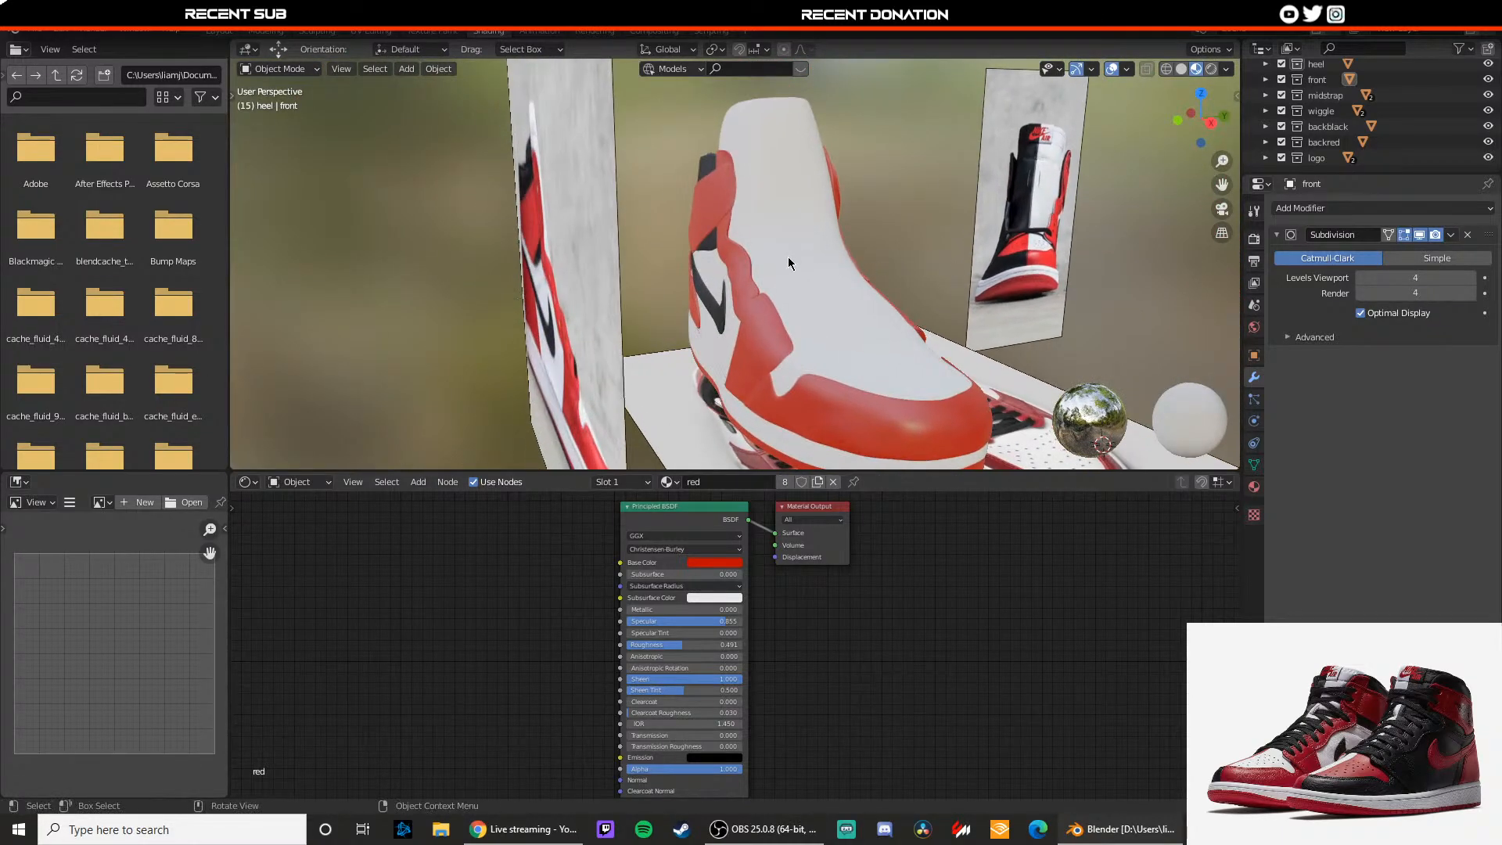
Step: Shift the border edges of the red ankle panel slightly along the Y axis
scroll(788, 206, "up", 5)
left_click(677, 236)
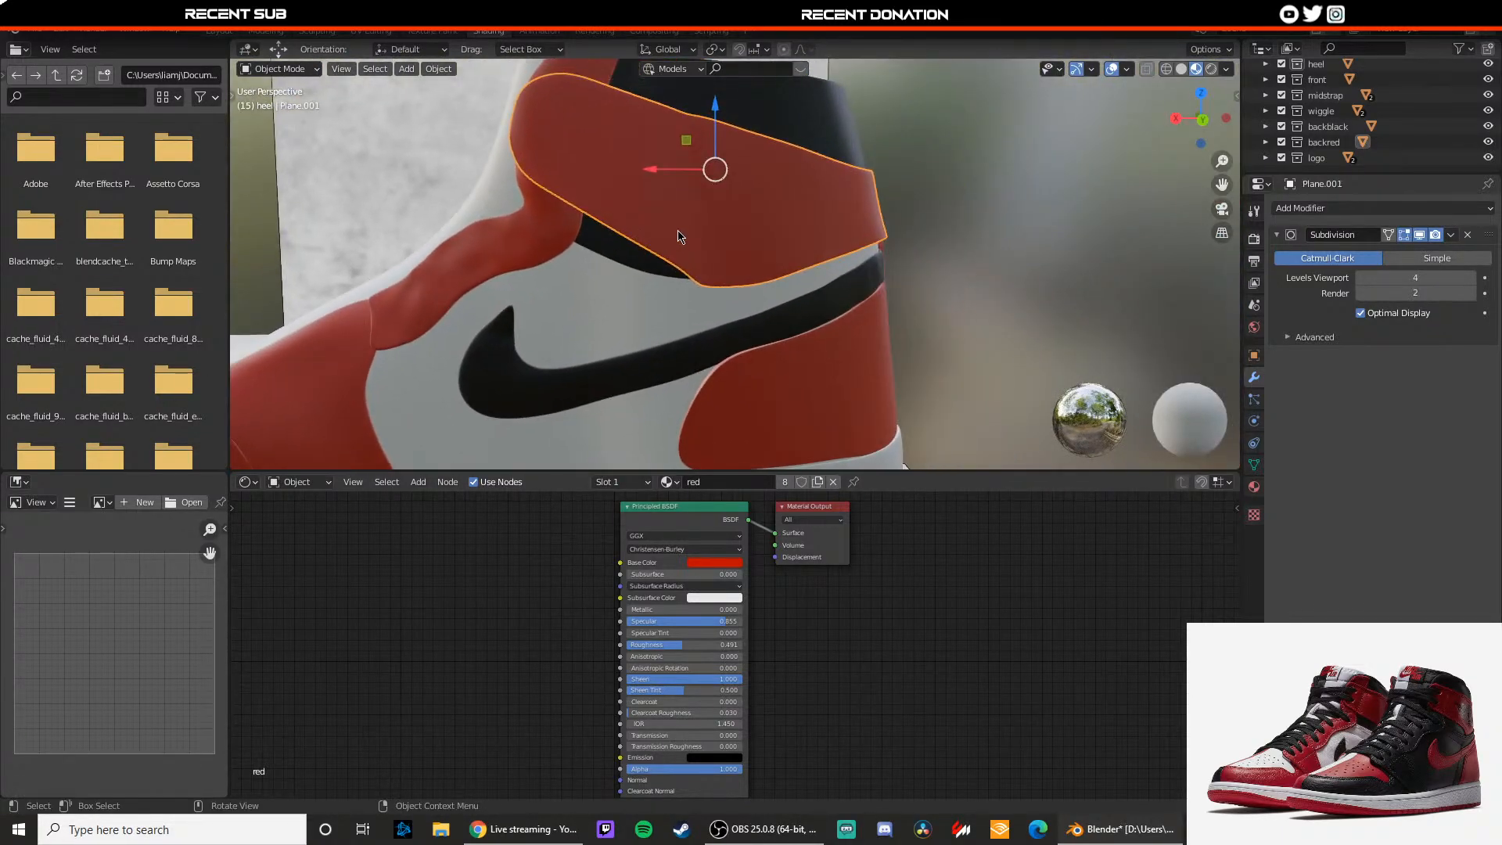
middle_click_drag(958, 250, 706, 275)
key("Tab")
key("1")
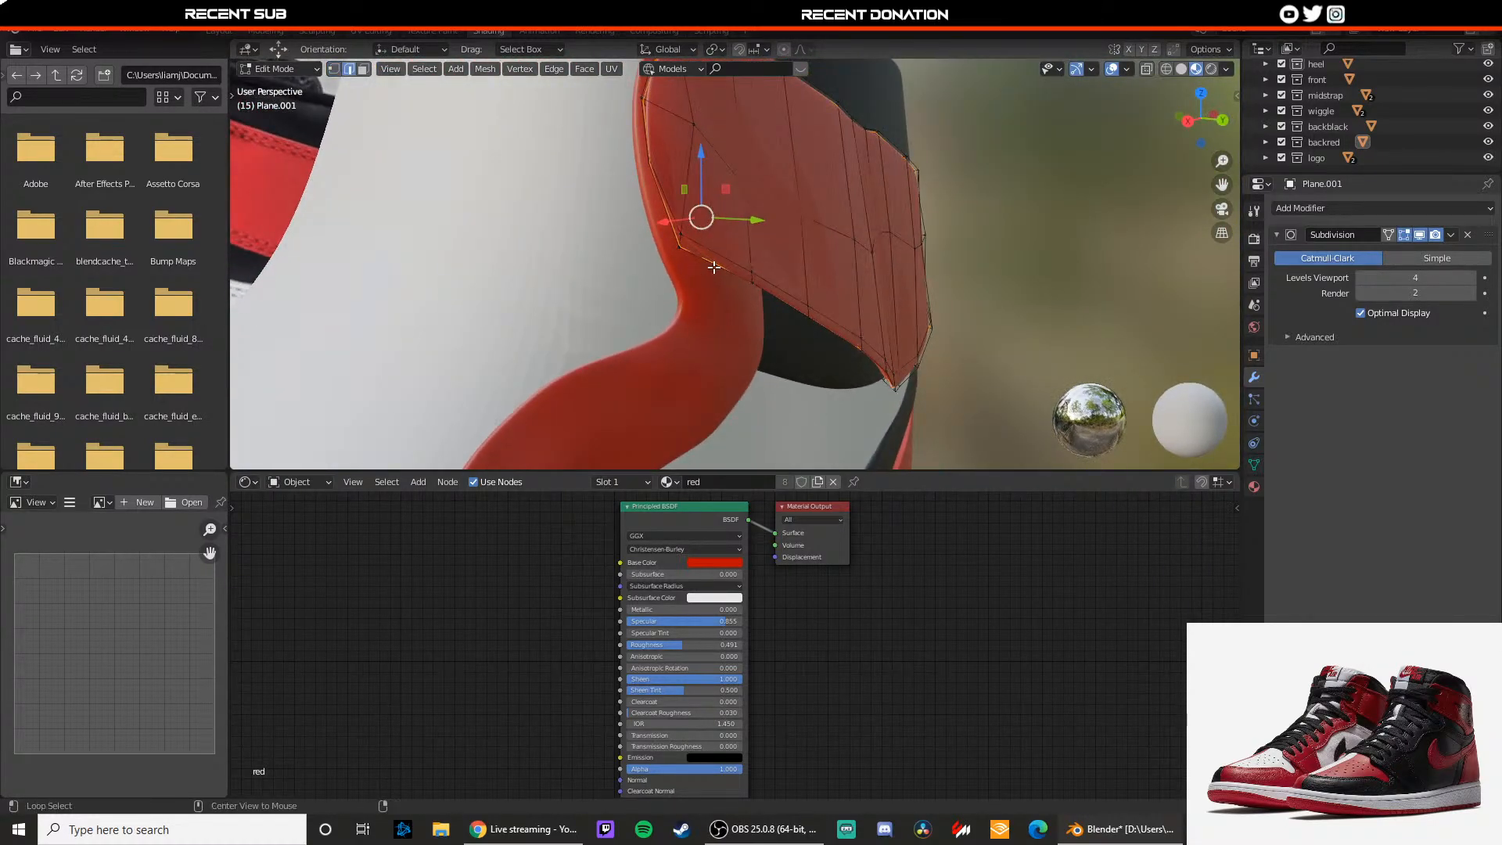
left_click_drag(751, 222, 748, 224)
Step: Adjust the lower border edges of the red ankle panel around the heel
key("Tab")
middle_click_drag(1066, 258, 732, 195)
key("Tab")
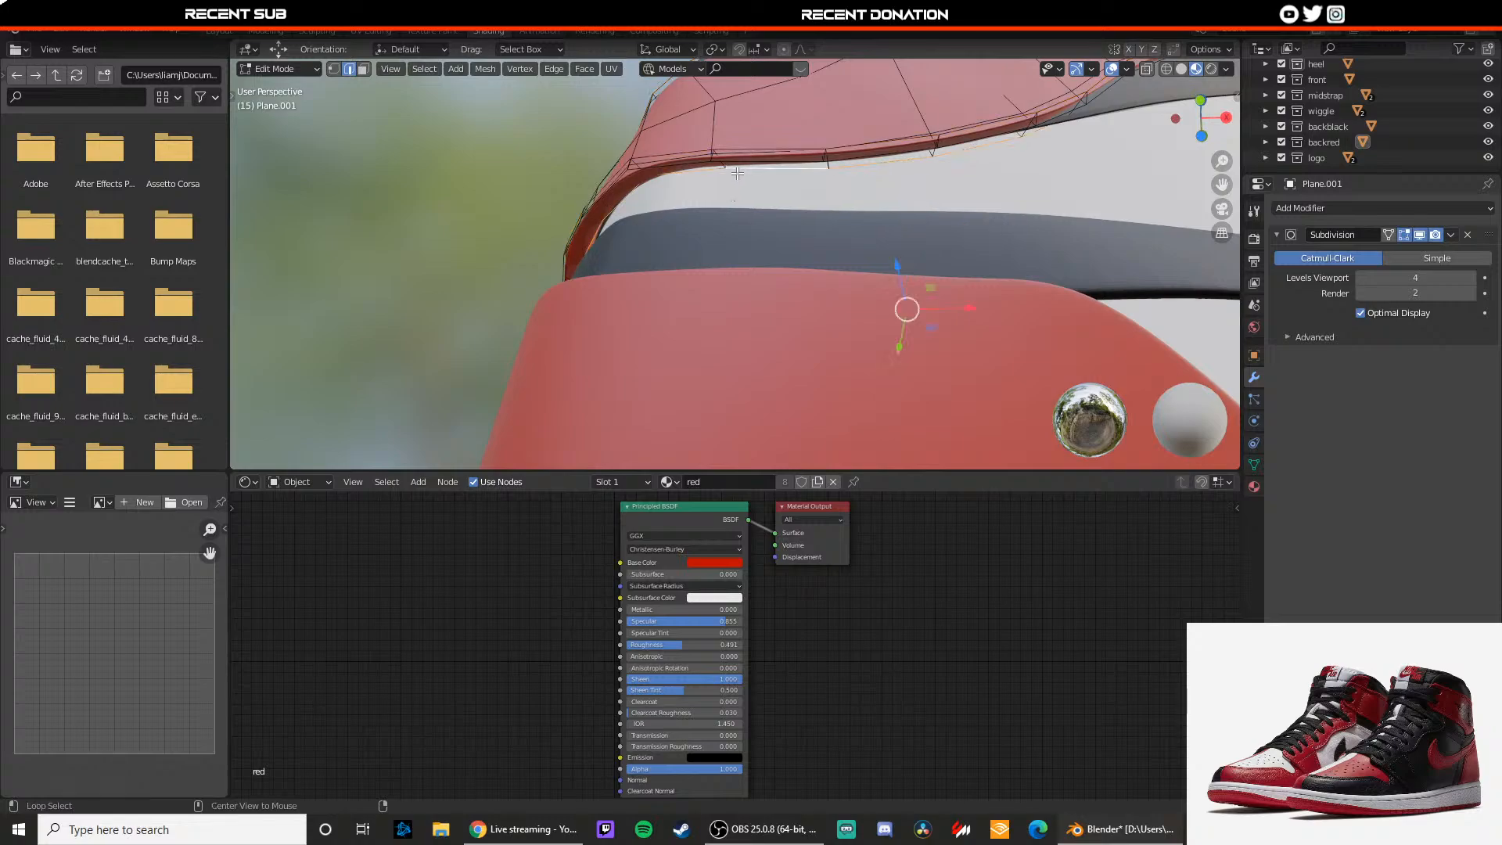
left_click_drag(907, 310, 908, 348)
key("Tab")
Step: Edge-slide the lower edge loop of the red midstrap down toward the sole
left_click(1046, 189)
scroll(889, 225, "down", 6)
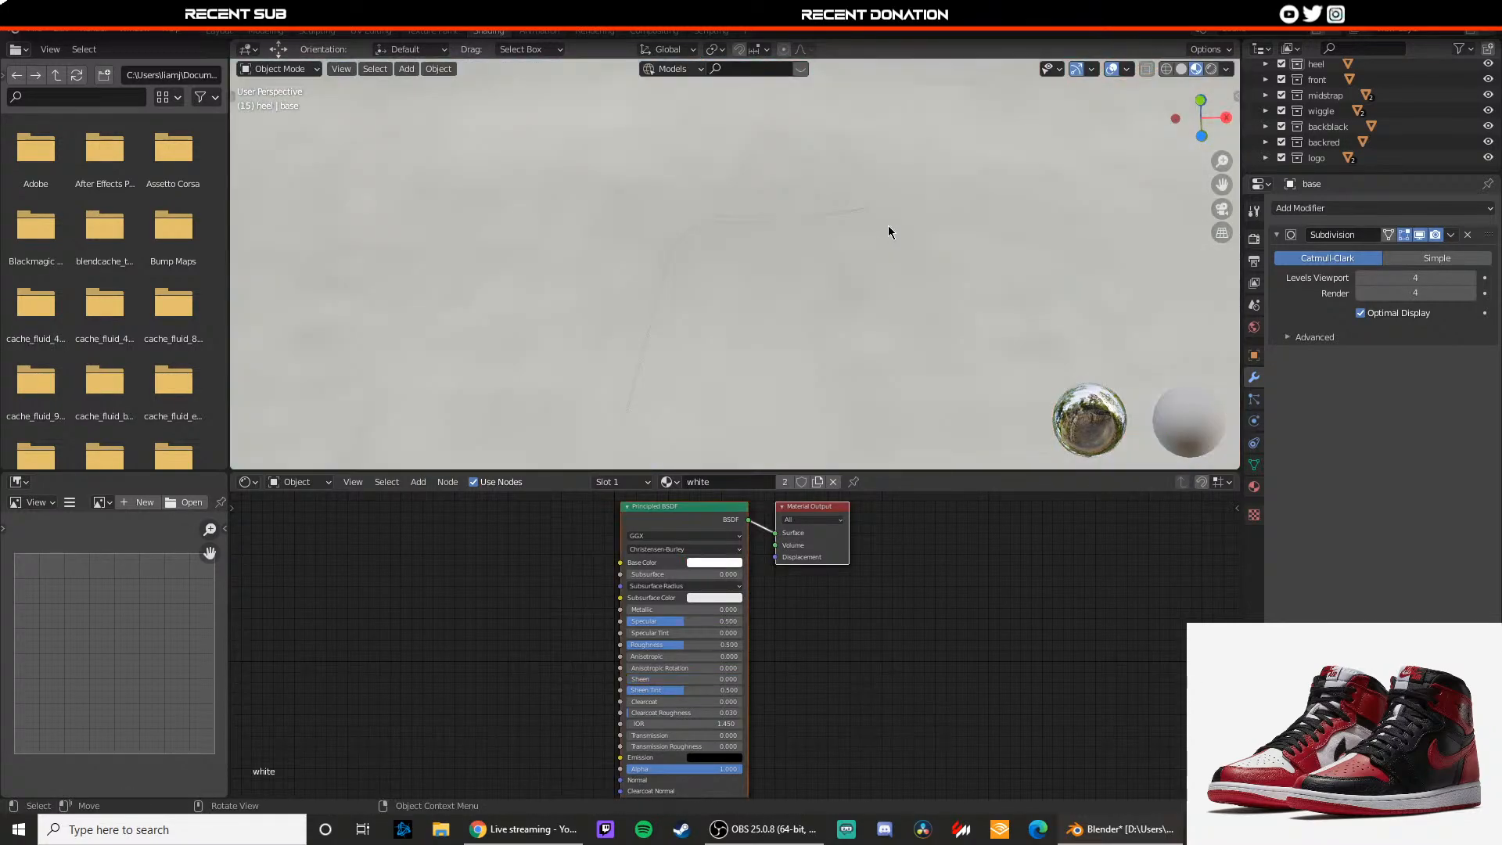
middle_click_drag(889, 225, 746, 259)
left_click(984, 304)
scroll(889, 311, "down", 5)
scroll(851, 244, "up", 6)
left_click(678, 262)
key("Tab")
scroll(676, 266, "up", 2)
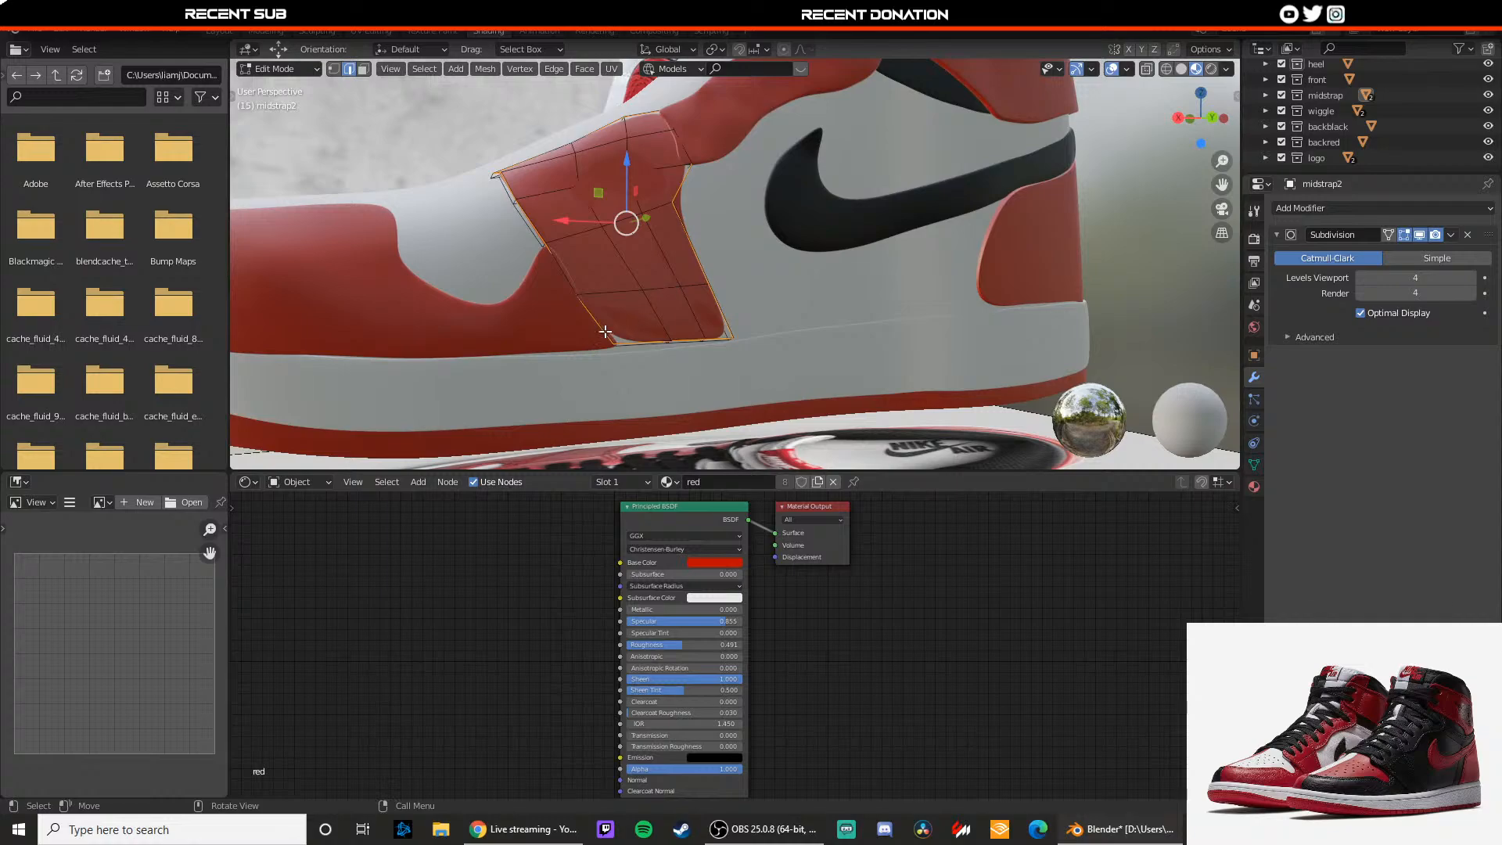
left_click(596, 323)
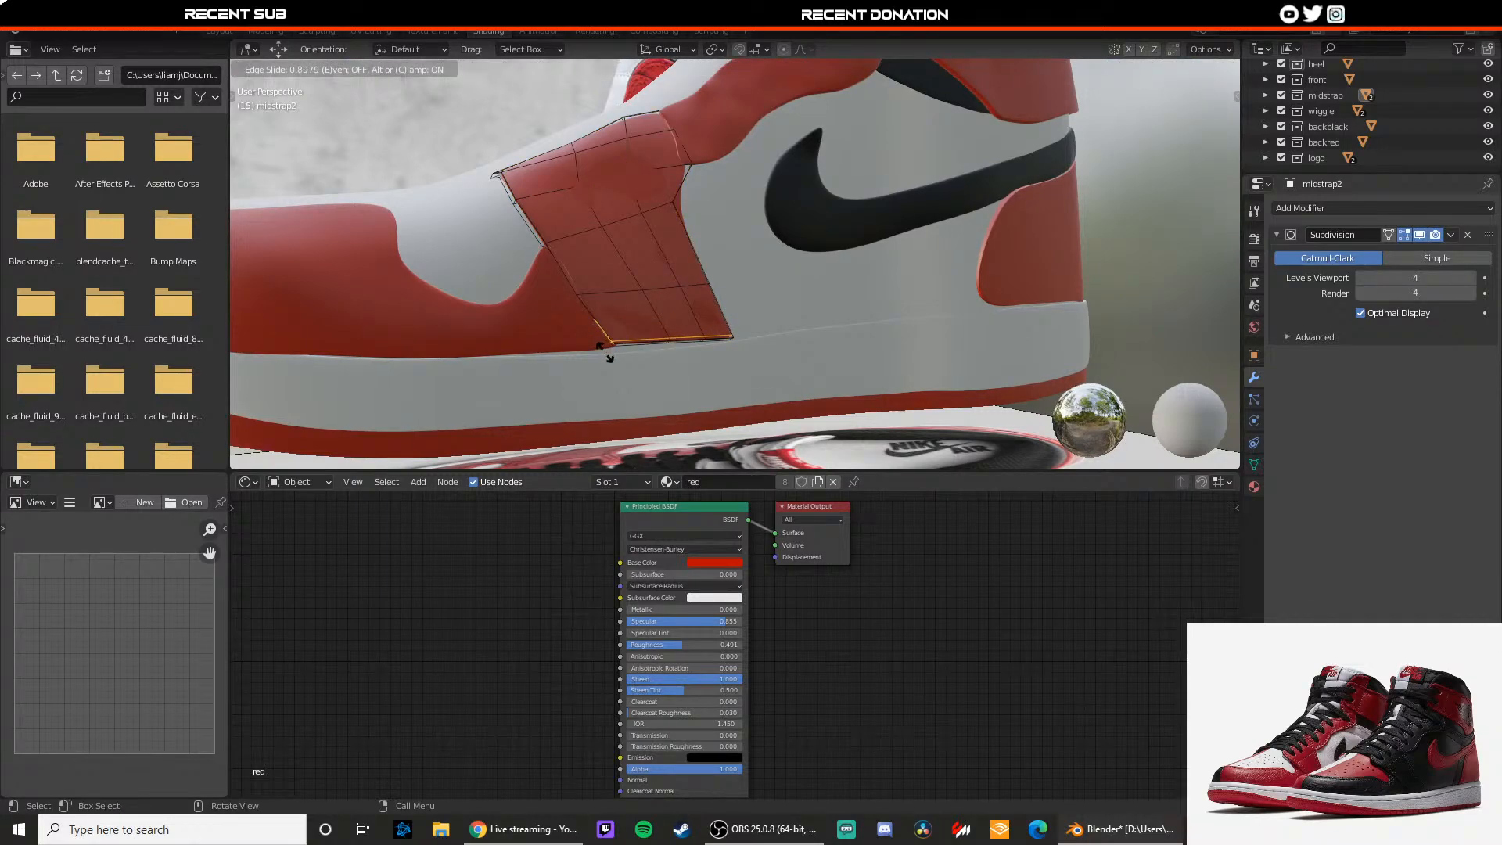
left_click(605, 351)
key("Tab")
Step: Select the midstrap's bottom row of vertices in wireframe and lower it about 0.016 m toward the sole
left_click(778, 309)
scroll(687, 312, "down", 2)
middle_click_drag(688, 312, 696, 316)
left_click(696, 316)
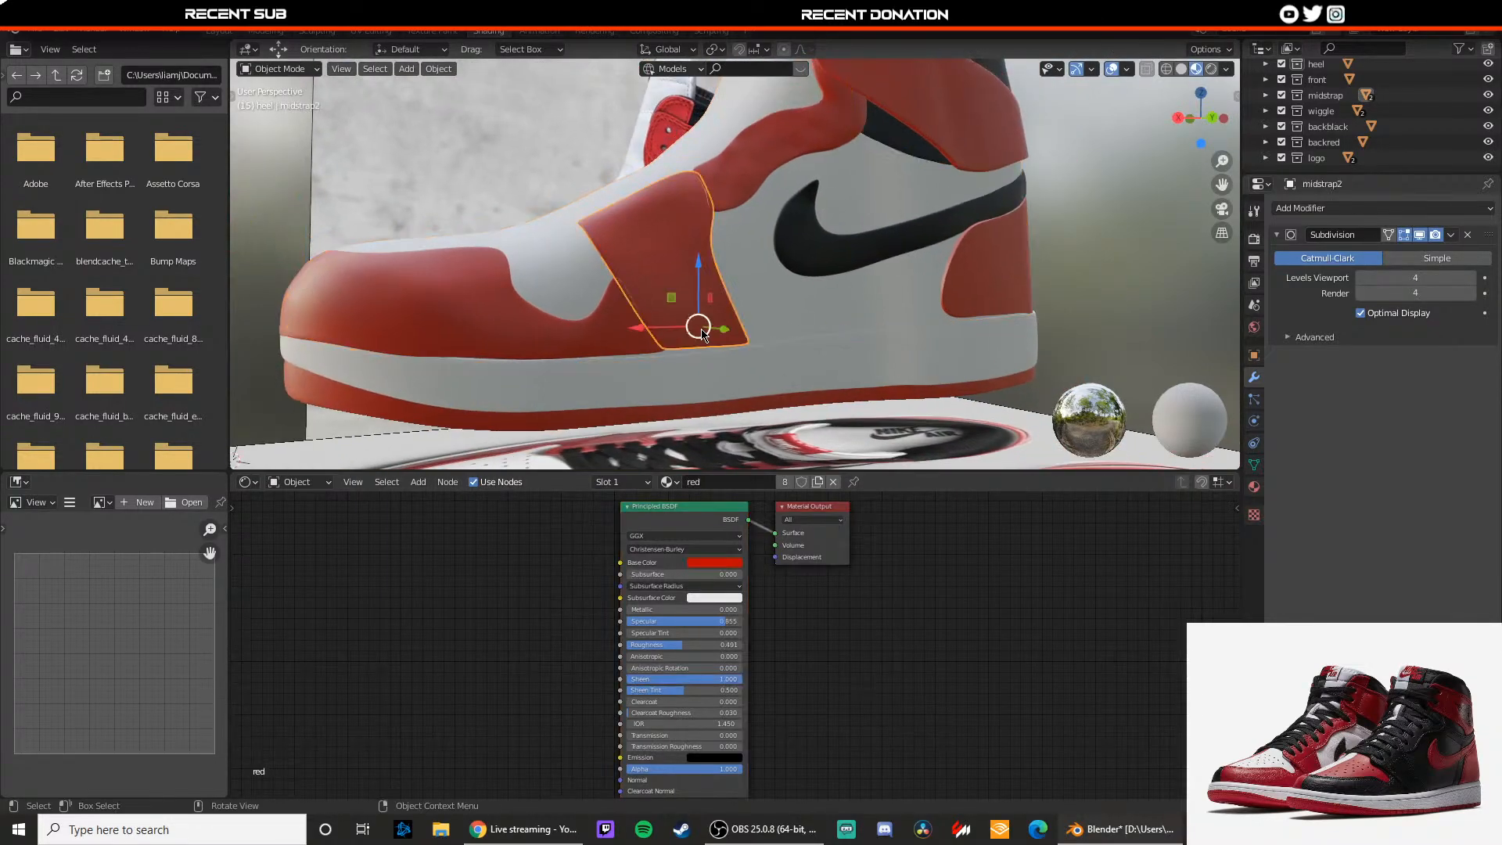
scroll(710, 306, "up", 3)
key("Tab")
key("shift+z")
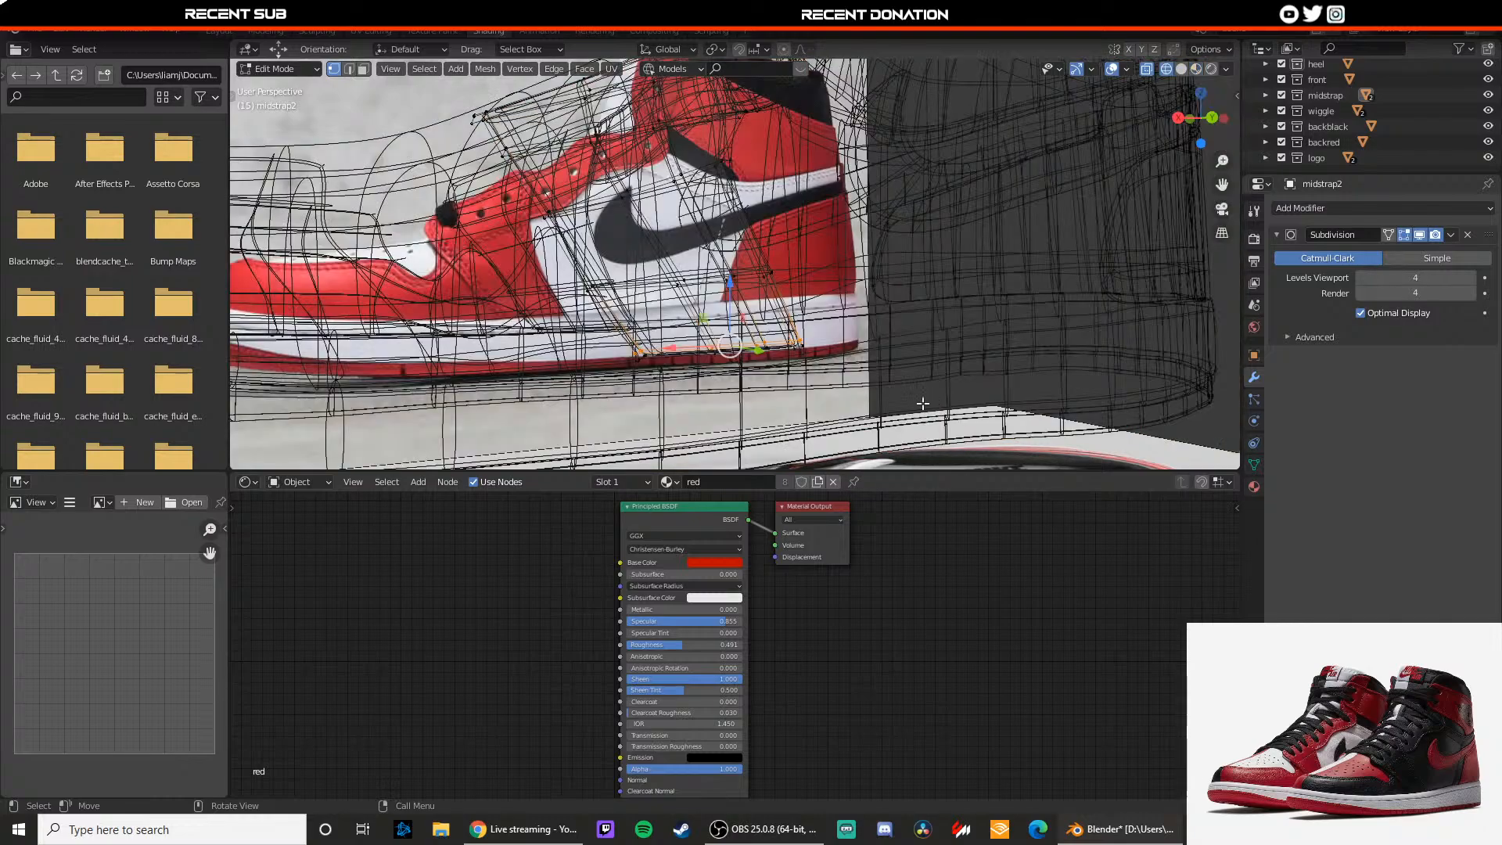
left_click_drag(920, 404, 919, 404)
key("shift+z")
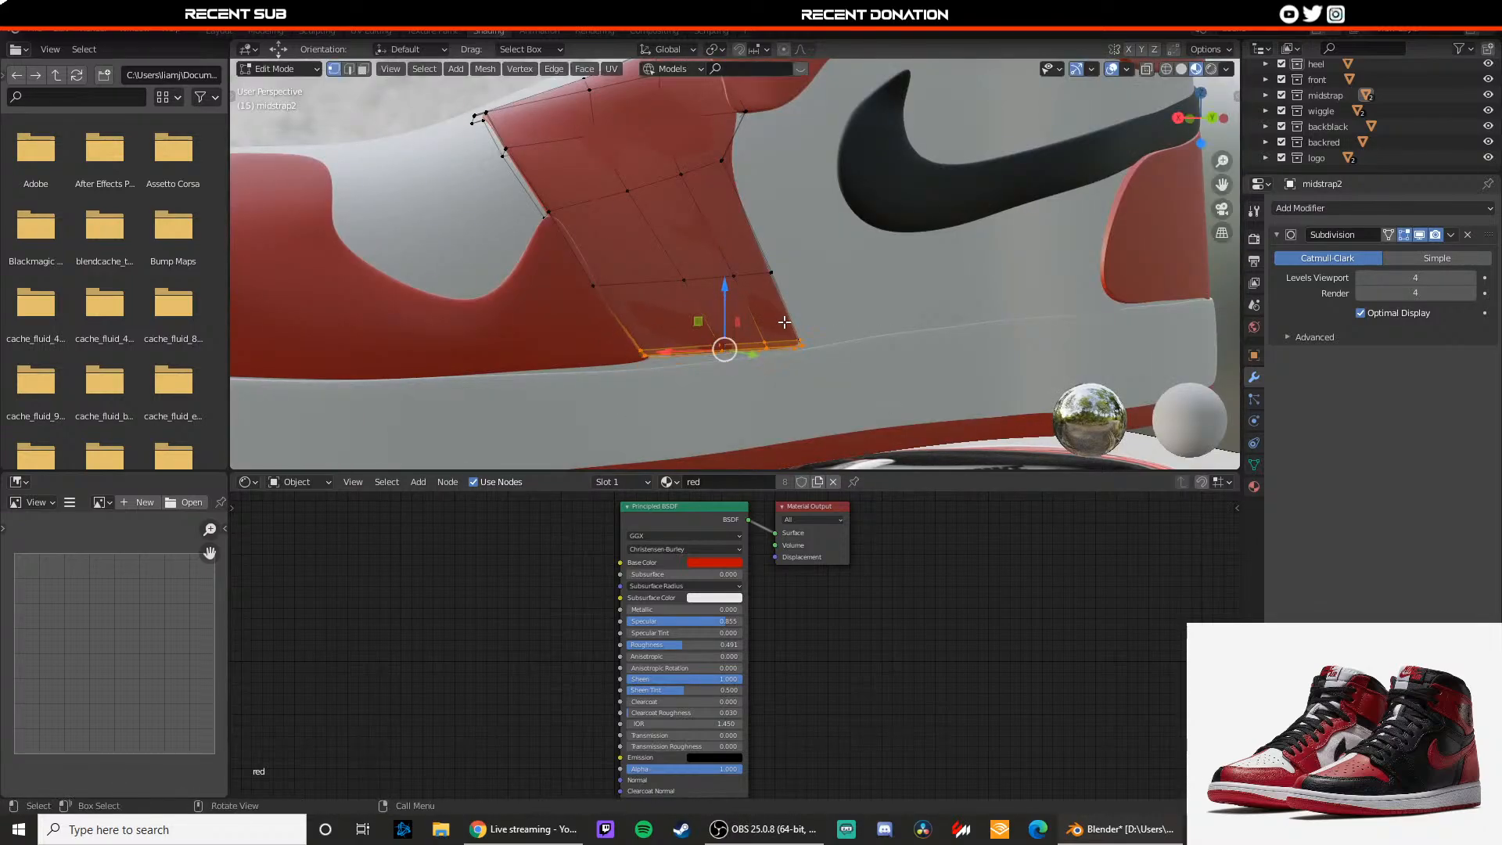
key("shift+z")
key("z")
left_click(575, 387)
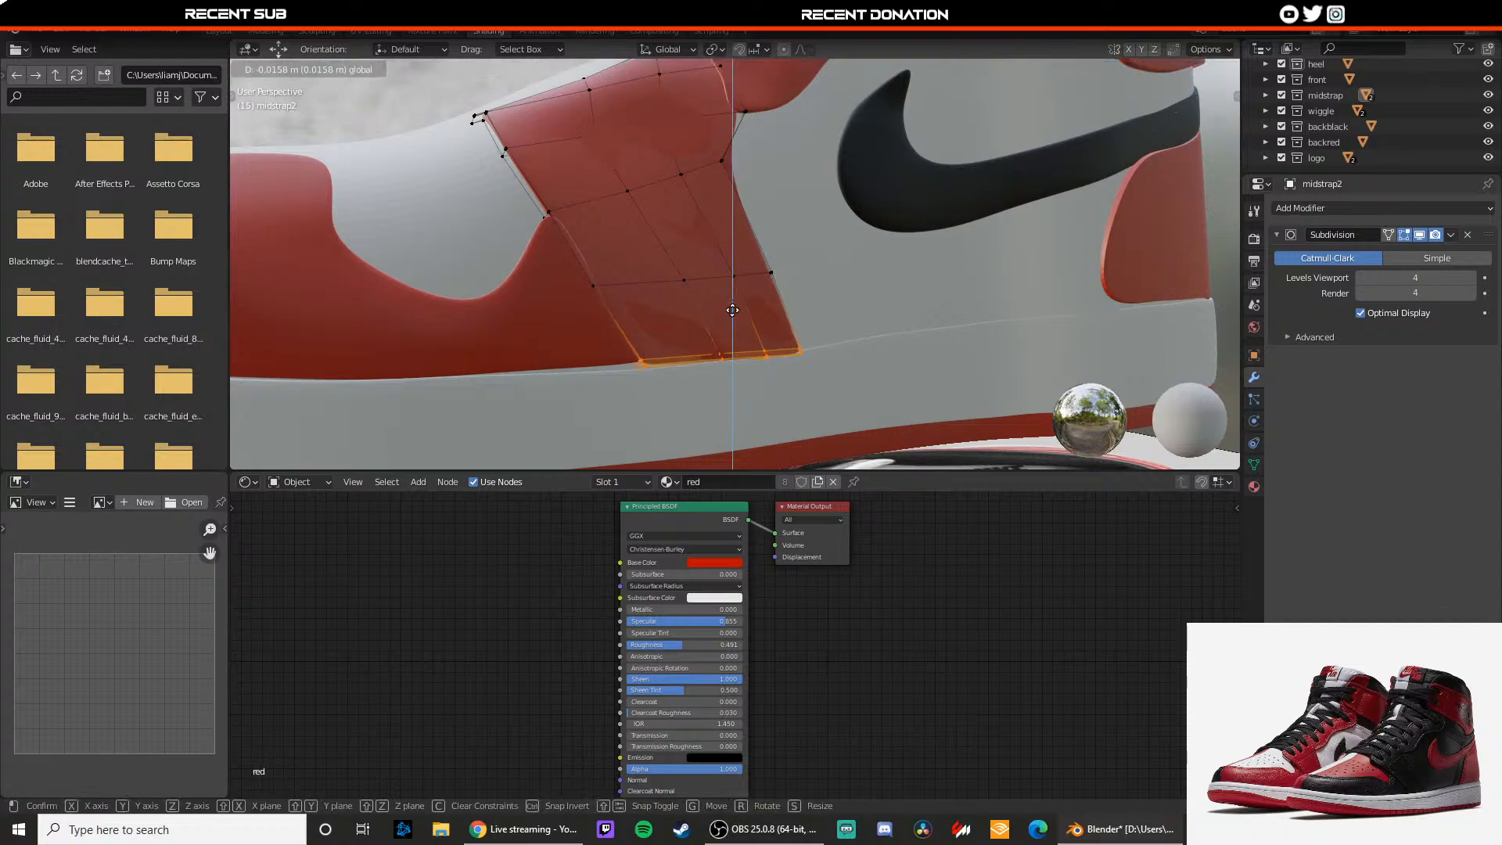
key("Tab")
Step: Reposition vertices of the black swoosh where it wraps around the heel, selecting them in wireframe
middle_click_drag(1114, 279, 665, 357)
scroll(664, 352, "up", 2)
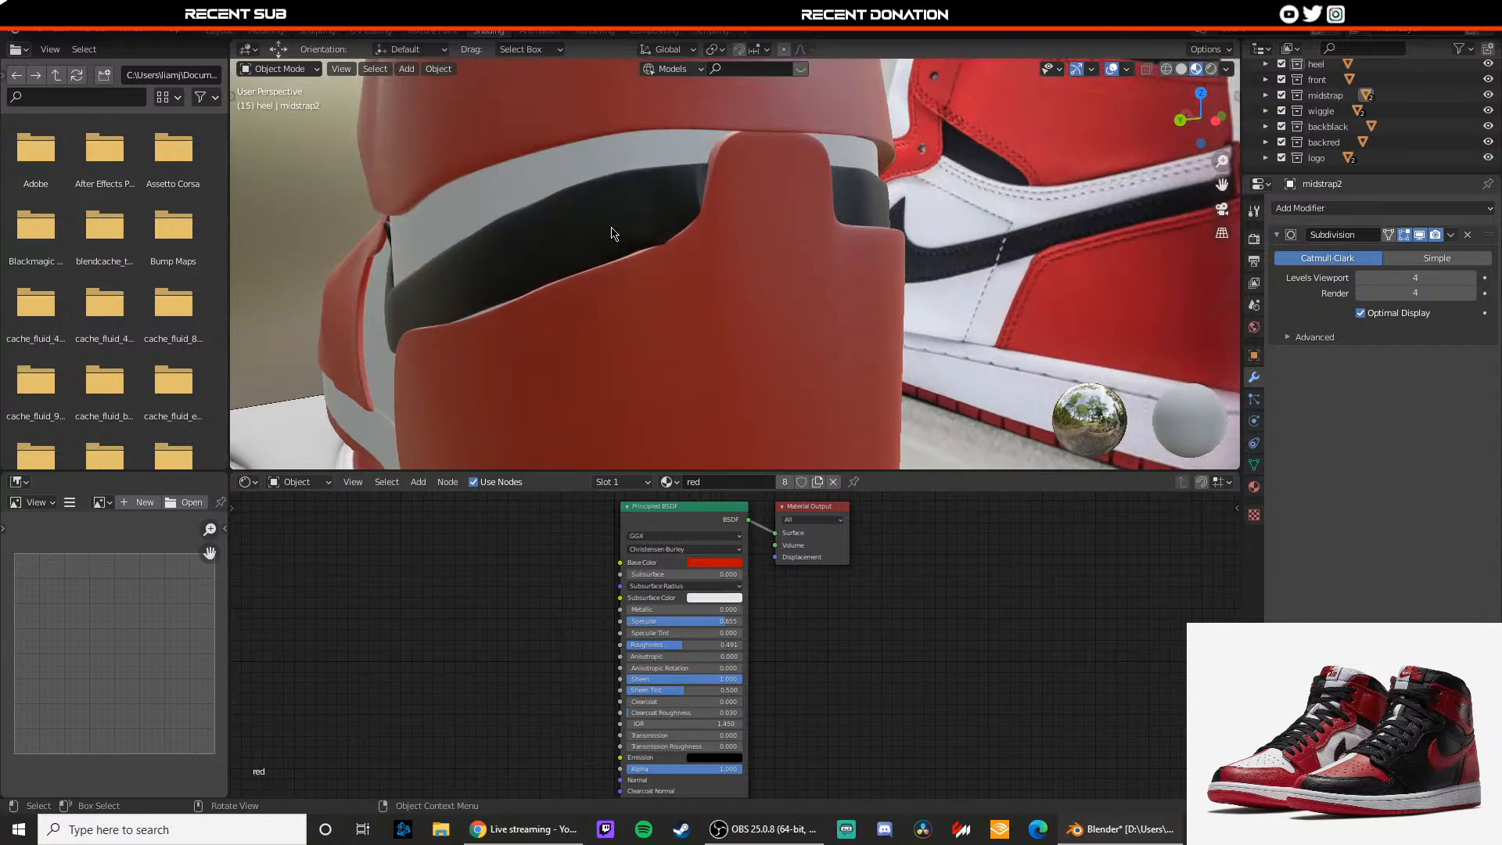
middle_click_drag(614, 233, 656, 274, "shift")
left_click(659, 272)
key("Tab")
key("z")
key("z")
mouse_move(749, 319)
left_mouse_down()
mouse_move(726, 302)
mouse_move(740, 278)
left_mouse_up()
left_click(728, 391)
key("z")
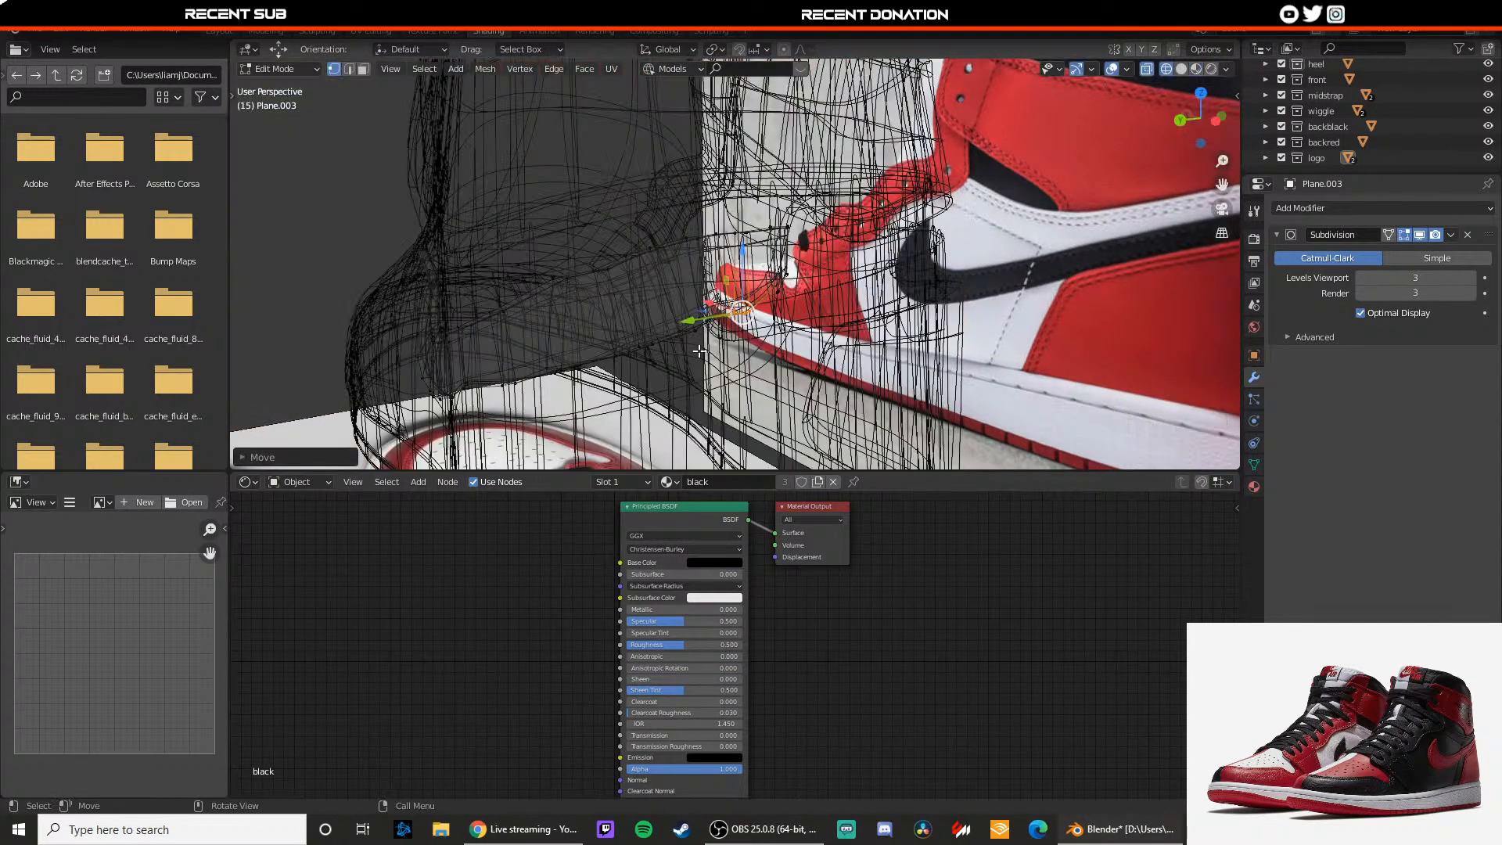
key("z")
left_click_drag(675, 319, 687, 303)
key("Tab")
Step: Move the vertices at the middle of the swoosh's lower edge near the heel
left_click(1026, 296)
scroll(938, 299, "down", 2)
middle_click_drag(786, 304, 742, 321)
scroll(638, 292, "up", 2)
left_click(634, 291)
key("Tab")
key("shift+z")
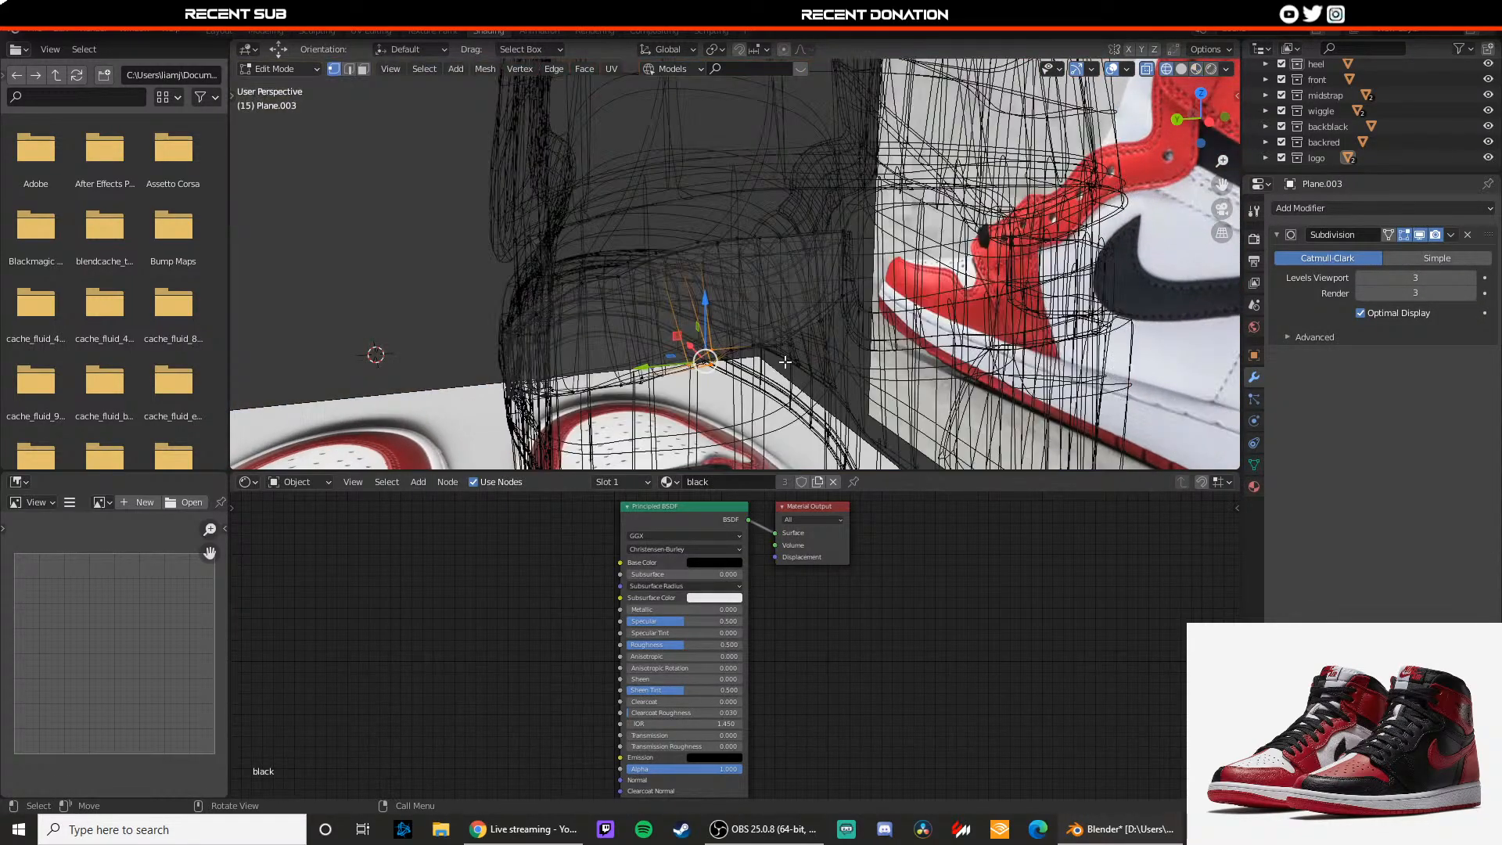
mouse_move(784, 320)
left_mouse_down()
mouse_move(752, 336)
mouse_move(767, 301)
left_mouse_up()
key("shift+z")
key("Tab")
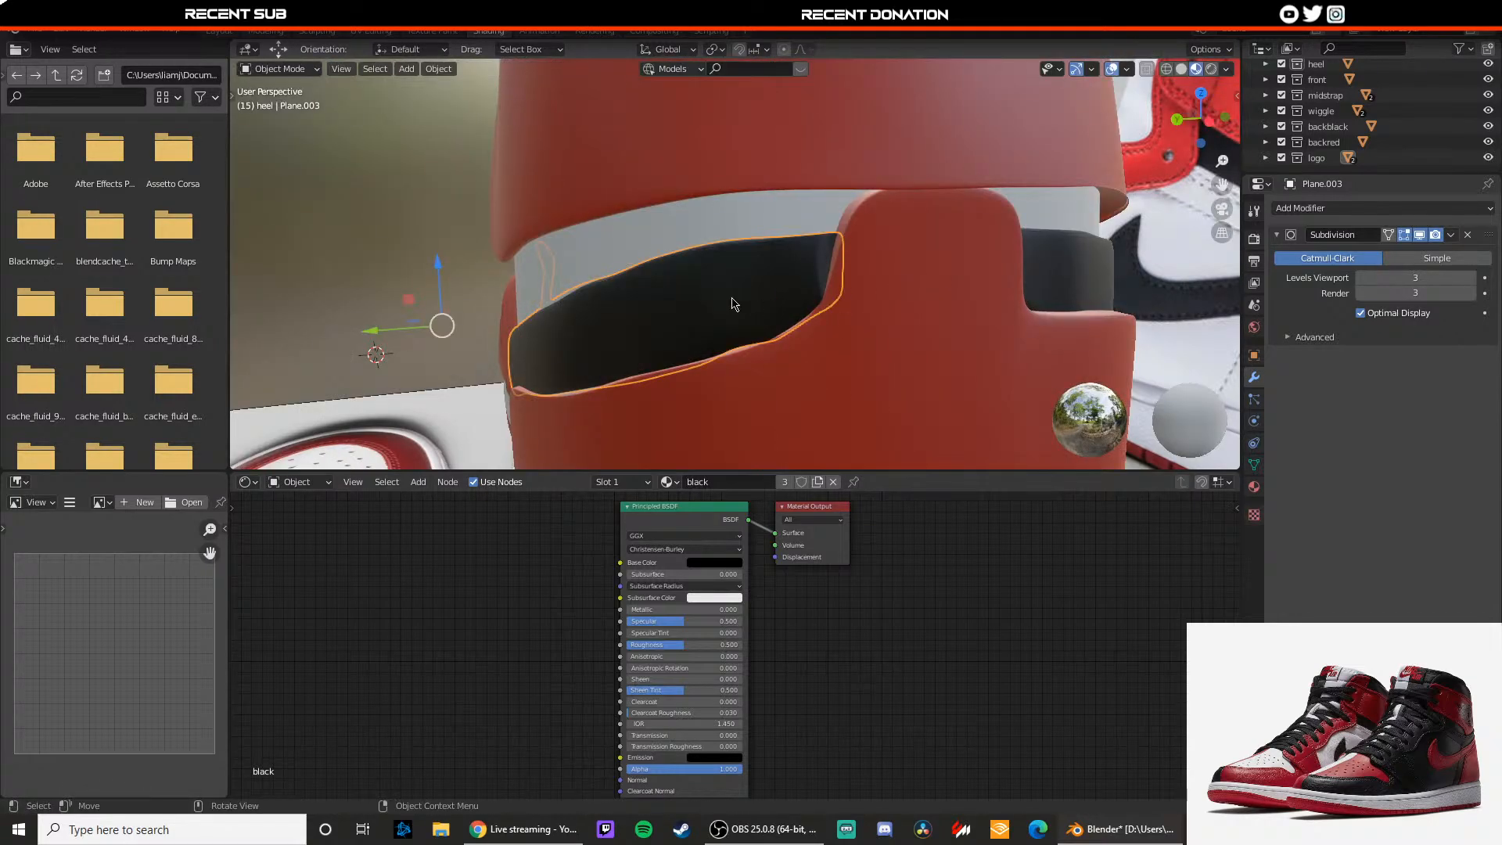
Step: Reposition the swoosh's lower vertices beside the red heel tab
key("Tab")
middle_click_drag(734, 306, 734, 323)
key("shift+z")
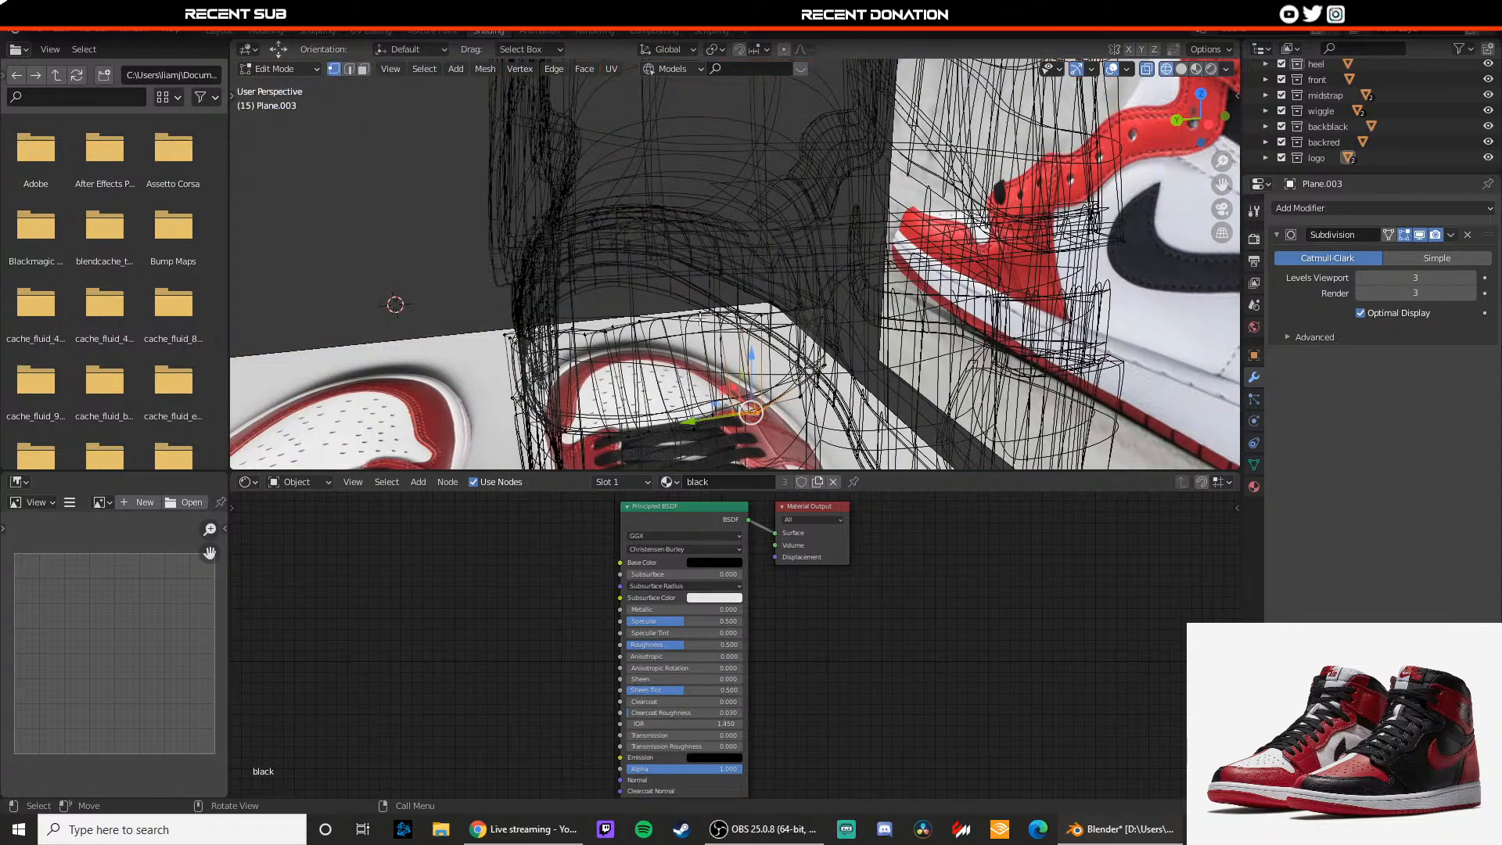
key("shift+z")
left_click_drag(697, 323, 677, 287)
key("Tab")
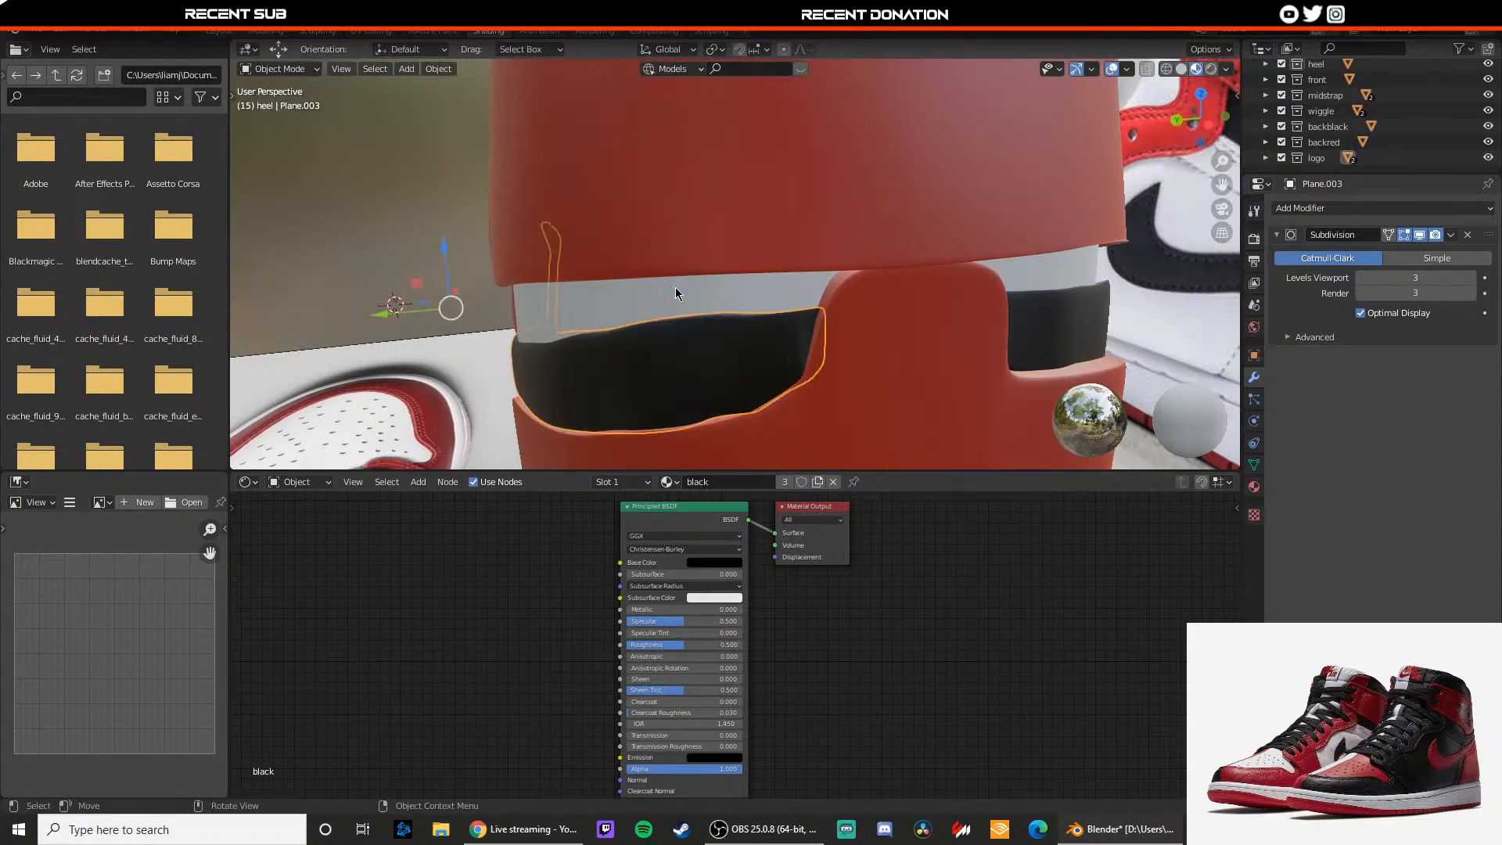
Step: Select the swoosh's pointed upper tip vertices and switch its Subdivision modifier to Simple
scroll(676, 286, "down", 1)
middle_click_drag(674, 285, 710, 276)
key("Tab")
left_click(603, 264)
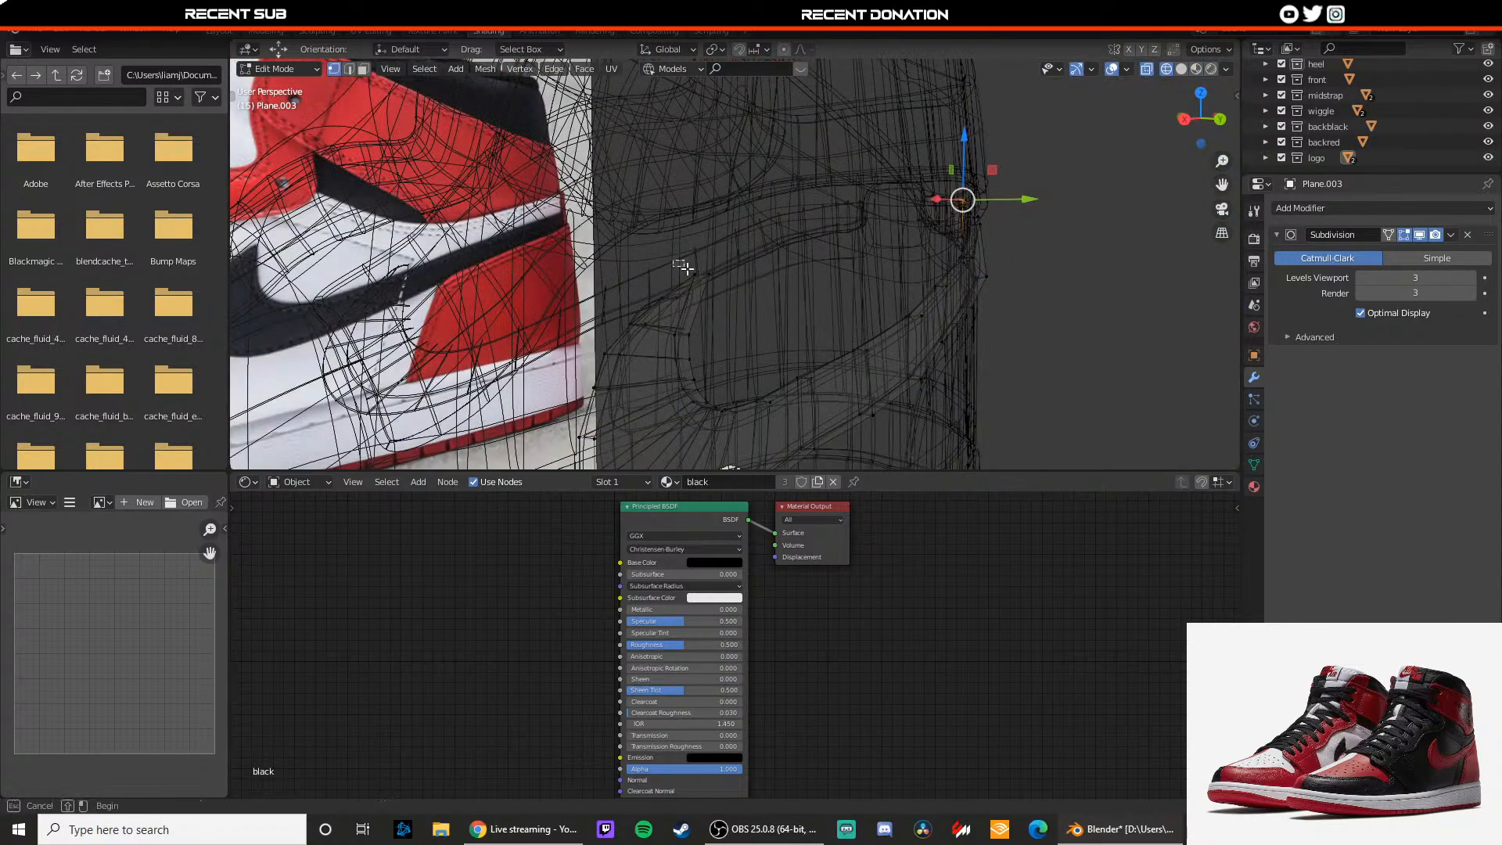
key("z")
left_click_drag(679, 261, 716, 274)
left_click(712, 276)
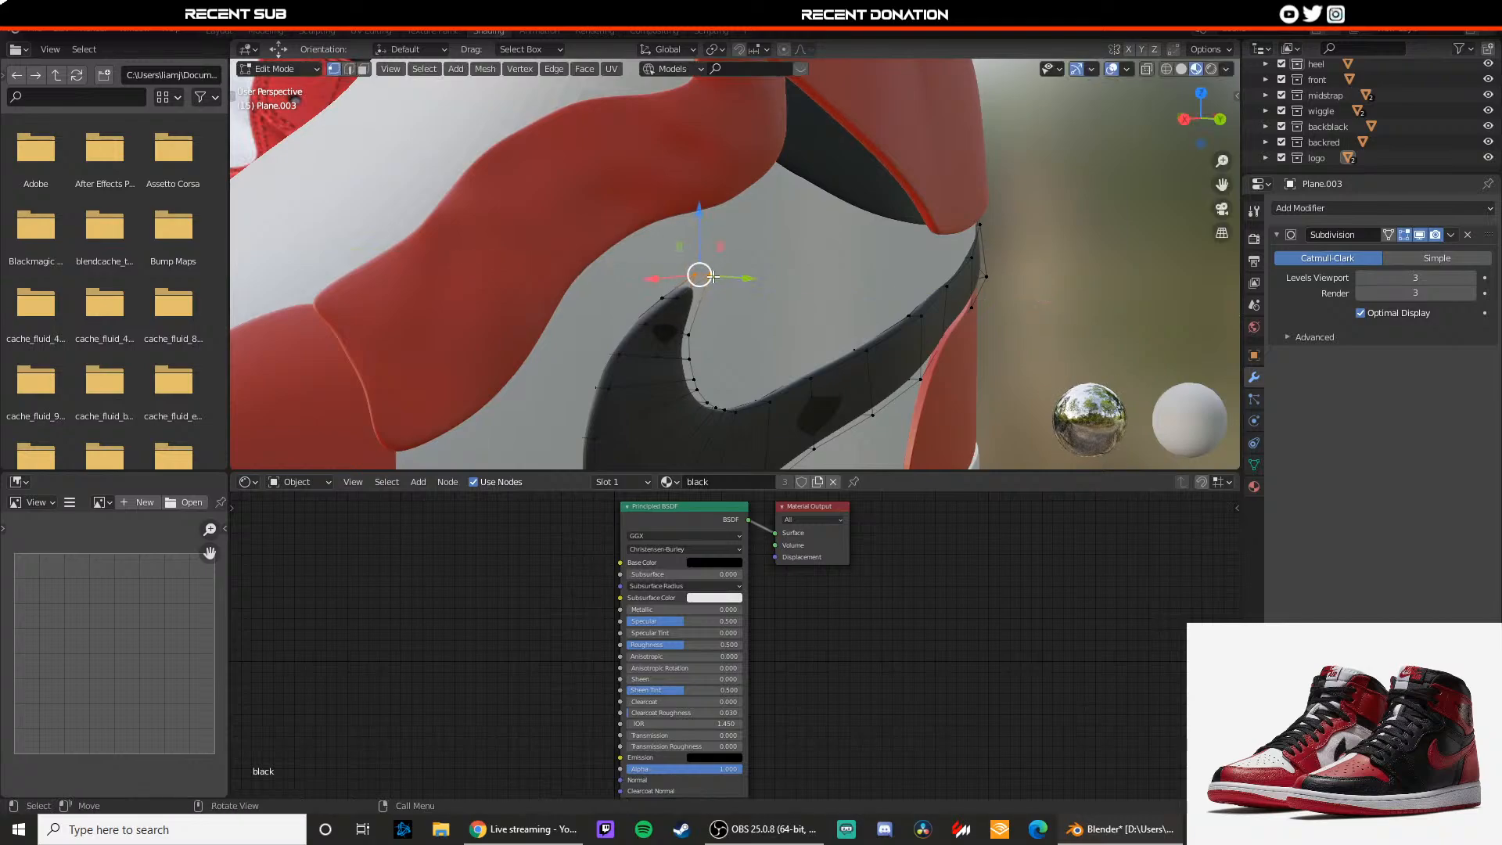
left_click(1436, 263)
middle_click_drag(853, 291, 710, 297)
key("Tab")
Step: Try to delete a vertical edge on the swoosh's heel section
key("Tab")
left_click(641, 374, "alt")
key("x")
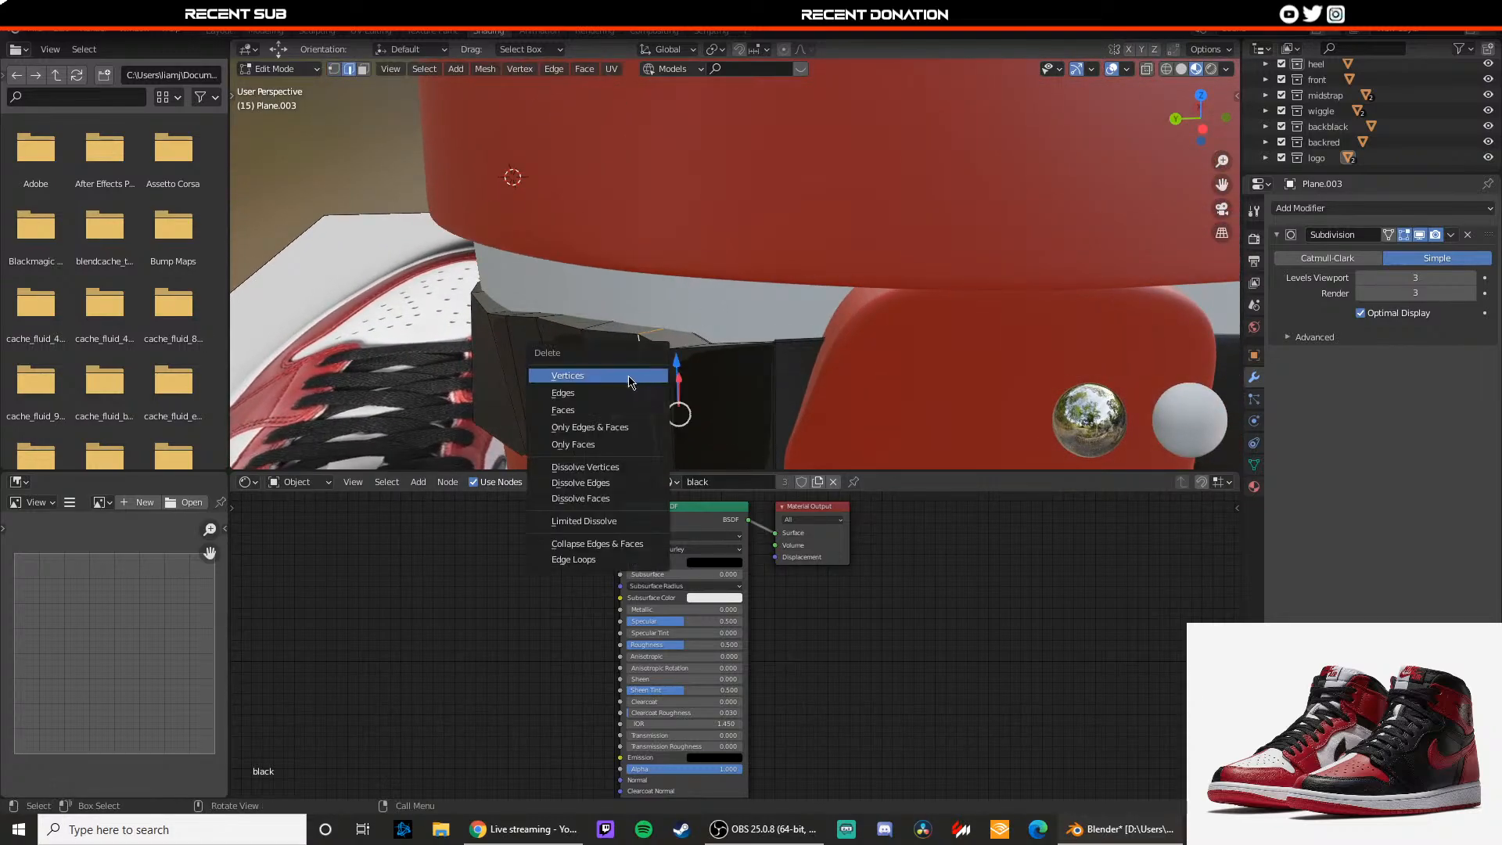
left_click(644, 420)
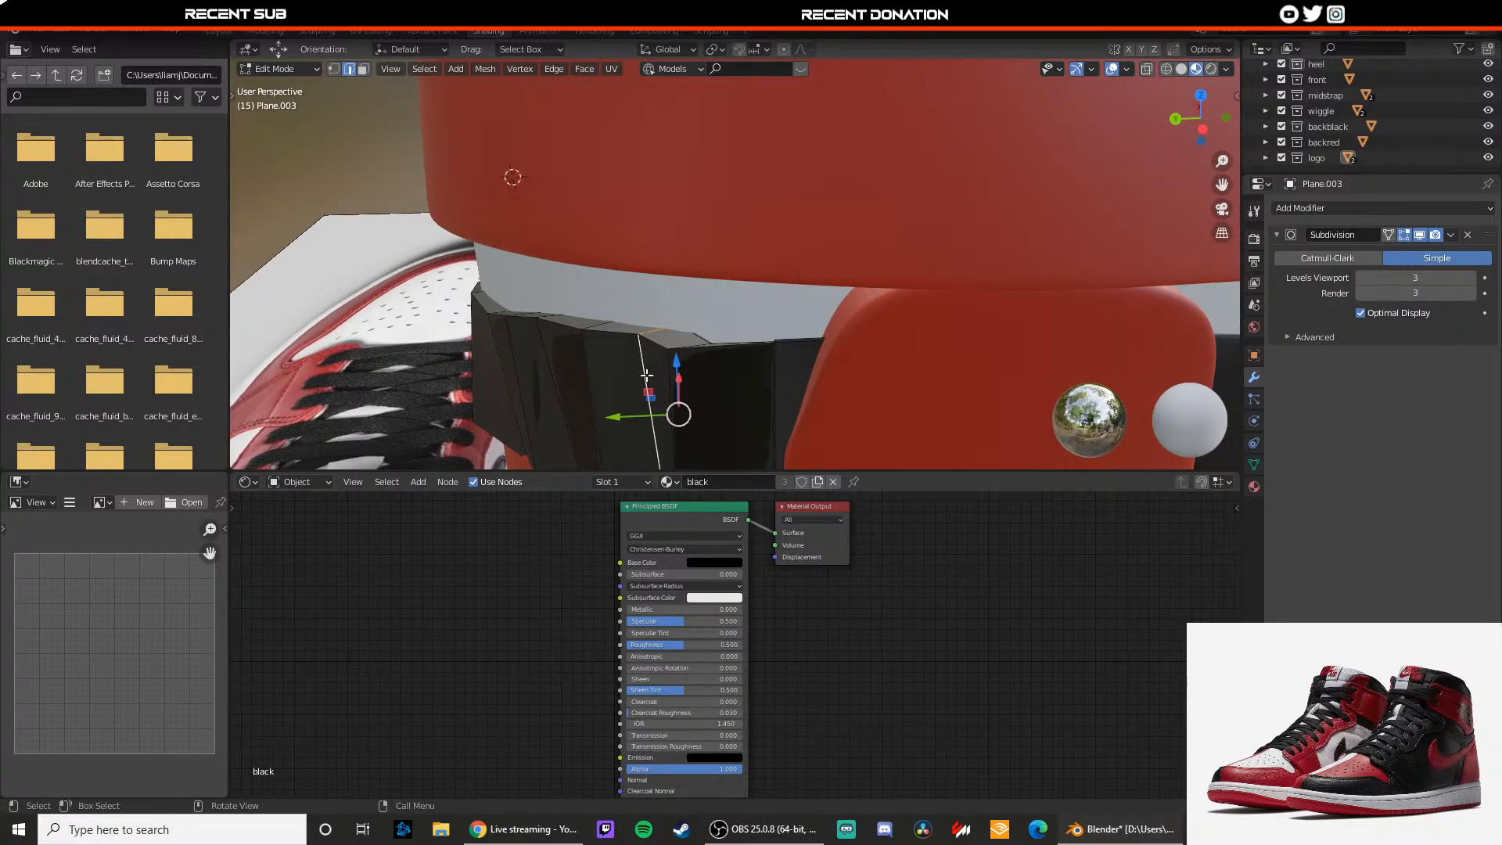
Step: Move the black swoosh piece clear of the shoe body in Object Mode
scroll(749, 353, "down", 7)
key("Tab")
scroll(670, 358, "up", 5)
mouse_move(670, 357)
middle_mouse_down()
mouse_move(607, 365)
mouse_move(618, 334)
mouse_move(674, 329)
middle_mouse_up()
left_click_drag(662, 189, 513, 167)
middle_click_drag(555, 196, 670, 232, "shift")
Step: Delete the upper and lower vertices that form the outermost section of the swoosh's end
key("Tab")
middle_click_drag(539, 269, 711, 358, "shift")
scroll(587, 275, "up", 2)
middle_click_drag(587, 326, 665, 327)
key("1")
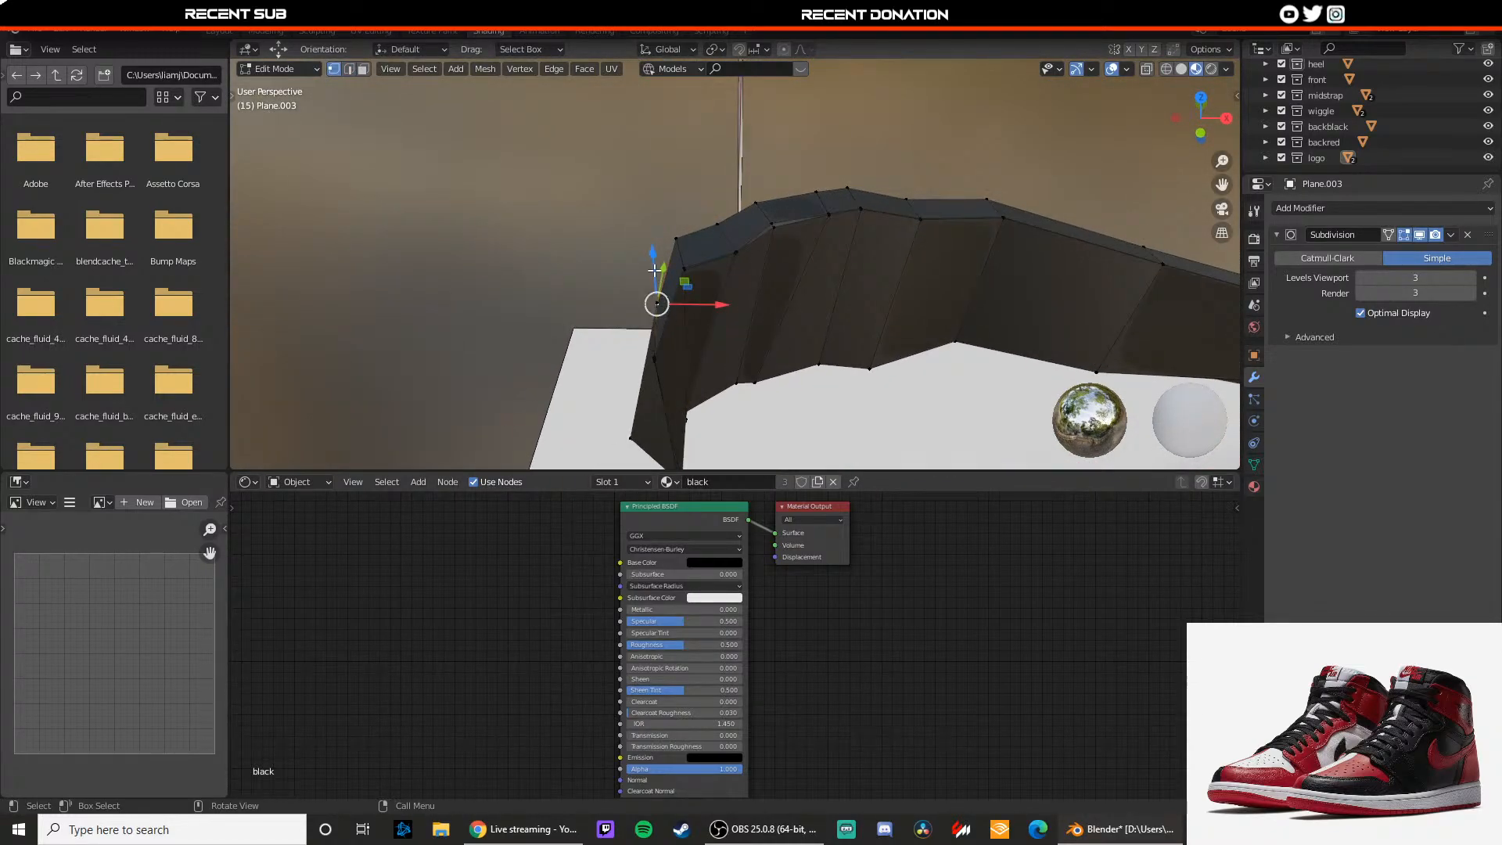
middle_click_drag(654, 270, 699, 294)
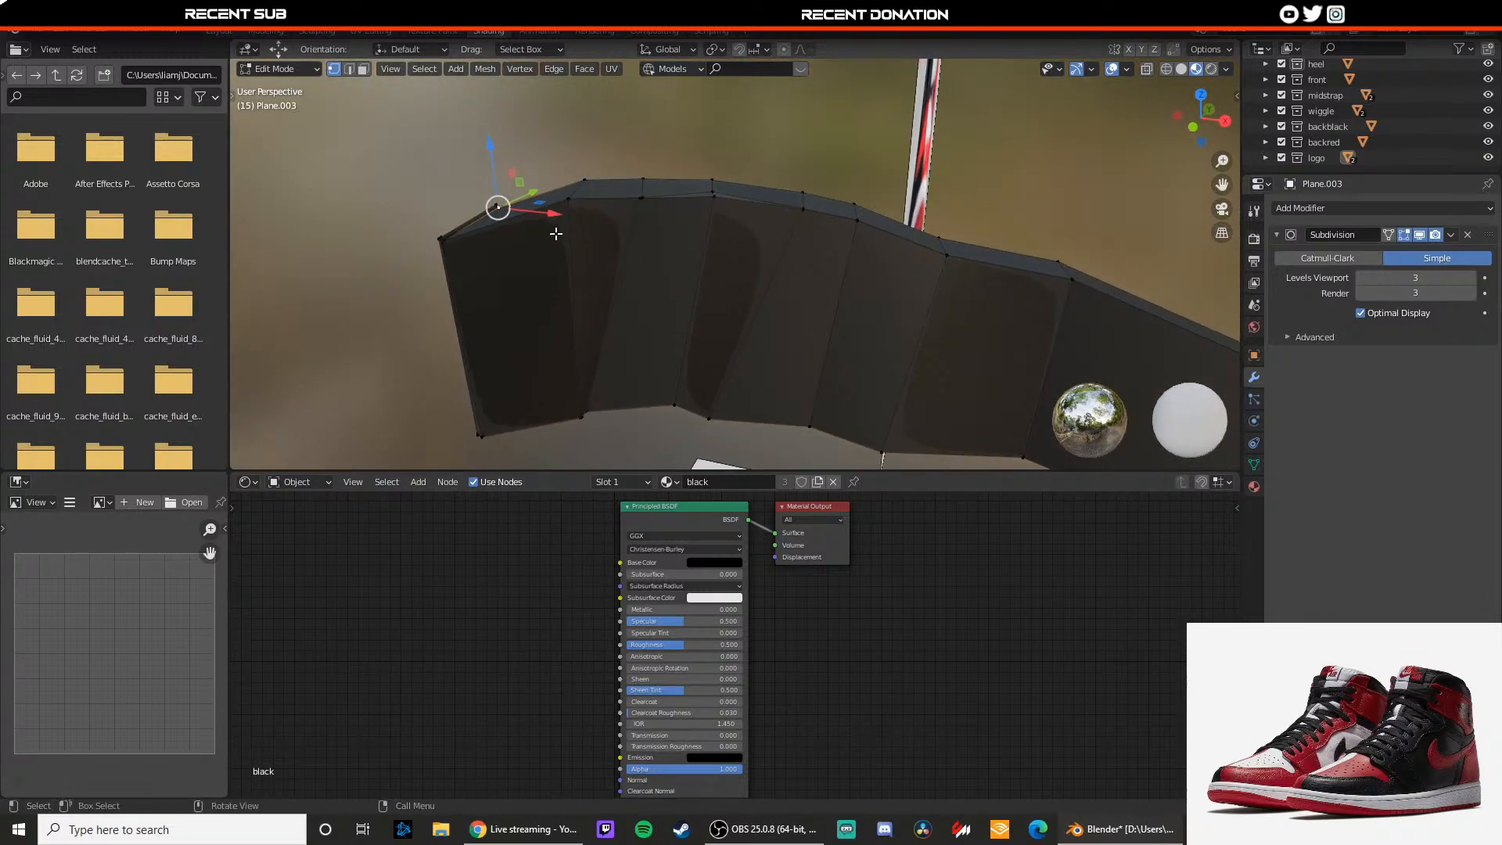
left_click_drag(512, 258, 512, 258)
key("x")
left_click(496, 258)
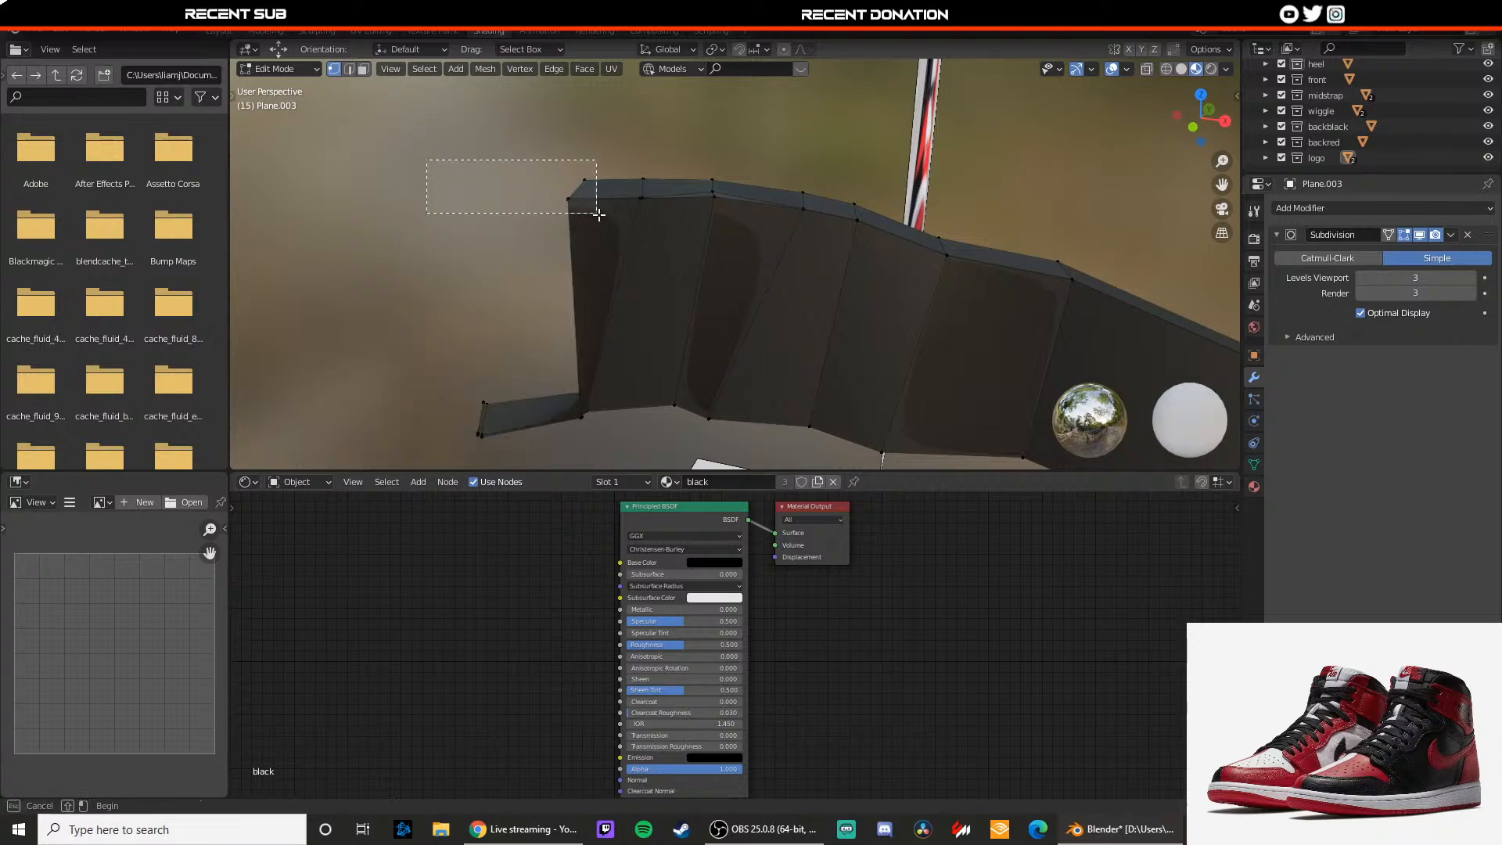
left_click_drag(546, 443, 546, 444)
key("x")
left_click(546, 443)
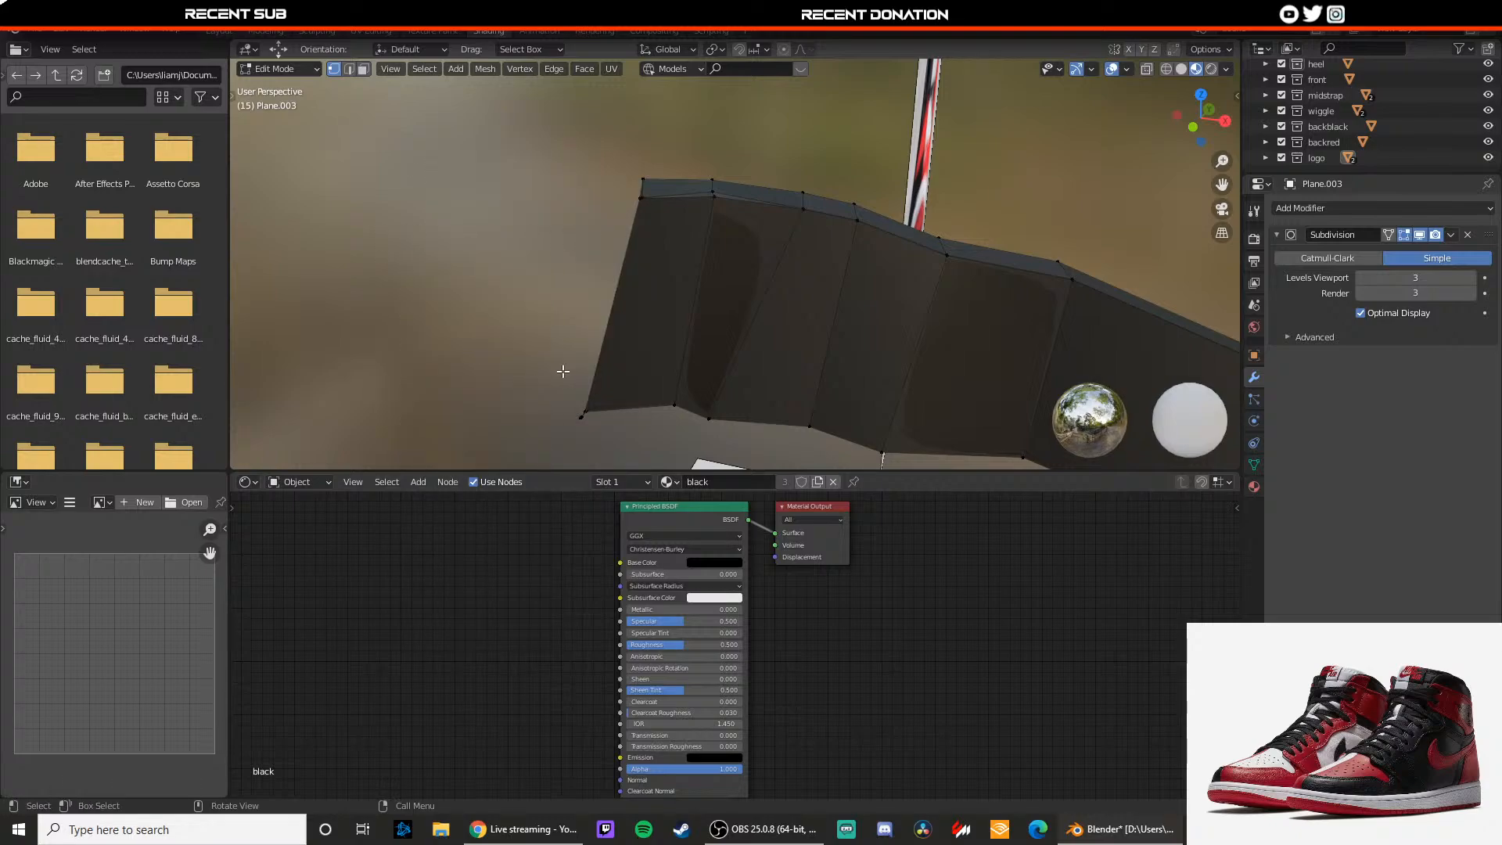
Step: Delete the next column of vertices and the loose leftovers at the swoosh's shortened end
key("x")
left_click(669, 227)
left_click_drag(516, 312, 601, 417)
key("x")
left_click(601, 413)
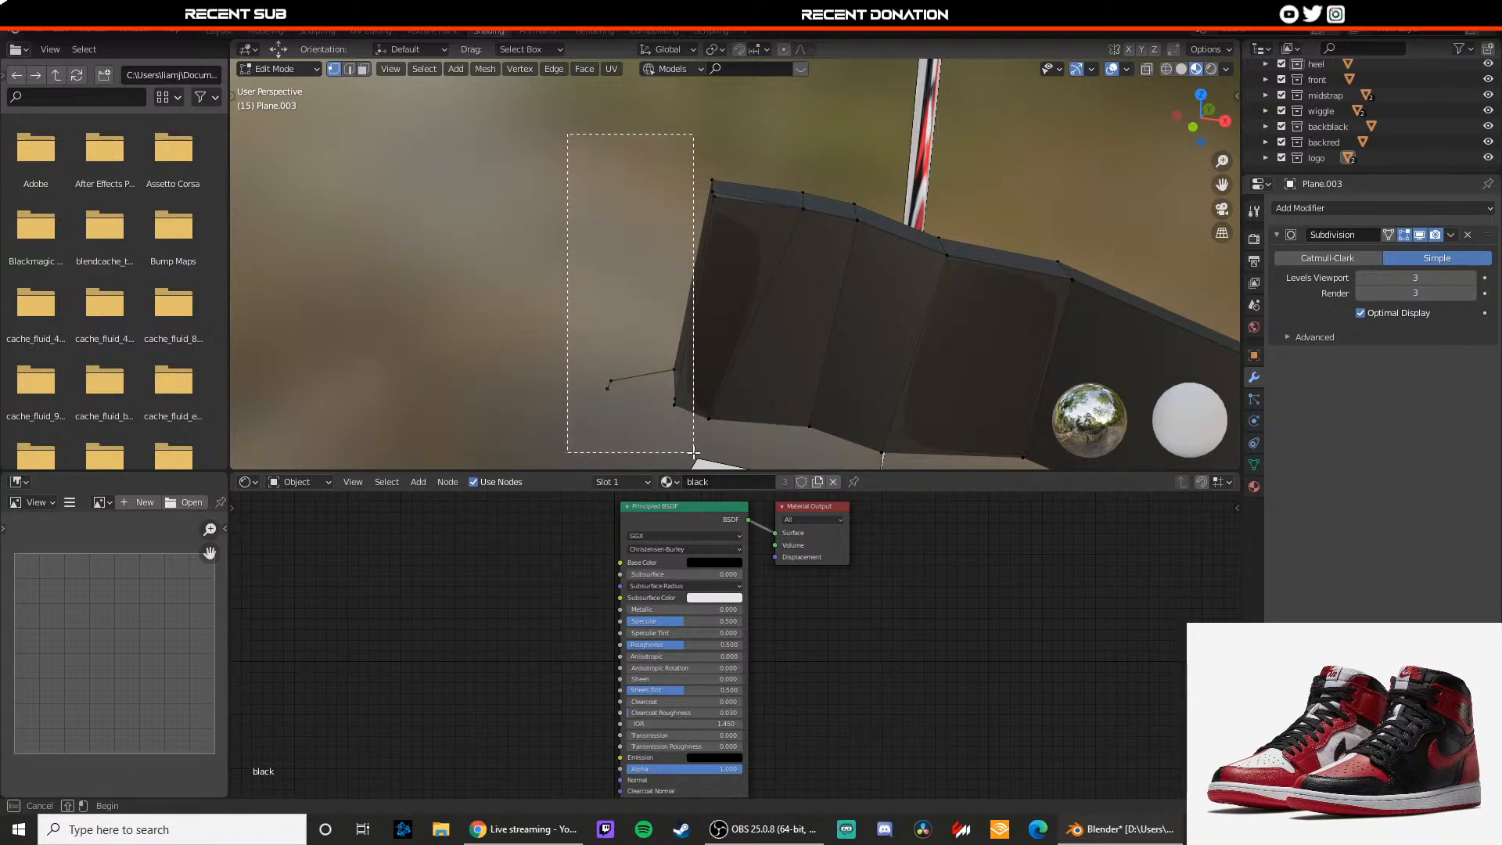
left_click_drag(694, 452, 694, 452)
key("x")
left_click(703, 442)
Step: Fill the swoosh's open end with a face and nudge its lower corner vertex
middle_click_drag(751, 240, 727, 330)
key("2")
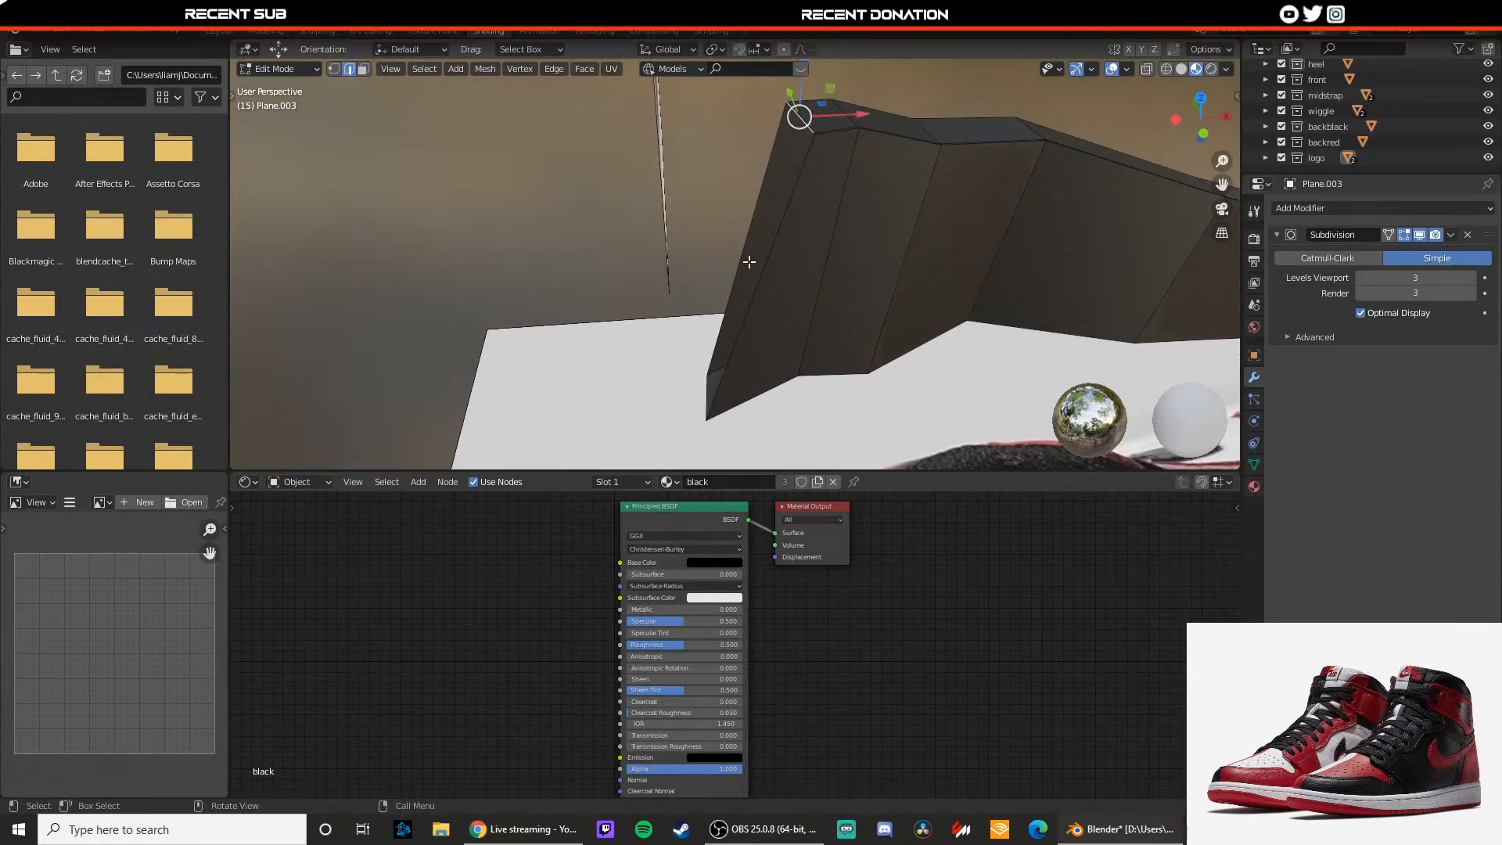
middle_click_drag(749, 262, 728, 270)
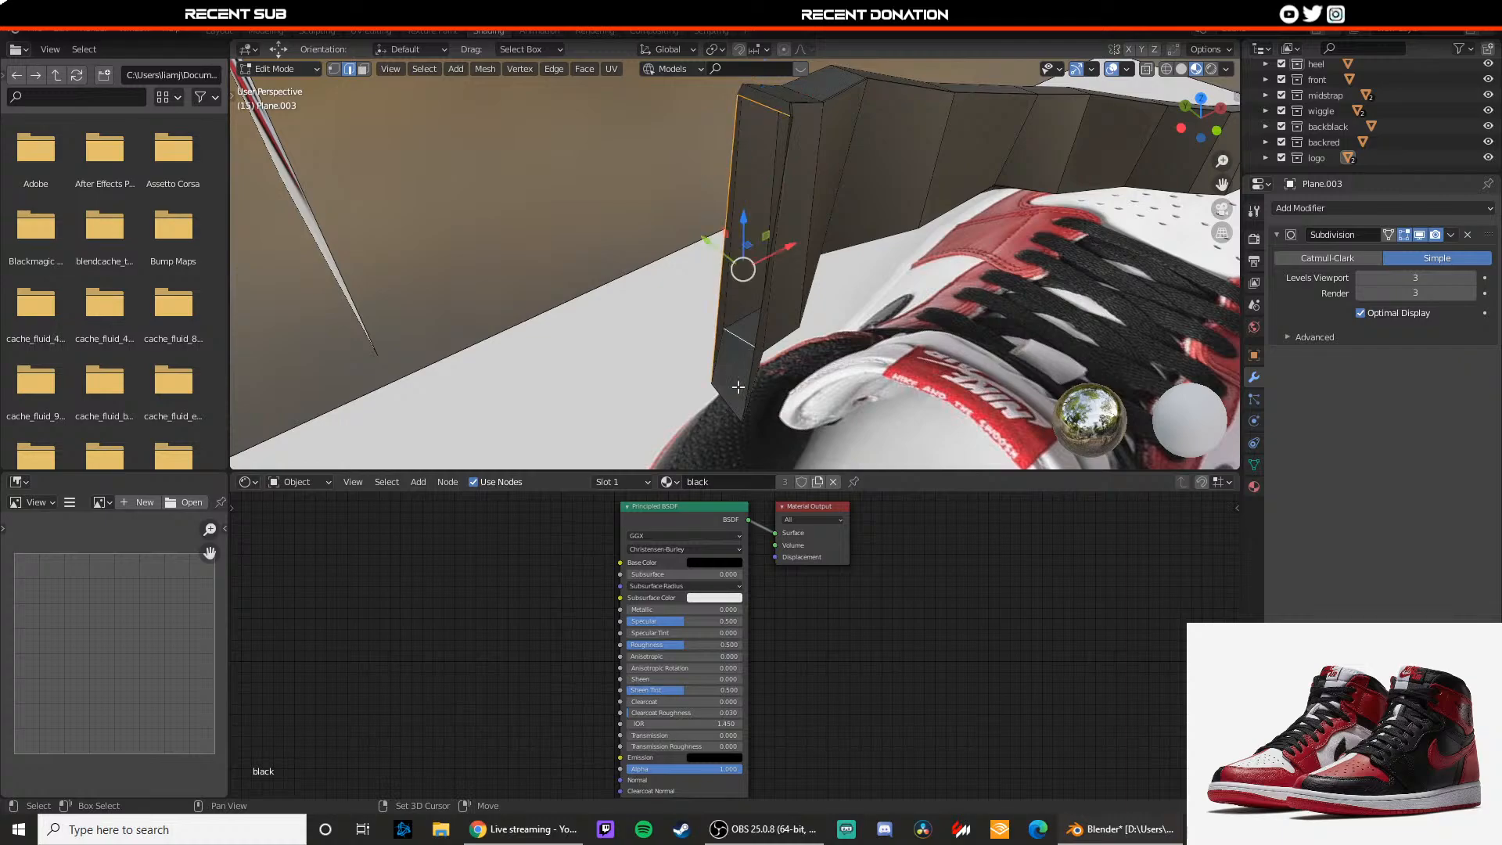
middle_click_drag(752, 380, 729, 368)
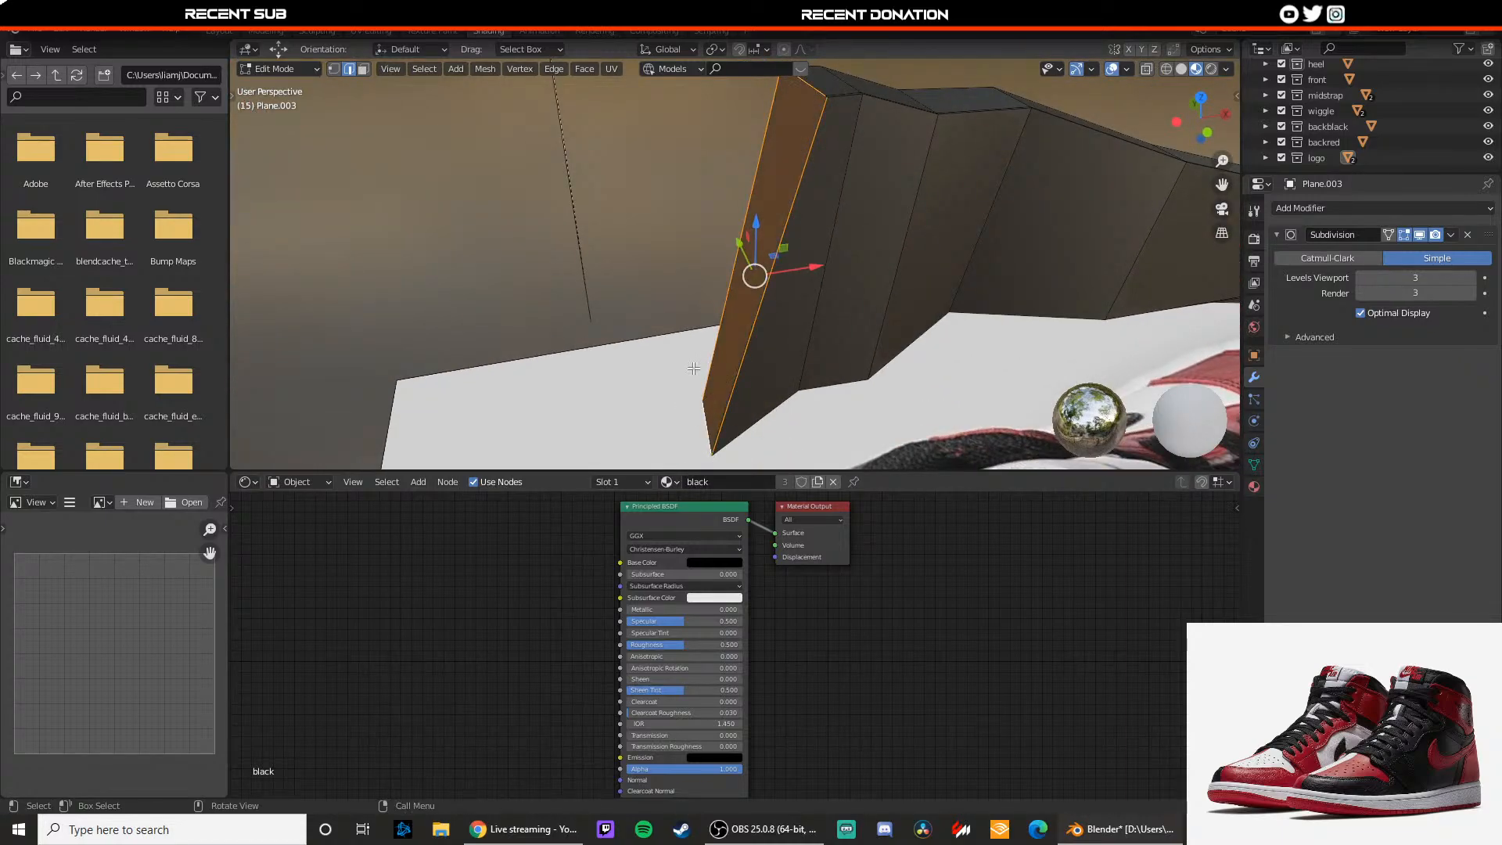
middle_click_drag(693, 369, 706, 349)
left_click_drag(717, 447, 749, 430)
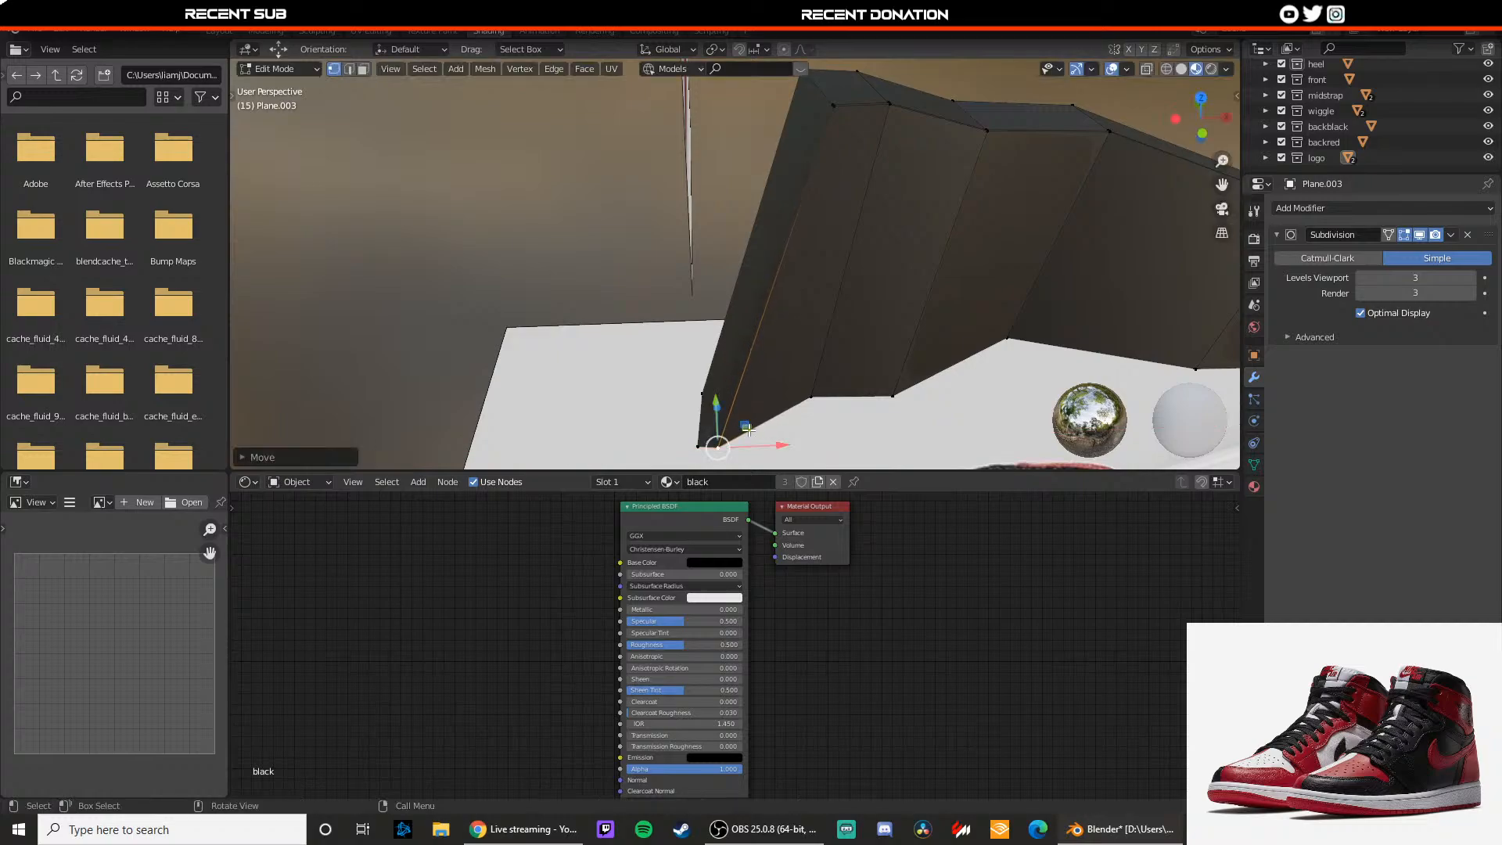
Step: Delete the edges of the swoosh's narrow end section, including the loose edge left at its bottom
key("x")
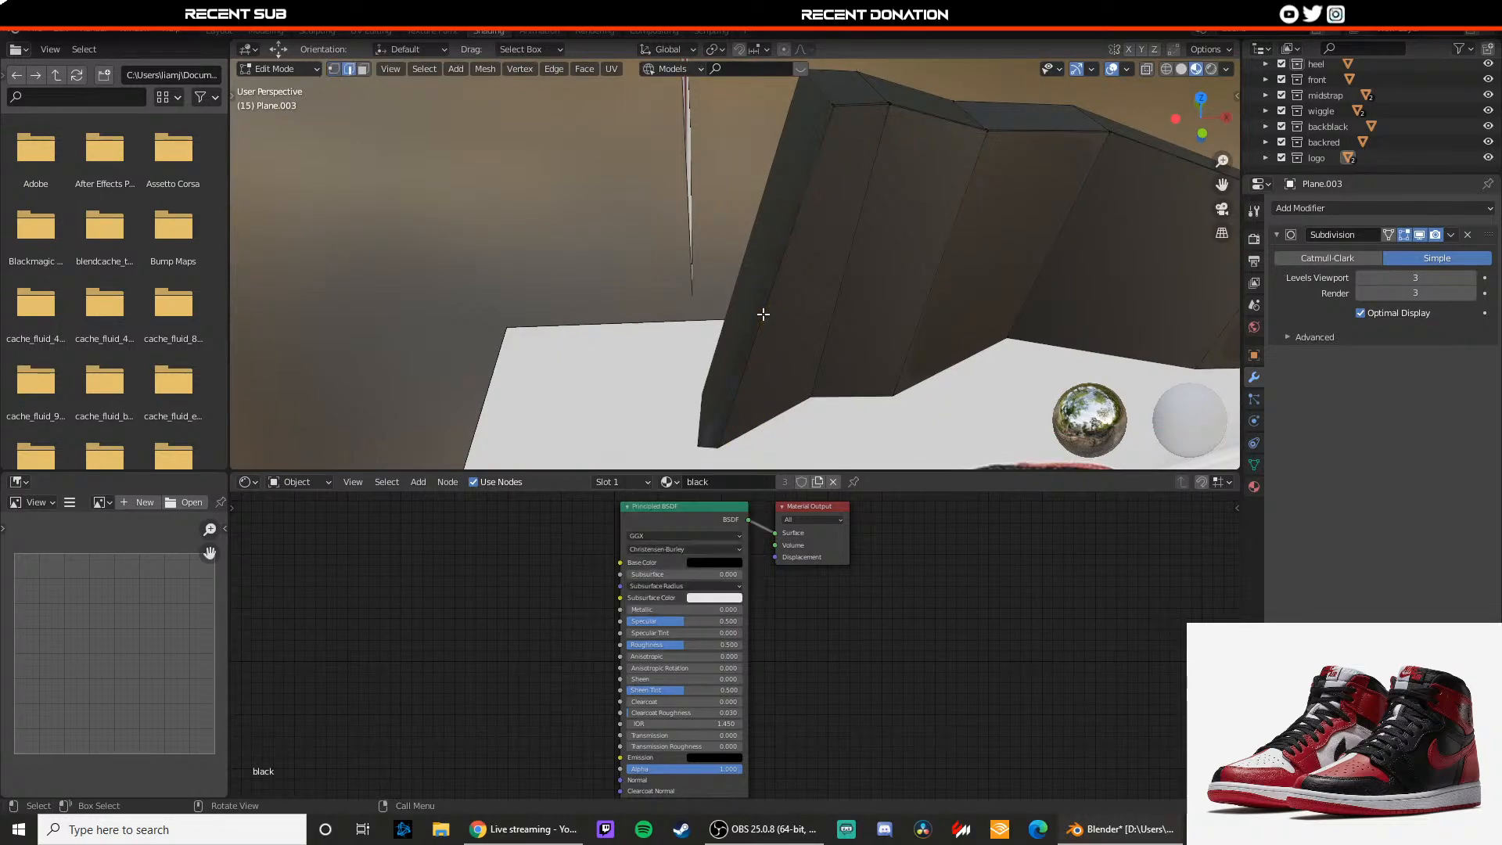
key("x")
left_click(754, 315)
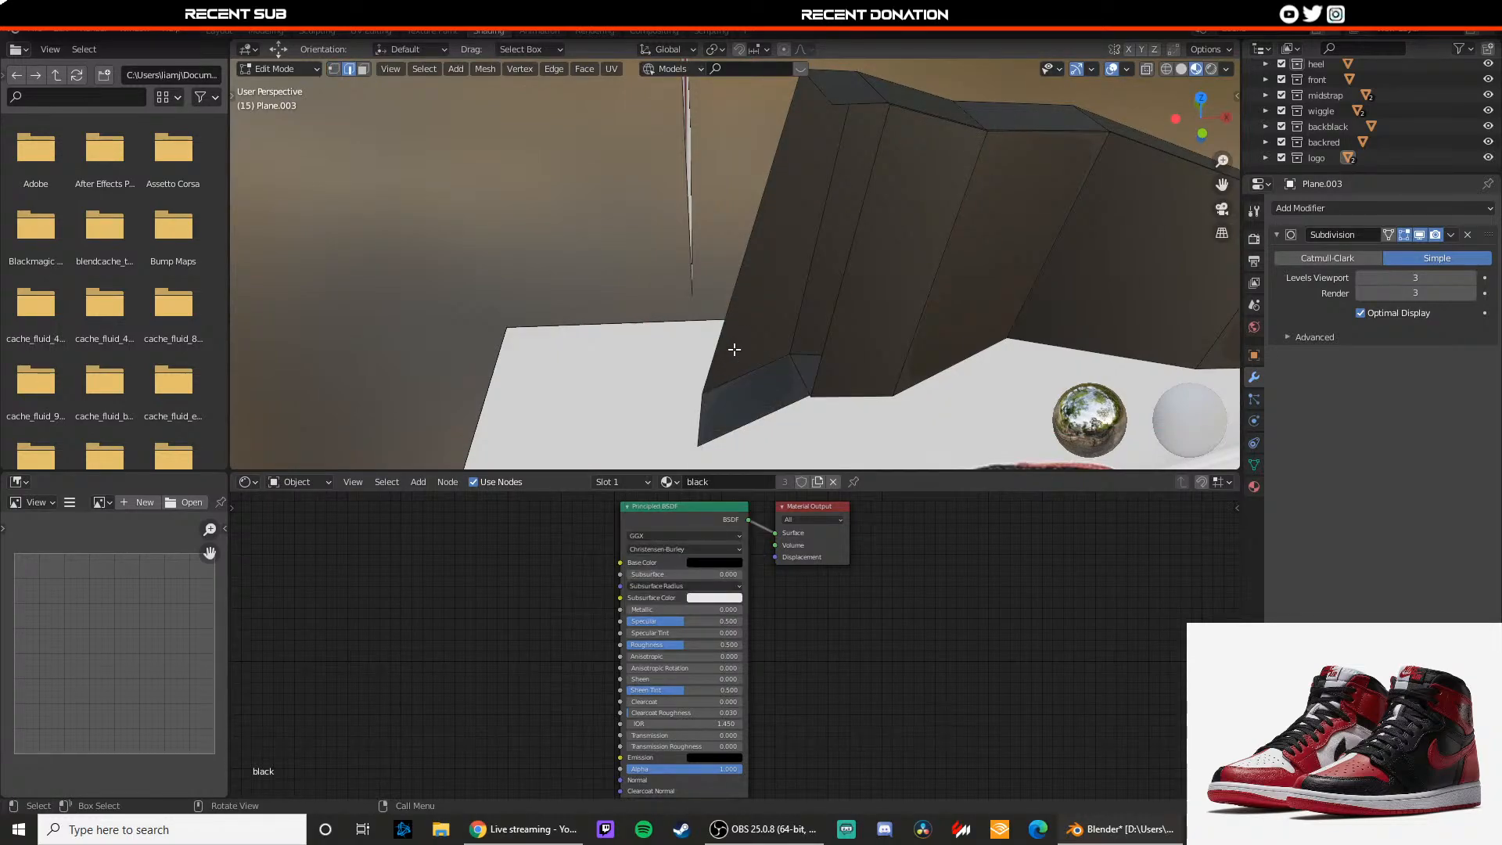
left_click(763, 289)
key("x")
left_click(763, 290)
middle_click_drag(765, 291, 769, 385)
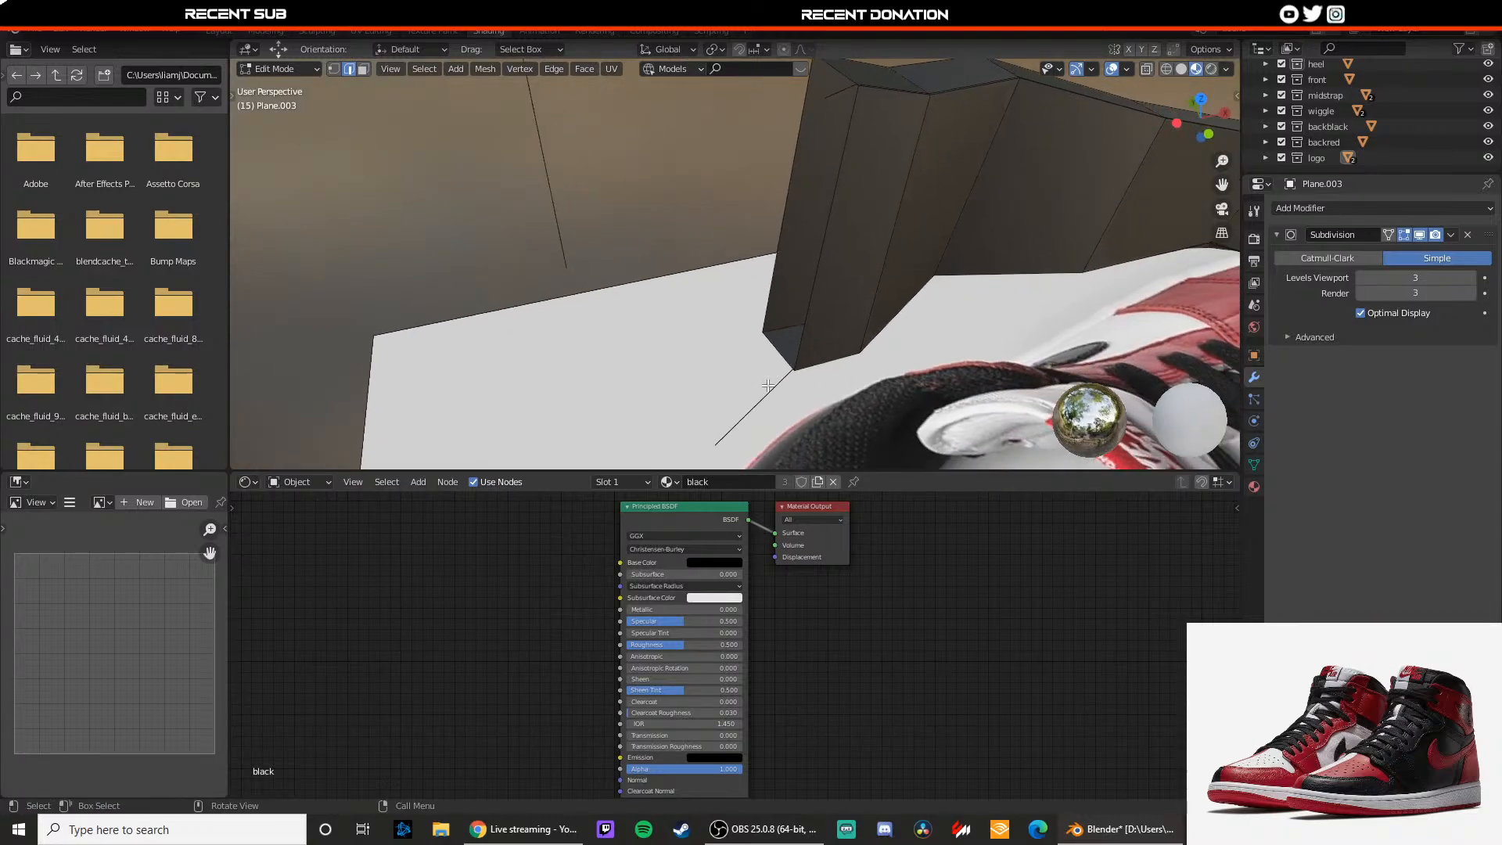
key("x")
left_click(707, 400)
Step: Remove leftover geometry at the swoosh's top end and dissolve the extra edge along its top rim
middle_click_drag(826, 147, 702, 324, "shift")
left_click(814, 187)
key("x")
left_click(814, 186)
key("2")
key("x")
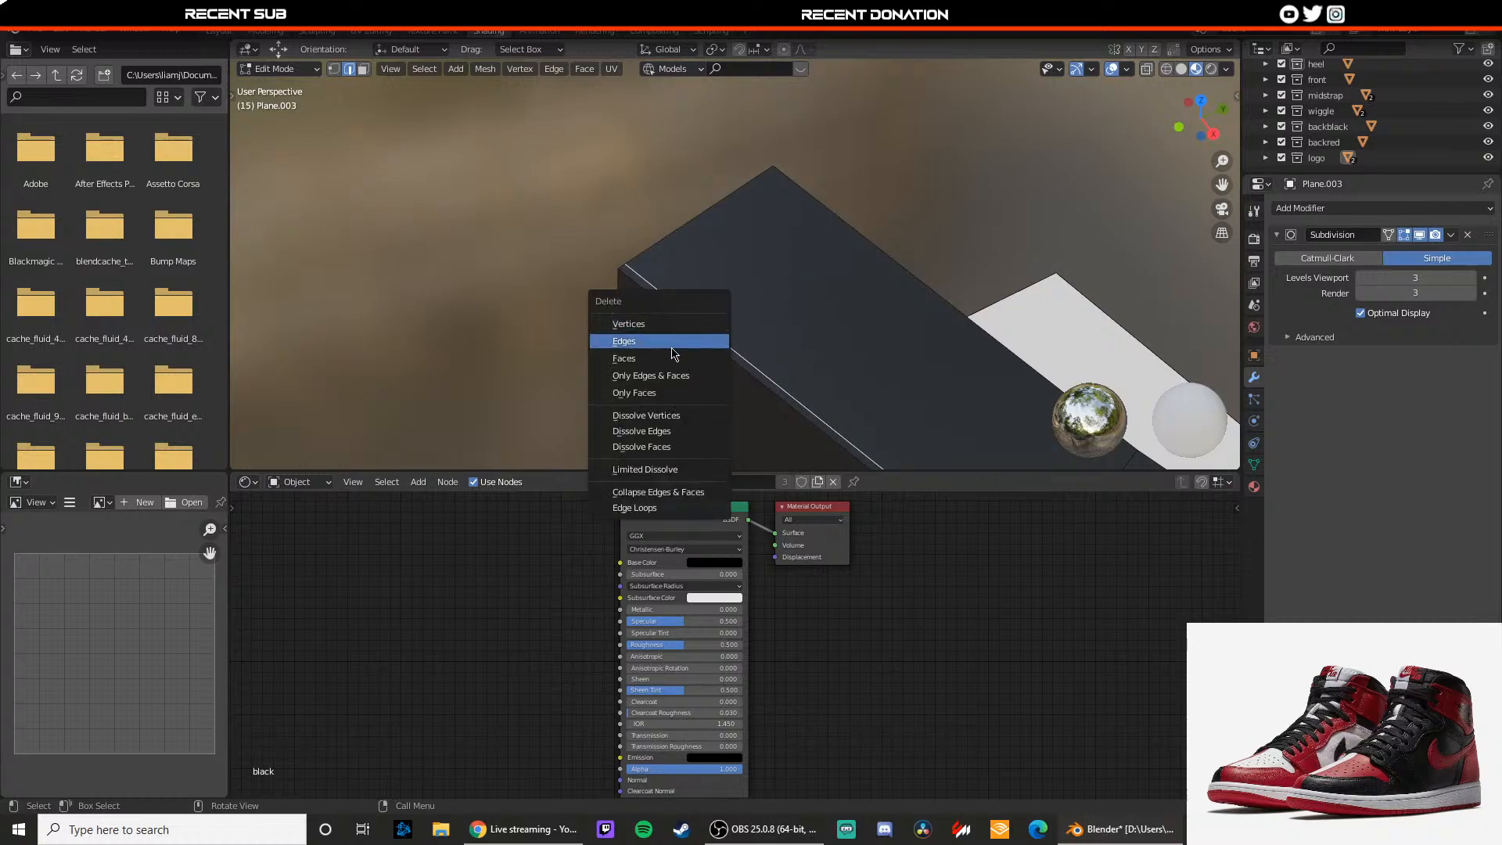
left_click(654, 432)
Step: Shift the bottom-edge vertices near the swoosh's wide end along Y to even out its side surface
middle_click_drag(653, 432, 490, 237)
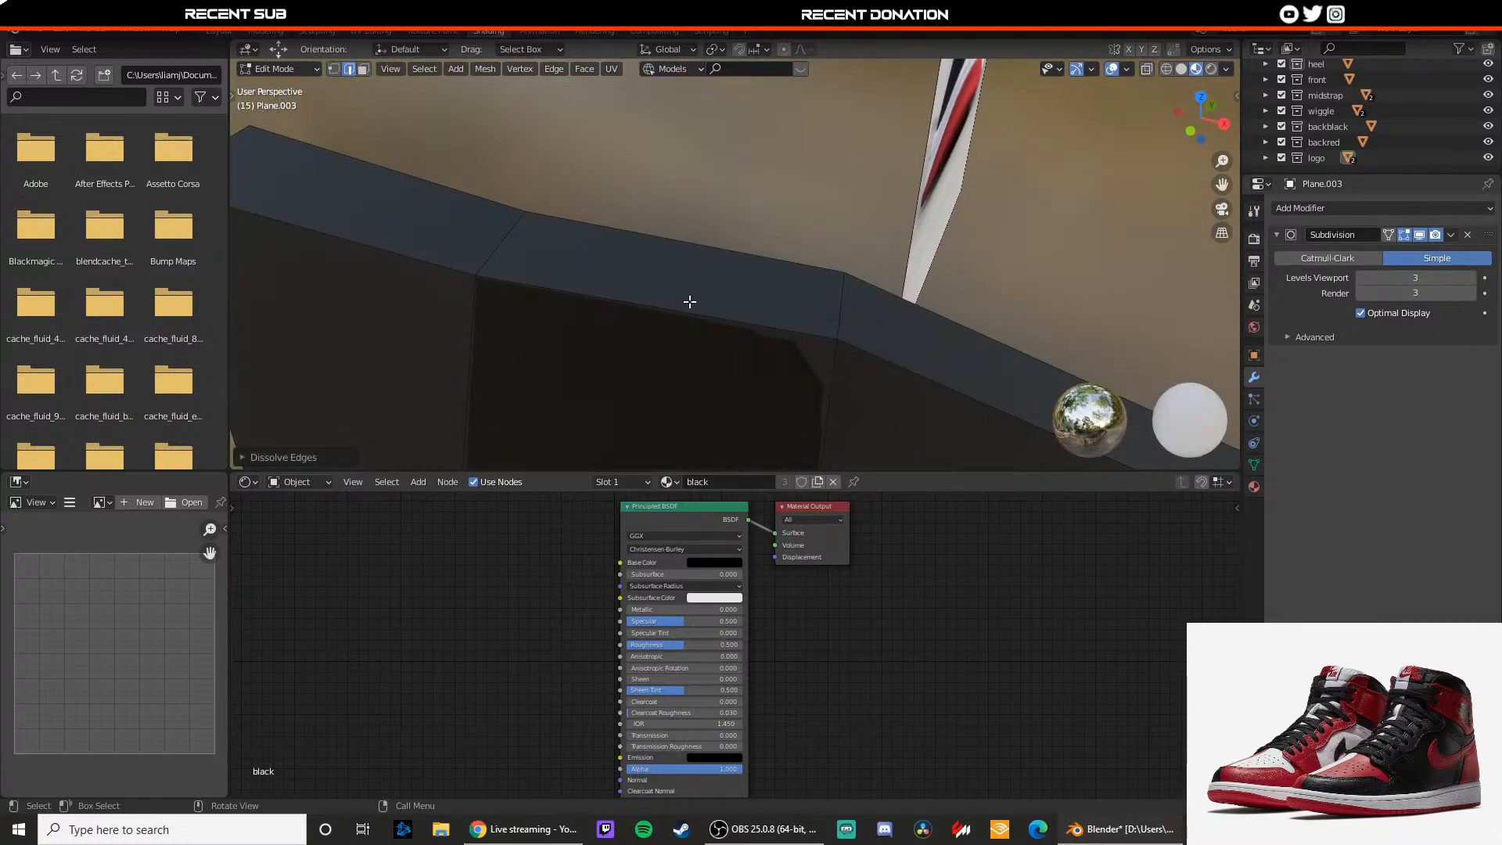
key("1")
left_click(491, 237)
left_click(774, 365)
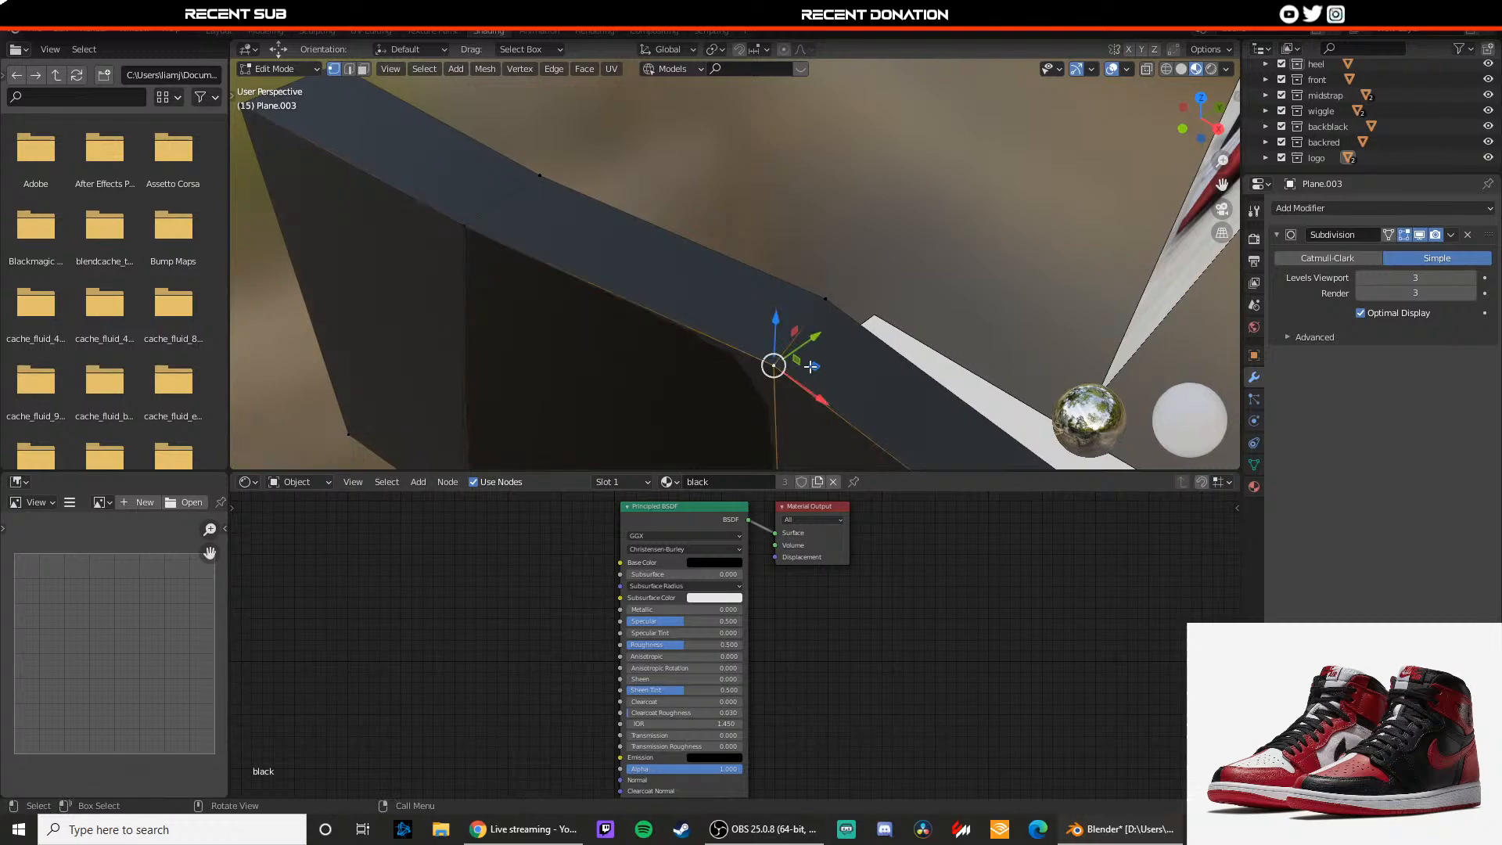
middle_click_drag(760, 414, 497, 306)
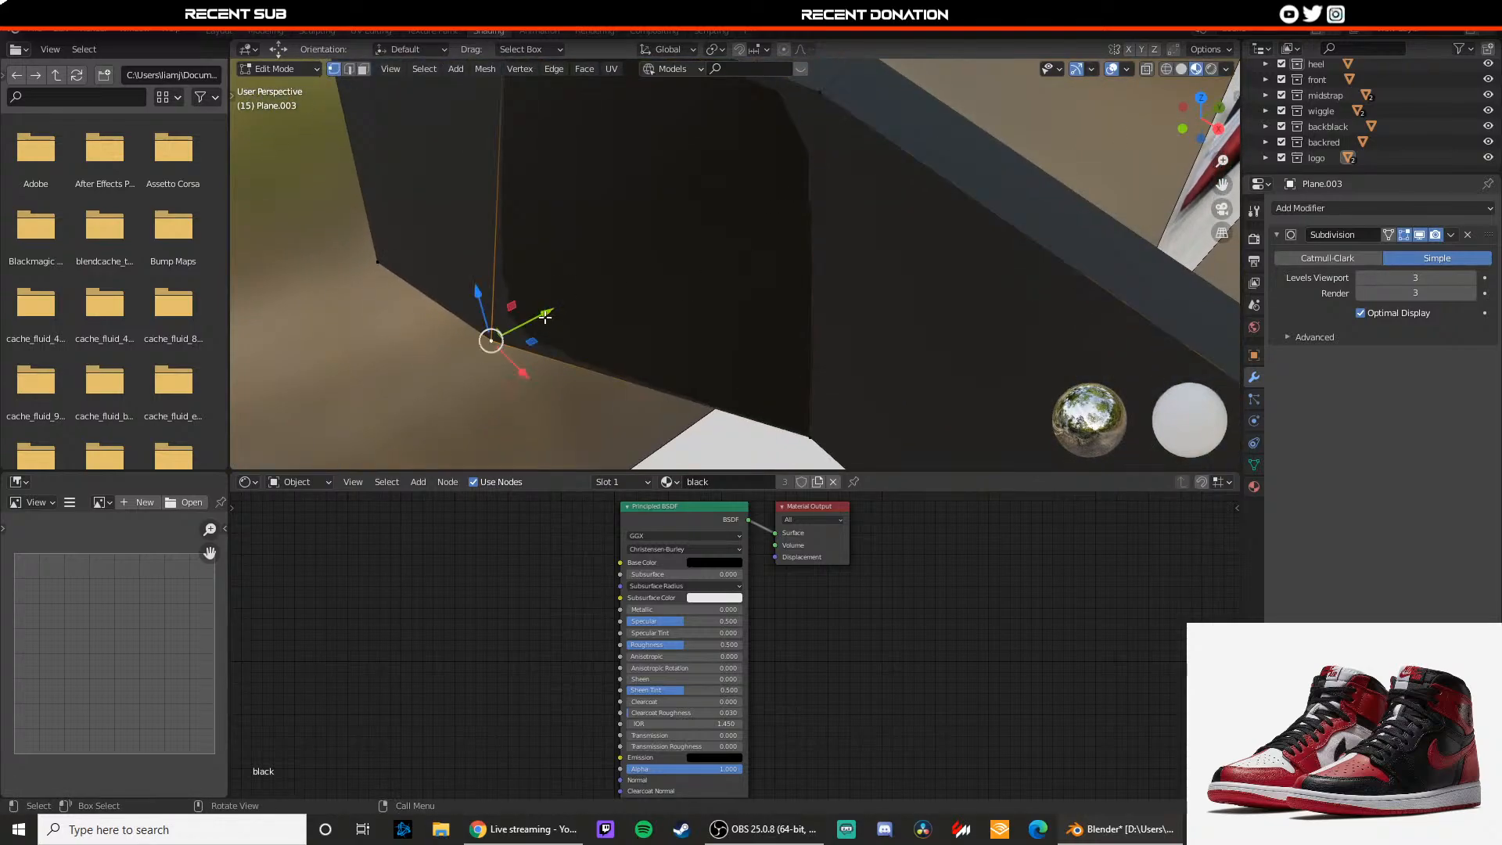
left_click_drag(546, 316, 578, 304)
left_click(816, 431)
left_click_drag(841, 421, 829, 426)
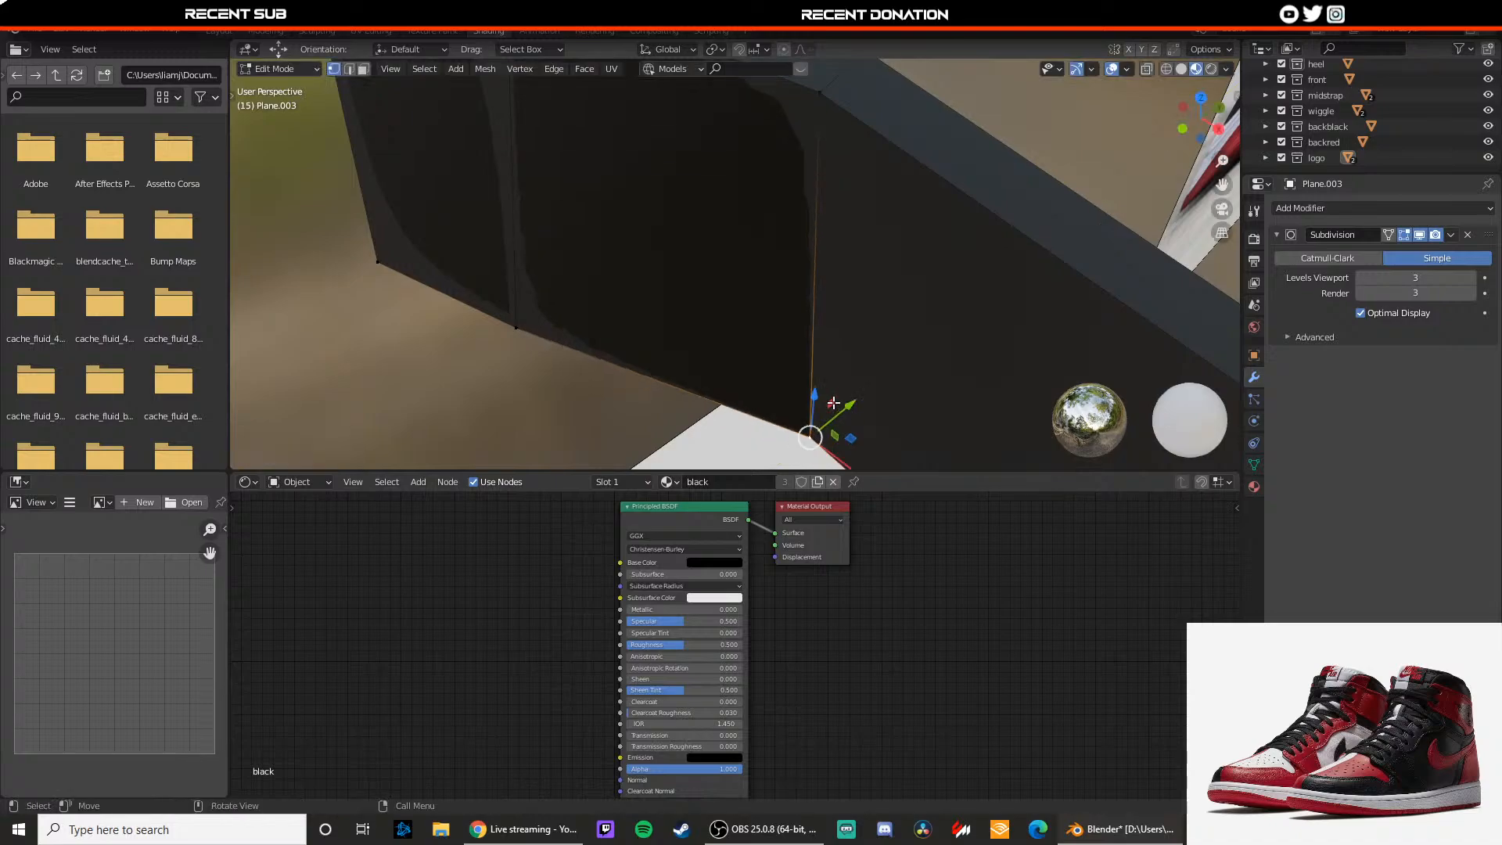
Step: Set the swoosh's subdivision to Catmull-Clark and move the swoosh about 0.62 m along Y onto the shoe's side
scroll(810, 399, "down", 3)
key("Tab")
middle_click_drag(598, 285, 751, 292)
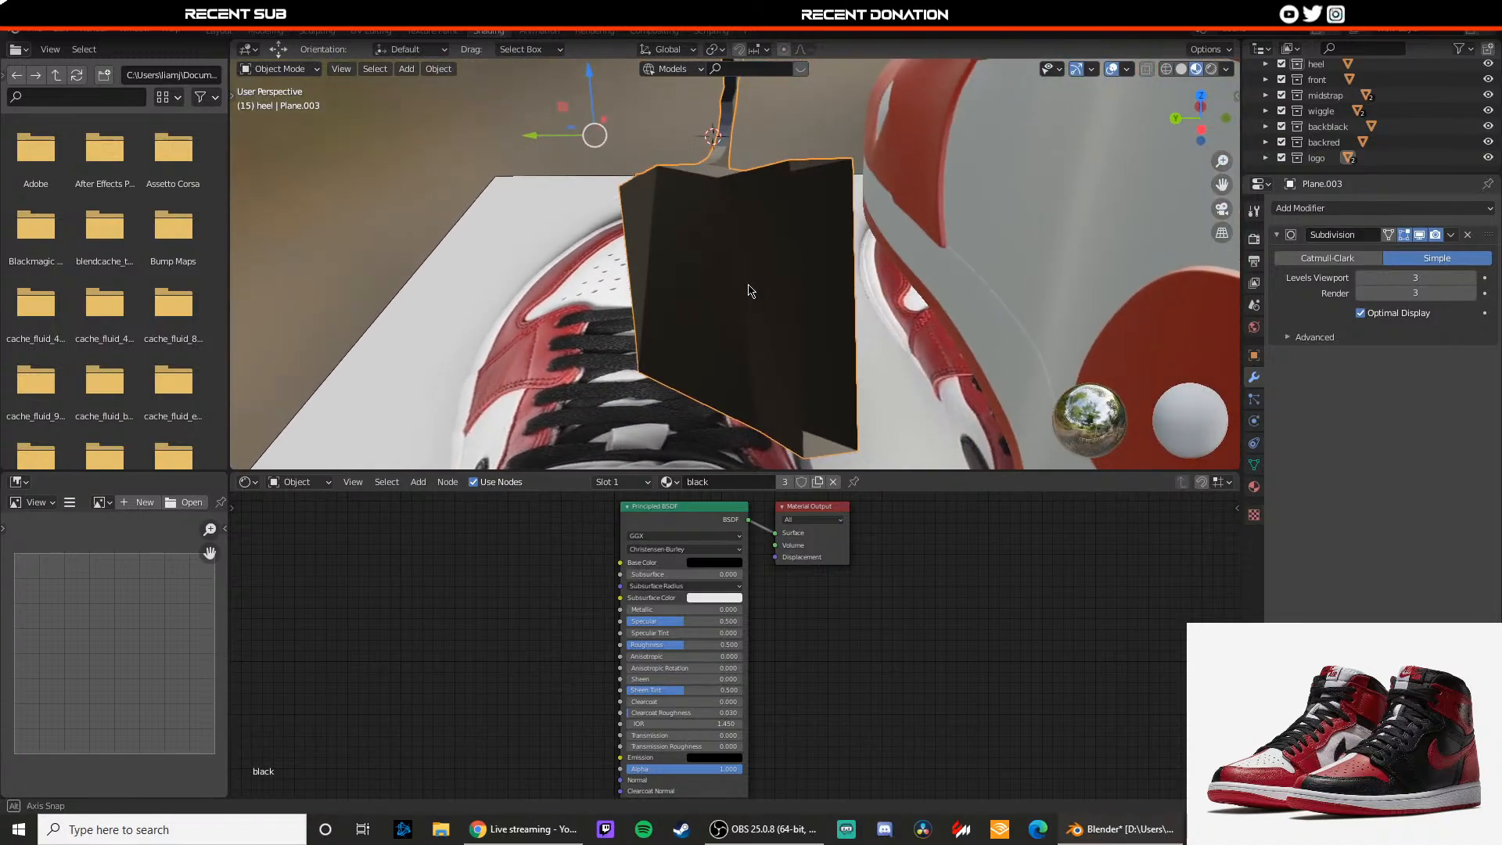
key("Tab")
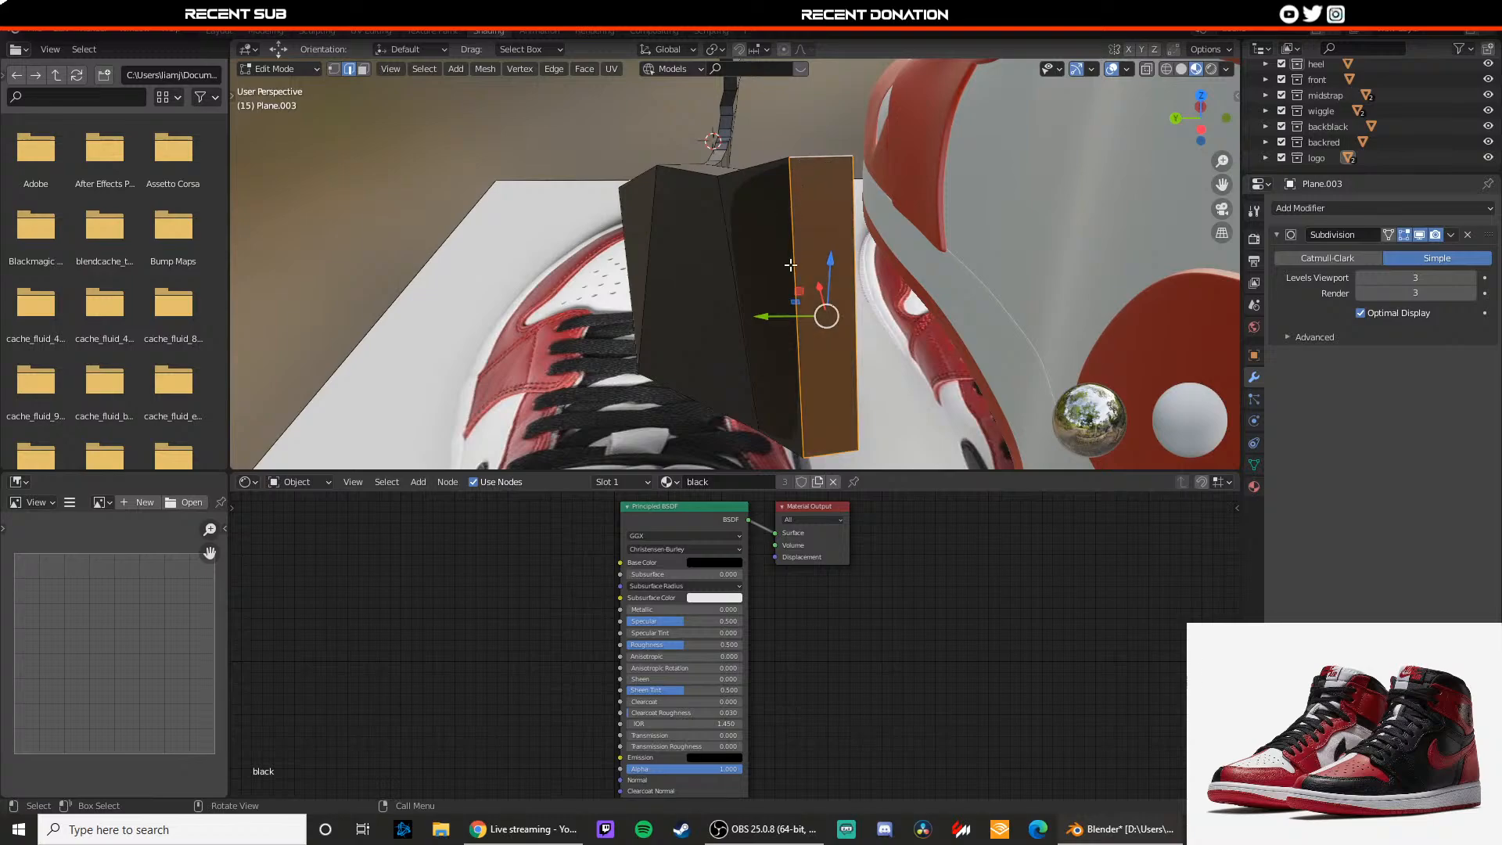
key("Tab")
middle_click_drag(794, 283, 730, 286)
left_click(1302, 259)
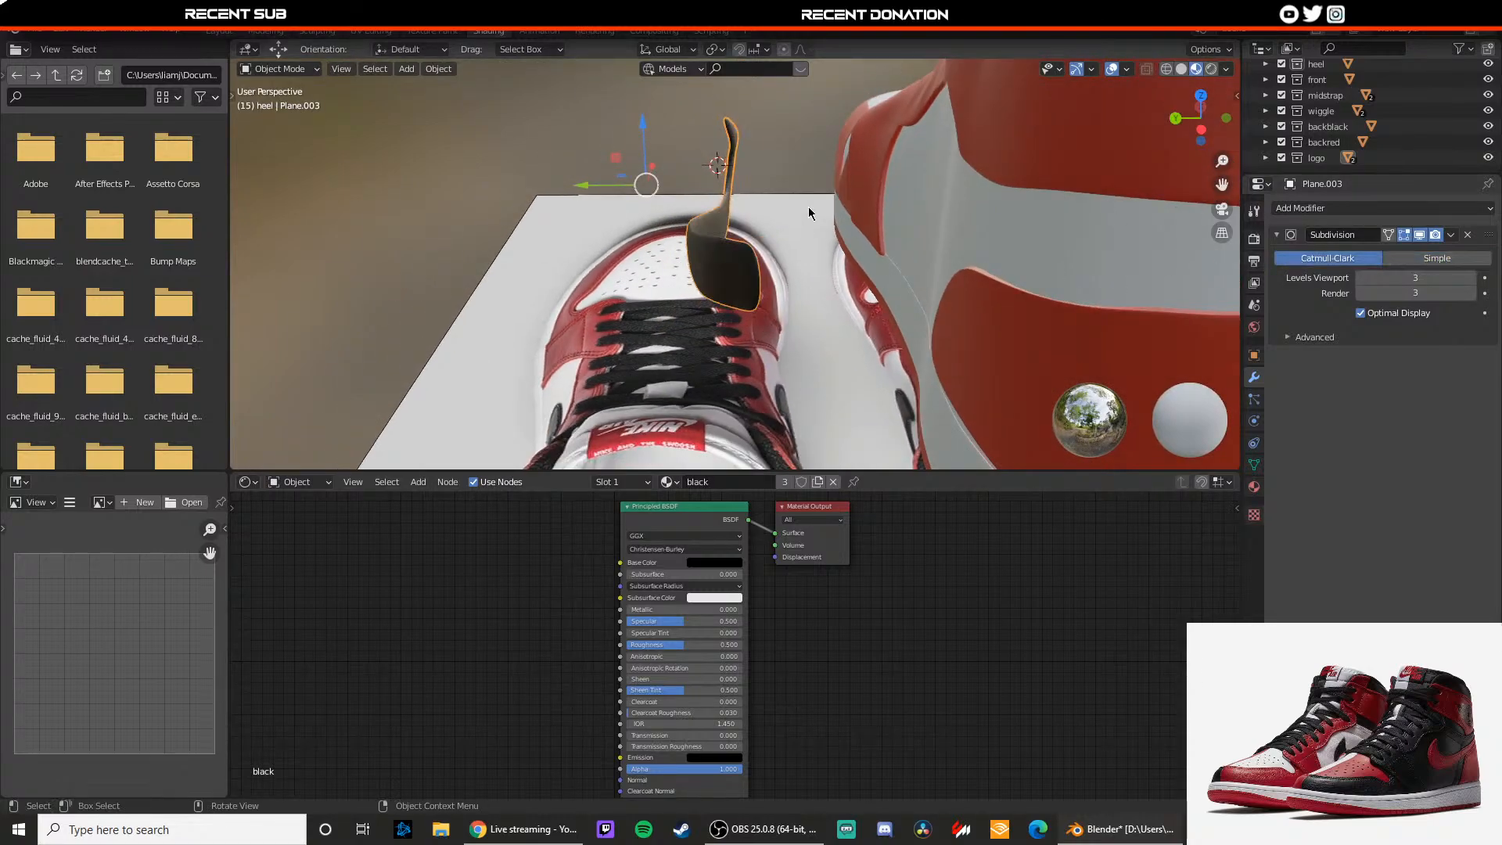
left_click_drag(590, 185, 812, 201)
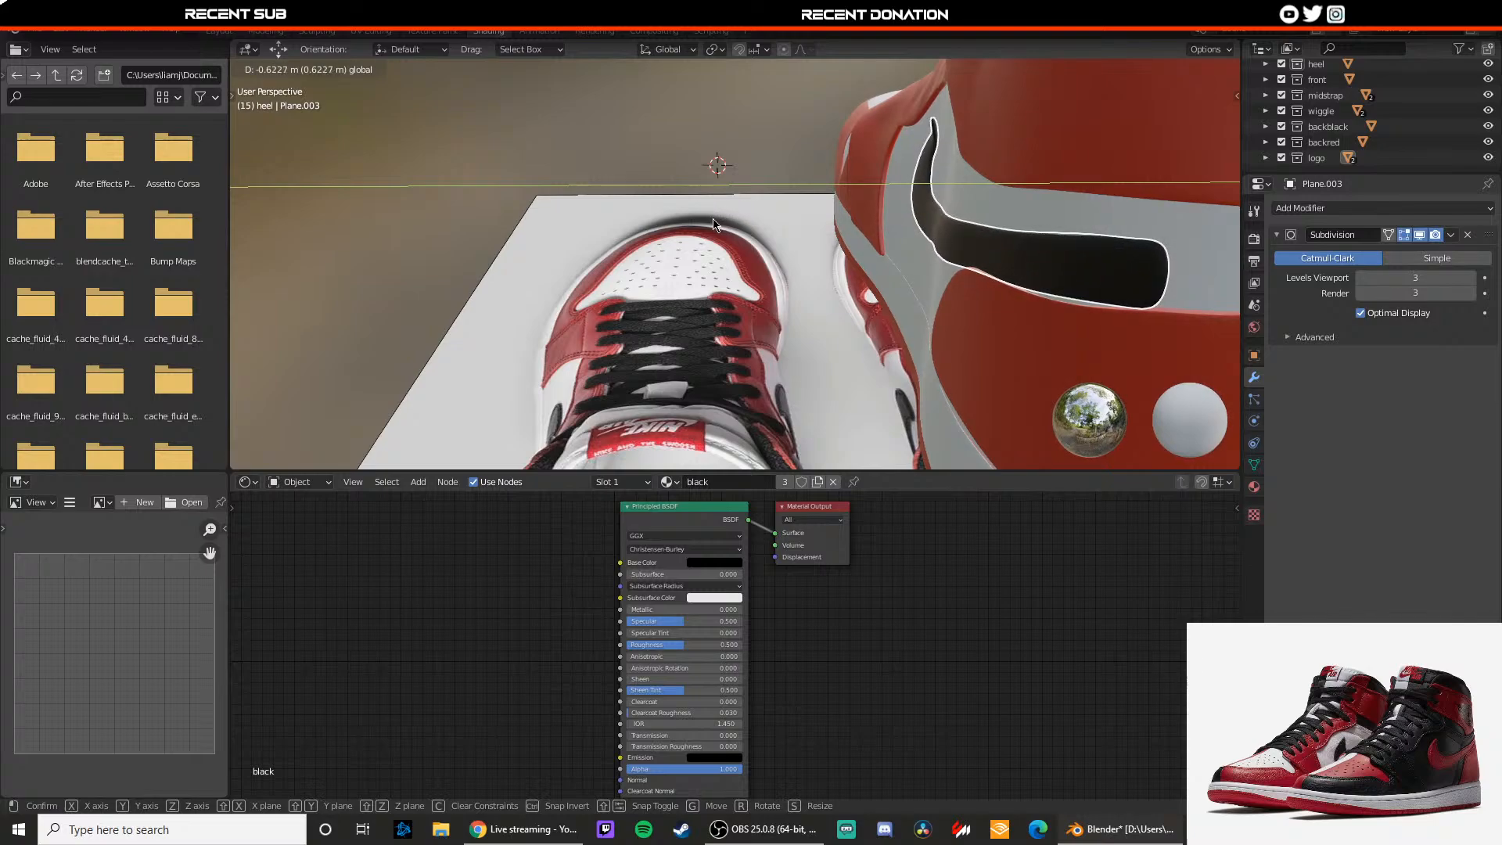
left_click_drag(712, 225, 715, 226)
left_click(858, 352)
middle_click_drag(858, 351, 939, 313)
Step: Switch the swoosh's subdivision to Simple, extrude its wide end face toward the heel, and align the new section along Y and X
left_click(822, 275)
left_click(1428, 260)
middle_click_drag(1126, 305, 985, 262)
key("Tab")
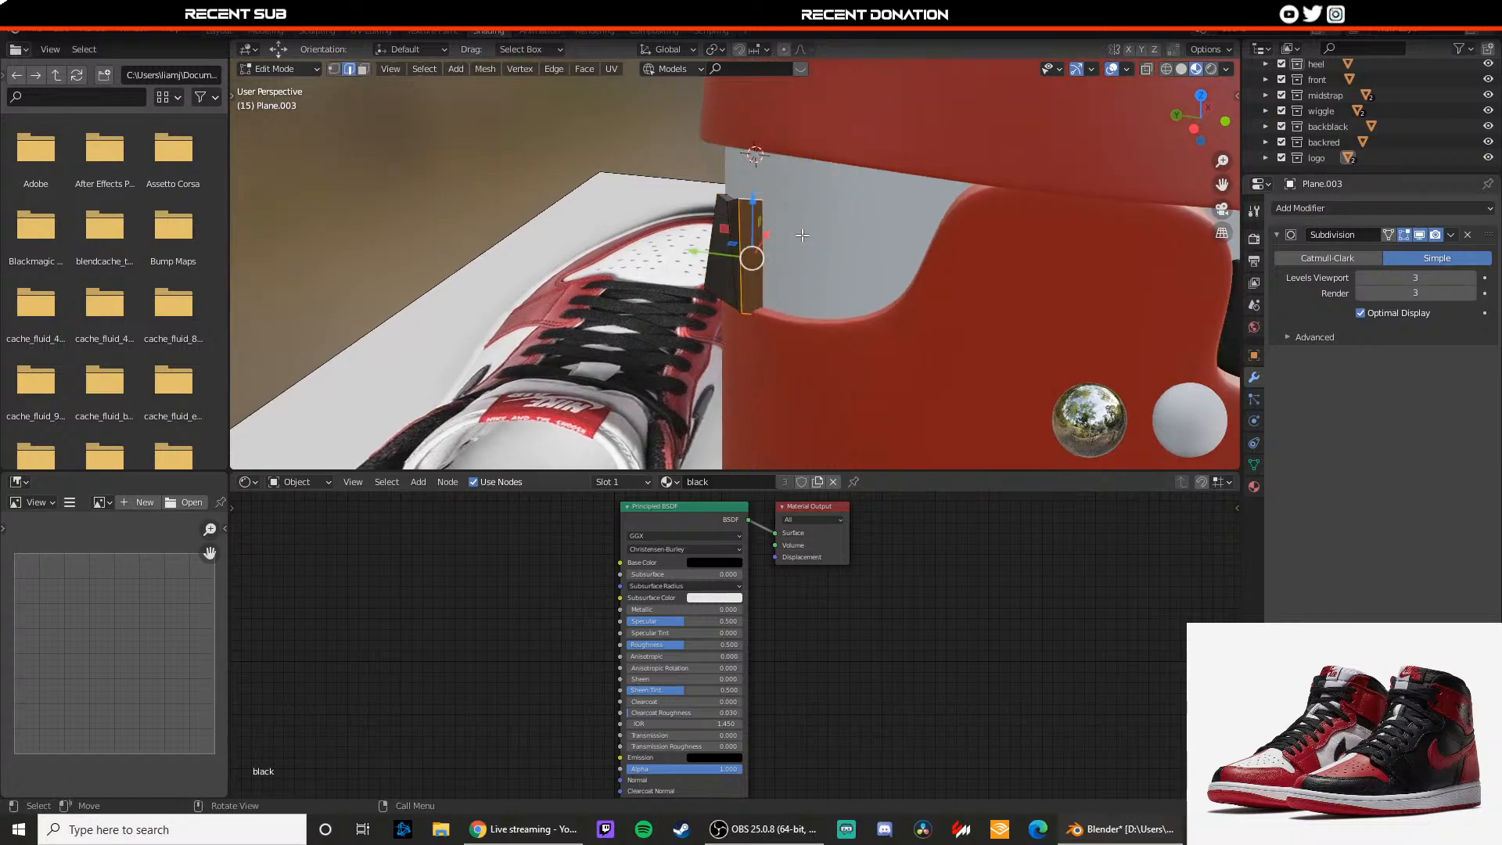
middle_click_drag(802, 235, 845, 243)
key("e")
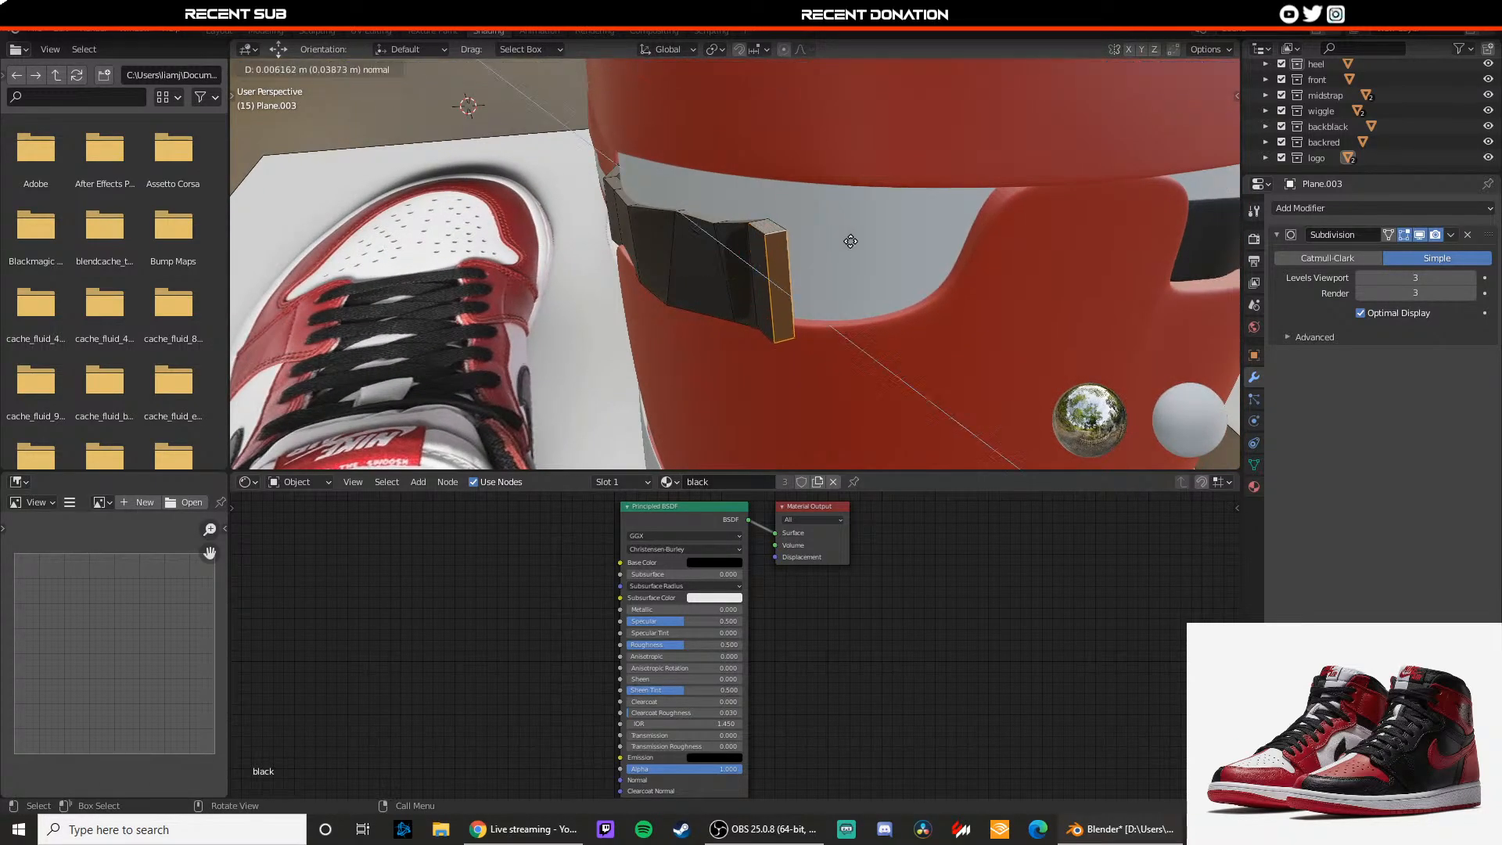
left_click(850, 242)
left_click_drag(740, 299, 762, 294)
middle_click_drag(849, 301, 788, 308)
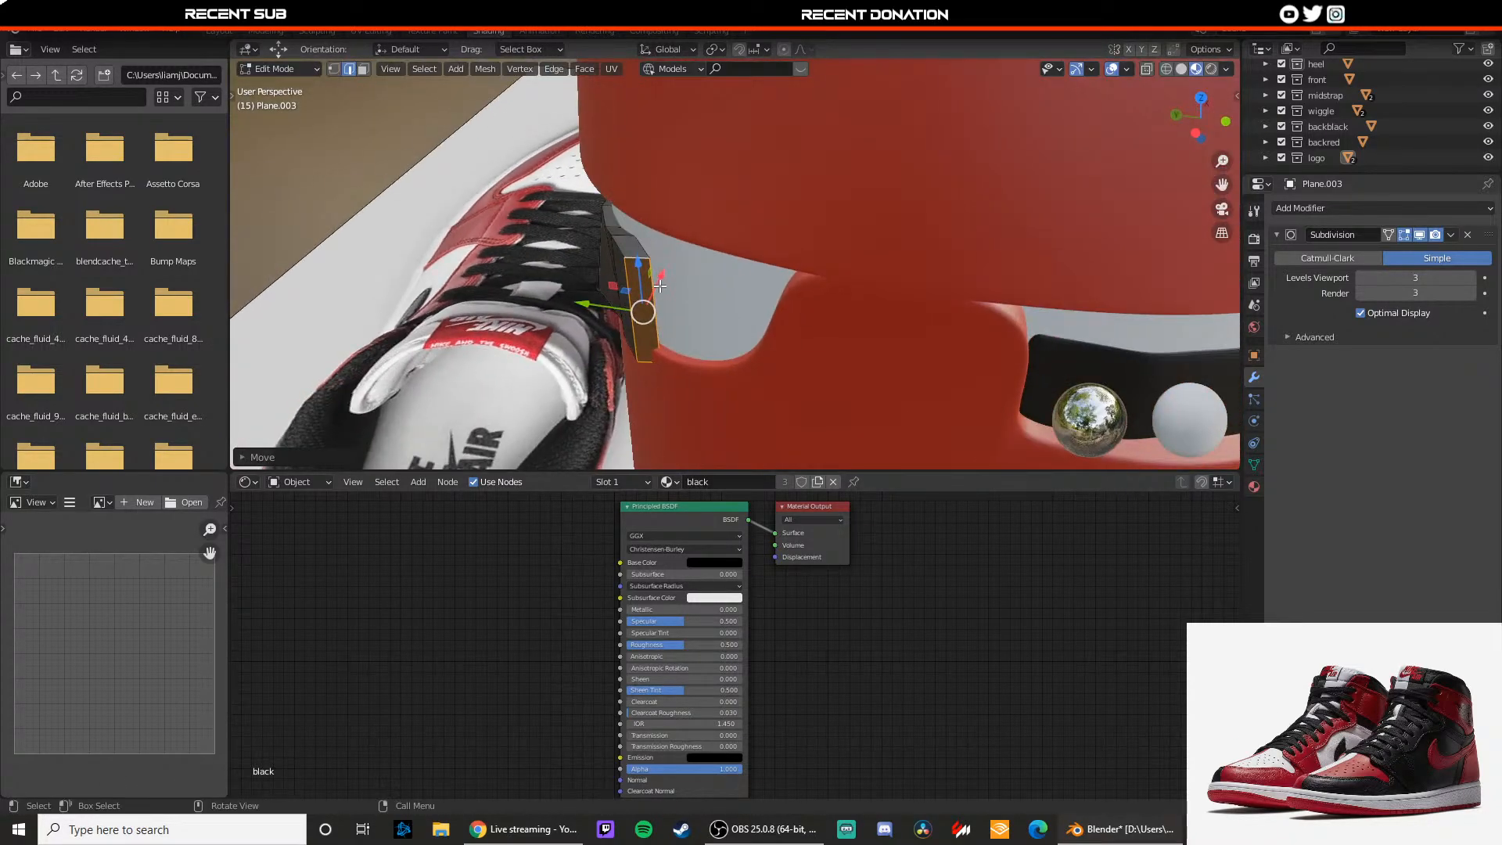
left_click_drag(661, 278, 612, 305)
Step: Extrude the swoosh's end face by another section and move it to follow the shoe's curve
middle_click_drag(693, 292, 756, 334)
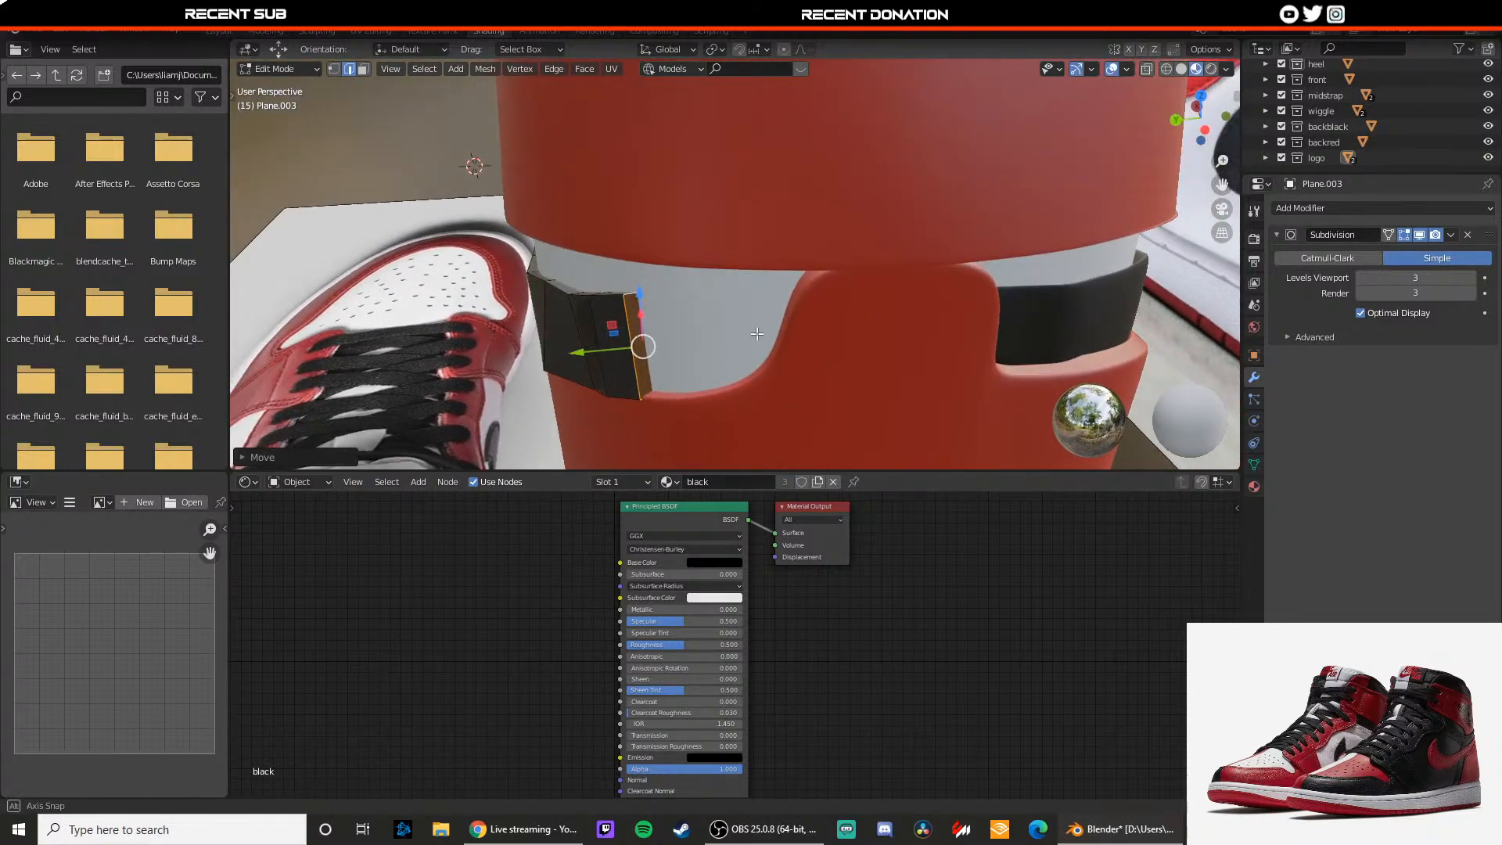
key("e")
left_click(784, 321)
left_click_drag(605, 367, 638, 359)
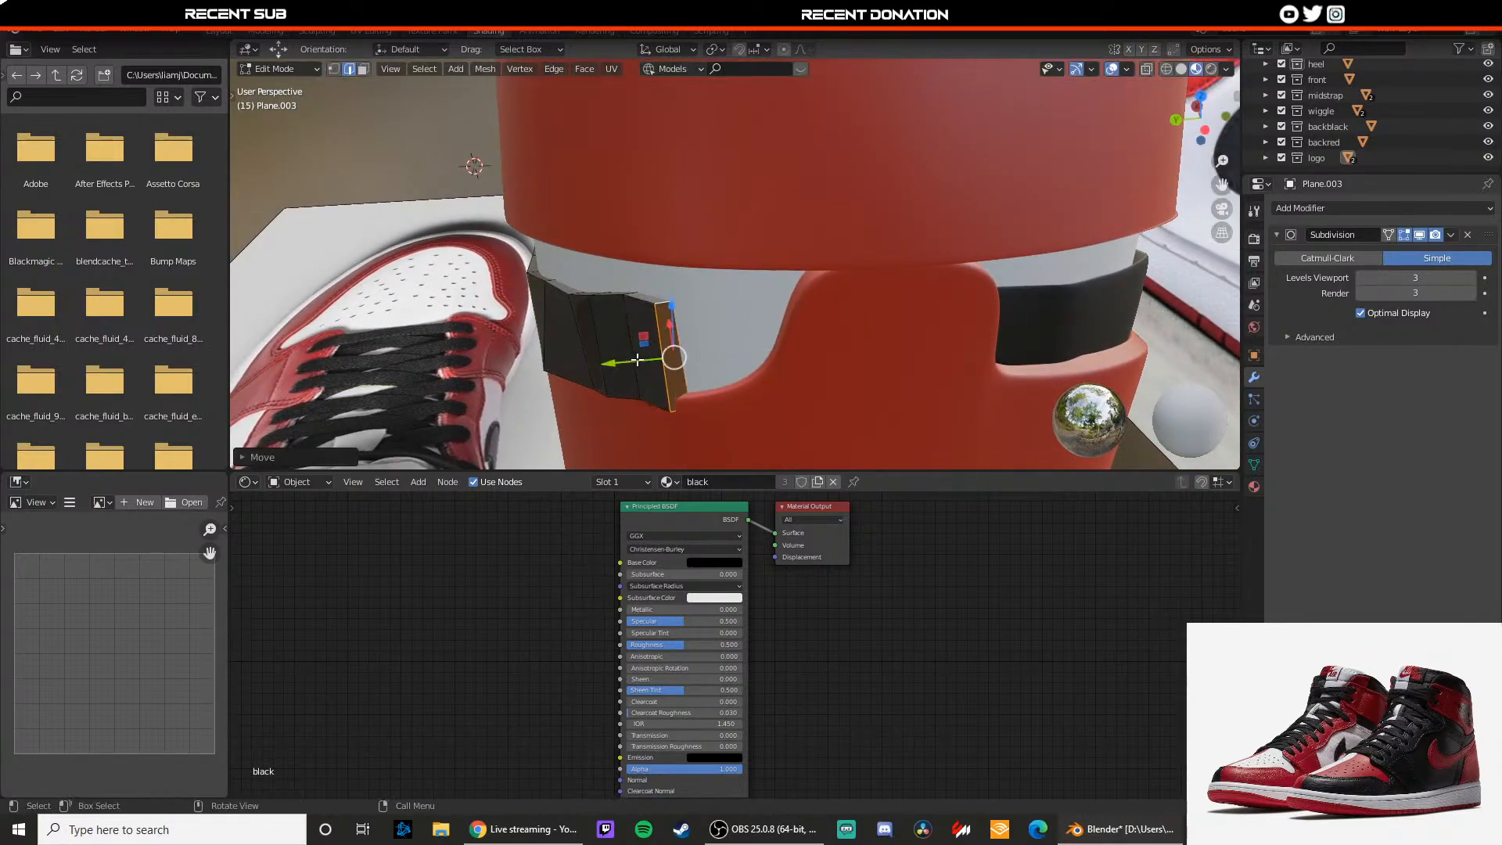
middle_click_drag(676, 312, 557, 354)
key("g")
left_click(569, 329)
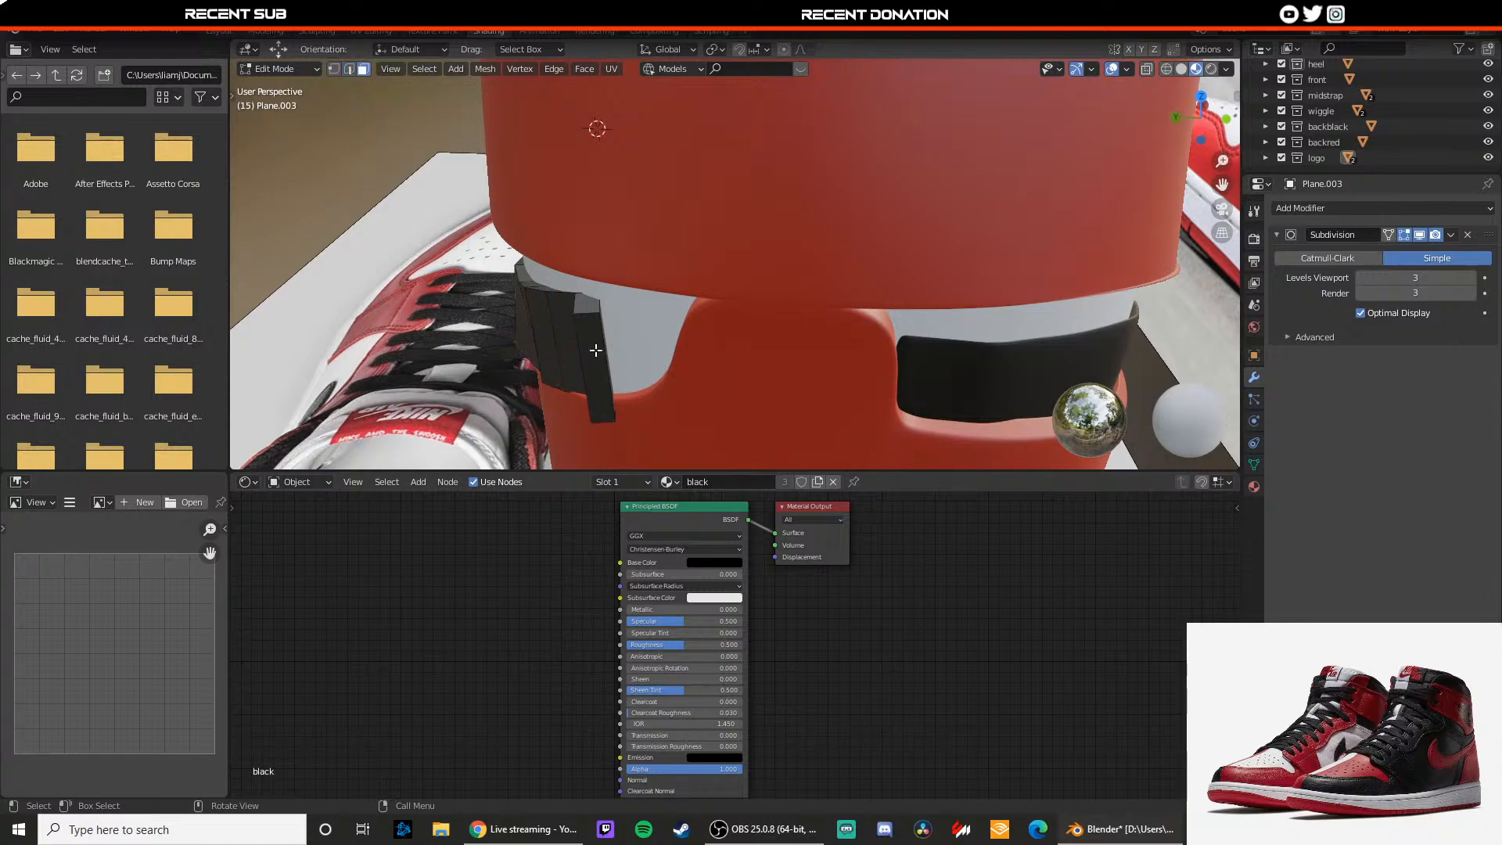
Step: Realign the end face along the shoe's side and extend it with a further extrusion shifted along Y
key("g")
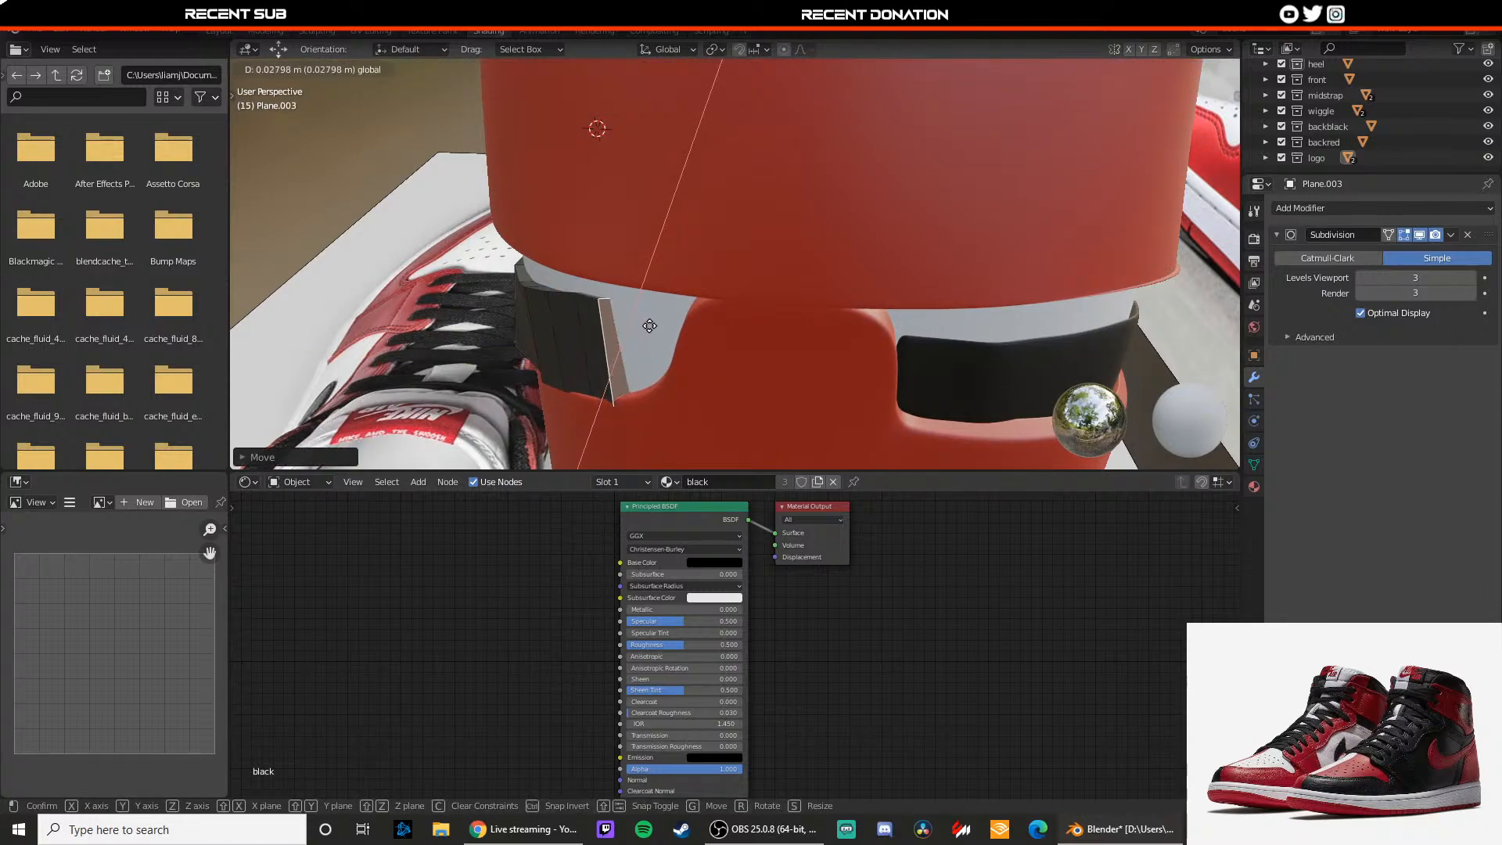
key("y")
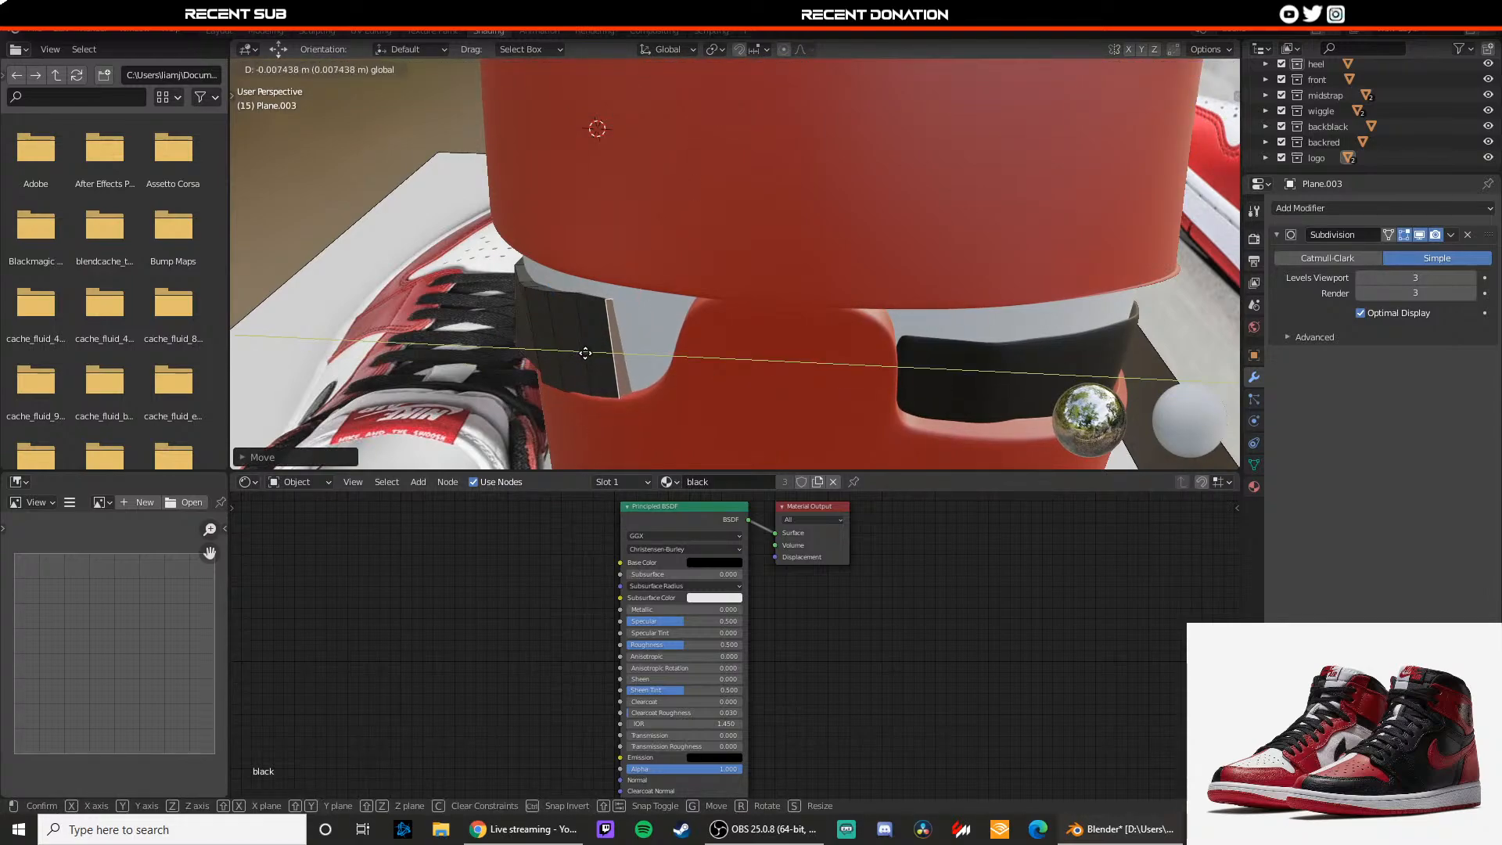
left_click(585, 352)
mouse_move(657, 330)
middle_mouse_down()
mouse_move(590, 321)
mouse_move(629, 356)
middle_mouse_up()
key("z")
left_click(534, 316)
key("z")
left_click(576, 414)
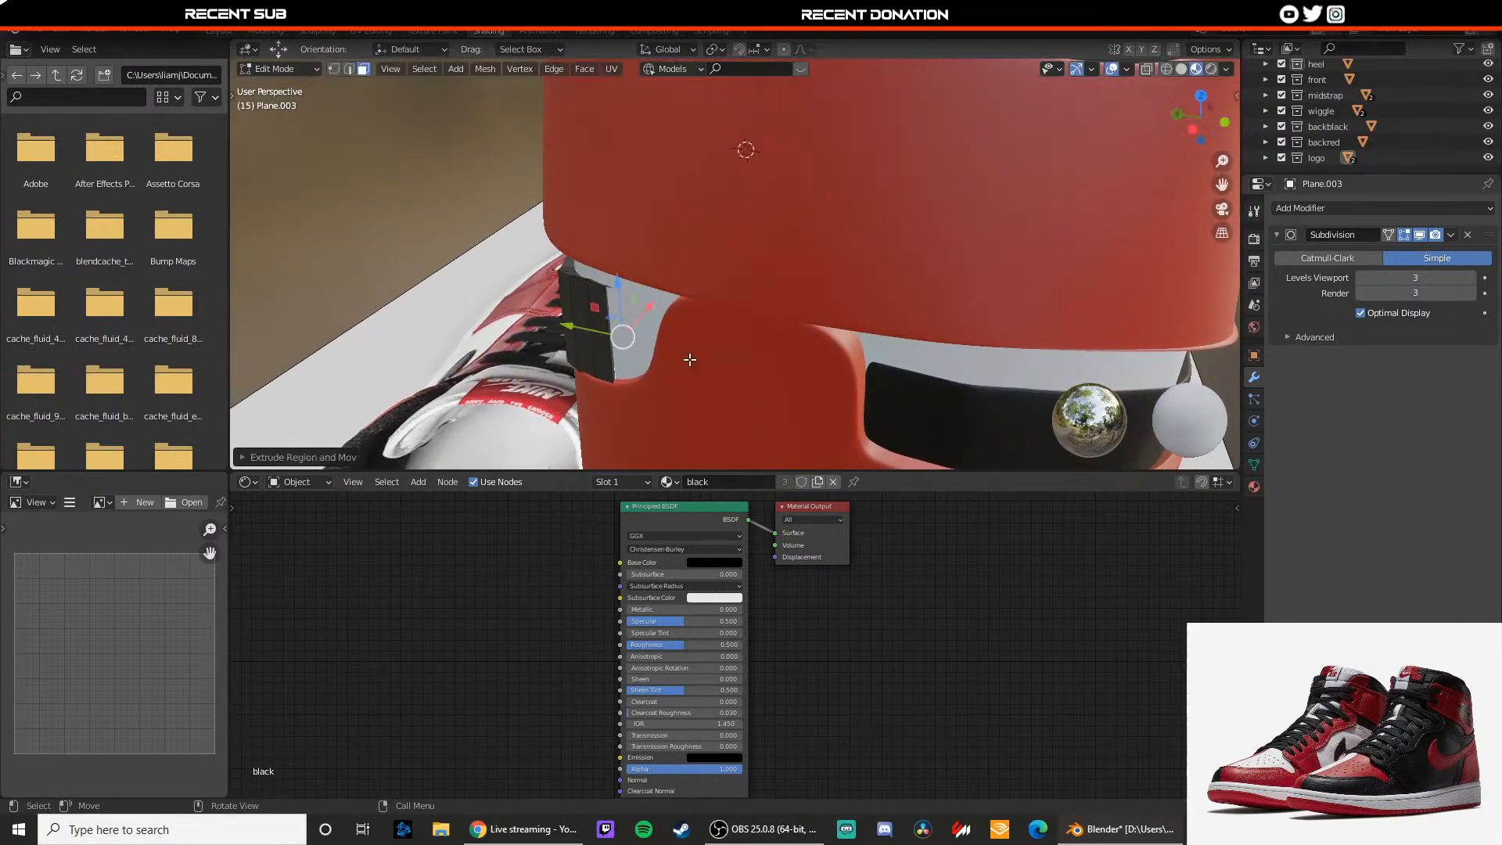
mouse_move(566, 337)
left_mouse_down()
mouse_move(606, 340)
mouse_move(593, 342)
left_mouse_up()
Step: Extrude a wider section from the swoosh's end and reposition its end face on X and Y around the heel
middle_click_drag(591, 342, 654, 313)
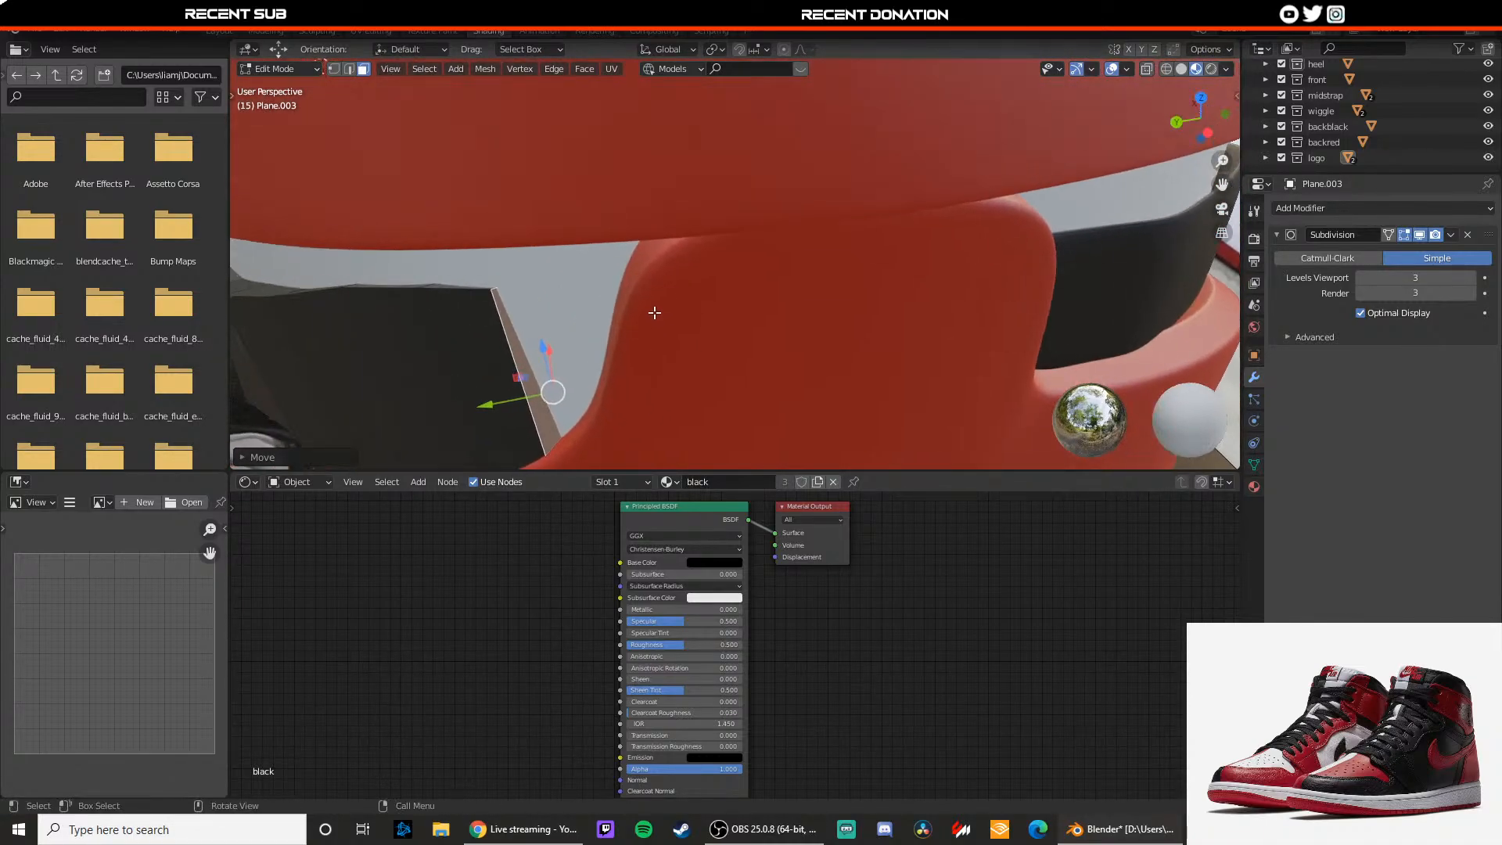
key("e")
left_click(710, 326)
scroll(611, 399, "down", 1)
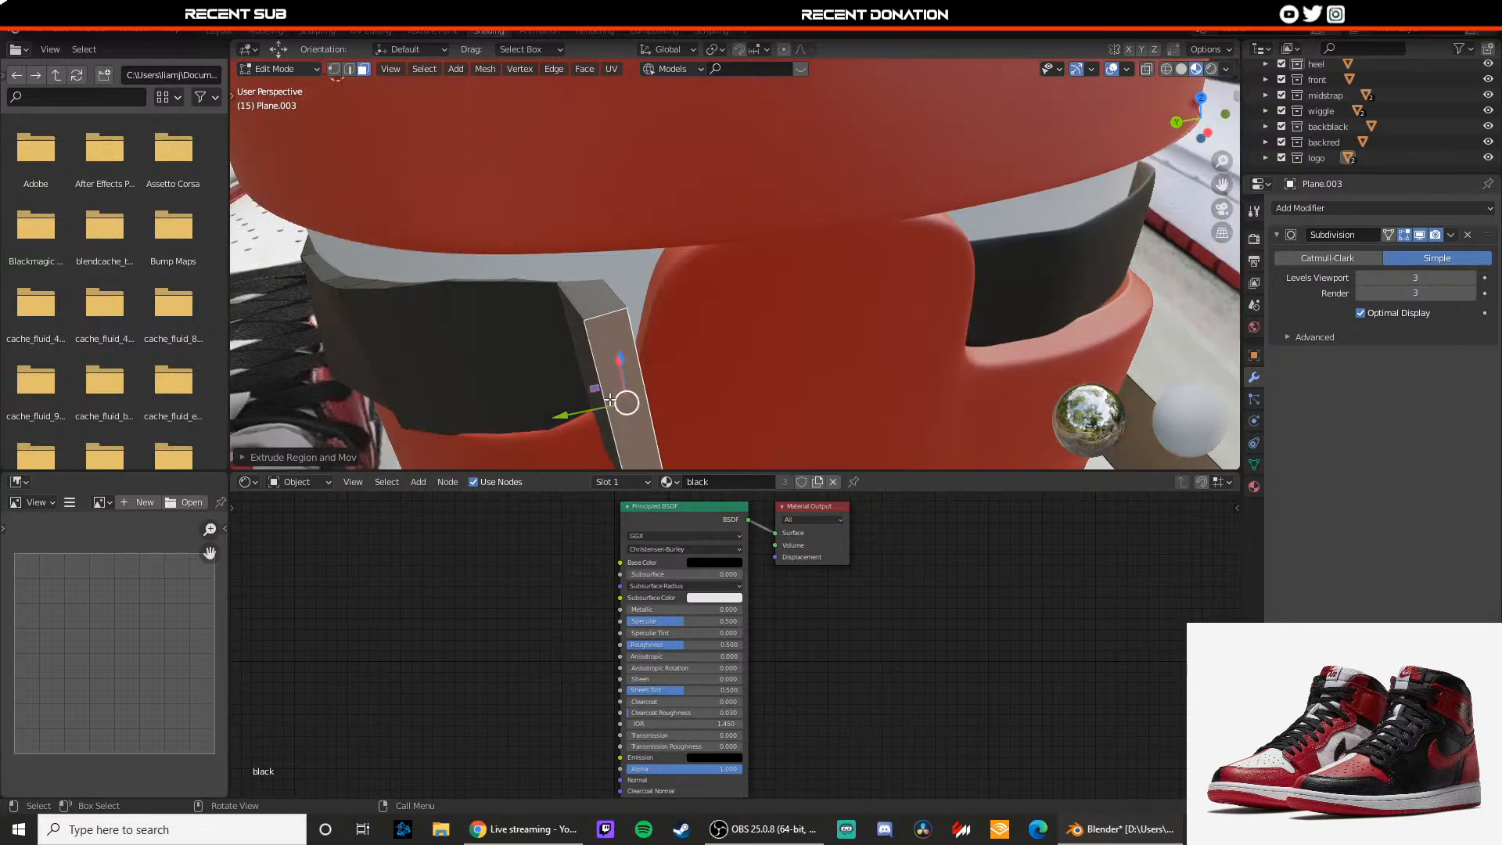
key("g")
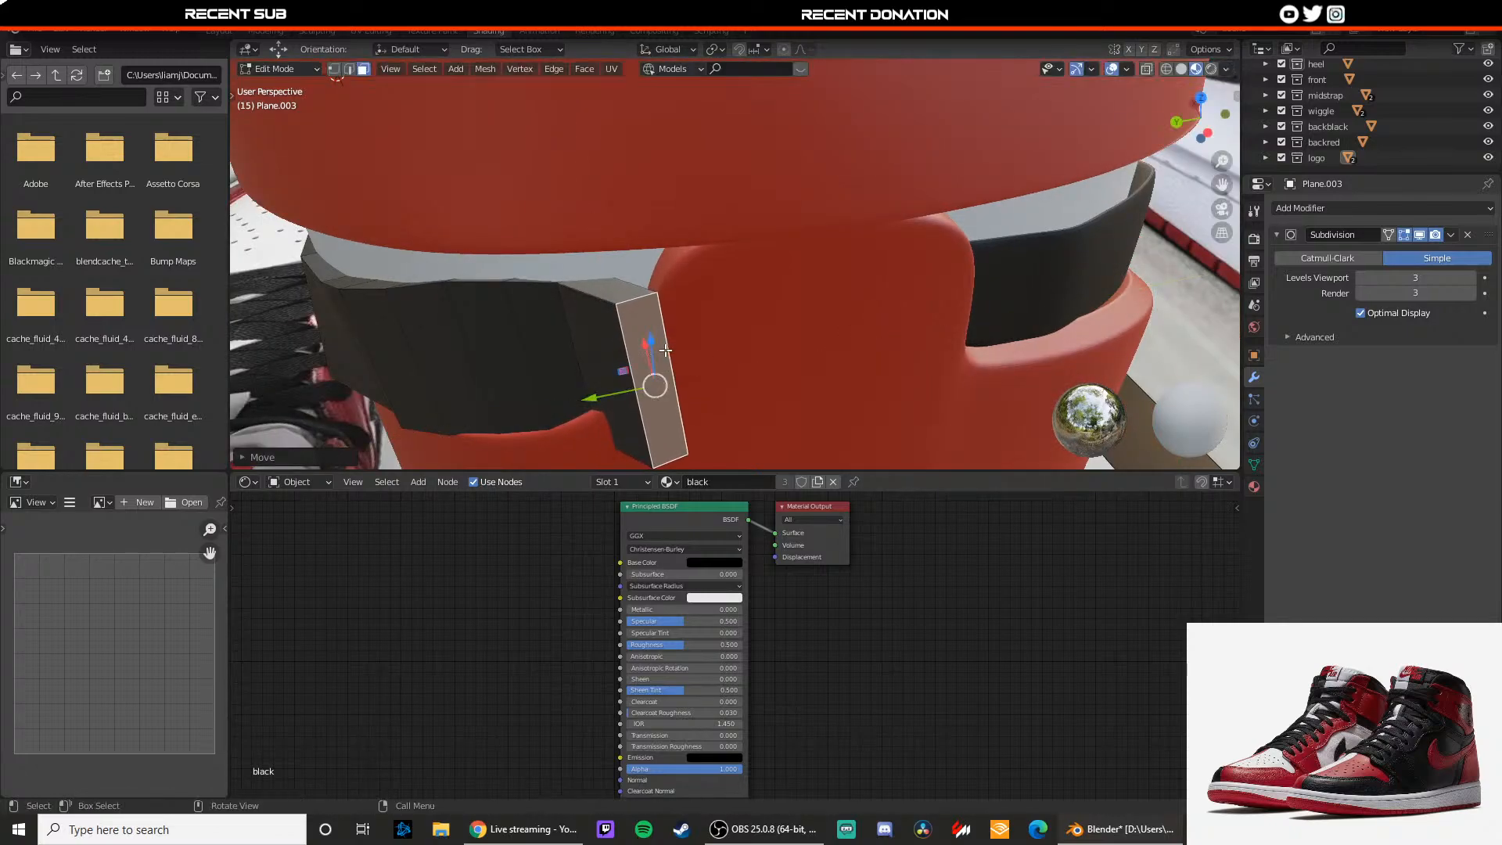
key("x")
left_click_drag(645, 313, 644, 307)
left_click_drag(599, 370, 610, 367)
Step: Move the whole swoosh along X out of the shoe body to expose its heel section
key("Tab")
middle_click_drag(615, 345, 545, 374)
scroll(544, 374, "down", 2)
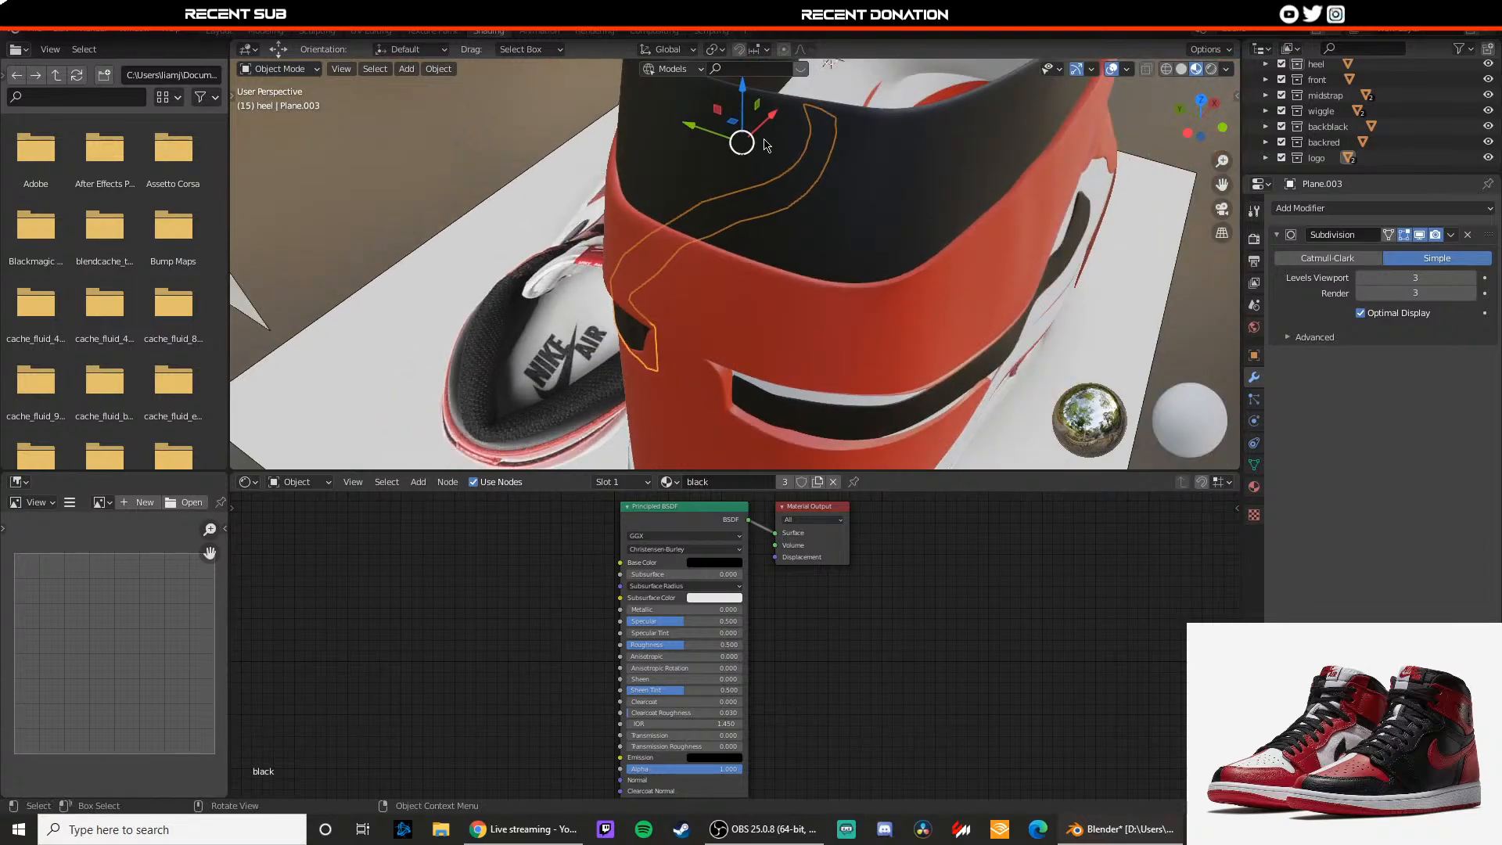
left_click_drag(765, 122, 672, 208)
Step: Shift the vertical edge next to the swoosh's end face along X to round the heel section
middle_click_drag(531, 386, 580, 321, "shift")
key("Tab")
middle_click_drag(527, 428, 583, 344, "shift")
scroll(583, 345, "up", 1)
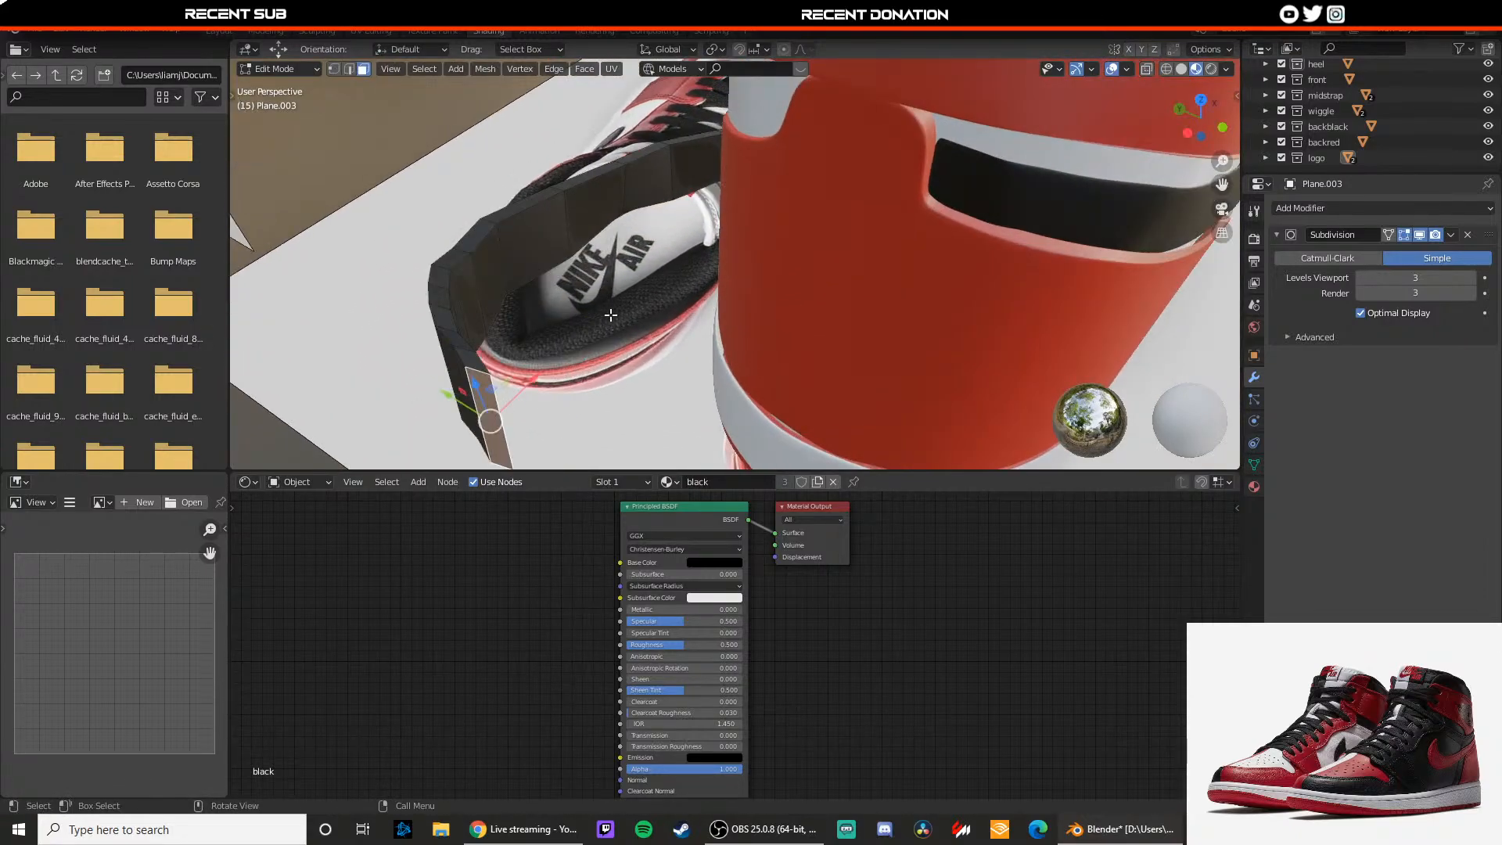
middle_click_drag(418, 395, 493, 323, "shift")
scroll(493, 323, "up", 2)
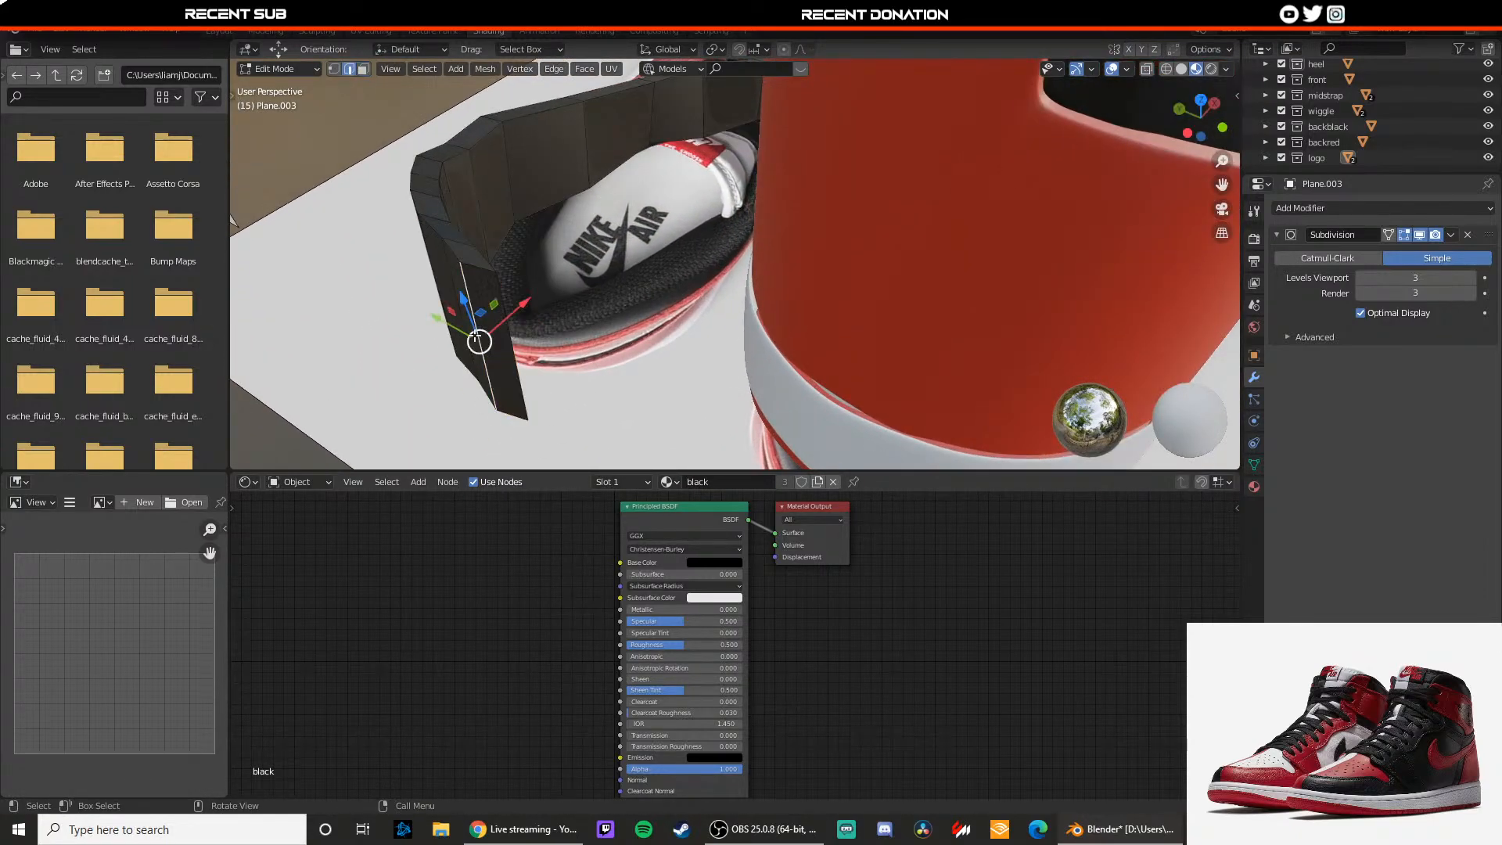
left_click_drag(476, 336, 559, 311)
Step: Fine-tune the vertical edges on the inner side of the swoosh's bend along X for an even thickness
middle_click_drag(547, 313, 580, 314)
left_click(417, 302, "shift")
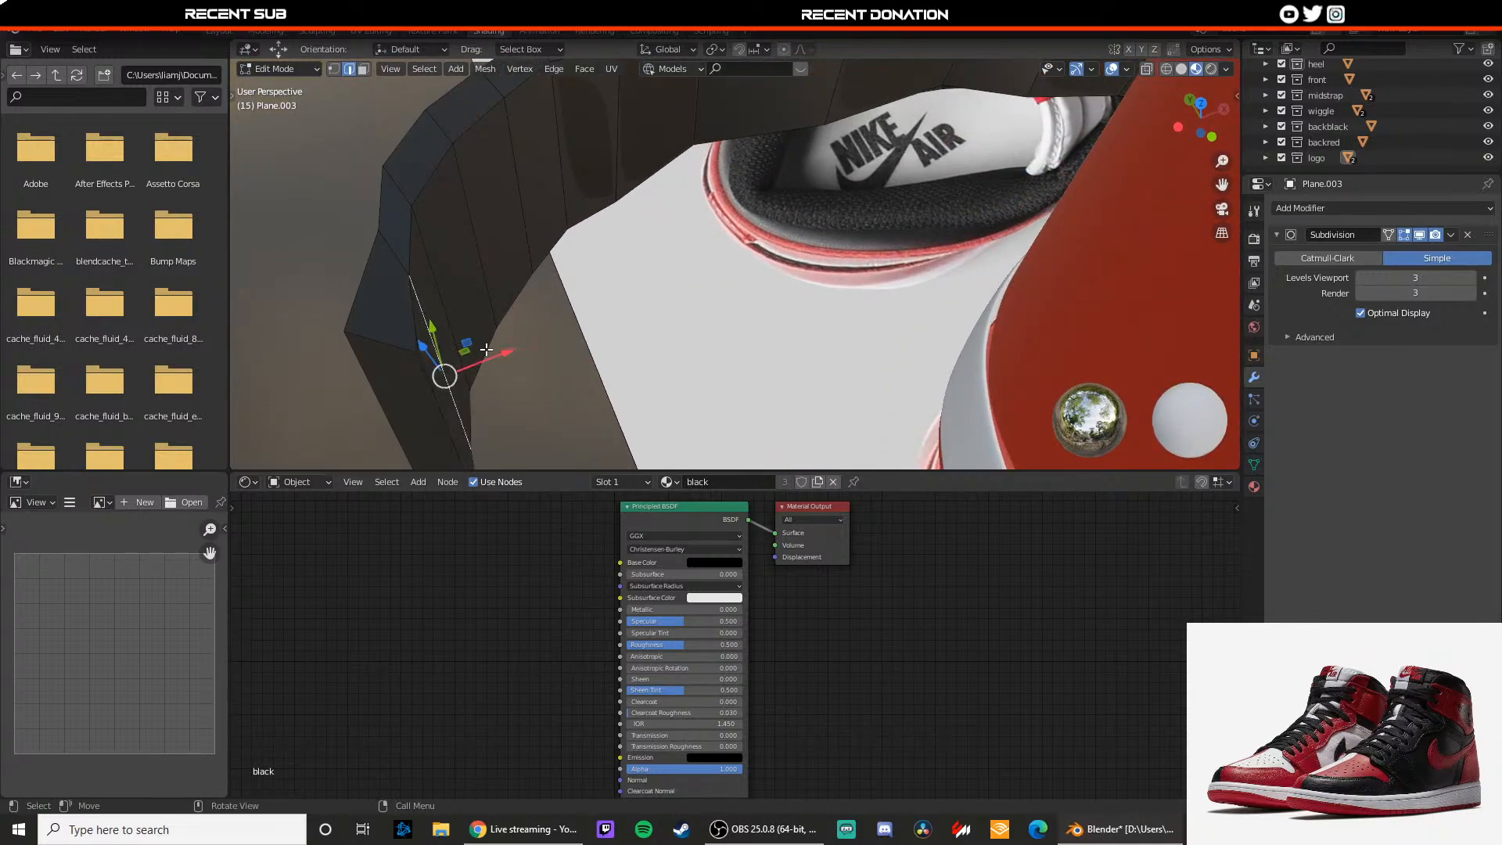
left_click_drag(486, 351, 493, 354)
middle_click_drag(373, 265, 427, 263)
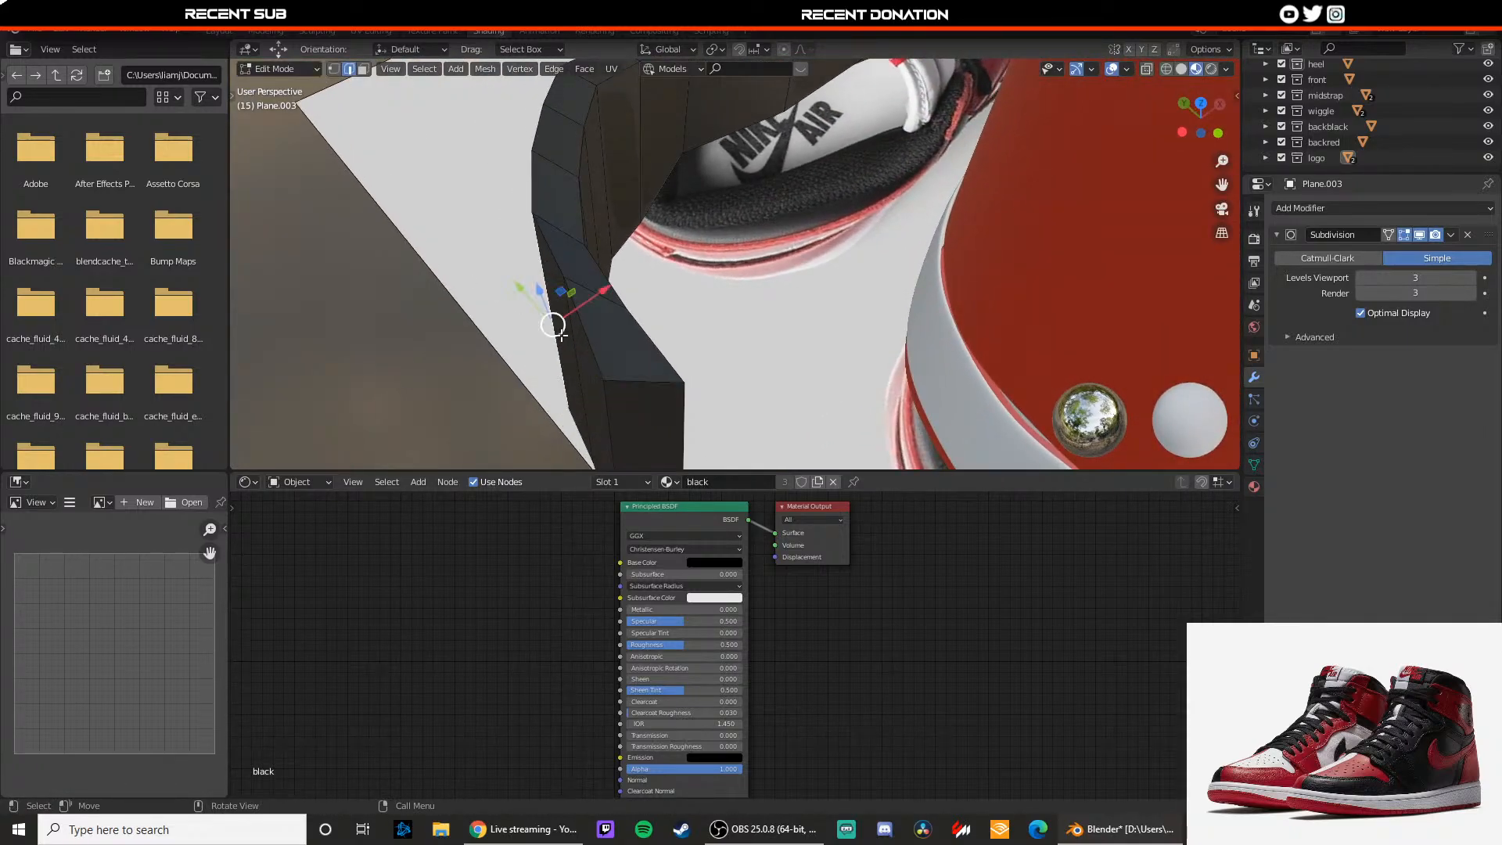
left_click_drag(631, 347, 645, 341)
middle_click_drag(644, 342, 523, 301)
Step: Reposition the vertical edges on the outer side of the swoosh's heel section to smooth its curve
middle_click_drag(522, 301, 688, 416, "shift")
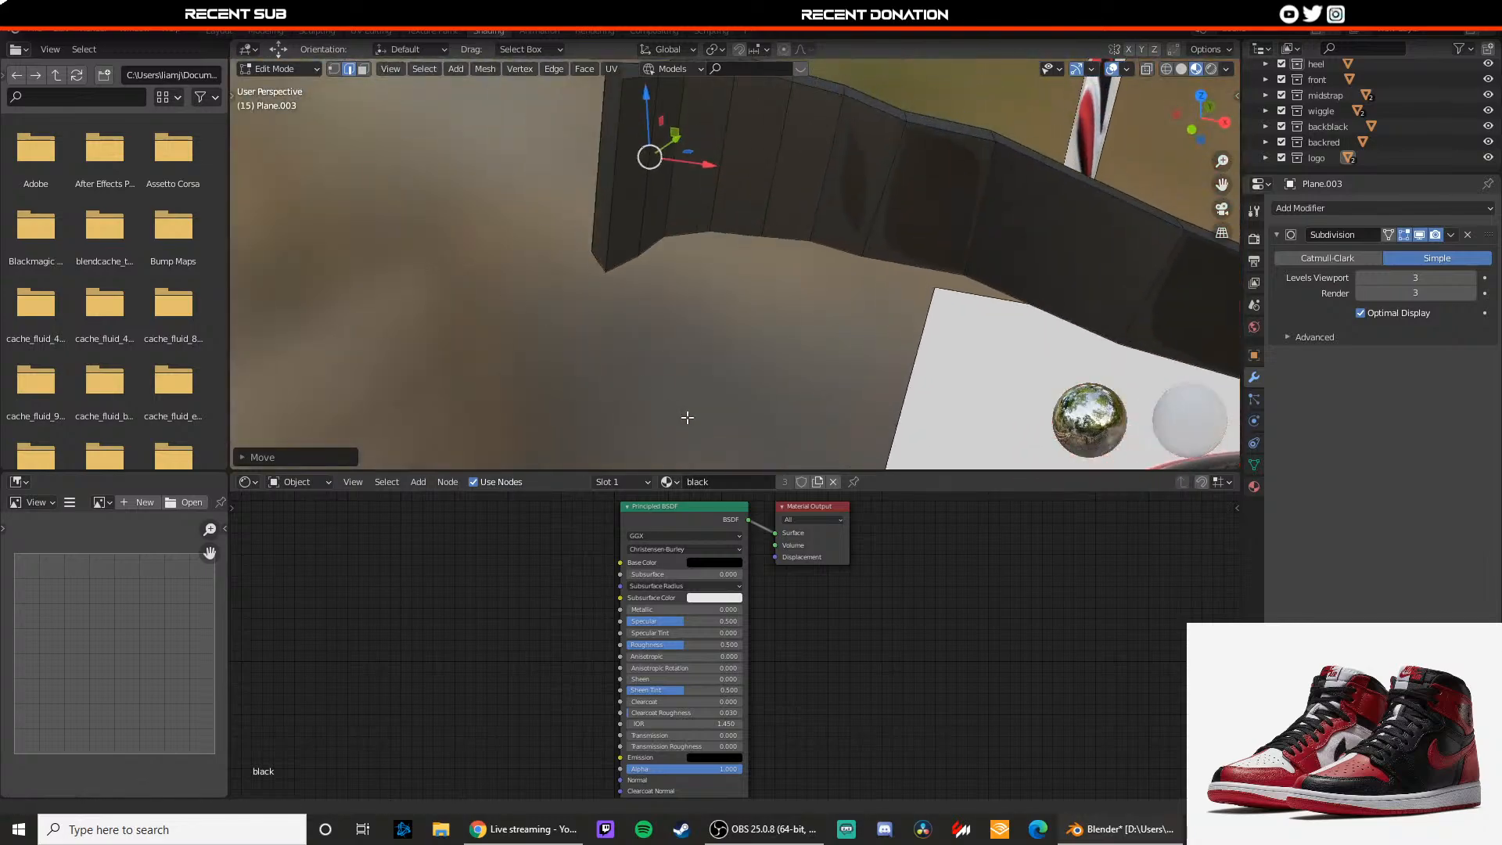
scroll(688, 415, "down", 1)
middle_click_drag(694, 273, 638, 407, "shift")
middle_click_drag(626, 315, 598, 325)
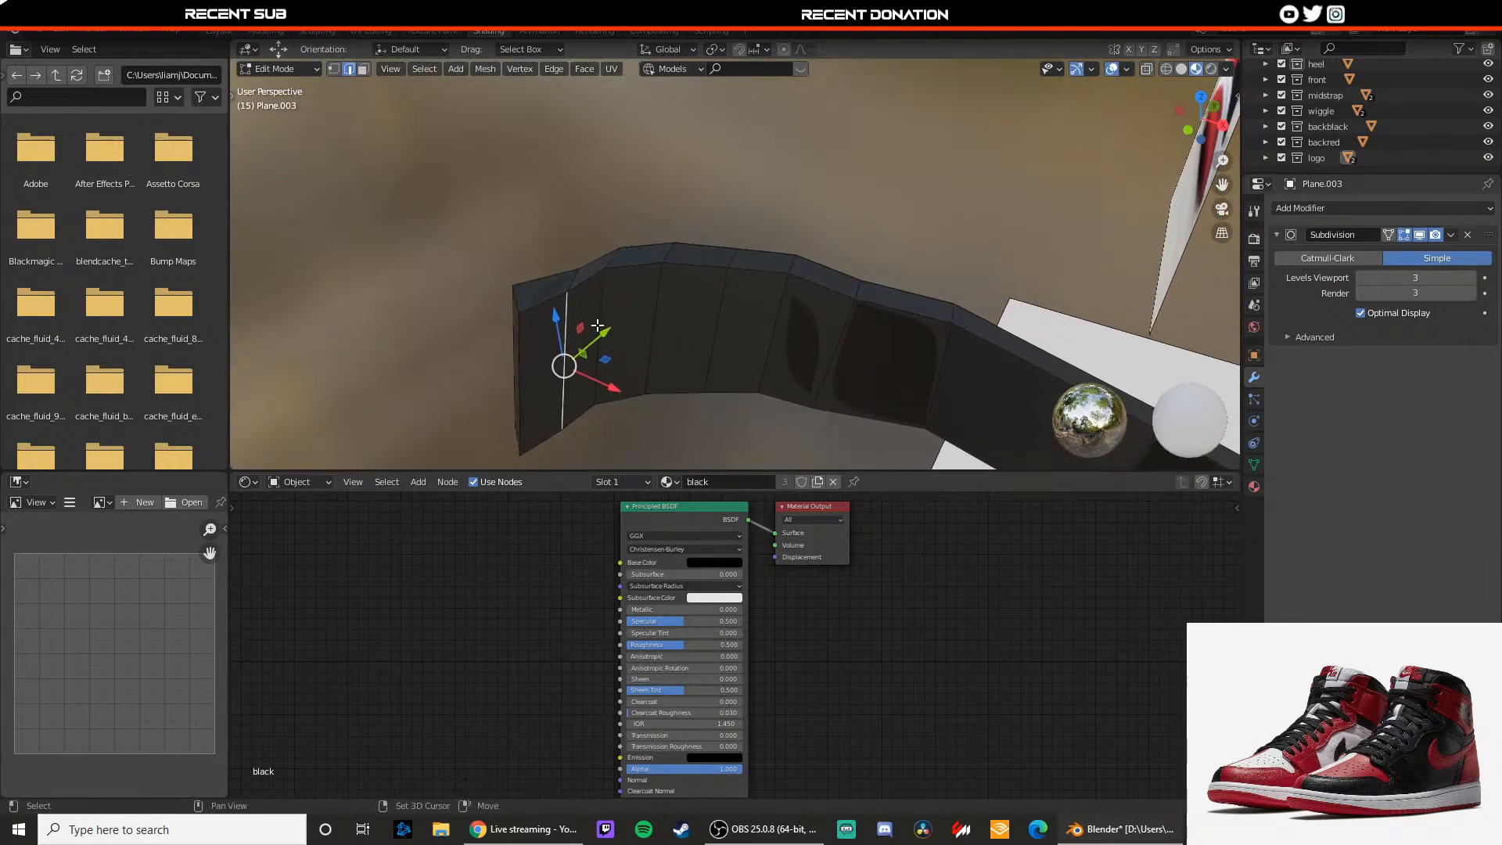
left_click_drag(647, 313, 717, 353)
middle_click_drag(631, 325, 757, 322)
left_click(758, 322)
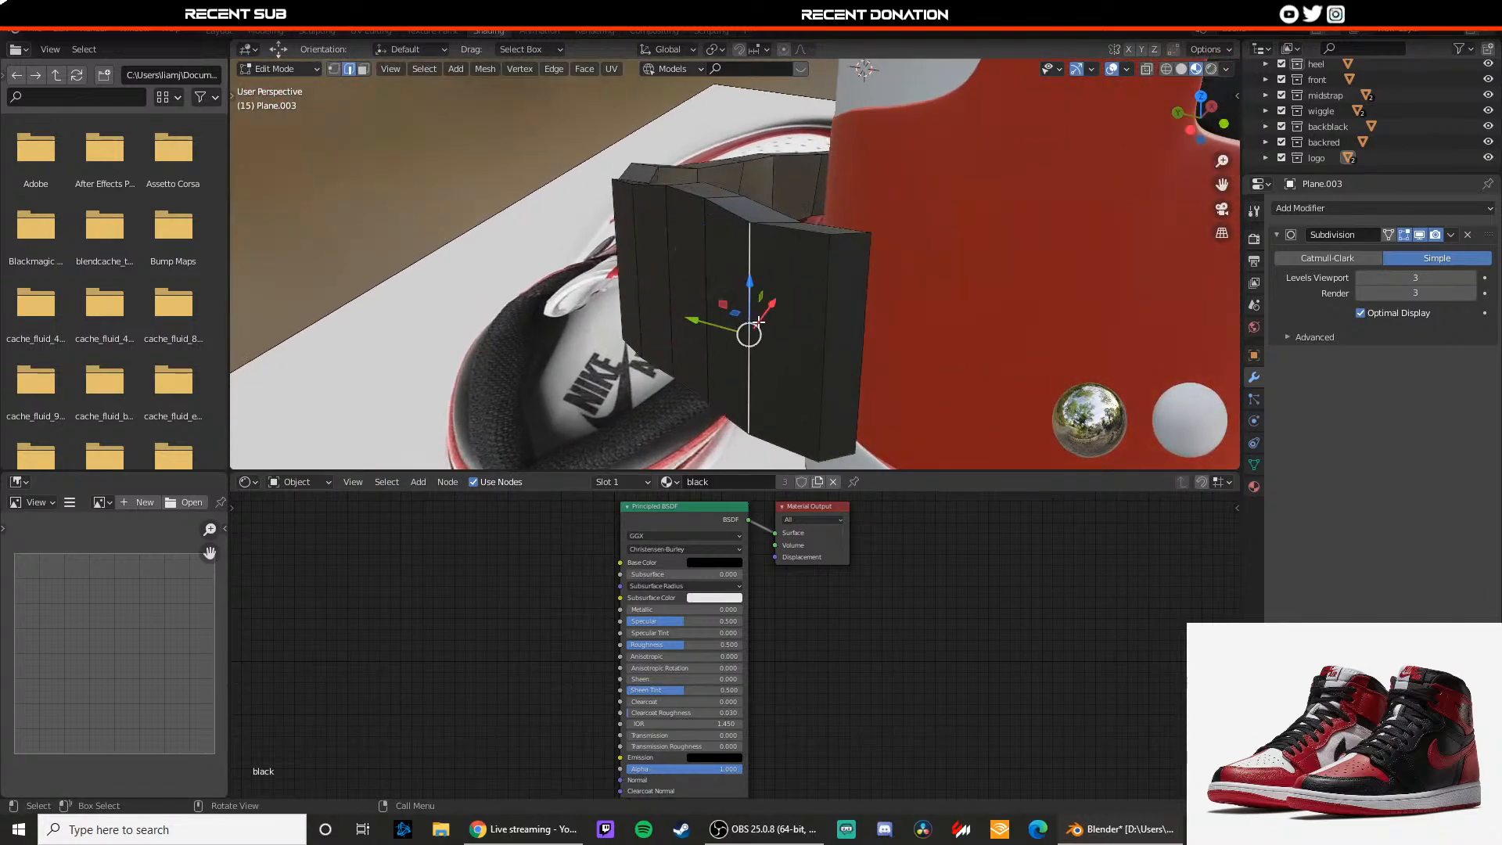
left_click_drag(765, 310, 755, 316)
Step: Adjust the top-rim vertices of the swoosh's heel section, lowering the end corner slightly to straighten the rim
middle_click_drag(665, 321, 734, 280)
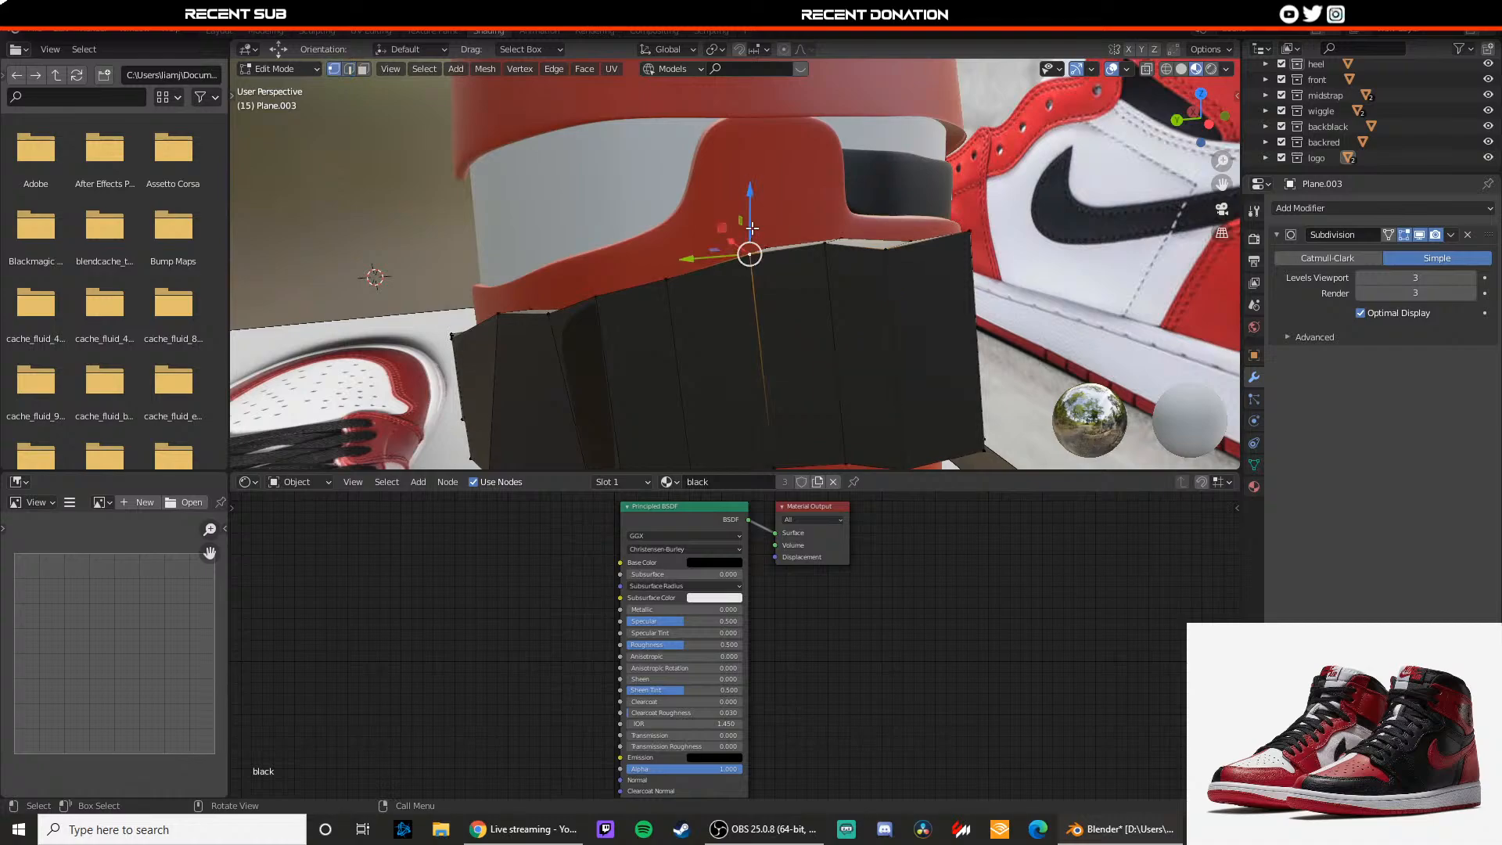
left_click(809, 255)
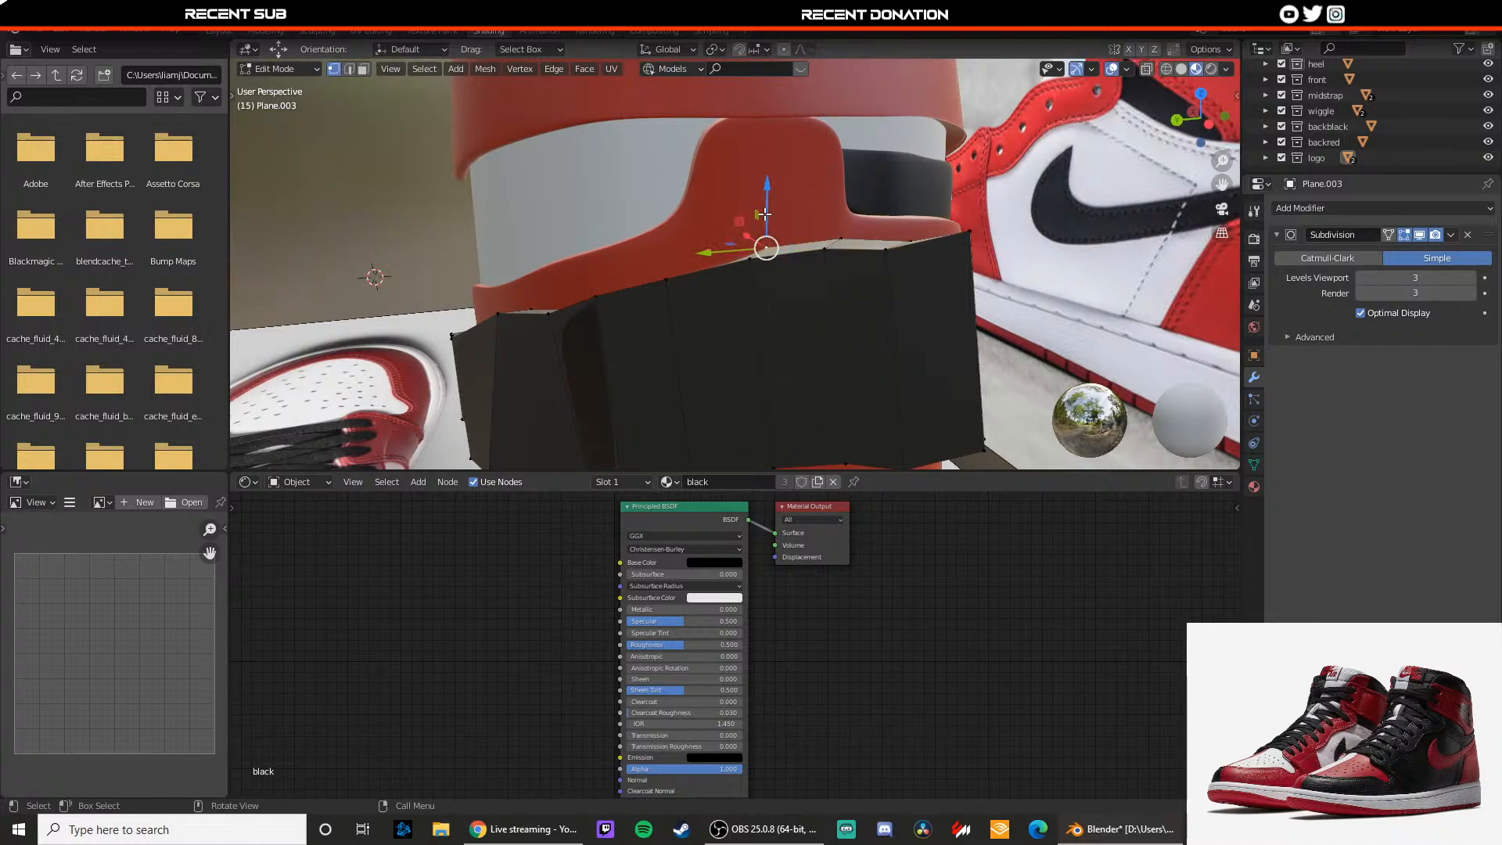
left_click_drag(763, 213, 840, 224)
key("Tab")
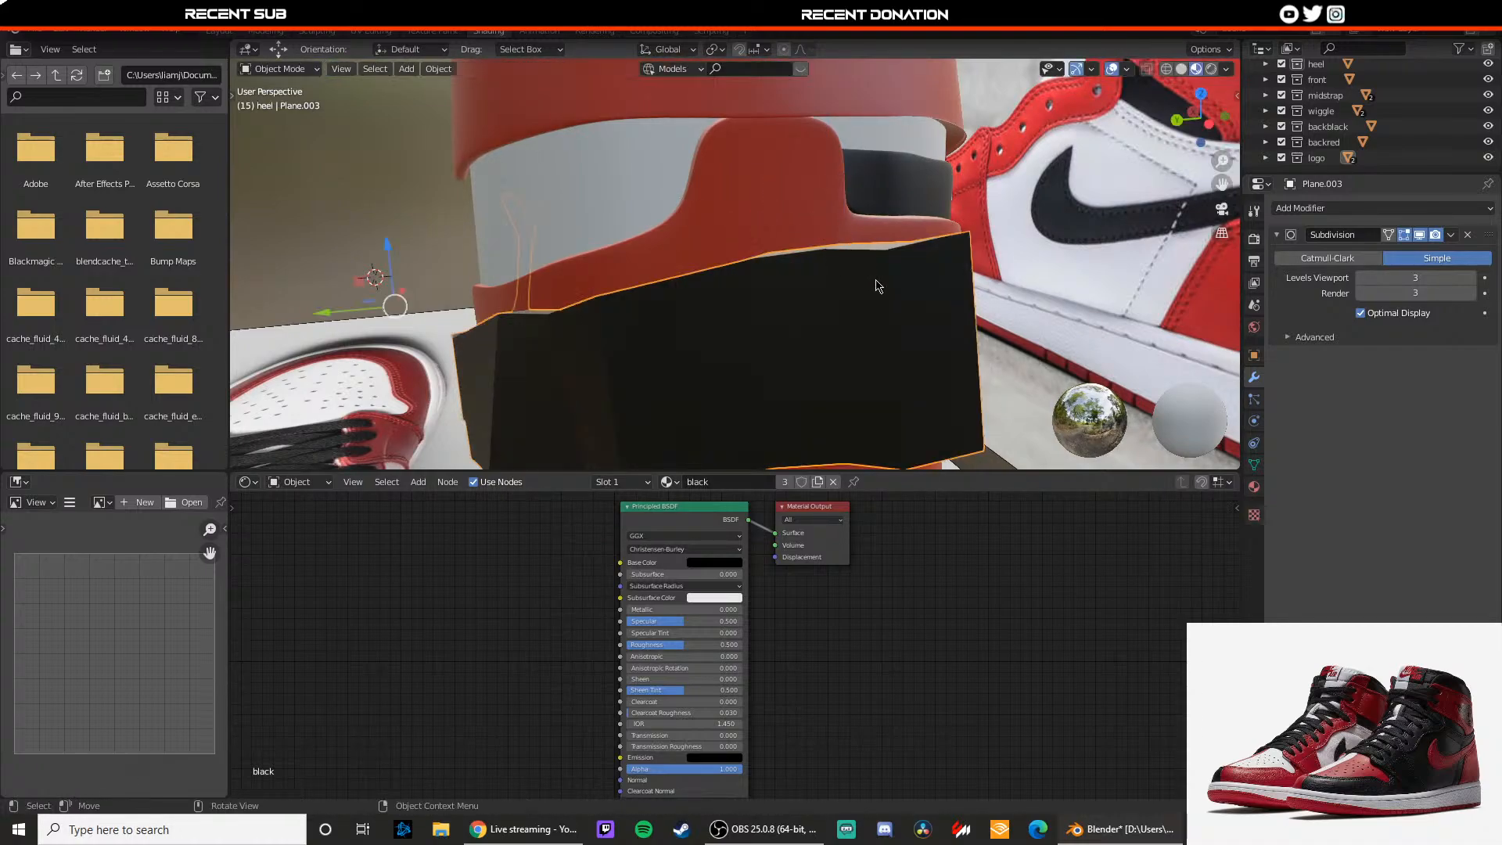
key("Tab")
middle_click_drag(902, 283, 887, 296)
left_click_drag(964, 216, 964, 219)
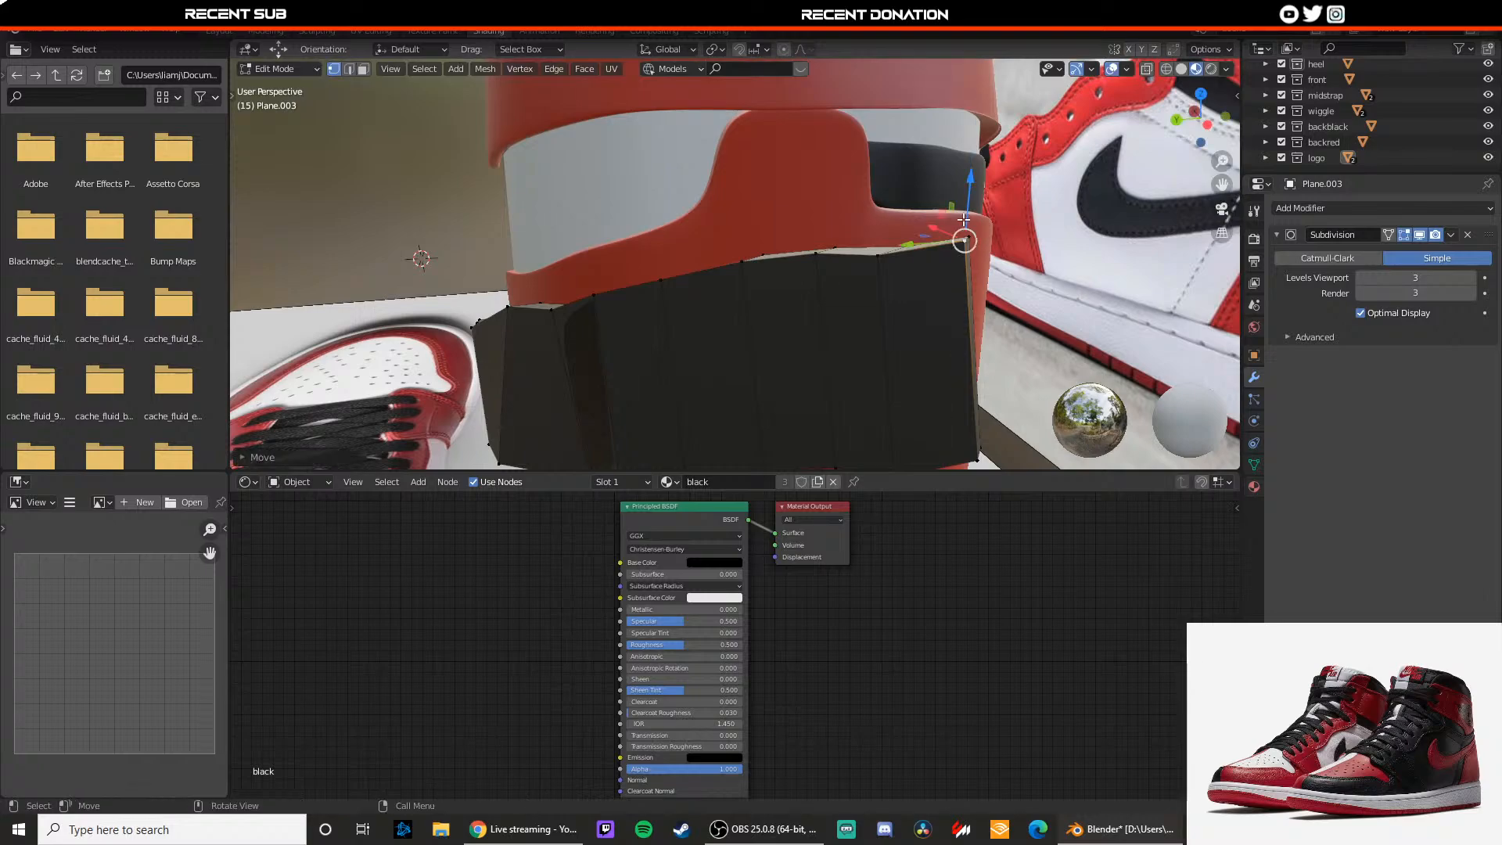
Step: Set the swoosh's subdivision back to Catmull-Clark and move the swoosh along X back onto the shoe
key("Tab")
middle_click_drag(964, 265, 824, 161)
left_click(1358, 259)
left_click_drag(824, 159, 871, 113)
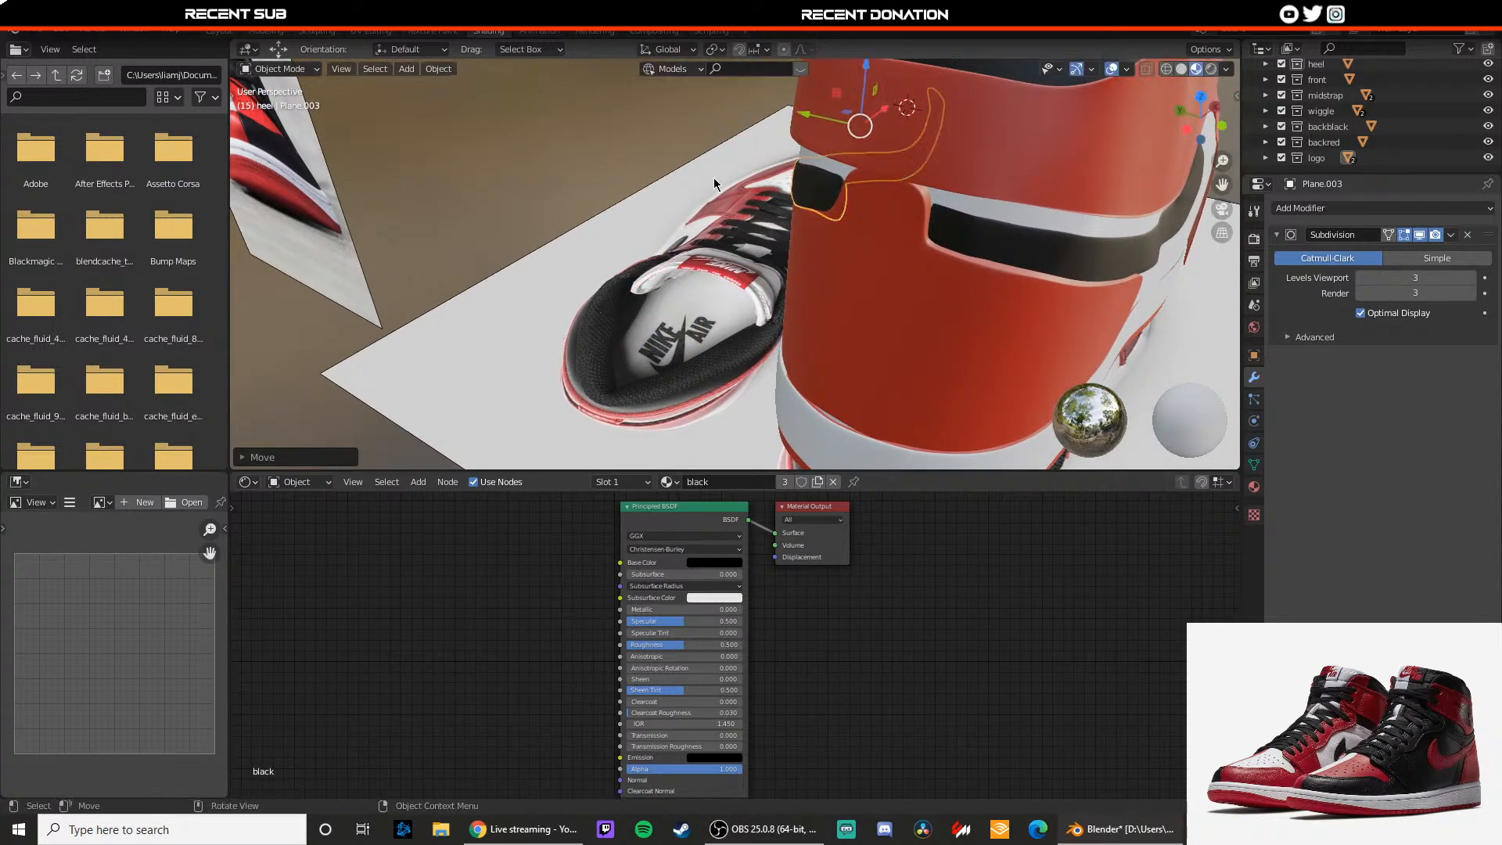
Step: Open the swoosh on the shoe's other side for mesh editing and switch its subdivision to Simple
left_click(708, 186)
middle_click_drag(696, 259, 626, 295)
scroll(717, 304, "up", 3)
left_click(707, 236)
key("Tab")
key("Tab")
scroll(771, 361, "down", 3)
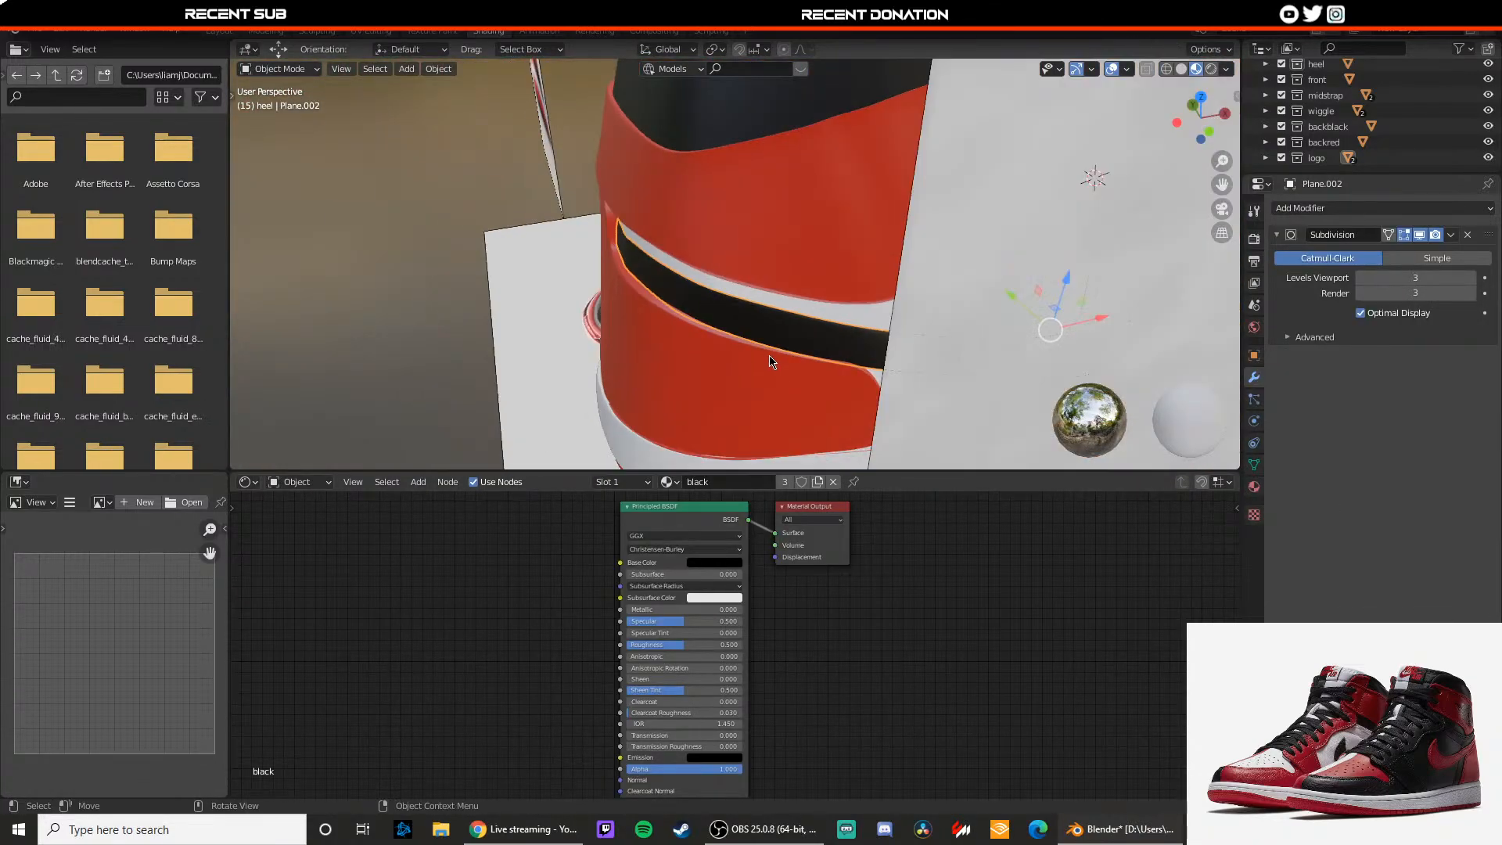
key("Tab")
middle_click_drag(1086, 325, 705, 245)
scroll(808, 302, "up", 6)
middle_click_drag(808, 302, 751, 317)
scroll(706, 327, "up", 1)
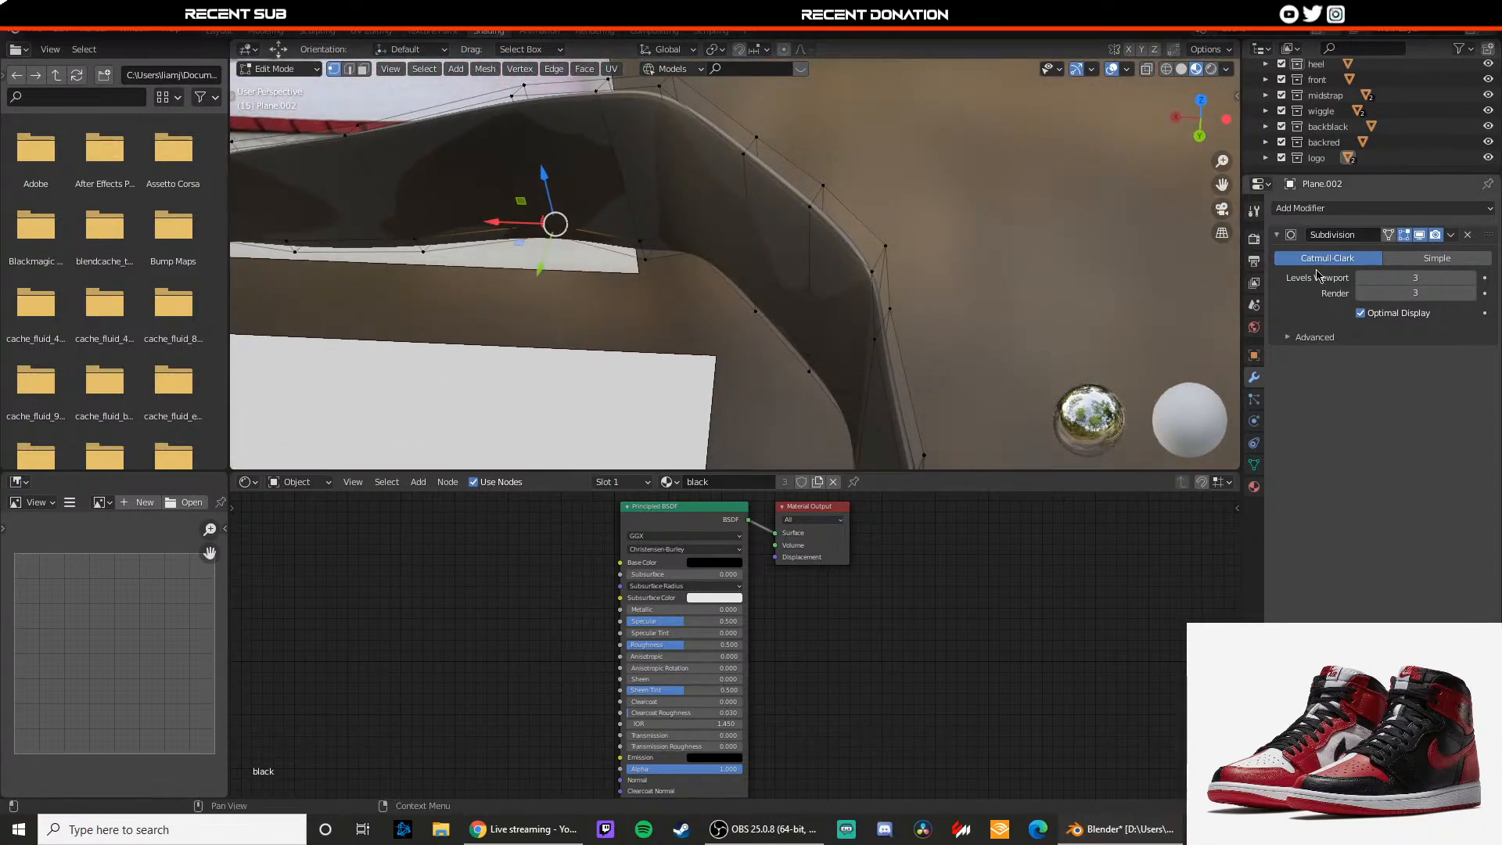
left_click(1437, 258)
middle_click_drag(899, 281, 836, 270)
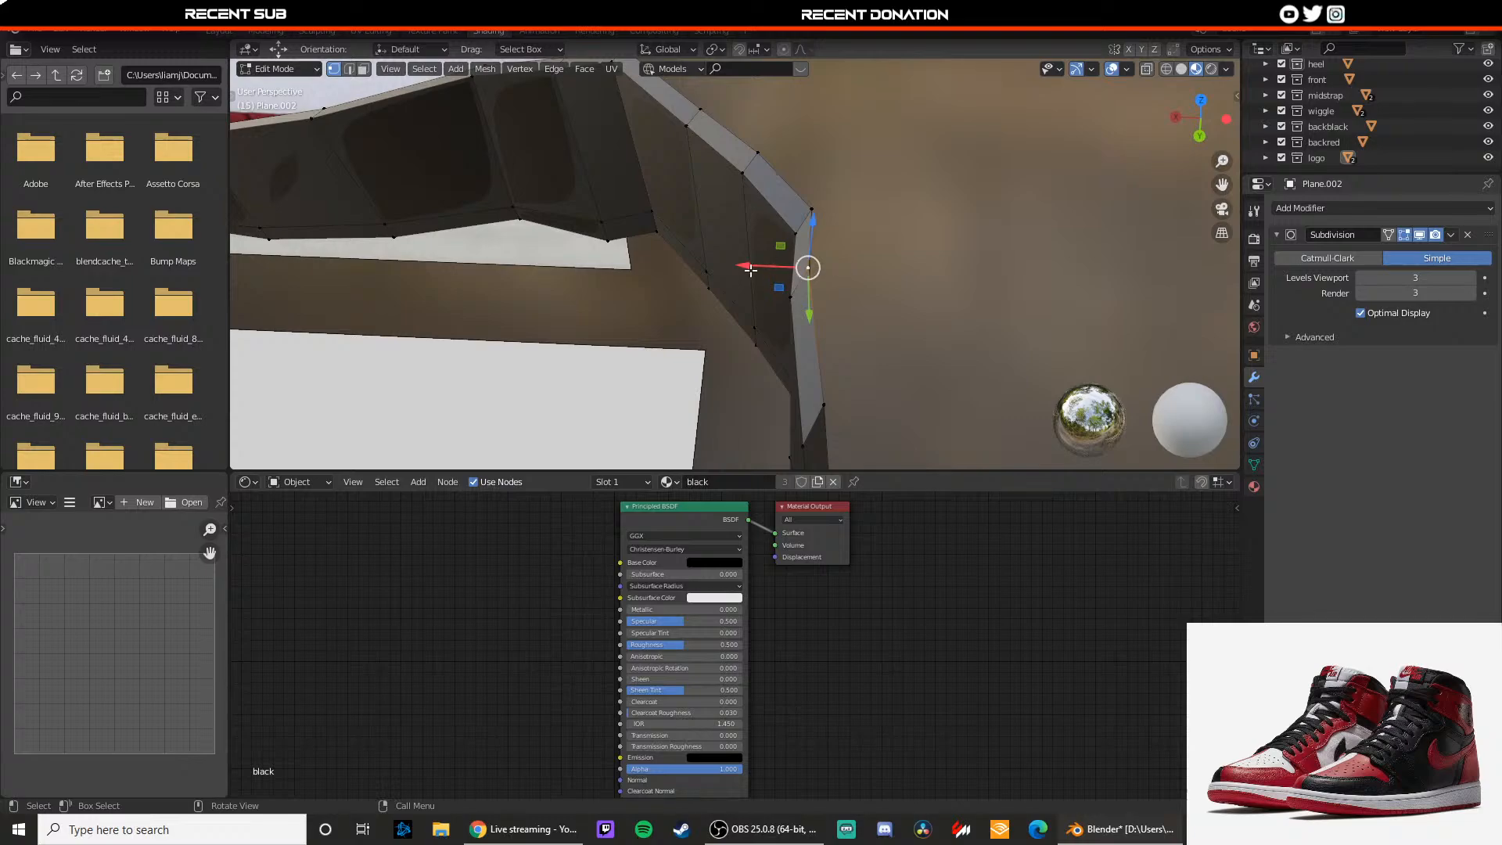
Step: Reposition the vertices around the swoosh's heel bend to smooth its curve and even out its thickness
key("g")
left_click(786, 292)
key("g")
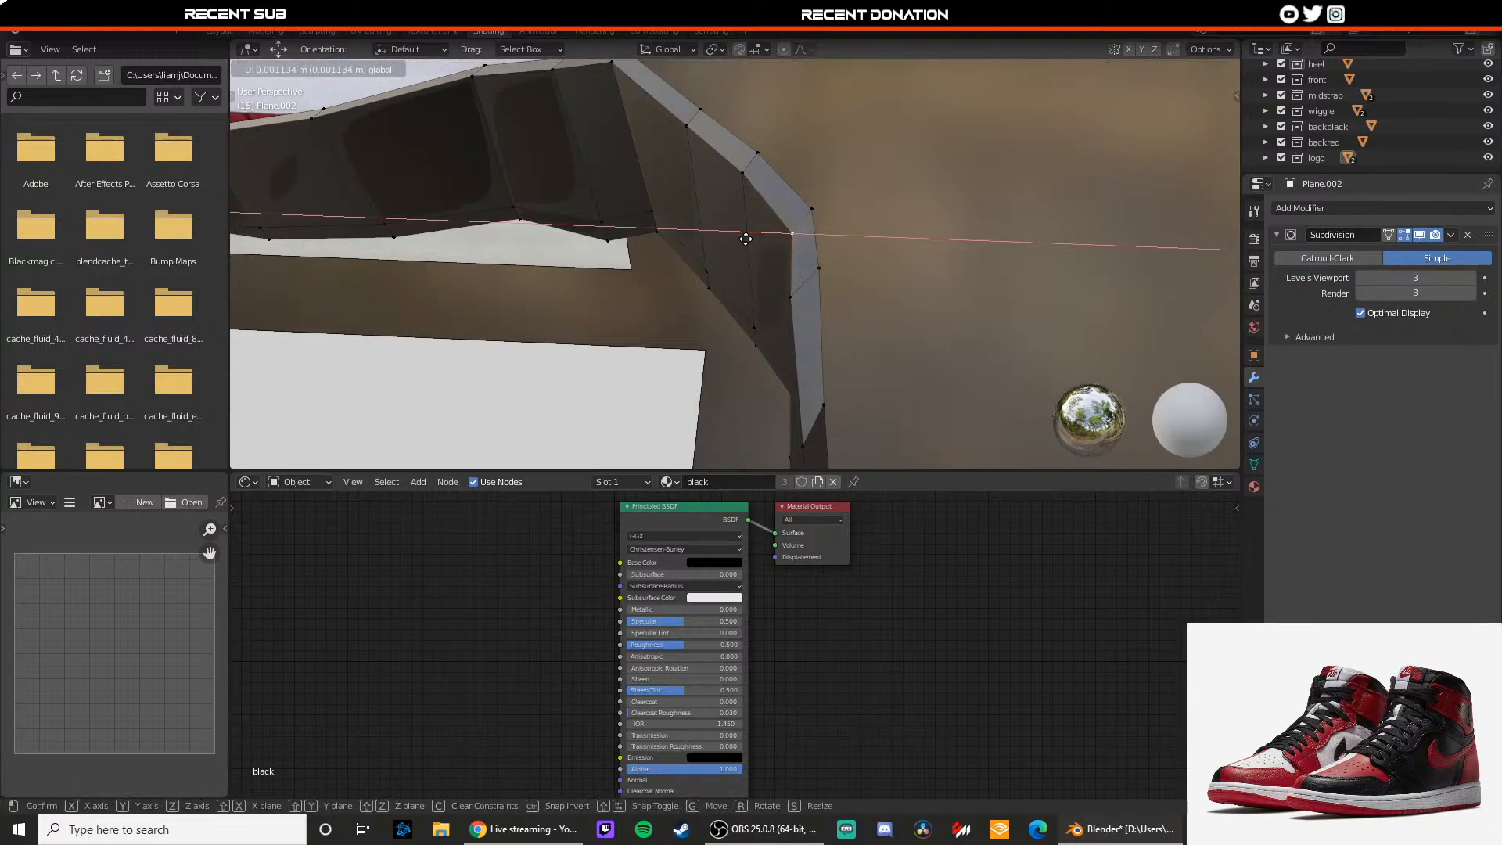
left_click(775, 258)
middle_click_drag(775, 258, 795, 282)
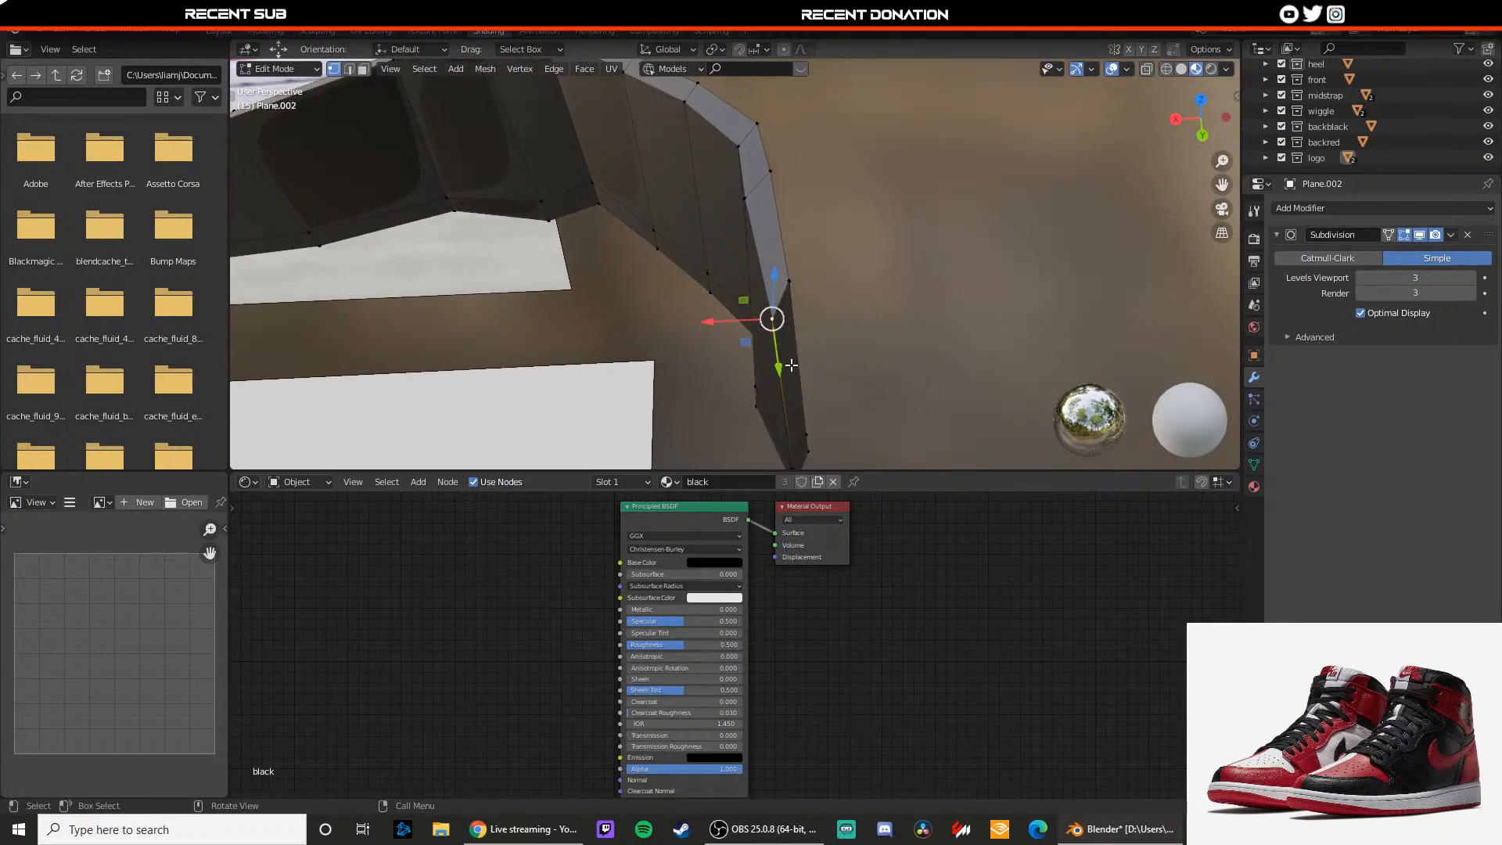
left_click(774, 353)
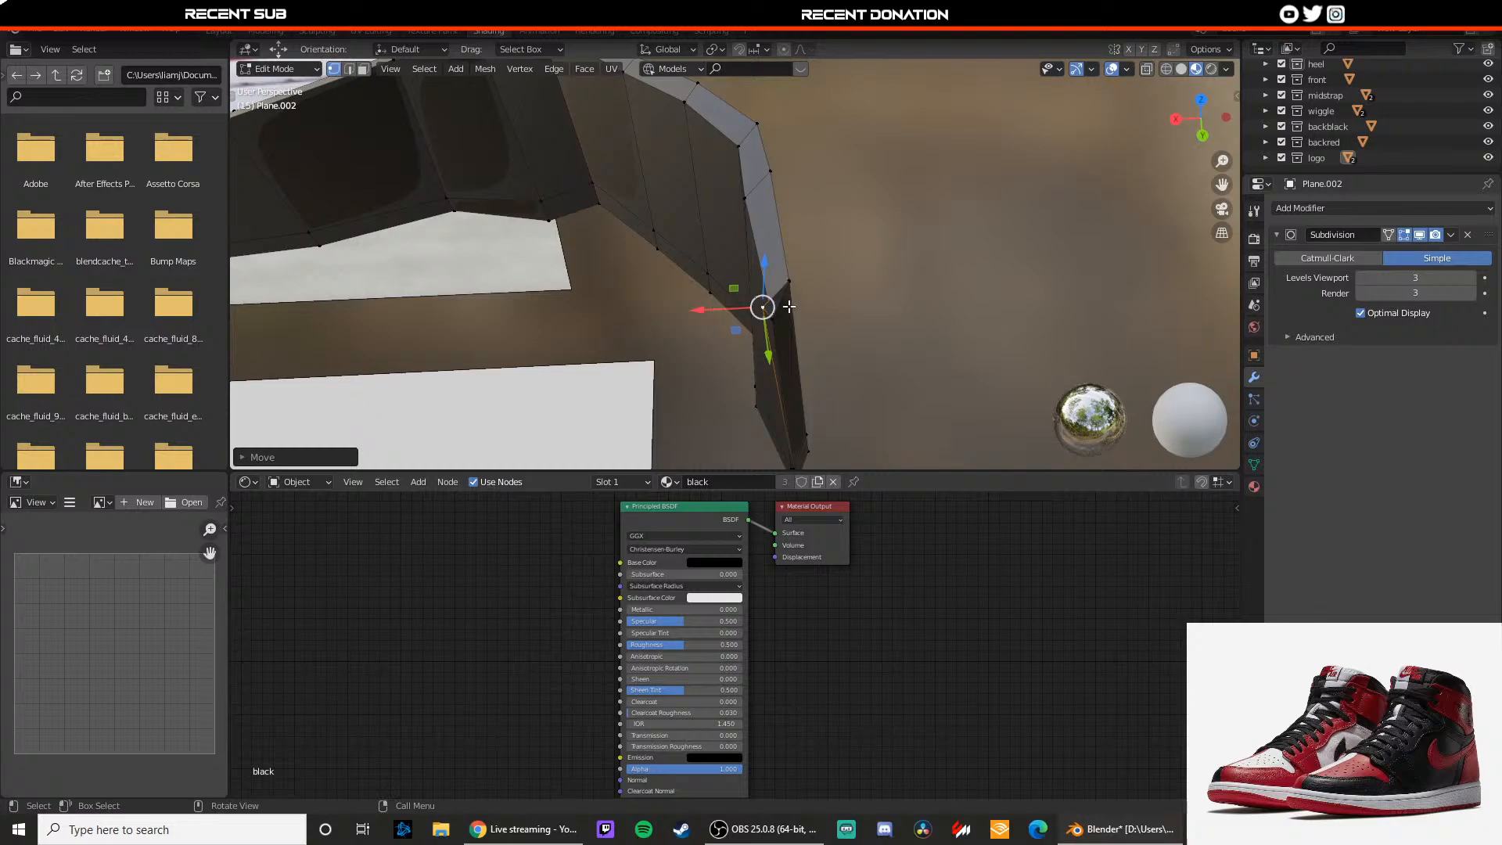
middle_click_drag(789, 307, 686, 368)
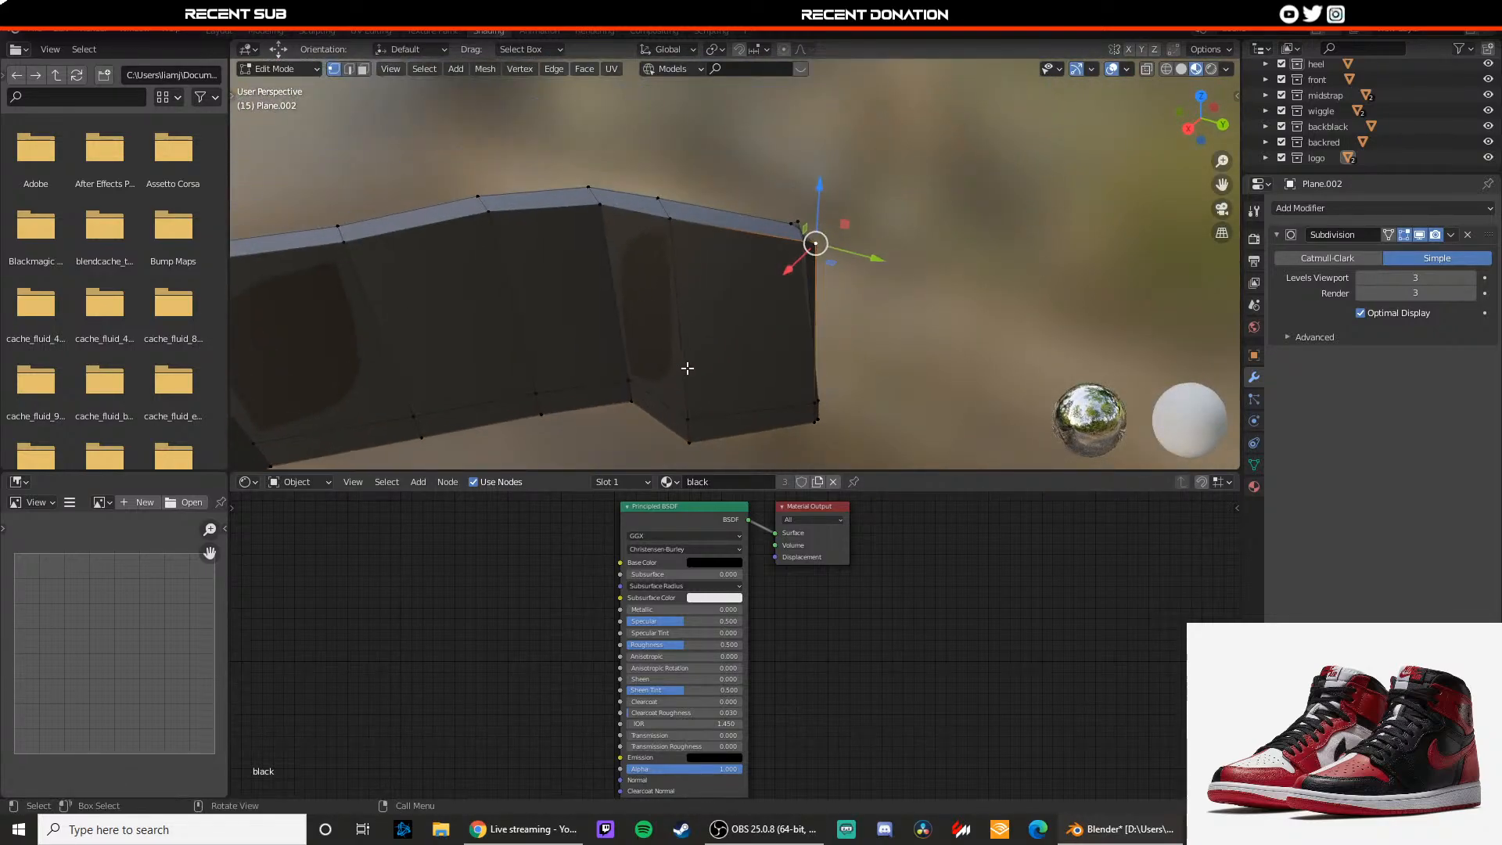
Step: Dissolve the extra horizontal edge loop along the swoosh's lower rim
middle_click_drag(702, 316, 630, 347)
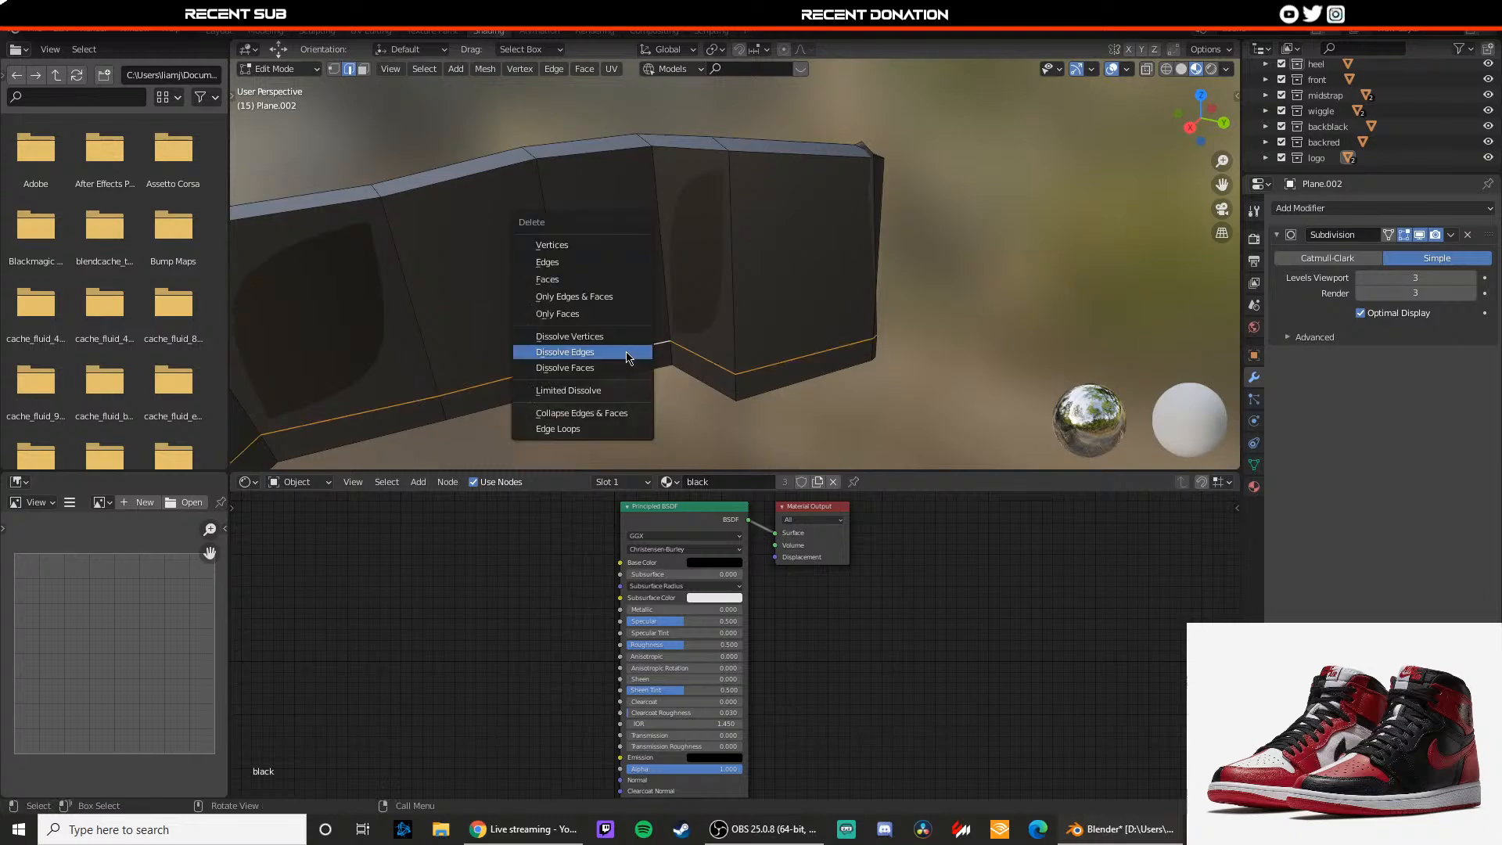
left_click(613, 354)
middle_click_drag(721, 342, 795, 340)
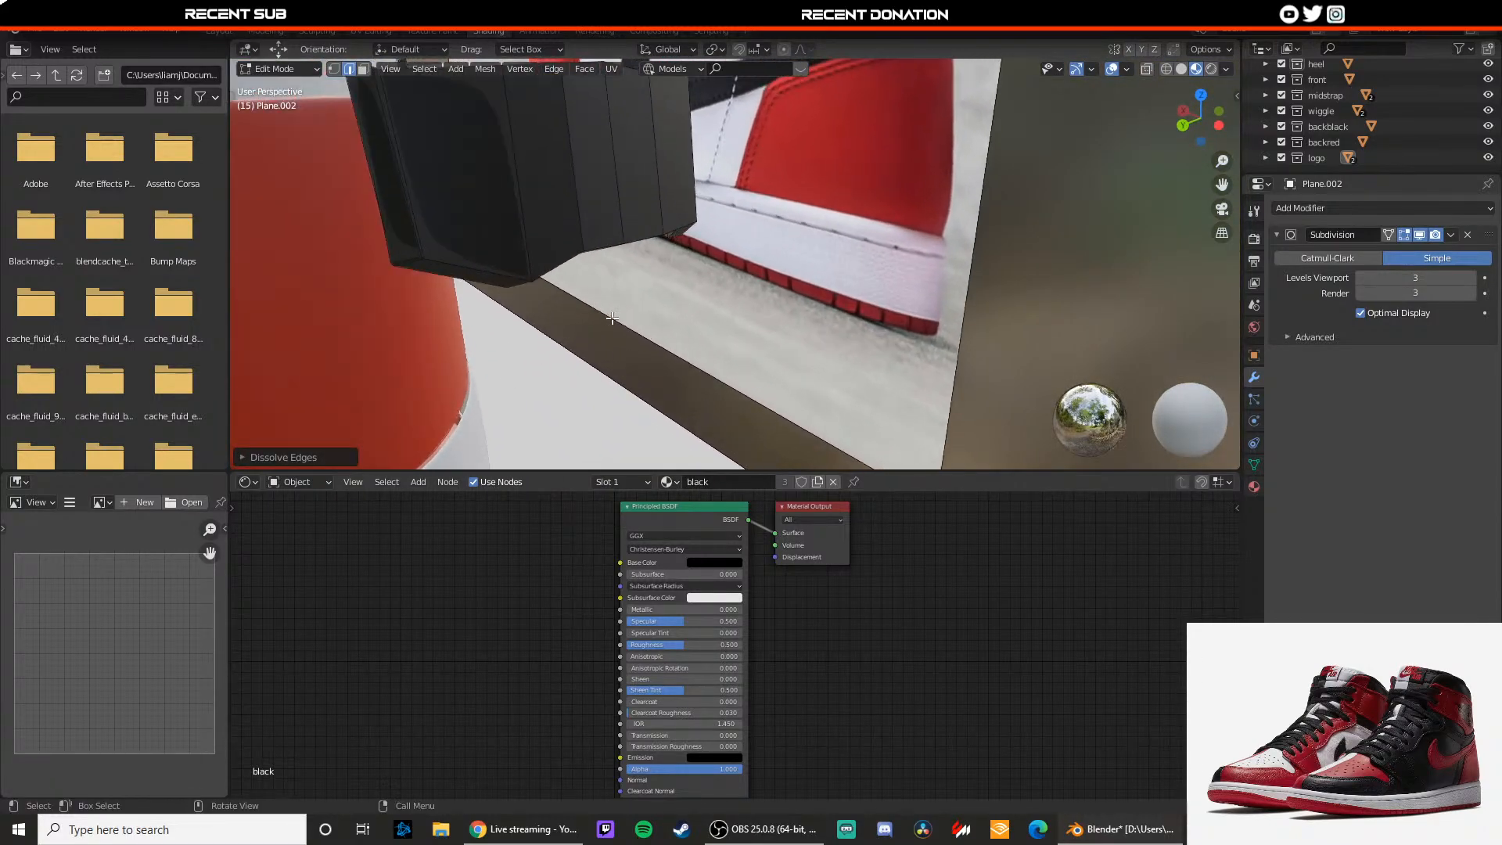
Step: Delete the end edges of the swoosh's heel section to remove its last segment
scroll(680, 318, "down", 3)
key("x")
left_click_drag(811, 314, 755, 202)
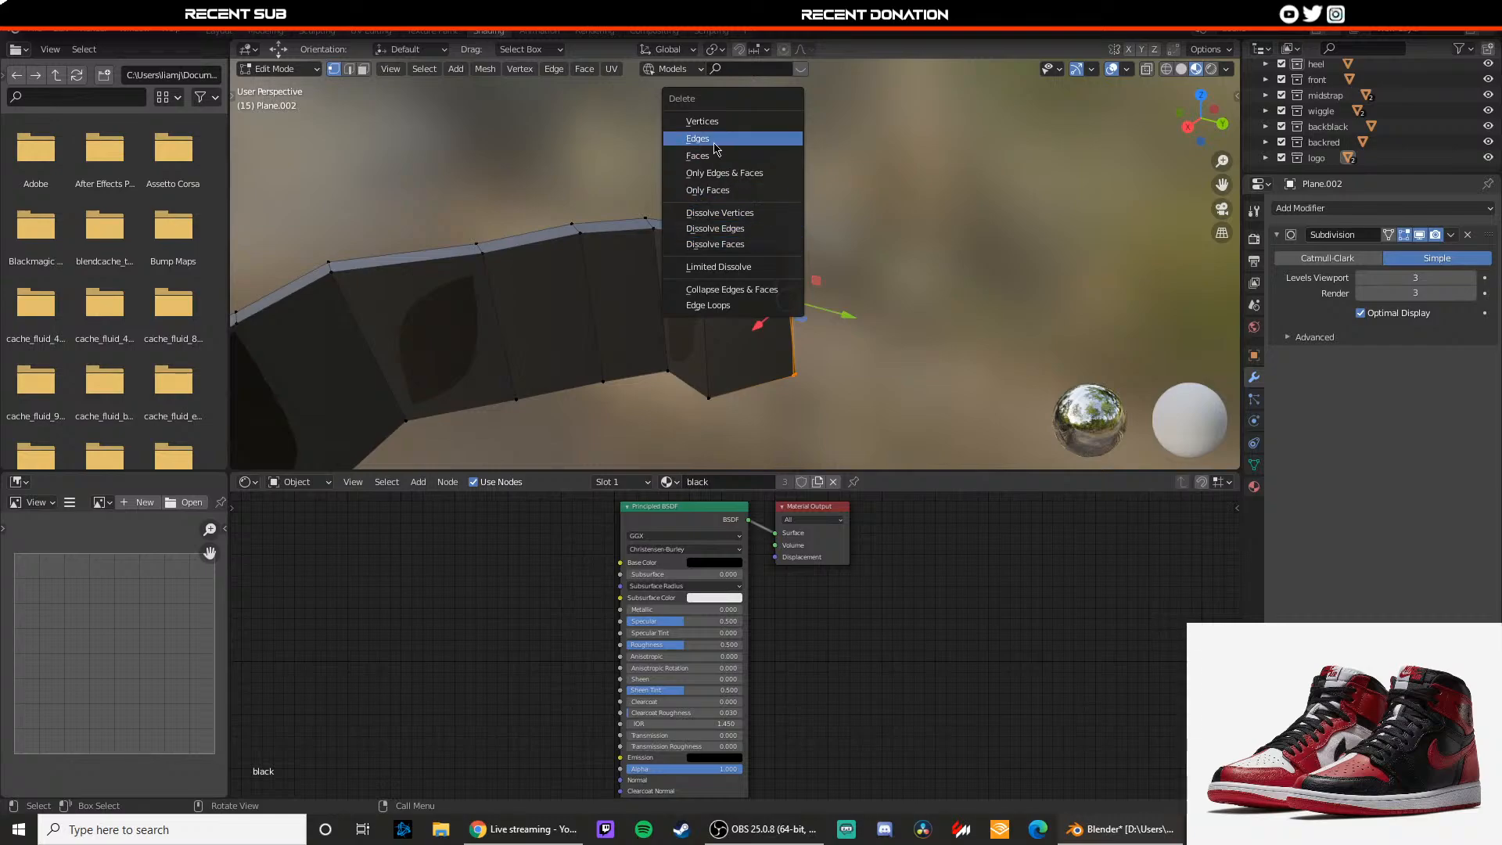
left_click(716, 140)
key("x")
left_click(756, 202)
middle_click_drag(809, 273, 798, 265)
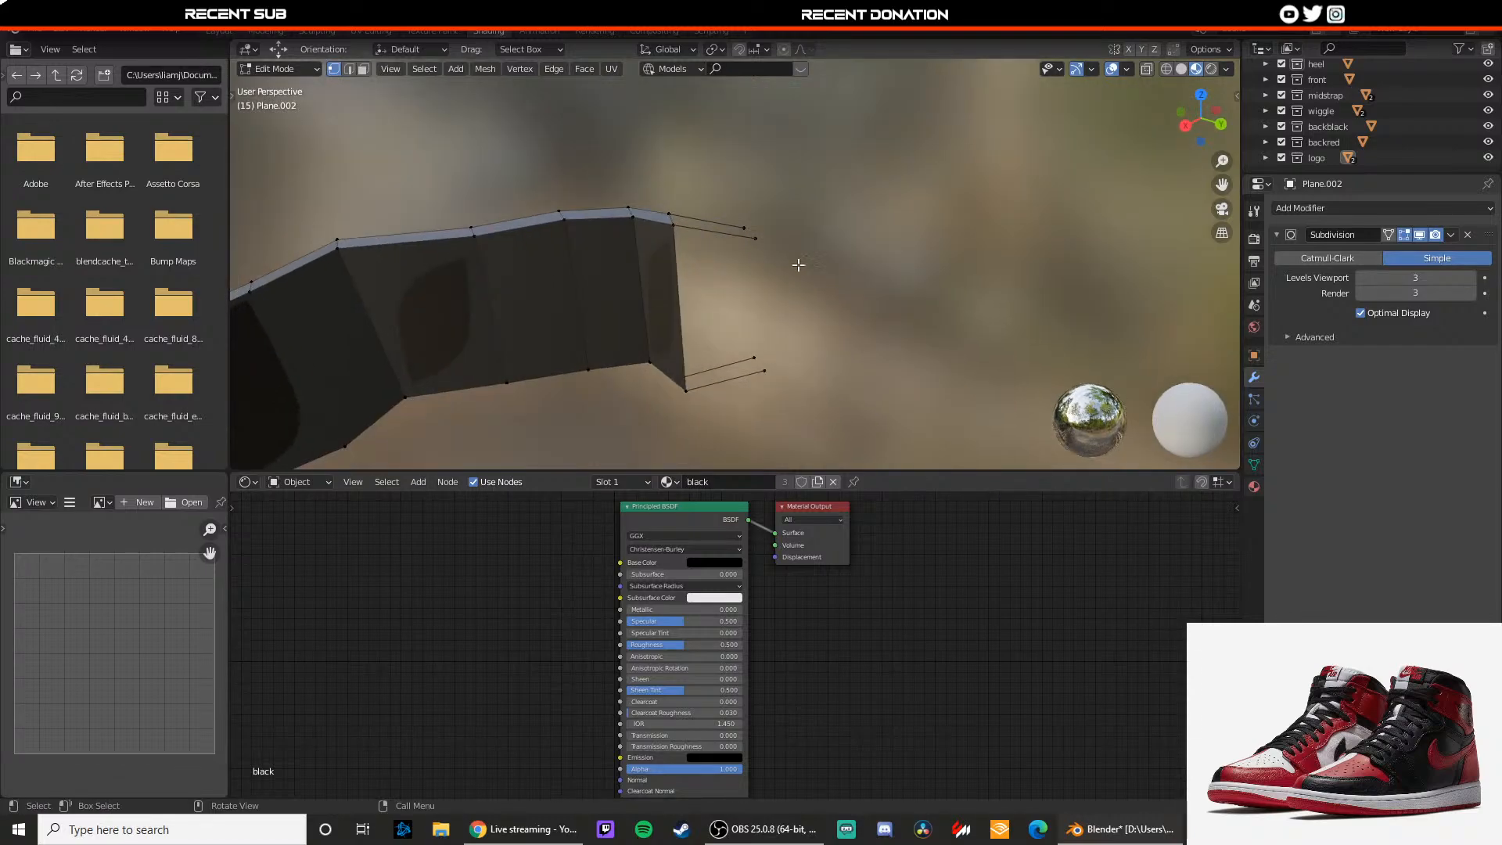
Step: Delete the leftover loose vertices and edges at the swoosh's open heel end
left_click_drag(798, 265, 738, 210)
key("x")
left_click(738, 209)
left_click_drag(820, 418, 754, 358)
key("x")
left_click(722, 322)
left_click_drag(759, 243, 734, 214)
key("x")
left_click(734, 215)
Step: Fill the swoosh's open heel end with a face between its border edges
middle_click_drag(806, 278, 610, 266)
key("2")
left_click(610, 260)
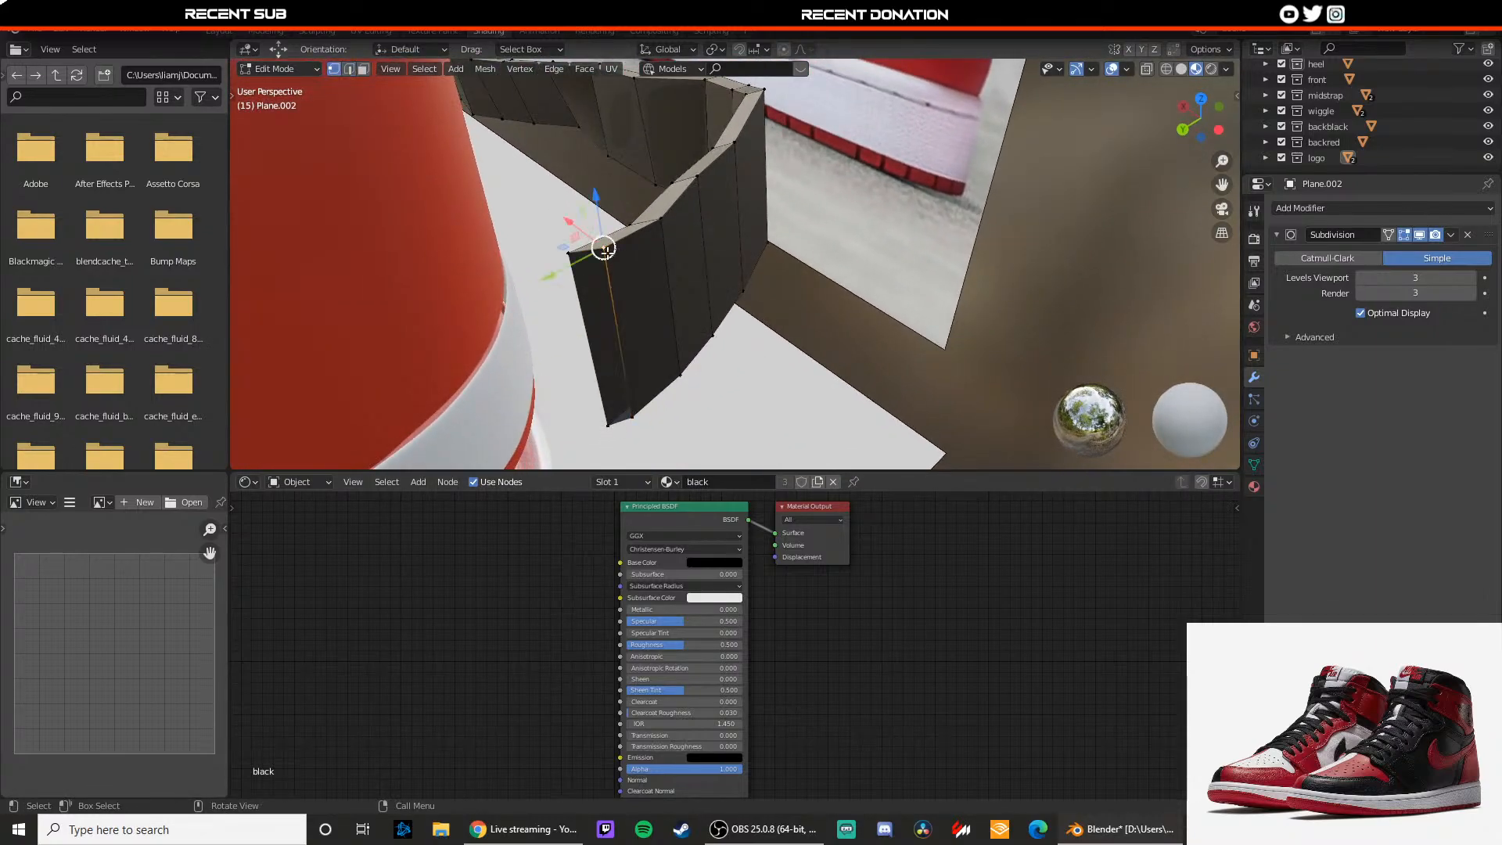
left_click_drag(604, 249, 614, 419)
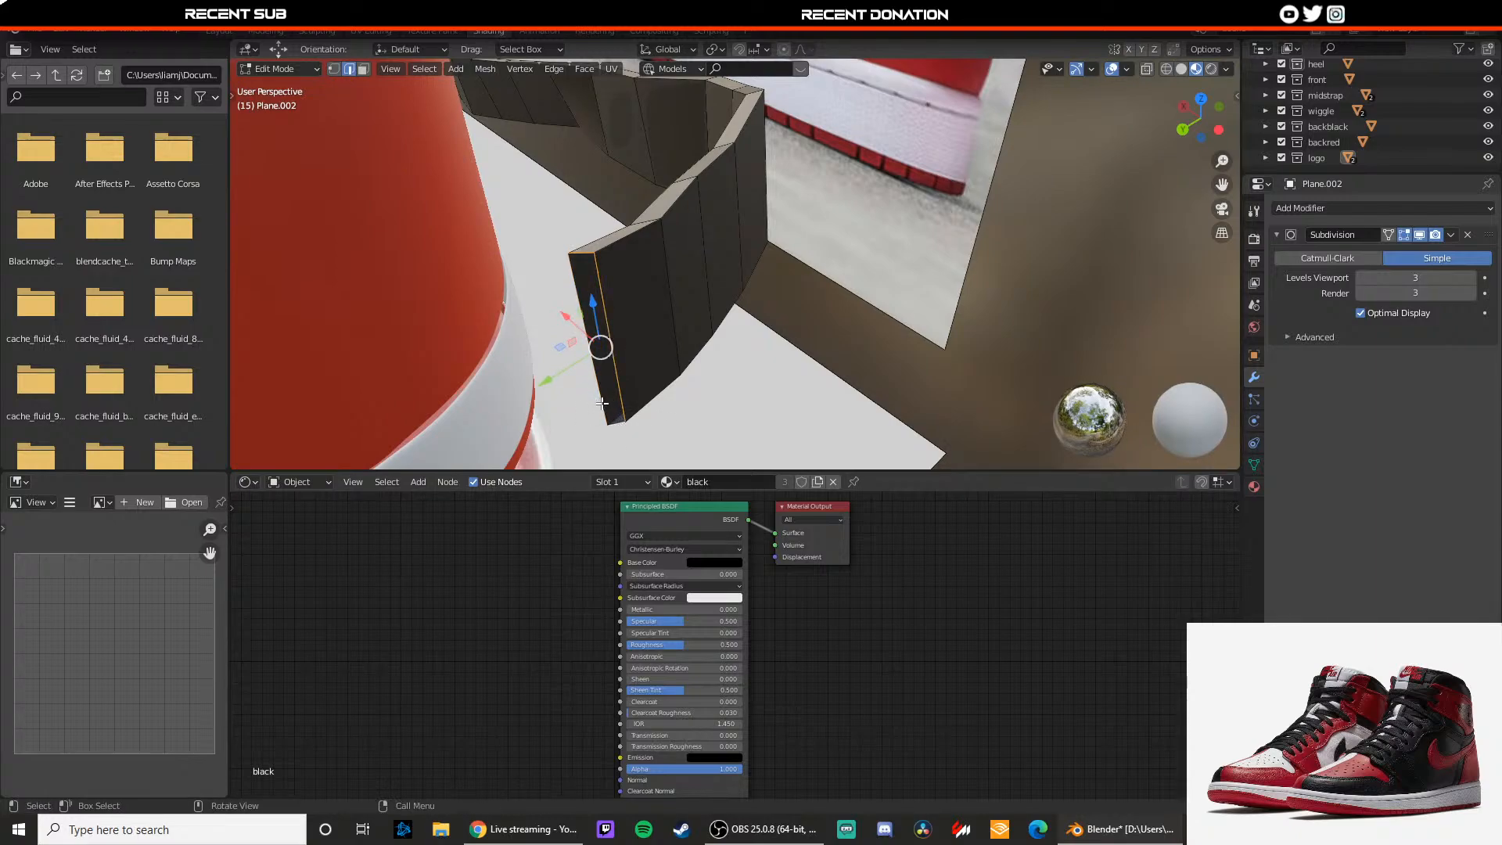
key("f")
Step: Set the swoosh's subdivision to Catmull-Clark and move it along X back onto the shoe's heel
scroll(601, 404, "down", 3)
middle_click_drag(602, 403, 678, 280)
key("Tab")
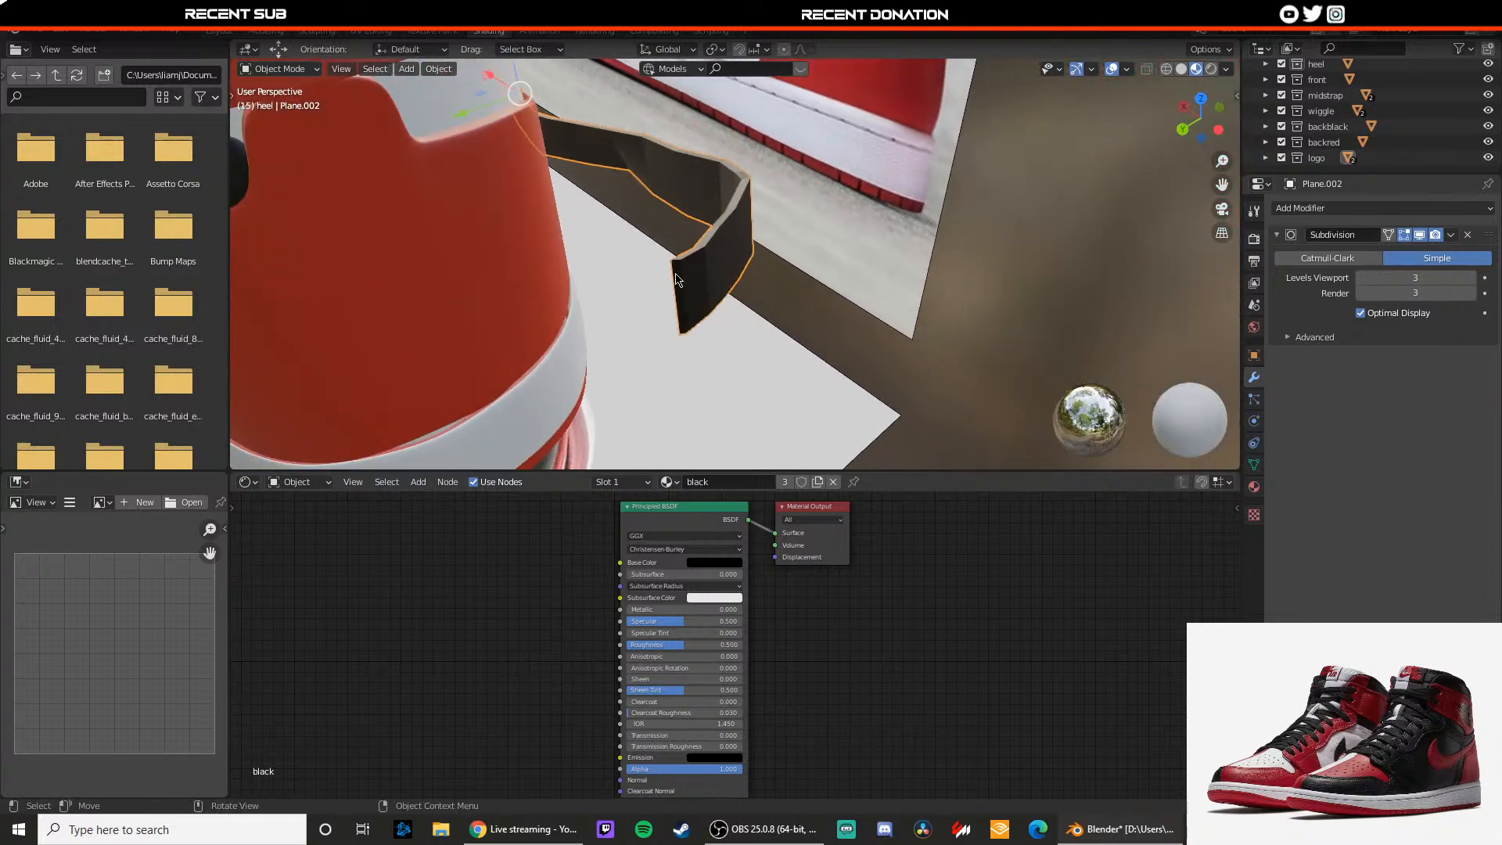
middle_click_drag(896, 283, 1052, 195)
key("g")
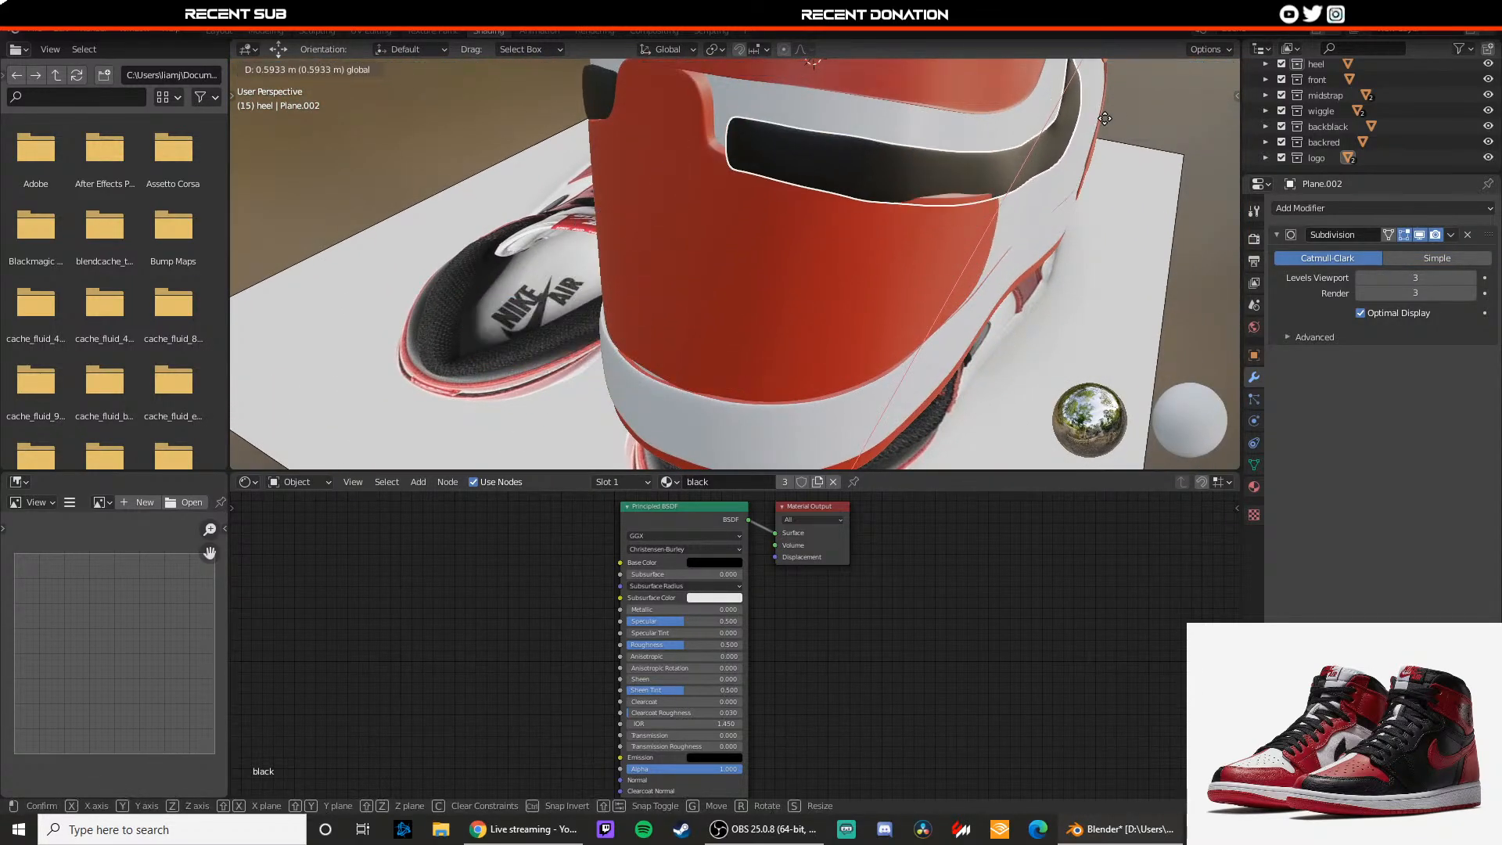
left_click(1130, 82)
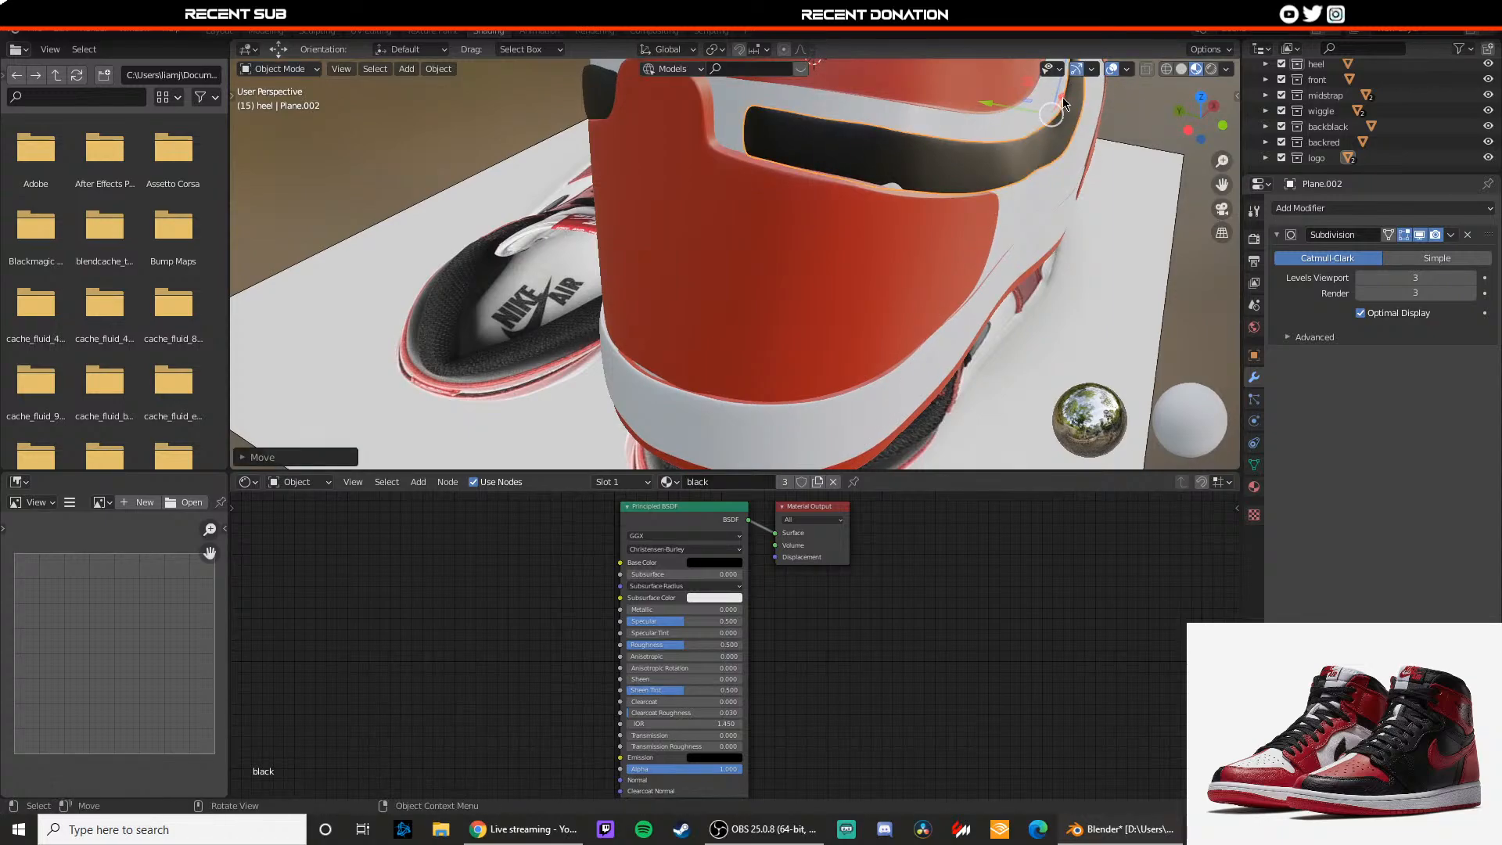
left_click_drag(1062, 97, 1058, 104)
middle_click_drag(811, 192, 787, 228, "shift")
left_click_drag(1050, 120, 1044, 123)
middle_click_drag(907, 258, 1075, 205)
middle_click_drag(1076, 258, 1173, 242, "shift")
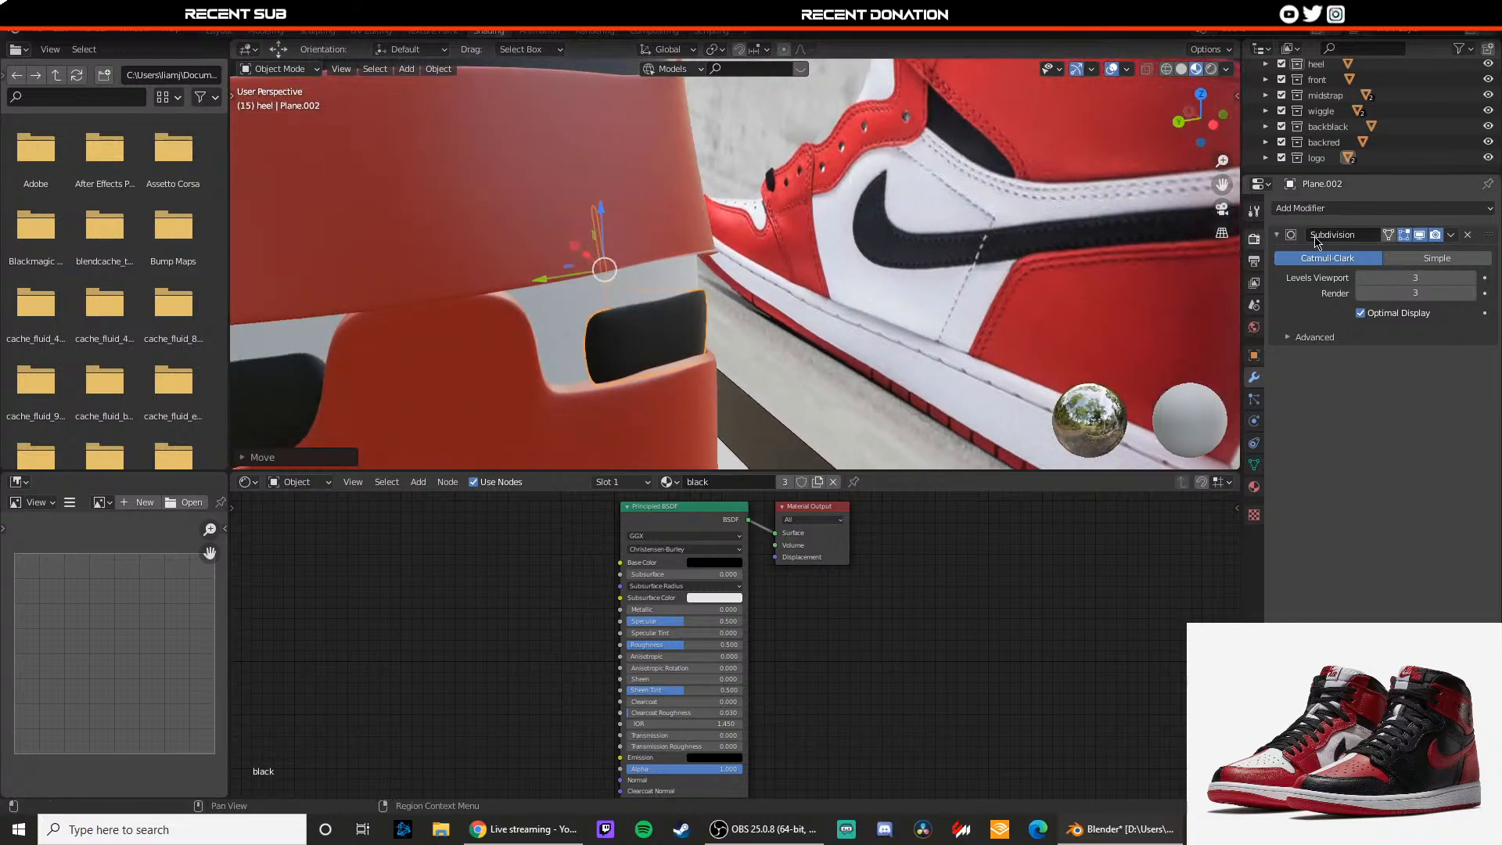
Step: With subdivision set to Simple, extrude the swoosh's end face twice toward the red heel tab, fitting each section to the heel's curve
middle_click_drag(693, 237, 757, 312)
key("Tab")
middle_click_drag(638, 237, 567, 275)
key("e")
left_click(603, 256)
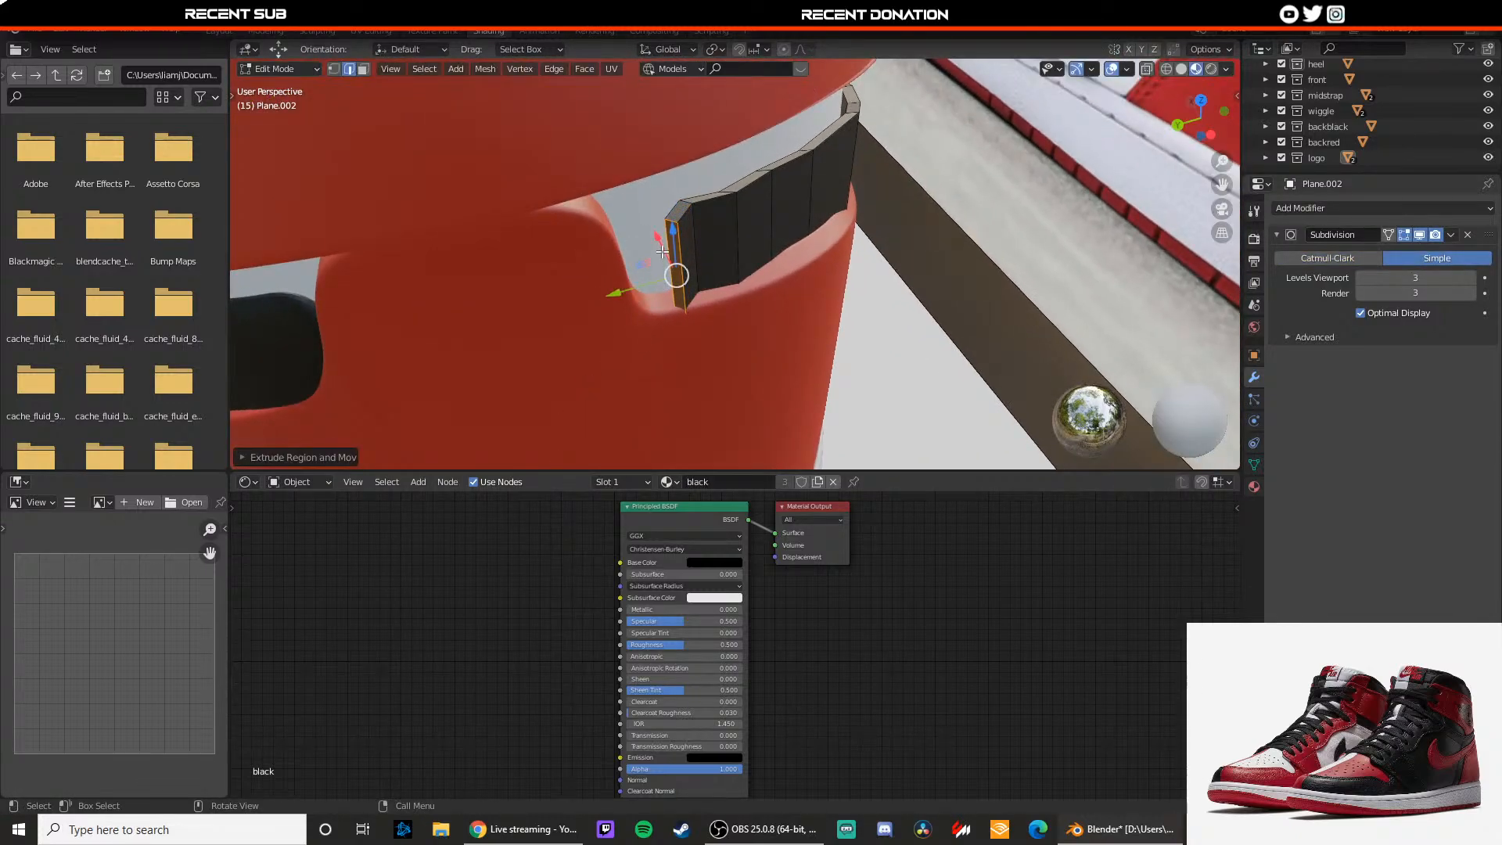
left_click_drag(659, 241, 608, 281)
middle_click_drag(608, 280, 649, 224)
left_click_drag(706, 299, 704, 297)
middle_click_drag(690, 280, 660, 310)
key("e")
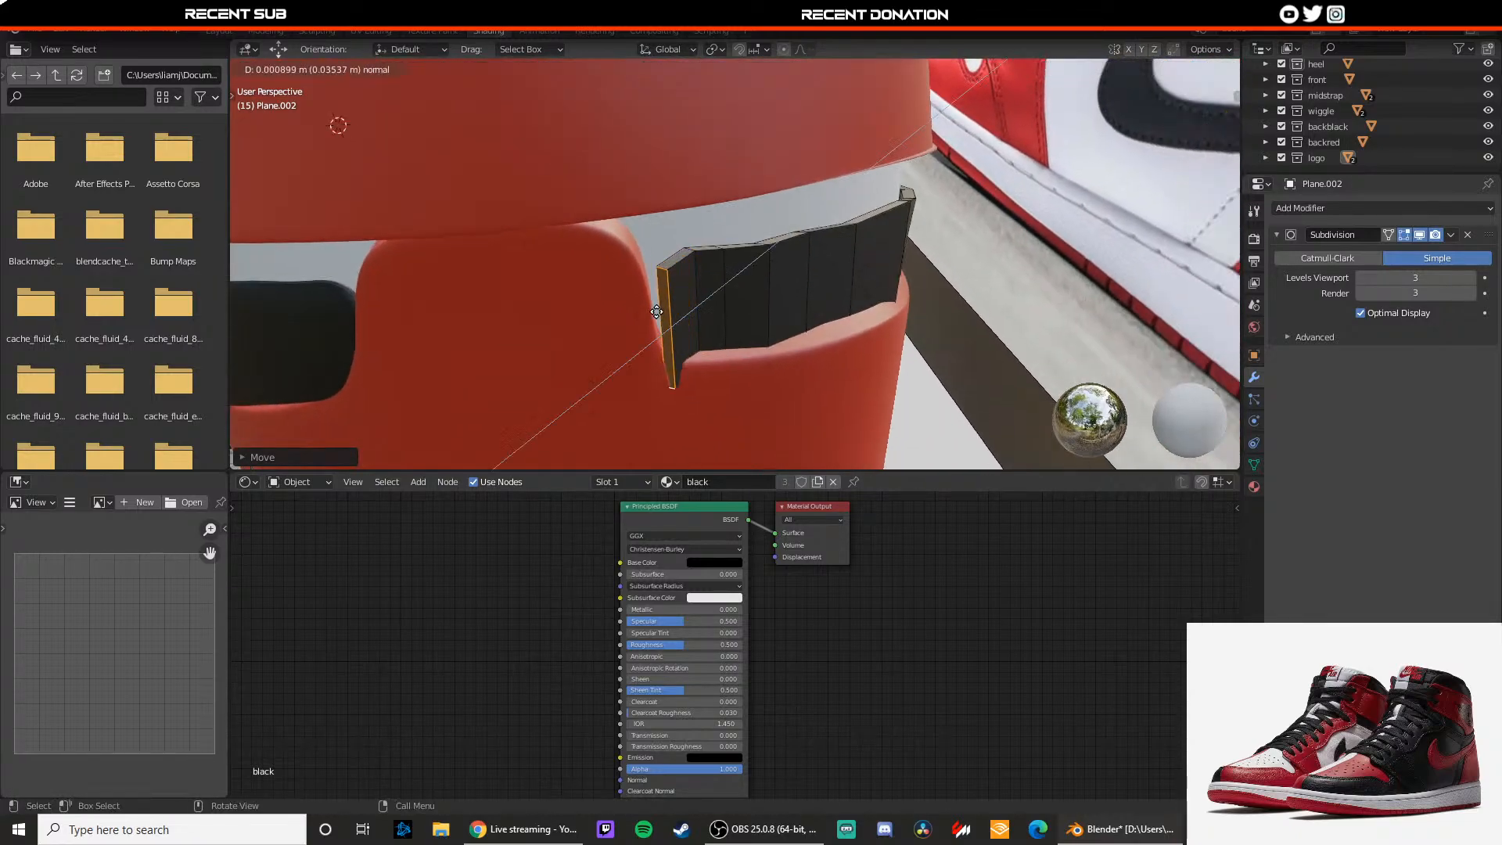
left_click(657, 311)
left_click_drag(658, 301, 608, 320)
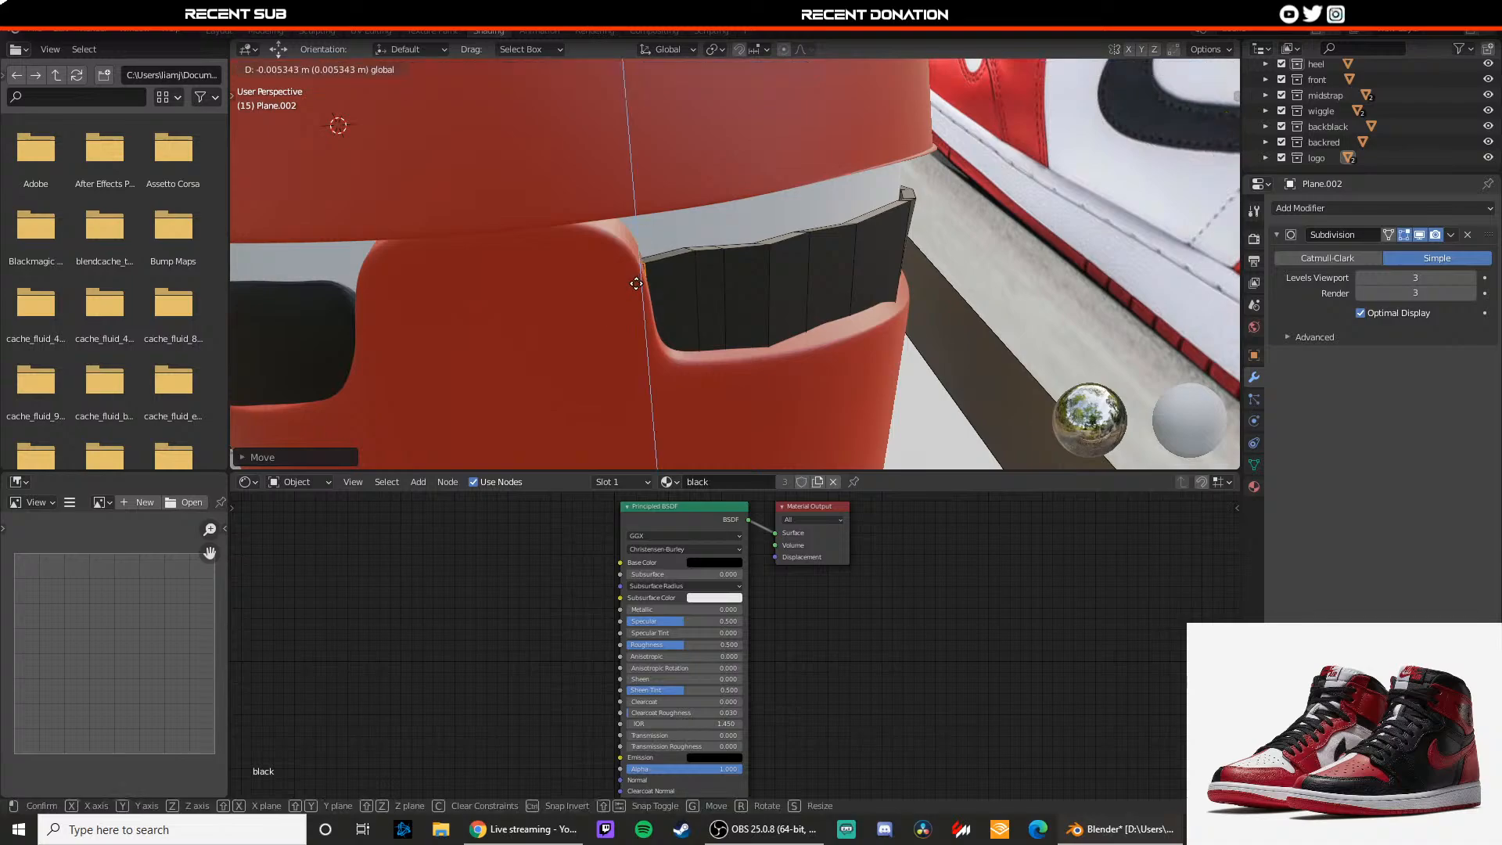
Step: Finish editing the extended swoosh and set its subdivision back to Catmull-Clark
key("Tab")
middle_click_drag(638, 276, 1322, 269)
left_click(1350, 258)
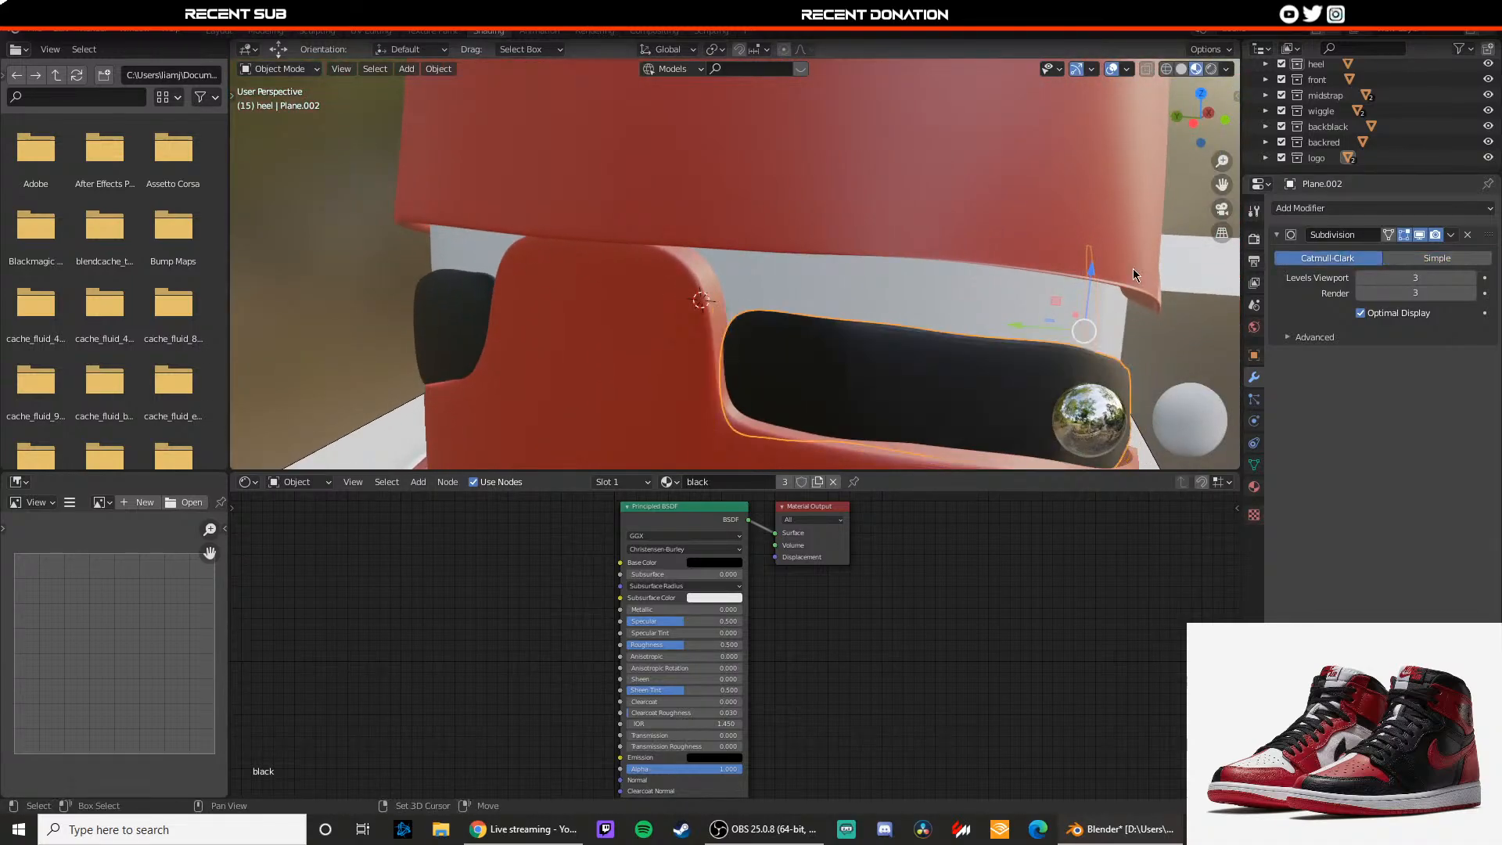
middle_click_drag(798, 270, 716, 249, "shift")
left_click(715, 250)
scroll(714, 250, "down", 4)
Step: Switch the red midstrap2 panel's subdivision to Simple and move its vertices along Y to cover the gap in its surface
middle_click_drag(1096, 181, 669, 248)
scroll(696, 289, "up", 5)
left_click(691, 307)
key("Tab")
left_click(1432, 259)
scroll(669, 247, "up", 3)
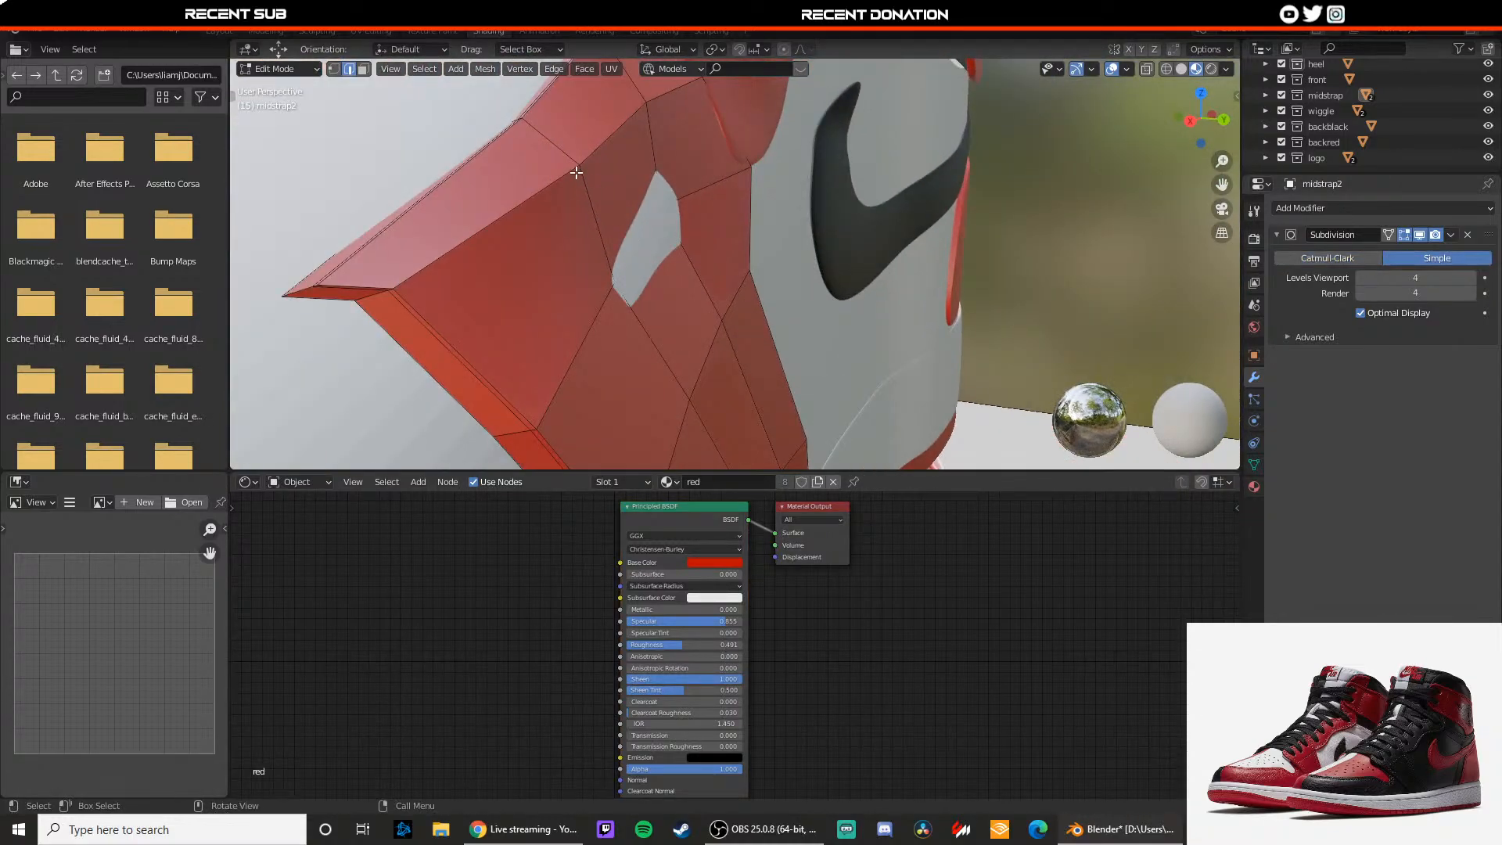
middle_click_drag(576, 172, 599, 192)
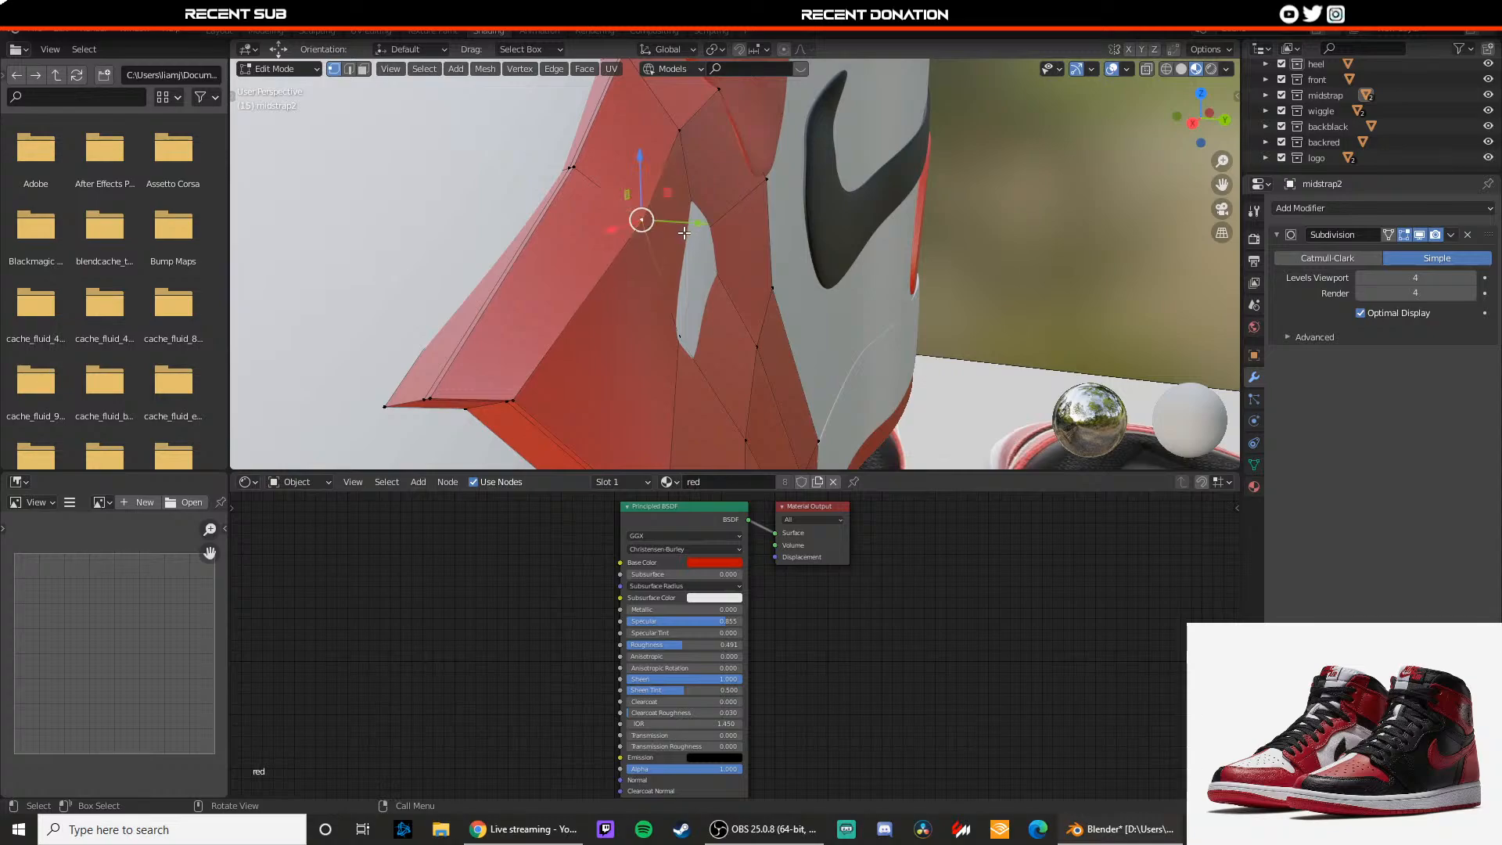
left_click_drag(684, 232, 660, 228)
left_click(680, 338)
left_click_drag(721, 340, 727, 341)
left_click(698, 239)
left_click_drag(756, 242, 764, 243)
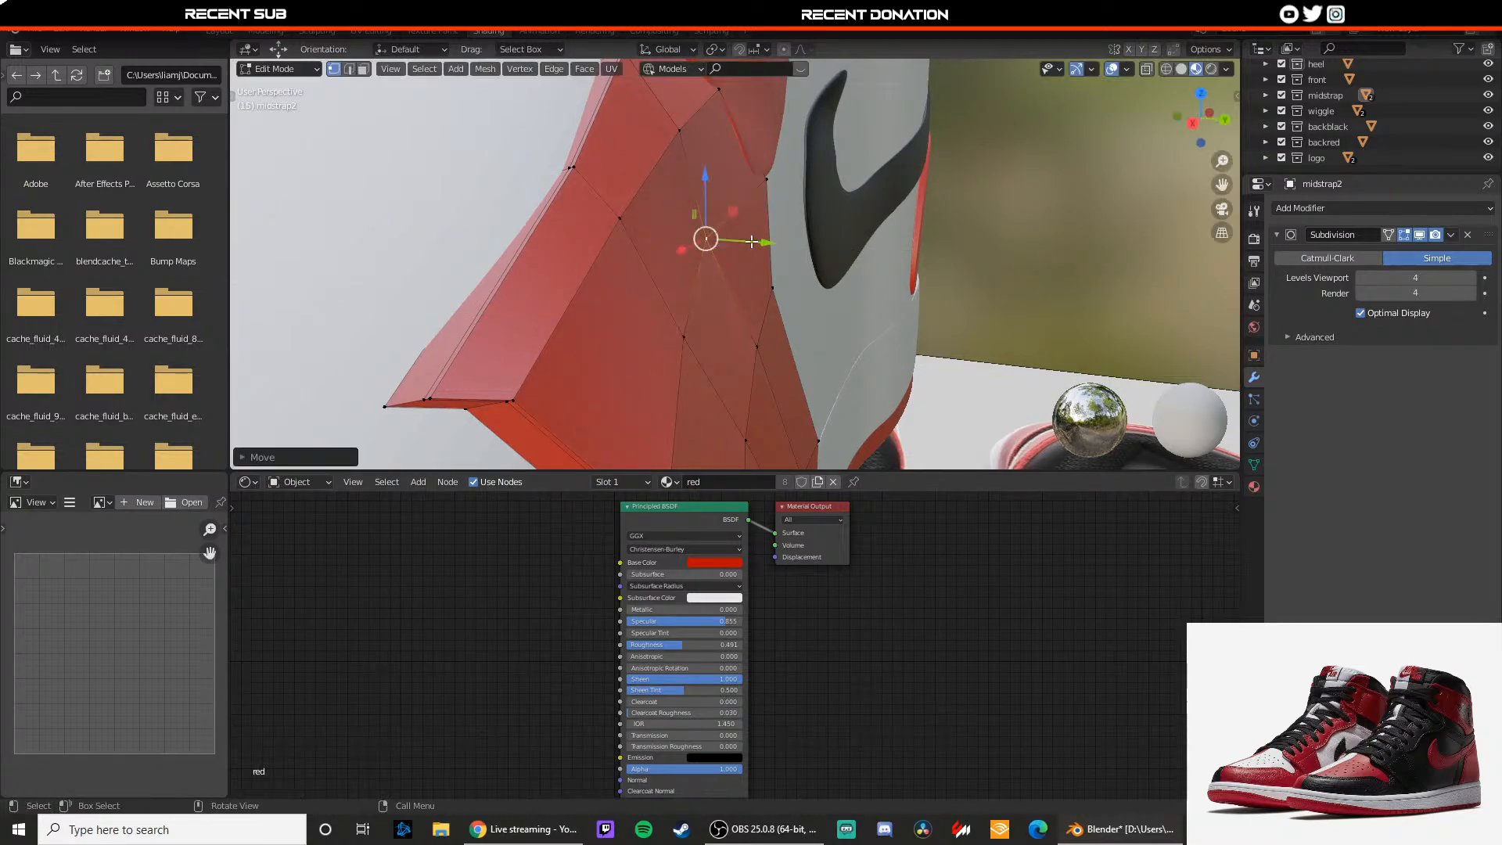
Step: Finish editing the midstrap2 panel and return its subdivision to Catmull-Clark
key("Tab")
scroll(822, 265, "down", 3)
middle_click_drag(982, 259, 841, 231)
scroll(705, 195, "down", 3)
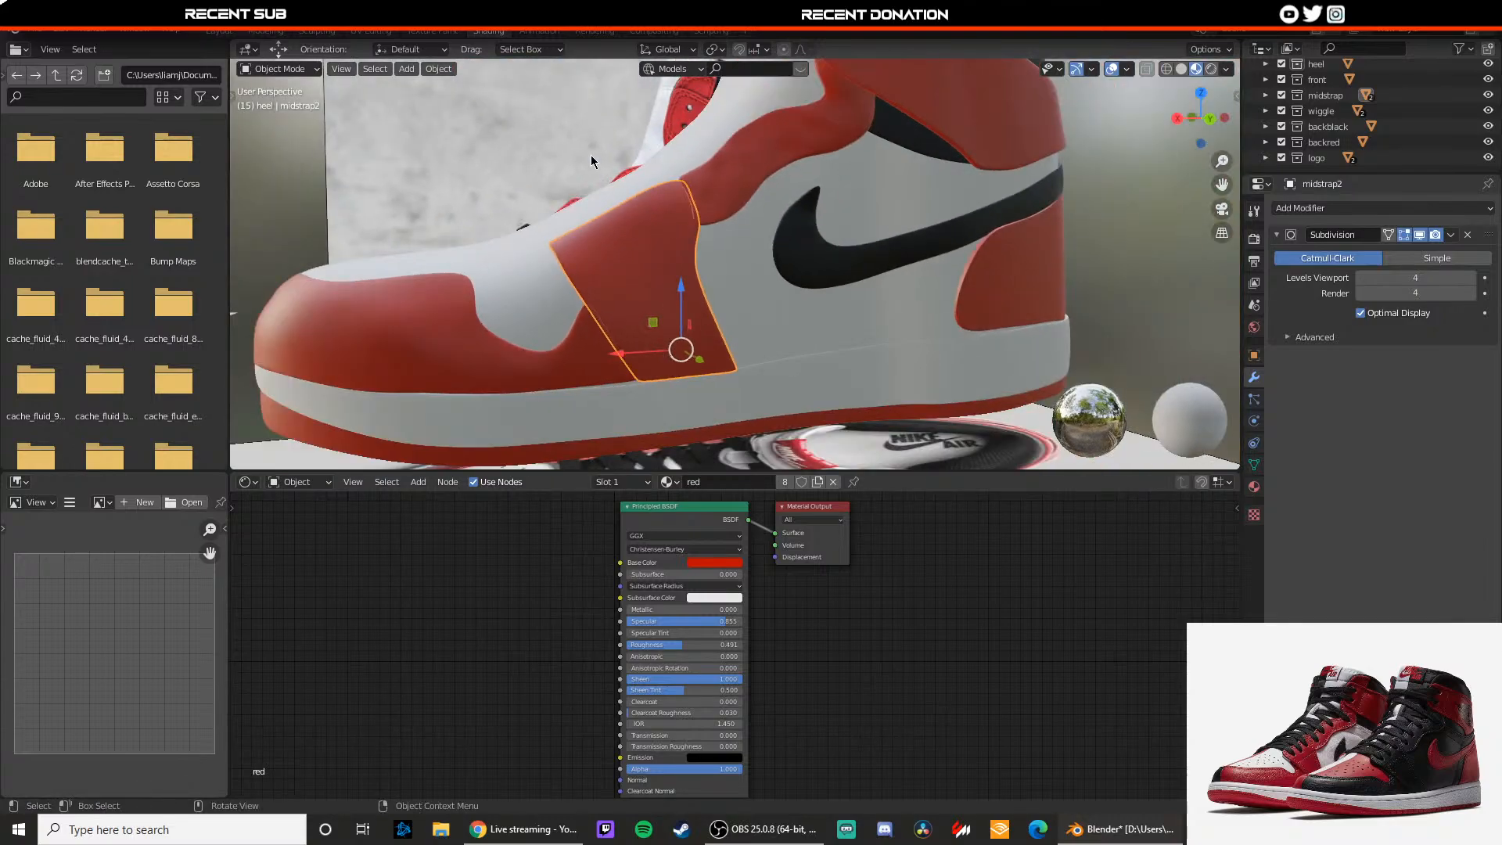
Step: Open the red wiggle2 strip for mesh editing and switch its subdivision to Simple
left_click(594, 157)
middle_click_drag(595, 161, 636, 279)
scroll(635, 280, "up", 4)
left_click(618, 251)
key("Tab")
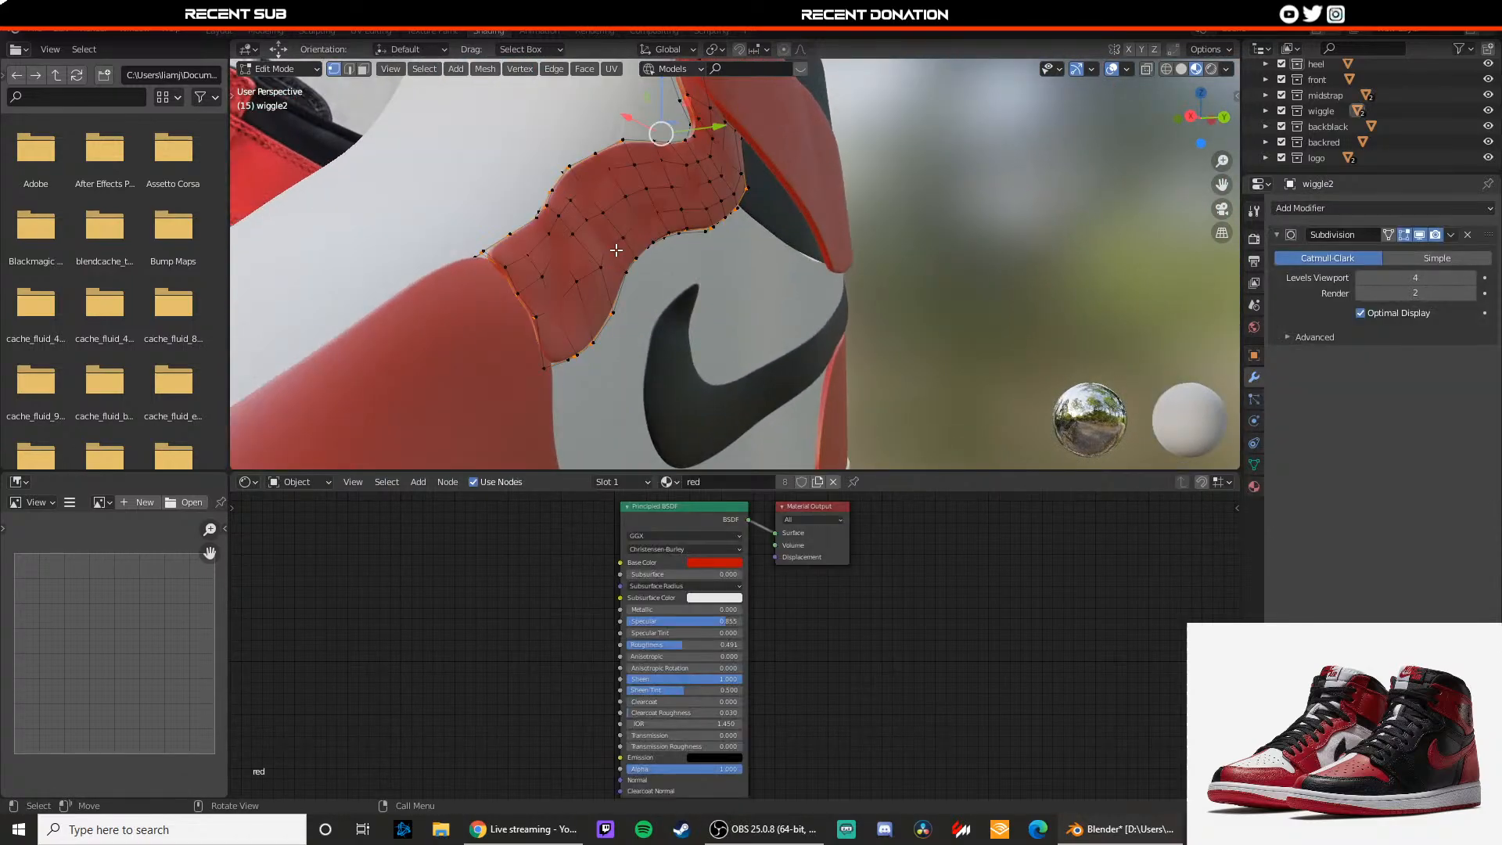
left_click(1406, 258)
scroll(683, 275, "up", 5)
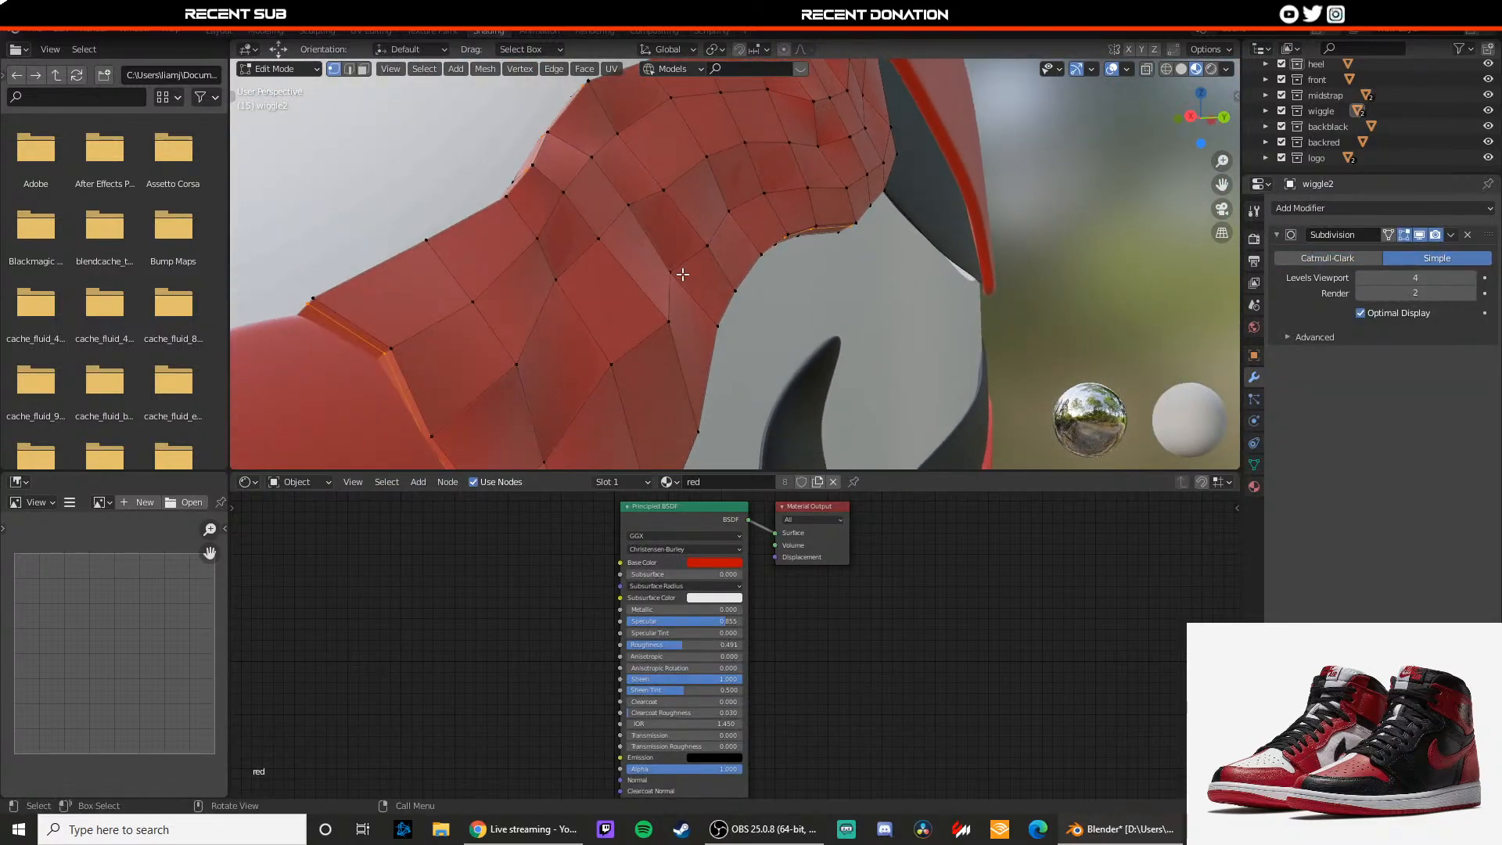
Step: Move uneven vertices on the lower part of the wiggle2 strip along Y to smooth its surface
key("g")
key("y")
left_click(683, 321)
middle_click_drag(571, 329, 601, 377, "shift")
left_click(593, 332)
key("g")
key("y")
left_click(663, 298)
middle_click_drag(666, 295, 741, 315)
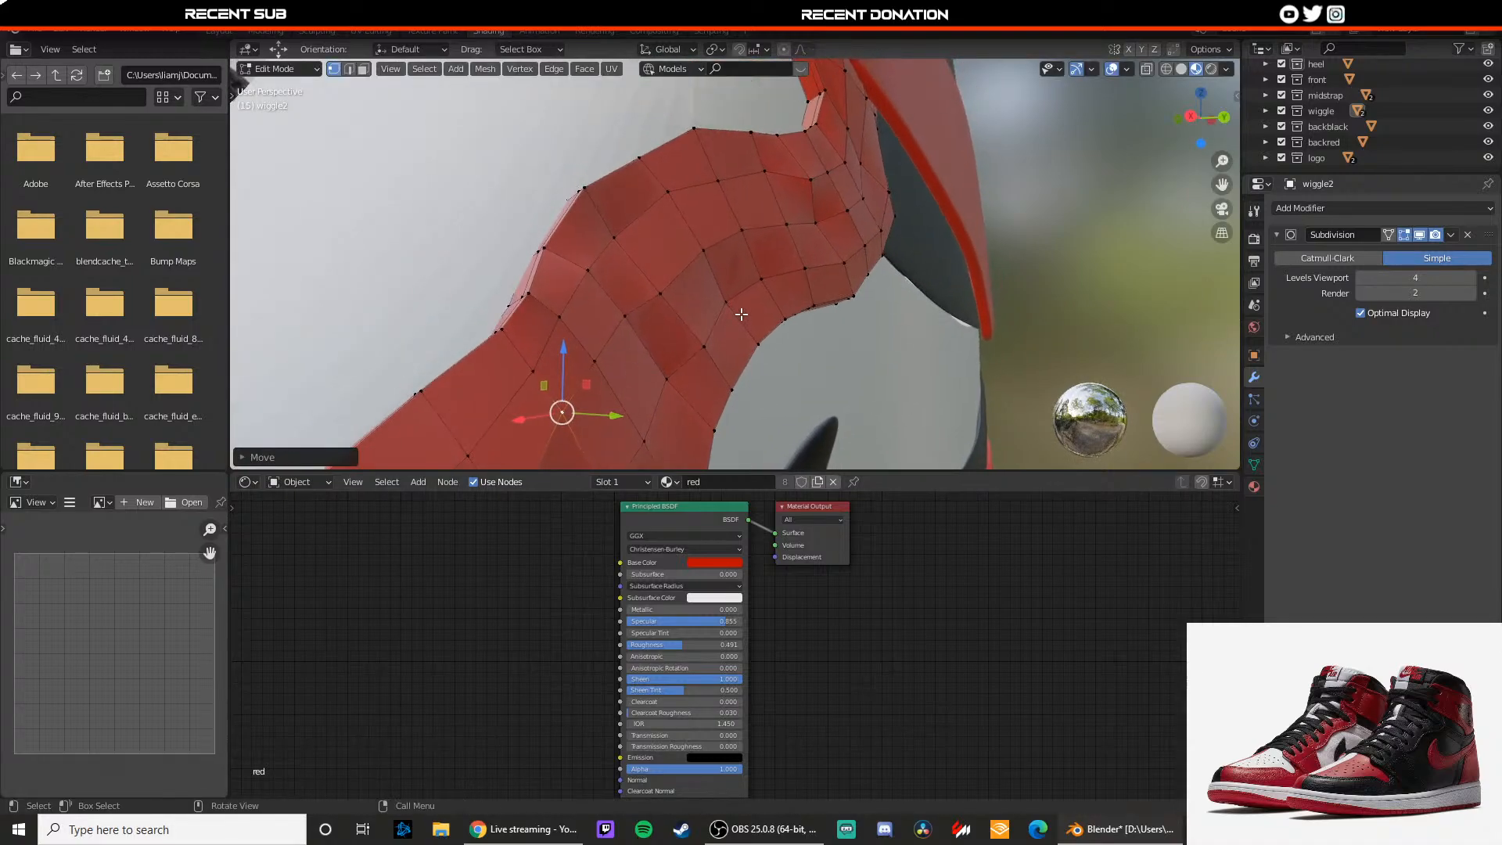
Step: Adjust the vertices in the middle and upper part of the wiggle2 strip along Y to even out its surface
left_click_drag(767, 305, 772, 305)
left_click_drag(735, 352, 708, 377)
left_click(663, 378)
middle_click_drag(592, 283, 615, 317, "shift")
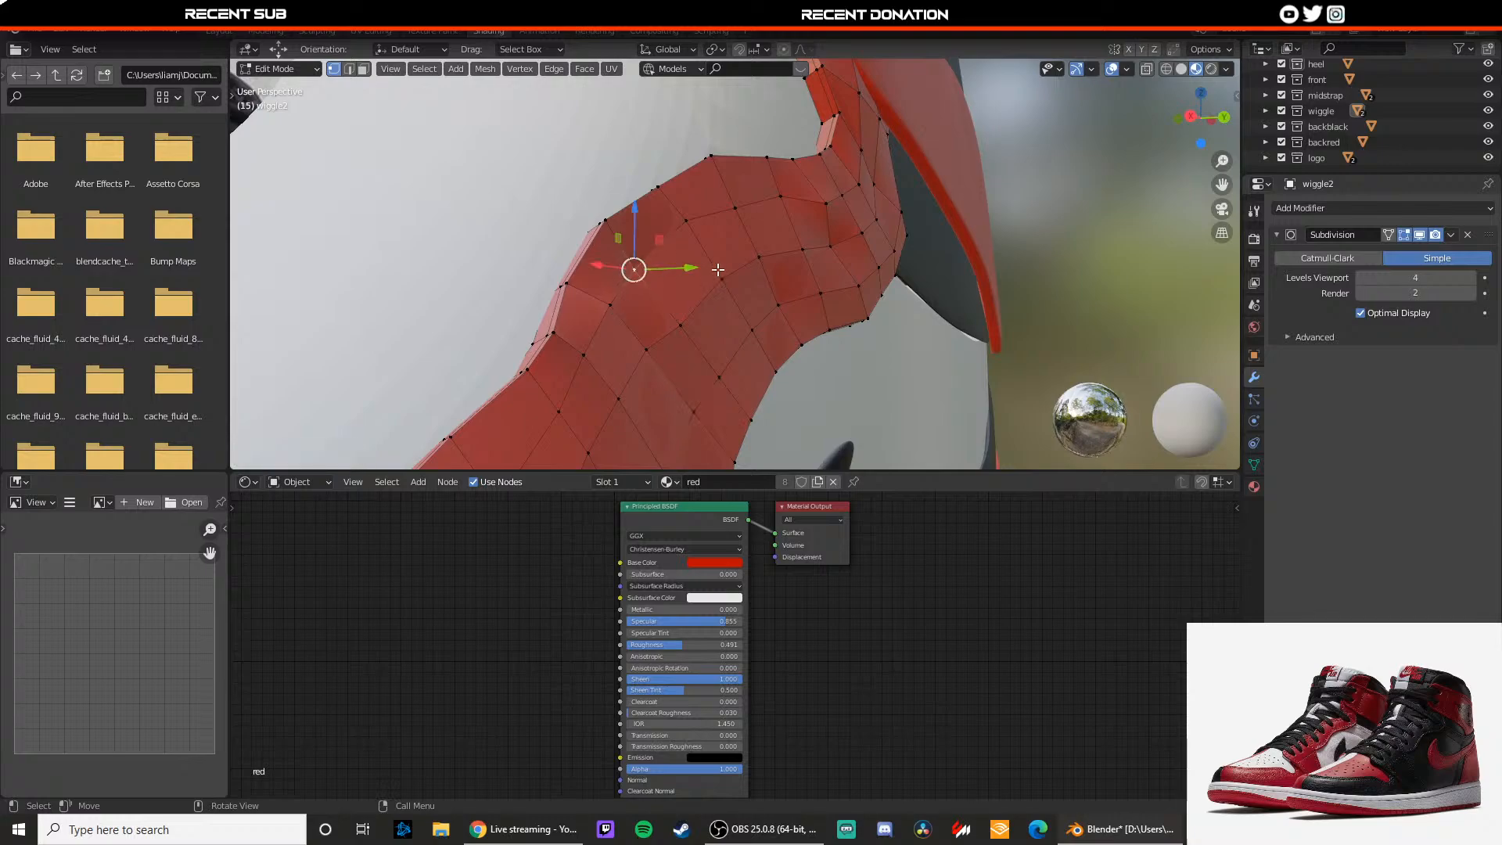
left_click_drag(684, 267, 690, 267)
middle_click_drag(723, 254, 649, 297, "shift")
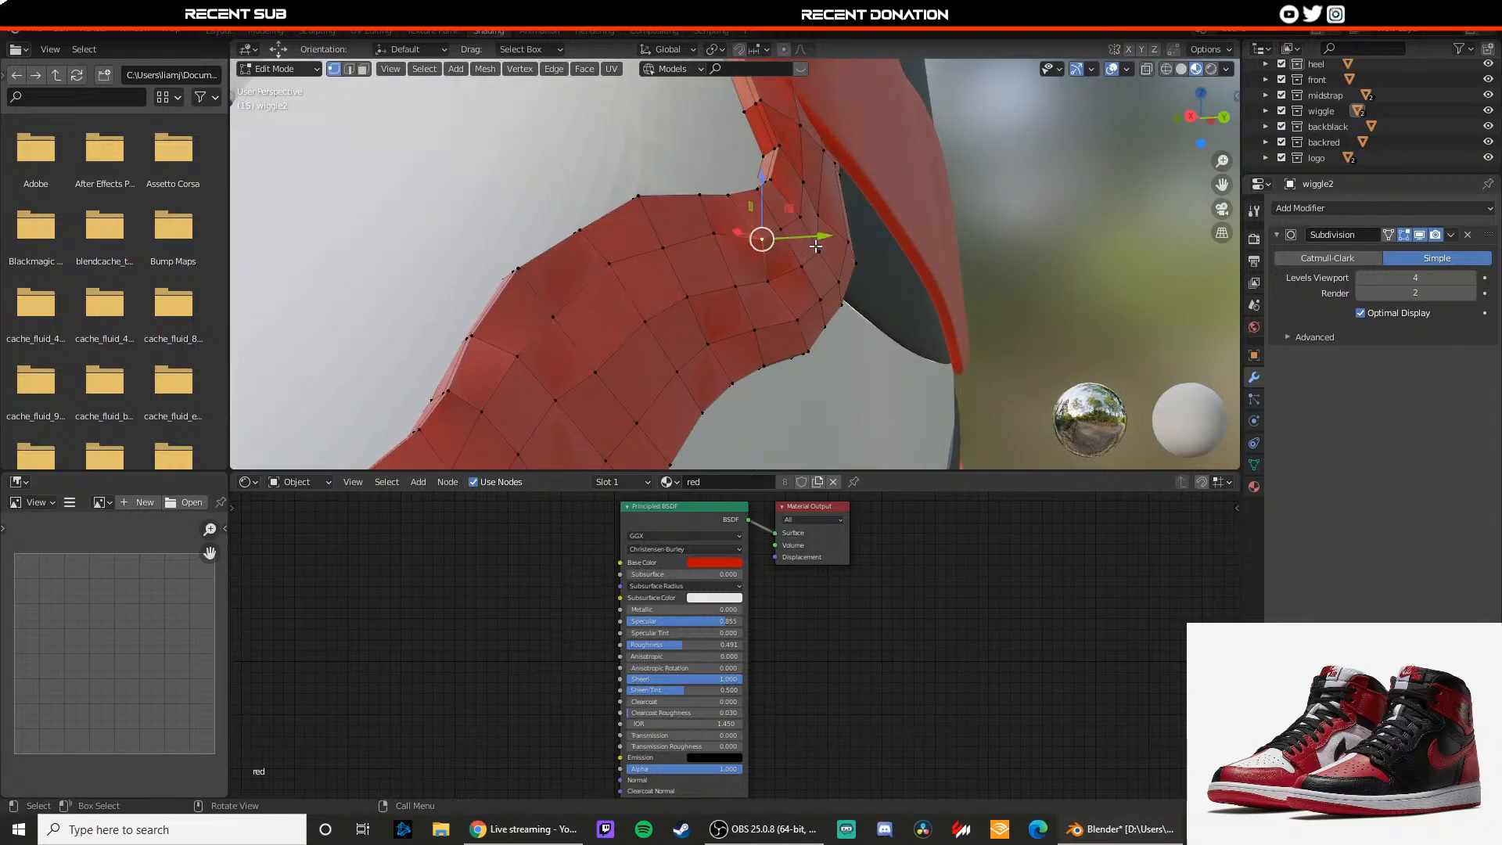
left_click_drag(816, 245, 804, 233)
Step: Finish the wiggle2 vertex adjustments and set the strip's subdivision back to Catmull-Clark
key("Tab")
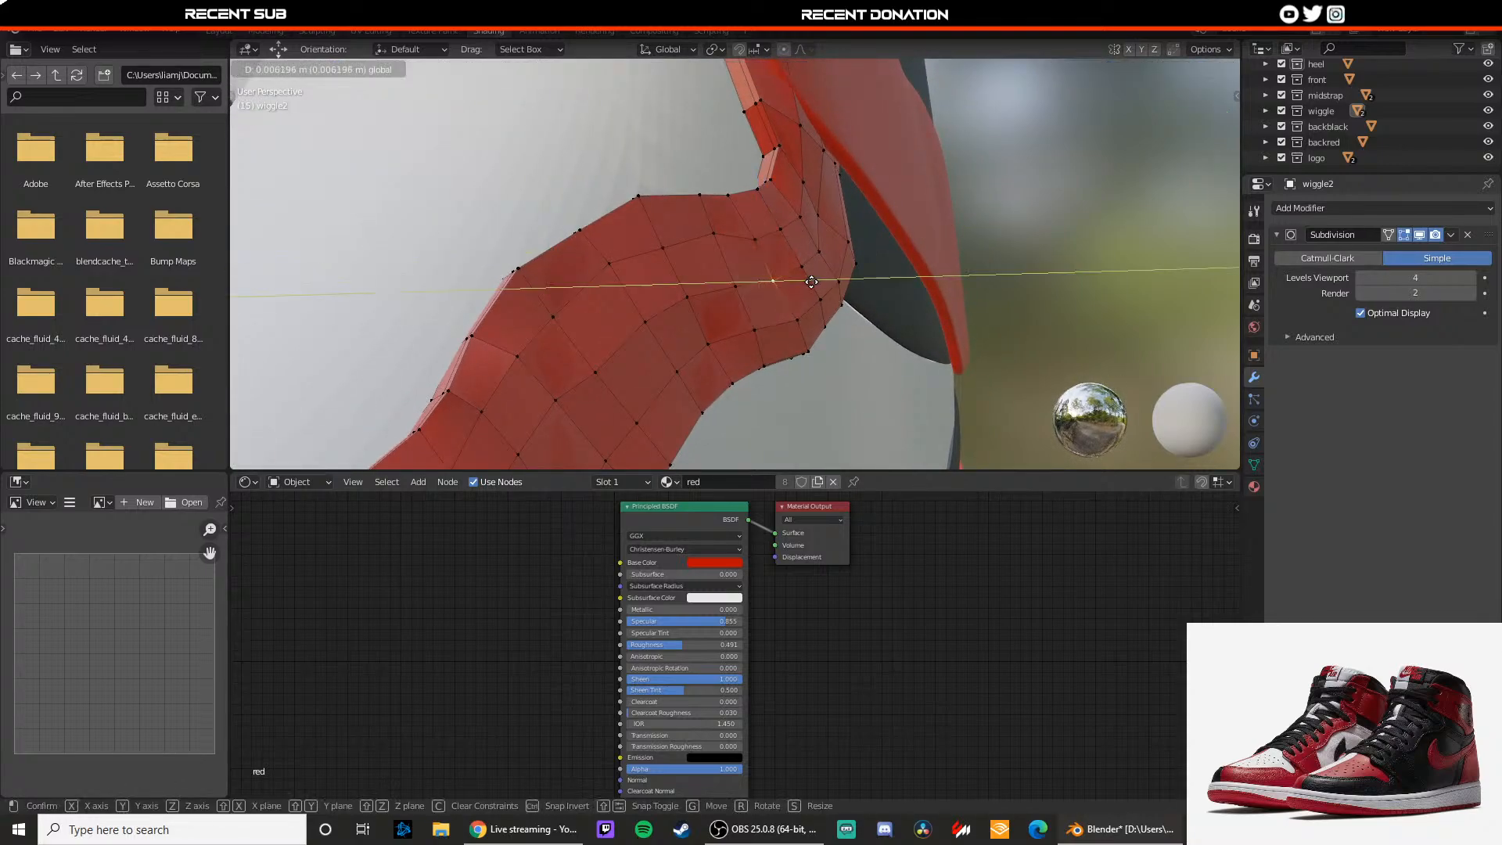
key("Tab")
key("Tab")
left_click(1327, 257)
middle_click_drag(1199, 278, 749, 263)
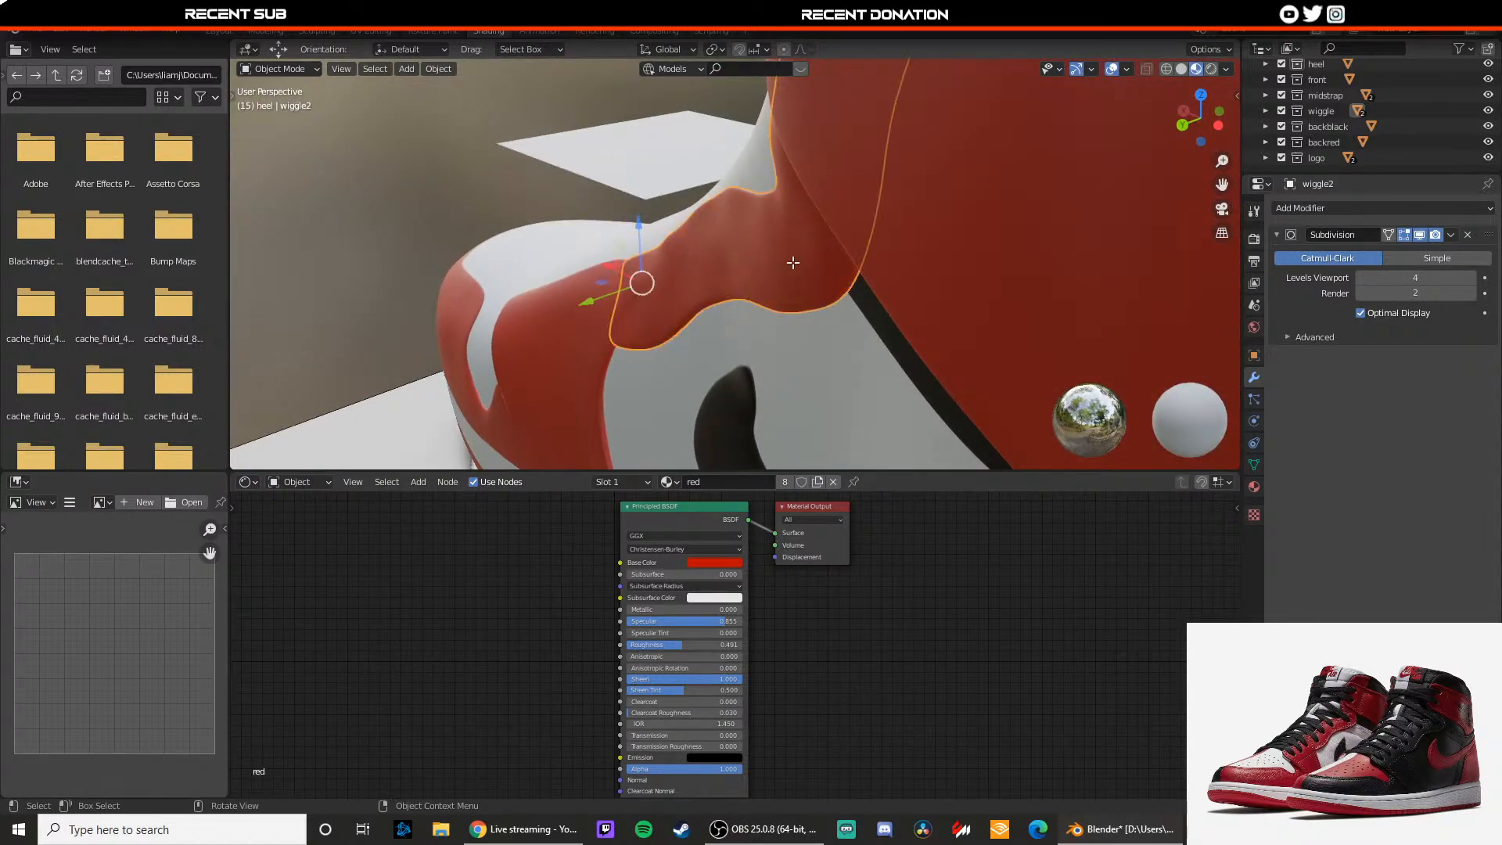
Step: Nudge one more vertex of the smoothed wiggle2 strip to refine its surface
key("Tab")
key("KP_Decimal")
left_click_drag(739, 224, 708, 233)
key("Tab")
Step: Open the wiggle strip on the shoe's other side for editing and reposition a vertex in its middle
middle_click_drag(1171, 262, 754, 258)
middle_click_drag(400, 220, 729, 205, "shift")
left_click(809, 291)
middle_click_drag(809, 291, 751, 313, "shift")
key("Tab")
scroll(761, 269, "up", 1)
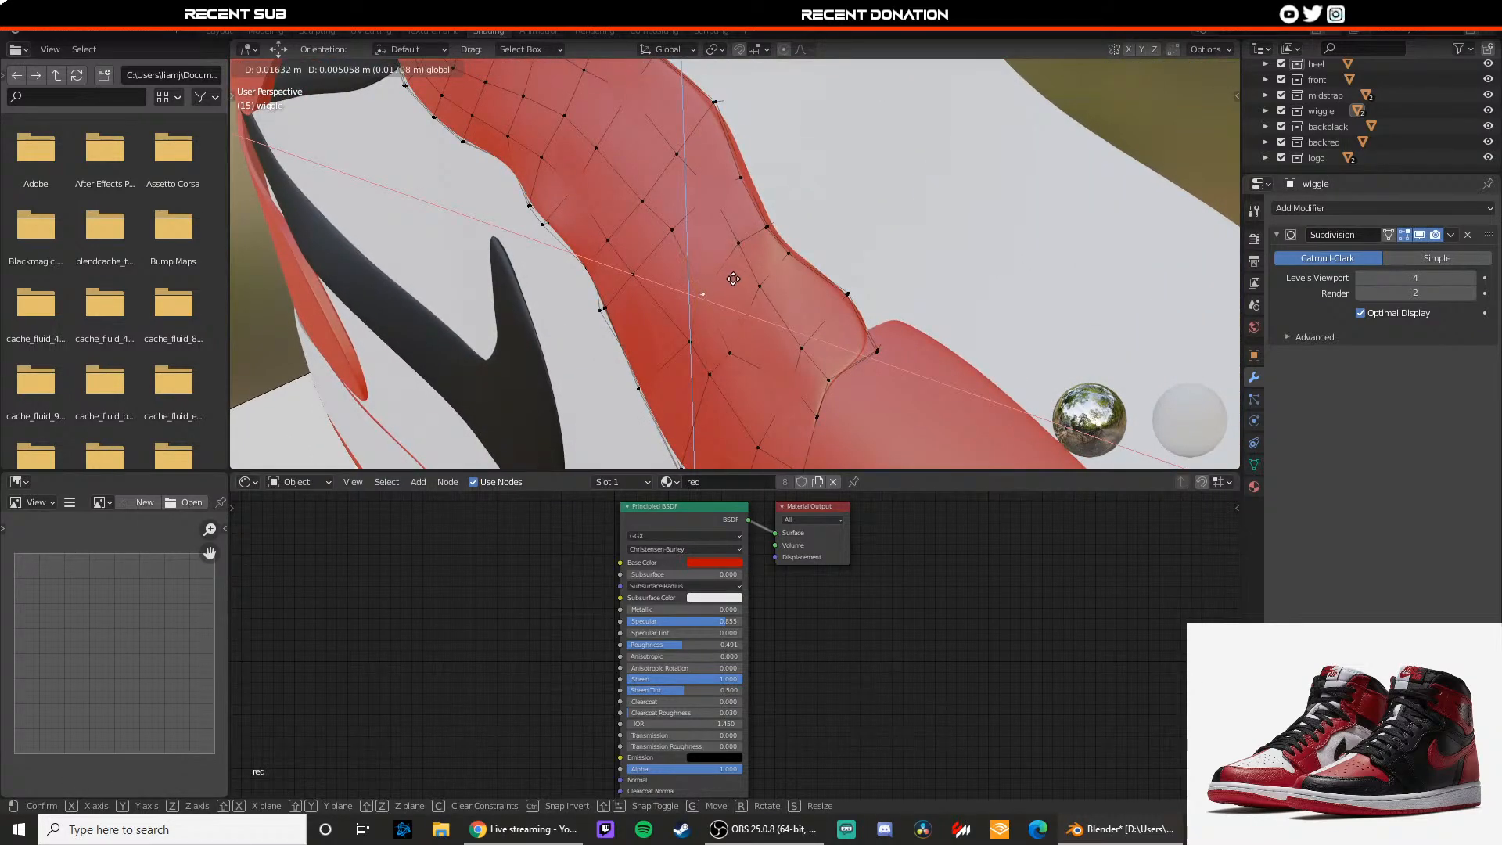
left_click_drag(733, 279, 733, 275)
Step: Shift a vertex on the wiggle strip's inner edge to smooth its outline
key("Tab")
middle_click_drag(733, 273, 773, 267)
scroll(730, 258, "down", 3)
left_click(903, 226)
scroll(720, 219, "up", 3)
left_click(767, 268)
key("Tab")
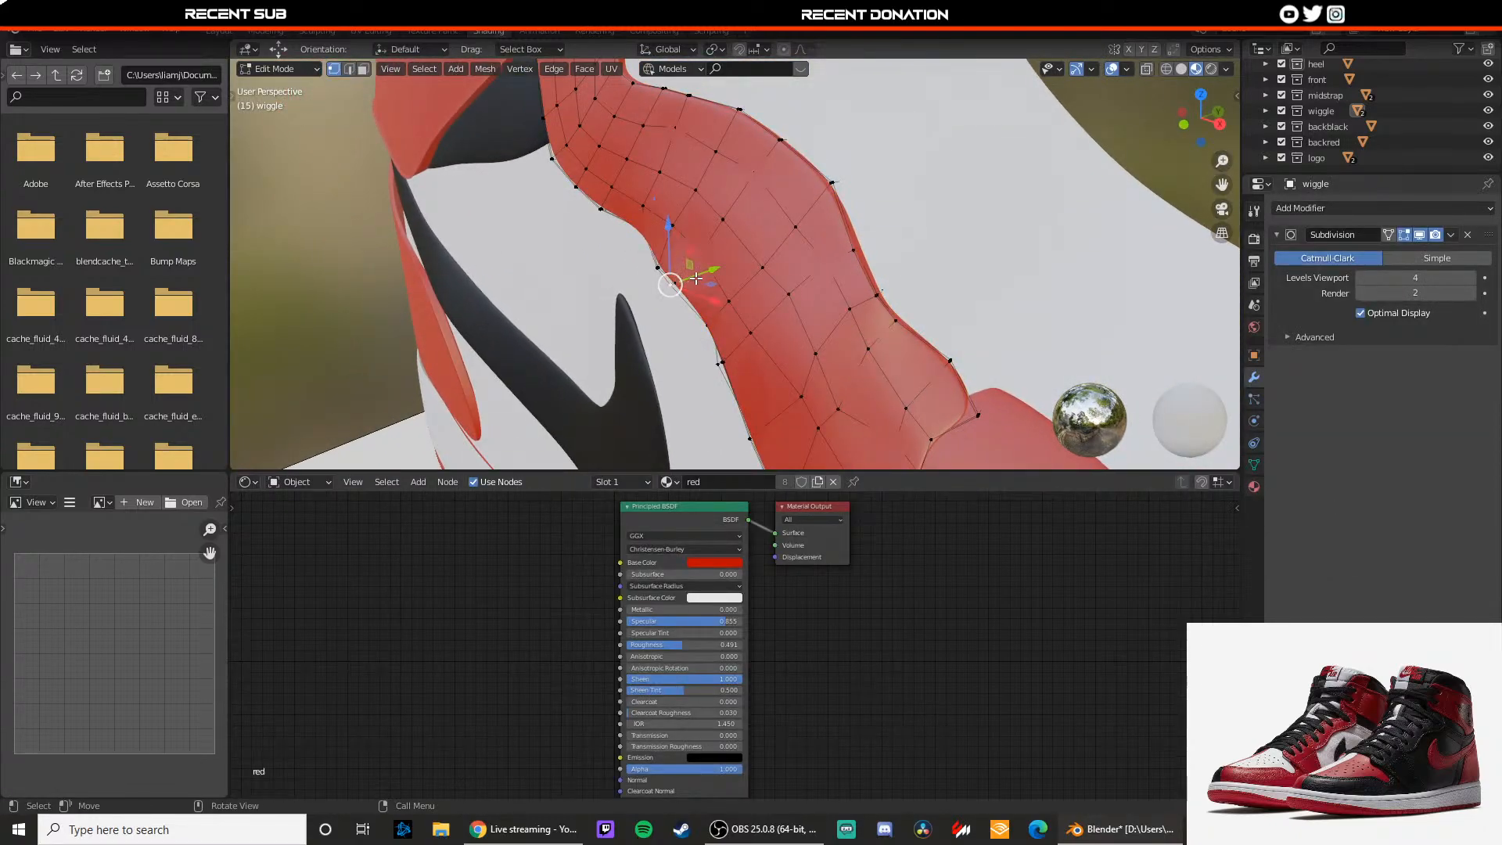
left_click_drag(695, 278, 708, 280)
key("Tab")
Step: Open the red midstrap on the shoe's opposite side for editing and reposition the vertex at its lower corner beside the midsole
scroll(720, 274, "down", 4)
left_click(970, 234)
middle_click_drag(970, 235, 800, 332)
scroll(805, 232, "down", 4)
scroll(822, 221, "up", 3)
scroll(709, 244, "up", 4)
scroll(770, 267, "up", 1)
left_click(772, 266)
key("Tab")
left_click_drag(725, 336, 775, 298)
key("z")
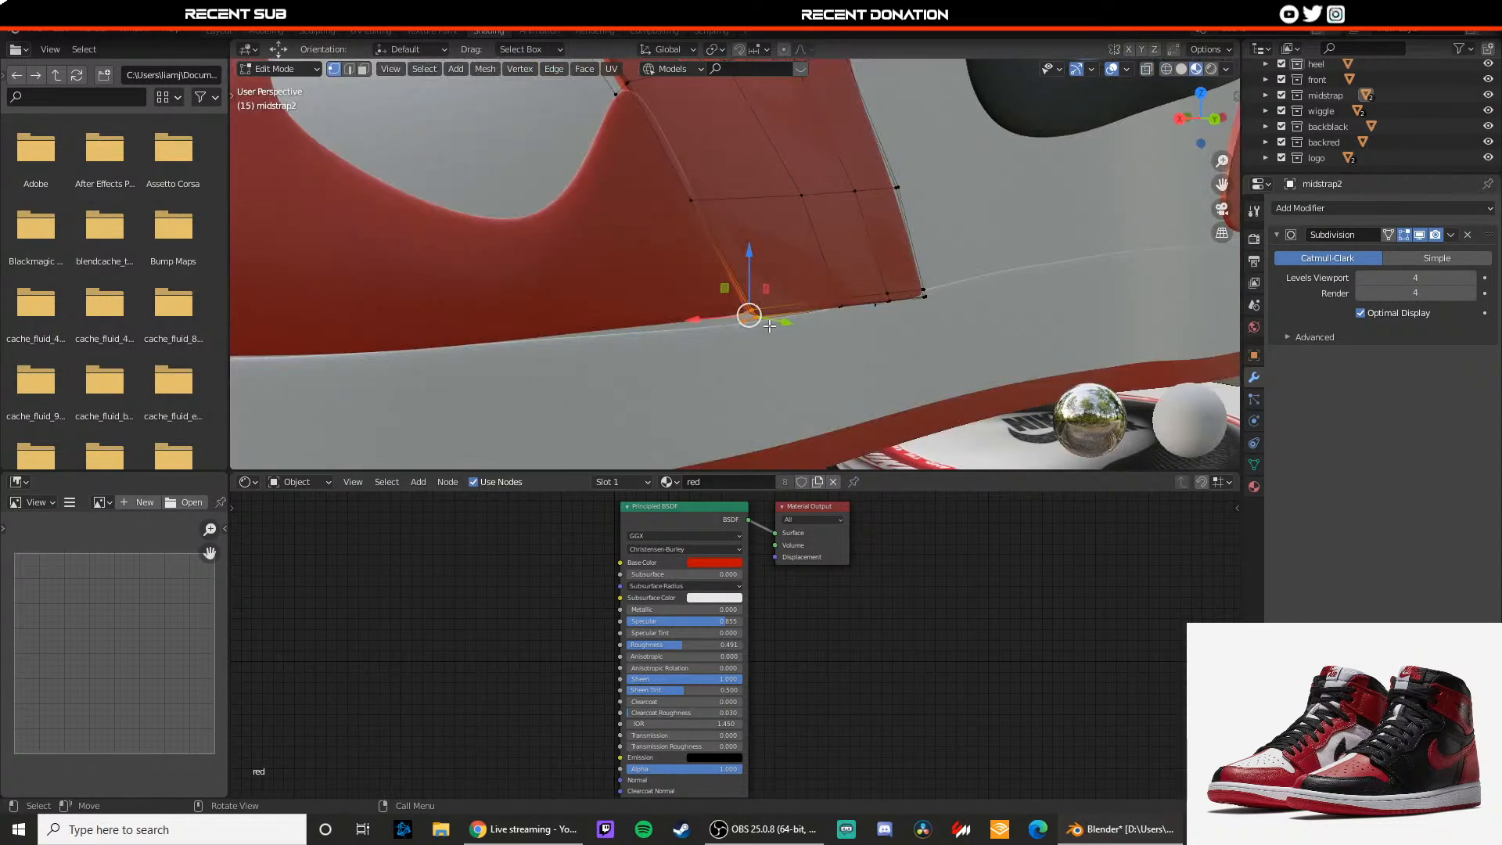
scroll(942, 266, "down", 10)
left_click(978, 250)
Step: Examine the whole shoe from the side, above and behind to check how the panels fit
scroll(876, 275, "up", 3)
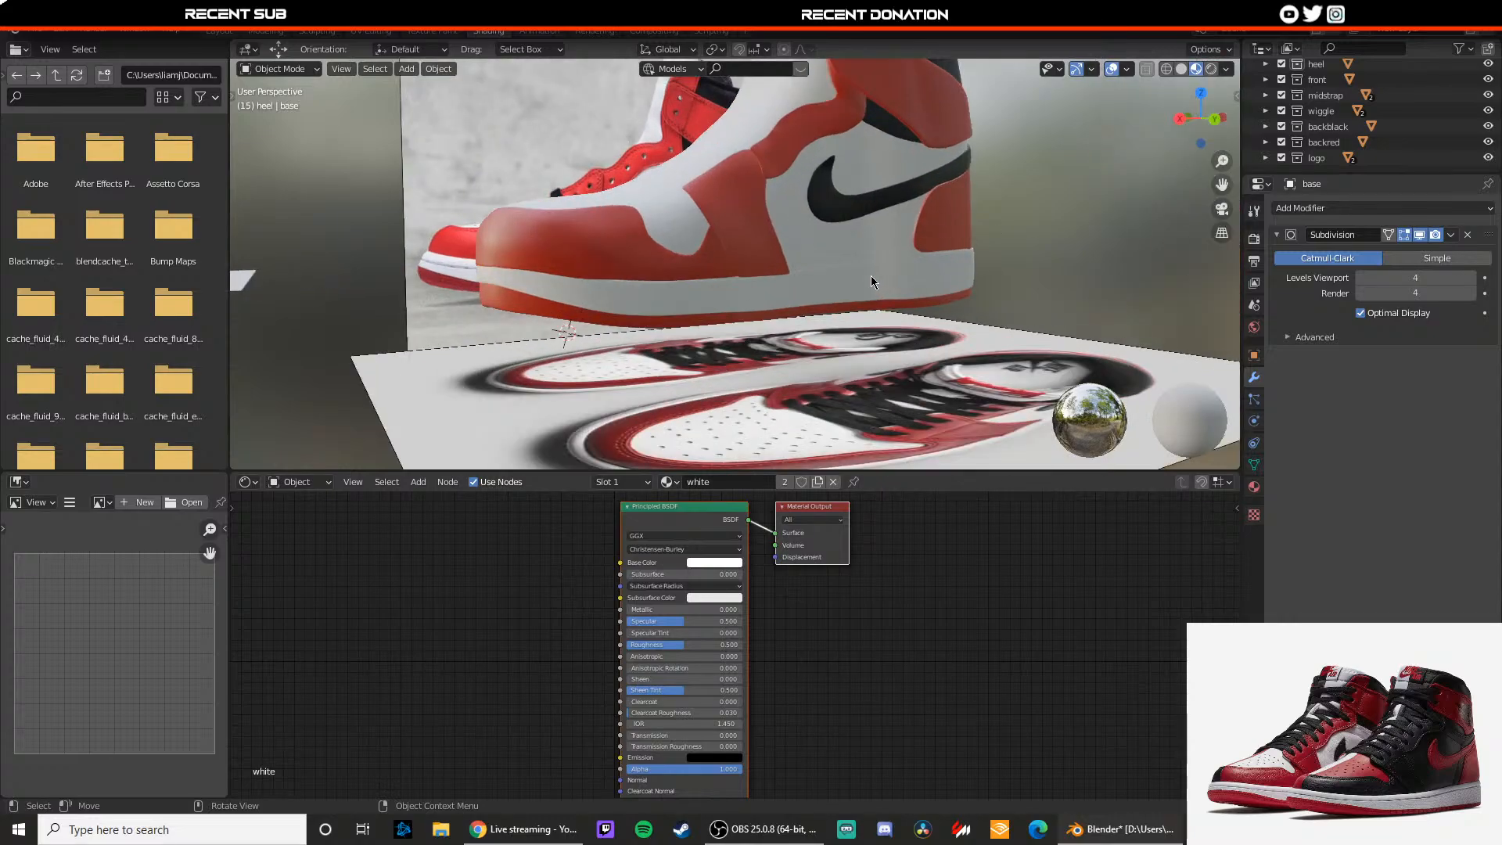
scroll(829, 270, "down", 4)
scroll(830, 277, "down", 3)
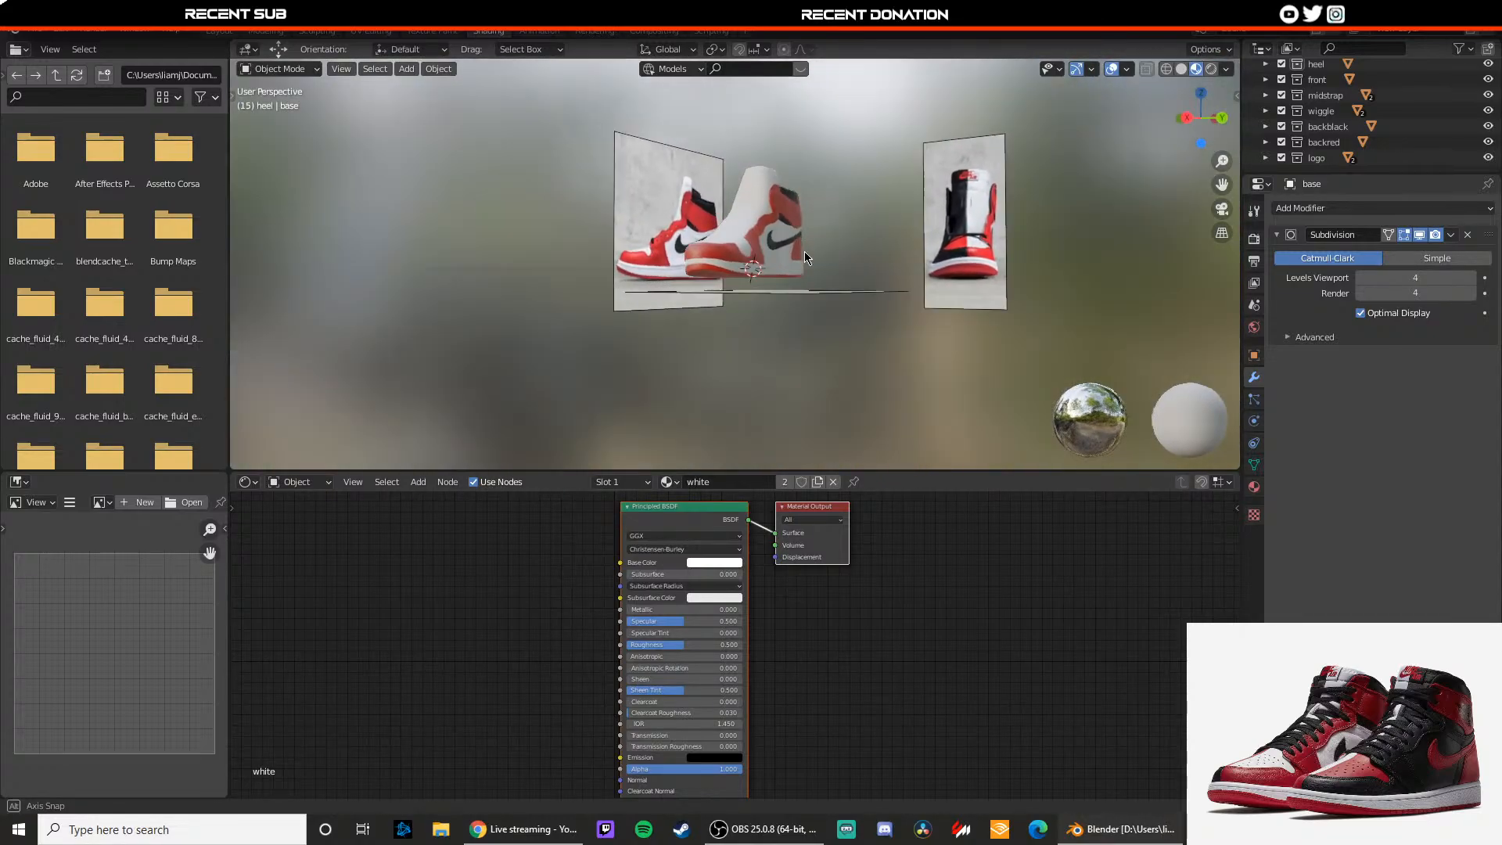
scroll(805, 251, "up", 8)
scroll(751, 262, "down", 6)
middle_click_drag(728, 264, 931, 364)
scroll(812, 330, "up", 4)
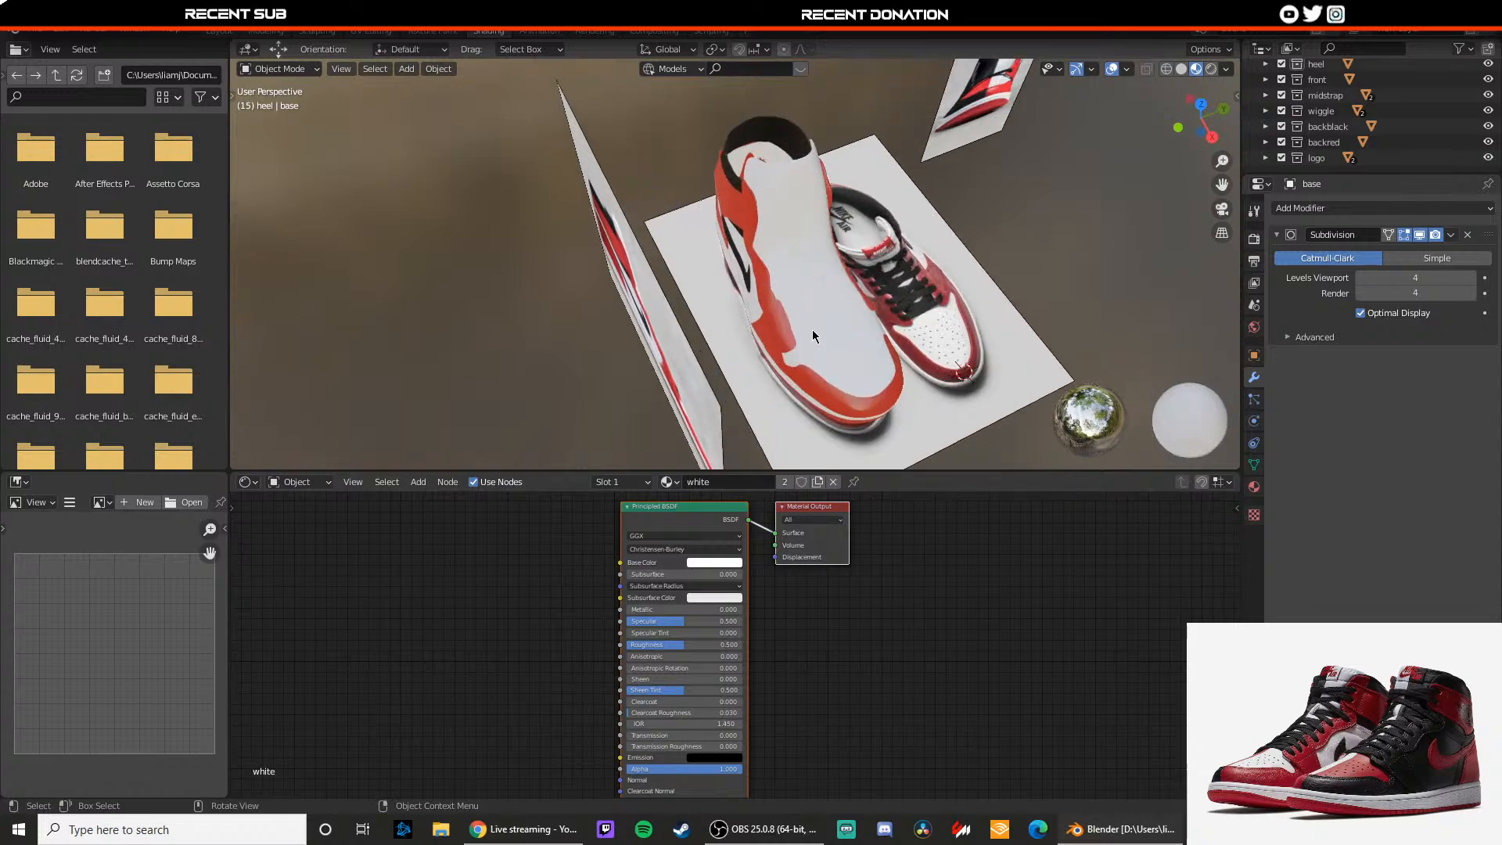
middle_click_drag(813, 330, 1017, 345)
scroll(696, 268, "up", 4)
middle_click_drag(697, 268, 636, 267)
scroll(635, 267, "up", 4)
key("Tab")
scroll(651, 230, "down", 5)
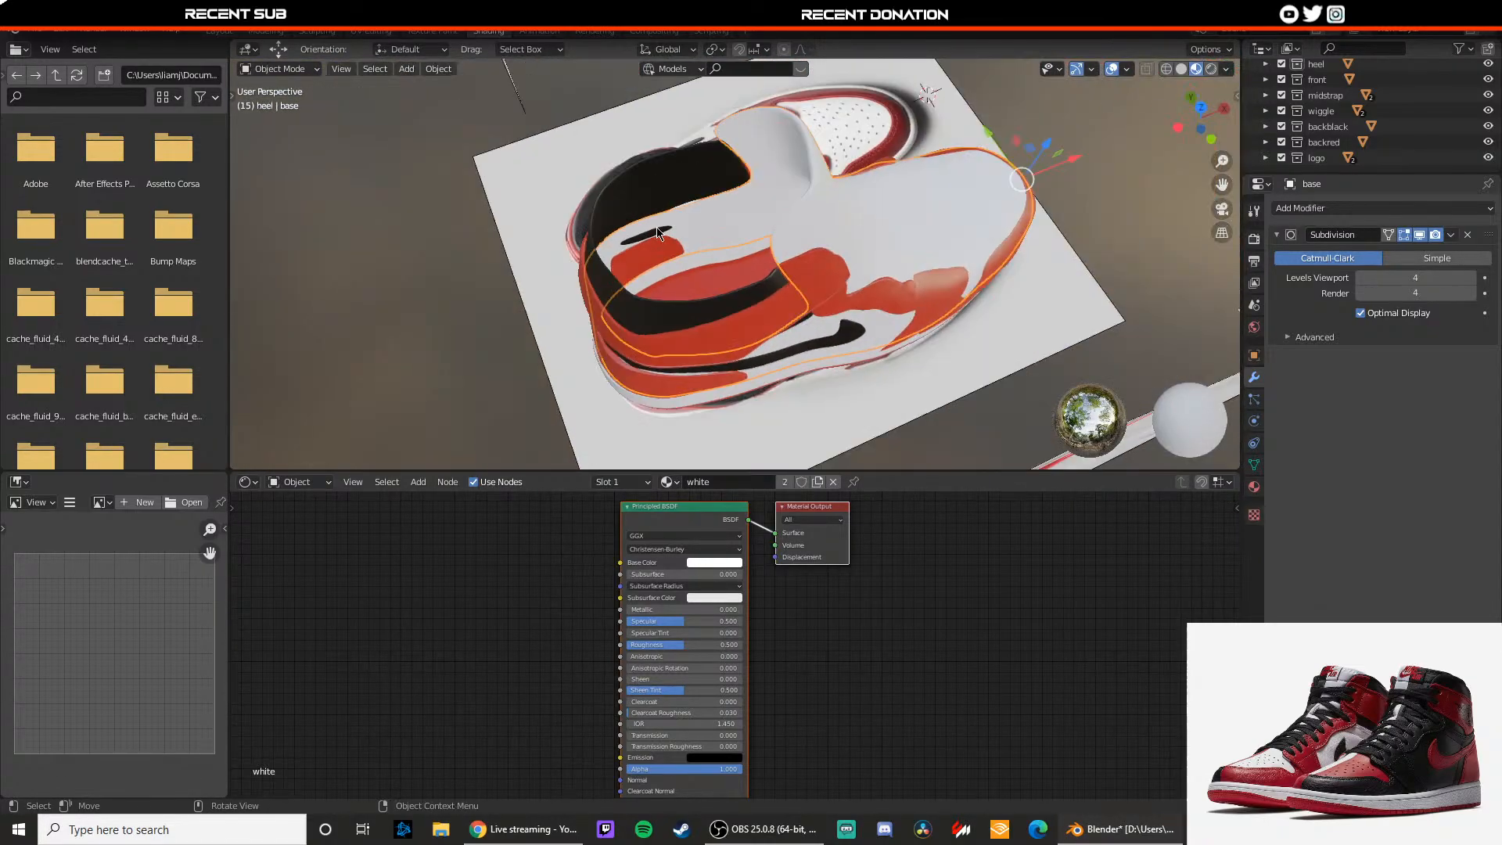
Step: Open the red ankle panel around the heel for editing and set its subdivision to Simple
middle_click_drag(643, 233, 689, 298)
scroll(629, 196, "down", 4)
scroll(784, 240, "up", 4)
scroll(678, 219, "up", 3)
scroll(747, 302, "up", 3)
scroll(735, 292, "up", 2)
left_click(735, 292)
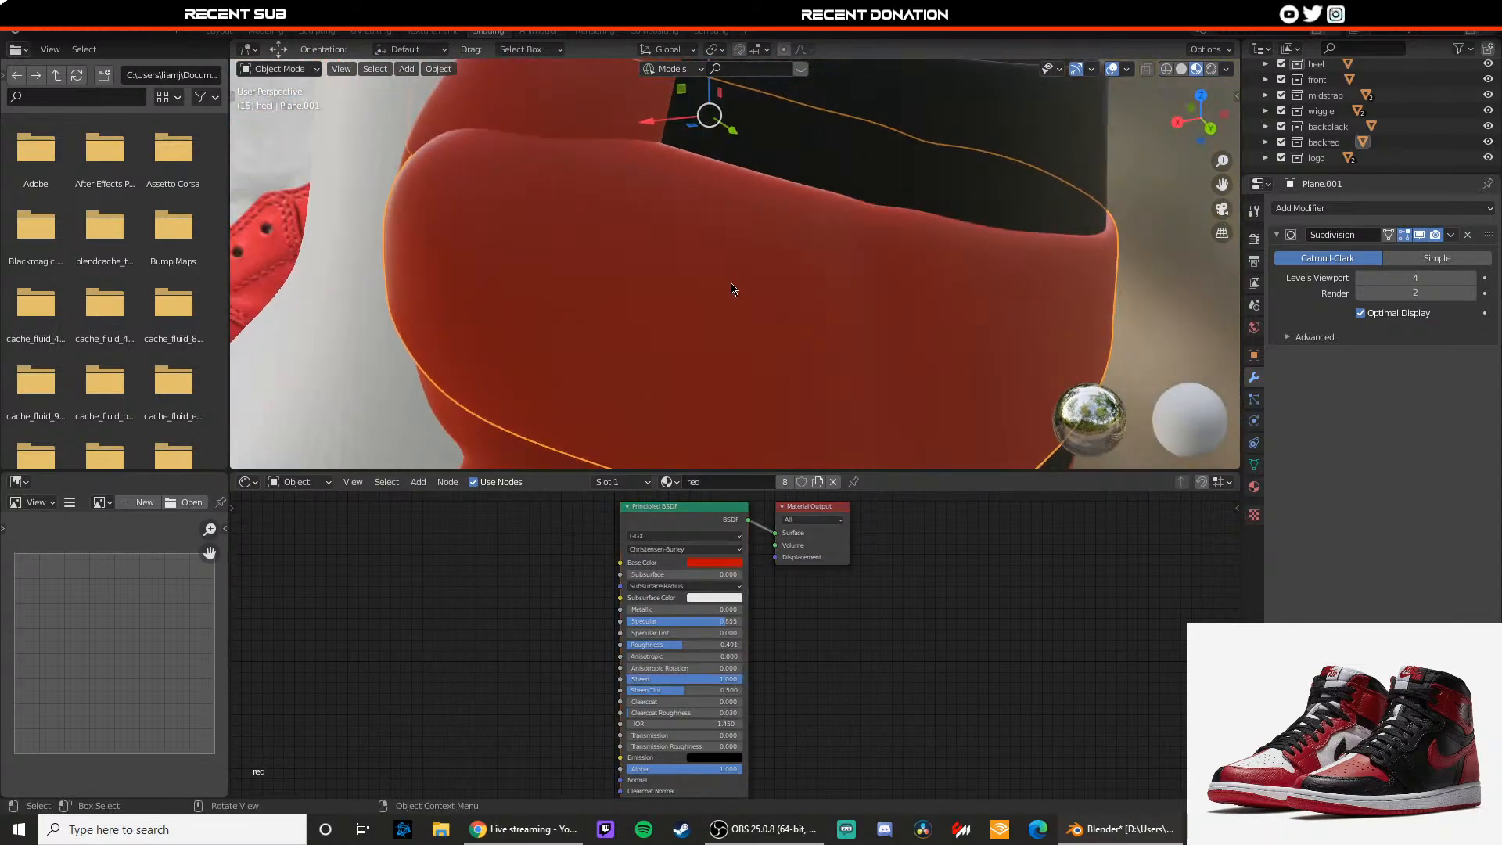
key("Tab")
middle_click_drag(684, 241, 704, 270)
left_click(608, 179)
middle_click_drag(607, 178, 643, 221)
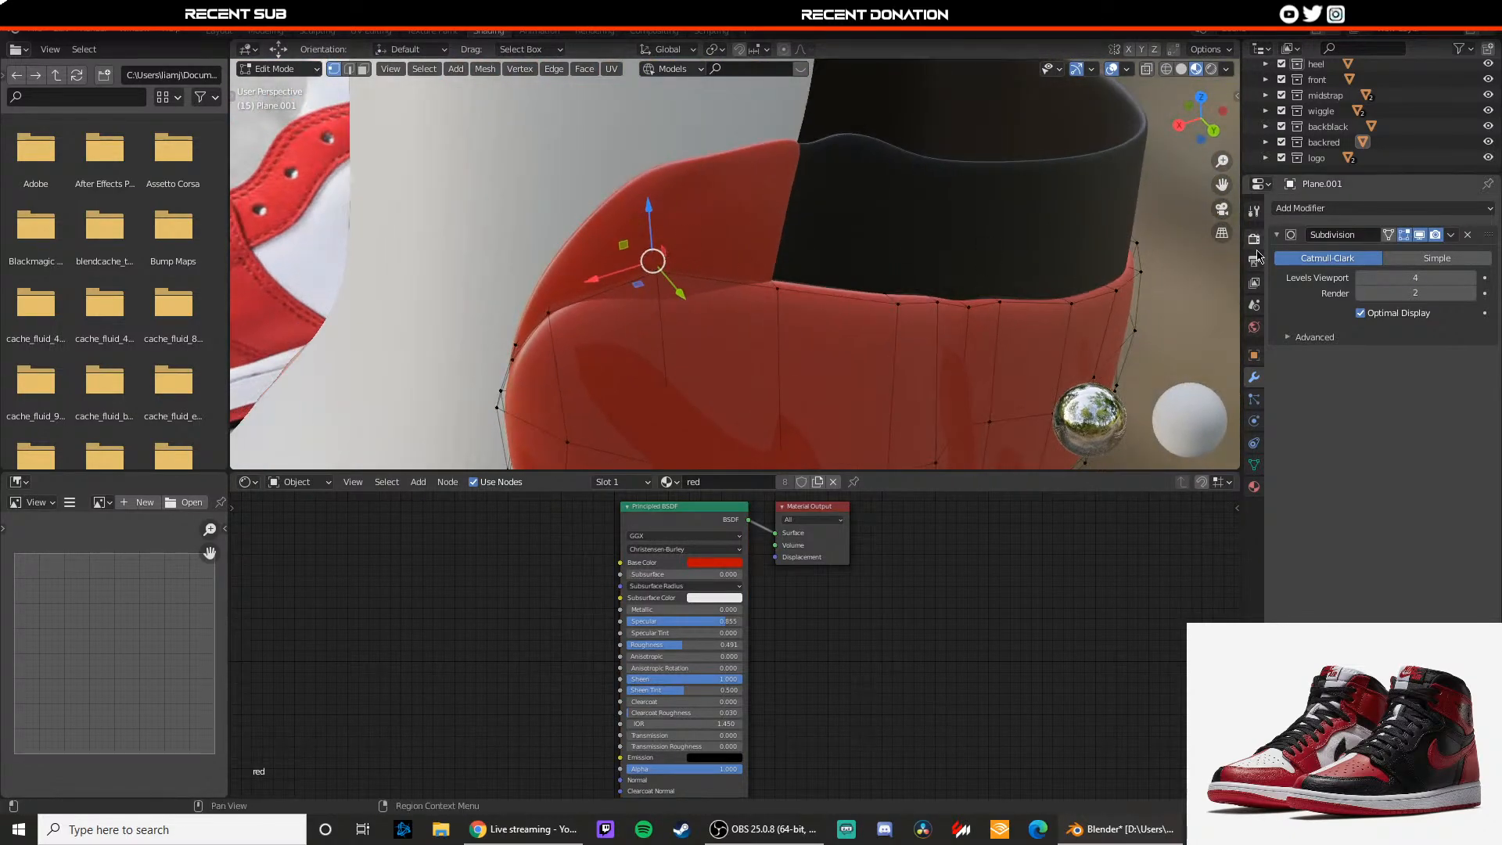
left_click(1437, 258)
Step: Reposition vertices along the red ankle panel's upper edge and return its subdivision to Catmull-Clark
middle_click_drag(716, 297, 751, 309)
left_click_drag(764, 319, 783, 328)
left_click(1307, 258)
key("Tab")
key("Tab")
left_click_drag(756, 274, 760, 266)
key("Tab")
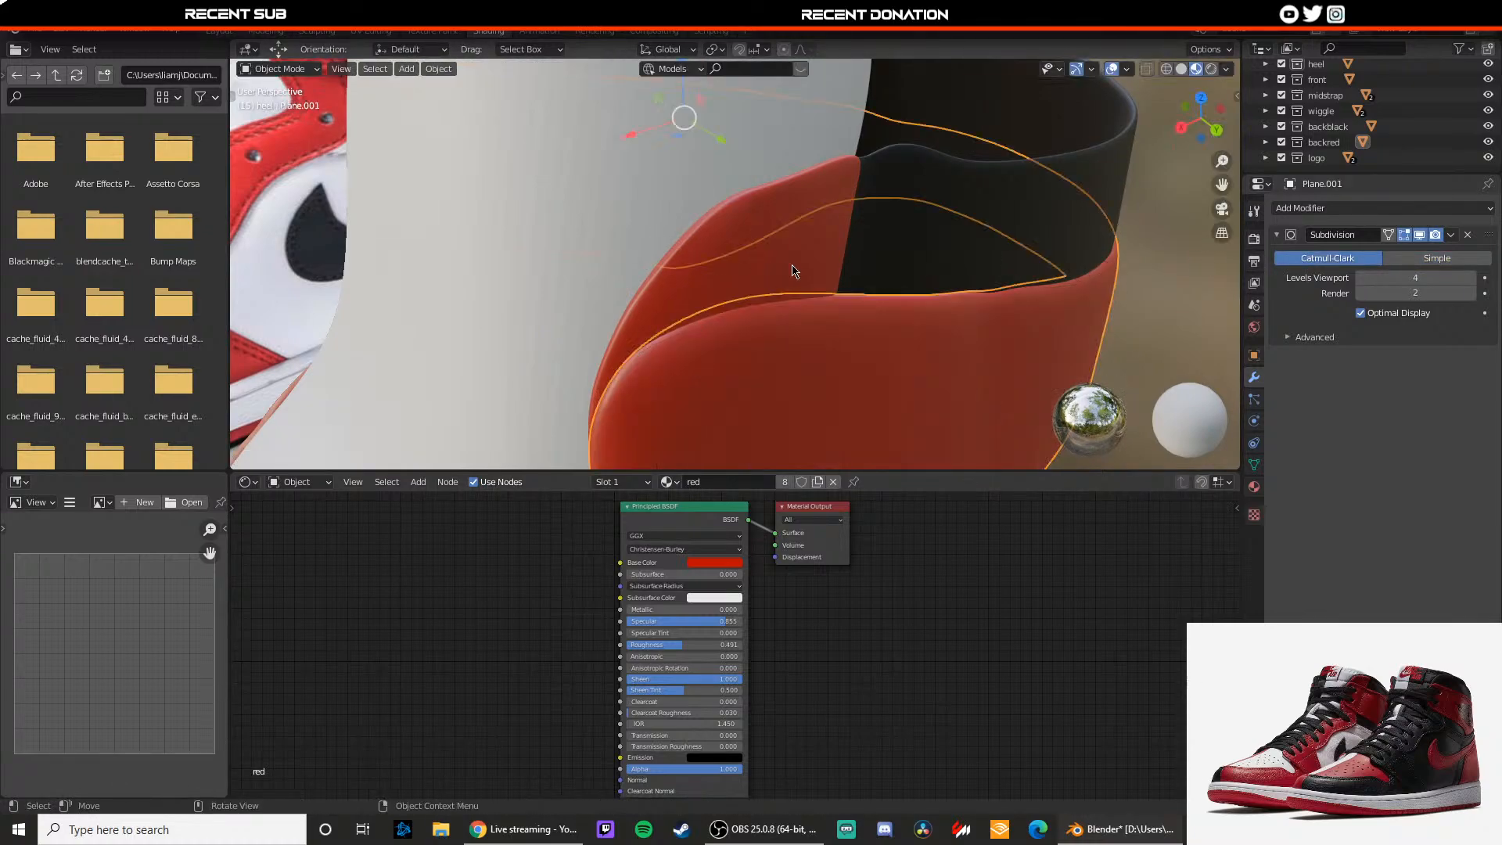
Step: Check the red ankle panel's mesh in wireframe against the side reference and adjust a vertex on its side
scroll(1063, 208, "down", 3)
left_click(1062, 208)
scroll(1062, 208, "down", 3)
middle_click_drag(884, 309, 810, 265)
scroll(810, 264, "up", 5)
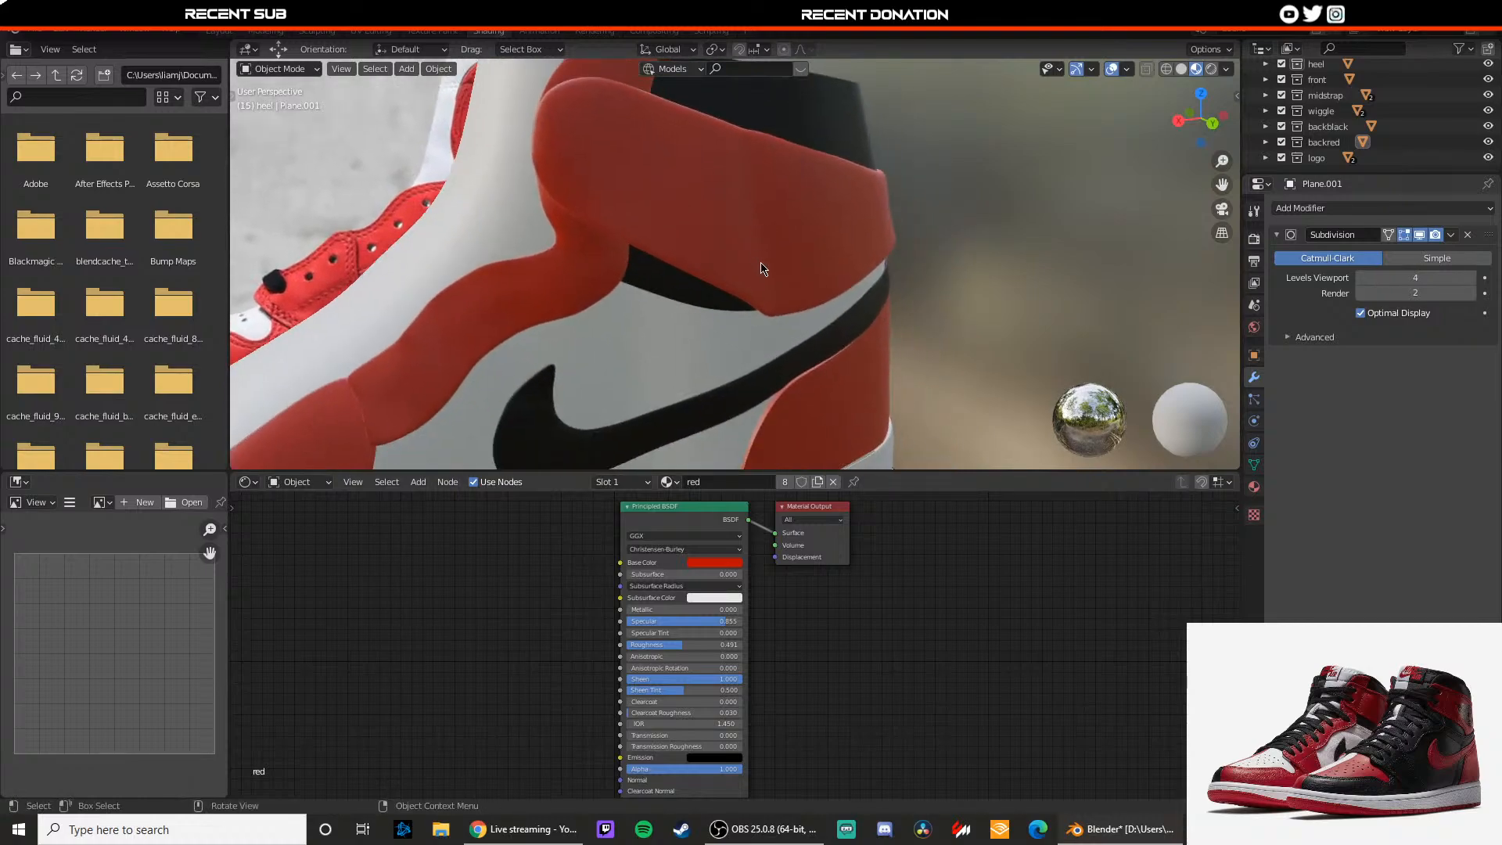
left_click(788, 262)
key("Tab")
key("shift+z")
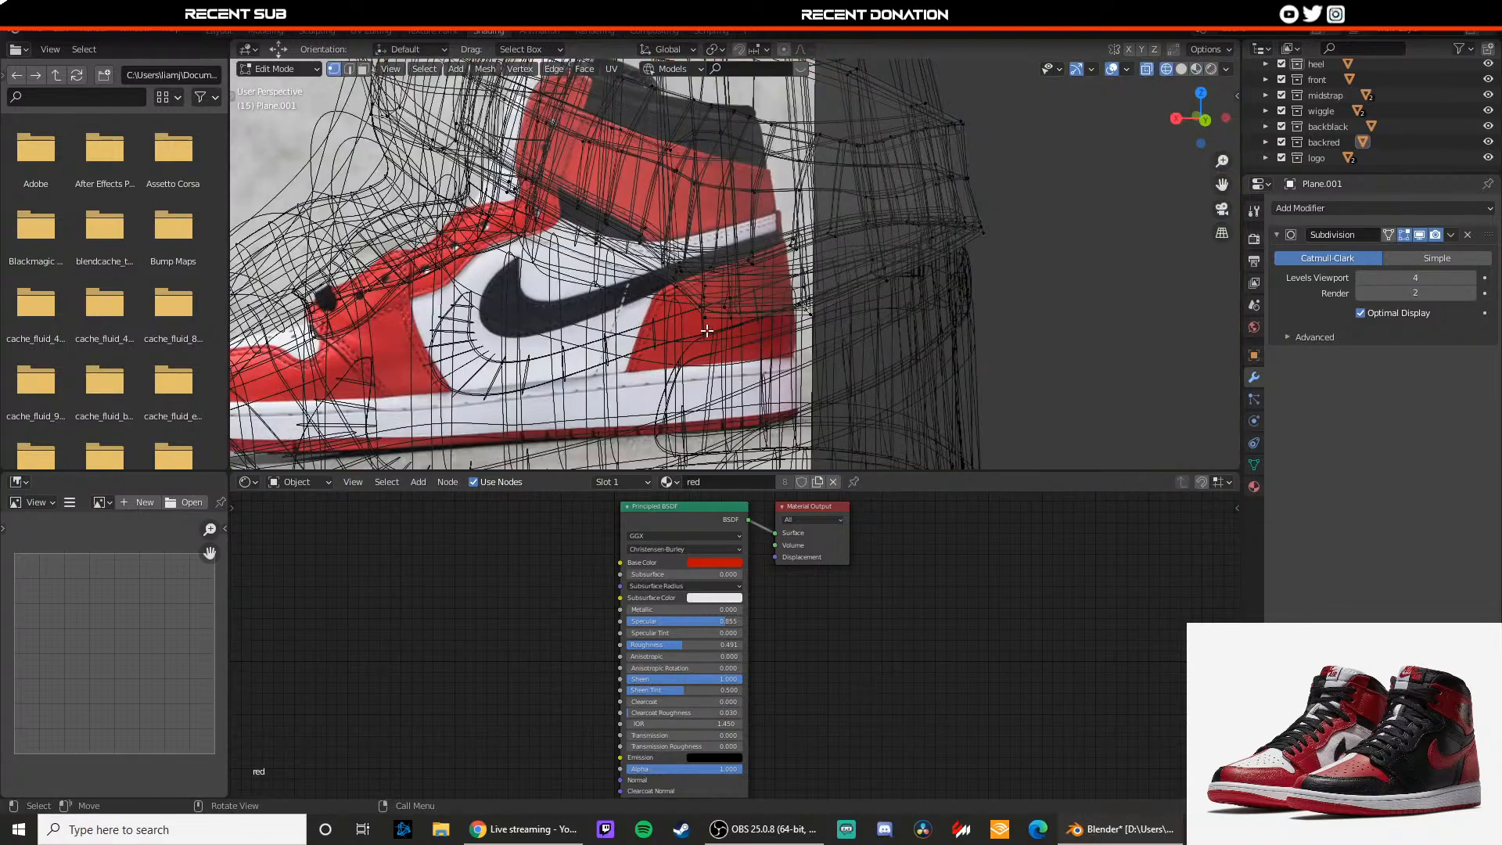
key("shift+z")
left_click_drag(696, 287, 713, 250)
key("Tab")
Step: Open the red ankle panel for editing from the shoe's other side and switch its subdivision to Simple
scroll(775, 274, "down", 1)
middle_click_drag(936, 278, 641, 221)
scroll(869, 251, "down", 1)
left_click(1014, 199)
scroll(640, 198, "down", 4)
scroll(698, 266, "up", 2)
left_click(762, 203)
key("Tab")
left_click(1401, 264)
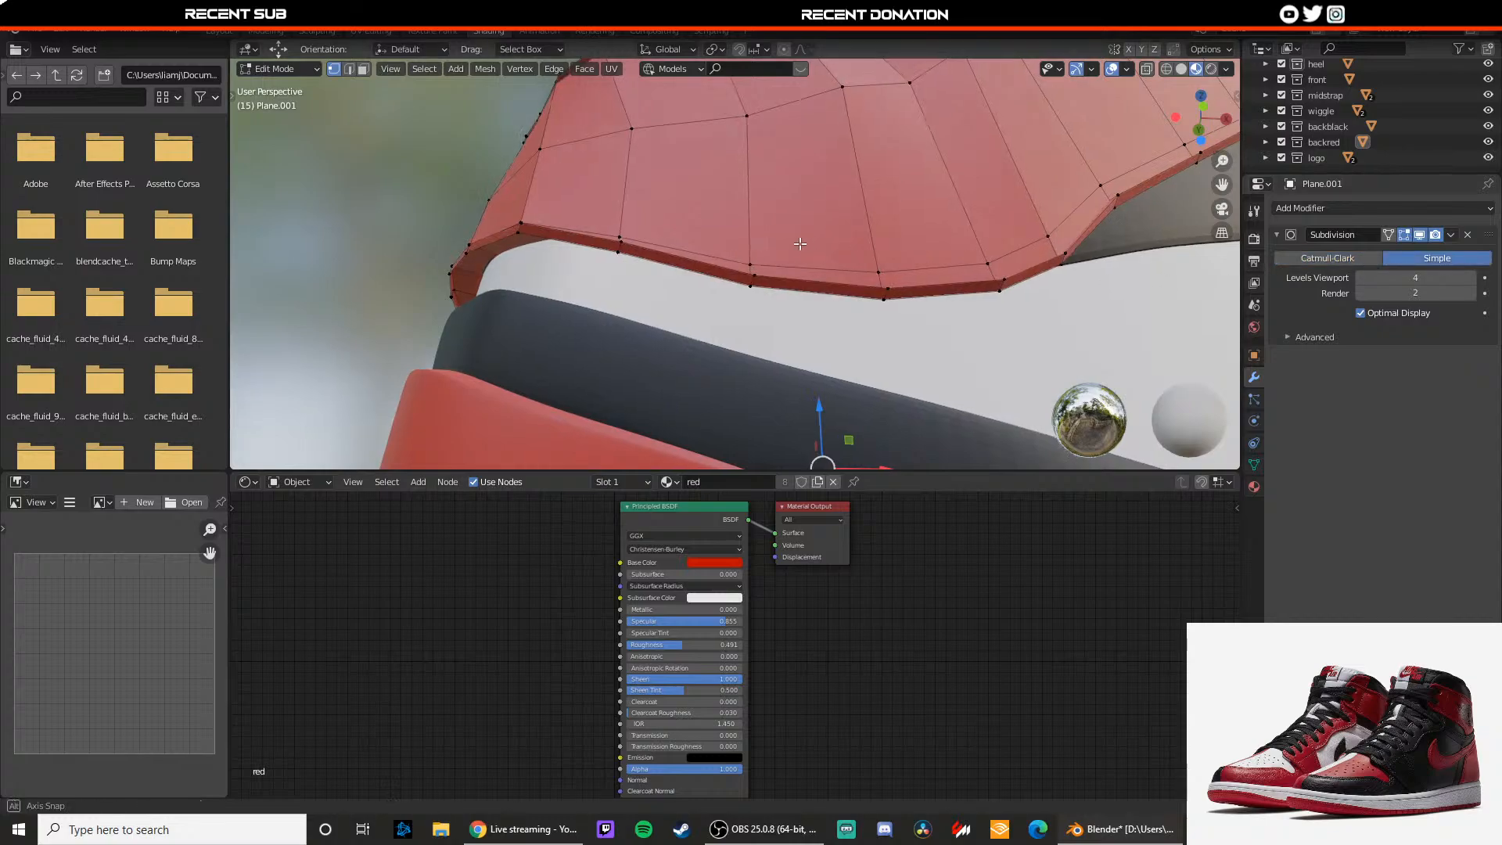
Step: Move an edge loop along the red ankle panel's rim and set the subdivision back to Catmull-Clark
middle_click_drag(791, 234, 708, 258)
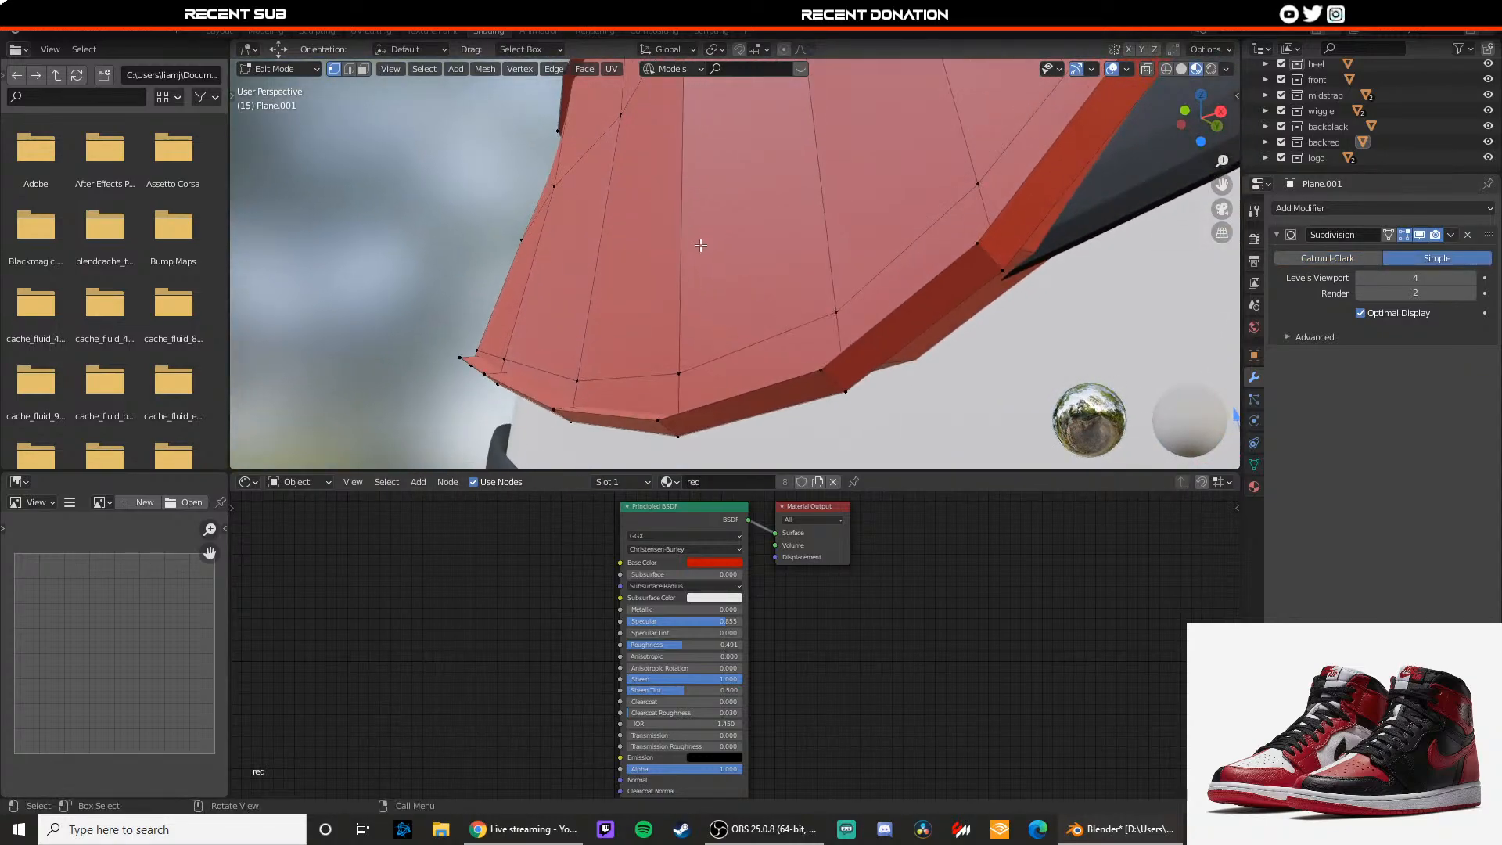
scroll(708, 272, "up", 3)
scroll(735, 245, "down", 2)
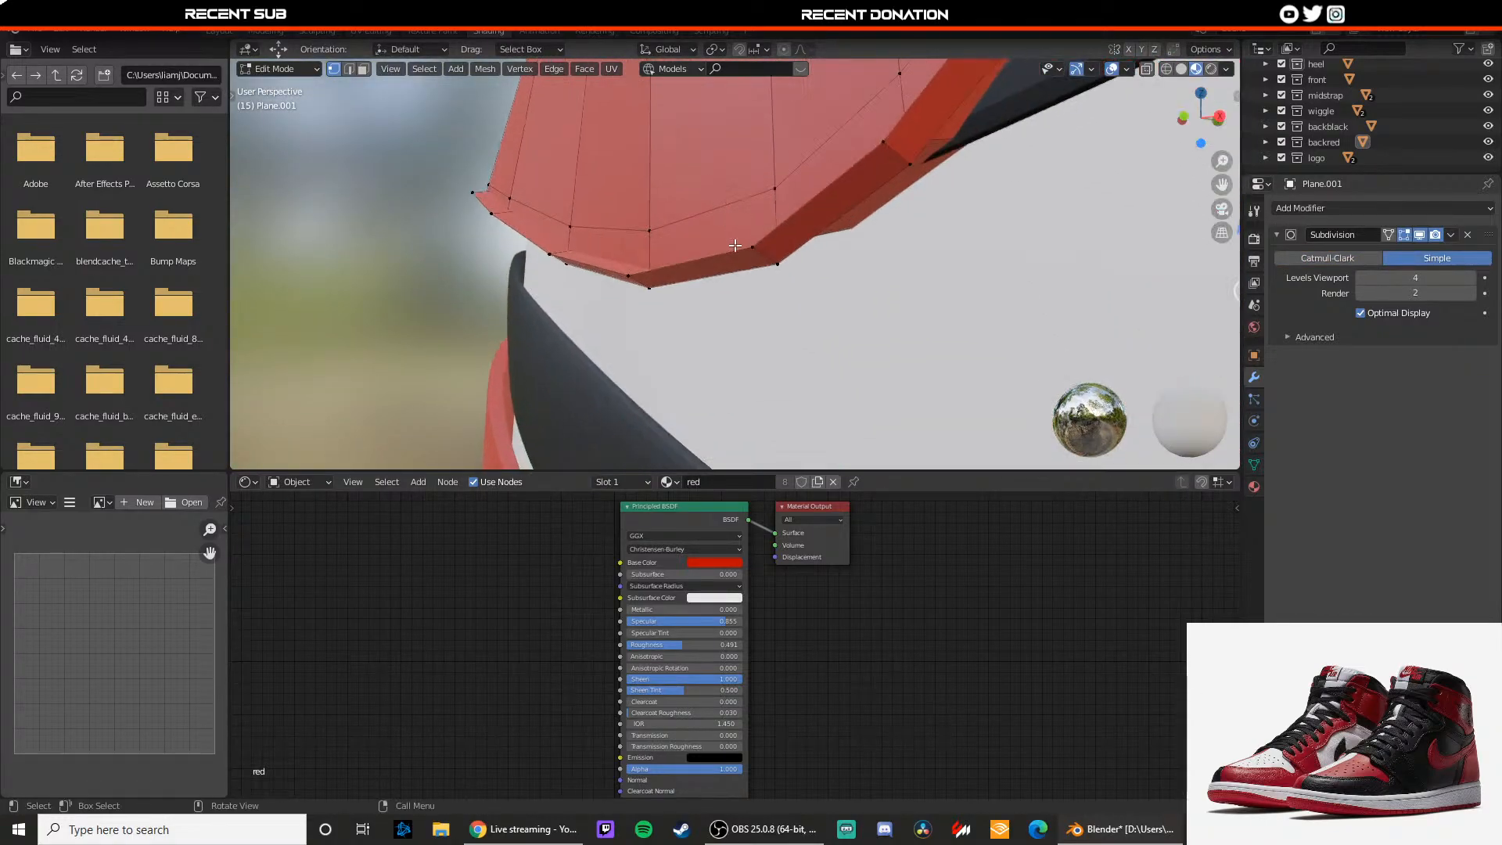
middle_click_drag(719, 259, 680, 259)
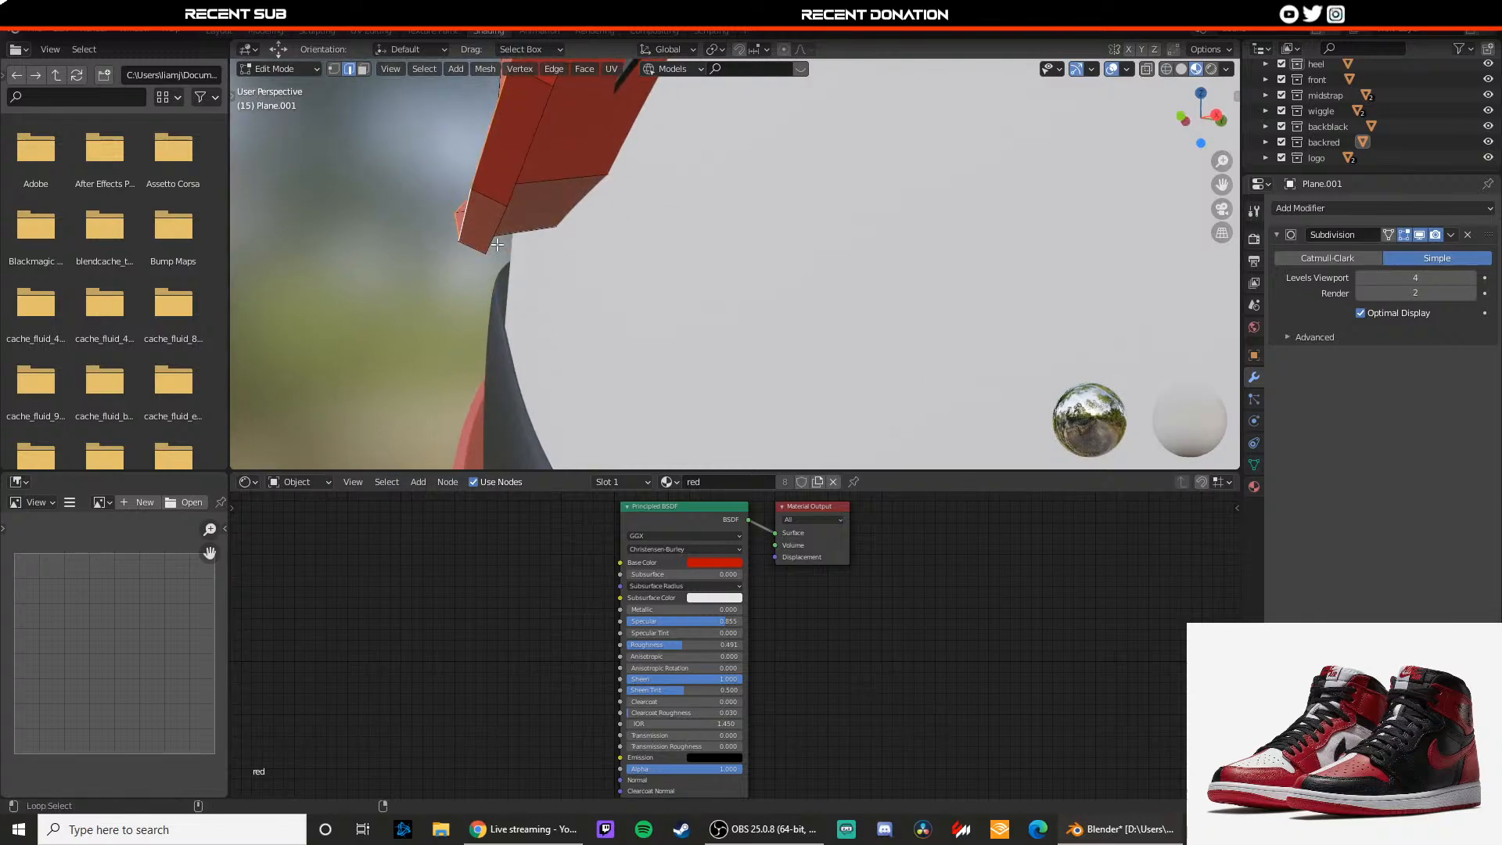
middle_click_drag(551, 251, 584, 258)
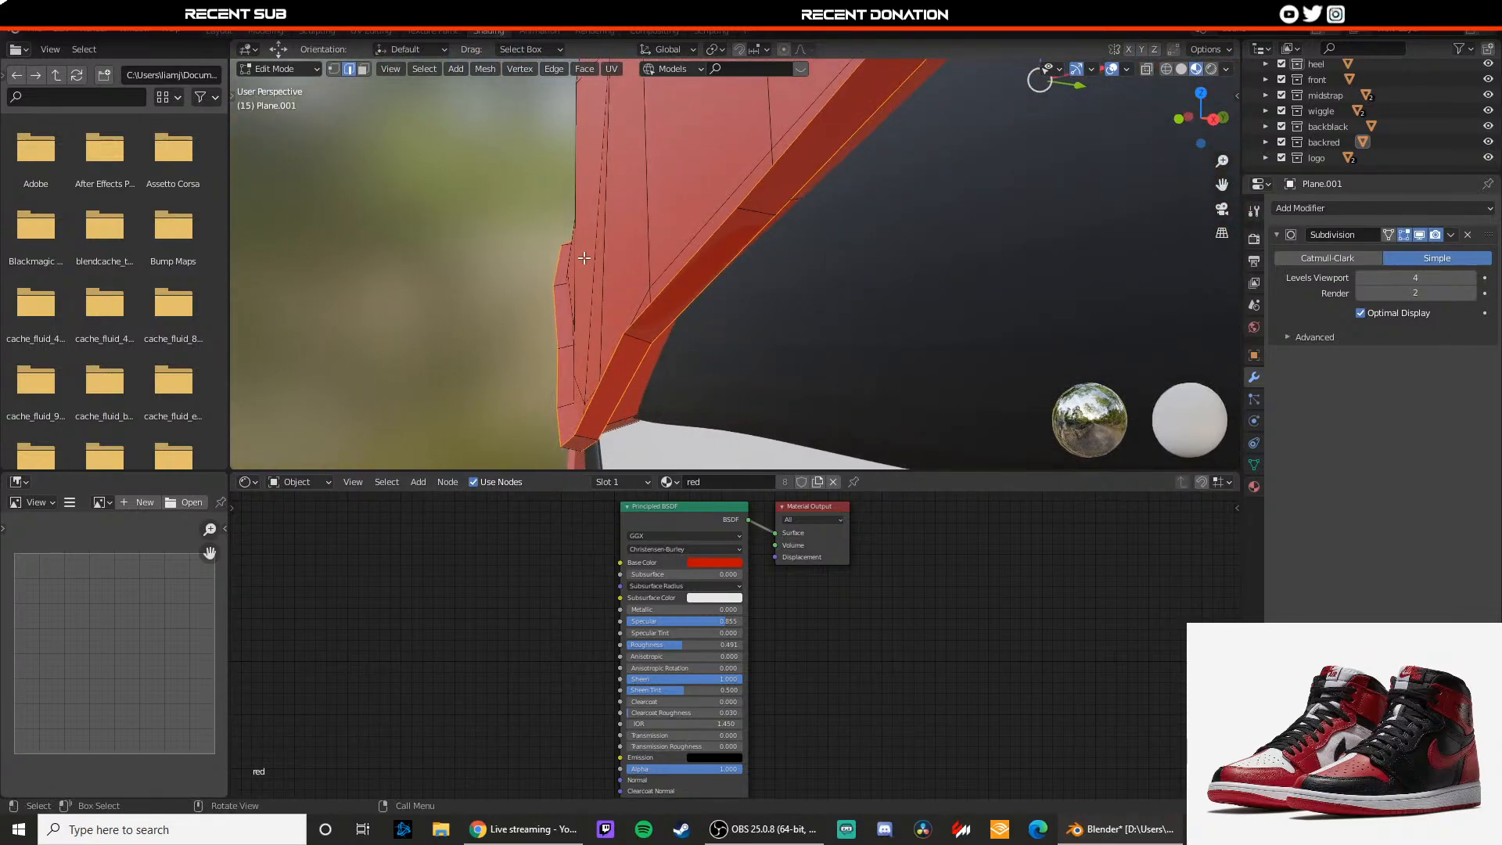
scroll(888, 275, "down", 4)
left_click_drag(857, 170, 857, 137)
scroll(720, 251, "up", 4)
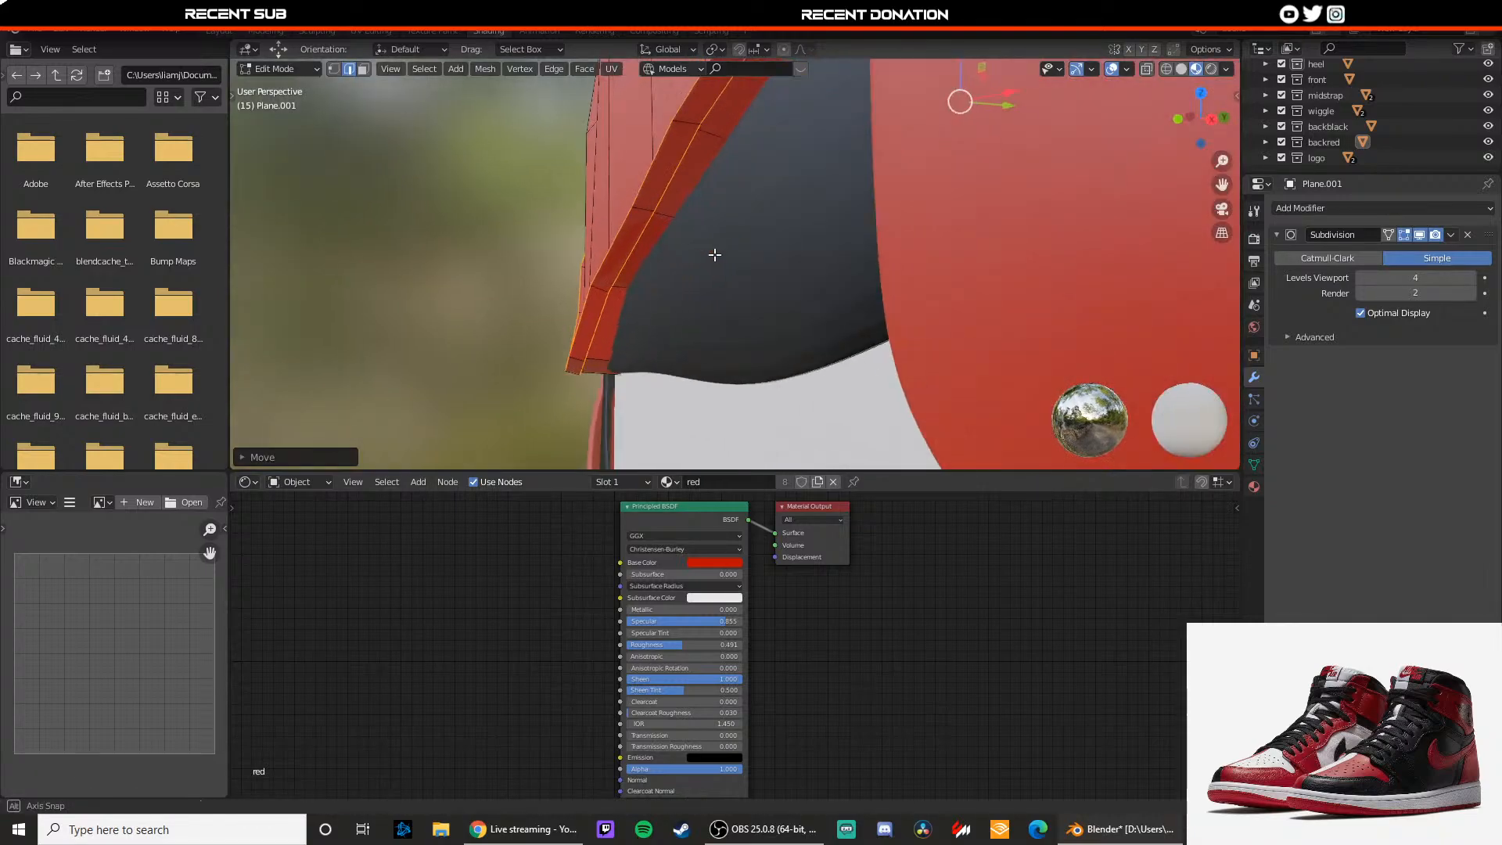
middle_click_drag(715, 253, 673, 278)
left_click(1328, 259)
key("Tab")
Step: Inspect the smoothed lower corner of the red ankle panel, then reopen the panel for editing with Simple subdivision
middle_click_drag(804, 262, 658, 268)
scroll(761, 277, "down", 4)
left_click(1013, 217)
scroll(795, 254, "up", 5)
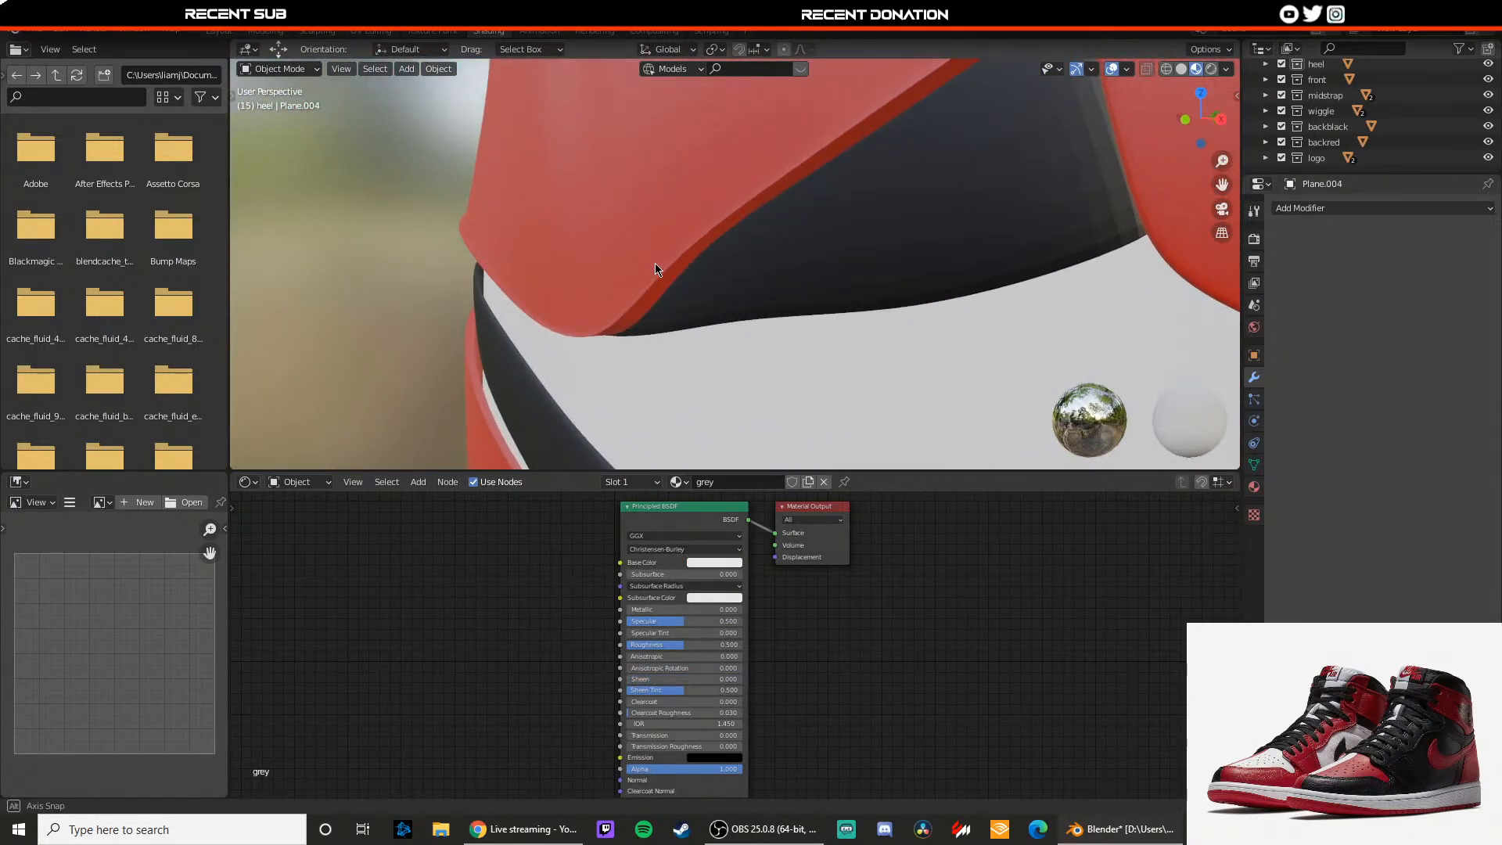
left_click(603, 214)
middle_click_drag(603, 215, 623, 240)
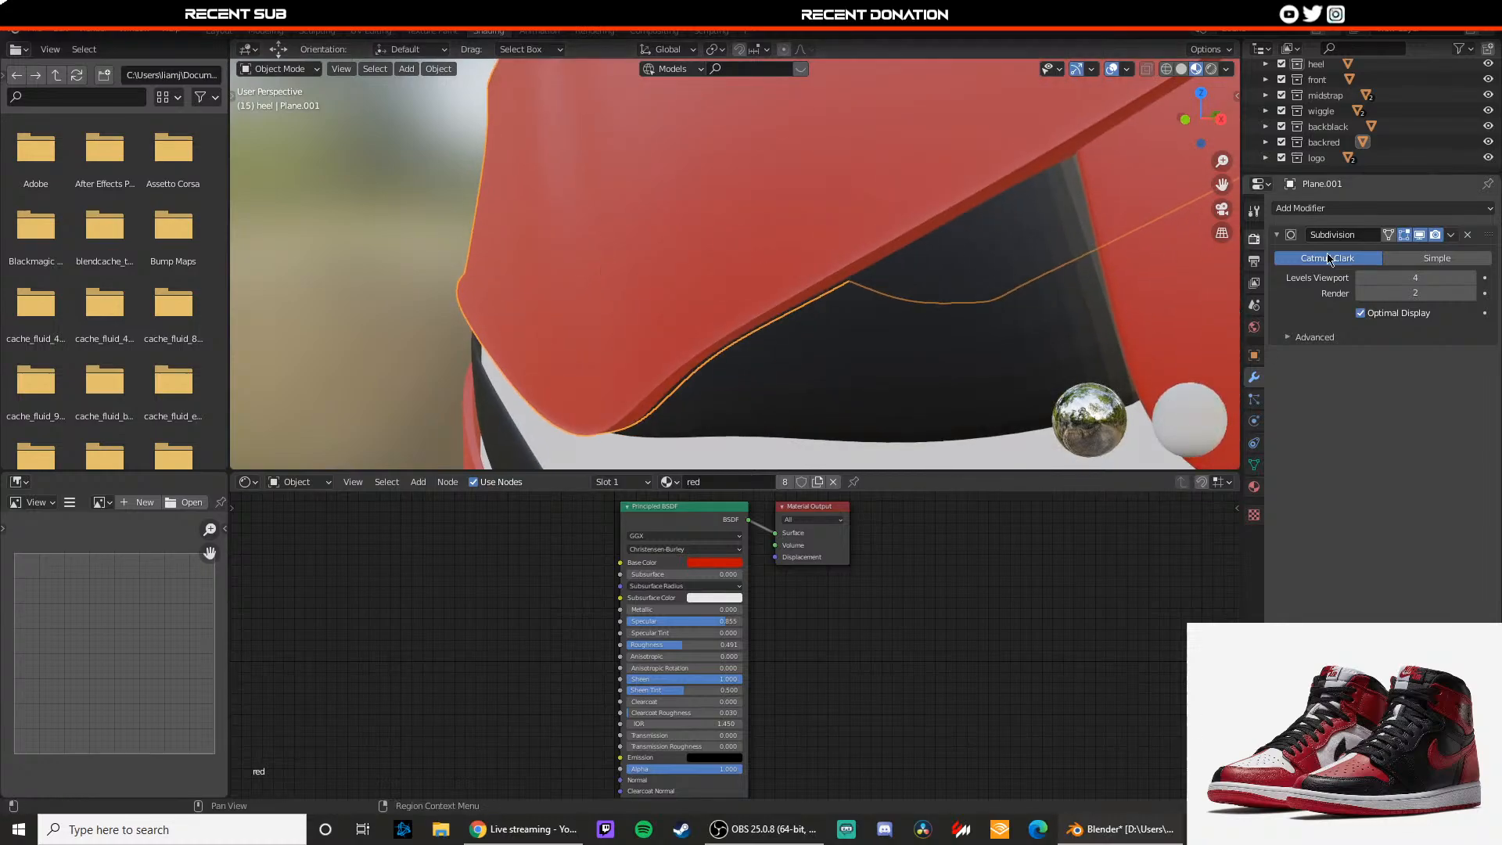
left_click(1410, 259)
middle_click_drag(731, 270, 509, 94)
key("Tab")
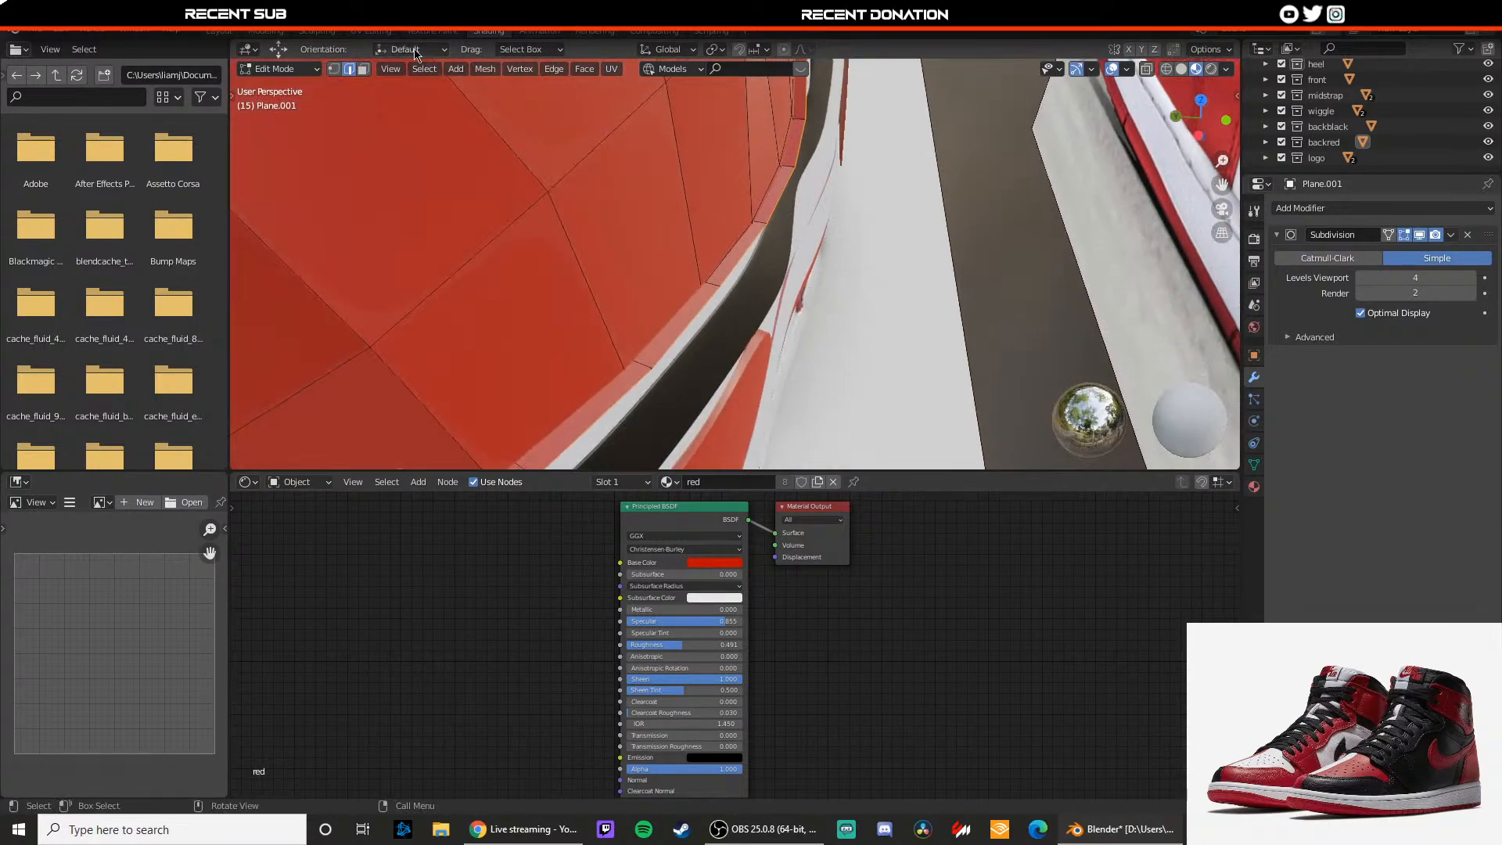
Step: Switch to the split-view modelling workspace and widen its perspective viewport around the red ankle panel
left_click(266, 30)
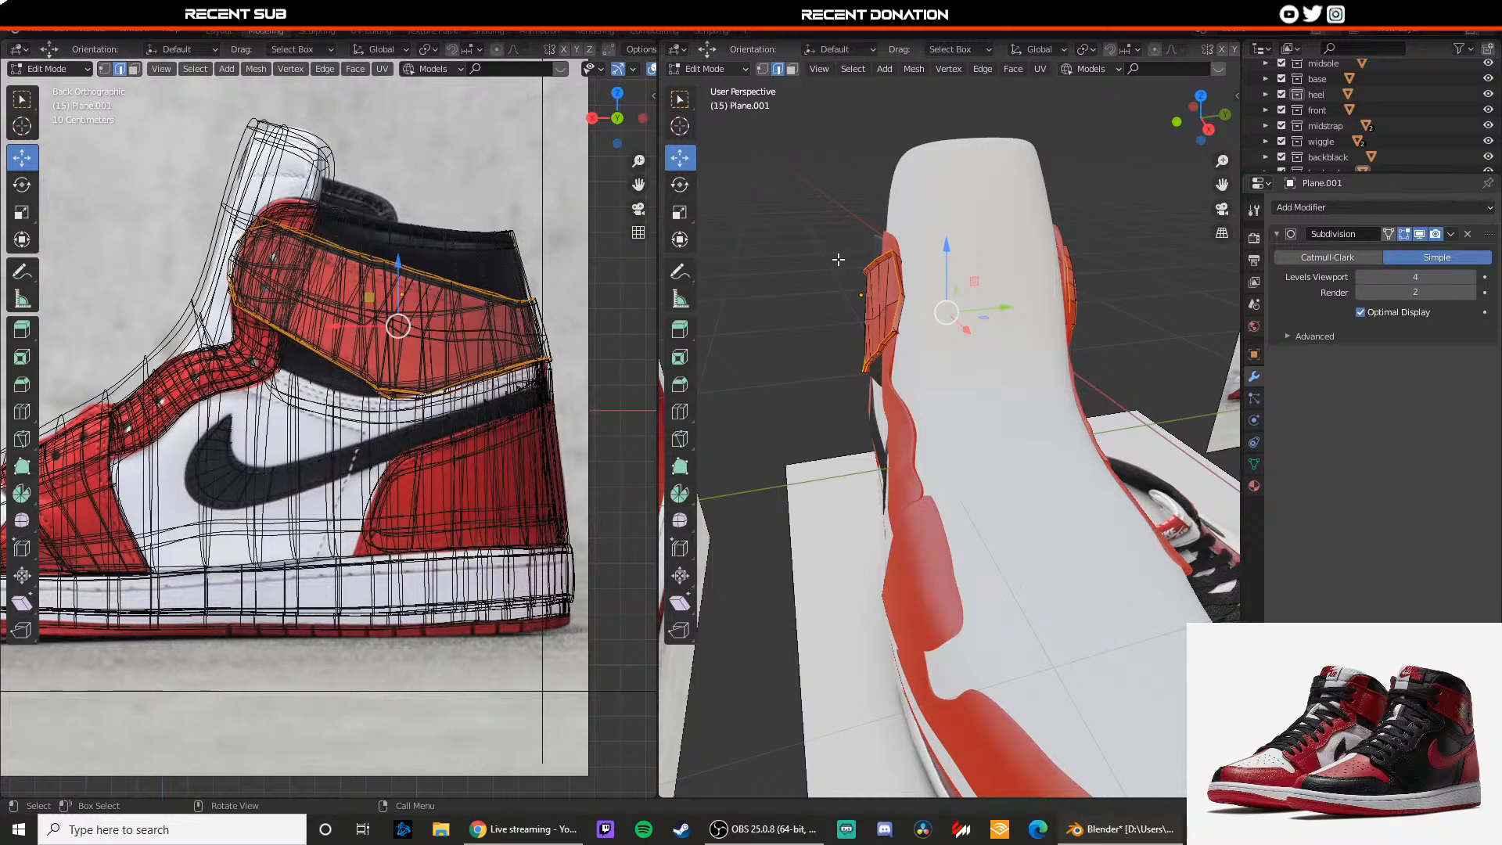
scroll(918, 339, "up", 3)
middle_click_drag(839, 260, 925, 338)
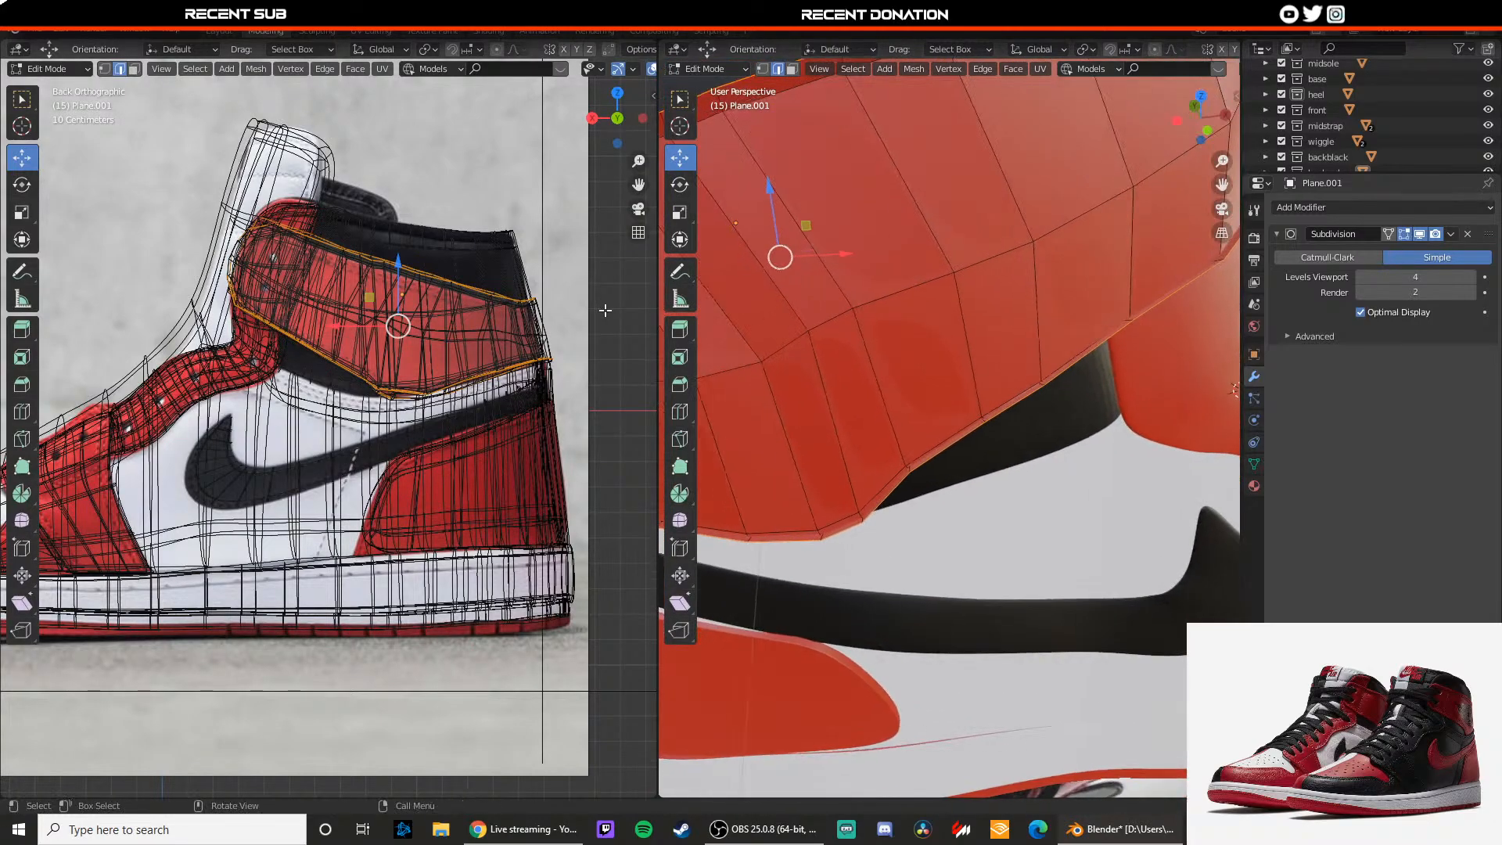
left_click_drag(657, 324, 269, 323)
middle_click_drag(704, 352, 753, 325)
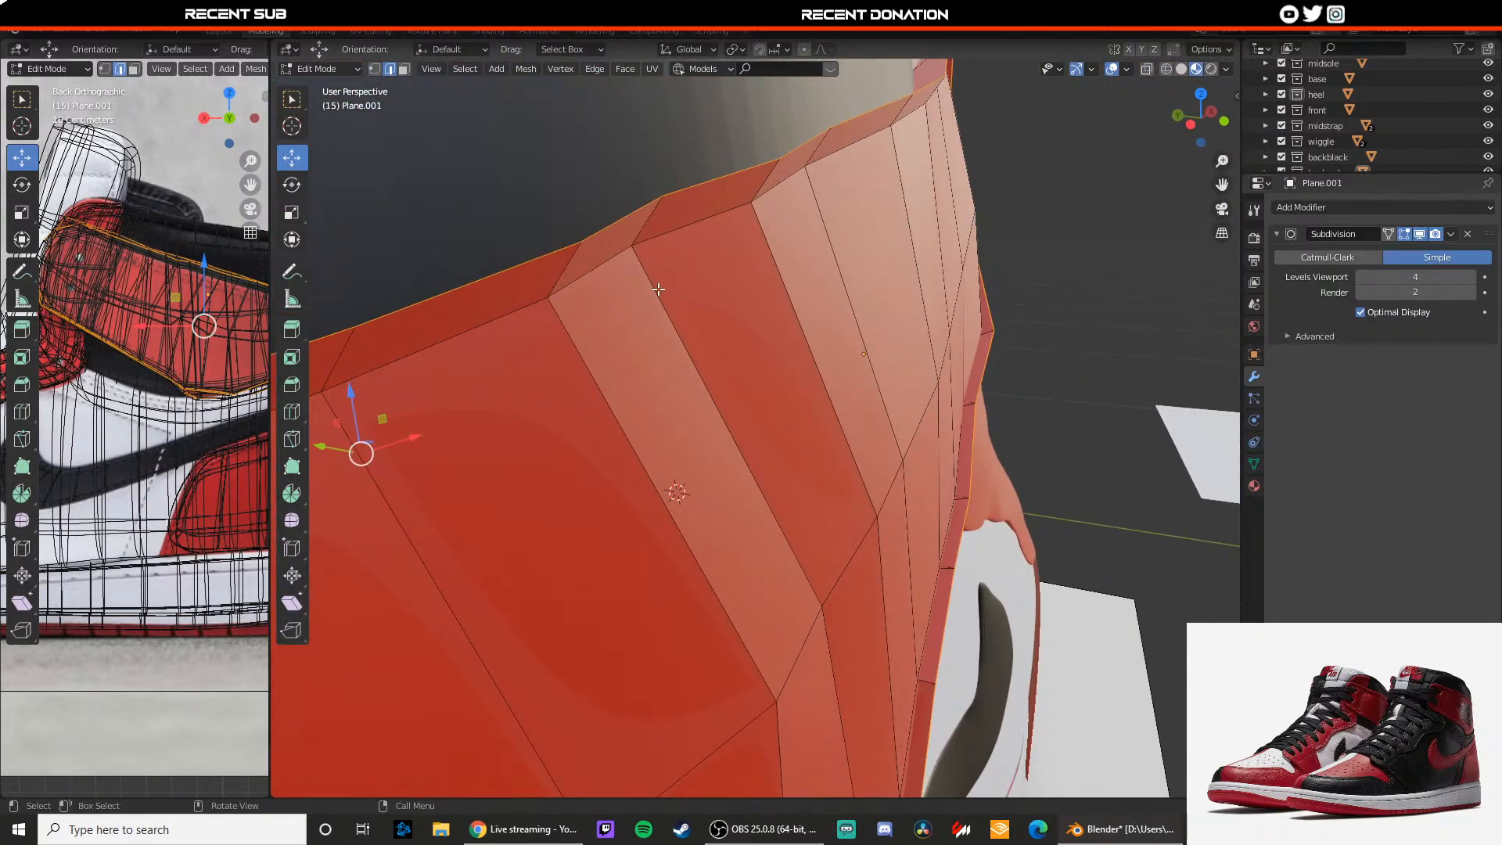
Step: Move the edge loop along the red ankle panel's upper border and smooth the panel with Catmull-Clark subdivision
left_click(606, 271, "alt")
scroll(610, 271, "down", 3)
middle_click_drag(486, 306, 528, 317)
left_click_drag(411, 321, 430, 321)
key("Tab")
middle_click_drag(680, 342, 834, 325)
scroll(835, 326, "down", 3)
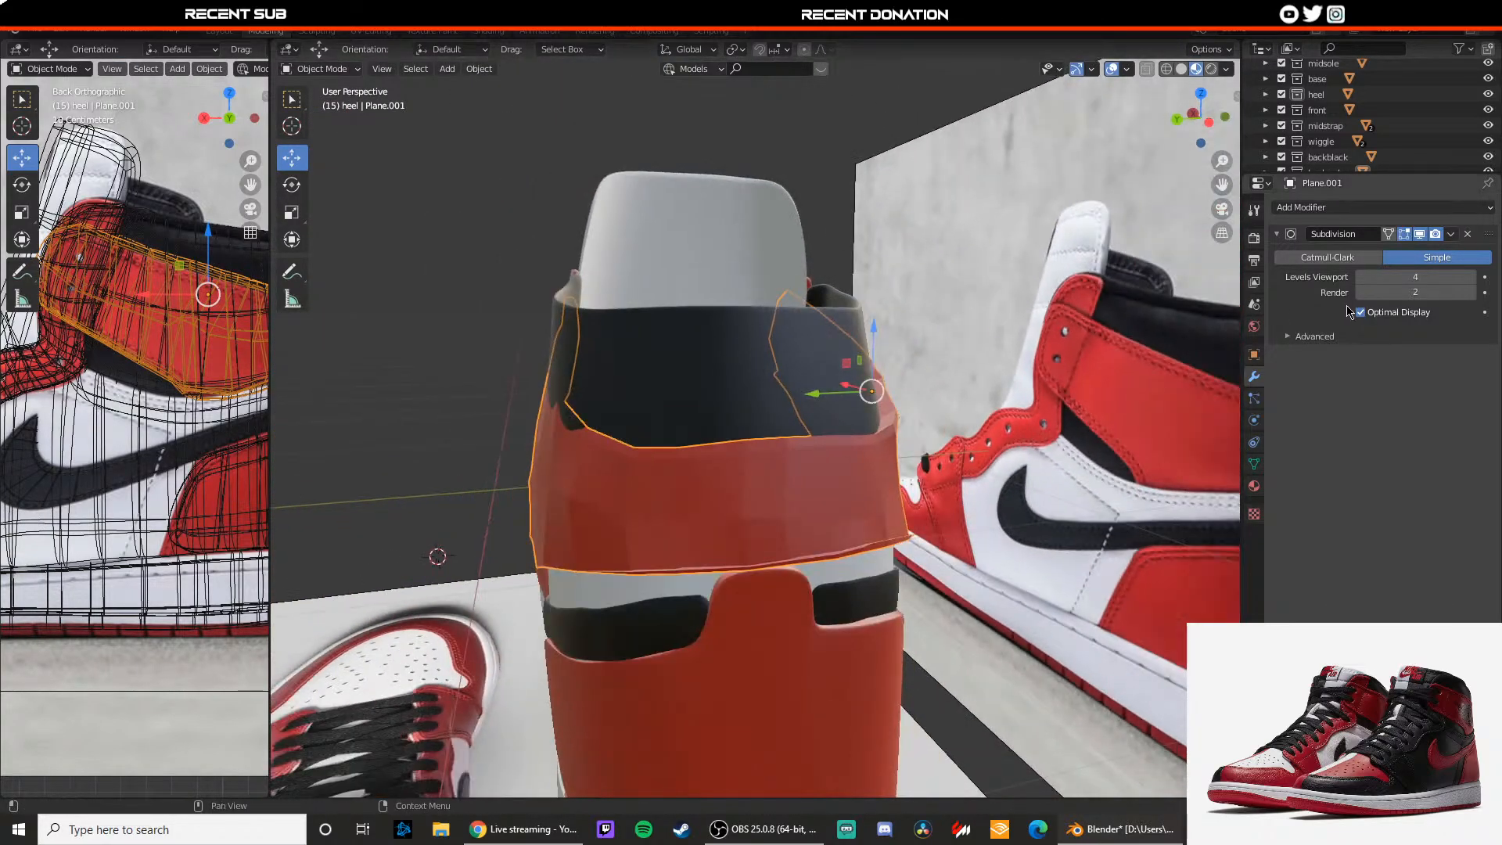
left_click(1308, 260)
Step: Return to editing the red ankle panel at its lower edge and set the subdivision to Simple
middle_click_drag(712, 291, 665, 307)
scroll(647, 302, "up", 3)
key("Tab")
scroll(751, 306, "up", 2)
middle_click_drag(767, 306, 724, 312)
scroll(777, 415, "up", 1)
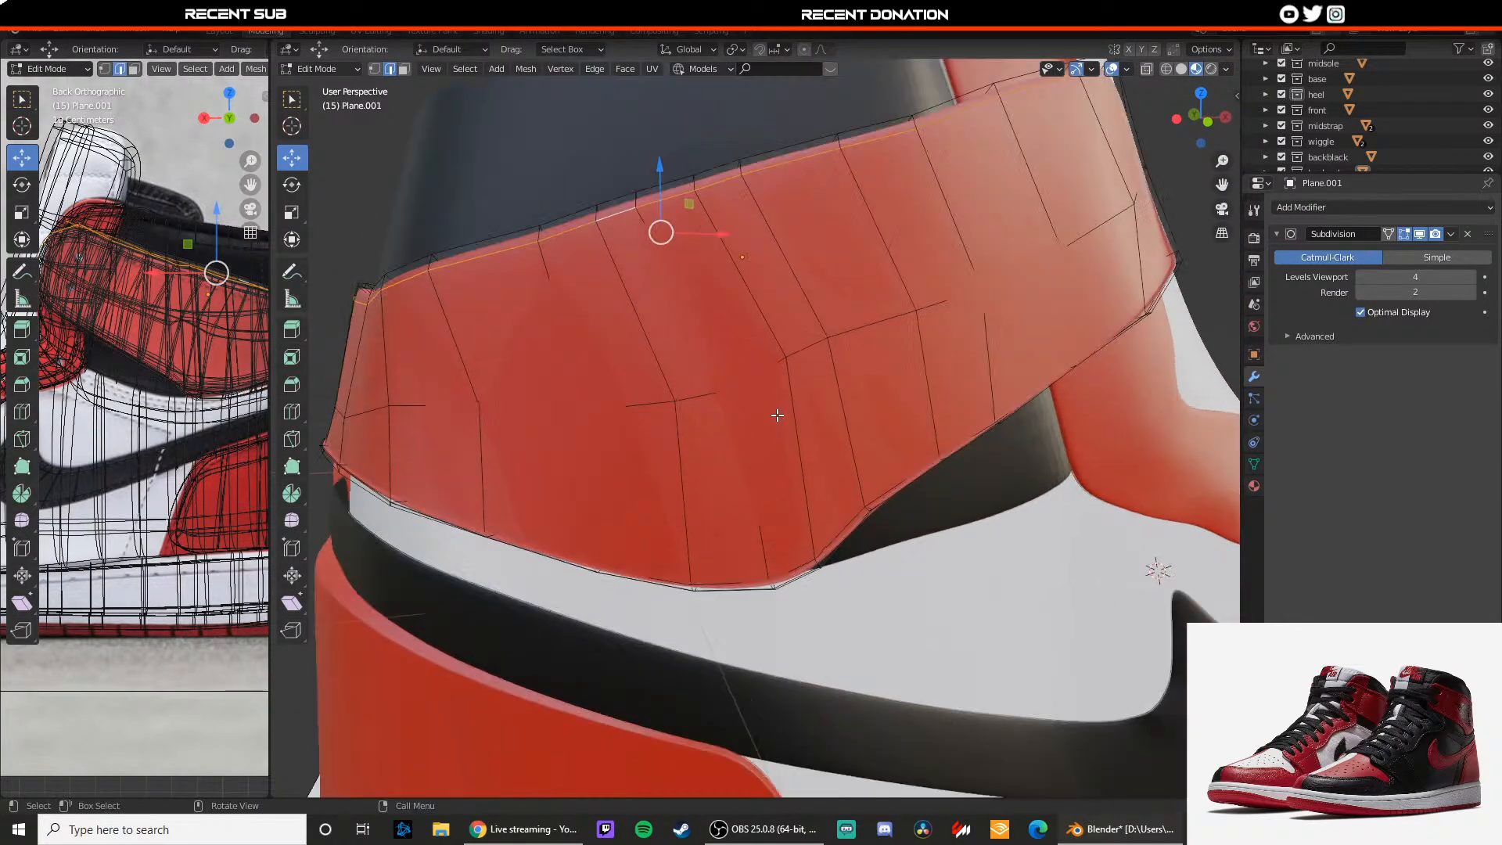
middle_click_drag(777, 414, 849, 519)
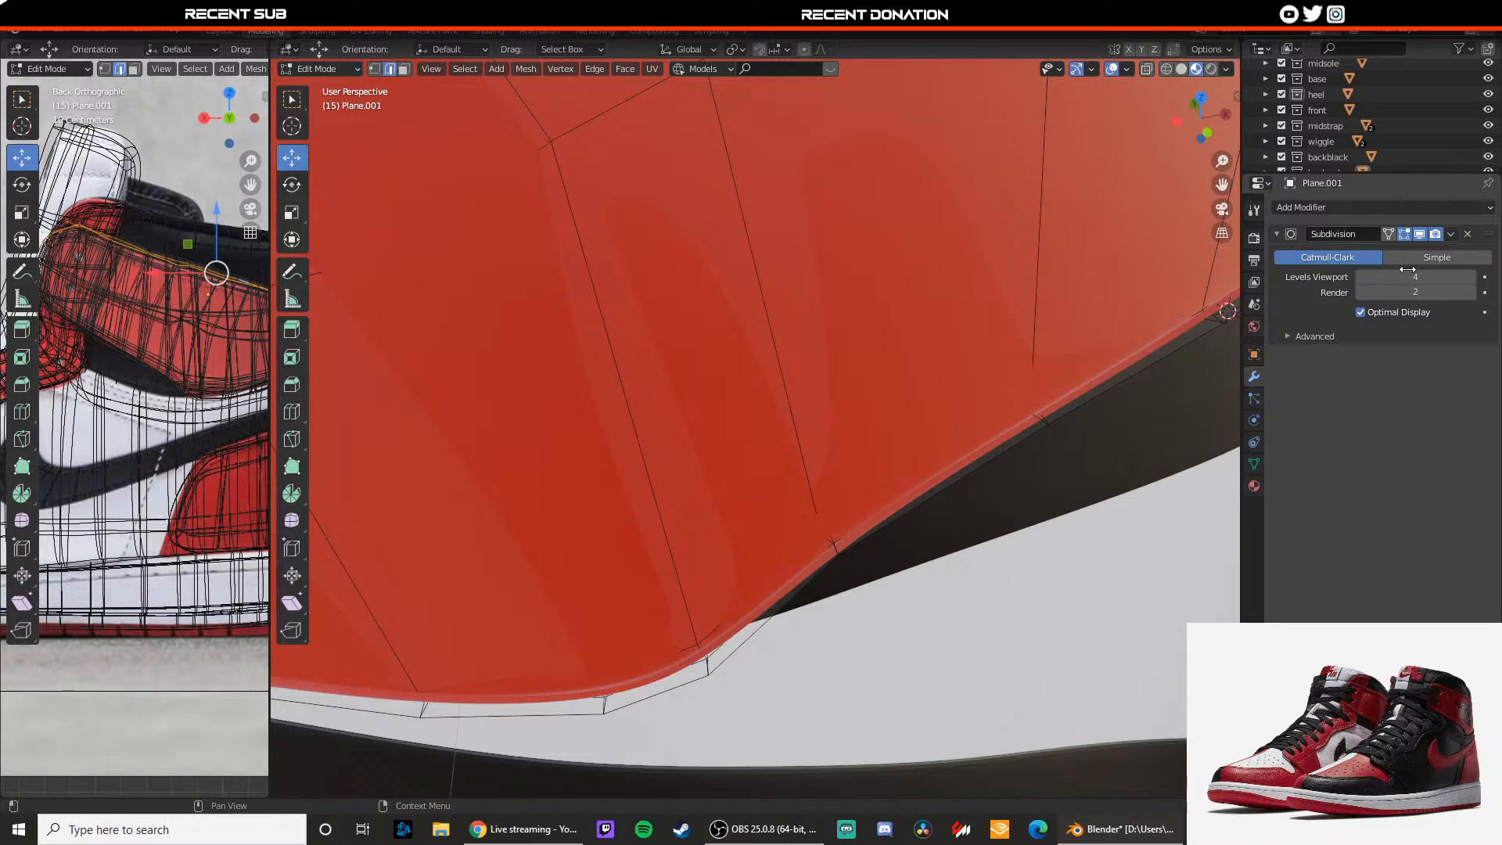
left_click(1437, 258)
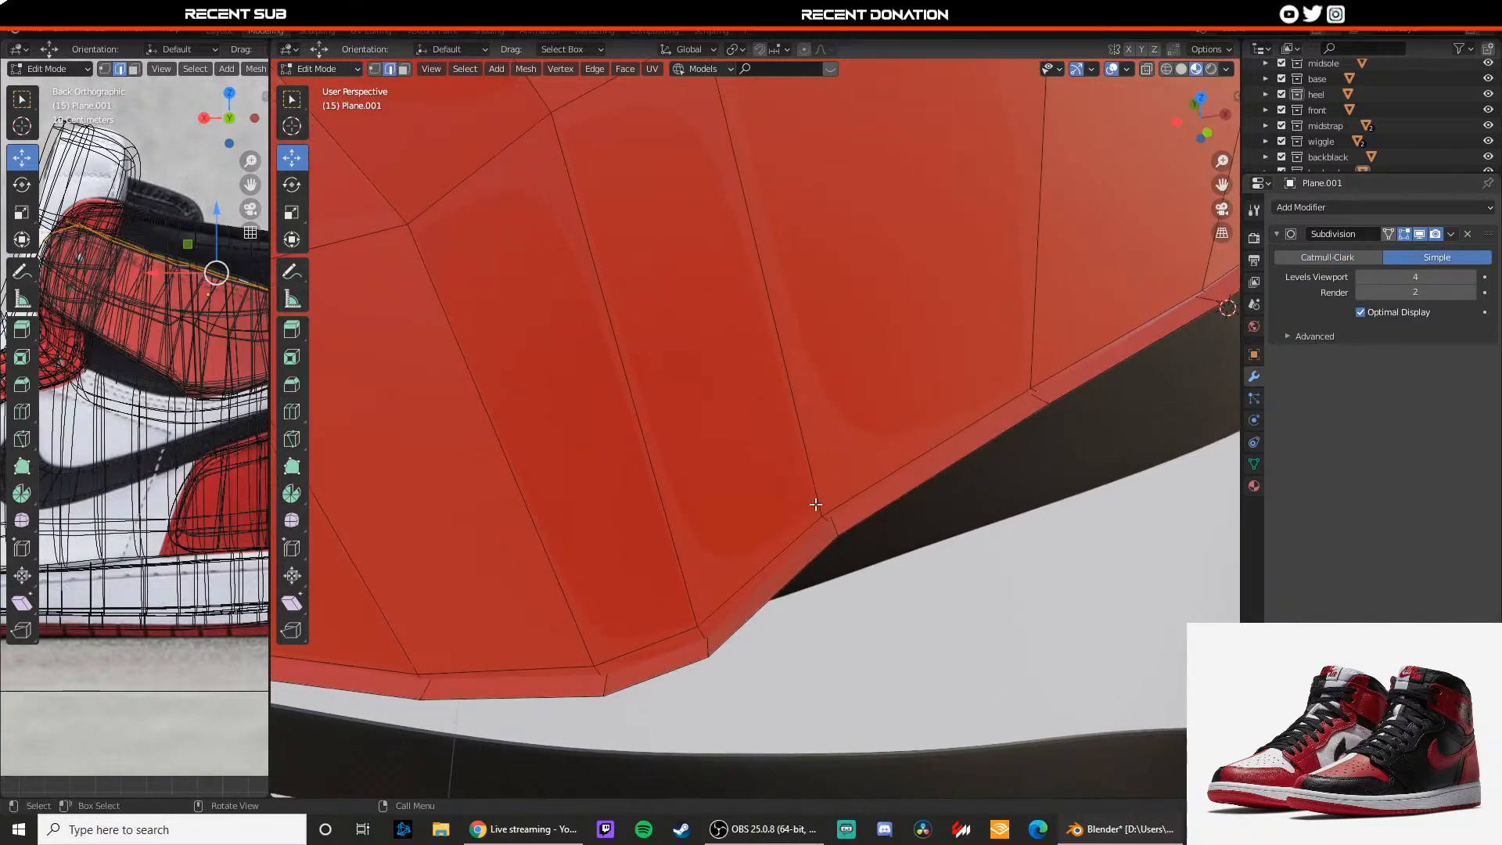
Step: Move the edge loop just inside the red ankle panel's lower border vertically by about 0.016 m
scroll(635, 314, "down", 2)
left_click(579, 180)
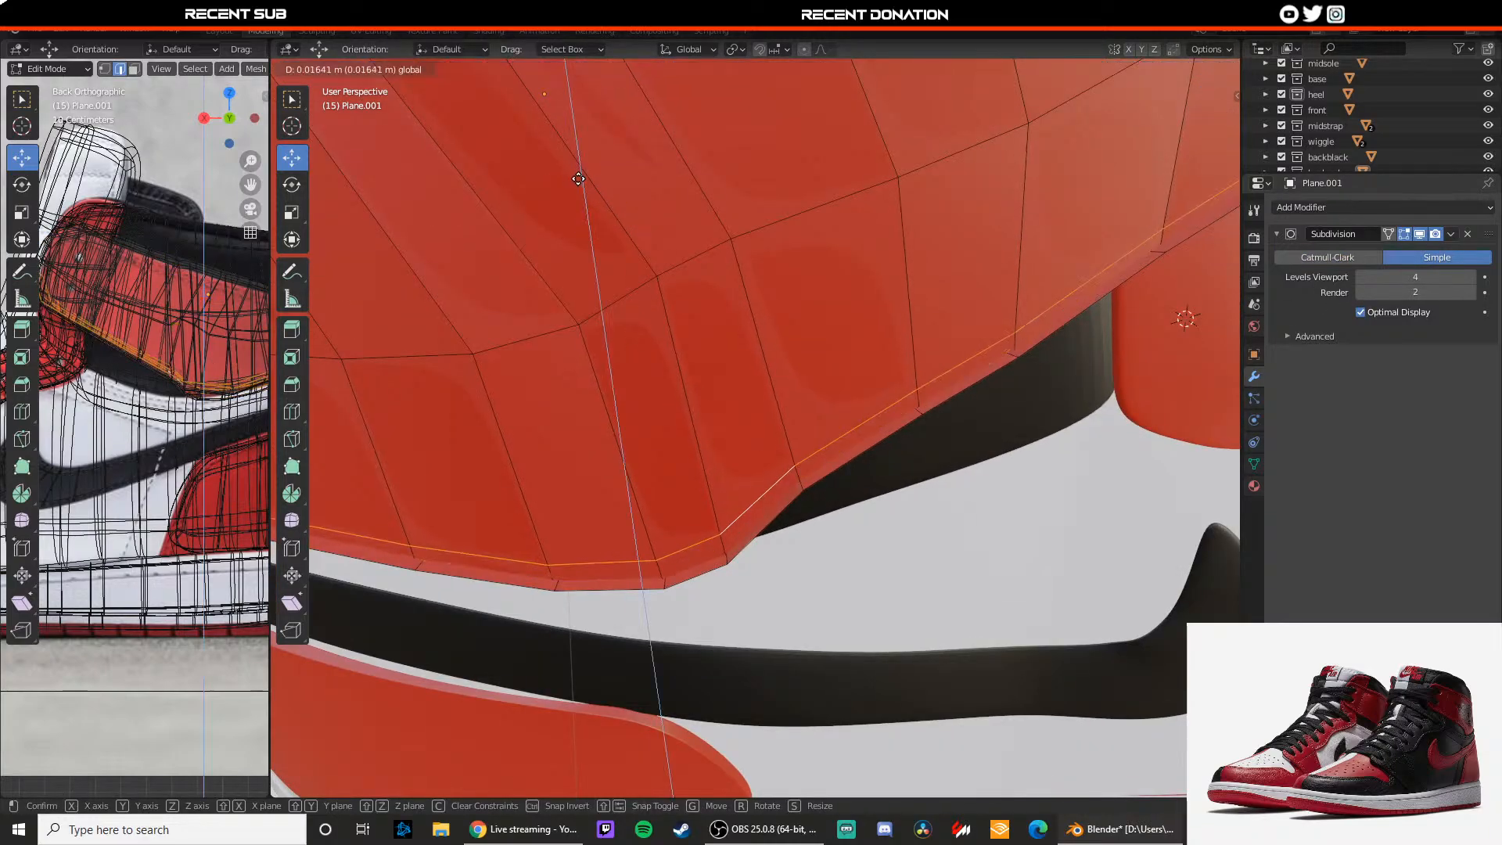
middle_click_drag(631, 312, 573, 361)
scroll(574, 362, "up", 1)
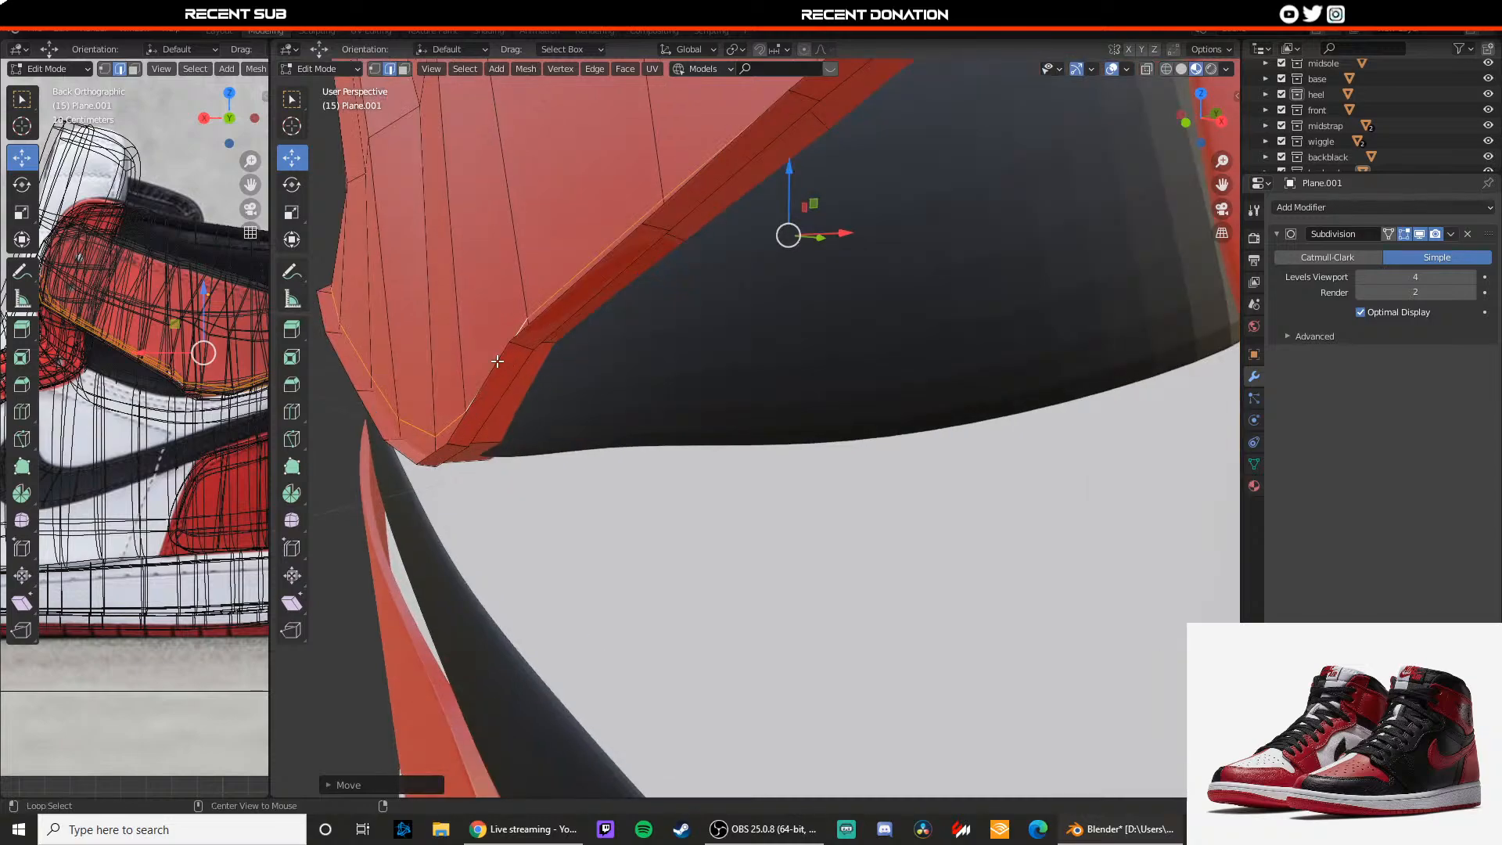
Step: Shift the middle edge loop on the red ankle panel's rim and delete its edges
left_click(496, 360, "alt")
middle_click_drag(794, 192, 718, 311)
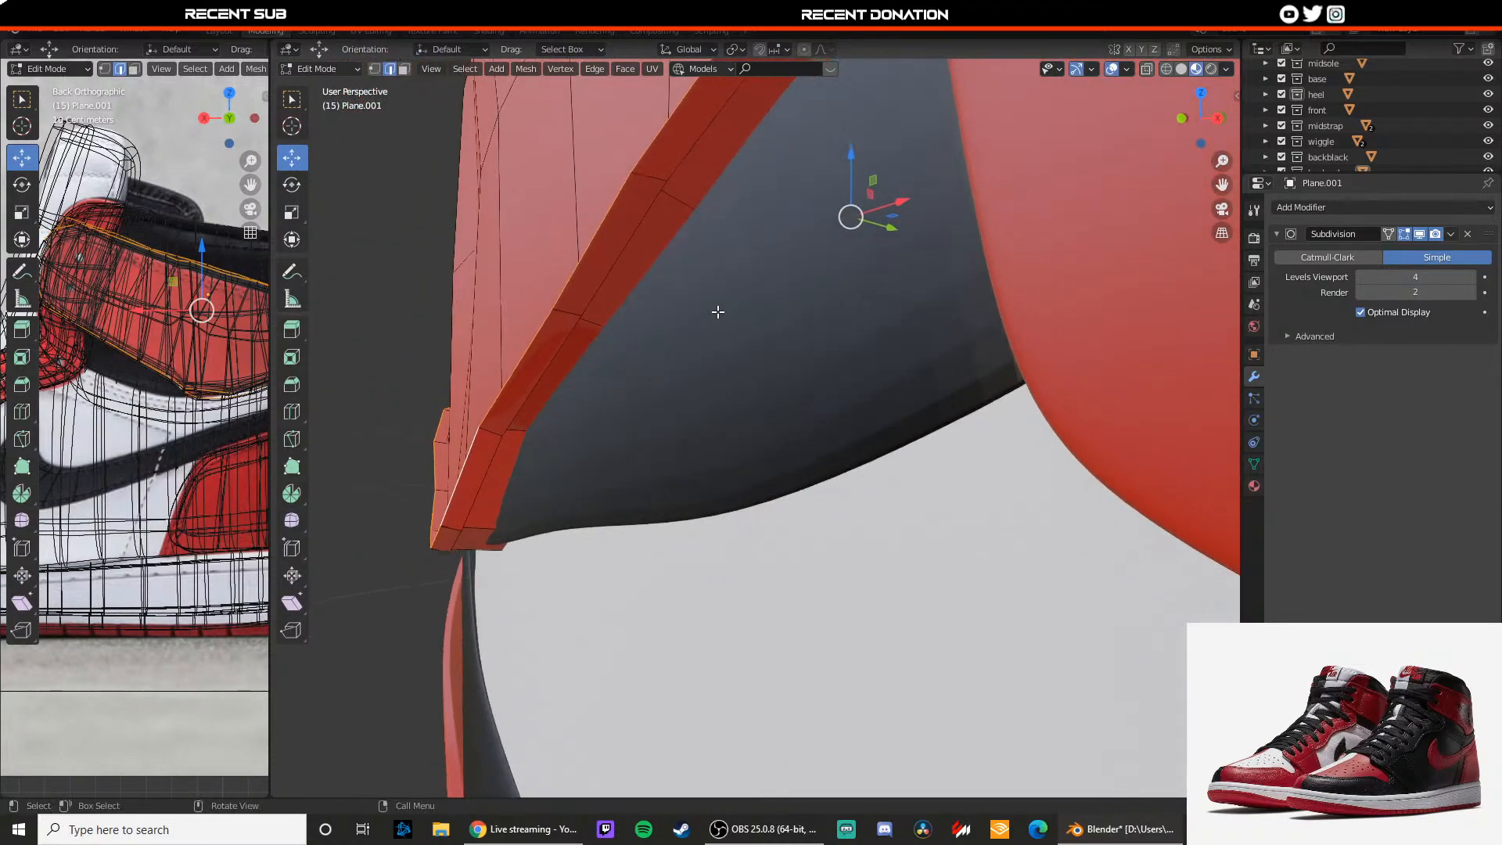
left_click(635, 284, "alt")
left_click_drag(894, 372, 821, 345)
key("x")
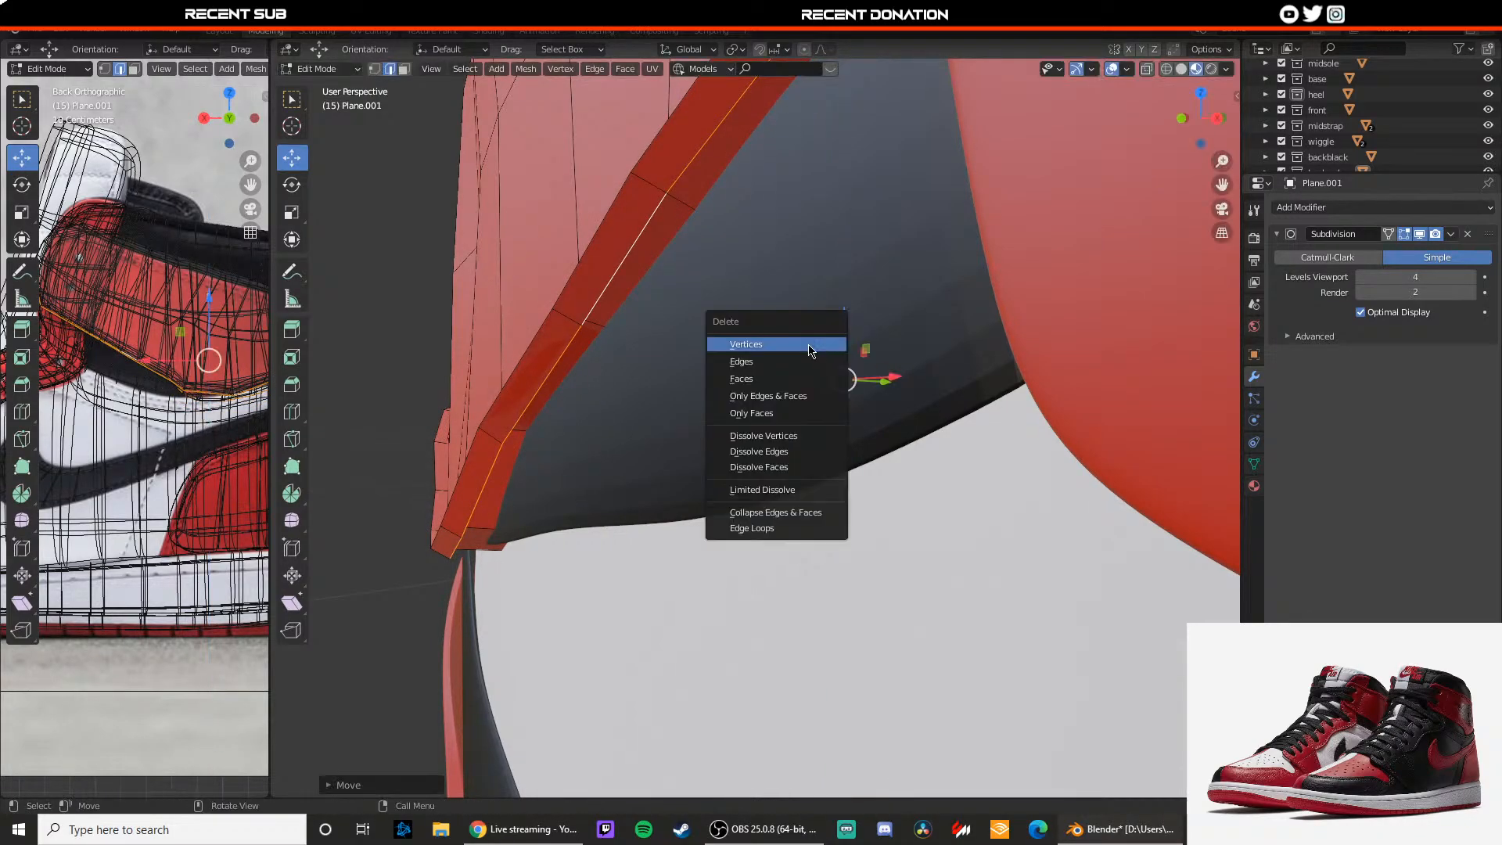
left_click(784, 365)
Step: Leave editing and delete the entire red ankle panel
scroll(680, 330, "down", 4)
middle_click_drag(680, 331, 798, 367)
key("Tab")
scroll(621, 406, "down", 4)
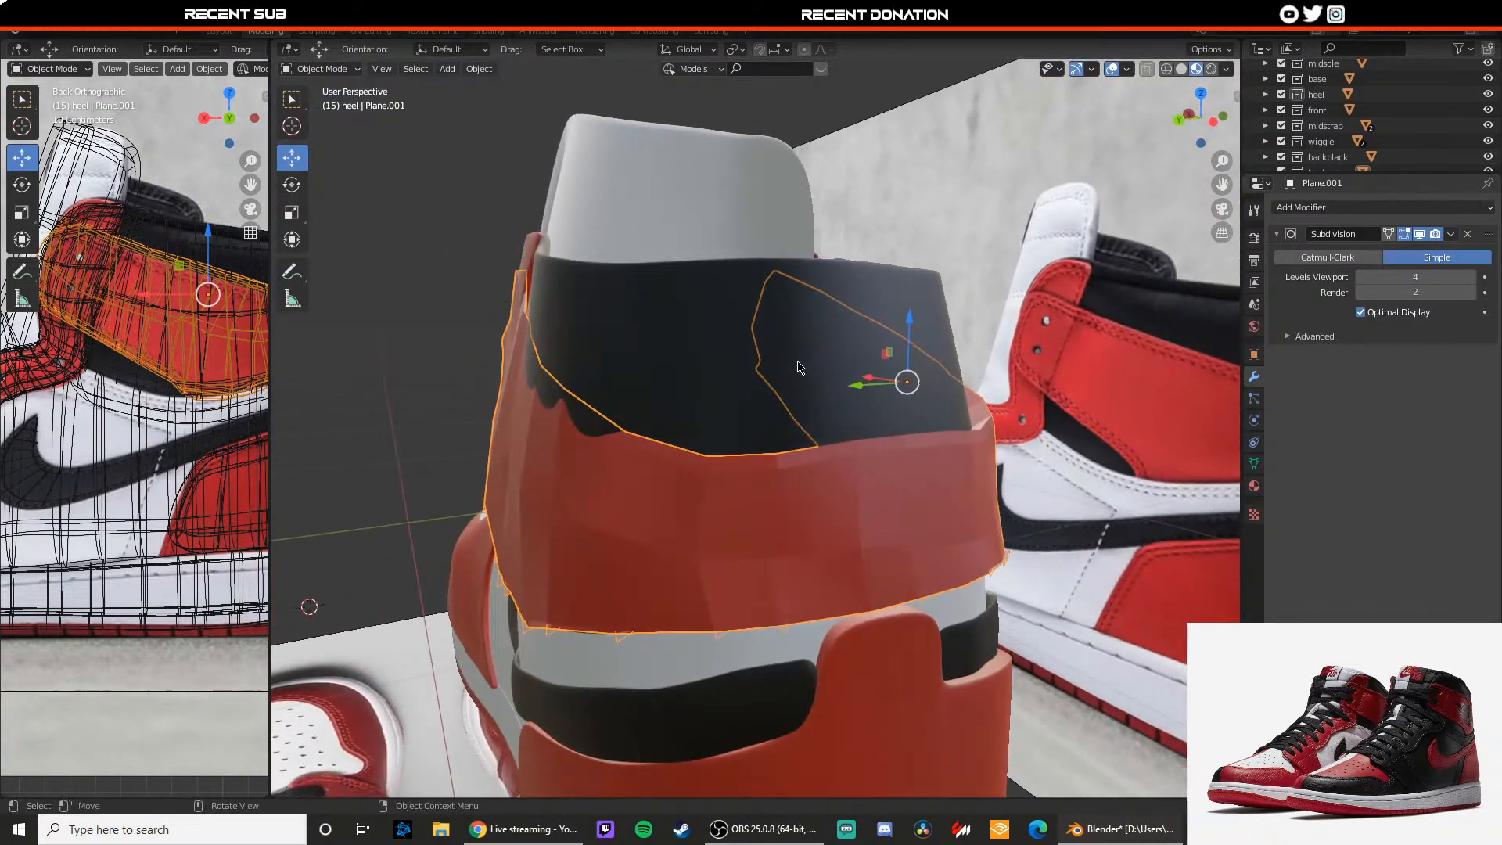
key("Delete")
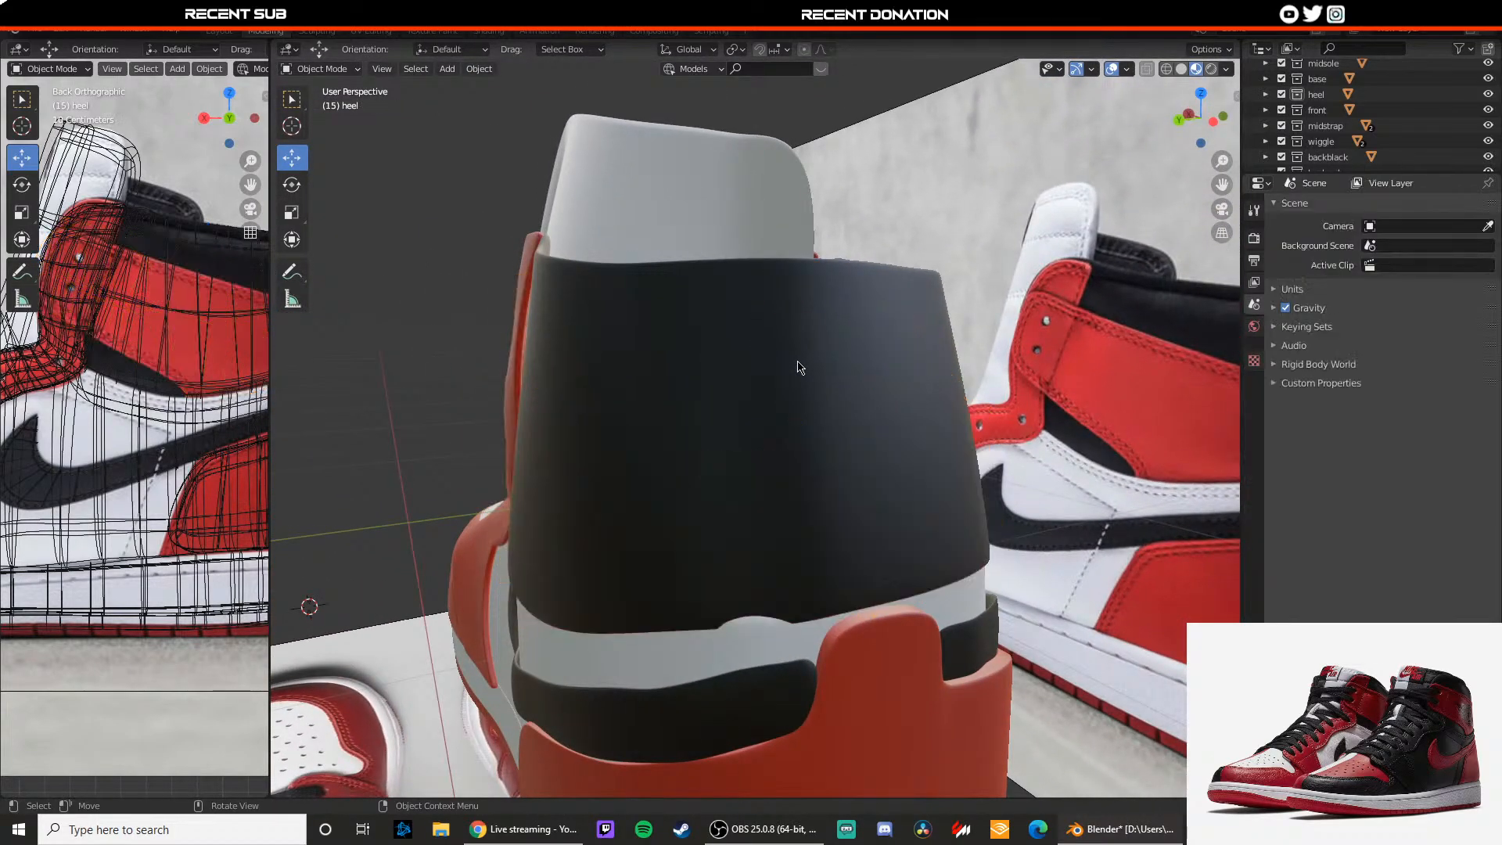
Step: Move the vertex on the black collar's lower edge beside the heel tab to smooth out the white bump
middle_click_drag(966, 336, 929, 369)
middle_click_drag(736, 532, 758, 392, "shift")
left_click(755, 391)
key("Tab")
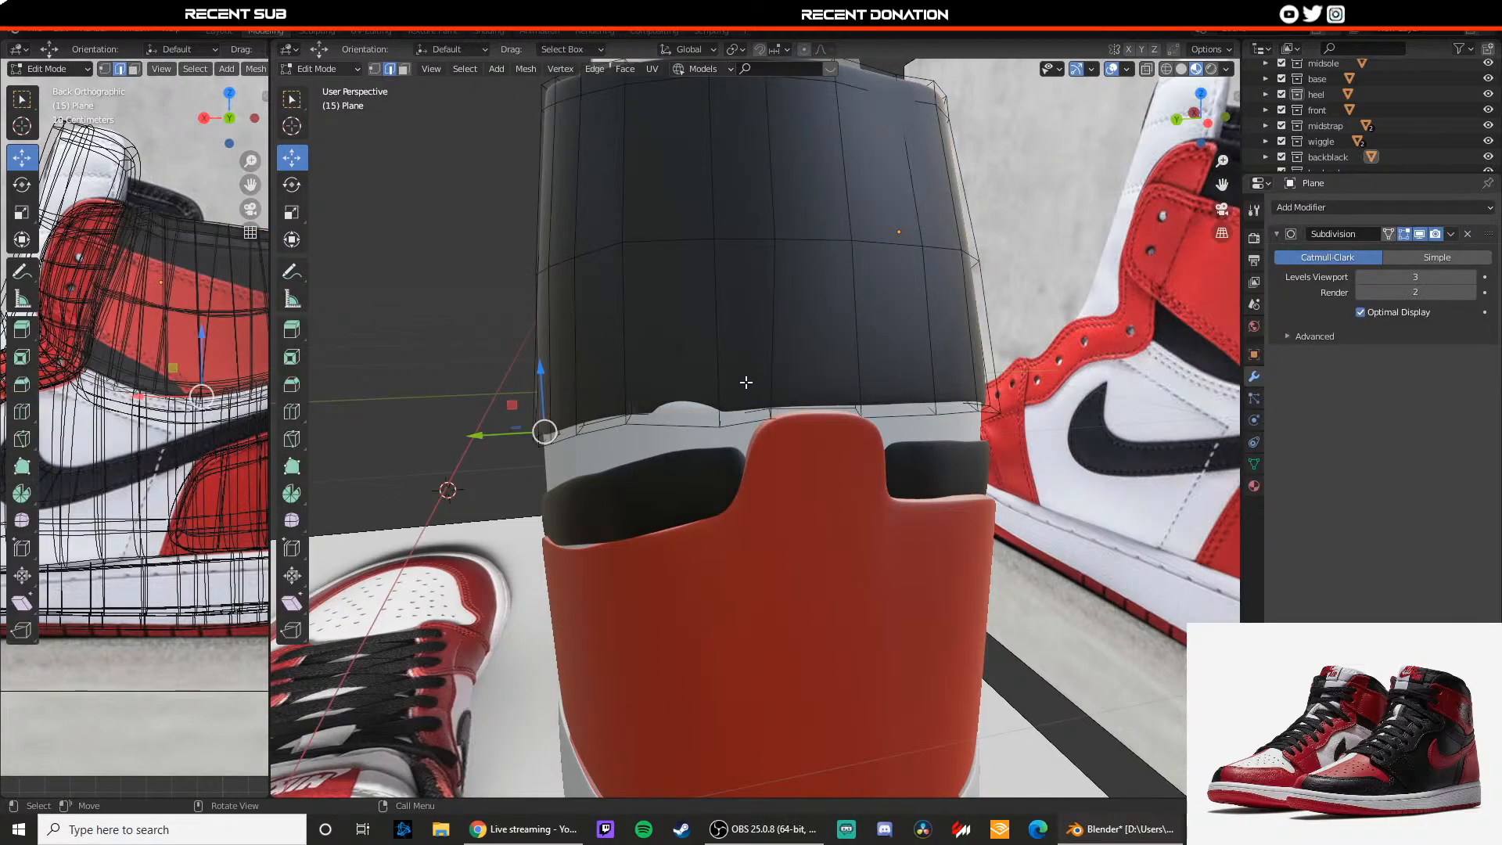
scroll(742, 384, "up", 2)
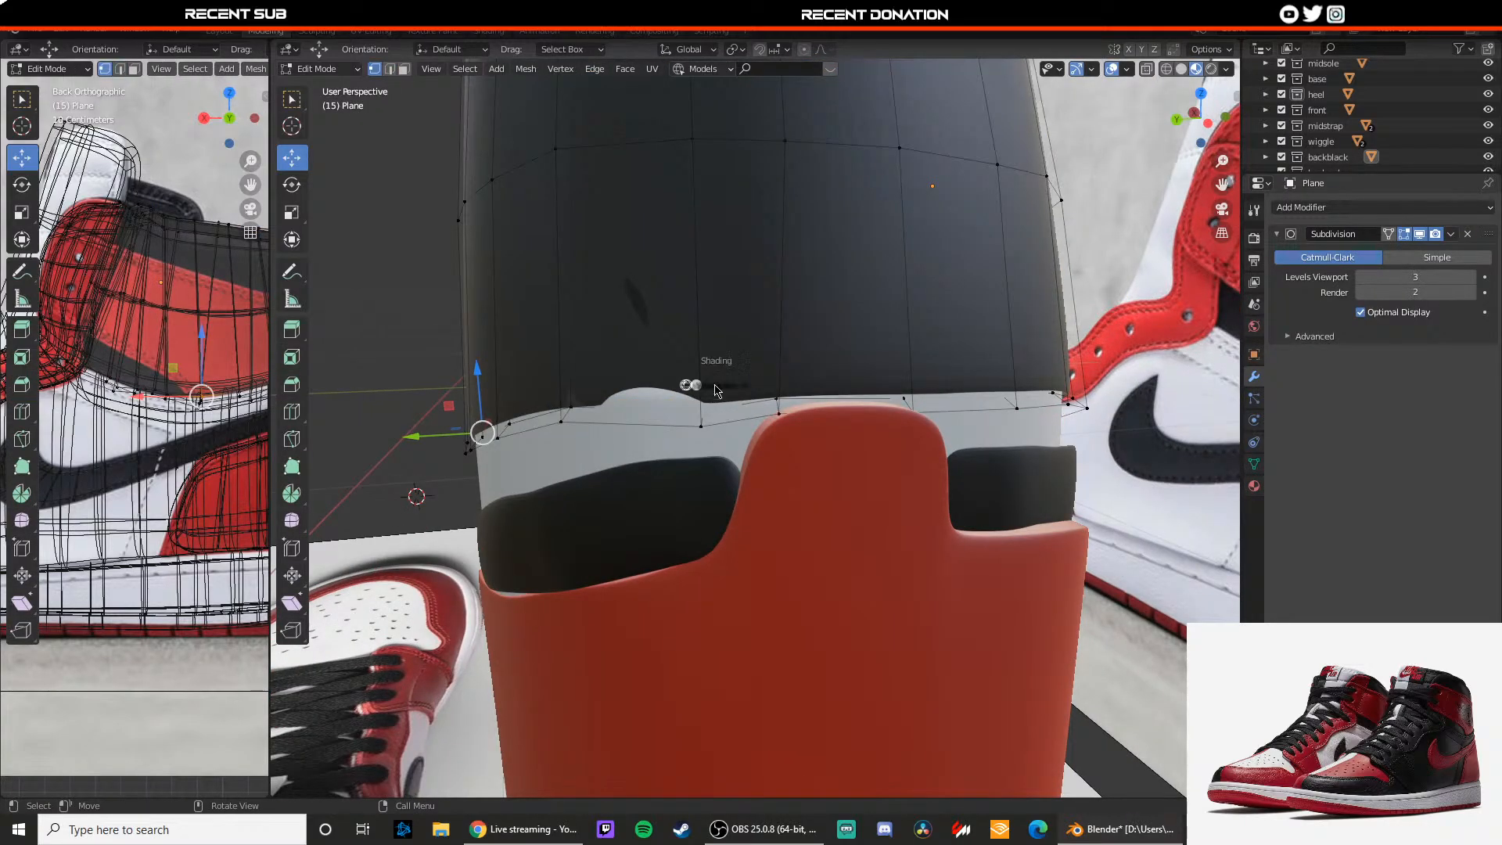
left_click(624, 389)
left_click_drag(720, 434, 670, 396)
key("z")
left_click(679, 455)
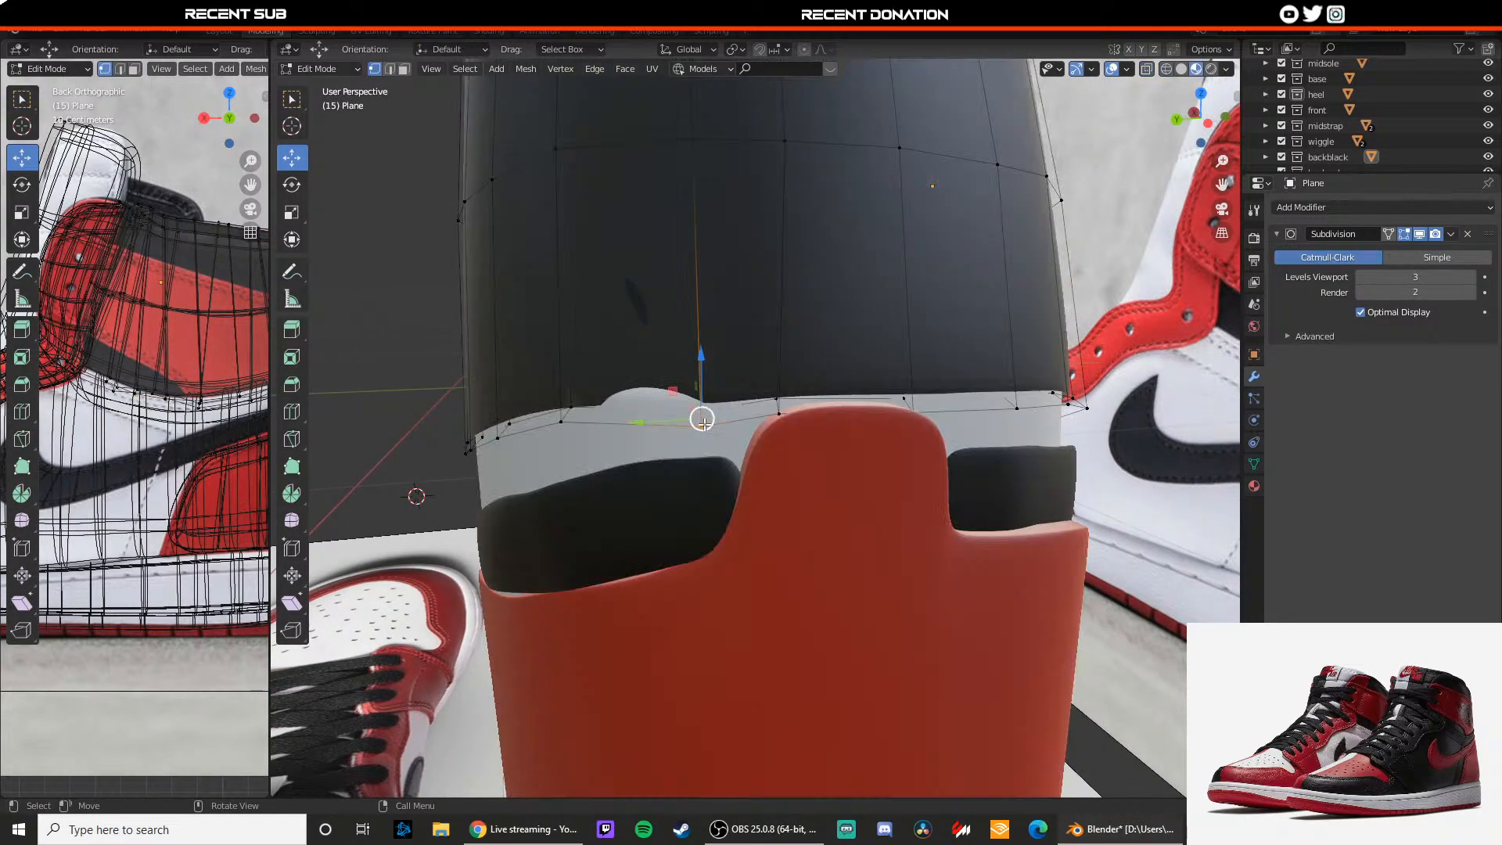
middle_click_drag(705, 425, 759, 454)
left_click_drag(779, 470, 787, 475)
key("Tab")
scroll(787, 468, "down", 1)
middle_click_drag(788, 467, 822, 499)
scroll(821, 498, "down", 4)
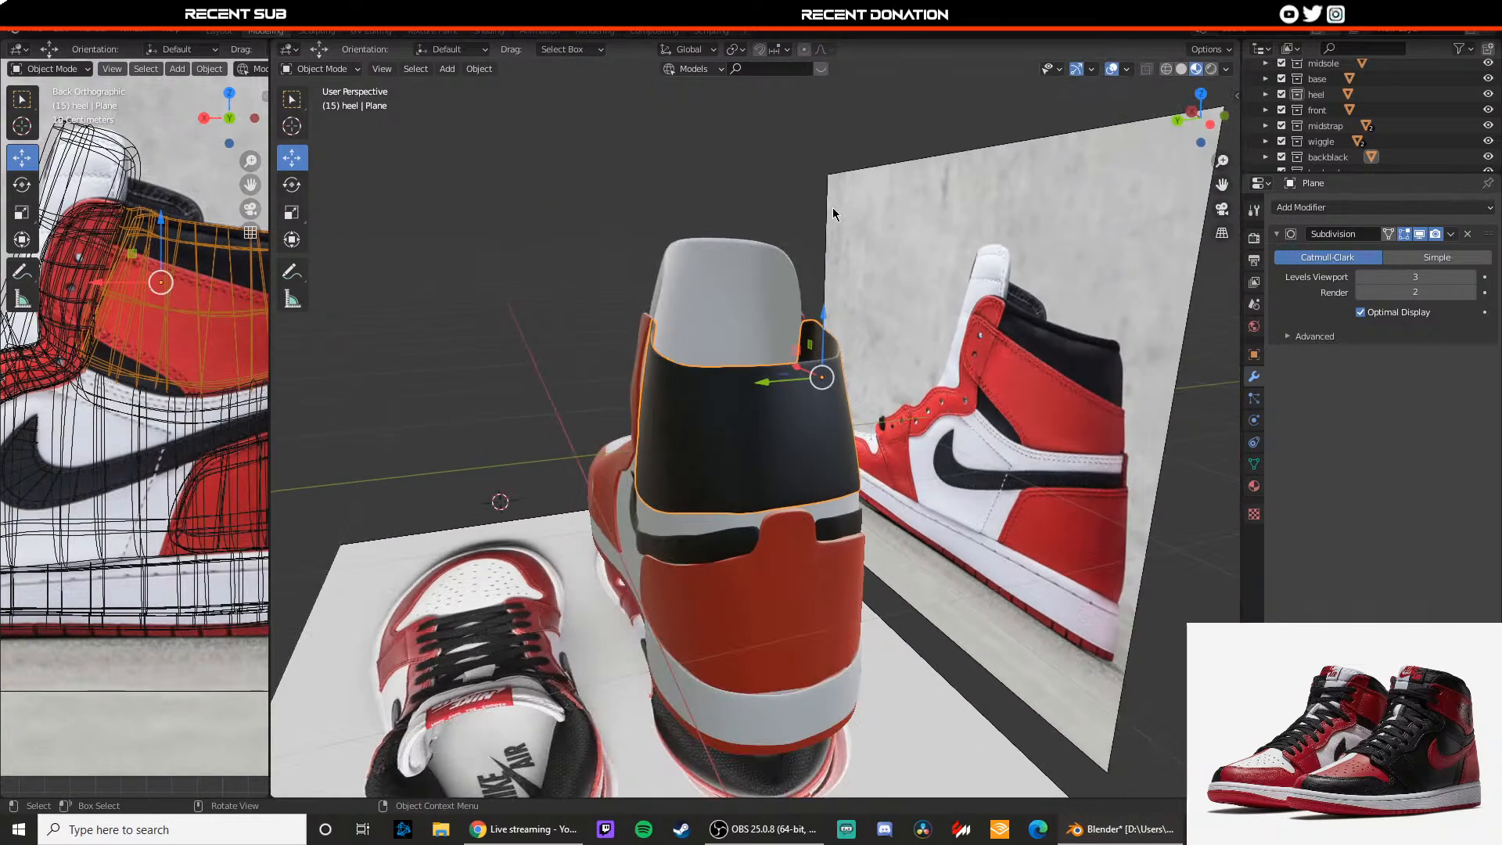
Step: Move the vertex on the inner bend of the upper red wiggle panel along Y by about -0.015 m
left_click(835, 212)
middle_click_drag(681, 411, 751, 438)
scroll(789, 391, "up", 5)
scroll(798, 459, "down", 2)
left_click(797, 459)
scroll(751, 438, "up", 2)
key("Tab")
left_click(554, 443)
middle_click_drag(654, 524, 713, 532)
key("z")
middle_click_drag(884, 471, 739, 526)
key("g")
key("y")
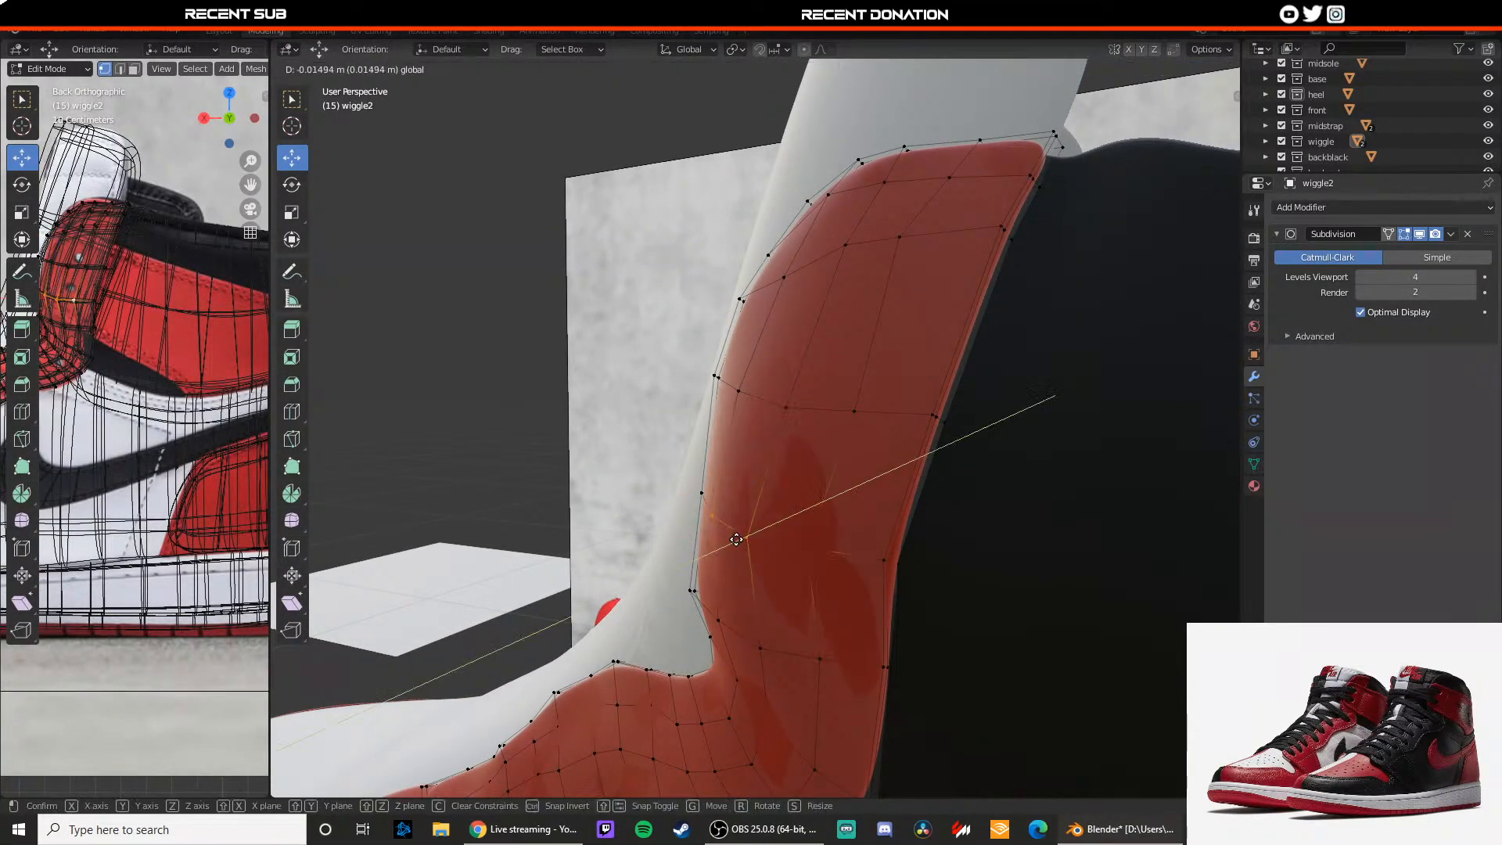
left_click(731, 540)
key("Tab")
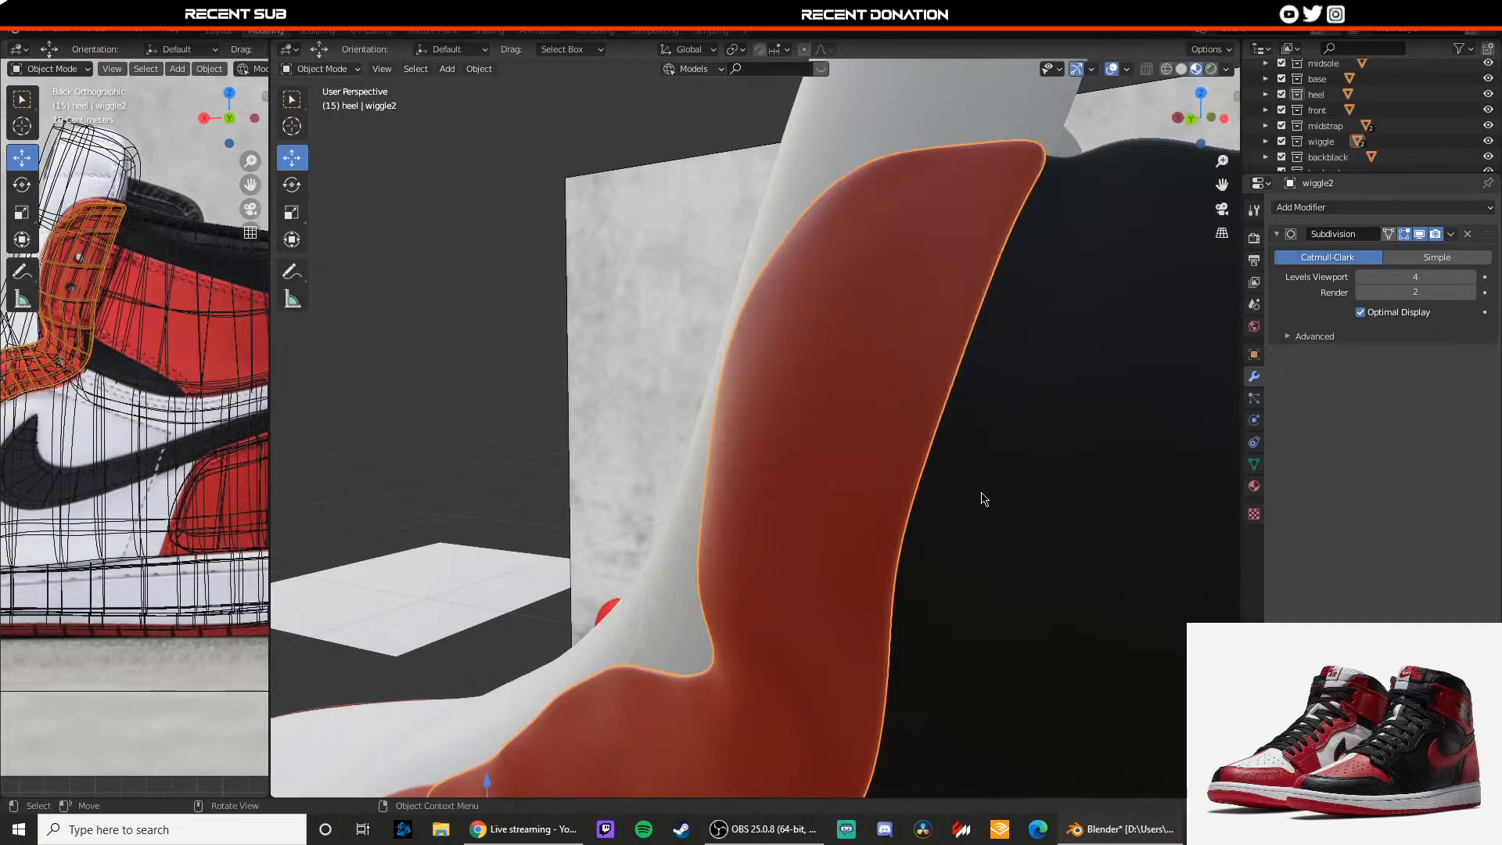
Step: Examine the red wiggle panel and black collar from several sides of the shoe
left_click(983, 499)
scroll(983, 499, "down", 3)
left_click(670, 386)
middle_click_drag(671, 386, 781, 460)
scroll(852, 448, "down", 2)
scroll(720, 415, "down", 5)
scroll(739, 471, "up", 7)
left_click(644, 486)
scroll(699, 433, "down", 7)
Step: Save the file and move the side reference image along Y to about 0.136 m, behind the shoe in front view
left_click(935, 440)
middle_click_drag(939, 440, 816, 423)
key("ctrl+s")
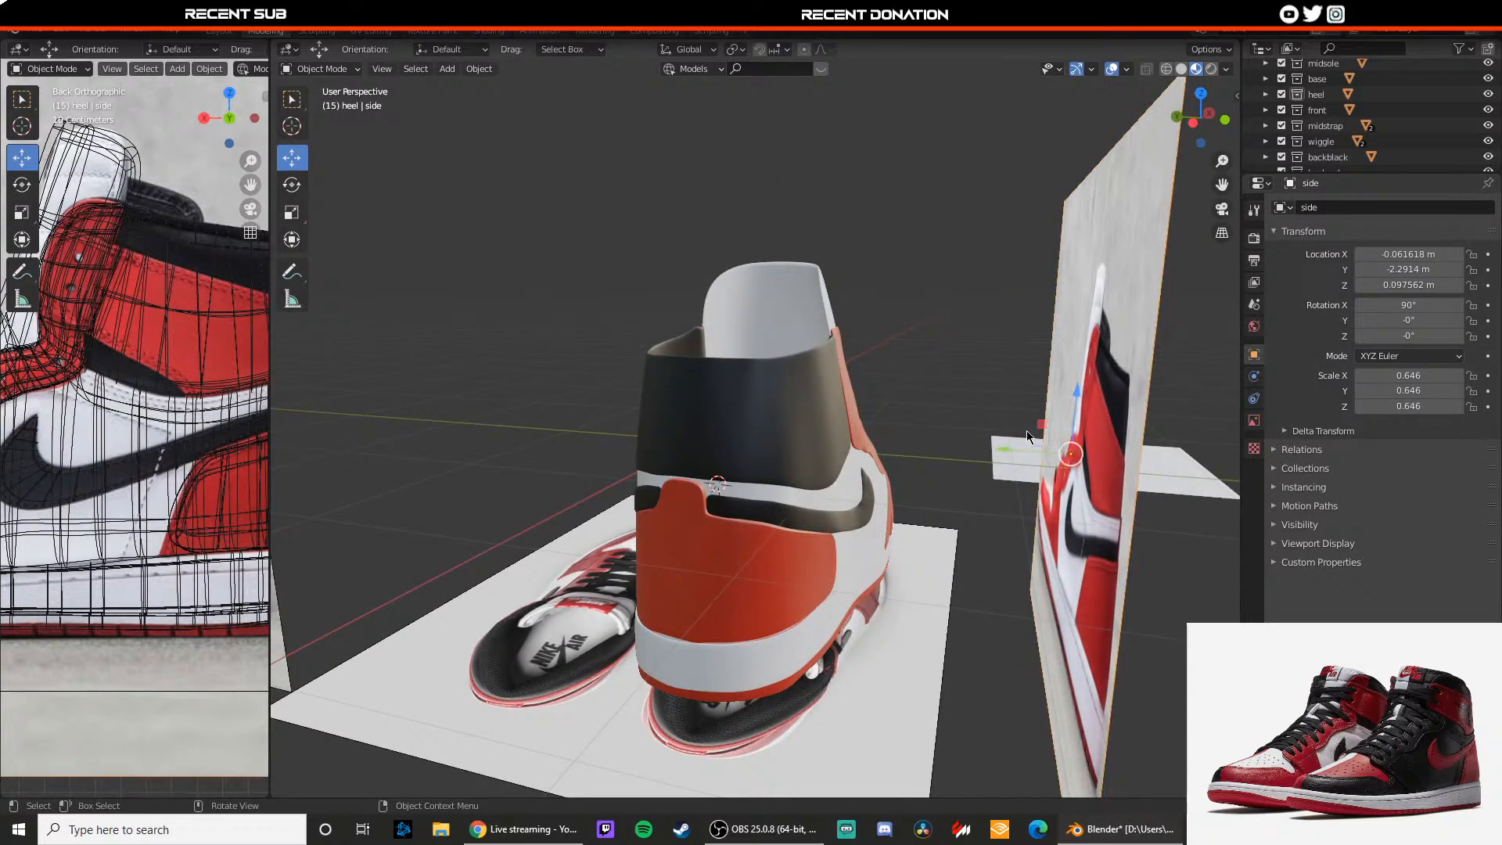
left_click_drag(1027, 435, 615, 392)
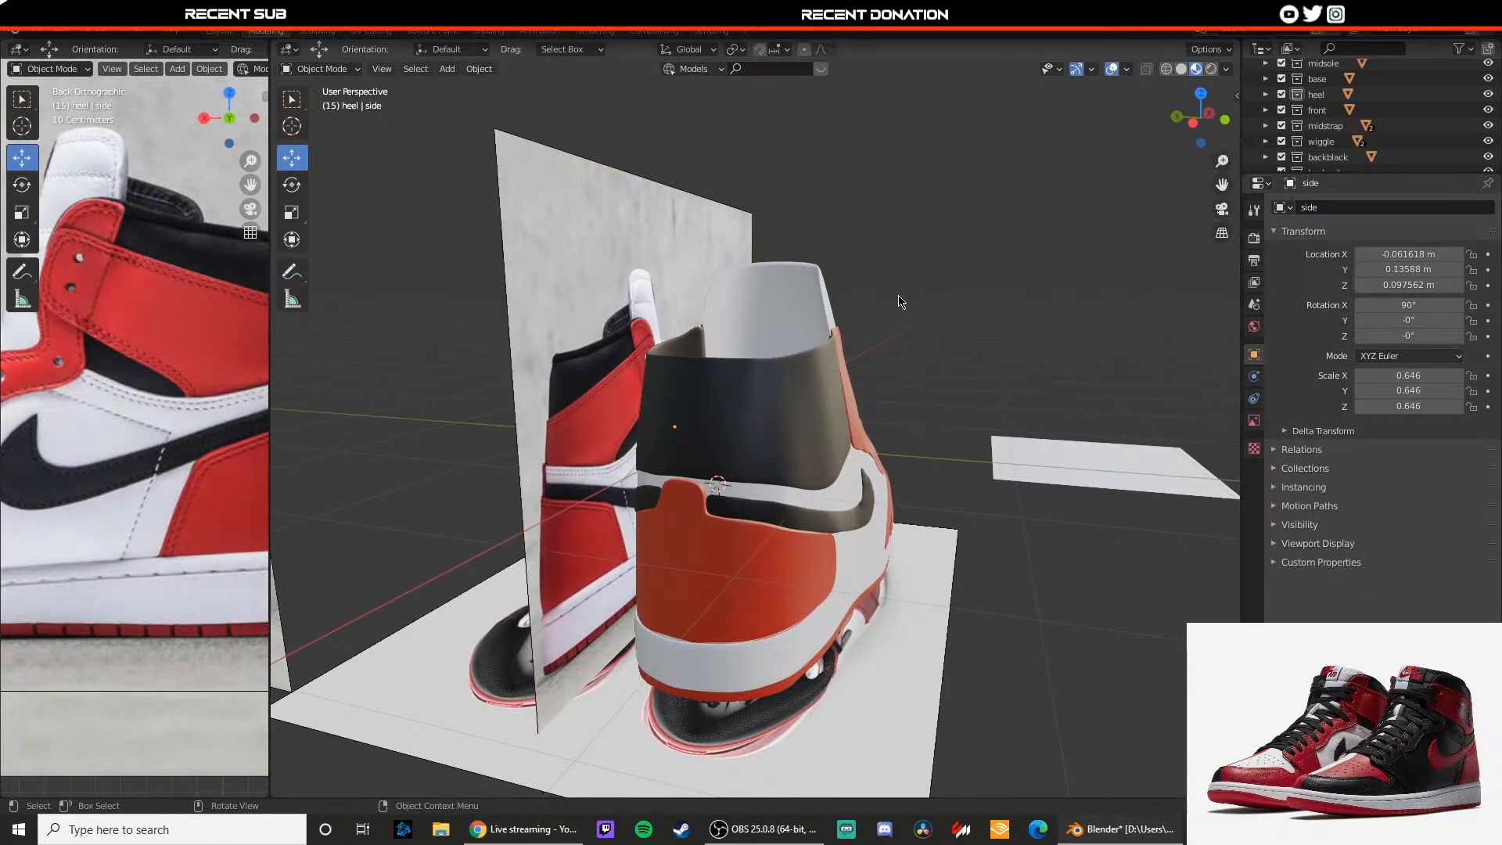
key("KP_1")
scroll(812, 313, "up", 3)
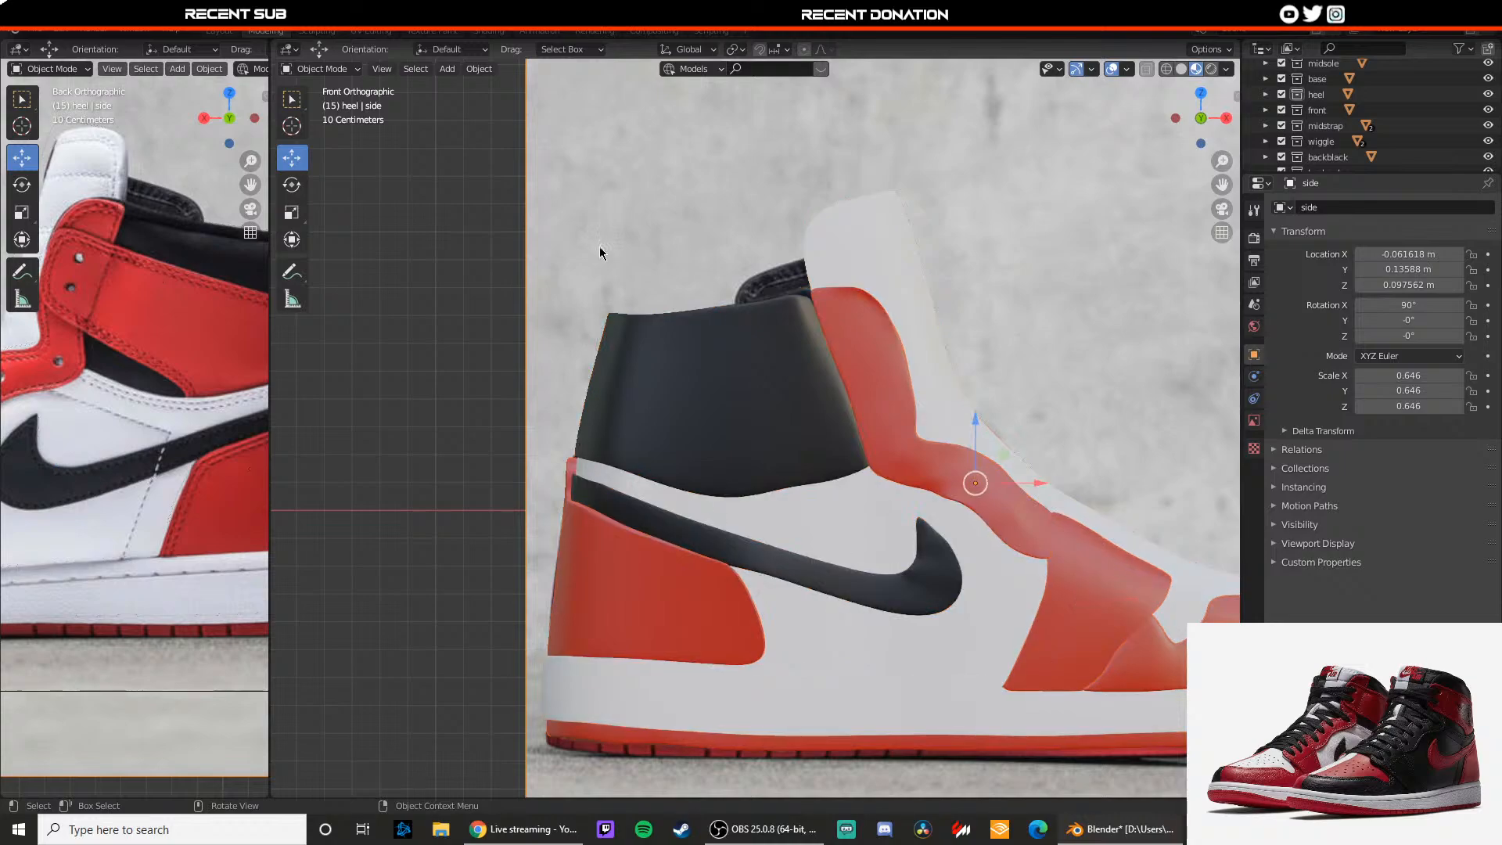
key("shift+a")
mouse_move(501, 317)
left_click(595, 334)
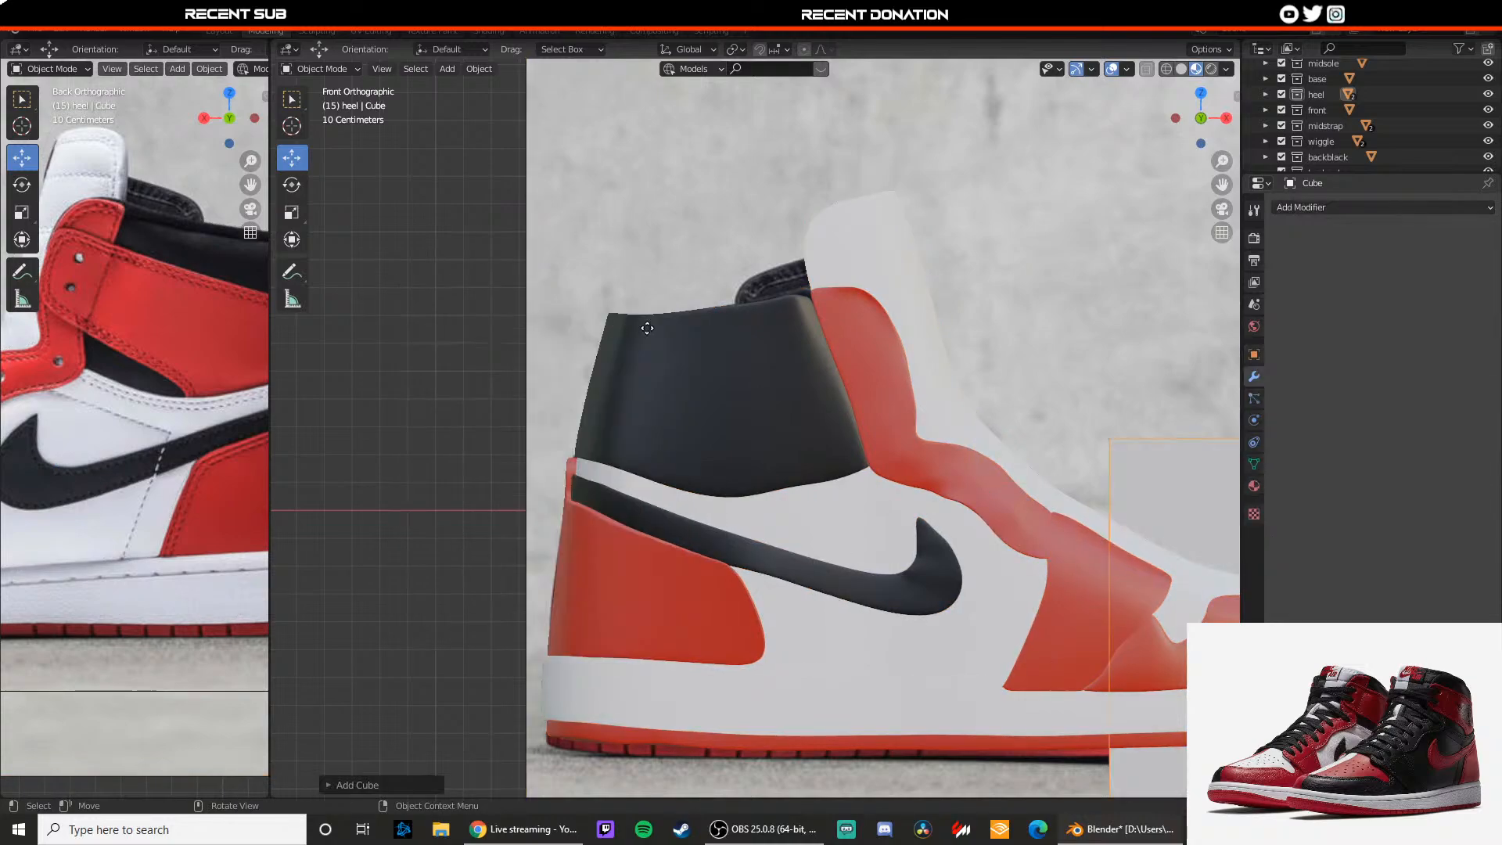
scroll(737, 323, "down", 4)
key("Delete")
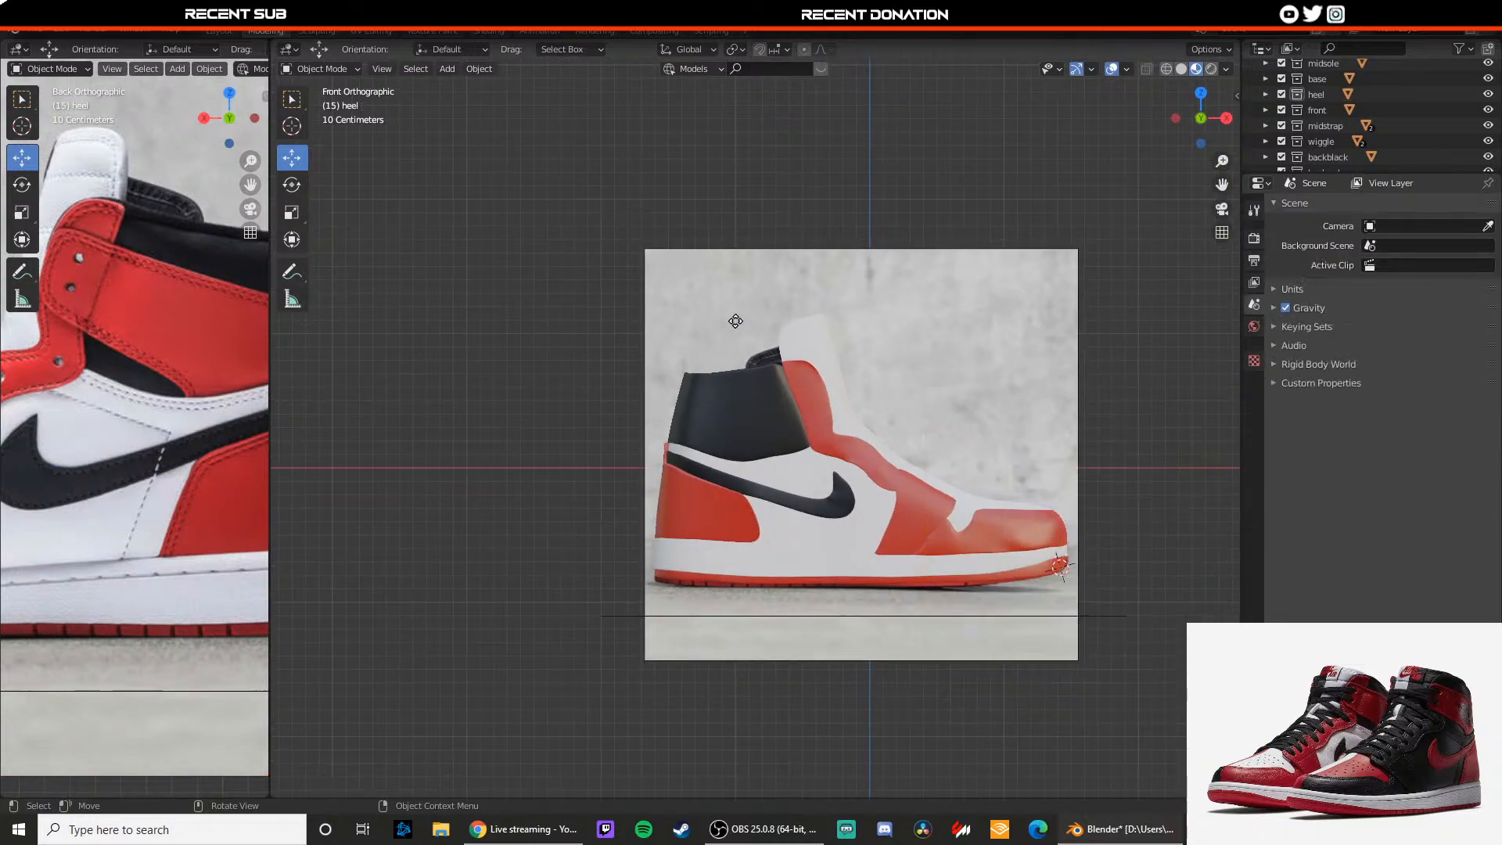
Step: Add a plane and set its X rotation to 90° so it stands upright
key("shift+a")
mouse_move(735, 322)
left_click(796, 327)
left_click(1254, 354)
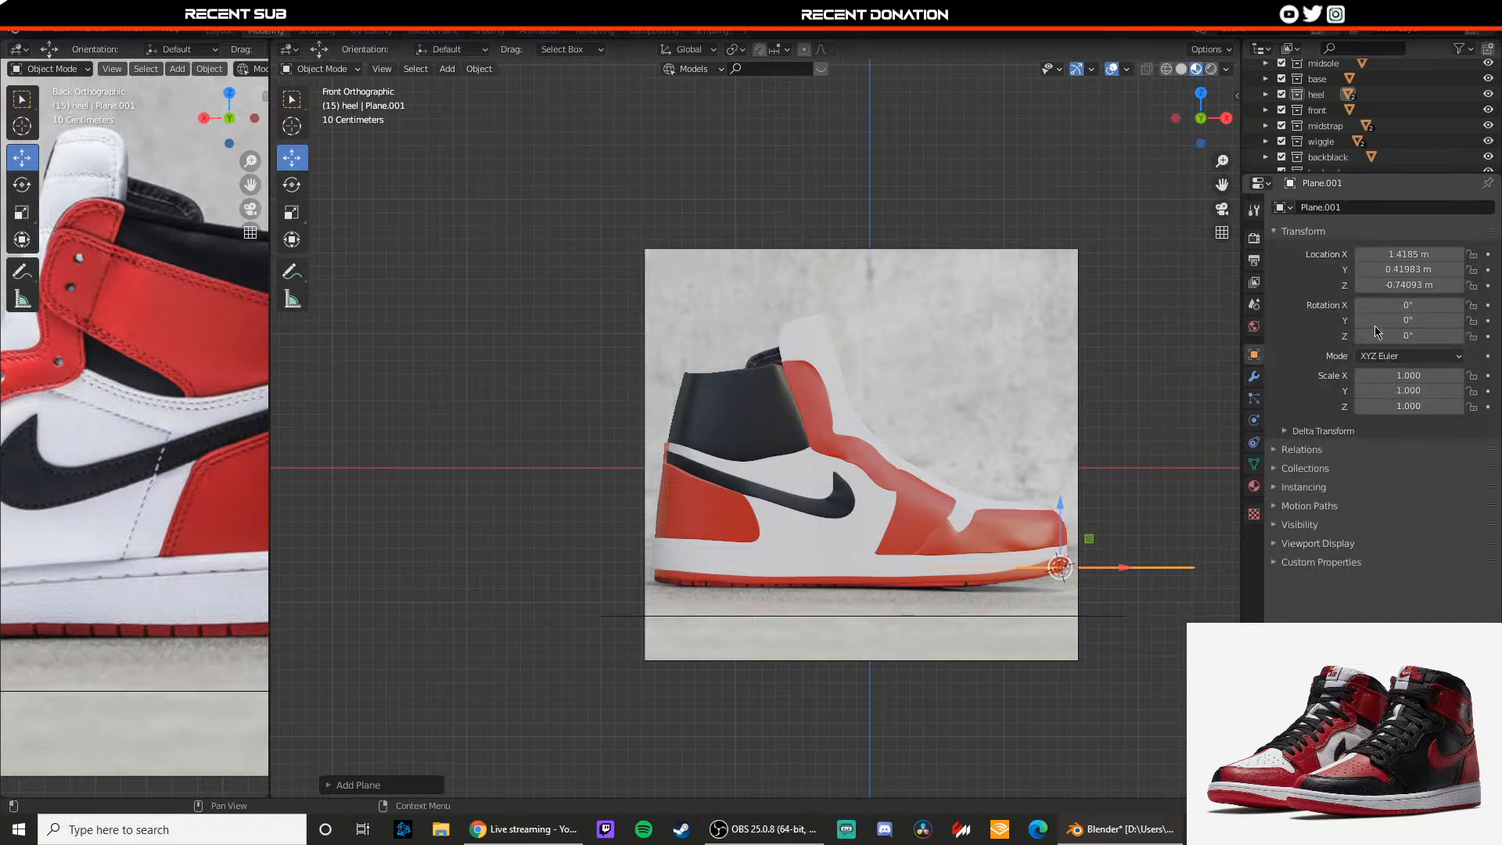
left_click(1410, 310)
type("90")
key("Return")
Step: Move the new plane beside the shoe to about Y -2.07 m and Z 0.216 m
middle_click_drag(1056, 528, 909, 583)
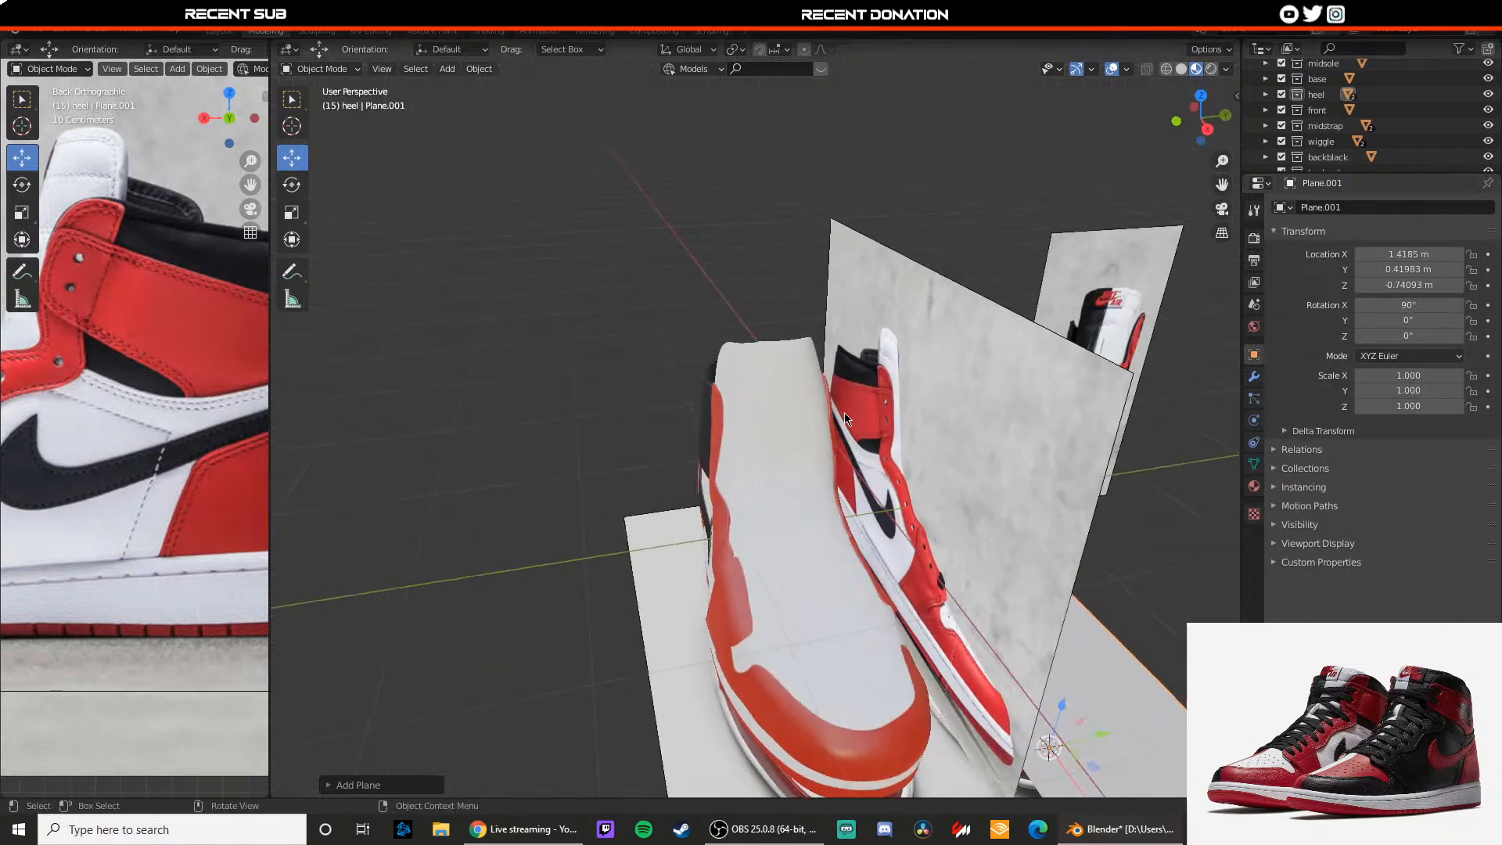
scroll(909, 582, "down", 4)
left_click_drag(926, 551, 699, 475)
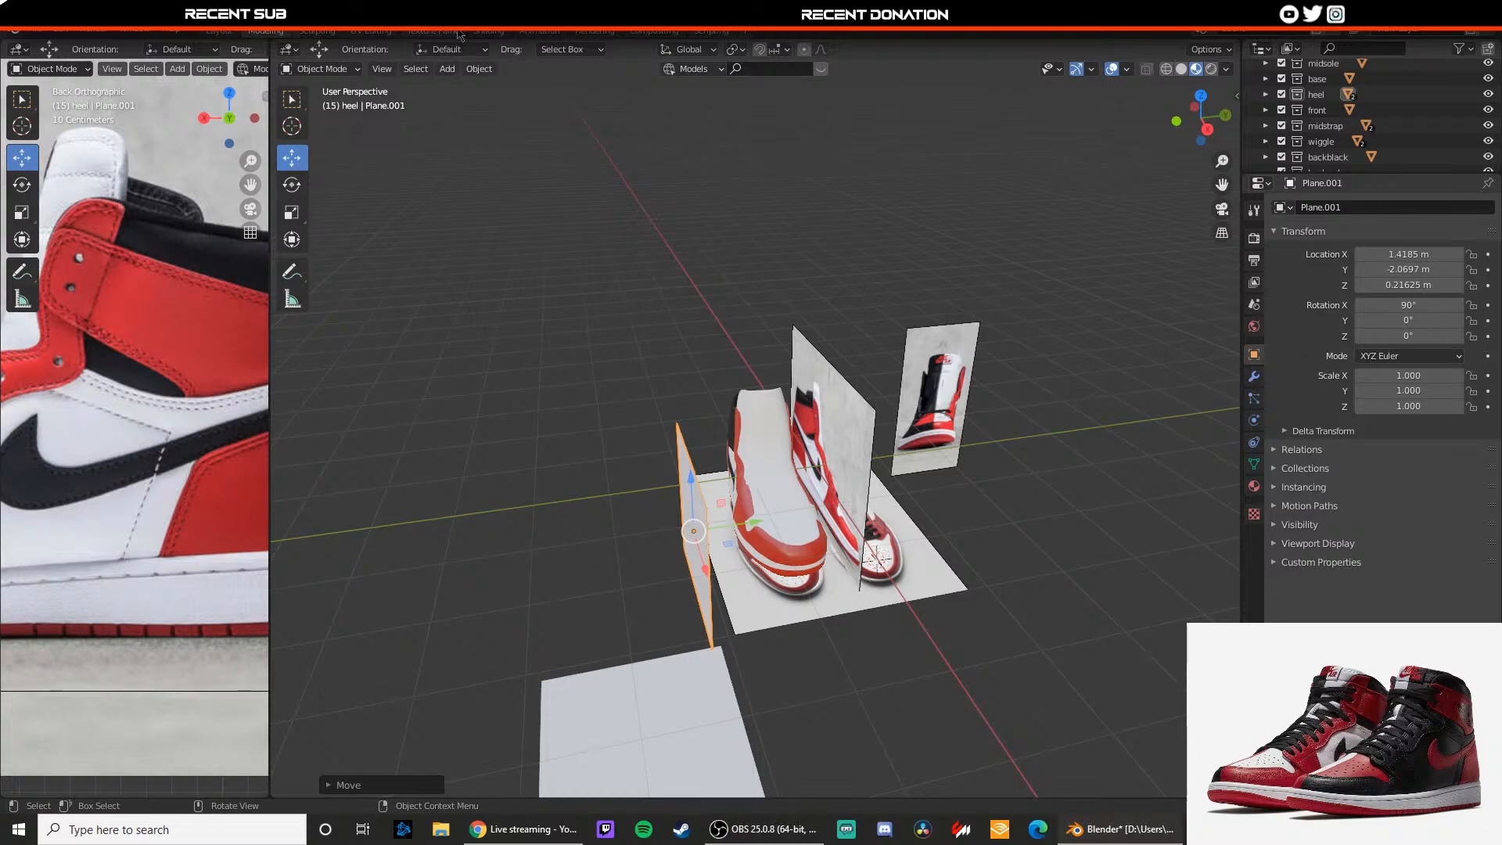
Step: Assign the existing red material to the new plane and return to the modeling layout
left_click(488, 31)
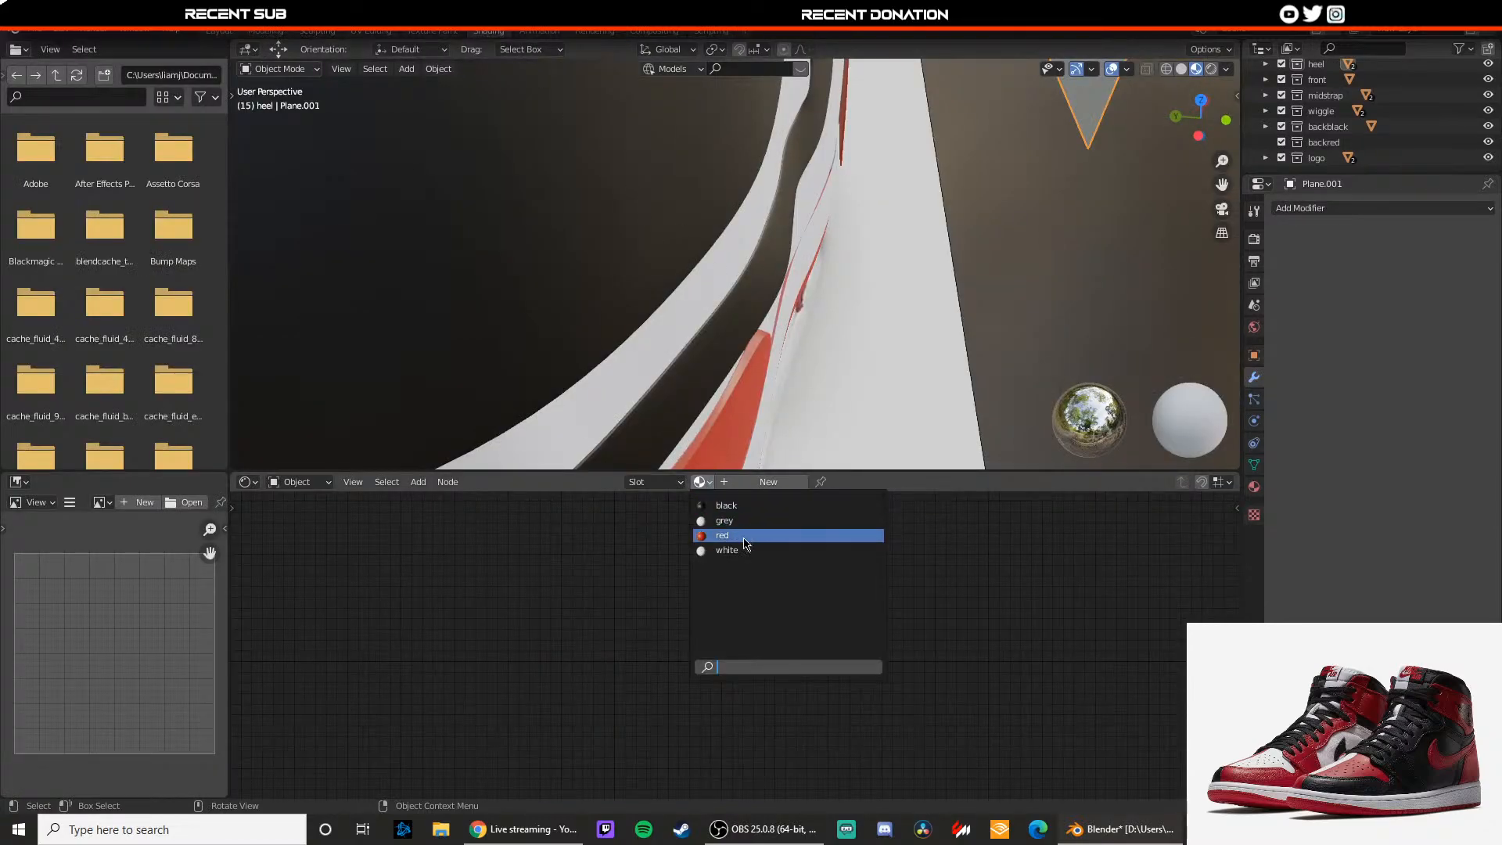
left_click(722, 536)
left_click(989, 205)
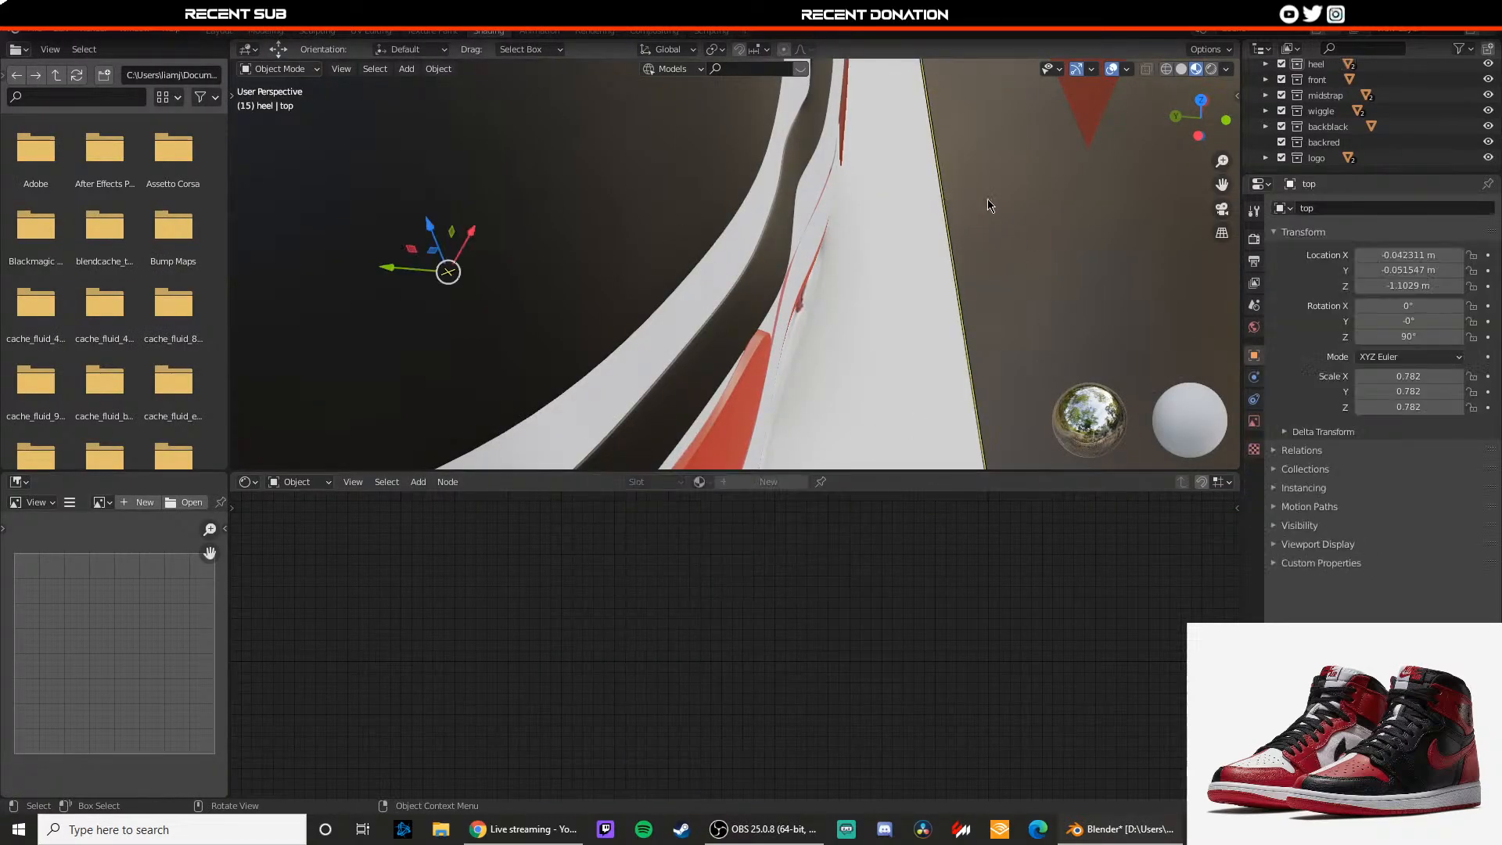
left_click(271, 33)
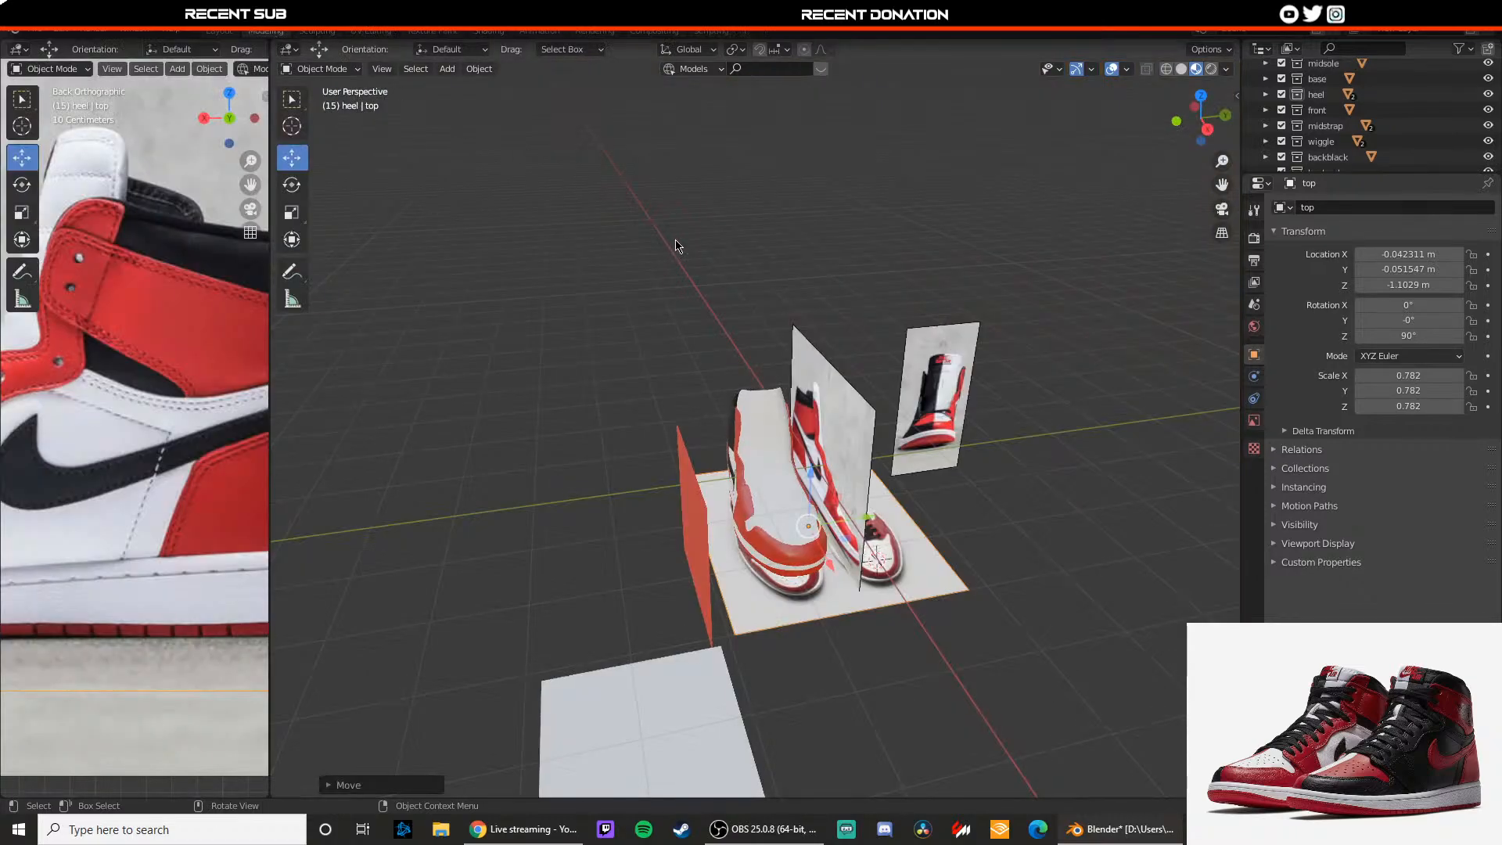
Step: In front view, move the red plane along X to about -0.183 m and scale it to about 0.454
key("KP_1")
scroll(848, 401, "up", 2)
left_click(1059, 436)
left_click_drag(1136, 439, 863, 441)
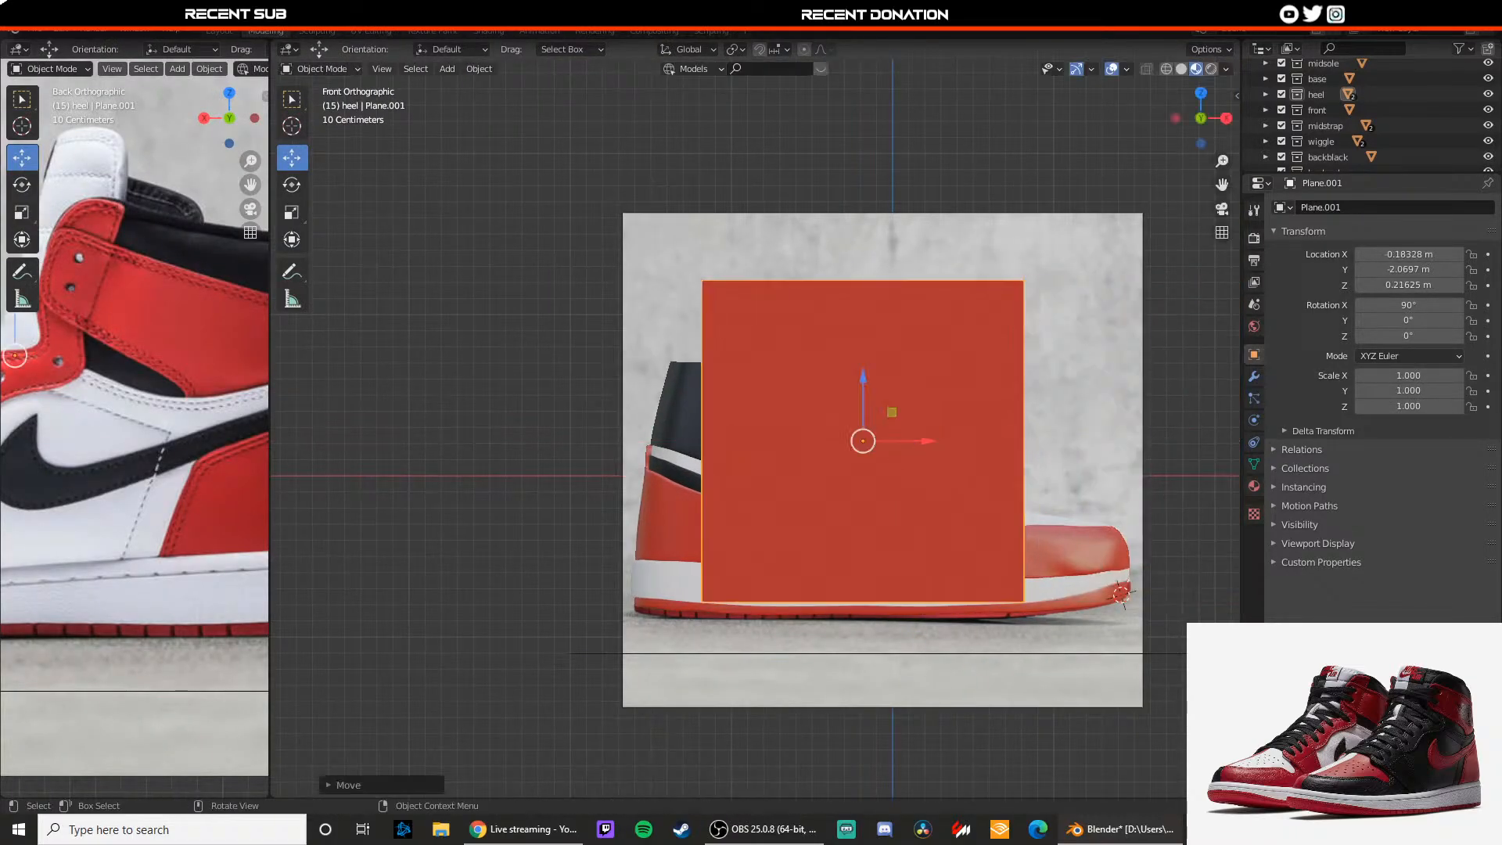
key("s")
left_click(871, 451)
scroll(872, 450, "up", 3)
middle_click_drag(872, 451, 825, 433, "shift")
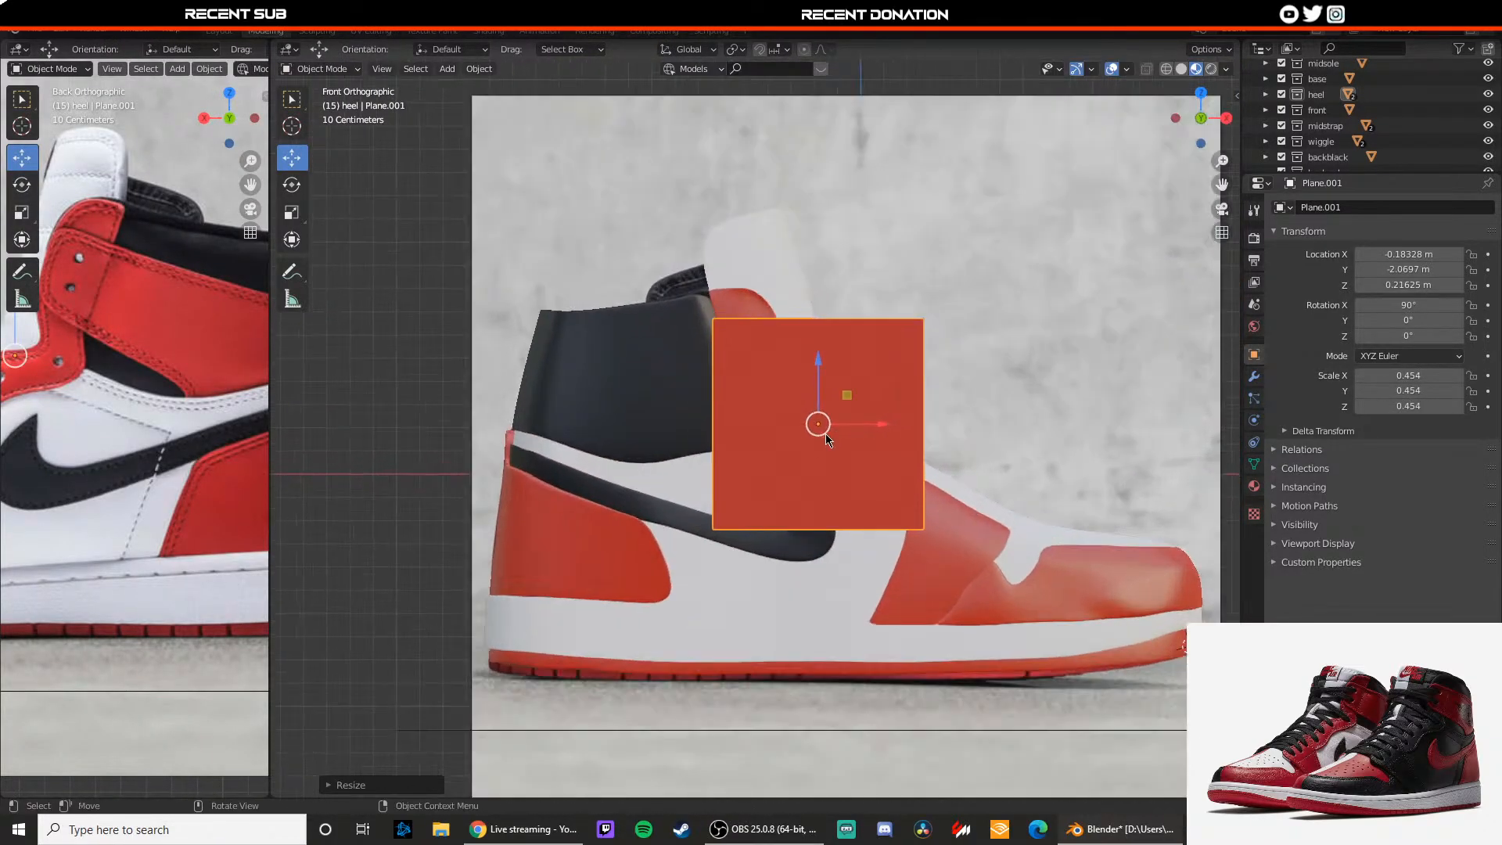
Step: Shift the red plane along X toward the black collar and scale it down to about 0.196
key("s")
left_click(834, 435)
left_click_drag(860, 431, 733, 432)
key("s")
left_click(754, 429)
Step: Switch to wireframe display and place the plane over the two upper eyelets at about X -0.497 m and Z 0.548 m
scroll(754, 427, "down", 4)
scroll(754, 423, "up", 5)
key("z")
left_click(689, 423)
scroll(690, 422, "up", 2)
left_click_drag(642, 397, 643, 269)
left_click_drag(701, 311, 795, 311)
left_click_drag(739, 264, 738, 232)
scroll(738, 232, "up", 2)
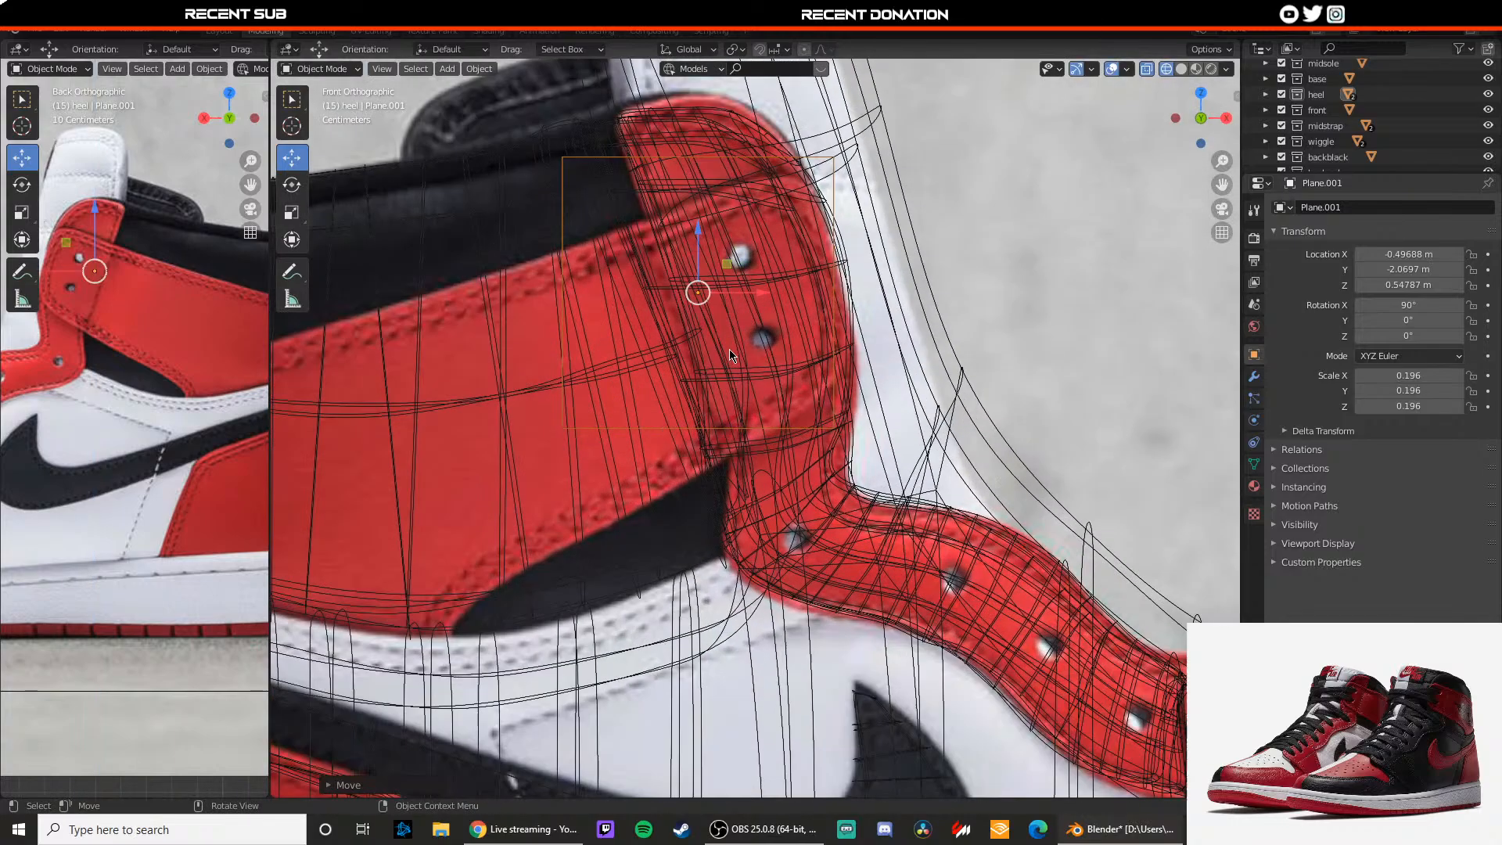
Step: Edit the plane and move its two upper corners to match the top of the stitched eyelet tab
key("Tab")
middle_click_drag(729, 349, 703, 415, "shift")
left_click(809, 222)
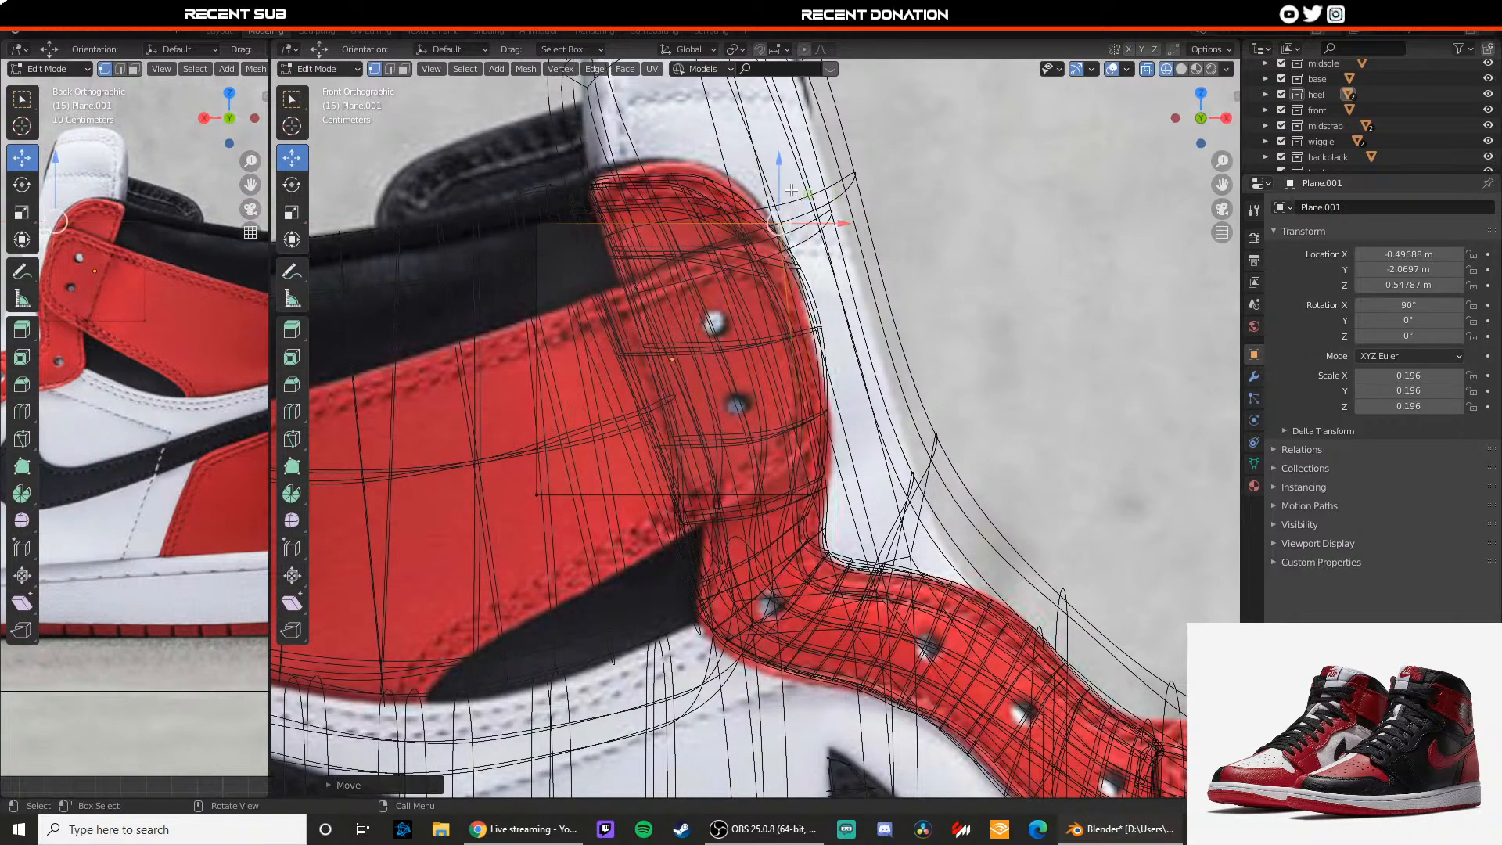
left_click_drag(787, 202, 773, 219)
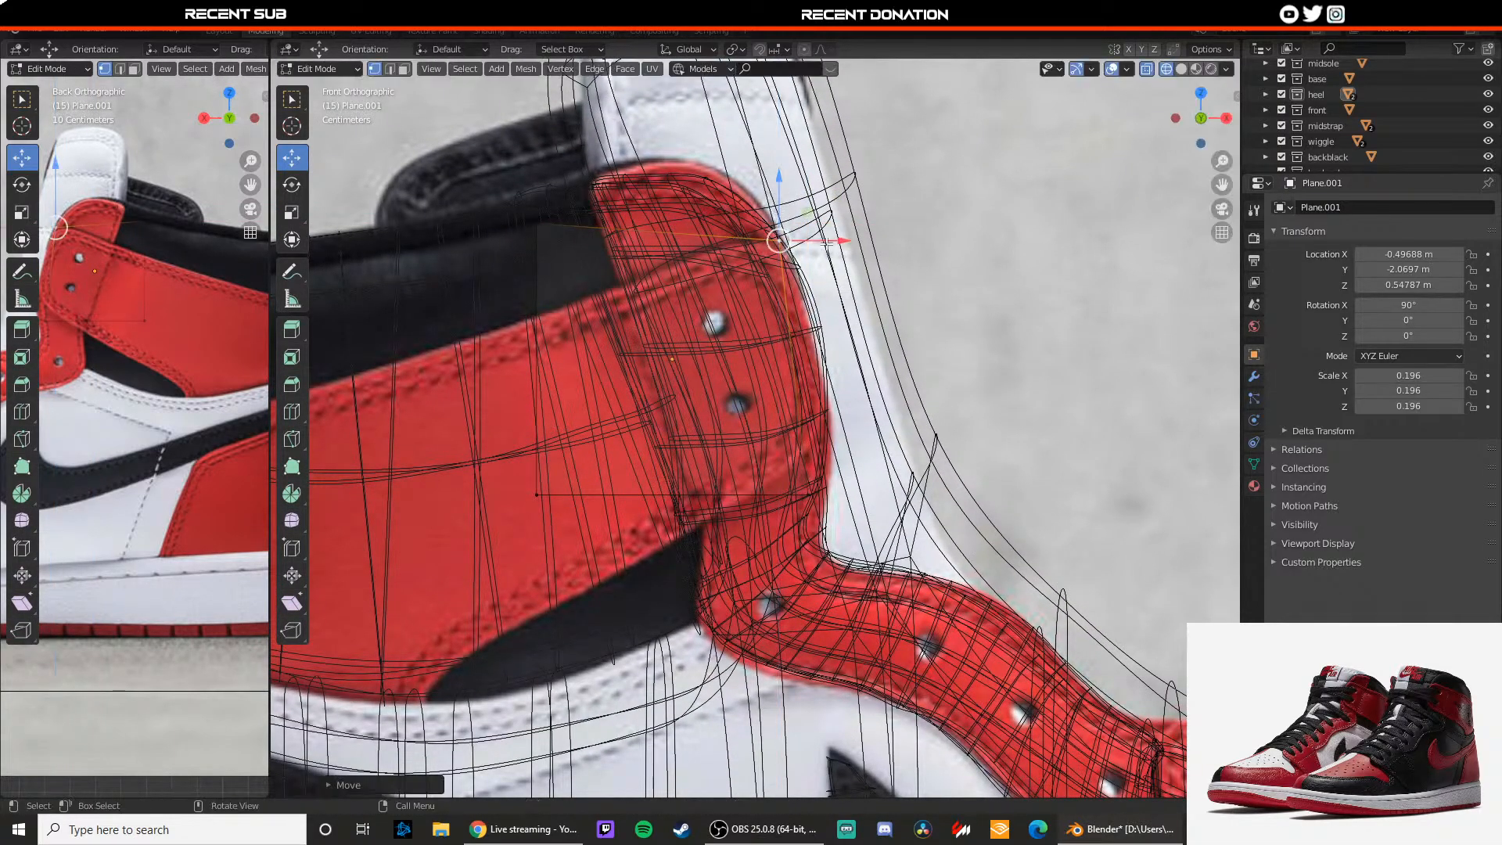
left_click(715, 247)
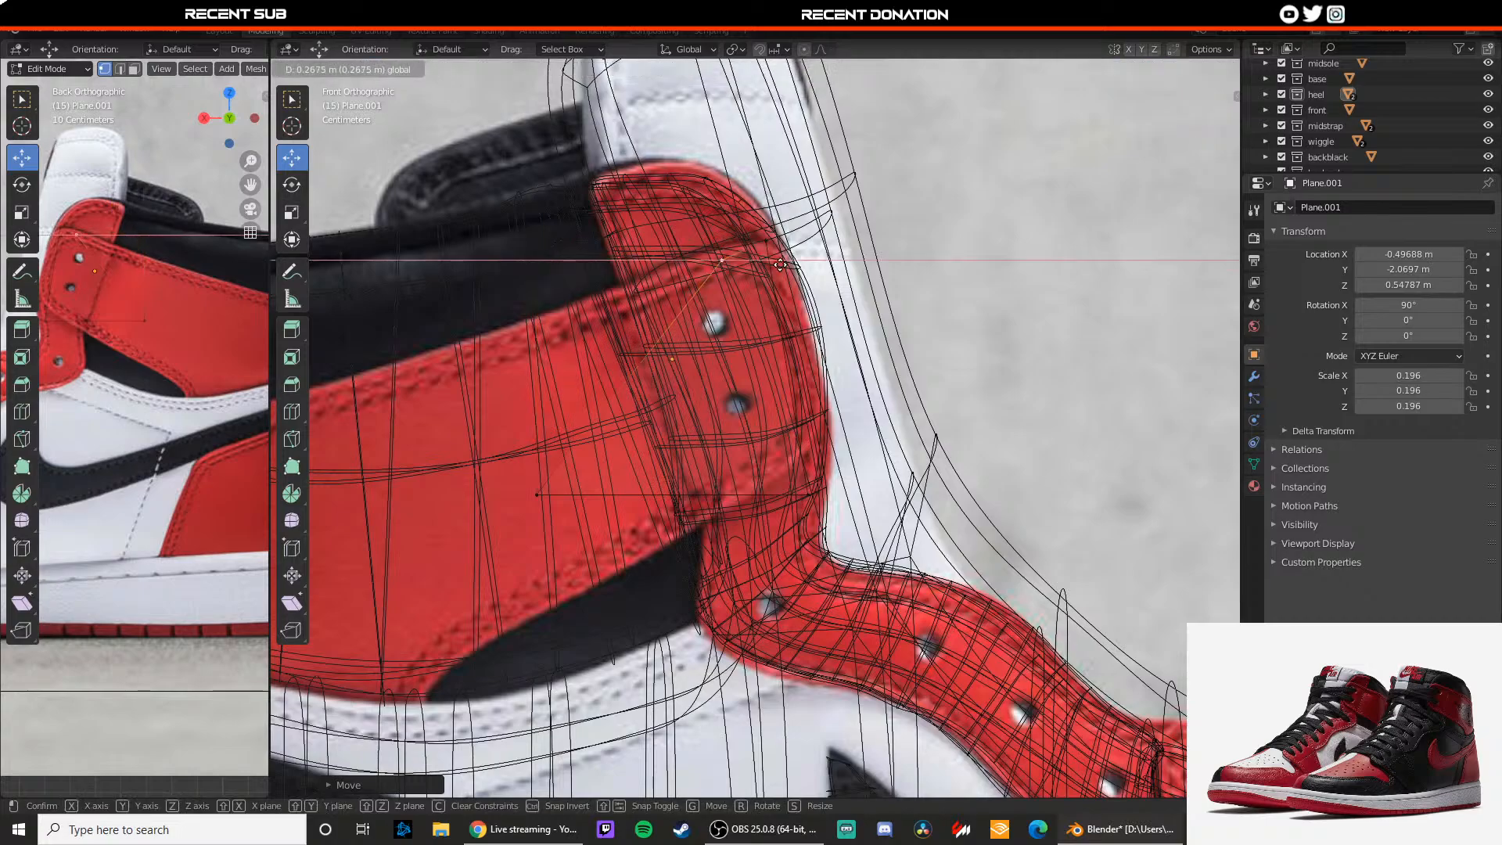
left_click_drag(717, 227, 720, 211)
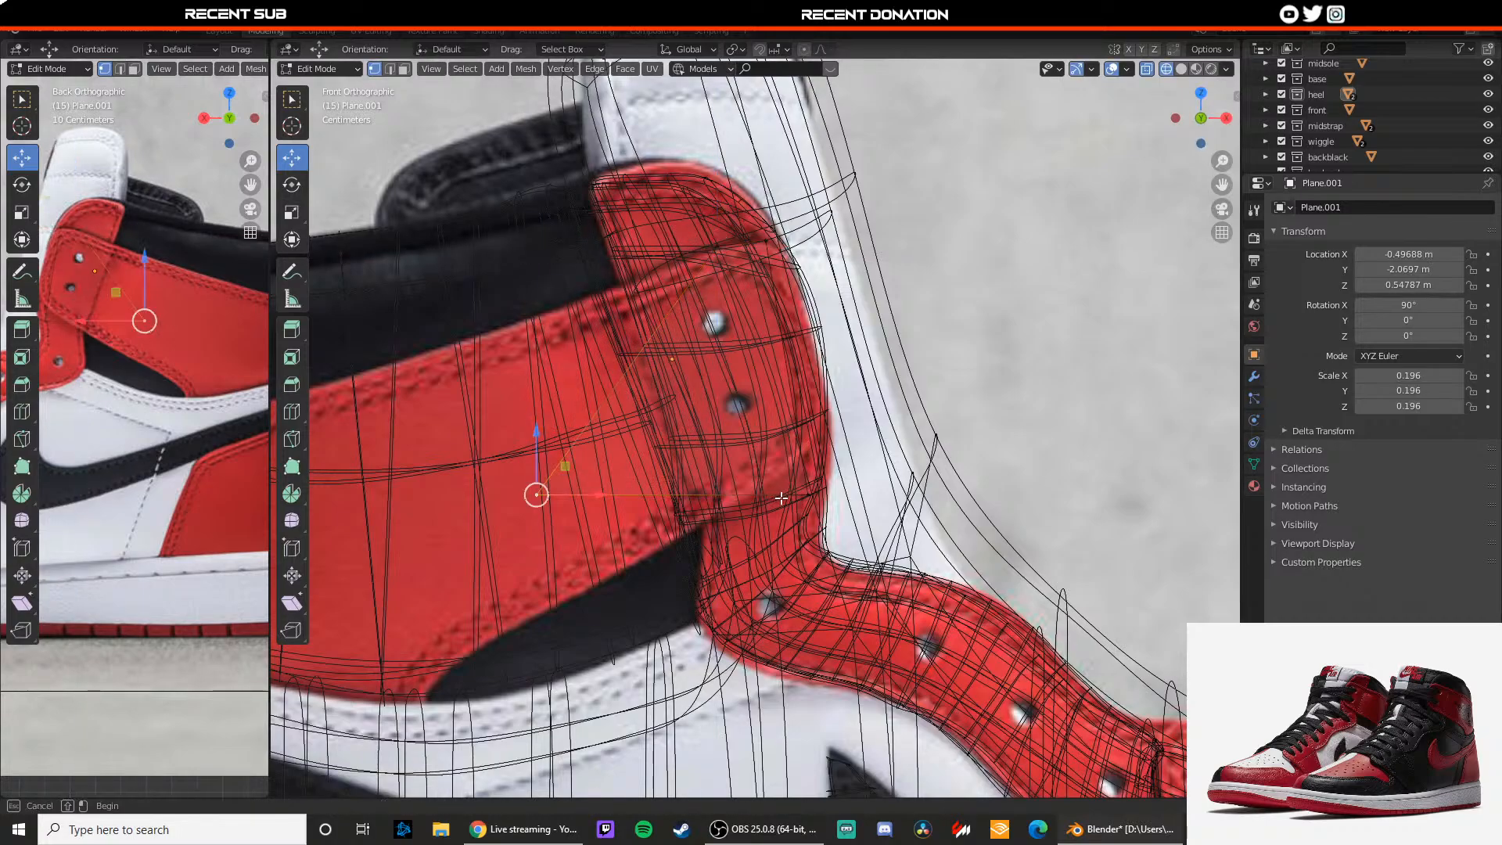
Step: Move the plane's lower corners onto the stitched eyelet tab's outline, refine the shape and leave editing
left_click_drag(809, 463, 850, 345)
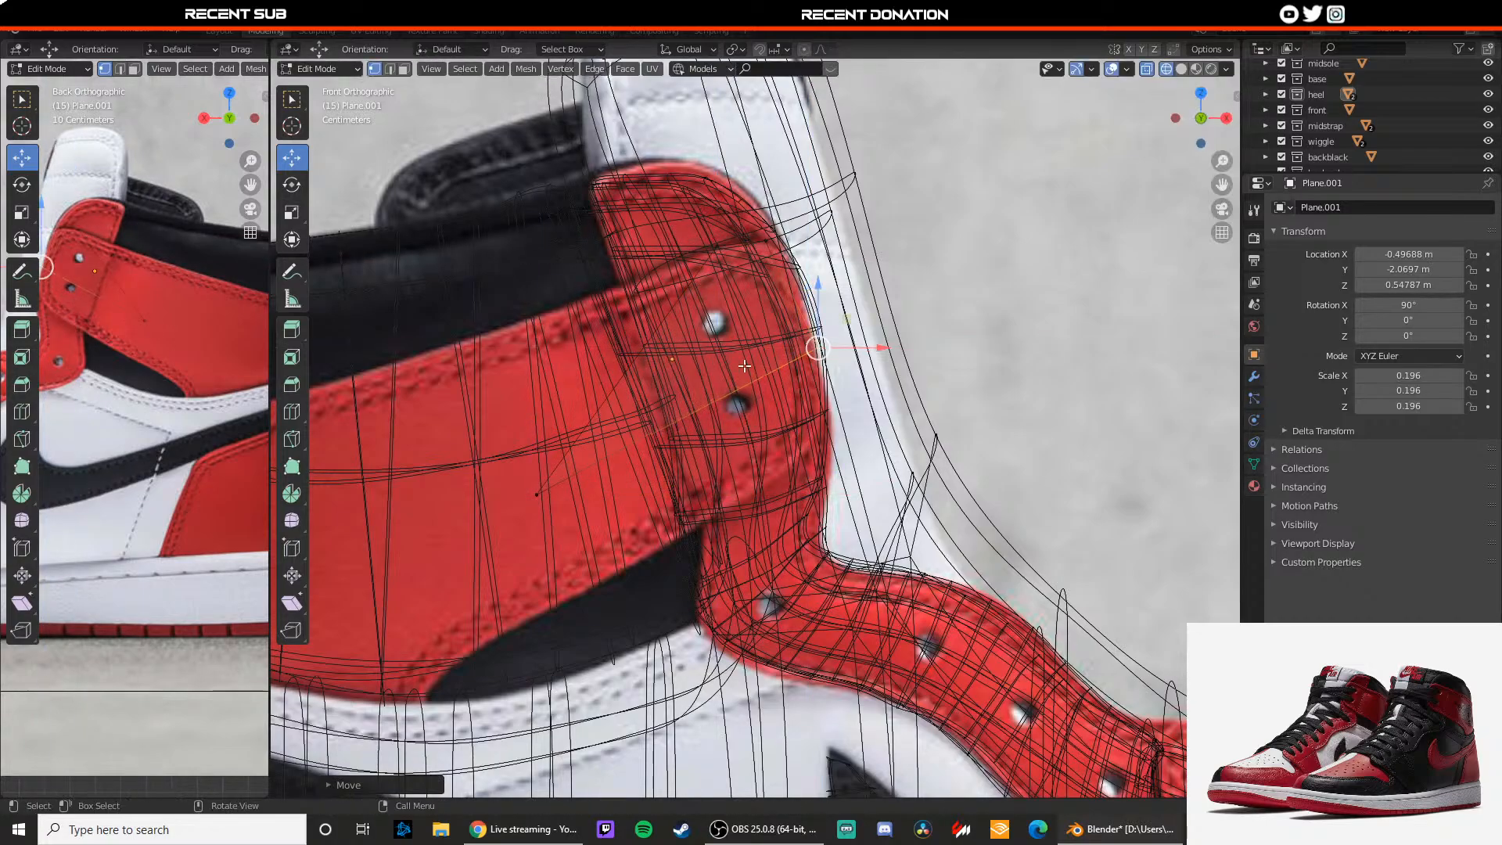
left_click_drag(586, 490, 690, 338)
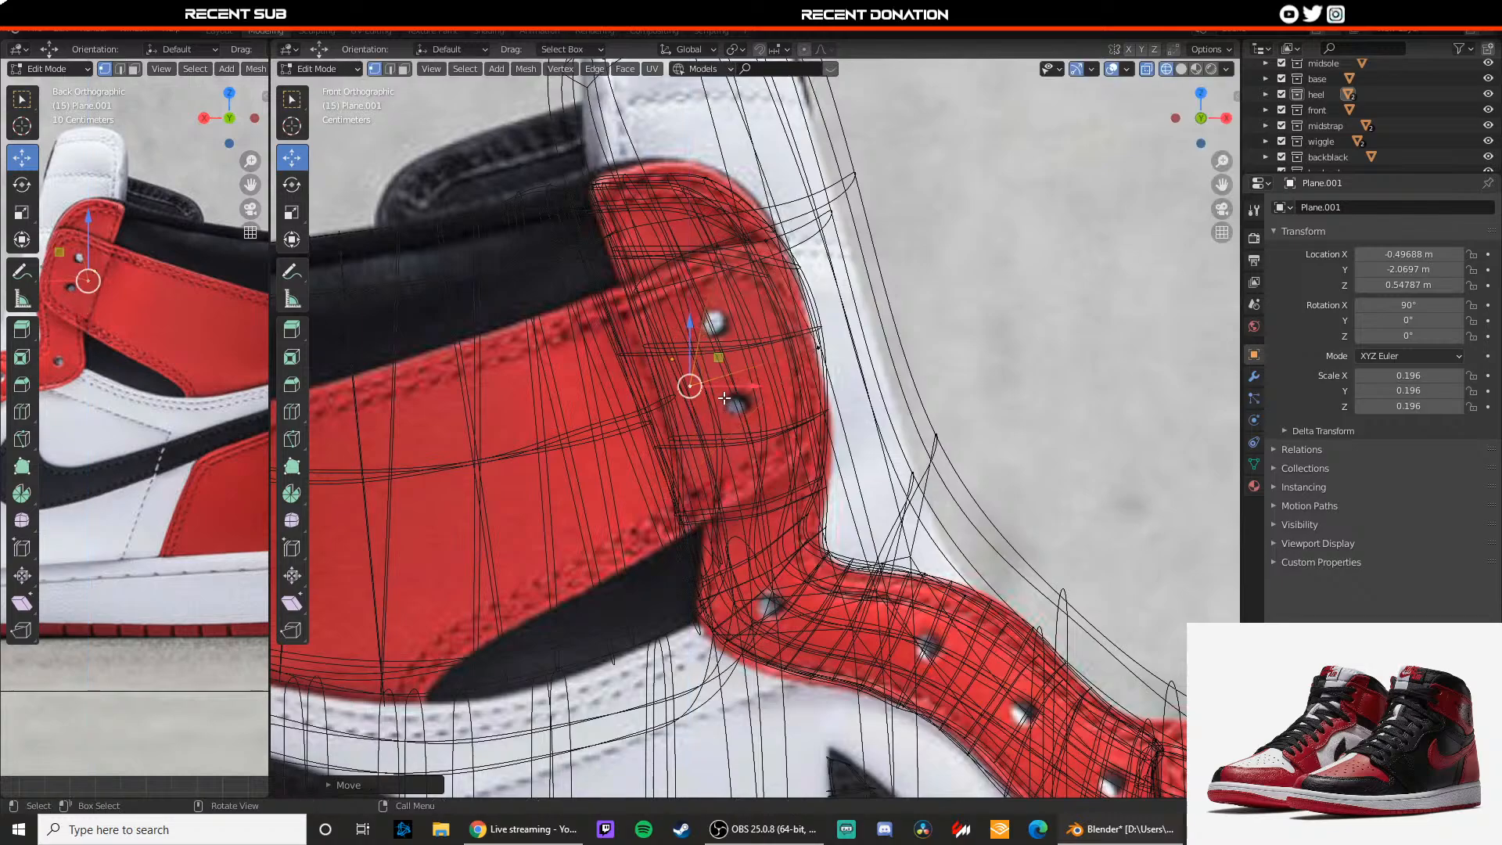
left_click_drag(745, 386, 849, 420)
middle_click_drag(807, 356, 814, 396, "shift")
left_click_drag(725, 260, 724, 257)
key("Tab")
Step: Restore the shaded display and move the red tab along Y toward the shoe to about -1.267 m
middle_click_drag(778, 336, 728, 378)
key("z")
left_click(755, 444)
scroll(757, 444, "down", 5)
middle_click_drag(758, 443, 690, 410)
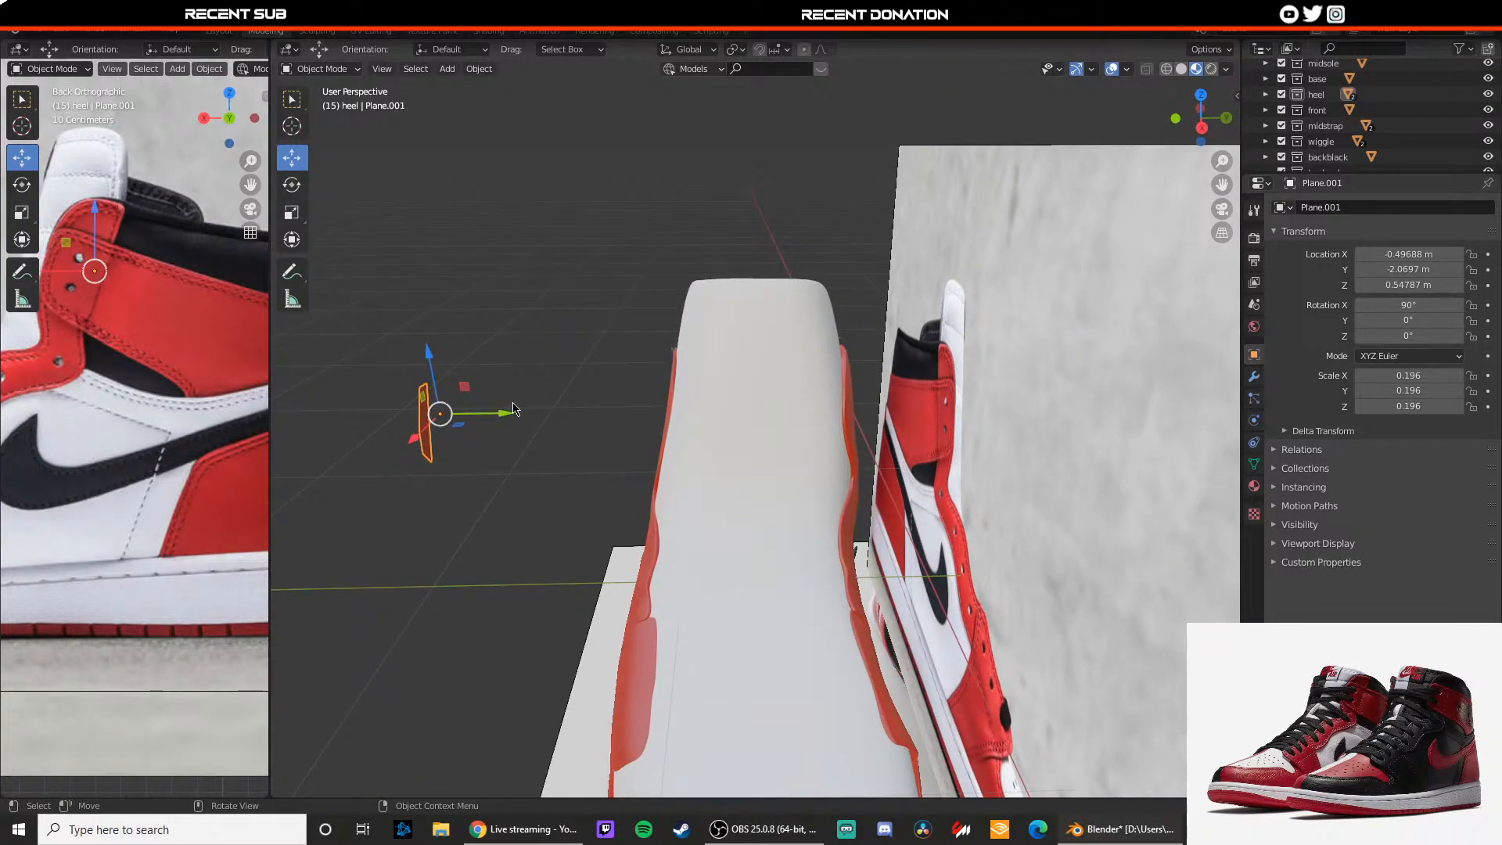
key("KP_7")
left_click_drag(735, 681, 752, 458)
middle_click_drag(749, 464, 654, 453)
scroll(704, 423, "up", 5)
left_click_drag(639, 467, 583, 489)
left_click(479, 69)
mouse_move(533, 111)
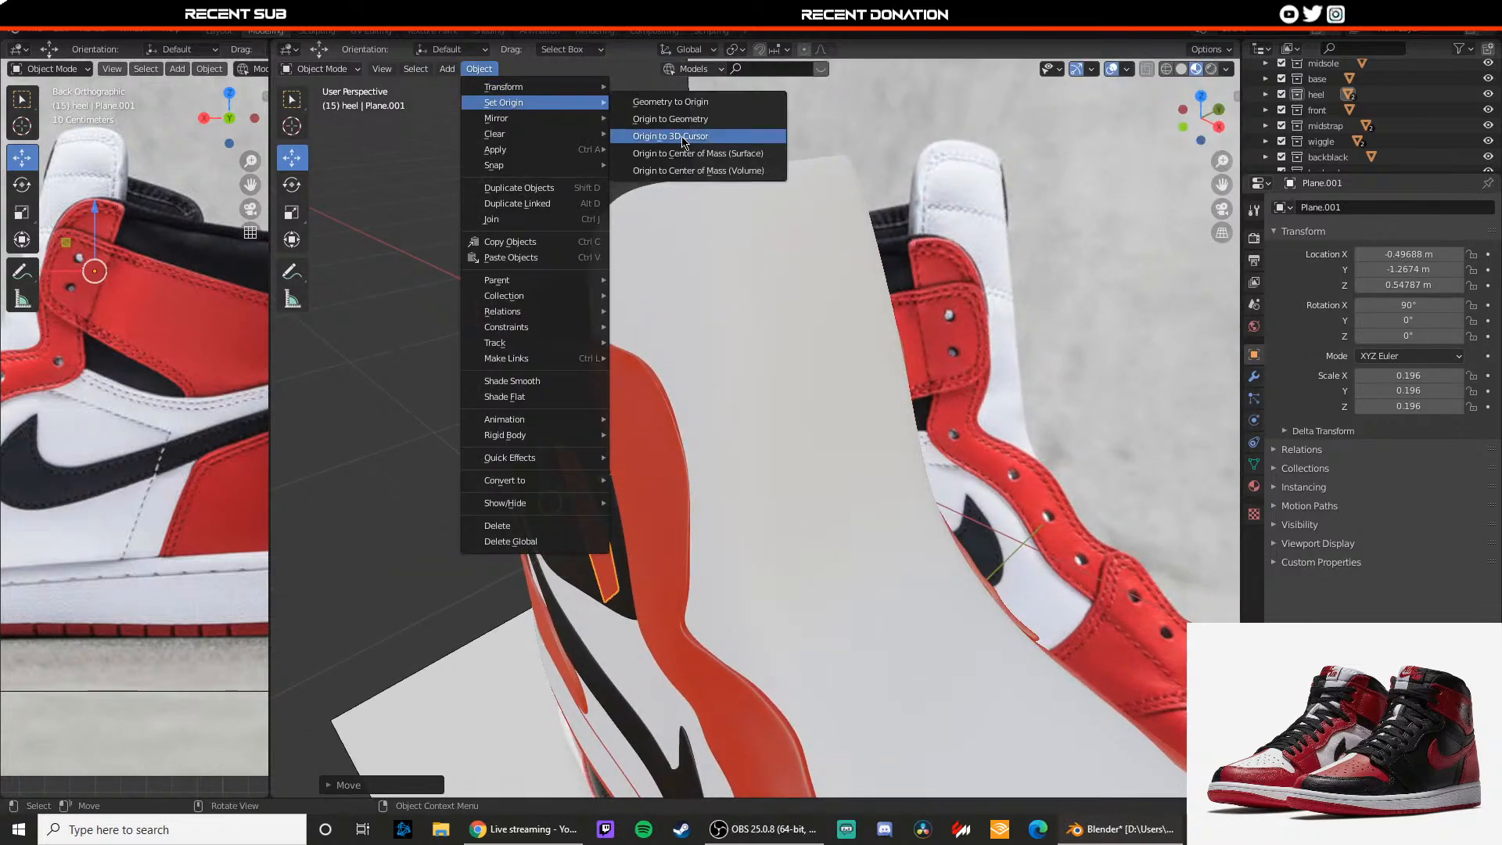
left_click(682, 140)
Step: Set the red tab's origin to its geometry
left_click(484, 69)
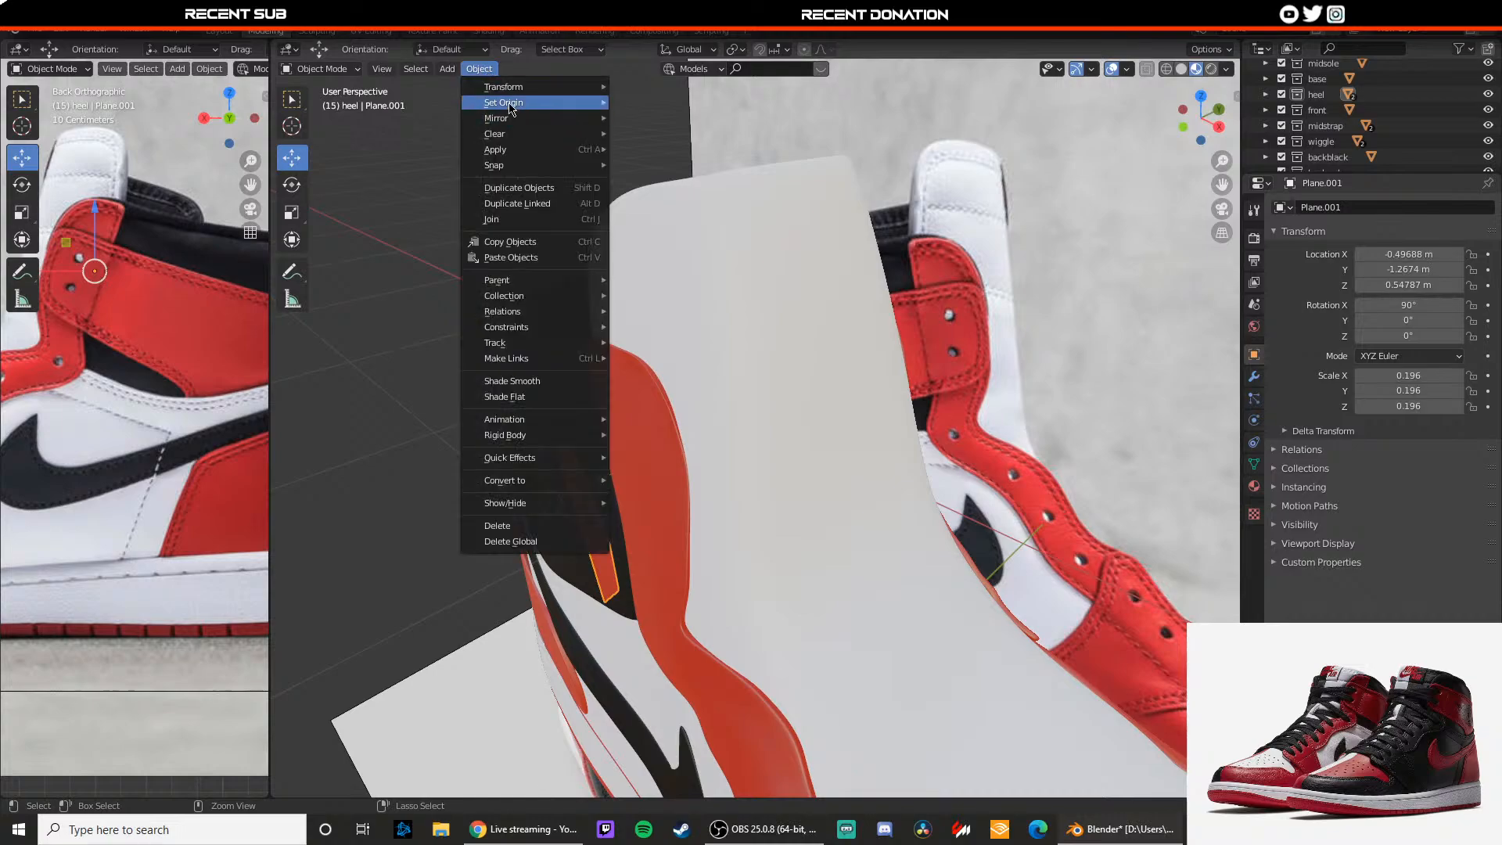
mouse_move(517, 101)
left_click(673, 117)
Step: Move the red tab along Y to about -1.09 m so it sits against the upper wiggle panel
left_click_drag(635, 516, 680, 497)
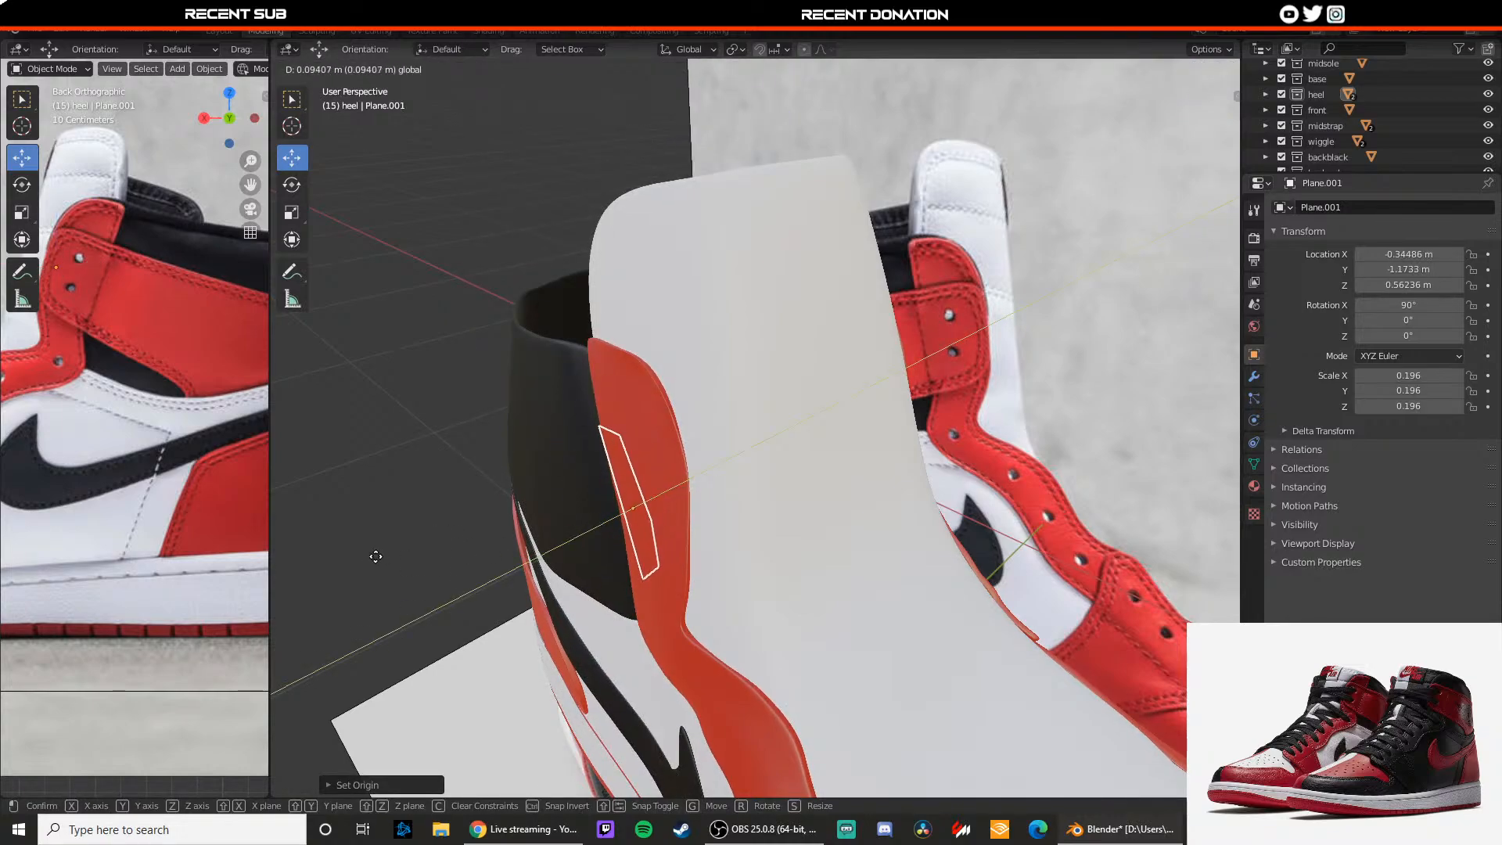
left_click_drag(376, 557, 373, 557)
middle_click_drag(372, 557, 782, 411)
left_click(1182, 102)
scroll(886, 341, "up", 5)
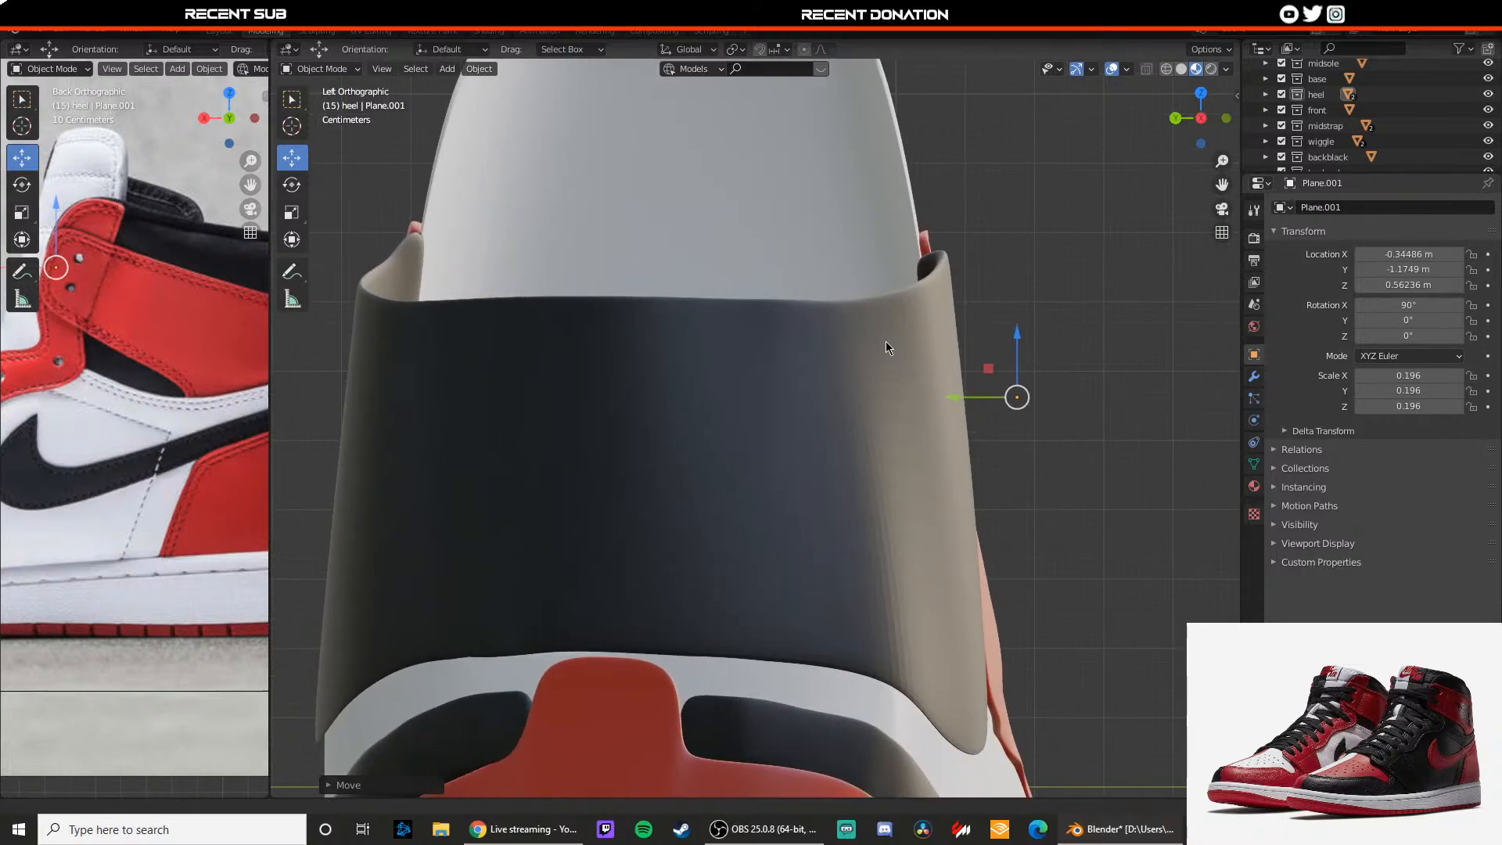
left_click_drag(819, 387, 778, 388)
middle_click_drag(829, 382, 637, 373)
mouse_move(691, 391)
left_mouse_down()
mouse_move(748, 389)
mouse_move(716, 386)
left_mouse_up()
scroll(806, 389, "up", 5)
Step: Extrude the red tab's face to give it thickness and shift the extruded face along Y
key("Tab")
middle_click_drag(806, 389, 720, 385)
key("e")
left_click(696, 389)
key("Tab")
scroll(690, 391, "down", 3)
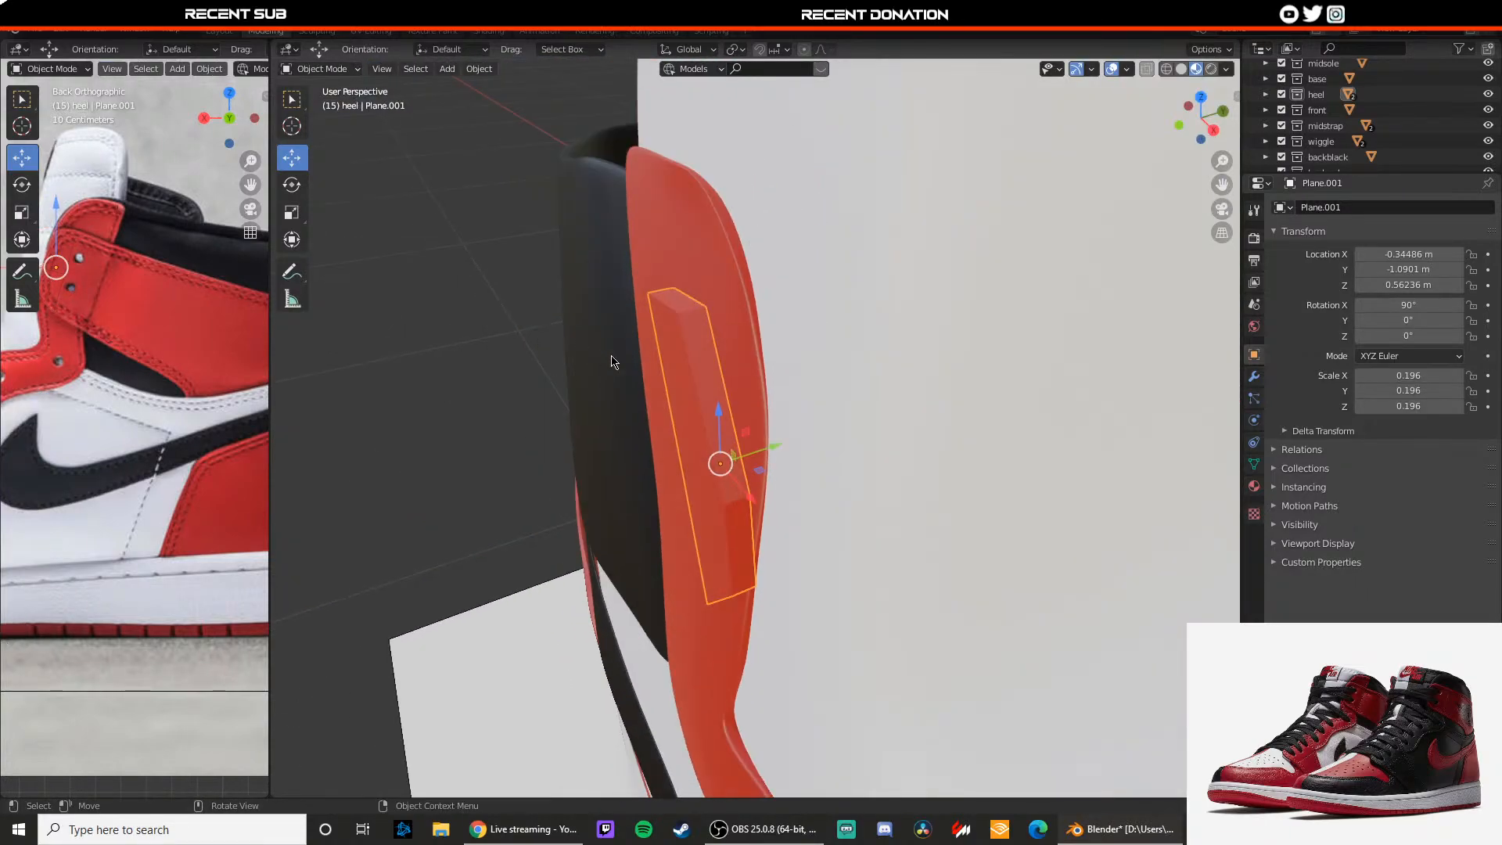
key("Tab")
left_click_drag(746, 449, 728, 455)
key("Tab")
scroll(729, 455, "down", 3)
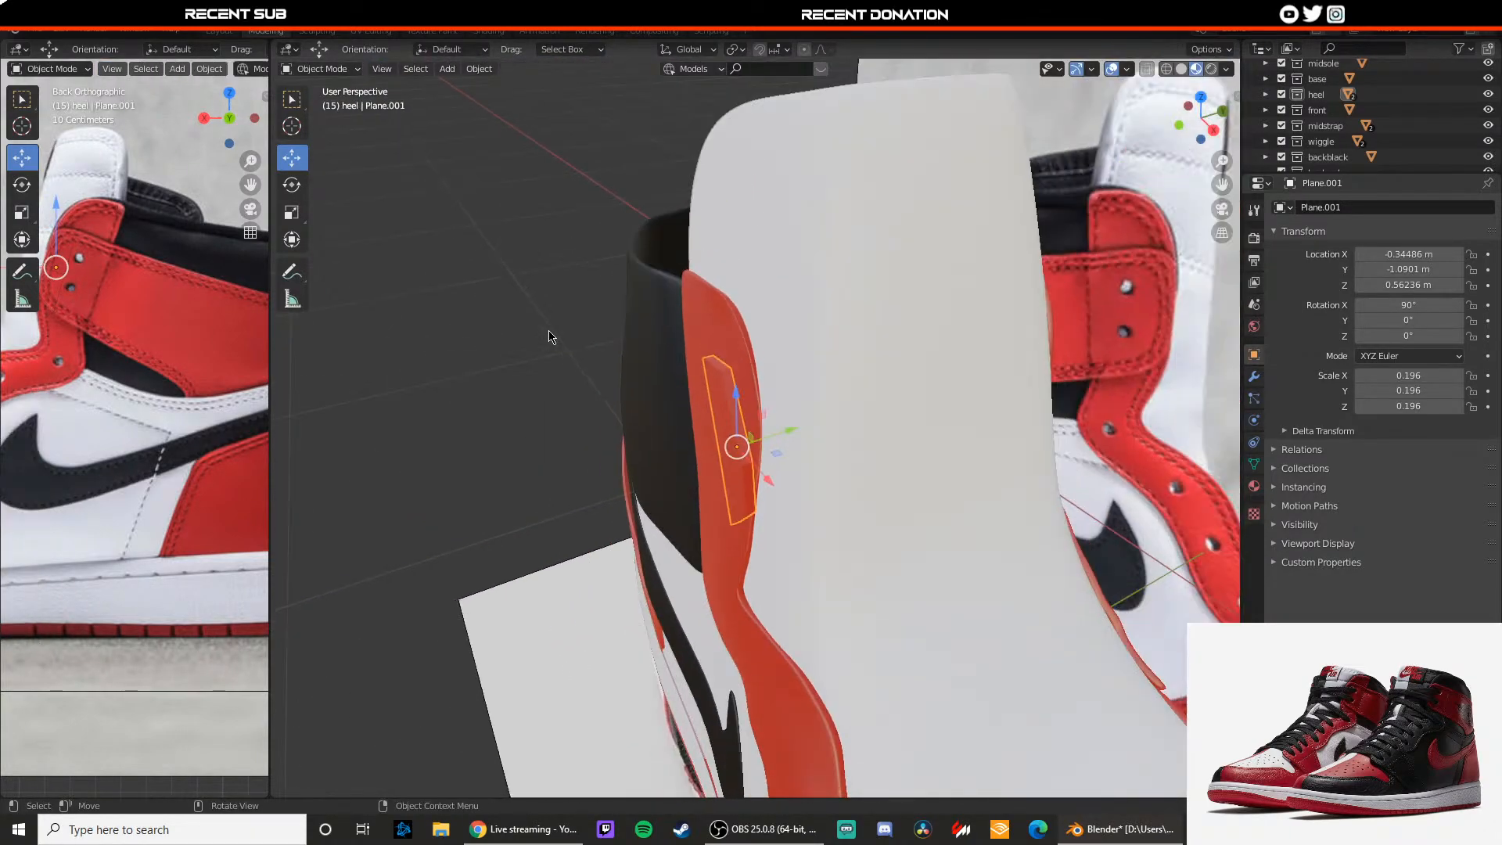
Step: Reopen the red tab for editing and widen the side reference view to show the whole ankle area
middle_click_drag(550, 336, 687, 368)
scroll(687, 367, "up", 3)
middle_click_drag(641, 263, 658, 358)
key("Tab")
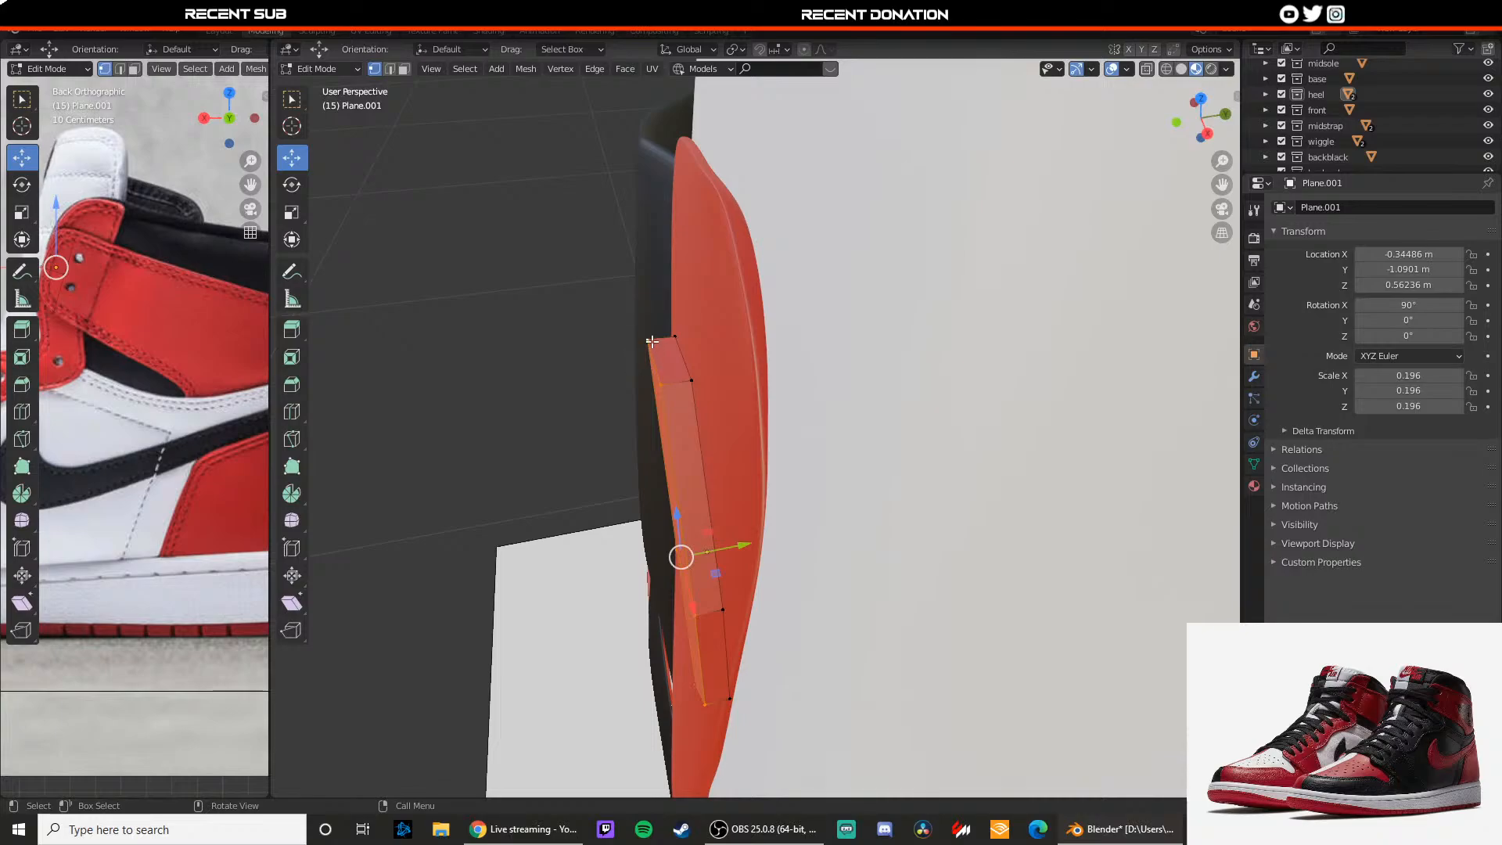
left_click_drag(268, 310, 591, 335)
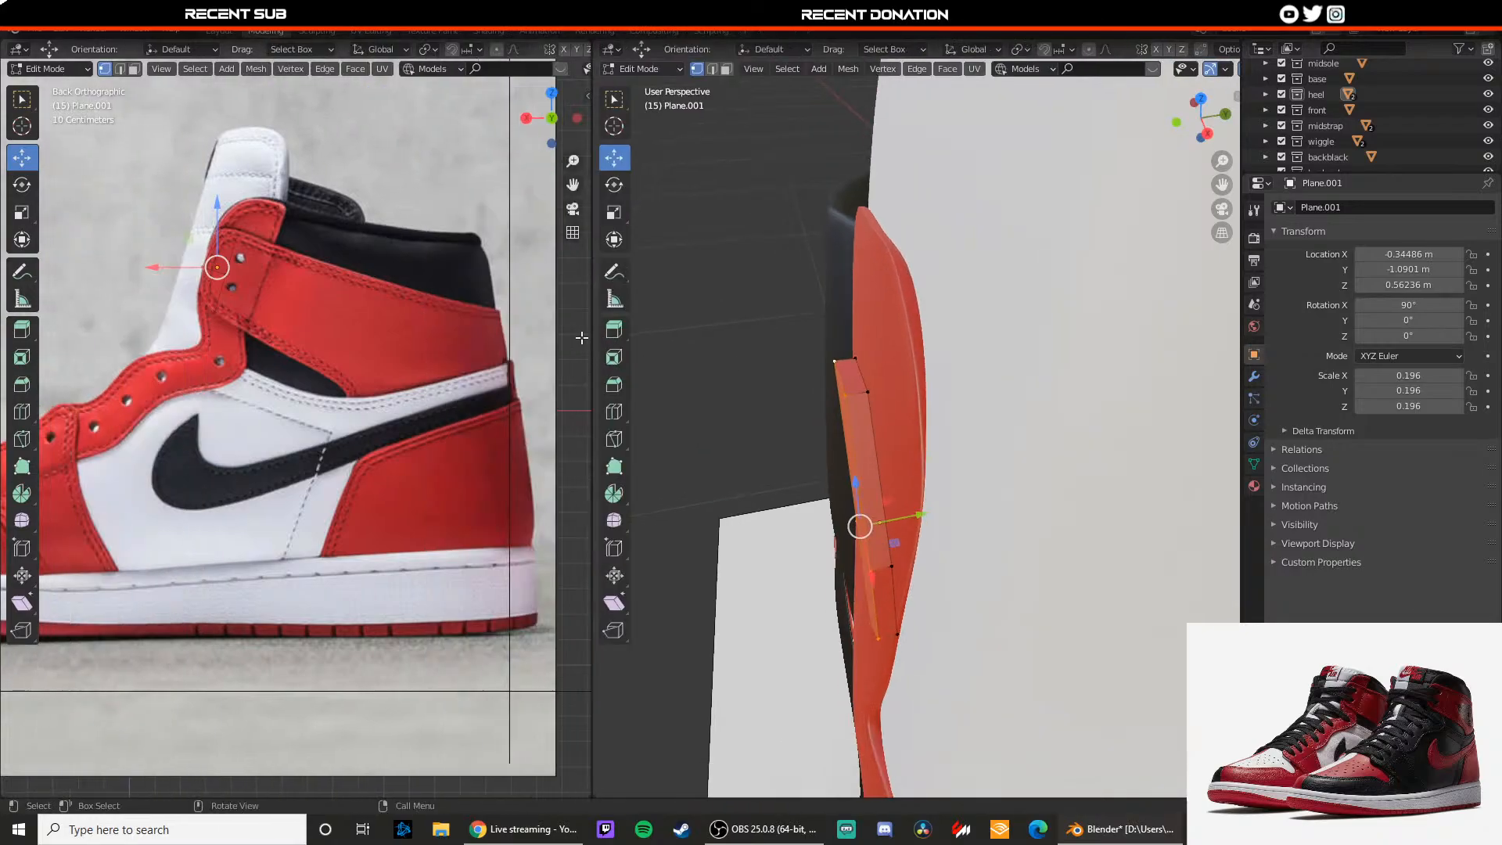
Step: Move the red tab's top edge about 0.066 m along Y and back along X so it follows the wiggle panel
left_click(526, 118)
left_click(527, 118)
scroll(446, 204, "up", 3)
middle_click_drag(446, 203, 354, 394, "shift")
middle_click_drag(823, 375, 870, 371)
left_click_drag(831, 349, 944, 412)
middle_click_drag(886, 399, 907, 383)
key("g")
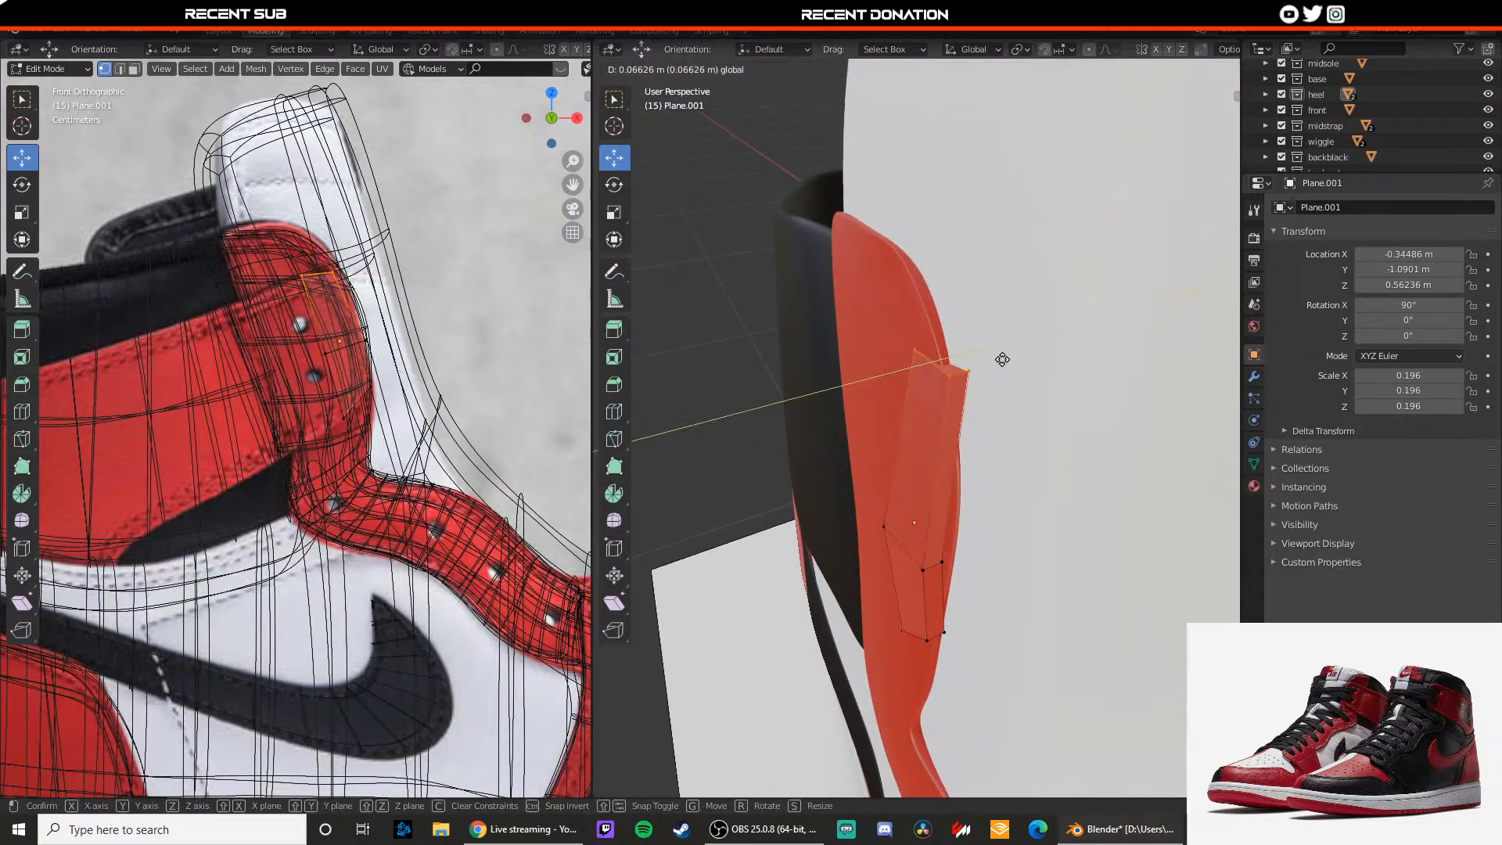
left_click_drag(988, 362, 983, 364)
middle_click_drag(983, 364, 1076, 344)
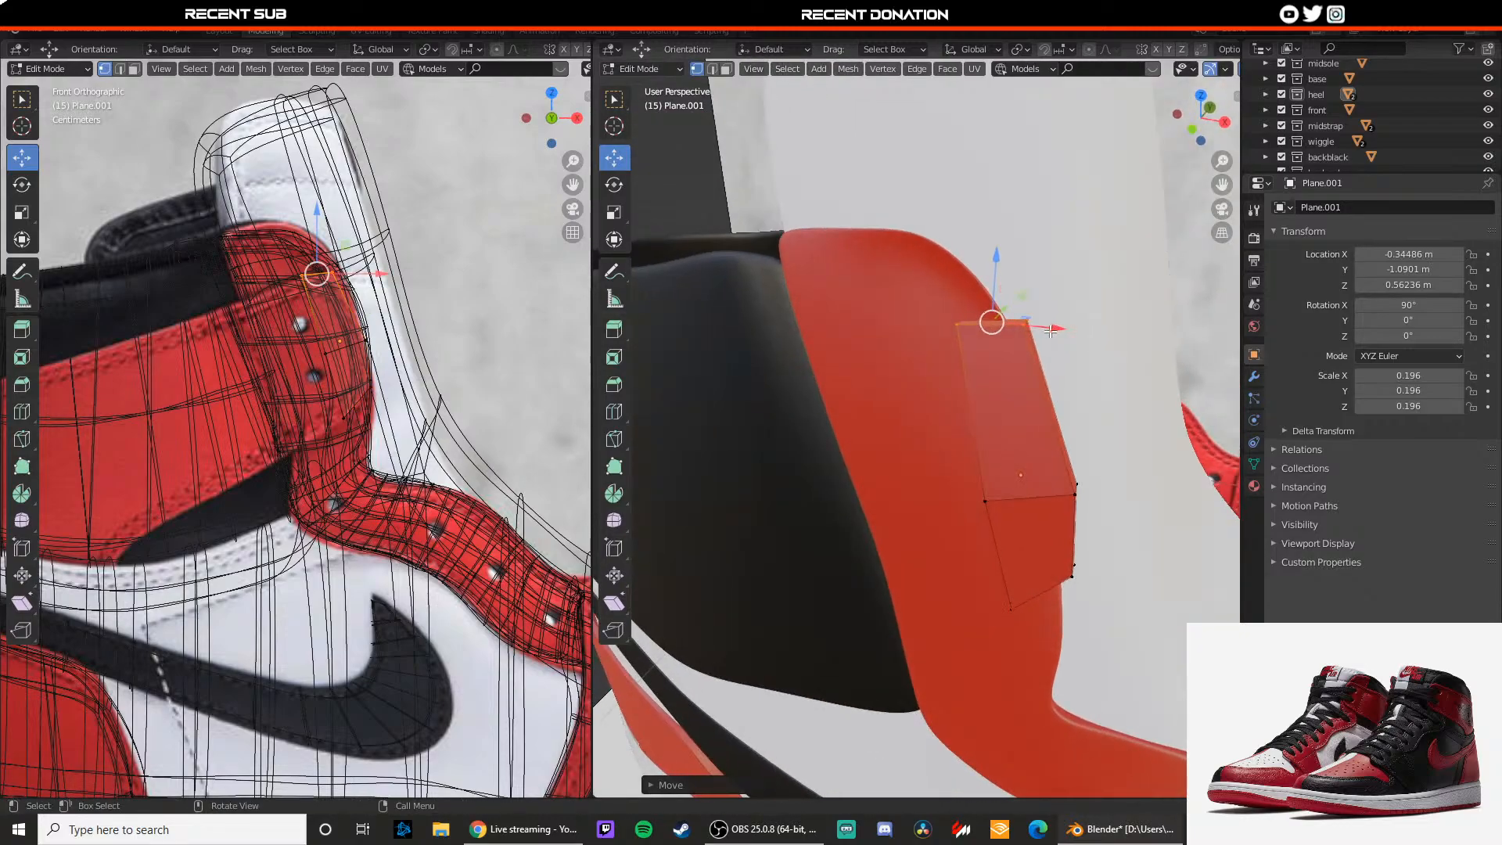
left_click_drag(1051, 329, 1025, 325)
middle_click_drag(1025, 325, 941, 408)
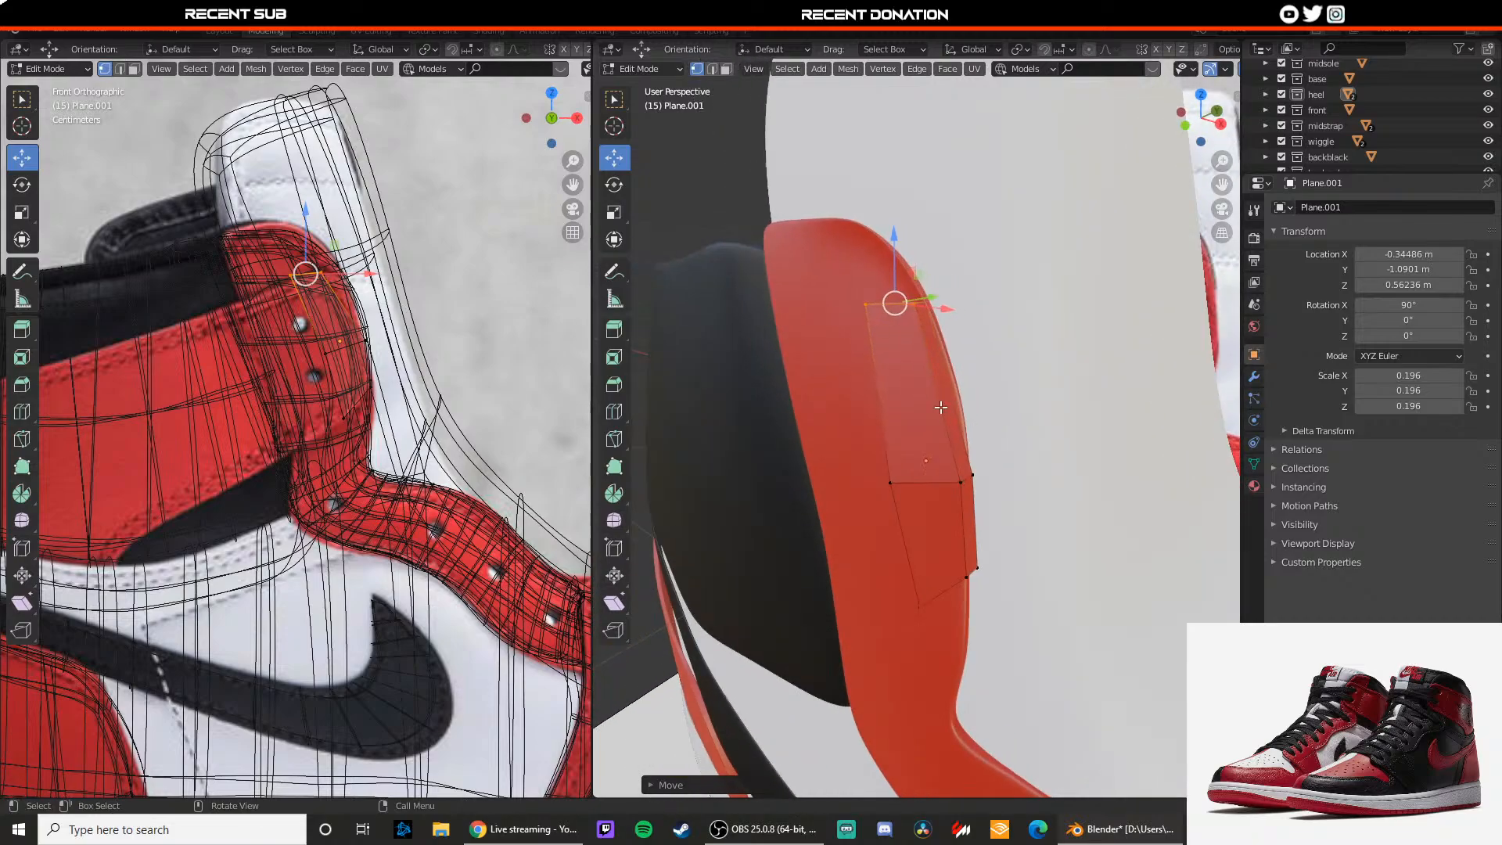
Step: Move the red tab's middle edge about 0.024 m along Y and pull it back along X over the wiggle panel
left_click_drag(994, 497, 993, 498)
middle_click_drag(993, 498, 925, 469)
key("g")
key("y")
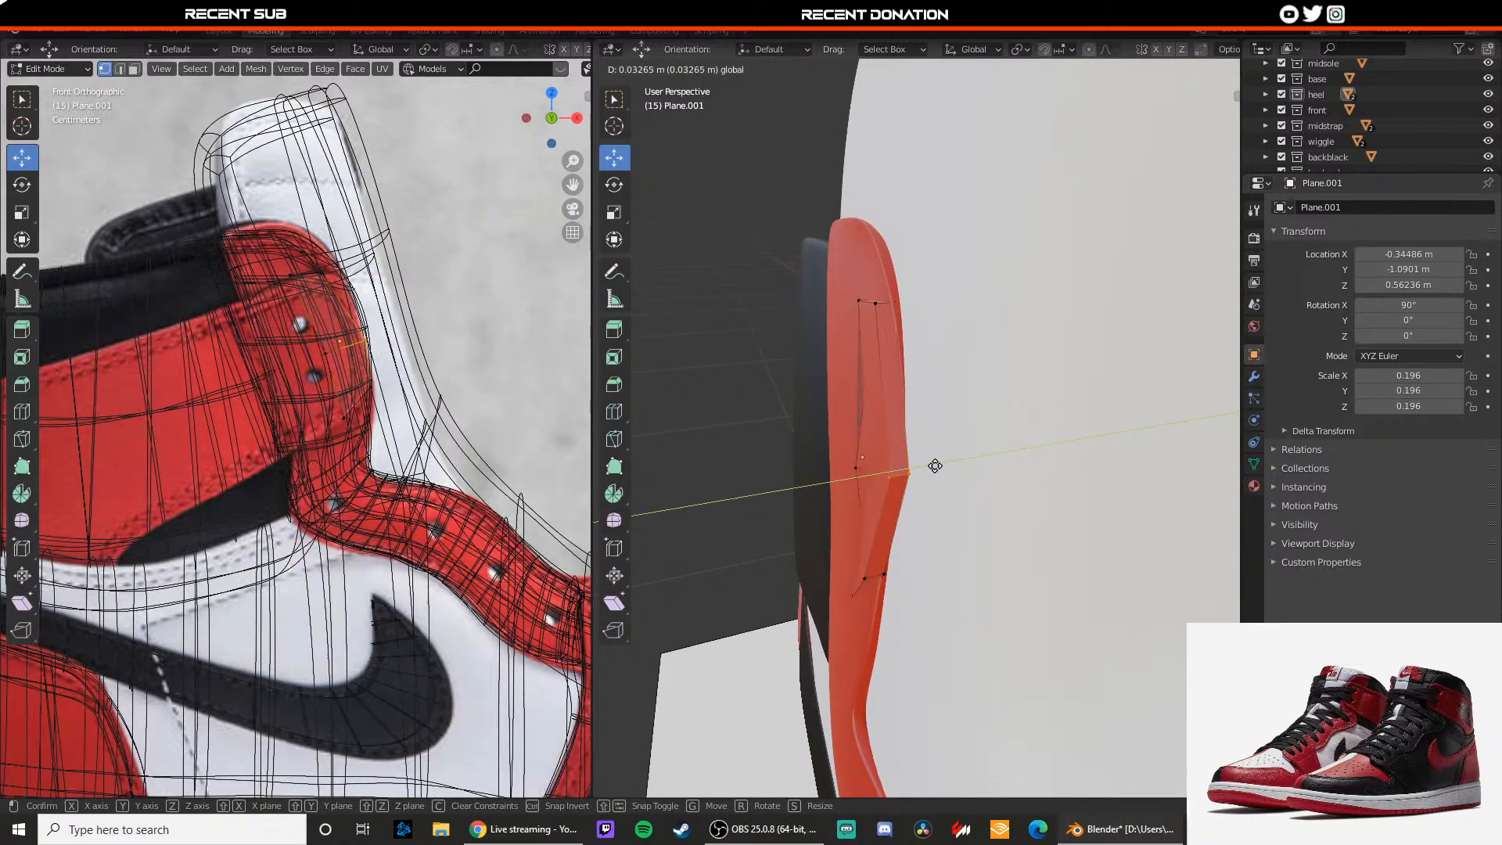
key("alt+z")
key("alt+z")
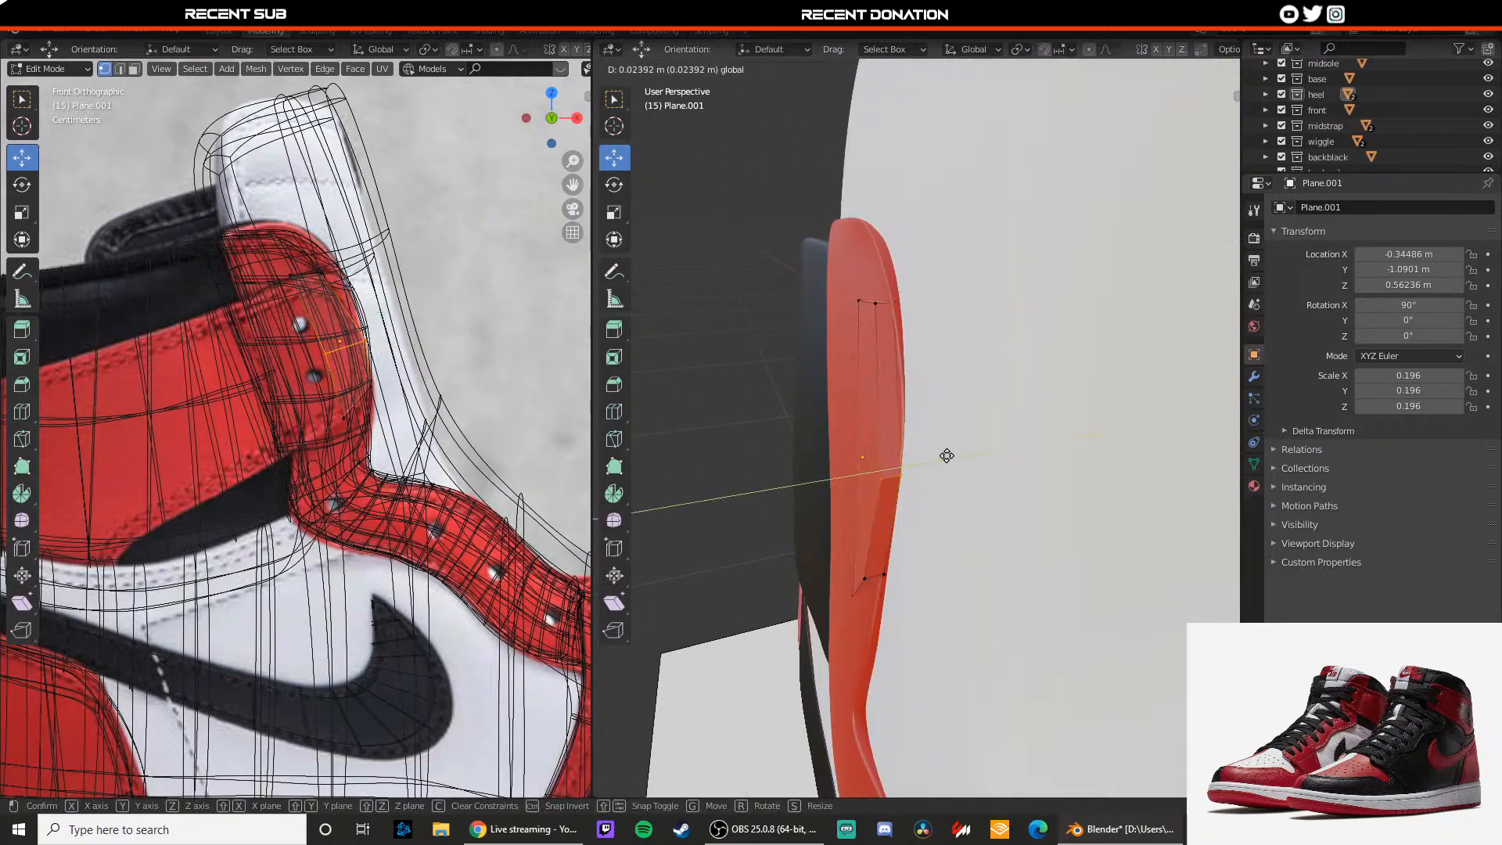
left_click(943, 449)
middle_click_drag(943, 449, 1015, 439)
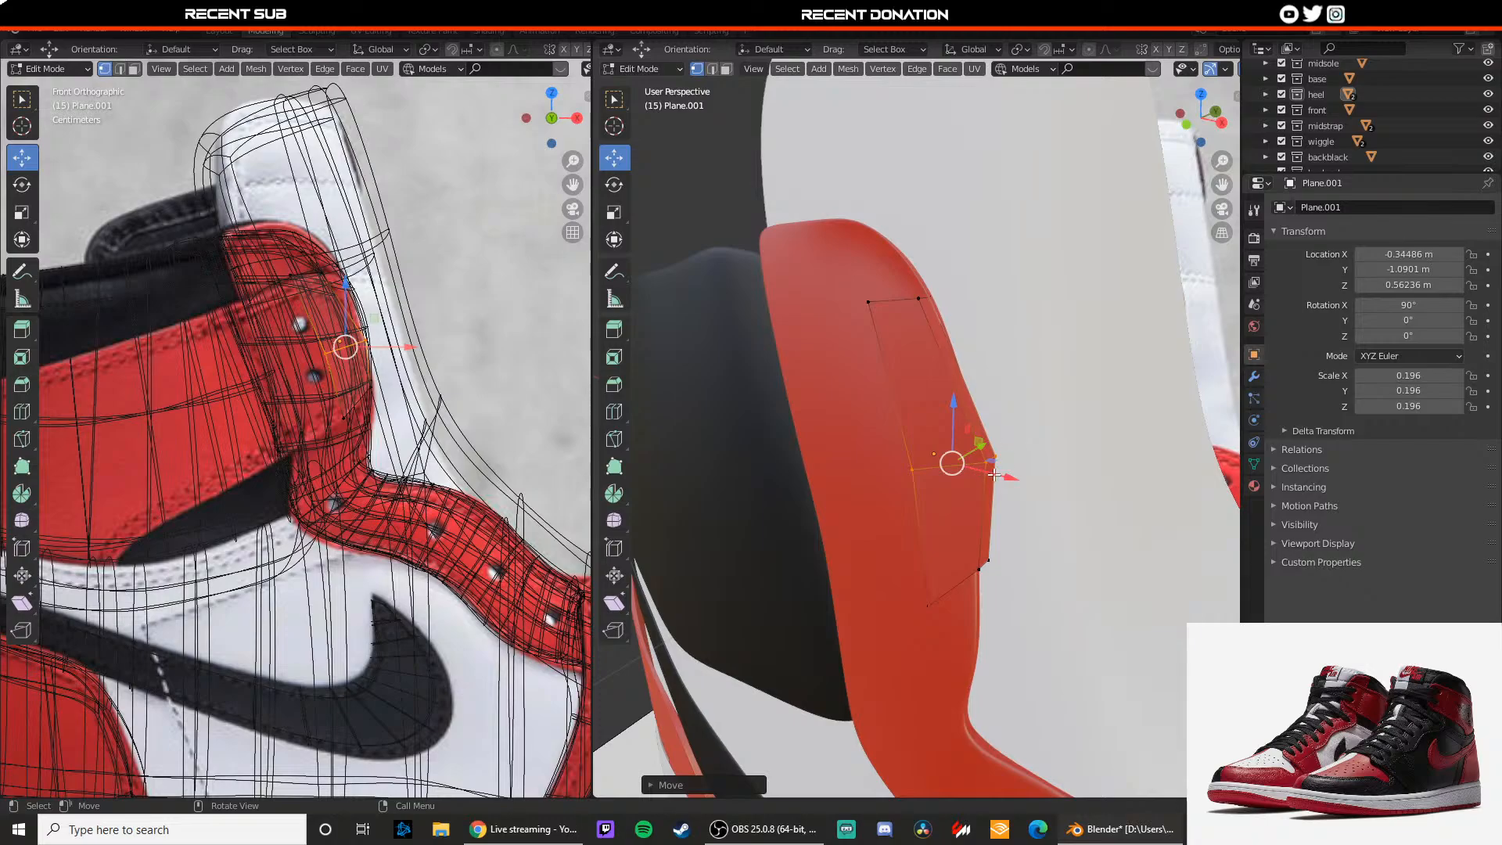
left_click_drag(994, 474, 949, 459)
key("alt+z")
middle_click_drag(949, 459, 923, 422)
key("shift+z")
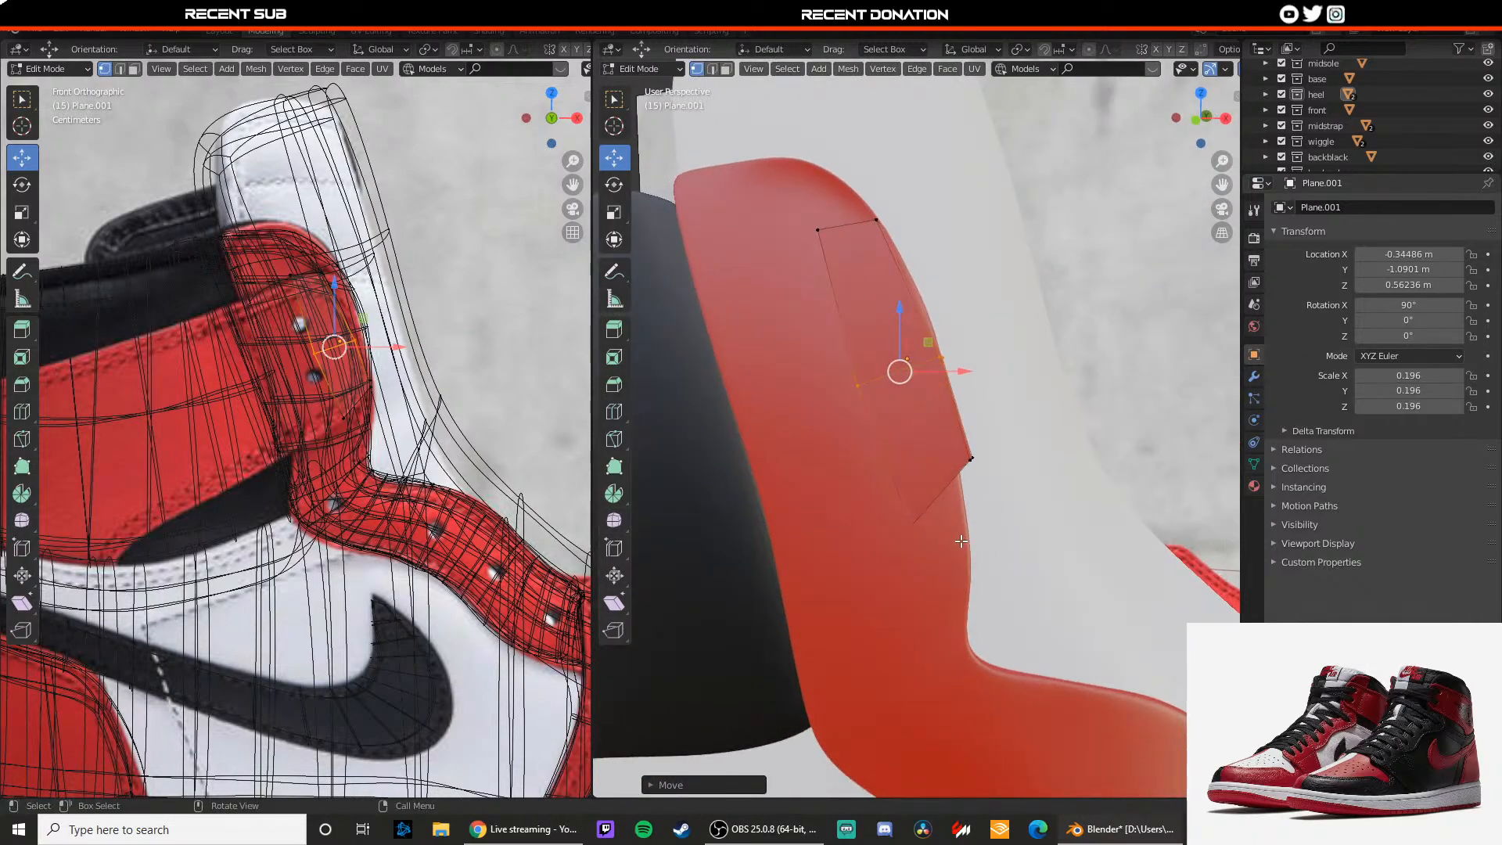
Step: Select the red tab's lower end vertices and shift them along Y toward the wiggle panel's surface
key("shift+z")
left_click_drag(1018, 586, 891, 440)
key("z")
left_click(890, 530)
mouse_move(959, 521)
middle_mouse_down()
mouse_move(892, 542)
mouse_move(884, 505)
mouse_move(846, 485)
middle_mouse_up()
left_click_drag(846, 486, 841, 482)
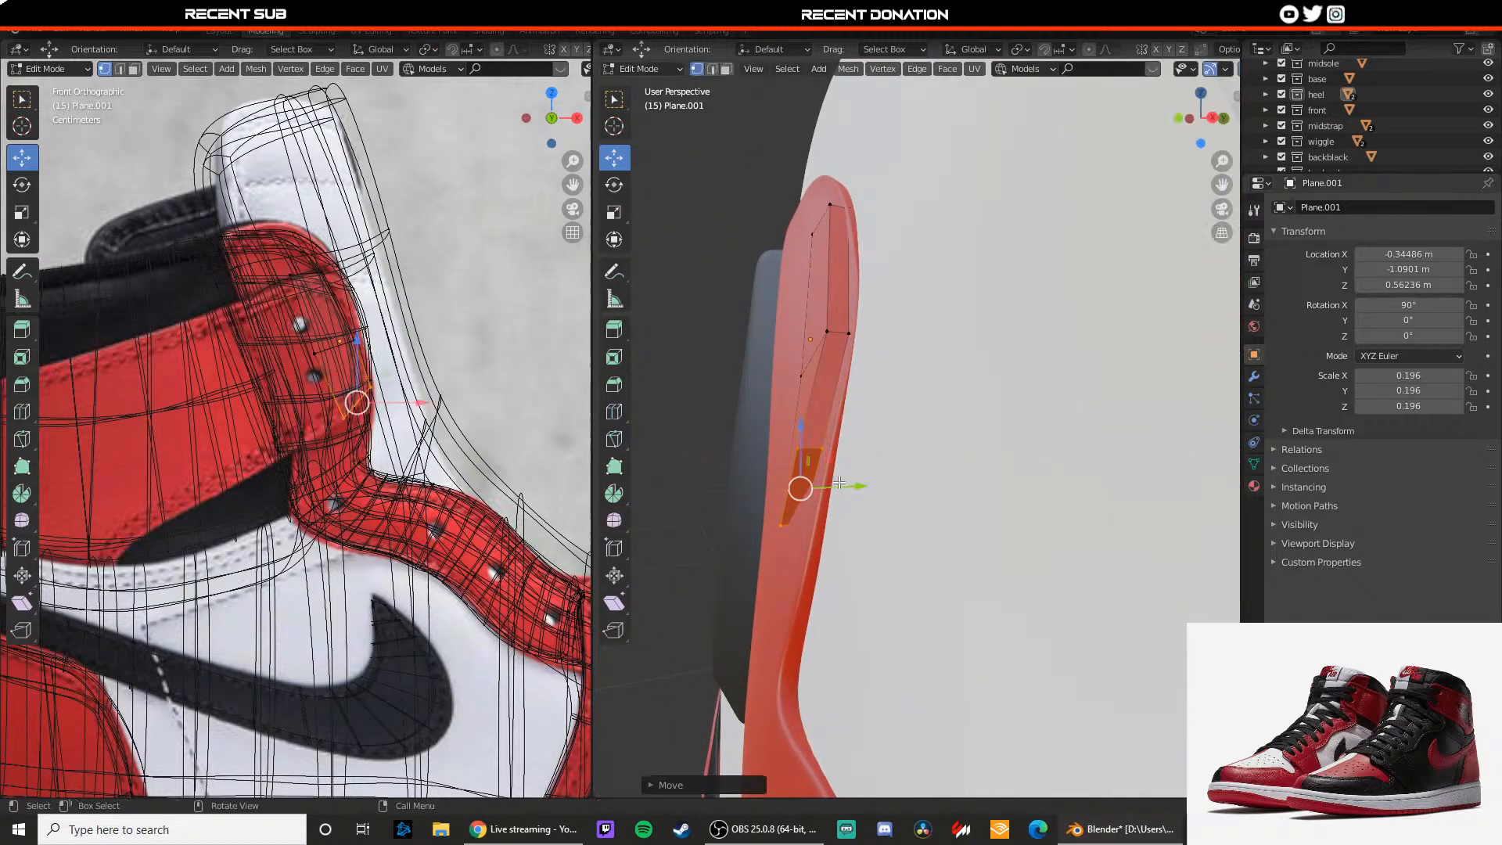
middle_click_drag(815, 444, 798, 439)
Step: Adjust the red tab's lower outer corner vertices along Y to follow the wiggle panel's curve
key("alt+a")
left_click_drag(870, 450, 852, 448)
middle_click_drag(850, 452, 820, 441)
left_click_drag(842, 491, 867, 485)
mouse_move(874, 487)
left_mouse_down()
mouse_move(814, 502)
mouse_move(853, 476)
left_mouse_up()
key("x")
key("Tab")
mouse_move(866, 470)
middle_mouse_down()
mouse_move(978, 432)
mouse_move(775, 517)
middle_mouse_up()
Step: Reposition the red tab's lowest corner vertices and finish editing the mesh
key("Tab")
key("z")
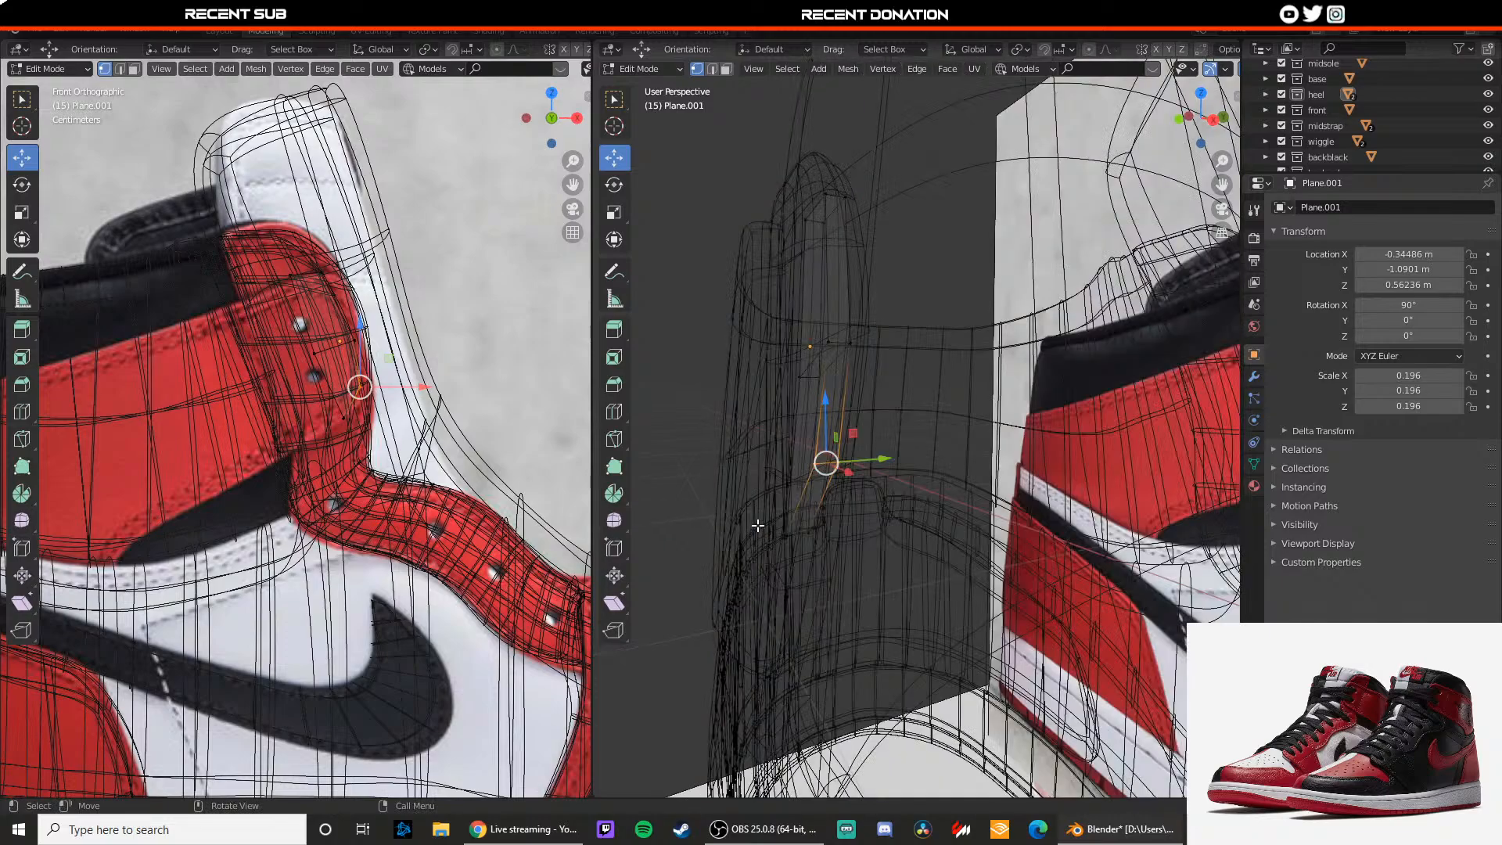
key("z")
left_click(839, 530)
key("g")
left_click(839, 531)
key("Tab")
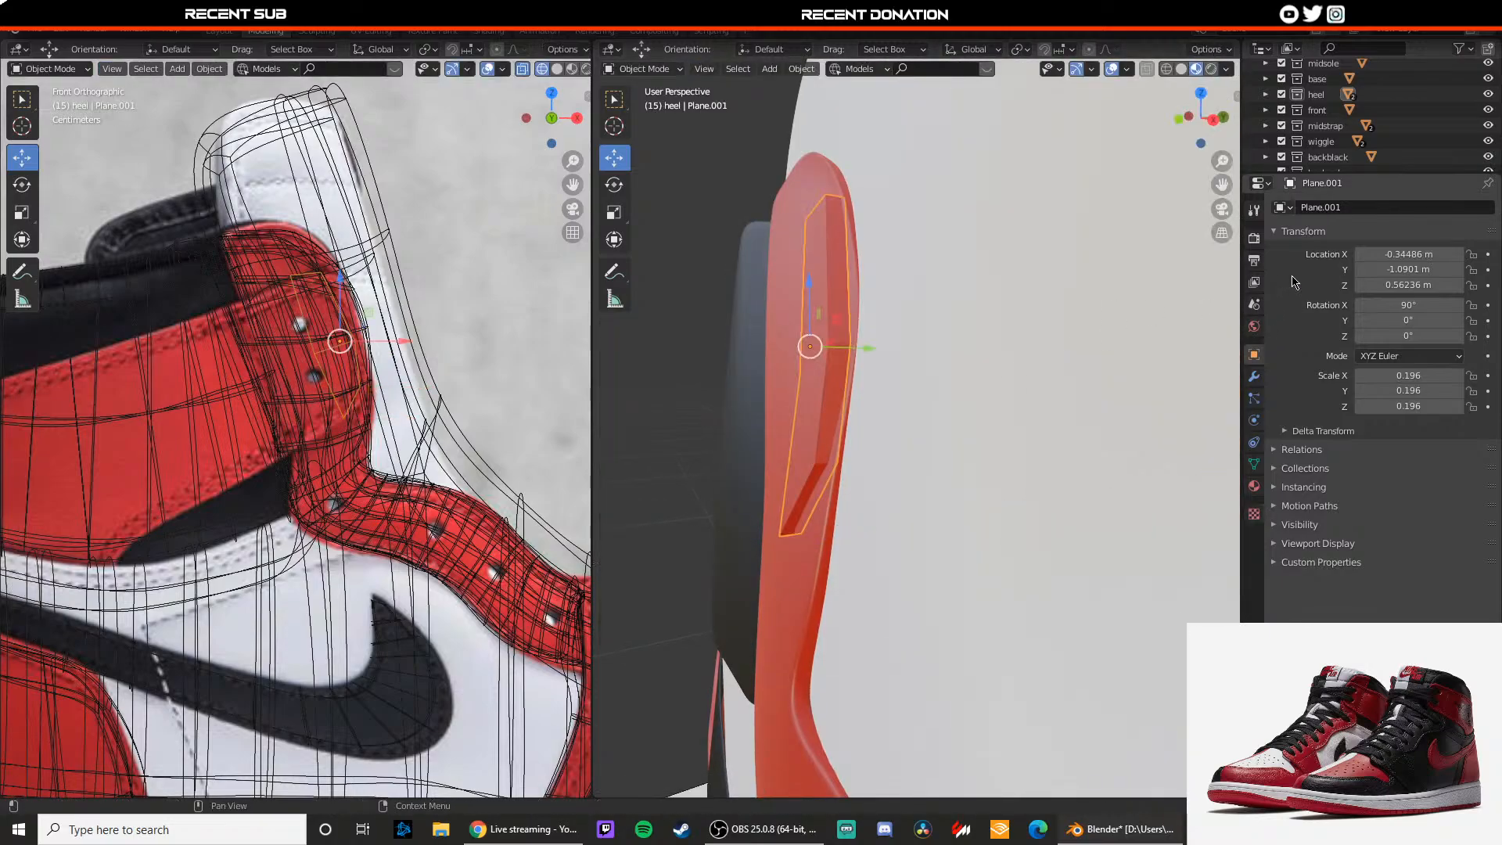
Step: Try a Subdivision Surface modifier on the red tab and remove it
left_click(1254, 376)
left_click(1330, 208)
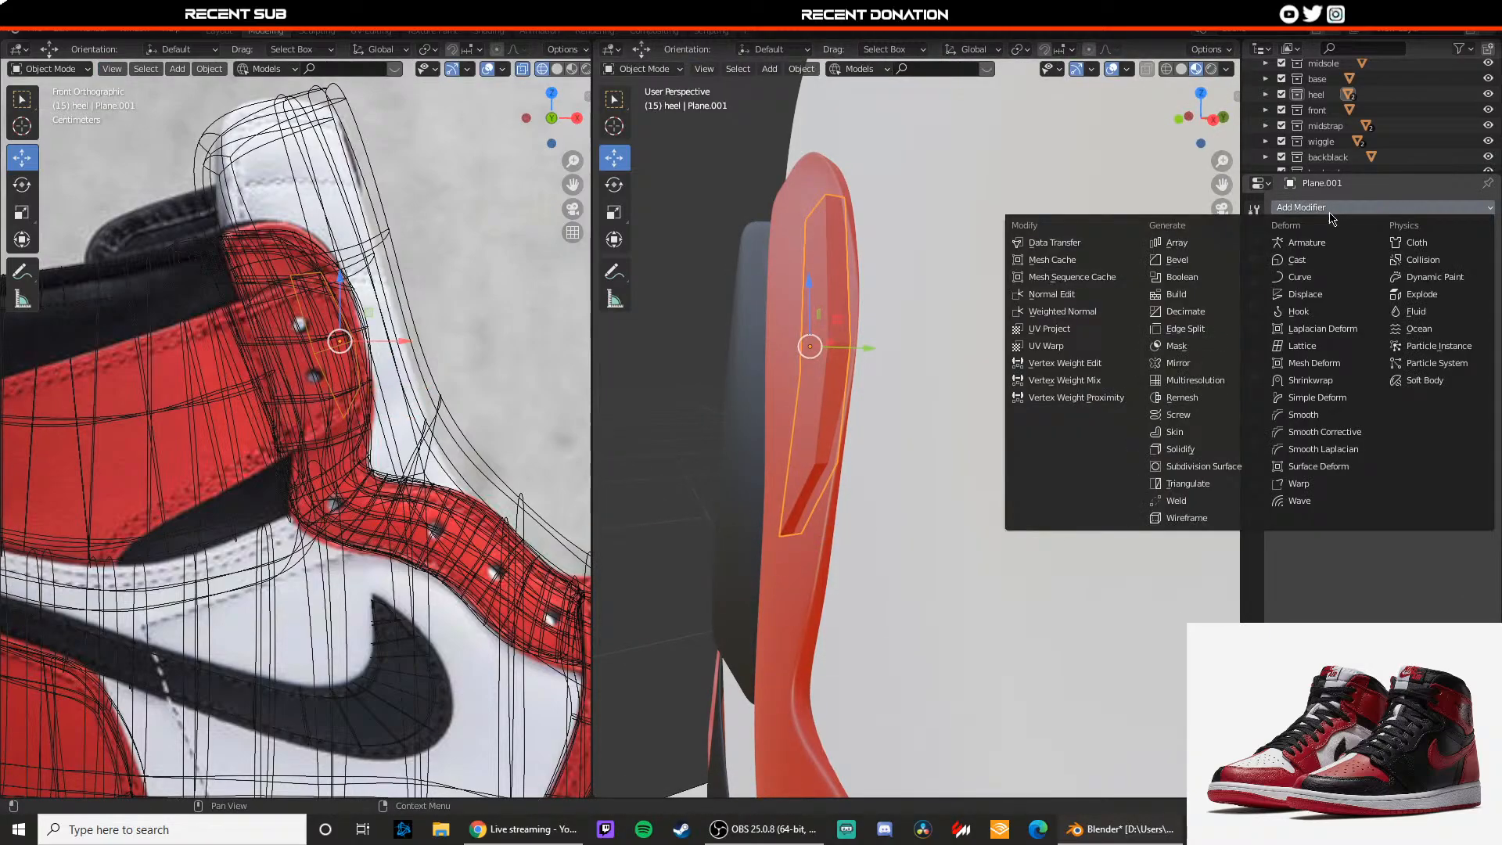
left_click(1217, 475)
left_click(1470, 234)
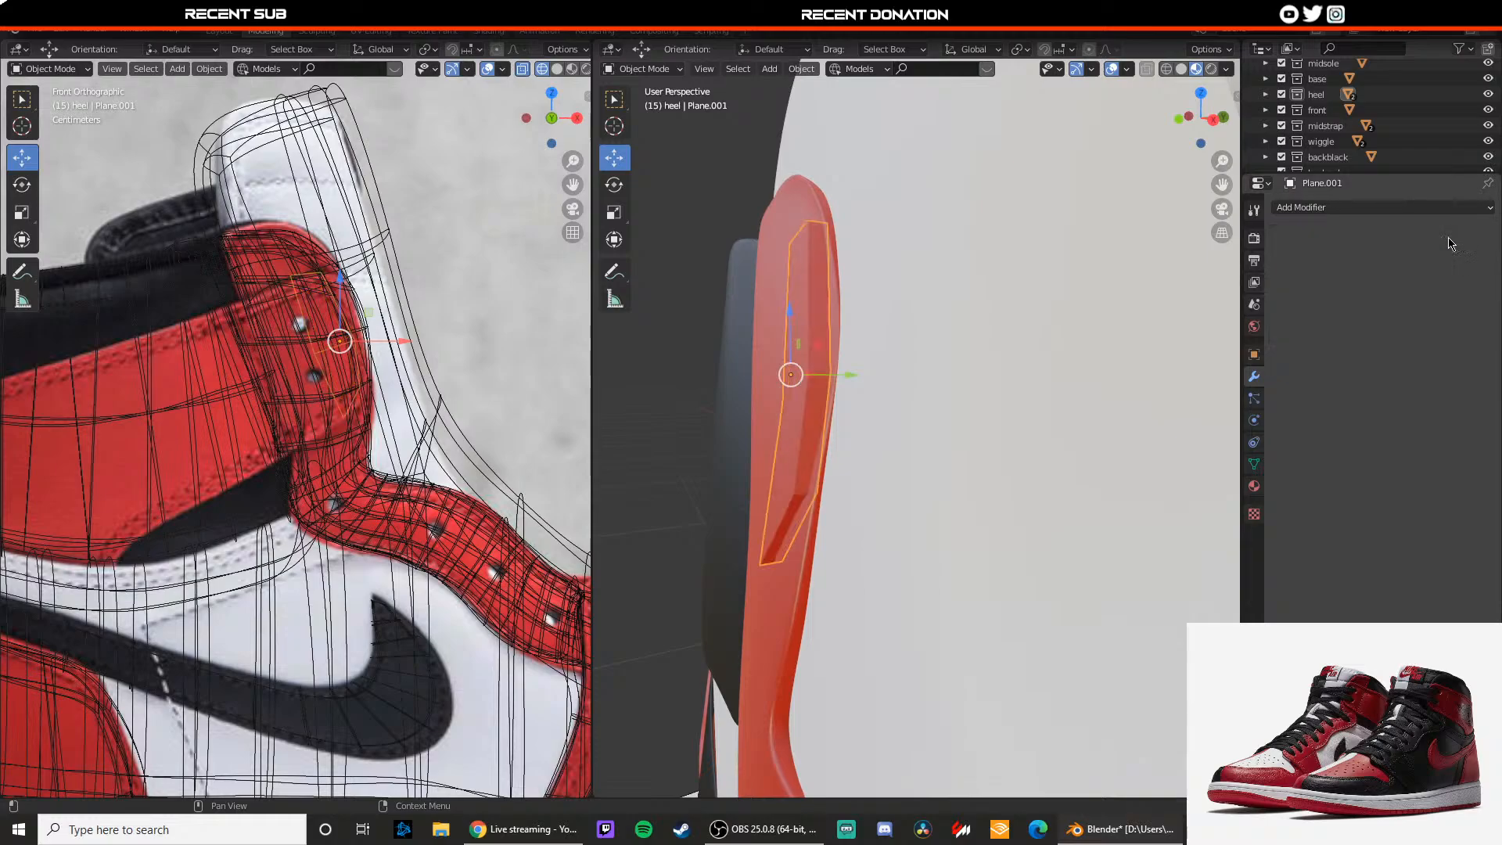
right_click(882, 375)
key("Escape")
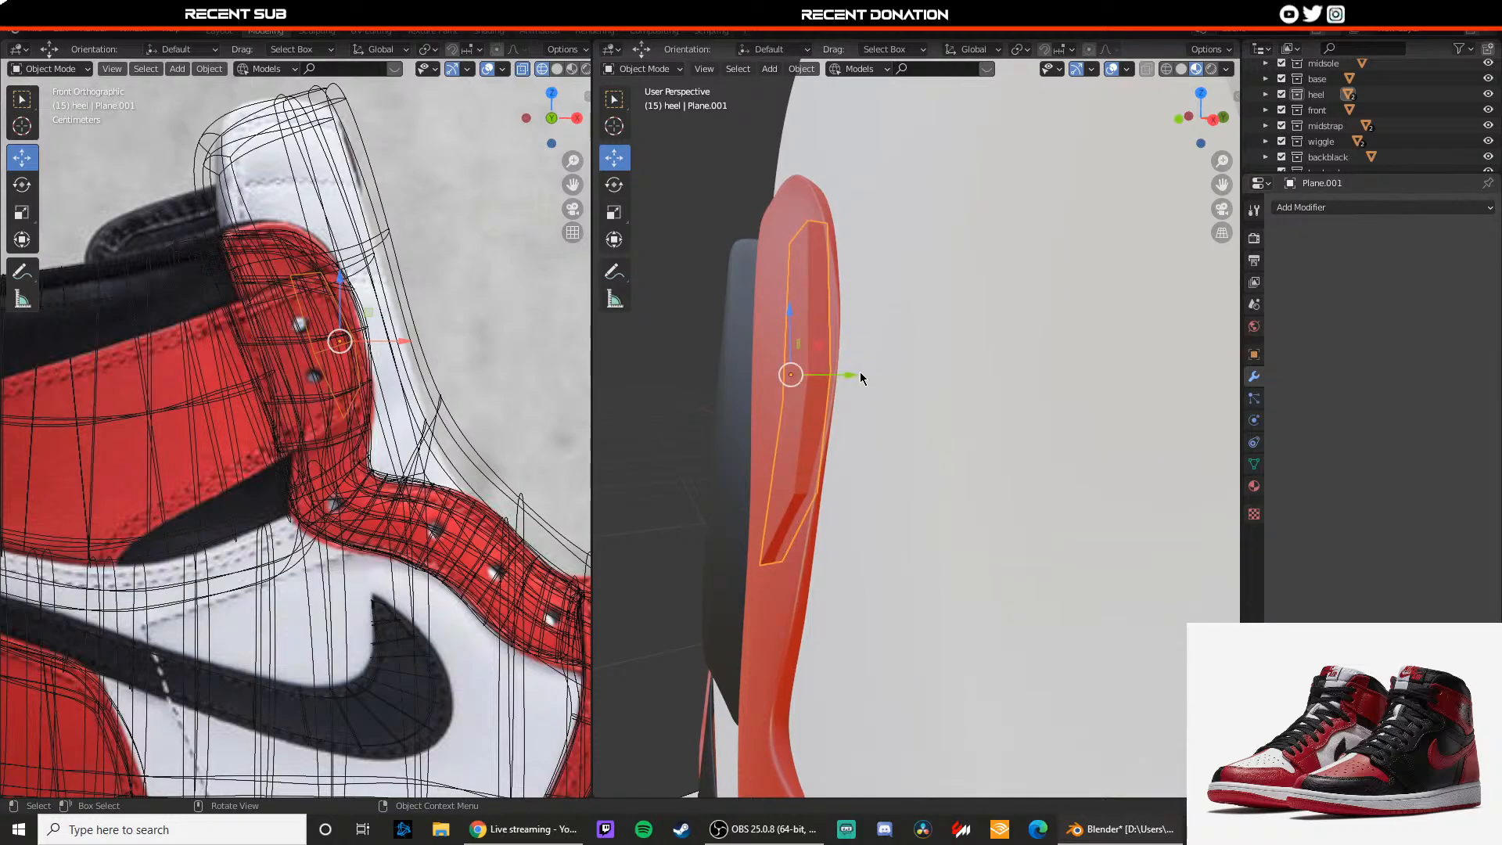
Step: Shift the whole red tab slightly along Y and check how it sits against the wiggle panel
left_click_drag(850, 378, 850, 375)
left_click(906, 332)
middle_click_drag(798, 367, 979, 406)
scroll(931, 421, "up", 2)
Step: Isolate the midsole collection and show the other shoe part collections again
left_click(910, 407)
key("1")
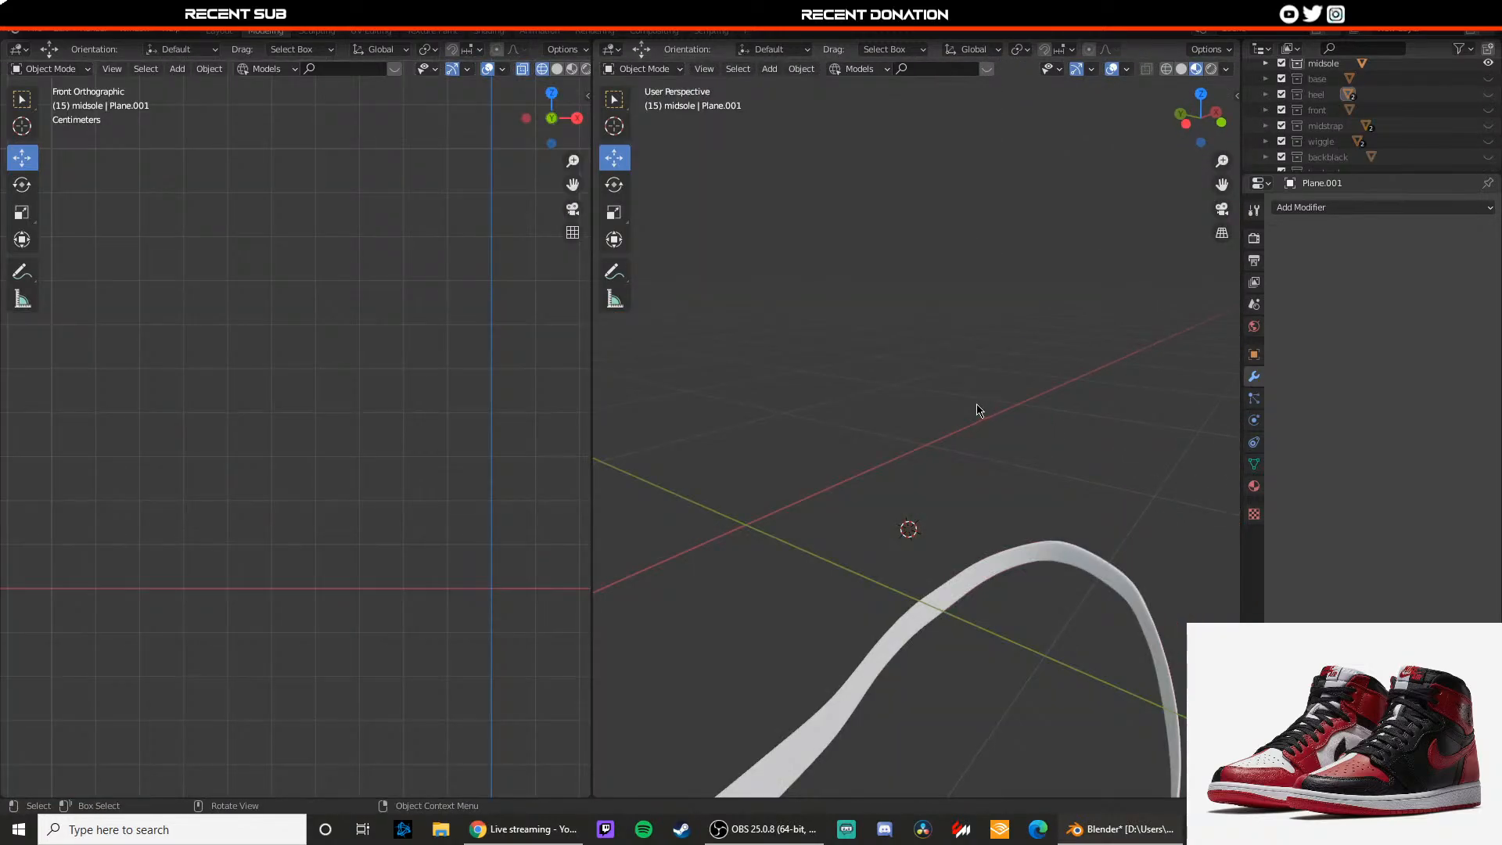
left_click_drag(1488, 78, 1490, 160)
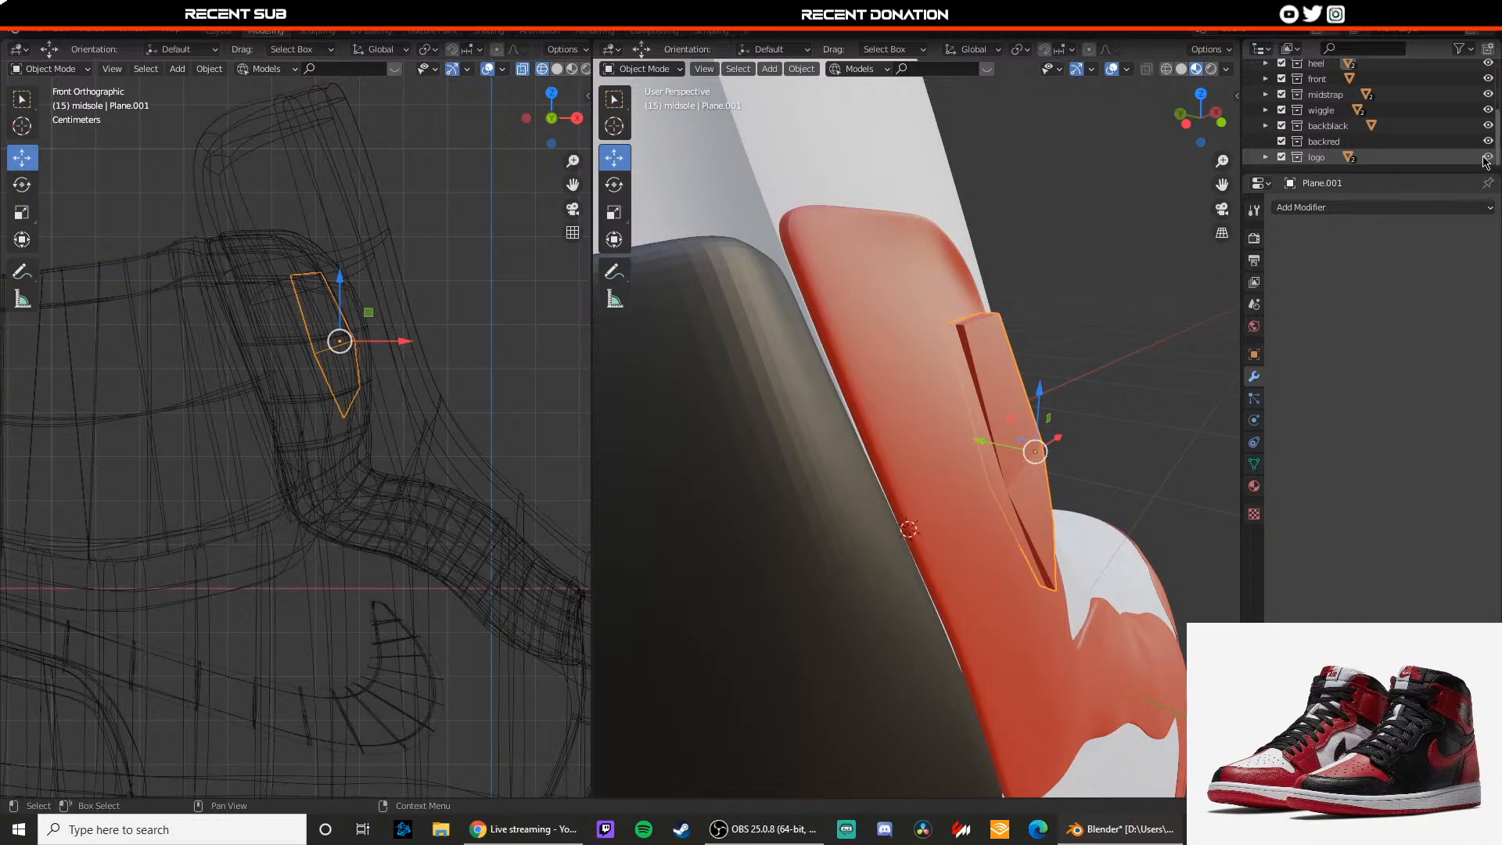
Step: Reopen the red tab for editing and shift its inner and outer middle edges along Y
scroll(922, 341, "up", 4)
key("Tab")
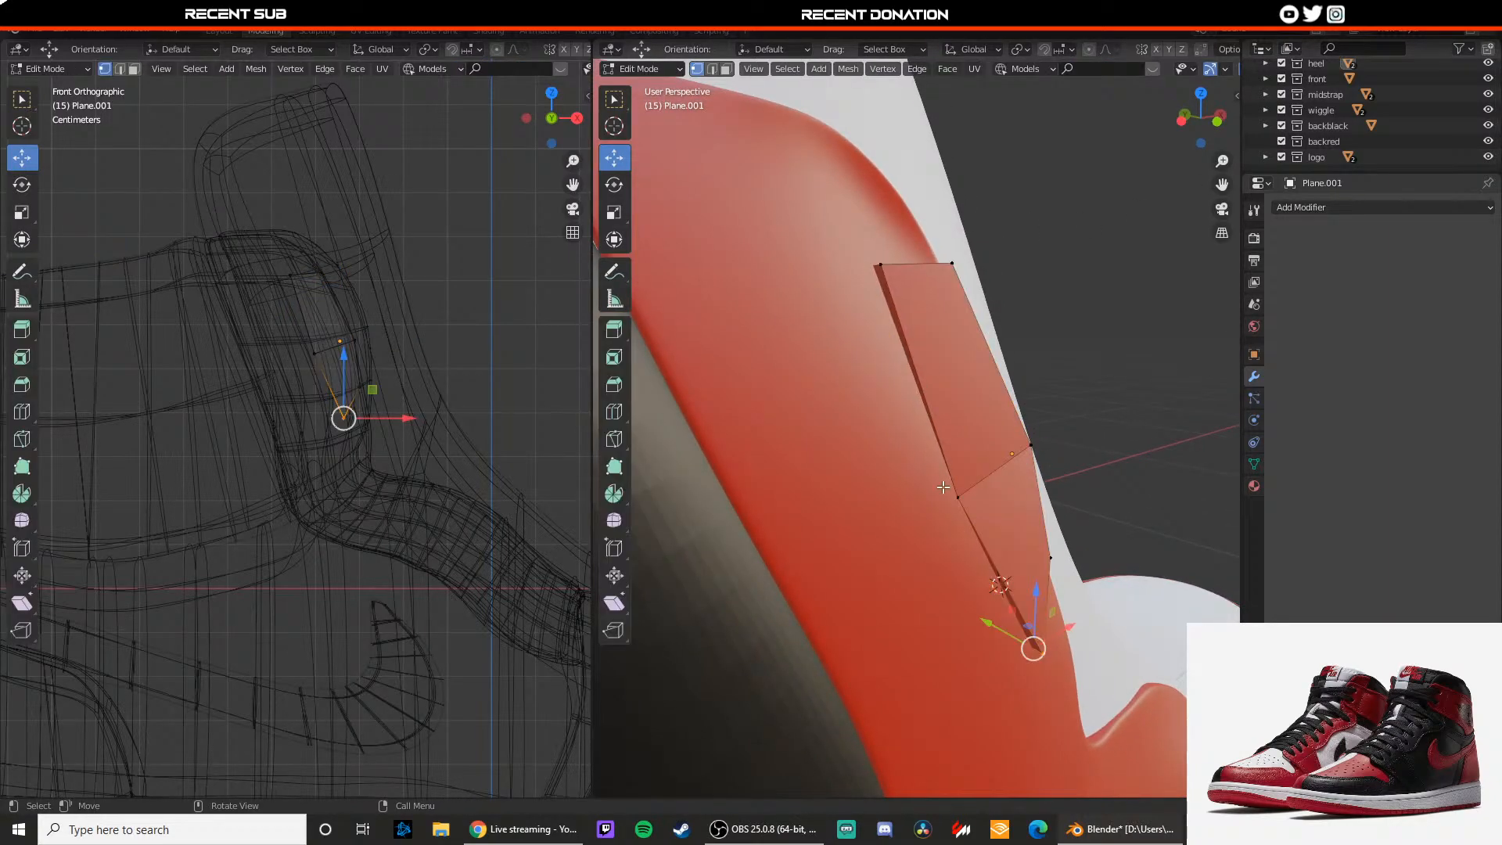
key("shift+z")
key("shift+z")
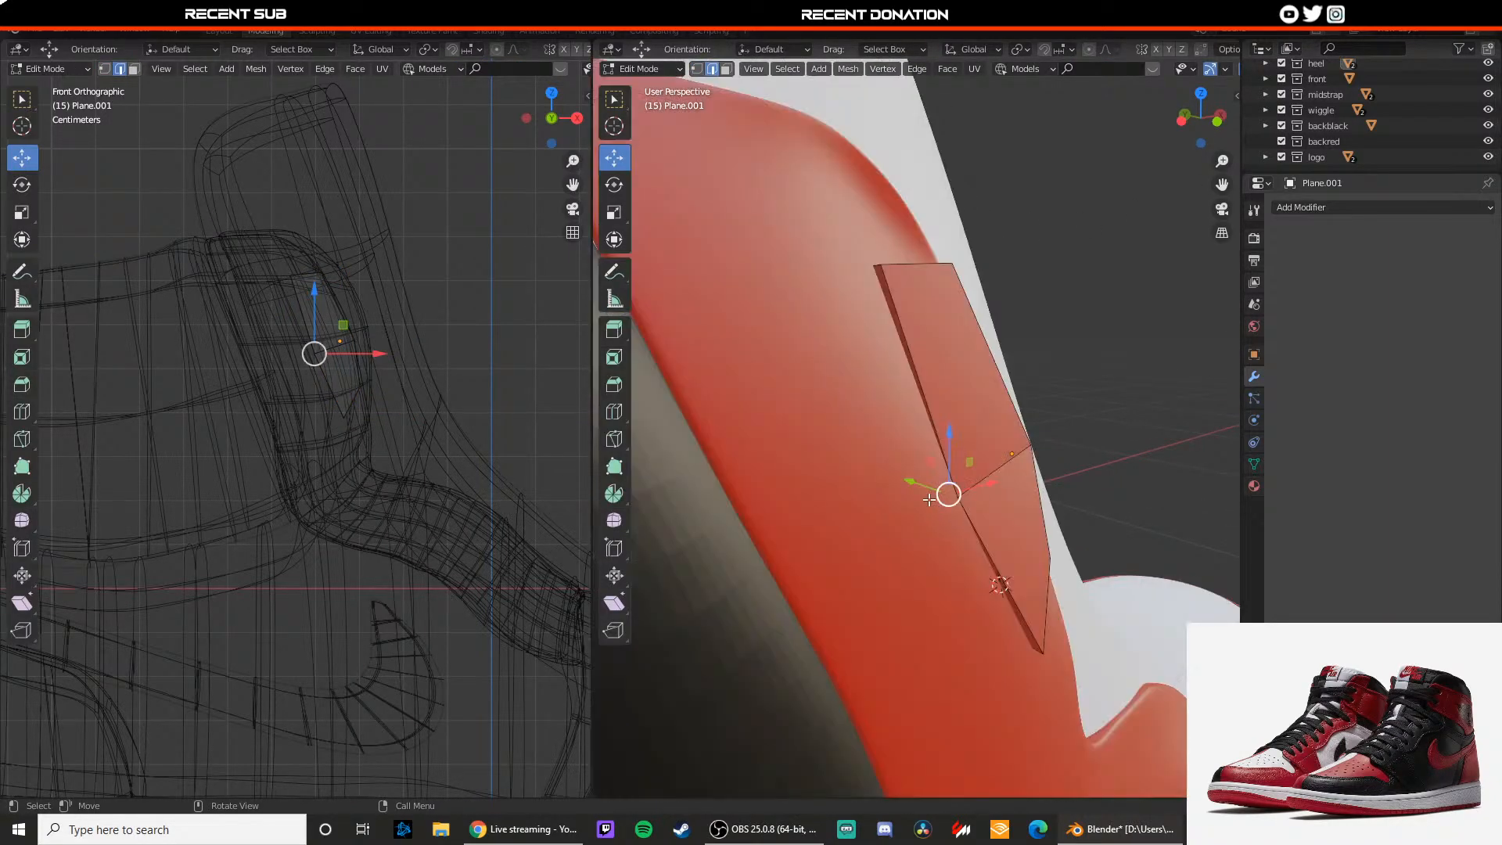
key("g")
key("y")
left_click(889, 503)
middle_click_drag(889, 504, 808, 433)
mouse_move(918, 480)
left_mouse_down()
mouse_move(891, 499)
mouse_move(920, 475)
left_mouse_up()
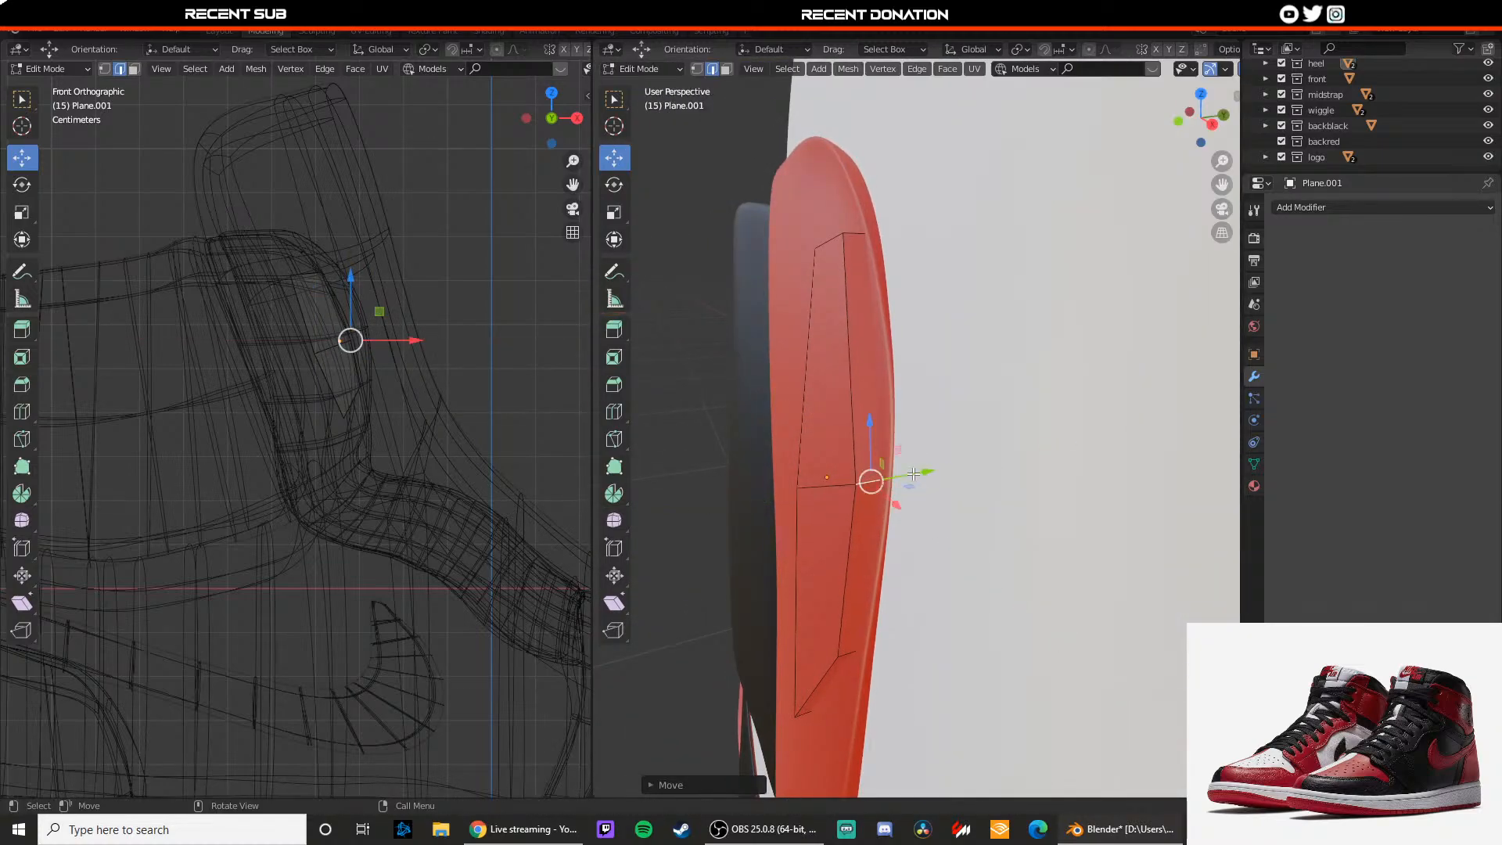
Step: Shift the red tab's inner middle edge and top corner edge along Y, finish editing and keep the tab selected
key("Tab")
middle_click_drag(822, 477, 991, 505)
key("Tab")
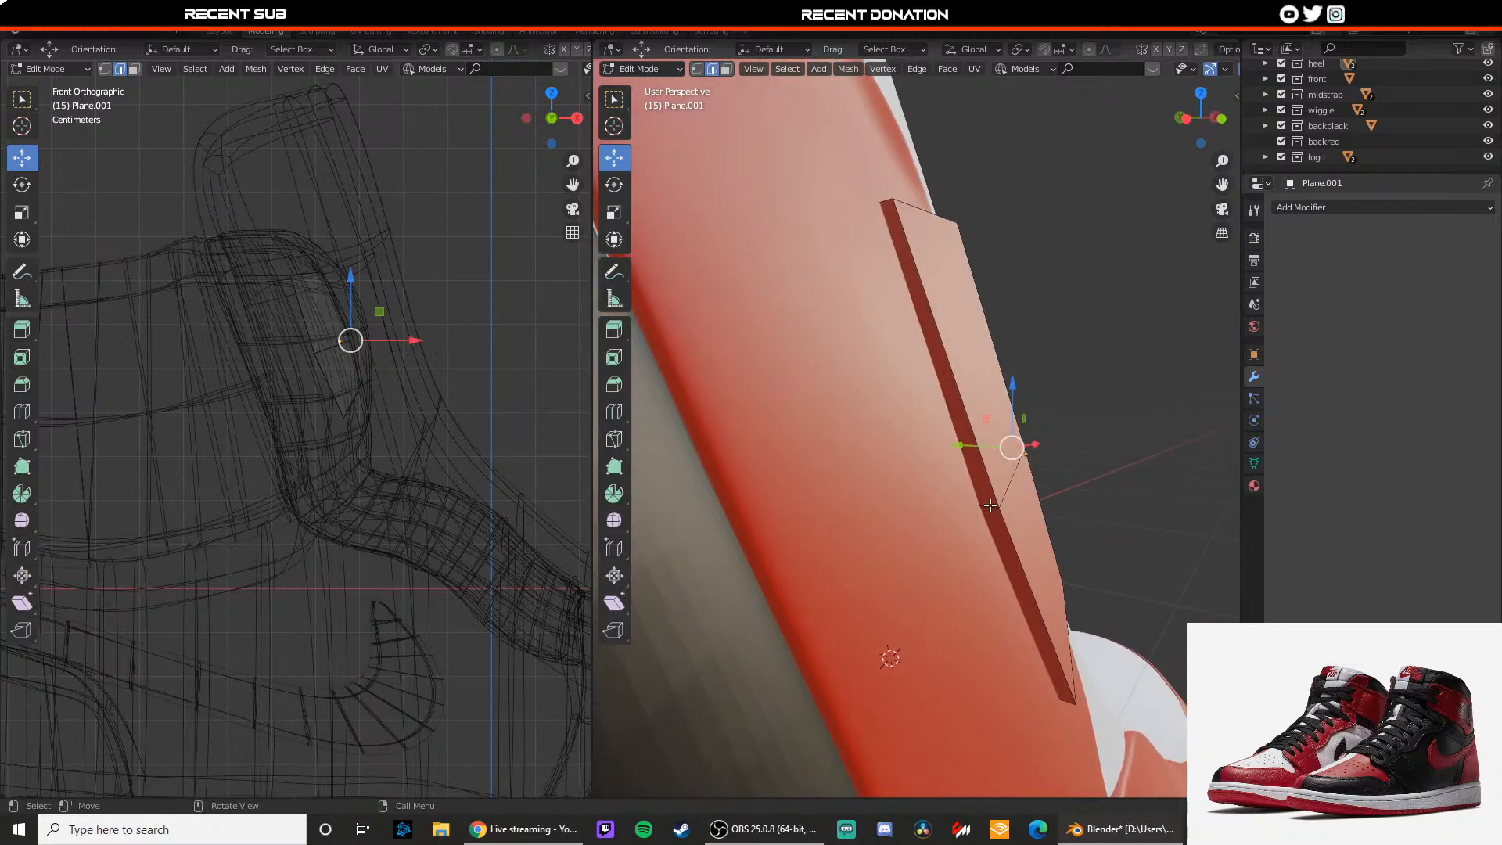
left_click_drag(967, 511, 958, 504)
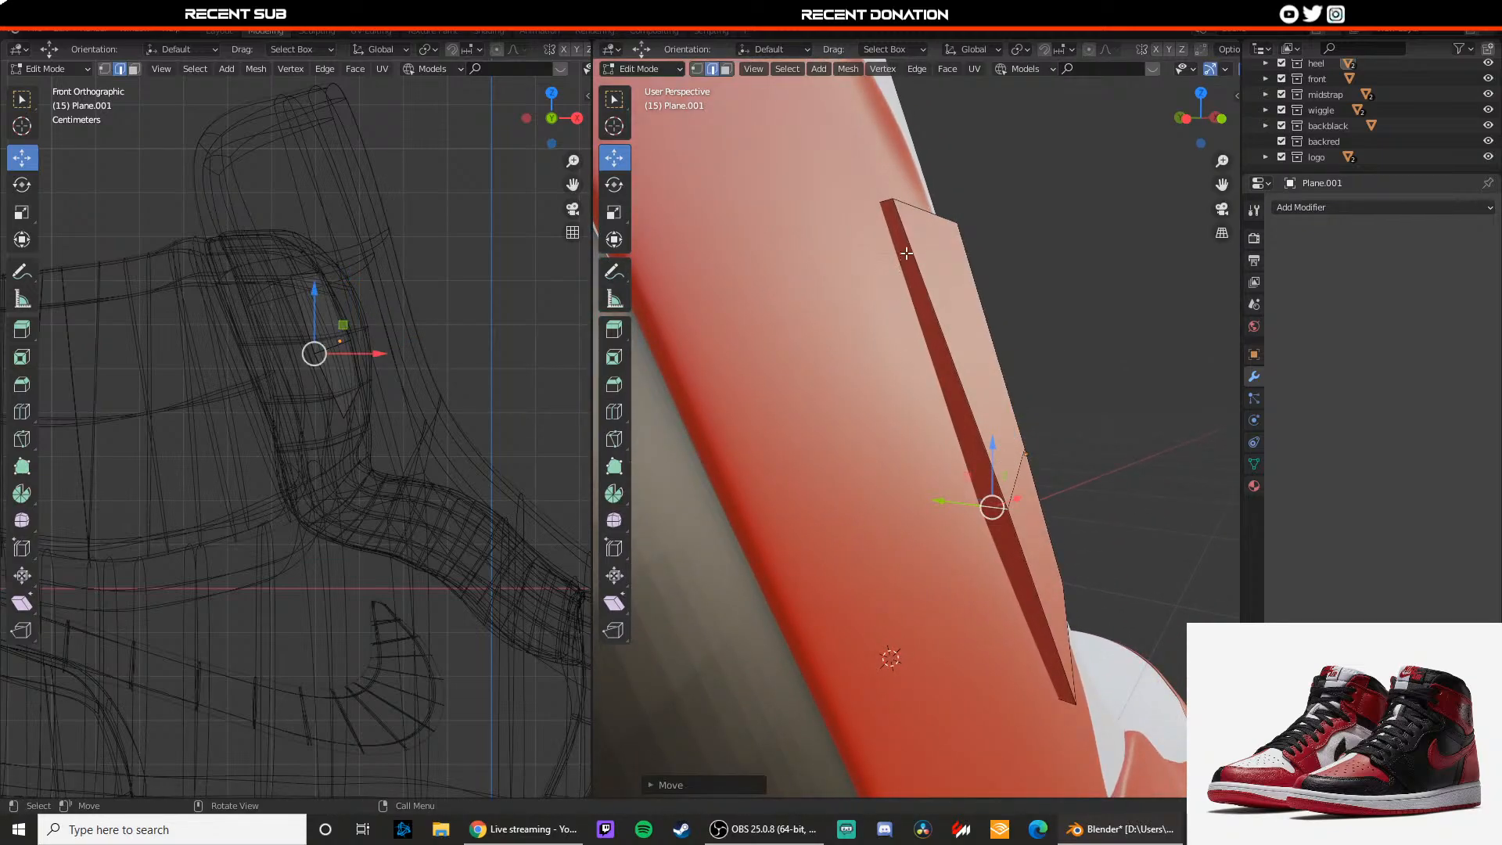
left_click_drag(925, 207, 927, 210)
key("Tab")
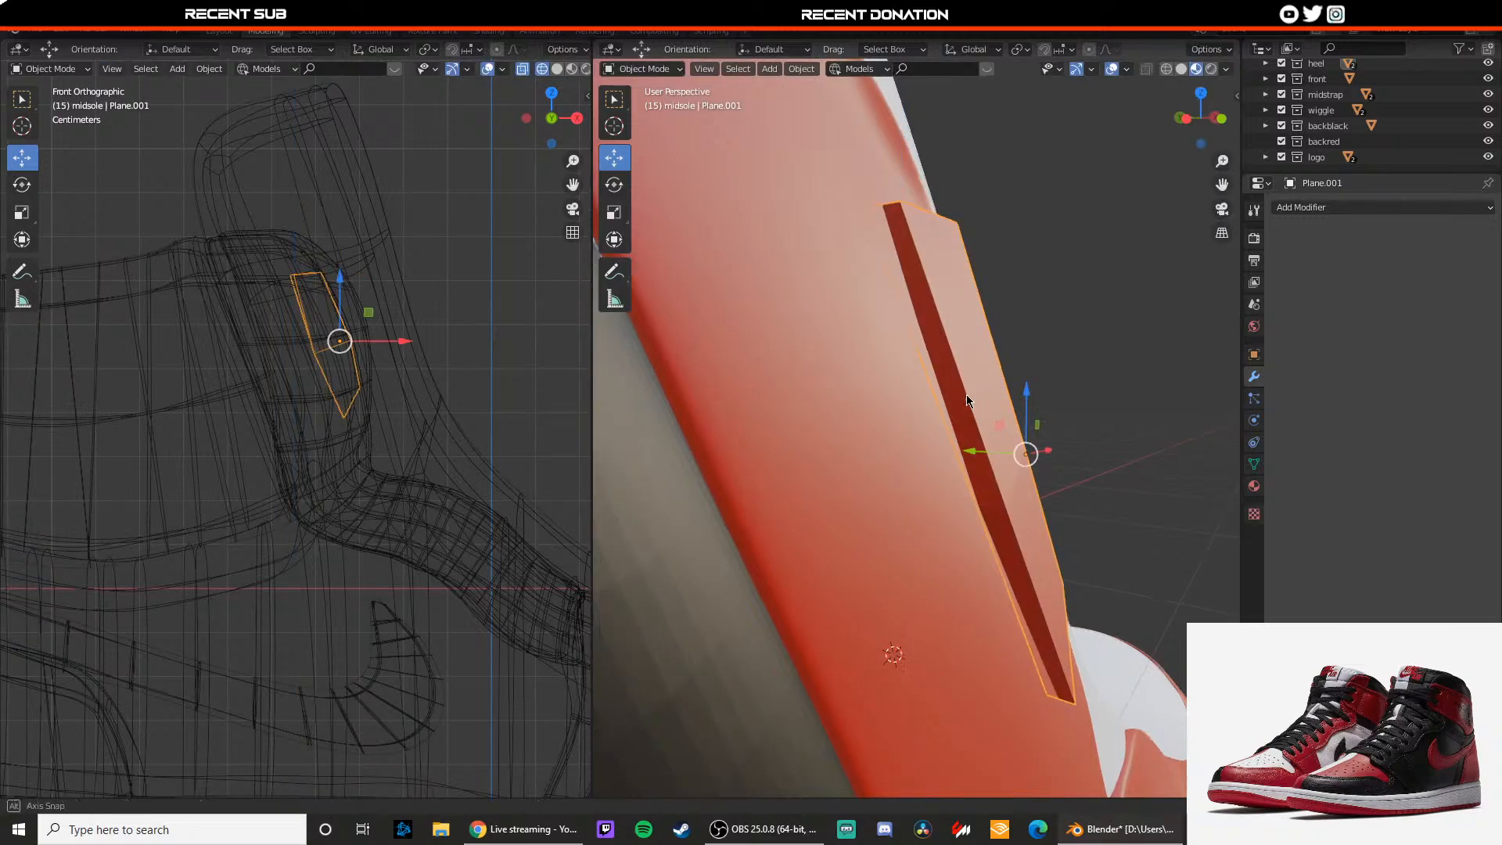
middle_click_drag(965, 395, 735, 395)
left_click(736, 395)
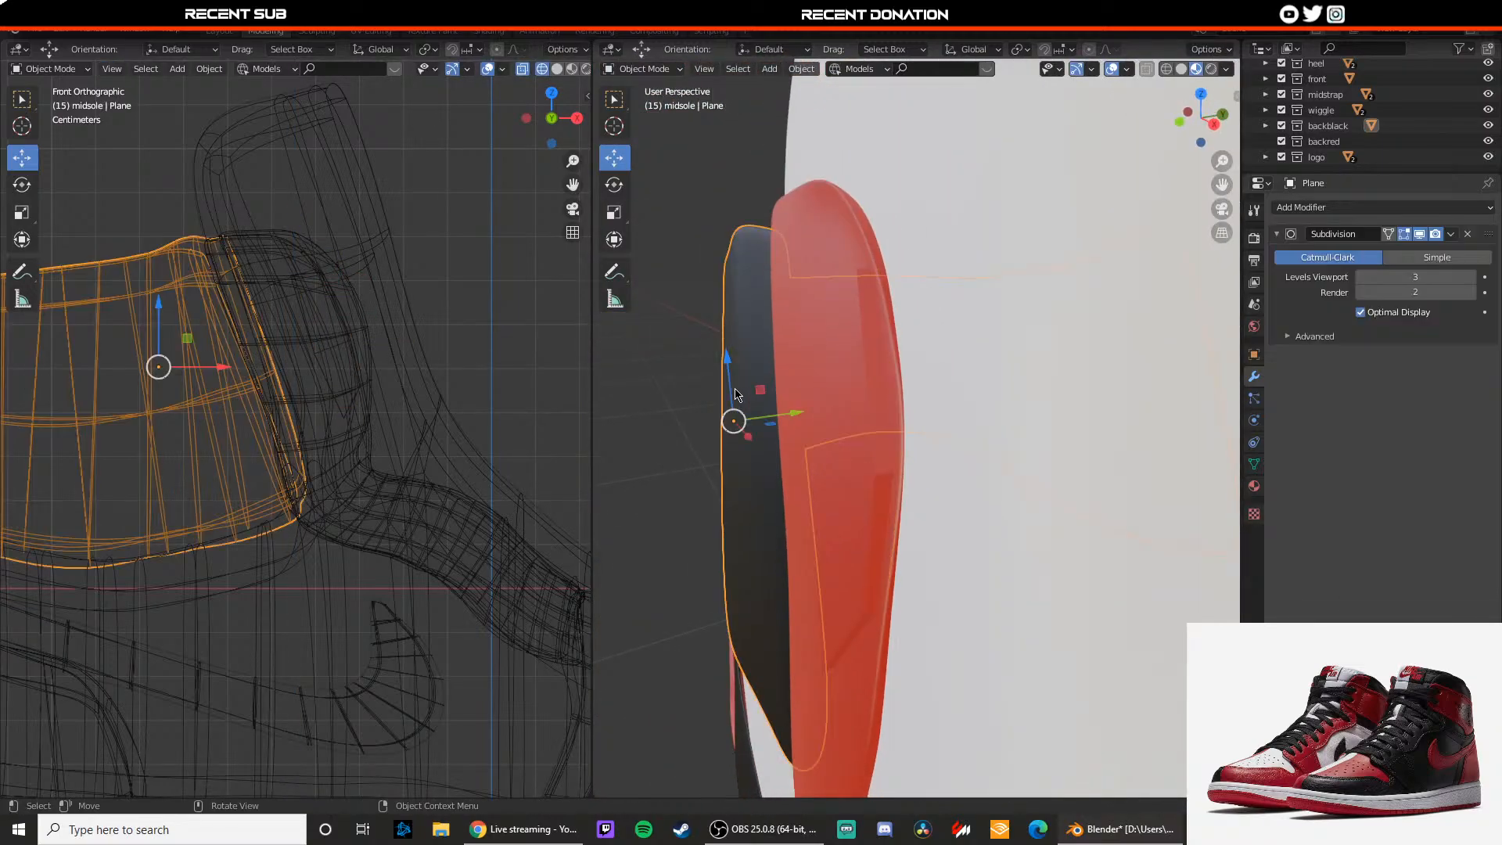
left_click(831, 399)
Step: Switch the side view between wireframe and material preview to compare the red tab with the wiggle panel
key("z")
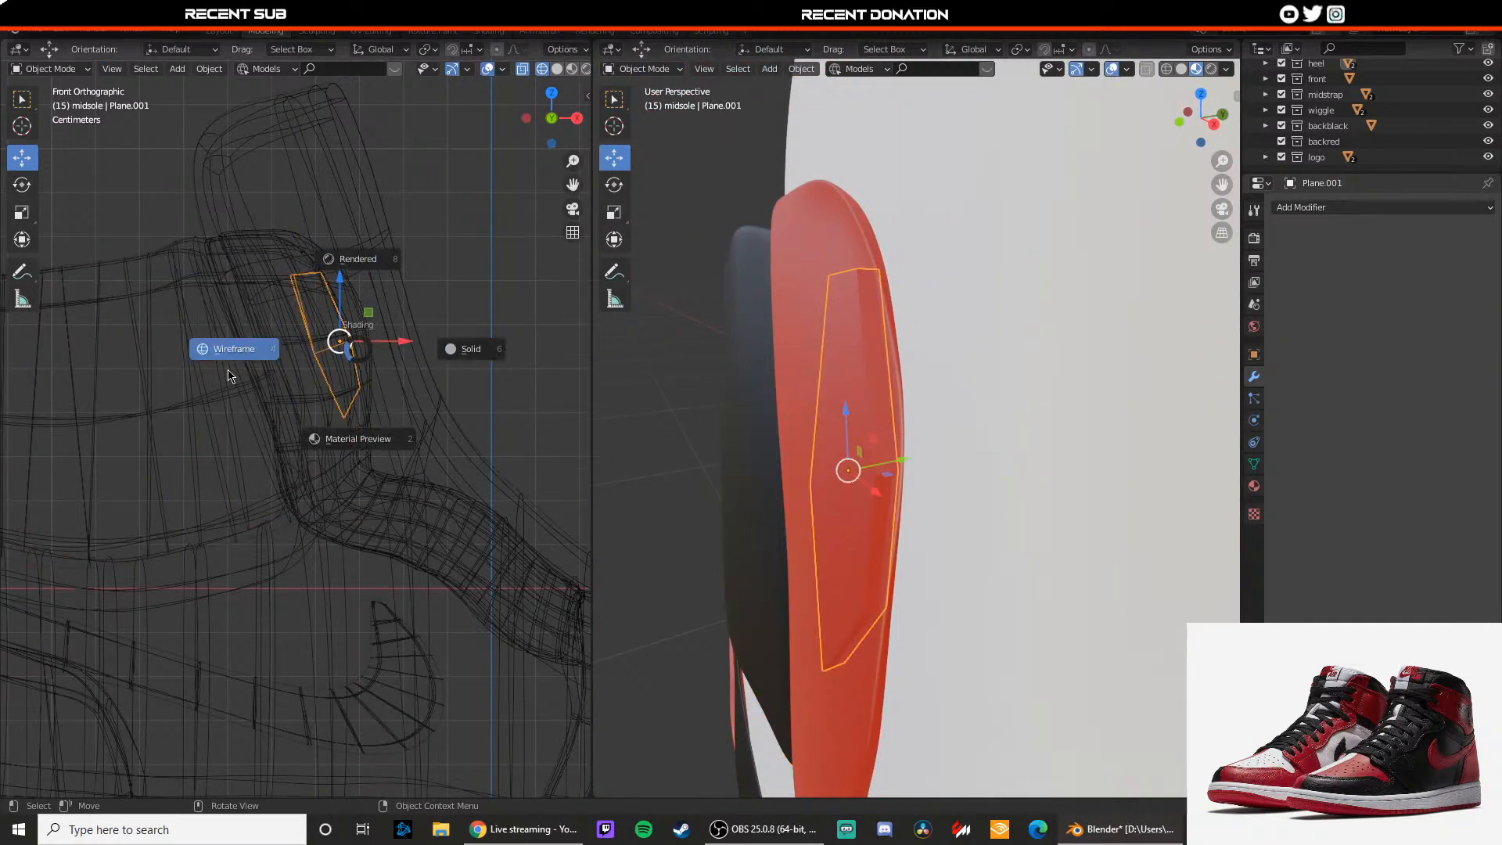
left_click(228, 370)
key("z")
left_click(286, 442)
scroll(297, 428, "up", 3)
key("z")
left_click(223, 376)
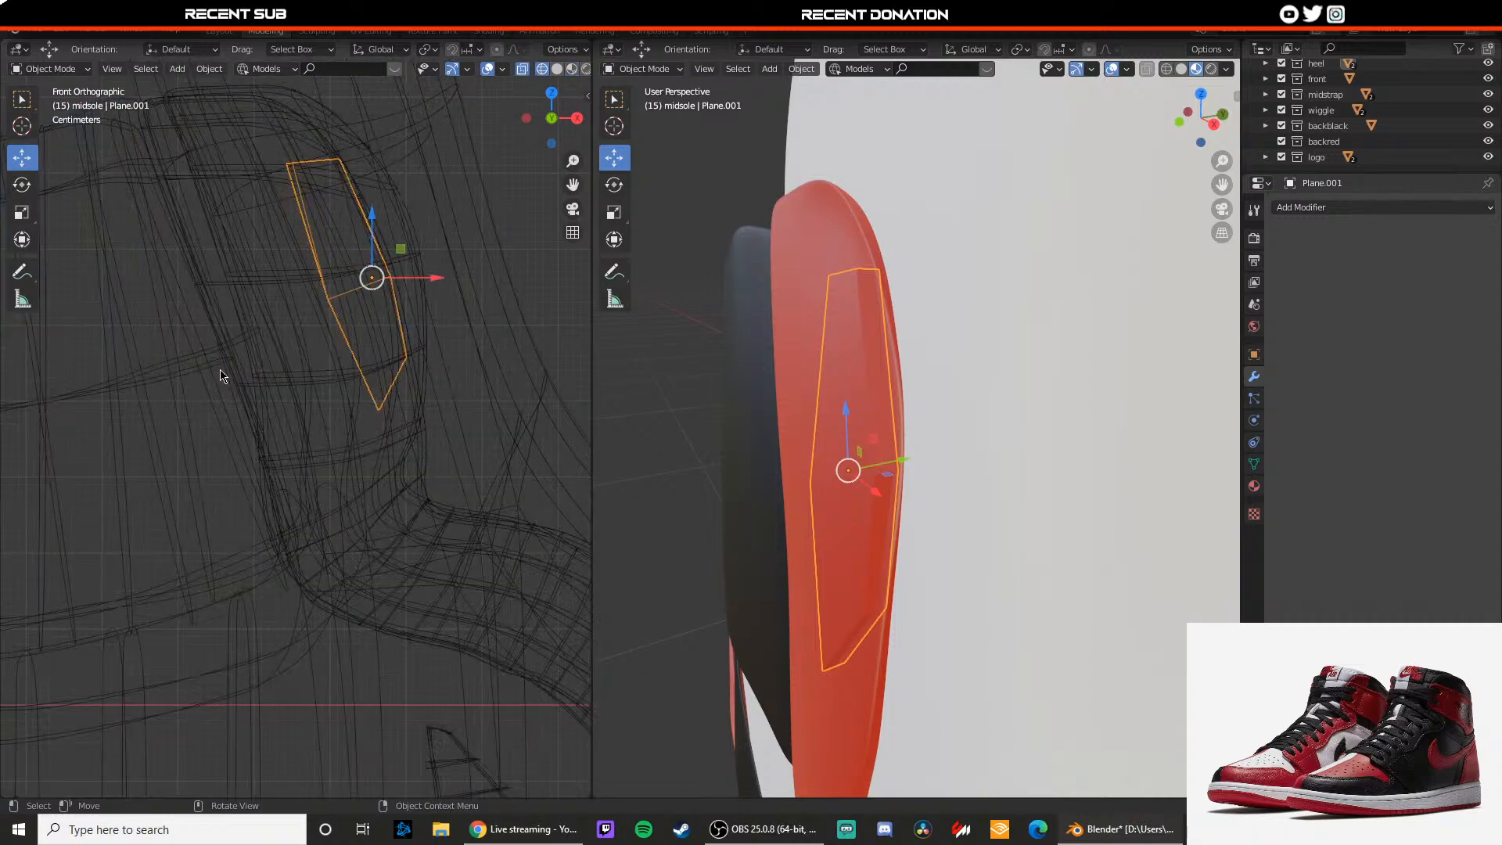
key("z")
left_click(250, 458)
Step: Make the references collection visible and show the side view's ankle area in wireframe over the shoe photo
scroll(359, 344, "down", 5)
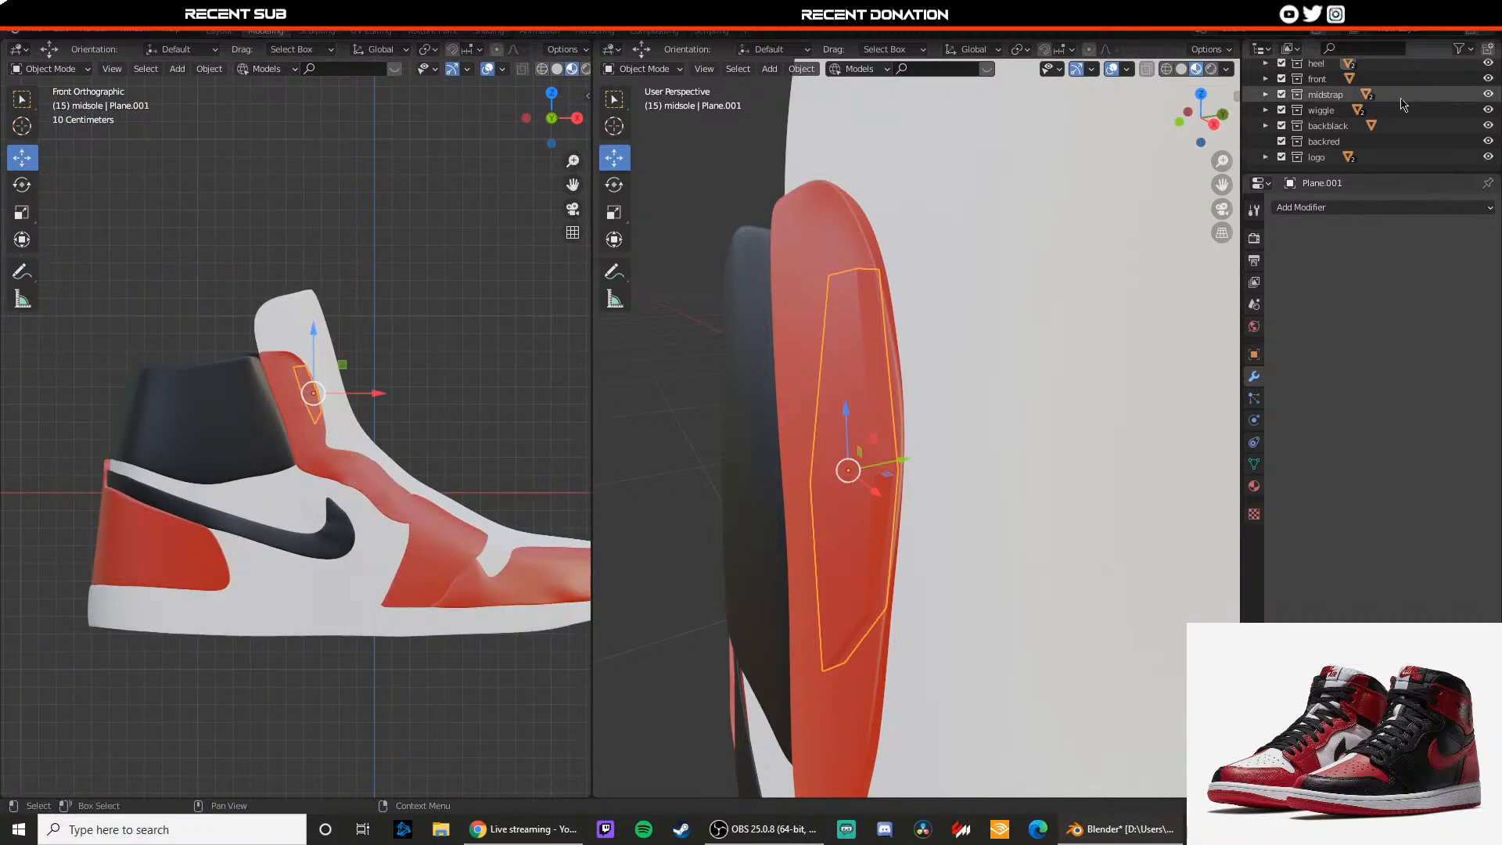
scroll(1403, 103, "up", 3)
left_click(1488, 84)
key("z")
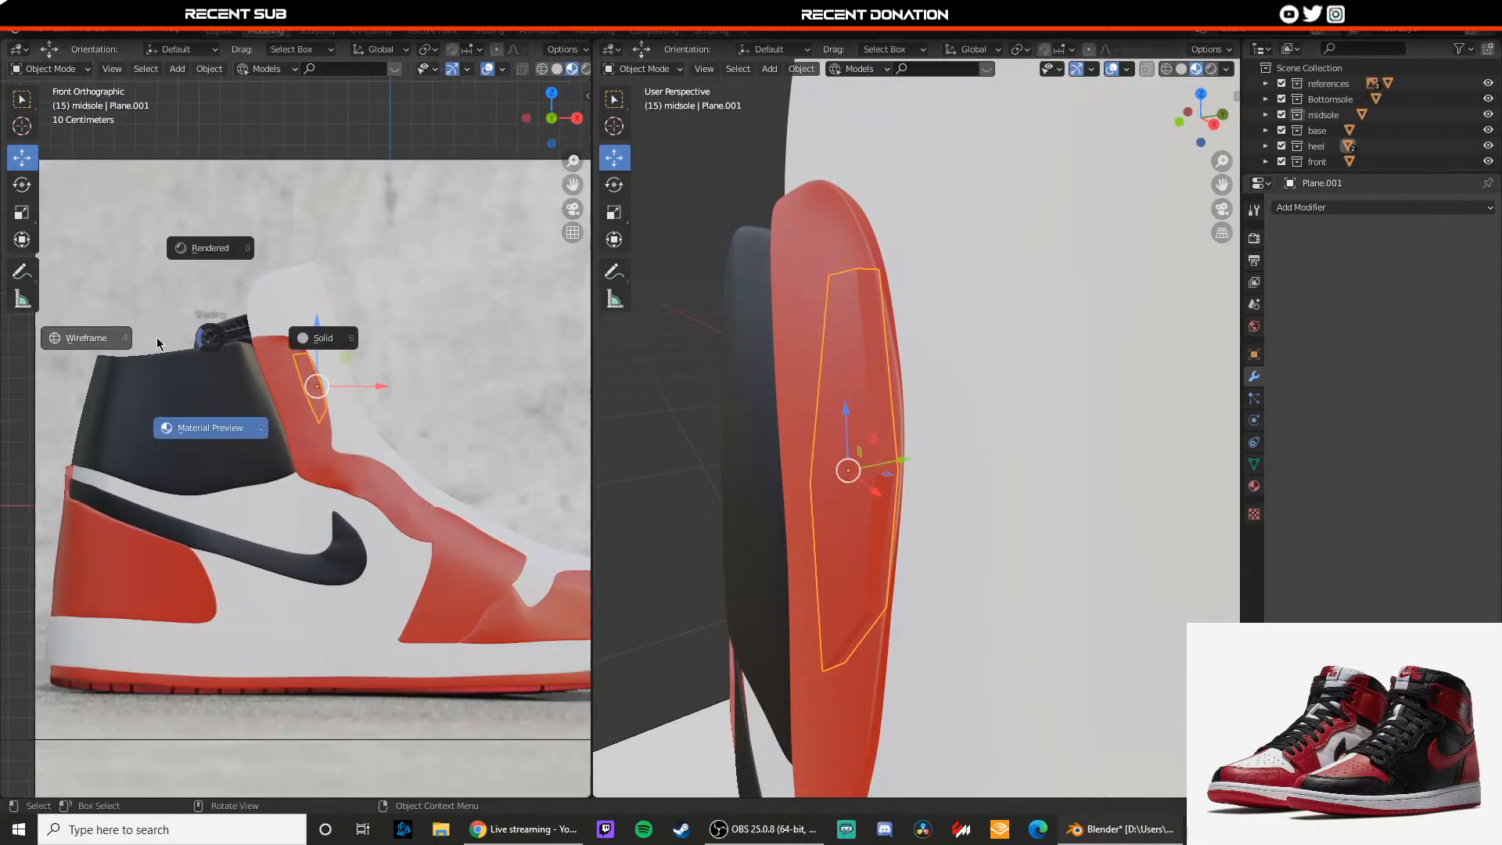
left_click(94, 334)
scroll(360, 352, "up", 5)
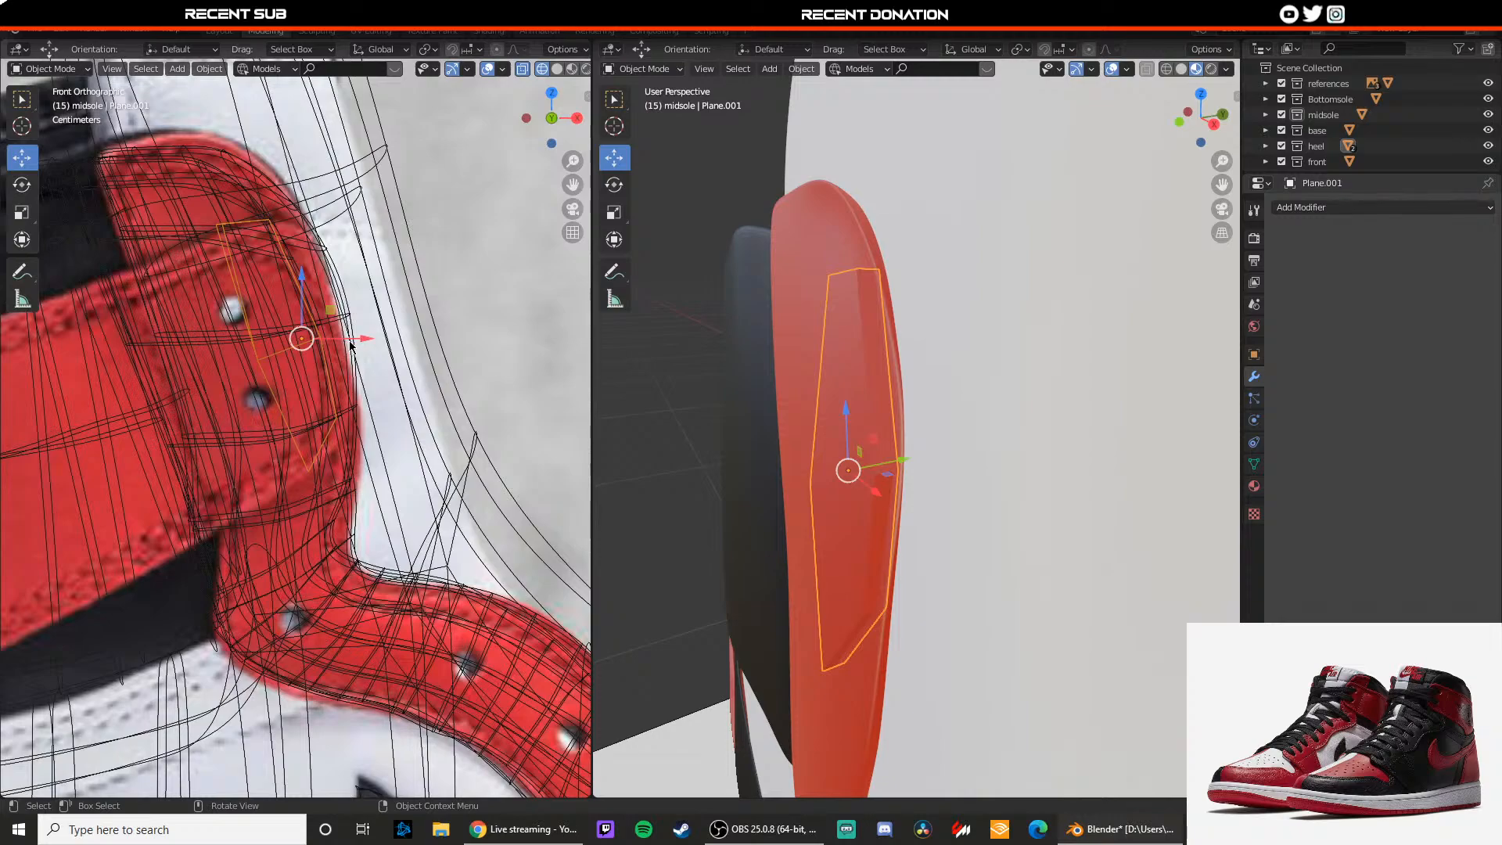
Step: Try to shift the red tab forward along X and pull its lower vertices in to match the panel edge
left_click_drag(351, 344, 379, 342)
key("Tab")
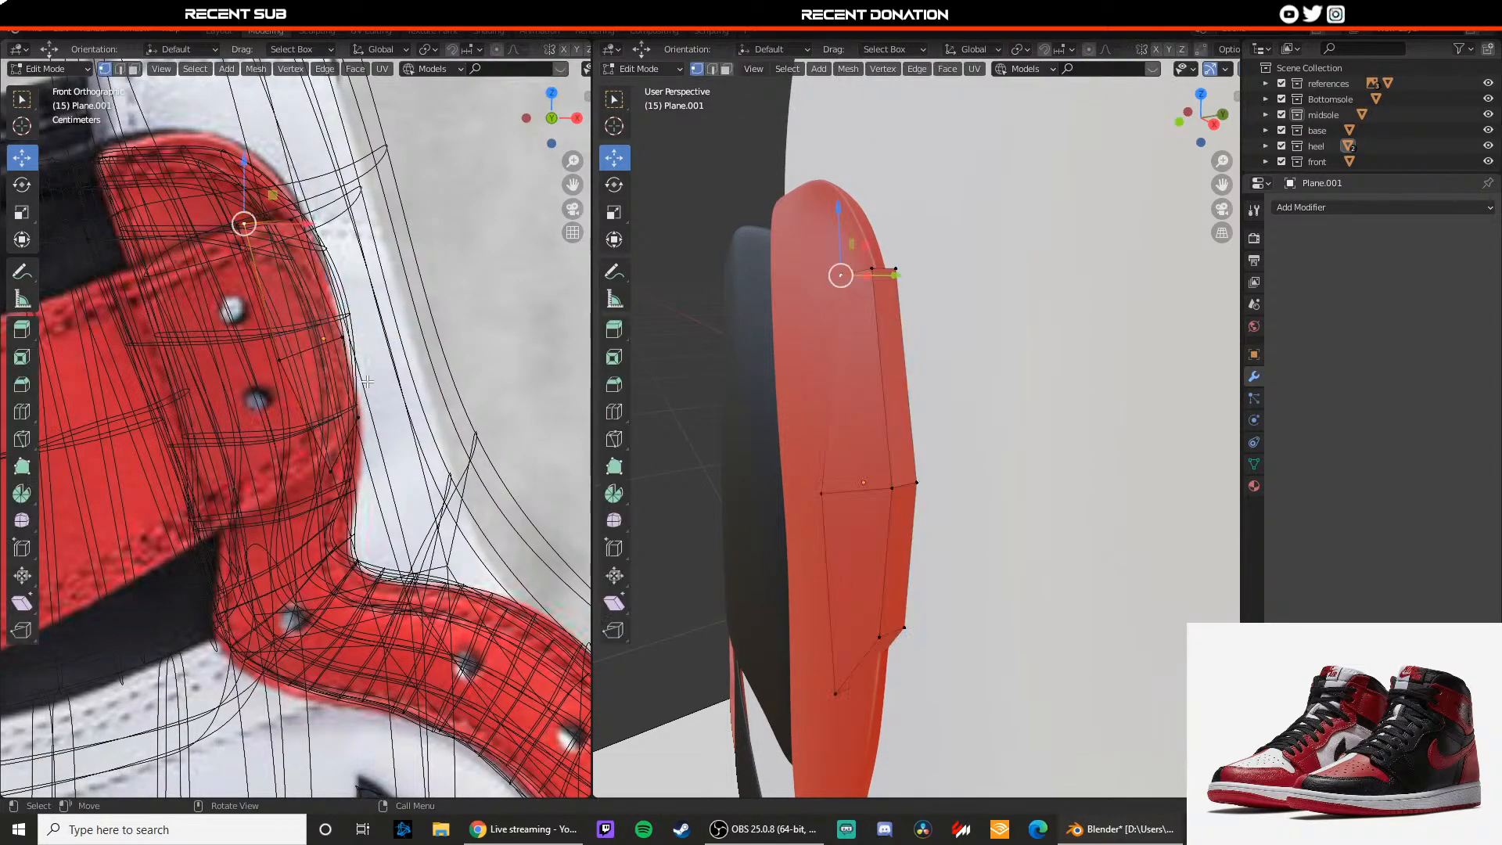
mouse_move(338, 474)
left_mouse_down()
mouse_move(324, 465)
mouse_move(365, 472)
left_mouse_up()
left_click_drag(369, 429, 350, 410)
left_click_drag(400, 417, 397, 416)
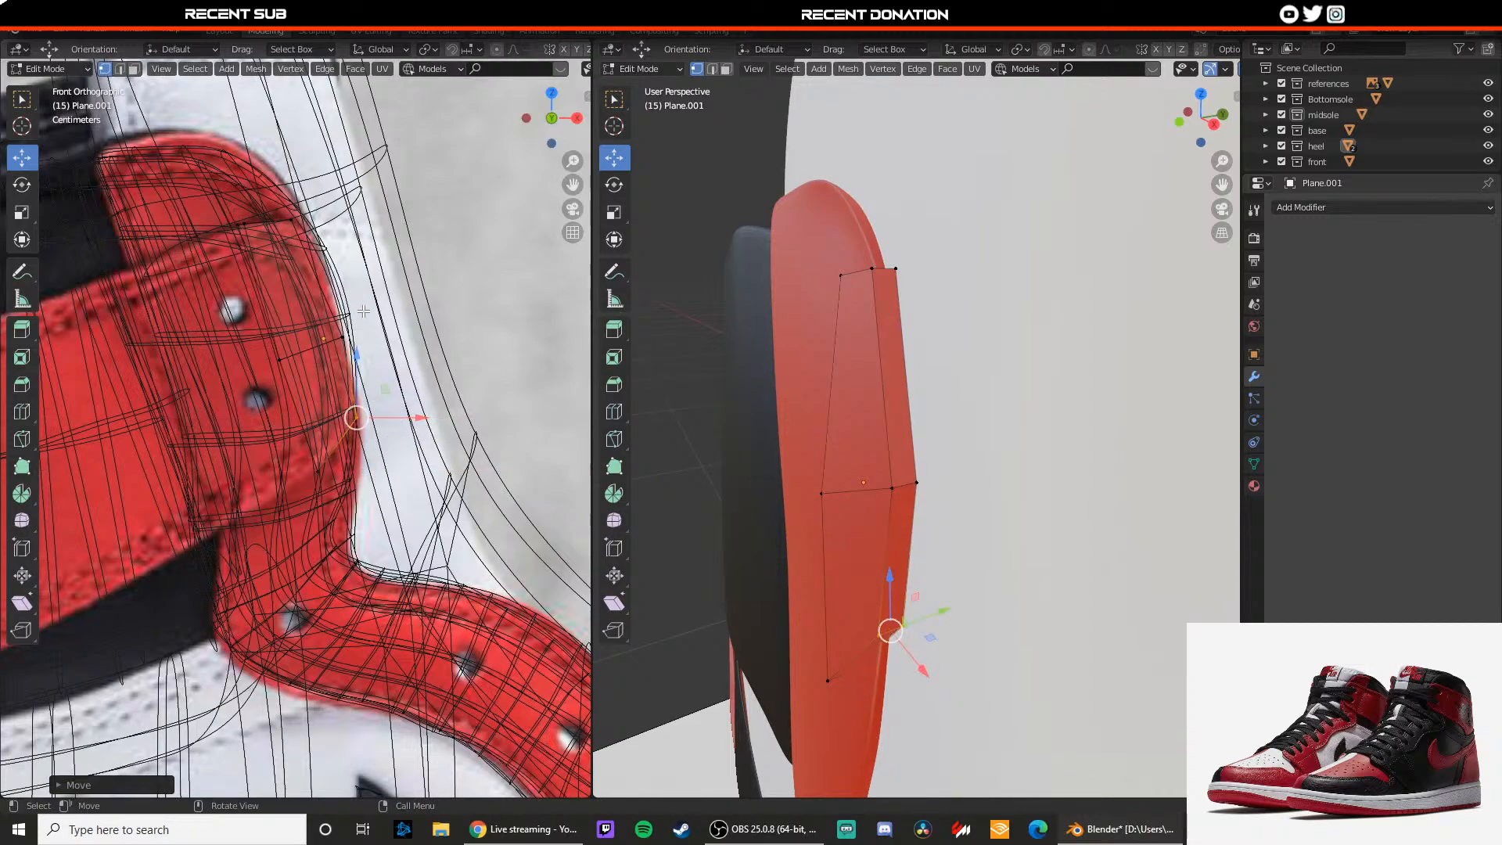
Step: Try to raise the red tab's middle vertices and move its top outer corner along X in the side view
mouse_move(363, 312)
left_mouse_down()
mouse_move(334, 346)
mouse_move(341, 285)
mouse_move(370, 325)
left_mouse_up()
left_click_drag(308, 346, 251, 386)
left_click_drag(278, 329, 278, 326)
mouse_move(307, 234)
left_mouse_down()
mouse_move(288, 208)
mouse_move(299, 217)
left_mouse_up()
key("alt+z")
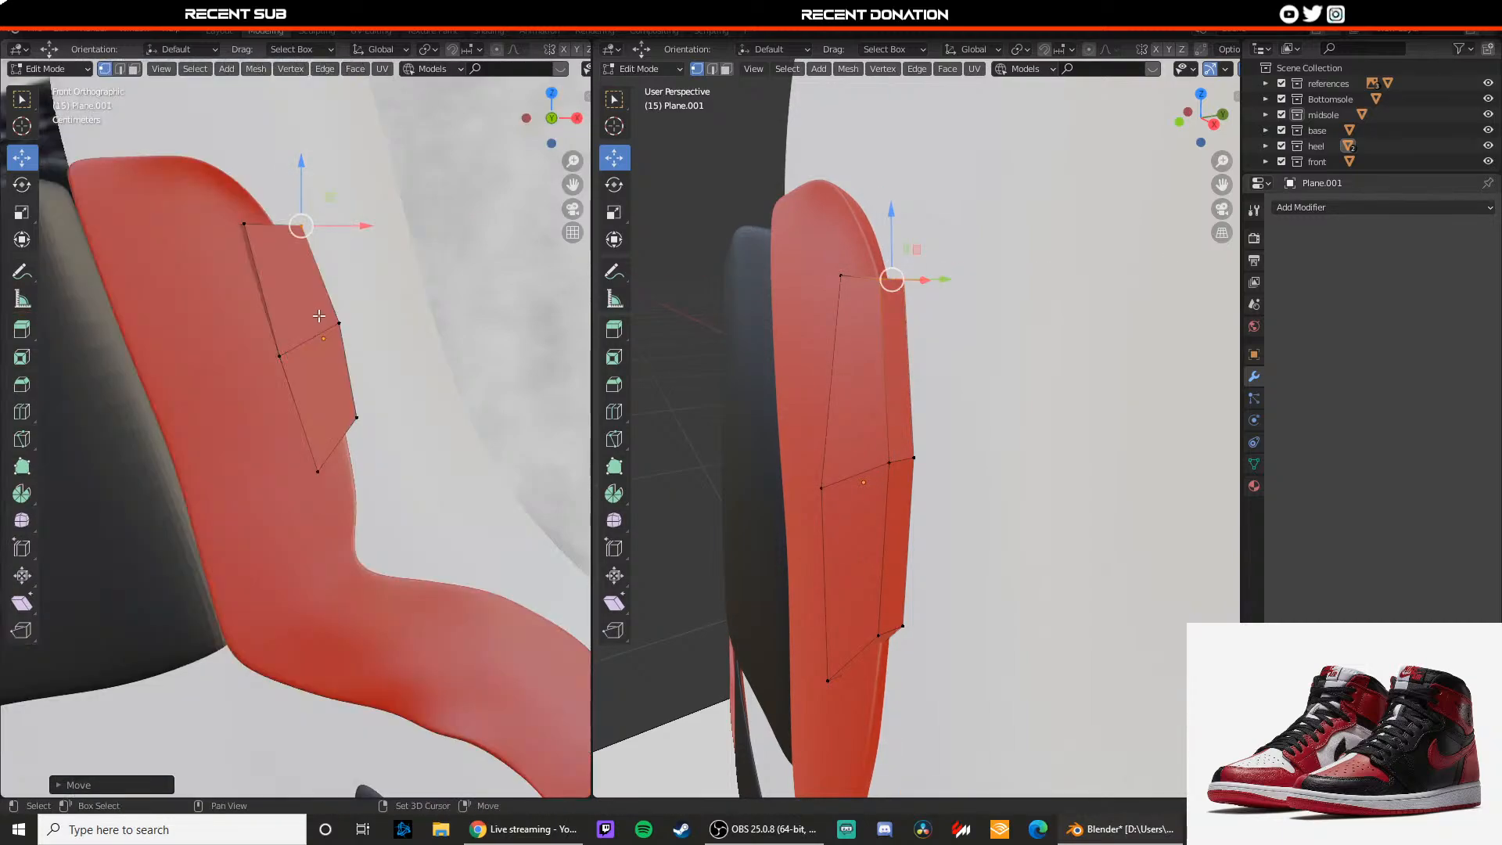
middle_click_drag(319, 316, 342, 348, "shift")
Step: Undo the red tab's recent vertex moves and X shift, and leave mesh editing
key("ctrl+z")
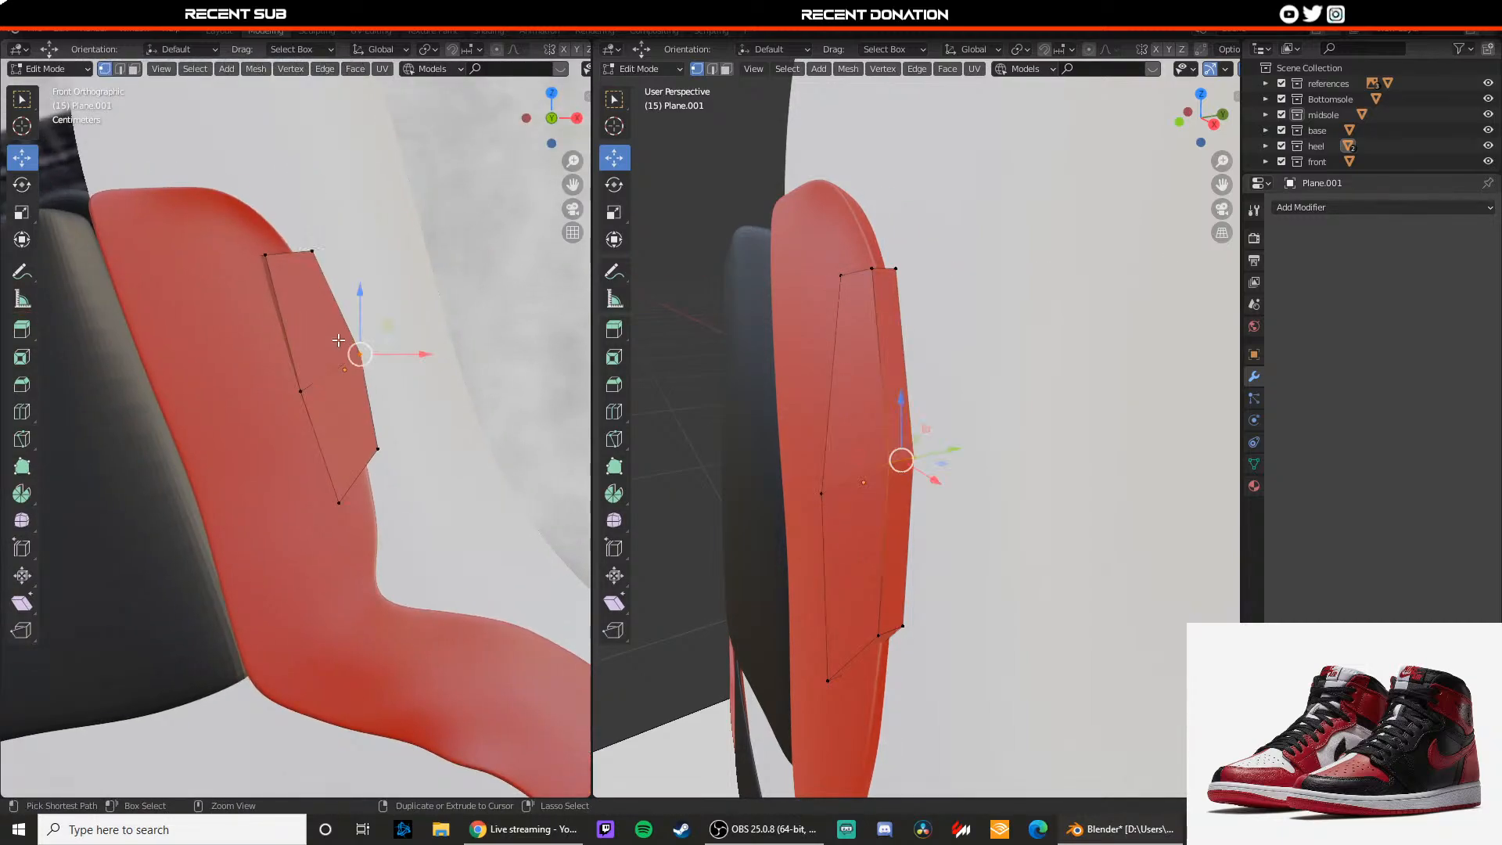
key("ctrl+z")
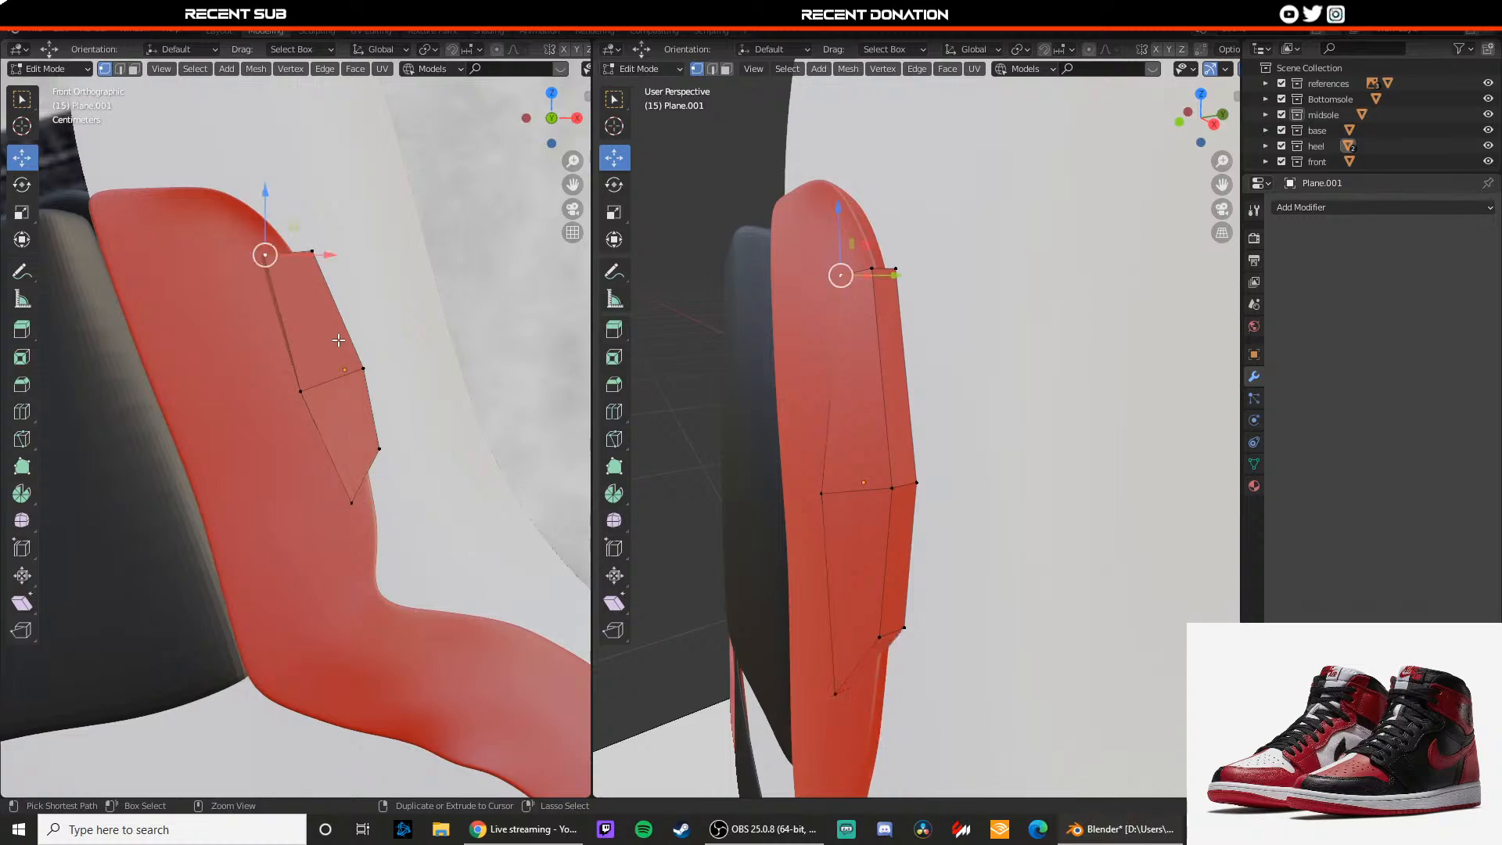
key("Tab")
scroll(384, 344, "up", 2)
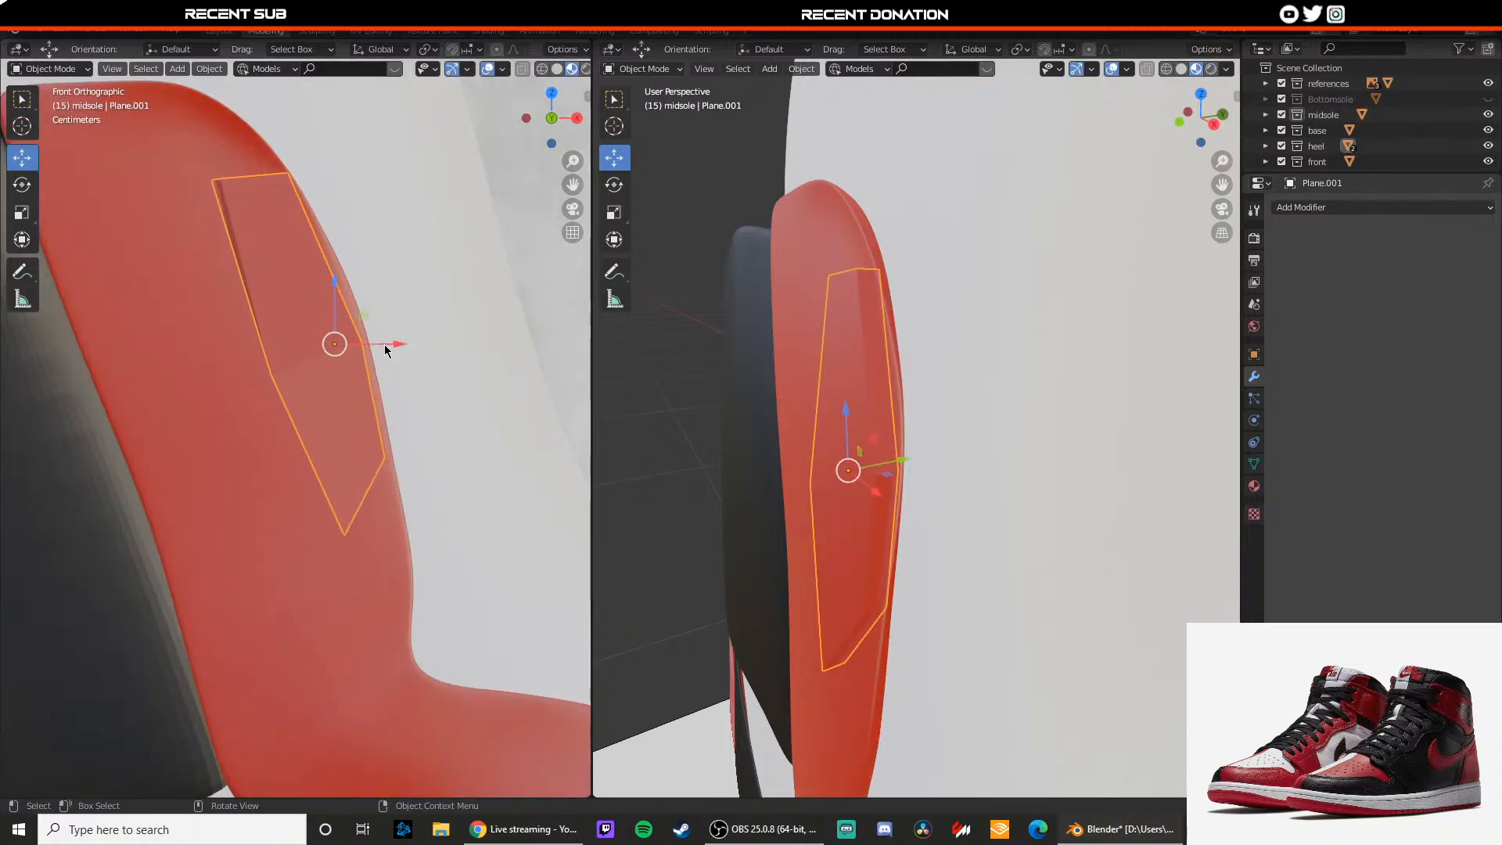
Step: Extrude the red tab's two rear side faces toward the heel, then shift them vertically to match the ankle strap in the photo
key("Tab")
left_click(386, 459)
key("z")
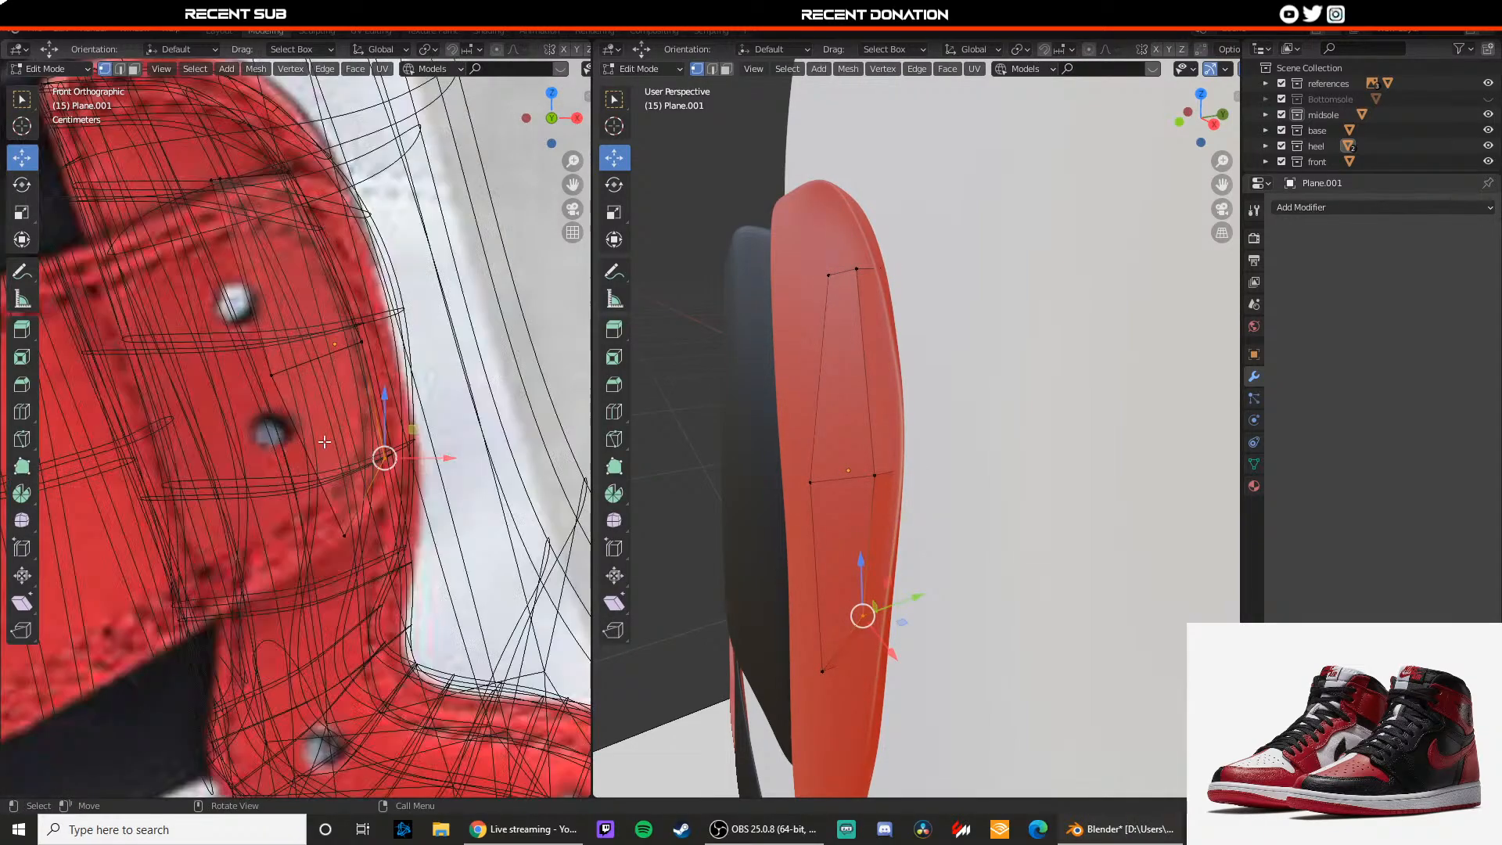
scroll(326, 441, "down", 2)
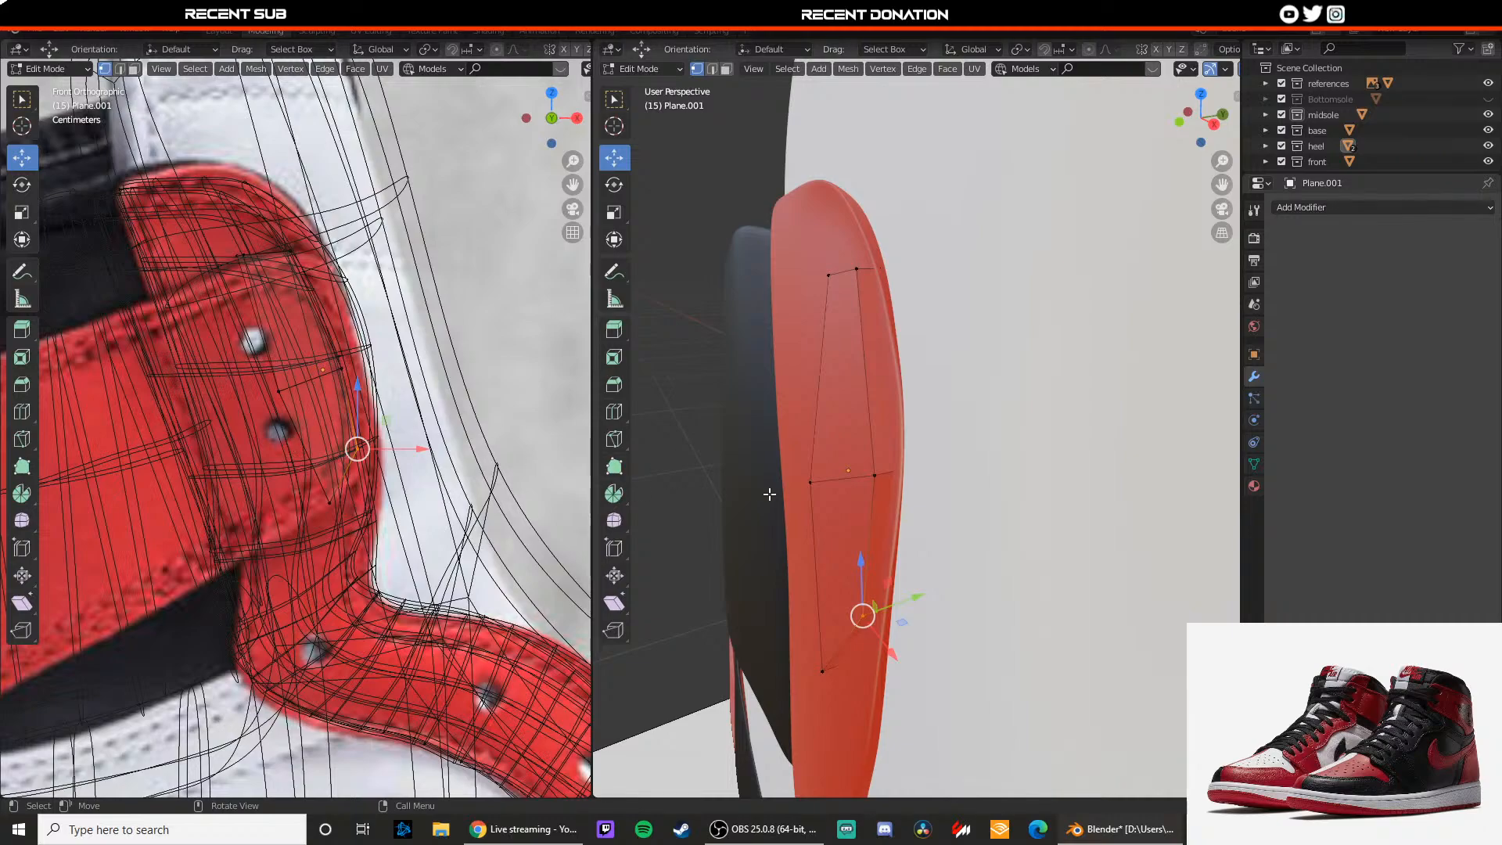
middle_click_drag(770, 495, 940, 472)
scroll(939, 472, "up", 1)
key("2")
key("3")
left_click(949, 521)
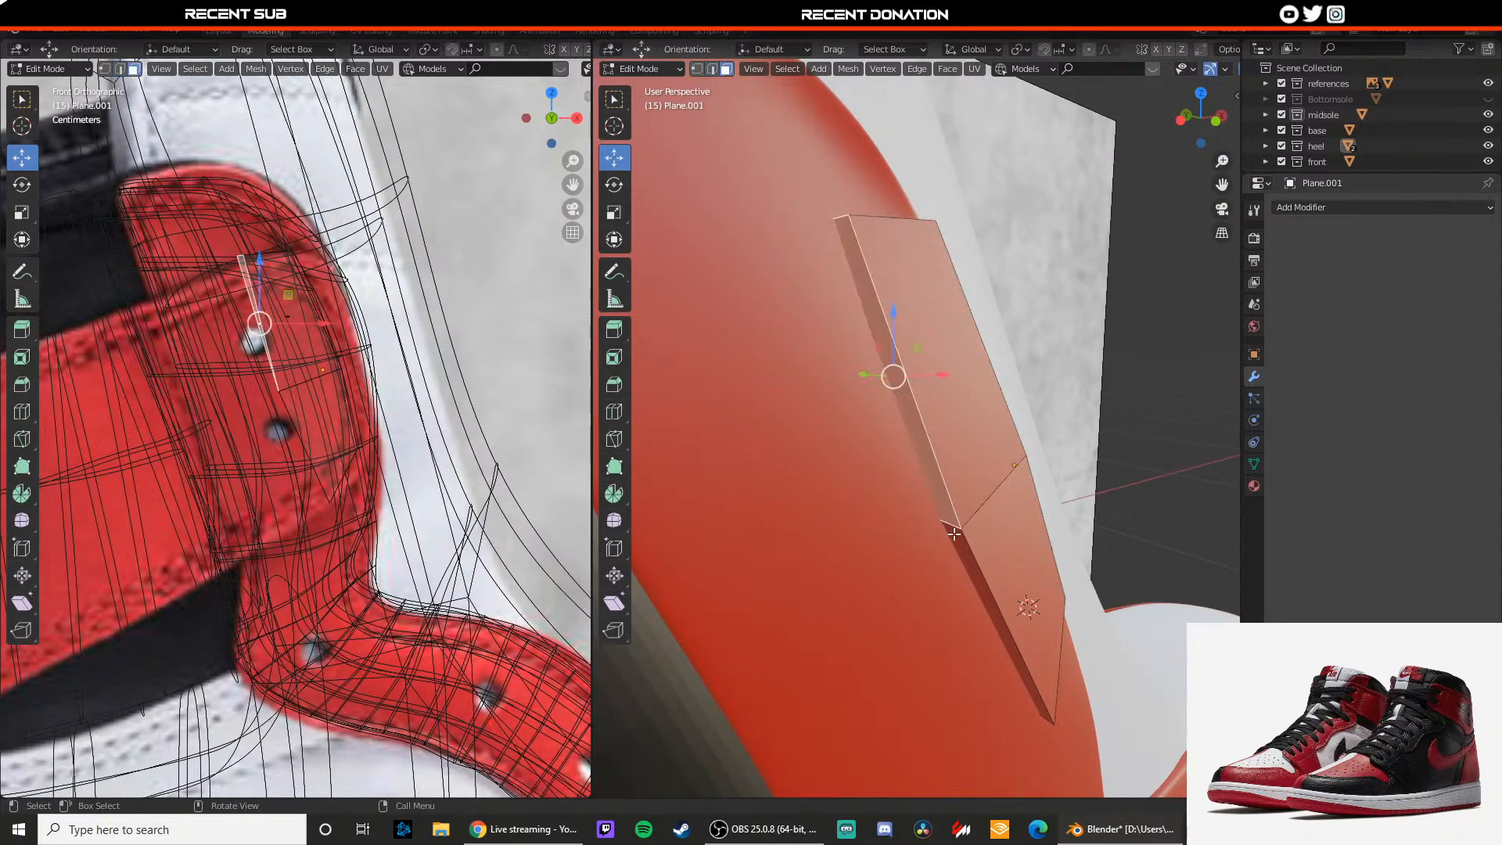
left_click(956, 541, "shift")
key("e")
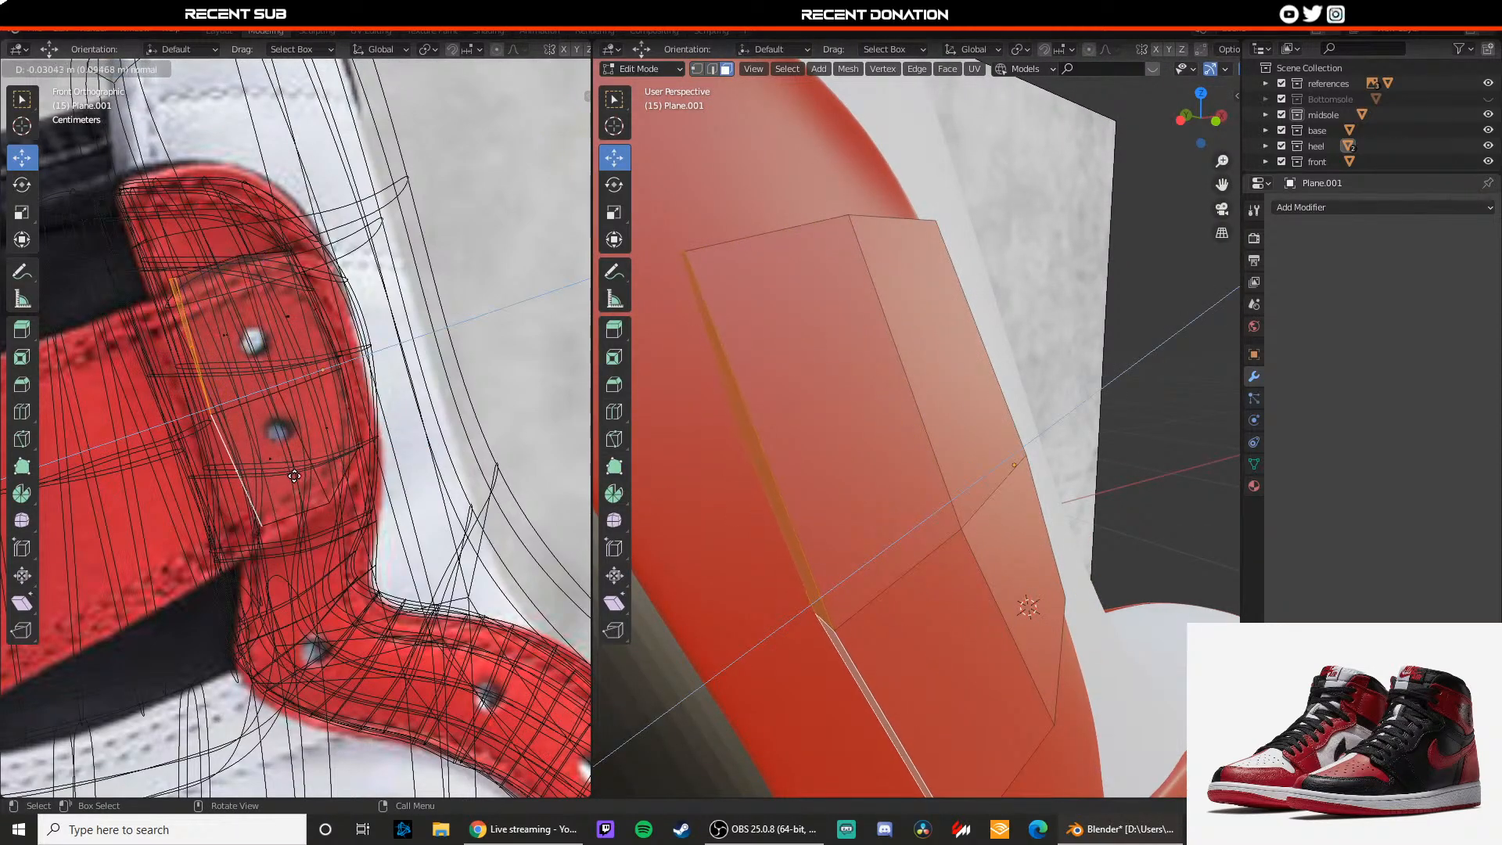
key("z")
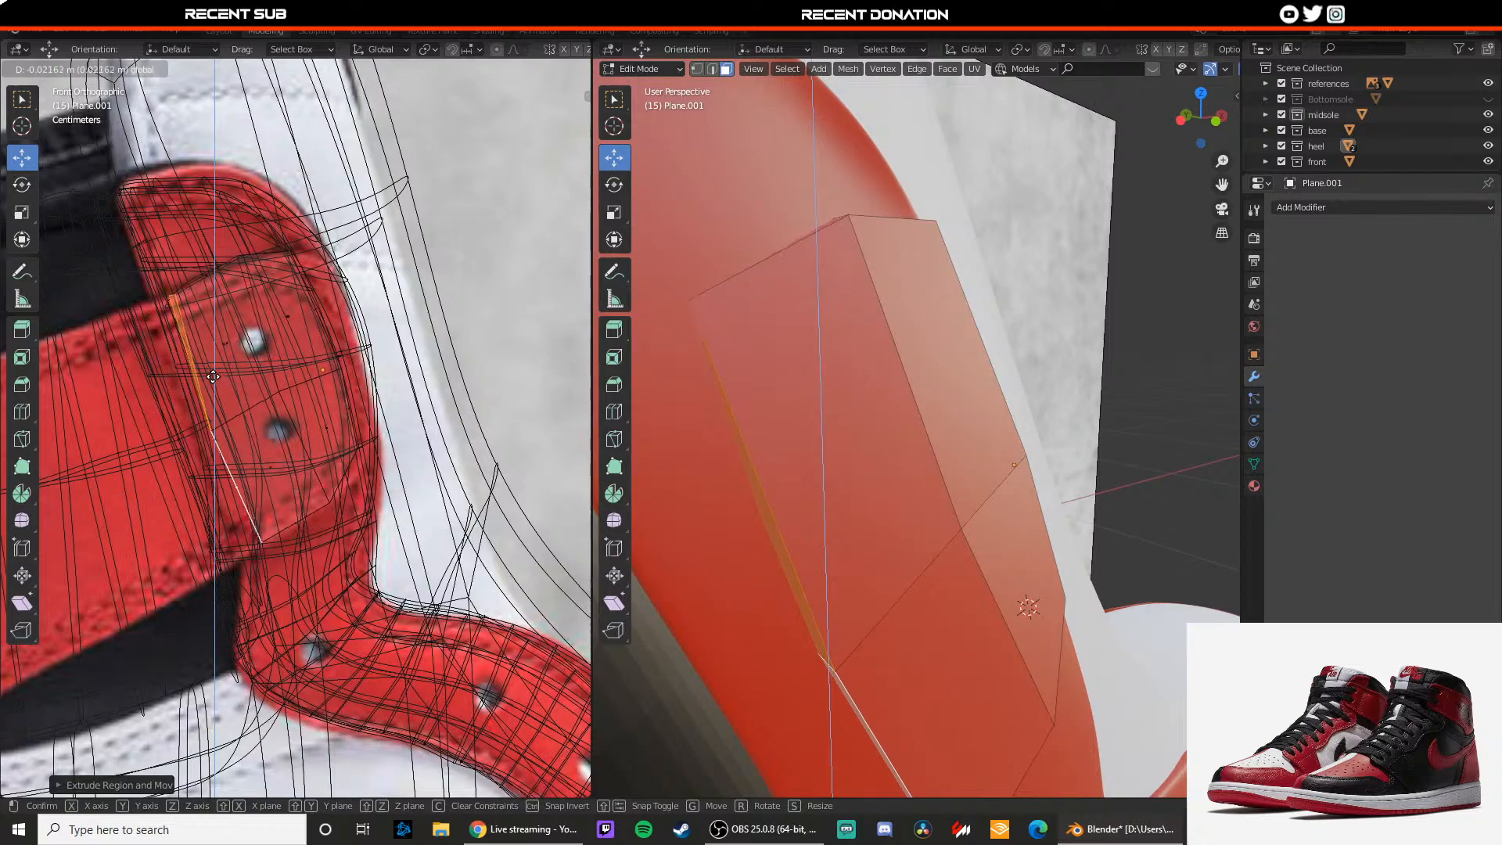
left_click(209, 377)
Step: Extrude the red tab's rear faces once more toward the heel, following the slope of the ankle strap
scroll(211, 377, "down", 2)
middle_click_drag(222, 379, 349, 343, "shift")
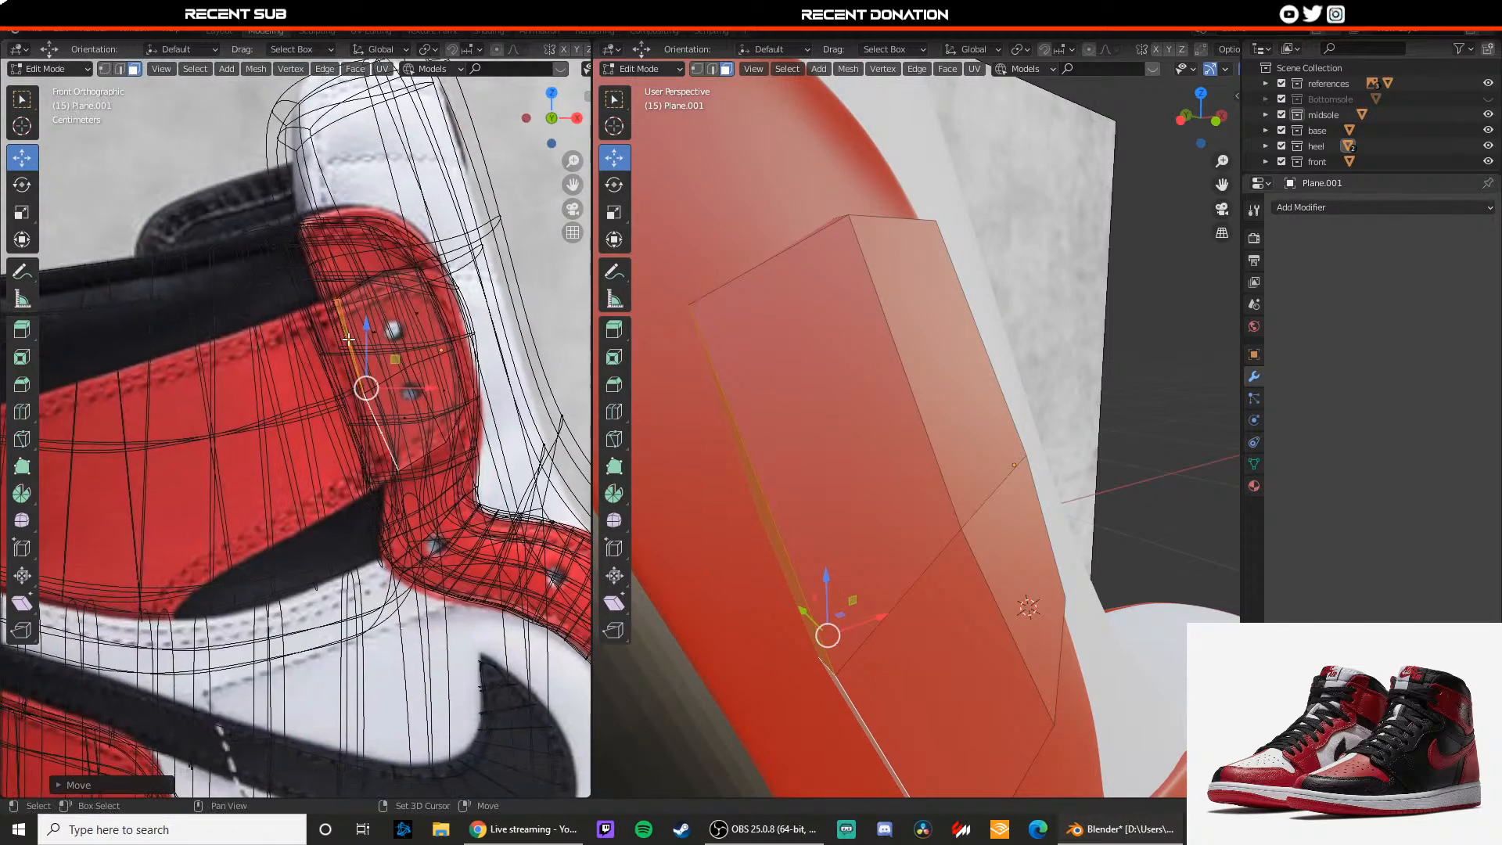
key("e")
left_click(261, 400)
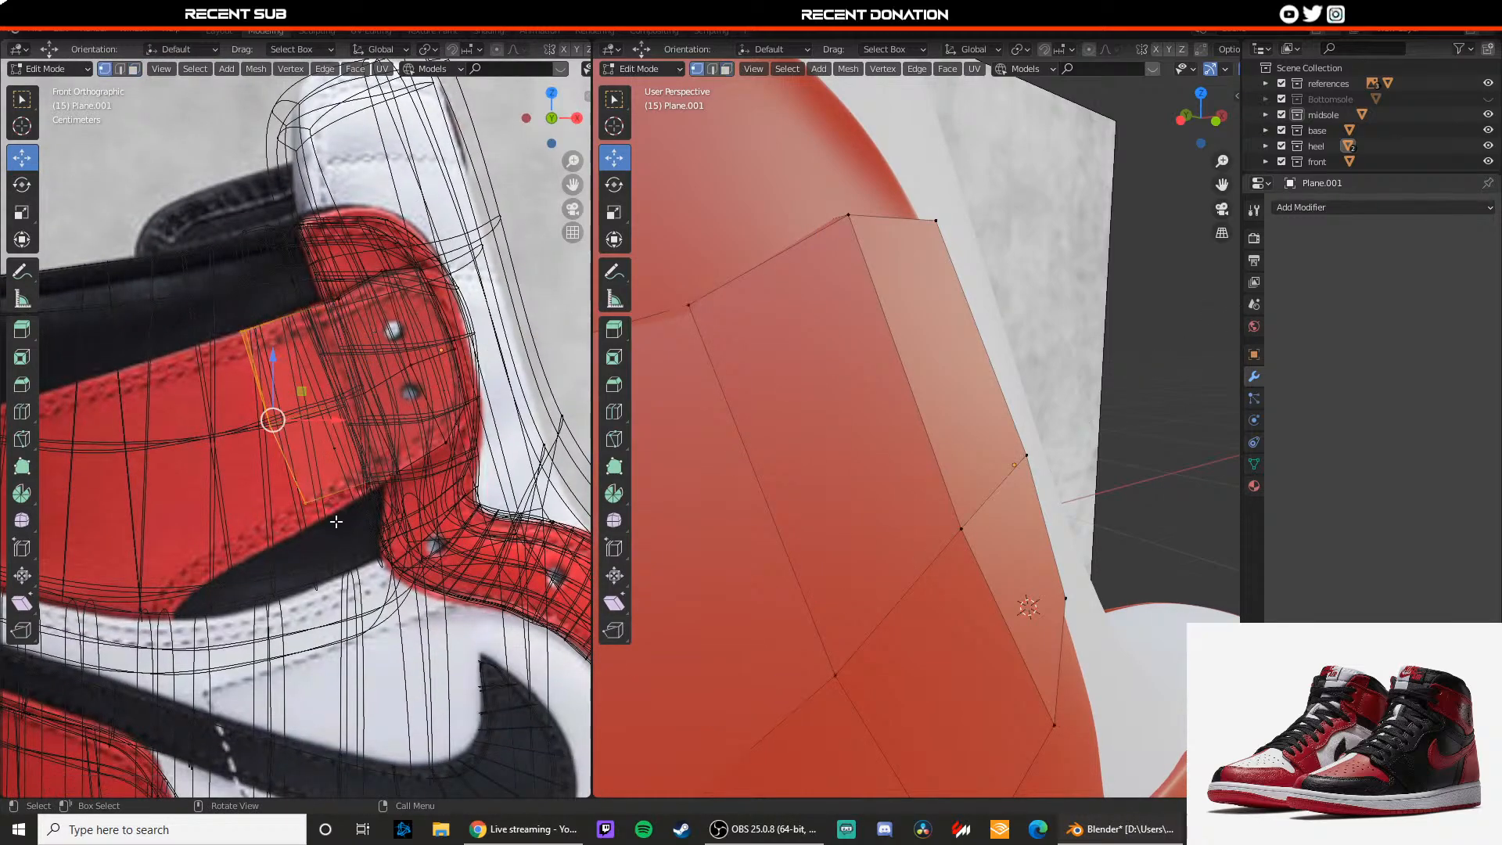
Step: Move the rear edge's lower and upper corner vertices vertically onto the strap's stitched outline in the side view
left_click_drag(293, 489, 309, 475)
key("shift+z")
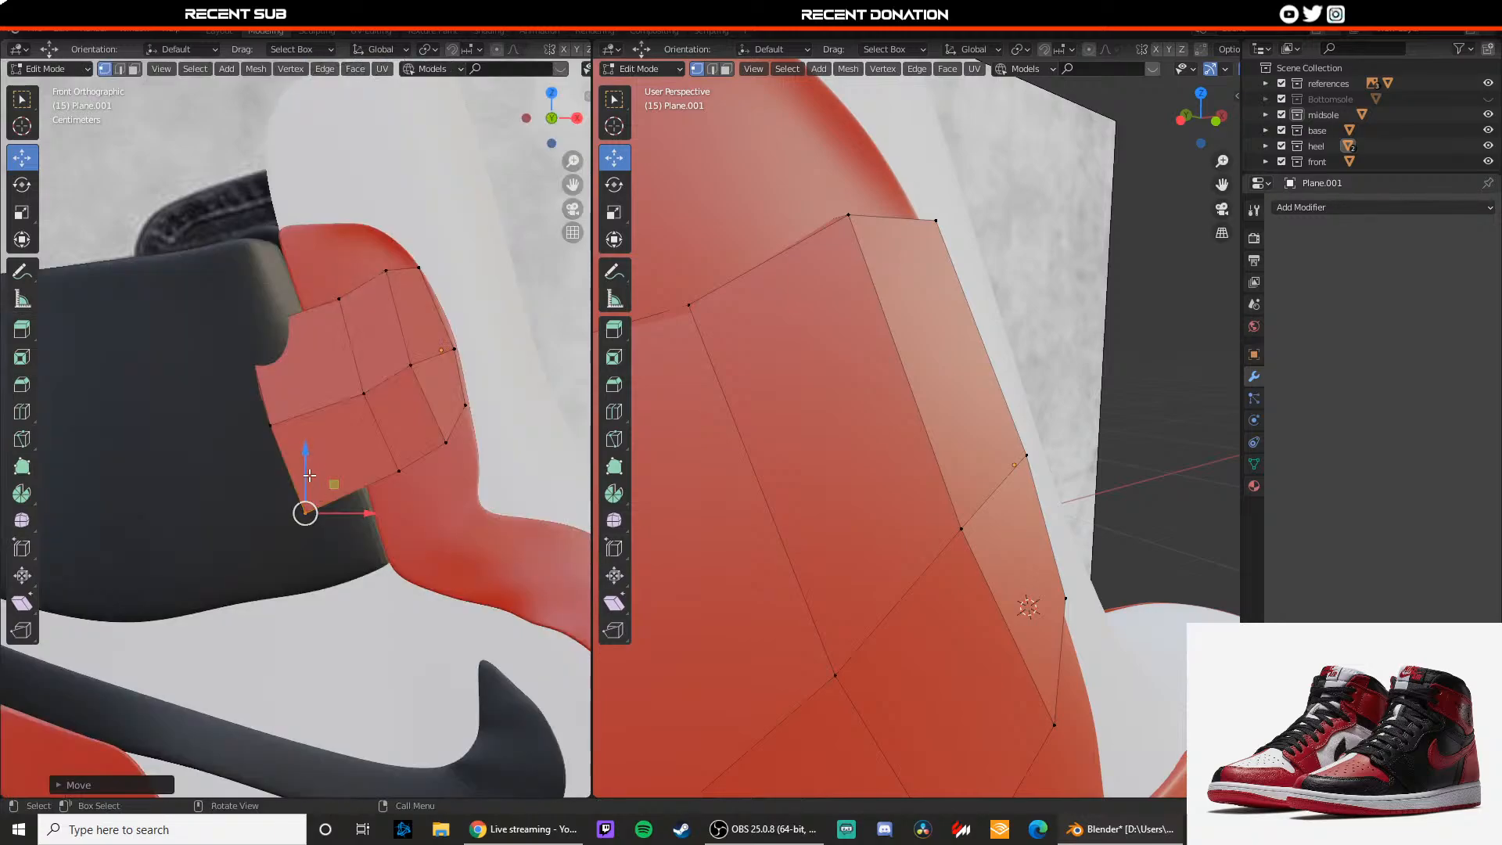
key("shift+z")
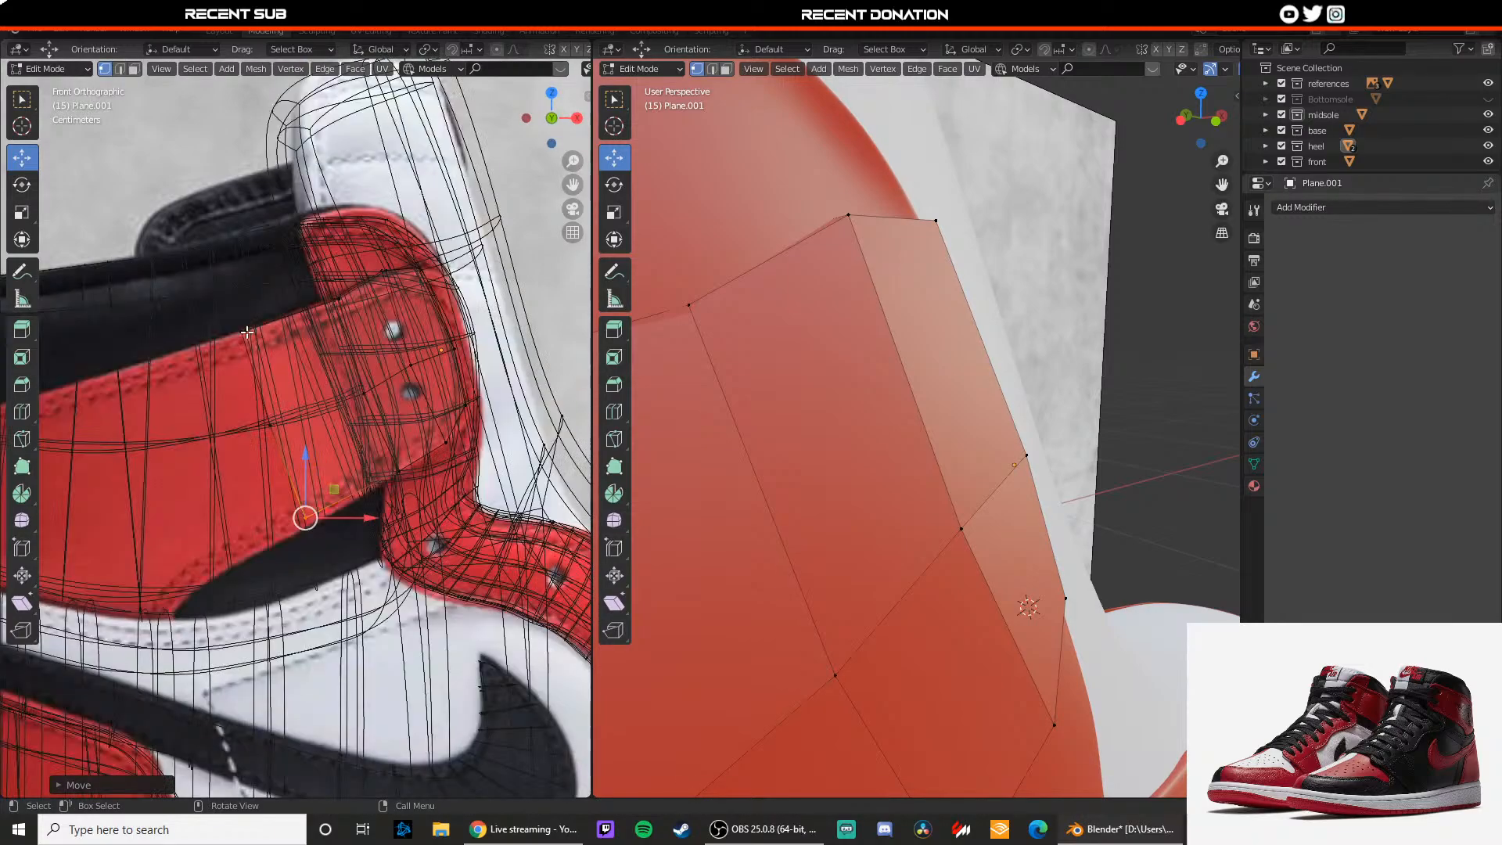
left_click(255, 340)
key("shift+z")
left_click_drag(246, 308, 247, 306)
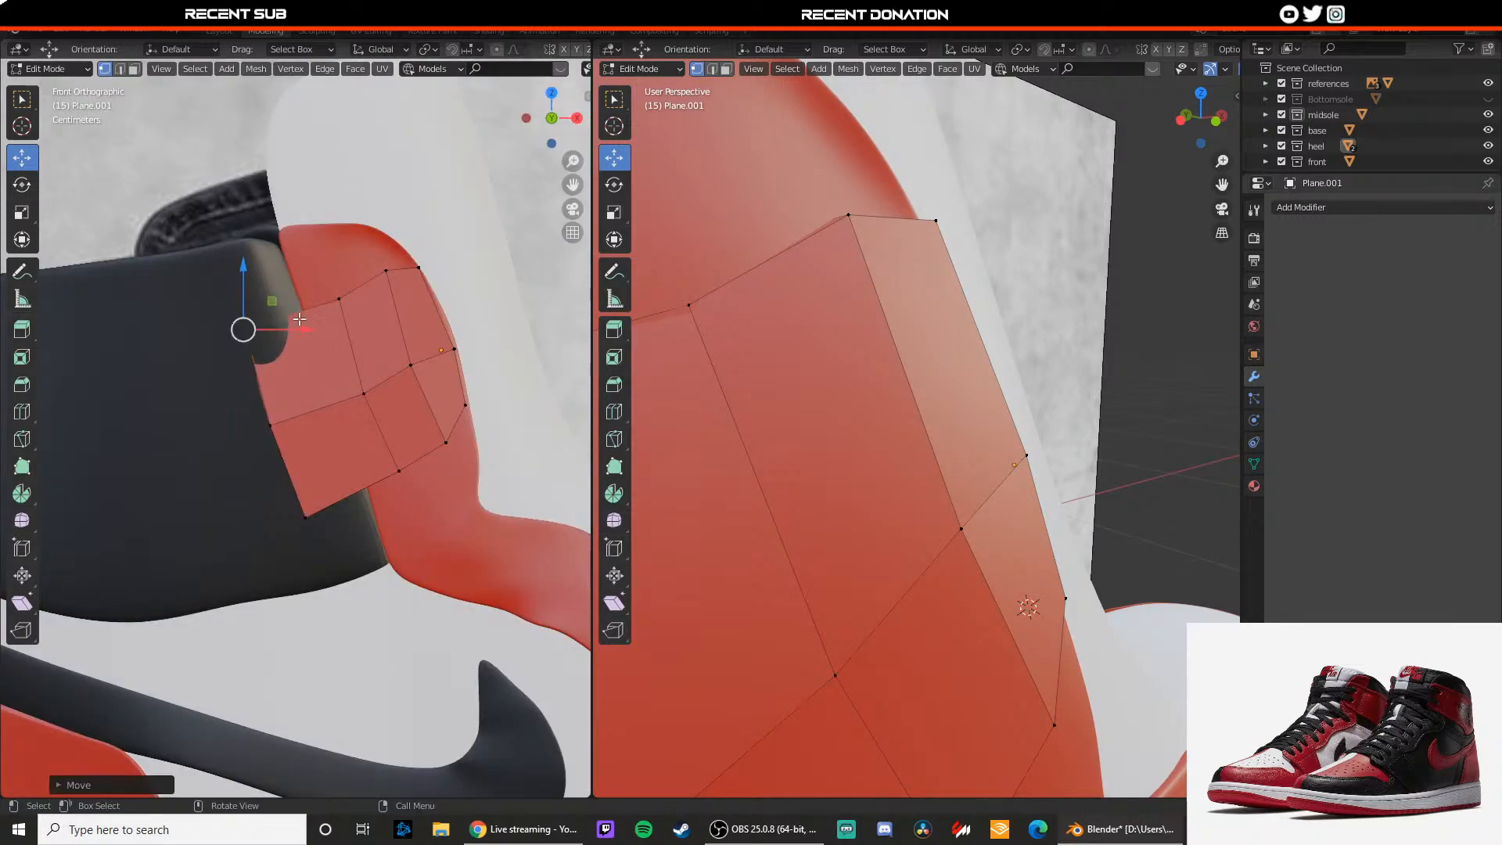
Step: Shift the rear edge's upper corner toward the black collar and check the panel's fit outside mesh editing
scroll(737, 428, "down", 4)
middle_click_drag(737, 428, 772, 426)
left_click_drag(655, 446, 679, 447)
key("Tab")
scroll(798, 459, "down", 4)
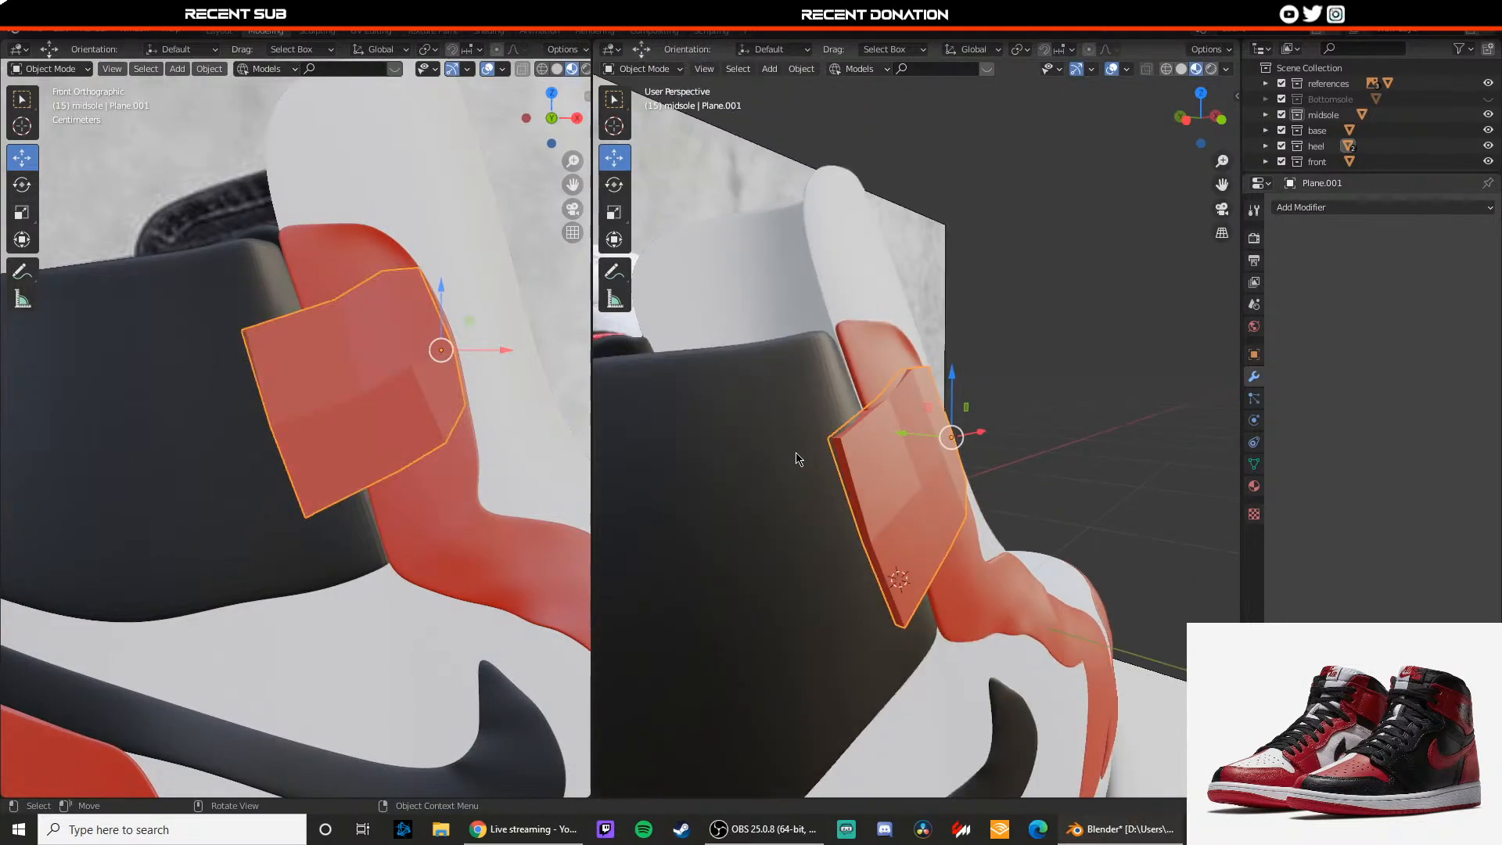
middle_click_drag(798, 459, 818, 435)
key("Tab")
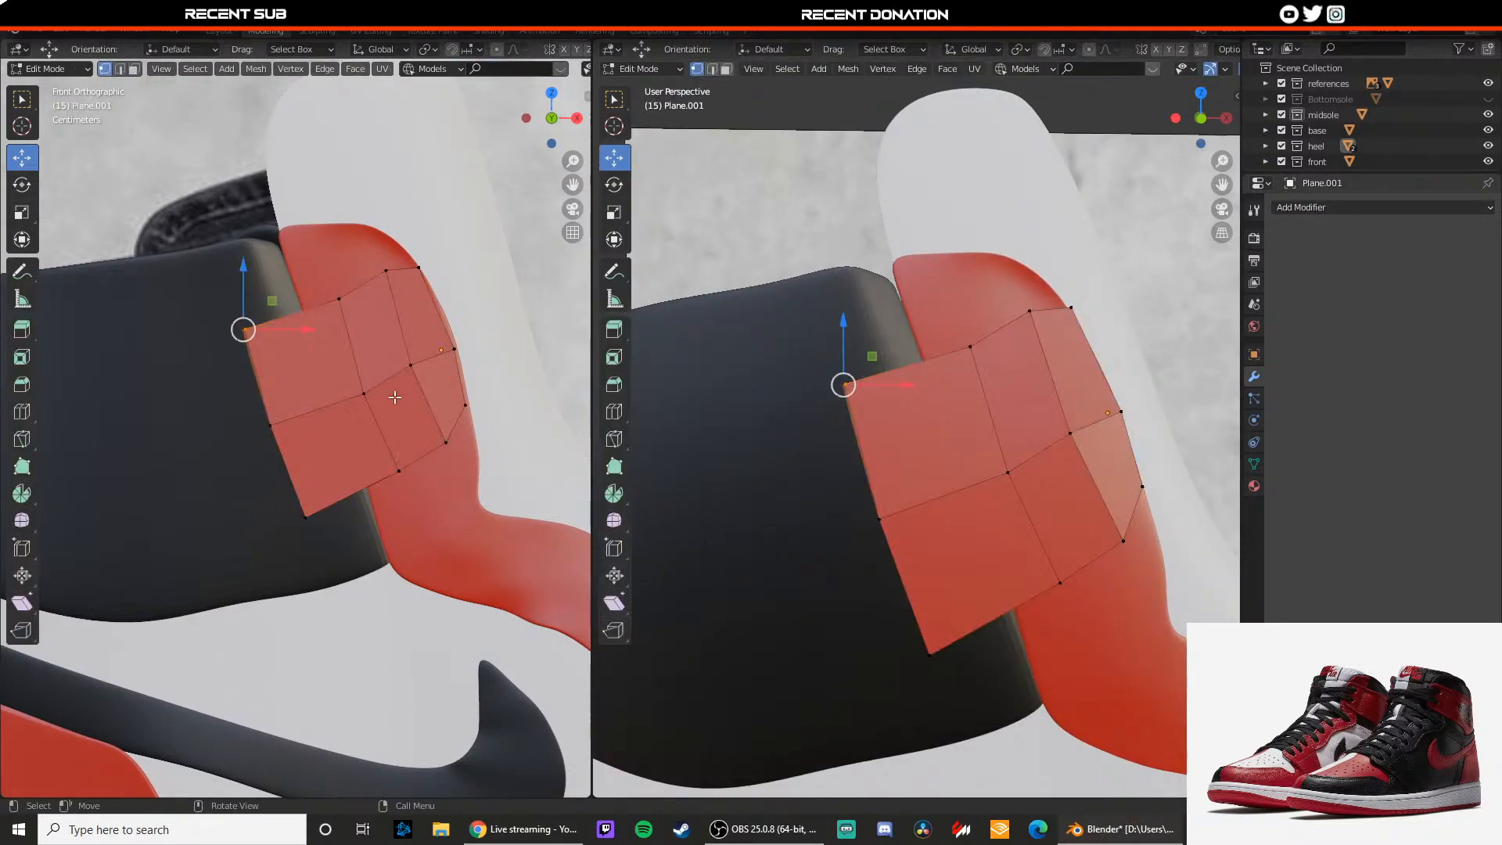
Step: Select both rear side faces and extend the red panel by another segment along the strap toward the heel
middle_click_drag(700, 426, 908, 470)
left_click(919, 510)
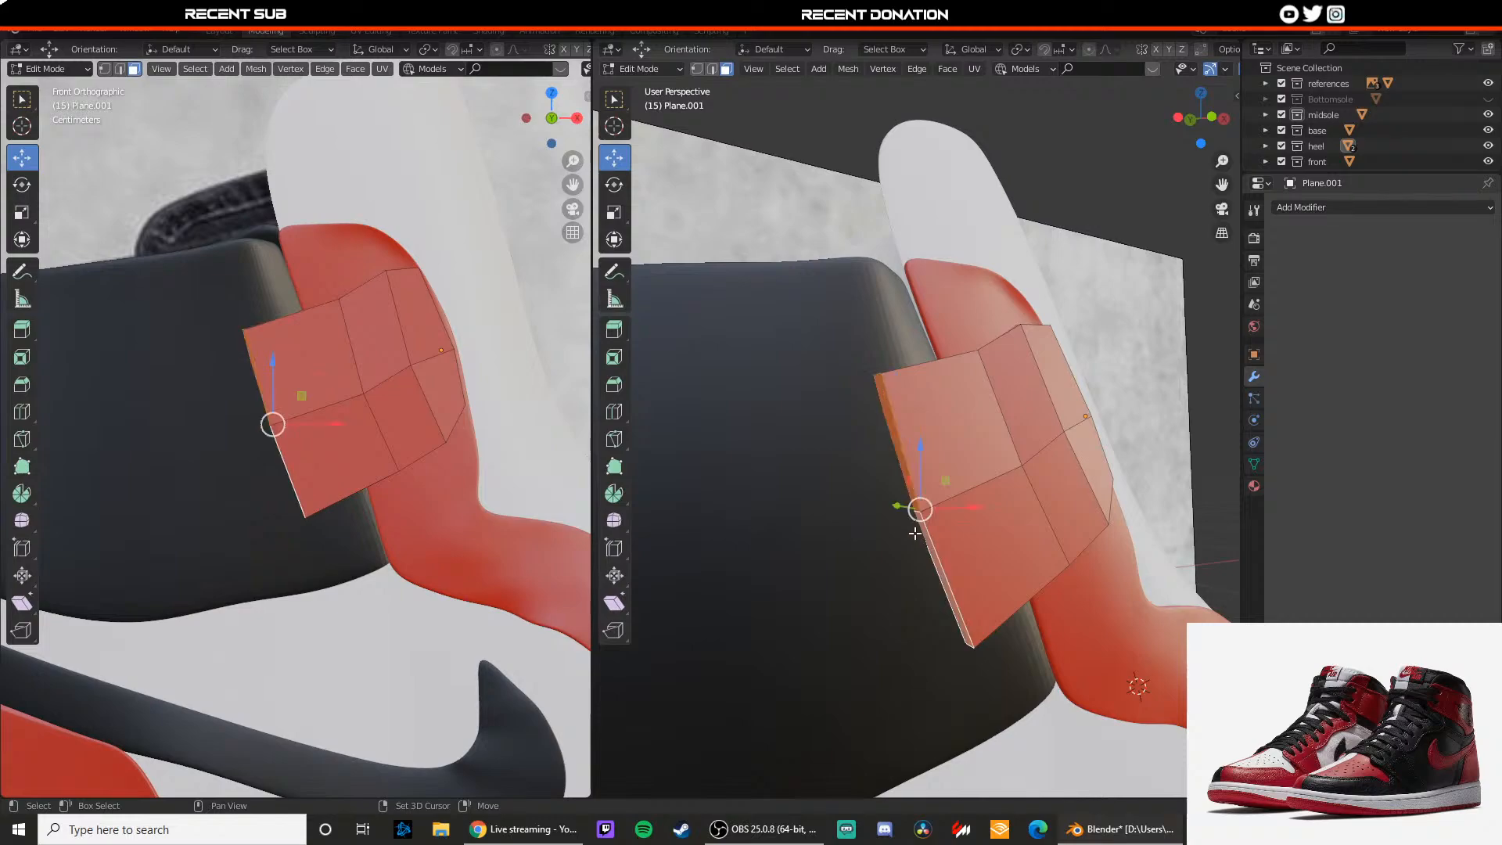
scroll(282, 426, "down", 3)
middle_click_drag(232, 431, 353, 425, "shift")
key("z")
key("4")
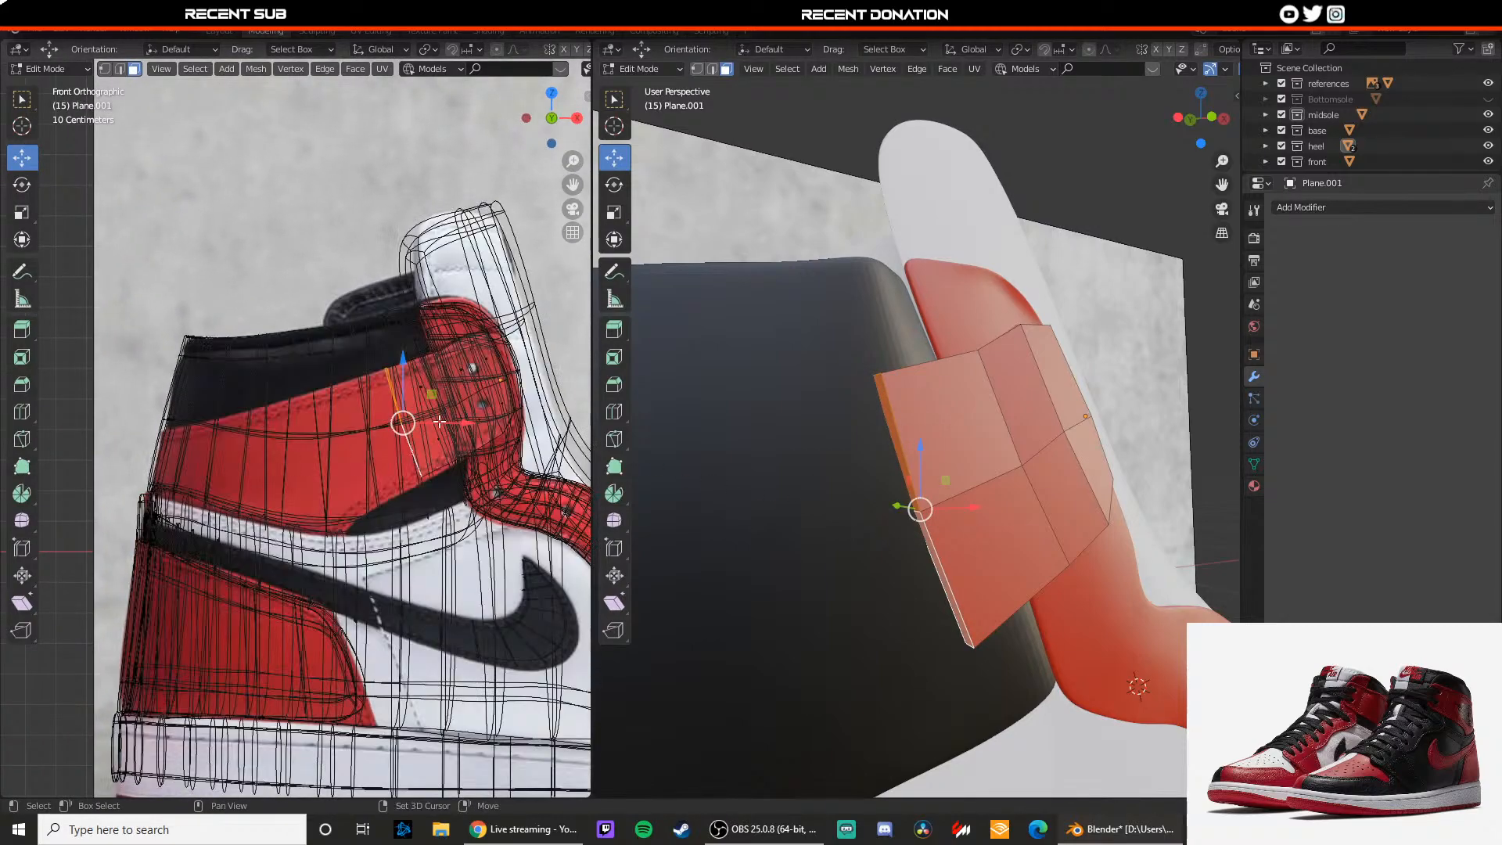
key("g")
key("z")
key("z")
left_click(326, 434)
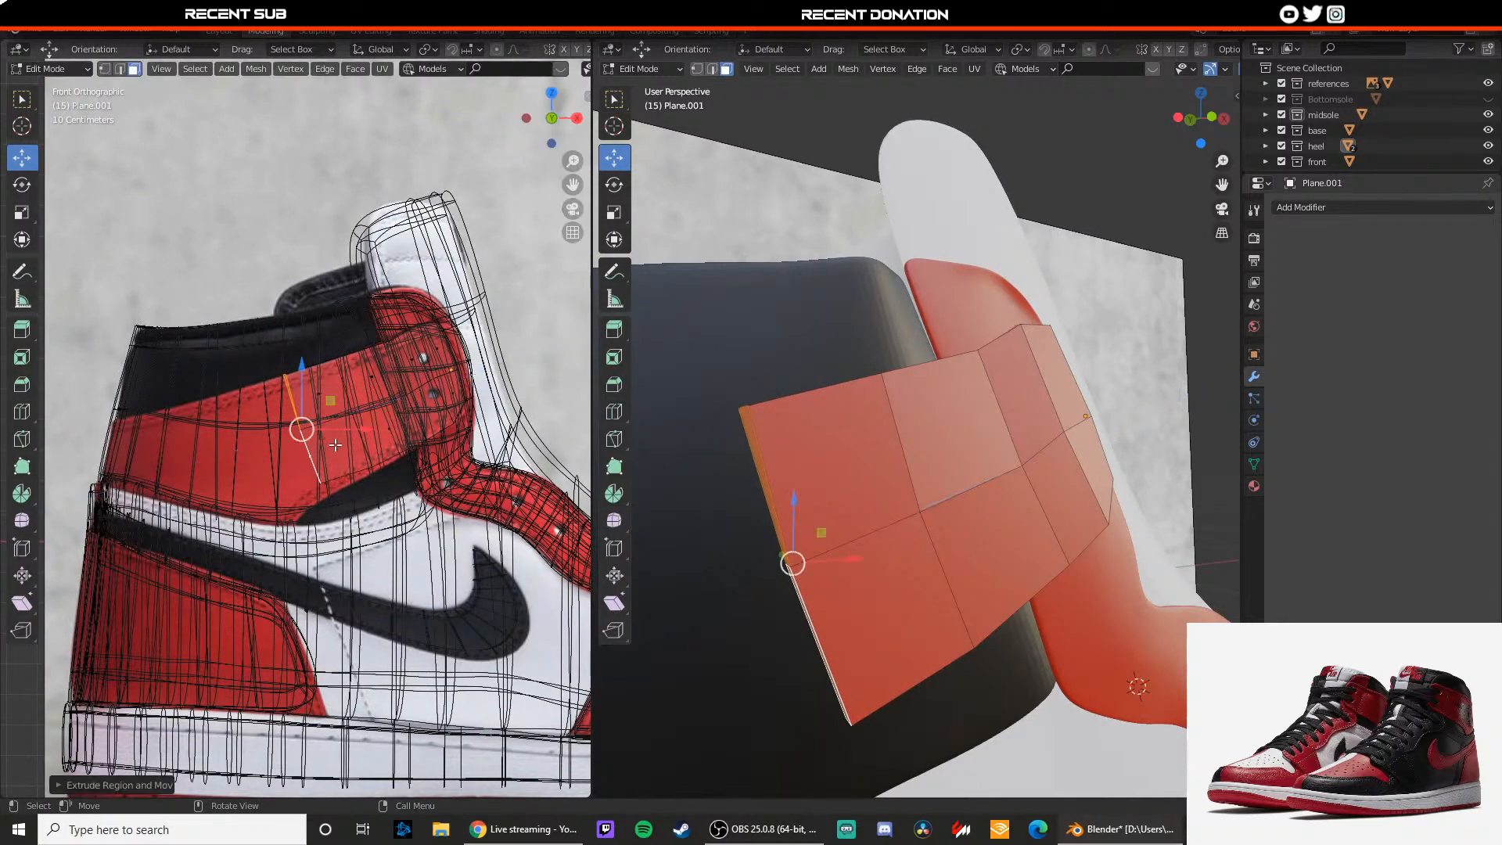
Step: Lower the new segment's bottom corner and move it forward to meet the strap's lower edge in the photo
scroll(336, 470, "up", 2)
key("1")
left_click(333, 509)
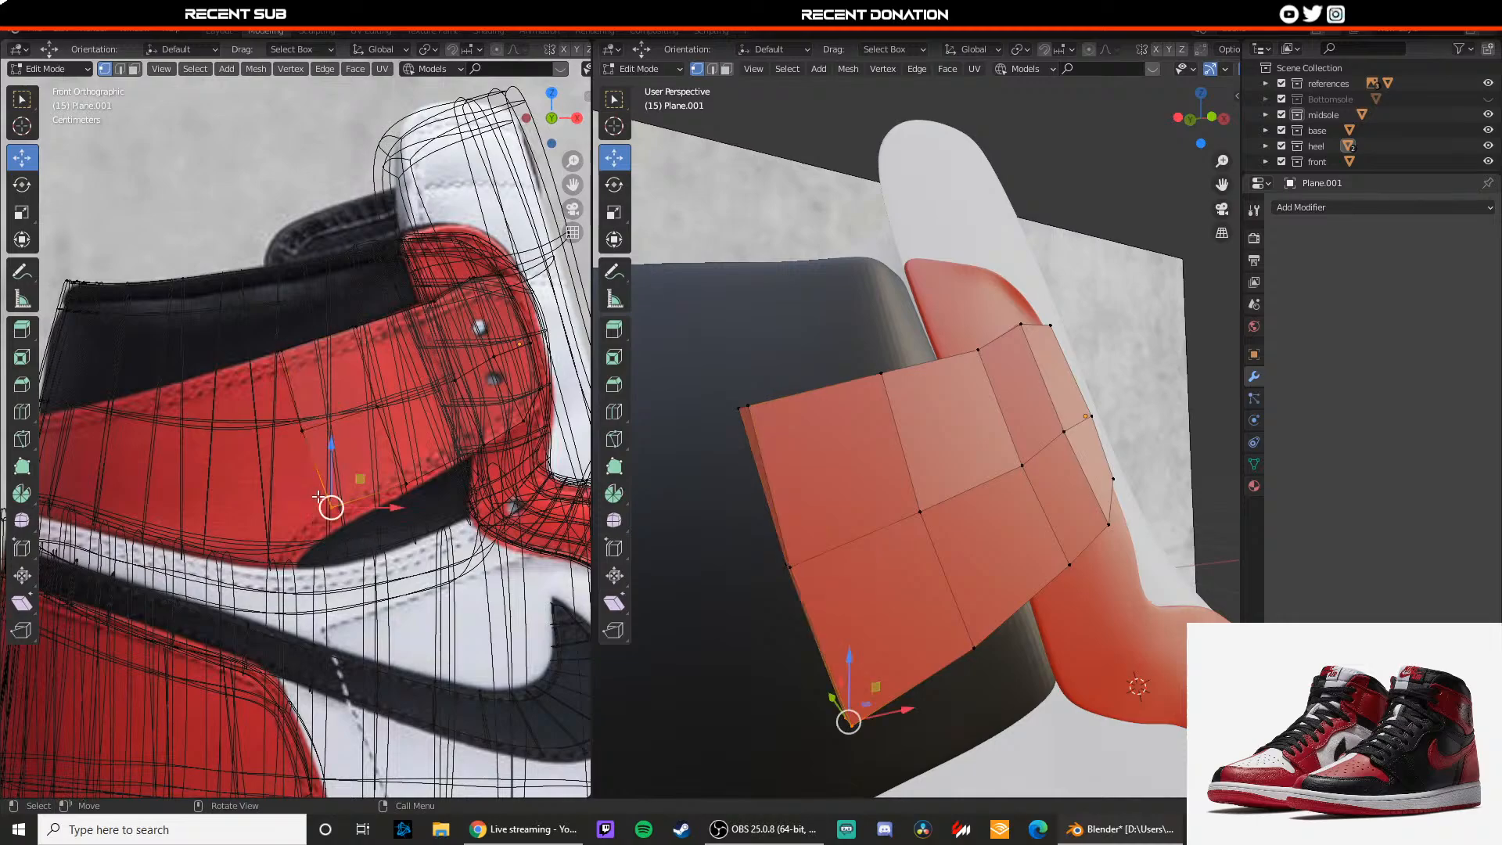
key("shift+z")
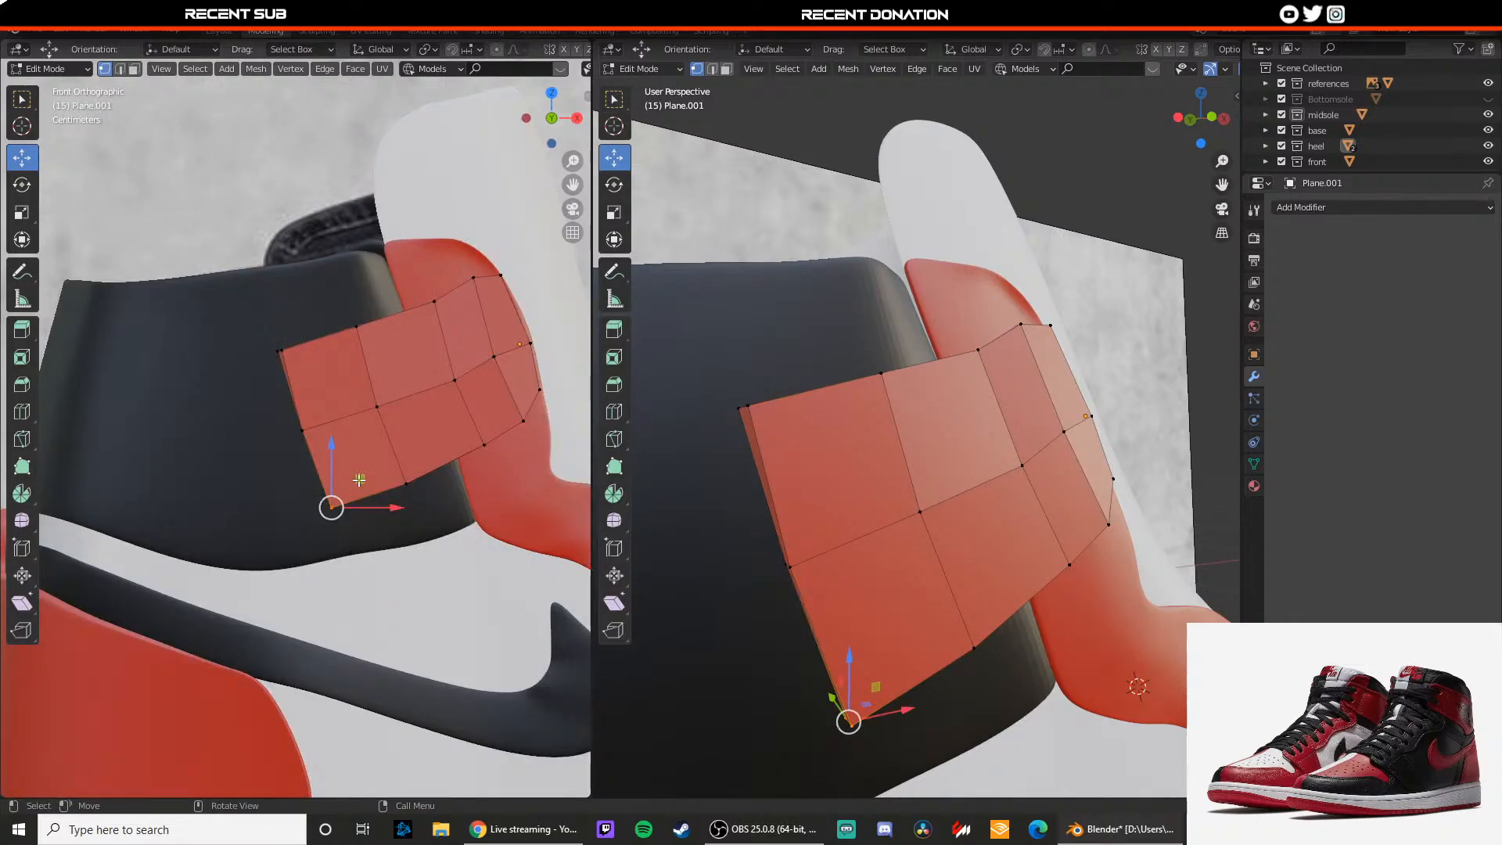
key("z")
key("4")
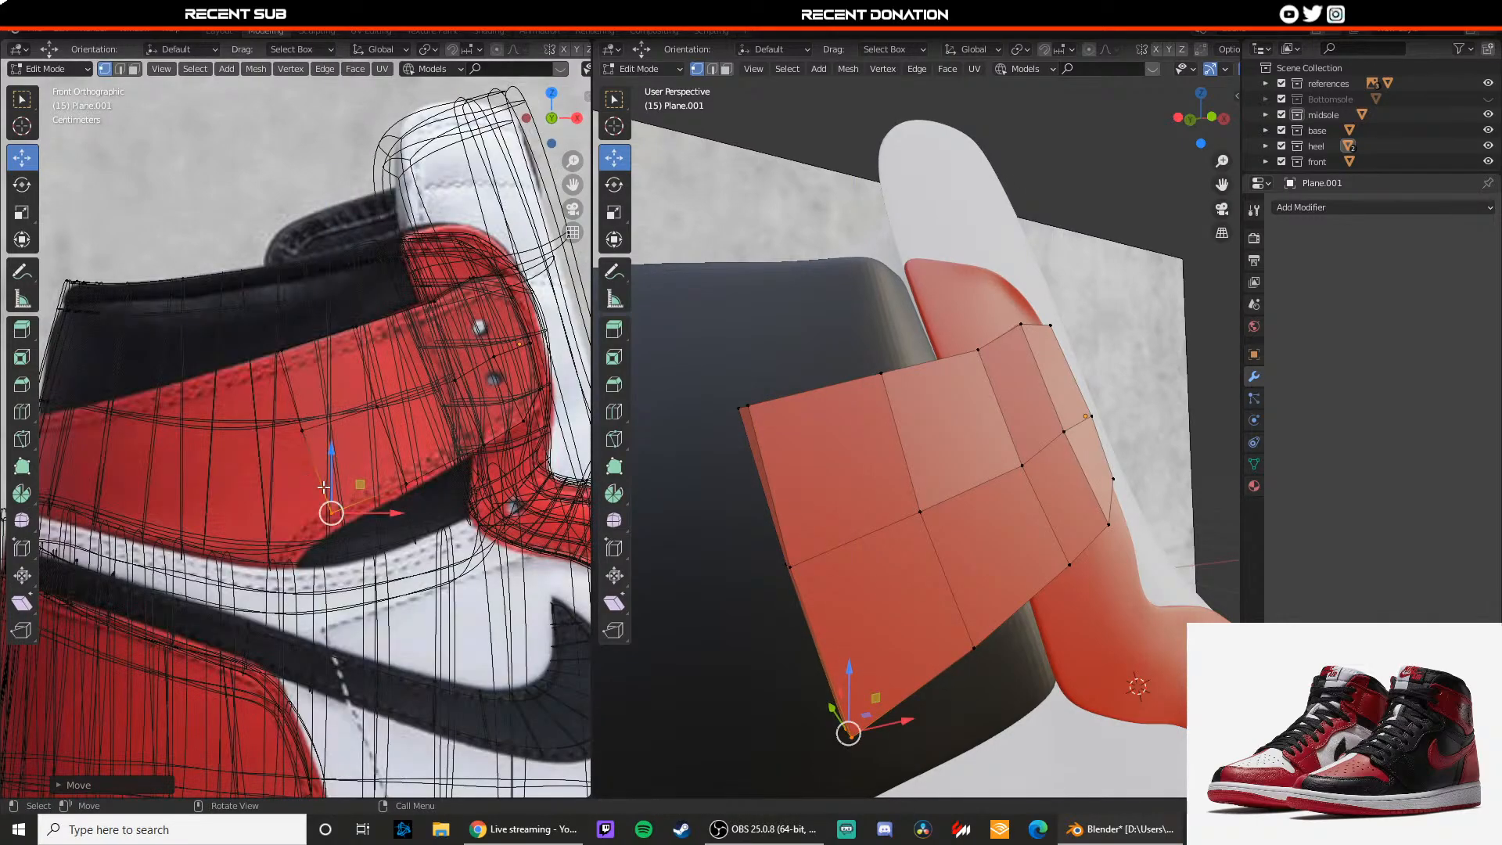
key("g")
key("z")
left_click(331, 483)
key("g")
left_click(341, 486)
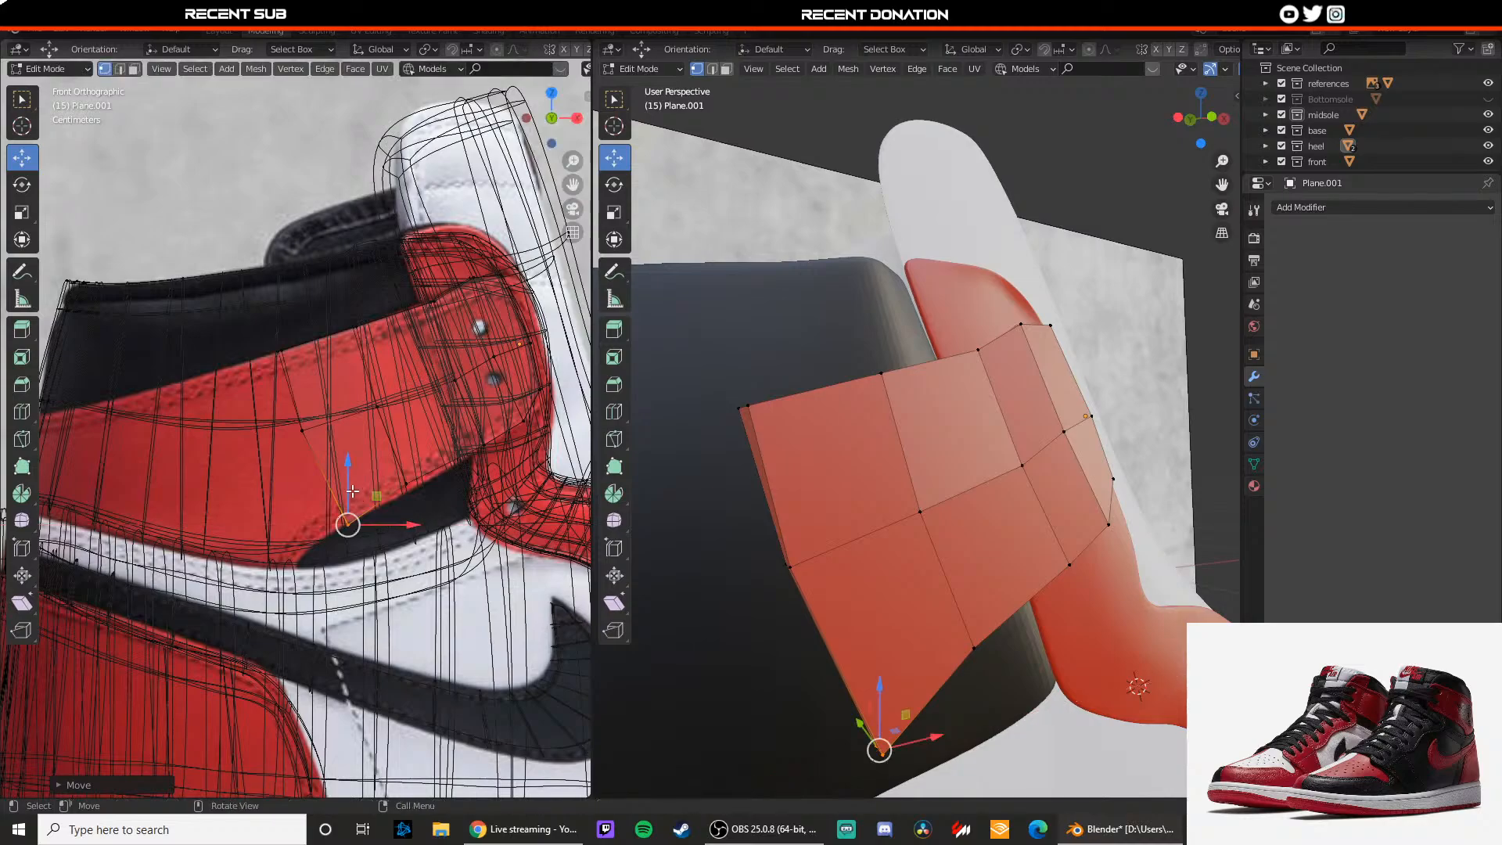
Step: Move the bottom vertex of the preceding column down onto the strap's lower edge in the side view
key("z")
left_click_drag(340, 508, 398, 473)
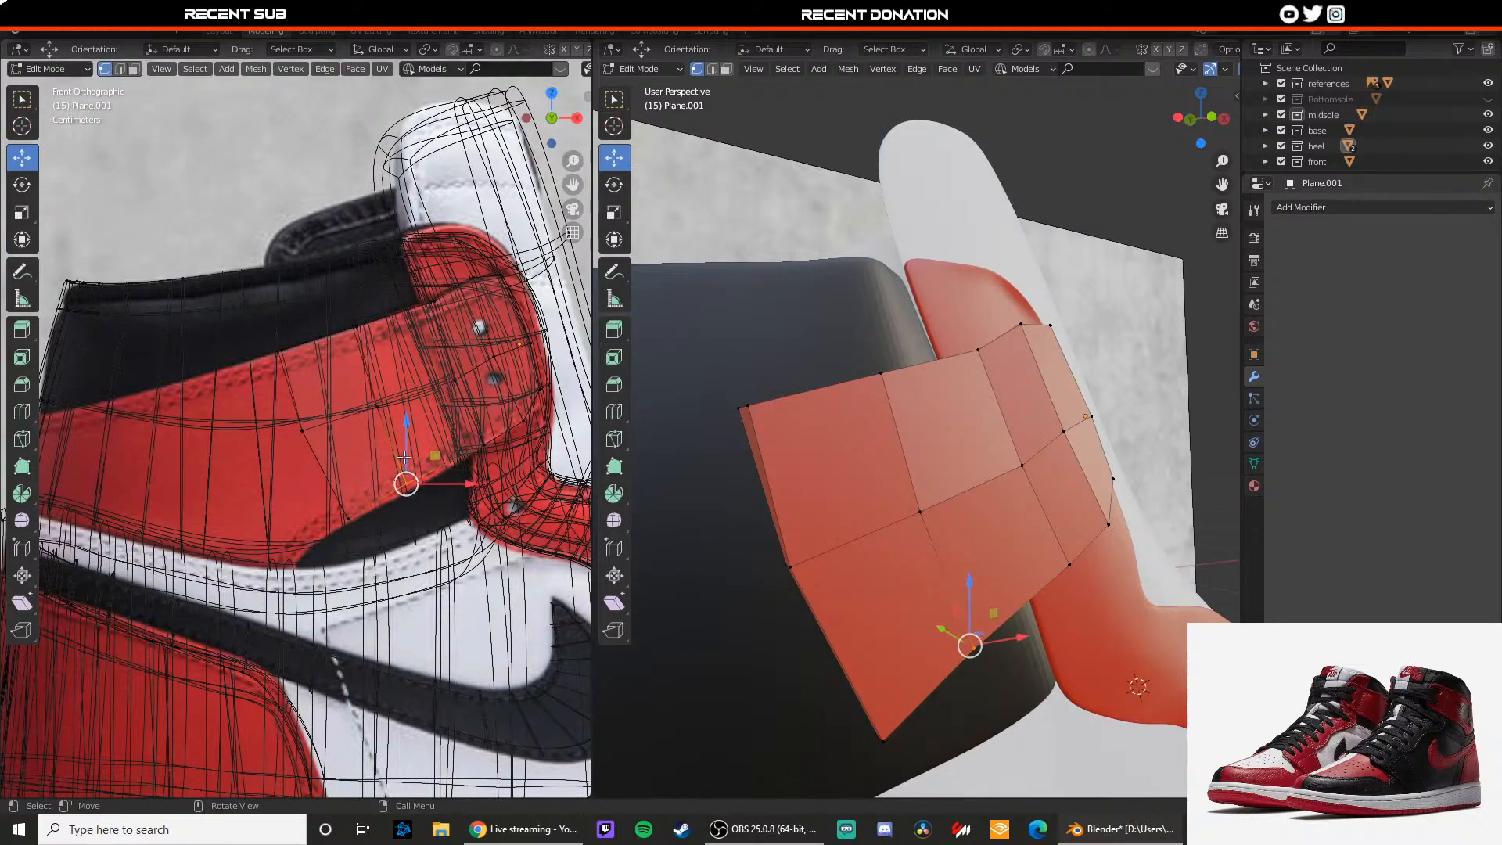
key("g")
left_click(403, 463)
key("z")
left_click(486, 486)
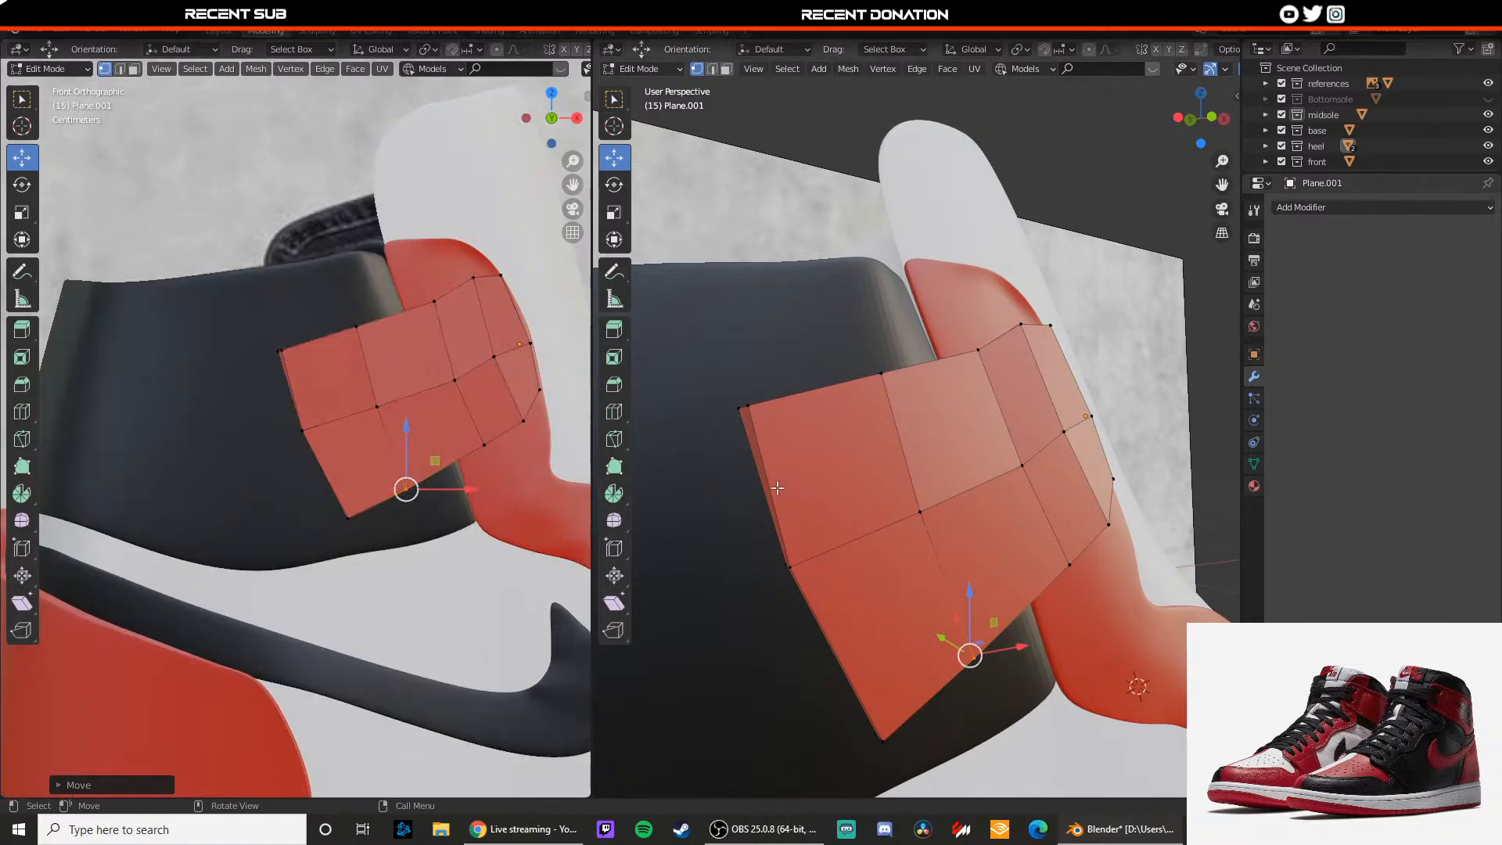
Step: Shift the rear edge's outer middle vertex along Y to follow the collar's curve
middle_click_drag(777, 488, 842, 490)
left_click(846, 557)
key("g")
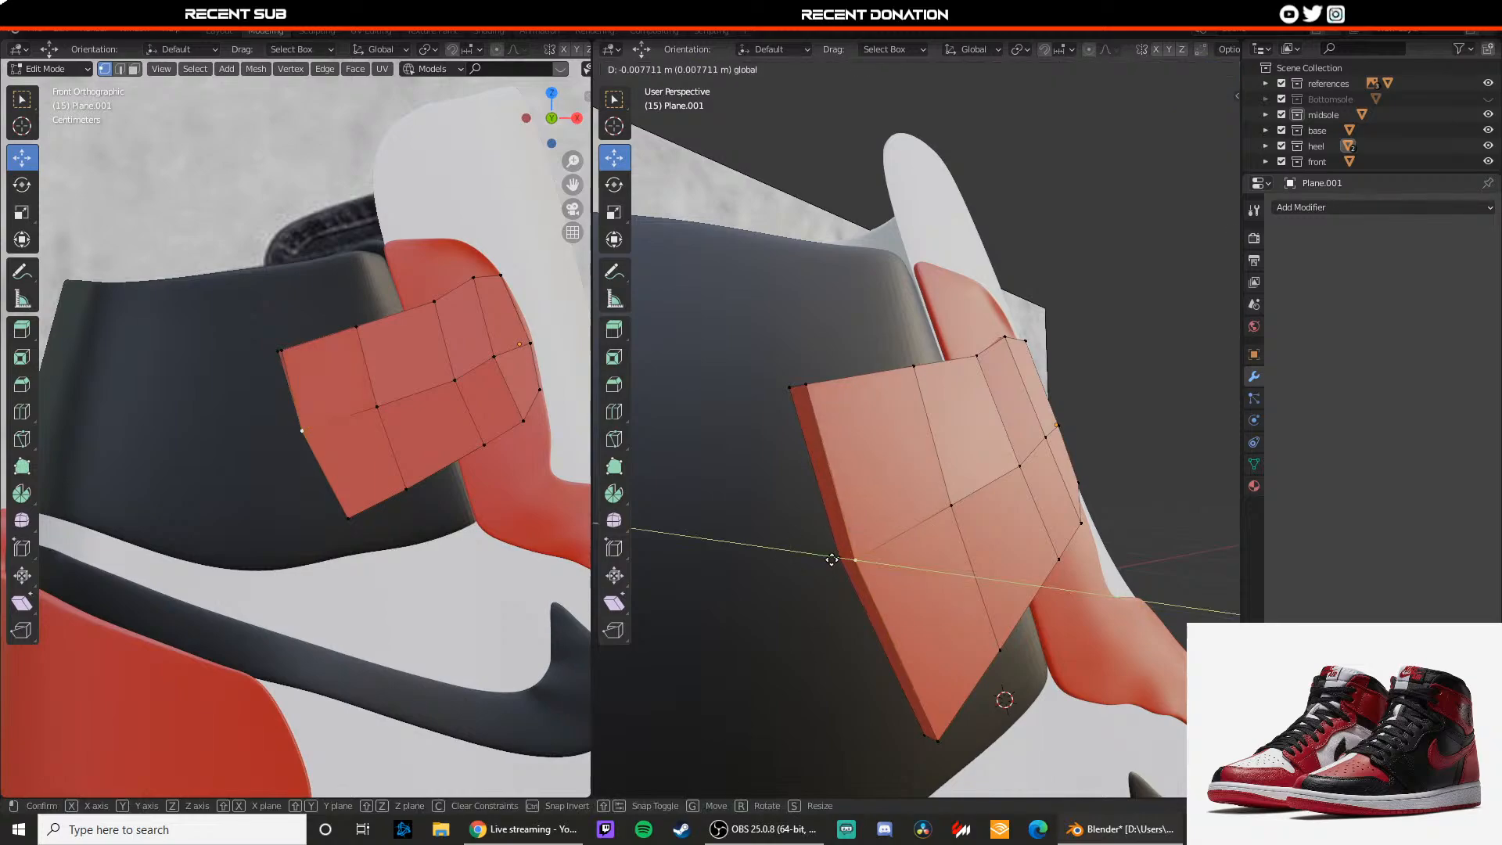
left_click(854, 527)
Step: Extrude the two rear side faces further toward the heel along the ankle strap
left_click(845, 546)
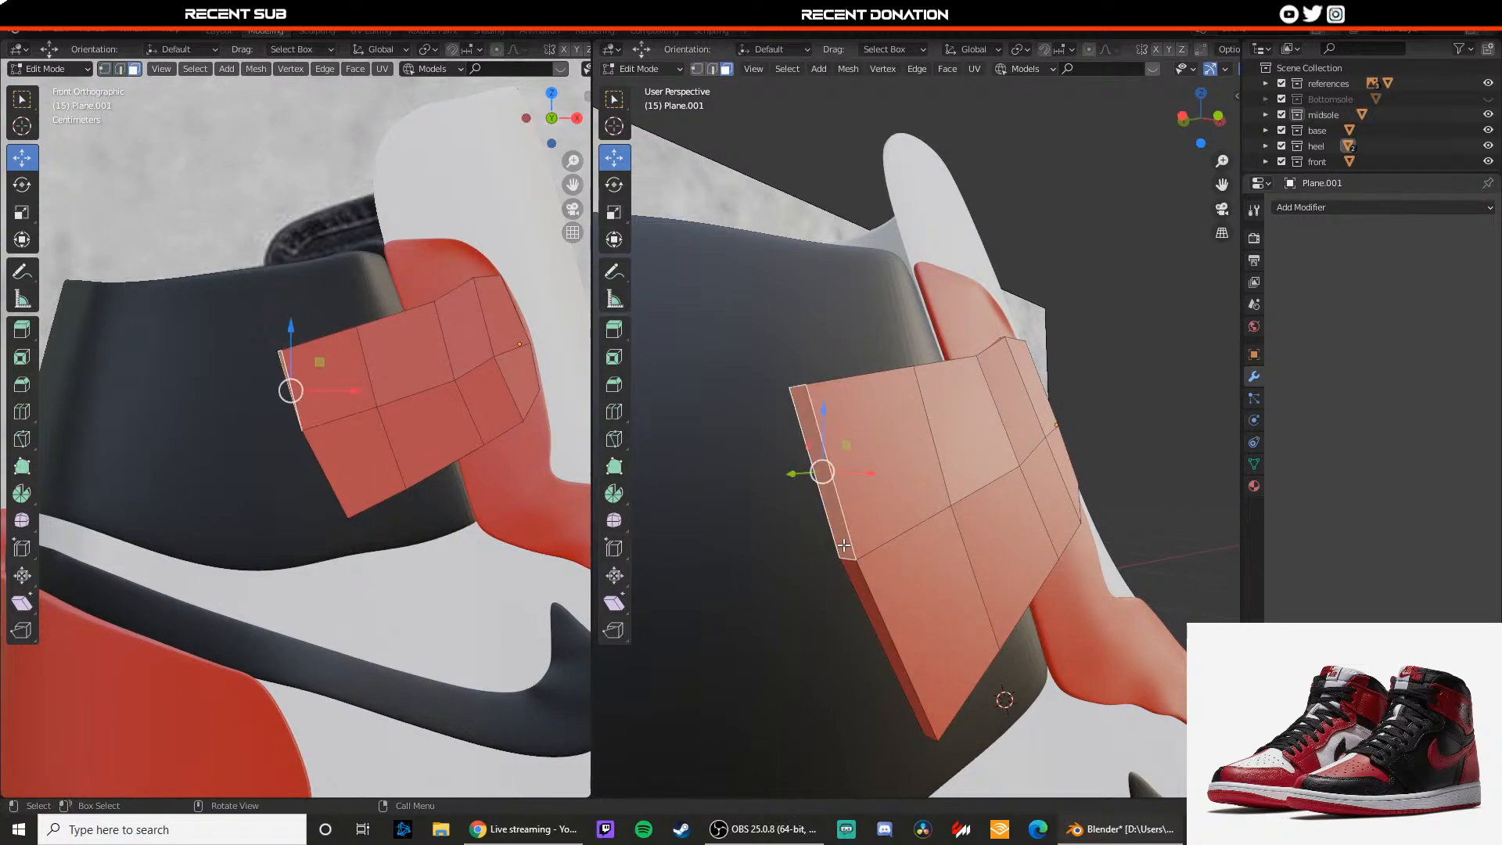
key("z")
left_click(313, 479)
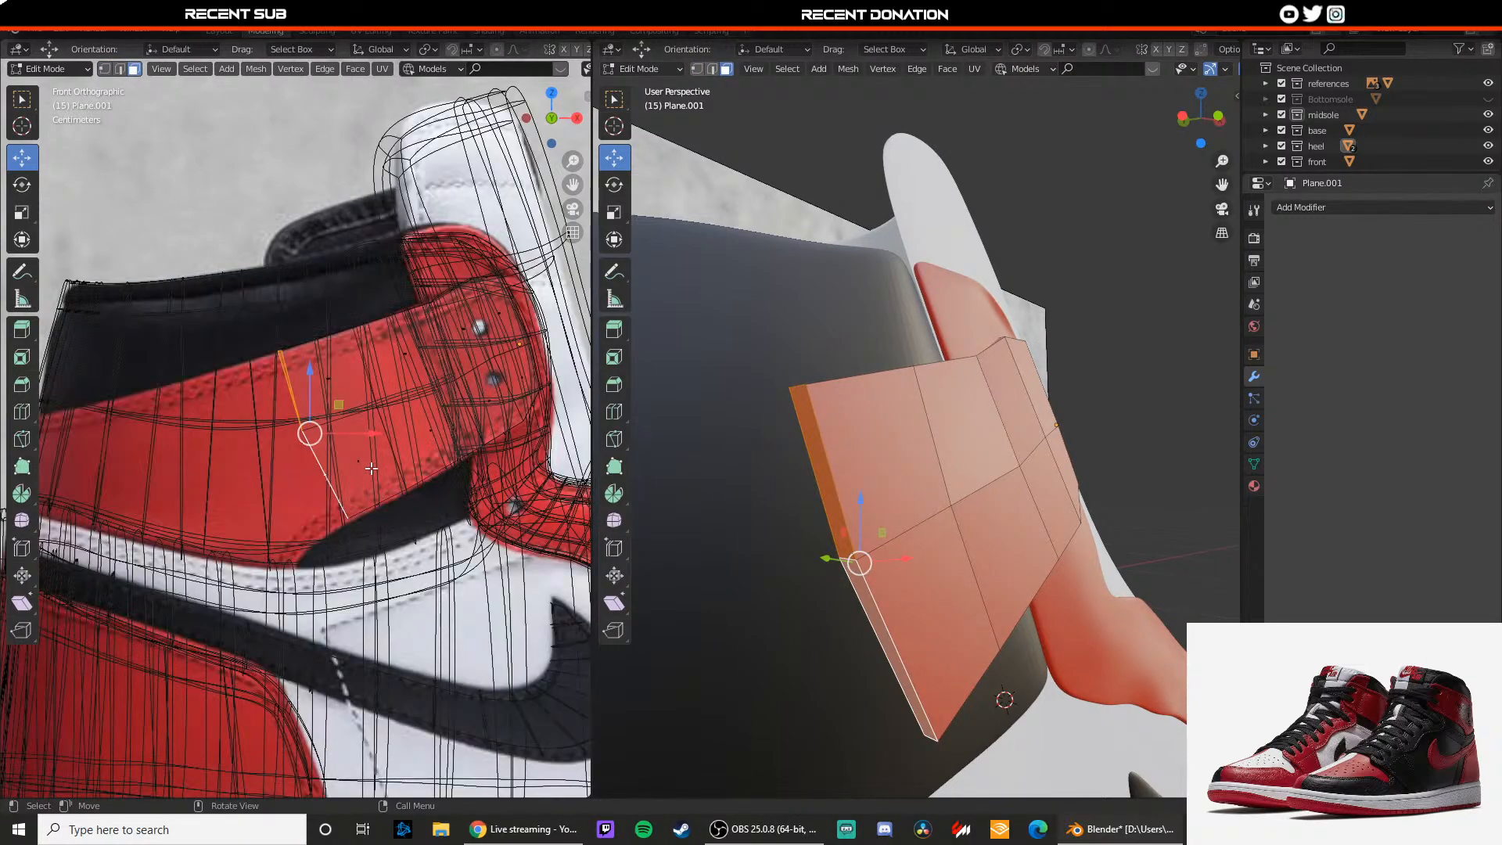
key("e")
left_click(347, 490)
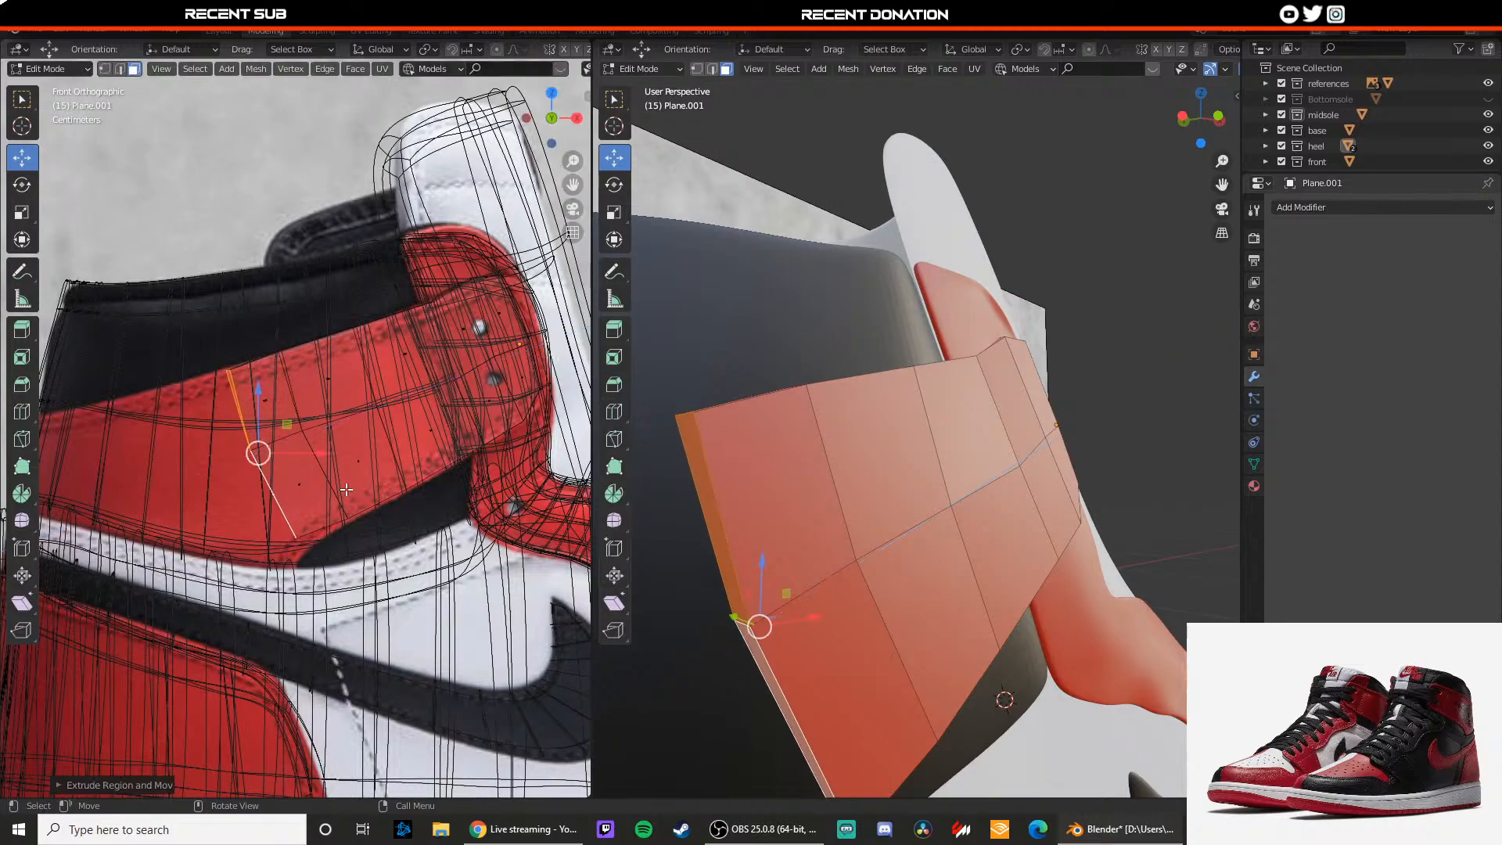
Step: Reposition the newest rear edge's bottom corner against the strap outline and collar, and move its middle vertices forward along X
middle_click_drag(740, 604, 780, 579)
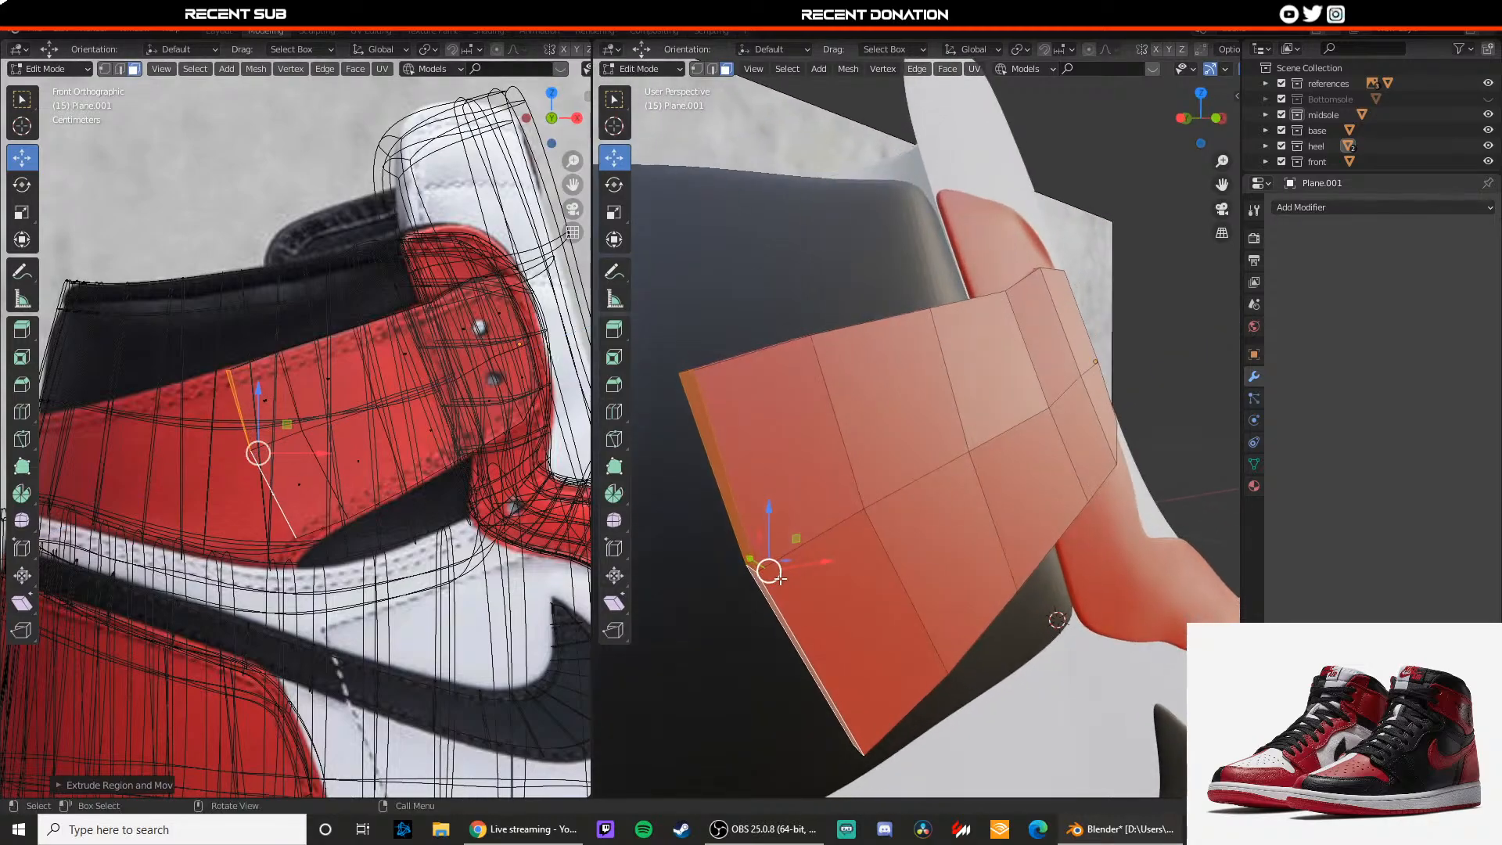
key("1")
key("z")
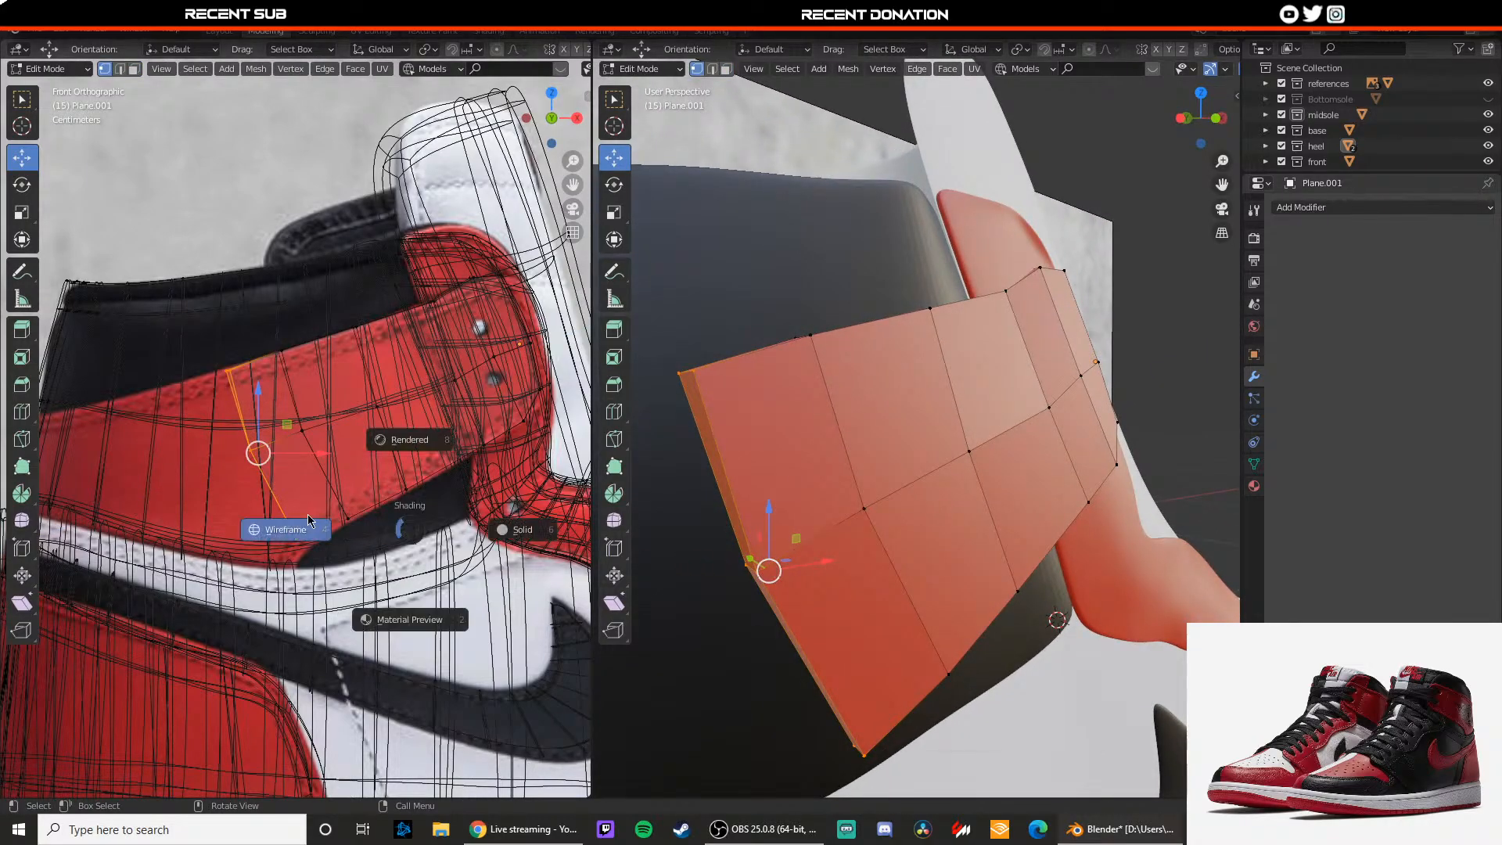
left_click(289, 515)
left_click_drag(331, 564, 276, 523)
left_click_drag(861, 700, 861, 713)
middle_click_drag(863, 711, 850, 650)
left_click_drag(826, 650, 890, 681)
left_click(720, 491)
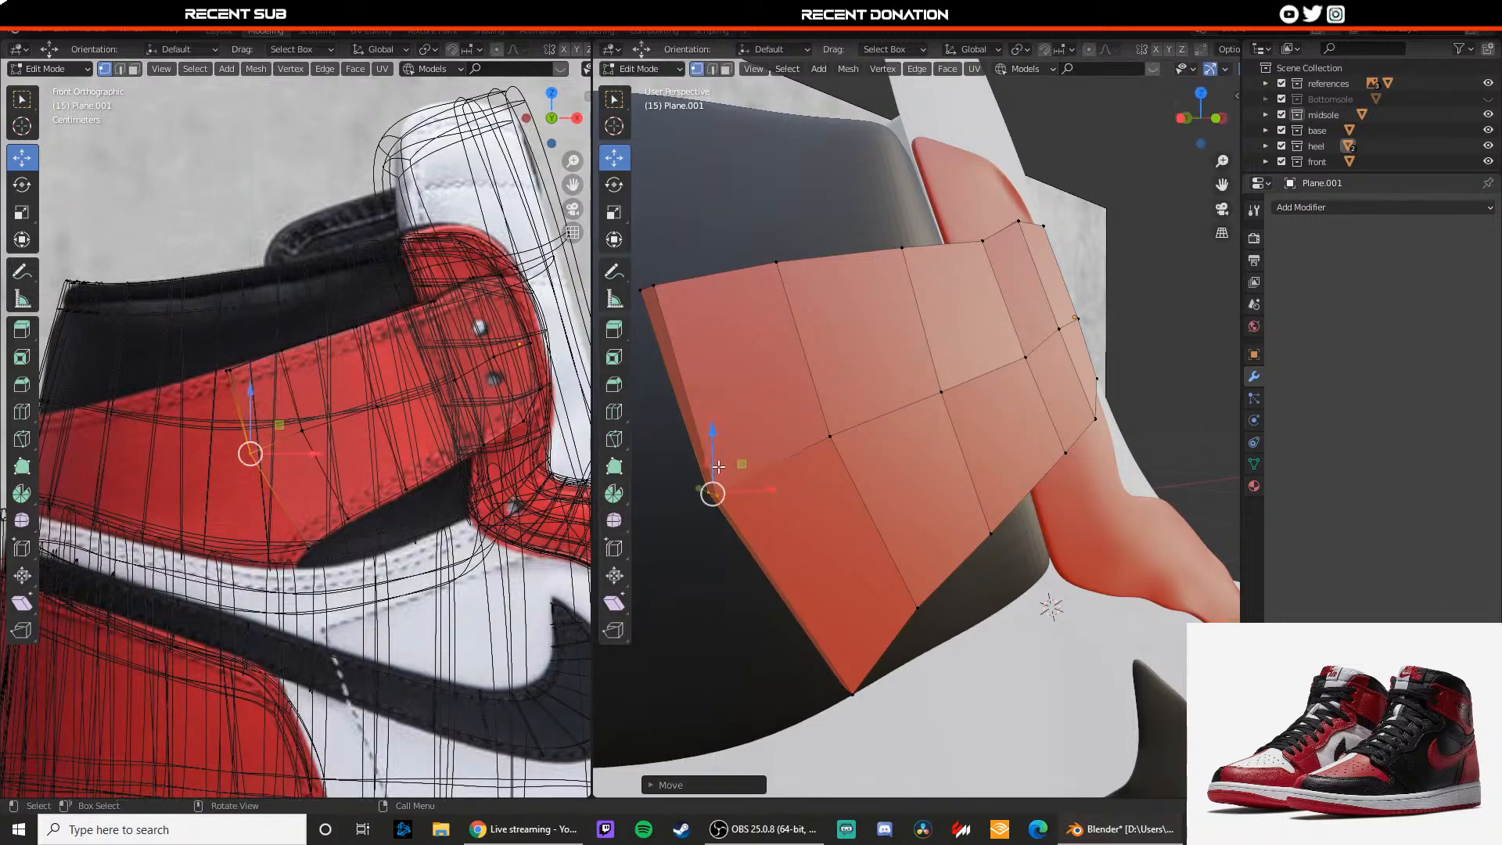
left_click_drag(727, 486, 773, 491)
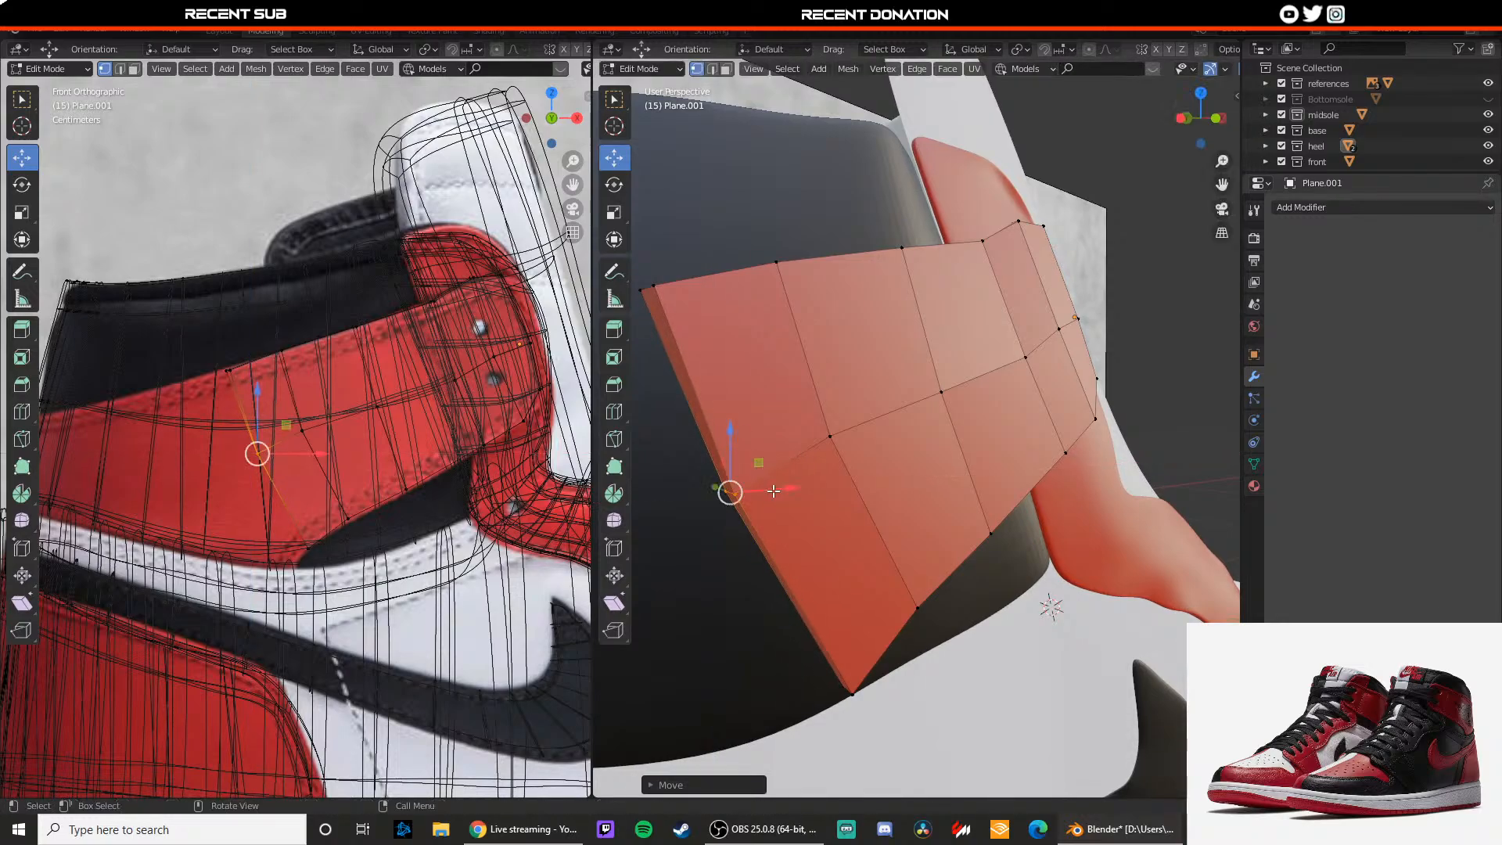
Step: Extrude the two rear side faces a short distance toward the heel to reach the strap's lower bend
key("3")
left_click(720, 471)
left_click(738, 507, "shift")
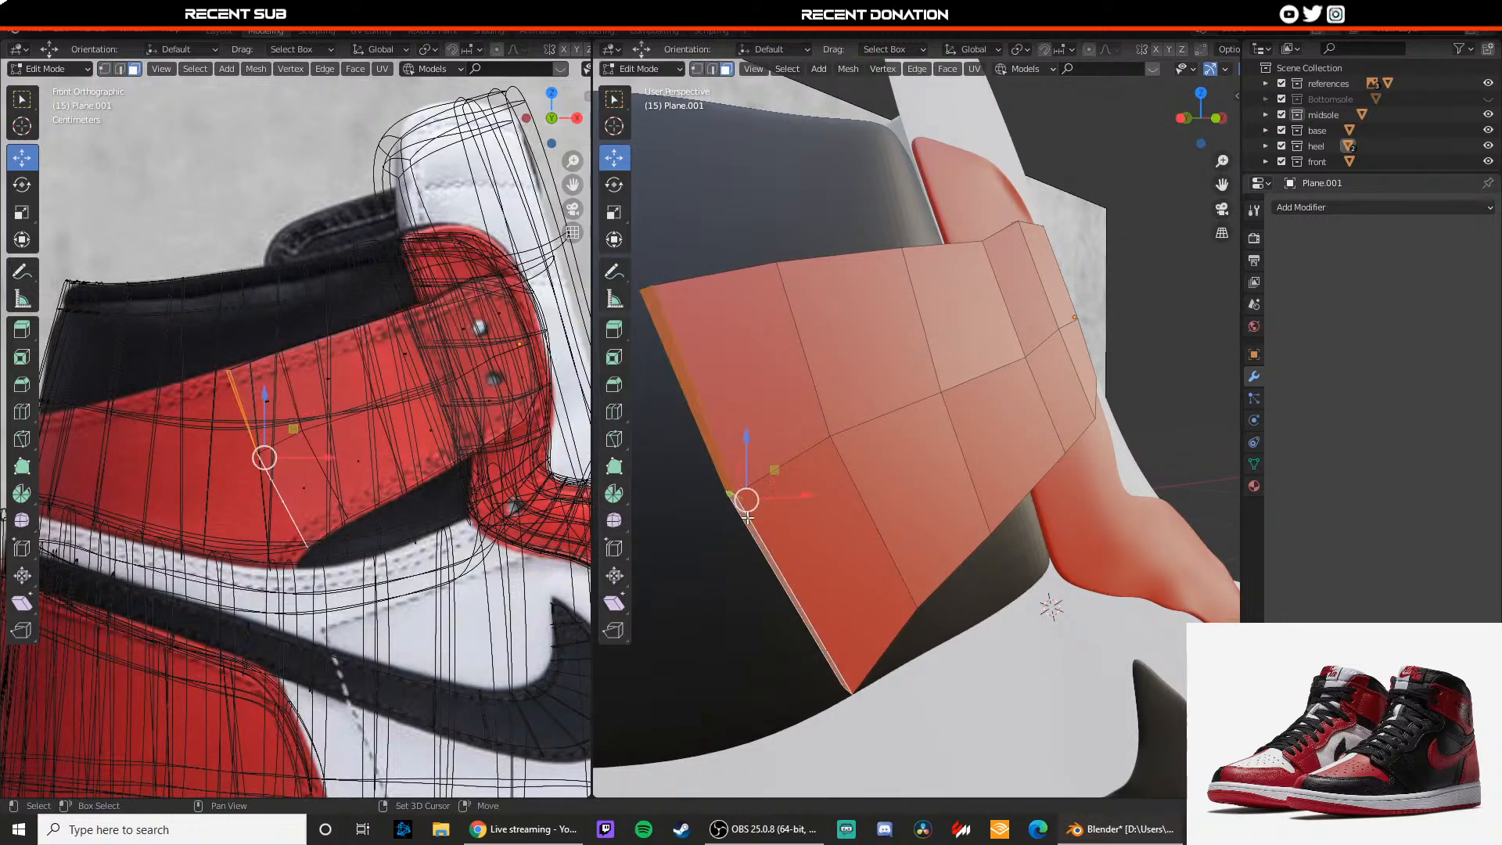
key("e")
left_click(716, 514)
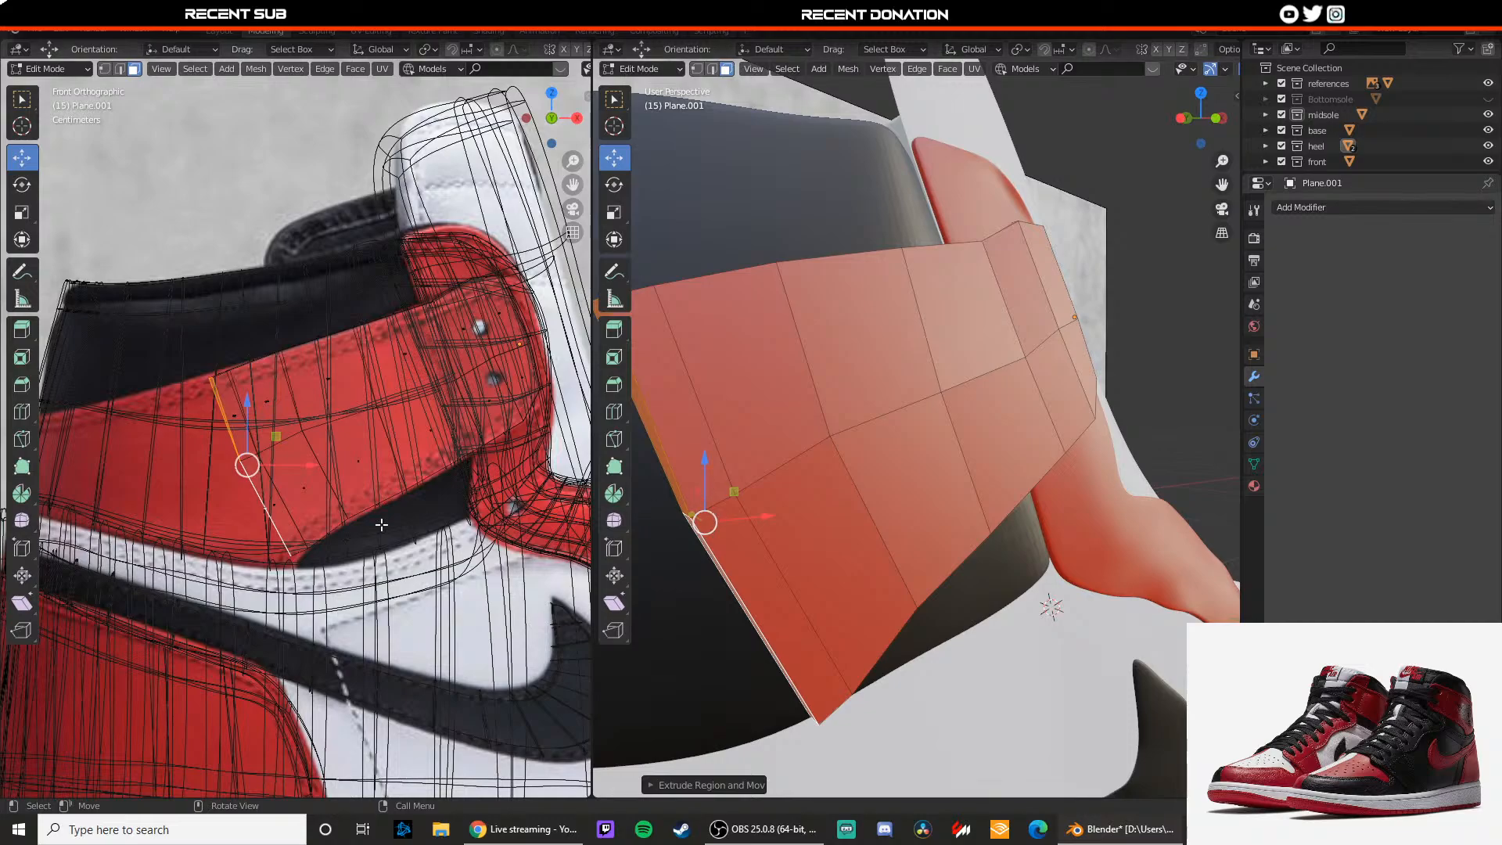
Step: Adjust the newest rear edge's vertices in height and depth so the panel's lower end follows the collar surface
key("1")
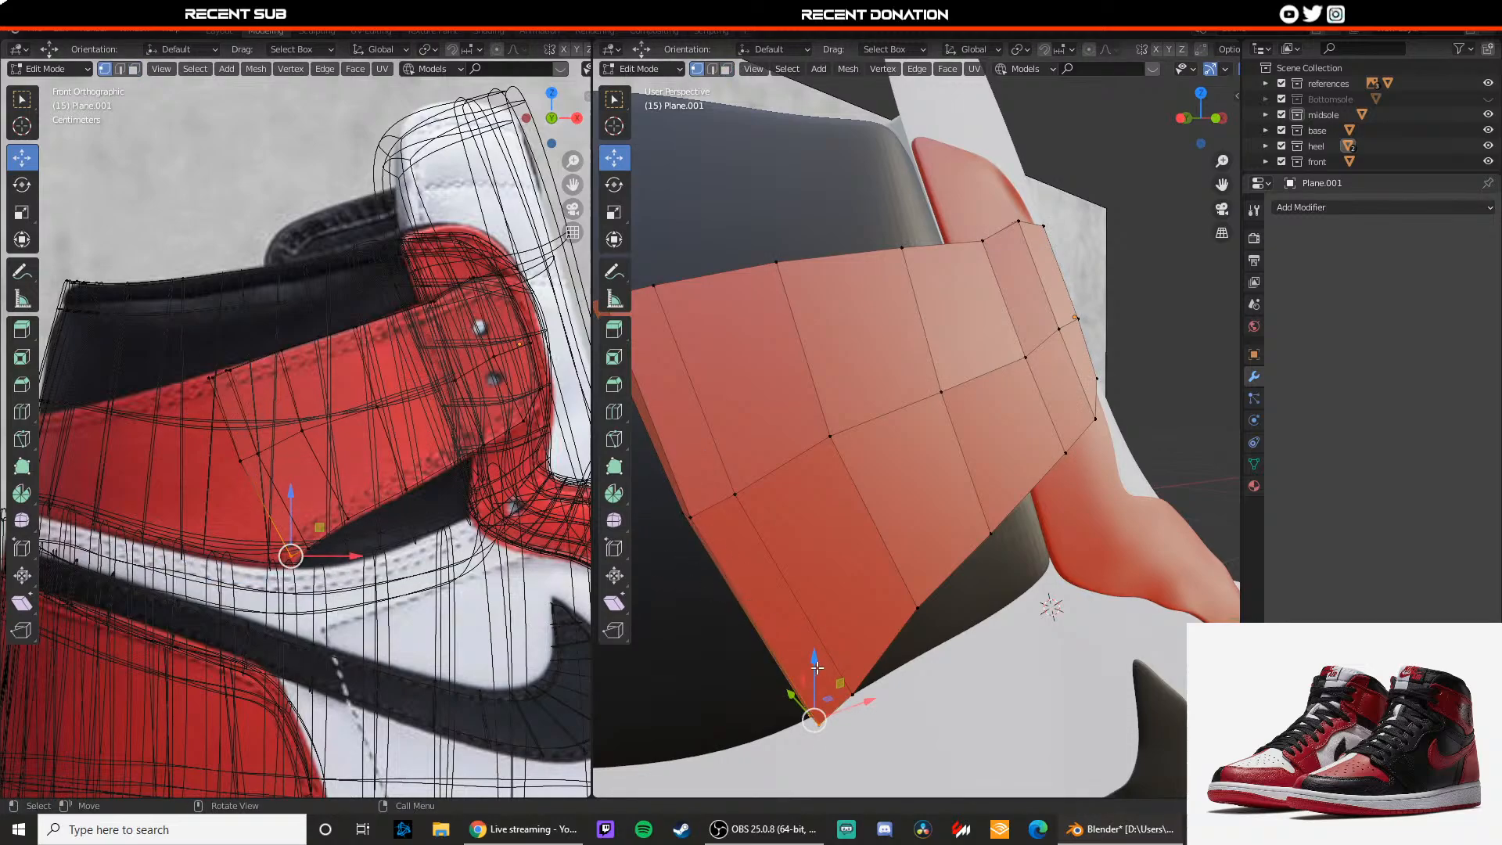
left_click_drag(816, 680, 816, 690)
middle_click_drag(816, 690, 947, 619)
left_click_drag(947, 619, 913, 608)
middle_click_drag(913, 608, 931, 554)
left_click_drag(933, 529, 935, 530)
left_click_drag(851, 501, 808, 503)
key("ctrl+z")
middle_click_drag(808, 503, 735, 506)
left_click_drag(677, 530, 710, 519)
Step: Shift the bottom vertices of the two preceding columns along Y toward the collar surface
middle_click_drag(709, 519, 732, 593)
scroll(805, 563, "up", 3)
left_click(732, 592)
key("g")
left_click_drag(825, 611, 827, 611)
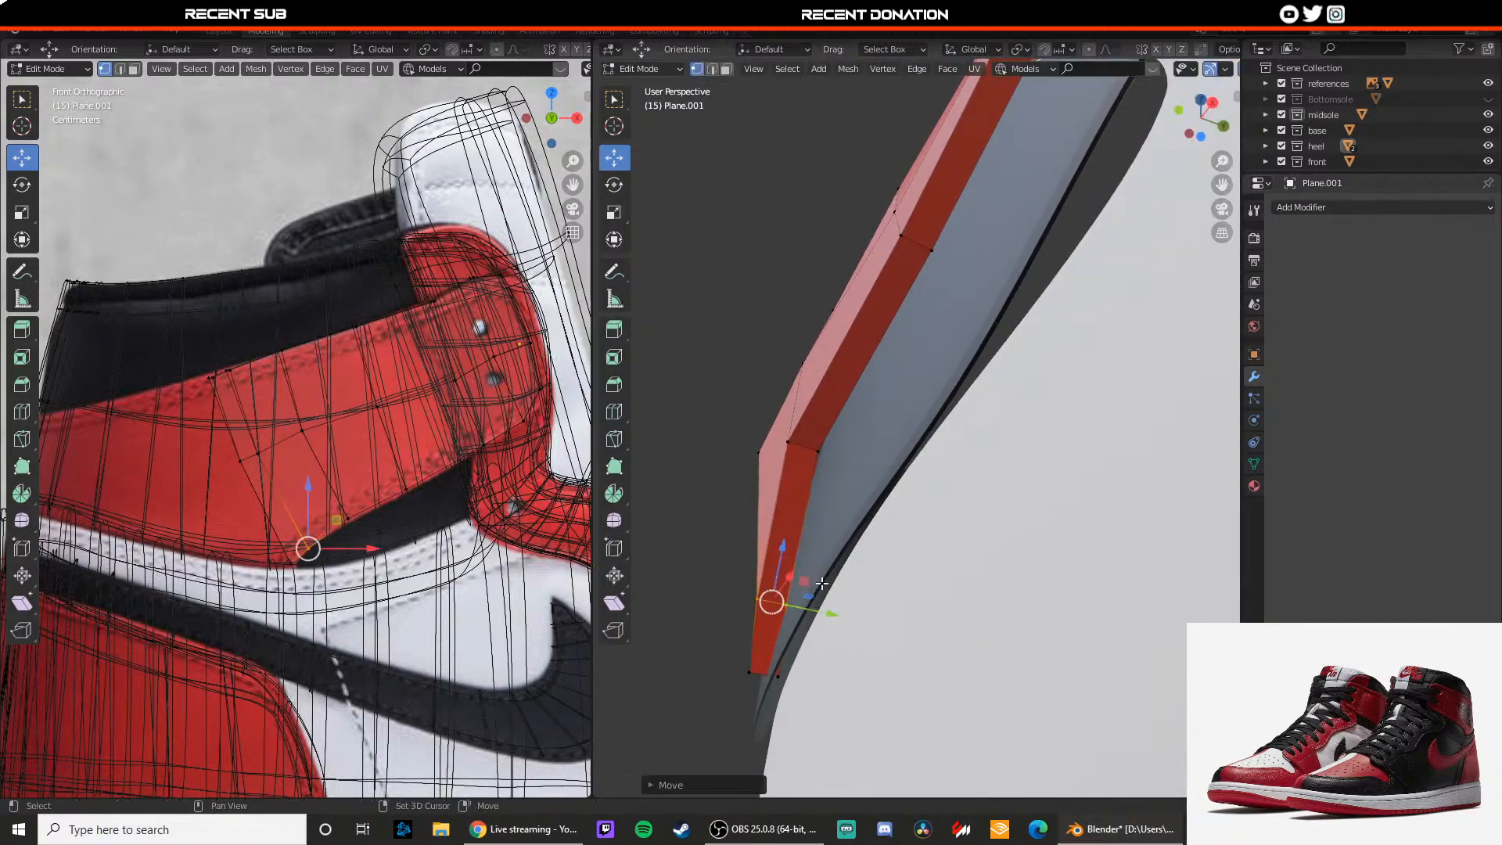
middle_click_drag(822, 606, 847, 615)
left_click(821, 525)
left_click_drag(874, 541, 893, 547)
mouse_move(891, 550)
middle_mouse_down()
mouse_move(863, 565)
mouse_move(814, 554)
mouse_move(883, 599)
middle_mouse_up()
Step: Shift the strap panel's rear middle vertices along Y, selecting them in wireframe, so they follow the collar surface
key("shift+z")
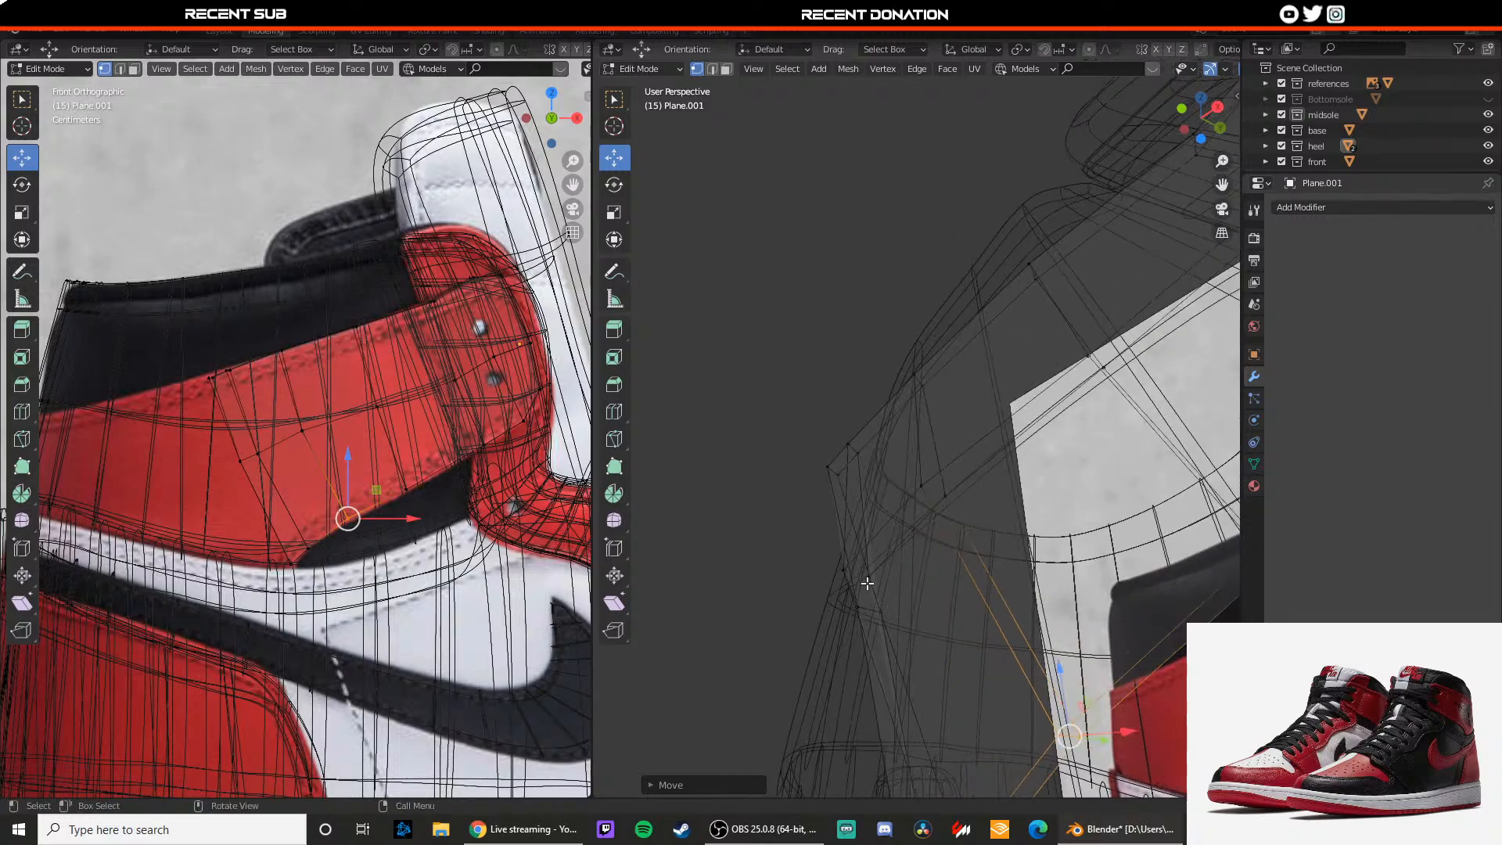
left_click(855, 573)
key("shift+z")
left_click_drag(907, 588, 938, 596)
middle_click_drag(931, 595, 854, 588)
key("shift+z")
left_click(958, 544)
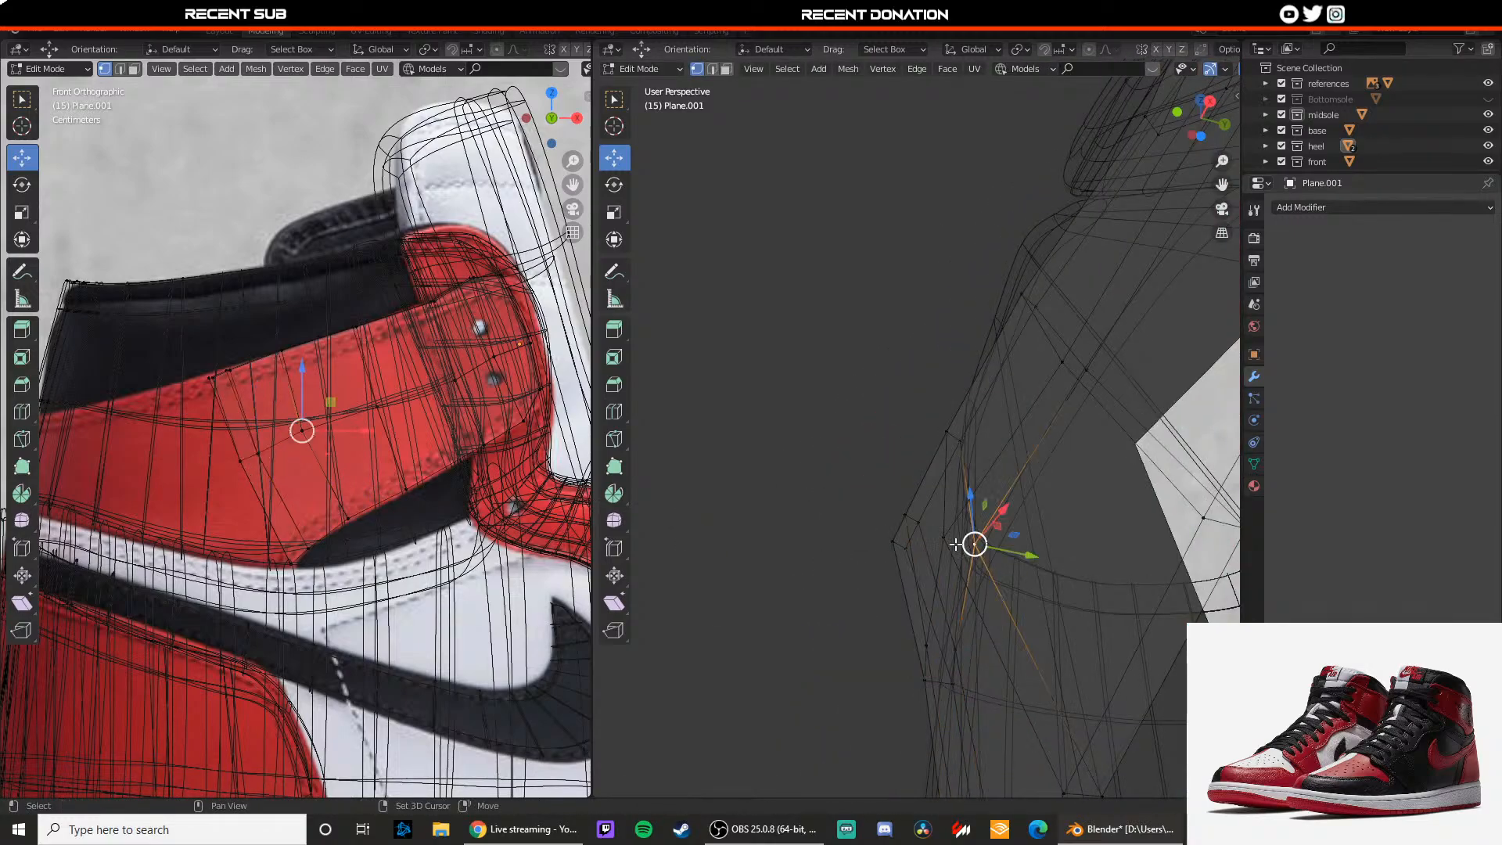
key("shift+z")
mouse_move(1017, 553)
left_mouse_down()
mouse_move(1061, 558)
mouse_move(1031, 555)
left_mouse_up()
mouse_move(1031, 555)
middle_mouse_down()
mouse_move(965, 534)
mouse_move(1063, 590)
middle_mouse_up()
key("z")
left_click(962, 552)
Step: Extrude the strap panel's two rear side faces toward the heel and move them vertically to the strap outline
key("Tab")
scroll(922, 526, "down", 3)
mouse_move(922, 526)
middle_mouse_down()
mouse_move(1019, 499)
mouse_move(952, 484)
middle_mouse_up()
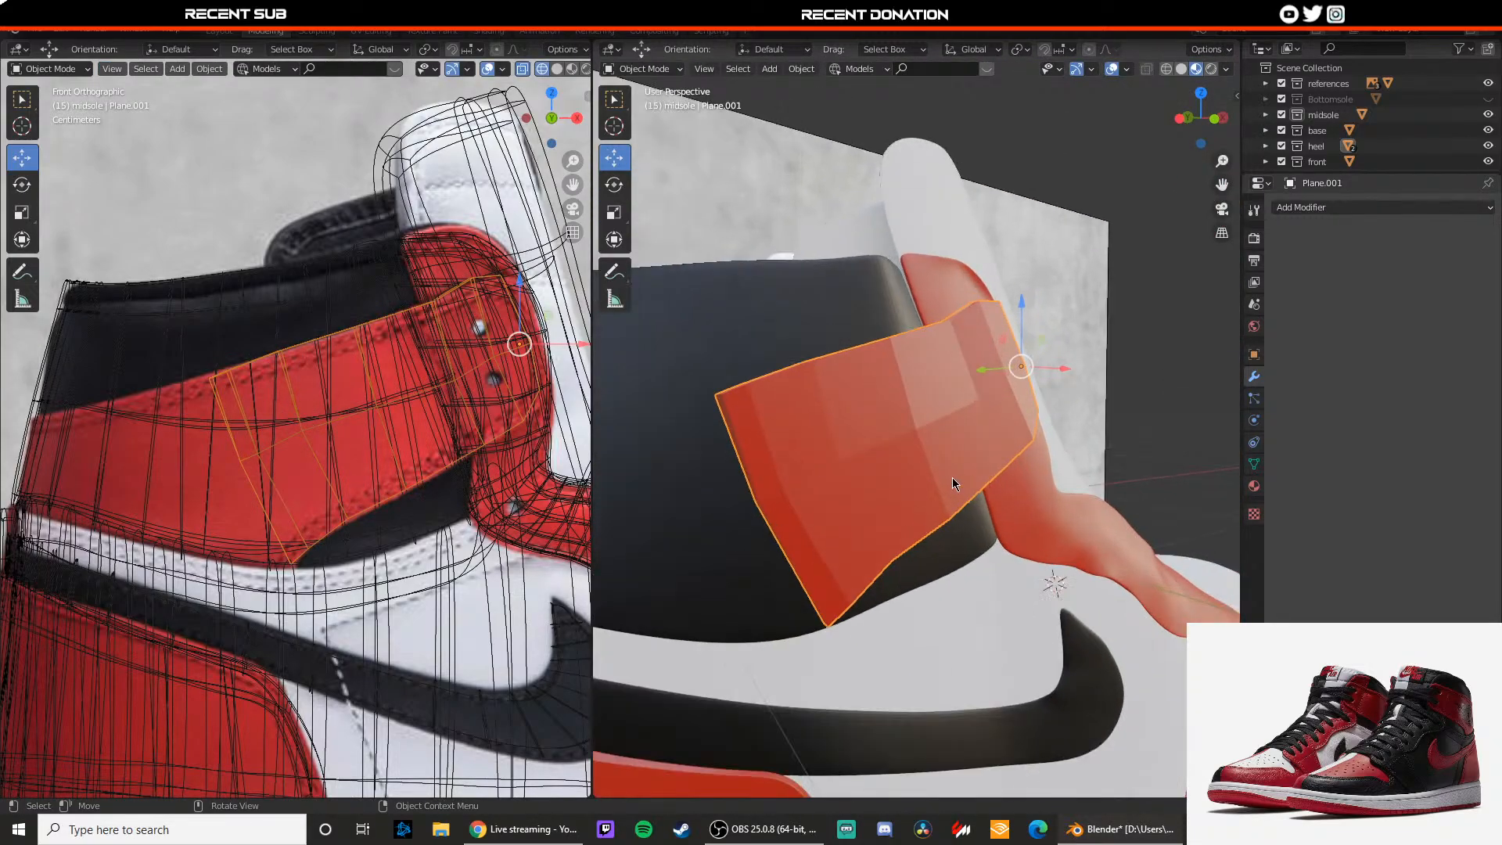
scroll(952, 477, "down", 8)
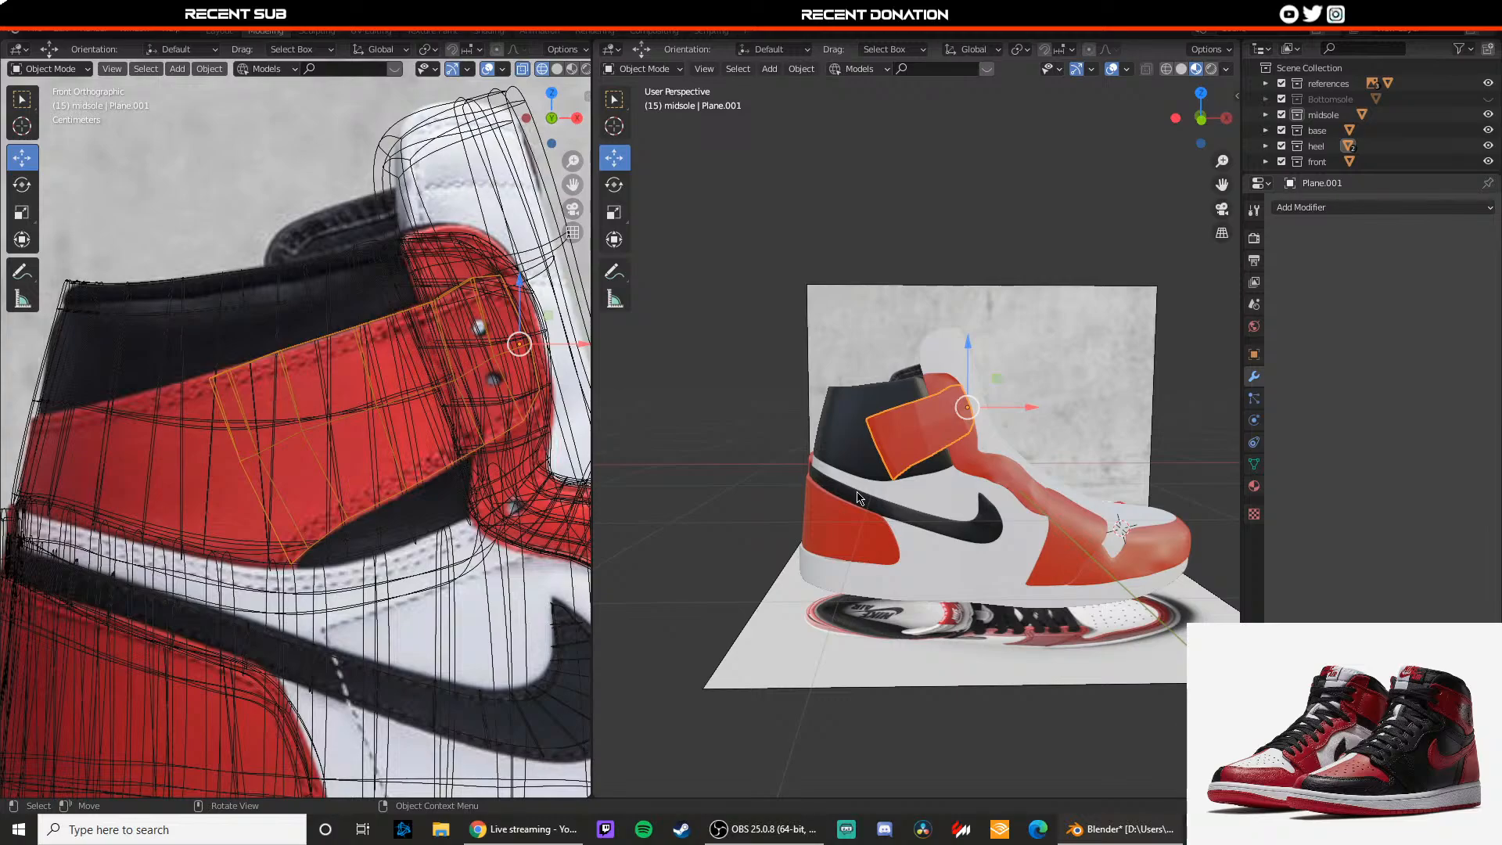
scroll(830, 448, "up", 10)
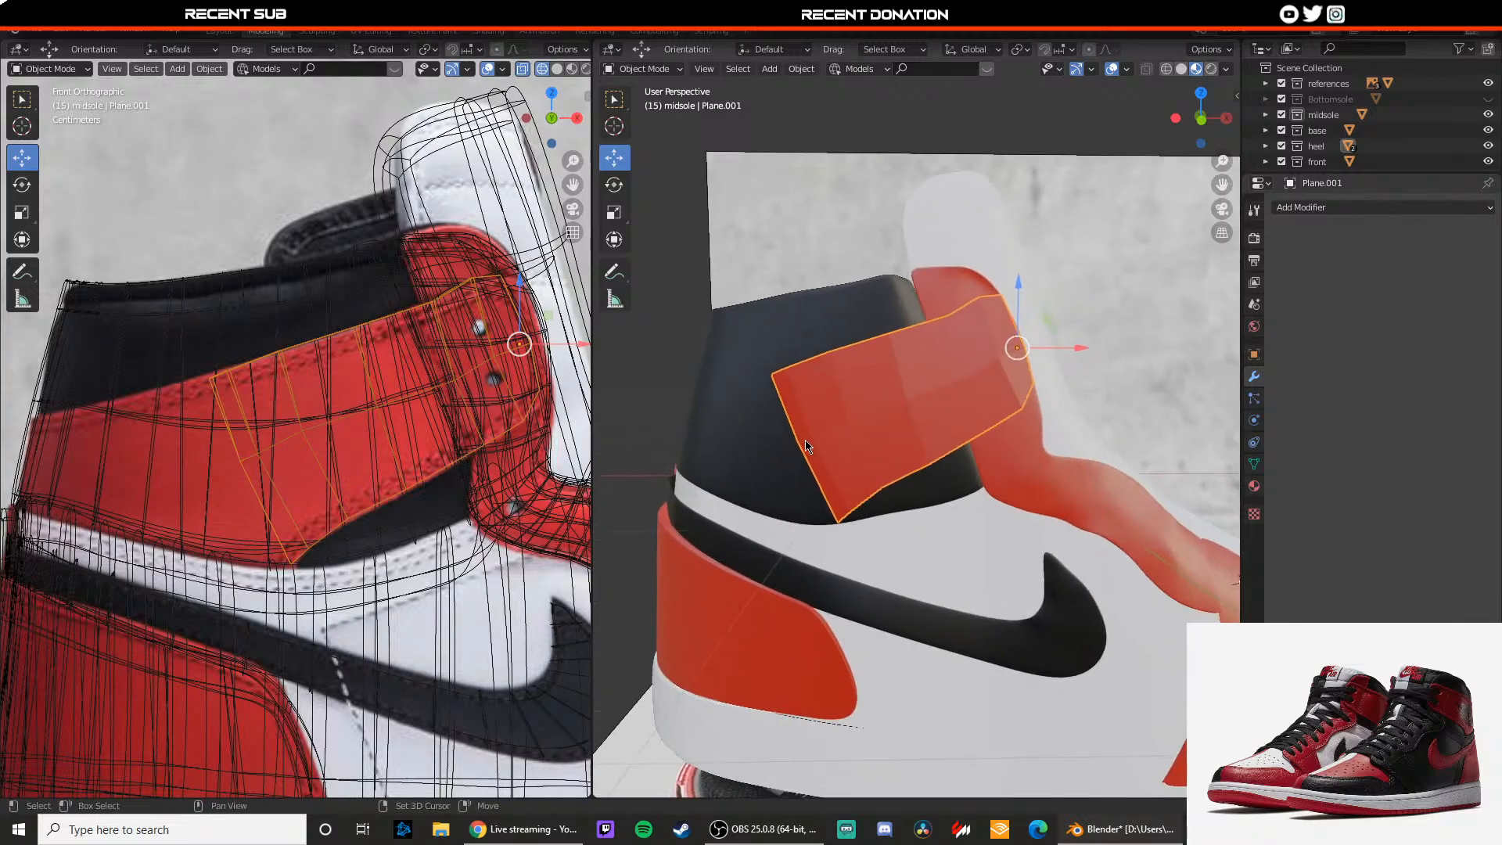
middle_click_drag(917, 443, 949, 430)
key("Tab")
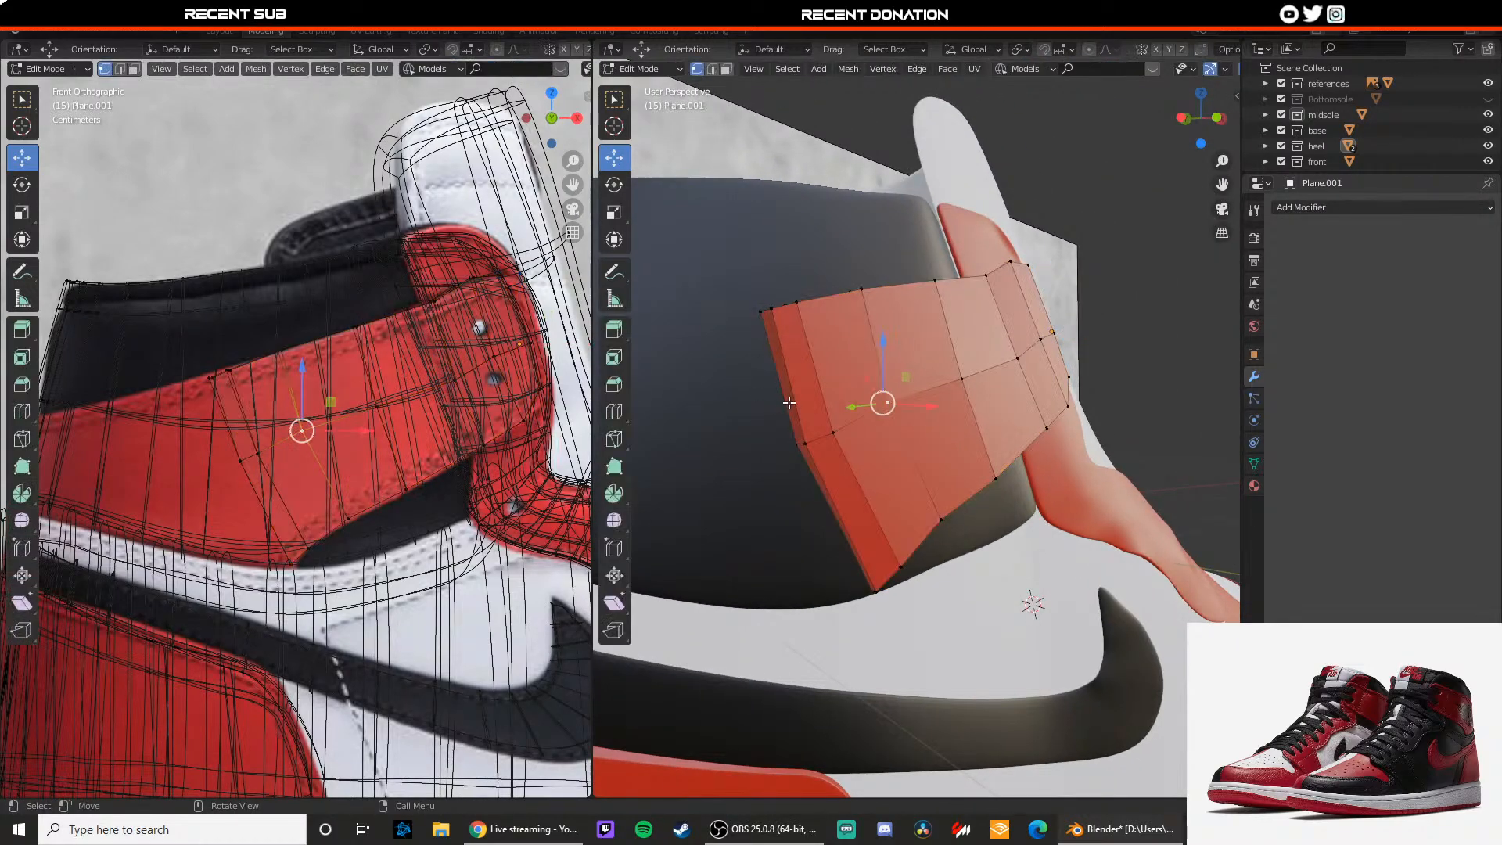
left_click(806, 458, "shift")
key("e")
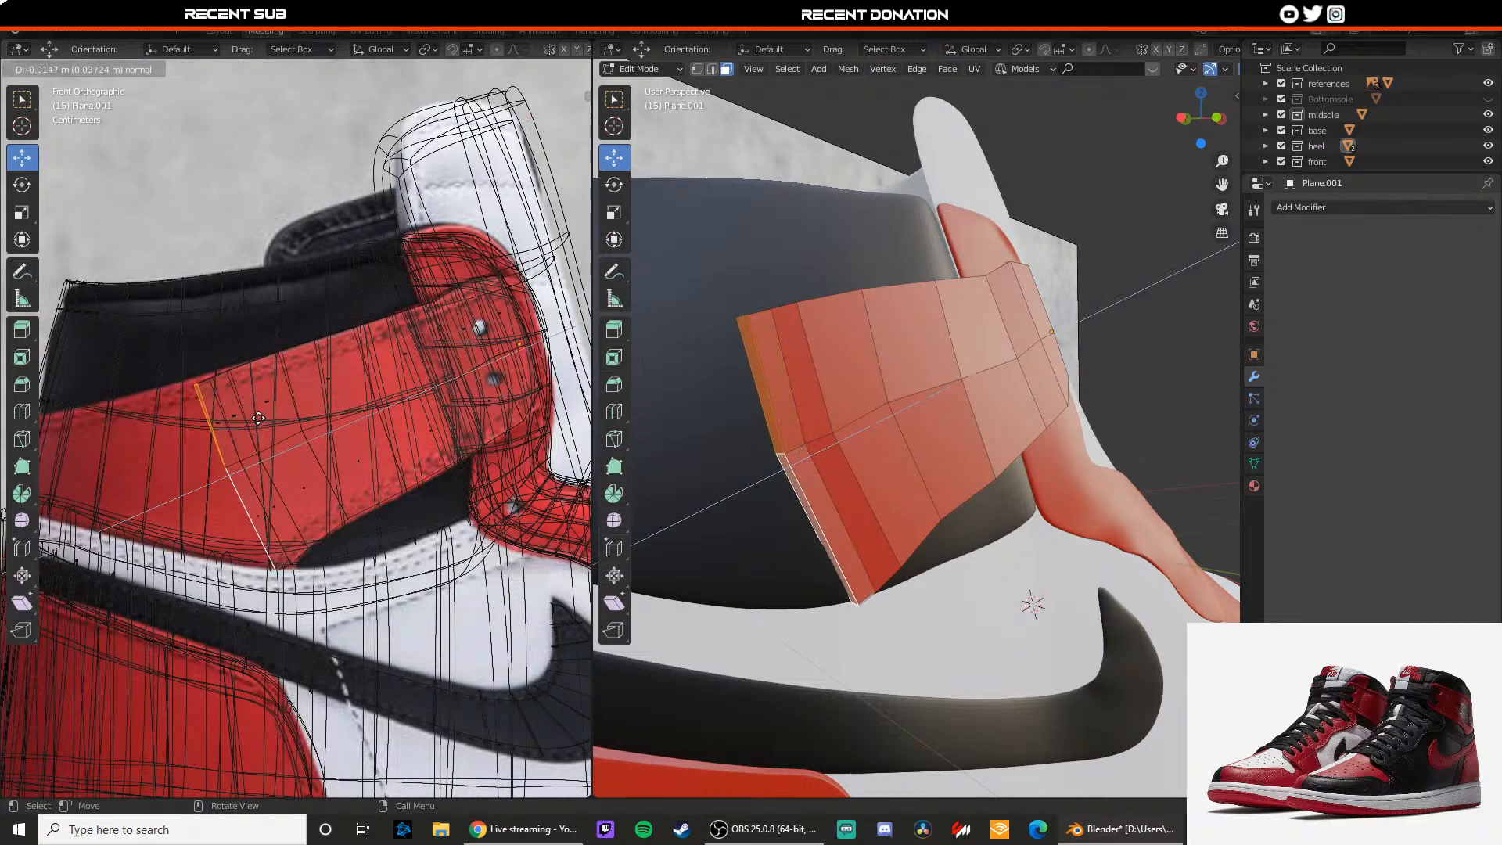
left_click(213, 416)
key("e")
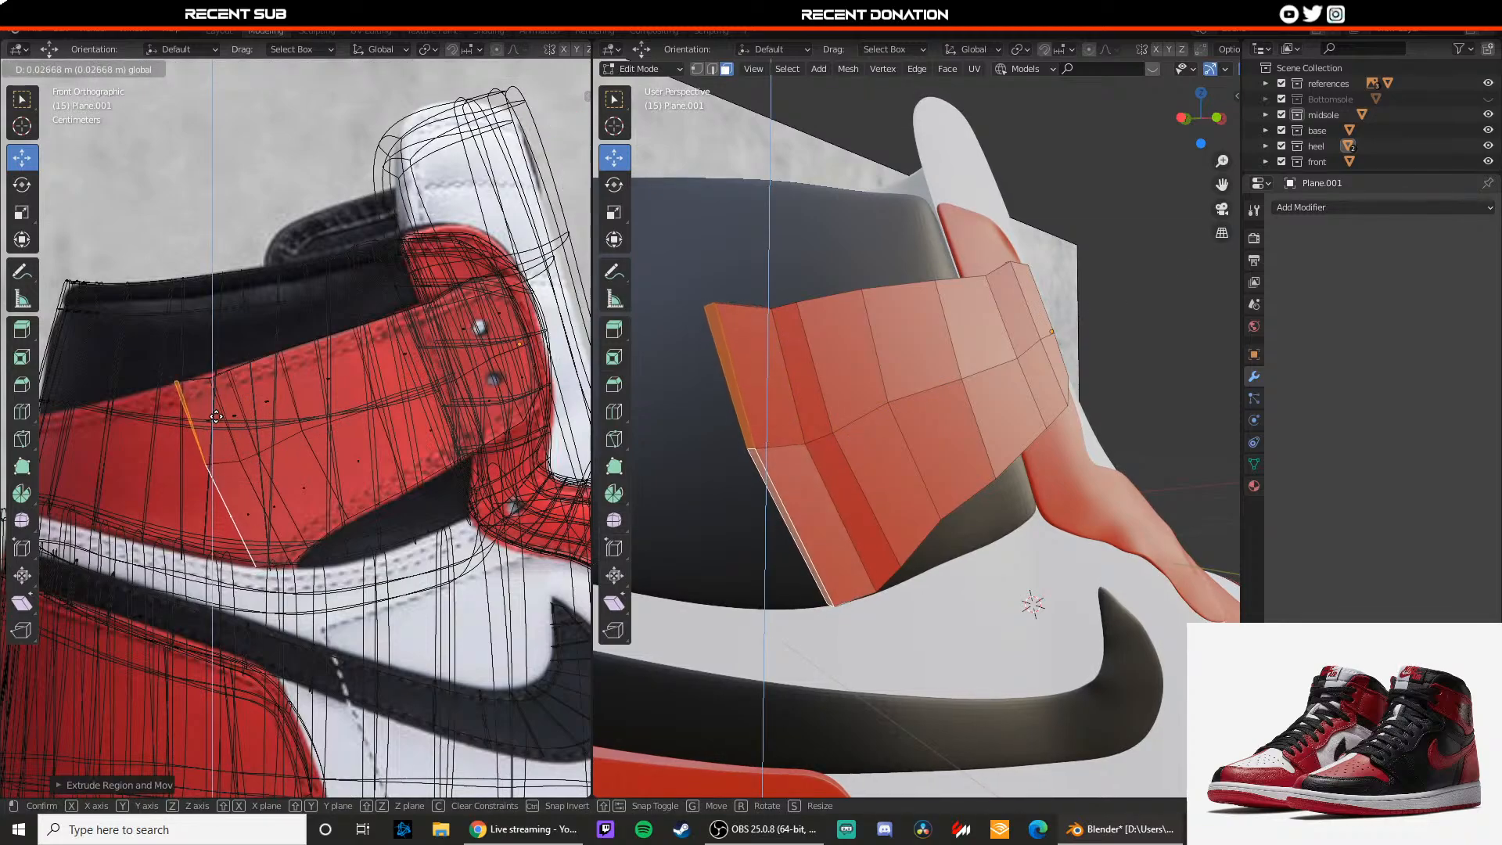
left_click(223, 415)
Step: Move the new rear edge's top corner down to the strap's upper outline and along Y toward the collar
key("1")
left_click(723, 315)
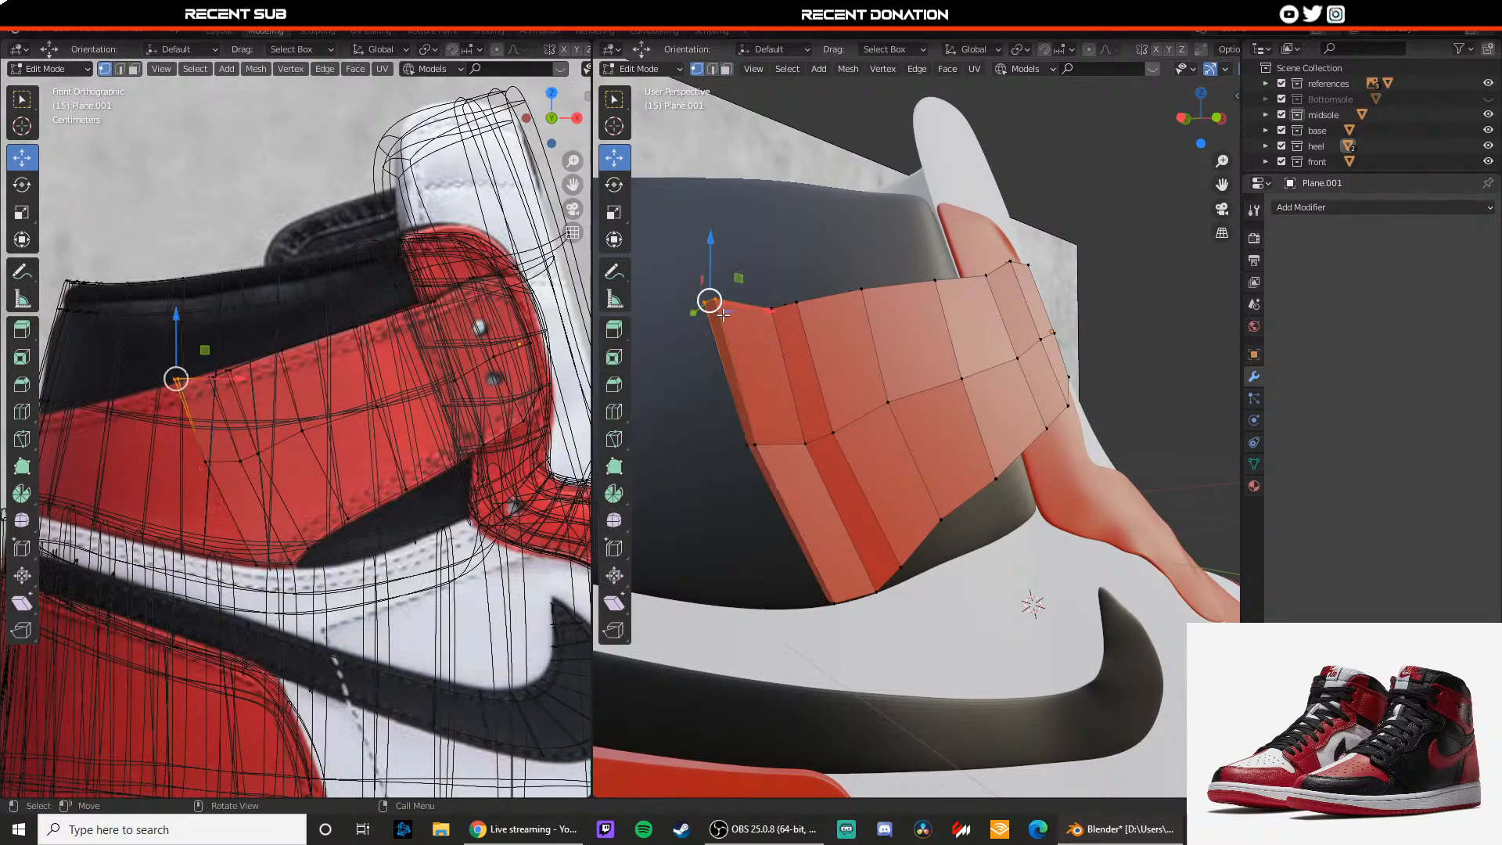
key("g")
key("shift+x")
left_click(707, 283)
middle_click_drag(707, 283, 896, 352)
left_click_drag(884, 320, 771, 324)
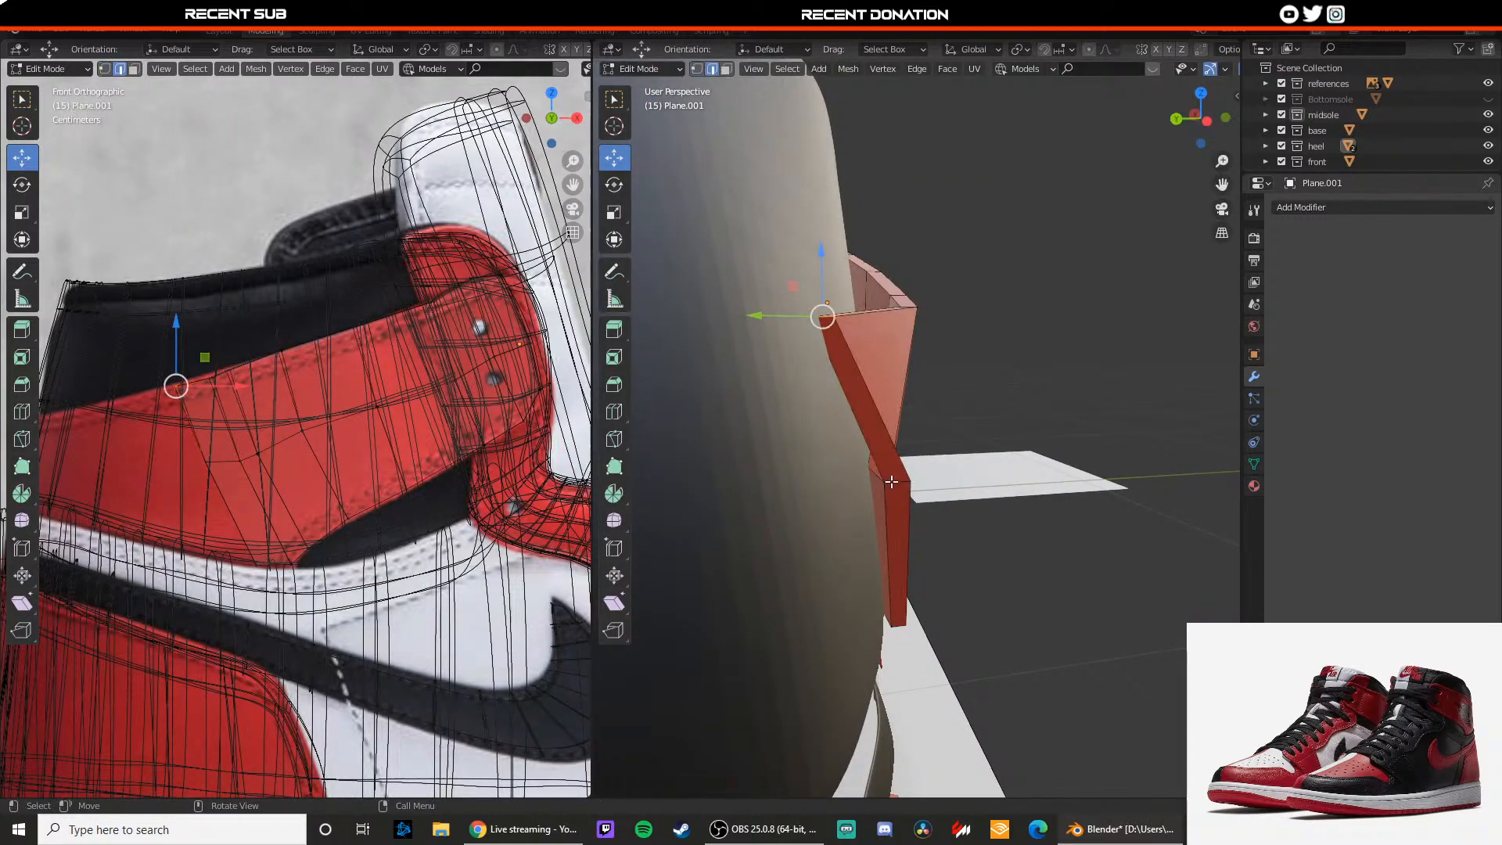
Step: Shift the new rear edge's middle along Y toward the collar surface
left_click_drag(857, 491, 826, 490)
middle_click_drag(827, 490, 817, 538)
key("g")
key("y")
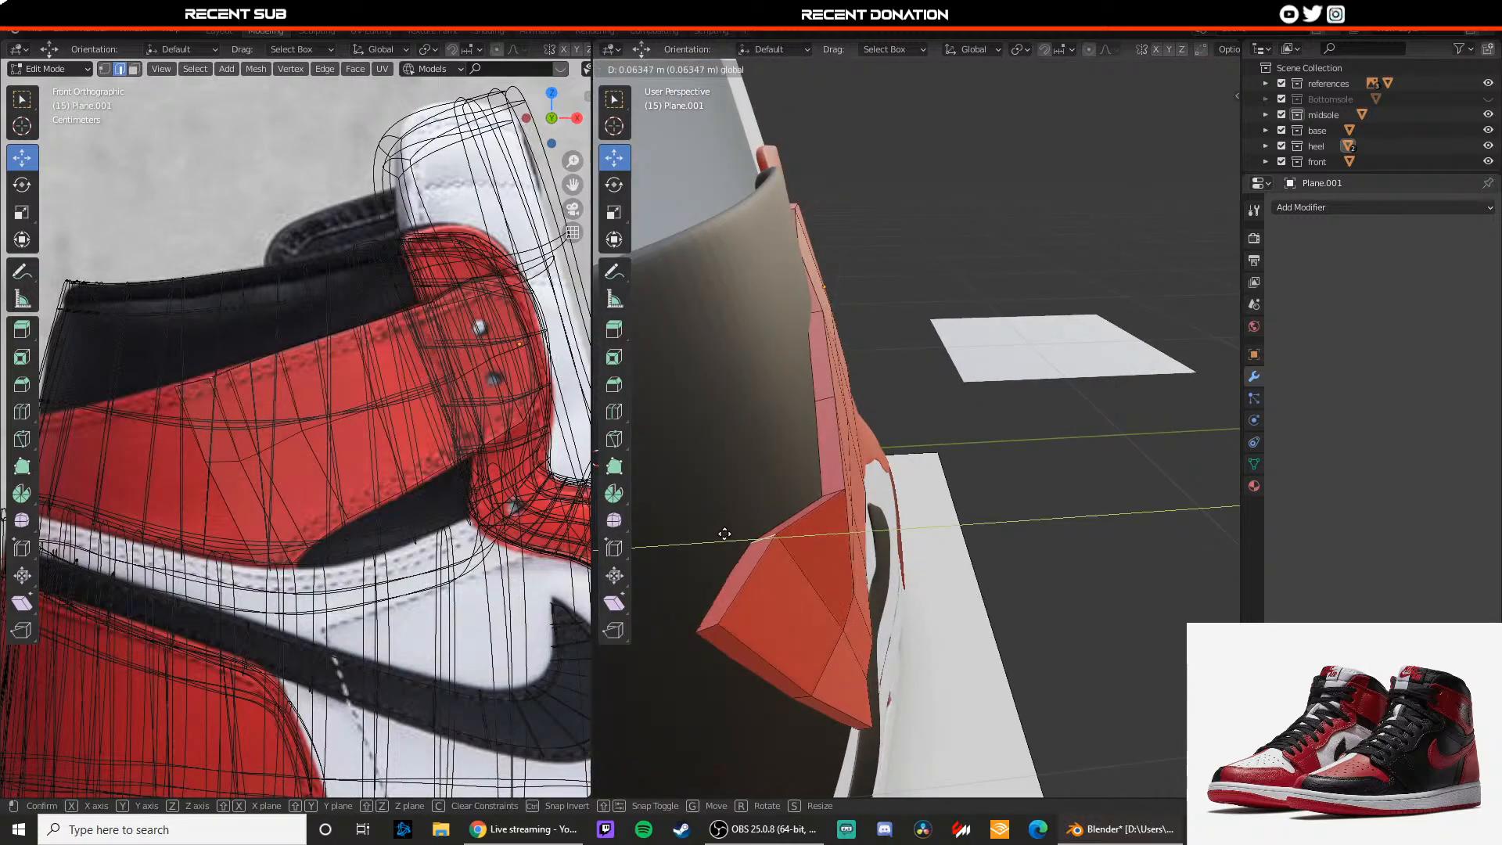
left_click(723, 532)
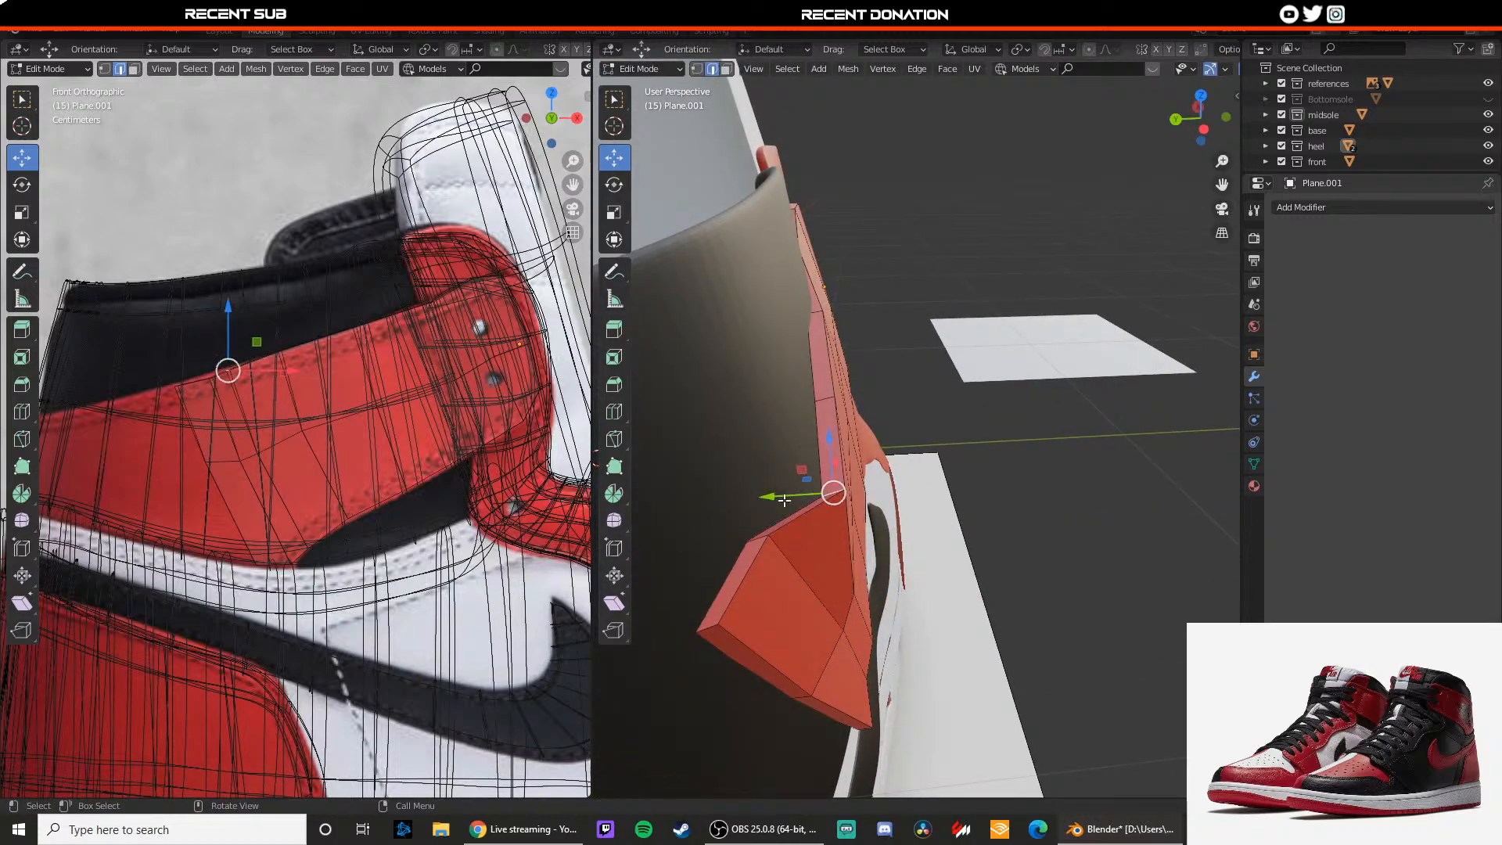
Step: Shift the edge at the top of the preceding column along Y to fit the collar's curve
key("g")
key("y")
left_click(713, 486)
middle_click_drag(827, 519, 861, 506)
key("g")
key("y")
left_click(805, 504)
Step: Move the lower edge near the middle of the strap panel along Y toward the collar surface
key("Tab")
key("Tab")
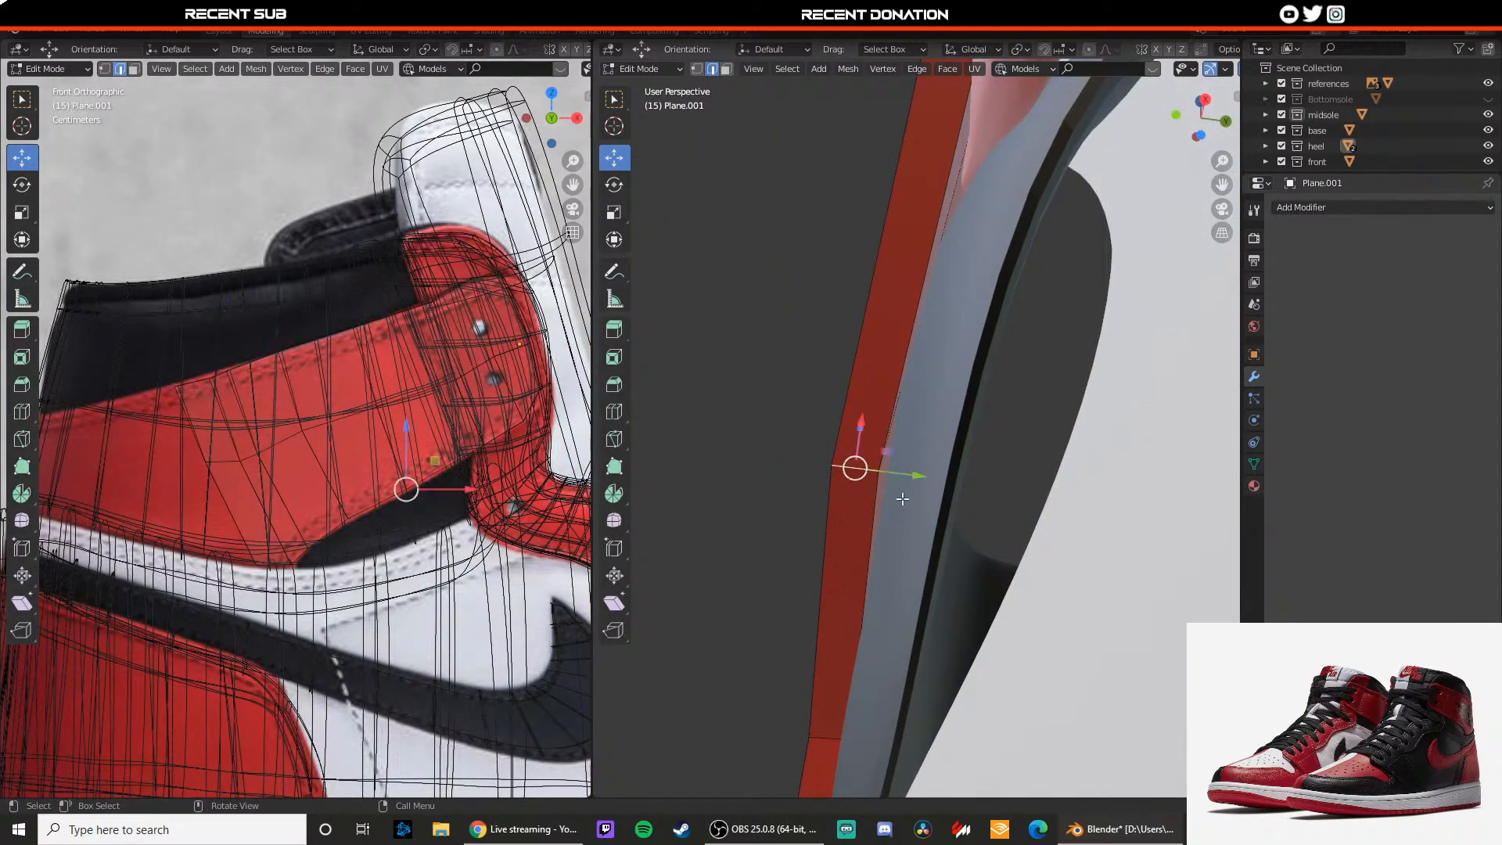
left_click_drag(909, 475, 931, 487)
middle_click_drag(932, 487, 895, 518)
scroll(909, 533, "down", 4)
key("Tab")
Step: Preview the strap panel with a Subdivision Surface modifier at viewport level 3, and remove the modifier
left_click(1301, 207)
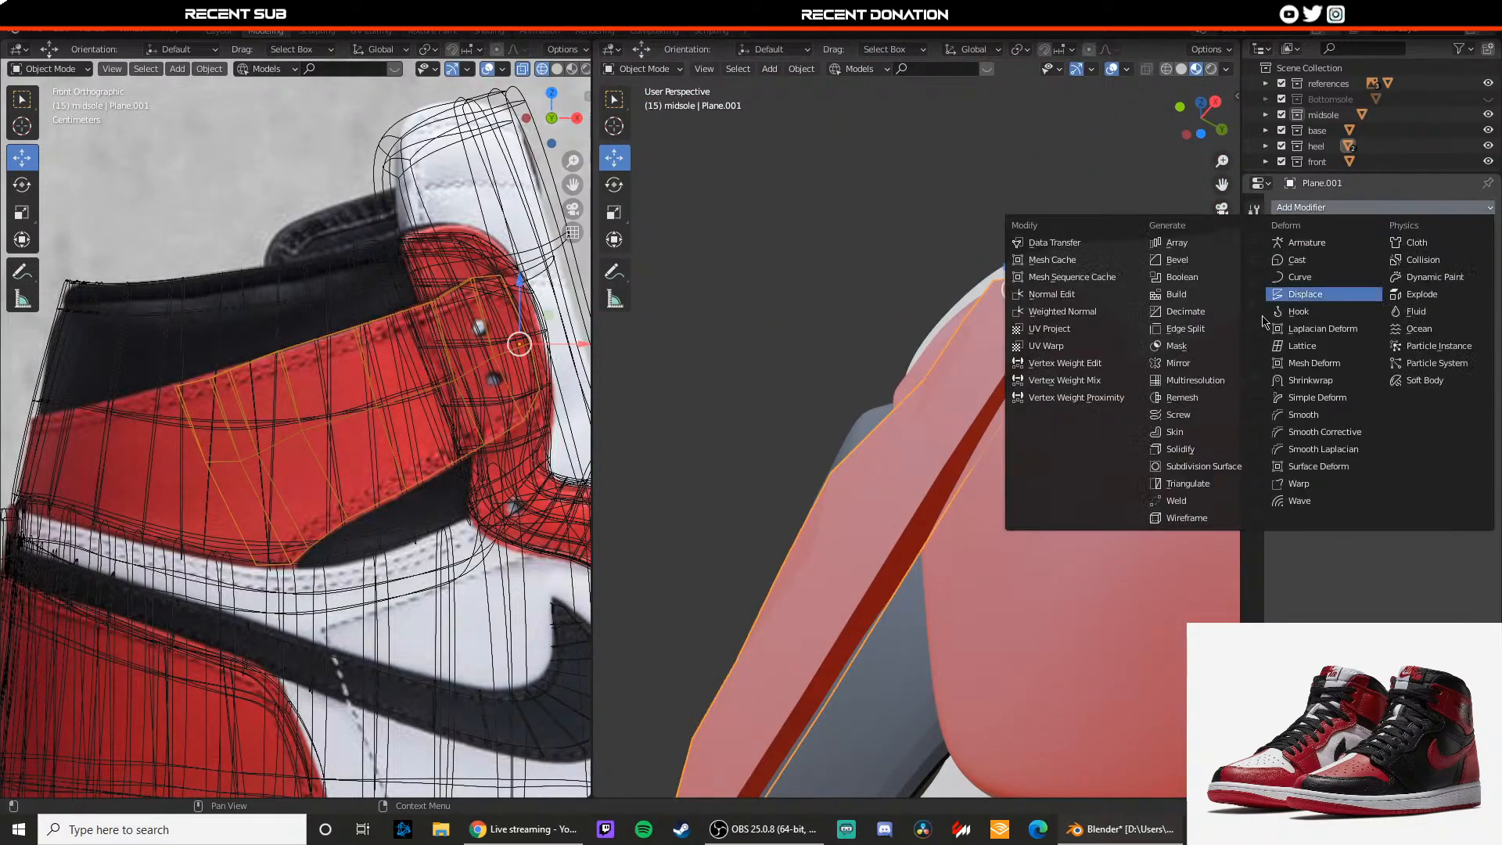
left_click(1201, 467)
middle_click_drag(1017, 462, 965, 433)
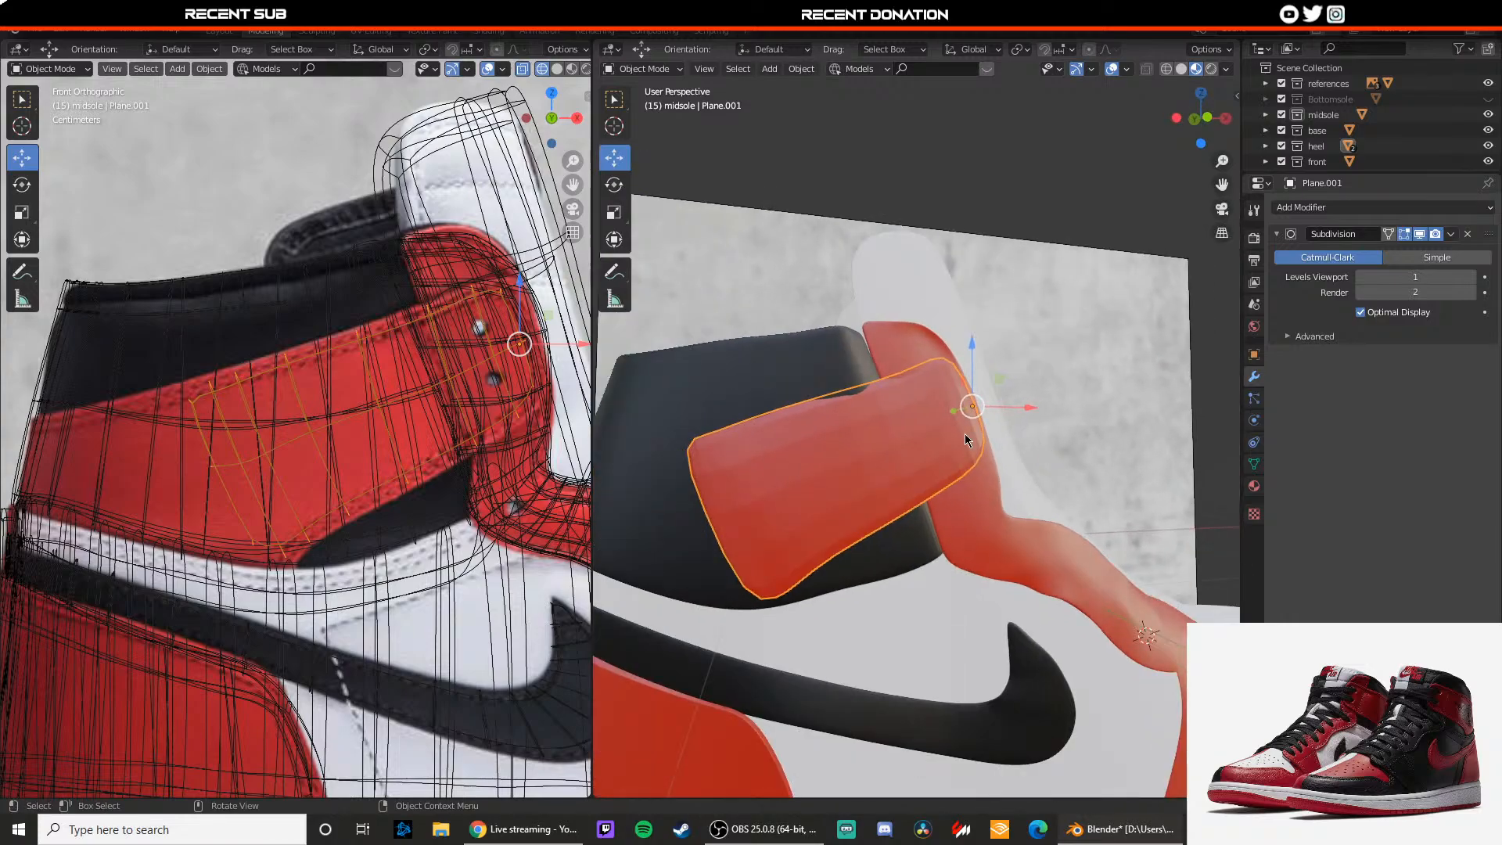
left_click(1472, 278)
left_click(1472, 278)
scroll(975, 444, "down", 4)
middle_click_drag(975, 444, 997, 383)
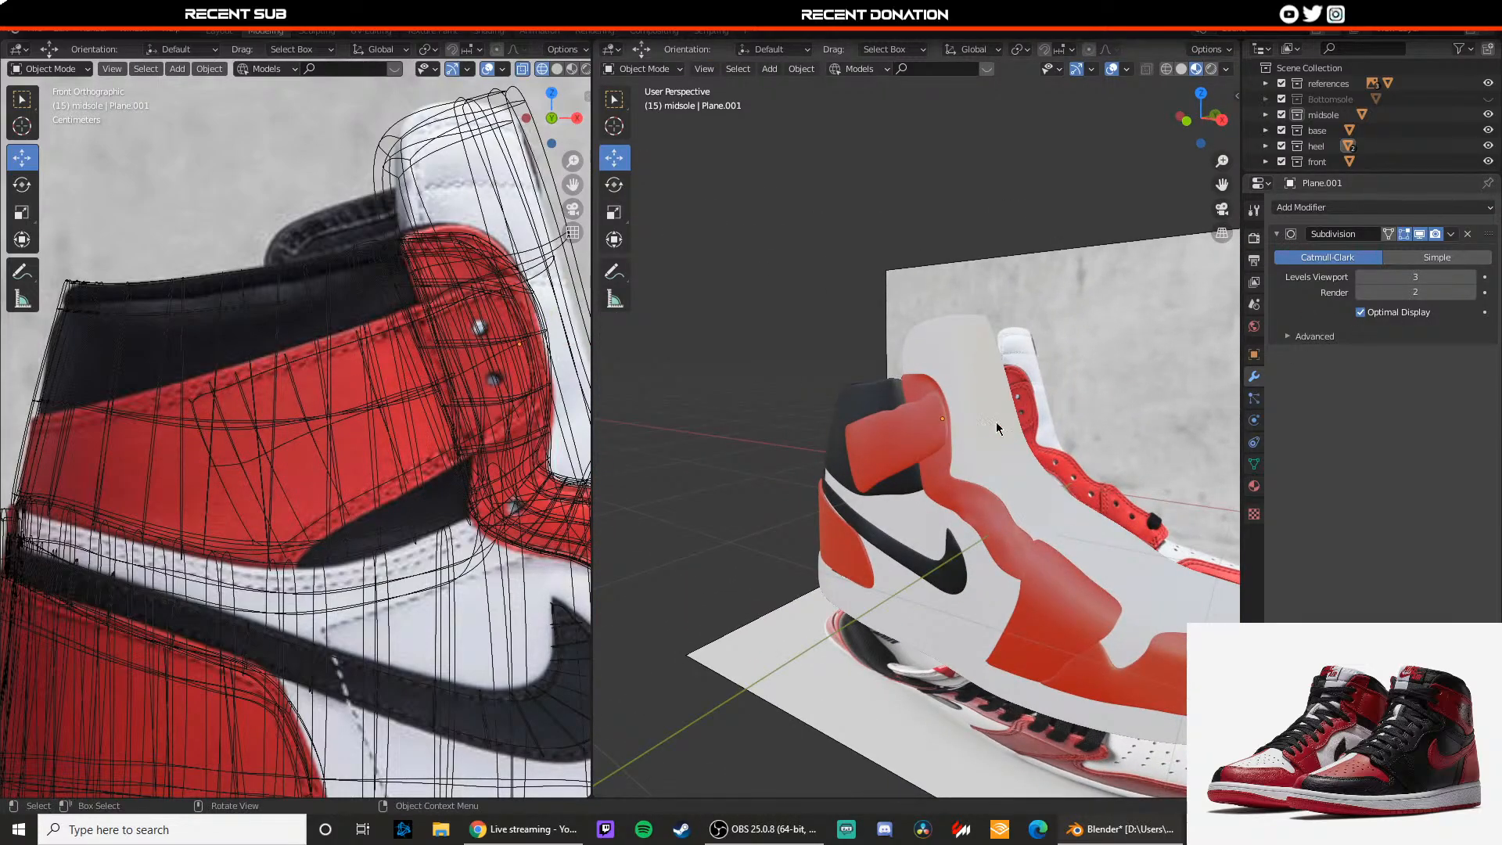
scroll(917, 460, "down", 4)
middle_click_drag(917, 460, 984, 440)
scroll(858, 384, "up", 6)
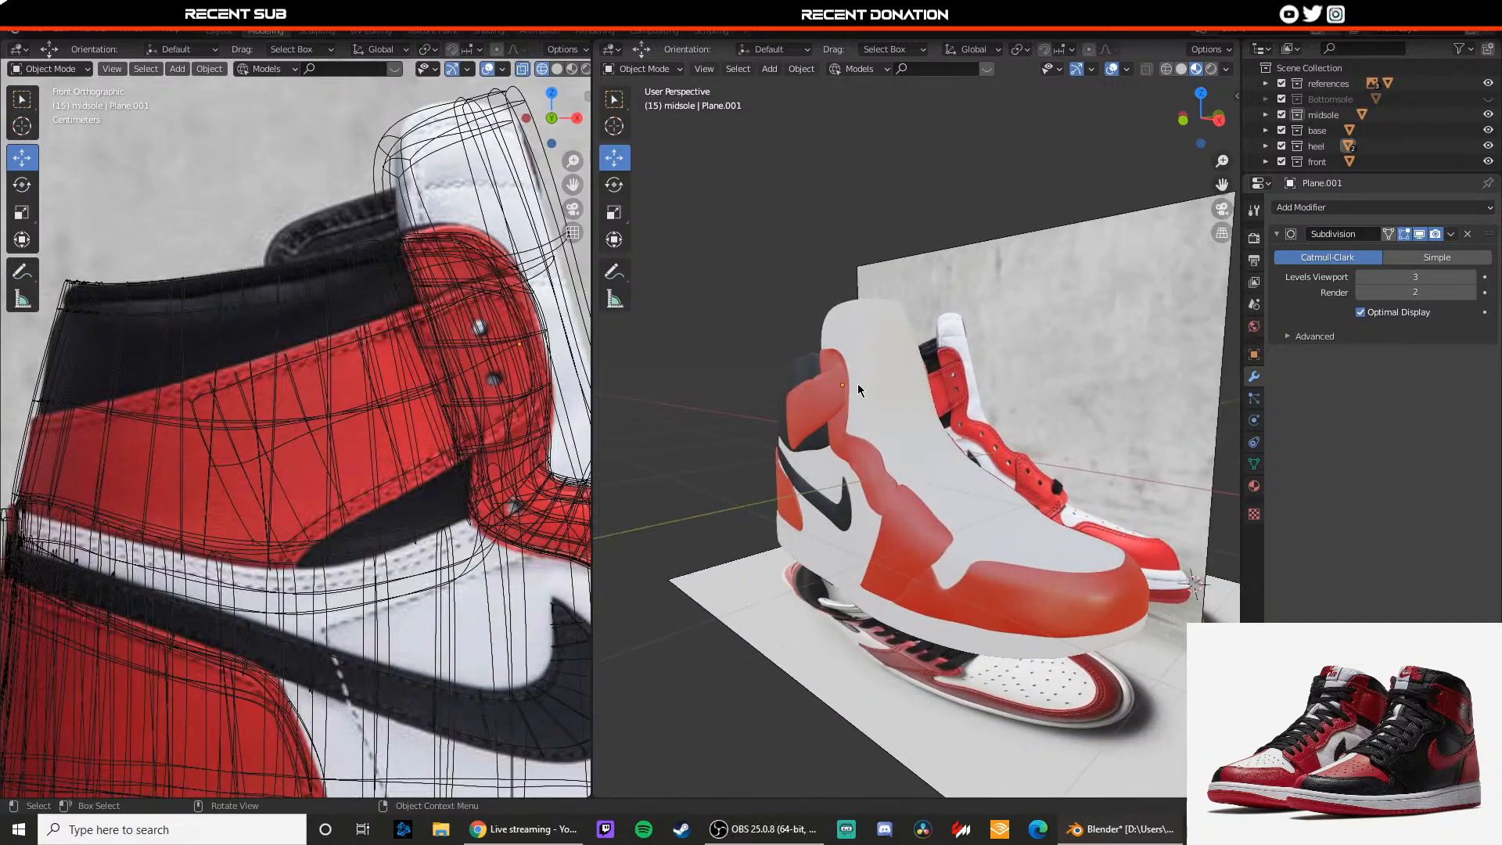
left_click(1467, 236)
Step: Nudge the selected part of the strap panel slightly against the collar surface
scroll(815, 388, "up", 4)
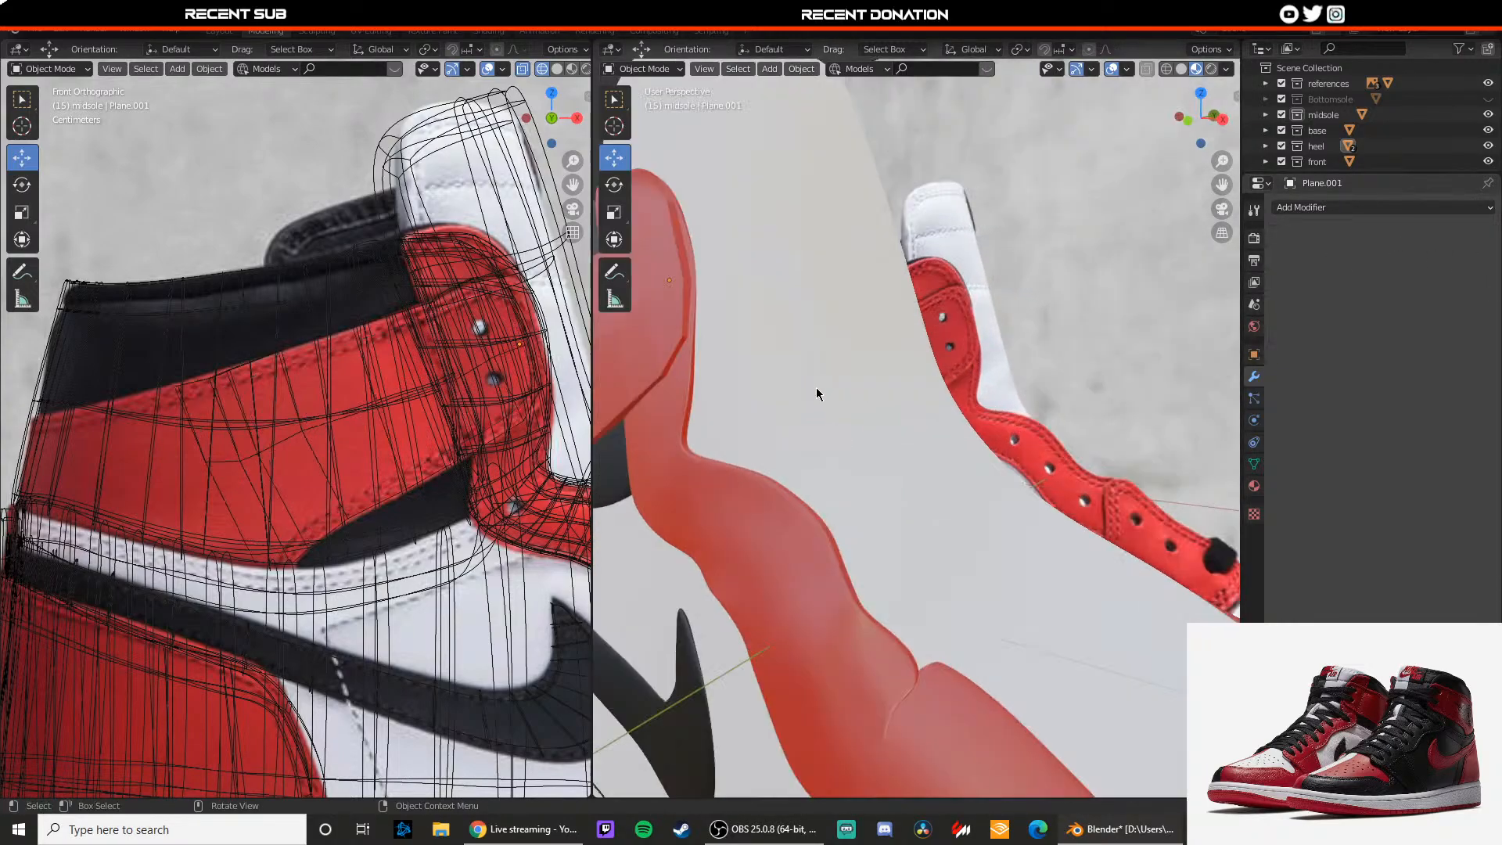
key("Tab")
middle_click_drag(815, 389, 942, 501, "shift")
scroll(942, 501, "up", 2)
middle_click_drag(829, 462, 1046, 478)
left_click_drag(1015, 467, 1028, 471)
key("Tab")
middle_click_drag(1028, 471, 922, 443)
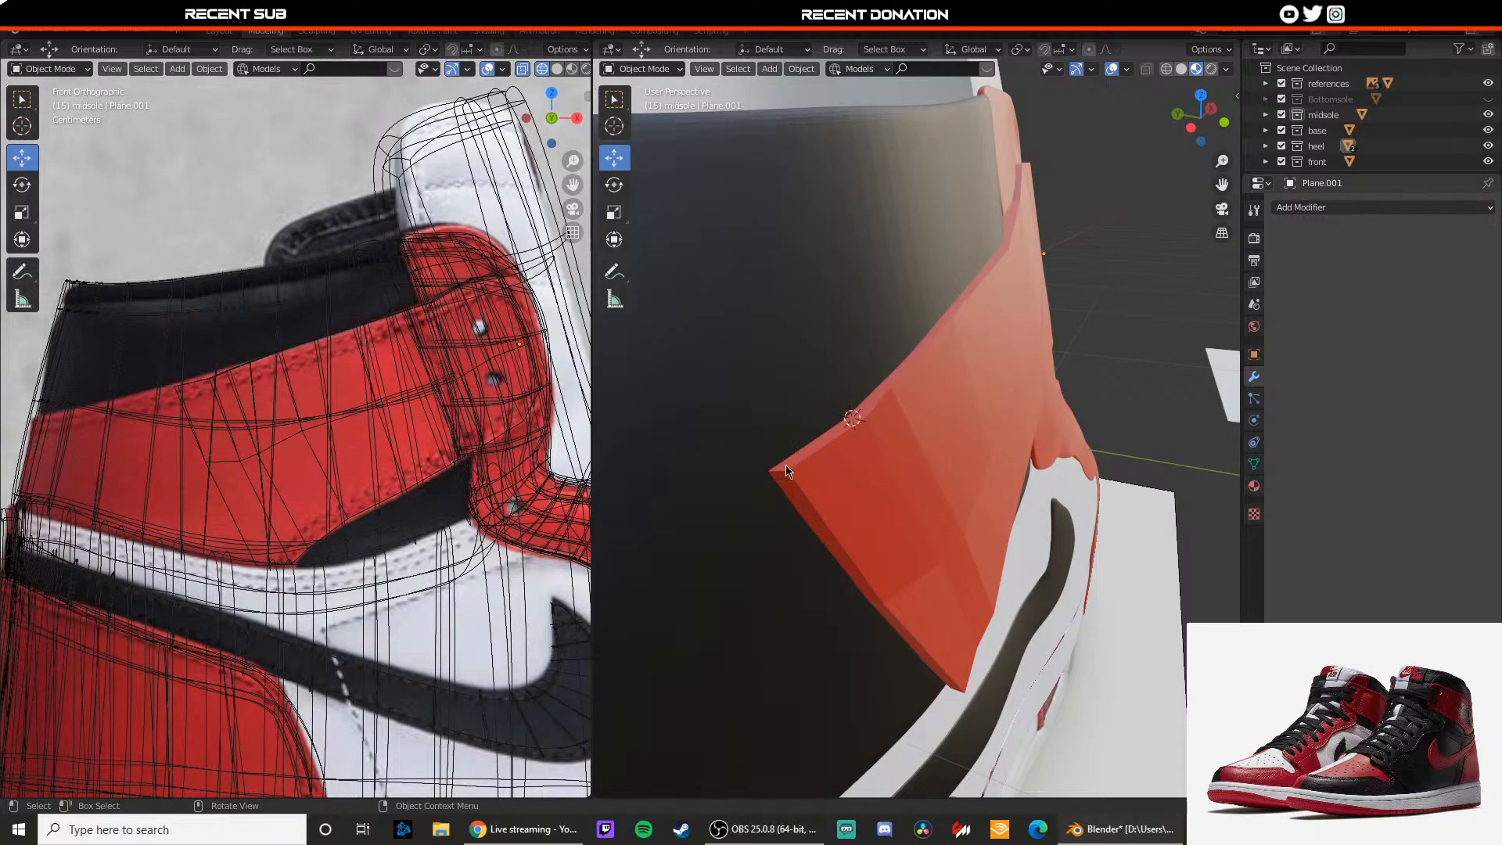
Step: Extrude the two rear side faces farther toward the heel and raise them to the strap outline
middle_click_drag(891, 464, 898, 423)
key("Tab")
key("3")
left_click(903, 399)
left_click(916, 427, "shift")
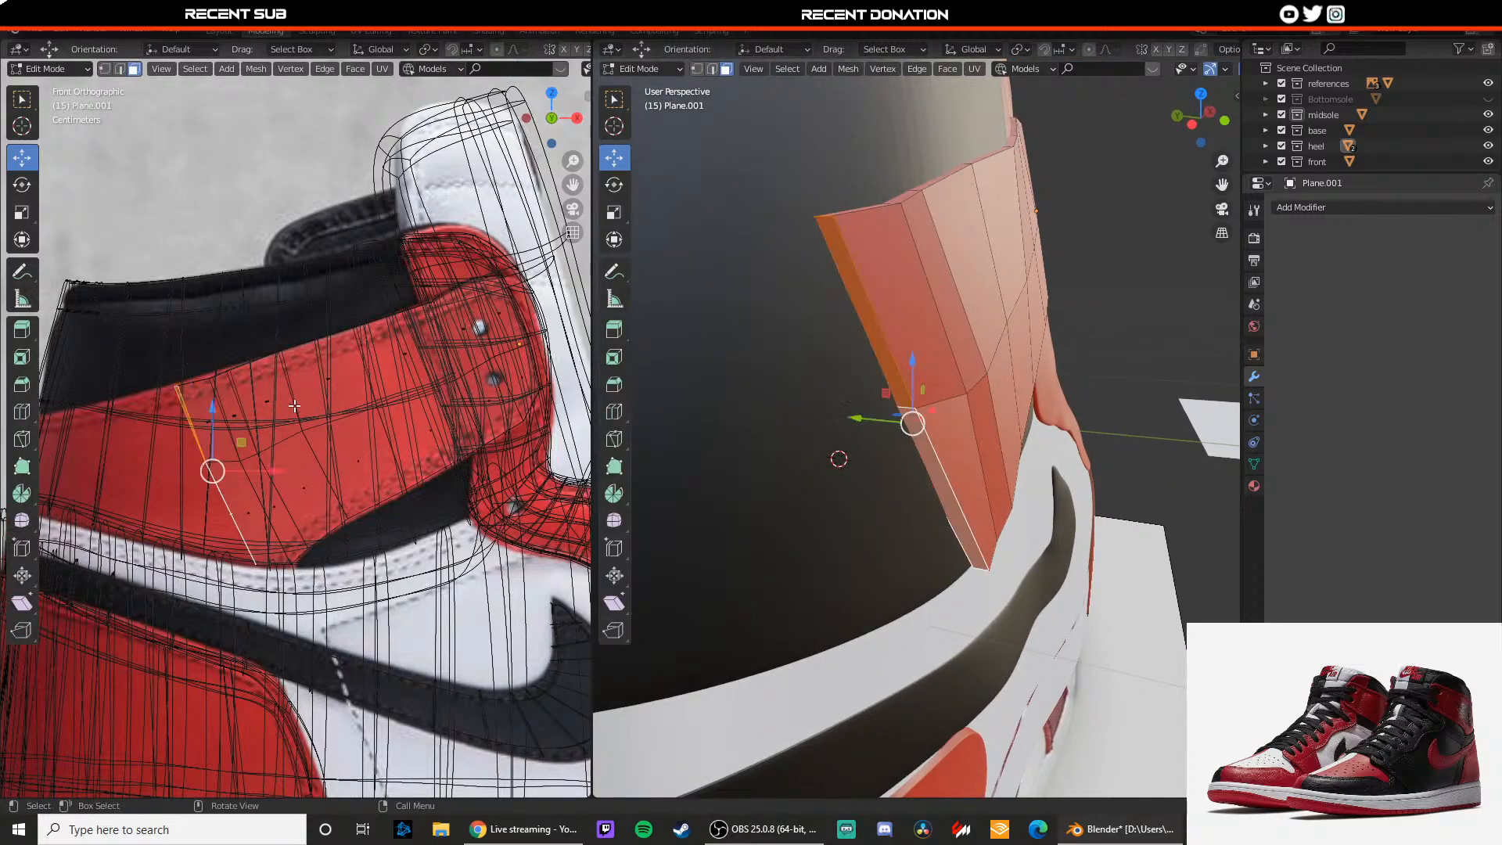
middle_click_drag(294, 406, 384, 389, "shift")
key("e")
left_click(253, 407)
key("g")
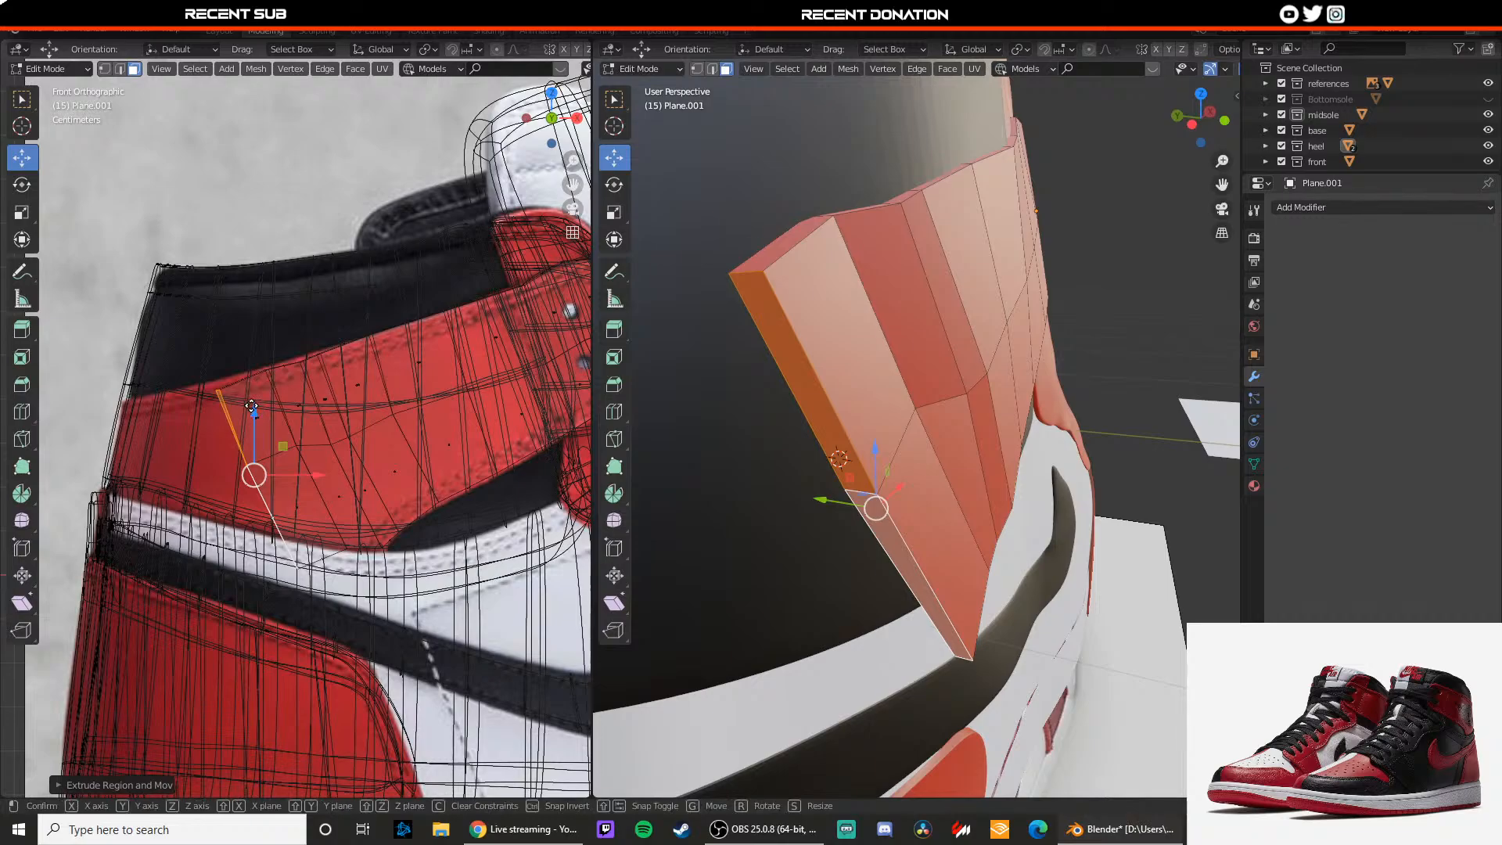
left_click_drag(251, 406, 252, 396)
Step: Move the newest rear edge's bottom corner toward the heel along X and align its top corner with the strap outline
key("1")
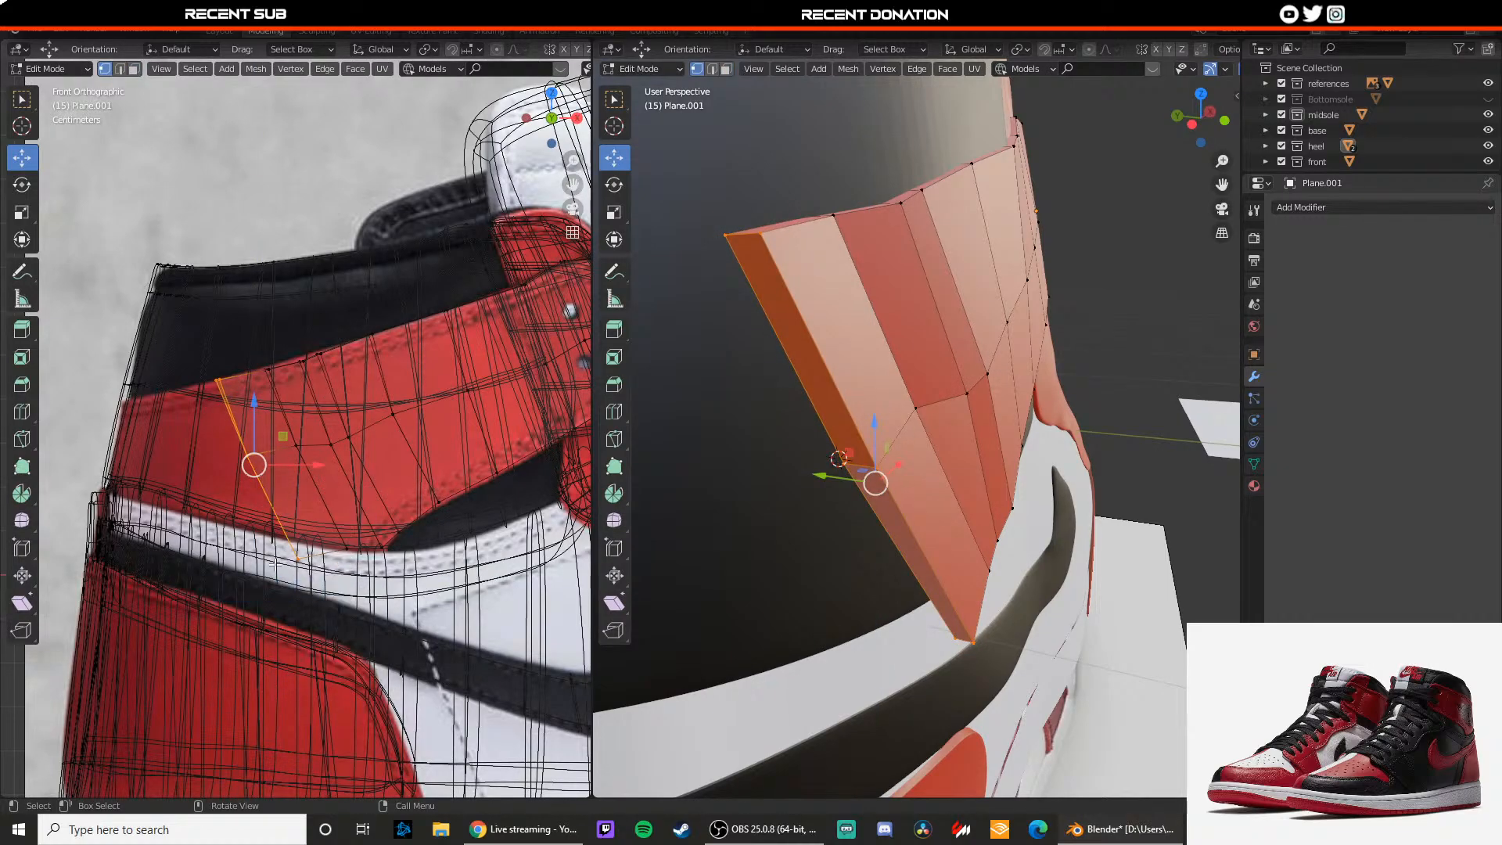
left_click(296, 530)
key("g")
key("x")
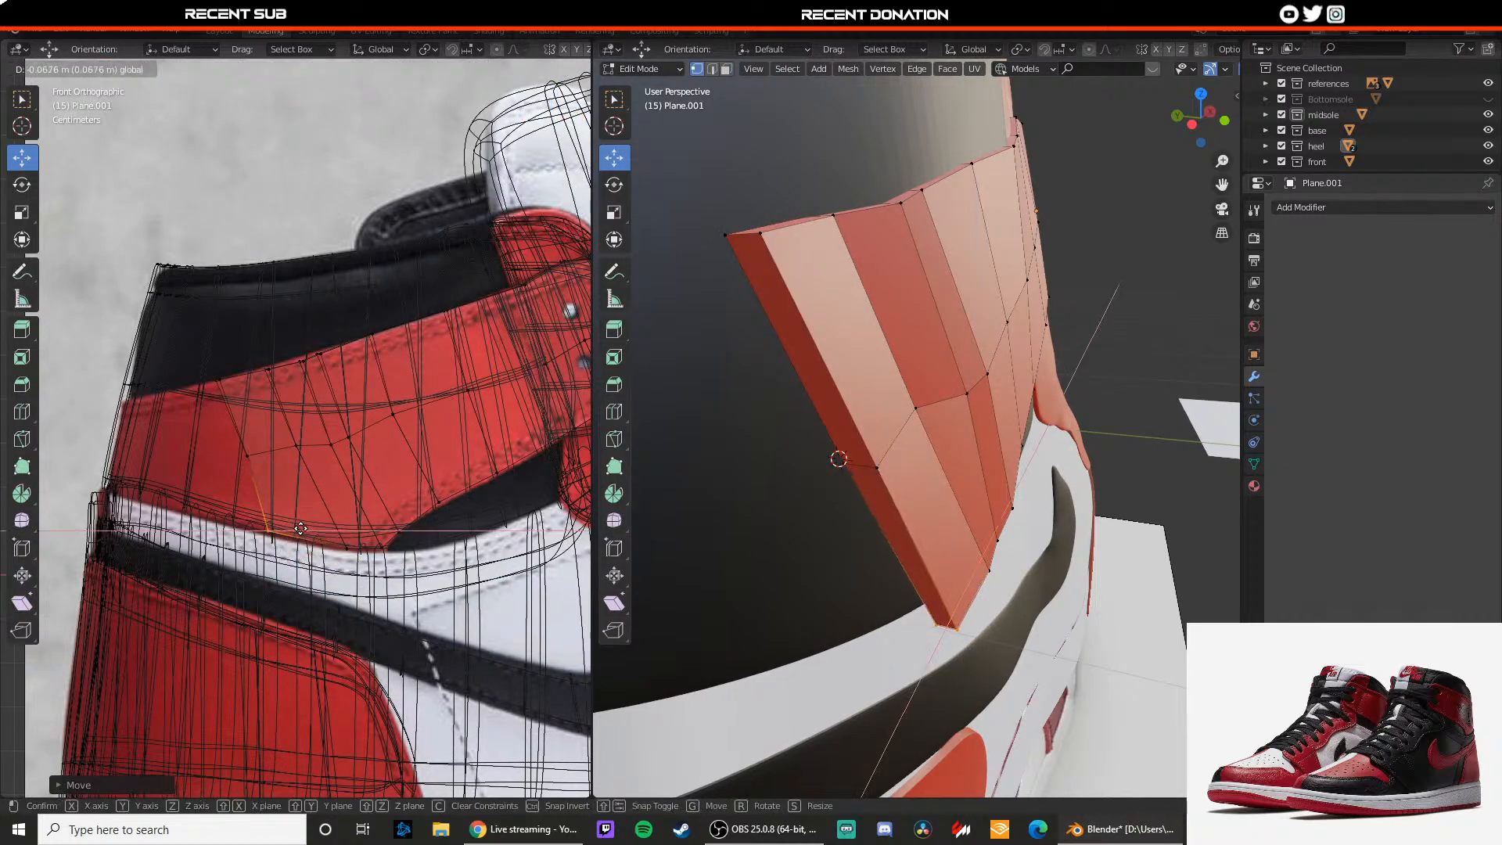
left_click(296, 530)
left_click(228, 378)
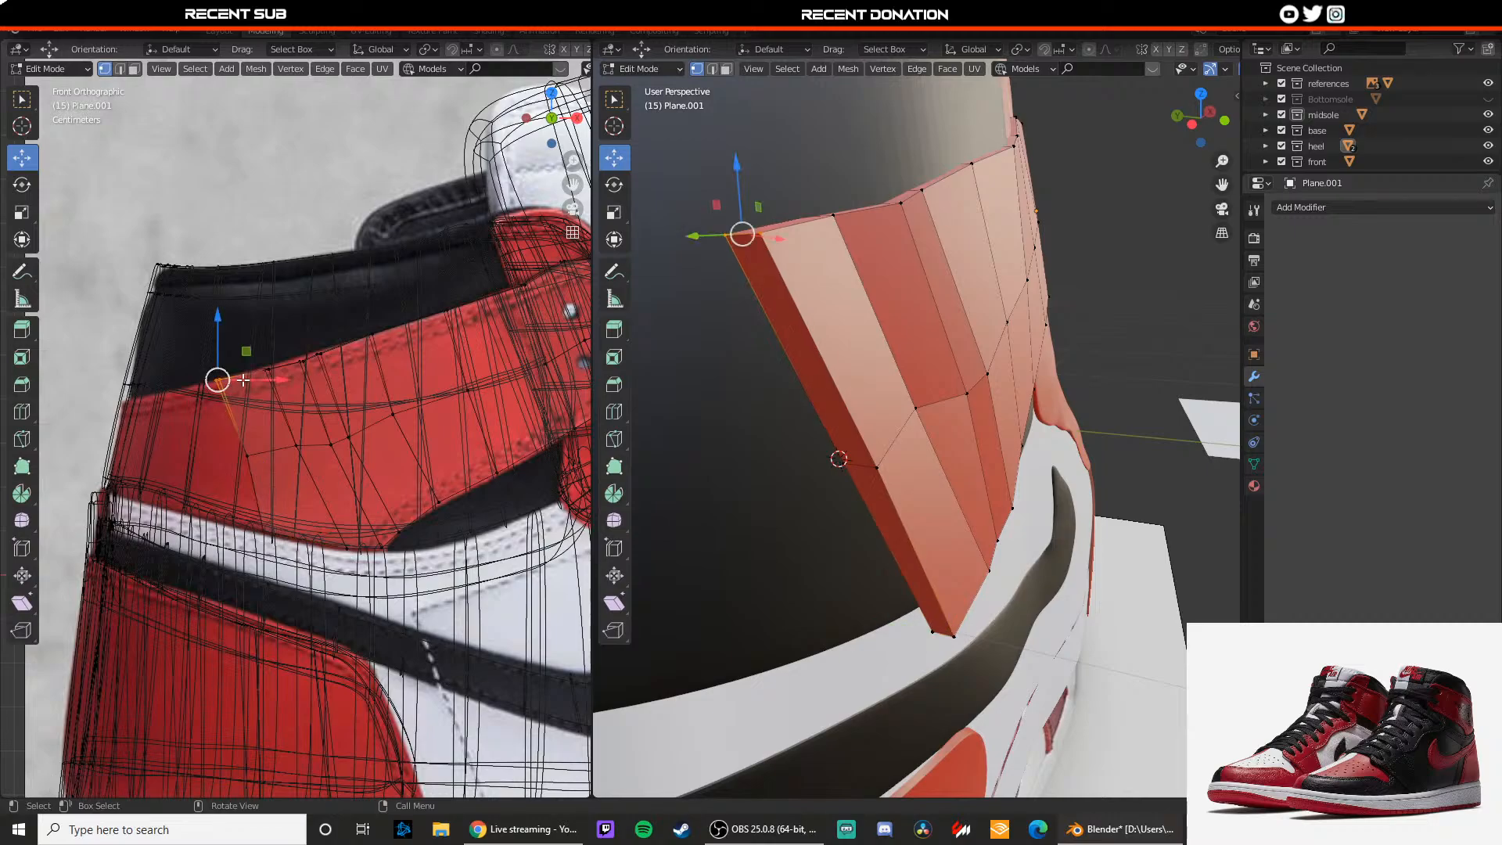
key("g")
key("z")
left_click_drag(228, 352, 228, 351)
Step: Shift the newest rear edge's top, middle and bottom vertices along Y until they follow the collar surface
middle_click_drag(868, 446, 974, 540)
left_click_drag(970, 517, 915, 506)
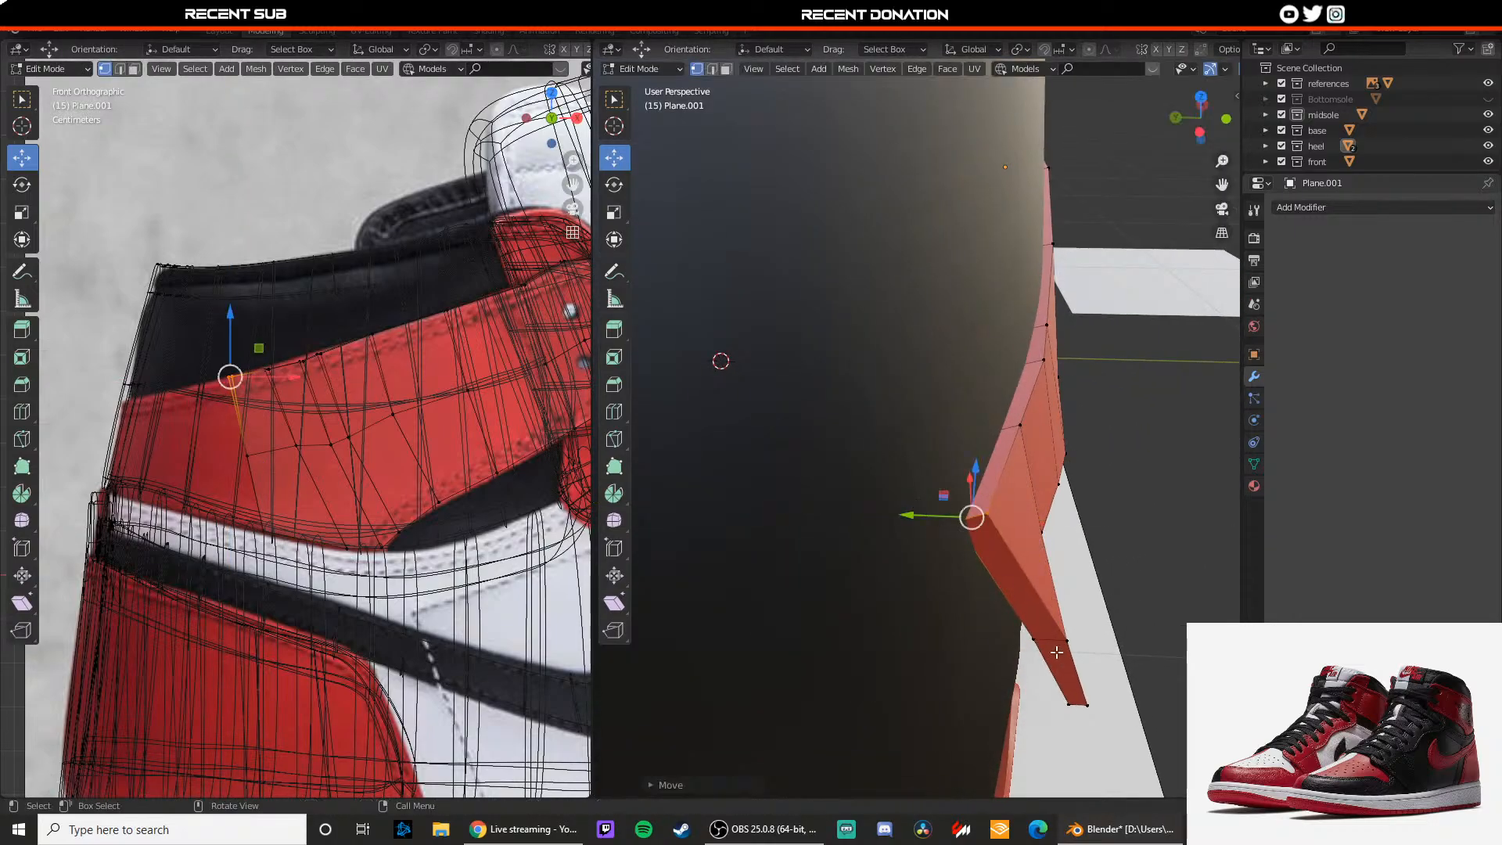
left_click_drag(1031, 651, 946, 628)
middle_click_drag(946, 629, 1025, 486)
left_click_drag(1009, 505, 905, 497)
middle_click_drag(907, 496, 953, 529)
left_click_drag(933, 575, 941, 575)
Step: Extrude the two rear side faces another short section toward the heel and shift the new end along Y
left_click(957, 404)
left_click(959, 412)
left_click(970, 471, "shift")
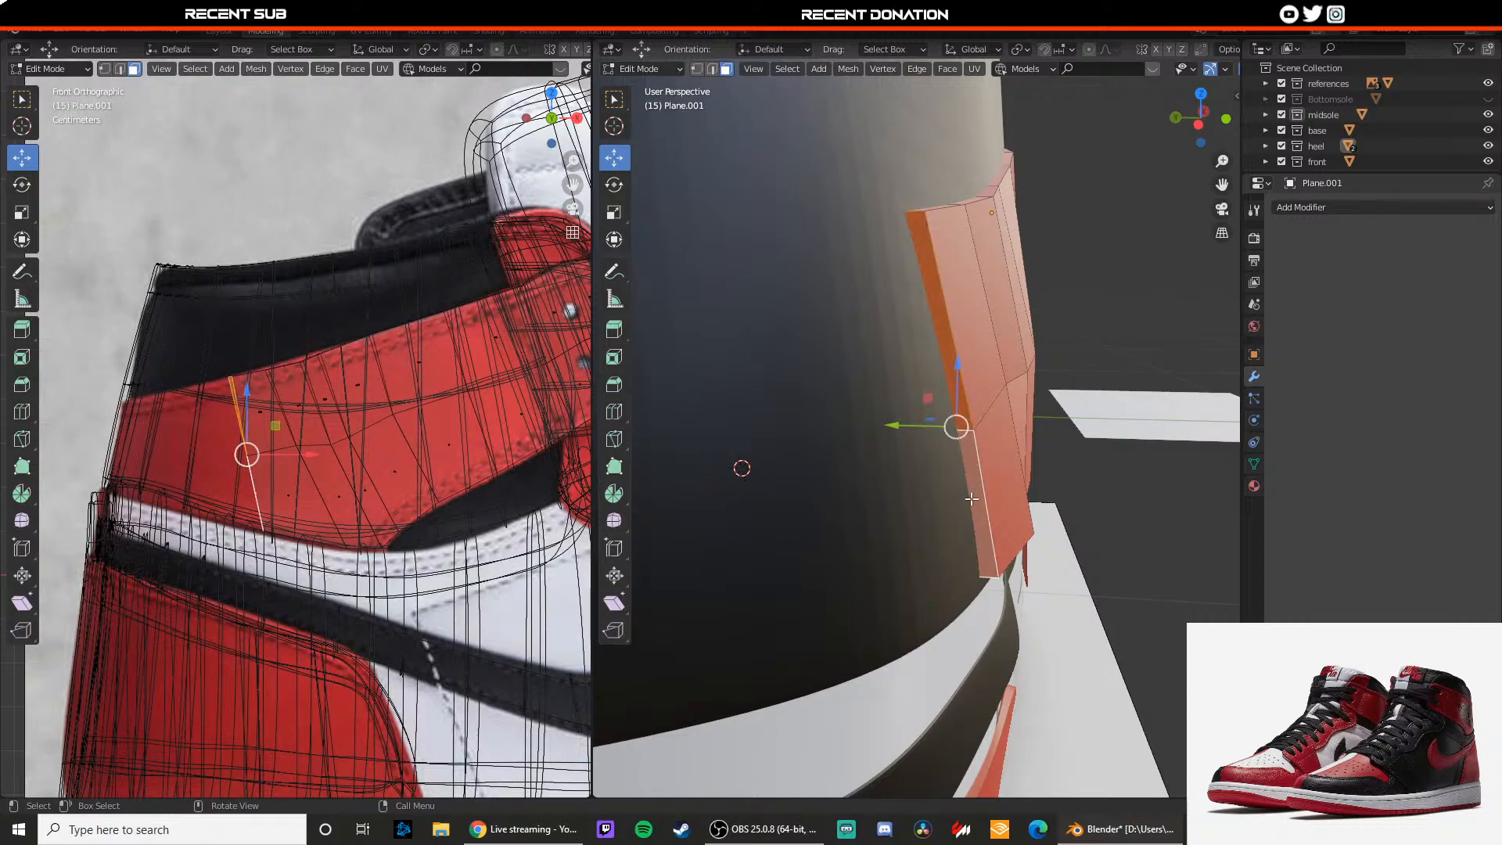
mouse_move(970, 471)
middle_mouse_down()
mouse_move(872, 521)
mouse_move(943, 501)
mouse_move(942, 467)
middle_mouse_up()
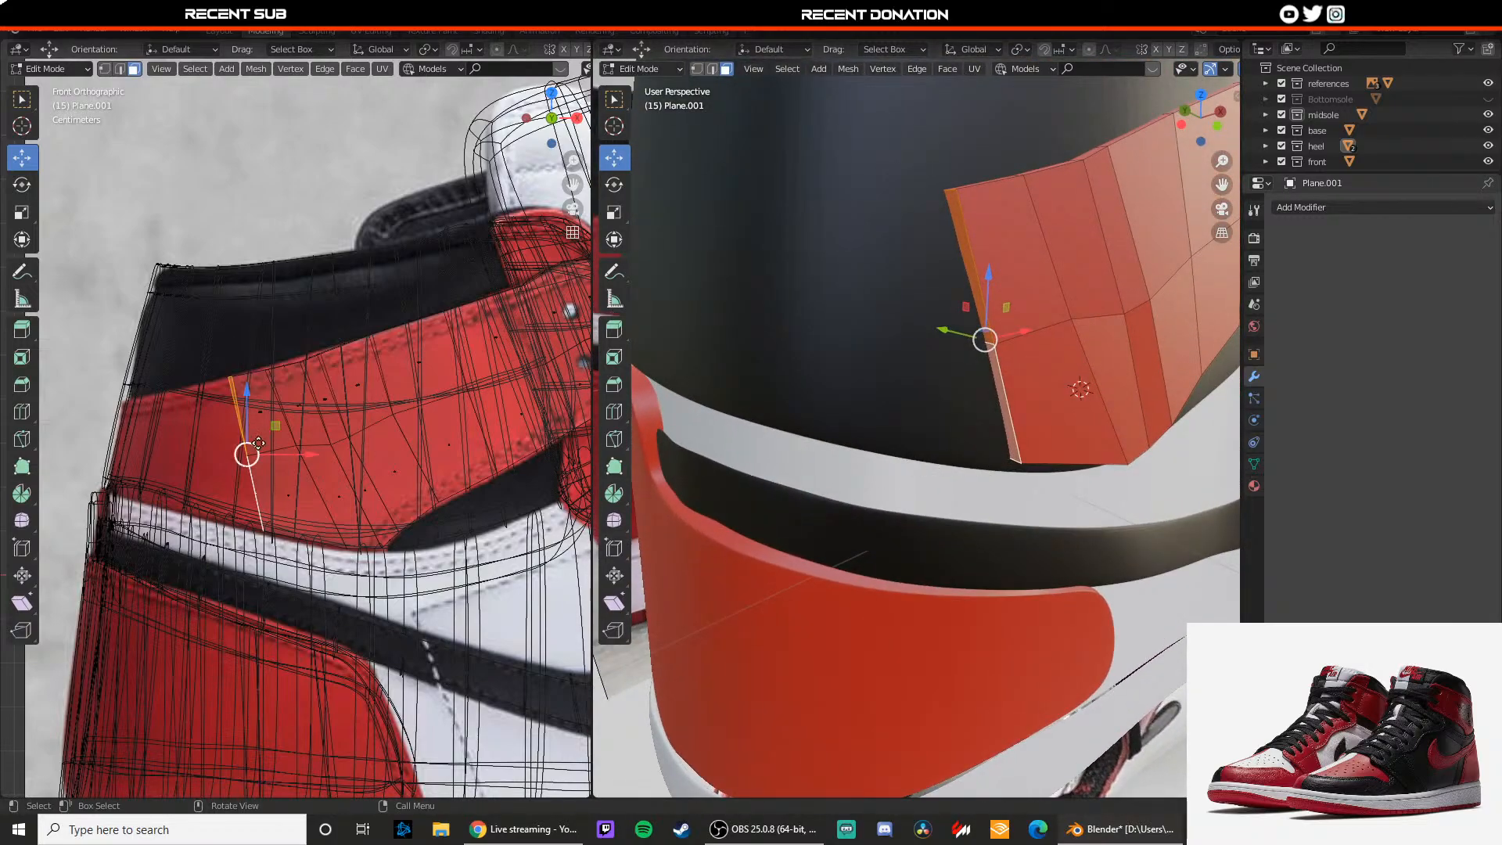
key("e")
left_click(216, 452)
middle_click_drag(884, 360, 948, 387)
mouse_move(952, 388)
left_mouse_down()
mouse_move(928, 375)
mouse_move(939, 377)
left_mouse_up()
middle_click_drag(939, 377, 1010, 463)
Step: Reposition the new rear edge's bottom end toward the heel and collar along the strap's lower outline
key("2")
left_click(1025, 464)
left_click_drag(1026, 417, 984, 426)
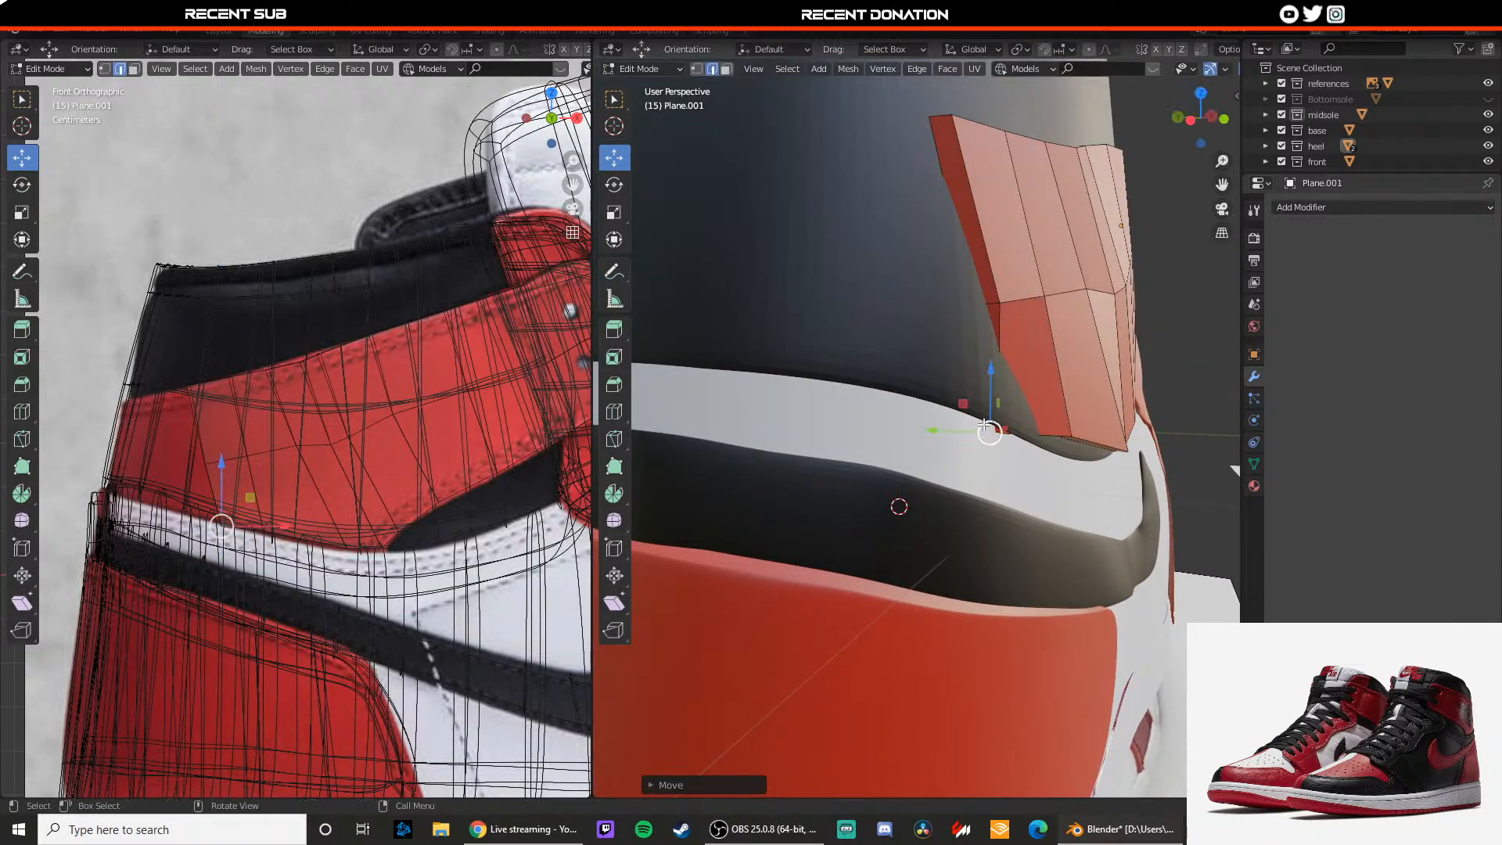
key("ctrl+z")
middle_click_drag(1010, 452, 933, 479)
left_click_drag(950, 469, 881, 420)
middle_click_drag(970, 489, 924, 376)
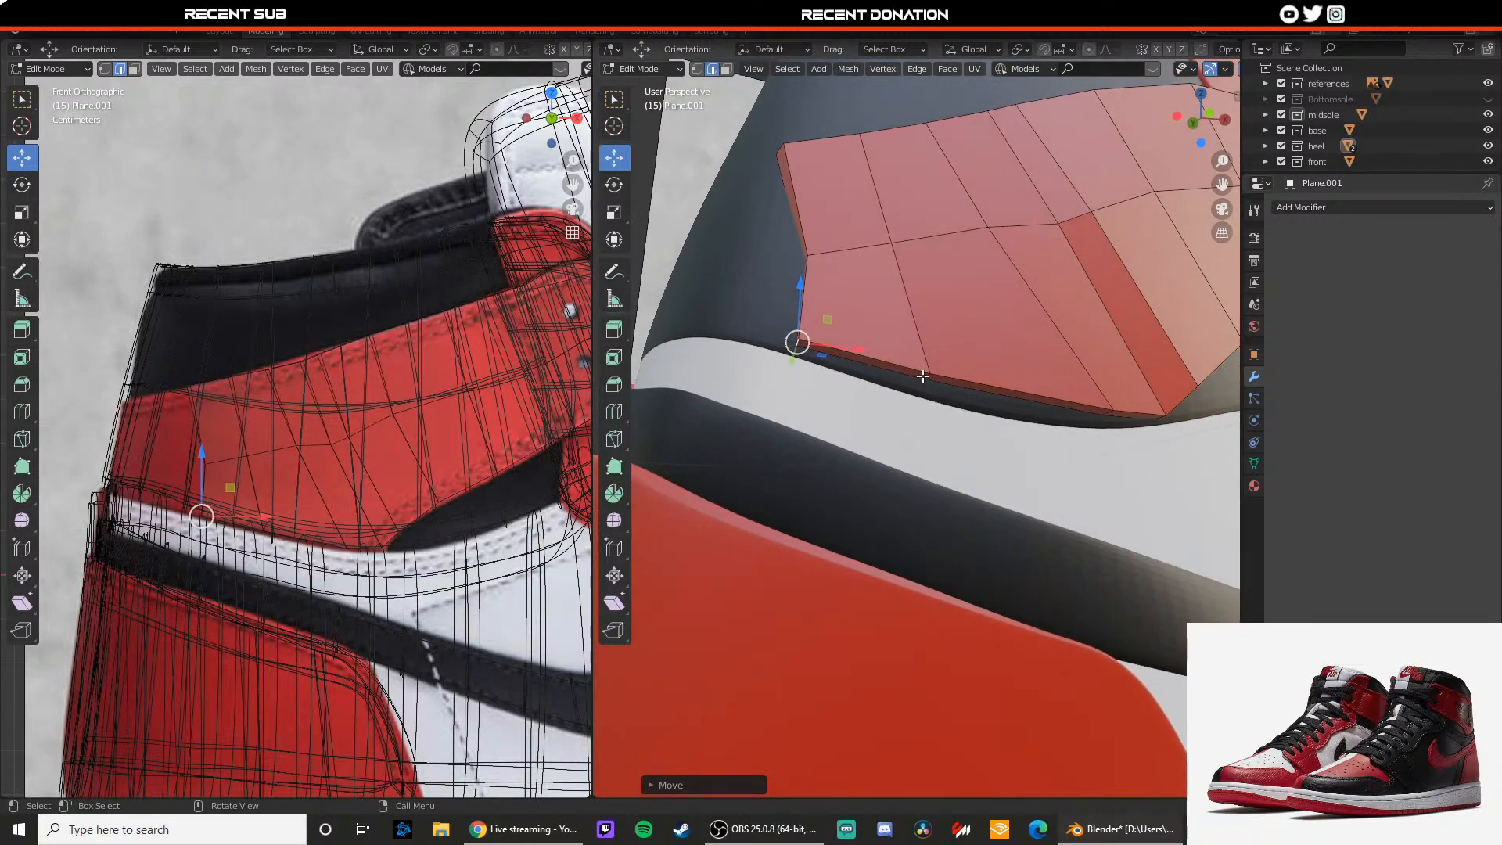
Step: Adjust the strap panel's bottom edges in height and along its length to follow the collar's lower seam
left_click(927, 380)
left_click_drag(930, 343, 931, 359)
middle_click_drag(941, 427, 896, 403)
left_click(928, 389)
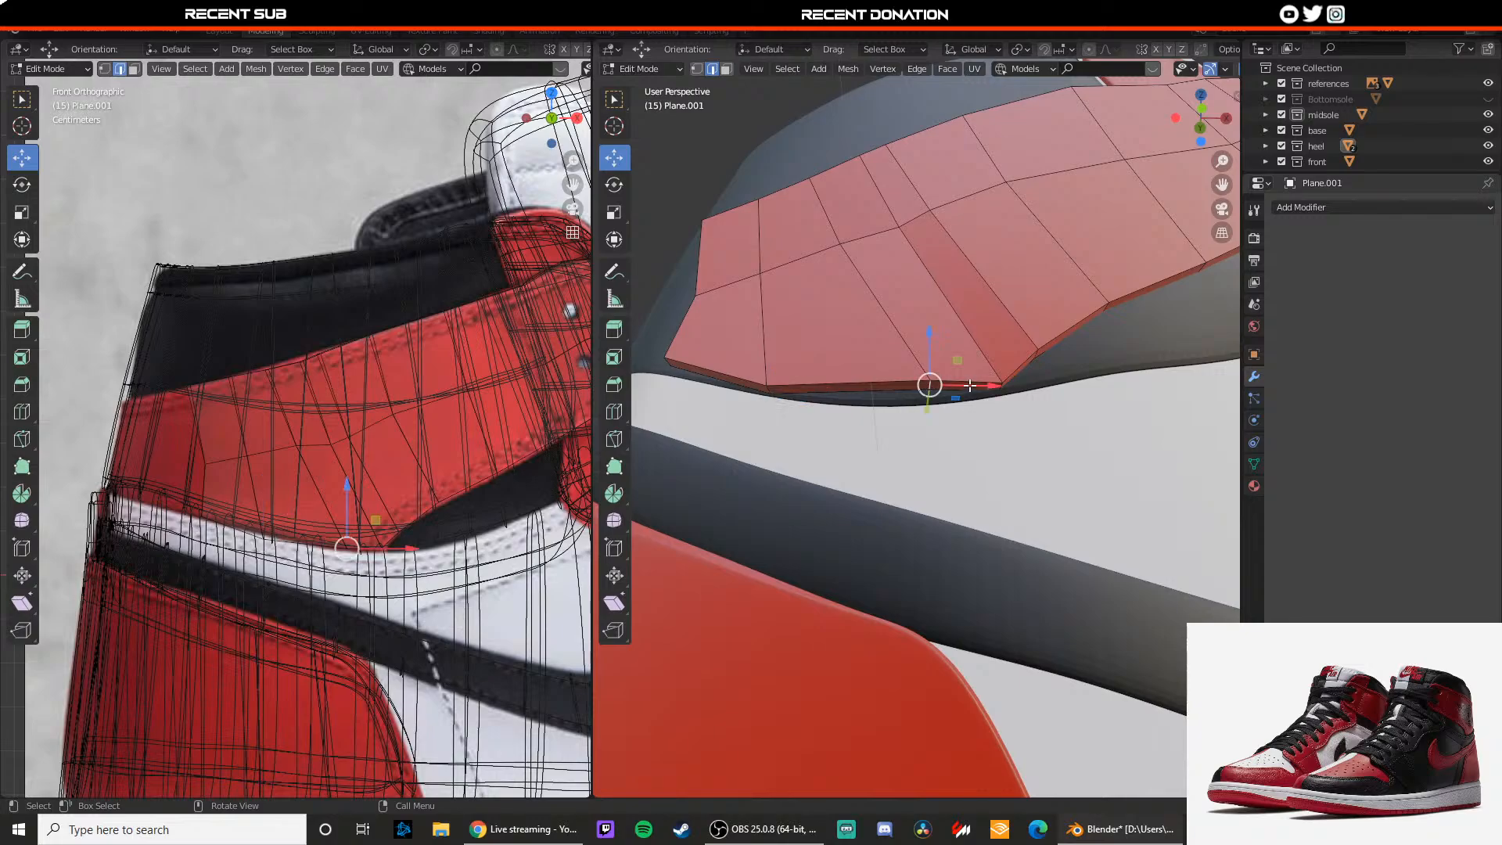
left_click_drag(982, 385, 925, 387)
left_click_drag(881, 341, 874, 356)
left_click(1001, 385)
left_click_drag(1034, 387, 1006, 356)
Step: Shift the middle of the panel's rear end along Y to fit the collar's curve
key("Tab")
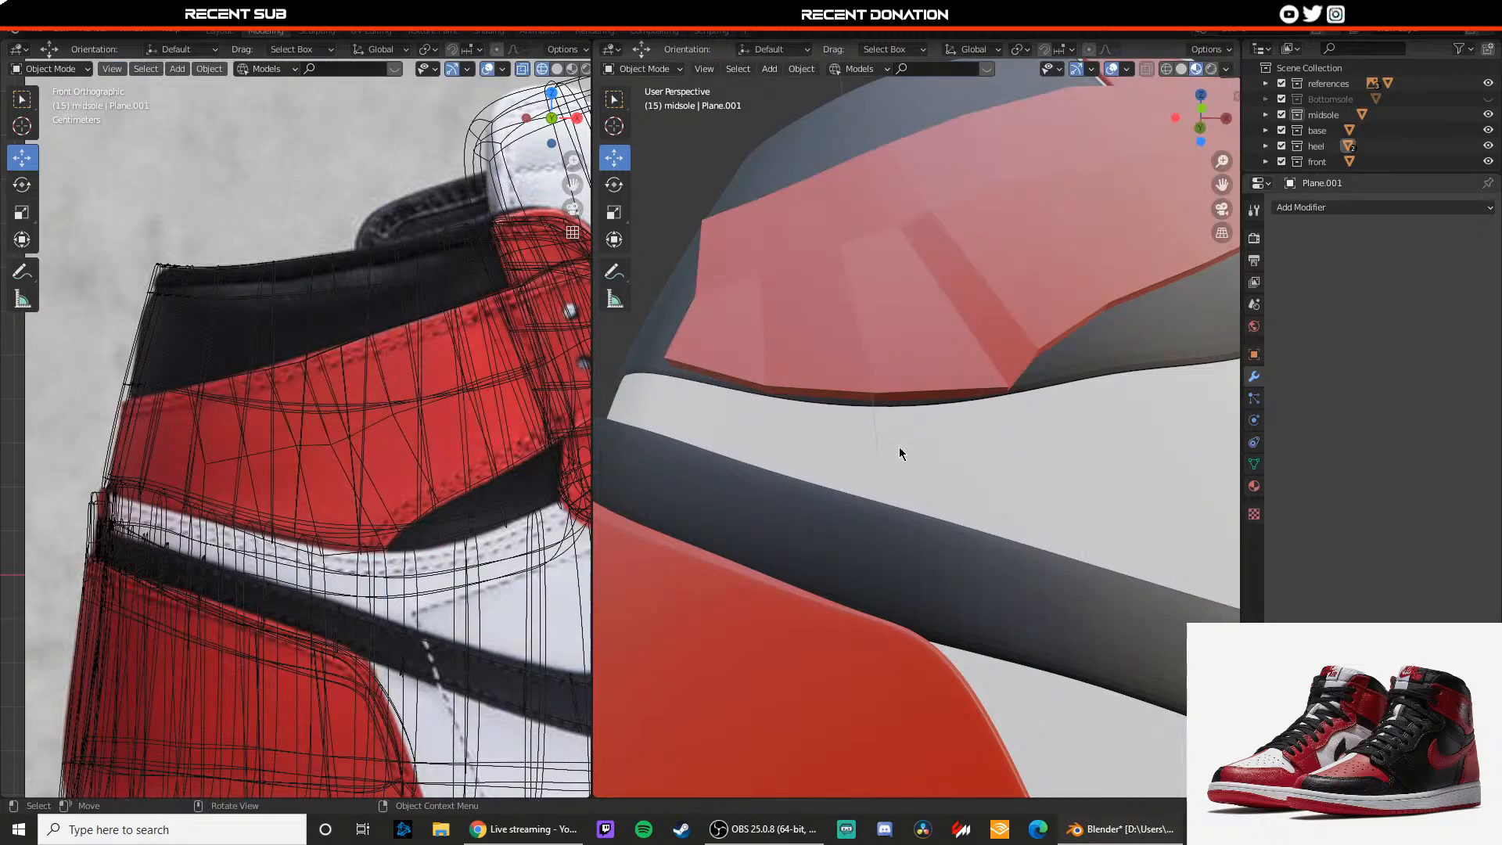
middle_click_drag(899, 449, 878, 519)
middle_click_drag(851, 463, 873, 525, "shift")
scroll(805, 474, "up", 3)
middle_click_drag(801, 470, 967, 460)
key("Tab")
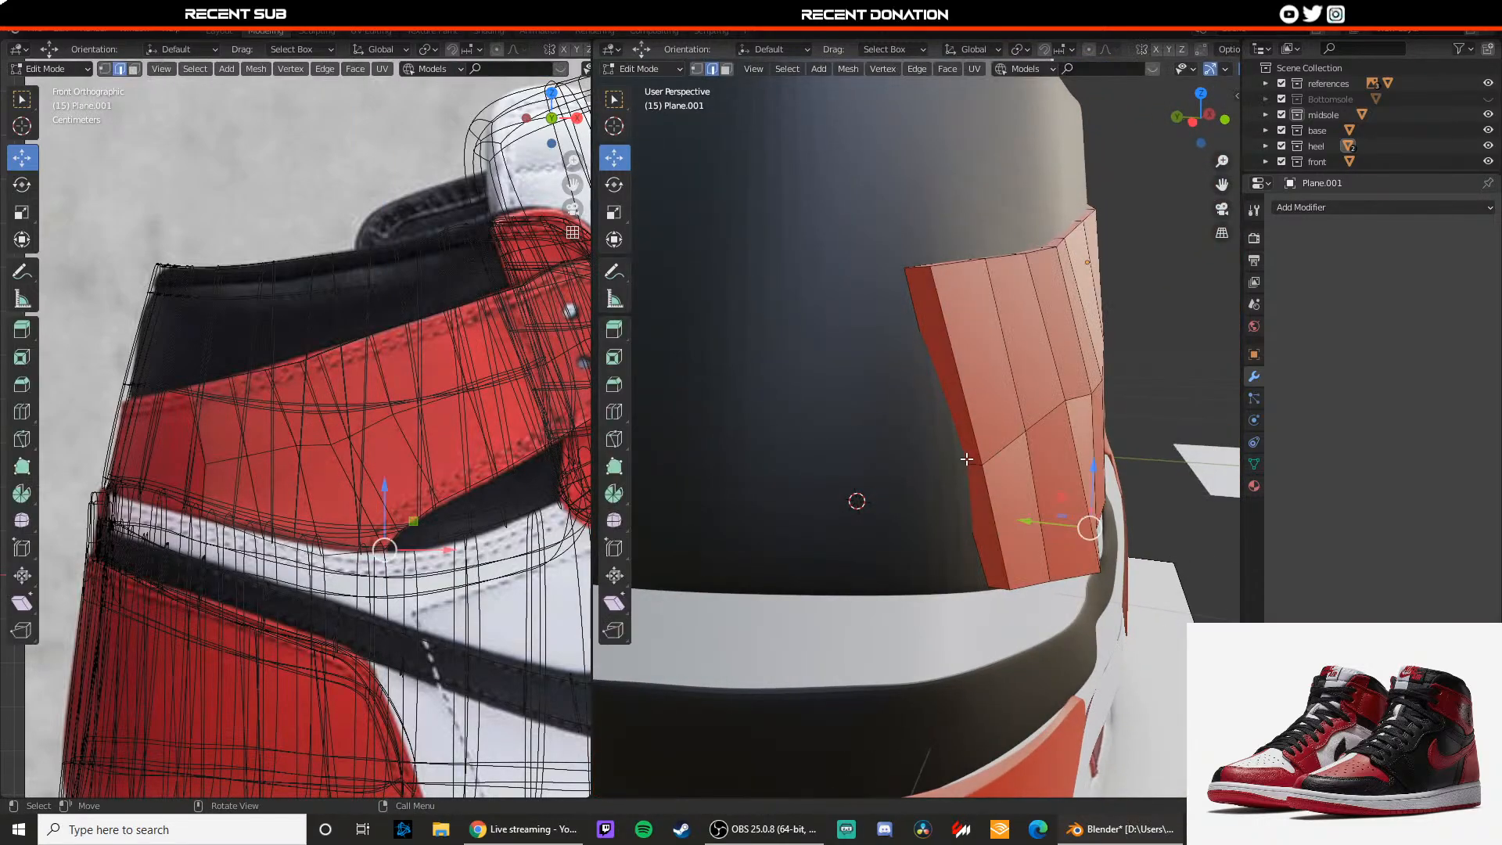
left_click_drag(923, 461, 932, 462)
middle_click_drag(950, 435, 1023, 475)
left_click_drag(1017, 463, 981, 456)
Step: Move the rear end's bottom edge and its vertical side edges along Y toward the collar surface
middle_click_drag(1056, 583, 1026, 540)
left_click(1027, 597)
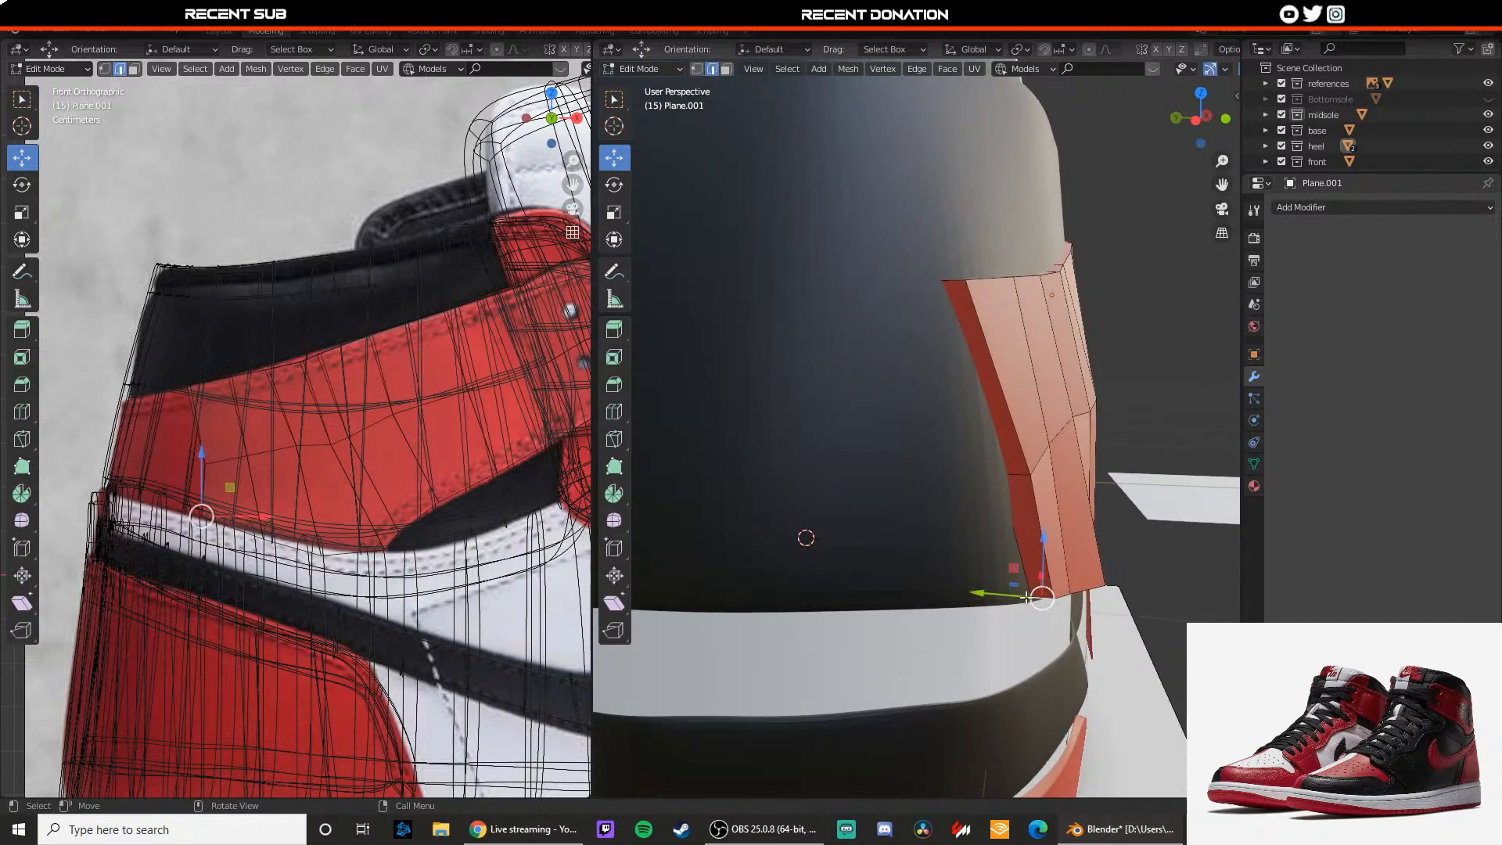
left_click_drag(1005, 596, 979, 586)
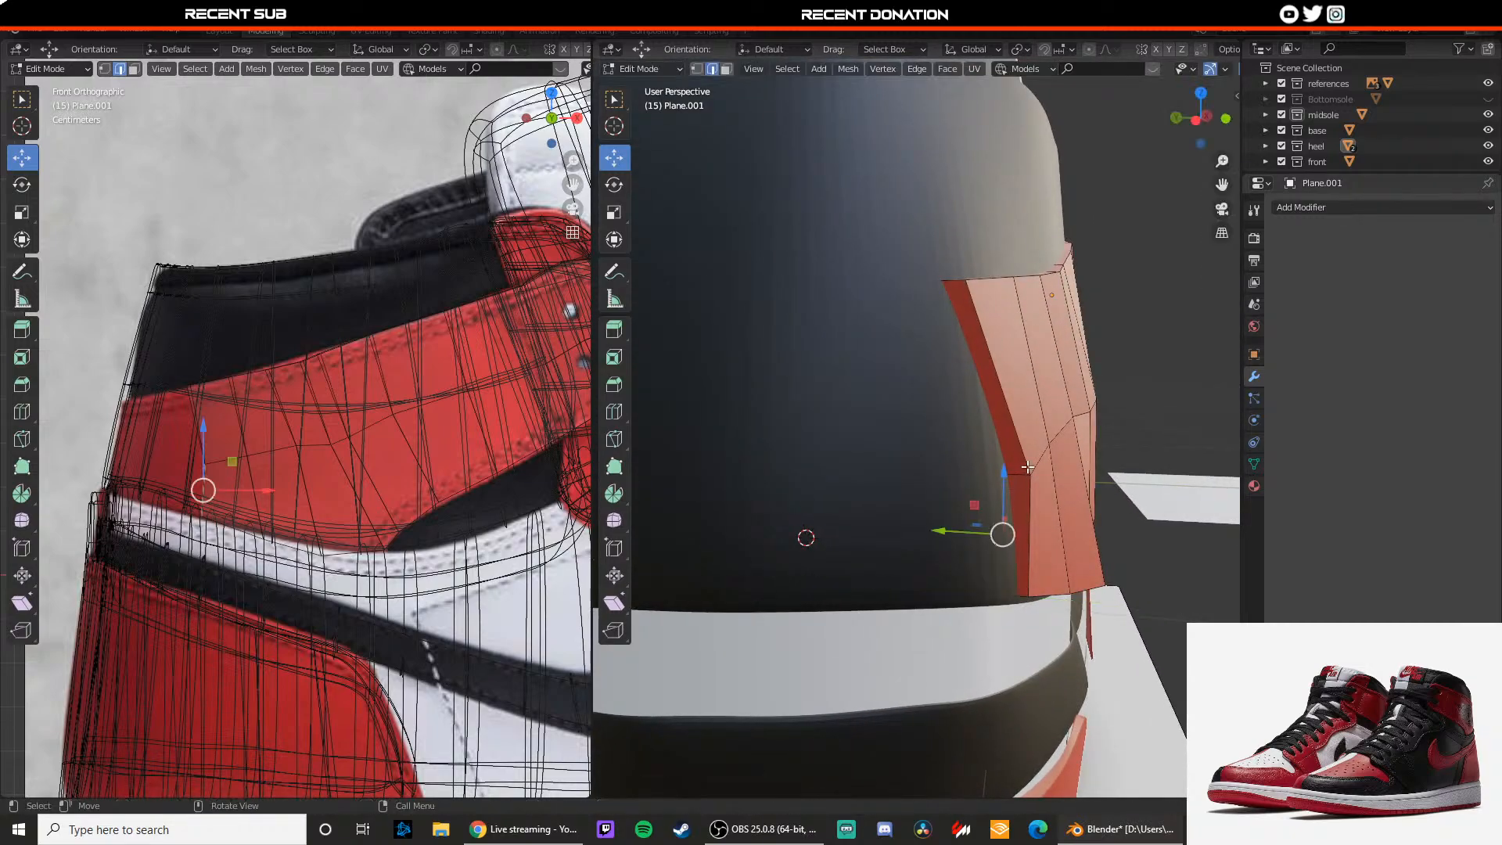
left_click_drag(1017, 433, 976, 463)
key("Tab")
middle_click_drag(986, 463, 923, 540)
key("Tab")
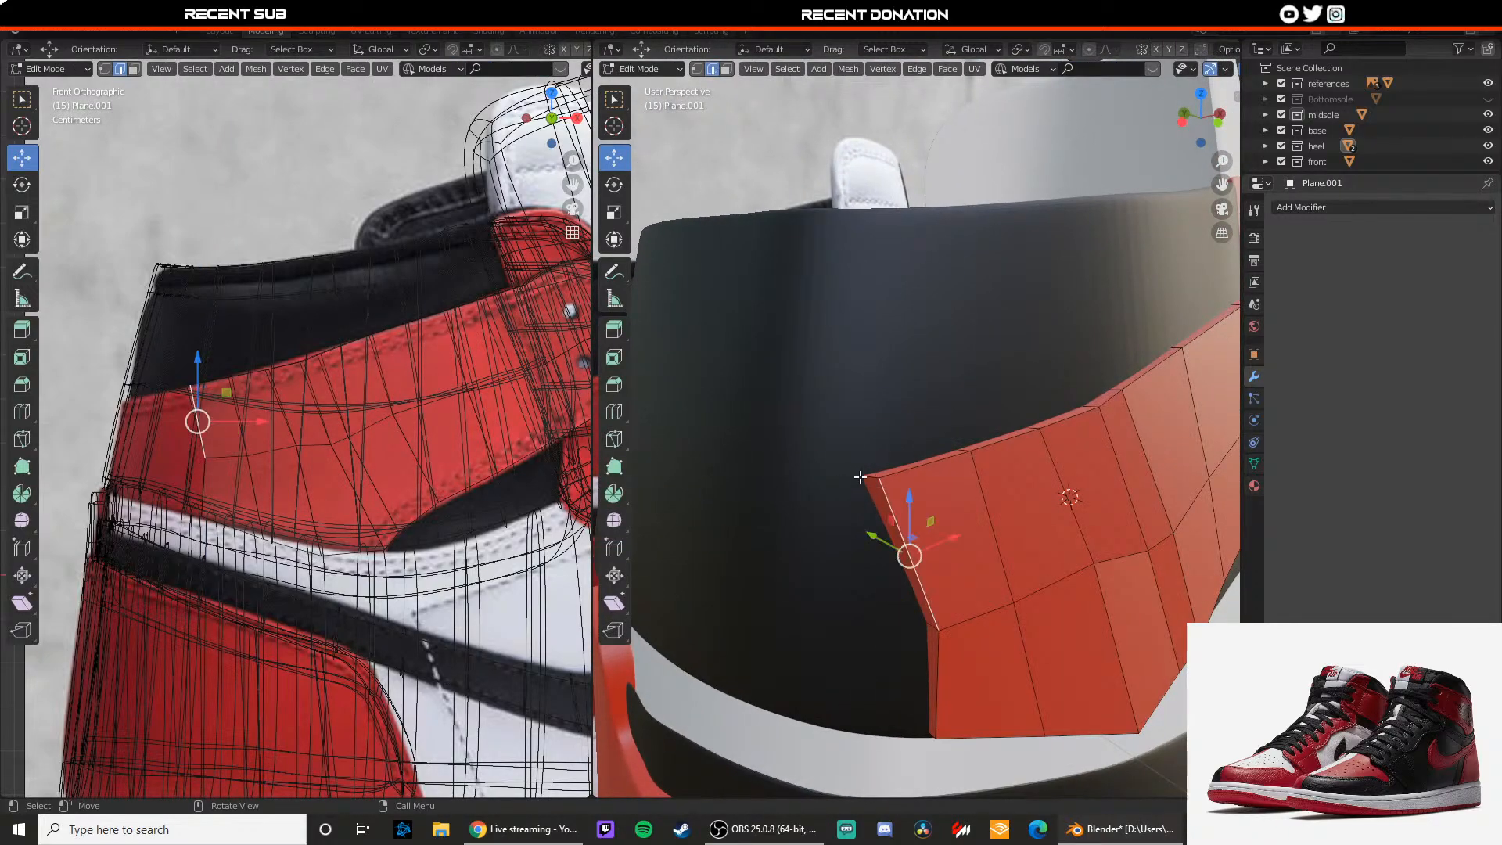
Step: Extrude the strap panel's two rear end faces toward the heel and shift them along Y toward the collar surface
left_click_drag(202, 378, 803, 510)
right_click(803, 510)
middle_click_drag(896, 473, 963, 547)
key("3")
left_click(986, 596)
left_click(994, 654, "shift")
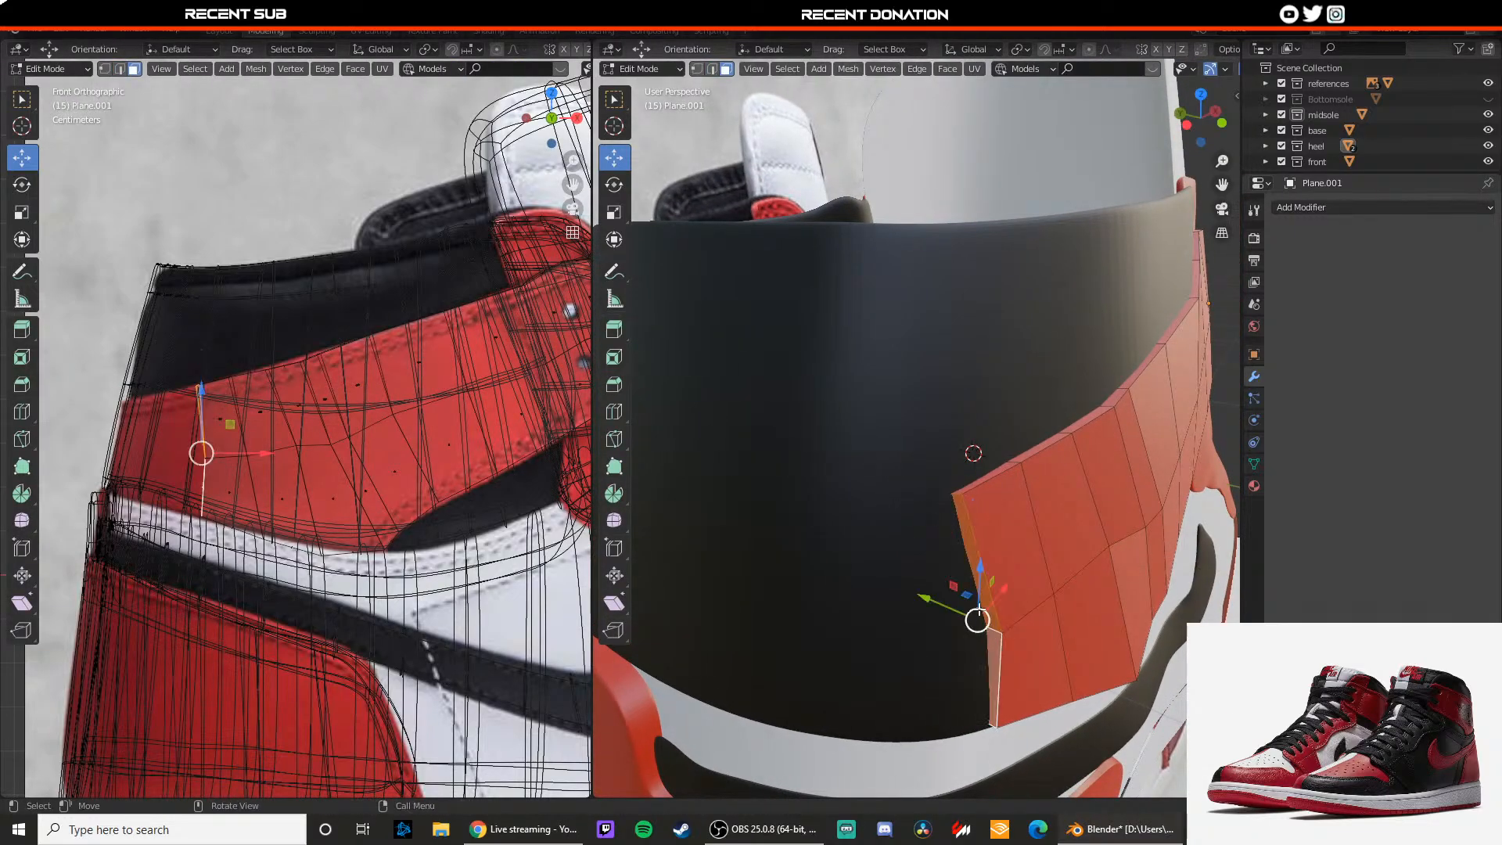
key("e")
left_click(923, 638)
left_click_drag(908, 638, 860, 615)
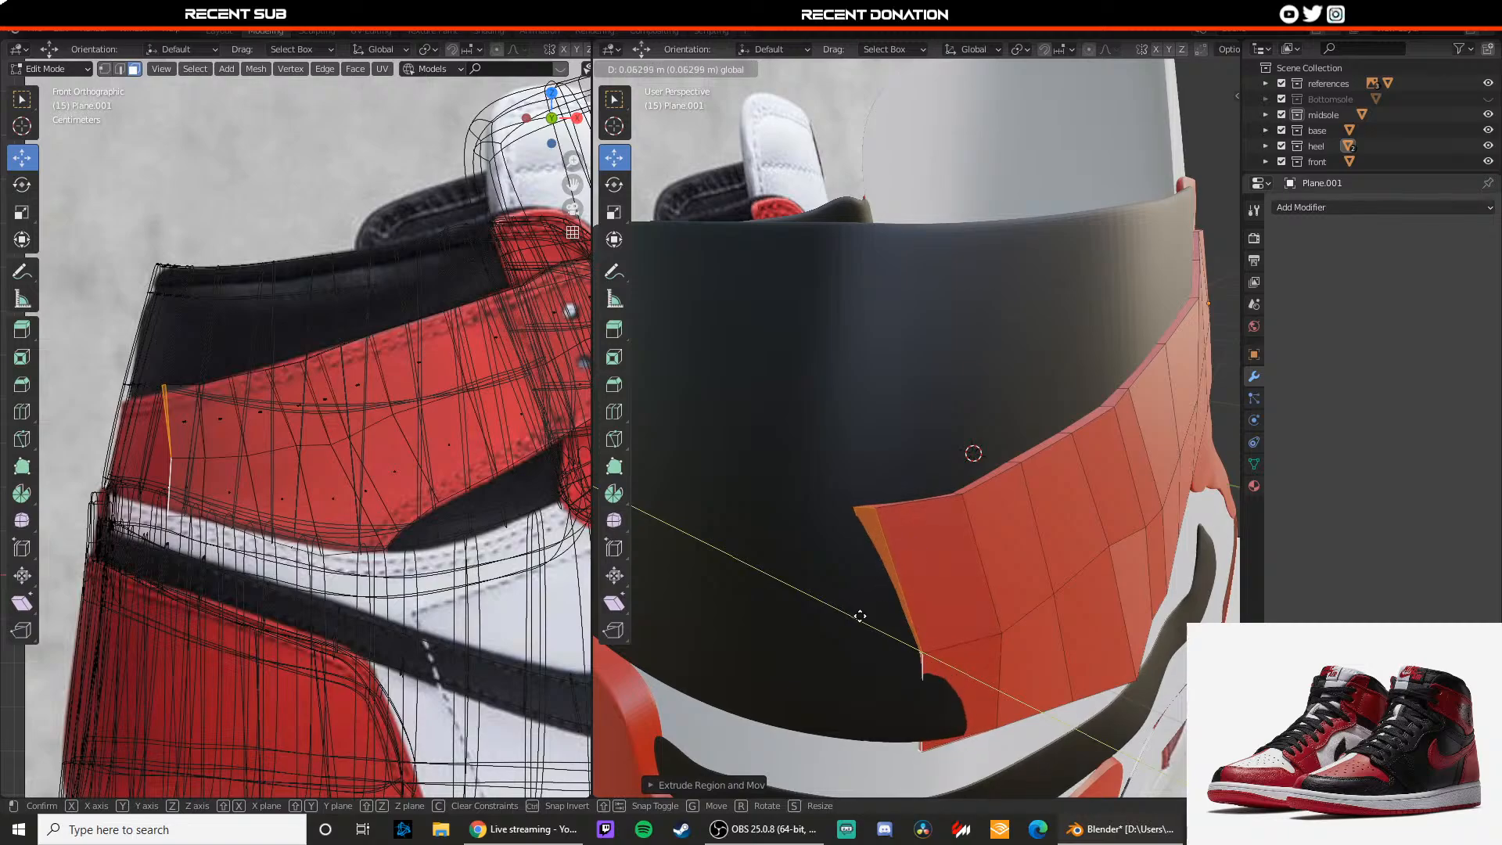
left_click(865, 617)
Step: Adjust the height of the new rear end faces and lower the neighbouring bottom edge to the collar's lower seam
middle_click_drag(864, 617, 838, 543)
key("g")
key("z")
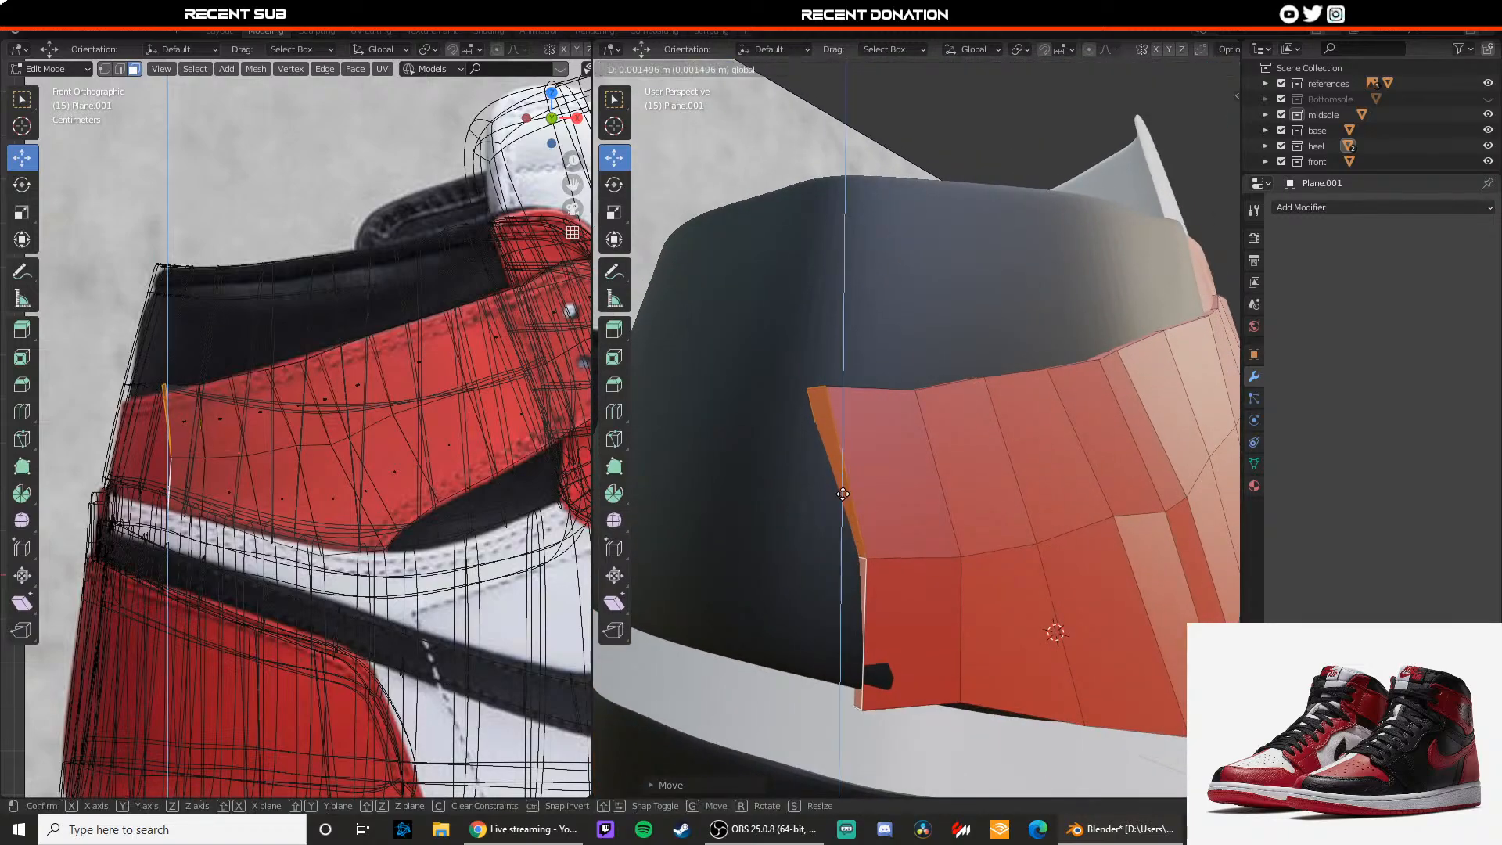
left_click(845, 475)
middle_click_drag(845, 476, 912, 566)
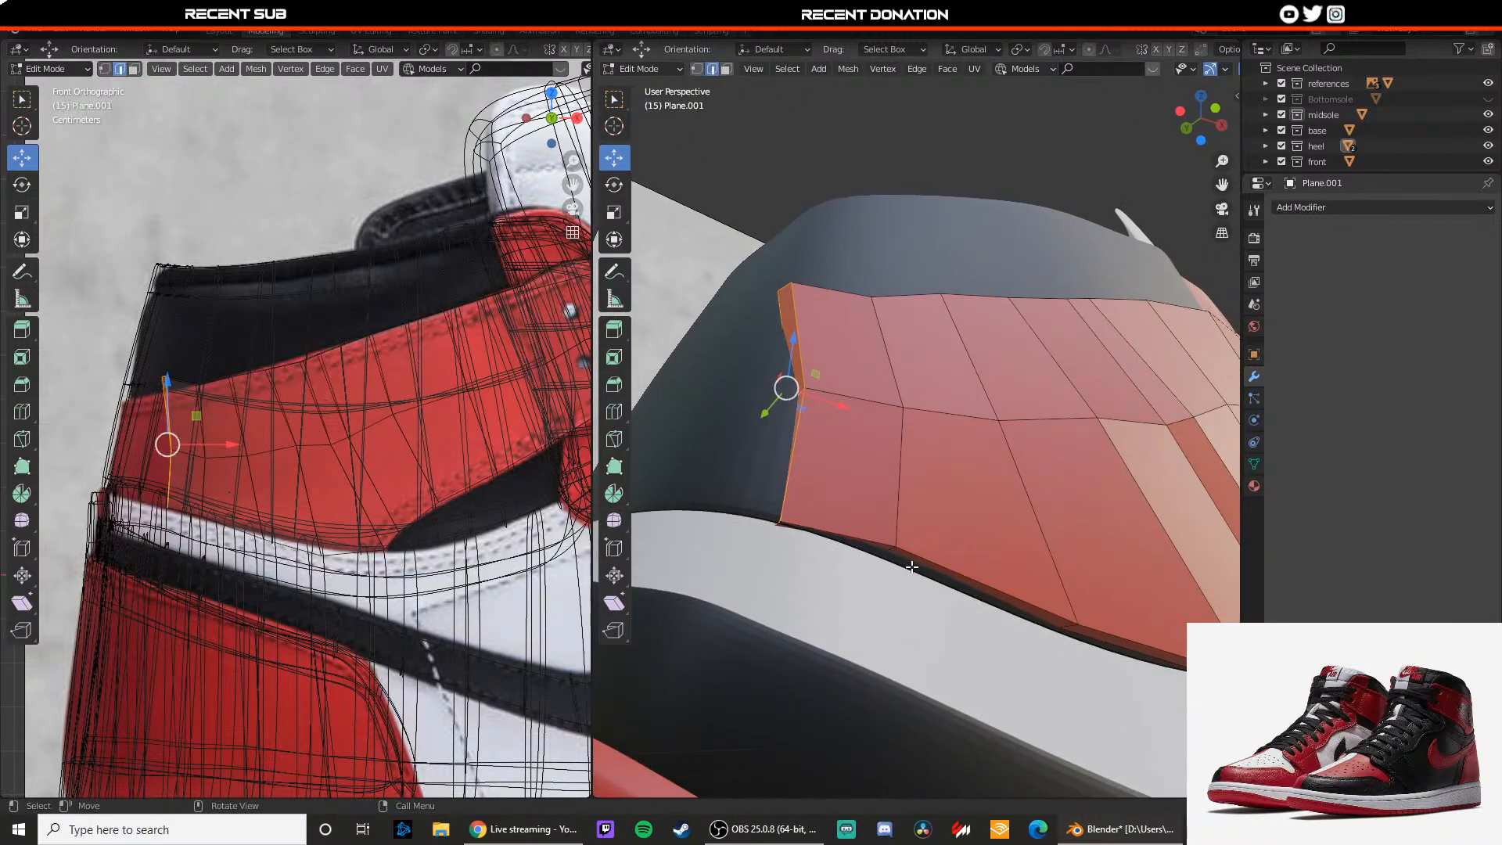
key("g")
key("z")
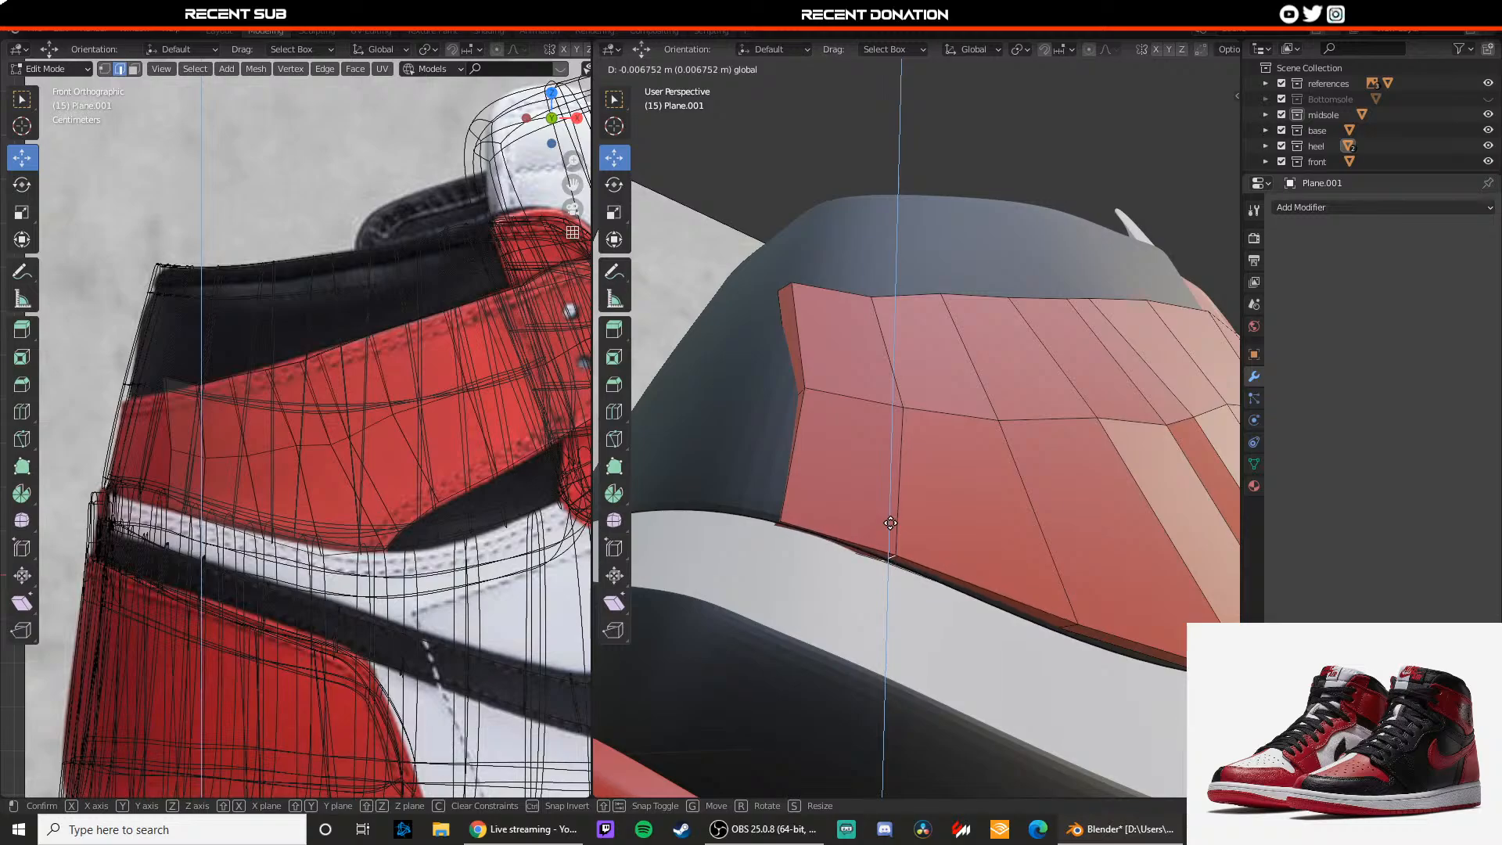
left_click(890, 522)
Step: Reposition the upper corner vertices of the panel's new rear end so they meet the collar surface
middle_click_drag(892, 536, 904, 564)
key("g")
key("z")
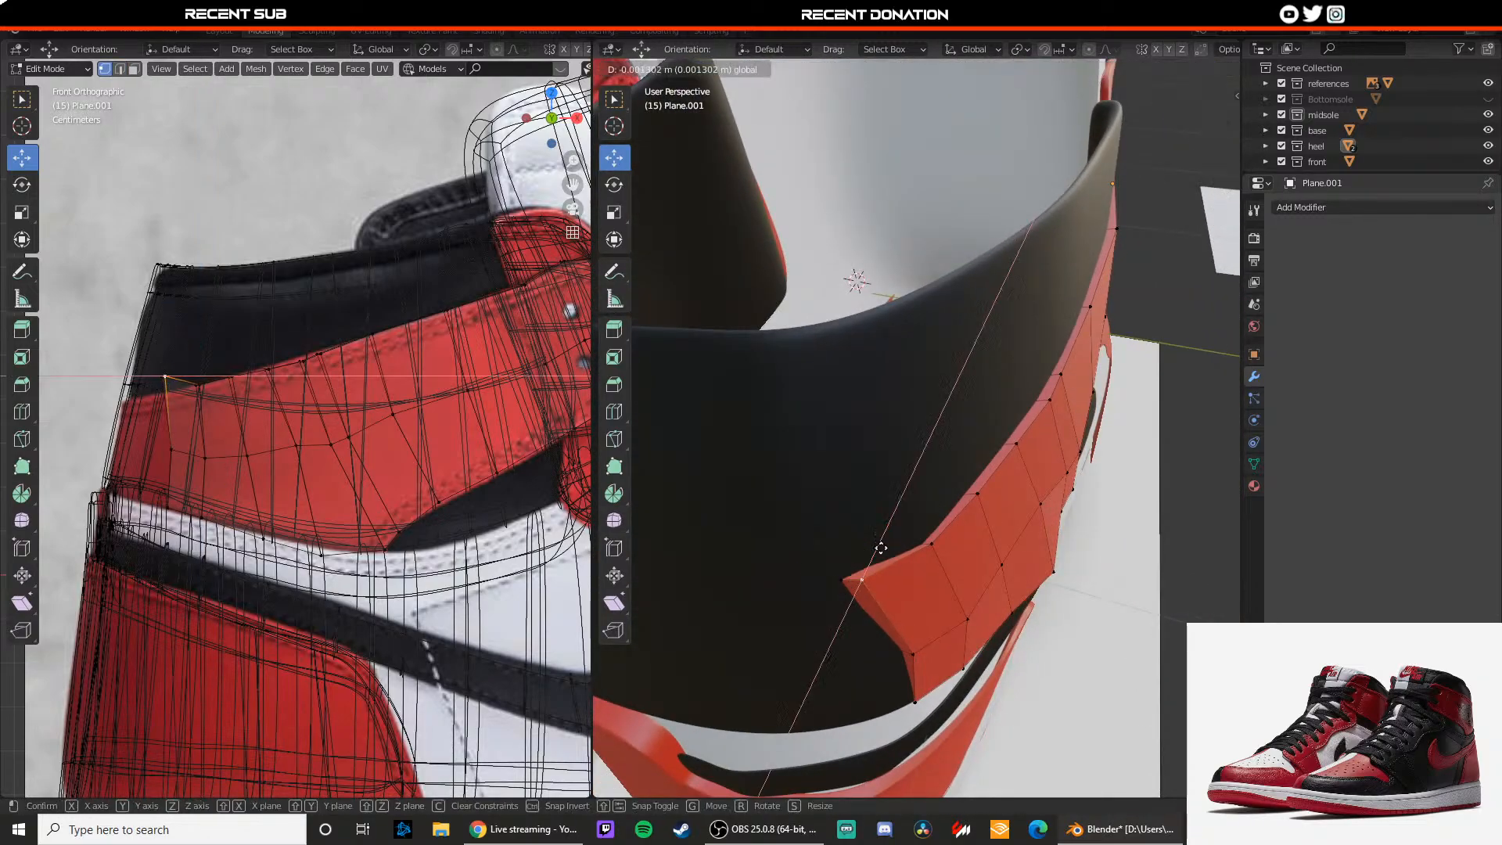
left_click(881, 550)
middle_click_drag(908, 650, 945, 617)
left_click(906, 620)
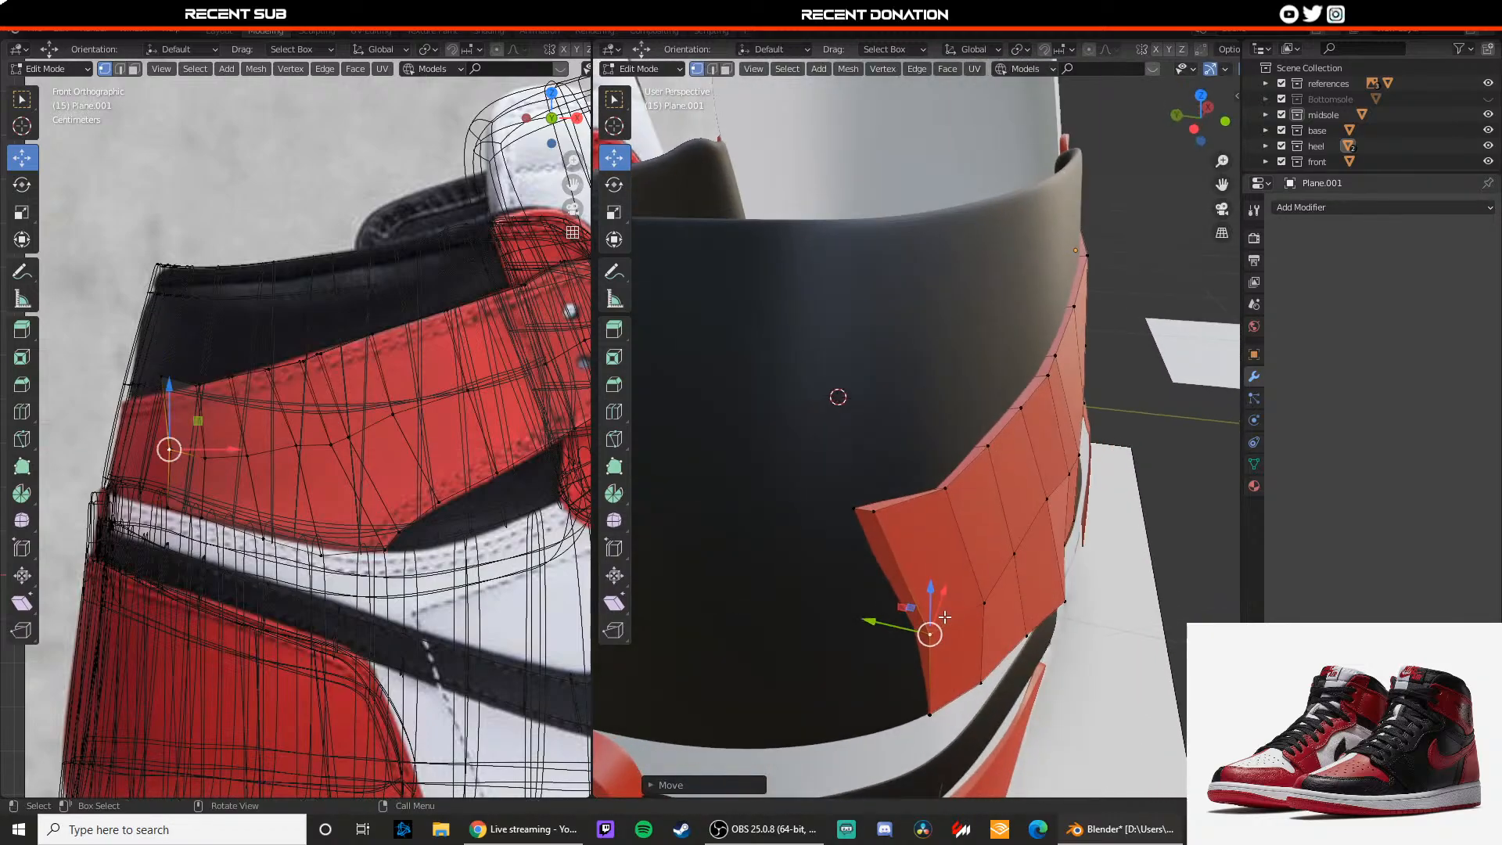
left_click(862, 514)
mouse_move(878, 483)
left_mouse_down()
mouse_move(900, 484)
mouse_move(885, 489)
left_mouse_up()
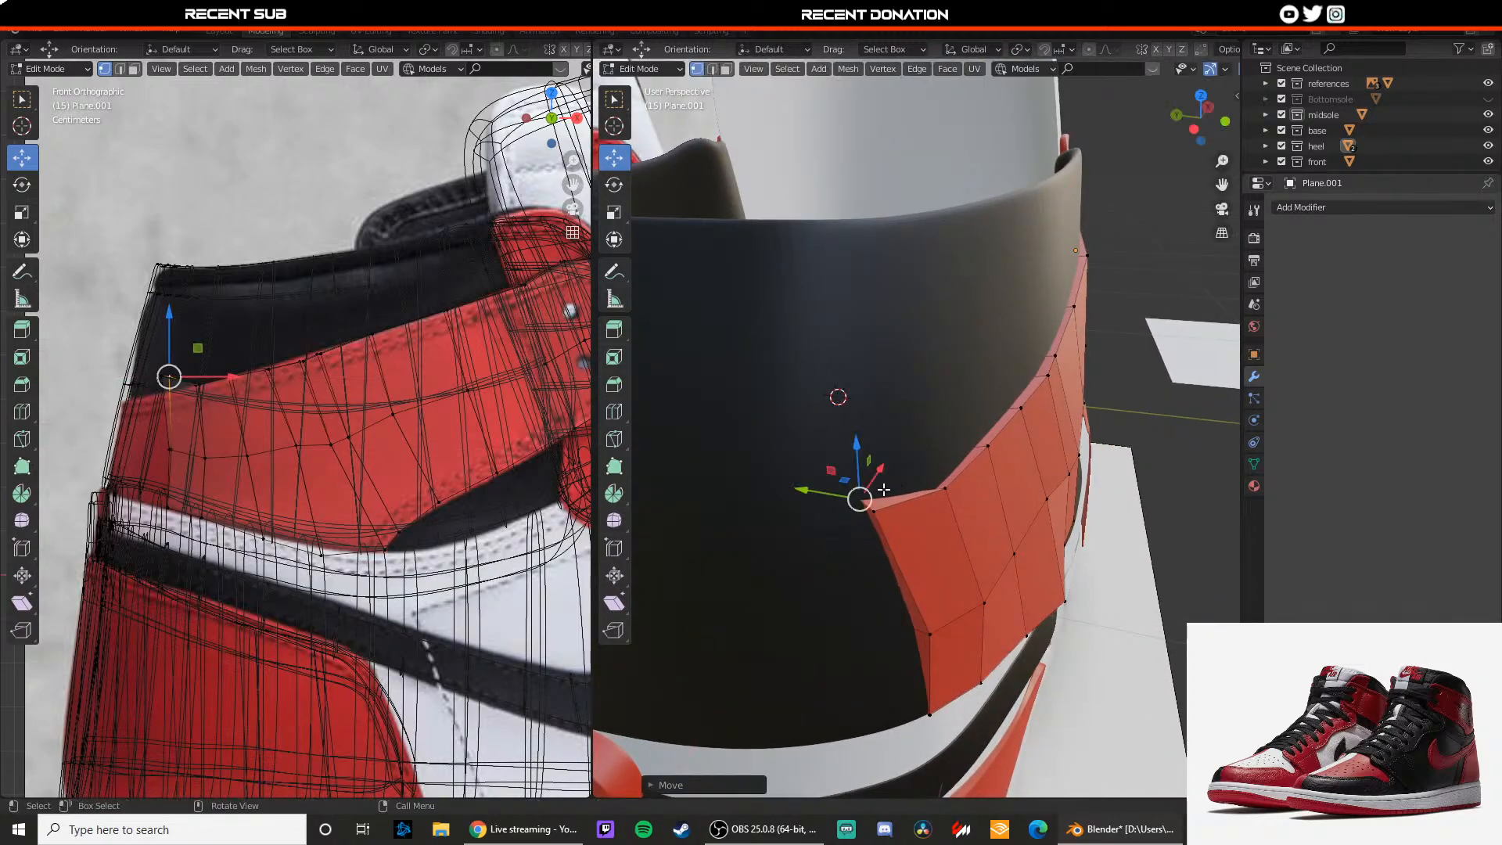
middle_click_drag(884, 499, 896, 519)
left_click_drag(836, 525, 844, 529)
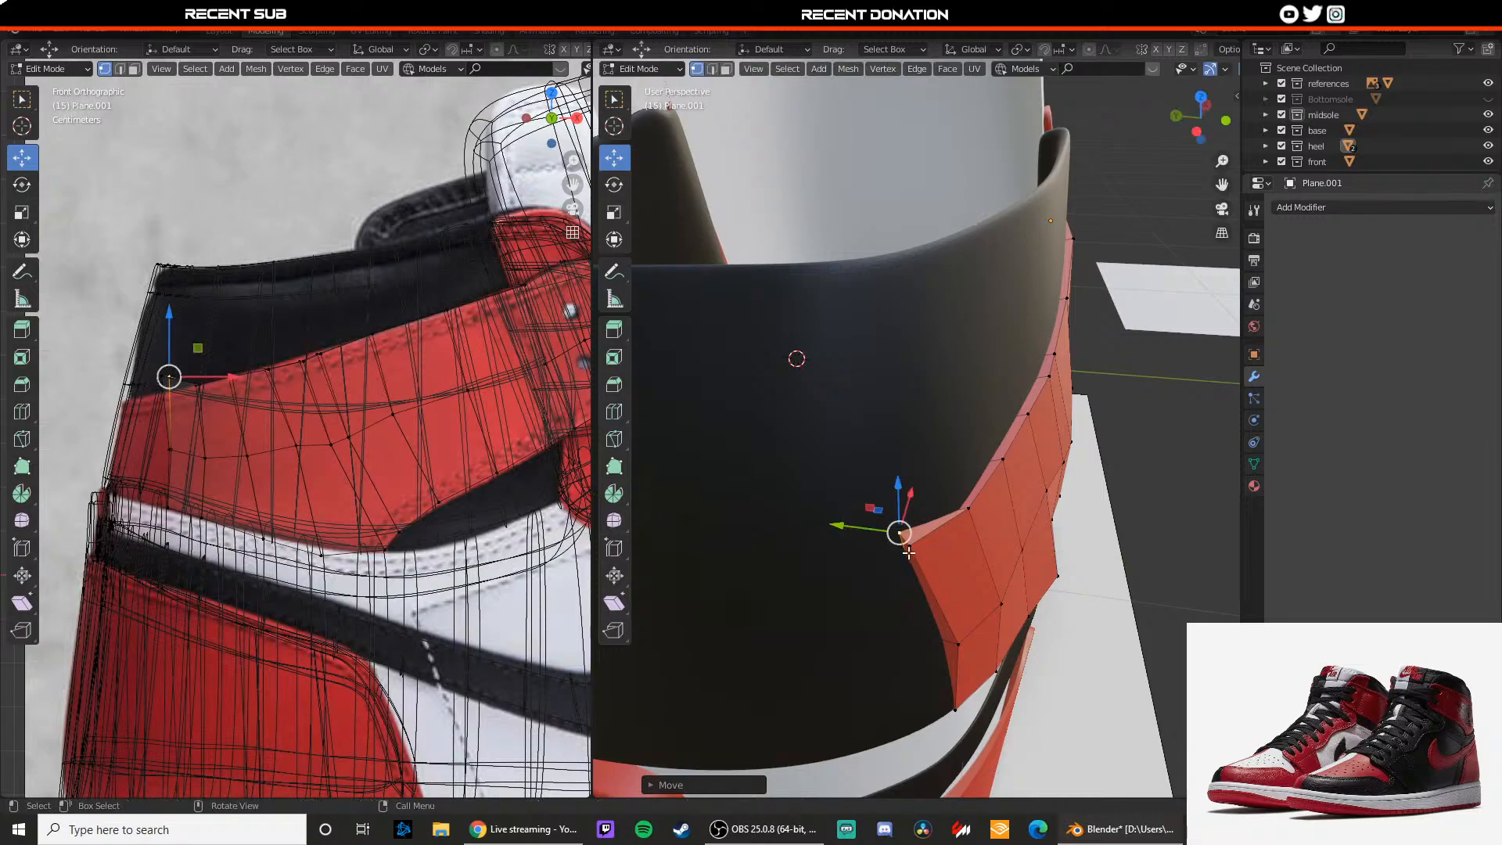
Step: Adjust the rear end's side and the neighbouring upper-edge vertex to follow the collar's curve
left_click(912, 554)
middle_click_drag(912, 554, 972, 516)
left_click_drag(1008, 449, 993, 454)
middle_click_drag(992, 479, 755, 444)
key("1")
left_click(820, 503)
left_click_drag(761, 416, 758, 445)
left_click_drag(757, 423, 748, 424)
key("Tab")
middle_click_drag(755, 467, 843, 495)
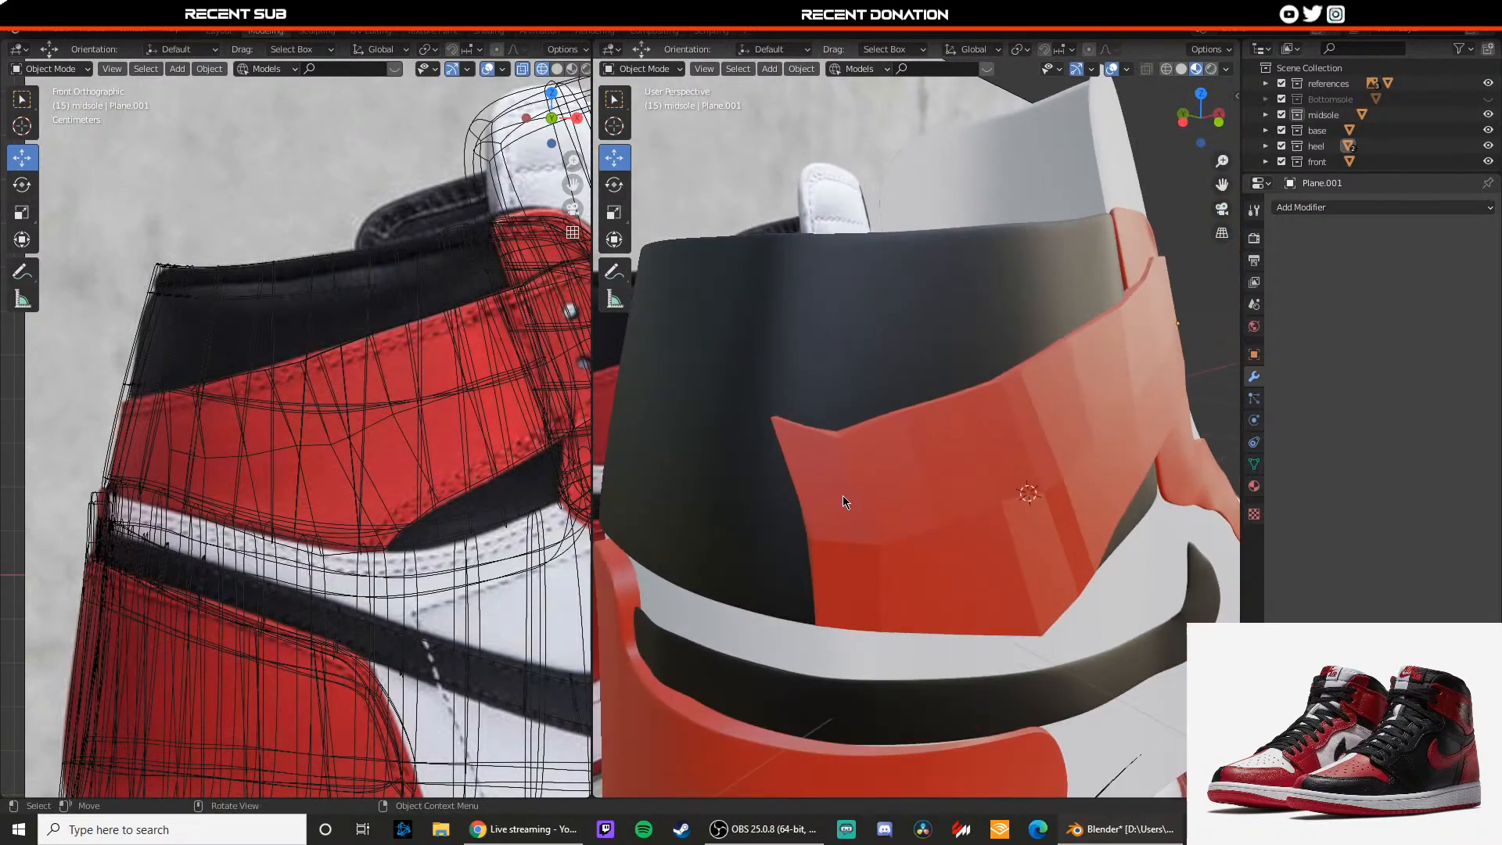
Step: Straighten the strap's upper outline by adjusting the heights of the rear end's top edge and the adjacent one
key("Tab")
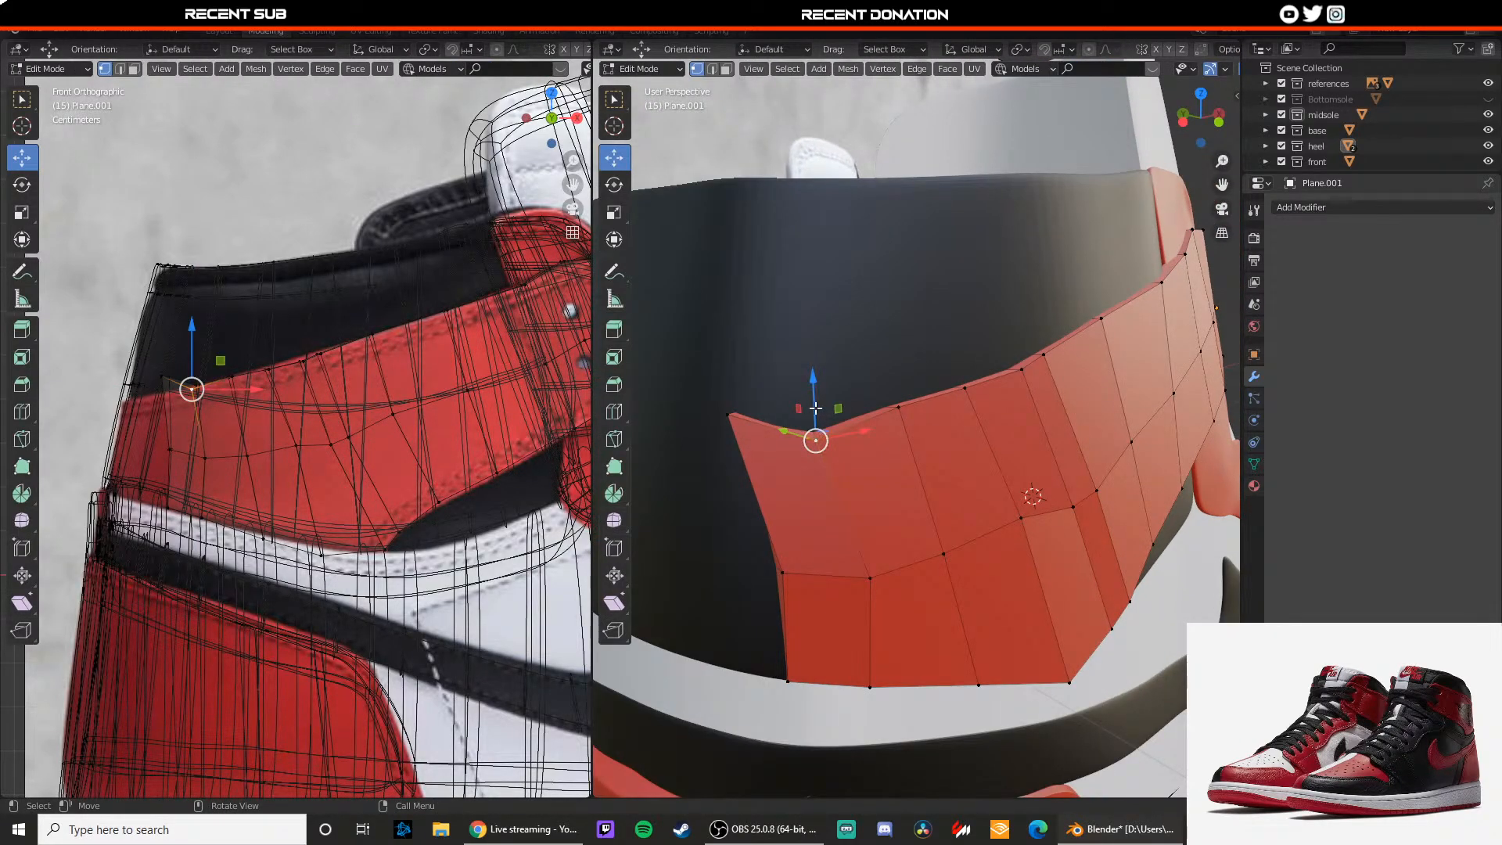
left_click_drag(812, 415, 815, 389)
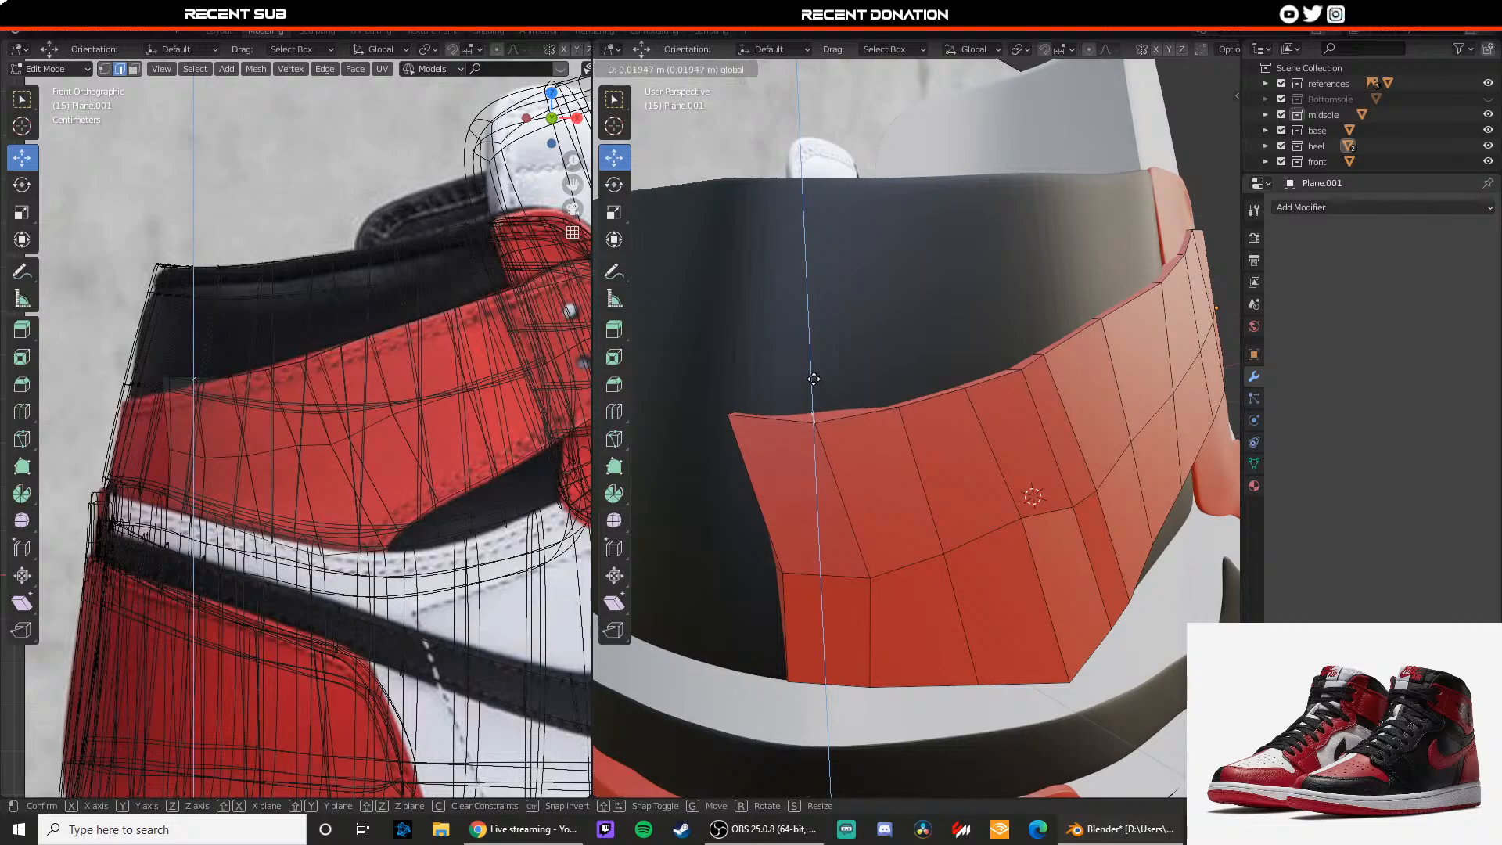
left_click_drag(815, 390, 814, 390)
middle_click_drag(806, 432, 1009, 493)
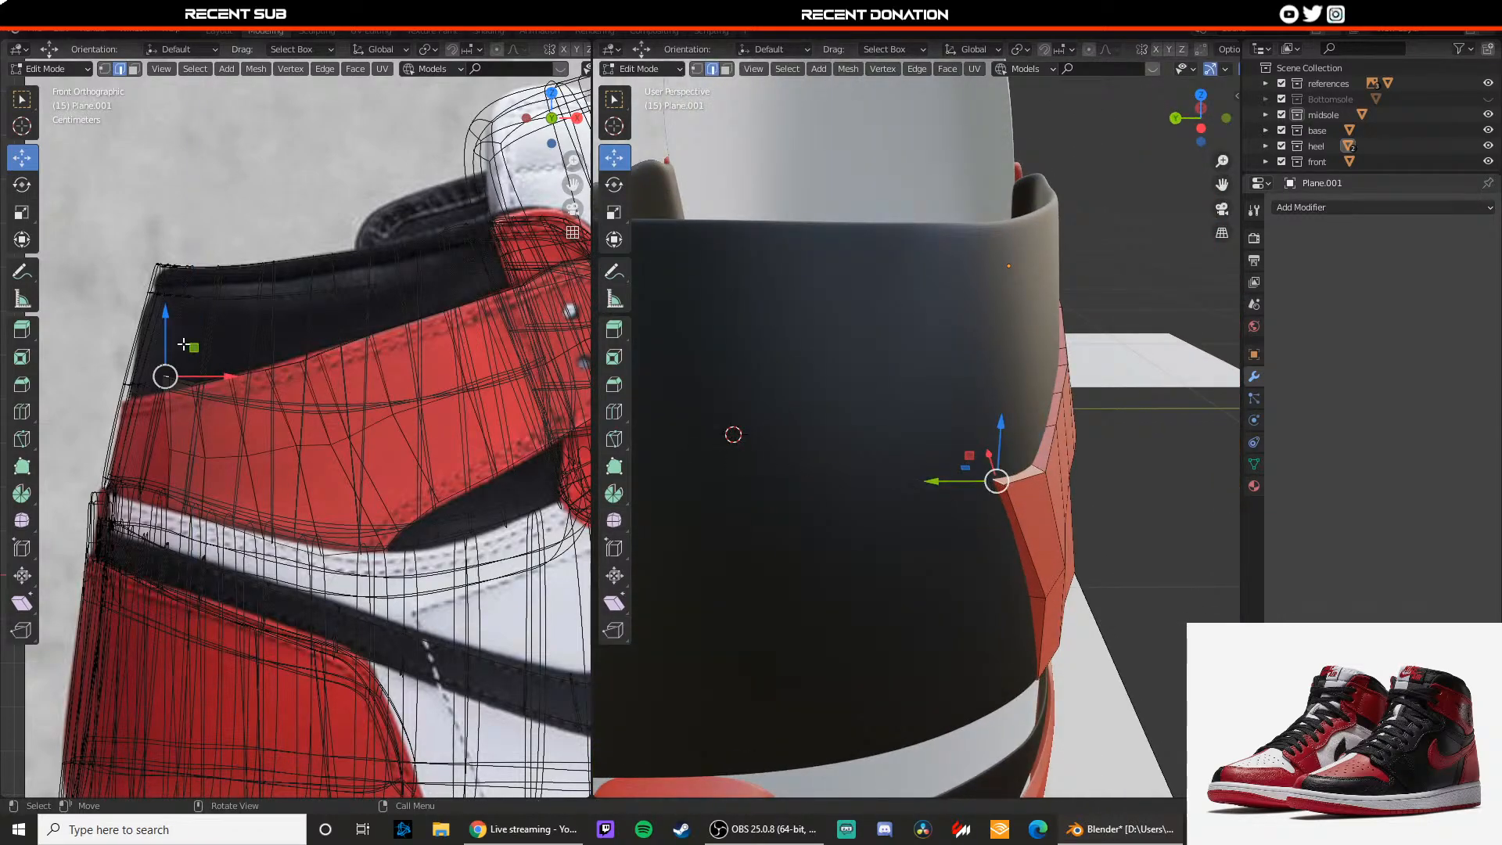
key("g")
key("z")
left_click(156, 354)
middle_click_drag(935, 485, 807, 474)
key("g")
key("z")
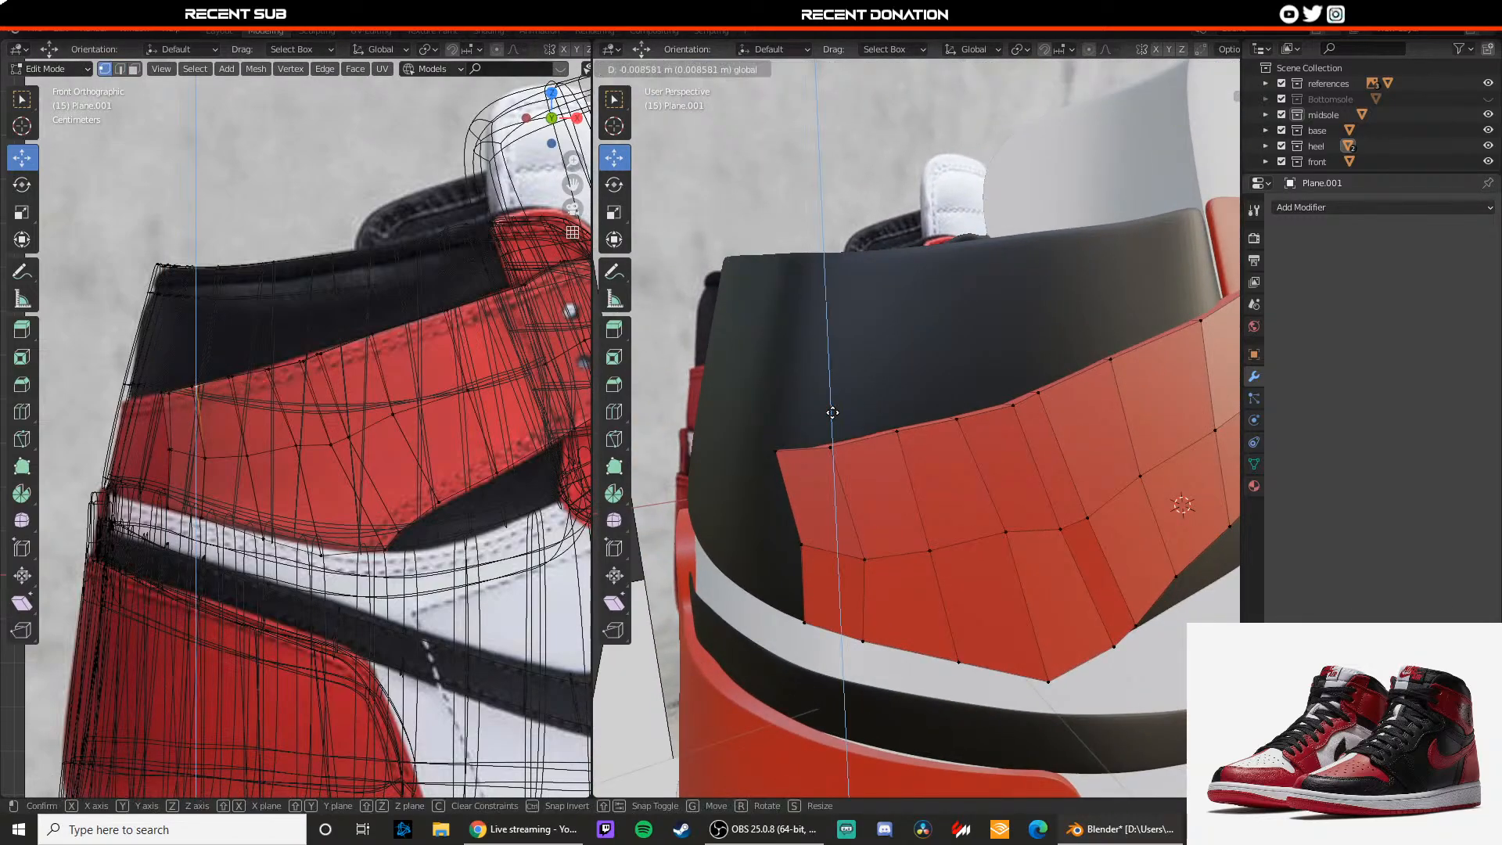
left_click(833, 411)
Step: Preview the strap panel with a temporary modifier and remove the modifier again
key("Tab")
middle_click_drag(836, 515, 931, 493)
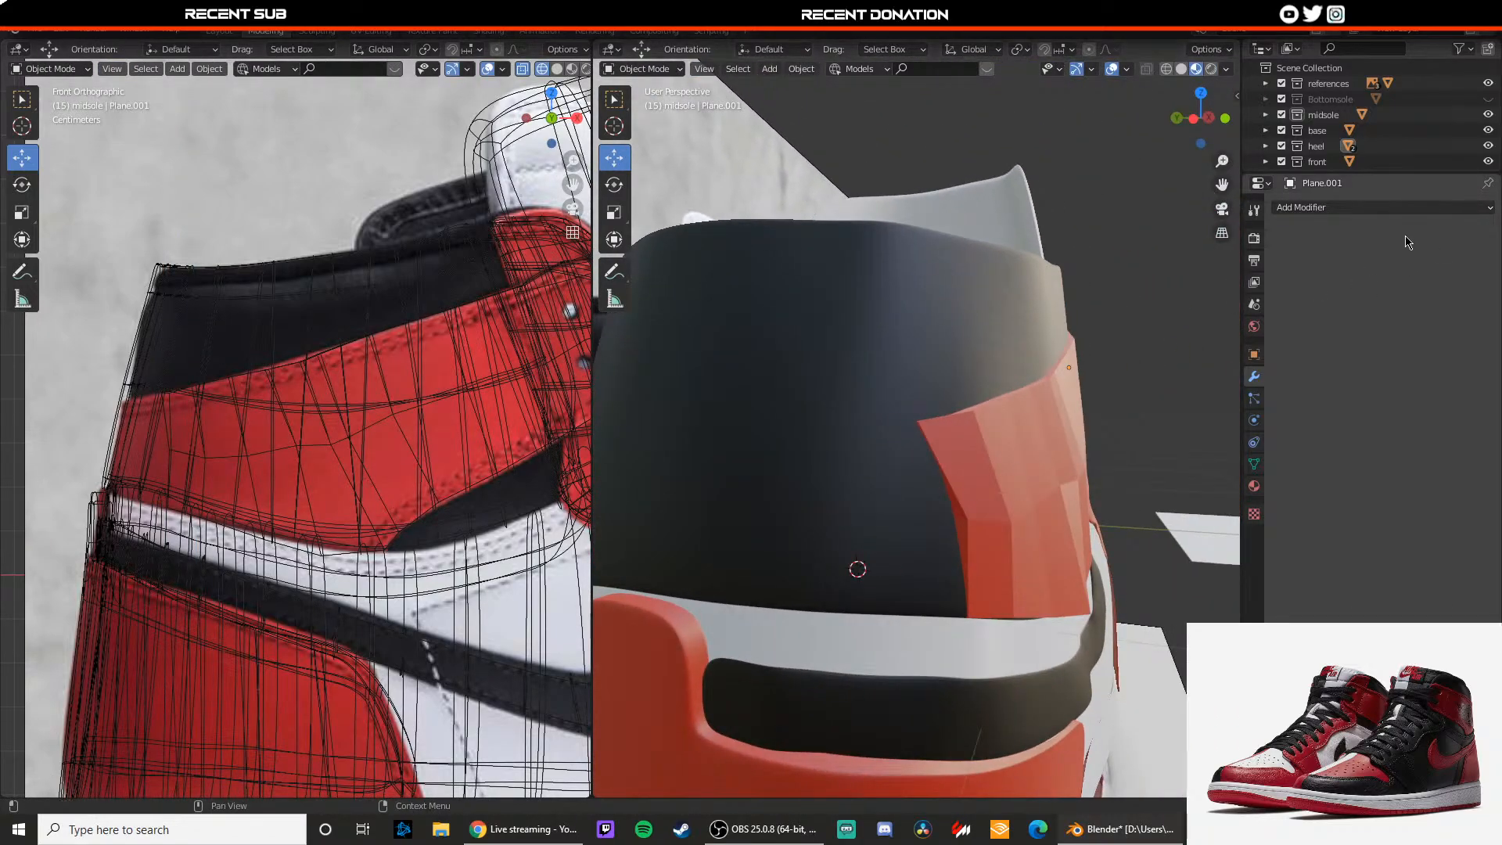
left_click(1381, 207)
left_click(1165, 523)
middle_click_drag(1166, 522, 846, 466)
left_click(1467, 234)
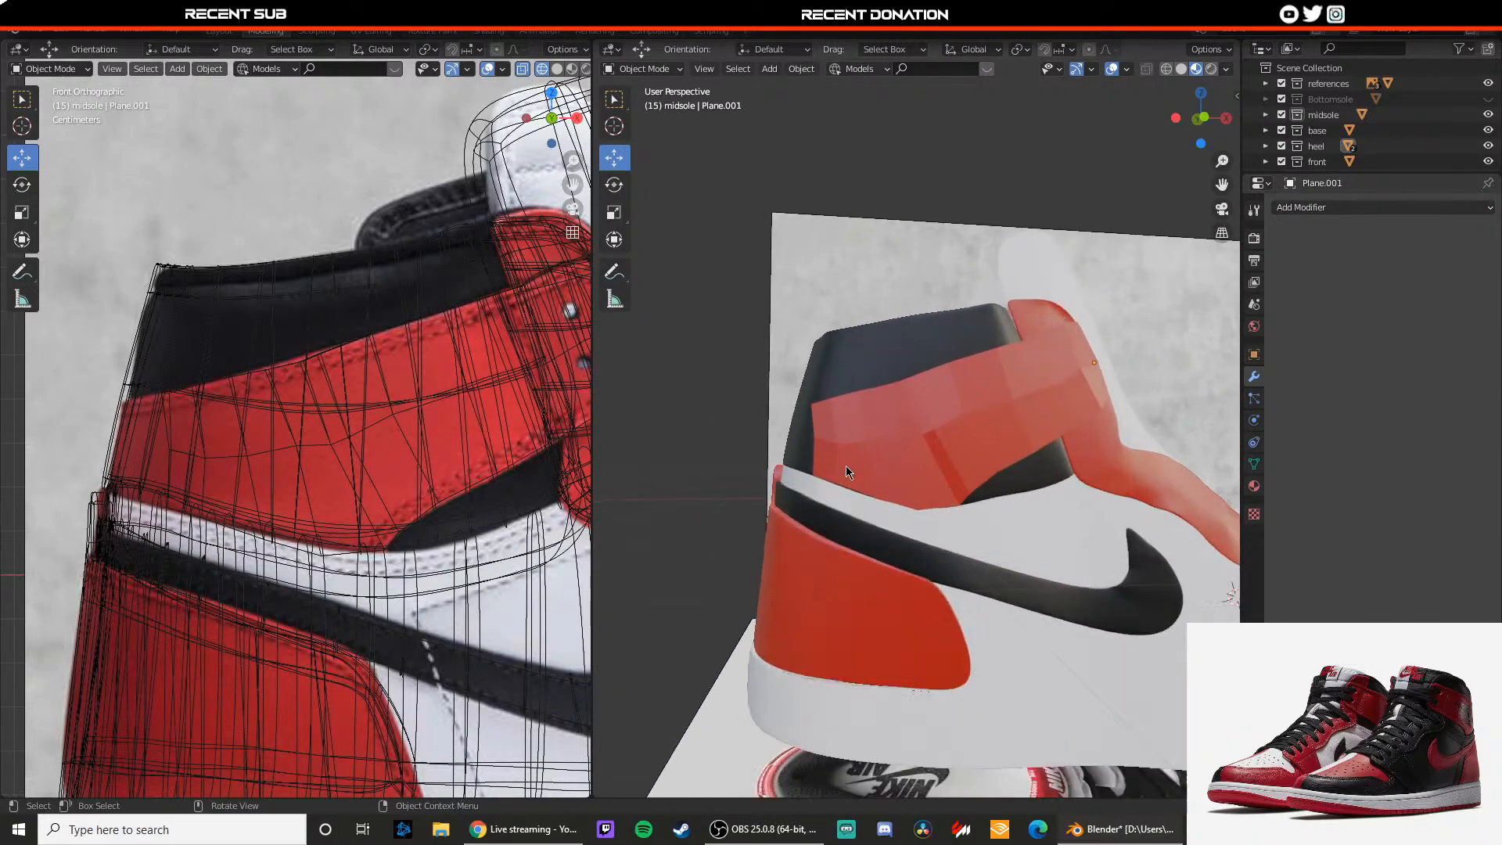
Step: Reposition vertices on the panel's rear end along Y and in height to fit the collar more closely
scroll(912, 478, "up", 6)
key("Tab")
middle_click_drag(945, 503, 955, 537)
left_click(935, 565)
left_click_drag(878, 565, 857, 568)
middle_click_drag(908, 562, 979, 446)
left_click(959, 540)
left_click_drag(938, 273, 946, 242)
key("Tab")
middle_click_drag(943, 254, 968, 427)
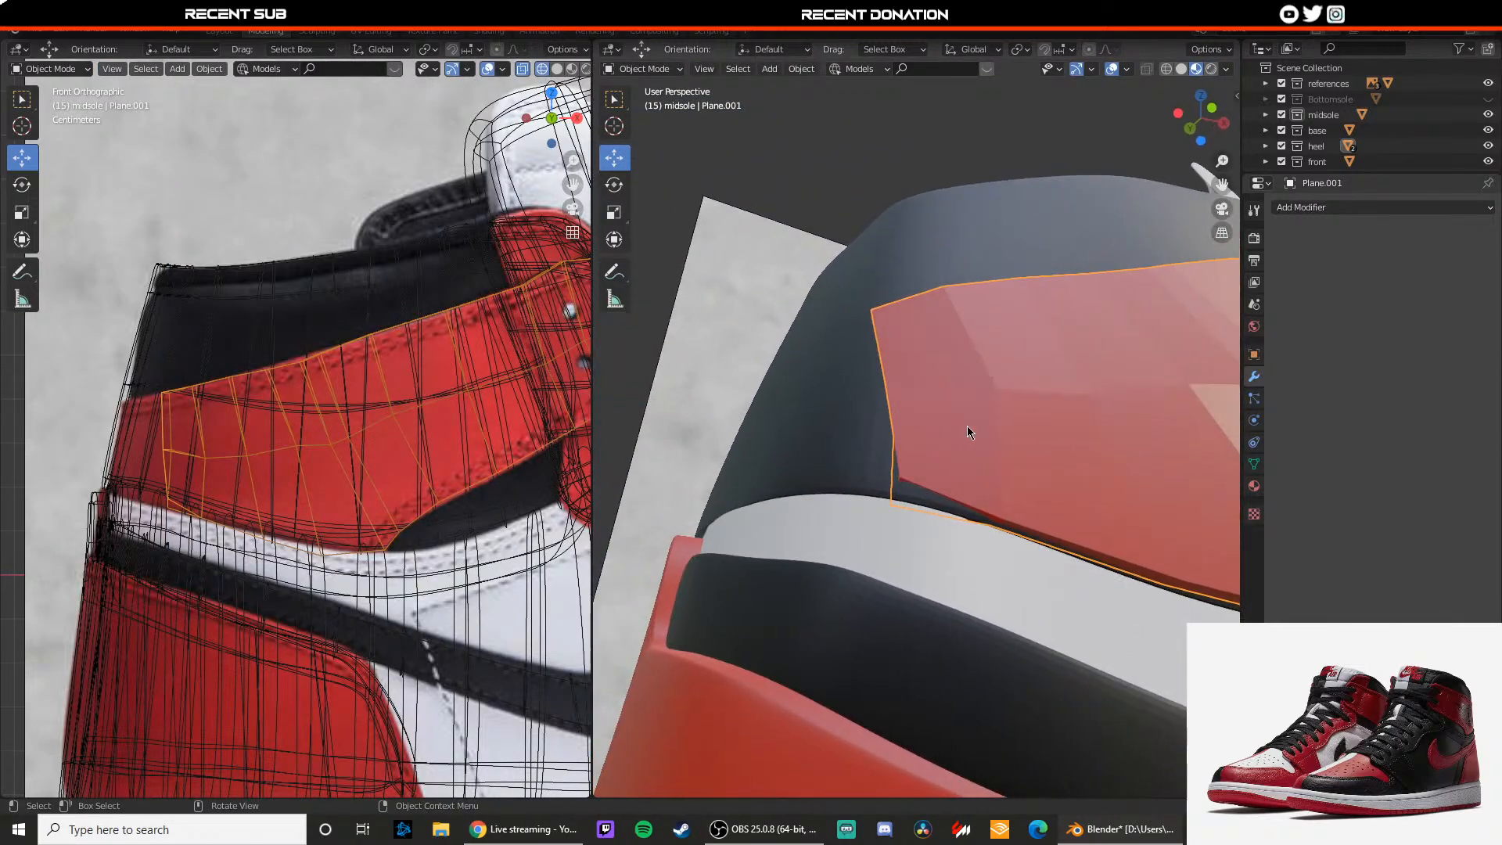
Step: Shift the rear end's bottom corner vertex along Y so the panel's lower end fits the collar surface
scroll(964, 431, "up", 2)
key("Tab")
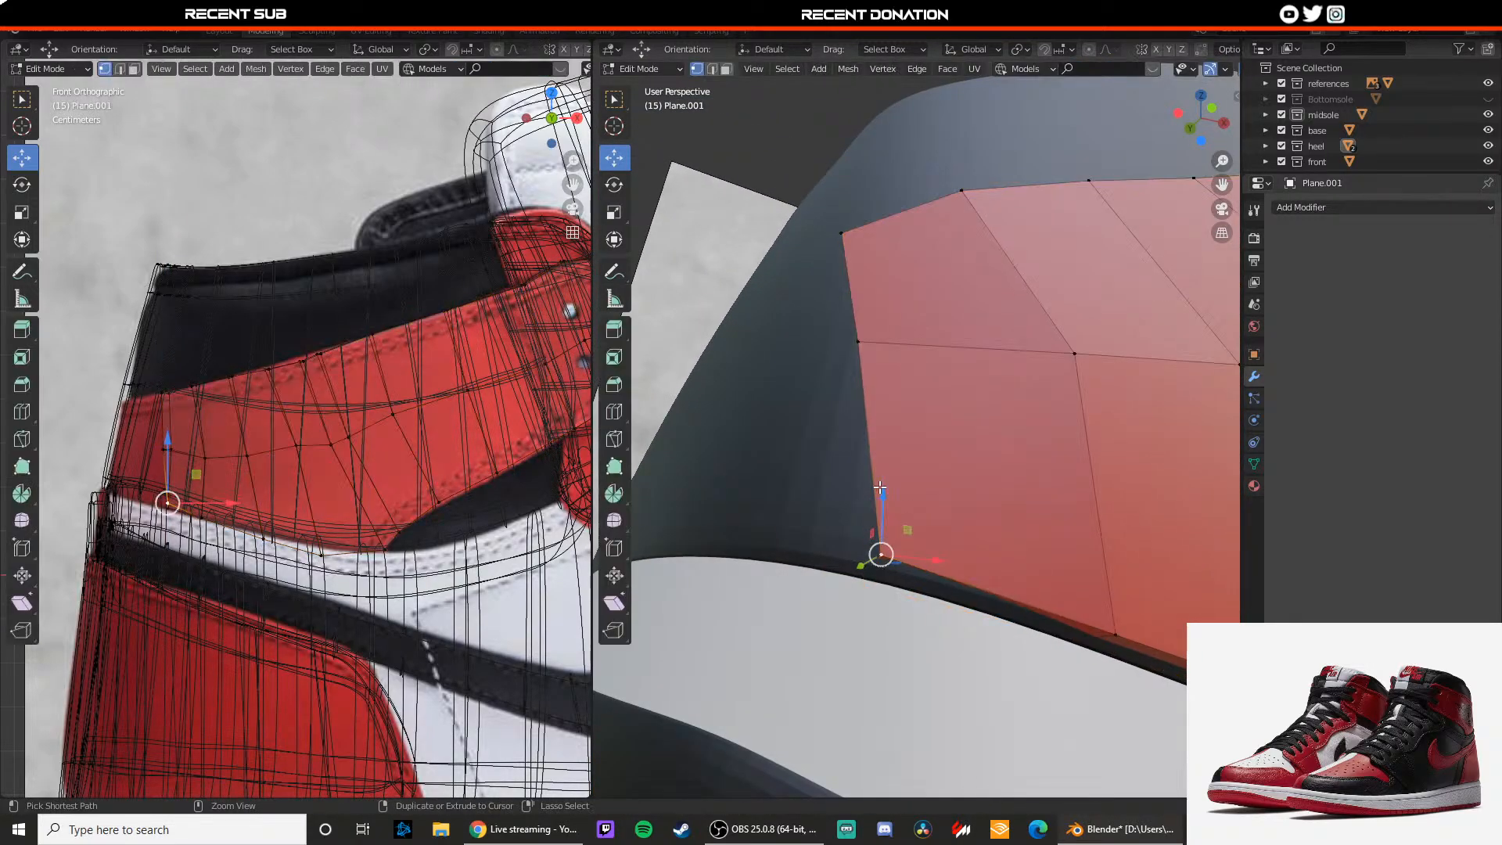
middle_click_drag(891, 491, 985, 541)
left_click_drag(1002, 592, 973, 628)
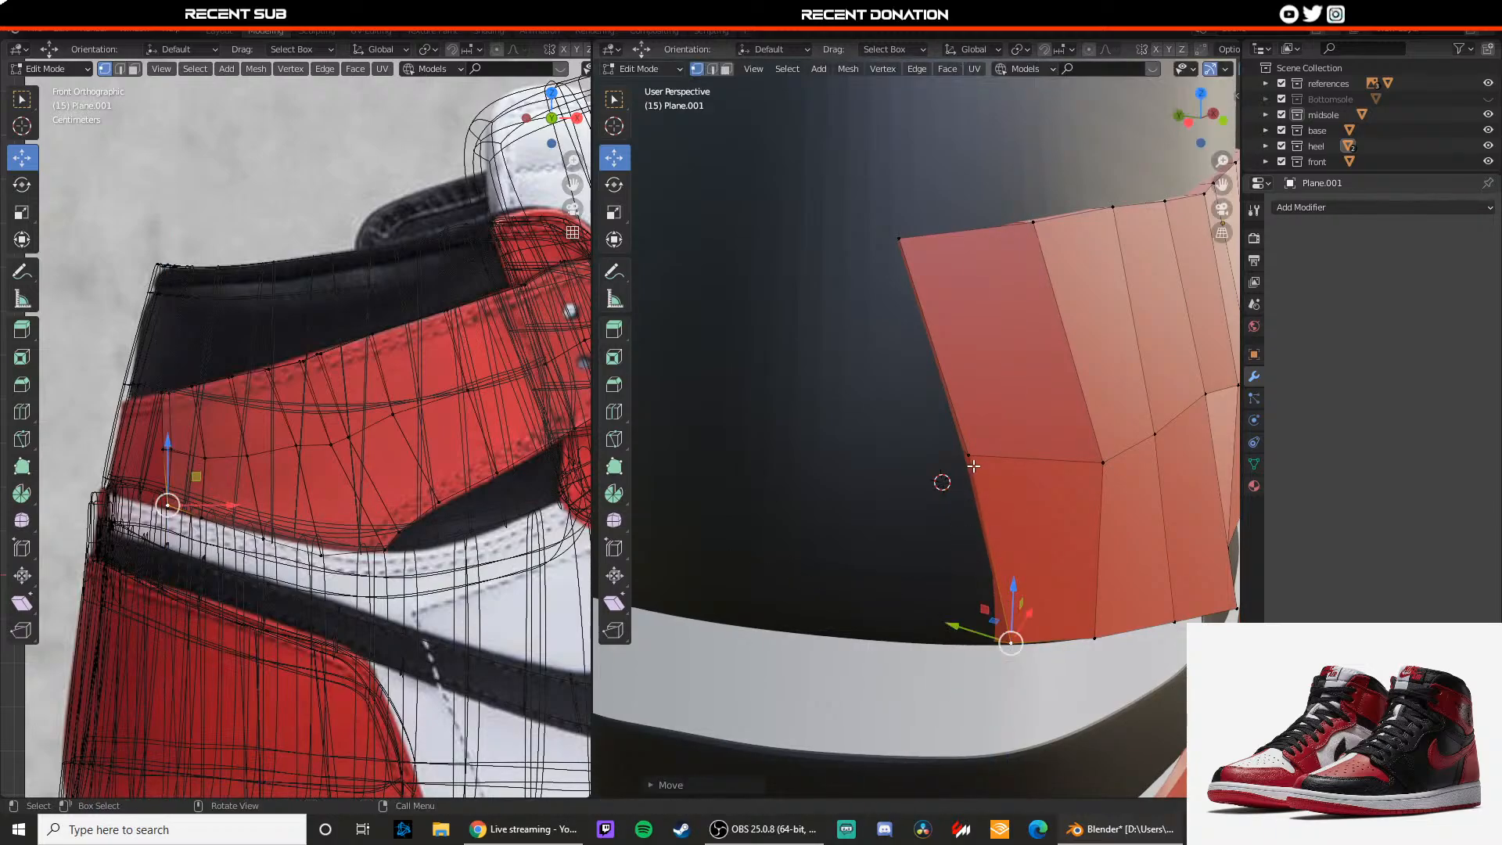
key("Tab")
Step: Preview the strap panel with a Subdivision Surface modifier and remove the modifier
middle_click_drag(951, 501, 841, 421)
scroll(819, 541, "down", 5)
left_click(976, 492)
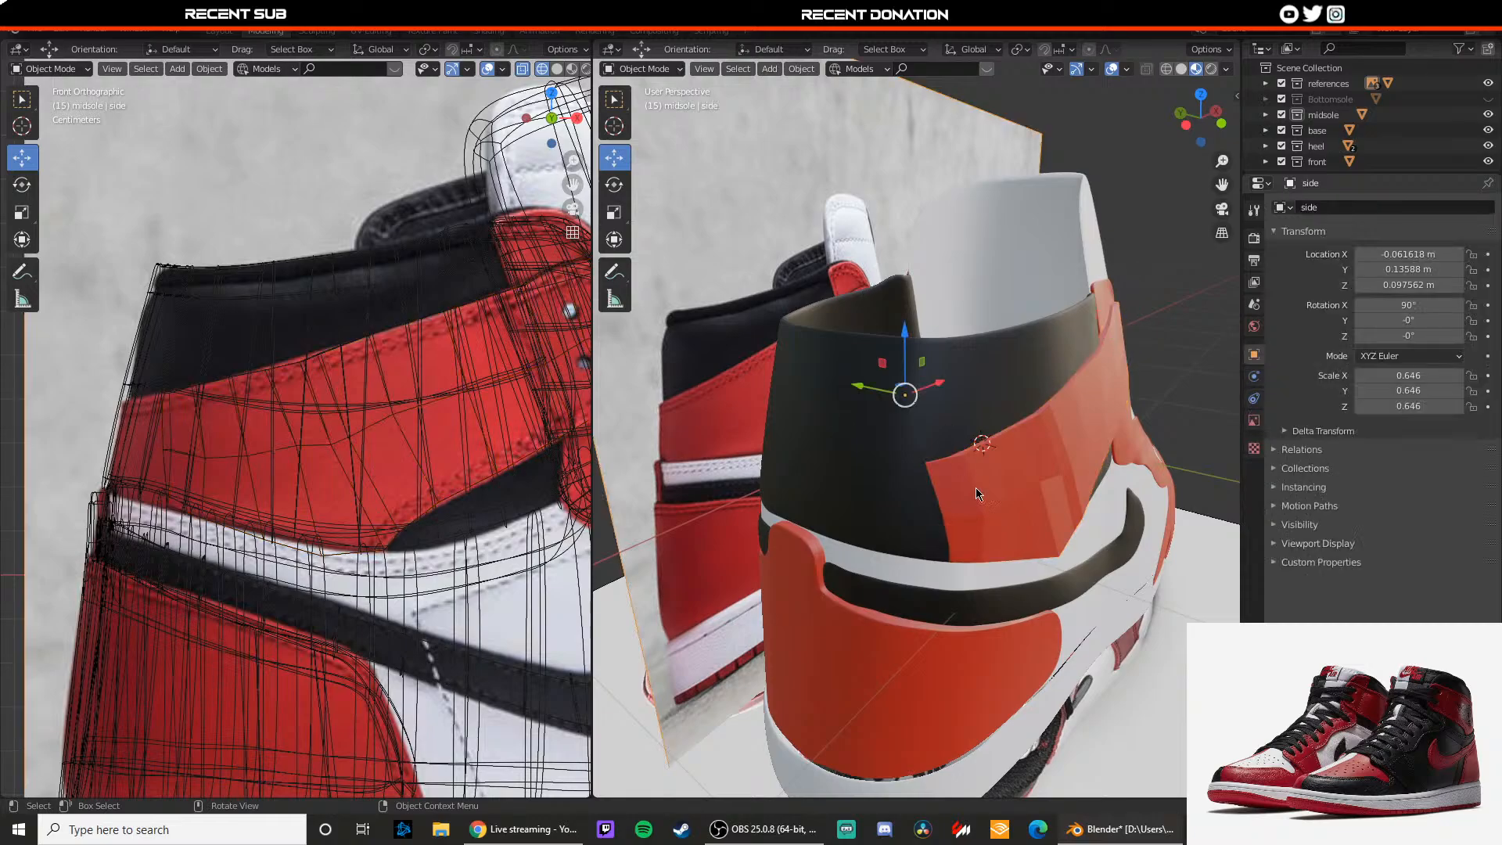
mouse_move(976, 489)
middle_mouse_down()
mouse_move(857, 463)
mouse_move(953, 498)
middle_mouse_up()
left_click(978, 506)
left_click(1312, 208)
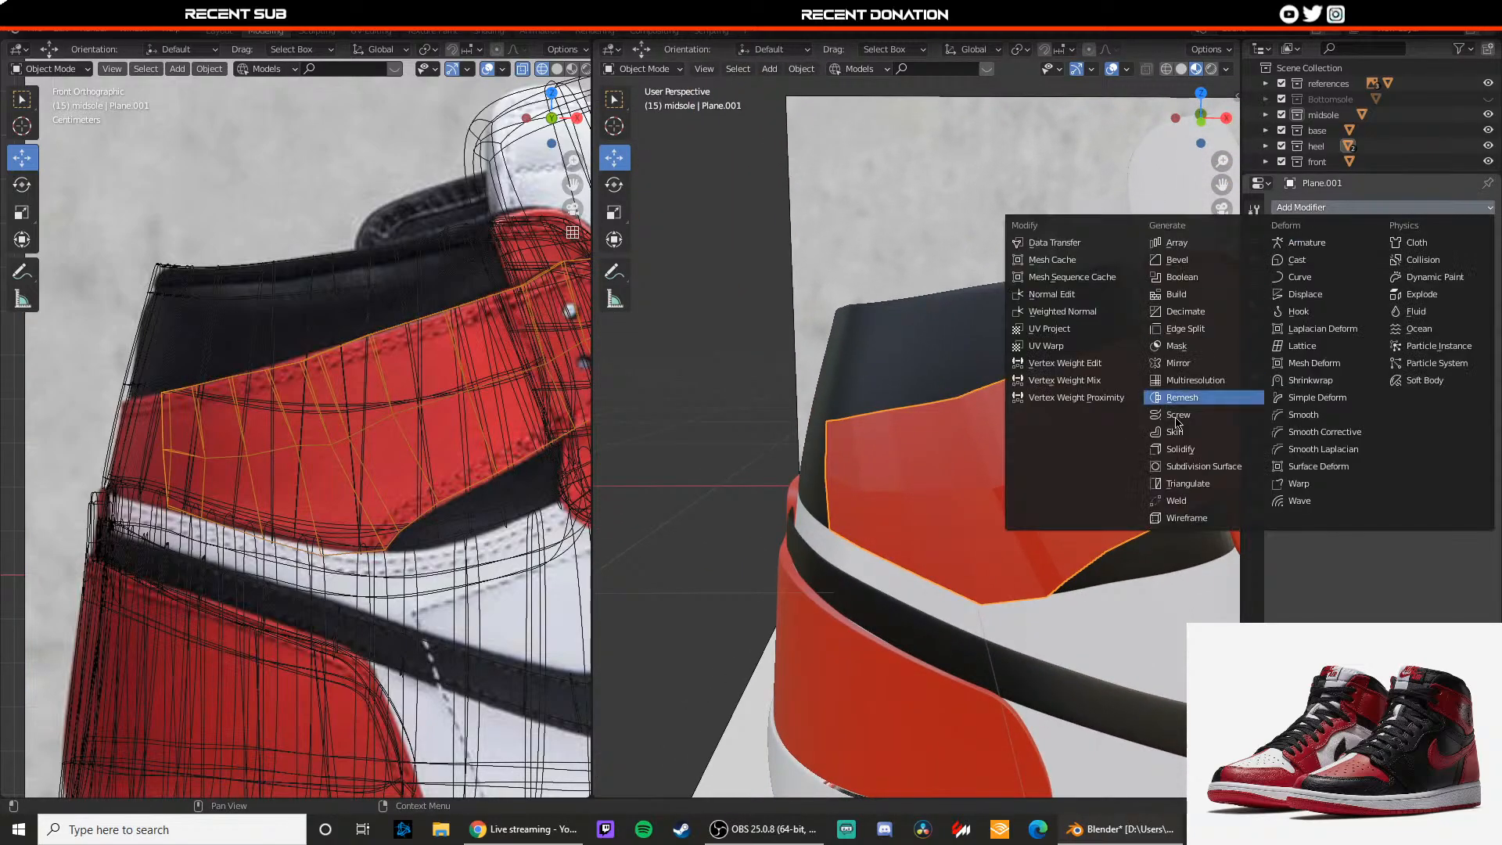
left_click(1204, 466)
middle_click_drag(1018, 457, 1080, 439)
left_click(1469, 235)
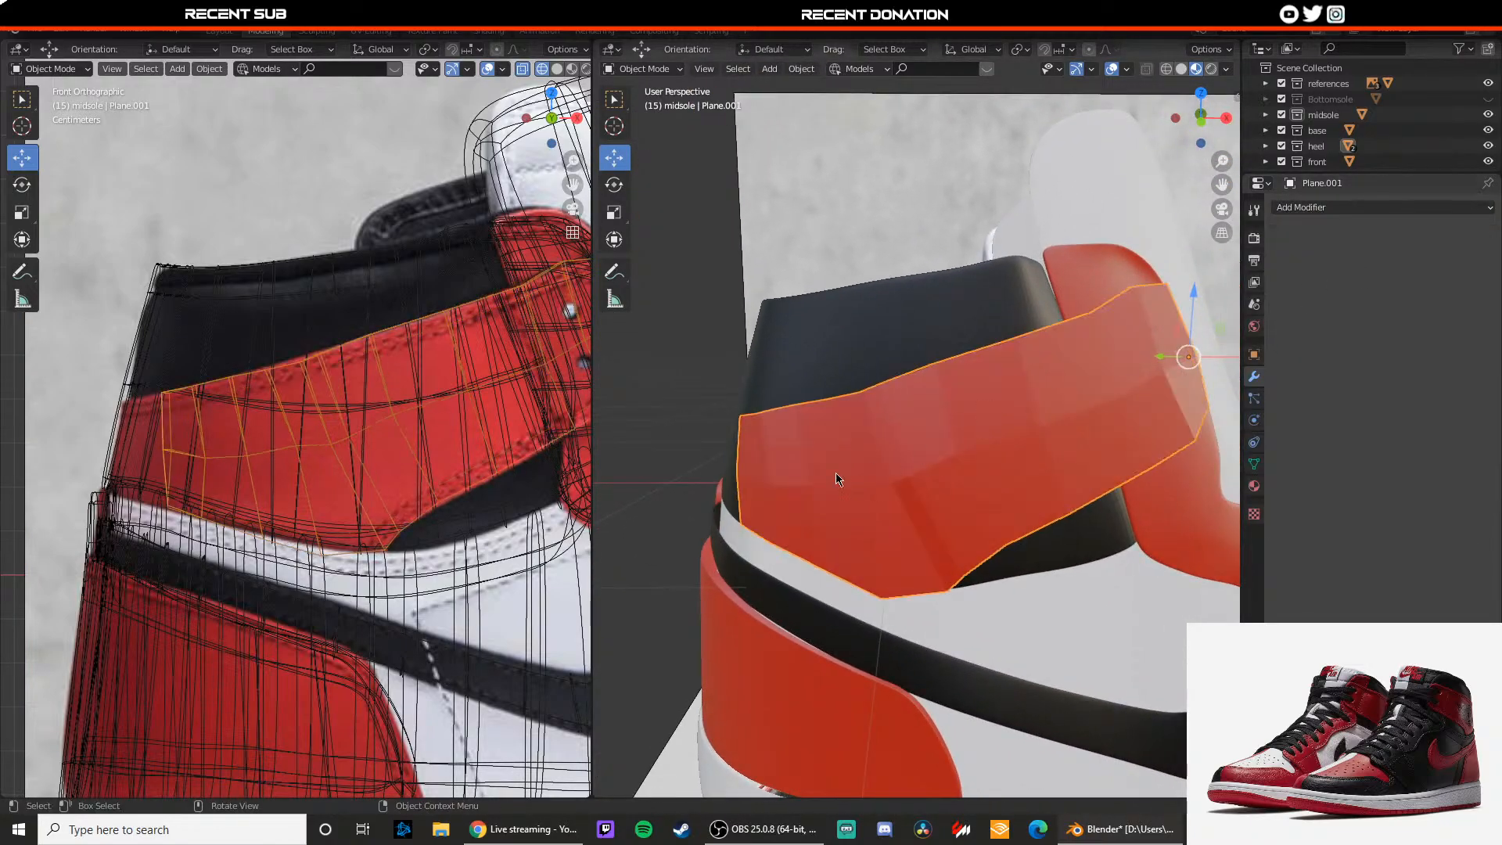
Step: Move the rear end's upper inner corner vertex along Y into the collar surface
middle_click_drag(837, 474, 975, 499)
key("Tab")
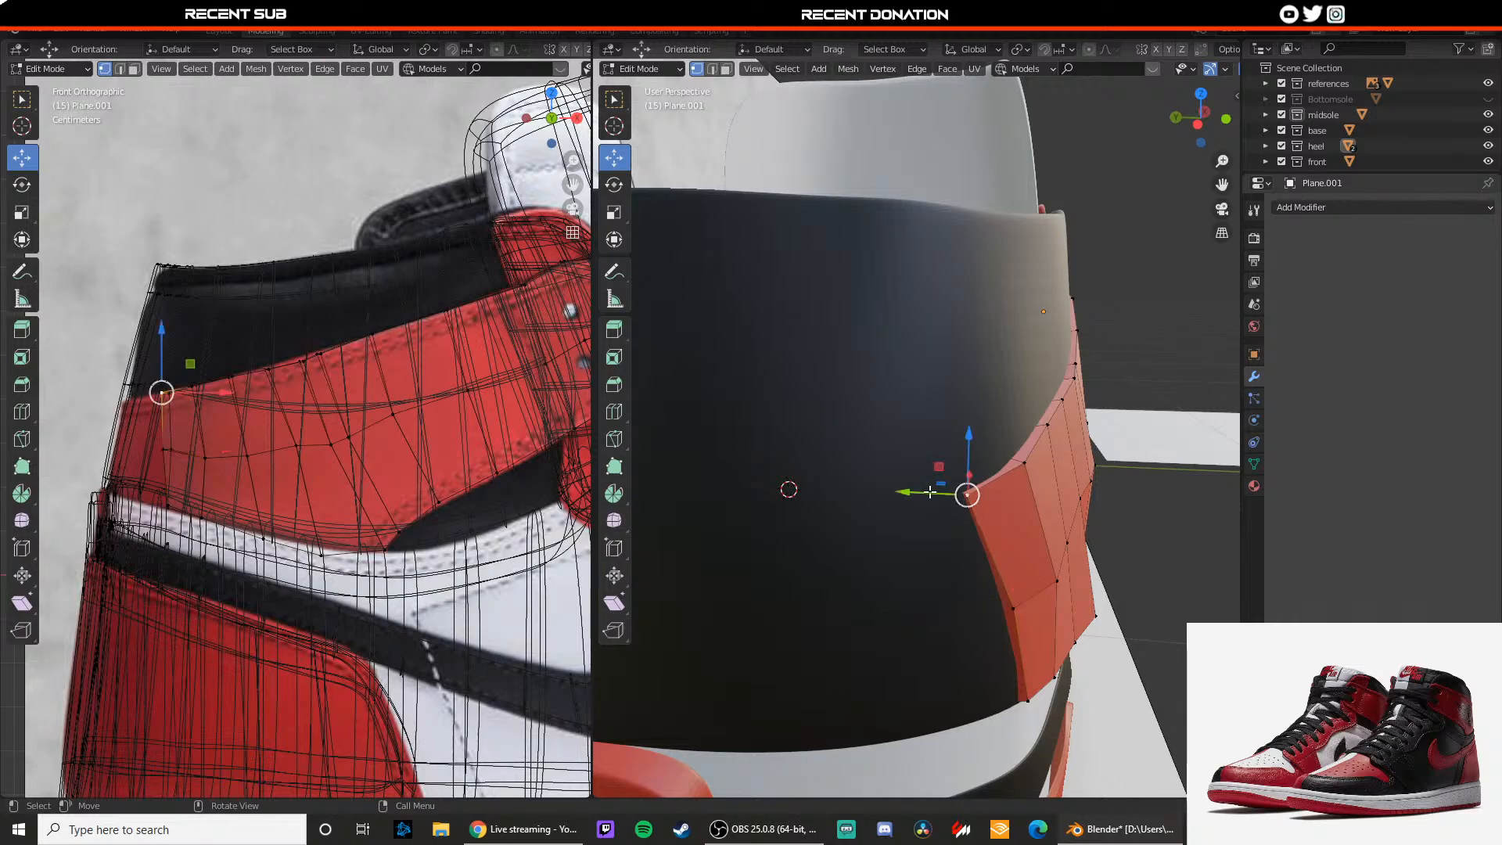
left_click_drag(929, 492, 943, 500)
Step: Extrude the two rear end faces once more to extend the strap to the collar's heel edge
key("2")
left_click(998, 565)
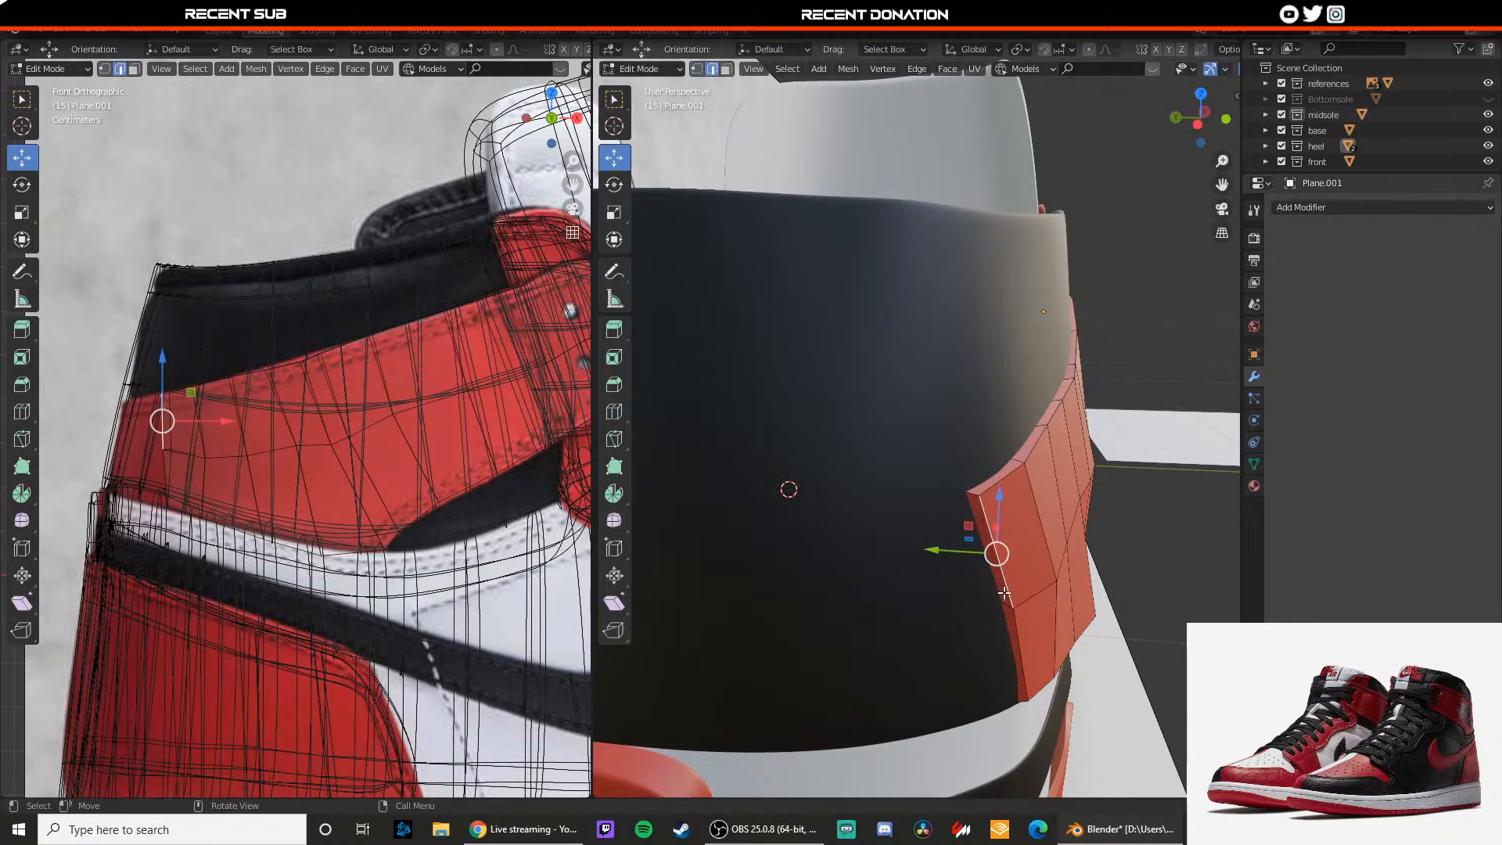
key("3")
left_click(1004, 593)
left_click(1012, 629, "shift")
middle_click_drag(1014, 632, 998, 508)
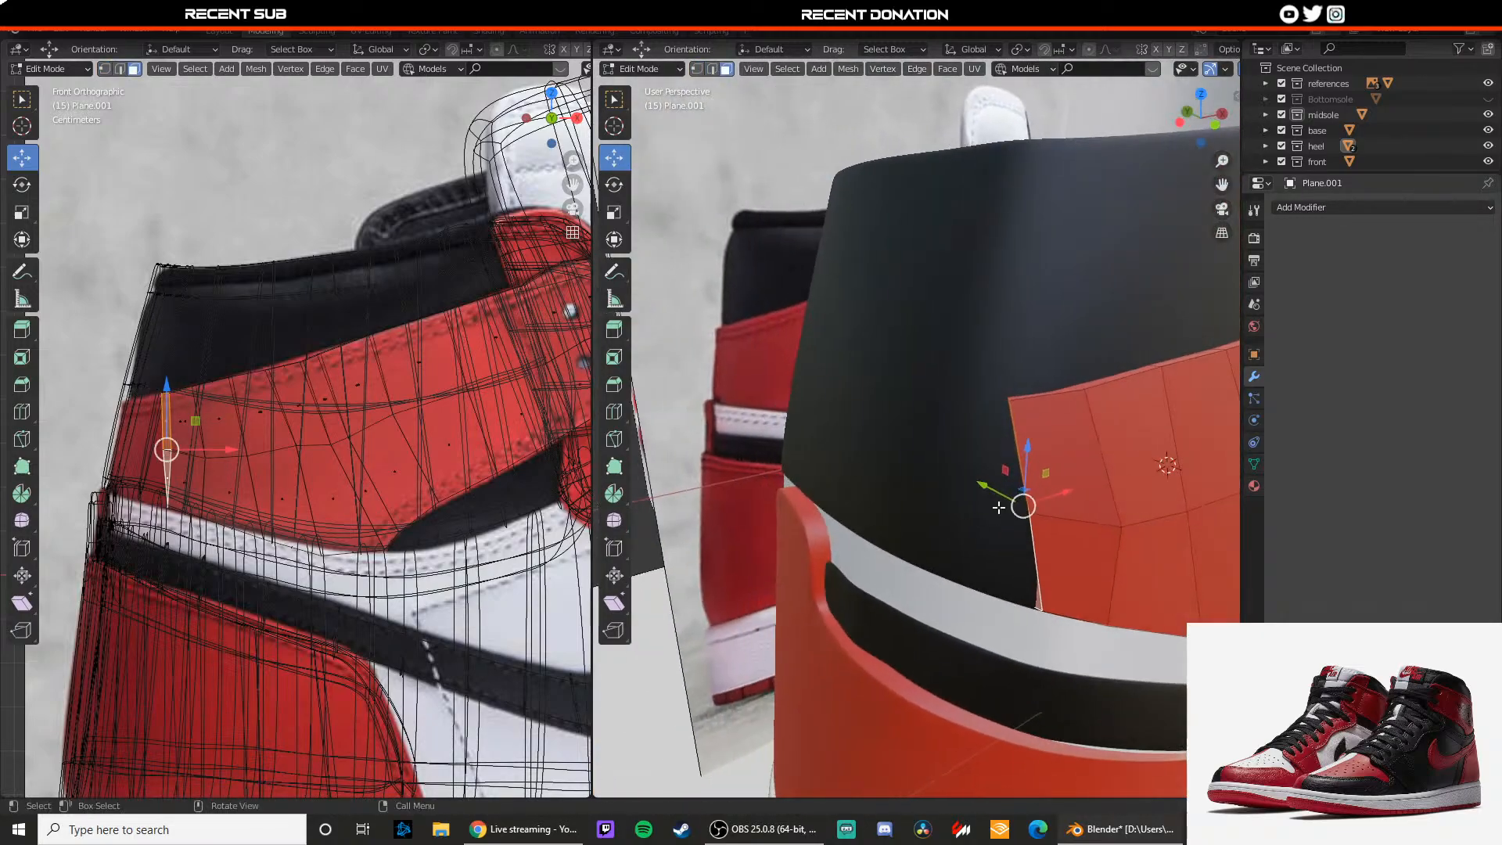
key("e")
left_click(894, 513)
Step: Reposition the extruded end faces along Y and X to line up with the collar and the reference
middle_click_drag(894, 512, 990, 557)
left_click_drag(1029, 529, 1011, 512)
middle_click_drag(1082, 501, 975, 521)
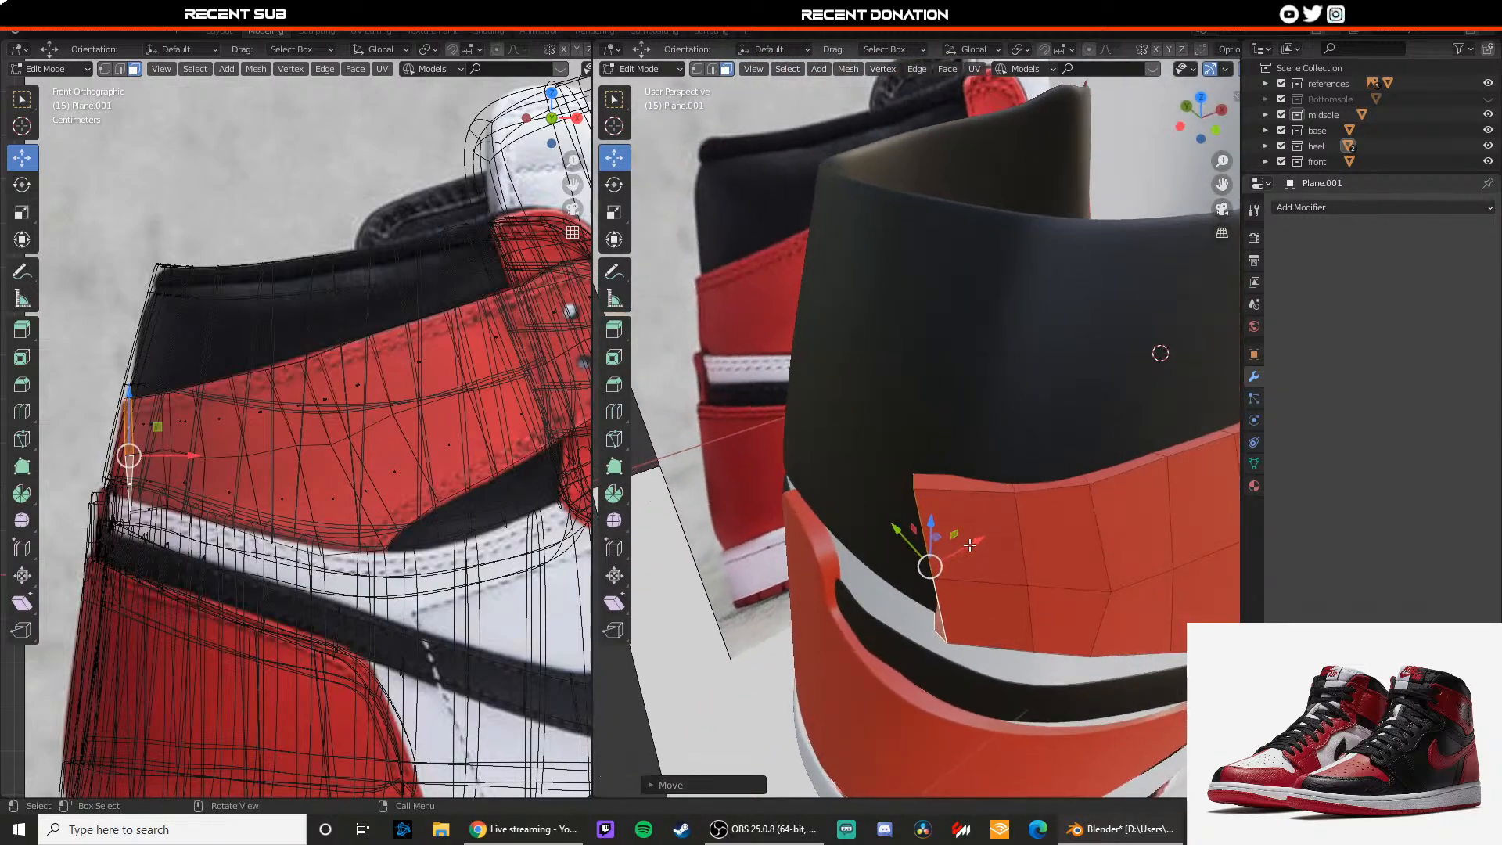
key("g")
left_click(981, 532)
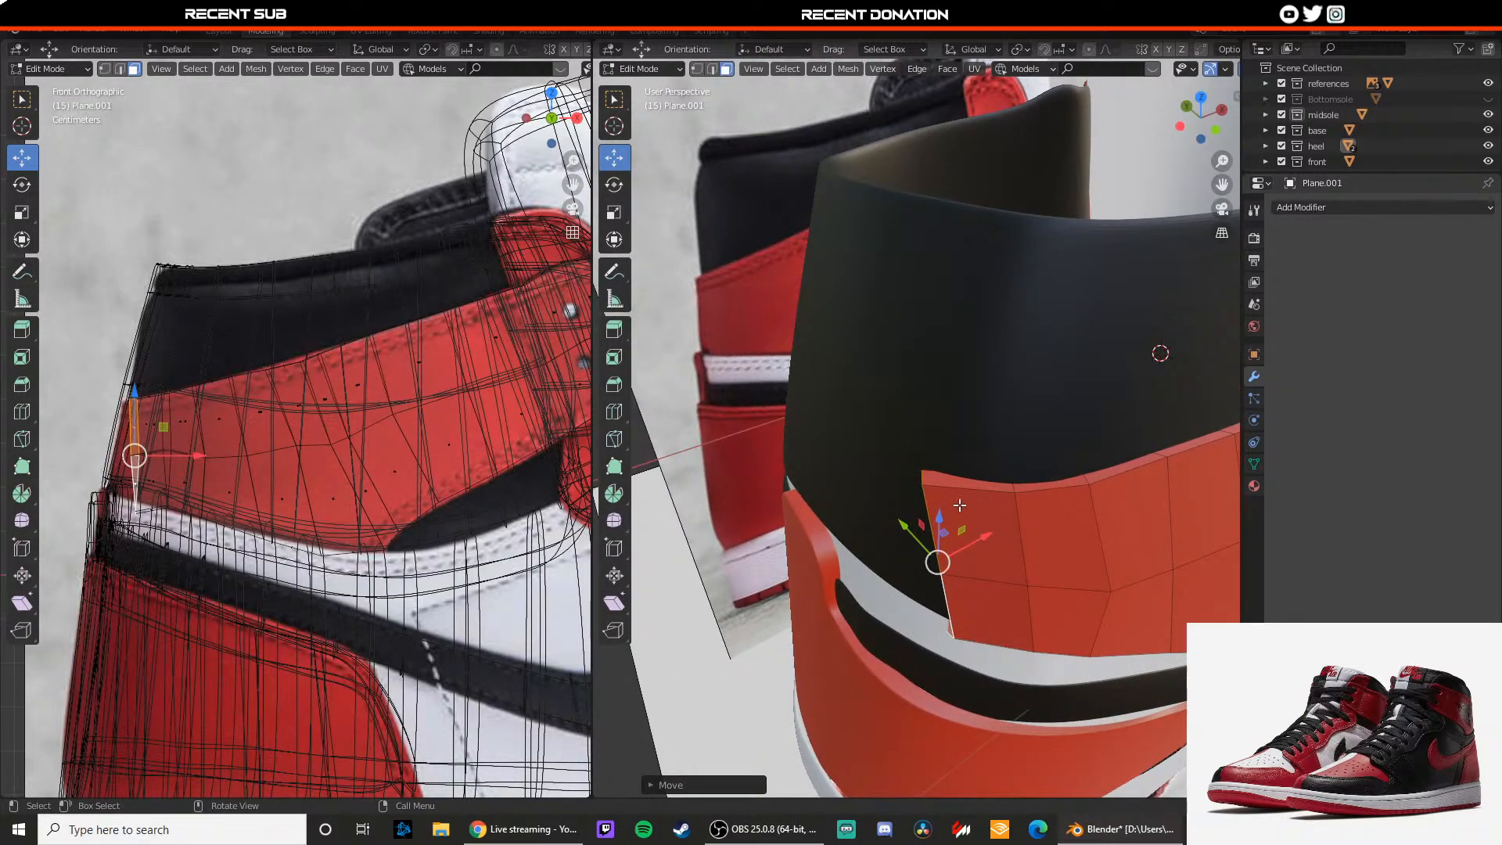
Step: Move the new rear end's bottom outer corner vertex along Y toward the collar
middle_click_drag(941, 501, 912, 495)
key("1")
left_click(871, 490)
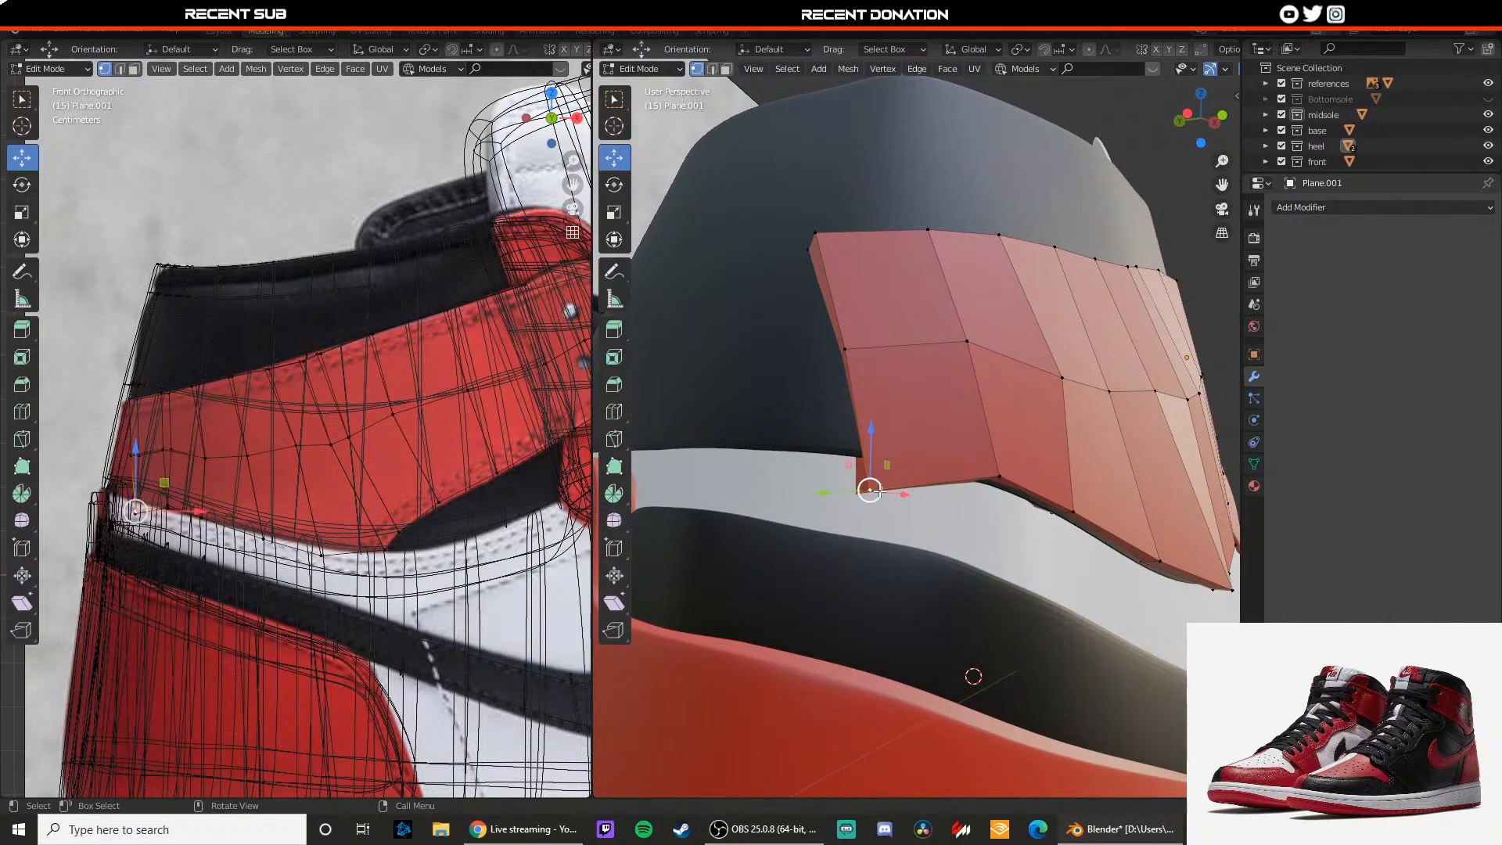
key("g")
key("y")
left_click(813, 496)
Step: Raise the rear end's bottom edge to the collar's lower seam and fine-tune its inner corner's height
middle_click_drag(813, 496, 896, 426)
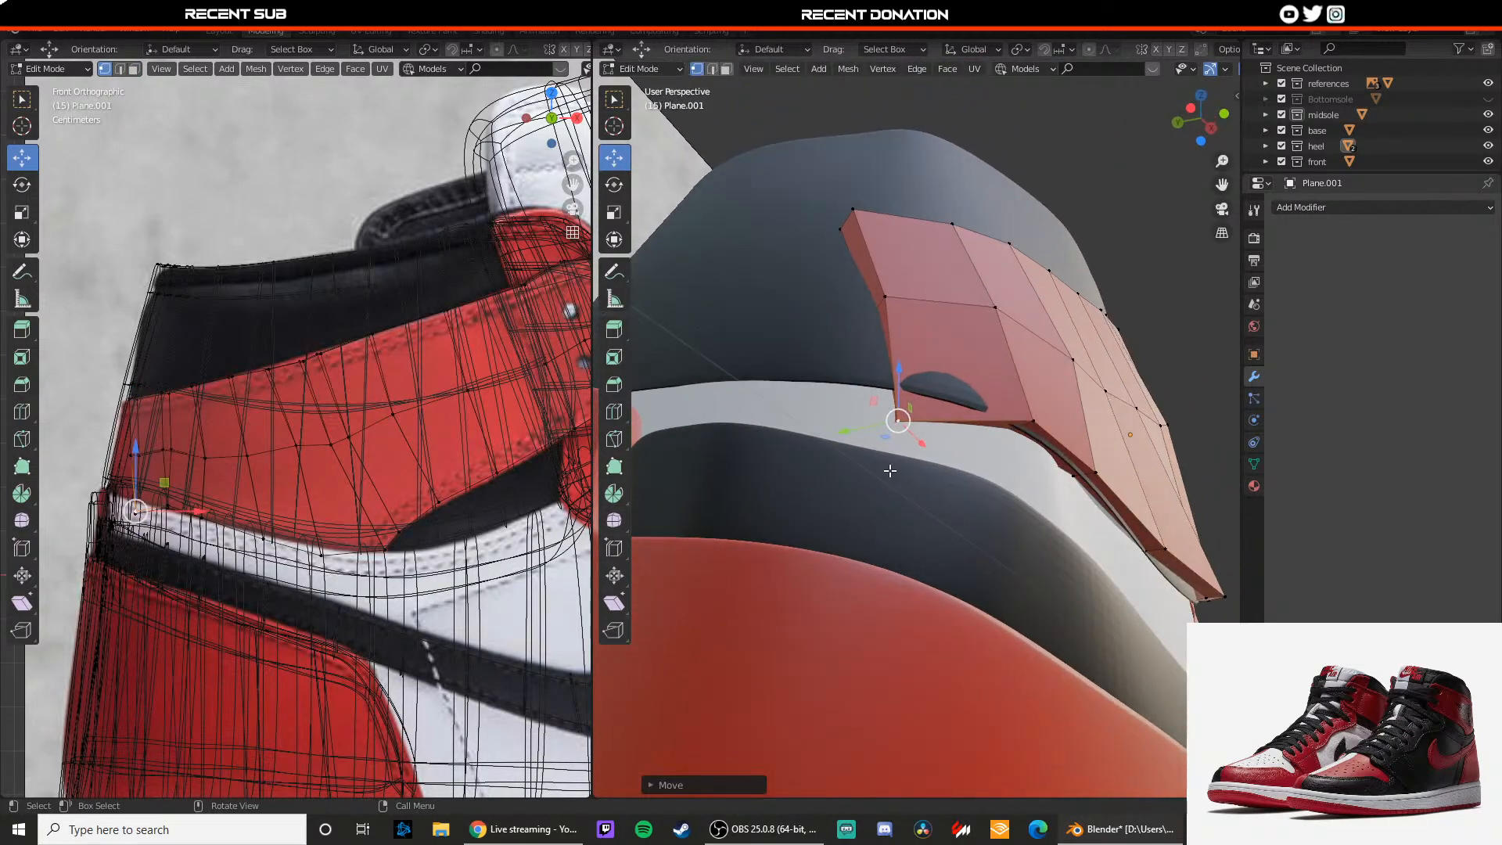
key("g")
key("z")
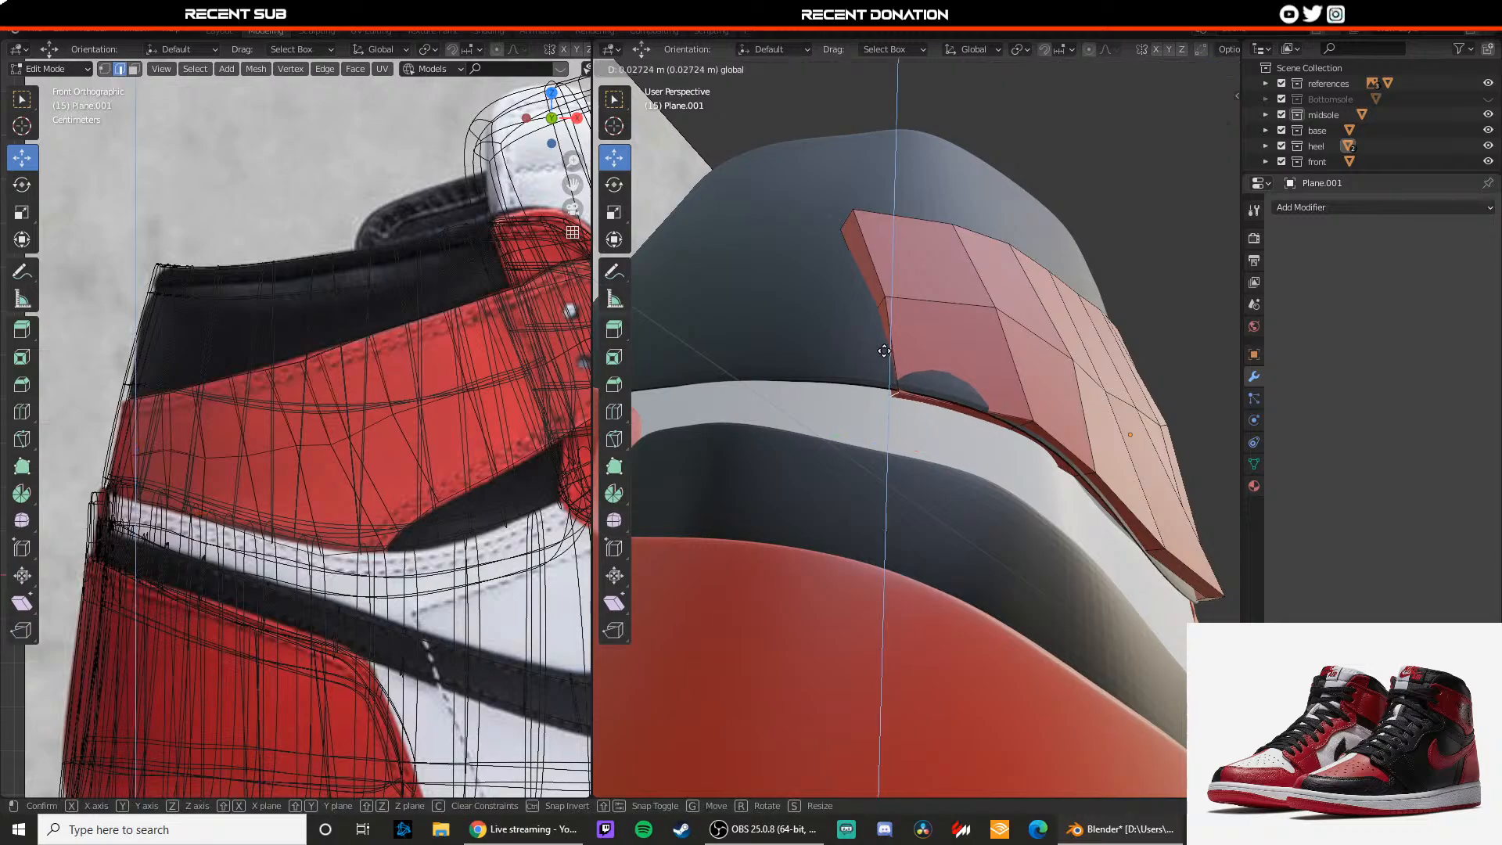
left_click(890, 330)
middle_click_drag(891, 330, 970, 481)
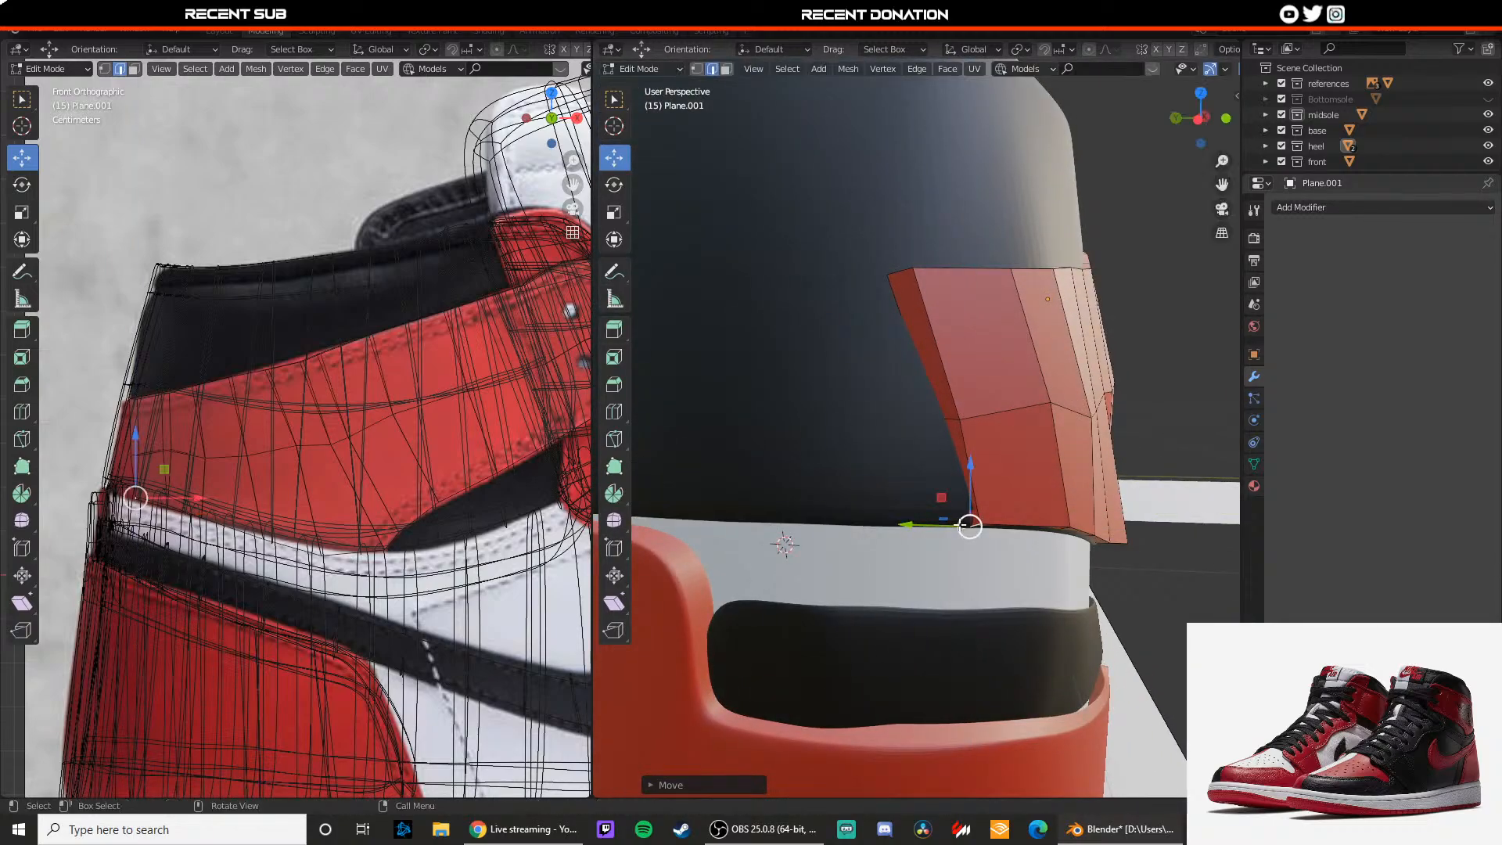
key("1")
left_click(959, 529)
left_click_drag(959, 528, 968, 494)
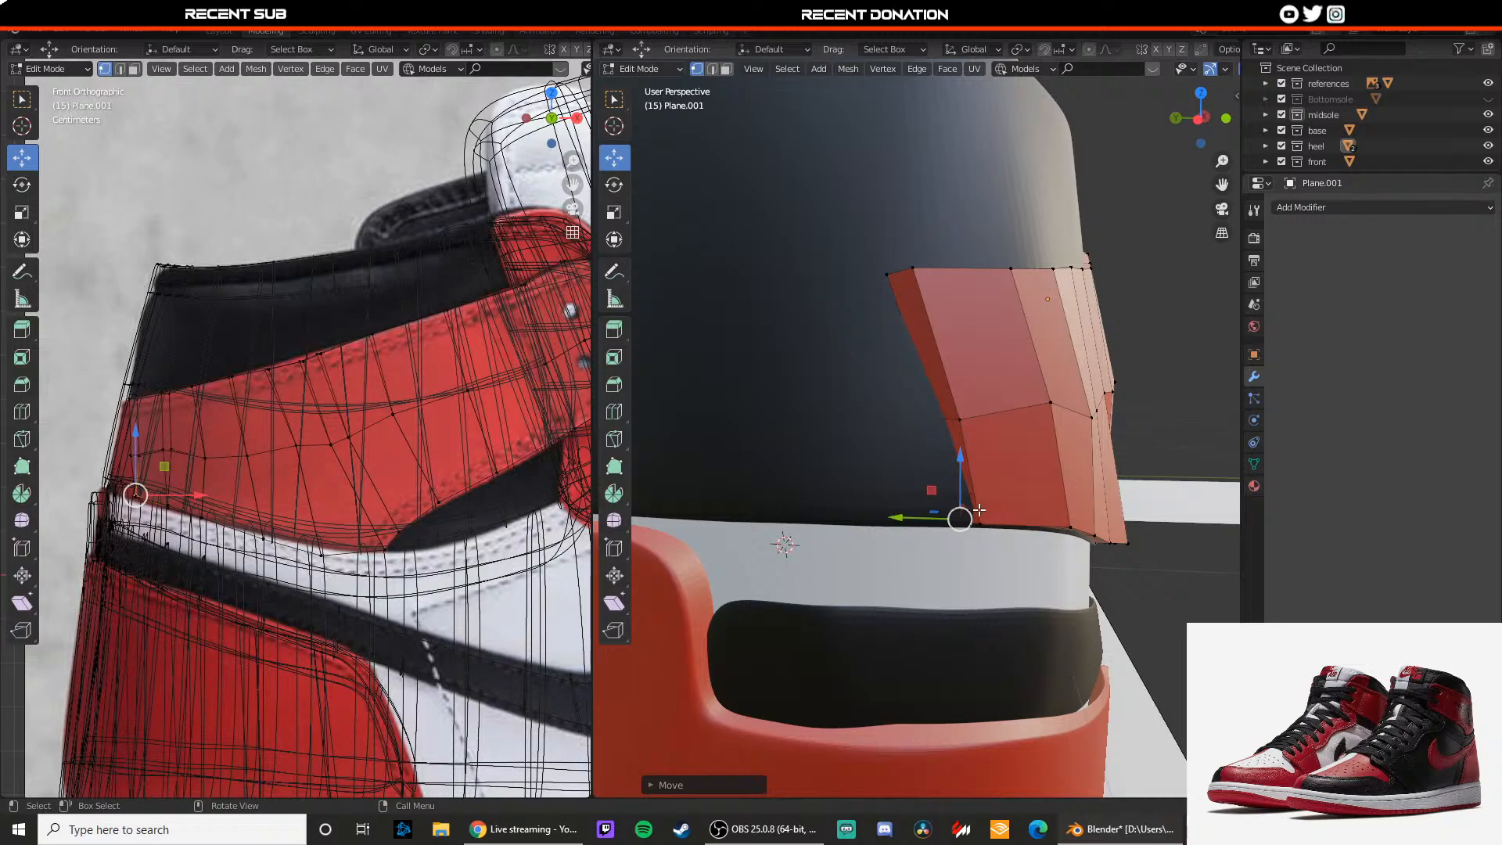
Step: Shift the rear end's bottom corner along X toward the heel and fit it against the collar surface
middle_click_drag(979, 510, 873, 526)
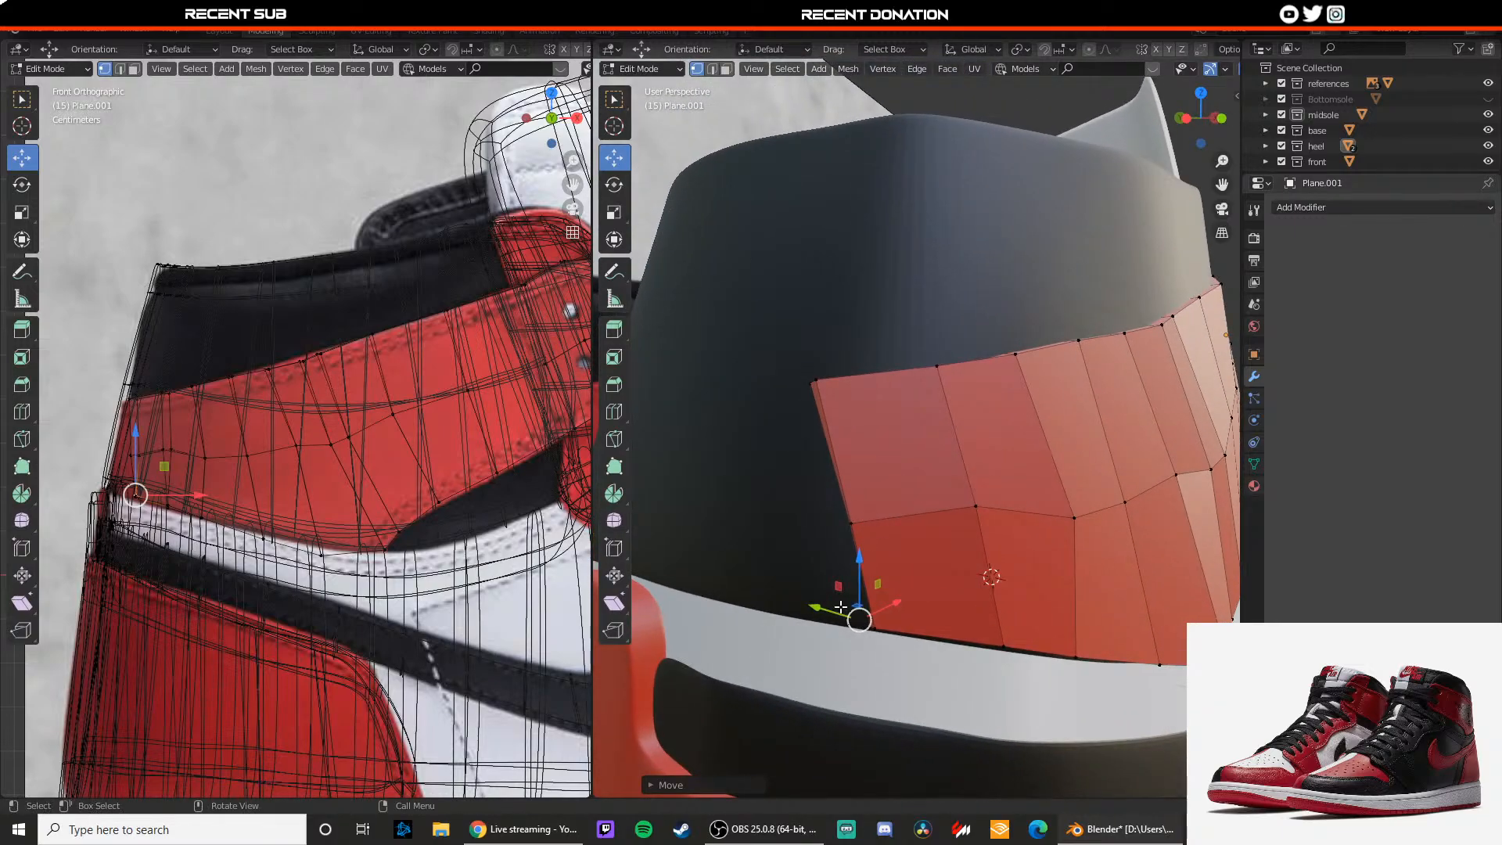
key("2")
left_click_drag(831, 615, 802, 616)
middle_click_drag(864, 598, 841, 612)
left_click_drag(850, 602, 837, 606)
left_click_drag(805, 576, 790, 607)
middle_click_drag(790, 607, 1018, 595)
left_click_drag(984, 604, 975, 604)
Step: Move the rear end's top corner vertex in to meet the collar surface and finish editing the panel mesh
middle_click_drag(974, 601, 964, 548)
middle_click_drag(963, 478, 892, 577)
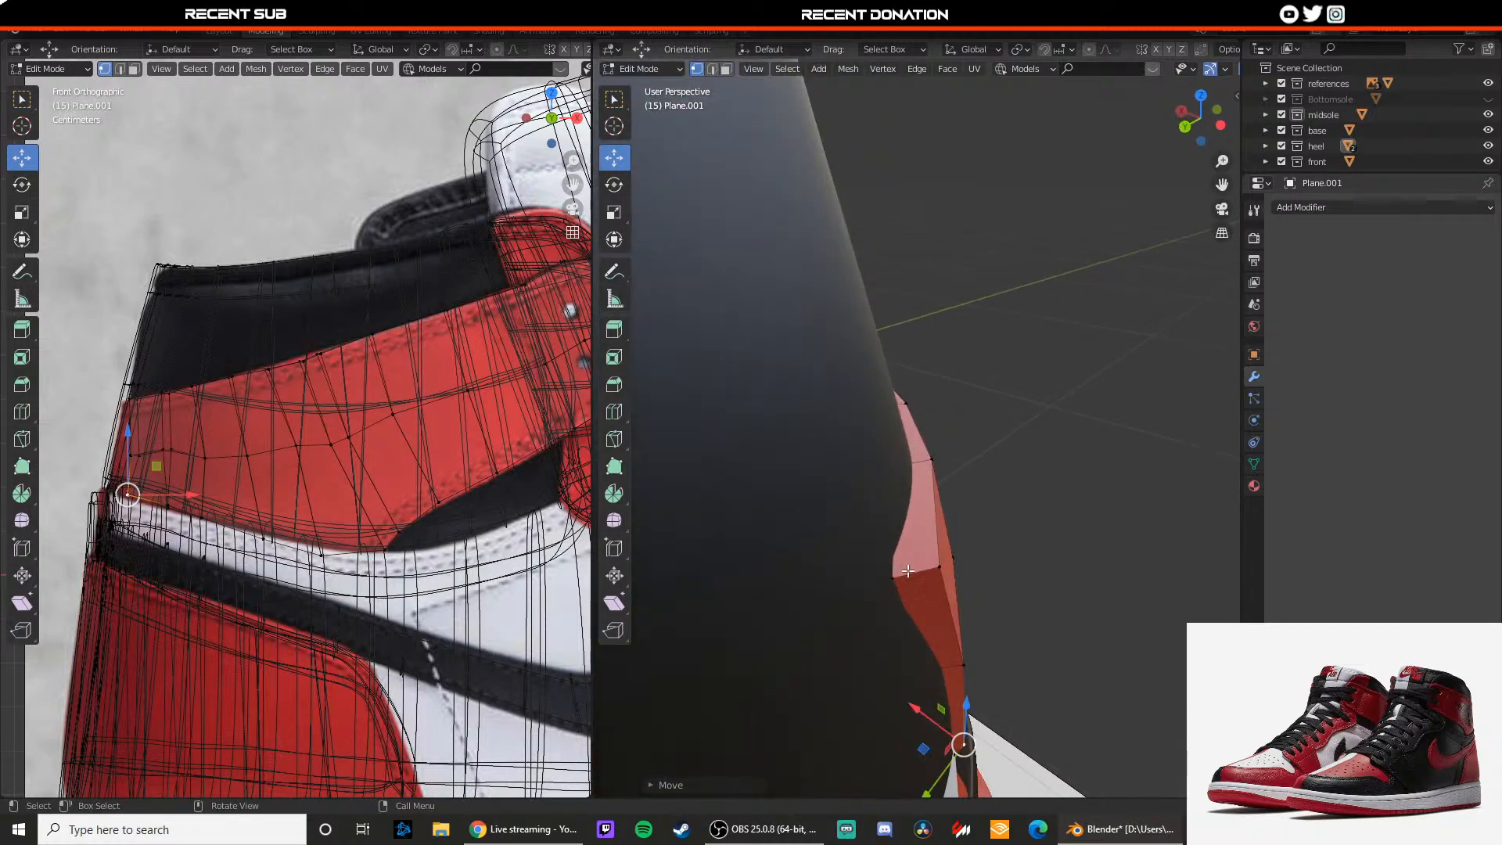
left_click(891, 578)
left_click_drag(856, 564, 933, 572)
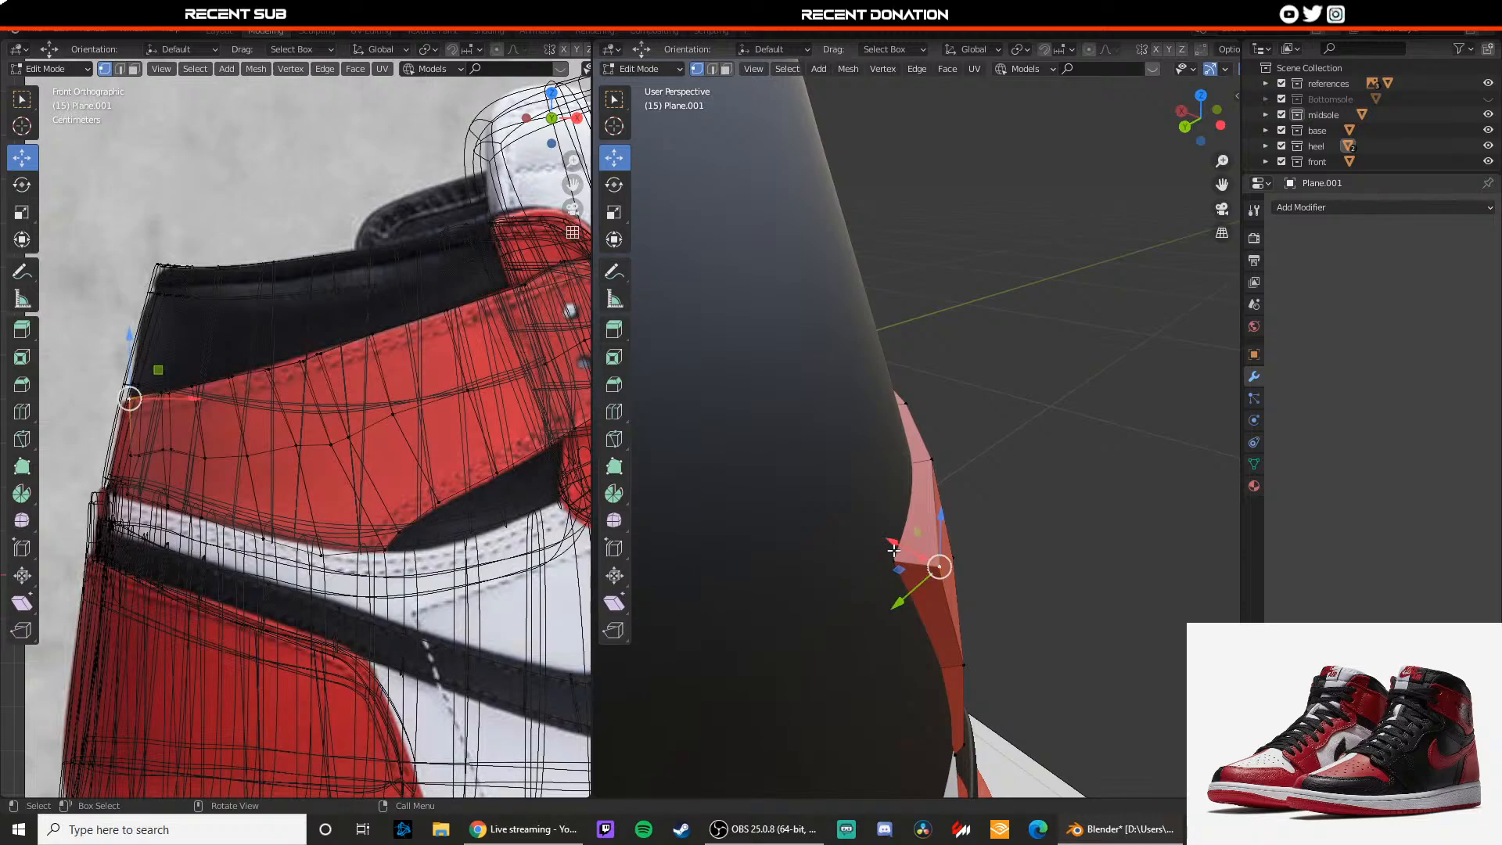
key("Tab")
Step: Add a Subdivision Surface modifier to the red ankle strap panel and inspect its smoothed shape around the collar
middle_click_drag(937, 567, 781, 548)
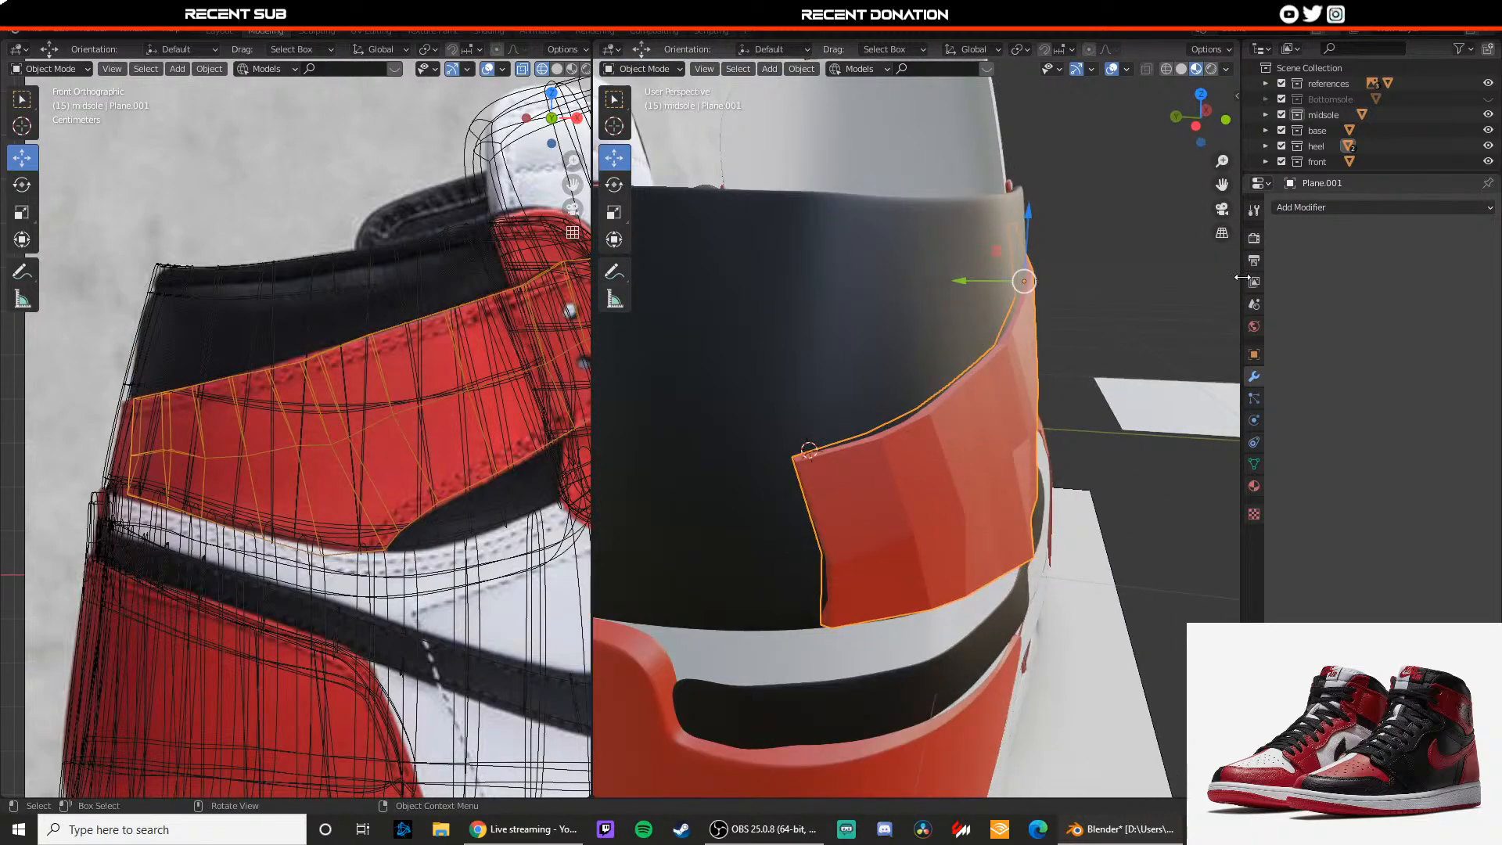
left_click(1302, 208)
left_click(1180, 464)
scroll(1150, 474, "down", 4)
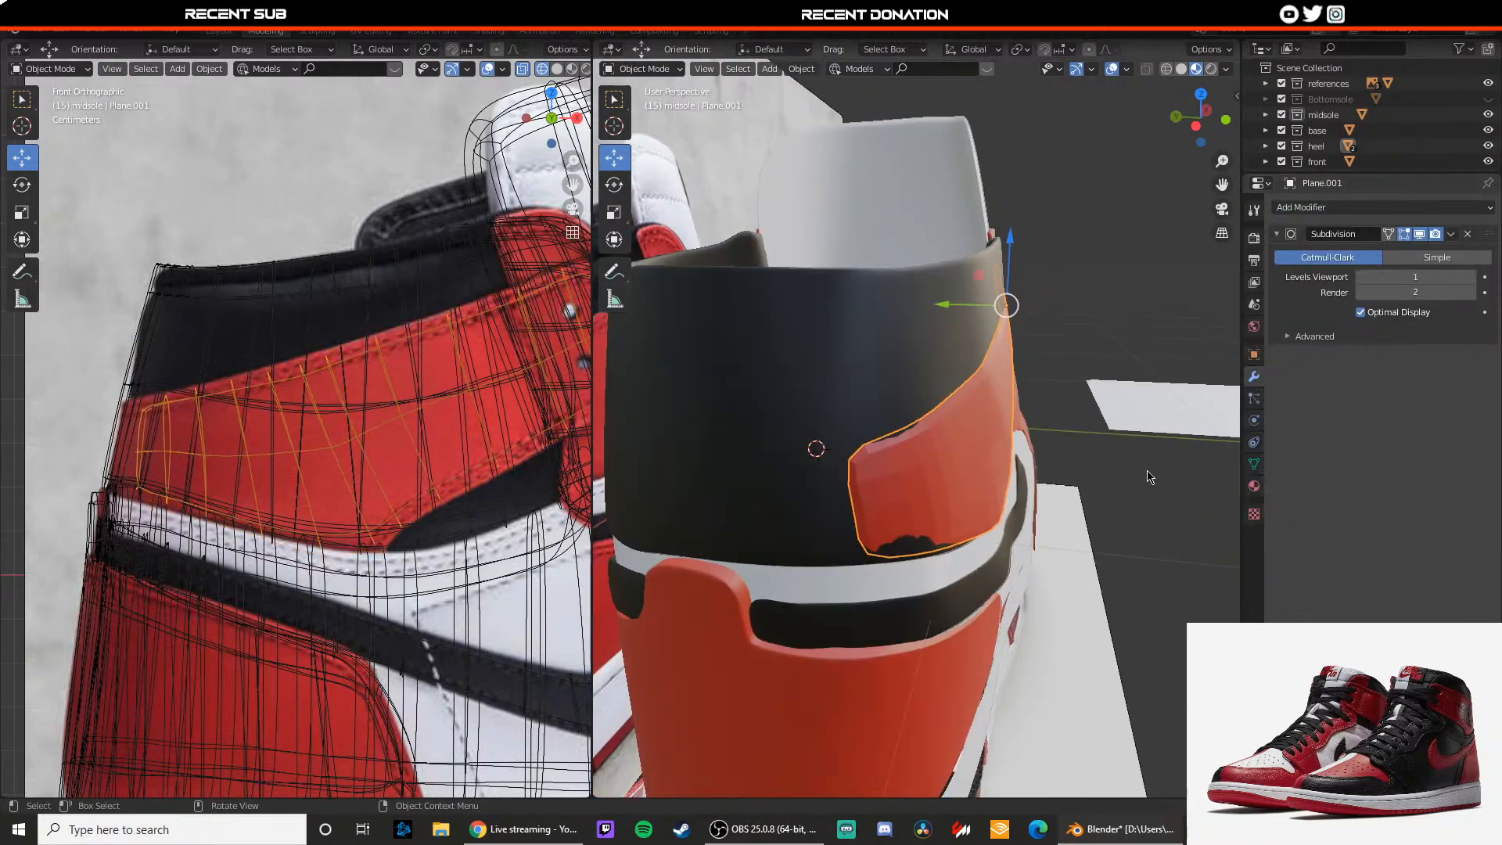
left_click(1157, 422)
middle_click_drag(1150, 474, 957, 475)
scroll(890, 472, "up", 4)
left_click(938, 470)
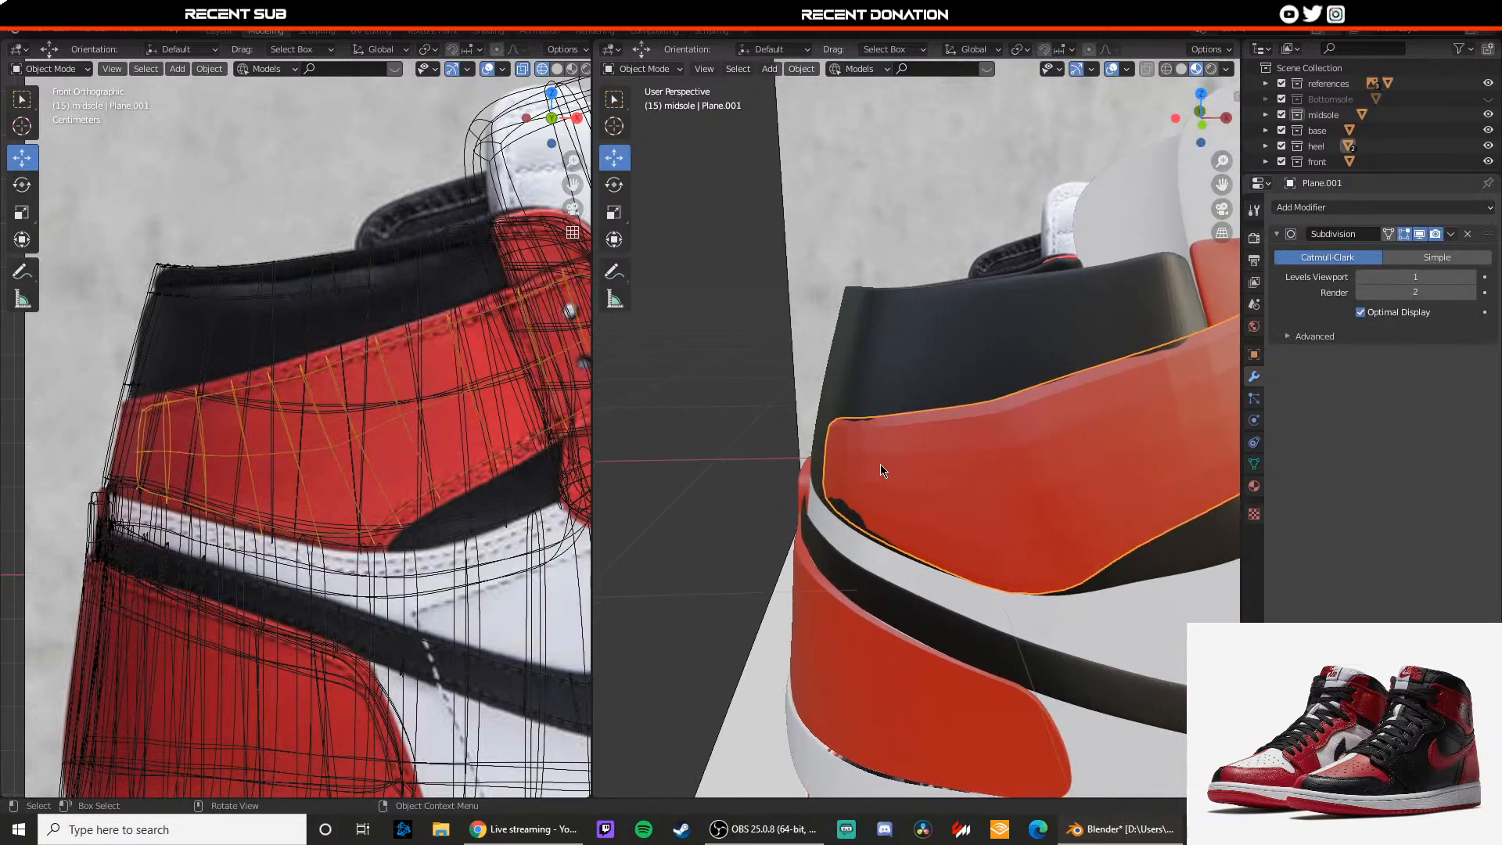
Step: Adjust the panel's bottom-edge vertex near the rear end where the smoothed surface sinks into the collar
scroll(884, 470, "up", 3)
key("Tab")
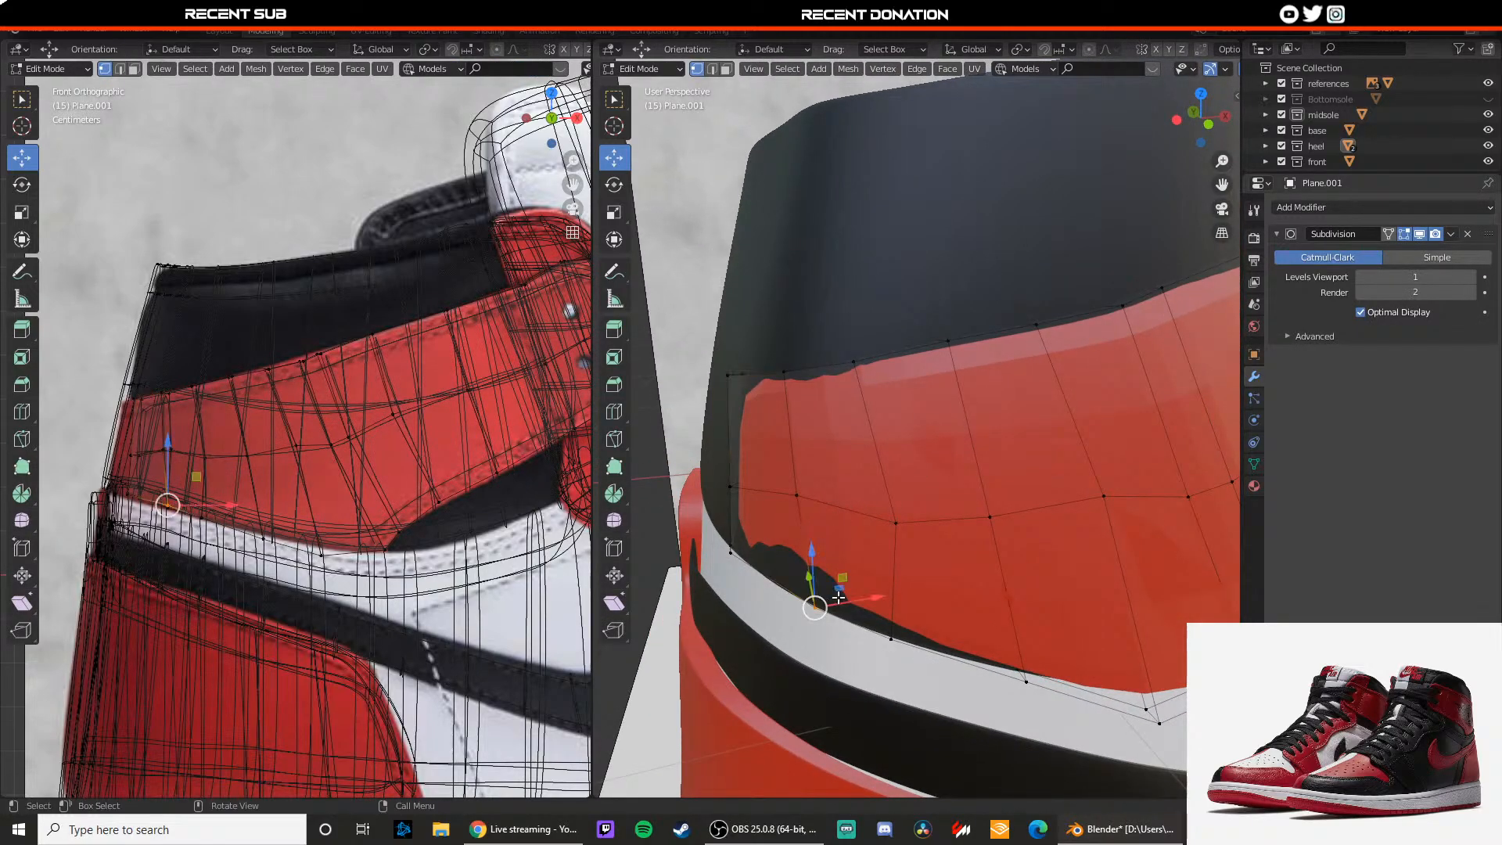
middle_click_drag(834, 599, 818, 607)
key("shift+z")
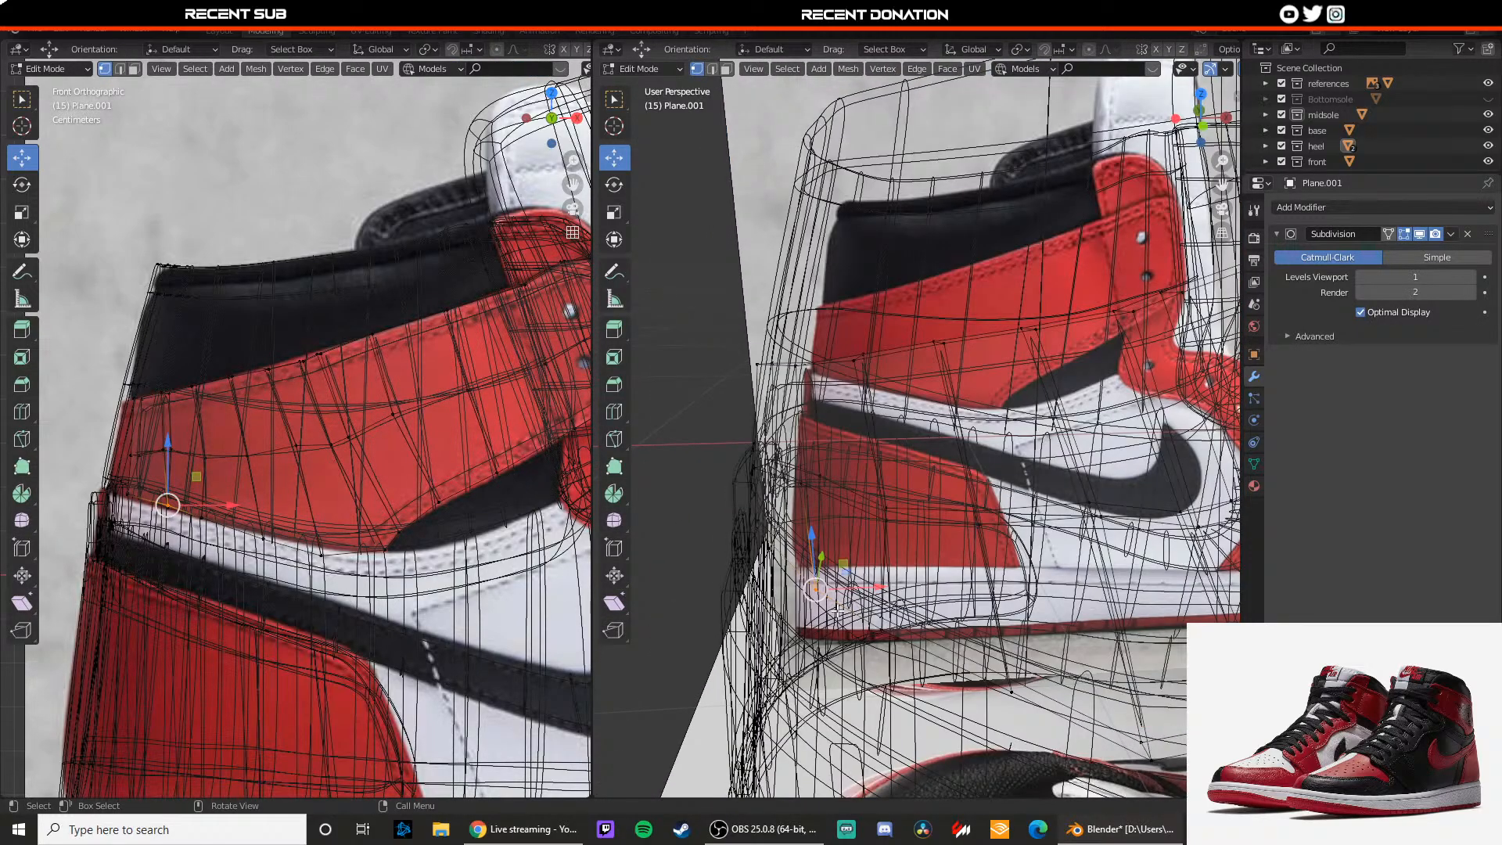
key("z")
left_click(854, 580)
left_click_drag(857, 586, 839, 587)
Step: Switch the strap panel's subdivision type to Simple
key("Tab")
middle_click_drag(806, 550, 901, 544)
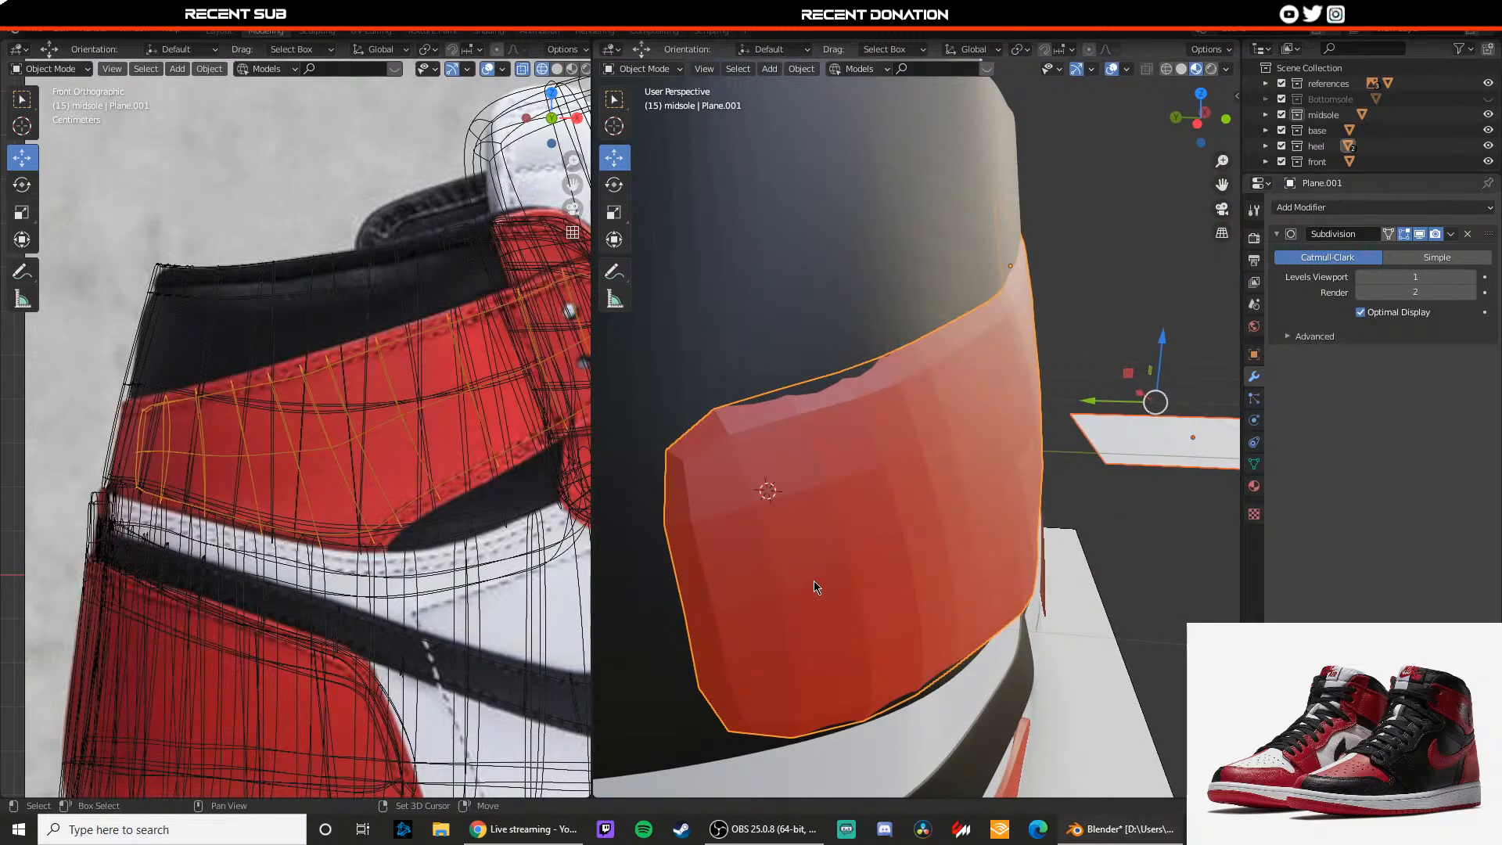
middle_click_drag(814, 587, 853, 583)
key("Tab")
left_click(1437, 256)
Step: Select the lower rear end face and show the top view of the heel in Material Preview shading
middle_click_drag(923, 462, 969, 470)
left_click(1007, 522)
left_click(1025, 584)
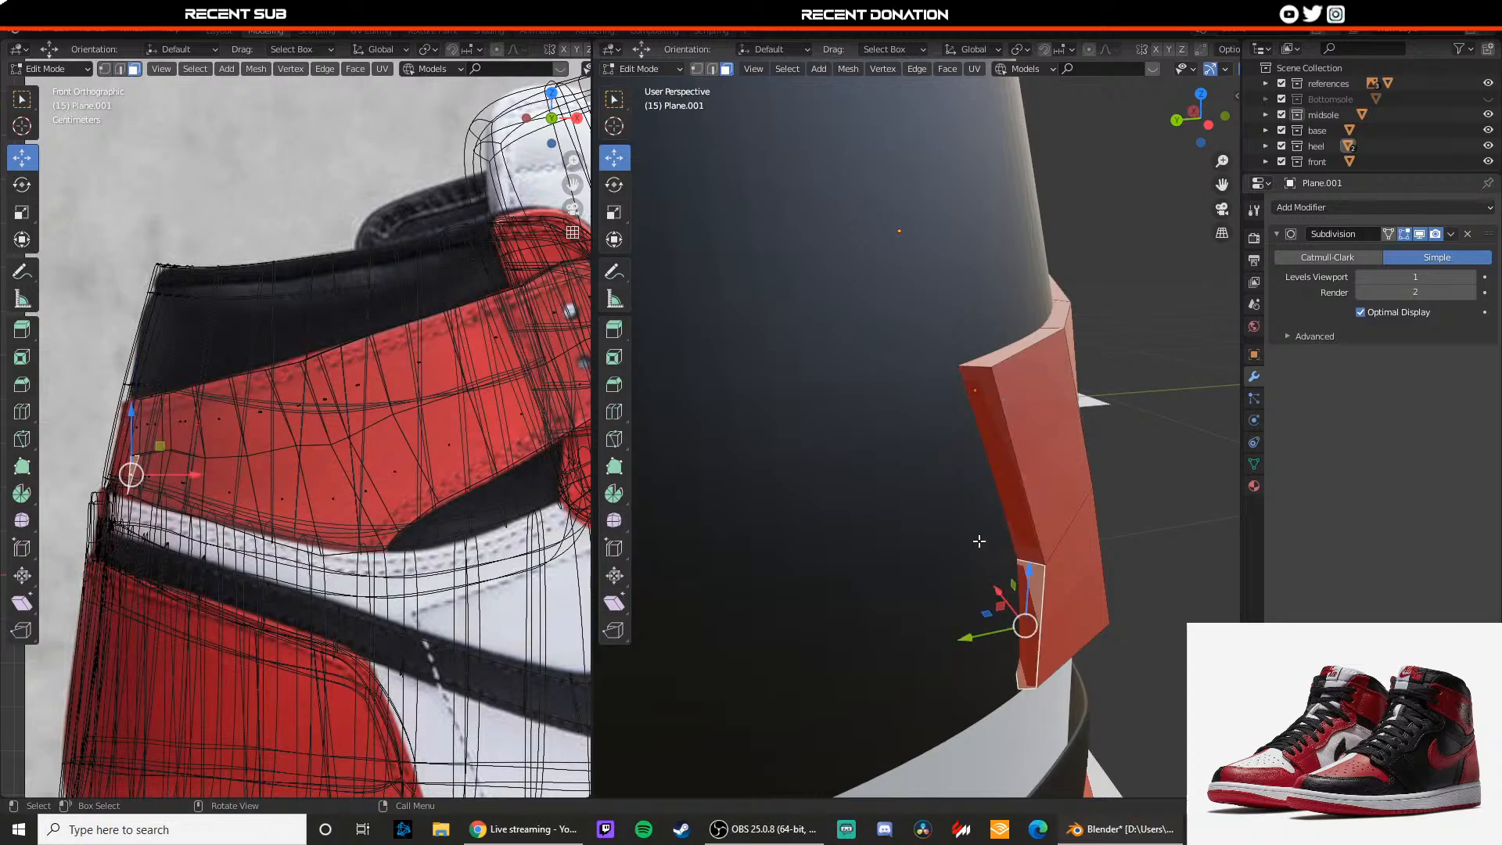
middle_click_drag(979, 543, 898, 484)
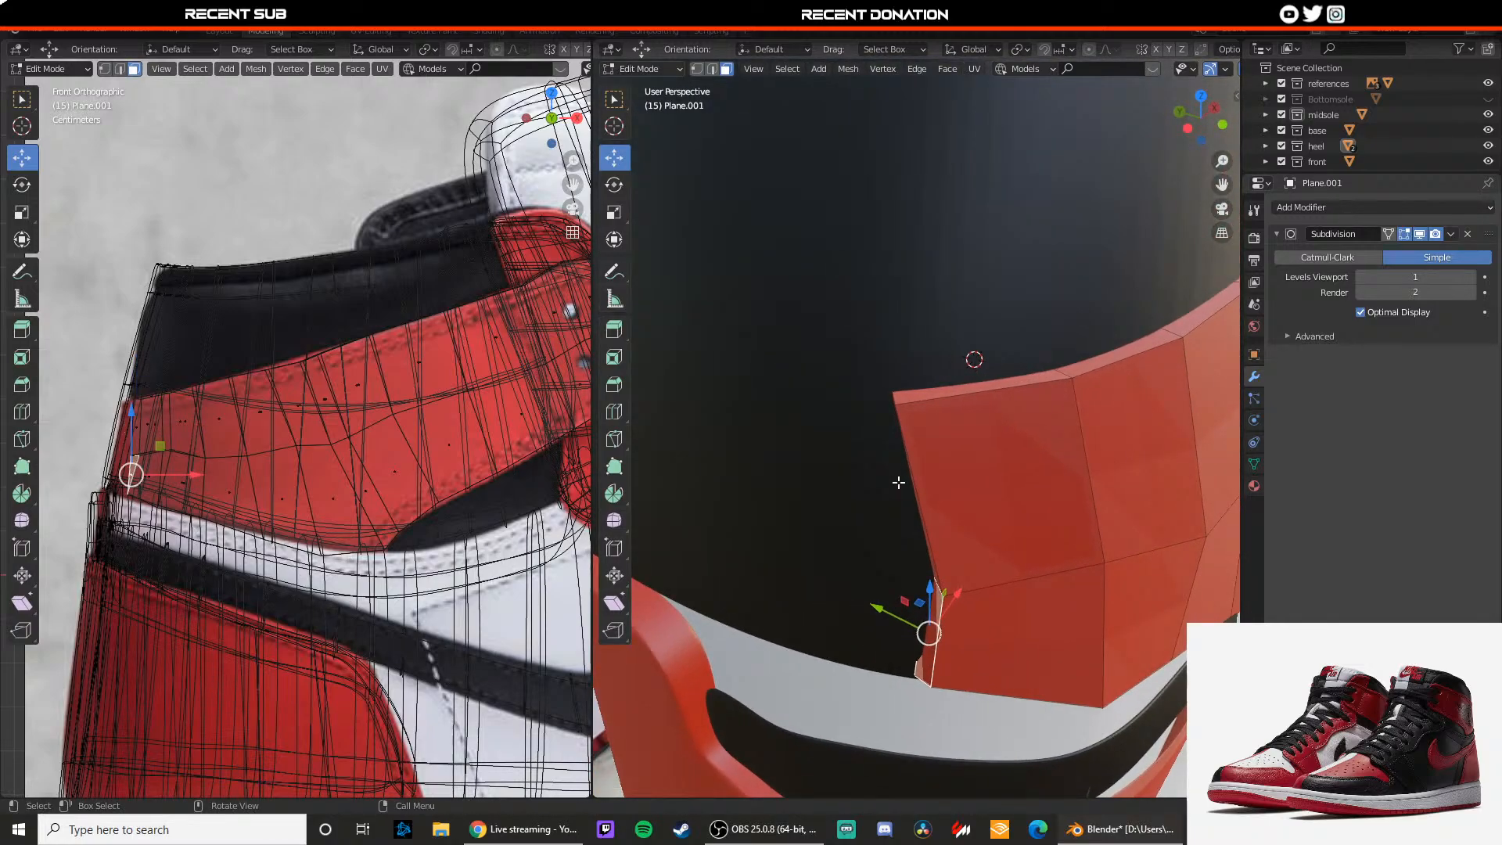
key("KP_7")
key("z")
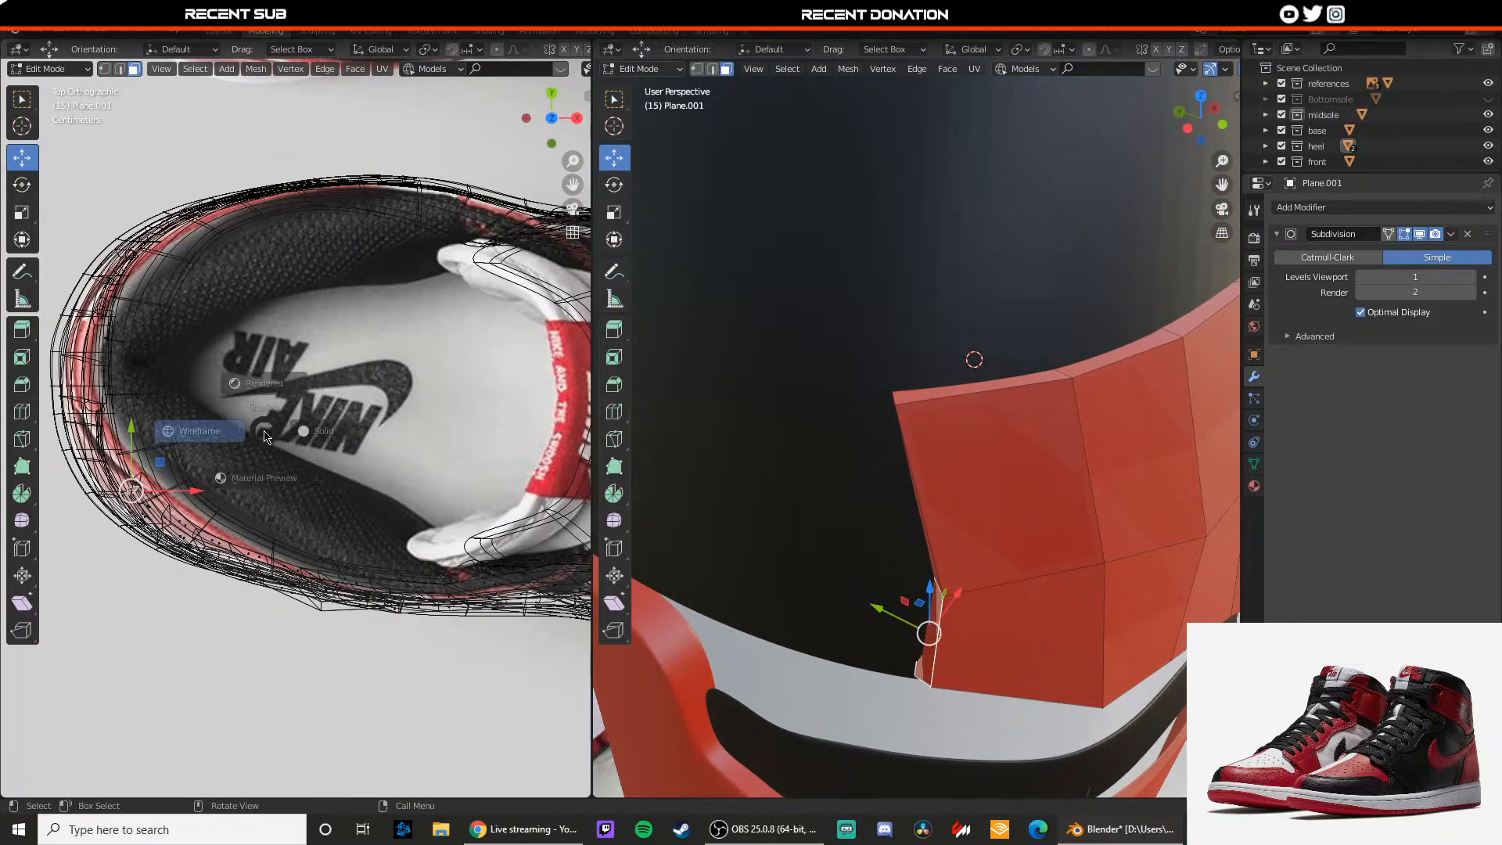
left_click(260, 480)
scroll(251, 512, "up", 3)
mouse_move(125, 506)
middle_mouse_down("shift")
mouse_move(366, 498)
mouse_move(397, 429)
mouse_move(382, 509)
middle_mouse_up("shift")
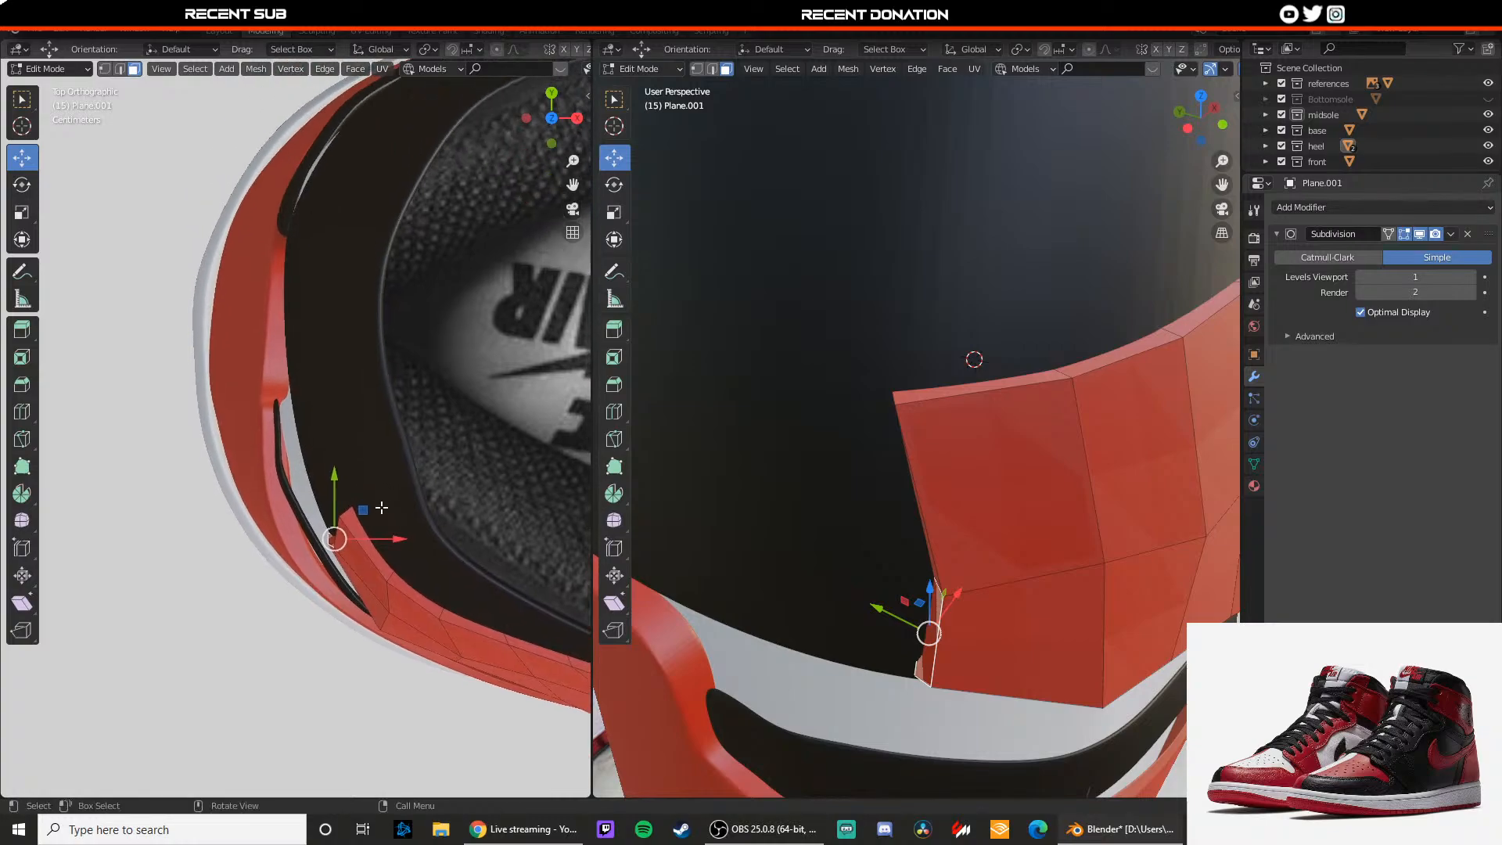
Step: Extrude both rear end faces toward the heel and shift them along X against the collar
key("e")
left_click(339, 435)
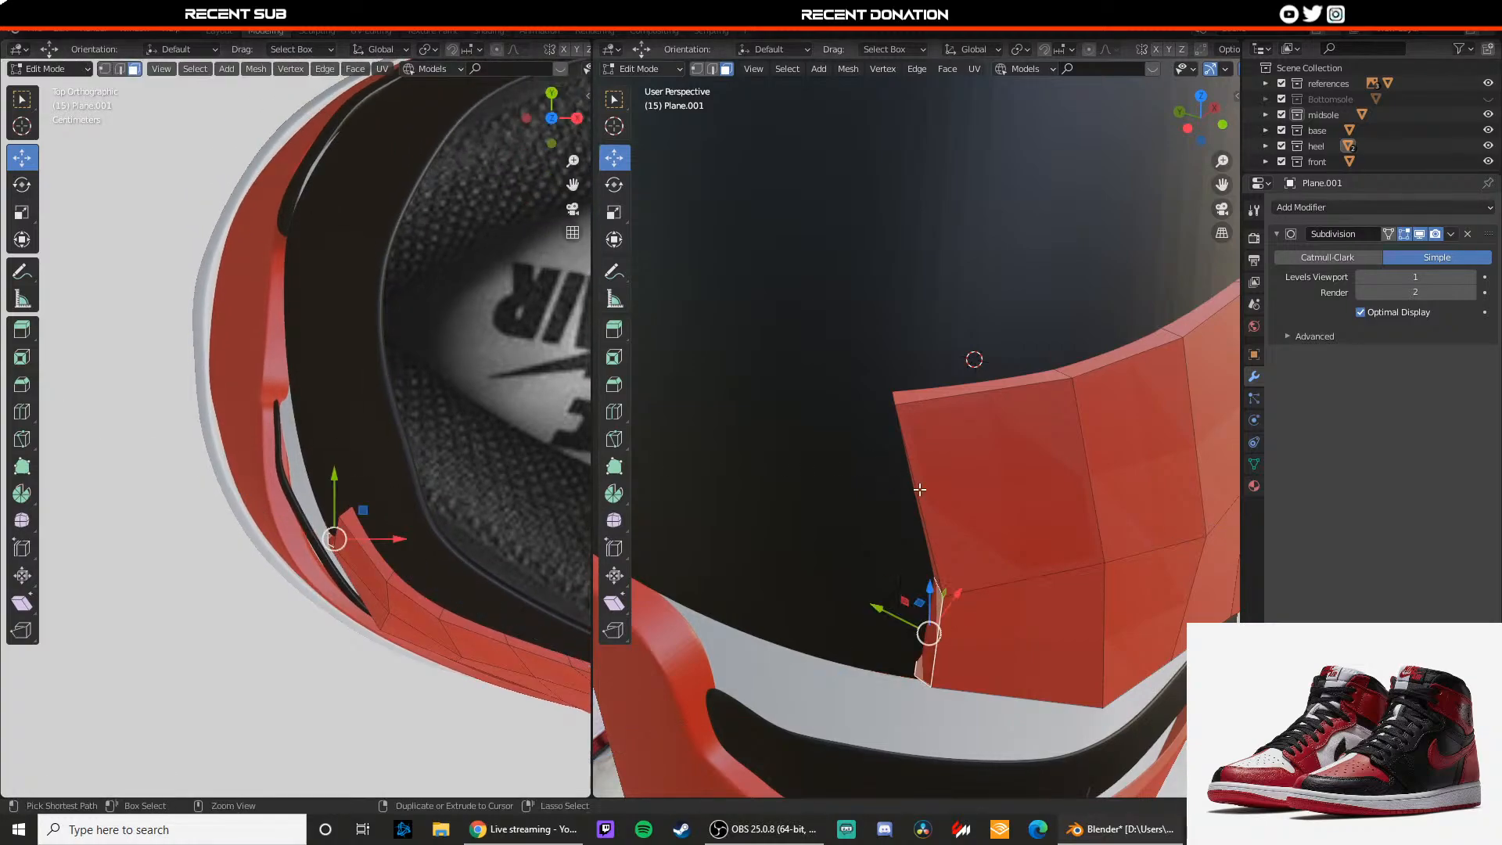
middle_click_drag(923, 621, 1020, 553)
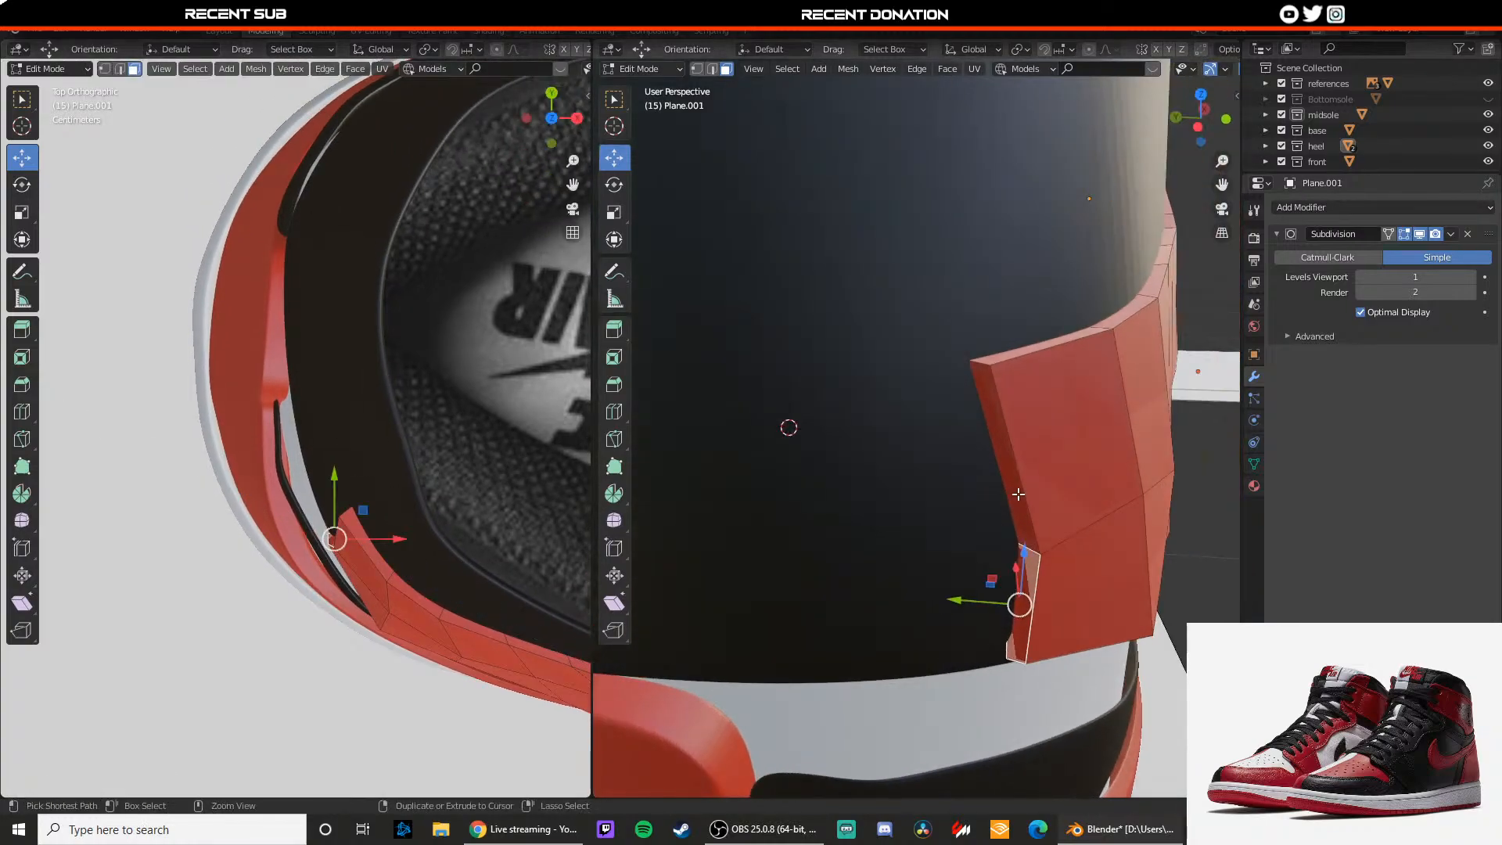
left_click(1023, 577, "shift")
key("e")
left_click(857, 609)
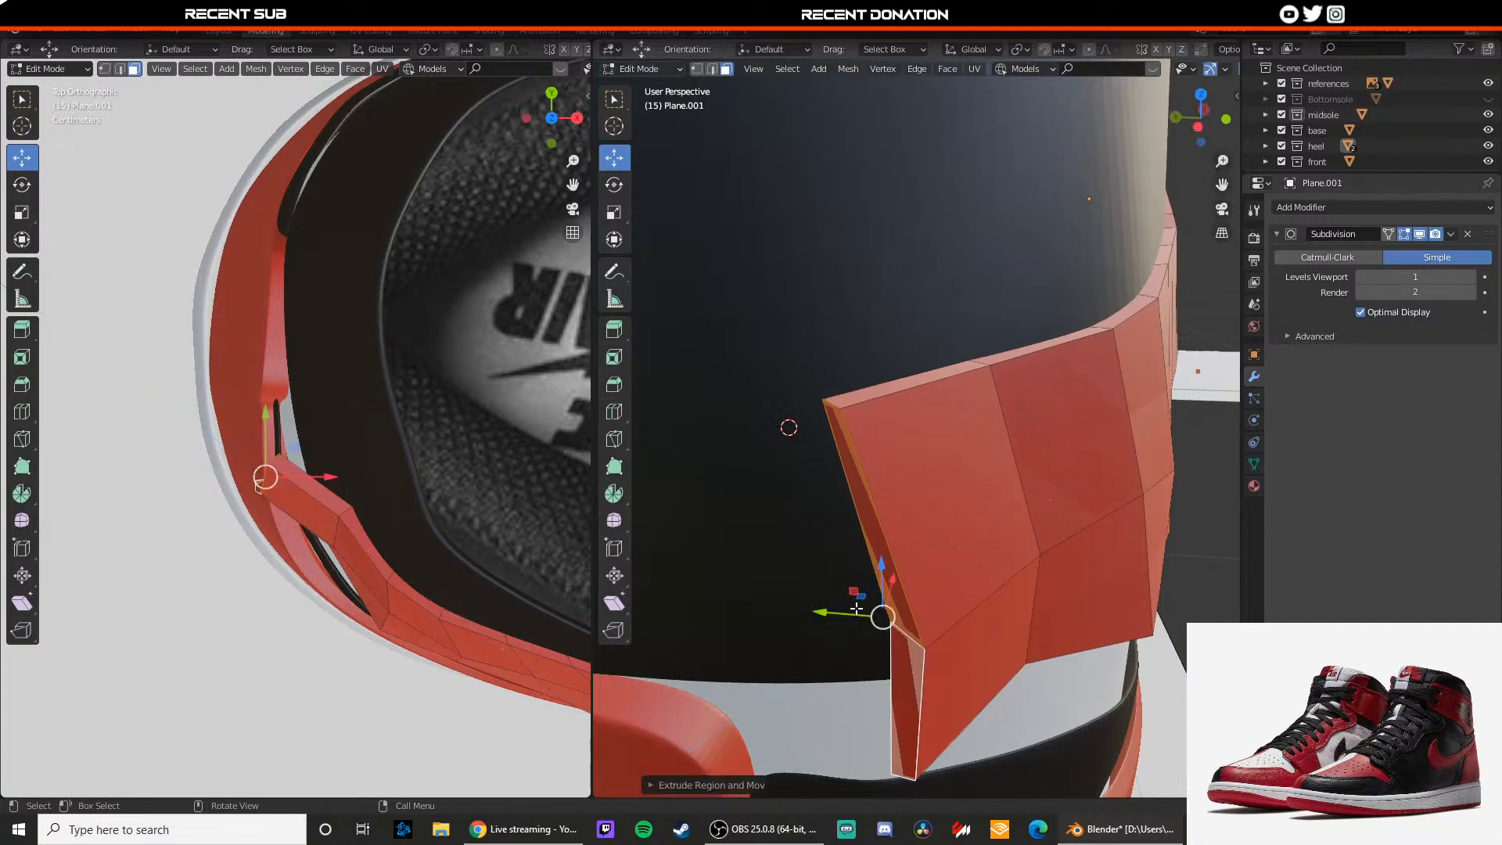
left_click_drag(900, 579, 922, 525)
Step: Align the new end's top, middle and bottom outer vertices along Y and fit them to the collar along X
middle_click_drag(912, 525, 868, 559)
key("1")
left_click(898, 455)
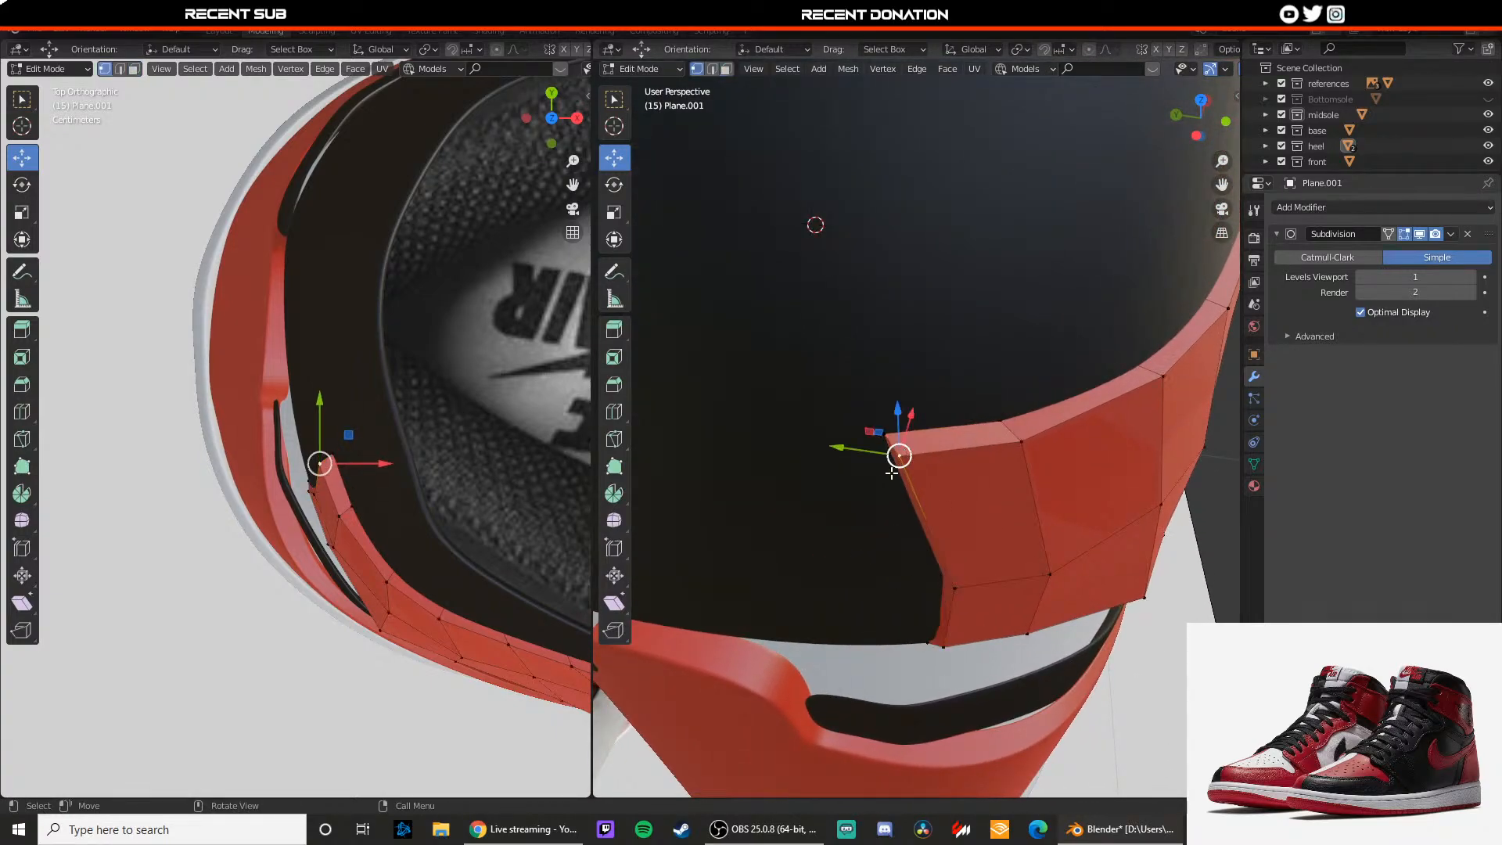
left_click_drag(850, 449, 848, 451)
left_click(954, 587)
left_click_drag(906, 586, 884, 585)
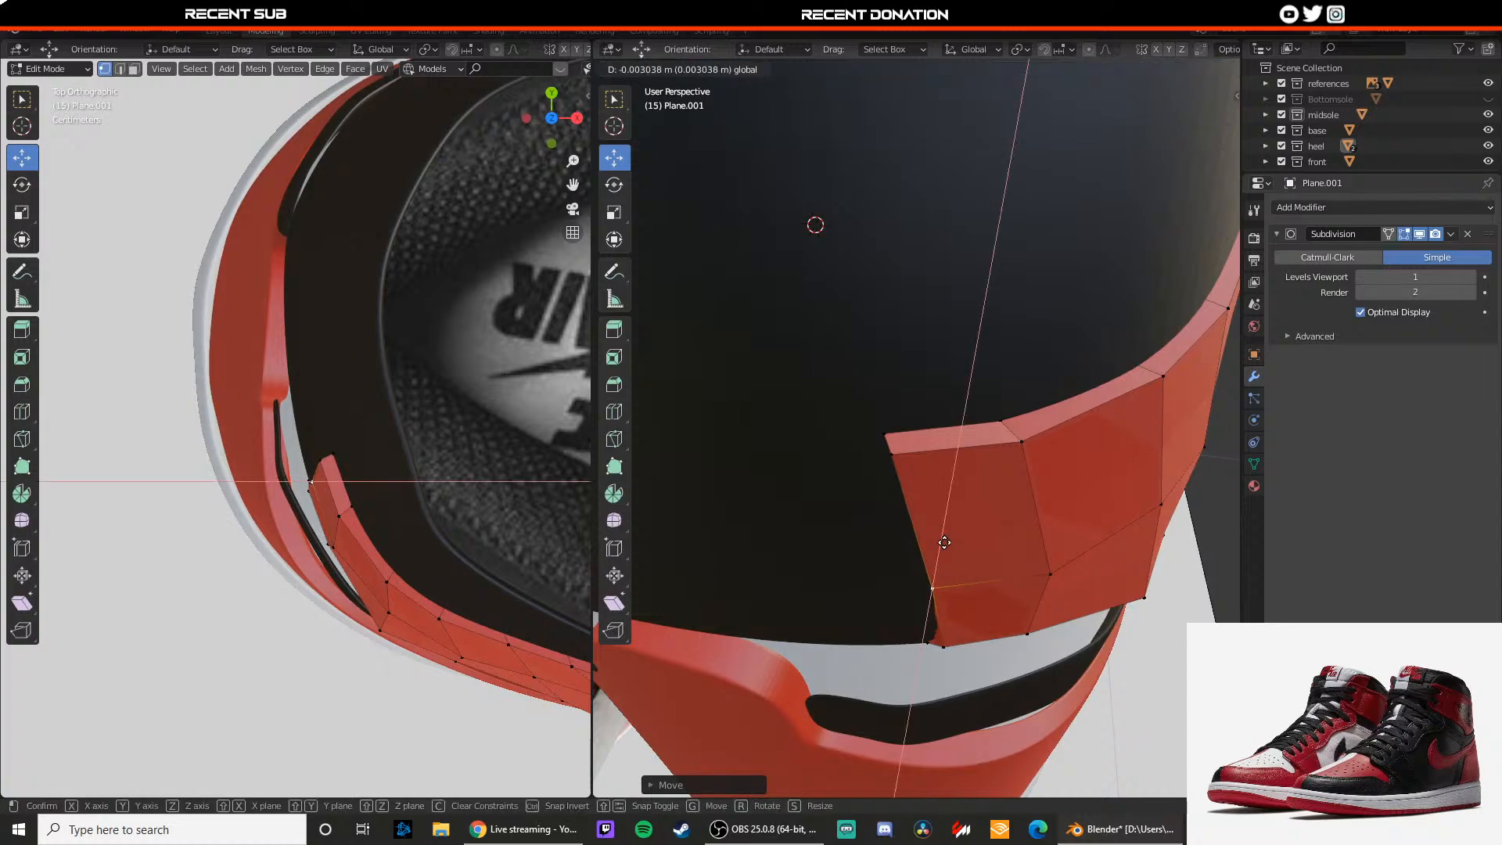
left_click(938, 644)
left_click_drag(893, 638, 890, 640)
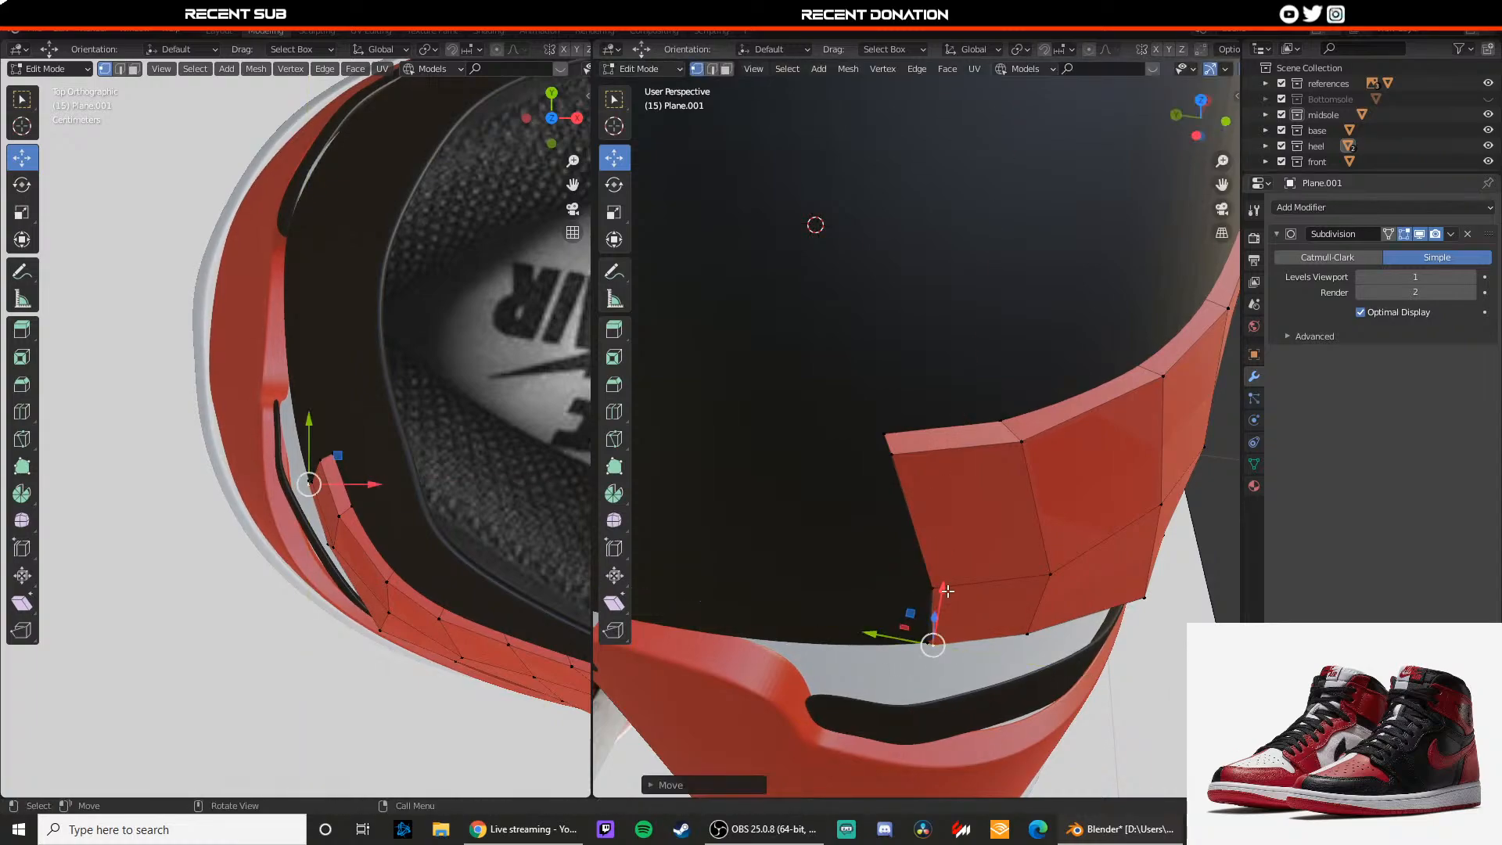
left_click_drag(948, 592, 944, 604)
Step: Extrude both rear end faces one more segment toward the heel and move them along X onto the collar
middle_click_drag(945, 604, 1052, 516)
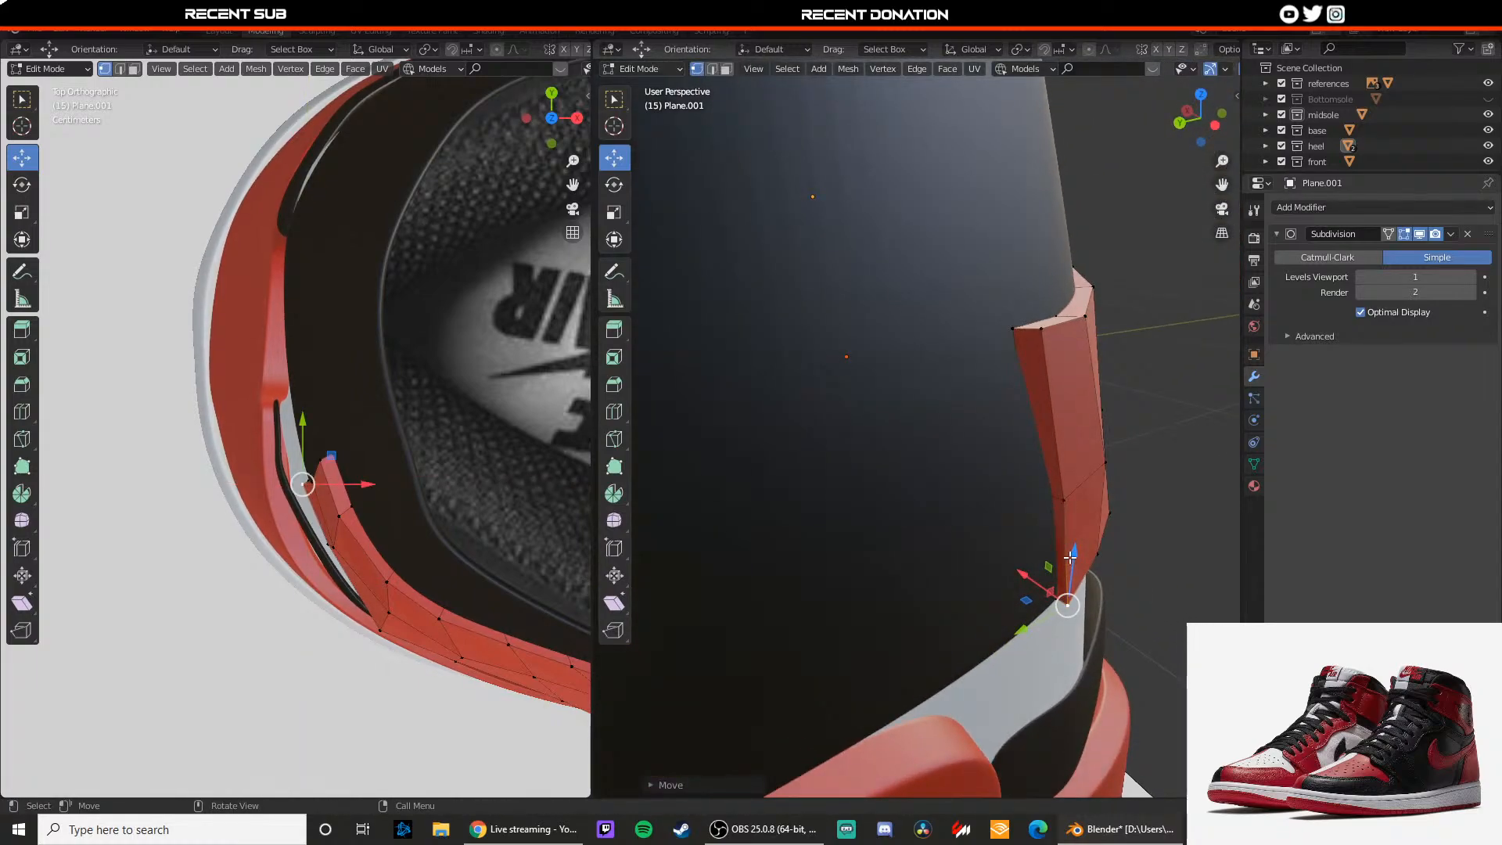
key("2")
left_click(1054, 548)
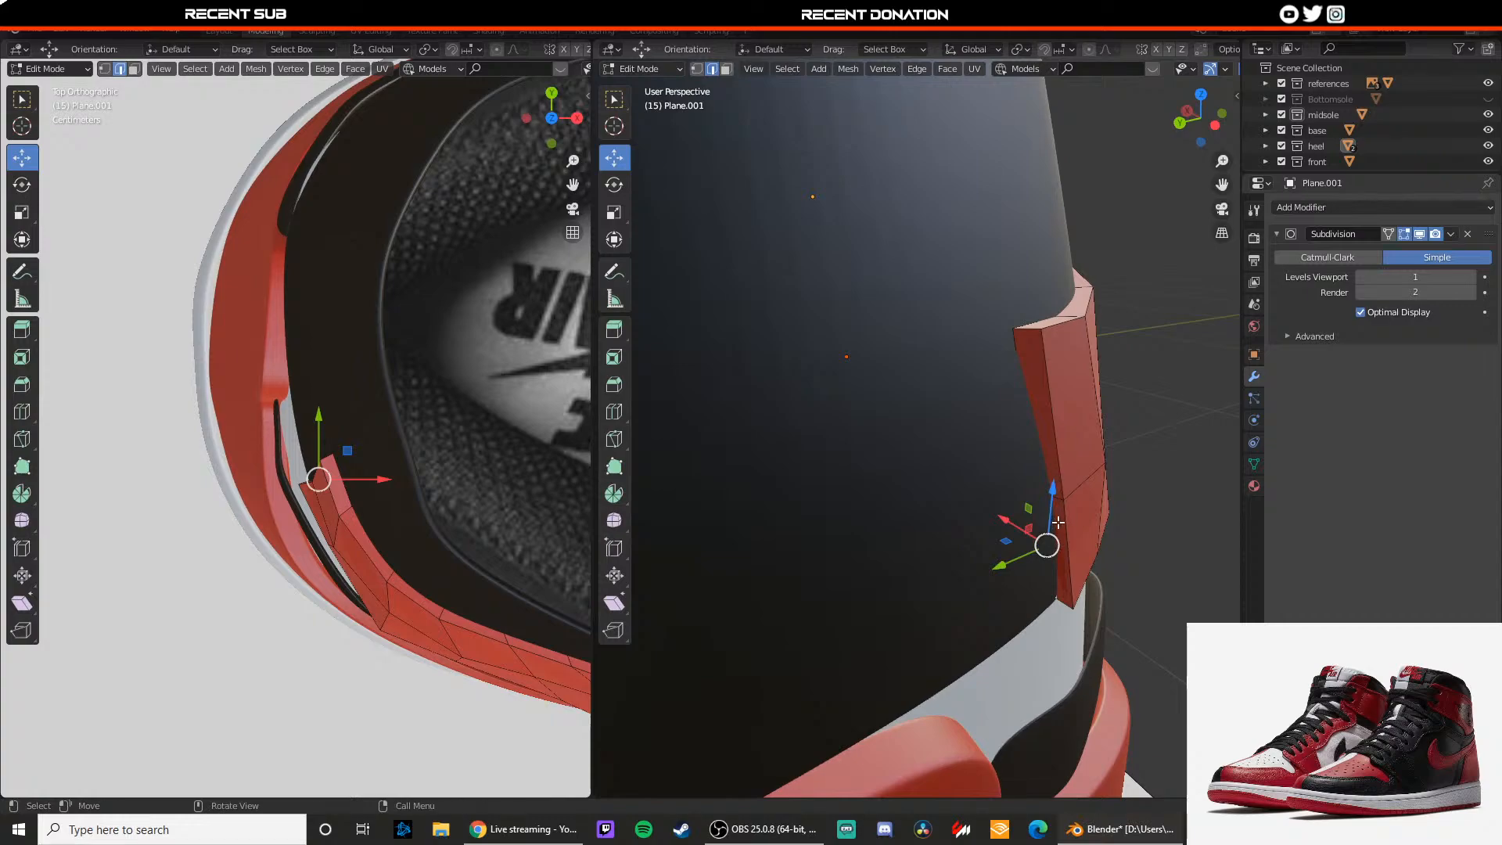
left_click(1060, 529)
left_click(1045, 454, "shift")
middle_click_drag(1045, 453, 944, 568)
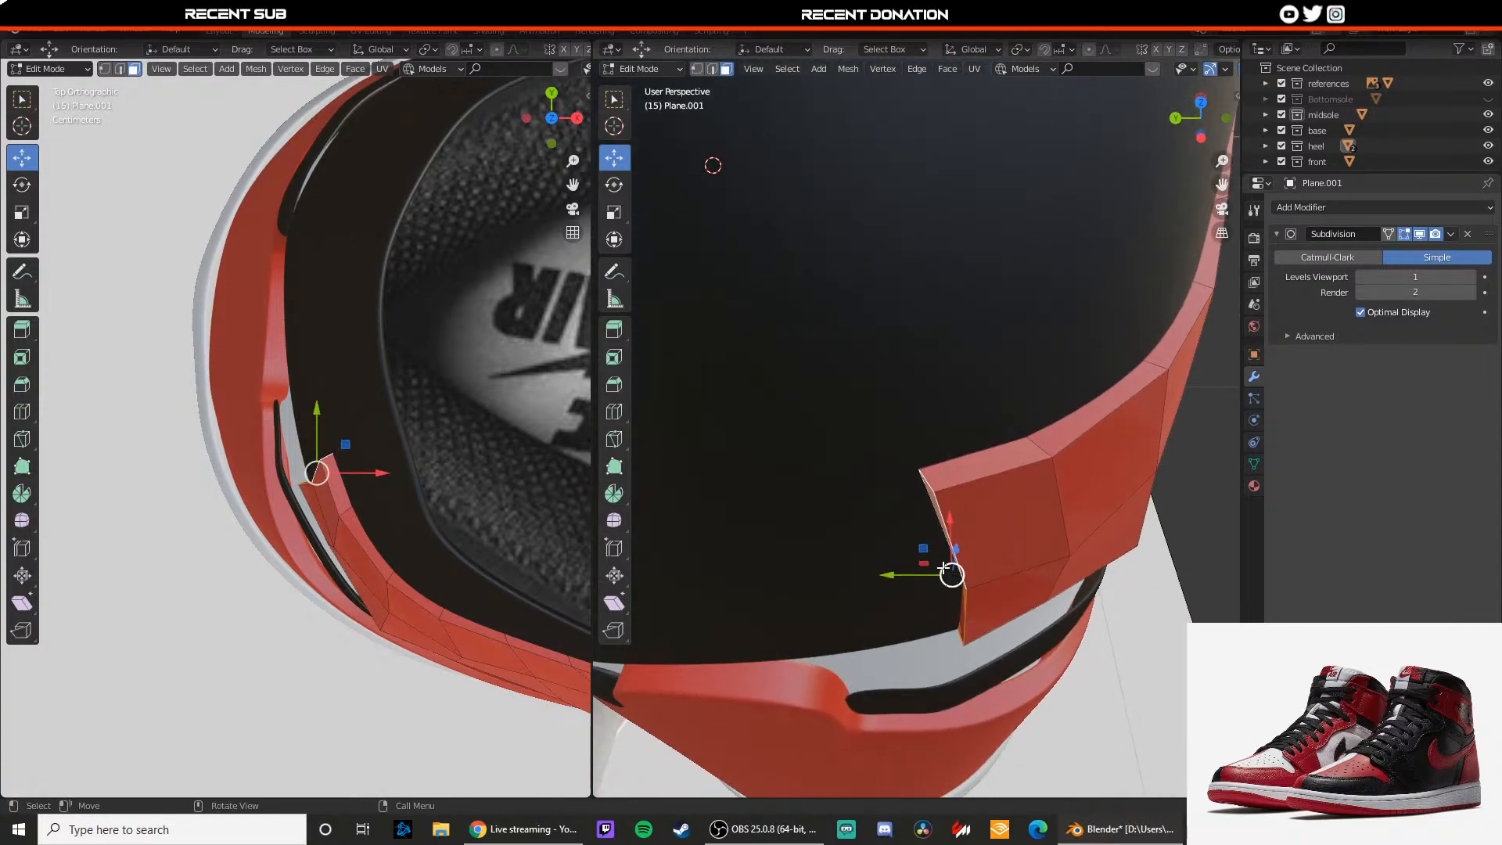
key("e")
left_click(827, 576)
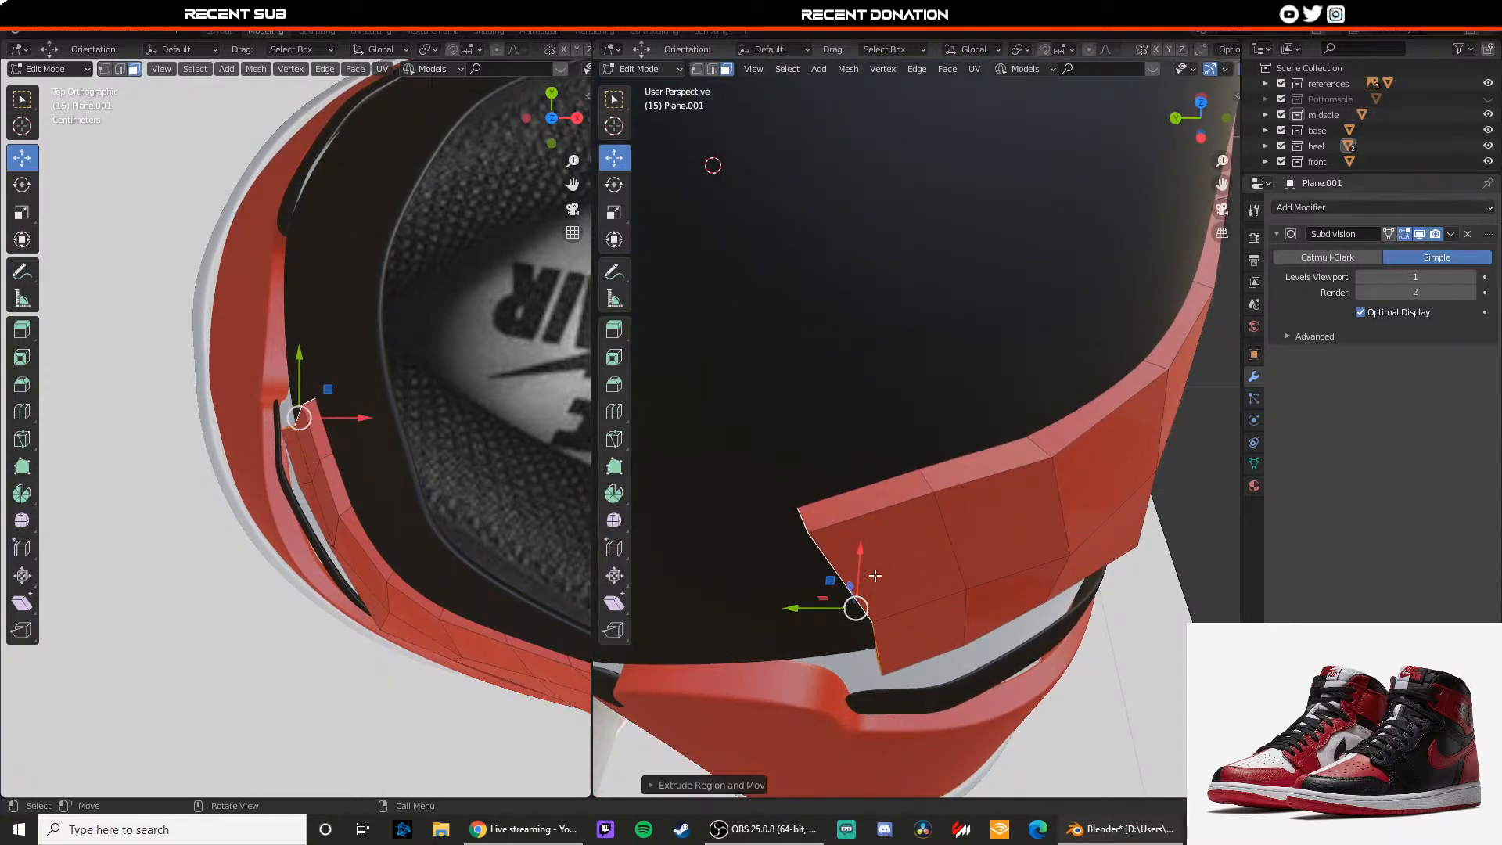
mouse_move(865, 557)
left_mouse_down()
mouse_move(869, 517)
mouse_move(866, 546)
left_mouse_up()
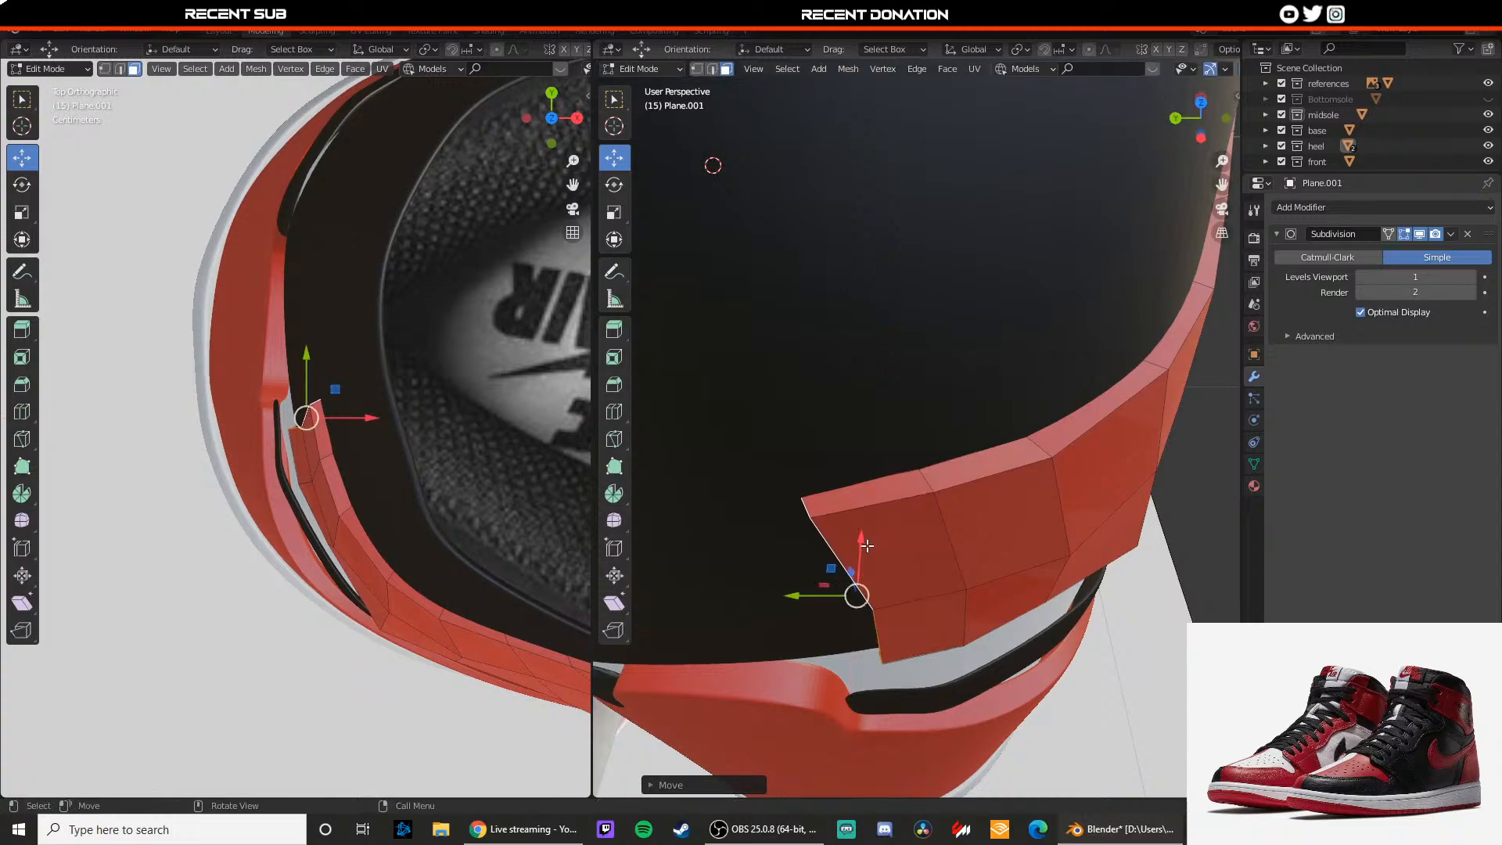
Step: Fit the newest end's lower outer vertices to the collar along X and inspect the panel from behind
middle_click_drag(865, 546, 742, 609)
key("1")
left_click(751, 518)
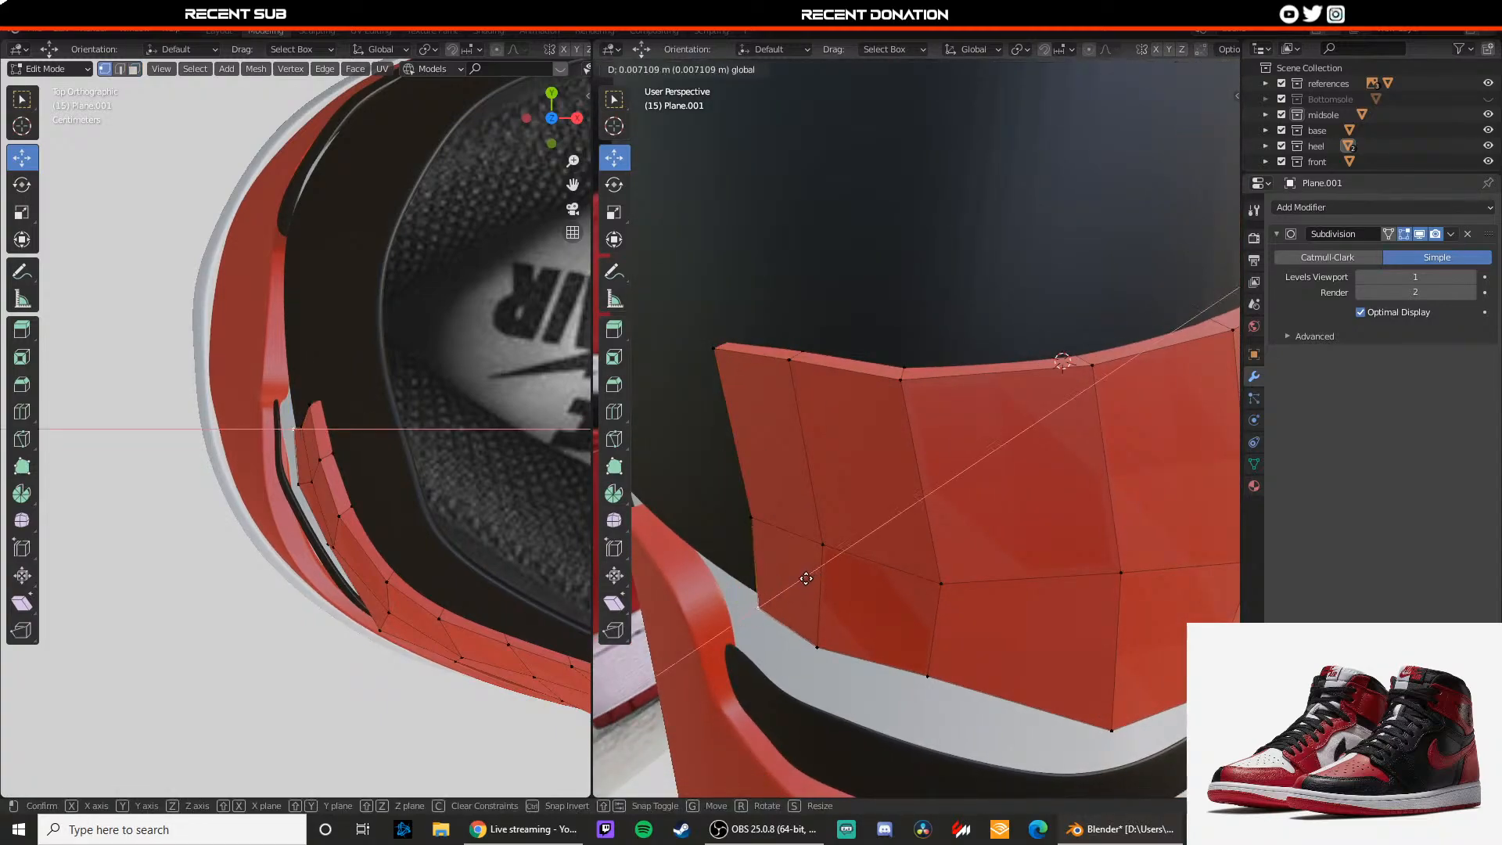
middle_click_drag(753, 520, 858, 481)
key("g")
key("x")
left_click(787, 515)
key("Tab")
scroll(897, 476, "down", 4)
scroll(857, 481, "up", 2)
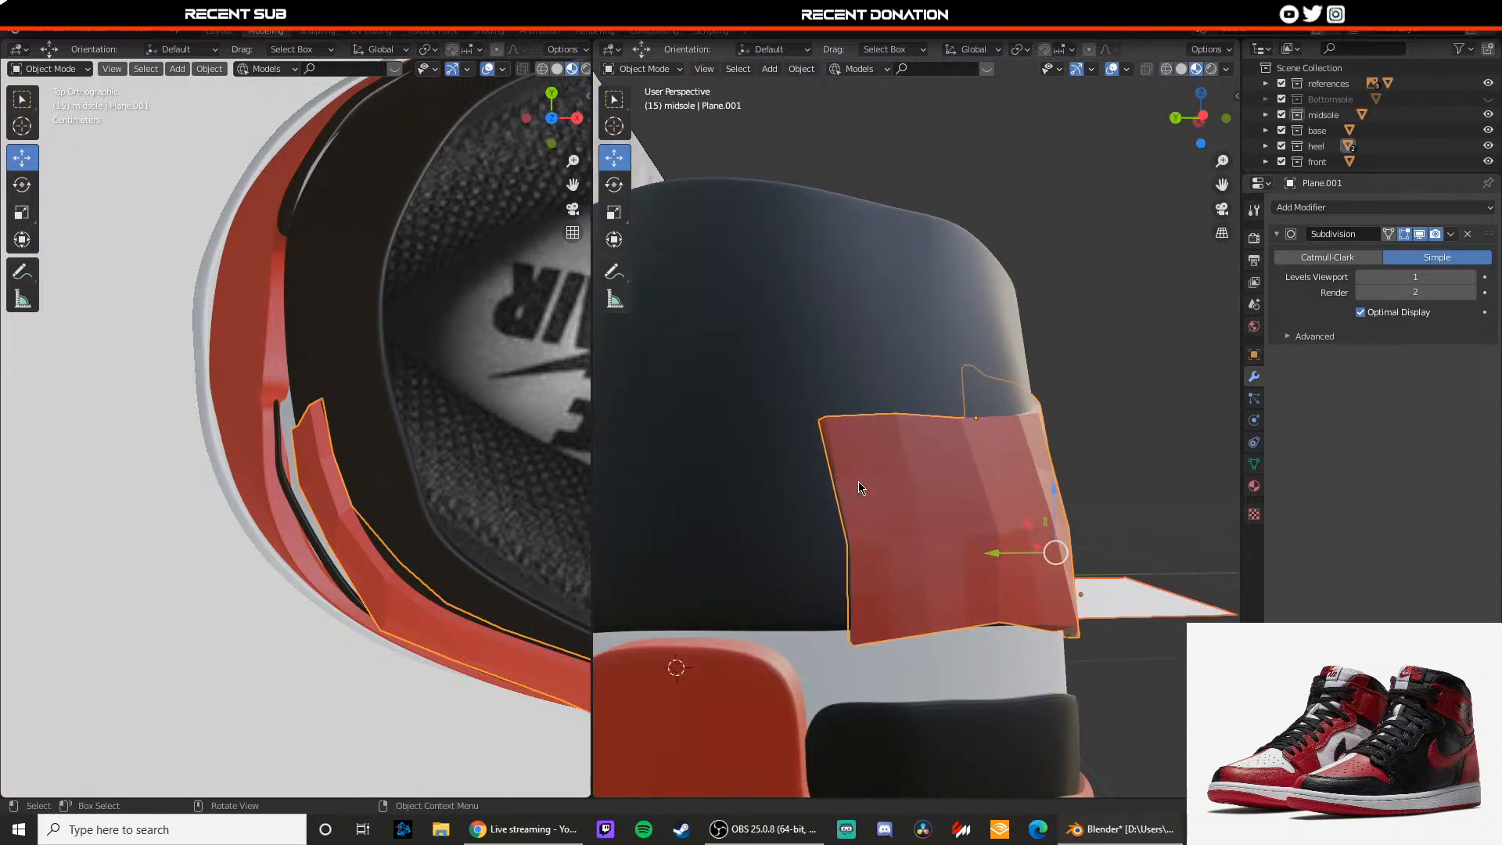
Step: Raise the end's top edge along Z, then fit its middle and bottom outer vertices to the collar
key("Tab")
key("2")
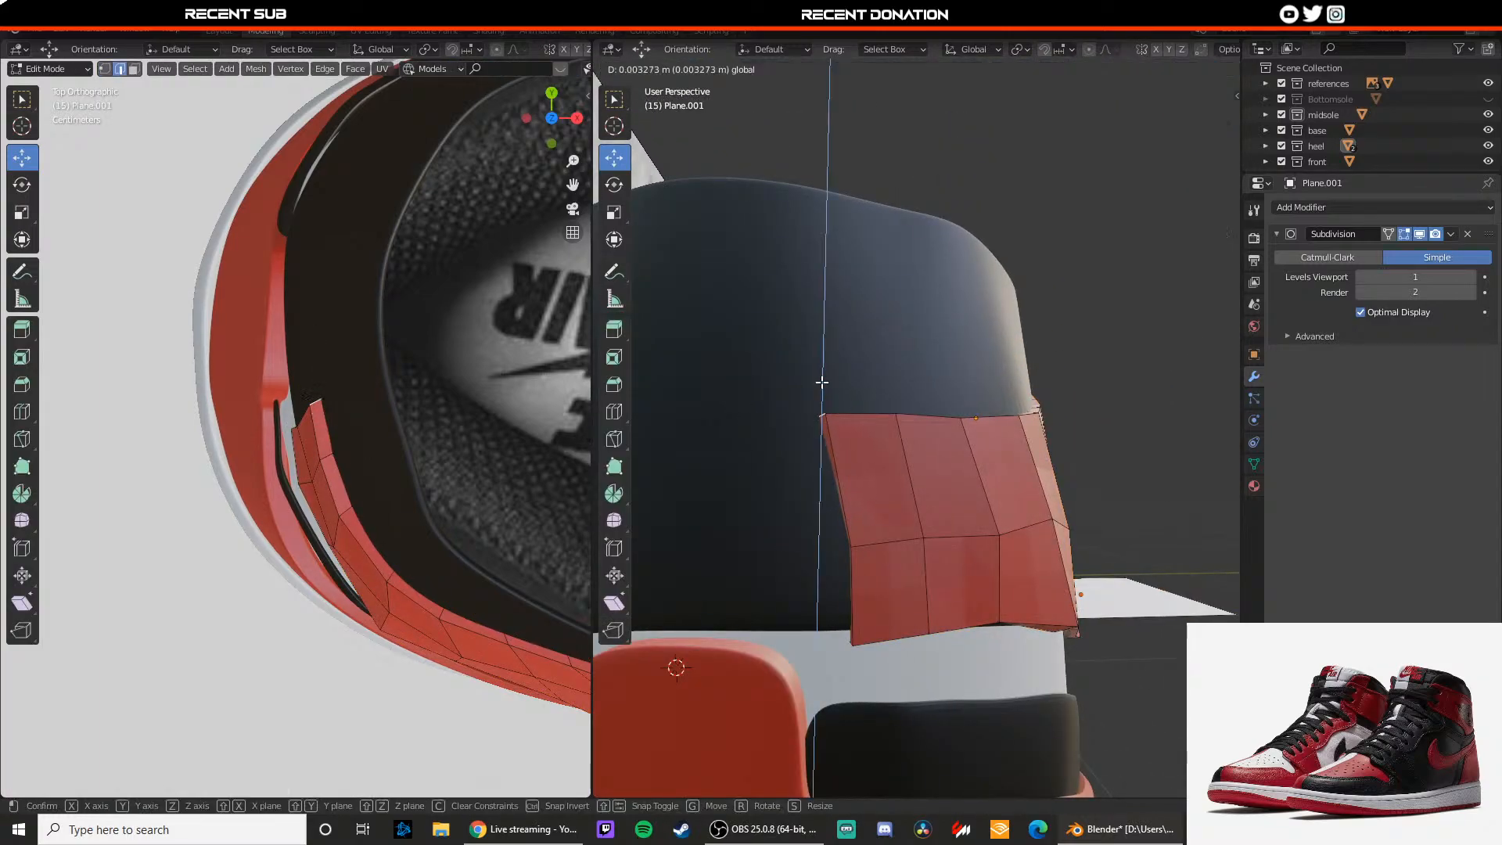
left_click(822, 387)
middle_click_drag(855, 537, 899, 558)
left_click_drag(889, 554, 831, 557)
left_click(904, 652)
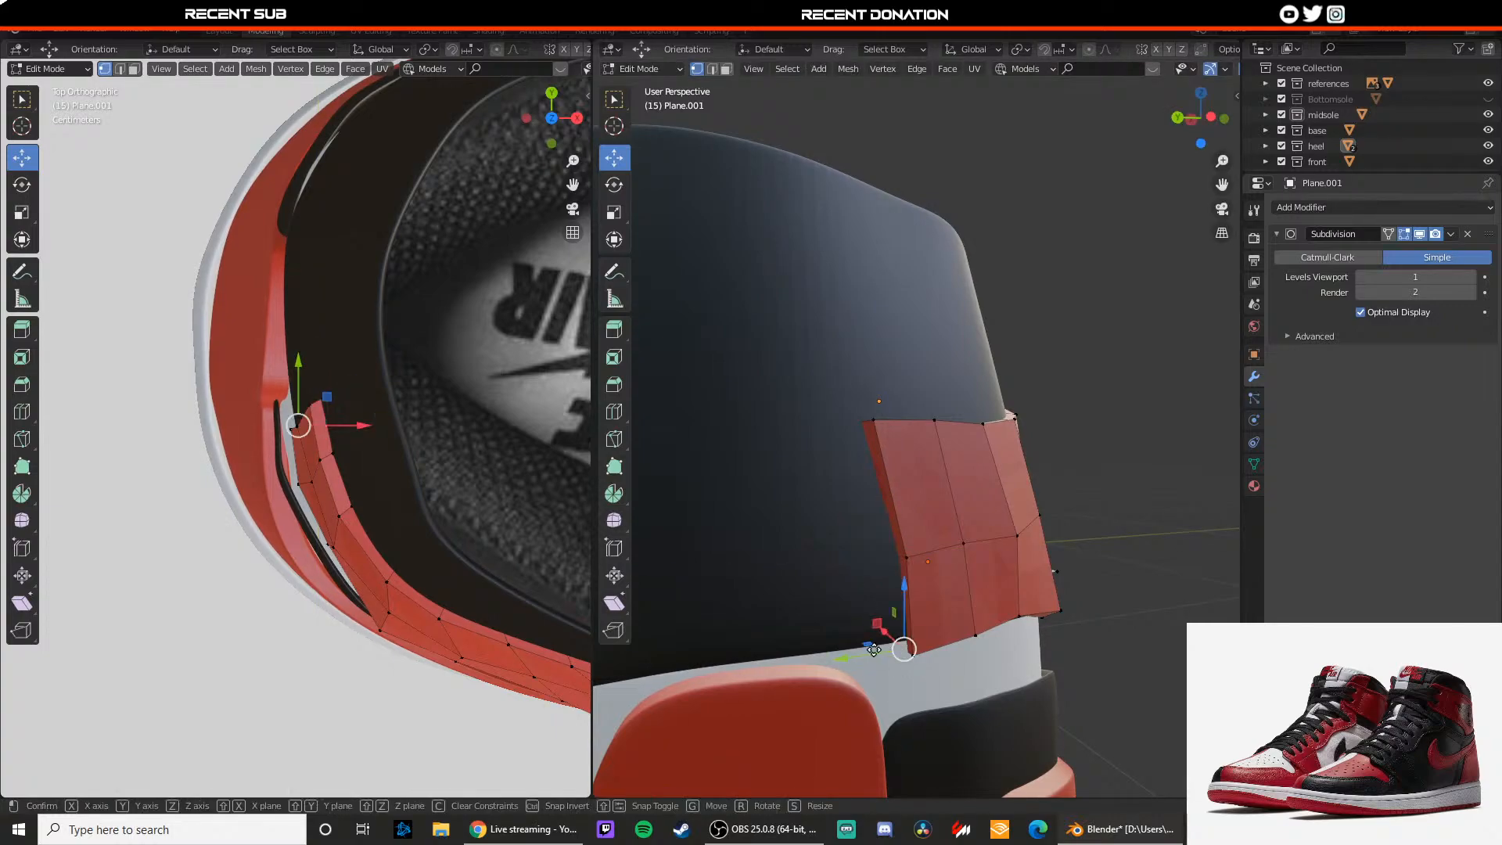
left_click_drag(885, 628, 883, 628)
Step: Select the lower edge of the rear end and reposition it against the collar
key("2")
left_click(910, 609)
middle_click_drag(910, 607, 848, 562)
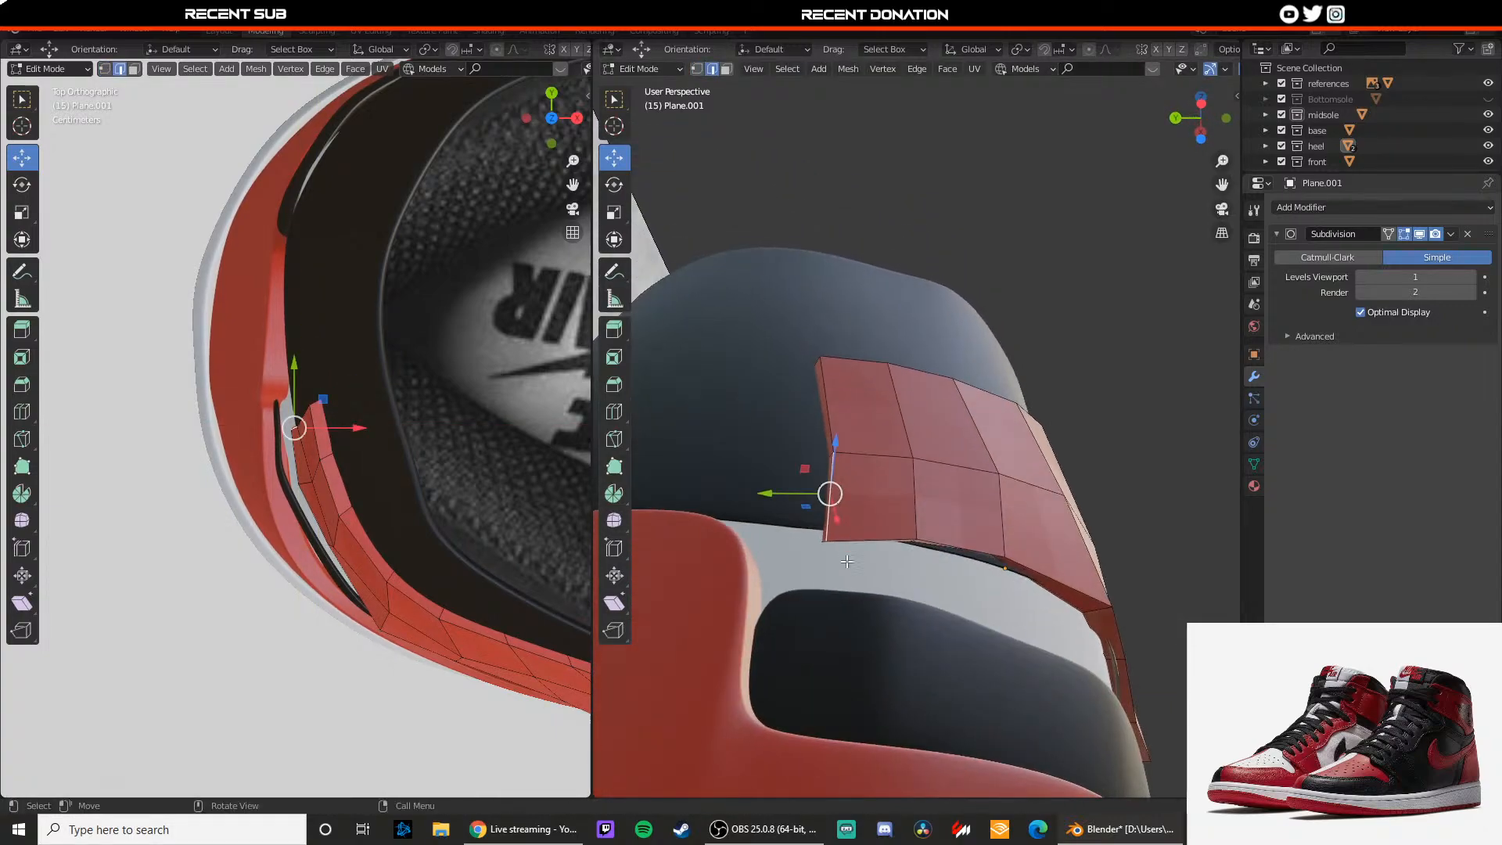
left_click_drag(825, 505, 829, 480)
Step: Reposition the bottom outer vertex two segments in from the rear end so it follows the collar seam, undoing the first move
middle_click_drag(829, 479, 883, 478)
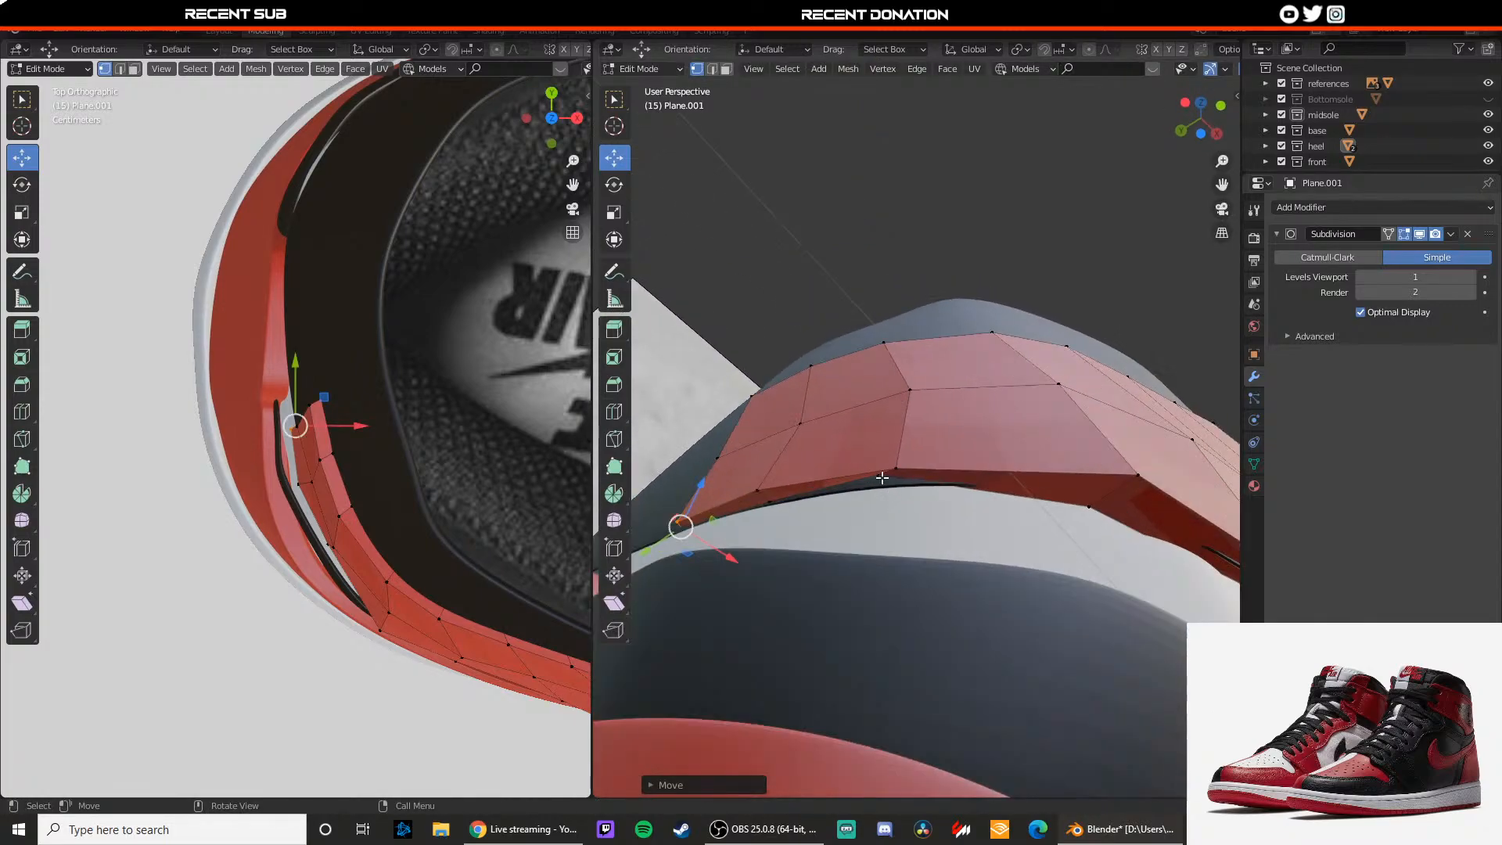
left_click(898, 468)
left_click_drag(928, 499, 870, 429)
middle_click_drag(870, 430, 838, 463)
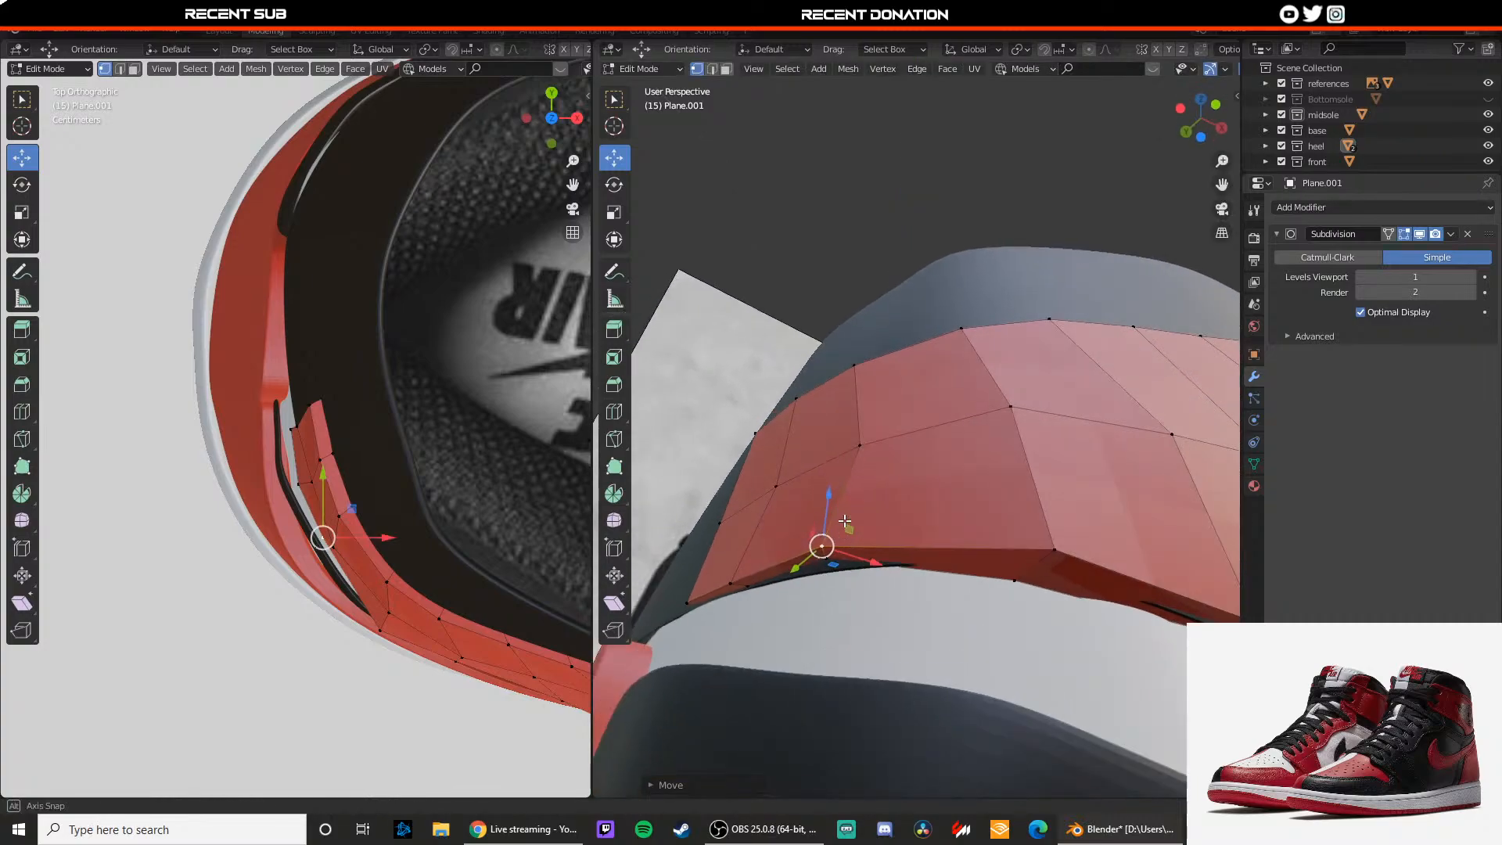
key("ctrl+z")
left_click_drag(843, 572, 806, 561)
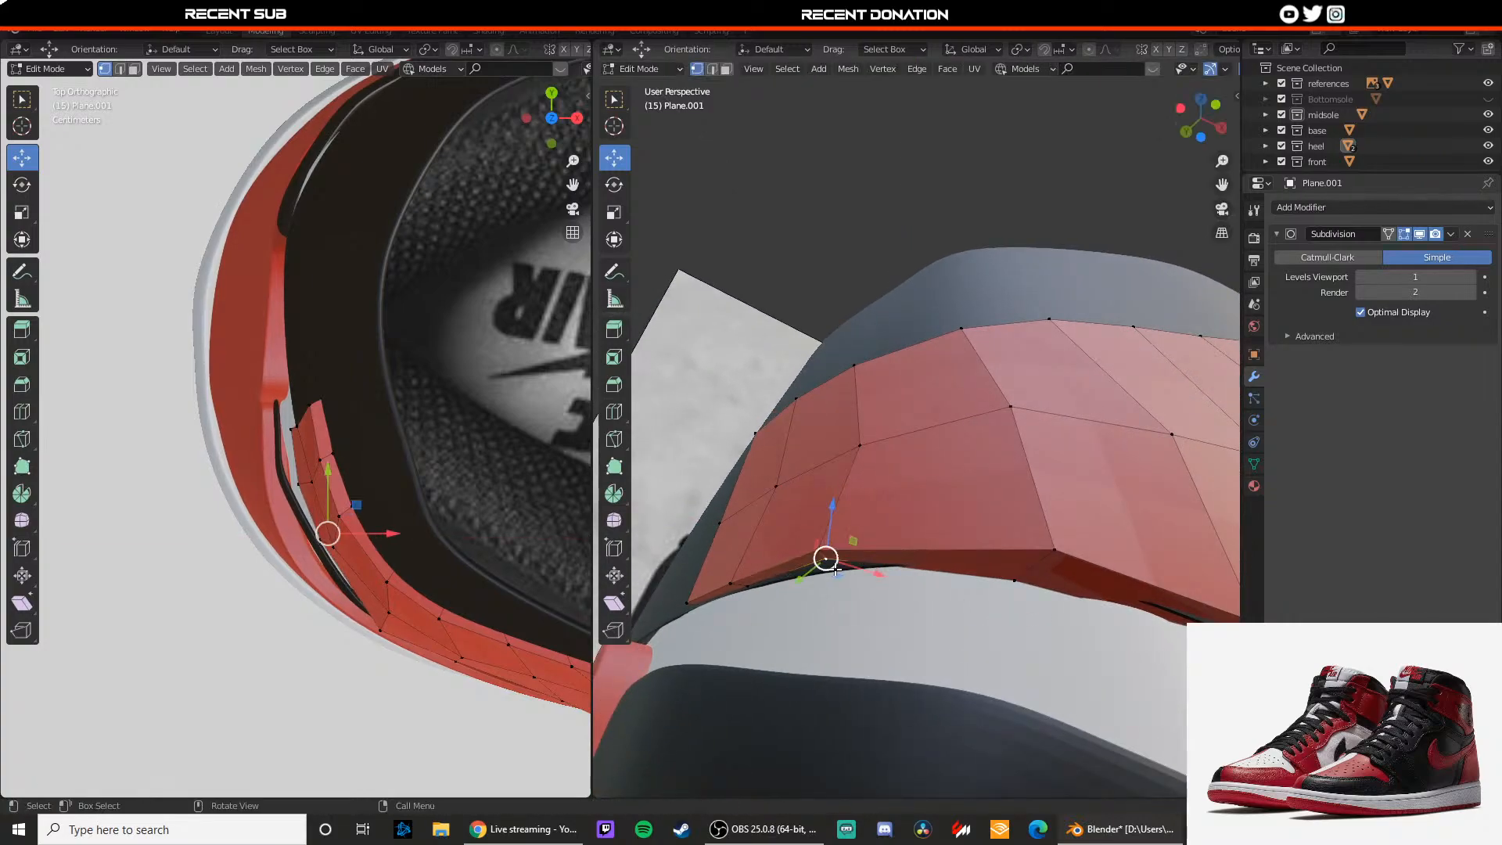
middle_click_drag(806, 560, 788, 529)
left_click_drag(795, 518, 831, 523)
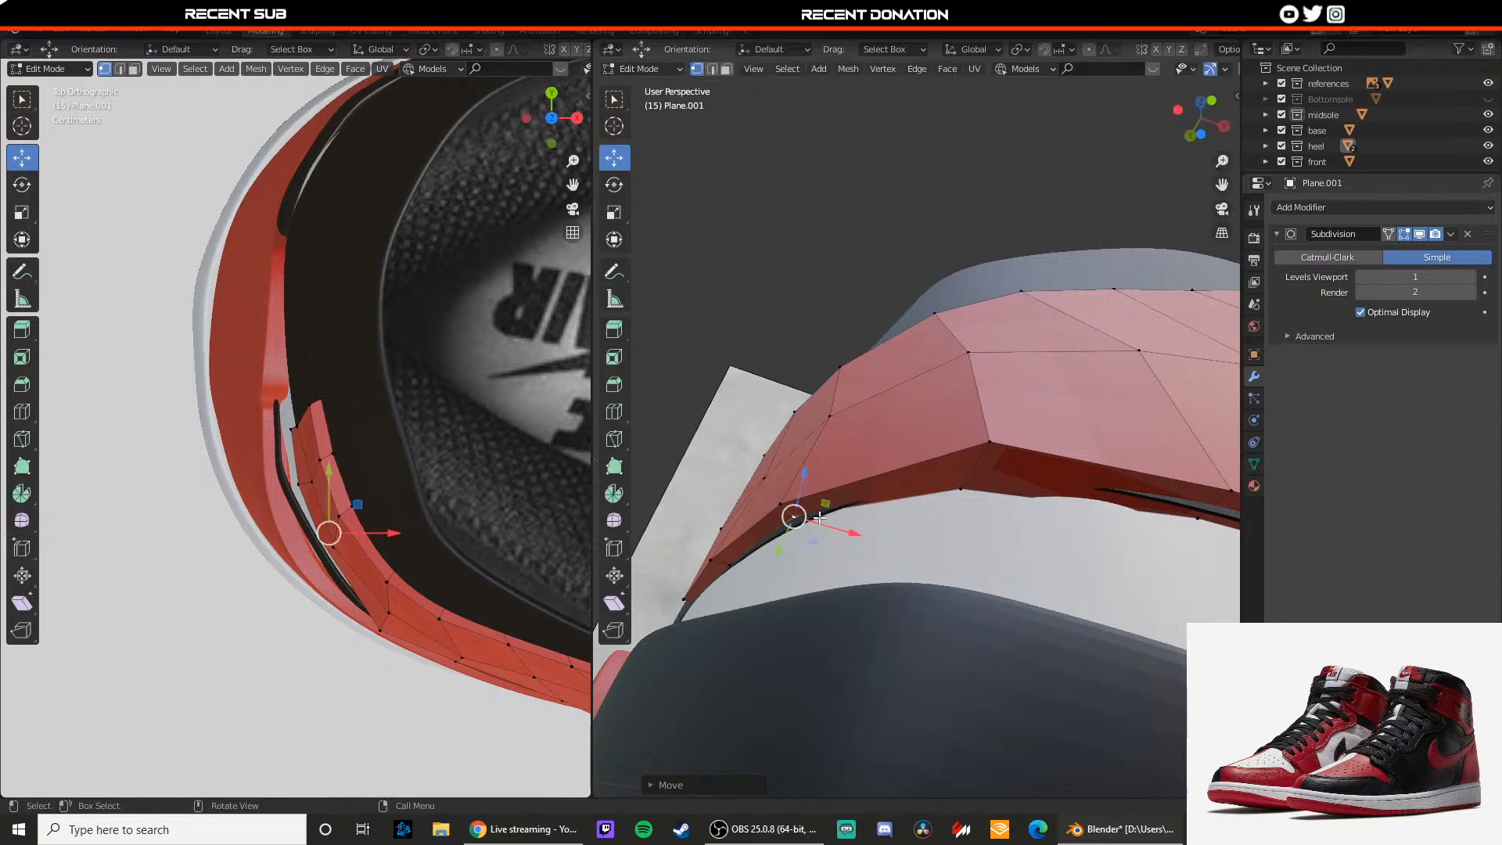
Step: Move the bottom outer vertex at the panel's heel-side bend down and along Y toward the collar seam
left_click(978, 437)
left_click_drag(993, 443, 992, 451)
middle_click_drag(992, 451, 859, 547)
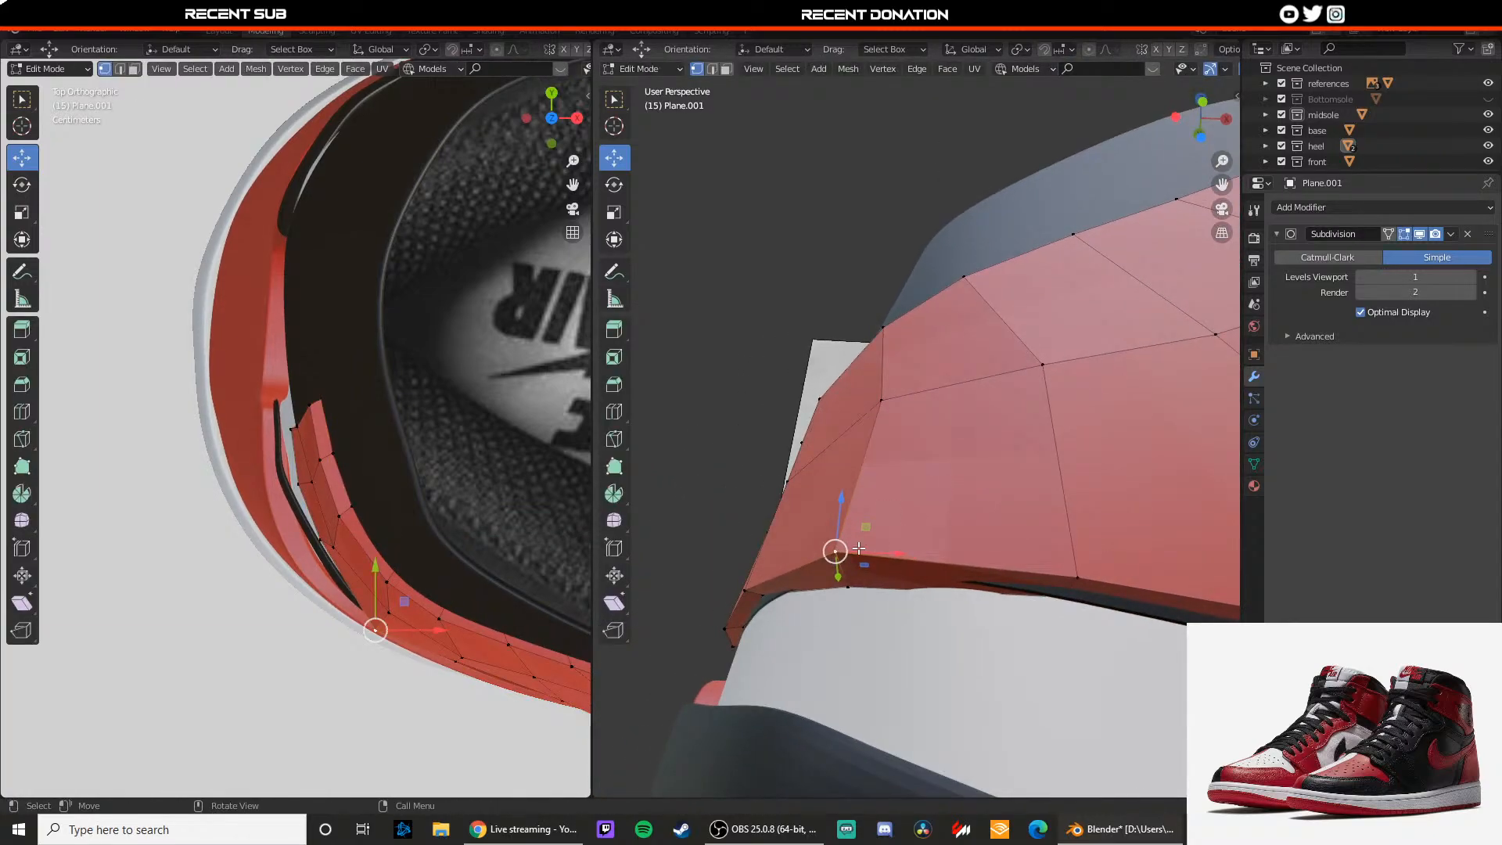
left_click_drag(838, 577, 861, 546)
Step: Fine-tune the height of the bottom edge at the heel-side bend and return to Object Mode
left_click(851, 590)
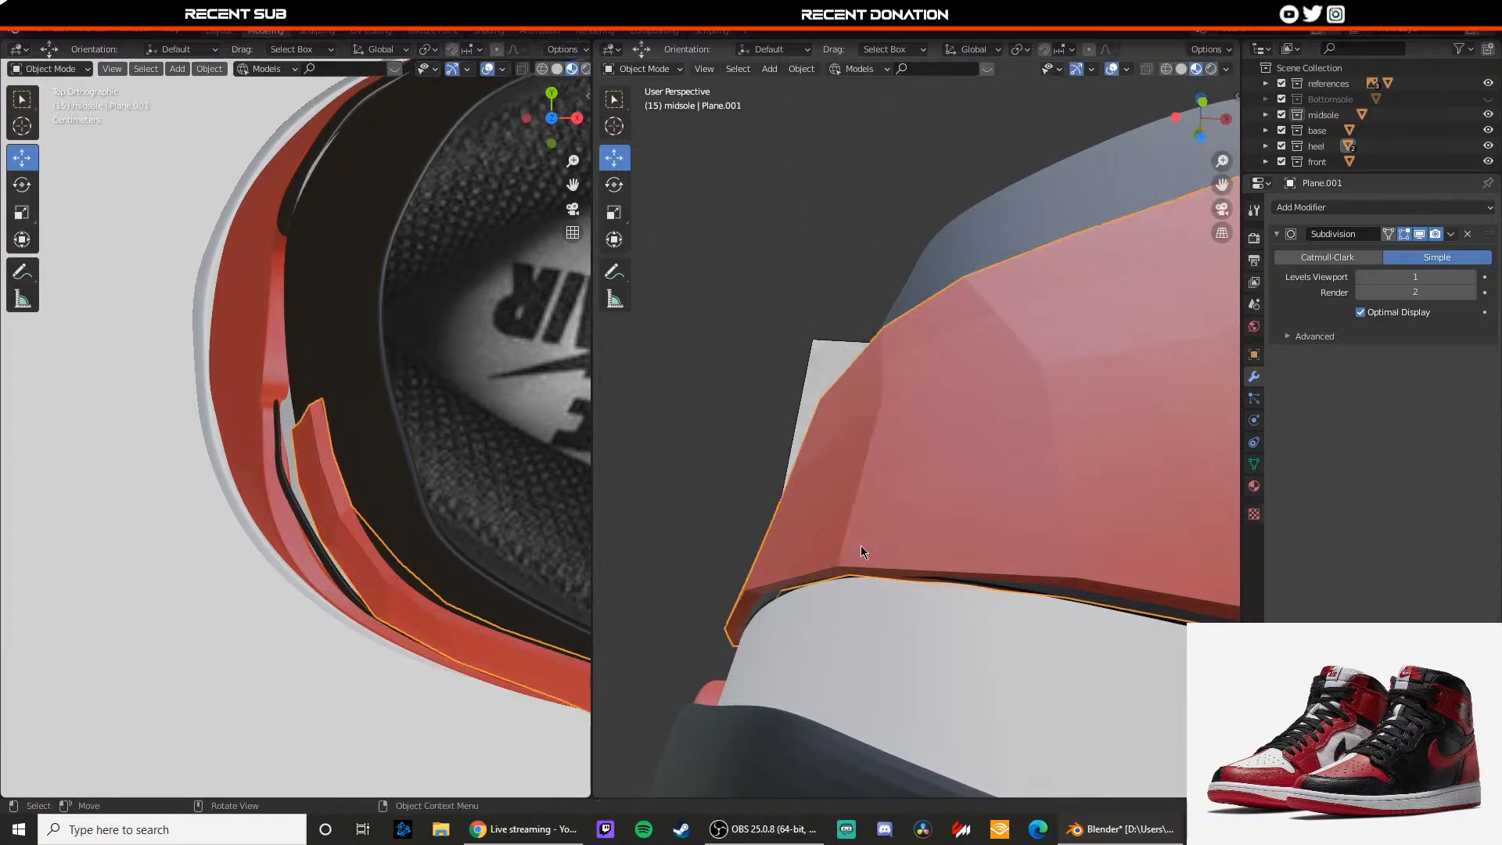
middle_click_drag(861, 547, 867, 502)
key("2")
left_click_drag(872, 463, 870, 476)
key("Tab")
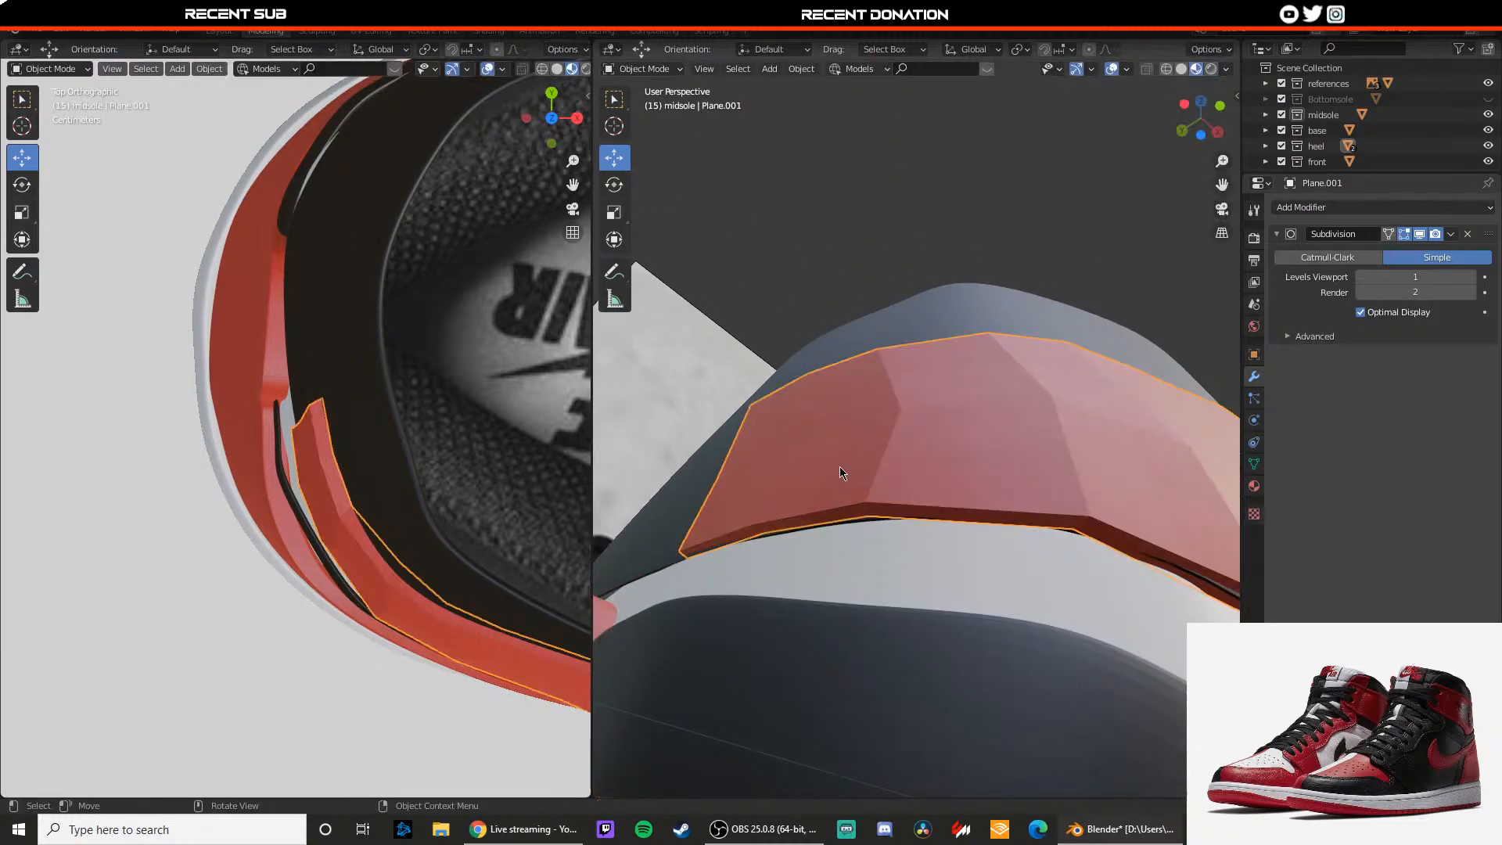
Step: Nudge the selected strap vertex near the rear end to even out the surface, checking the shape in Object Mode
key("Tab")
middle_click_drag(840, 468, 961, 608)
key("Tab")
key("Tab")
left_click_drag(912, 583, 901, 575)
key("Tab")
middle_click_drag(853, 565, 930, 513)
key("Tab")
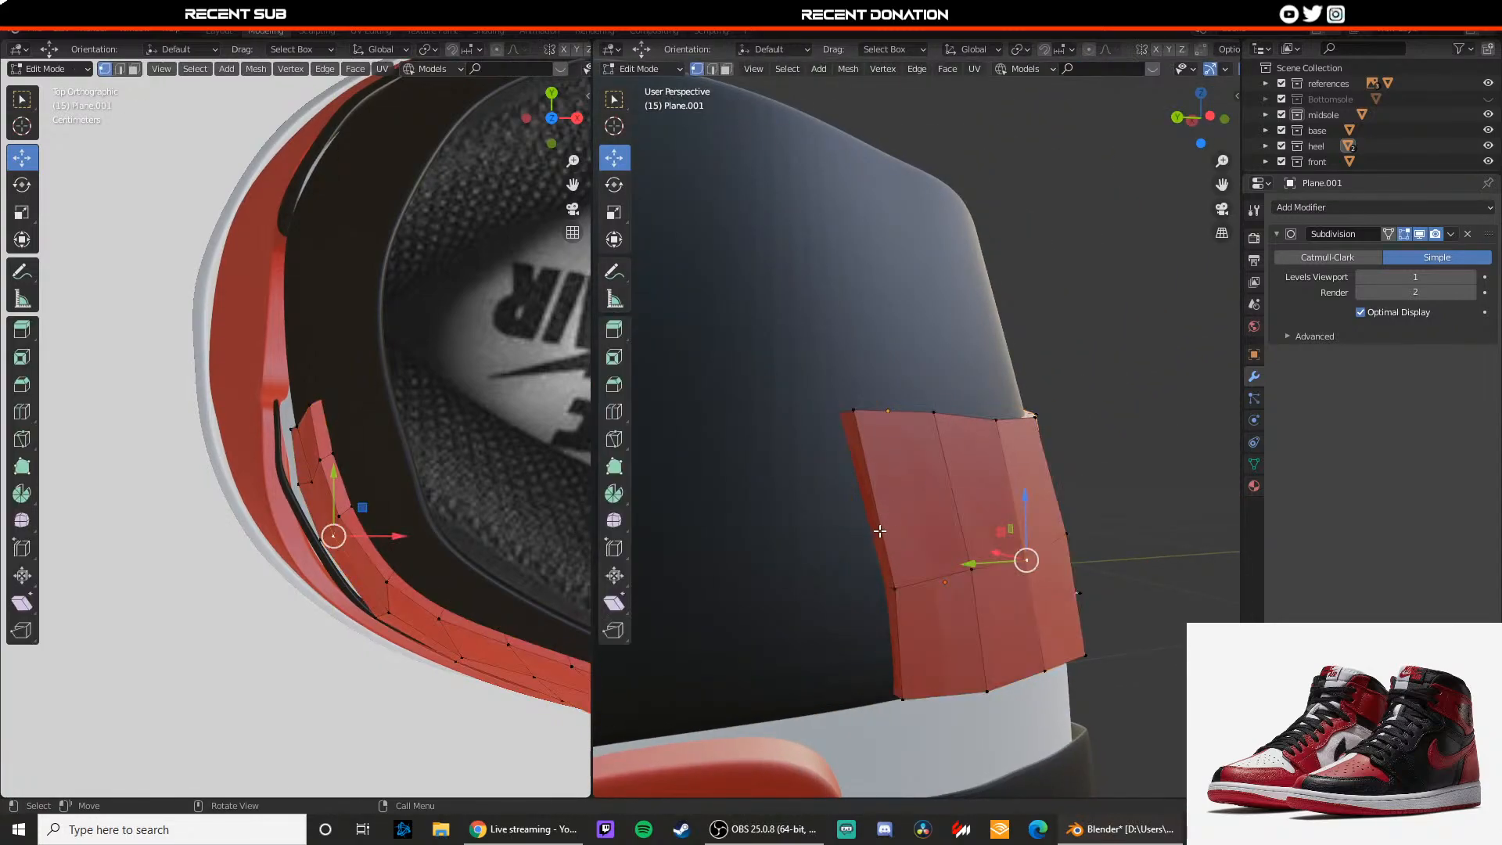
Step: Extrude the strap's rear end one segment further around the heel and nudge its middle vertices to fit the collar
mouse_move(894, 612)
middle_mouse_down()
mouse_move(881, 594)
mouse_move(893, 542)
mouse_move(914, 598)
middle_mouse_up()
key("e")
left_click(878, 543)
mouse_move(937, 580)
left_mouse_down()
mouse_move(942, 541)
mouse_move(939, 588)
left_mouse_up()
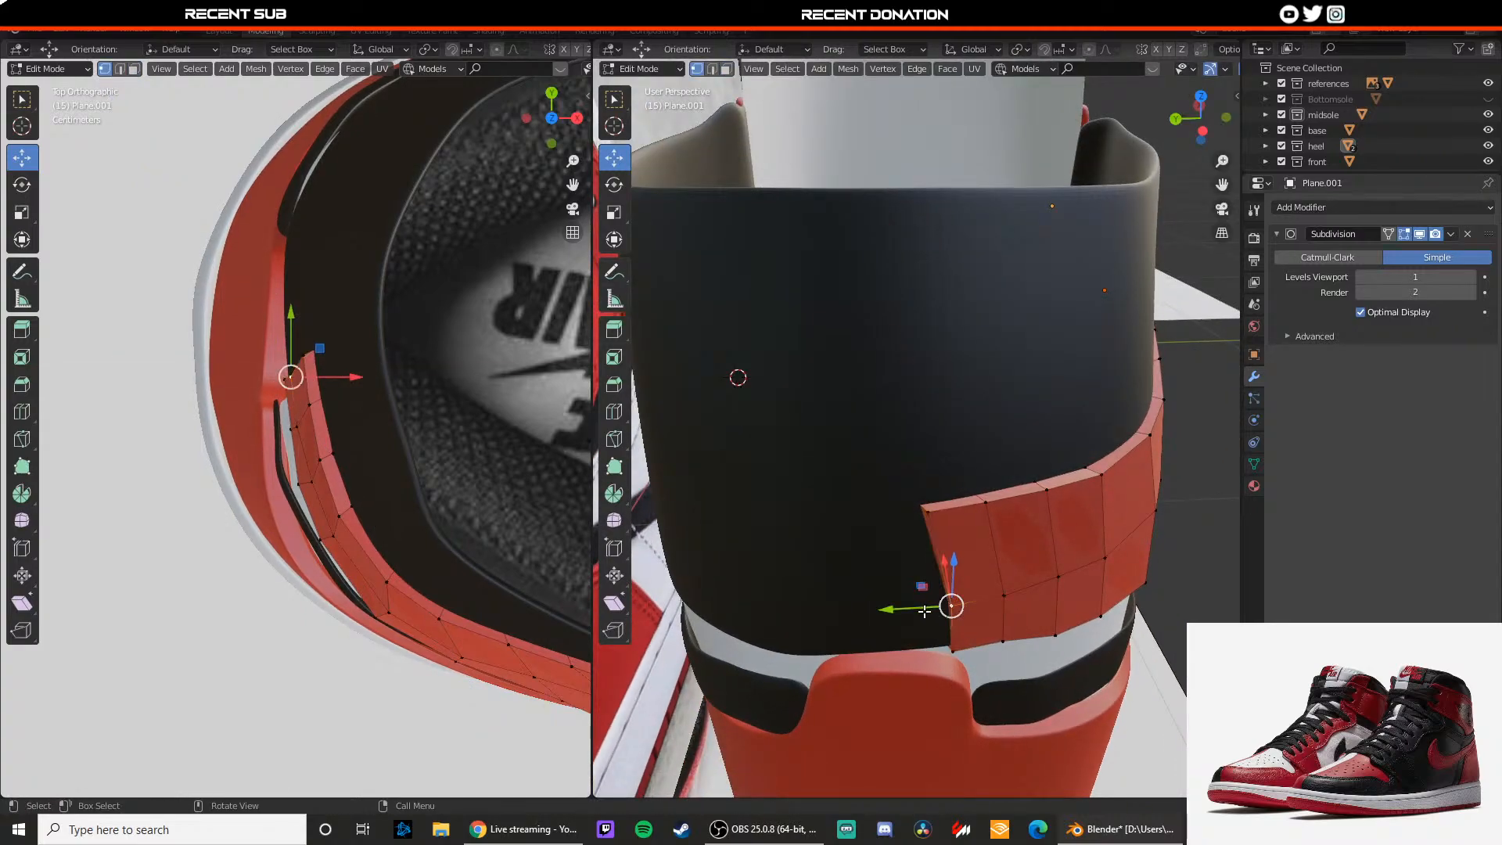
middle_click_drag(924, 611, 1014, 558)
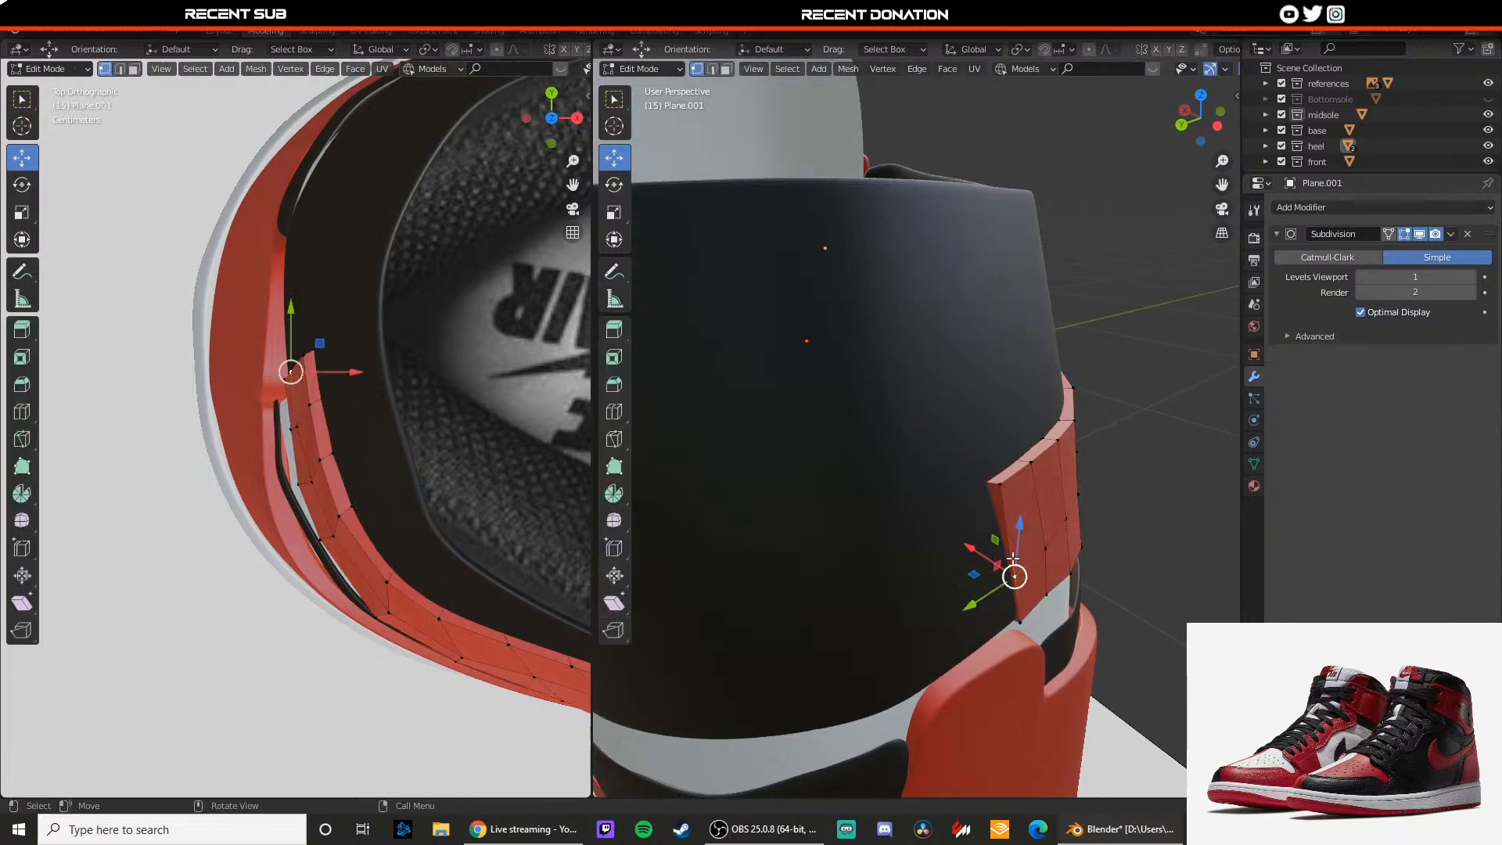
left_click(1011, 588, "shift")
left_click_drag(960, 537, 964, 540)
Step: Extrude the rear end faces another segment toward the heel centre and move them along X against the collar
middle_click_drag(951, 556, 967, 557)
key("e")
left_click(924, 573)
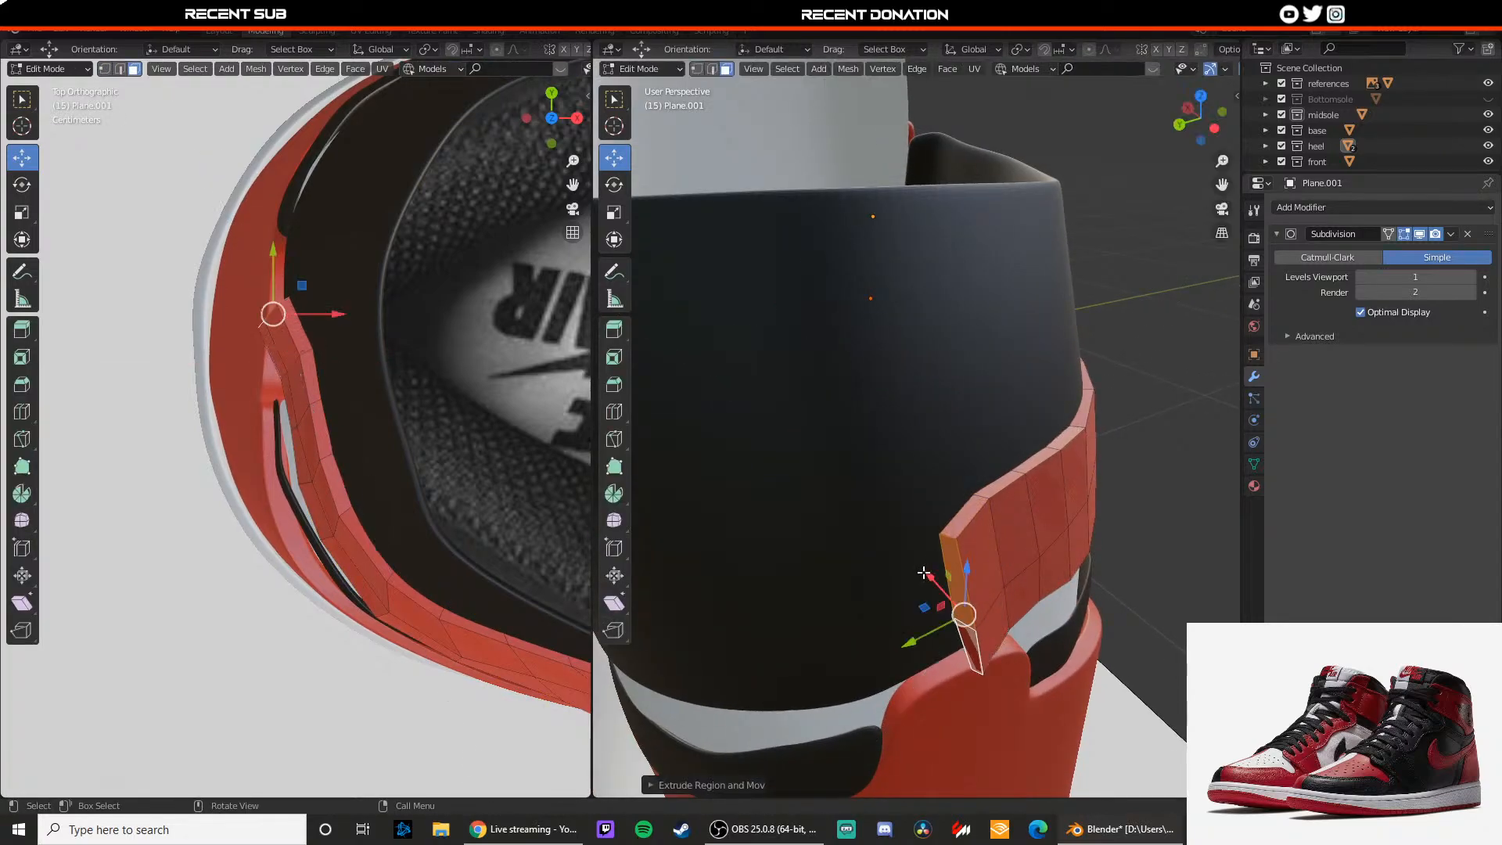
left_click_drag(938, 581, 913, 563)
left_click_drag(919, 566, 918, 565)
middle_click_drag(918, 563, 857, 513)
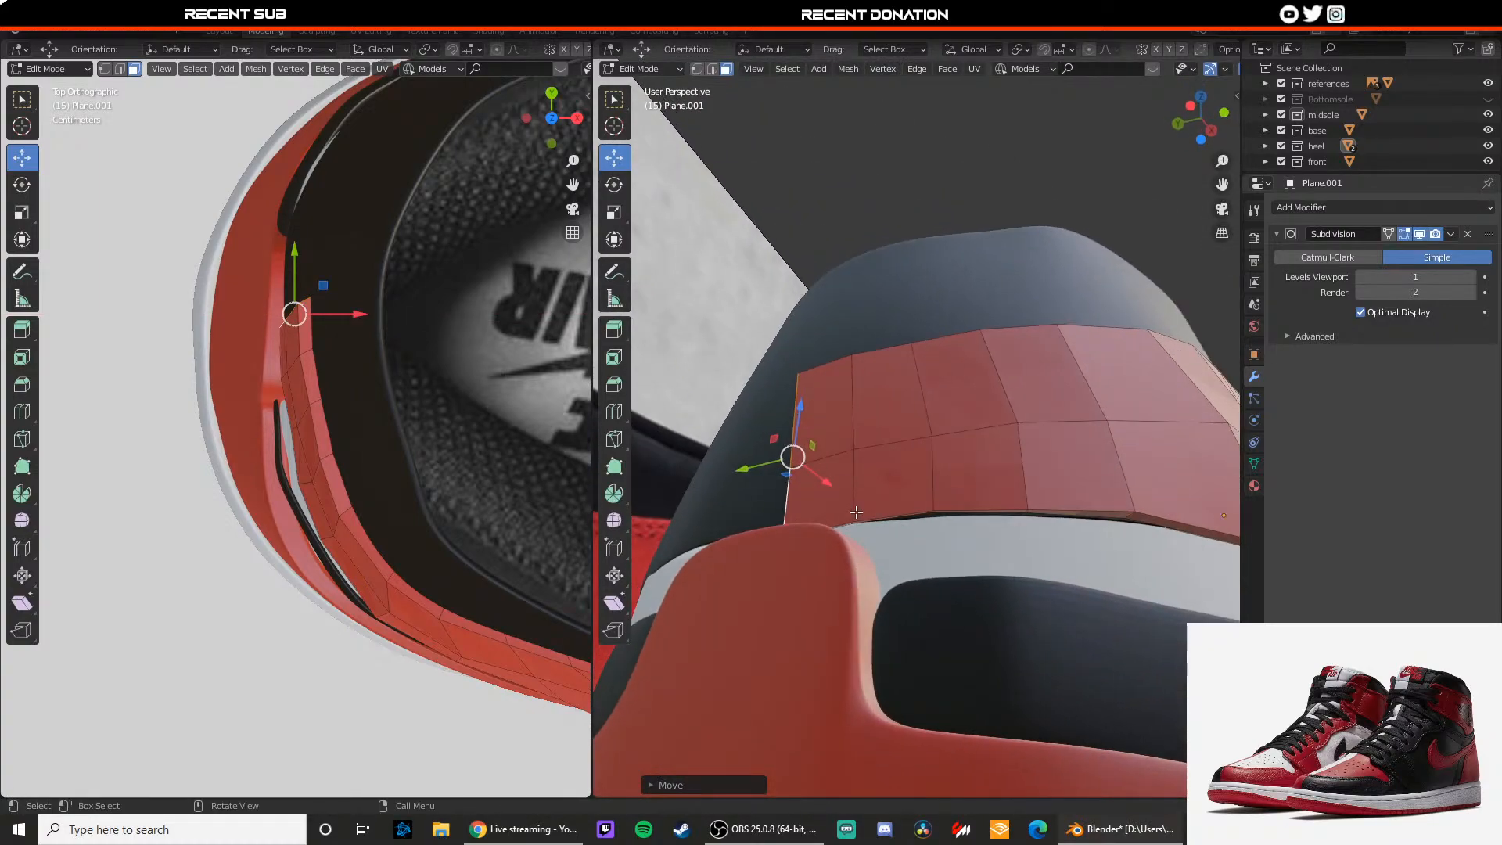
Step: Adjust the height of the strap's bottom vertices one segment in from the rear end
key("z")
key("1")
left_click(852, 524)
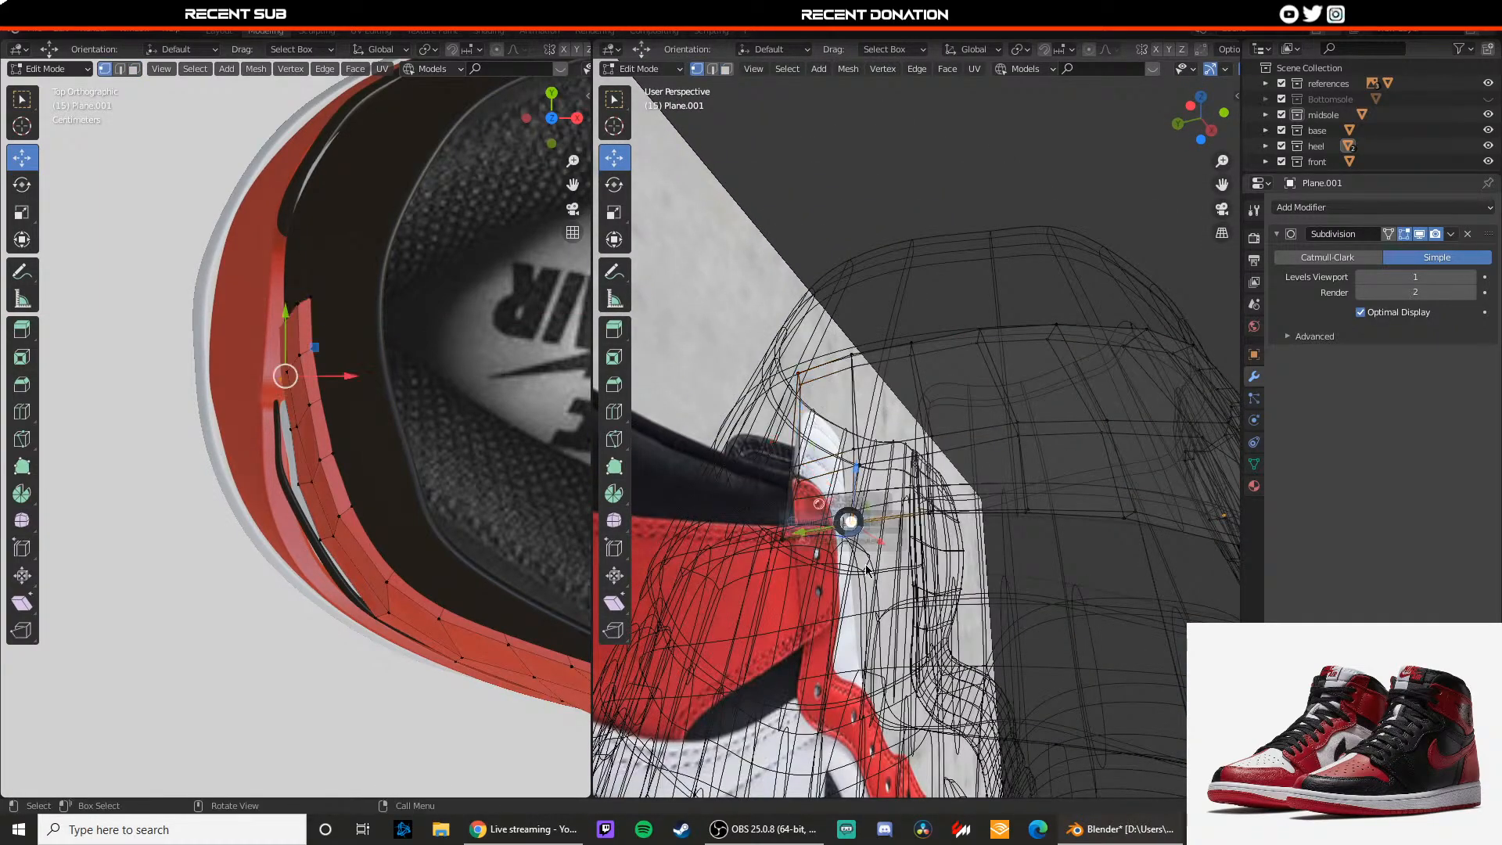
key("z")
left_click_drag(856, 474, 858, 471)
middle_click_drag(865, 513, 889, 540)
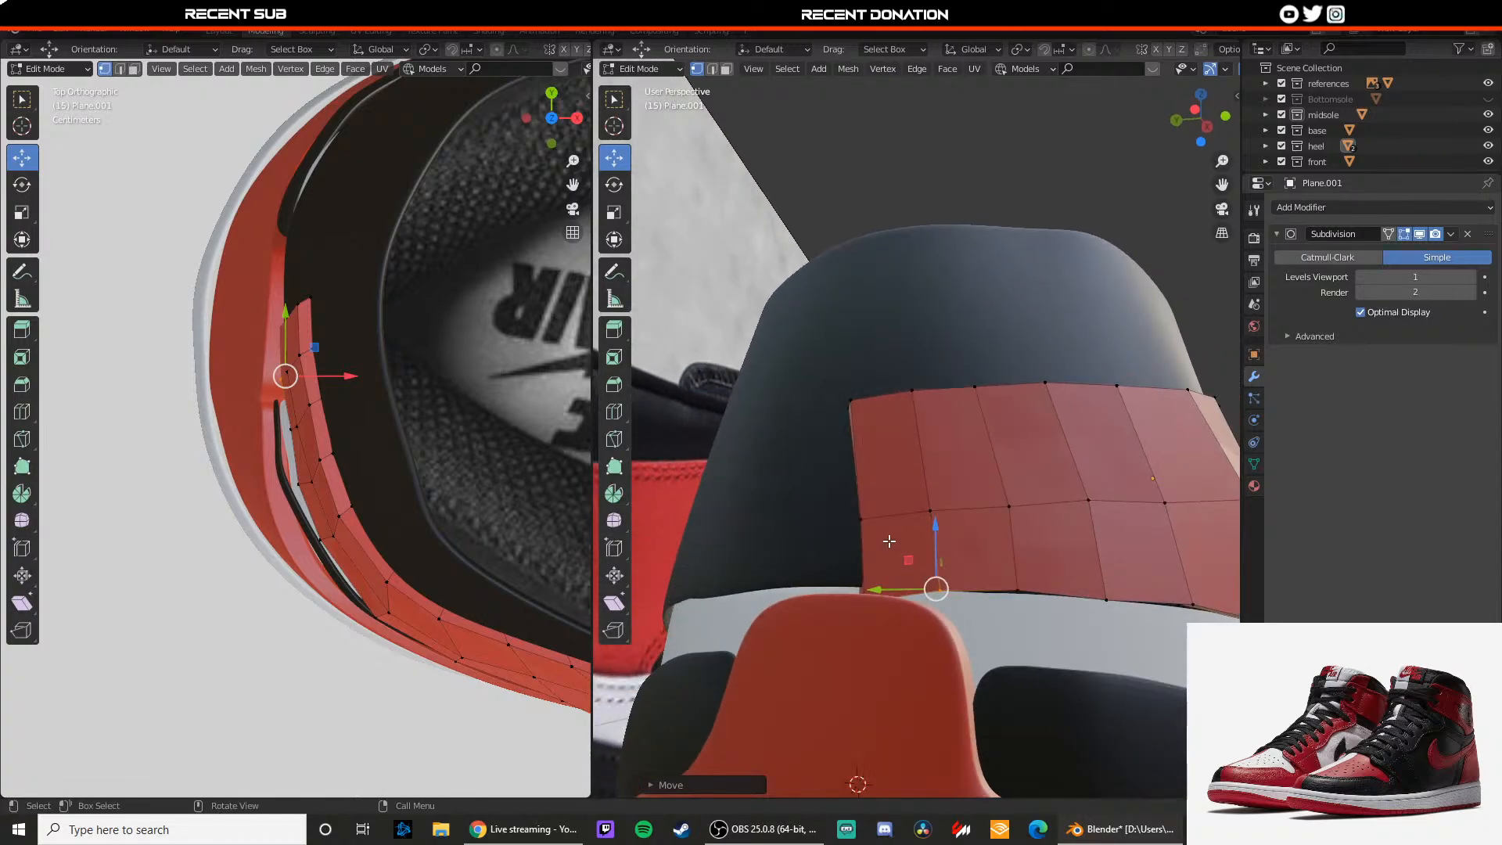
Step: Reposition the bottom vertex of the rear end in the XZ plane and raise the end's middle vertices along Z
key("z")
key("z")
left_click(848, 671)
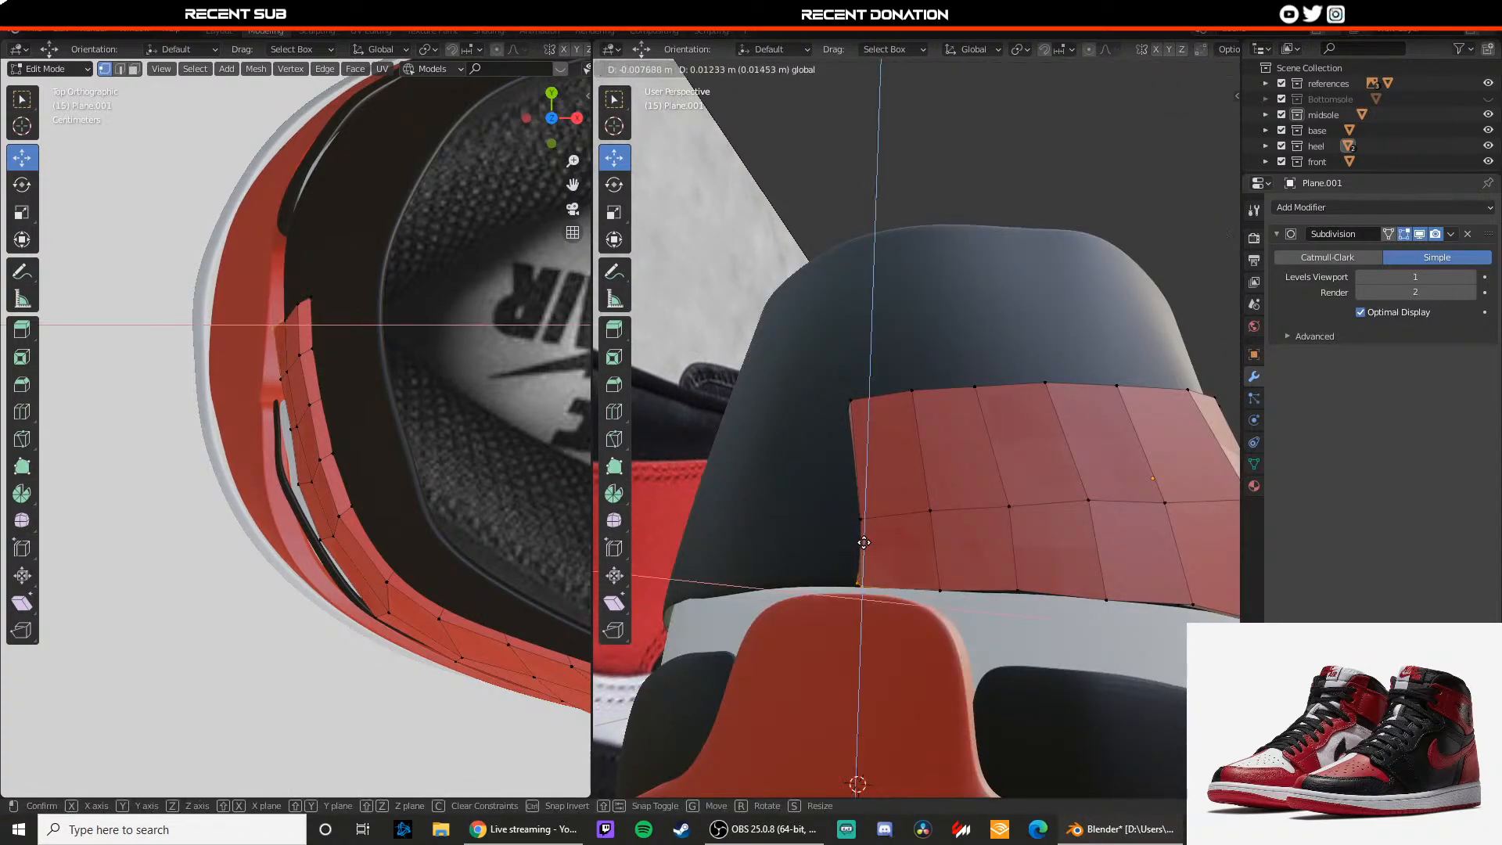
middle_click_drag(867, 553, 896, 544)
left_click_drag(860, 506, 923, 534)
left_click_drag(897, 467, 898, 450)
left_click_drag(953, 501, 983, 528)
left_click_drag(975, 475, 978, 457)
key("ctrl+z")
key("ctrl+z")
Step: In wireframe view, select the middle-row vertices further in from the rear end, shifting them sideways and raising them along Z
key("shift+z")
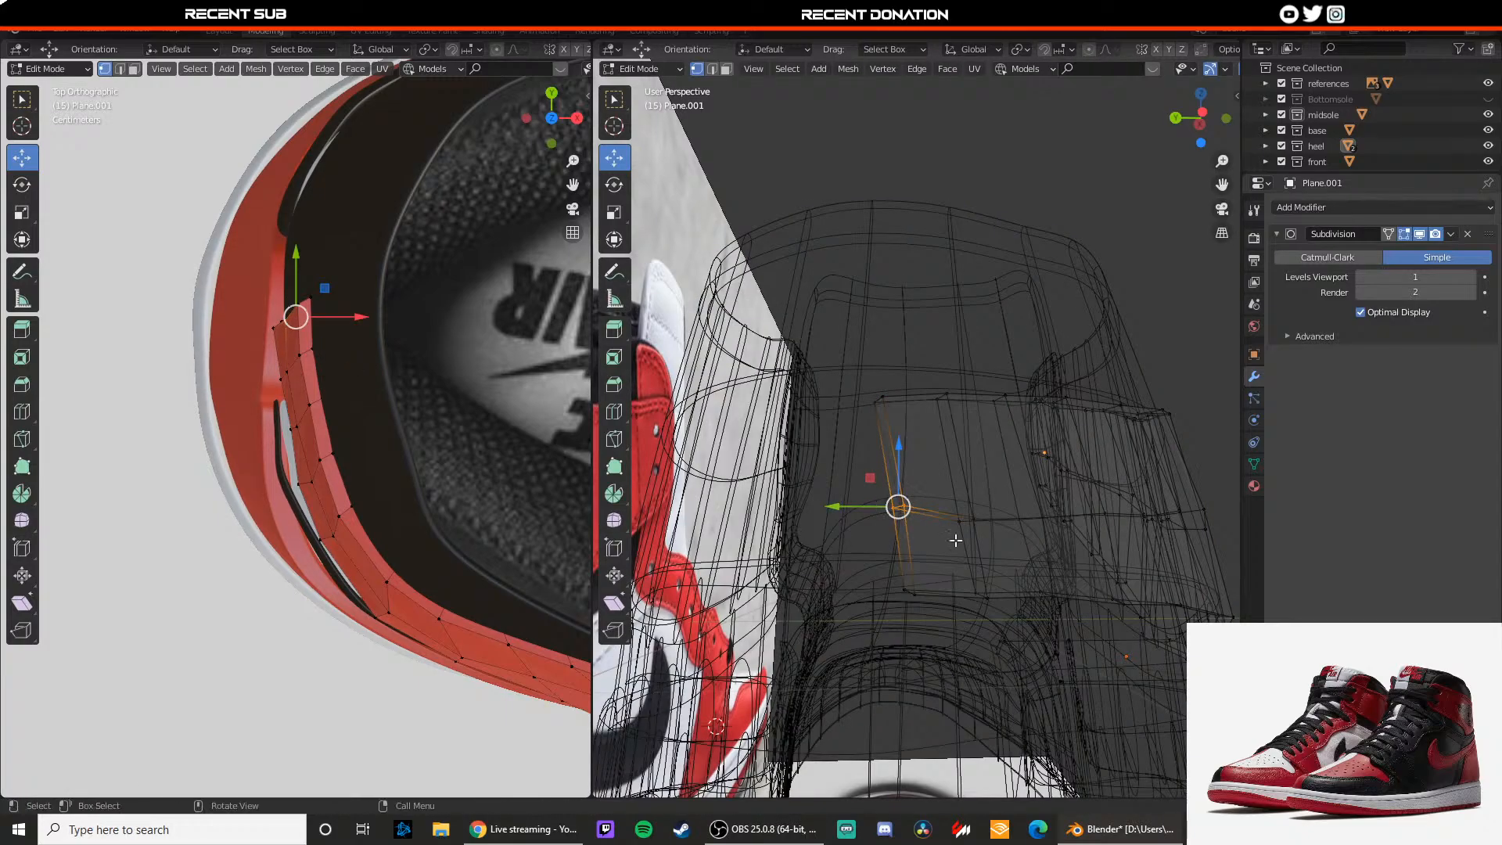
left_click_drag(950, 538, 973, 463)
left_click_drag(1066, 538, 1001, 487)
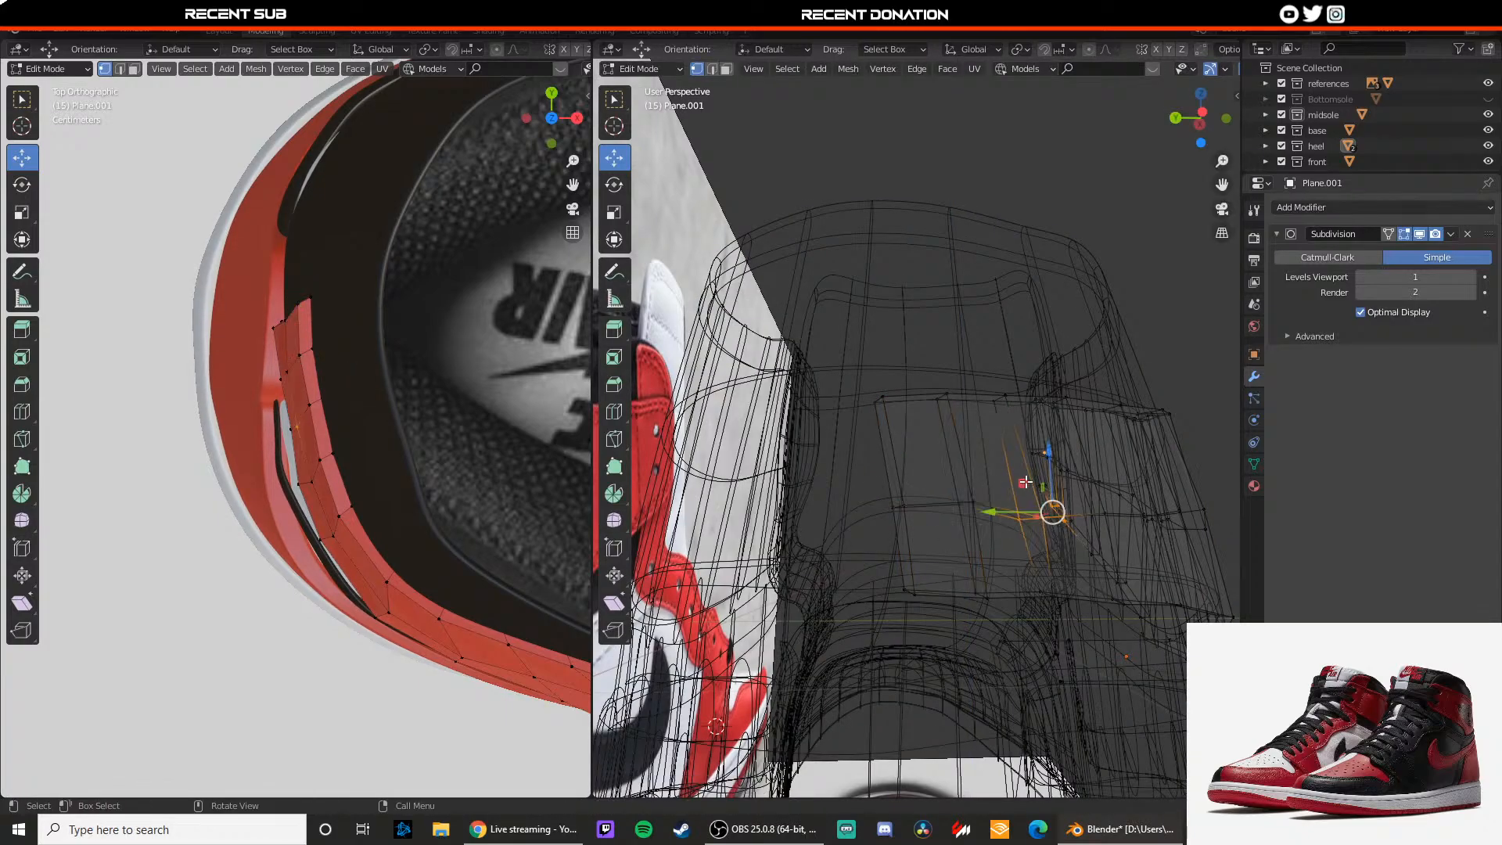
middle_click_drag(1059, 498, 1101, 509)
left_click_drag(1060, 566, 1029, 473)
middle_click_drag(1009, 501, 953, 524)
left_click(992, 525)
left_click_drag(933, 530, 918, 529)
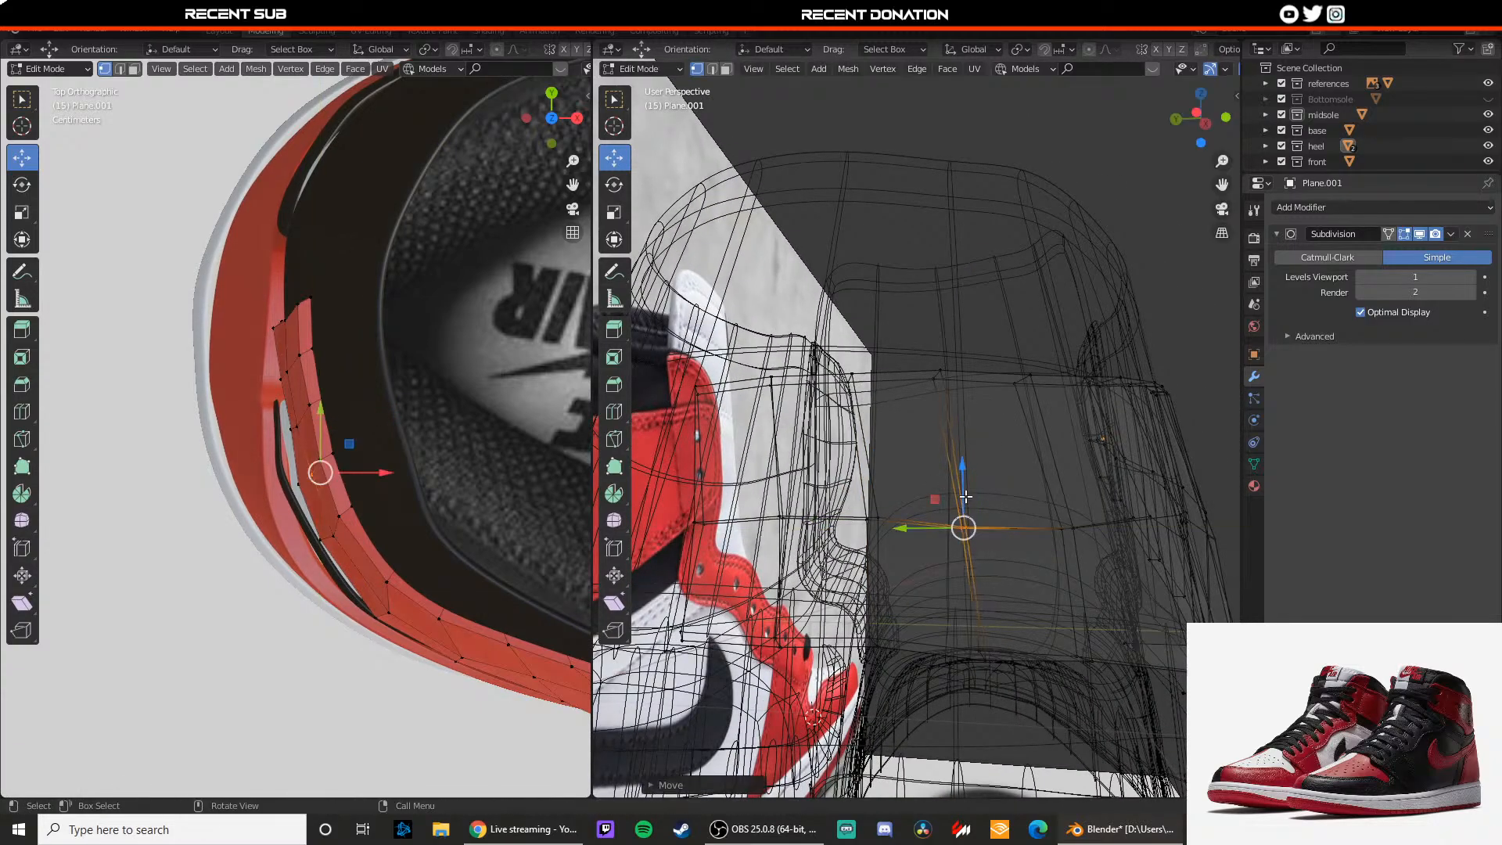
left_click_drag(963, 476, 963, 465)
key("shift+z")
Step: Adjust the height of the bottom edge vertex between the rear end and the heel-side bend
mouse_move(917, 543)
middle_mouse_down()
mouse_move(925, 579)
mouse_move(960, 537)
mouse_move(866, 503)
middle_mouse_up()
scroll(943, 559, "down", 1)
scroll(827, 529, "up", 1)
left_click_drag(761, 580, 723, 540)
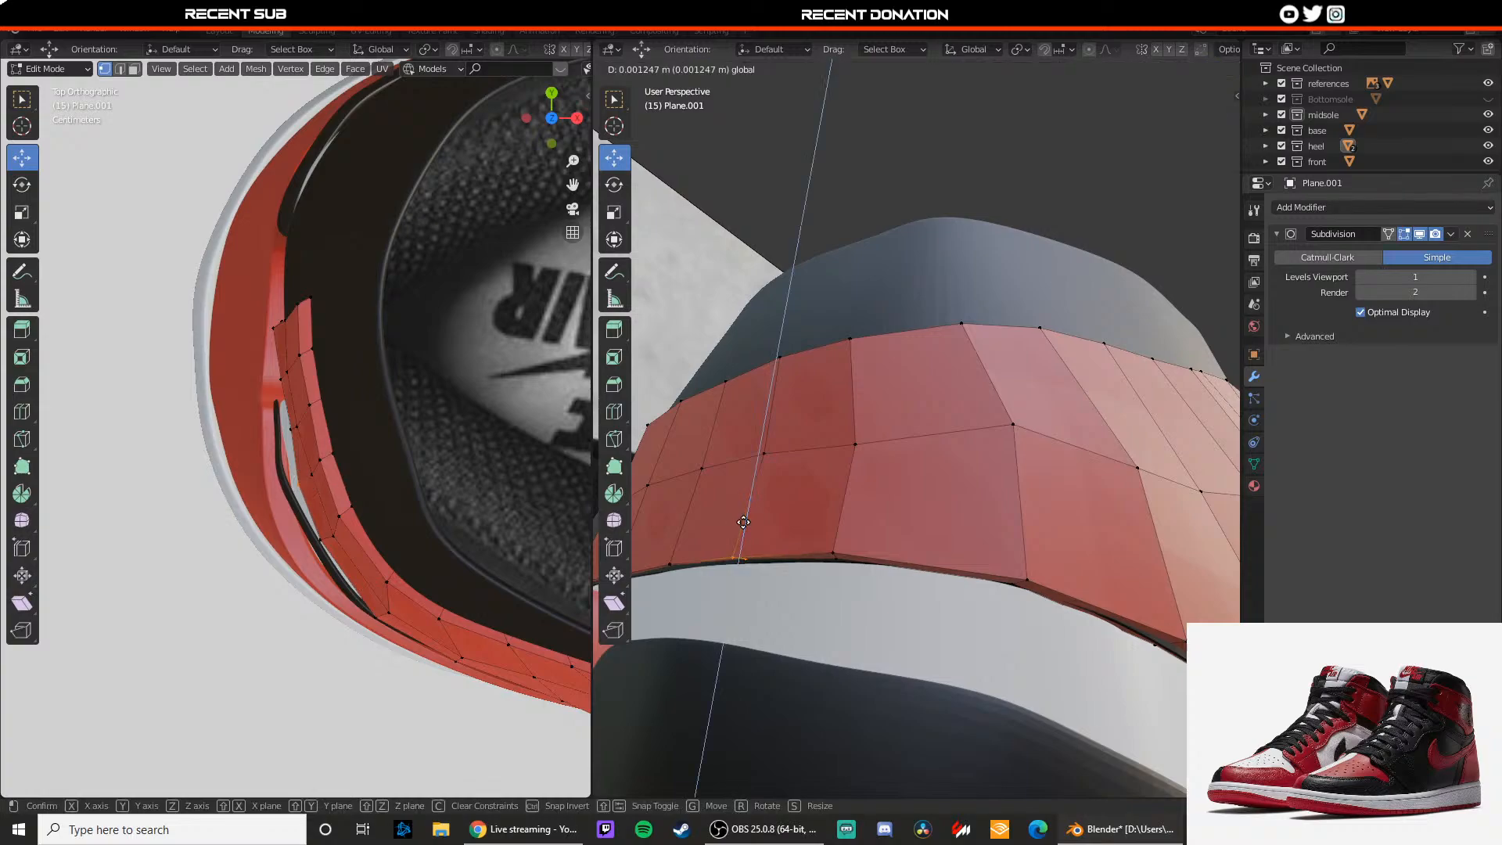
Step: Lower the middle outer vertex at the heel-side bend, shift it along Y and return to Object Mode
left_click(1011, 424)
left_click_drag(1008, 403, 1004, 438)
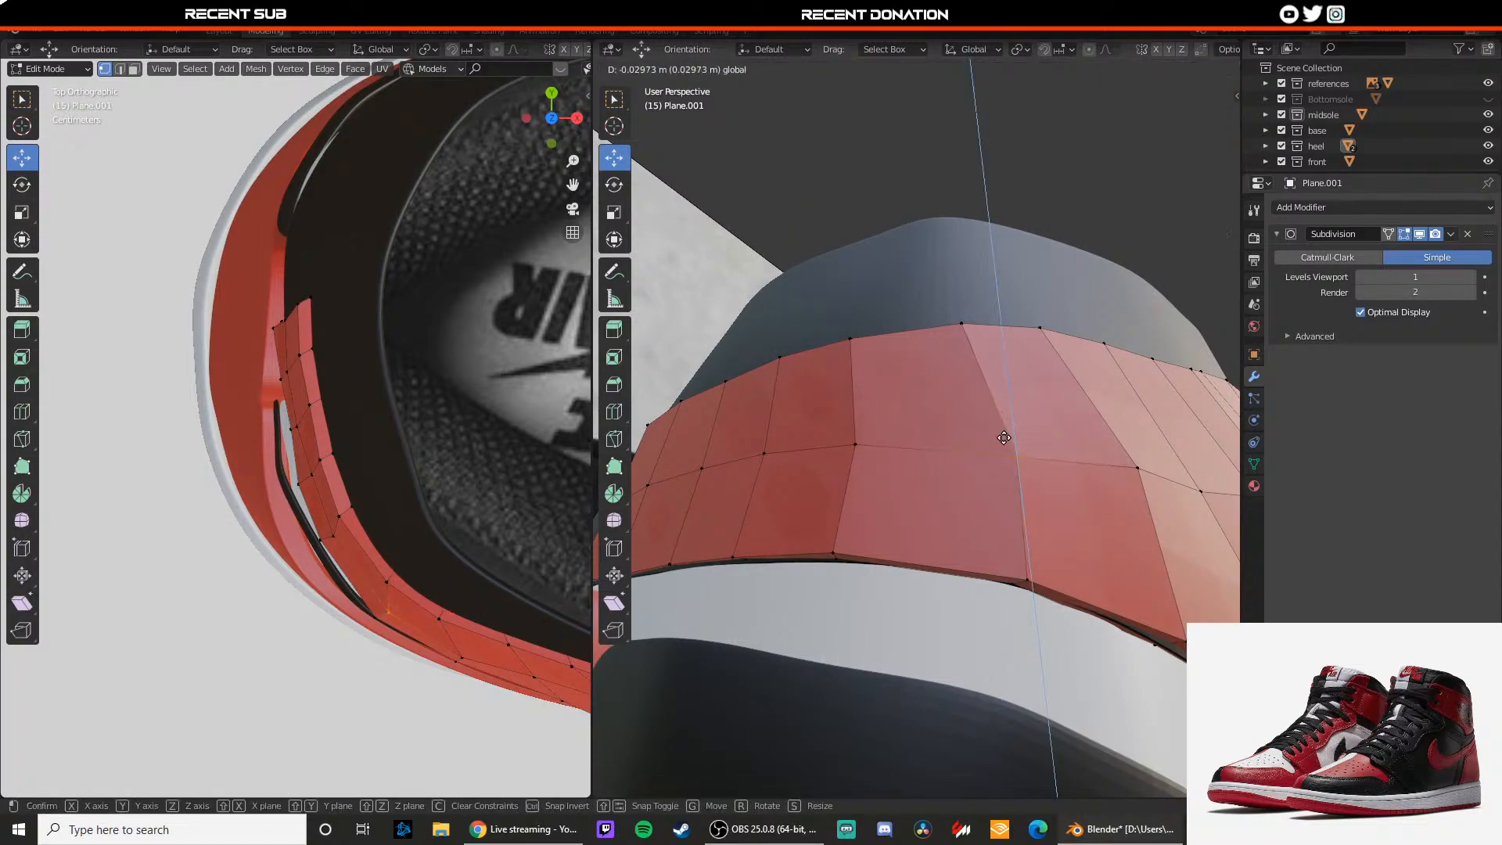
left_click_drag(1006, 500, 1009, 529)
middle_click_drag(1009, 526, 1001, 579)
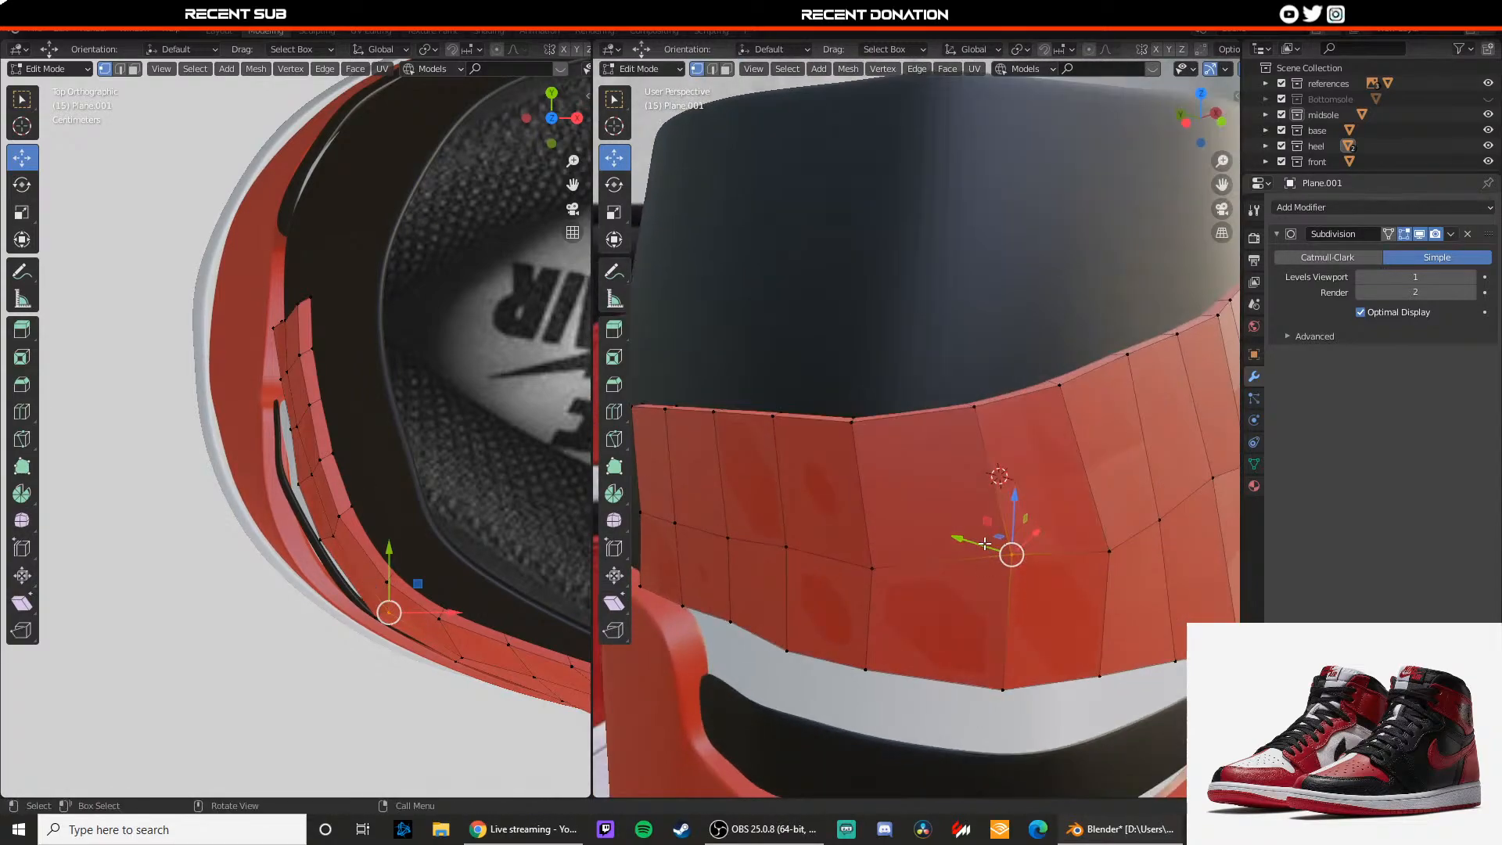
mouse_move(984, 543)
left_mouse_down()
mouse_move(953, 527)
mouse_move(965, 533)
left_mouse_up()
key("Tab")
Step: Preview the strap with Catmull-Clark subdivision and inspect its smoothed shape around the shoe
scroll(958, 520, "down", 3)
middle_click_drag(947, 509, 907, 461)
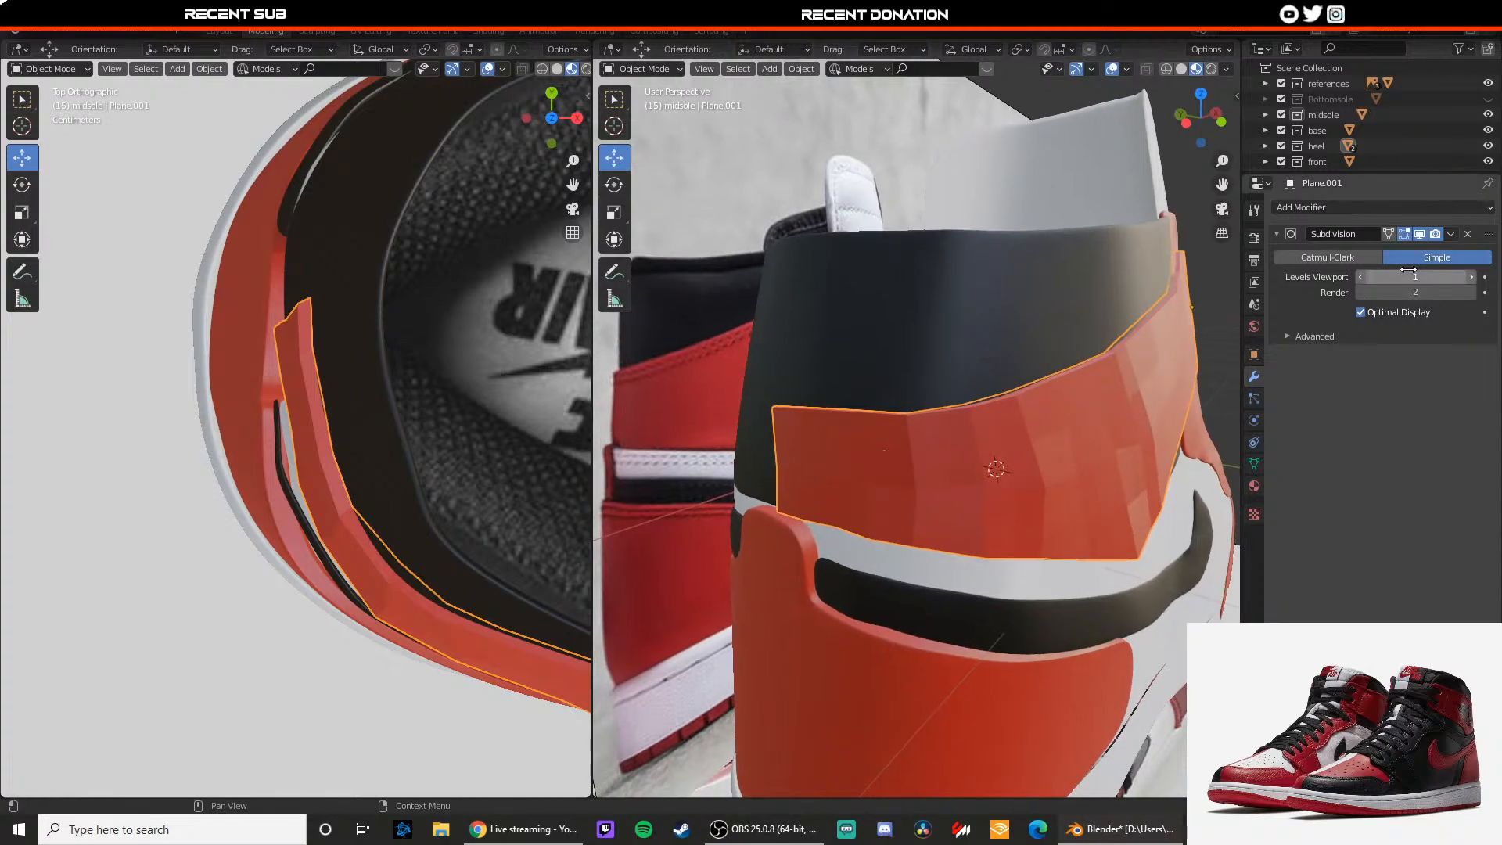
left_click(1350, 260)
scroll(1174, 376, "down", 3)
left_click(1130, 352)
middle_click_drag(1127, 354, 908, 372)
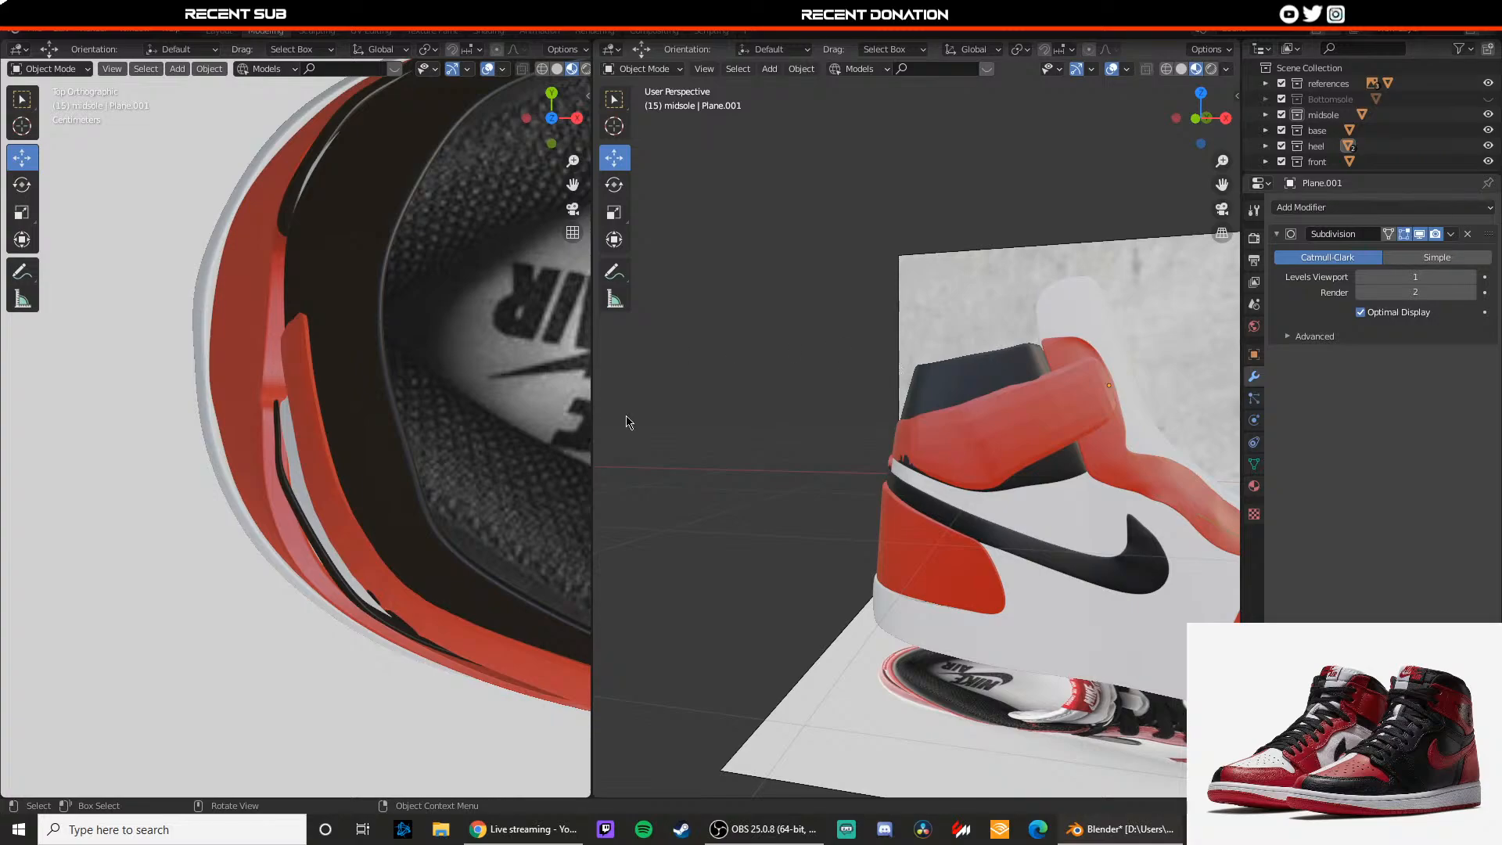
middle_click_drag(322, 342, 453, 292)
scroll(337, 391, "up", 3)
middle_click_drag(336, 392, 437, 414)
scroll(375, 328, "down", 3)
Step: Reopen the strap in Edit Mode and set its subdivision type back to Simple
left_click(455, 389)
key("Tab")
left_click(1437, 258)
Step: Extrude the two rear end faces one more segment across the heel and pull them along X toward the collar
scroll(566, 412, "up", 3)
scroll(508, 415, "down", 2)
left_click_drag(417, 434, 413, 432)
key("3")
left_click(424, 416)
left_click(440, 474, "shift")
middle_click_drag(440, 474, 388, 490)
key("e")
left_click(334, 456)
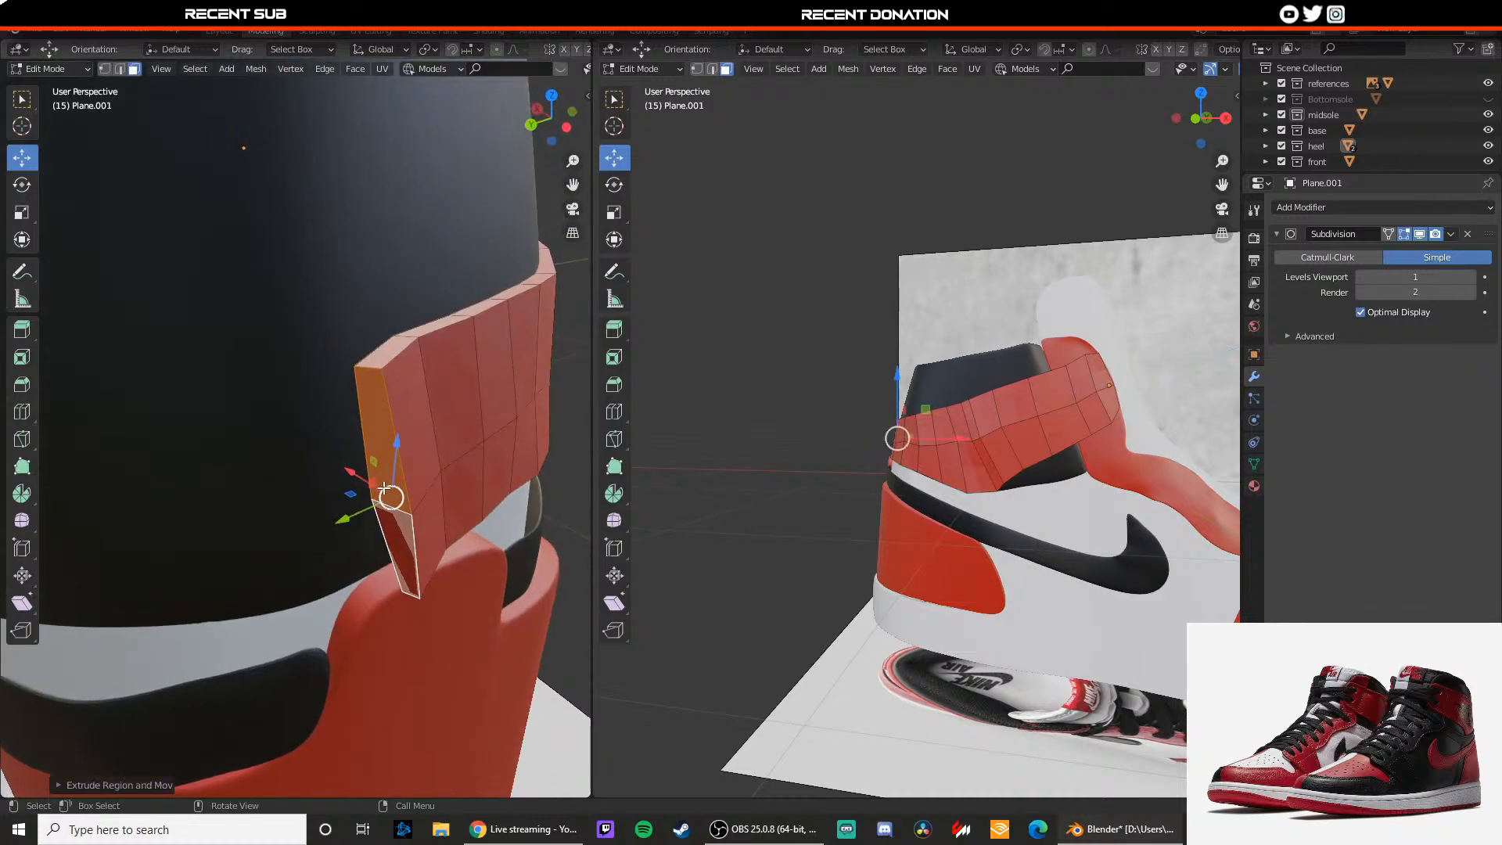
left_click_drag(354, 474, 327, 460)
Step: Adjust the new end faces' height along Z and slightly lower the end's top vertices
middle_click_drag(327, 459, 269, 396)
key("g")
key("z")
left_click_drag(262, 345, 263, 348)
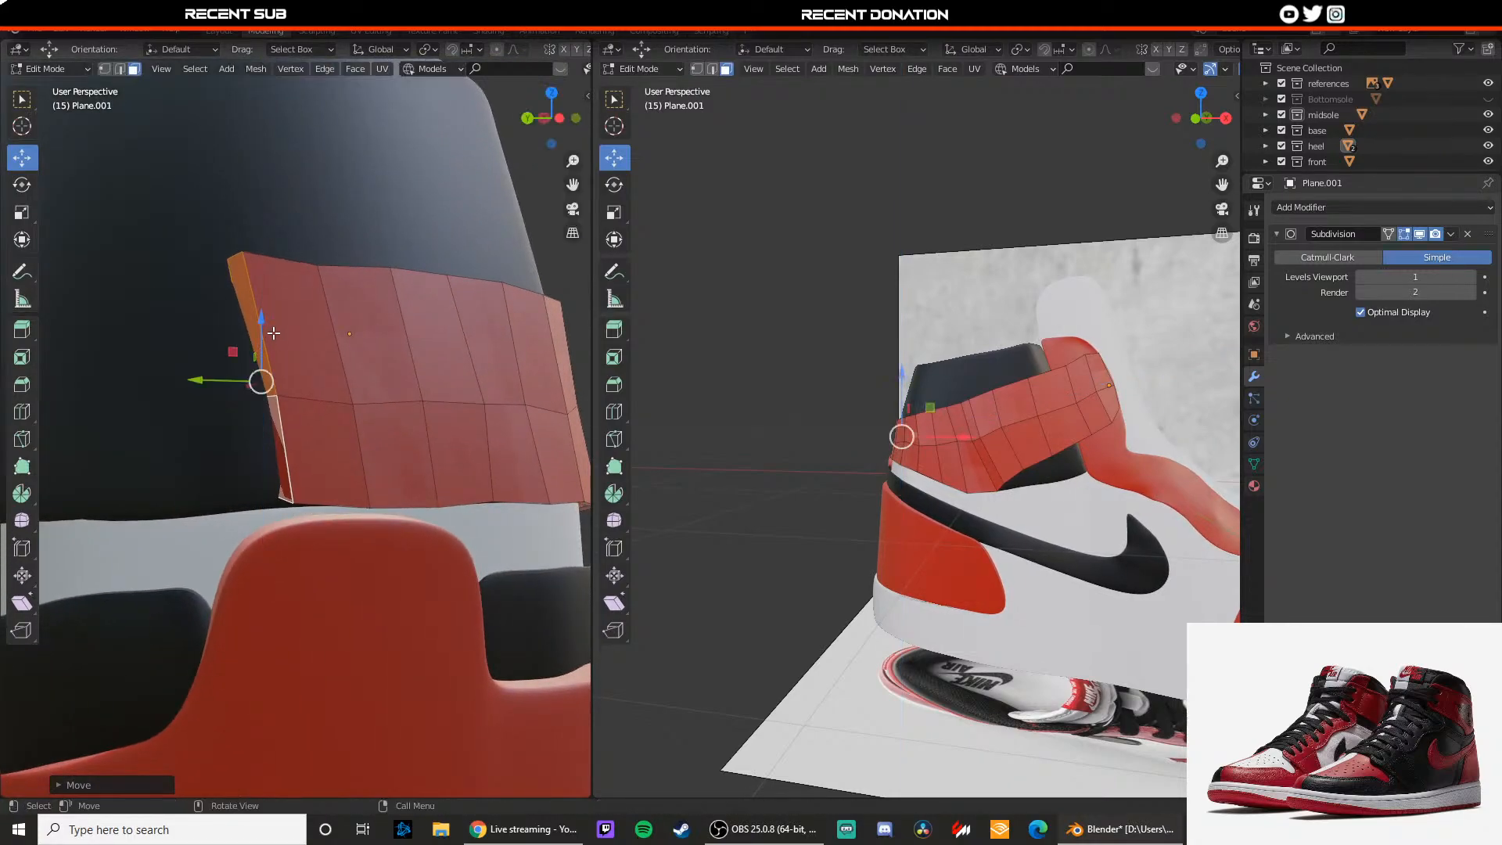
key("1")
left_click_drag(198, 241, 272, 273)
left_click_drag(232, 223, 232, 229)
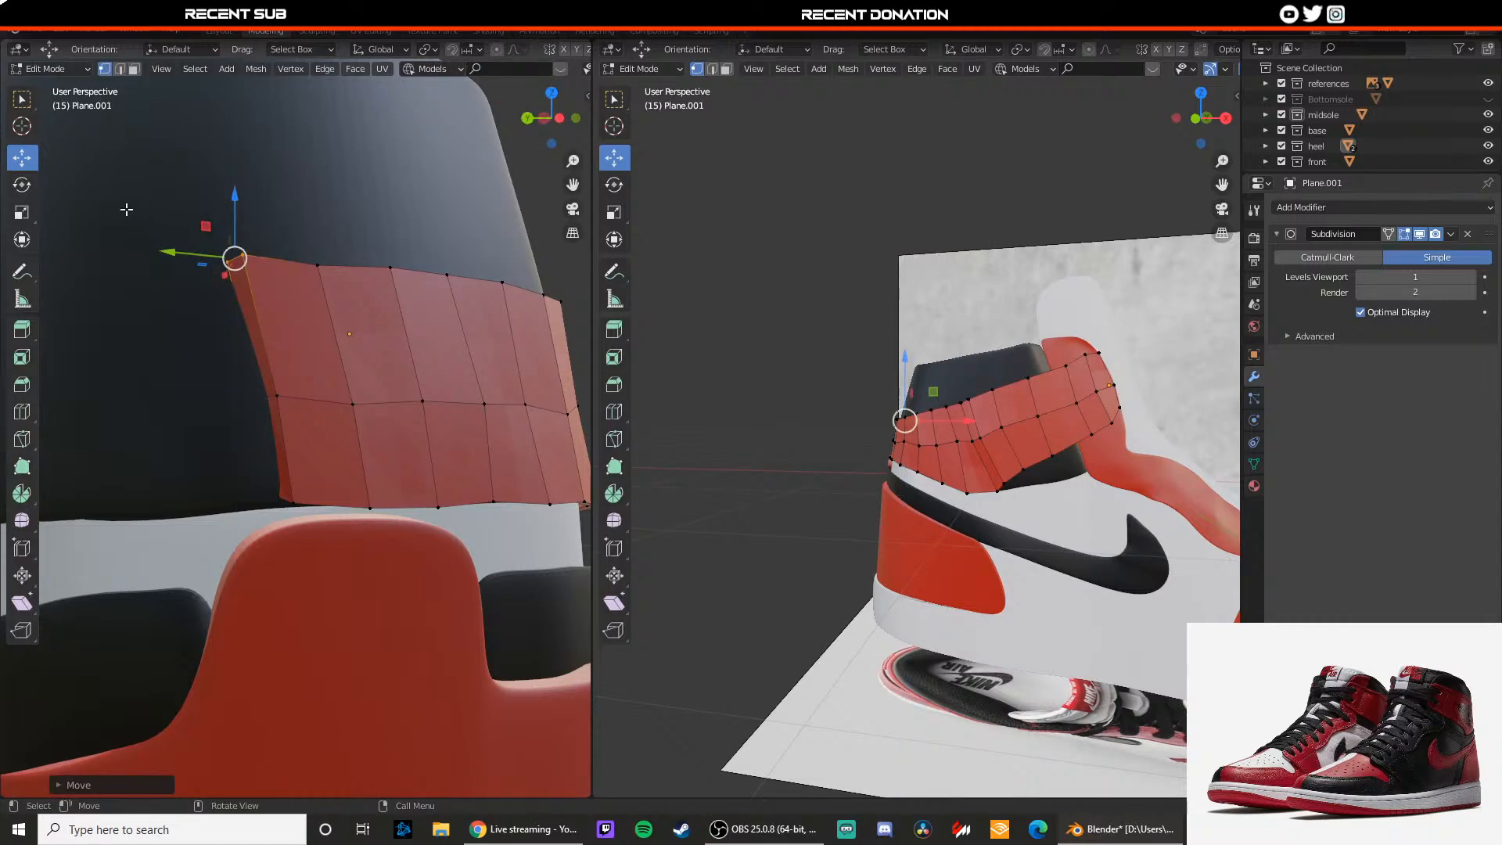
Step: Reposition the top corner vertex of the rear end and shift the bottom corner vertex along Y to straighten the edge
middle_click_drag(282, 350, 359, 435)
key("shift+z")
left_click(354, 392)
left_click_drag(307, 394, 301, 394)
key("shift+z")
middle_click_drag(347, 413, 350, 332)
left_click_drag(255, 321, 259, 326)
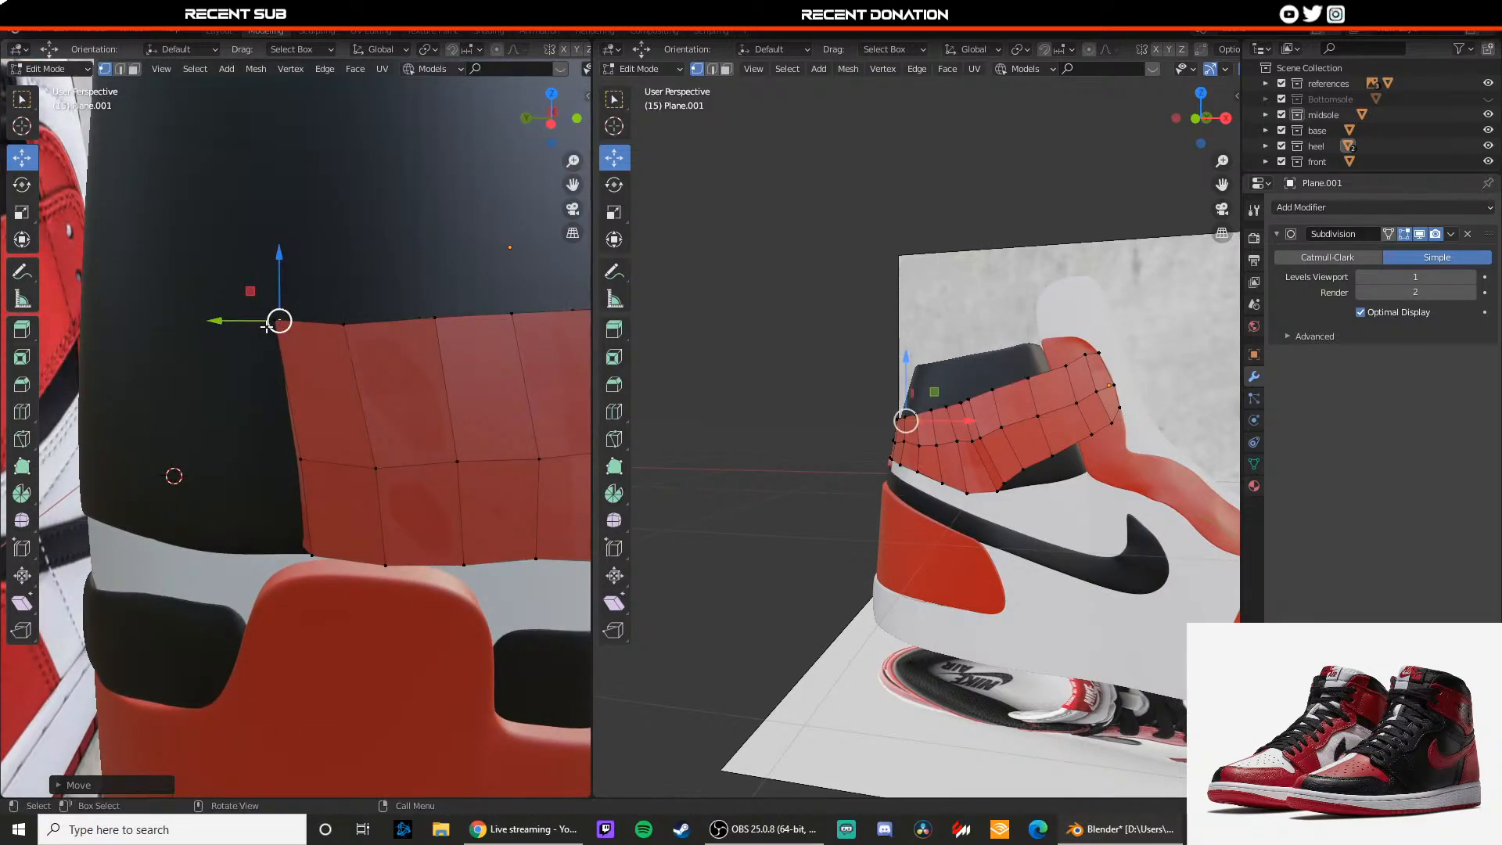
left_click_drag(267, 327, 249, 322)
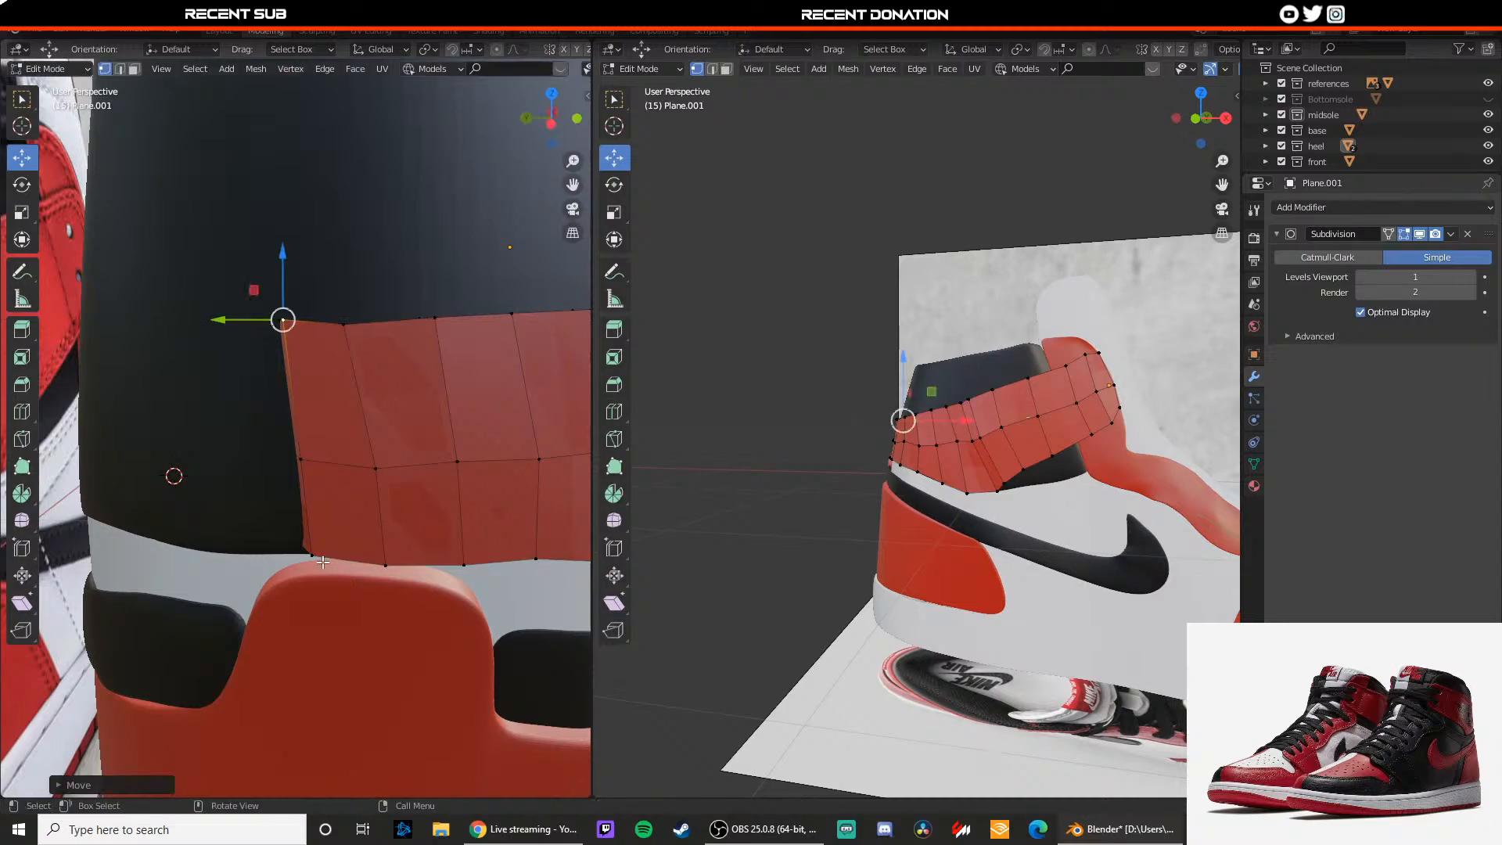
left_click(316, 561)
left_click_drag(266, 559, 260, 558)
Step: Select both faces of the straightened rear end and extrude them another segment along the back of the collar
middle_click_drag(331, 463, 392, 477)
key("3")
left_click(355, 423)
left_click(362, 478, "shift")
key("e")
left_click(295, 490)
middle_click_drag(297, 489, 374, 497)
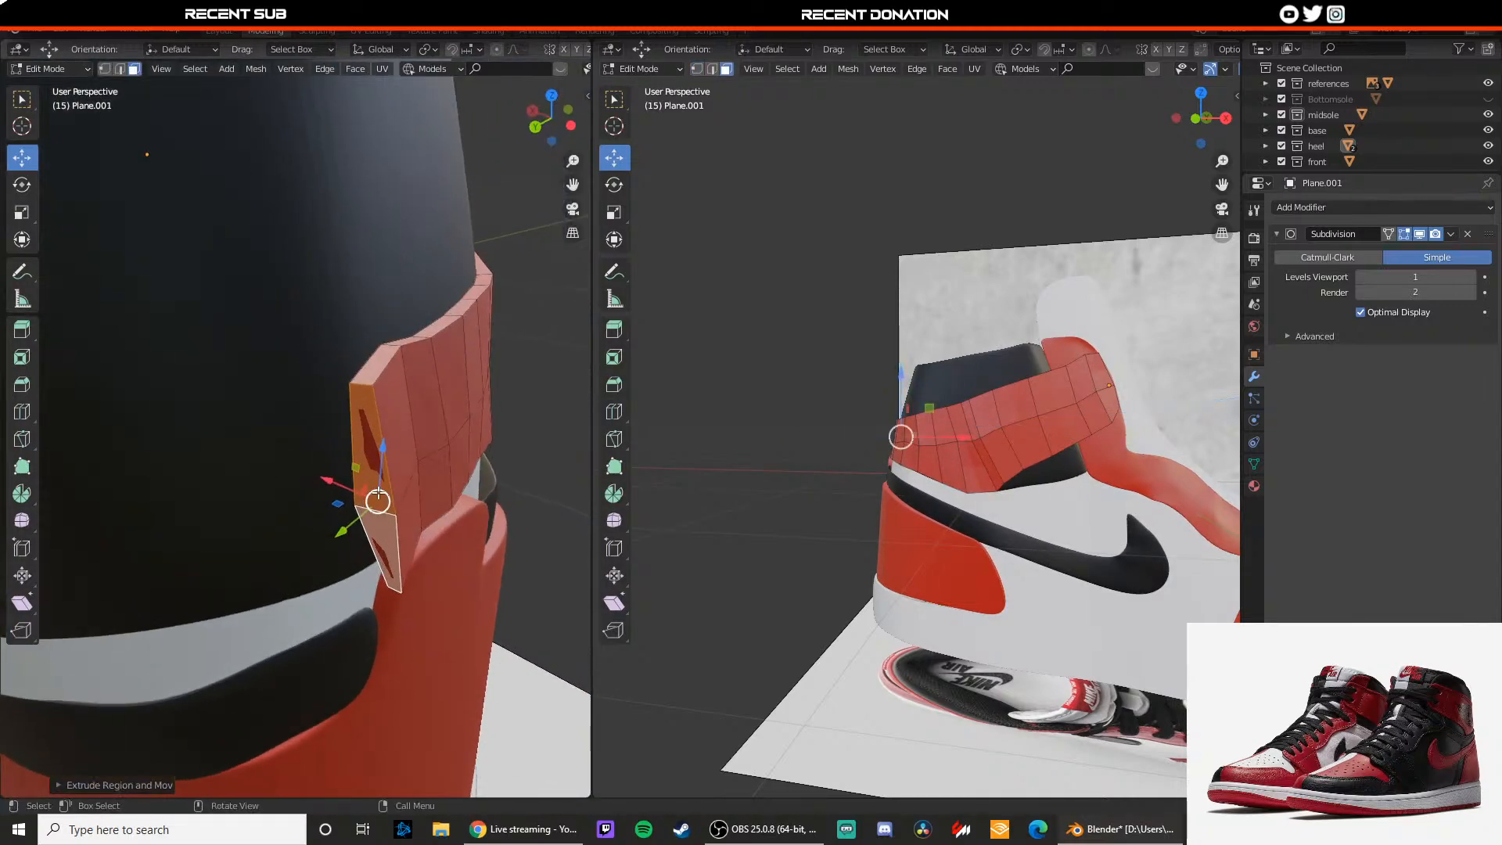
Step: Nudge the middle outer vertex of the newly extruded end along X
key("1")
left_click(395, 514)
left_click_drag(351, 502, 344, 499)
left_click(336, 496)
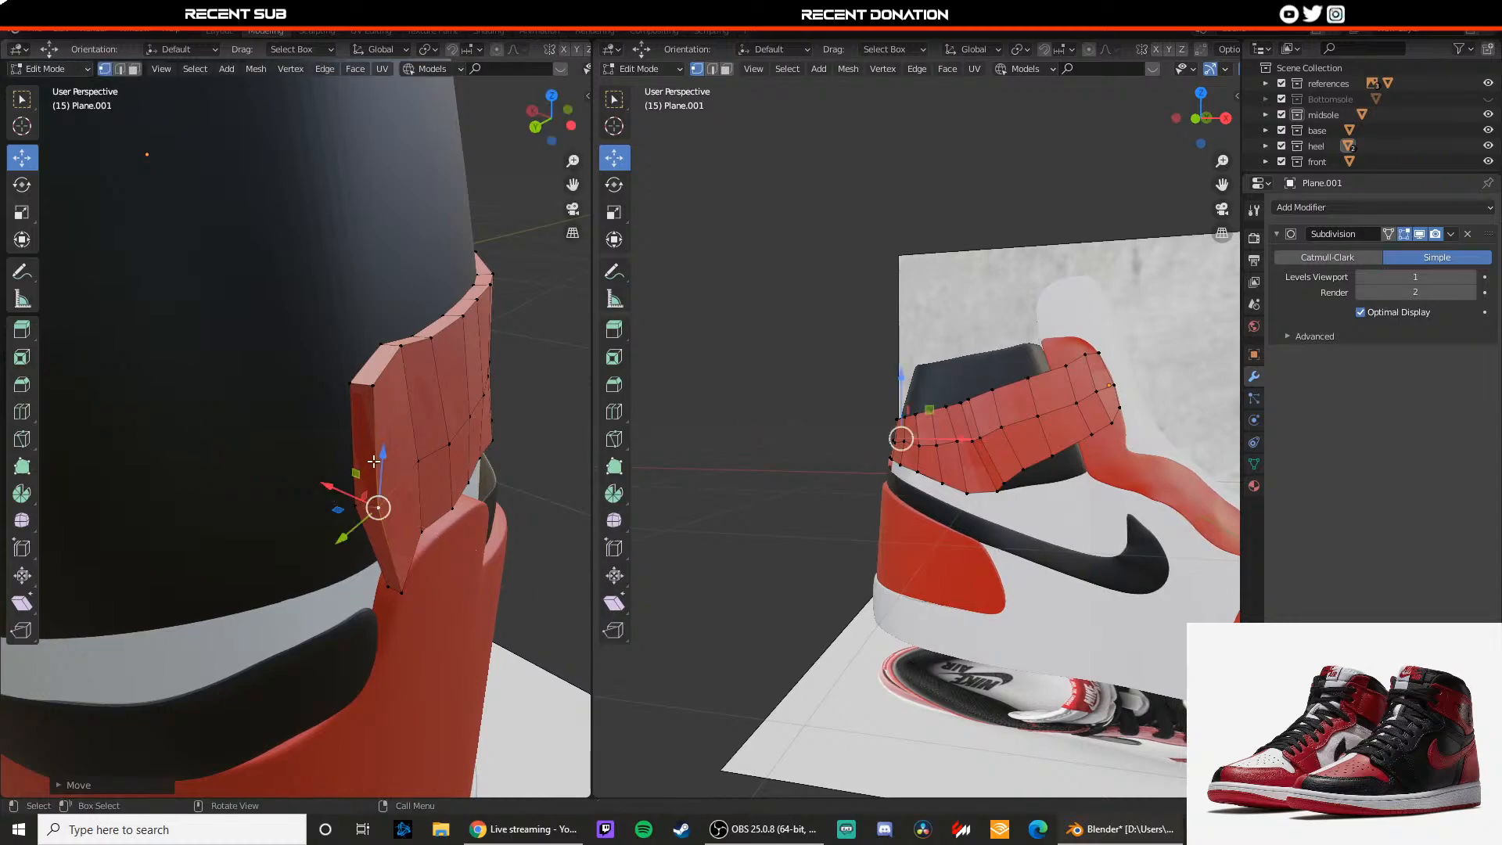
Step: Select the end faces and move them along X in the top view to follow the collar's curve
key("2")
left_click(358, 436, "alt")
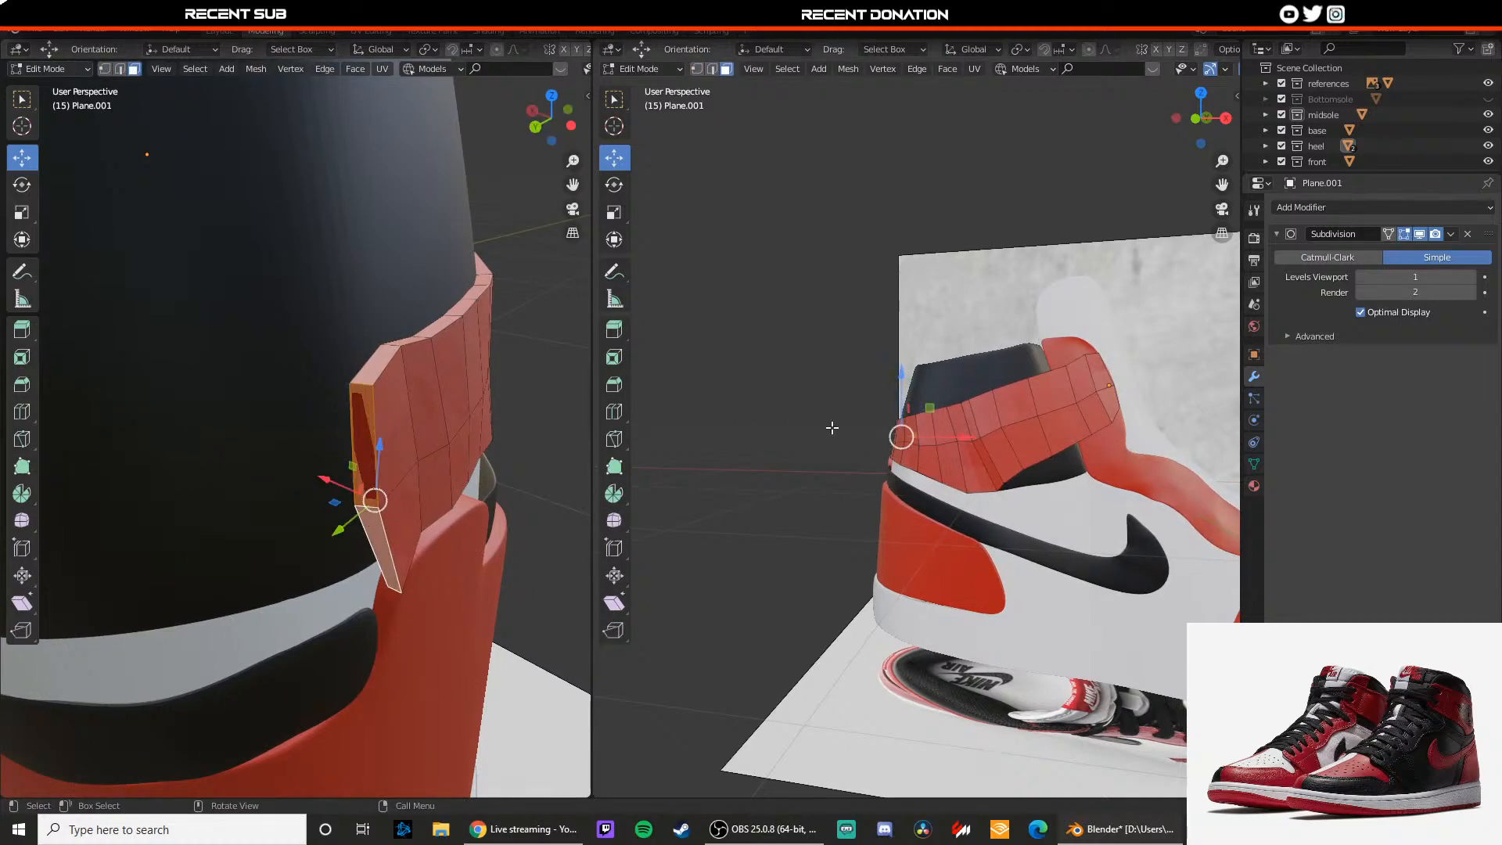
key("KP_7")
scroll(908, 458, "up", 6)
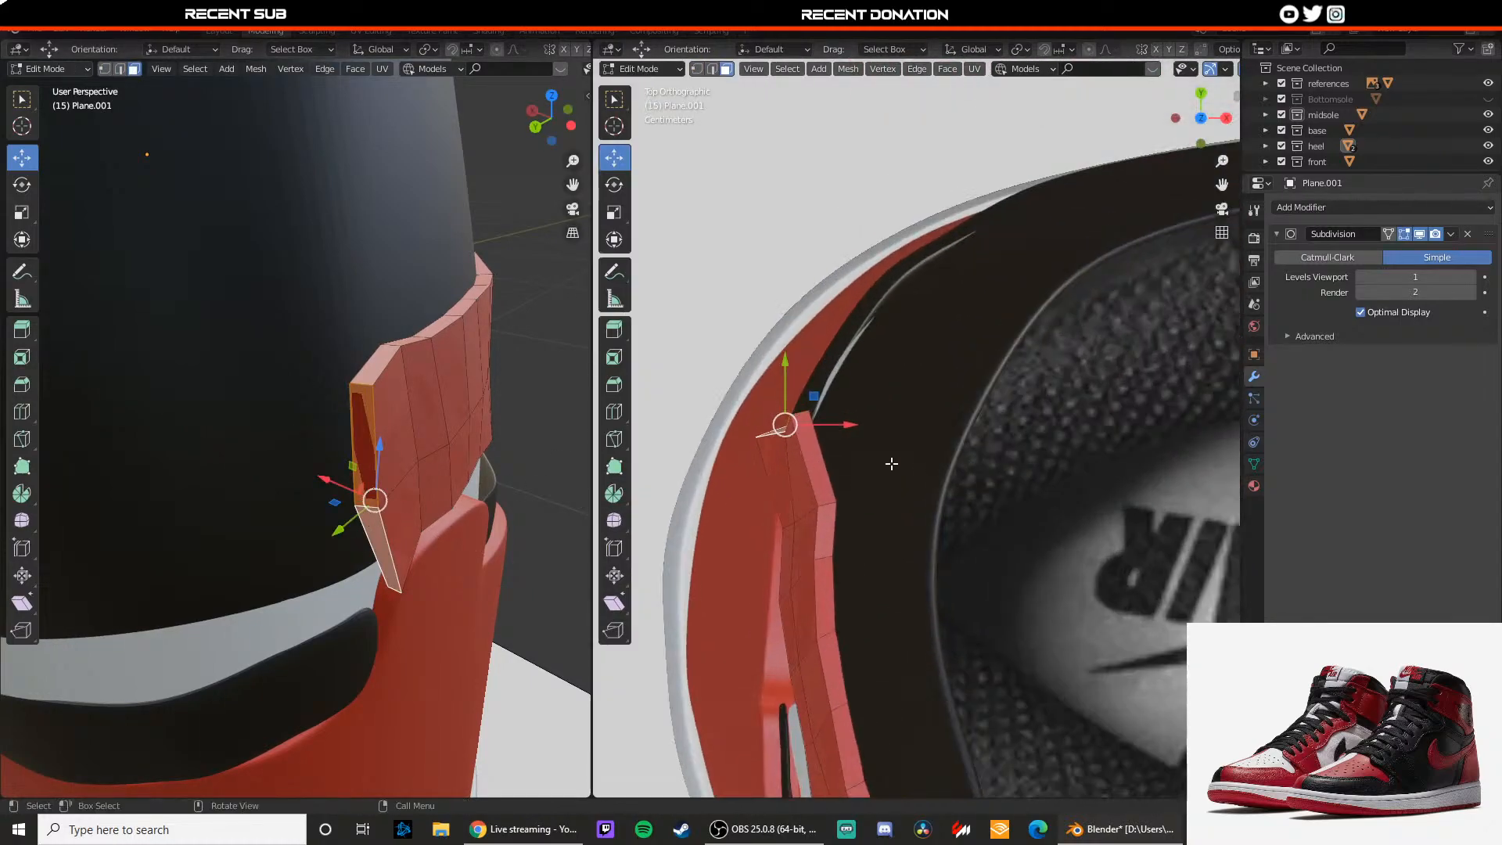
left_click_drag(851, 424, 890, 425)
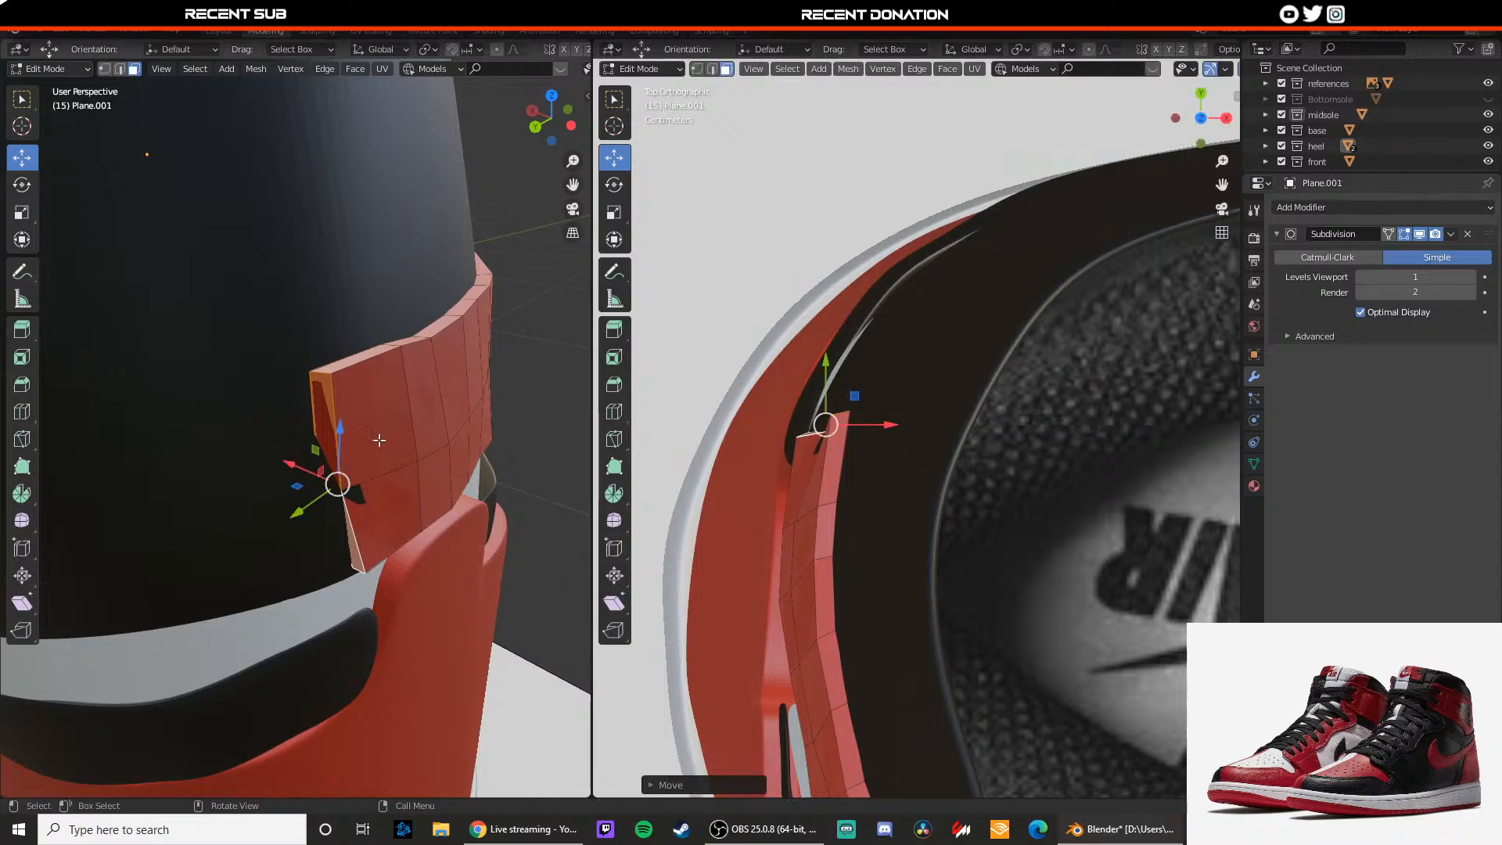
Step: Move the middle vertex of the rear end outward along X, away from the collar
middle_click_drag(500, 446, 497, 472)
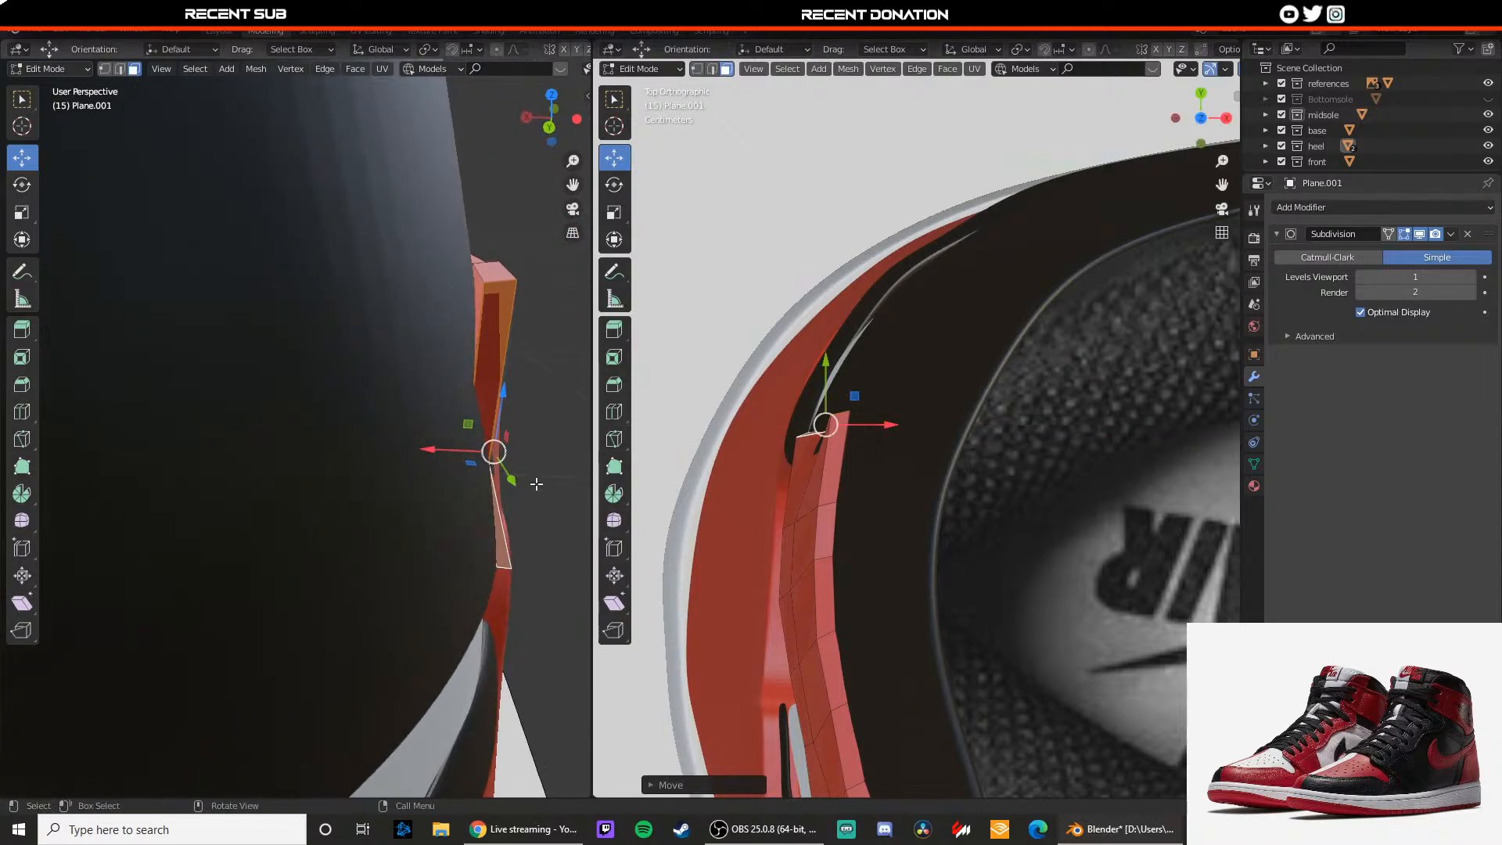
key("1")
left_click(503, 473)
left_click_drag(427, 462, 458, 447)
left_click(469, 461)
Step: Move the top edge of the rear end inward along X toward the collar
key("3")
left_click(499, 321)
left_click(503, 501, "shift")
key("2")
left_click(501, 283)
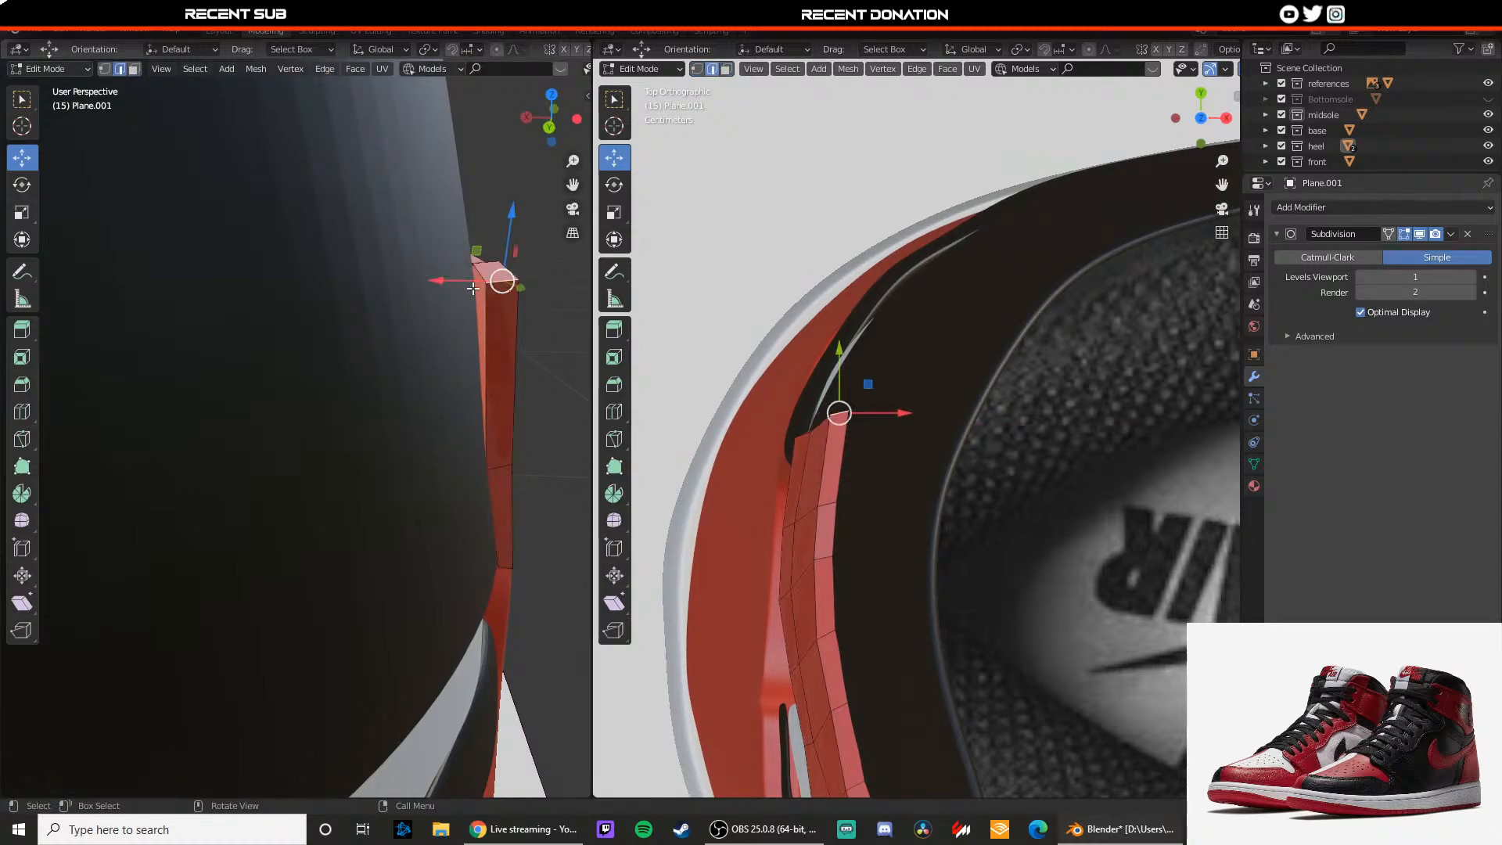
mouse_move(433, 282)
left_mouse_down()
mouse_move(393, 285)
mouse_move(415, 285)
left_mouse_up()
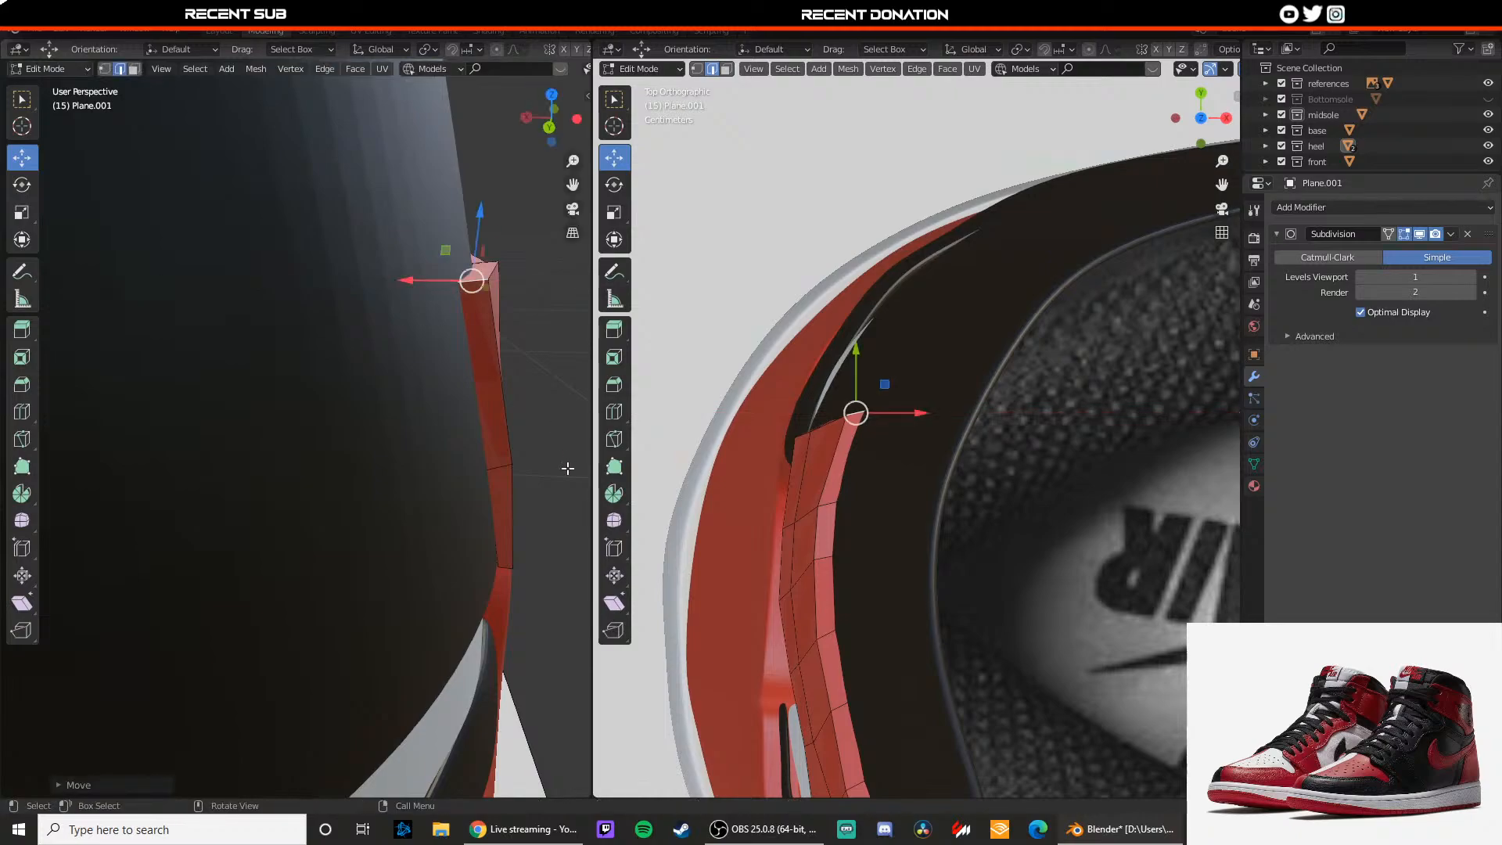
Step: Fine-tune the middle and bottom edges of the rear end along X and return to Object Mode
left_click(495, 470)
left_click_drag(447, 470, 446, 470)
left_click(504, 568)
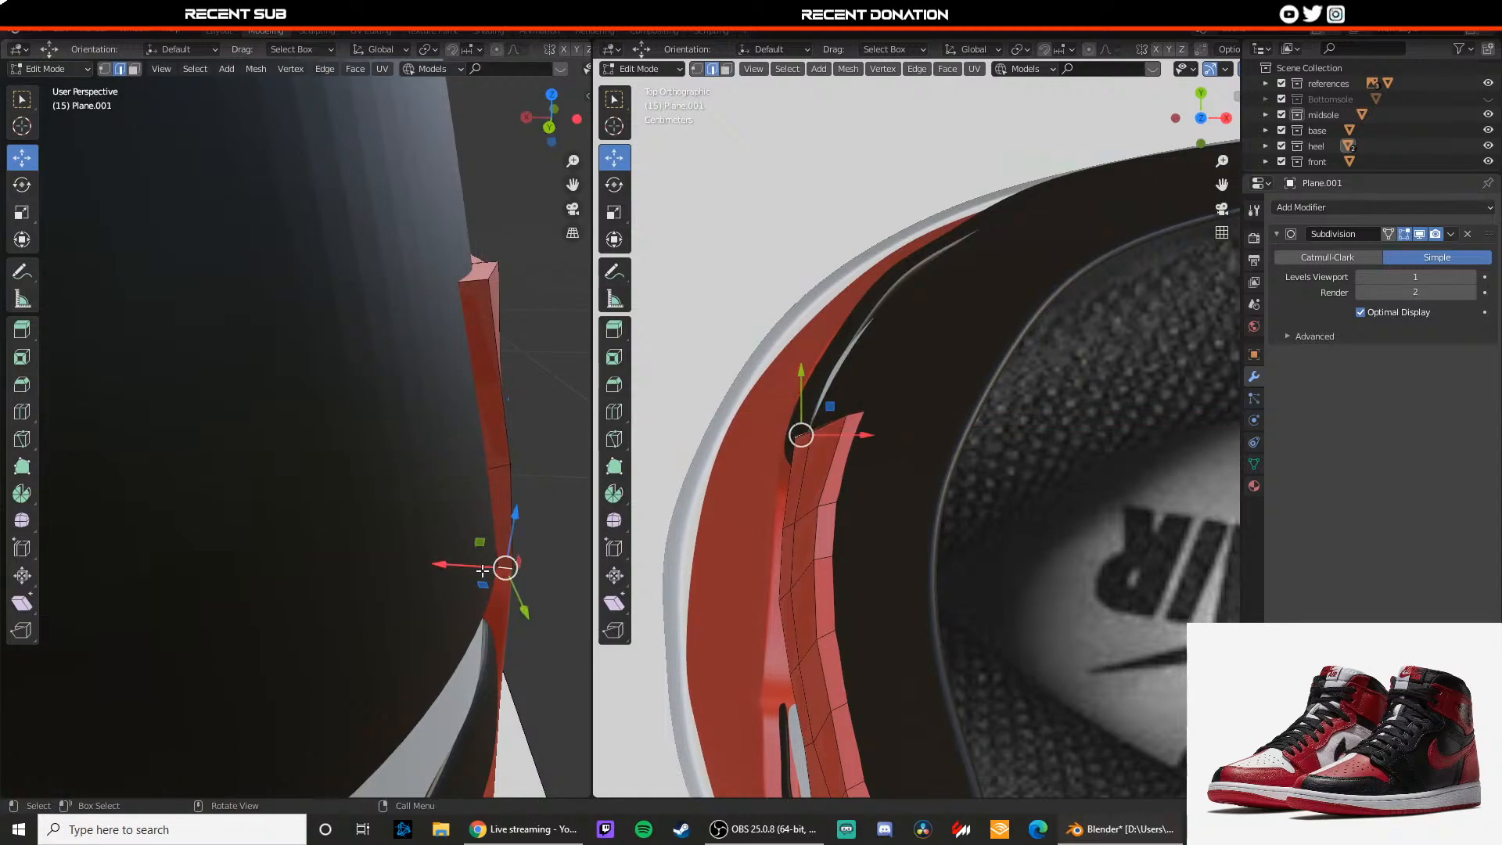
left_click_drag(466, 566, 474, 568)
left_click(509, 569)
key("Tab")
middle_click_drag(479, 572, 445, 454)
key("Tab")
key("Tab")
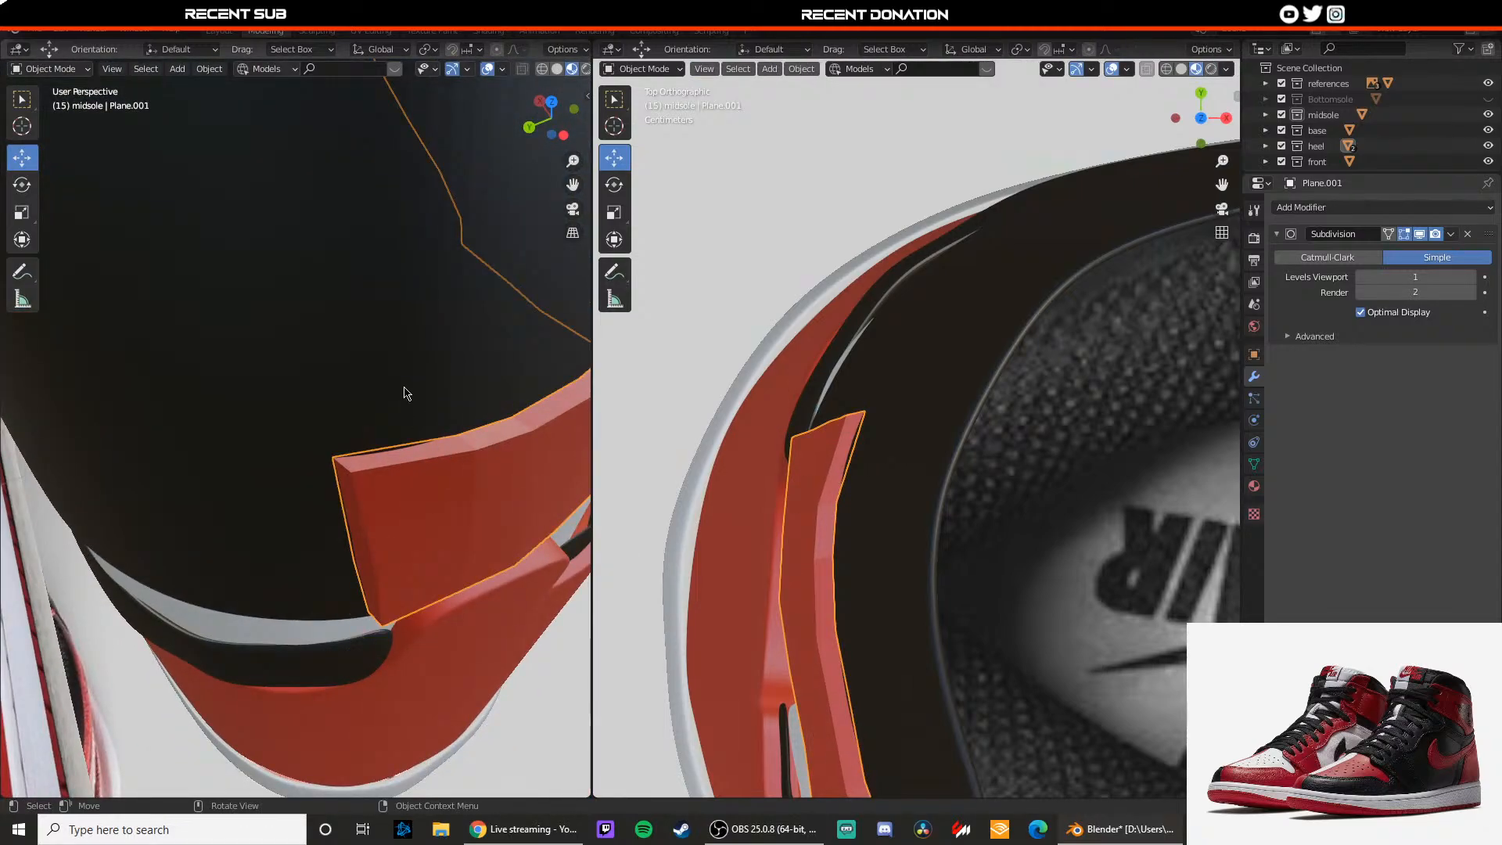
Step: Move the side reference image along Y to the shoe's opposite side and frame the heel in the back orthographic view
scroll(406, 391, "down", 6)
scroll(852, 446, "down", 15)
middle_click_drag(968, 485, 947, 431)
left_click(1008, 410)
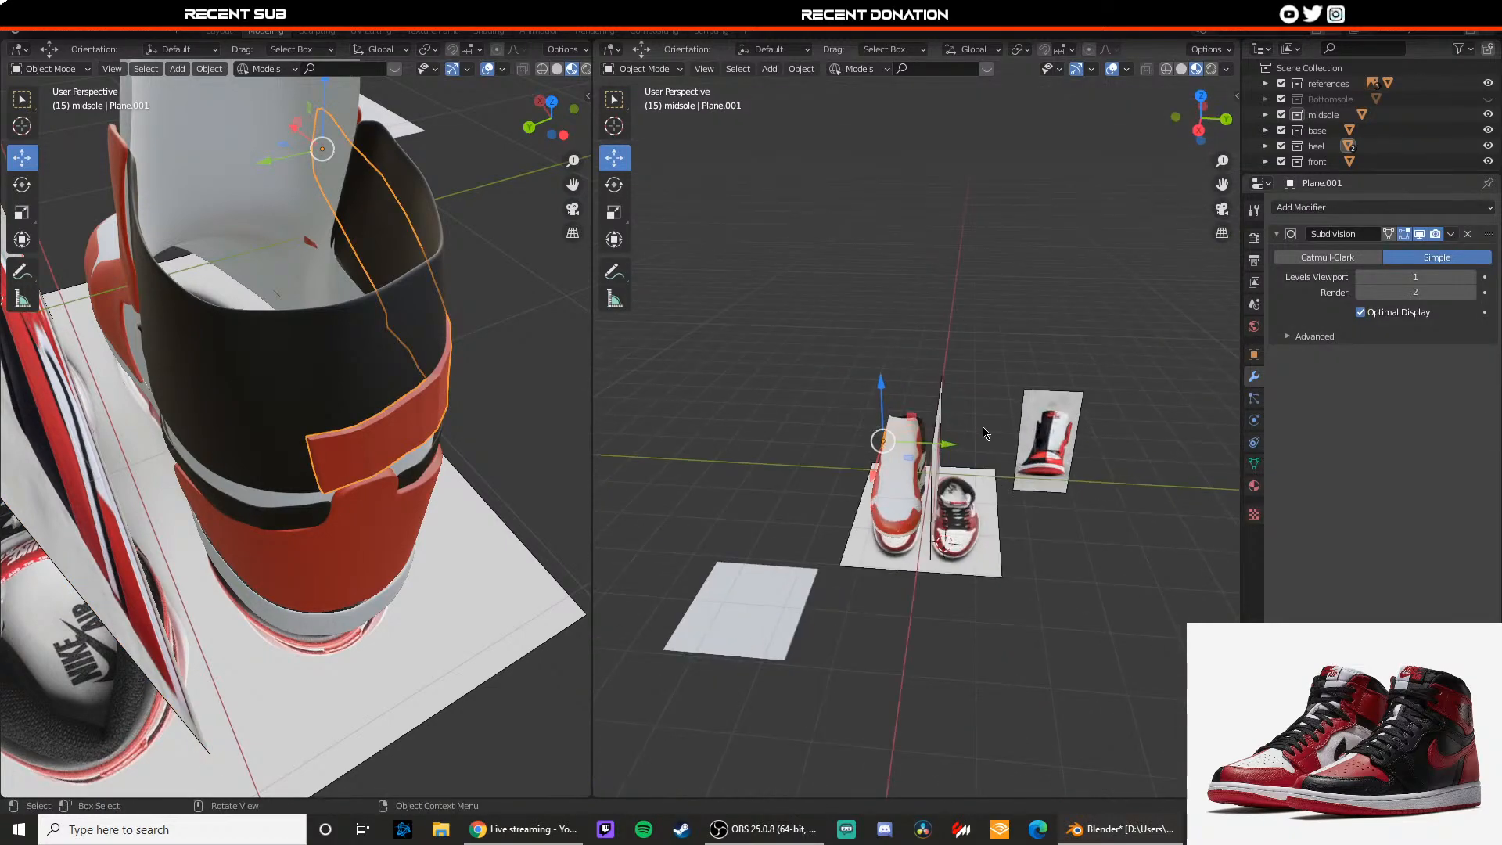
left_click_drag(982, 463, 901, 462)
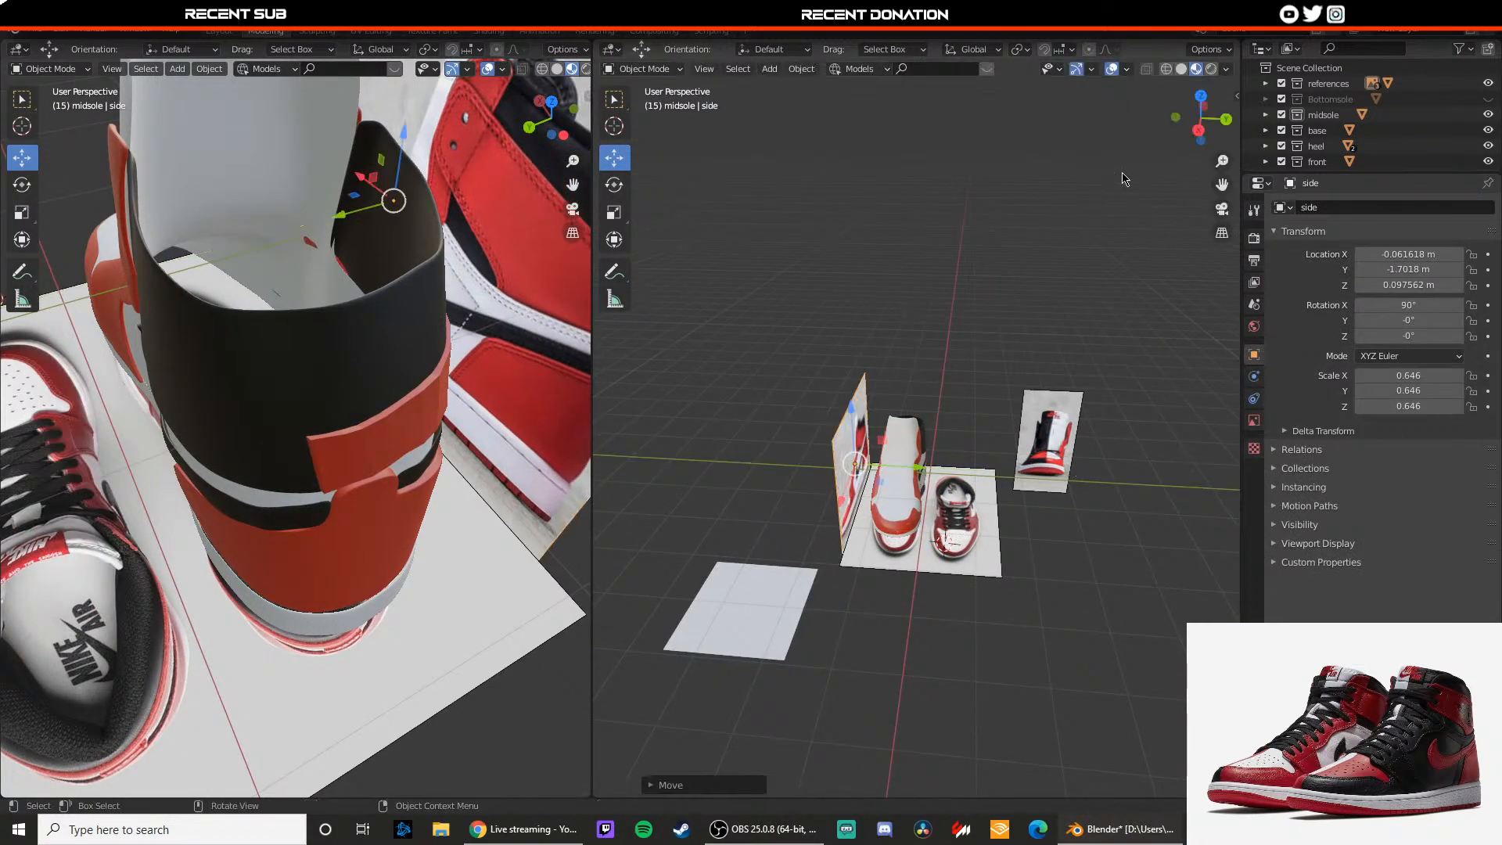
left_click(1178, 119)
scroll(915, 439, "up", 6)
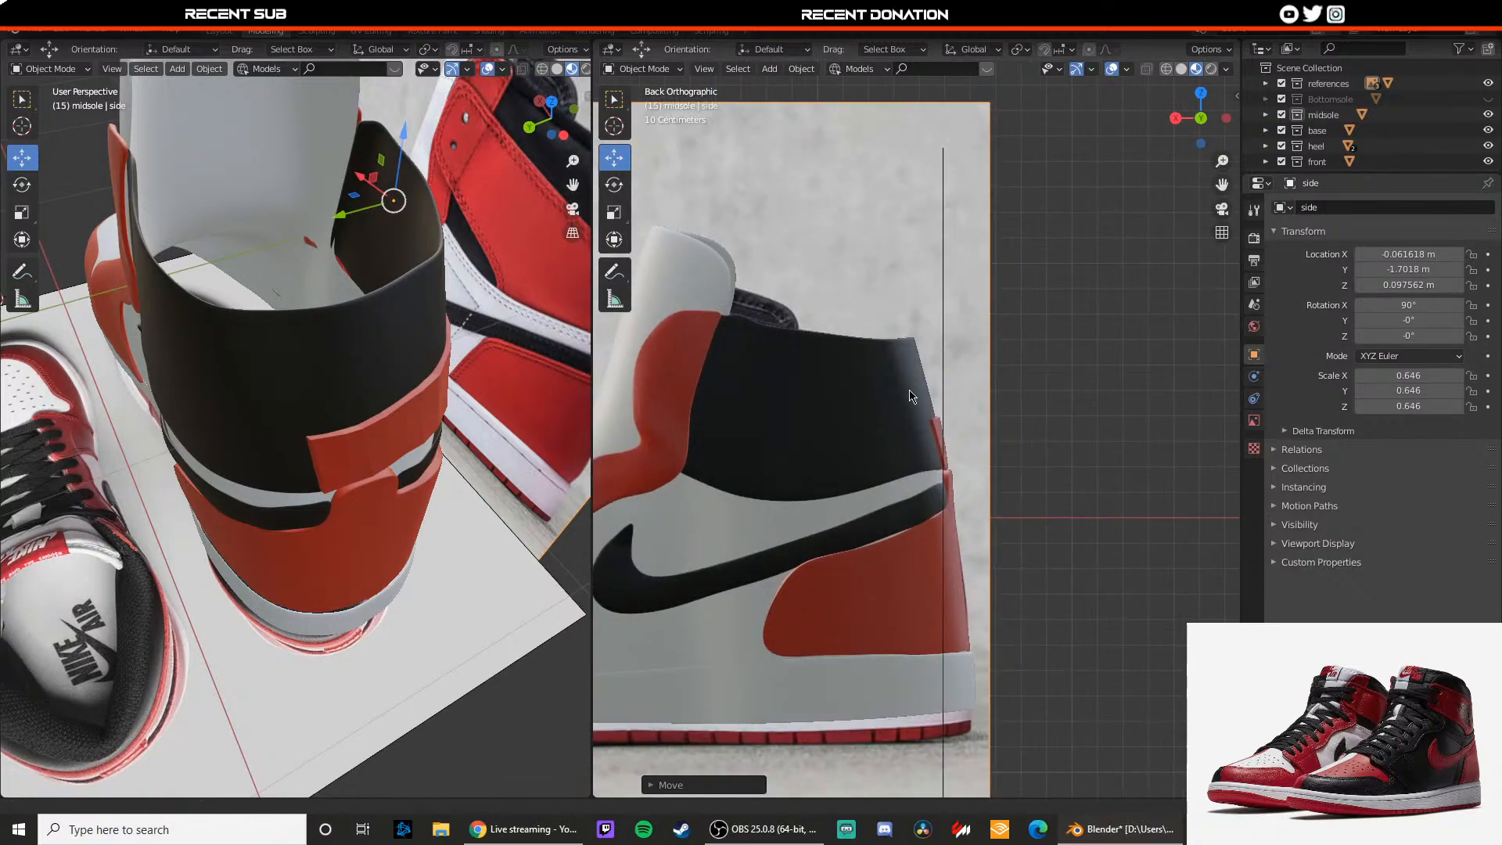
scroll(383, 335, "up", 3)
Step: Extrude the two end faces of the red ankle strap into a new segment and move it along X around the collar
middle_click_drag(384, 335, 309, 274)
left_click(338, 472)
middle_click_drag(338, 472, 383, 501)
key("Tab")
left_click(375, 478)
left_click(397, 583, "shift")
key("e")
left_click(360, 429)
key("g")
key("x")
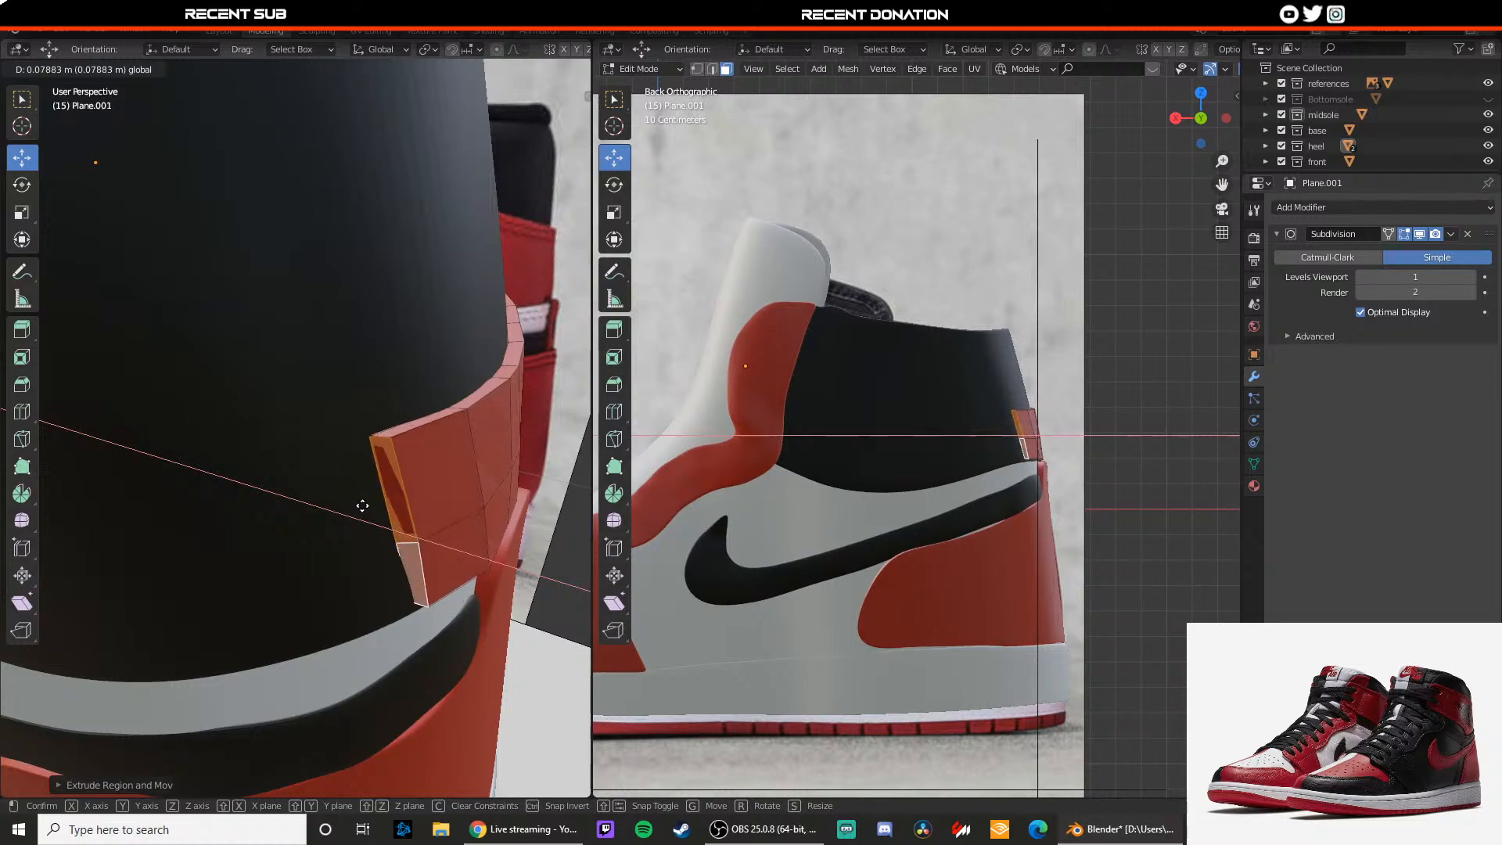
left_click(357, 506)
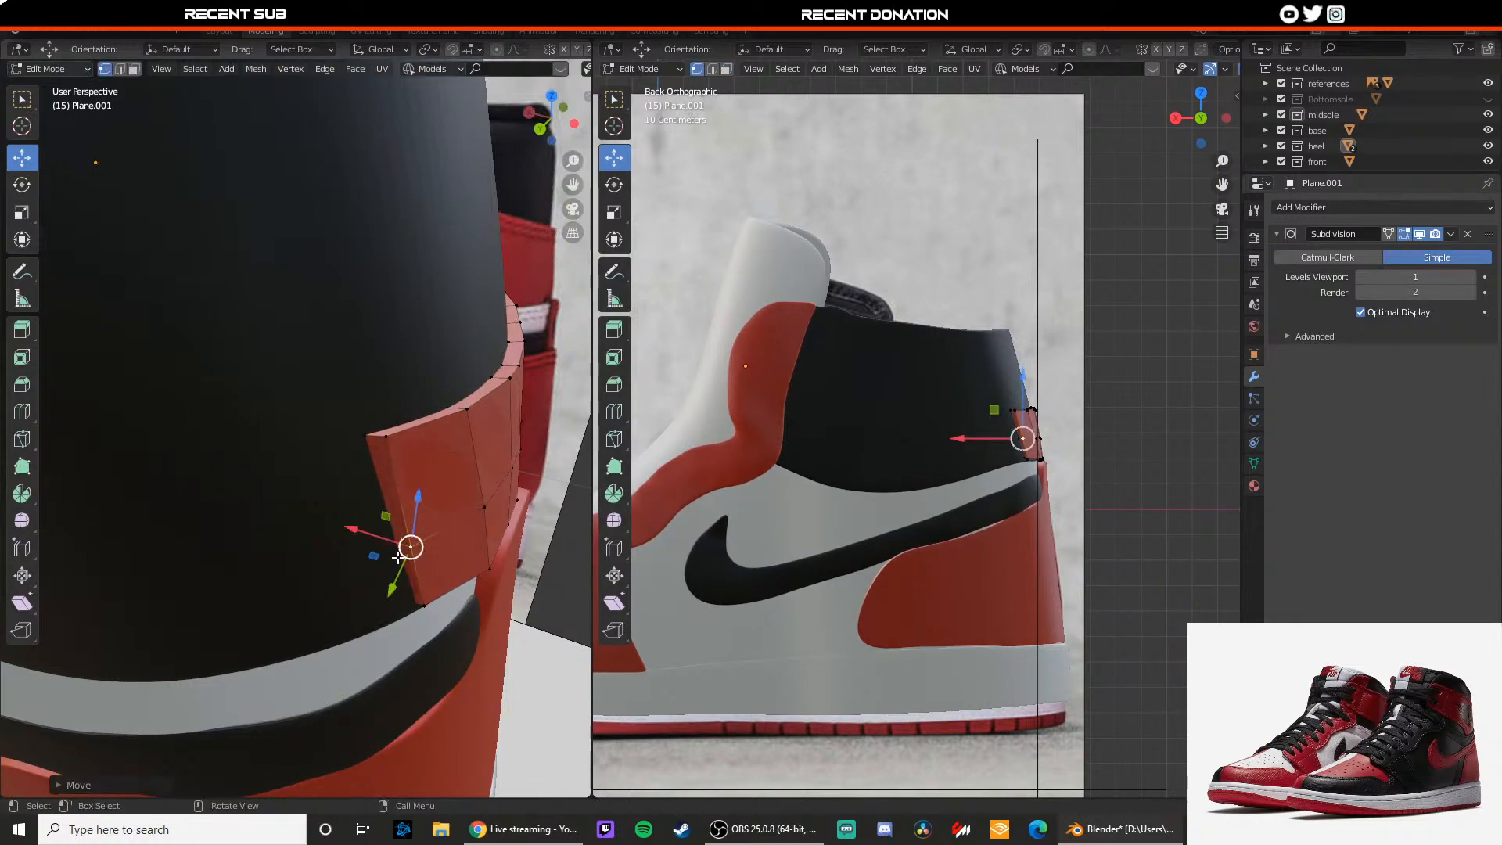
Step: Reposition the bottom edge of the new strap segment's end against the collar
middle_click_drag(402, 560, 480, 597)
key("2")
left_click(480, 598)
left_click_drag(473, 570, 475, 579)
middle_click_drag(486, 578, 467, 617)
middle_click_drag(413, 551, 384, 540)
Step: Adjust the upper part of the strap's new end and move its top corner vertex along X toward the collar
key("3")
left_click(311, 507)
left_click_drag(300, 494, 297, 496)
left_click_drag(293, 525, 303, 523)
middle_click_drag(305, 523, 437, 507)
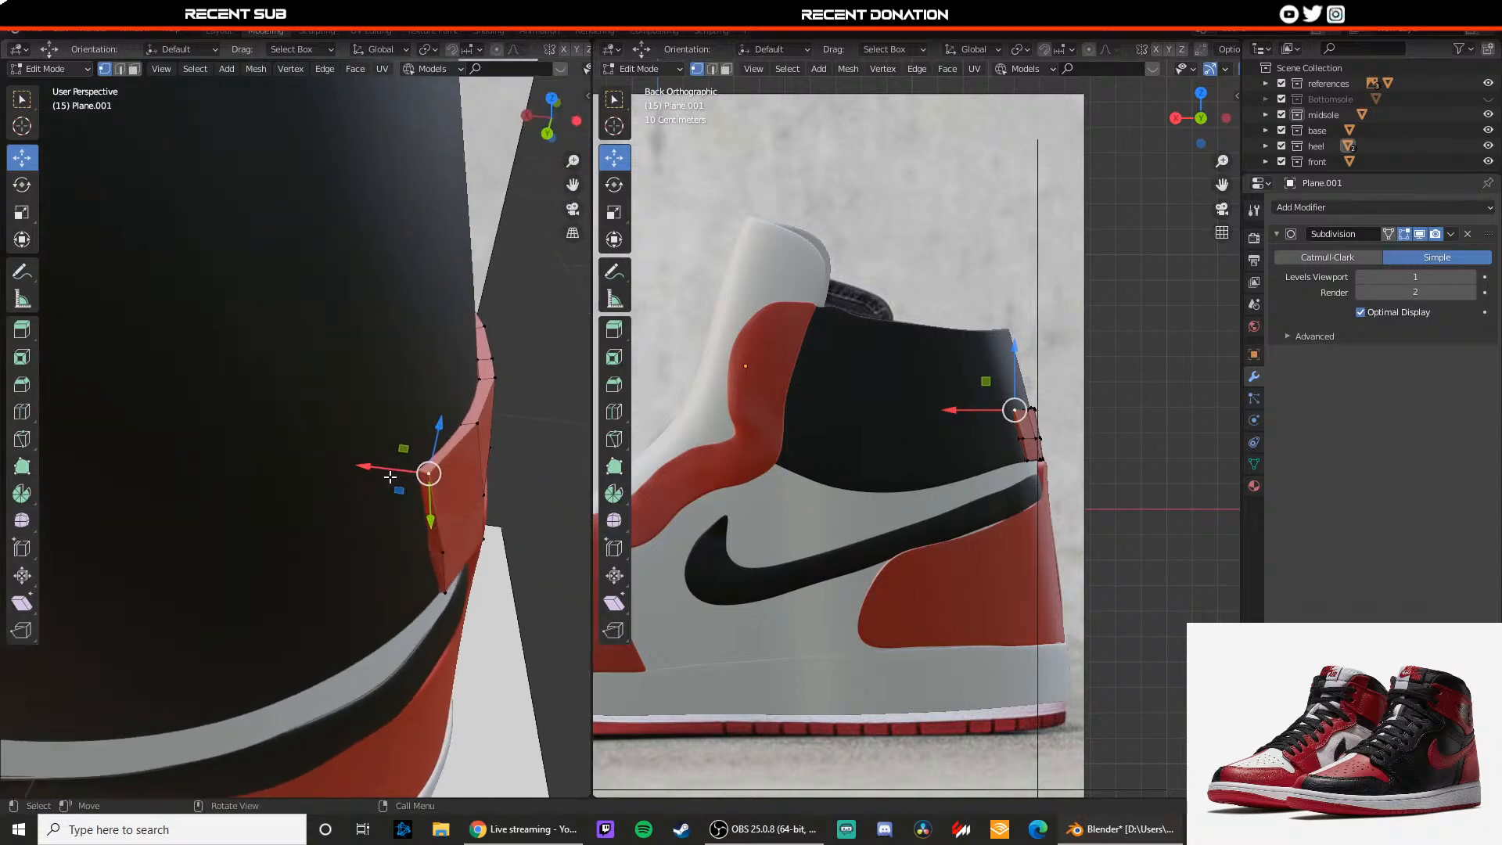
key("g")
key("x")
left_click(380, 467)
middle_click_drag(380, 467, 435, 501)
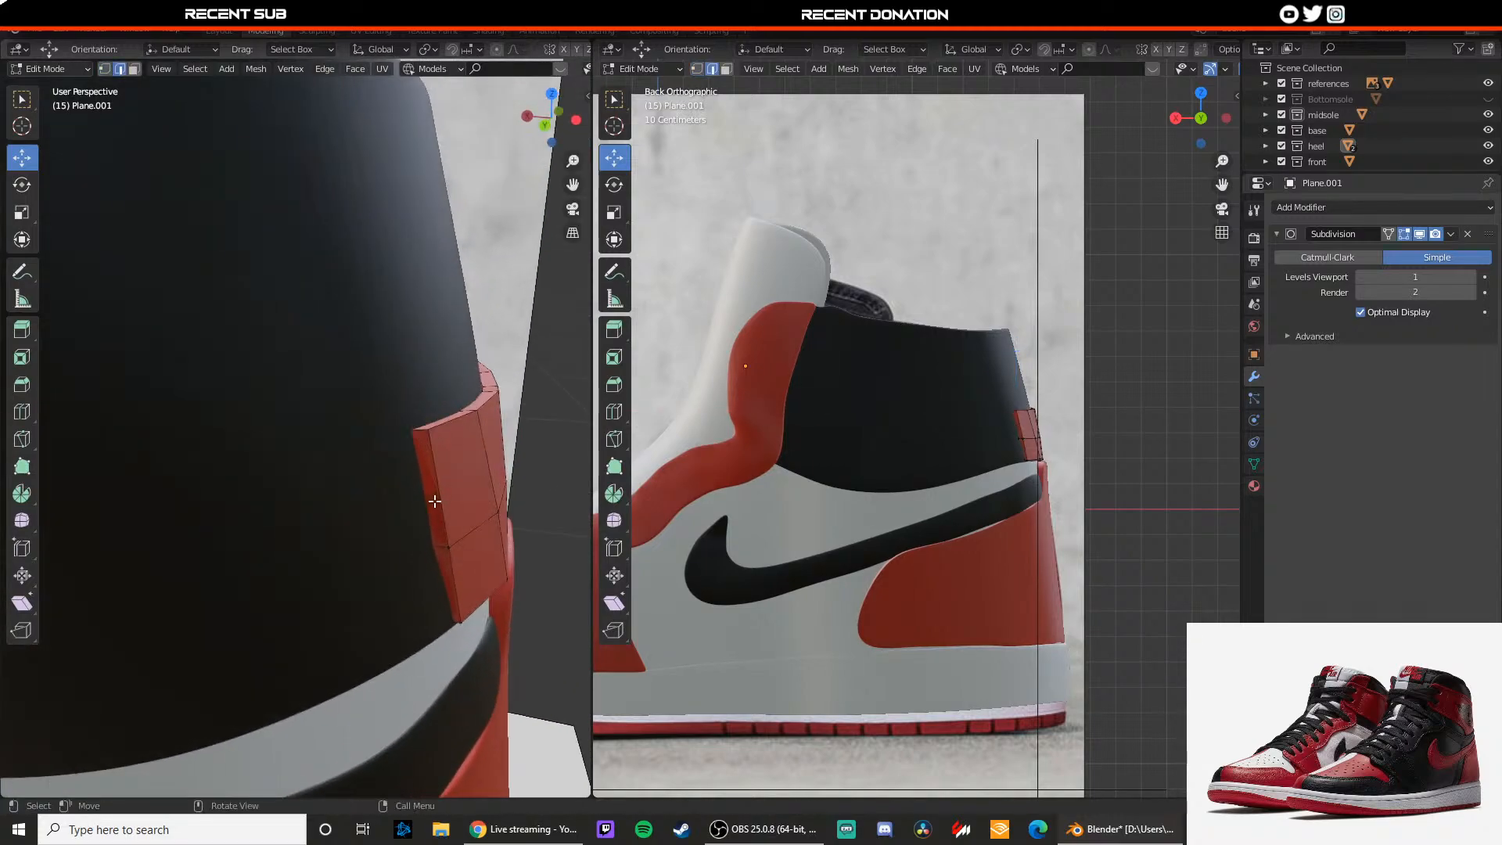
Step: Show the back view in wireframe over the reference and raise the top edge of the strap's end along Z
left_click(440, 544, "shift")
key("shift+z")
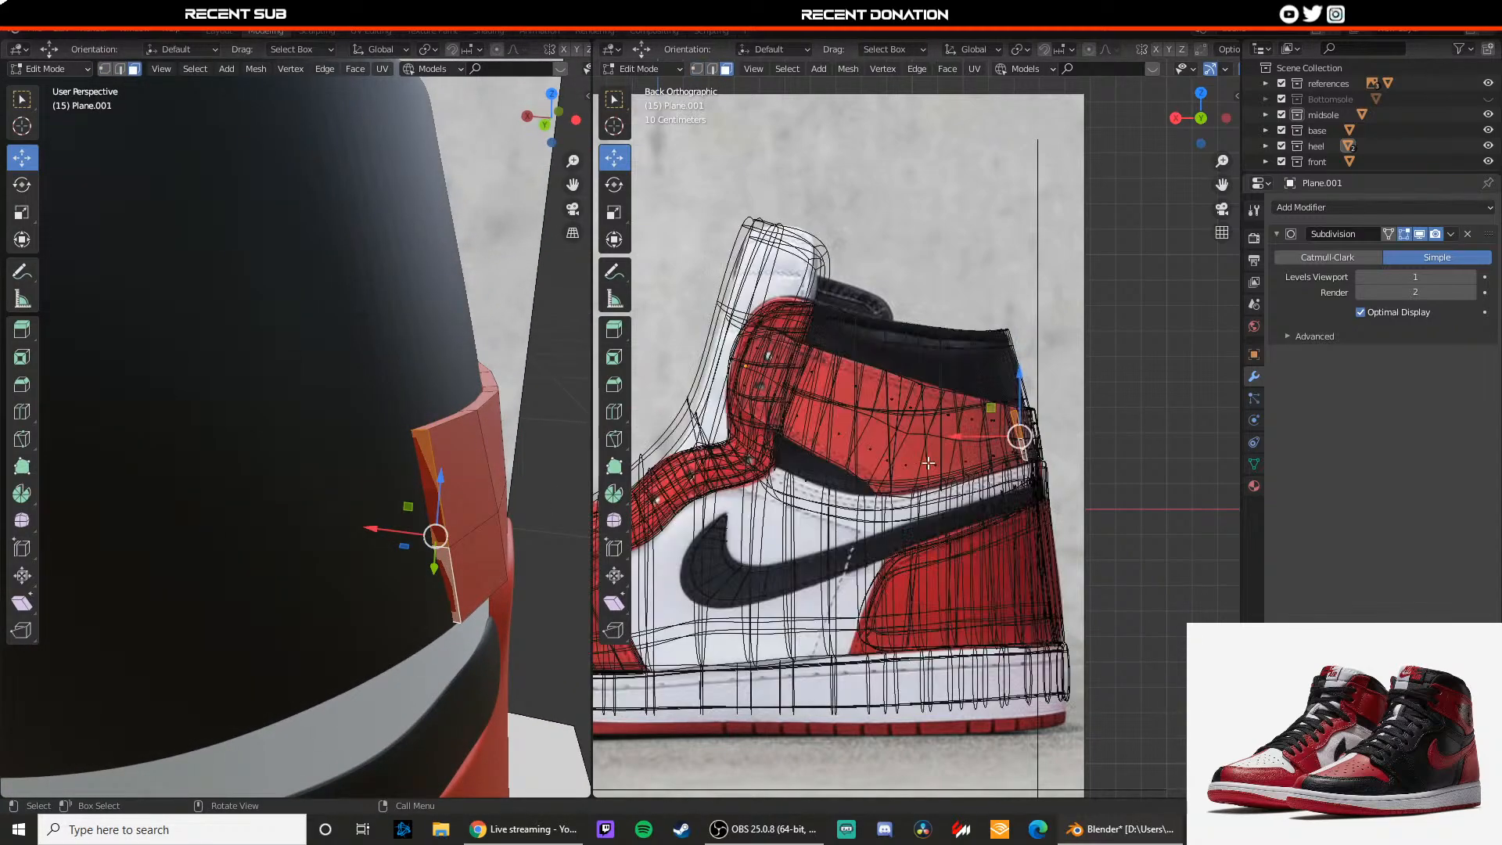
scroll(908, 444, "up", 4)
key("2")
left_click(425, 438)
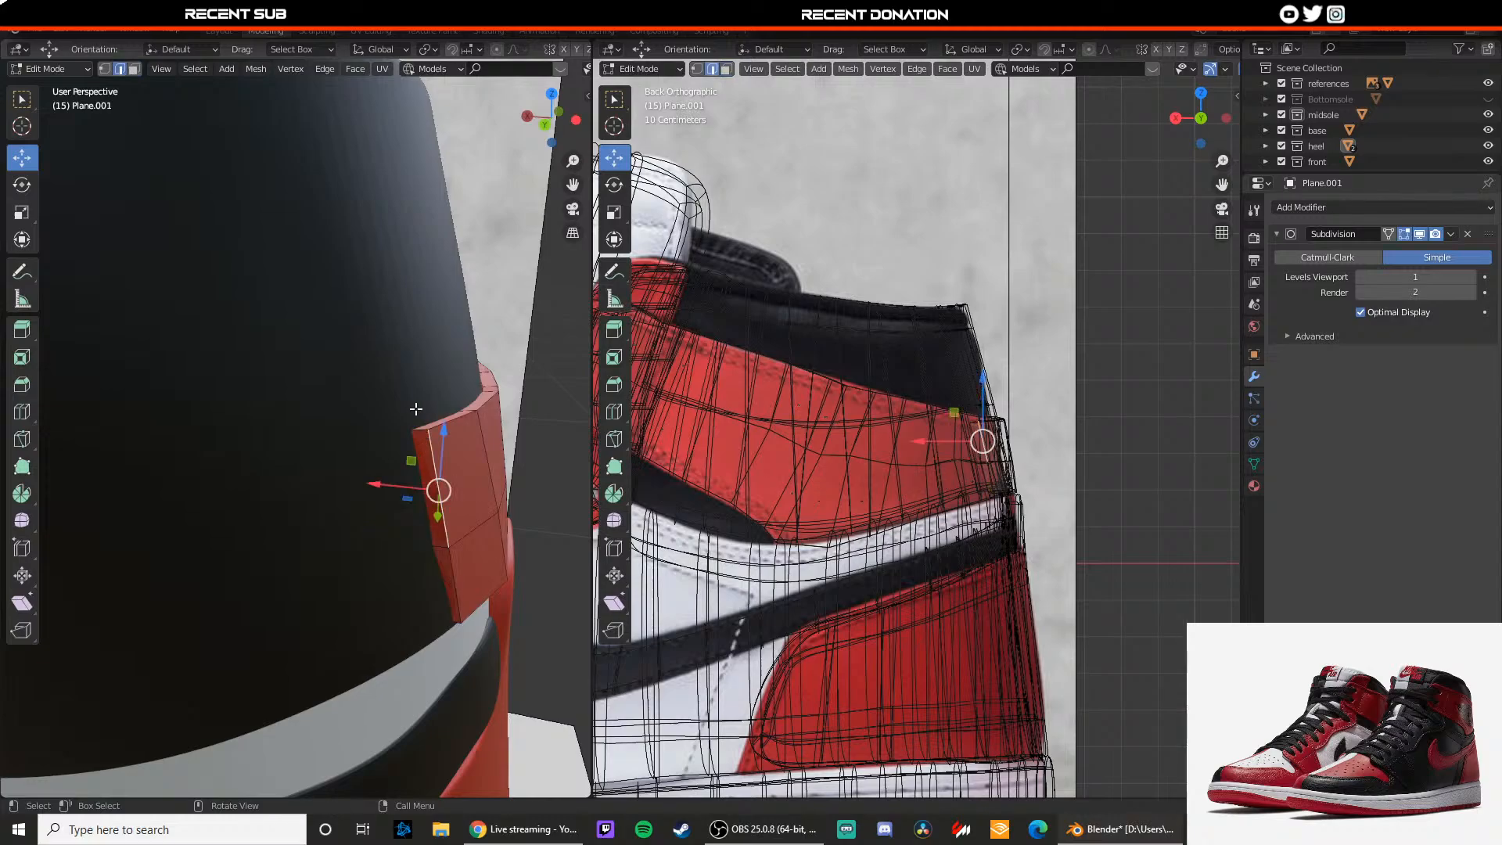
left_click(419, 434)
left_click_drag(420, 398, 435, 389)
Step: Lower the bottom edge of the strap's end along Z and select both end faces
left_click(452, 621)
key("g")
key("z")
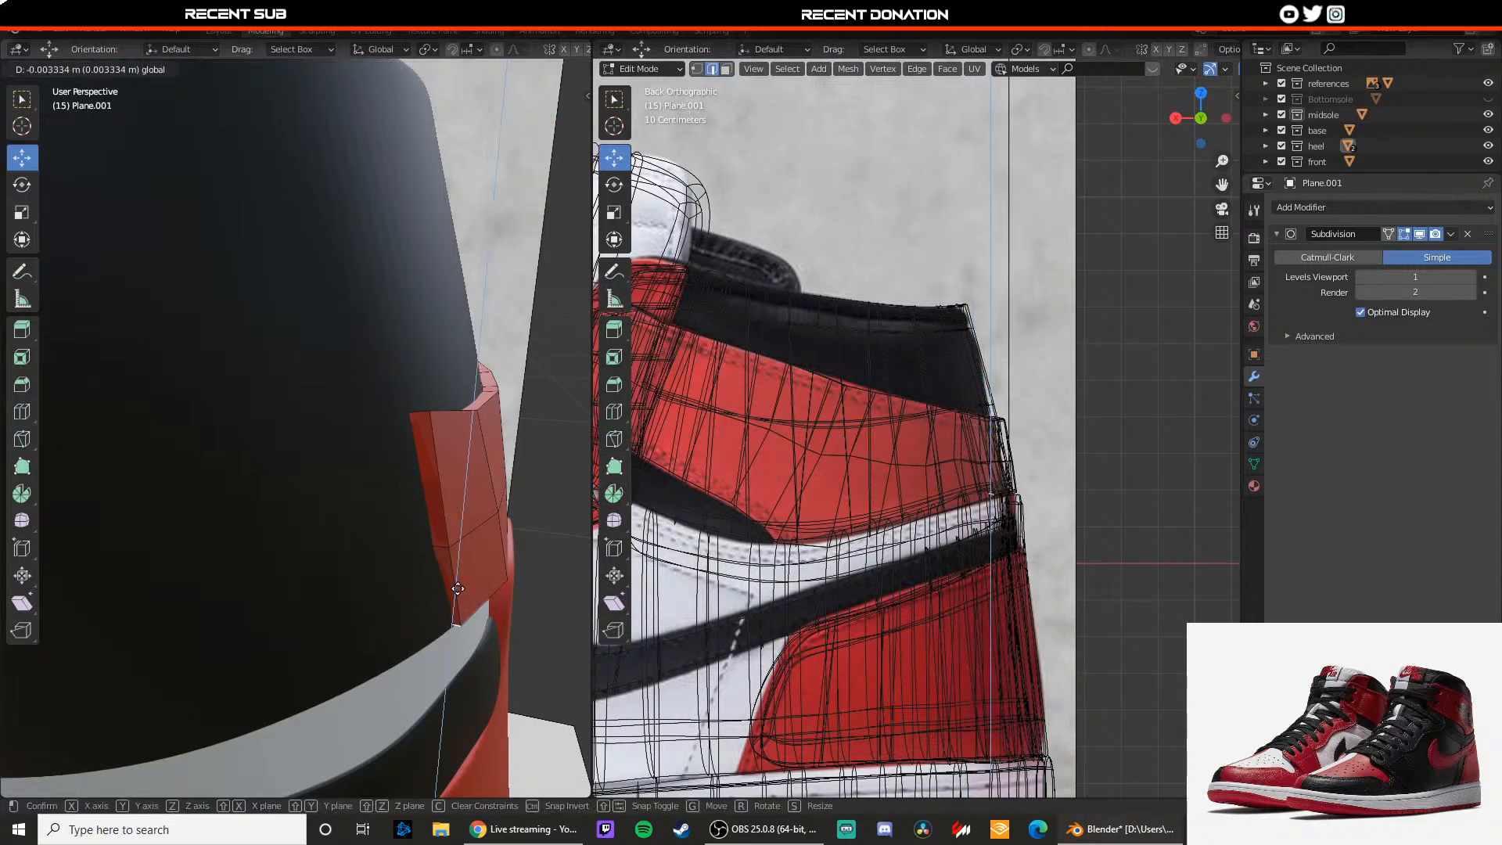
left_click_drag(458, 590, 458, 592)
key("3")
left_click(440, 523)
left_click(449, 569, "shift")
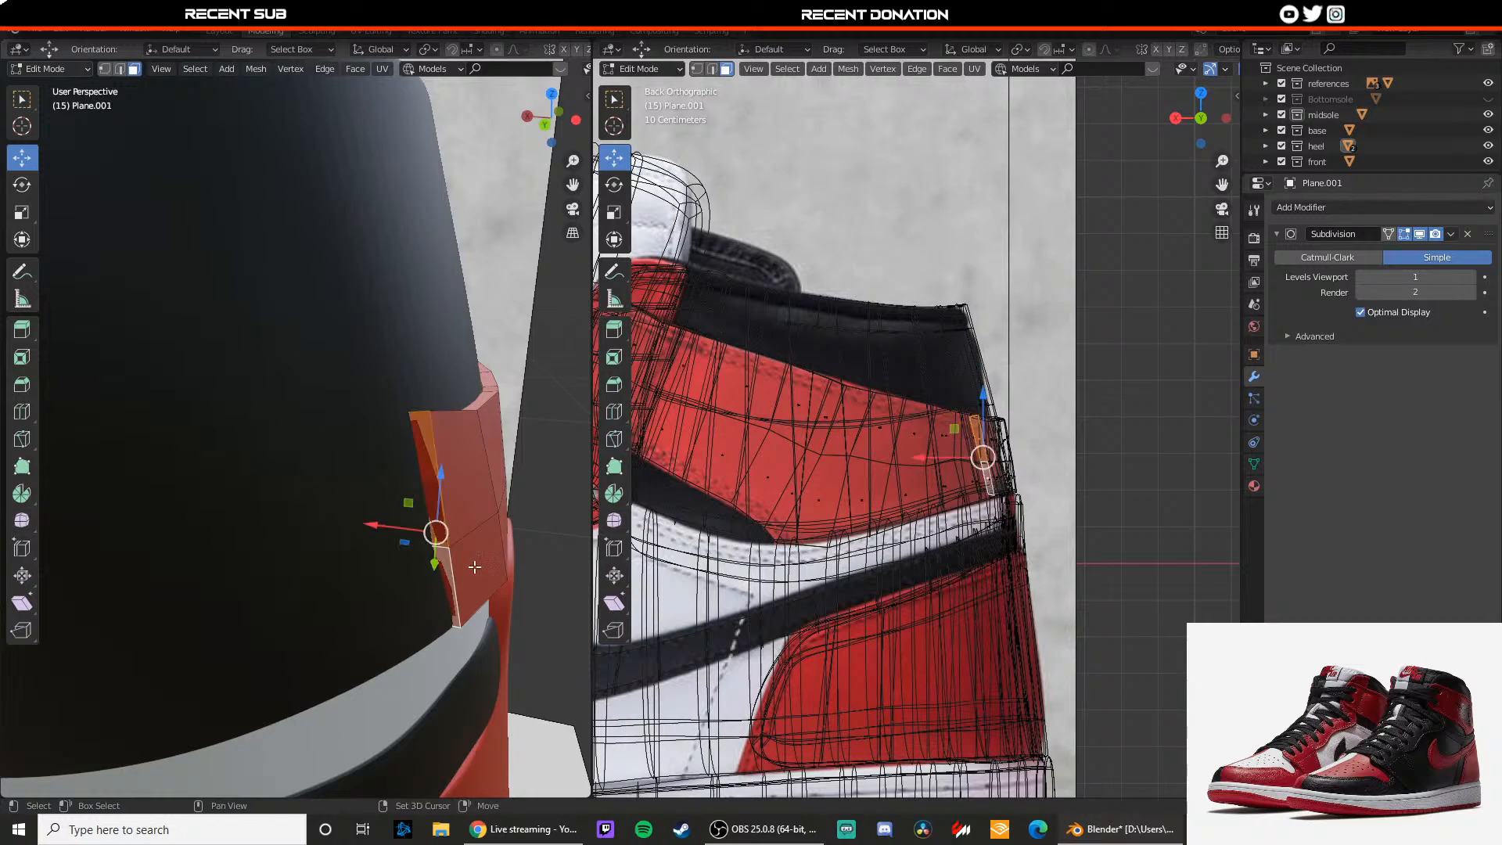
Step: Try to extrude the selected end faces from the back view and shift the new segment along Z and X
key("e")
left_click(875, 444)
left_click_drag(971, 429, 970, 393)
left_click_drag(914, 454, 902, 453)
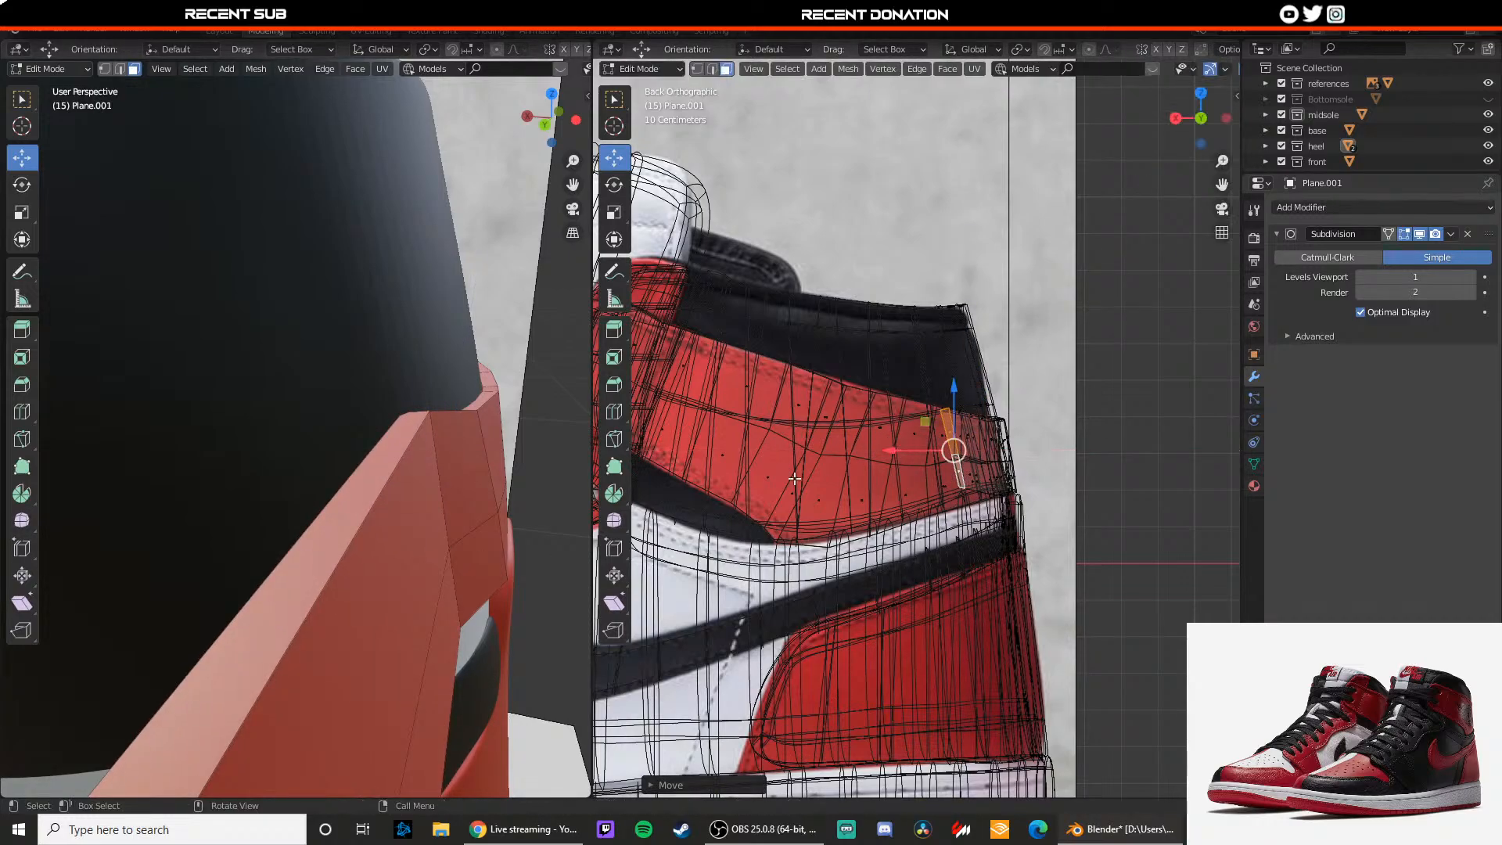
scroll(392, 475, "down", 3)
middle_click_drag(382, 505, 370, 525)
scroll(389, 498, "down", 4)
key("ctrl+z")
key("ctrl+z")
key("ctrl+z")
Step: Extrude the strap's end faces slightly and shift the new segment along X, Z and Y around the collar
scroll(383, 492, "up", 3)
key("e")
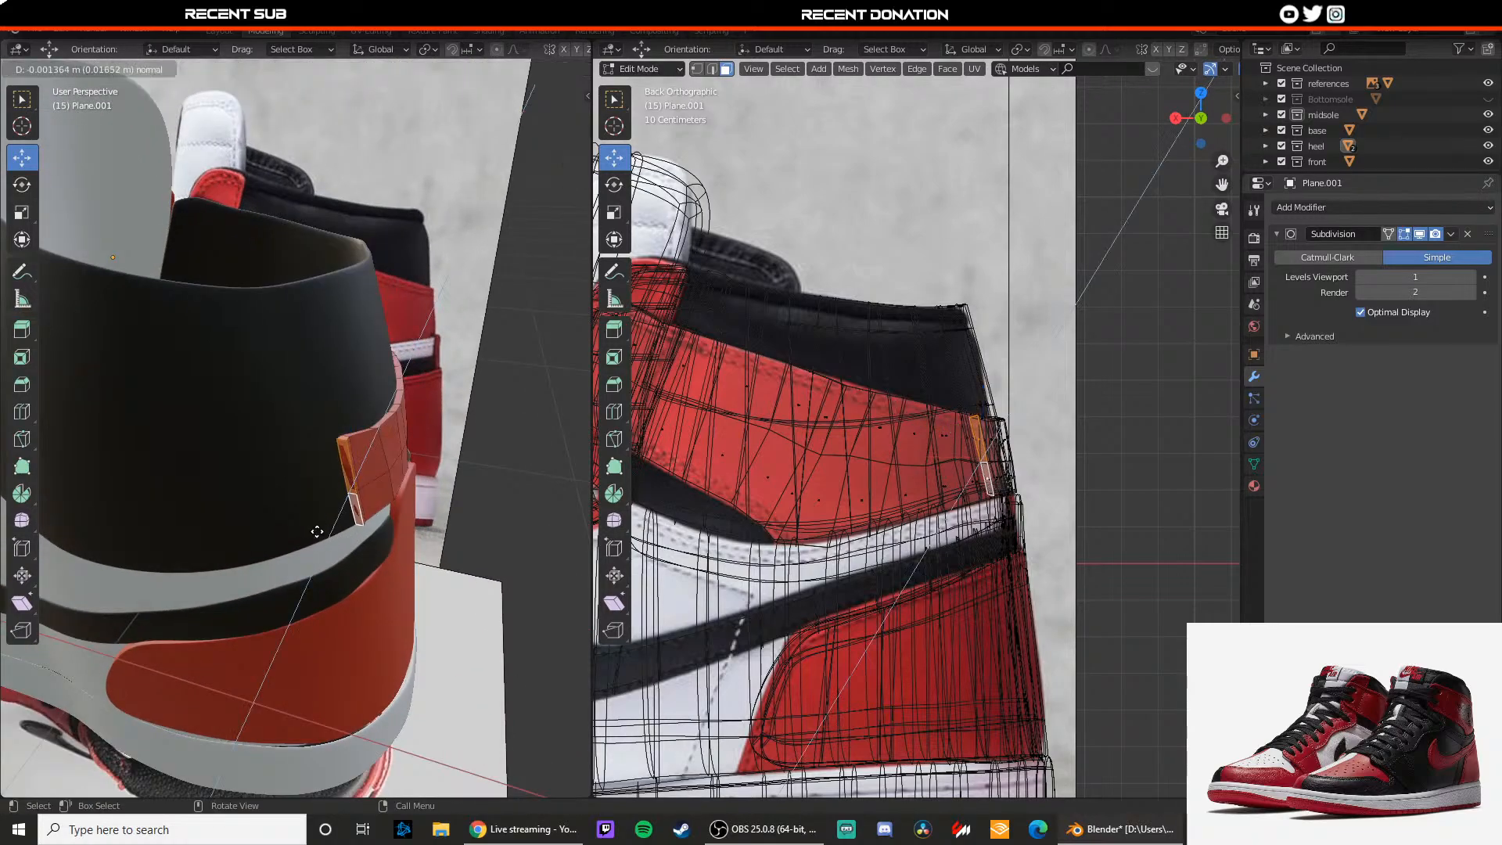
left_click(322, 528)
left_click_drag(297, 490, 271, 484)
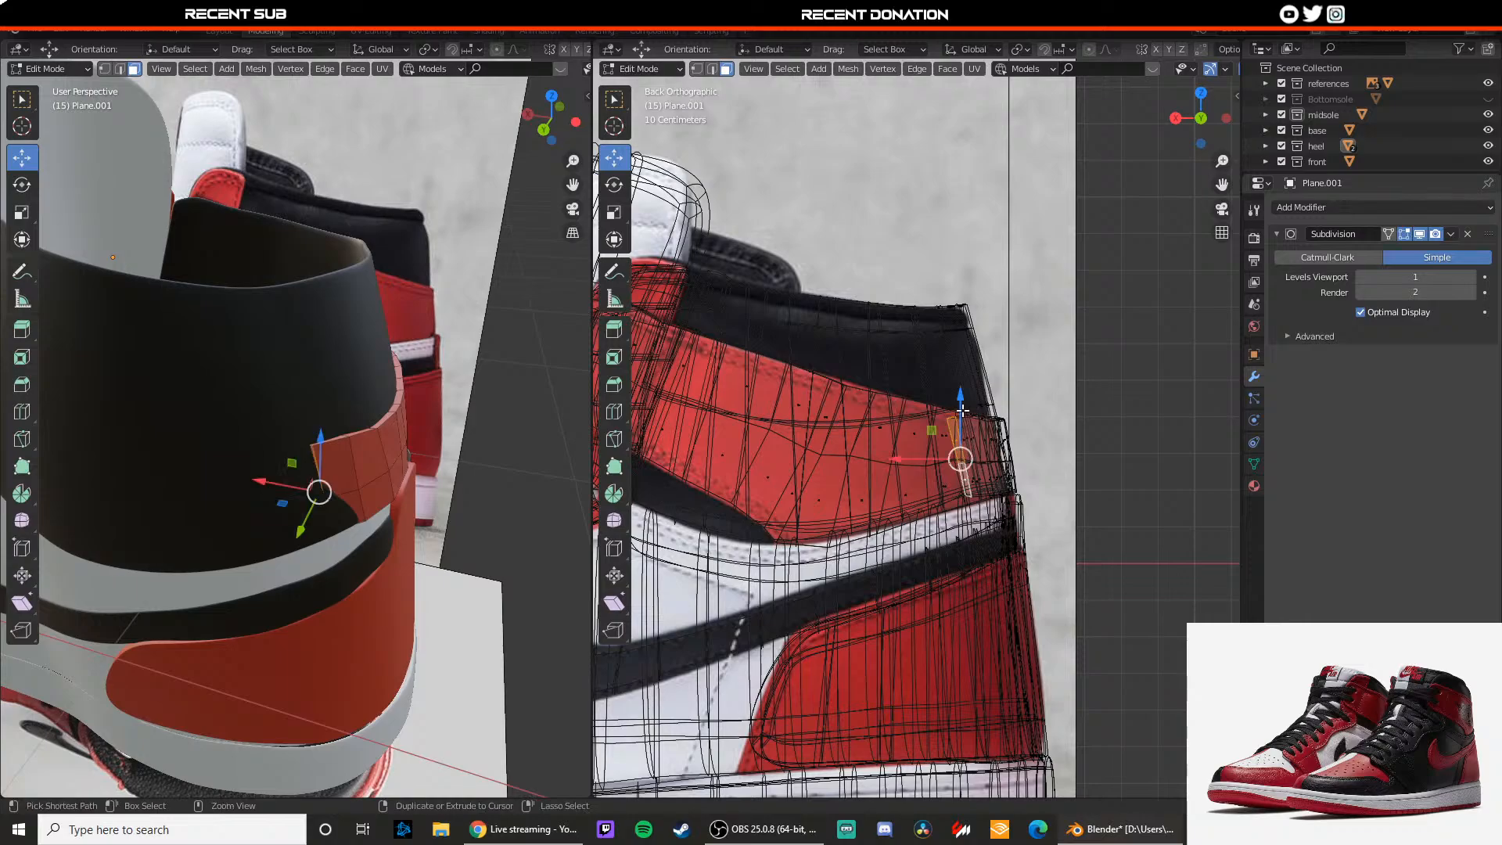
left_click_drag(961, 399, 963, 399)
middle_click_drag(960, 465, 959, 468)
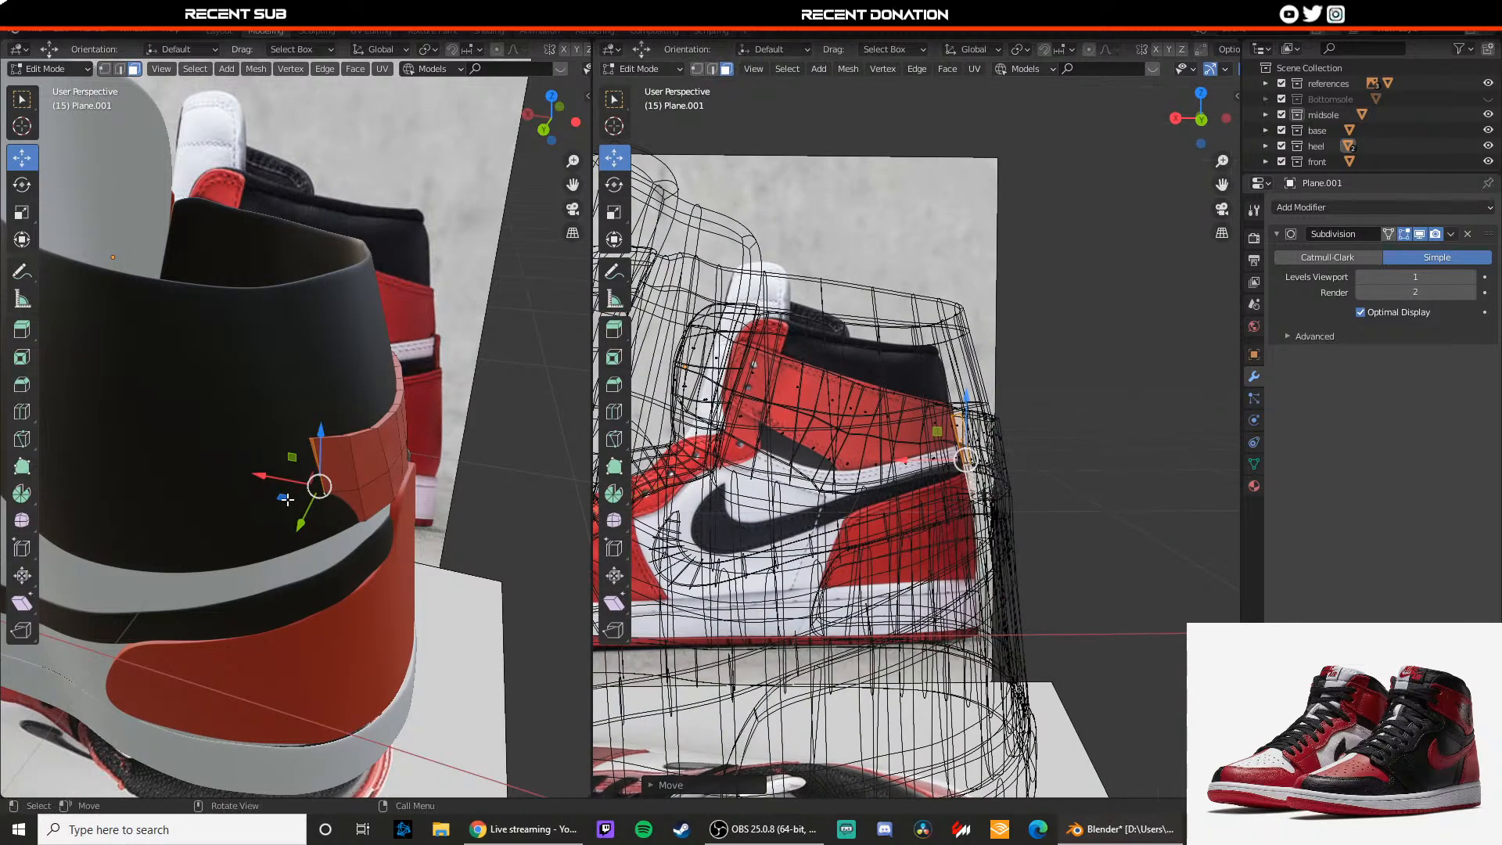
left_click_drag(304, 509, 290, 521)
Step: Nudge the bottom and middle vertices of the strap's new end along X to fit the collar
mouse_move(291, 520)
middle_mouse_down()
mouse_move(306, 479)
mouse_move(314, 512)
middle_mouse_up()
key("Tab")
key("Tab")
key("2")
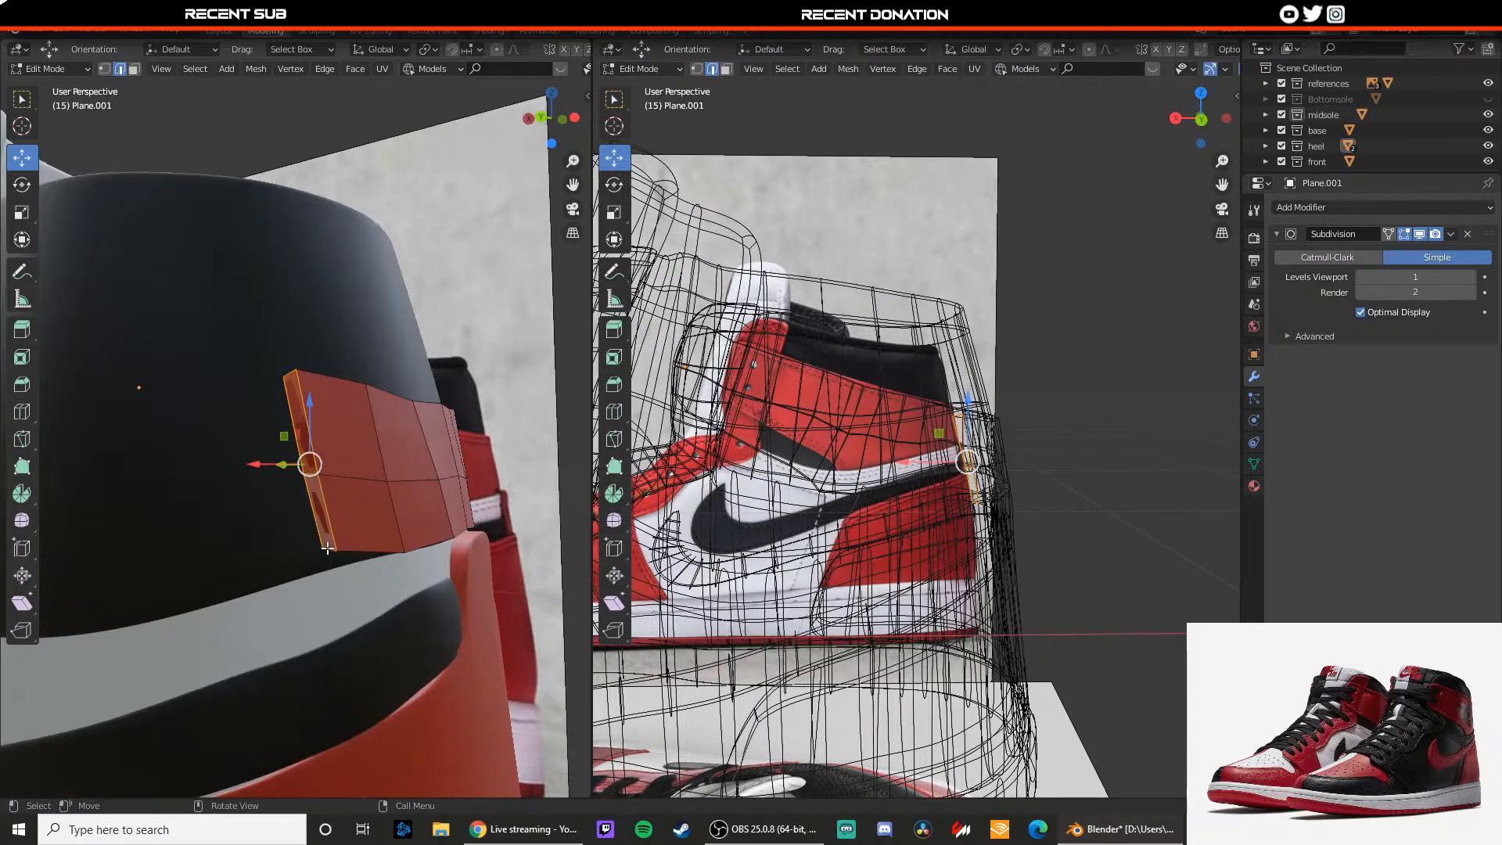
key("1")
left_click(337, 548)
left_click_drag(319, 546, 317, 548)
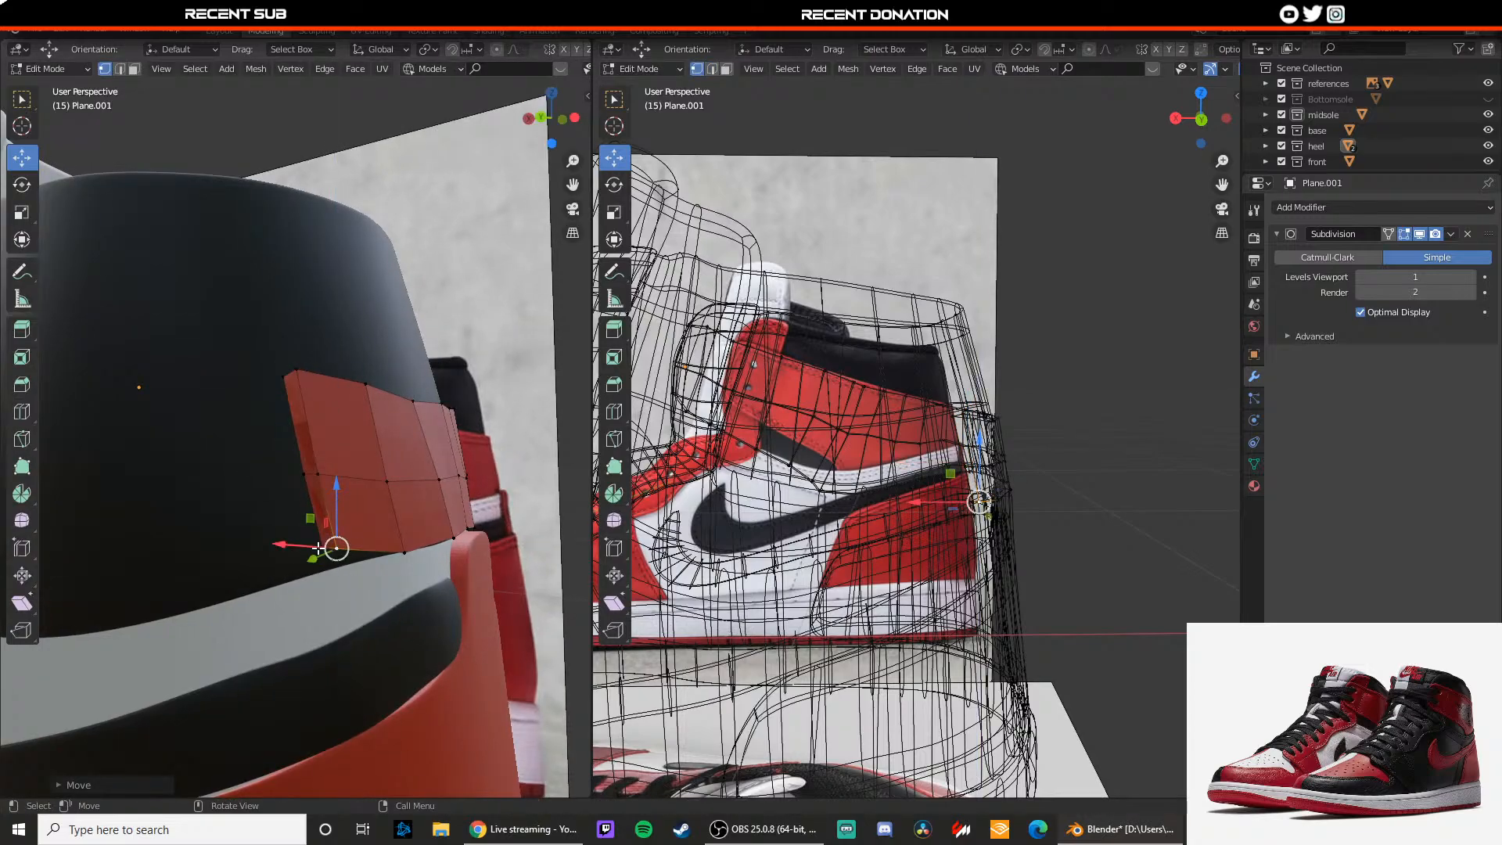
left_click(314, 473)
left_click_drag(283, 473, 278, 473)
left_click(278, 472)
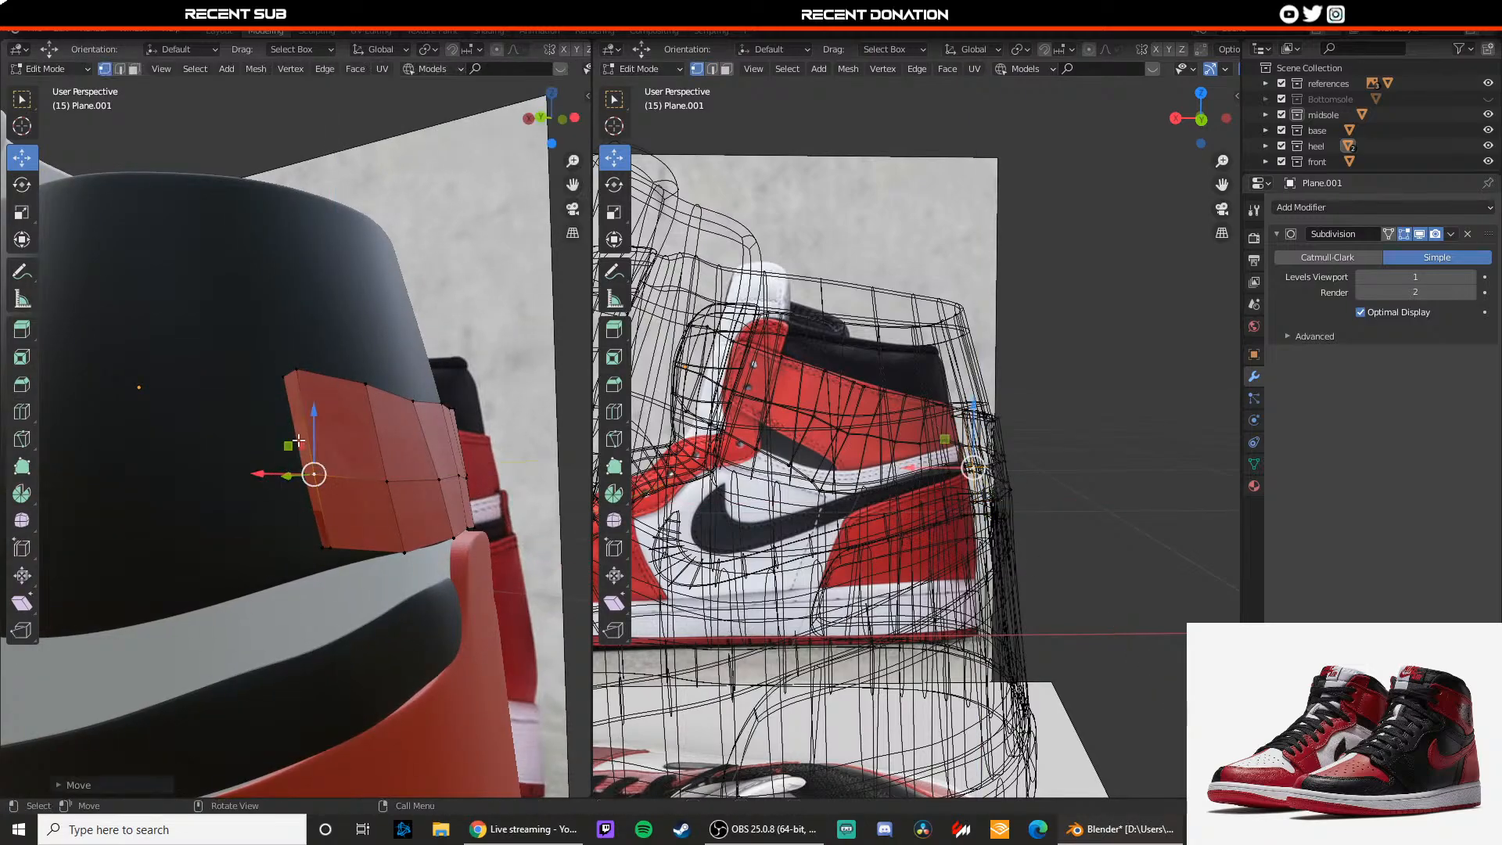
Step: Adjust the top vertex of the strap's end along Z and X to follow the collar surface
left_click(293, 370)
key("g")
key("x")
key("z")
left_click(298, 345)
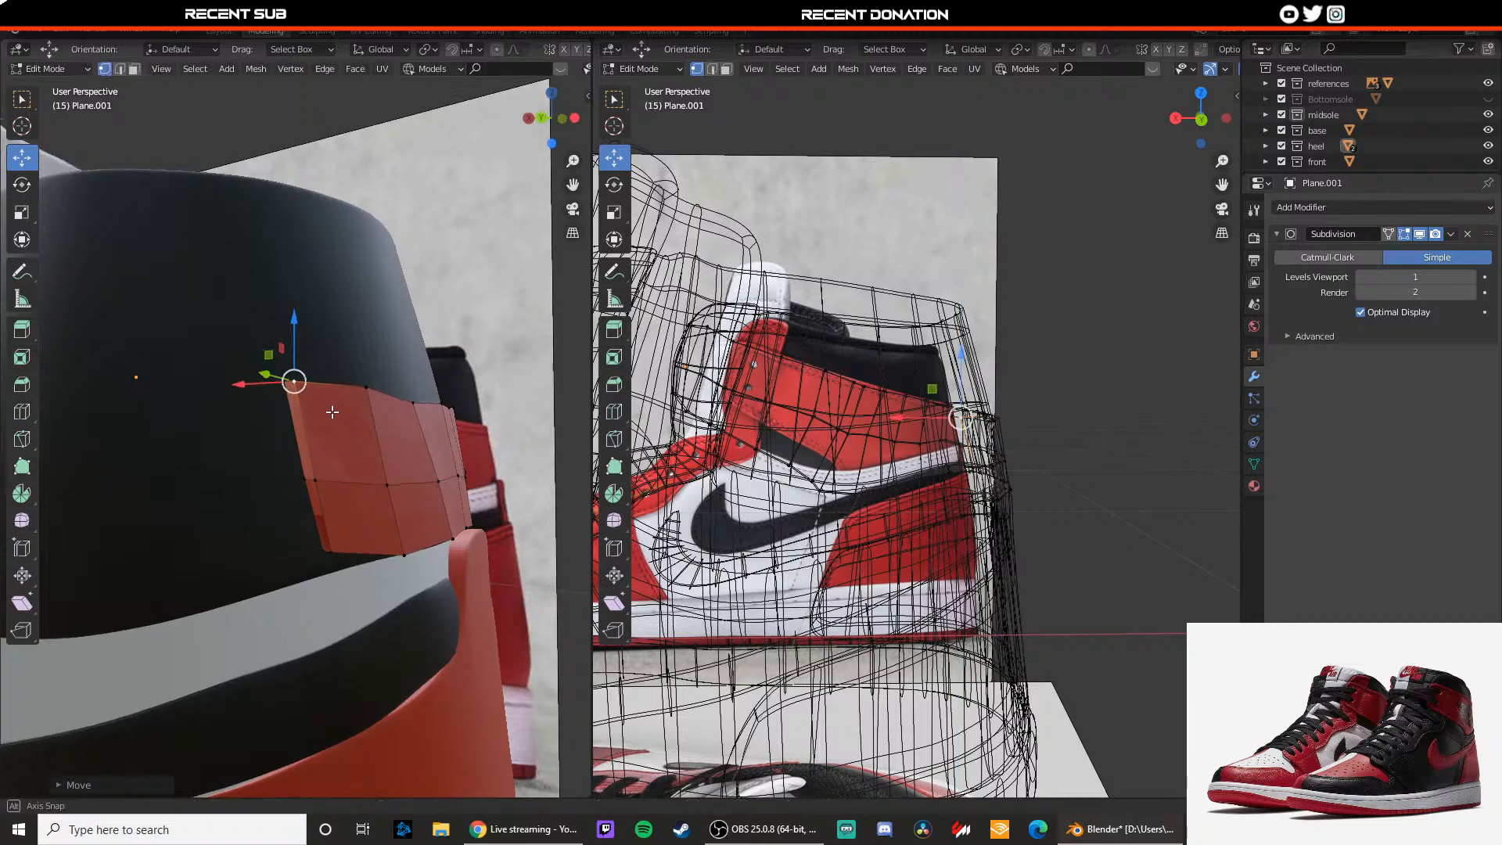
middle_click_drag(298, 344, 348, 599)
key("g")
key("x")
left_click(347, 590)
Step: Move the top inner corner of the strap's end along X and the bottom corner along Y
left_click(372, 566)
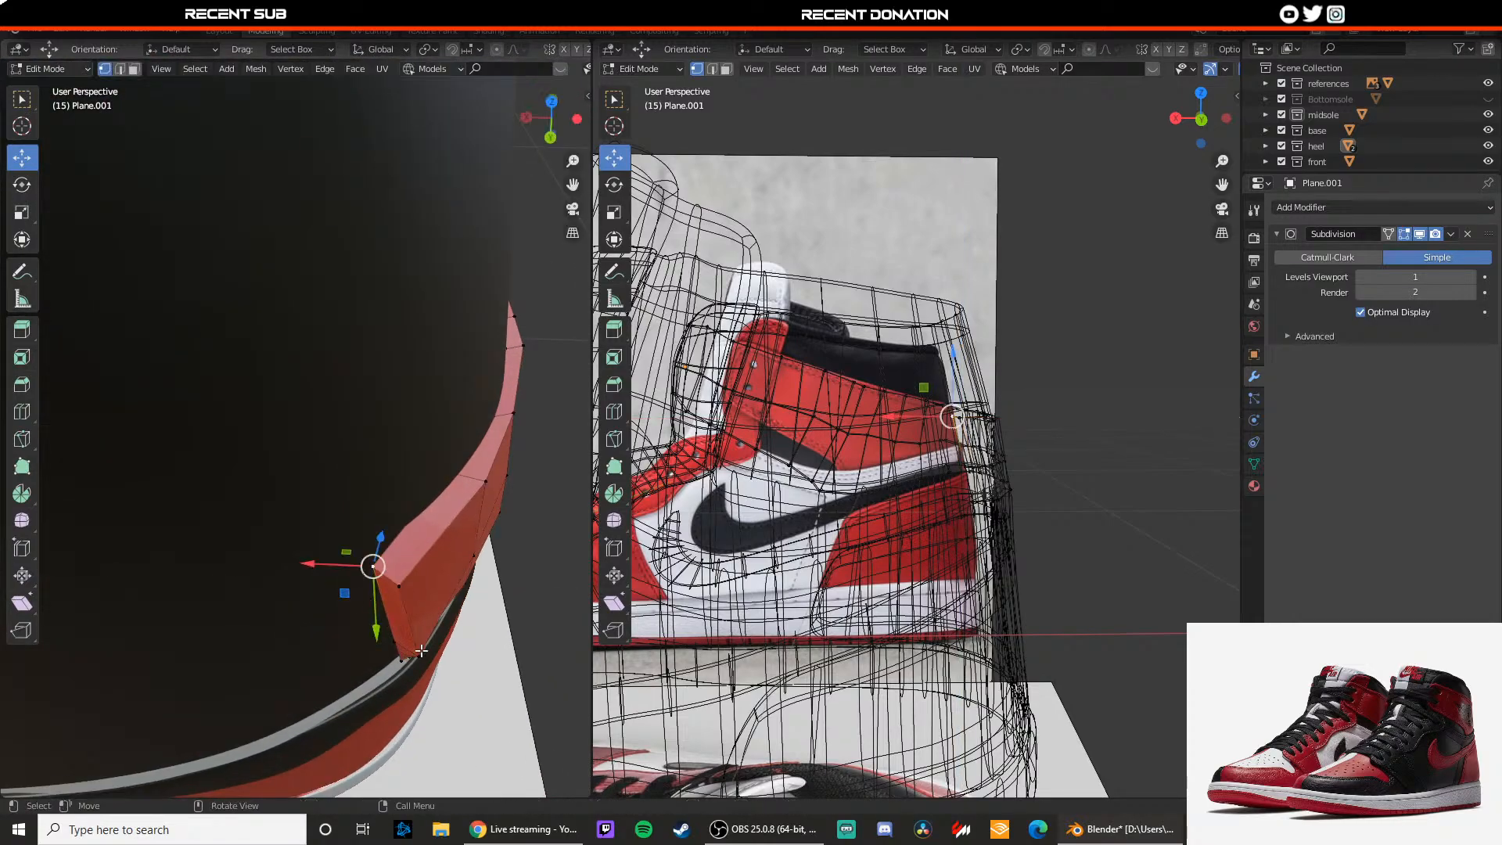
key("g")
key("x")
left_click(396, 658)
mouse_move(396, 659)
middle_mouse_down()
mouse_move(406, 611)
mouse_move(413, 659)
middle_mouse_up()
left_click(416, 676)
left_click_drag(417, 699, 418, 713)
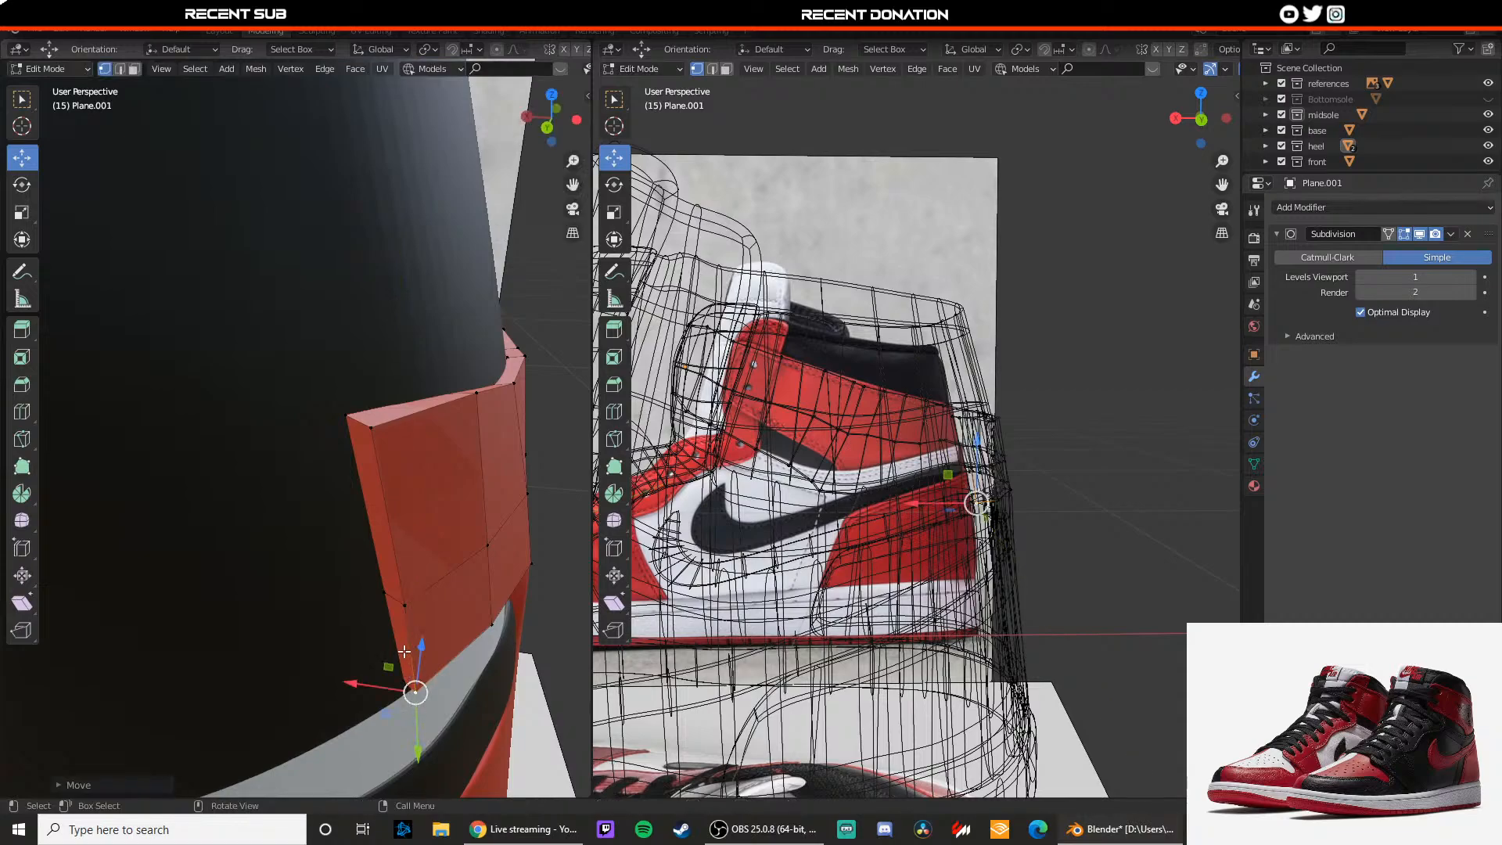
Step: Move both end faces of the strap along Y to fit the collar's curve
key("3")
left_click(398, 632)
left_click(388, 555, "shift")
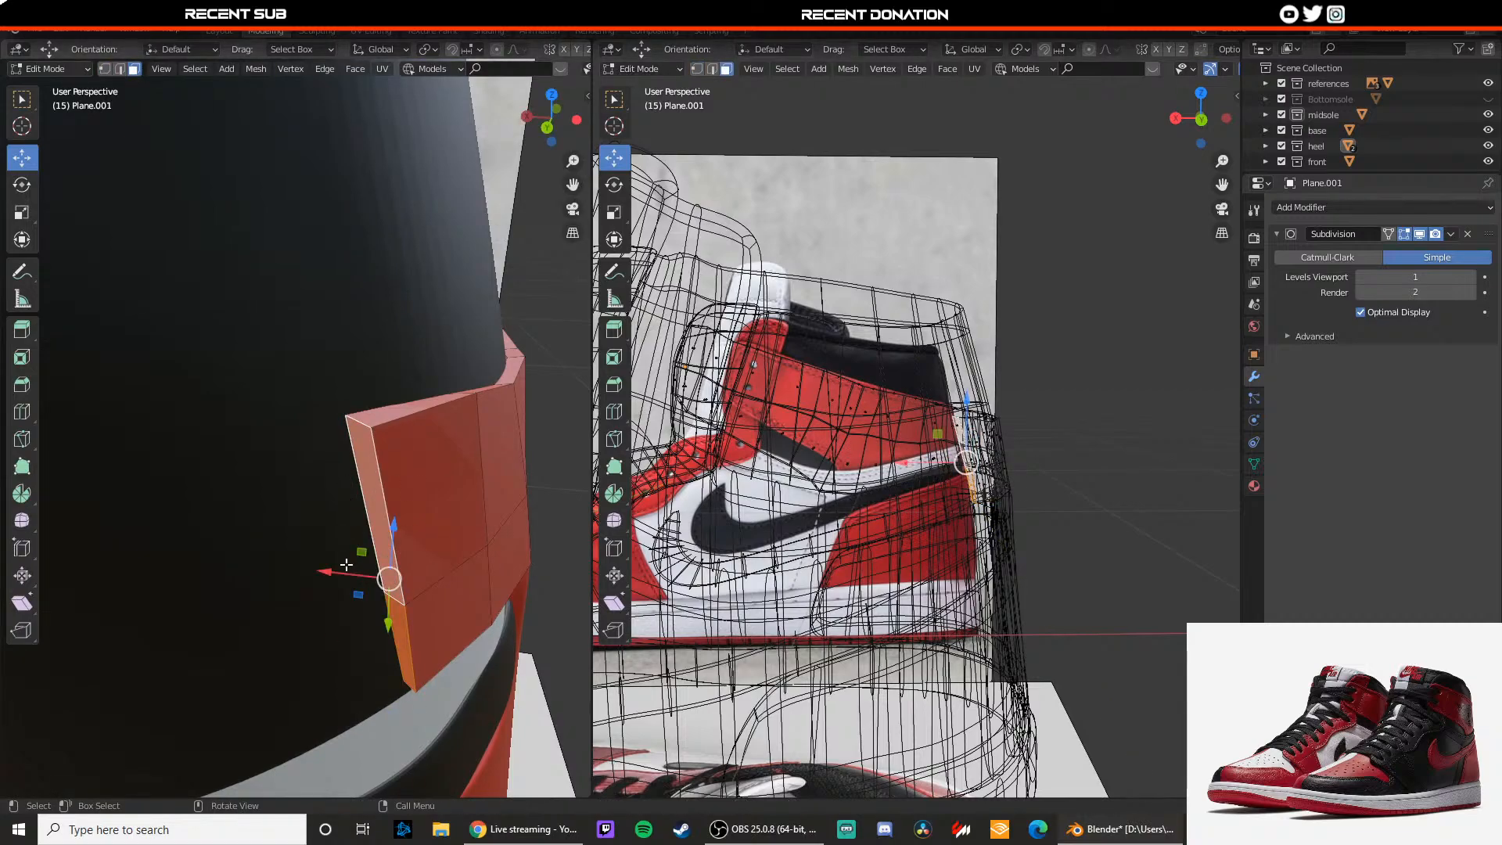
middle_click_drag(356, 578, 370, 598)
key("g")
key("y")
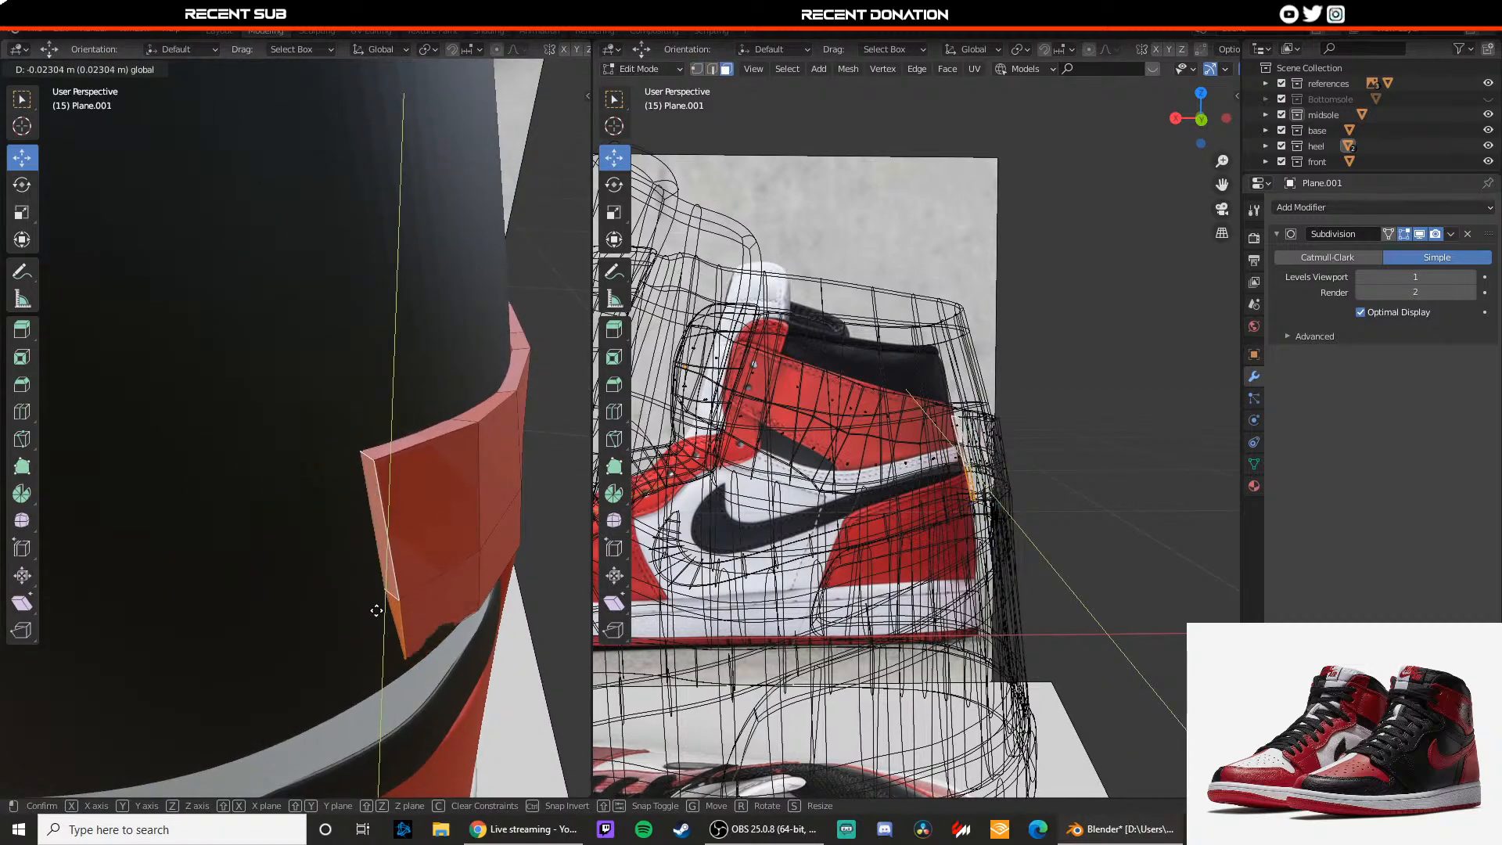
left_click(376, 615)
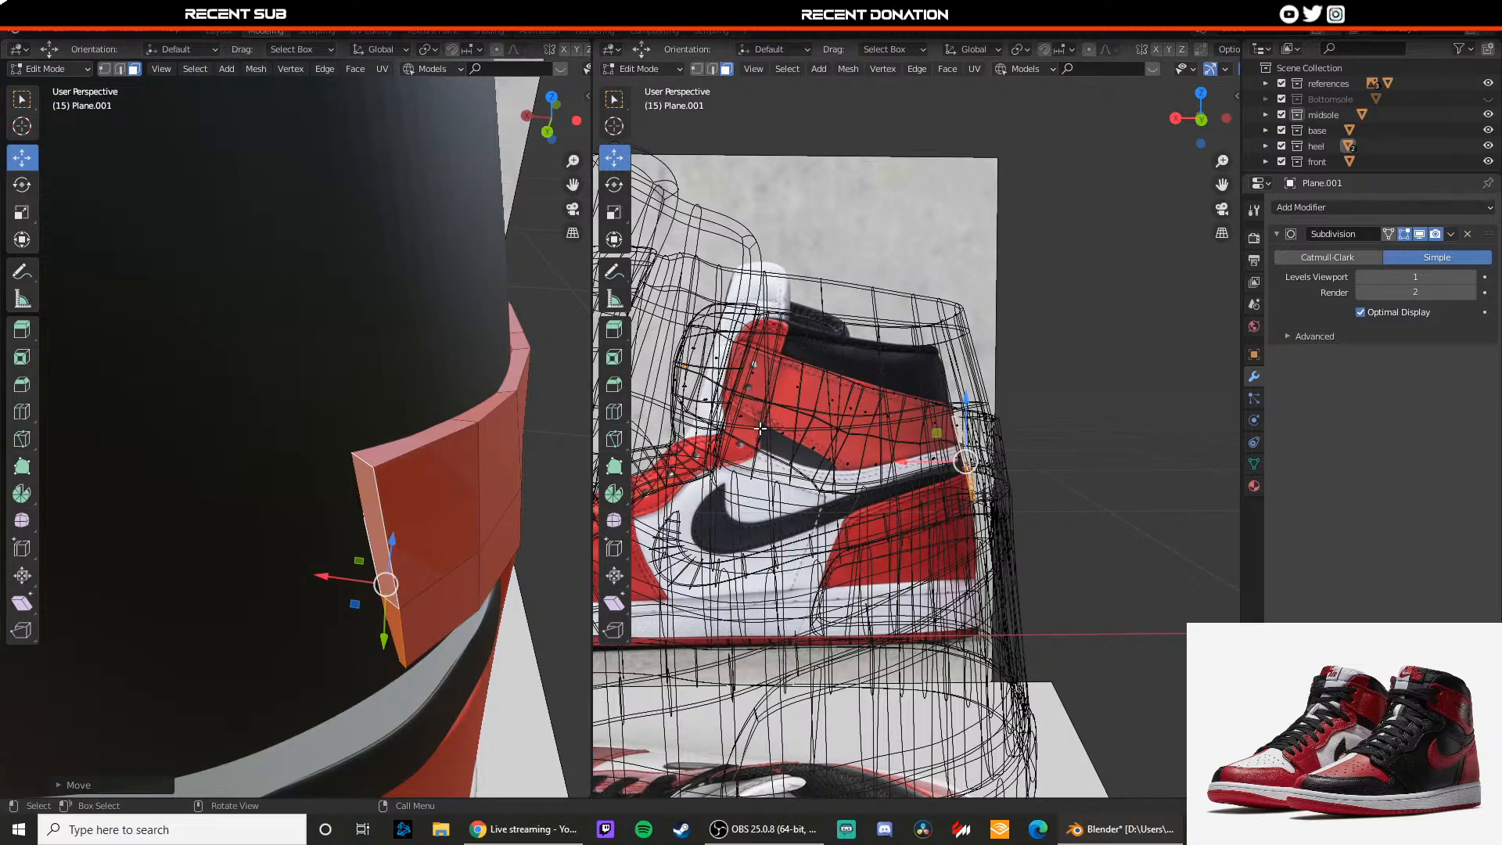
Step: Return to the back orthographic wireframe view and raise the top edge of the strap's end along Z to match the reference
key("z")
left_click(885, 556)
key("z")
left_click(828, 513)
left_click(1227, 122)
scroll(971, 376, "up", 5)
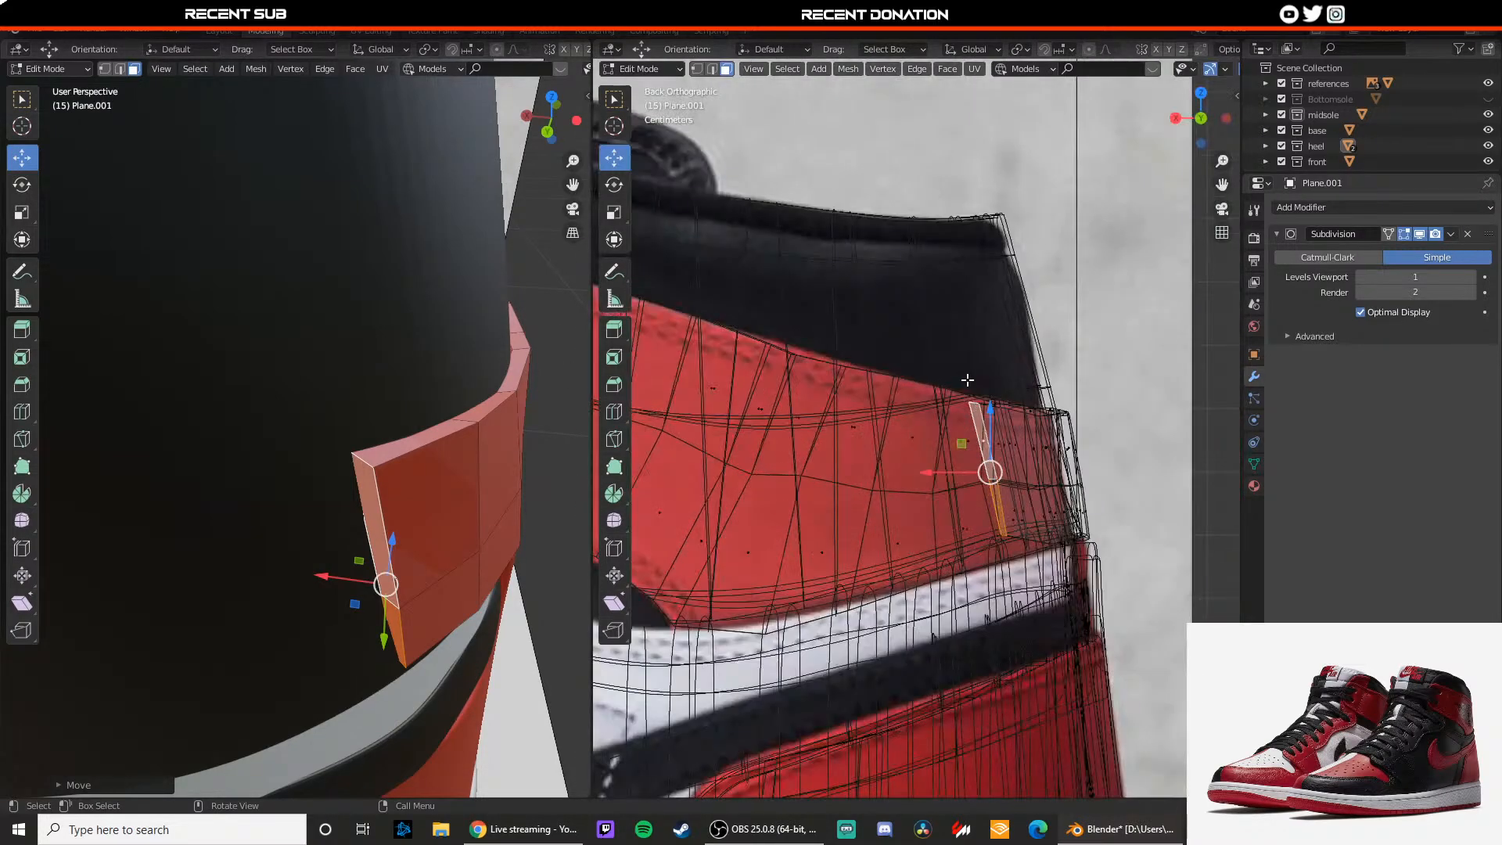
key("Tab")
key("Tab")
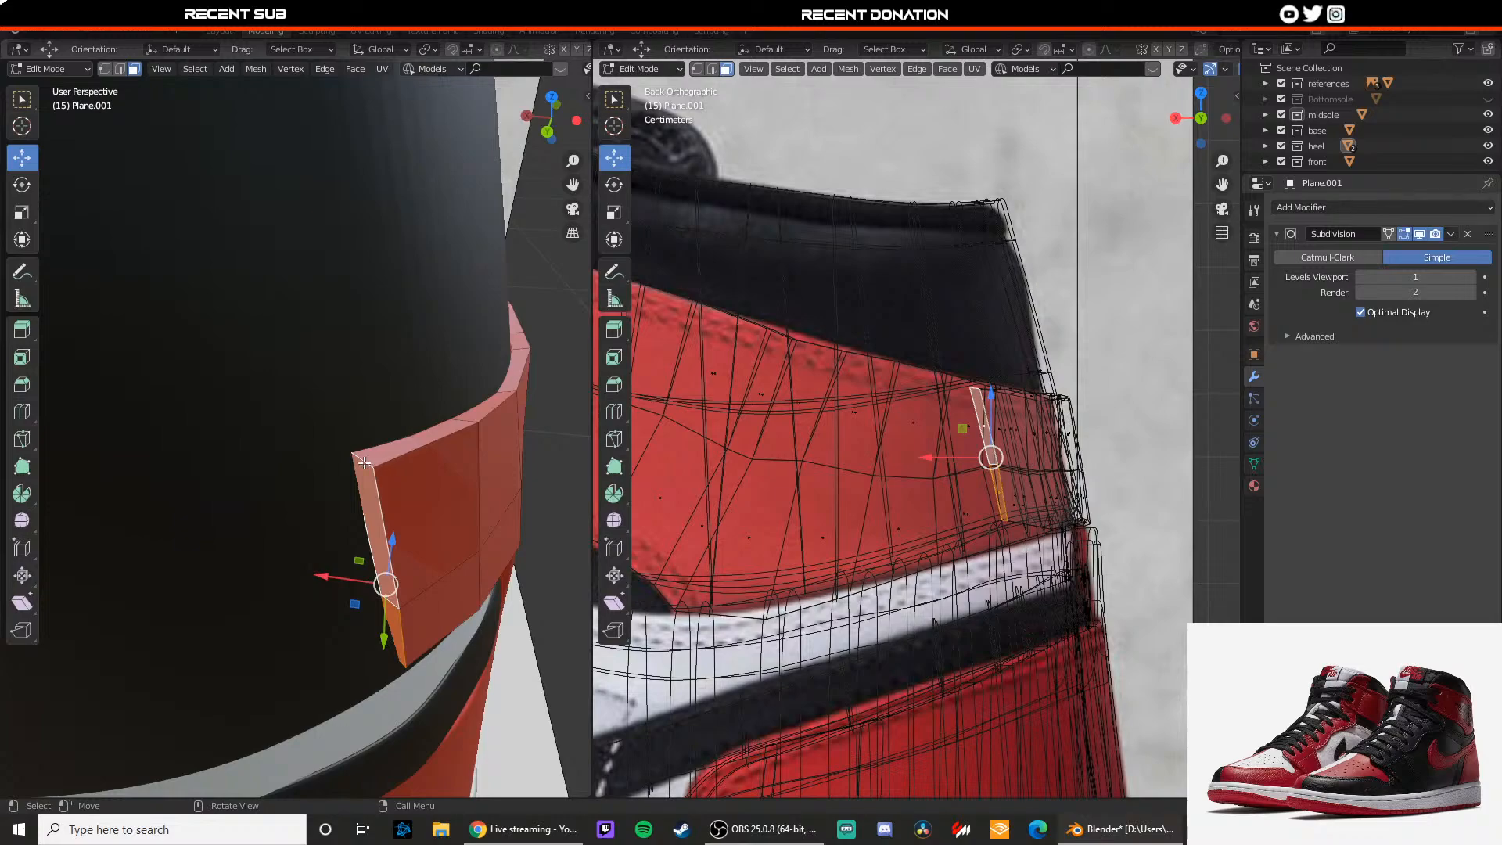
key("2")
left_click(365, 463)
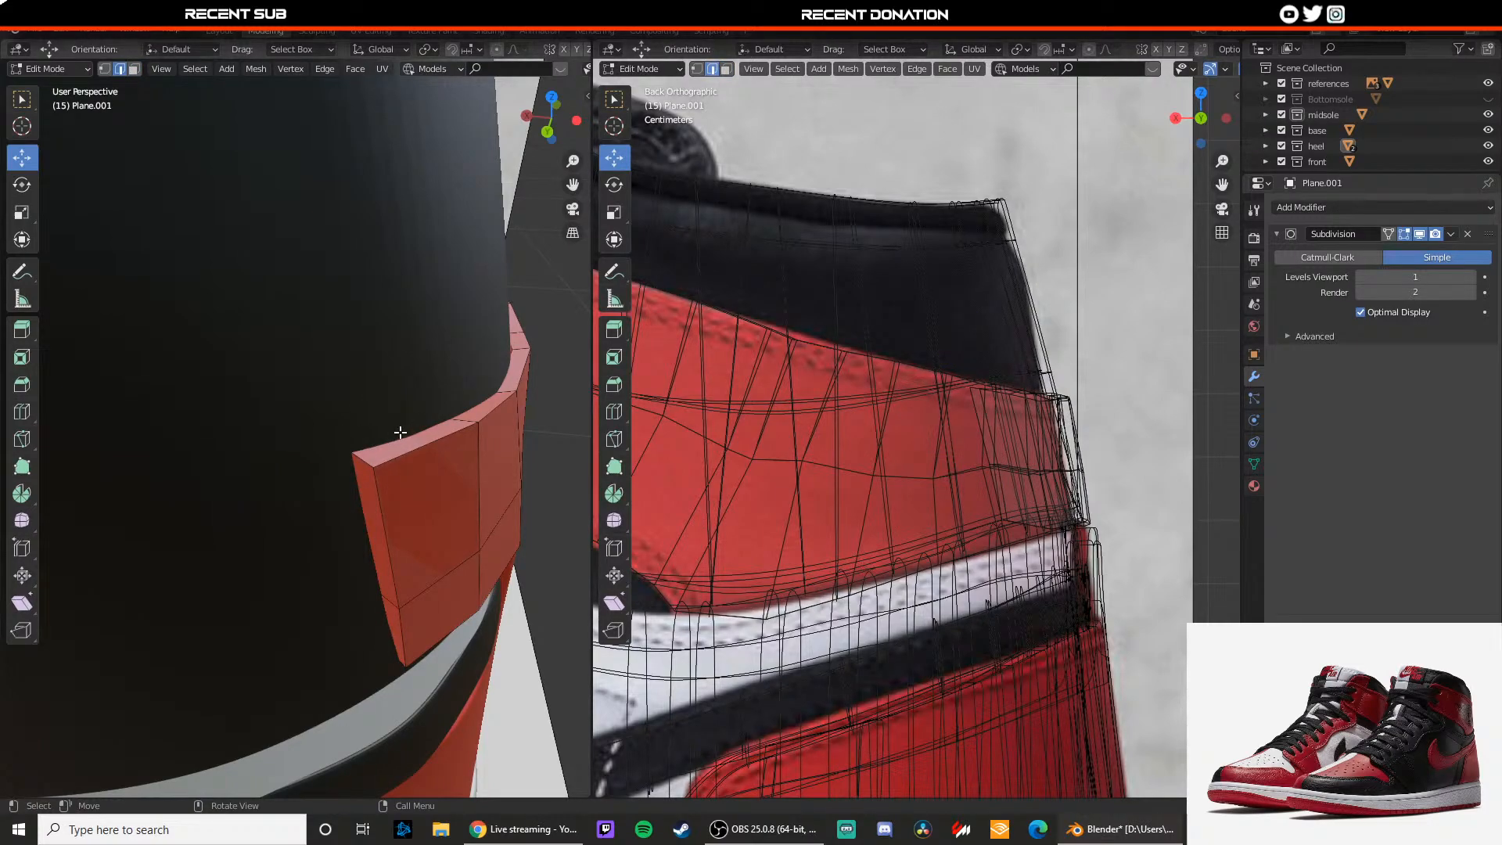
left_click_drag(974, 336, 974, 335)
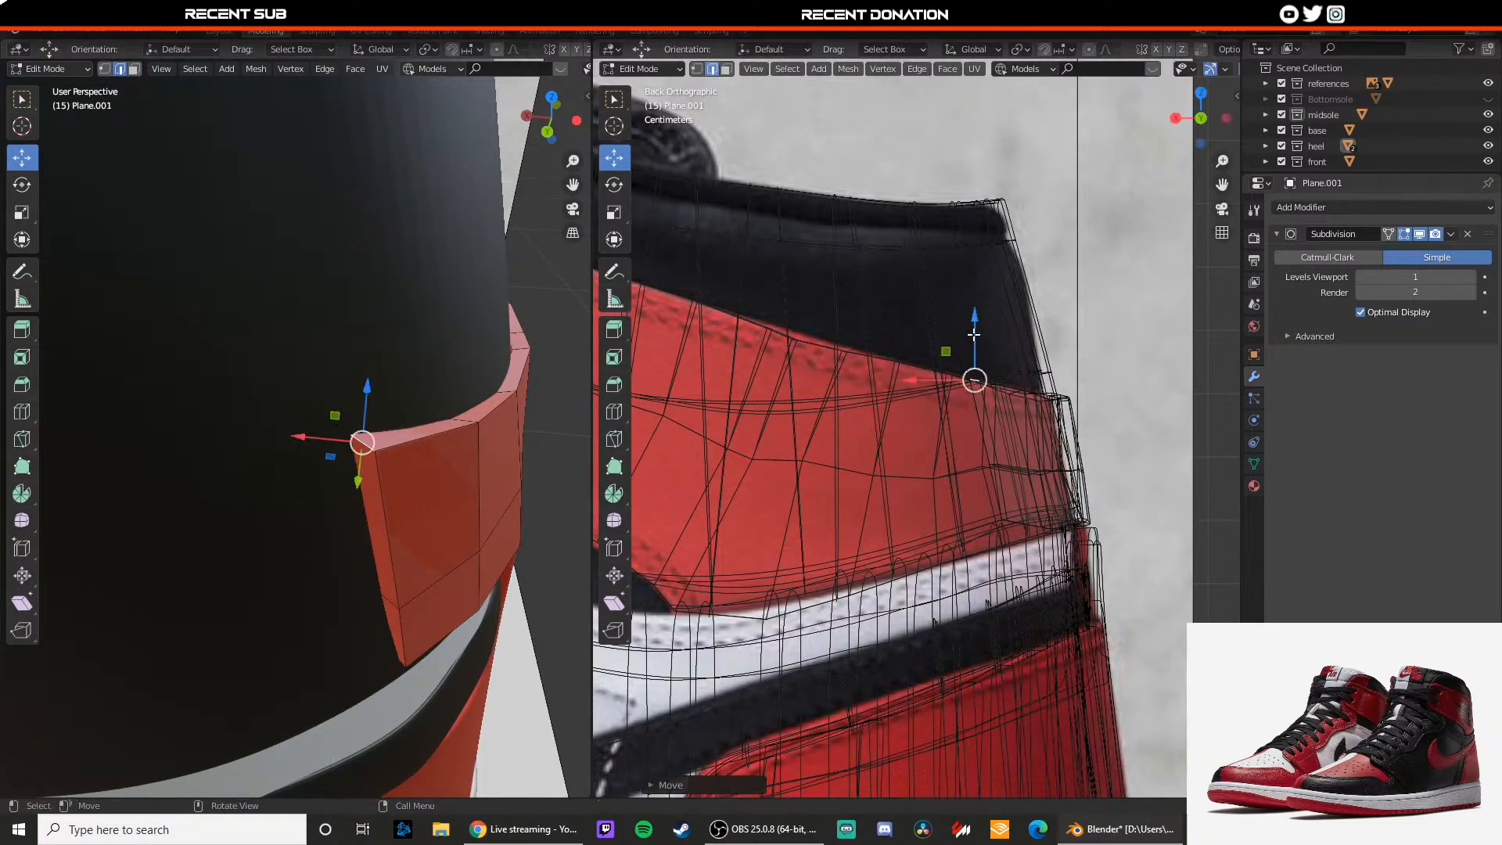
Step: Select the bottom edge of the strap's end
middle_click_drag(429, 472, 483, 537)
left_click(483, 536)
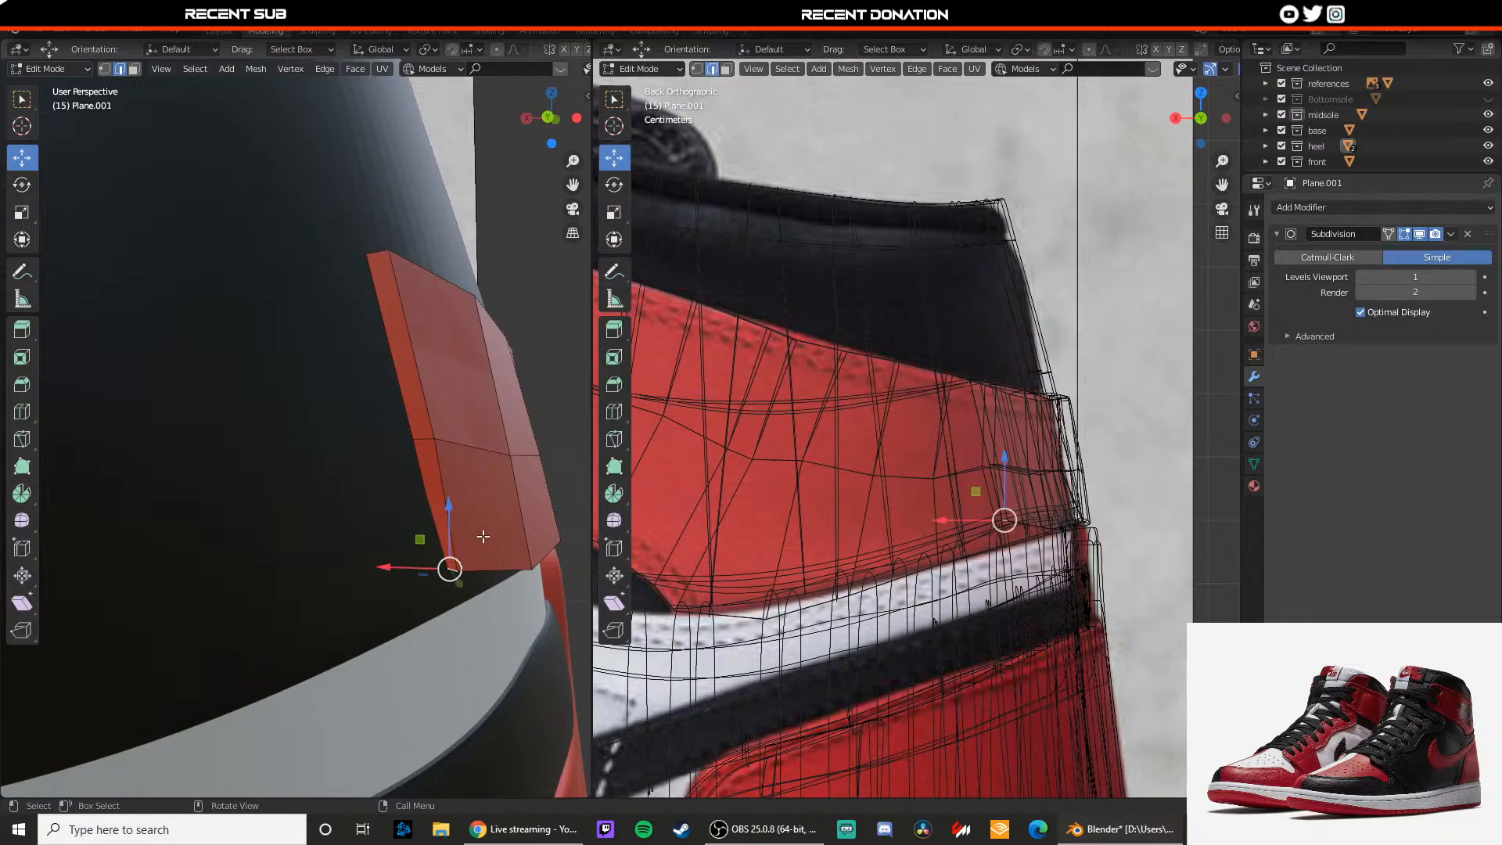
Step: Lower the bottom edge at the red heel panel's end to the white stripe and return to Object Mode
left_click_drag(447, 532, 450, 566)
middle_click_drag(450, 566, 406, 678)
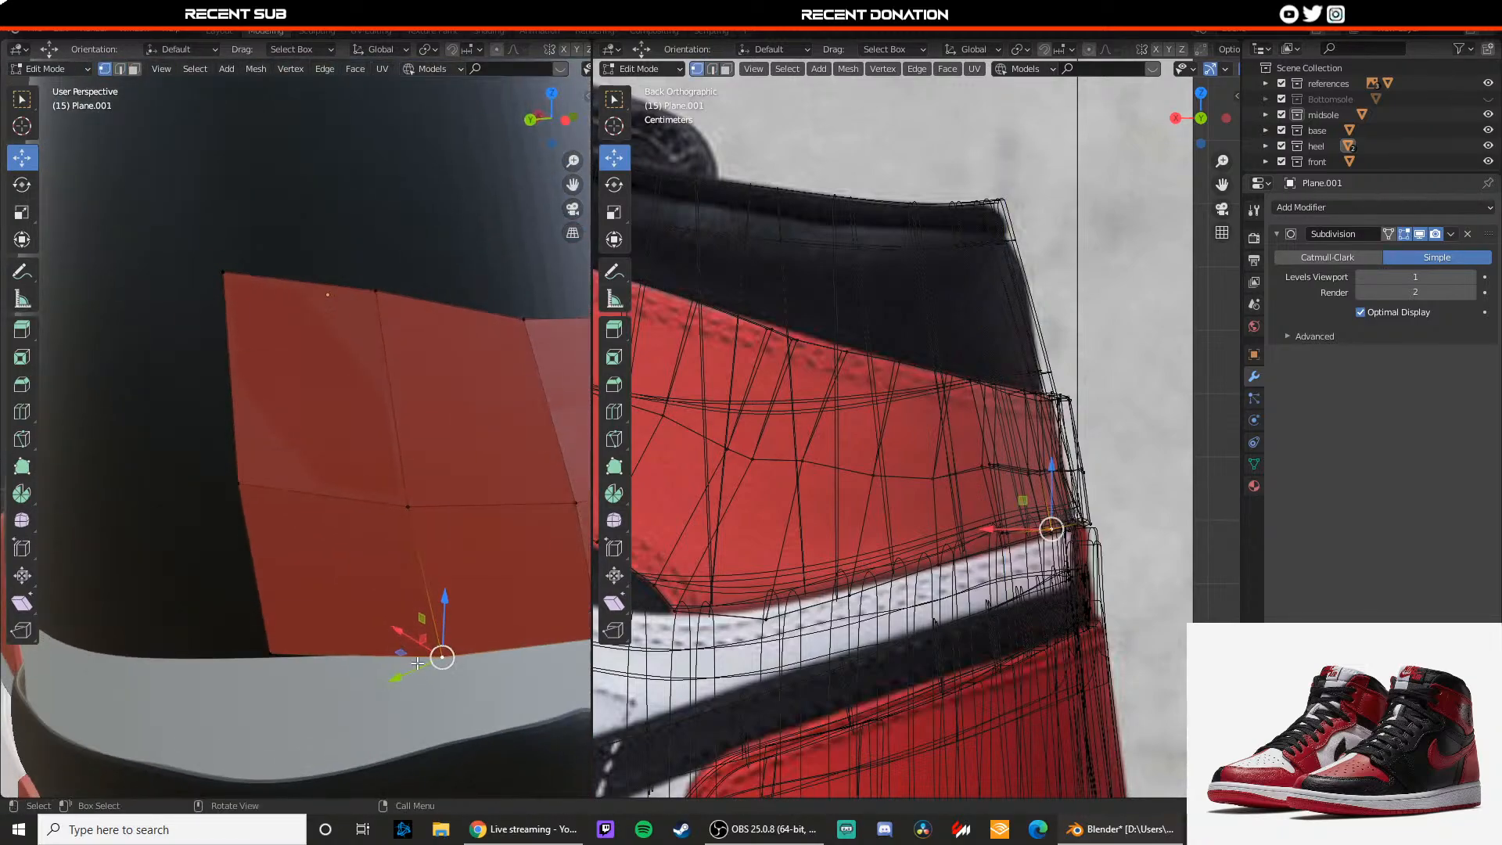
key("Tab")
middle_click_drag(415, 583, 404, 463)
scroll(403, 463, "down", 3)
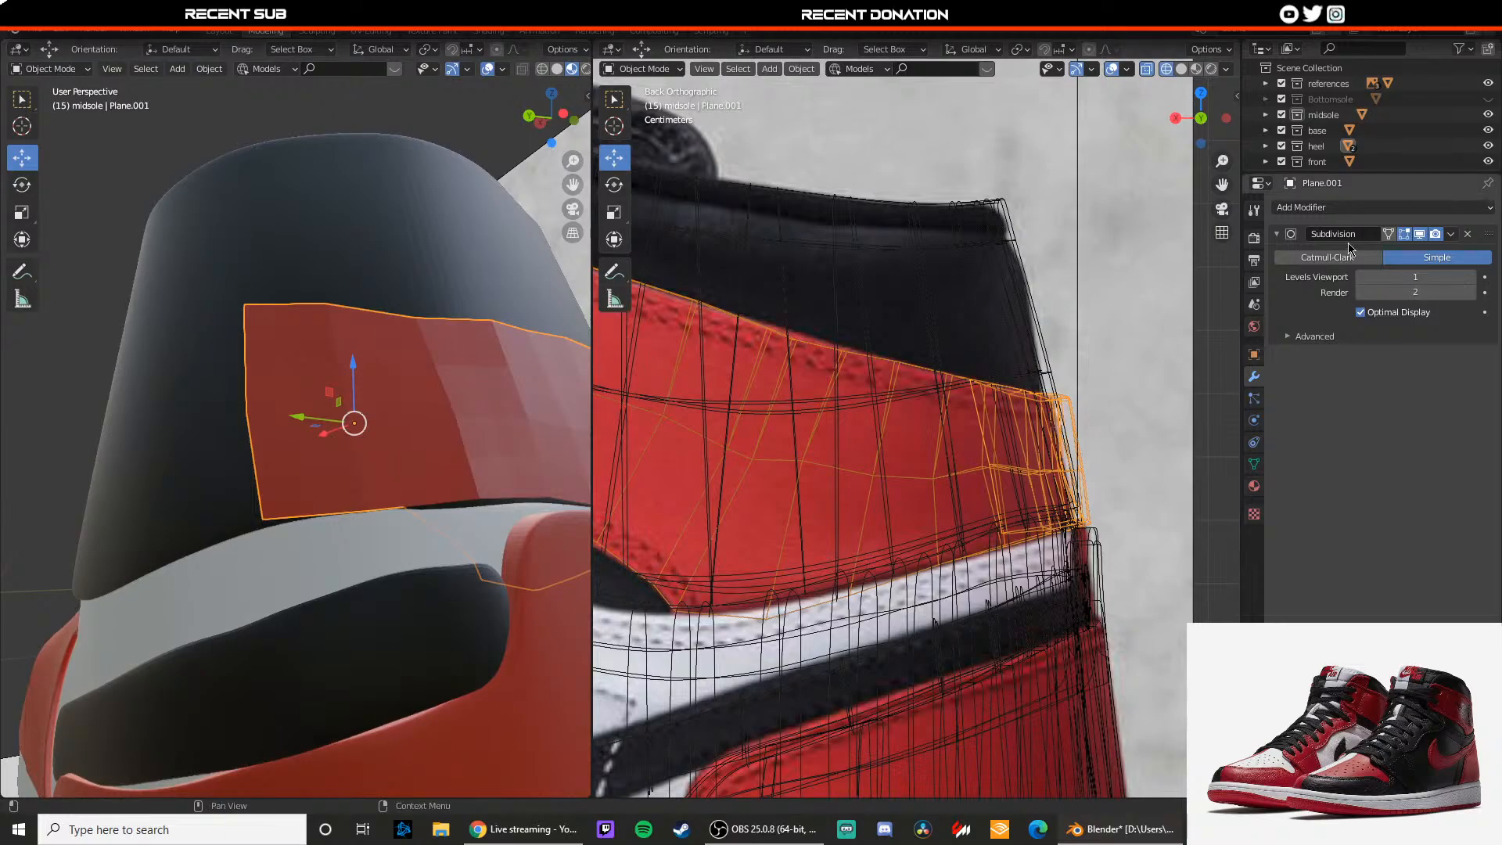
Step: Try the Catmull-Clark type on the red panel's Subdivision modifier and remove the modifier from the object
left_click(1328, 257)
scroll(458, 428, "down", 4)
middle_click_drag(323, 462, 460, 432)
left_click(1469, 234)
scroll(389, 469, "up", 4)
Step: In Edit Mode, nudge the bottom corner at the red panel's open end slightly down toward the white stripe
key("Tab")
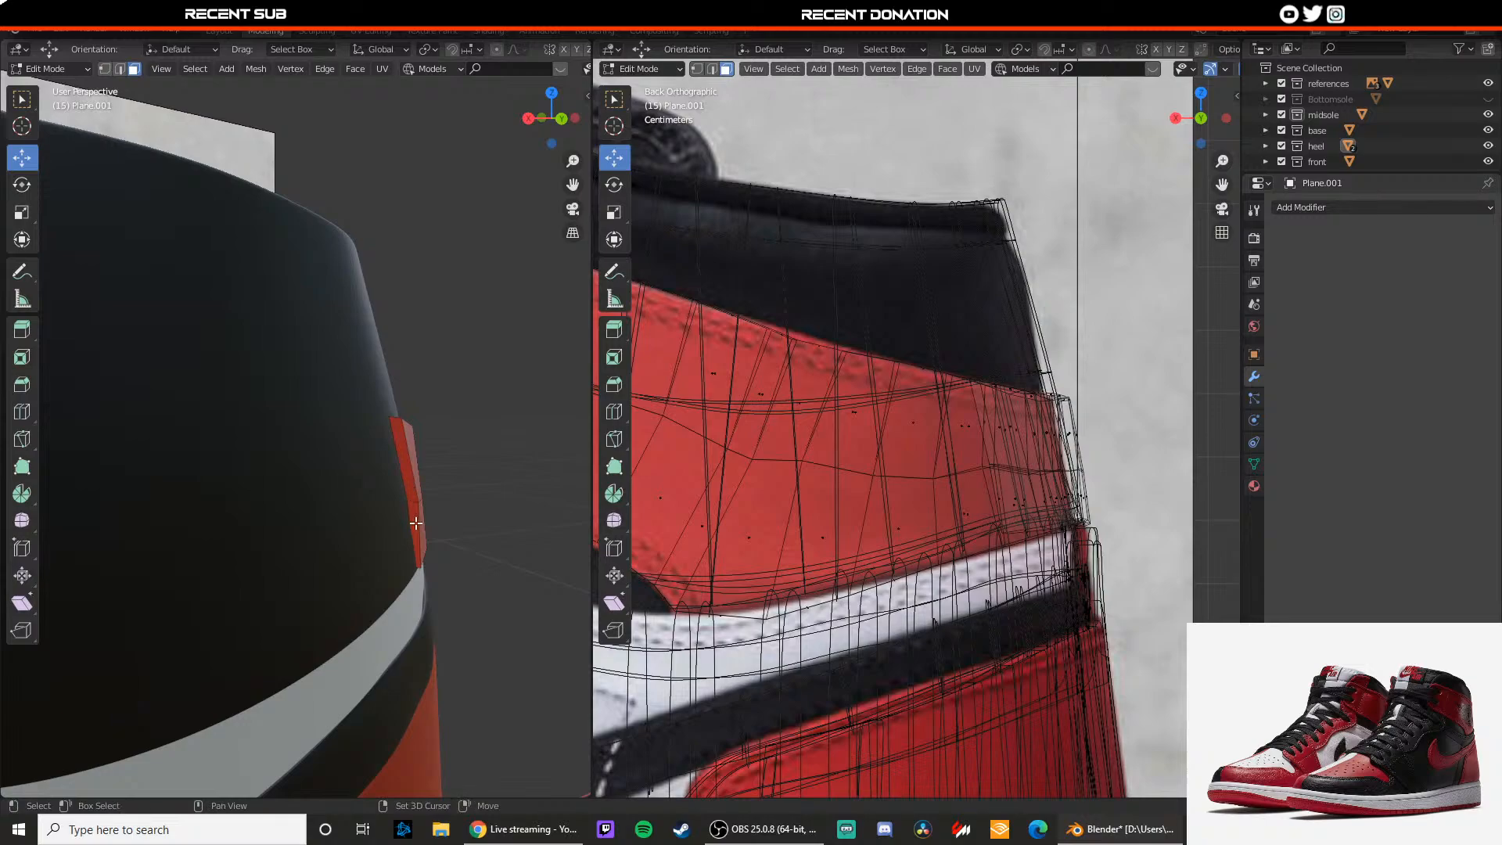
left_click(416, 523)
middle_click_drag(416, 522, 403, 543)
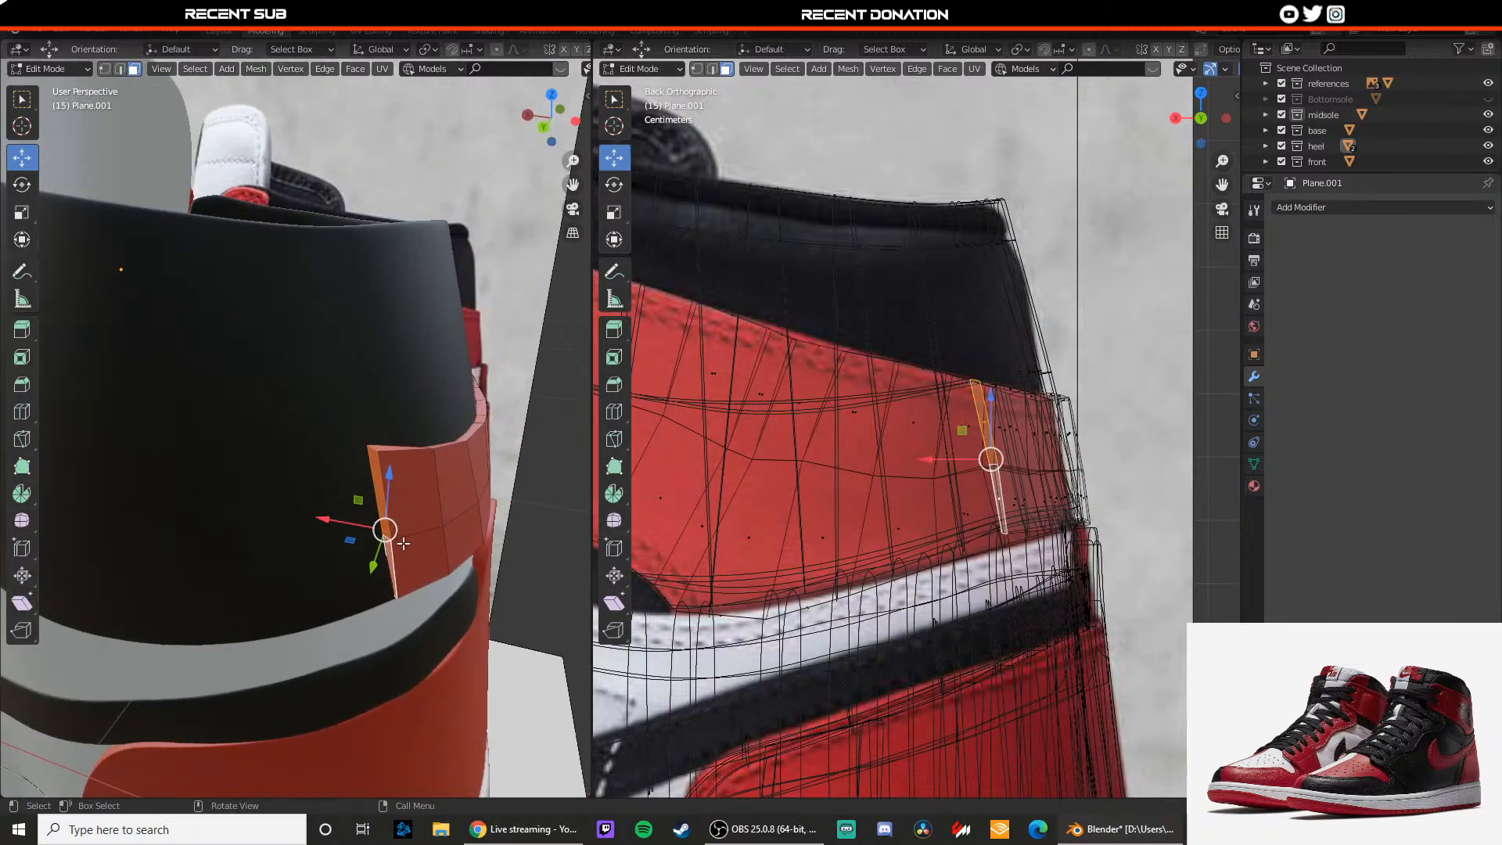
left_click(394, 608)
left_click_drag(386, 618, 385, 623)
key("2")
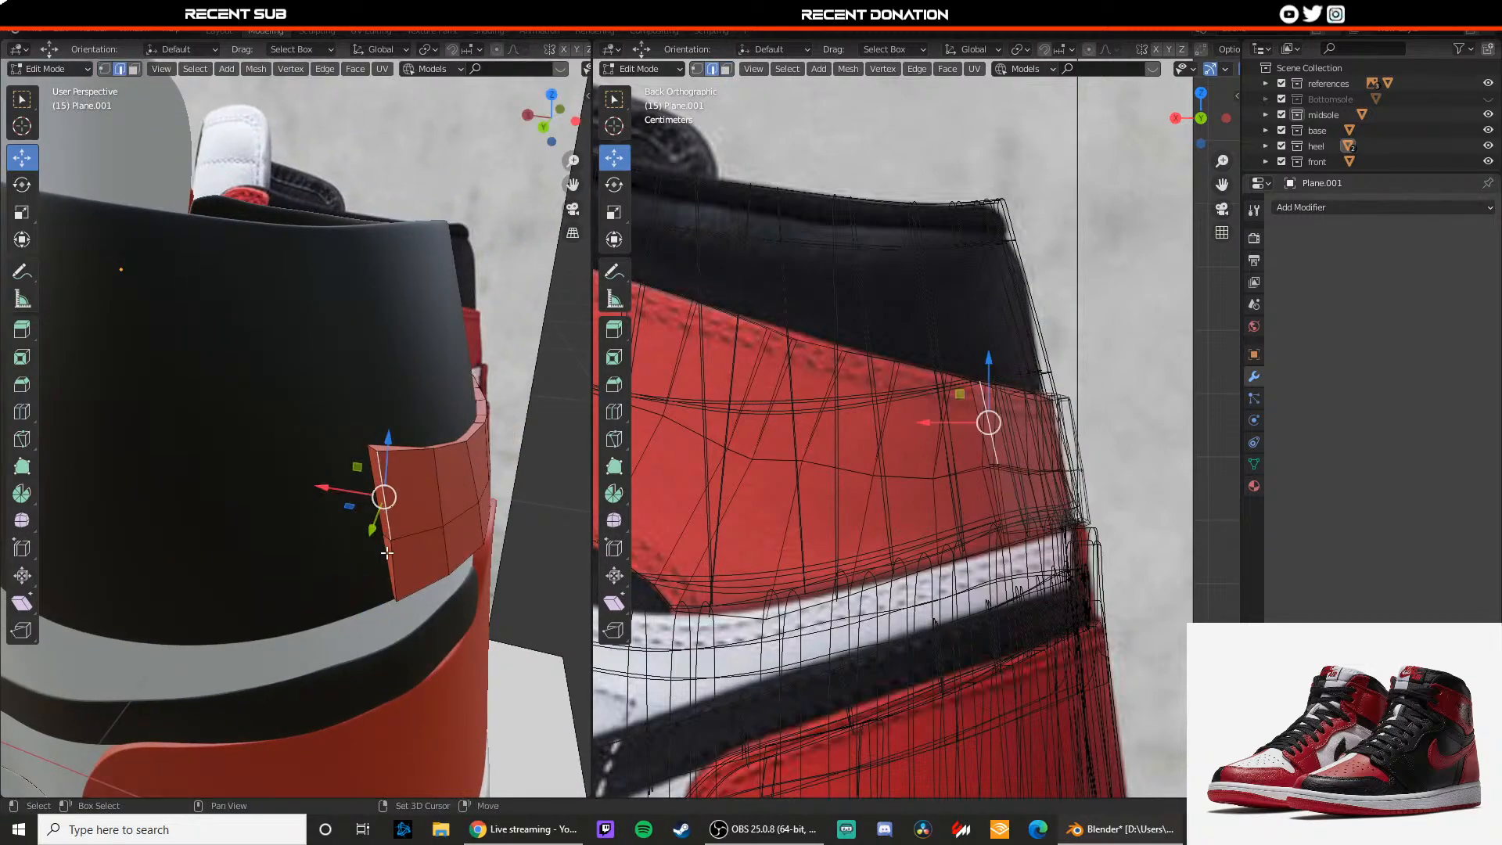
mouse_move(389, 539)
middle_mouse_down()
mouse_move(469, 520)
mouse_move(388, 565)
middle_mouse_up()
left_click(430, 488)
left_click(437, 545, "shift")
key("shift+e")
right_click(334, 550)
key("ctrl+z")
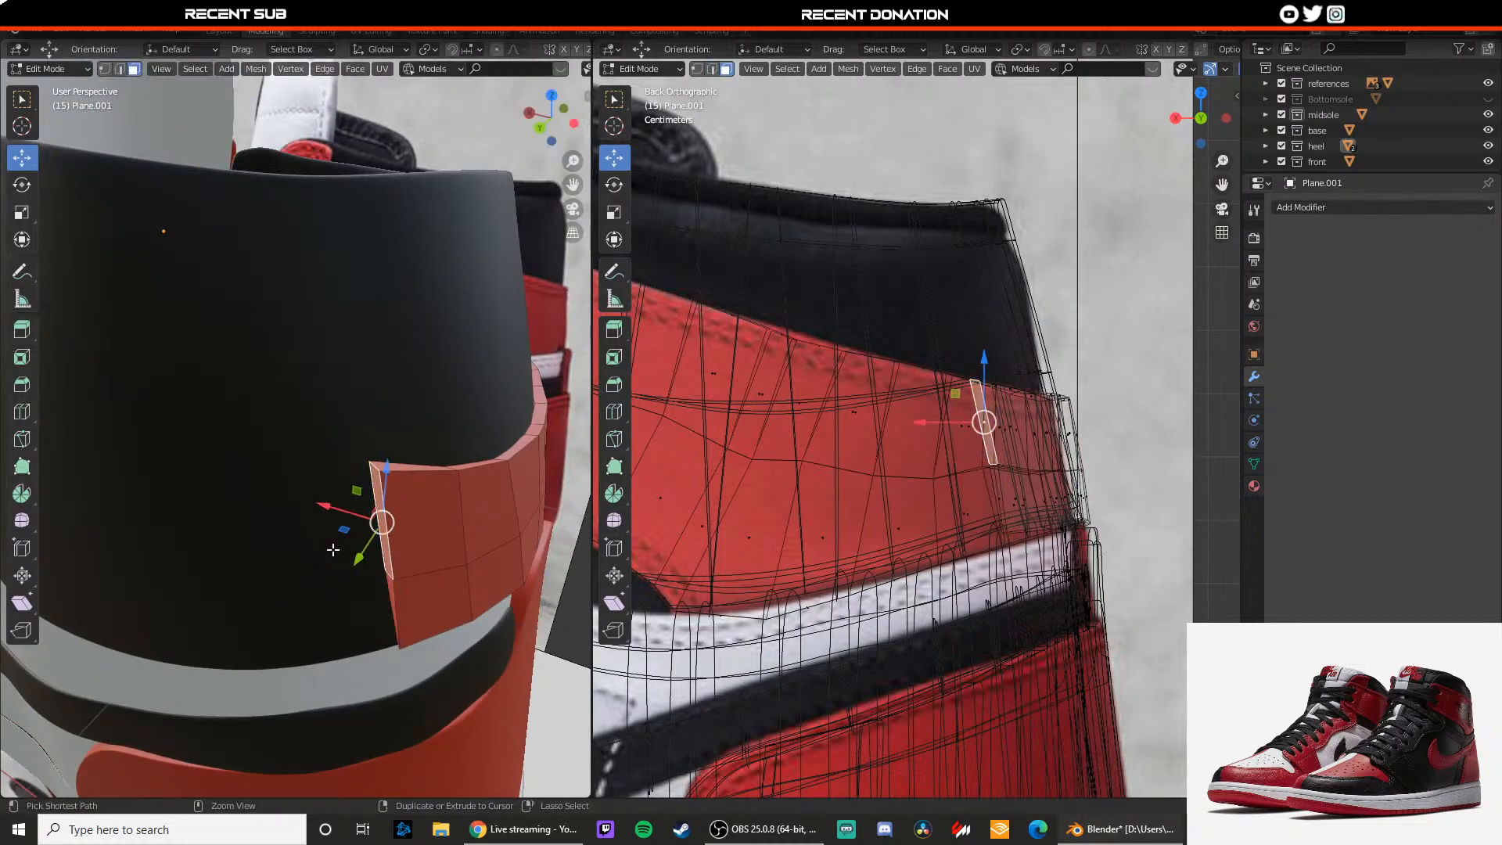
Step: Extrude the panel's two end faces farther along the shoe's side and raise them along Z to follow the reference's red upper edge
key("e")
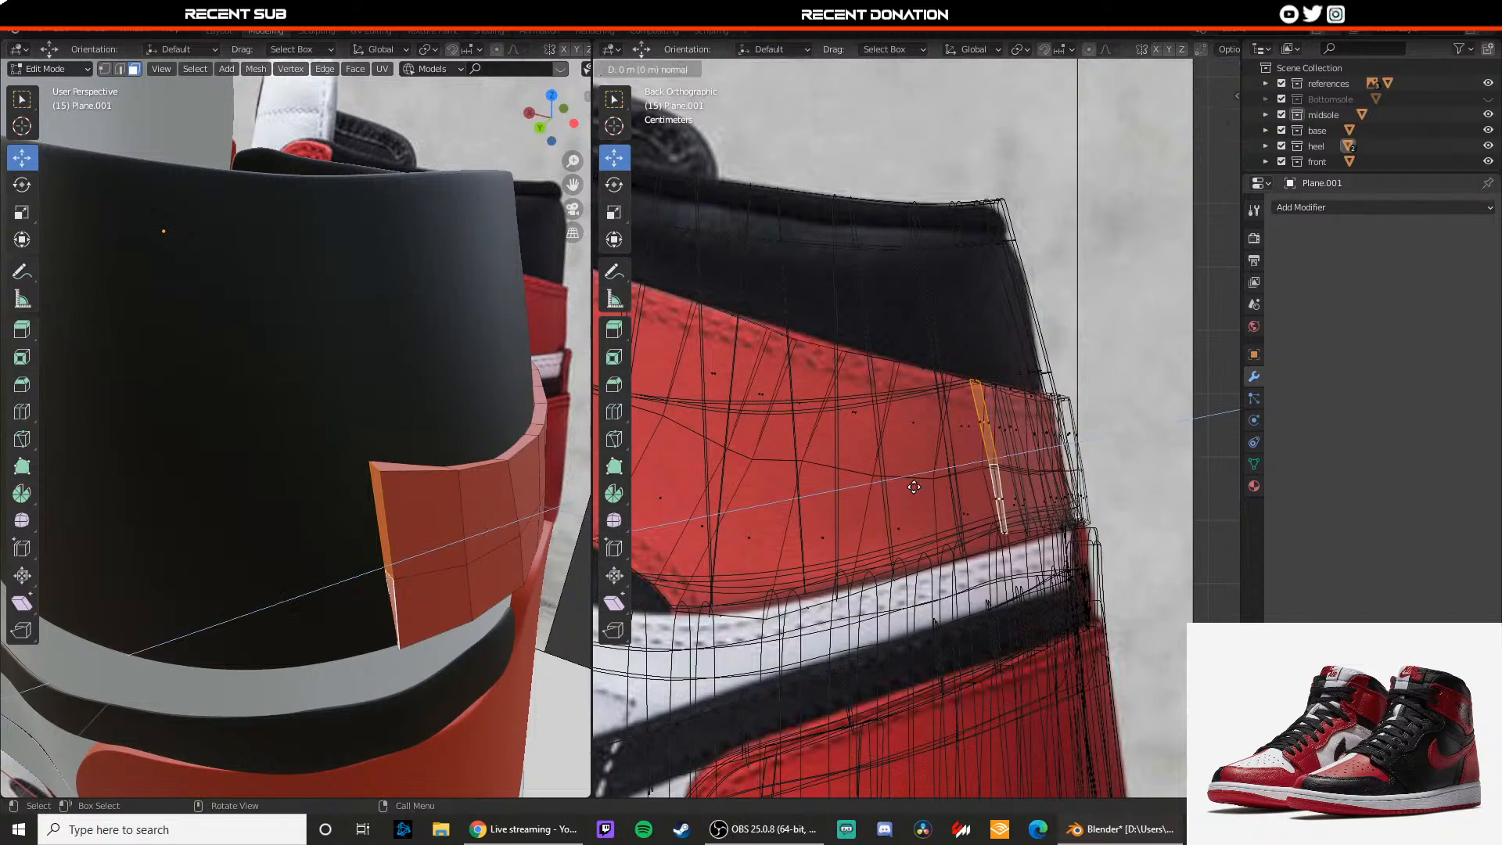
left_click(930, 427)
key("g")
key("z")
left_click(930, 399)
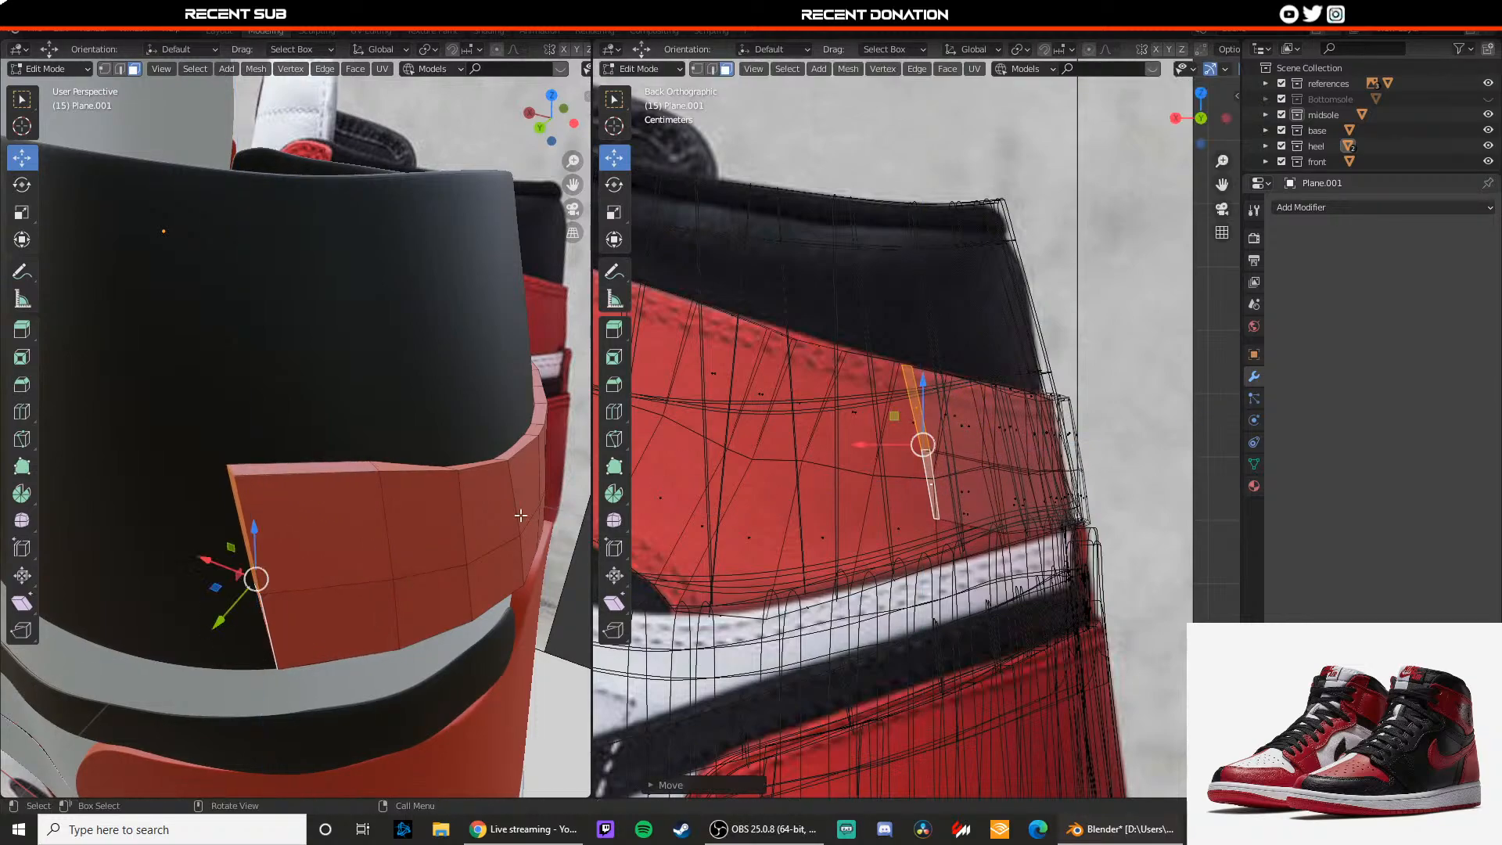
Step: Lower the new section's bottom edge to the white stripe and shift it along Y against the shoe body
middle_click_drag(523, 513, 411, 467)
key("2")
left_click(412, 626)
left_click_drag(417, 581, 417, 617)
middle_click_drag(417, 616, 351, 546)
left_click_drag(345, 518, 345, 574)
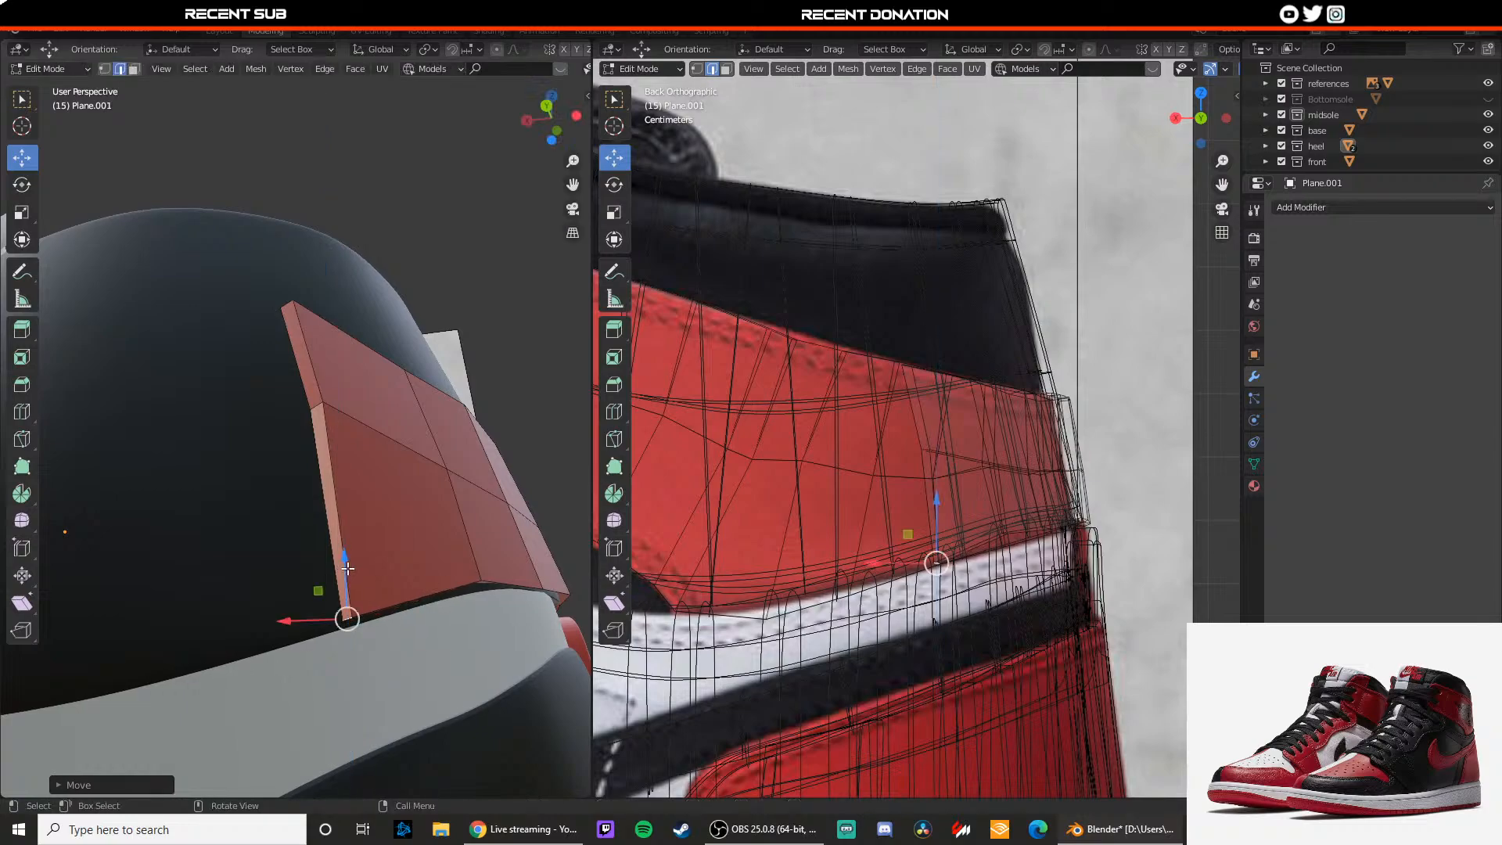
middle_click_drag(455, 532, 383, 498)
left_click(383, 442)
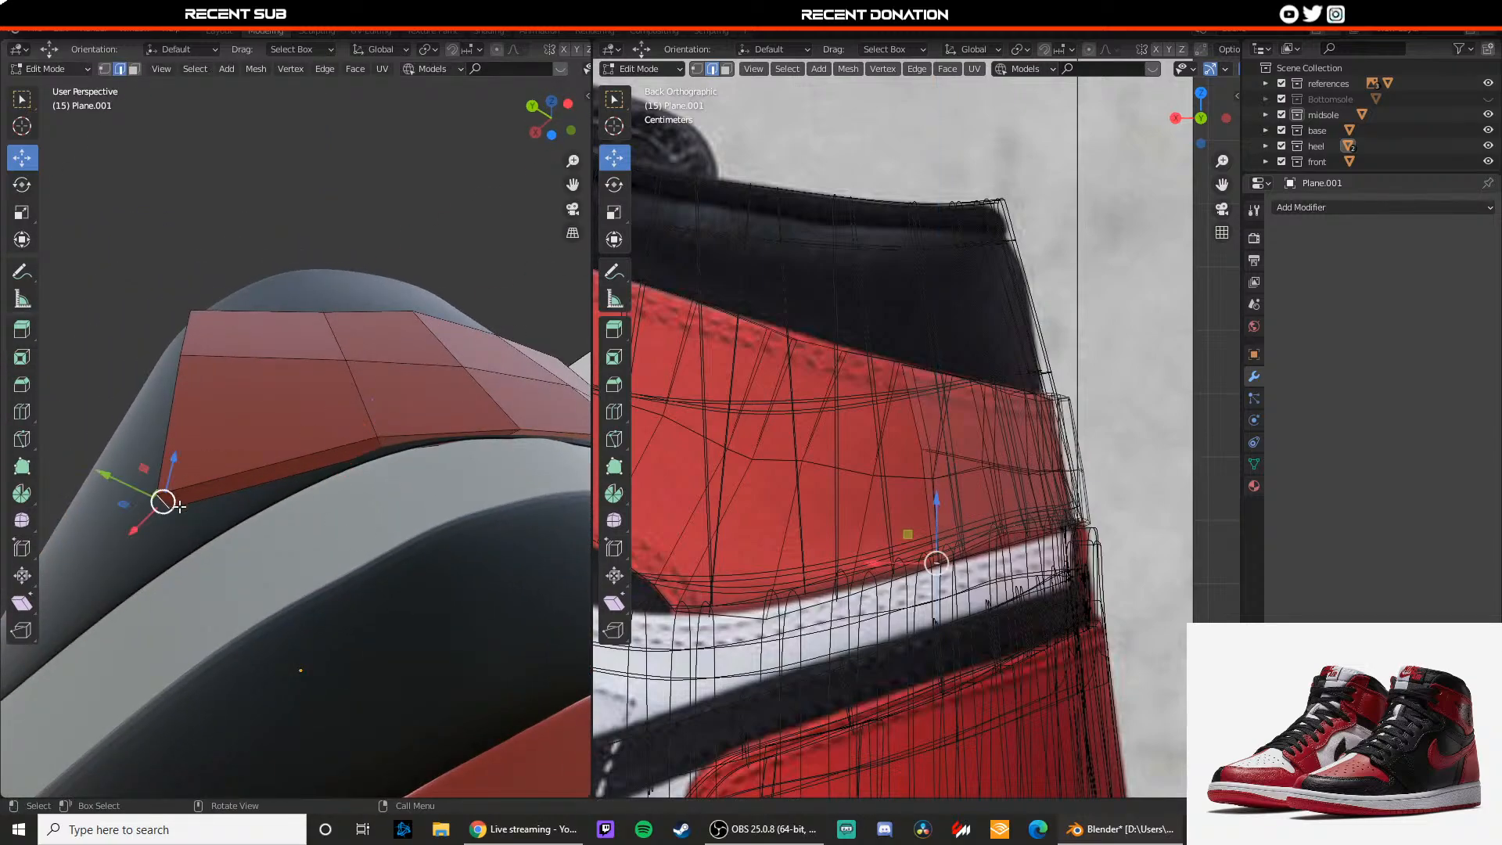
middle_click_drag(179, 507, 144, 545)
left_click_drag(52, 558, 187, 535)
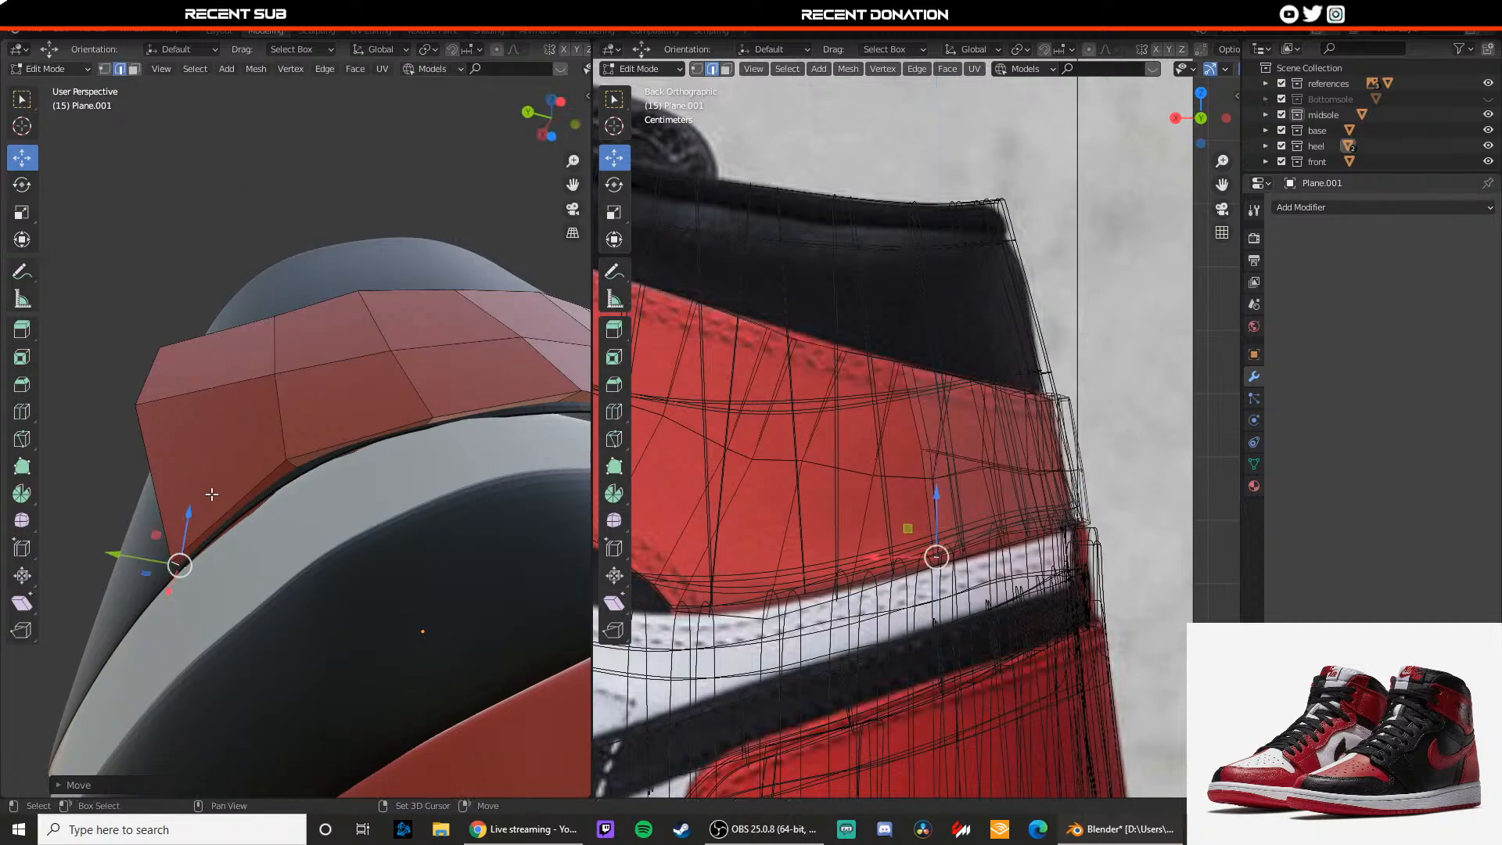
Step: Shift the new section's middle and upper end edges along Y to hug the shoe body, and leave Edit Mode
middle_click_drag(186, 535, 386, 615)
left_click(369, 545)
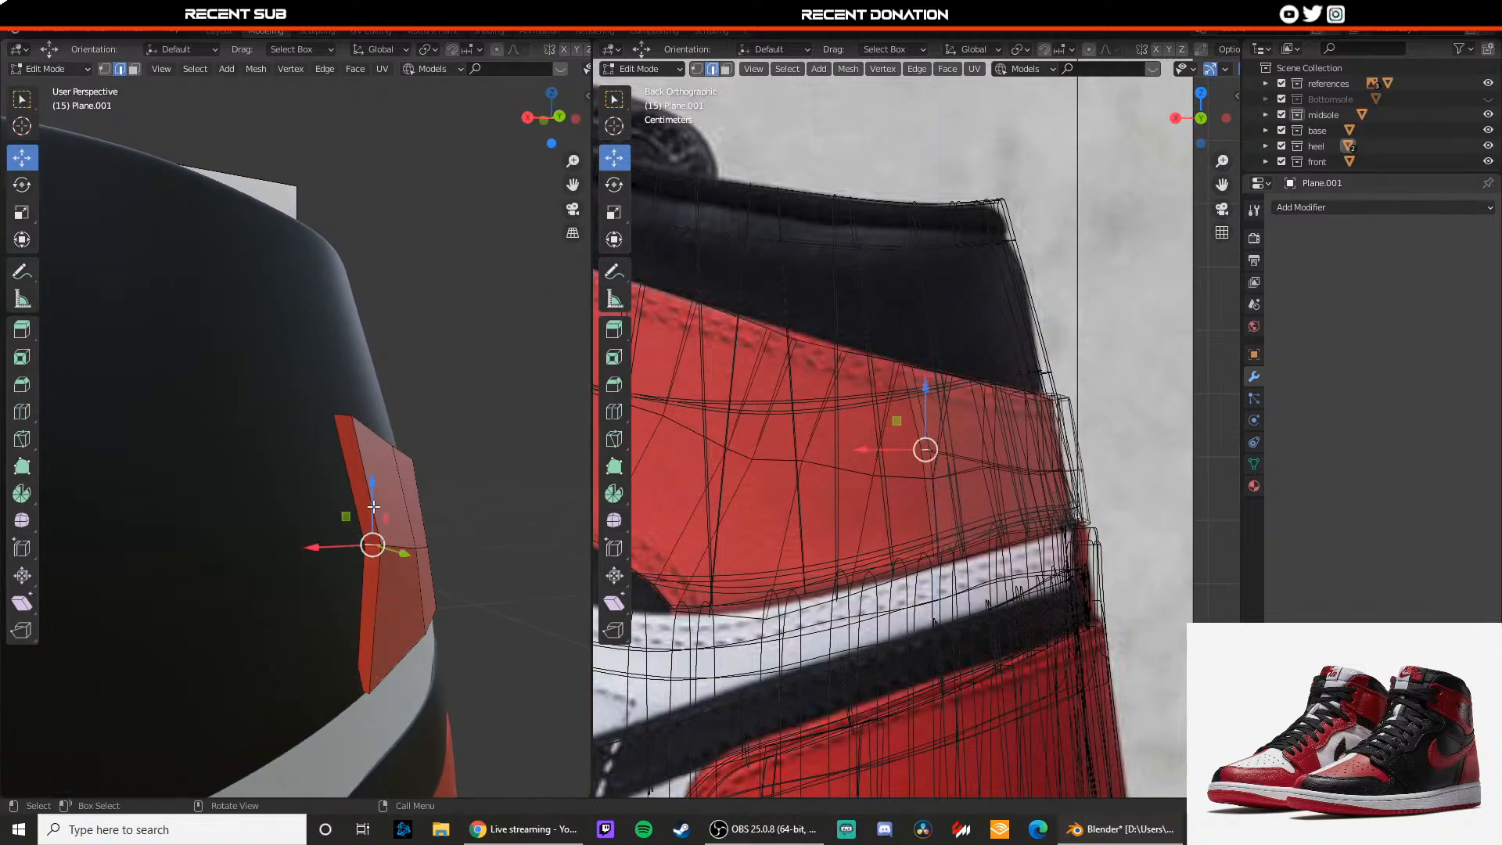
left_click_drag(372, 508, 289, 570)
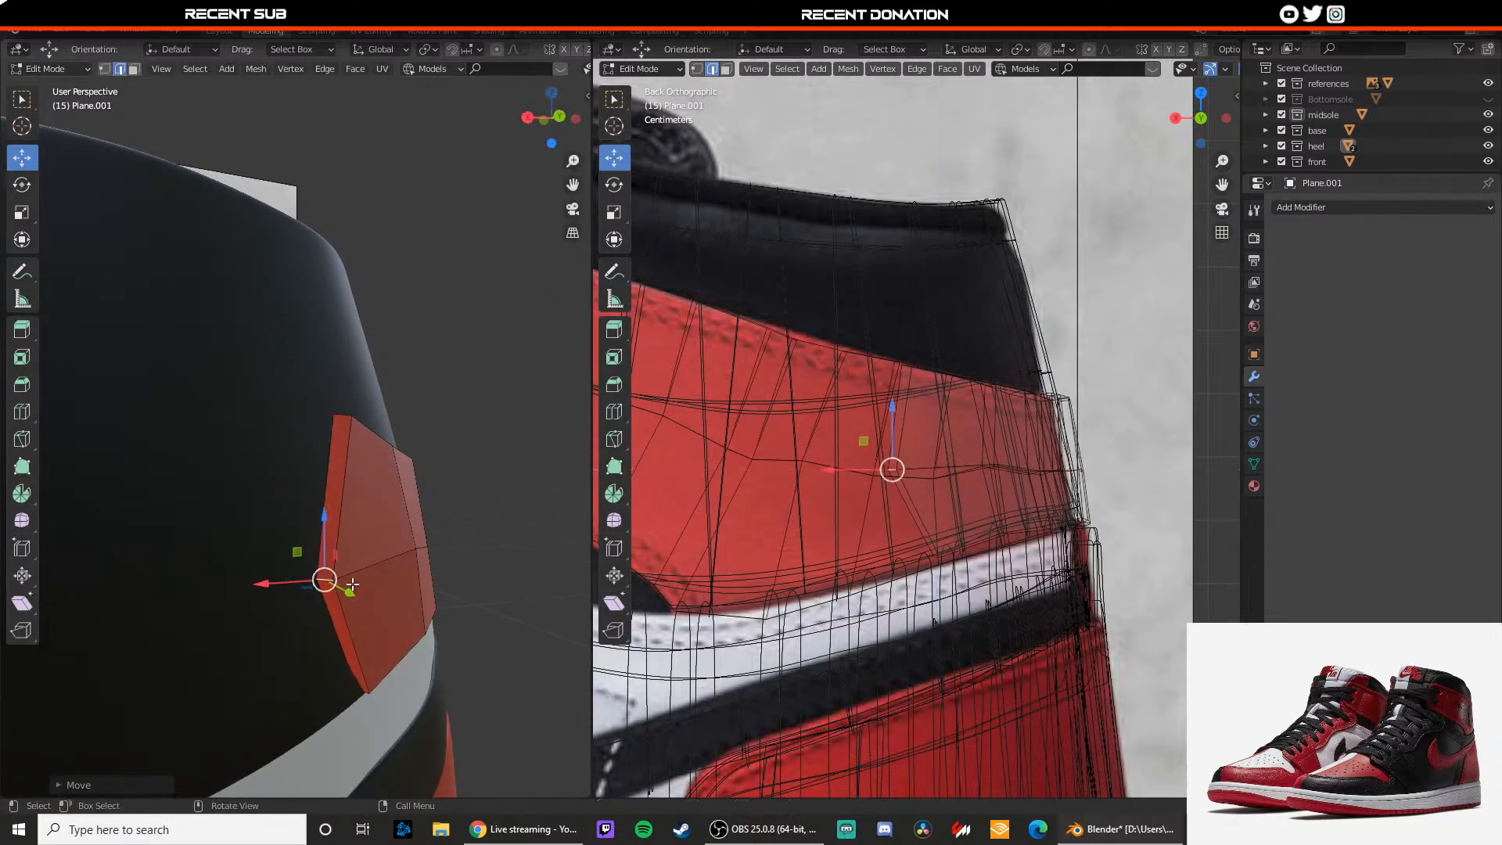
key("ctrl+z")
middle_click_drag(347, 587, 409, 634)
left_click_drag(406, 623, 382, 604)
middle_click_drag(382, 603, 377, 575)
left_click(361, 515)
left_click_drag(383, 528, 356, 512)
key("Tab")
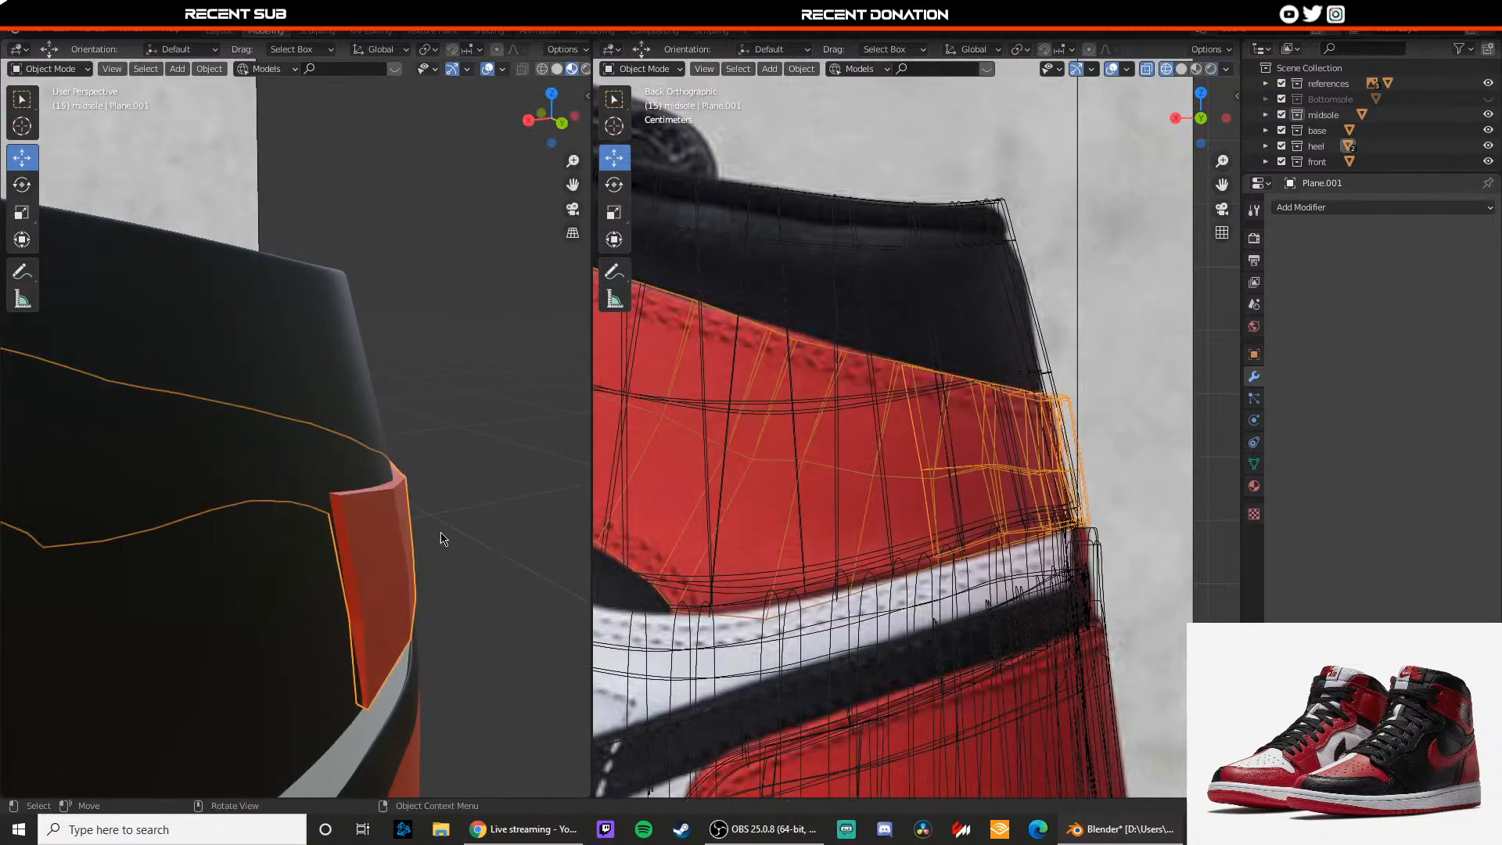
Step: Back in Edit Mode, nudge the bottom corner vertex at the panel's open end slightly along Y
mouse_move(457, 538)
middle_mouse_down()
mouse_move(295, 493)
mouse_move(439, 519)
middle_mouse_up()
scroll(295, 493, "down", 4)
scroll(368, 498, "up", 4)
scroll(368, 497, "down", 2)
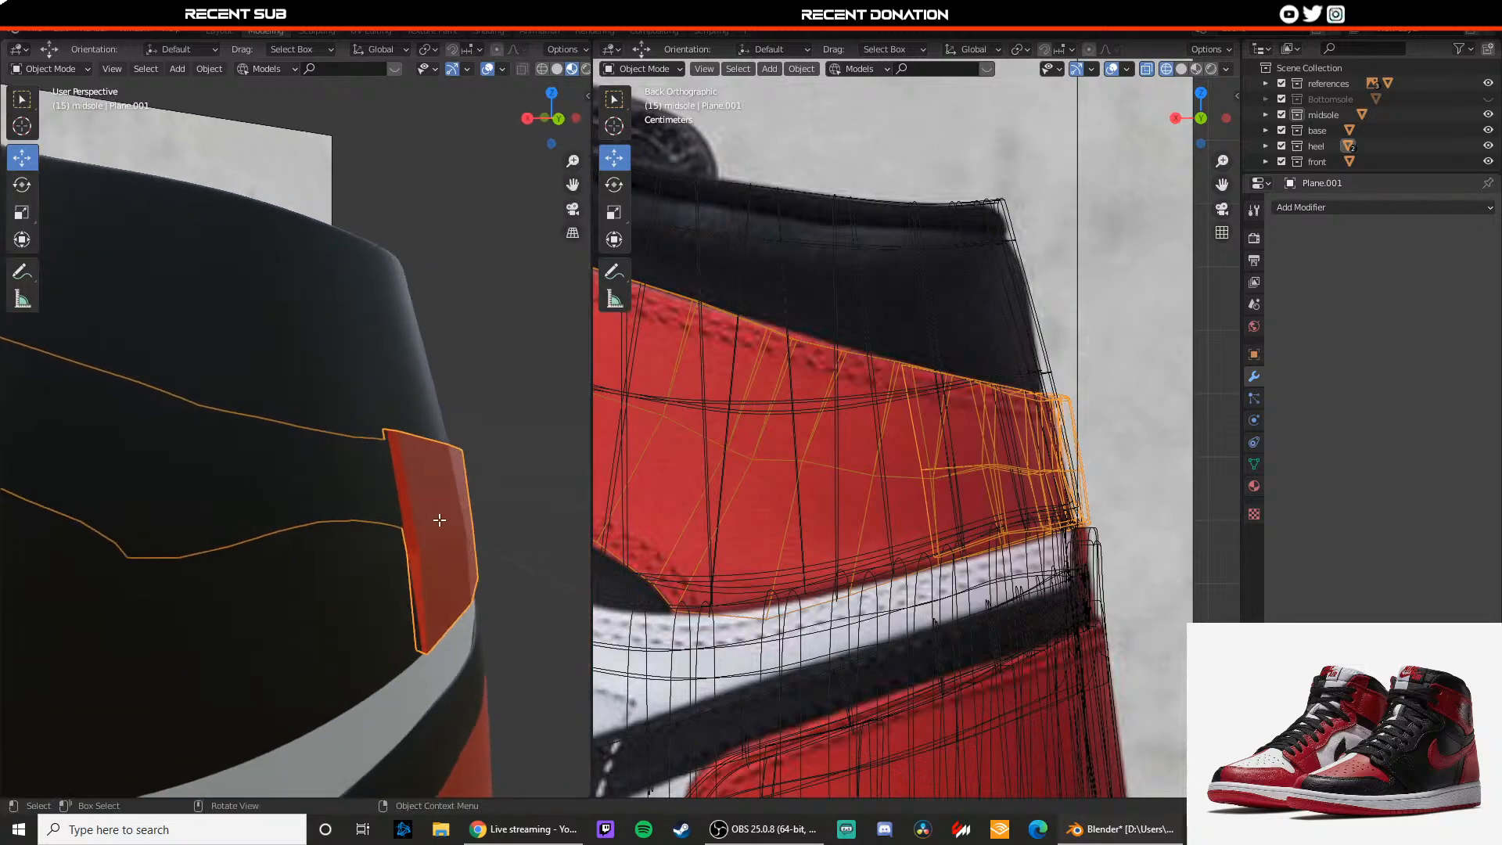
key("Tab")
key("3")
left_click(406, 521)
left_click(416, 593, "shift")
key("1")
left_click(428, 651)
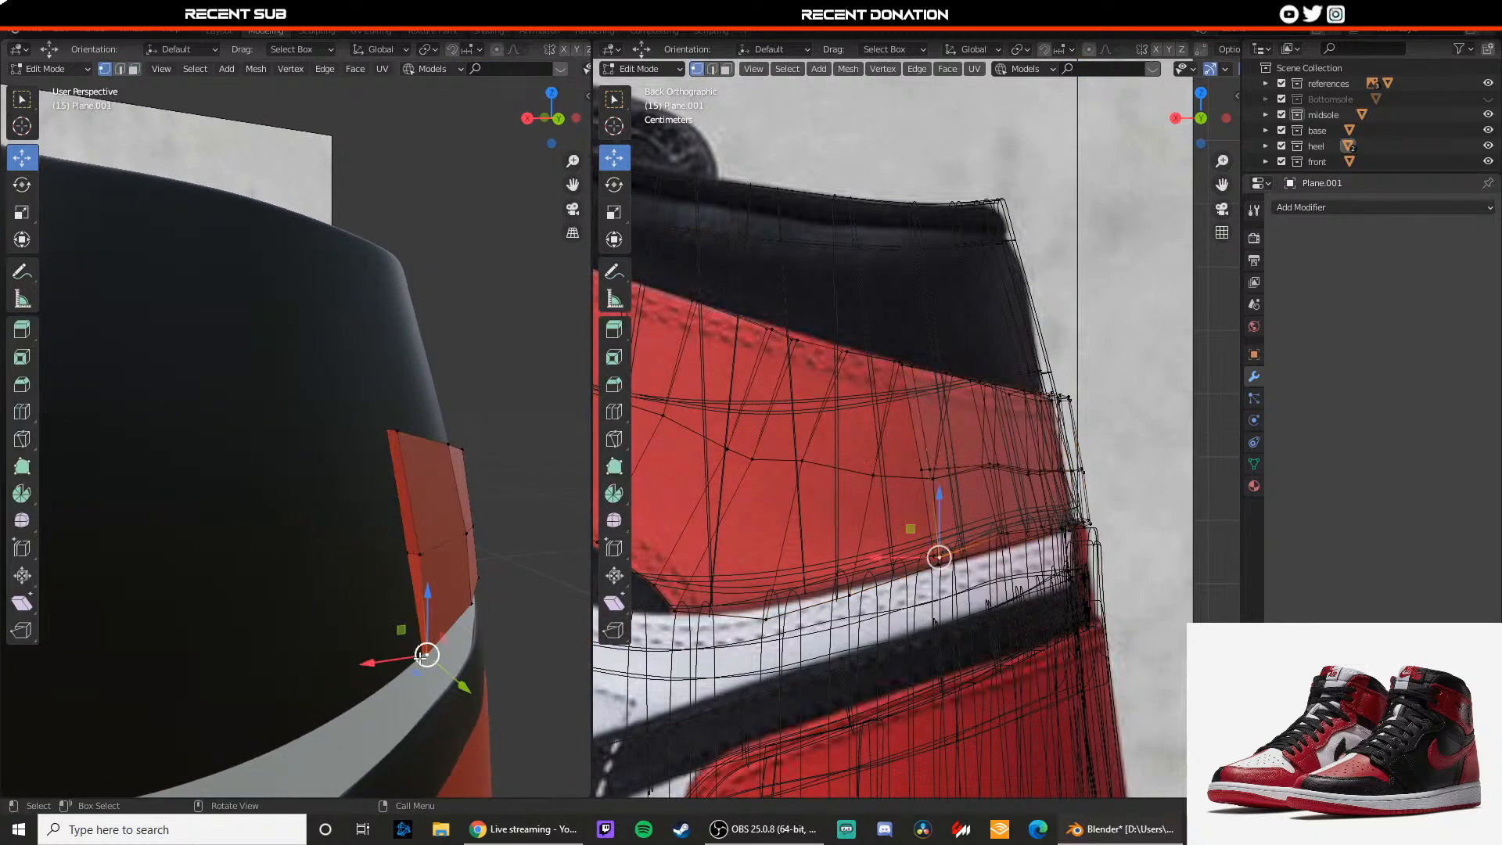
left_click_drag(452, 668, 455, 670)
Step: Extrude the two end faces another section along the side and raise them to the reference's red upper edge
key("2")
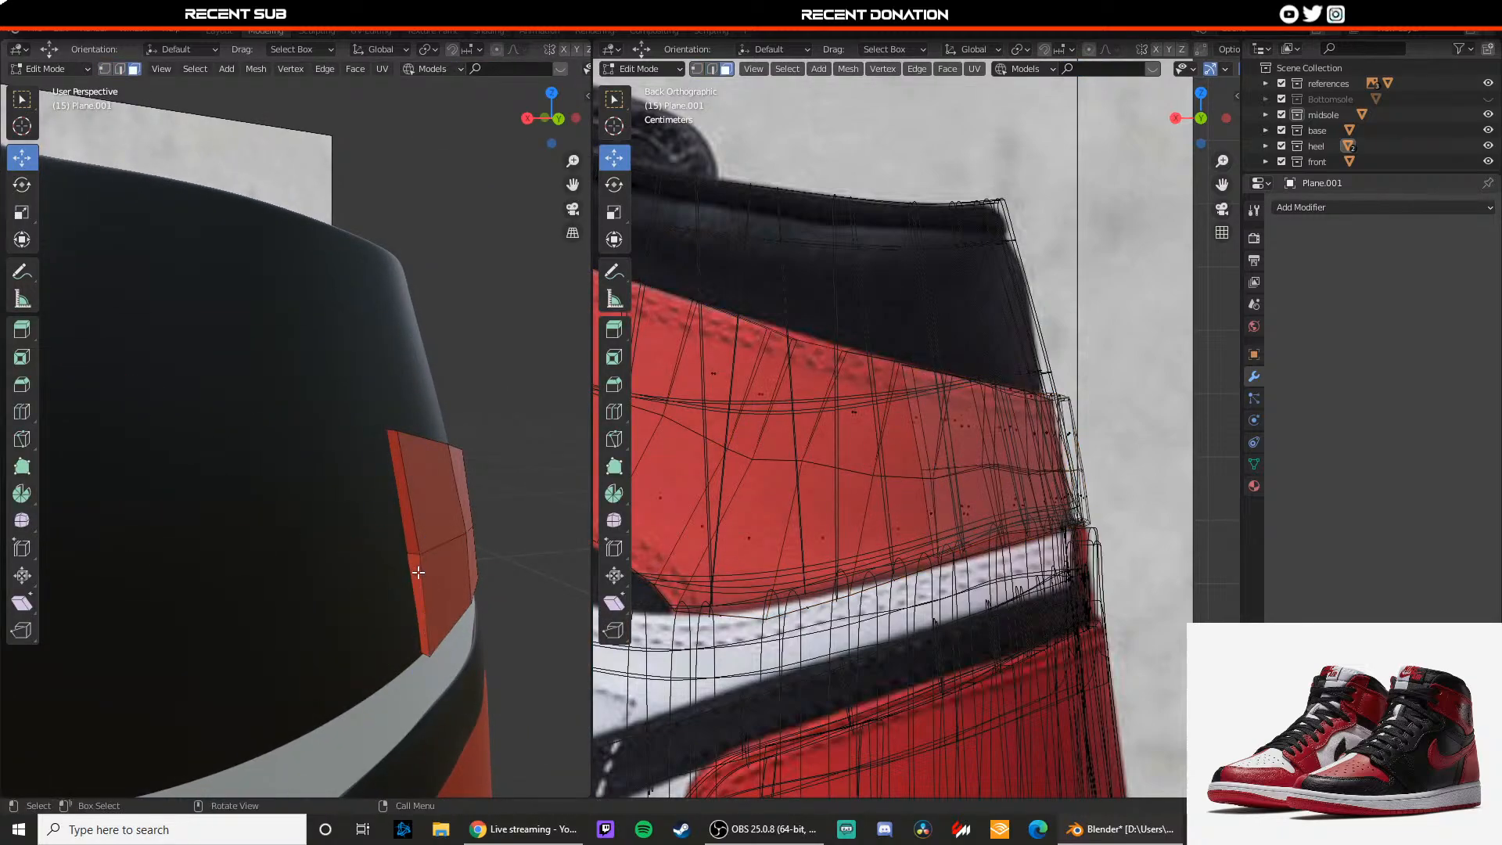
left_click(419, 572)
middle_click_drag(406, 543, 392, 550)
key("e")
left_click(856, 429)
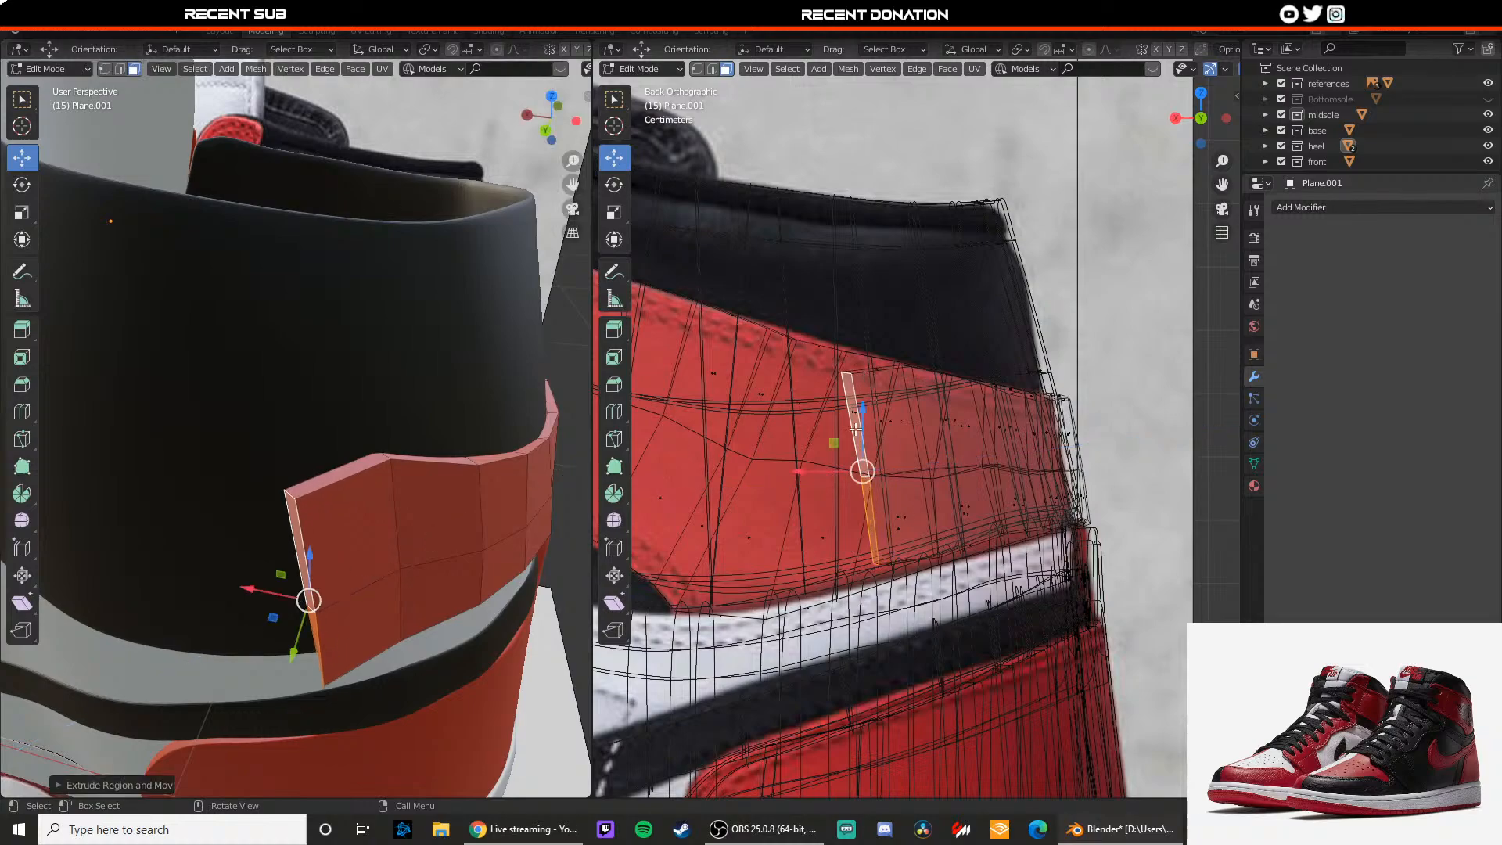
left_click_drag(856, 428, 871, 390)
Step: Lower the extruded section's bottom edge to the white stripe and pull it along Y against the shoe
middle_click_drag(329, 500, 411, 504)
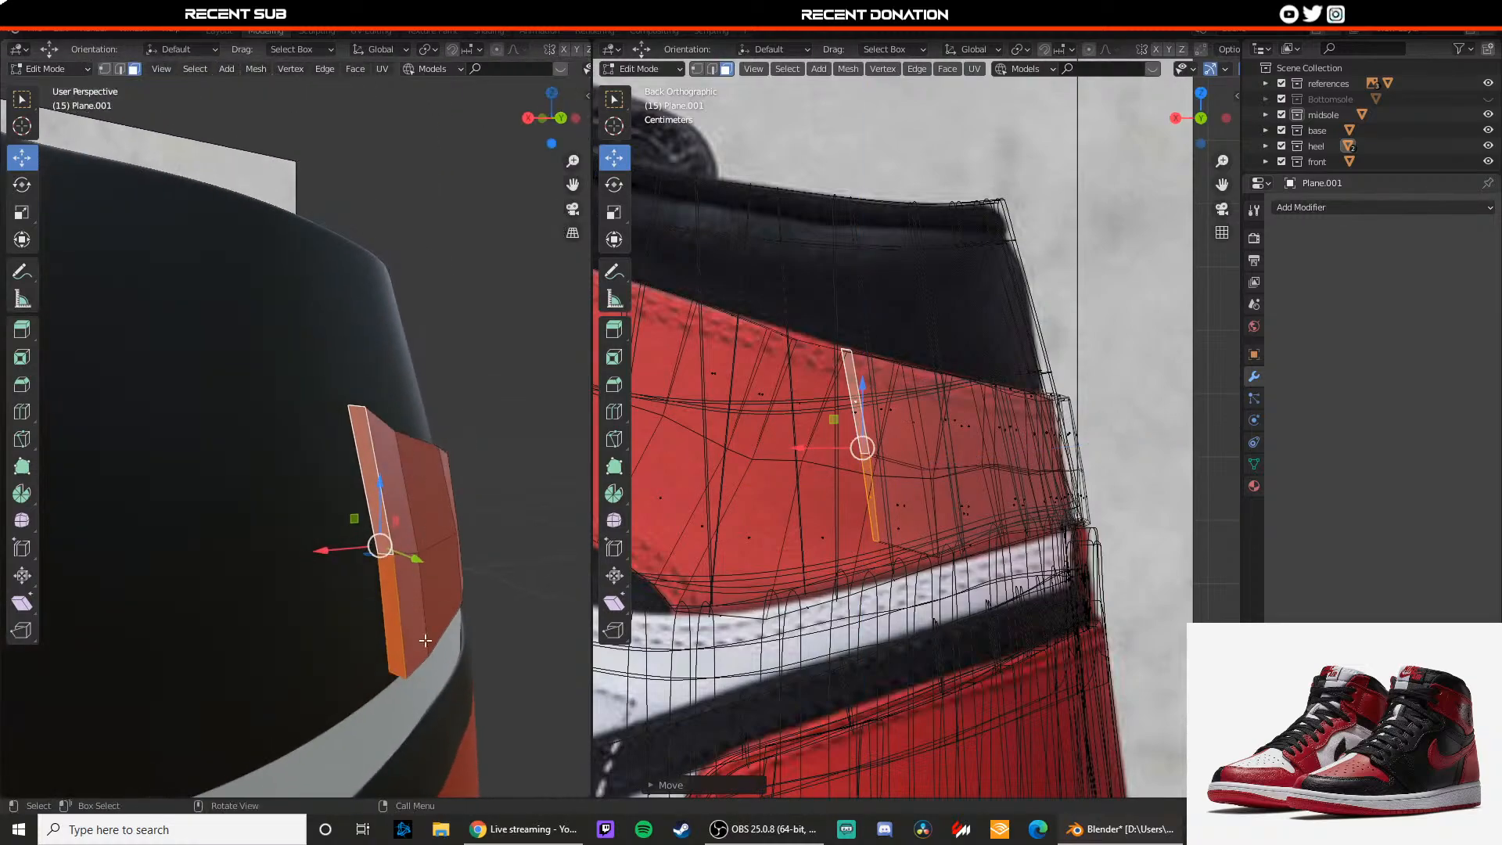
key("2")
left_click(394, 677)
middle_click_drag(393, 676, 351, 602)
left_click_drag(351, 584, 355, 655)
middle_click_drag(355, 656, 408, 665)
left_click_drag(411, 759, 383, 731)
Step: Move the section's middle and top end edges inward along Y so they sit on the shoe's surface
left_click(374, 558)
left_click_drag(398, 575, 374, 563)
middle_click_drag(374, 563, 388, 534)
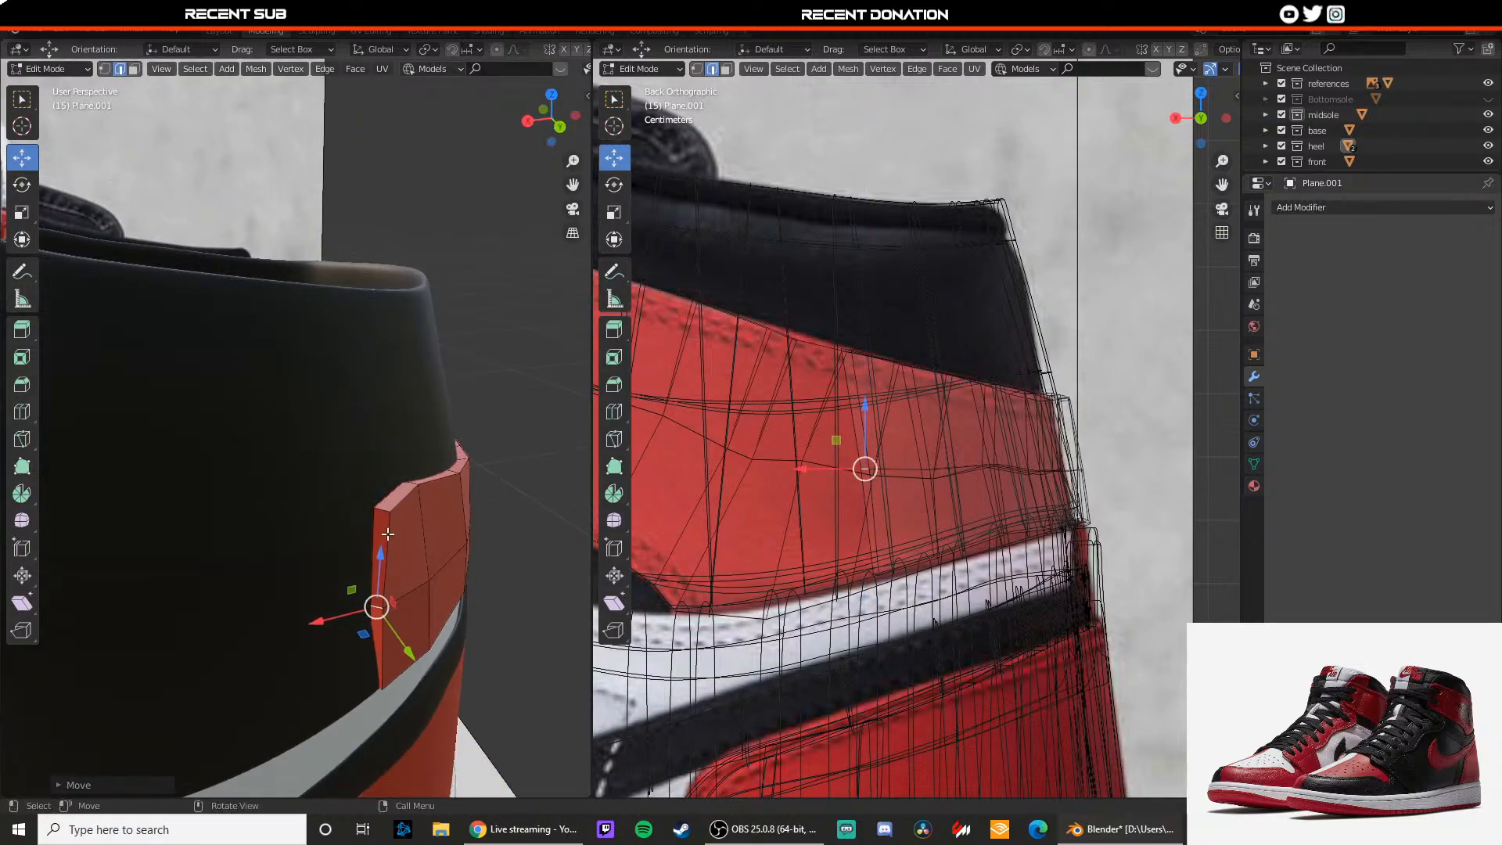
left_click(378, 510)
left_click_drag(411, 544, 368, 462)
middle_click_drag(377, 501, 380, 489)
Step: Nudge the bottom corner vertex of the panel's open end slightly outward along Y
key("3")
middle_click_drag(398, 618, 419, 626)
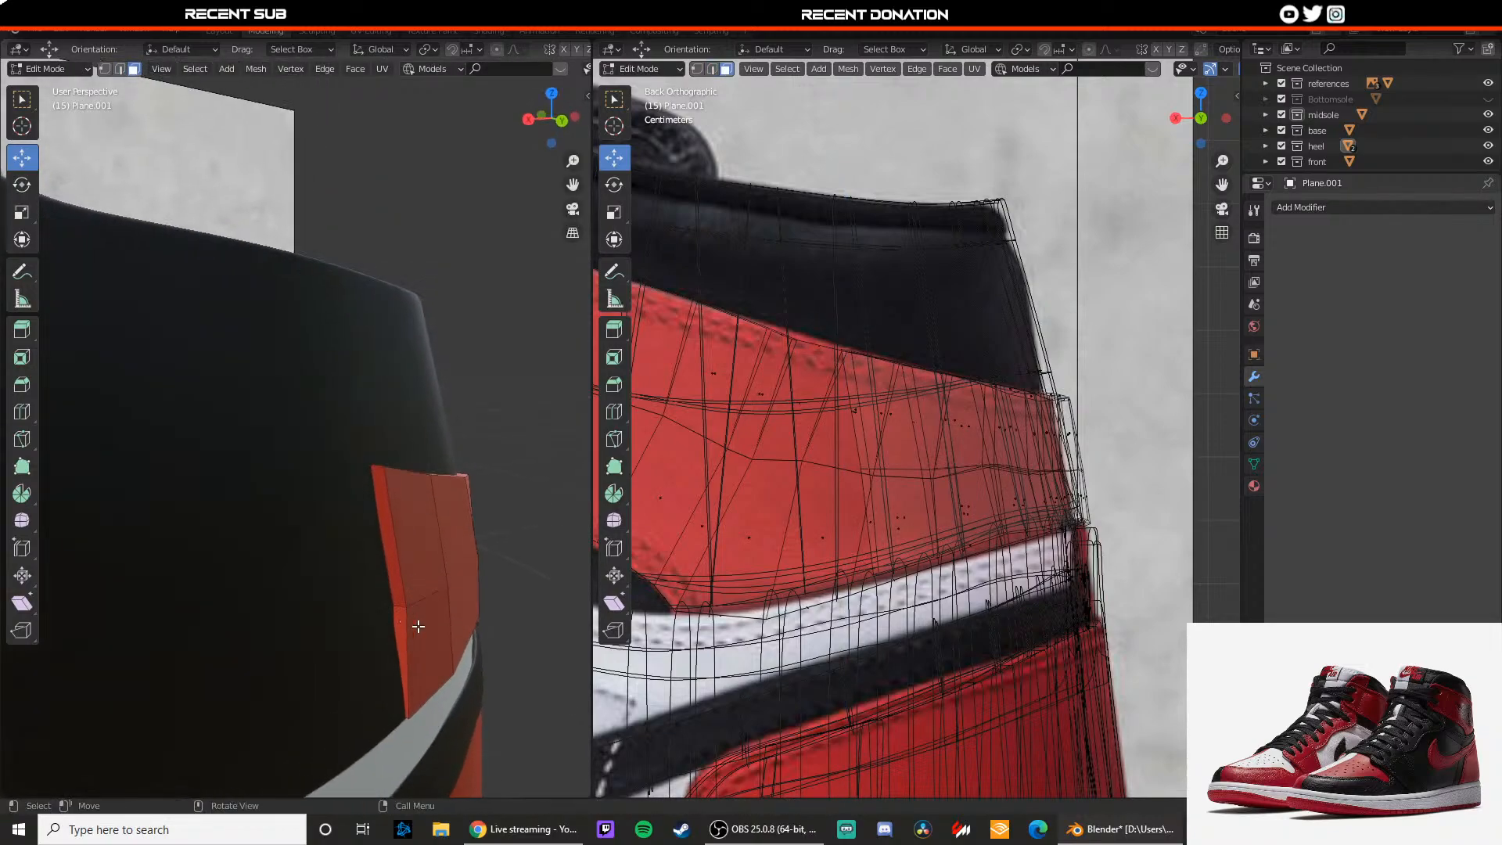
left_click_drag(445, 756, 448, 759)
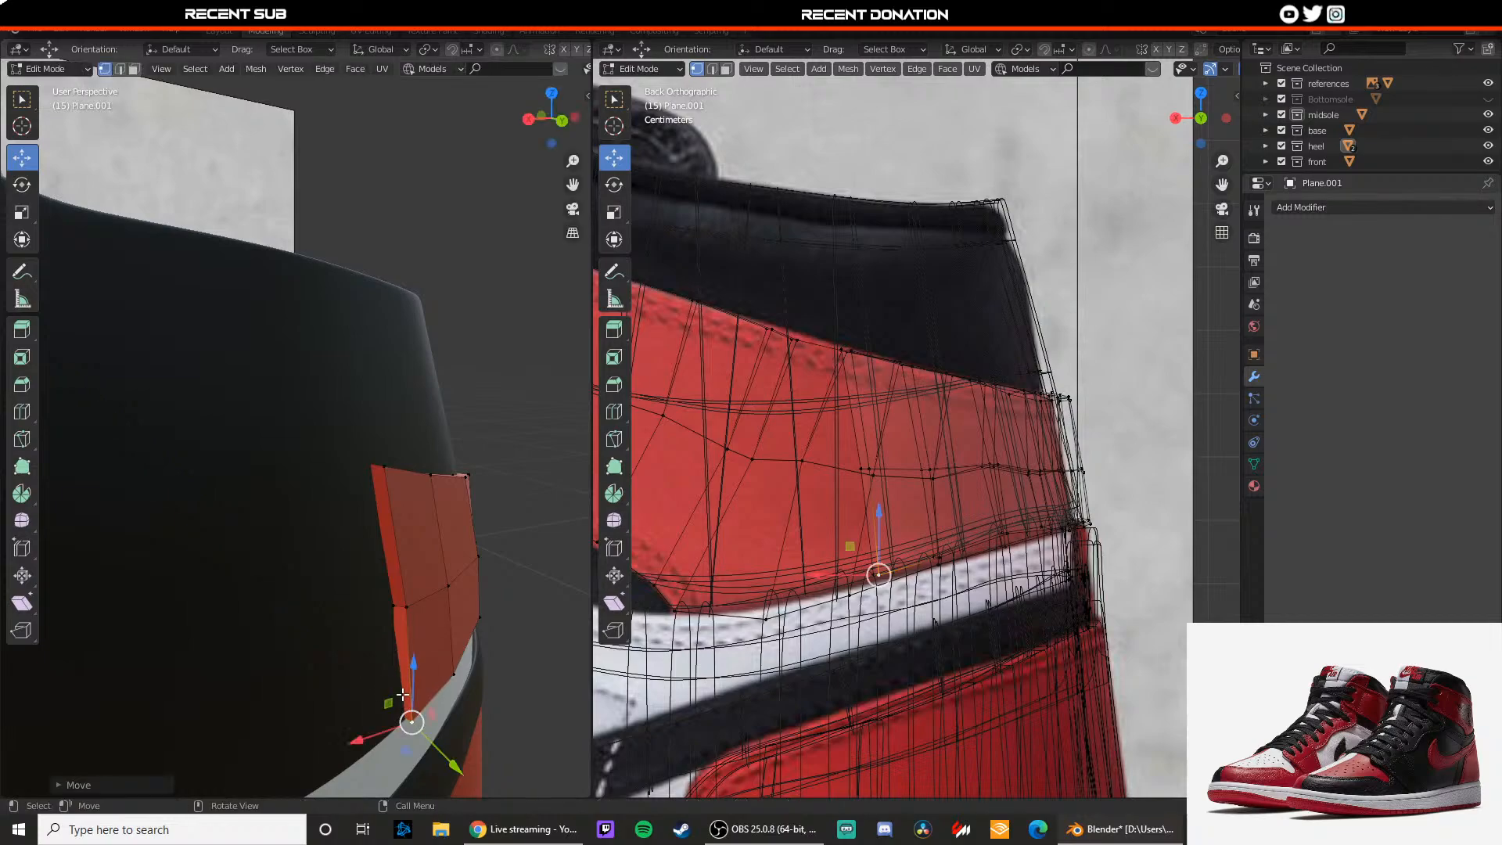
Step: Extrude both end faces again toward the front of the shoe and raise them about 0.053 m along Z
key("3")
left_click(406, 583, "shift")
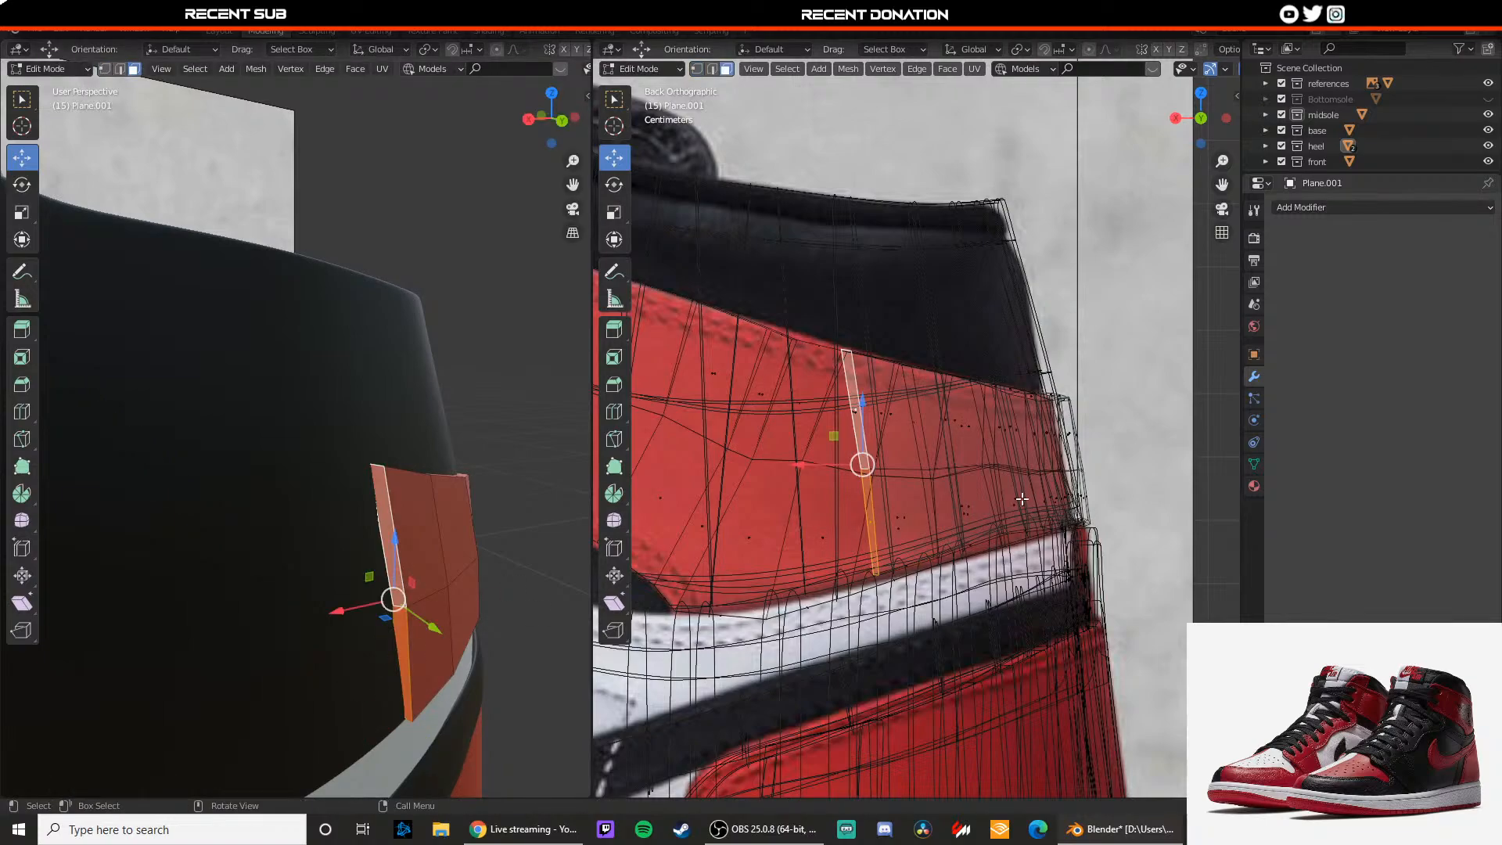
key("e")
key("z")
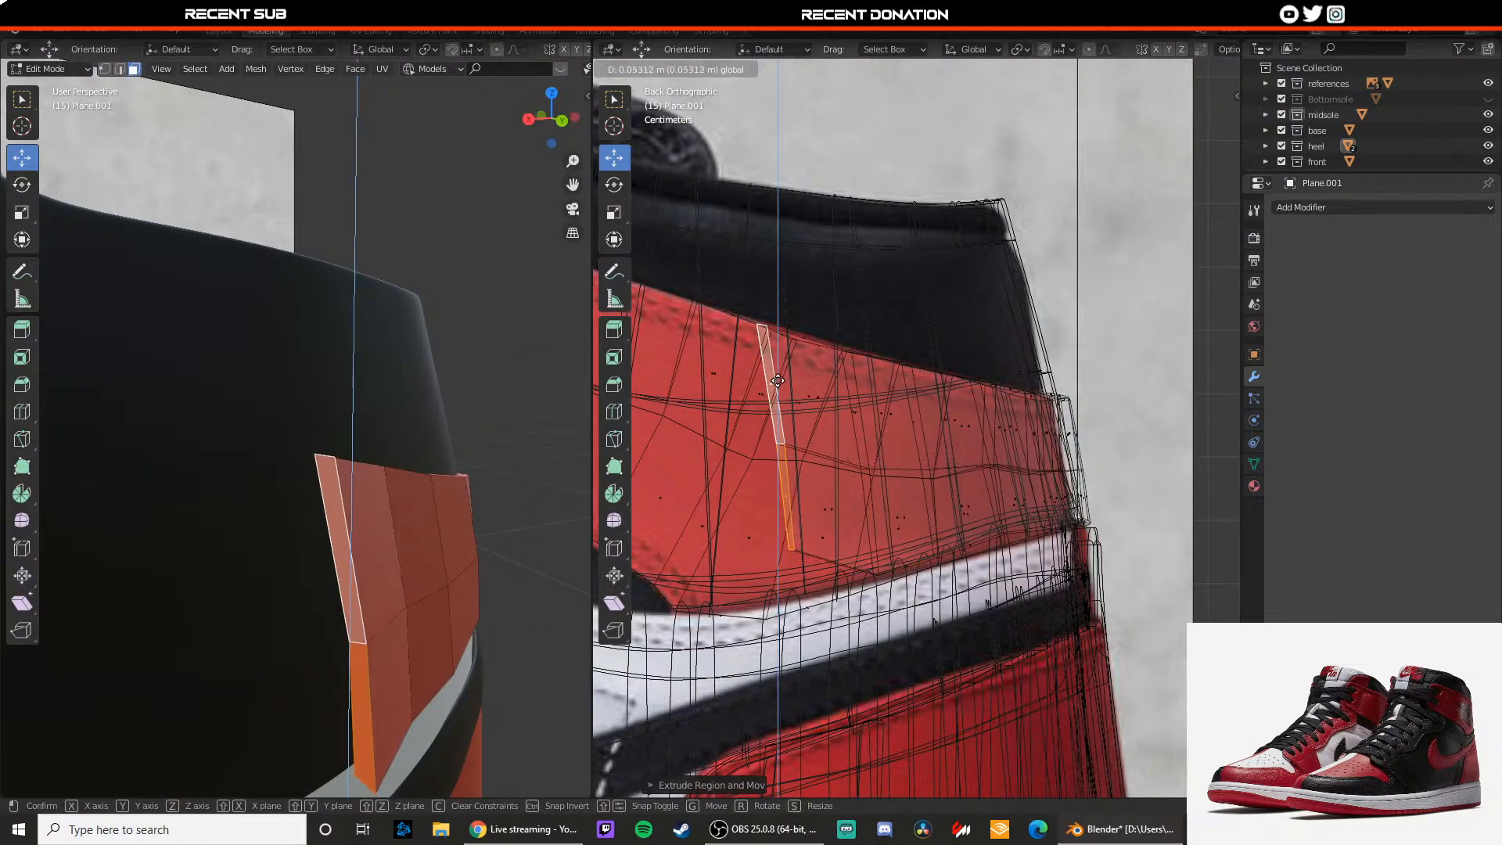
right_click(778, 381)
Step: Move the newest section's bottom edge inward along Y to the shoe body and lower it to the white stripe
middle_click_drag(408, 423, 432, 302, "shift")
middle_click_drag(453, 487, 533, 496)
left_click(428, 641)
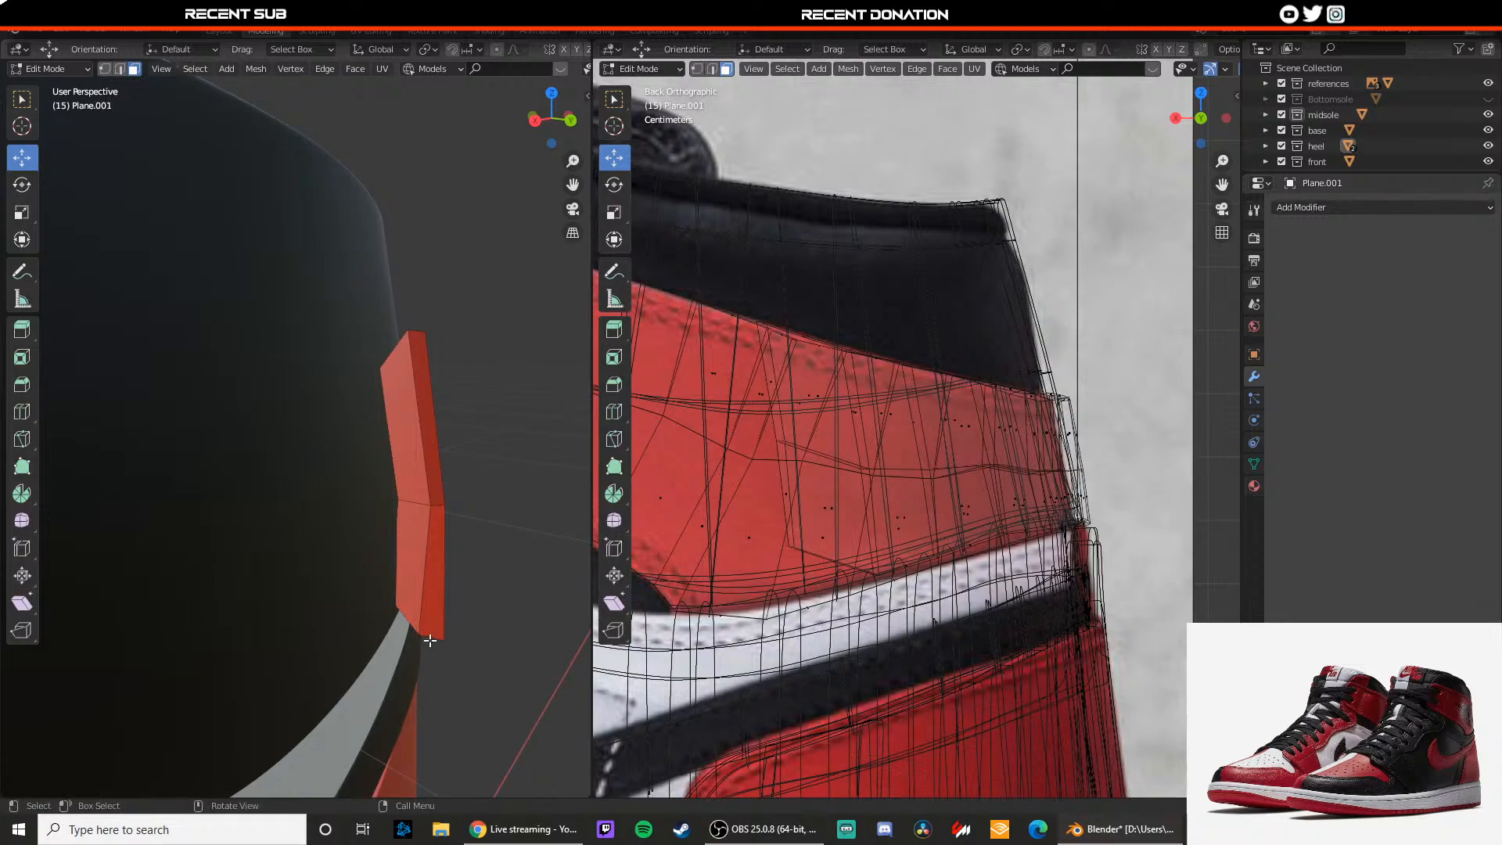
key("g")
key("y")
left_click_drag(412, 644, 410, 644)
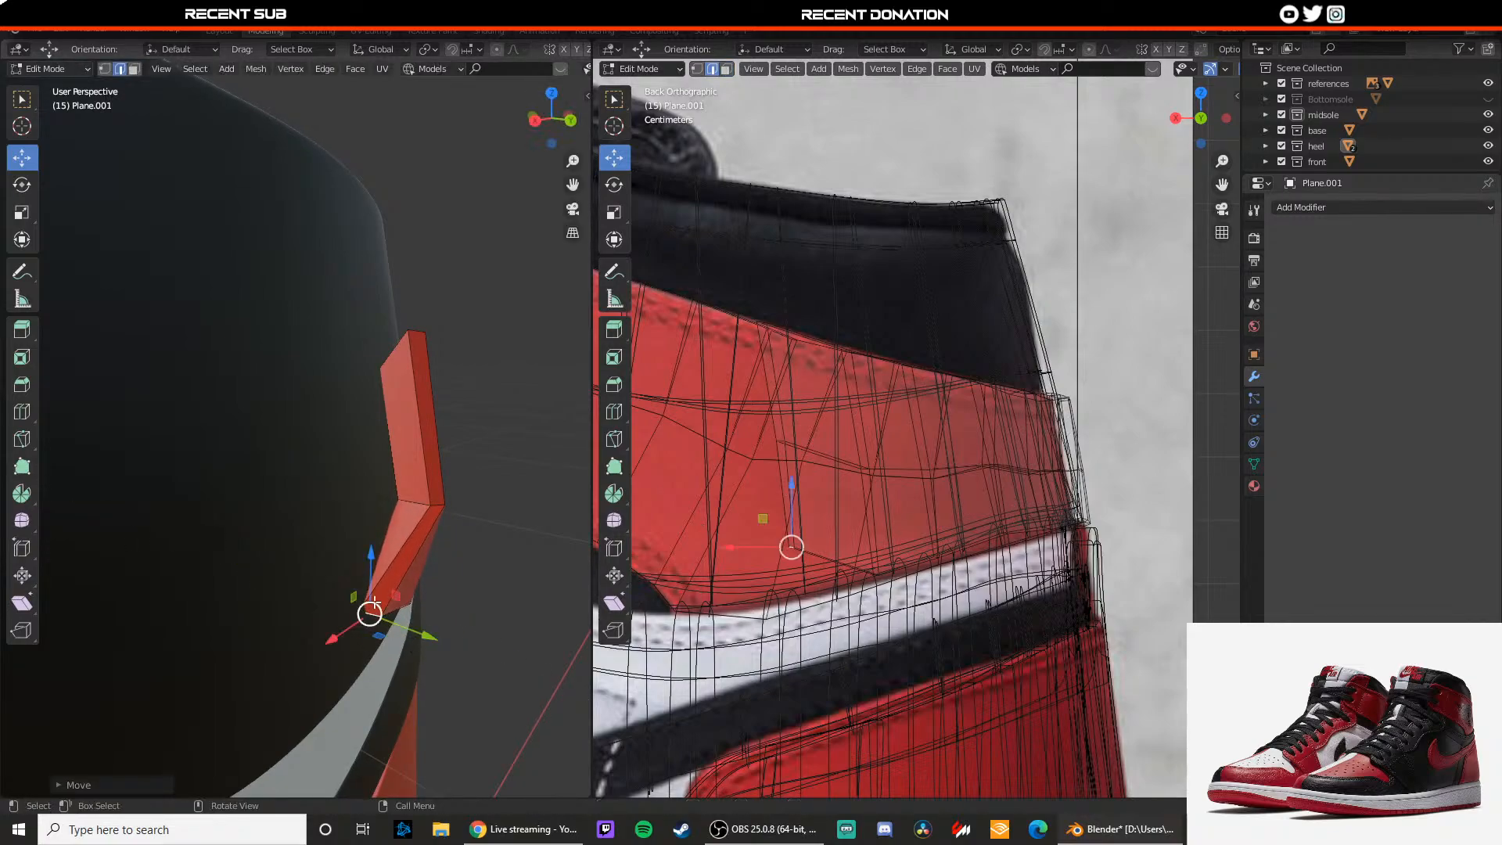
middle_click_drag(410, 638, 347, 607)
left_click_drag(351, 578, 359, 654)
middle_click_drag(361, 648, 398, 628)
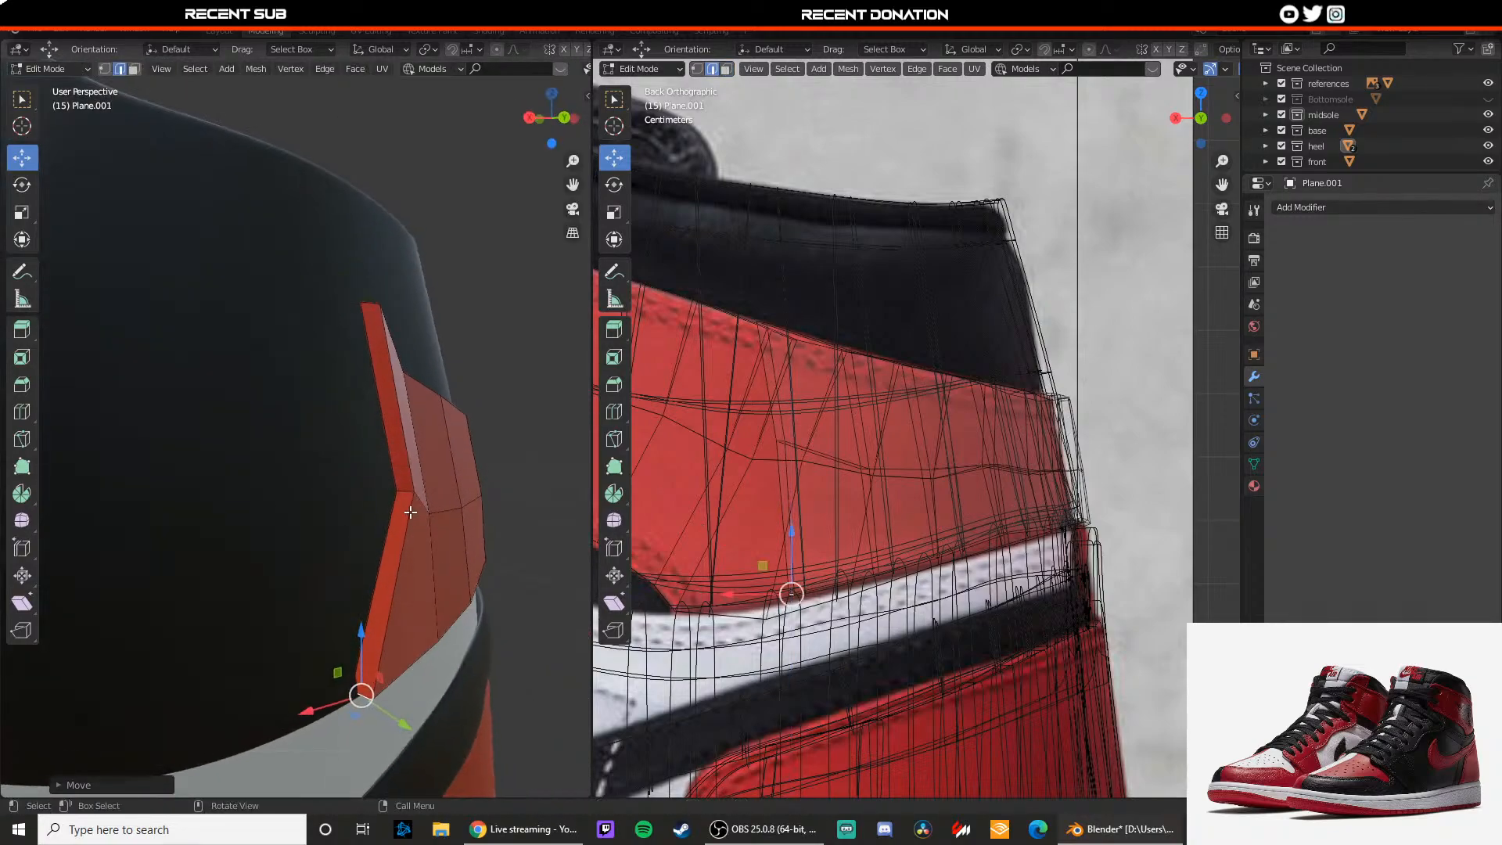
Step: Pull the newest section's middle and top end edges inward along Y against the shoe body
left_click(409, 492)
left_click_drag(428, 492, 342, 502)
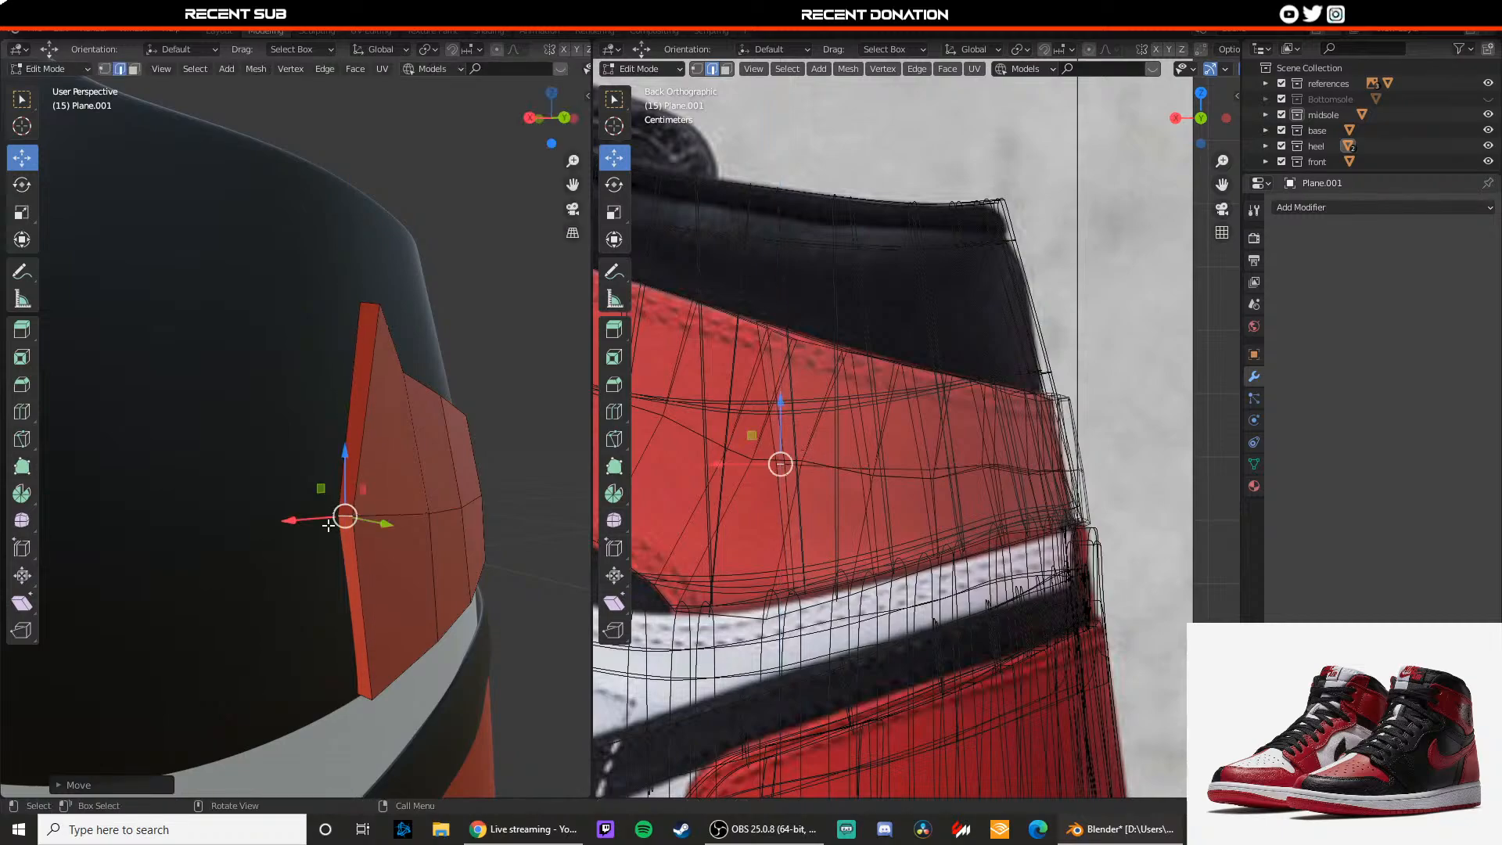
middle_click_drag(344, 512, 402, 563)
left_click_drag(401, 528, 400, 529)
mouse_move(400, 533)
middle_mouse_down()
mouse_move(402, 551)
mouse_move(406, 529)
middle_mouse_up()
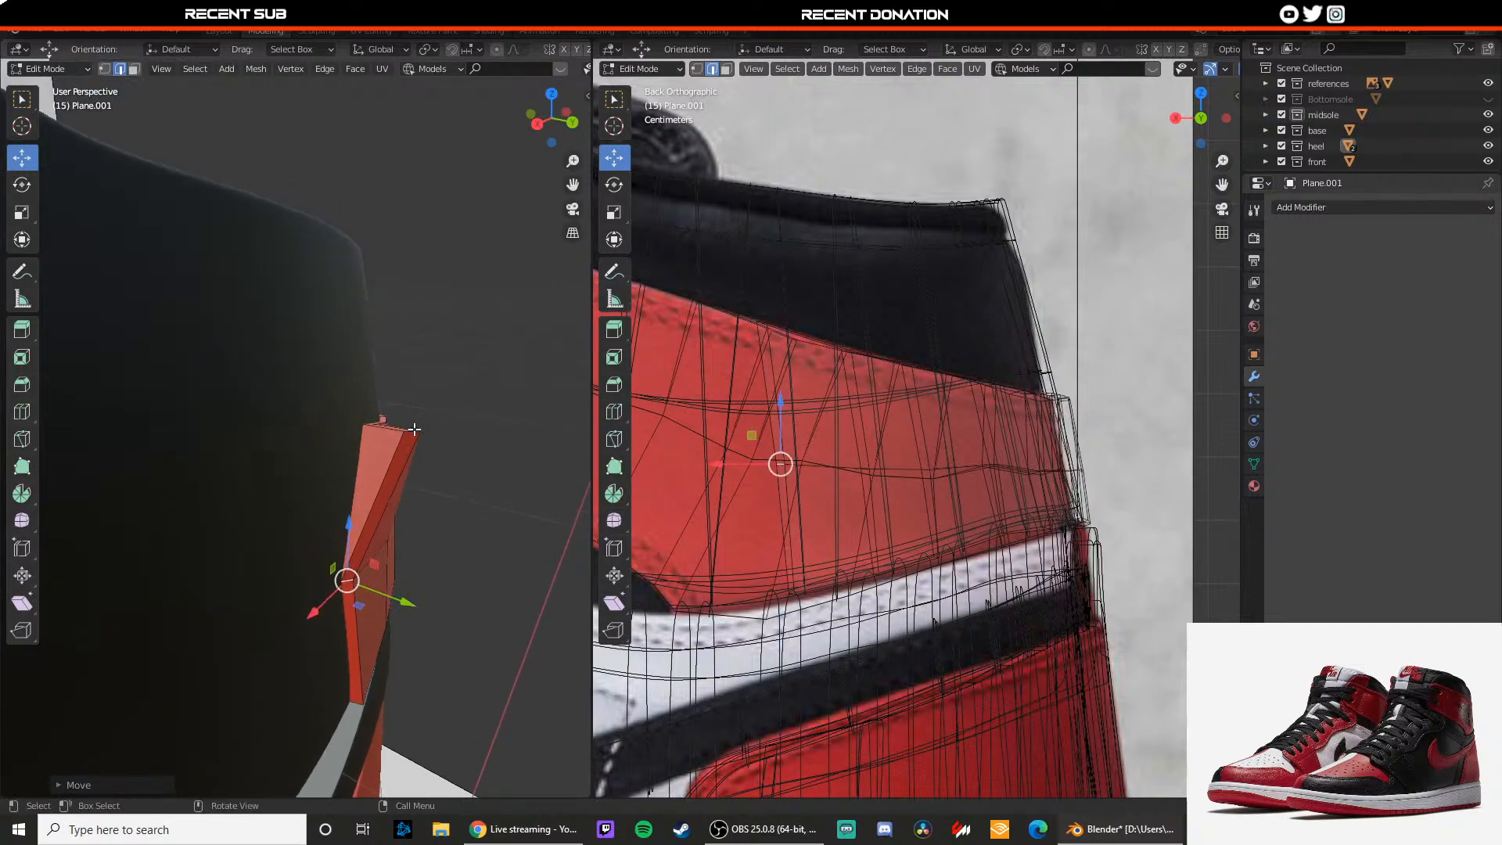
left_click(414, 432)
left_click_drag(451, 438, 367, 420)
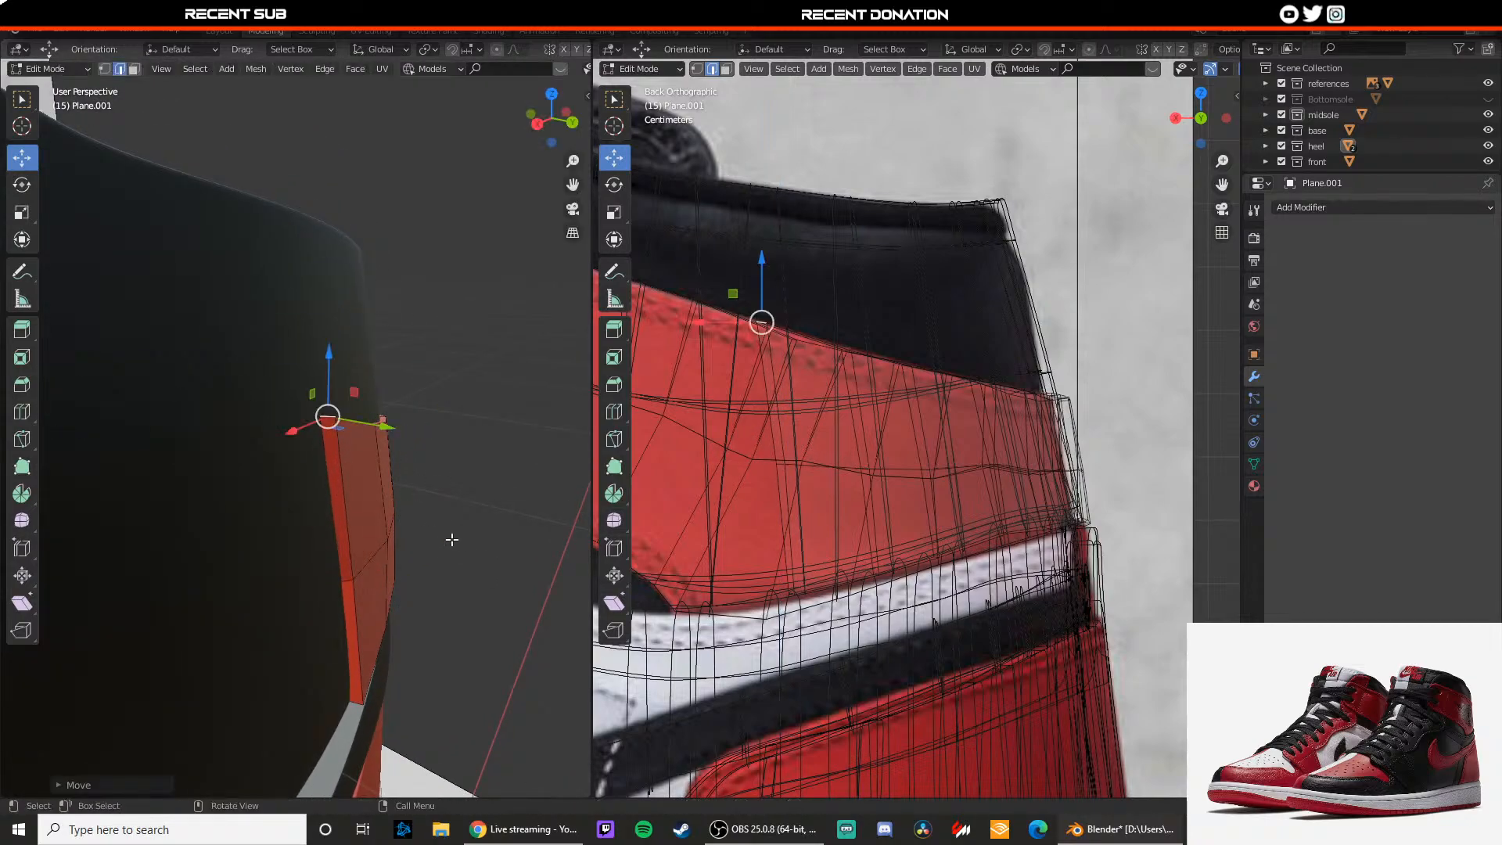
Step: Extrude the two end faces one more section toward the black overlay and raise them to the reference's red upper edge
scroll(452, 540, "down", 1)
middle_click_drag(775, 540, 880, 547, "shift")
key("3")
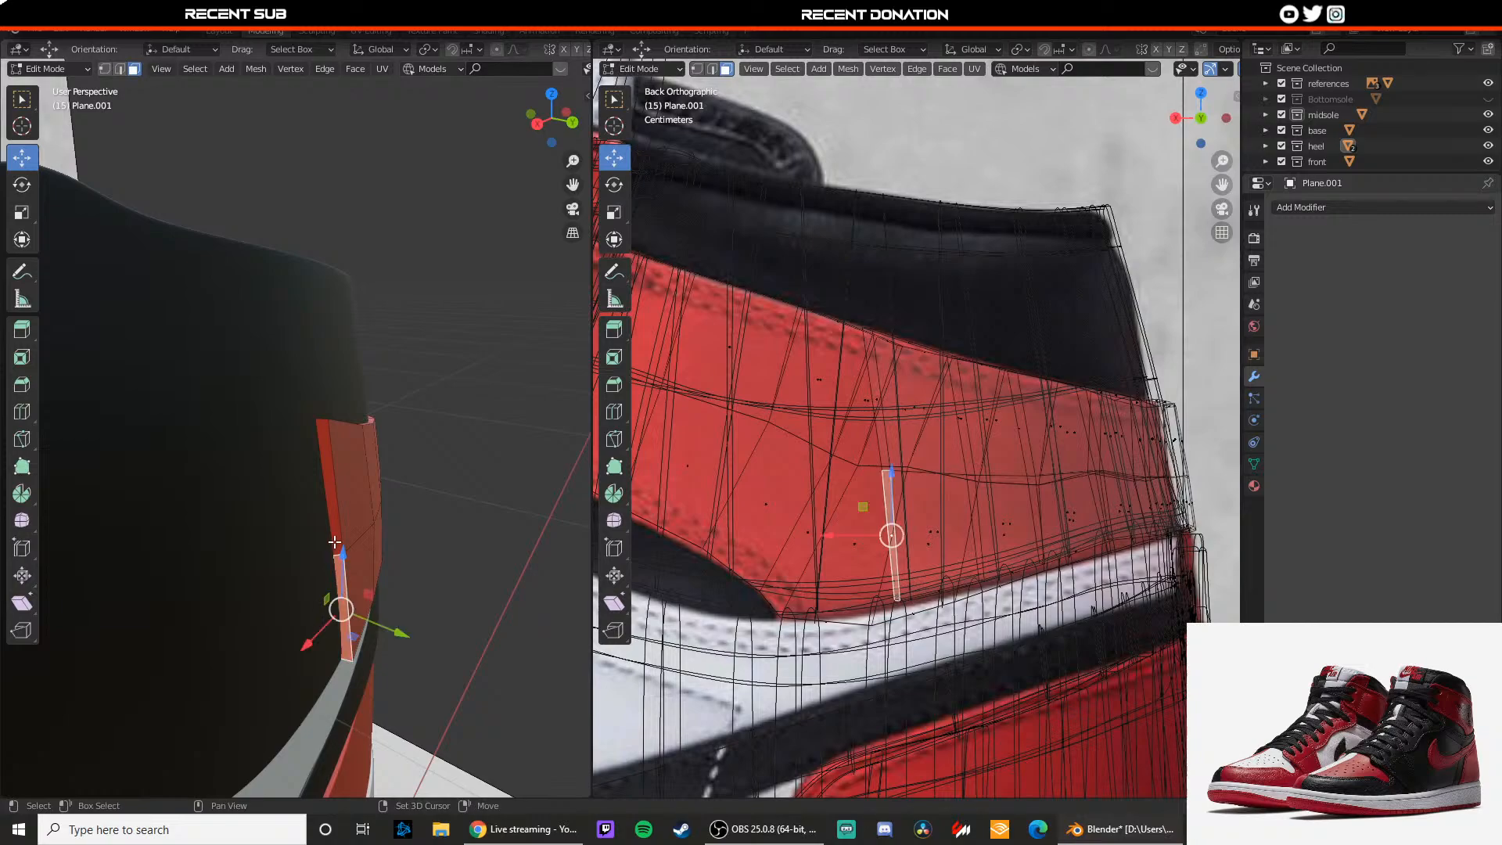
left_click(335, 542, "shift")
middle_click_drag(528, 575, 496, 514)
key("e")
left_click(749, 471)
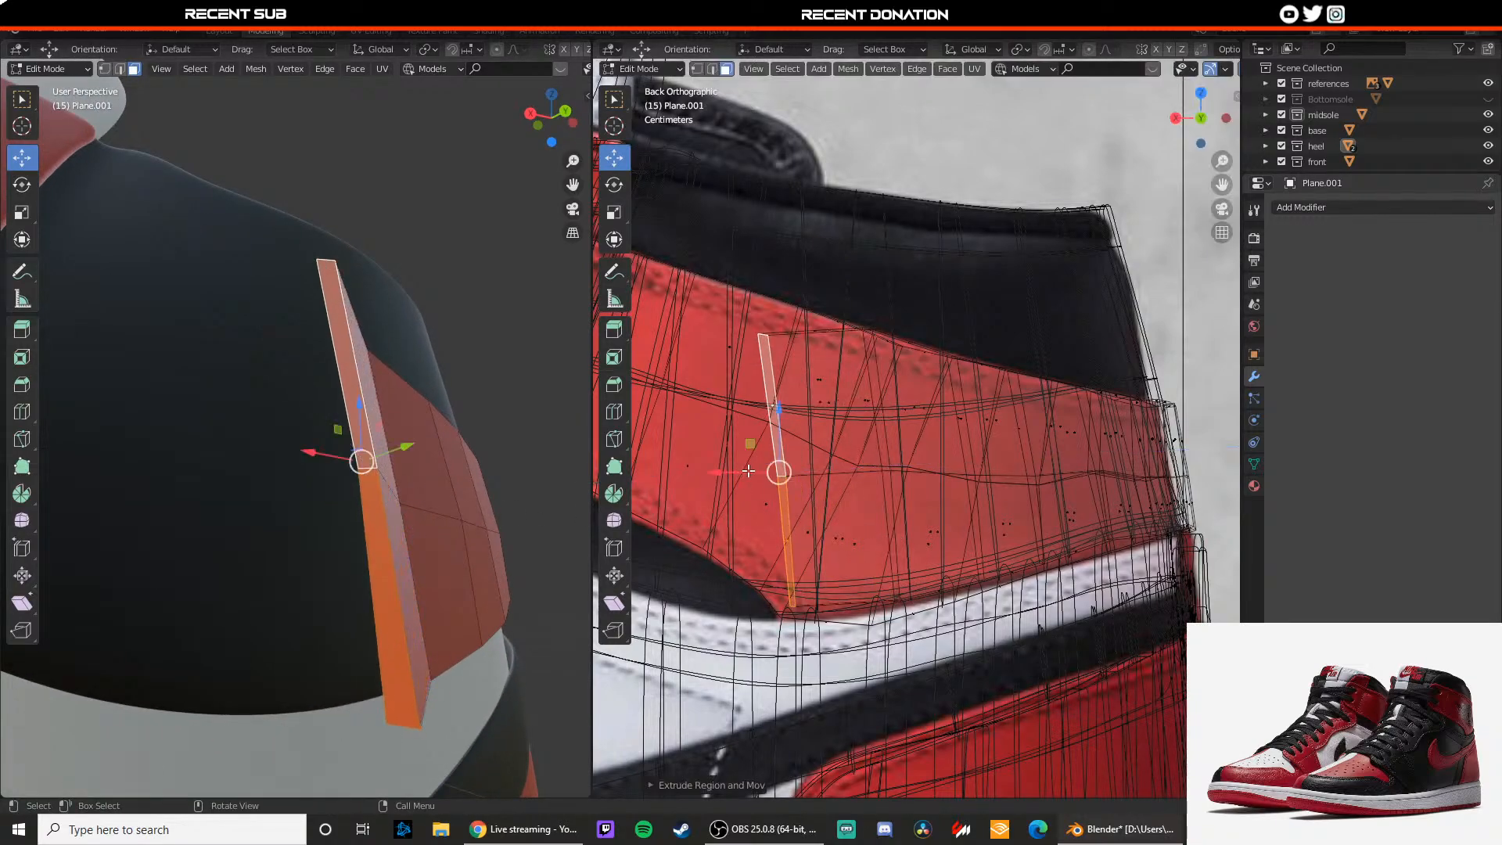
left_click_drag(777, 428, 778, 390)
left_click_drag(733, 437, 733, 439)
Step: Move the newest section's bottom edge inward along Y to the shoe body, and lower it along Z to the white stripe
key("2")
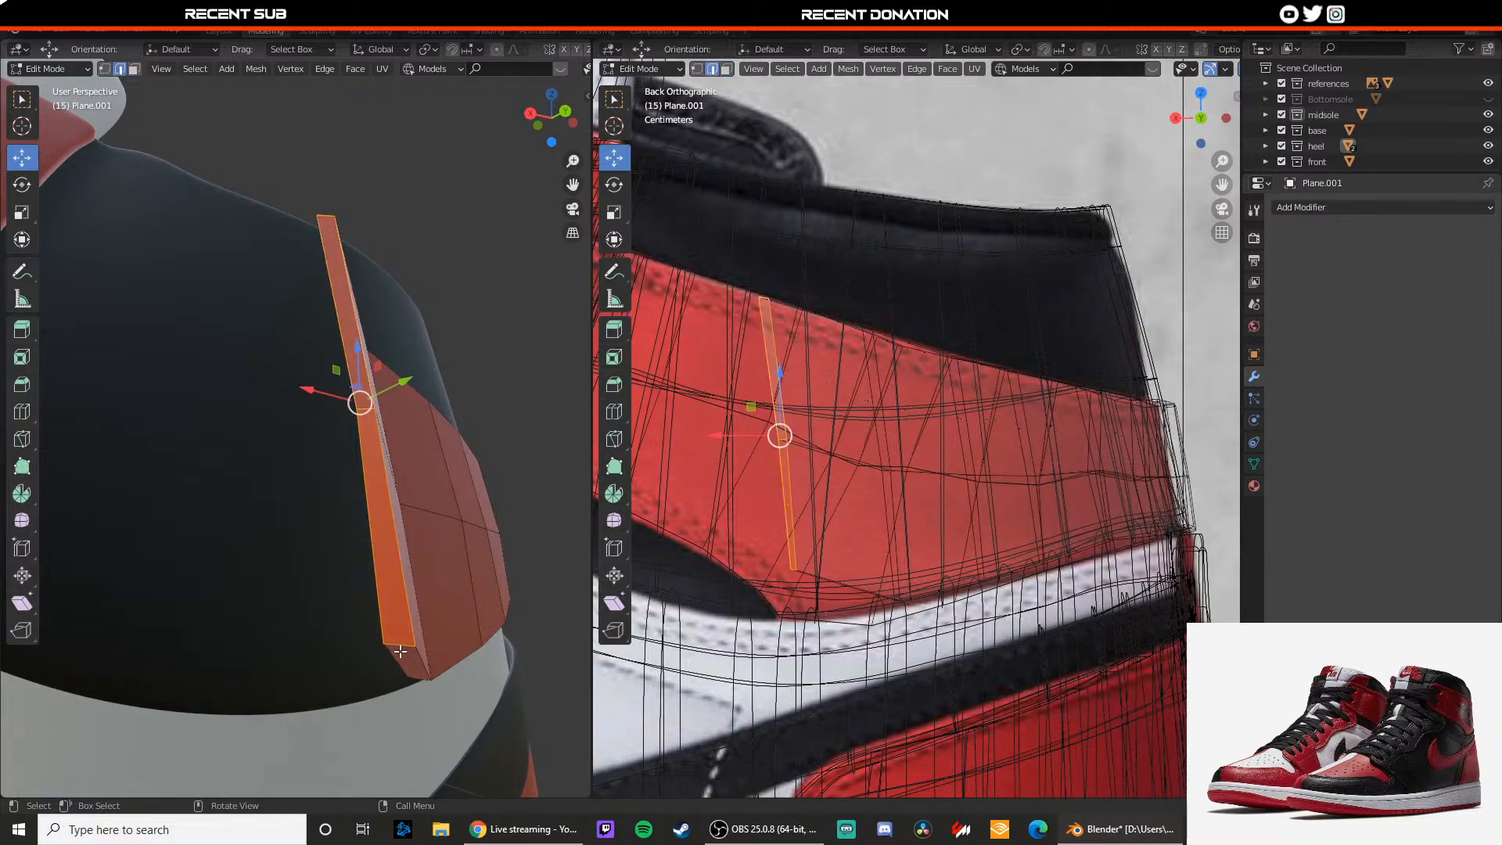
left_click(410, 654)
middle_click_drag(439, 577, 379, 618)
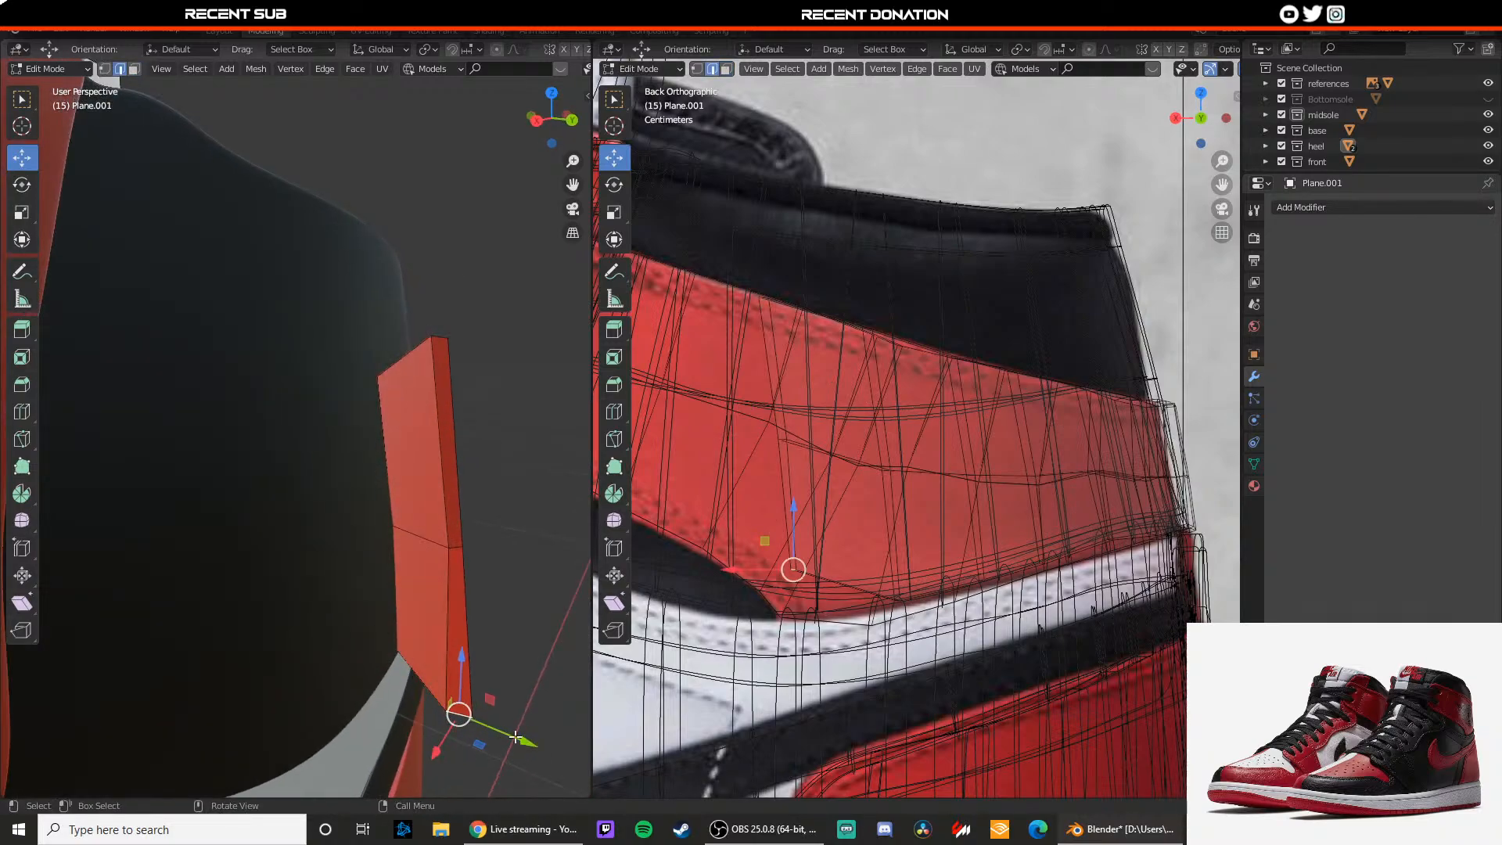
key("g")
key("y")
left_click(356, 670)
key("g")
key("z")
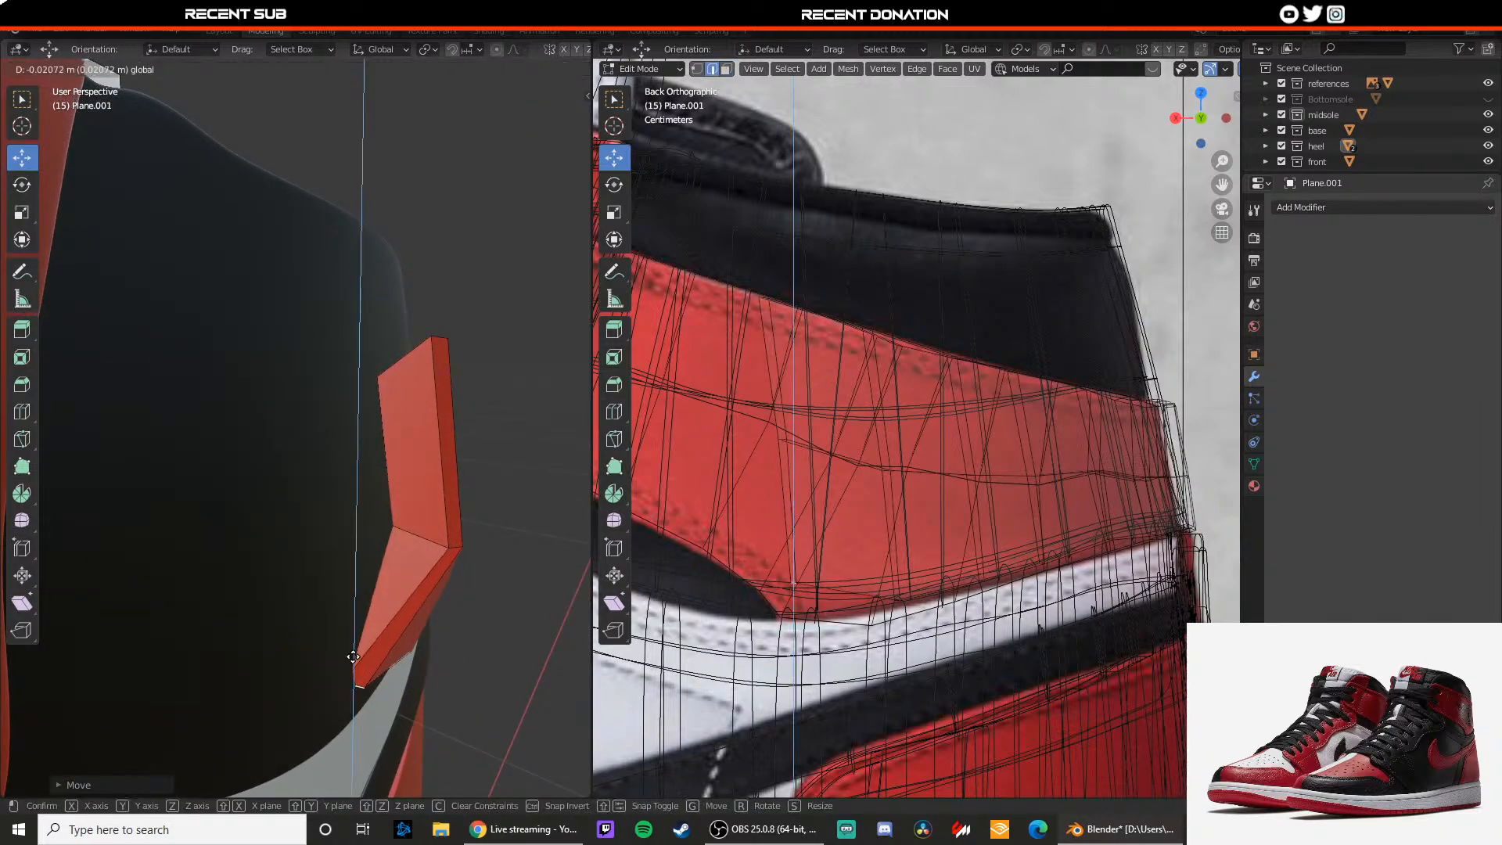
left_click(358, 687)
Step: Move the section's middle edge inward along Y and slightly down, and pull its top edge inward against the black collar
middle_click_drag(358, 687, 452, 583)
key("g")
key("y")
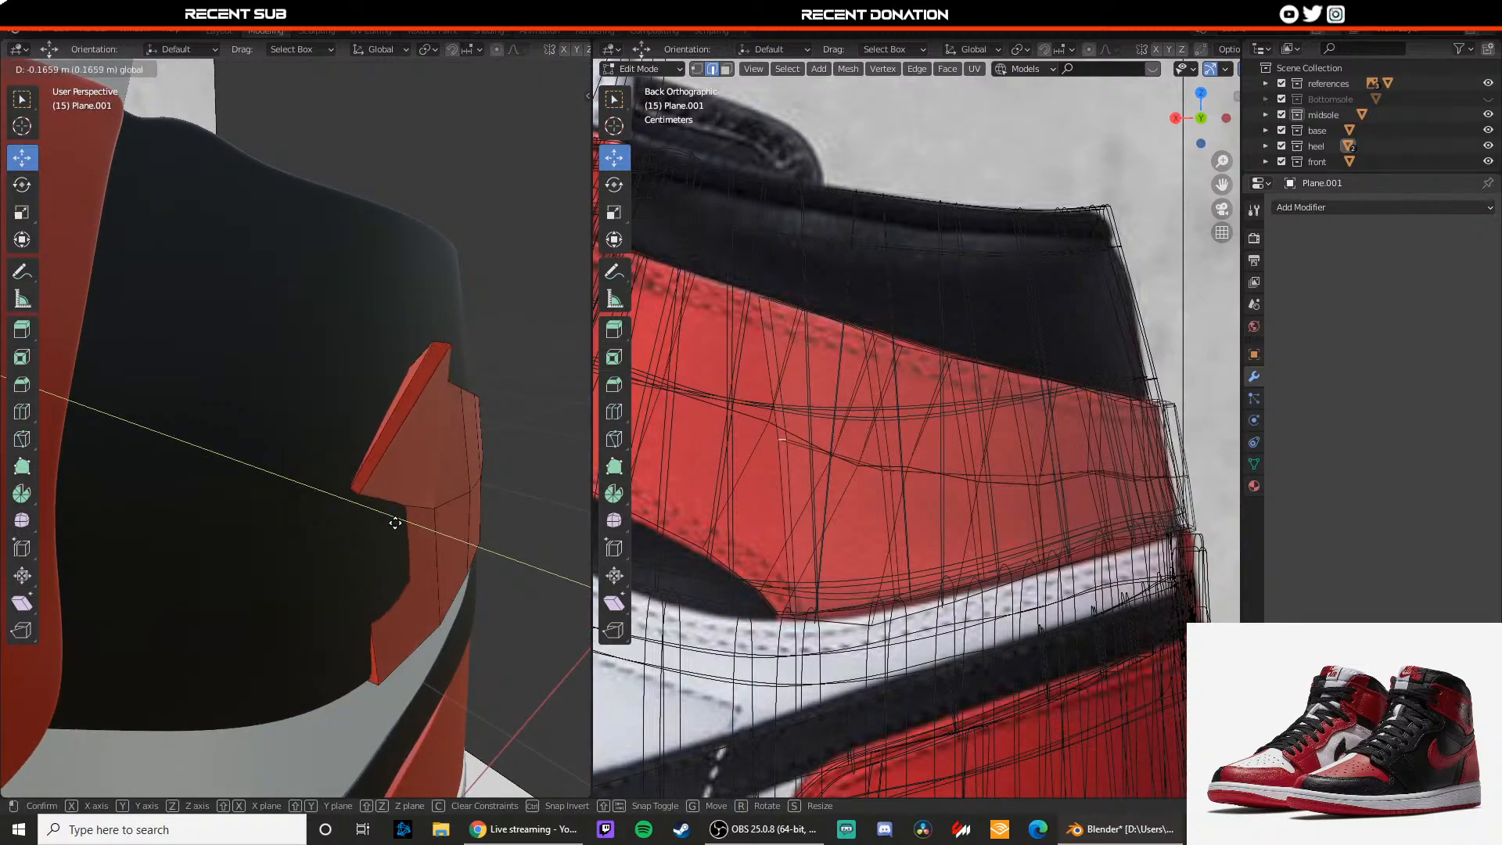
left_click(366, 497)
key("g")
key("z")
left_click(370, 489)
middle_click_drag(370, 489, 413, 558)
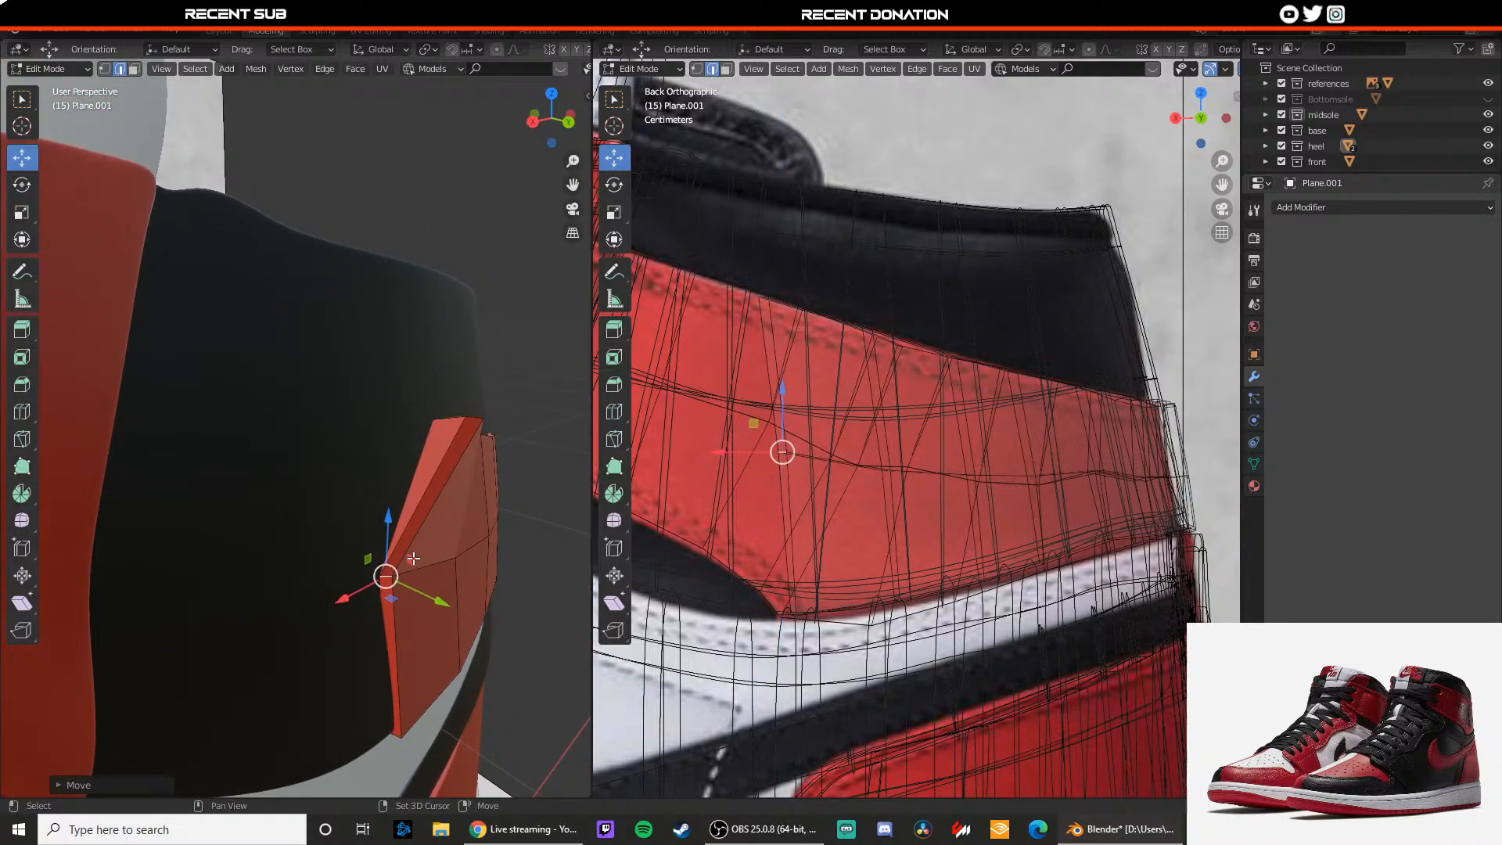
left_click(472, 419)
left_click_drag(524, 422, 408, 407)
Step: Extrude the two end faces a short distance toward the front of the shoe
middle_click_drag(406, 560, 432, 534, "shift")
key("3")
left_click(403, 497)
left_click(415, 601, "shift")
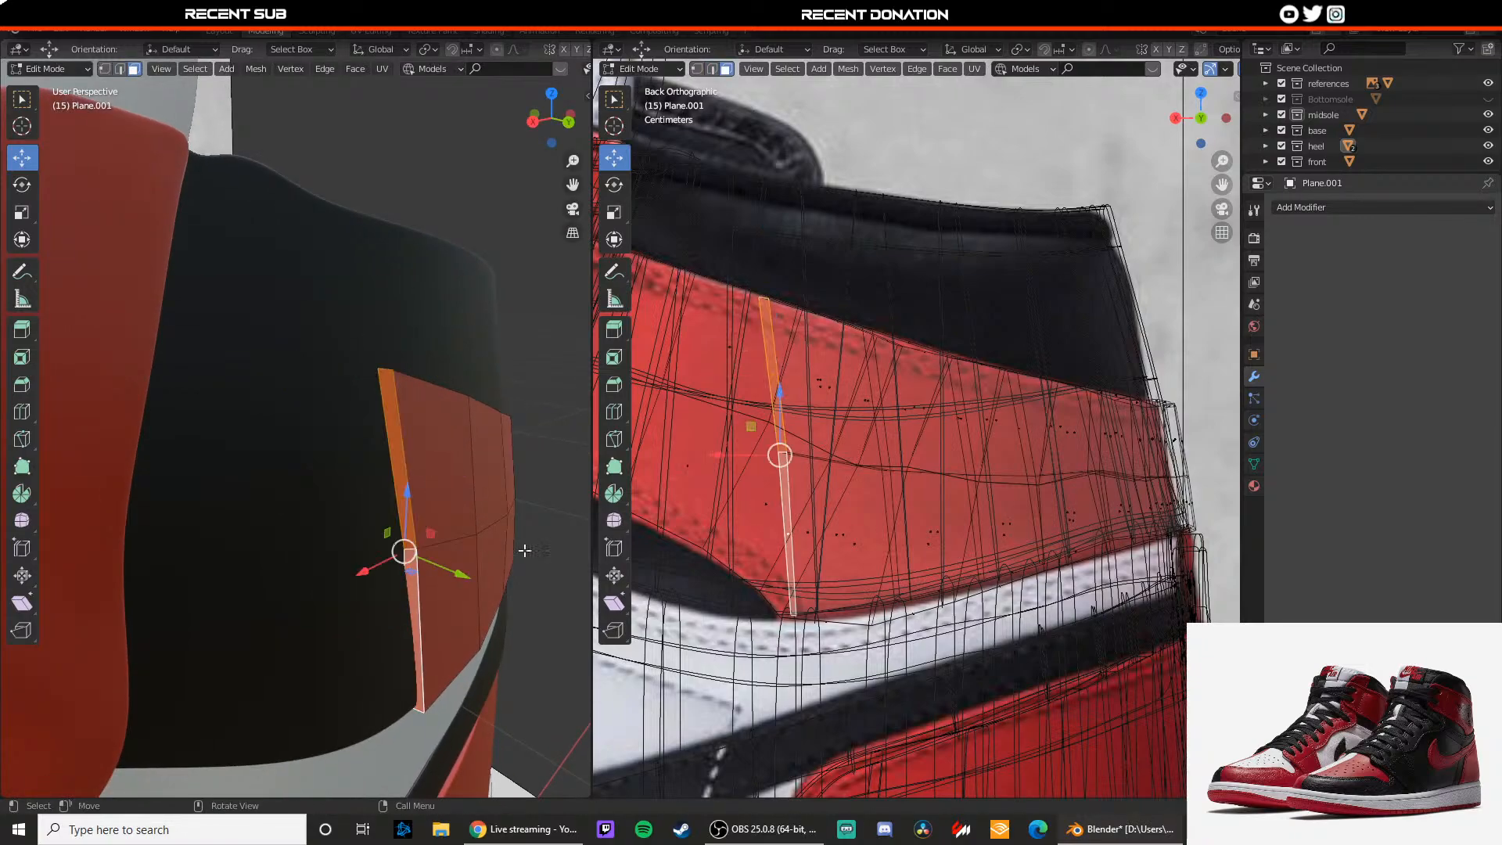
key("e")
left_click(717, 491)
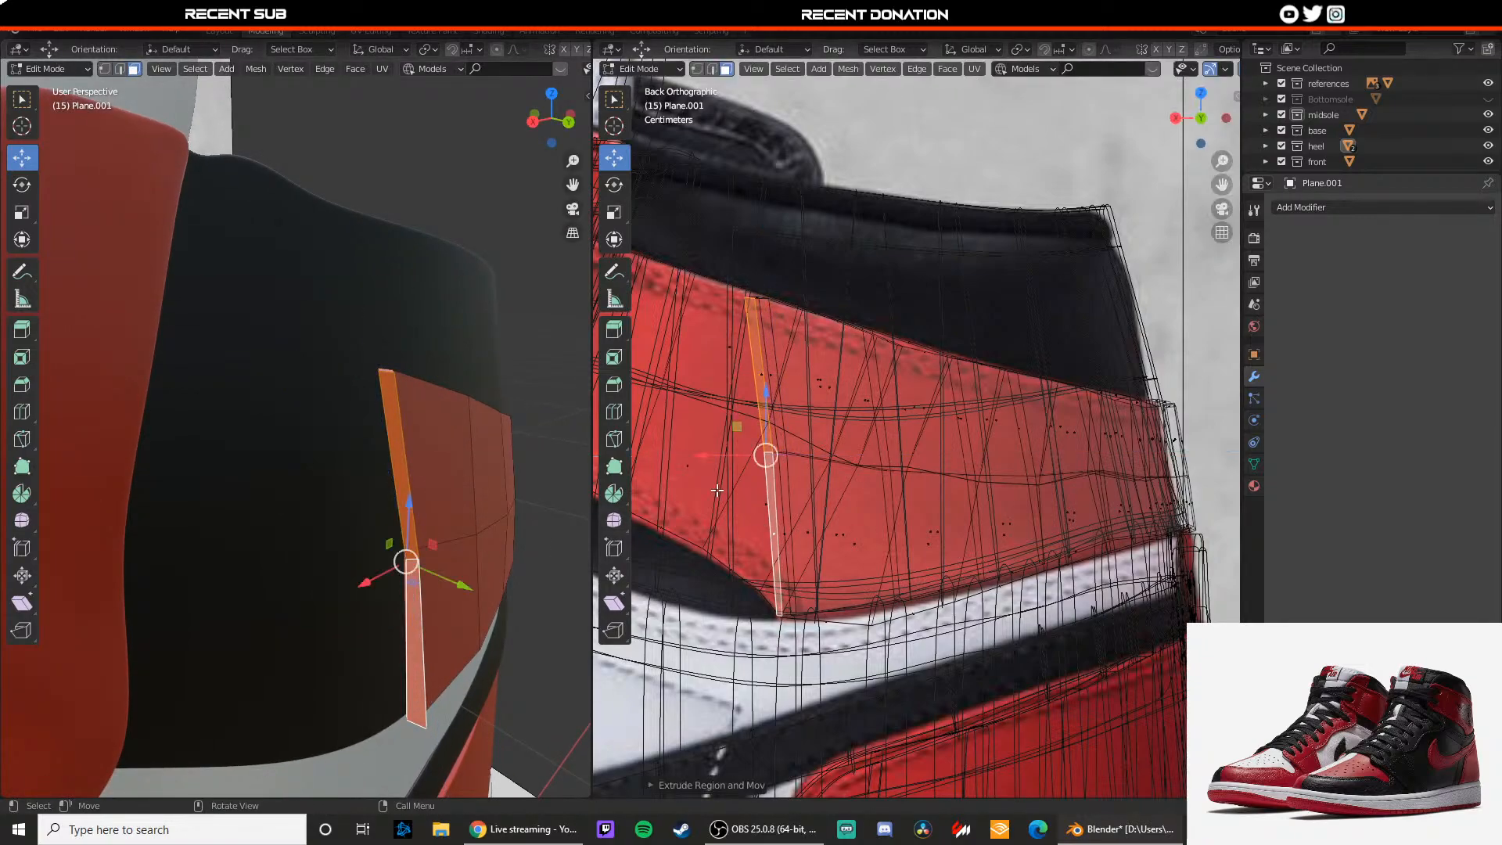
Step: Raise the new section's top edge to the reference's red upper edge and pull it inward along Y
key("2")
left_click(386, 374)
left_click_drag(389, 329, 388, 322)
middle_click_drag(402, 436, 439, 496)
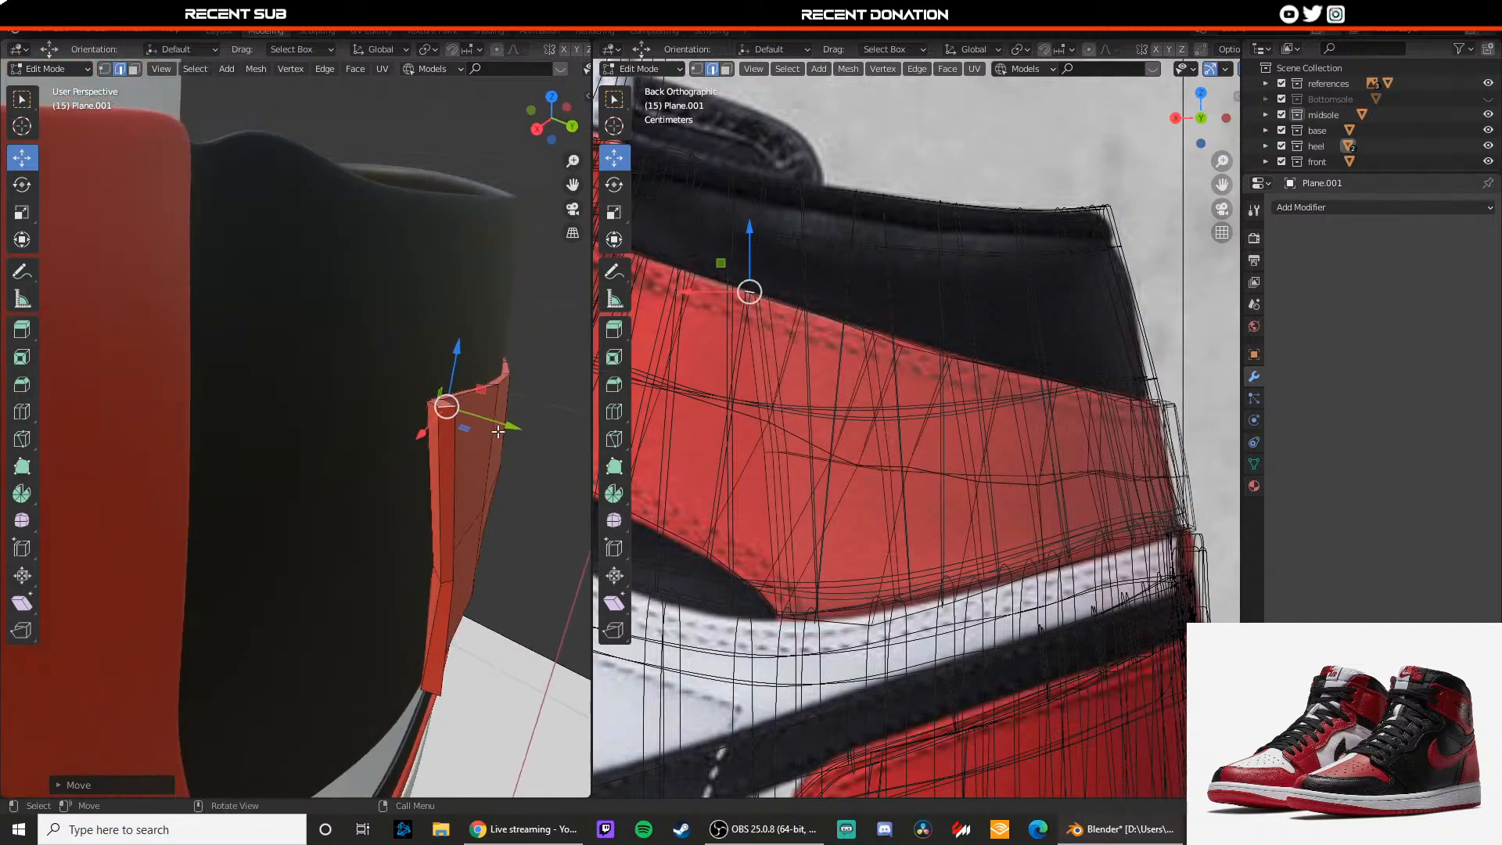
left_click_drag(499, 426, 468, 411)
Step: Pull the new section's middle and bottom edges inward along Y against the shoe body
left_click(450, 585)
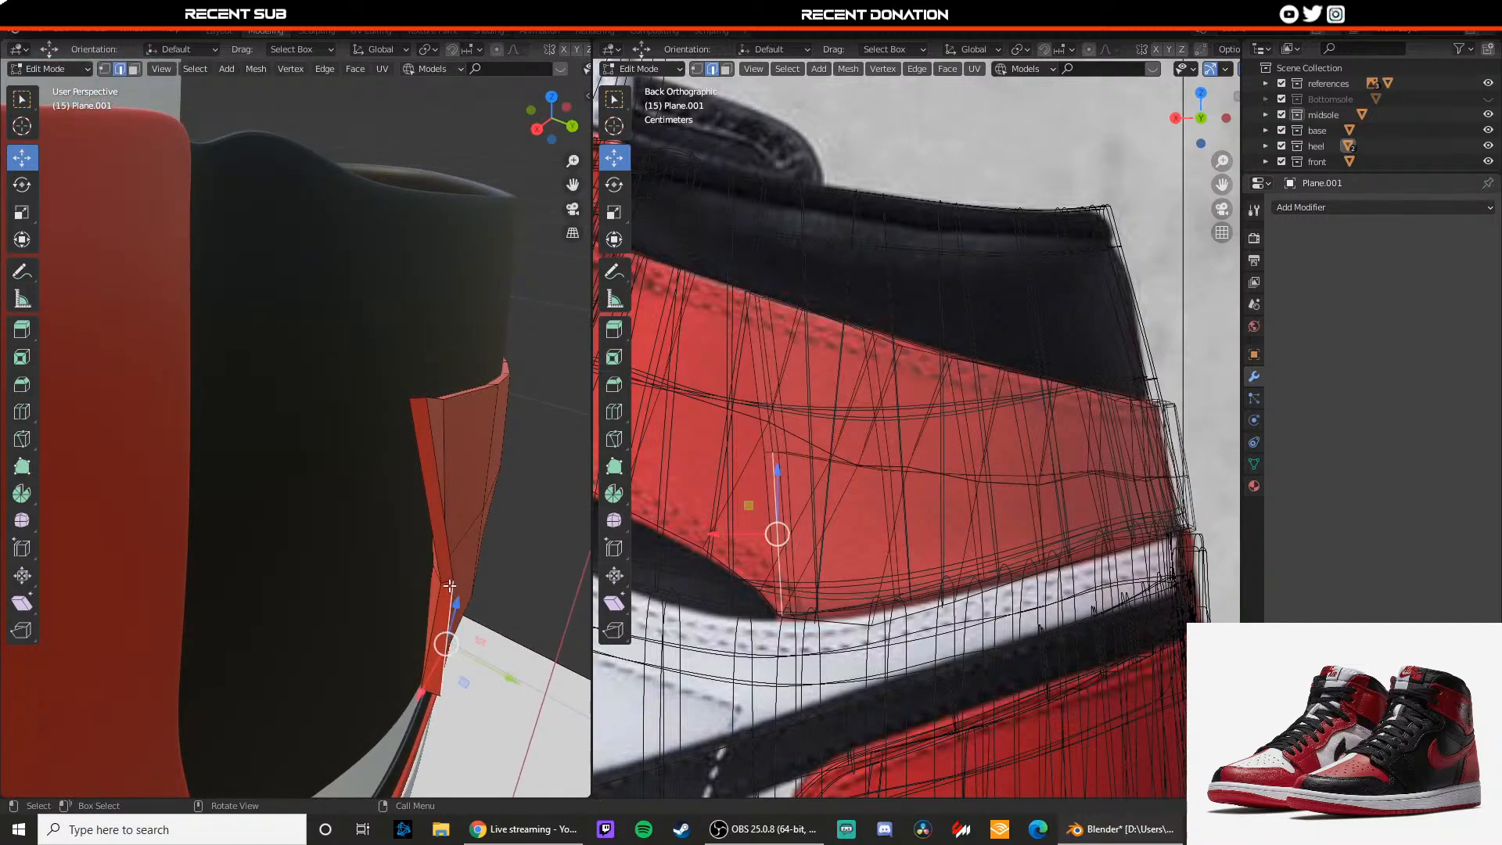
left_click_drag(480, 595, 453, 593)
middle_click_drag(452, 592, 445, 628)
left_click(436, 652)
left_click_drag(477, 675, 459, 667)
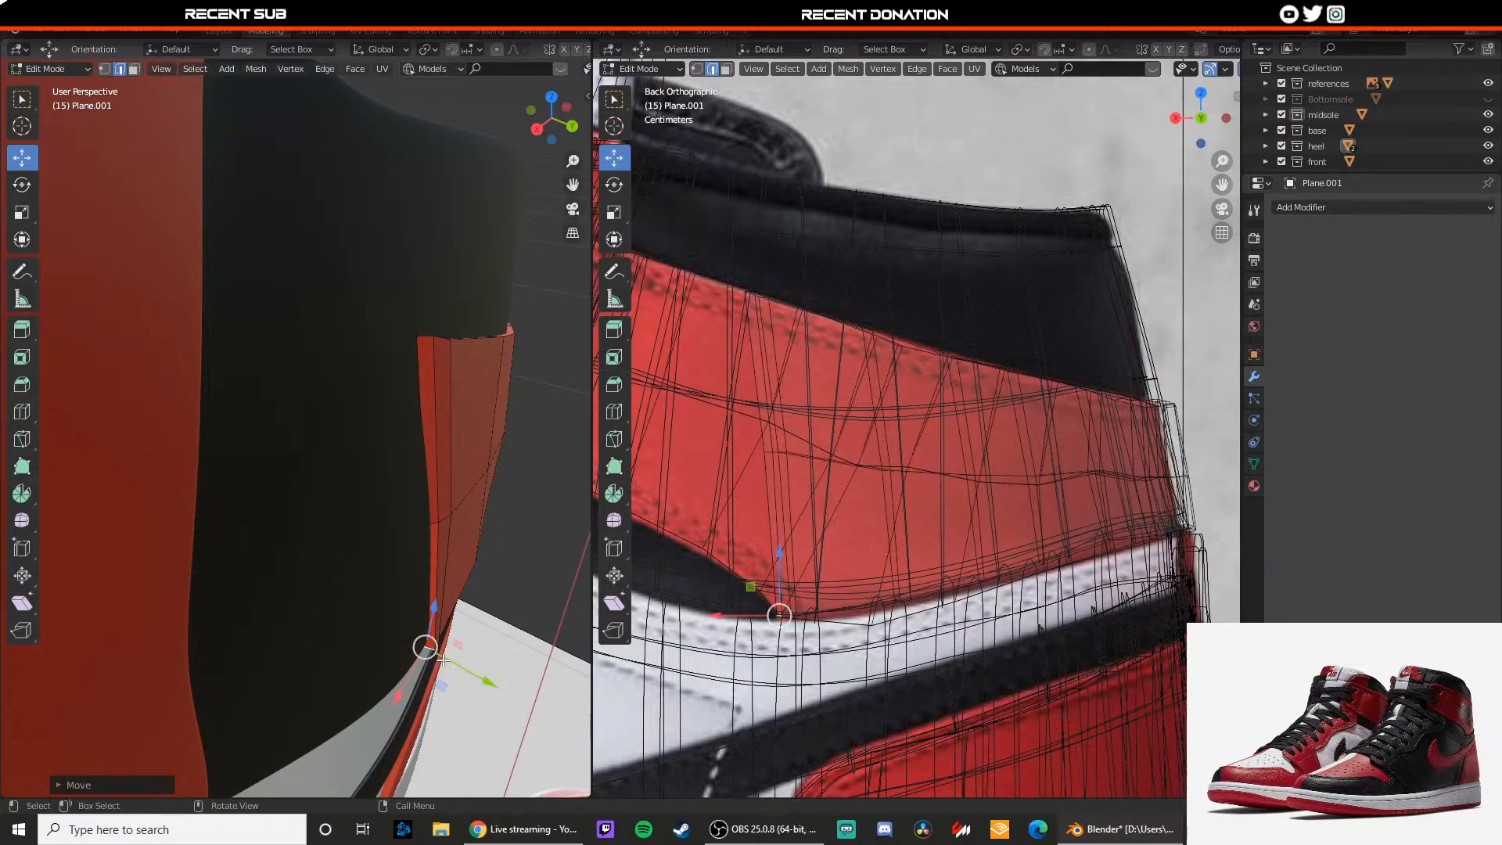
Step: Shift the section's middle and bottom end corners slightly forward along X
key("1")
left_click(436, 654)
middle_click_drag(436, 654, 384, 610)
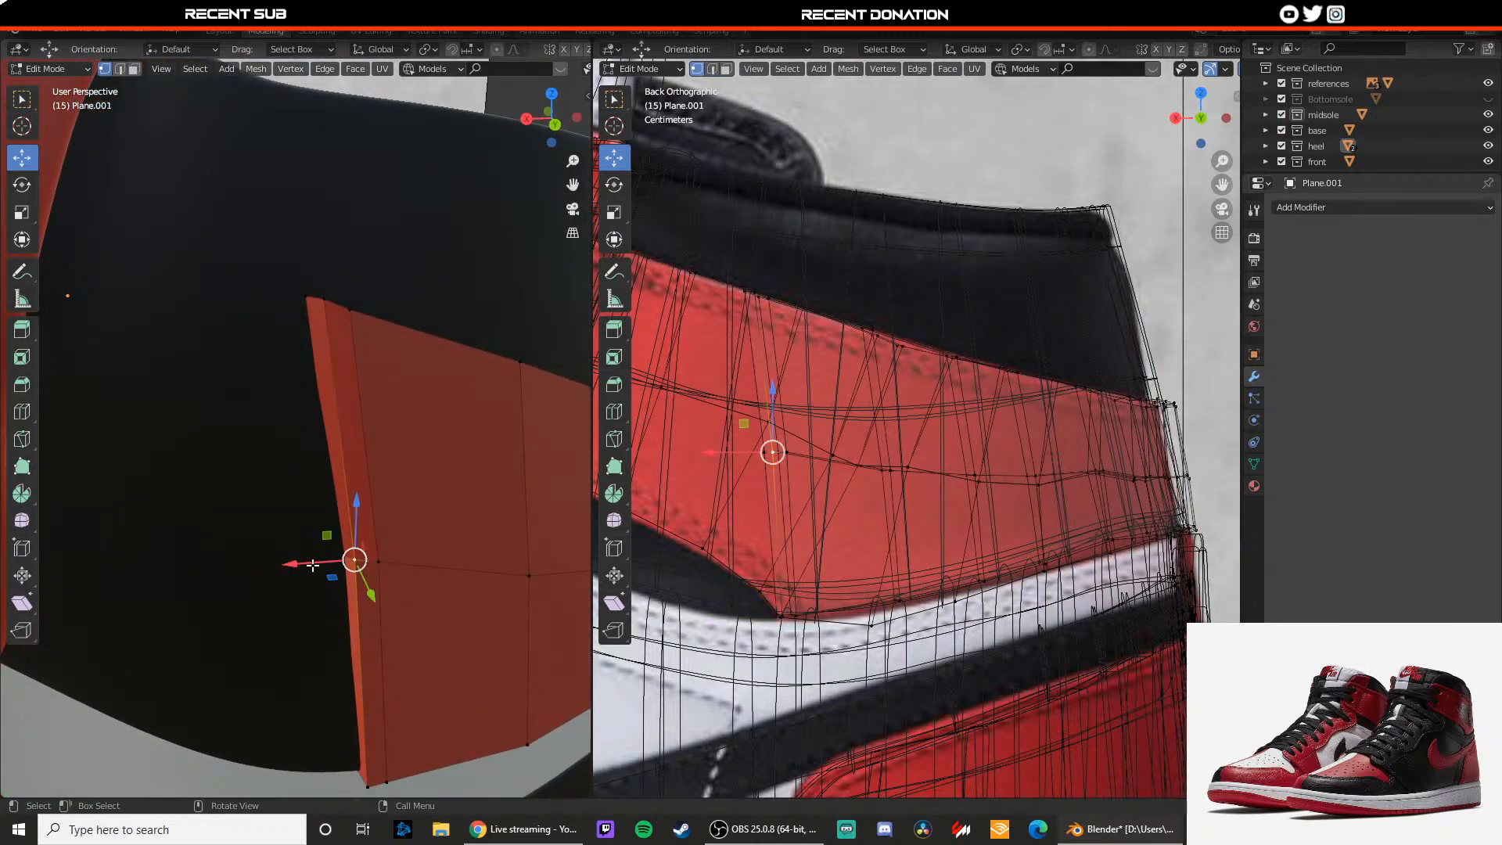
left_click_drag(313, 565, 304, 566)
left_click(370, 789)
left_click_drag(341, 792, 336, 793)
Step: Nudge the section's middle corner vertex slightly outward along Y
middle_click_drag(397, 600, 460, 593)
key("3")
left_click(413, 526)
left_click(420, 574, "shift")
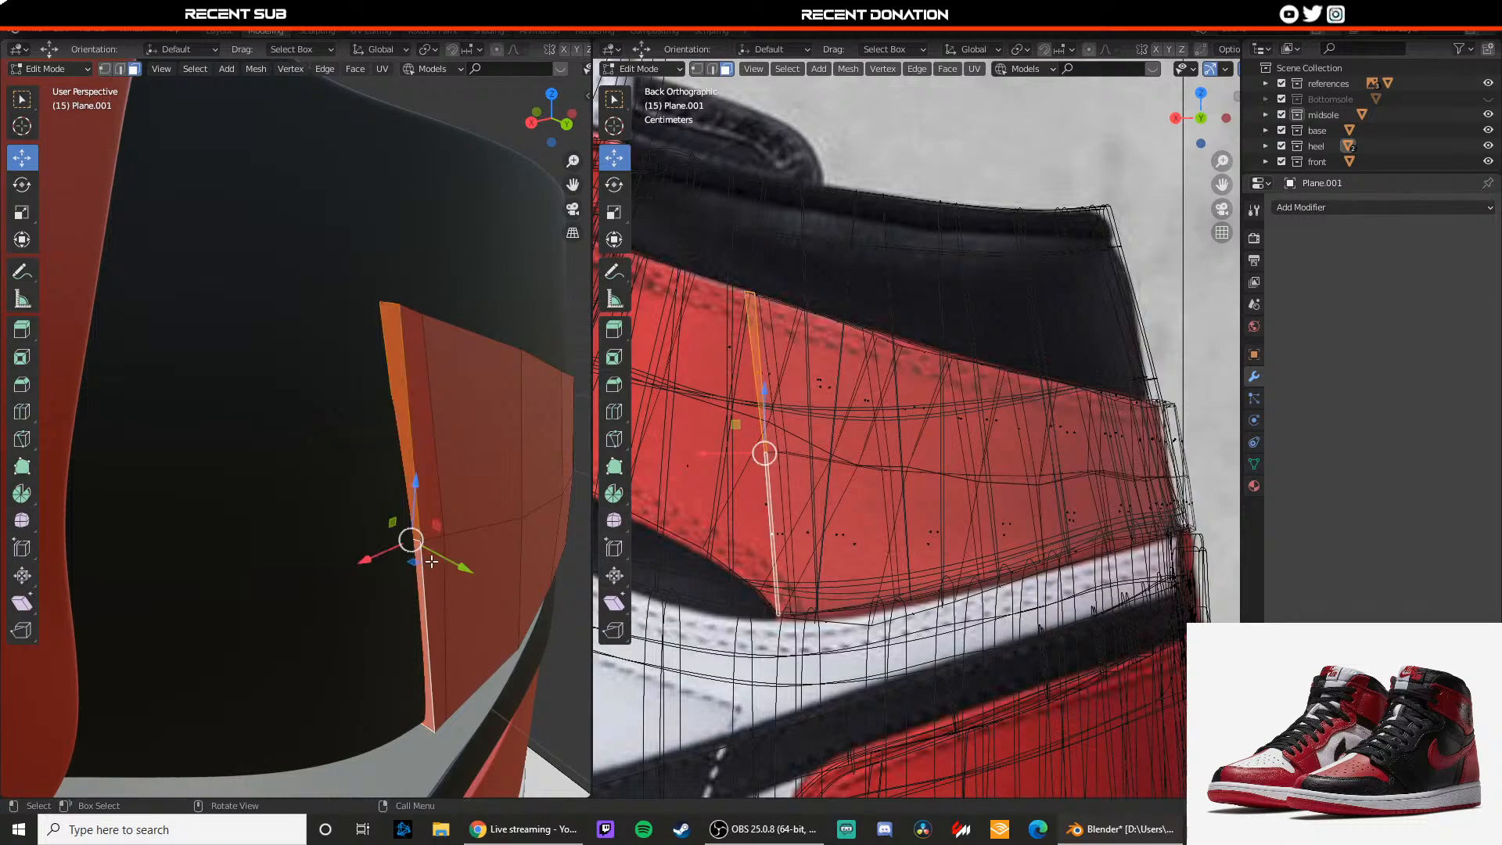
key("1")
left_click(425, 545)
left_click_drag(473, 565, 480, 570)
key("2")
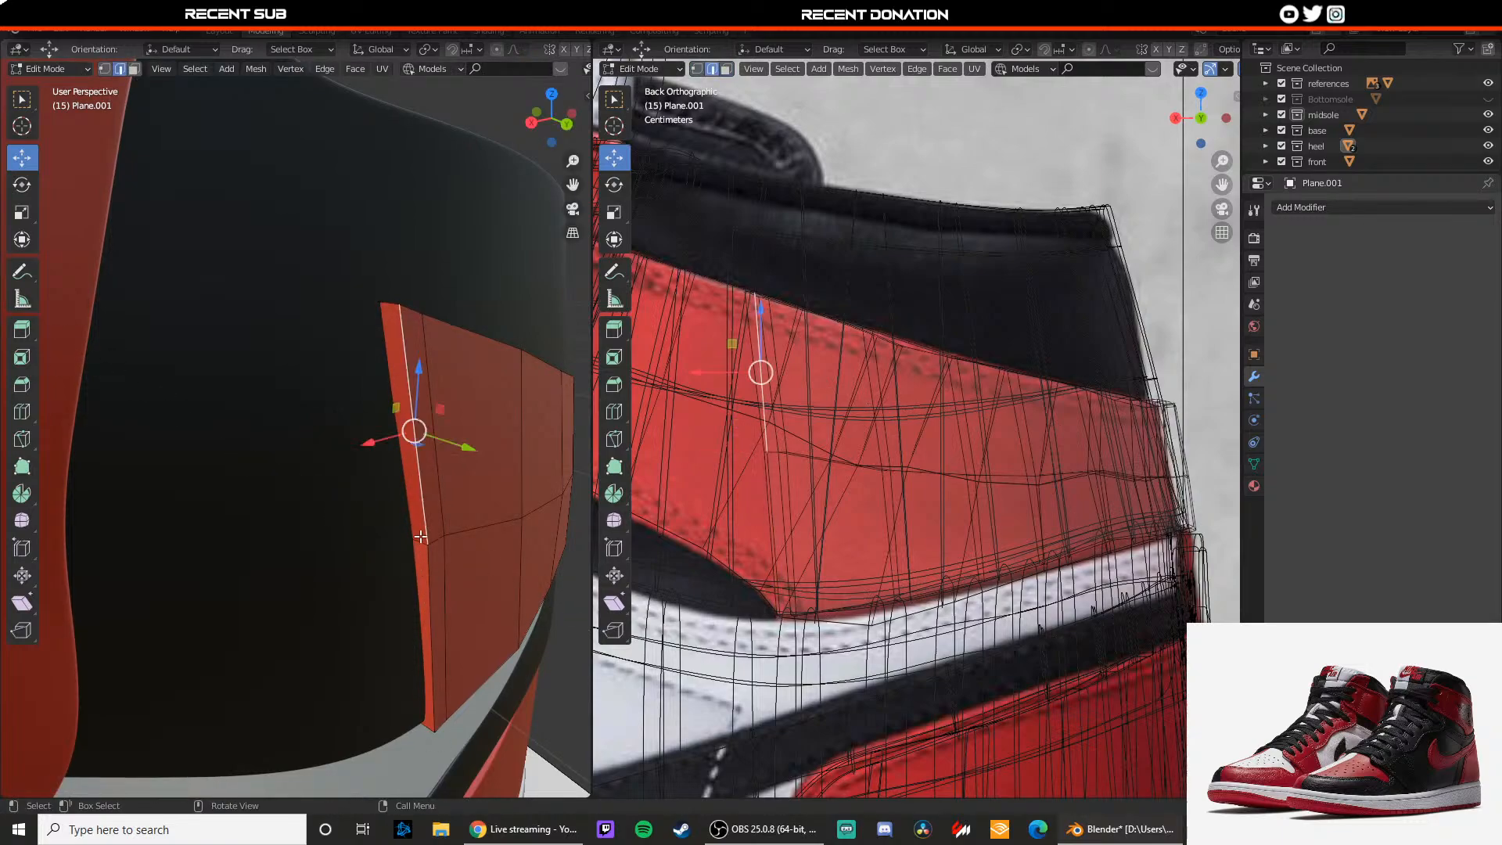
Step: Extrude the two end faces forward again and raise them along Z to follow the panel's rising lower edge
key("3")
left_click(418, 520)
left_click(425, 570, "shift")
key("e")
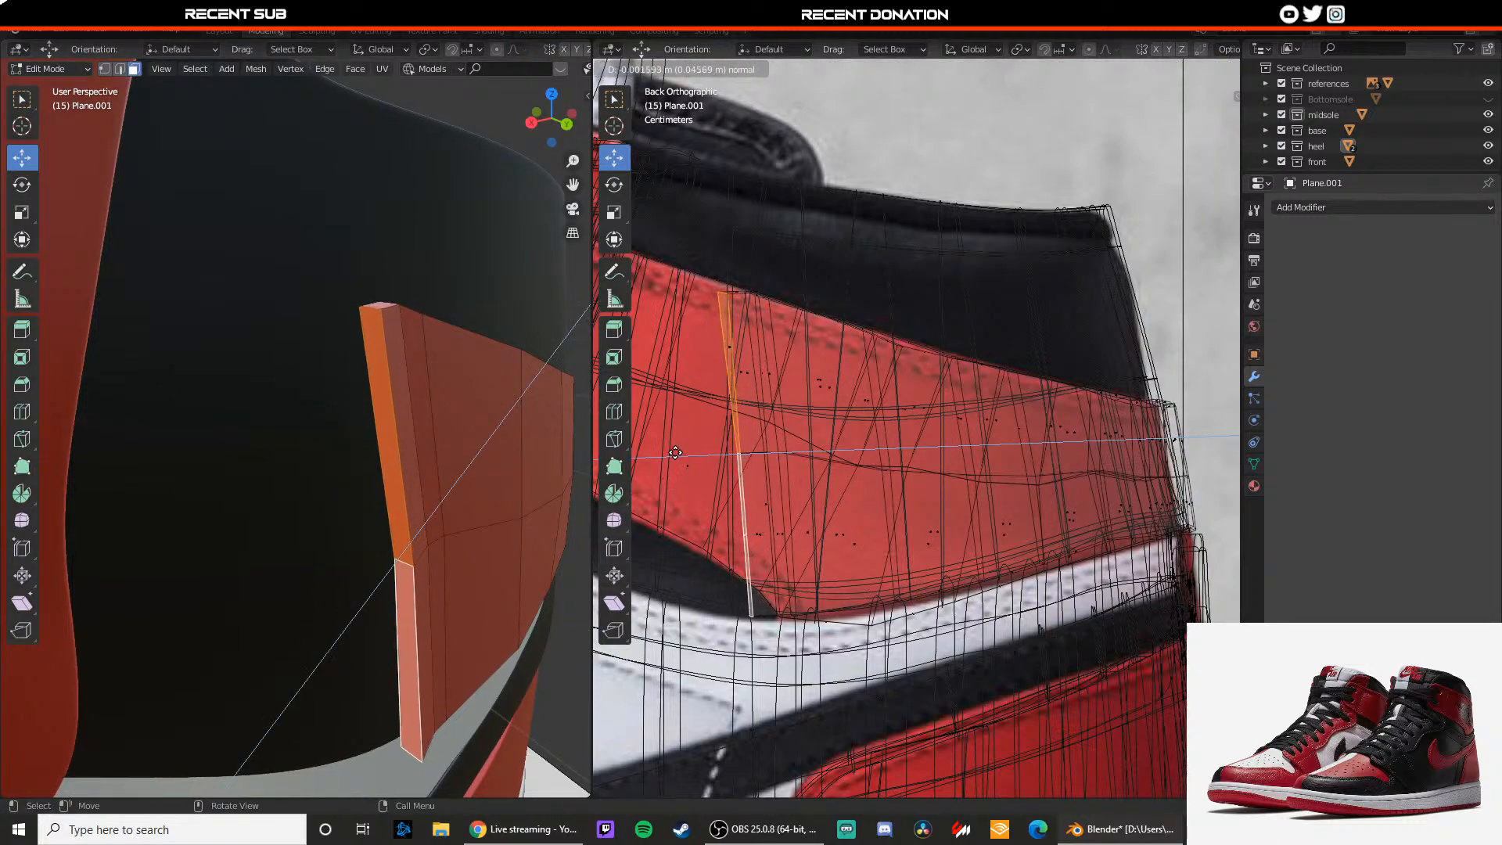
left_click(675, 453)
left_click_drag(405, 520, 415, 461)
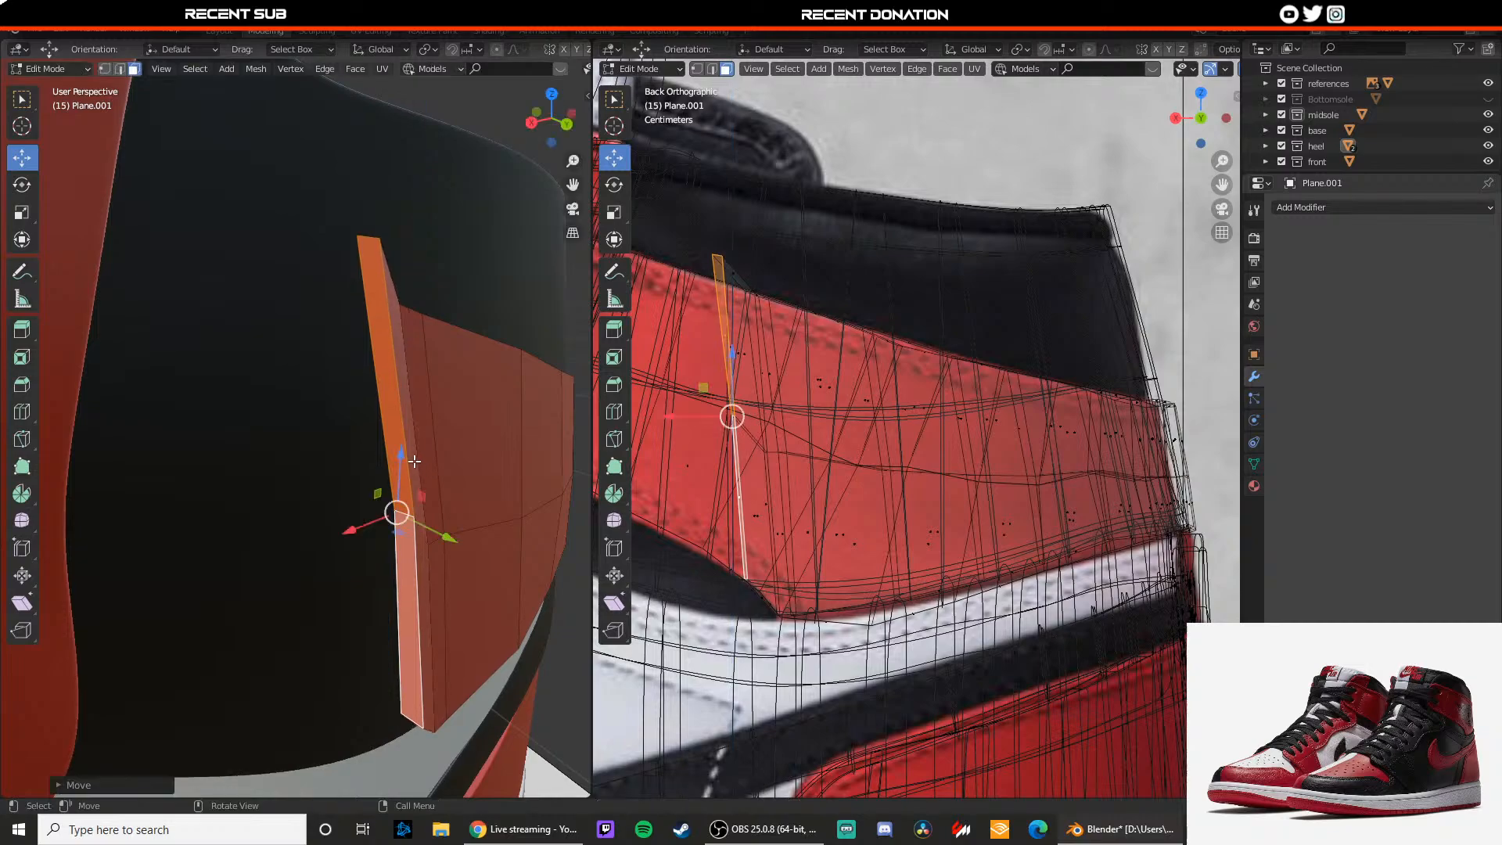
Step: Lower the newest section's top edge along Z to the reference's red upper edge
key("2")
left_click(367, 243)
key("g")
key("z")
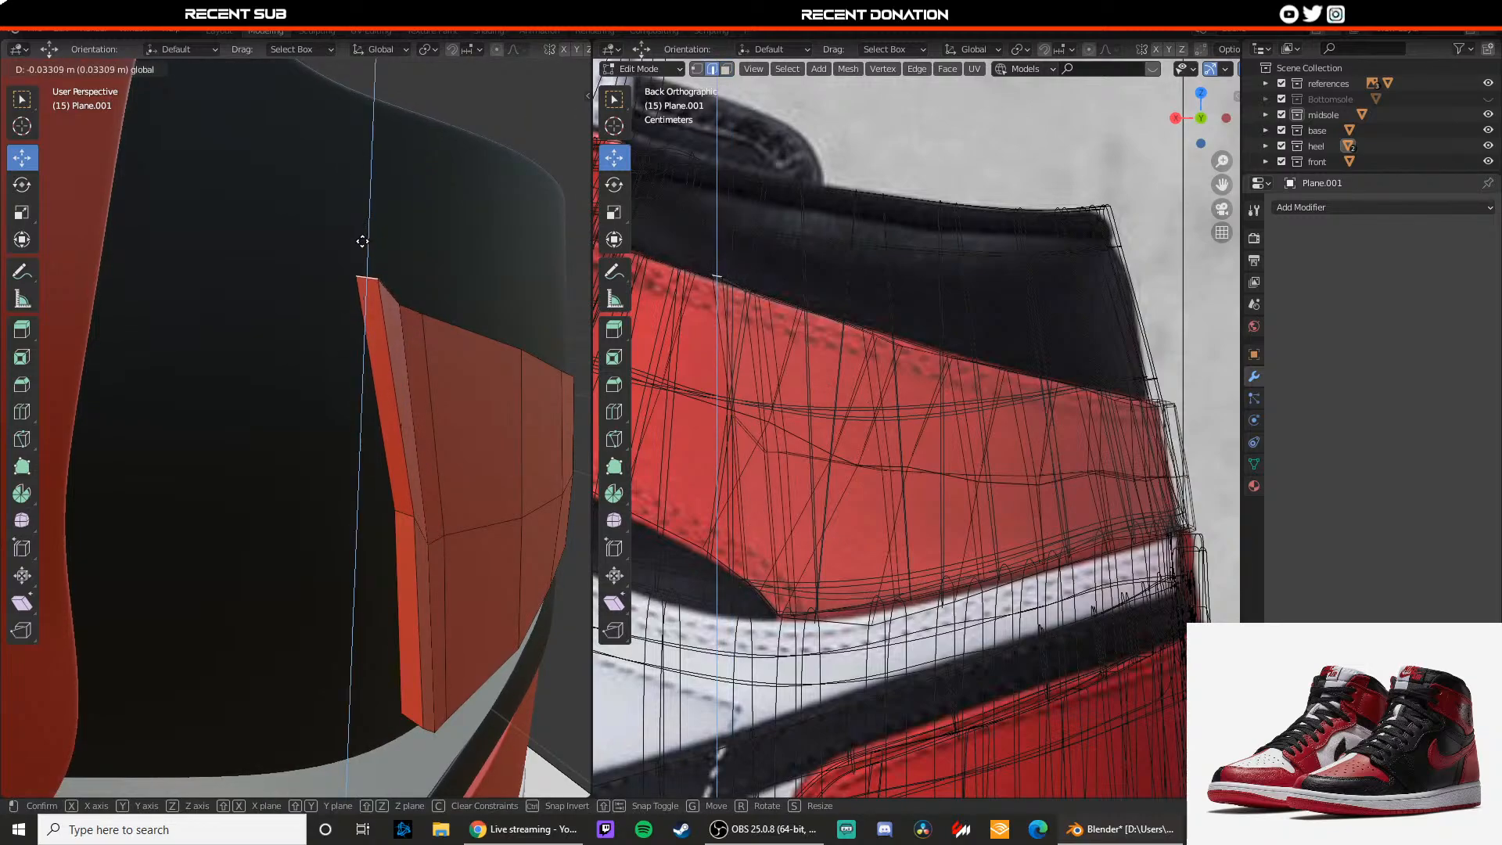
left_click_drag(362, 241, 363, 247)
Step: Pull the newest section's bottom, middle and top end edges inward along Y against the shoe body
left_click(410, 720)
left_click_drag(462, 766, 420, 730)
left_click(411, 516)
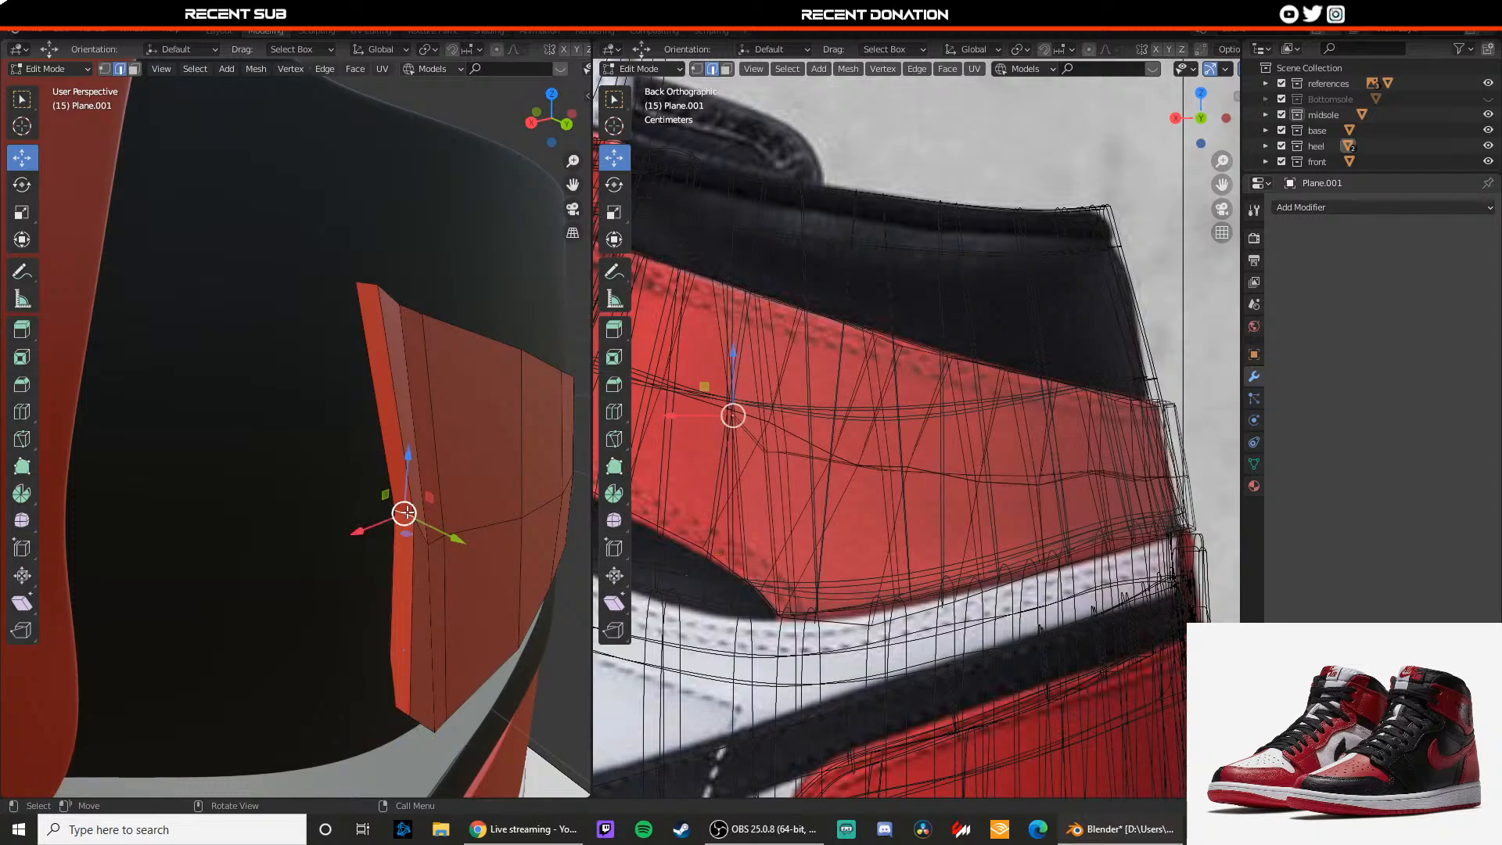
left_click_drag(440, 532, 412, 522)
left_click(370, 284)
left_click_drag(407, 286, 378, 275)
Step: Extrude the two end faces another section toward the front of the shoe and raise them along Z
key("3")
left_click(377, 473)
left_click(382, 518, "shift")
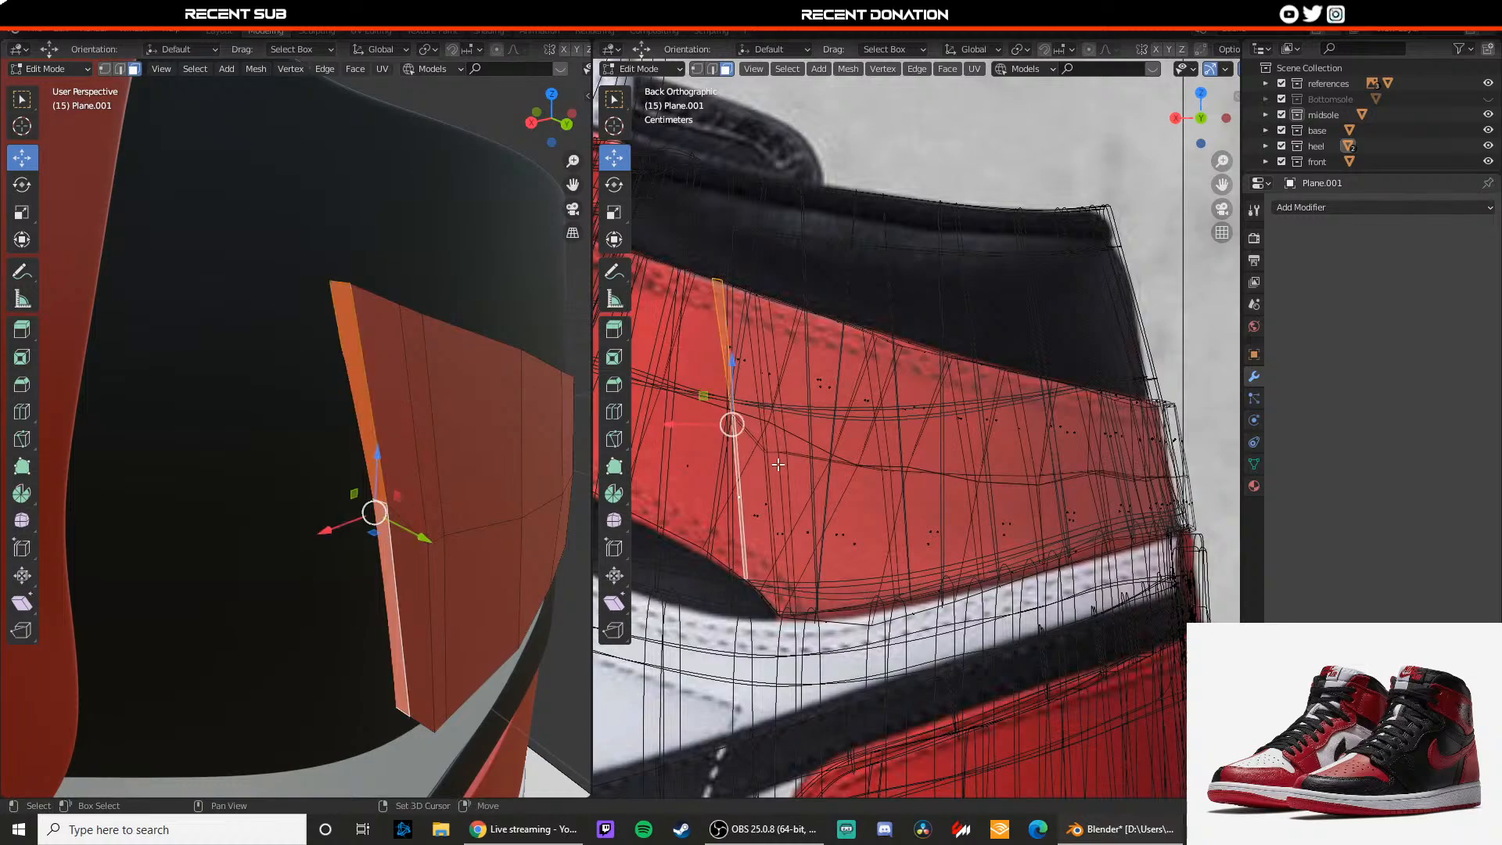
middle_click_drag(778, 465, 835, 463, "shift")
key("e")
left_click(788, 456)
left_click_drag(742, 378, 741, 332)
Step: Lower the new top end edge along Z to meet the red panel's upper edge in the reference
middle_click_drag(446, 430, 517, 535, "shift")
key("2")
left_click(369, 320)
left_click(366, 312)
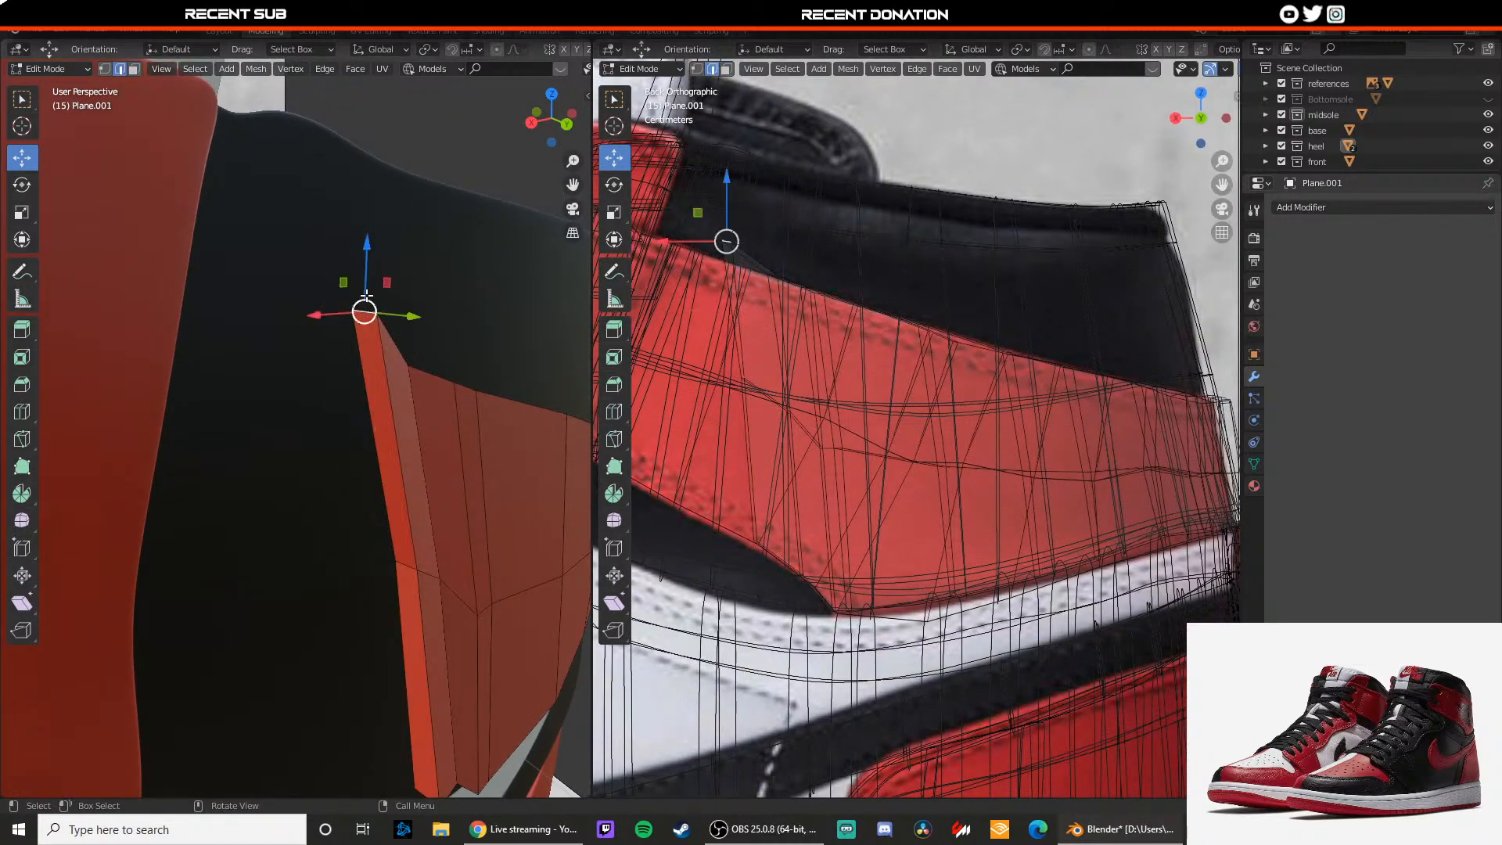
left_click_drag(366, 296, 364, 318)
middle_click_drag(365, 318, 436, 472)
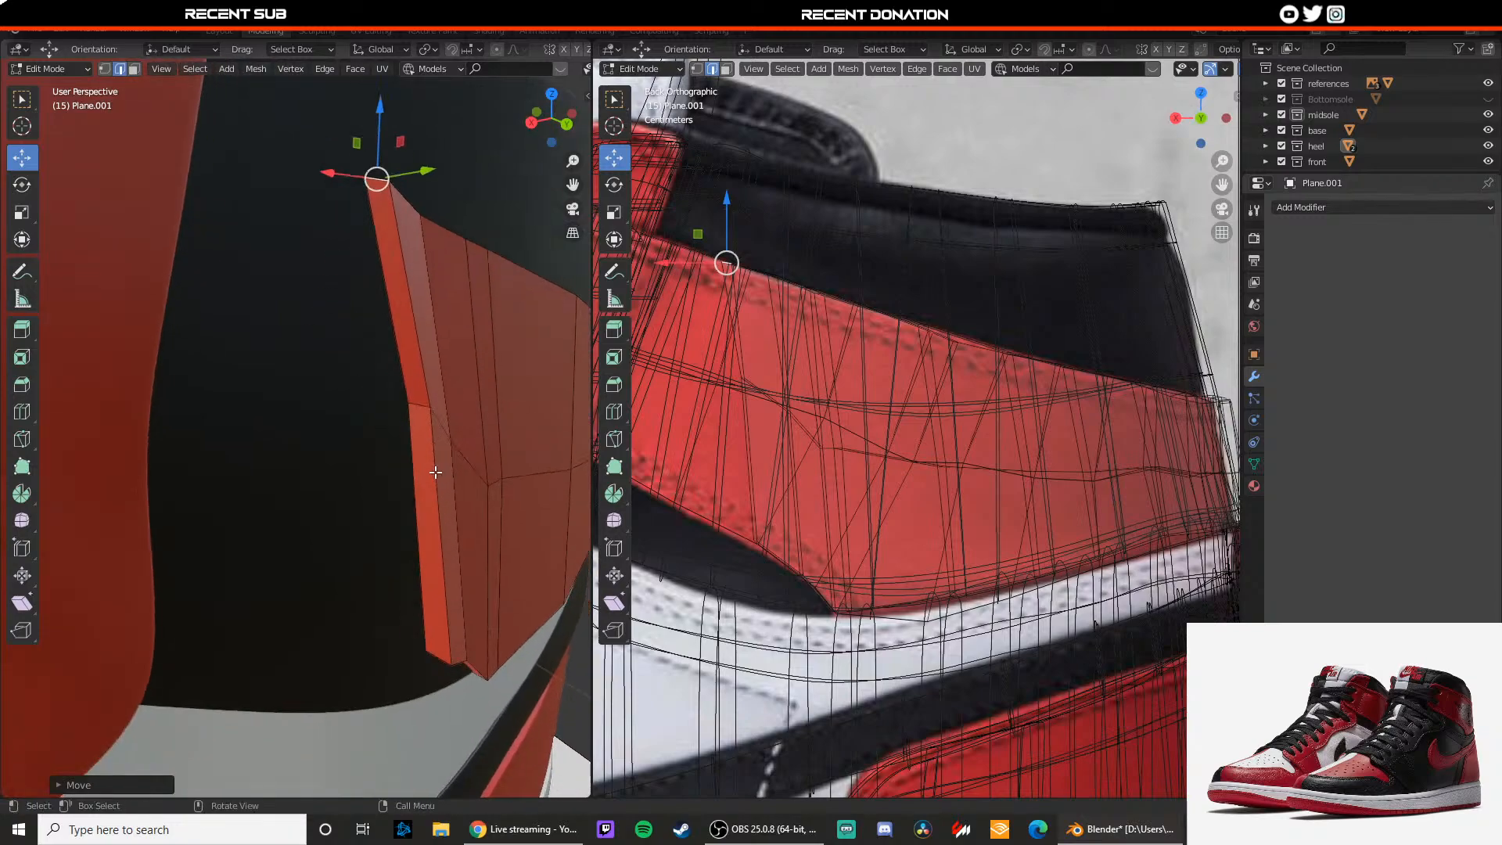
Step: Align the bottom end edge with the reference along X and pull it inward along Y
left_click(434, 655)
left_click_drag(698, 541, 703, 540)
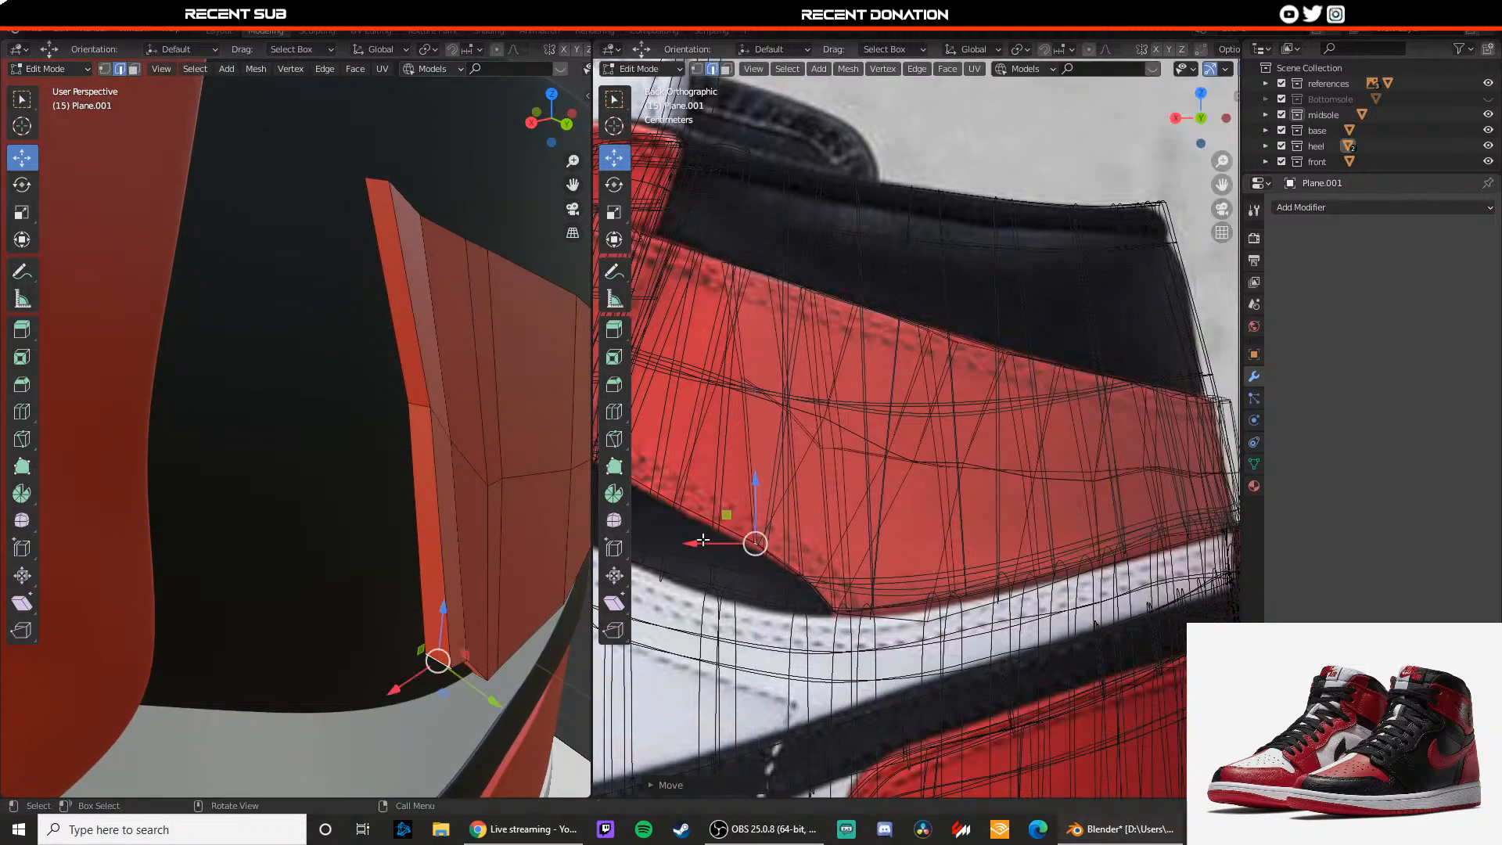
left_click_drag(481, 695, 436, 668)
Step: Pull the section's middle and top end edges inward along Y to the black collar
middle_click_drag(436, 434, 453, 481, "shift")
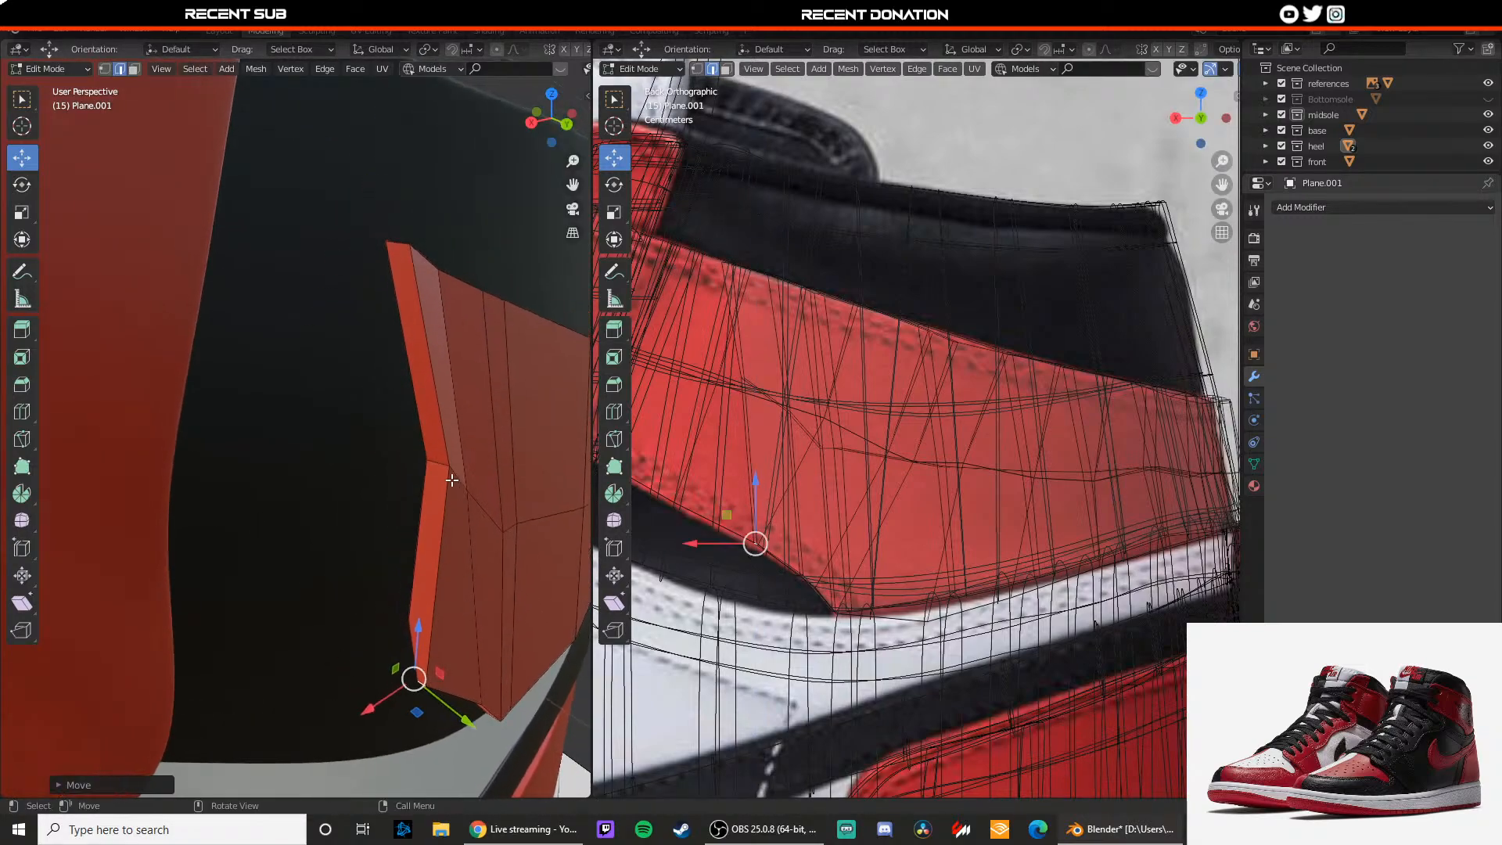
left_click(435, 465)
left_click_drag(481, 479, 435, 468)
middle_click_drag(435, 468, 442, 591, "shift")
left_click(412, 491)
left_click_drag(453, 506, 409, 488)
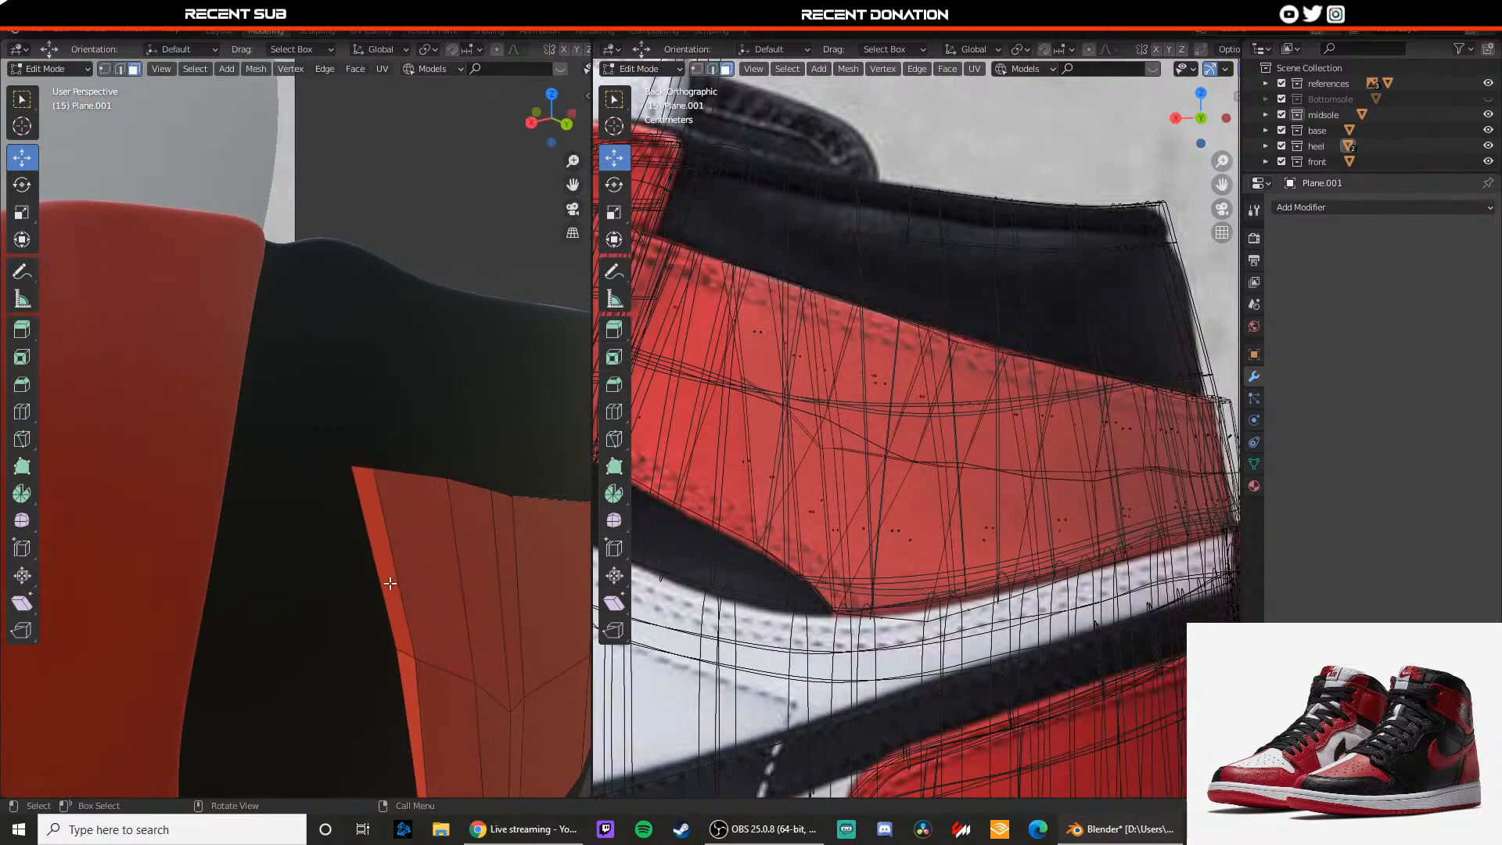
Step: Nudge the section's bottom end edge slightly further inward along Y
middle_click_drag(409, 488, 501, 560)
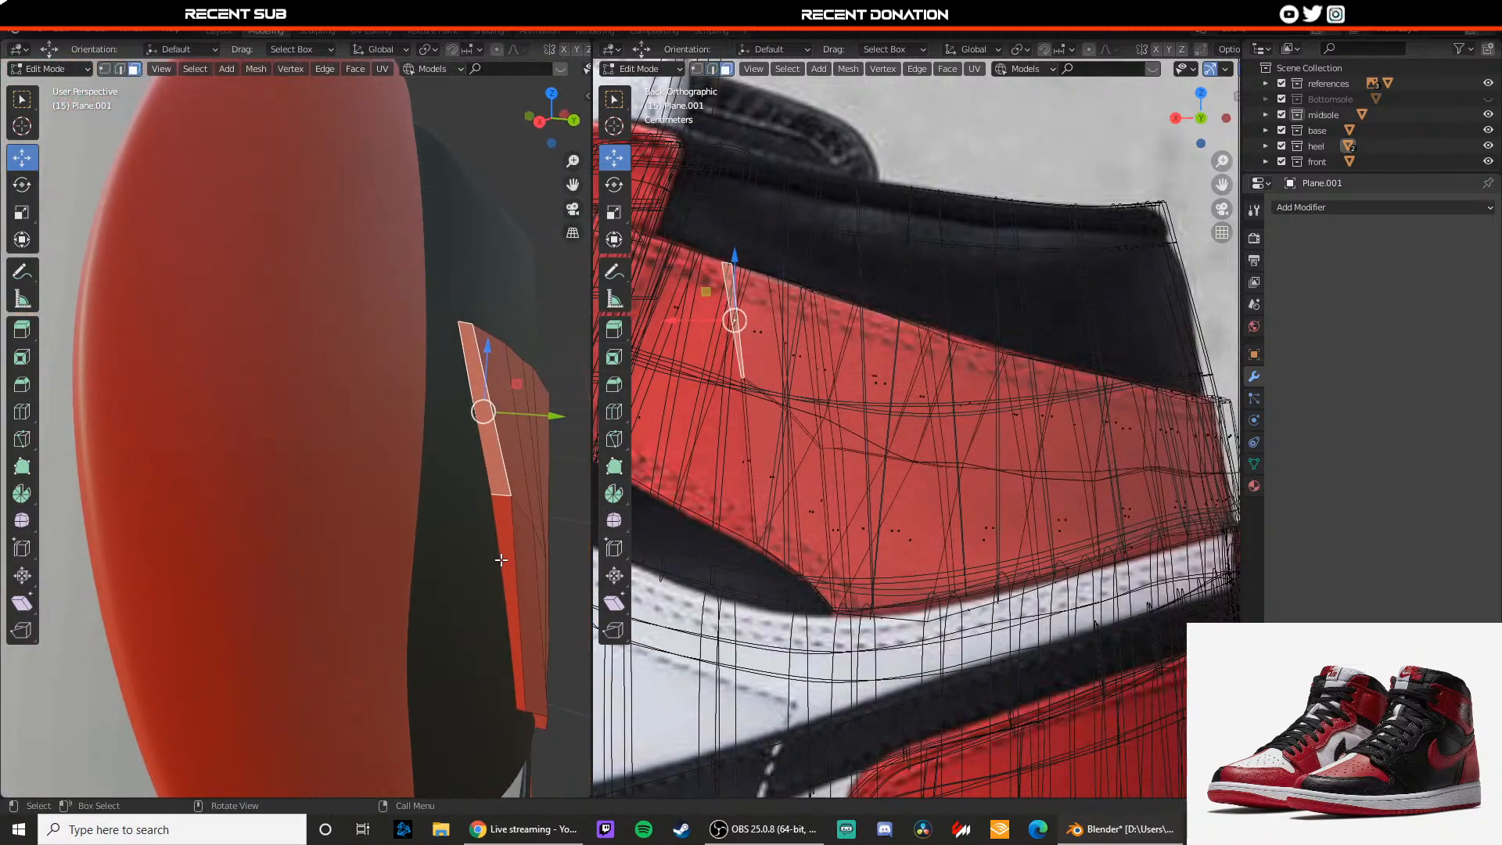
key("2")
left_click(521, 712)
left_click_drag(557, 722, 552, 717)
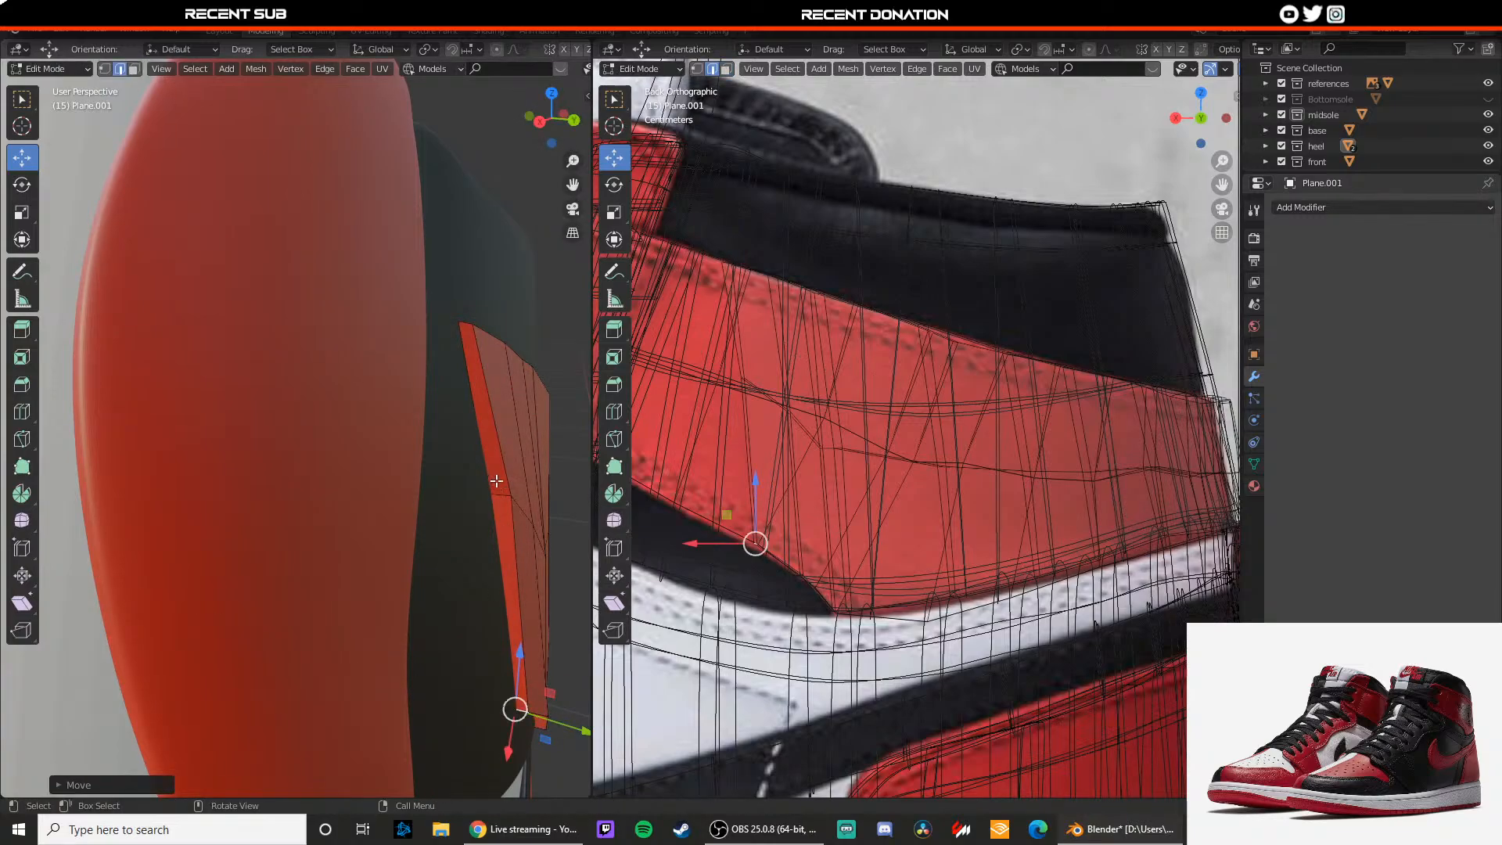
Step: Extrude the two end faces forward to the red eyelet panel and raise them along Z
key("3")
left_click(497, 480)
left_click(503, 518, "shift")
middle_click_drag(760, 537, 857, 582, "shift")
middle_click_drag(836, 439, 859, 464, "shift")
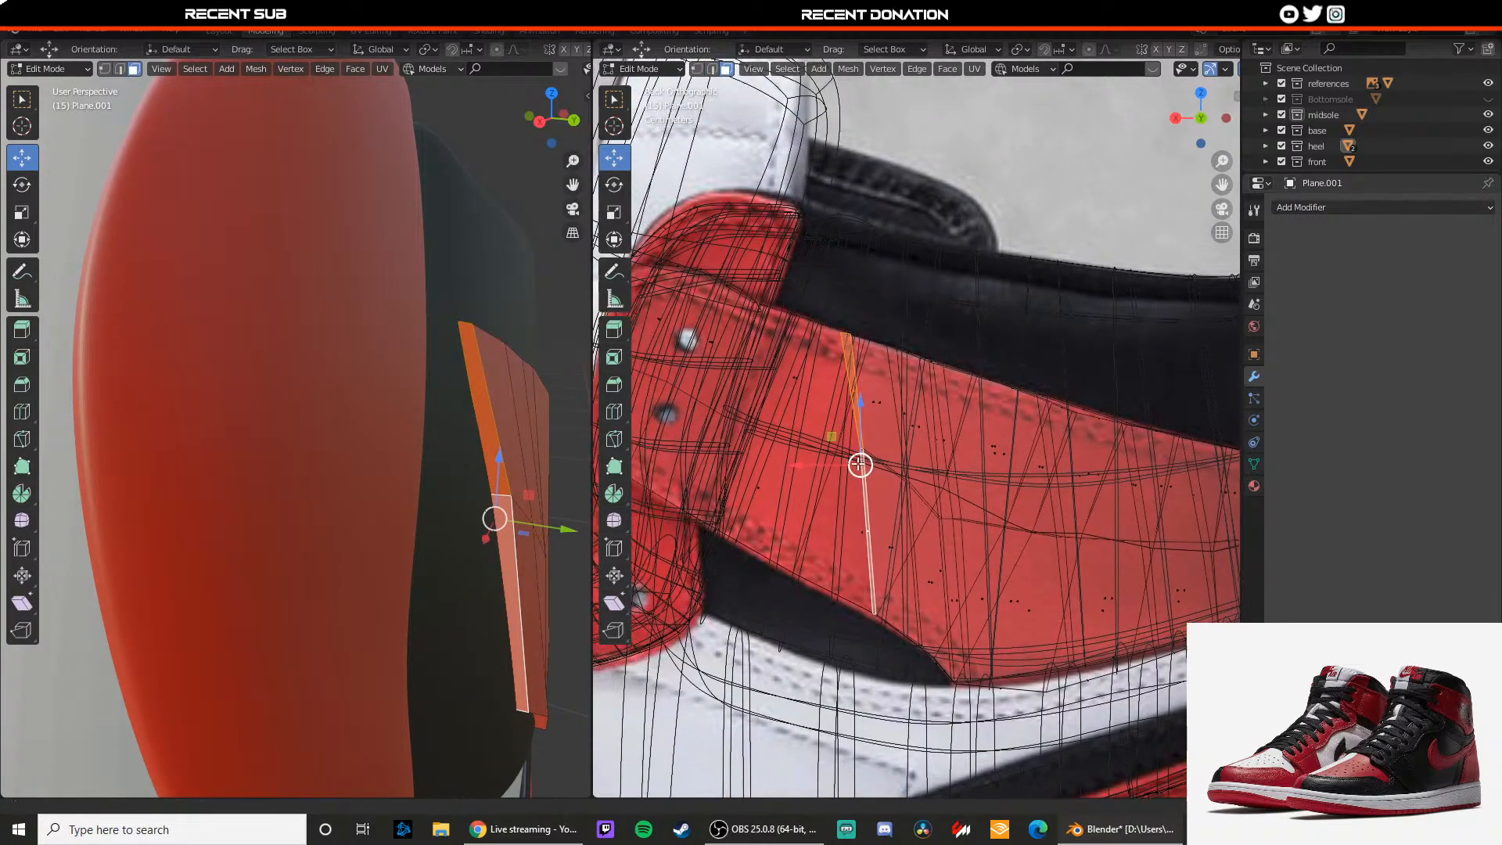
key("e")
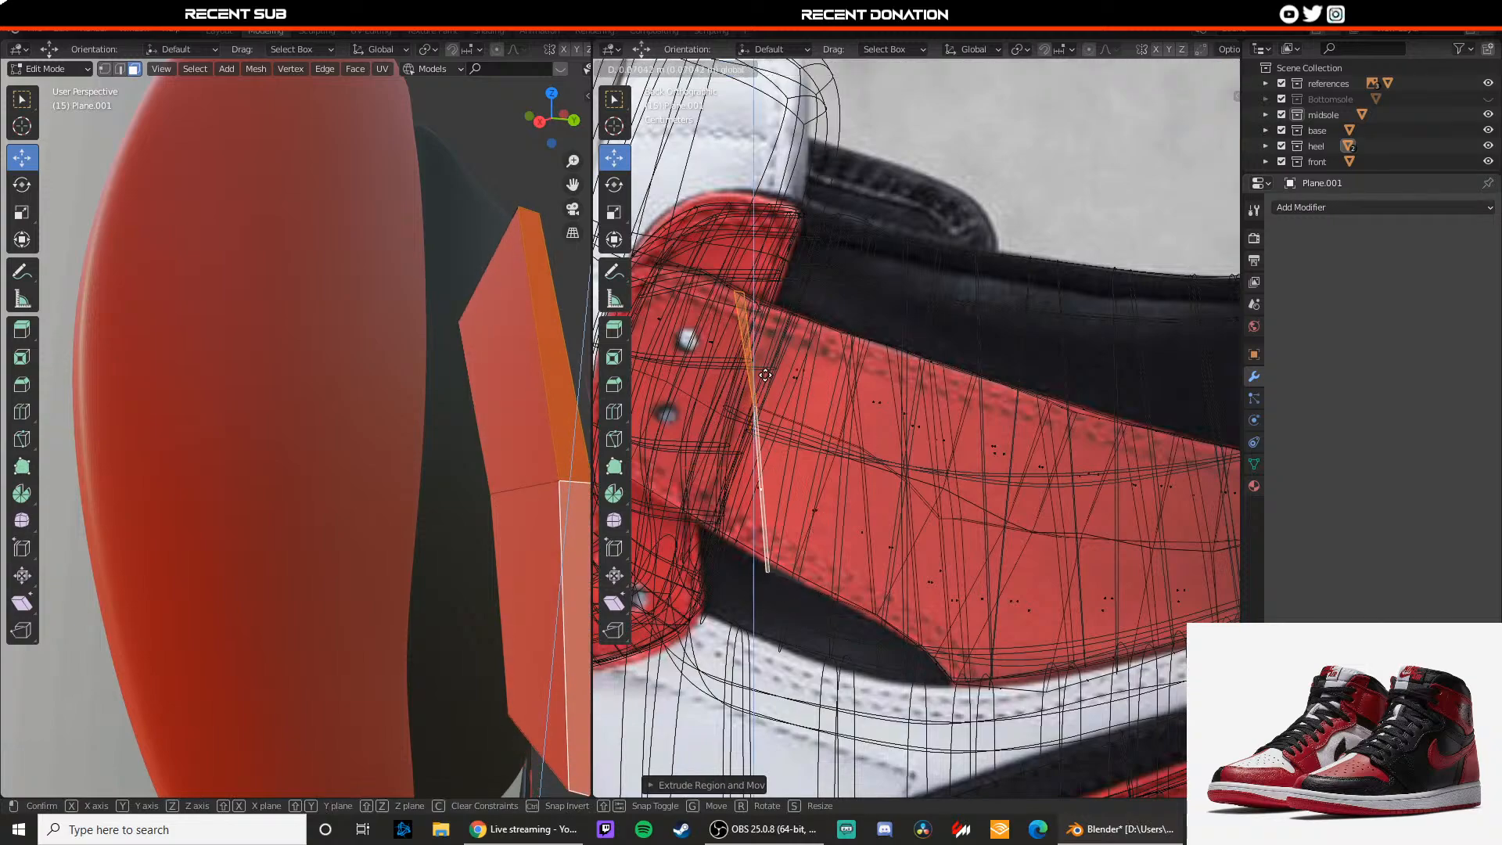
left_click_drag(759, 376, 760, 375)
Step: Lower the final section's top edge to the reference's red upper edge
key("2")
left_click(539, 196)
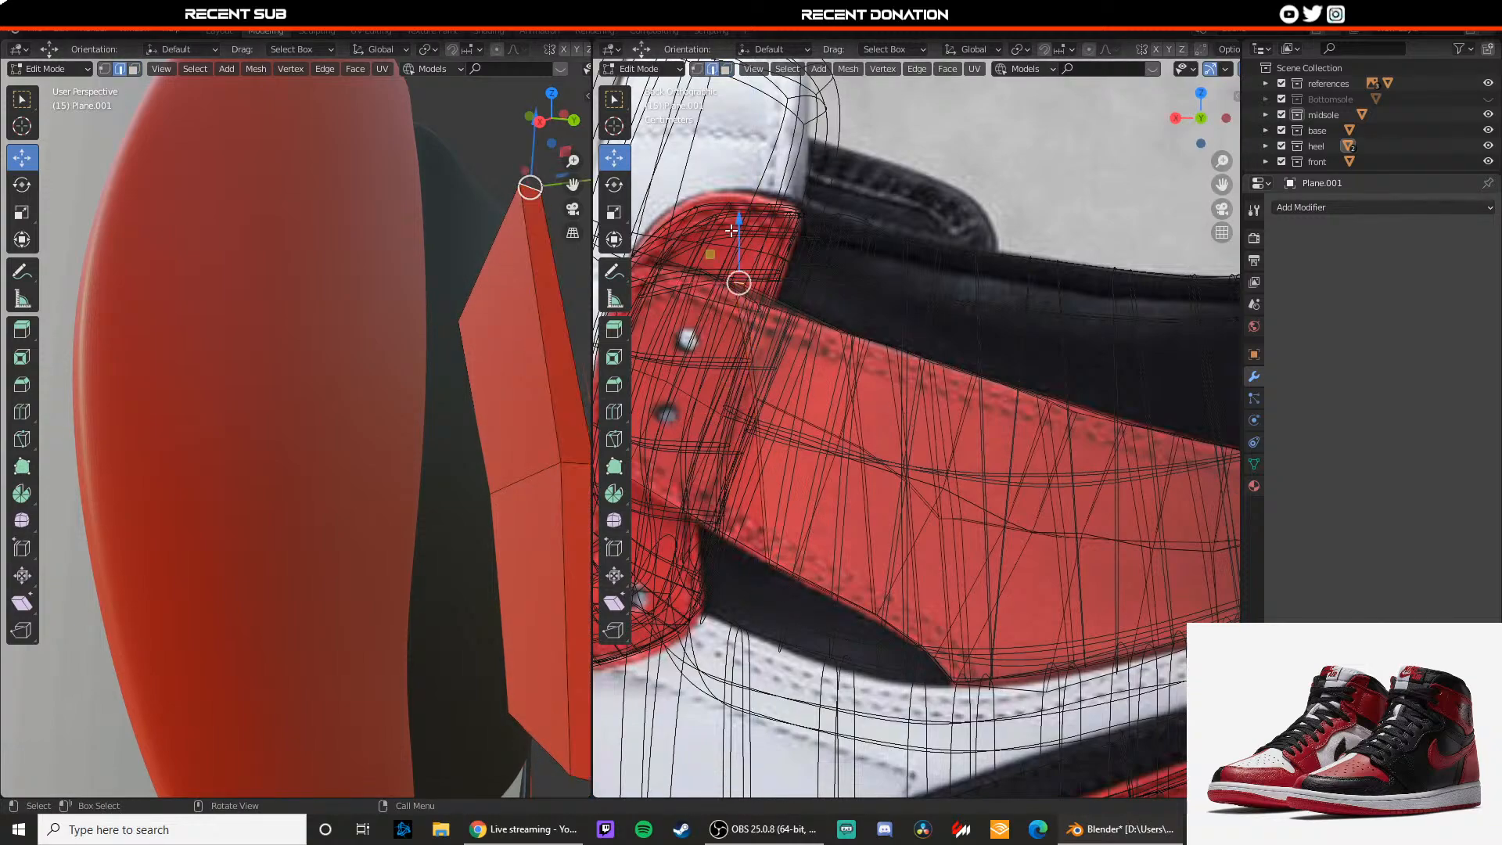
left_click_drag(733, 232, 734, 258)
Step: Pull the final section's bottom edge inward along Y toward the shoe body
middle_click_drag(569, 474, 509, 524)
left_click(763, 509)
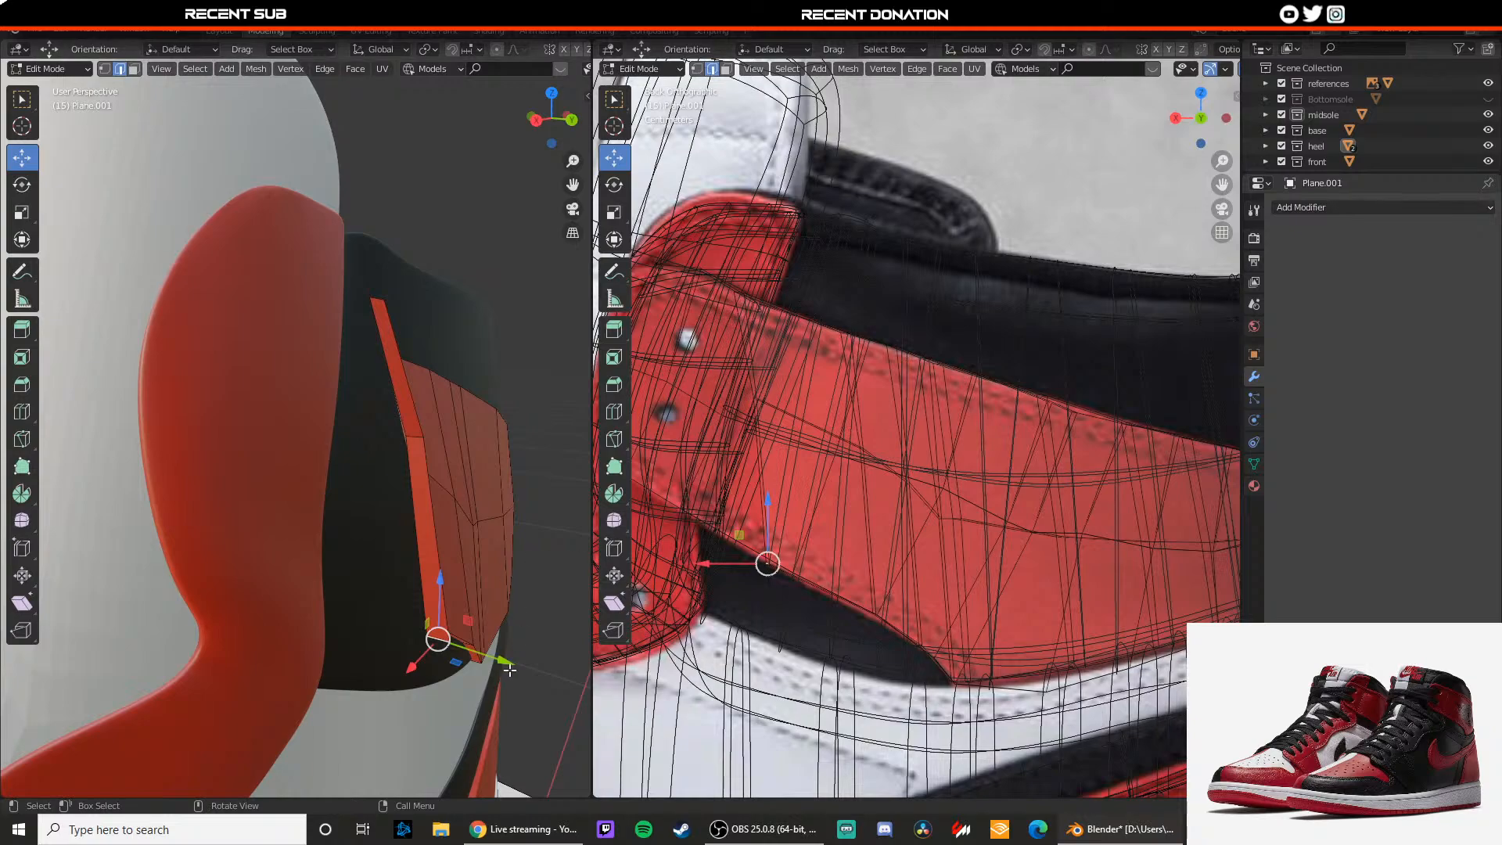
left_click_drag(509, 671, 402, 635)
middle_click_drag(403, 635, 422, 673)
left_click(504, 708)
left_click_drag(505, 714, 469, 700)
middle_click_drag(470, 700, 463, 762)
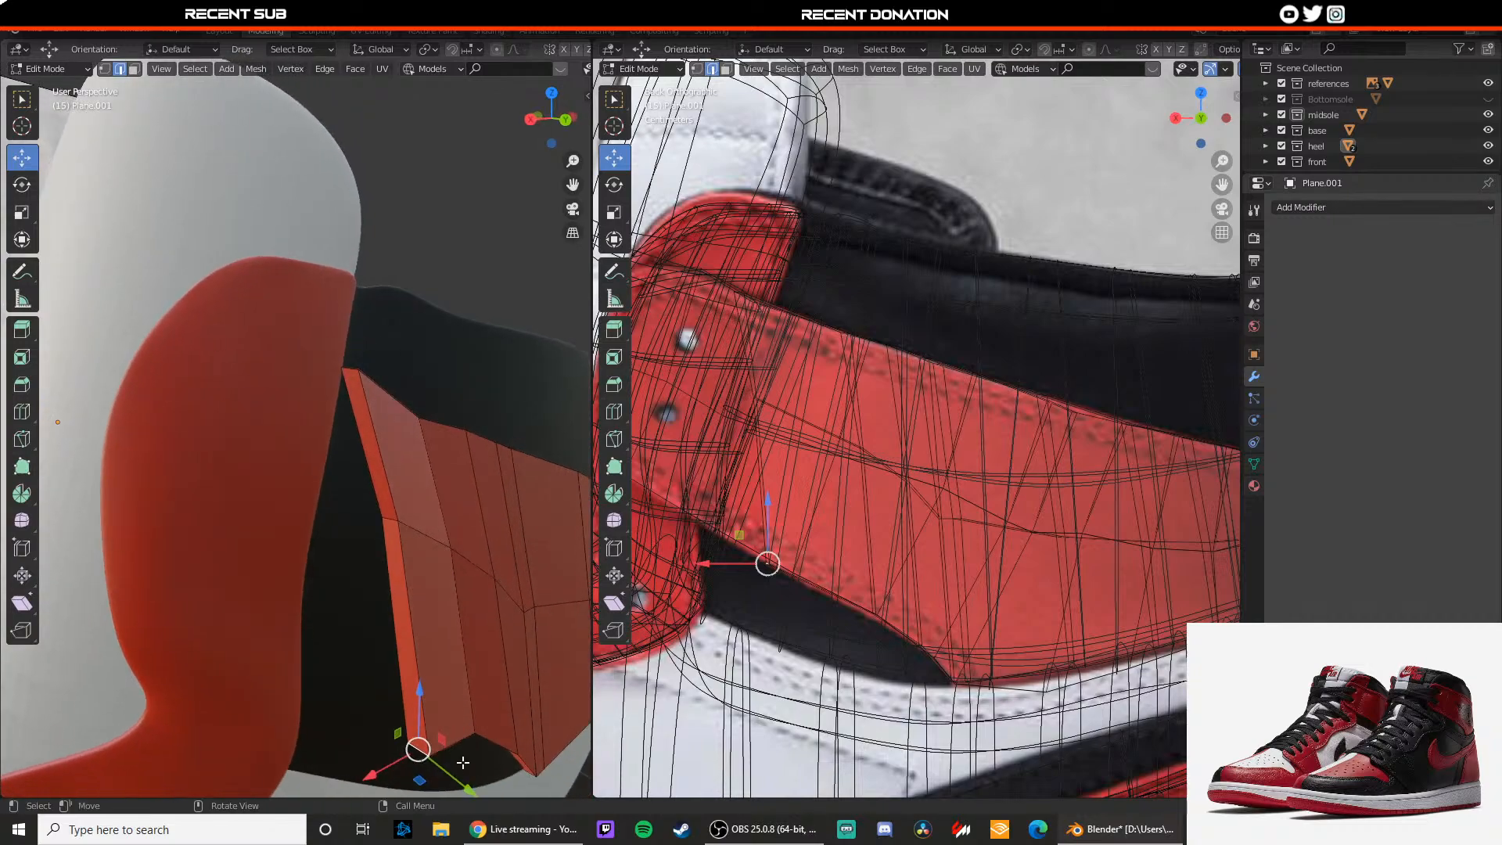
left_click_drag(452, 774, 395, 734)
Step: Pull the final section's middle and top edges inward along Y toward the eyelet panel
left_click(387, 526)
left_click_drag(422, 536, 350, 517)
middle_click_drag(350, 517, 440, 555)
left_click(516, 481)
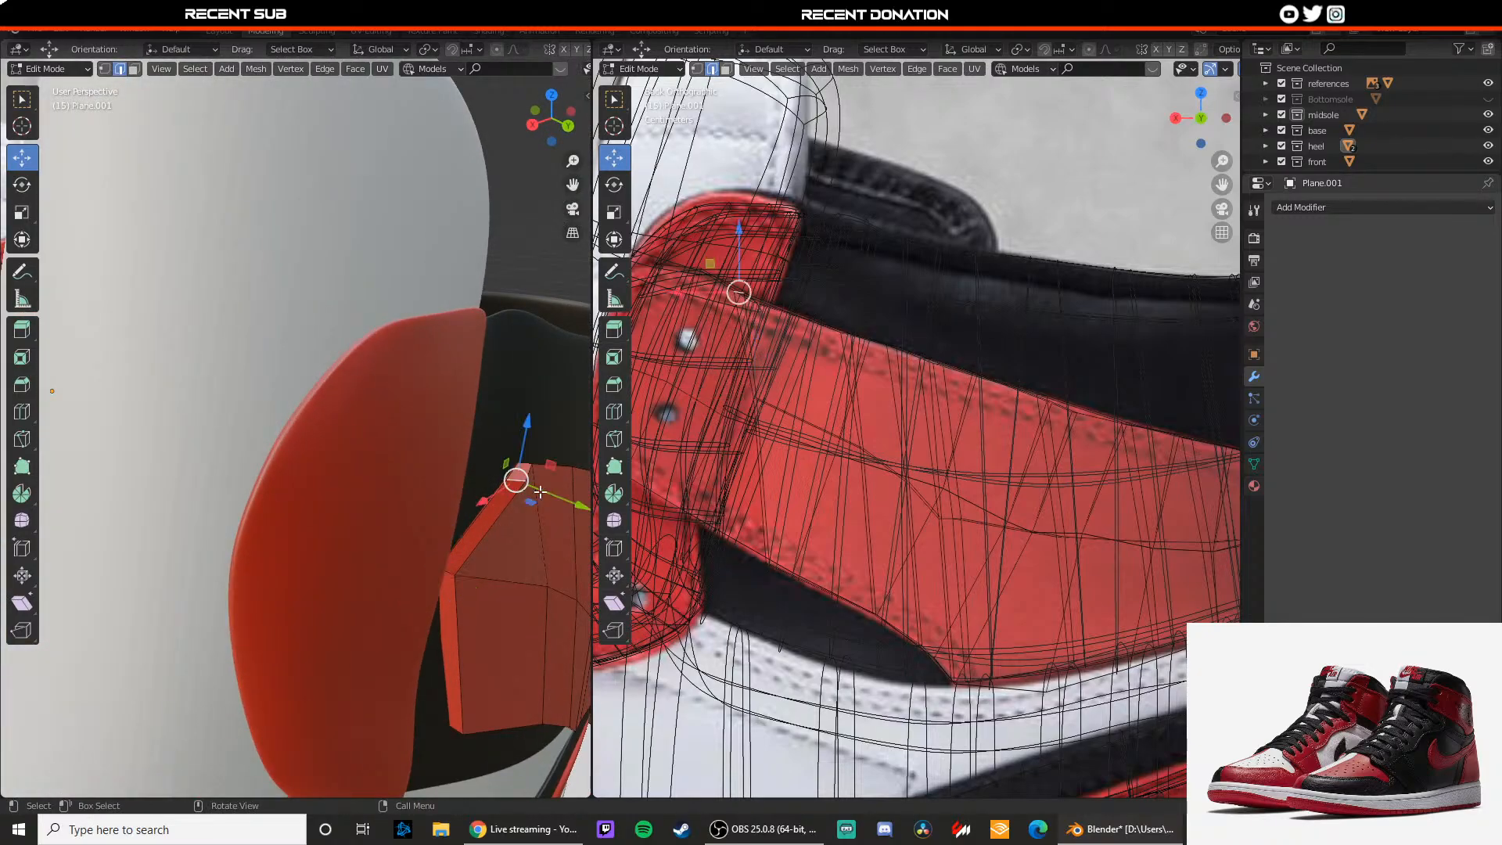
left_click_drag(555, 499, 493, 485)
Step: Move the end section's top corner vertex along X to straighten the section's top edge
middle_click_drag(503, 537, 209, 498)
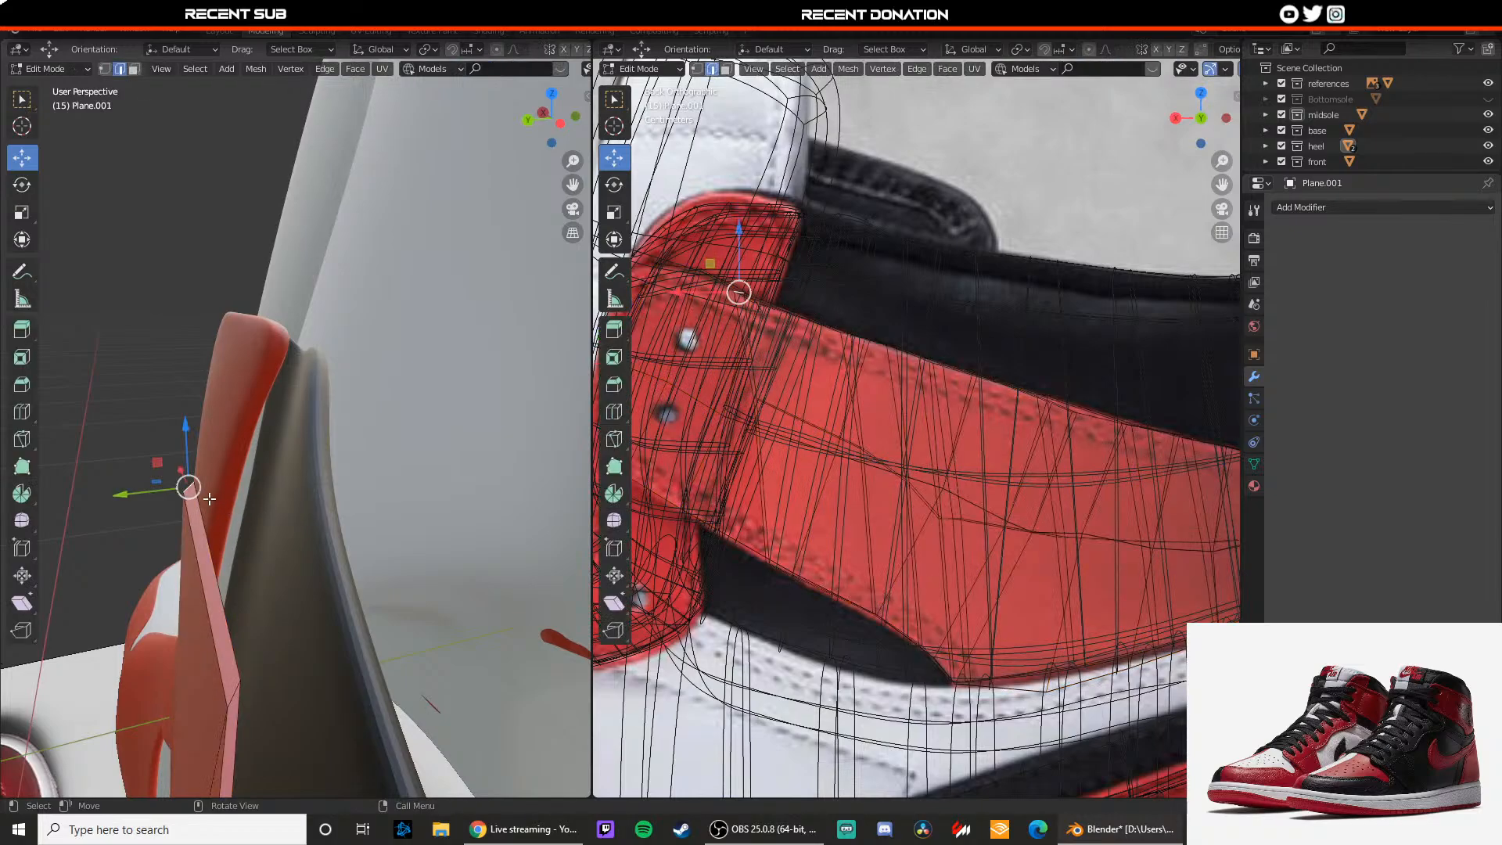
middle_click_drag(191, 447, 207, 497)
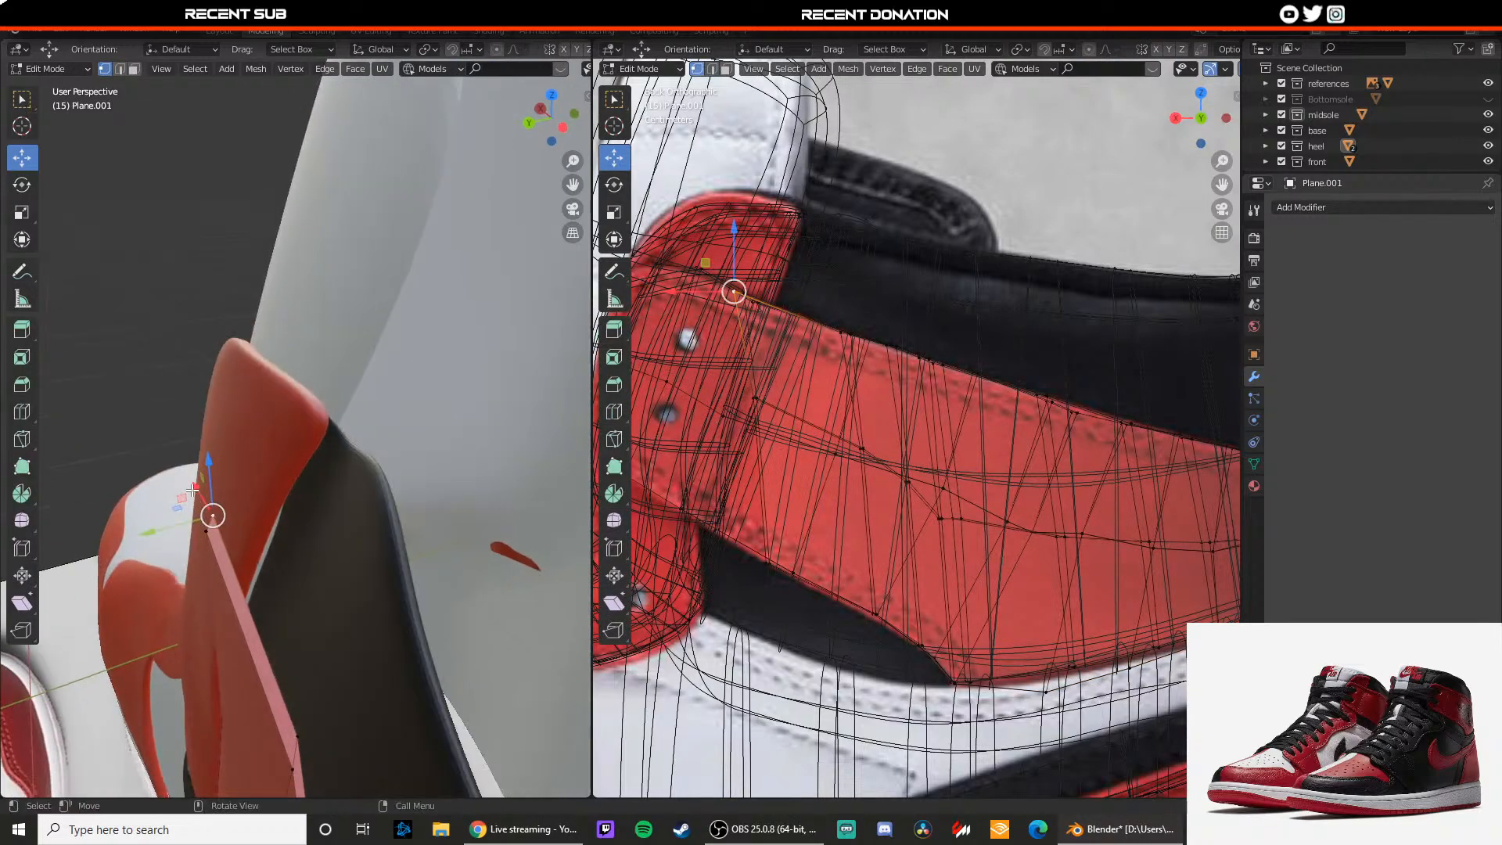
left_click_drag(193, 489, 177, 543)
middle_click_drag(176, 543, 371, 462)
Step: Lower the end section's middle edge along Z and nudge the neighbouring section's middle vertex inward along Y
left_click(380, 588)
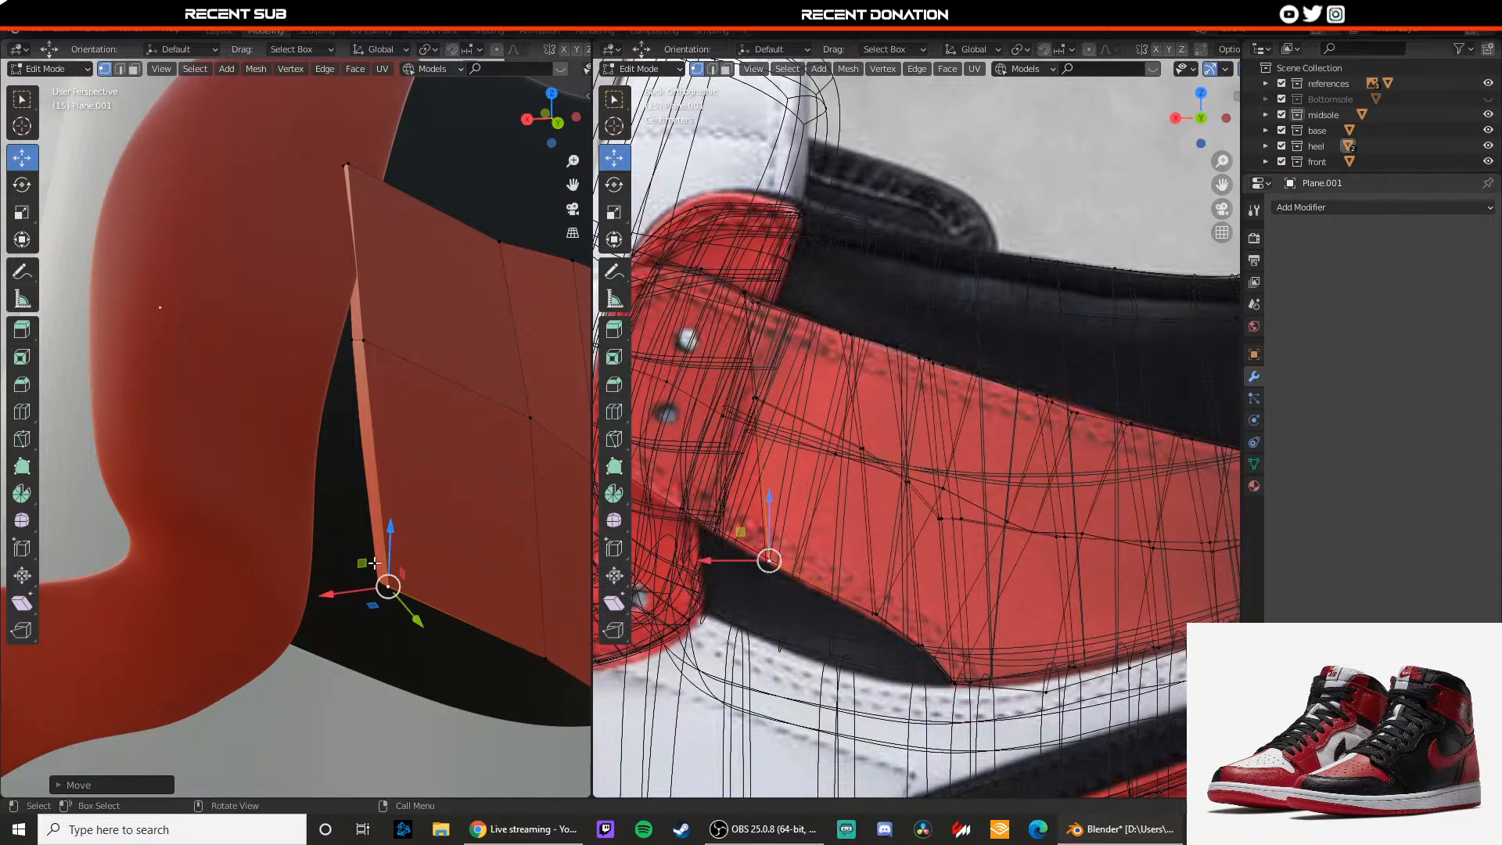
middle_click_drag(384, 560, 358, 357)
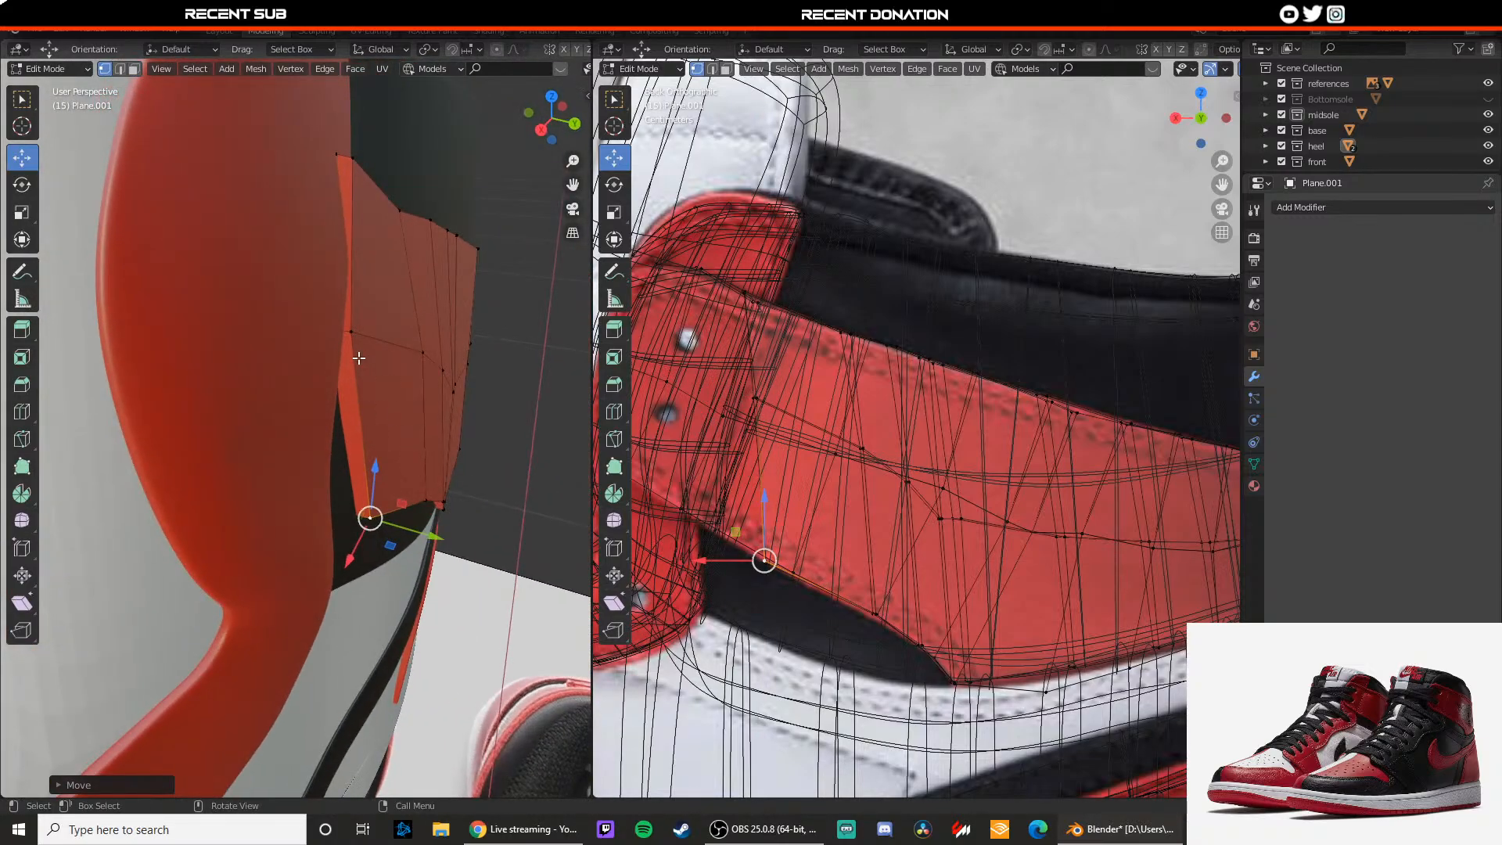
key("2")
left_click(346, 334)
left_click_drag(346, 304, 345, 338)
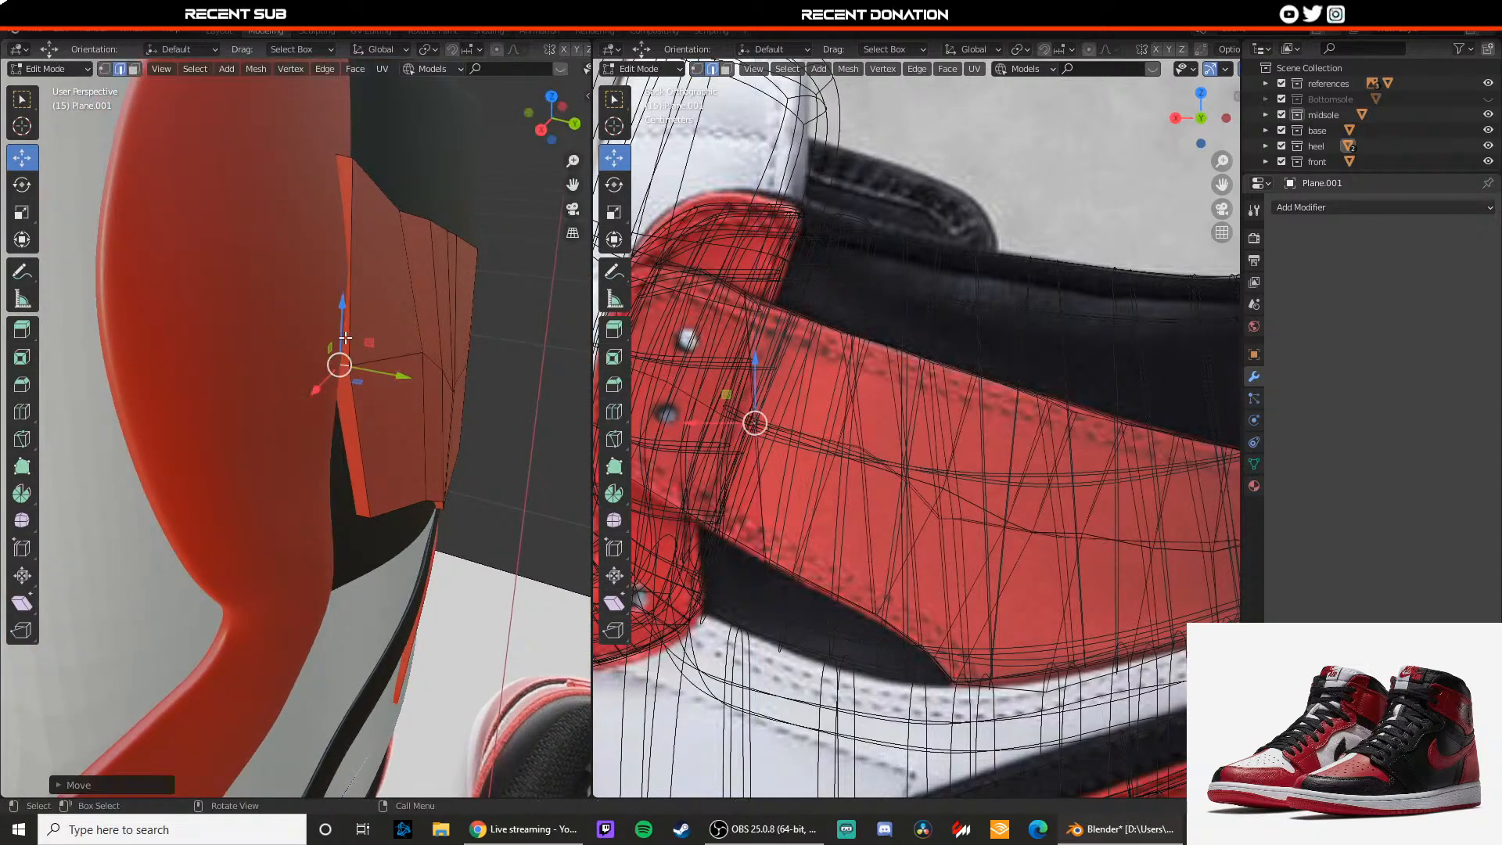
key("3")
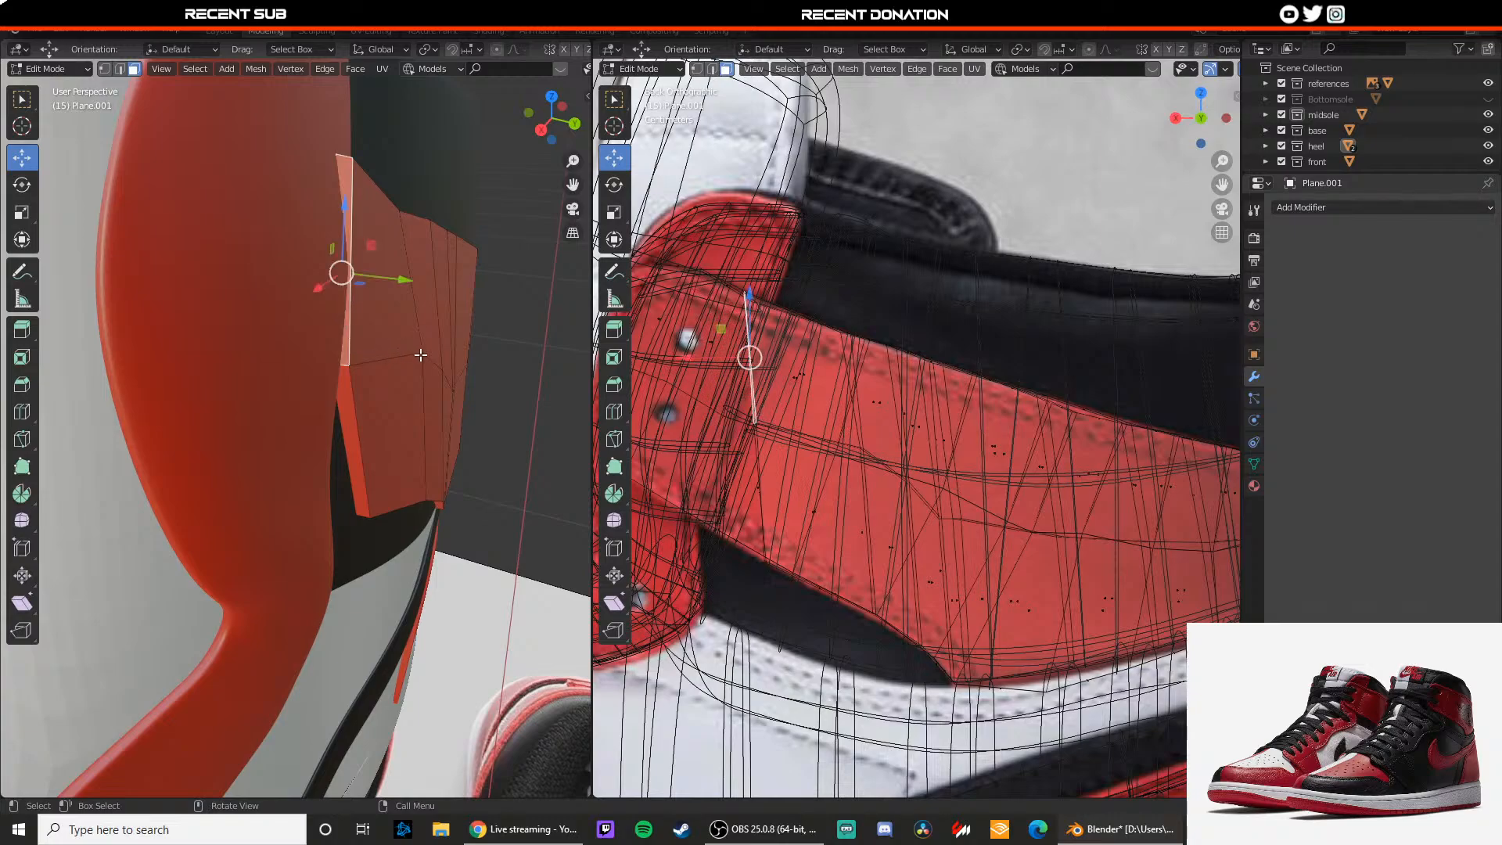
key("1")
left_click(421, 355)
left_click_drag(464, 362, 458, 359)
Step: Extrude the heel panel's two end faces forward over the eyelet panel and raise them along Z
key("3")
left_click(346, 389, "shift")
middle_click_drag(772, 475, 855, 528, "shift")
key("e")
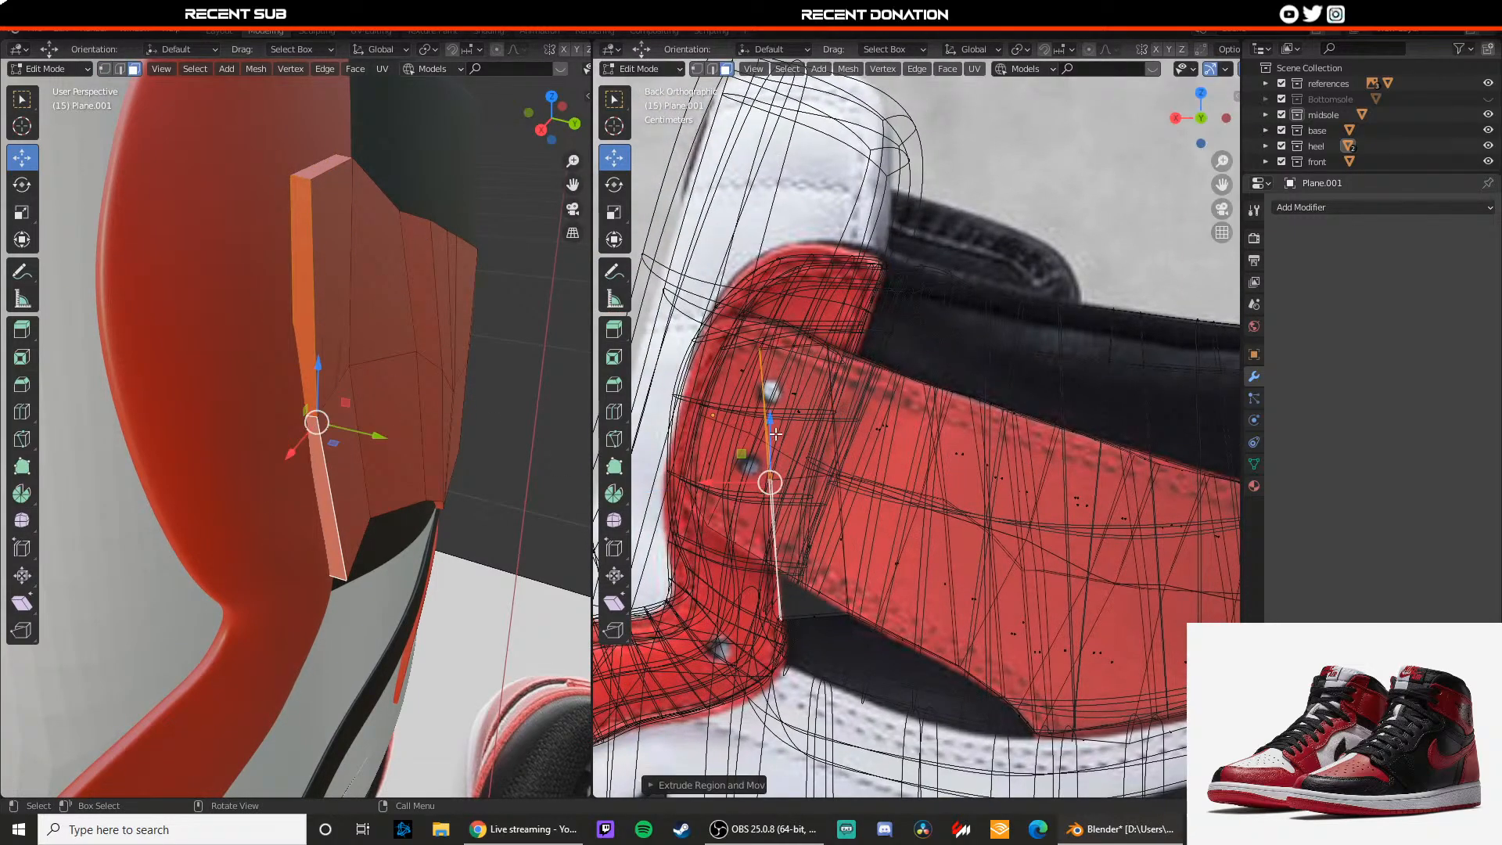
left_click_drag(772, 425, 771, 396)
Step: Raise the new section's bottom edge along Z and move it forward along X to the reference's lower seam
key("2")
left_click(336, 550)
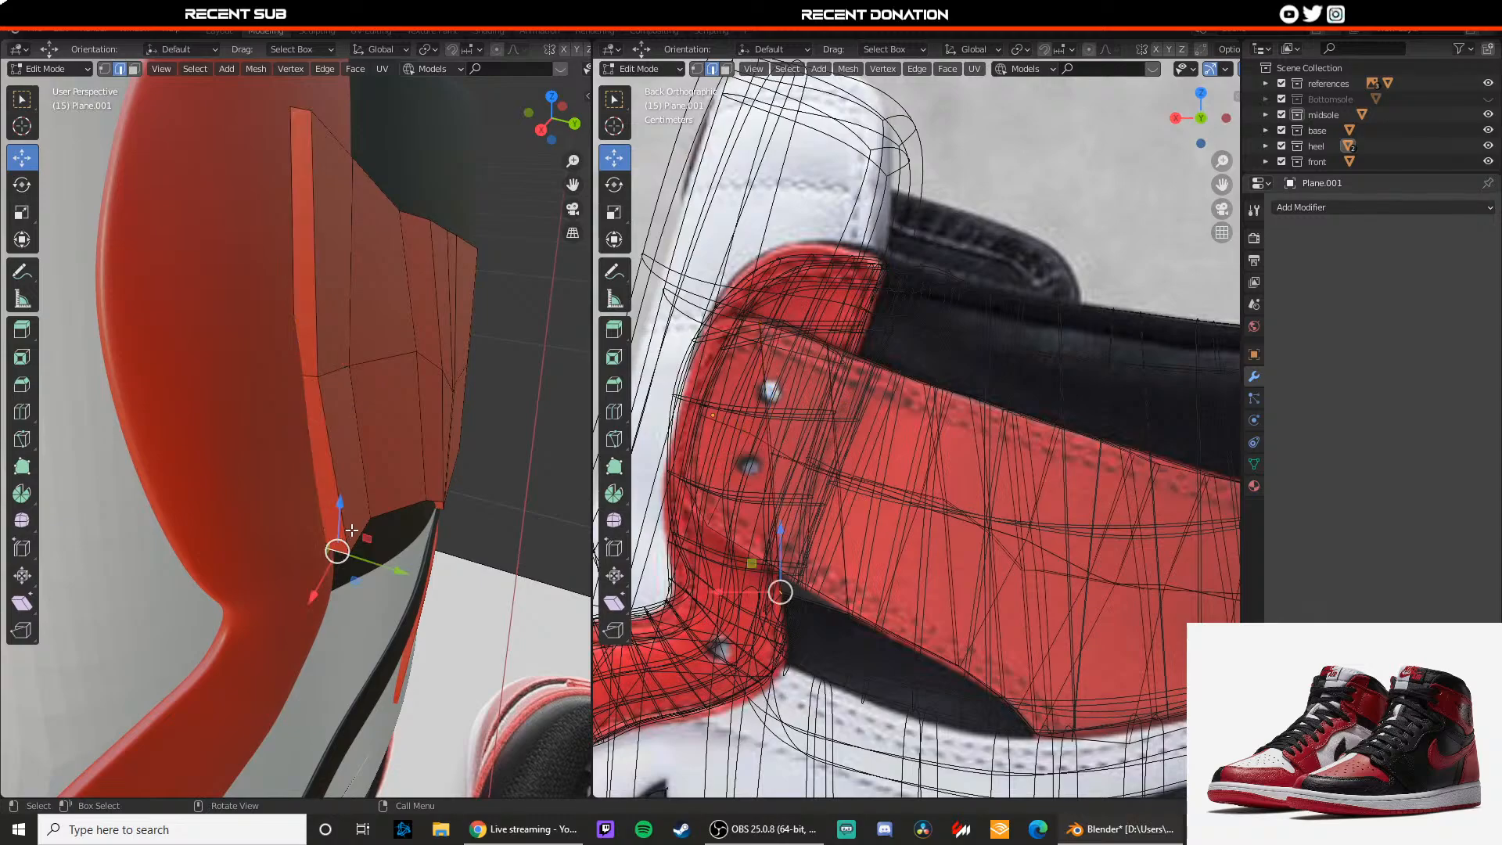
mouse_move(342, 520)
left_mouse_down()
mouse_move(346, 482)
mouse_move(322, 553)
mouse_move(334, 496)
left_mouse_up()
left_click_drag(303, 569, 299, 576)
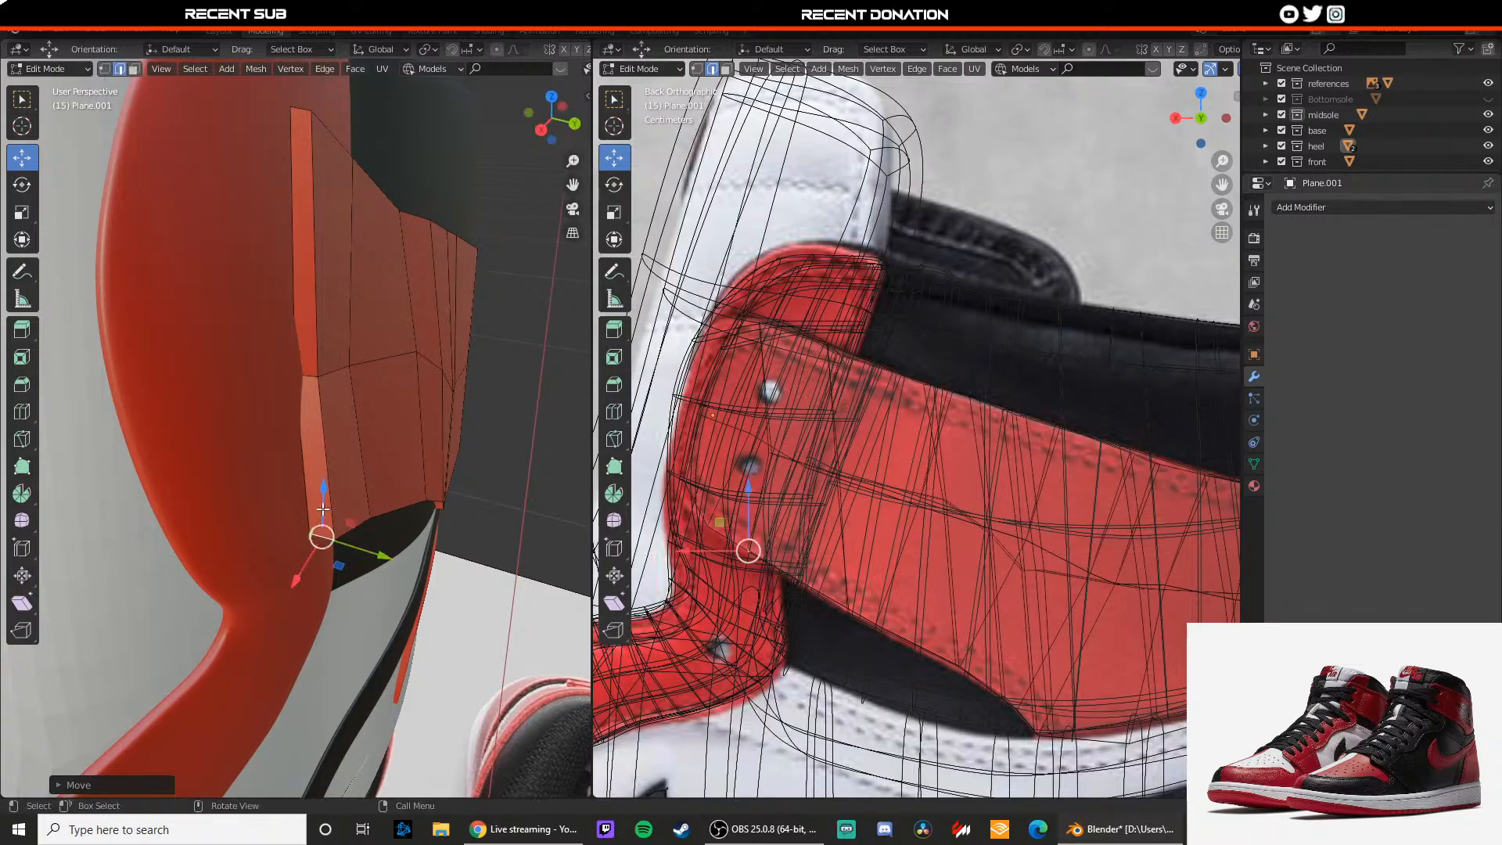
left_click_drag(323, 492, 339, 545)
Step: Shift the new section's middle edge slightly along Y to fit the eyelet panel's surface
middle_click_drag(329, 471, 326, 510, "shift")
left_click(316, 464)
left_click_drag(347, 463, 350, 464)
middle_click_drag(343, 467, 339, 543, "shift")
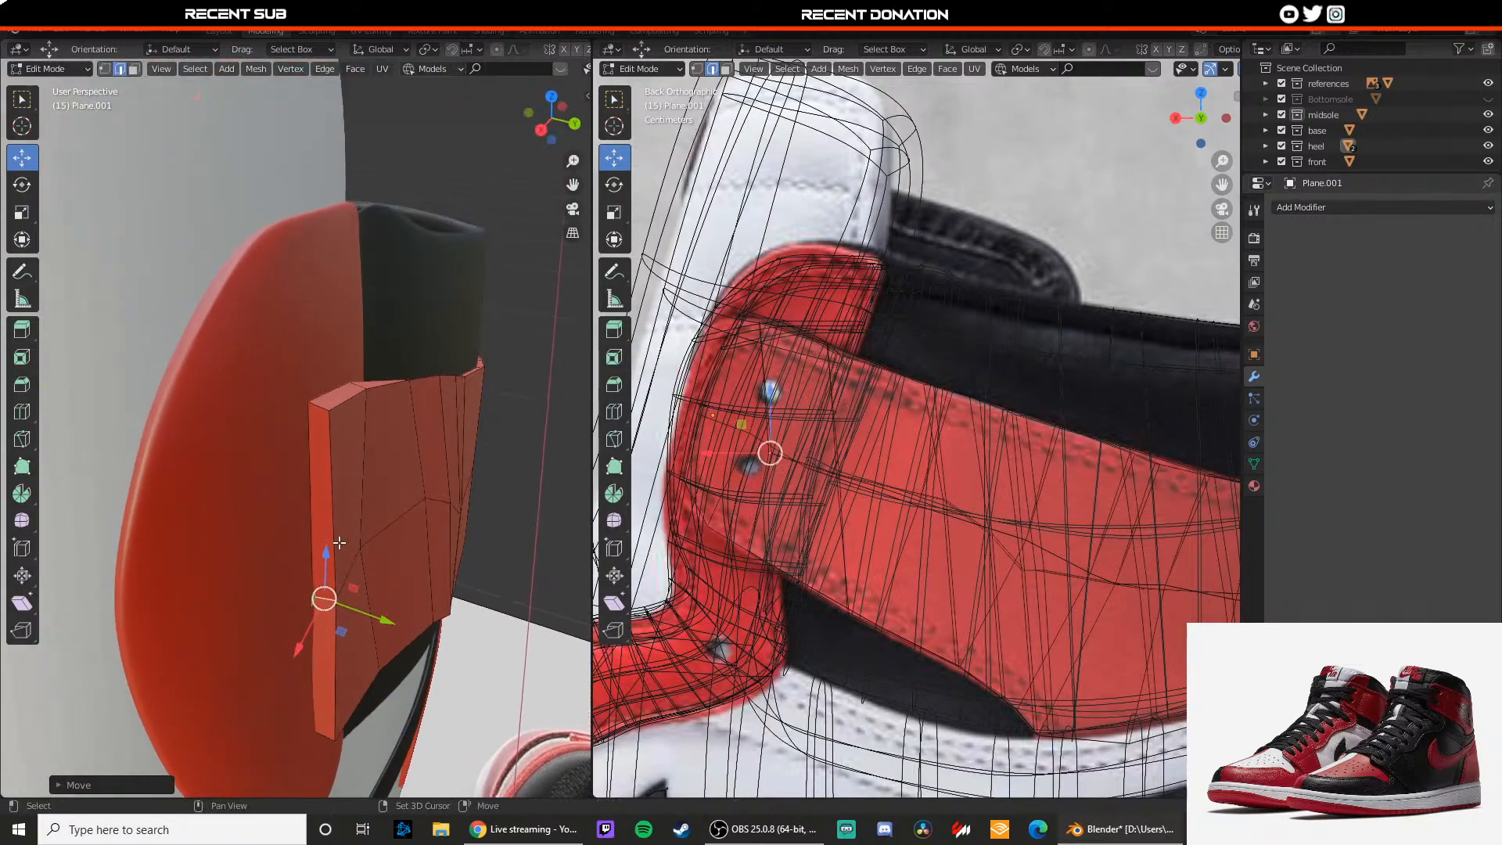
Step: Pull the new section's top edge inward along Y toward the eyelet panel
left_click(319, 408)
mouse_move(343, 412)
left_mouse_down()
mouse_move(312, 406)
mouse_move(339, 410)
left_mouse_up()
left_click(334, 621)
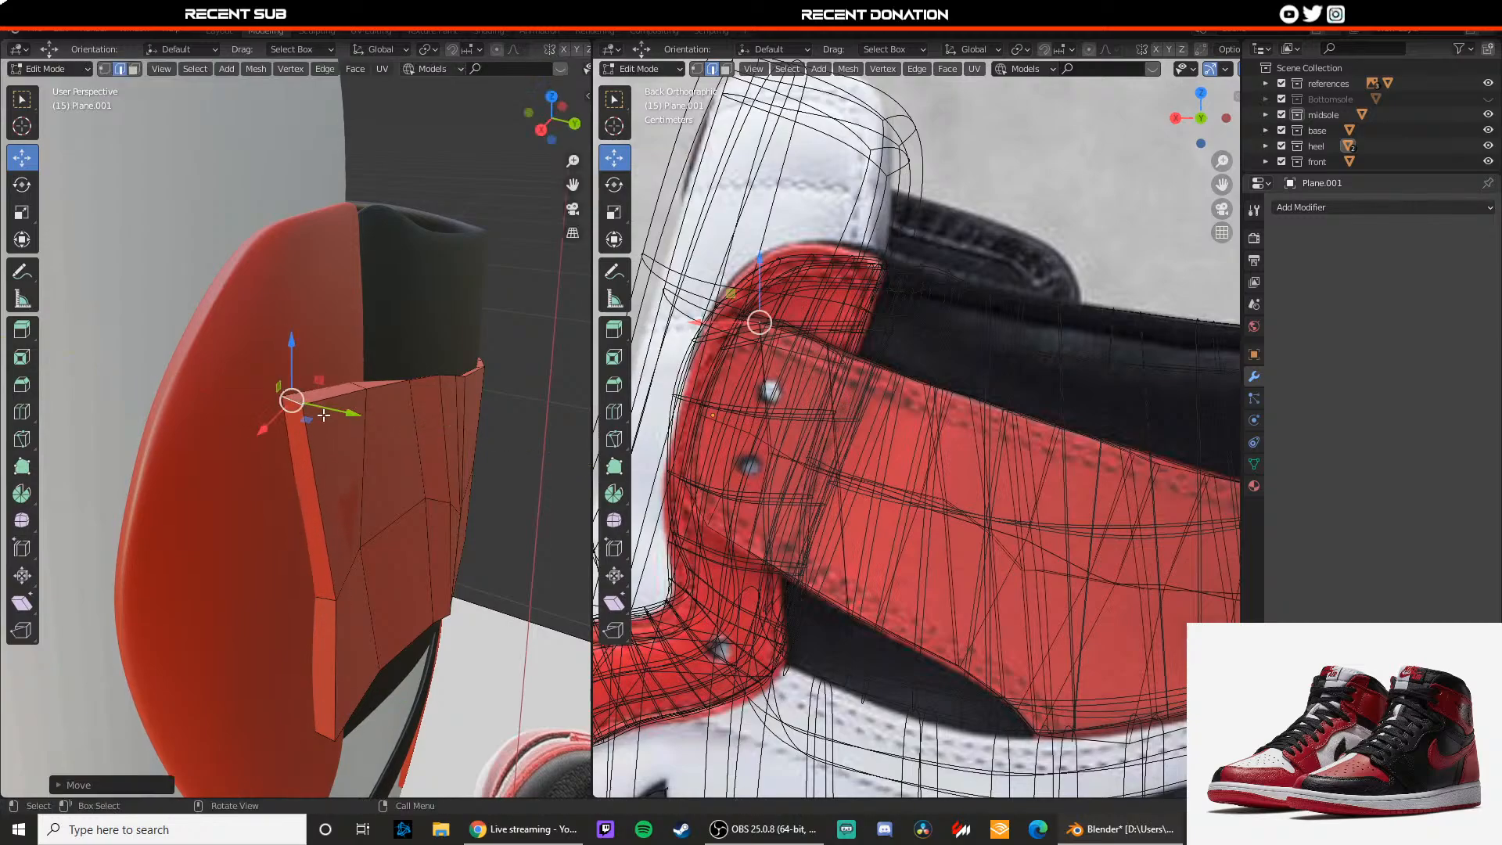
key("3")
left_click(311, 513)
left_click(326, 637, "shift")
key("2")
left_click(296, 404)
middle_click_drag(296, 405, 363, 524)
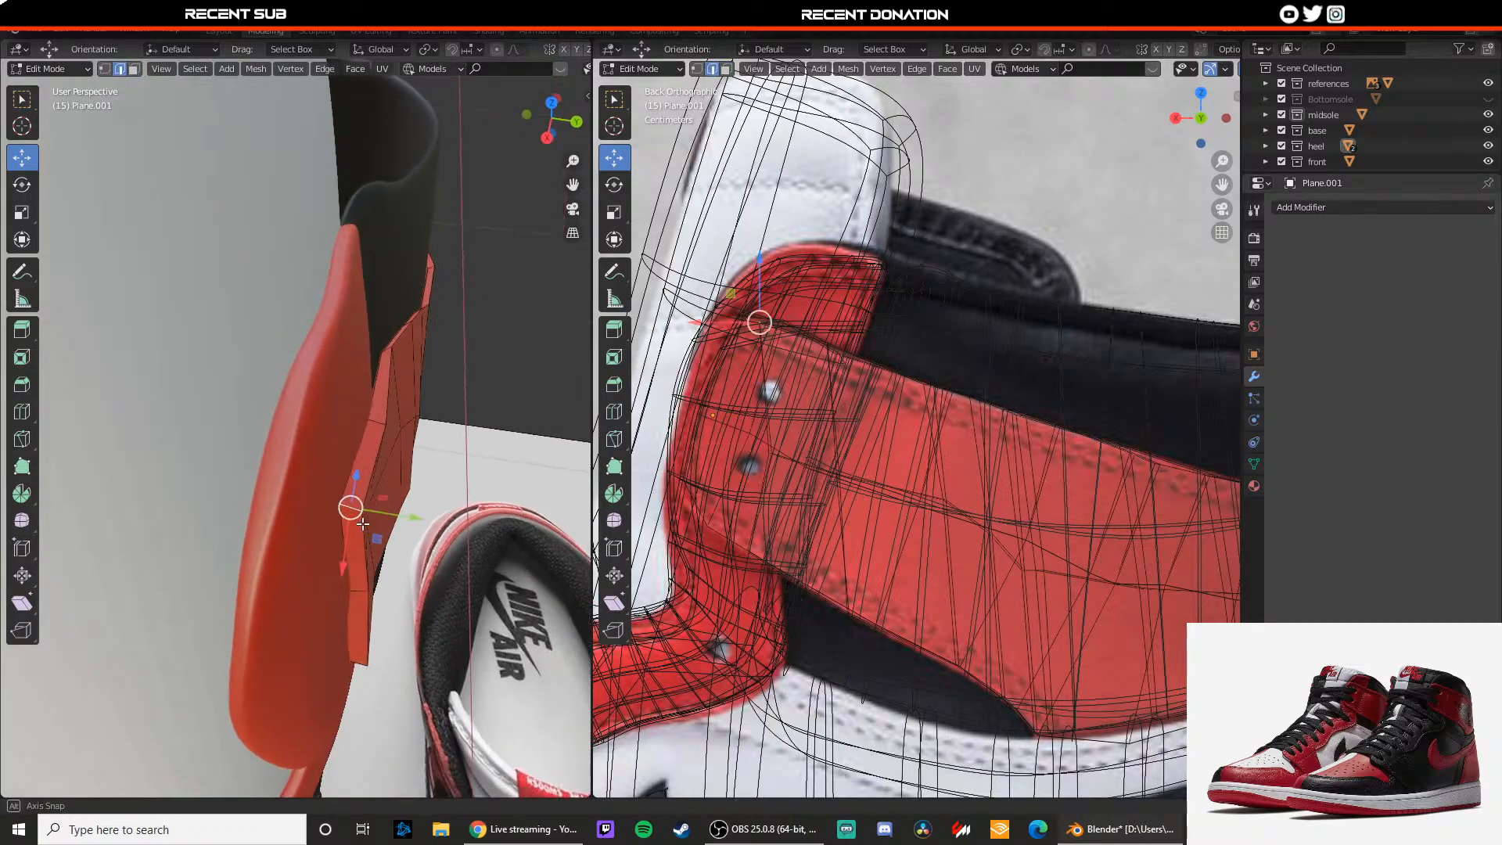
left_click_drag(387, 514, 378, 510)
Step: Extrude the two end faces toward the eyelet panel's front edge and lower them along Z to match the reference
left_click(371, 430)
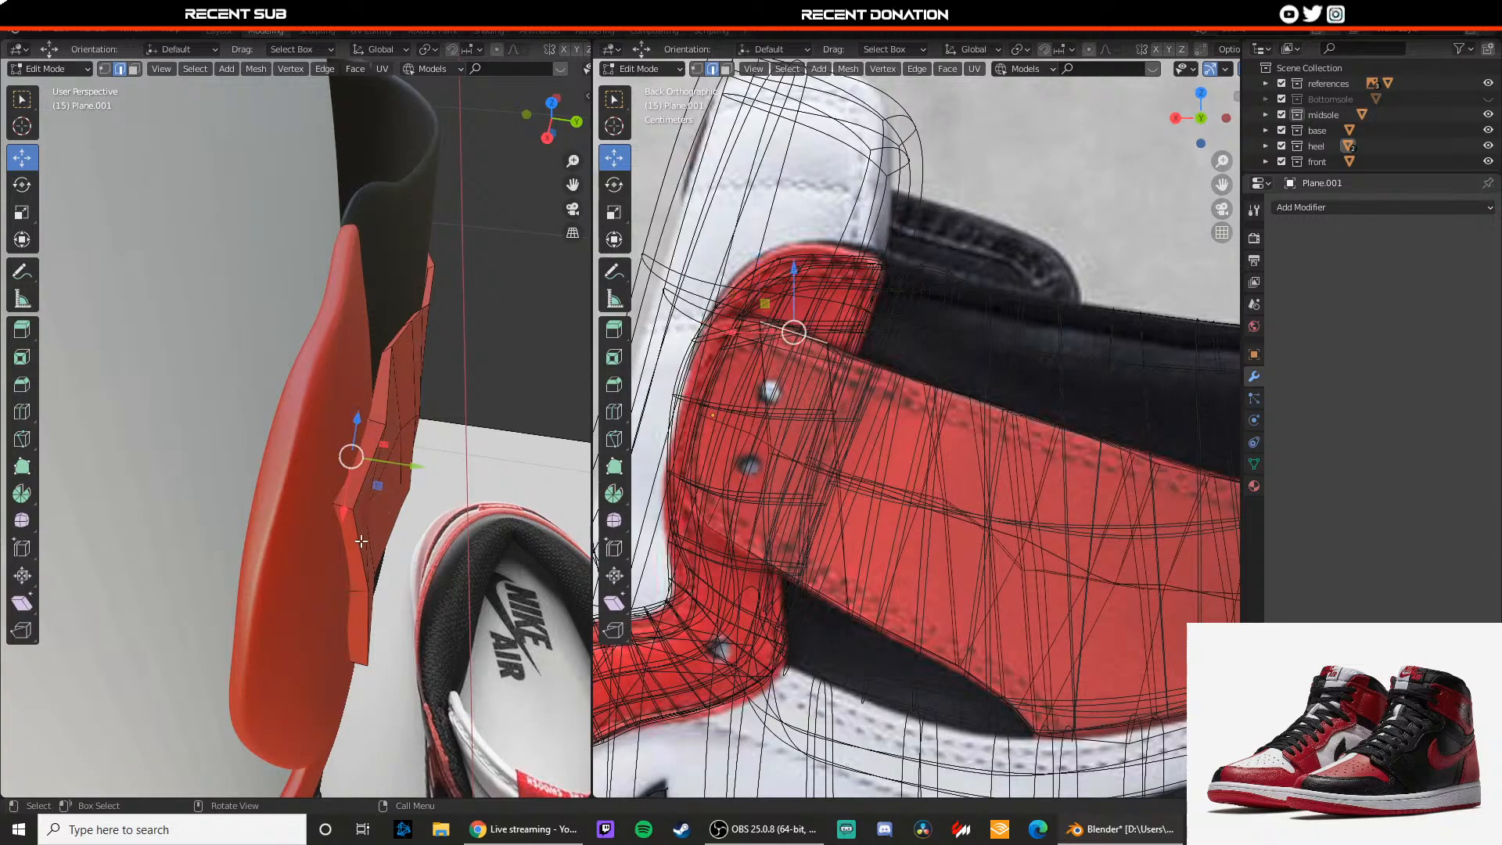
left_click(360, 593)
middle_click_drag(810, 479, 815, 523)
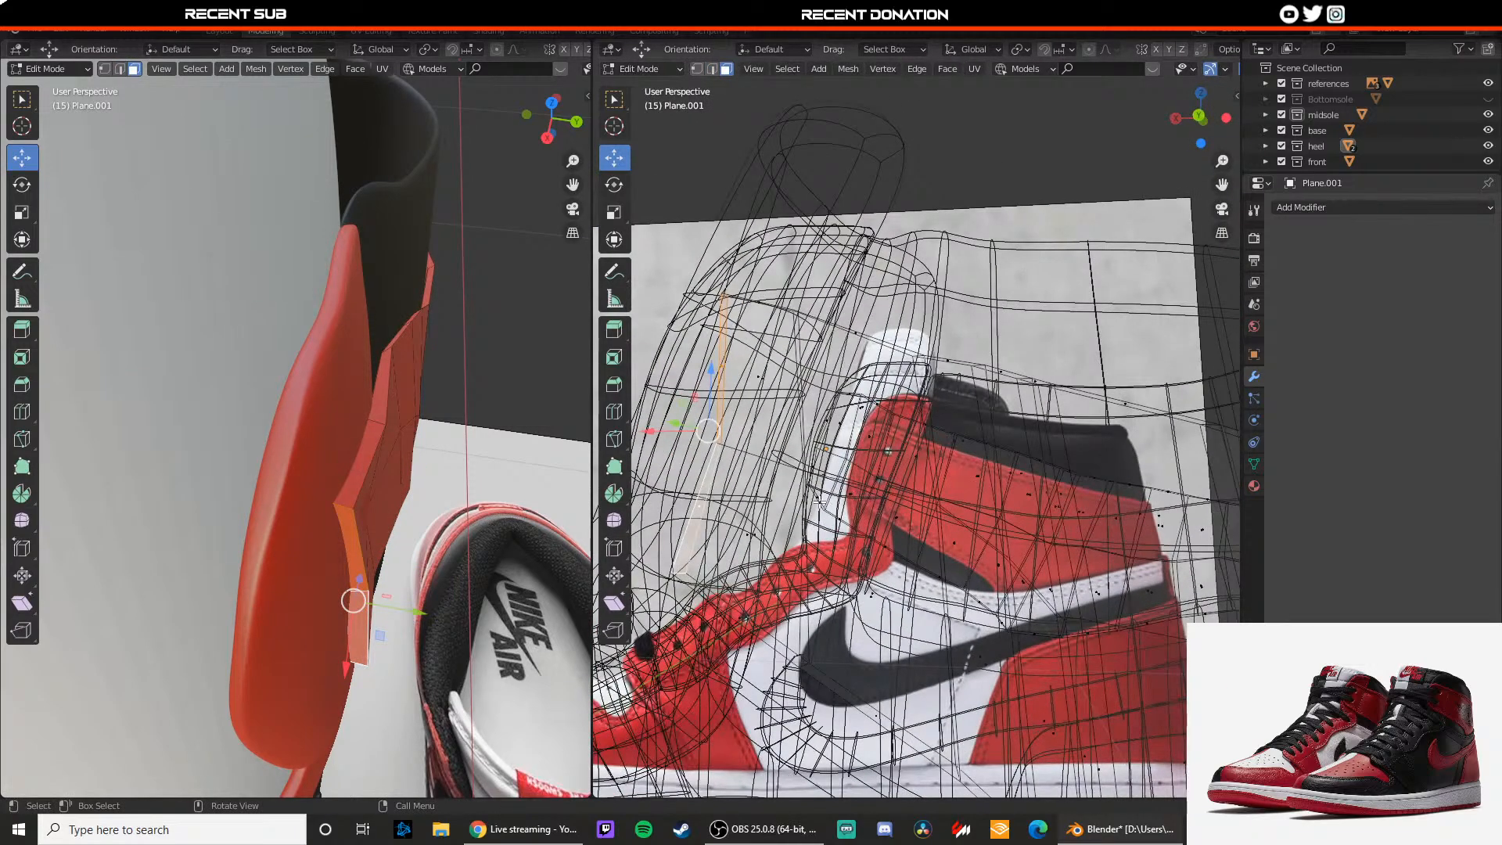
left_click(1228, 117)
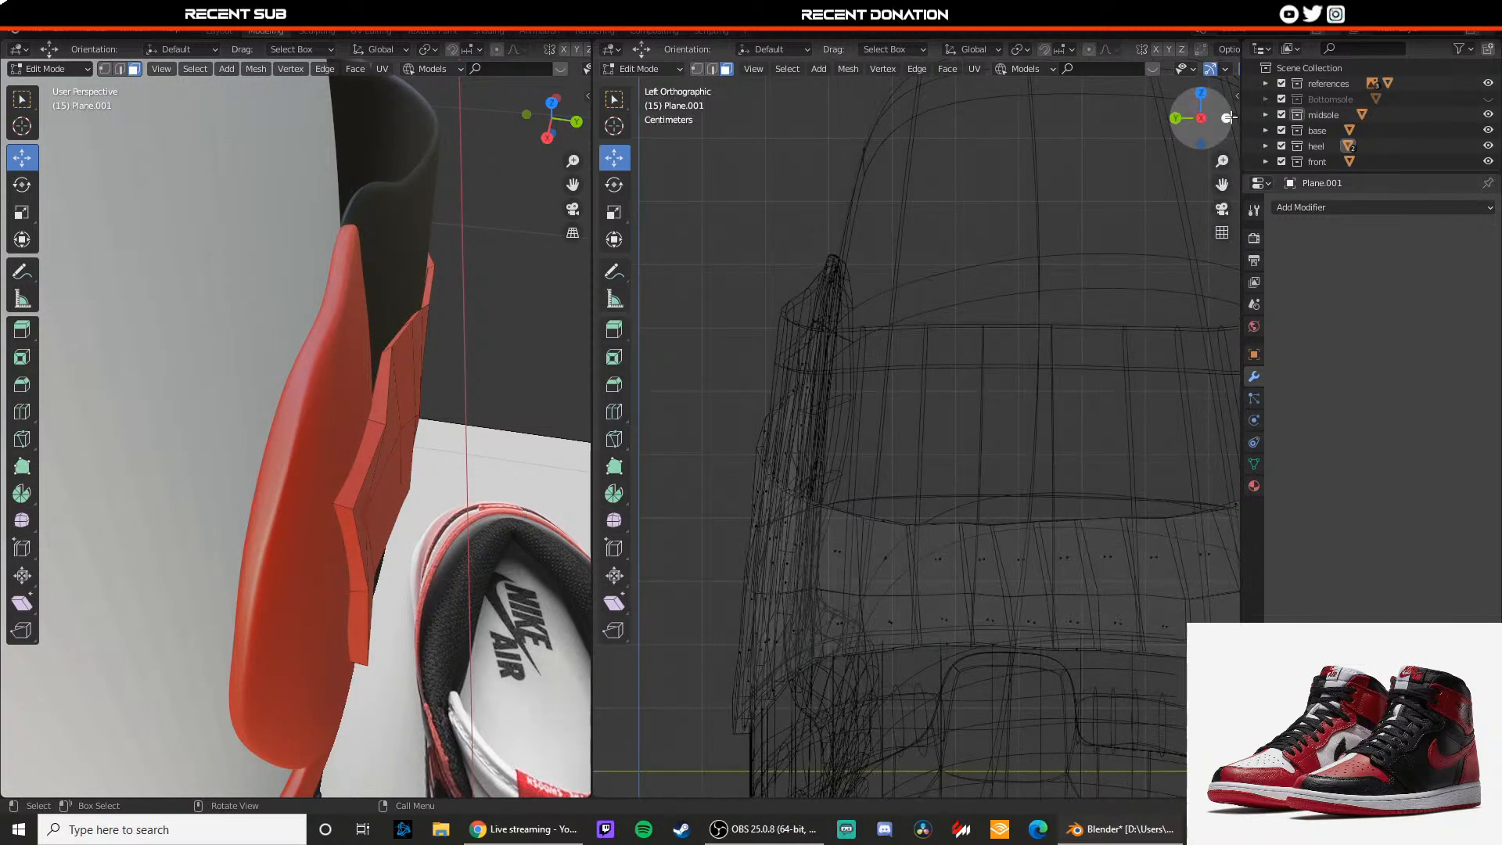
left_click(1176, 118)
scroll(882, 429, "up", 5)
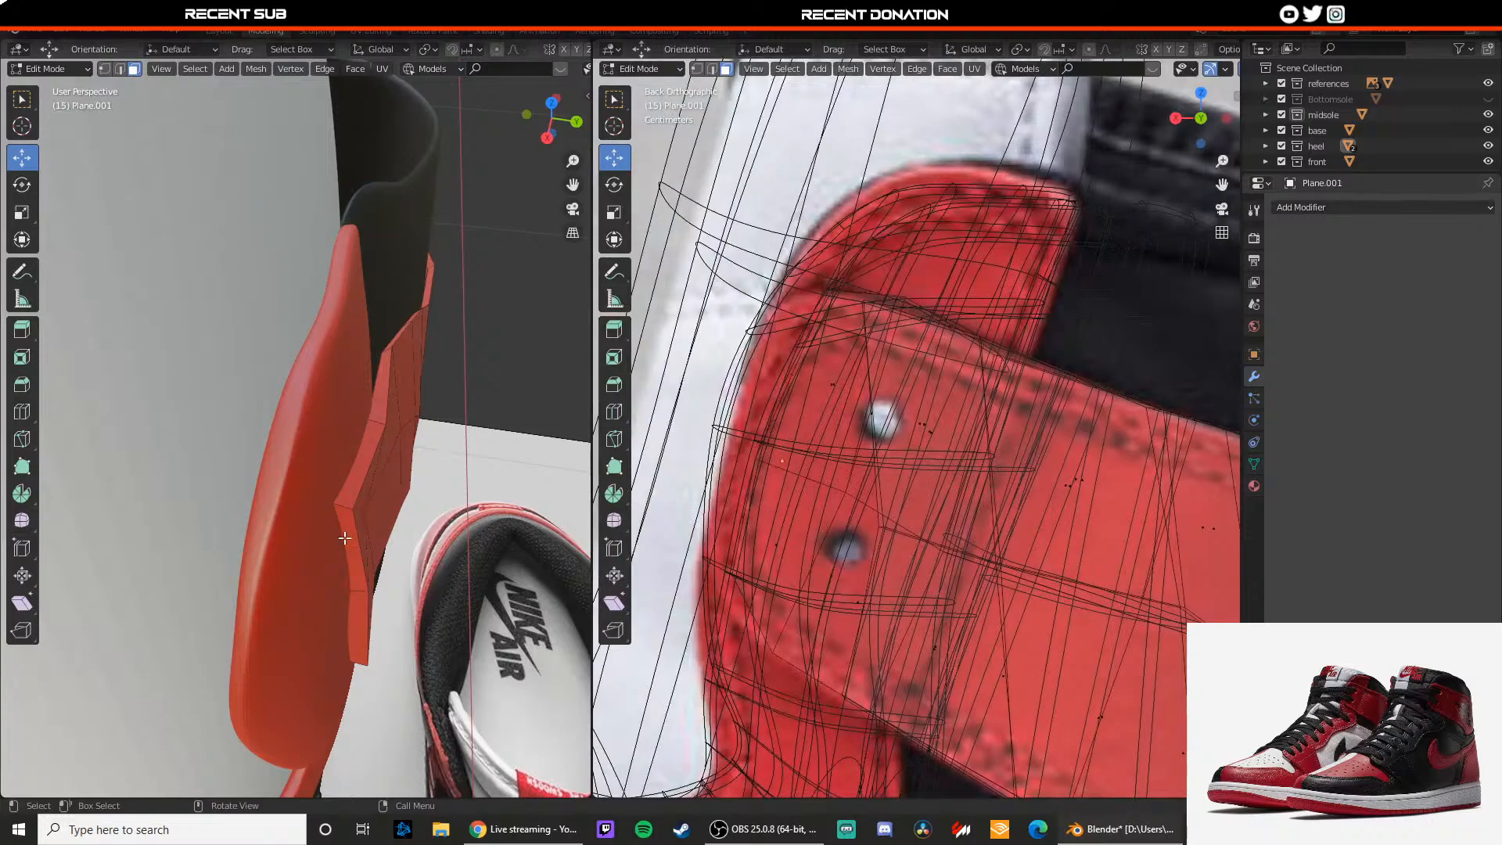
left_click(360, 580, "shift")
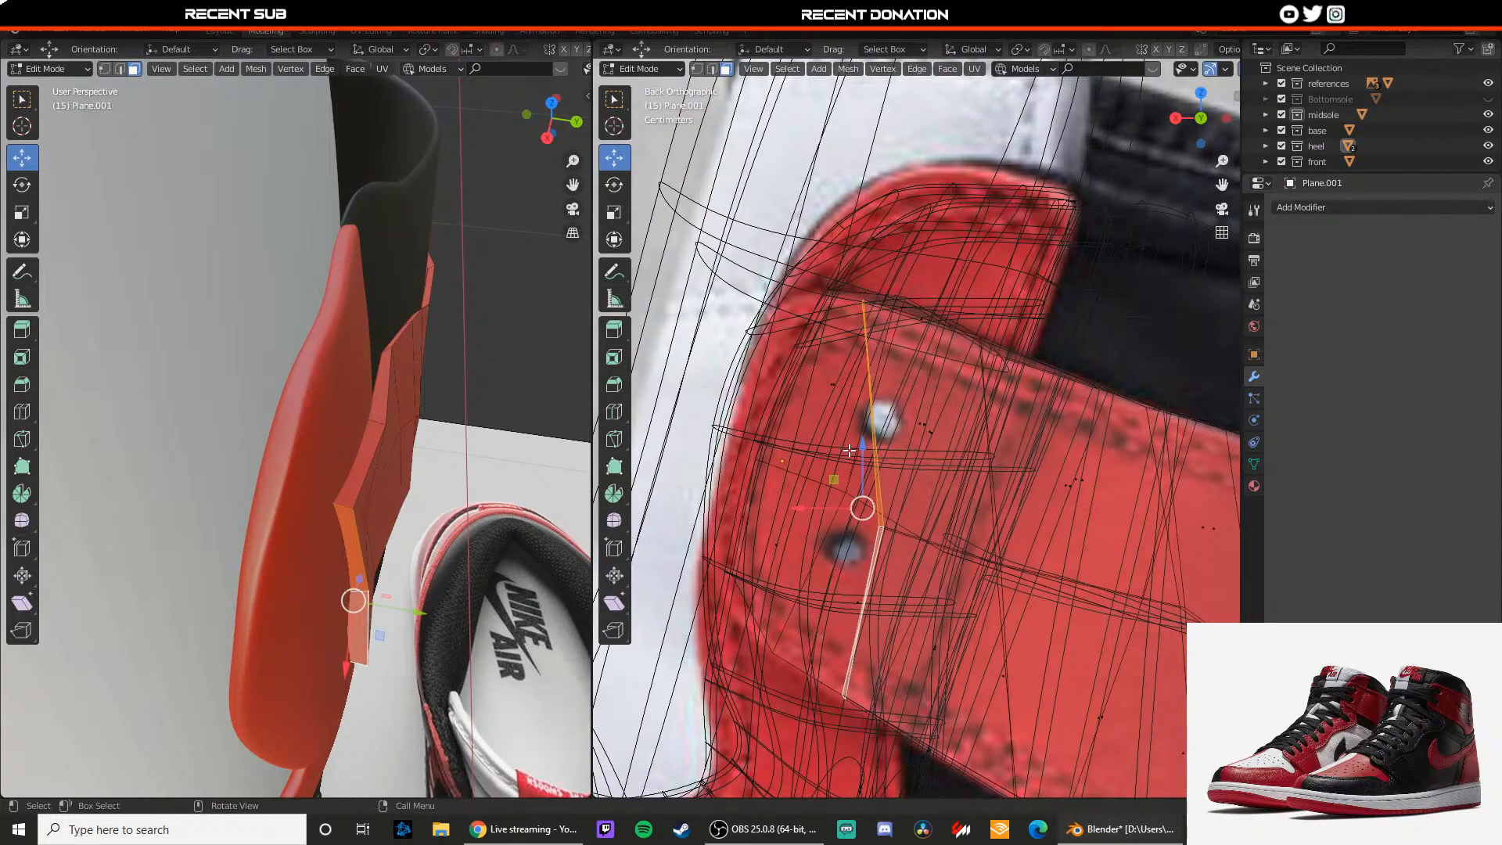
key("e")
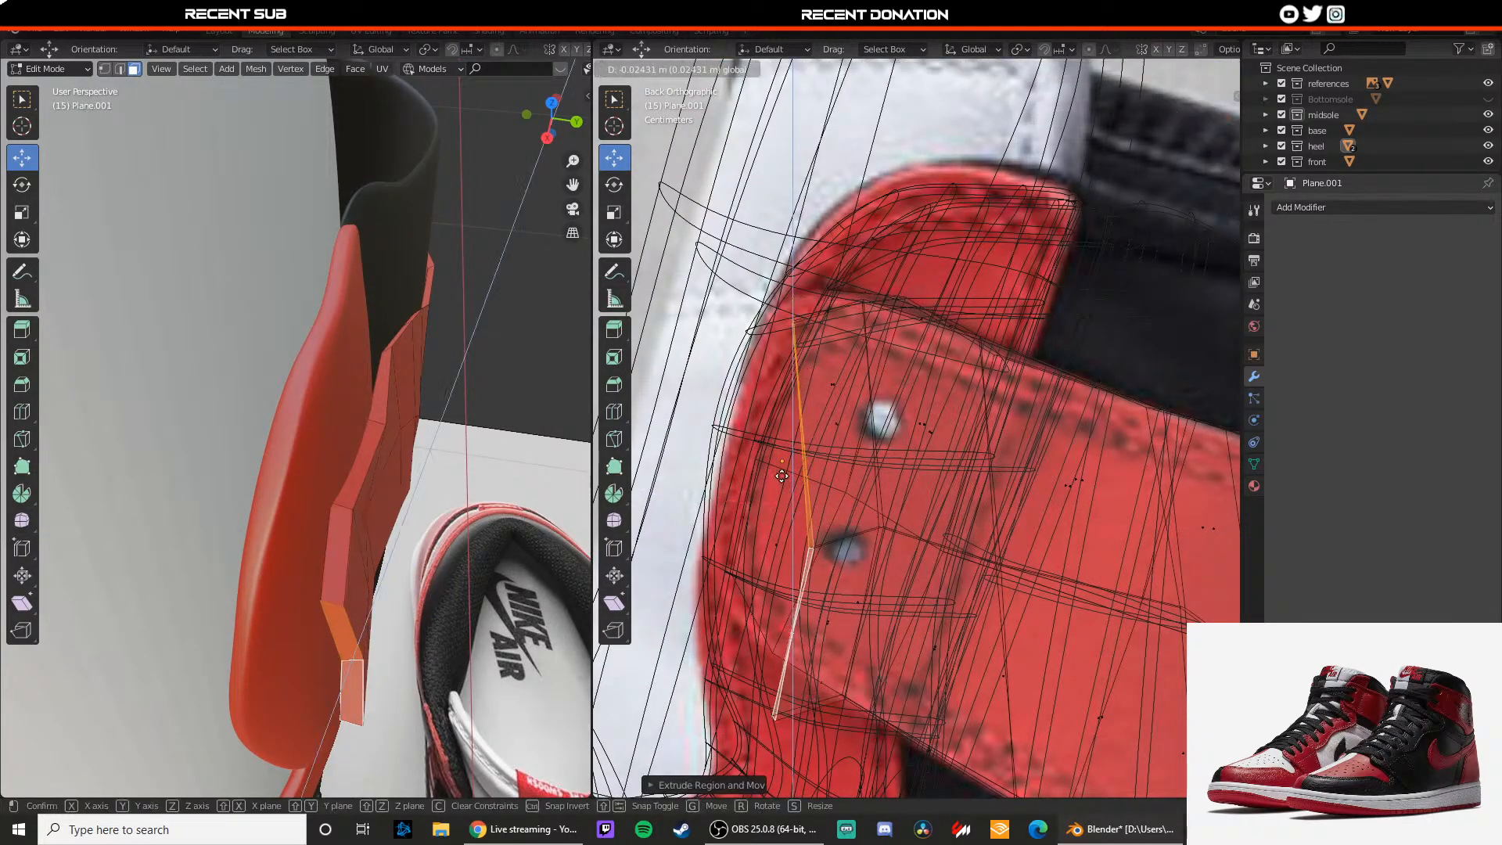
left_click(764, 493)
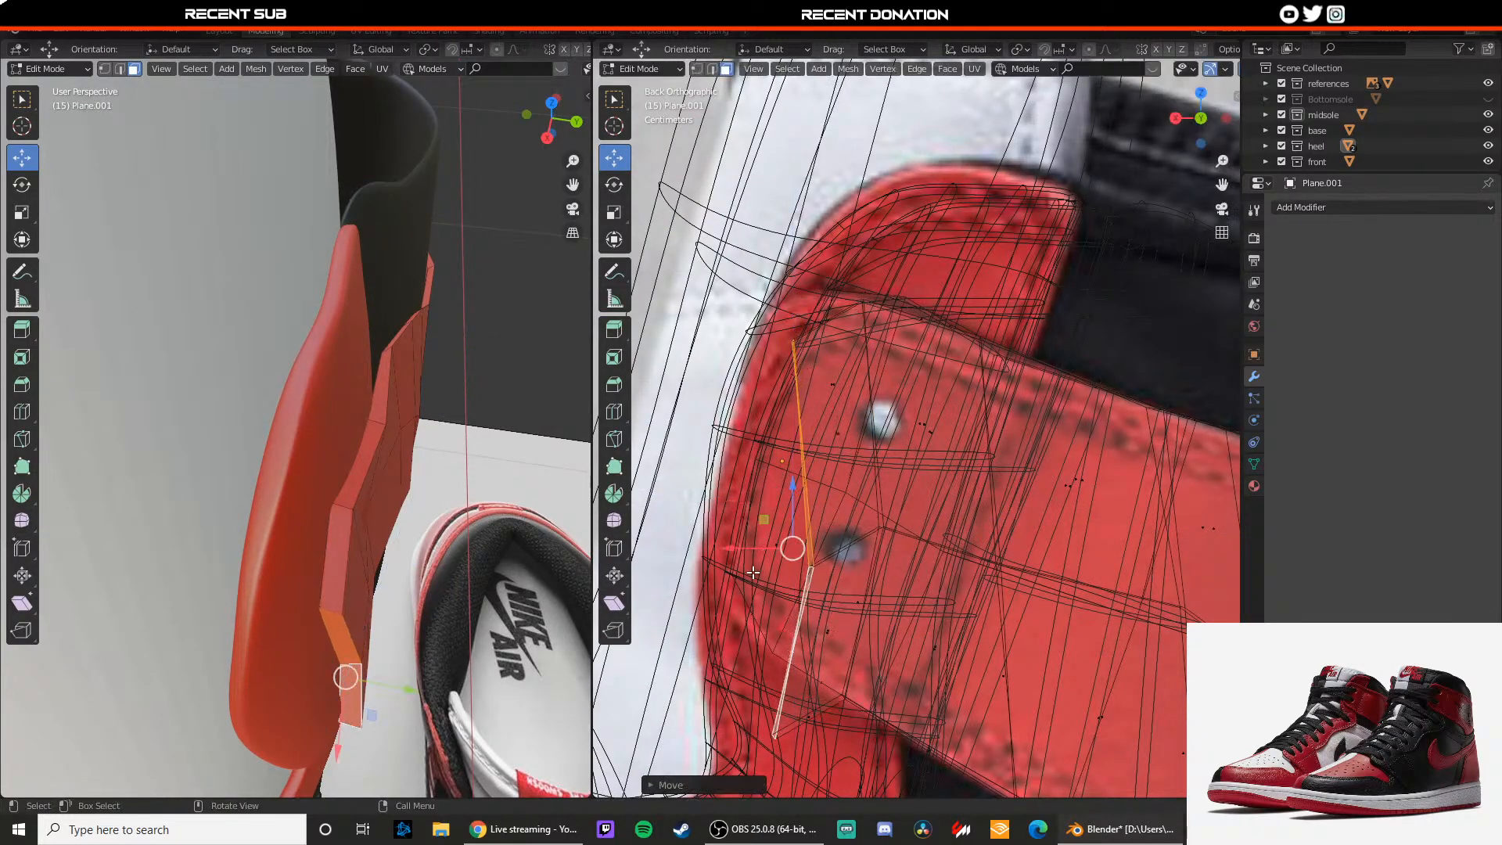
Step: Raise the newest section's bottom edge to the reference's lower seam and pull its top edge inward along Y
key("2")
left_click(344, 727)
left_click_drag(765, 670, 741, 584)
middle_click_drag(345, 667, 319, 604)
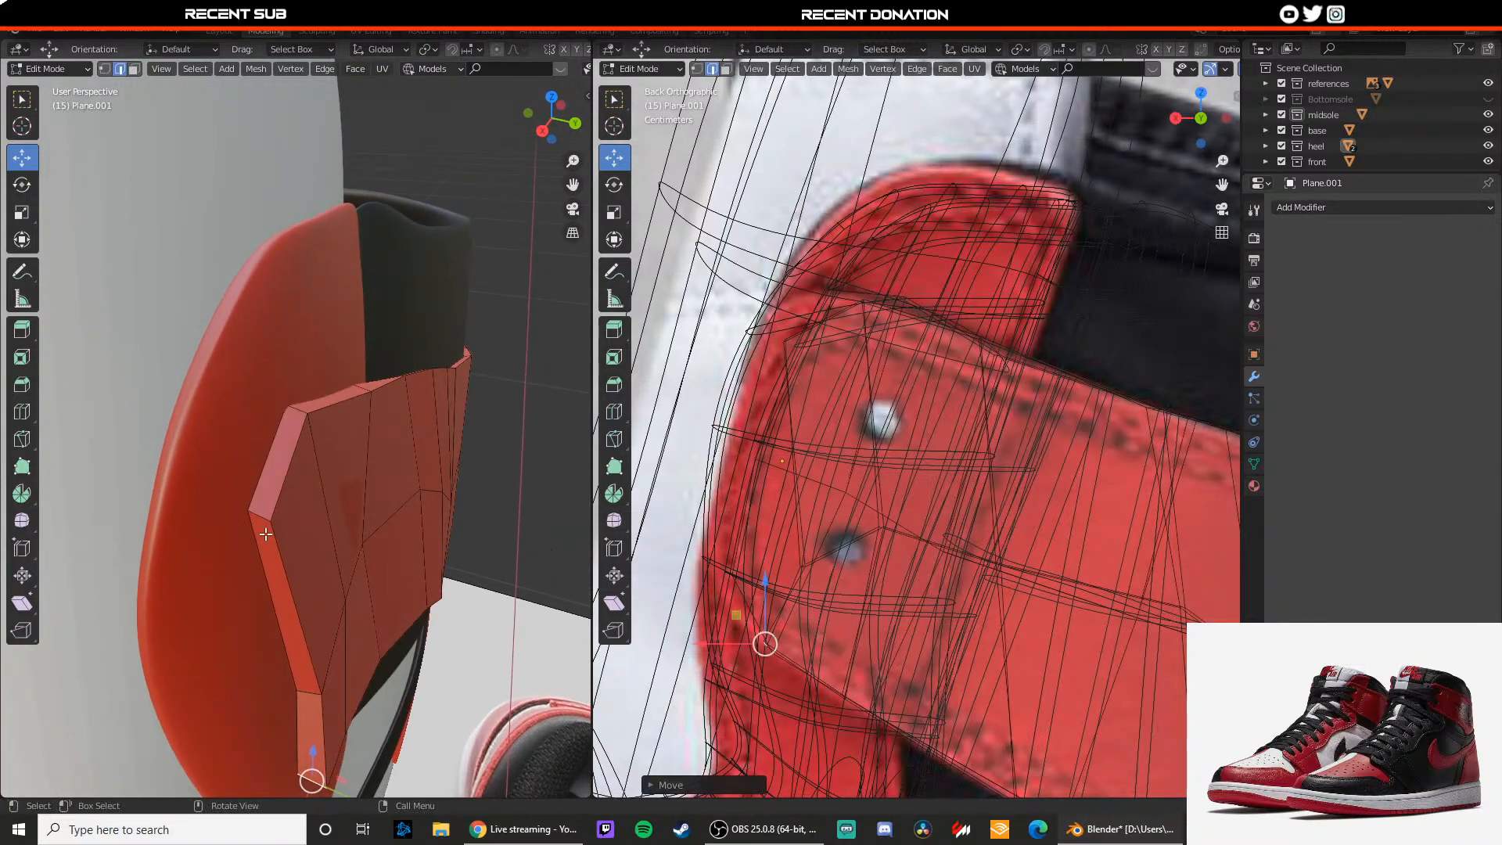
left_click_drag(259, 526, 253, 518)
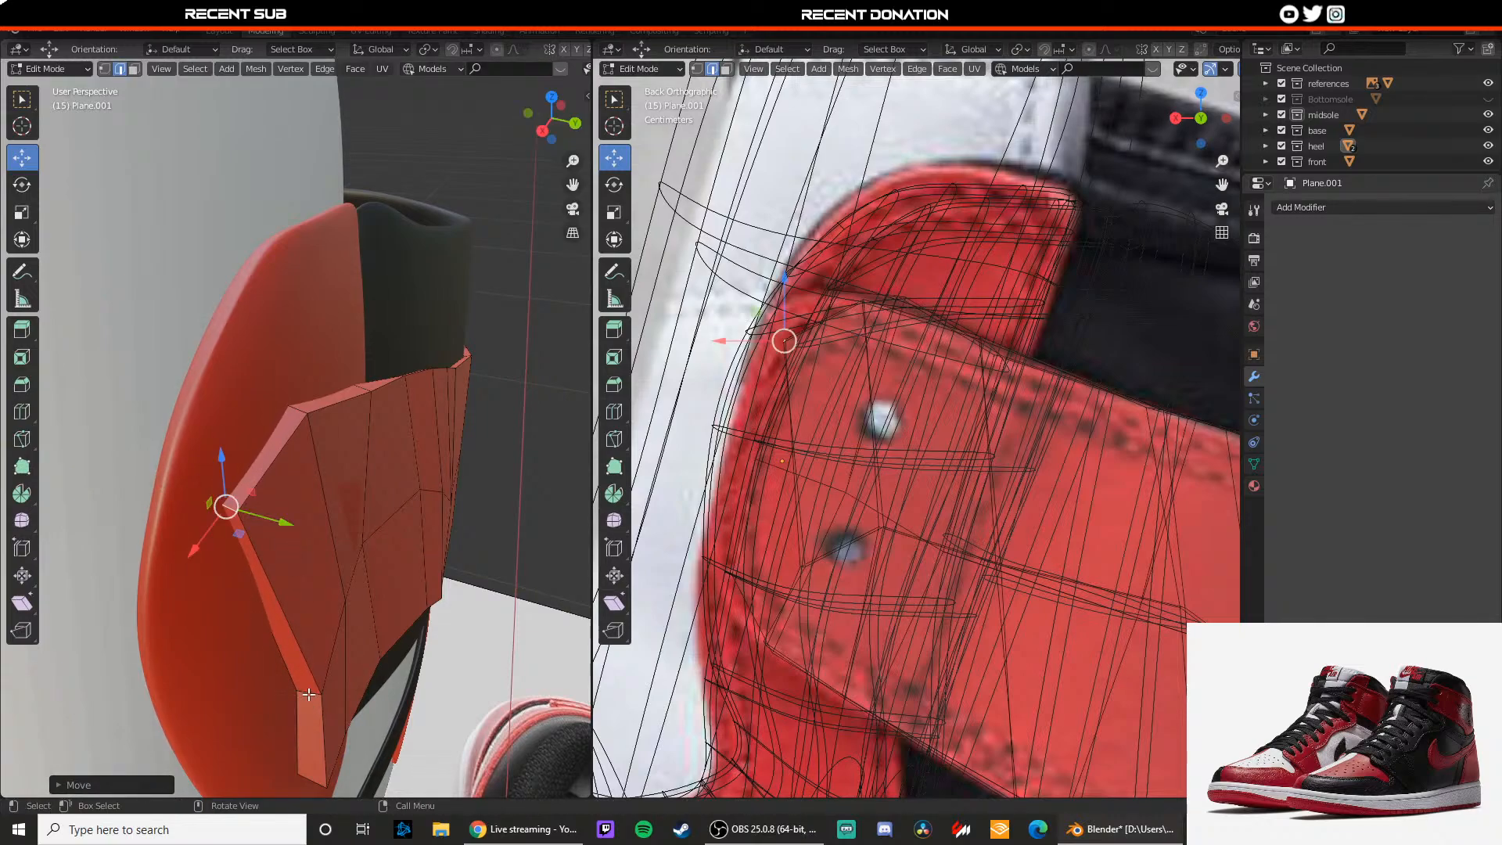
Step: Pull the newest section's bottom edge inward along Y toward the eyelet panel
left_click_drag(309, 694, 322, 698)
middle_click_drag(322, 698, 348, 685)
left_click(351, 694)
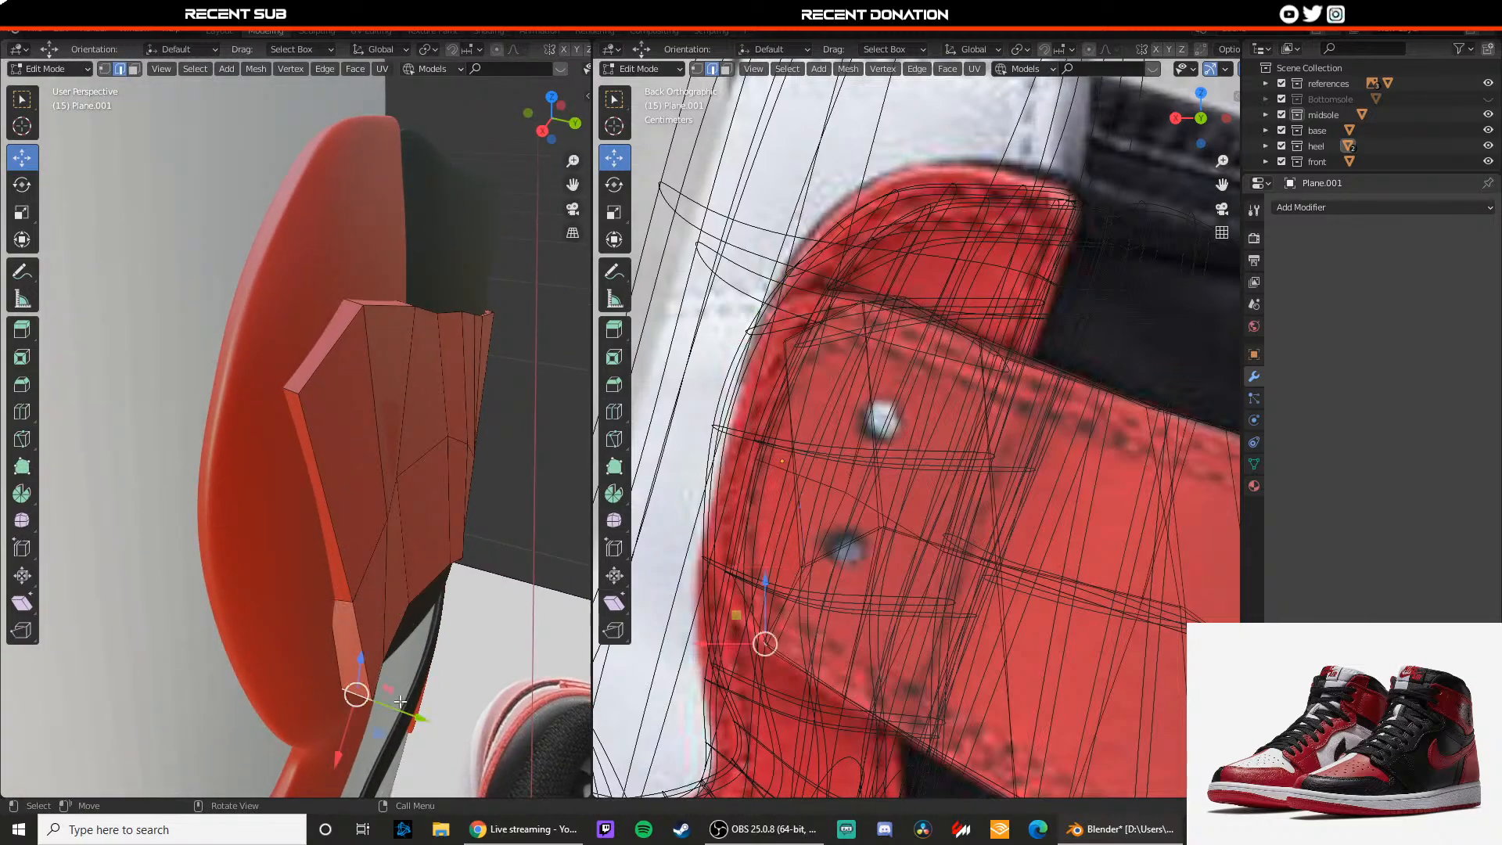
left_click_drag(388, 710, 373, 705)
Step: Raise the newest section's middle edge along Z to even out the spacing between its top and bottom edges
left_click(338, 604)
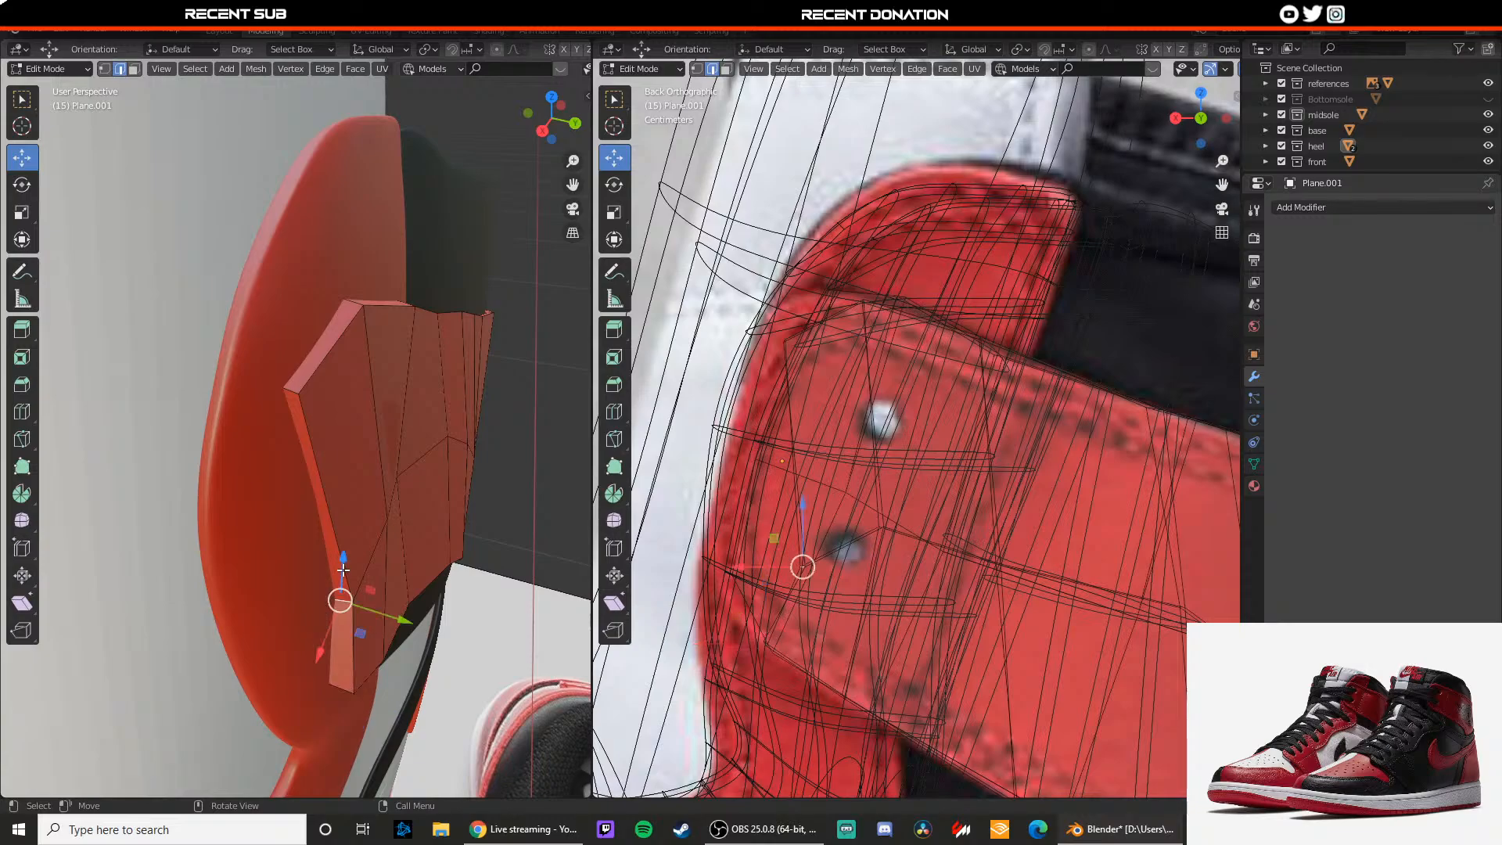
left_click_drag(344, 557, 338, 525)
middle_click_drag(334, 525, 250, 552)
left_click(198, 487)
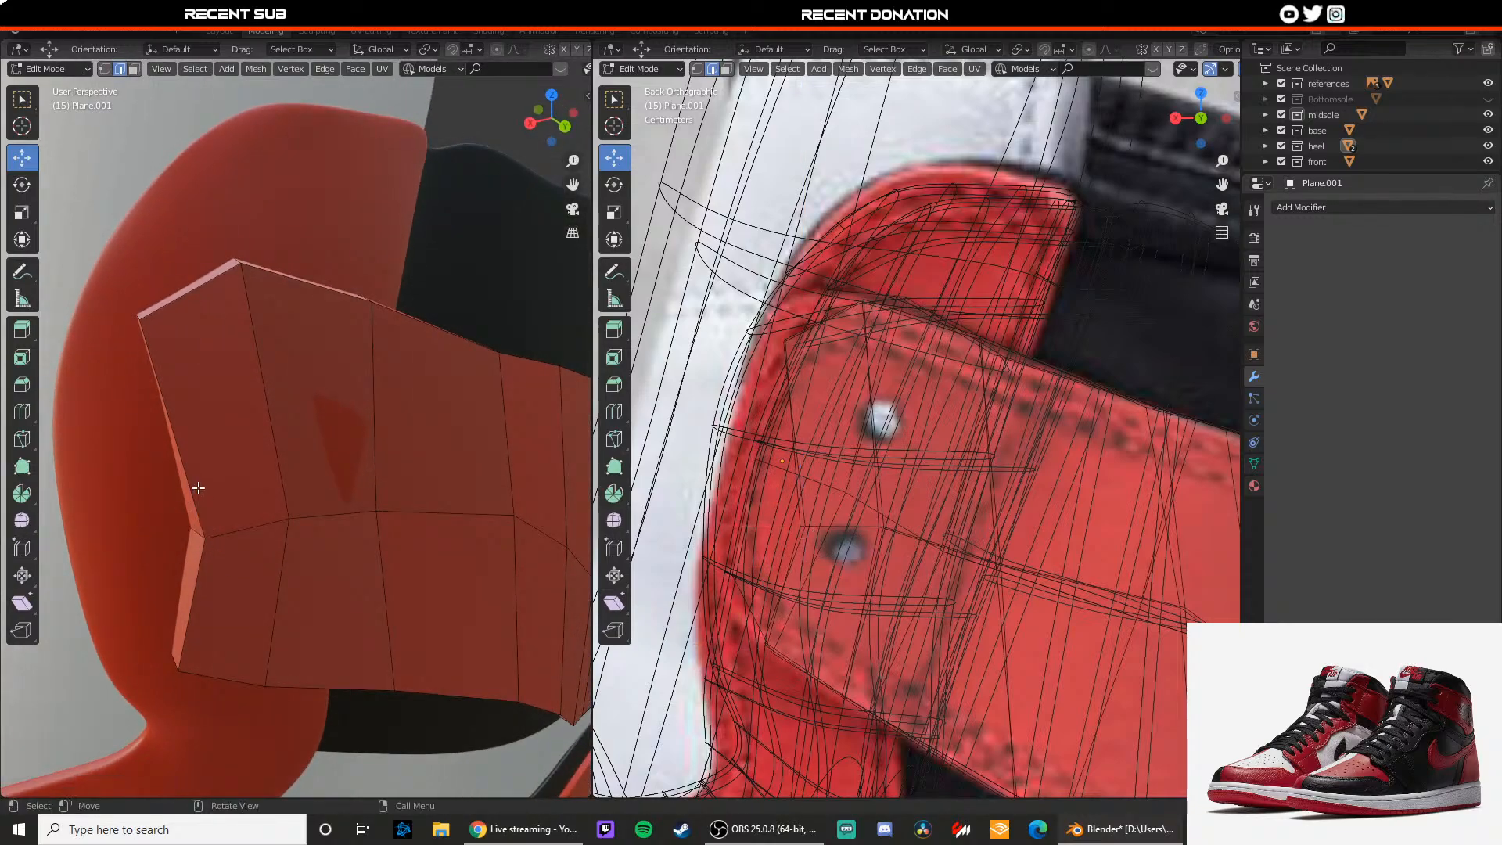
left_click_drag(197, 504, 153, 519)
key("1")
left_click(202, 512)
scroll(181, 533, "up", 1)
middle_click_drag(180, 533, 219, 529)
Step: Extrude the two end faces a short distance forward to the front seam of the heel panel in the reference
key("3")
left_click(225, 487)
left_click(251, 589, "shift")
key("e")
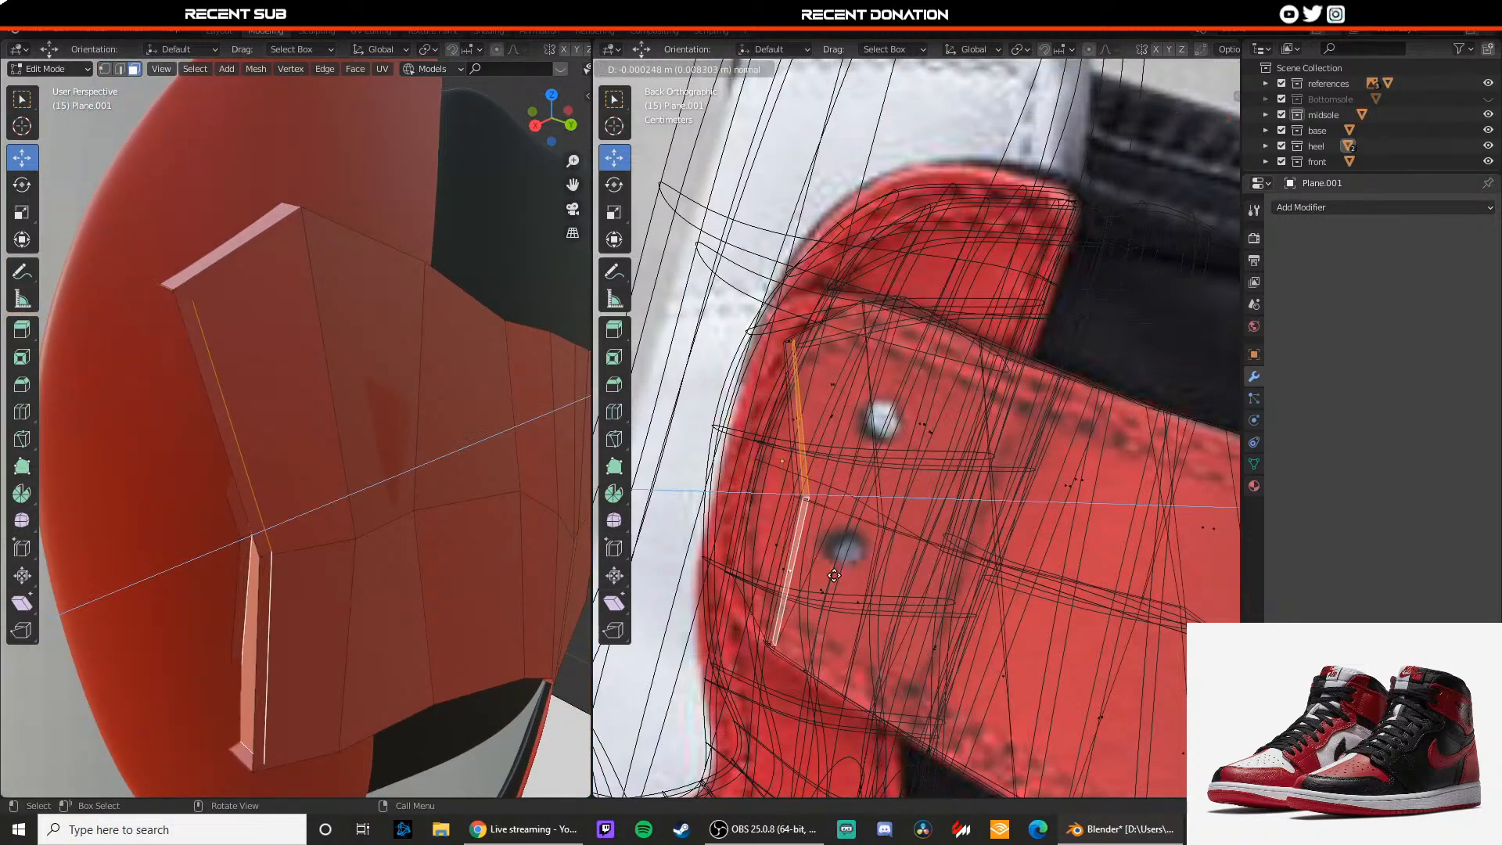
left_click(806, 549)
Step: Lower the final section's top edge along Z and adjust it along Y to round the upper front corner
key("2")
left_click(131, 300)
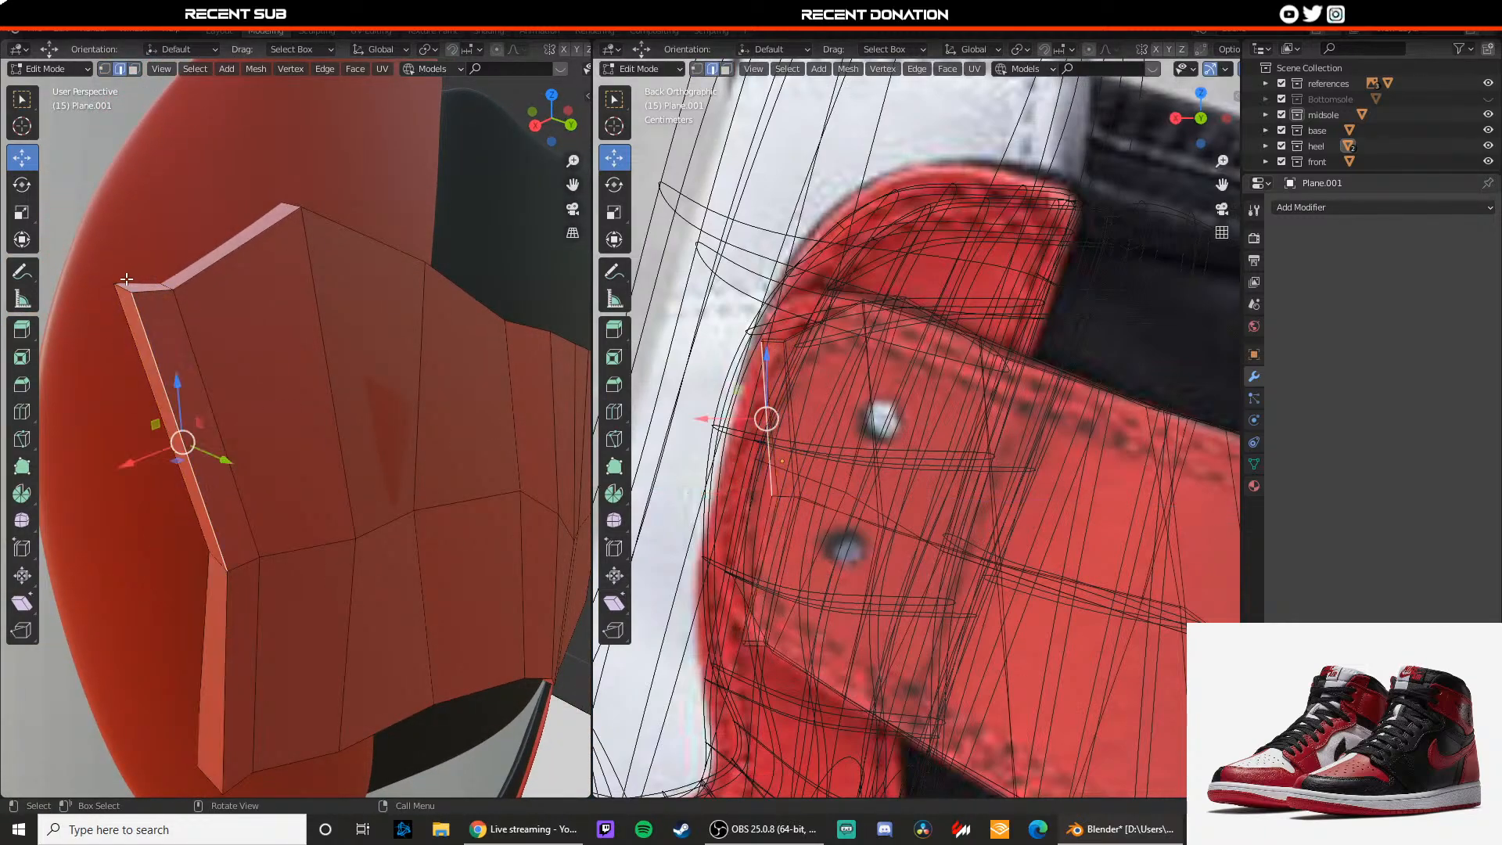
key("g")
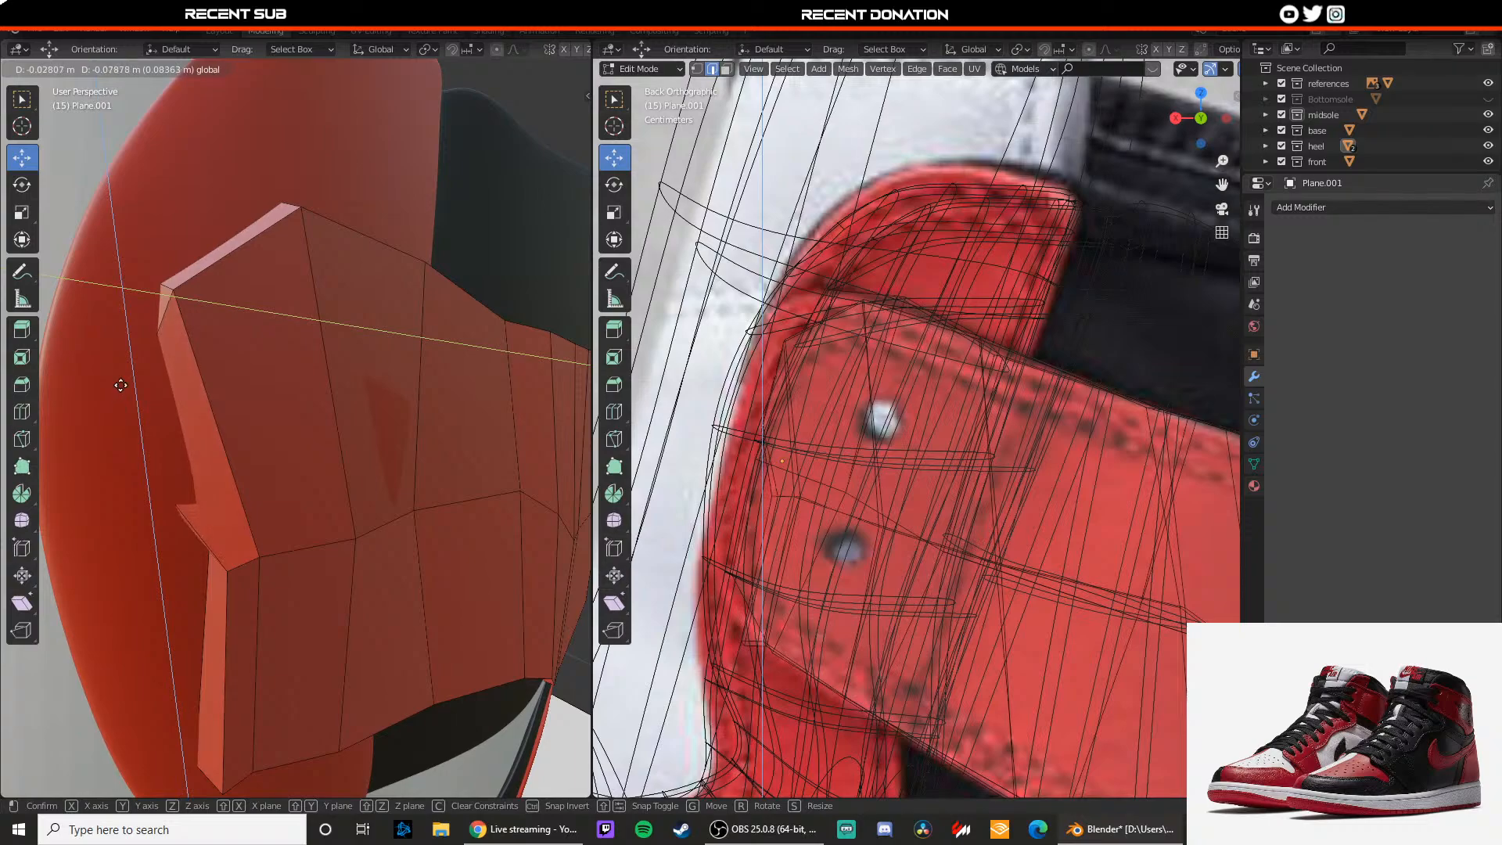
left_click_drag(120, 385, 126, 359)
middle_click_drag(194, 455, 266, 463)
left_click_drag(220, 440, 246, 450)
Step: Move the final section's middle edge forward along X to the reference's front seam
left_click(311, 578)
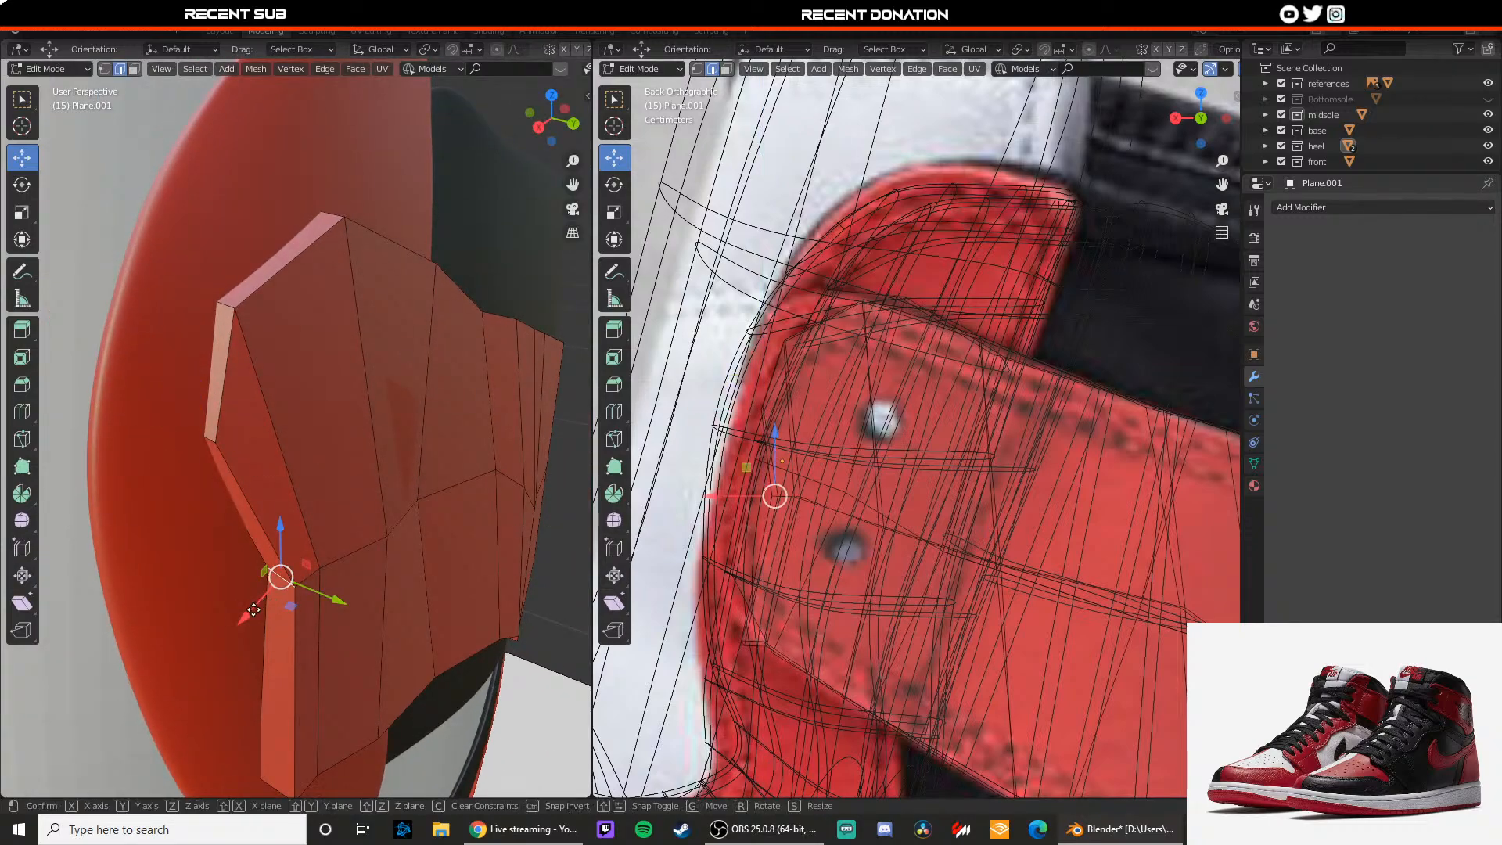
mouse_move(254, 609)
left_mouse_down()
mouse_move(220, 618)
mouse_move(235, 604)
left_mouse_up()
middle_click_drag(241, 605, 303, 561)
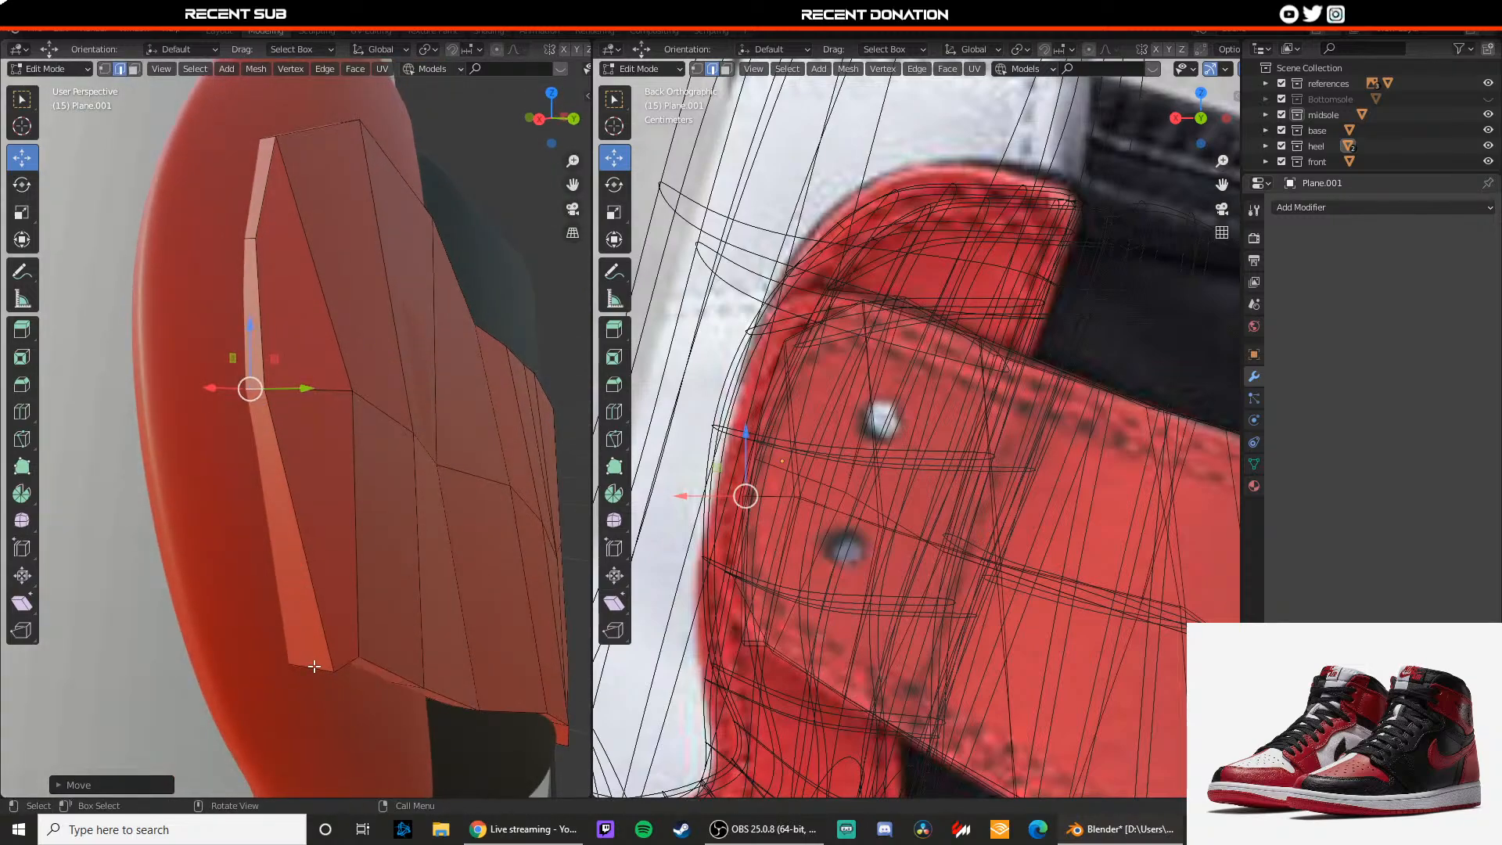
Step: Raise the final section's bottom edge along Z and move it forward to round the lower front corner
left_click(315, 666)
left_click_drag(312, 611, 313, 603)
left_click_drag(315, 520, 302, 590)
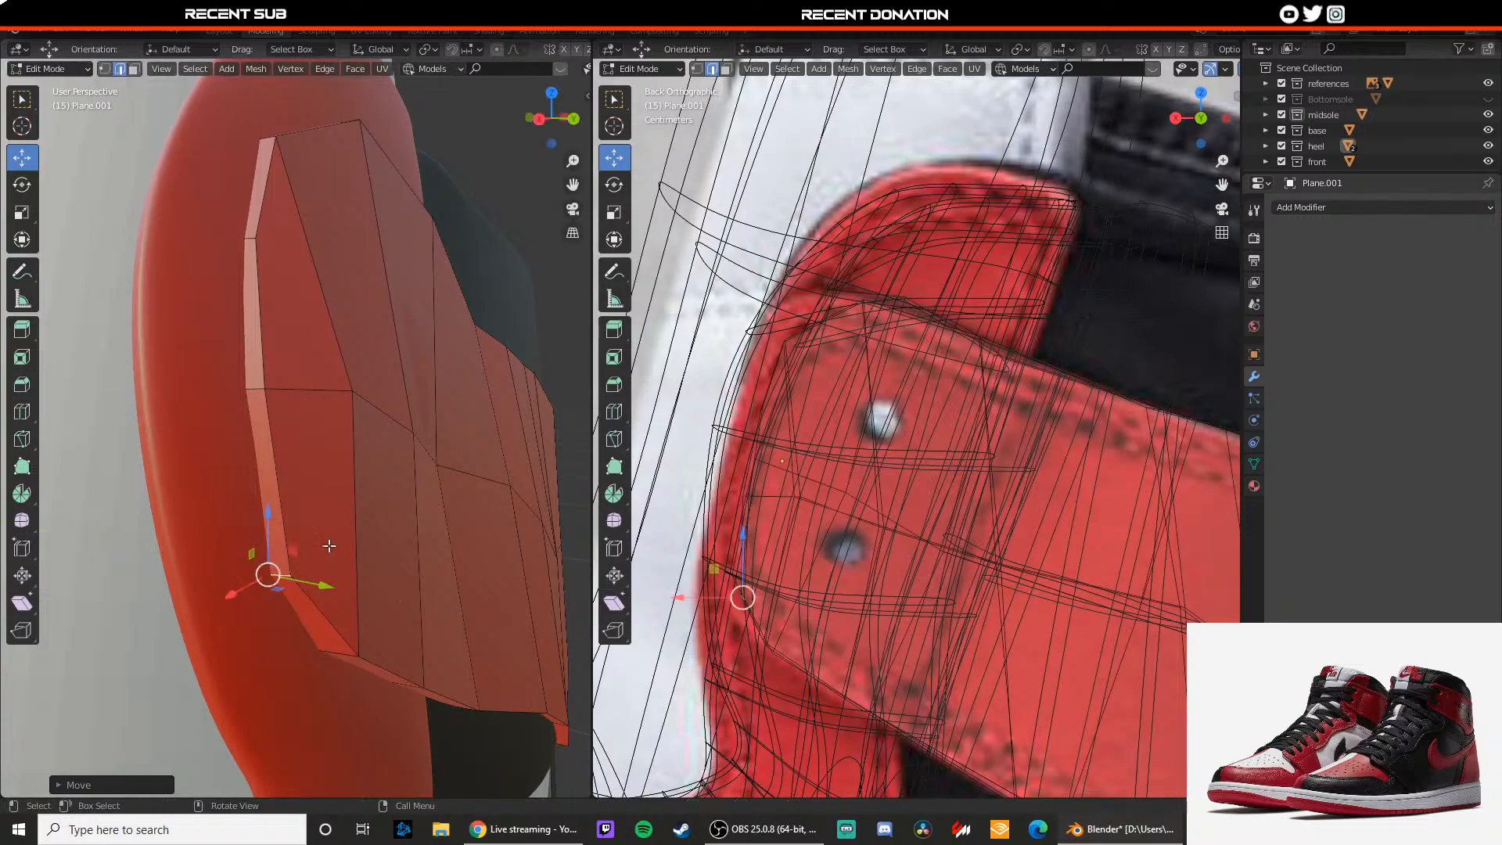
Step: Move the middle vertex between the last two sections inward along Y
key("1")
middle_click_drag(361, 427, 313, 508)
left_click(281, 570)
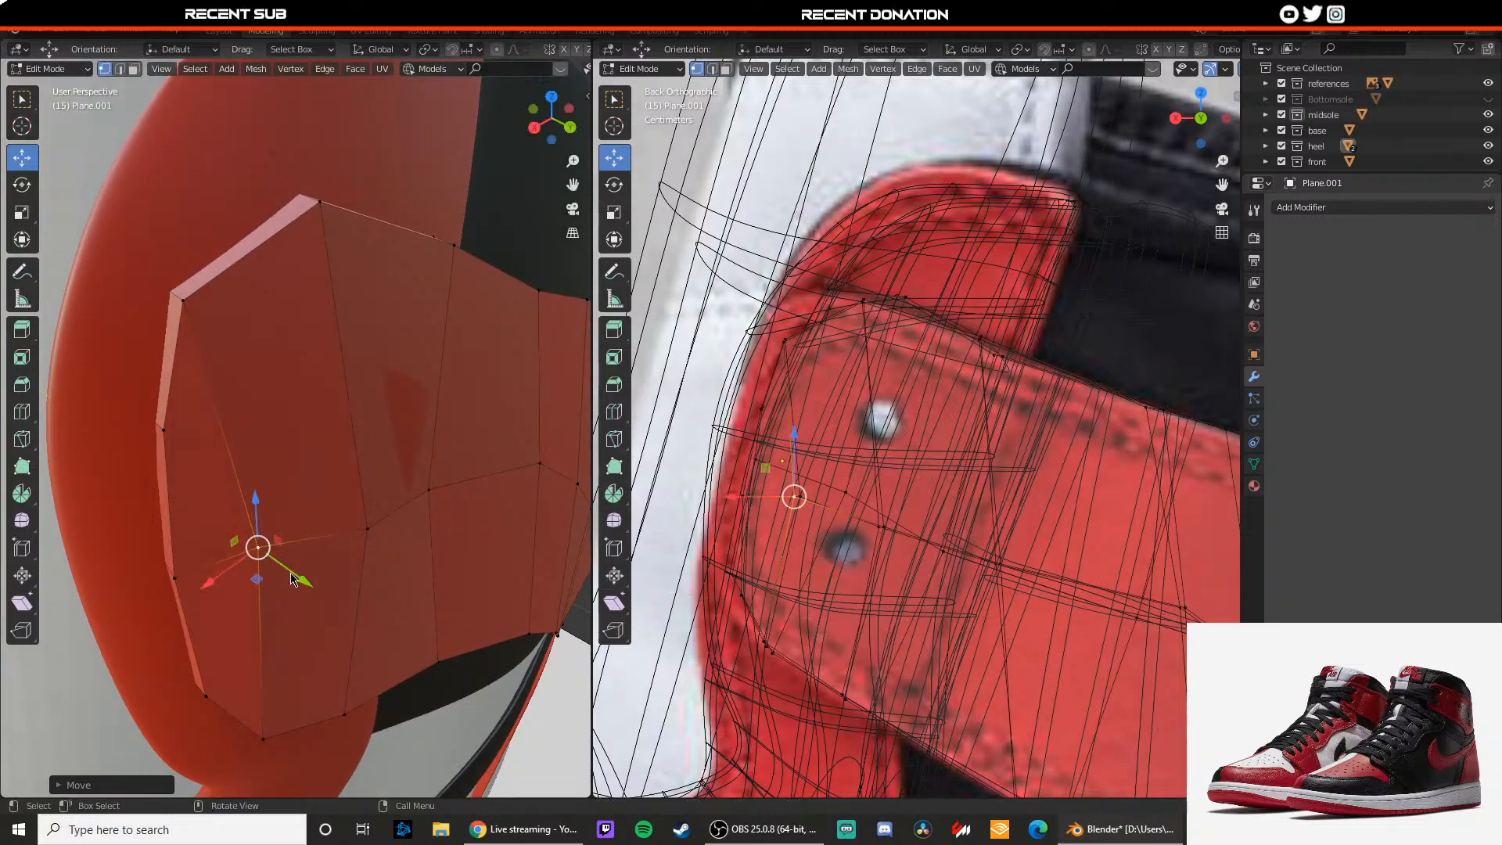
Step: Return to Object Mode, add a Subdivision modifier to the heel panel and set its viewport level to 4
scroll(384, 545, "down", 4)
key("Tab")
left_click(1326, 209)
left_click(1178, 467)
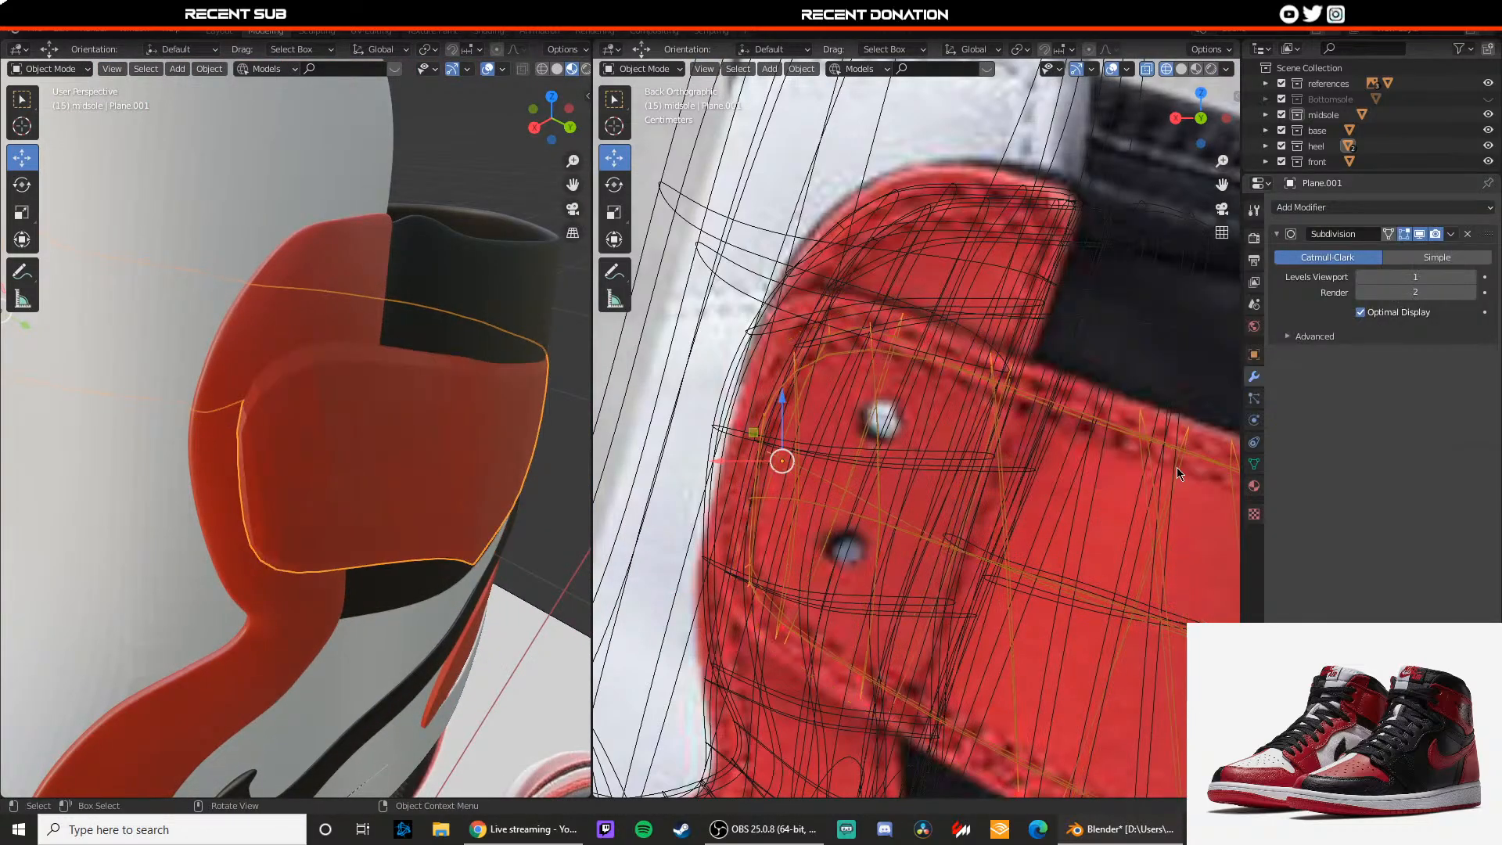
middle_click_drag(397, 438, 336, 422)
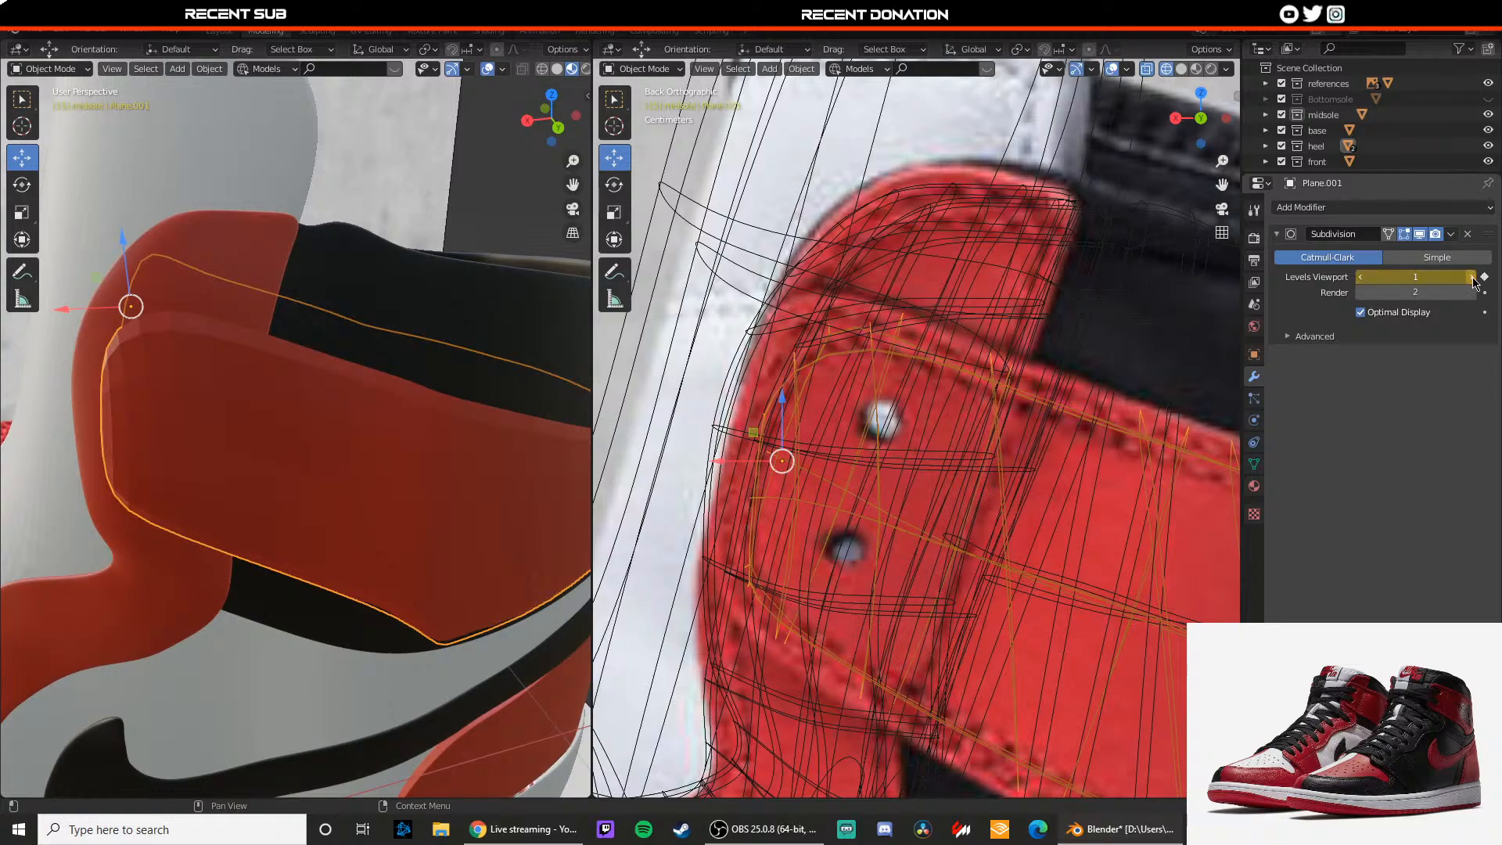
scroll(514, 380, "down", 4)
middle_click_drag(514, 380, 426, 403)
scroll(286, 379, "down", 5)
Step: Try to raise the heel panel's lower edge at the back of the shoe, undo the changes and return to Object Mode
left_click(551, 496)
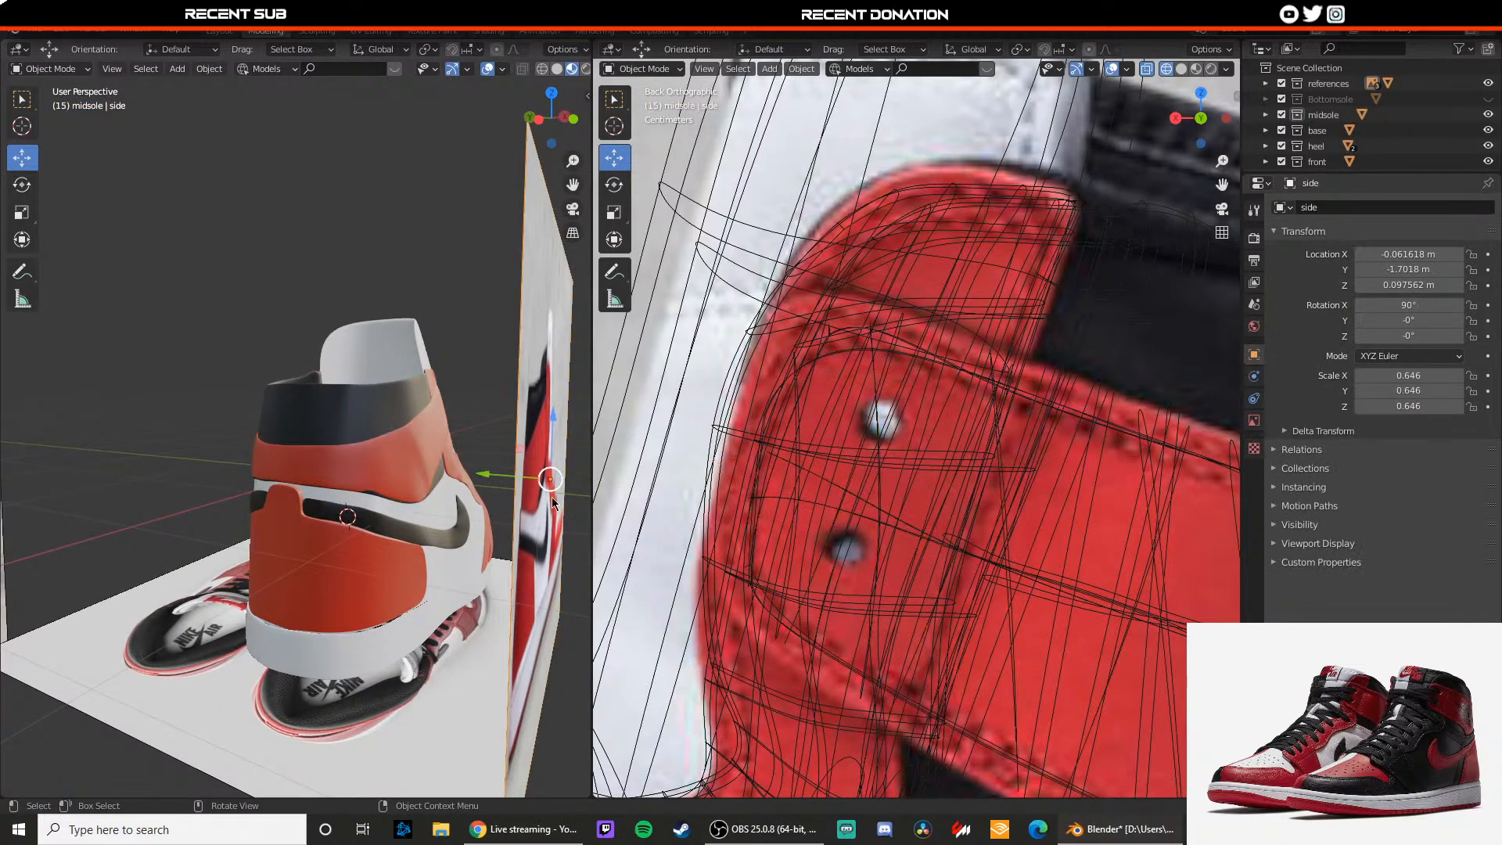
left_click_drag(491, 468, 129, 430)
middle_click_drag(234, 450, 201, 458)
scroll(344, 501, "up", 4)
left_click(376, 540)
key("Tab")
middle_click_drag(376, 540, 423, 547)
scroll(446, 528, "up", 2)
mouse_move(392, 586)
left_mouse_down()
mouse_move(338, 552)
mouse_move(319, 510)
mouse_move(378, 534)
left_mouse_up()
key("z")
key("z")
key("z")
mouse_move(507, 620)
left_mouse_down()
mouse_move(459, 565)
mouse_move(494, 593)
left_mouse_up()
key("z")
key("Tab")
scroll(481, 587, "down", 2)
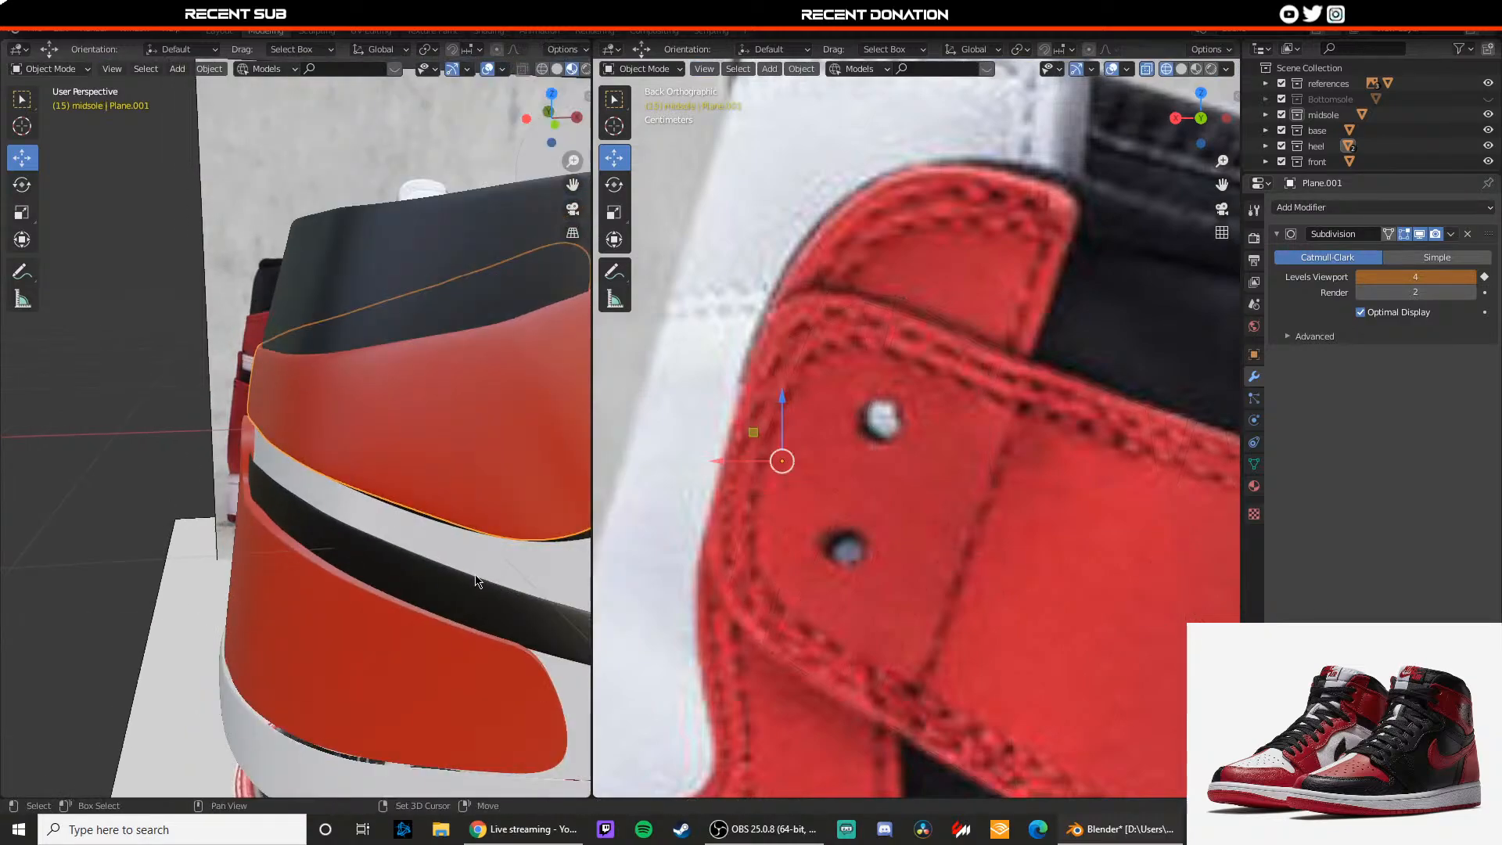
Step: Examine the red heel panel's lower edge up close, check its mesh and compare it with the whole shoe
middle_click_drag(475, 583, 376, 548)
left_click(386, 526)
scroll(313, 491, "down", 3)
scroll(306, 489, "up", 2)
middle_click_drag(306, 490, 371, 489, "shift")
scroll(371, 489, "up", 2)
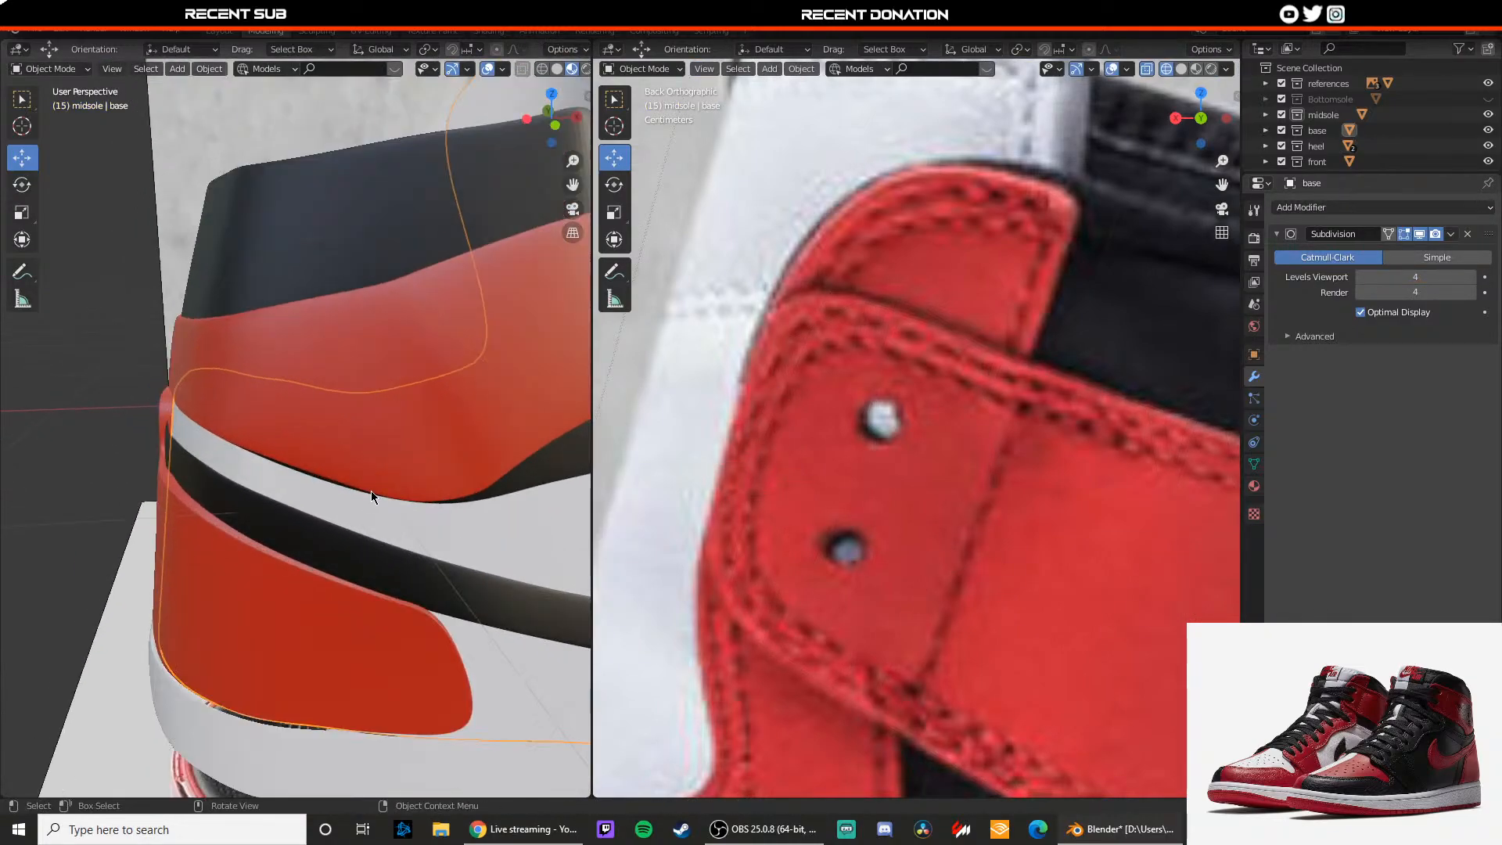
left_click(371, 489)
key("Tab")
key("z")
key("z")
left_click_drag(363, 525, 328, 474)
key("Tab")
scroll(345, 475, "down", 4)
middle_click_drag(350, 475, 290, 551, "shift")
left_click_drag(435, 251, 427, 258)
scroll(425, 259, "down", 3)
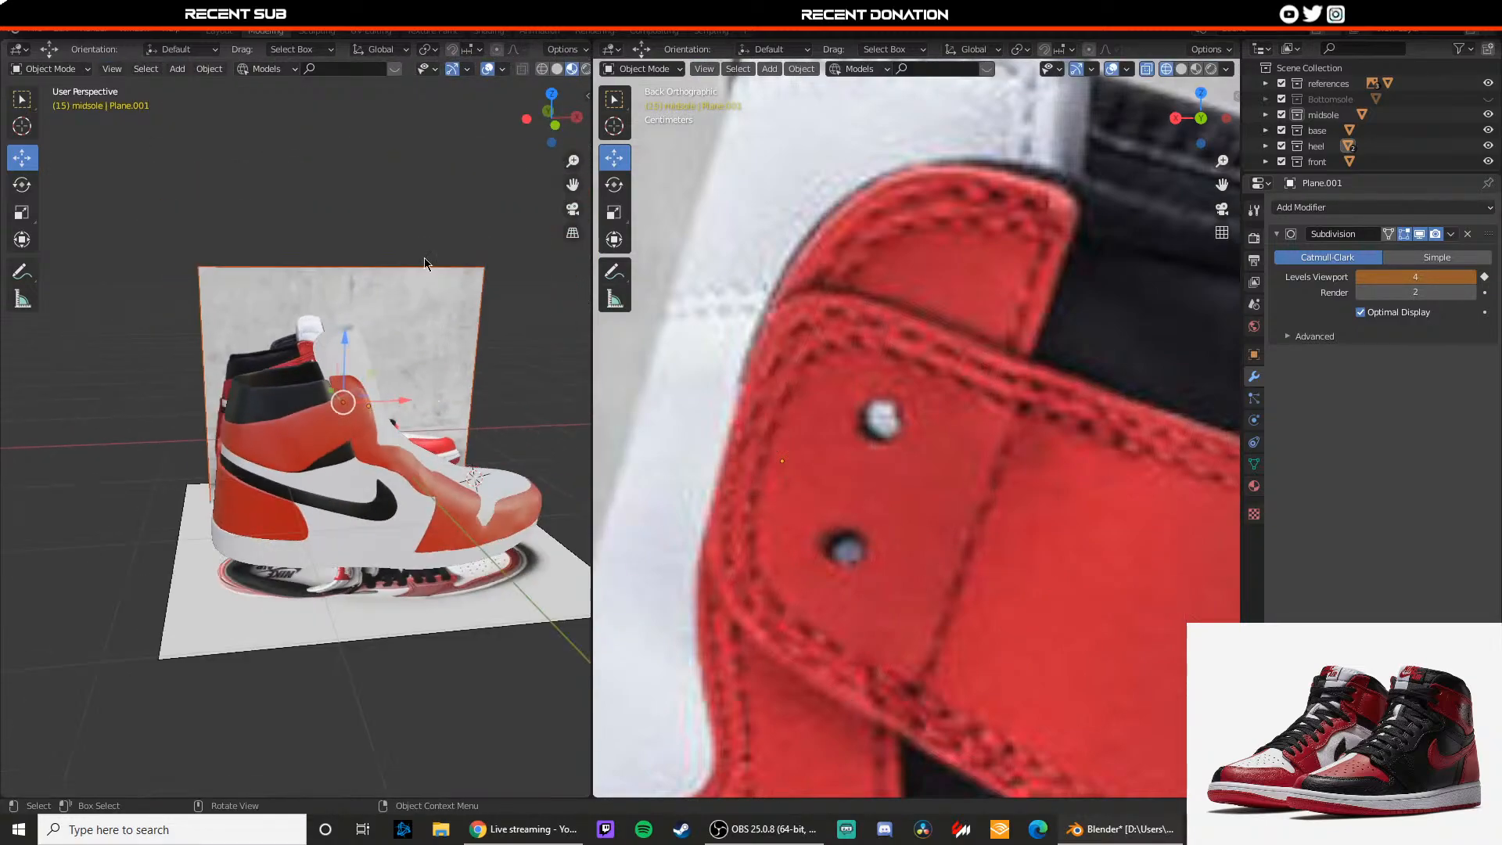
left_click(425, 259)
Step: Nudge a vertex on the black swoosh's lower edge along Y where it meets the red heel counter, and return to Object Mode
middle_click_drag(383, 391, 392, 473)
scroll(251, 417, "up", 3)
scroll(479, 431, "down", 4)
scroll(4, 463, "up", 4)
scroll(392, 473, "up", 3)
left_click(392, 468)
scroll(522, 472, "up", 2)
middle_click_drag(525, 472, 441, 466, "shift")
key("Tab")
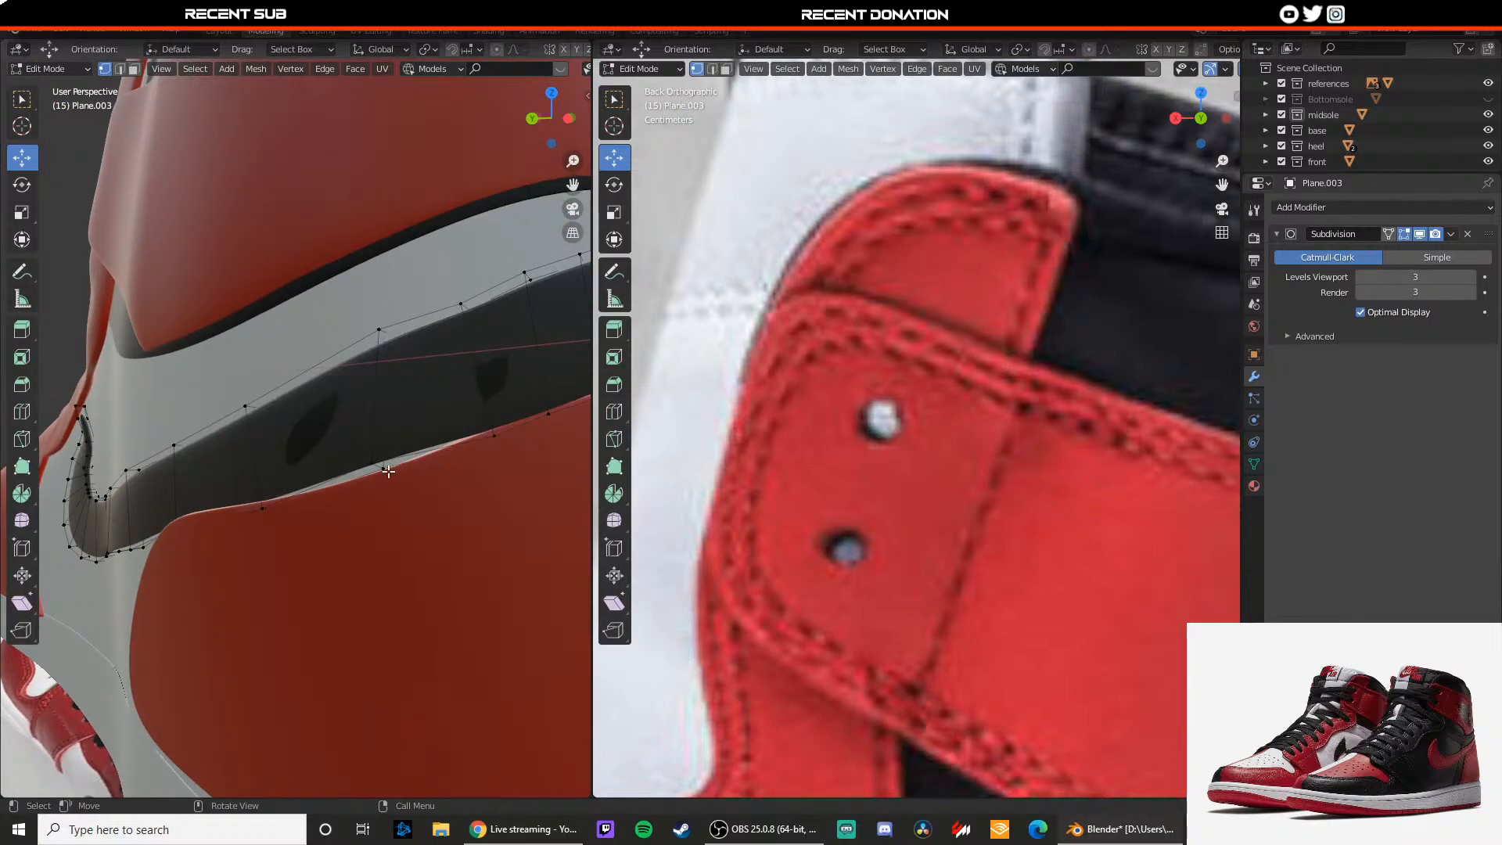
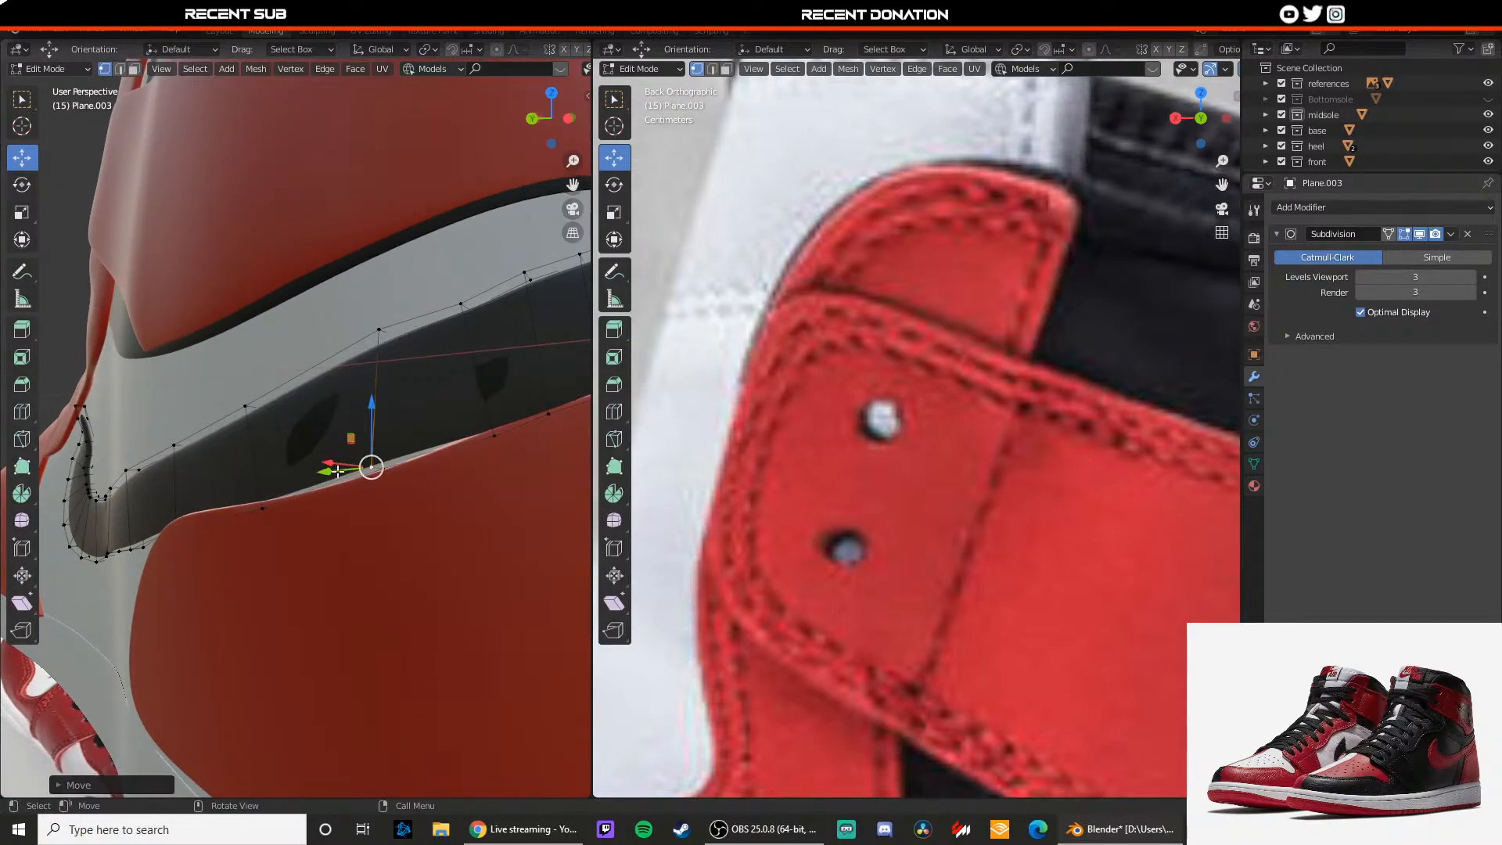
left_click_drag(338, 471, 341, 471)
key("shift+z")
left_click_drag(415, 504, 379, 443)
key("shift+z")
key("Tab")
Step: Check the swoosh's mesh in wireframe and its fit on the shoe's side from a wider view
mouse_move(380, 442)
middle_mouse_down()
mouse_move(298, 453)
mouse_move(341, 479)
mouse_move(317, 489)
middle_mouse_up()
key("Tab")
key("shift+z")
key("Tab")
key("shift+z")
scroll(454, 577, "down", 6)
mouse_move(498, 481)
middle_mouse_down()
mouse_move(359, 505)
mouse_move(496, 509)
mouse_move(292, 490)
mouse_move(140, 504)
mouse_move(213, 458)
mouse_move(269, 501)
mouse_move(247, 408)
mouse_move(263, 444)
mouse_move(260, 416)
mouse_move(355, 438)
mouse_move(543, 415)
mouse_move(442, 425)
mouse_move(384, 468)
middle_mouse_up()
scroll(262, 492, "down", 2)
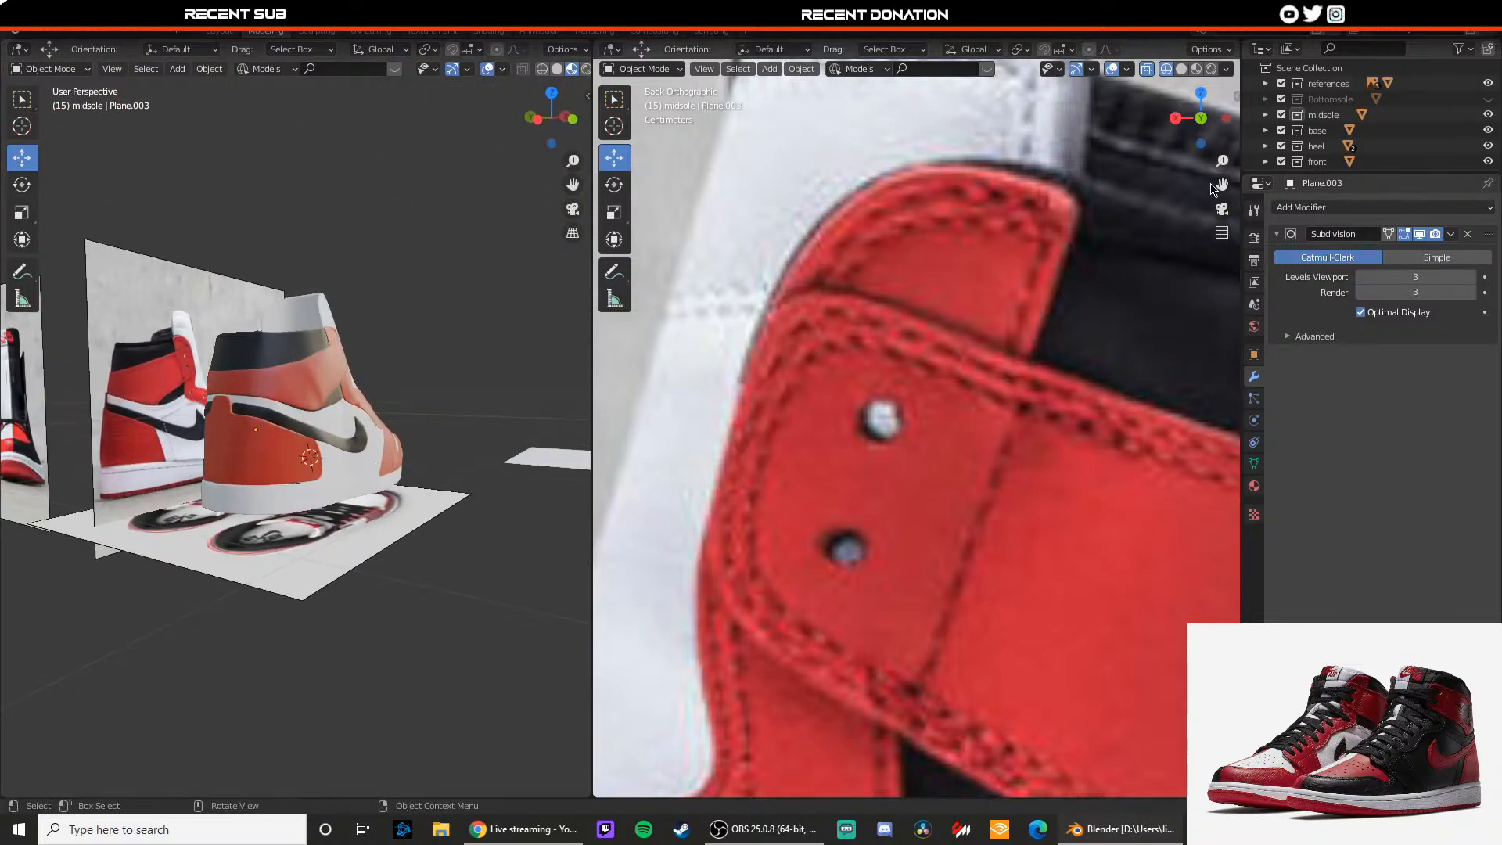
Step: Show the Bottomsole collection and move the red eyelet panel's selected geometry about 0.006 m along global Y
left_click(1488, 100)
scroll(463, 409, "up", 3)
middle_click_drag(463, 409, 163, 414)
left_click(227, 364)
key("Tab")
key("g")
key("y")
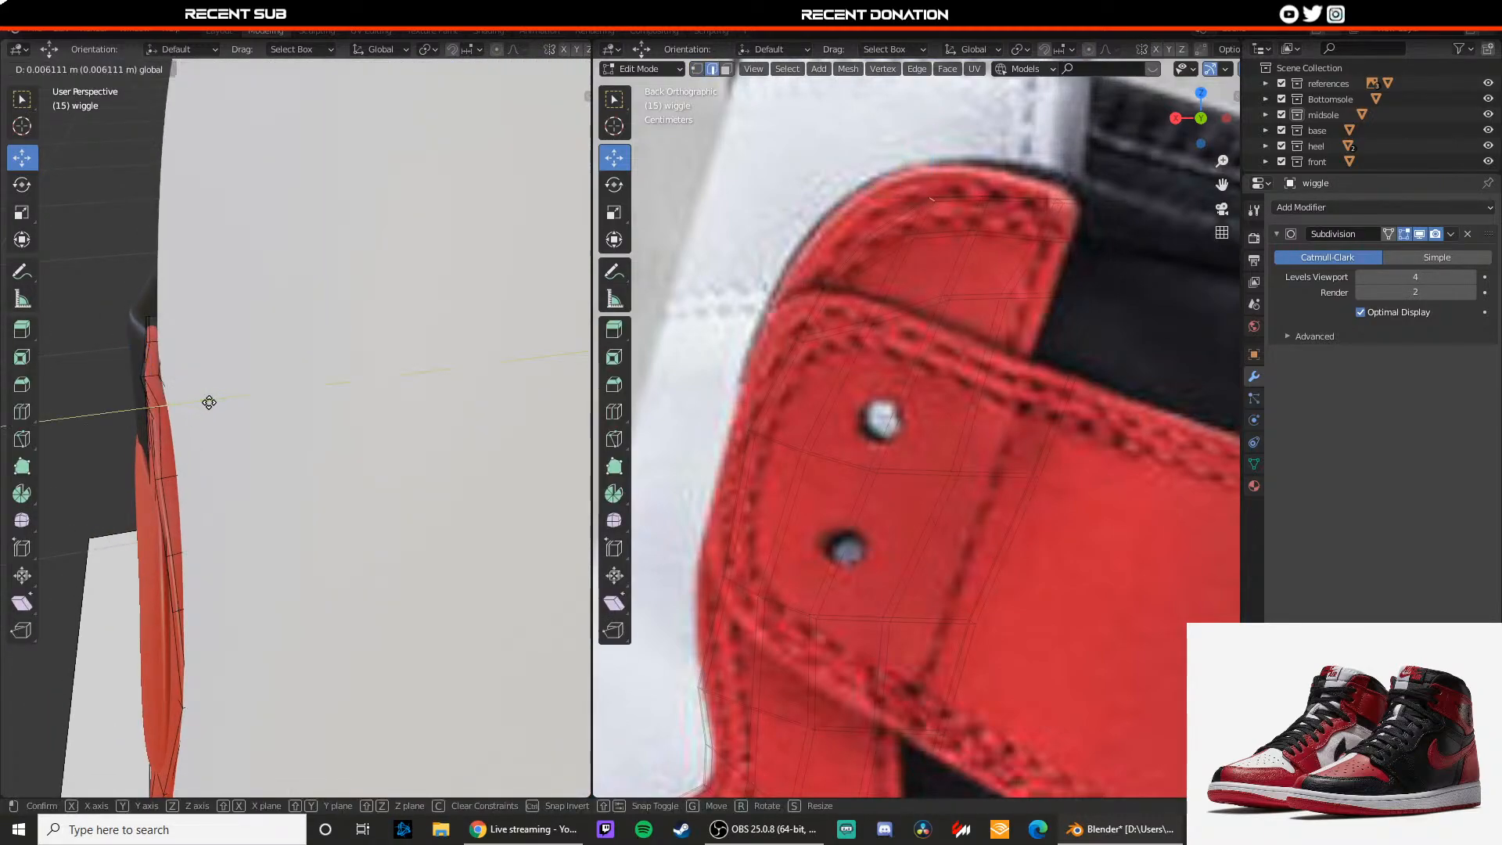
left_click(205, 403)
key("Tab")
middle_click_drag(205, 403, 256, 269)
scroll(320, 397, "down", 3)
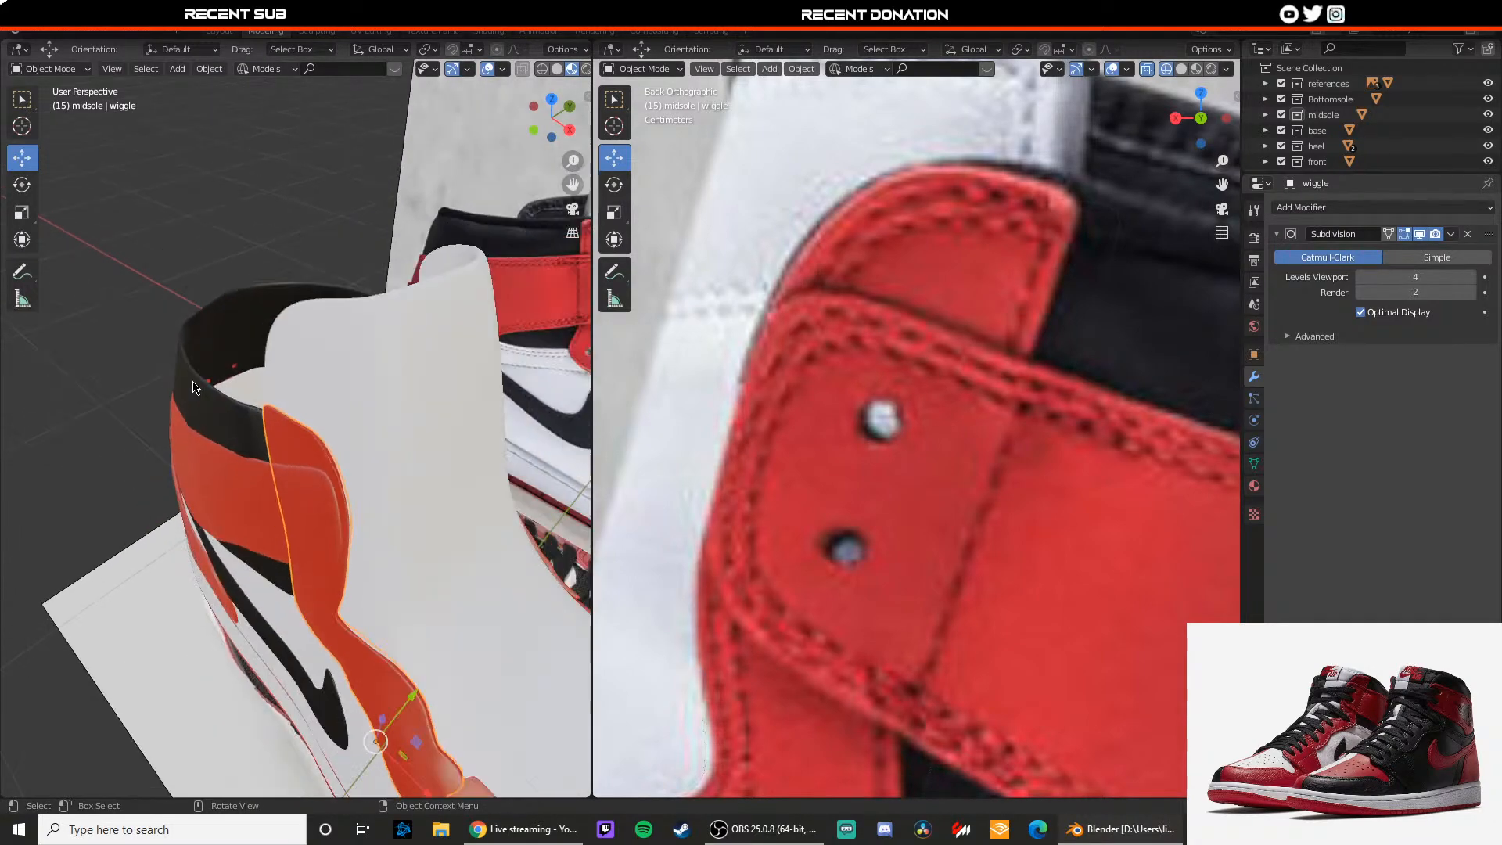
Step: Open the black collar's mesh for editing and set its subdivision type to Simple
left_click(195, 385)
middle_click_drag(195, 386, 239, 400)
key("Tab")
scroll(298, 413, "up", 2)
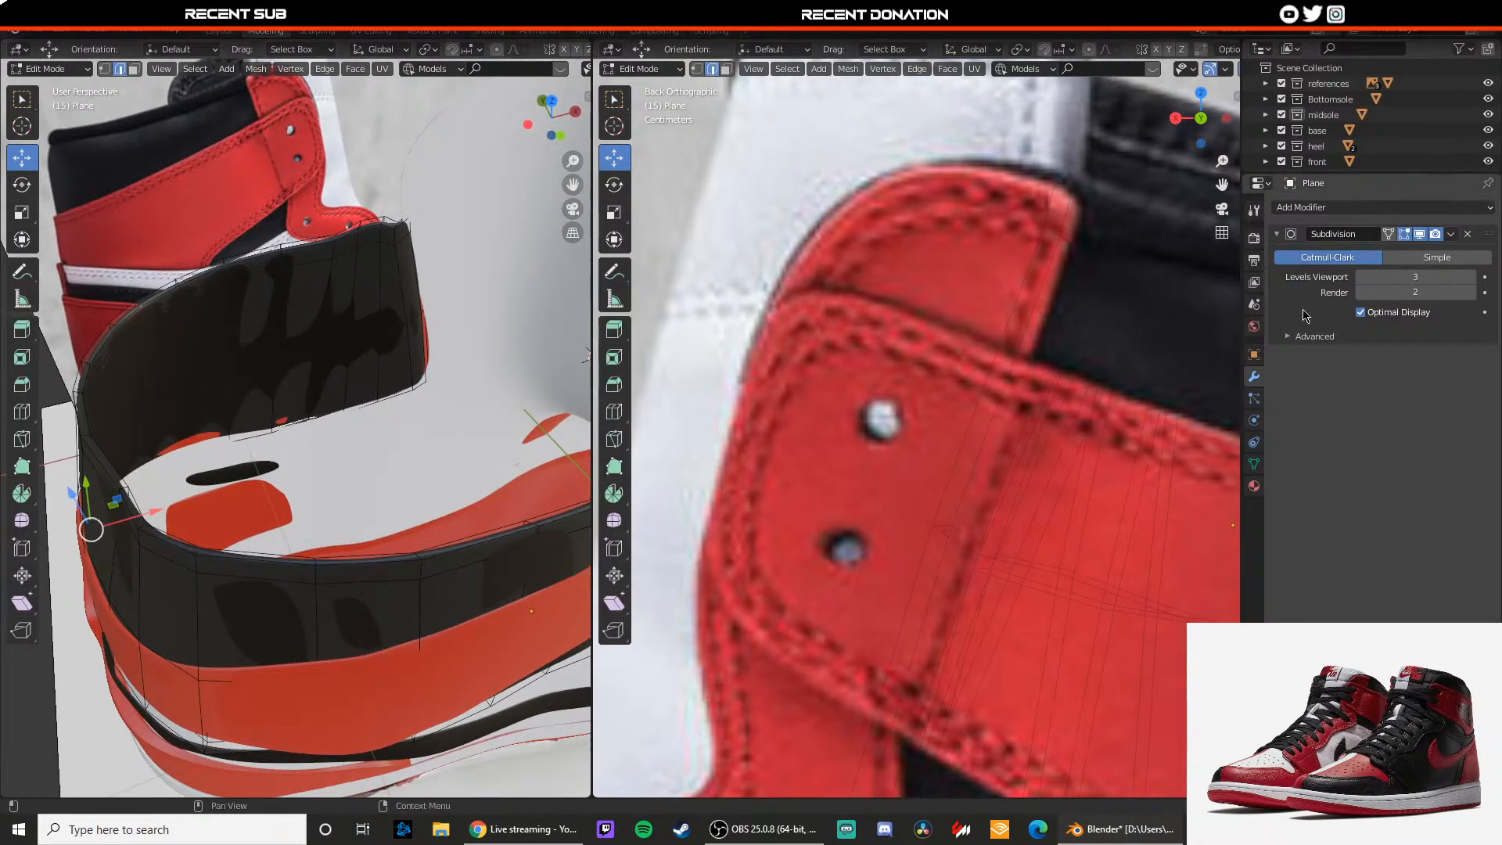
left_click(1434, 259)
Step: Try to narrow the black collar by selecting its horizontal edge loops and scaling them to about 0.88
middle_click_drag(446, 352, 262, 352)
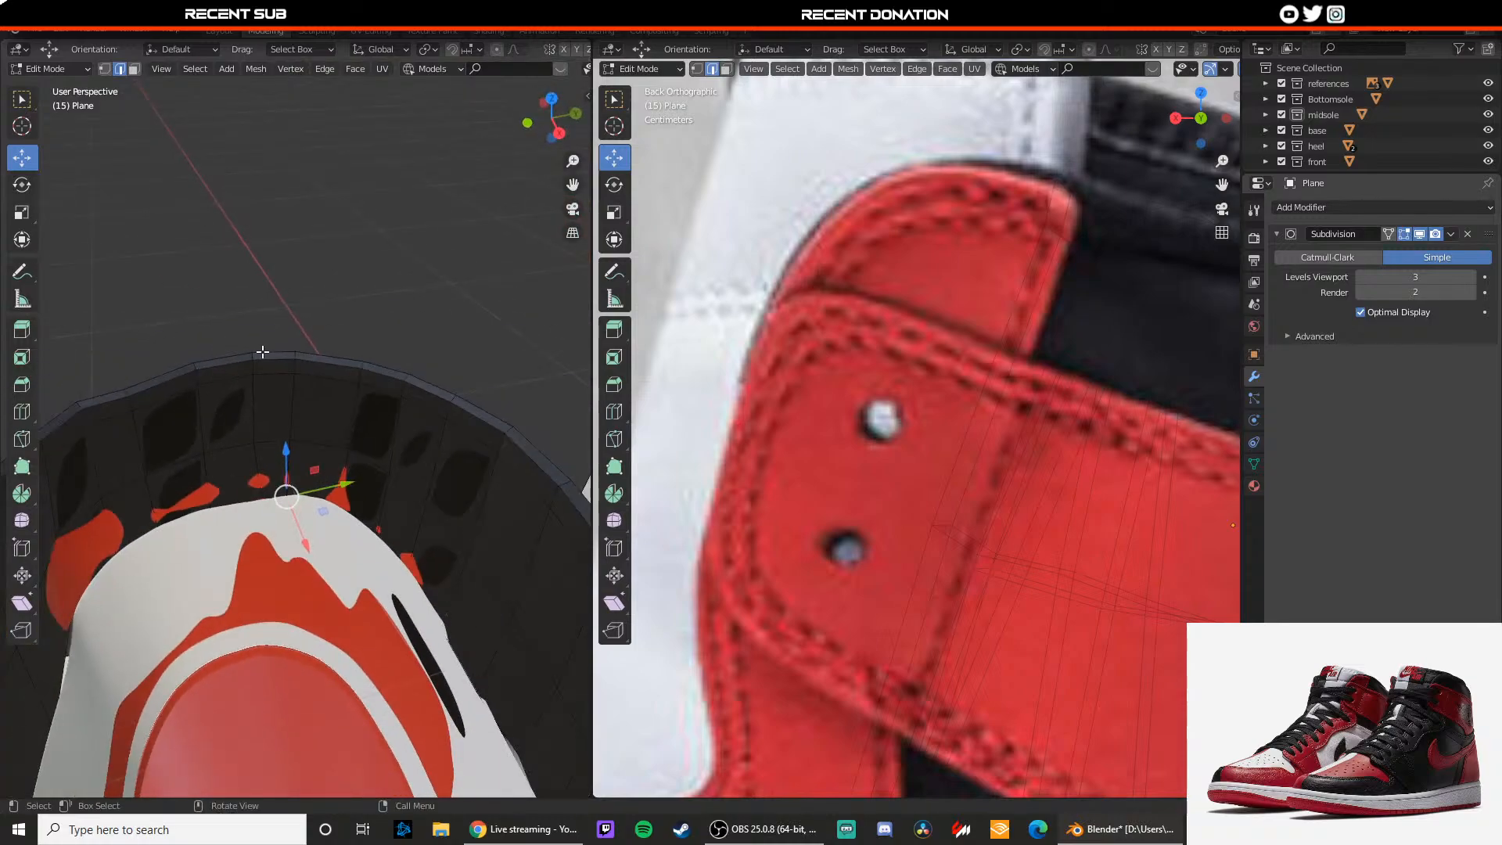
left_click(274, 370, "alt")
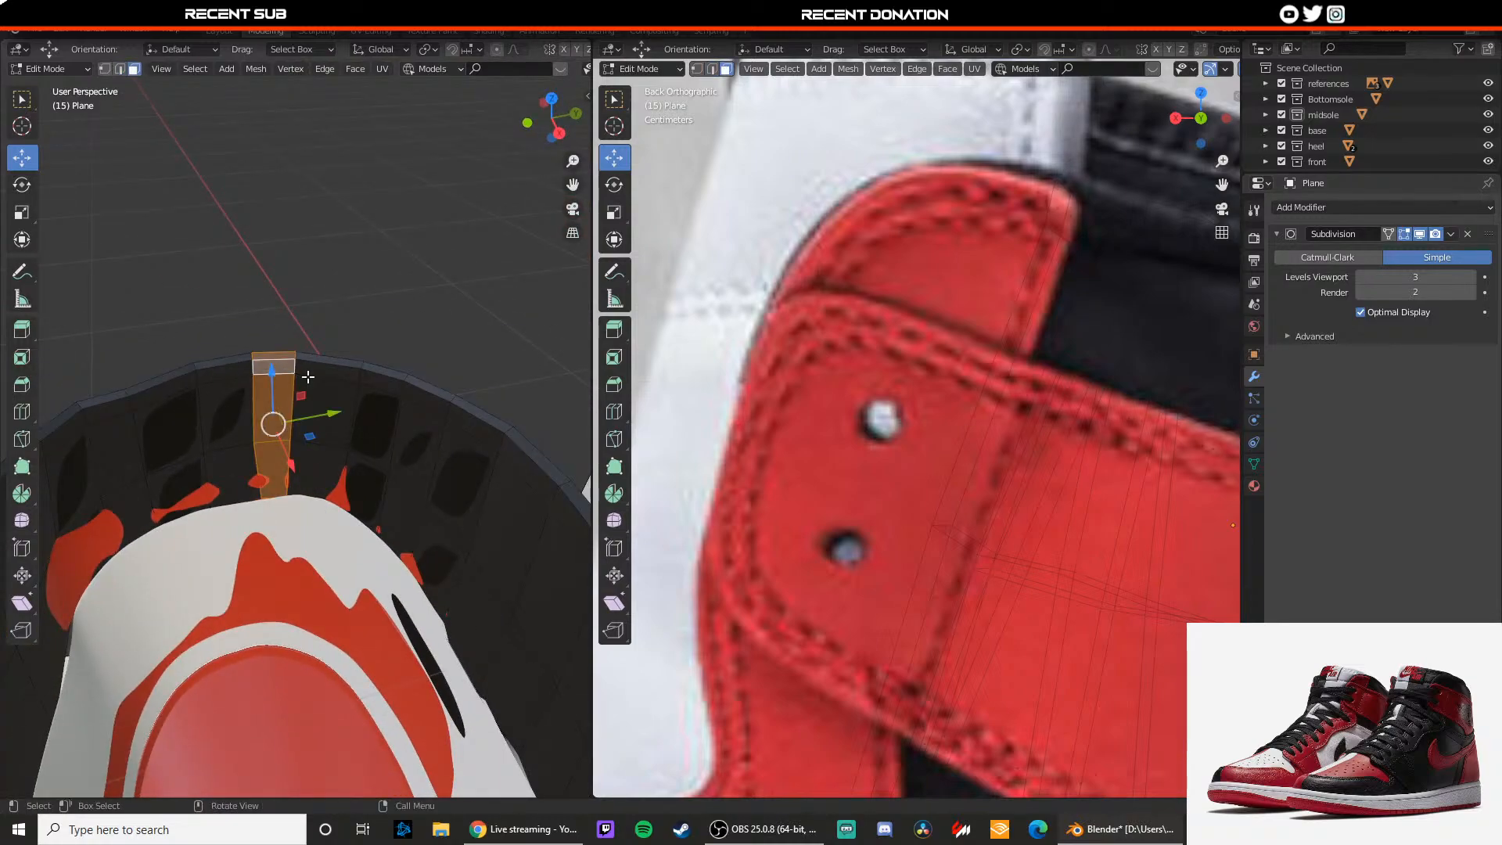
key("2")
middle_click_drag(313, 487, 468, 346)
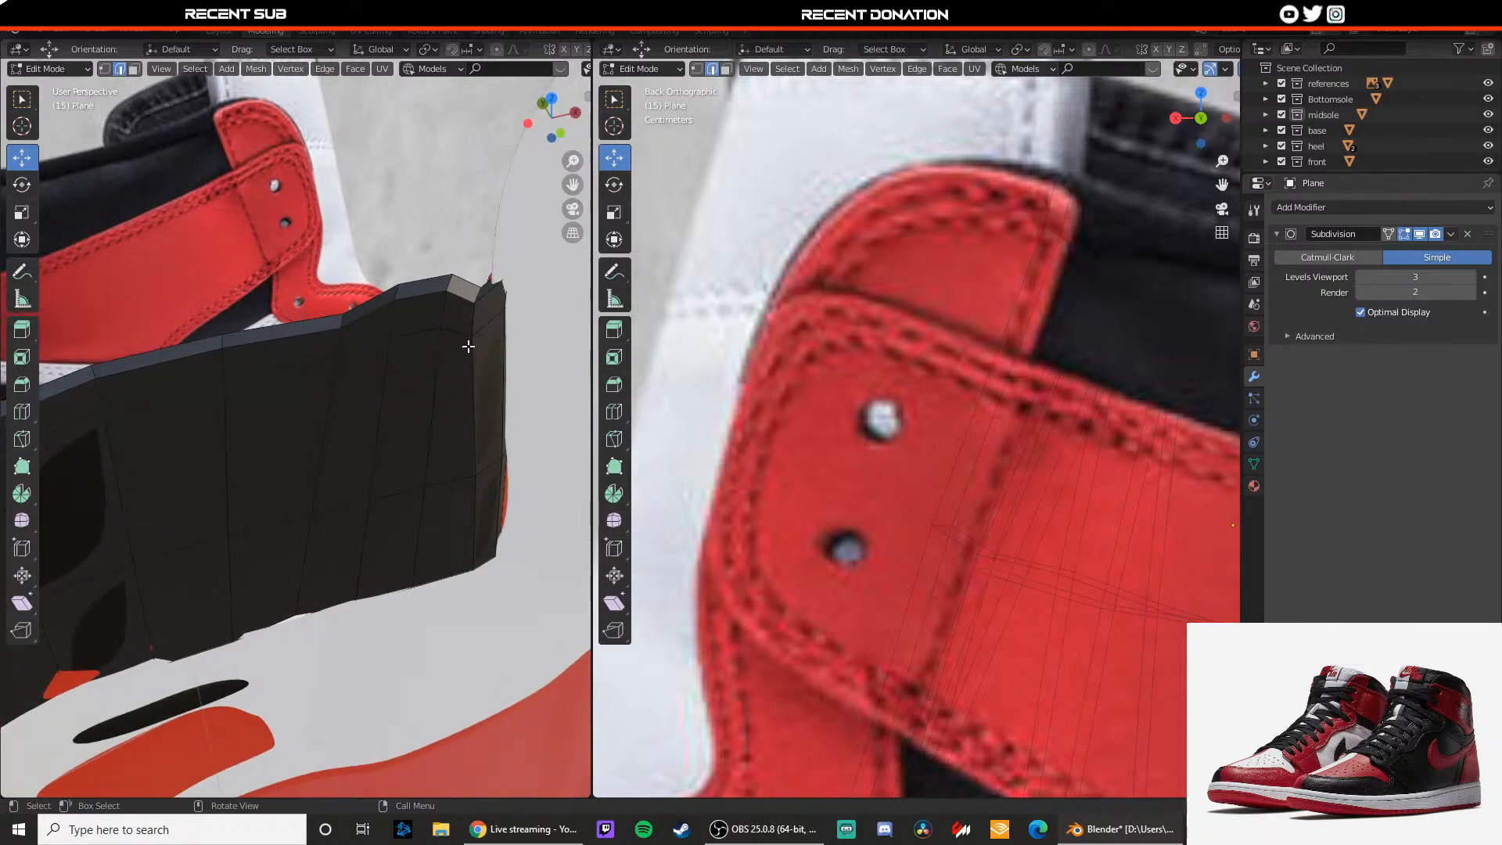
left_click(467, 305, "alt+shift")
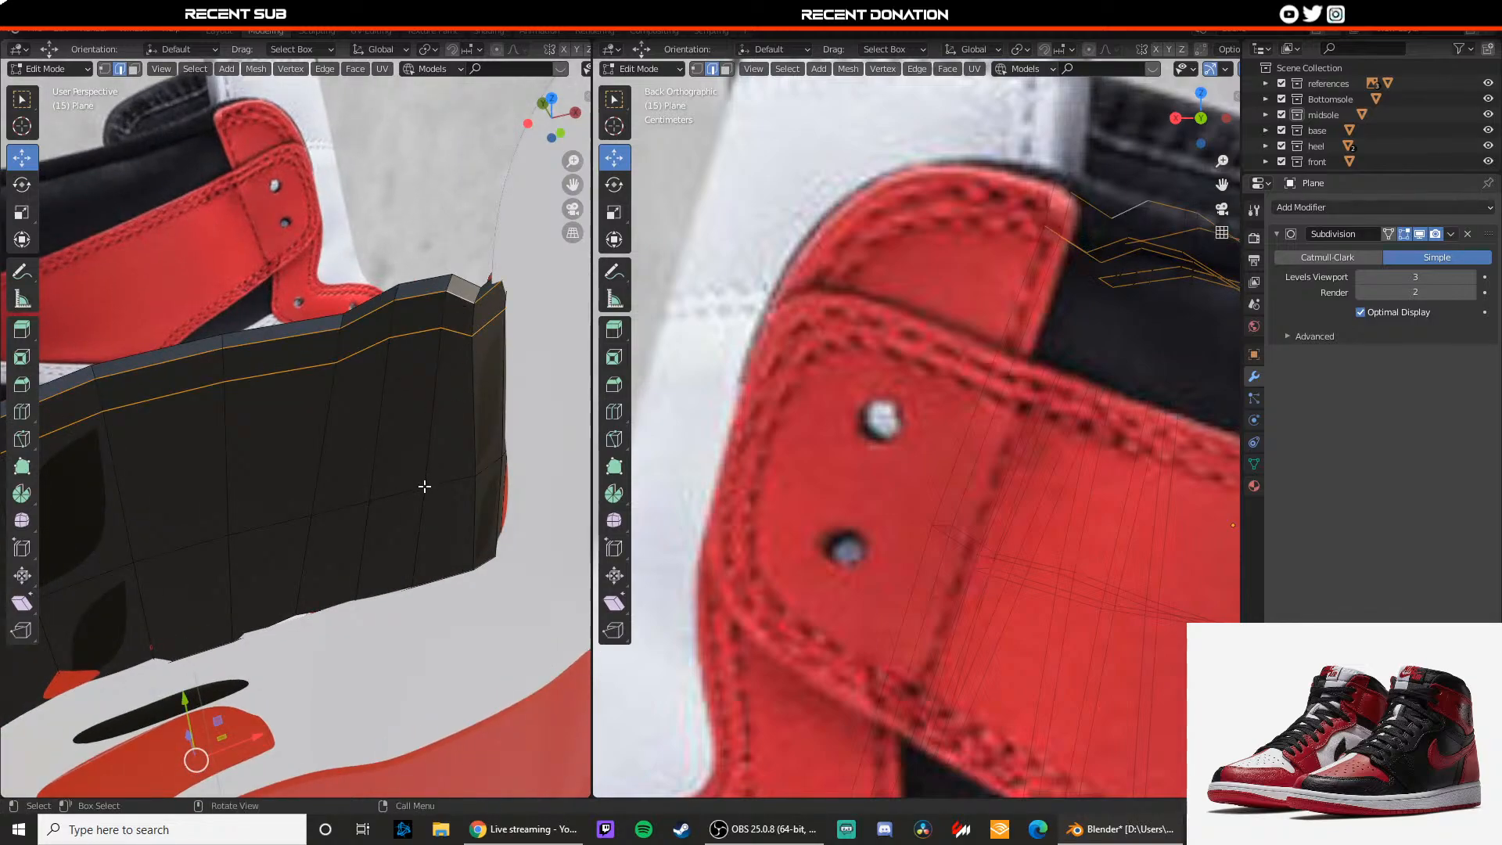
left_click(427, 486, "alt+shift")
scroll(454, 572, "up", 2)
middle_click_drag(452, 566, 399, 335)
scroll(432, 476, "down", 1)
middle_click_drag(432, 477, 450, 426)
scroll(382, 386, "down", 2)
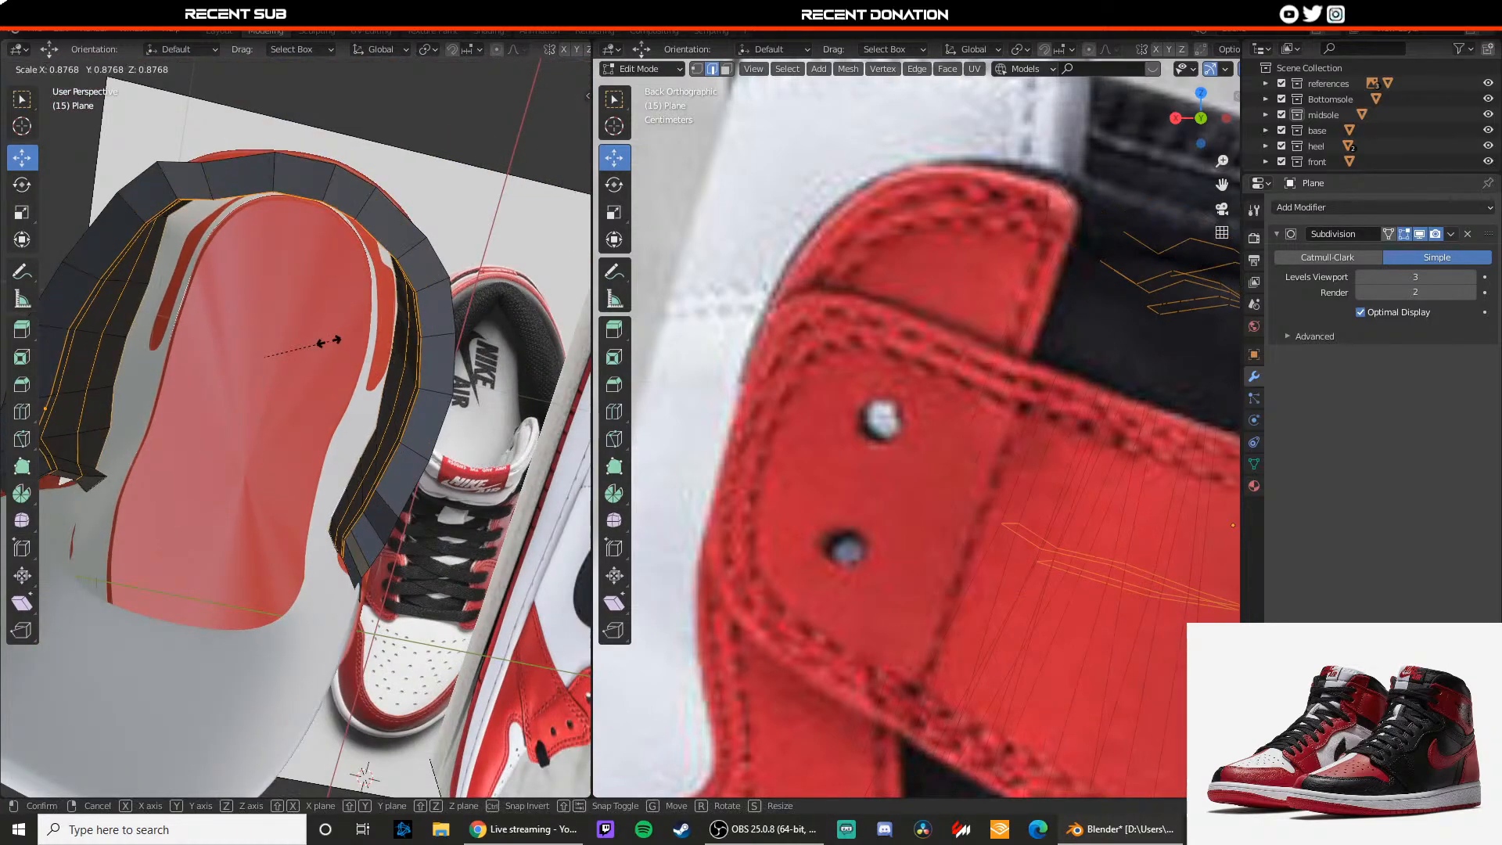
key("Tab")
scroll(450, 338, "down", 3)
middle_click_drag(450, 338, 1219, 184)
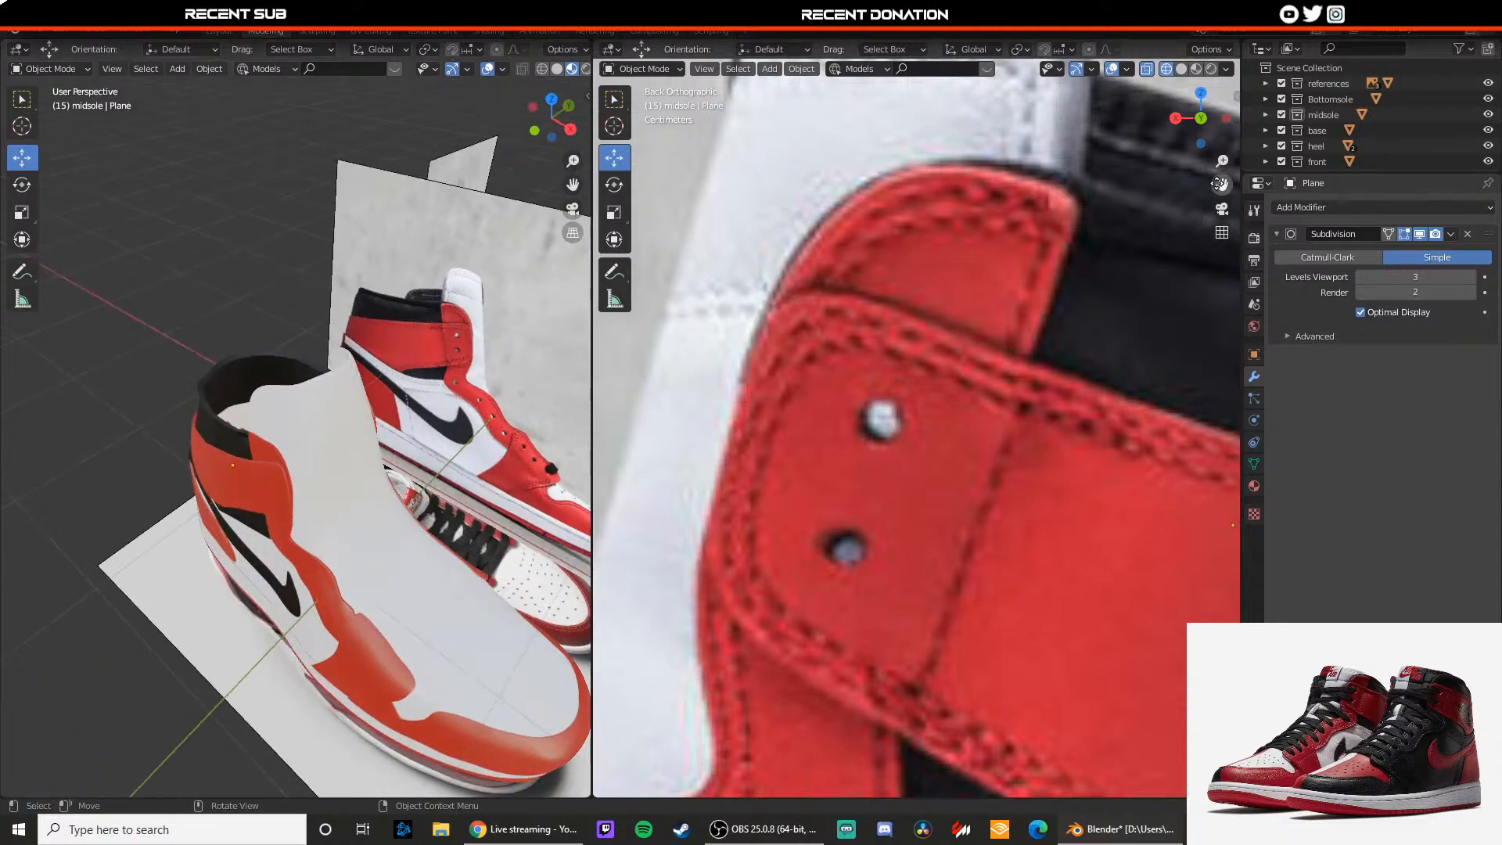
Step: Set the collar's subdivision to Catmull-Clark and try to scale the selected edge loops further to about 0.93
left_click(1323, 265)
middle_click_drag(313, 286, 387, 295)
scroll(395, 263, "up", 5)
key("Tab")
key("s")
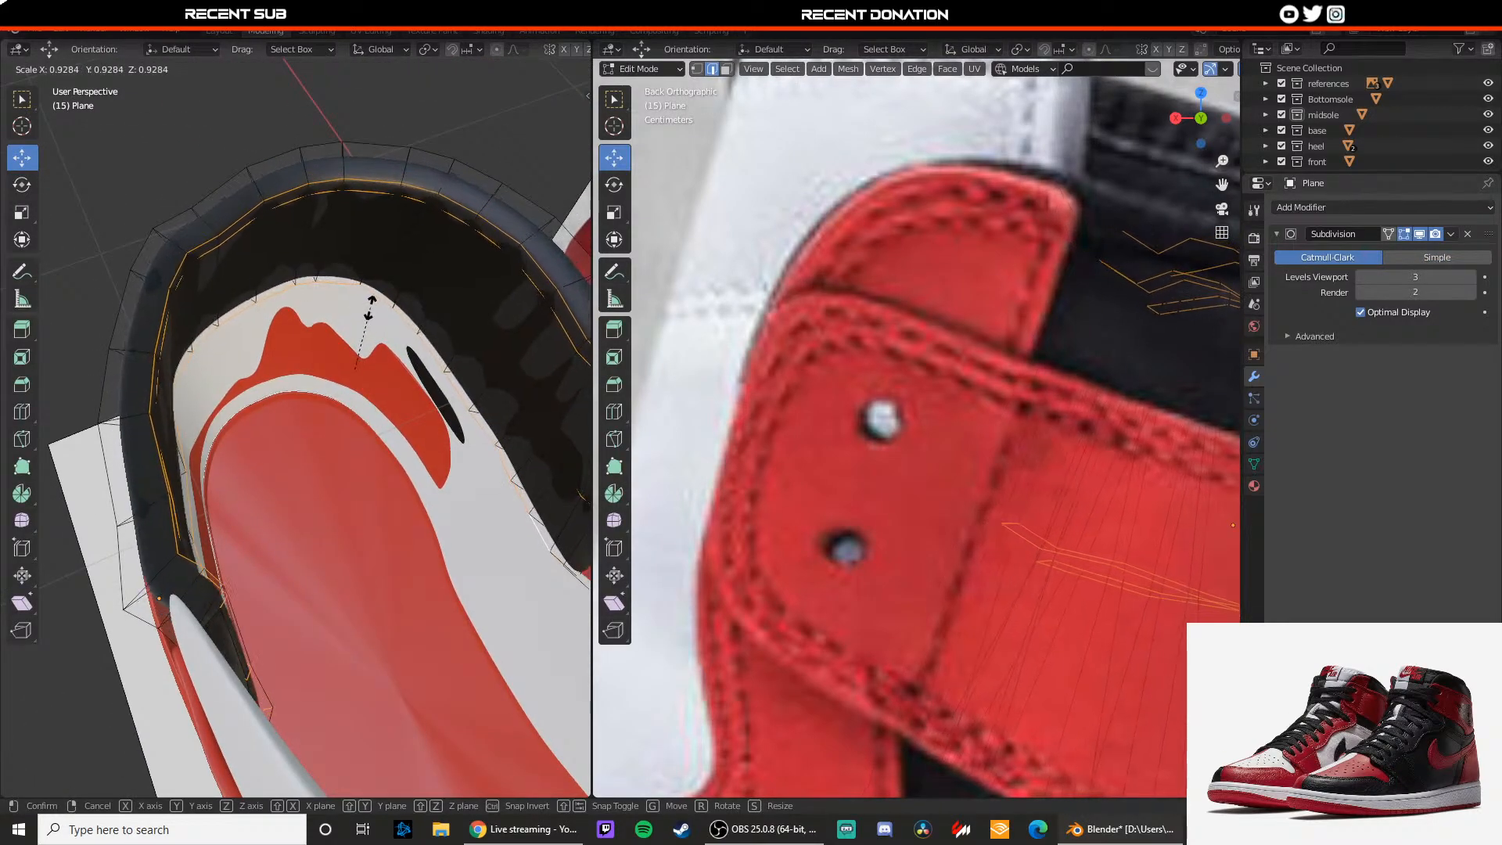
left_click(370, 310)
key("Tab")
scroll(345, 258, "down", 5)
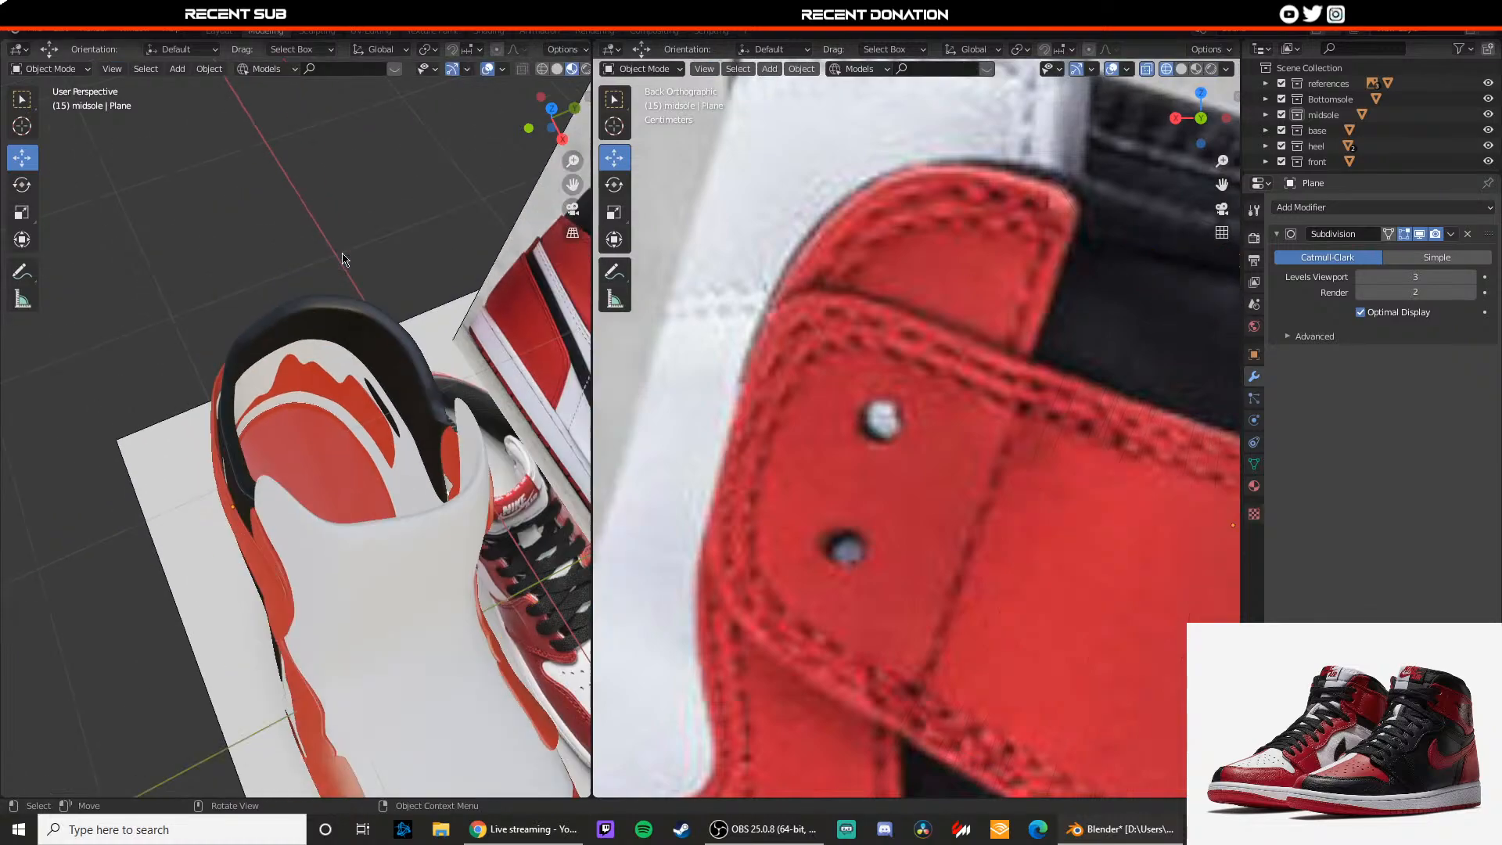
Step: Try to shift the collar's selected edge loops along Z
middle_click_drag(345, 258, 433, 262)
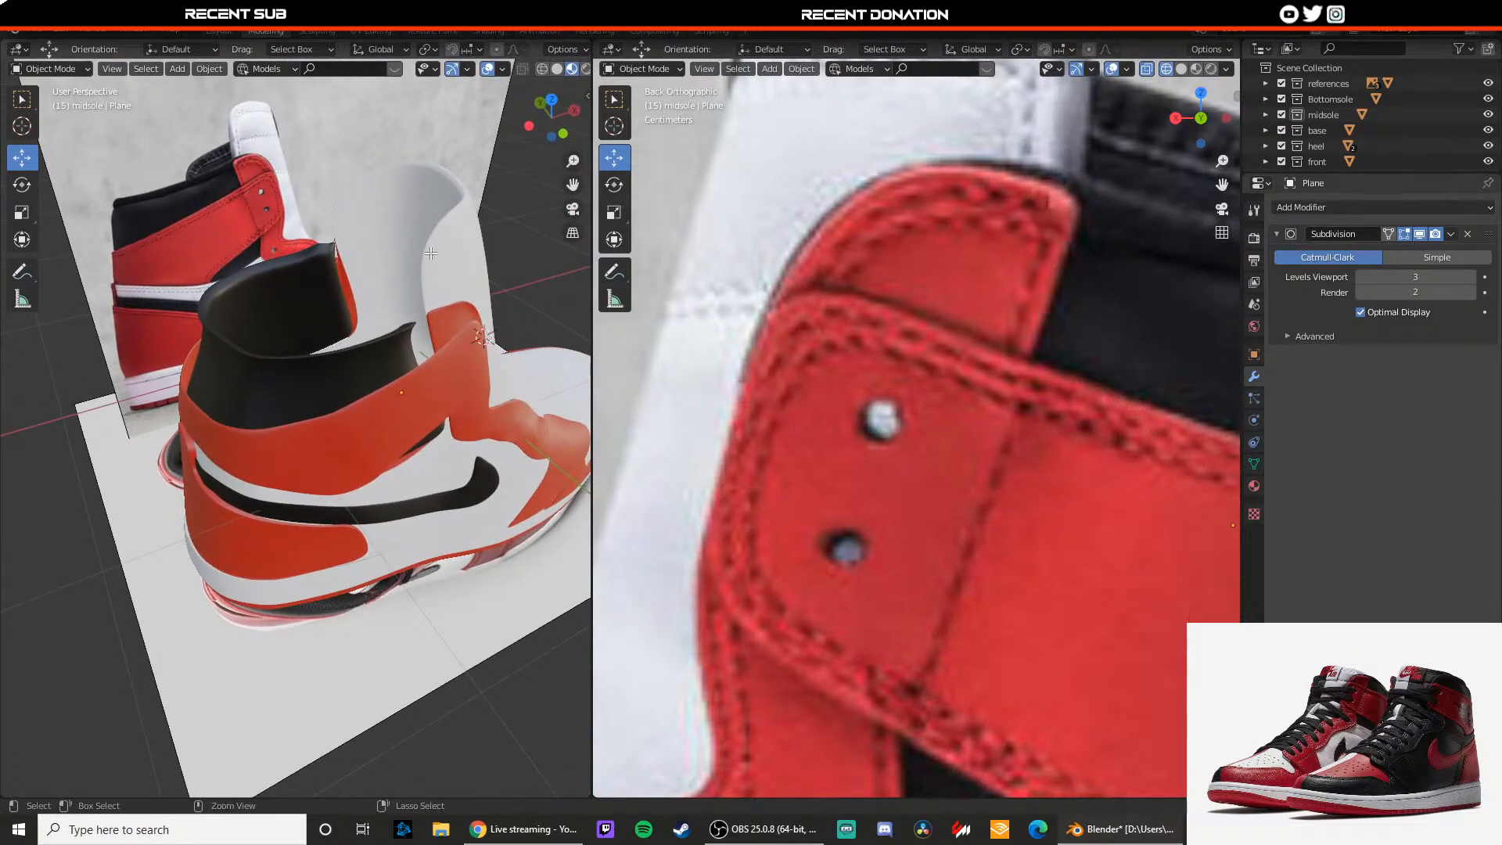
key("Tab")
key("g")
key("z")
left_click(394, 256)
key("Tab")
scroll(330, 273, "up", 4)
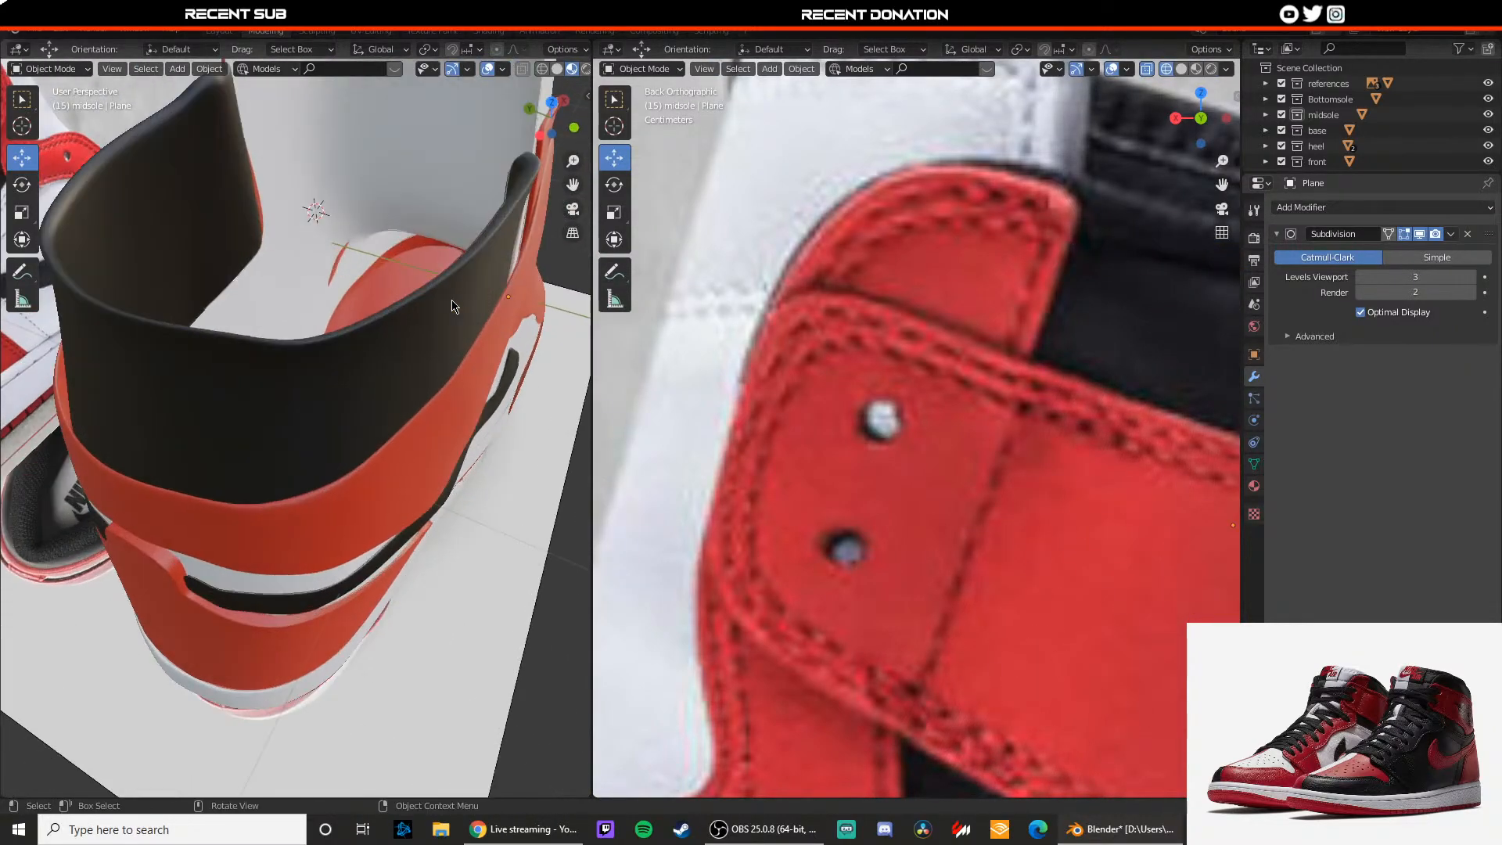
Step: Try to rescale the edge loops just below the collar's rim after selecting them again
key("Tab")
middle_click_drag(330, 273, 313, 368)
left_click(311, 388, "alt")
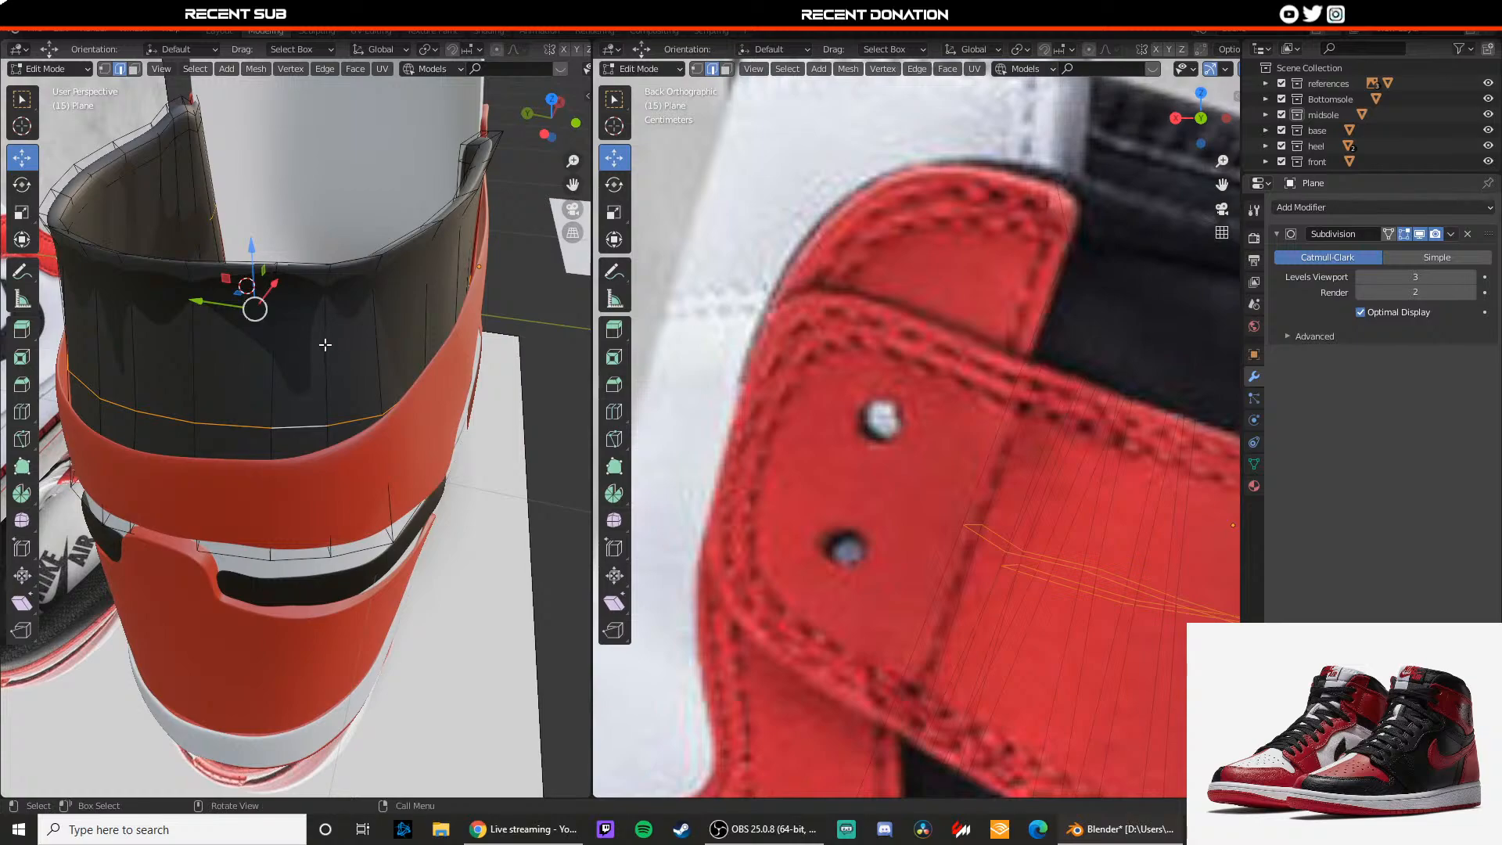
left_click(301, 426, "alt")
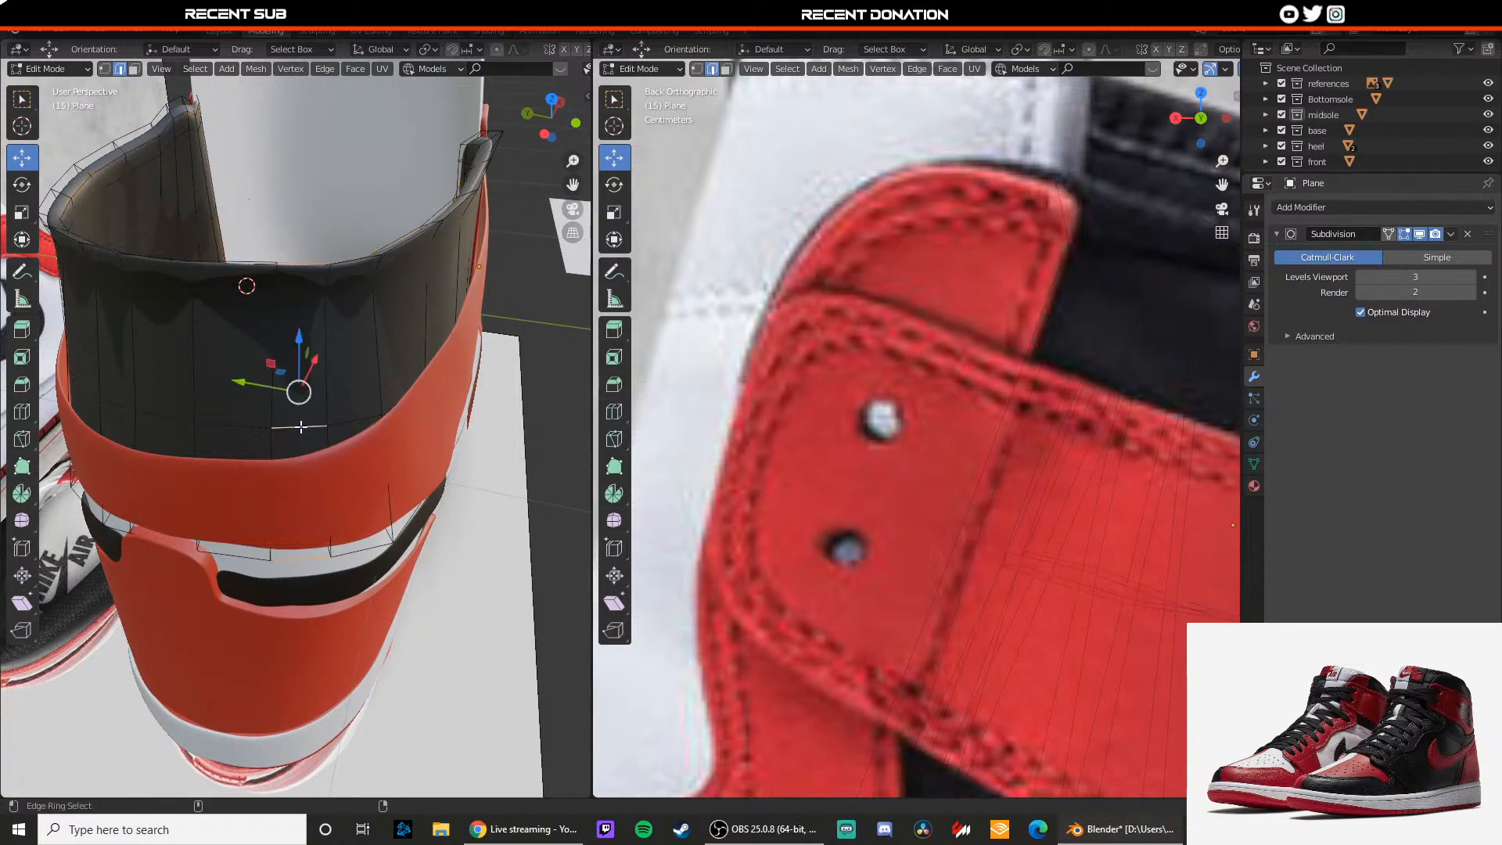
middle_click_drag(290, 412, 500, 293)
left_click(440, 337, "alt")
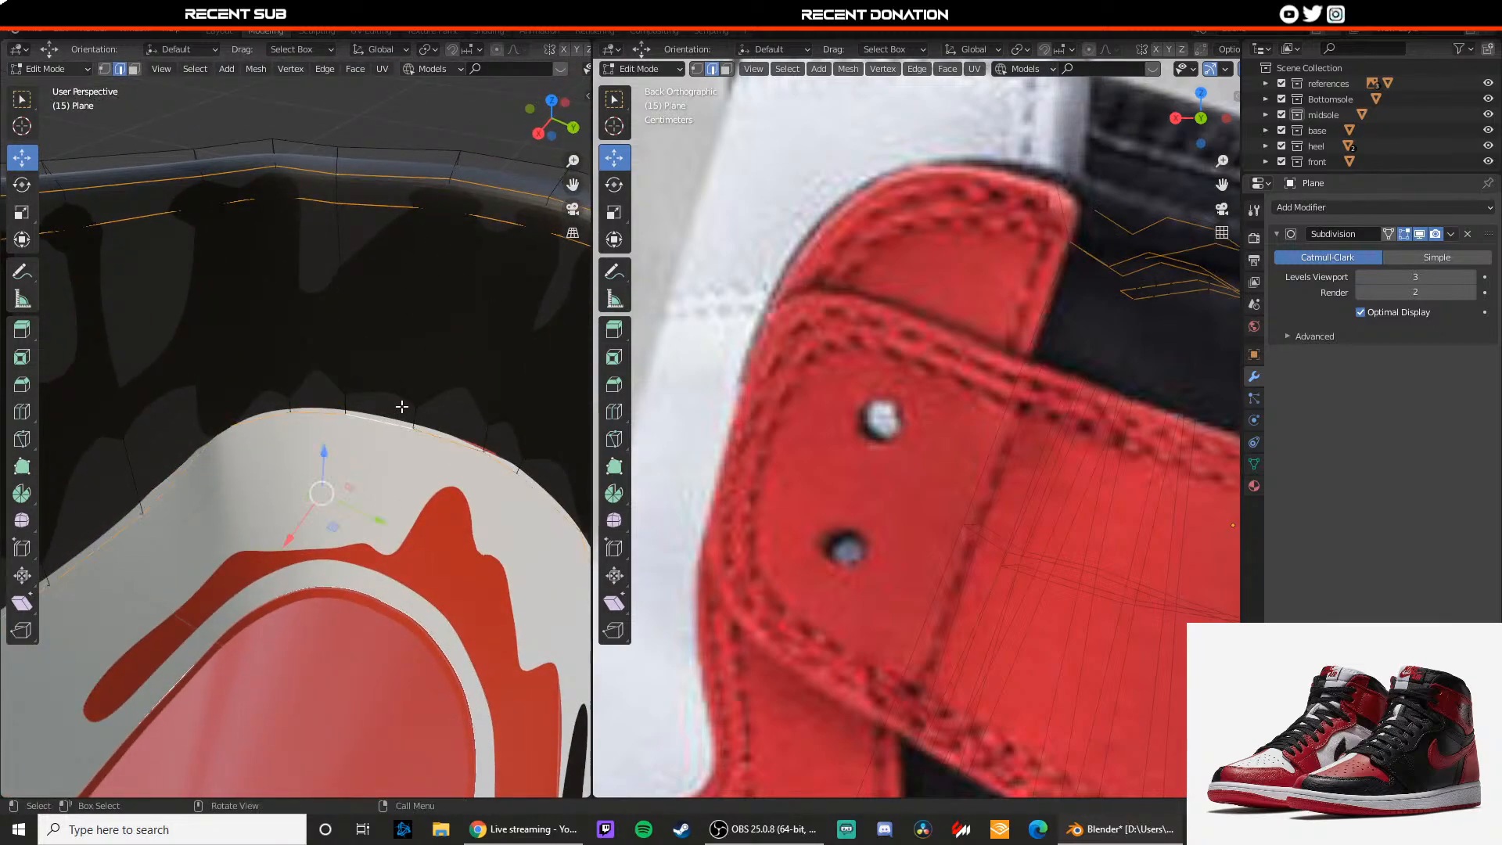
middle_click_drag(401, 406, 379, 376)
scroll(387, 402, "up", 5)
key("s")
left_click(381, 389)
scroll(332, 385, "up", 4)
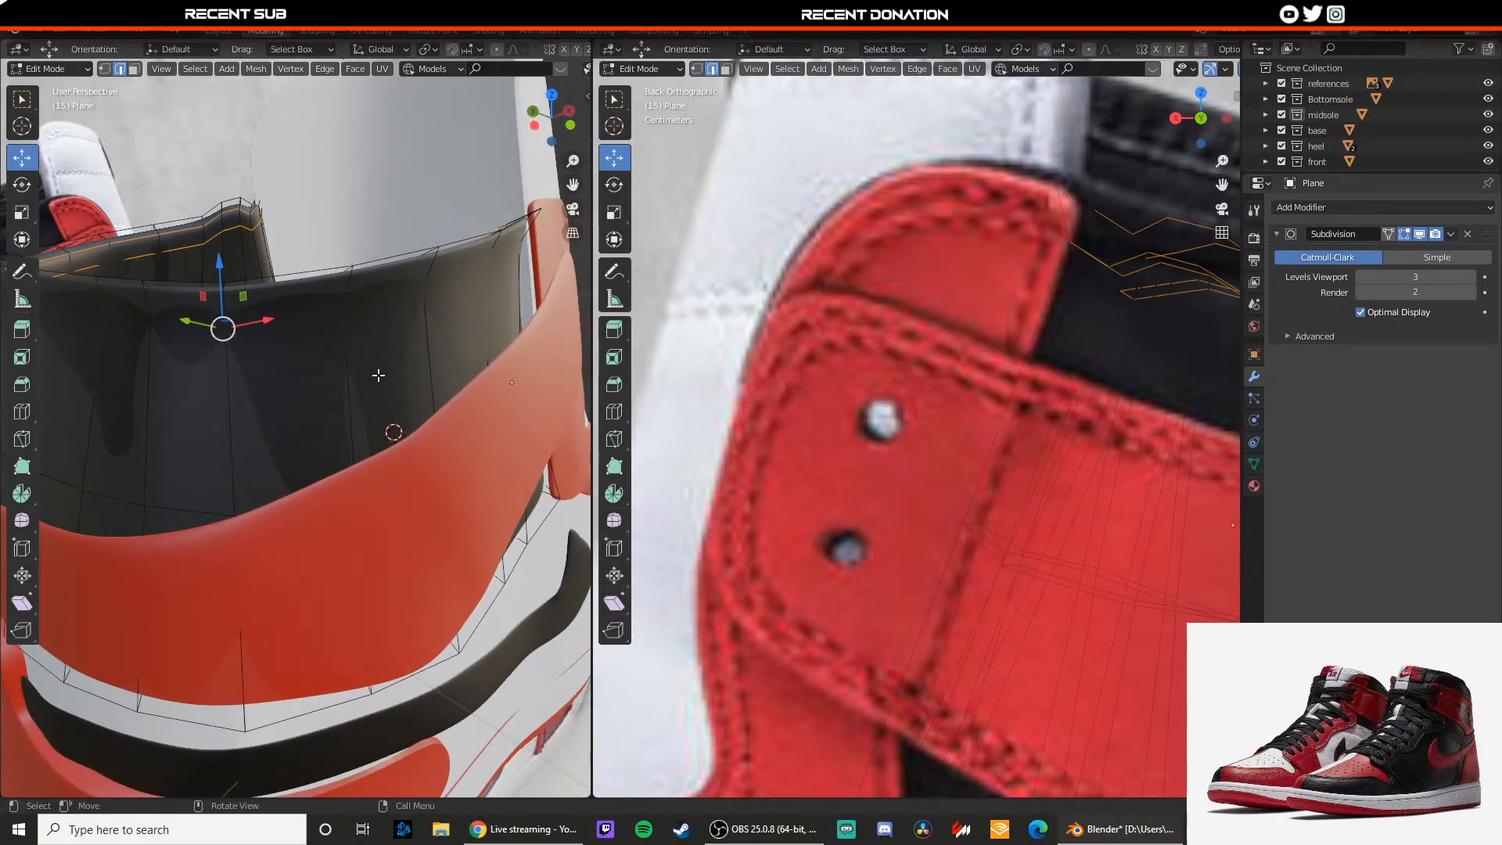
Step: Preview the collar with Simple subdivision and undo the edge loop changes
left_click(327, 305, "alt")
middle_click_drag(326, 304, 485, 354)
left_click(1408, 259)
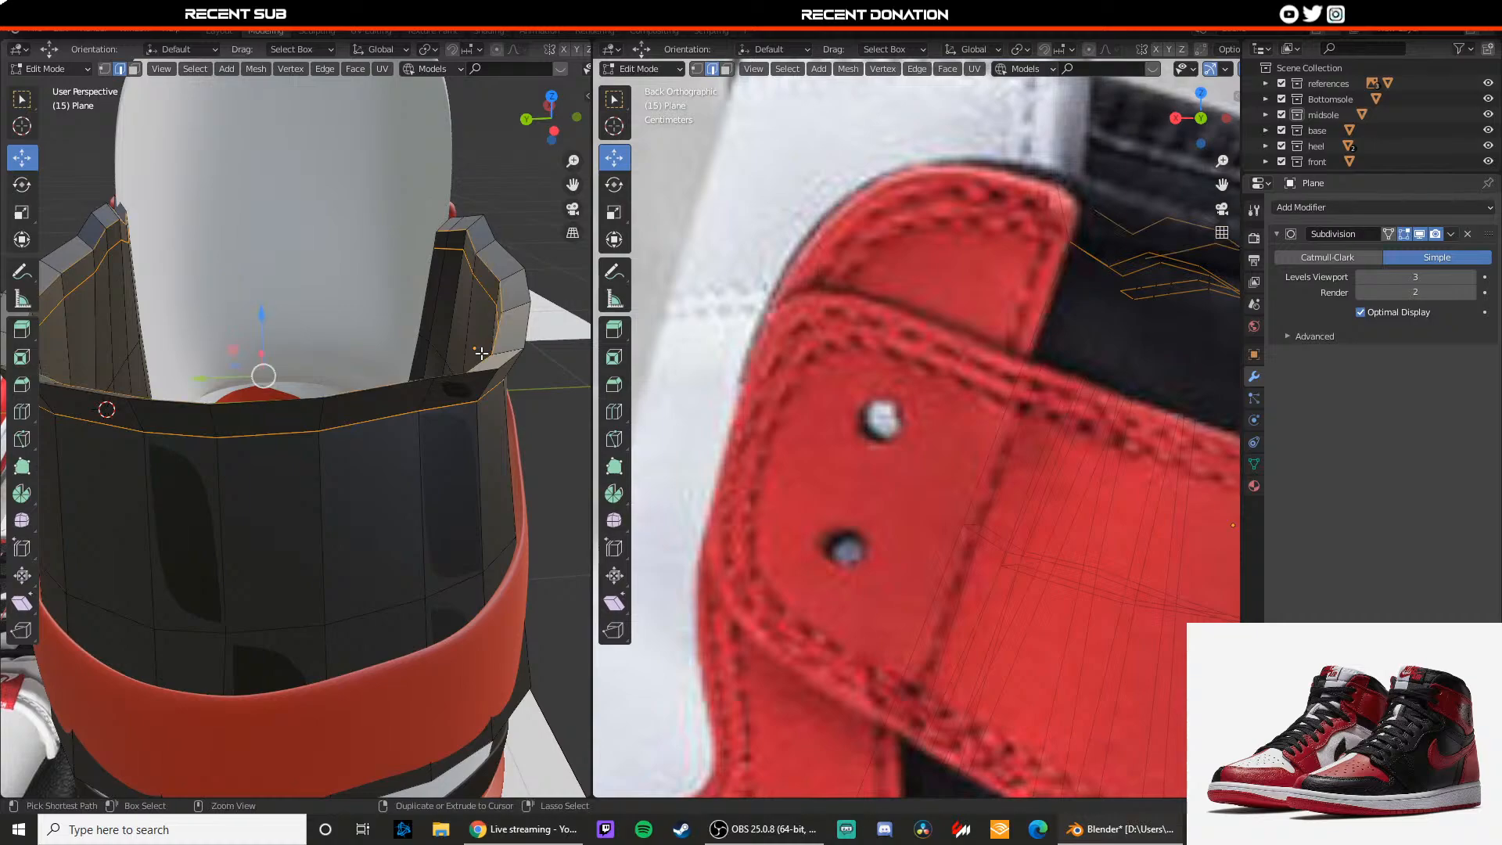
key("Tab")
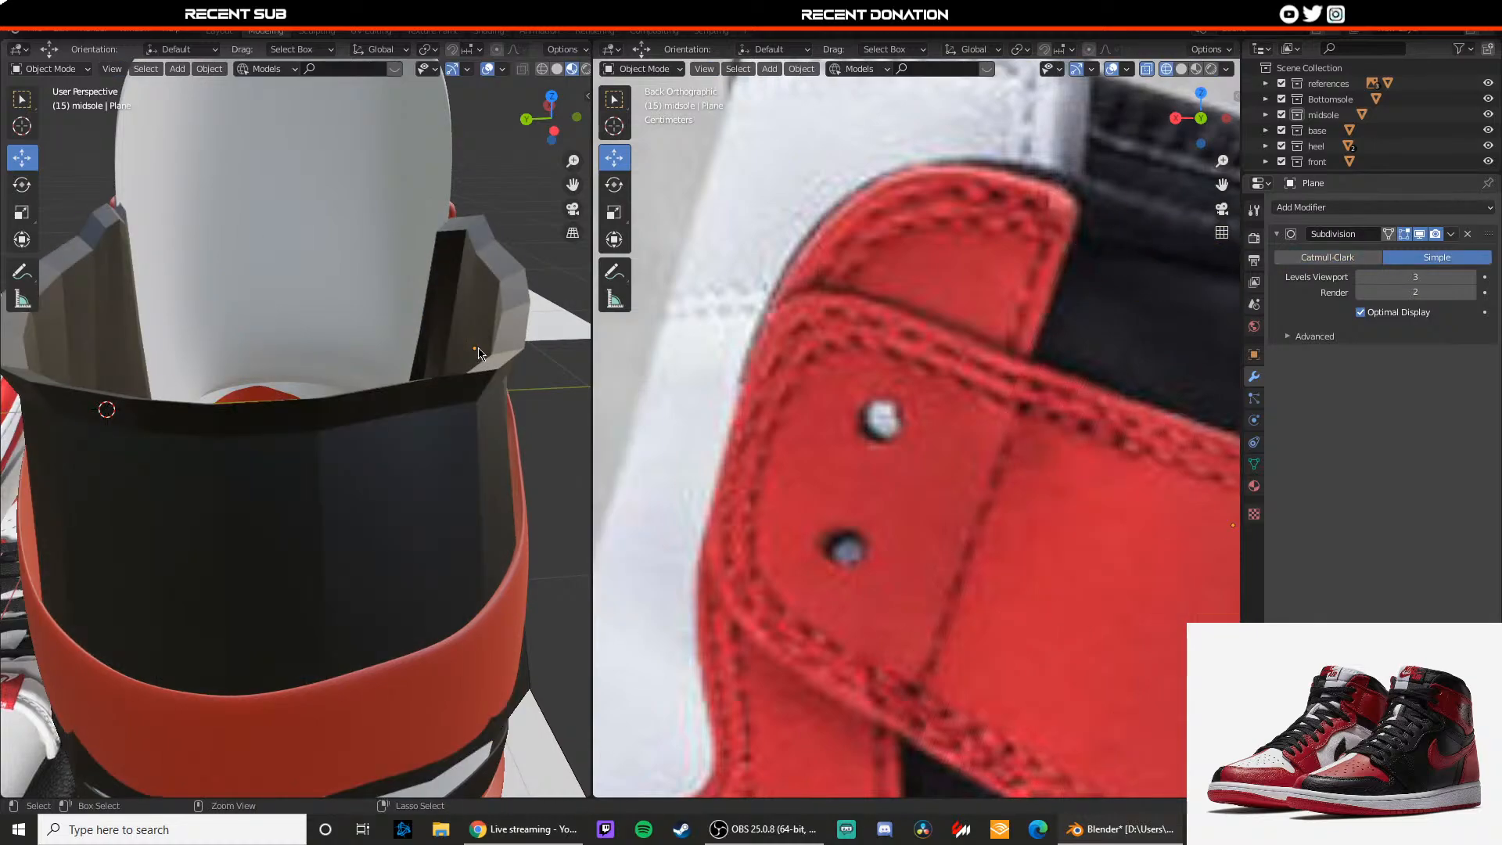
key("ctrl+z")
key("ctrl+z")
middle_click_drag(477, 347, 540, 375)
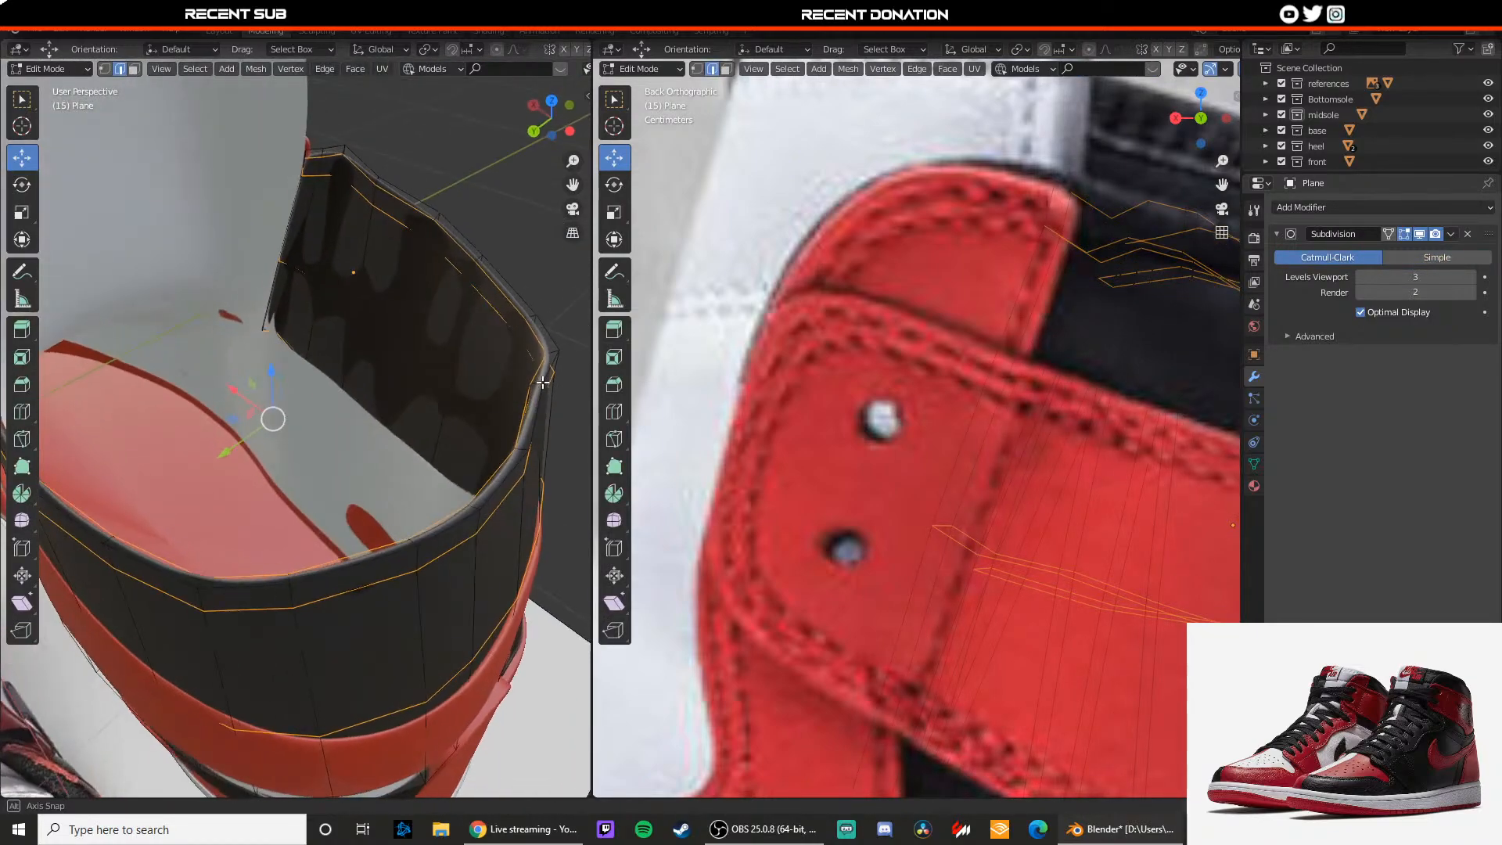
Step: Set the collar's subdivision to Simple and select the end faces and first inner faces at one front end
key("3")
middle_click_drag(462, 345, 399, 415, "shift")
scroll(330, 312, "up", 4)
middle_click_drag(330, 312, 544, 308)
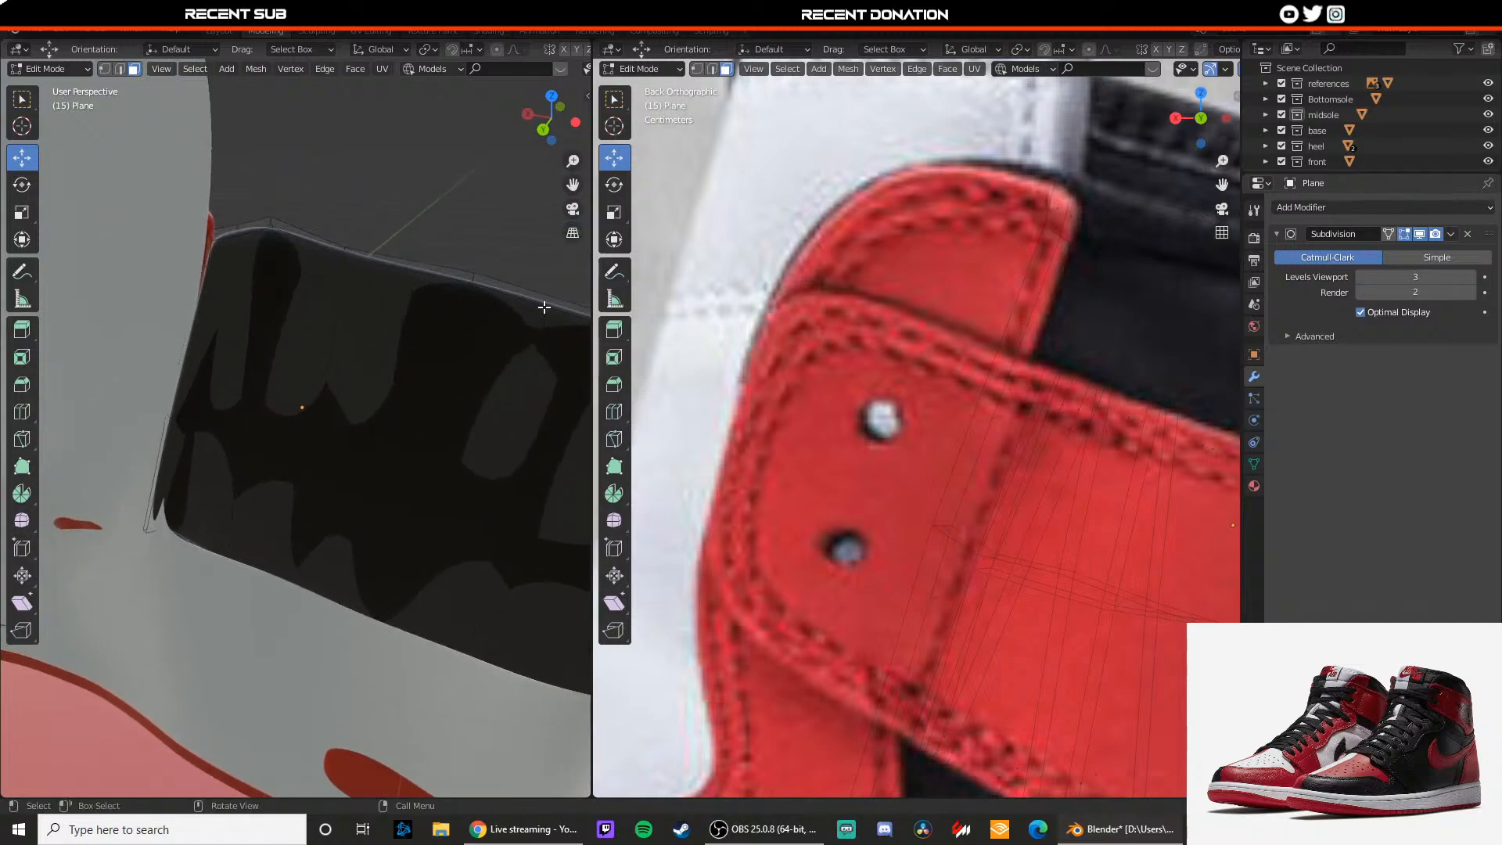
left_click(1421, 254)
middle_click_drag(310, 355, 310, 443)
left_click(309, 443)
left_click(347, 330, "shift")
left_click(373, 264, "shift")
left_click(402, 263, "shift")
left_click(382, 352, "shift")
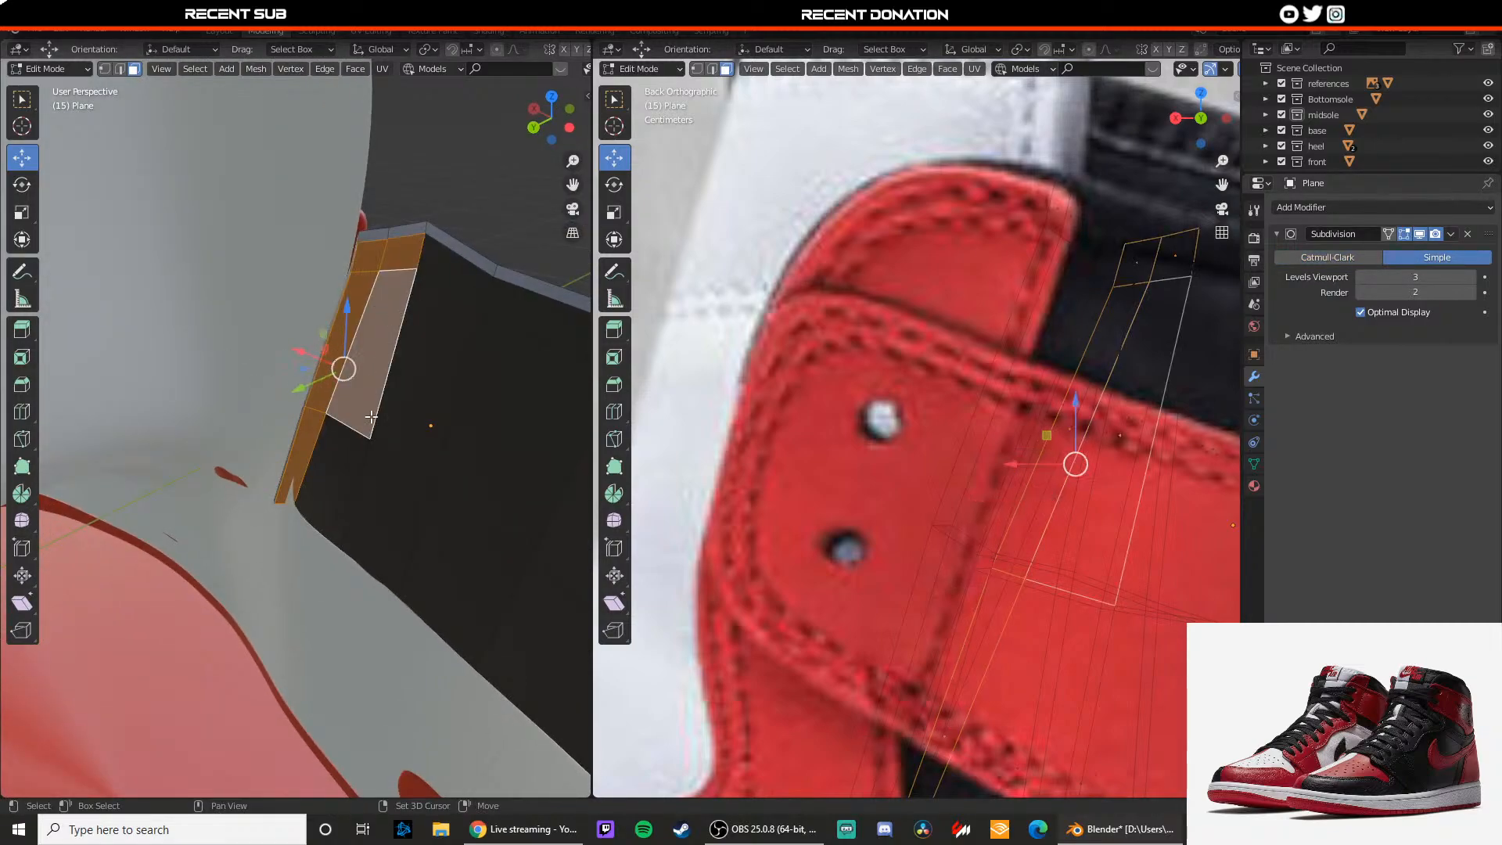
Step: Add the lower inner faces at the collar's front end and the neighbouring columns to the face selection
left_click(350, 466, "shift")
left_click(388, 477, "shift")
left_click_drag(424, 391, 436, 362, "shift")
left_click(458, 344, "shift")
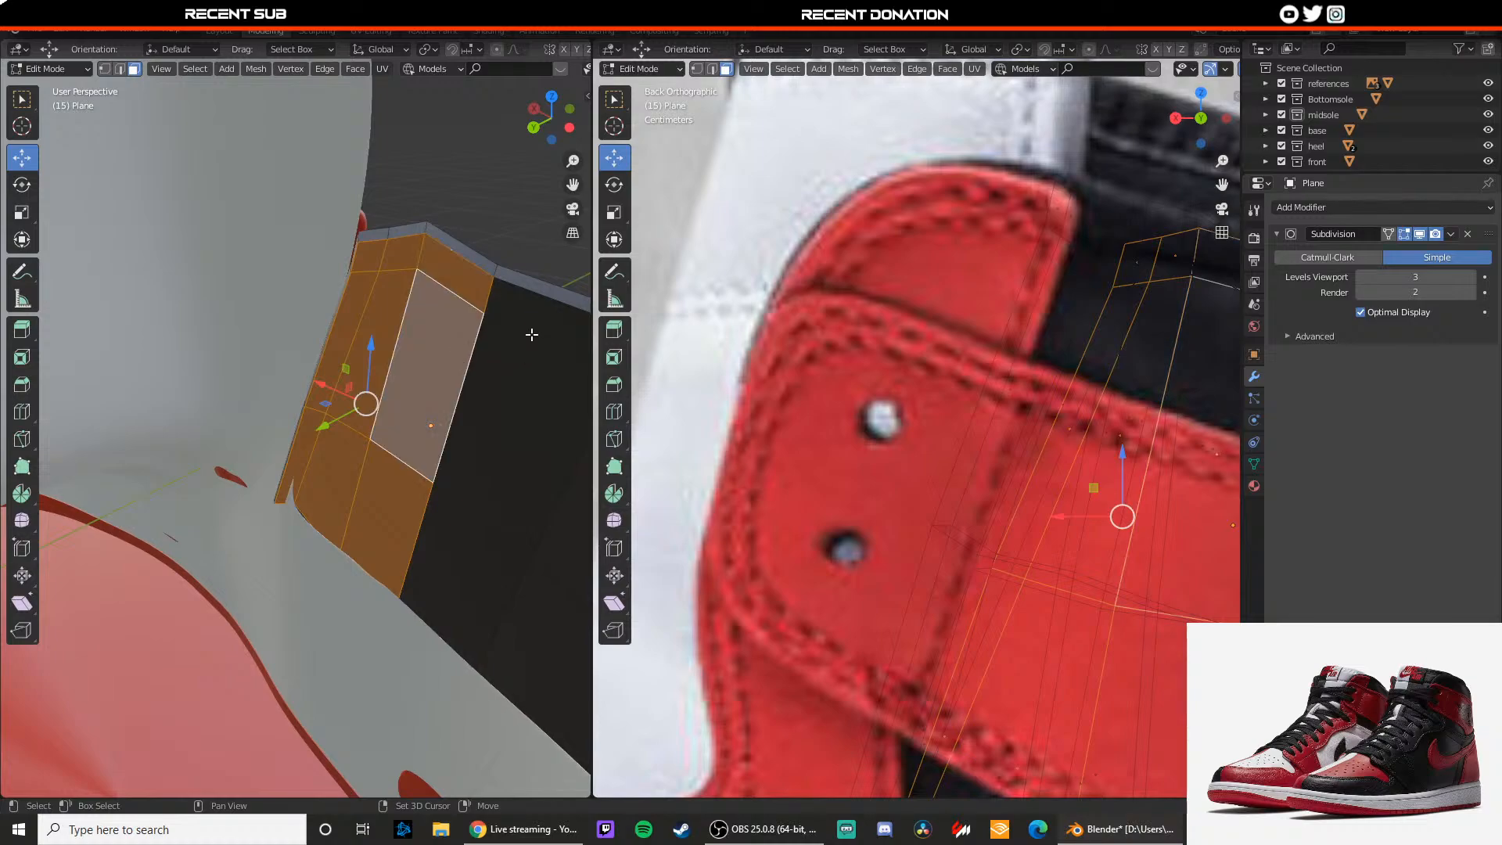
left_click(532, 323, "shift")
left_click(499, 469, "shift")
Step: Extend the face selection along the collar's inner side and around the back of the heel
middle_click_drag(498, 493, 407, 435)
left_click(373, 462, "shift")
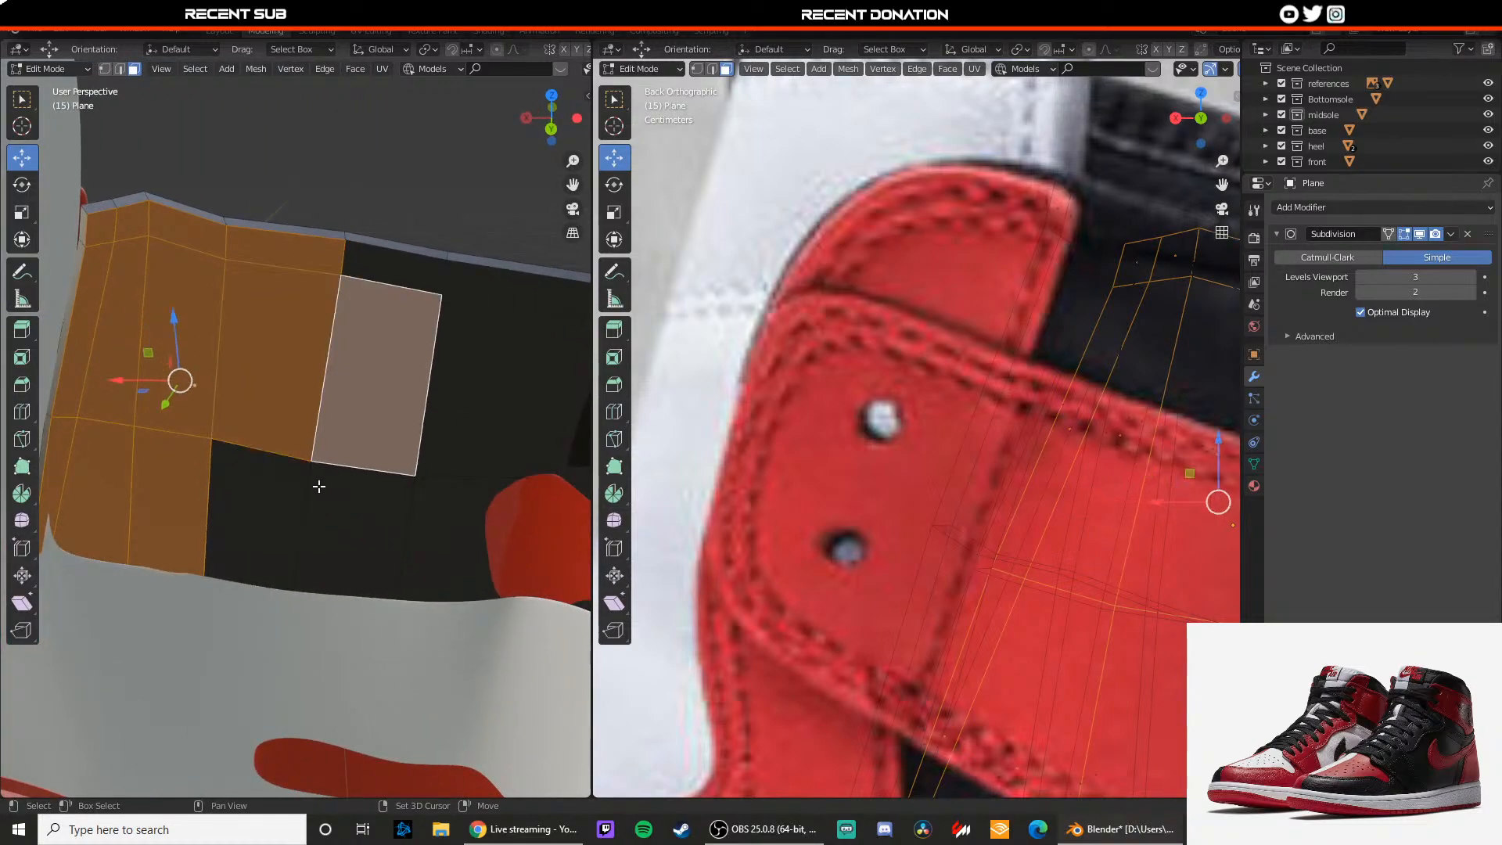
left_click(286, 504, "shift")
left_click(371, 514, "shift")
left_click(383, 275, "shift")
left_click(512, 290, "shift")
middle_click_drag(510, 423, 322, 491)
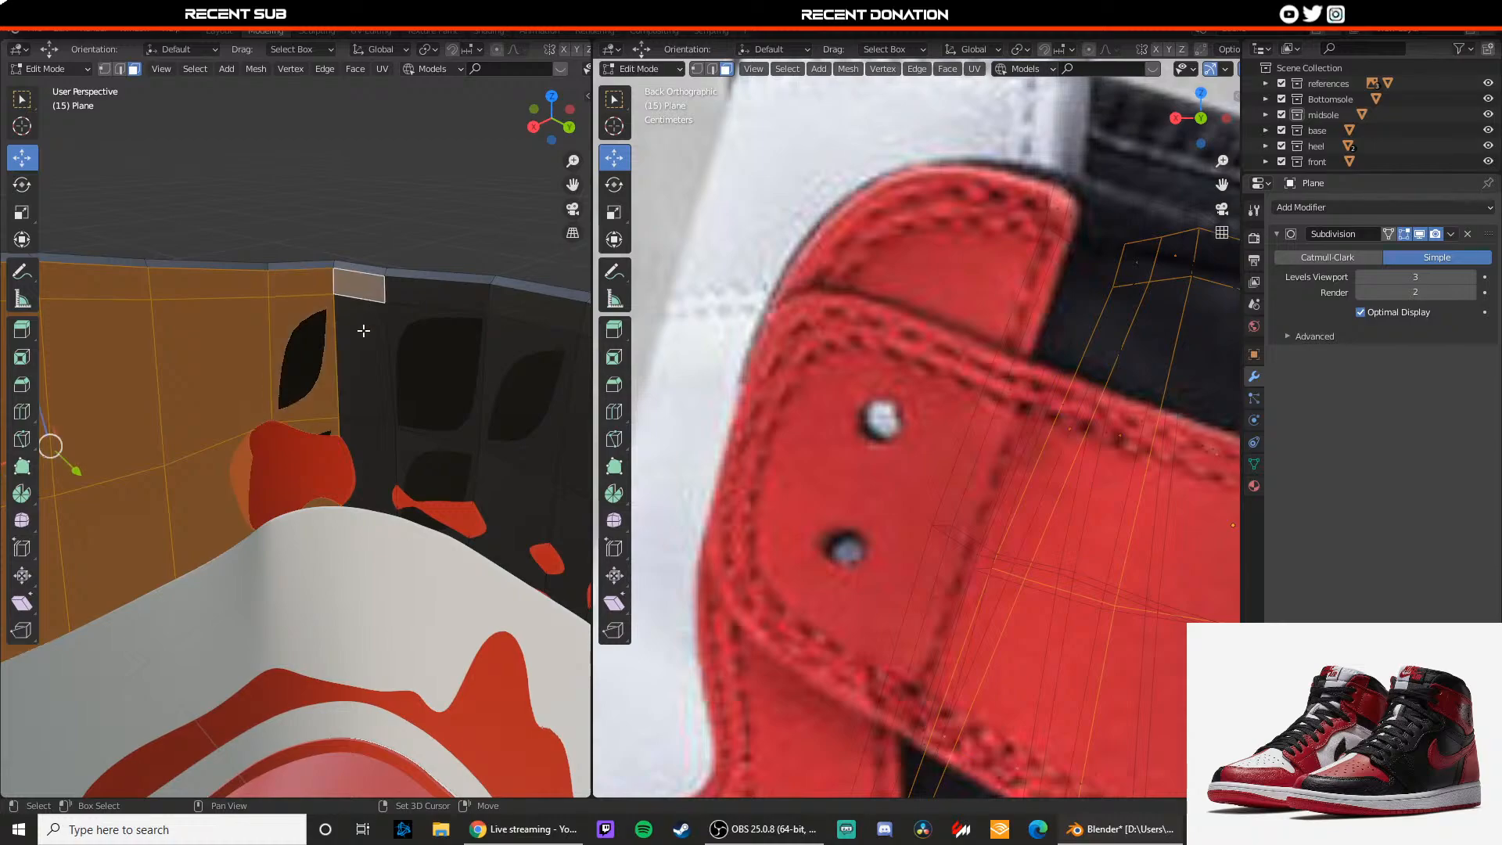
middle_click_drag(515, 380, 388, 404)
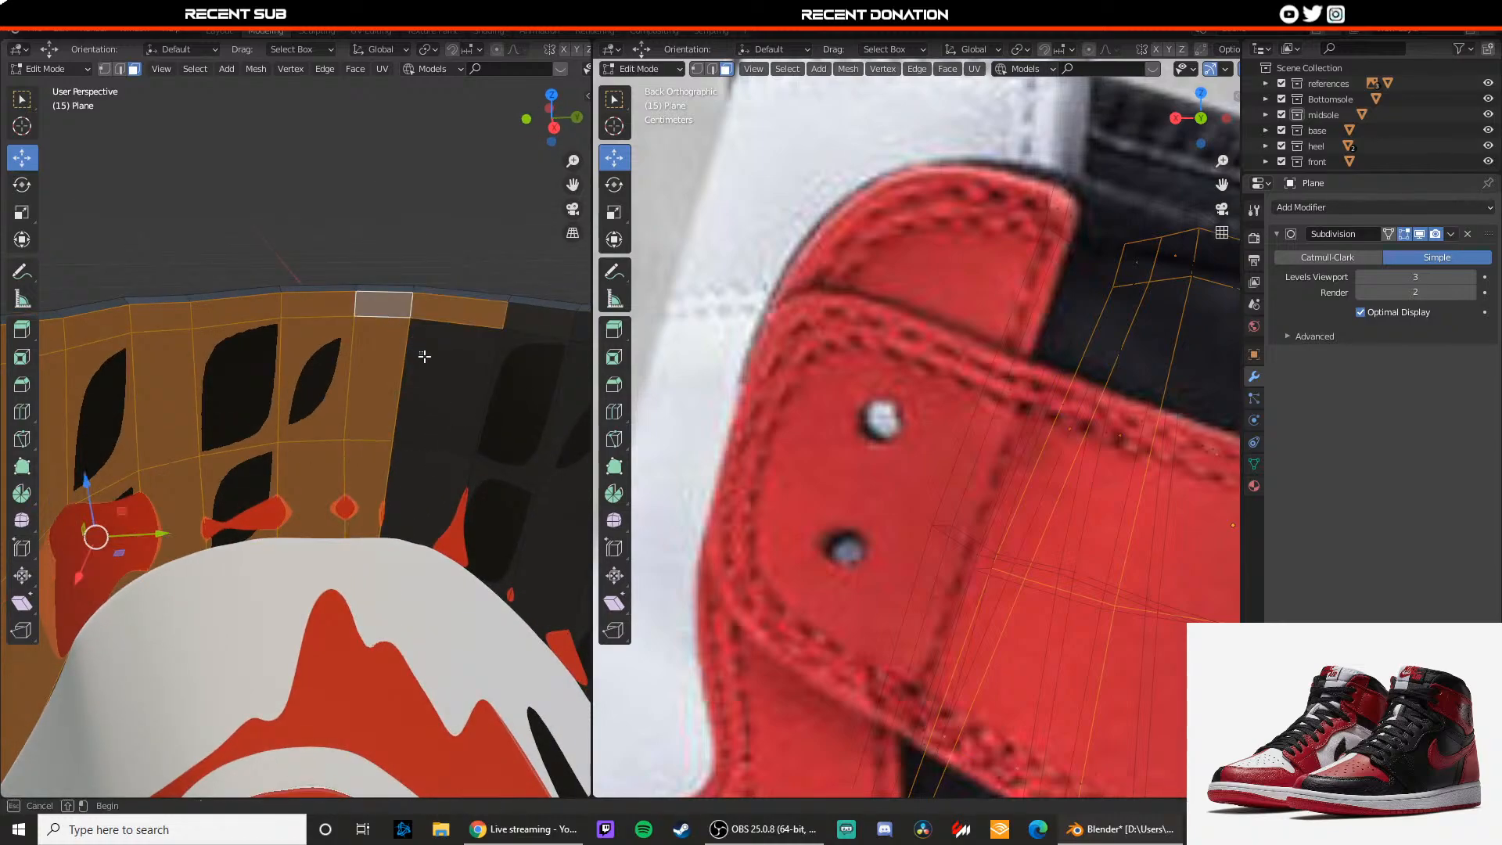
middle_click_drag(401, 457, 369, 500)
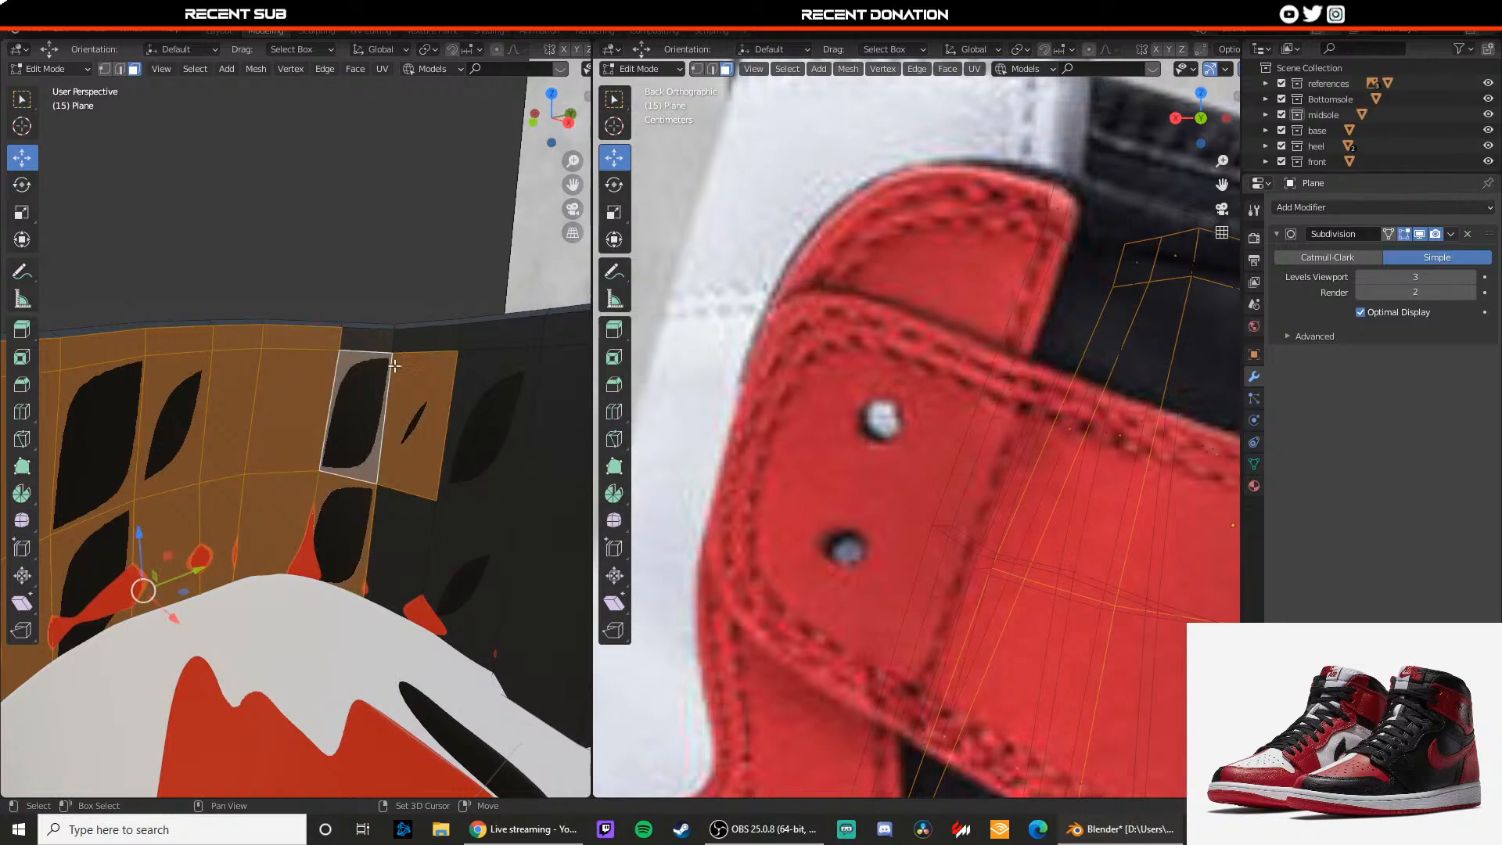
Step: Add the inner faces just past the heel on the collar's opposite side to the selection
left_click(385, 343)
left_click(474, 407)
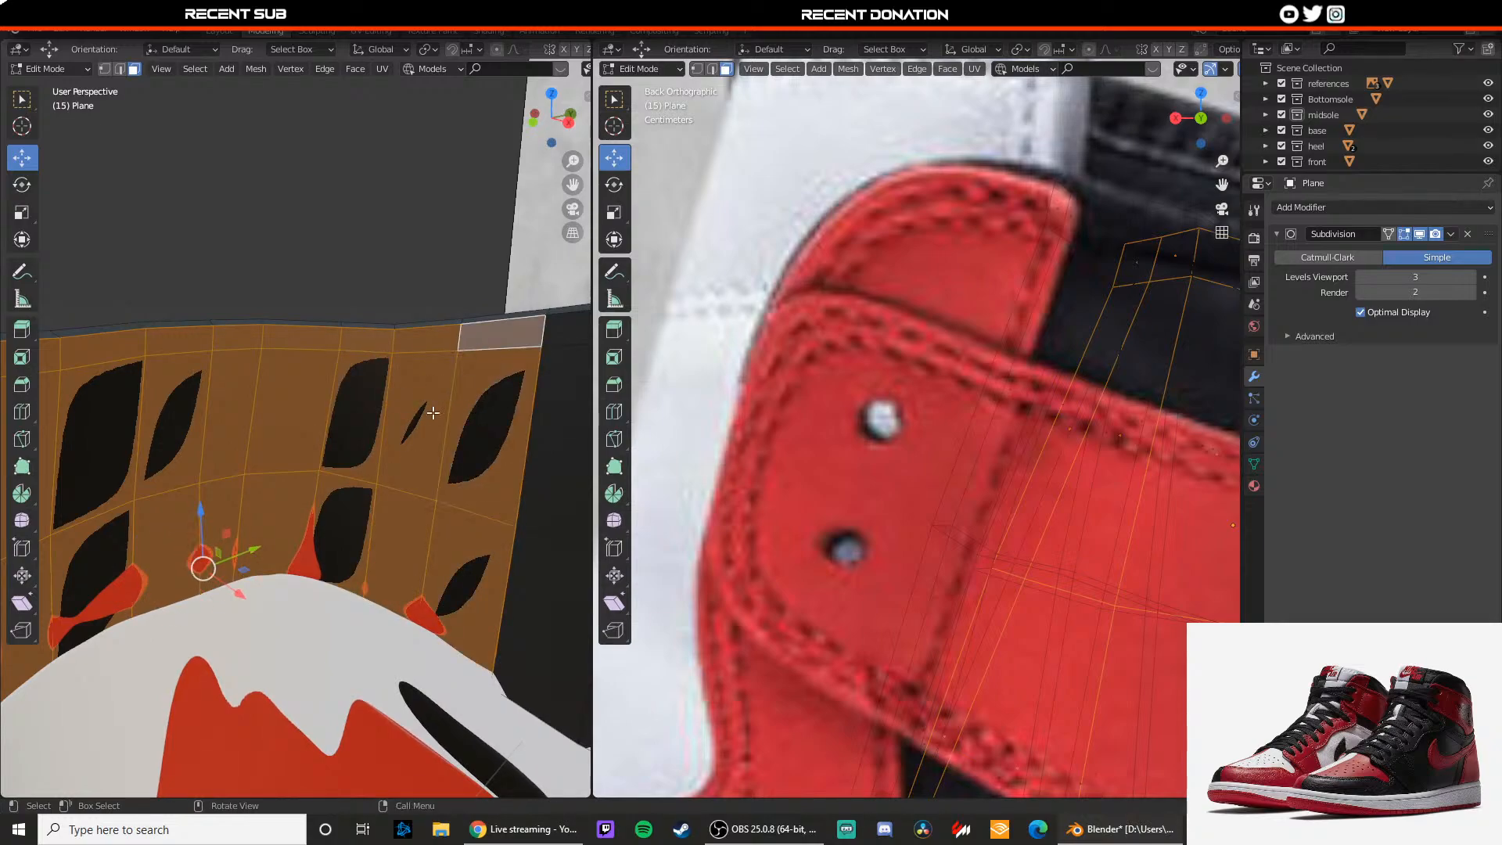
middle_click_drag(432, 413, 371, 430)
scroll(371, 430, "down", 1)
left_click(343, 395, "shift")
left_click(342, 285, "shift")
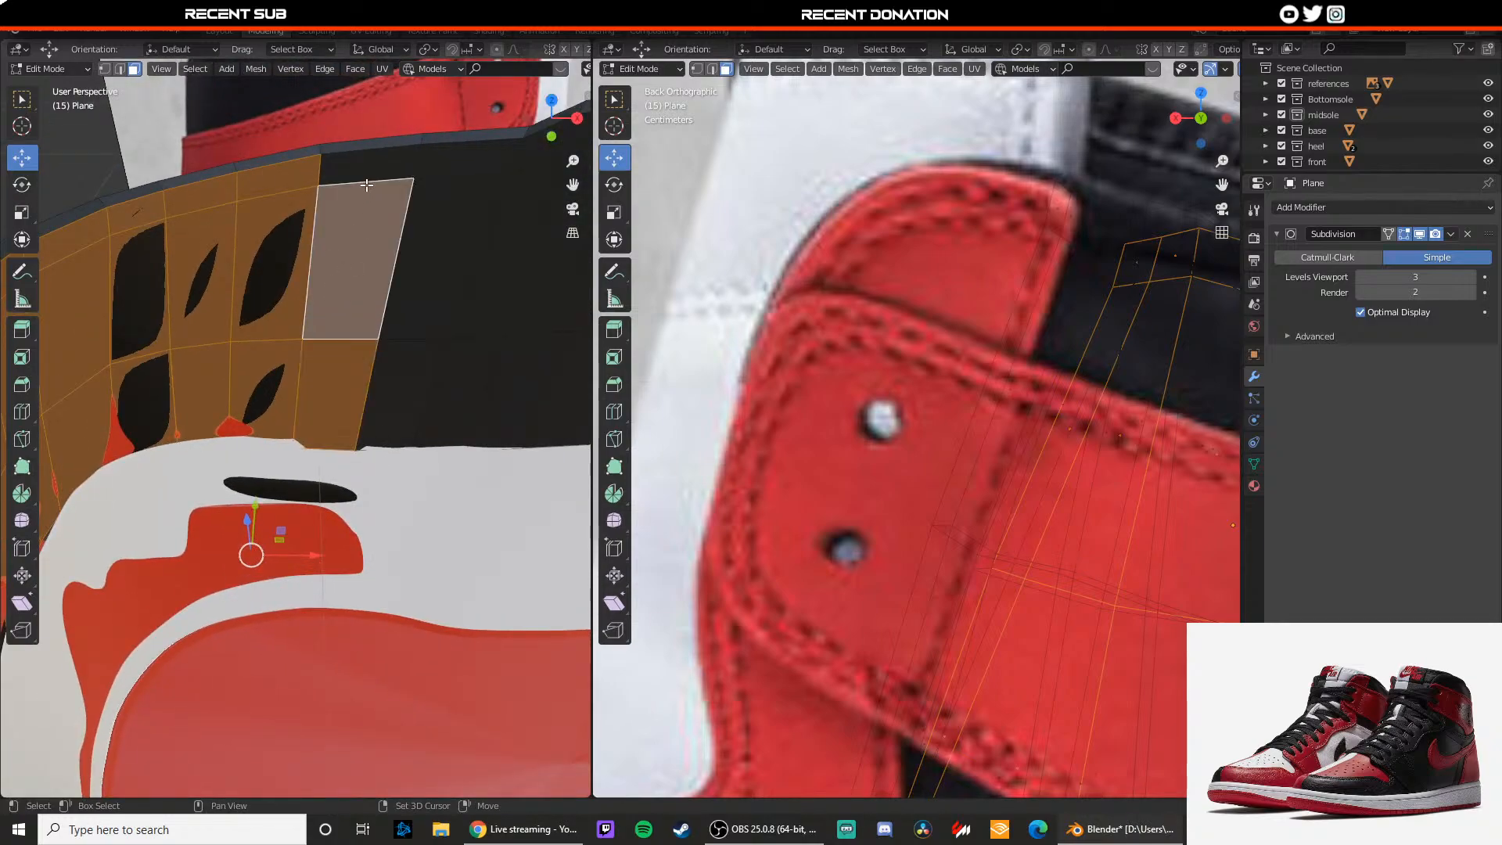
Step: Extend the face selection along the collar's opposite inner side, adding the upper, middle and lower faces of the next columns
left_click(369, 169, "shift")
left_click(460, 161, "shift")
left_click(433, 284, "shift")
left_click(420, 368, "shift")
middle_click_drag(418, 370, 352, 321)
left_click(343, 361, "shift")
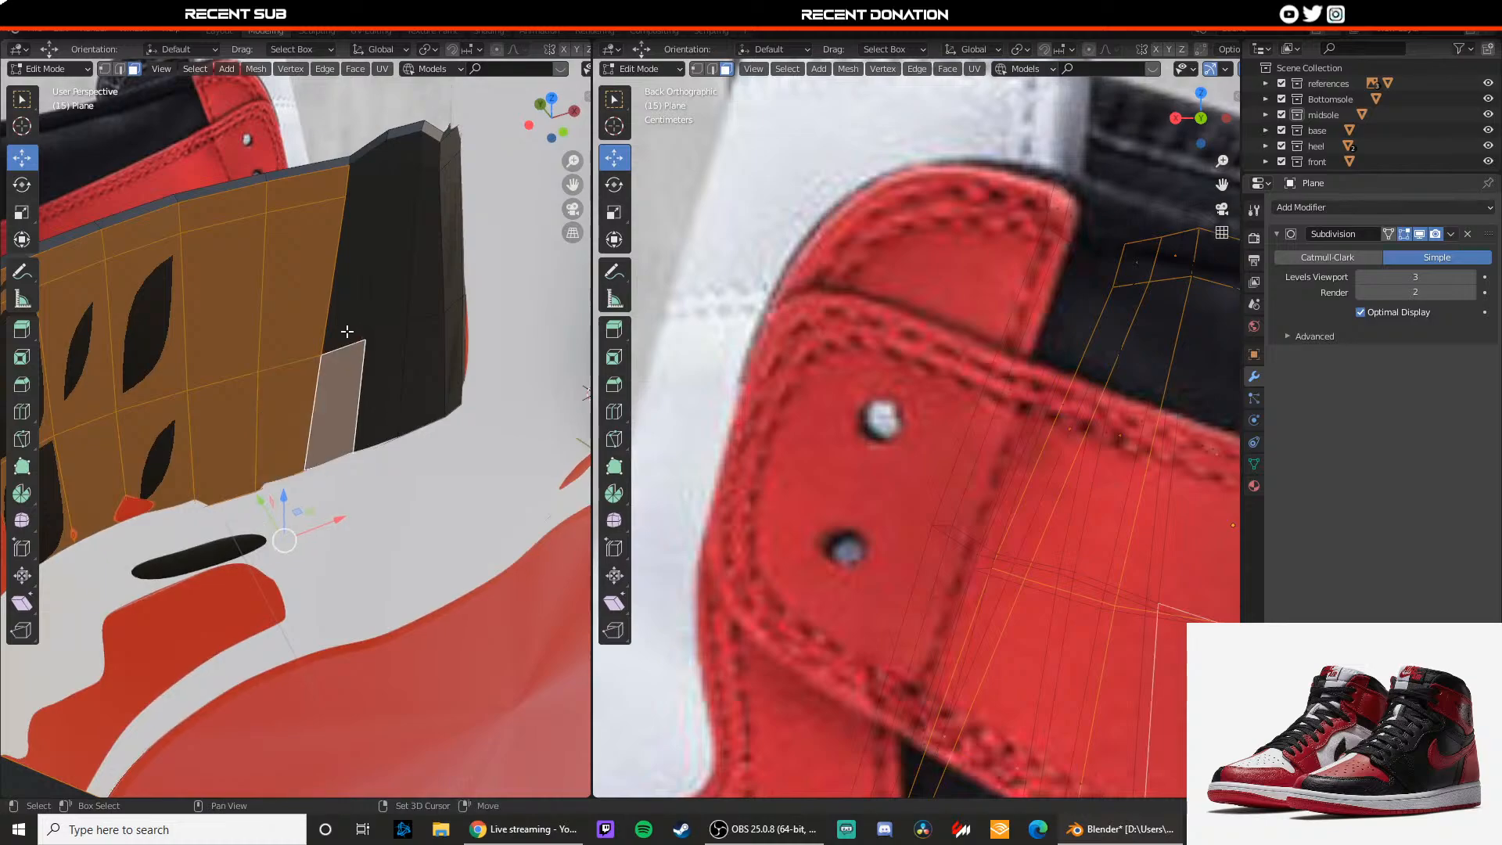
left_click(368, 177, "shift")
left_click(397, 167, "shift")
left_click(372, 225, "shift")
left_click(391, 263, "shift")
left_click(391, 365, "shift")
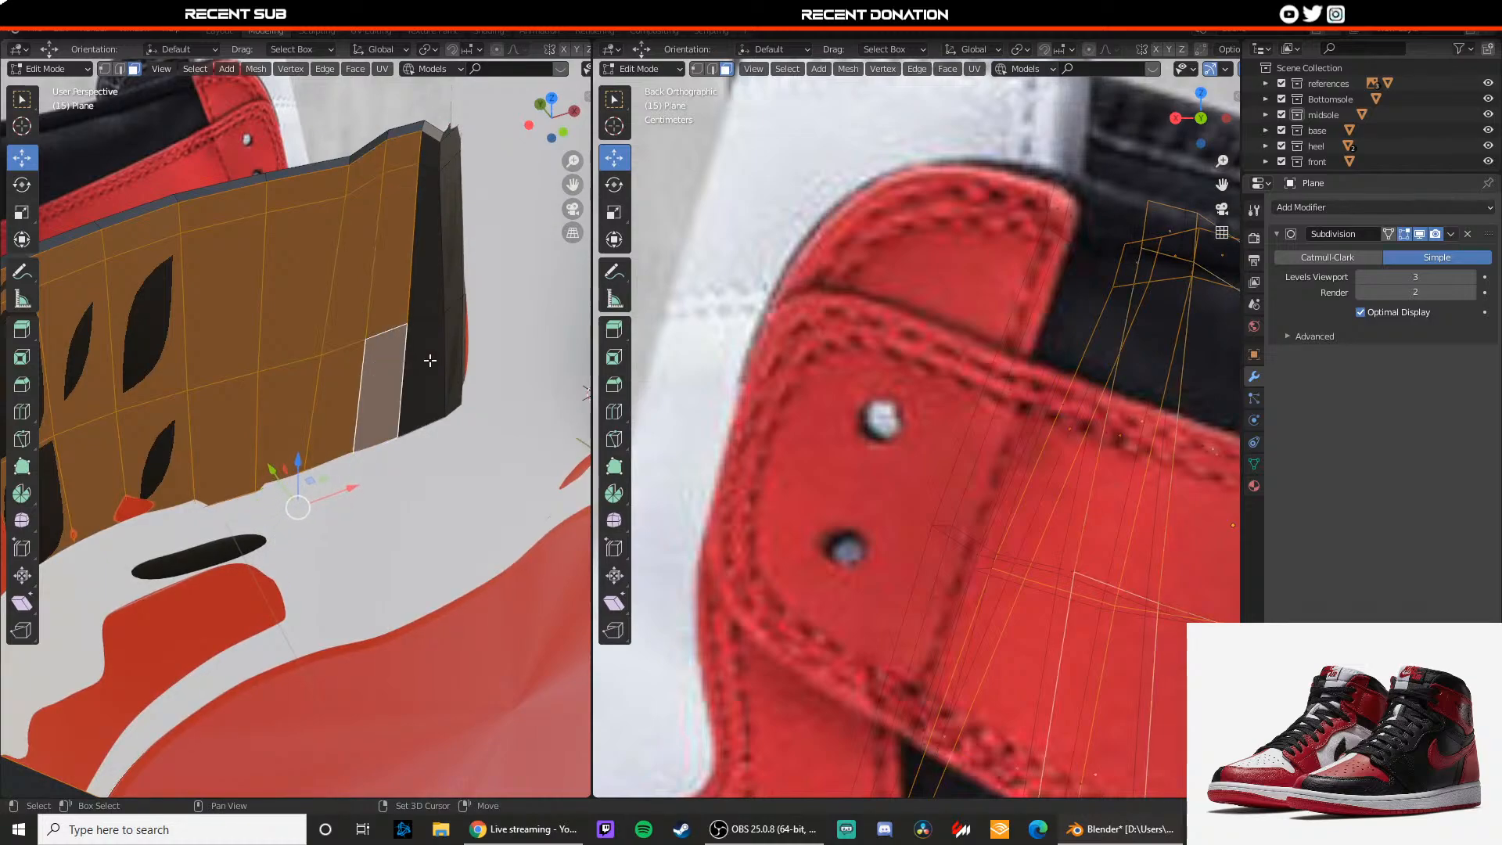
Step: Add the last inner column and the end faces at the collar's other front end to the selection
left_click(430, 360, "shift")
left_click(432, 255, "shift")
left_click(437, 159, "shift")
left_click(451, 159, "shift")
left_click(453, 235, "shift")
left_click(454, 339, "shift")
scroll(452, 339, "down", 2)
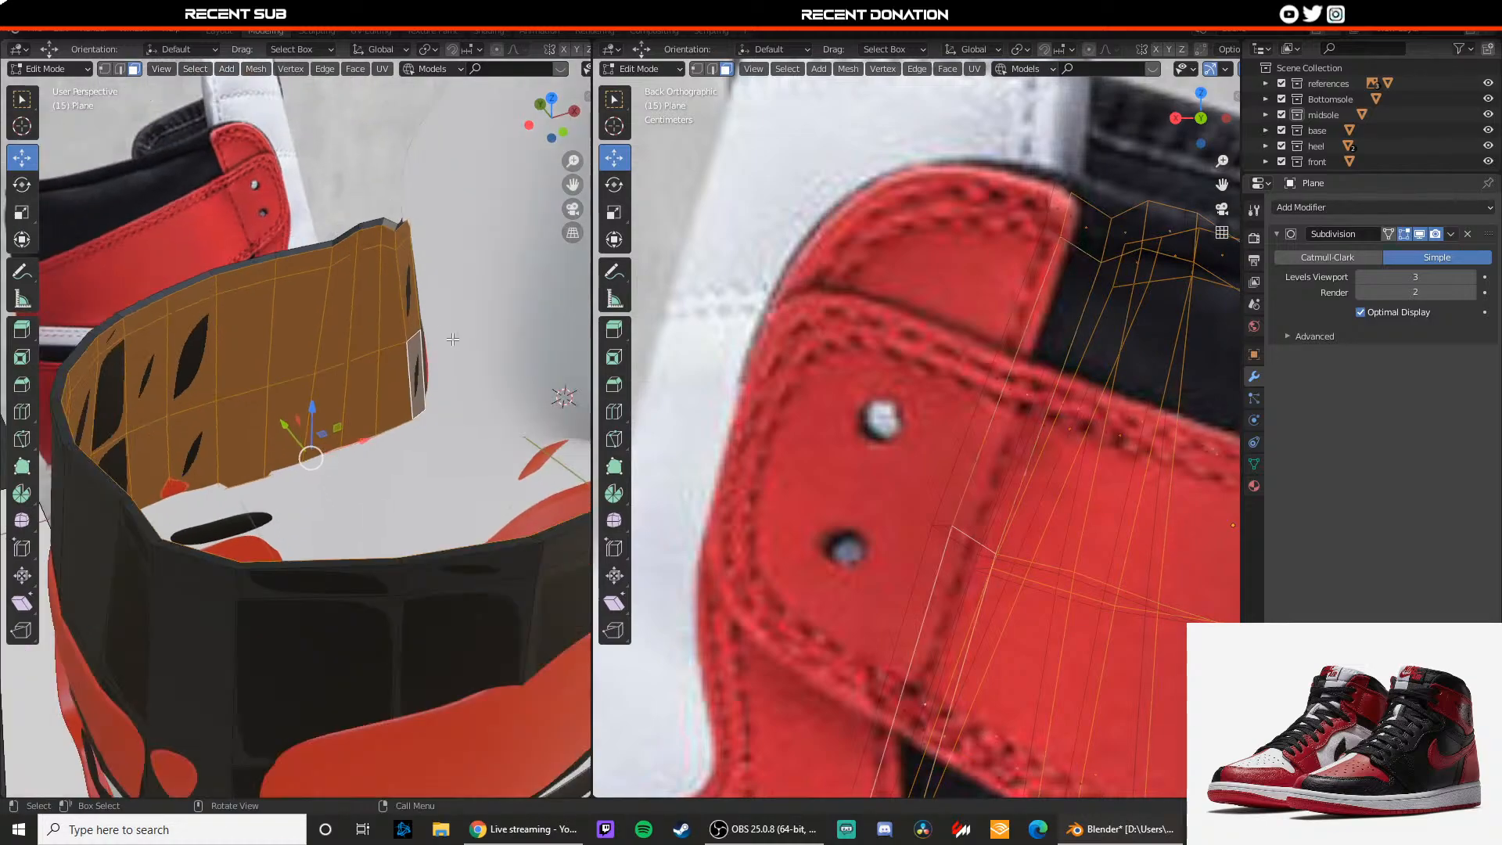
Step: Scale the collar's selected inner faces to about 0.9 and set its subdivision to Catmull-Clark
middle_click_drag(452, 339, 391, 360)
key("s")
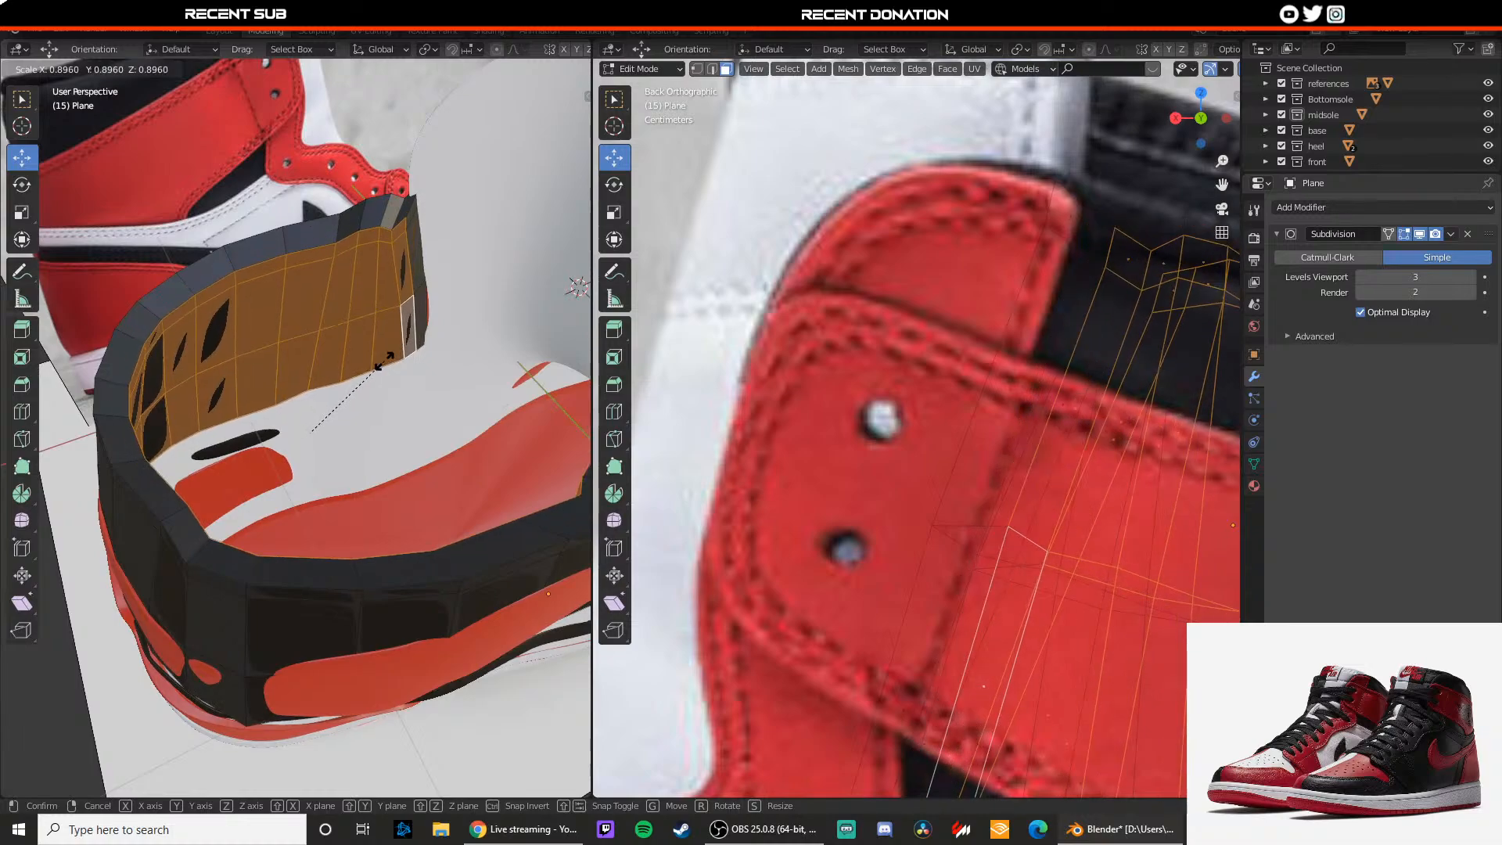
left_click(384, 361)
left_click(1327, 257)
scroll(350, 326, "down", 2)
key("Tab")
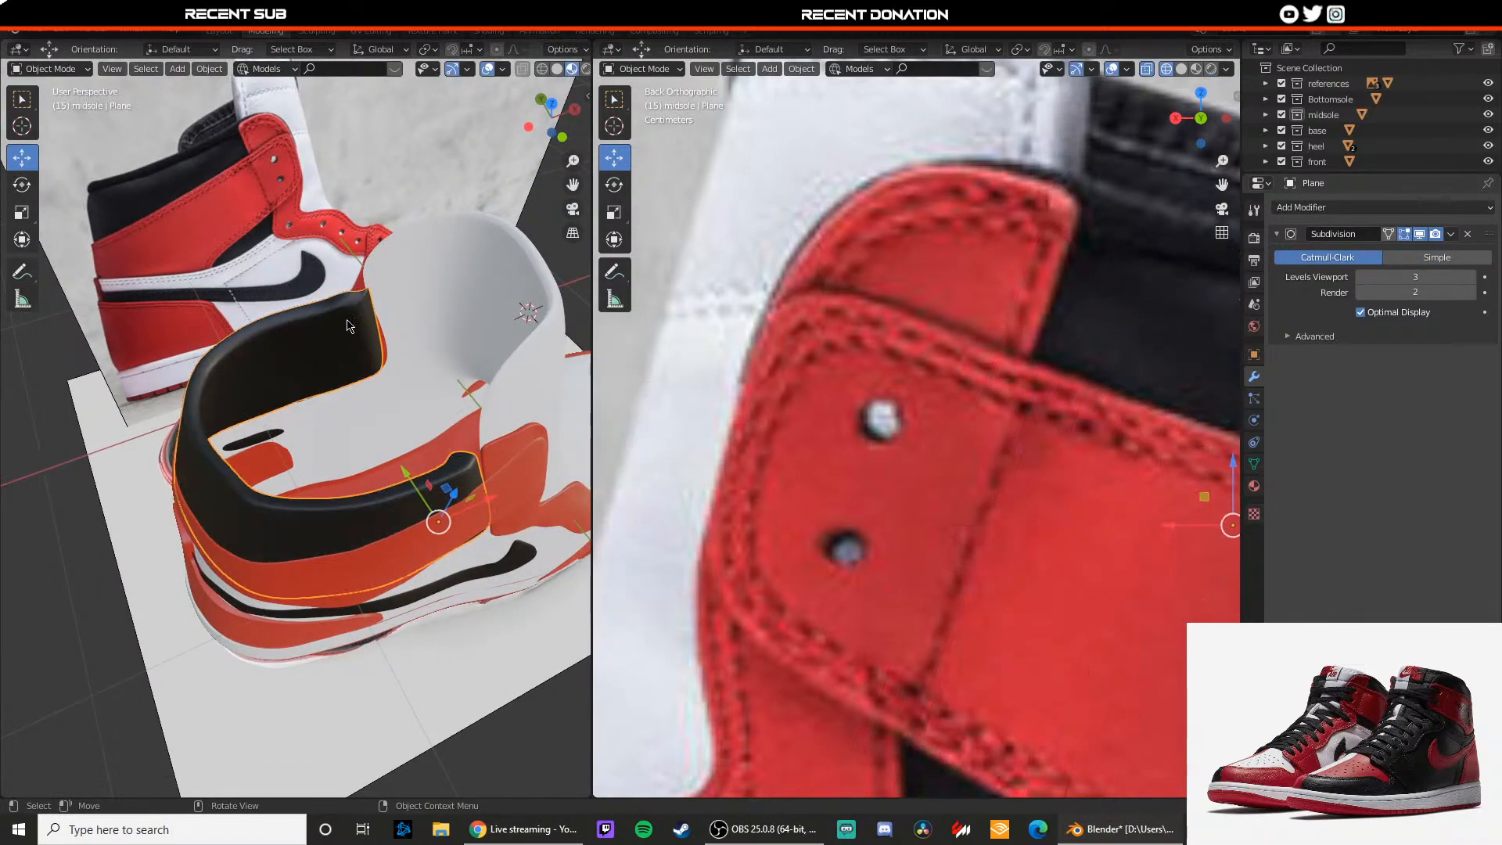
Step: Scale the collar's inner faces down a second time by about 0.94 and return to Object Mode
middle_click_drag(349, 326, 336, 367)
key("Tab")
key("s")
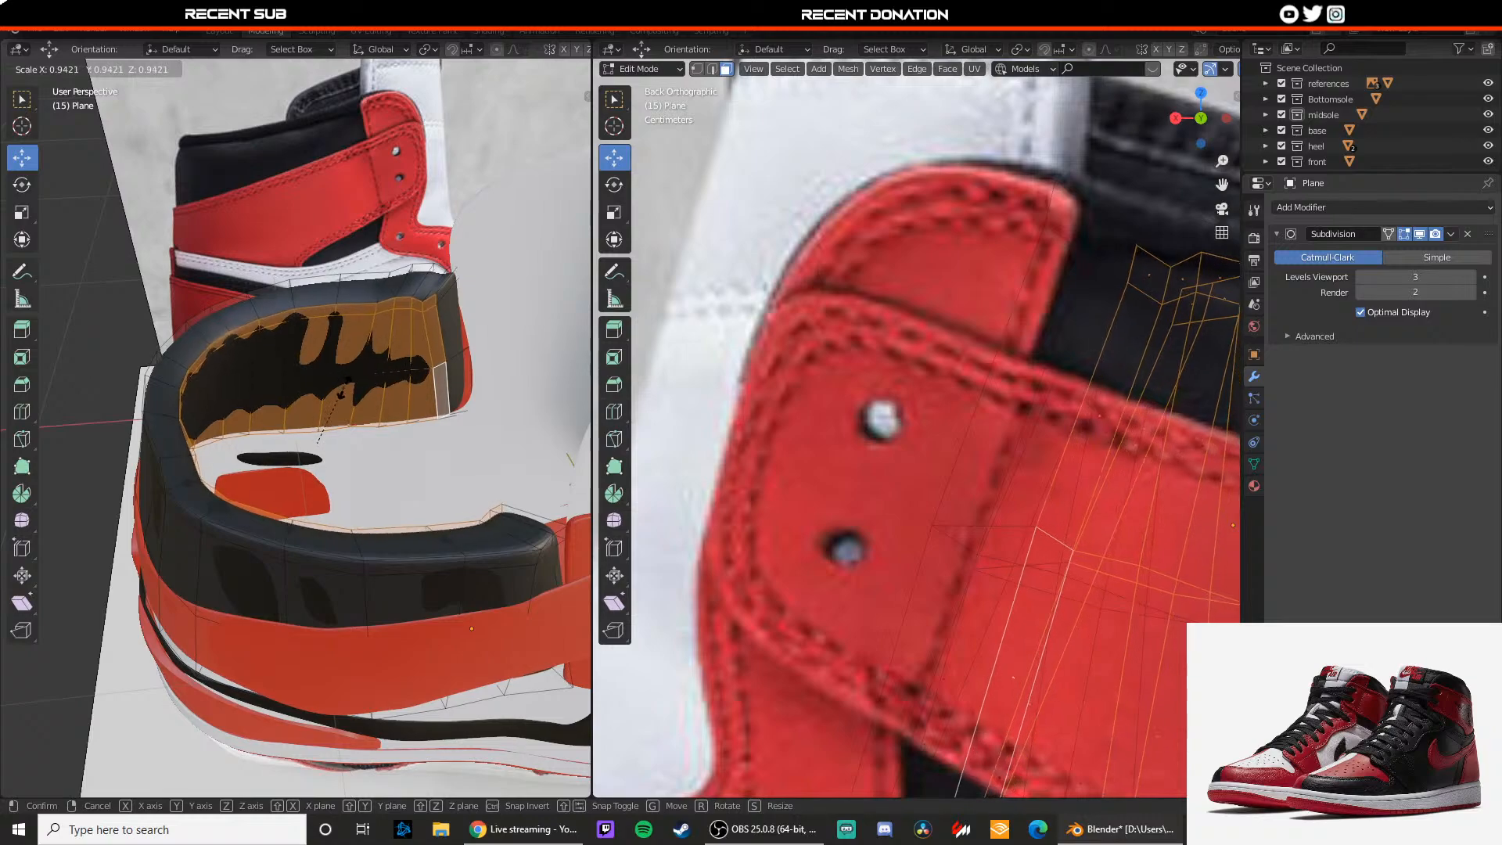
left_click(362, 388)
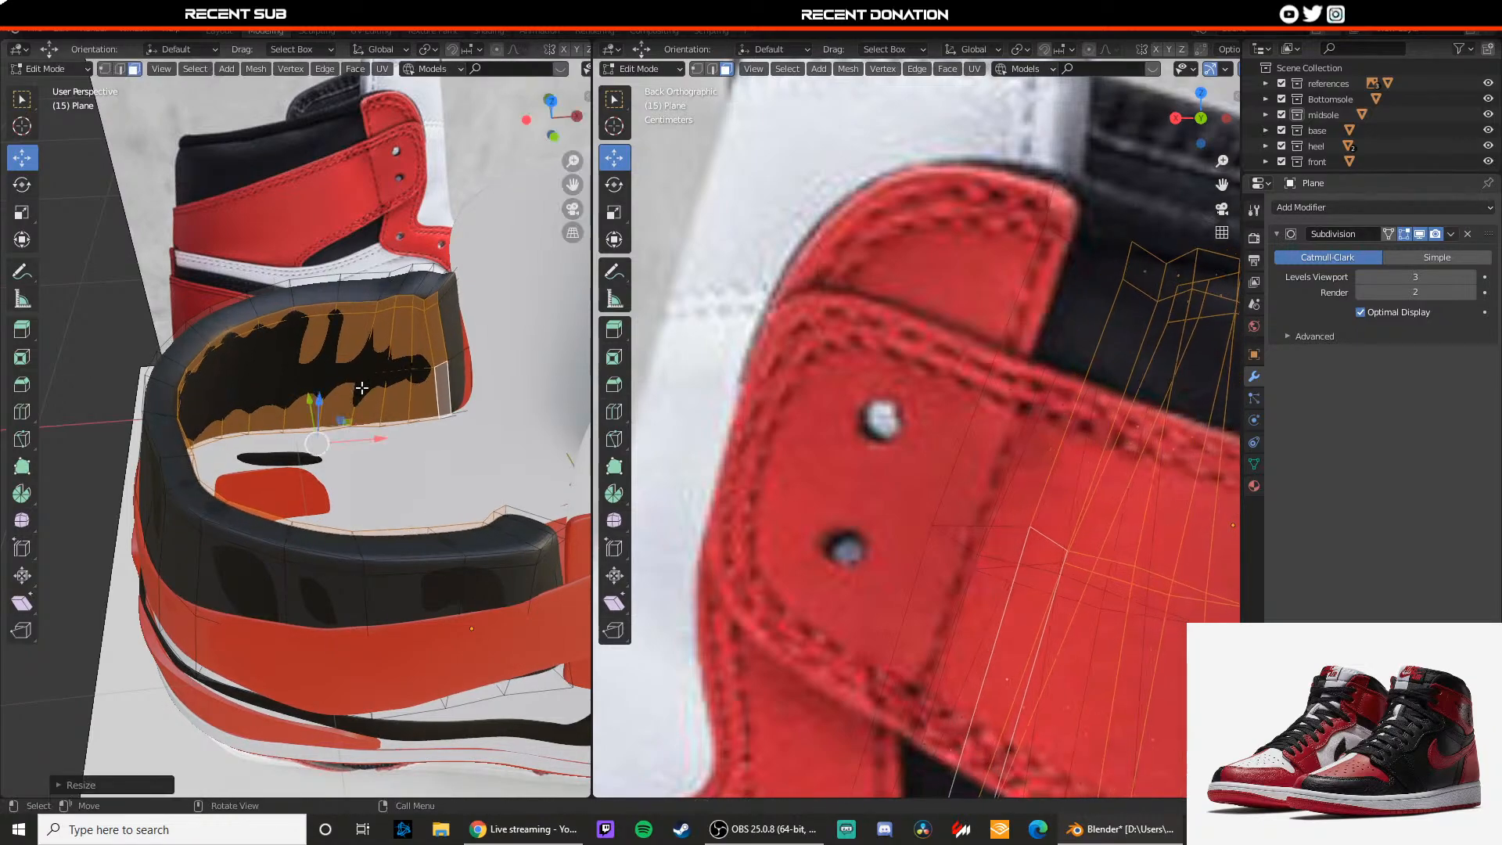
key("Tab")
Step: Open the red heel panel for face editing and select the outer faces at its front end
scroll(365, 393, "down", 5)
middle_click_drag(365, 394, 266, 348)
left_click(322, 364)
scroll(322, 370, "up", 3)
left_click(322, 445)
key("Tab")
middle_click_drag(324, 447, 354, 438)
scroll(354, 438, "up", 2)
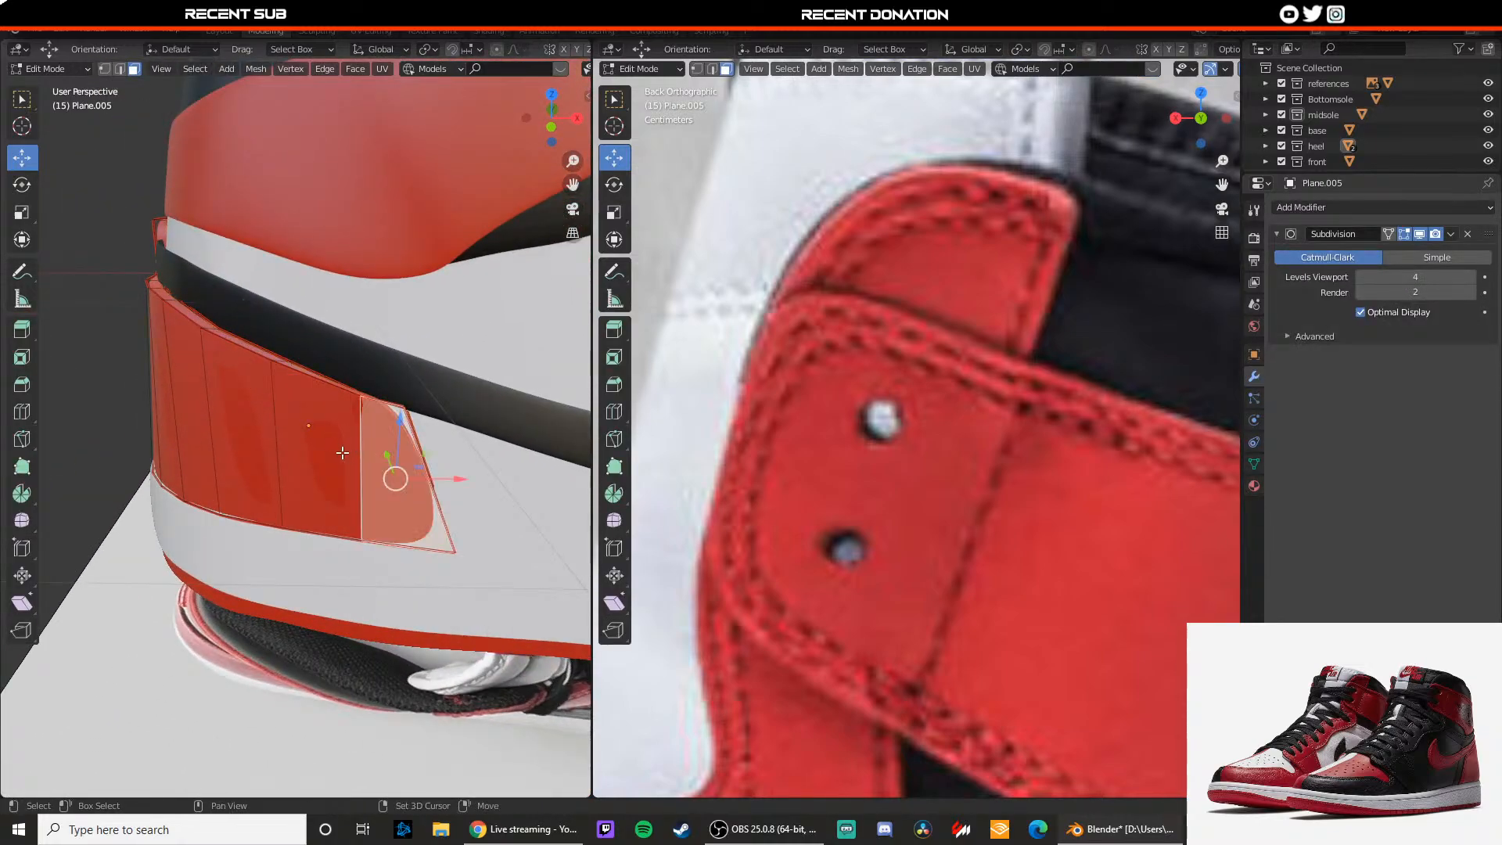
left_click(338, 451, "shift")
left_click(249, 433, "shift")
Step: Extend the selection across the heel panel's outer faces toward the back of the shoe
middle_click_drag(190, 418, 323, 421)
left_click(369, 424, "shift")
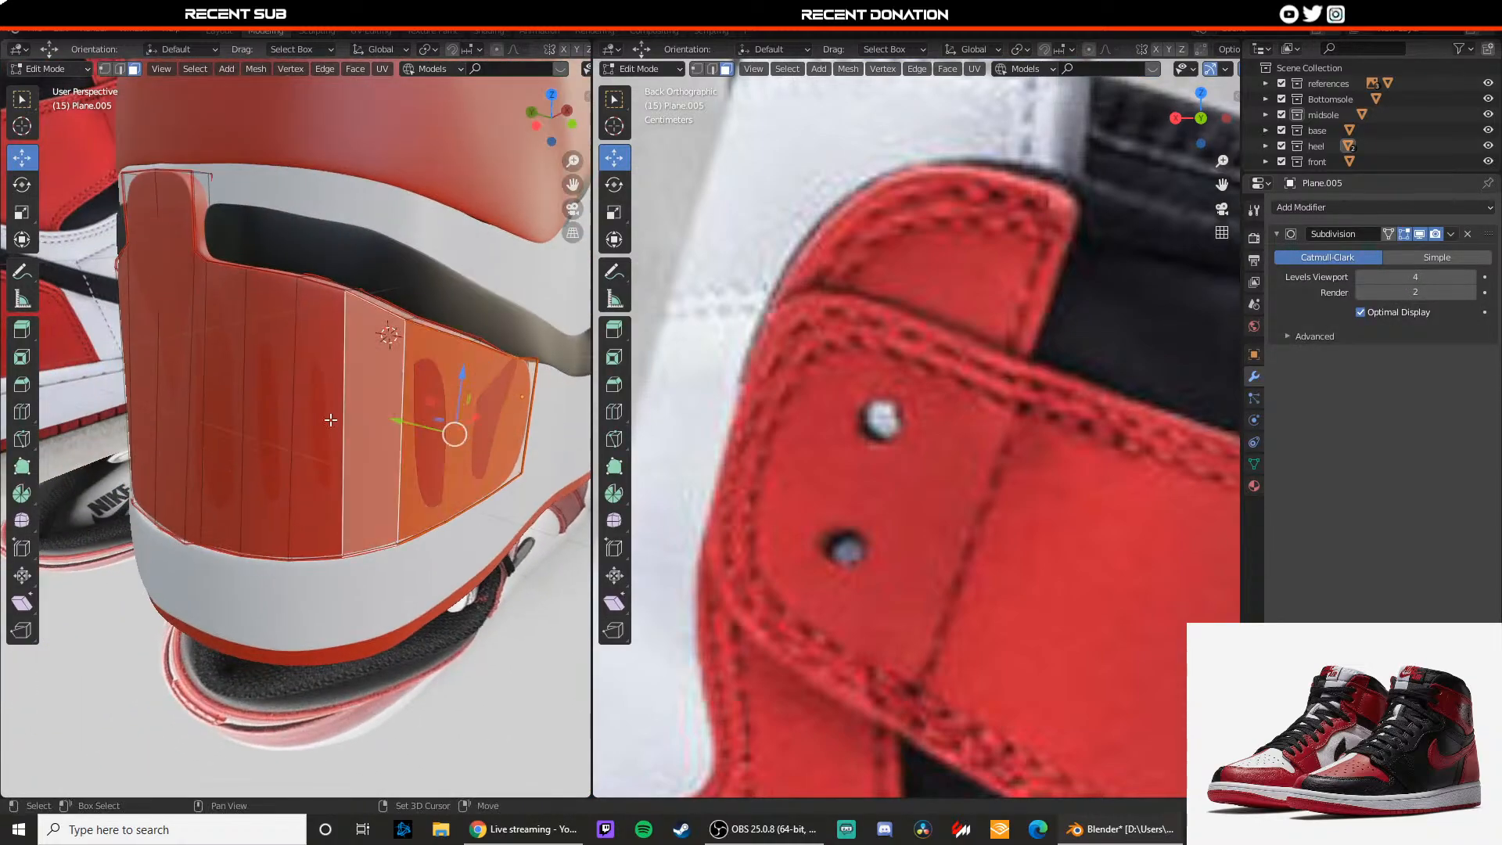
left_click(331, 420, "shift")
left_click(242, 412, "shift")
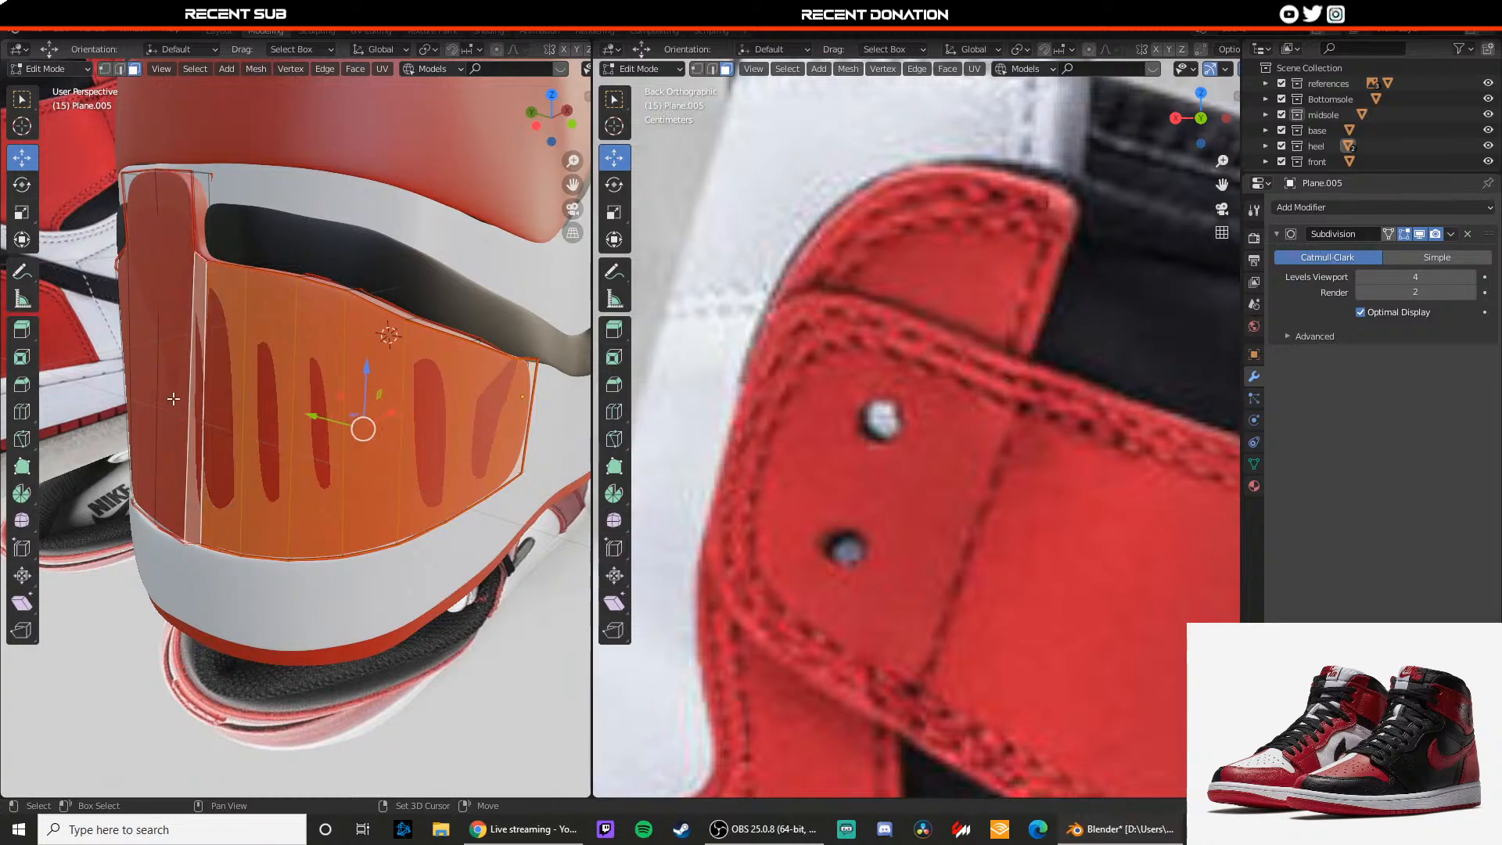
middle_click_drag(186, 383, 310, 430)
Step: Set the heel panel's subdivision to Simple and add the raised back tab and adjoining outer faces to the selection
left_click(1435, 259)
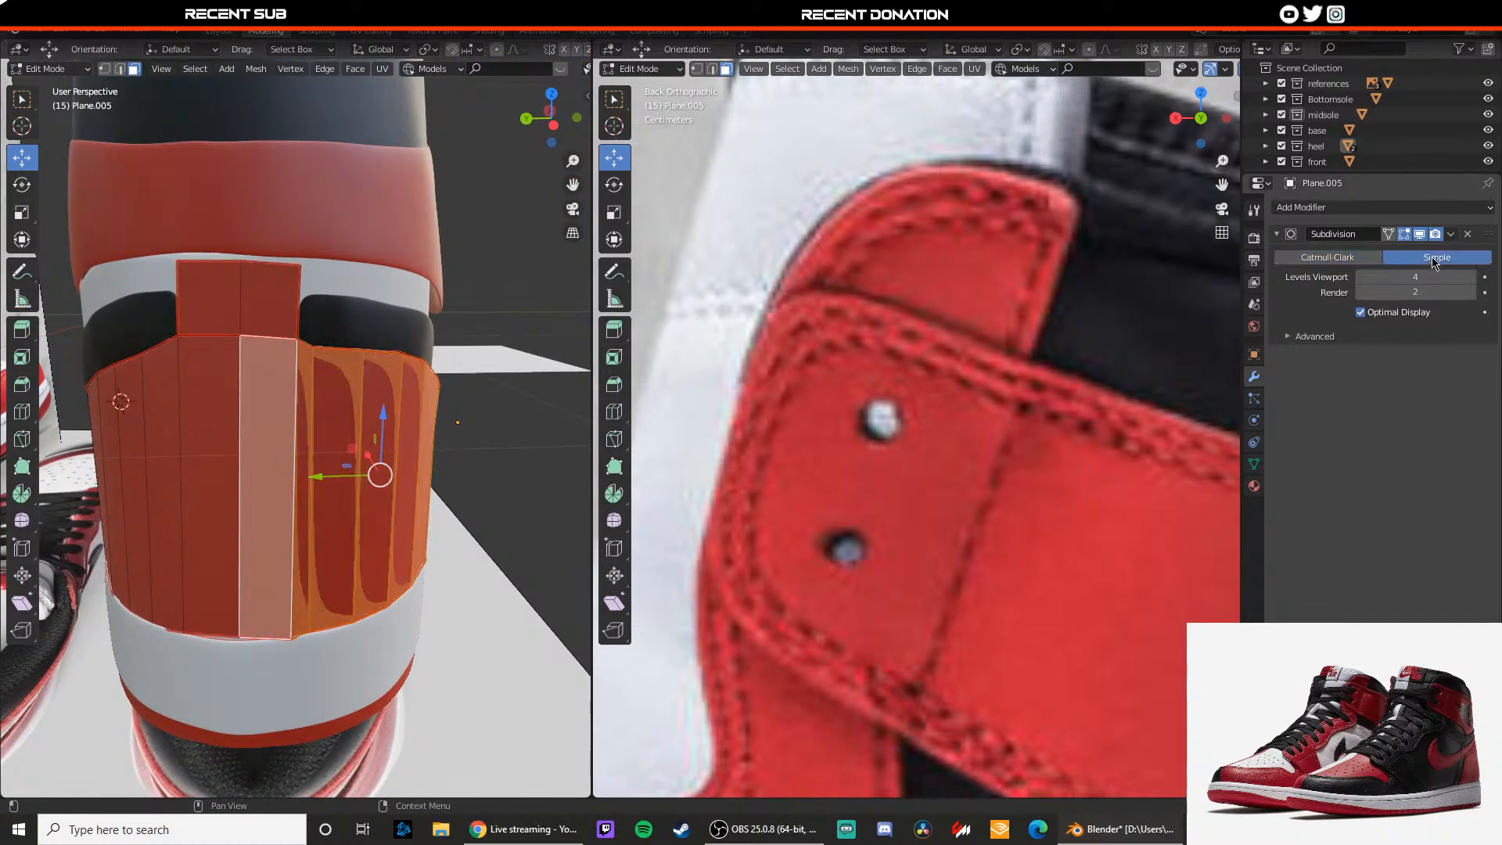
left_click(247, 309, "shift")
left_click(204, 399, "shift")
middle_click_drag(204, 399, 321, 457)
Step: Scale the heel panel's selected outer faces slightly, using the Scale tool
key("s")
left_click(381, 445)
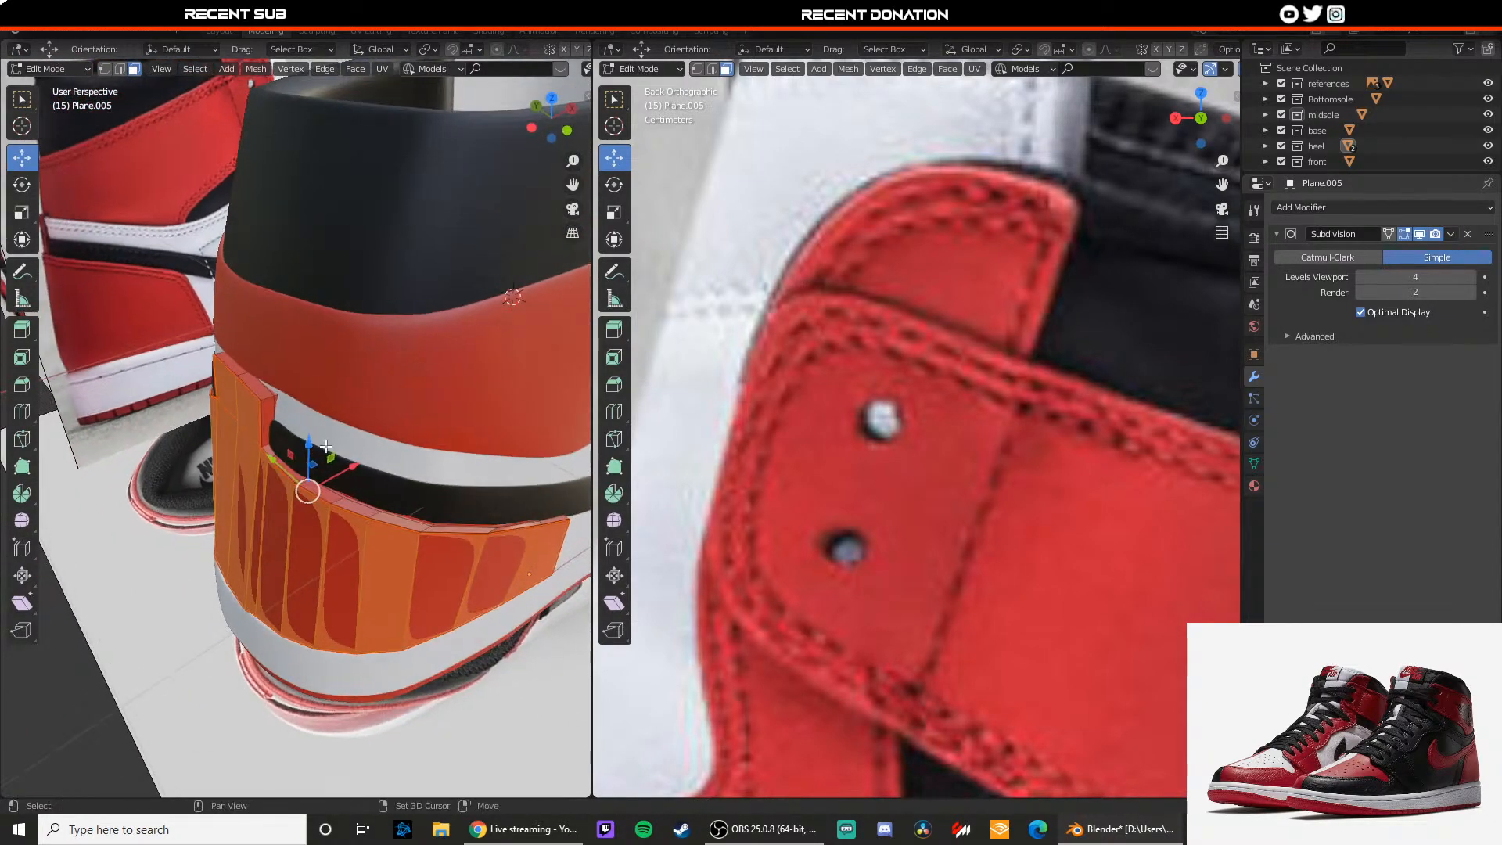
key("shift+space")
key("s")
left_click_drag(344, 470, 343, 469)
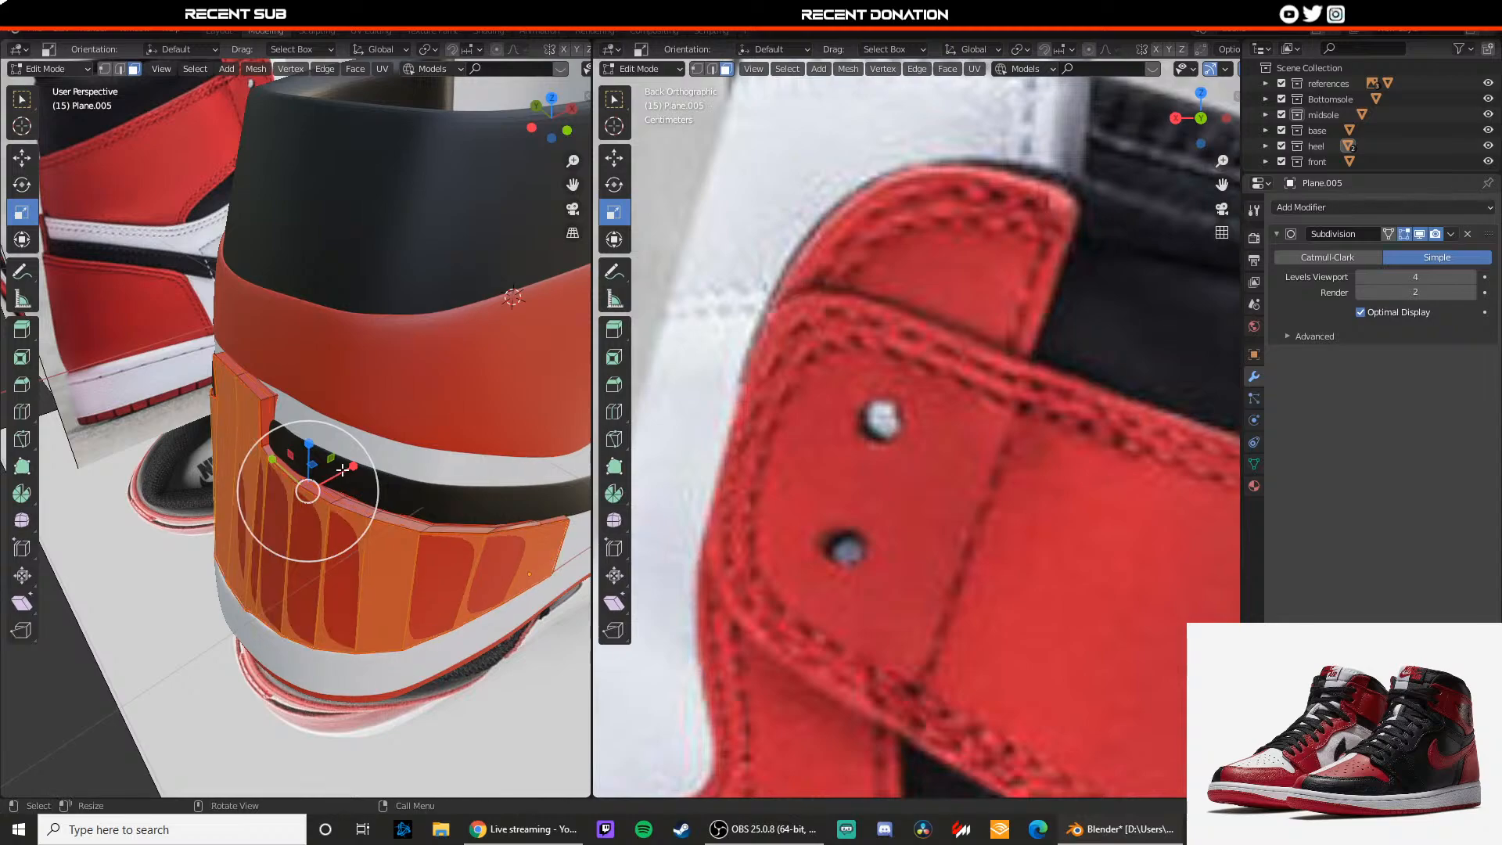
key("s")
left_click(330, 475)
middle_click_drag(330, 475, 461, 522)
Step: Try scaling only the outer face columns near the heel panel's front end
left_click(524, 518)
left_click(438, 516)
left_click(321, 512, "shift")
left_click(263, 506, "shift")
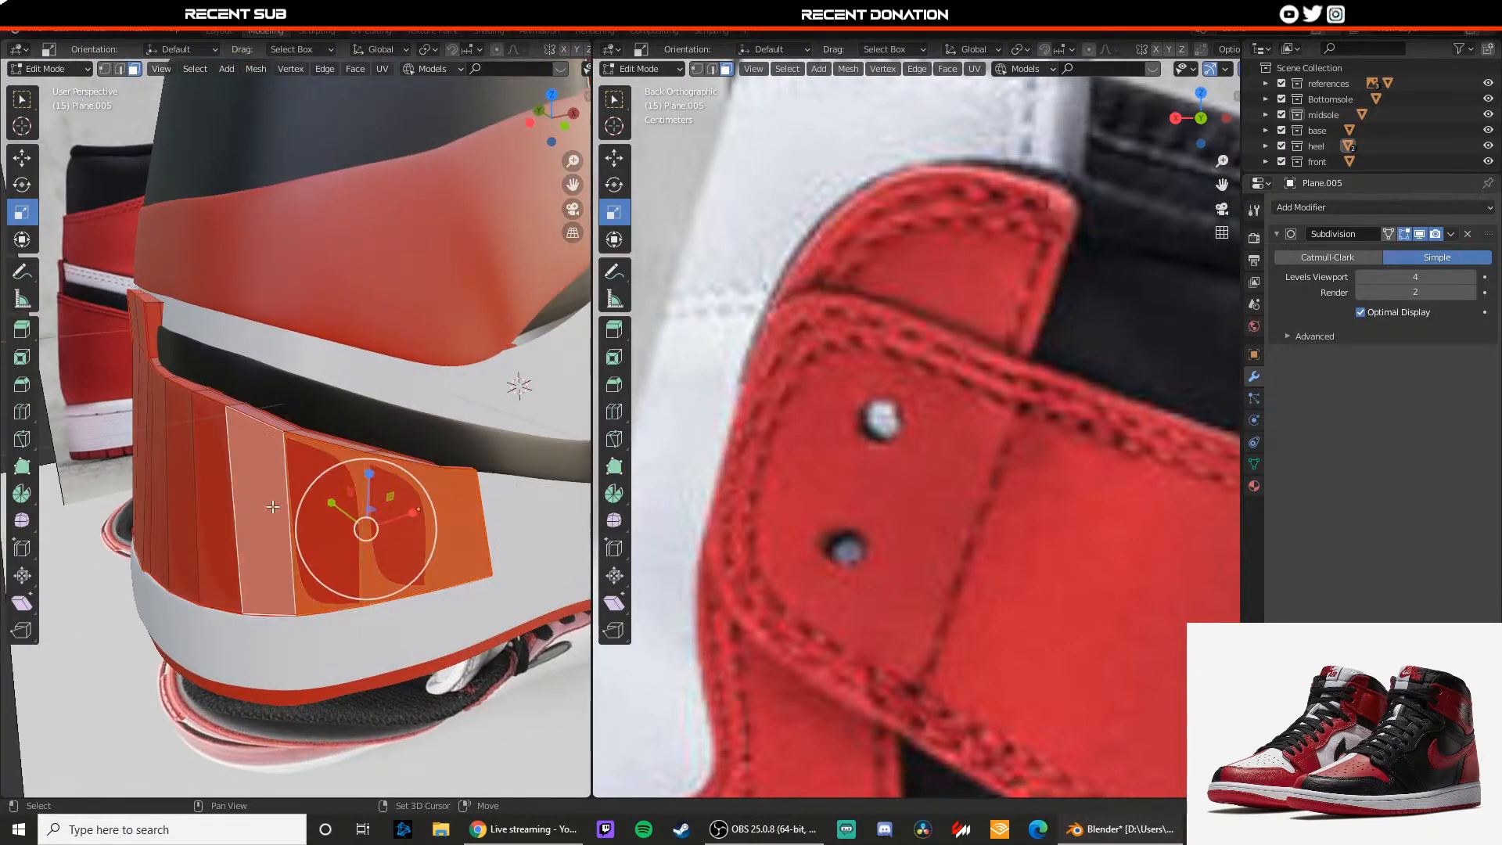
middle_click_drag(264, 506, 352, 524)
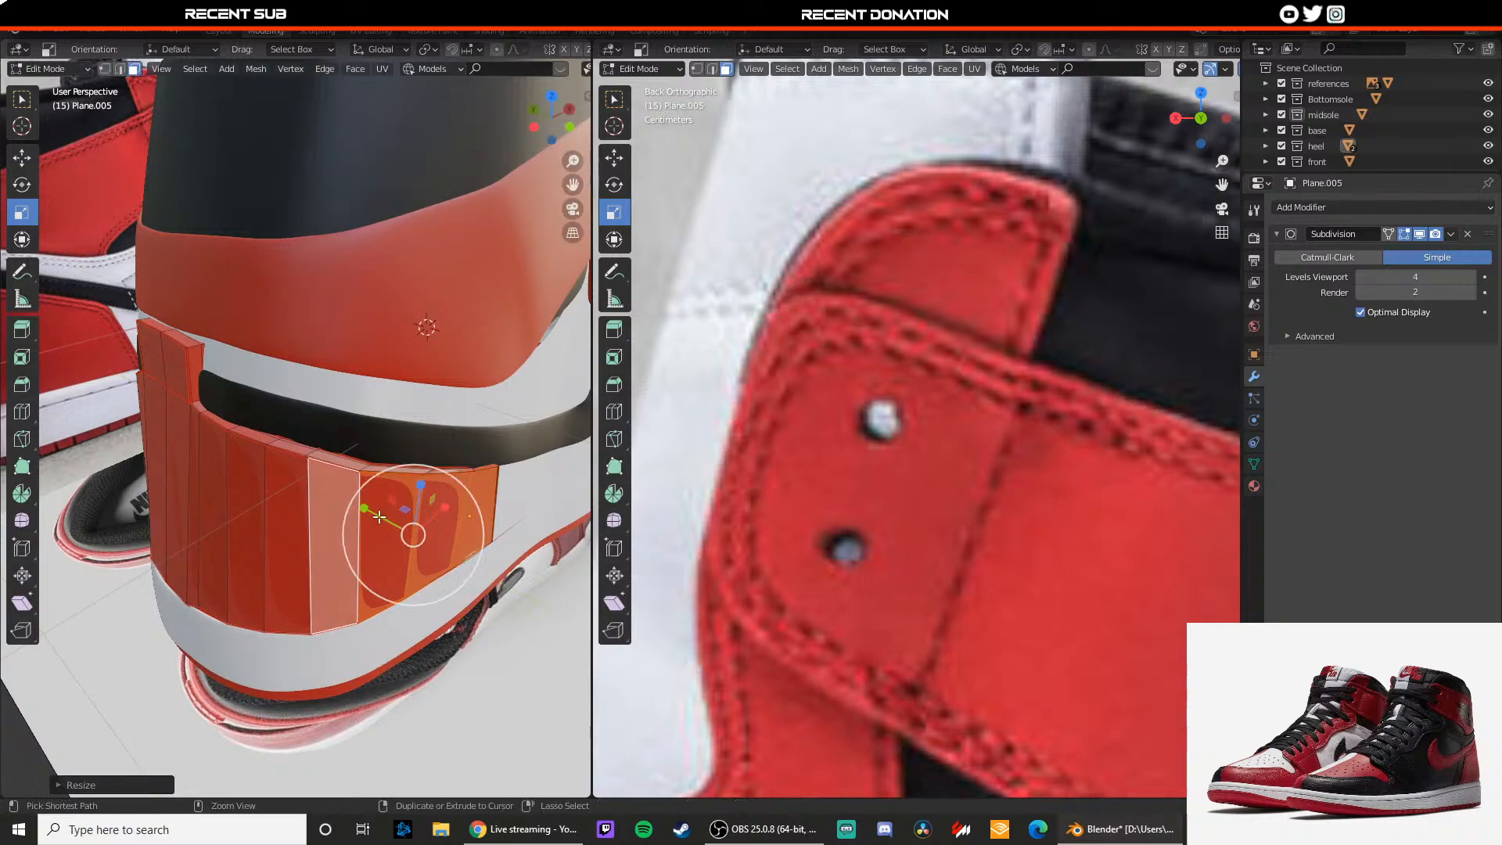
key("s")
right_click(456, 518)
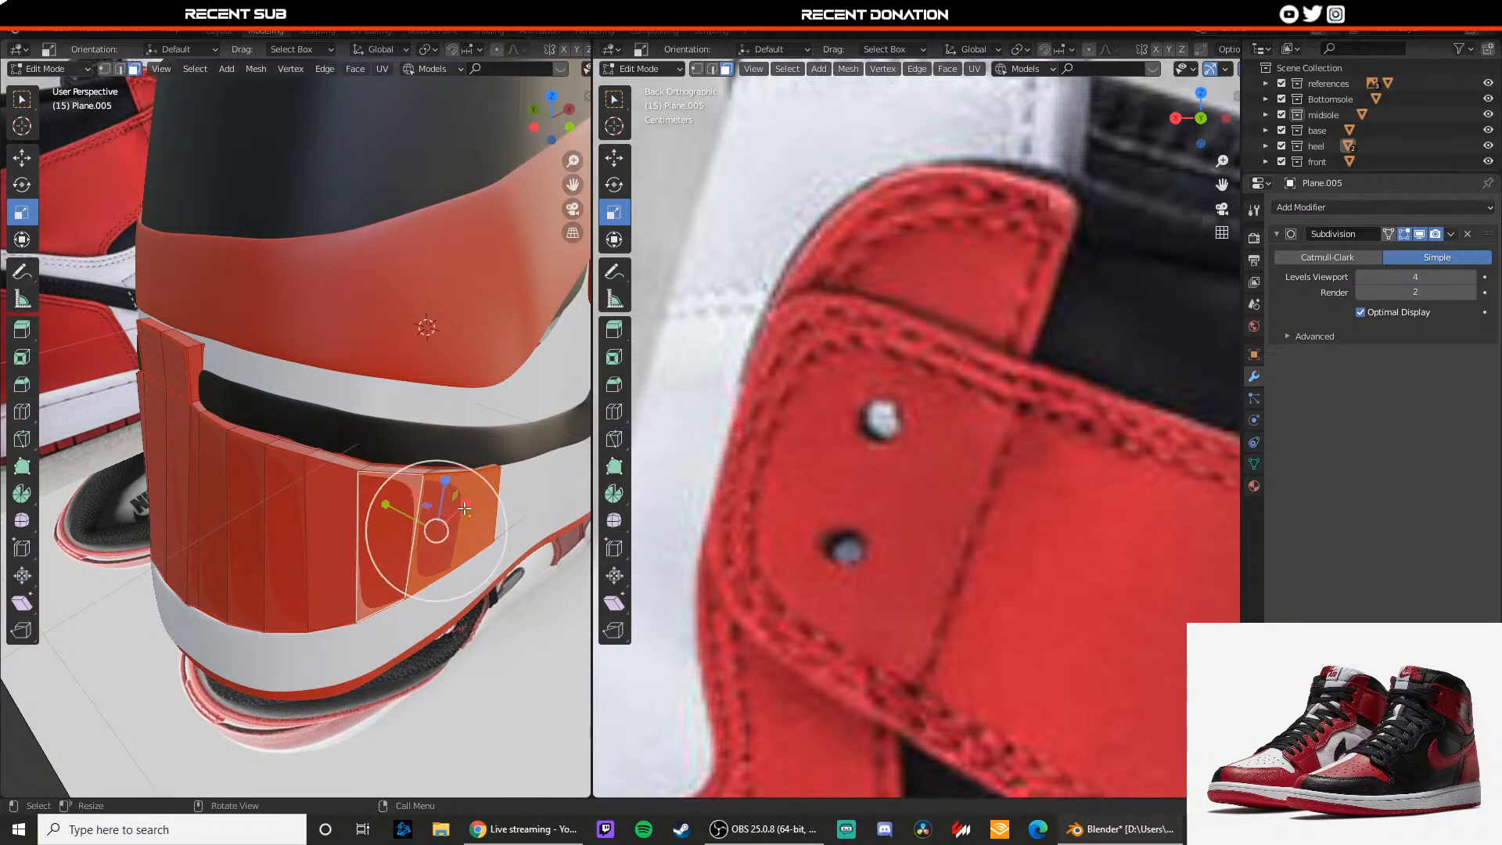
key("Tab")
Step: Inspect how the heel panel, swoosh and lace-side panels sit against the shoe from several angles
middle_click_drag(465, 509, 354, 519)
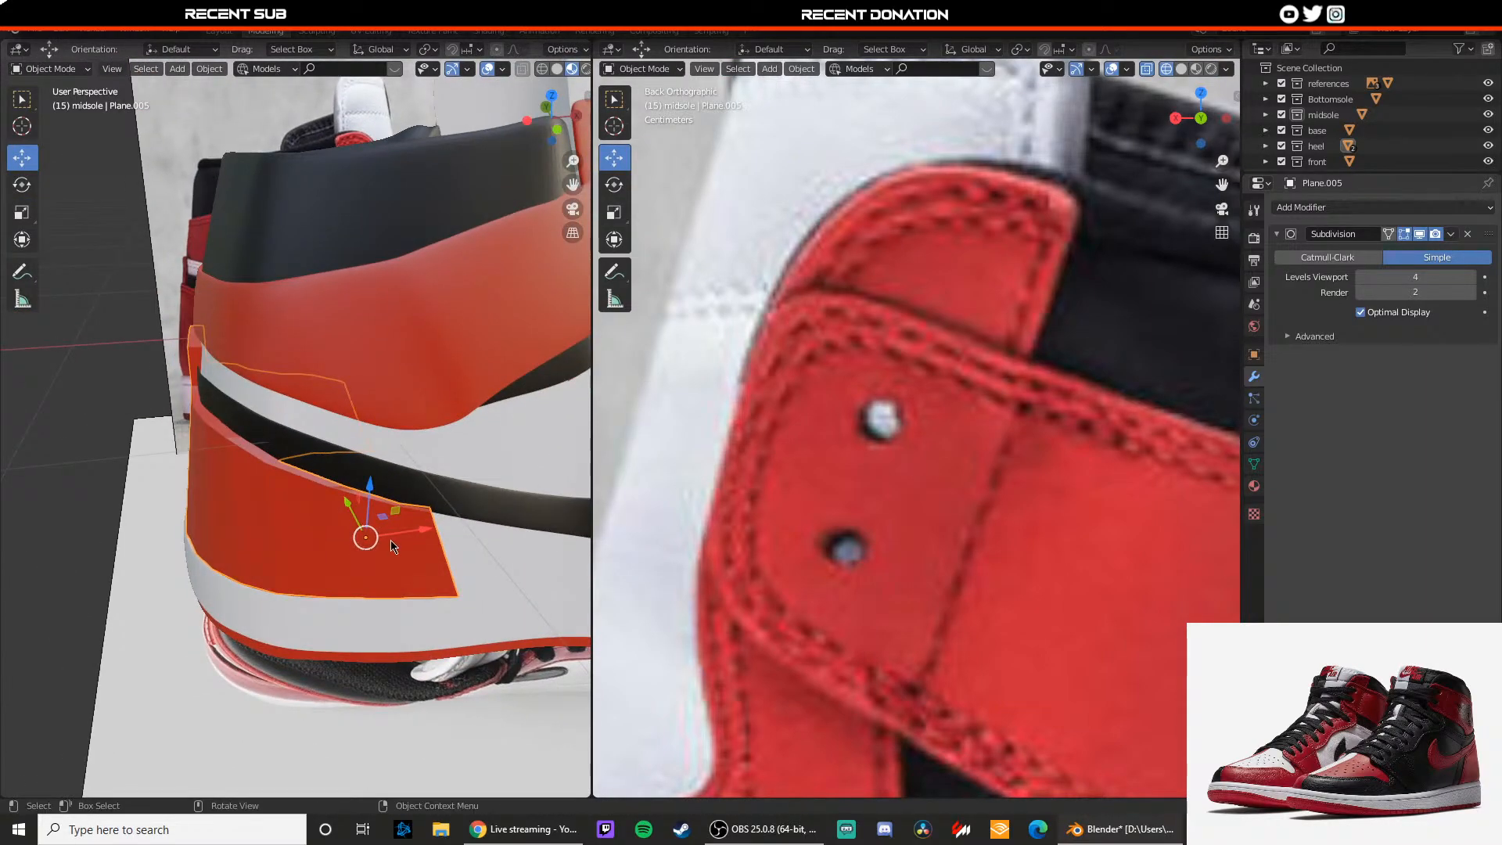
key("Tab")
key("Tab")
middle_click_drag(476, 507, 262, 402, "shift")
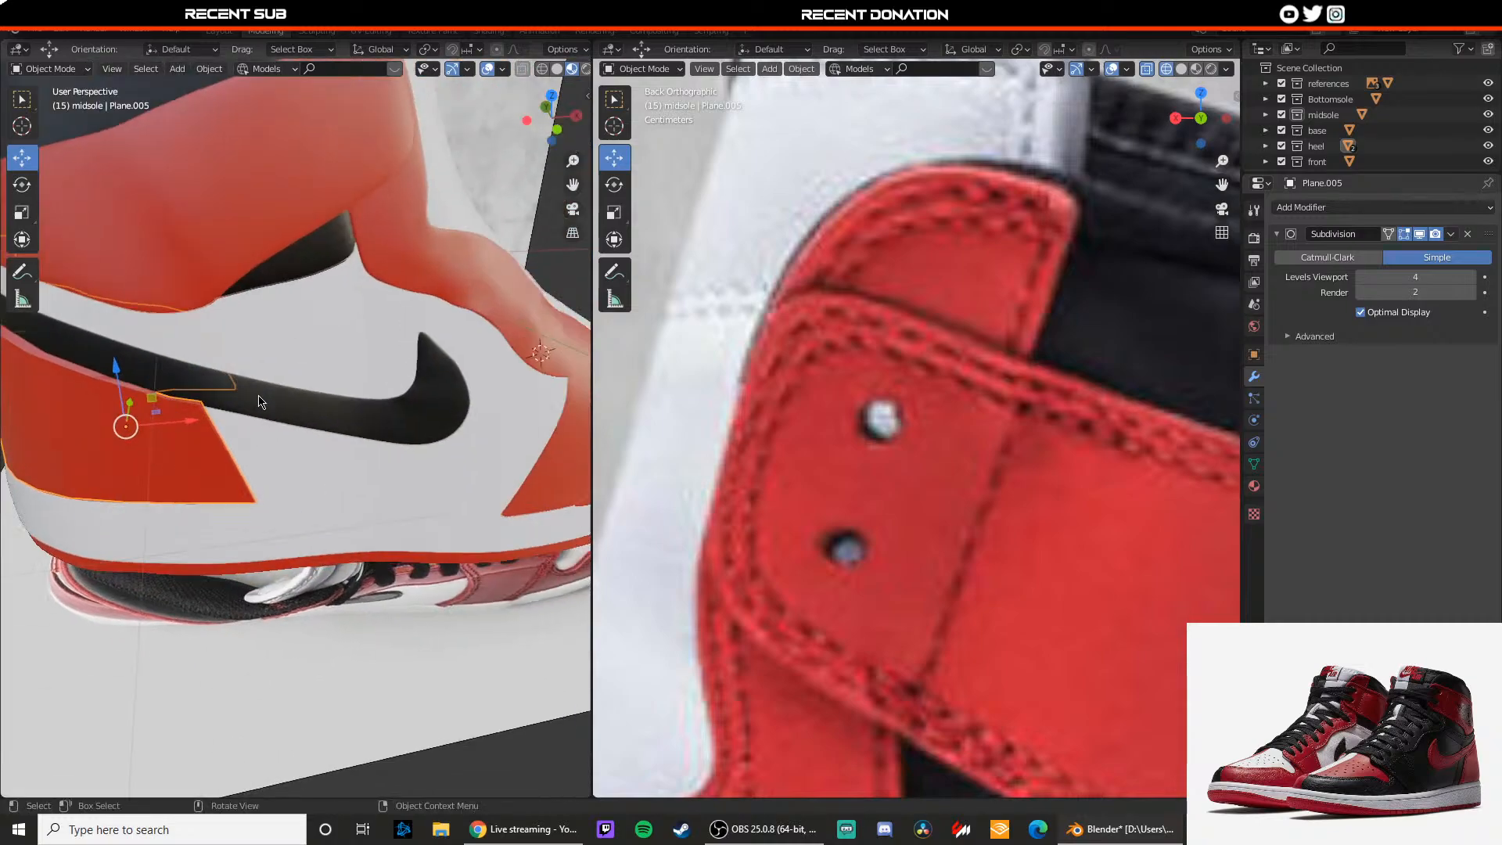
scroll(261, 402, "down", 4)
left_click(518, 290)
middle_click_drag(469, 395, 368, 399)
scroll(419, 395, "up", 3)
middle_click_drag(368, 399, 303, 425, "shift")
scroll(246, 314, "down", 3)
scroll(383, 386, "up", 3)
left_click(444, 390)
key("Tab")
scroll(312, 449, "up", 3)
scroll(303, 425, "down", 5)
key("Tab")
middle_click_drag(383, 309, 432, 312)
middle_click_drag(453, 422, 408, 444)
scroll(408, 444, "down", 5)
middle_click_drag(235, 434, 338, 405)
scroll(335, 408, "up", 6)
scroll(379, 395, "down", 5)
scroll(338, 405, "up", 5)
Step: Open the wavy red lace panel for editing and move a vertex in its lower section slightly along the X axis
left_click(339, 405)
key("Tab")
scroll(372, 409, "up", 2)
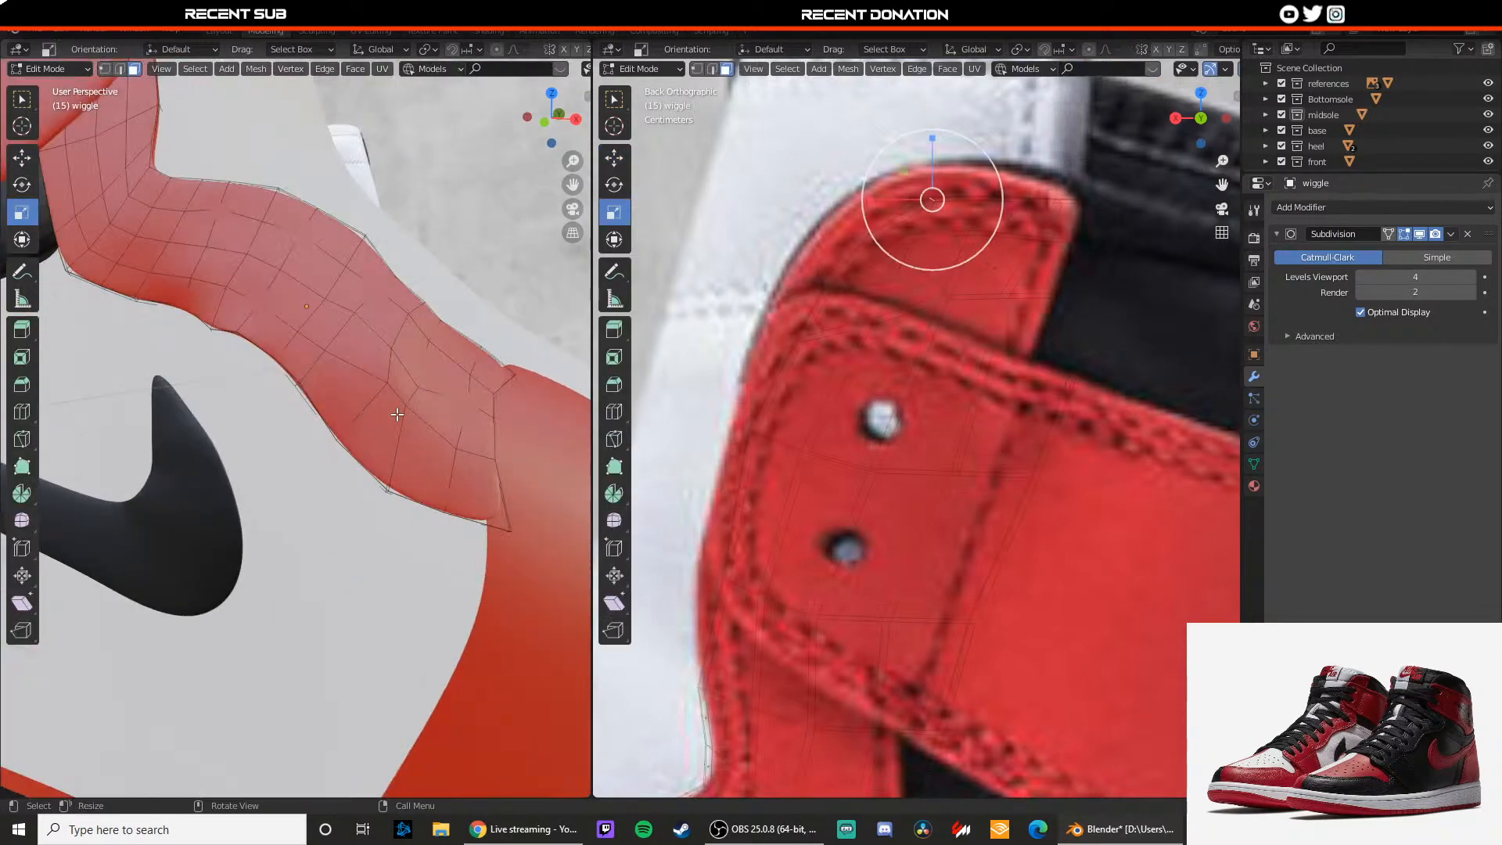
key("shift+space")
key("g")
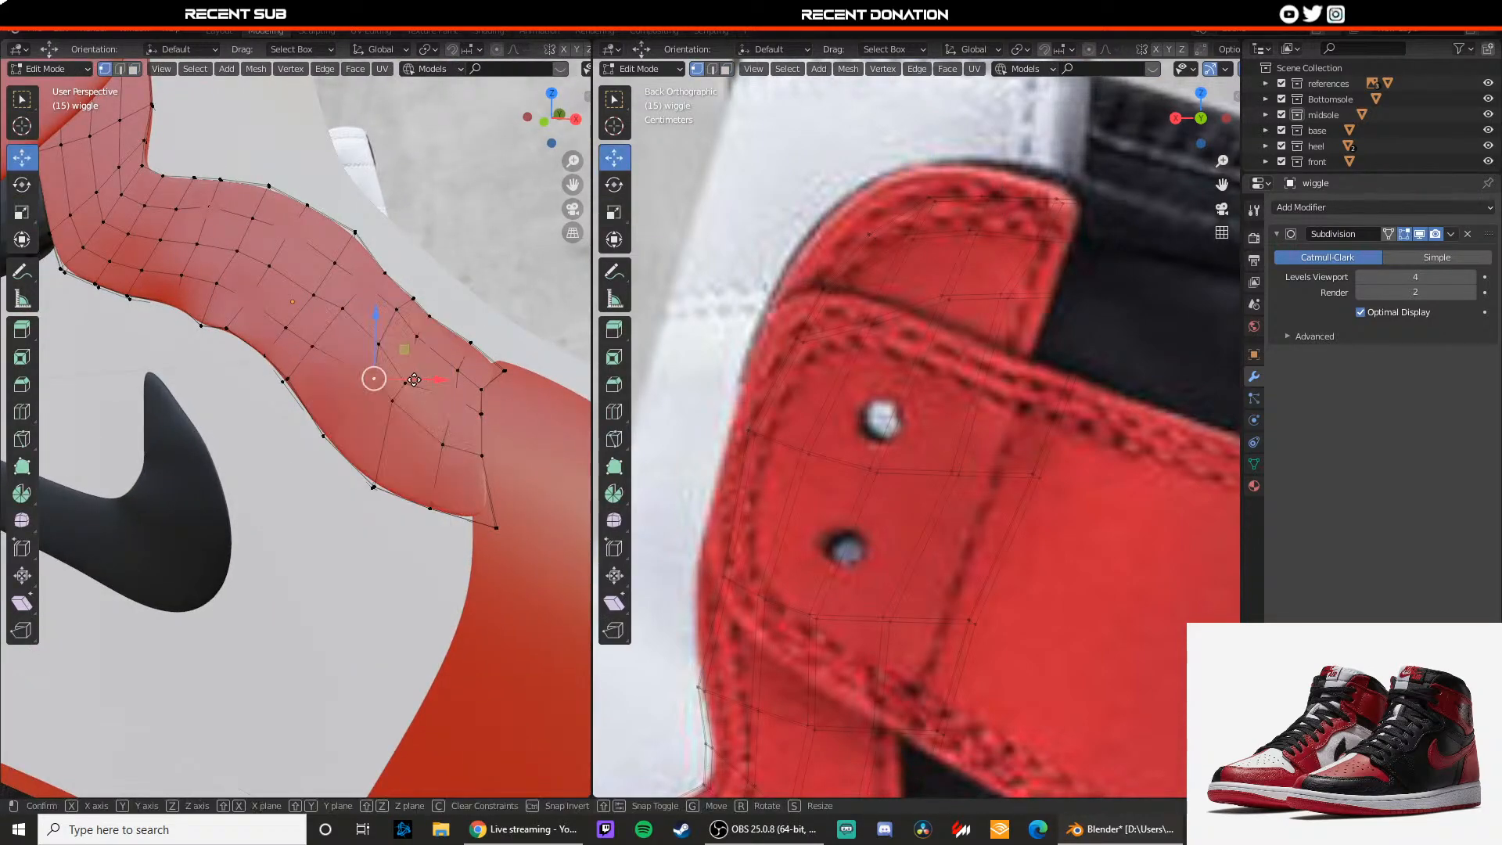
left_click_drag(414, 380, 402, 381)
Step: Nudge a neighbouring vertex of the wavy lace panel along the Y axis and return to Object Mode
middle_click_drag(392, 438, 252, 460)
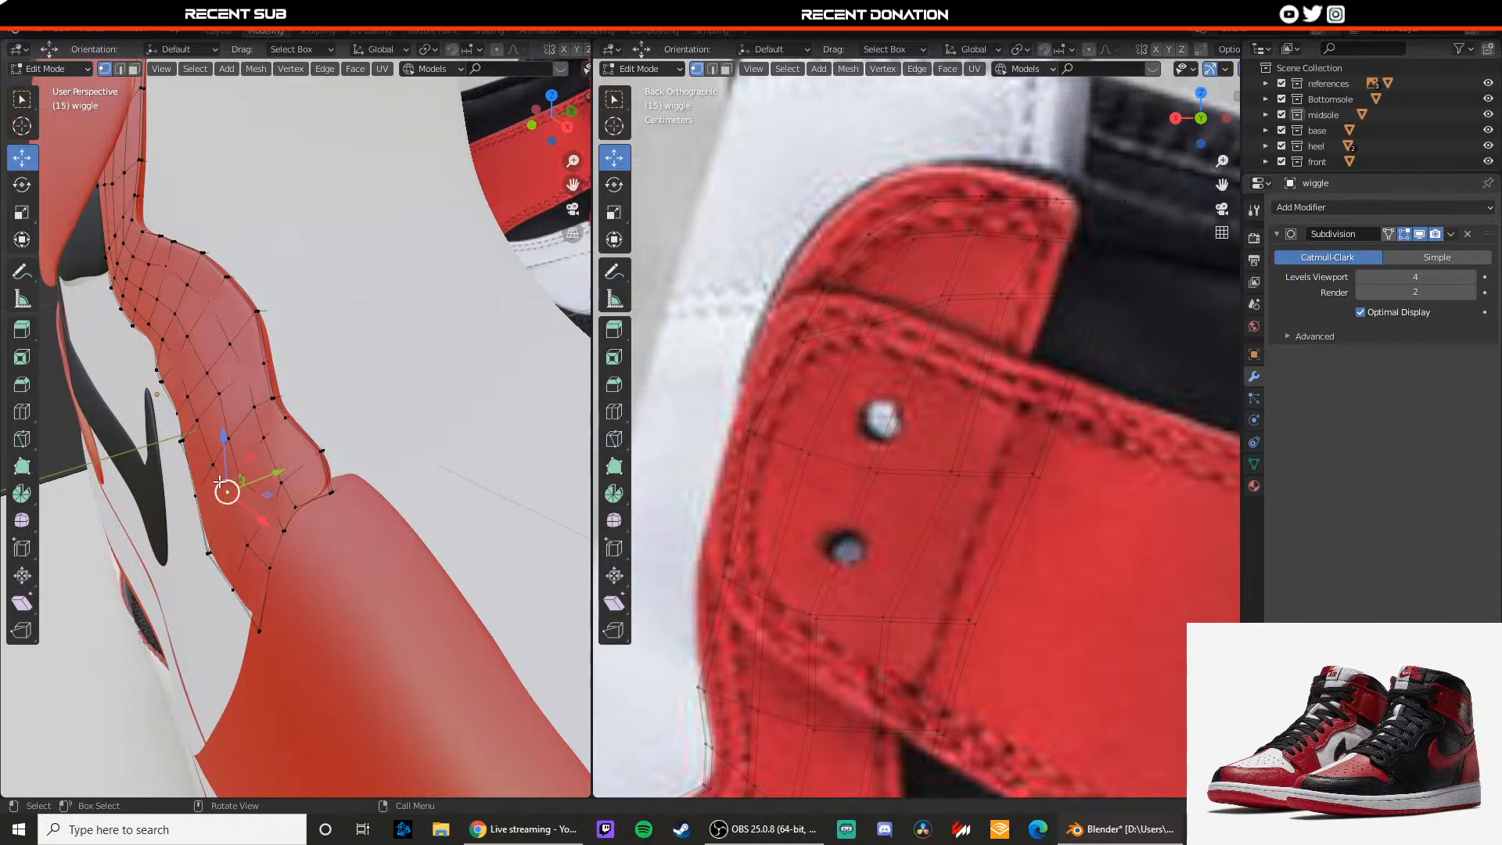
left_click(268, 476)
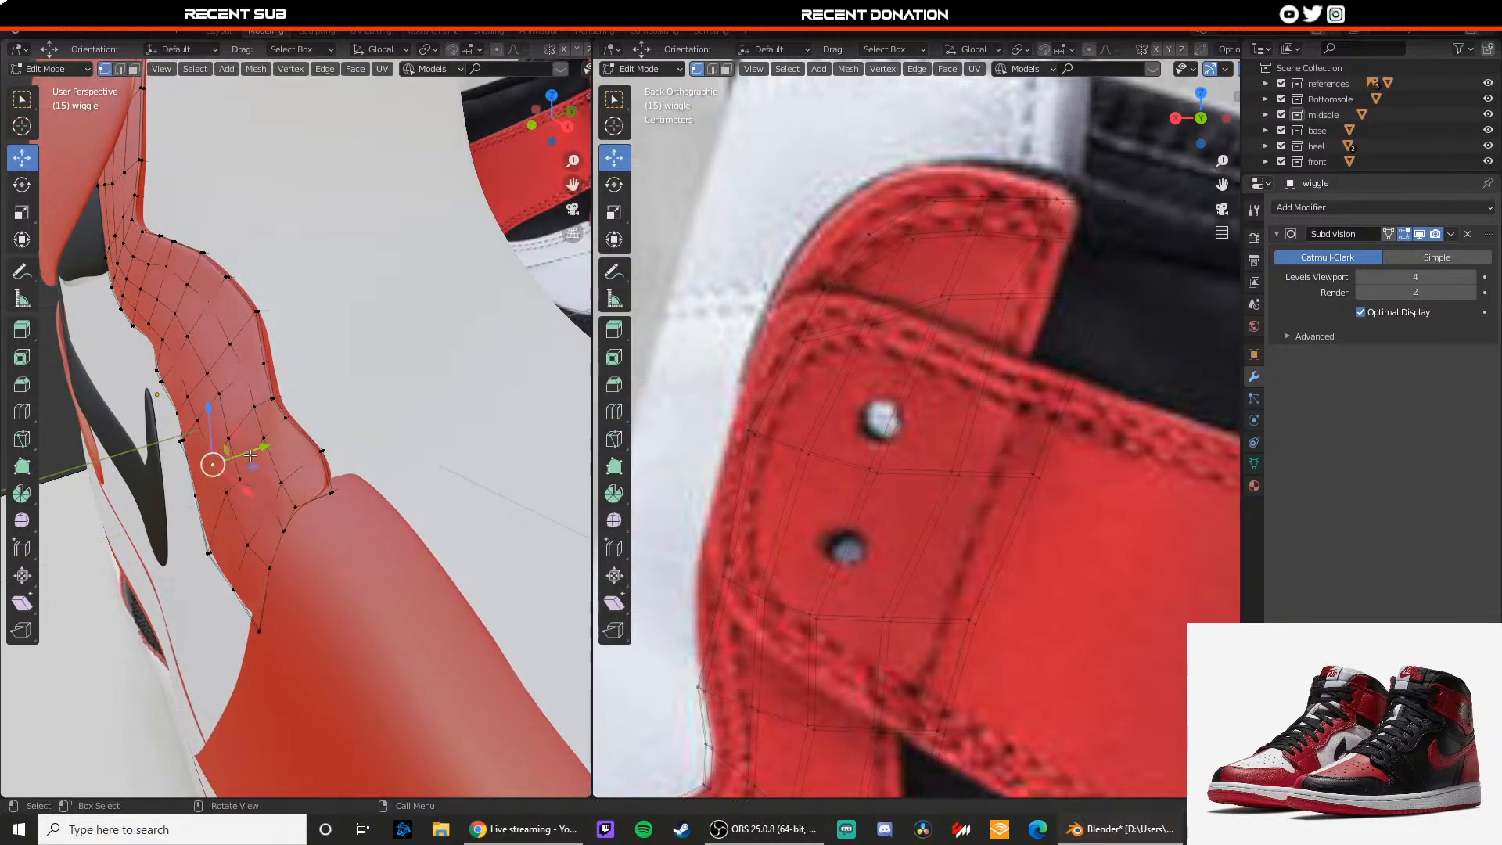
left_click_drag(243, 453, 244, 454)
key("Tab")
Step: Inspect the white base mesh around the collar opening and the gap between the ankle strap and heel panel
scroll(407, 388, "down", 8)
left_click(401, 422)
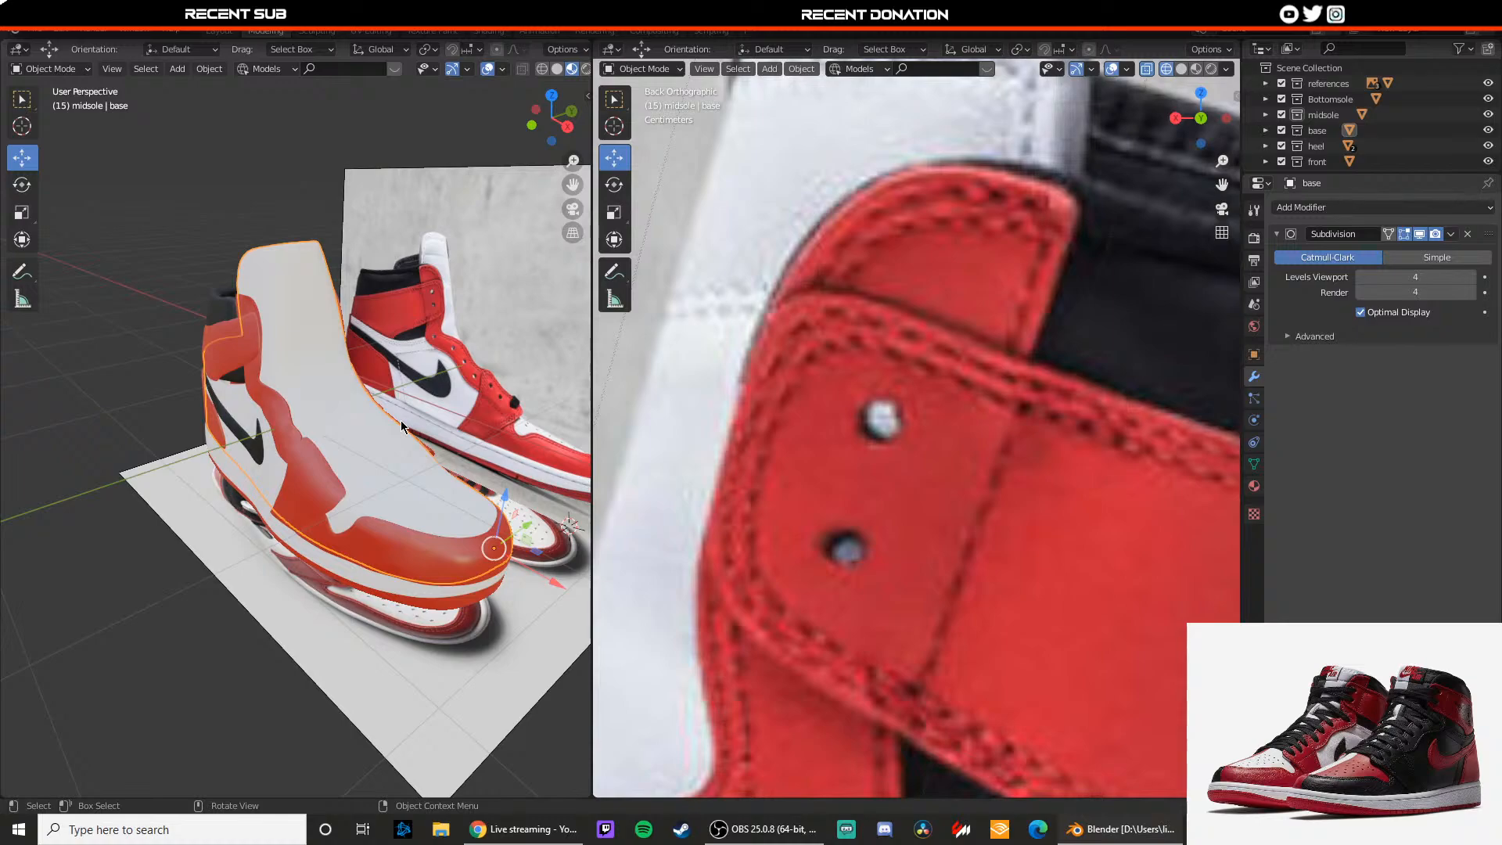
scroll(242, 293, "up", 4)
middle_click_drag(241, 294, 288, 388)
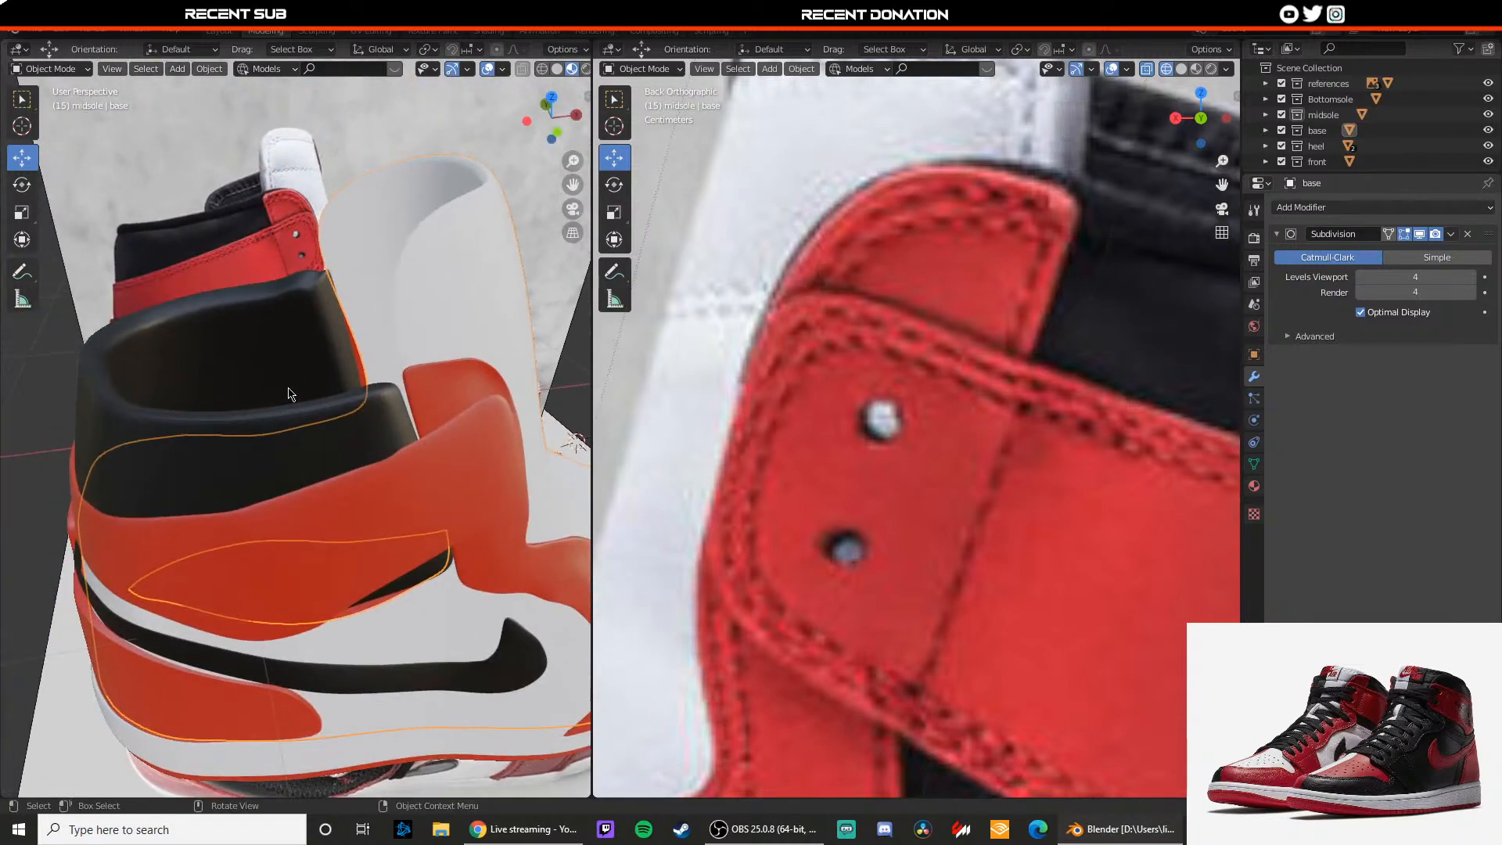
scroll(219, 301, "down", 3)
middle_click_drag(218, 300, 419, 276)
middle_click_drag(414, 346, 381, 385)
scroll(410, 300, "down", 2)
left_click(432, 285)
scroll(383, 376, "down", 1)
scroll(377, 417, "up", 6)
scroll(115, 352, "down", 4)
scroll(381, 386, "up", 5)
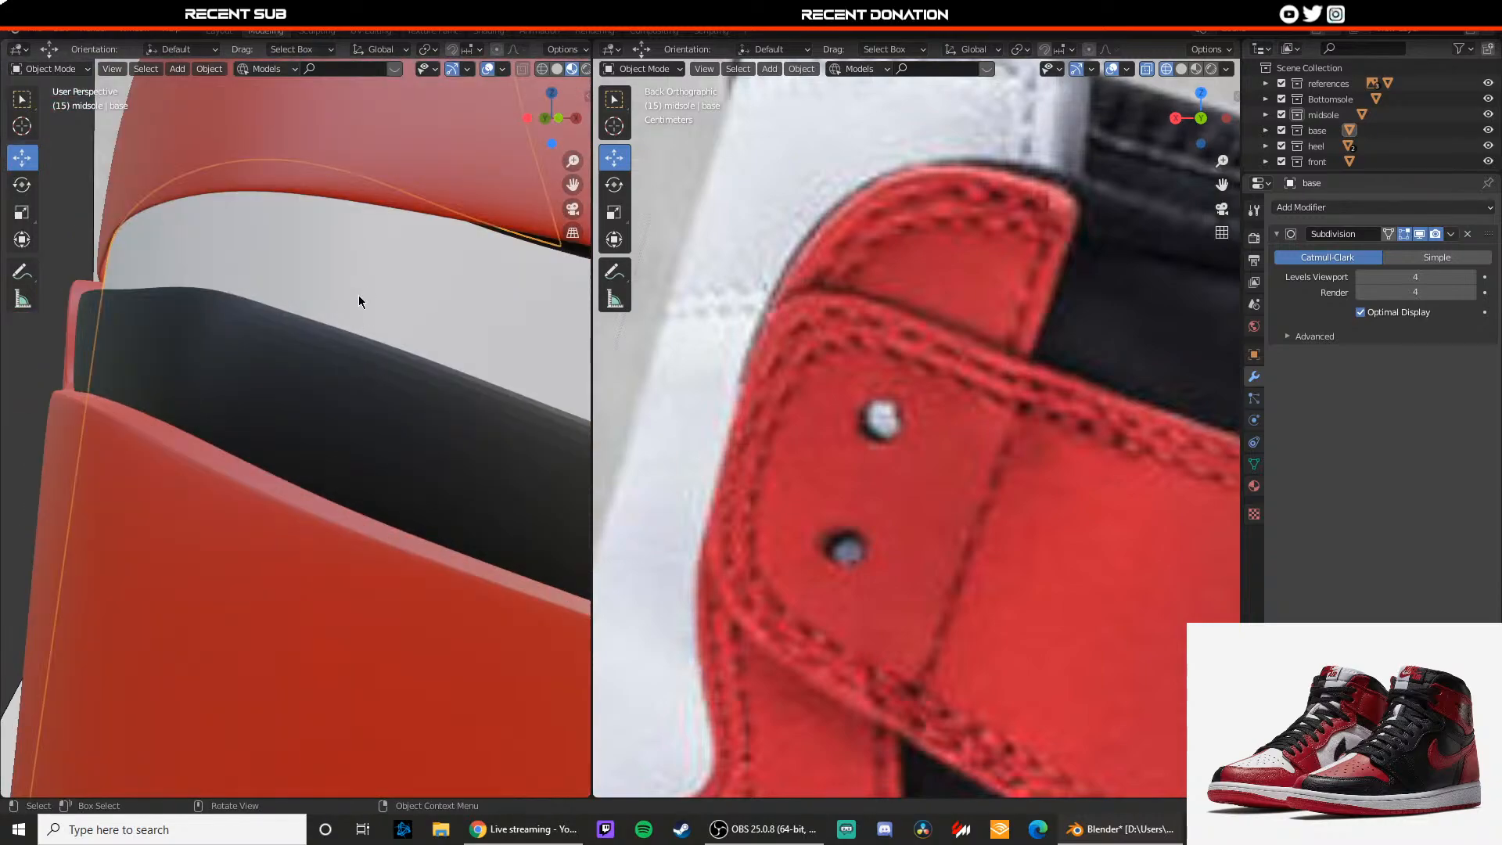
key("Tab")
middle_click_drag(359, 301, 297, 290)
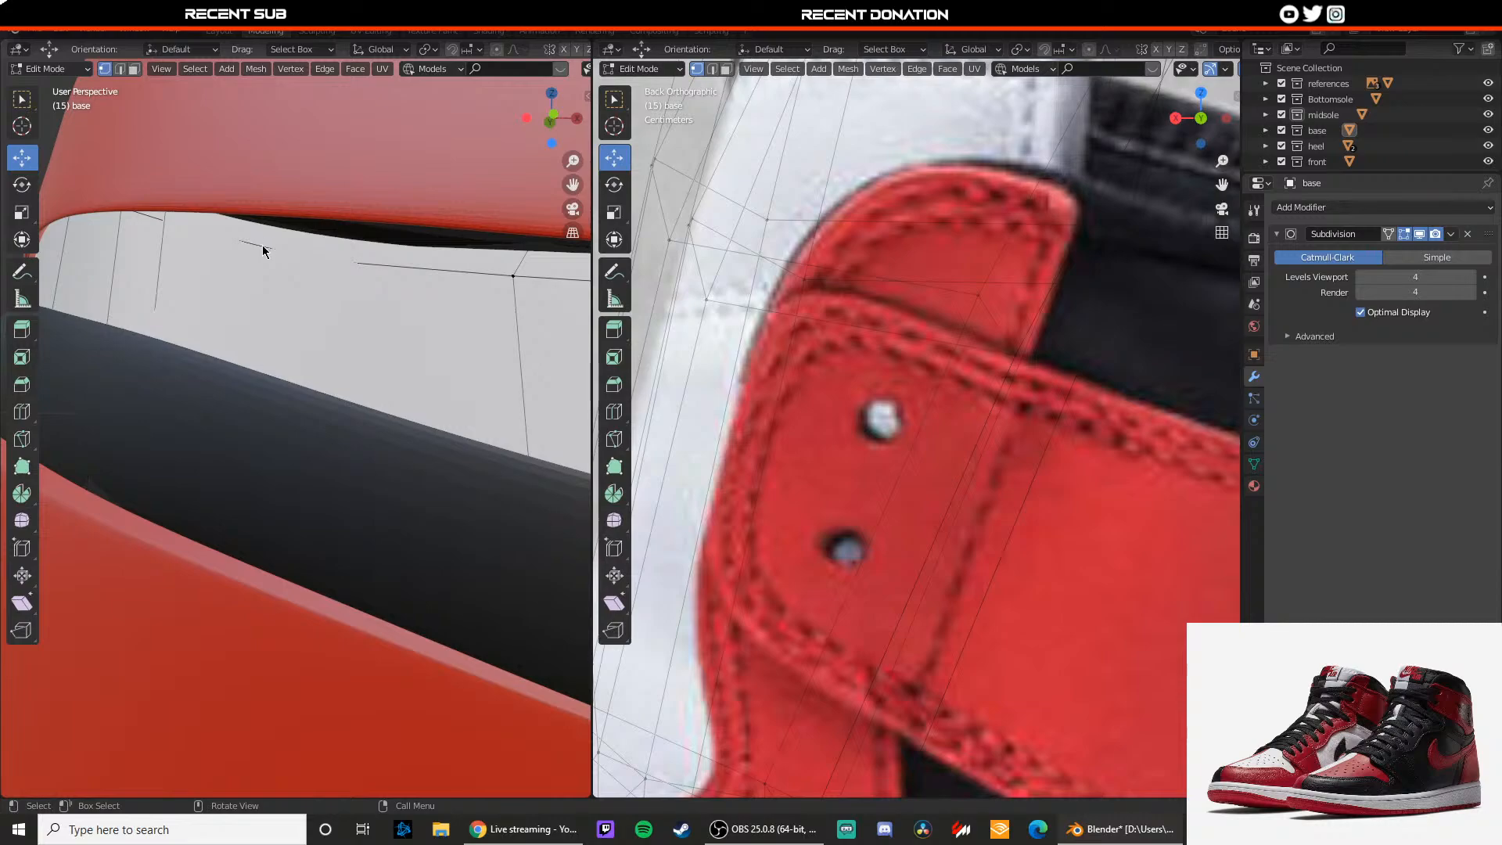
key("Tab")
scroll(285, 313, "down", 6)
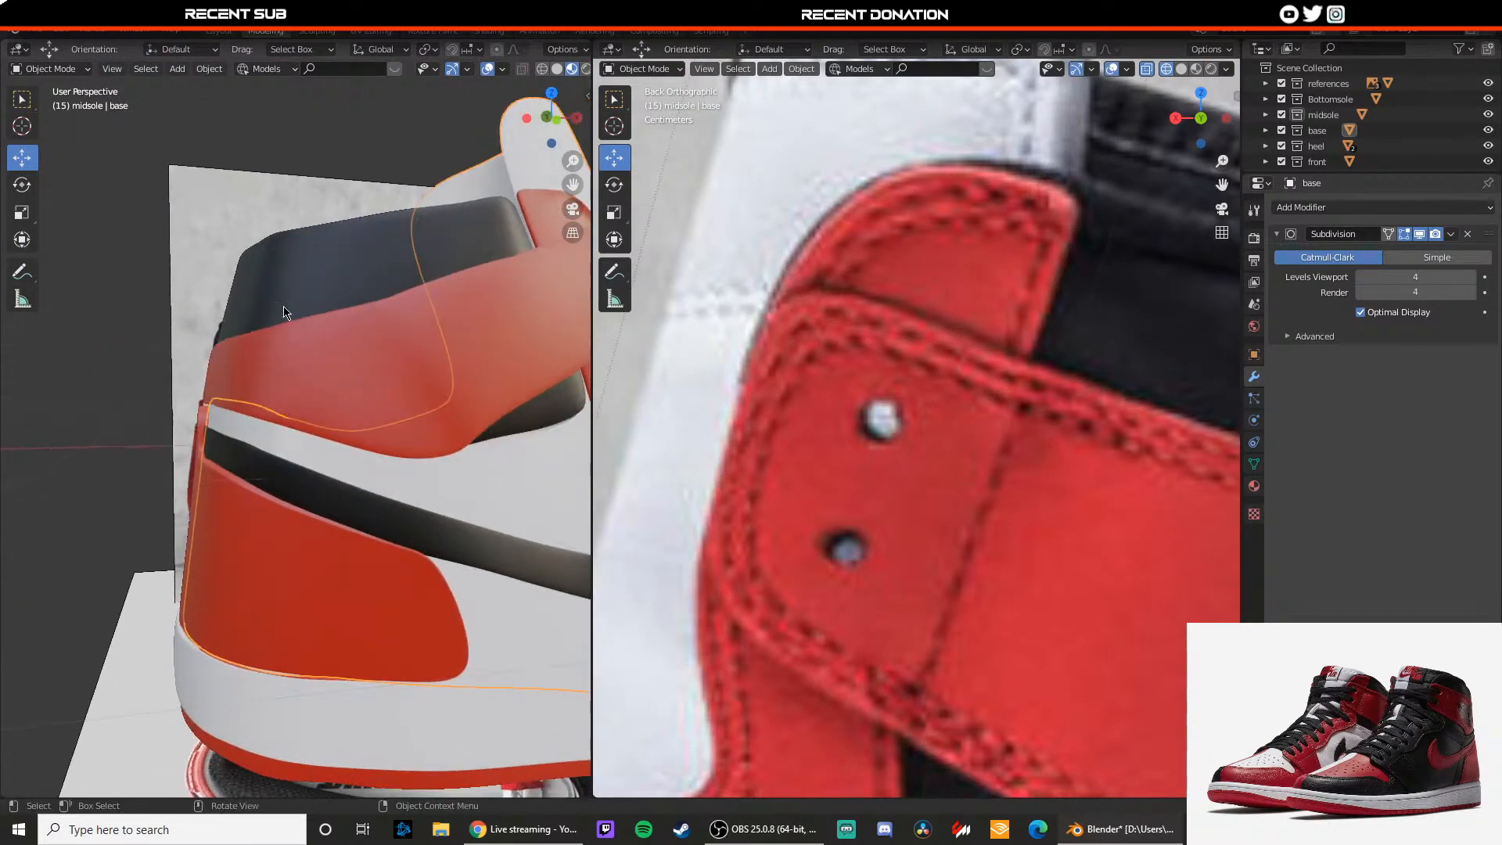
Step: Open the red ankle strap for editing and move its lower edge along the Y axis by about 0.03 m
middle_click_drag(284, 312, 349, 404)
left_click(287, 335)
key("Tab")
scroll(250, 318, "up", 4)
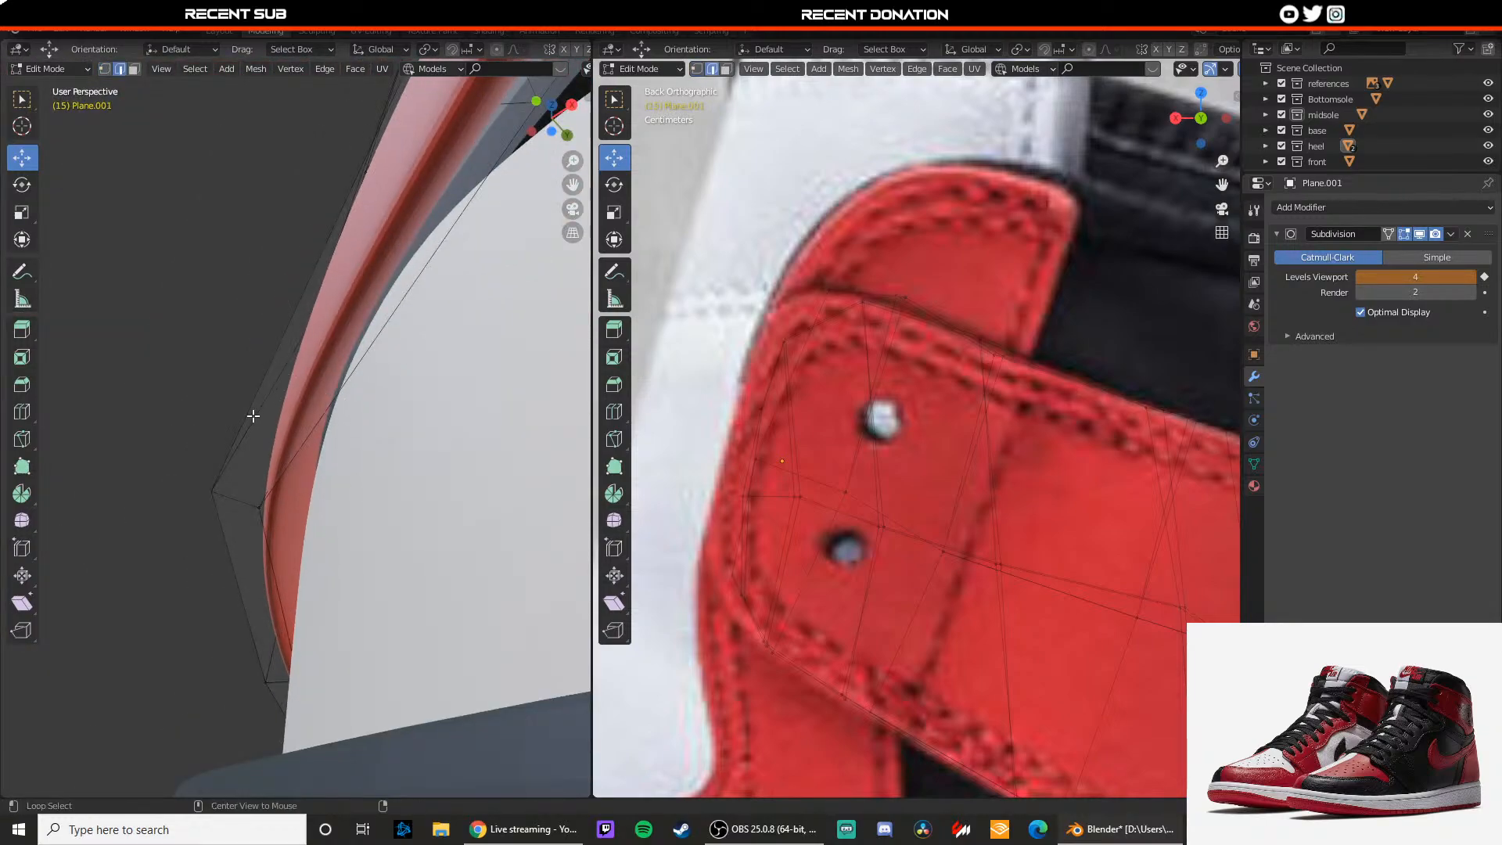
middle_click_drag(302, 459, 469, 453)
key("g")
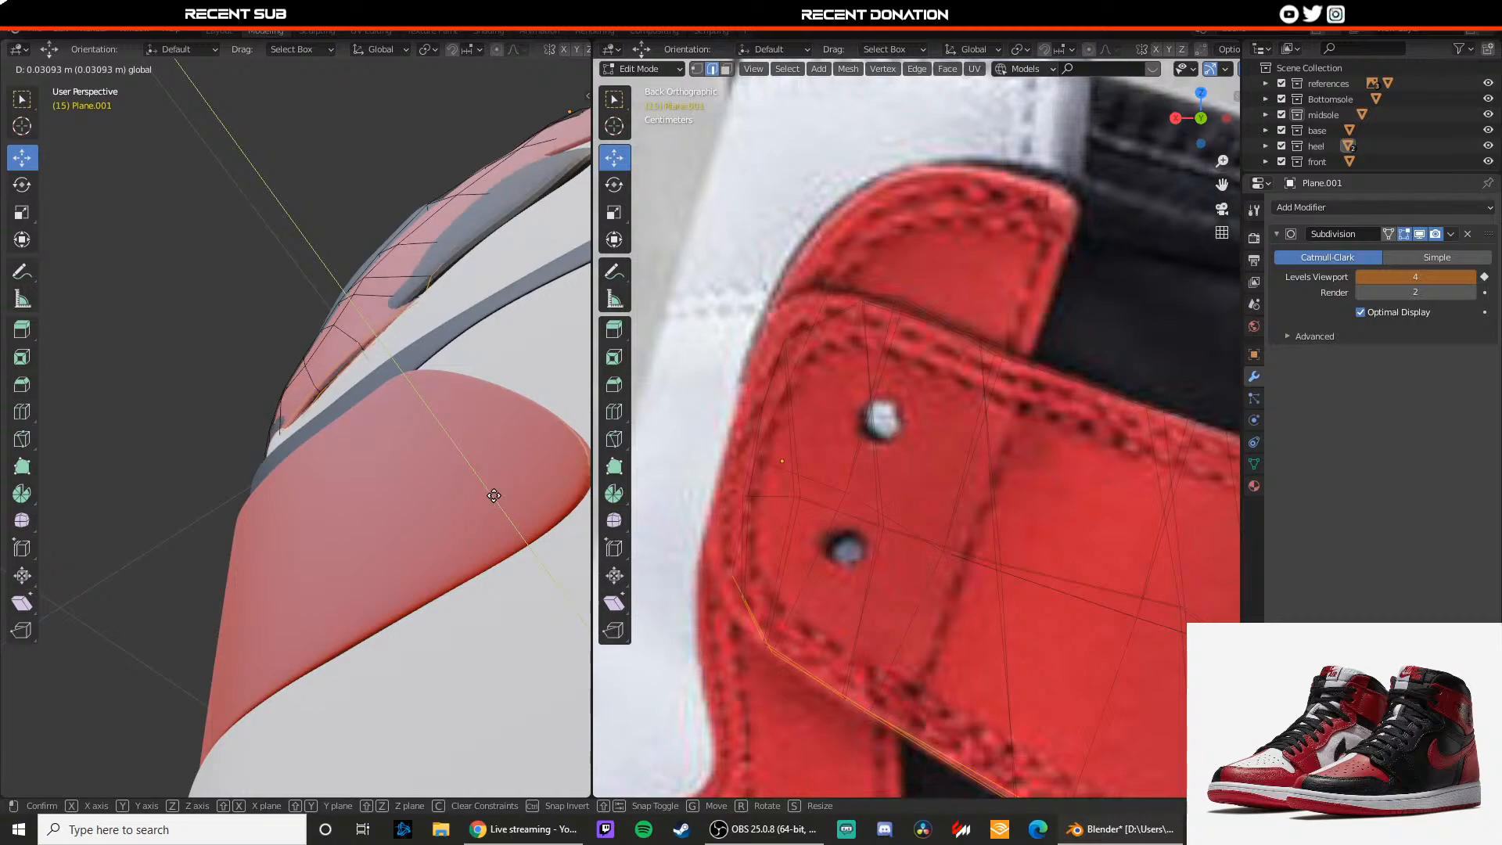
left_click(487, 494)
key("Tab")
Step: Move two protruding edges on the ankle strap's lower side along the Y axis toward the shoe
middle_click_drag(488, 494, 383, 453)
middle_click_drag(405, 287, 309, 364)
key("Tab")
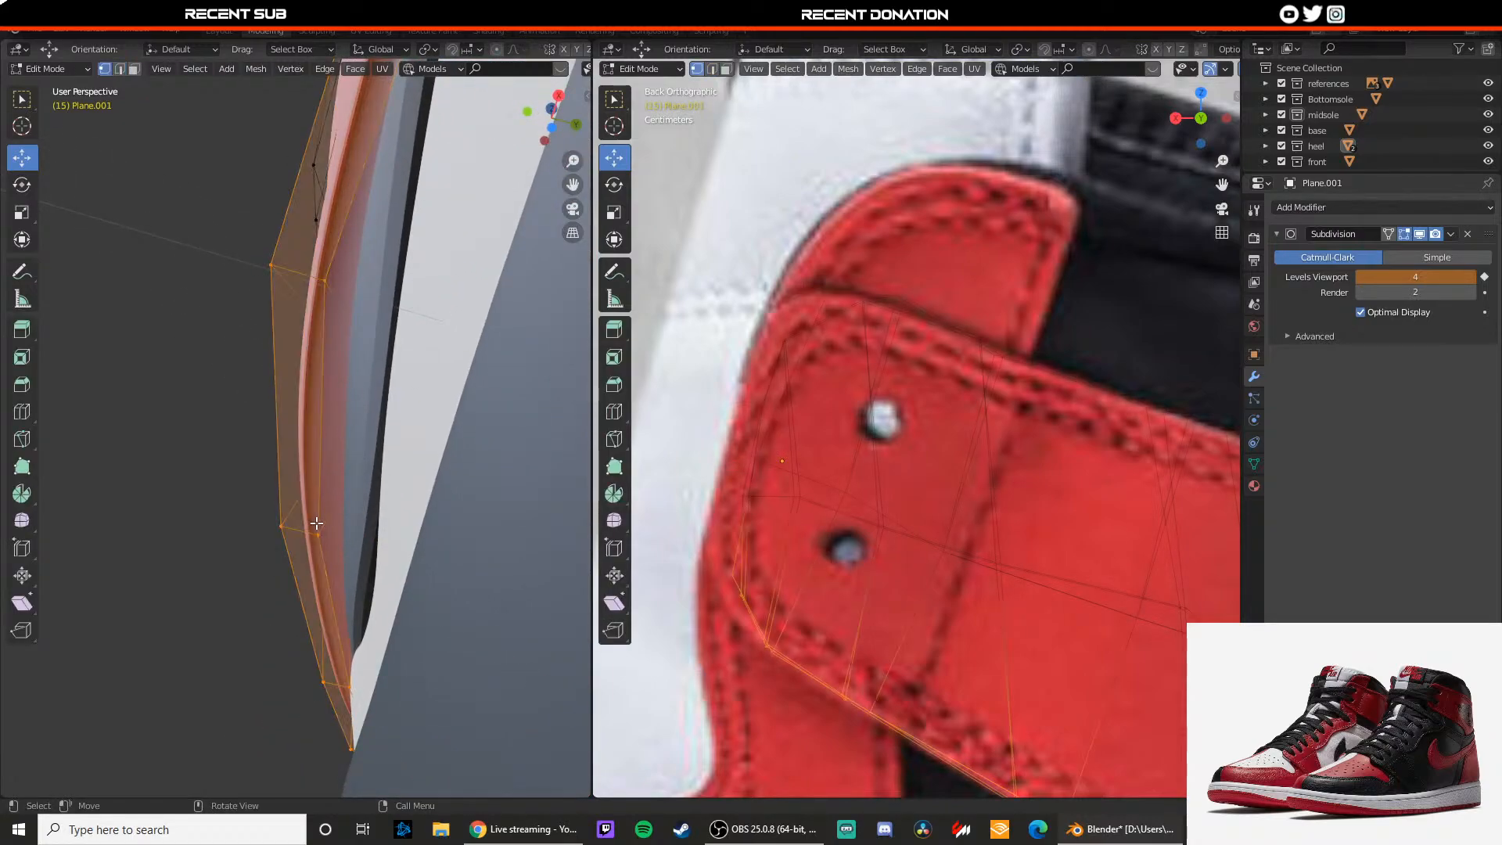
left_click(283, 517)
left_click_drag(346, 543, 462, 547)
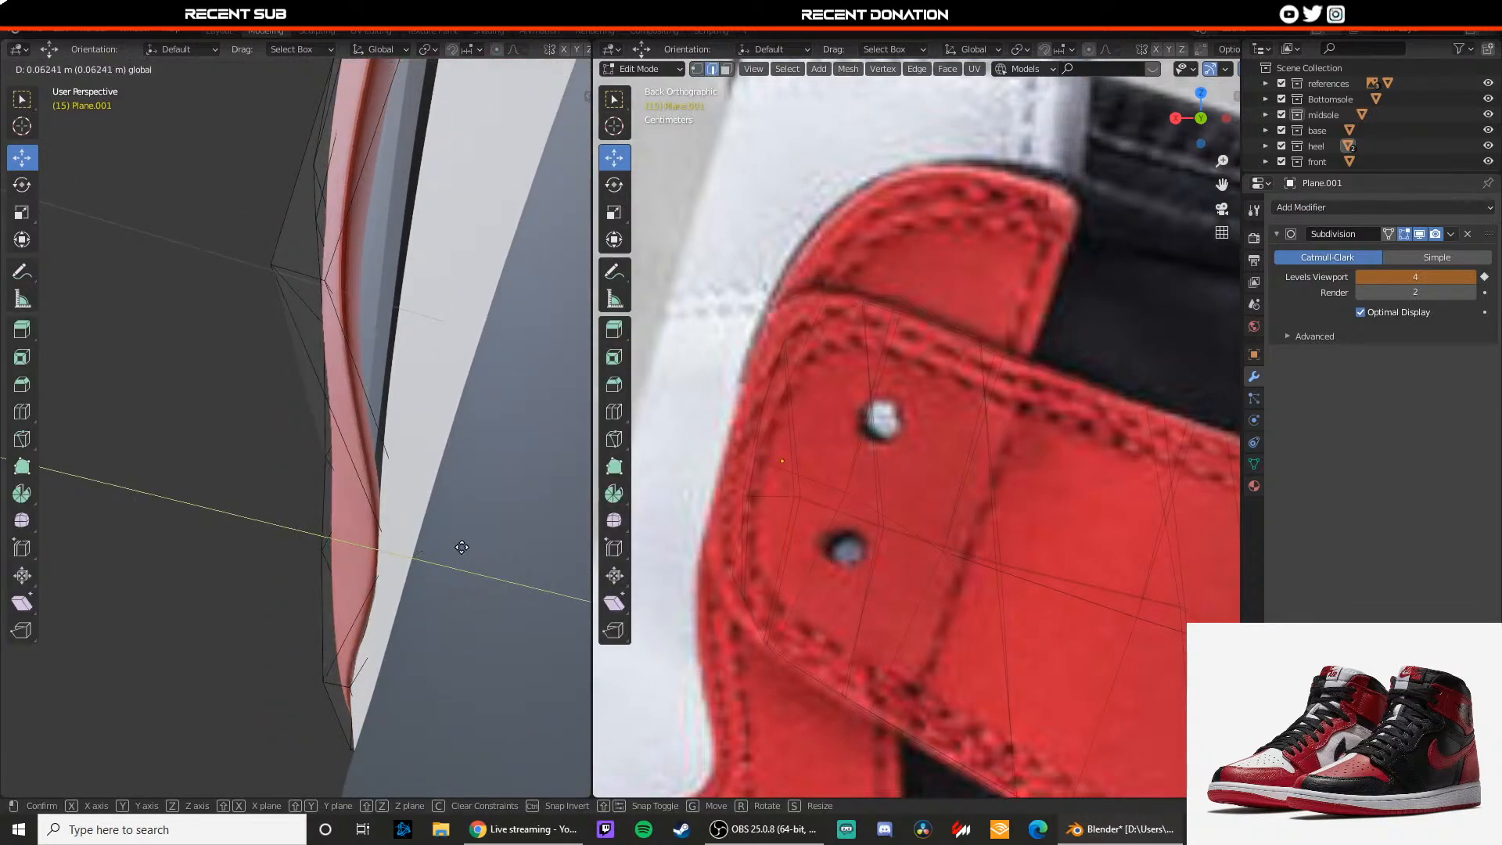
left_click_drag(349, 286, 450, 306)
Step: Pull the next protruding edges of the ankle strap inward along the Y axis and return to Object Mode
middle_click_drag(450, 307, 365, 429)
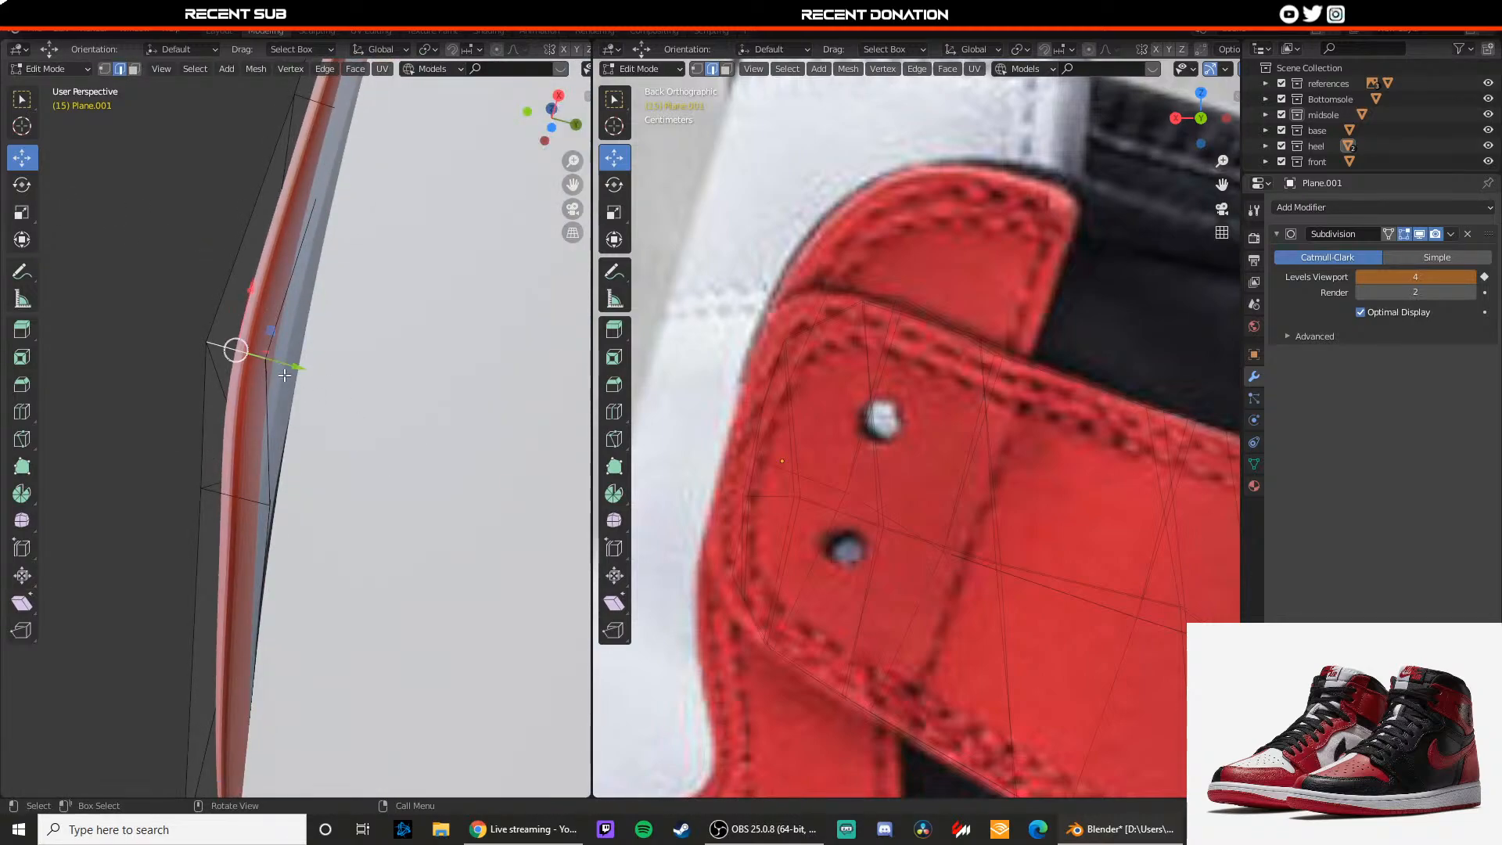
left_click_drag(284, 375, 329, 371)
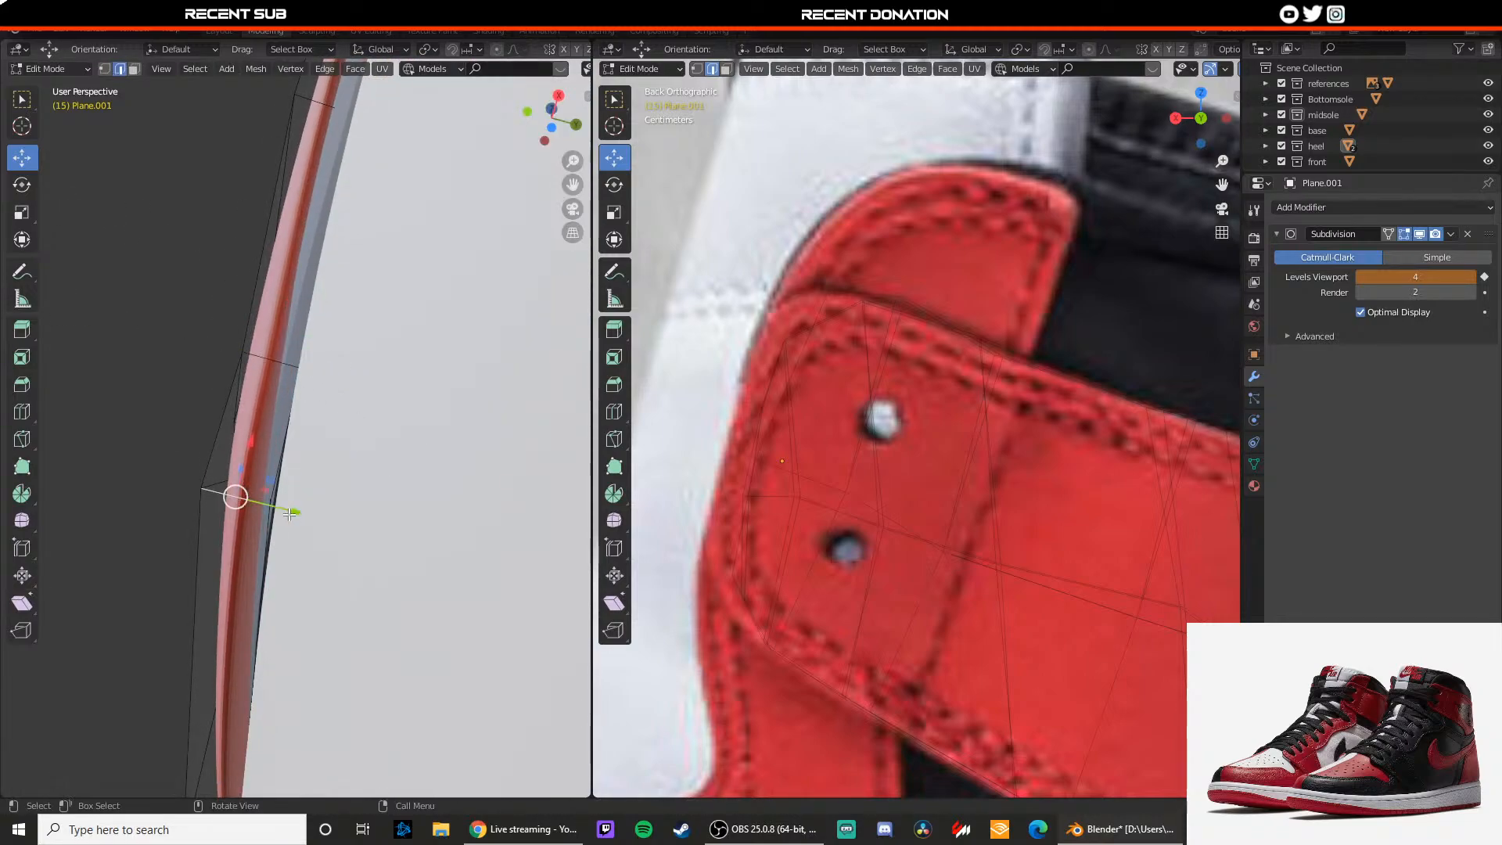
key("Tab")
middle_click_drag(302, 510, 367, 378)
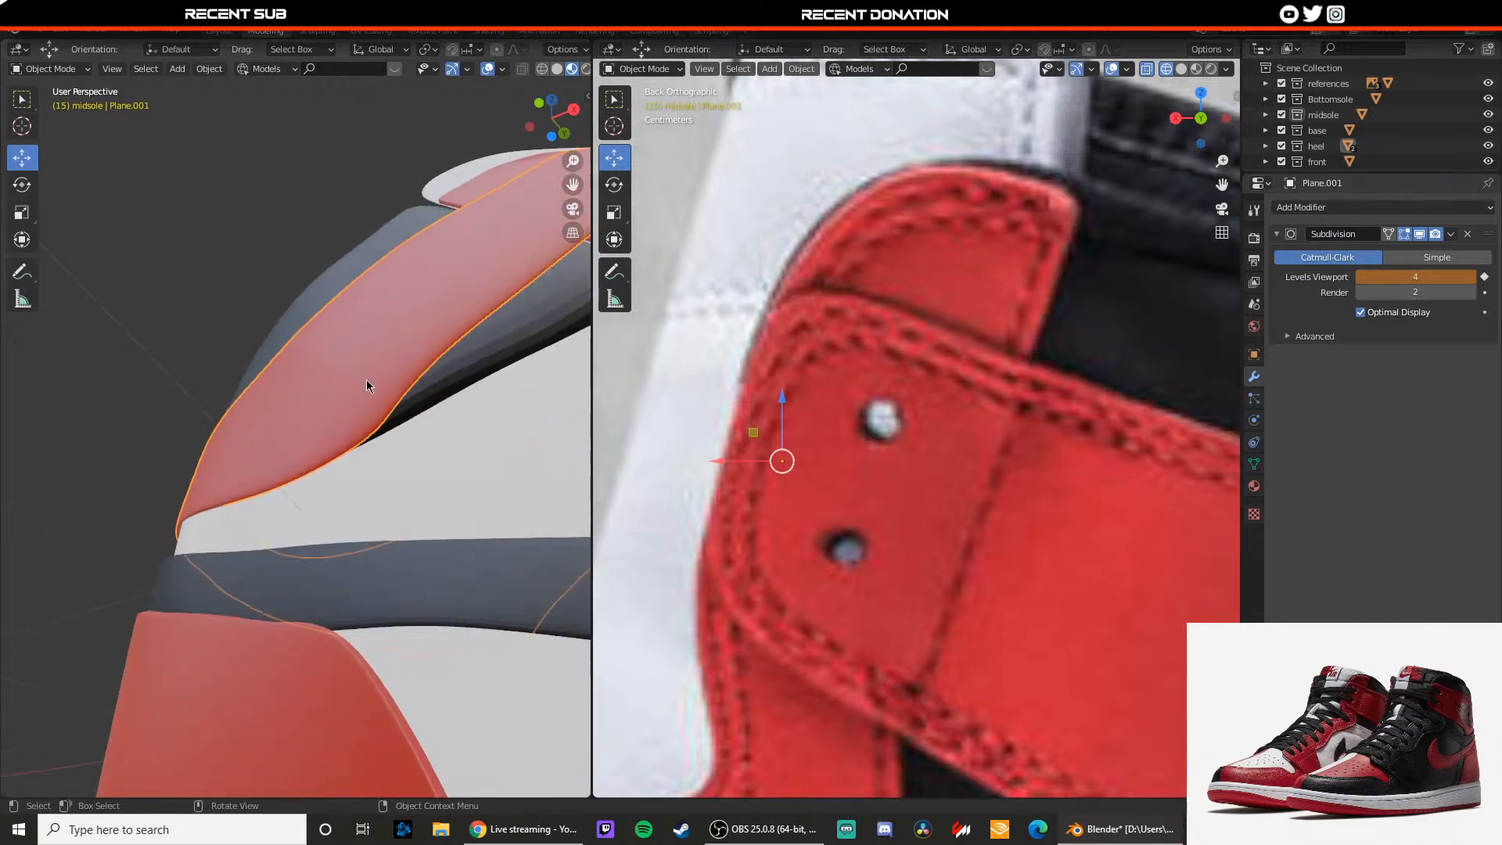
Step: Move the ankle strap's lowest protruding edge along the Y axis toward the base and return to Object Mode
scroll(366, 378, "up", 2)
key("Tab")
middle_click_drag(262, 430, 274, 494)
left_click(316, 518)
left_click_drag(308, 627, 371, 632)
middle_click_drag(291, 740, 298, 563, "shift")
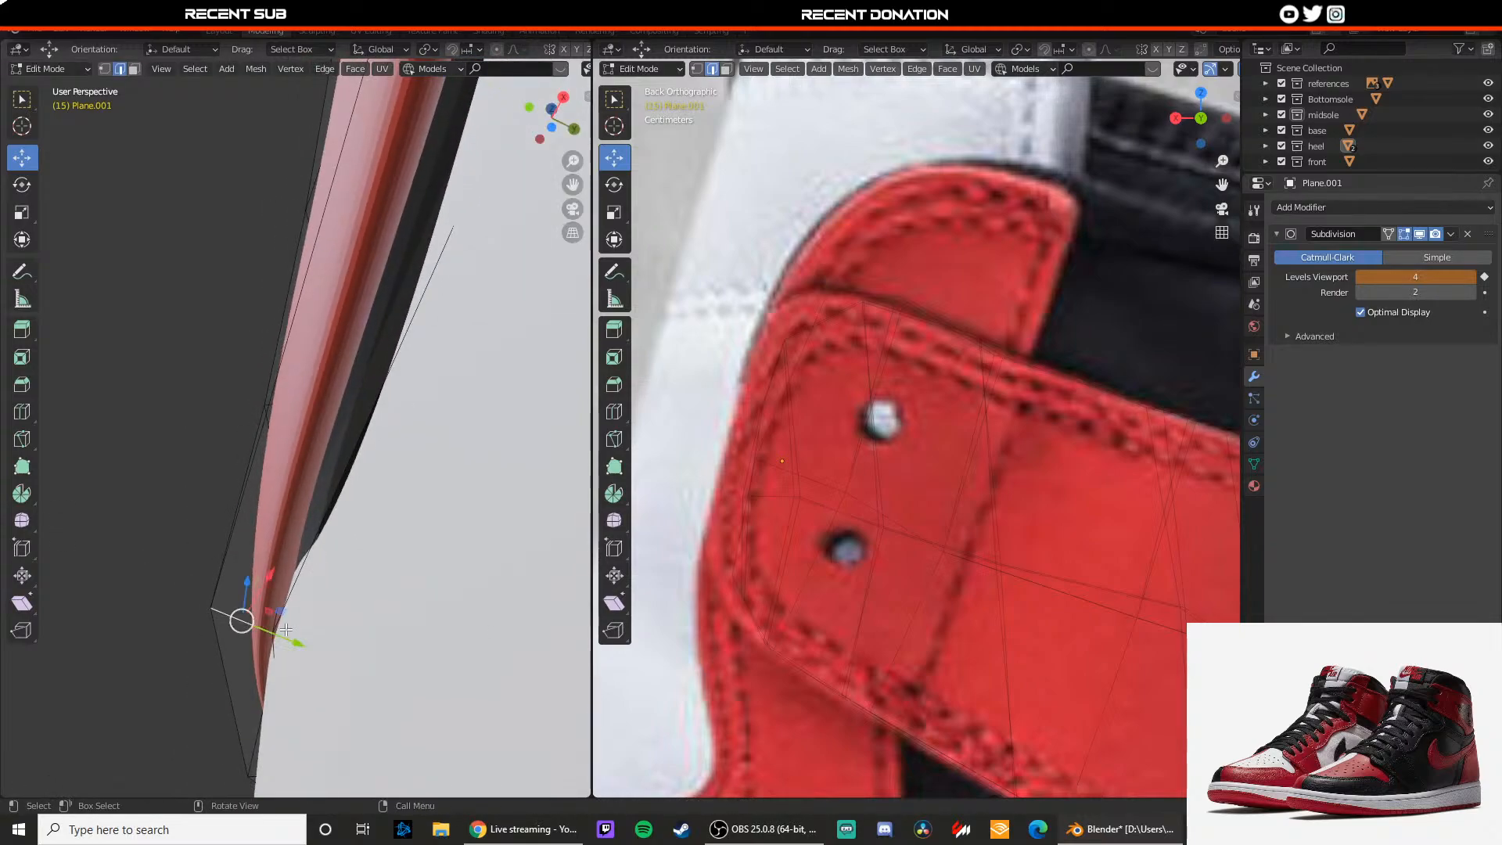
key("Tab")
Step: Reopen the ankle strap and move two more protruding lower edges inward along the Y axis, the second by about 0.01 m
middle_click_drag(286, 629, 425, 566)
scroll(425, 566, "down", 4)
key("alt+a")
scroll(313, 522, "down", 2)
middle_click_drag(293, 418, 309, 522)
scroll(345, 510, "up", 3)
scroll(408, 512, "up", 2)
left_click(379, 512)
key("Tab")
left_click_drag(225, 568, 235, 586)
key("ctrl+z")
middle_click_drag(328, 565, 370, 548)
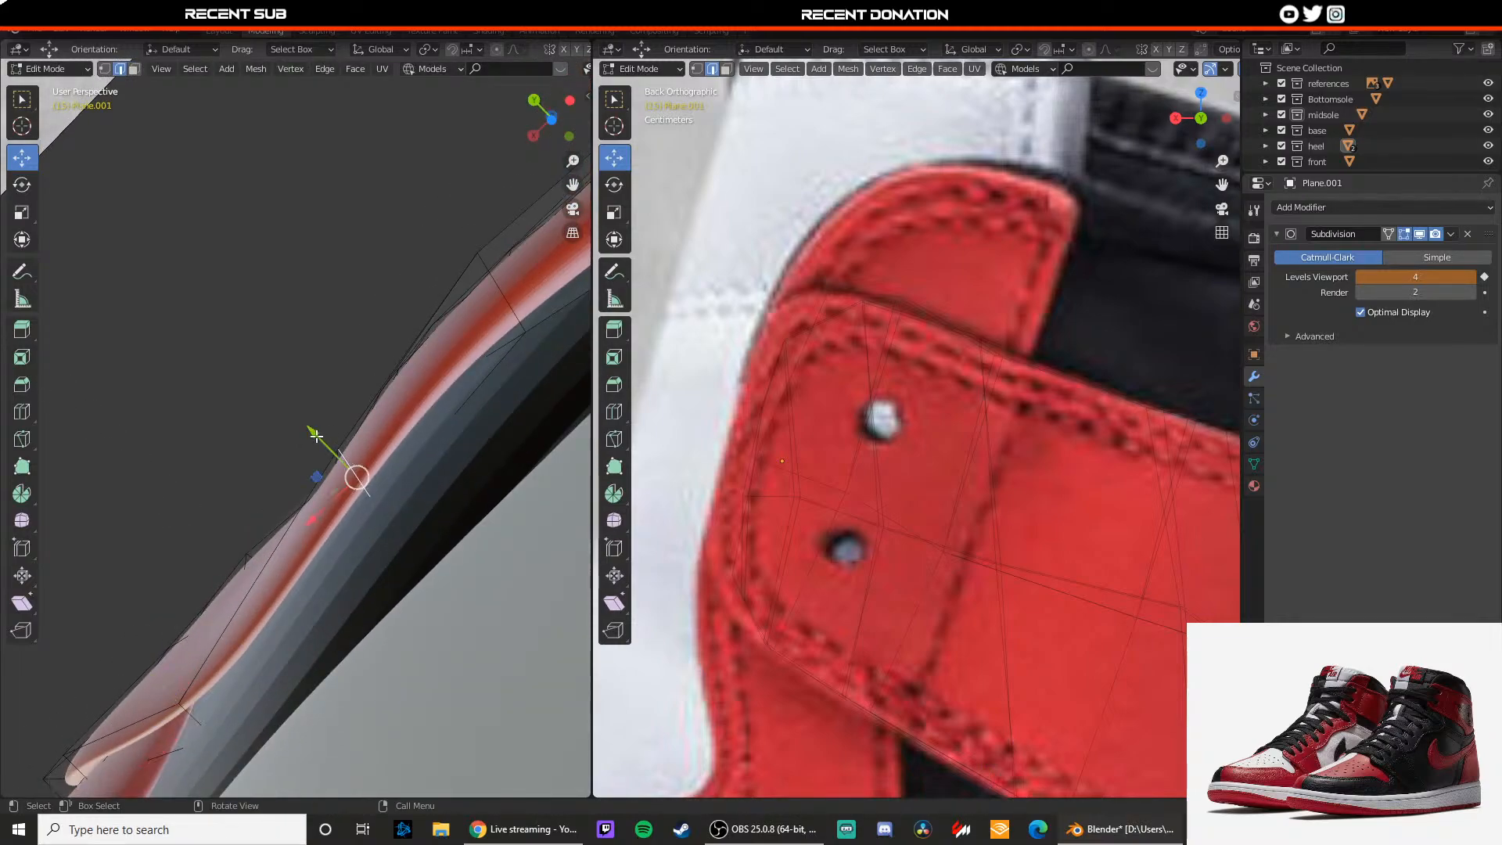
left_click_drag(316, 436, 344, 466)
middle_click_drag(376, 413, 329, 440, "shift")
left_click_drag(215, 436, 227, 448)
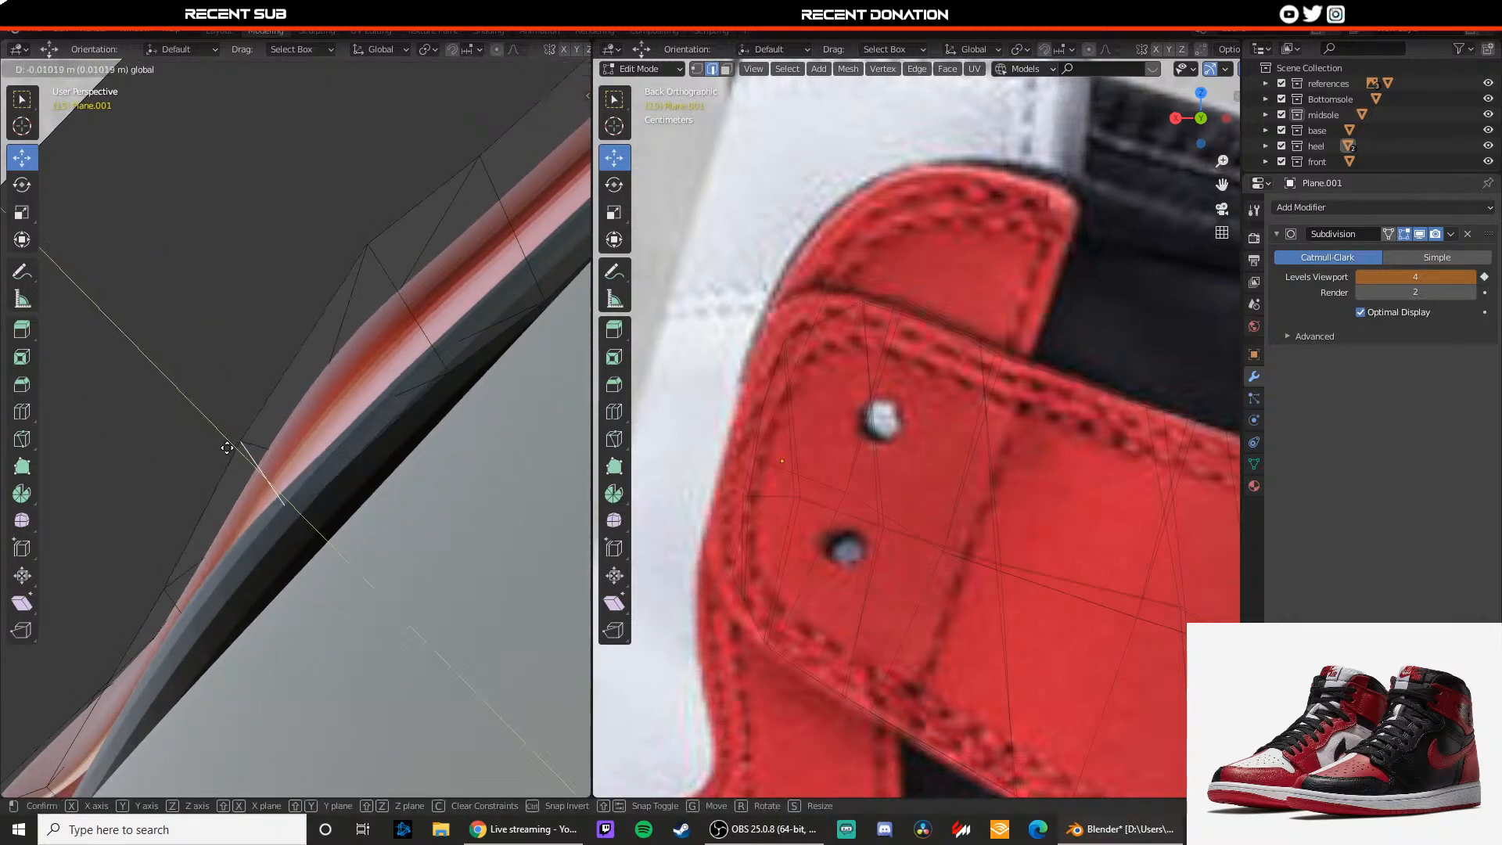
Step: Pull the following three edges along the ankle strap's lower side inward along the Y axis and leave Edit Mode
left_click_drag(384, 292, 422, 352)
mouse_move(423, 352)
middle_mouse_down()
mouse_move(410, 392)
mouse_move(427, 361)
middle_mouse_up()
middle_click_drag(427, 362, 403, 391, "shift")
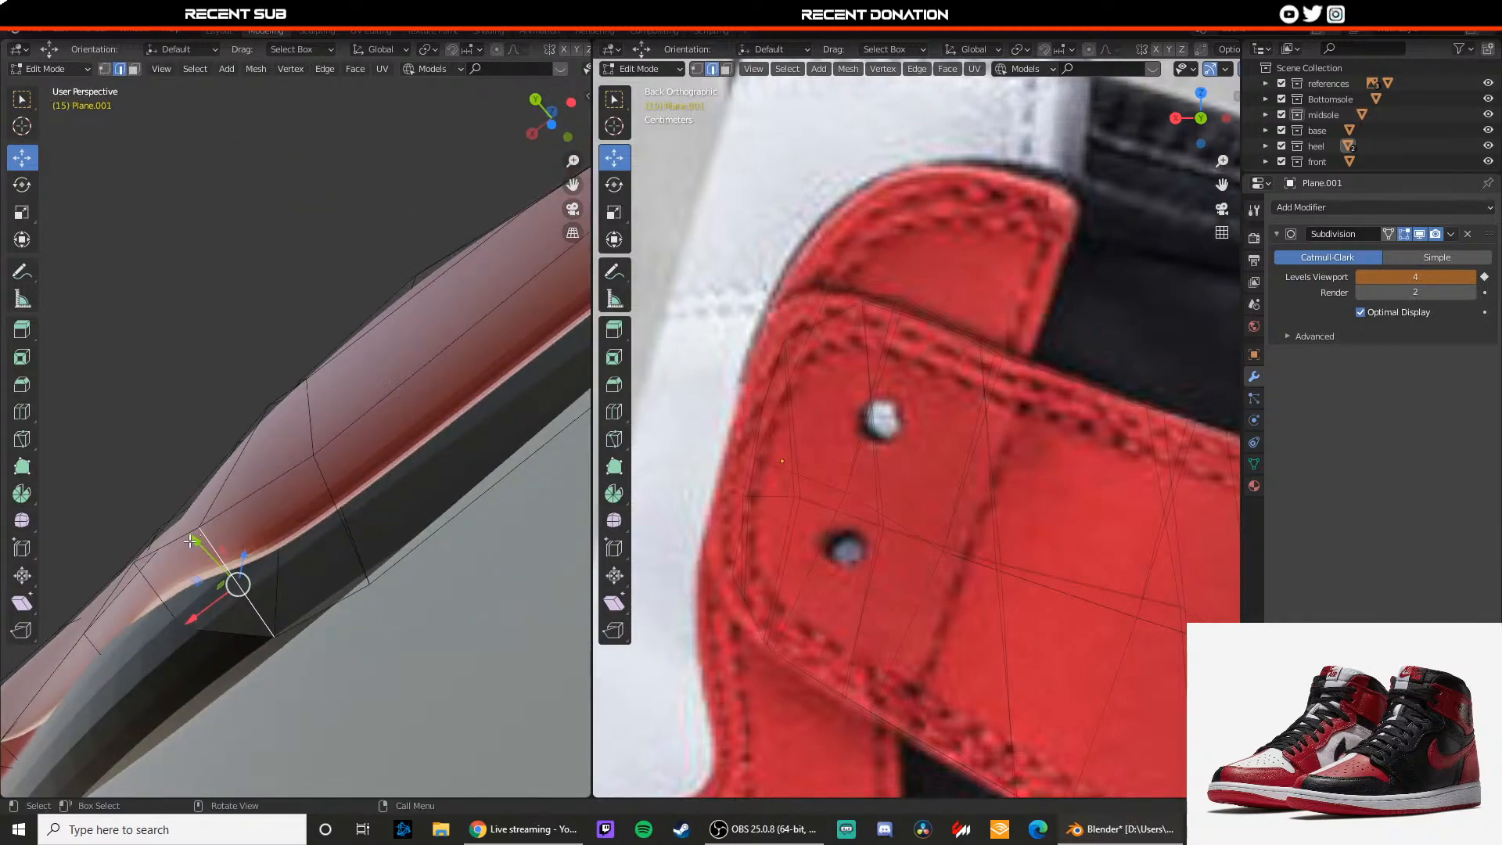
left_click_drag(191, 540, 257, 603)
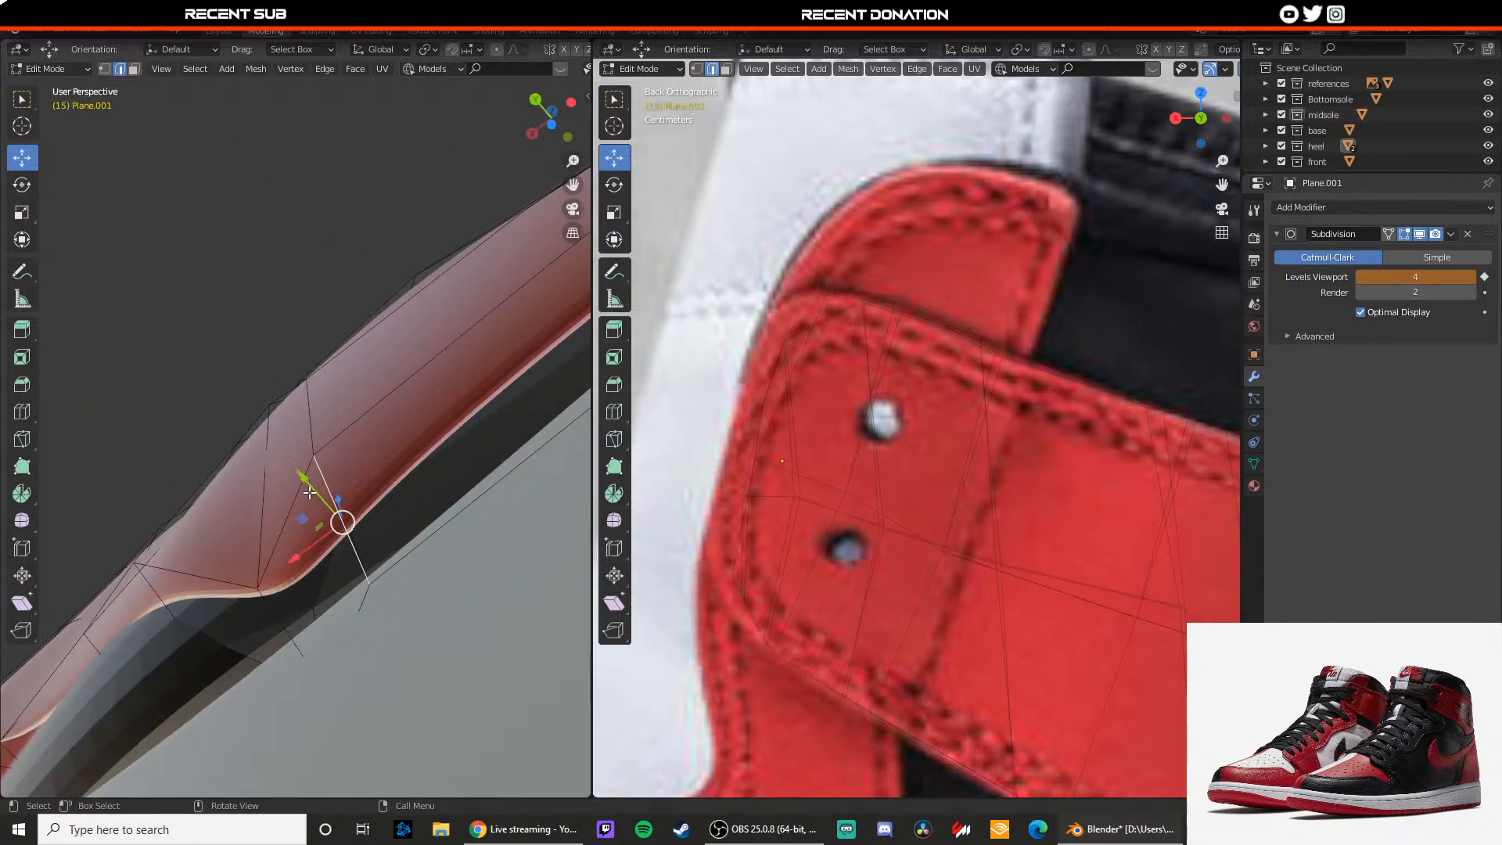
left_click_drag(310, 492, 358, 542)
key("Tab")
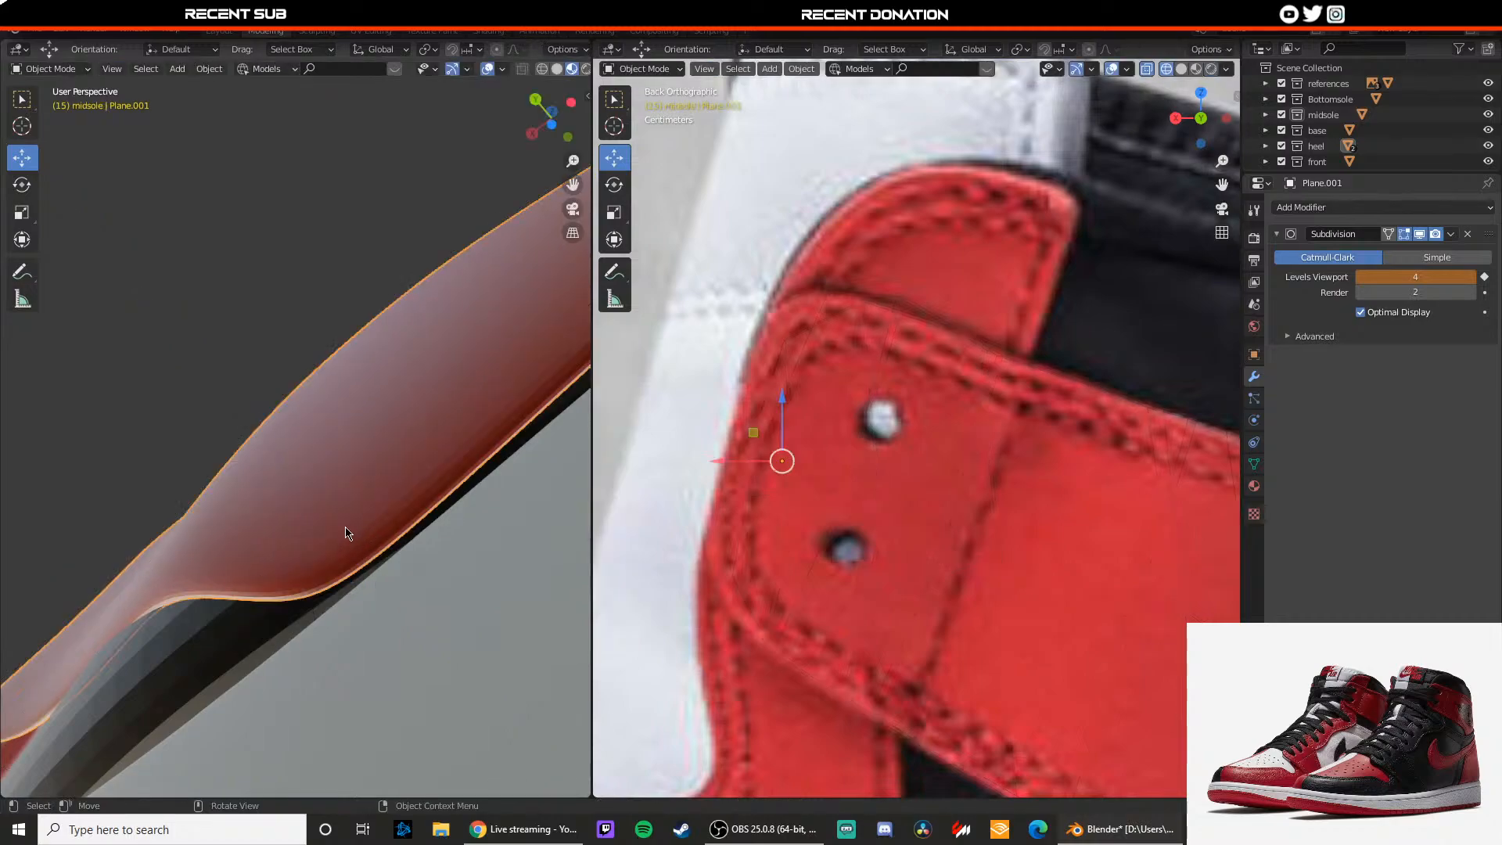
Step: Move the ankle strap edge at the bend toward the heel along the Y axis to close the gap with the collar
middle_click_drag(358, 541, 328, 485)
key("Tab")
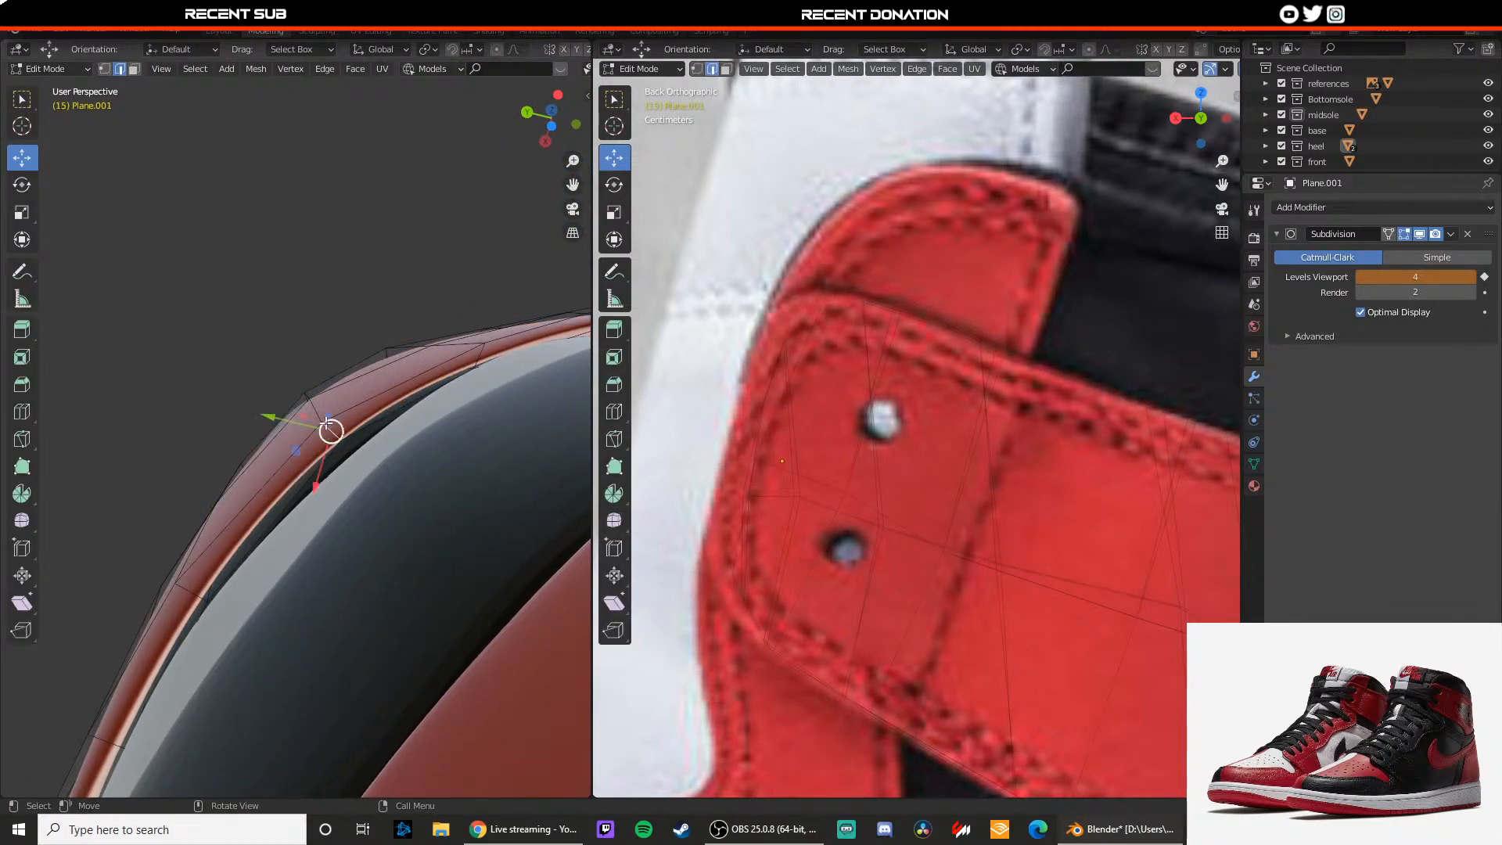
left_click_drag(283, 416, 337, 477)
middle_click_drag(385, 479, 404, 439)
key("Tab")
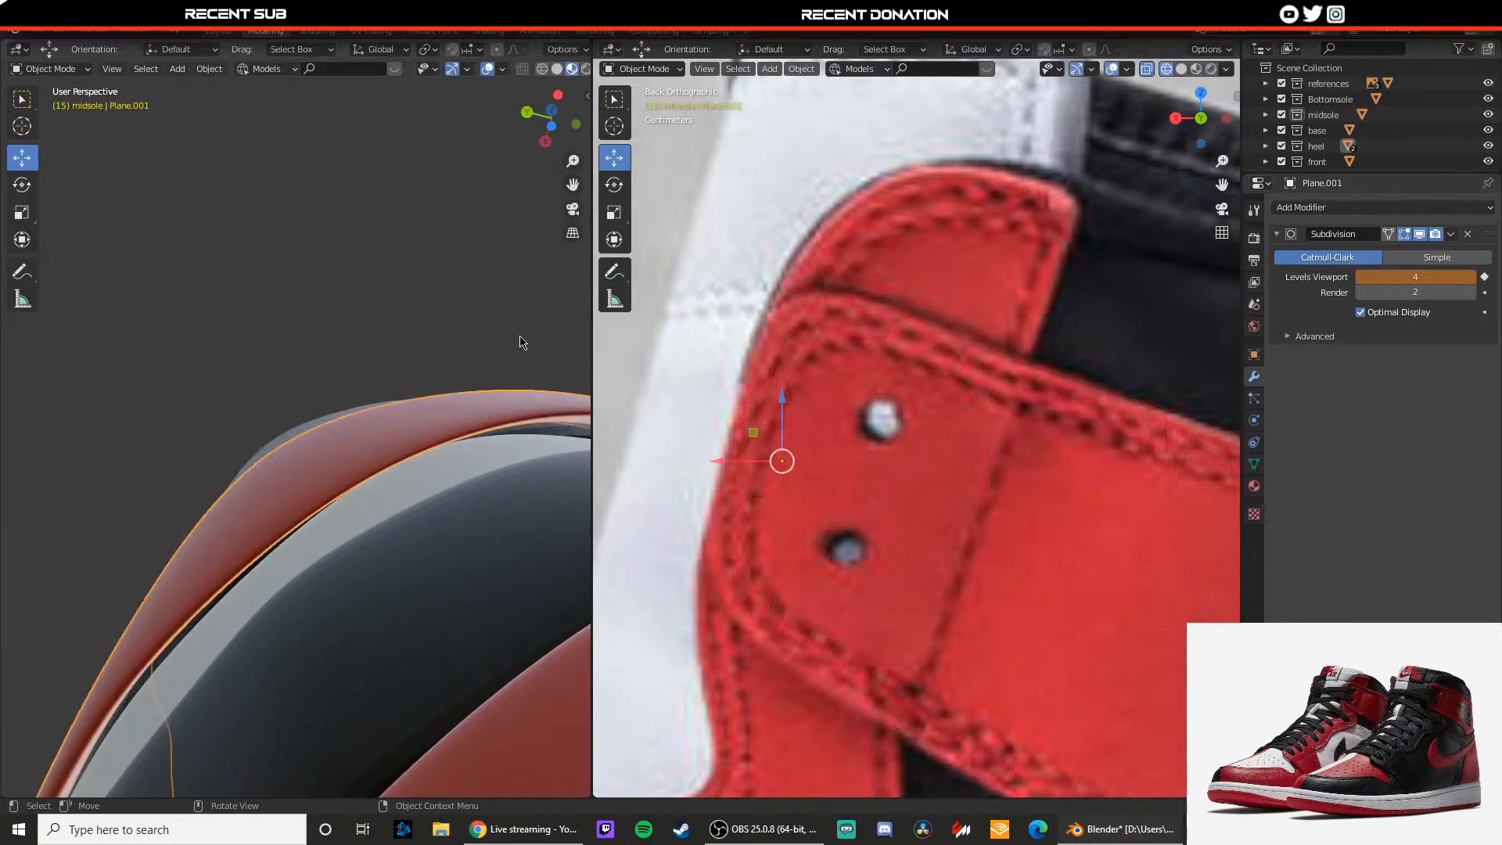
Step: Move two lower edges at the ankle strap's heel side along the X axis toward the shoe and return to Object Mode
middle_click_drag(519, 340, 356, 432, "shift")
key("Tab")
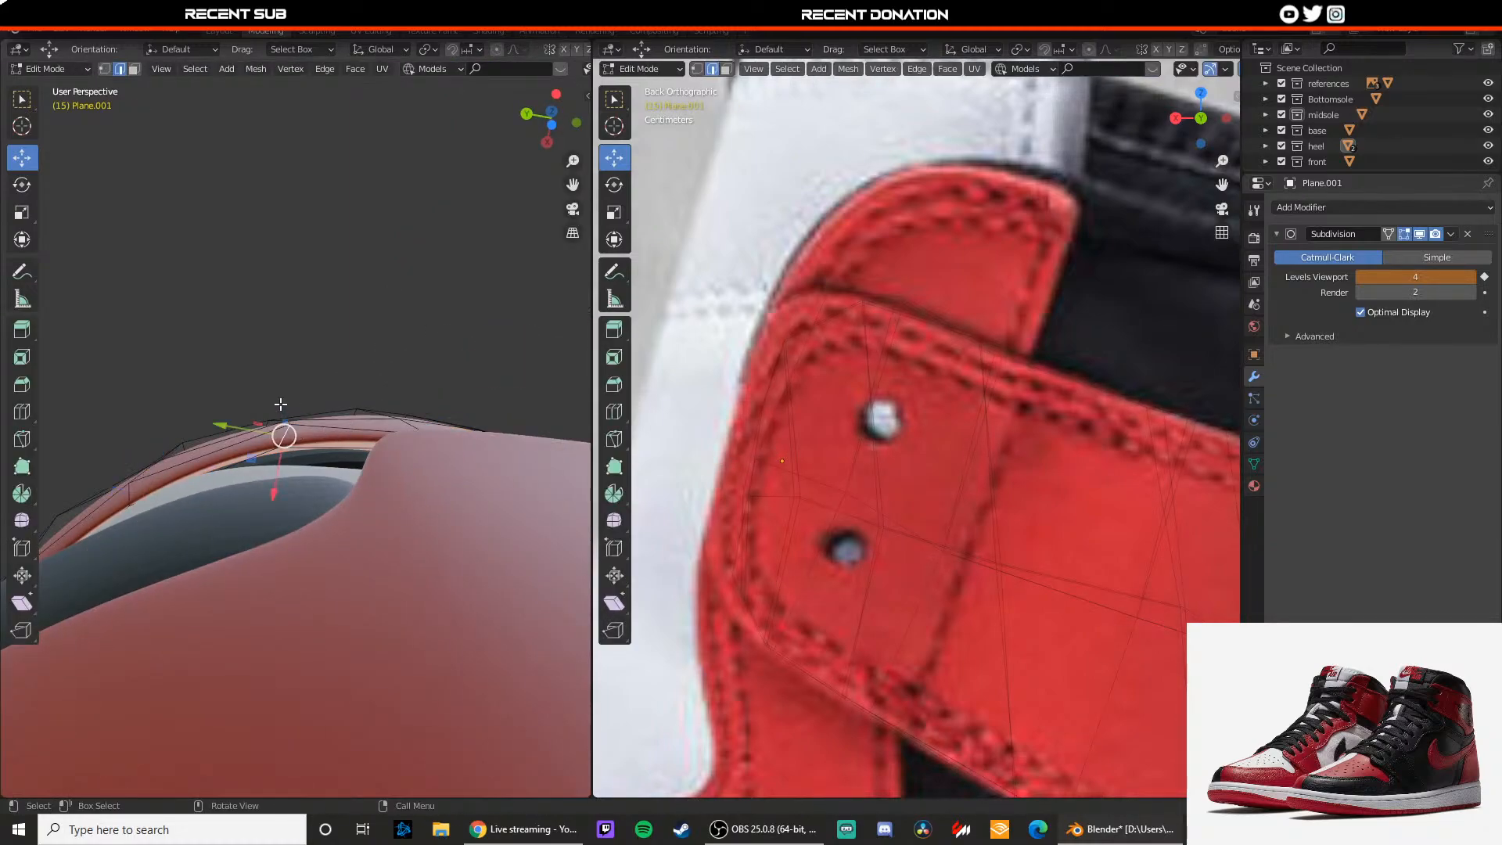
left_click_drag(275, 486, 274, 507)
middle_click_drag(288, 479, 309, 554)
scroll(317, 548, "up", 4)
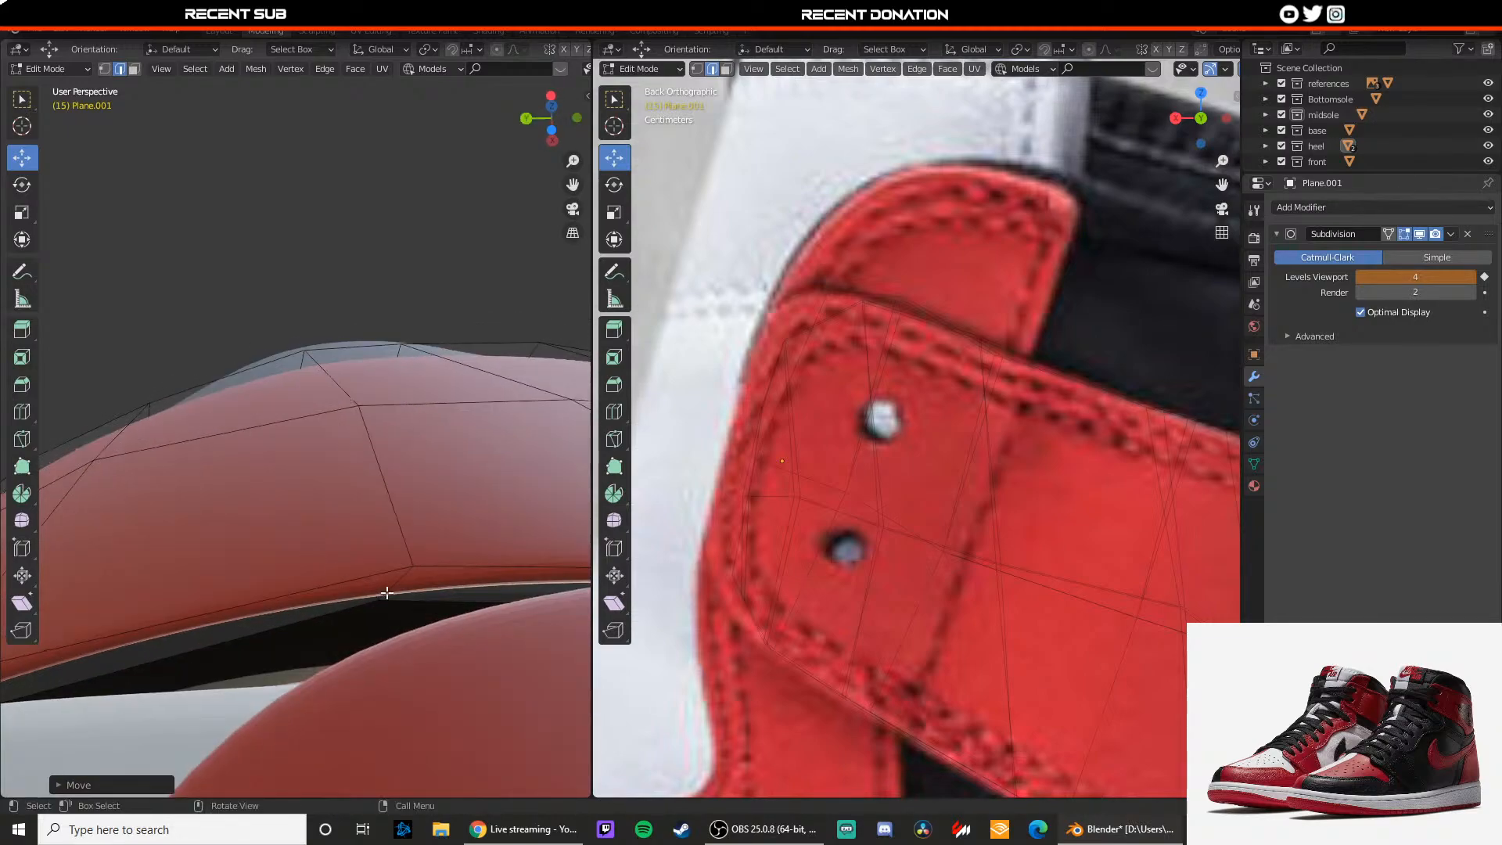
left_click_drag(391, 615, 380, 735)
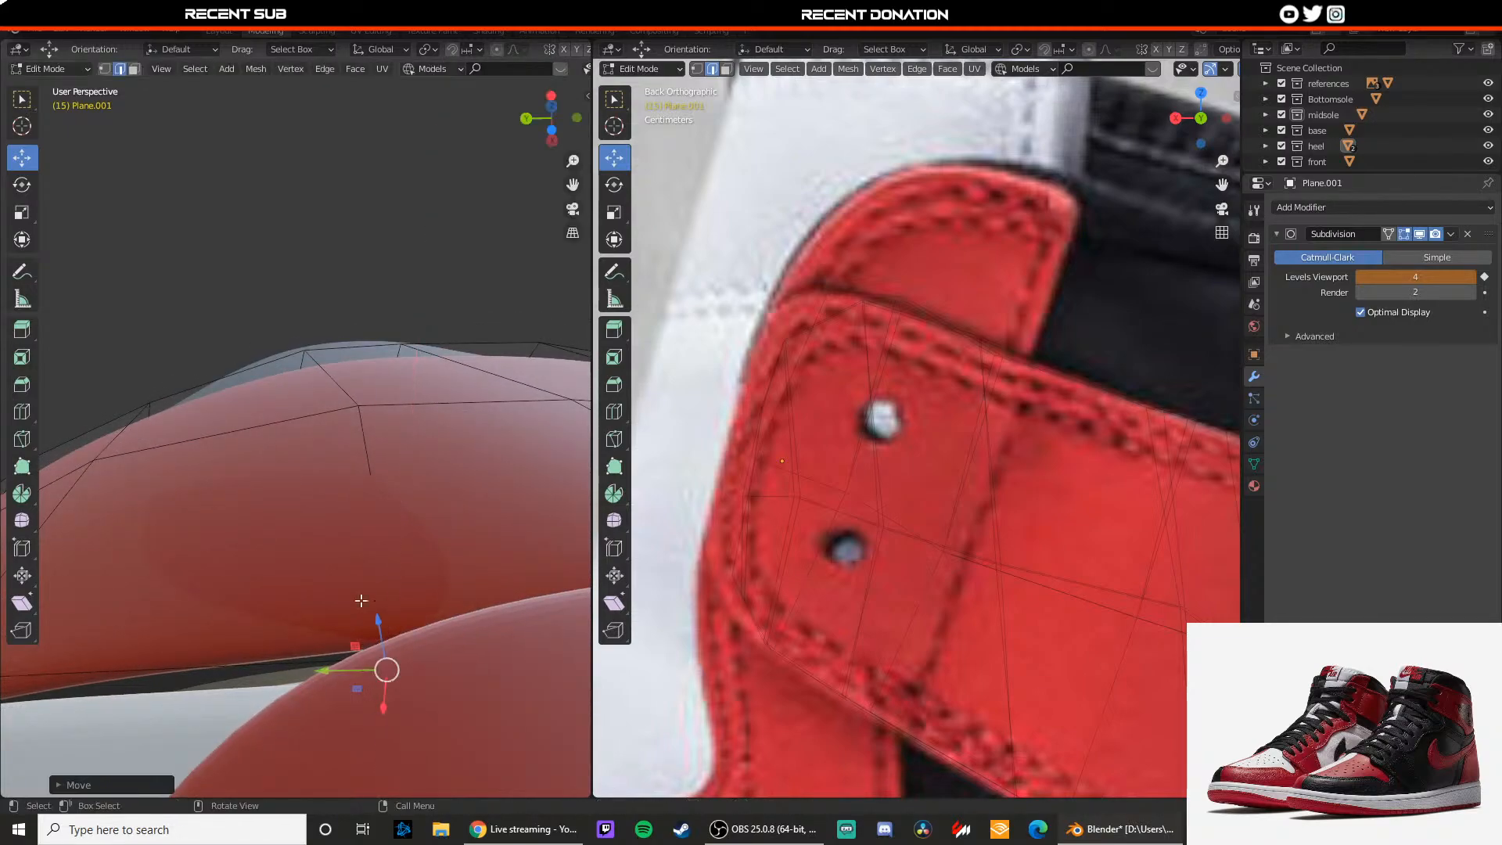
key("Tab")
Step: Check the fitted ankle strap on the whole shoe and save the file
middle_click_drag(389, 485, 356, 562)
scroll(423, 407, "down", 6)
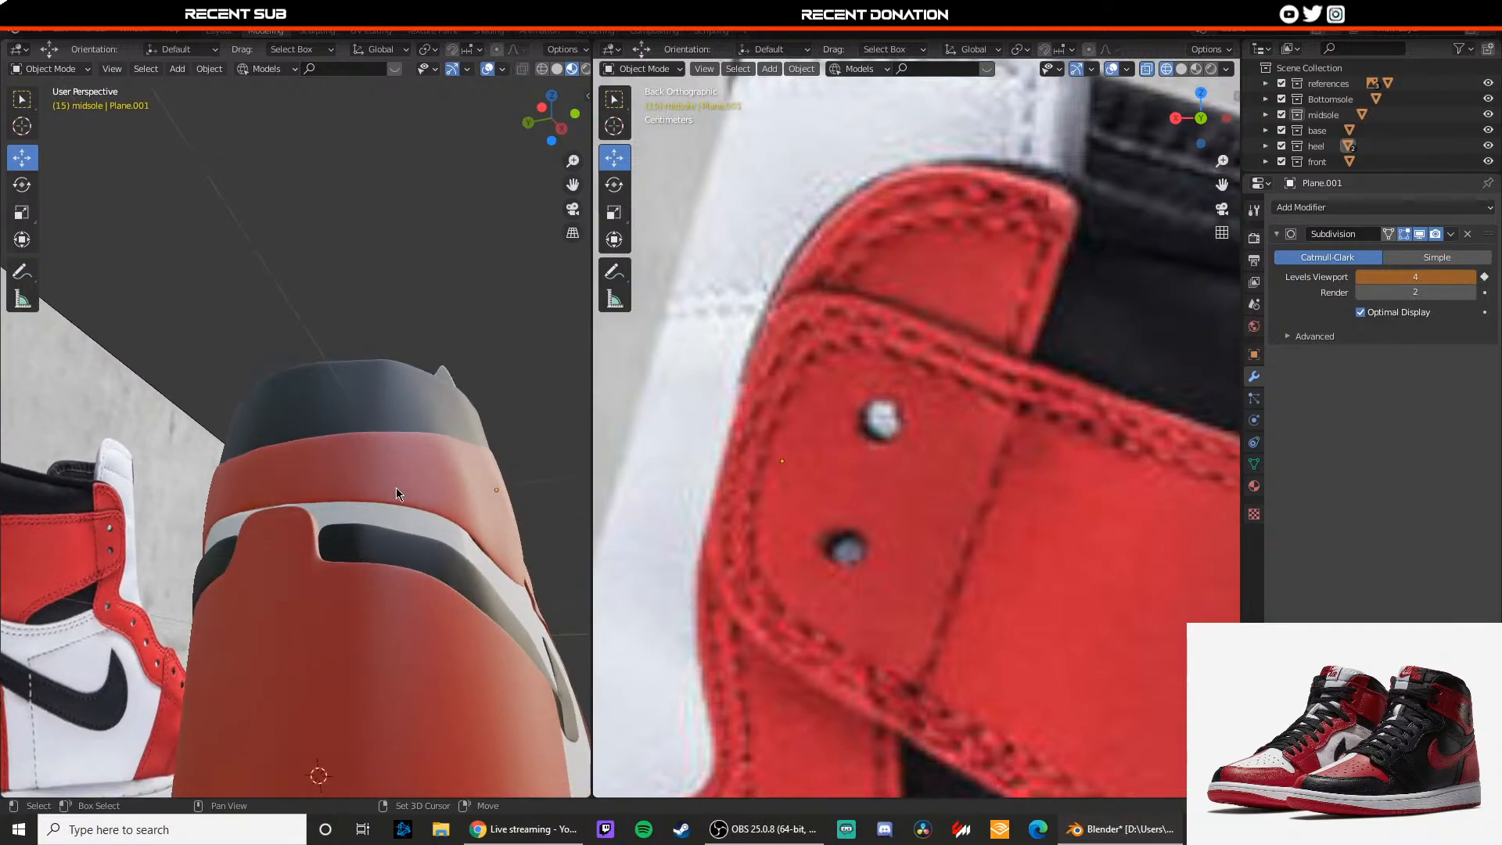
scroll(340, 537, "down", 3)
middle_click_drag(396, 486, 301, 536)
scroll(421, 542, "down", 1)
key("ctrl+s")
scroll(340, 526, "up", 3)
scroll(293, 537, "down", 3)
scroll(301, 535, "up", 8)
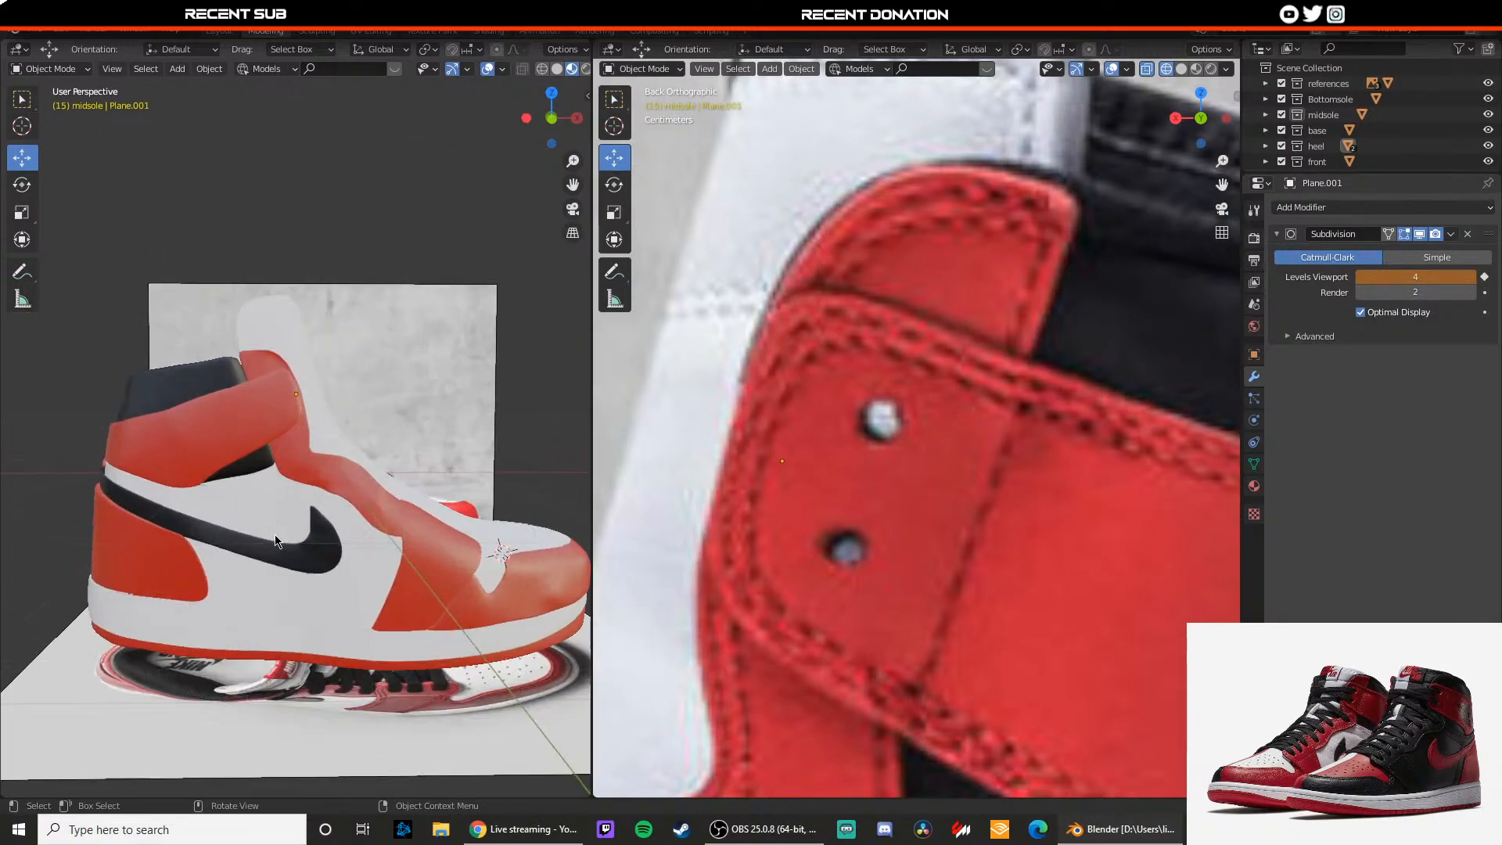
Step: Open the wiggle lace panel for editing and select the vertices at its upper collar end
left_click(354, 478)
left_click(356, 476)
key("Tab")
scroll(360, 473, "up", 2)
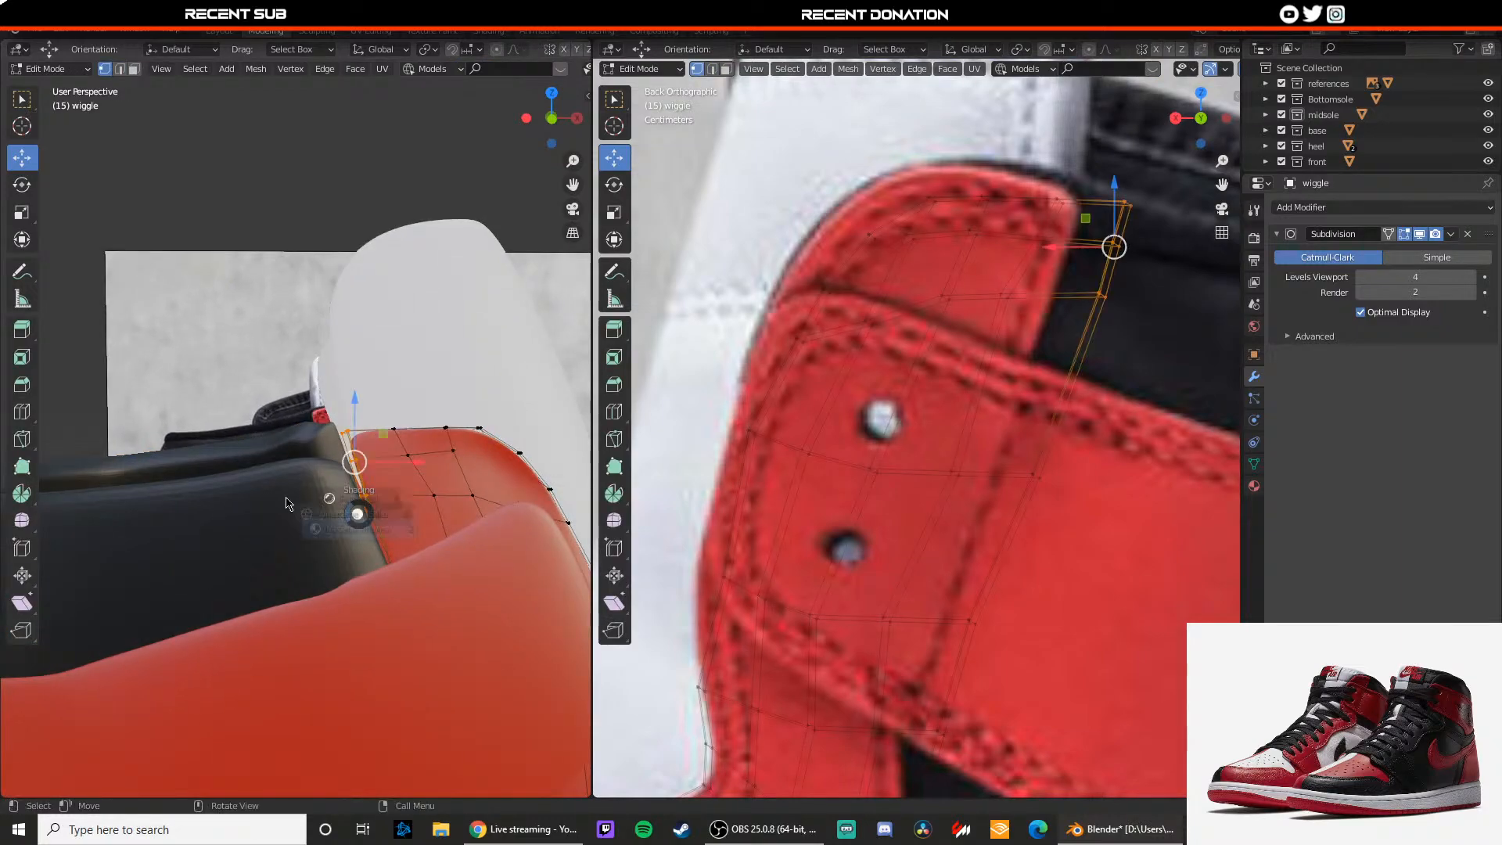
mouse_move(287, 399)
left_mouse_down()
mouse_move(368, 504)
mouse_move(379, 462)
left_mouse_up()
left_click(374, 552)
key("Tab")
Step: Open the opposite lace panel, wiggle2, and select its upper collar-end vertices through the wireframe view
scroll(367, 438, "down", 3)
left_click(265, 273)
scroll(391, 485, "down", 3)
middle_click_drag(403, 502, 208, 423)
key("Tab")
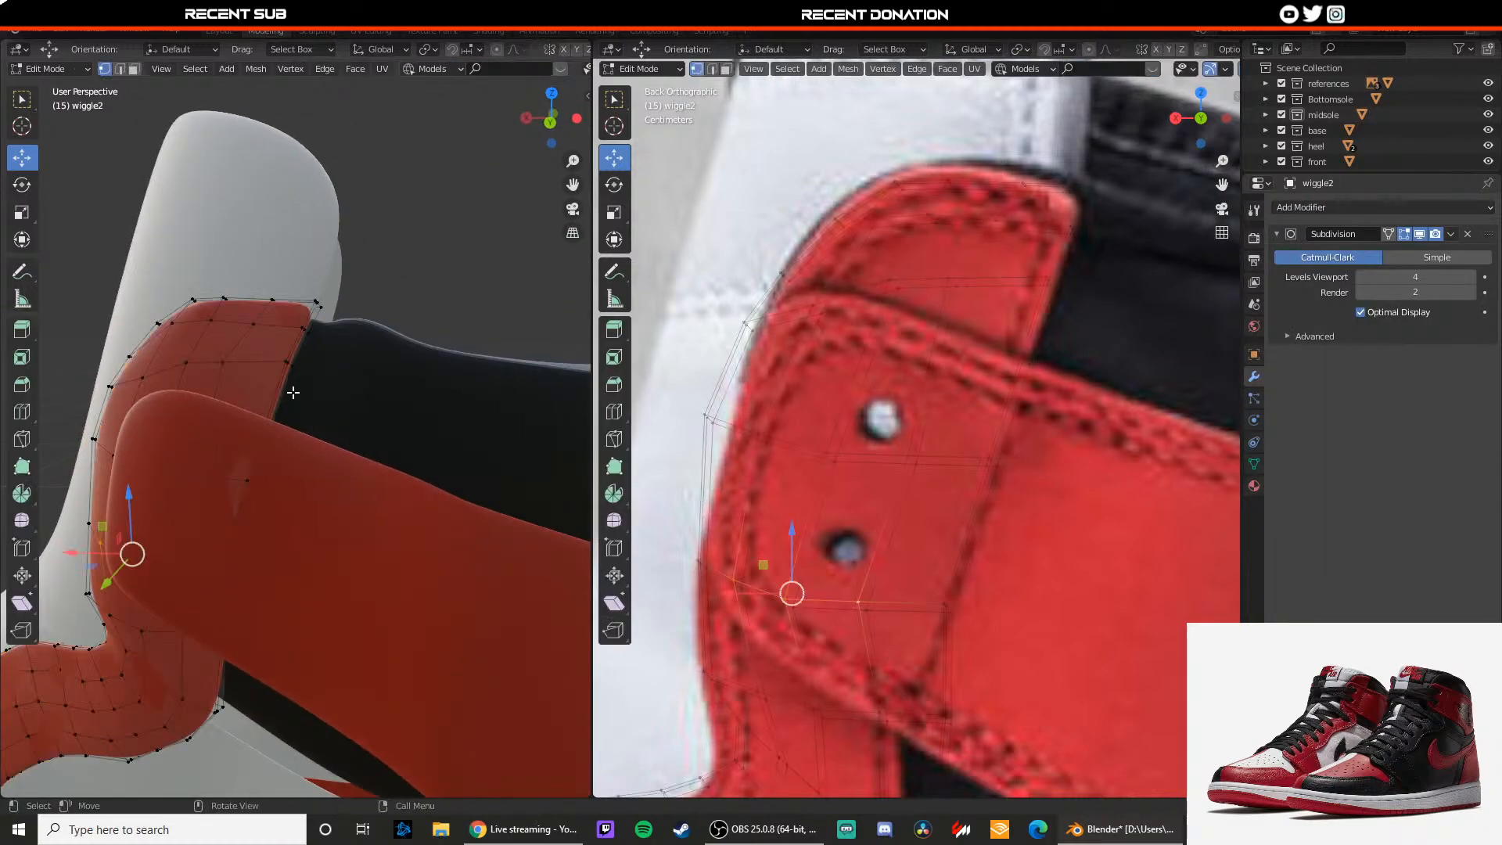
key("shift+z")
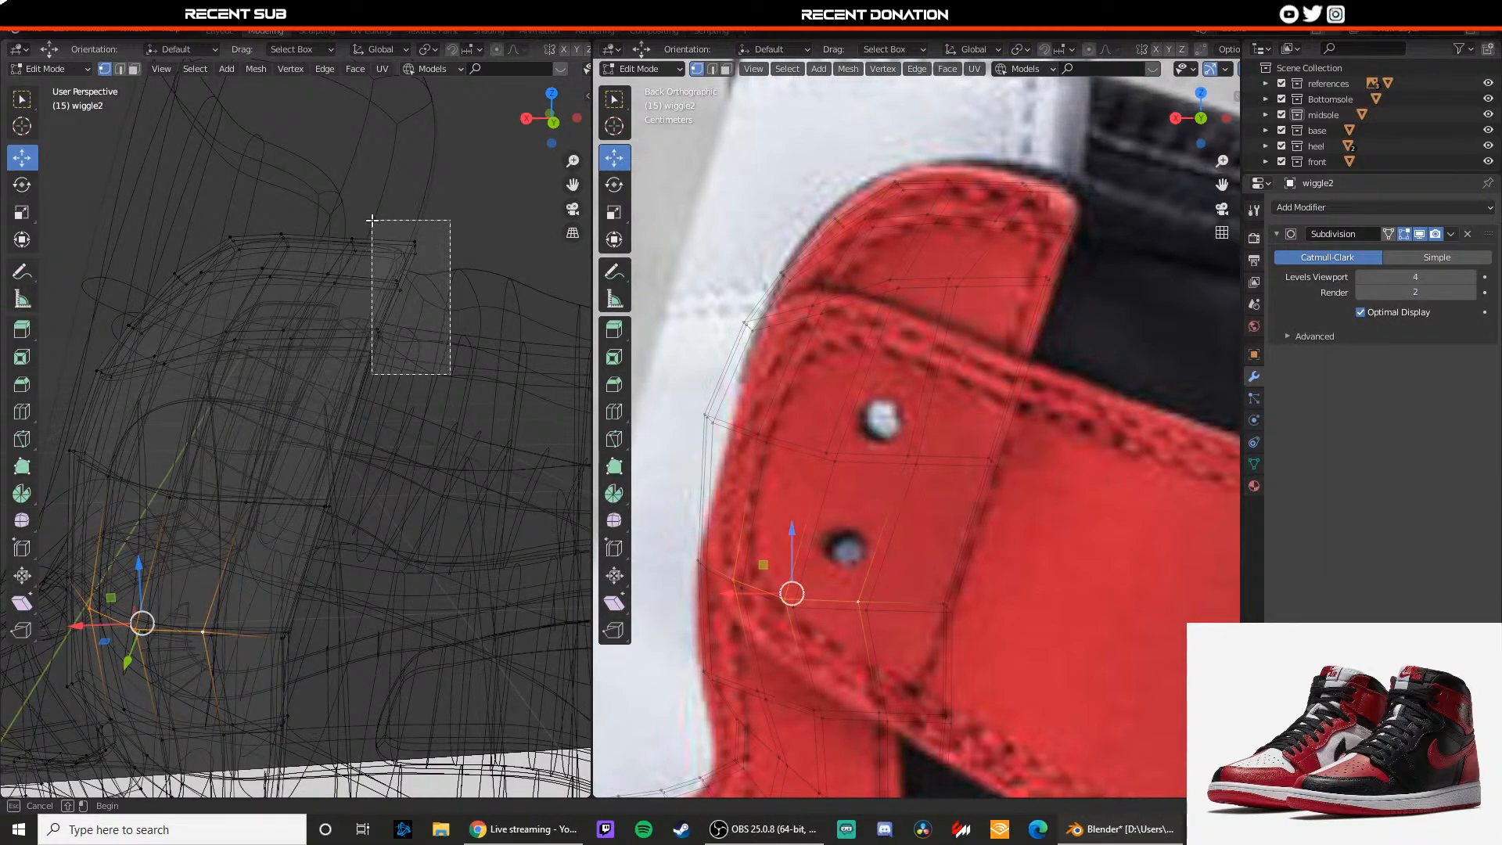
left_click_drag(371, 221, 370, 235)
key("shift+z")
key("Tab")
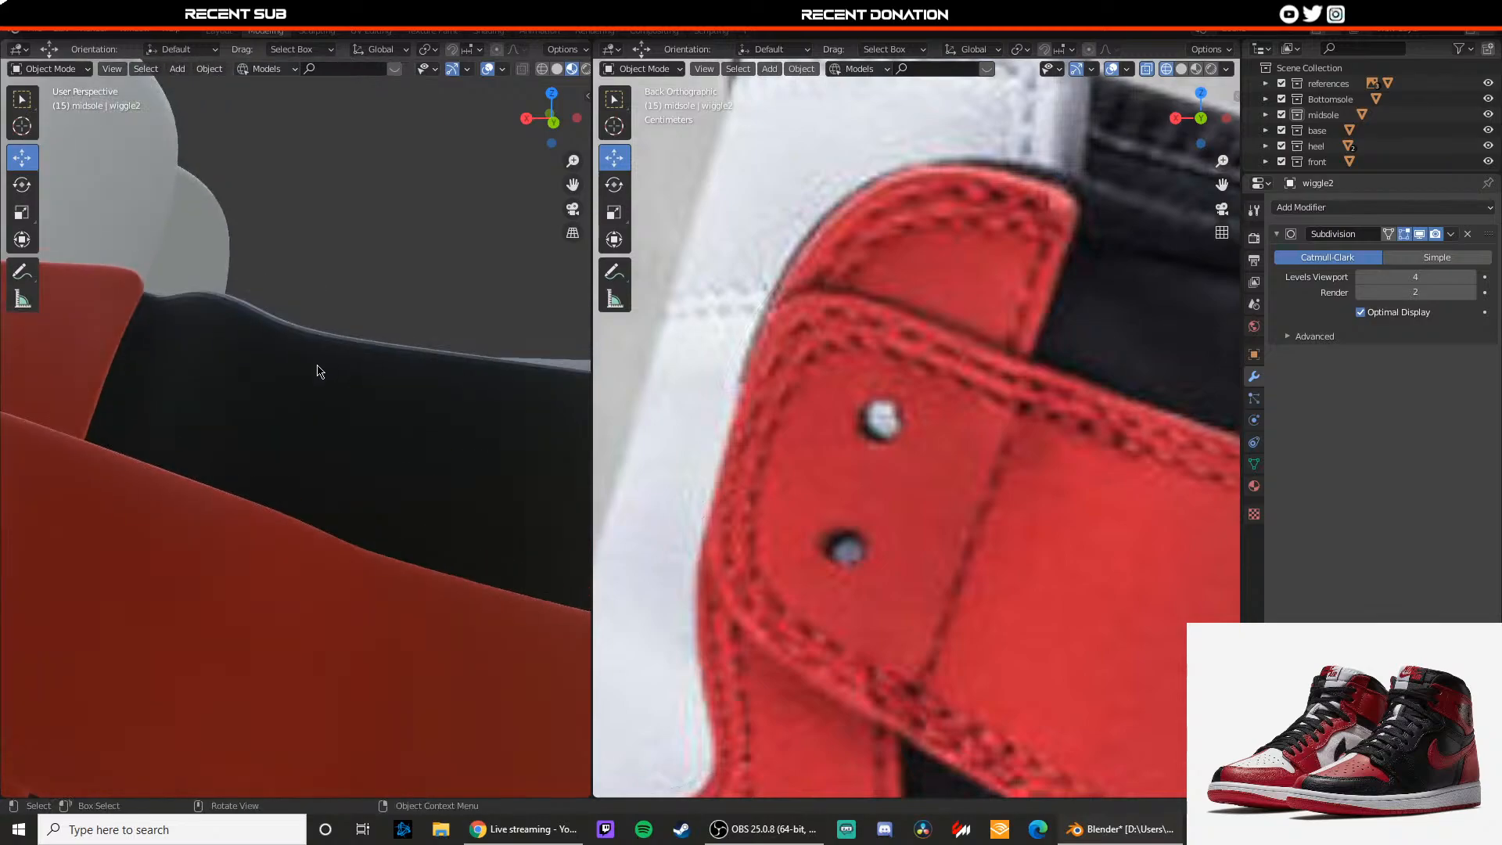
Step: Move the black collar's front corner edge beside the lace panel along the Z axis and return to Object Mode
left_click(317, 370)
key("Tab")
middle_click_drag(265, 369, 223, 418)
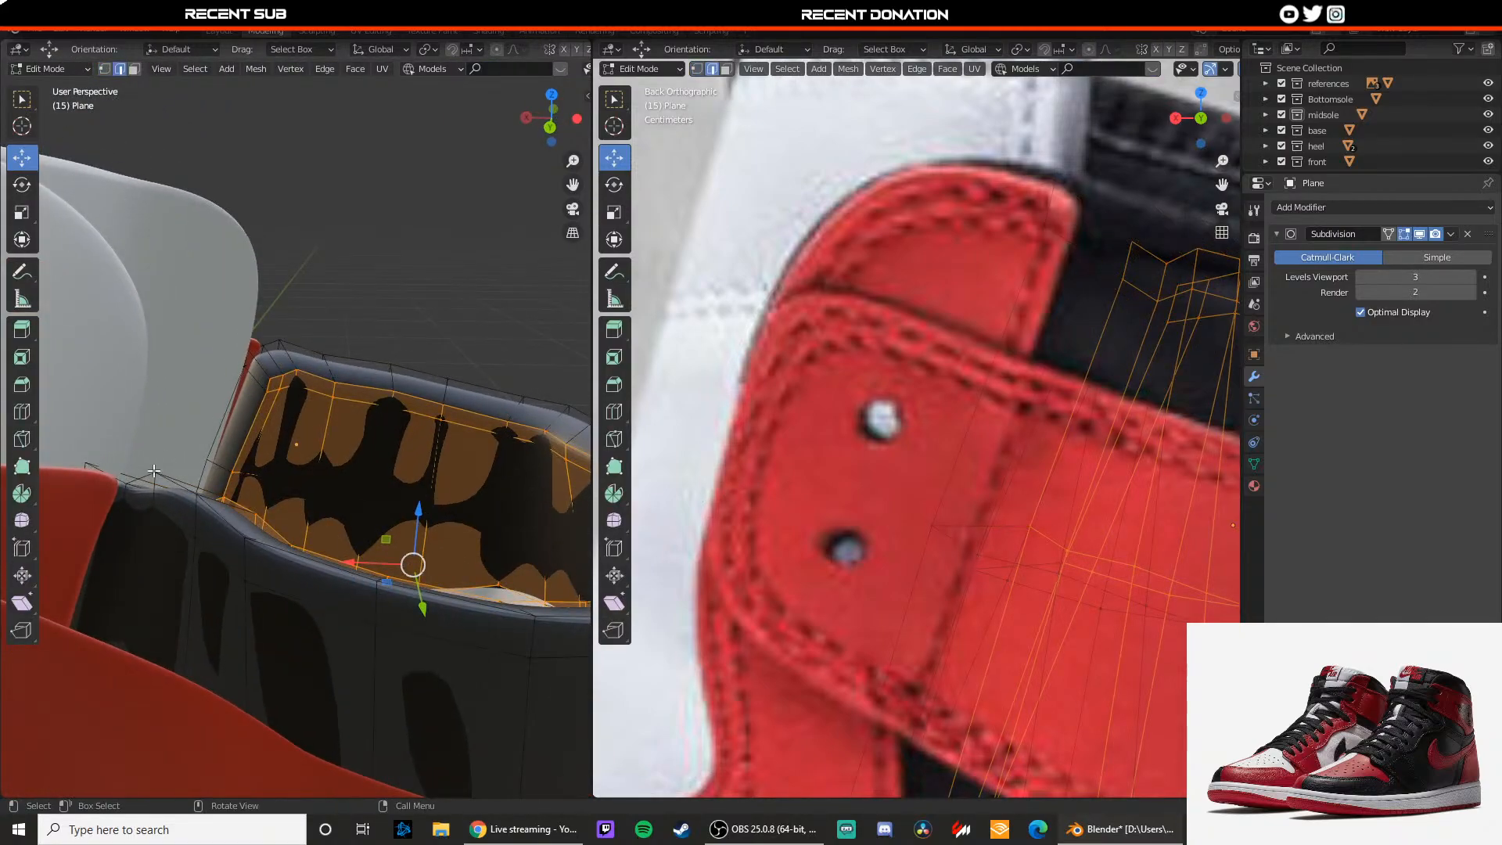
key("2")
left_click(148, 474)
left_click_drag(133, 460, 133, 462)
left_click(135, 462)
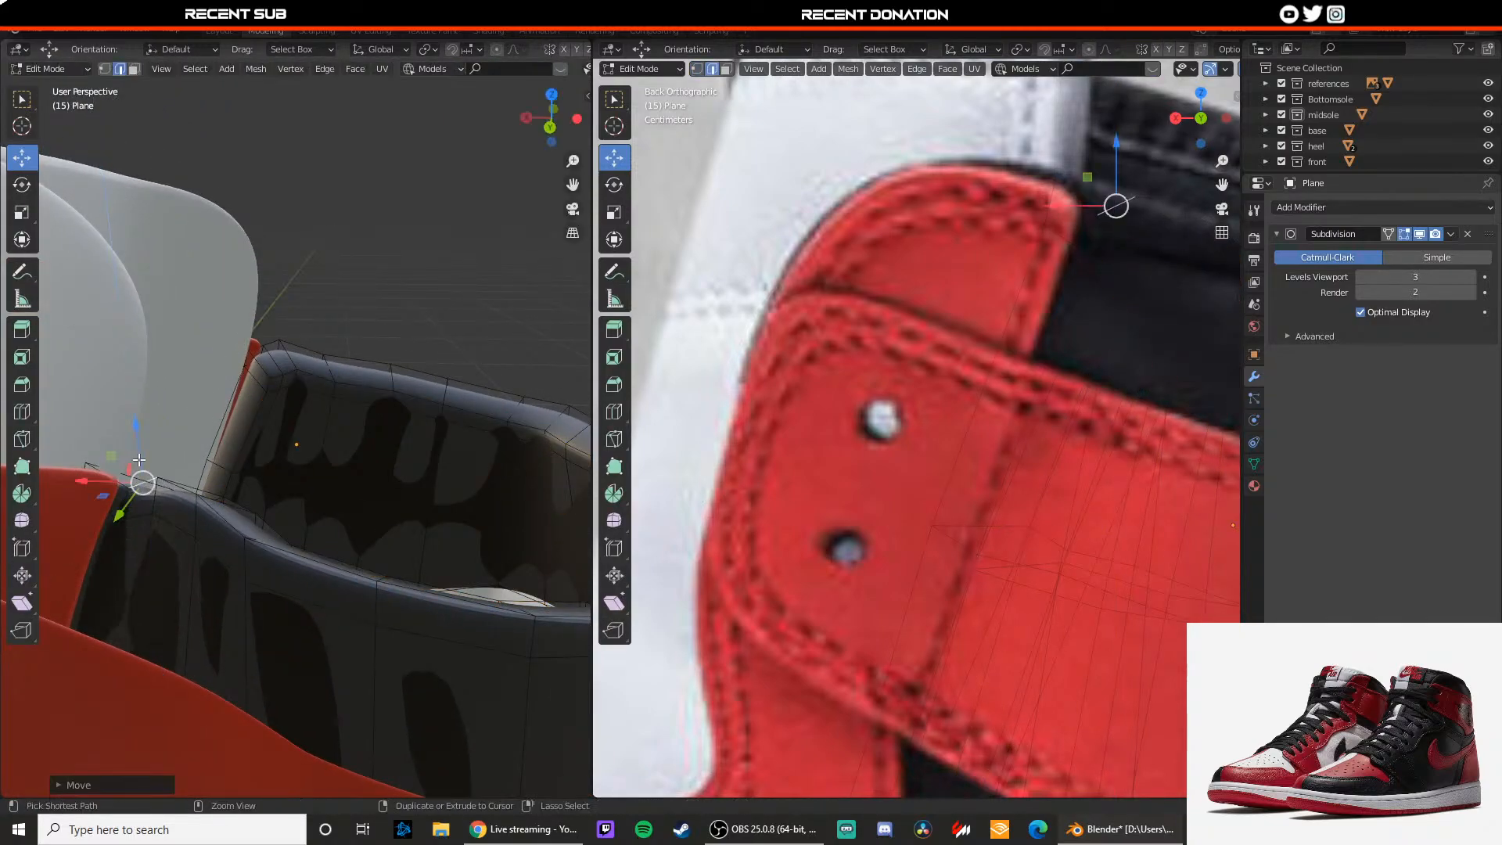
middle_click_drag(134, 462, 239, 379)
key("g")
key("z")
left_click(424, 309)
key("Tab")
Step: Save the file and inspect the whole shoe from the side and front
middle_click_drag(238, 379, 274, 559, "ctrl")
key("ctrl+s")
middle_click_drag(297, 602, 244, 439, "ctrl")
middle_click_drag(313, 297, 336, 493, "ctrl")
middle_click_drag(344, 587, 259, 446, "ctrl")
middle_click_drag(259, 446, 255, 649, "ctrl")
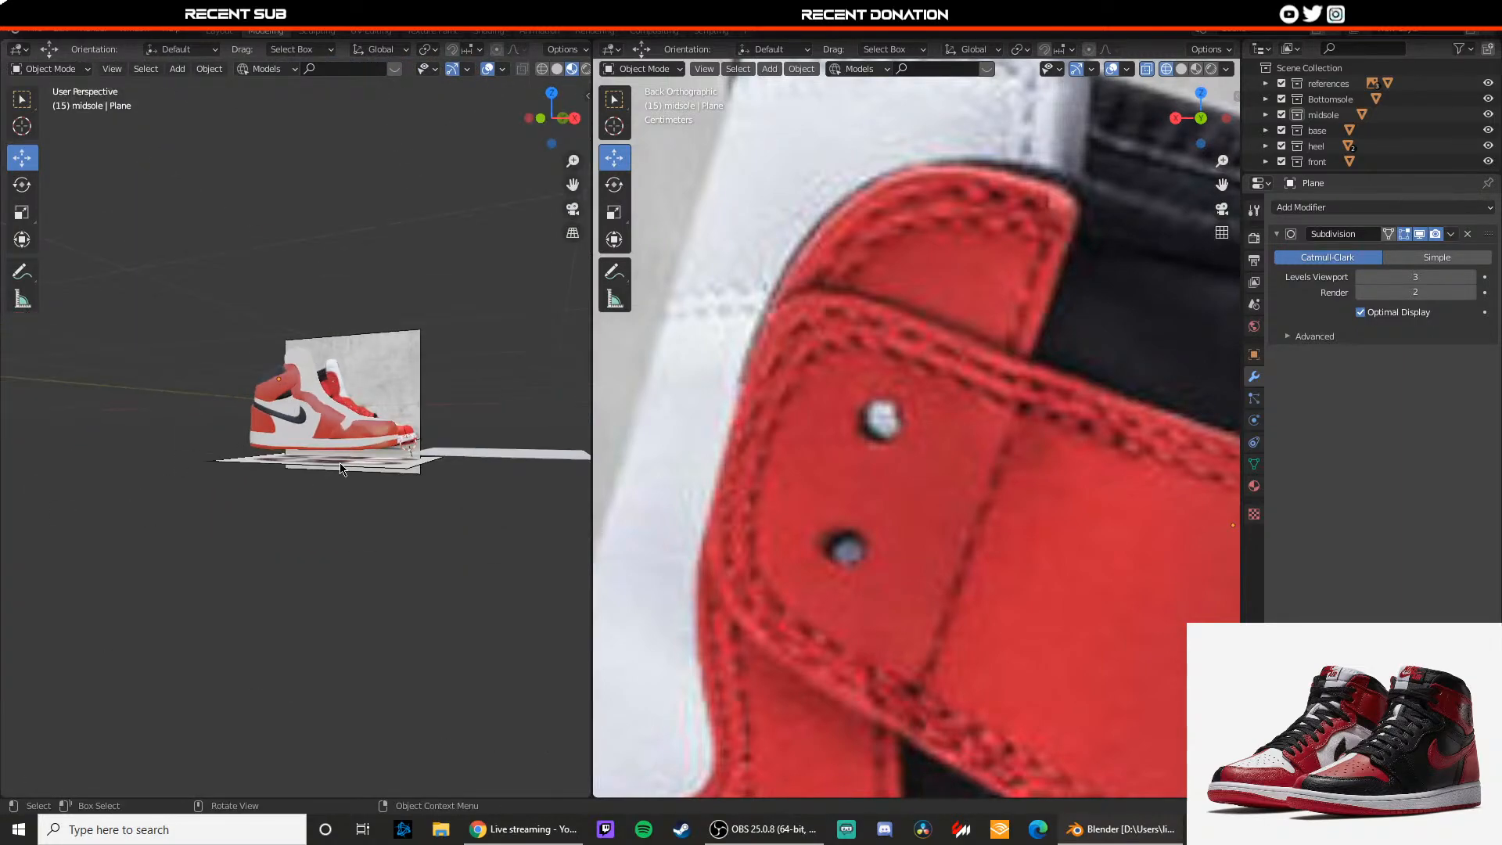
middle_click_drag(313, 579, 234, 649)
middle_click_drag(234, 688, 250, 555, "ctrl")
middle_click_drag(244, 470, 199, 417)
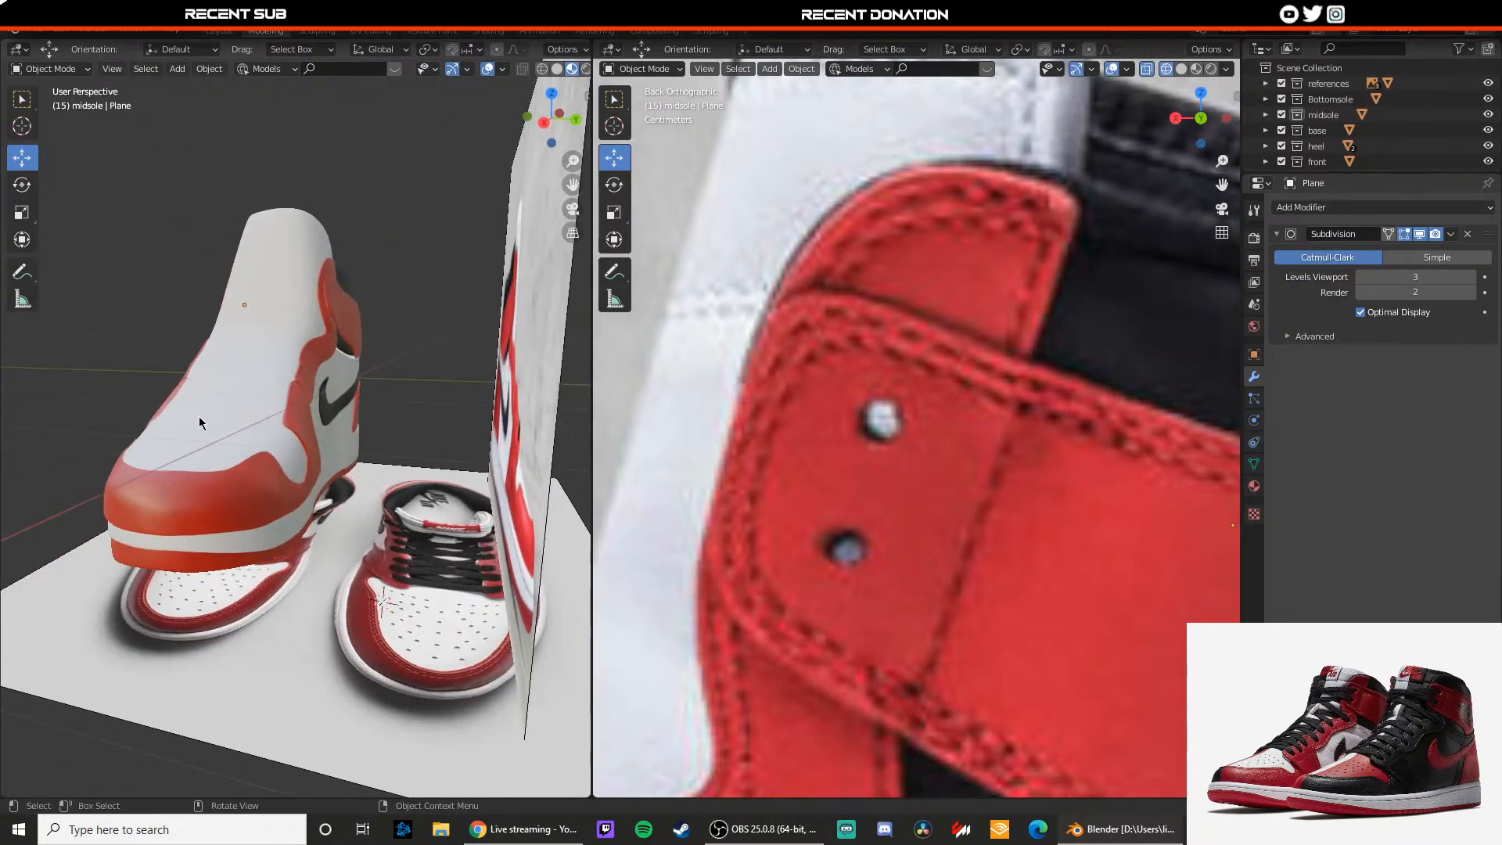
Step: Open the midstrap2 panel, select its outer faces and set its subdivision type to Simple
middle_click_drag(205, 539, 214, 420, "ctrl")
left_click(311, 408)
key("Tab")
middle_click_drag(312, 412, 386, 409)
key("3")
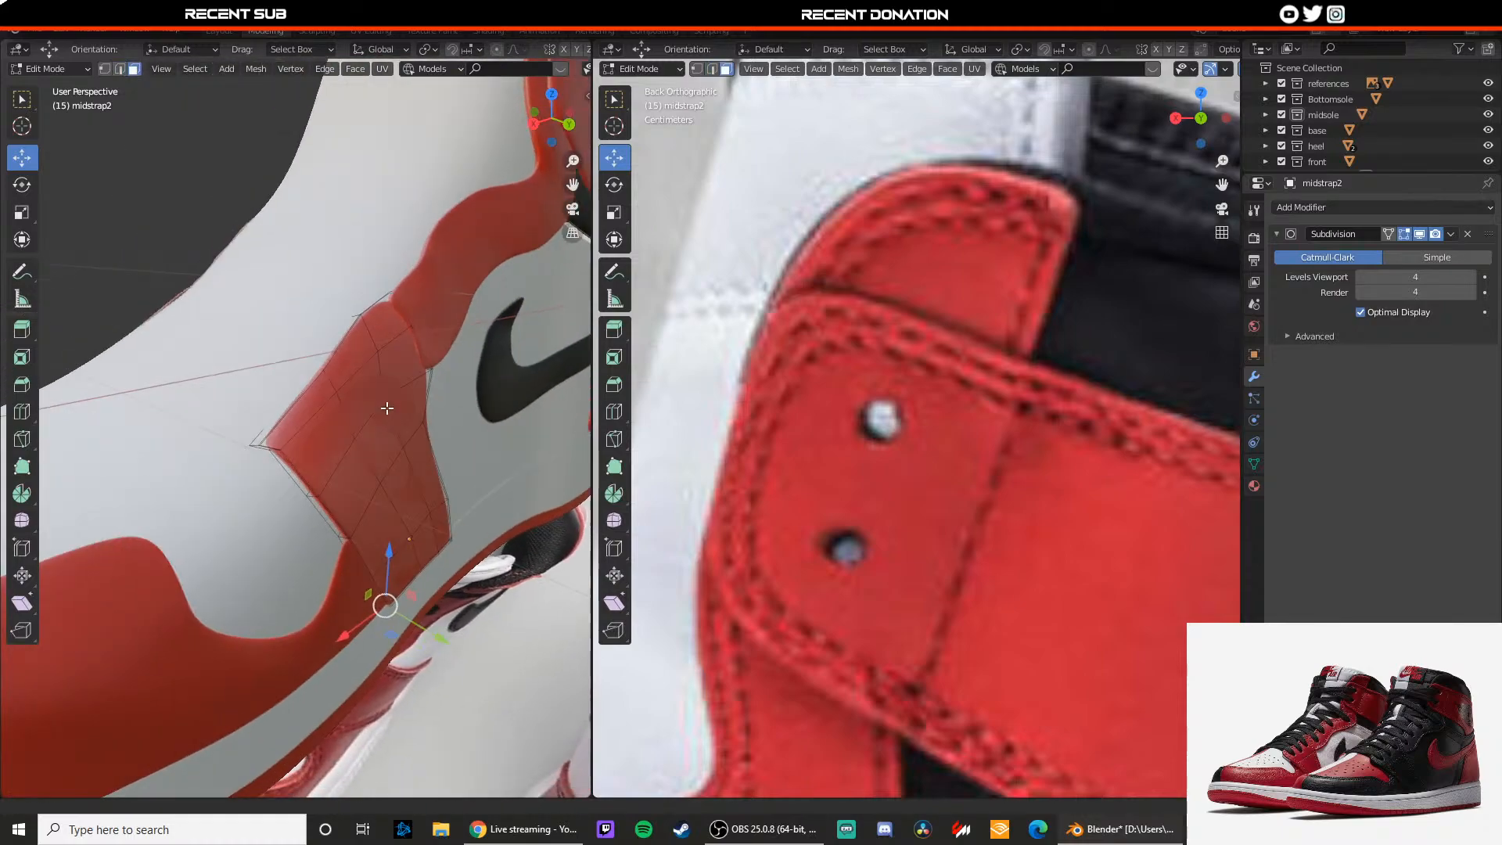
left_click(322, 415)
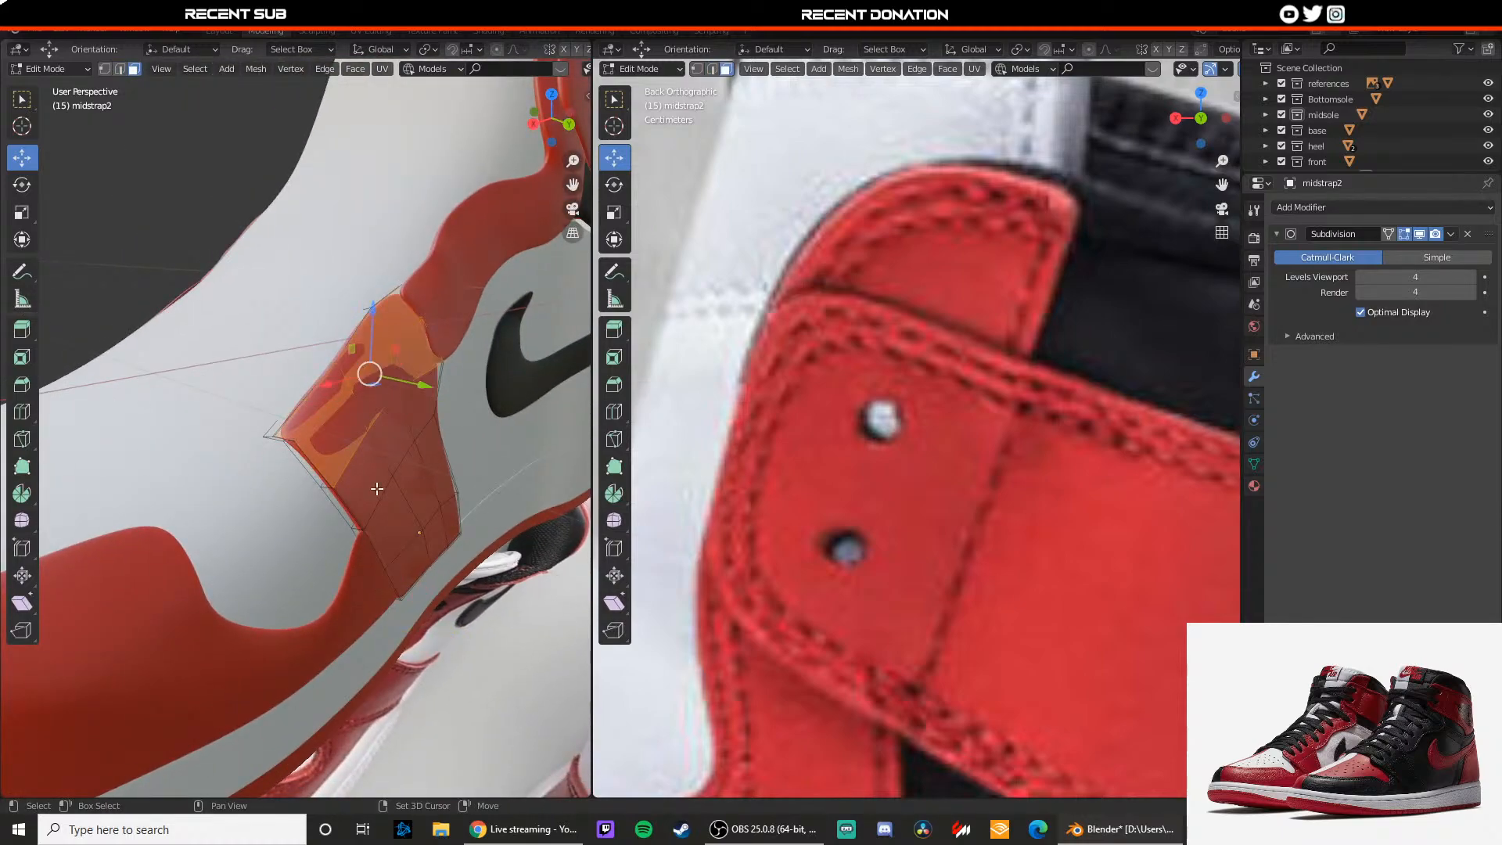
left_click(1383, 263)
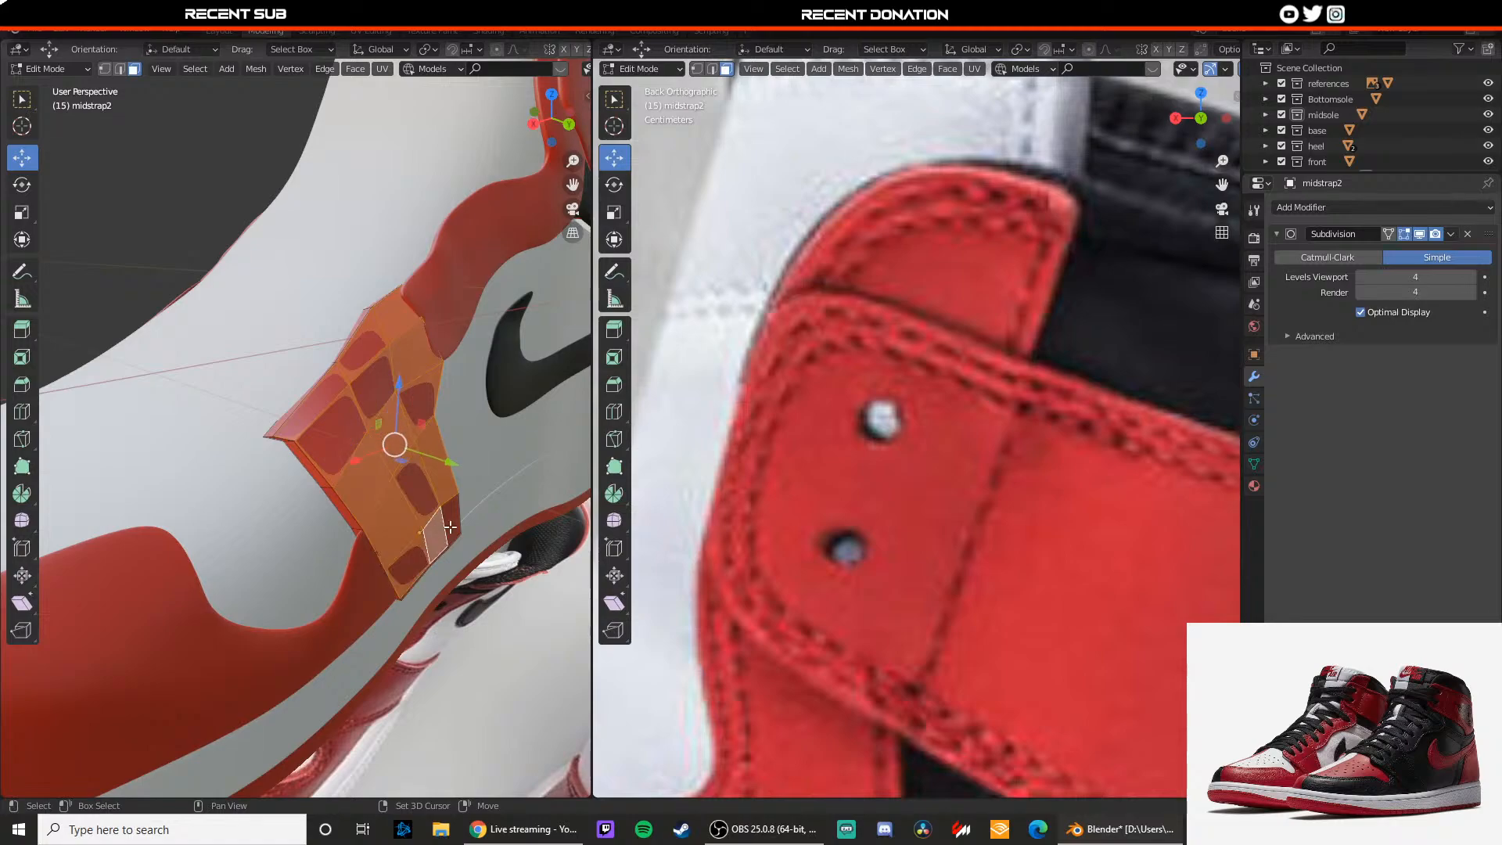
Step: Try to scale the selected outer faces of midstrap2 with the Scale tool
middle_click_drag(450, 528, 458, 394)
key("shift+space")
left_click(430, 424)
left_click_drag(431, 418, 424, 414)
key("ctrl+z")
middle_click_drag(433, 407, 470, 398)
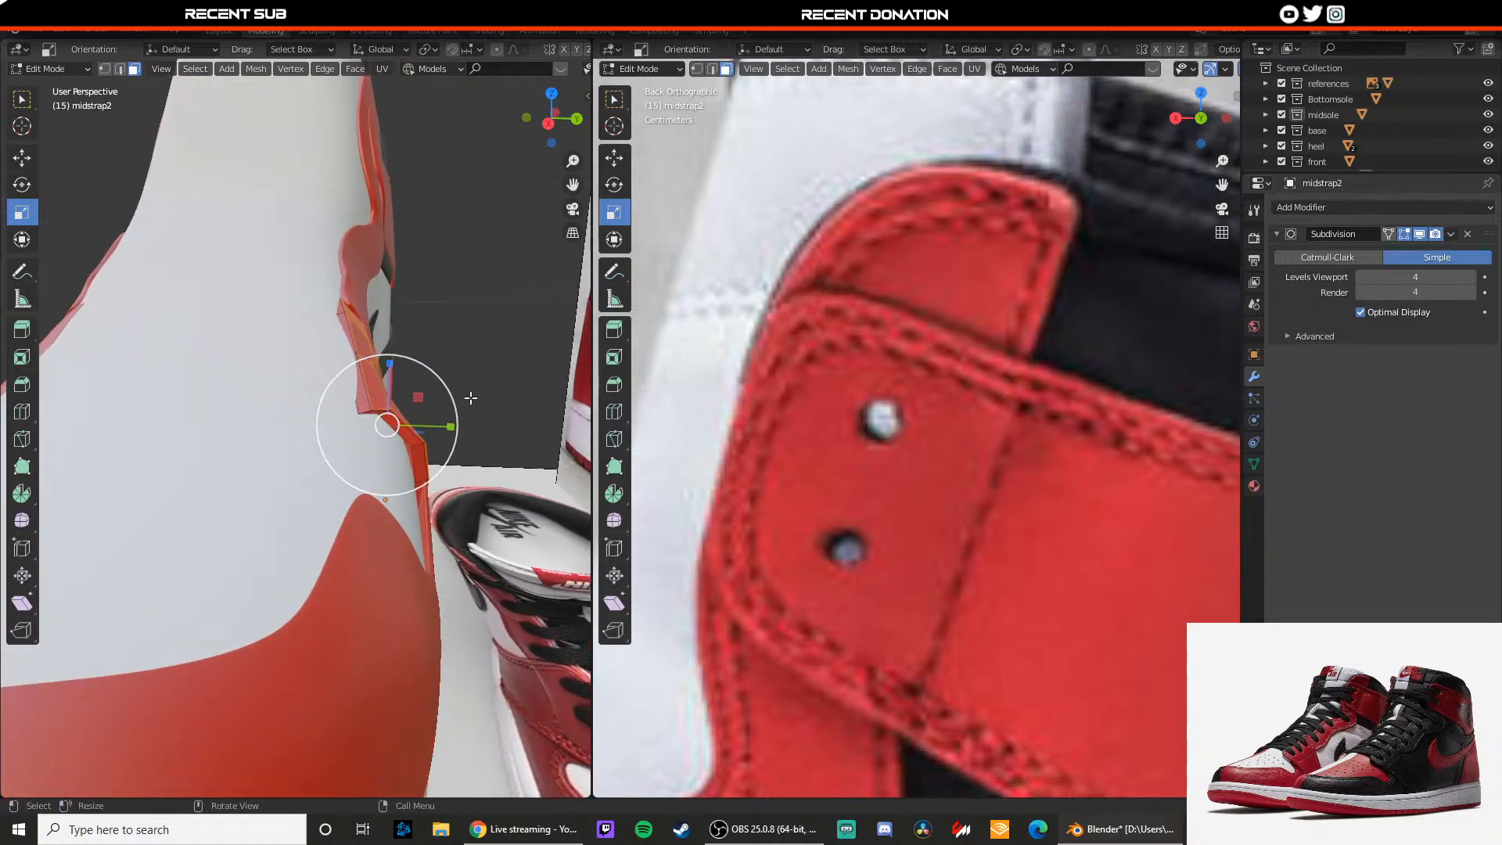
Step: Move the selected midstrap2 faces slightly outward along the Y axis and return to Object Mode
key("shift+space")
left_click(468, 366)
left_click_drag(448, 425, 454, 424)
middle_click_drag(397, 382, 344, 301)
key("Tab")
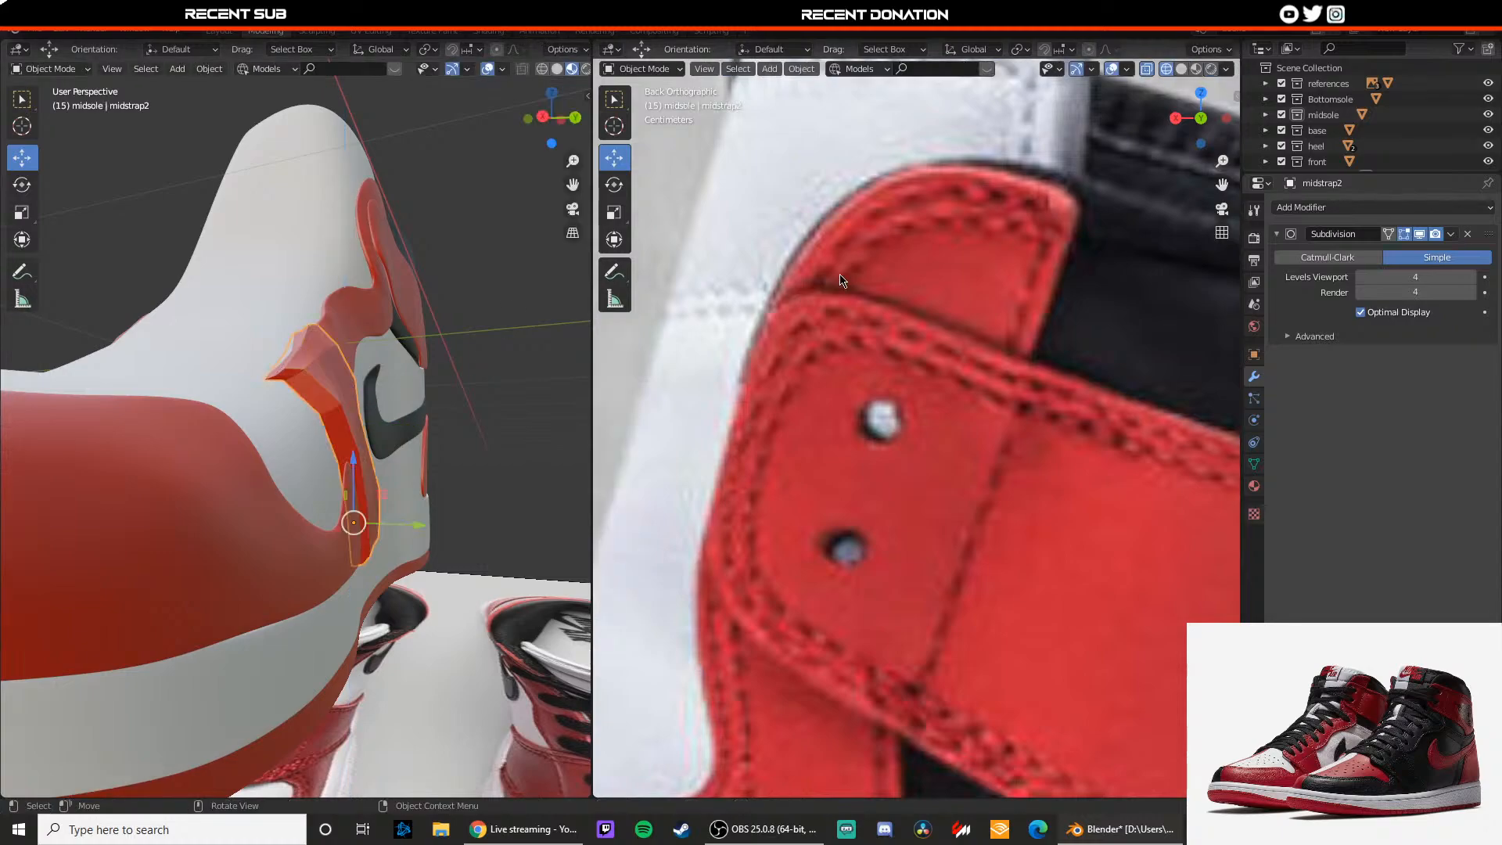
Step: Open the midstrap panel on the opposite side for editing and set its subdivision type to Simple
middle_click_drag(436, 326, 379, 393)
key("a")
left_click(343, 399)
scroll(338, 397, "up", 3)
key("Tab")
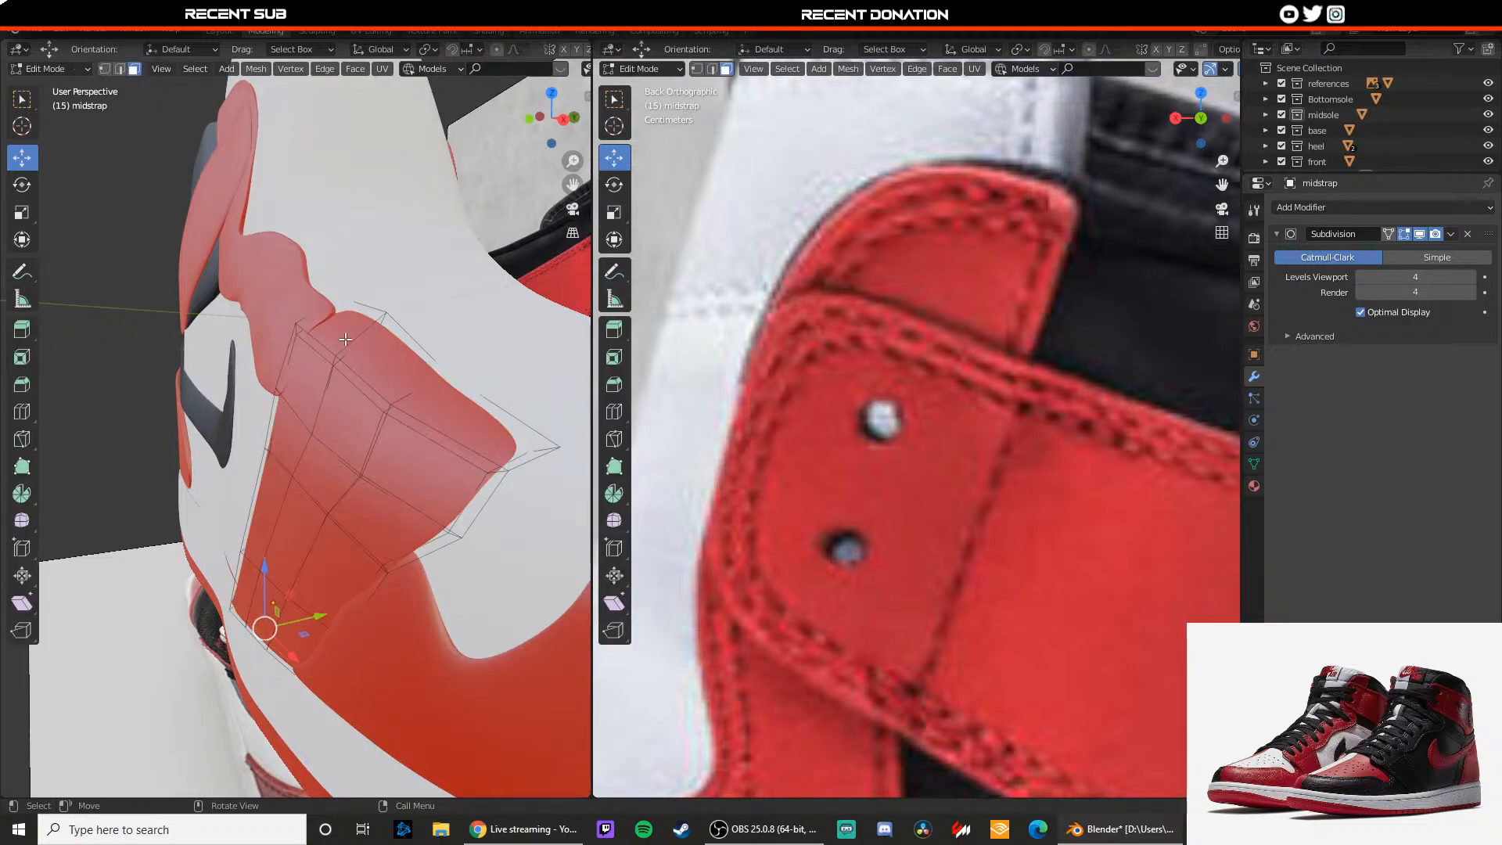
left_click(1424, 257)
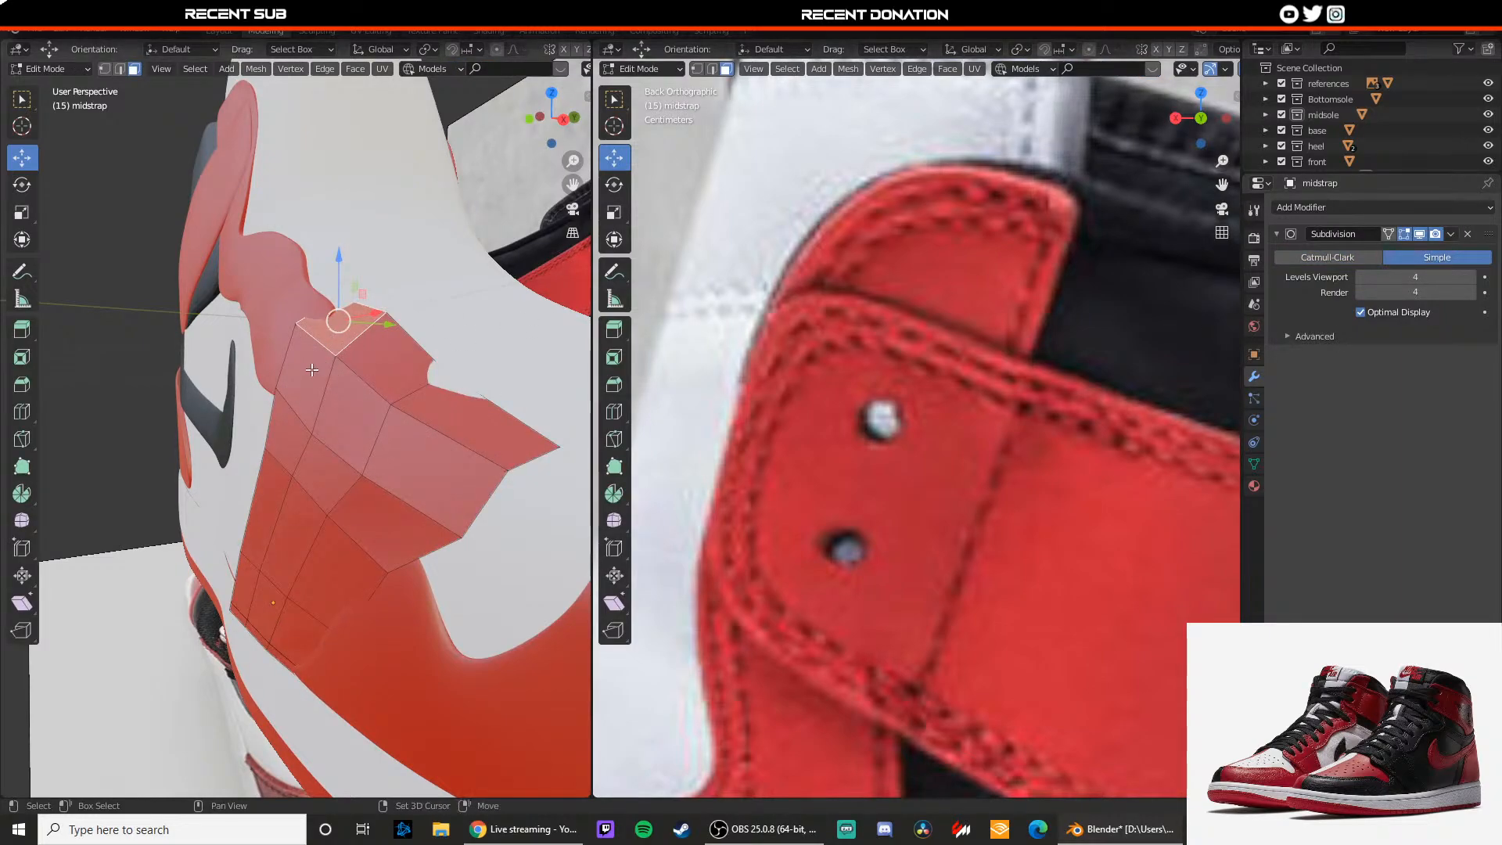
Step: Select the midstrap's outer faces and move them slightly outward along the Y axis
key("2")
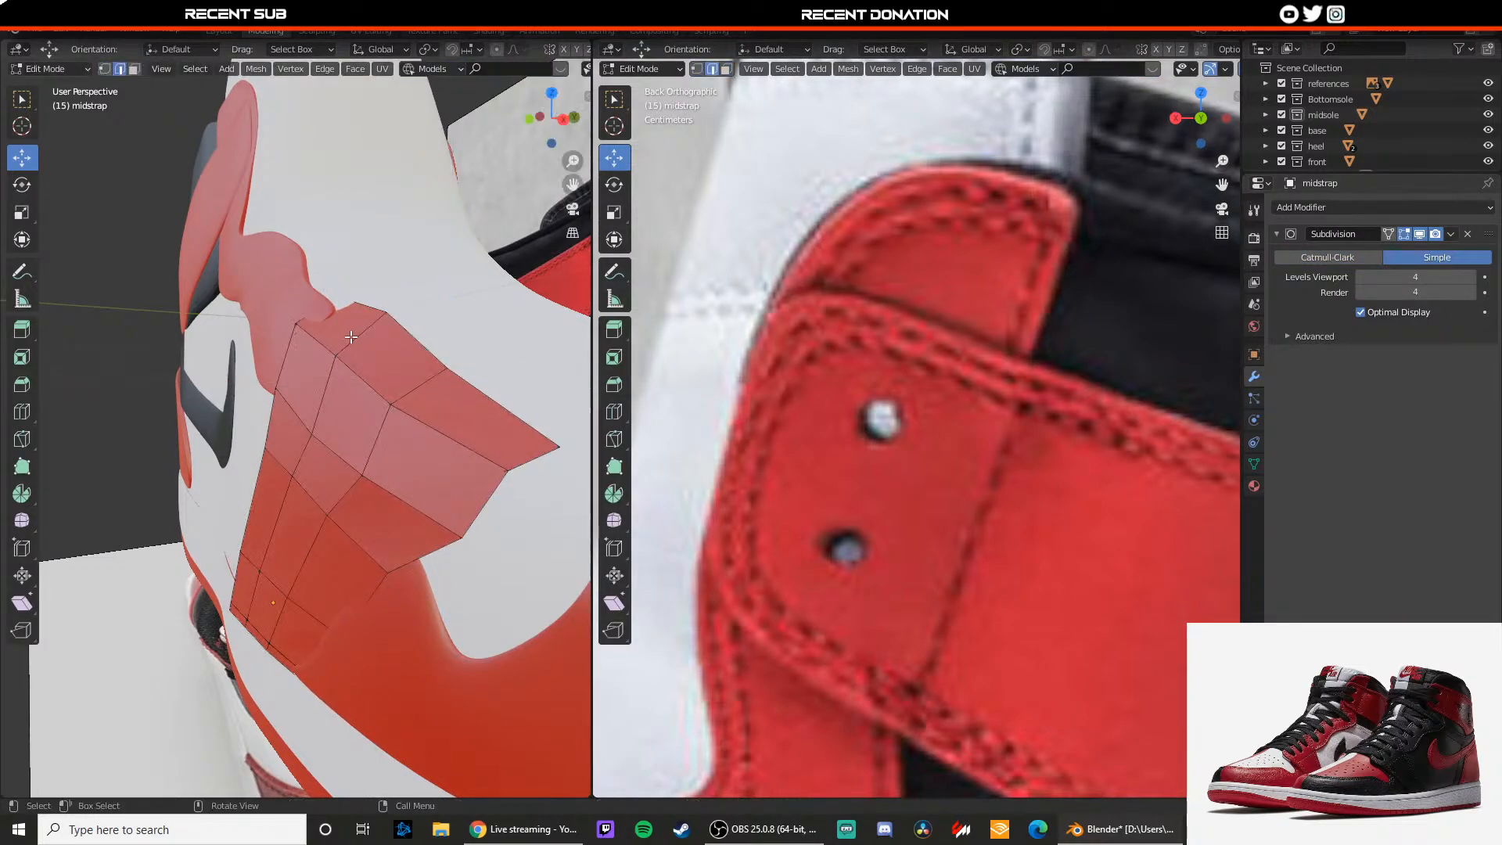
left_click(351, 412, "shift")
left_click(424, 463, "shift")
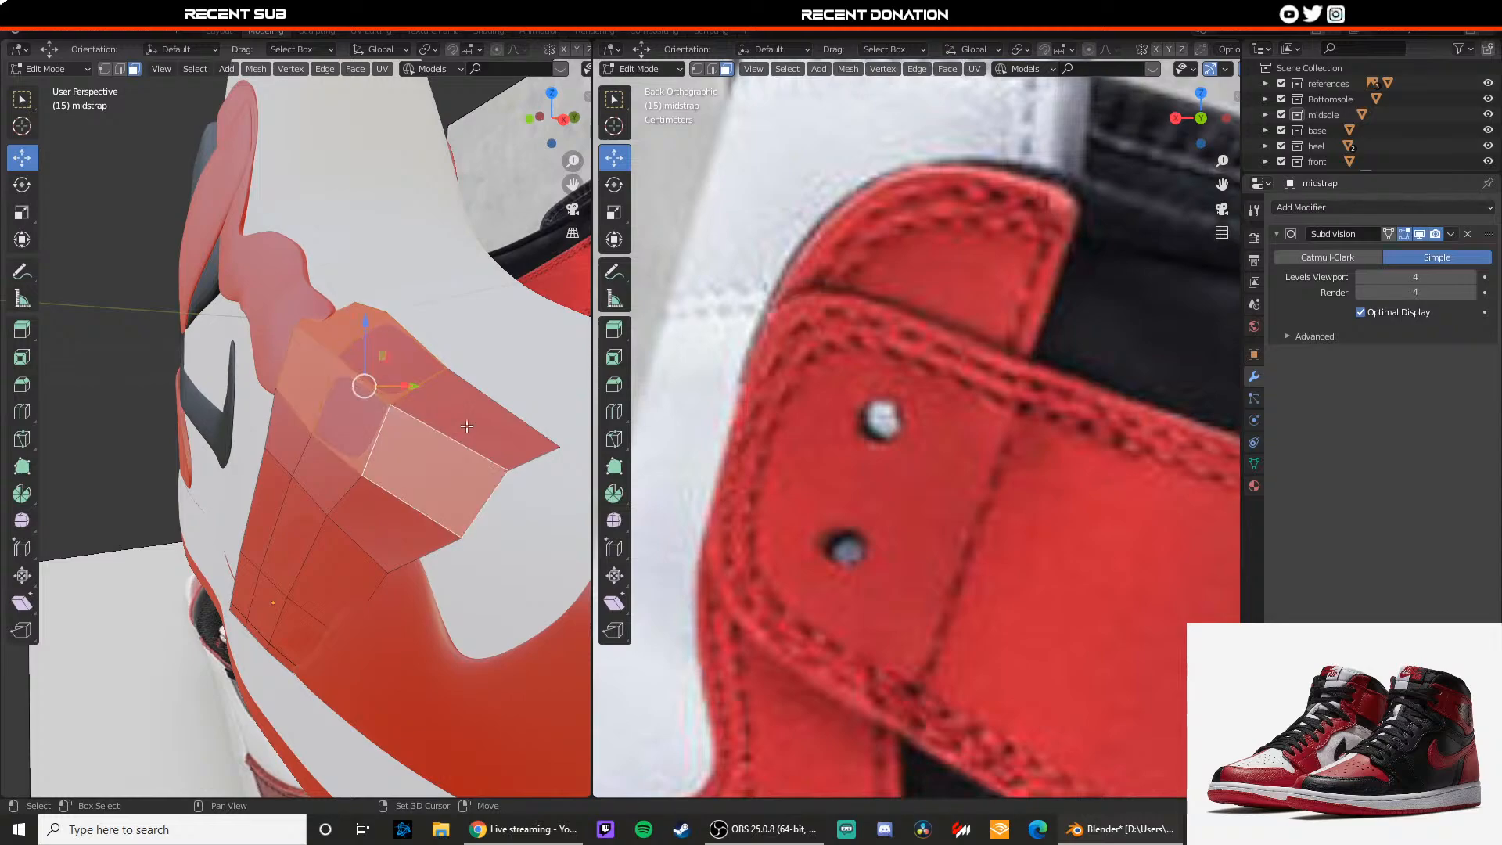
left_click(471, 415, "shift")
middle_click_drag(345, 483, 397, 408, "shift")
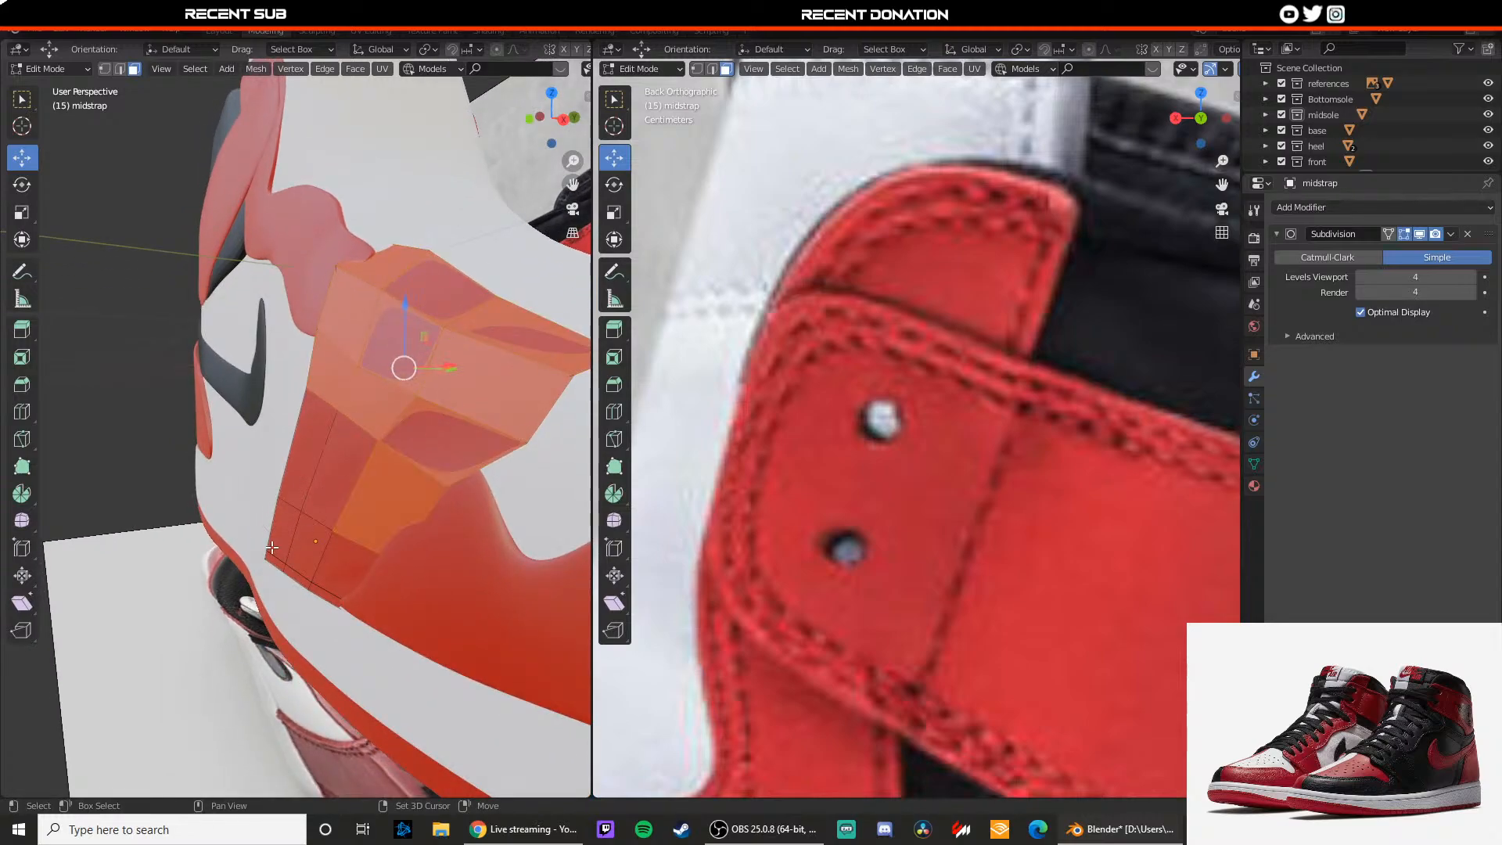
middle_click_drag(317, 535, 377, 501)
middle_click_drag(514, 554, 359, 439)
key("g")
left_click_drag(340, 440, 332, 441)
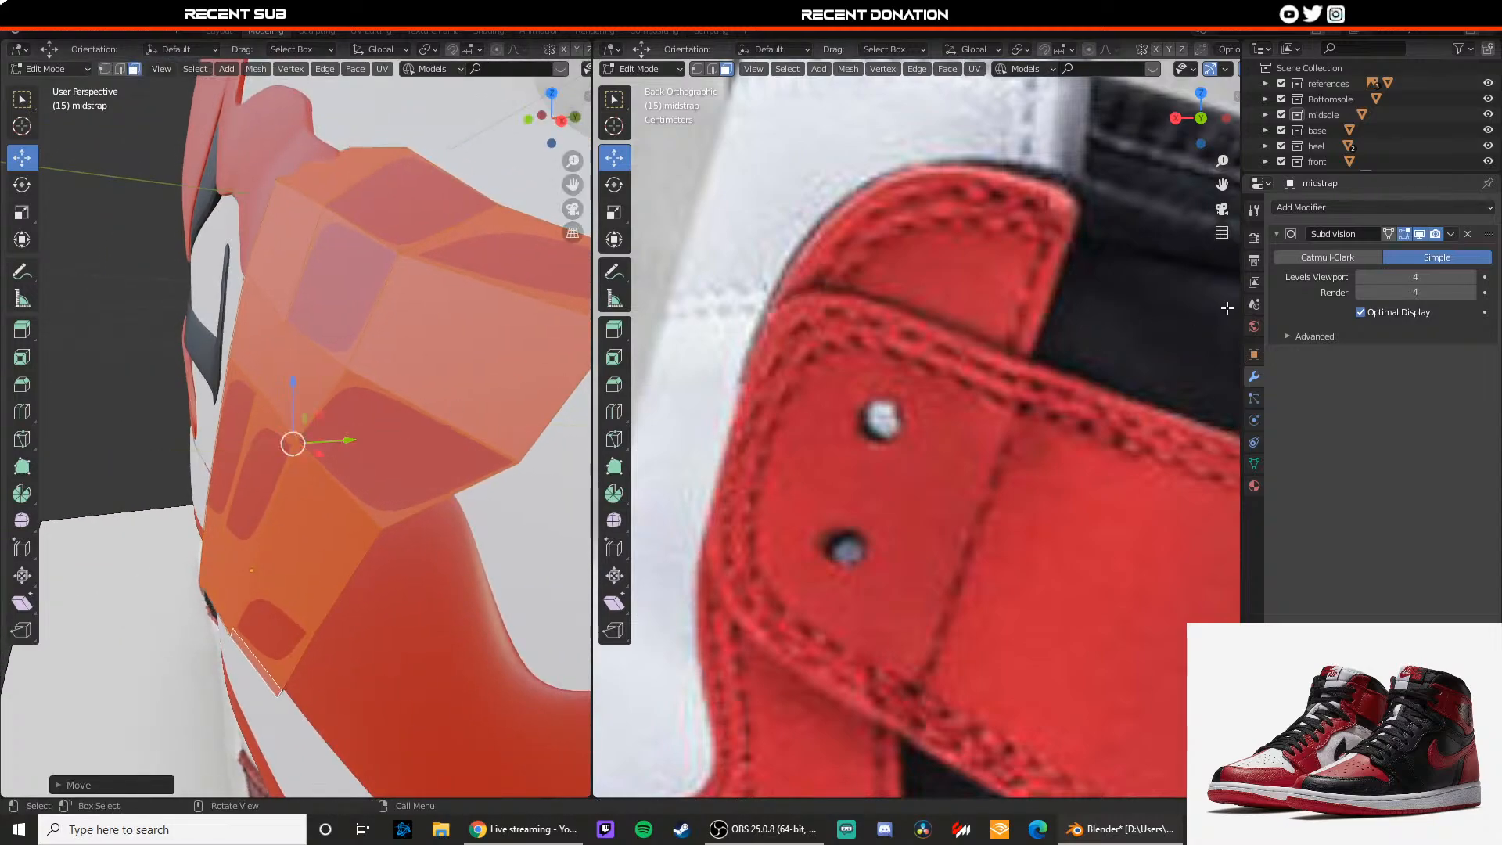
Step: Set the midstrap's subdivision type to Catmull-Clark and check the smoothed panel in Object Mode
left_click(1301, 262)
key("Tab")
scroll(462, 368, "down", 4)
mouse_move(423, 381)
middle_mouse_down()
mouse_move(399, 385)
mouse_move(332, 345)
mouse_move(383, 342)
mouse_move(413, 378)
middle_mouse_up()
scroll(335, 354, "down", 4)
scroll(349, 341, "up", 3)
Step: Reopen the midstrap panel for editing and try a loop cut across it
key("Tab")
scroll(383, 343, "up", 4)
left_click_drag(396, 447, 434, 397)
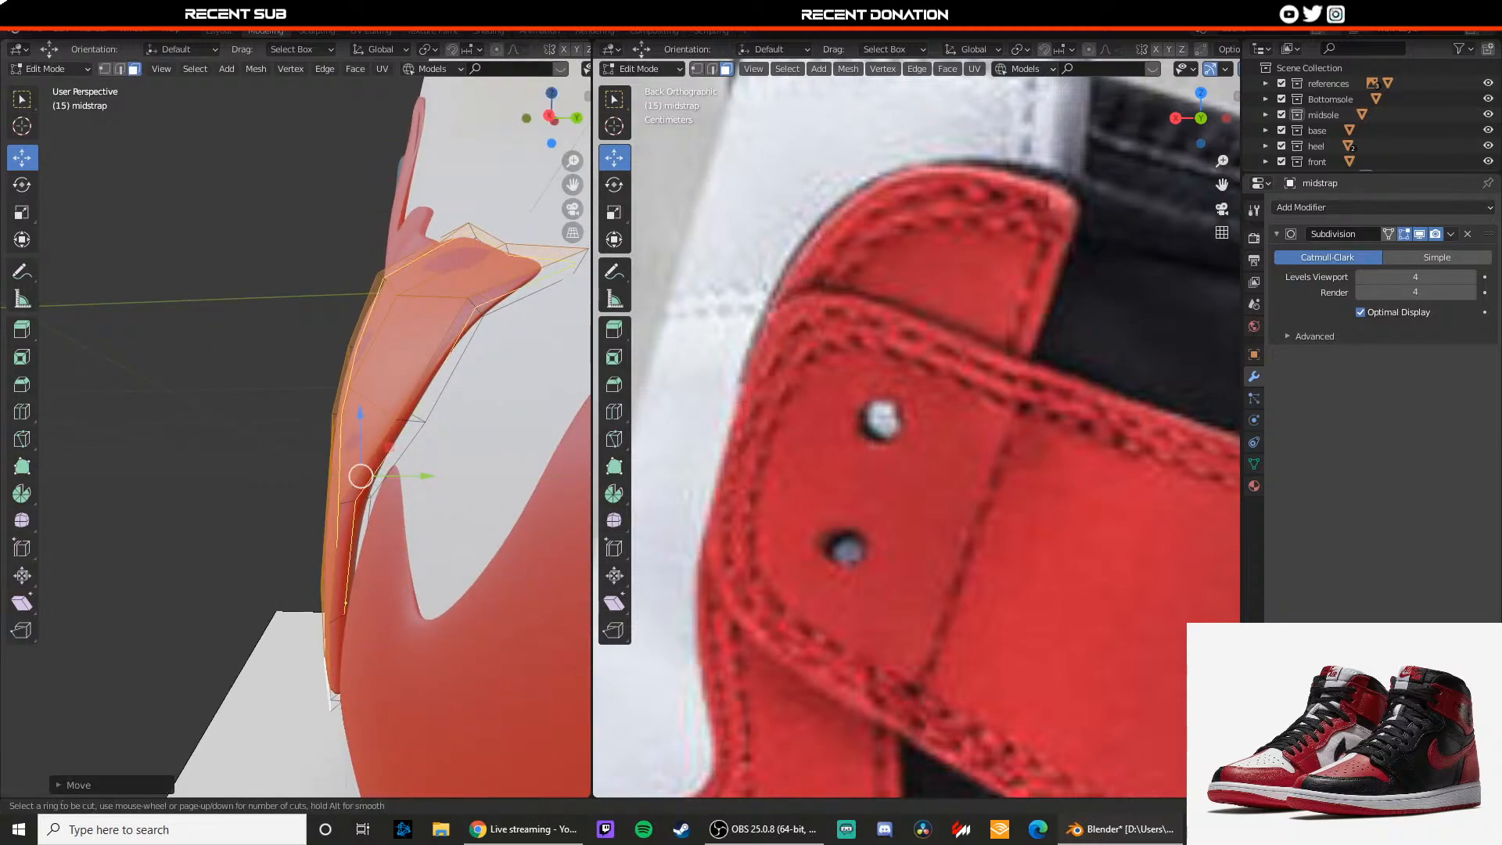
left_click(405, 430)
left_click(405, 429)
Step: Select the upper outer faces of the midstrap and set its subdivision type to Simple
left_click(406, 352)
middle_click_drag(406, 352, 419, 415)
left_click(510, 543, "shift")
left_click(440, 500, "shift")
left_click(409, 472, "shift")
middle_click_drag(426, 548, 438, 469, "shift")
left_click(381, 468, "shift")
left_click(396, 529, "shift")
left_click(1417, 256)
Step: Add the midstrap's remaining lower outer faces to the selection and move the outer faces slightly outward along the Y axis
left_click(399, 469, "shift")
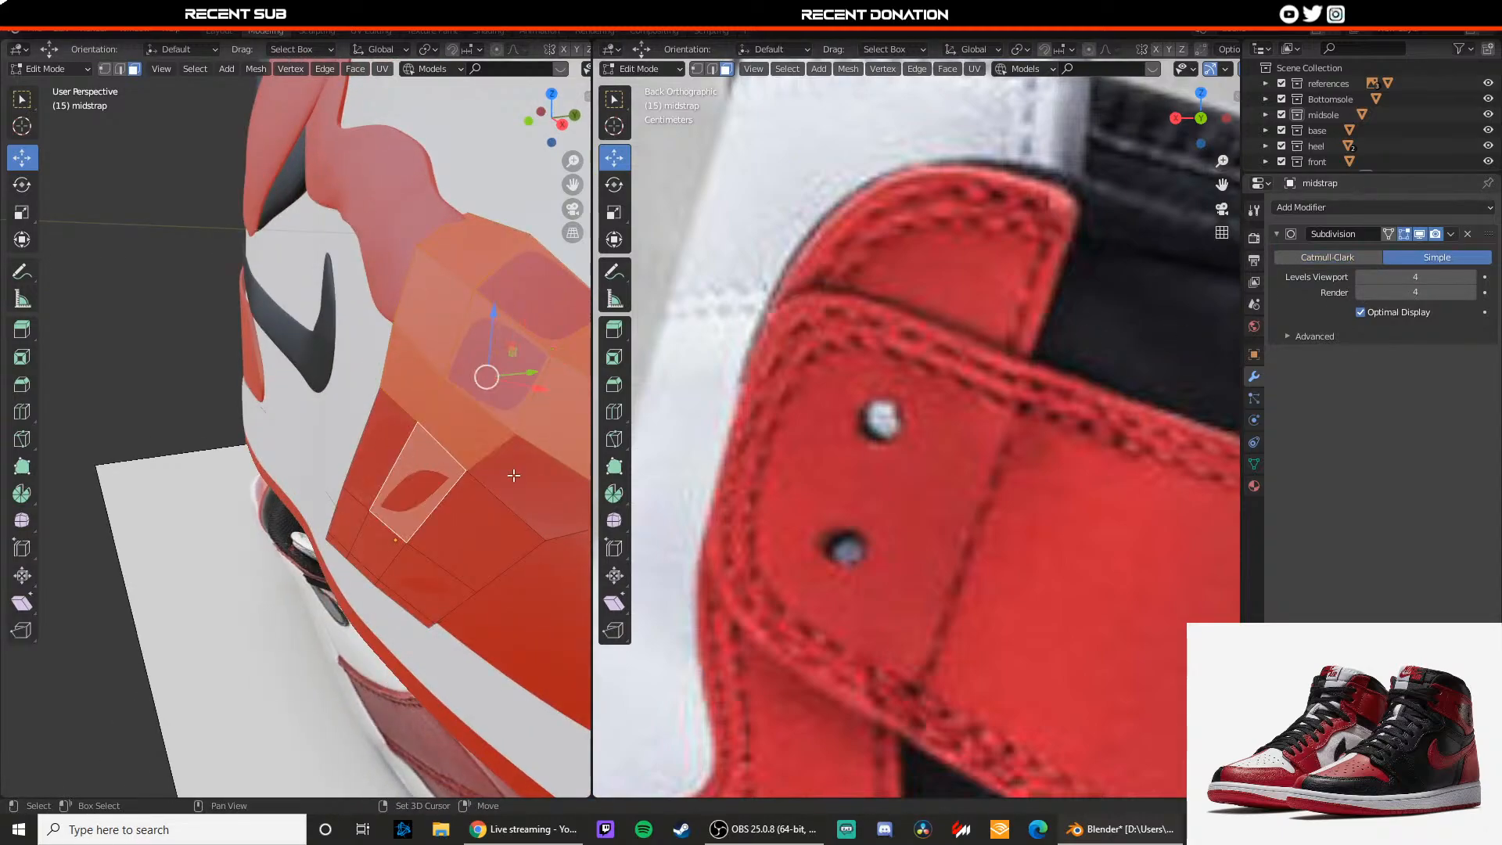
left_click(513, 474, "shift")
left_click(443, 523, "shift")
left_click(383, 474, "shift")
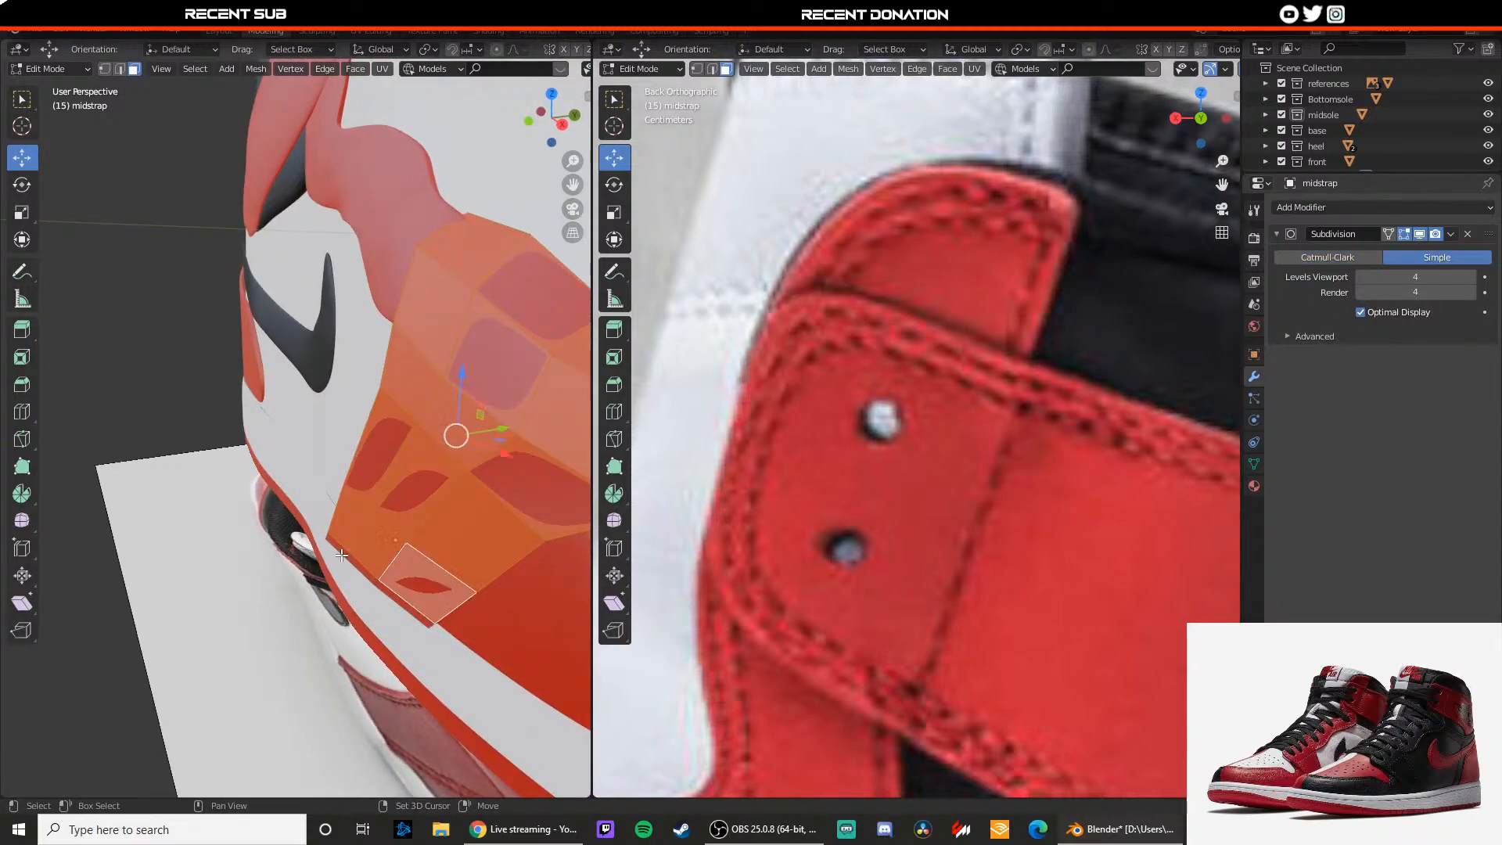
left_click(339, 547, "shift")
middle_click_drag(339, 548, 310, 542)
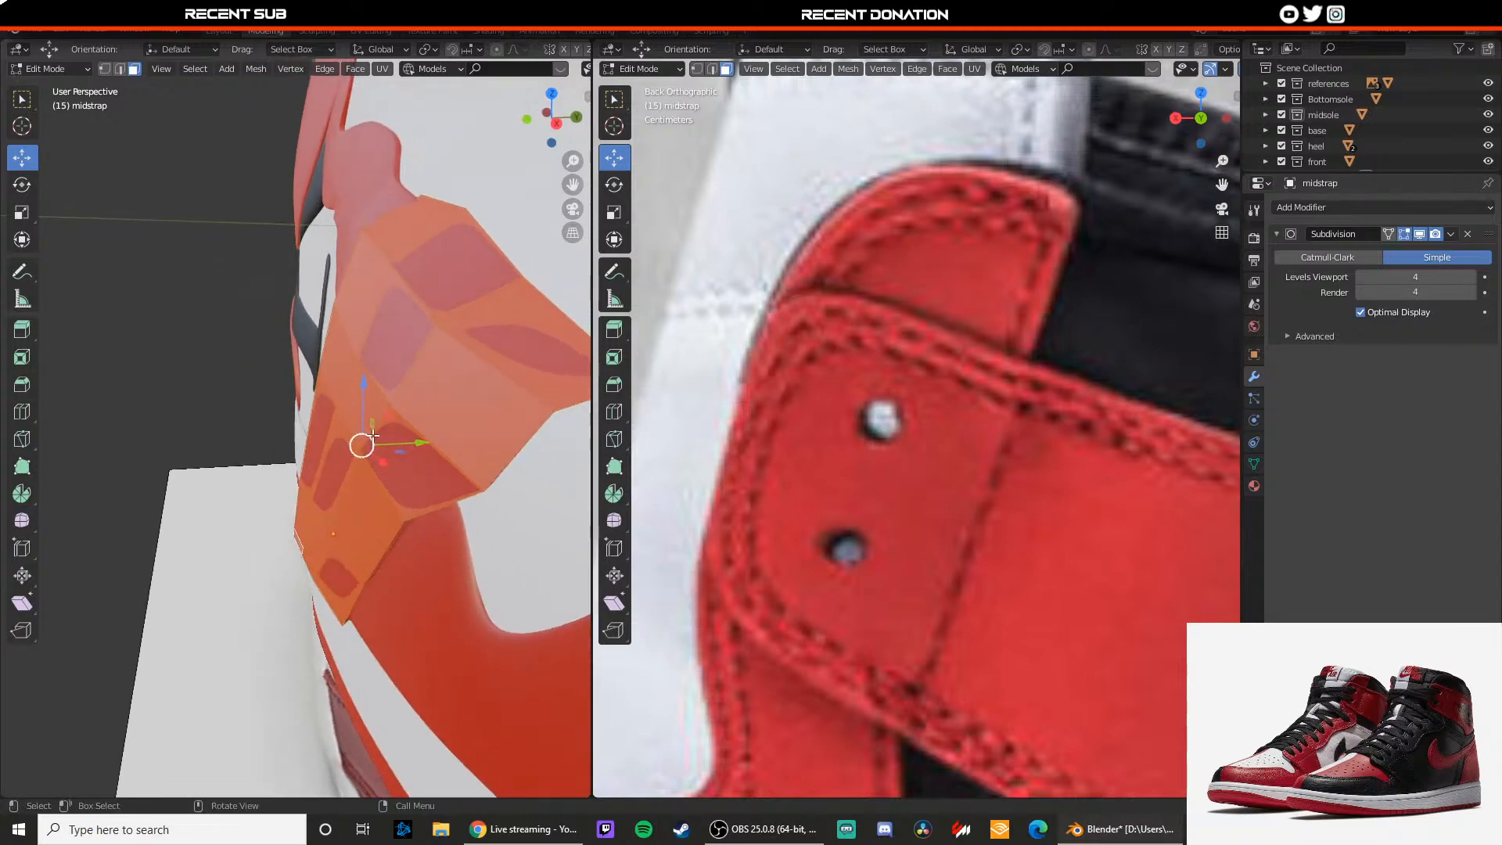
left_click_drag(388, 441, 363, 405)
key("Tab")
scroll(363, 406, "down", 4)
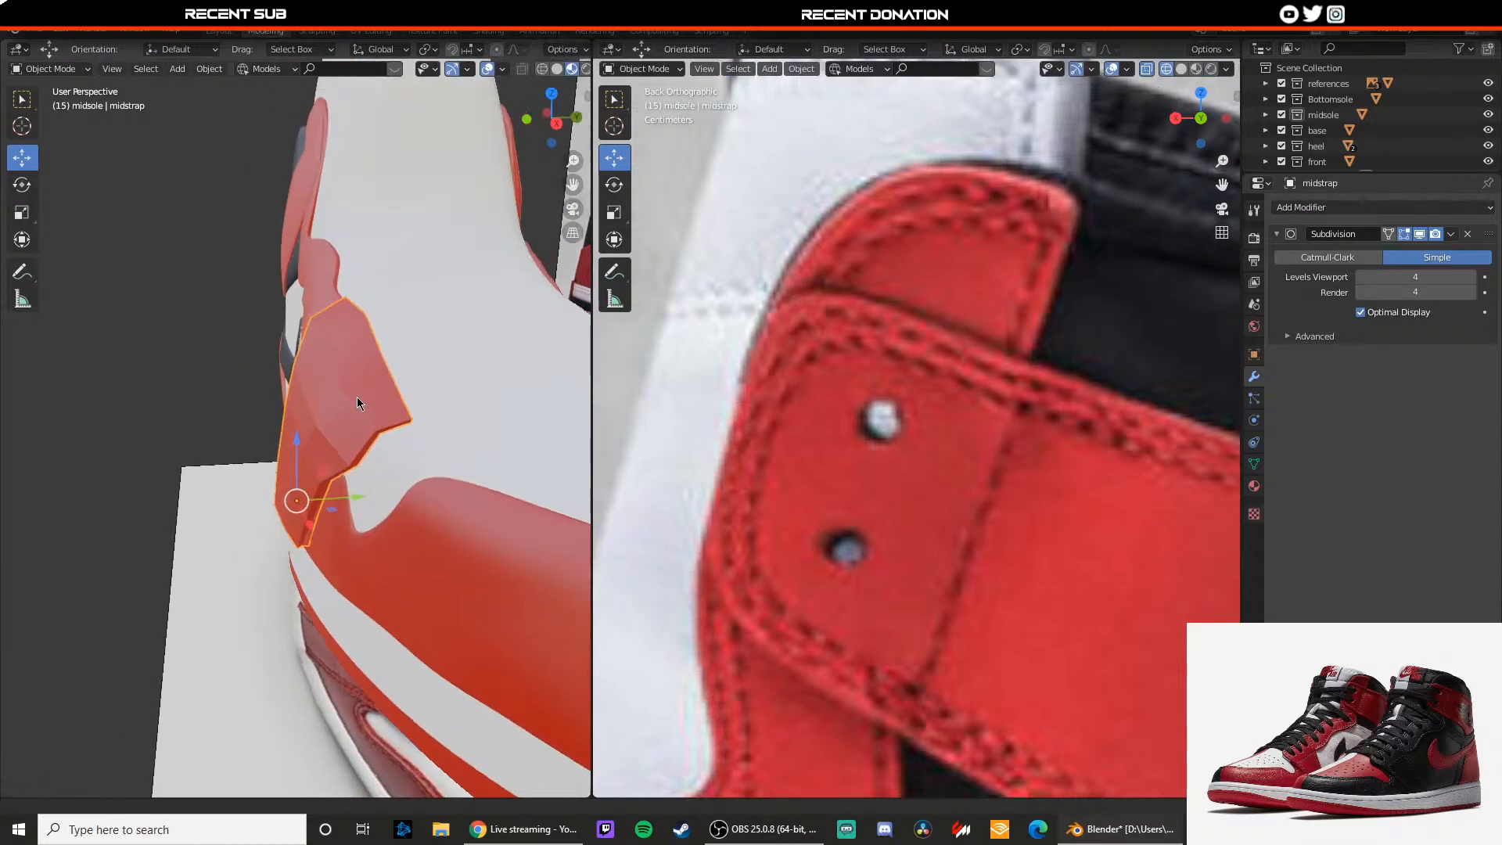
Step: Set the midstrap's subdivision type to Catmull-Clark and examine the smoothed panel's thickness from the front
middle_click_drag(358, 401, 290, 422, "shift")
left_click(1327, 257)
scroll(485, 300, "down", 4)
left_click(485, 299)
middle_click_drag(485, 301, 263, 355)
scroll(266, 349, "up", 4)
left_click(257, 362)
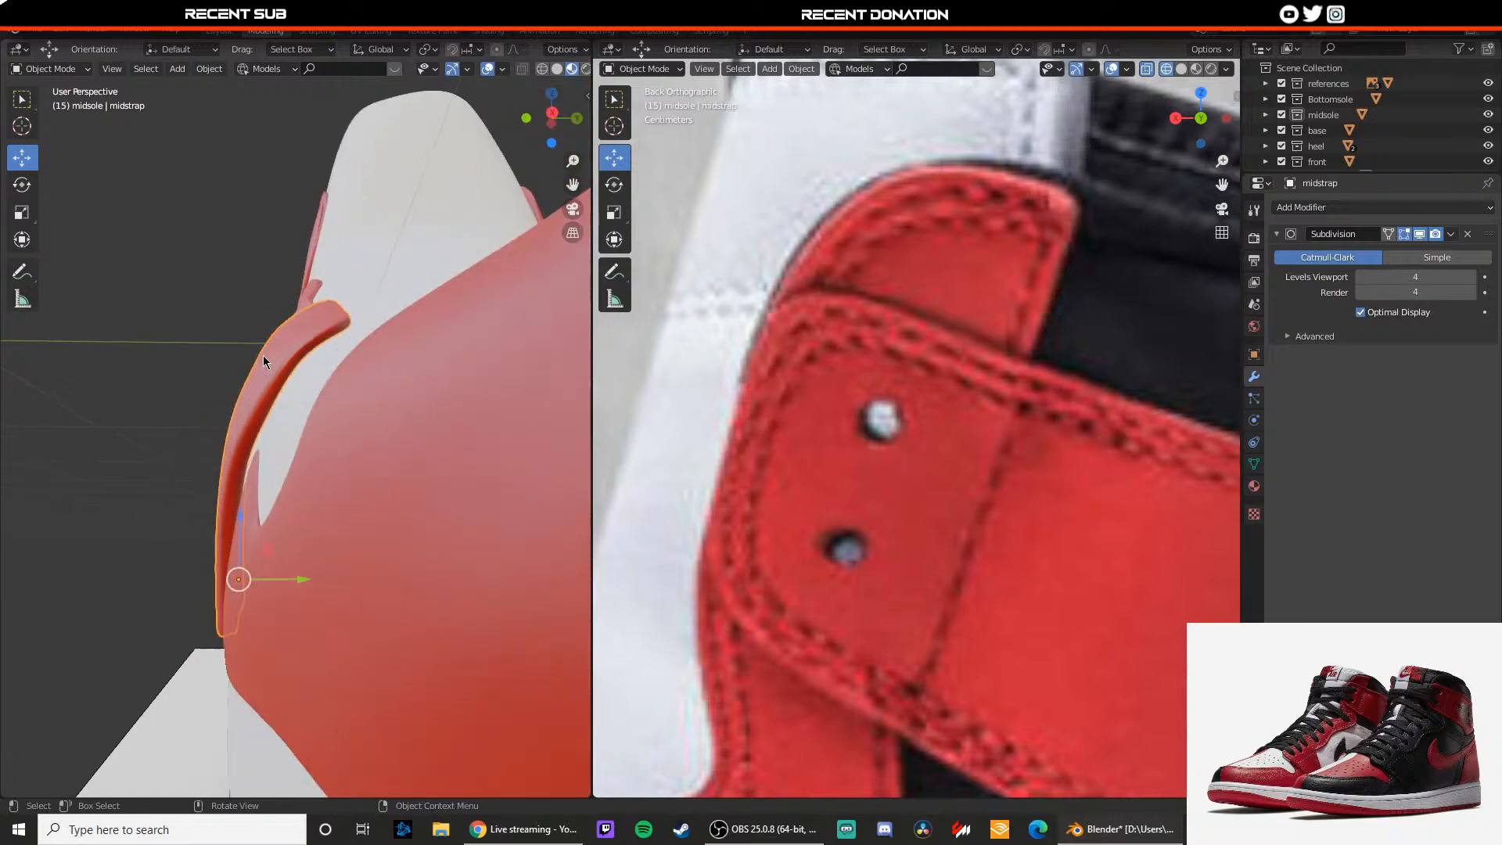
Step: Reopen the midstrap for editing and shift its mid-height edge vertices inward along the Y axis toward the shoe
key("Tab")
scroll(315, 322, "up", 1)
left_click_drag(271, 403, 293, 399)
middle_click_drag(293, 399, 323, 397)
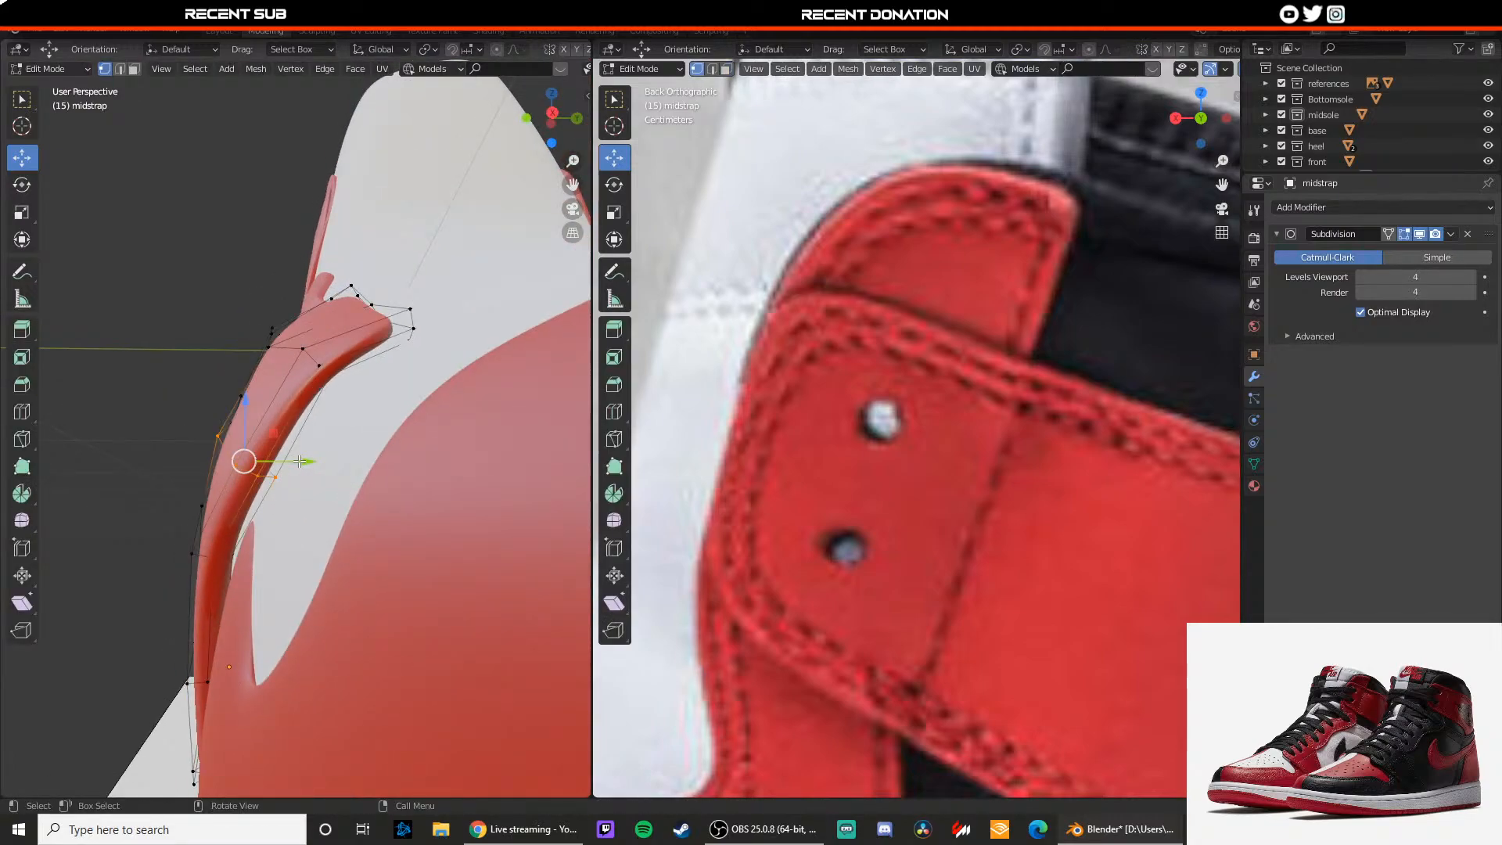
left_click_drag(299, 462, 319, 465)
middle_click_drag(318, 465, 390, 454)
left_click_drag(395, 462, 400, 421)
middle_click_drag(399, 409, 373, 429, "shift")
Step: Move the midstrap's upper vertices inward along the Y axis so the top sits closer to the shoe
left_click_drag(326, 389, 362, 389)
middle_click_drag(363, 392, 429, 443)
mouse_move(459, 437)
left_mouse_down()
mouse_move(495, 442)
mouse_move(442, 432)
left_mouse_up()
middle_click_drag(442, 432, 326, 408)
key("g")
key("y")
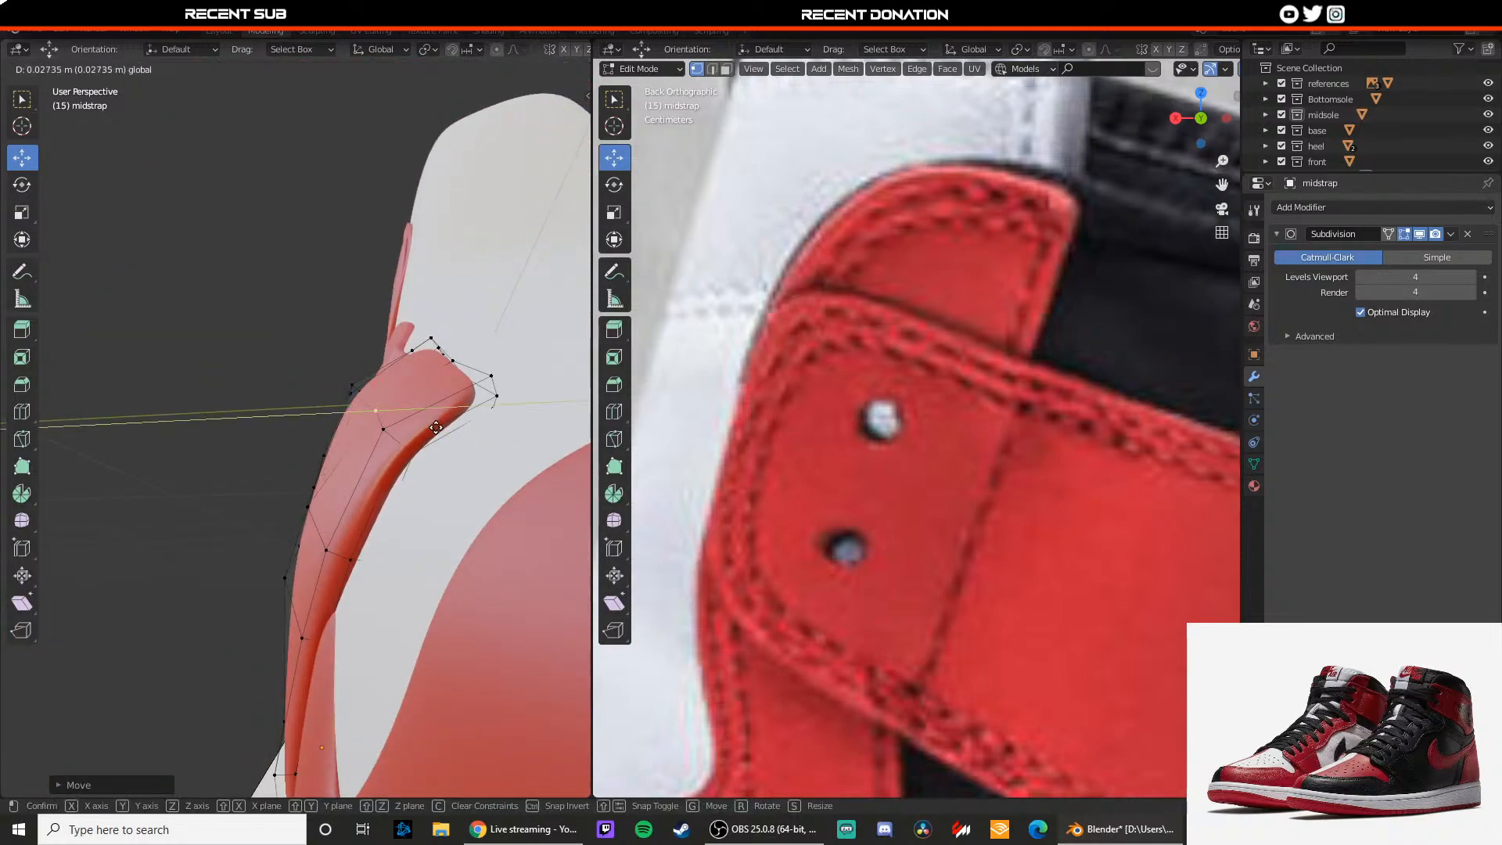
left_click(448, 422)
Step: Return to Object Mode and compare the whole shoe with the side reference photo
key("Tab")
middle_click_drag(448, 421, 480, 376)
scroll(471, 416, "down", 5)
scroll(406, 390, "down", 3)
scroll(480, 376, "up", 3)
scroll(791, 455, "down", 8)
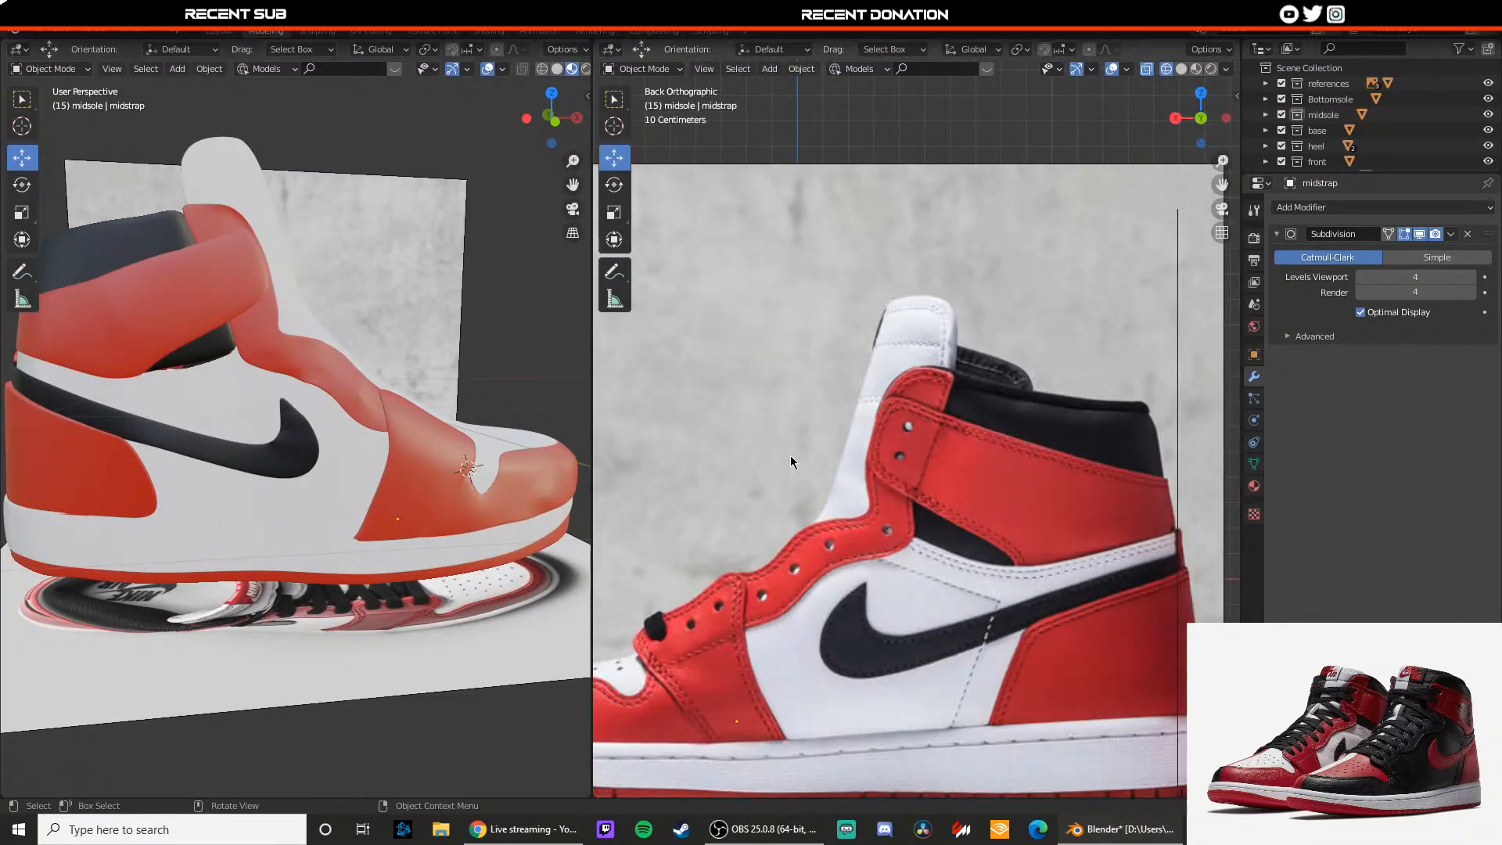
scroll(429, 387, "up", 4)
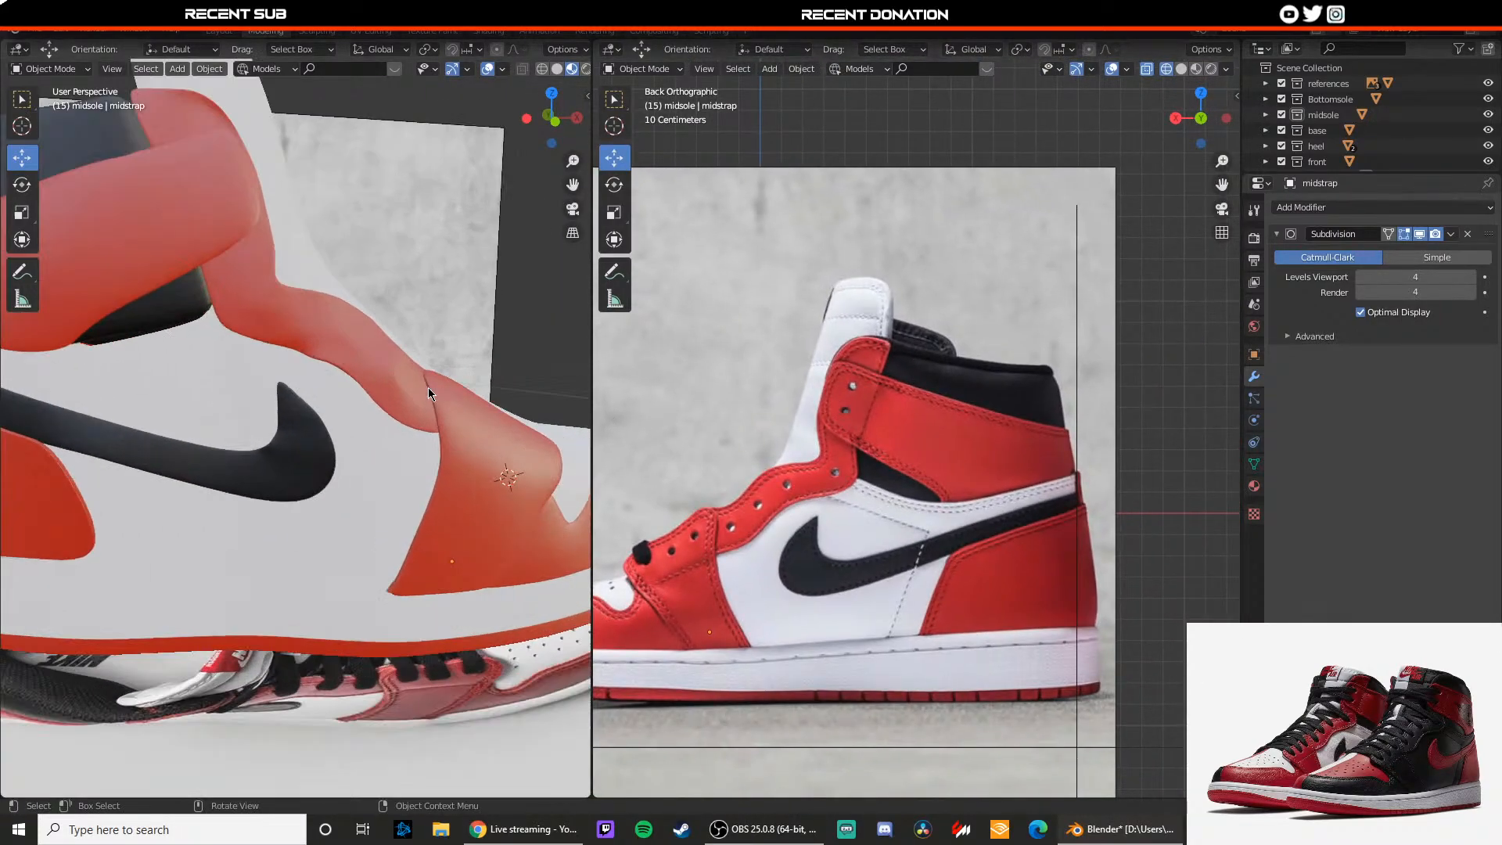
Step: Open the midstrap for editing around its lower part and set its subdivision type to Simple
middle_click_drag(428, 387, 400, 410)
left_click(396, 388)
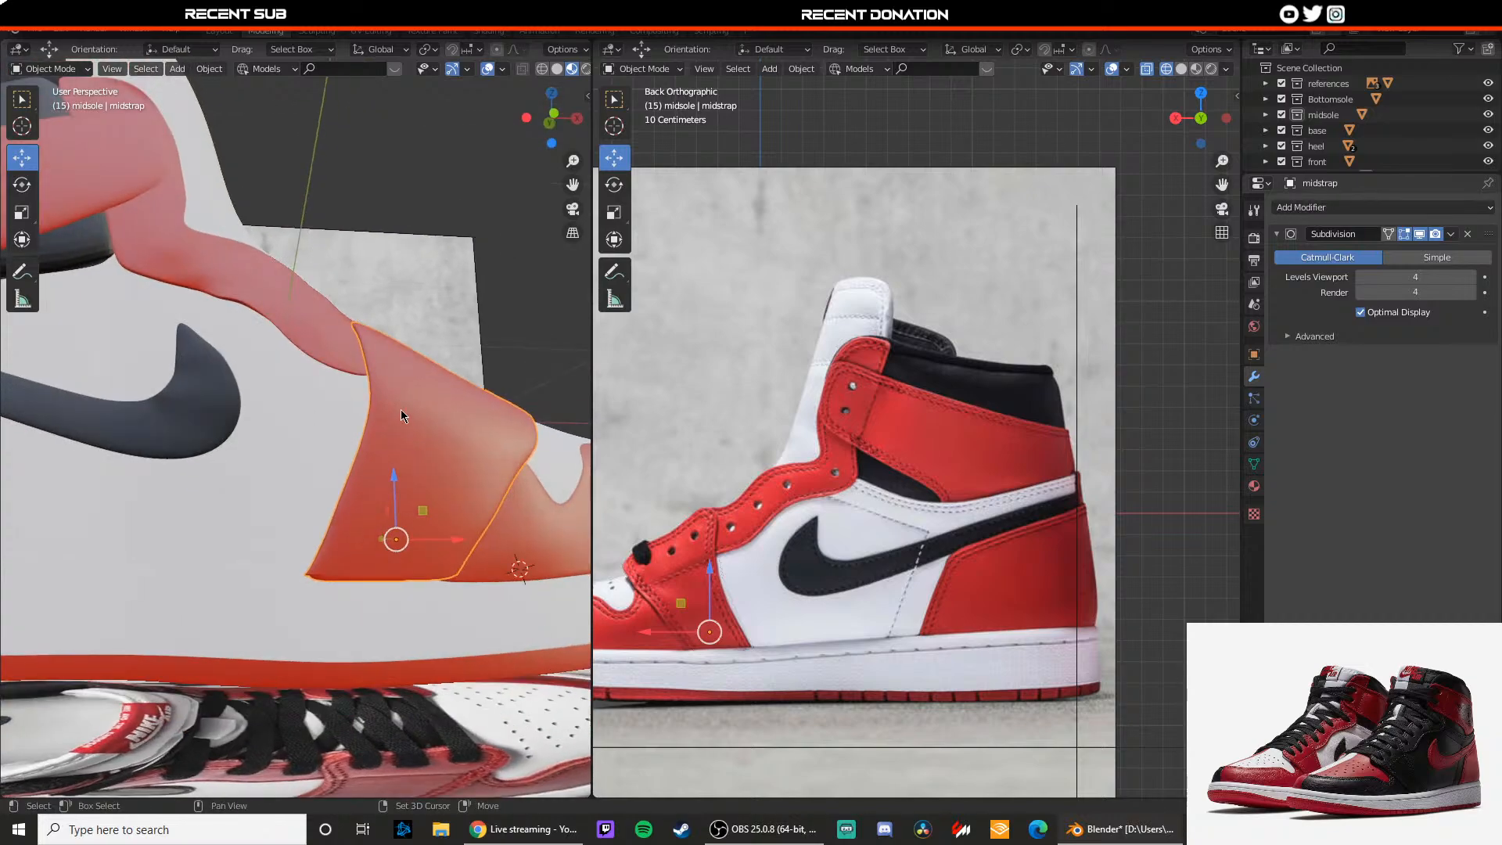
scroll(399, 423, "up", 2)
middle_click_drag(373, 471, 350, 382, "shift")
key("Tab")
scroll(348, 433, "up", 1)
middle_click_drag(348, 432, 466, 497)
scroll(391, 426, "down", 2)
scroll(391, 426, "up", 3)
left_click(1436, 257)
Step: Delete the selected vertices at the midstrap's lower rear corner and return to Object Mode
left_click_drag(467, 449, 467, 398)
middle_click_drag(466, 427, 382, 484)
key("x")
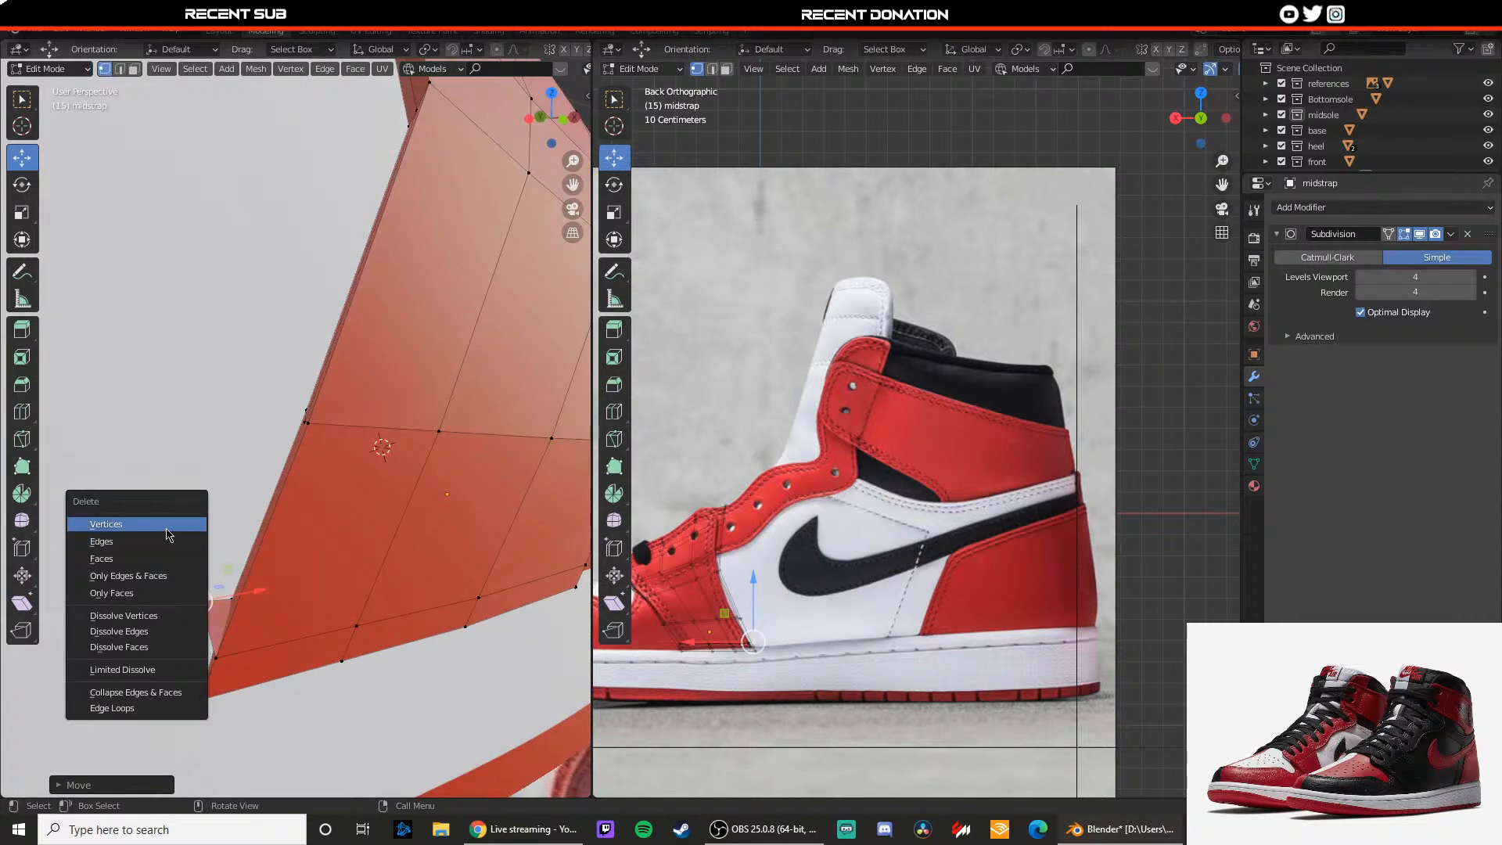
left_click(166, 530)
middle_click_drag(205, 523, 258, 519)
key("Tab")
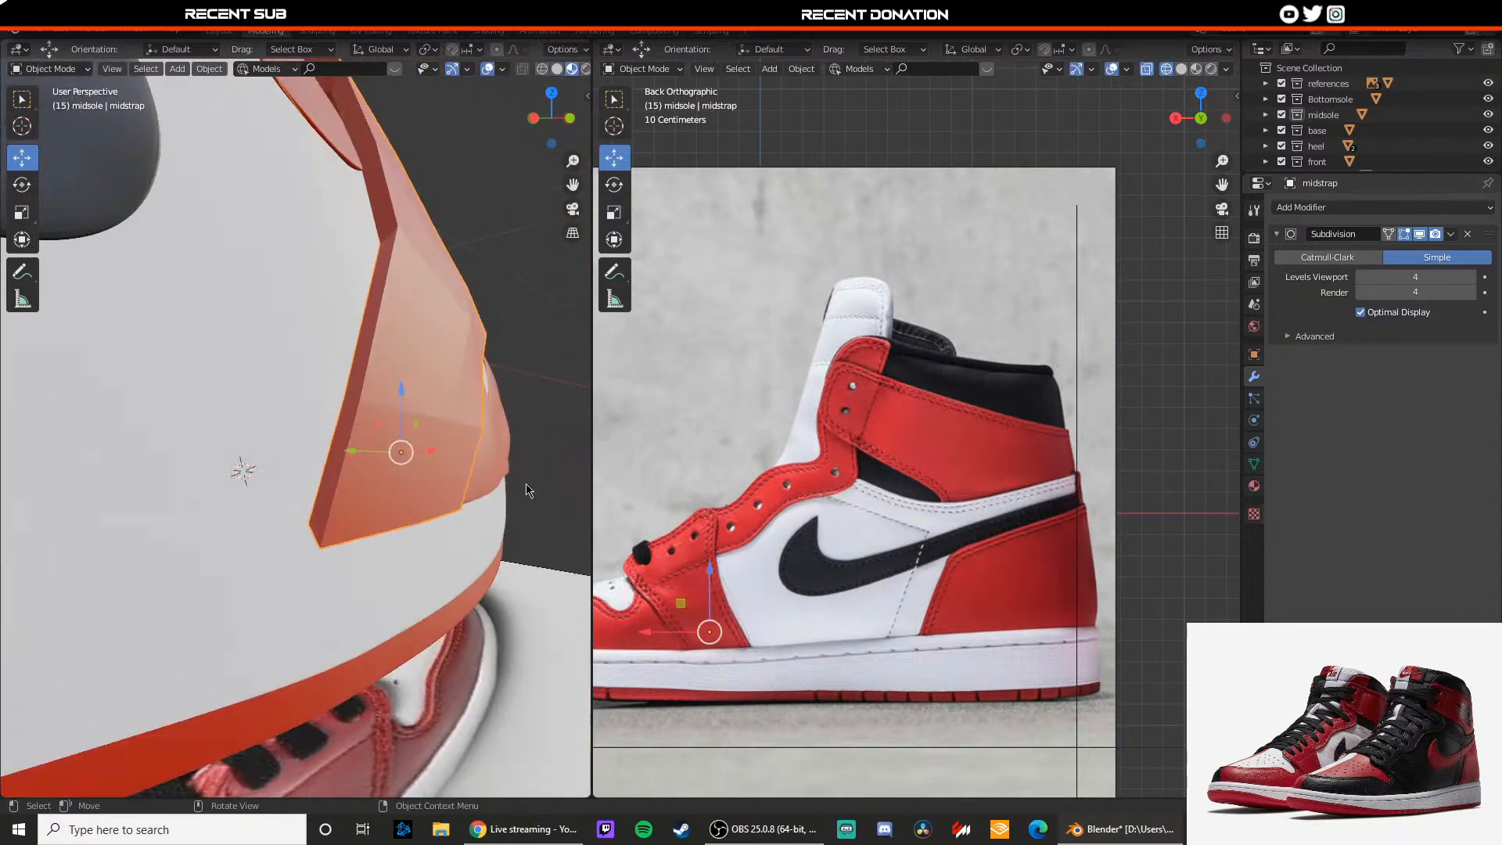
Step: Set the midstrap's subdivision type to Catmull-Clark and move its lower rear corner vertex with the Y axis locked
left_click(1328, 258)
key("Tab")
middle_click_drag(443, 391, 411, 498)
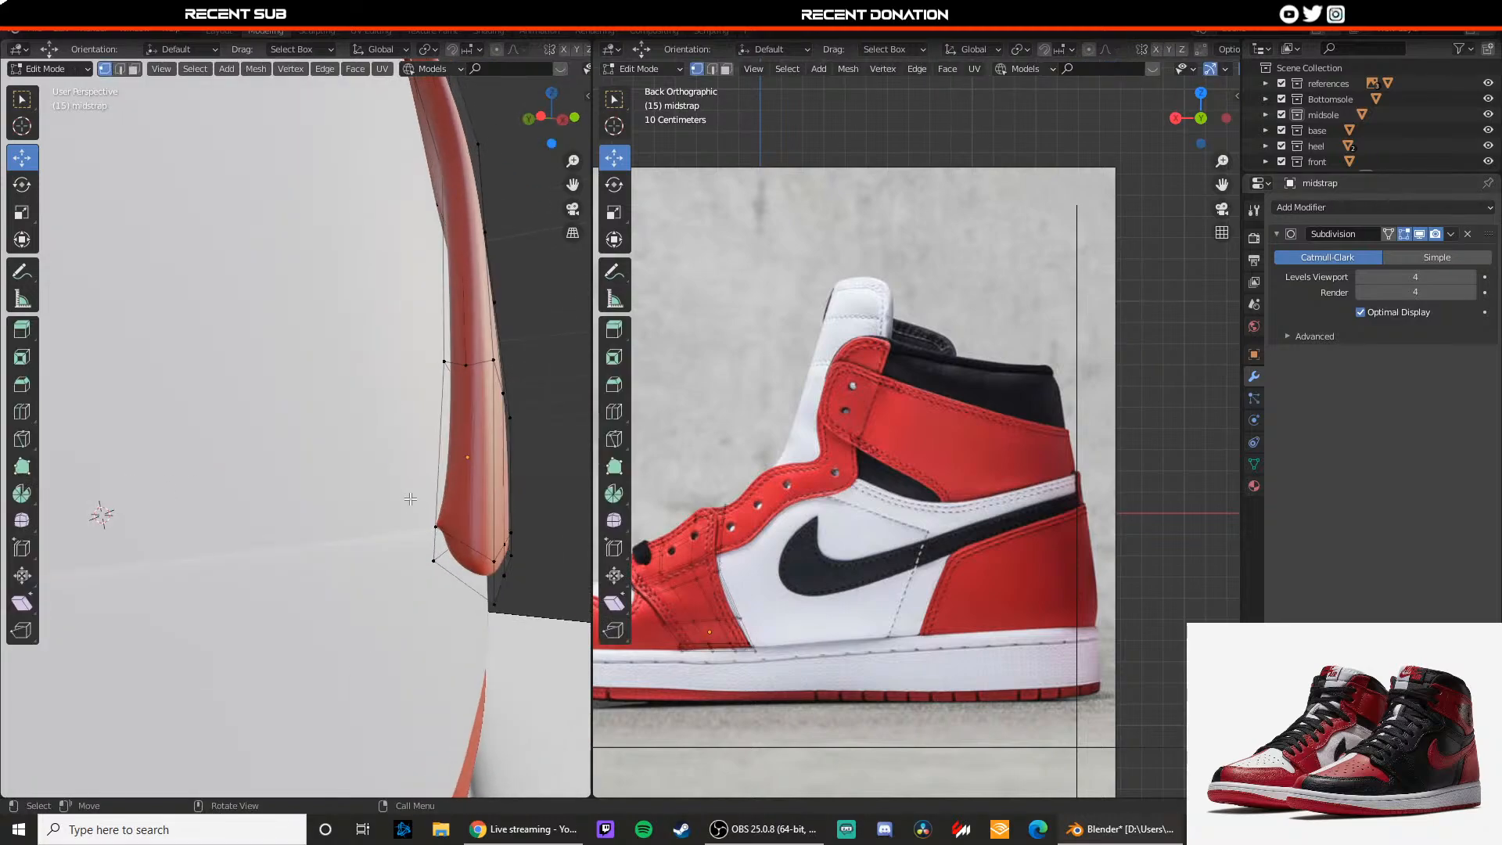
key("g")
key("shift+y")
left_click(436, 510)
right_click(435, 510)
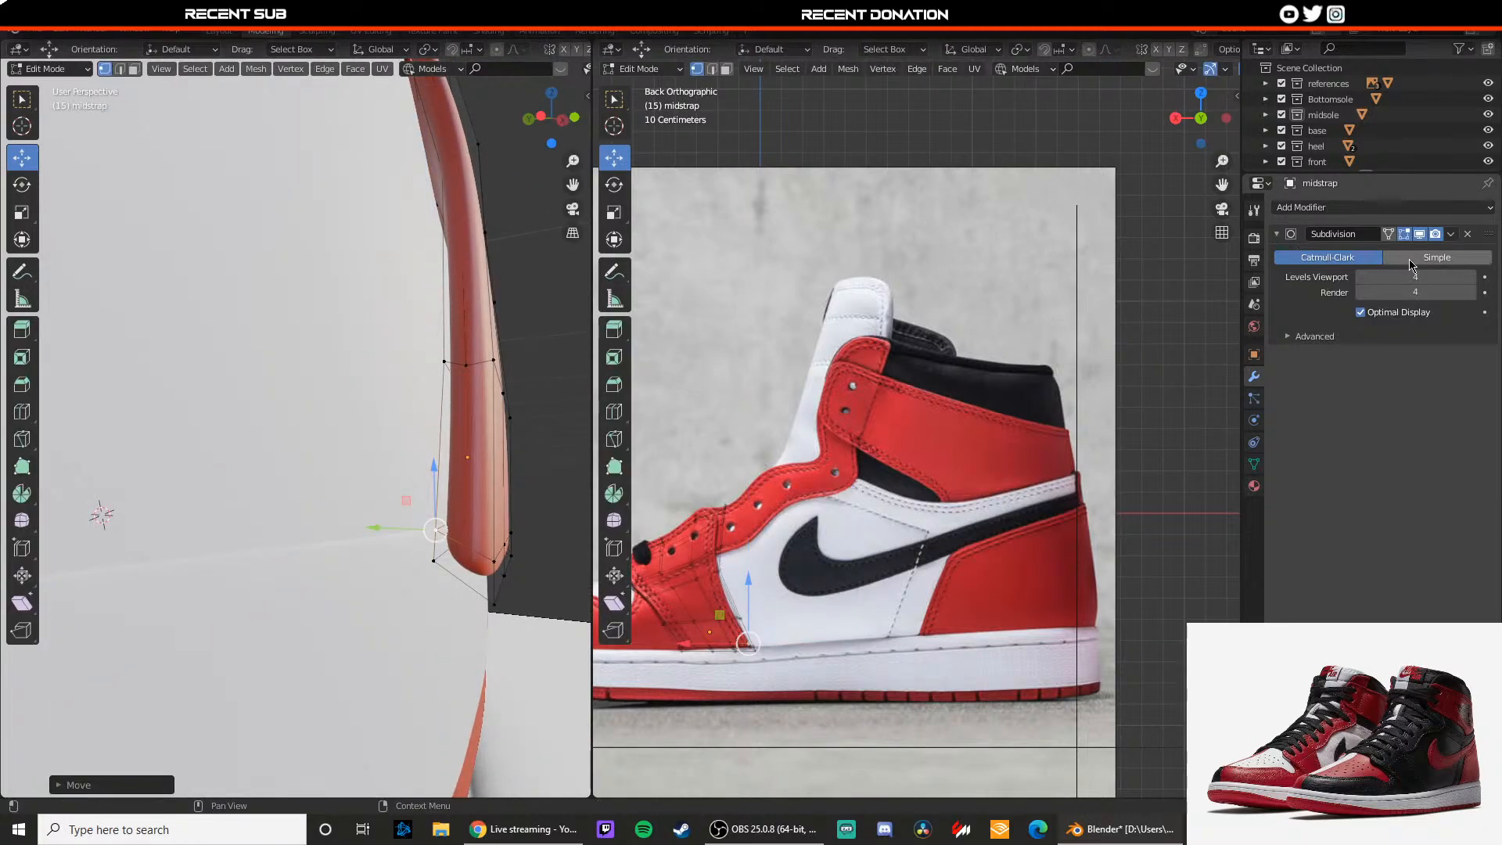
Step: Reopen the midstrap for editing from its front side and move its bottom edge closer to the shoe
scroll(496, 379, "down", 2)
key("Tab")
left_click(493, 377)
middle_click_drag(493, 377, 185, 439)
left_click(185, 440)
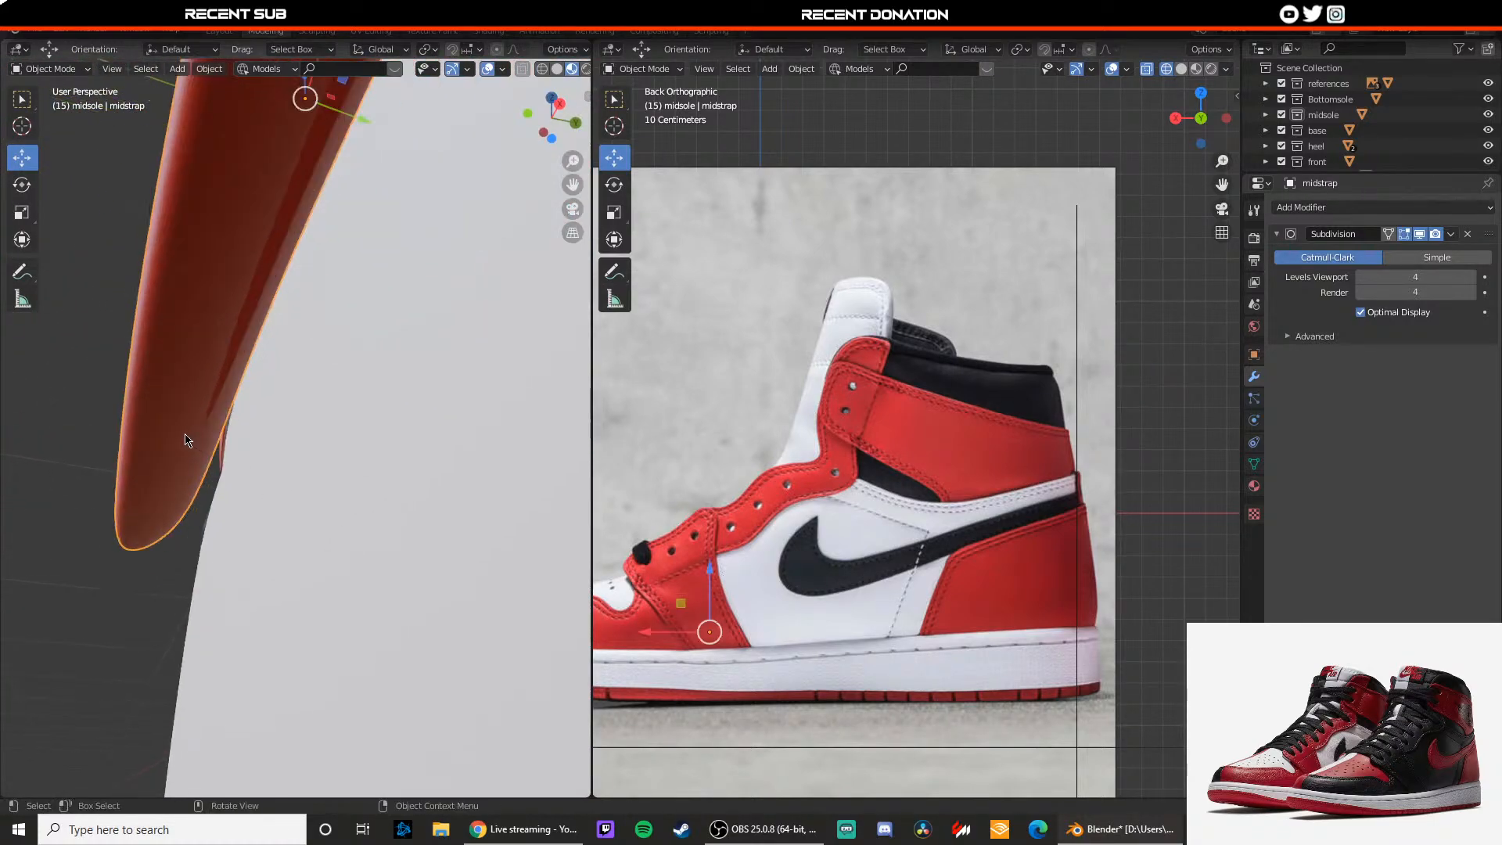
key("Tab")
left_click_drag(179, 571, 235, 569)
middle_click_drag(235, 570, 251, 514)
key("g")
left_click(303, 534)
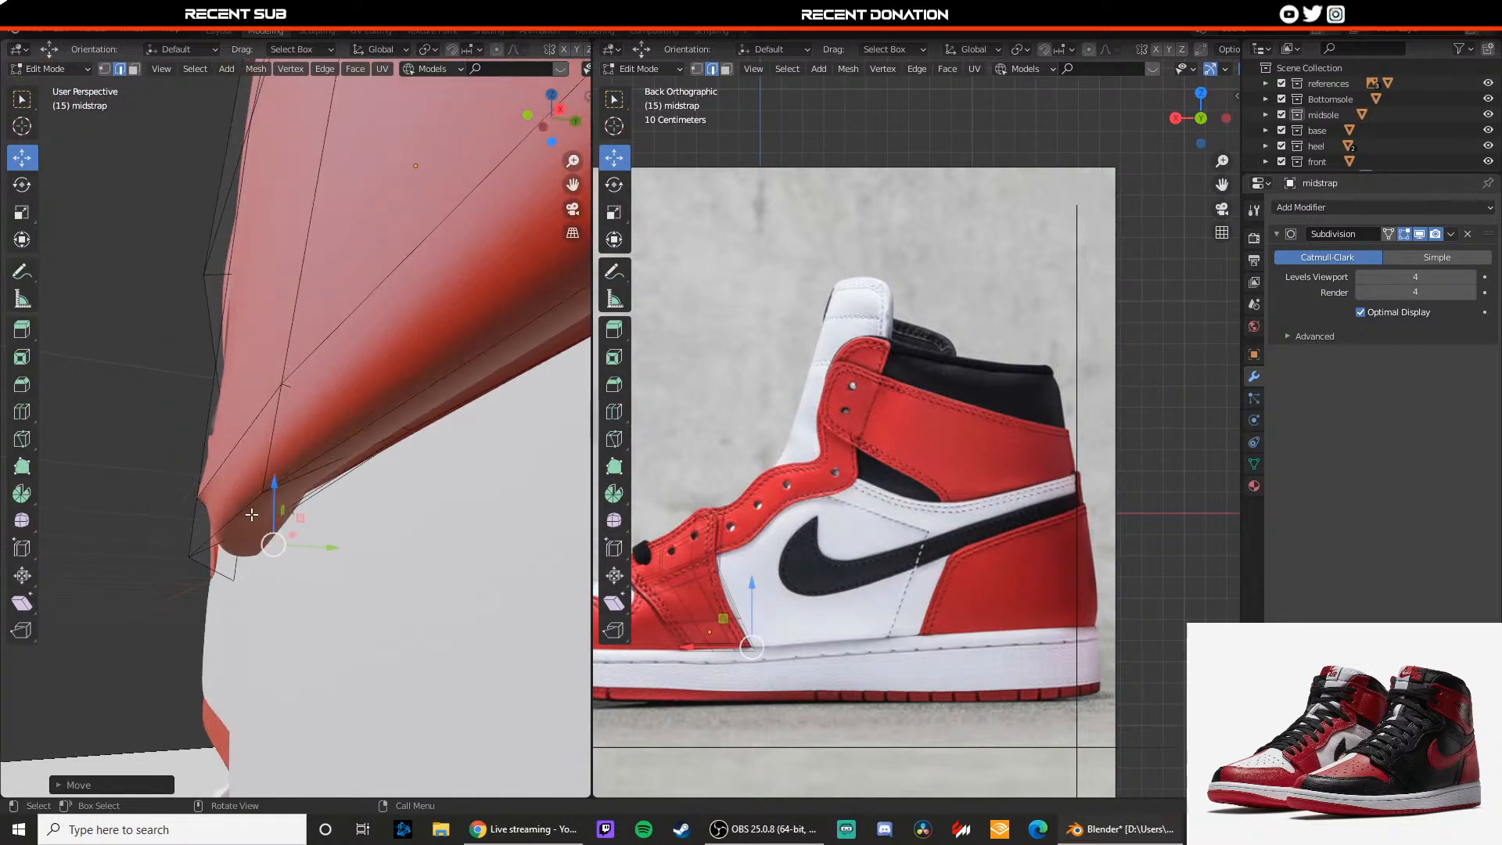
Step: Move the midstrap's bottom front corner vertices inward along the Y axis and return to Object Mode
left_click_drag(233, 556, 252, 558)
left_click(198, 499)
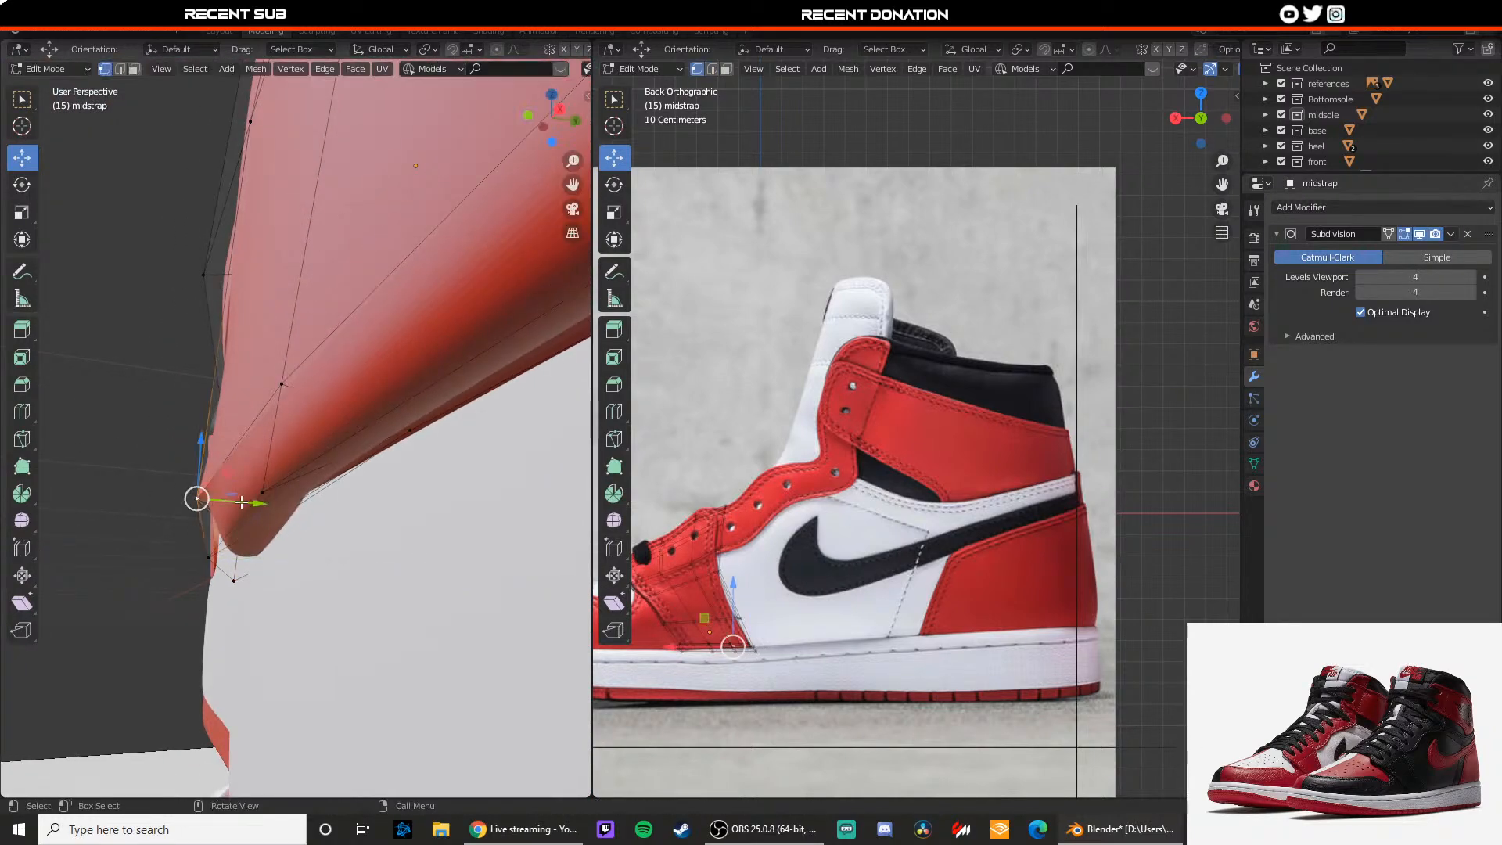
left_click_drag(245, 502, 271, 558)
left_click(208, 558)
key("Tab")
left_click(294, 540)
middle_click_drag(294, 540, 439, 547)
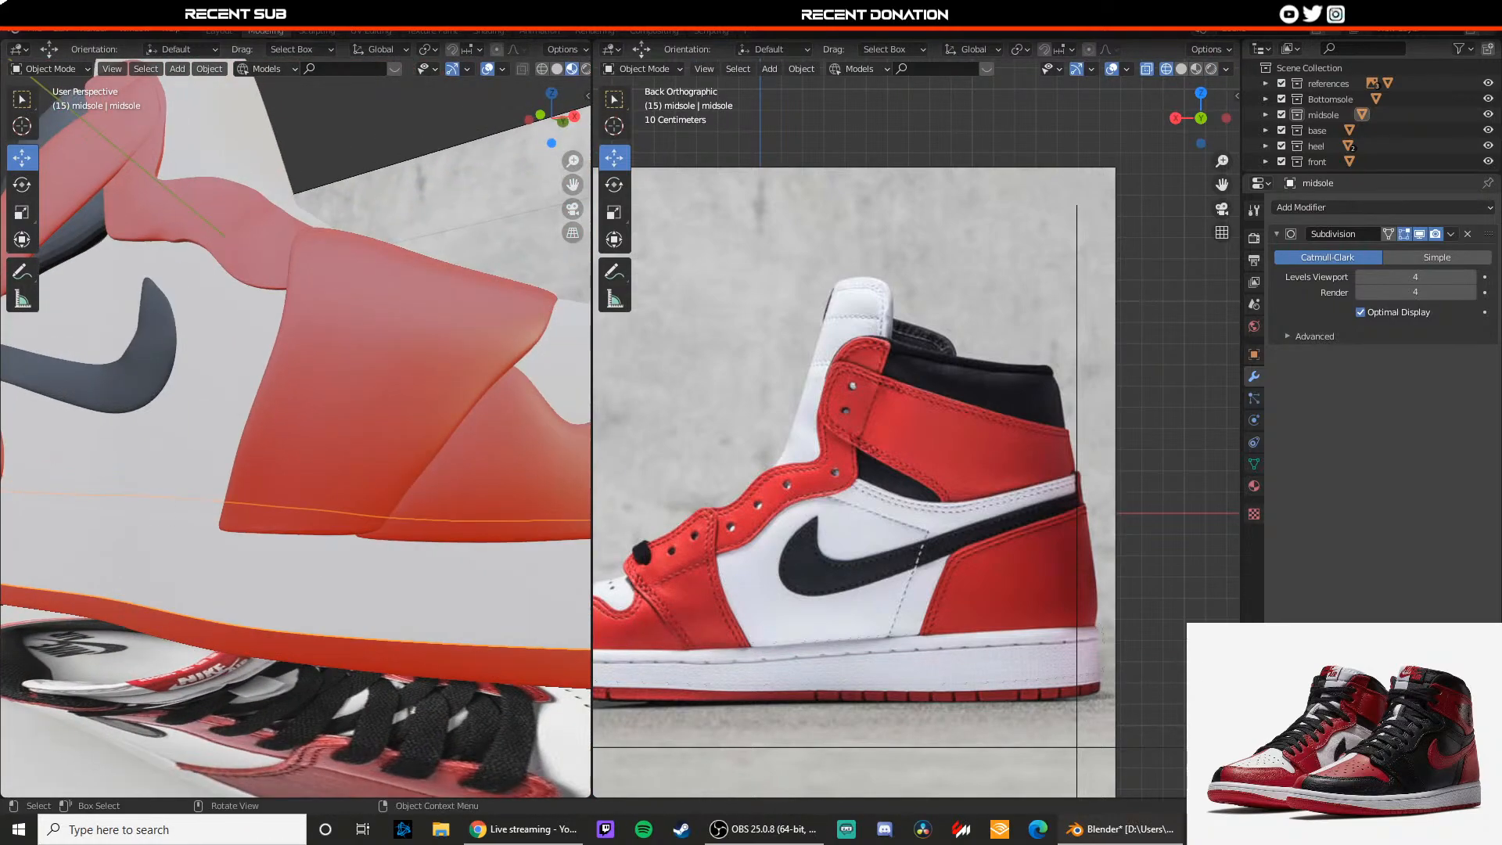
Step: Examine the whole shoe from the side and front, and save the file
scroll(371, 353, "down", 5)
left_click(438, 369)
middle_click_drag(439, 369, 256, 439)
scroll(322, 467, "down", 4)
scroll(302, 430, "up", 5)
scroll(219, 440, "down", 3)
scroll(170, 443, "up", 4)
key("ctrl+s")
scroll(261, 420, "down", 4)
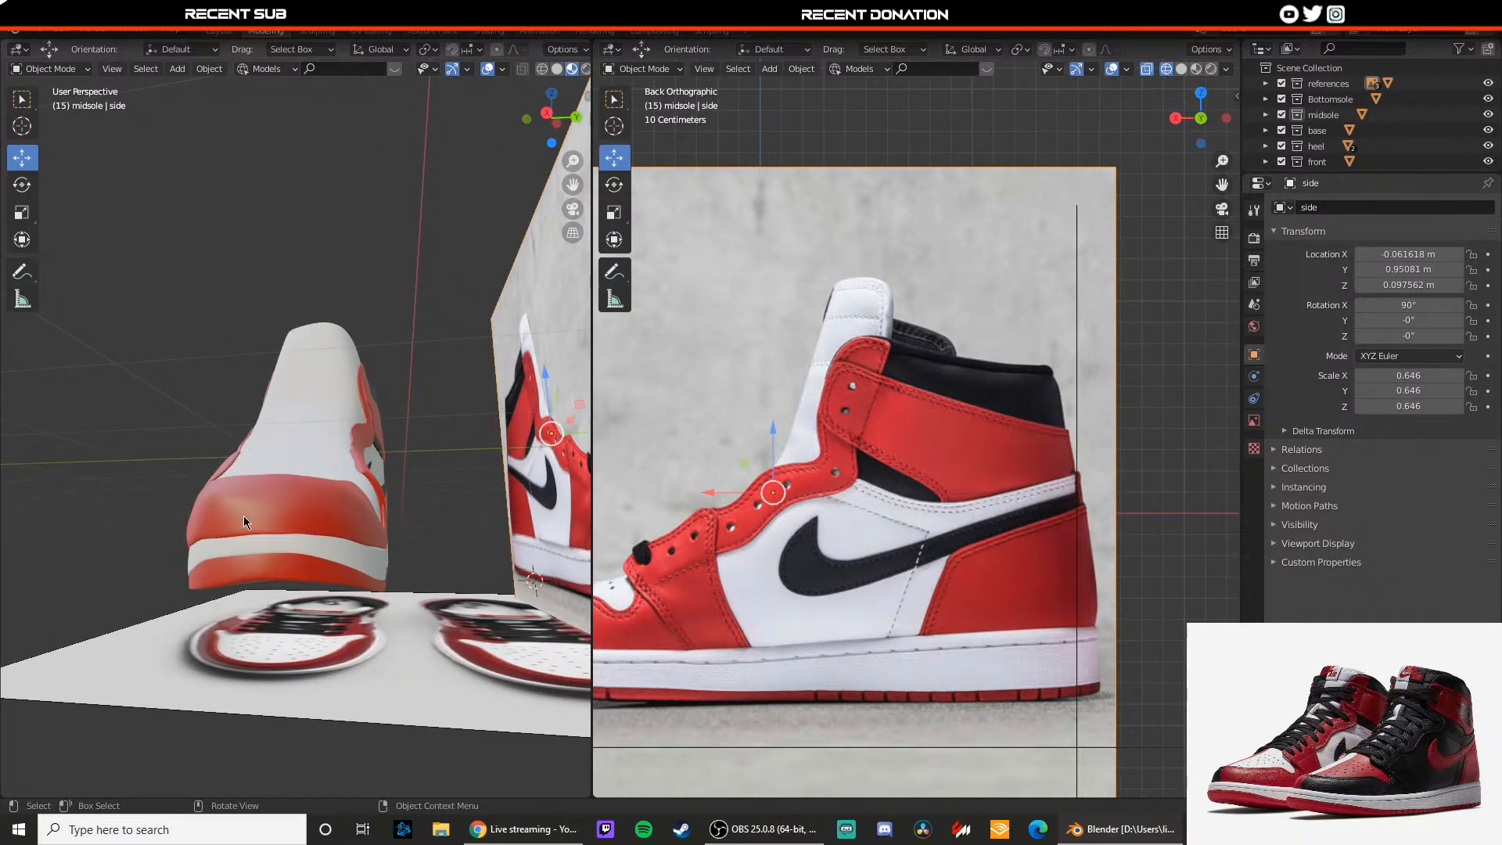
Step: Switch the viewport to solid shading and examine the panel seams around the shoe's front and heel
left_click(109, 489)
key("z")
left_click(443, 503)
left_click(438, 493)
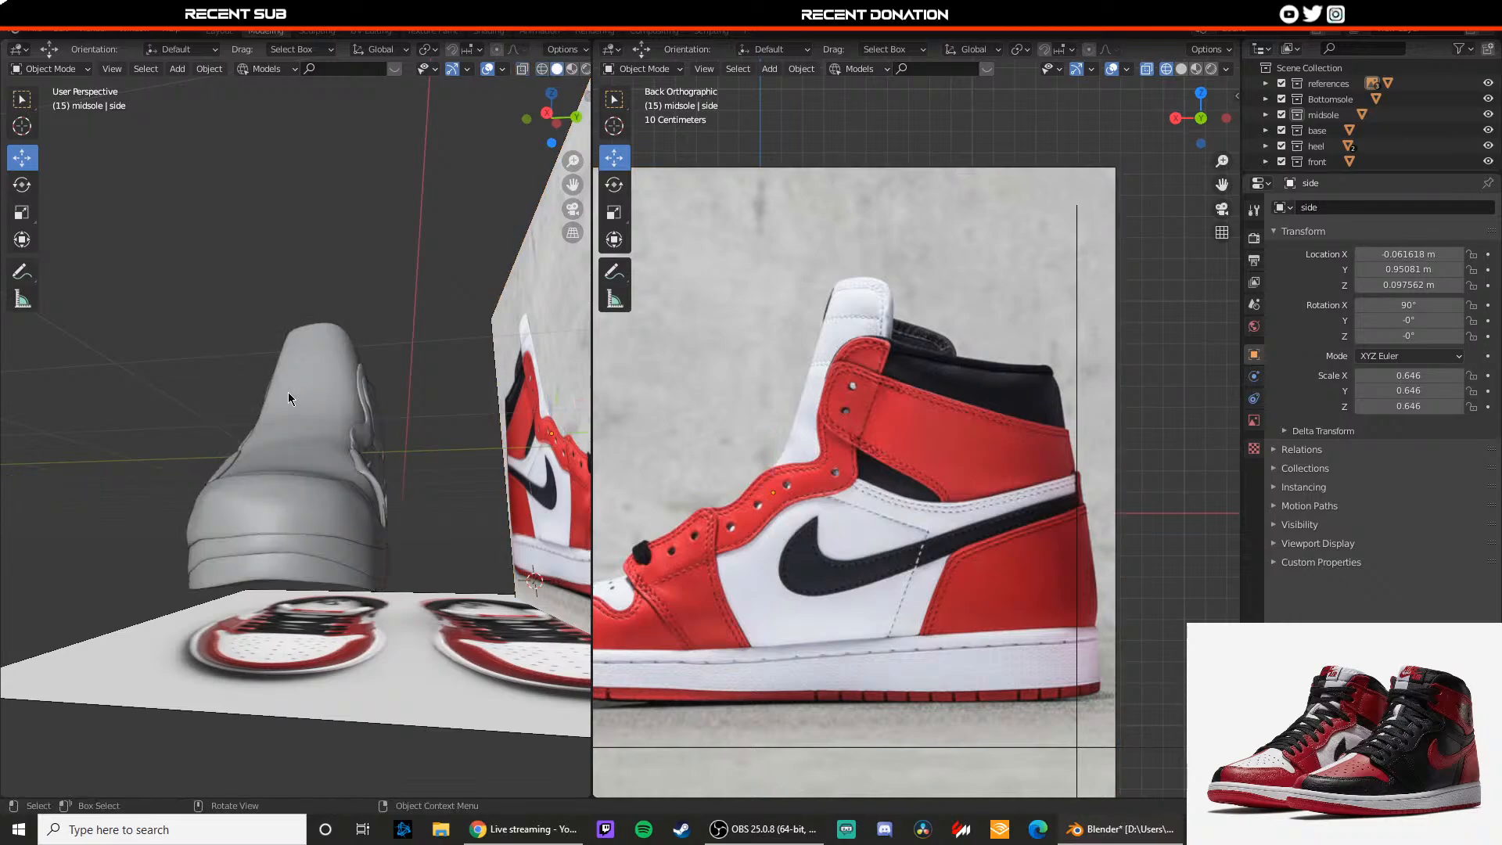
middle_click_drag(288, 392, 383, 431)
scroll(313, 422, "up", 5)
scroll(236, 447, "down", 6)
middle_click_drag(236, 448, 423, 446)
scroll(293, 442, "up", 5)
scroll(312, 438, "down", 6)
scroll(346, 457, "up", 6)
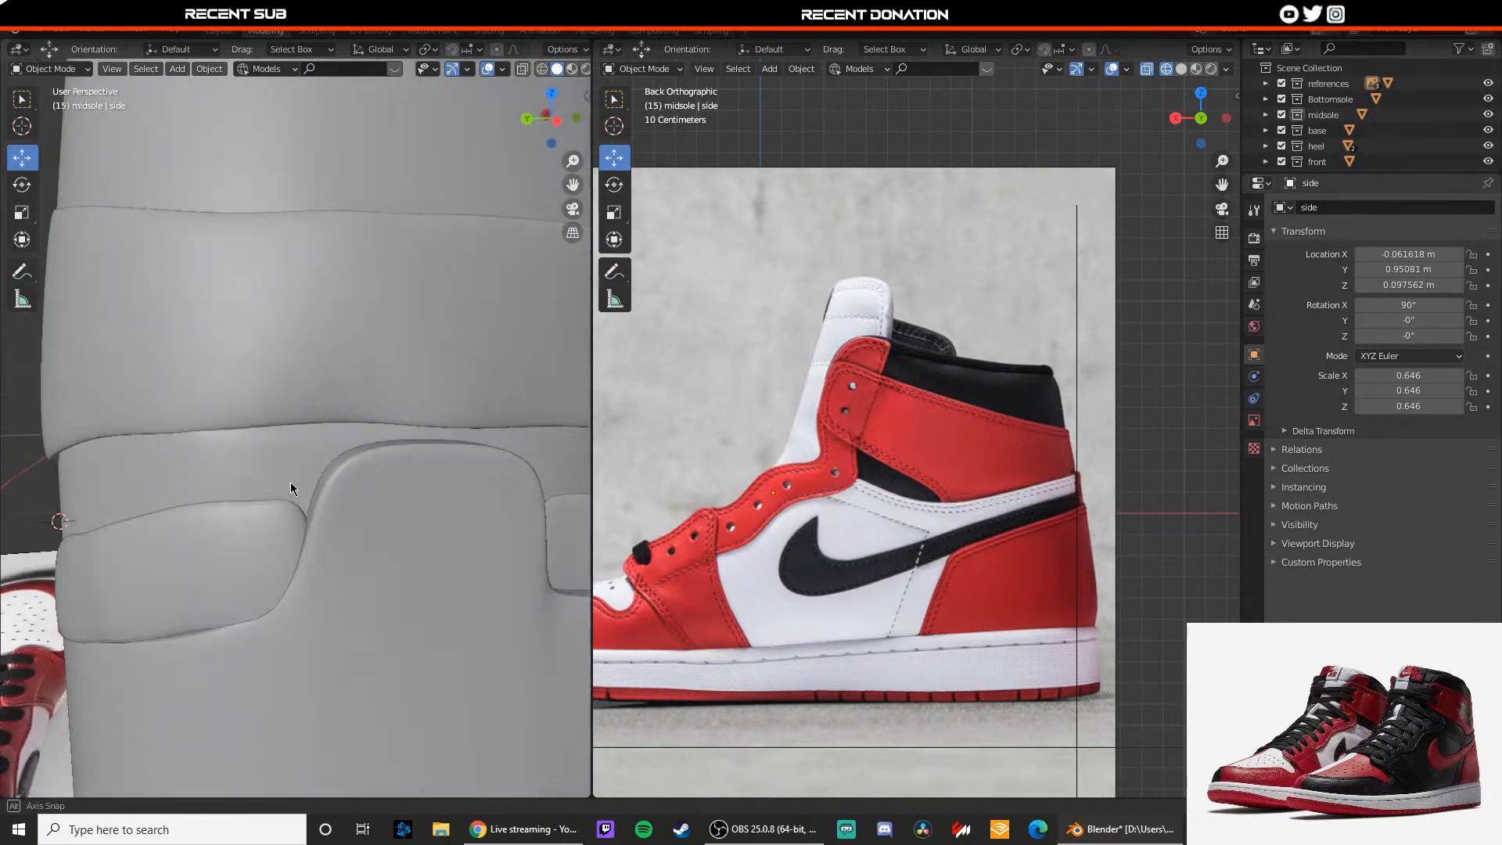
Step: Open the swoosh's rear band for editing and check the vertices along its lower edge
middle_click_drag(290, 482, 255, 402)
left_click(255, 403)
key("Tab")
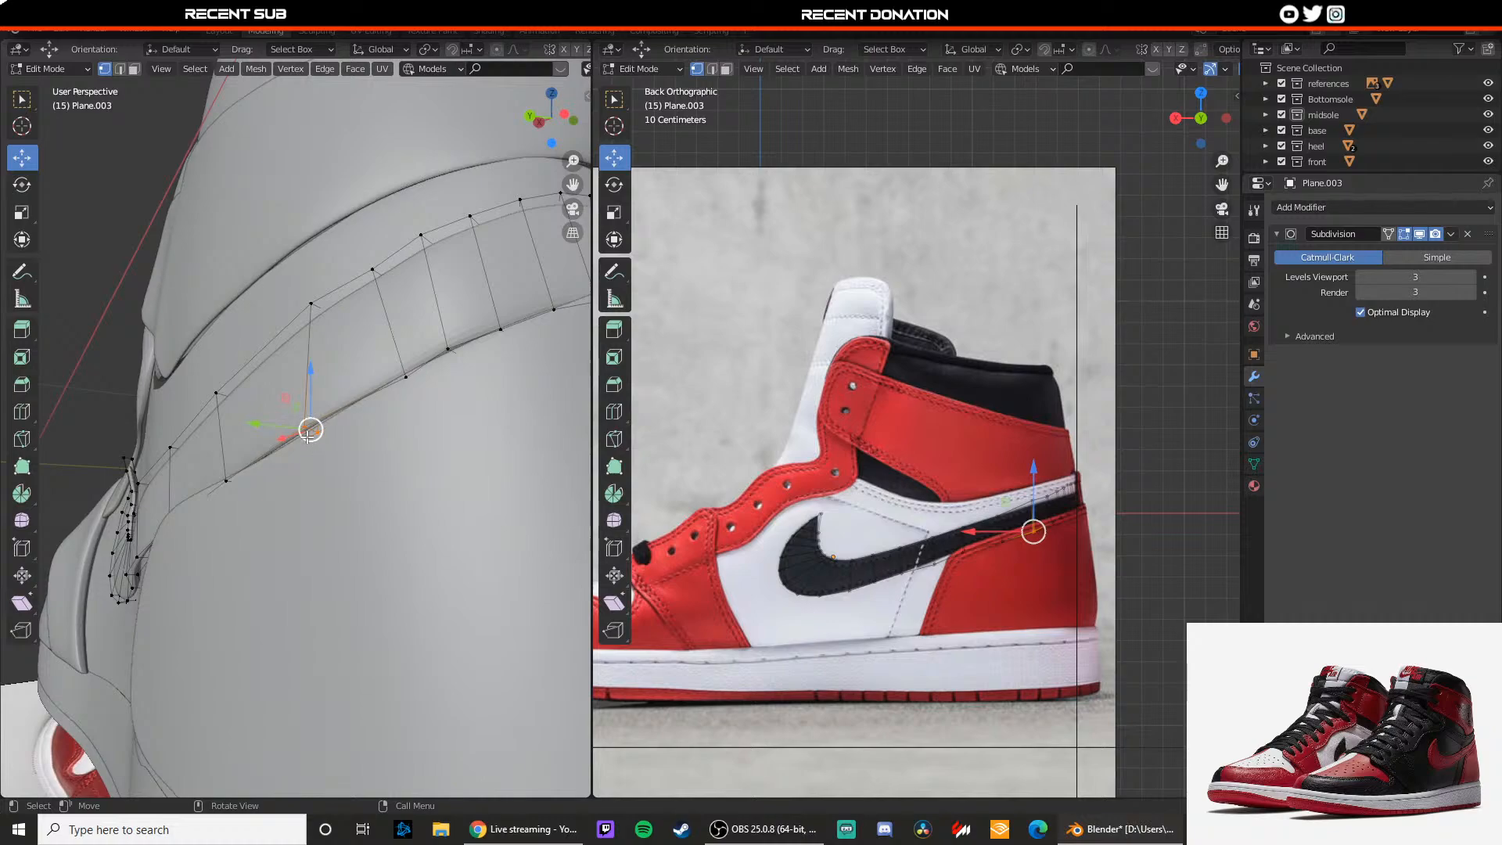
key("Tab")
Step: Open the ankle strap for editing at the heel and move the selected vertices along the X axis
mouse_move(335, 434)
middle_mouse_down()
mouse_move(313, 468)
mouse_move(327, 454)
mouse_move(222, 411)
mouse_move(274, 420)
mouse_move(223, 454)
mouse_move(285, 486)
middle_mouse_up()
left_click(223, 412)
key("Tab")
key("g")
key("x")
left_click(223, 449)
key("Tab")
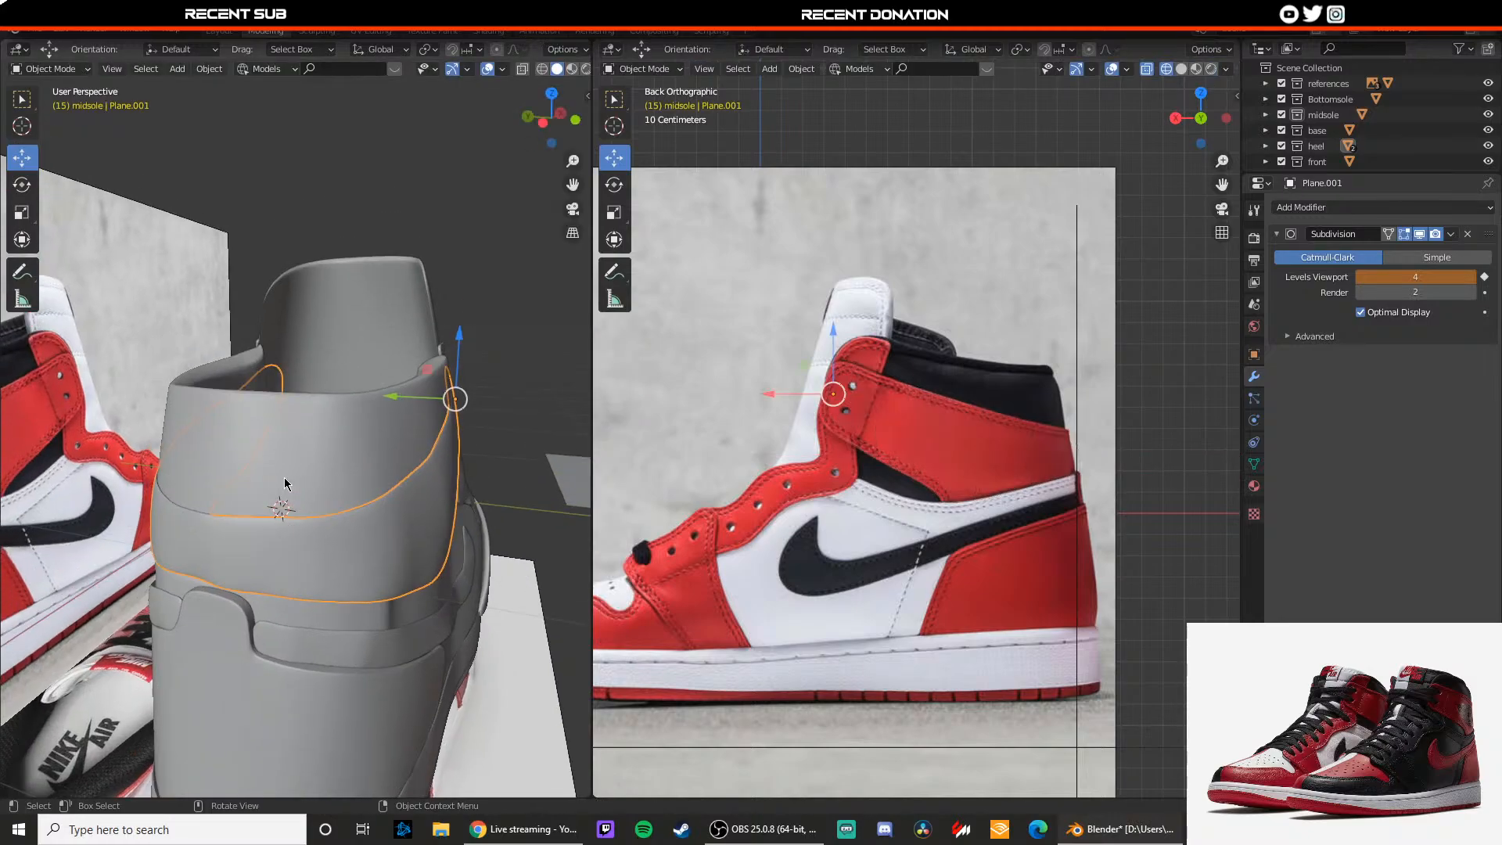
Step: Switch the viewport back to coloured material shading and bring the midstrap side into view
scroll(285, 486, "down", 4)
left_click(426, 359)
key("z")
mouse_move(409, 532)
middle_mouse_down()
mouse_move(271, 500)
mouse_move(286, 426)
mouse_move(213, 434)
mouse_move(290, 424)
middle_mouse_up()
scroll(271, 500, "down", 2)
scroll(213, 434, "up", 5)
scroll(270, 432, "up", 2)
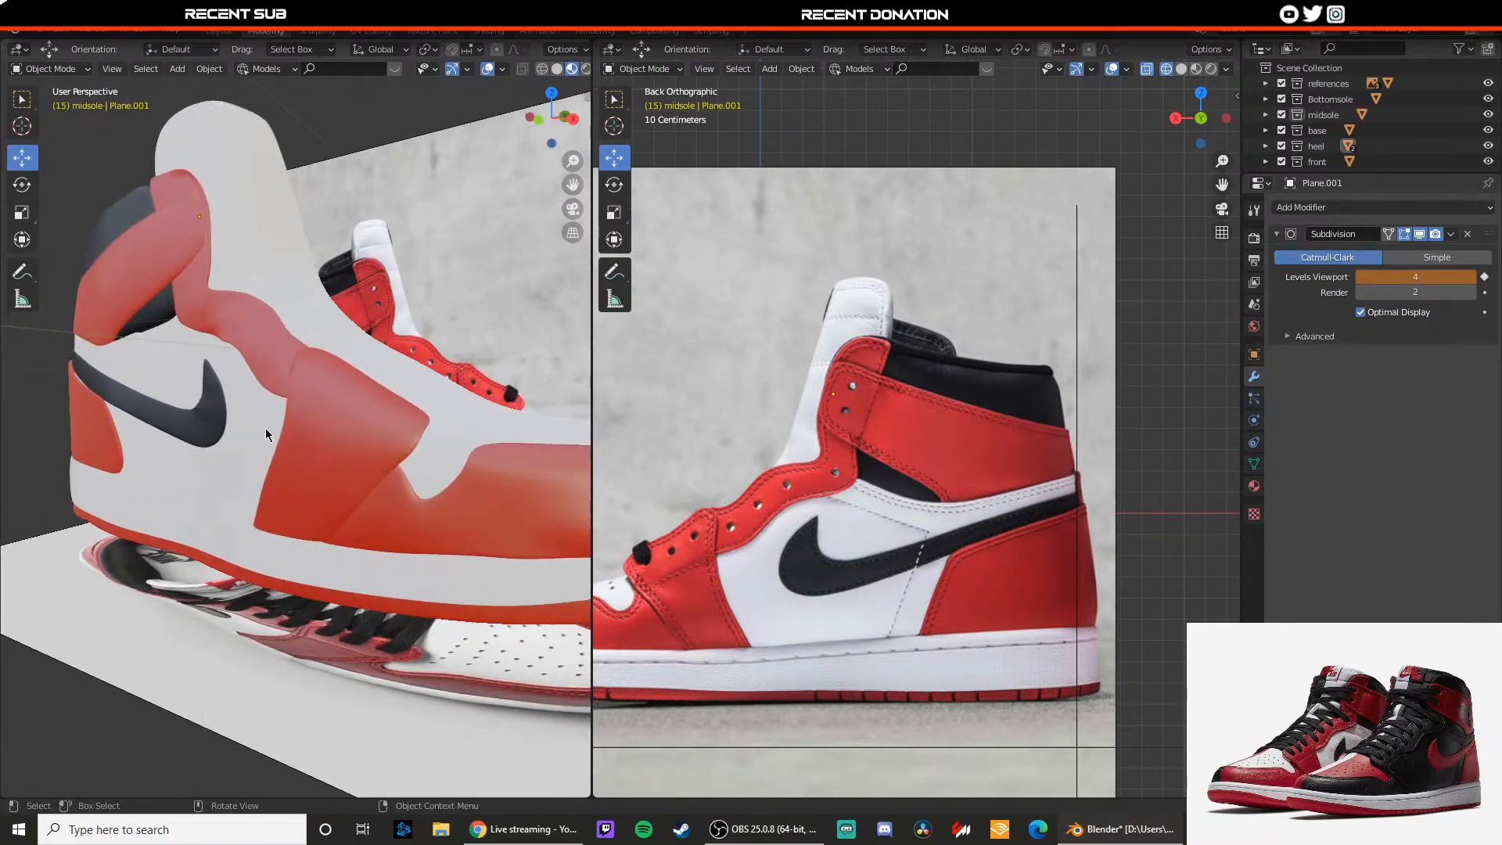
Step: Adjust the position of the midstrap's upper front corner vertex slightly and return to Object Mode
scroll(372, 442, "up", 3)
key("Tab")
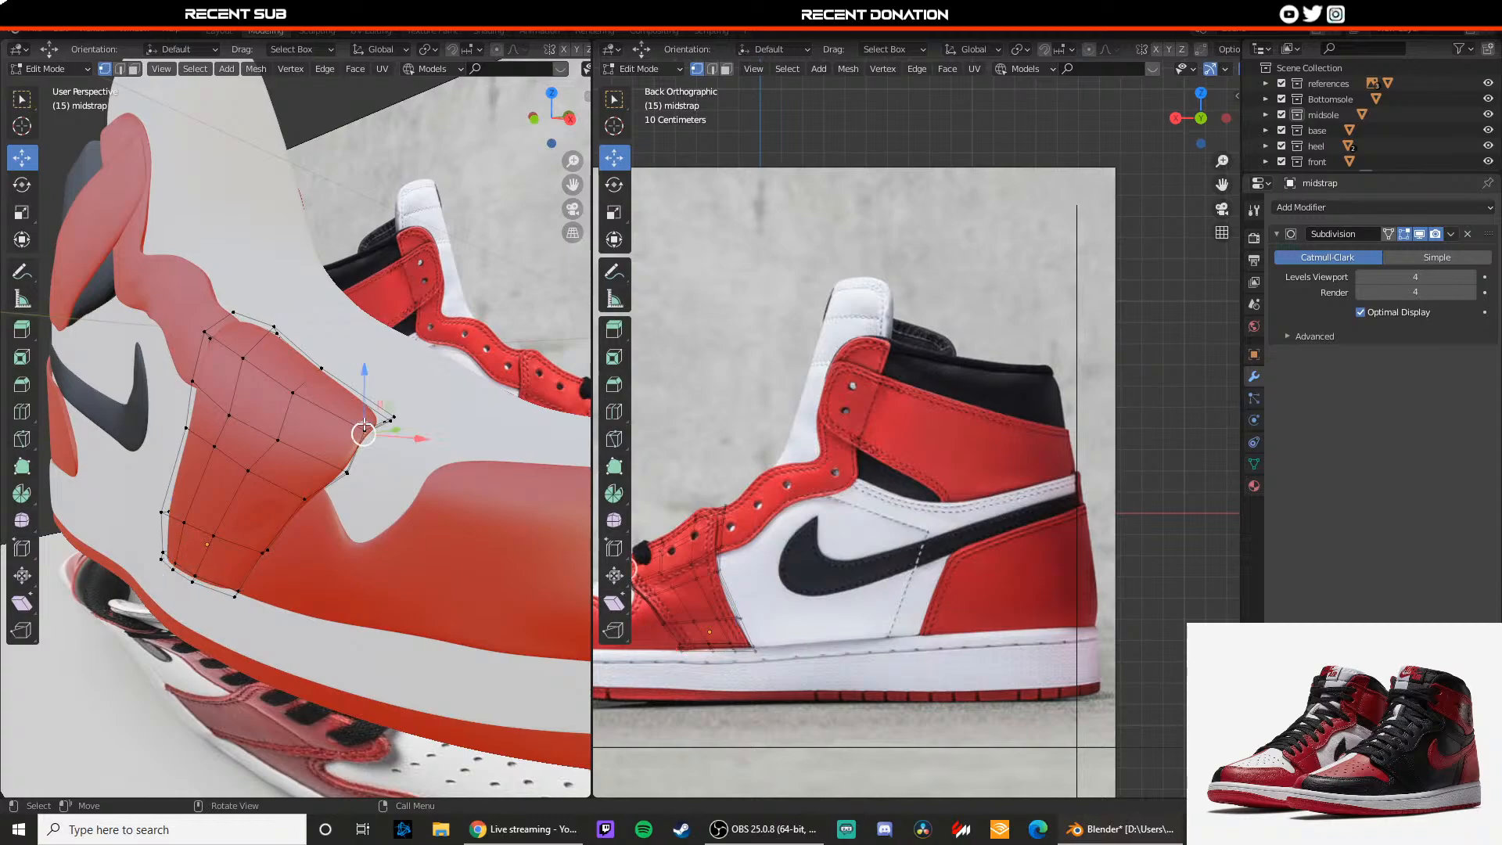
left_click(380, 429)
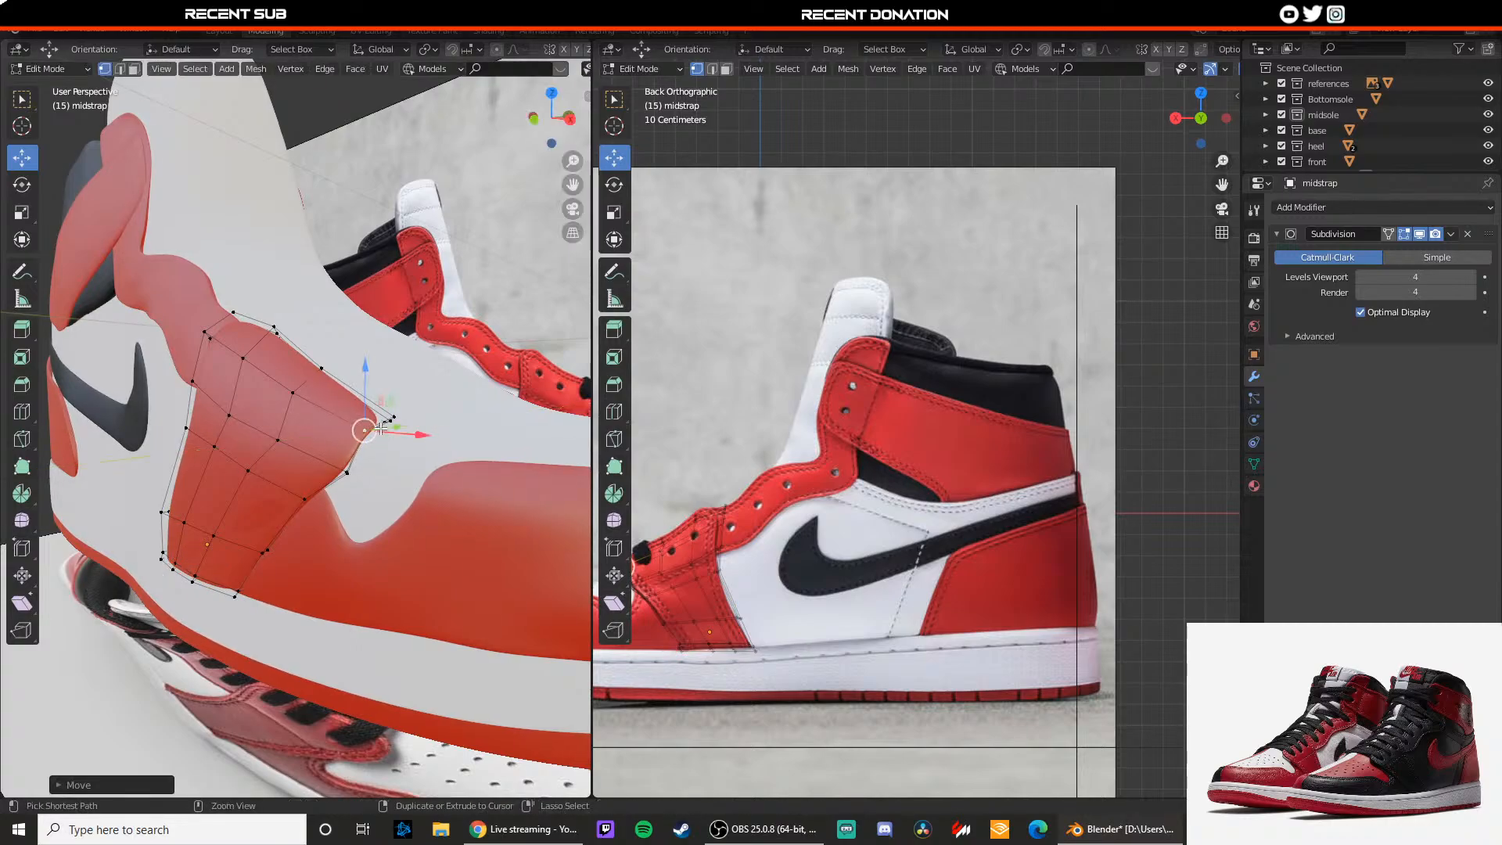
left_click(367, 393)
key("Tab")
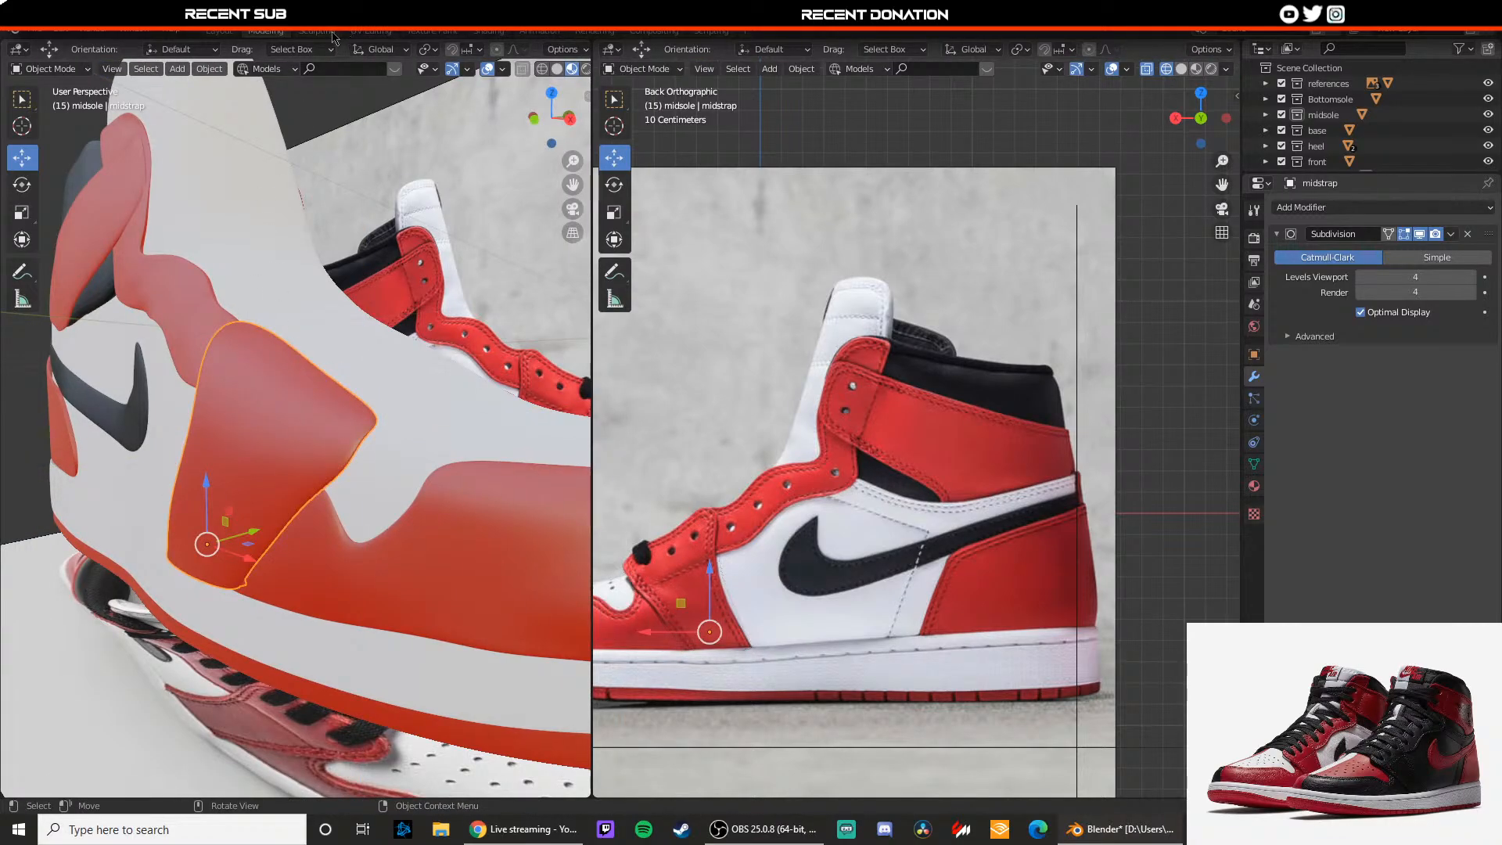
Step: Switch to the Shading workspace and examine the shoe's materials from the side
left_click(488, 32)
scroll(500, 235, "down", 4)
middle_click_drag(548, 203, 490, 265)
mouse_move(439, 322)
middle_mouse_down()
mouse_move(711, 295)
mouse_move(423, 295)
middle_mouse_up()
scroll(711, 295, "down", 4)
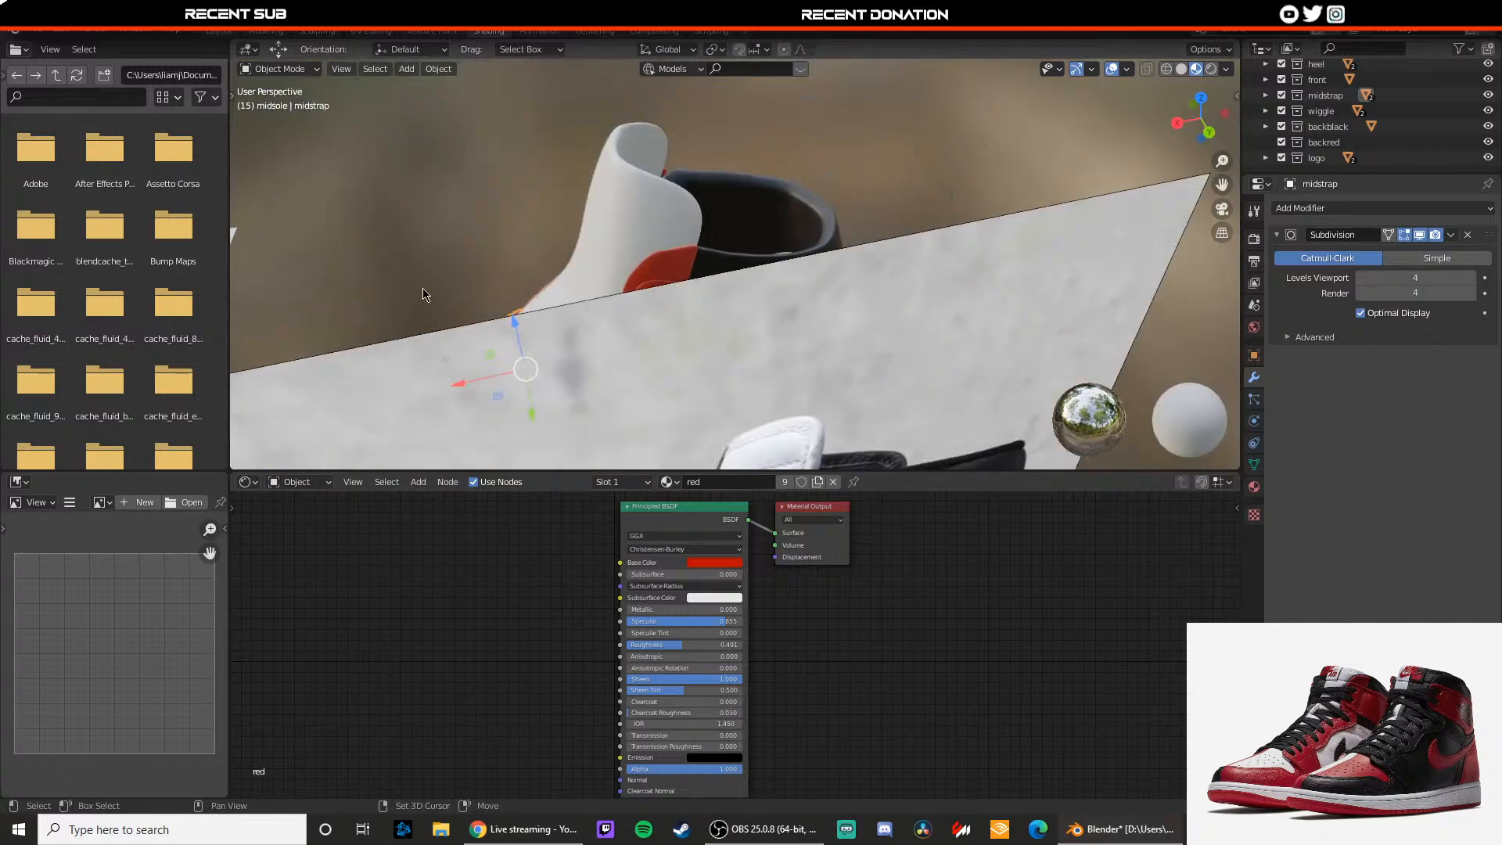
middle_click_drag(612, 291, 782, 266)
scroll(614, 247, "up", 2)
middle_click_drag(645, 304, 923, 261)
scroll(659, 256, "down", 4)
Step: Set the red material's metallic to about 0.236 and its roughness to about 0.364
left_click(679, 354)
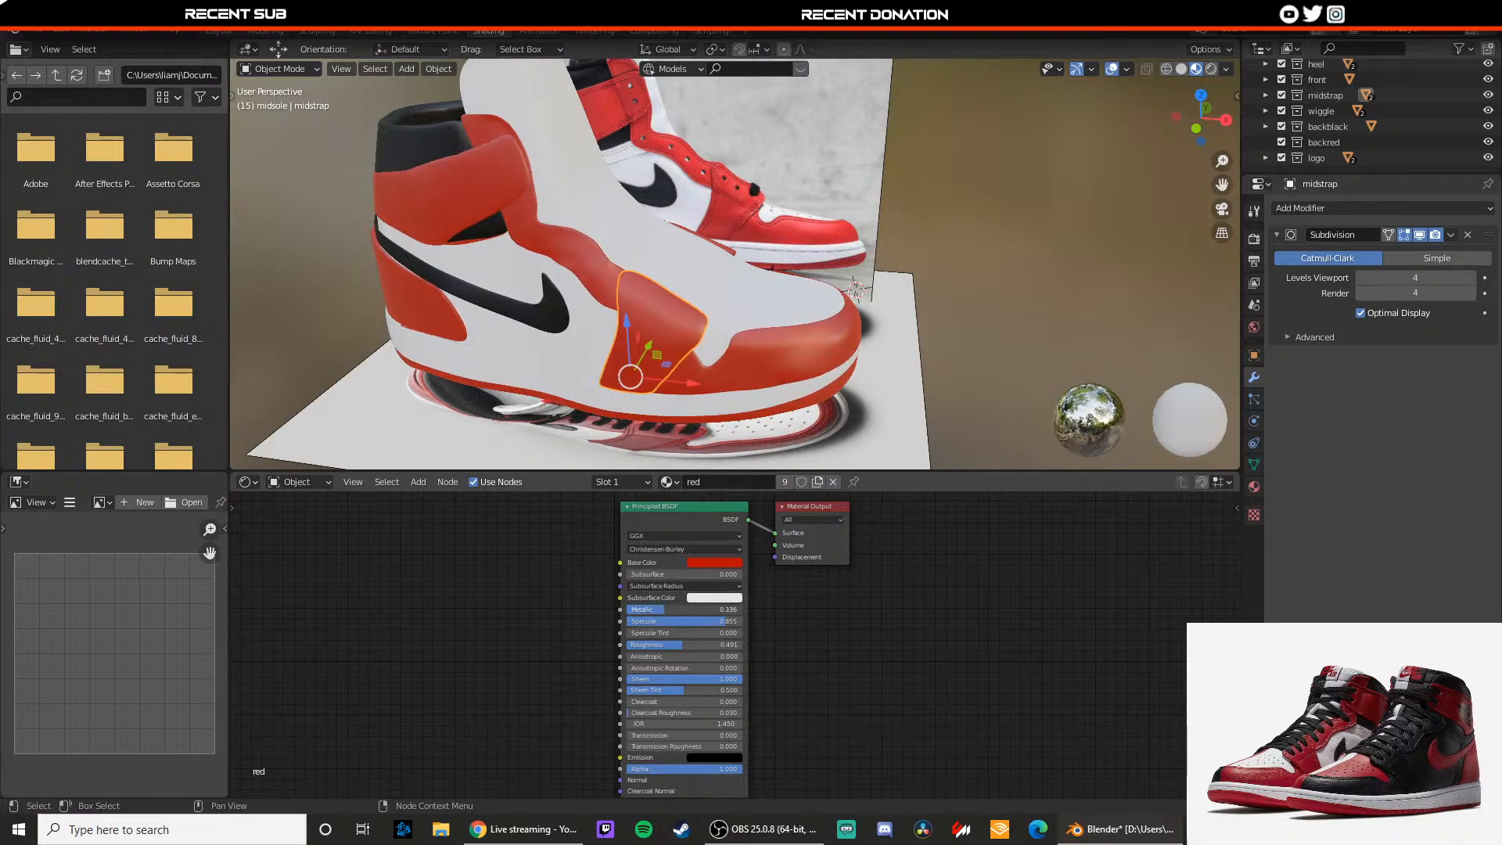
left_click_drag(665, 610, 673, 646)
key("alt+a")
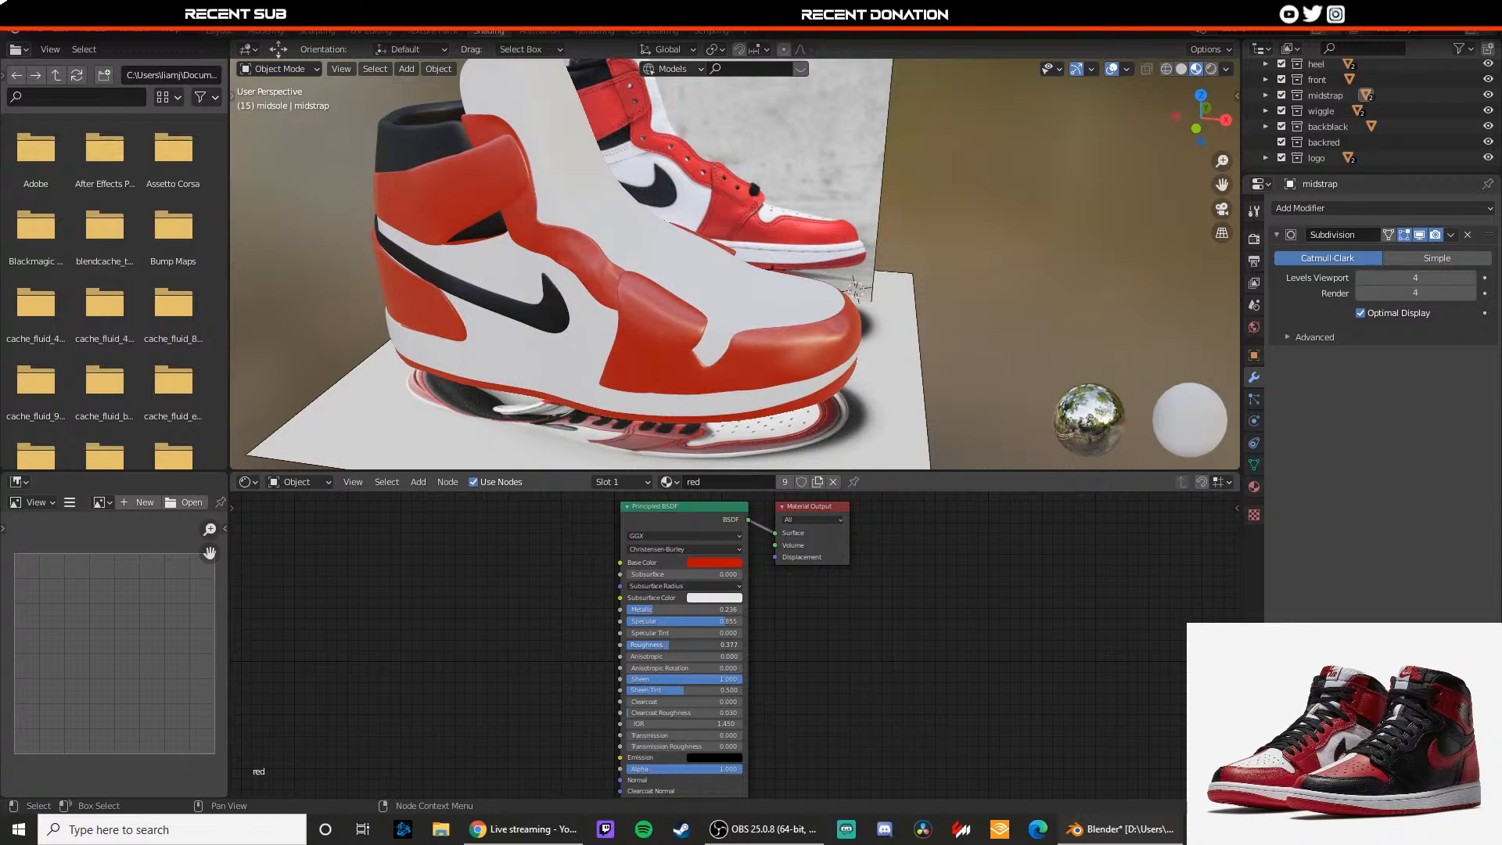
scroll(815, 335, "down", 5)
middle_click_drag(814, 336, 679, 280)
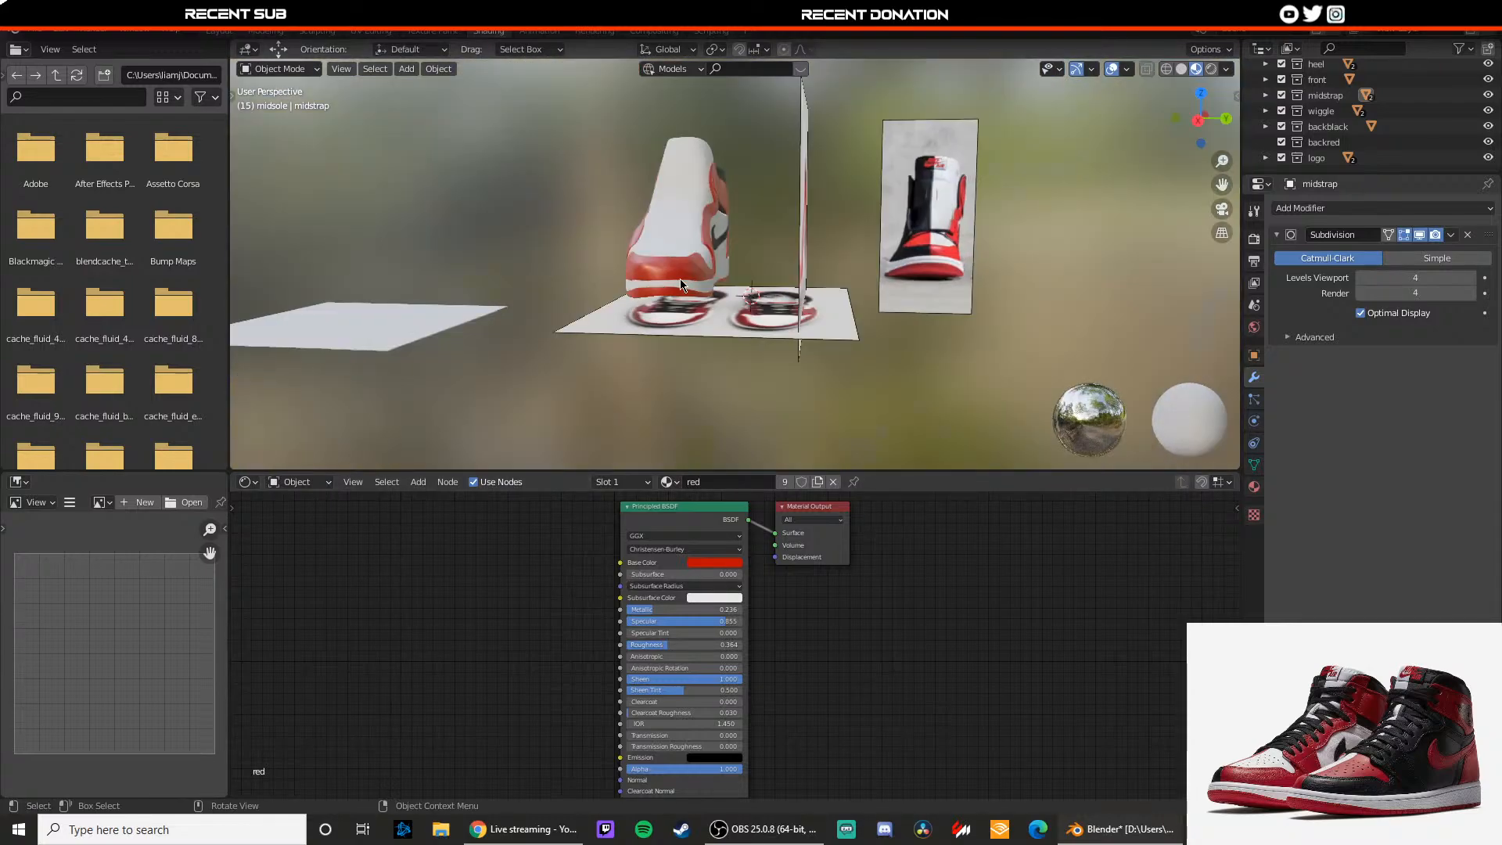
Step: Set the red material's metallic to about 0.136, specular to about 0.818 and roughness to about 0.46, checking the toe panel
scroll(609, 322, "up", 5)
middle_click_drag(608, 321, 563, 296)
left_click(565, 298)
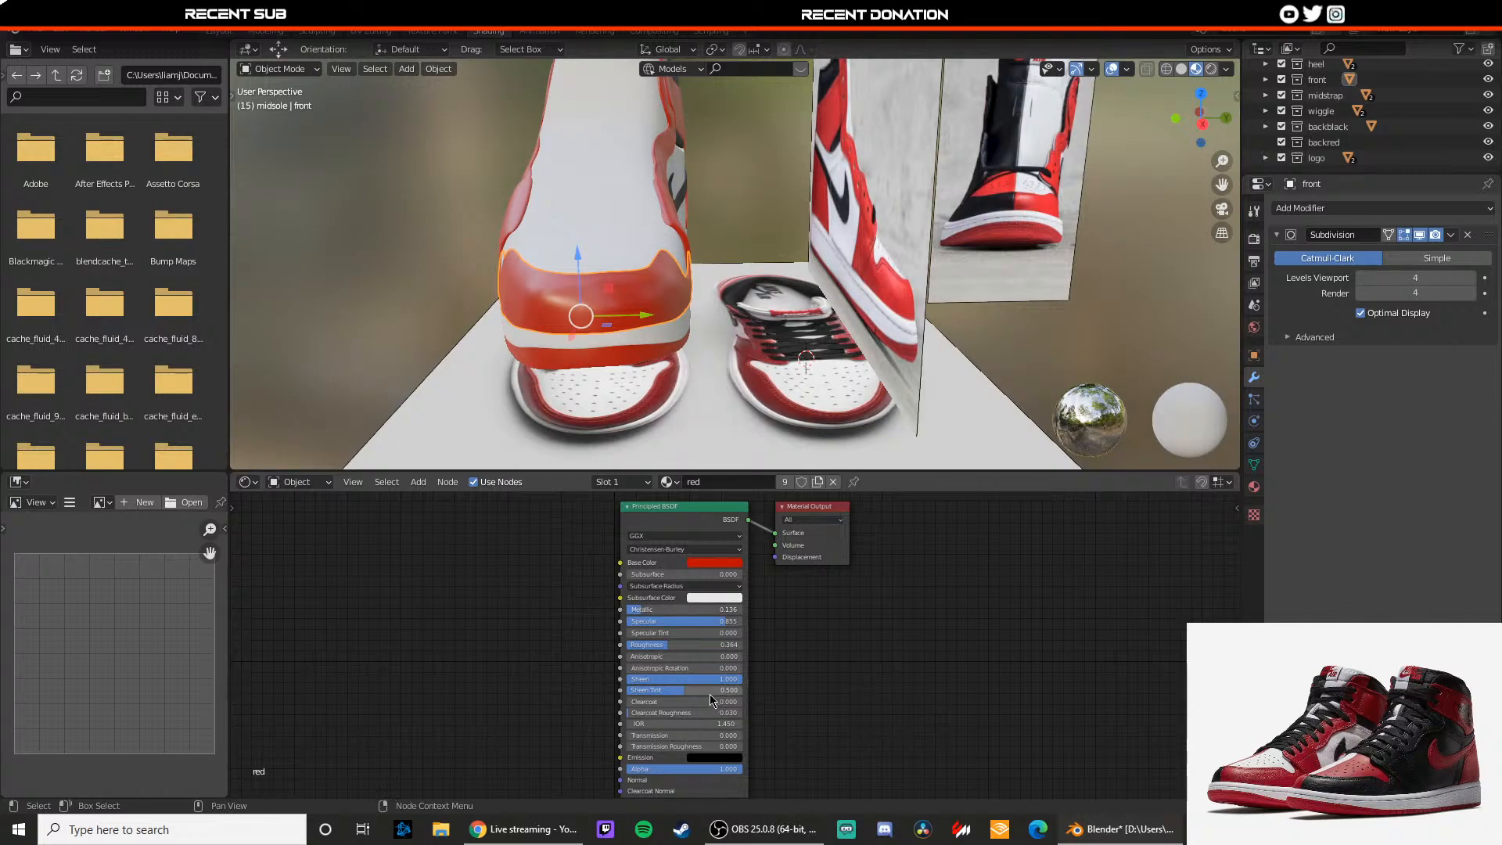
middle_click_drag(431, 343, 549, 336)
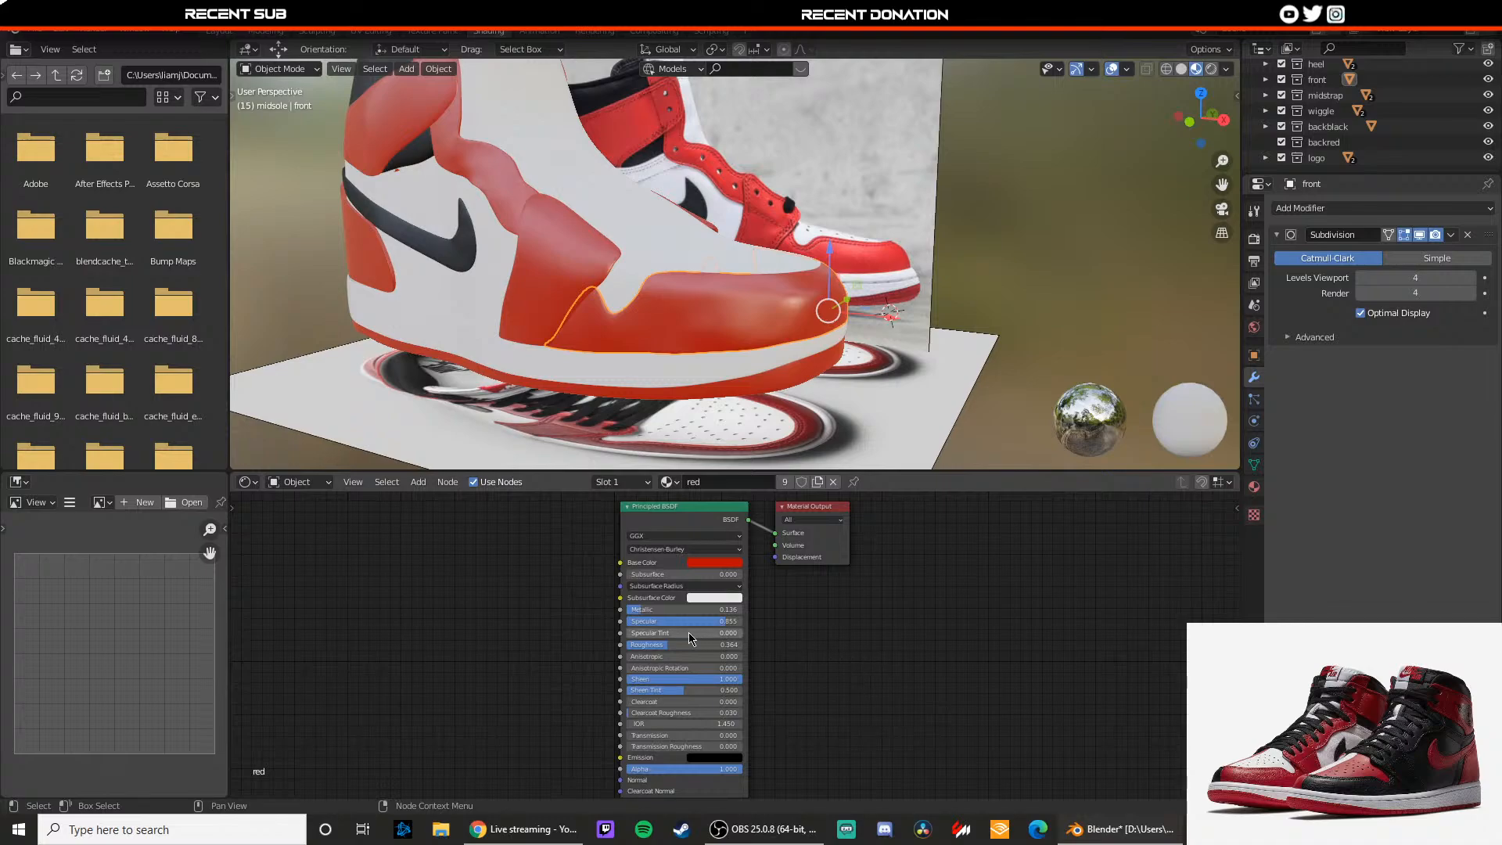
mouse_move(661, 651)
left_mouse_down()
mouse_move(704, 645)
mouse_move(674, 622)
mouse_move(659, 645)
left_mouse_up()
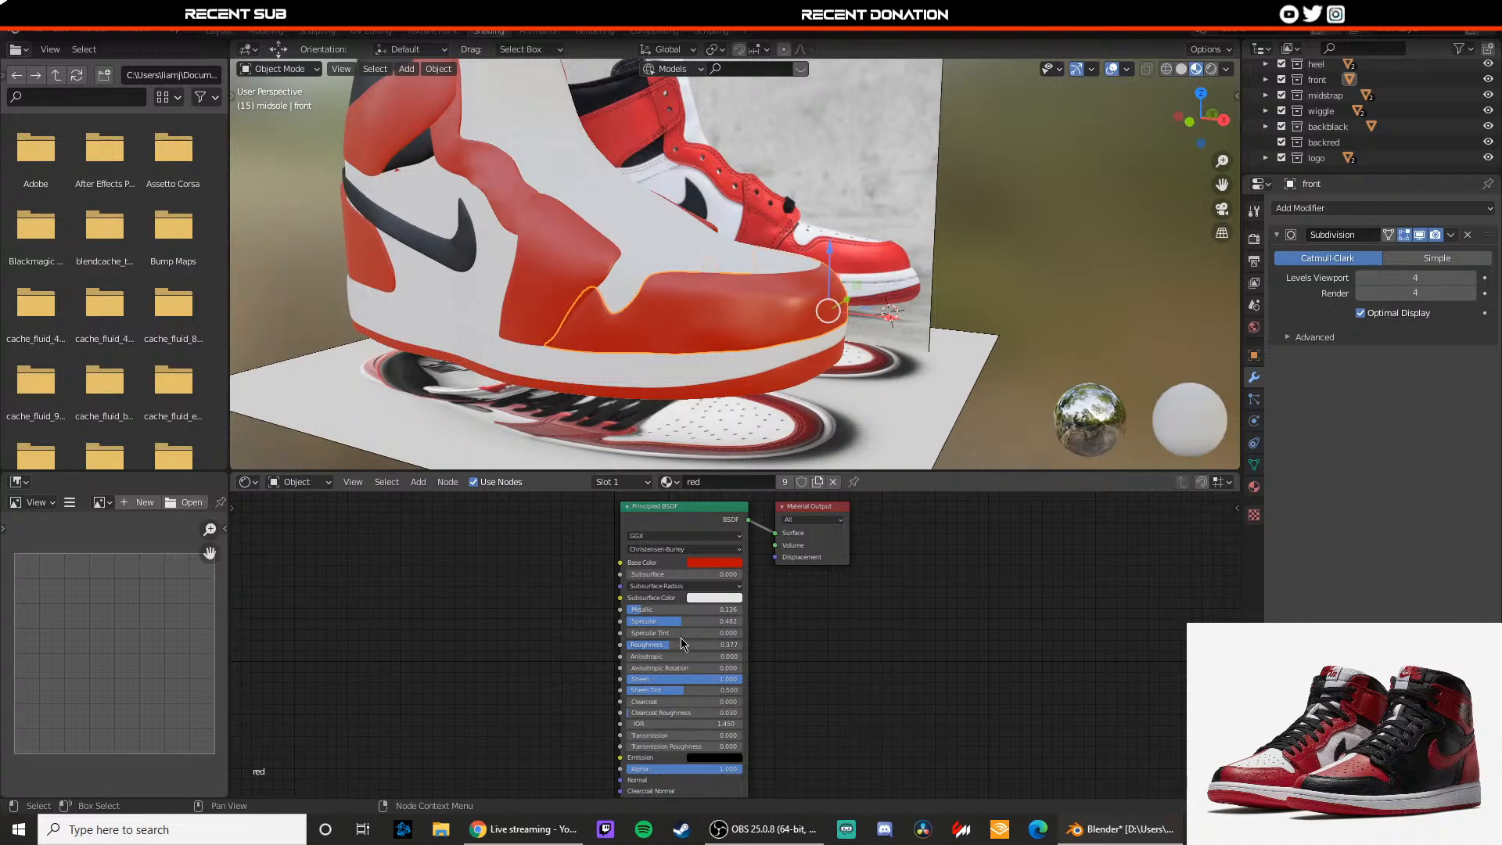
mouse_move(682, 621)
left_mouse_down()
mouse_move(725, 621)
mouse_move(679, 645)
left_mouse_up()
left_click(1056, 259)
scroll(1048, 262, "down", 5)
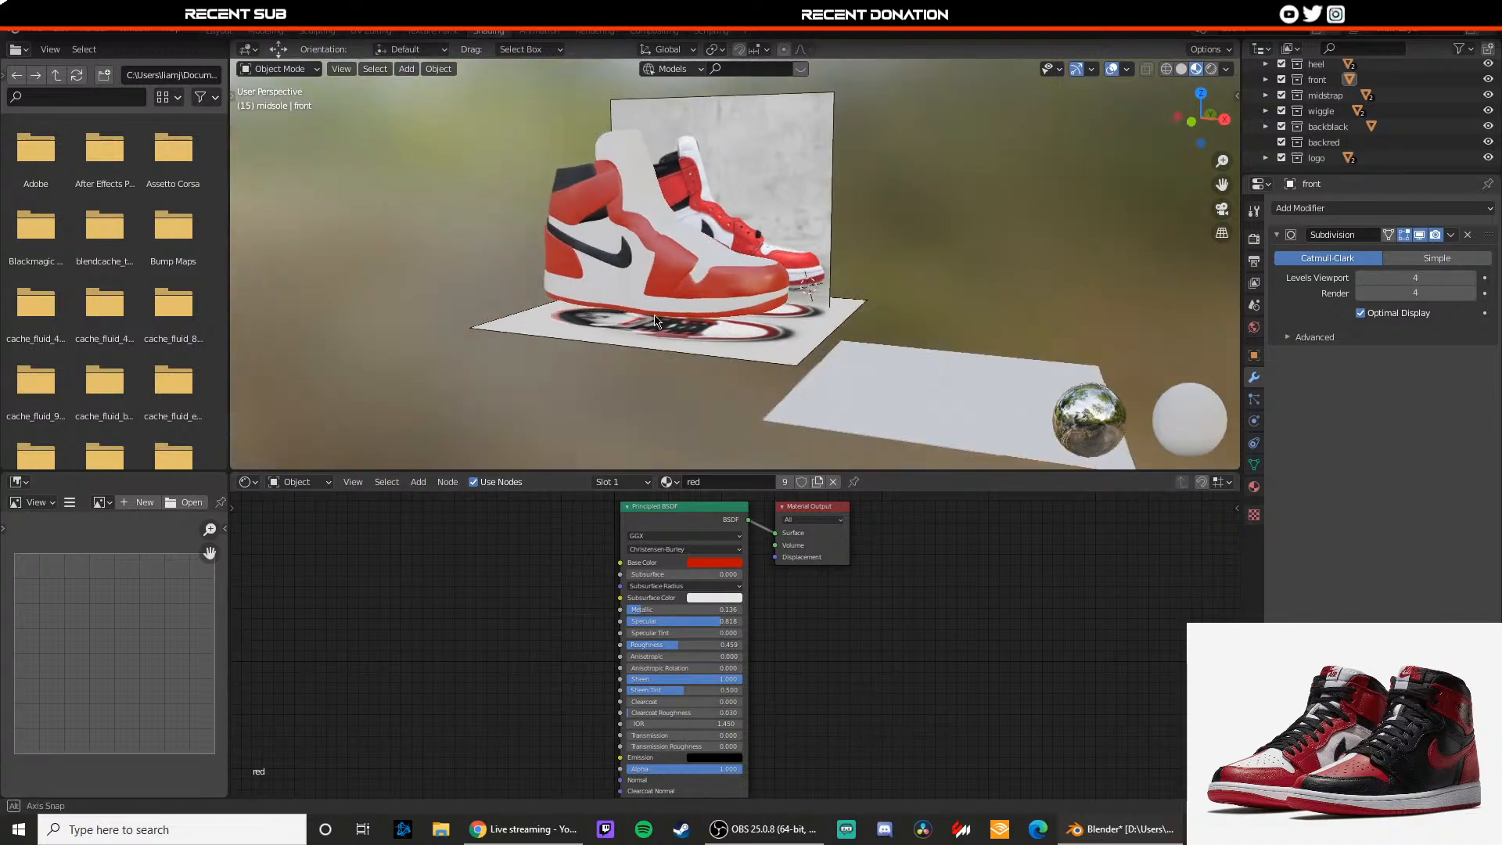
Step: Examine the red panels' shading on the toe and midstrap from the side and up close
scroll(595, 305, "up", 3)
middle_click_drag(587, 305, 655, 331)
scroll(564, 316, "up", 3)
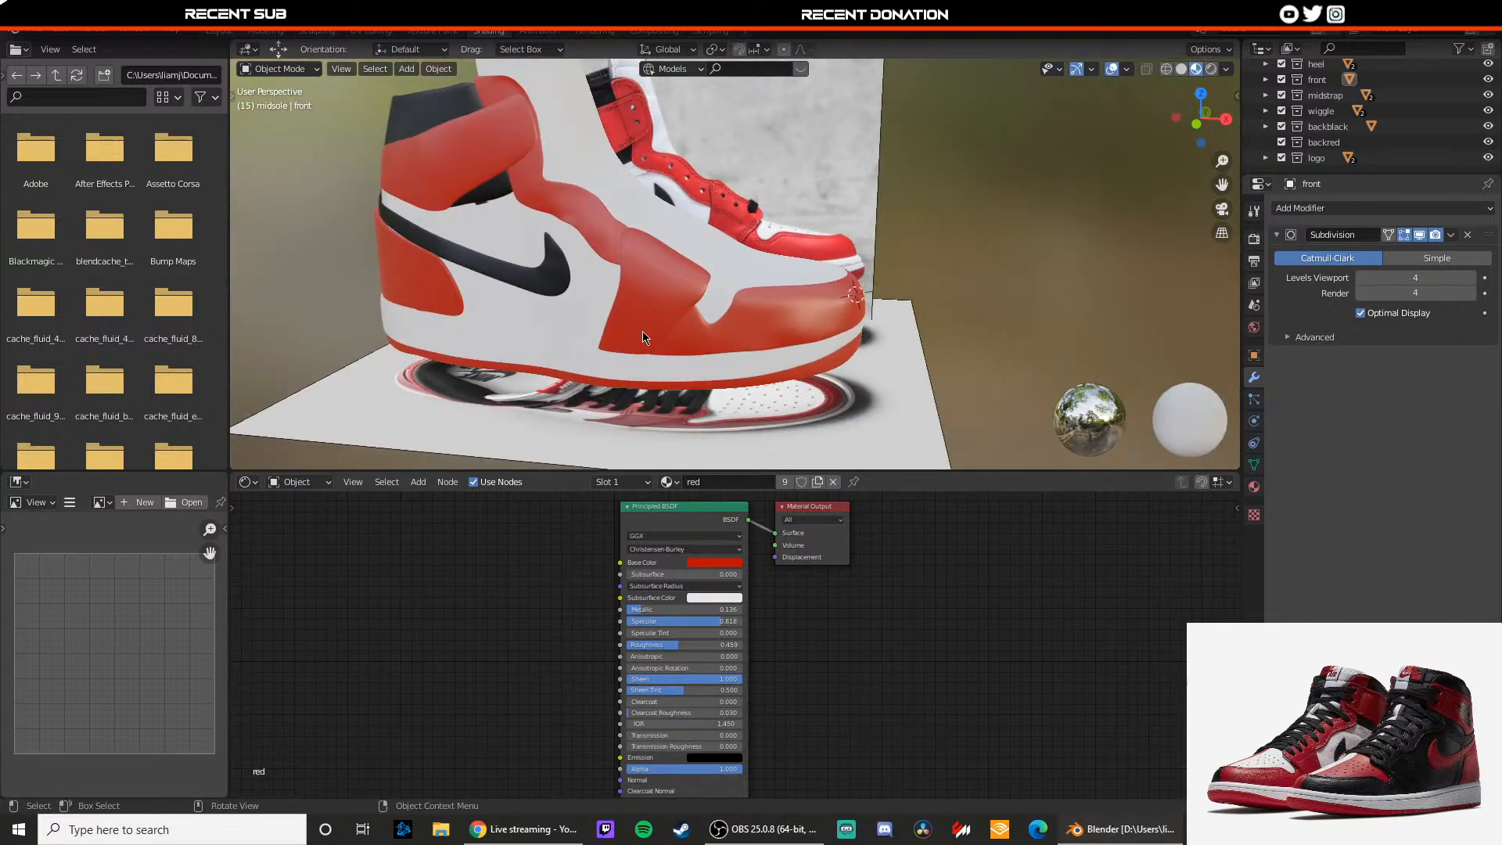
scroll(671, 334, "down", 3)
scroll(704, 328, "up", 3)
middle_click_drag(751, 321, 645, 324)
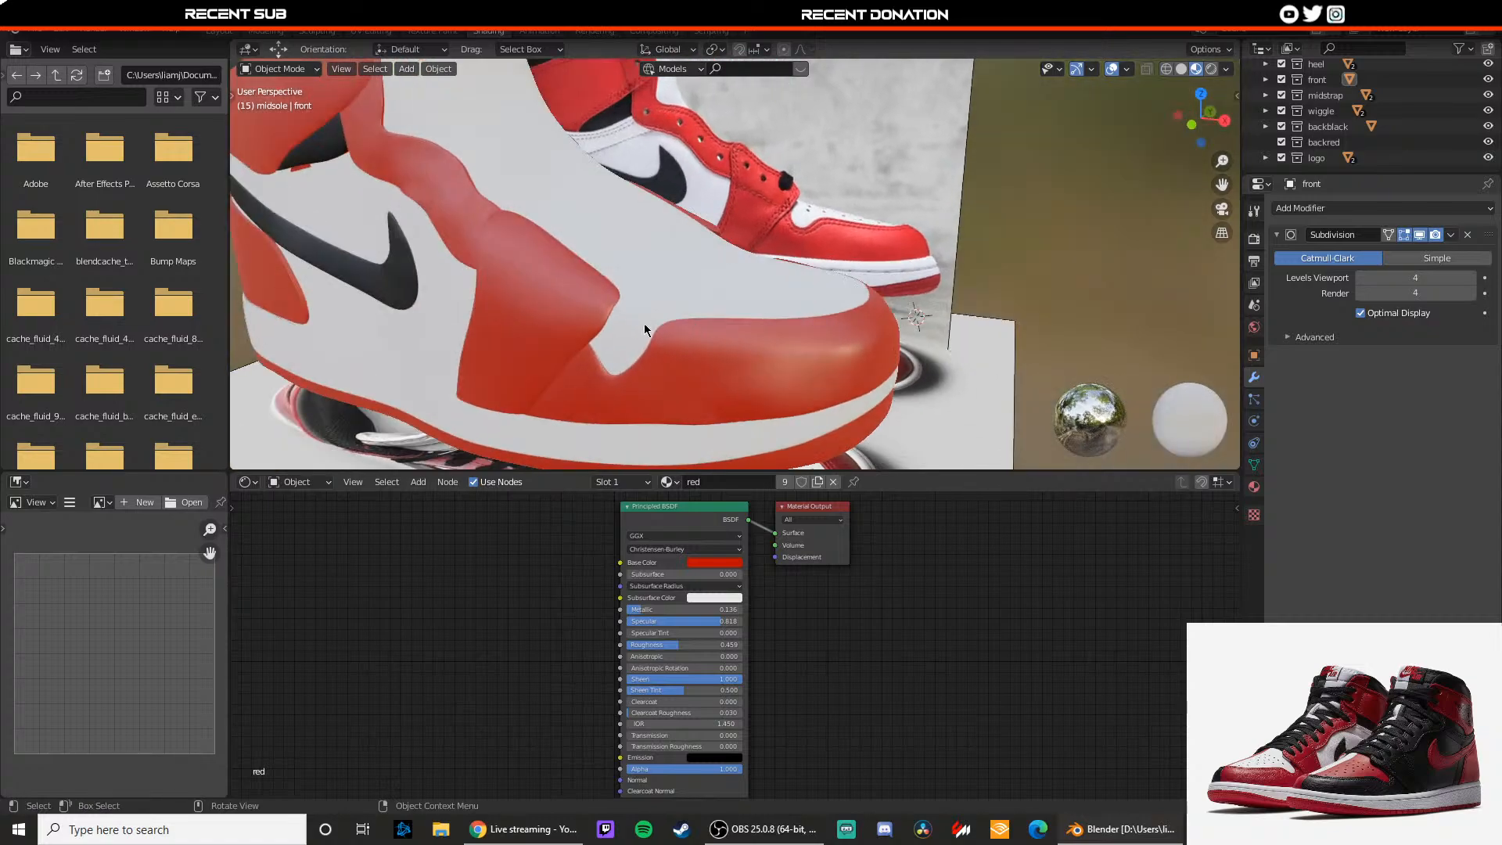
Step: Switch to File Explorer and copy the leatherlarge image from the Swankii folder inside Documents\productrennders
left_click(443, 829)
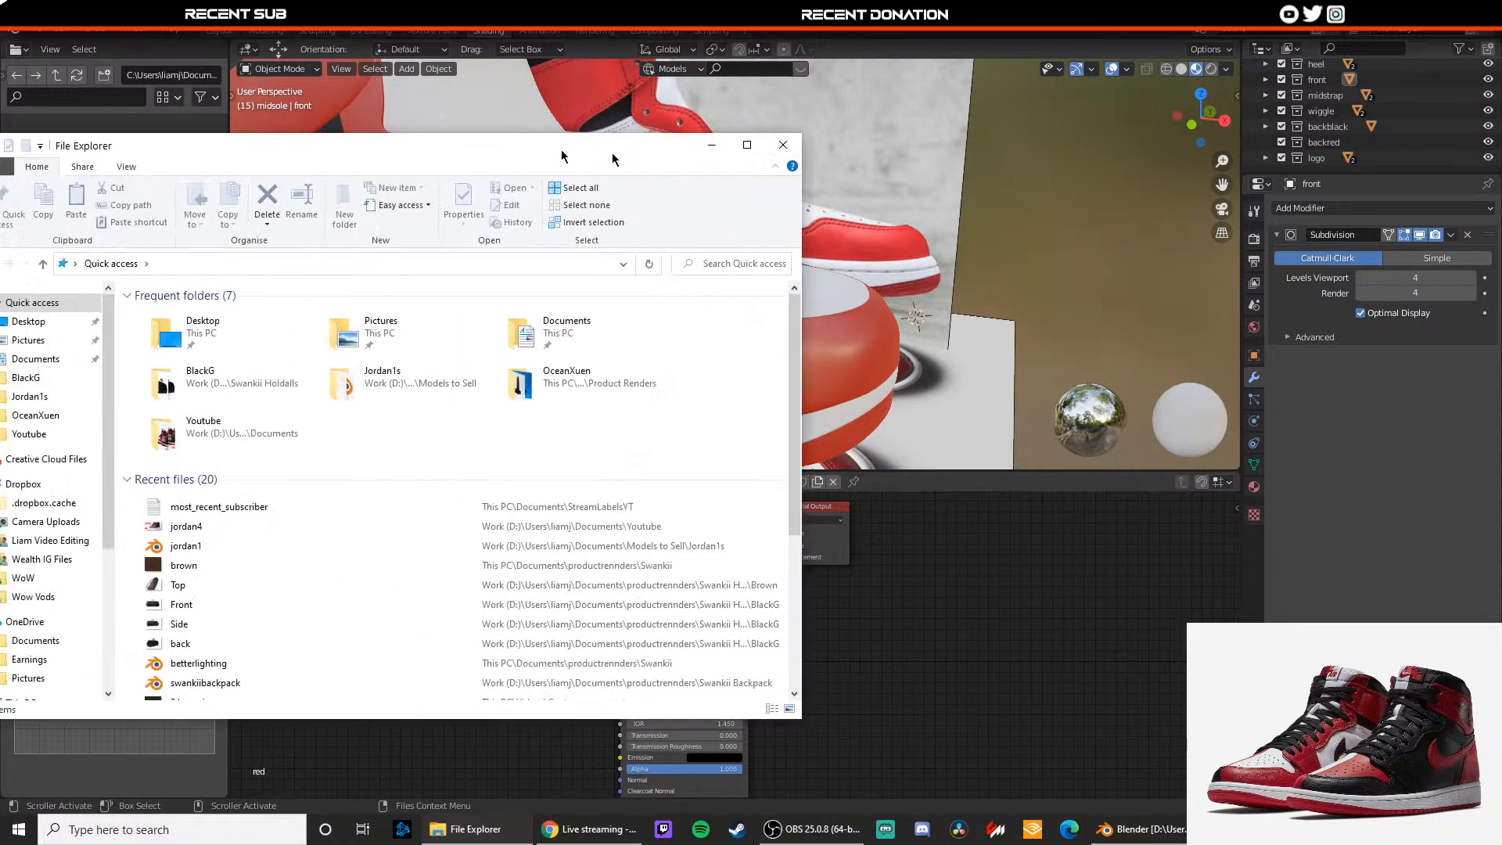
scroll(291, 376, "down", 1)
left_click(223, 397)
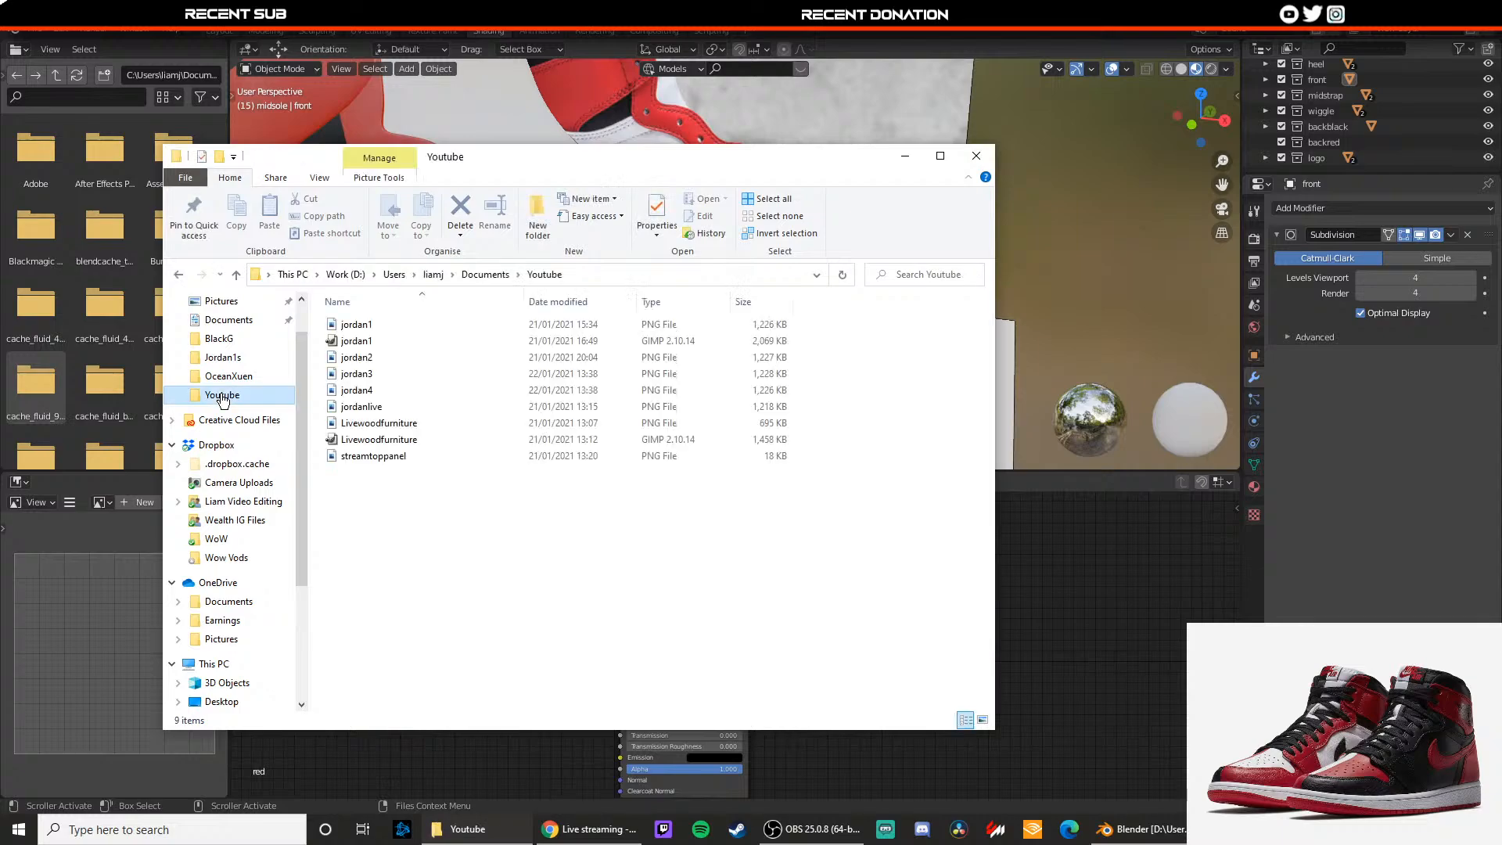
scroll(247, 455, "up", 1)
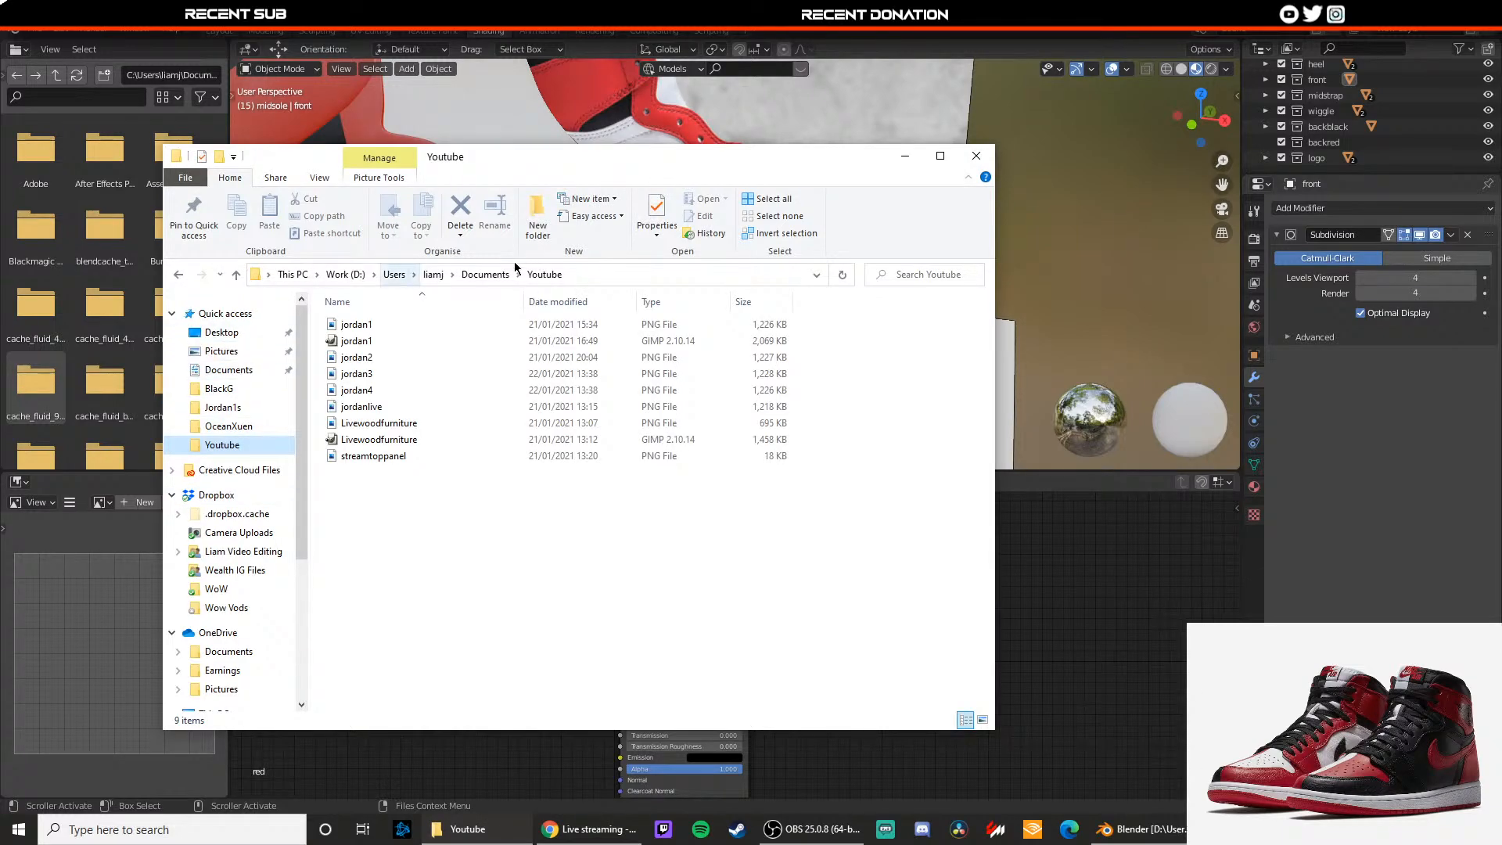
left_click(477, 277)
scroll(367, 484, "down", 3)
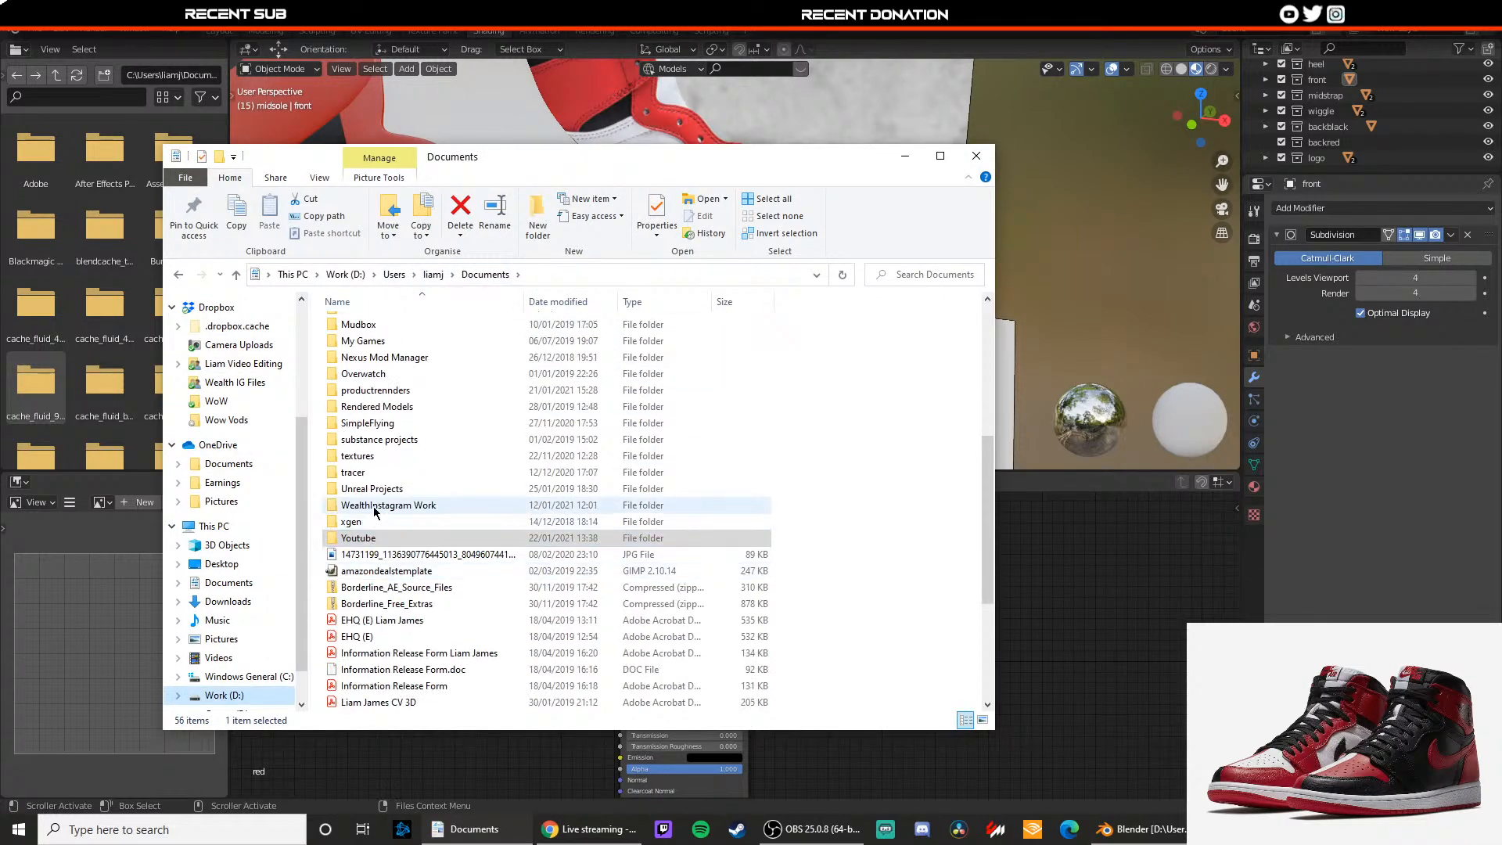
scroll(367, 484, "up", 3)
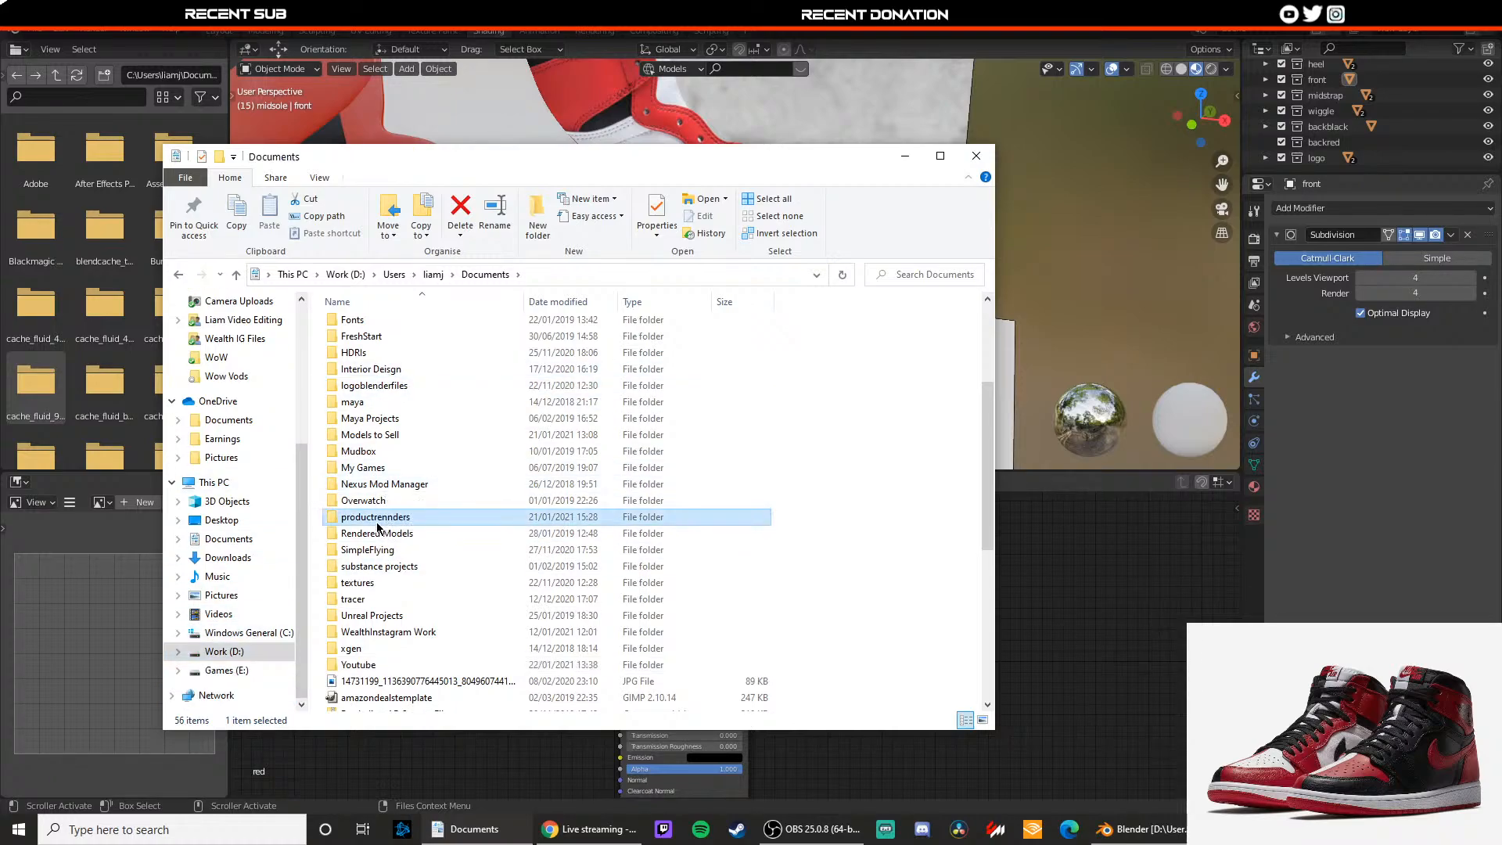
double_click(377, 517)
double_click(367, 457)
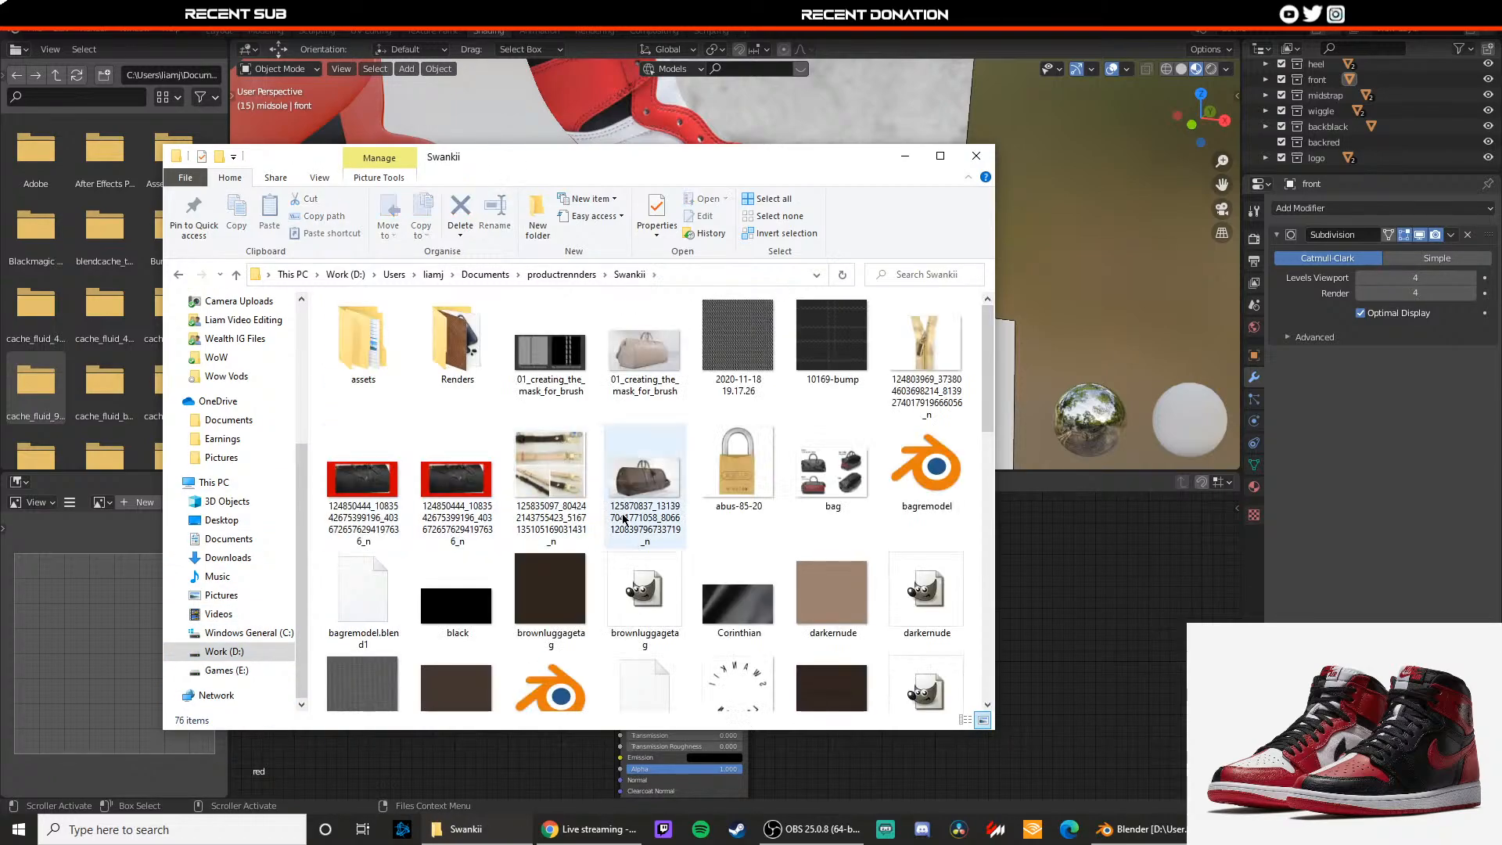
scroll(622, 513, "down", 3)
left_click(389, 577)
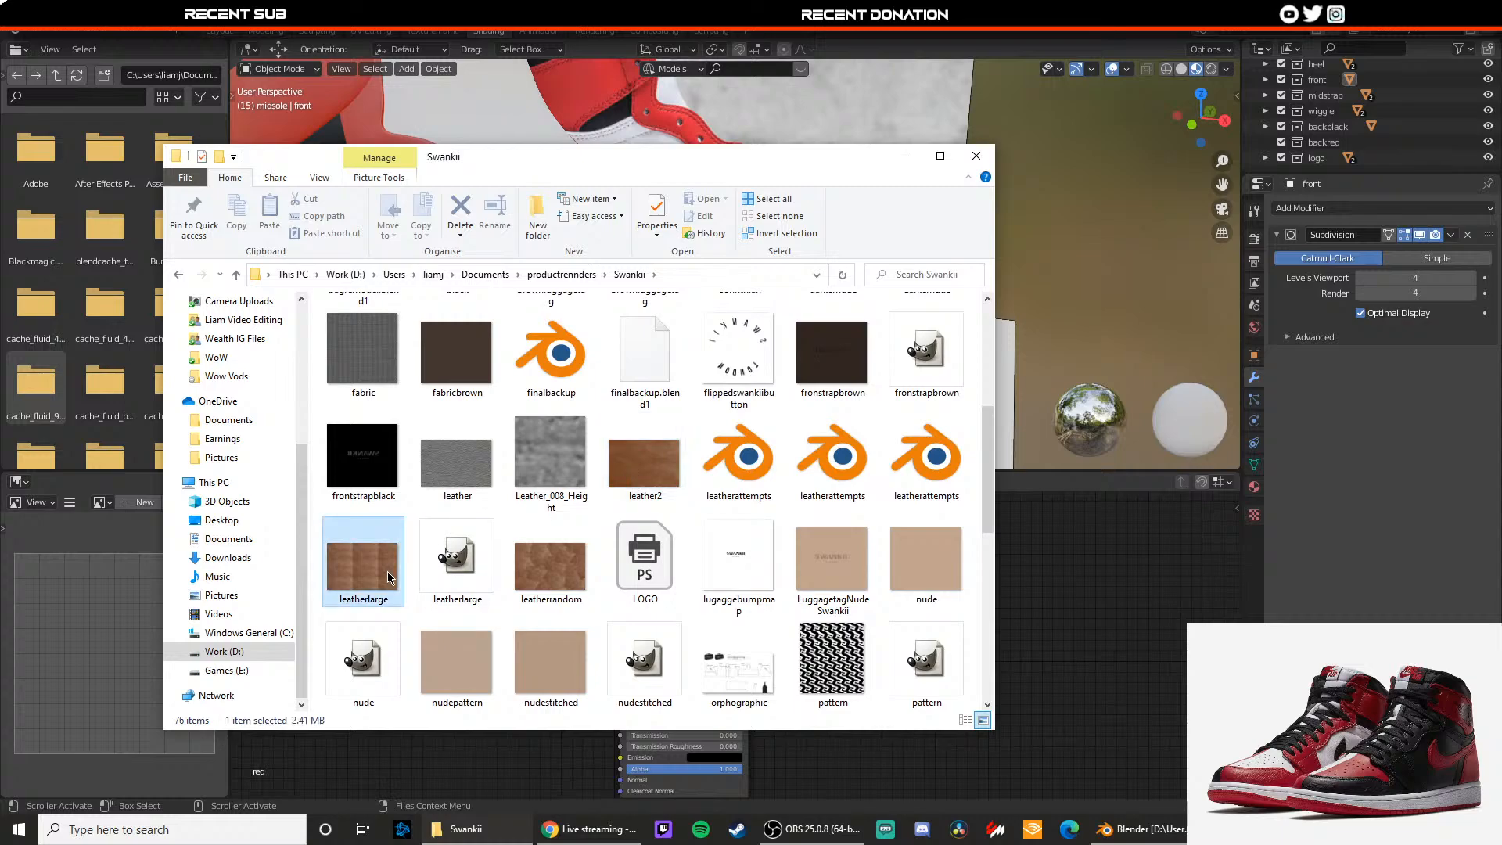
Step: Go to the Jordan1s folder inside Models to Sell and create a new folder named Textures
scroll(234, 438, "up", 5)
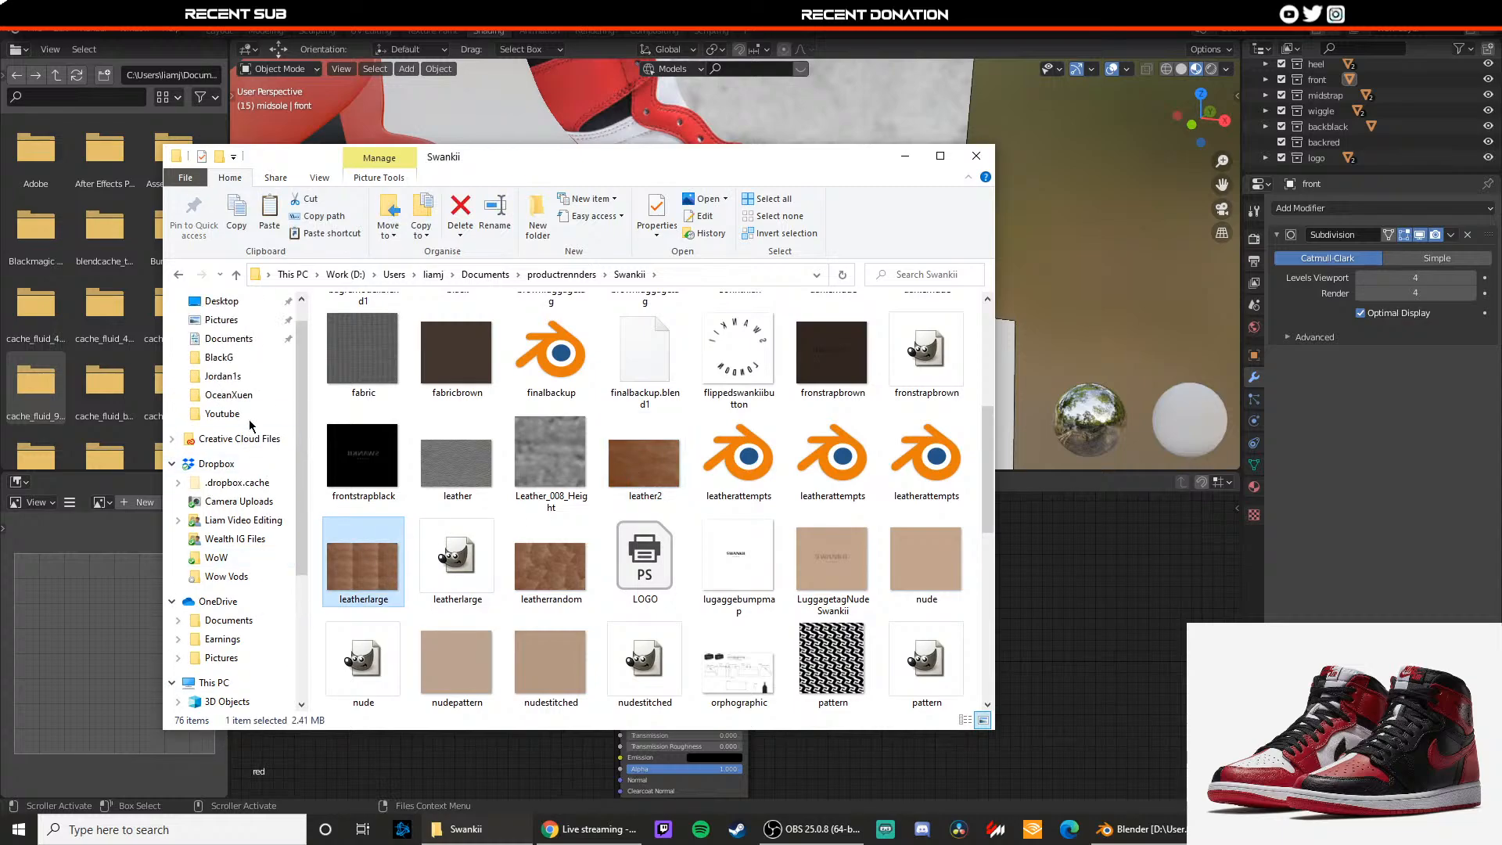
left_click(223, 413)
left_click(245, 395)
left_click(227, 376)
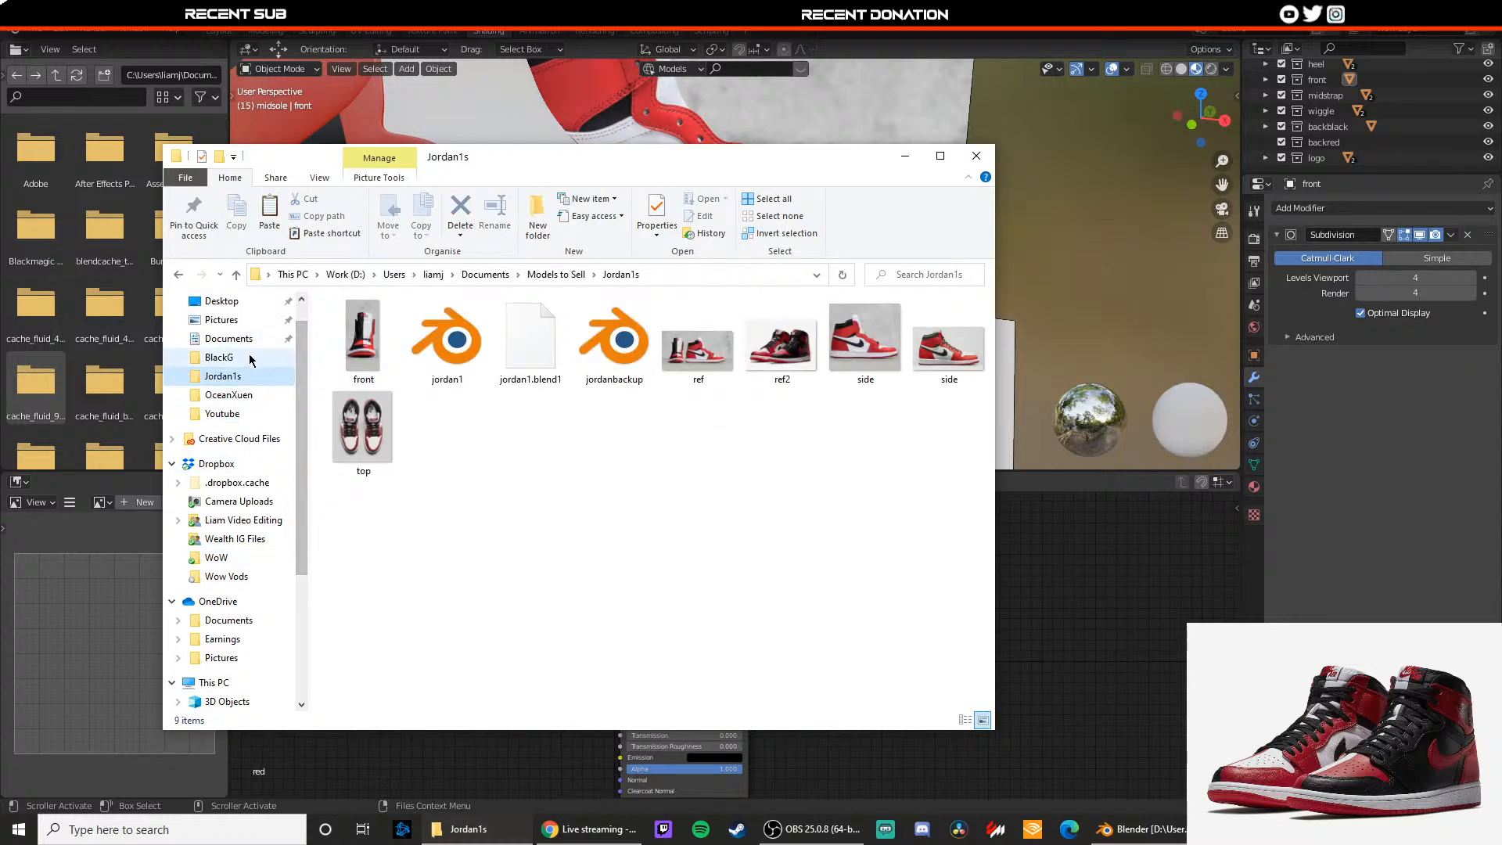
left_click(223, 357)
left_click(227, 377)
left_click(556, 274)
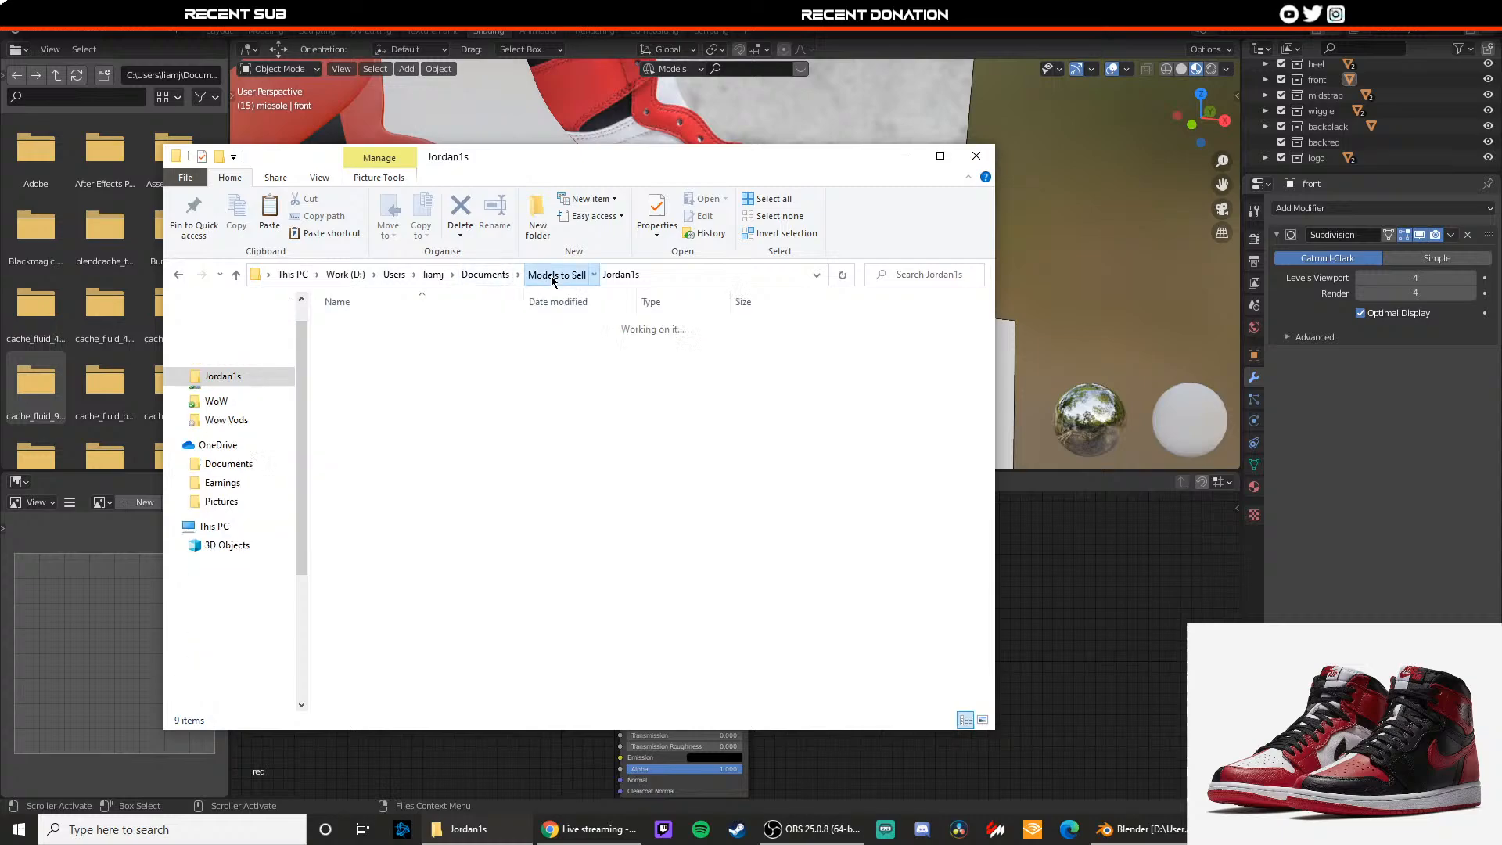
double_click(368, 353)
right_click(477, 516)
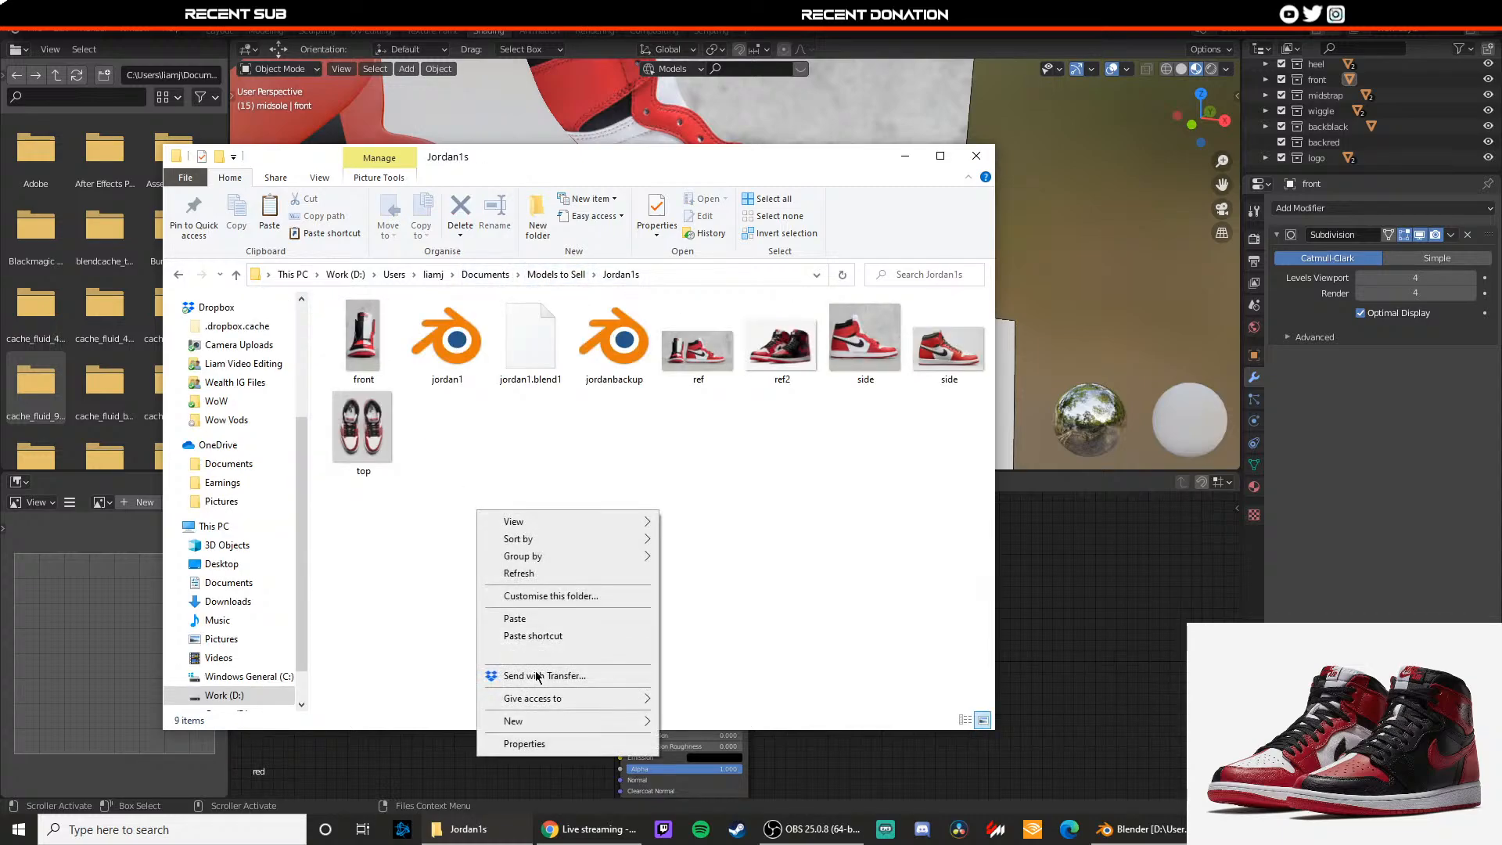
mouse_move(597, 714)
left_click(689, 721)
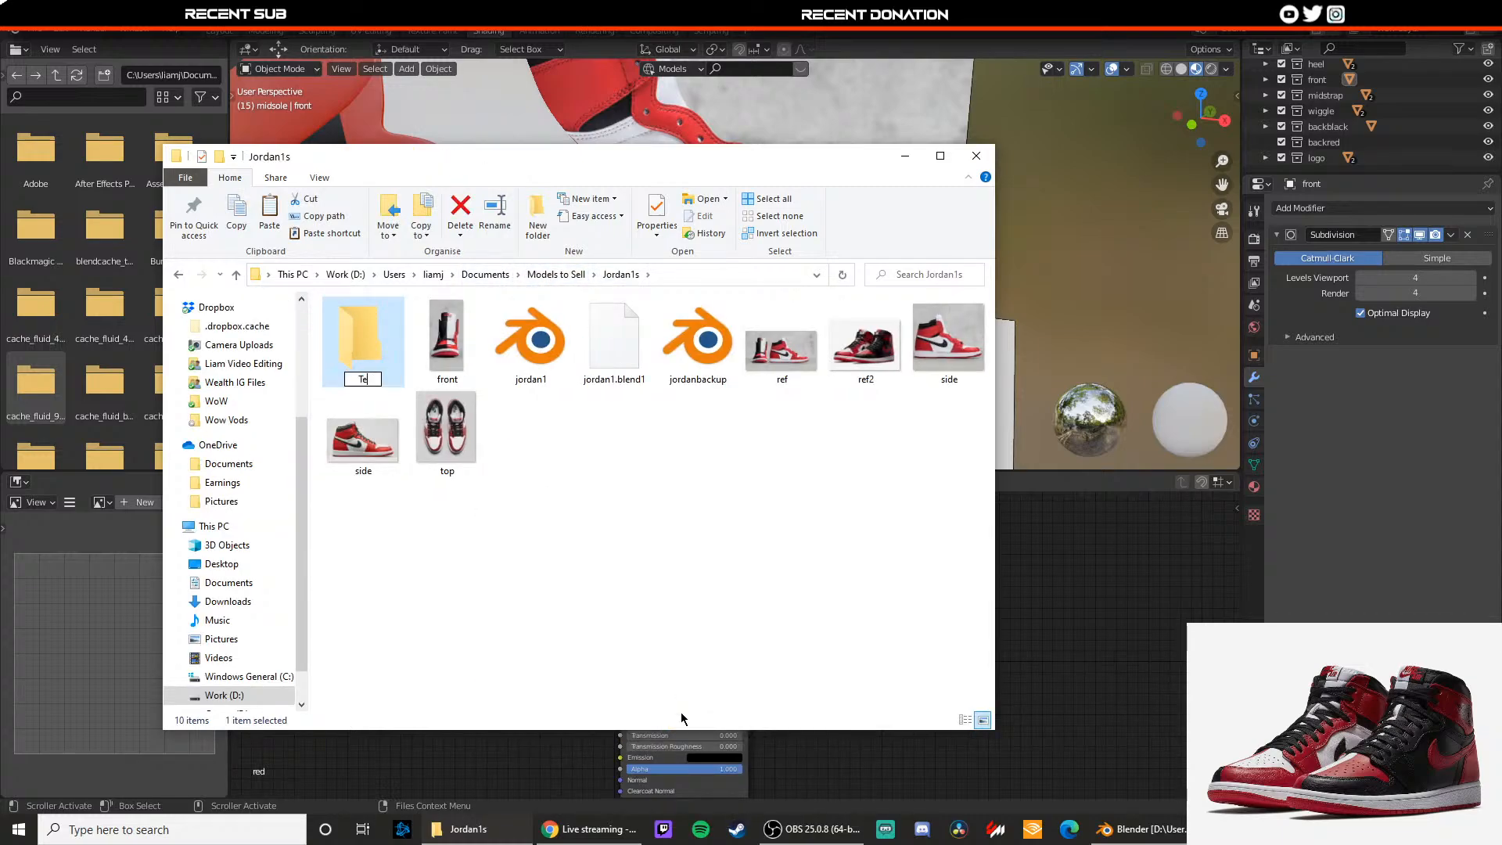
Step: Create a folder named Ref and move the front, top, both side, ref and ref2 images into it
right_click(554, 565)
mouse_move(606, 745)
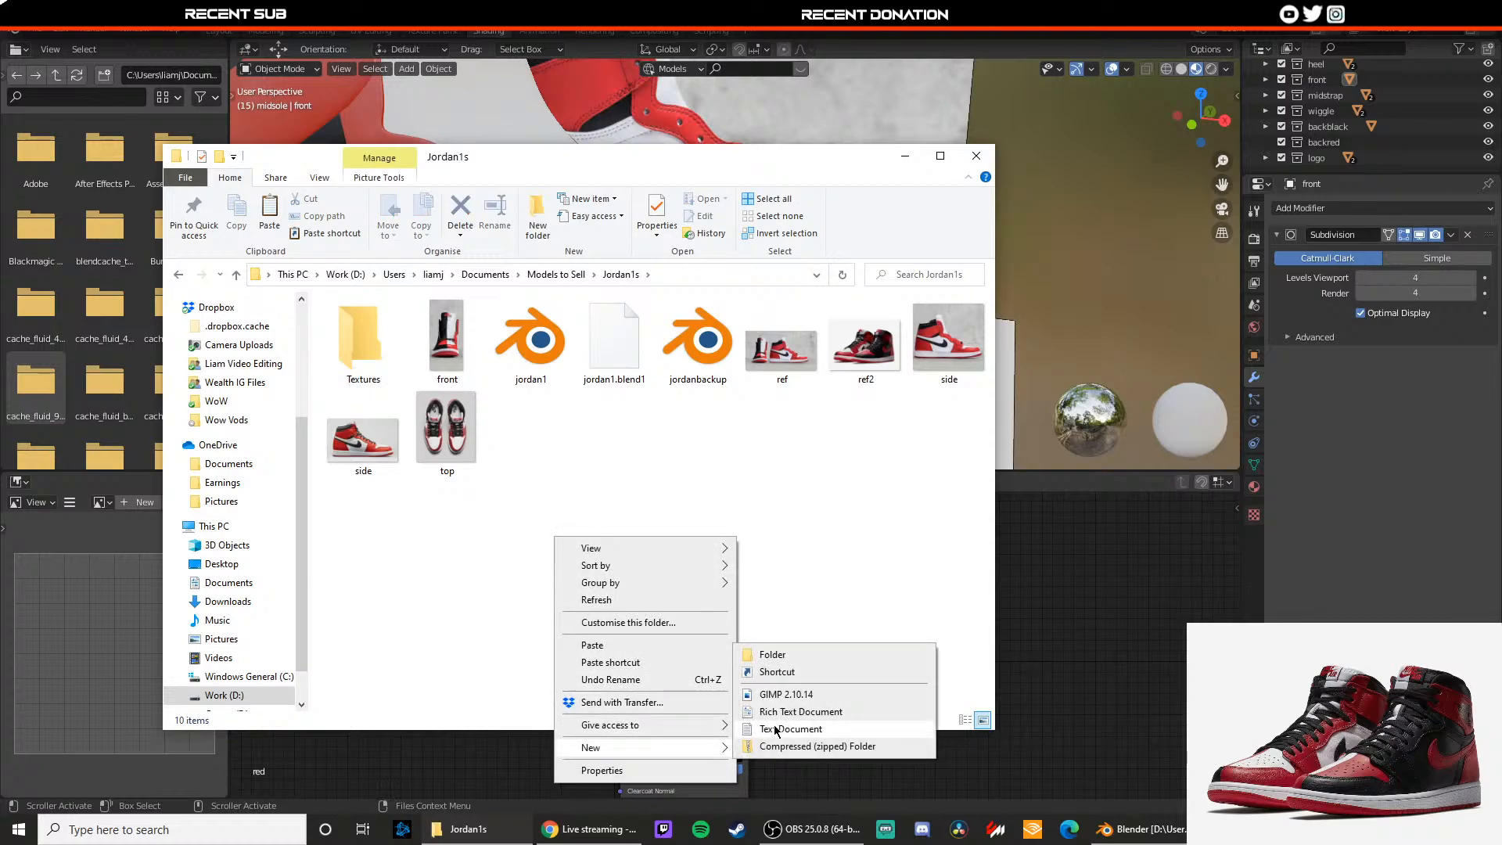
left_click(789, 657)
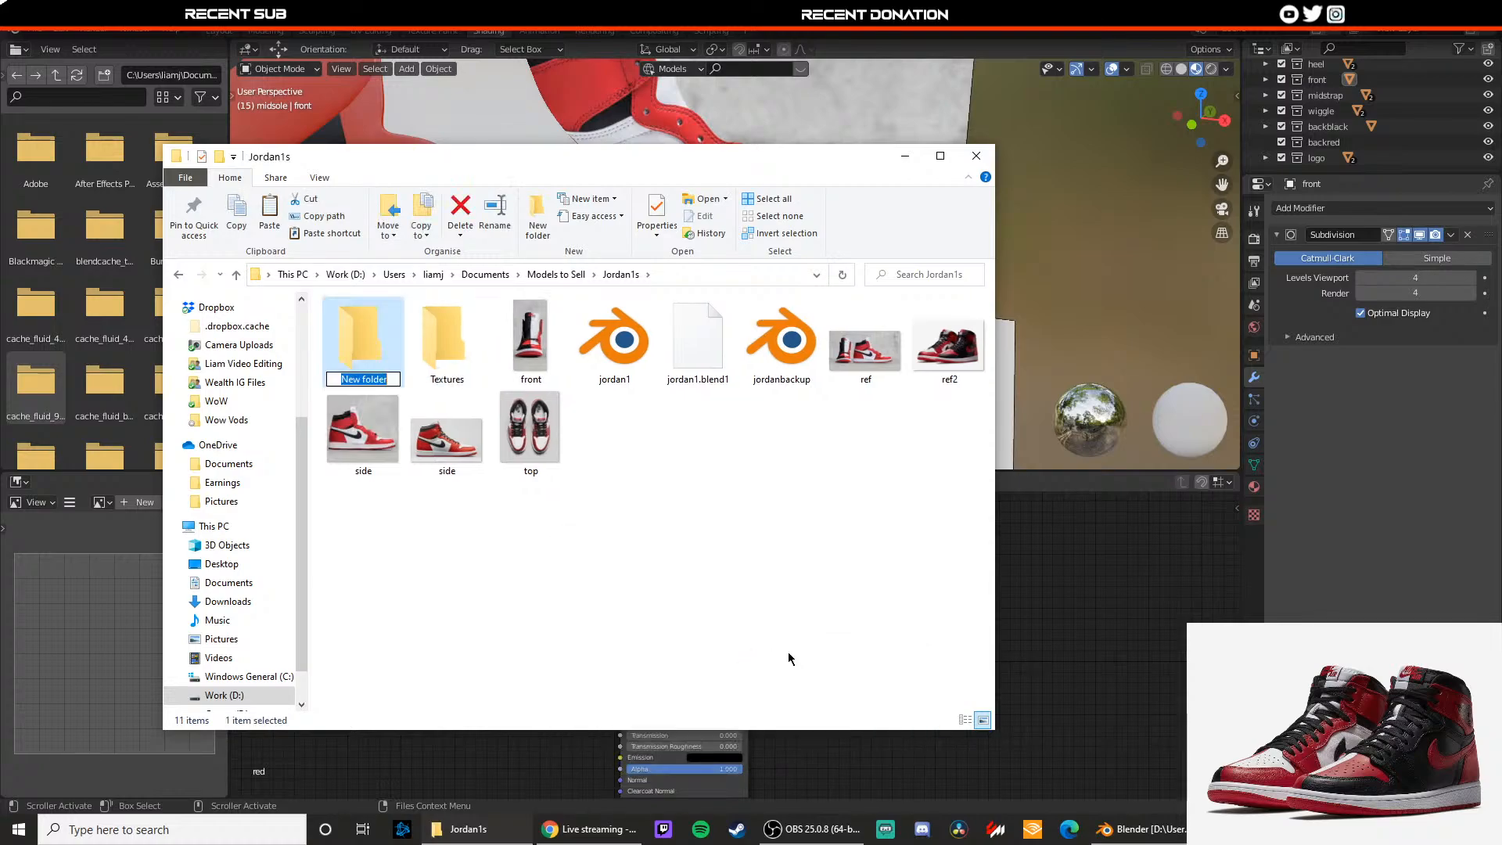
left_click(448, 449)
left_click(530, 345)
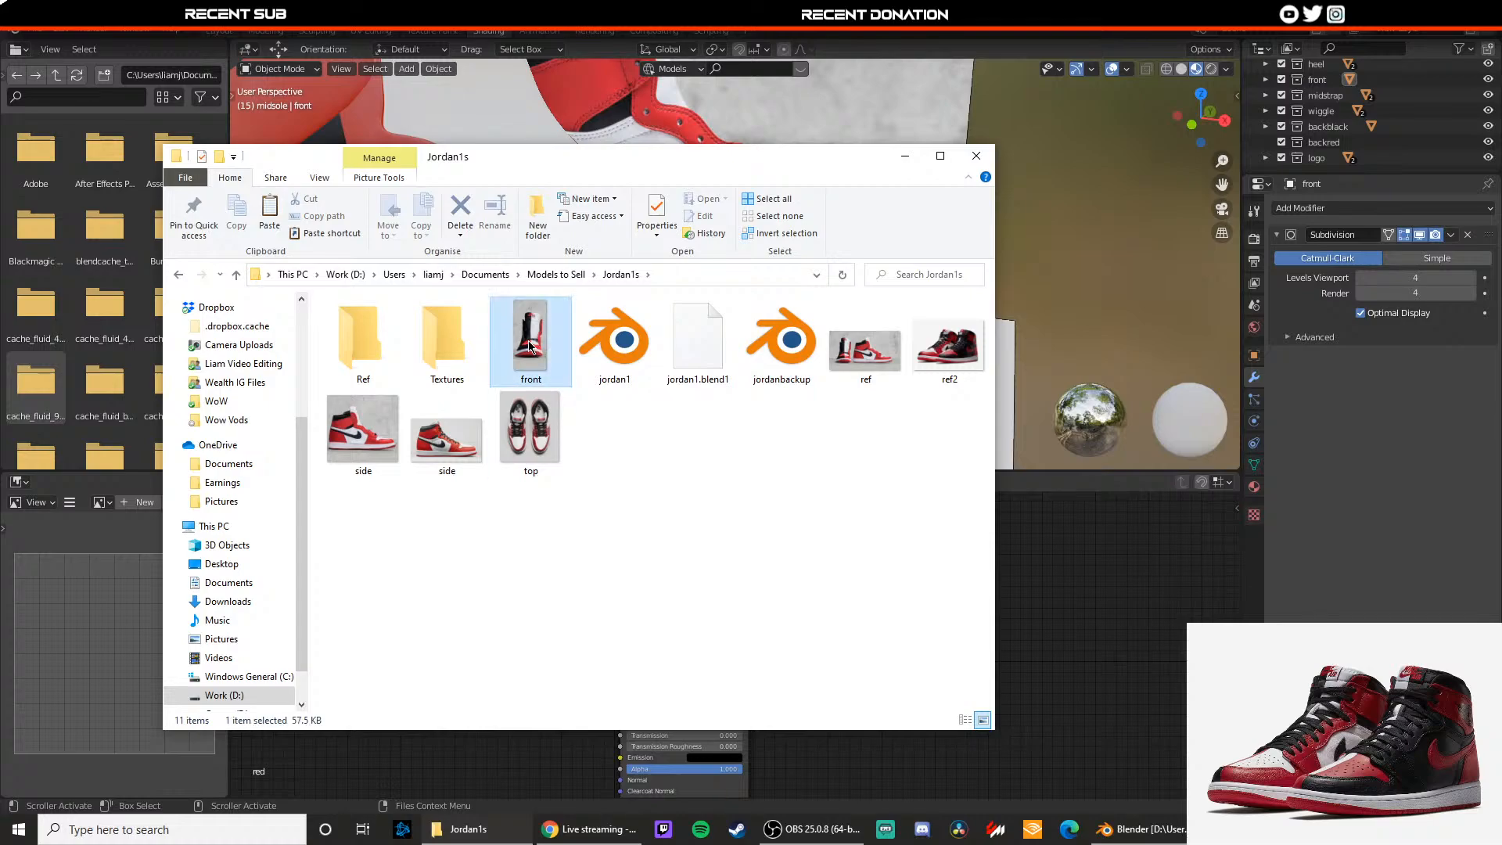
left_click_drag(530, 345, 363, 344)
left_click_drag(577, 513, 384, 439)
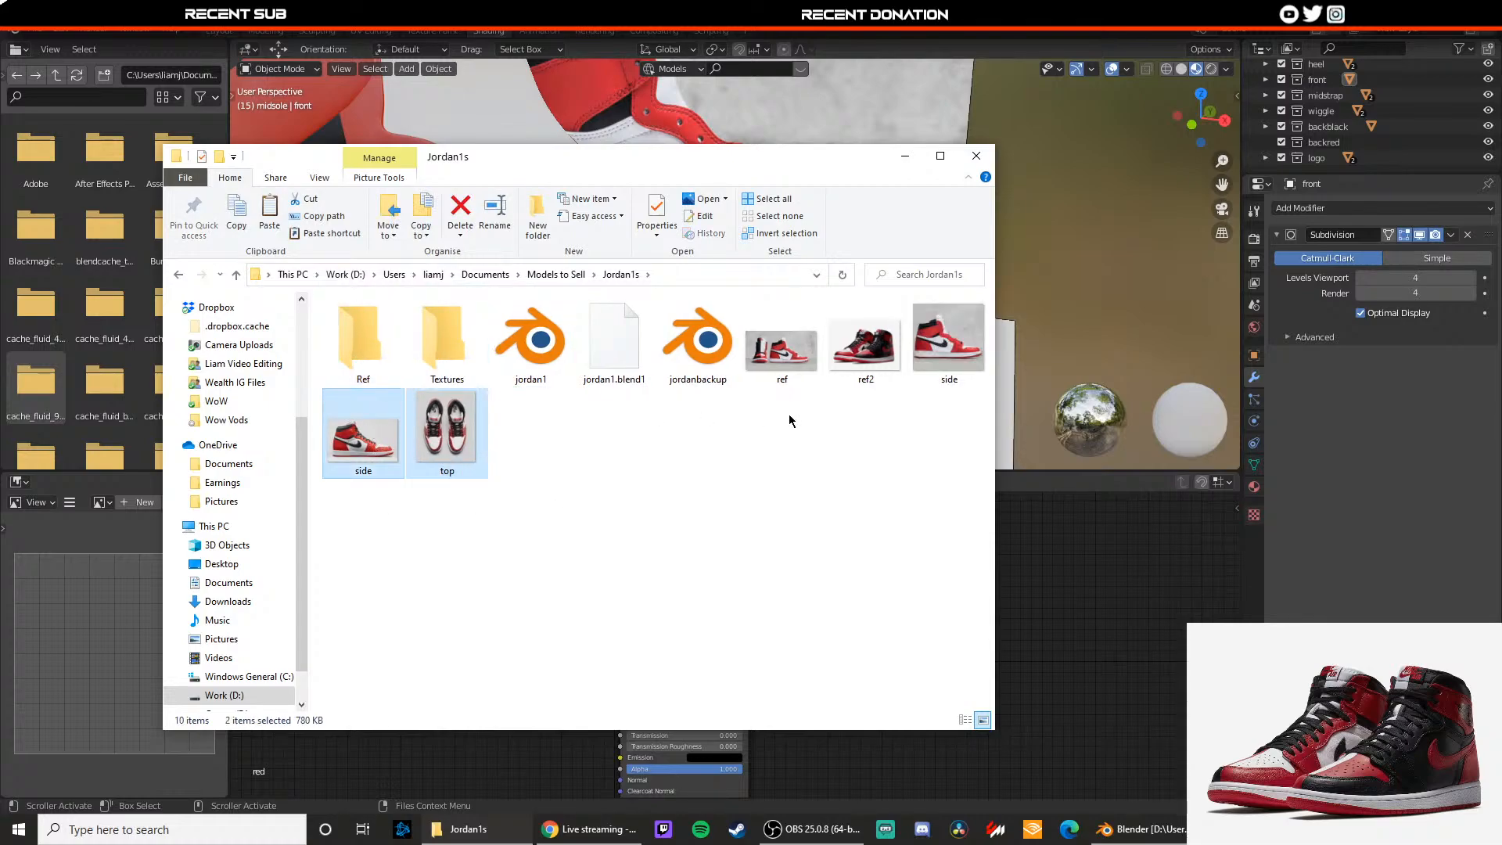
left_click_drag(942, 422, 650, 443)
left_click_drag(782, 349, 362, 345)
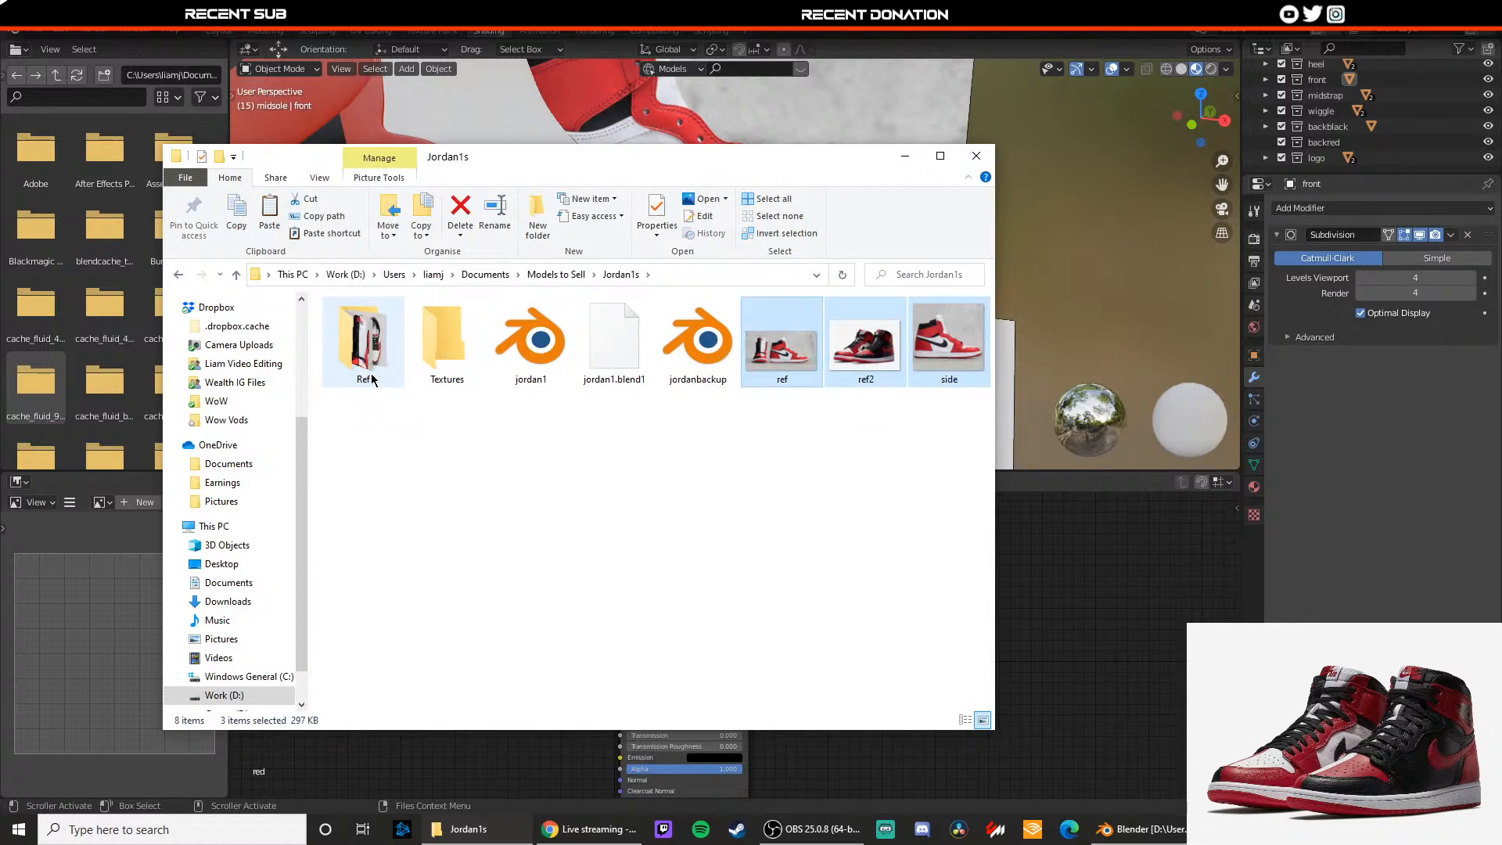
Step: Paste the leatherlarge image into the Textures folder and return to Blender
double_click(435, 351)
right_click(494, 454)
left_click(468, 443)
key("ctrl+v")
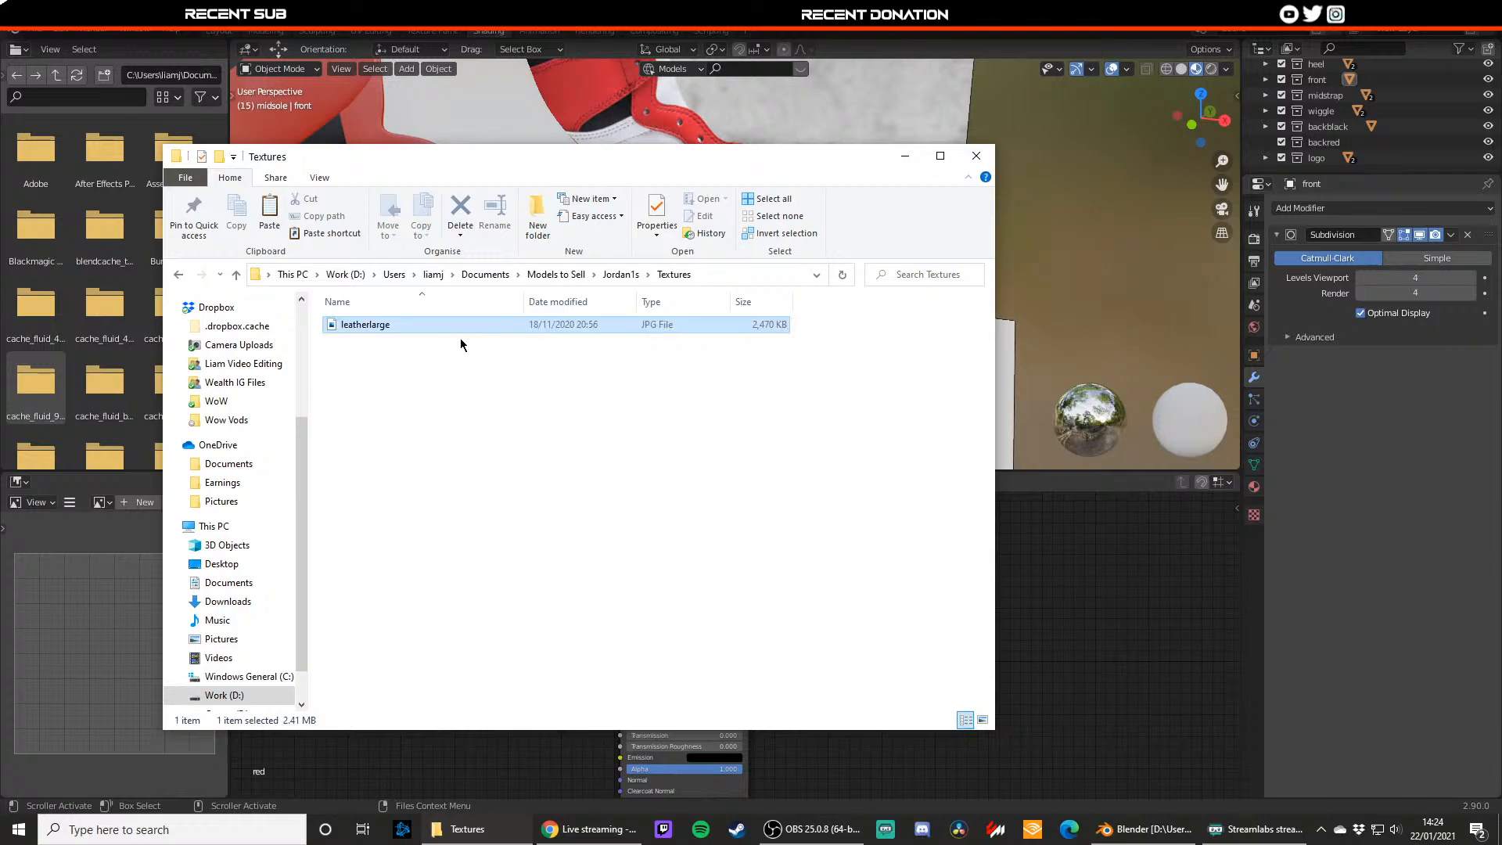
left_click(906, 155)
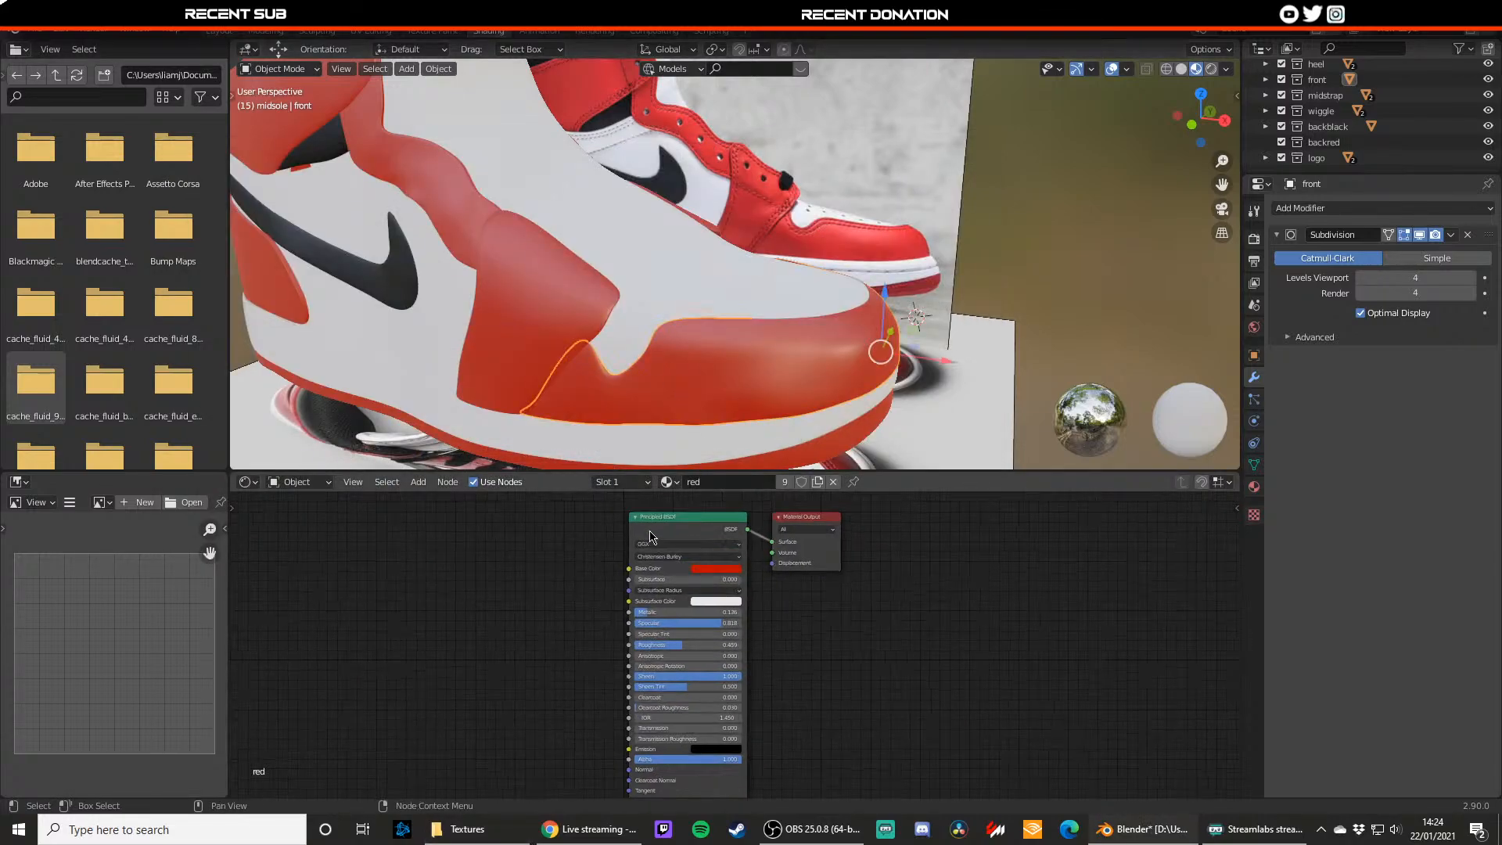
Step: Add an Image Texture node to the red material, placed beside the Principled BSDF with space between them
scroll(763, 653, "down", 3)
middle_click_drag(816, 644, 898, 632)
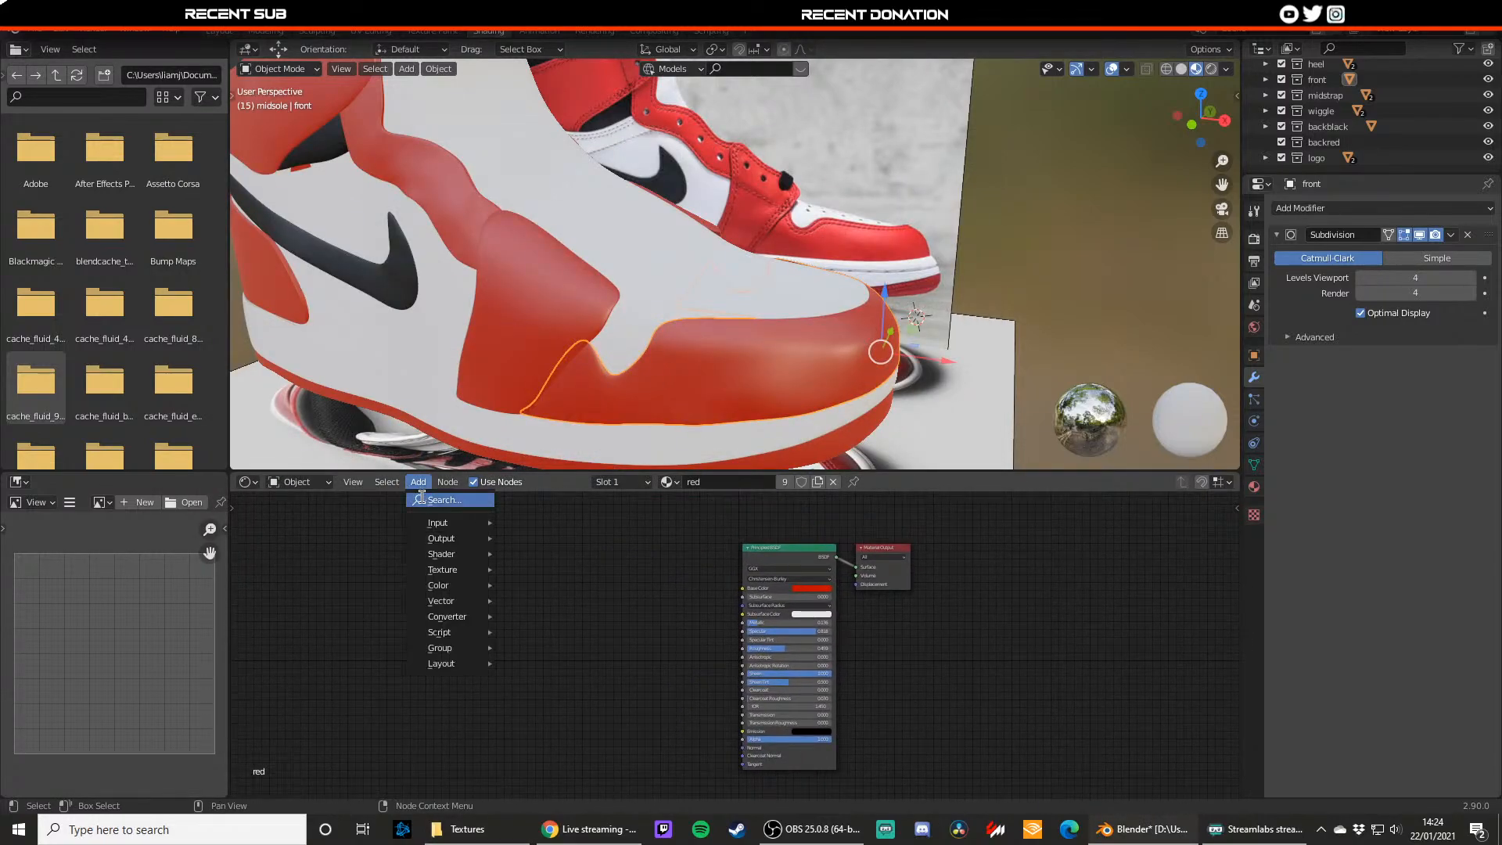
left_click(421, 498)
type("im")
key("Return")
left_click(544, 643)
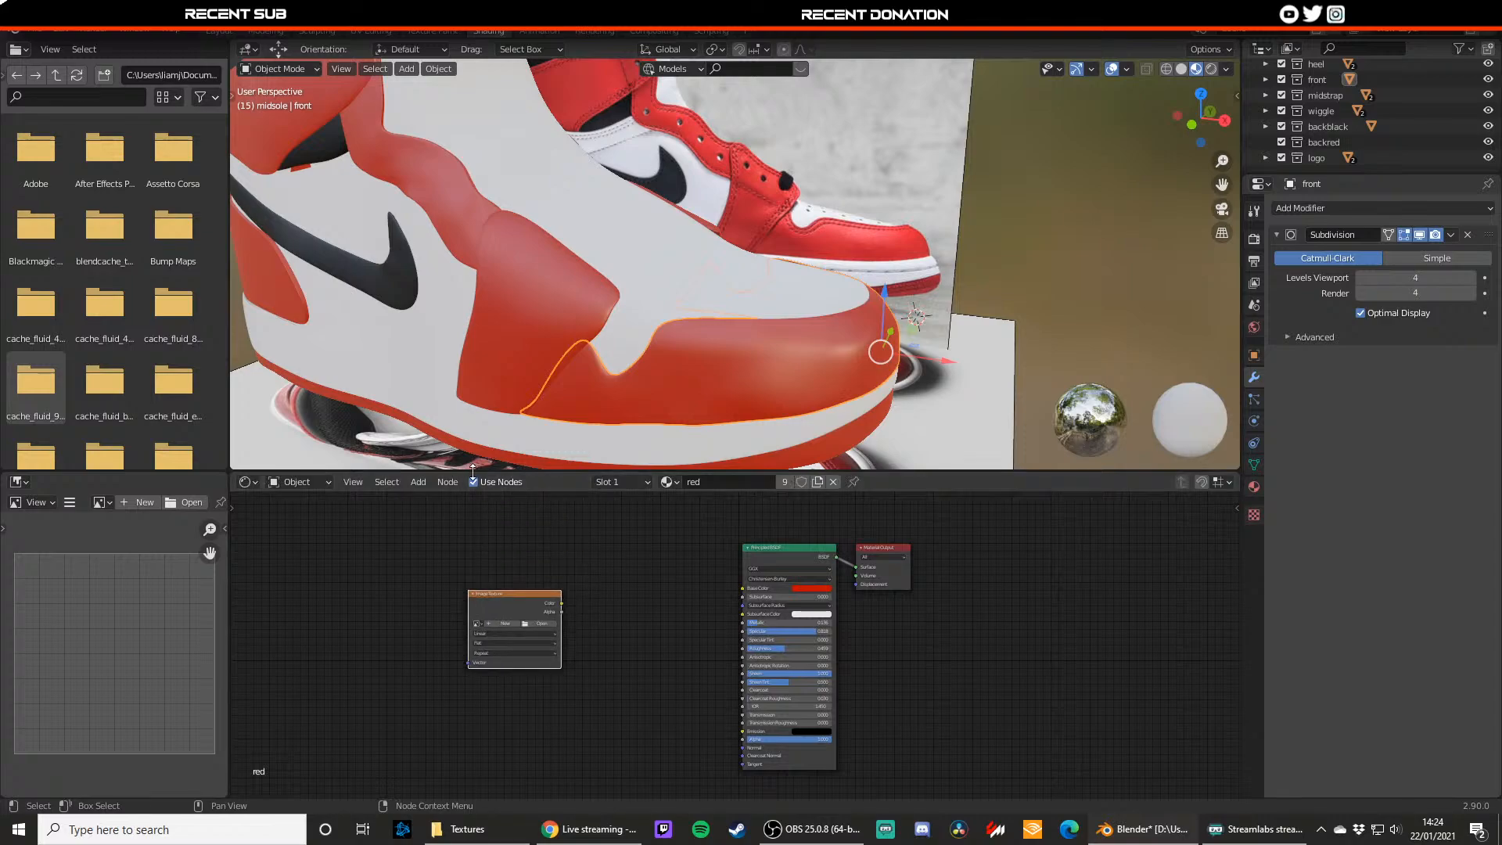
Step: Add a Bump node between the Image Texture and Principled BSDF, and link the texture's Color to its Height
left_click(419, 482)
left_click(420, 484)
left_click(434, 498)
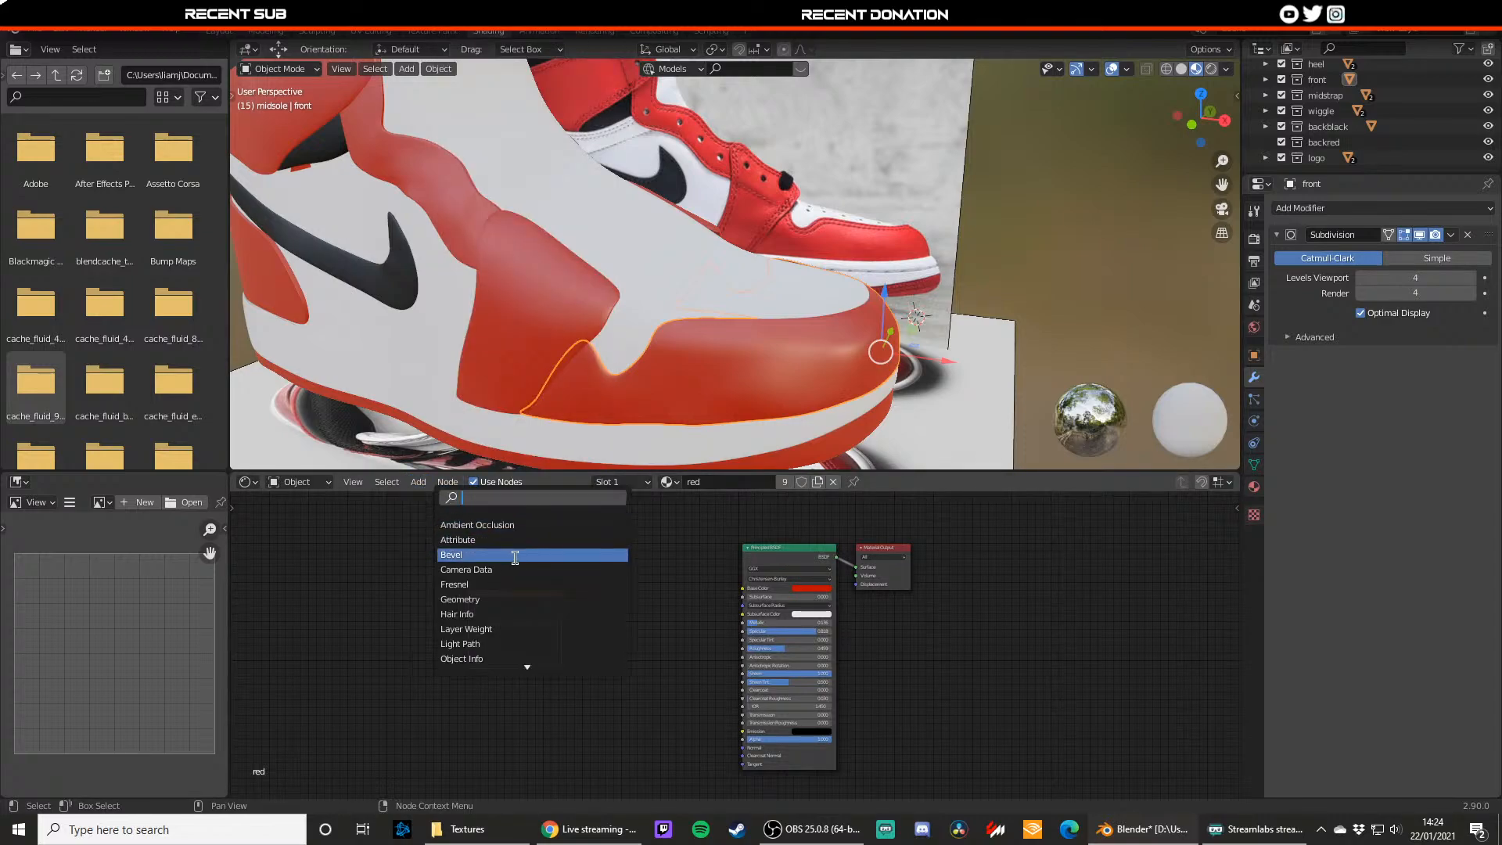
type("bum")
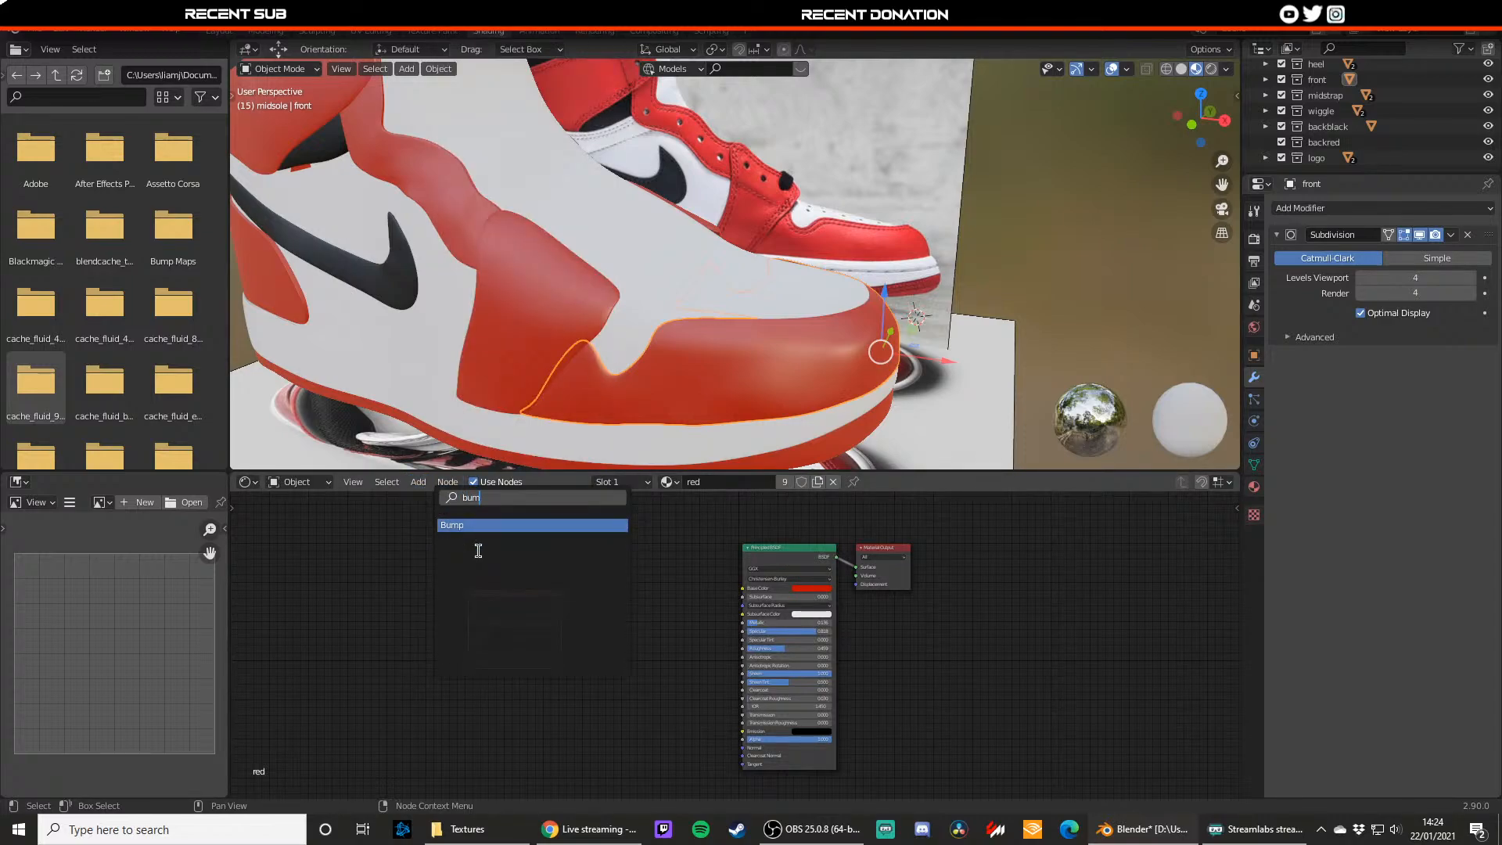
type("p")
key("Return")
left_click(579, 572)
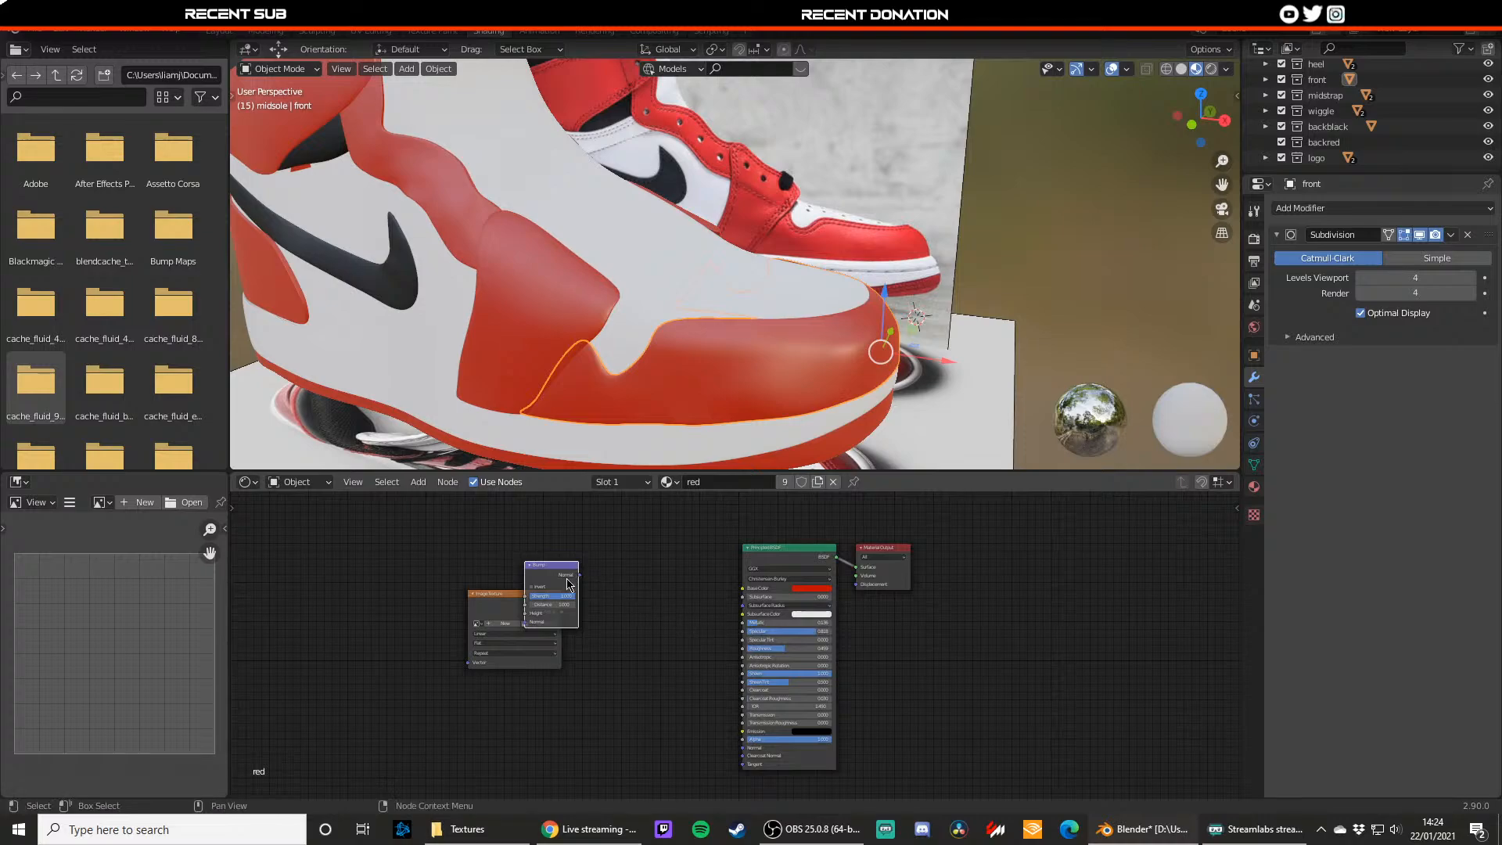
left_click_drag(568, 583, 695, 667)
scroll(485, 604, "up", 2)
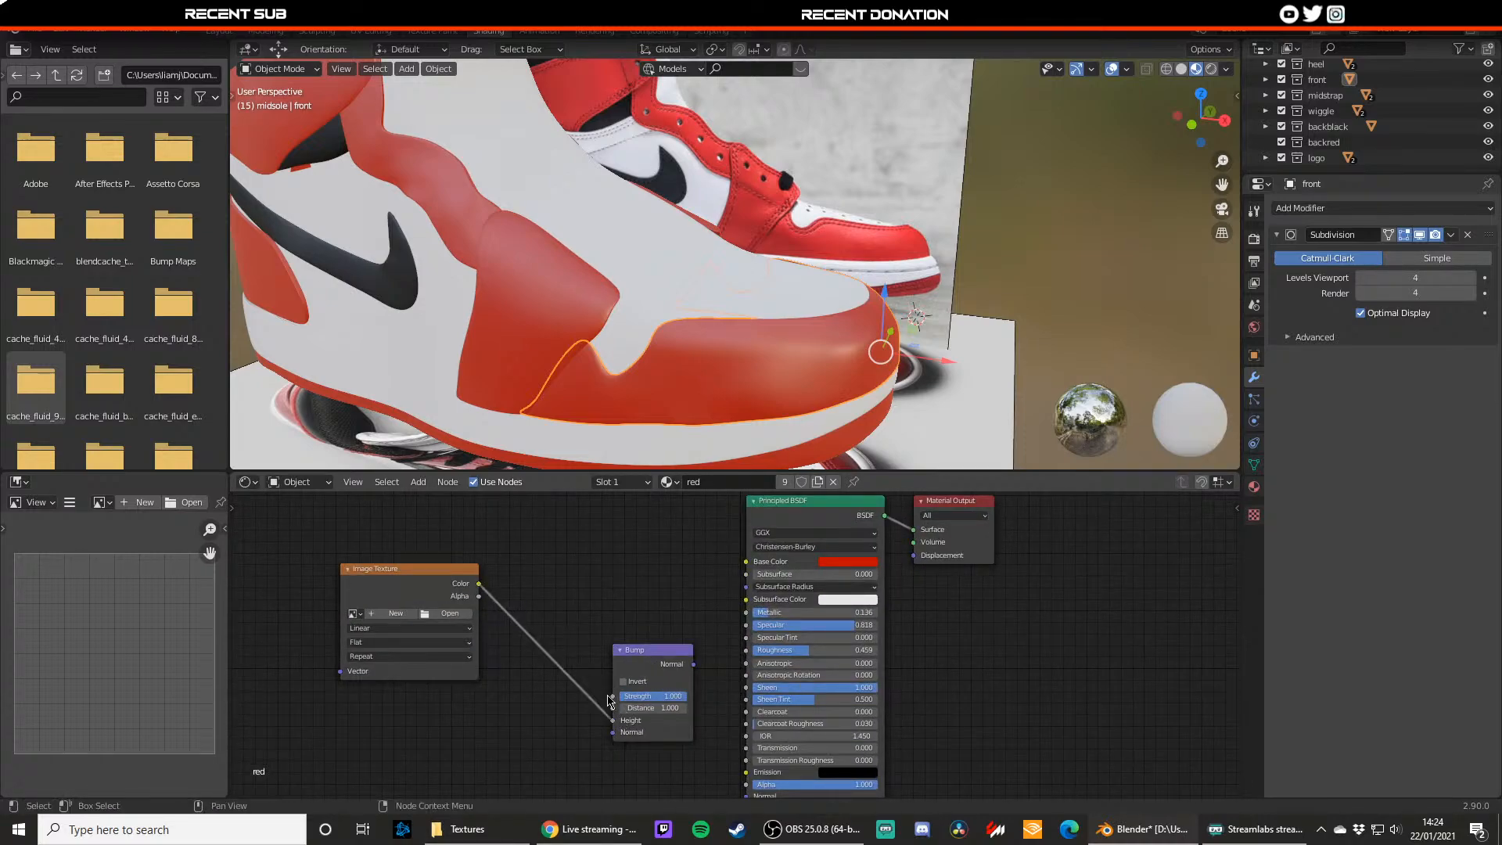
Step: Load leatherlarge.jpg into the Image Texture node and connect the Bump node's Normal to the Principled BSDF's Normal
left_click(434, 614)
double_click(583, 100)
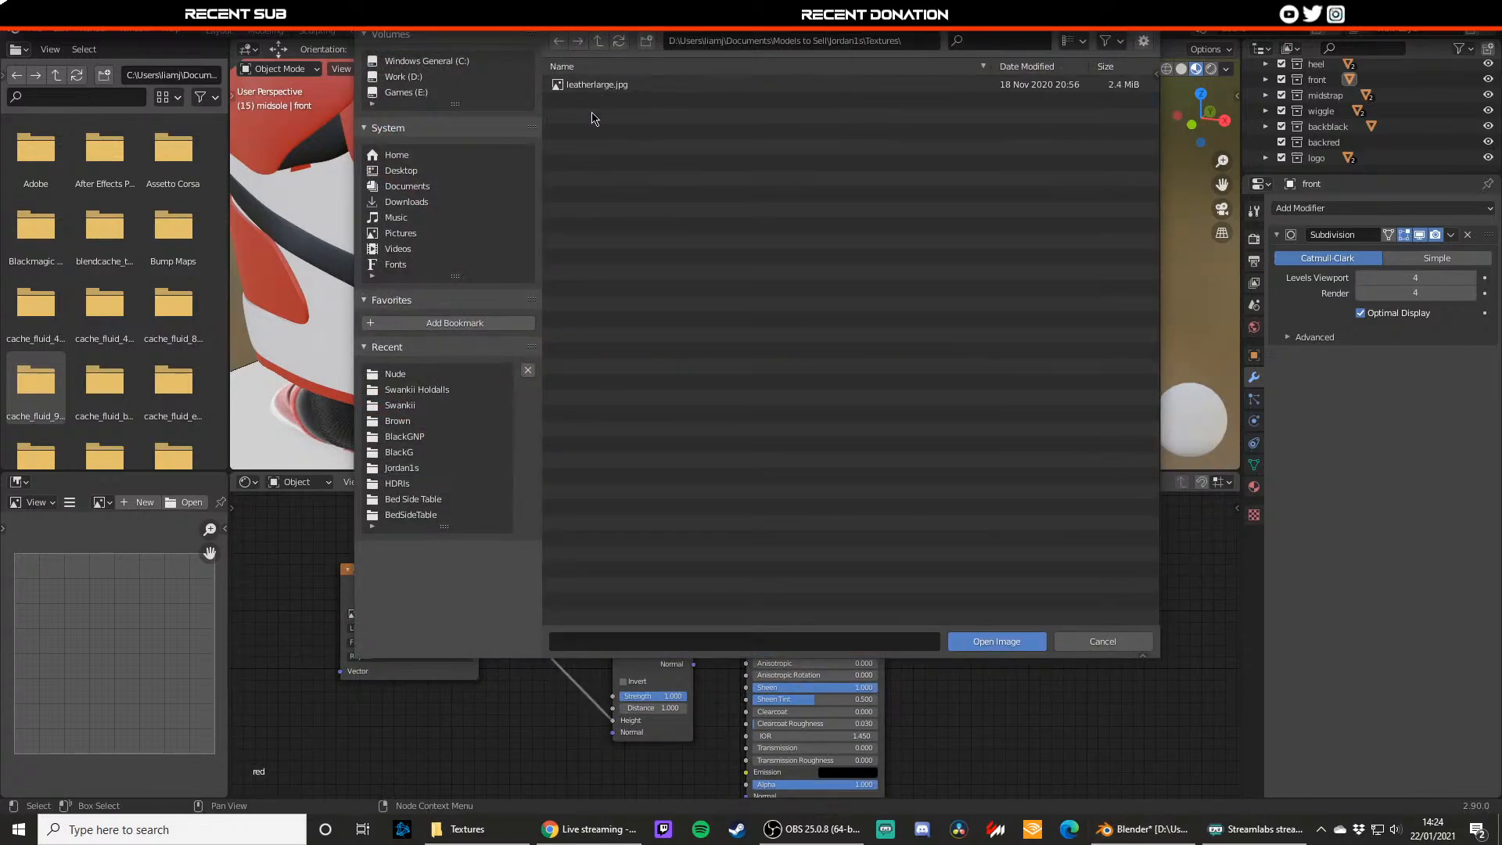
double_click(579, 85)
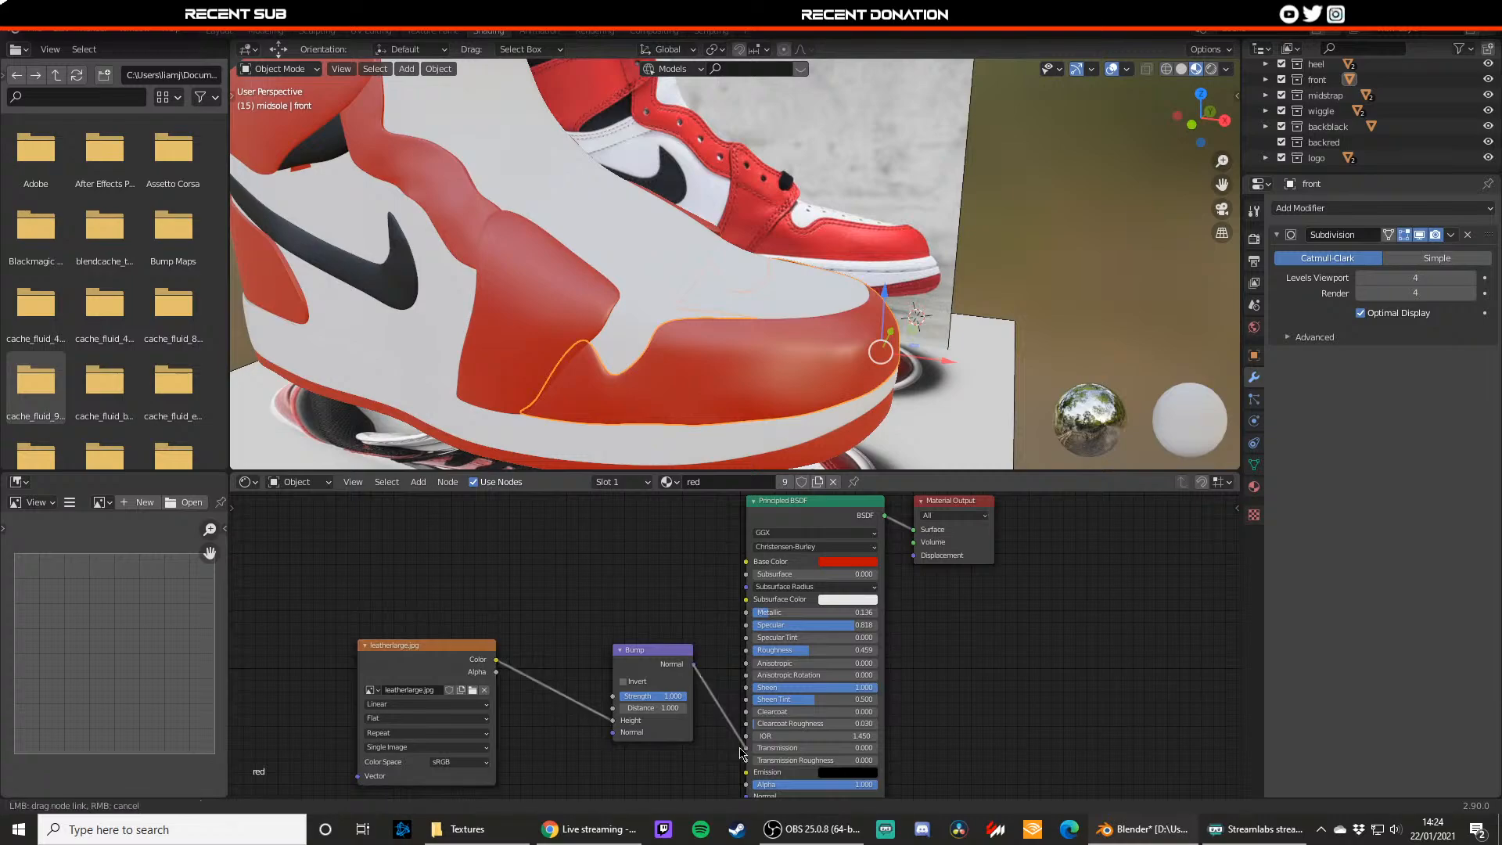
left_click_drag(744, 796, 746, 796)
scroll(925, 260, "down", 3)
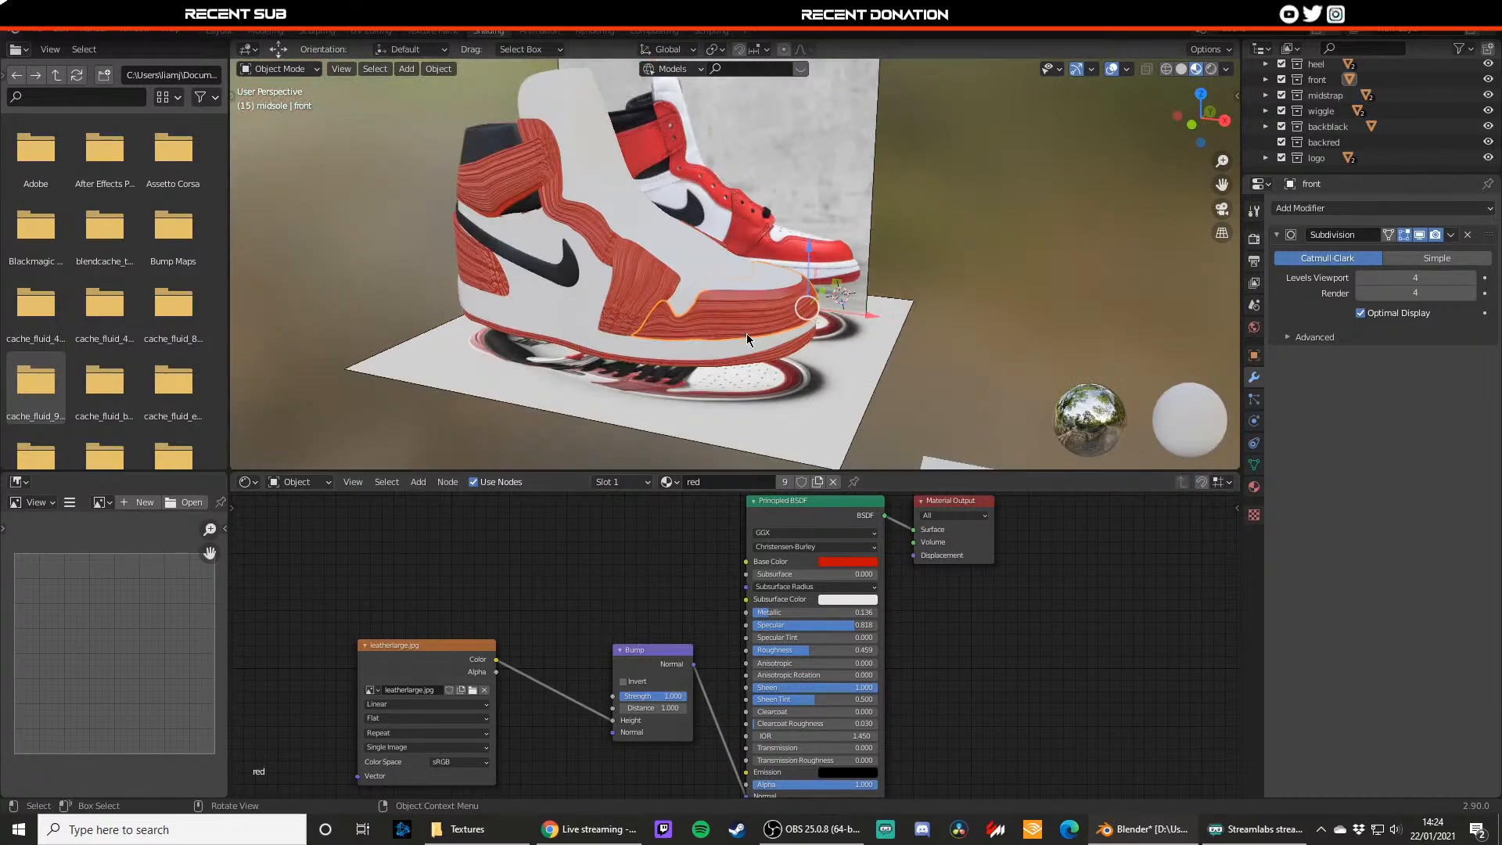
Step: Add a plane near the shoe and set its X rotation to 90°
scroll(815, 308, "up", 2)
key("shift+s")
key("Escape")
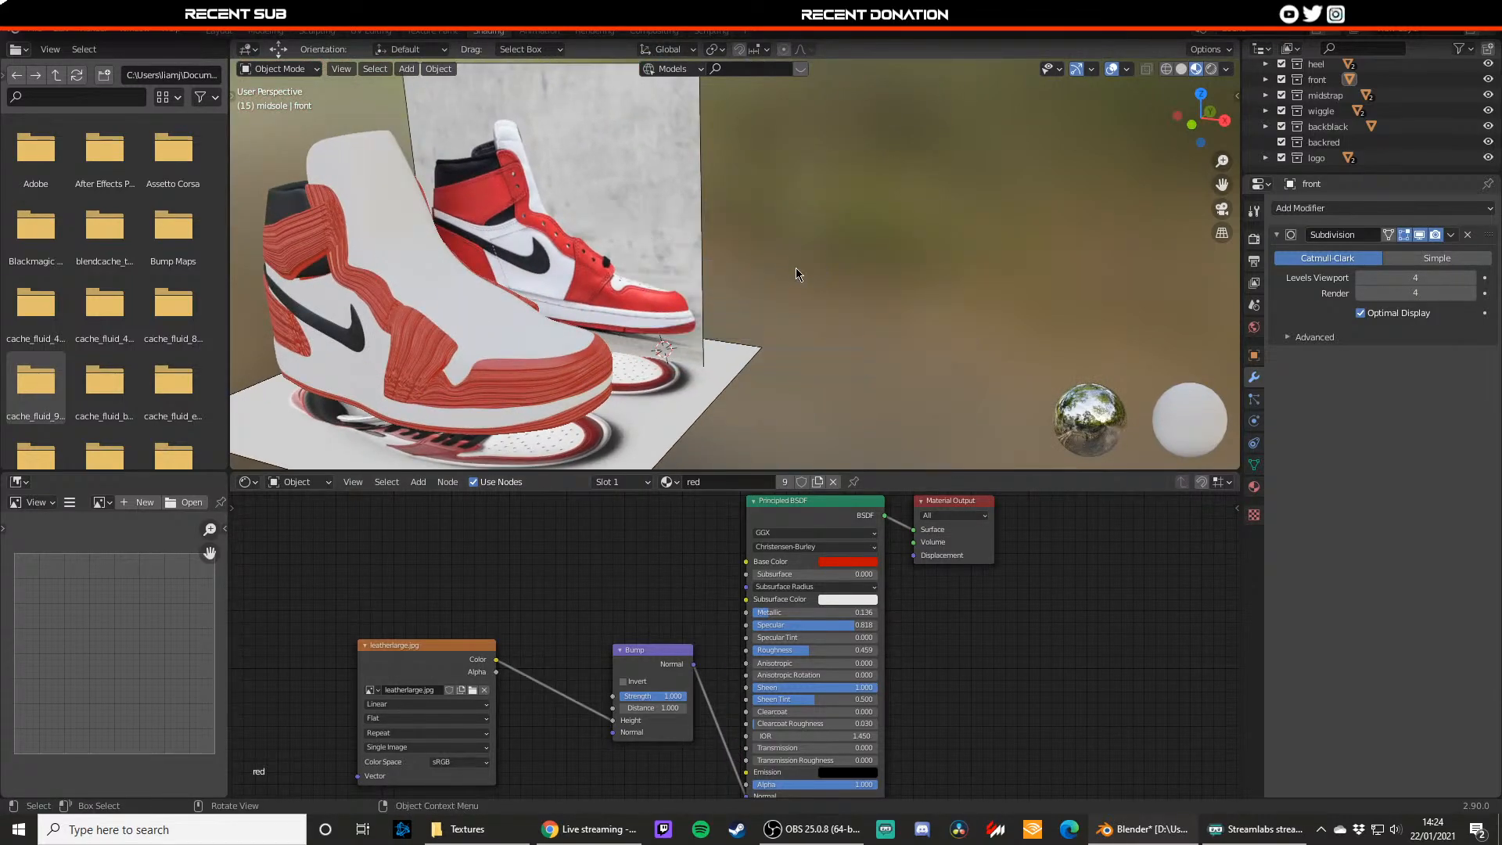
key("shift+a")
mouse_move(796, 274)
left_click(856, 267)
scroll(864, 274, "down", 2)
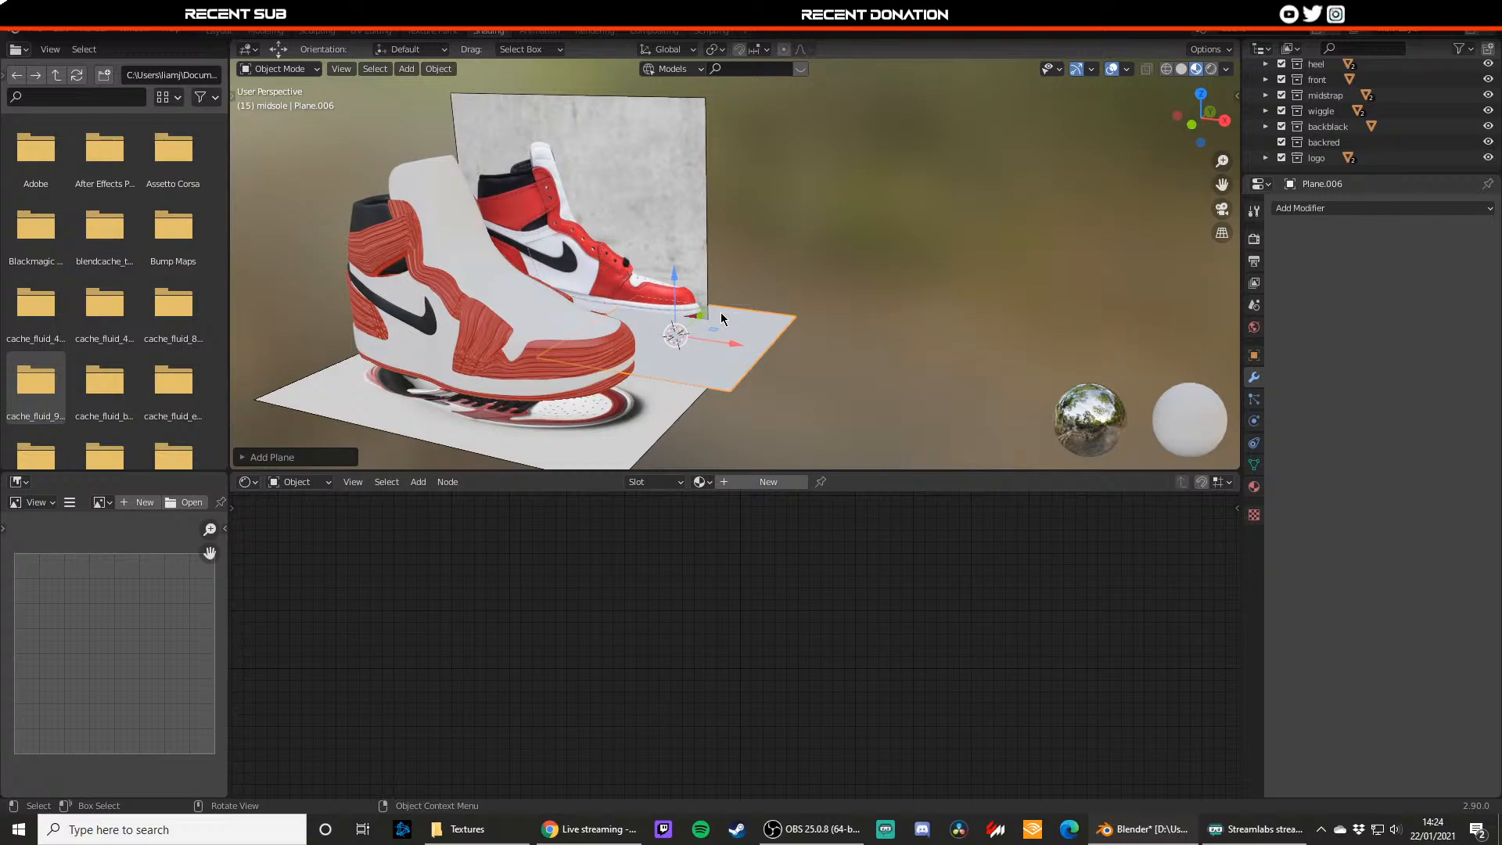
left_click(1254, 355)
type("90")
key("Return")
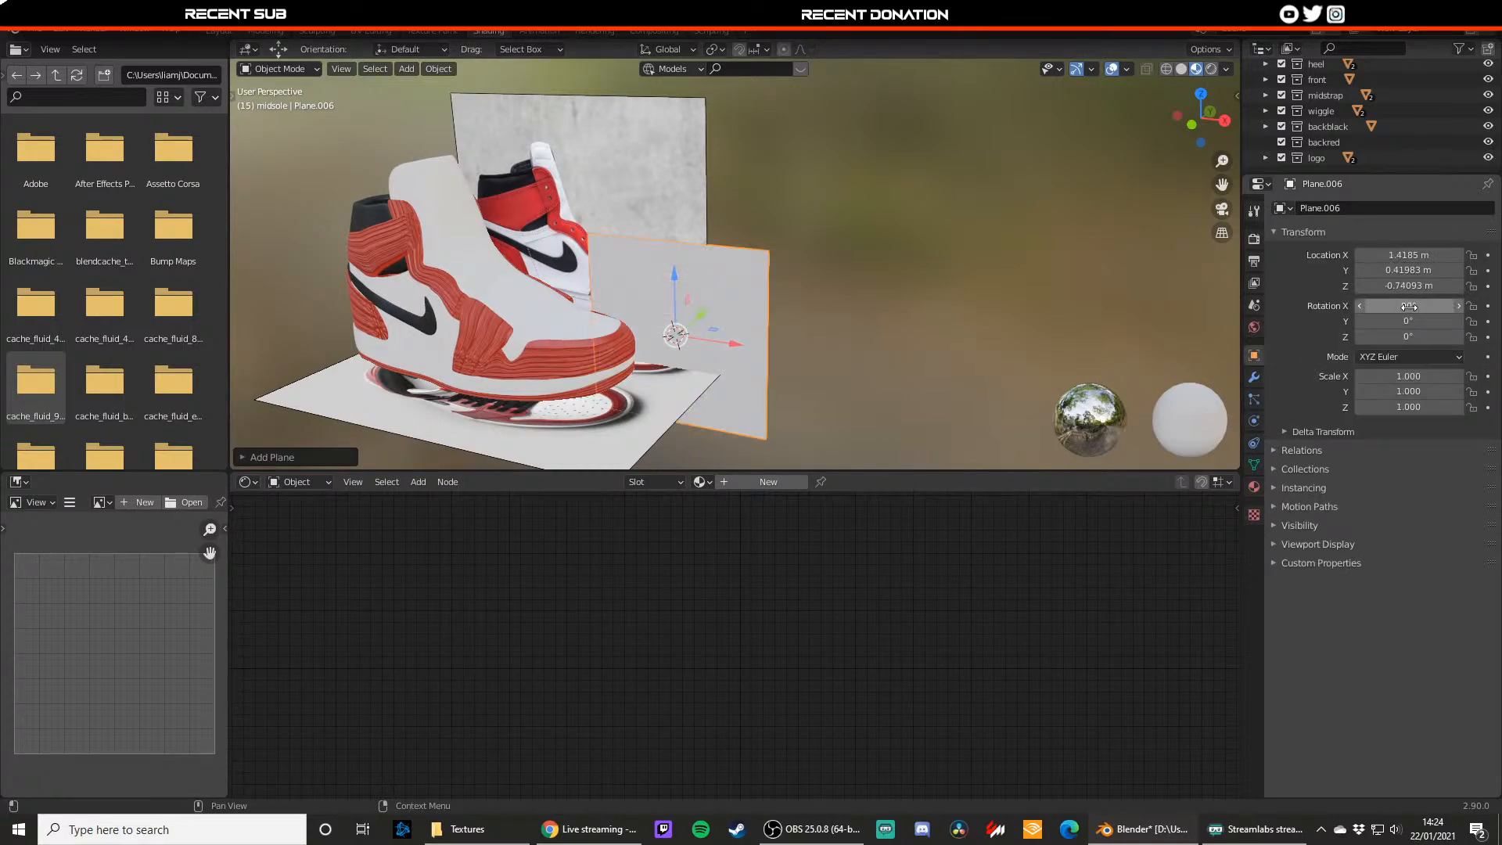
Step: Move the plane up and clear of the shoe to about X 3.11 m, then extrude its face into a box
left_click_drag(675, 272, 689, 200)
left_click_drag(739, 281, 927, 312)
middle_click_drag(888, 323, 724, 337)
key("Tab")
key("3")
key("e")
left_click(851, 313)
key("Tab")
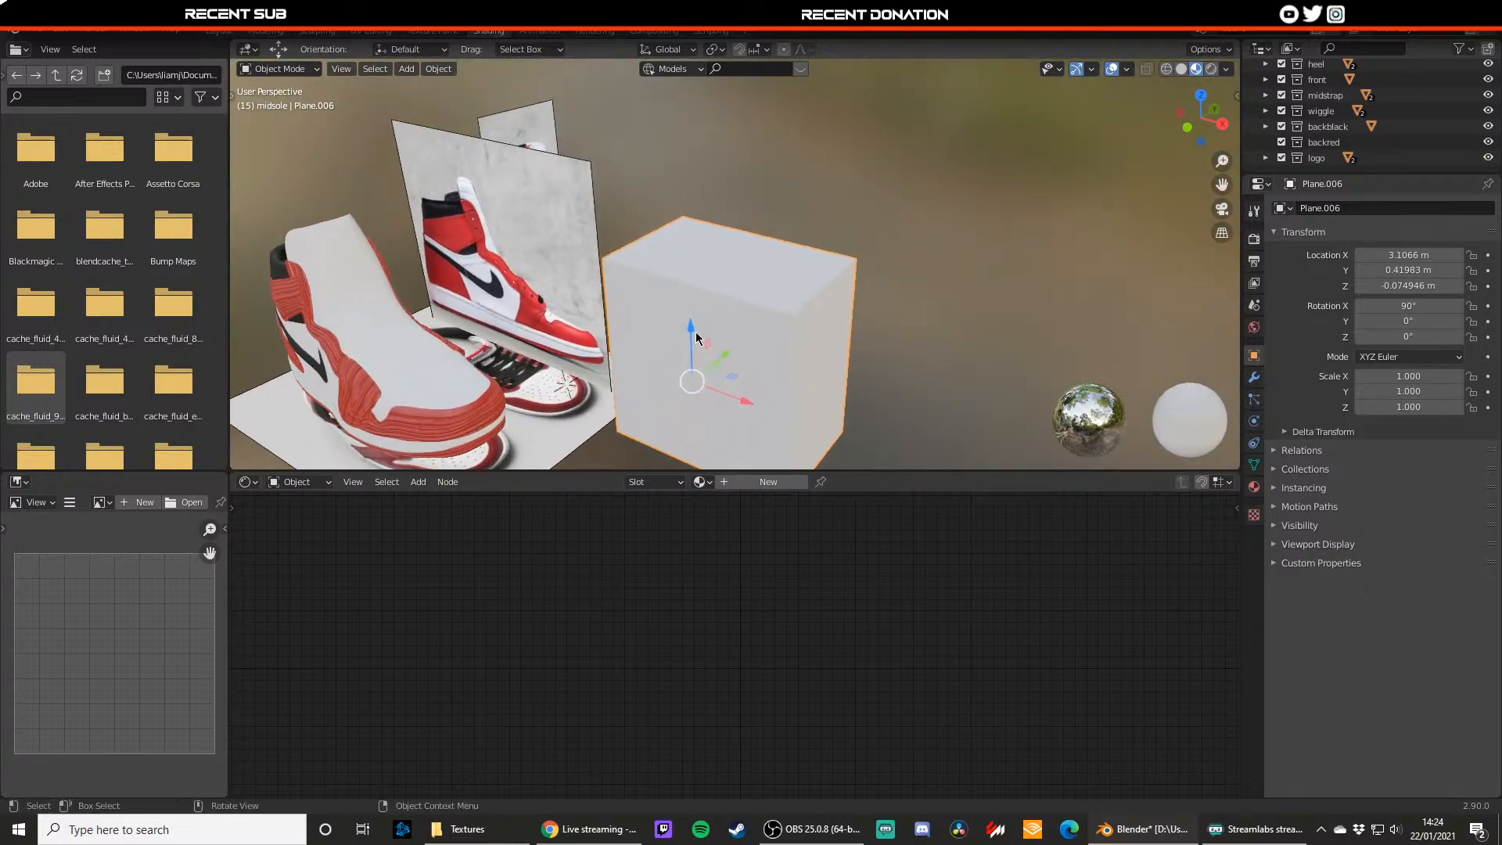
Step: Mark all edges of the box as seams and UV unwrap it
scroll(696, 338, "up", 5)
key("Tab")
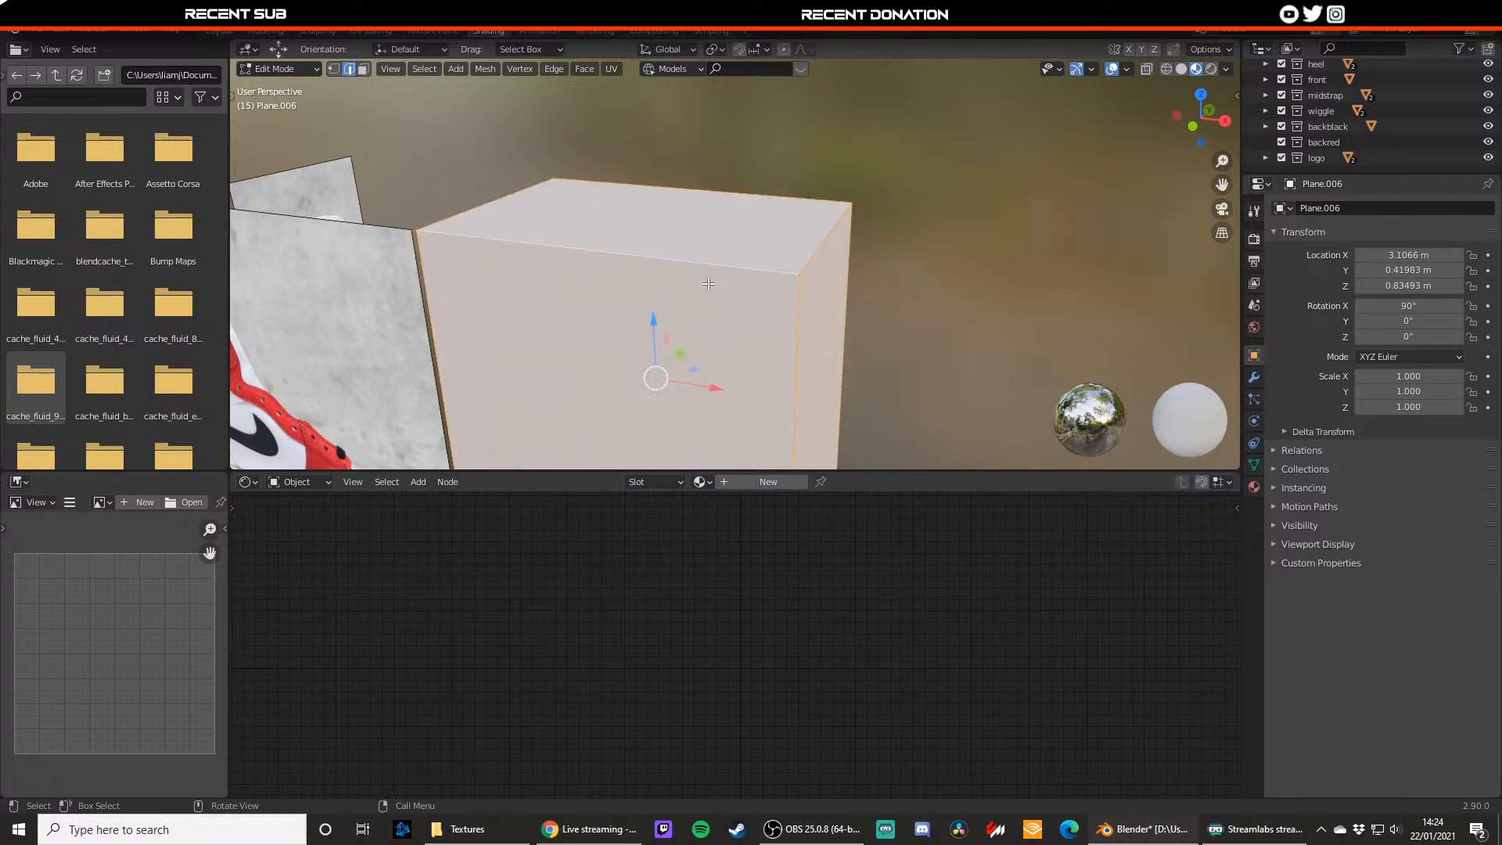
key("u")
right_click(703, 287)
right_click(756, 287)
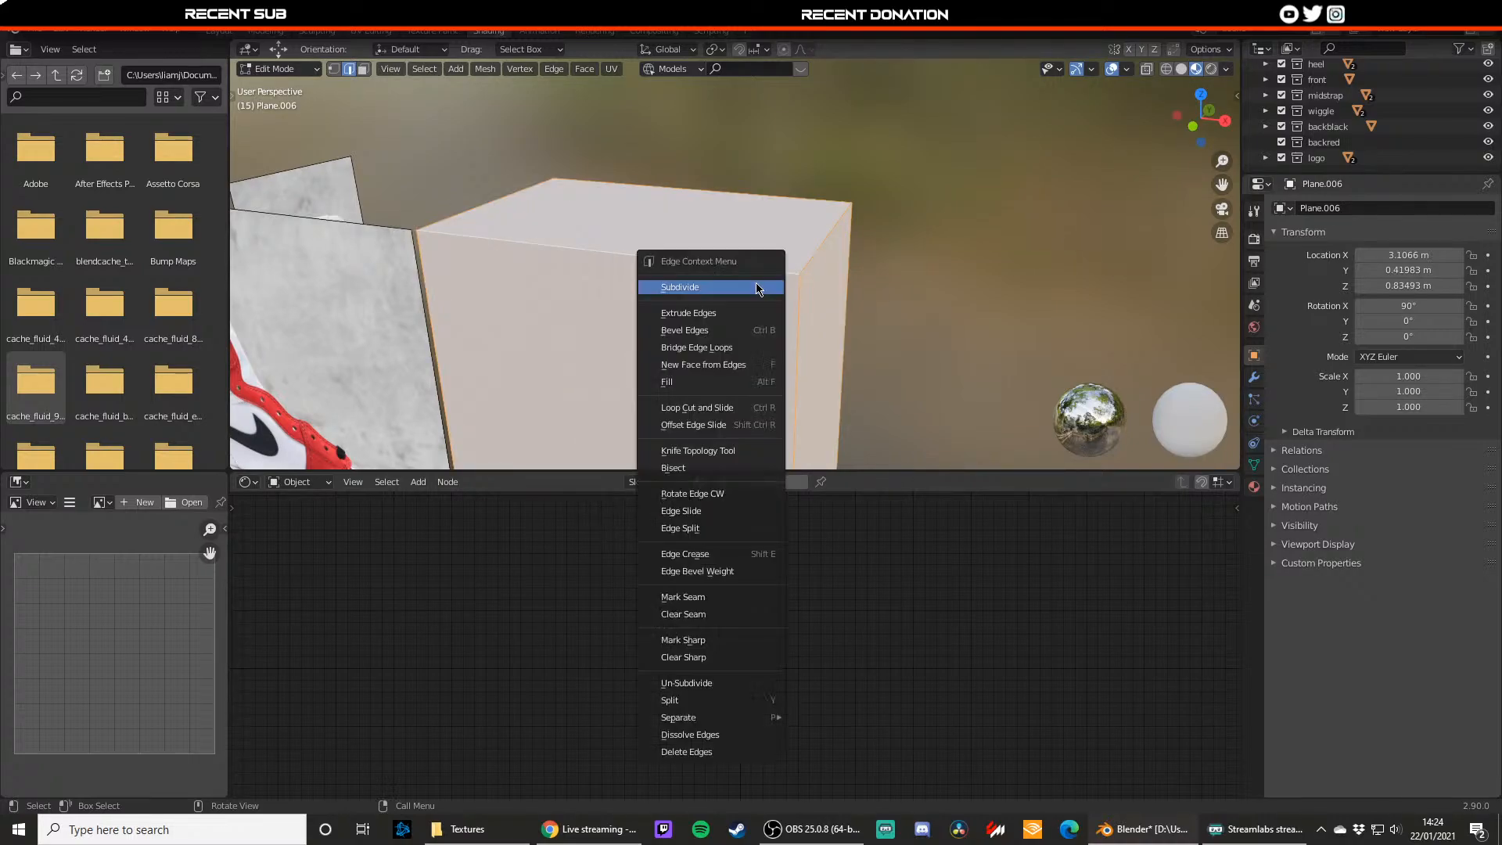
left_click(720, 598)
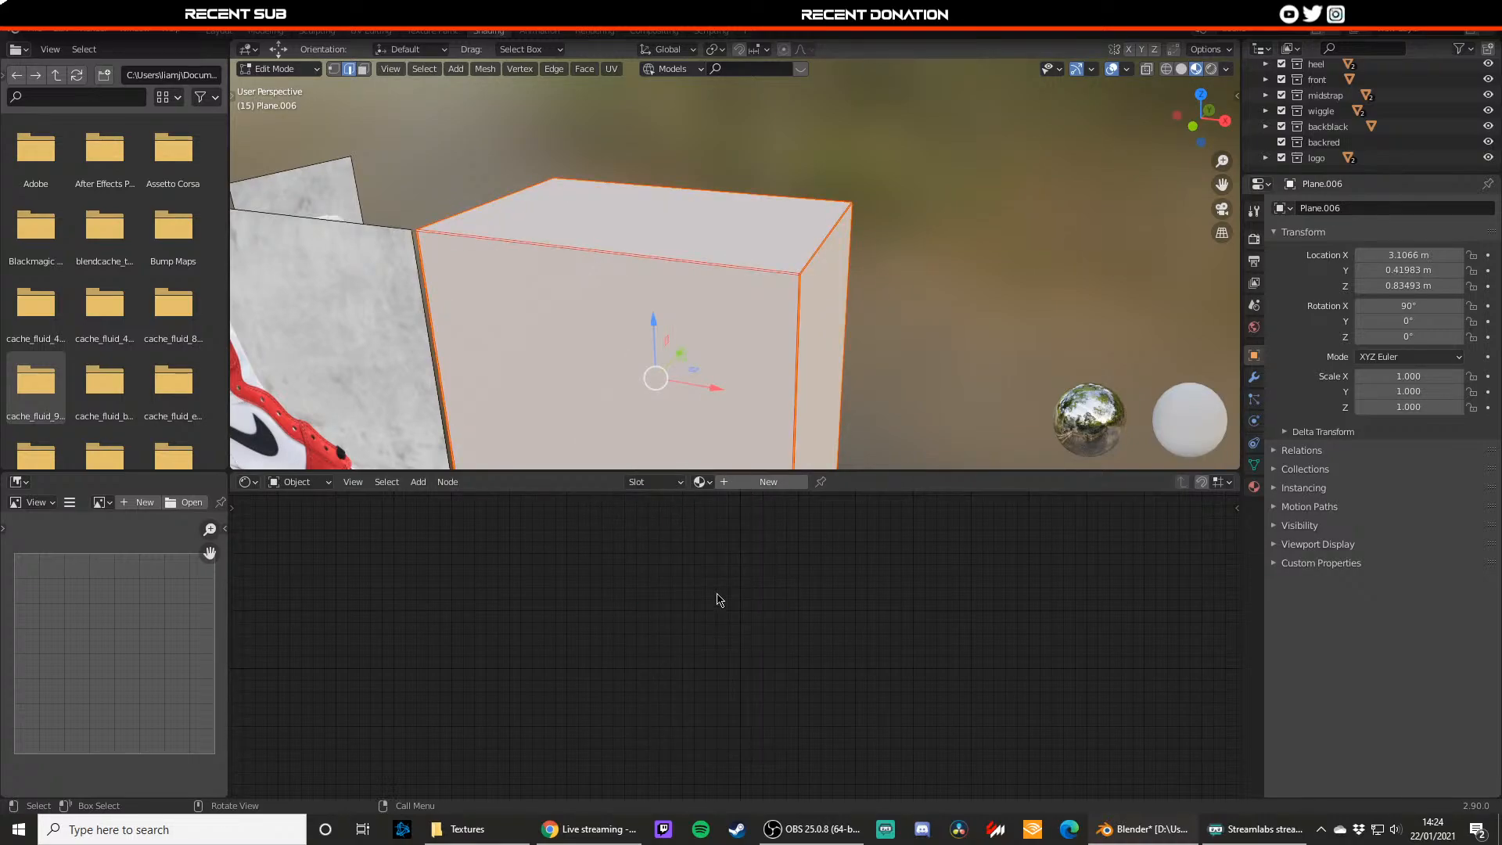
key("u")
left_click(665, 340)
Step: Move the box farther from the shoe along X to about 3.69 m
scroll(665, 340, "down", 3)
key("Tab")
left_click_drag(716, 380, 781, 392)
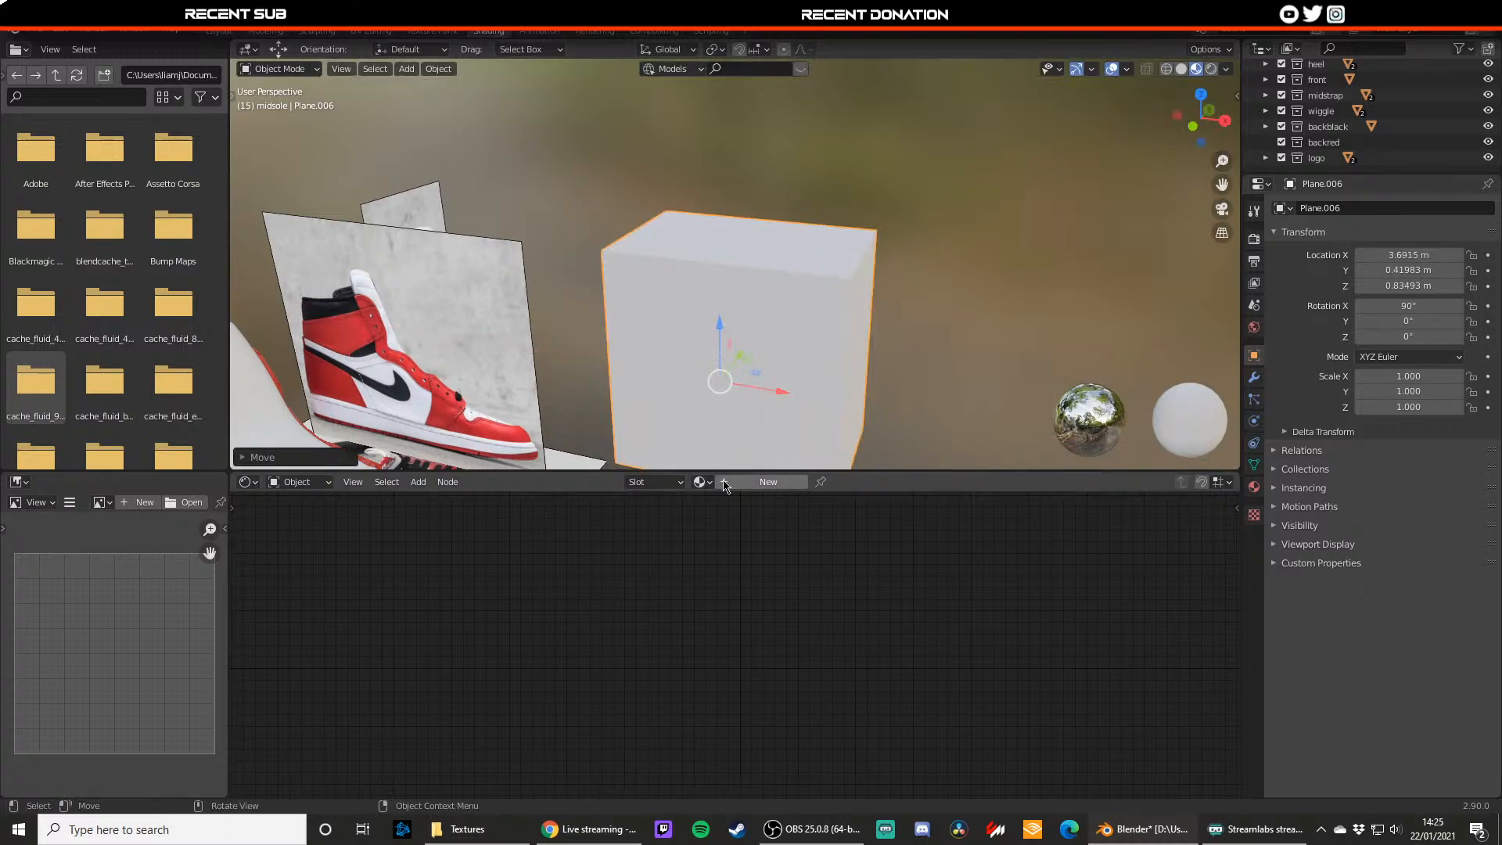
Step: Assign the existing red material to the box and set its Bump node Strength to 0.250
left_click(703, 482)
left_click(721, 536)
left_click(904, 351)
middle_click_drag(833, 354, 800, 332, "shift")
scroll(753, 364, "up", 3)
left_click(913, 330)
scroll(803, 353, "down", 4)
scroll(571, 300, "up", 4)
left_click_drag(678, 696, 637, 697)
scroll(994, 293, "down", 3)
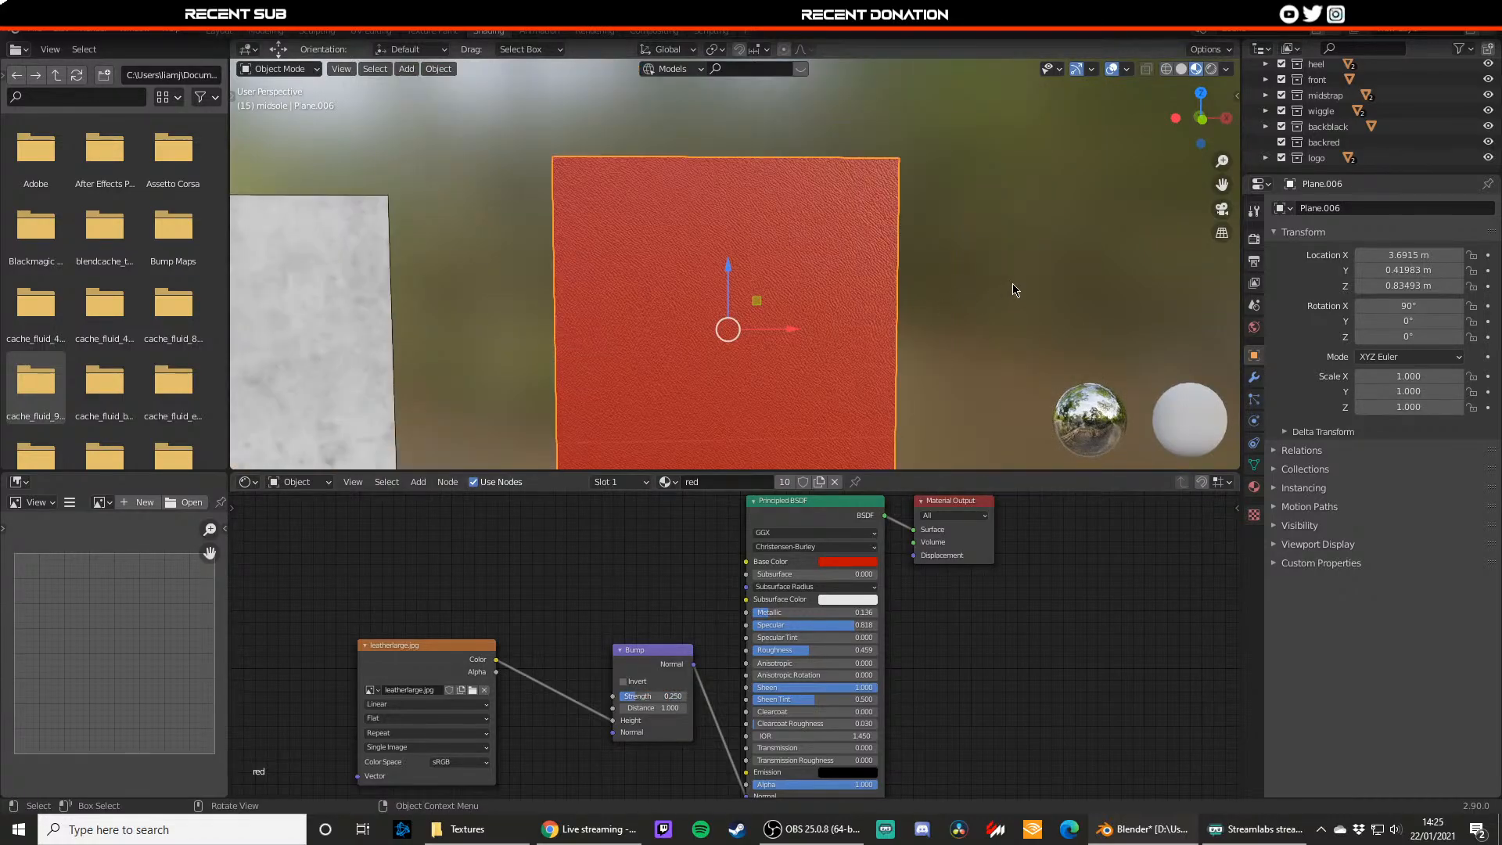
Step: Select the box, put it in Edit Mode and switch to the UV Editing workspace
left_click(1016, 291)
middle_click_drag(804, 379, 695, 267, "shift")
scroll(654, 321, "up", 2)
scroll(685, 371, "down", 3)
scroll(728, 391, "up", 3)
left_click(695, 273)
key("Tab")
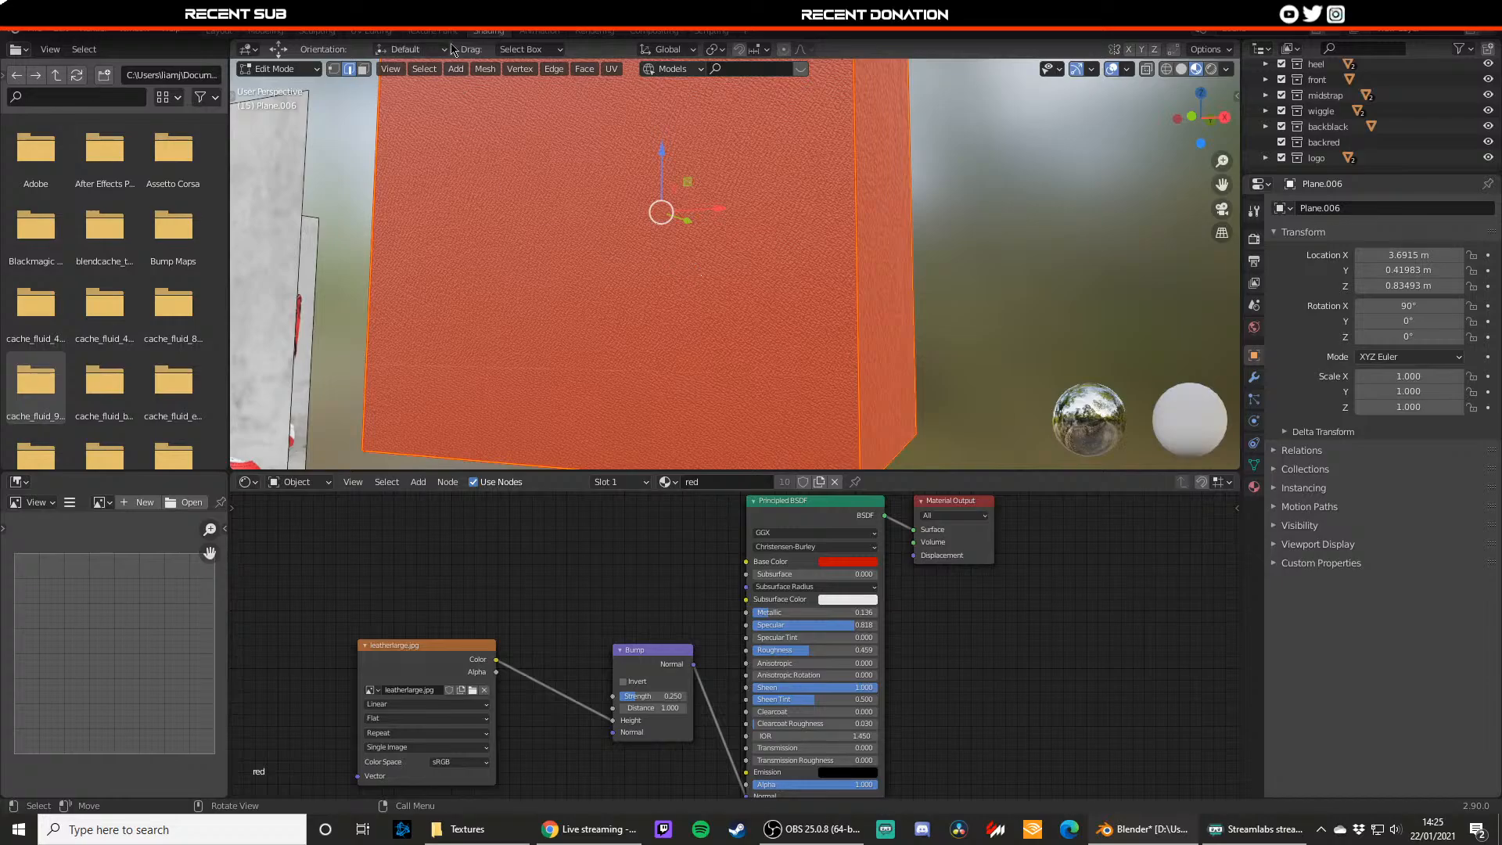
left_click(366, 33)
Step: Select all of the box's UV islands and scale them down over leatherlarge.jpg to enlarge the leather grain
scroll(285, 452, "down", 6)
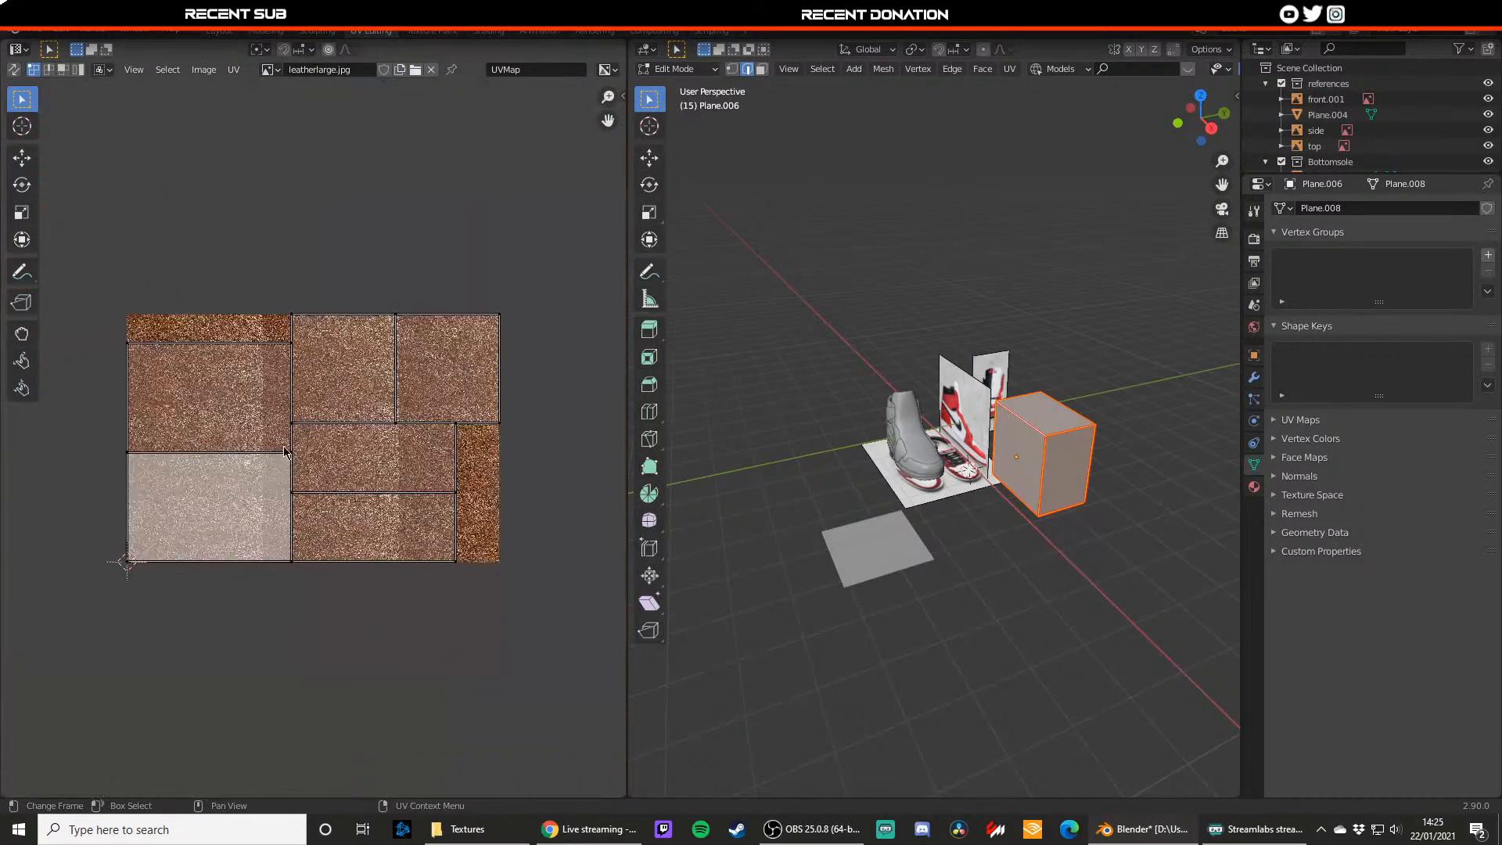
scroll(1010, 539, "up", 5)
middle_click_drag(1009, 540, 854, 493, "shift")
scroll(854, 492, "up", 2)
key("a")
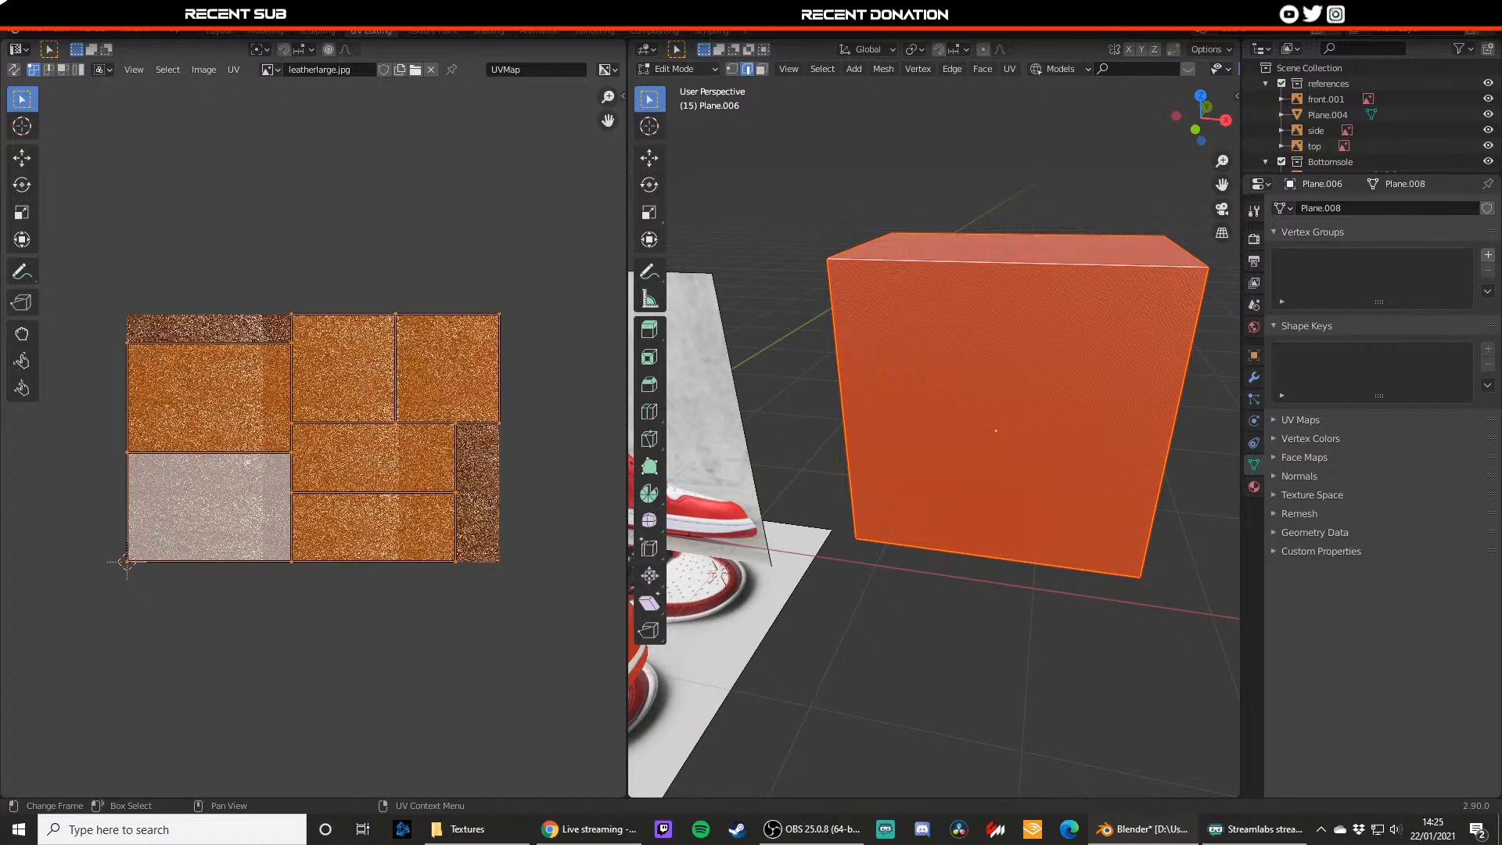
key("s")
left_click(345, 399)
key("Tab")
scroll(861, 419, "up", 3)
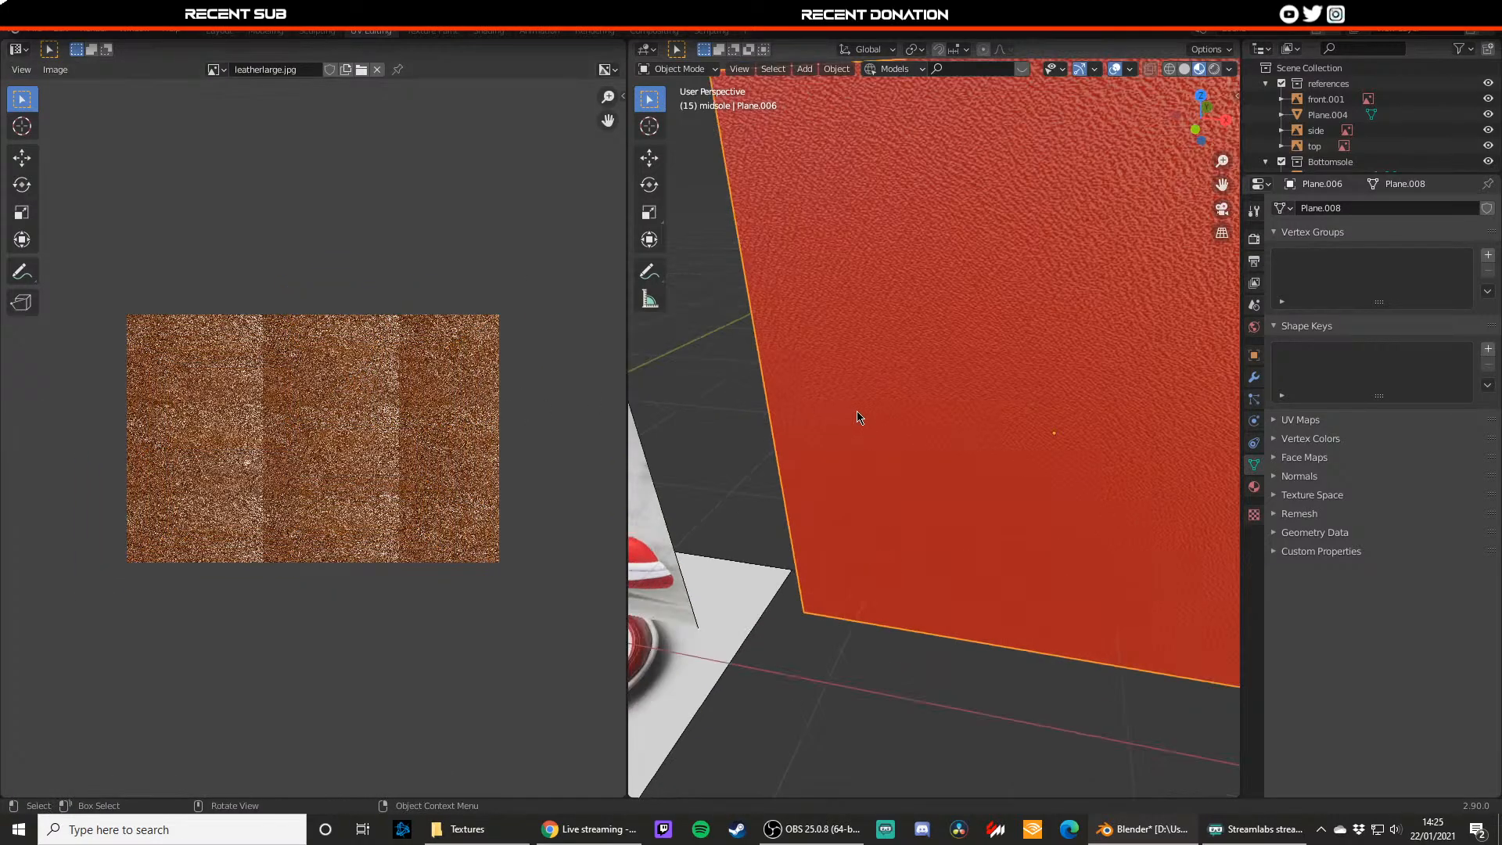
Step: Scale the box's UV islands down a little further and check the grain on its faces
scroll(860, 418, "down", 2)
key("Tab")
key("s")
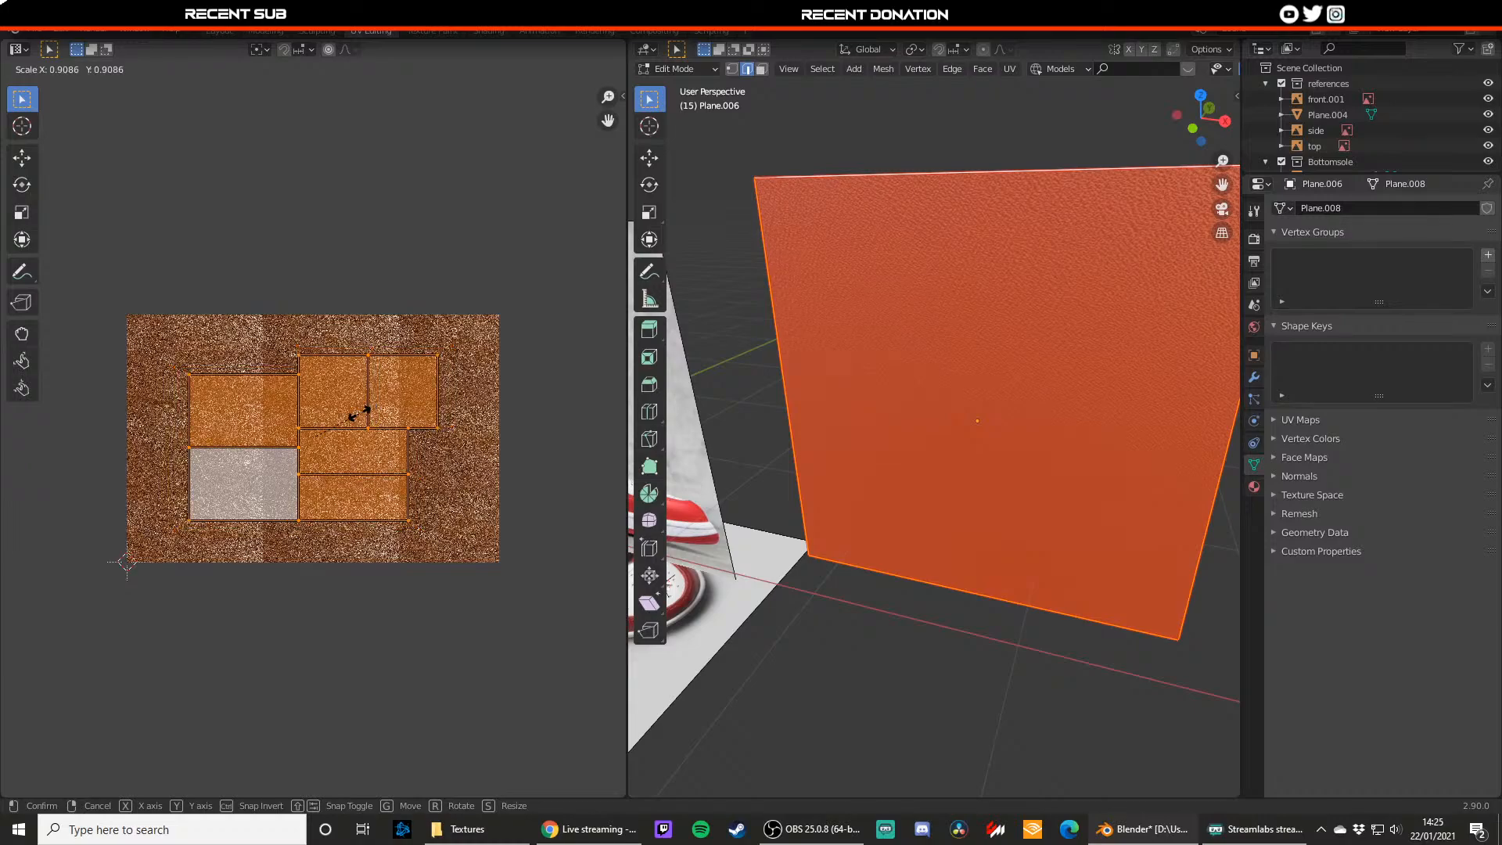
left_click(363, 412)
key("Tab")
middle_click_drag(852, 476, 761, 564, "shift")
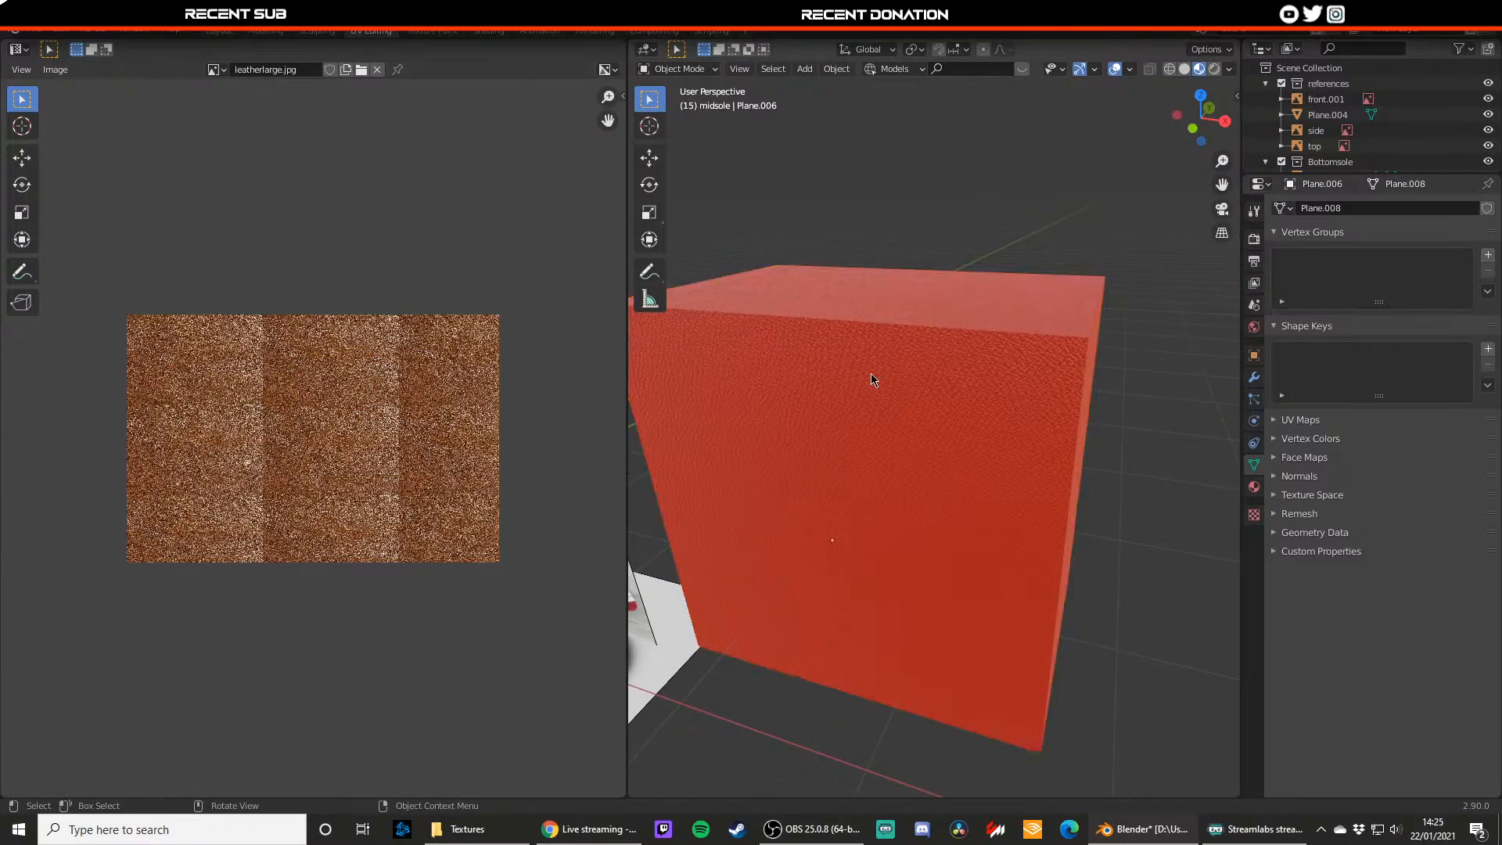
middle_click_drag(875, 378, 922, 407)
scroll(922, 406, "up", 3)
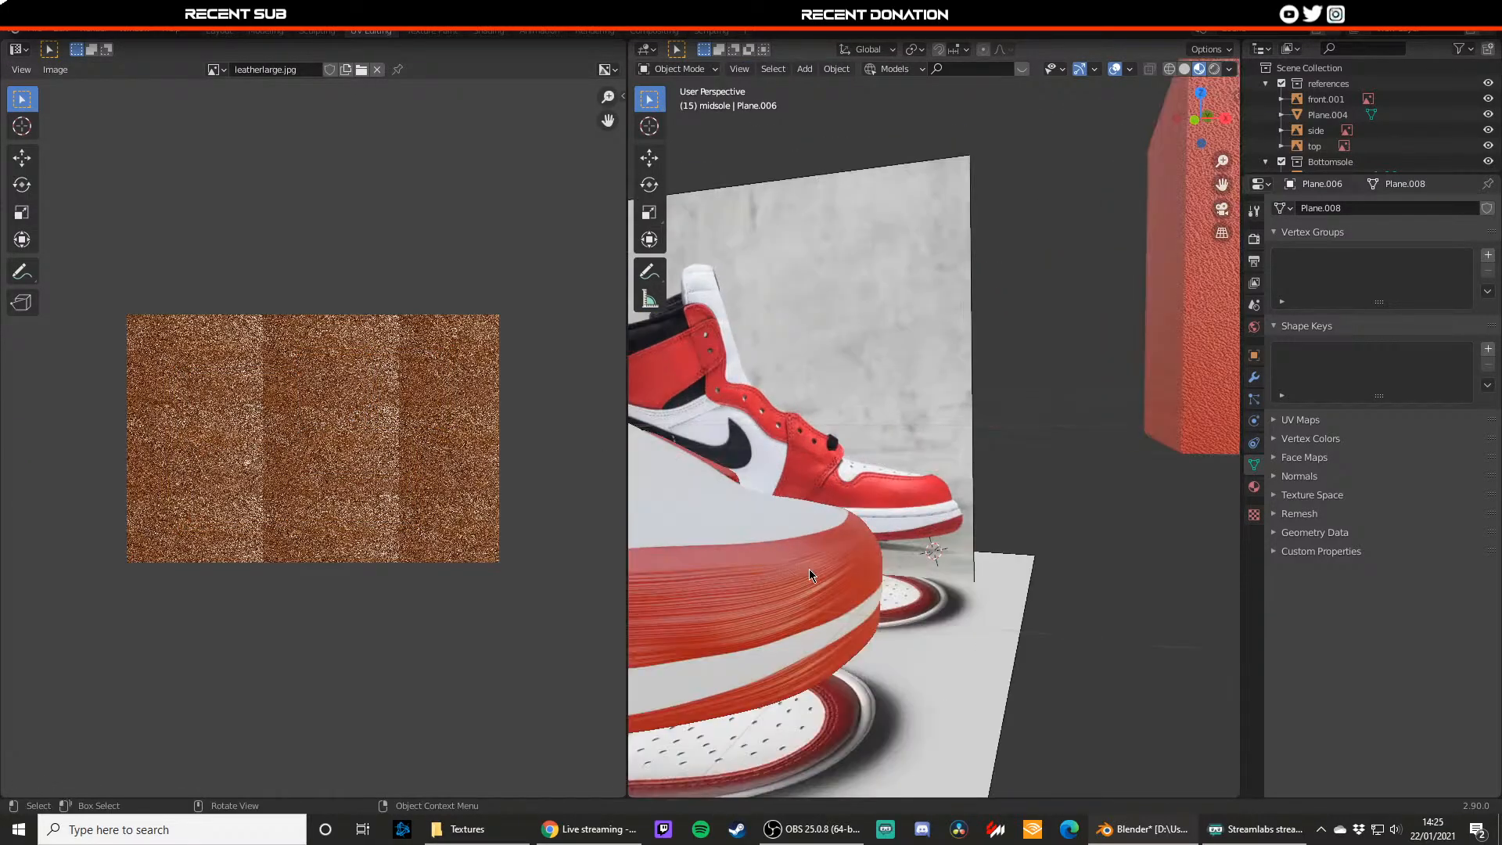
Step: Save the file as jordan1.blend and select the red heel panel of the shoe
scroll(871, 451, "down", 5)
middle_click_drag(831, 445, 906, 453, "shift")
scroll(861, 403, "up", 5)
key("Tab")
key("Tab")
scroll(906, 452, "down", 7)
mouse_move(823, 413)
middle_mouse_down()
mouse_move(955, 422)
mouse_move(816, 427)
middle_mouse_up()
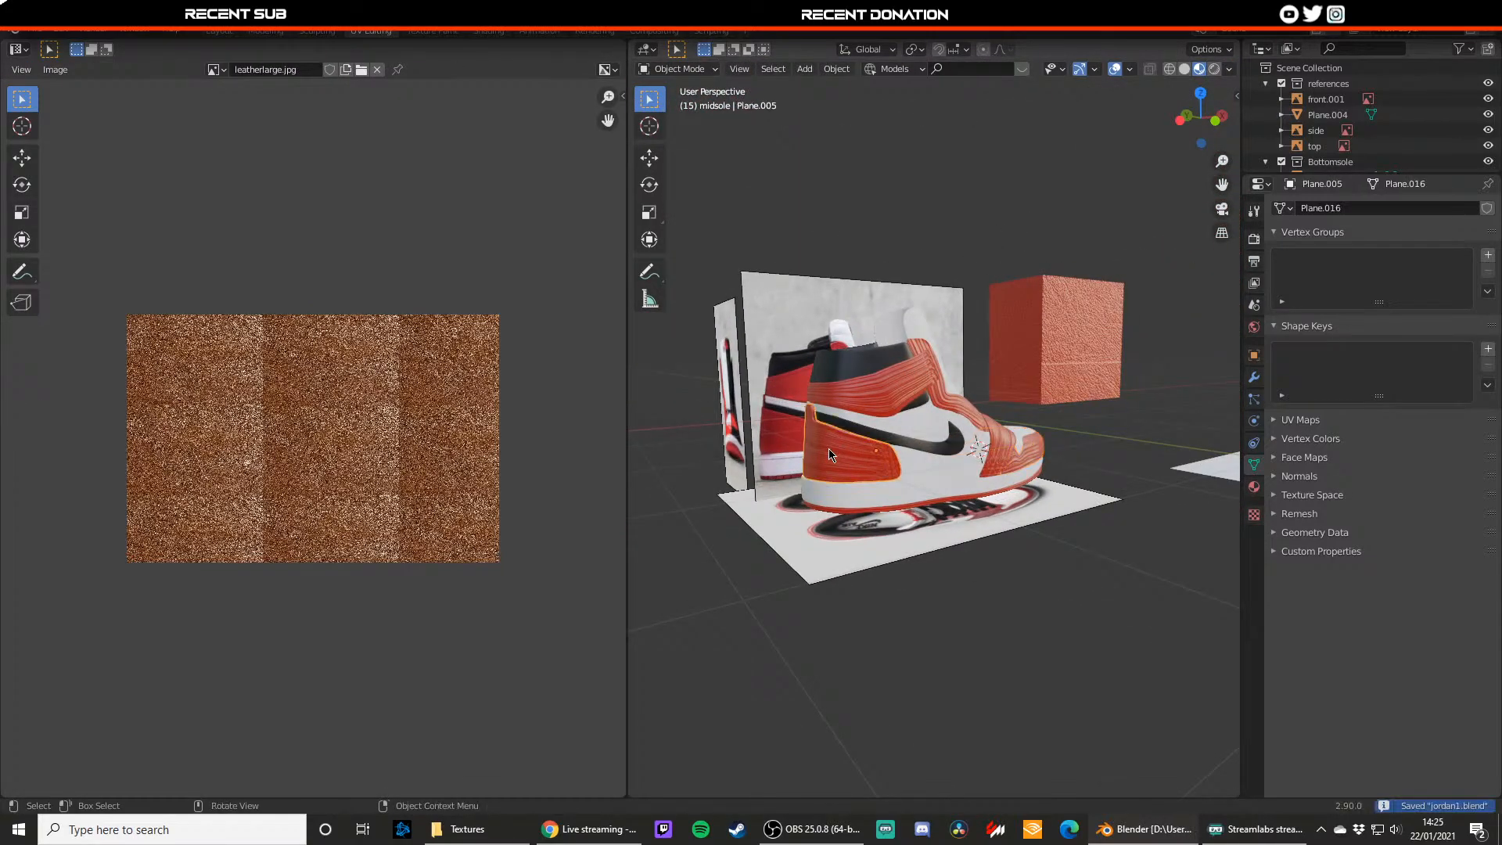
scroll(896, 470, "up", 4)
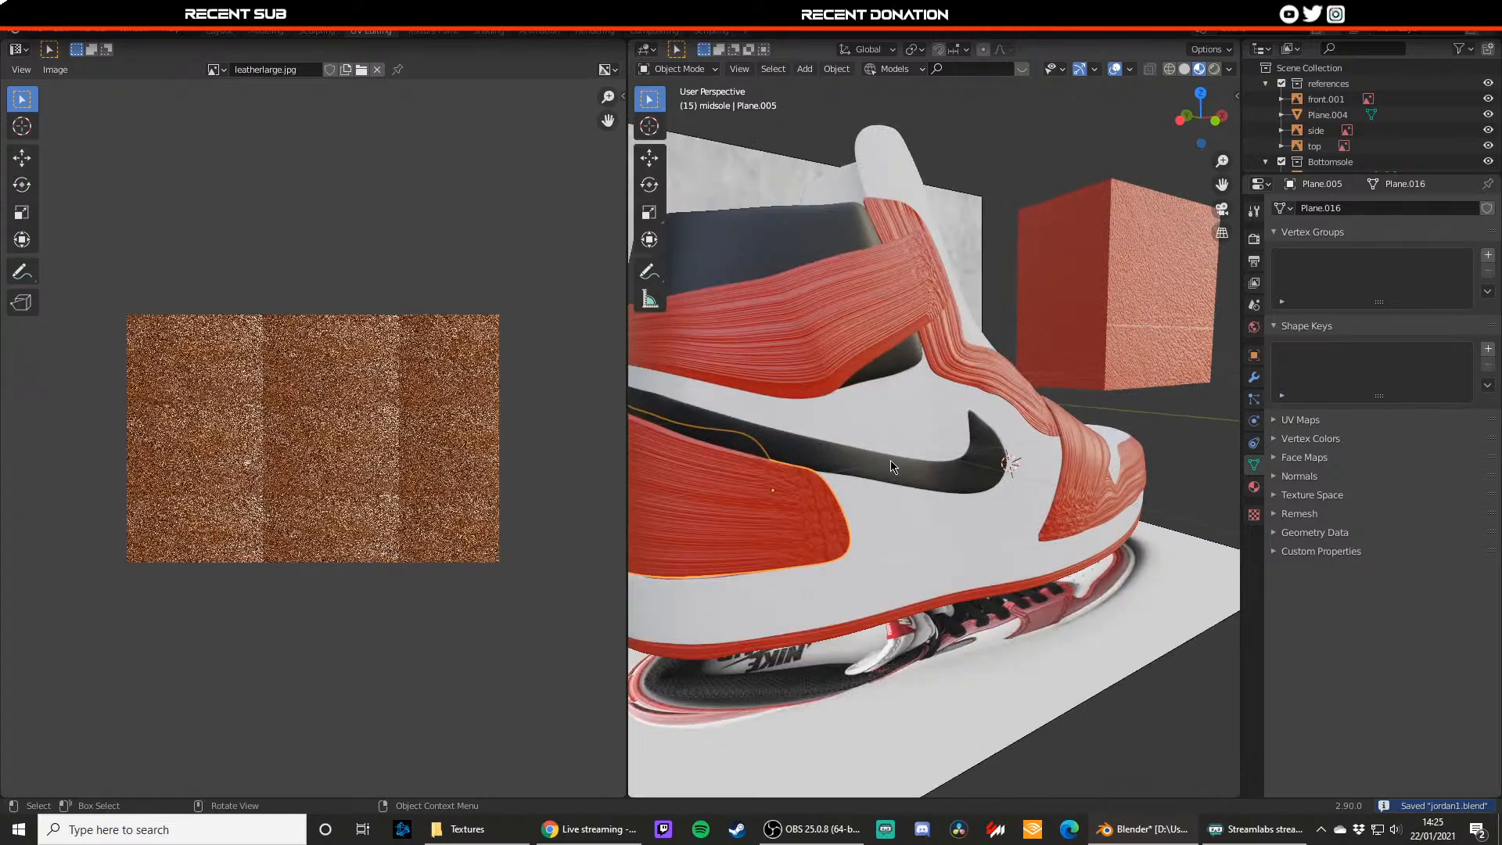
scroll(895, 469, "down", 3)
scroll(885, 453, "up", 5)
scroll(885, 453, "down", 6)
middle_click_drag(885, 453, 972, 470, "shift")
scroll(972, 471, "up", 4)
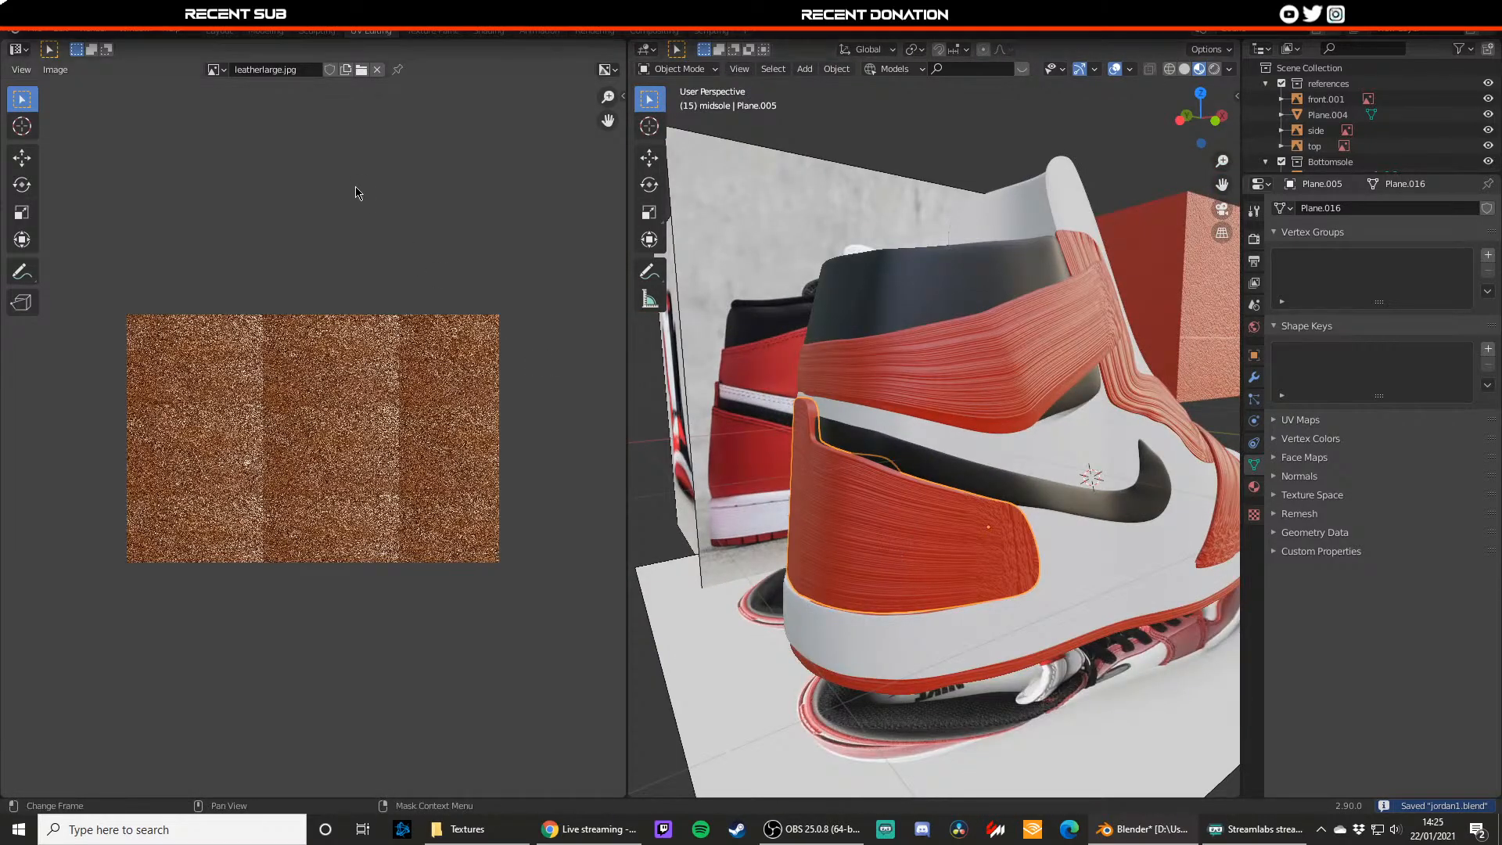
Step: Open the heel panel in Edit Mode in the modeling workspace and set its Subdivision modifier to Simple
left_click(266, 30)
scroll(532, 352, "down", 5)
mouse_move(532, 352)
middle_mouse_down()
mouse_move(495, 358)
mouse_move(559, 391)
mouse_move(511, 370)
middle_mouse_up()
scroll(573, 435, "up", 4)
key("Tab")
scroll(403, 399, "up", 2)
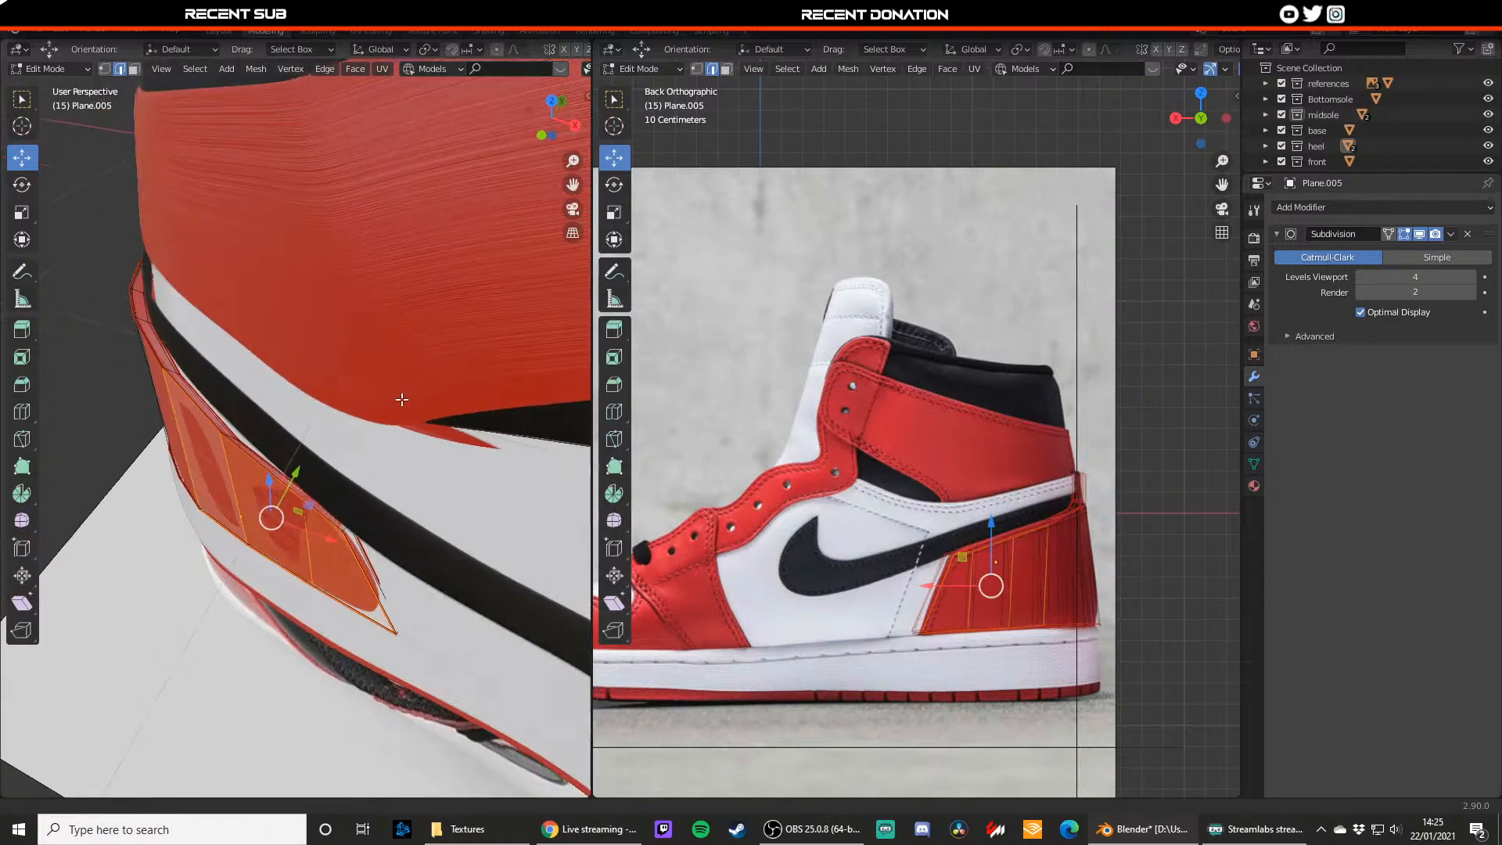
scroll(432, 436, "up", 2)
middle_click_drag(403, 399, 387, 317)
left_click(1425, 256)
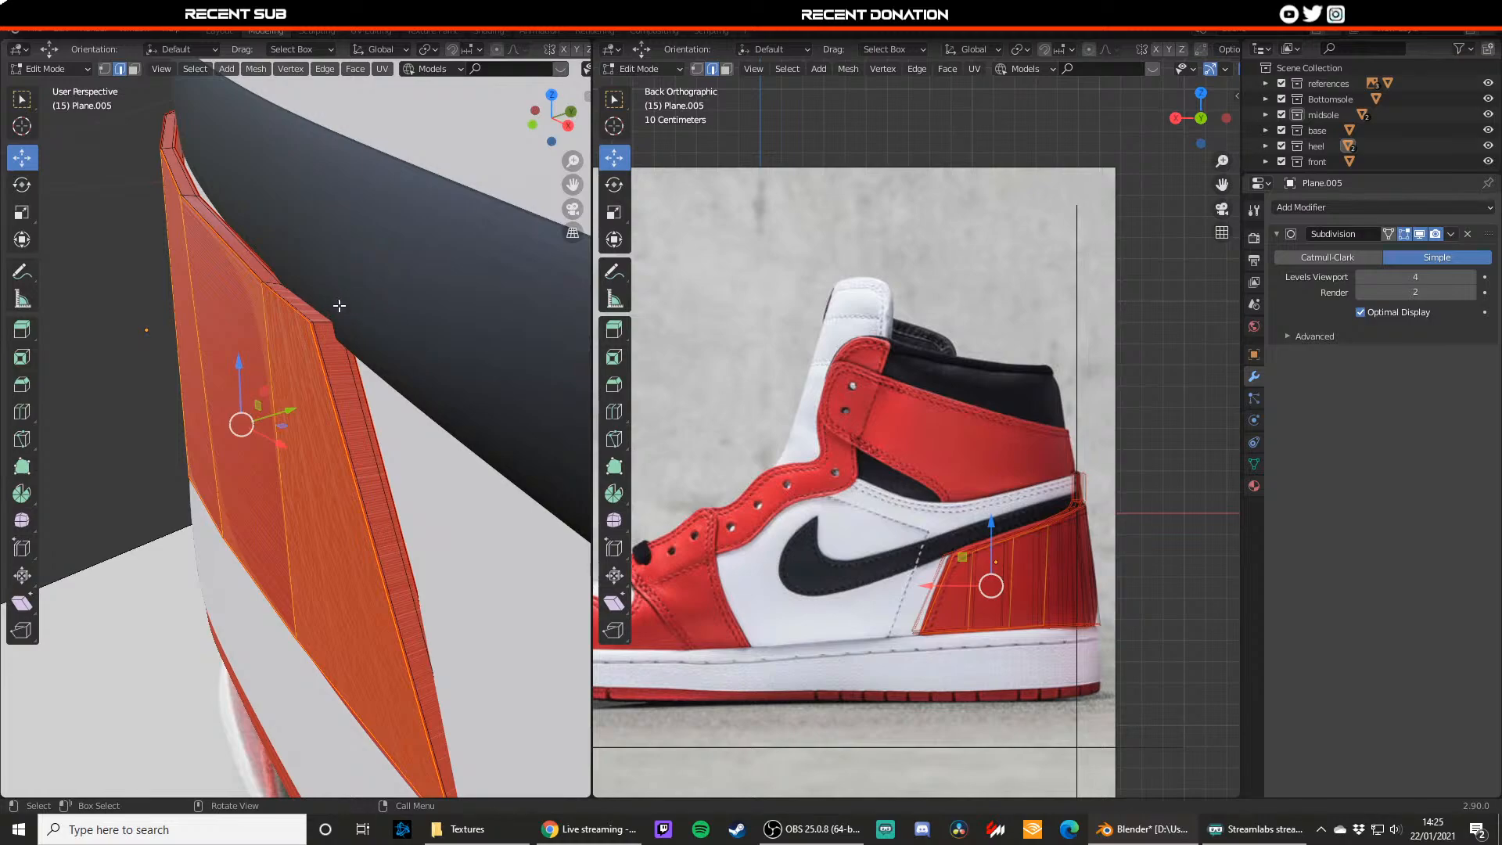
Step: Select the edge loop along the heel panel's rim, and UV unwrap the whole panel
scroll(339, 305, "up", 3)
left_click(379, 235, "alt")
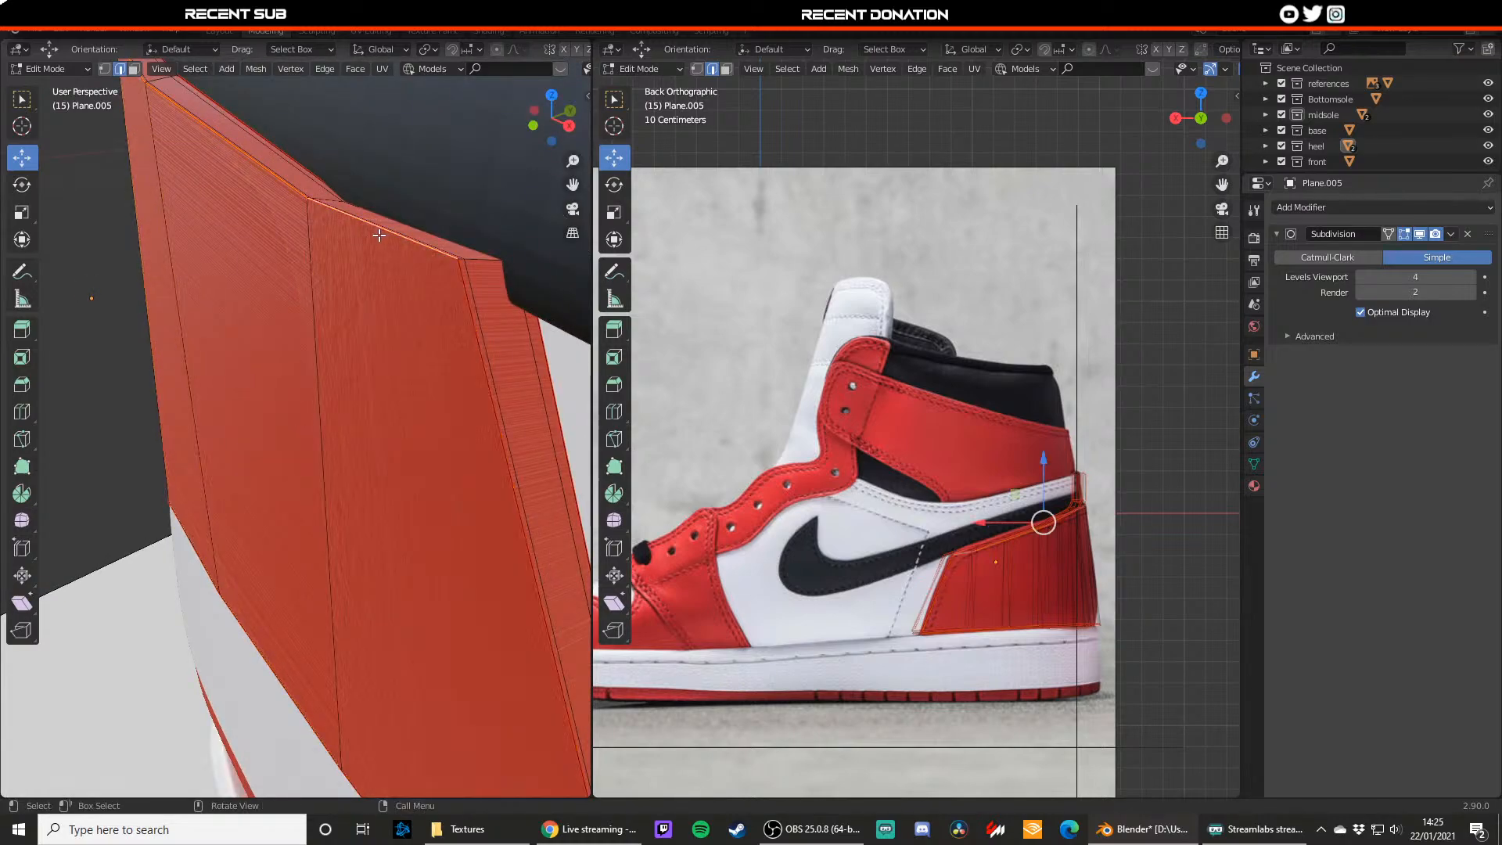
middle_click_drag(462, 349, 288, 404)
left_click(387, 387)
key("a")
key("u")
left_click(479, 424)
Step: Set the heel panel's Subdivision modifier back to Catmull-Clark and add a loop cut close to its upper edge
scroll(479, 423, "down", 3)
key("Tab")
left_click(1328, 257)
key("Tab")
key("alt+a")
key("ctrl+r")
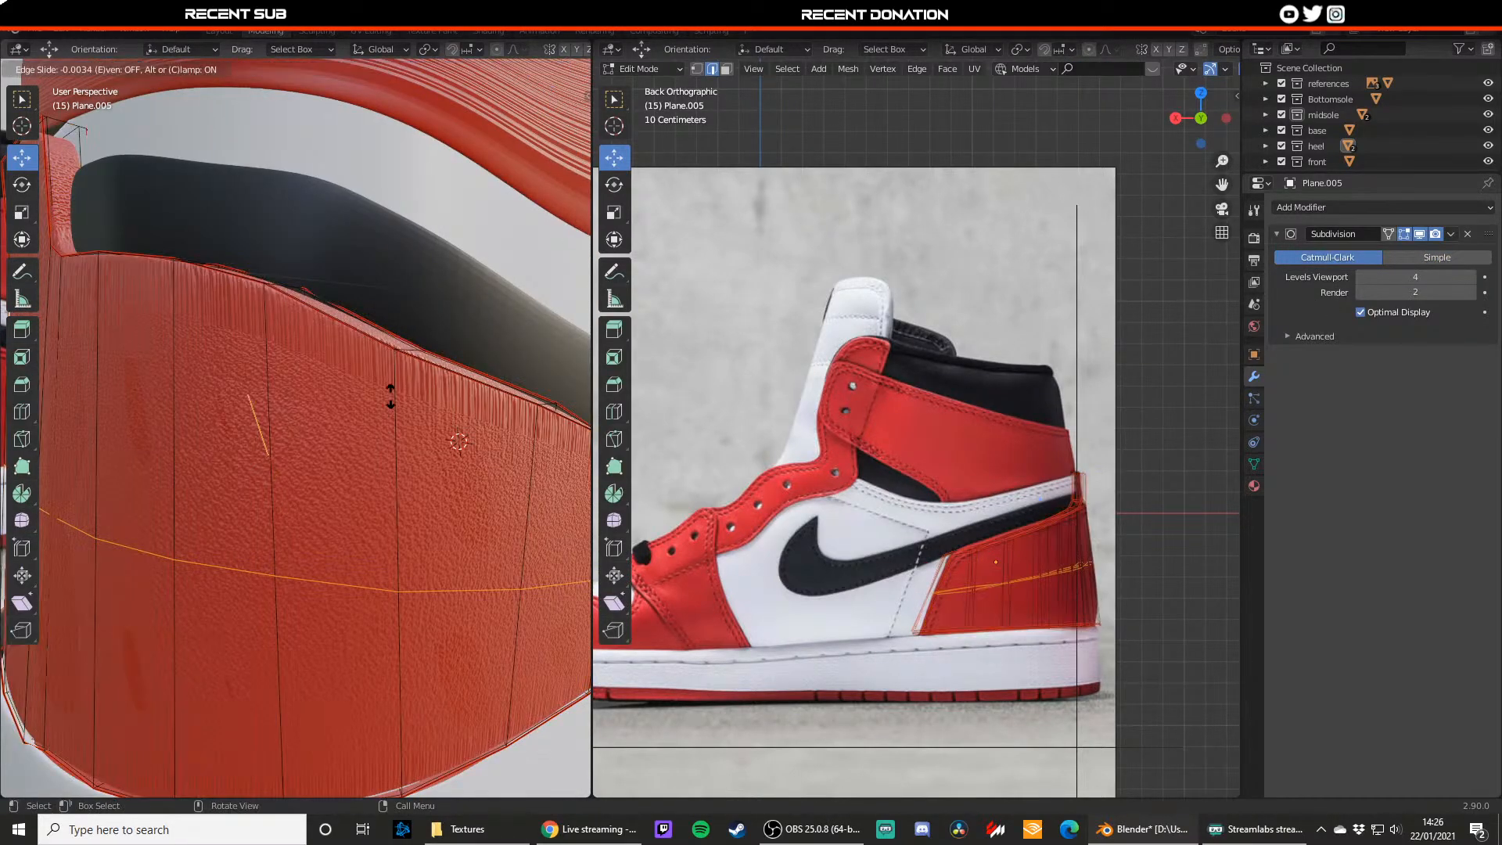
left_click(383, 395)
left_click(442, 218)
Step: Add a second horizontal loop cut to the heel panel, slid close to its lower edge
middle_click_drag(381, 467, 392, 423)
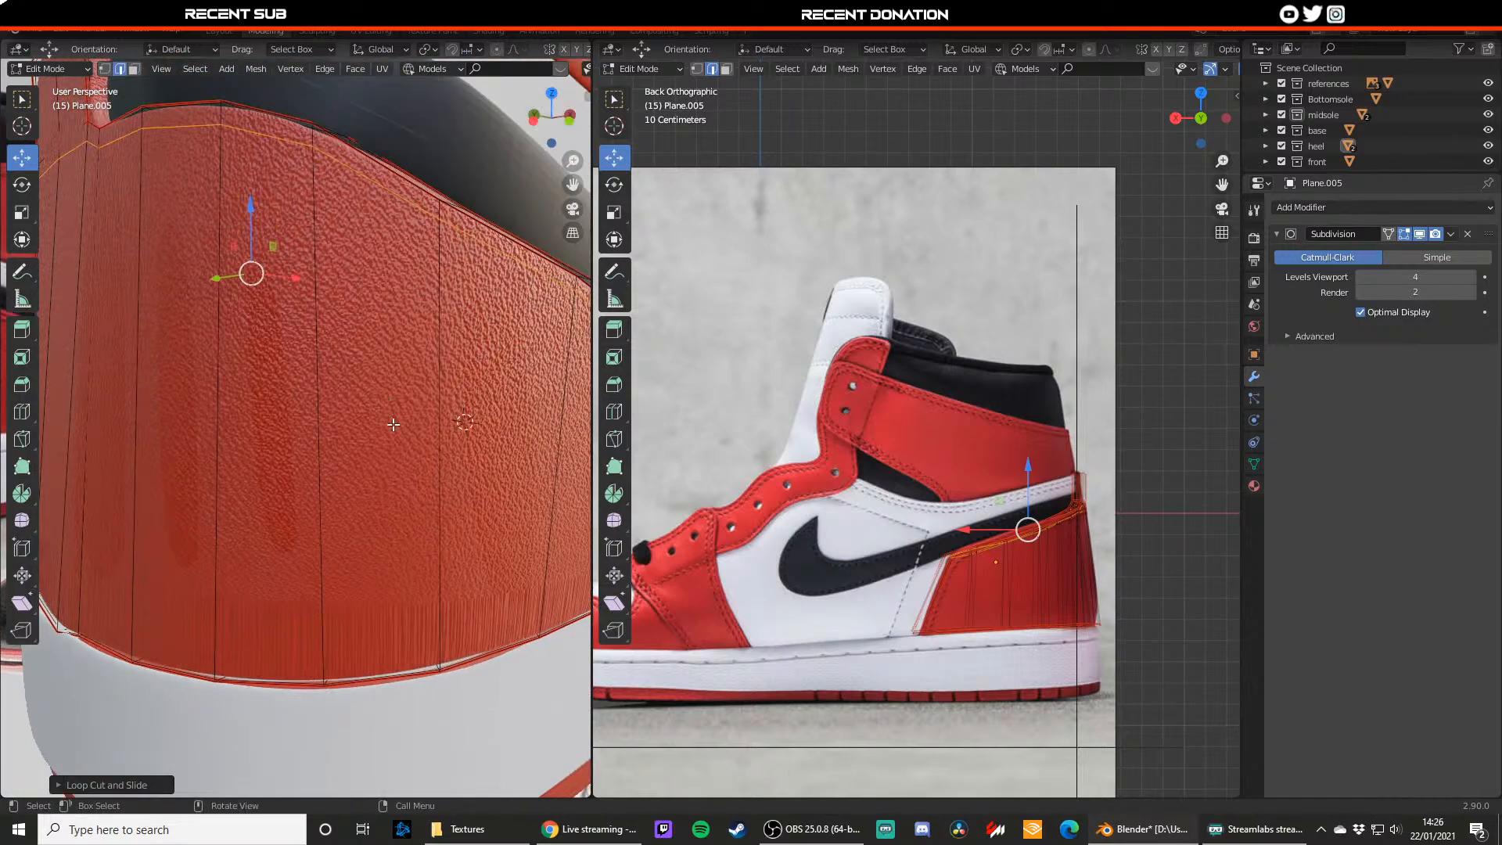
key("ctrl+r")
left_click(393, 425)
left_click(442, 774)
key("Tab")
scroll(455, 563, "down", 6)
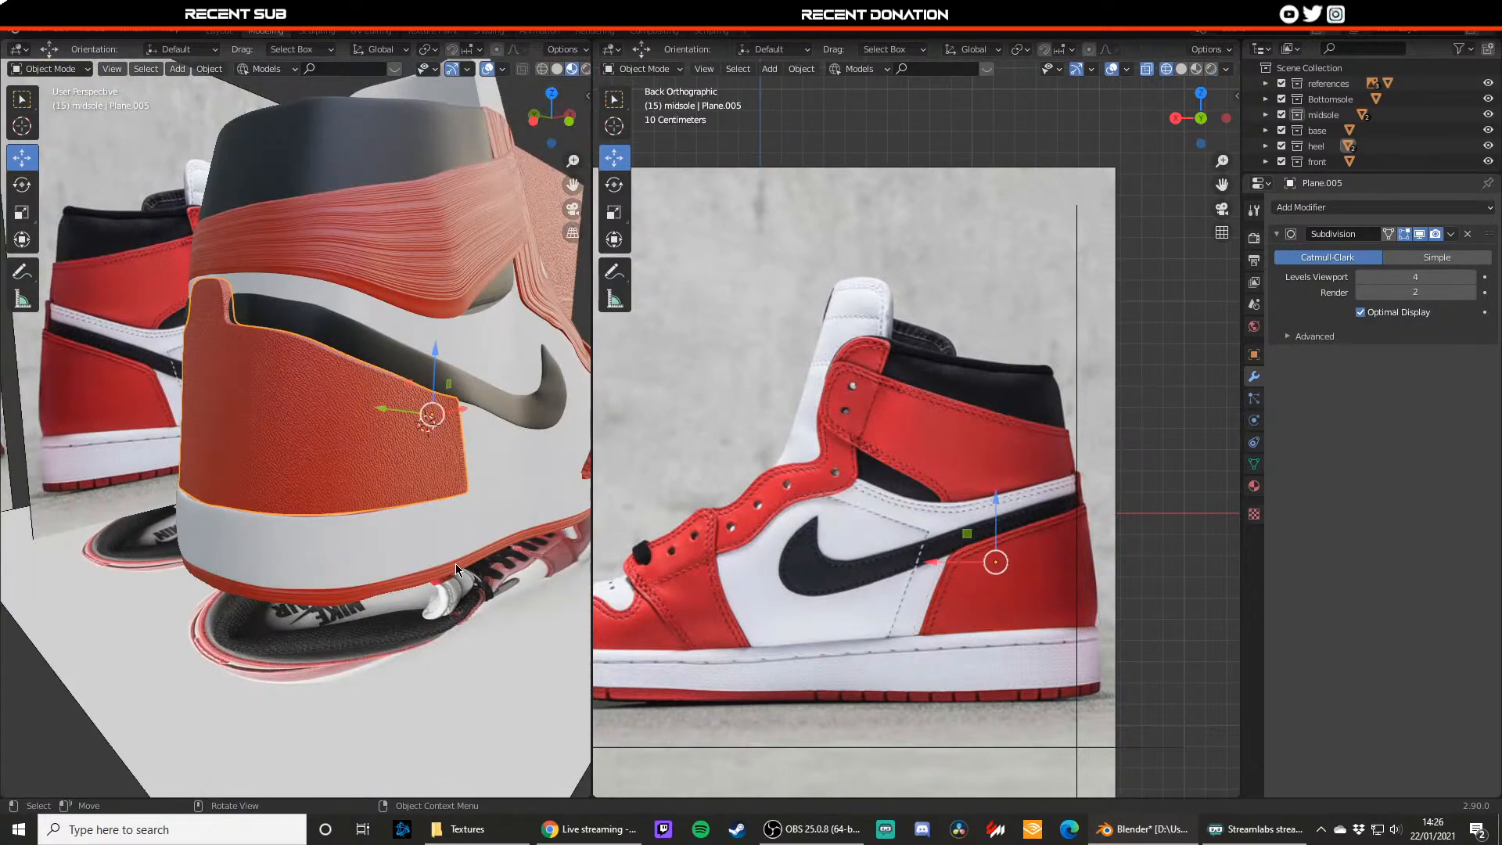
Step: Return to the Shading workspace and lower the red material's Bump Strength to 0.175
middle_click_drag(455, 563, 393, 536)
left_click(501, 31)
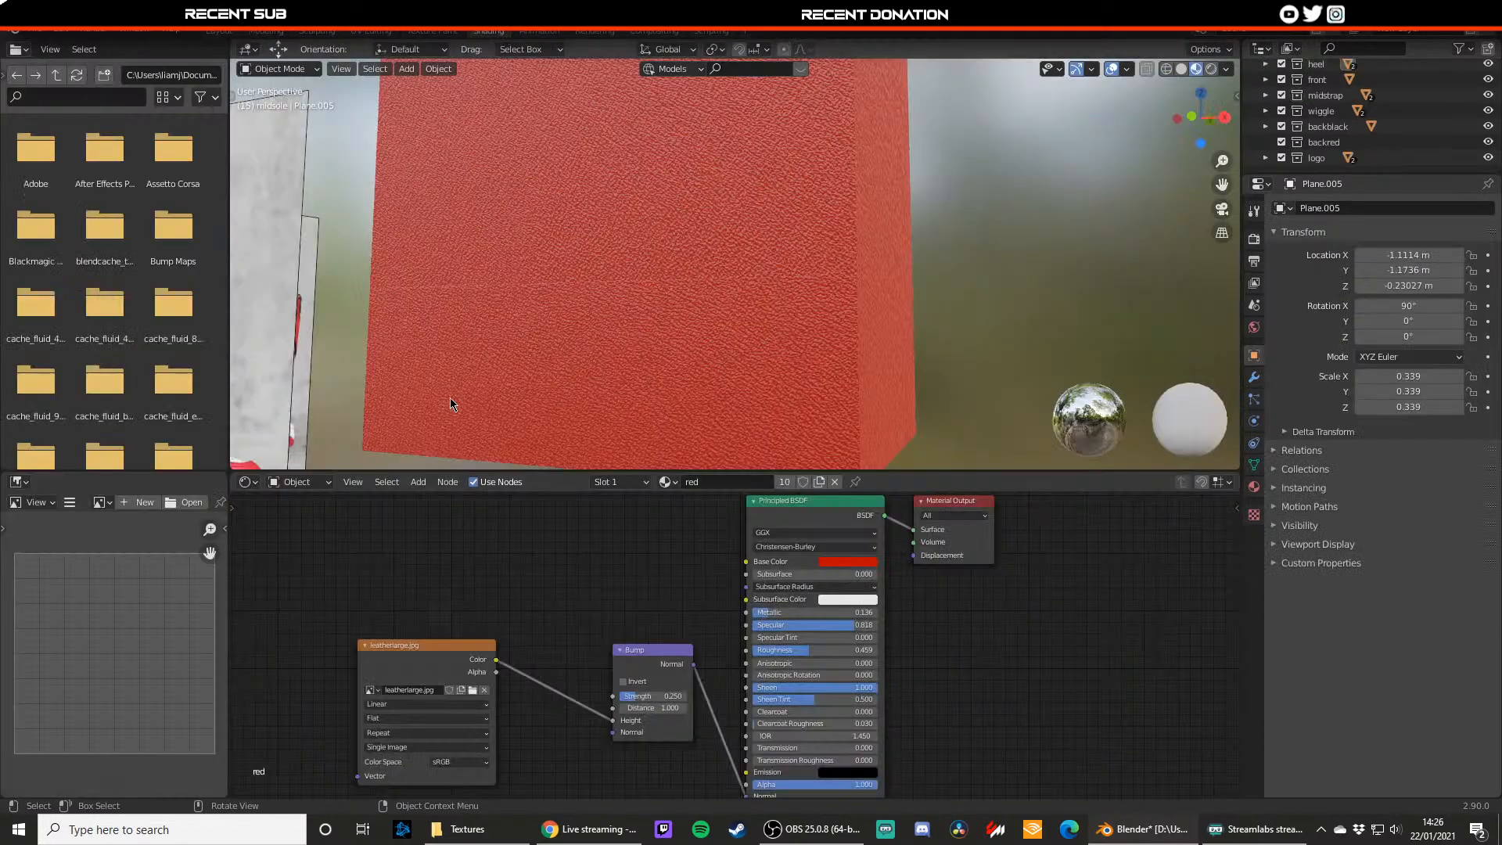
middle_click_drag(485, 324, 647, 307)
scroll(652, 305, "up", 3)
middle_click_drag(646, 235, 662, 301, "shift")
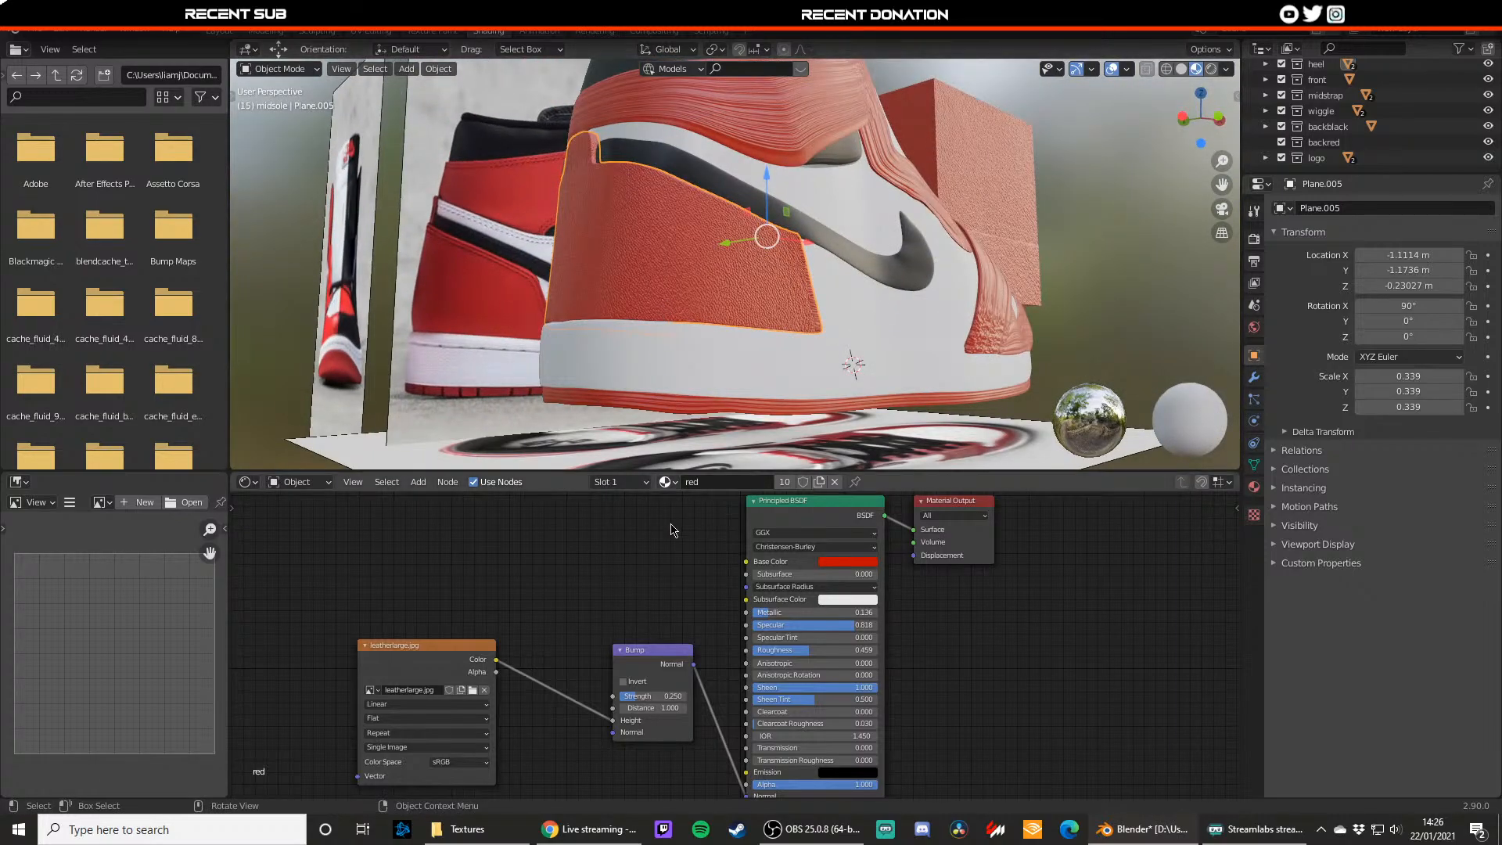
left_click_drag(645, 698, 622, 697)
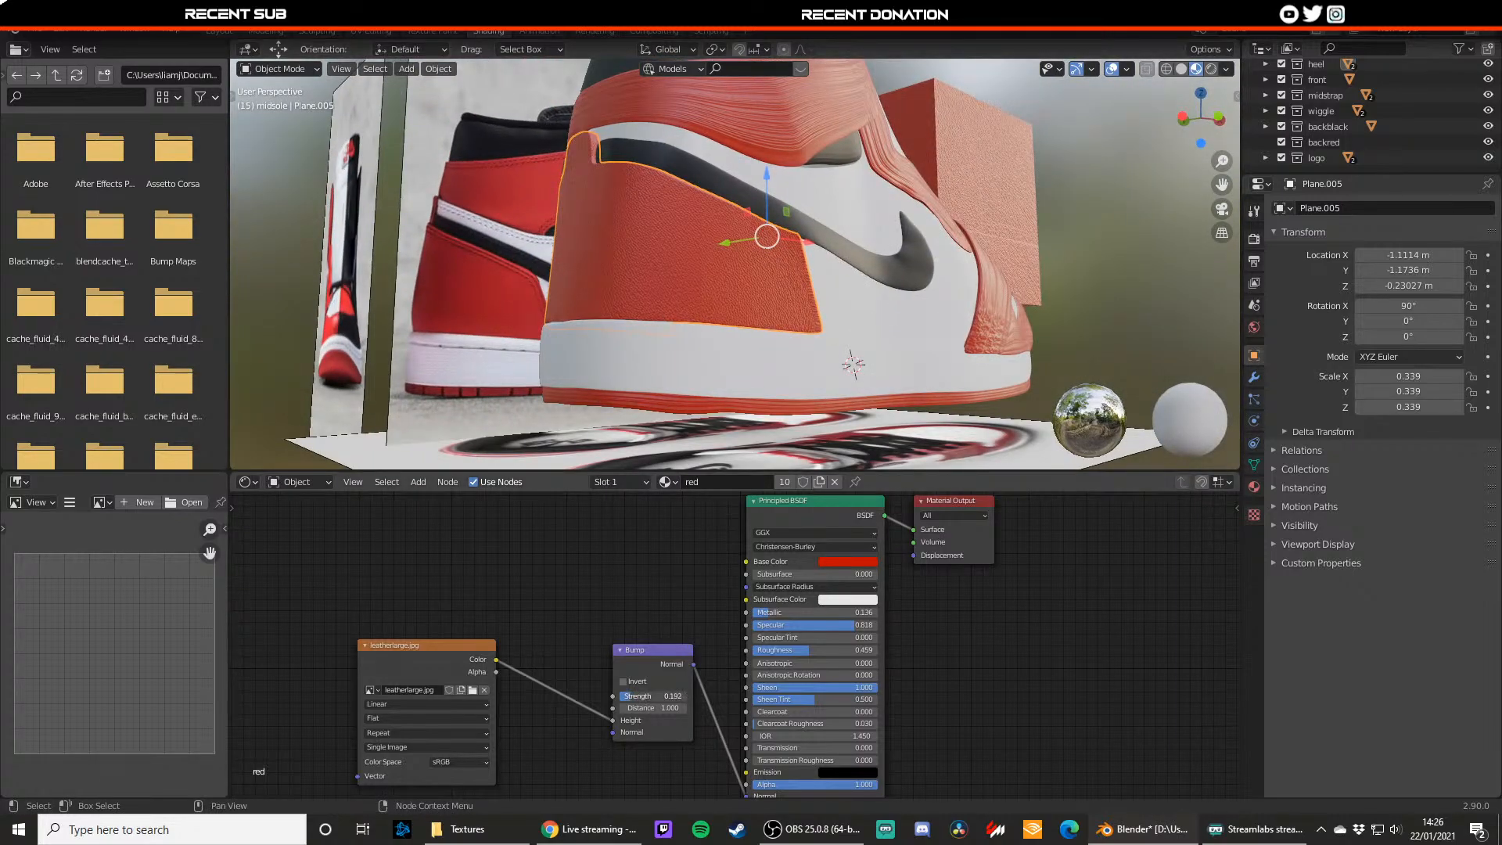
Step: In the UV Editing workspace, select all of the heel panel's UVs and scale them down to enlarge the leather grain
left_click(390, 34)
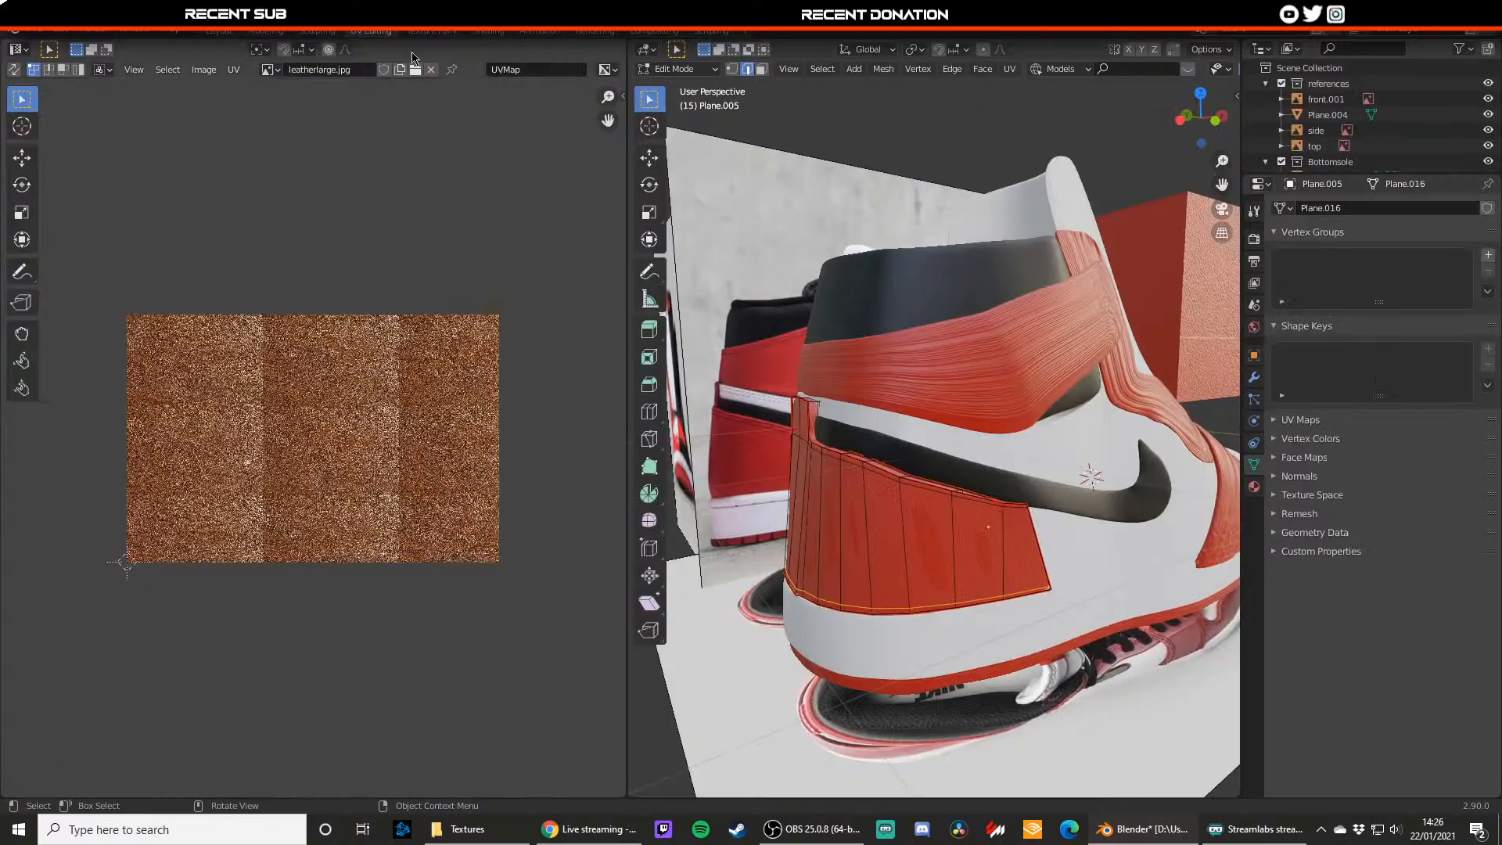
scroll(869, 450, "up", 5)
scroll(868, 451, "down", 3)
middle_click_drag(869, 450, 875, 423)
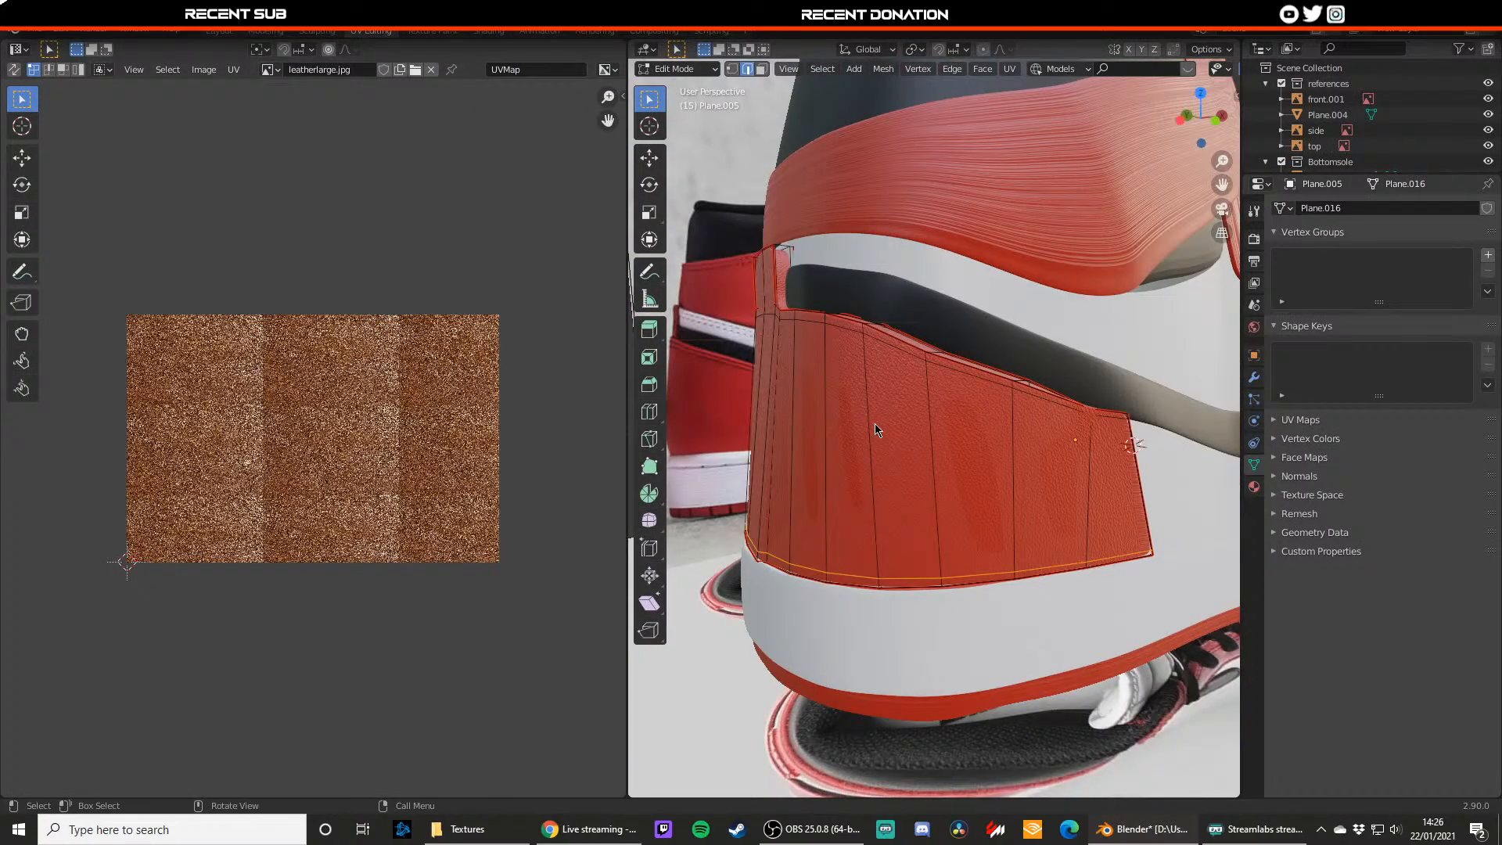
key("Tab")
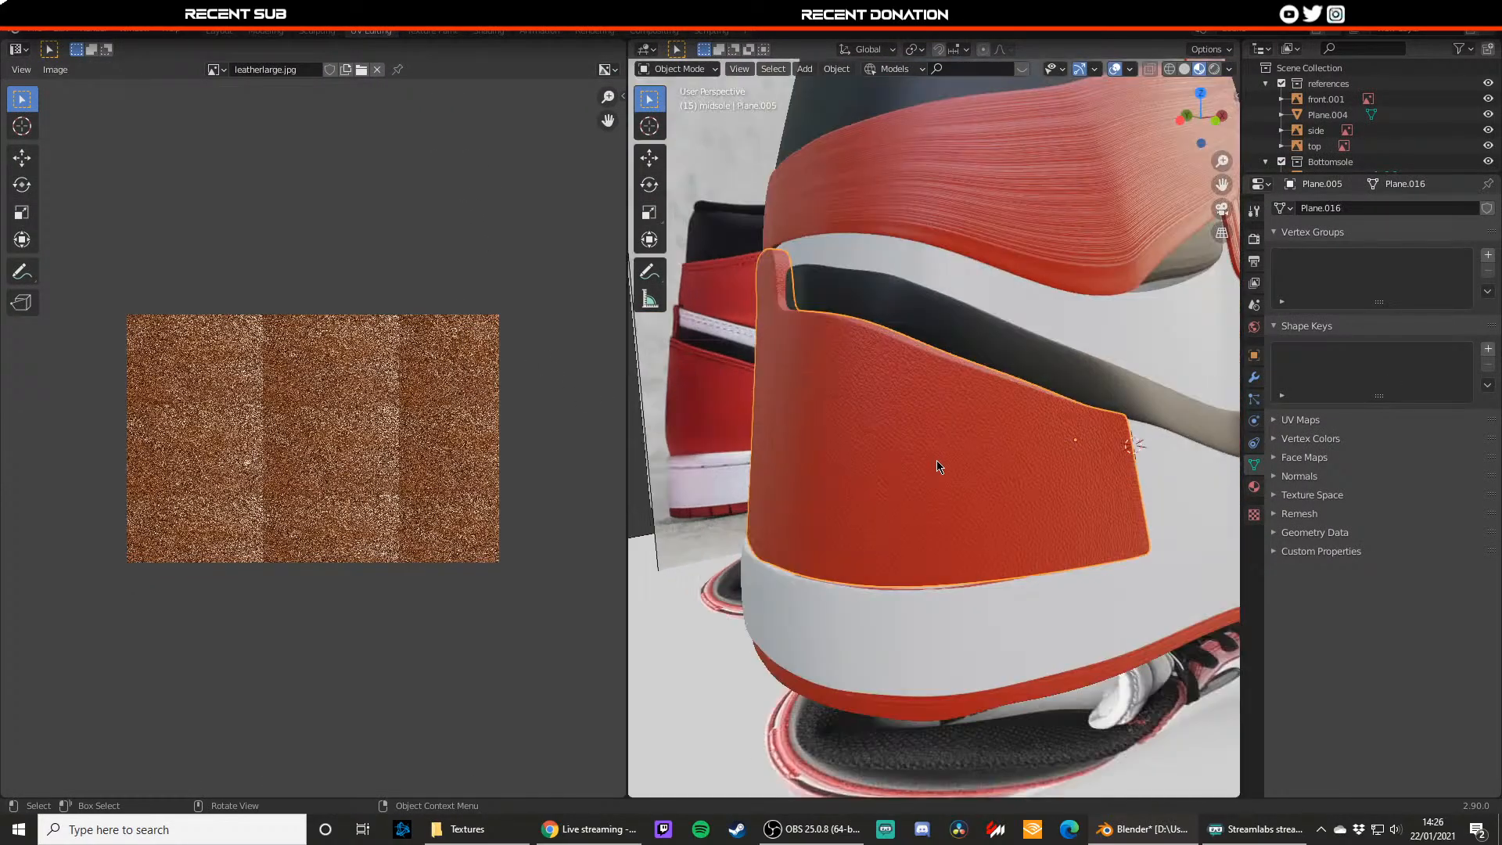
key("Tab")
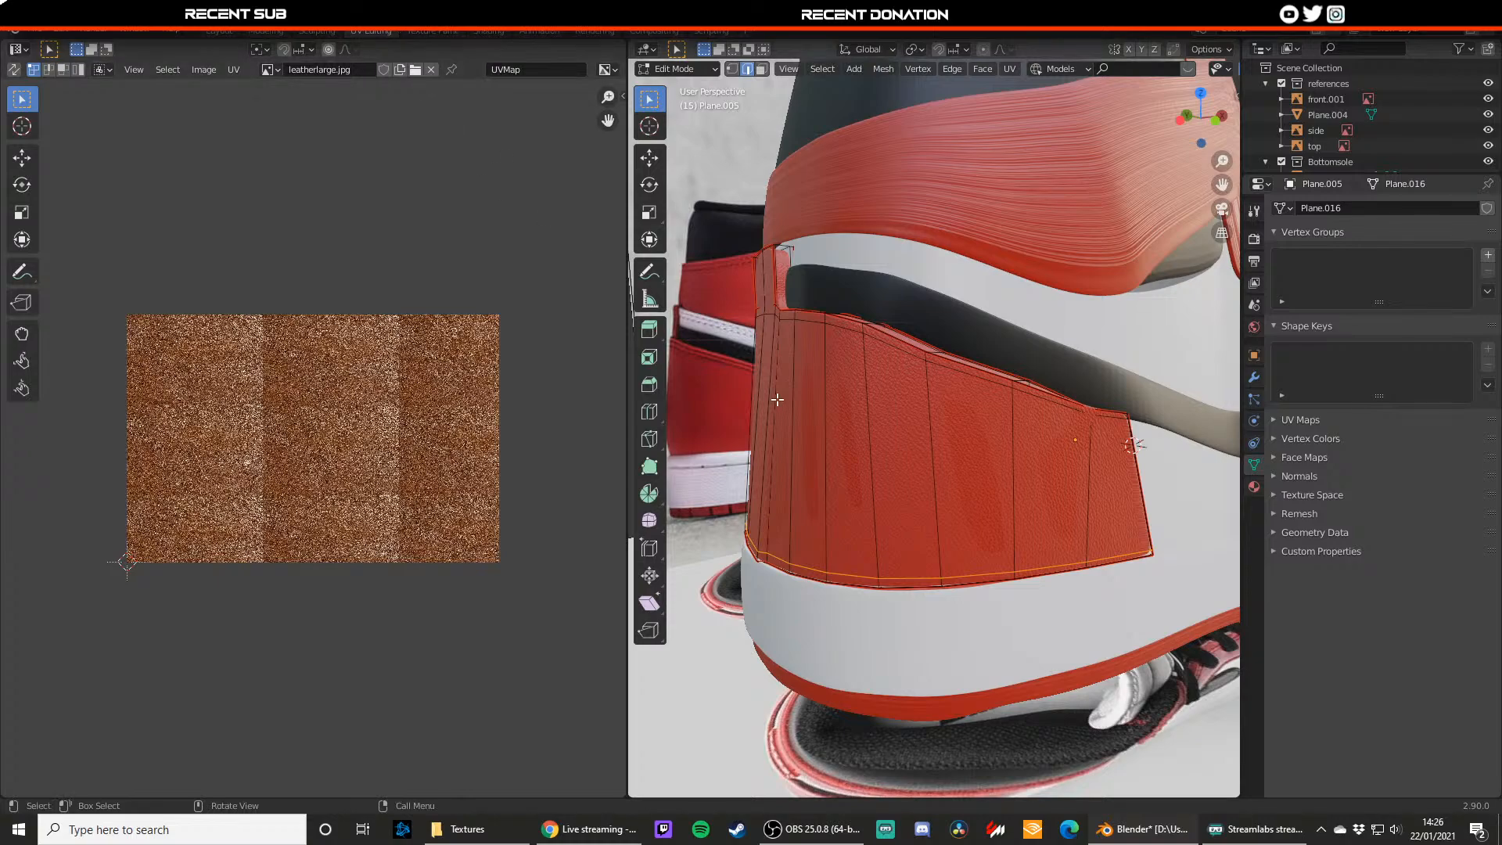
key("a")
key("a")
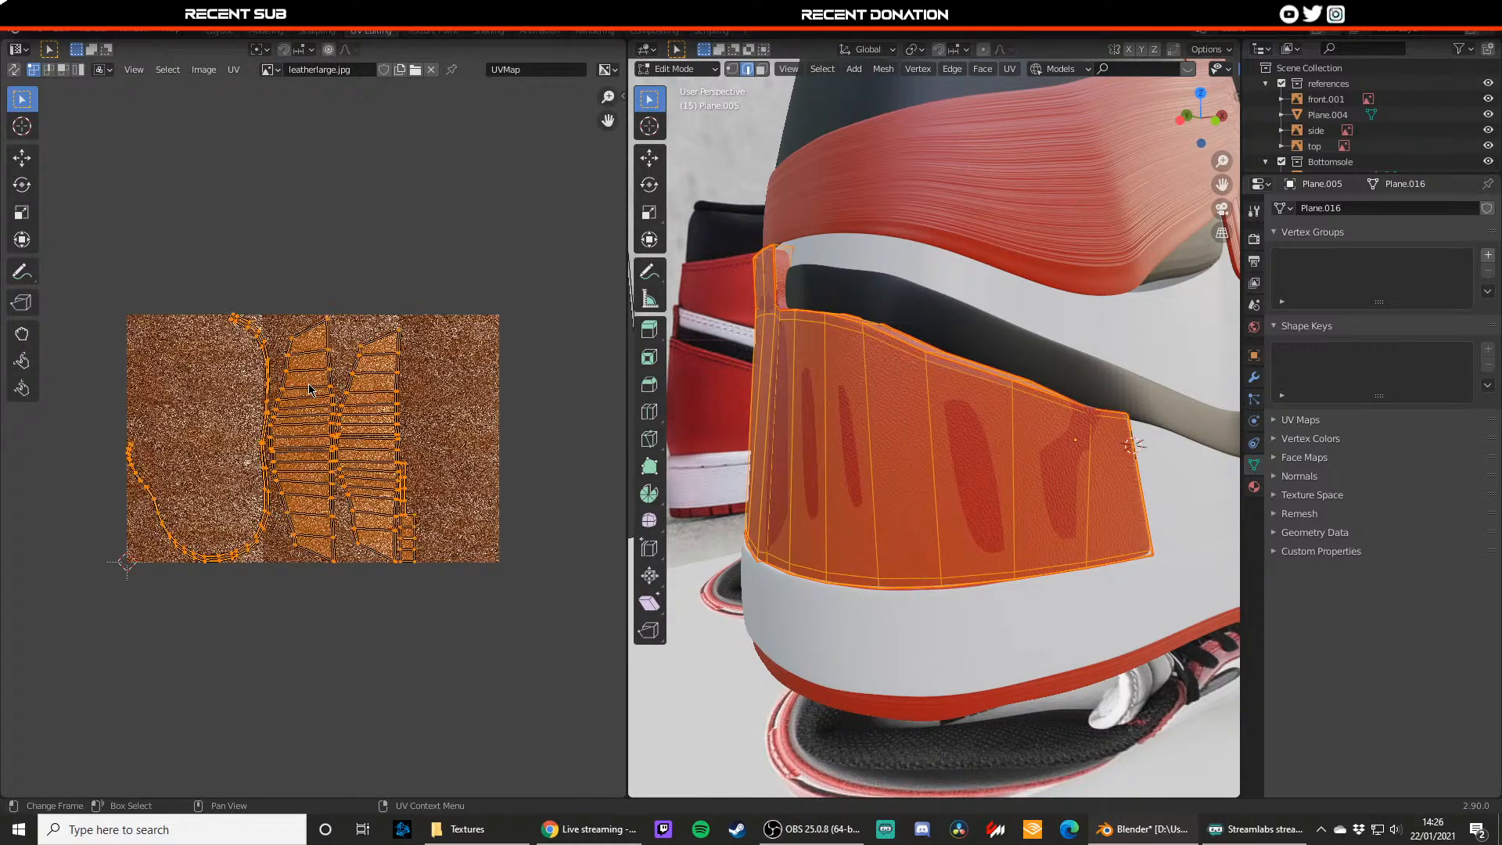
key("s")
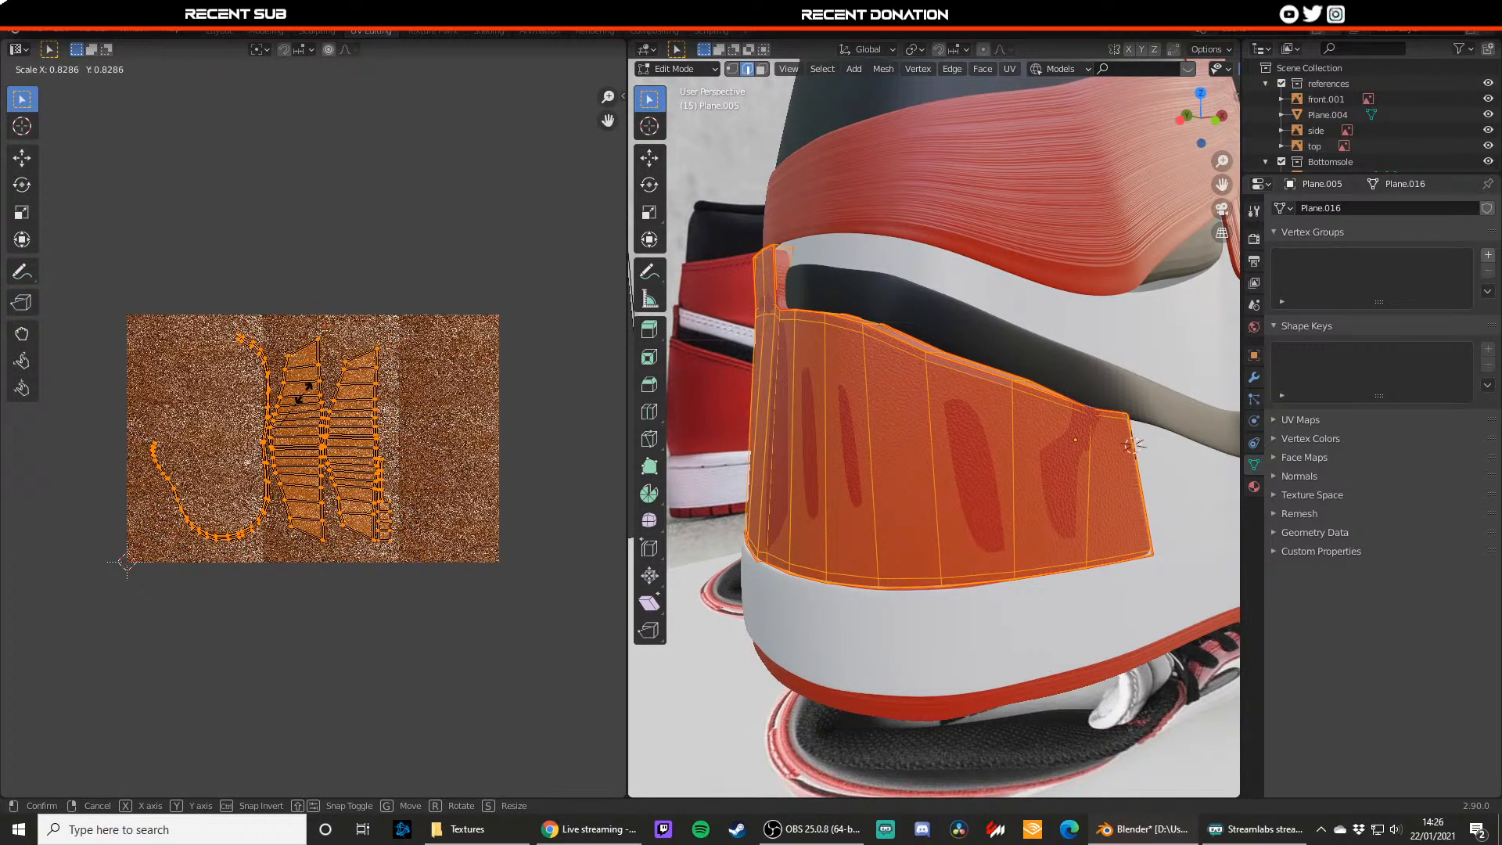
left_click(531, 421)
key("Tab")
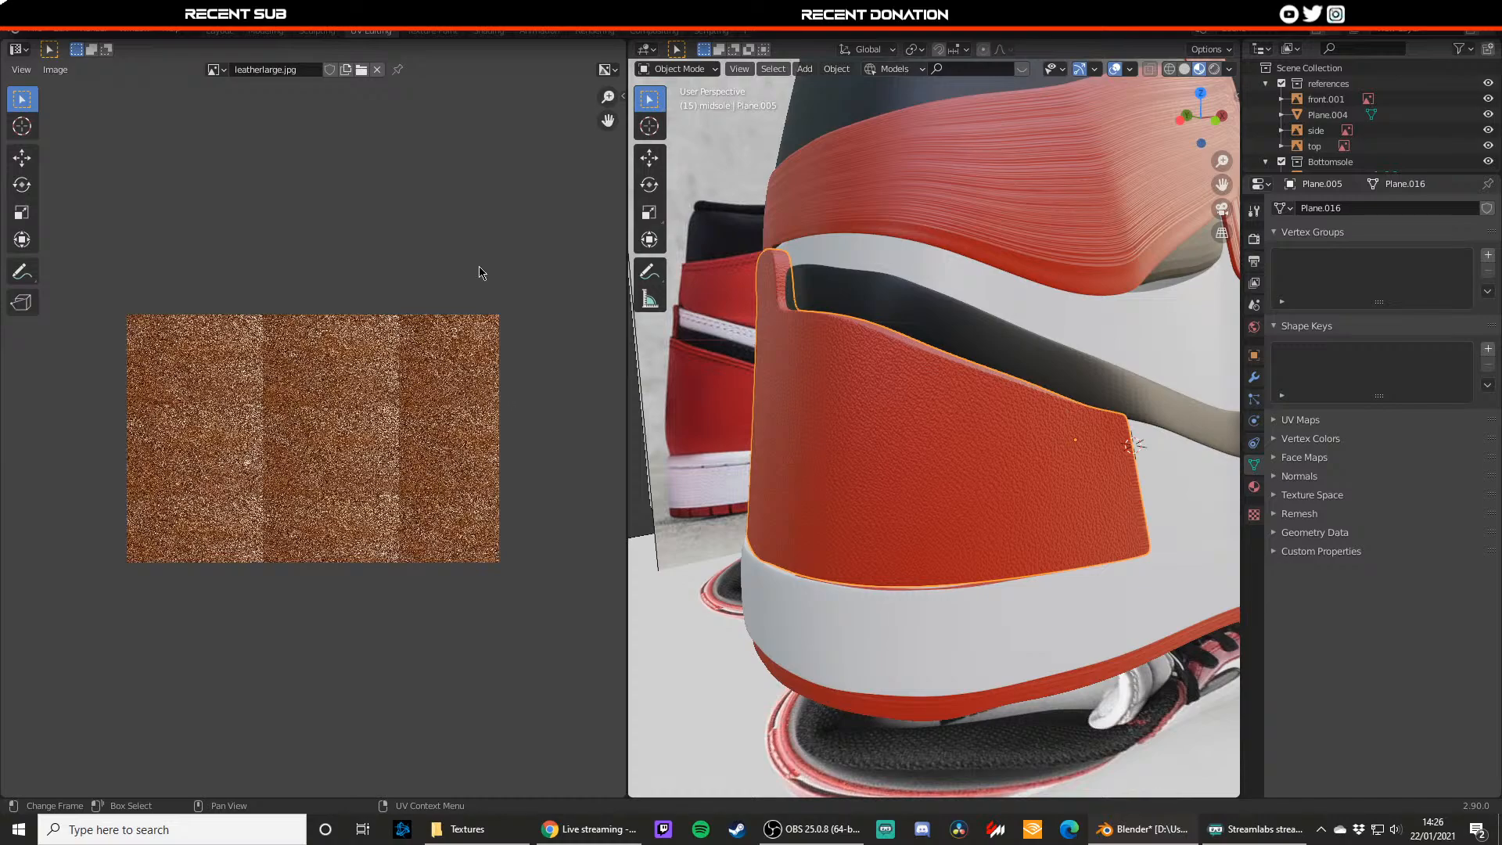
Step: In the Shading workspace, set the red material's Roughness to about 0.39 and inspect the heel panel
left_click(489, 31)
scroll(542, 366, "up", 3)
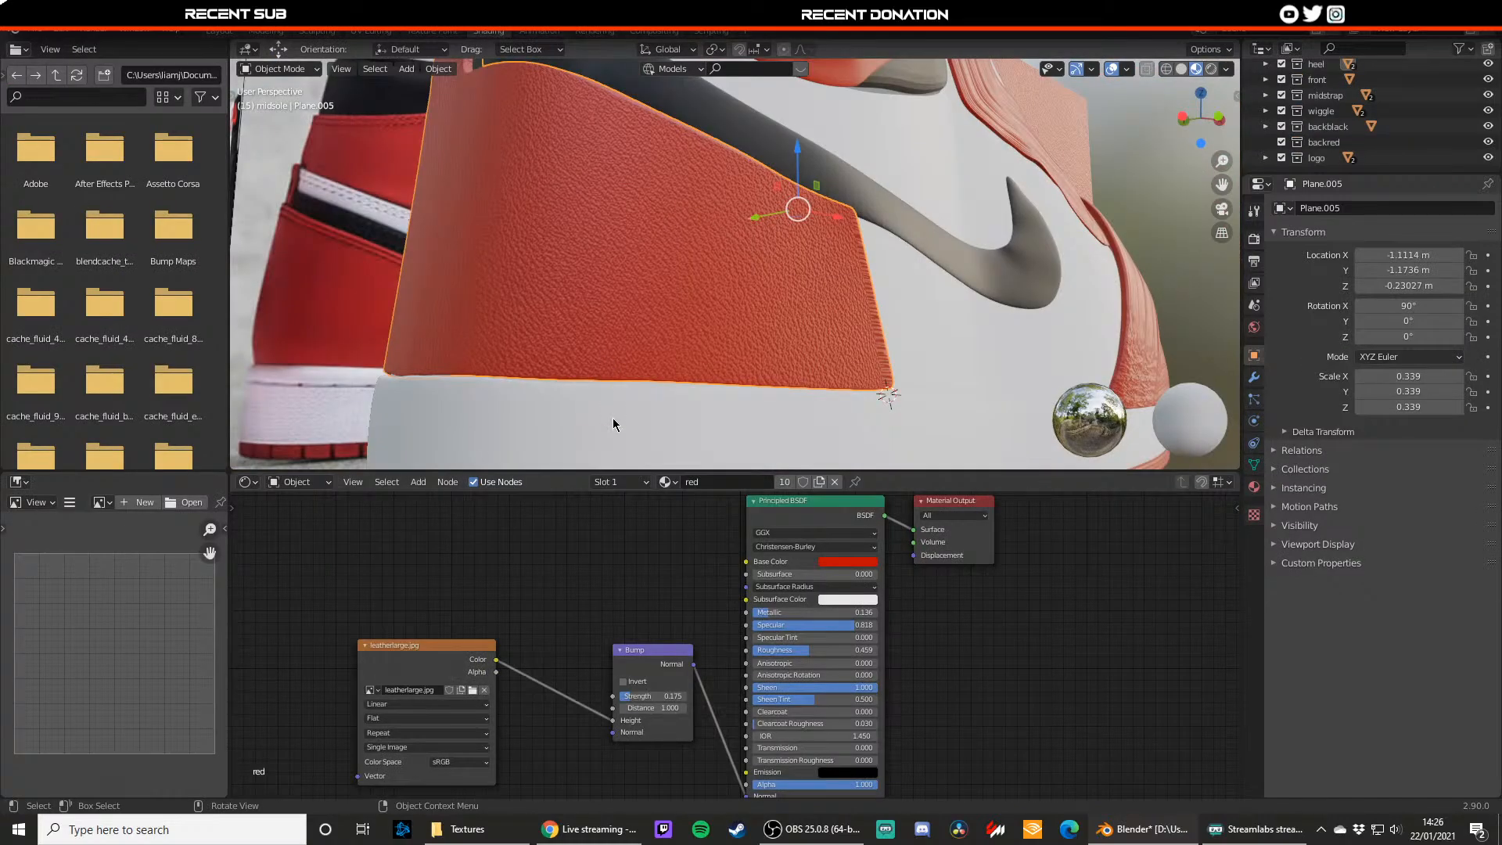
mouse_move(810, 664)
left_mouse_down()
mouse_move(826, 650)
mouse_move(807, 650)
left_mouse_up()
left_click(812, 655)
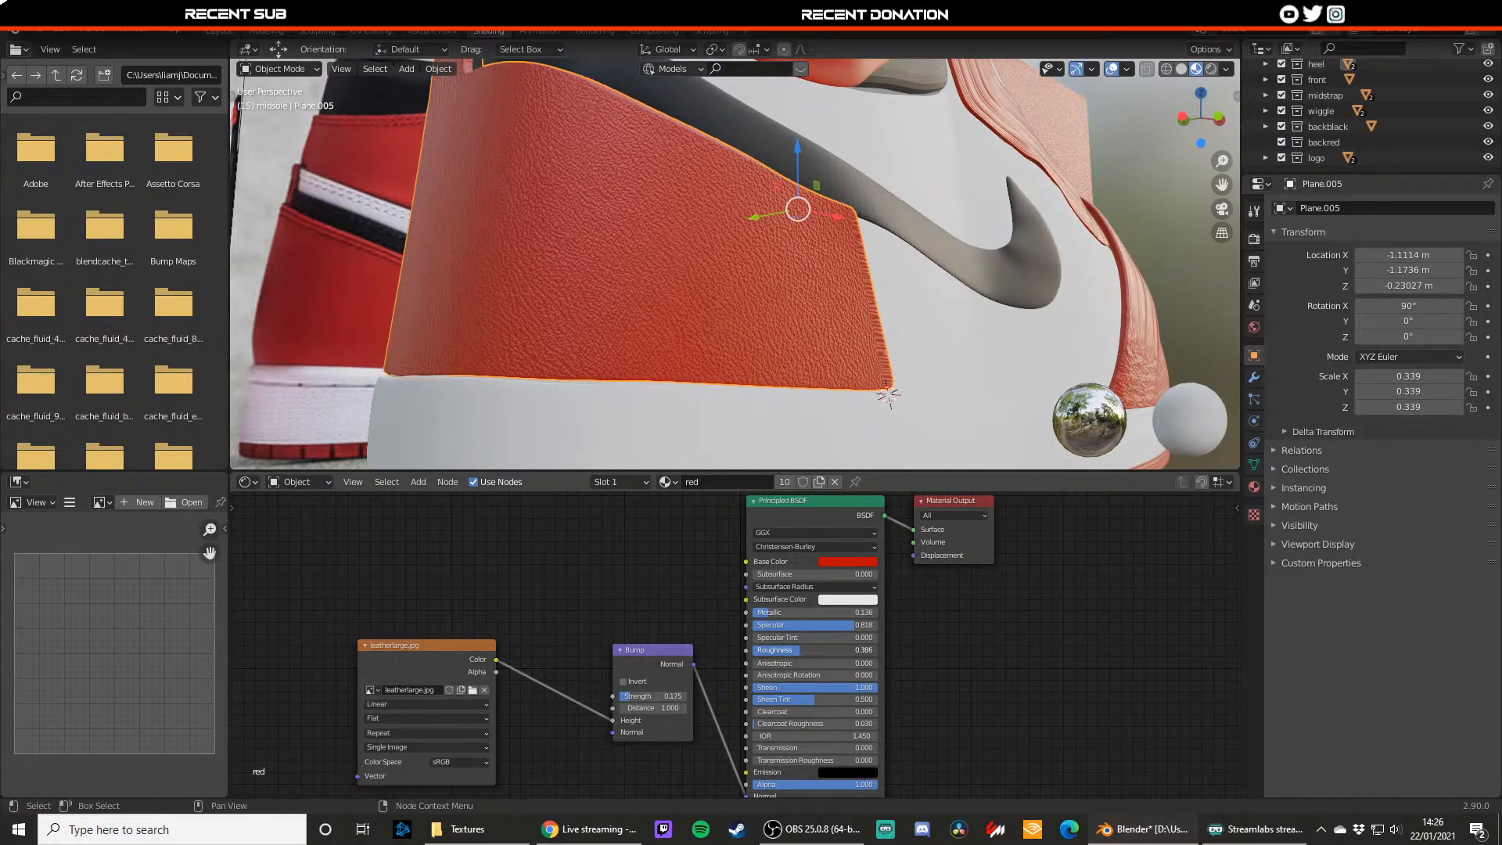
scroll(876, 378, "down", 10)
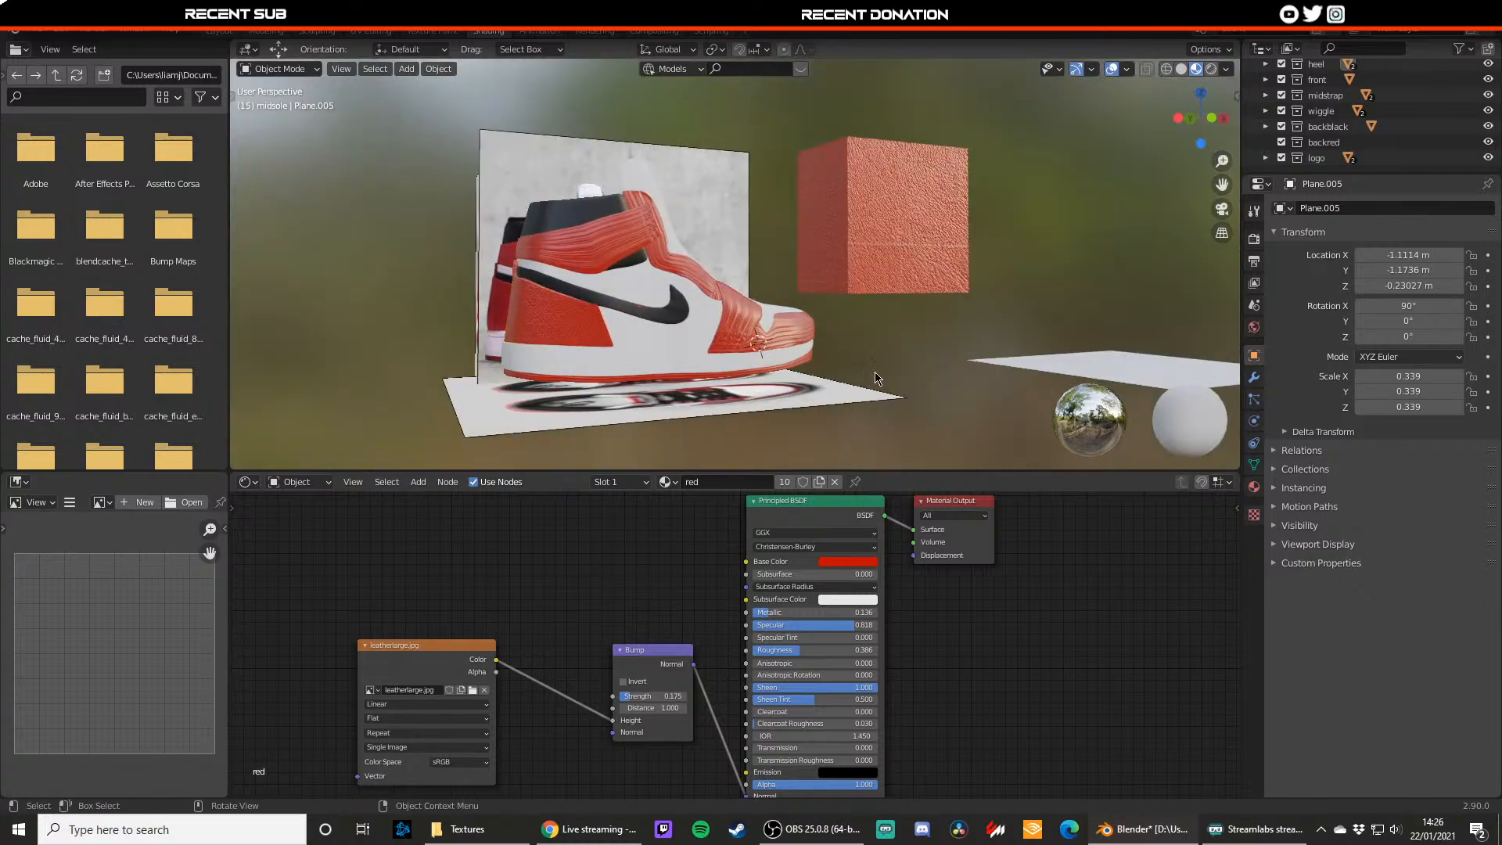
scroll(678, 417, "up", 6)
middle_click_drag(575, 332, 626, 319)
scroll(627, 318, "down", 3)
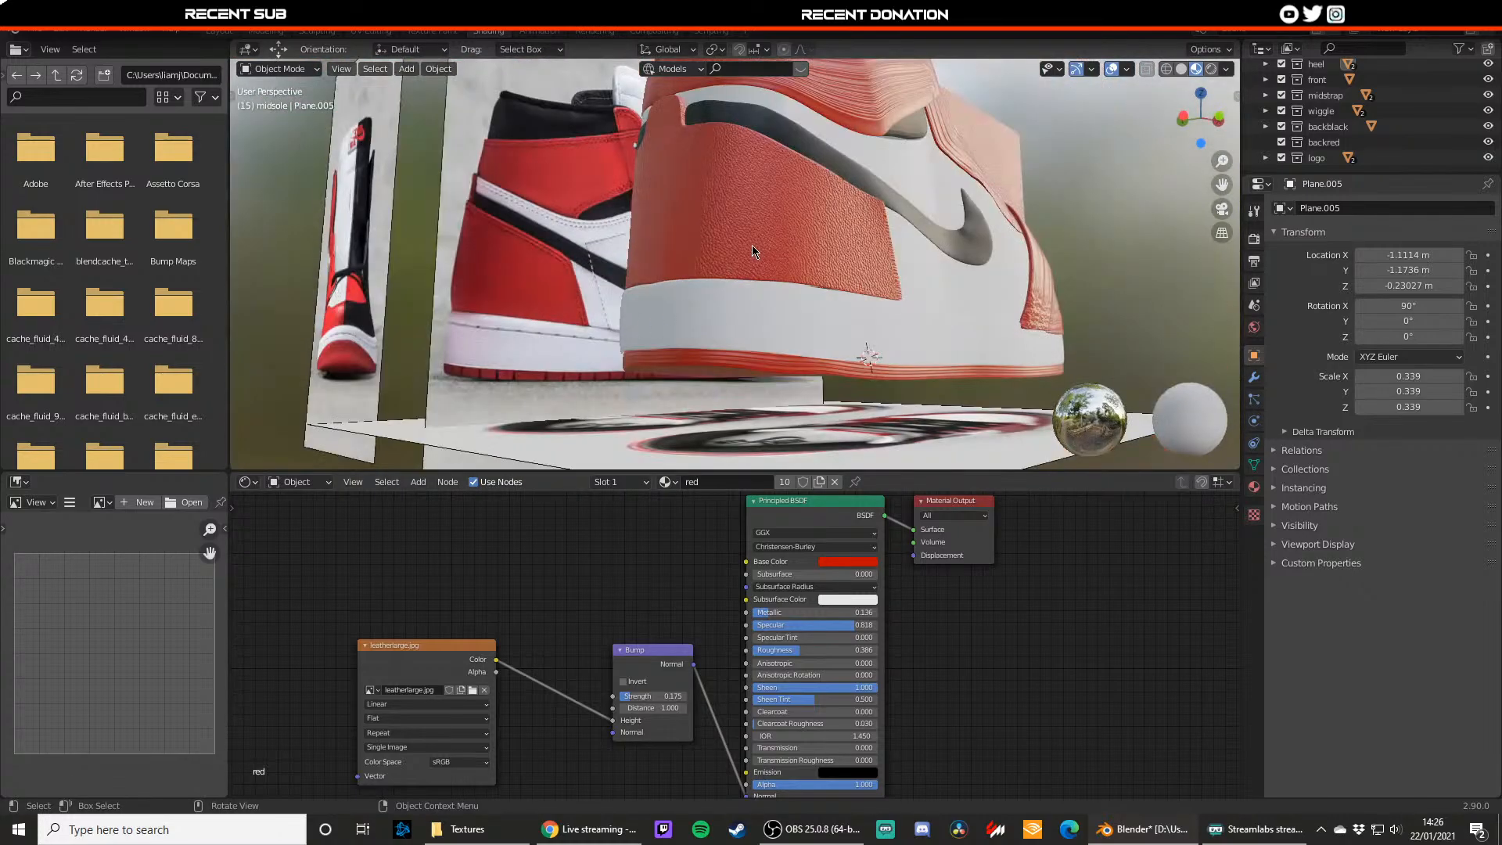
Step: Try a Metallic value of 0.464 on the red material and judge the heel panel from near and far
left_click(754, 255)
middle_click_drag(754, 255, 755, 329)
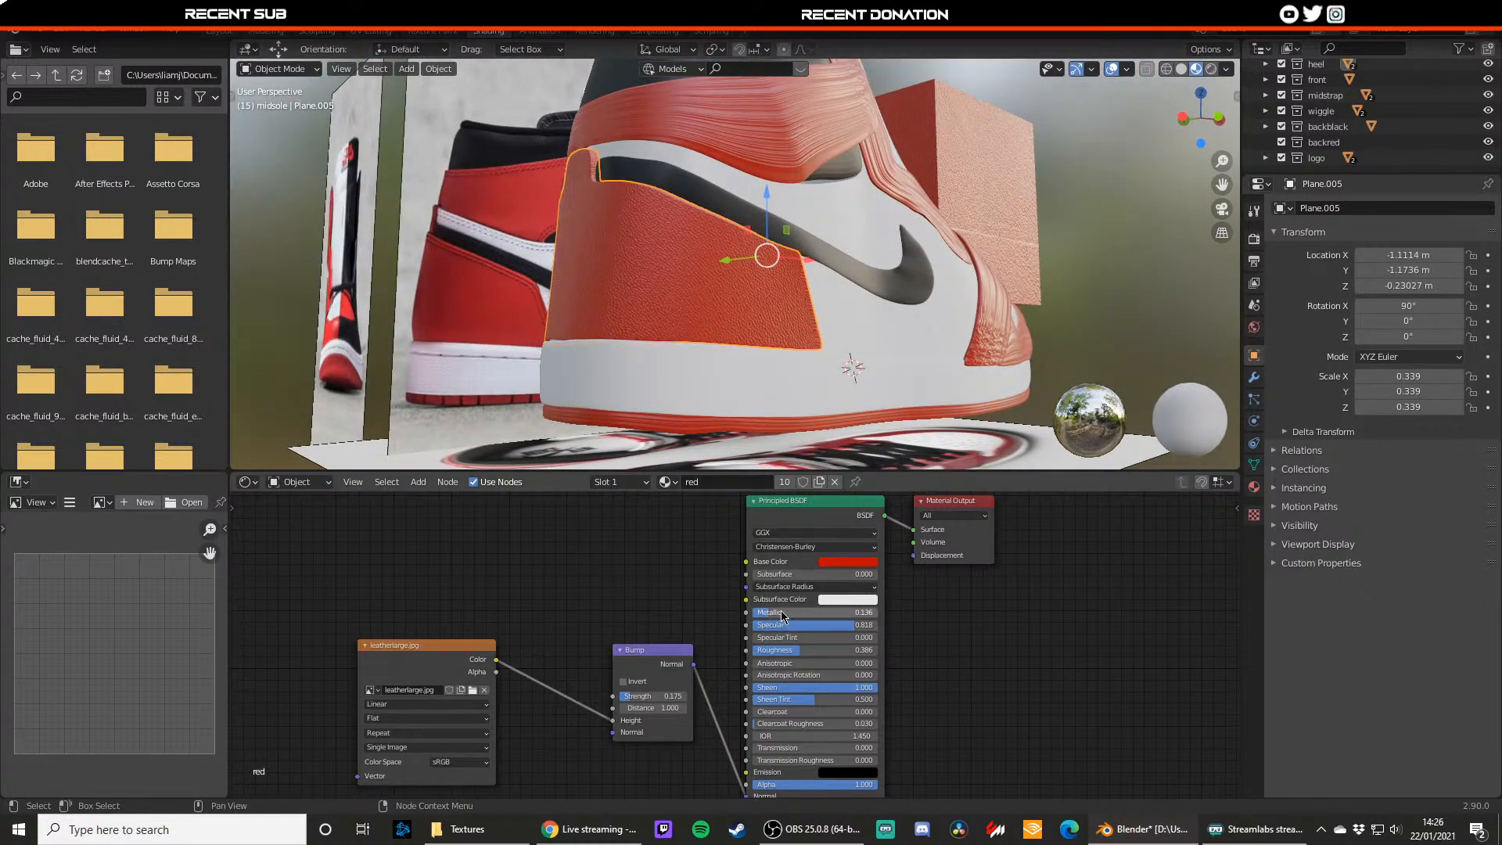
left_click_drag(772, 616, 810, 613)
scroll(900, 395, "down", 4)
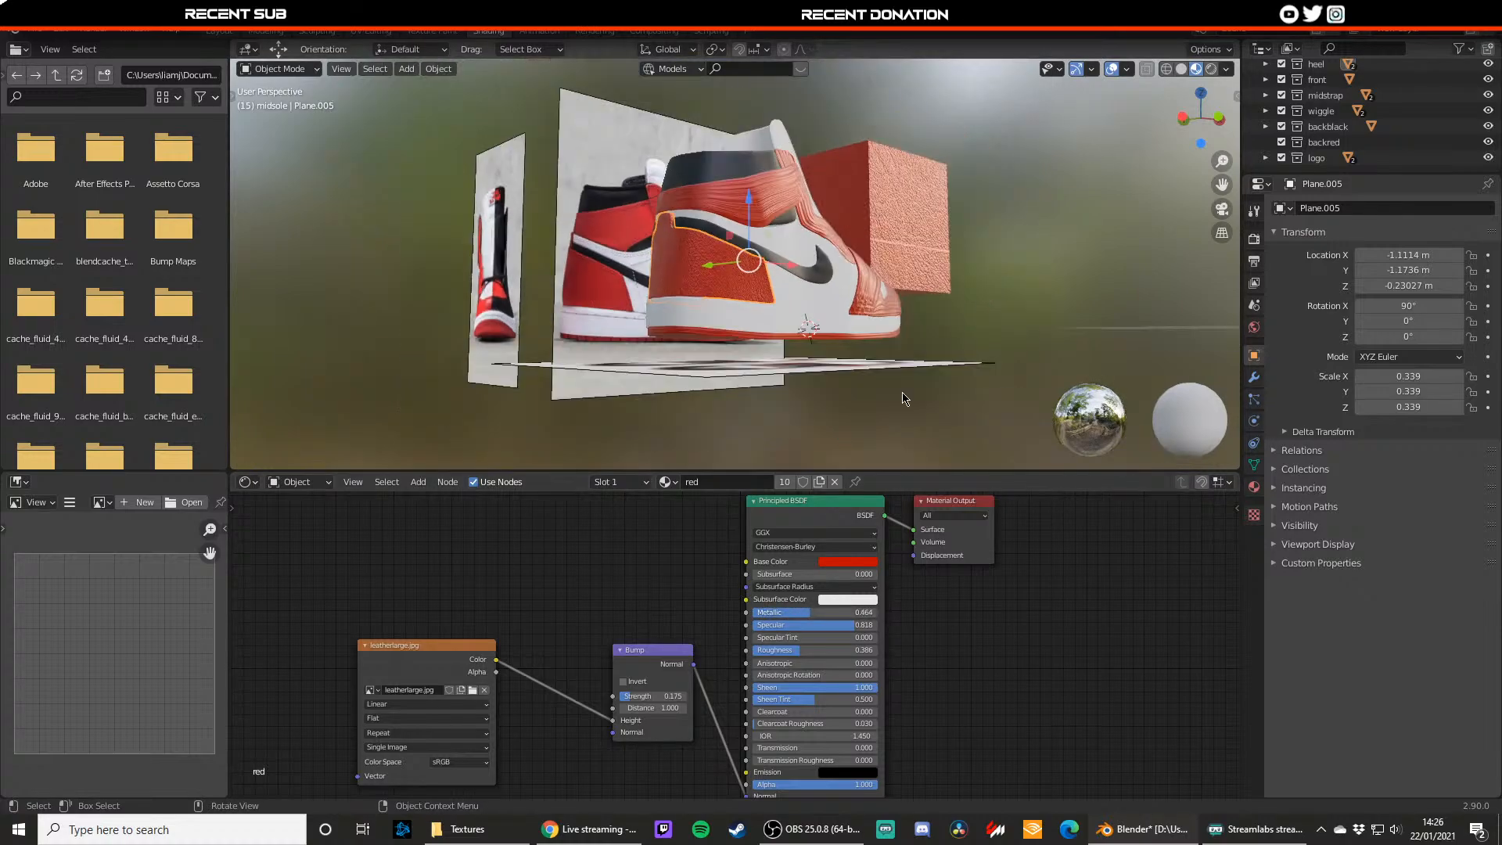
left_click(905, 399)
mouse_move(720, 360)
middle_mouse_down()
mouse_move(591, 391)
mouse_move(712, 376)
middle_mouse_up()
scroll(712, 375, "up", 3)
left_click(711, 375)
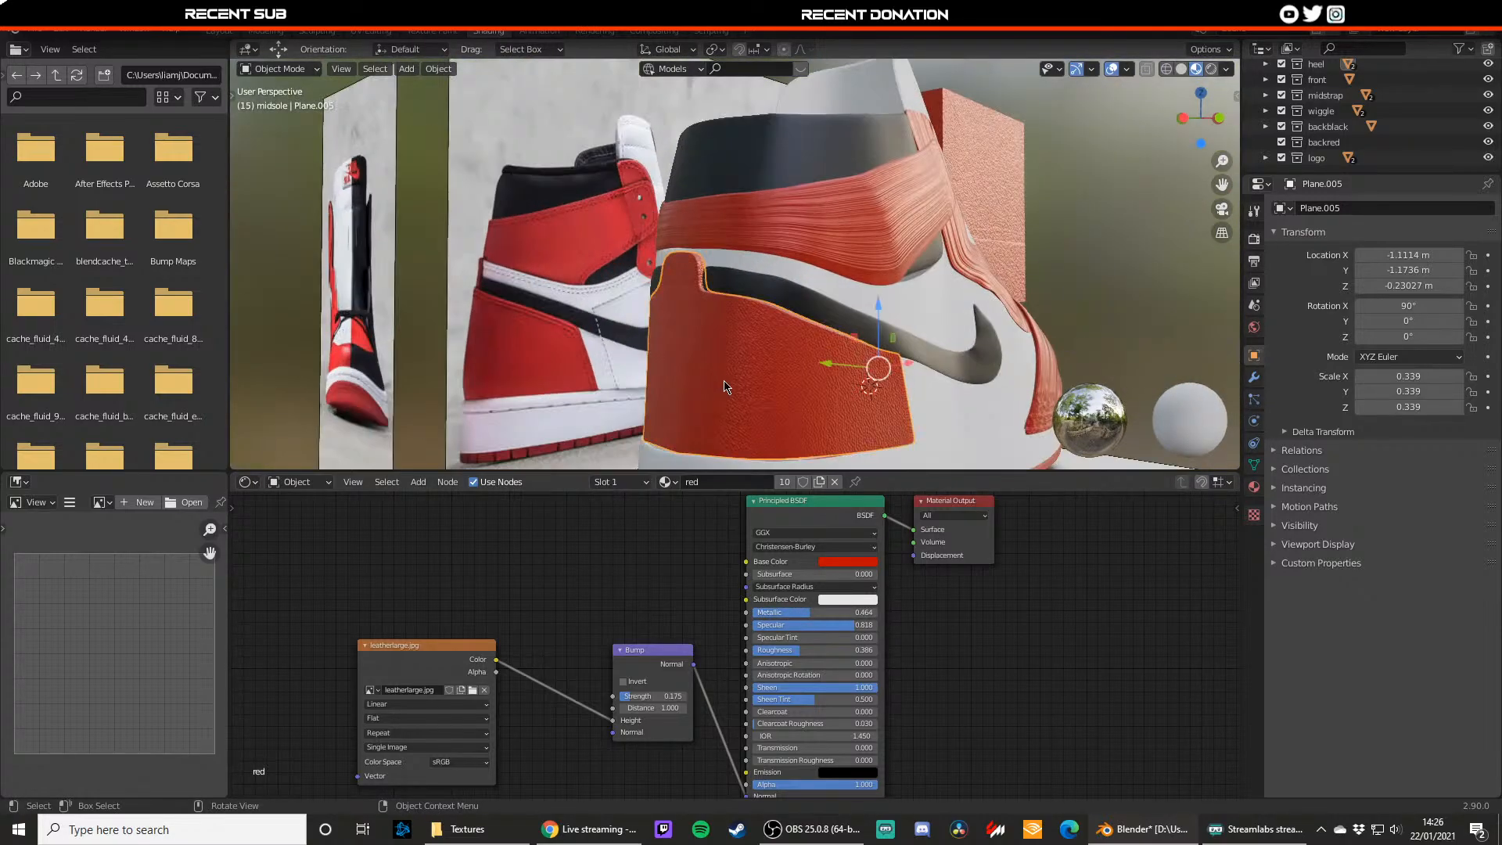
Step: Lower the red material's Metallic to 0.005 and darken its Base Color slightly to a deeper red
left_click_drag(790, 613, 774, 613)
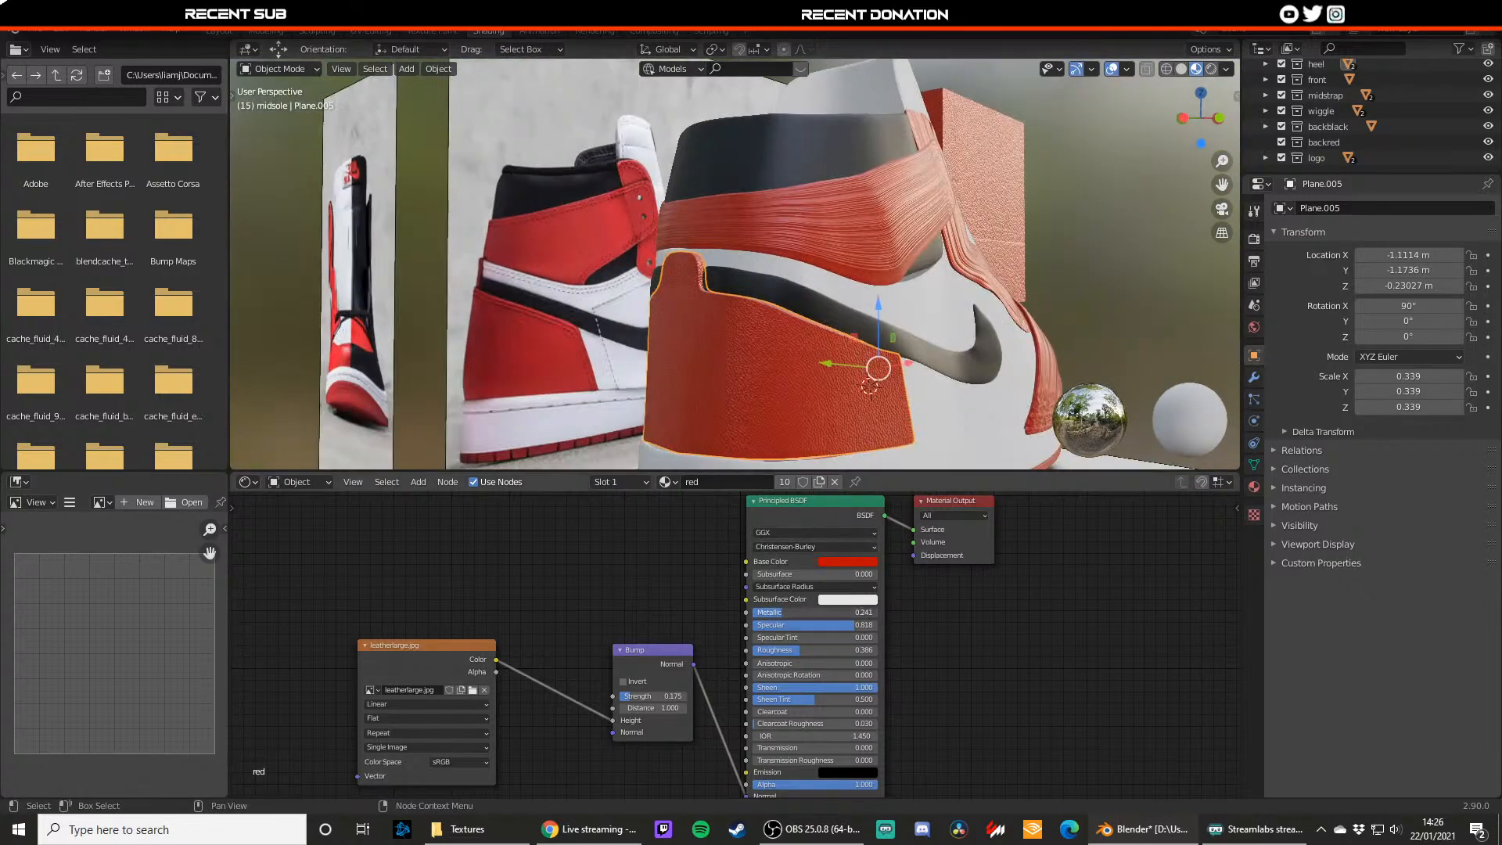
left_click(848, 561)
left_click_drag(868, 532, 864, 532)
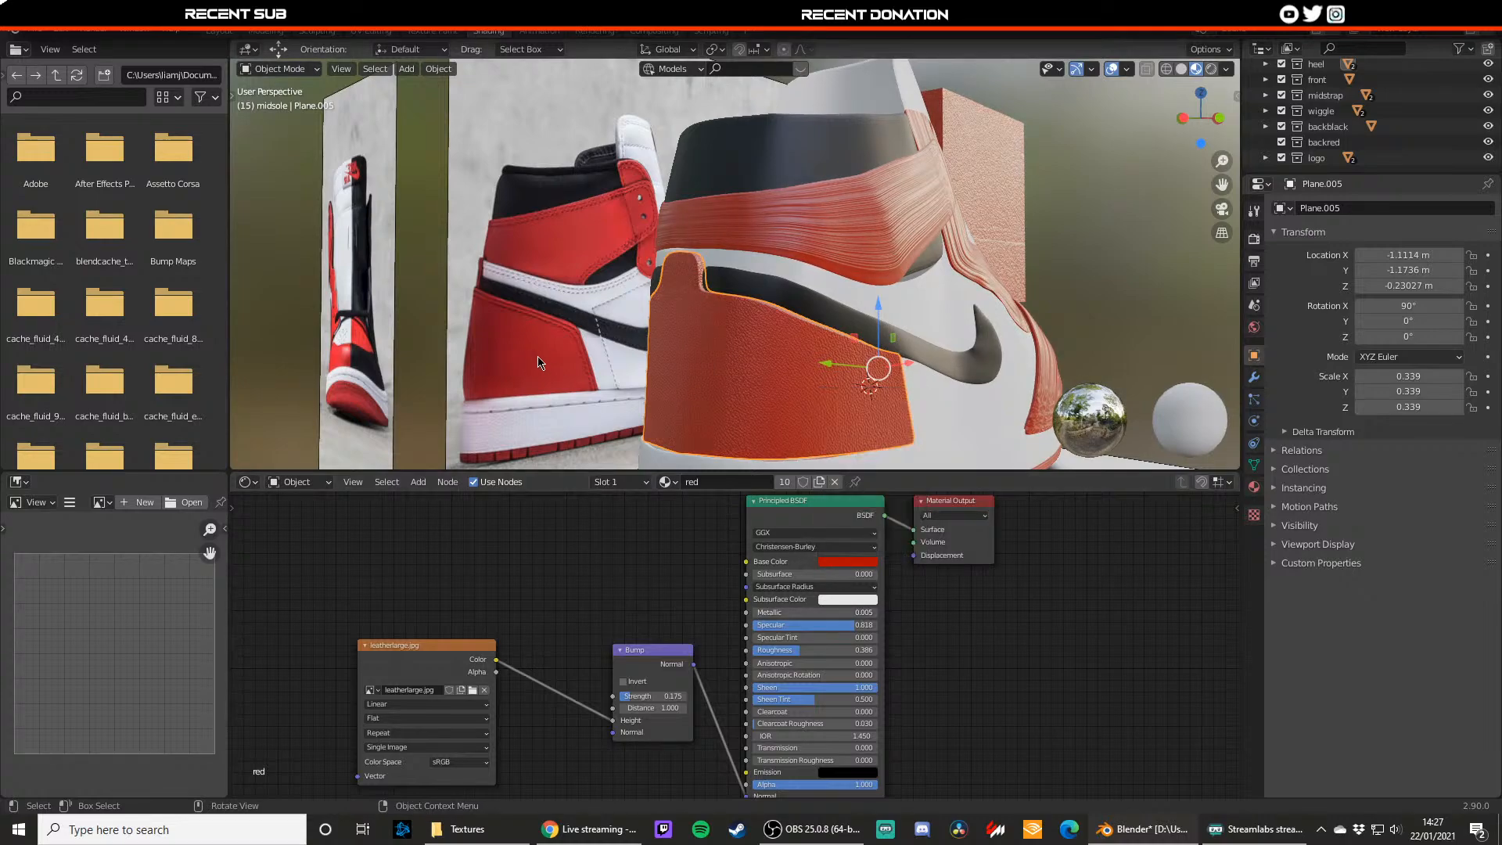
left_click(863, 561)
left_click_drag(921, 441, 918, 429)
left_click(1123, 329)
scroll(900, 450, "down", 5)
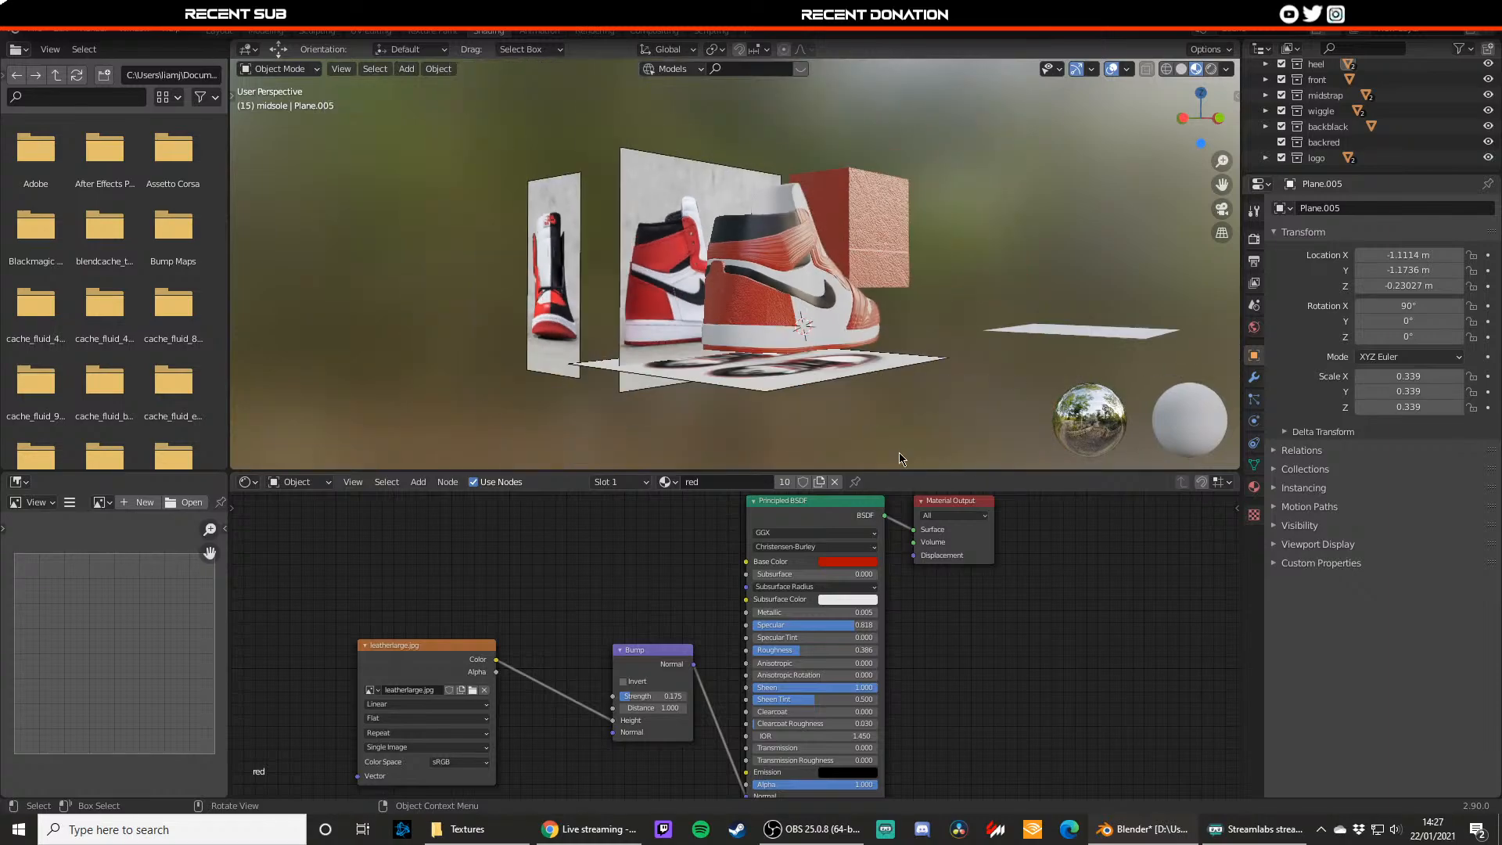
middle_click_drag(899, 452, 848, 416)
scroll(592, 330, "up", 8)
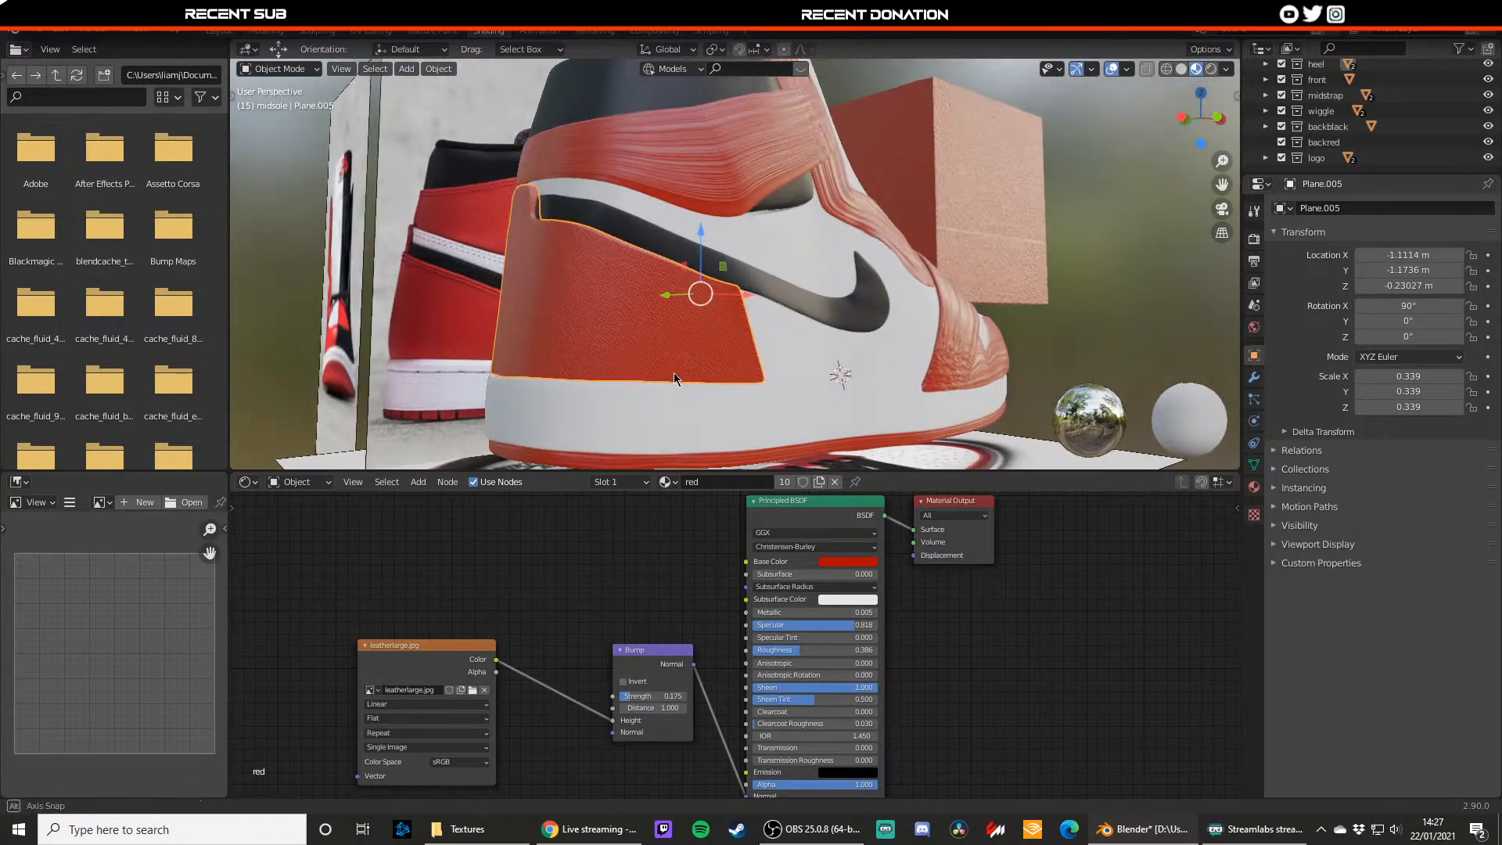
Step: Lower the red material's Bump Strength to 0.117 and check the leather grain on the heel panel up close
left_click(684, 375)
left_click_drag(633, 694, 618, 694)
scroll(648, 410, "down", 3)
left_click(647, 409)
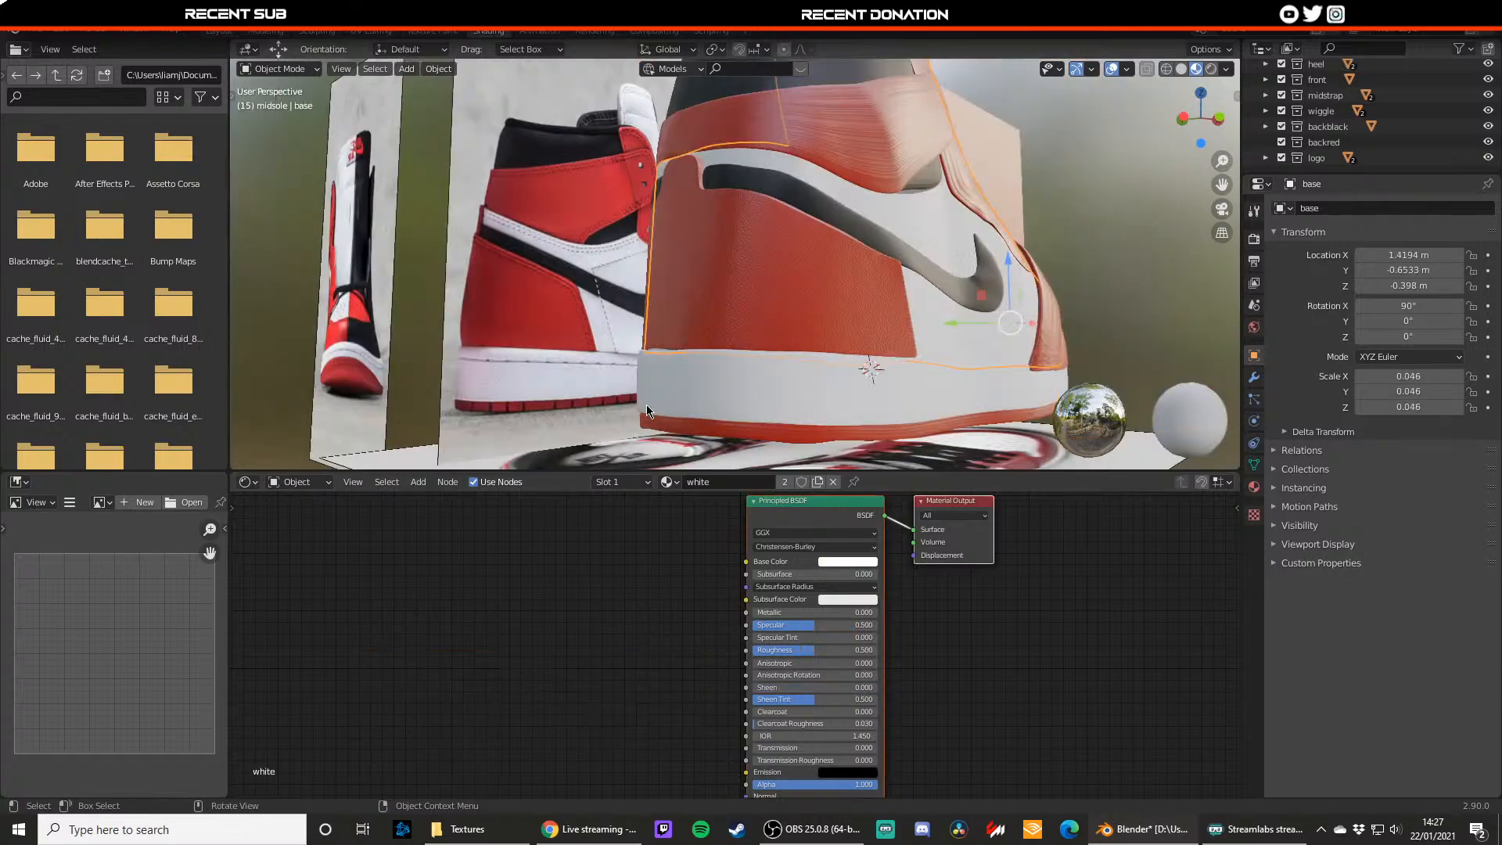
middle_click_drag(1086, 233, 776, 385)
left_click(508, 313)
middle_click_drag(509, 313, 700, 305, "shift")
scroll(701, 306, "up", 5)
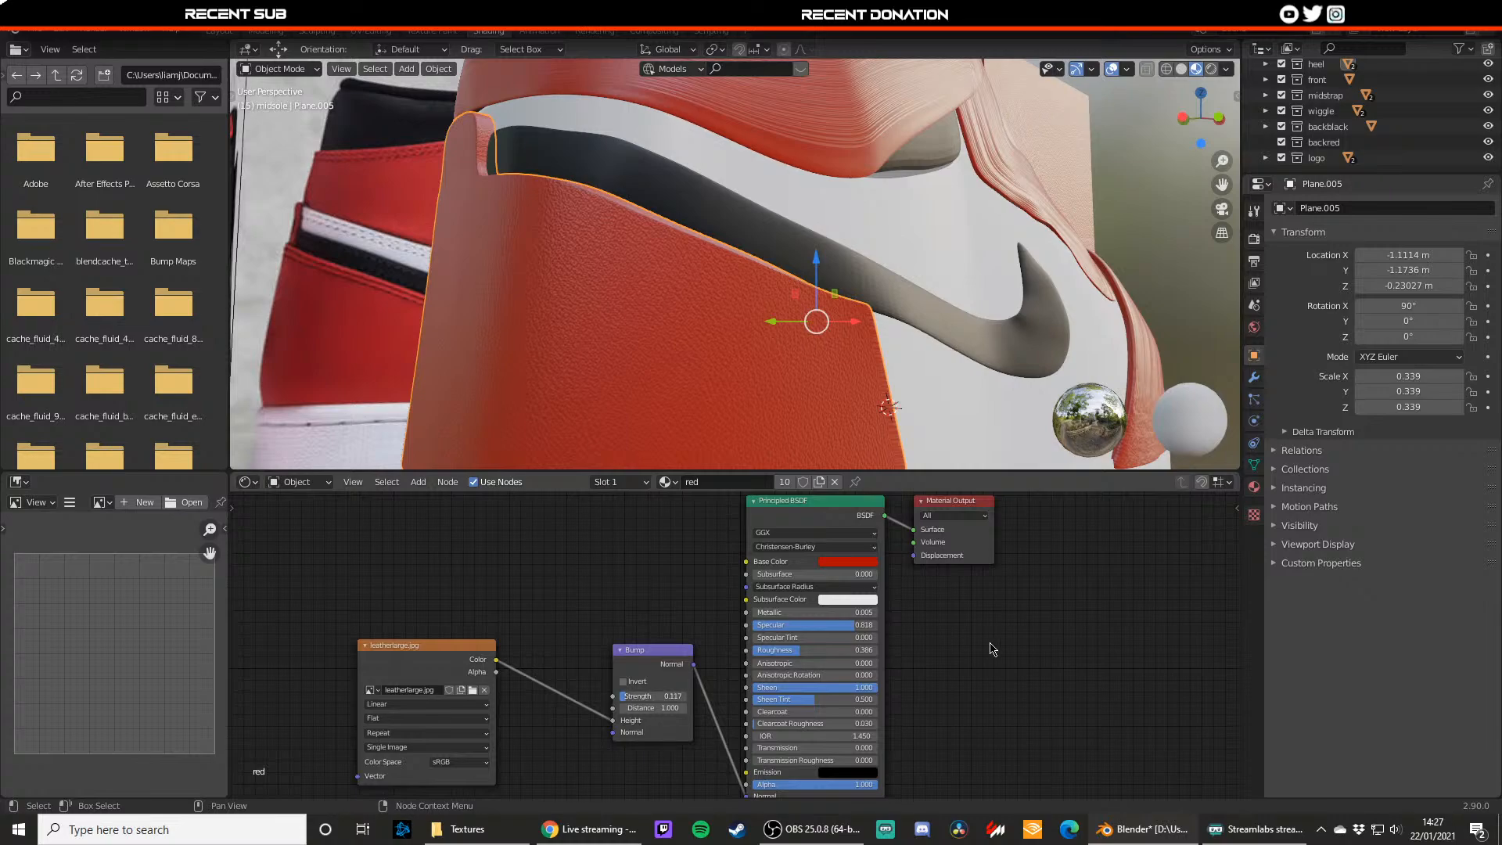
scroll(702, 381, "down", 5)
scroll(702, 381, "up", 4)
scroll(690, 357, "up", 3)
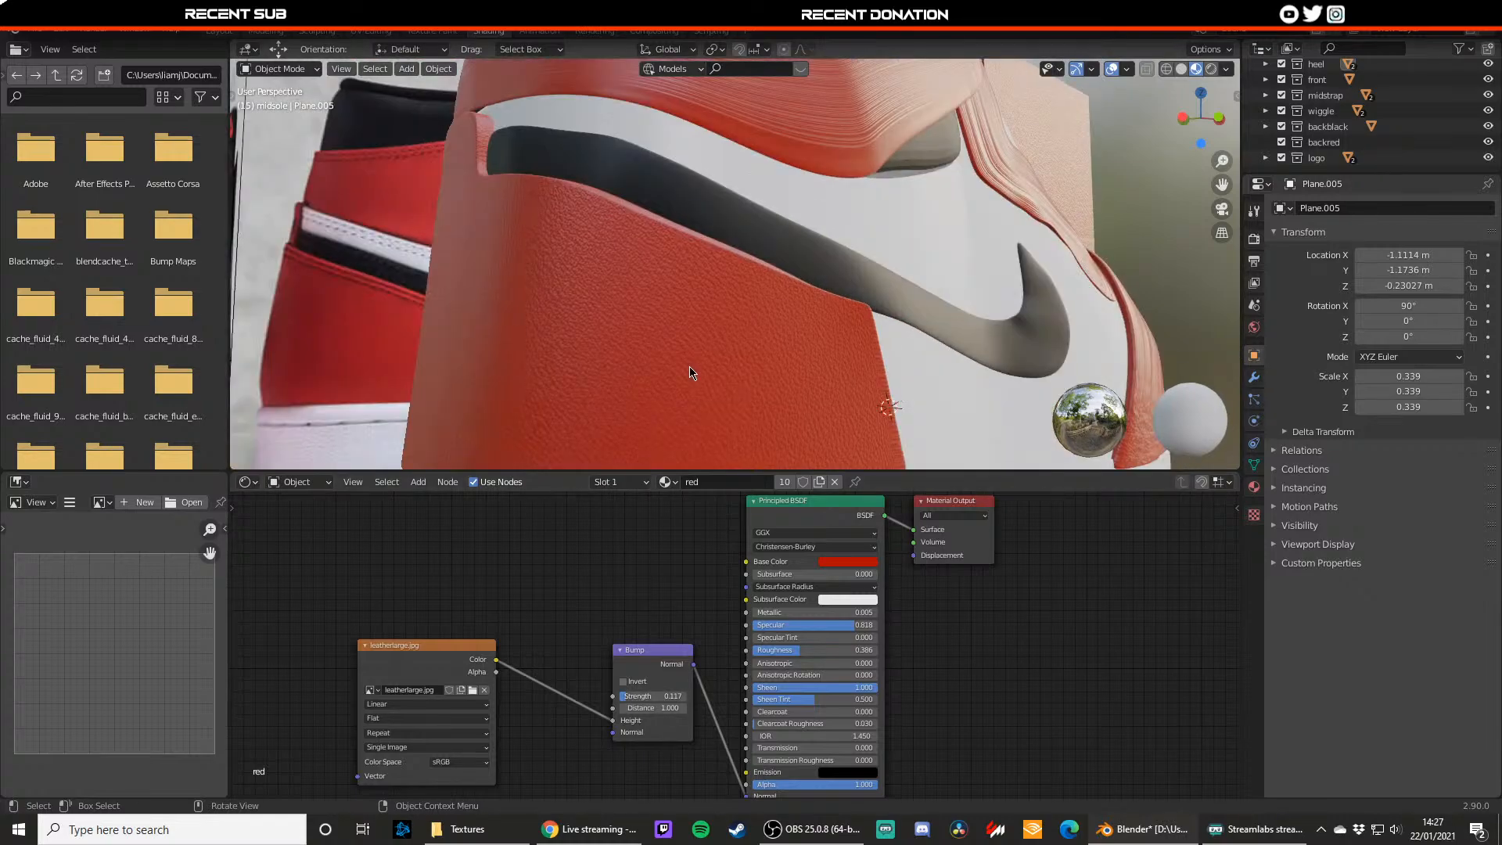
Step: Adjust the red material's surface to Sheen 1.000, Specular 0.214 and Roughness 0.477
left_click(688, 369)
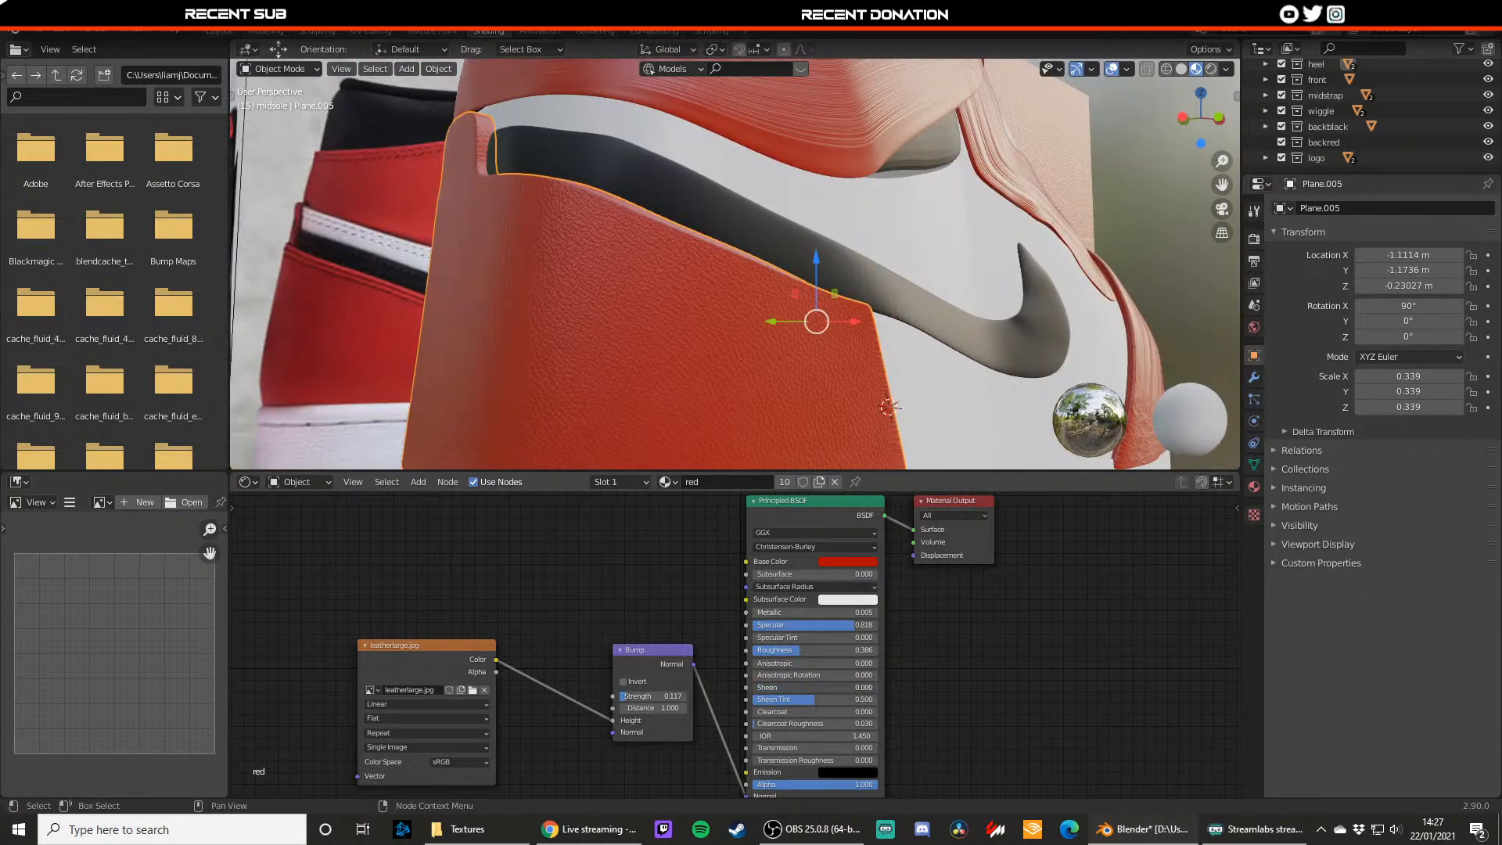
left_click_drag(774, 687, 878, 687)
left_click_drag(802, 625, 732, 626)
left_click_drag(811, 652, 801, 653)
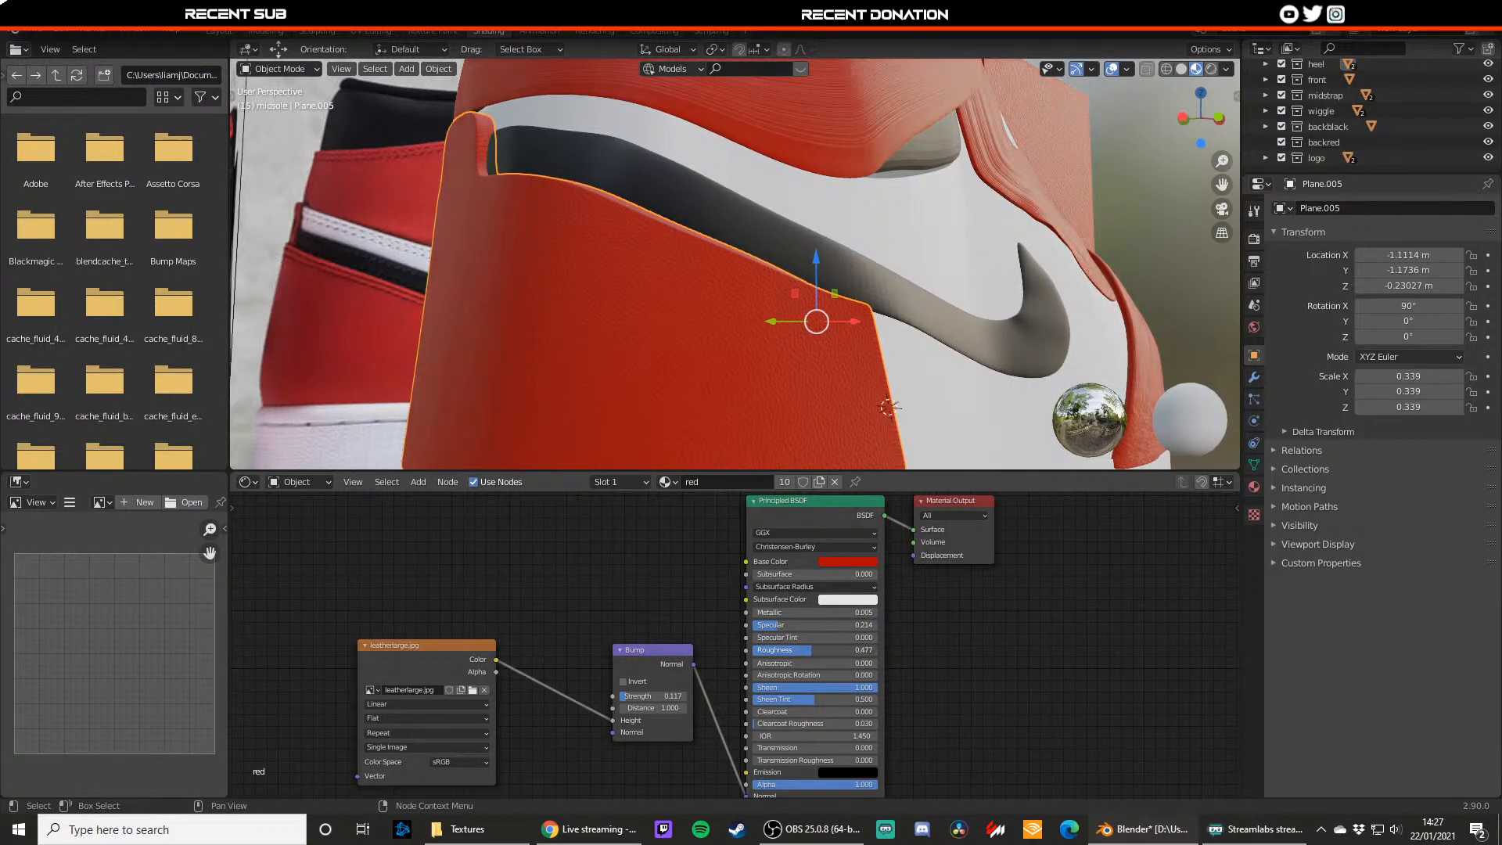
Step: Review the adjusted red material along the side and toe of the shoe, and save the file
scroll(1019, 335, "down", 6)
left_click(1020, 335)
scroll(697, 374, "down", 4)
scroll(685, 374, "up", 10)
middle_click_drag(685, 374, 589, 359)
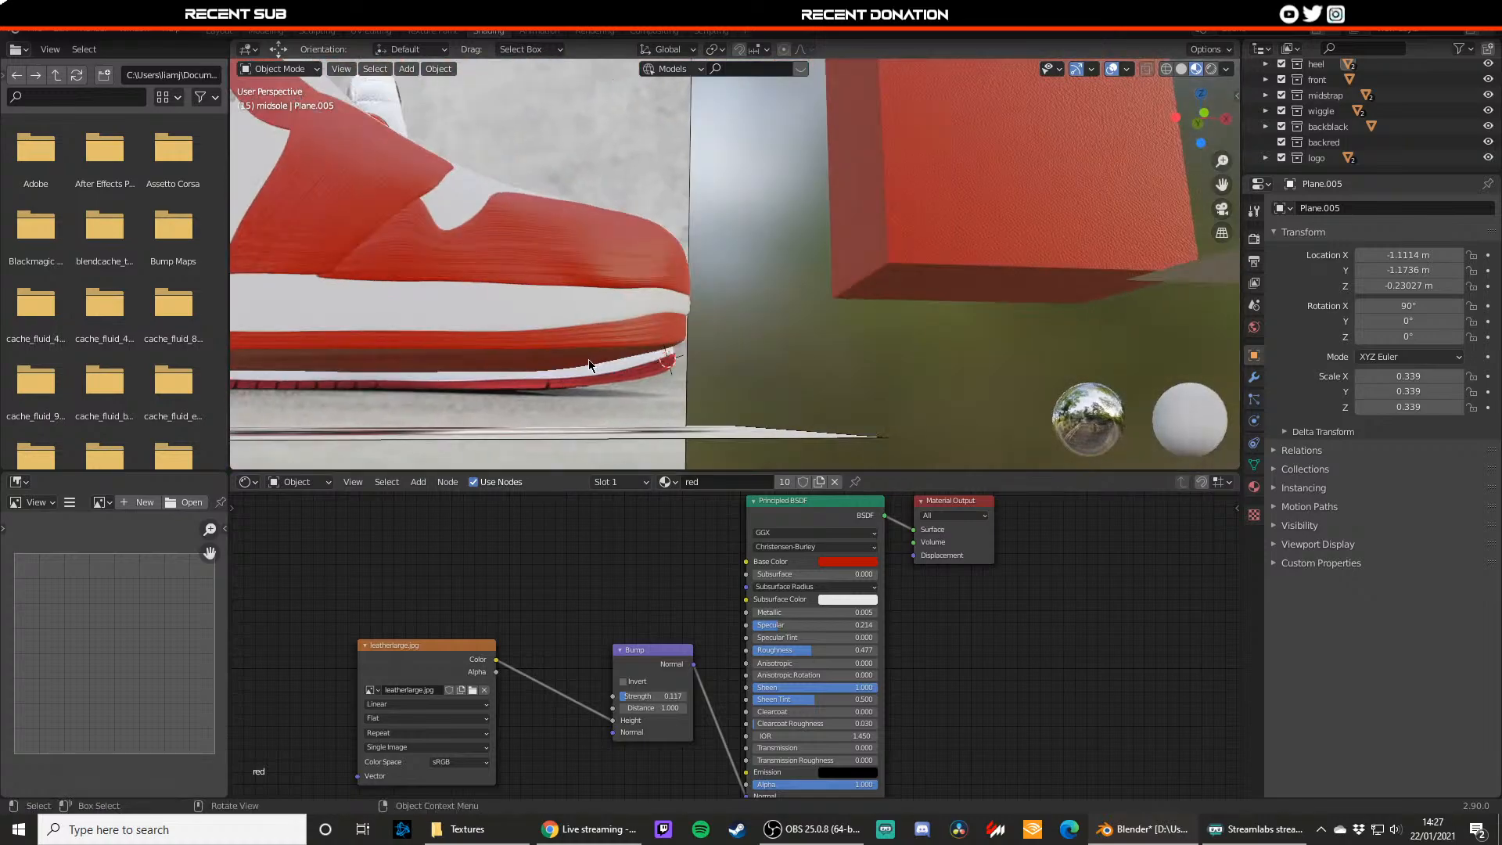
scroll(541, 357, "down", 4)
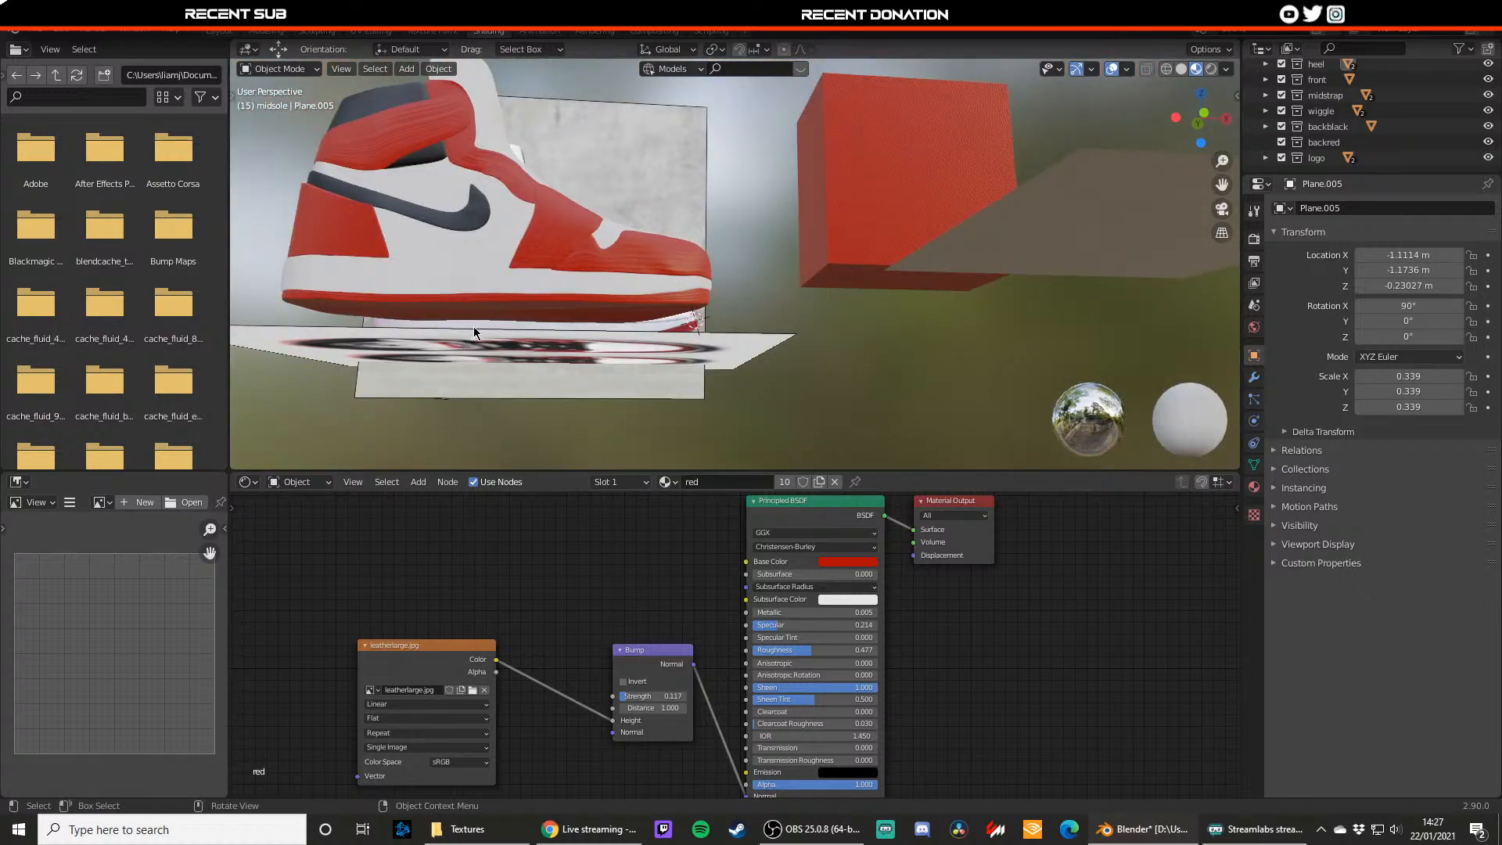
scroll(473, 326, "up", 5)
key("ctrl+s")
middle_click_drag(590, 309, 640, 284, "shift")
scroll(688, 239, "up", 4)
scroll(696, 241, "down", 4)
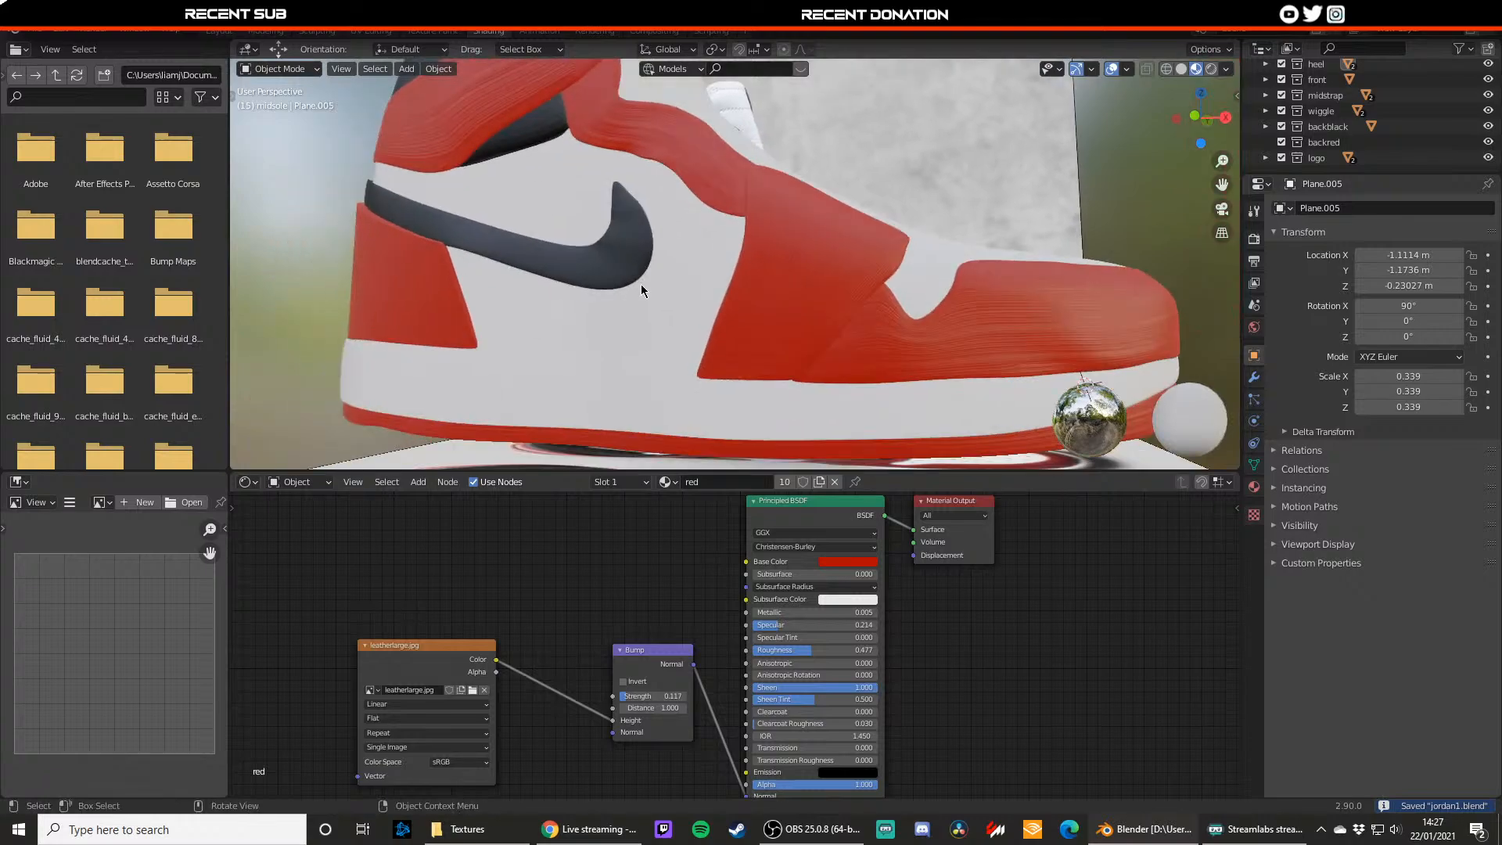
Step: Inspect the heel panel's leather grain and the edge where it meets the midsole, and save the file
left_click(637, 263)
left_click(885, 194)
middle_click_drag(875, 215, 661, 275)
key("ctrl+s")
scroll(716, 200, "up", 2)
left_click(618, 264)
scroll(681, 280, "up", 2)
scroll(660, 277, "up", 1)
left_click(635, 298)
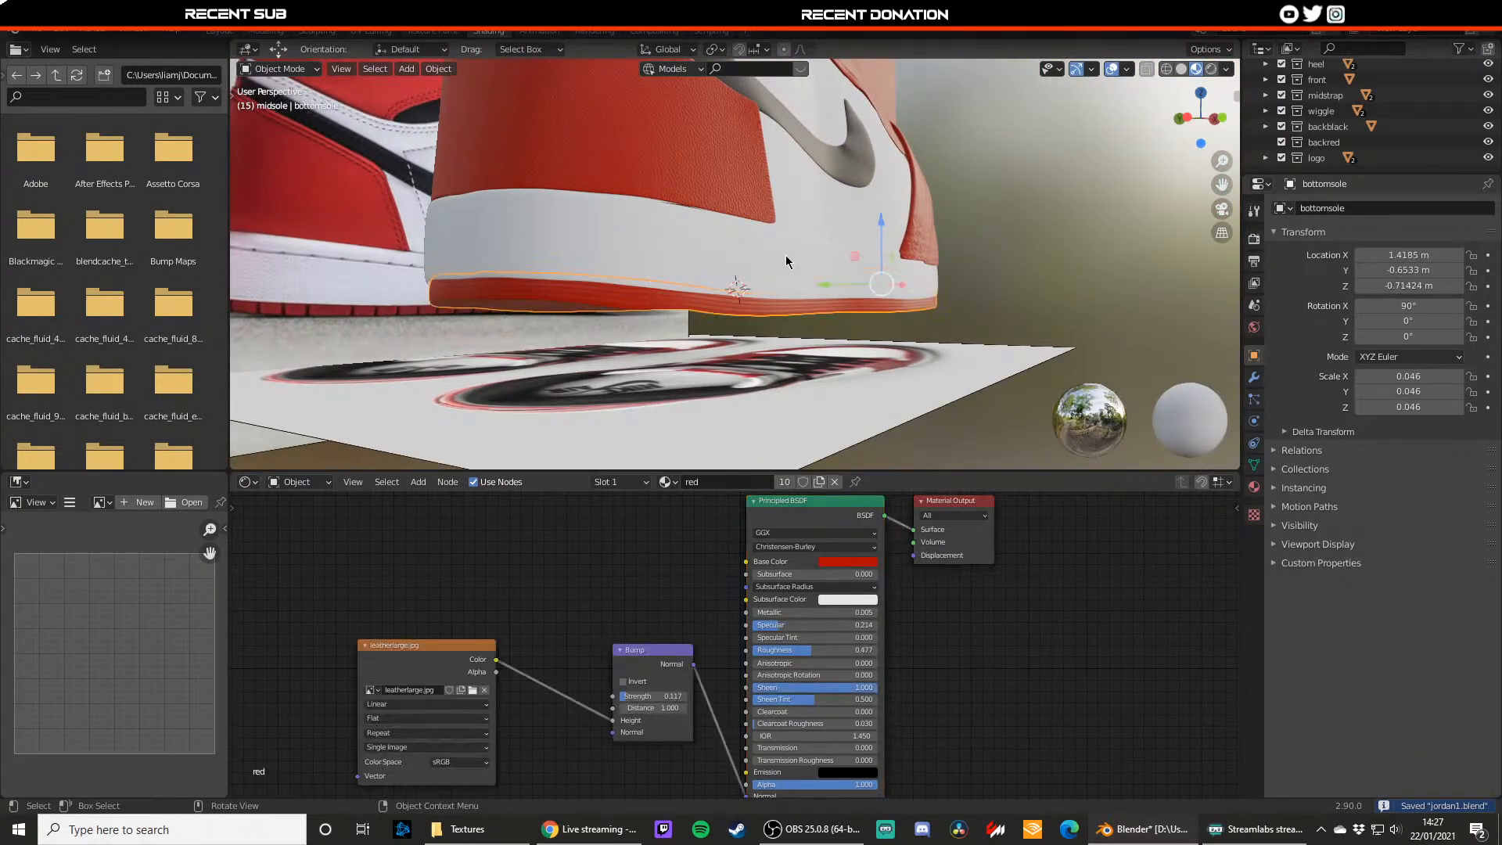
middle_click_drag(786, 262, 681, 290)
scroll(681, 289, "down", 2)
scroll(694, 262, "up", 6)
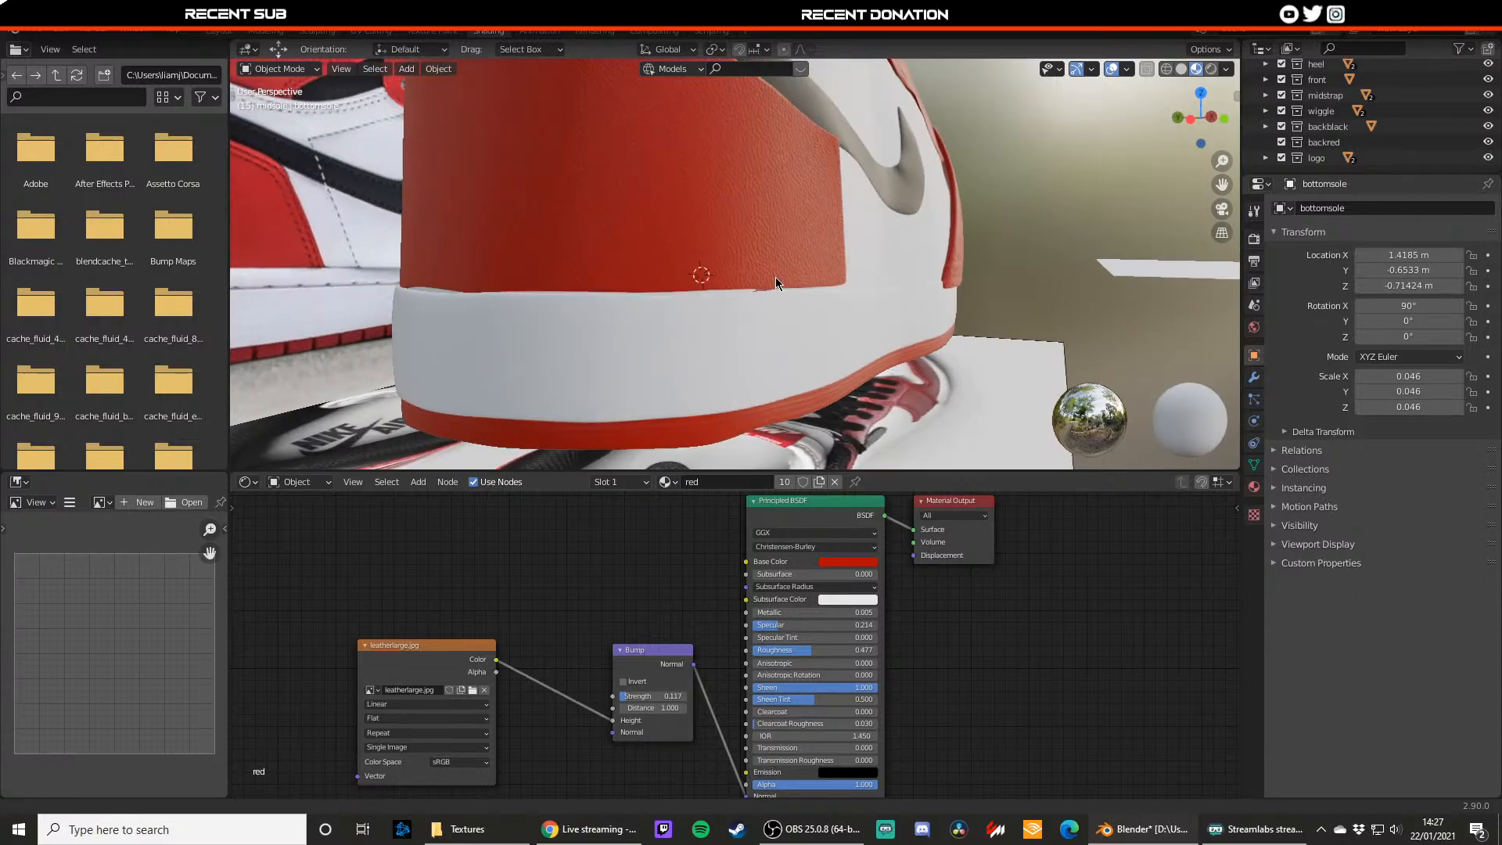
key("ctrl+s")
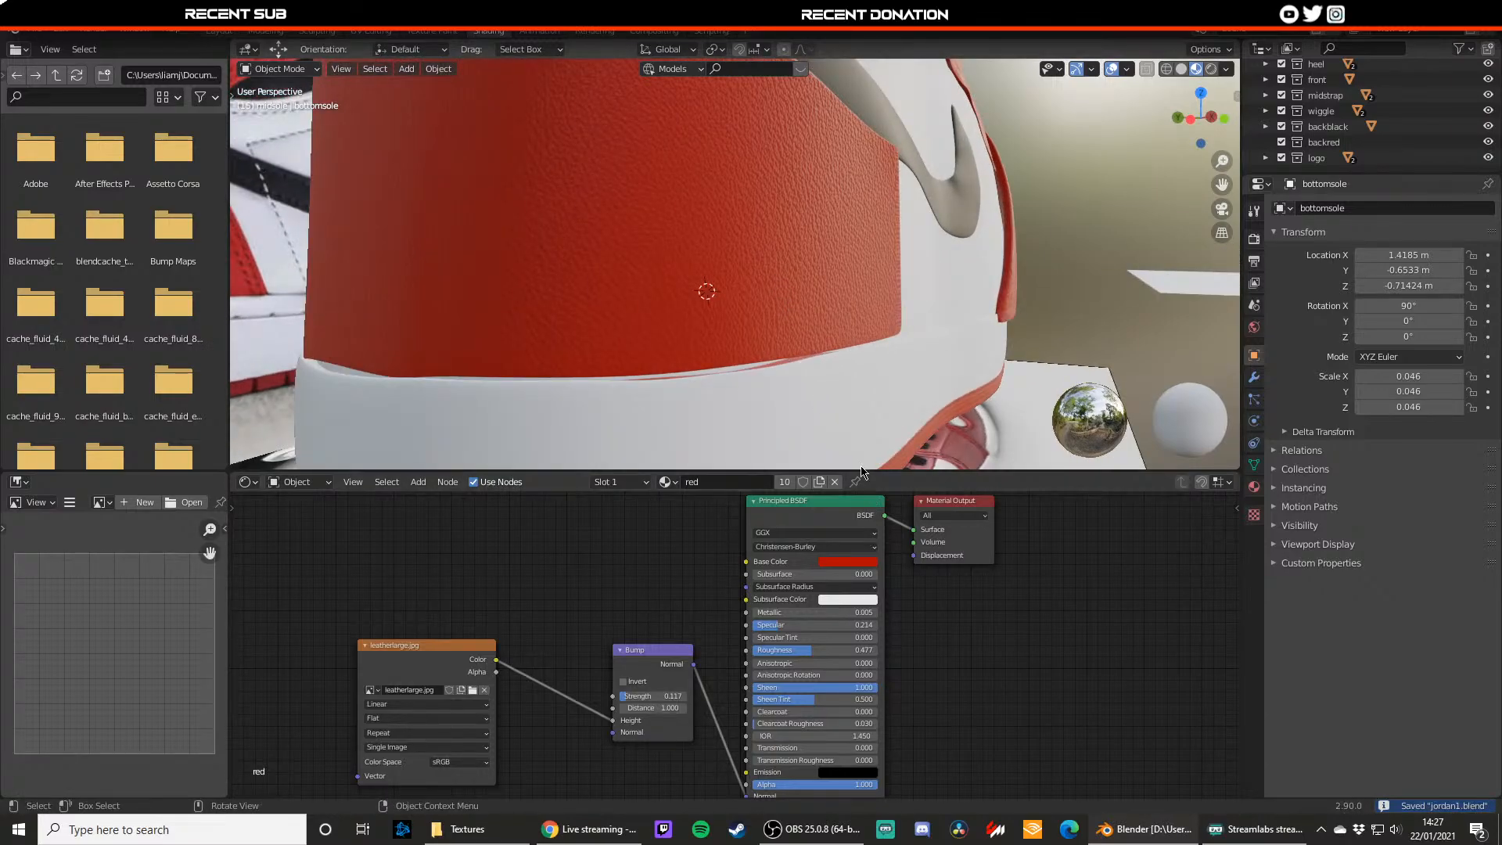
Step: Enlarge the 3D viewport over the node editor and review the whole shoe from several angles
left_click_drag(863, 471, 858, 661)
scroll(773, 375, "down", 7)
middle_click_drag(831, 407, 529, 327)
middle_click_drag(638, 284, 830, 358)
key("g")
left_click(839, 372)
middle_click_drag(679, 324, 782, 277)
scroll(657, 278, "up", 3)
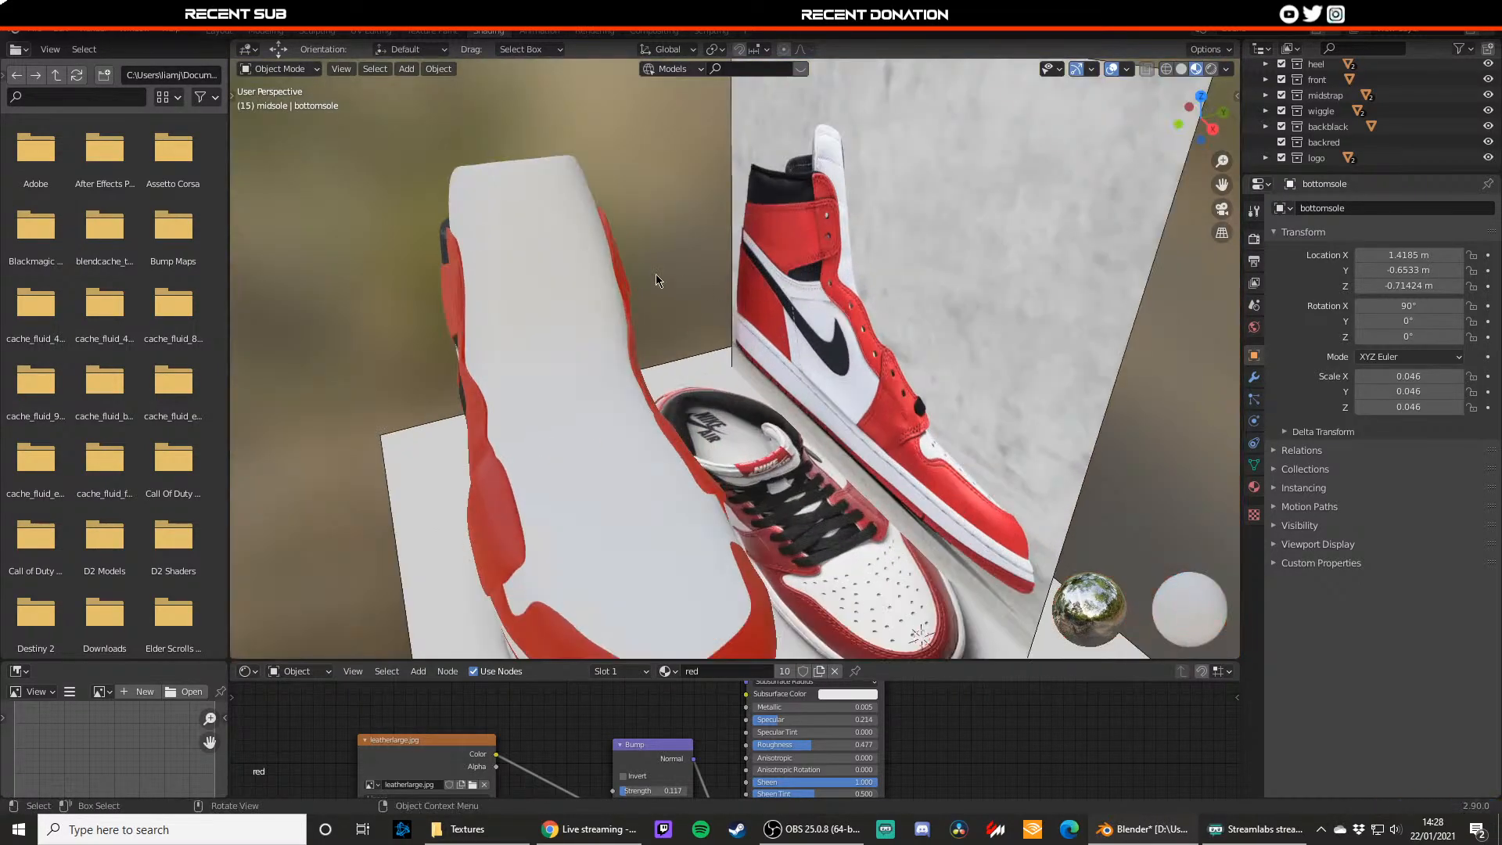
middle_click_drag(562, 302, 814, 359)
Step: Select the red heel panel and save the file
left_click(777, 381)
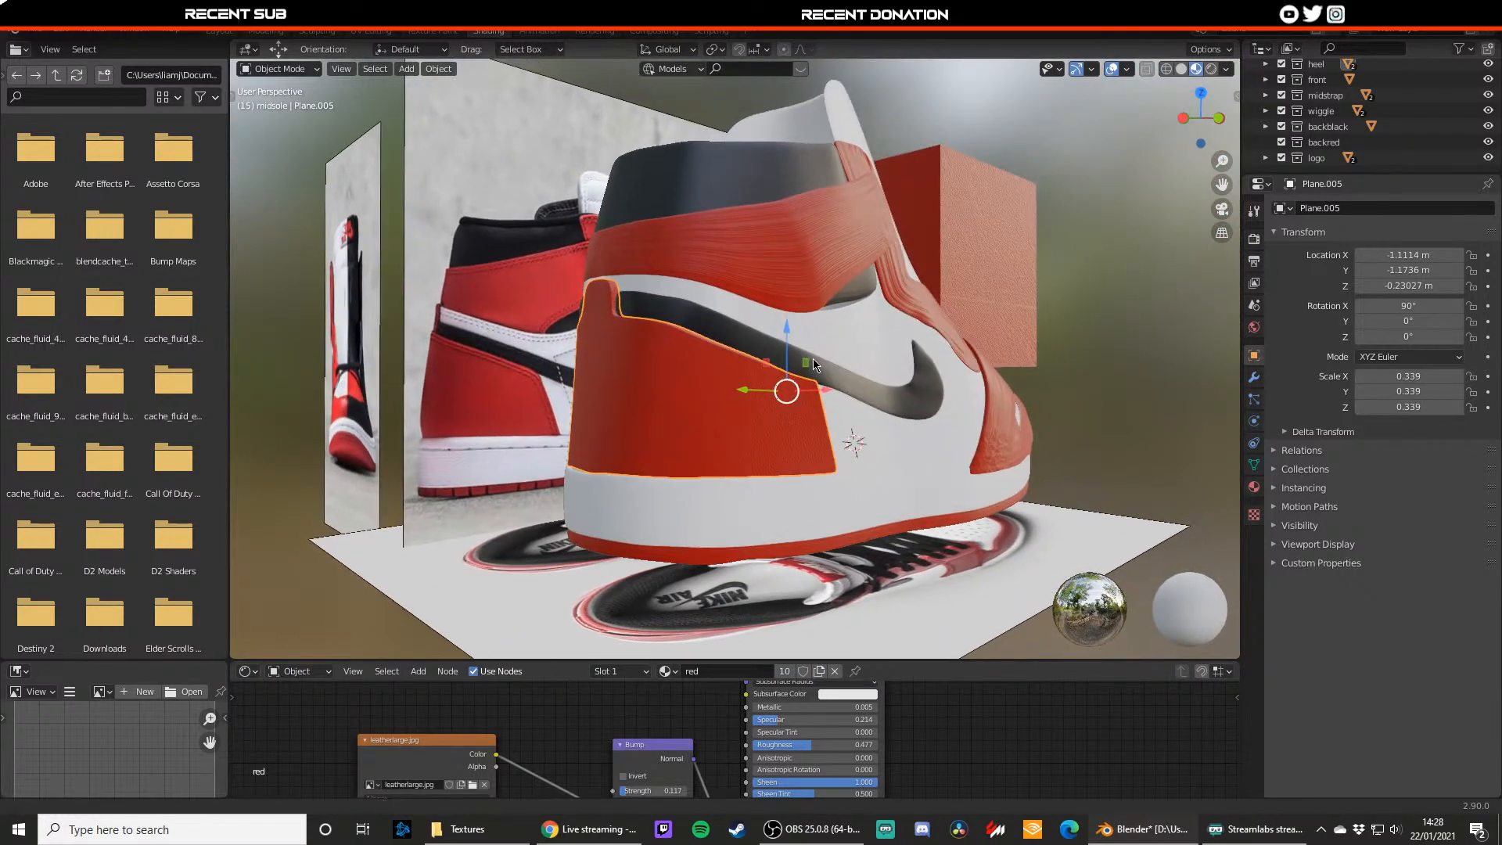
middle_click_drag(913, 320, 872, 340)
key("ctrl+s")
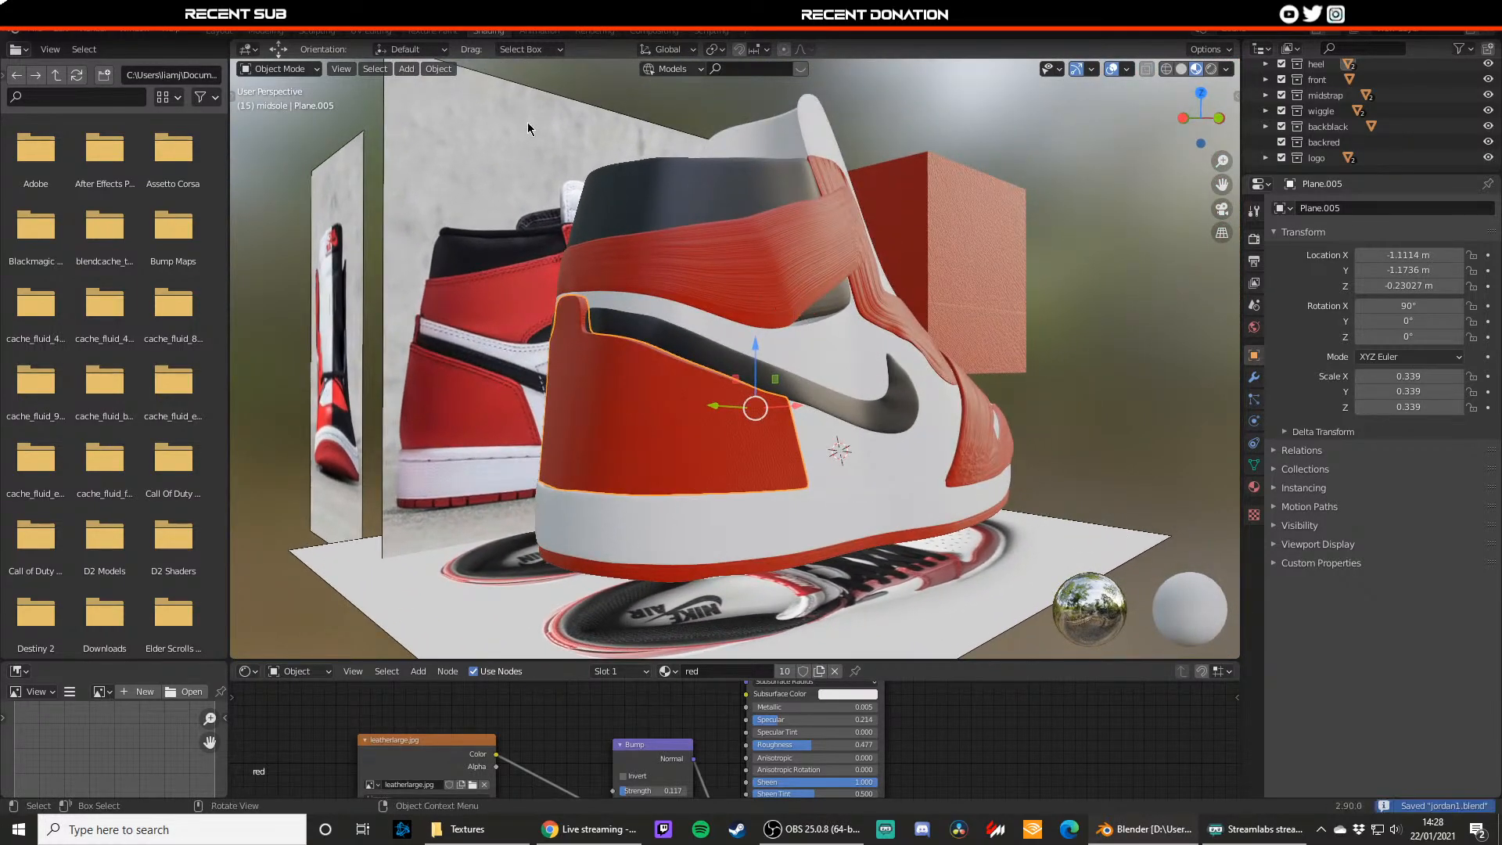
Step: Open the Sculpting workspace and set it to Object Mode, with the heel panel in close view
left_click(540, 32)
left_click(489, 32)
scroll(509, 241, "up", 4)
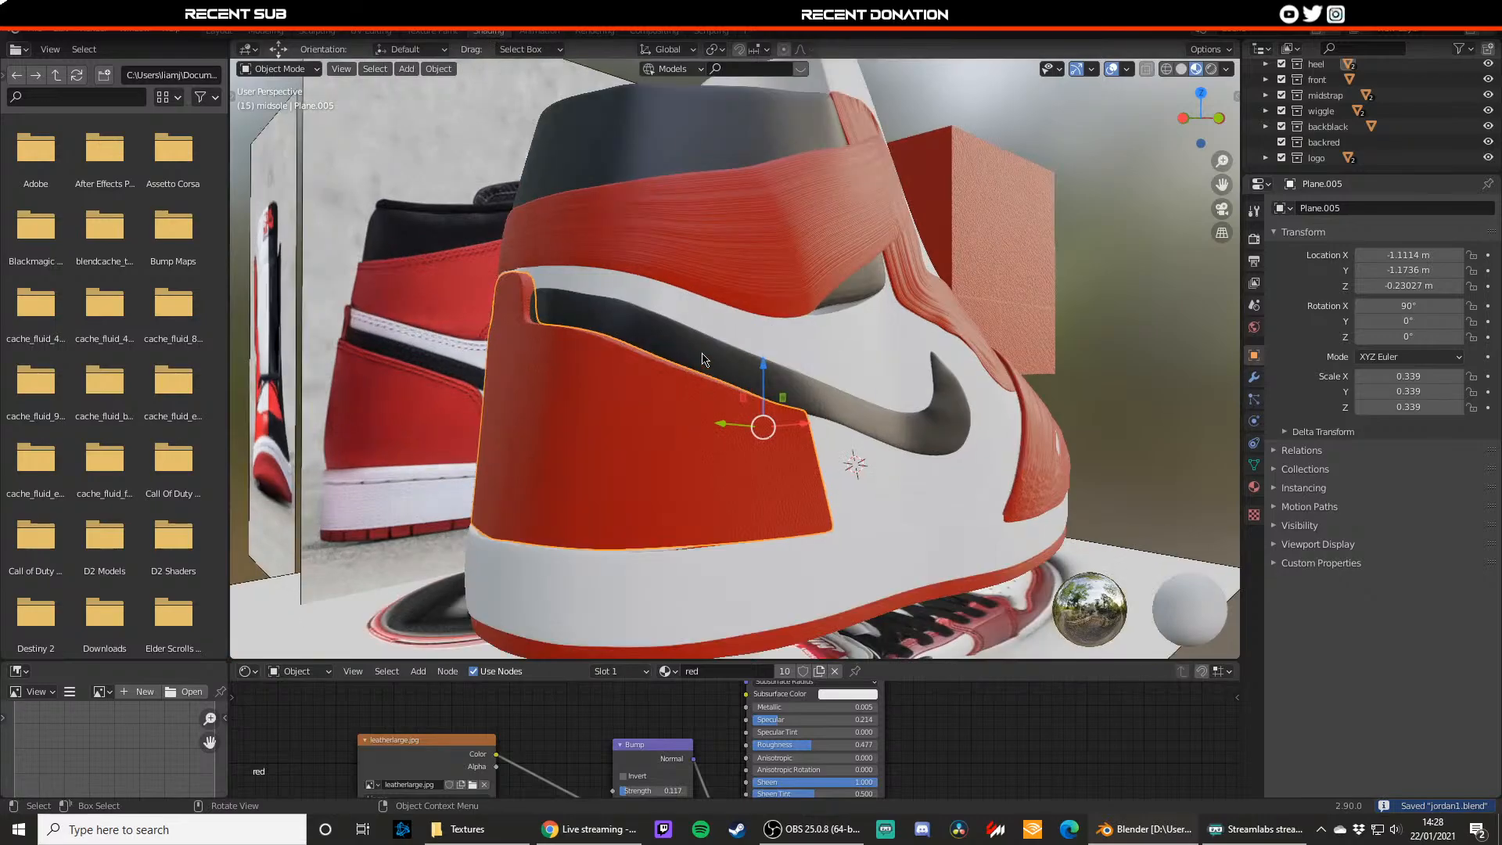
left_click(317, 31)
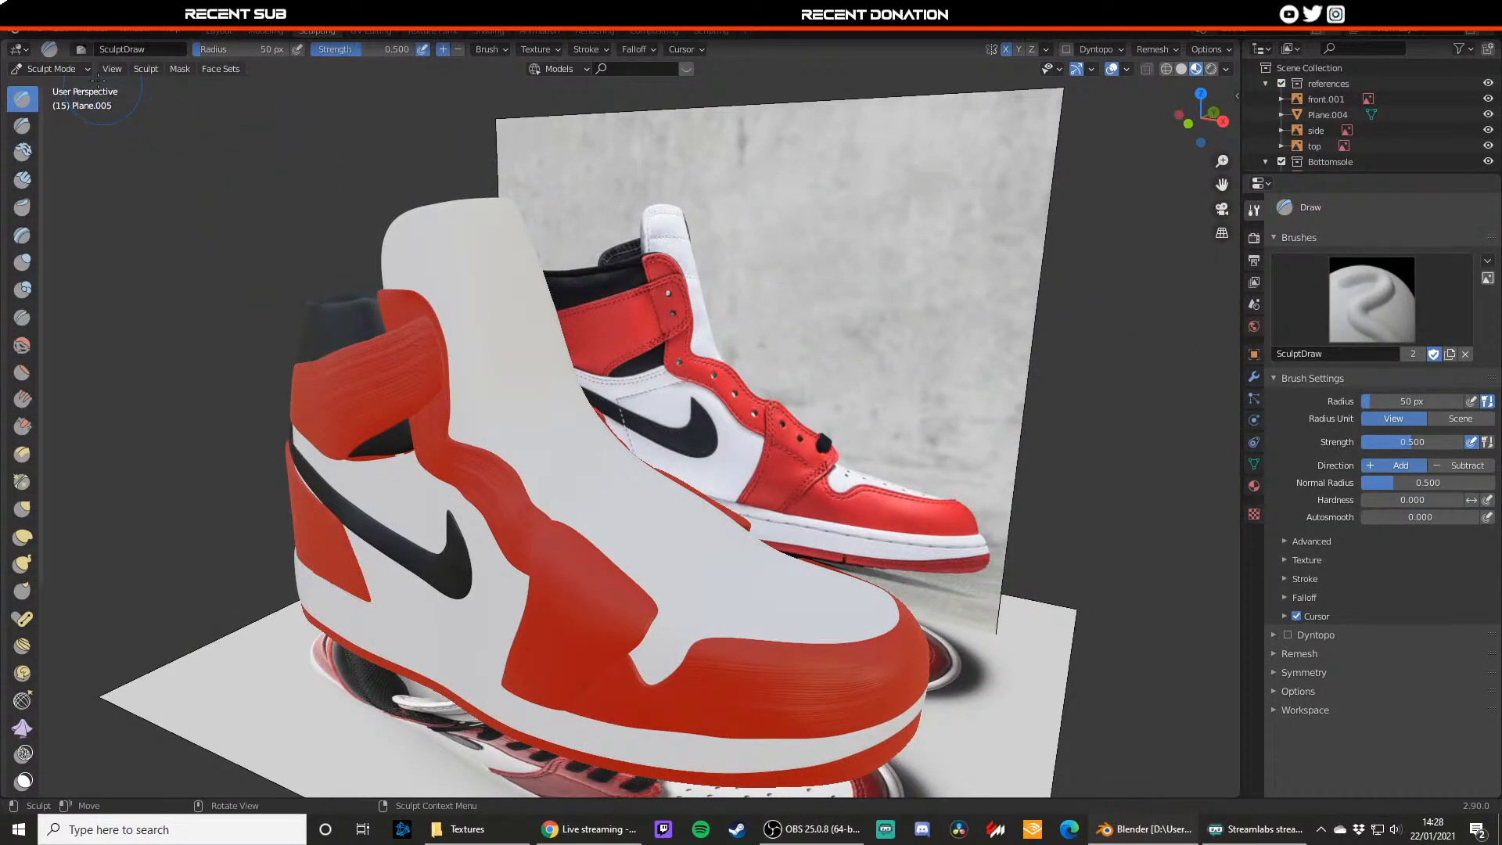
left_click(54, 69)
left_click(63, 87)
middle_click_drag(419, 306, 649, 333)
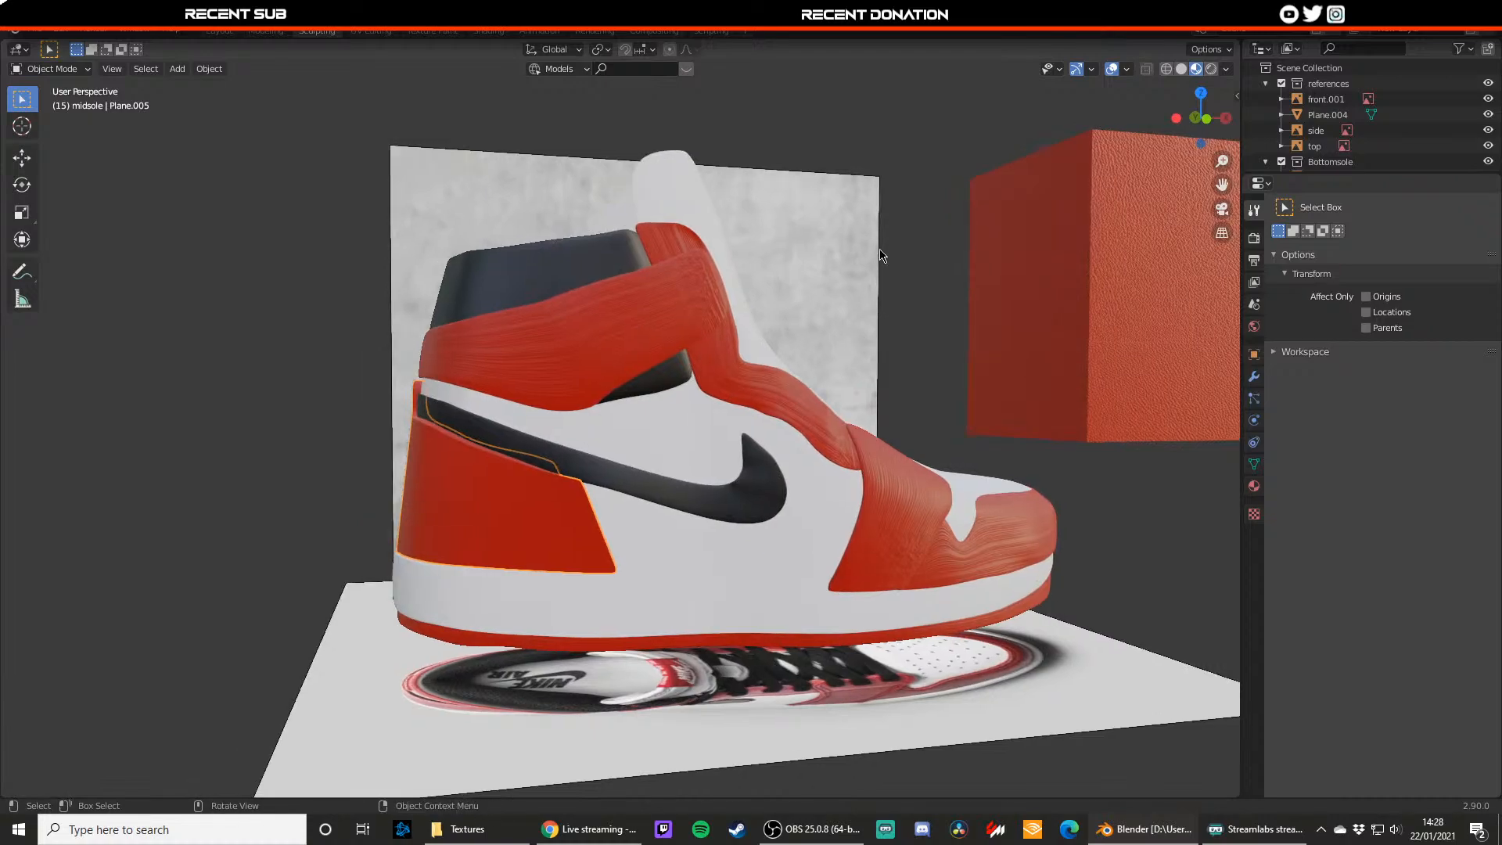
middle_click_drag(765, 345, 973, 328)
scroll(974, 321, "up", 3)
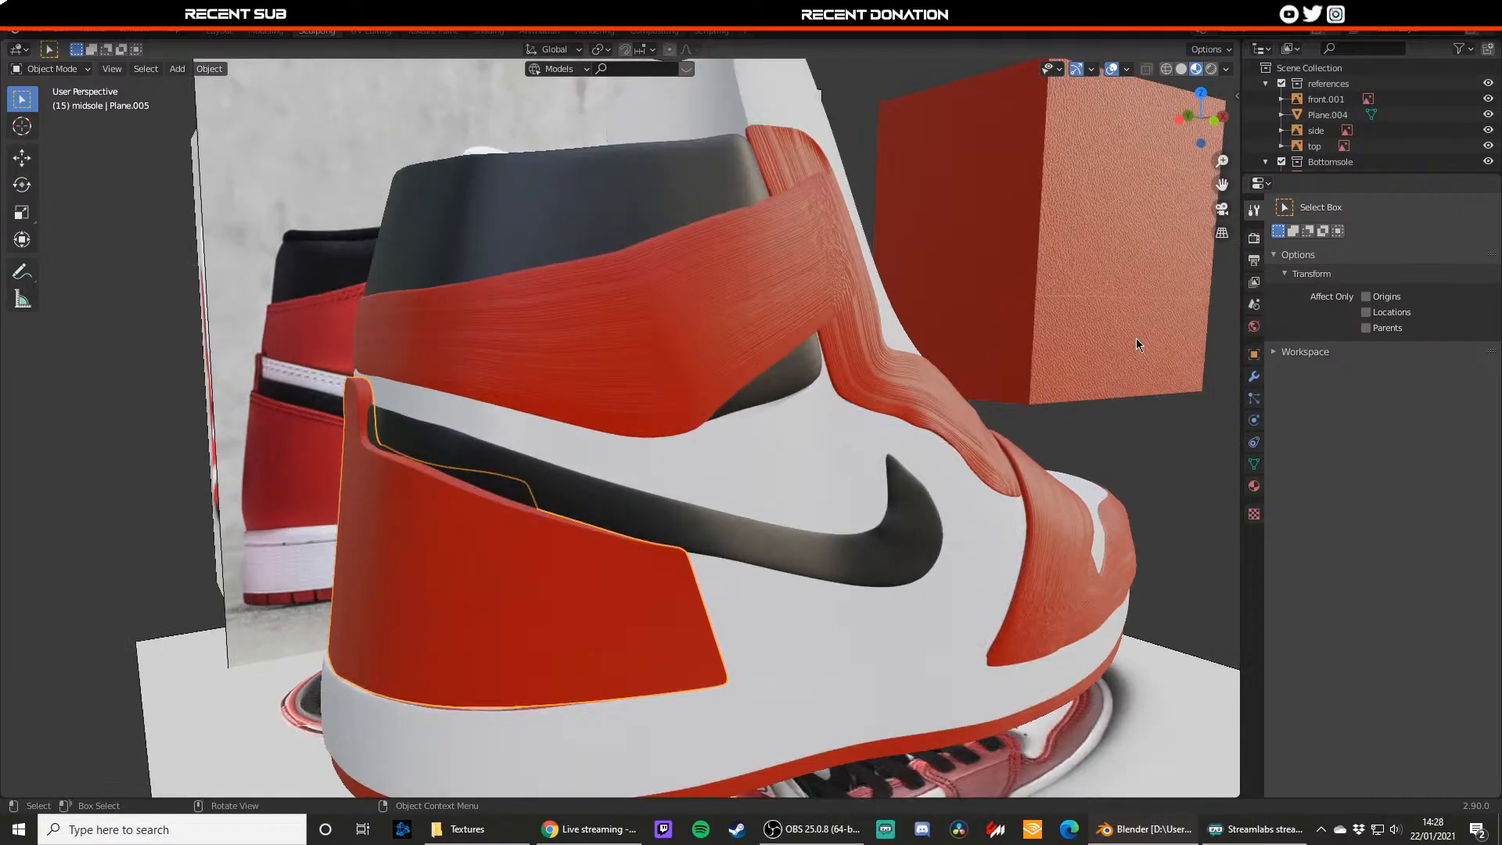
Step: Replace the heel panel's Subdivision modifier with a Multiresolution modifier
left_click(1255, 354)
left_click(1255, 377)
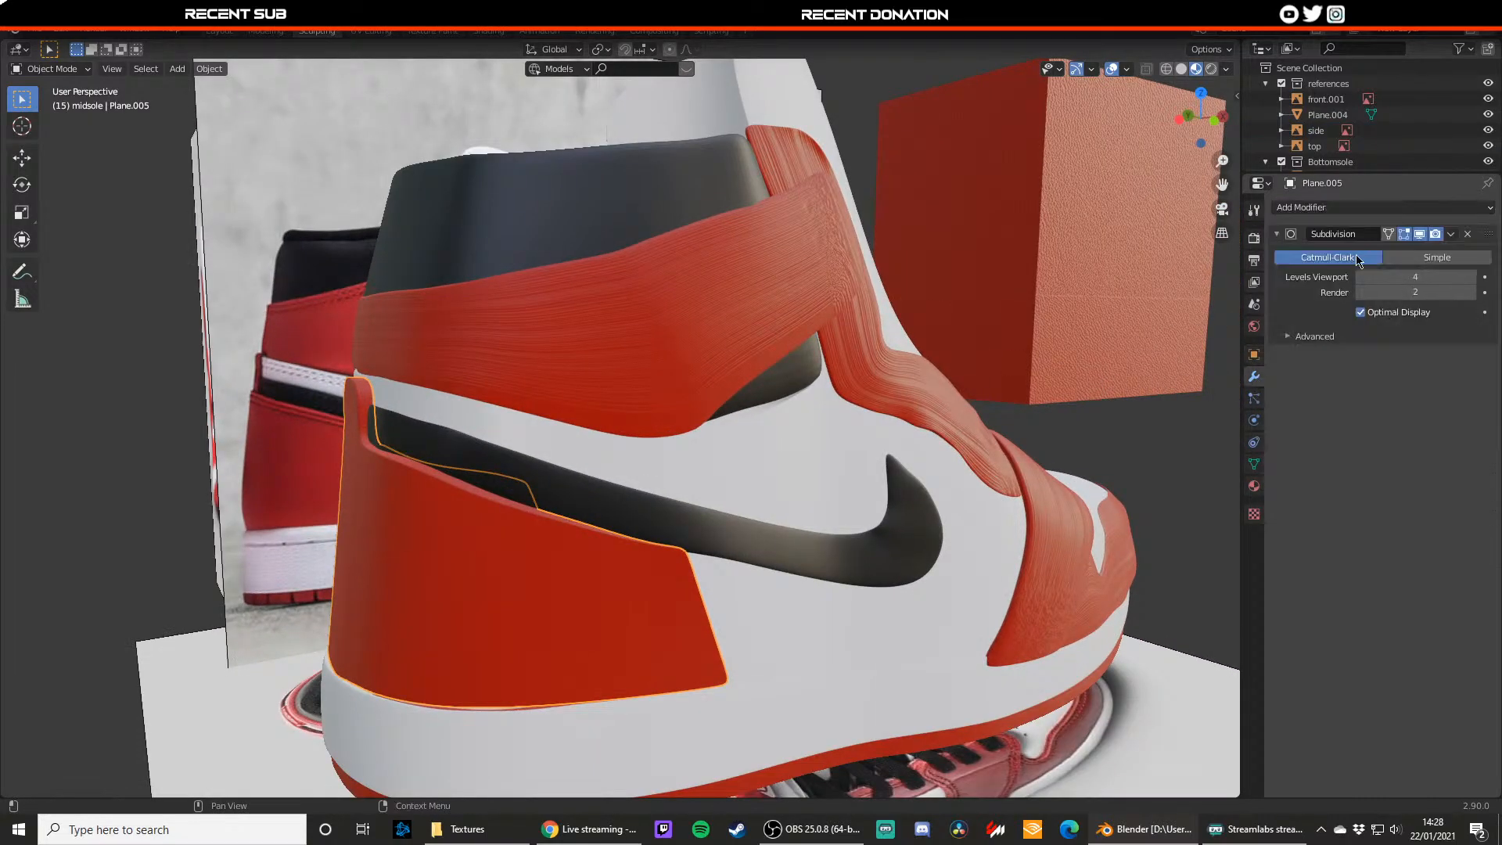
left_click(1468, 234)
left_click(1379, 207)
left_click(1185, 383)
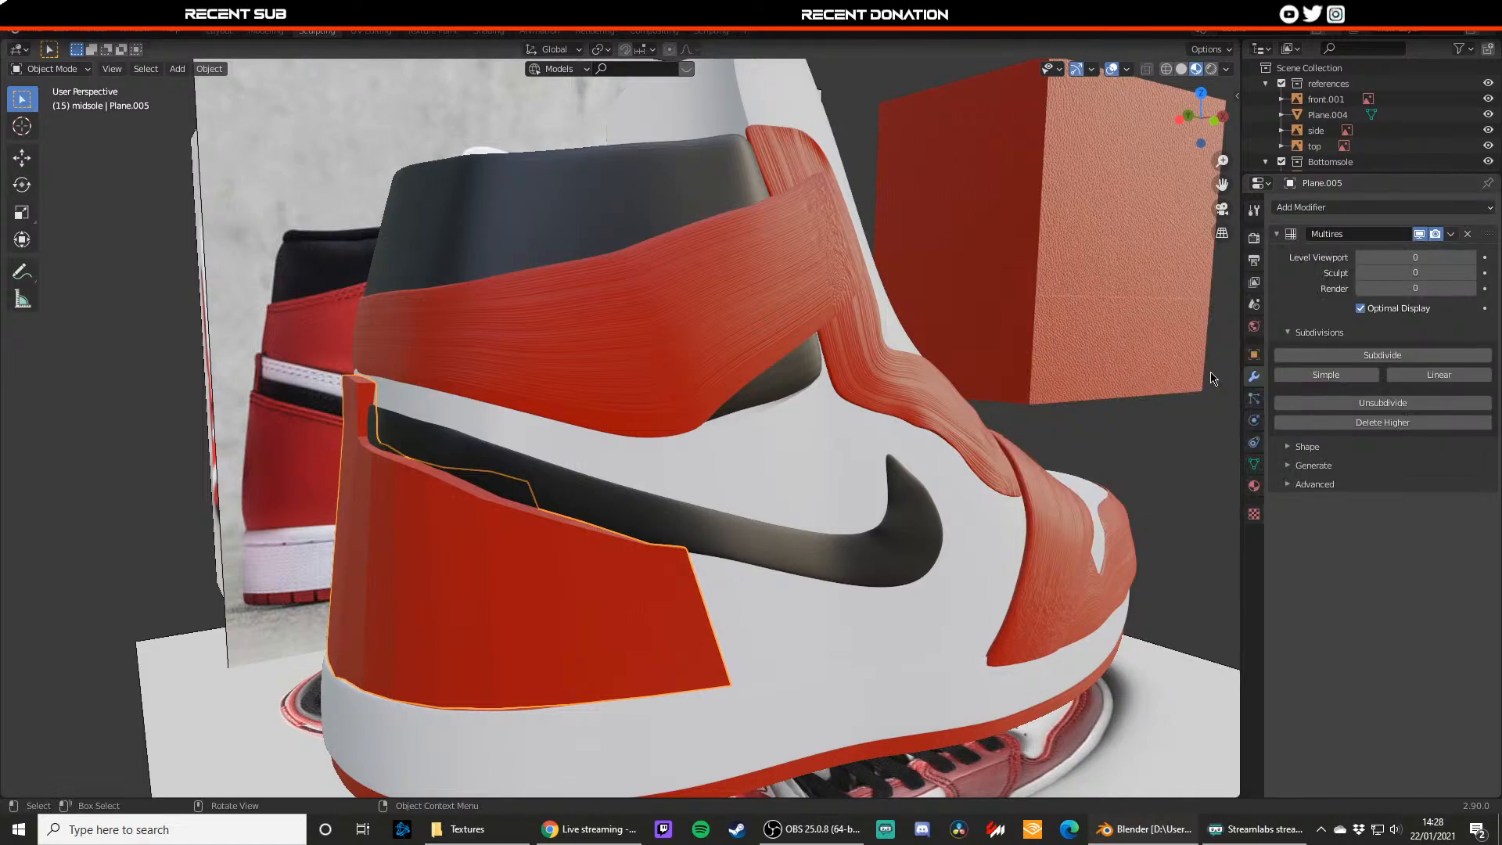
Step: Subdivide the heel panel's Multires modifier to level 6 and save the file
left_click(1361, 356)
left_click(1363, 357)
left_click(1364, 357)
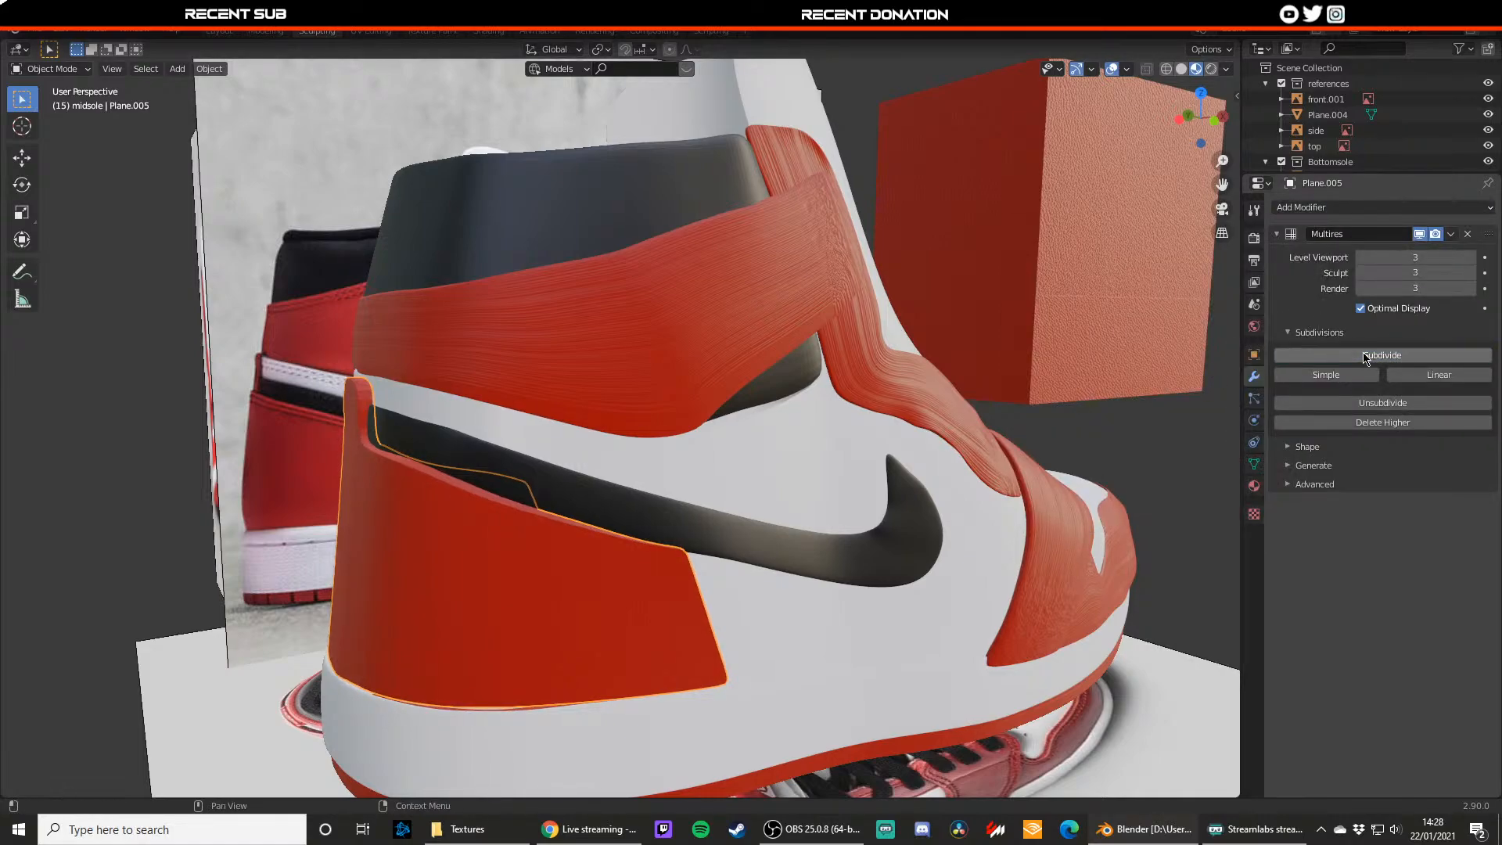
left_click(1364, 358)
left_click(1366, 357)
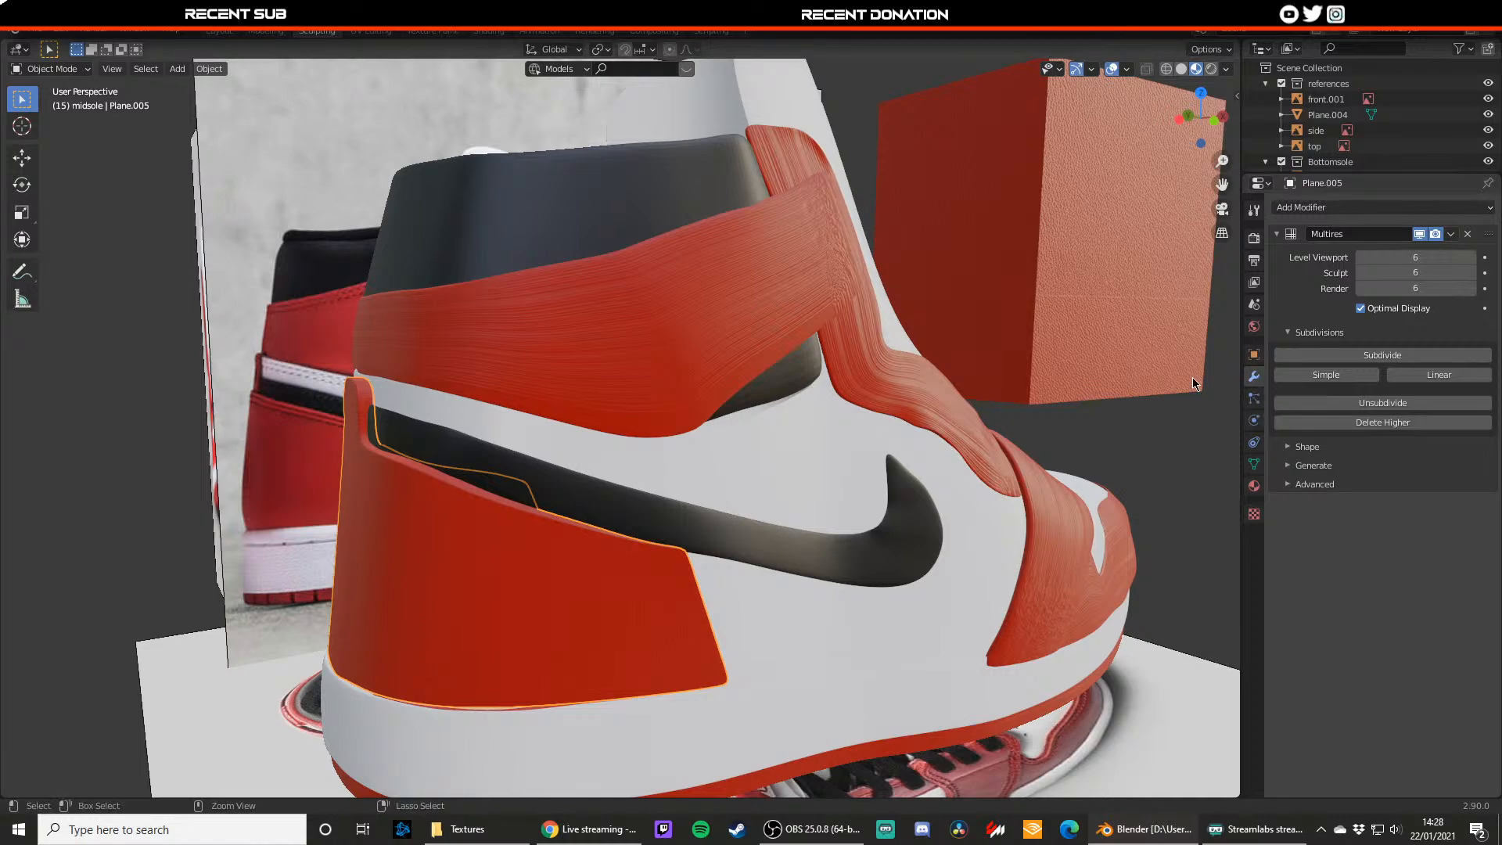
key("ctrl+s")
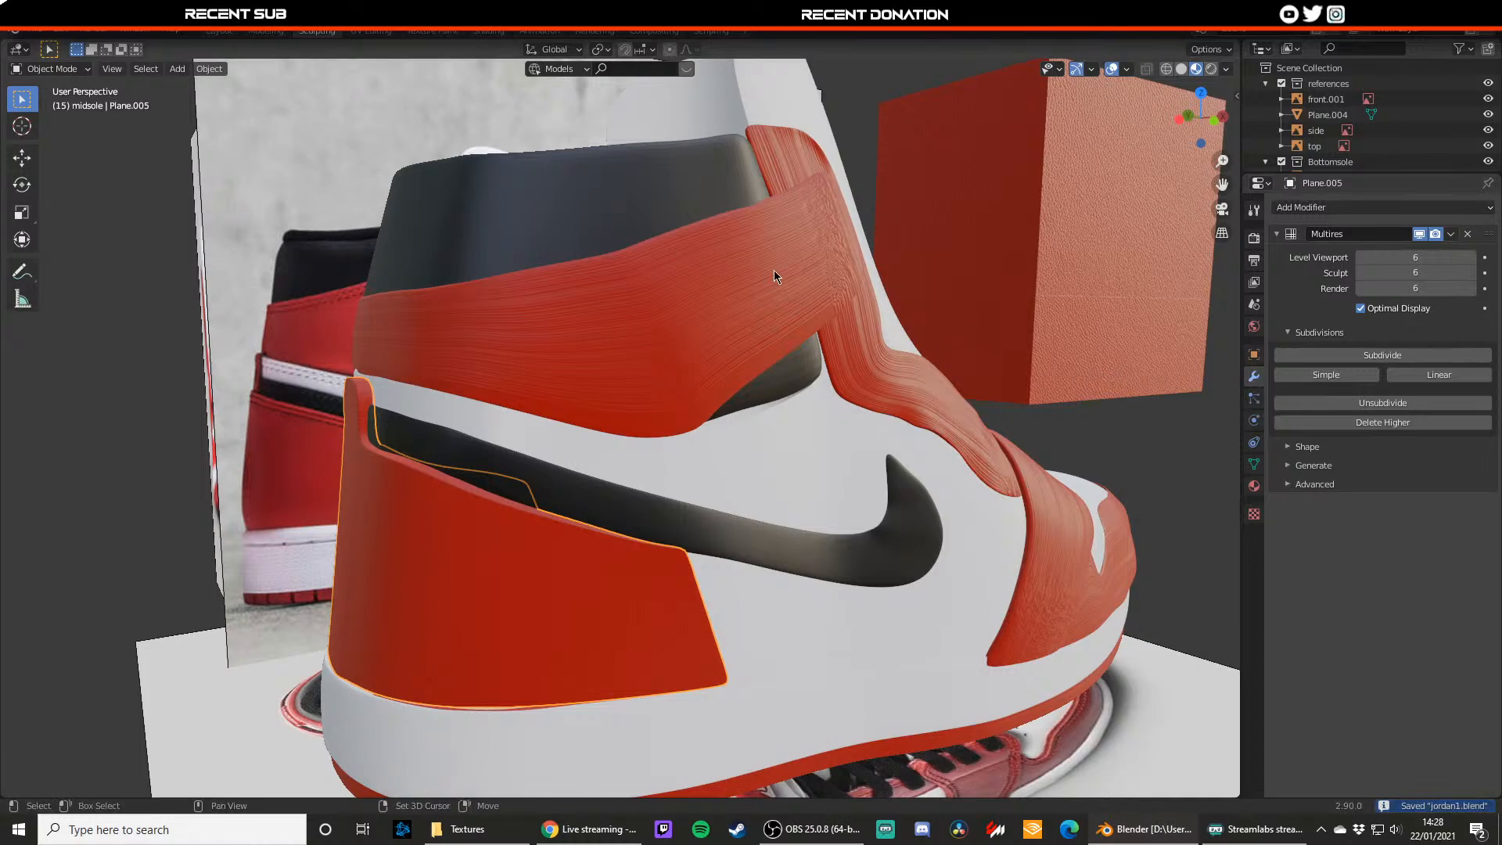
Step: Put the heel panel into Sculpt Mode
left_click(61, 70)
left_click(61, 69)
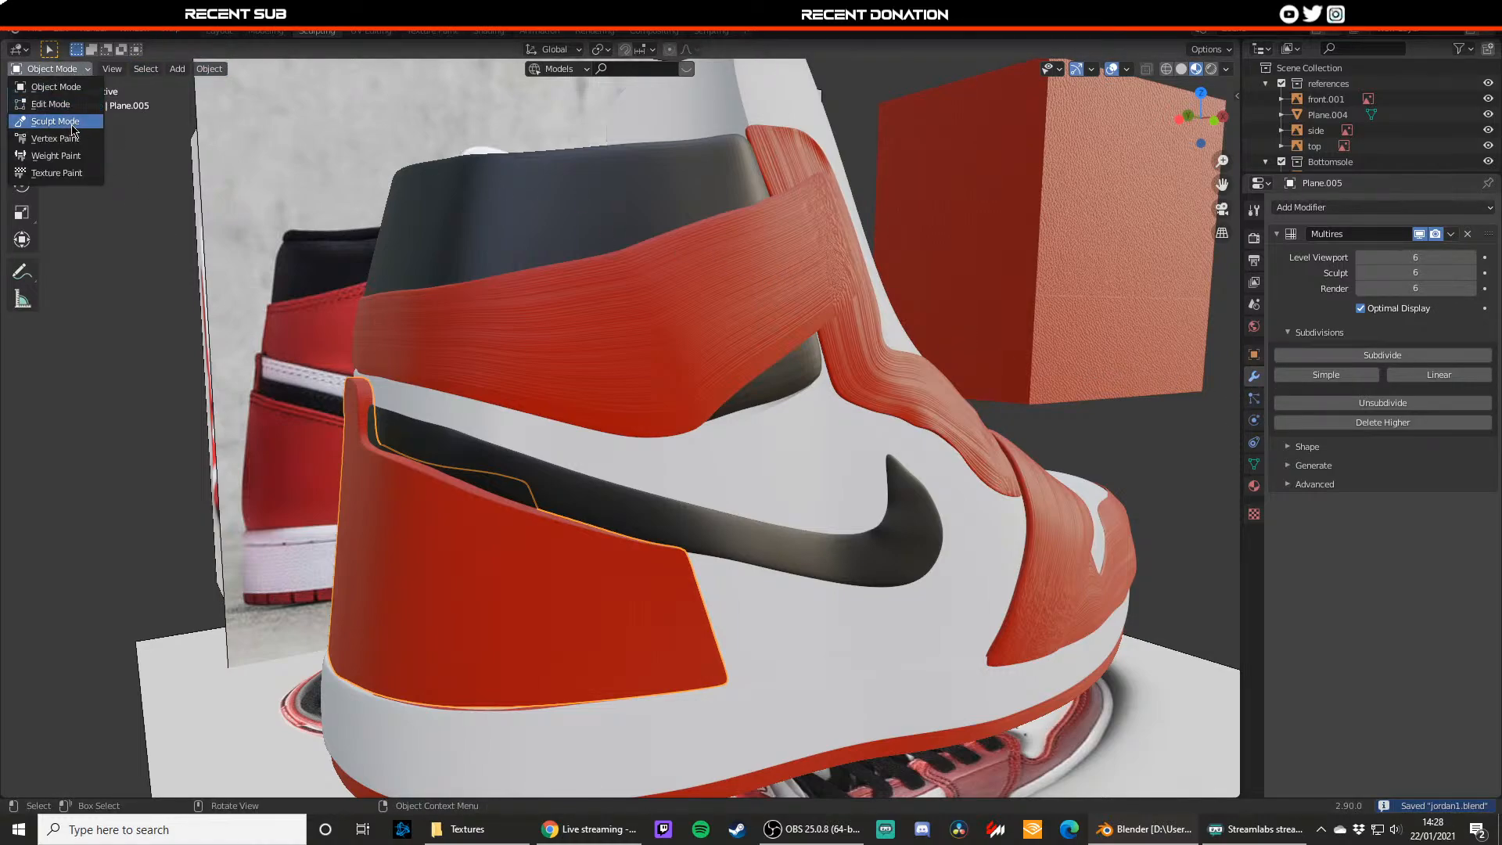
left_click(47, 123)
Step: Load the stitch parallel seam brush from the BlenderKit brush library and display its brush settings
left_click(559, 69)
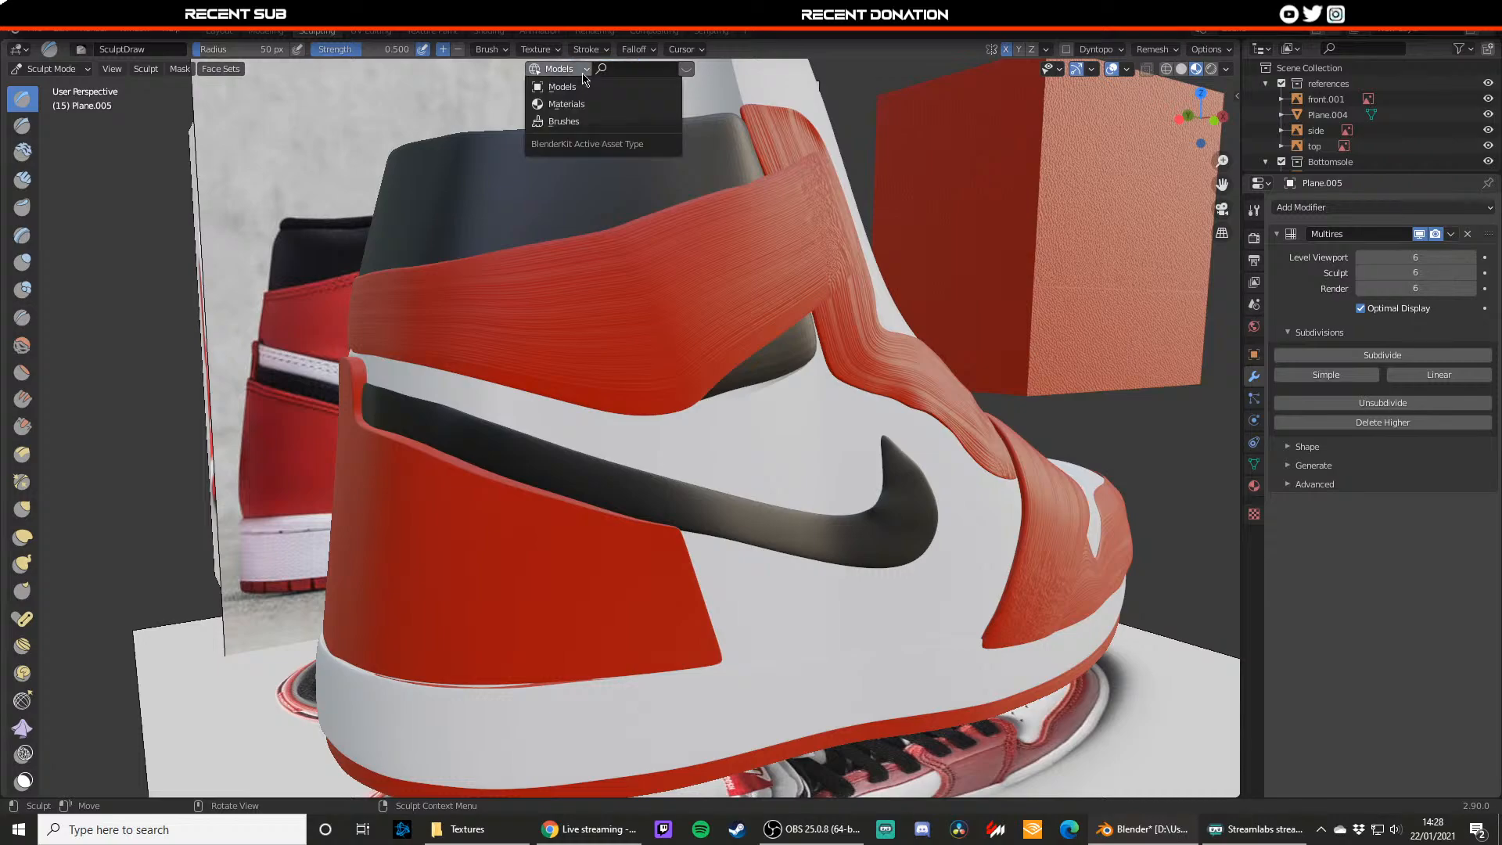
left_click(571, 118)
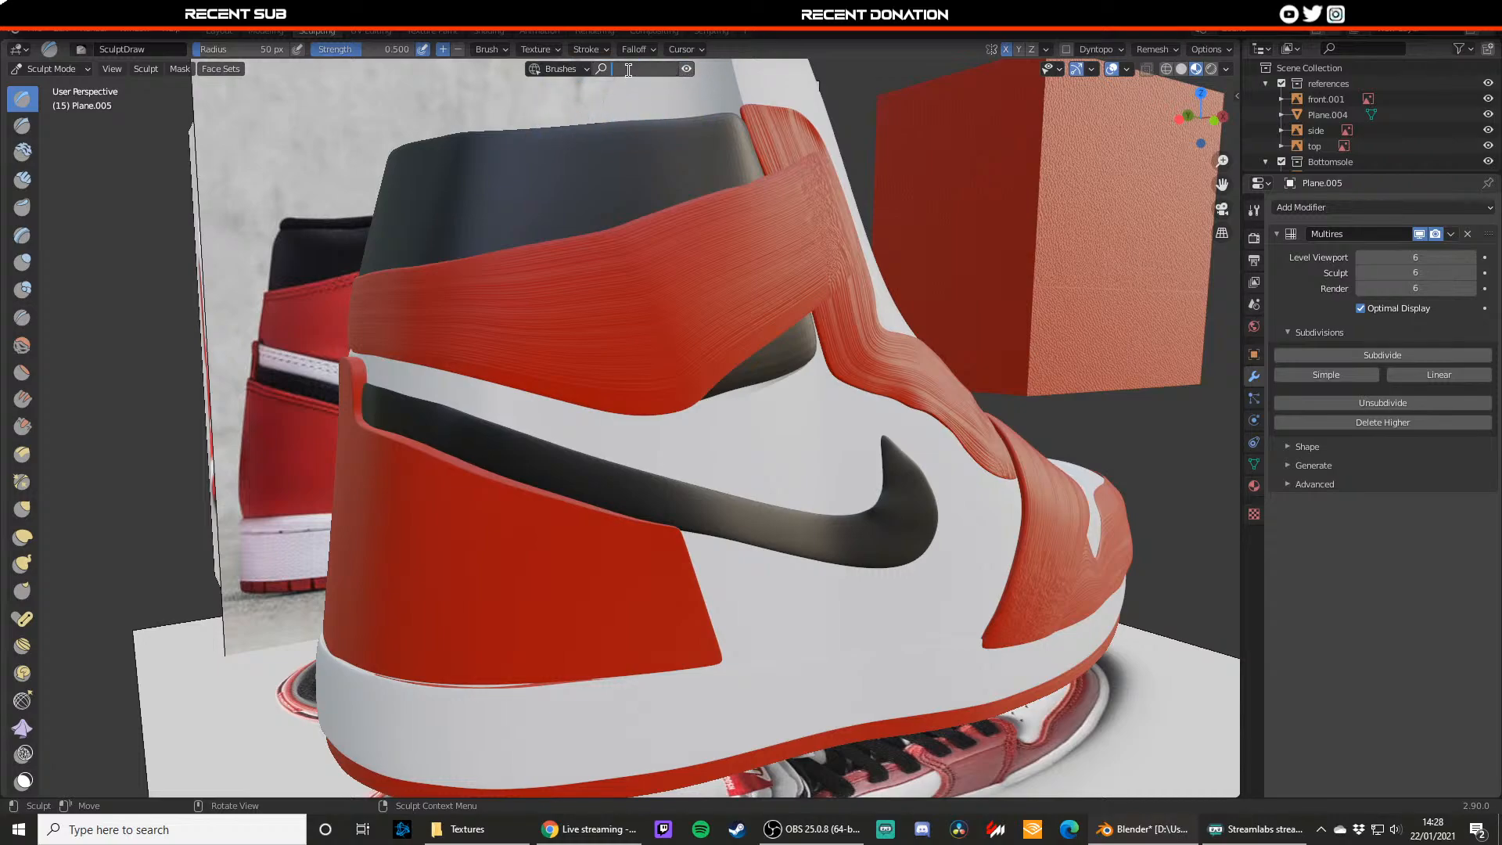
left_click(684, 70)
key("Return")
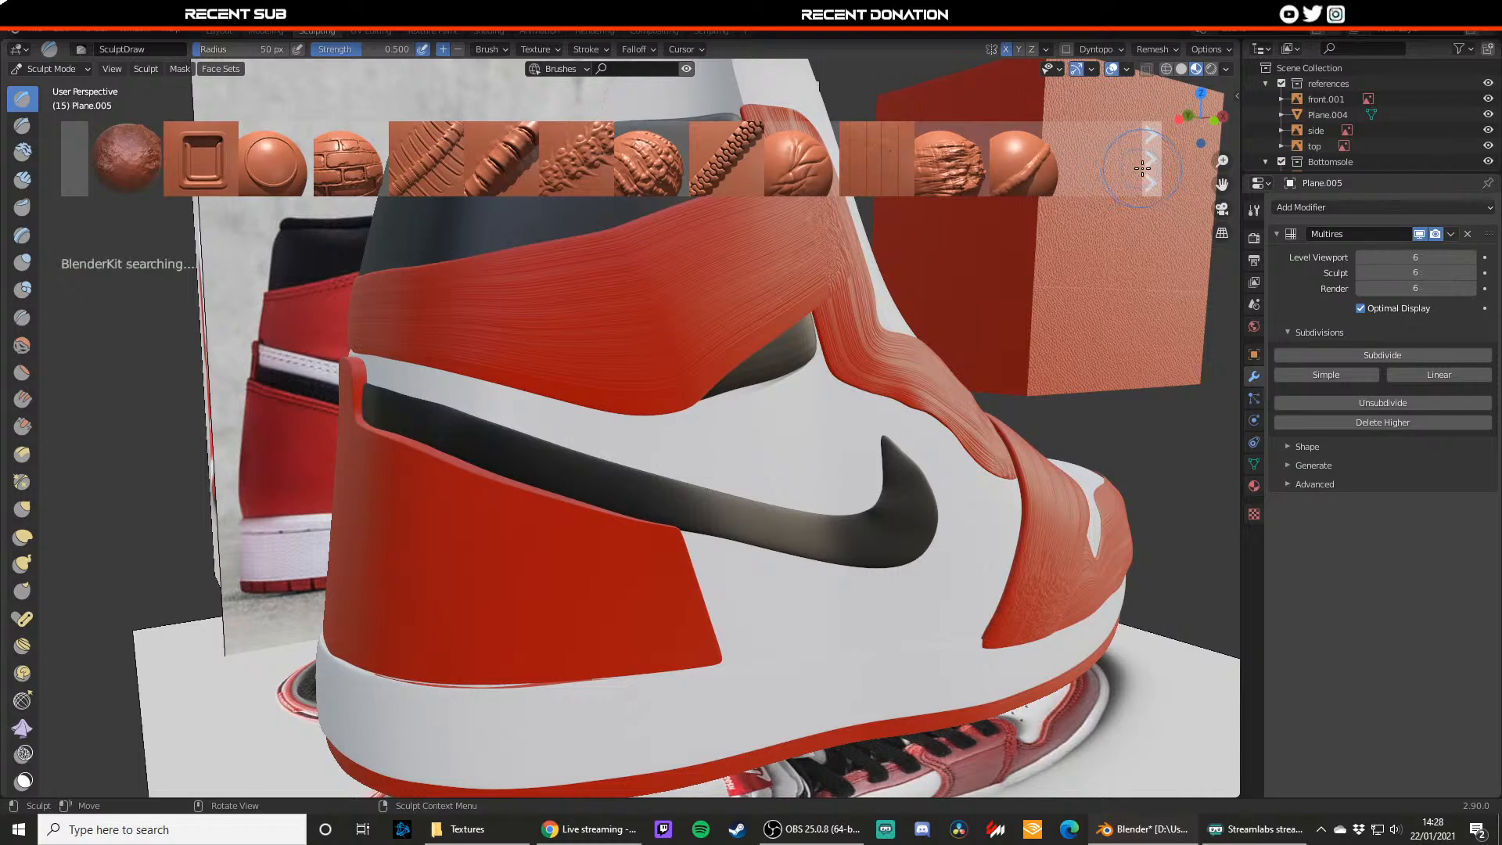
left_click(1143, 168)
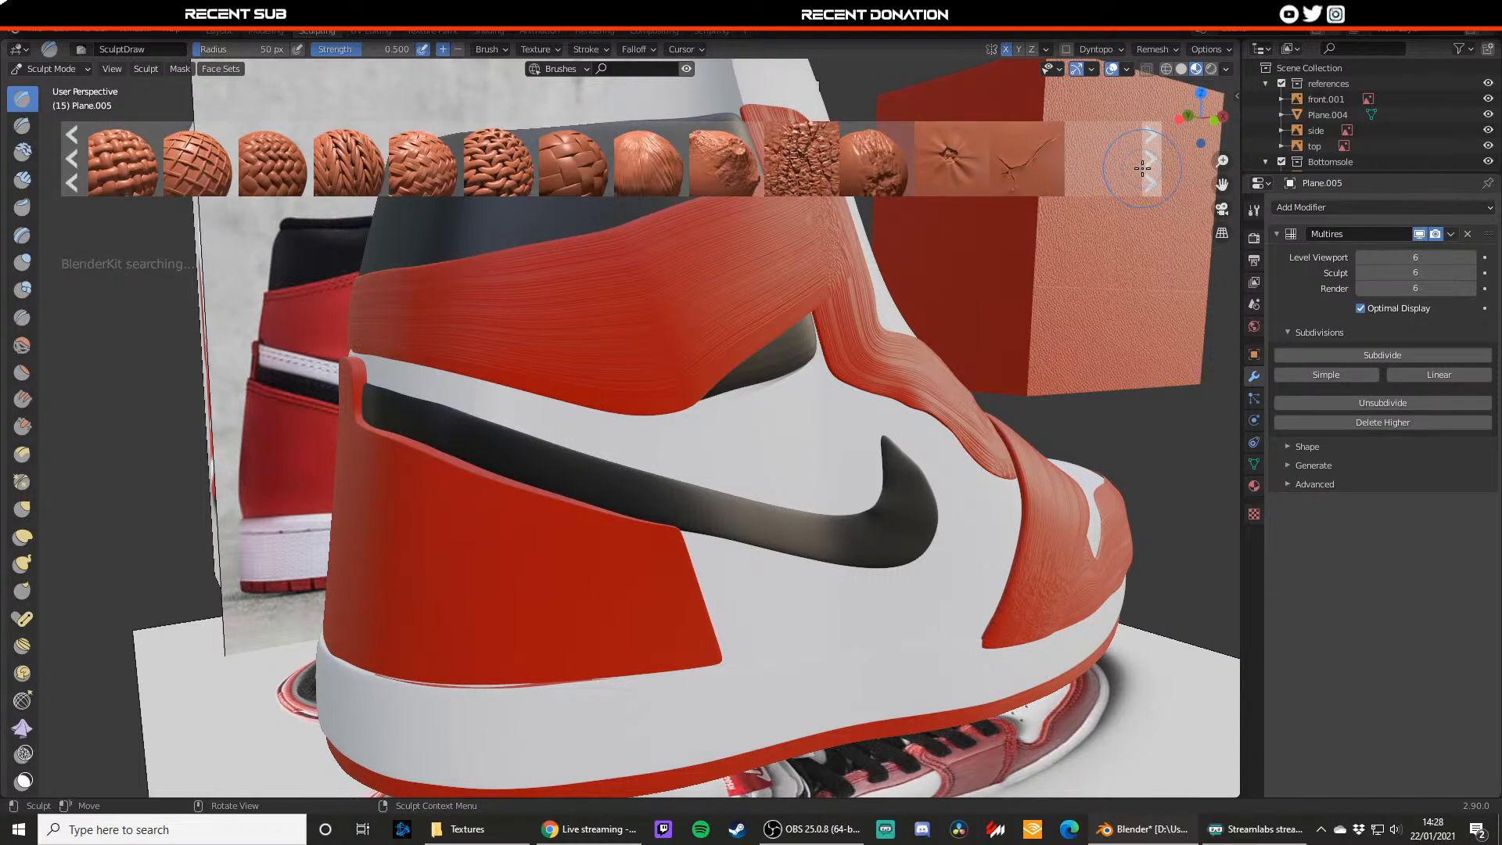
left_click(1142, 167)
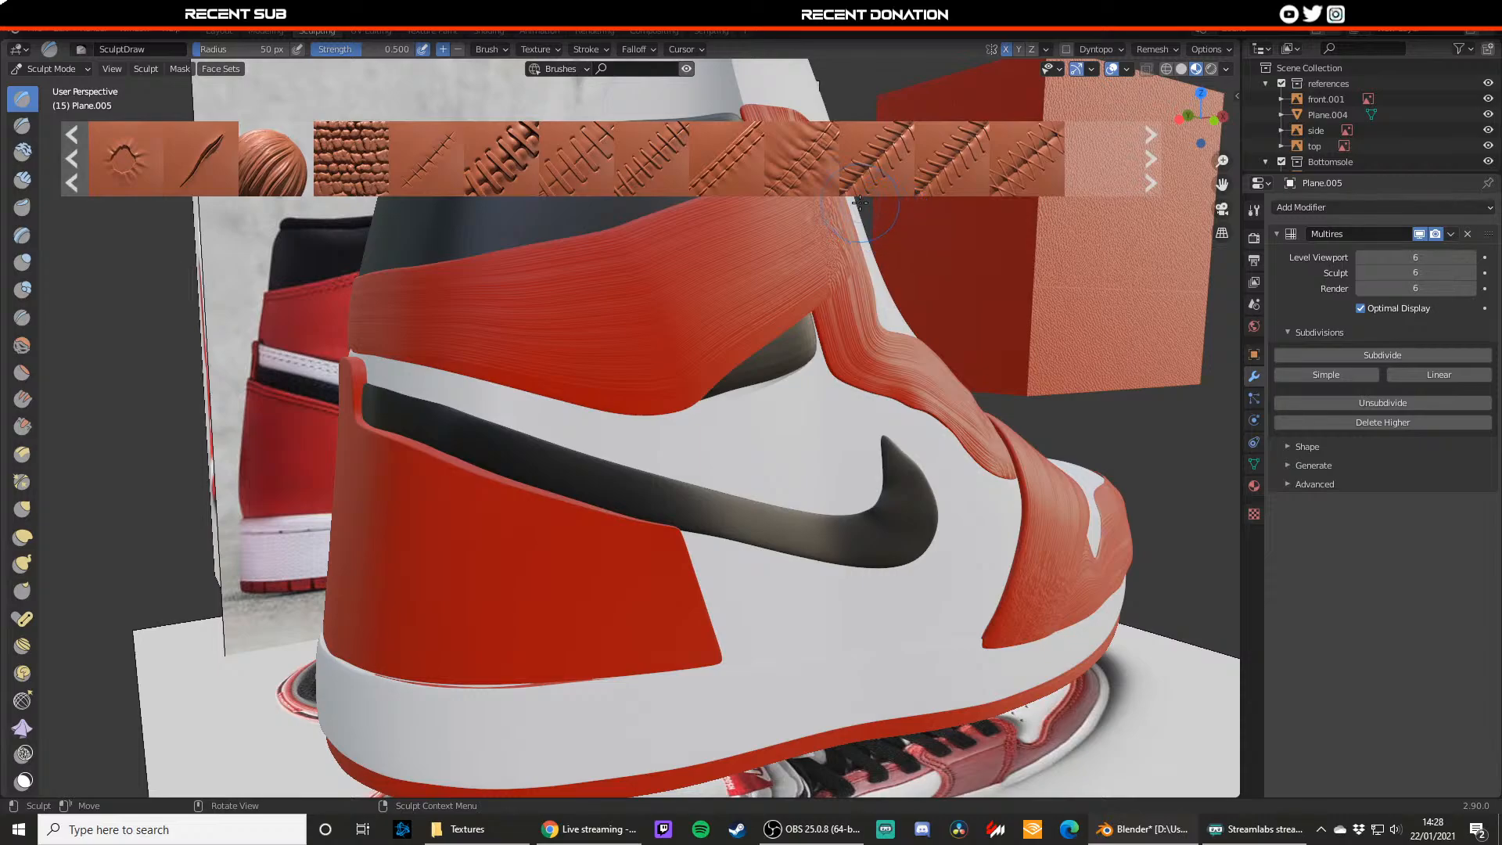
left_click(751, 165)
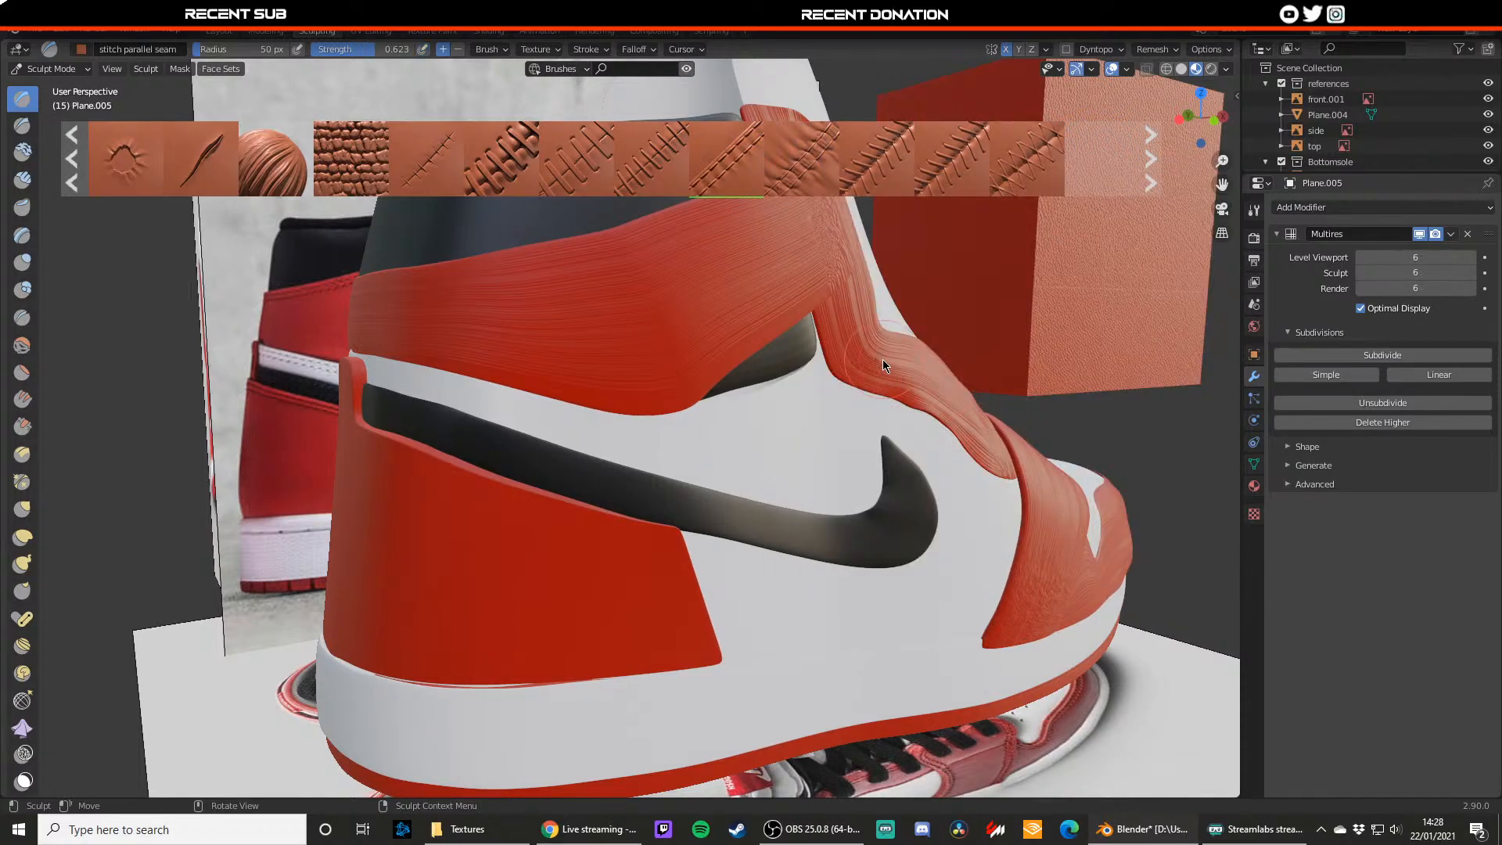
left_click(1253, 239)
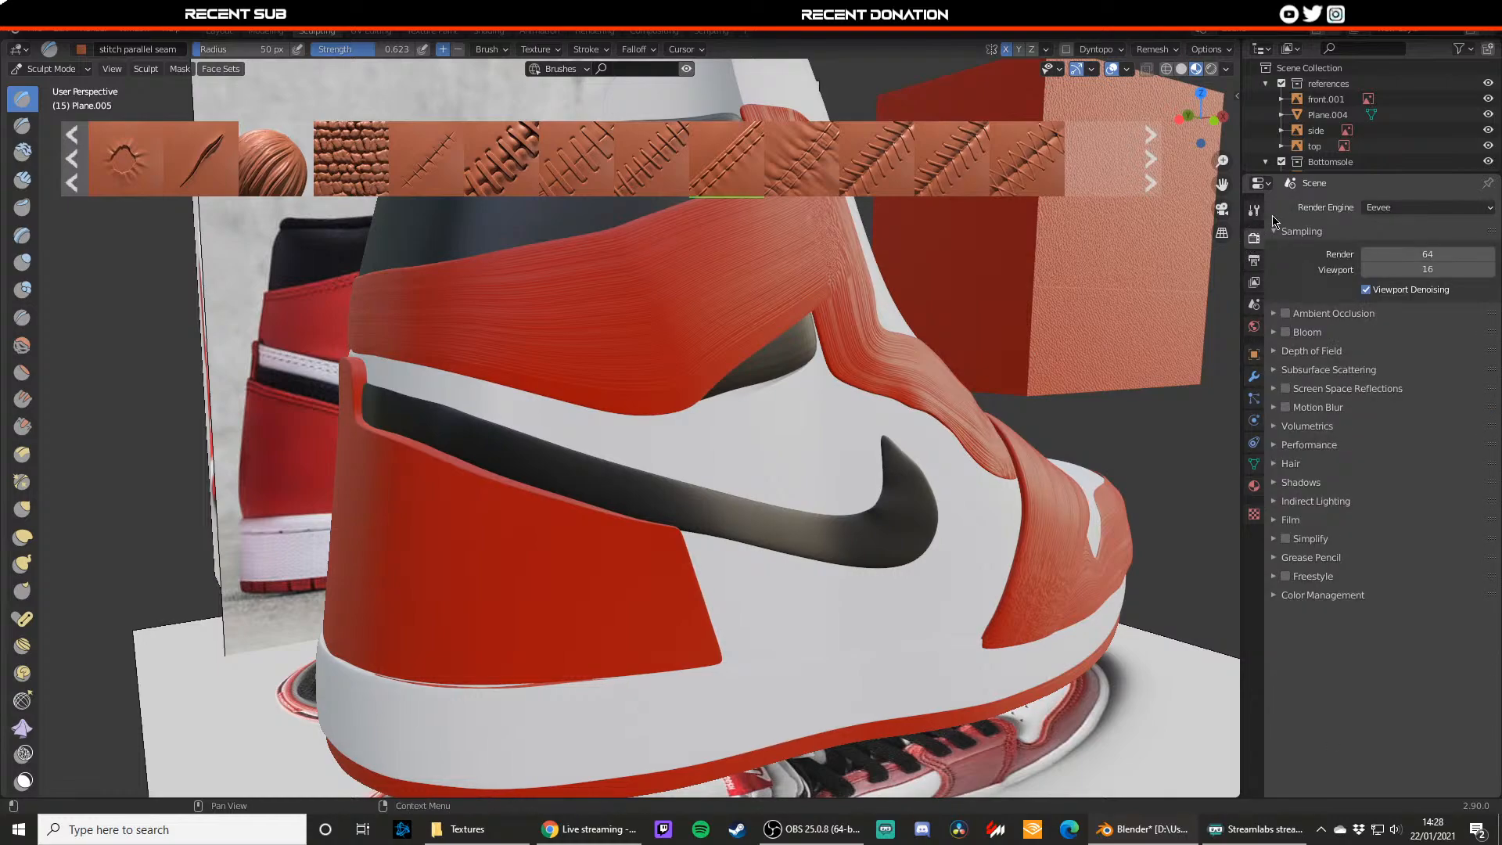
left_click(1252, 214)
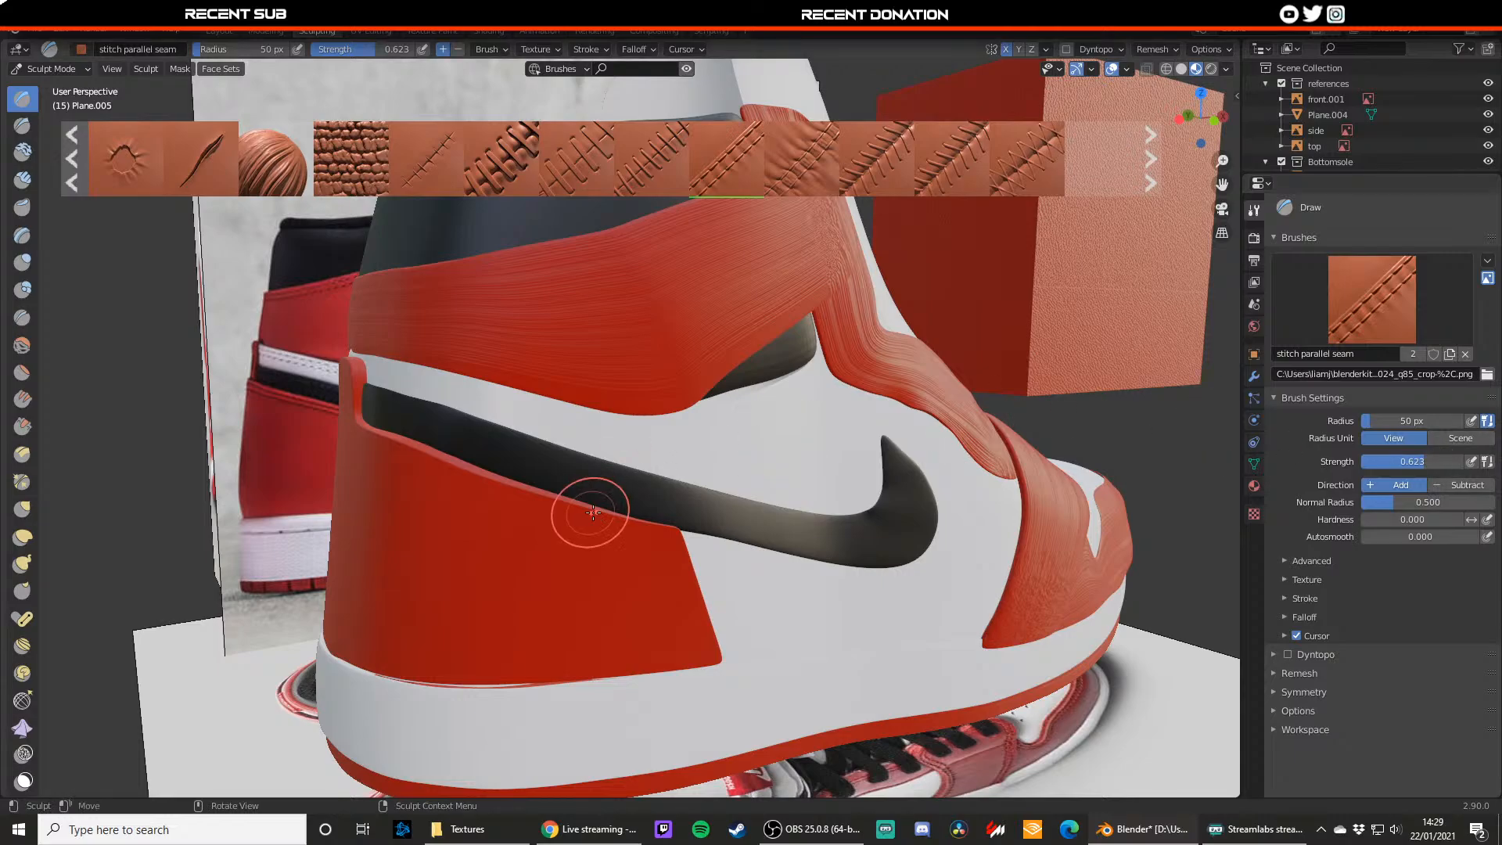
Step: Try a short run of parallel seam stitching at the front of the heel panel's upper edge, and undo it
left_click_drag(661, 535, 601, 525)
left_click_drag(469, 493, 469, 493)
middle_click_drag(631, 496, 674, 517)
key("ctrl+z")
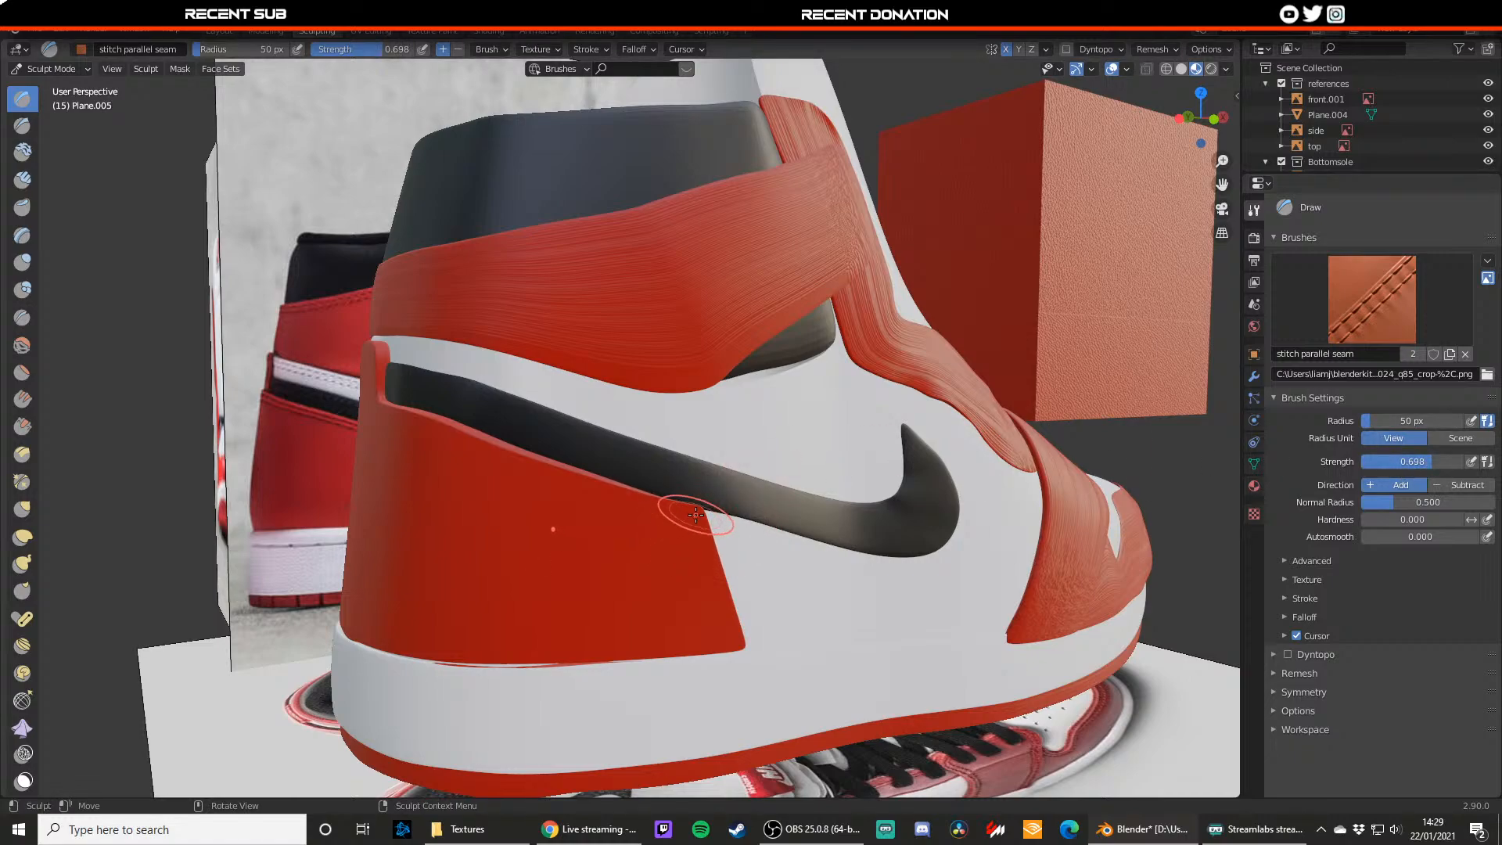
left_click_drag(699, 514, 694, 512)
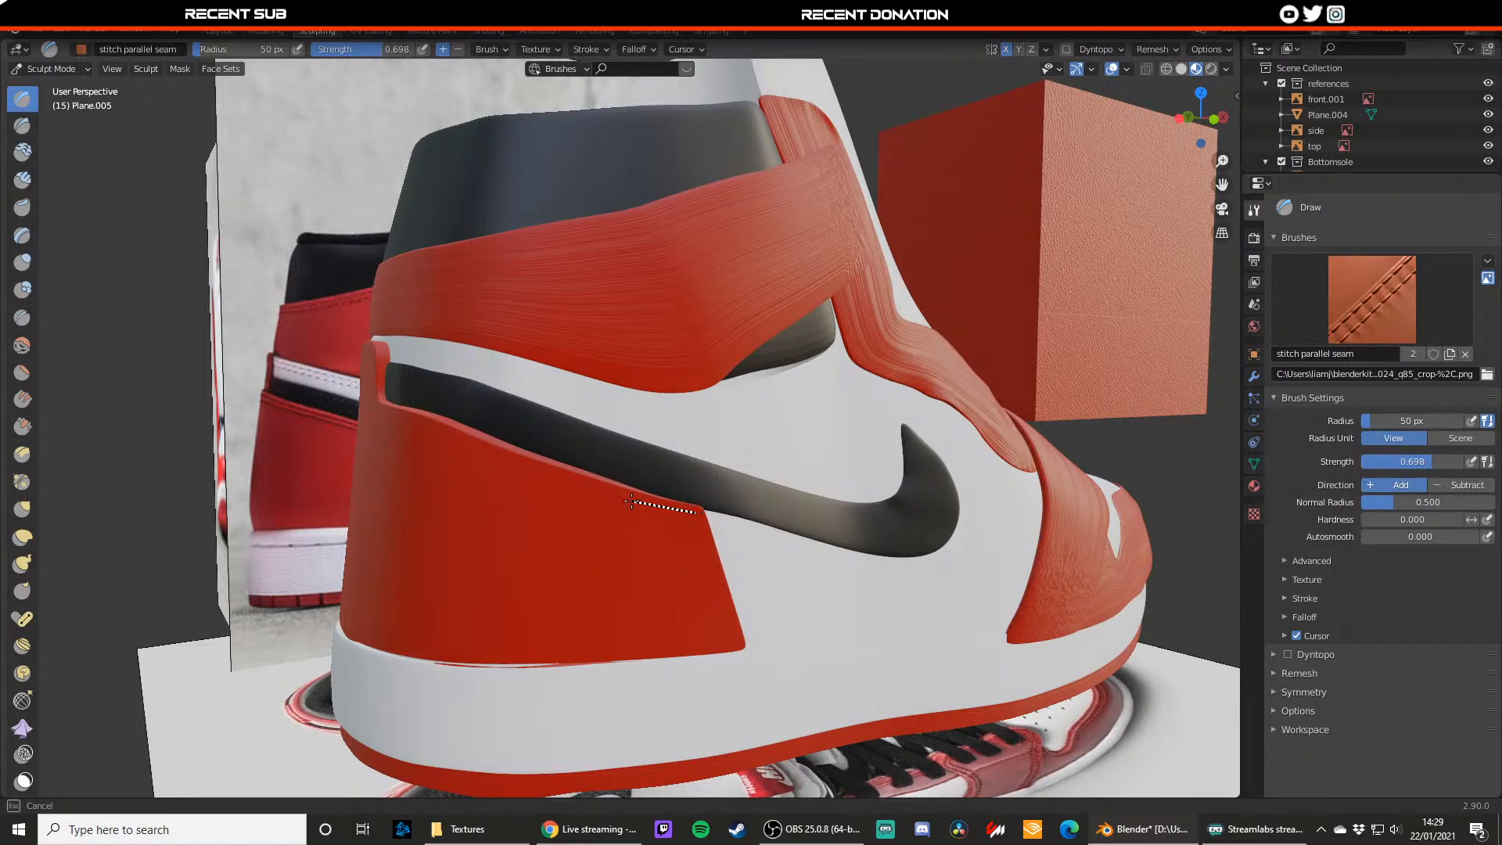
mouse_move(527, 470)
left_mouse_down()
mouse_move(490, 457)
mouse_move(531, 440)
left_mouse_up()
key("shift+f")
left_click(603, 436)
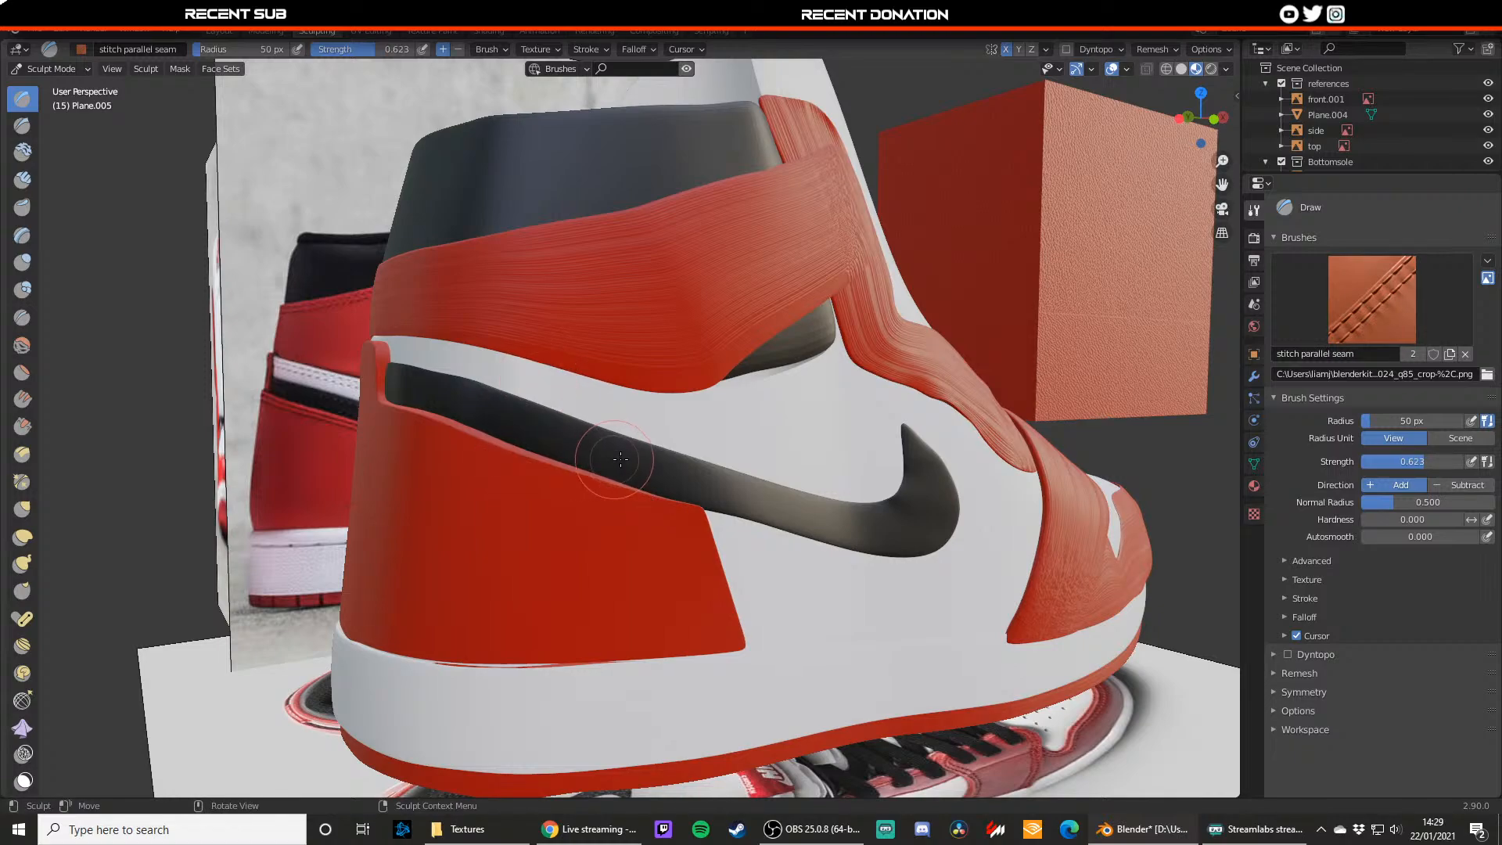
Step: Try the seam stitching along the heel panel's entire upper edge, inspect it up close, and undo back to Object Mode
middle_click_drag(635, 458, 651, 443, "shift")
scroll(654, 443, "up", 1)
scroll(674, 467, "down", 1)
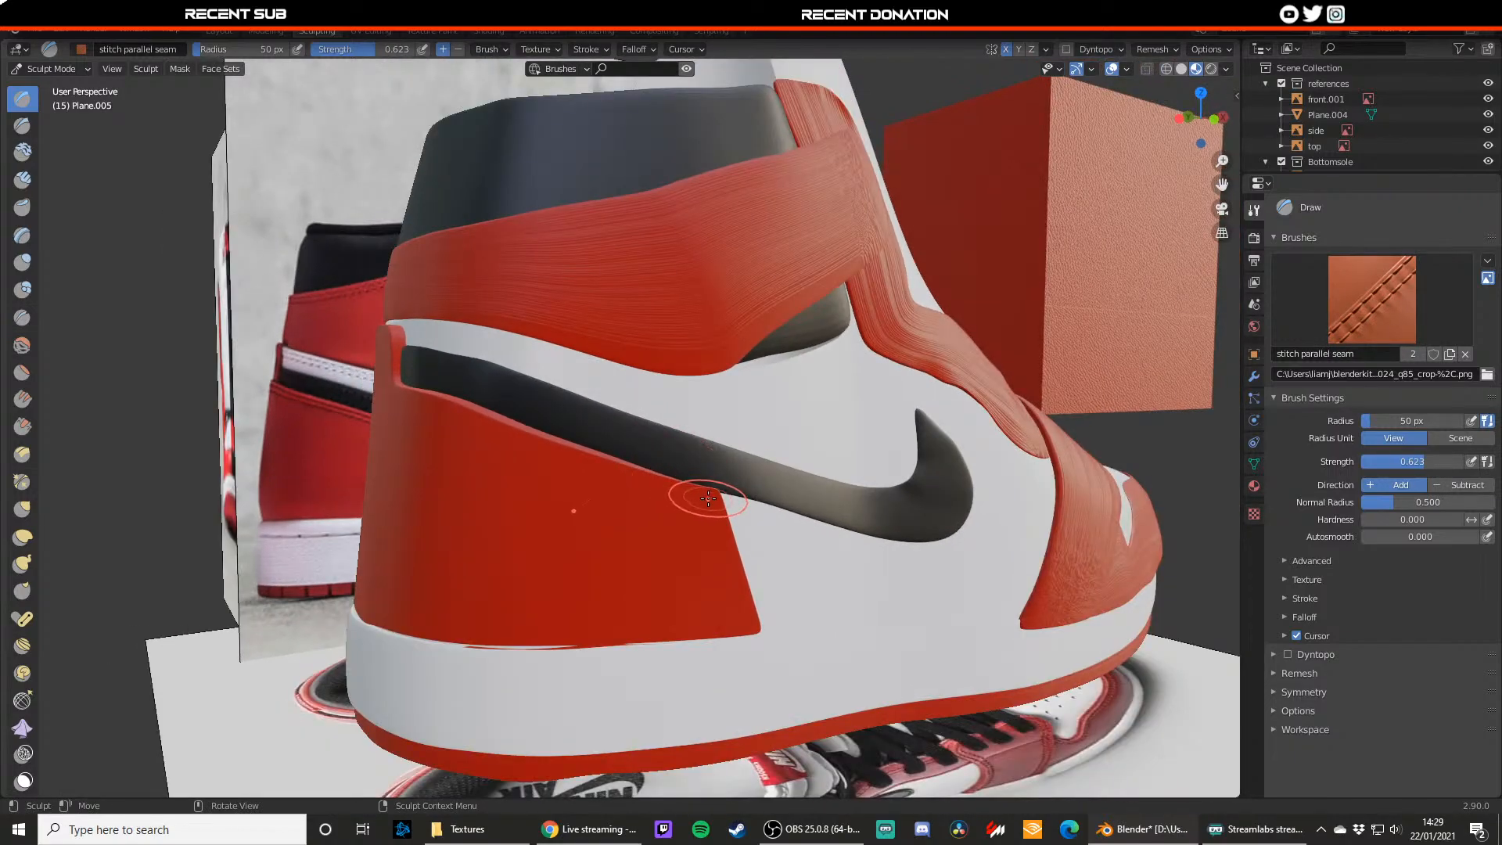
left_click_drag(715, 497, 715, 497)
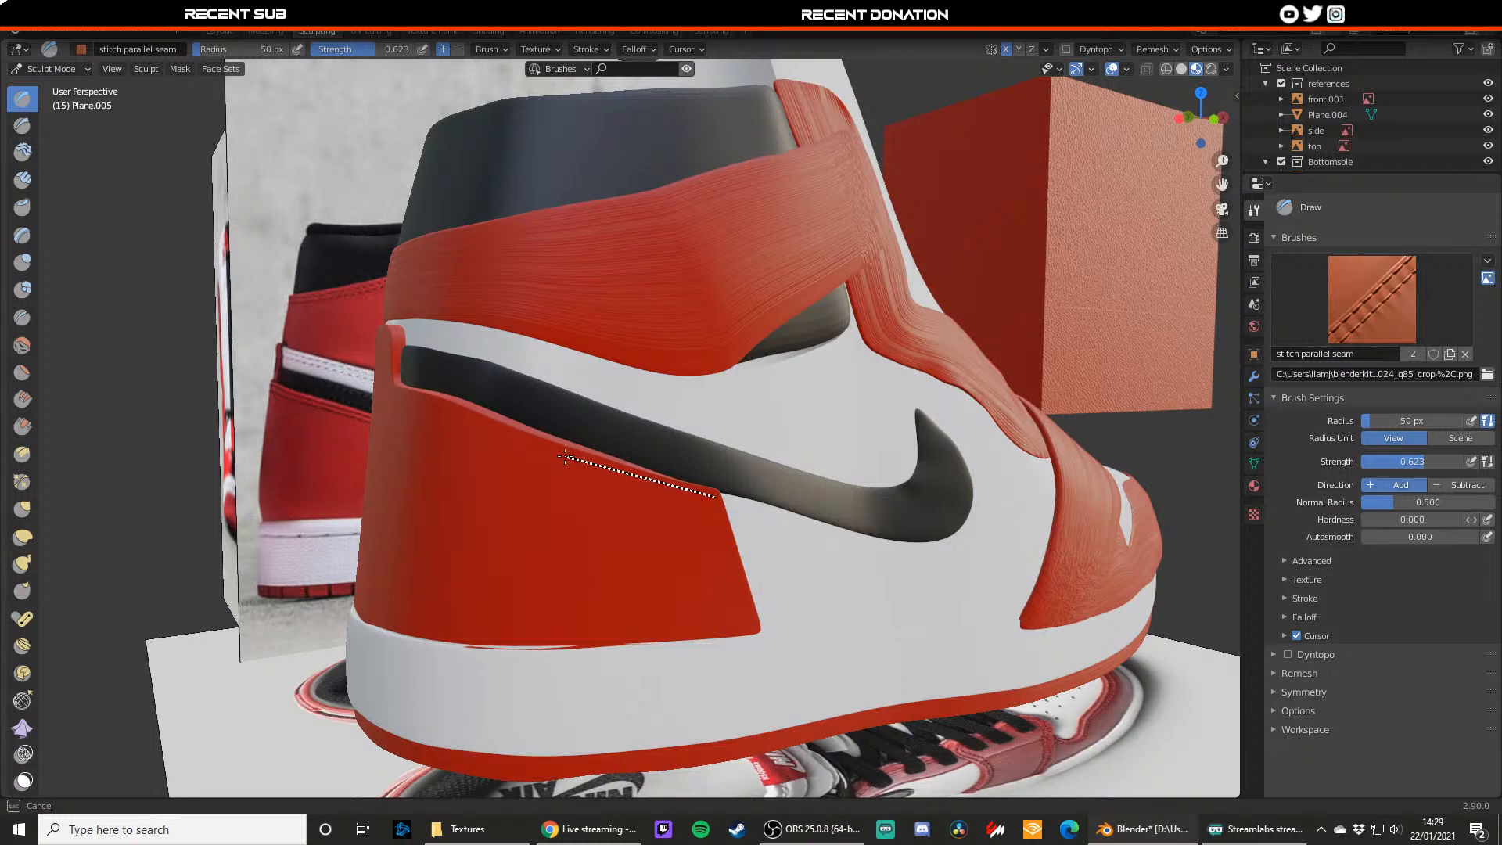
mouse_move(502, 434)
left_mouse_down()
mouse_move(481, 428)
mouse_move(520, 438)
mouse_move(481, 420)
left_mouse_up()
left_click_drag(394, 391, 393, 391)
middle_click_drag(560, 372, 459, 365)
scroll(460, 366, "up", 4)
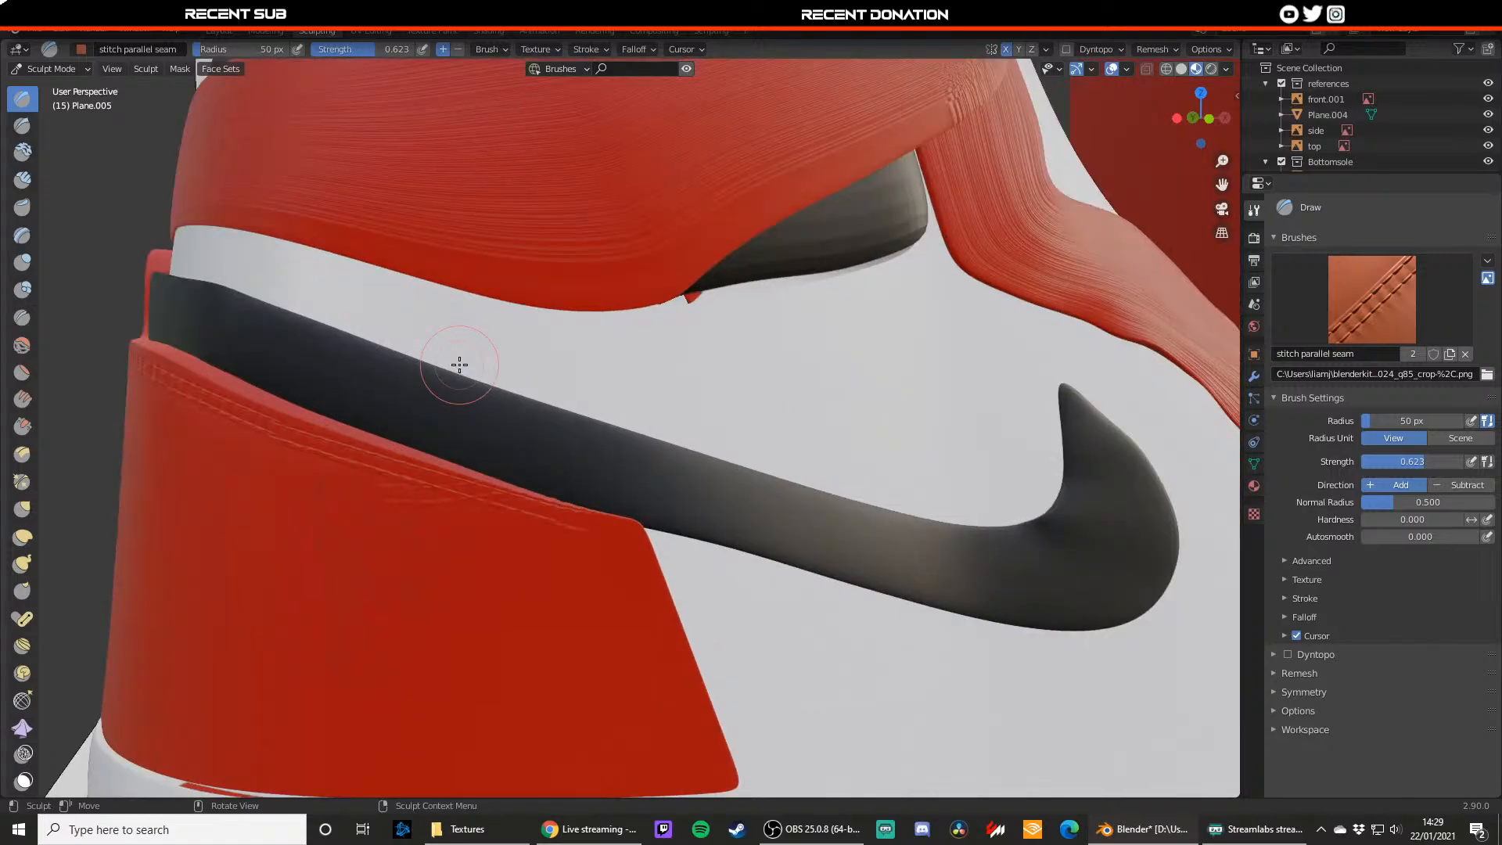
key("ctrl+z")
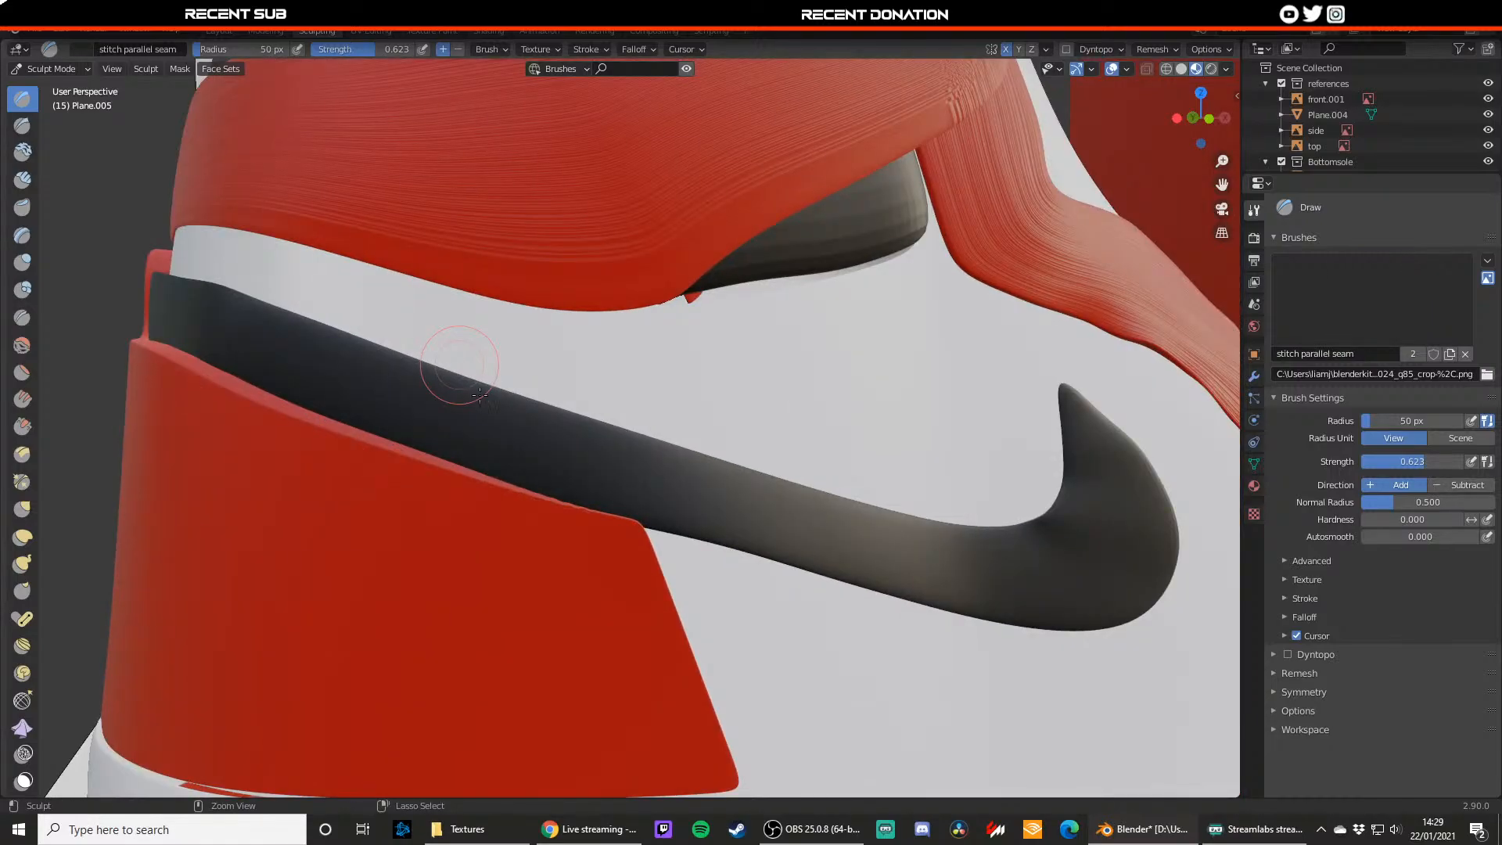
key("ctrl+z")
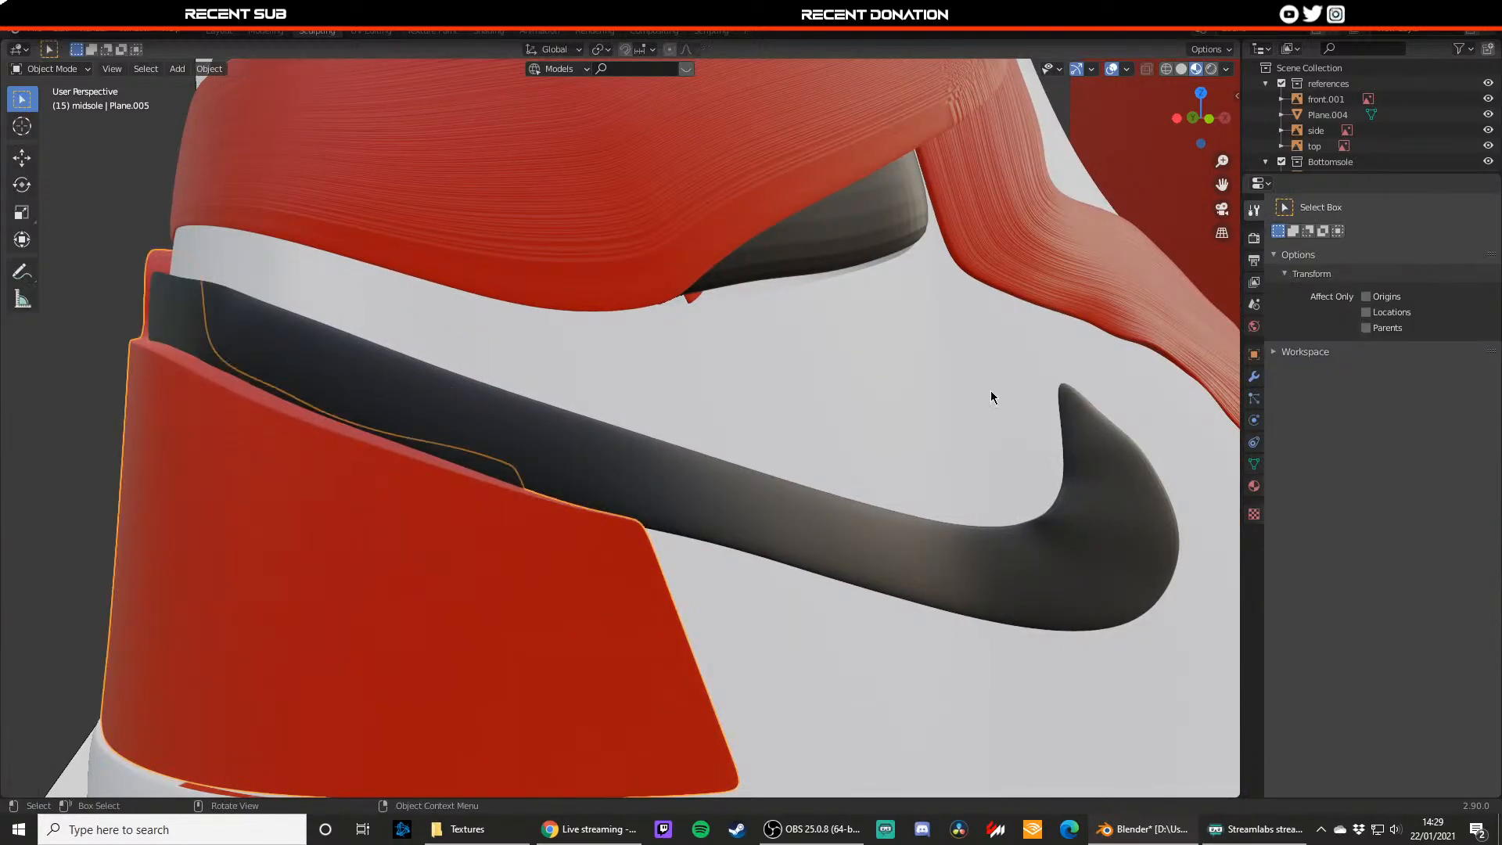
Step: Reselect the red heel panel and return it to Sculpt Mode
left_click(568, 557)
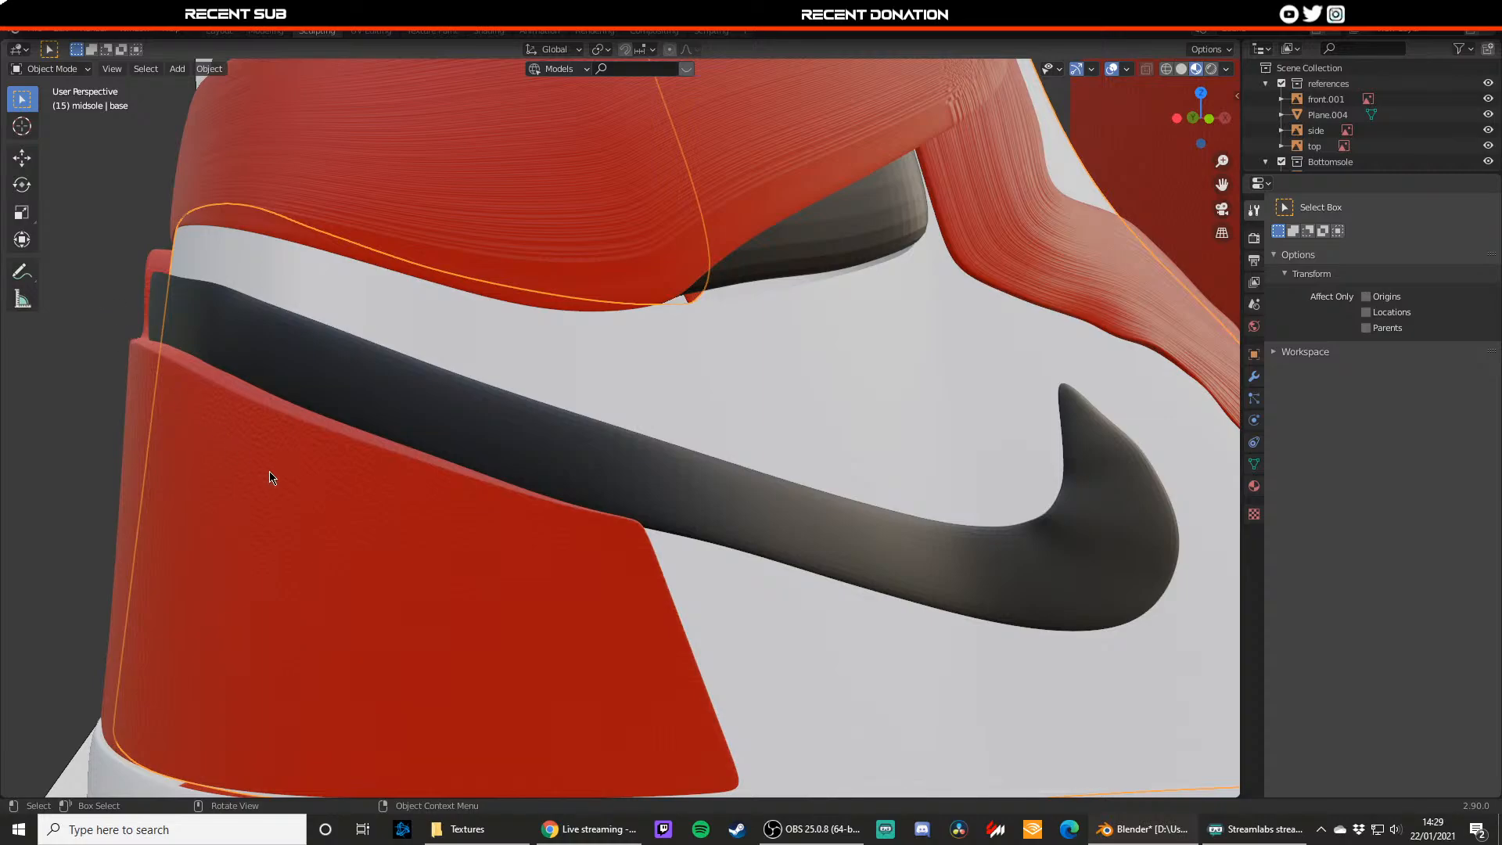
left_click(159, 373)
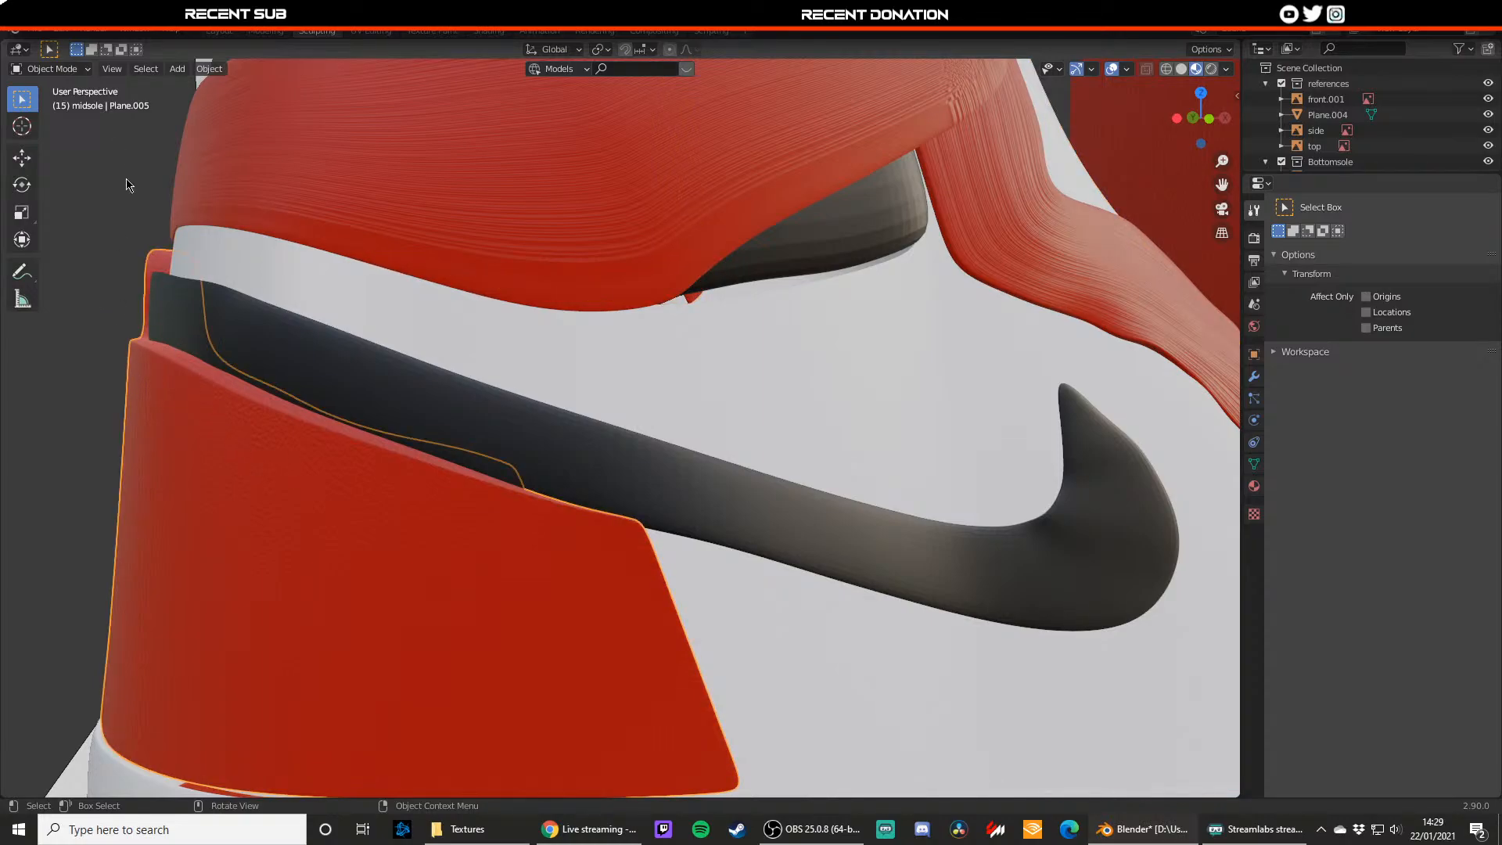
left_click(63, 69)
left_click(57, 122)
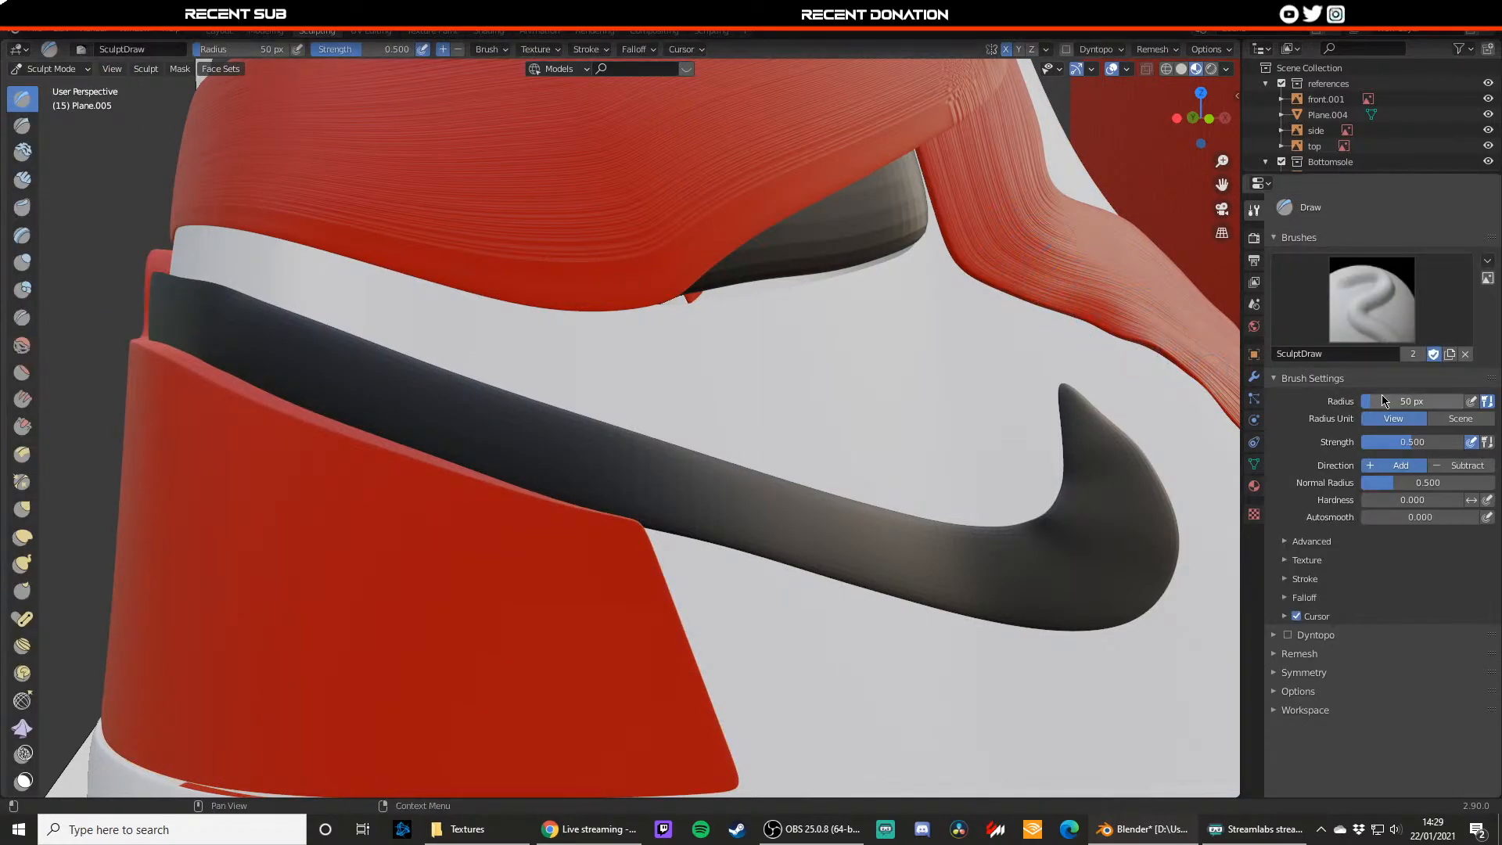
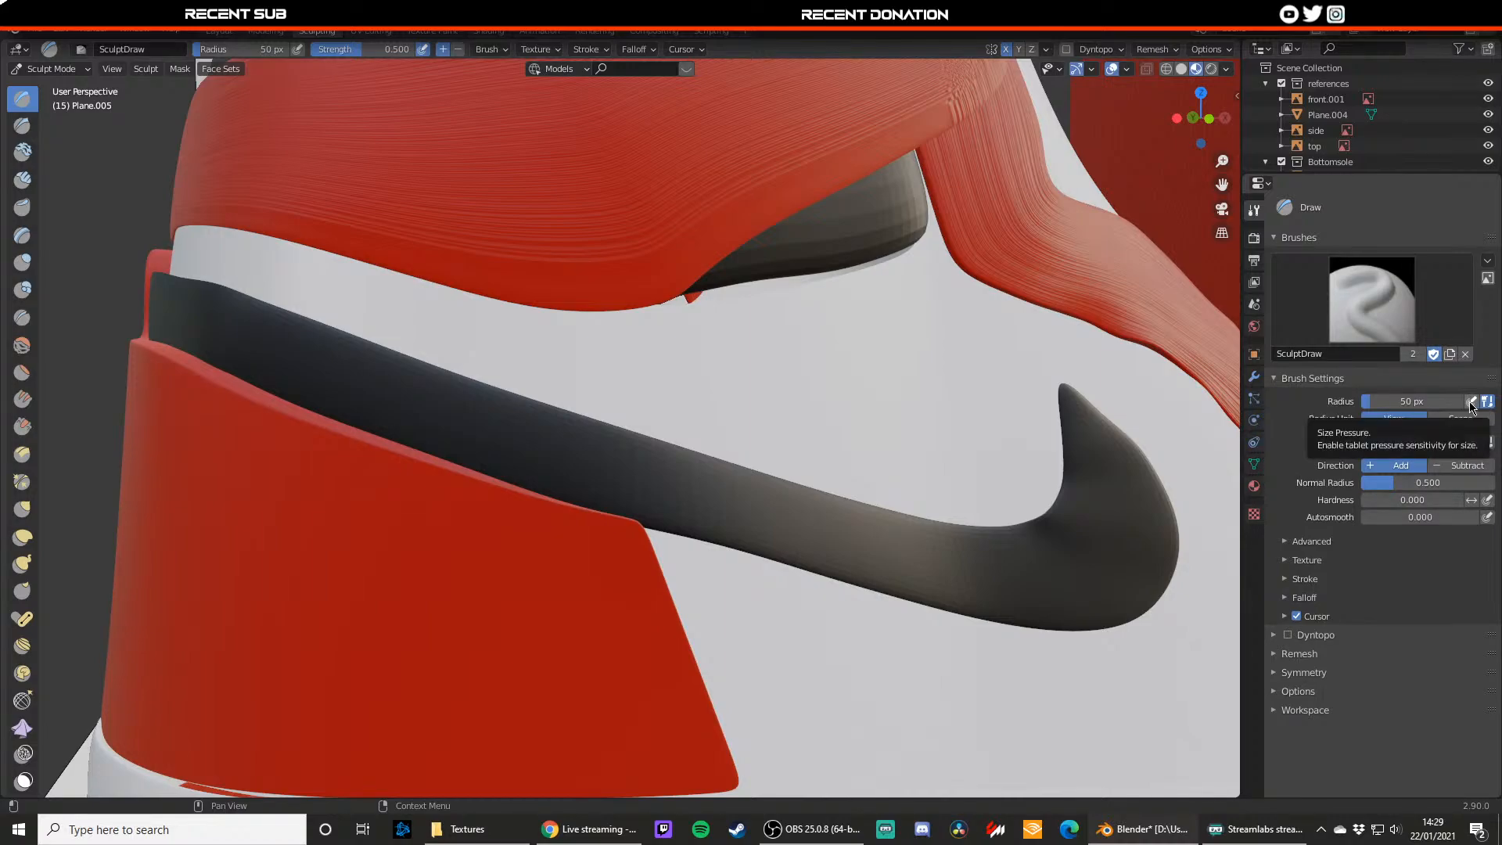
left_click(1296, 616)
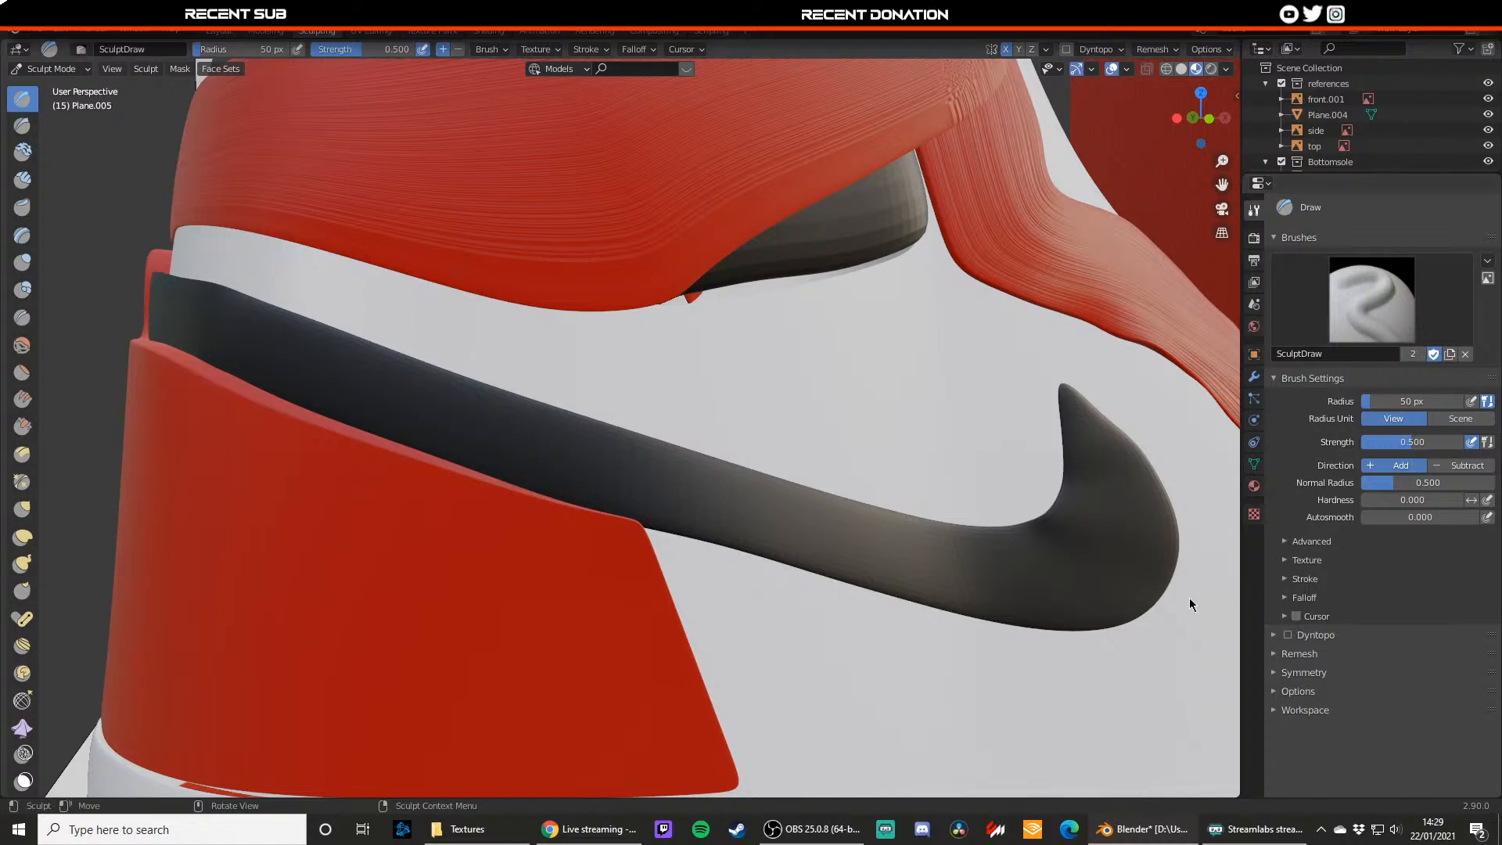
left_click(1285, 617)
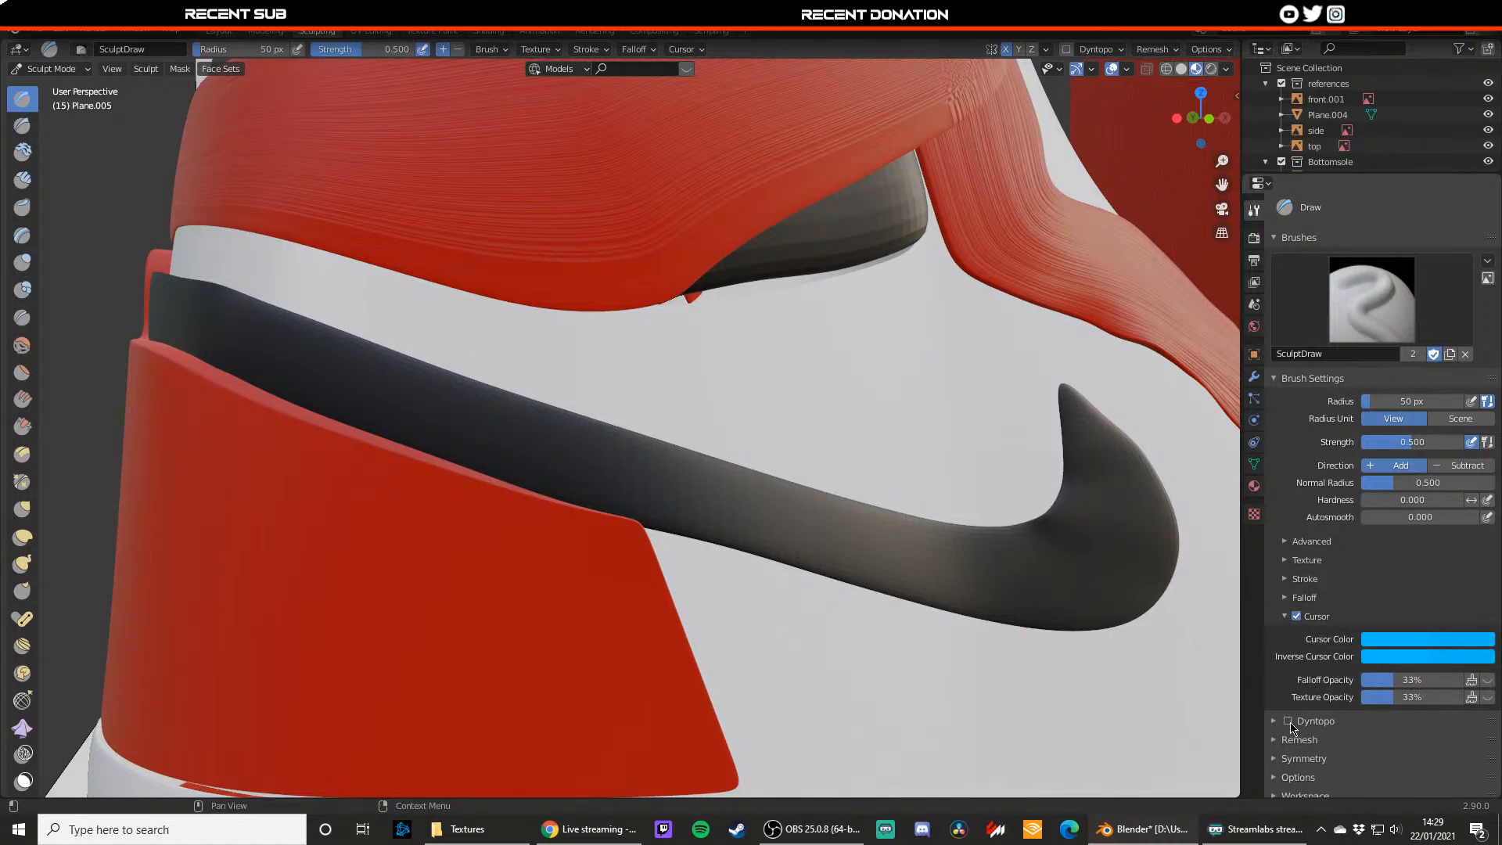
left_click(1296, 267)
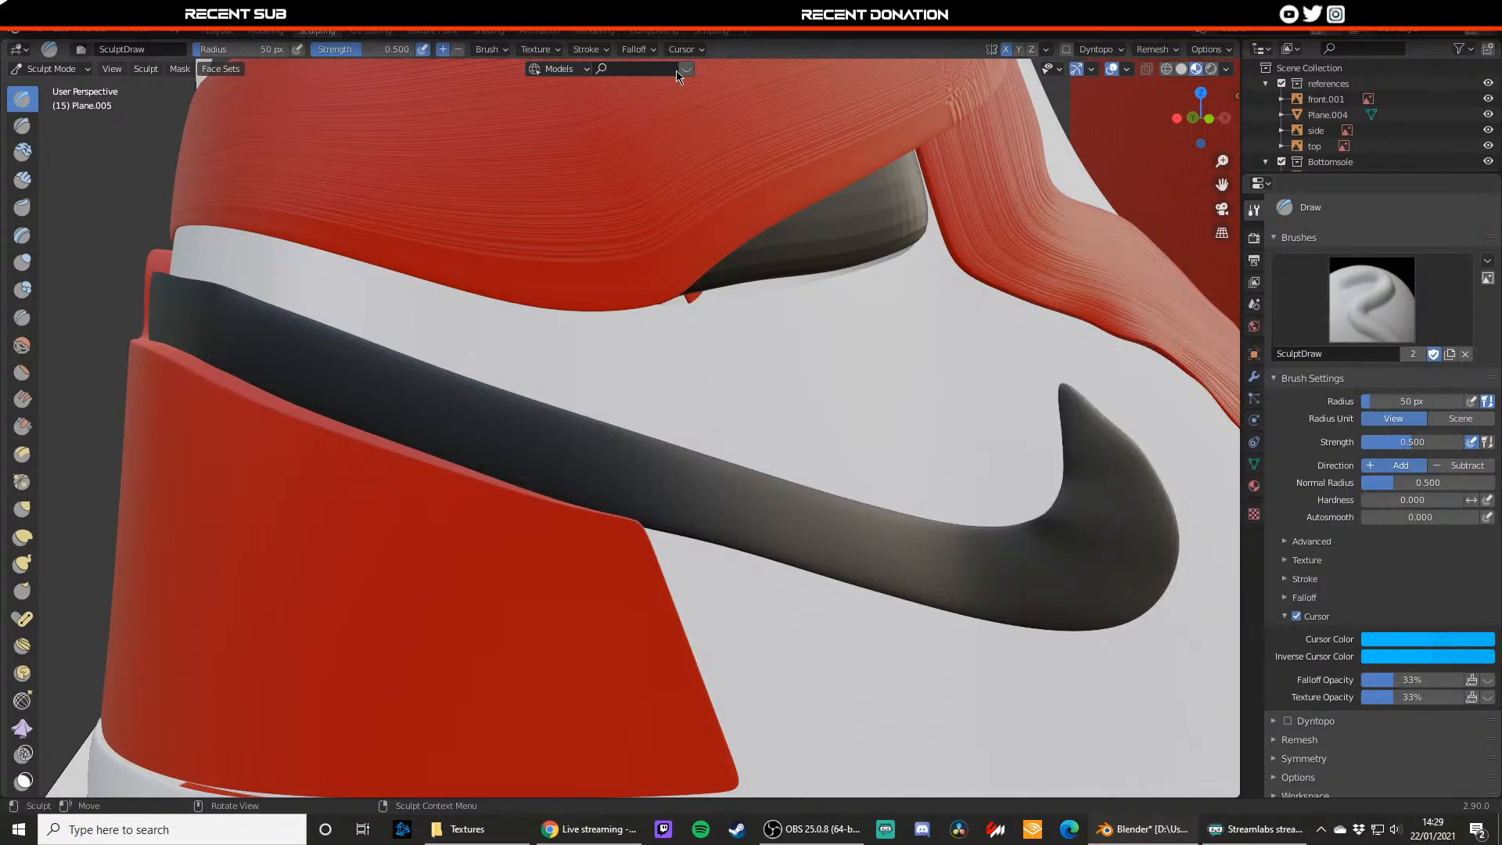
Step: Browse the BlenderKit brushes again and activate the stitch parallel seam brush for the heel panel
left_click(584, 70)
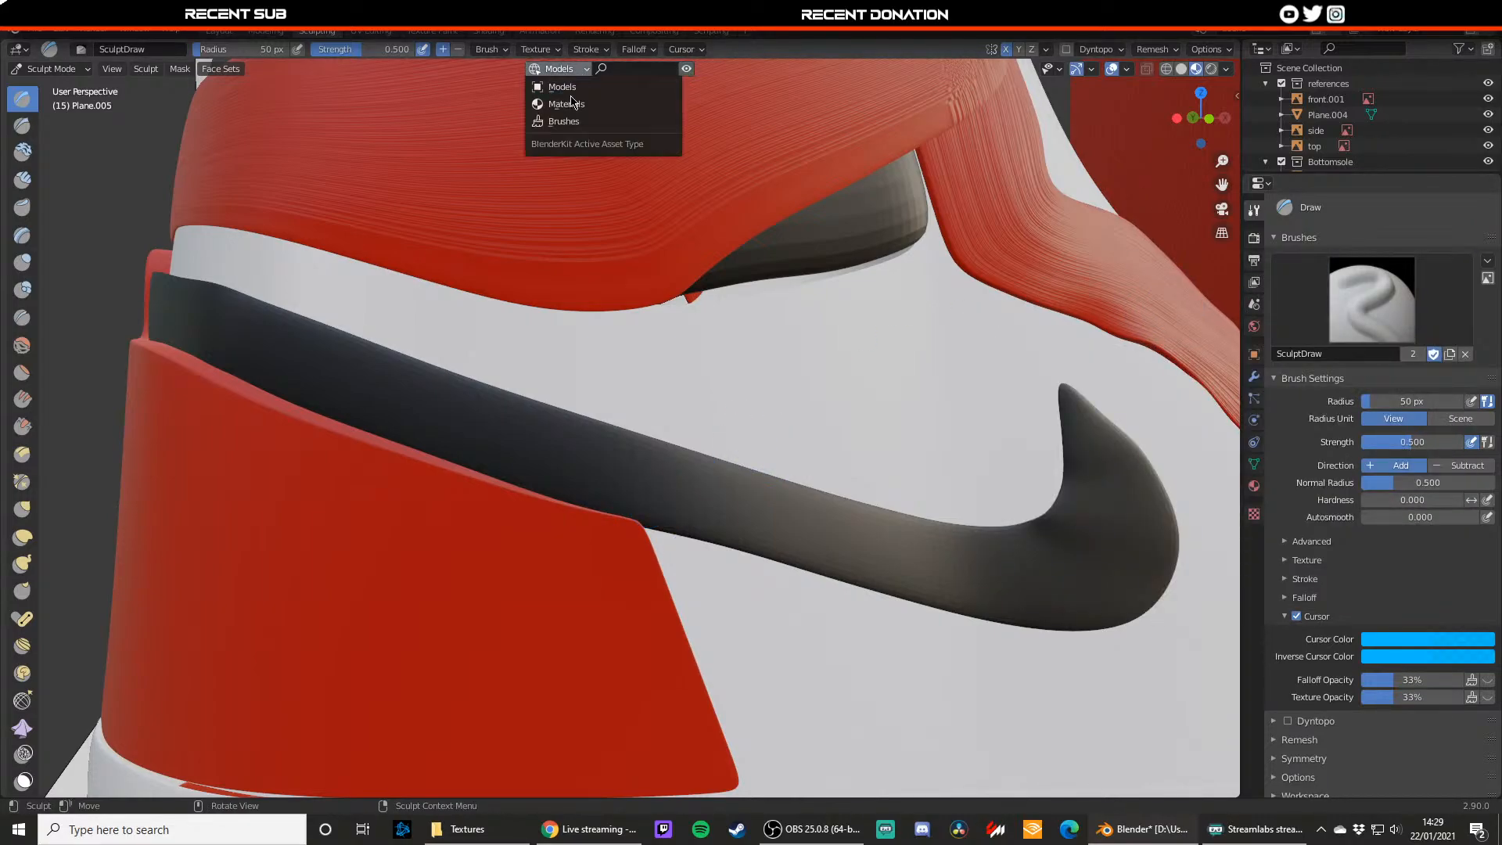
left_click(574, 102)
left_click(604, 71)
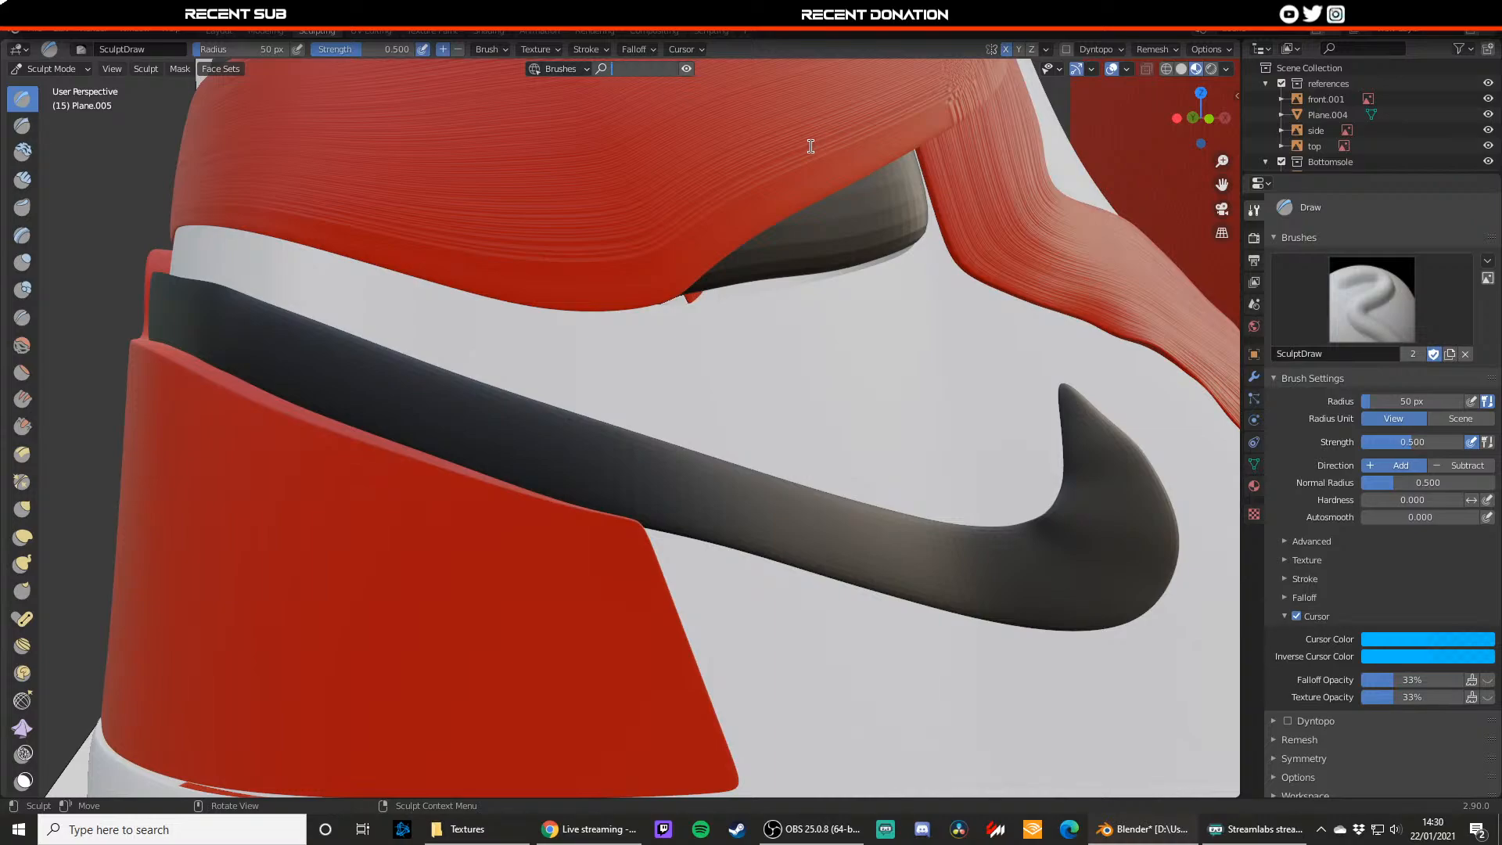
left_click(598, 70)
key("Return")
left_click(1156, 169)
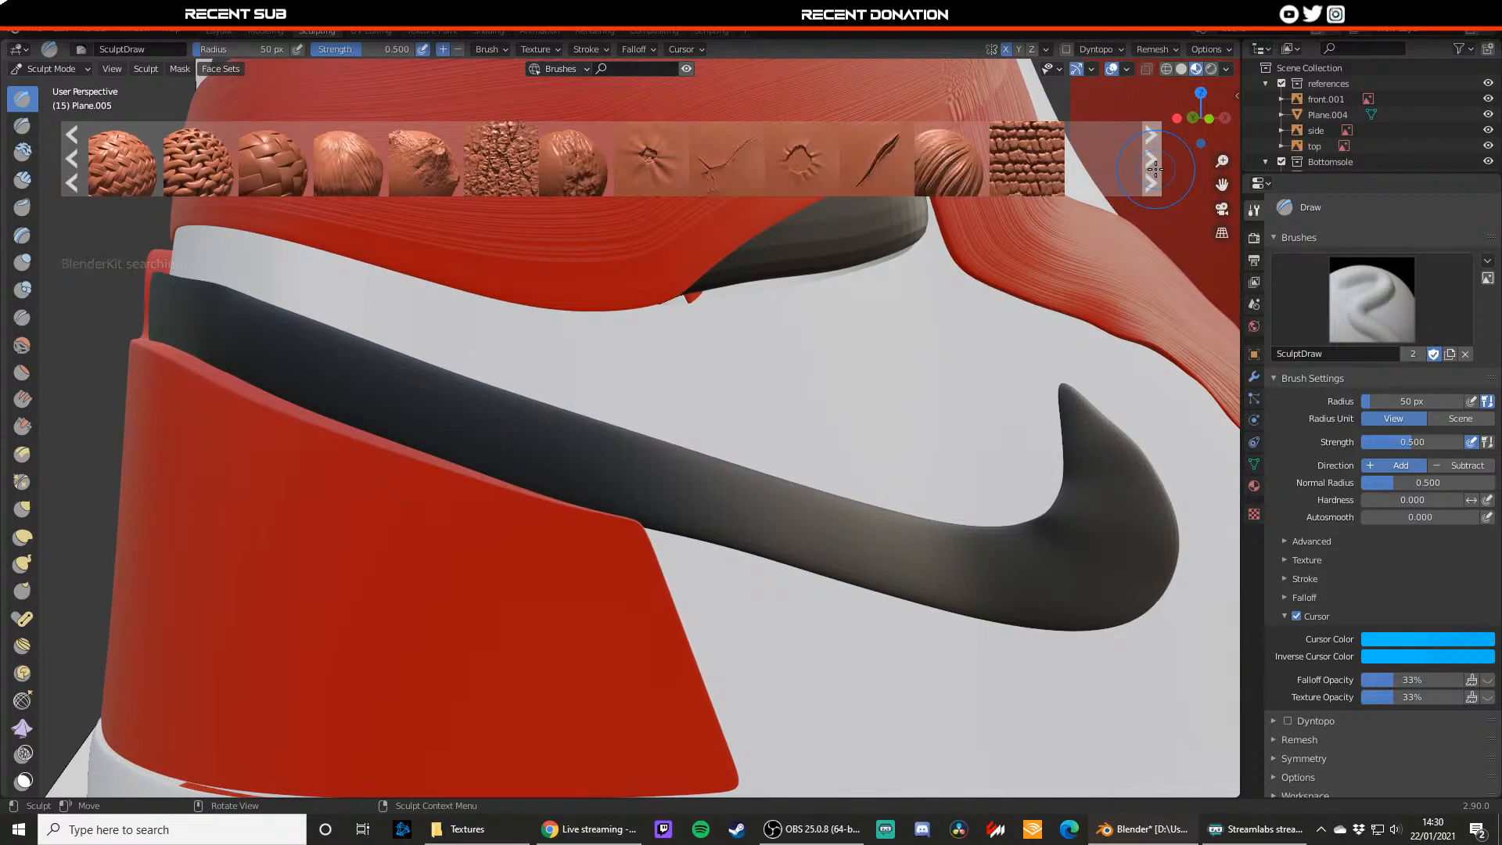
left_click(1155, 169)
mouse_move(419, 151)
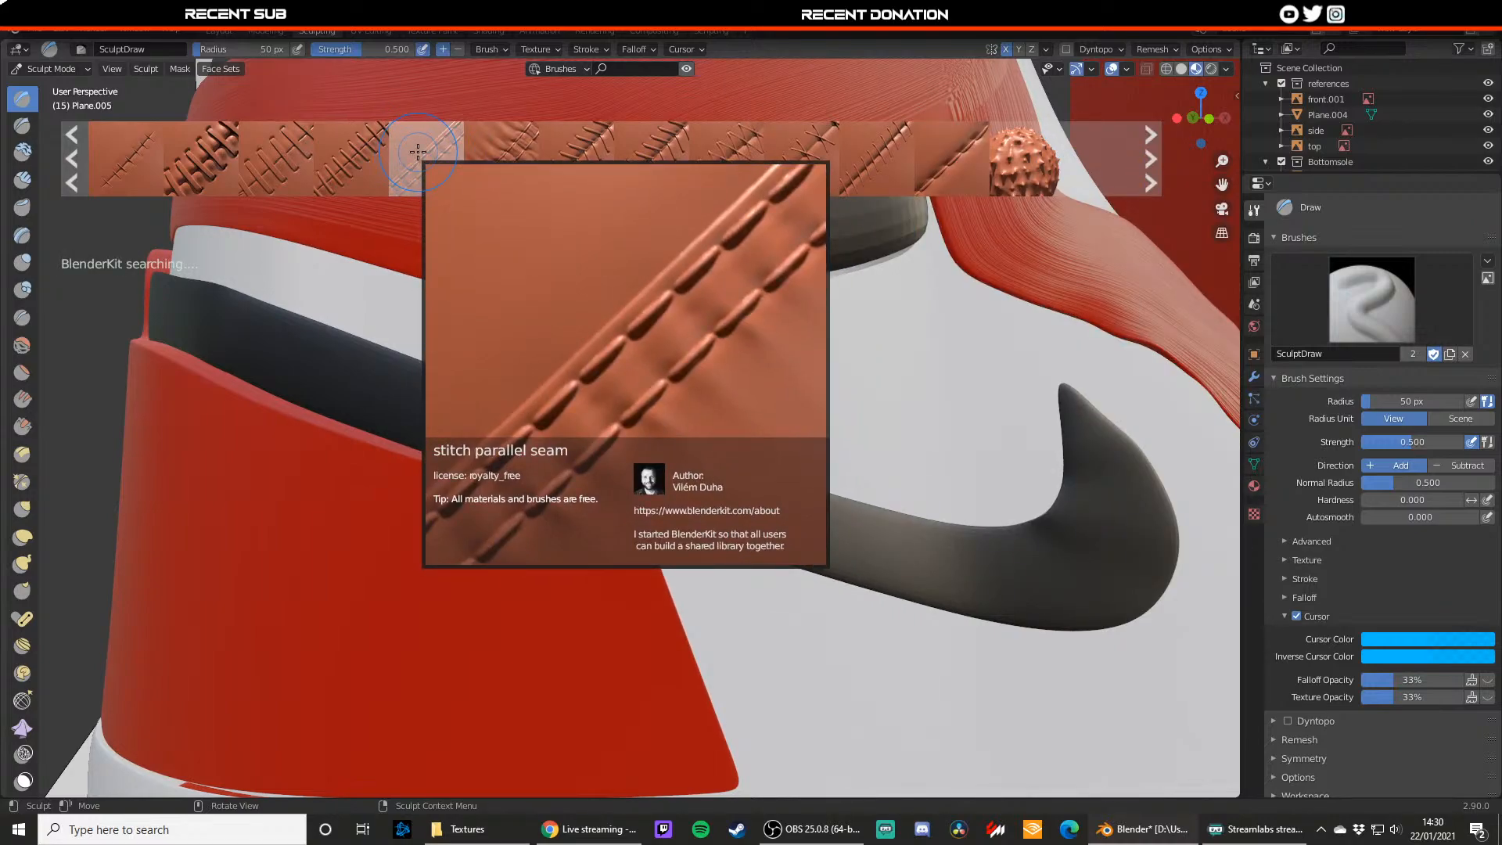
left_click(419, 151)
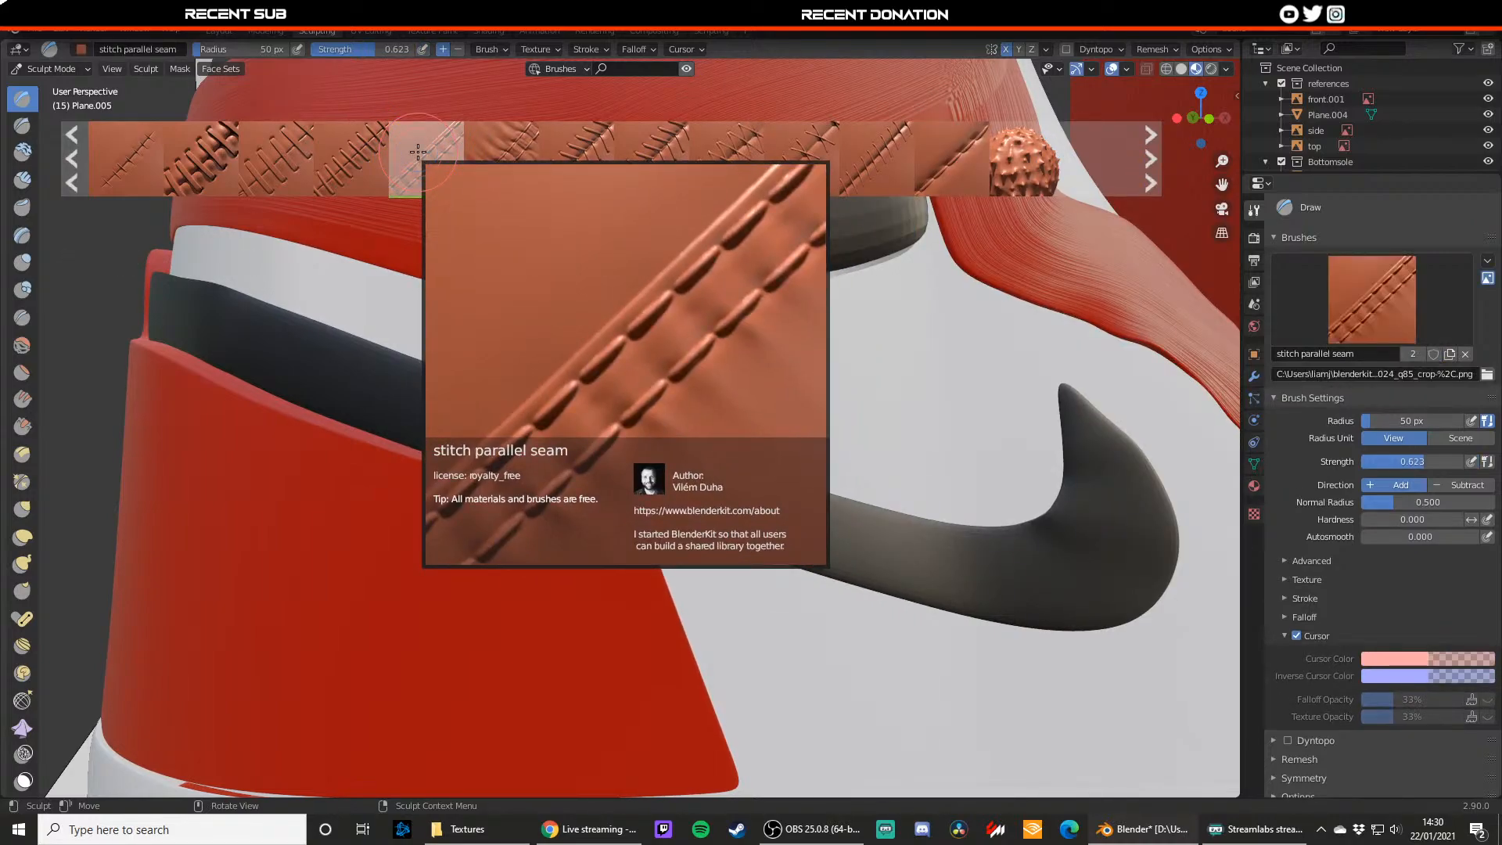
Step: Try connected stitch strokes at 50 px radius along the heel panel's upper edge toward the heel tab, and undo them
left_click_drag(626, 535, 546, 519)
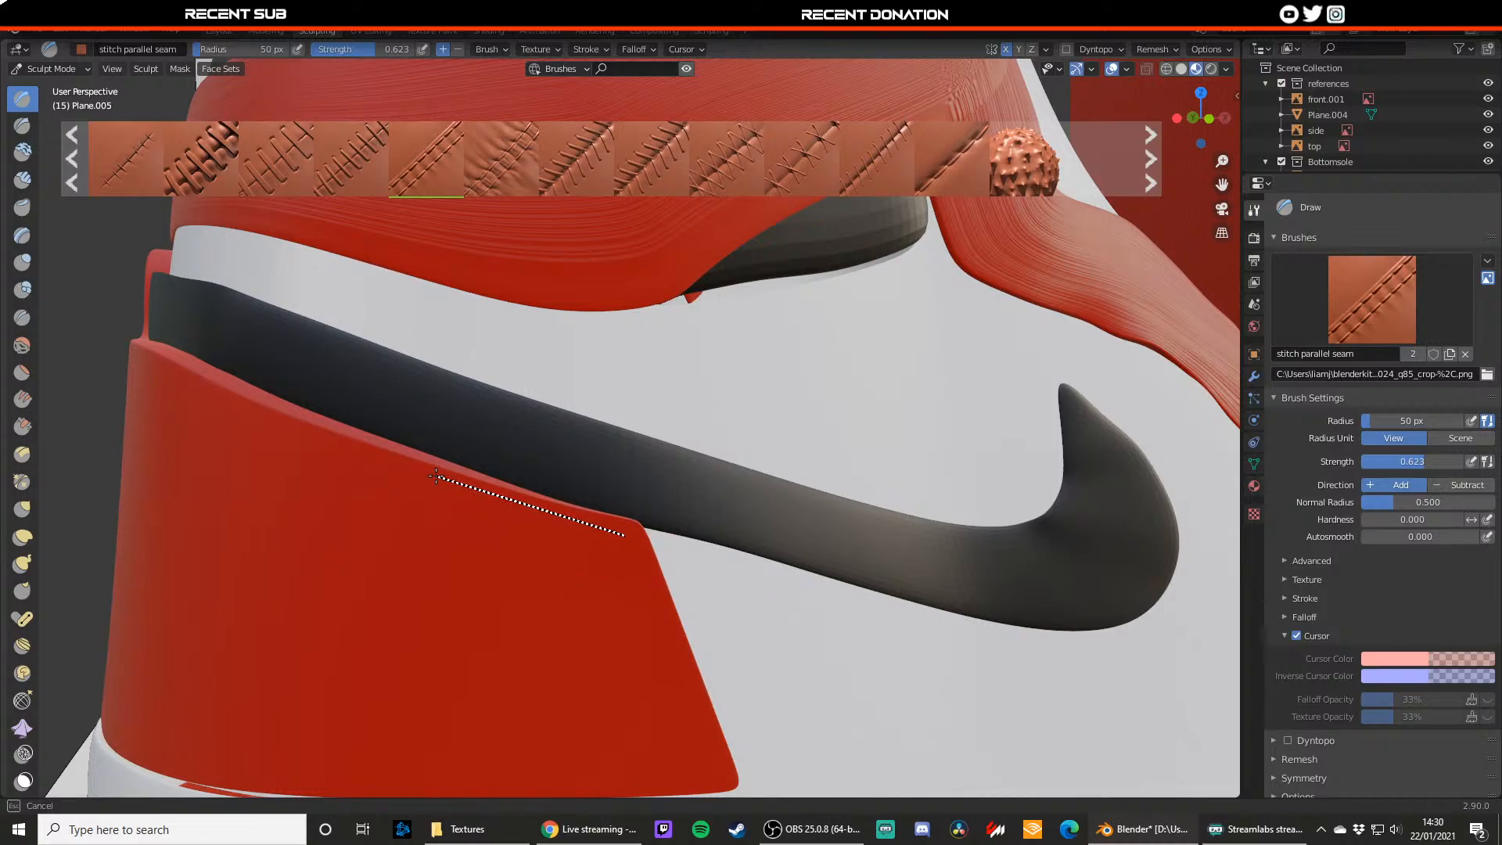
mouse_move(436, 475)
left_mouse_down()
mouse_move(259, 427)
mouse_move(122, 357)
mouse_move(391, 464)
mouse_move(364, 453)
left_mouse_up()
left_click_drag(212, 410, 133, 350)
middle_click_drag(156, 358, 227, 379)
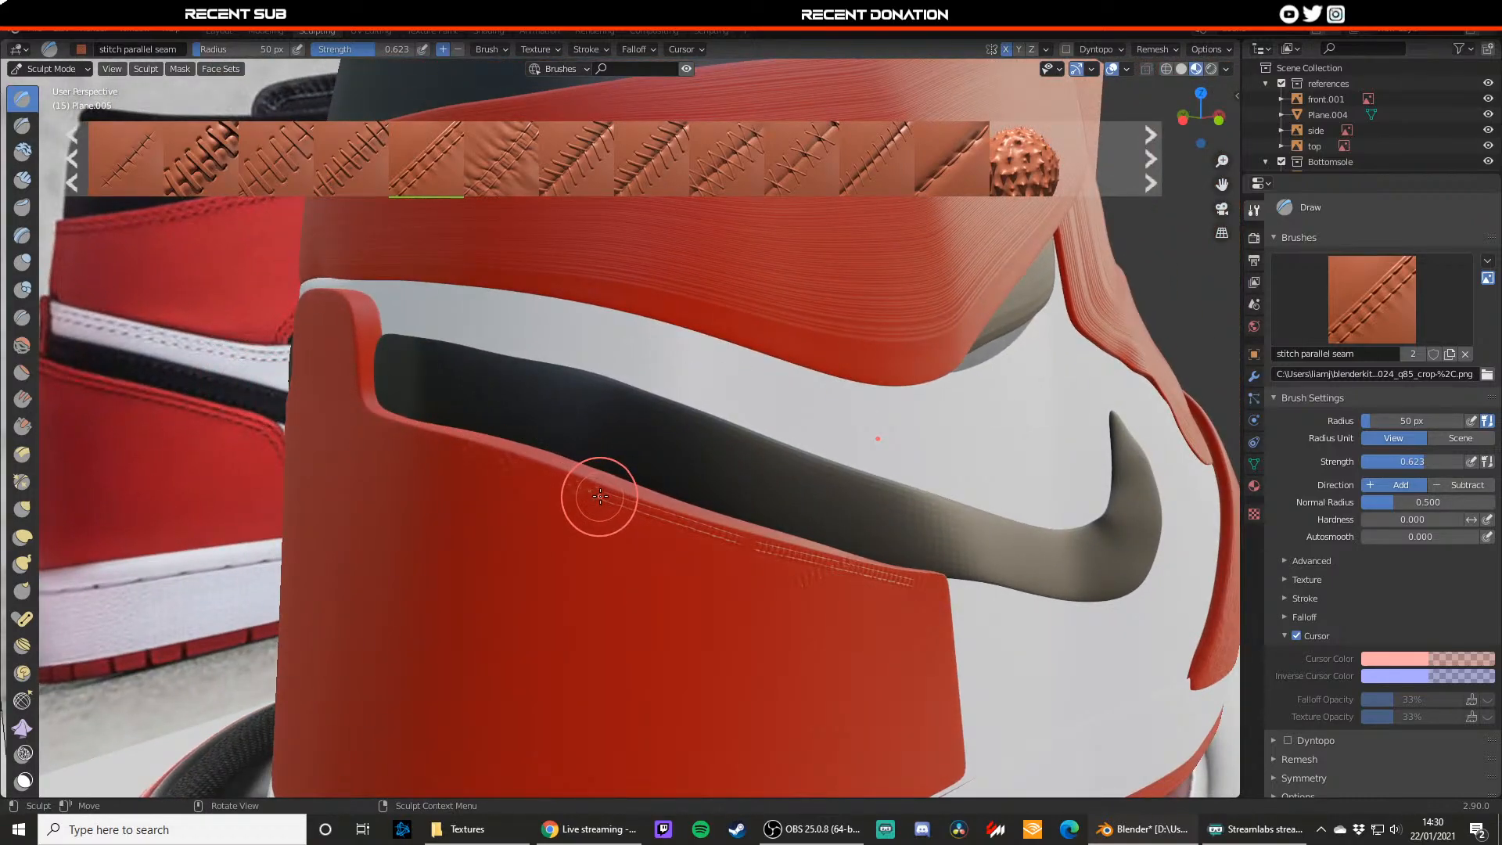
left_click_drag(601, 495, 383, 426)
middle_click_drag(469, 409, 513, 420)
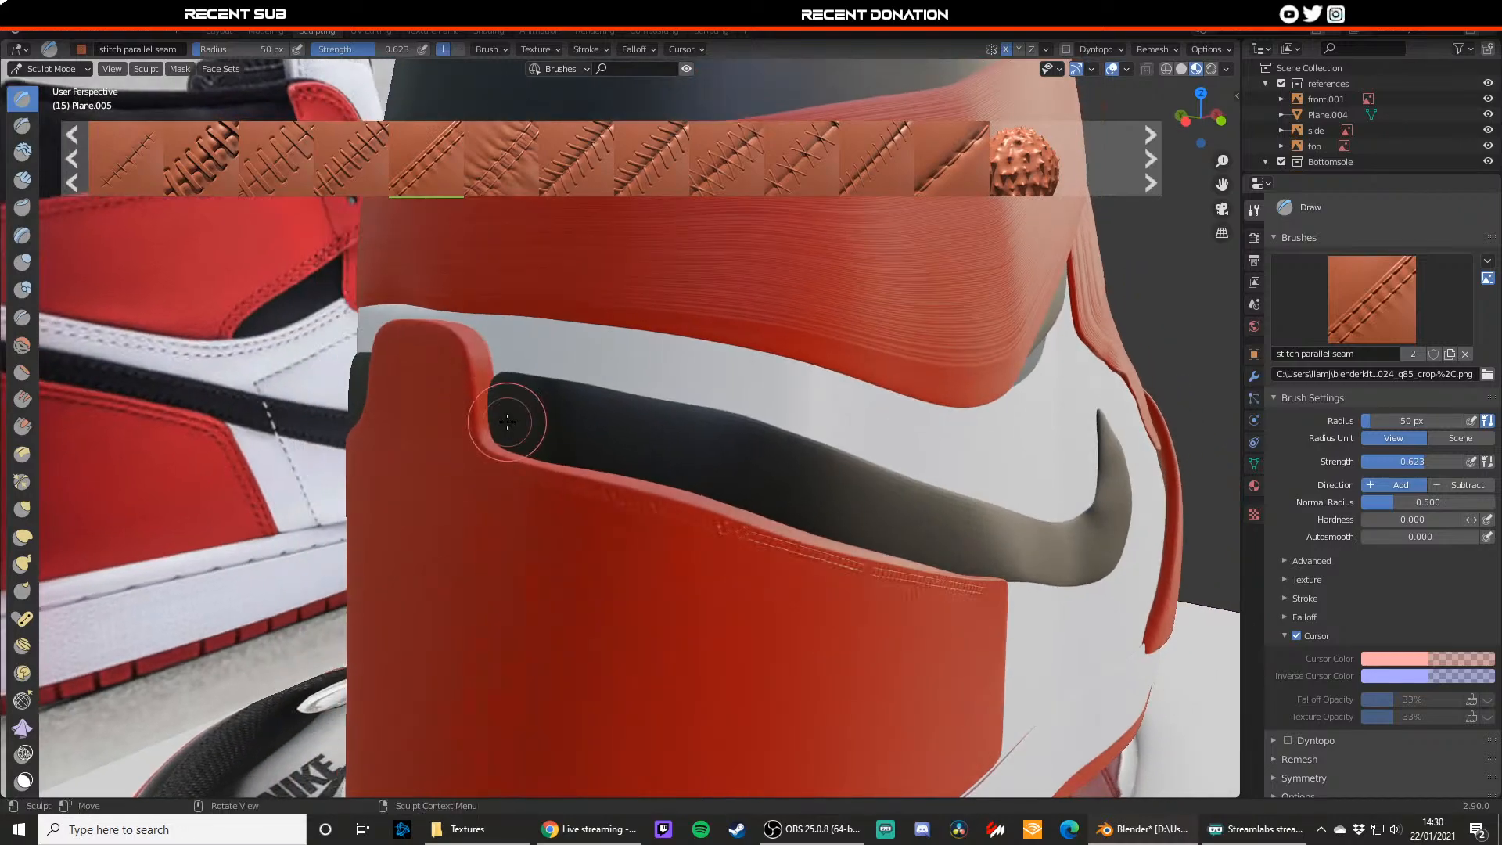
scroll(546, 422, "up", 2)
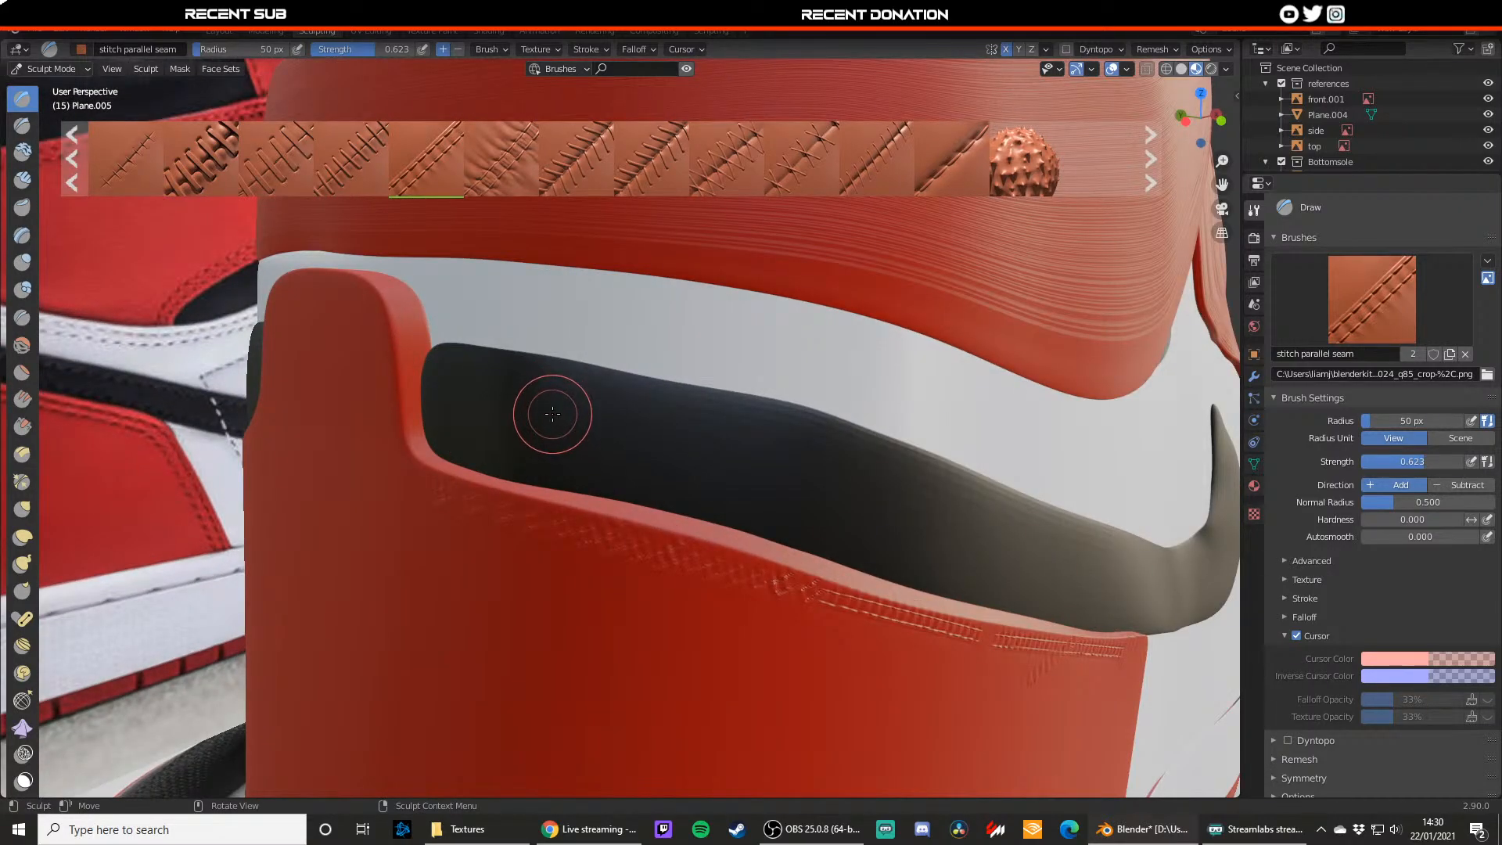
key("ctrl+z")
Step: Set the seam brush to a 73 px radius and 0.675 strength, and try a stroke along the heel panel's upper edge
middle_click_drag(724, 485, 678, 463)
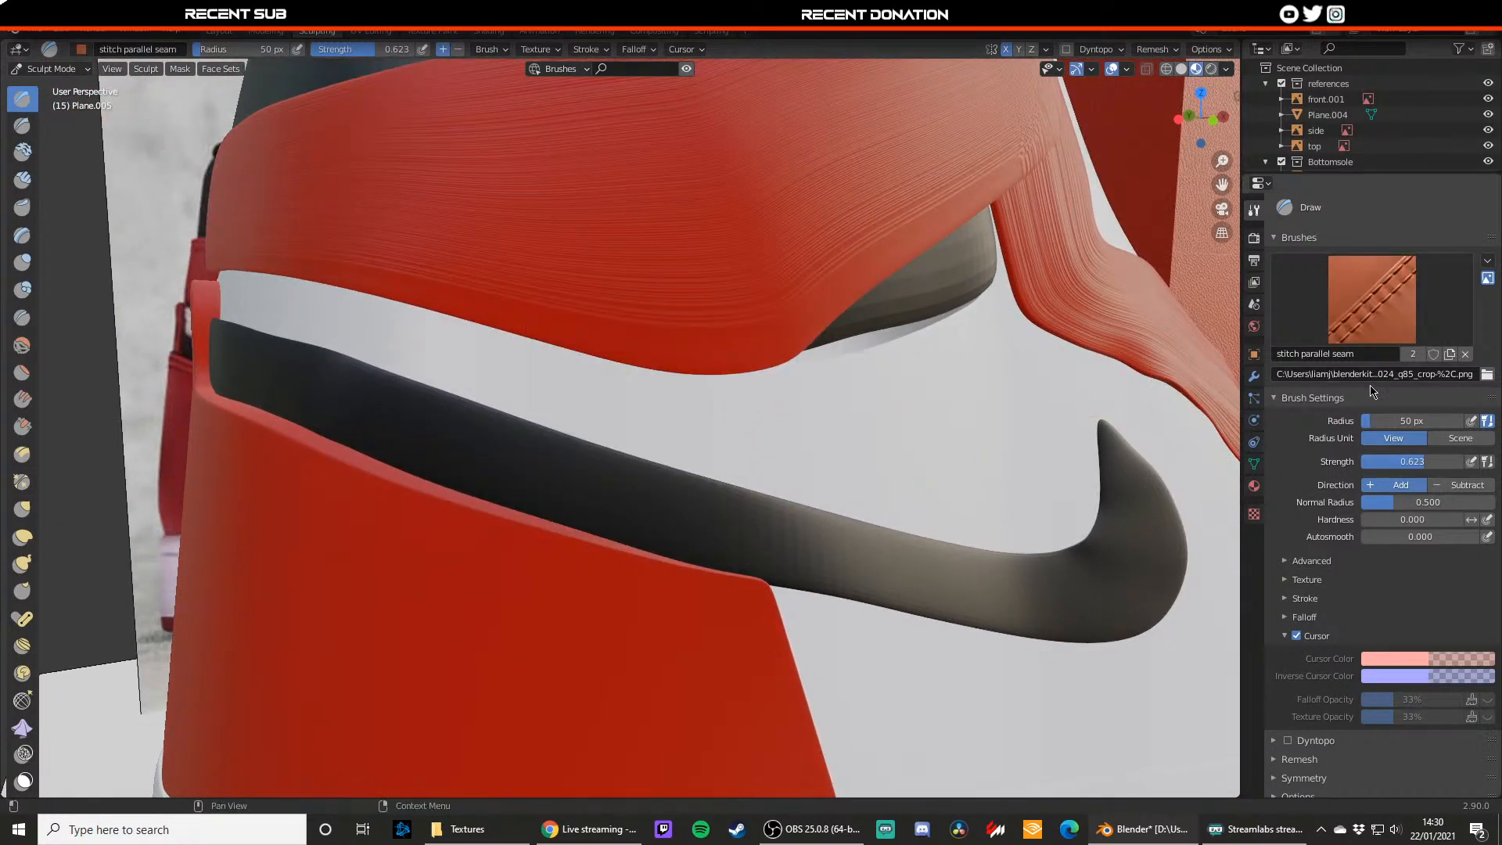
left_click_drag(1377, 425, 1409, 425)
middle_click_drag(897, 487, 919, 401, "shift")
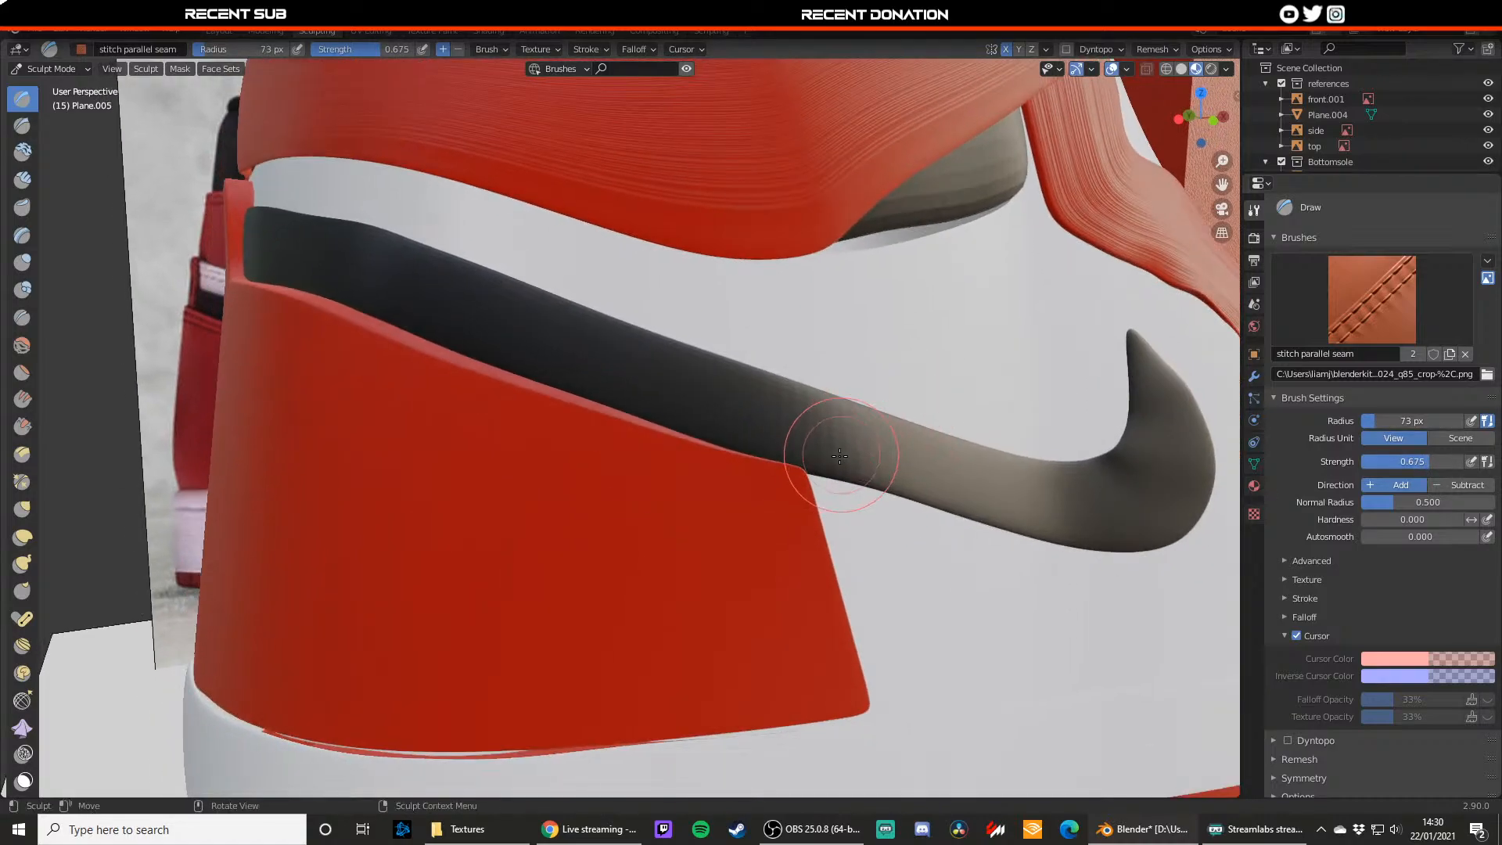
scroll(836, 457, "down", 1)
left_click_drag(751, 463, 626, 435)
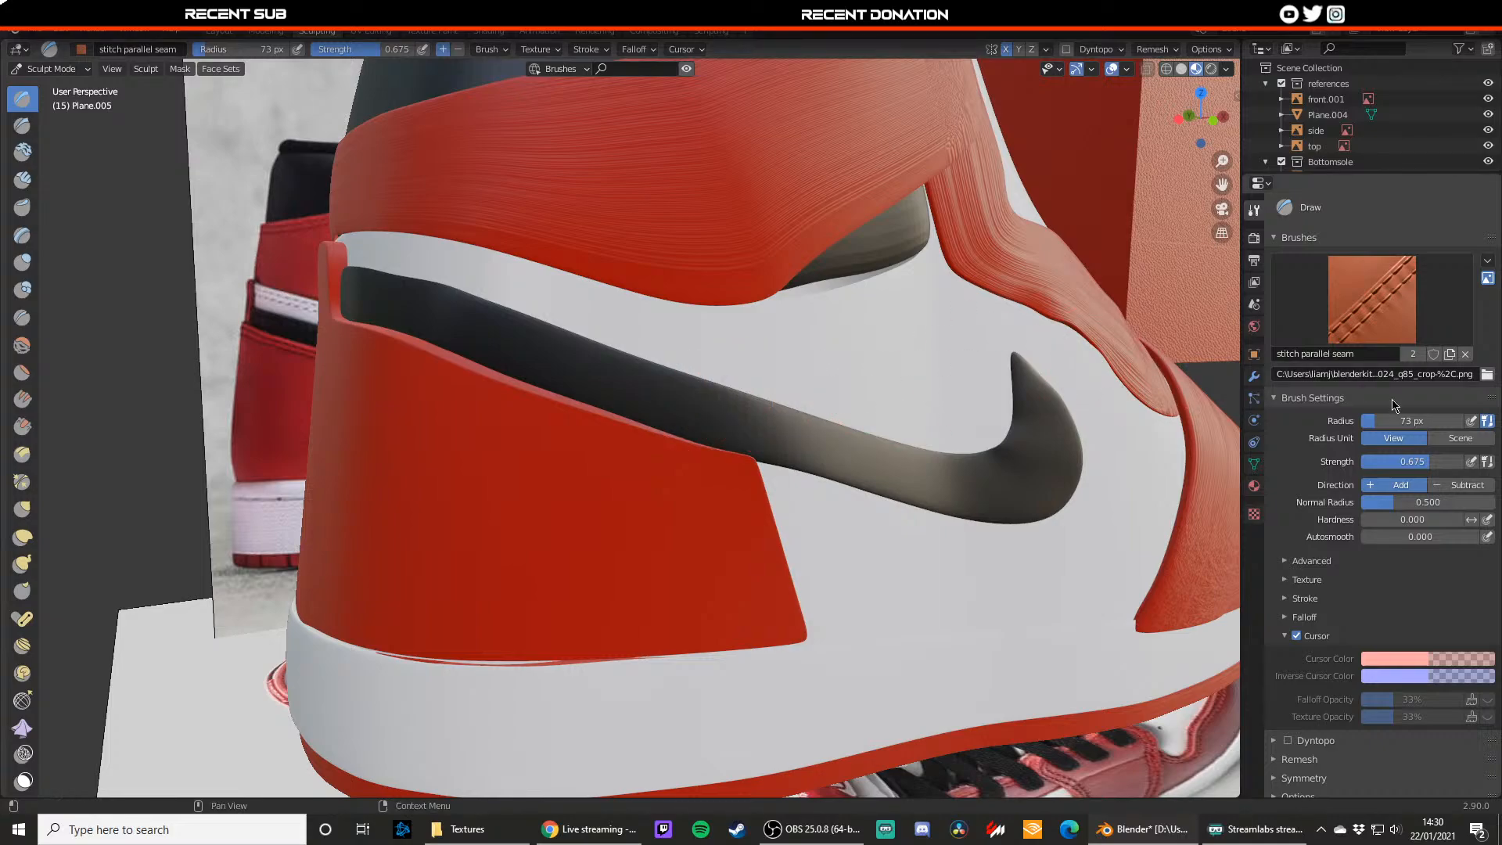
Step: Set the seam brush strength to 0.600 and try a stroke along the heel panel's upper edge
left_click_drag(1430, 461, 1422, 462)
scroll(798, 419, "up", 1)
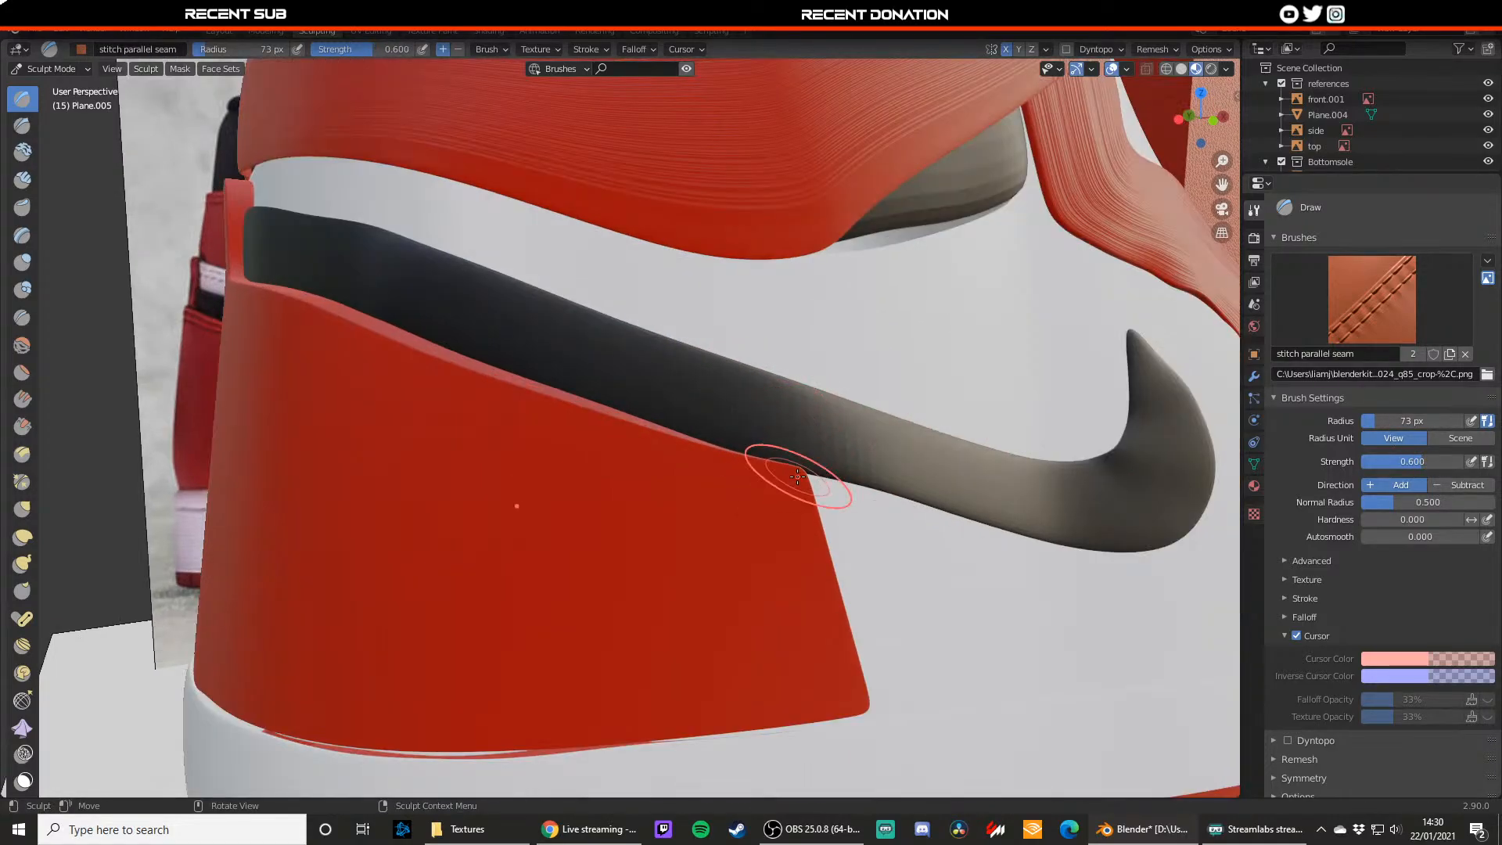
left_click_drag(796, 475, 632, 438)
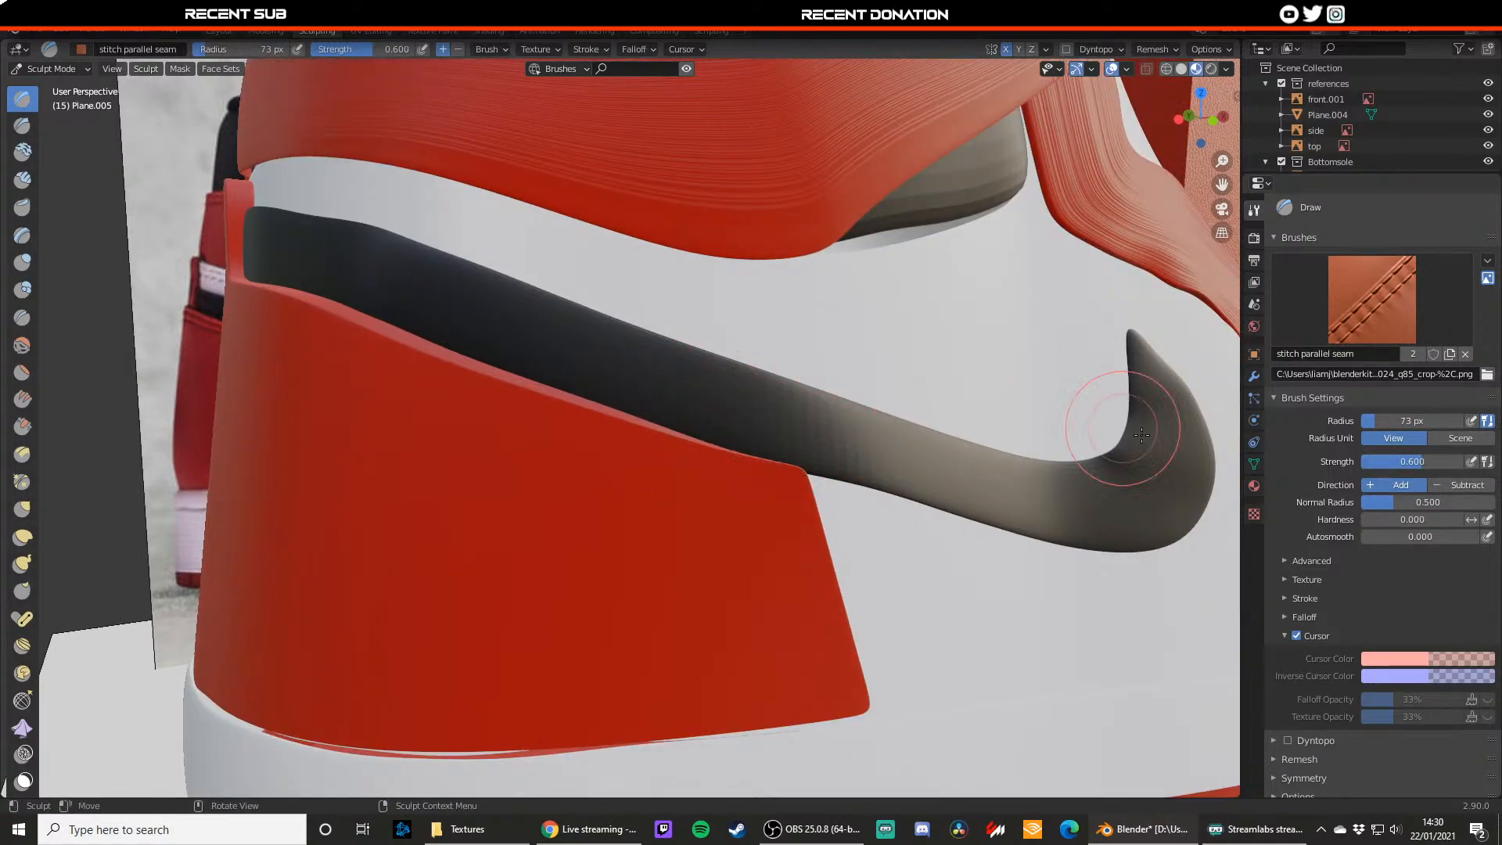
Step: Switch the brush's stroke method to Drag Dot and try a single stitch stamp at the heel panel's upper front corner
scroll(1370, 611, "down", 1)
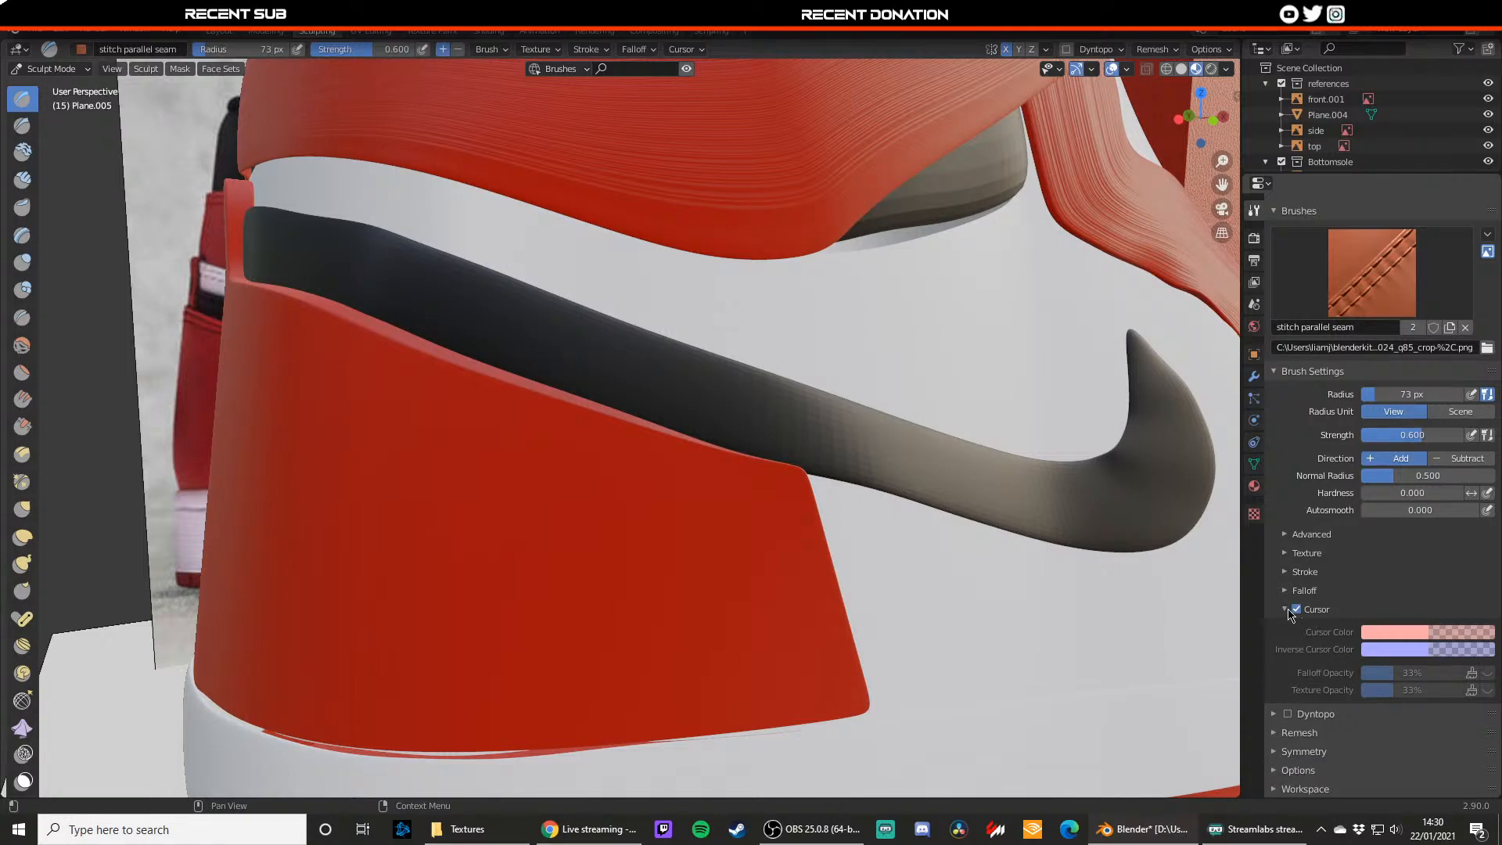
left_click(1284, 572)
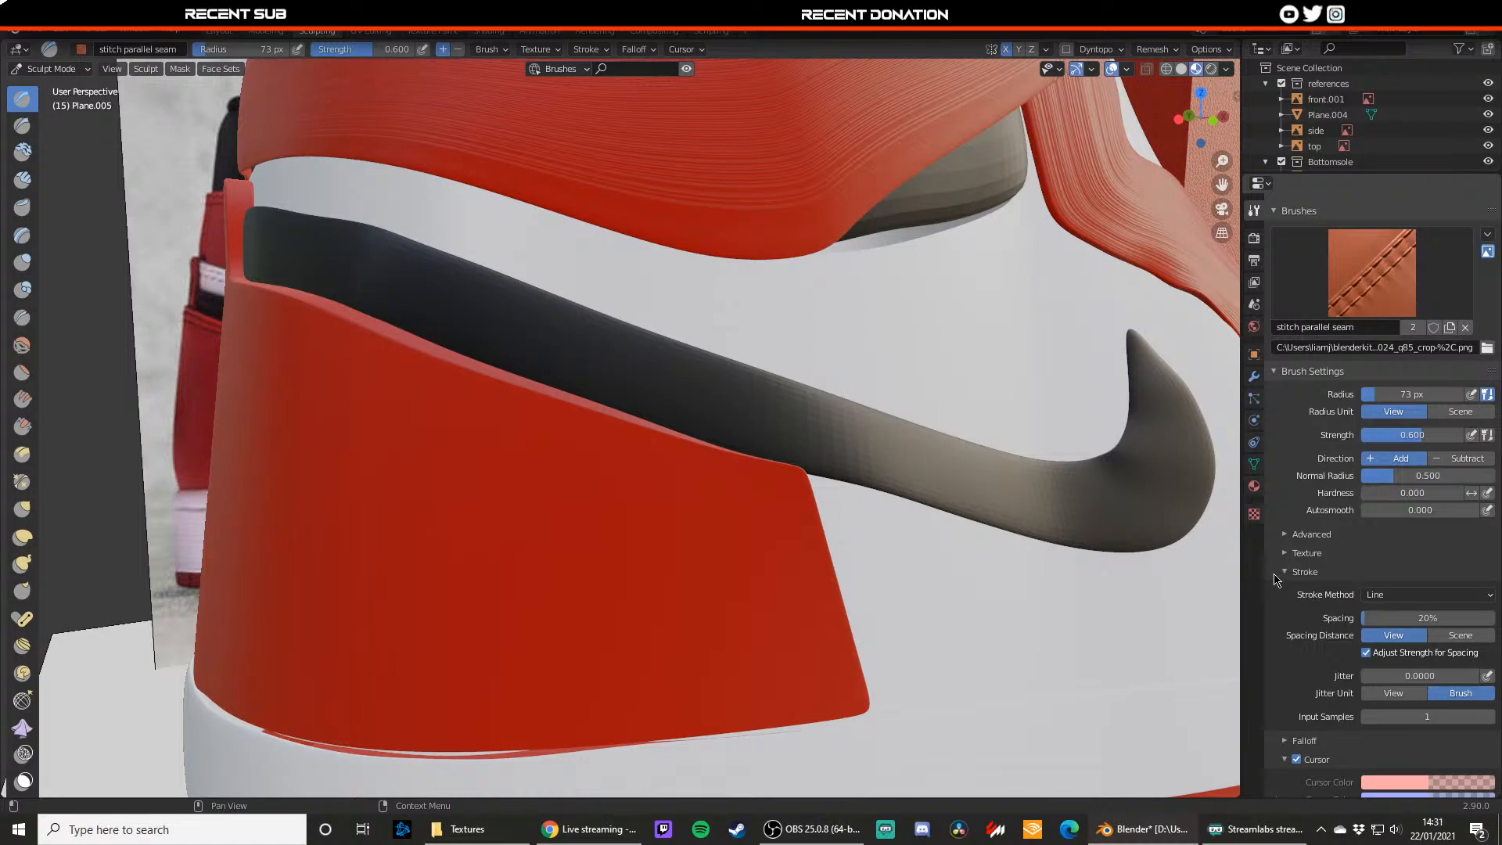
left_click(1389, 596)
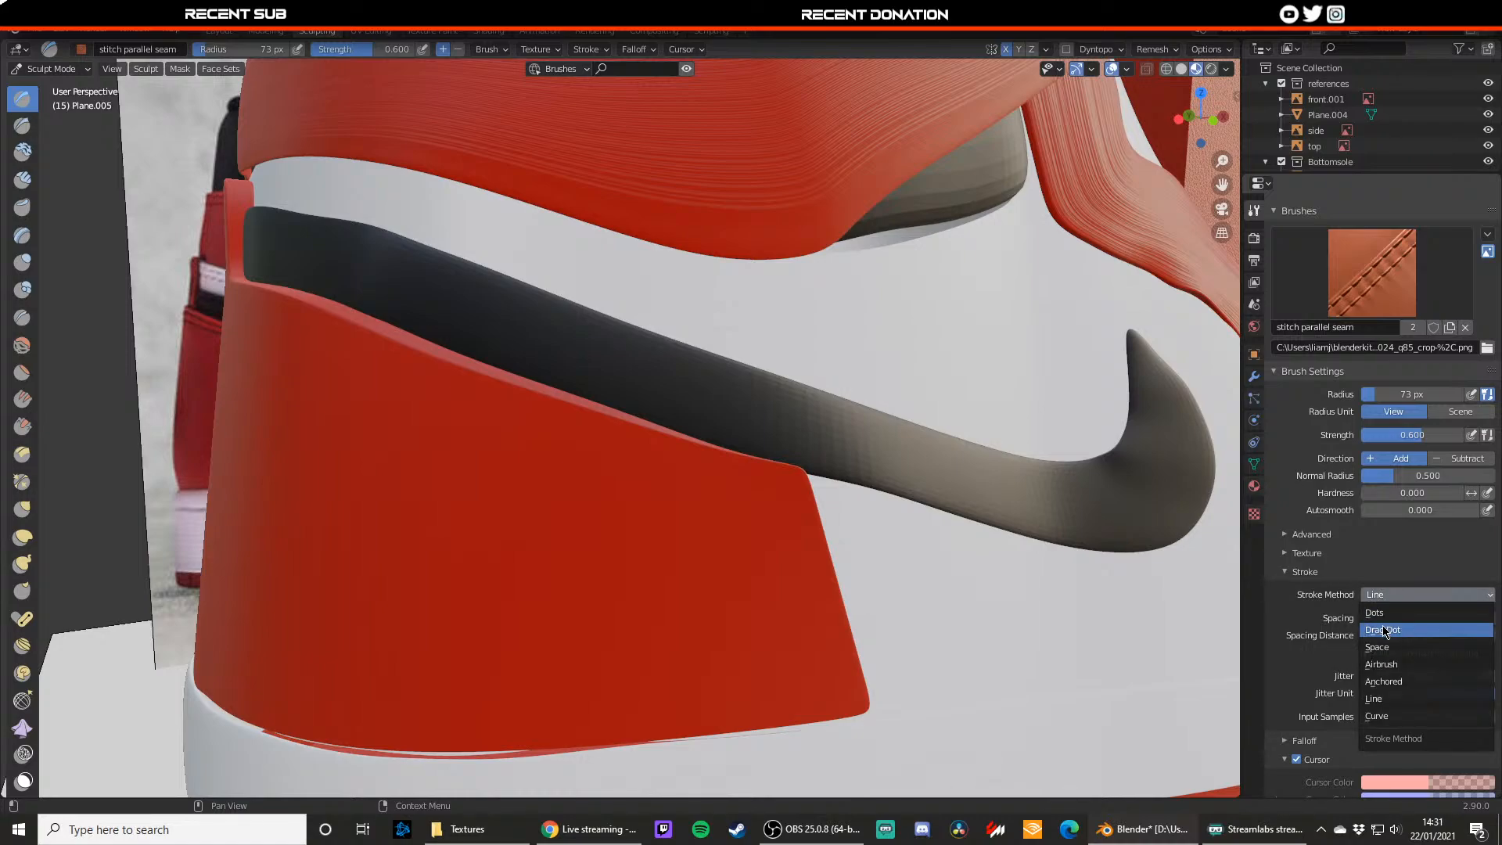
left_click(1384, 630)
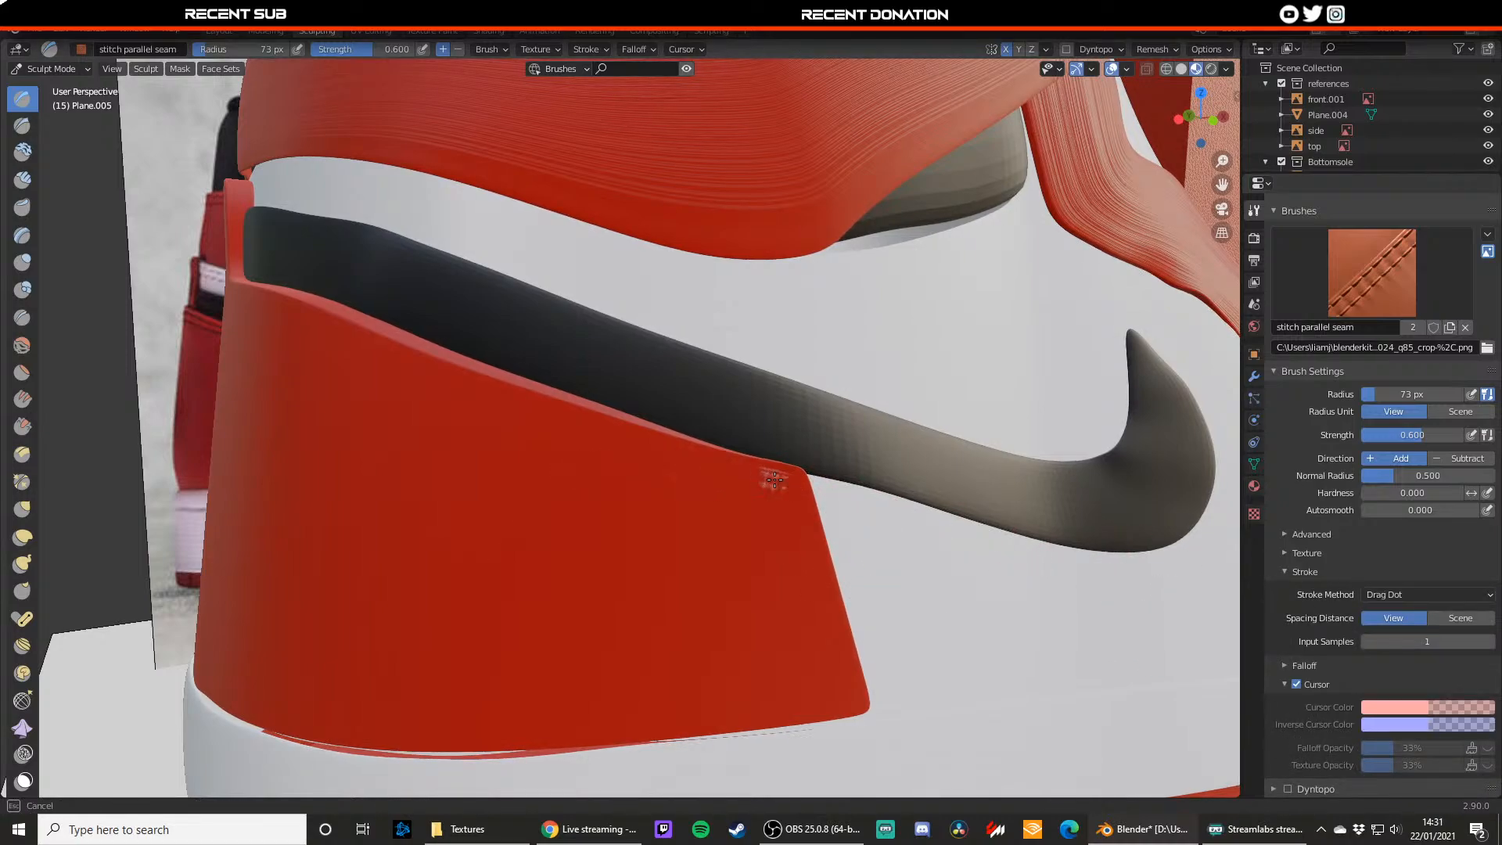
left_click_drag(781, 479, 781, 479)
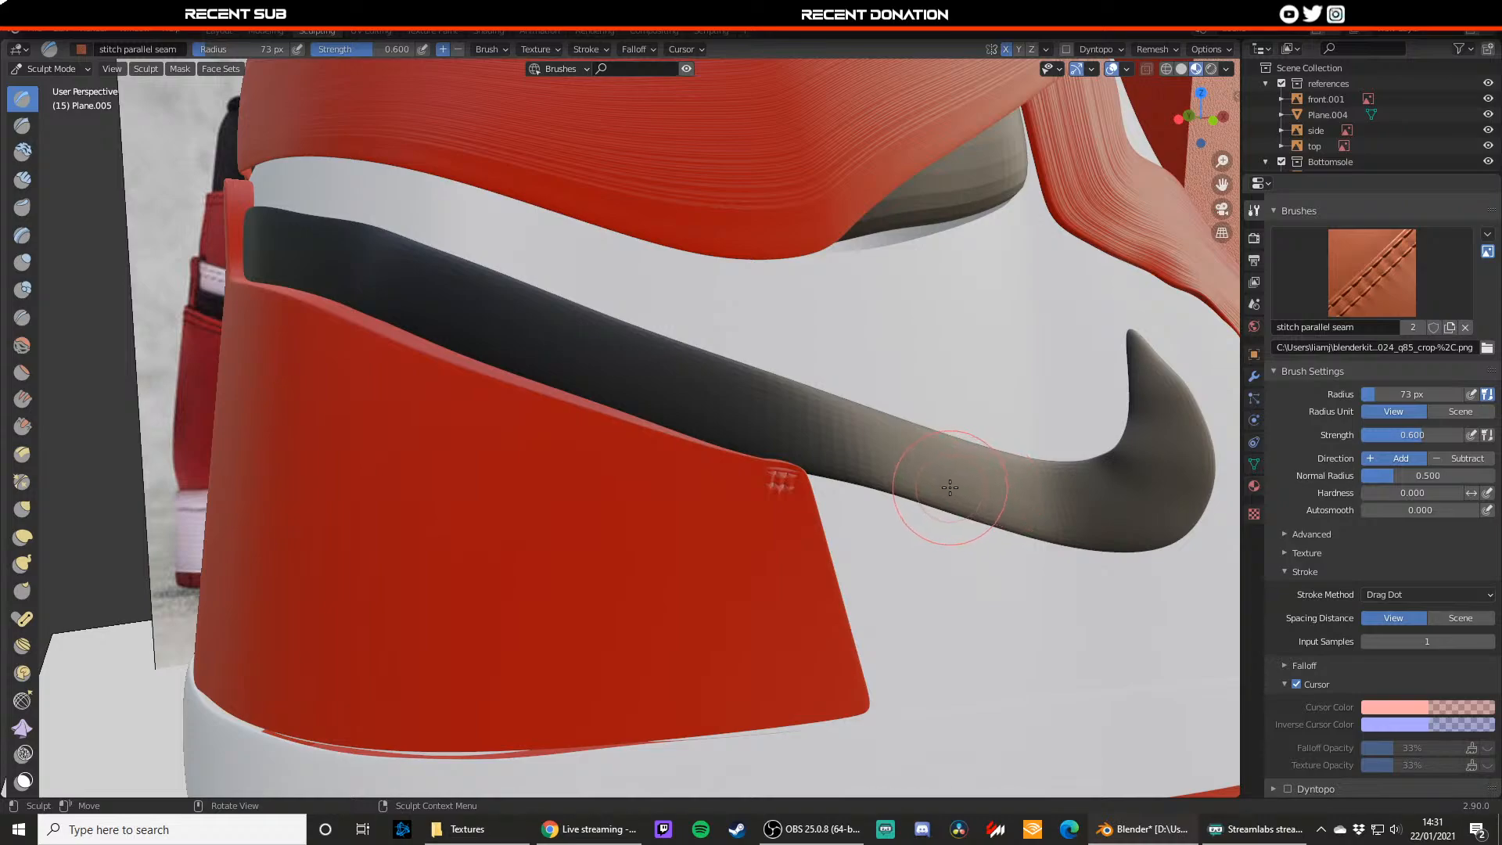
Step: Change the stroke method to Dots, try two stitch strokes along the heel panel's upper edge, and undo them
left_click(1428, 595)
left_click(1389, 613)
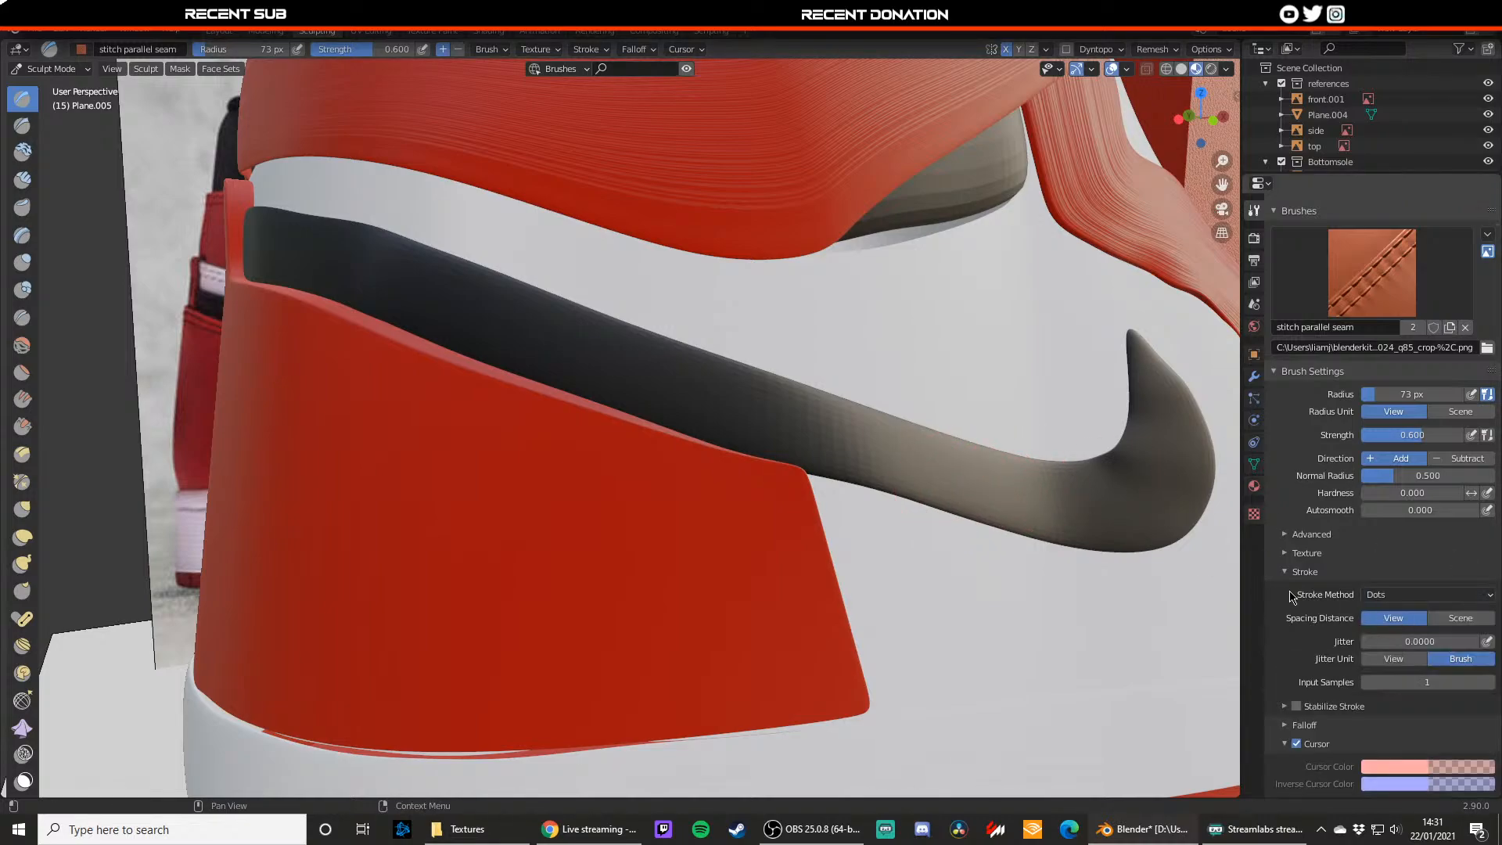
left_click_drag(792, 484, 660, 451)
key("ctrl+z")
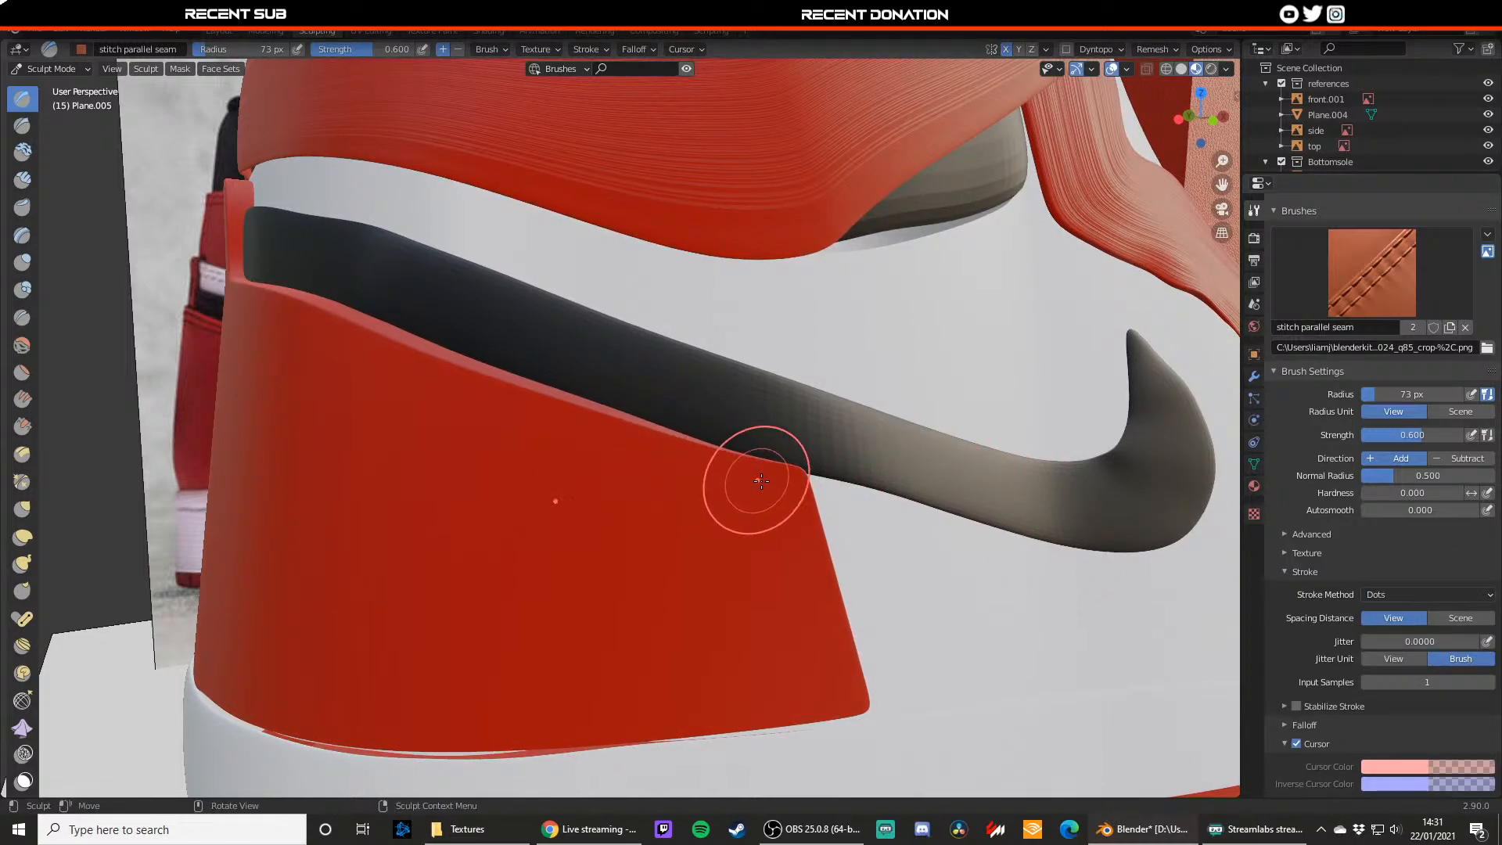
left_click_drag(789, 480, 560, 464)
key("ctrl+z")
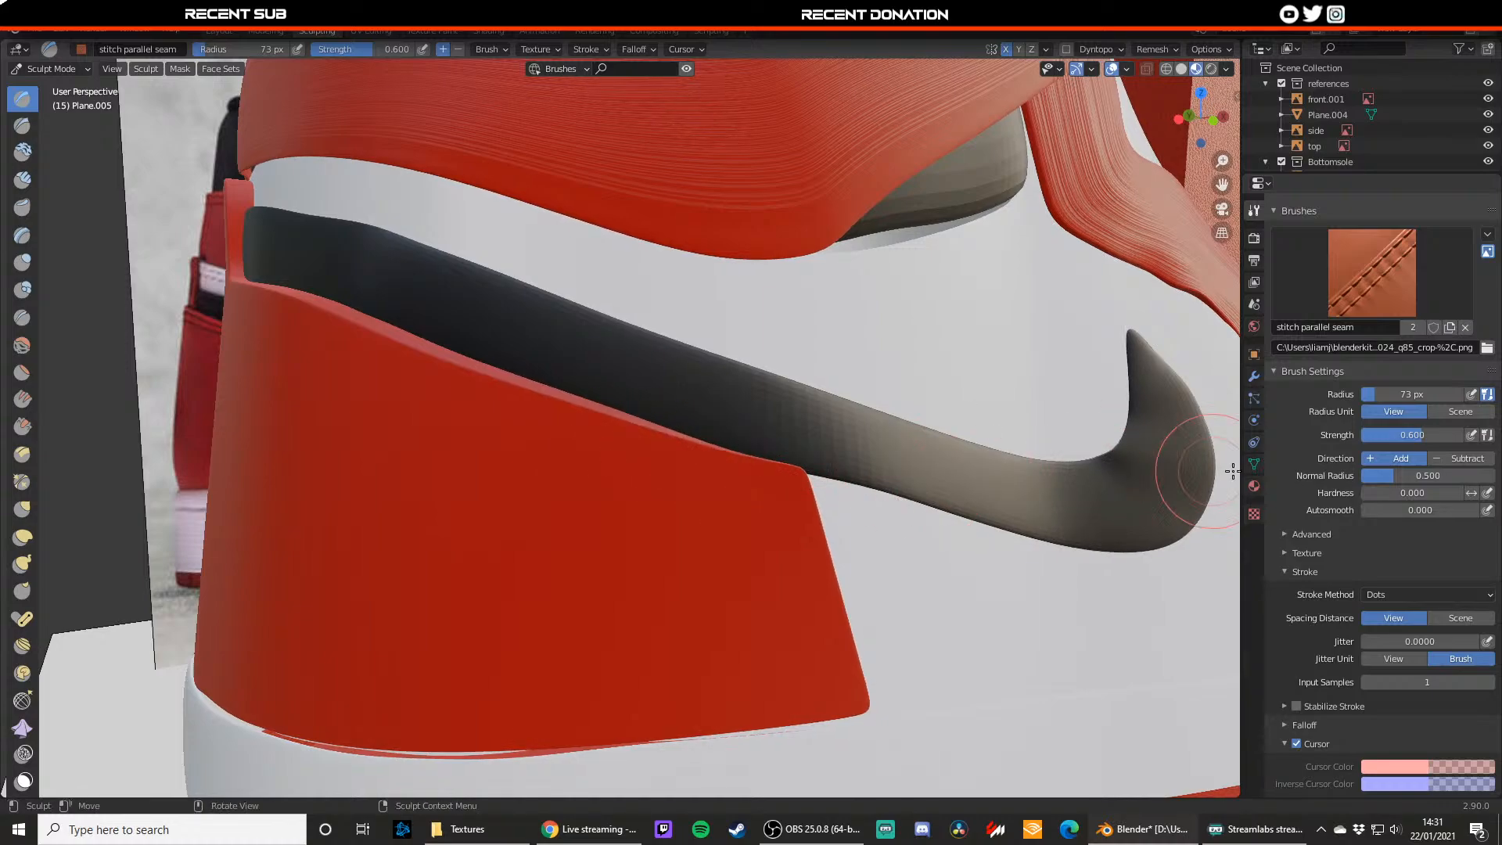
Step: Set the stroke method to Airbrush, try stitch strokes along the heel panel's upper edge, and undo them
left_click(1404, 596)
left_click(1382, 664)
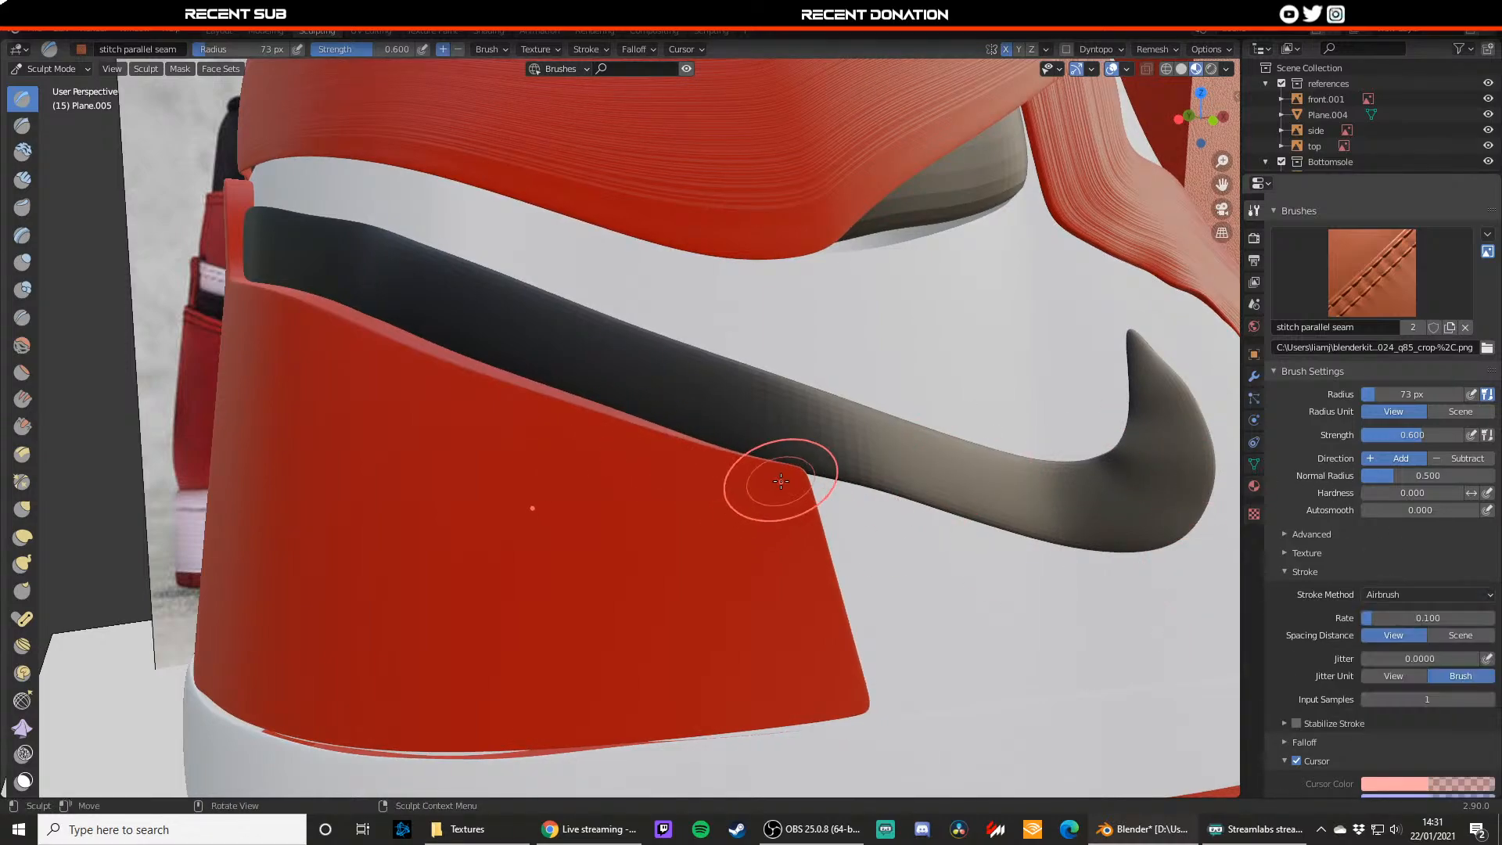
left_click_drag(768, 479, 710, 466)
left_click_drag(615, 437, 609, 433)
key("ctrl+z")
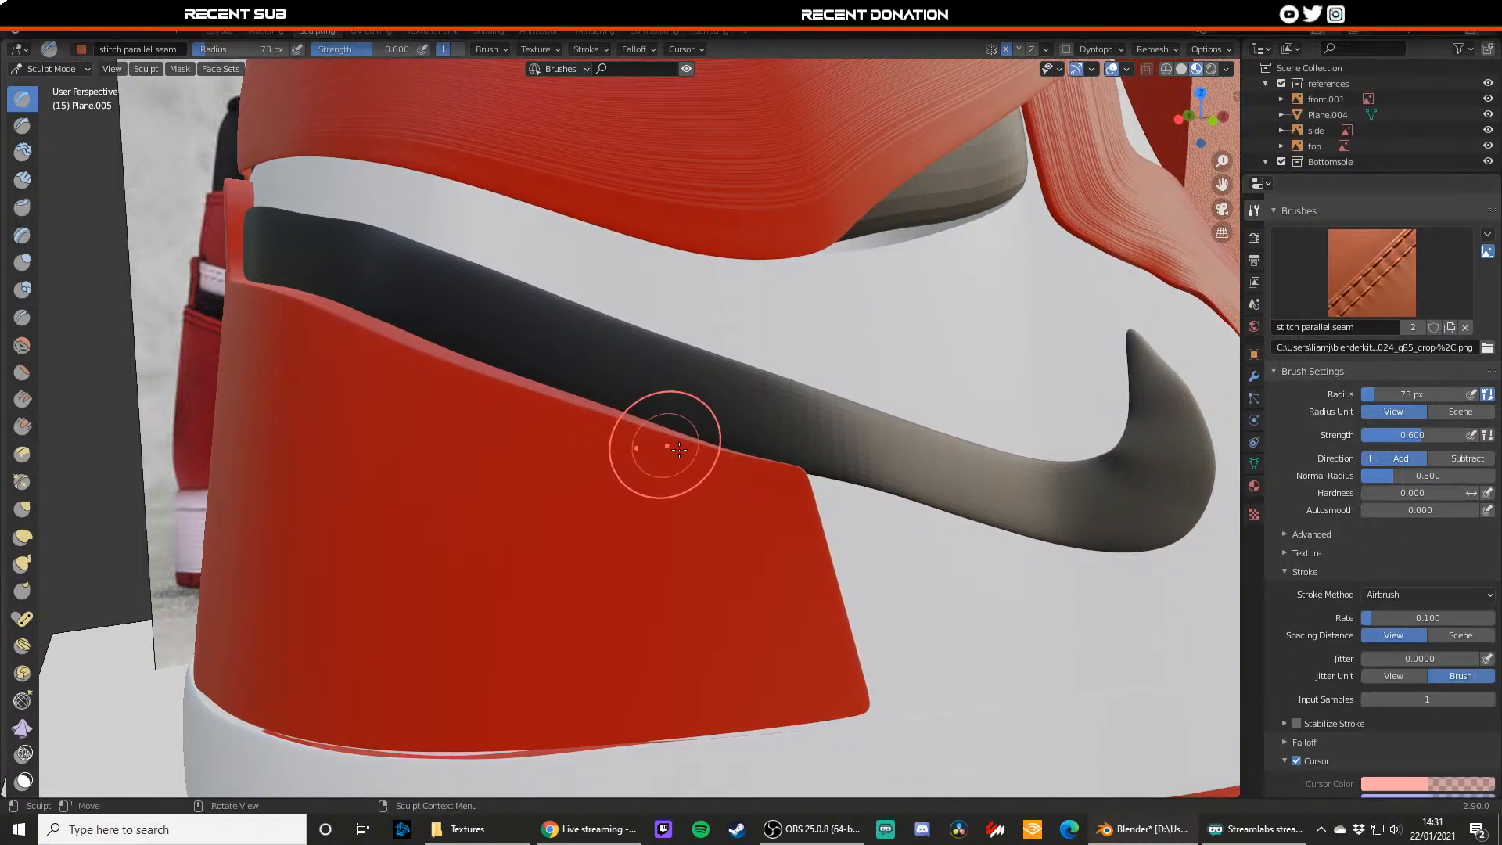
left_click_drag(774, 476, 607, 461)
key("ctrl+z")
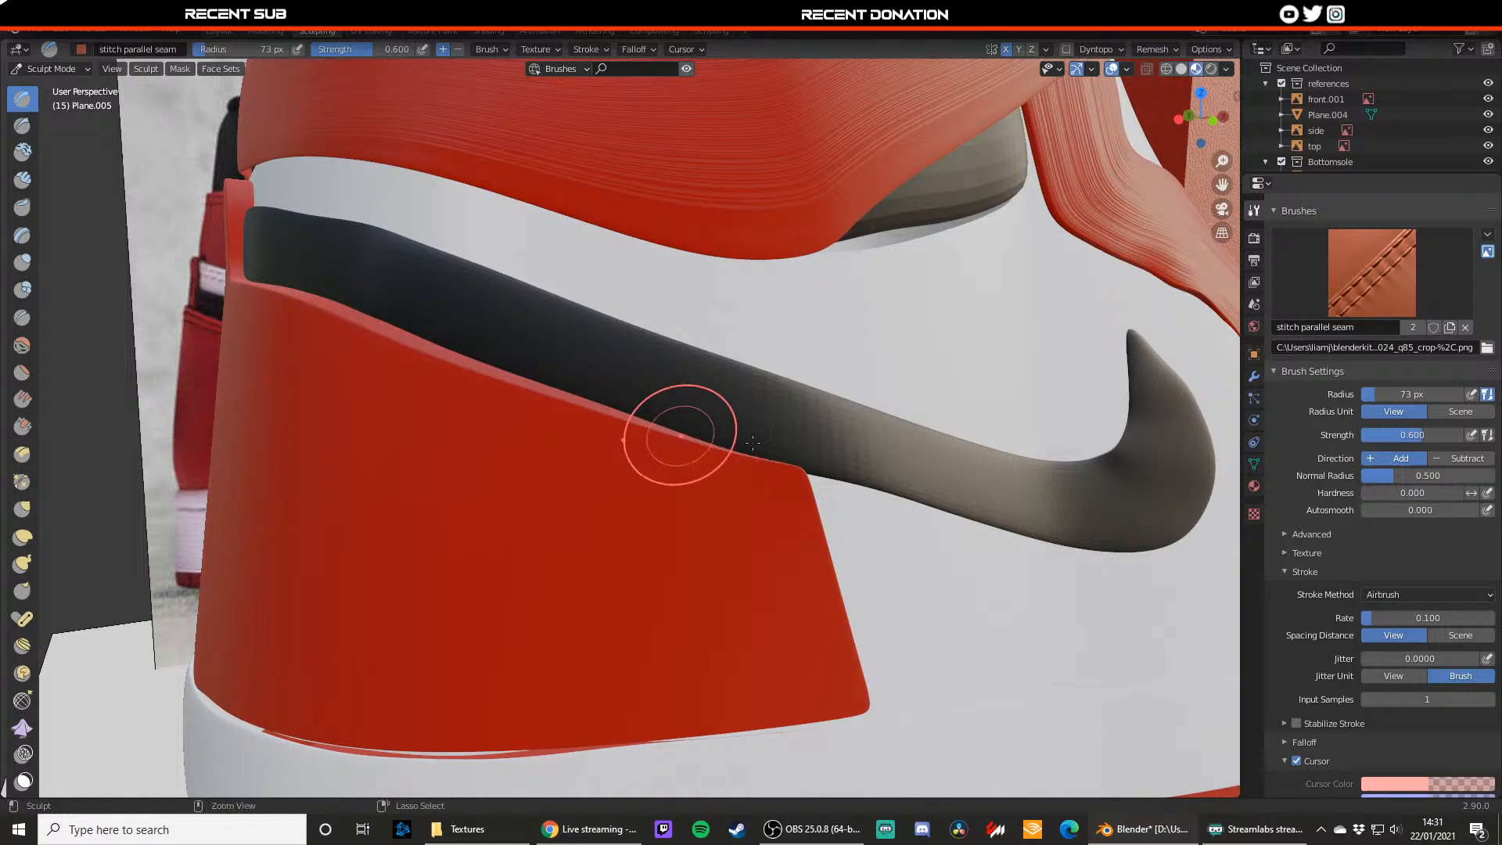
Step: Disable X mirror symmetry for sculpting, try a stitch stroke along the heel panel's upper edge, and undo it
scroll(1317, 704, "down", 2)
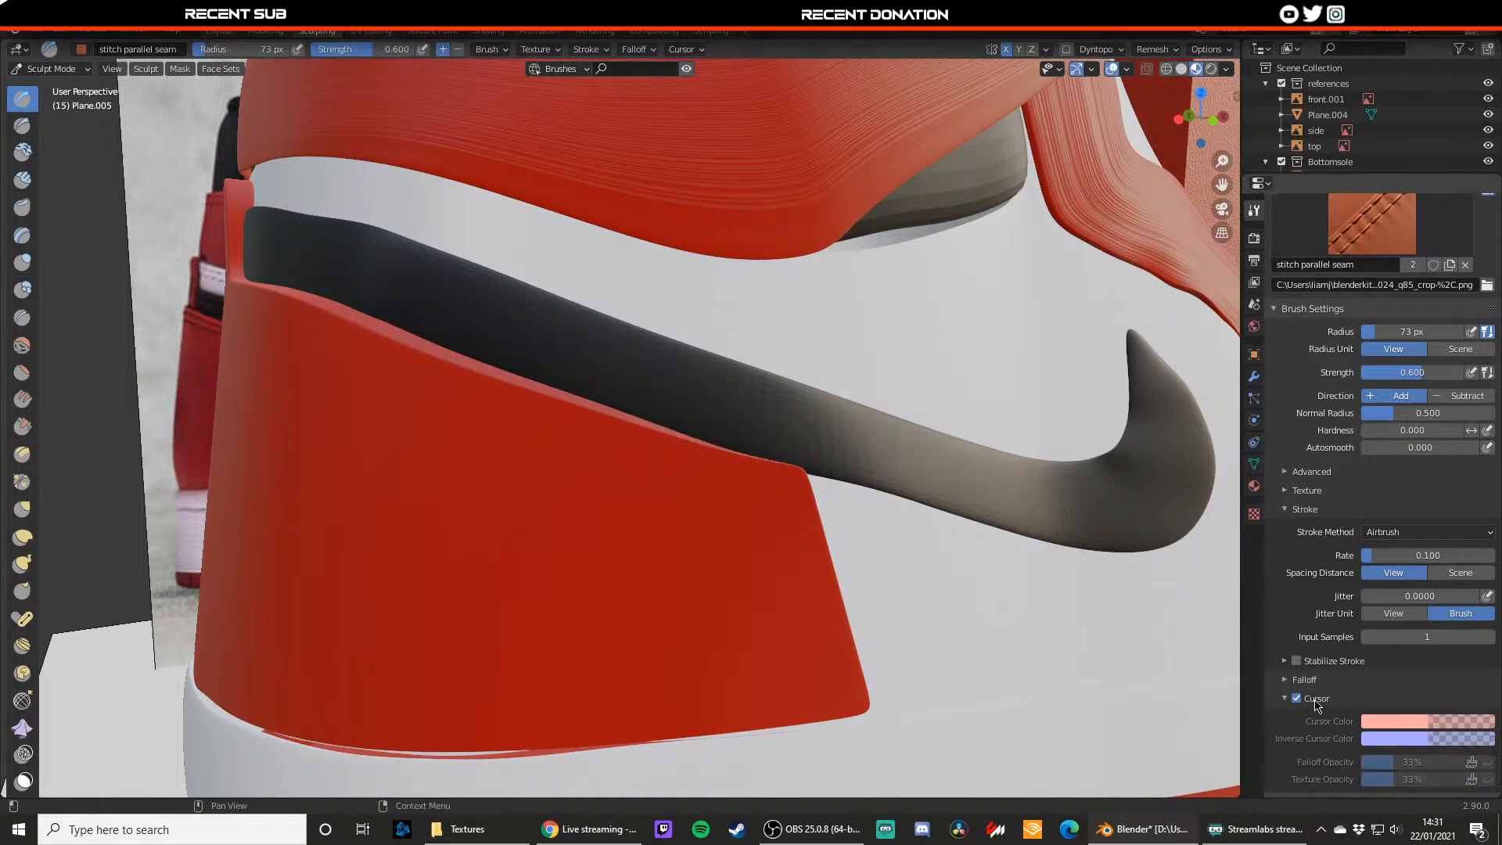
left_click(1295, 510)
left_click(1299, 751)
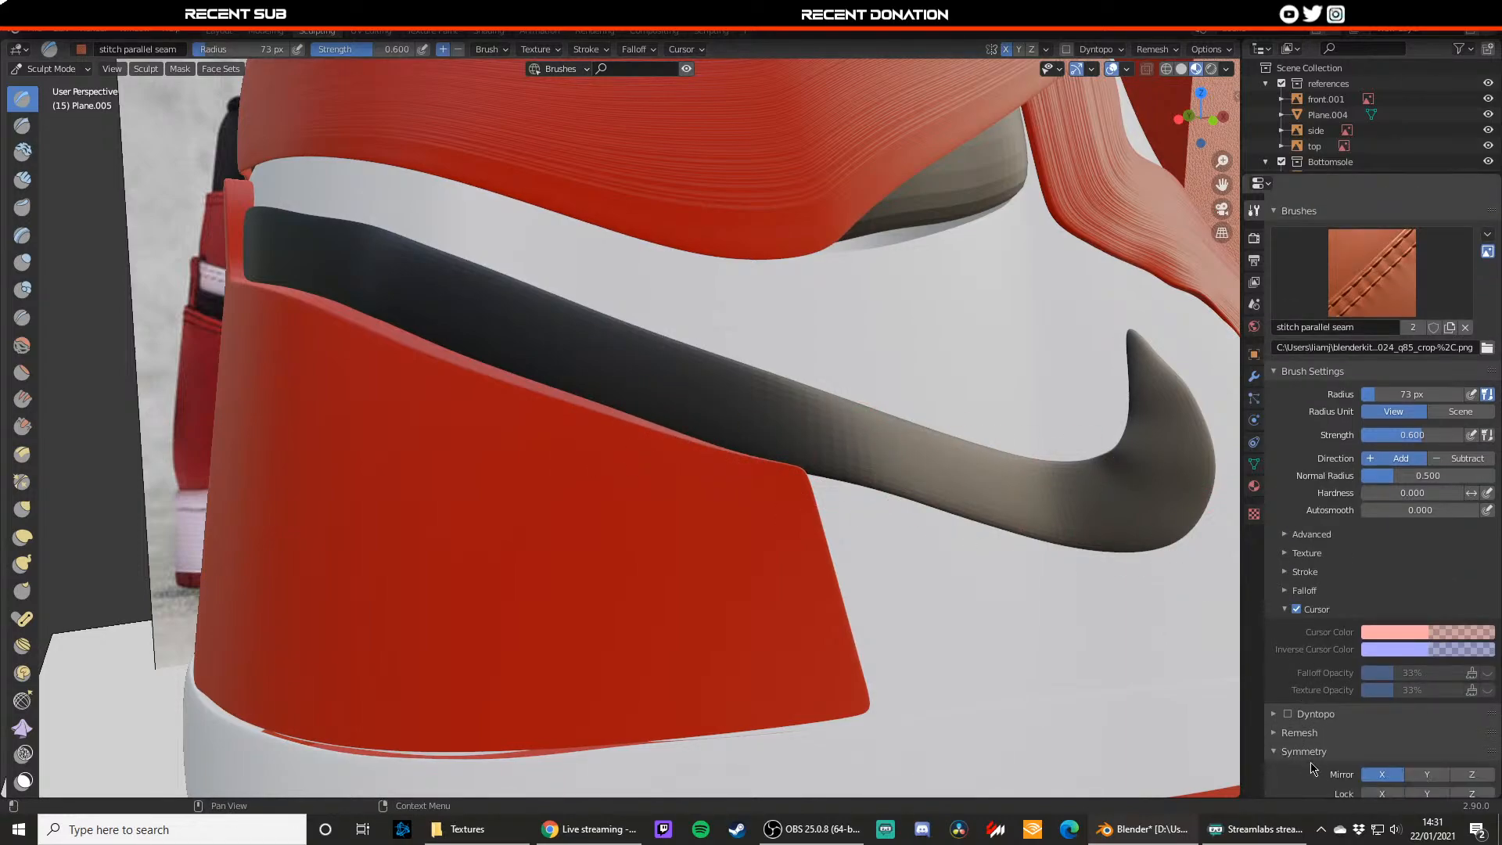
left_click(1379, 774)
left_click_drag(773, 467, 736, 465)
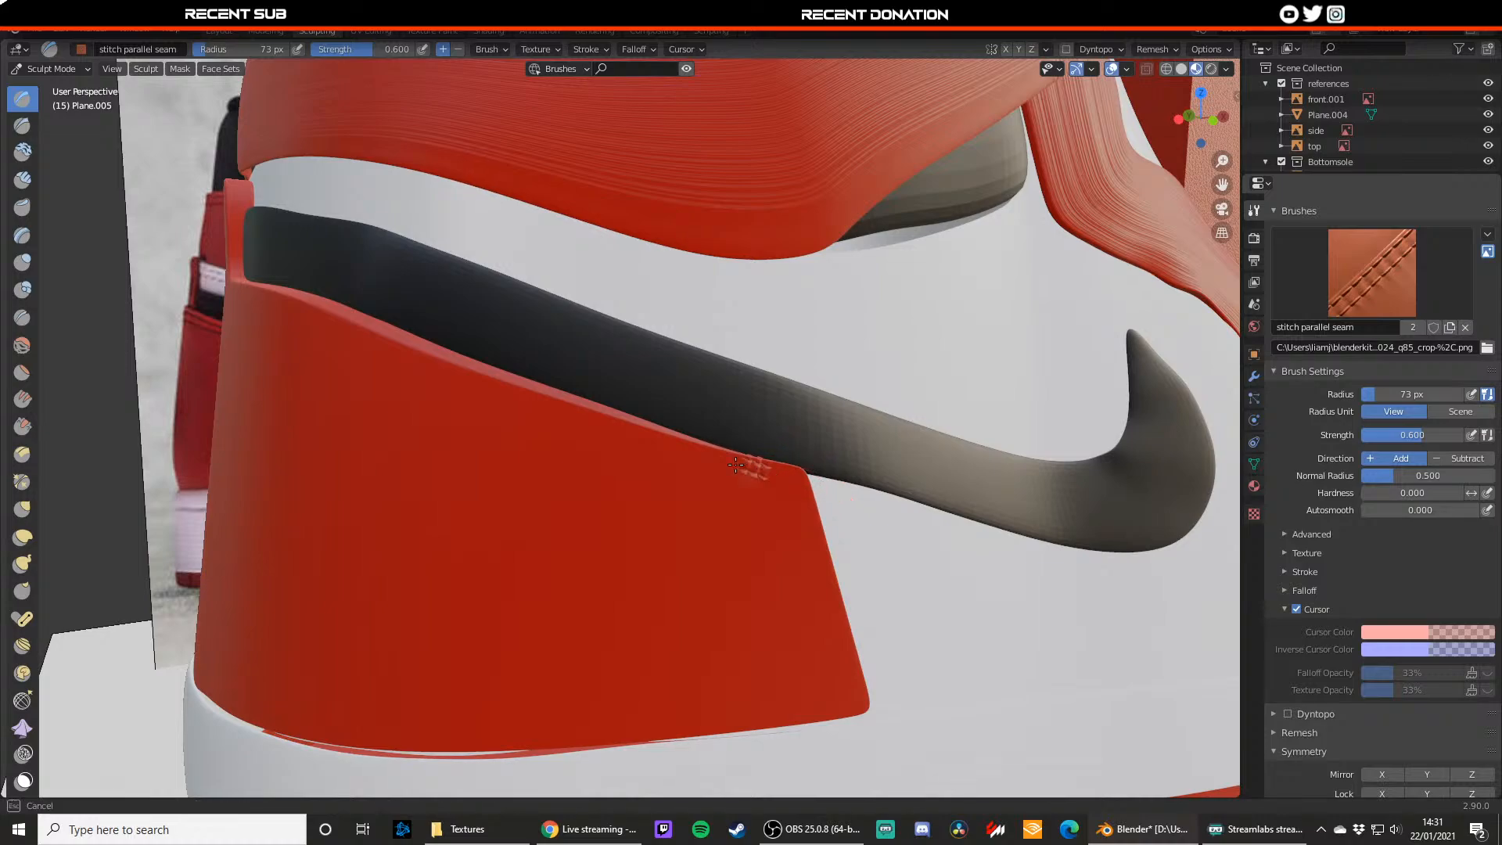
left_click_drag(650, 445, 582, 419)
key("ctrl+z")
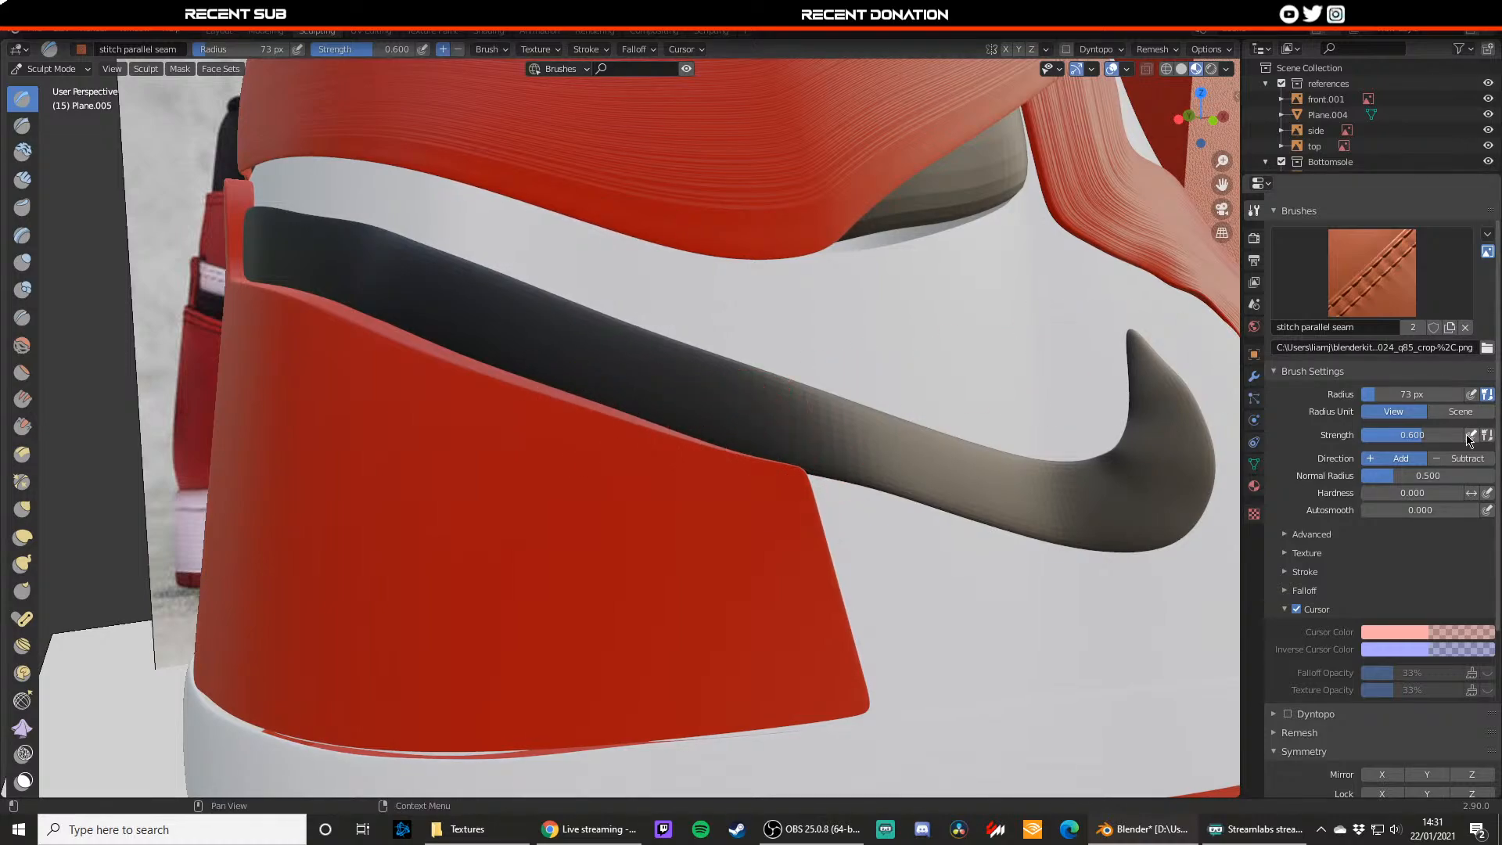
Step: Lower the brush strength to 0.360, try a stitch stroke along the heel panel's upper edge, and undo it
left_click_drag(1432, 435, 1407, 435)
left_click_drag(798, 471, 749, 470)
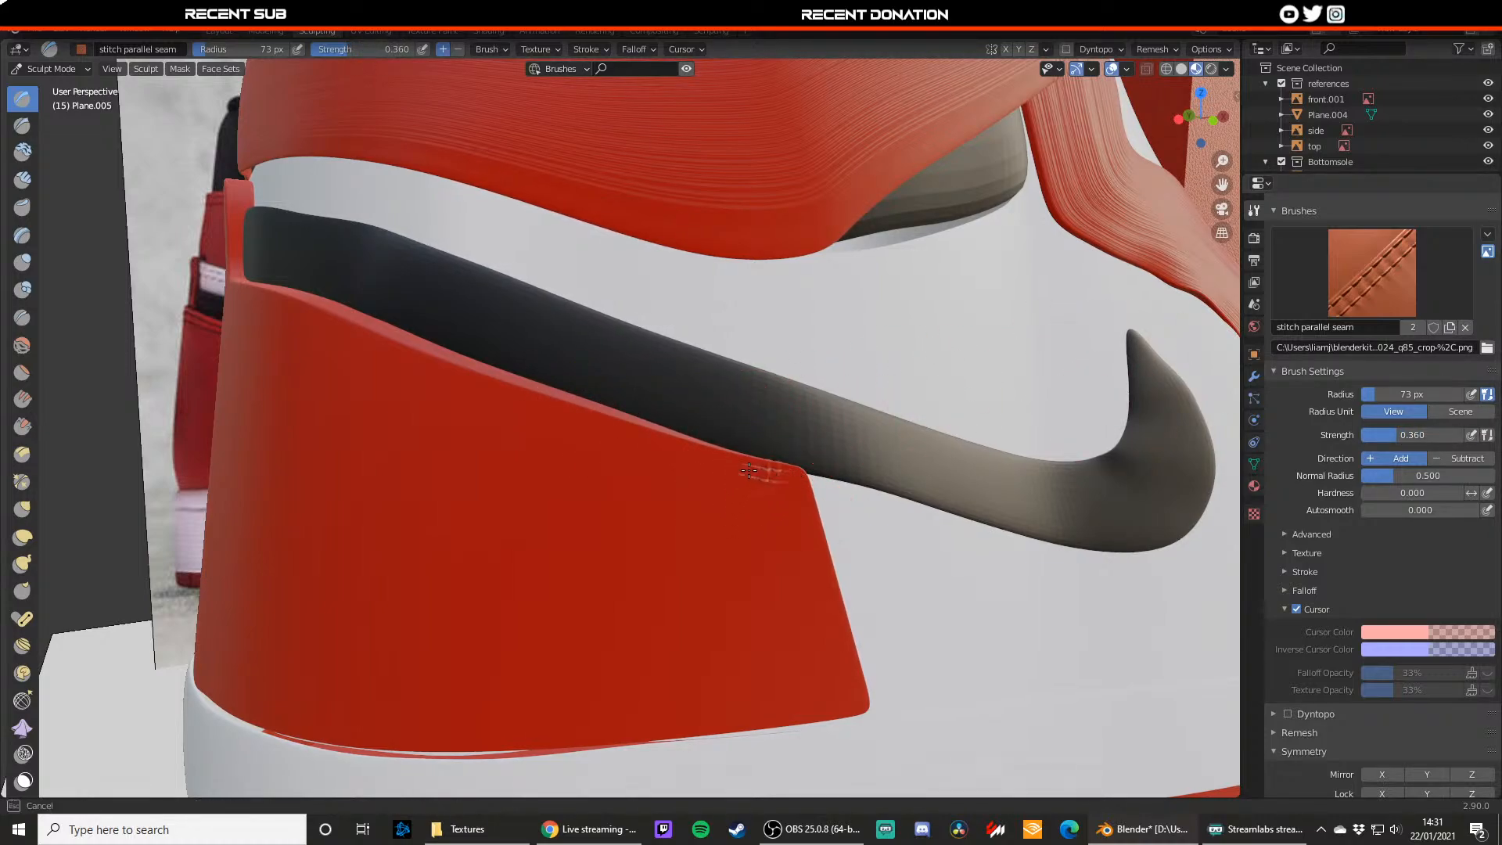
left_click_drag(632, 434, 630, 433)
key("ctrl+z")
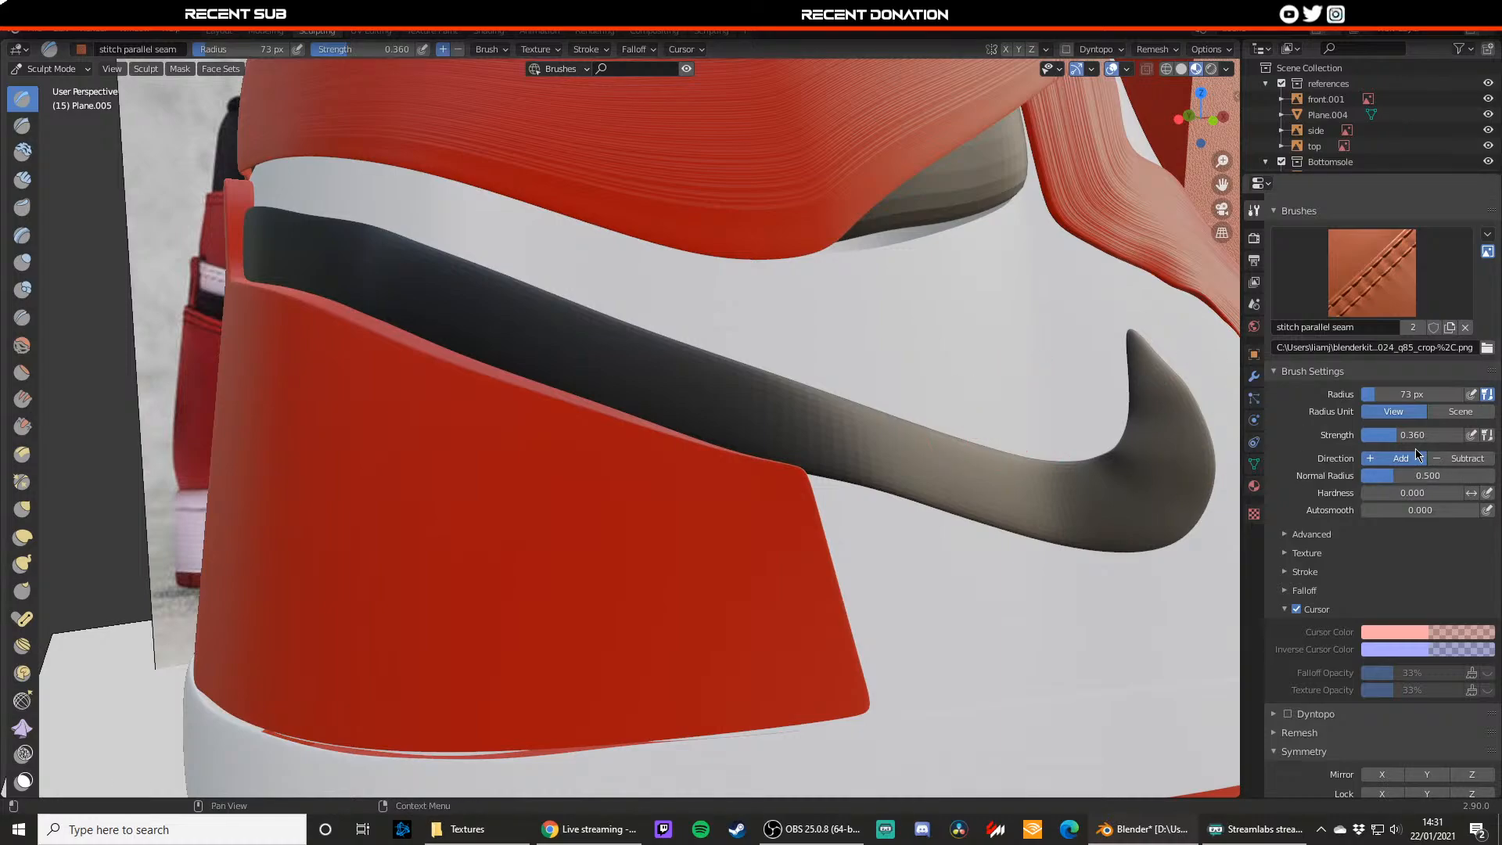
Step: Try brush strengths of 0.217 and 0.284 for the stitching along the heel panel's upper edge, and undo the stroke
left_click_drag(1412, 436, 1402, 435)
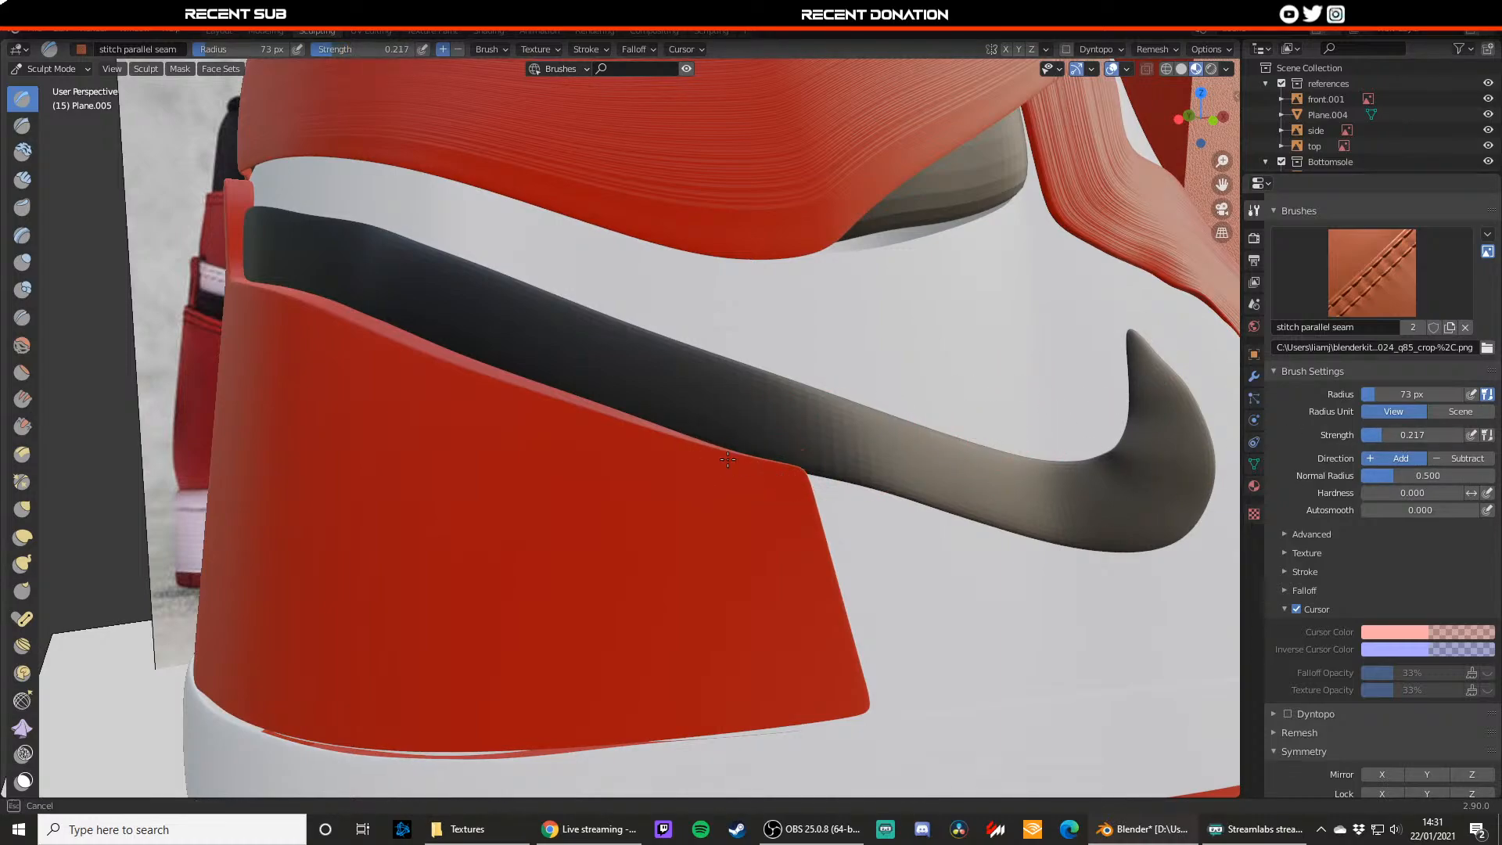
left_click_drag(1377, 443, 1386, 443)
scroll(858, 469, "down", 3)
middle_click_drag(840, 455, 838, 466)
left_click_drag(707, 498, 708, 498)
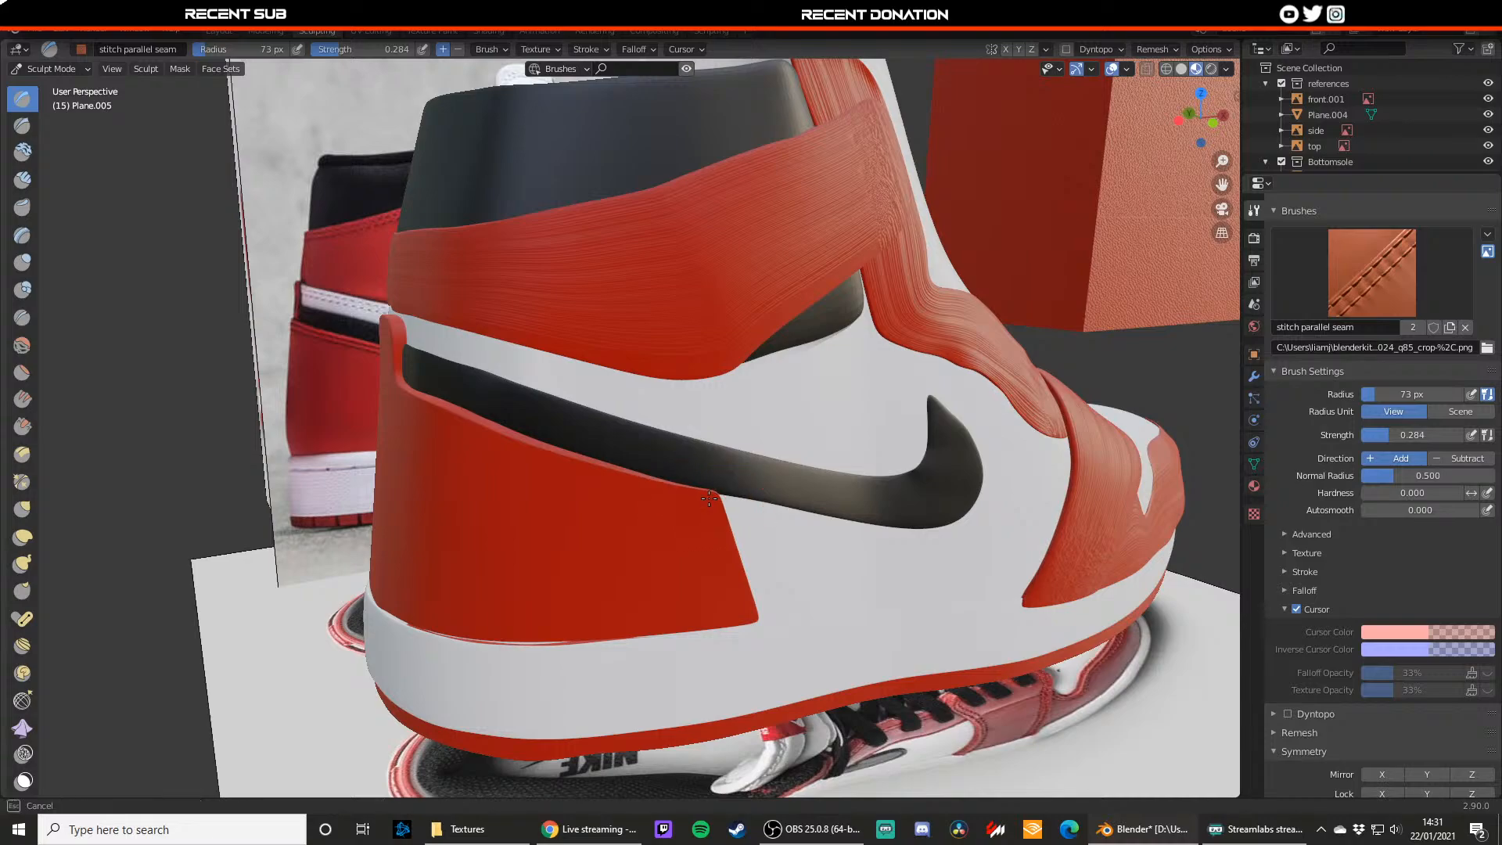
left_click_drag(558, 461, 553, 460)
key("ctrl+z")
Step: Set the seam brush to an 88 px radius and 0.217 strength, and try a stroke along the heel panel's upper edge
scroll(694, 477, "up", 1)
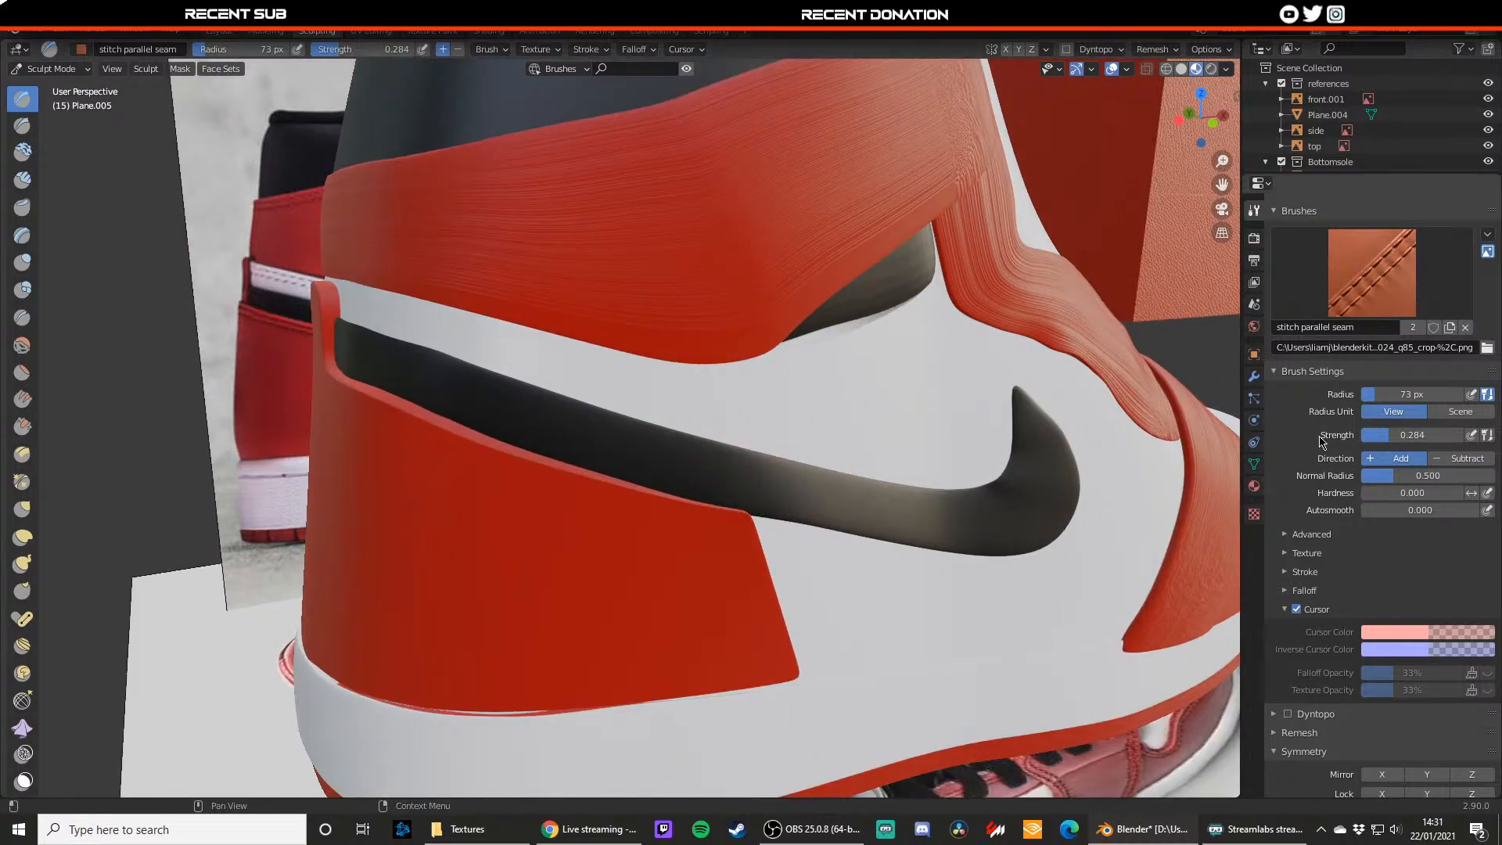
left_click_drag(1394, 398, 1383, 436)
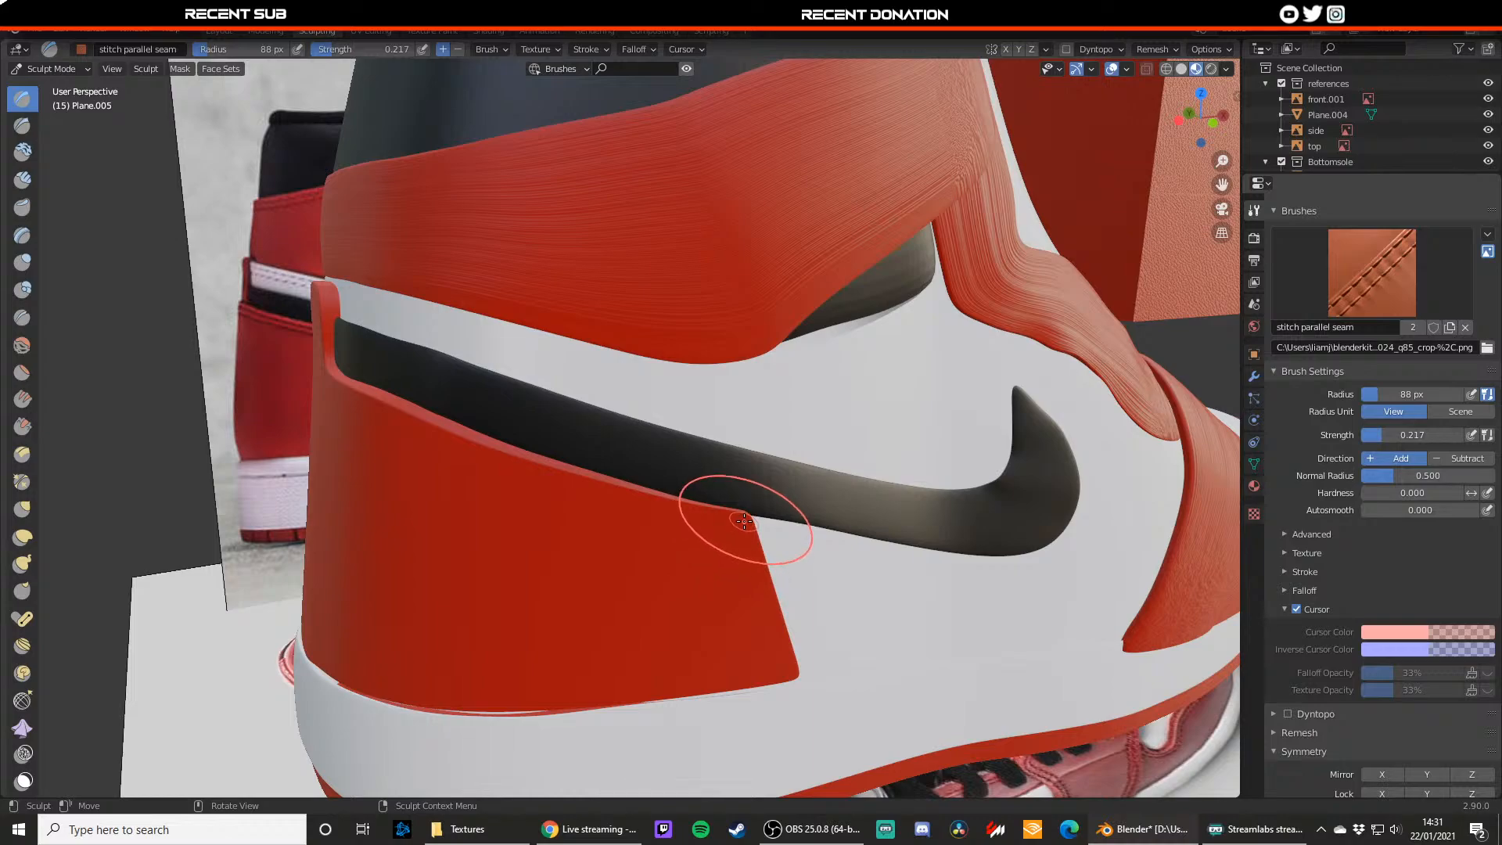
left_click_drag(737, 510, 693, 512)
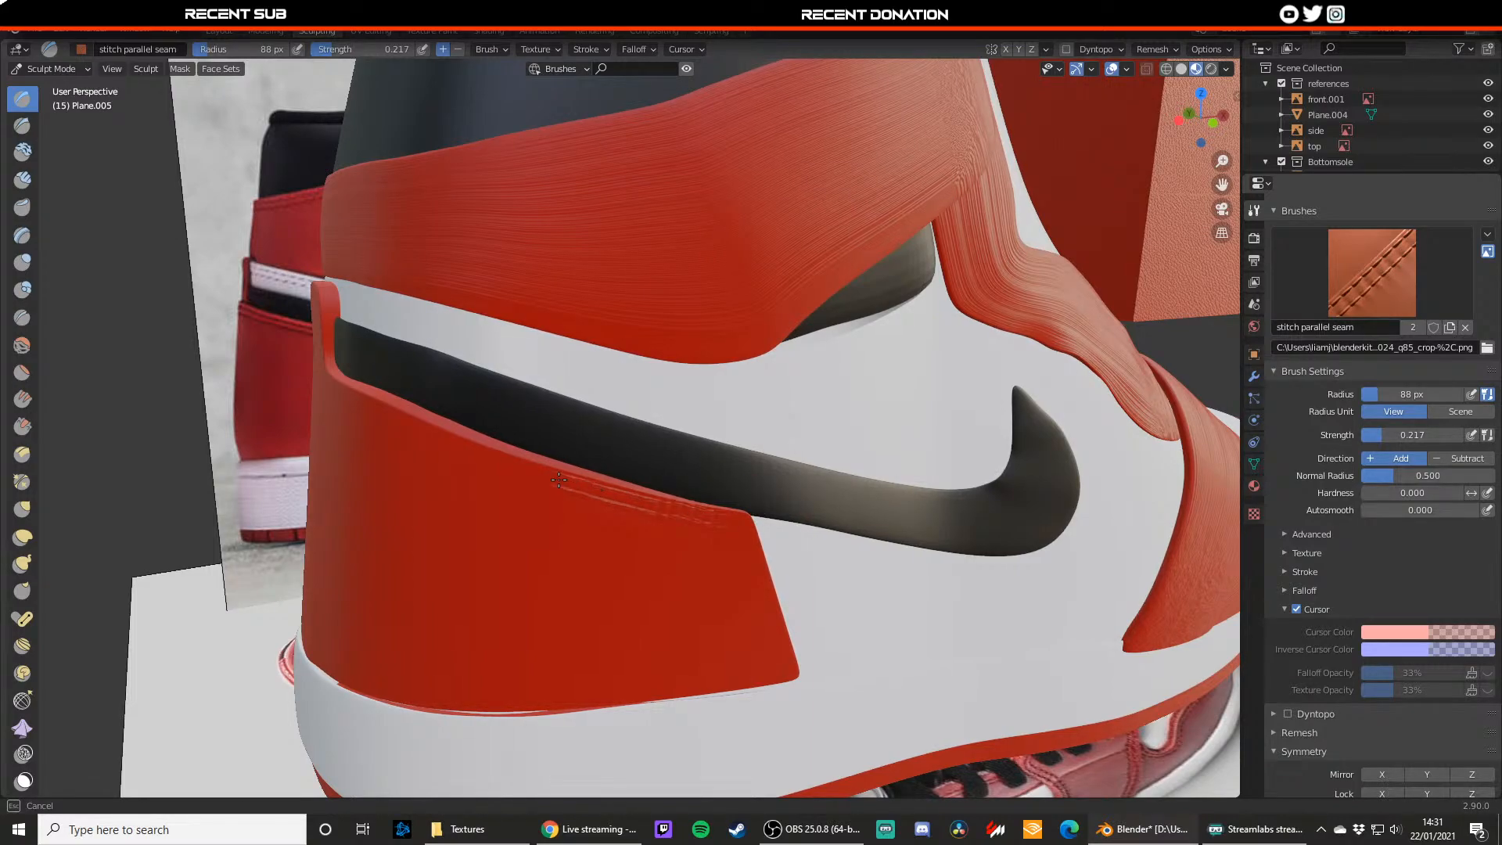
left_click_drag(458, 449, 444, 443)
mouse_move(441, 442)
middle_mouse_down()
mouse_move(483, 434)
mouse_move(496, 396)
middle_mouse_up()
scroll(516, 403, "down", 3)
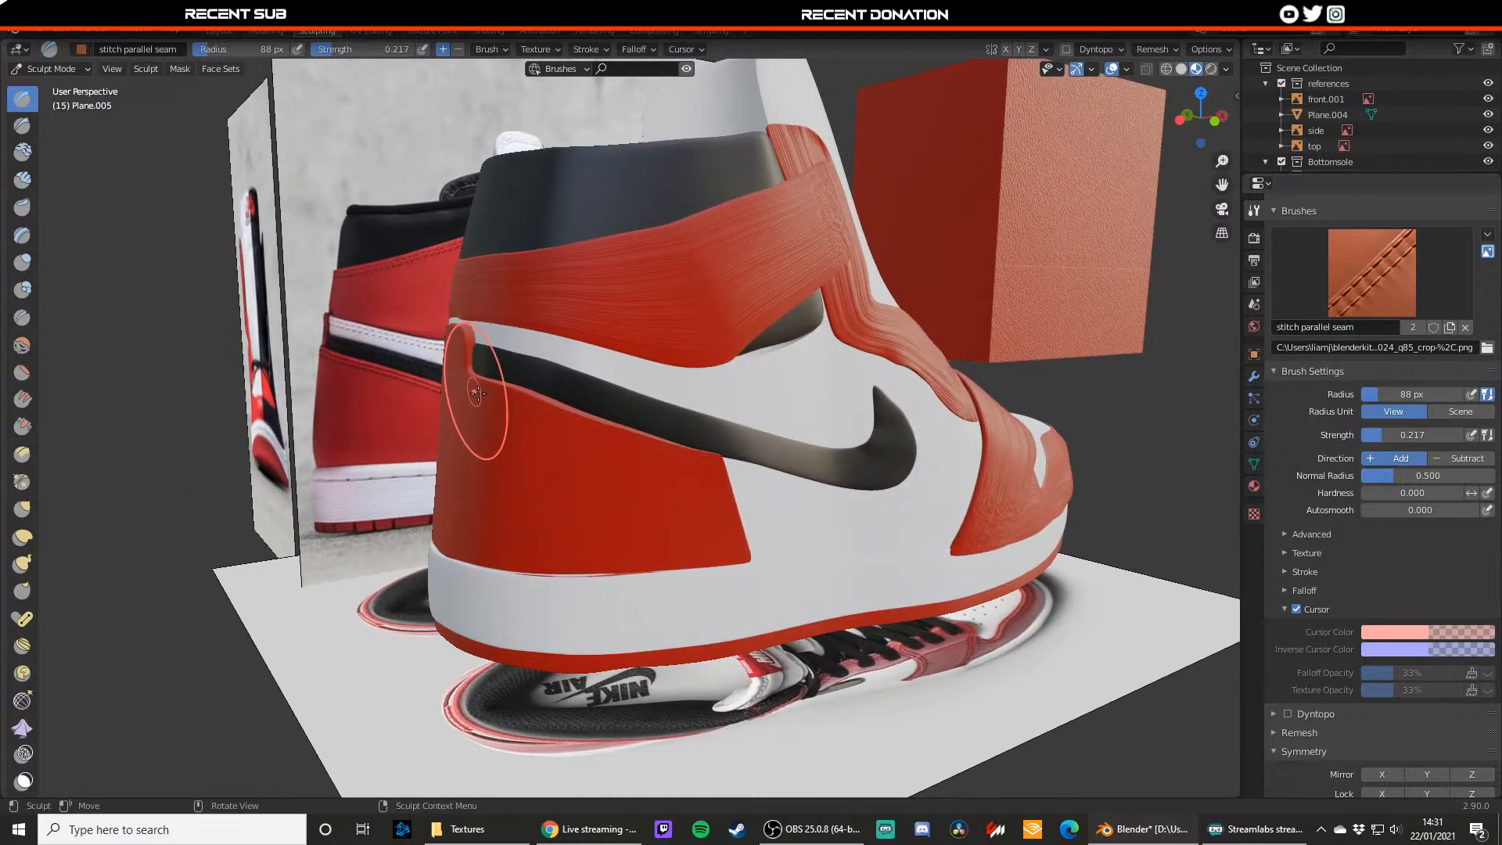
scroll(782, 446, "up", 3)
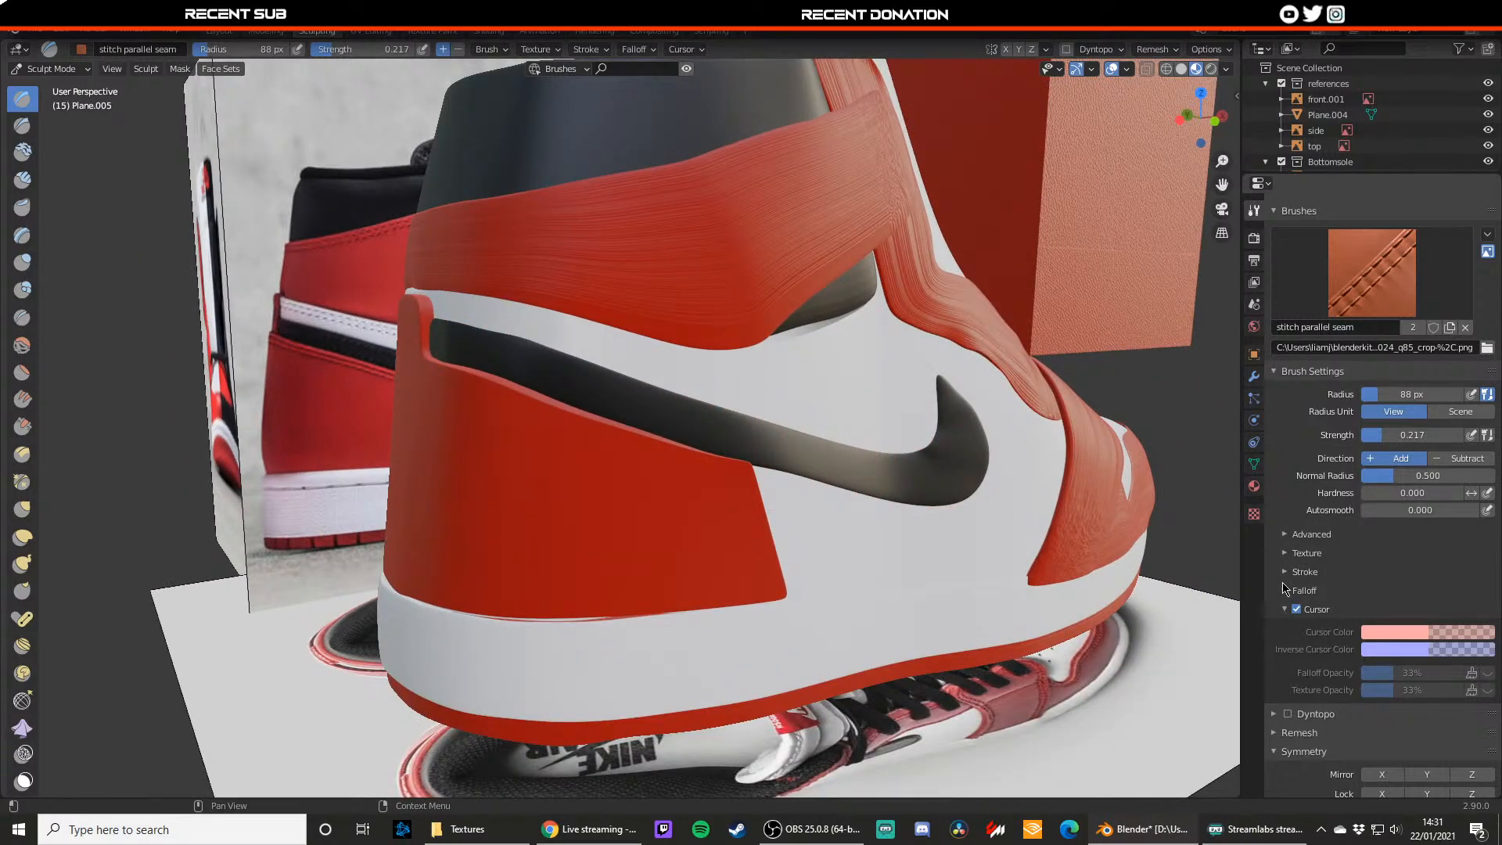
Step: Try the Anchored, Line and Curve stroke methods in the stitch parallel seam brush's stroke settings
left_click(1303, 572)
left_click(1416, 595)
left_click(1400, 674)
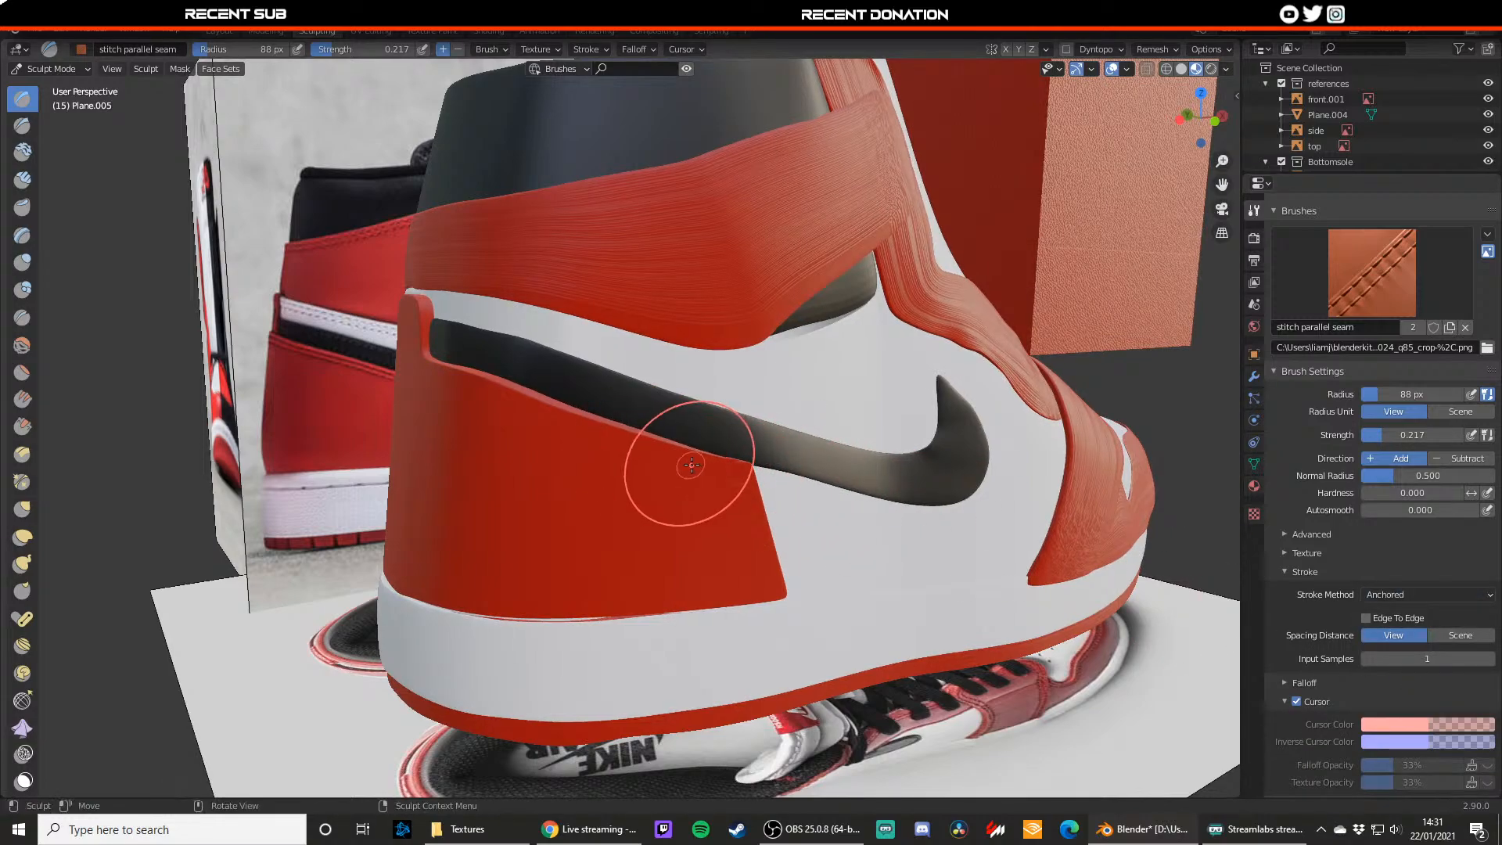
left_click(1408, 594)
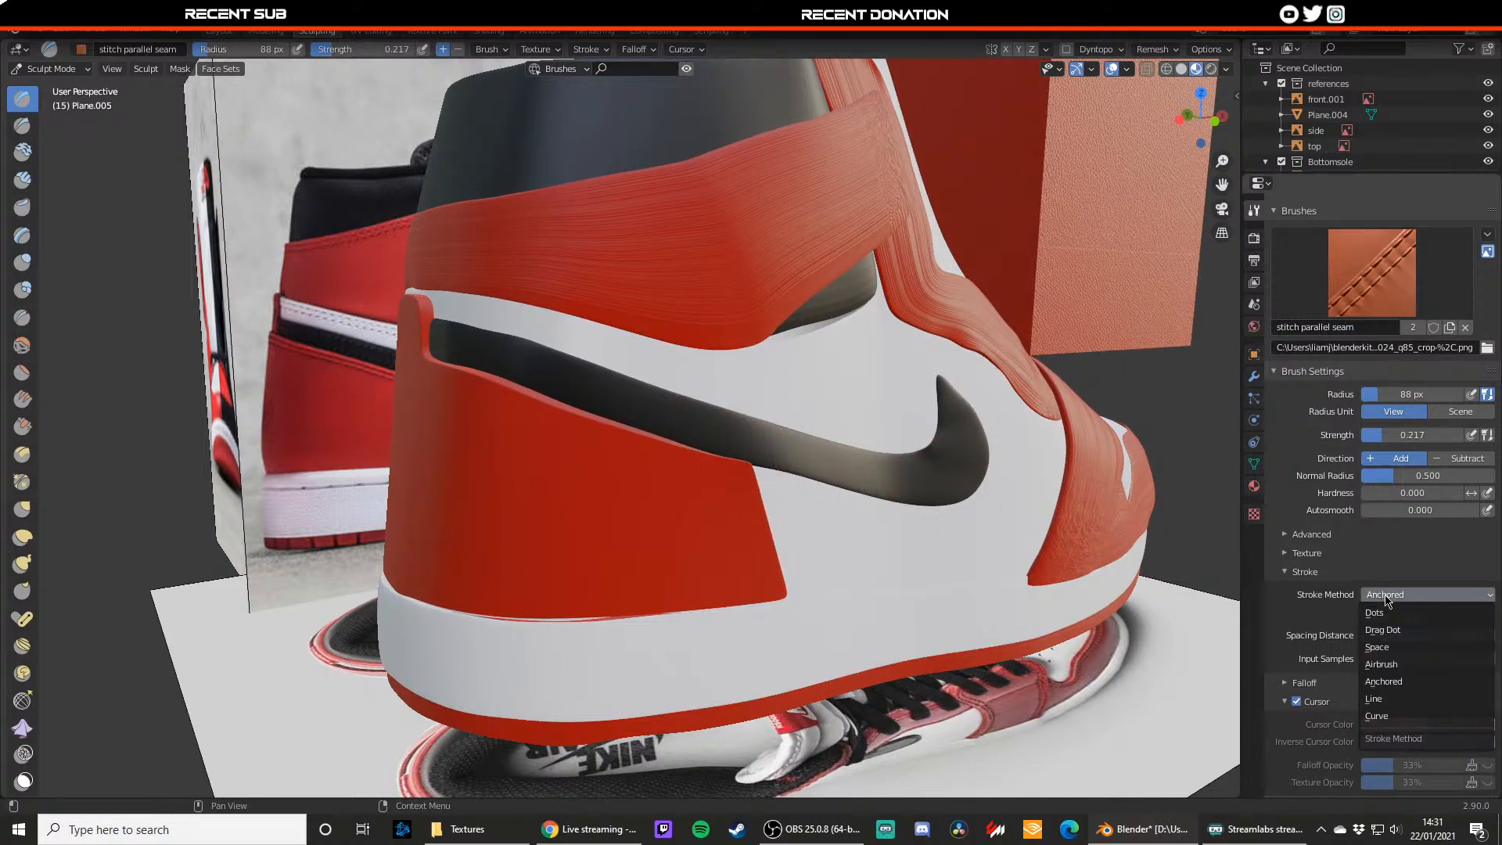
left_click(1393, 698)
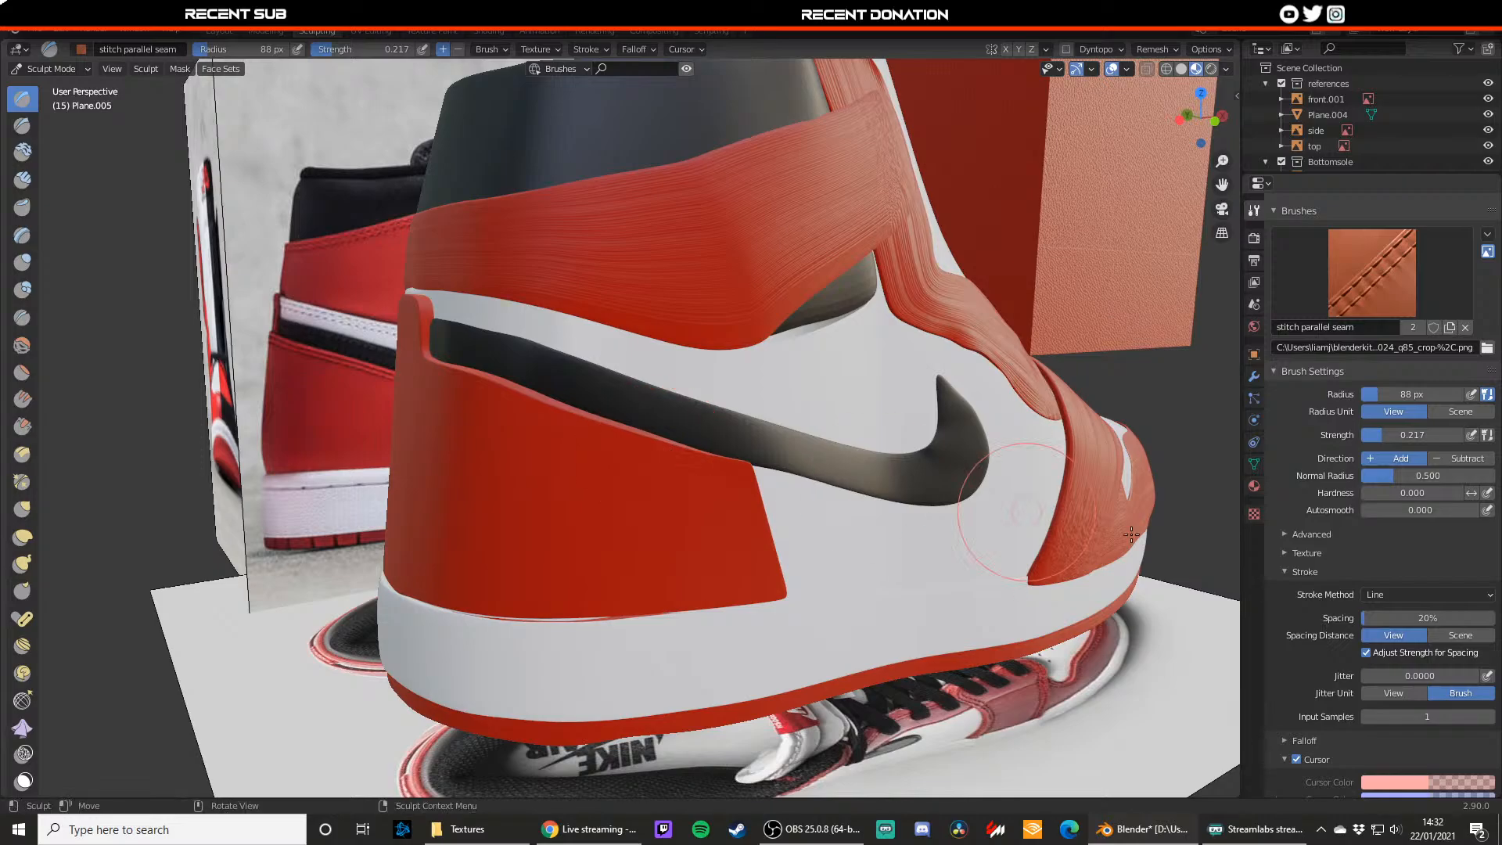
left_click(1408, 594)
left_click(1400, 718)
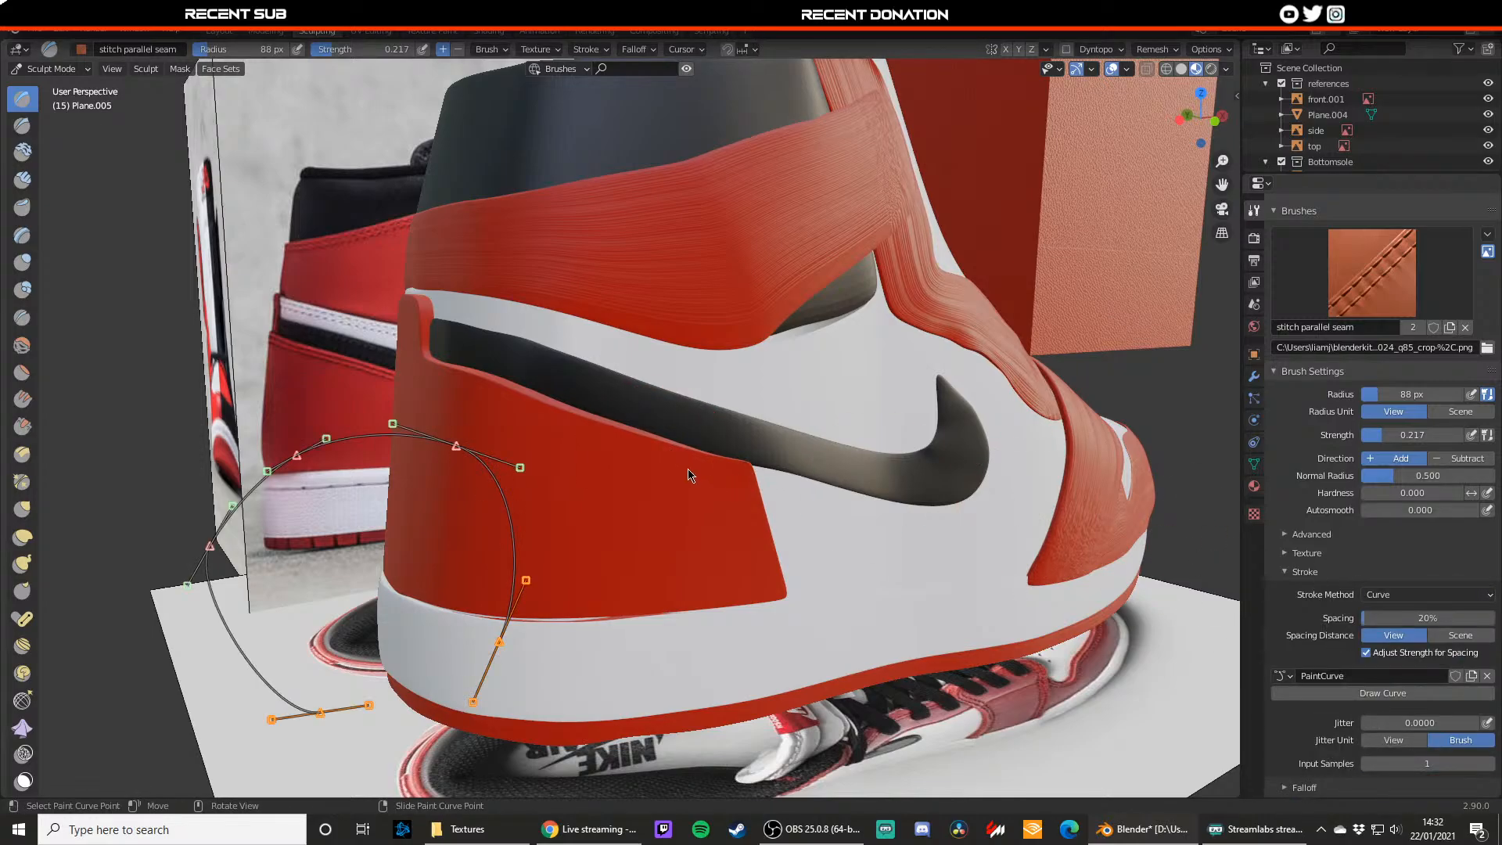
Step: Try a stitch seam along the red heel panel's upper edge using the Dots stroke method, and undo it
middle_click_drag(570, 405, 624, 412)
middle_click_drag(793, 422, 771, 423)
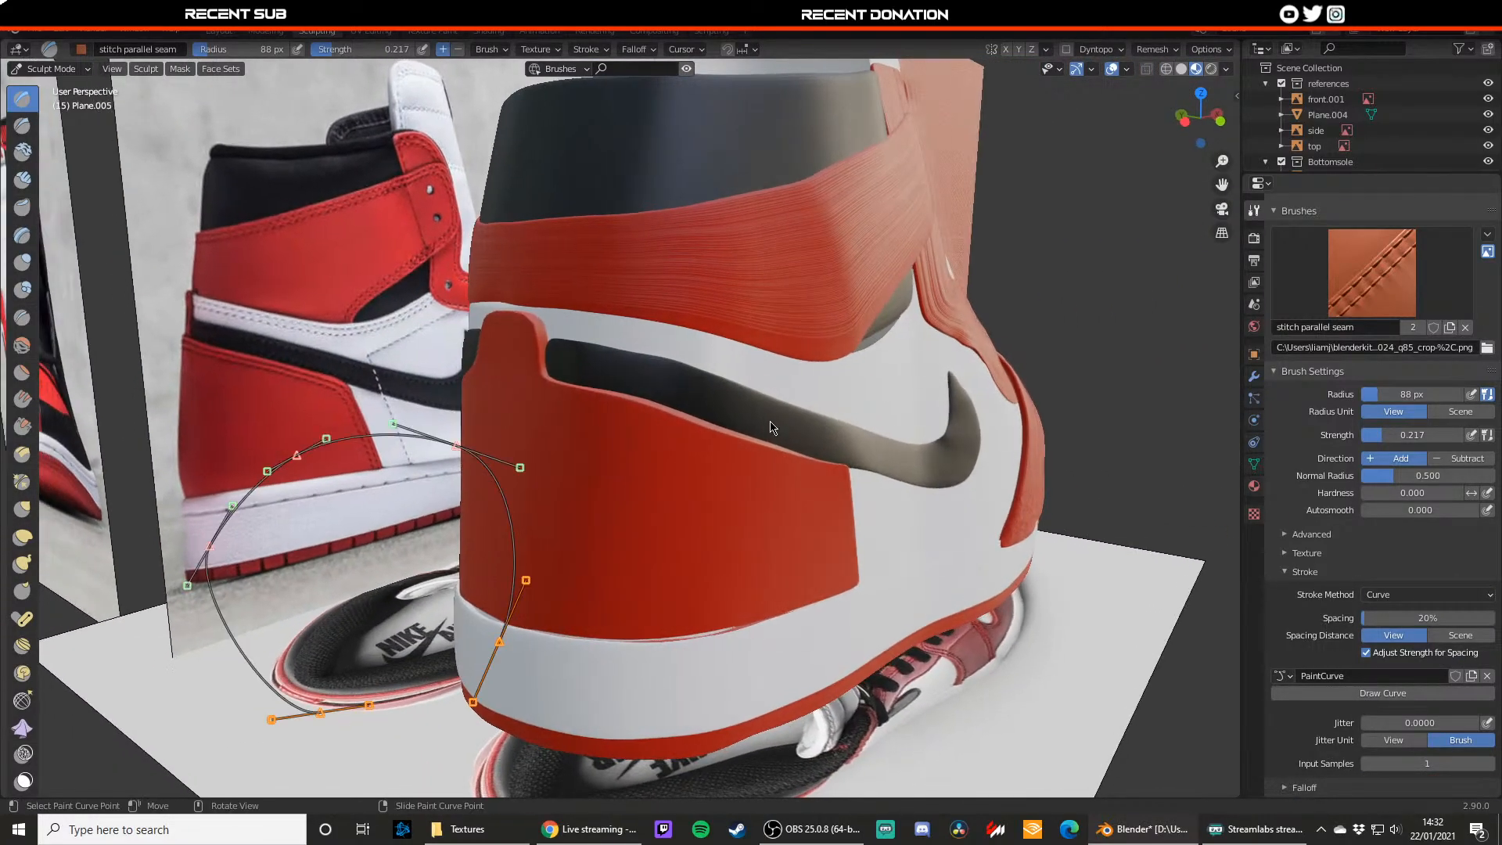
mouse_move(621, 451)
middle_mouse_down()
mouse_move(669, 389)
mouse_move(604, 456)
middle_mouse_up()
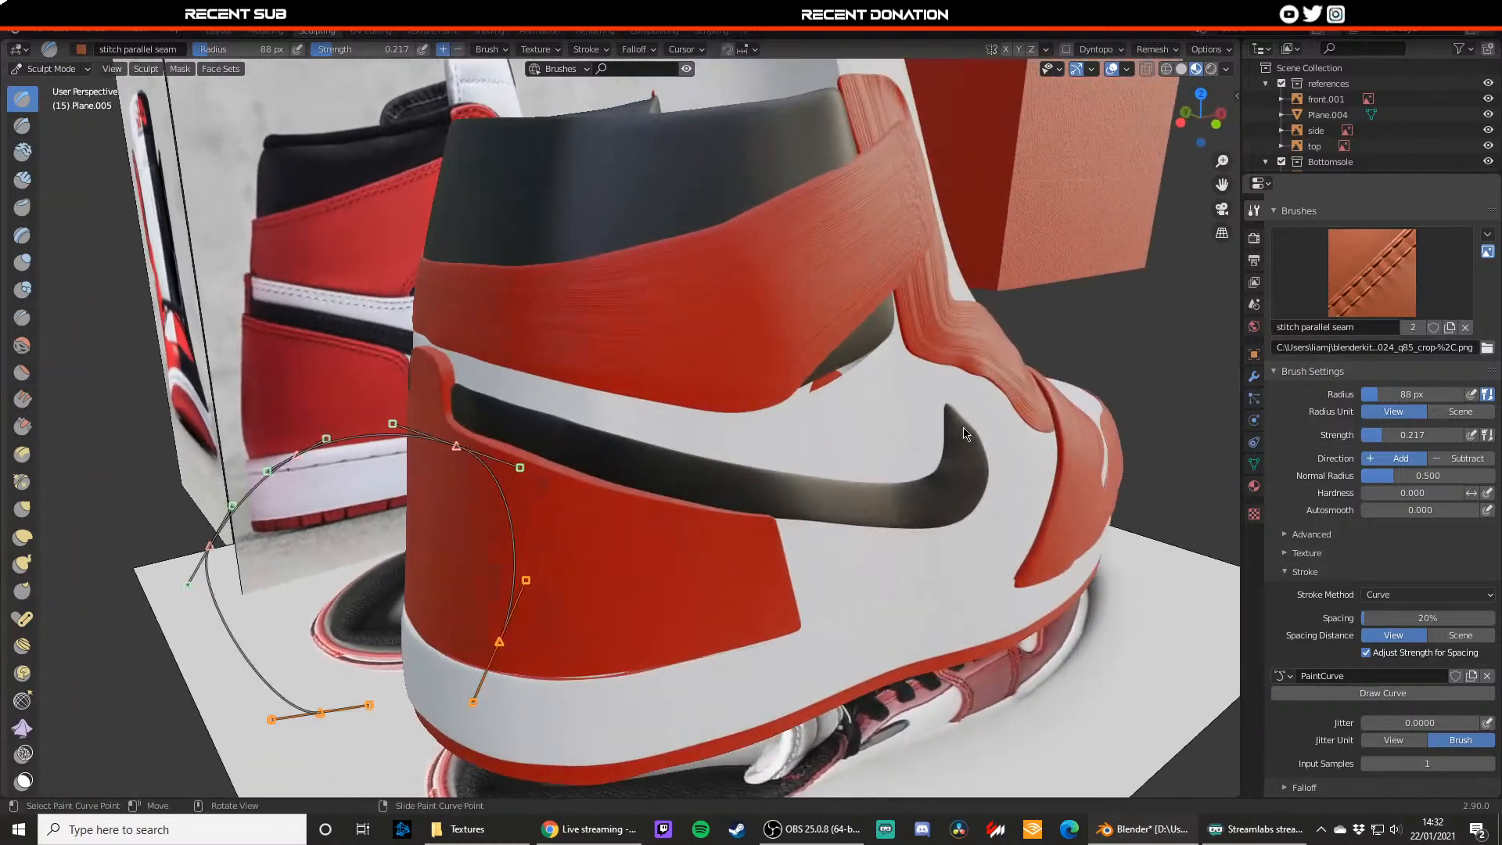
left_click(1428, 597)
left_click(1376, 612)
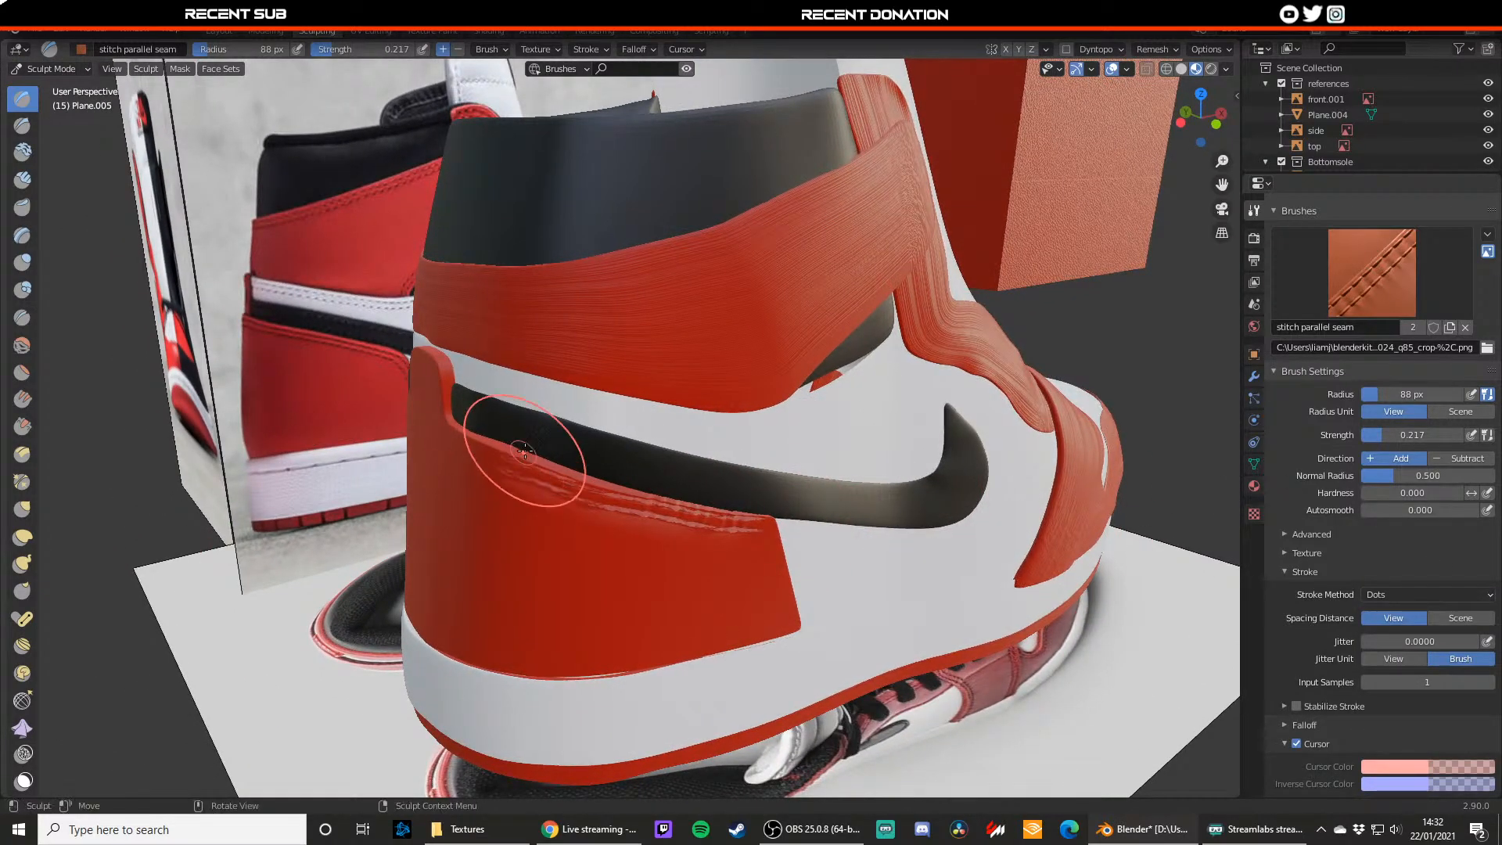
scroll(519, 436, "up", 4)
key("ctrl+z")
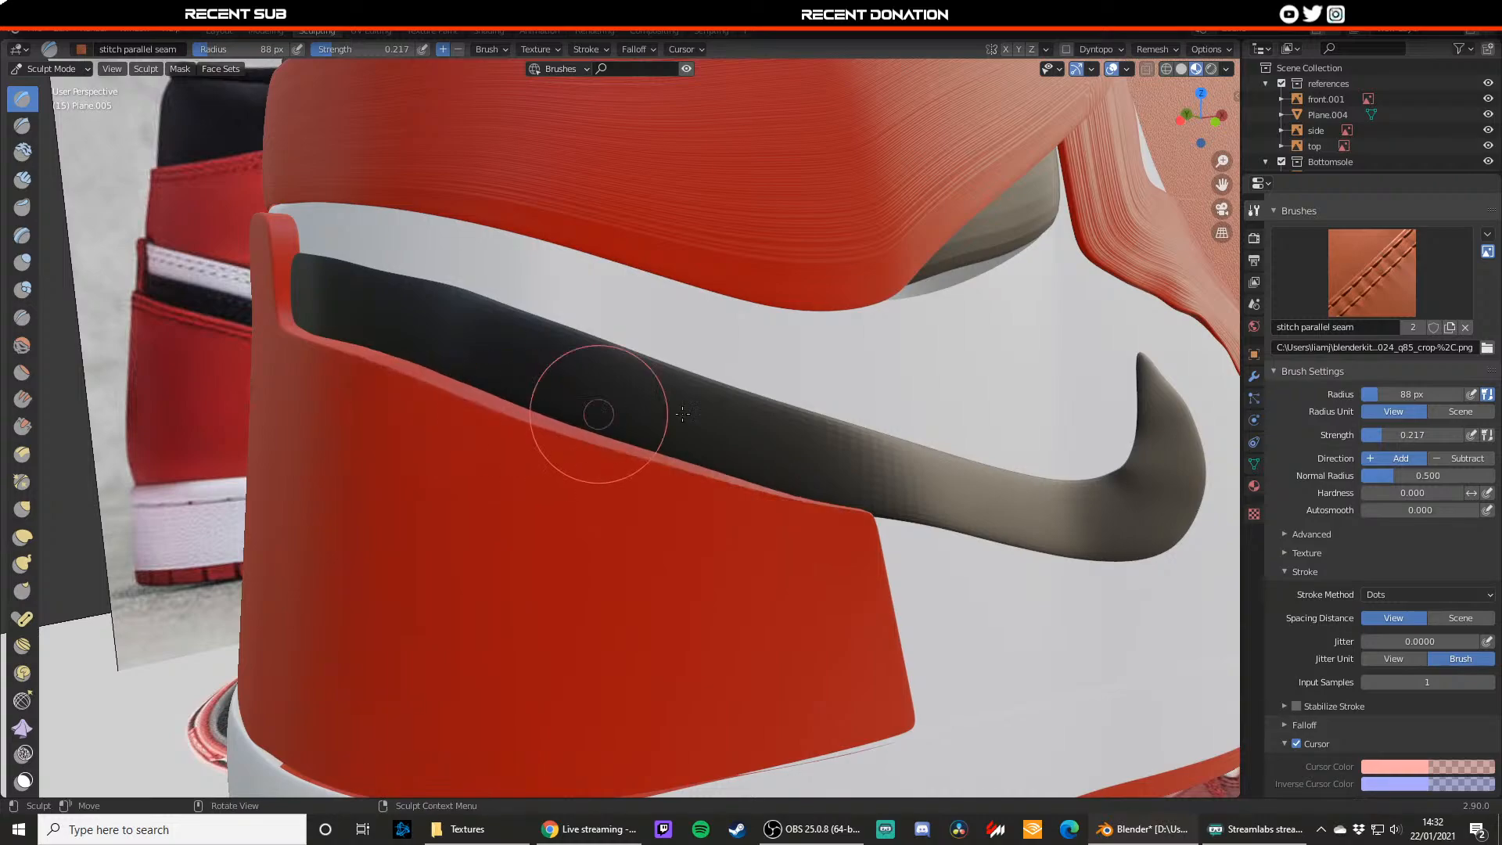
Step: Try the seam stroke along the heel panel's upper edge in Subtract direction, undo it and restore Add
left_click(1483, 460)
mouse_move(849, 526)
left_mouse_down()
mouse_move(657, 493)
mouse_move(599, 462)
left_mouse_up()
key("ctrl+z")
left_click(1389, 458)
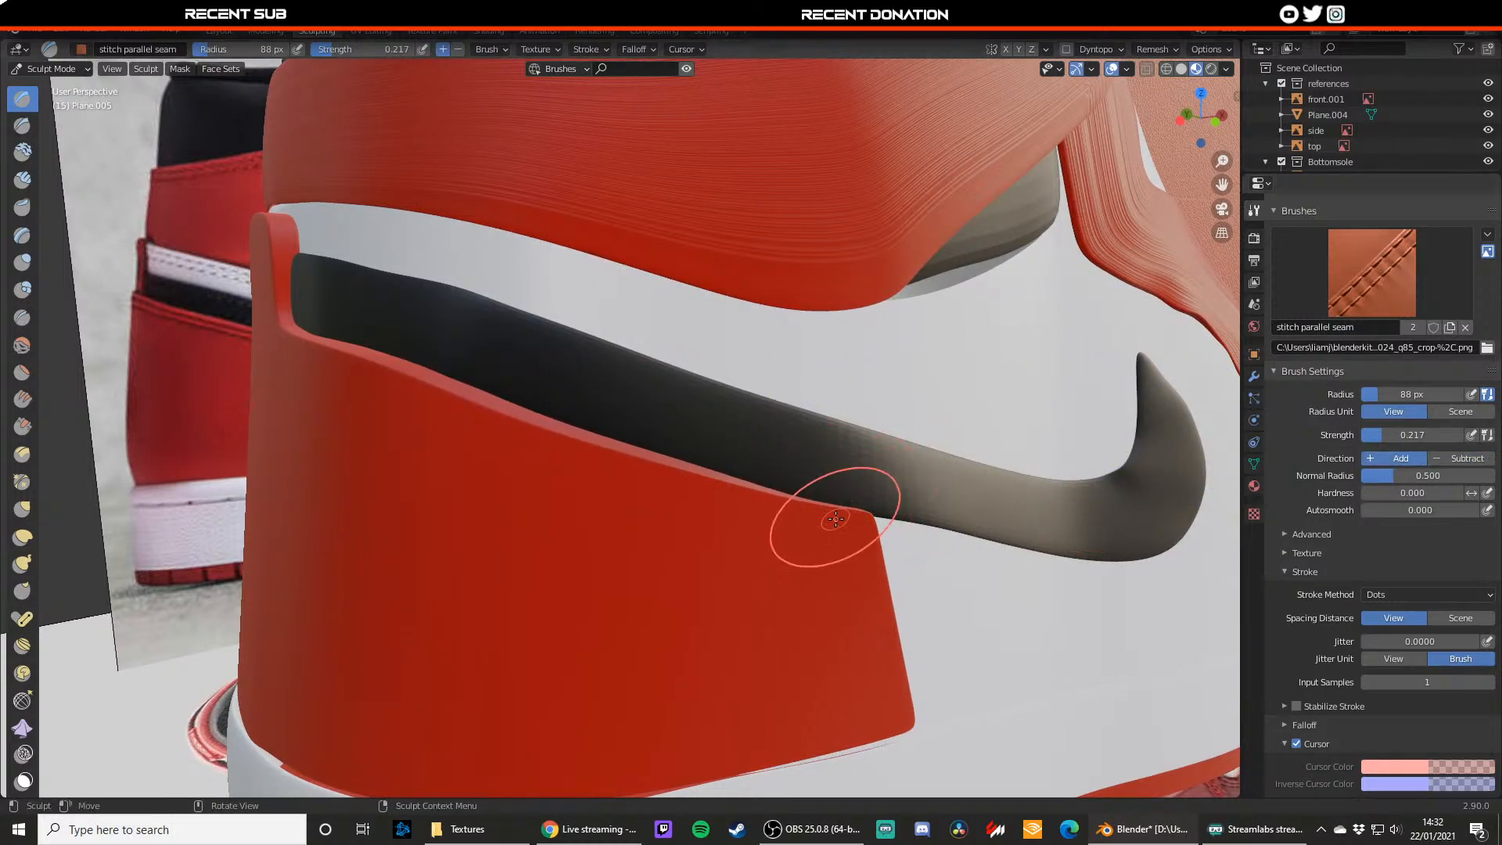
Step: Try fainter seam strokes along the heel panel's upper edge at strengths 0.089 and 0.157, undoing each one
left_click_drag(1369, 440, 1365, 440)
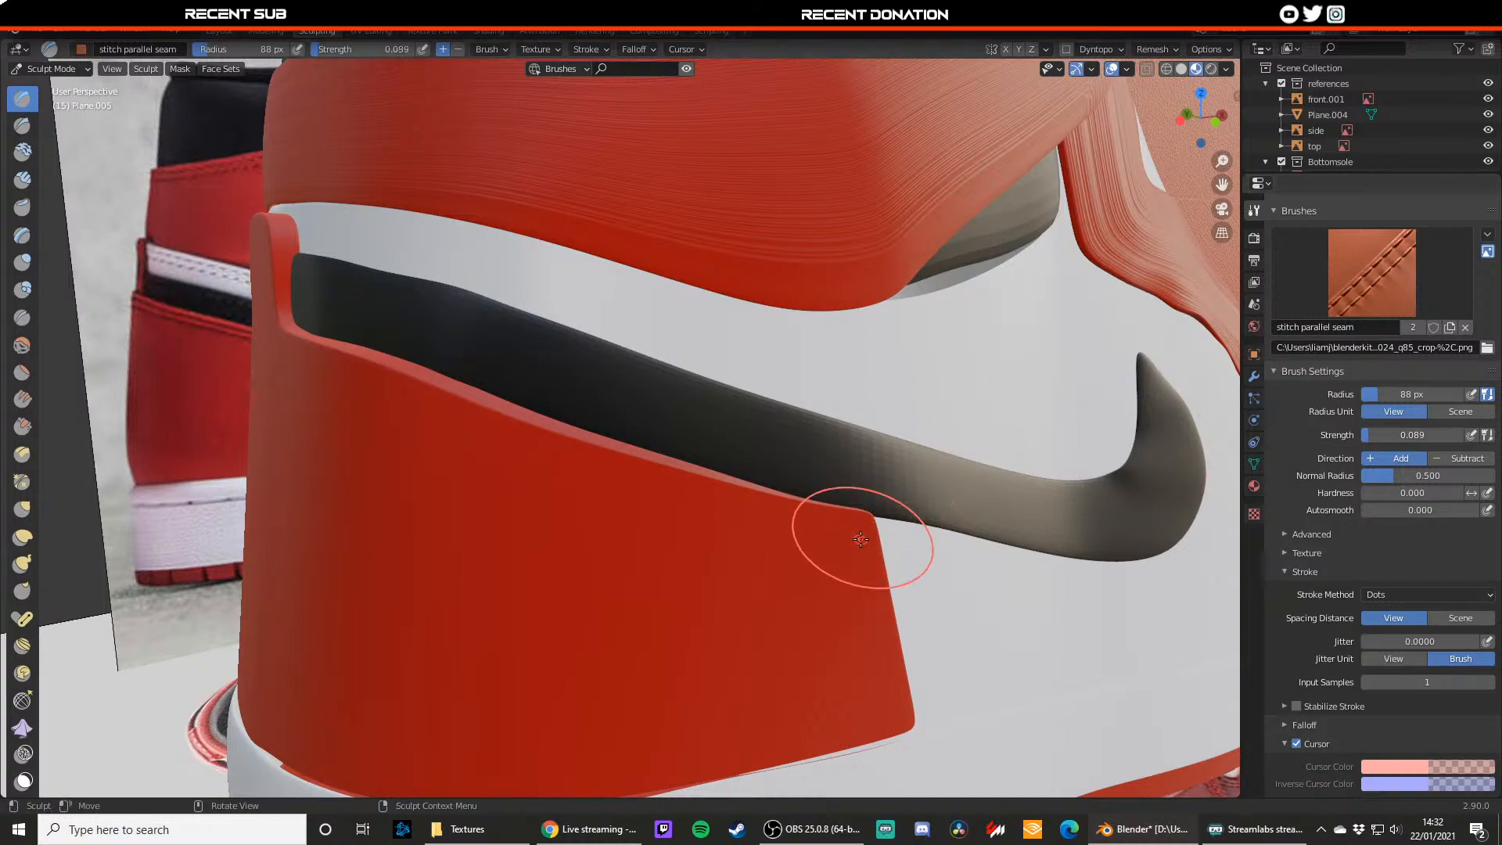
left_click_drag(642, 484, 623, 476)
key("ctrl+z")
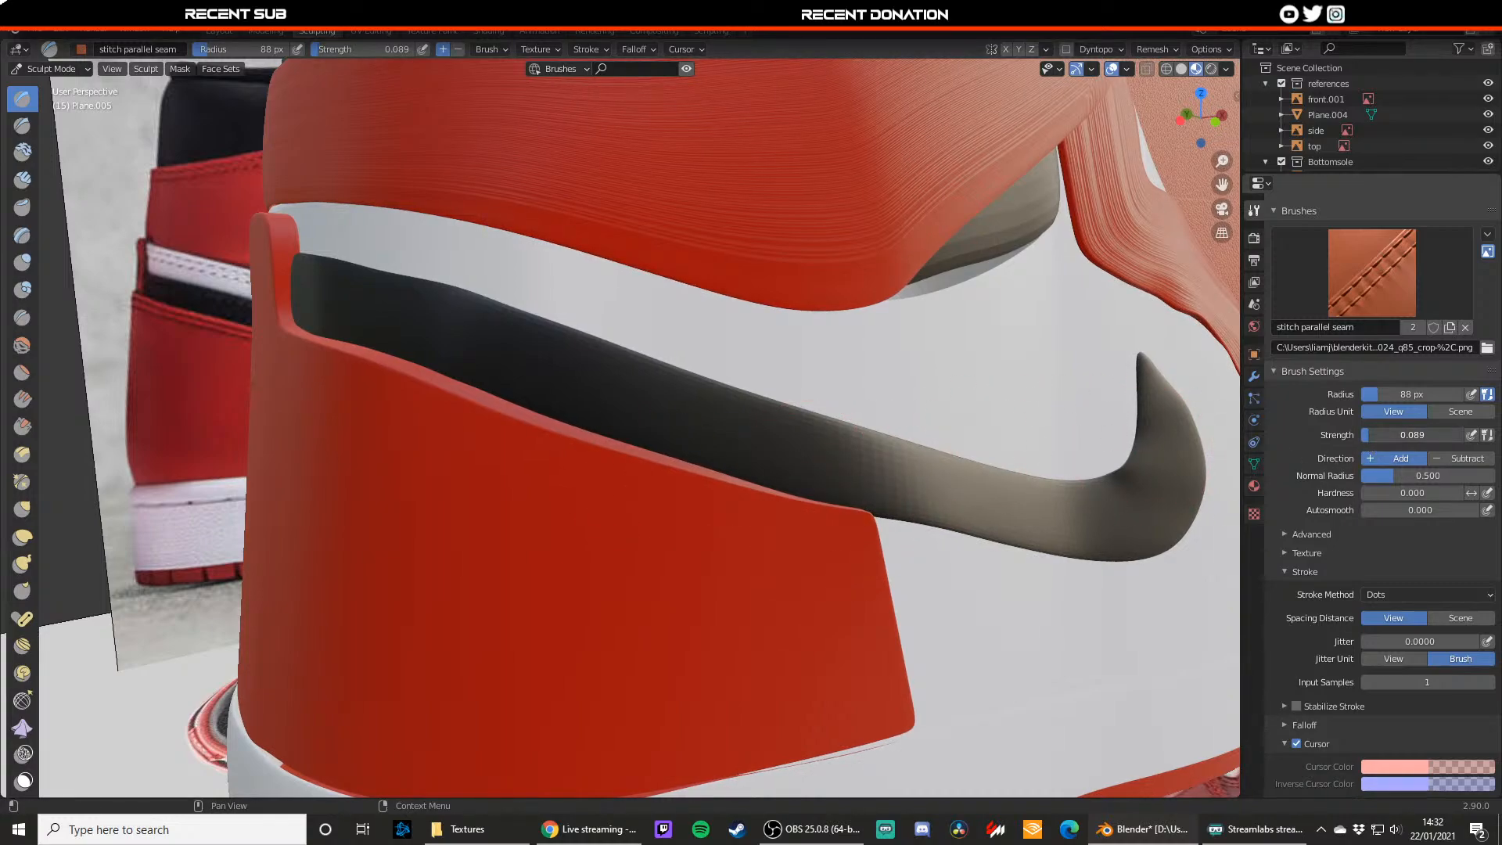
left_click_drag(863, 525, 862, 527)
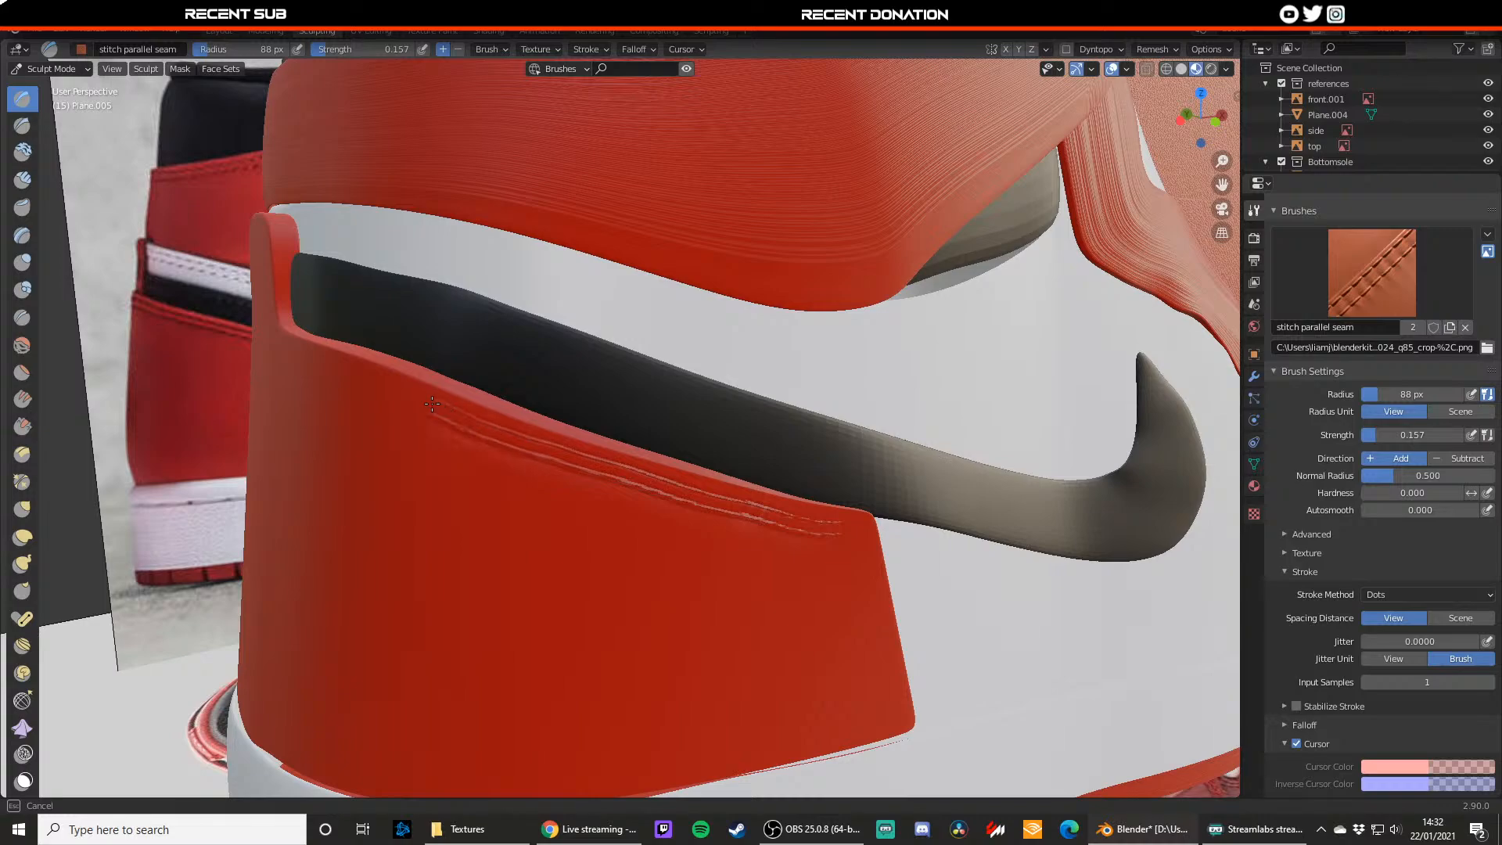
left_click_drag(352, 370, 354, 371)
key("ctrl+z")
Step: Check the heel panel's Multires modifier and the scene's render settings in Object Mode, and return to Sculpt Mode
key("ctrl+Tab")
left_click(1254, 378)
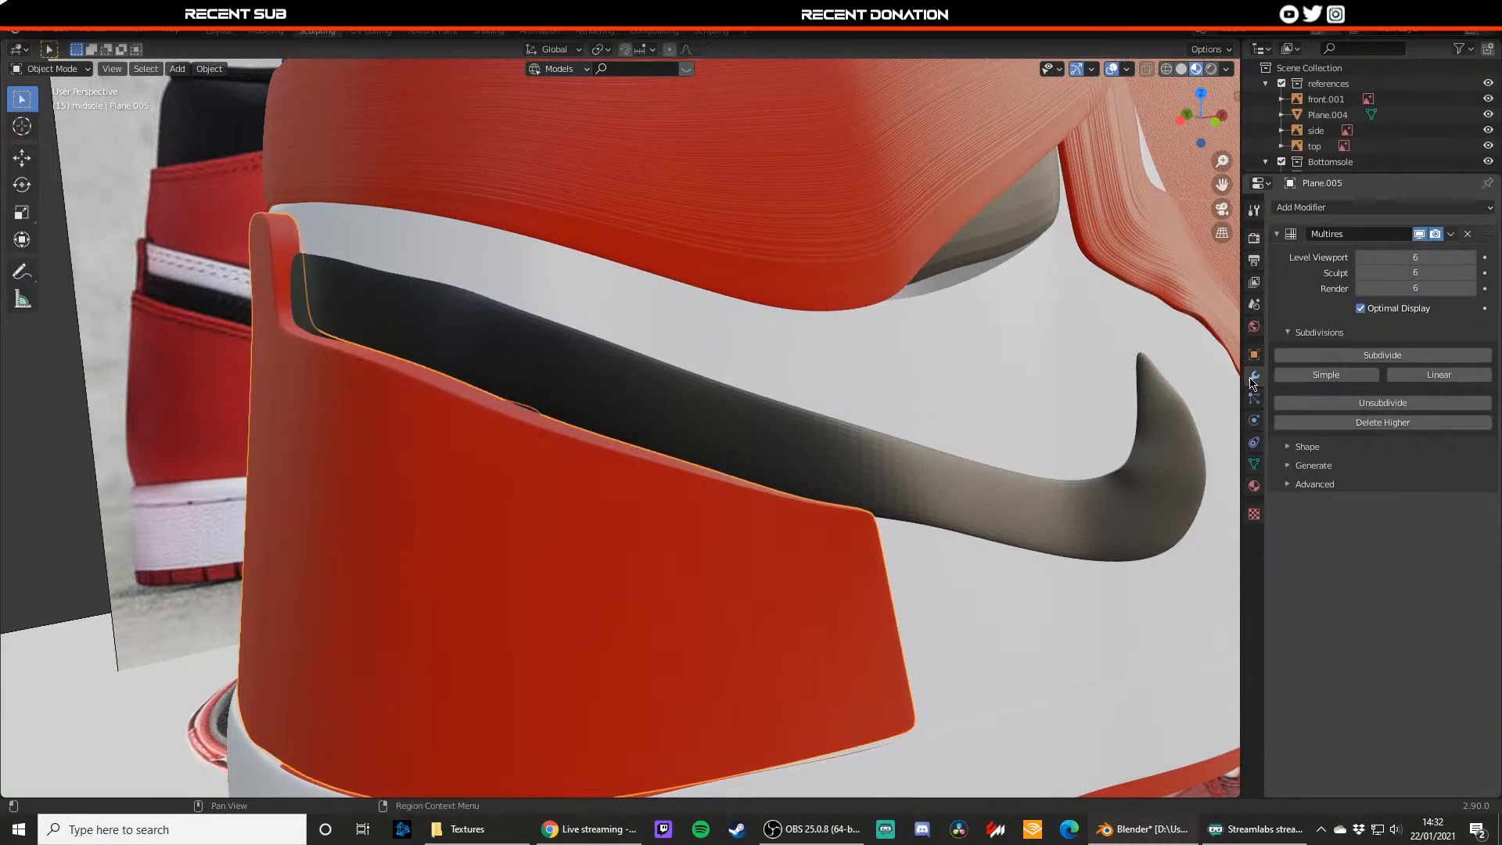
left_click(1253, 239)
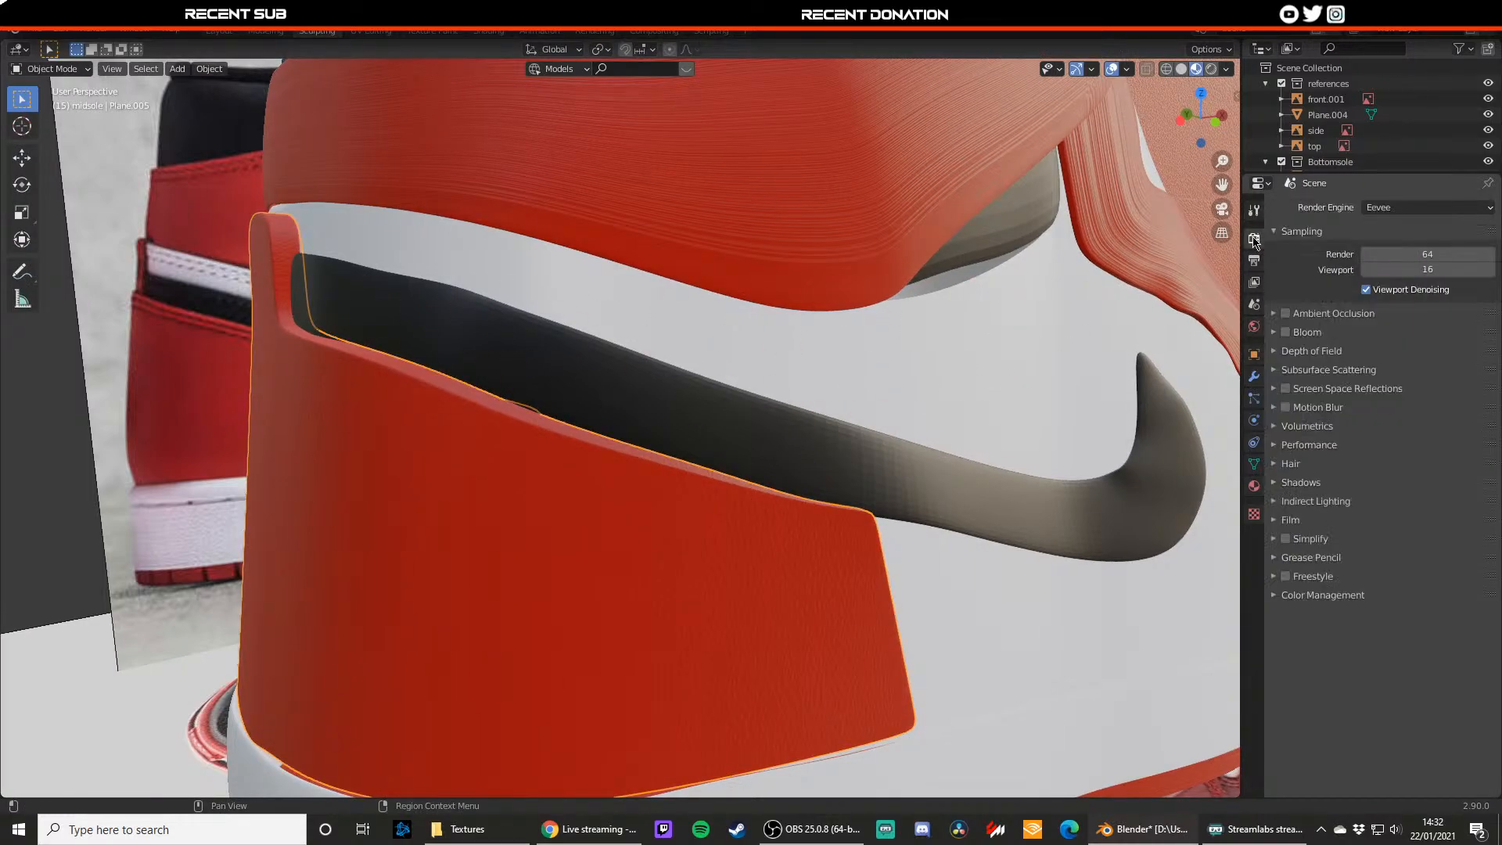
left_click(51, 68)
left_click(52, 114)
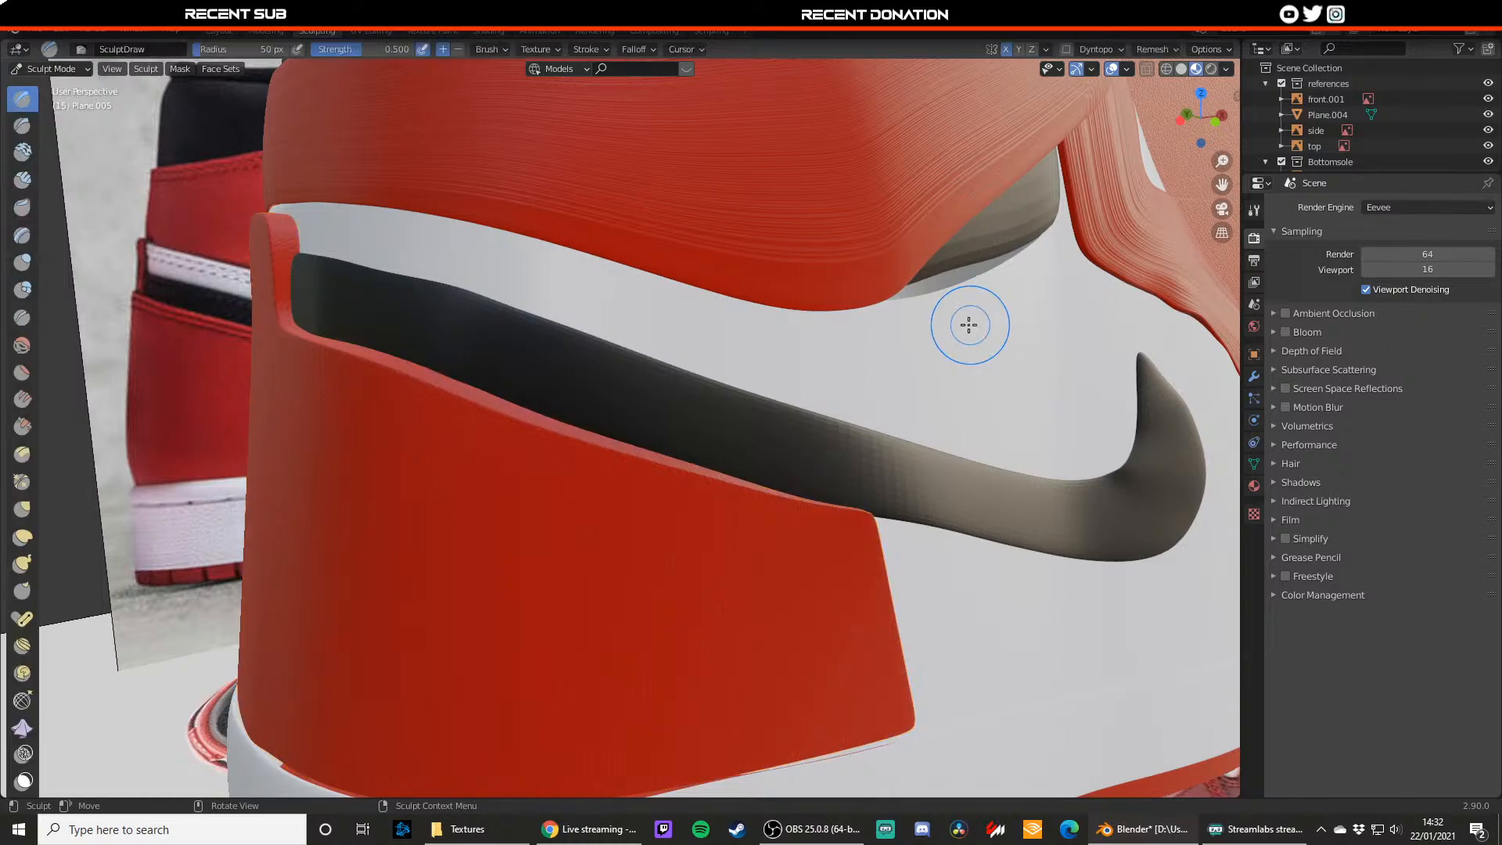
Step: Show the active sculpt brush's settings and switch the BlenderKit asset type to Brushes
left_click(1254, 214)
left_click(1327, 273)
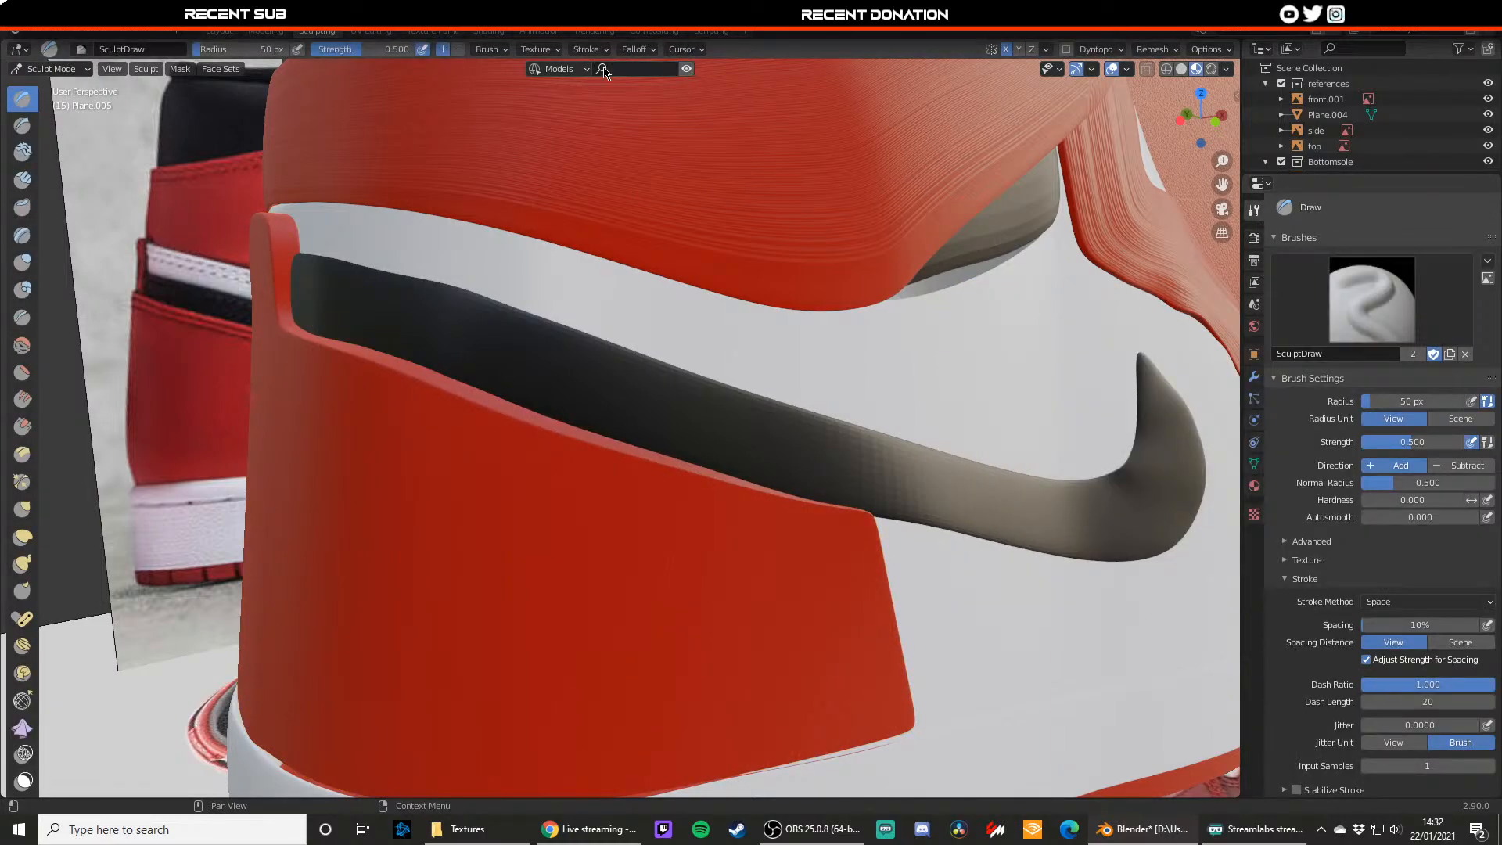
left_click(558, 68)
left_click(576, 123)
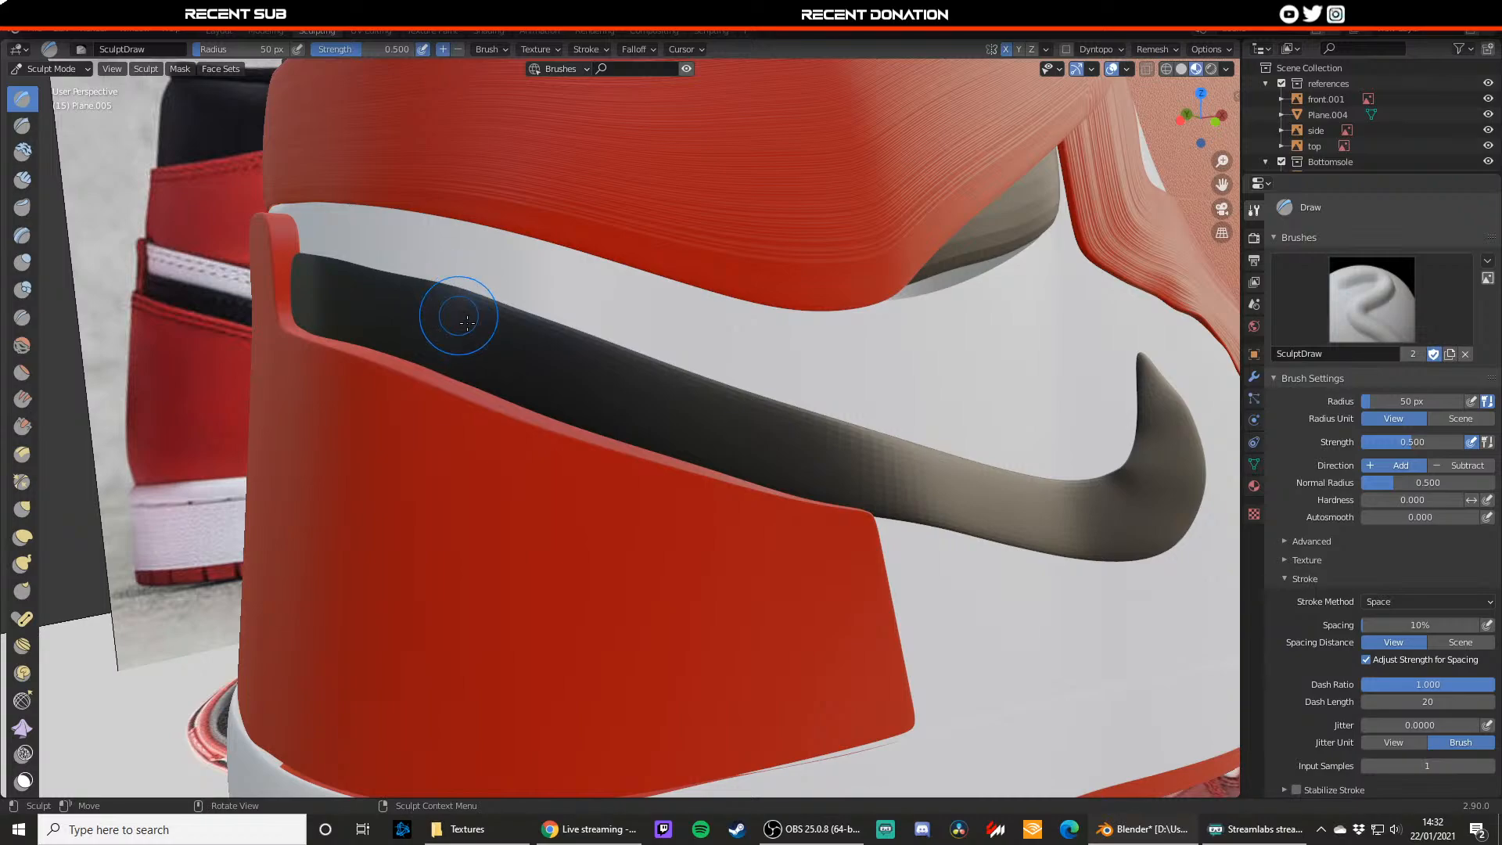
Step: List the BlenderKit brushes and load the stitch parallel seam brush from the stitch group
scroll(462, 311, "down", 6)
scroll(481, 317, "up", 3)
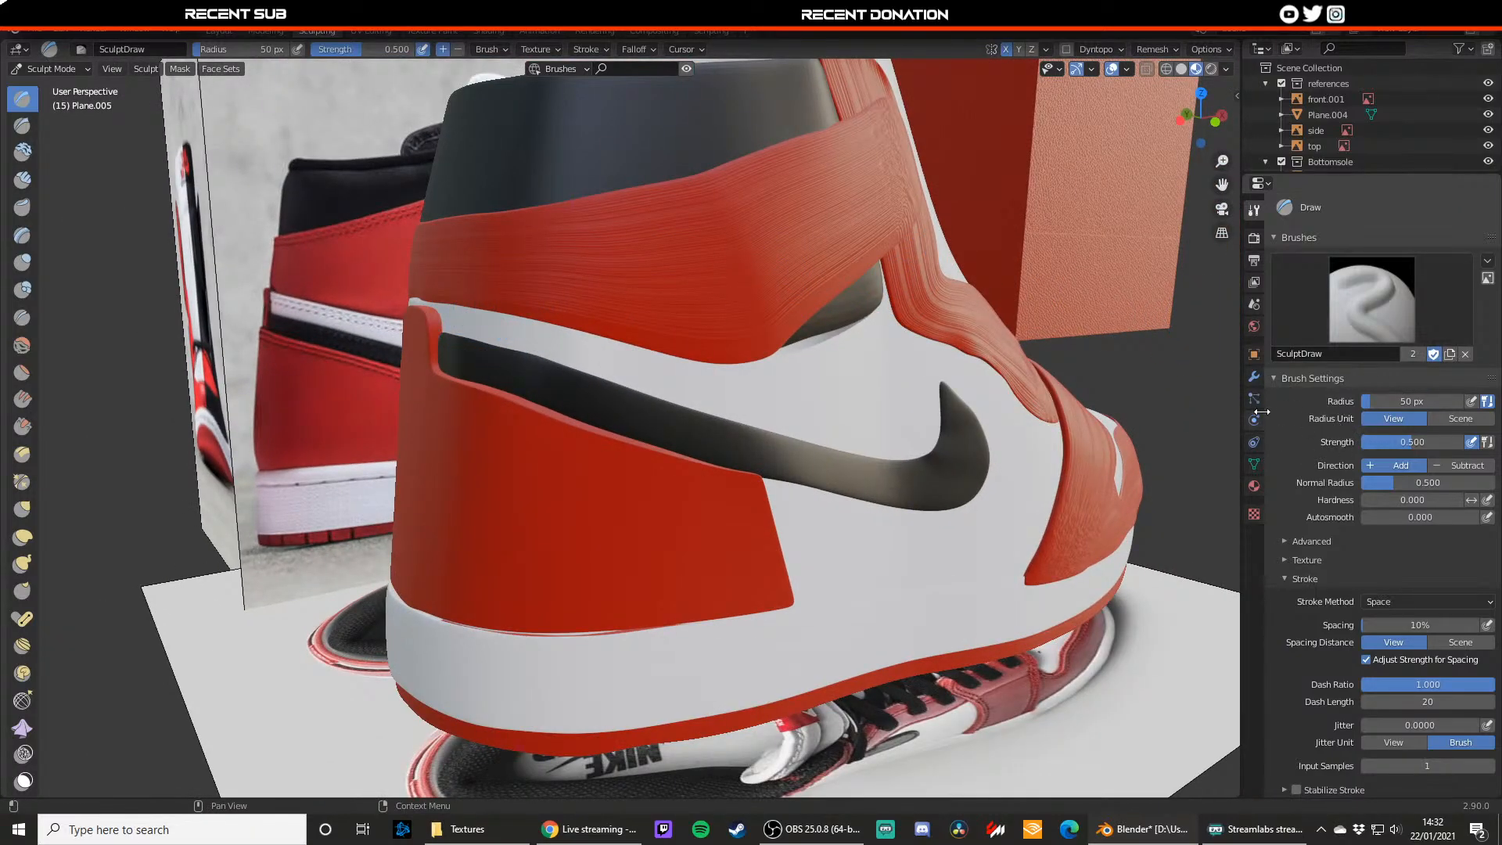
left_click(1346, 310)
left_click(602, 68)
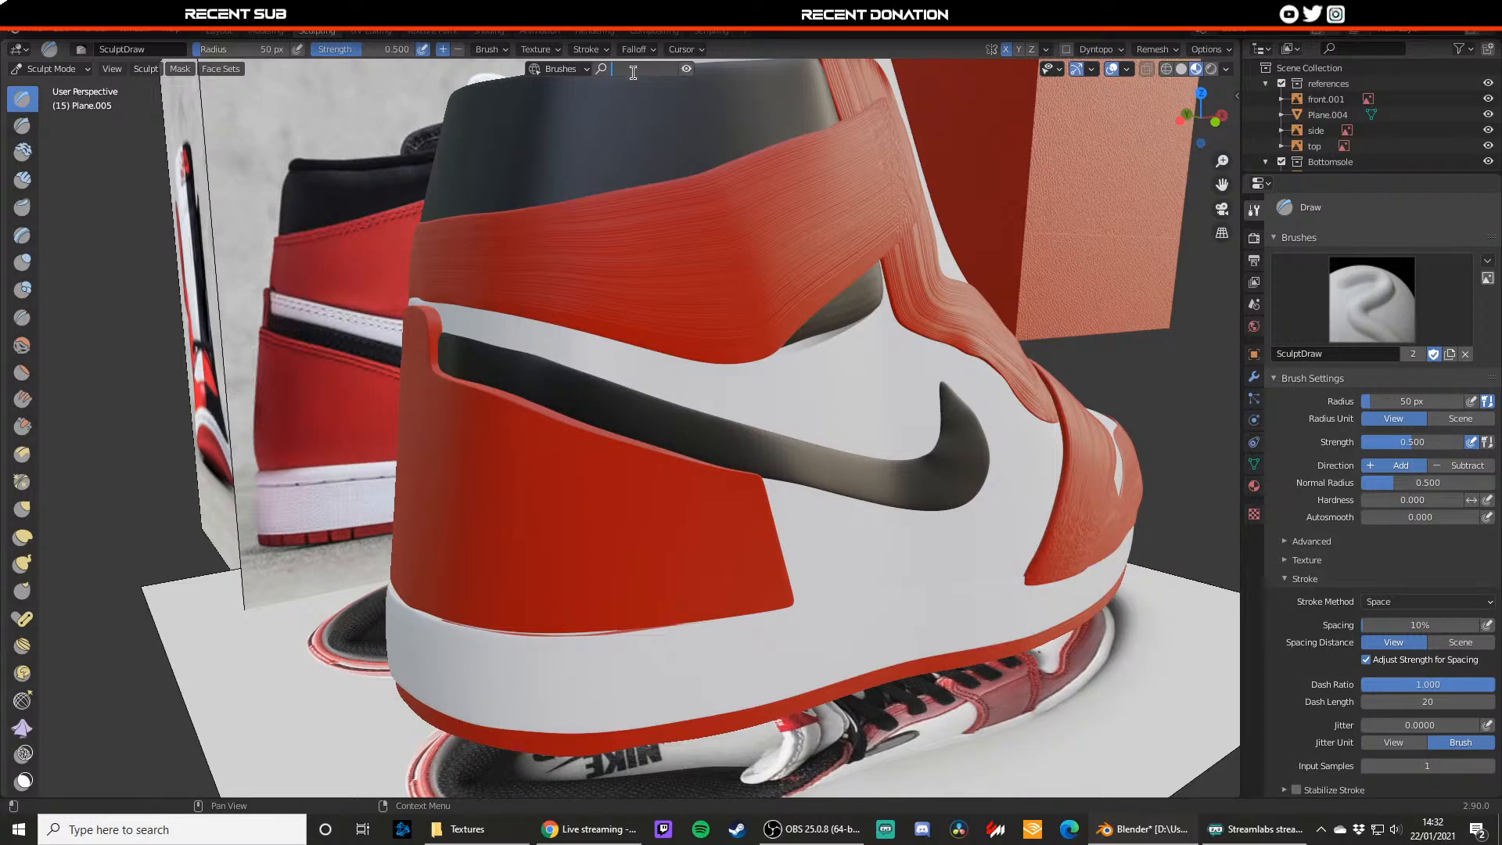
key("Return")
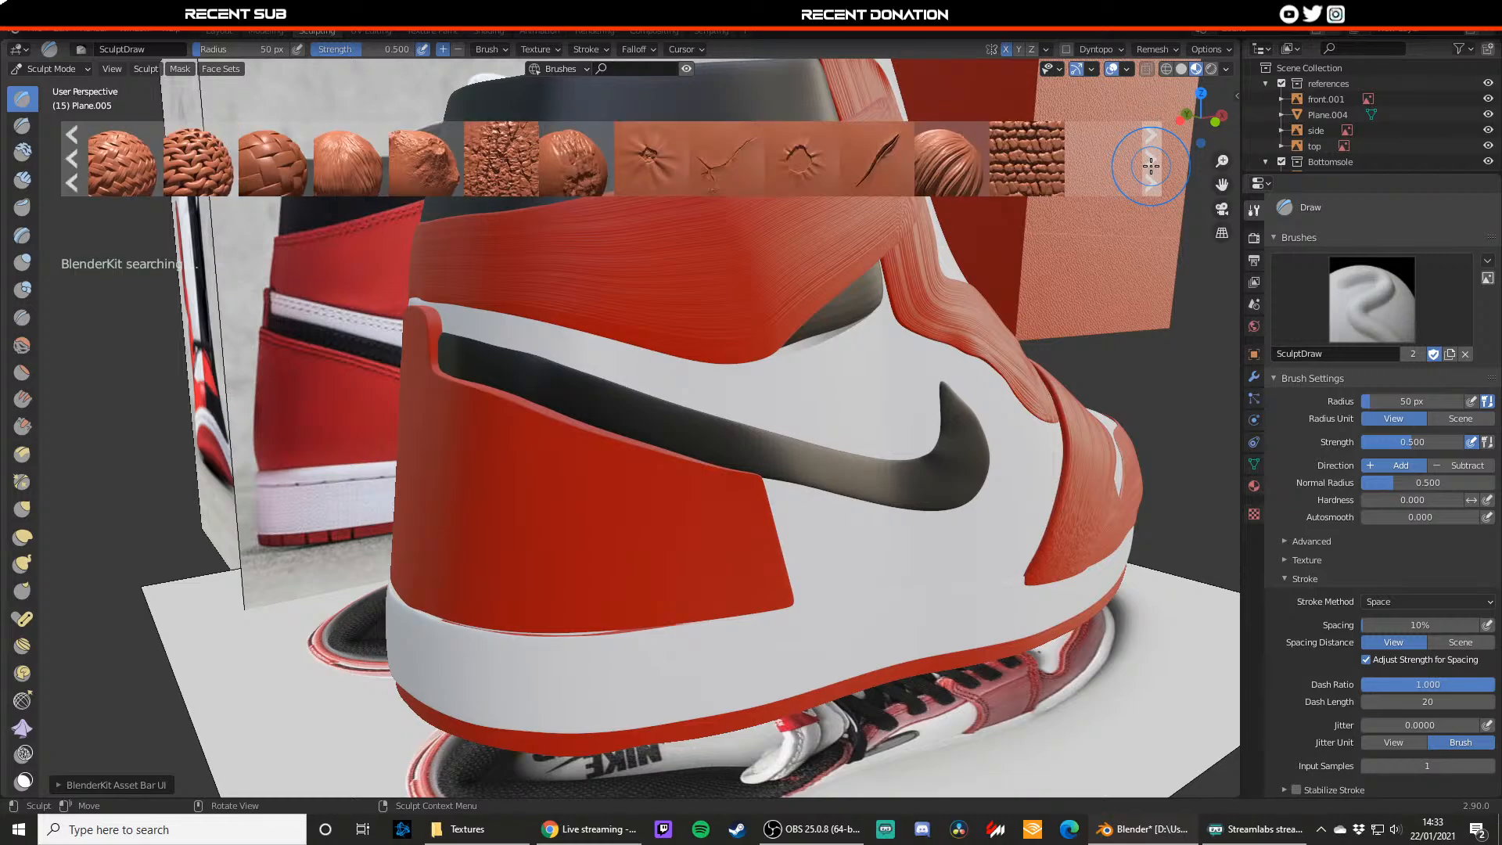
left_click(1151, 159)
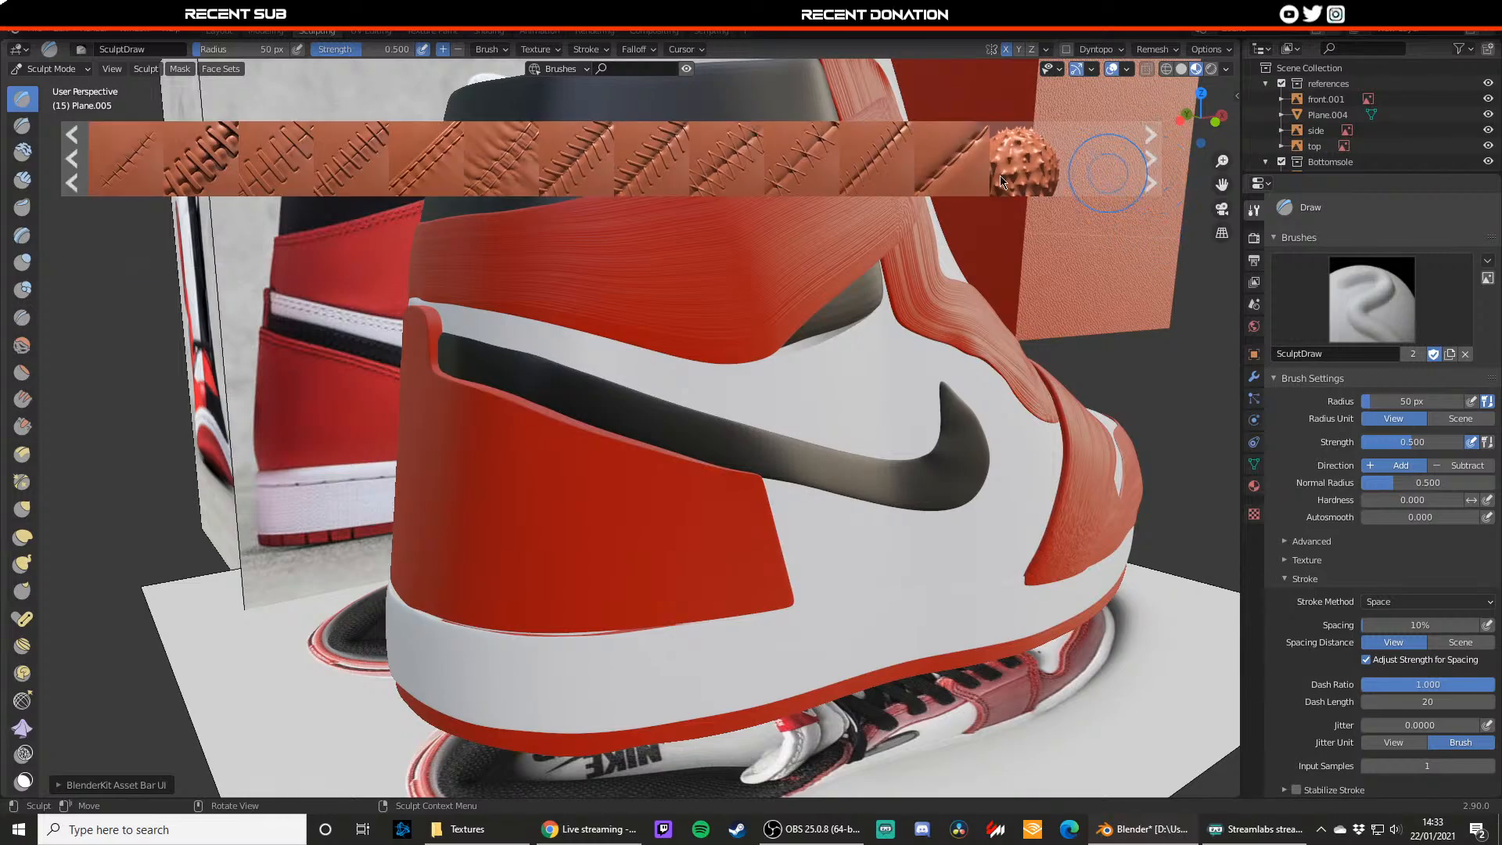
mouse_move(595, 155)
left_click(426, 156)
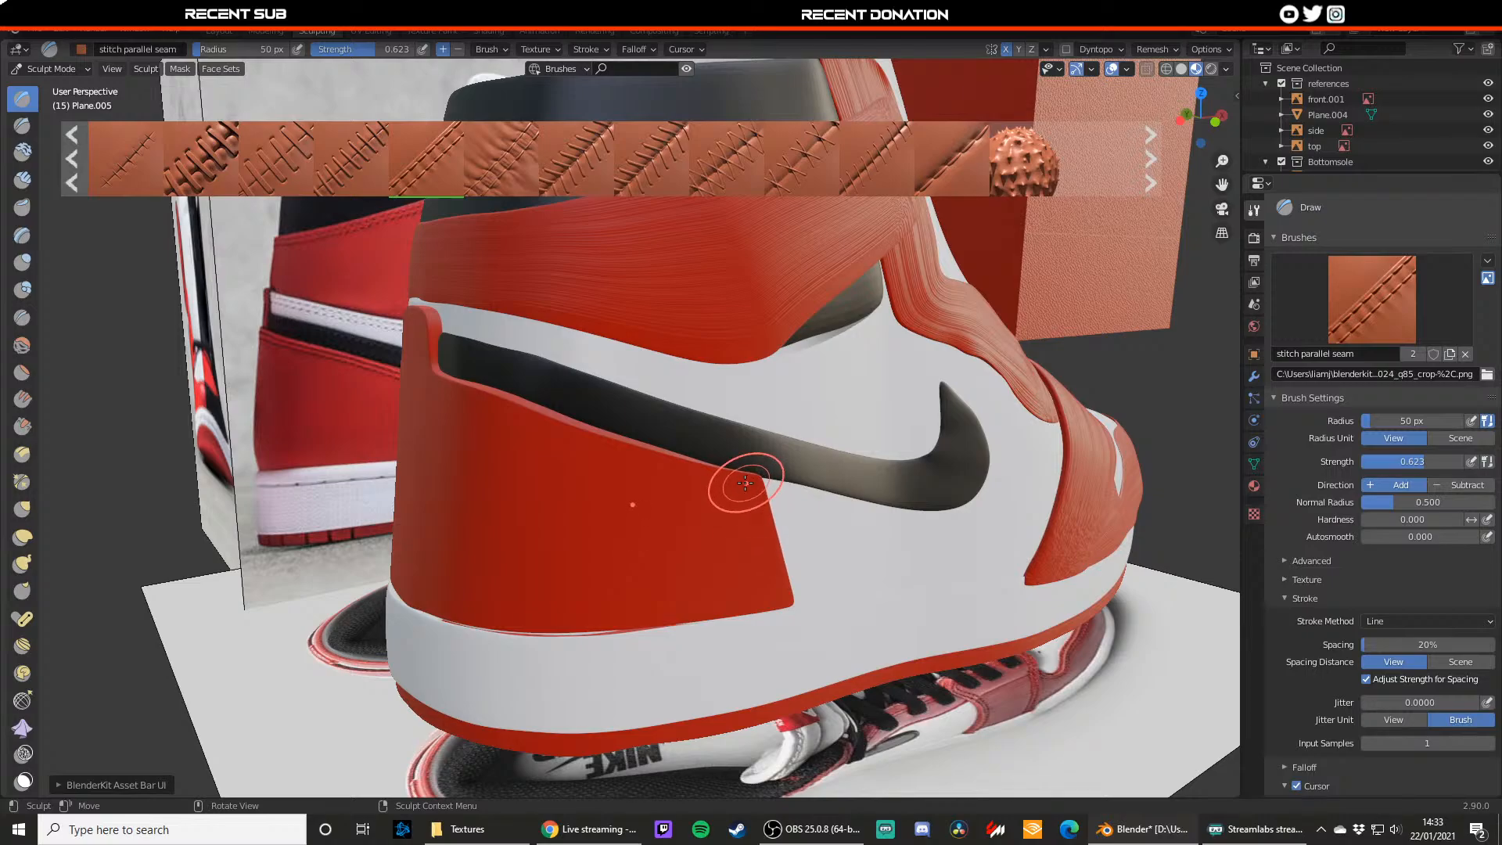
Step: Try straight seam strokes along the heel panel's upper edge using the Line method at 20%, 26% and 1% spacing
left_click_drag(745, 482, 563, 440)
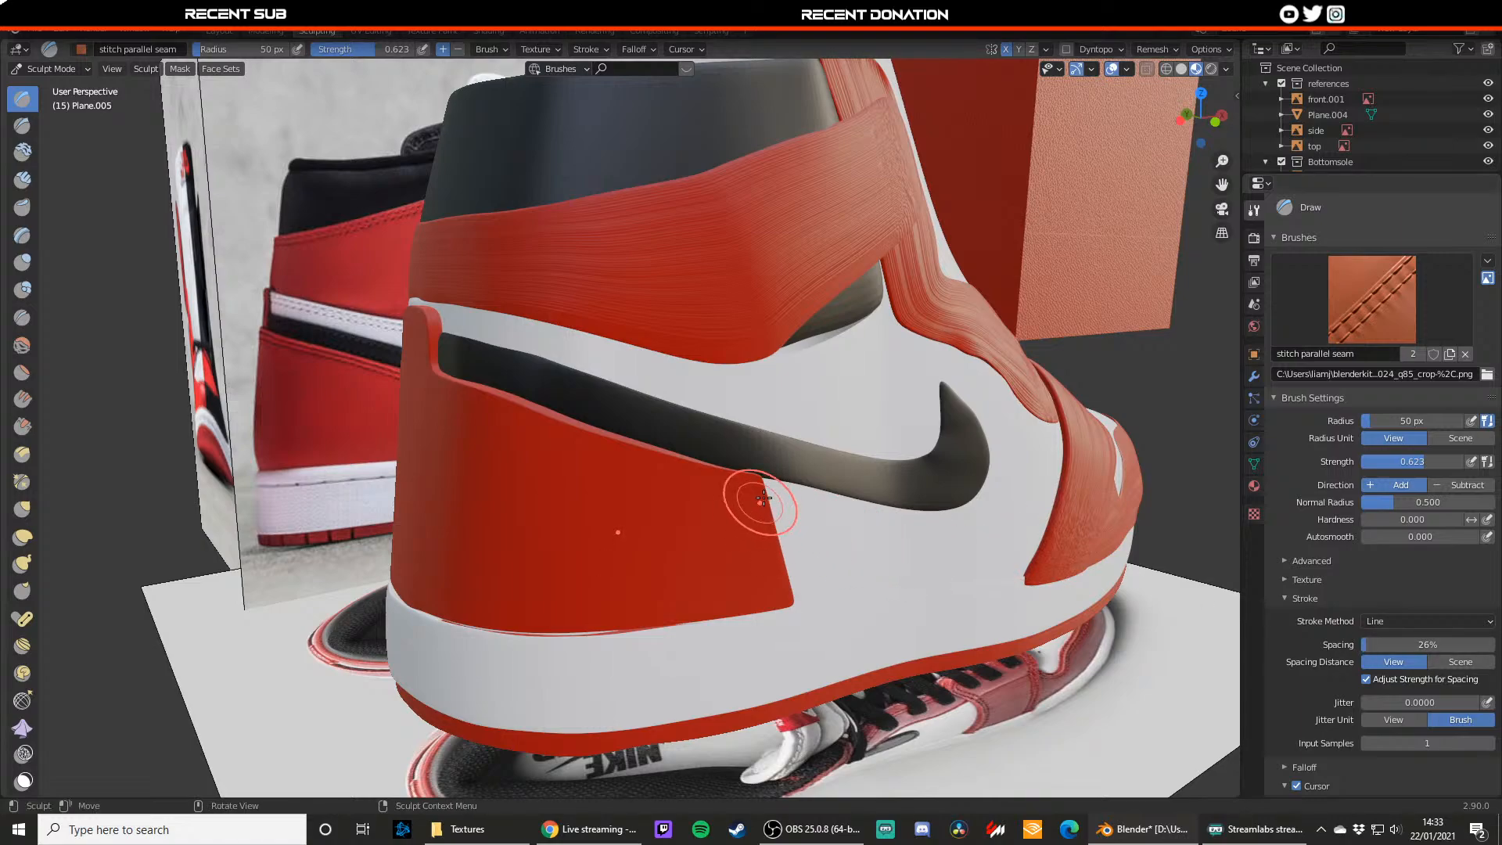
left_click_drag(641, 456, 720, 503)
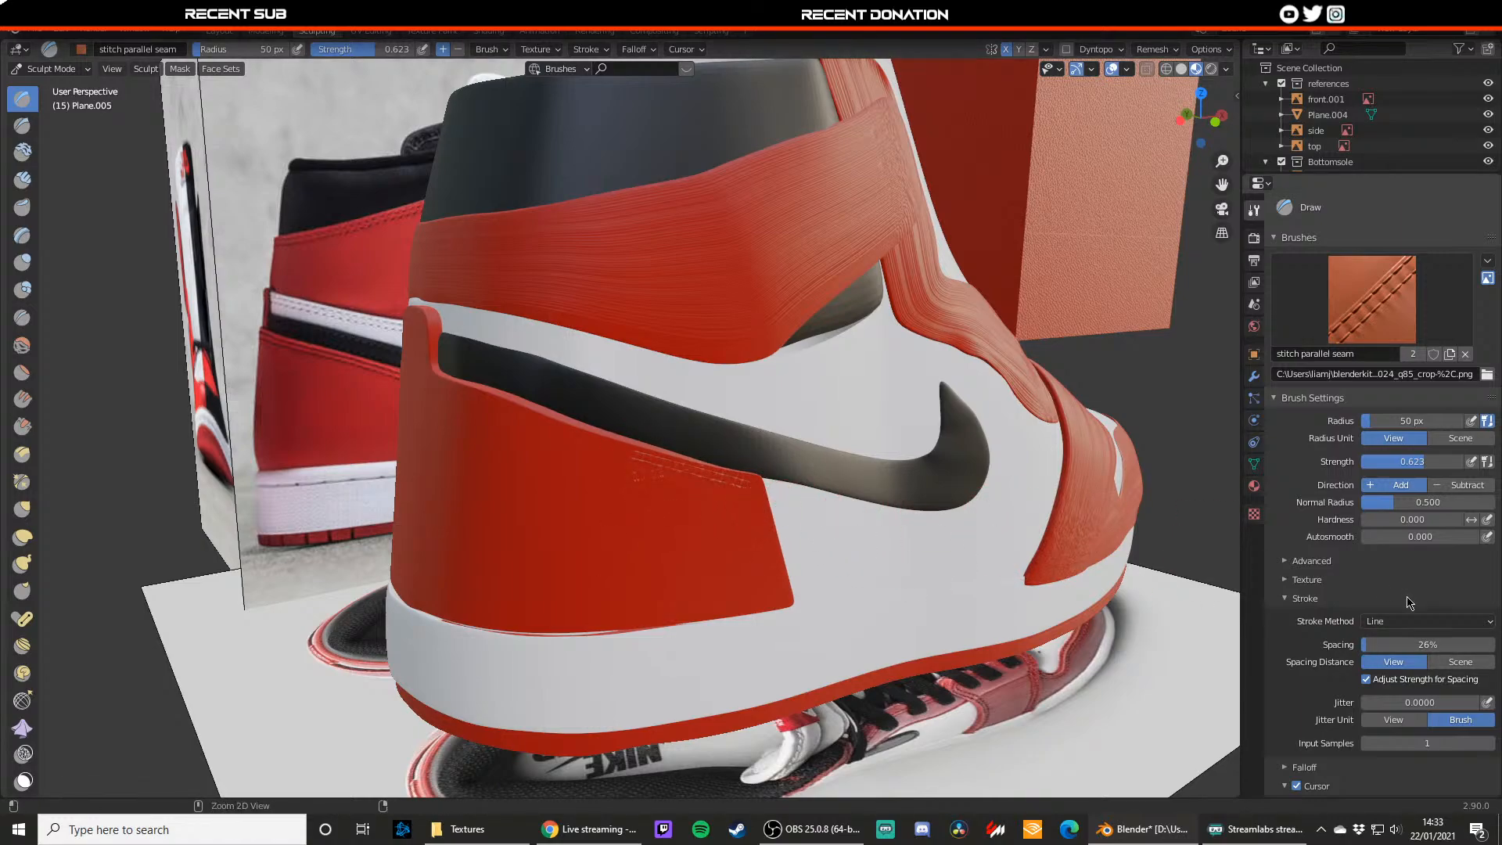
left_click(1389, 647)
type("1")
key("Return")
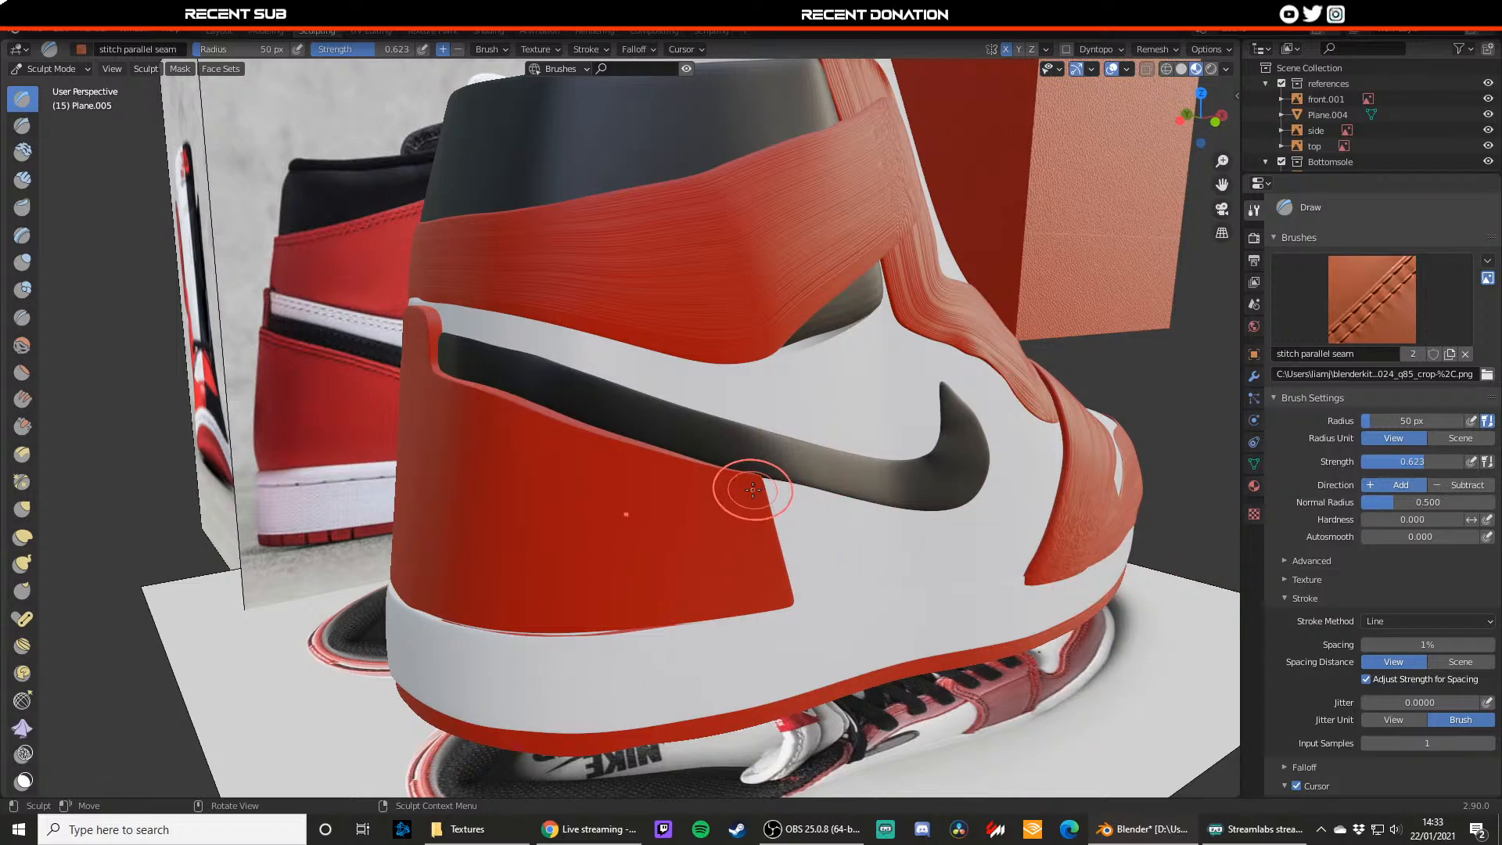
left_click_drag(745, 485, 604, 450)
scroll(614, 305, "up", 3)
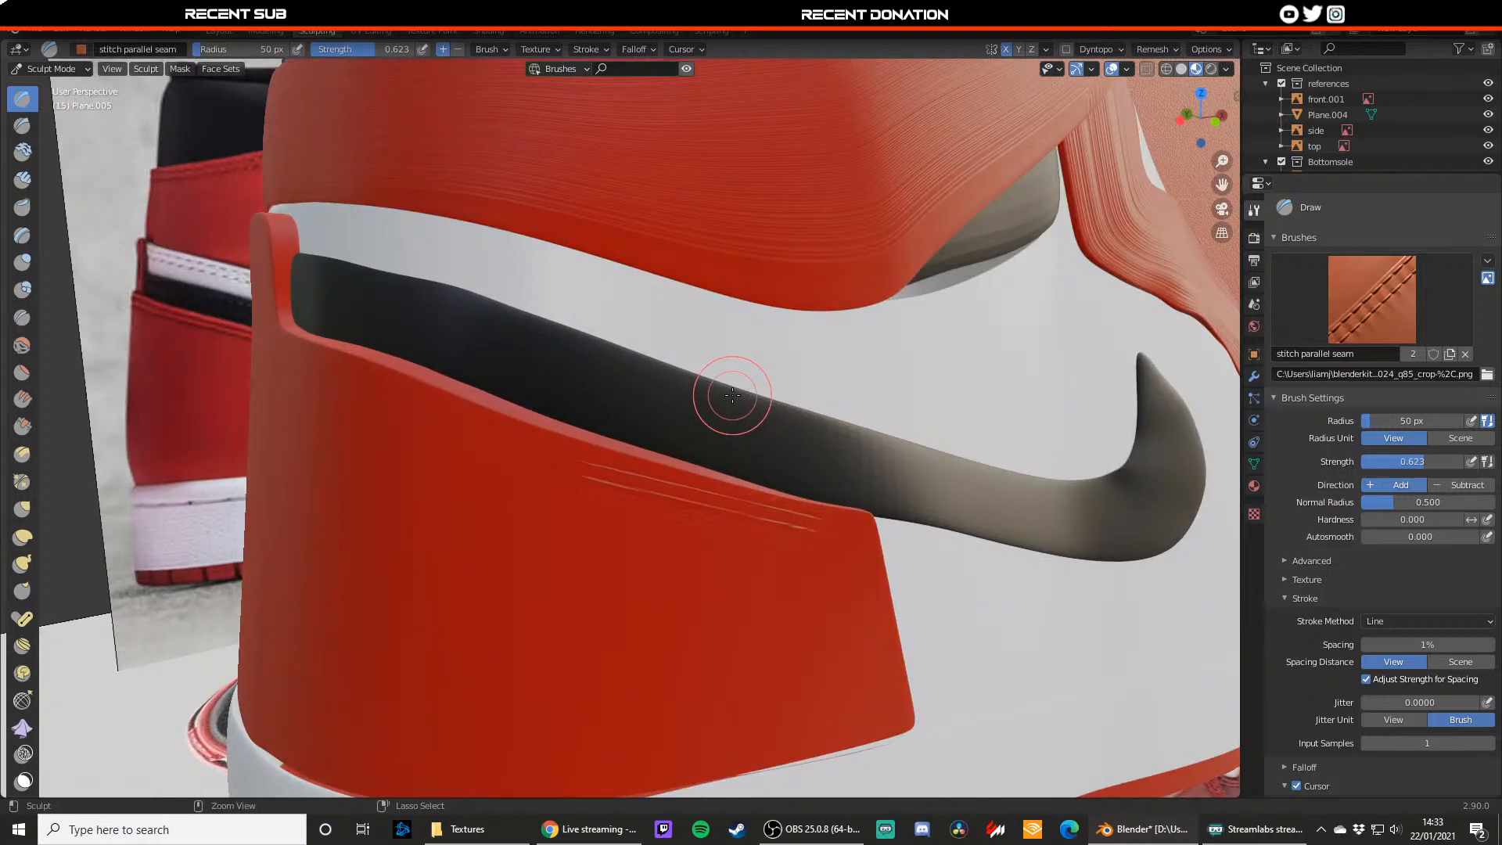
Step: Try stamping a single stitch near the heel panel's upper edge using the Drag Dot stroke method
left_click(1397, 622)
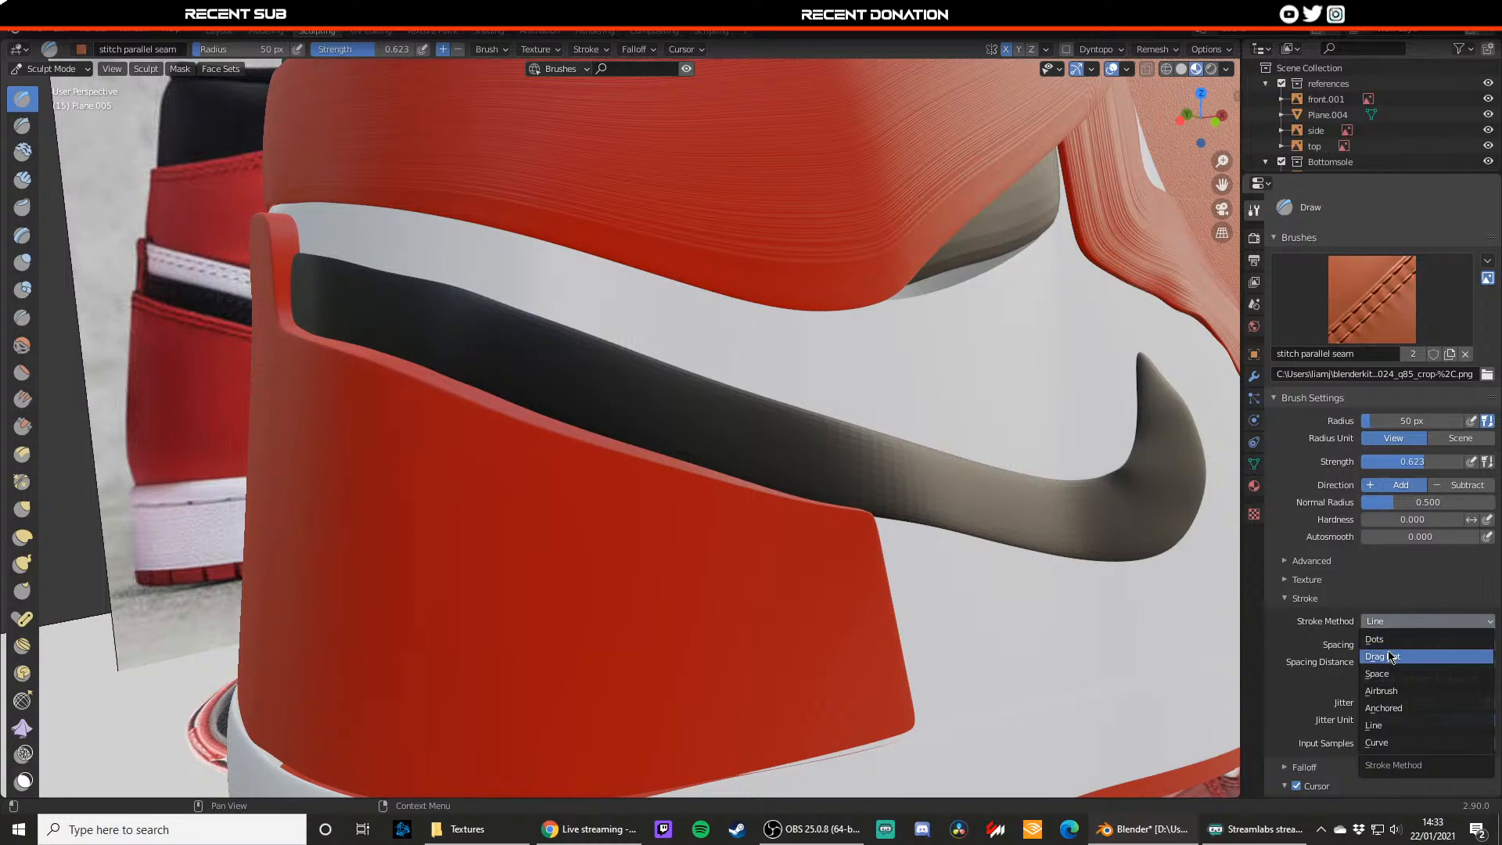
left_click(1391, 643)
left_click(1393, 624)
left_click(1393, 657)
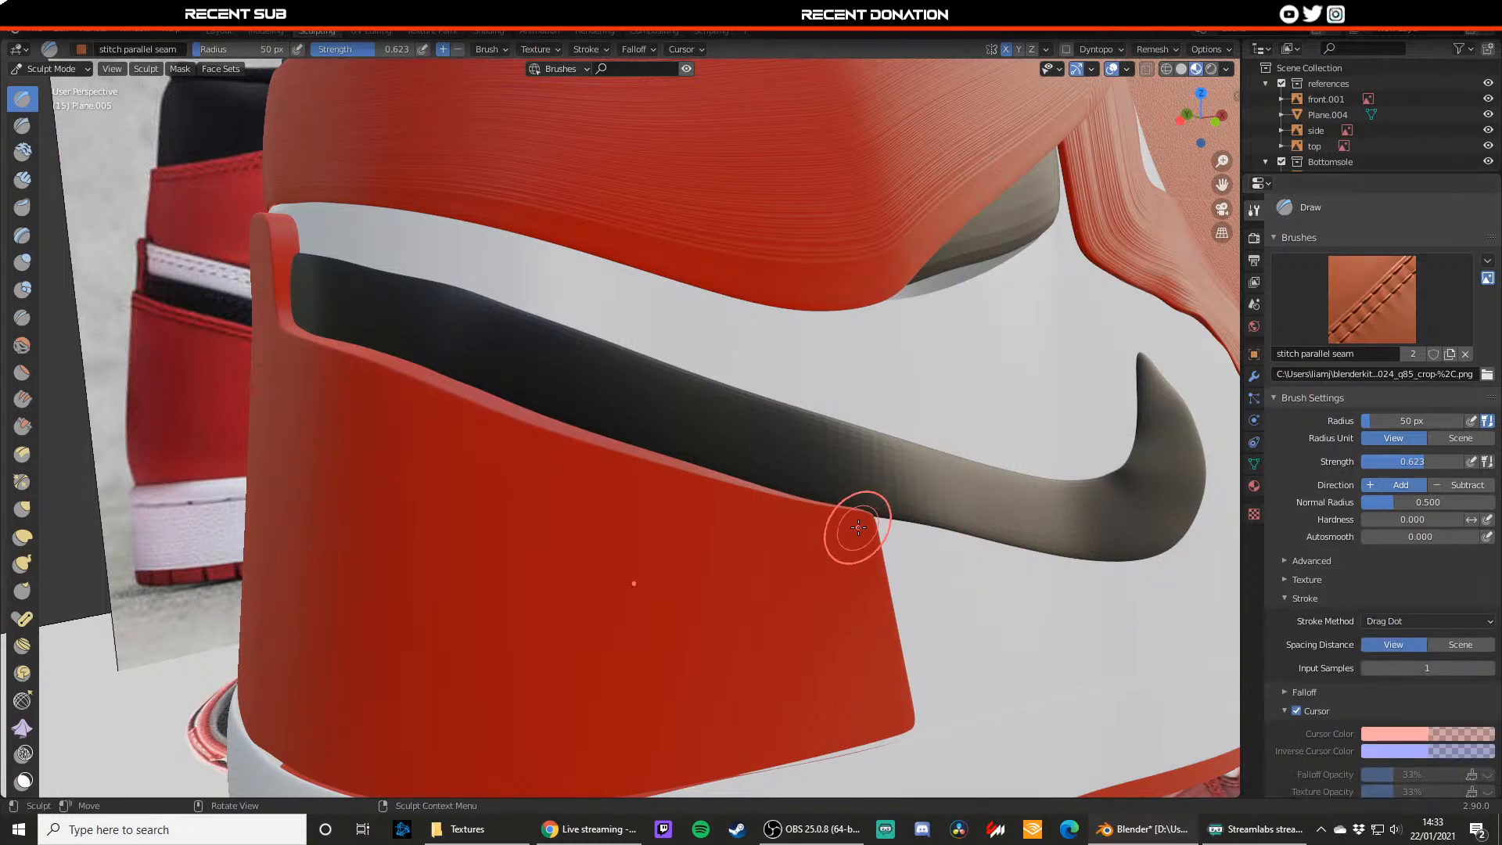
left_click_drag(857, 528, 678, 494)
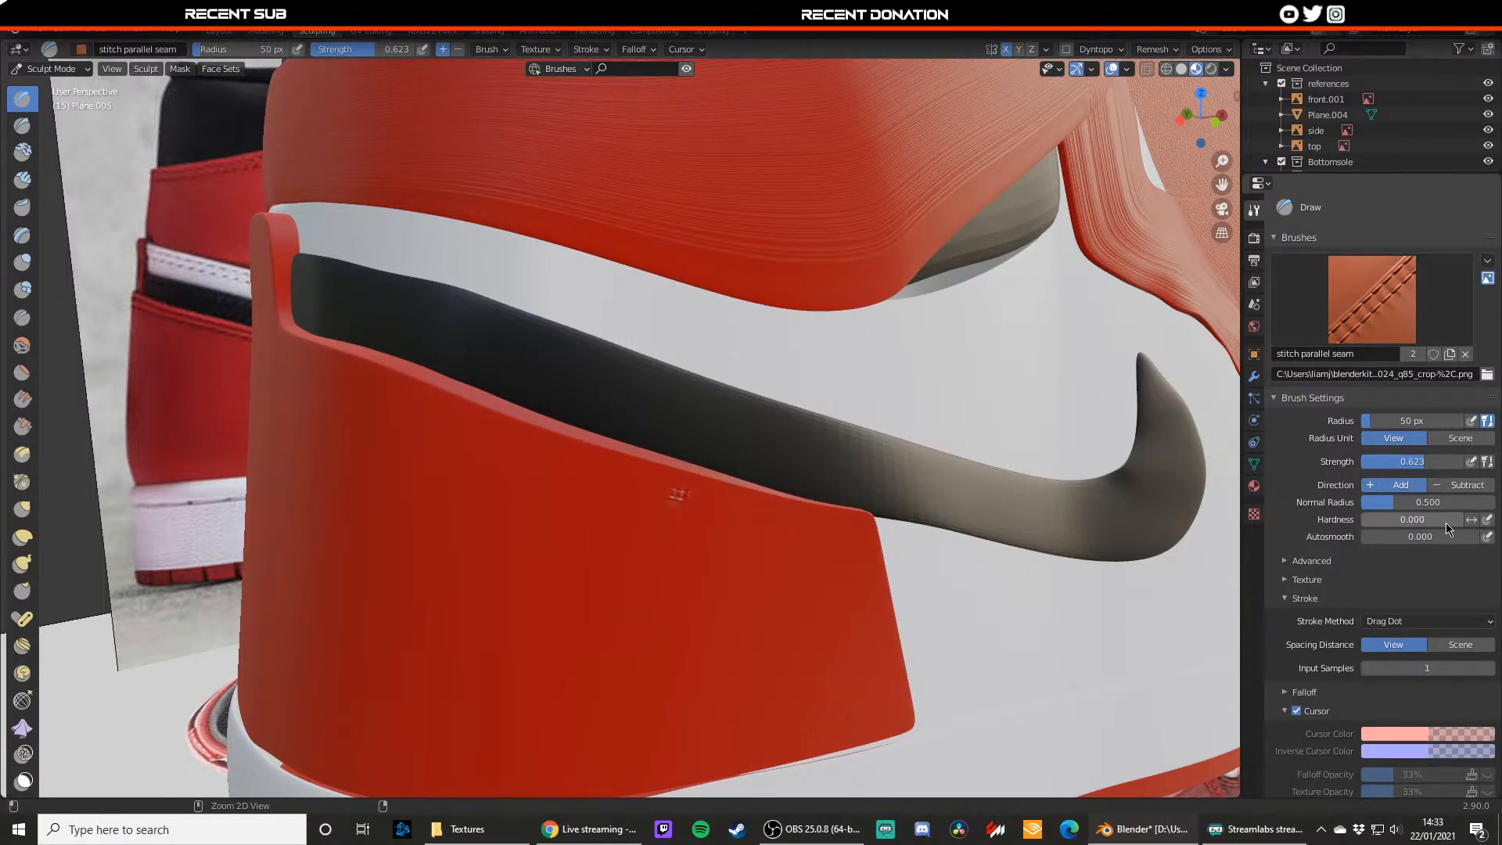
Step: Try a seam along the heel panel's upper edge with the Dots stroke method, and undo the recent strokes
left_click(1403, 621)
left_click(1391, 642)
left_click_drag(858, 520, 721, 501)
key("ctrl+z")
key("ctrl+z")
Step: Turn off X mirroring in the sculpt symmetry settings
scroll(1313, 698, "down", 1)
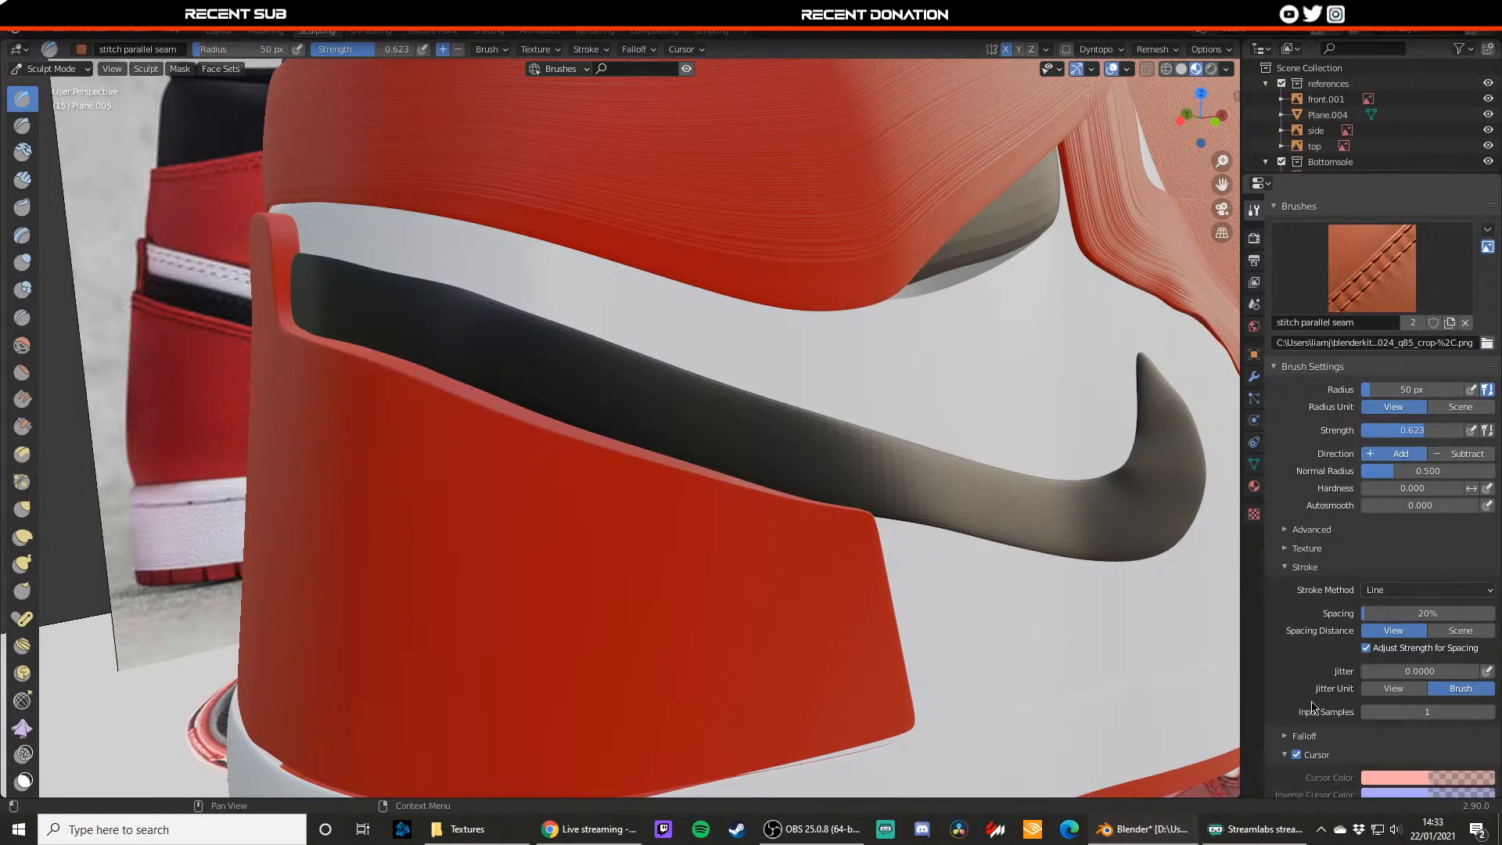
scroll(1313, 707, "down", 2)
scroll(1308, 626, "down", 2)
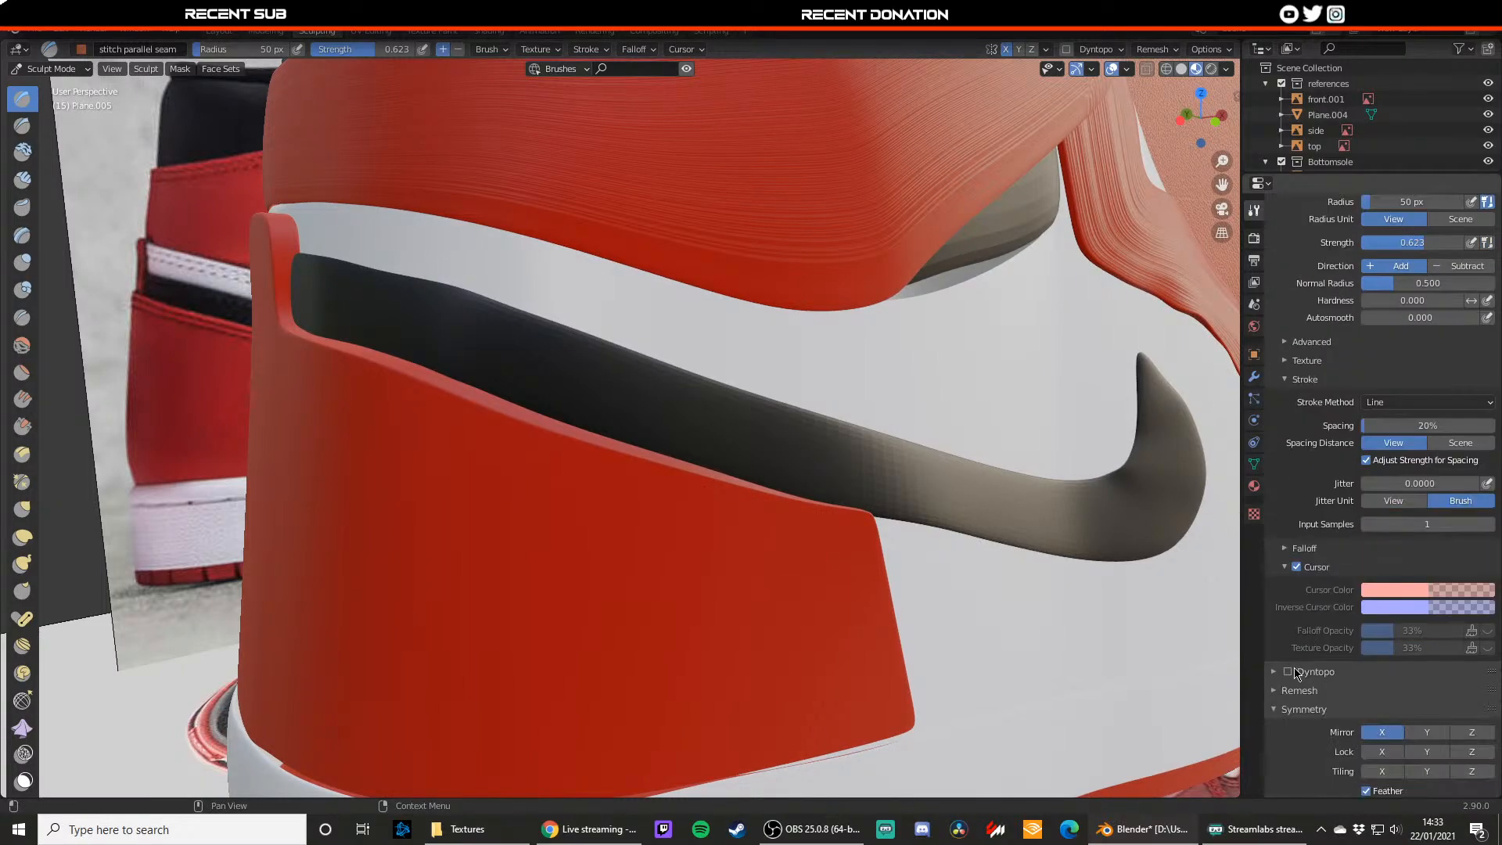
scroll(1283, 708, "down", 2)
left_click(1323, 754)
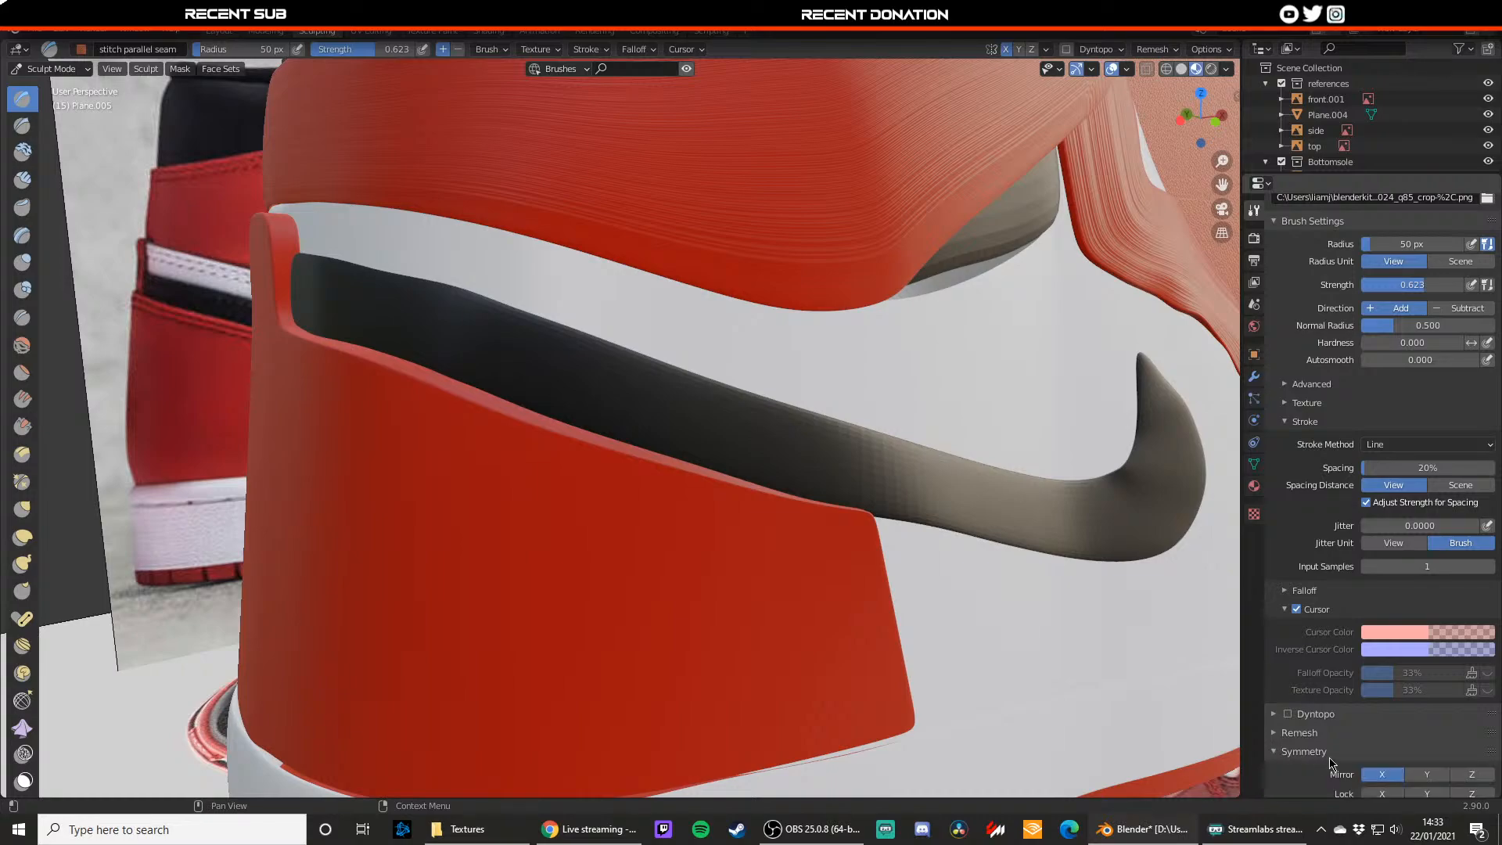
left_click(1382, 778)
Step: Try other stroke methods, including Drag Dot, with a seam along the heel panel's whole upper edge, and undo it
left_click(1409, 445)
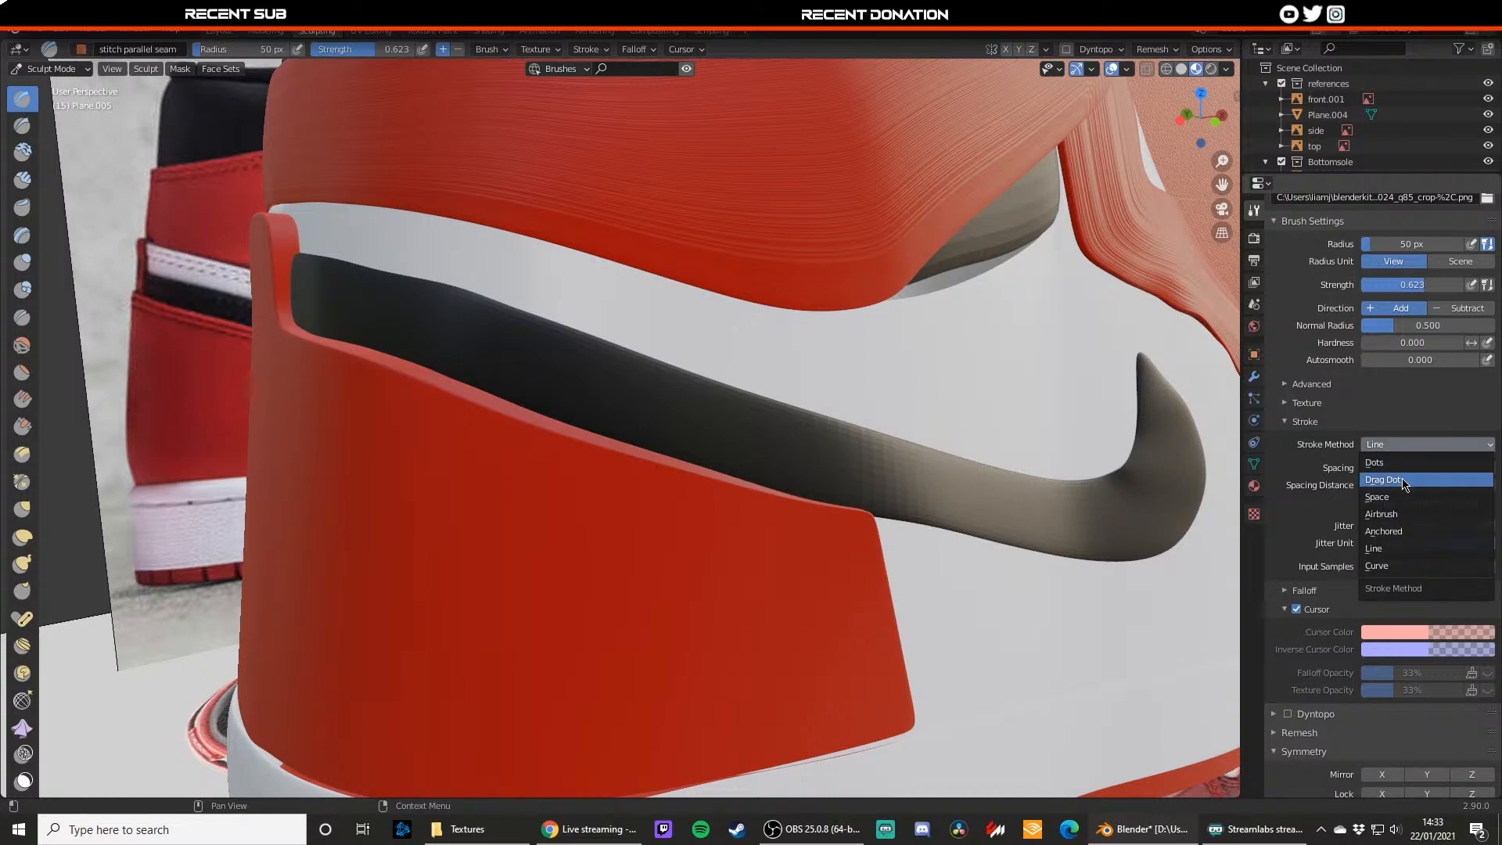
left_click(1404, 478)
left_click(1406, 444)
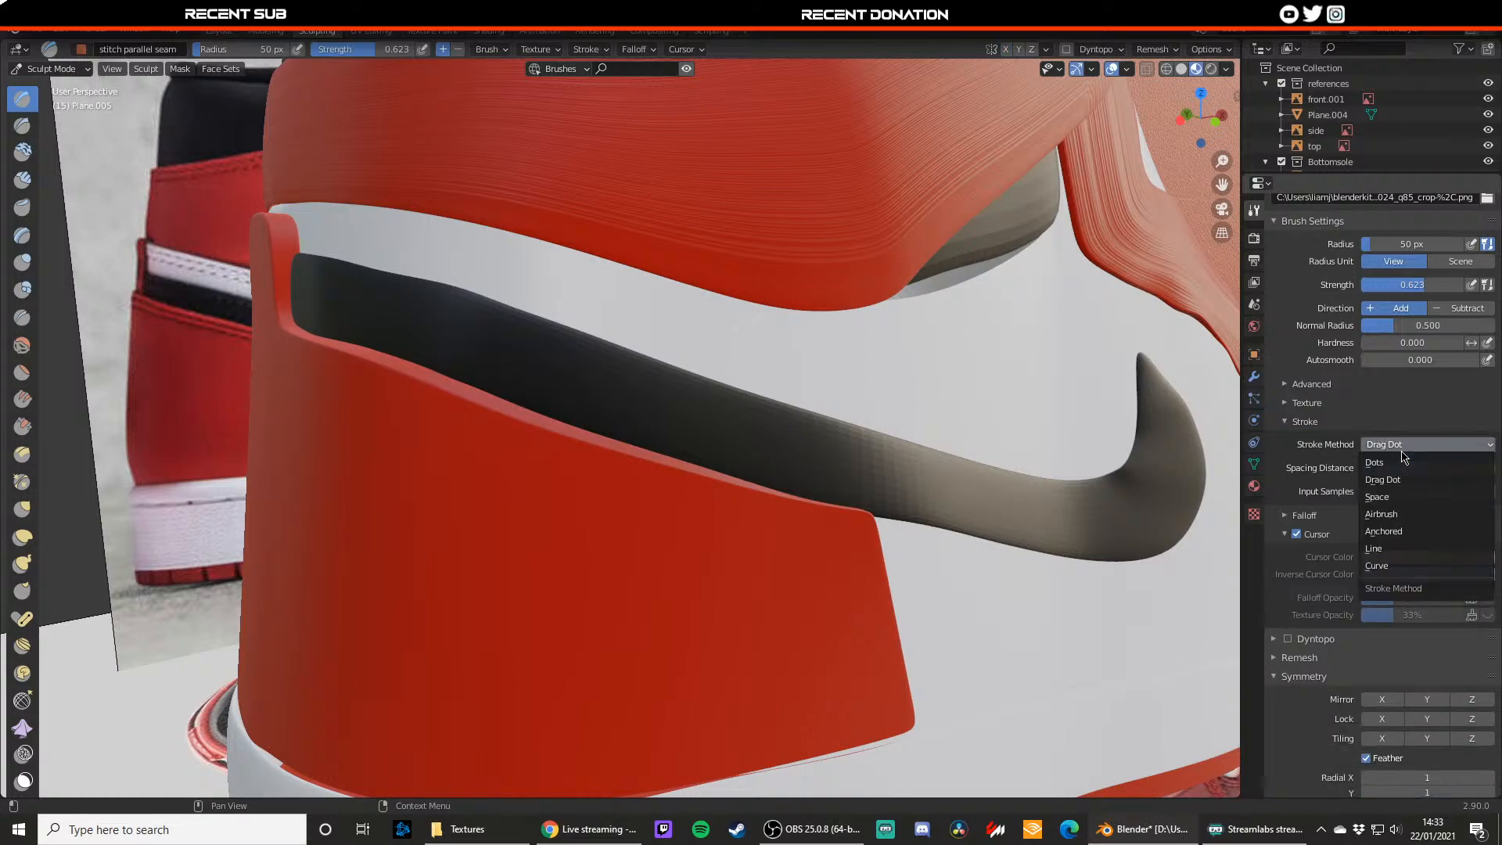
left_click(1400, 510)
mouse_move(830, 522)
left_mouse_down()
mouse_move(711, 501)
mouse_move(327, 362)
left_mouse_up()
key("ctrl+z")
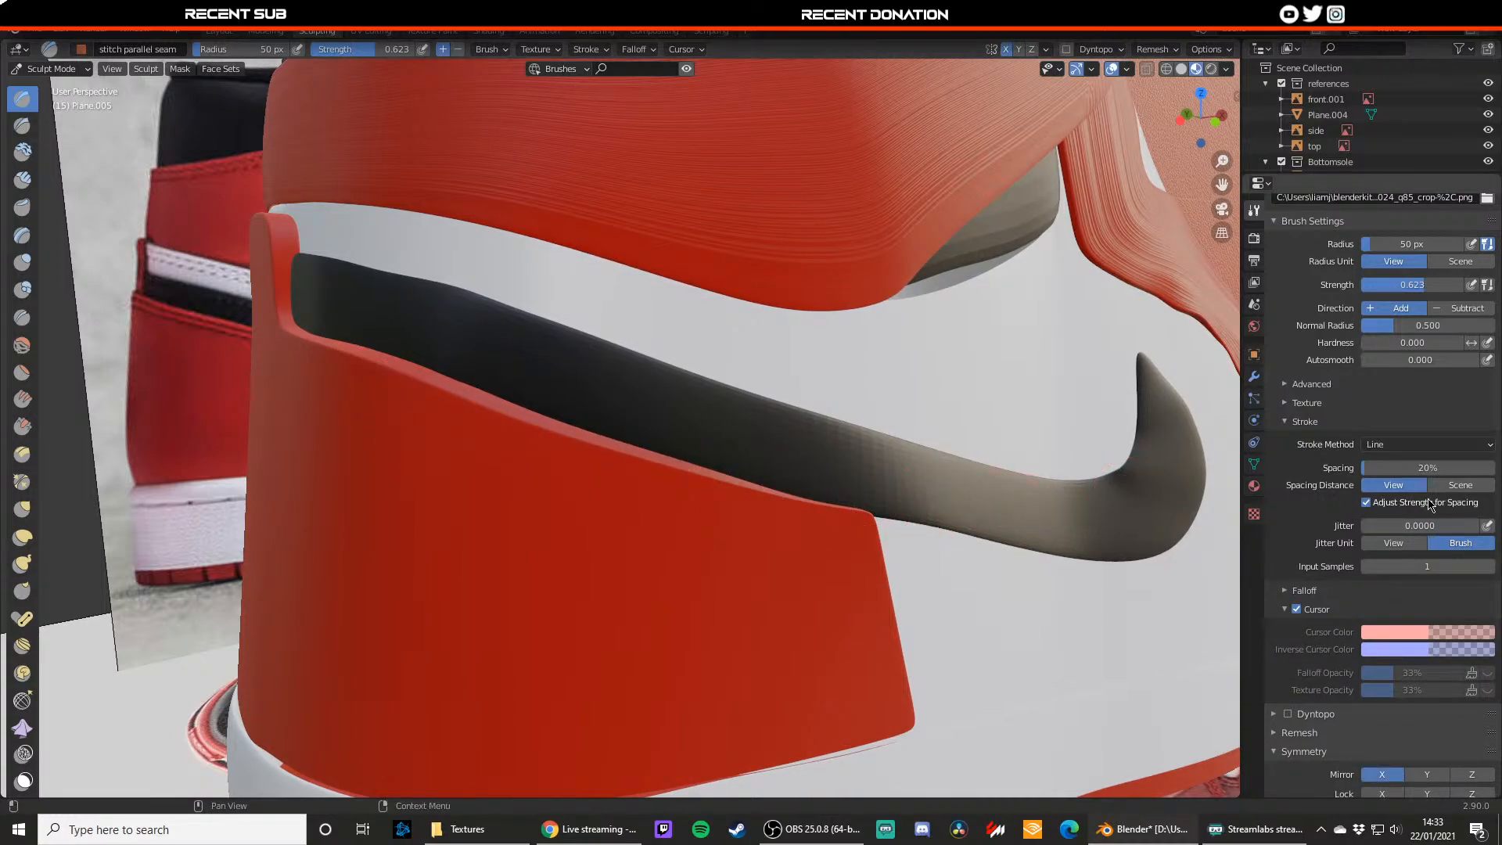
Step: Try a straight seam along the heel panel's upper edge with the Line stroke method, and undo it
scroll(731, 507, "down", 1)
middle_click_drag(731, 507, 724, 540)
middle_click_drag(746, 597, 744, 572)
scroll(744, 571, "down", 1)
left_click_drag(730, 512, 631, 489)
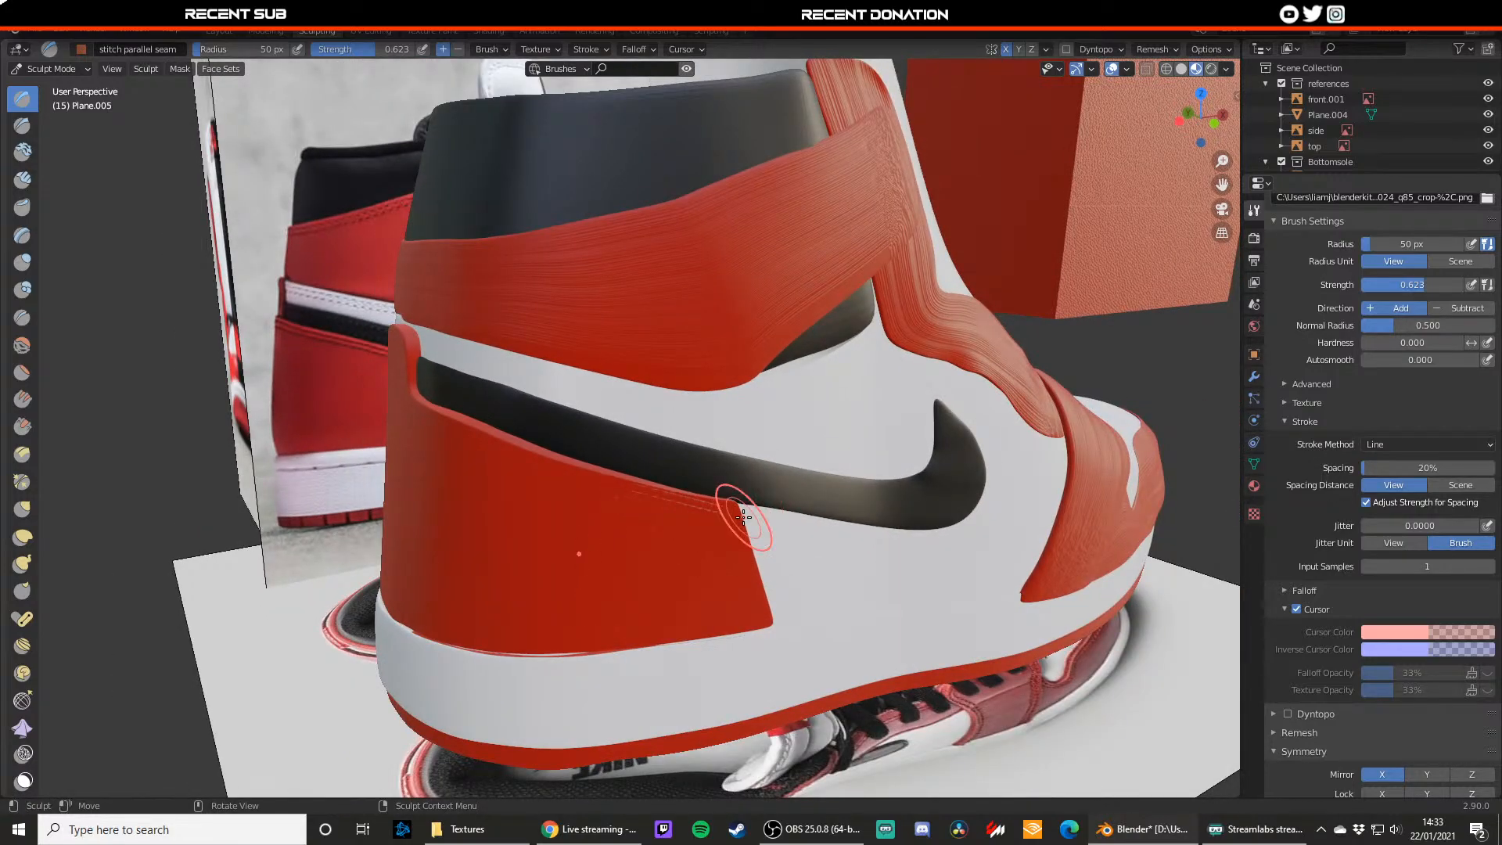
key("ctrl+z")
left_click_drag(736, 507, 690, 510)
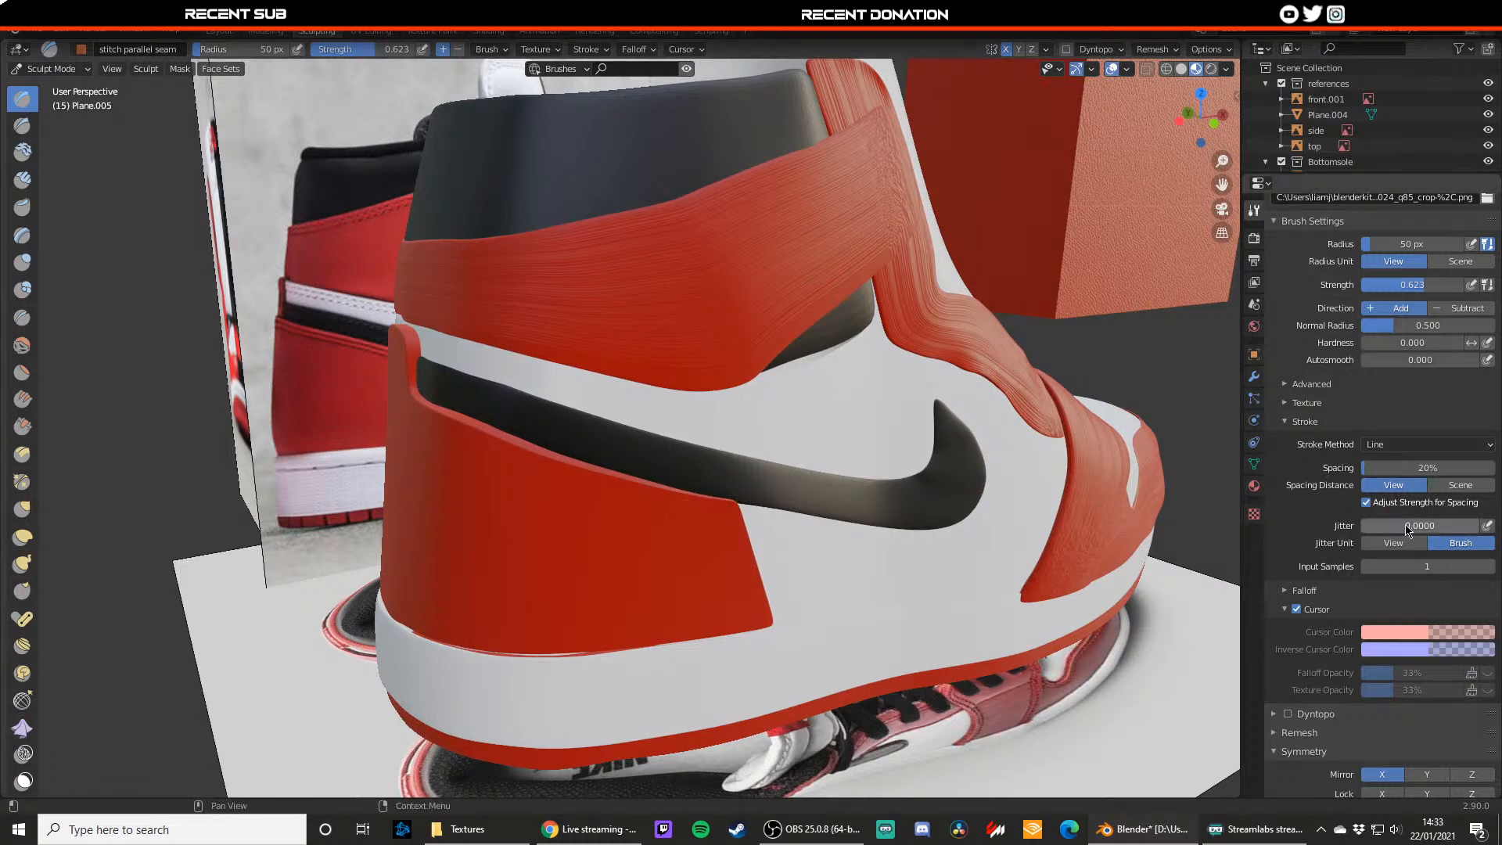
Step: Try the Curve stroke method for the stitch brush and return to Line
left_click(1416, 445)
left_click(1371, 565)
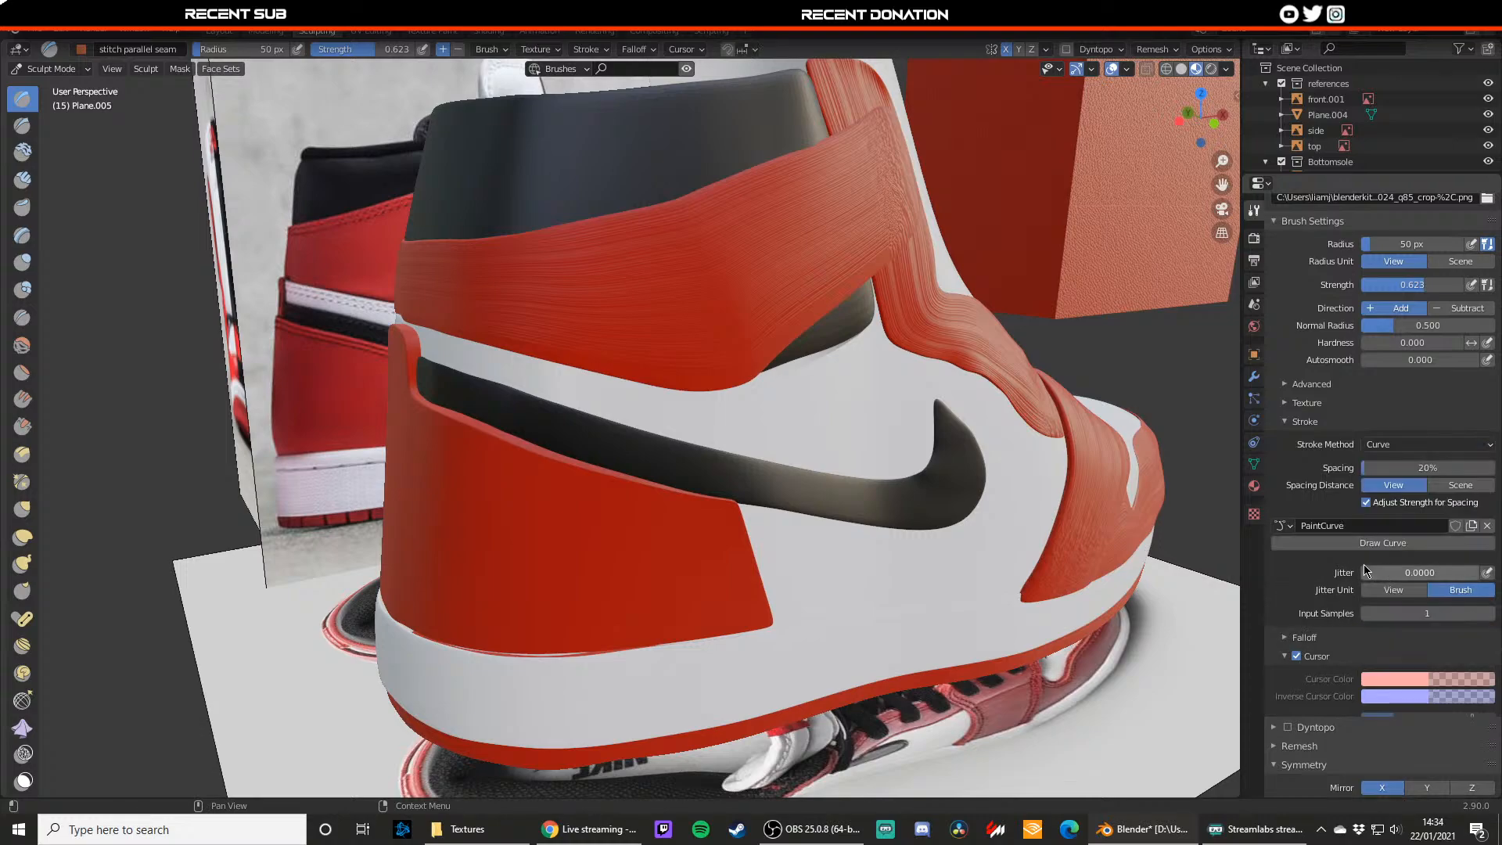
left_click(1408, 445)
left_click(1398, 551)
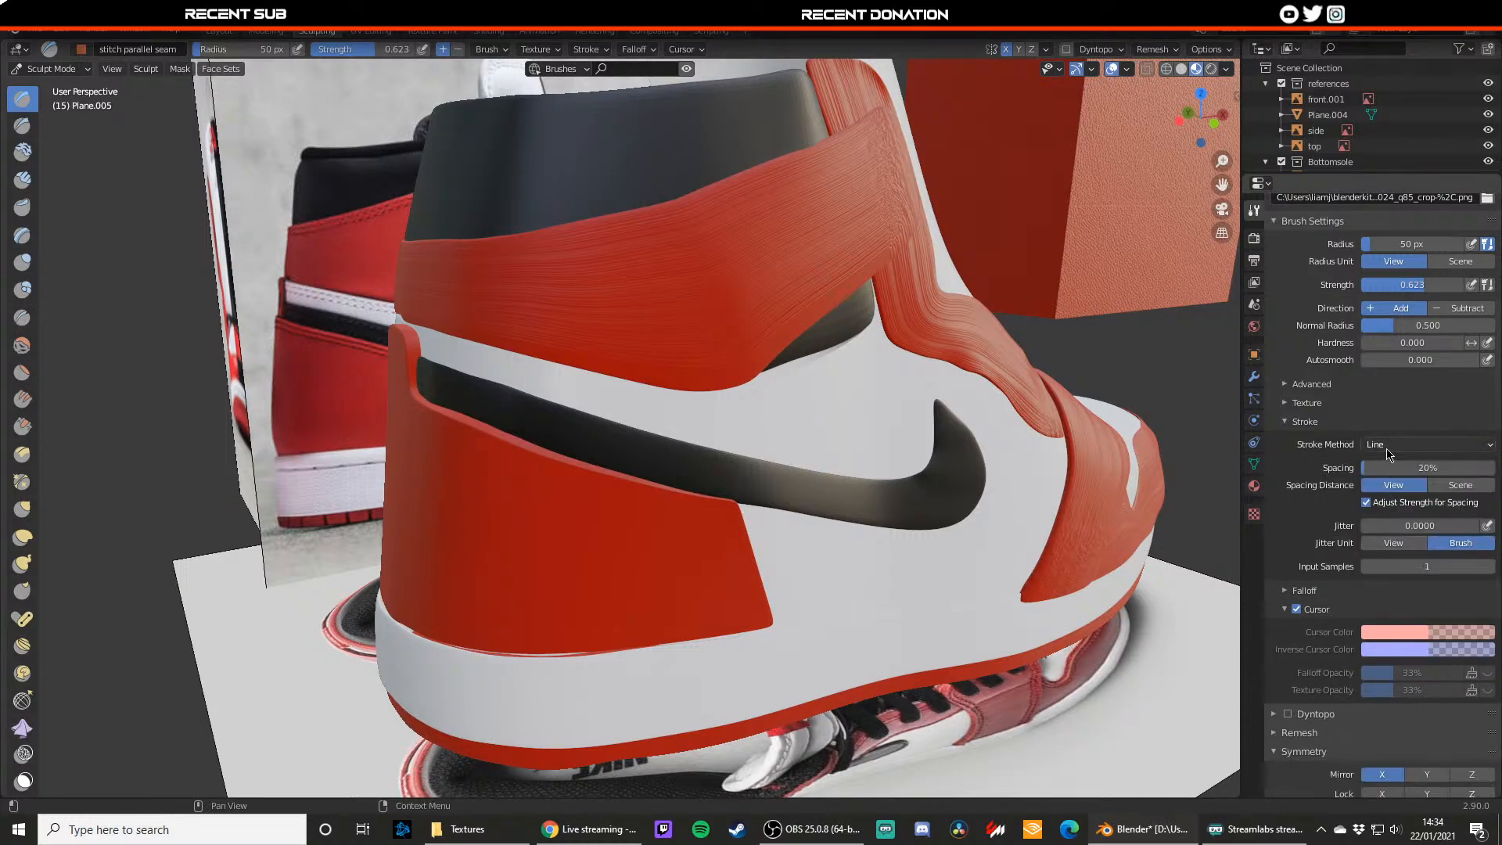
Step: Save the sneaker file and reopen it
key("ctrl+s")
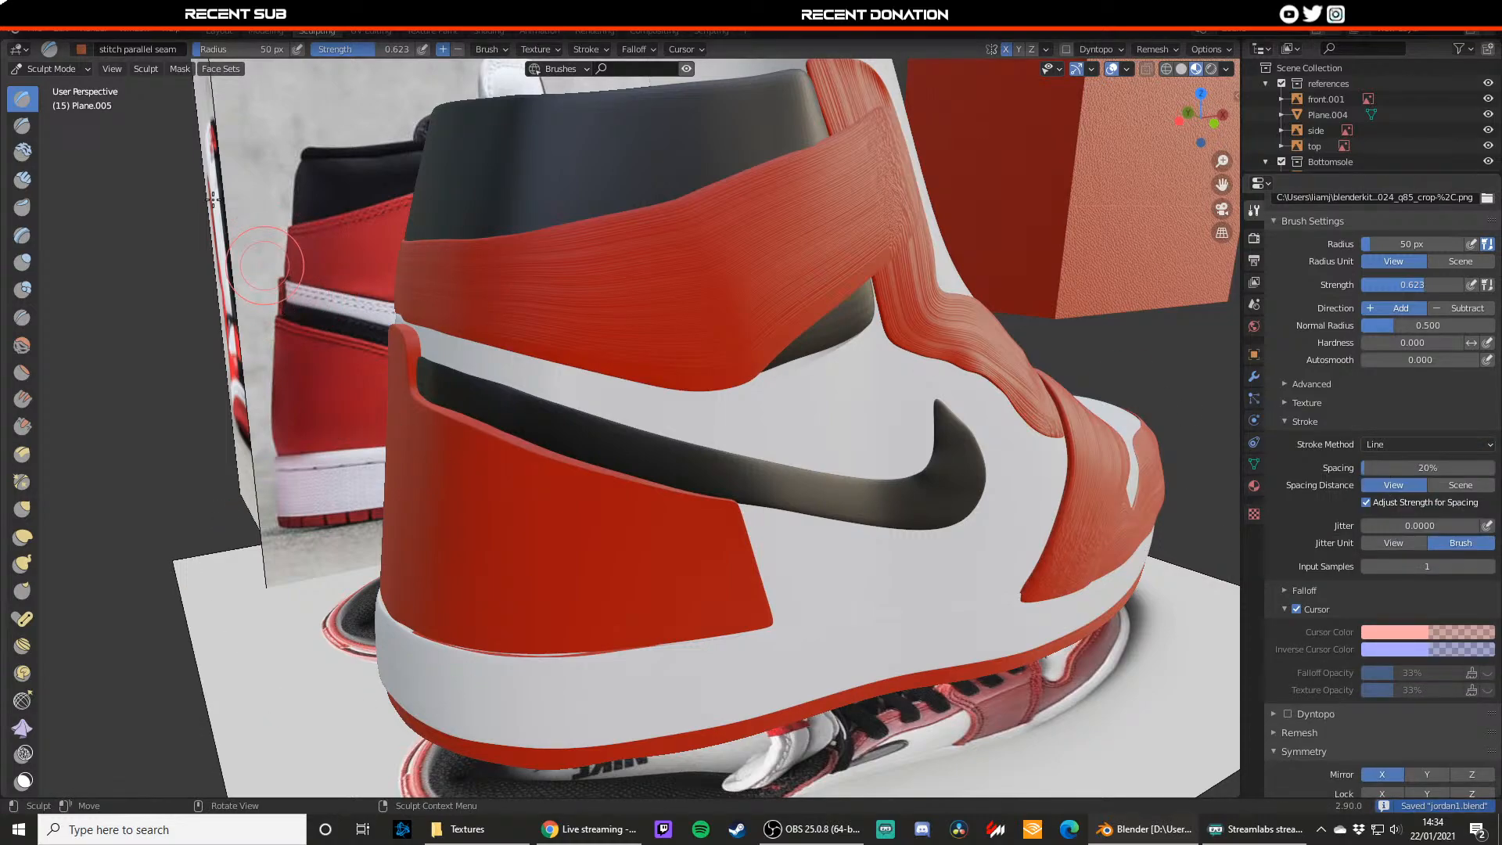
left_click(34, 30)
mouse_move(71, 77)
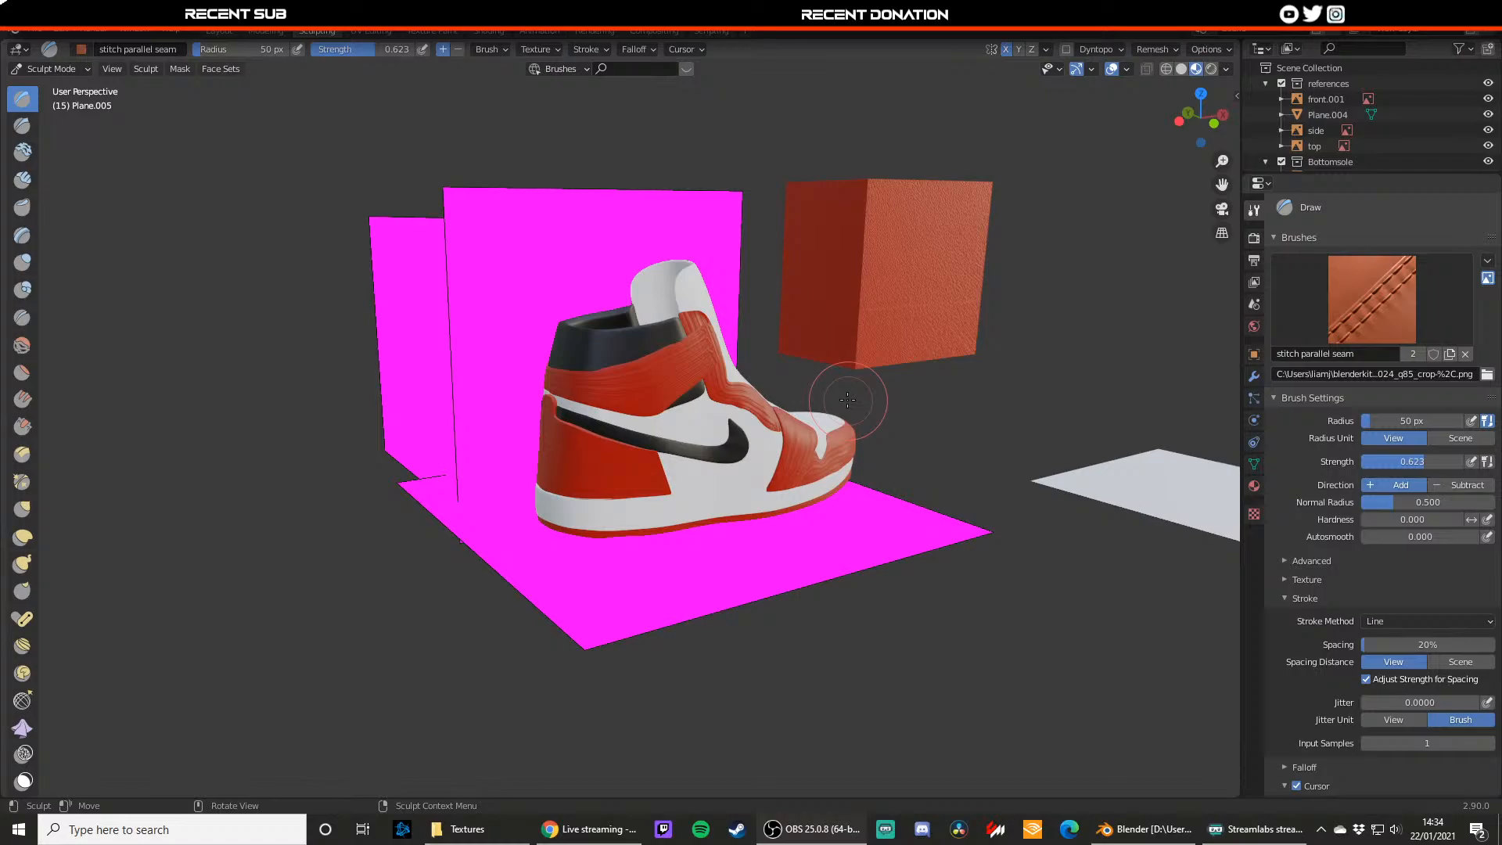
Step: Switch from sculpting to Object Mode and select the side reference image behind the shoe
mouse_move(847, 400)
middle_mouse_down()
mouse_move(865, 367)
mouse_move(754, 374)
mouse_move(822, 358)
middle_mouse_up()
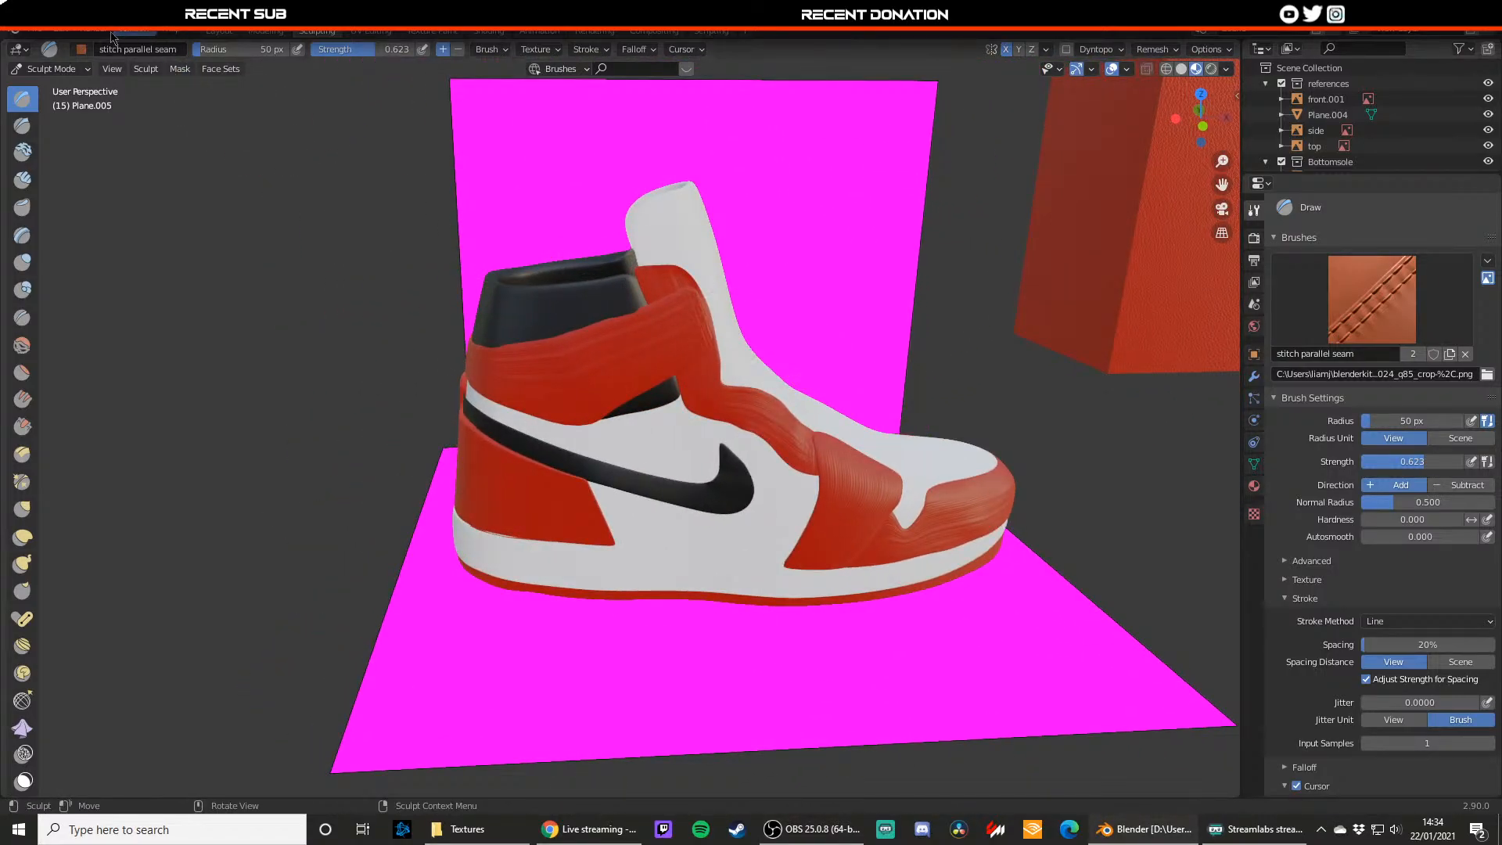
left_click(51, 69)
left_click(43, 63)
left_click(518, 151)
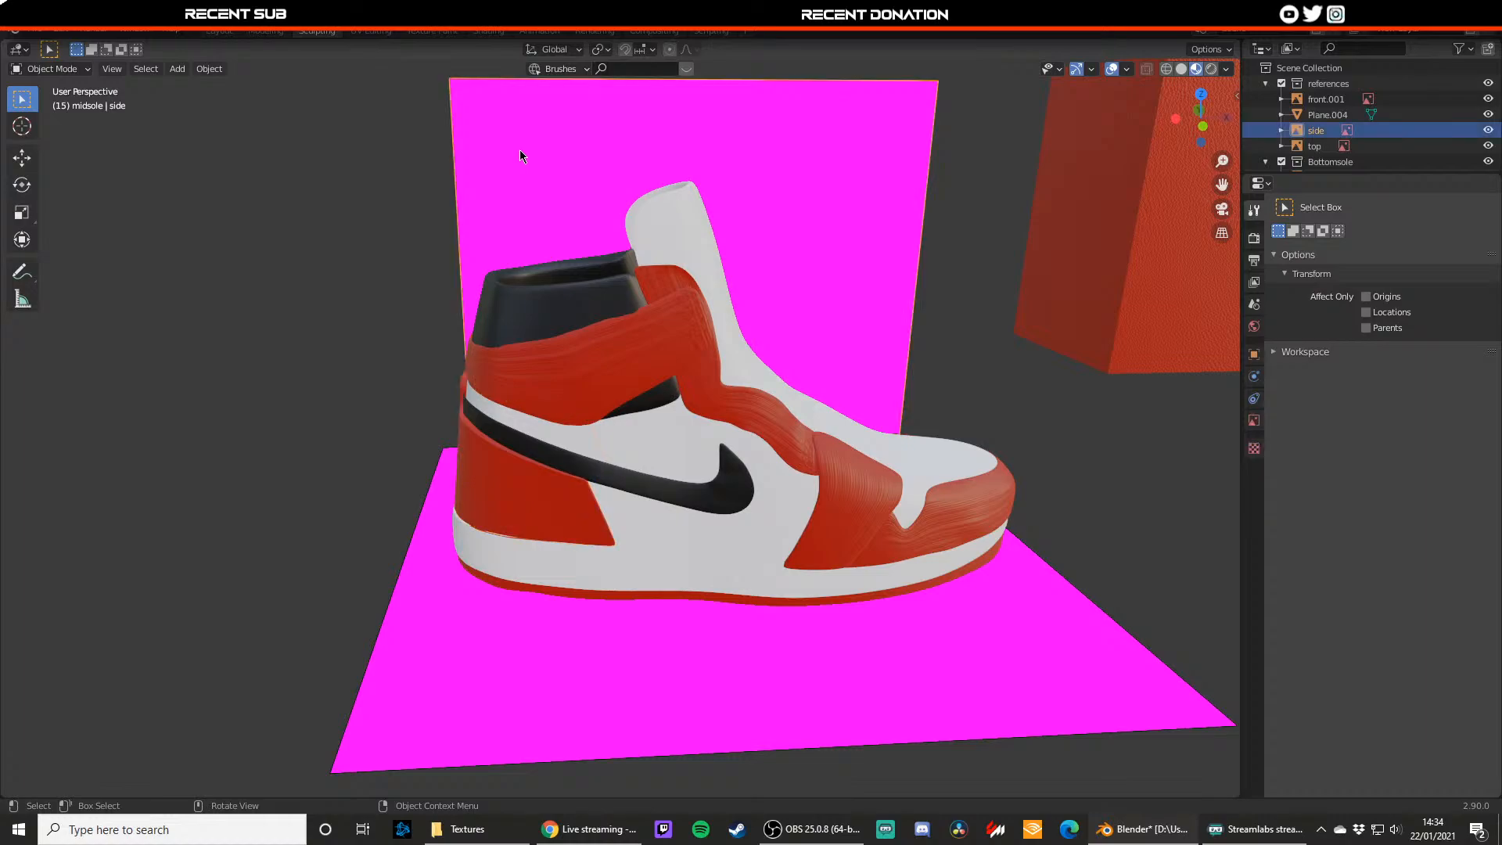
Step: Go to the Shading workspace and enlarge the node editor area below the viewport
left_click(489, 31)
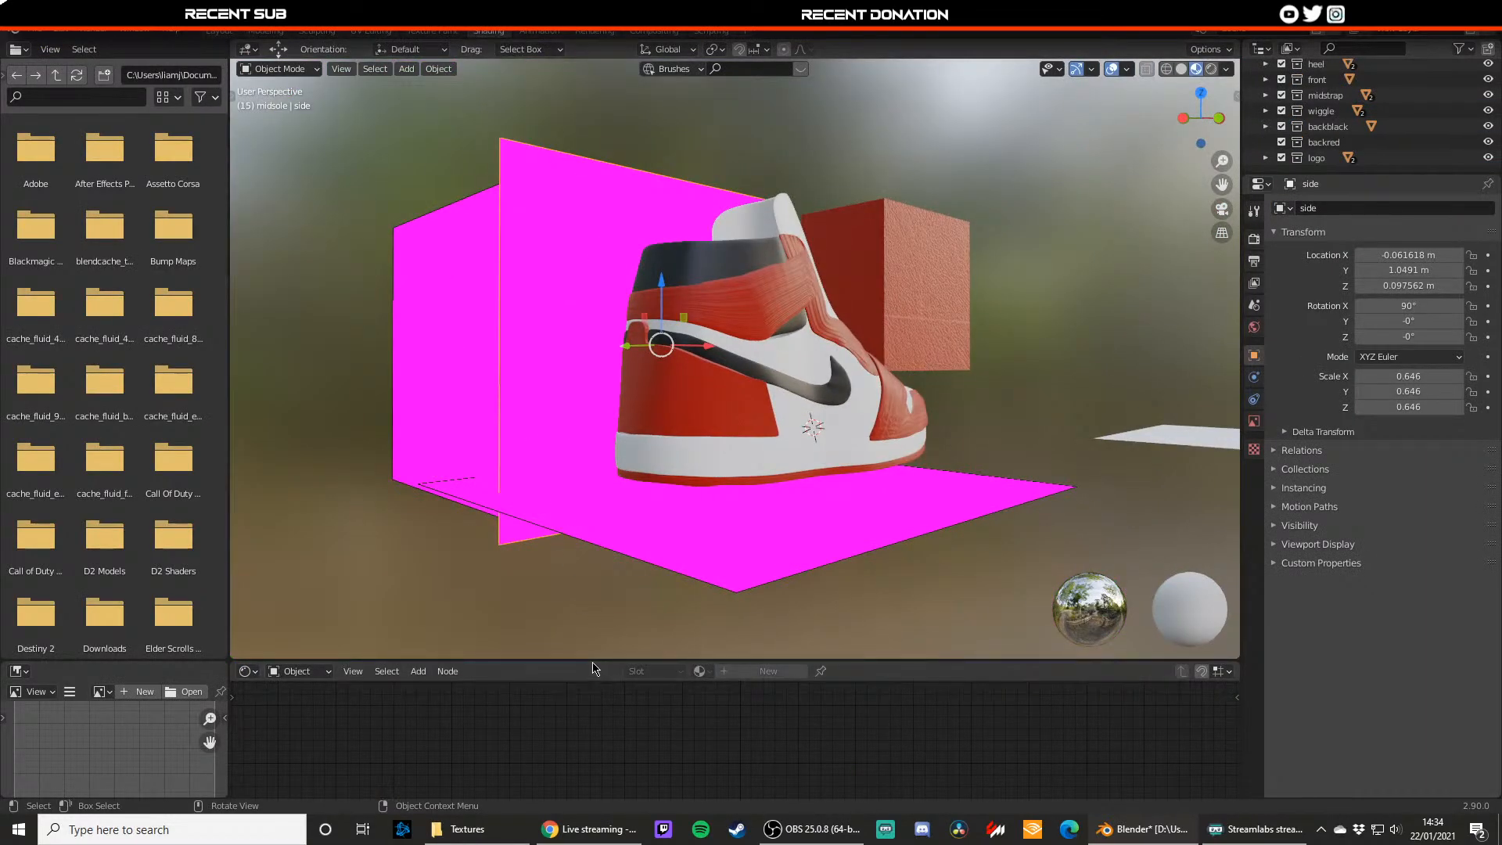
left_click_drag(594, 662, 614, 332)
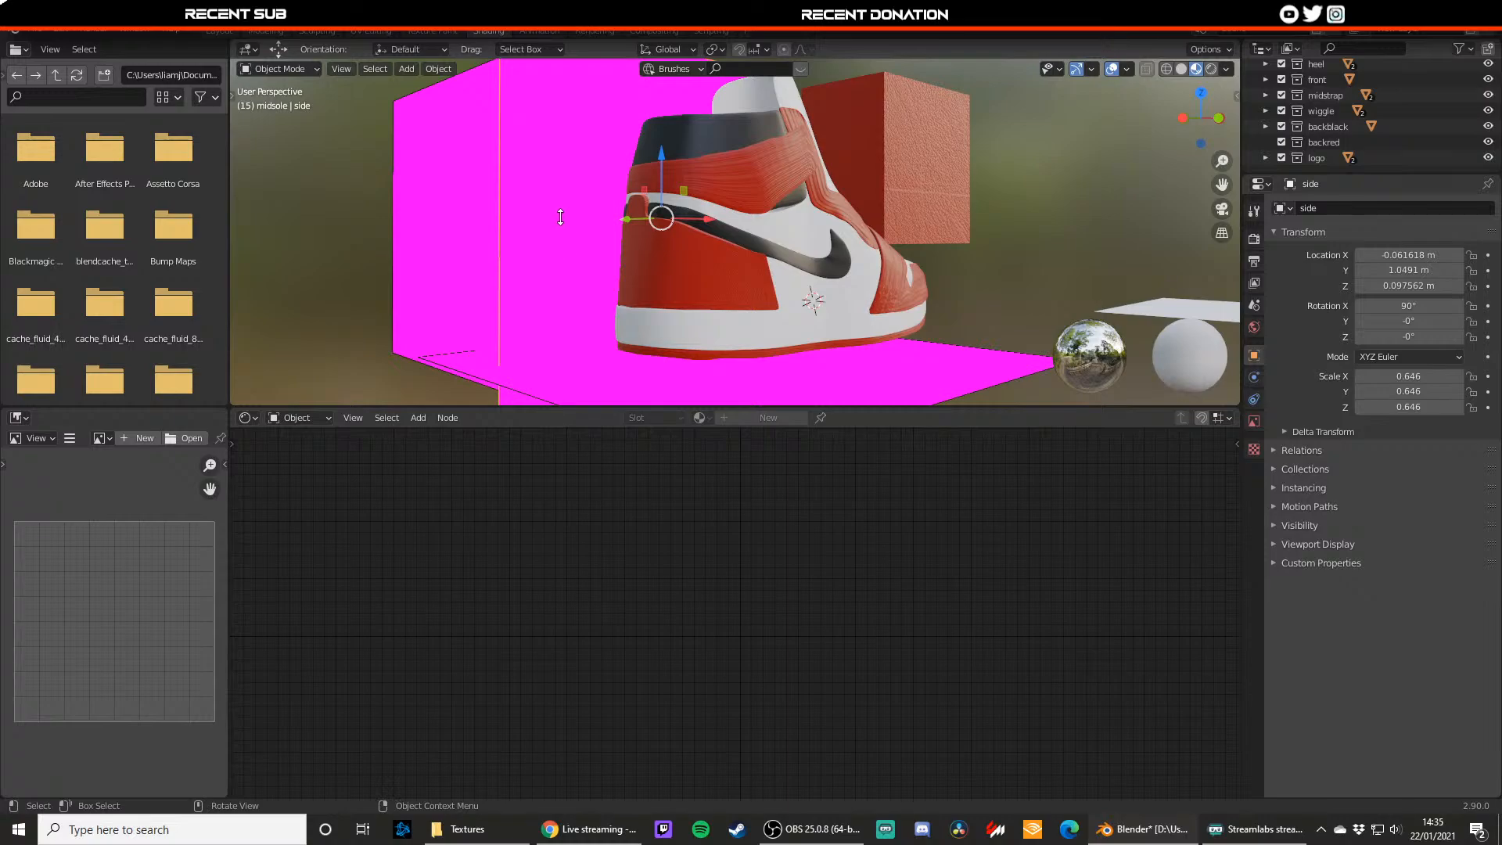
scroll(696, 313, "down", 1)
middle_click_drag(790, 294, 669, 315)
scroll(706, 319, "down", 2)
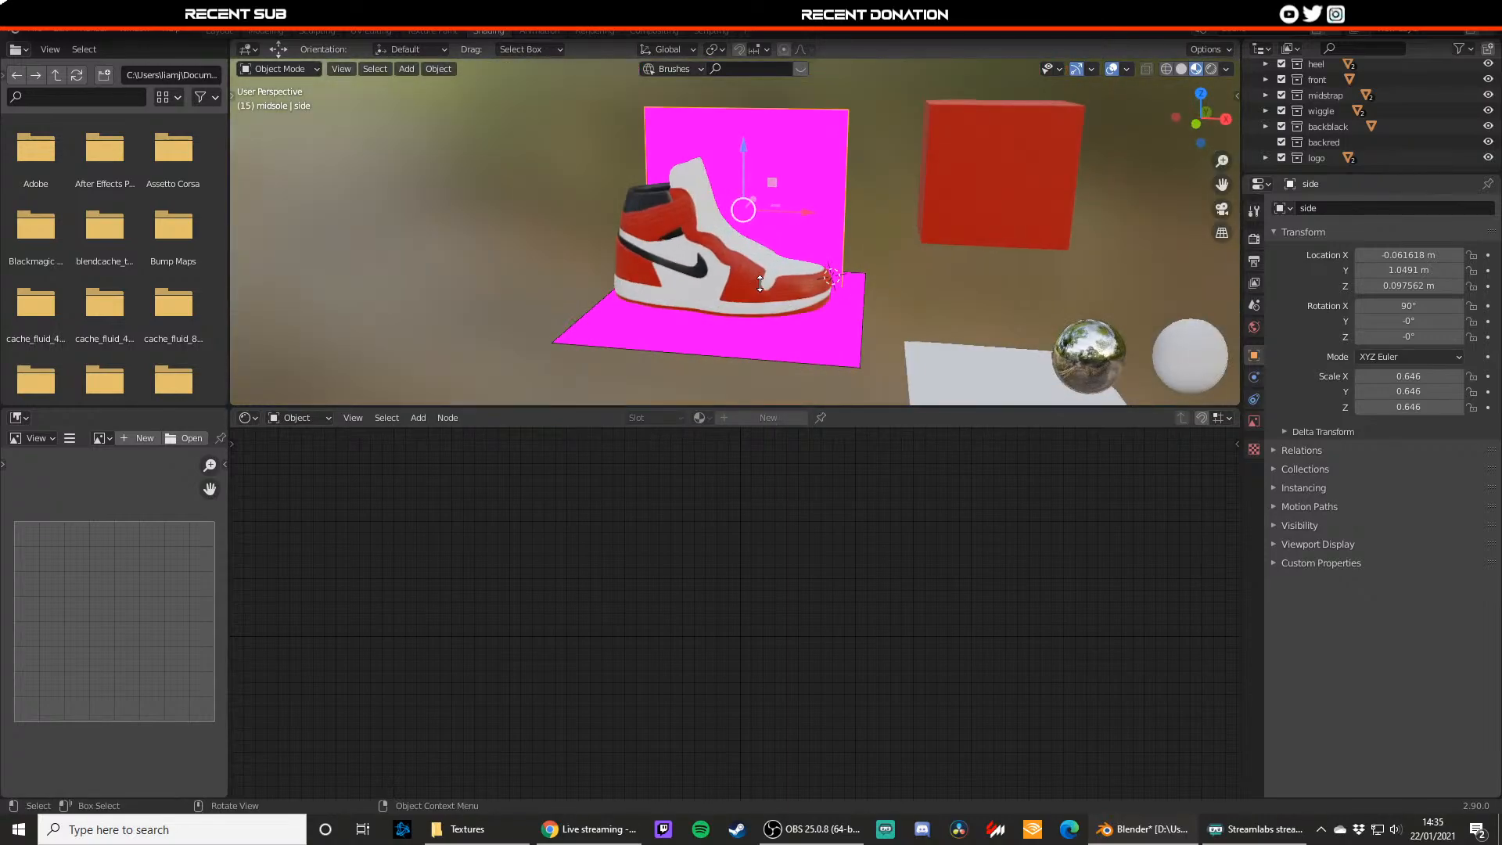
left_click(841, 213)
scroll(1283, 100, "up", 5)
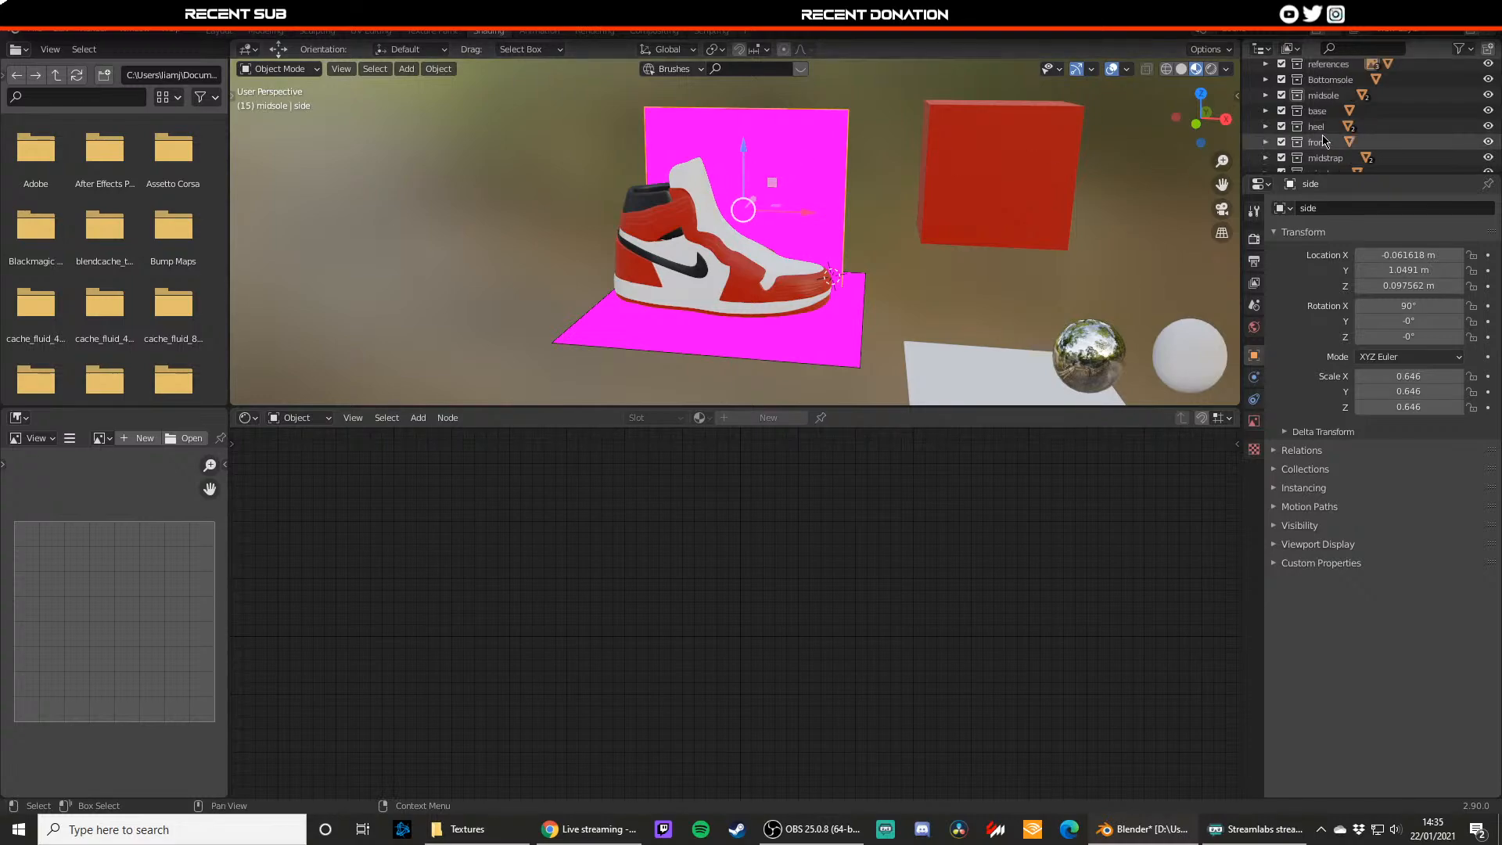
Step: Select the side reference in the references collection and load side.jpg from the Ref folder as its image
left_click(1266, 83)
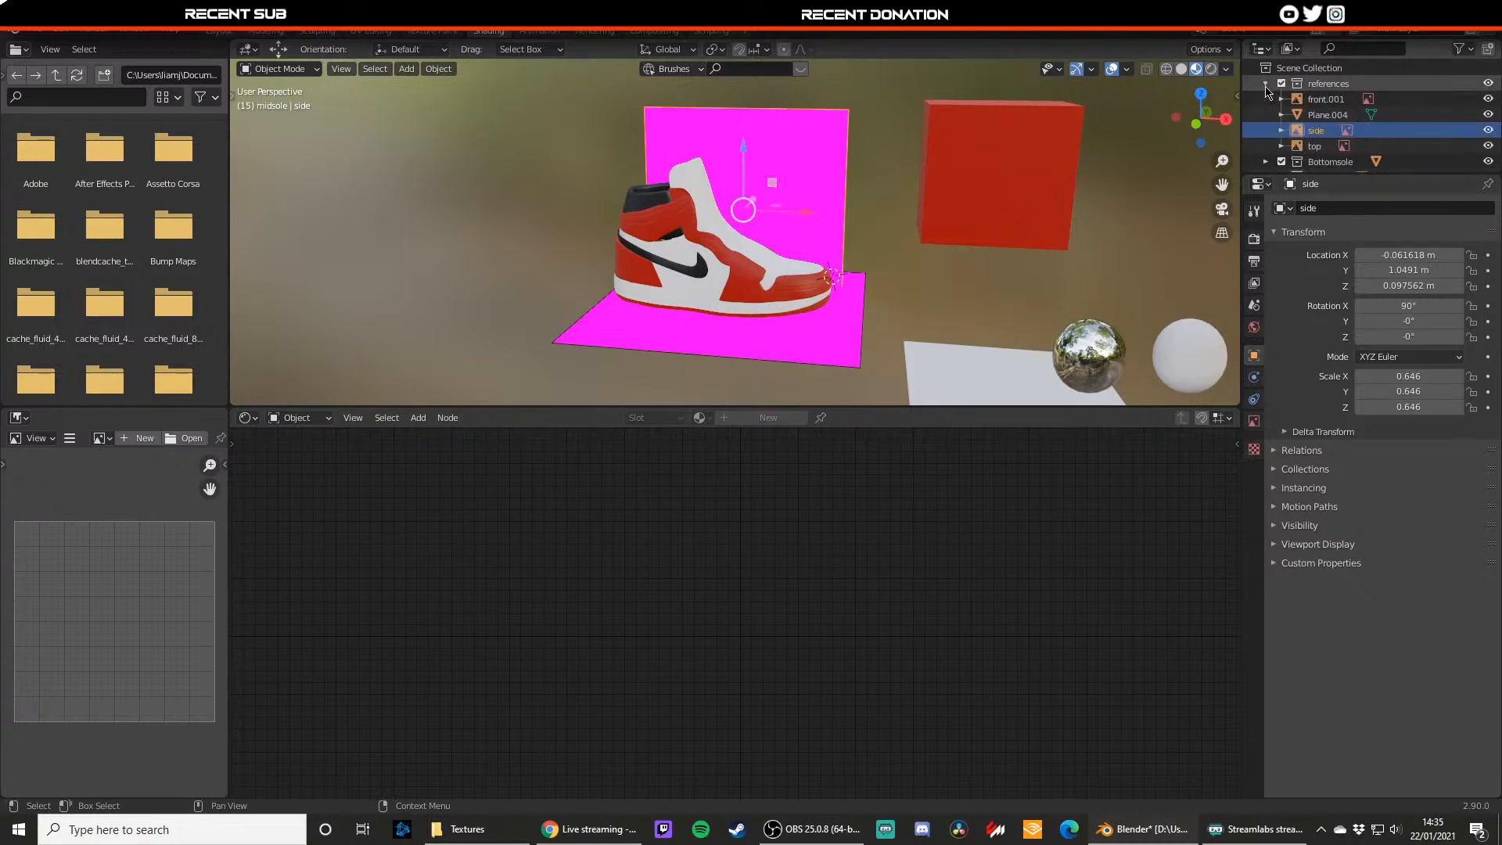
left_click(1326, 117)
left_click(1331, 133)
left_click(1324, 117)
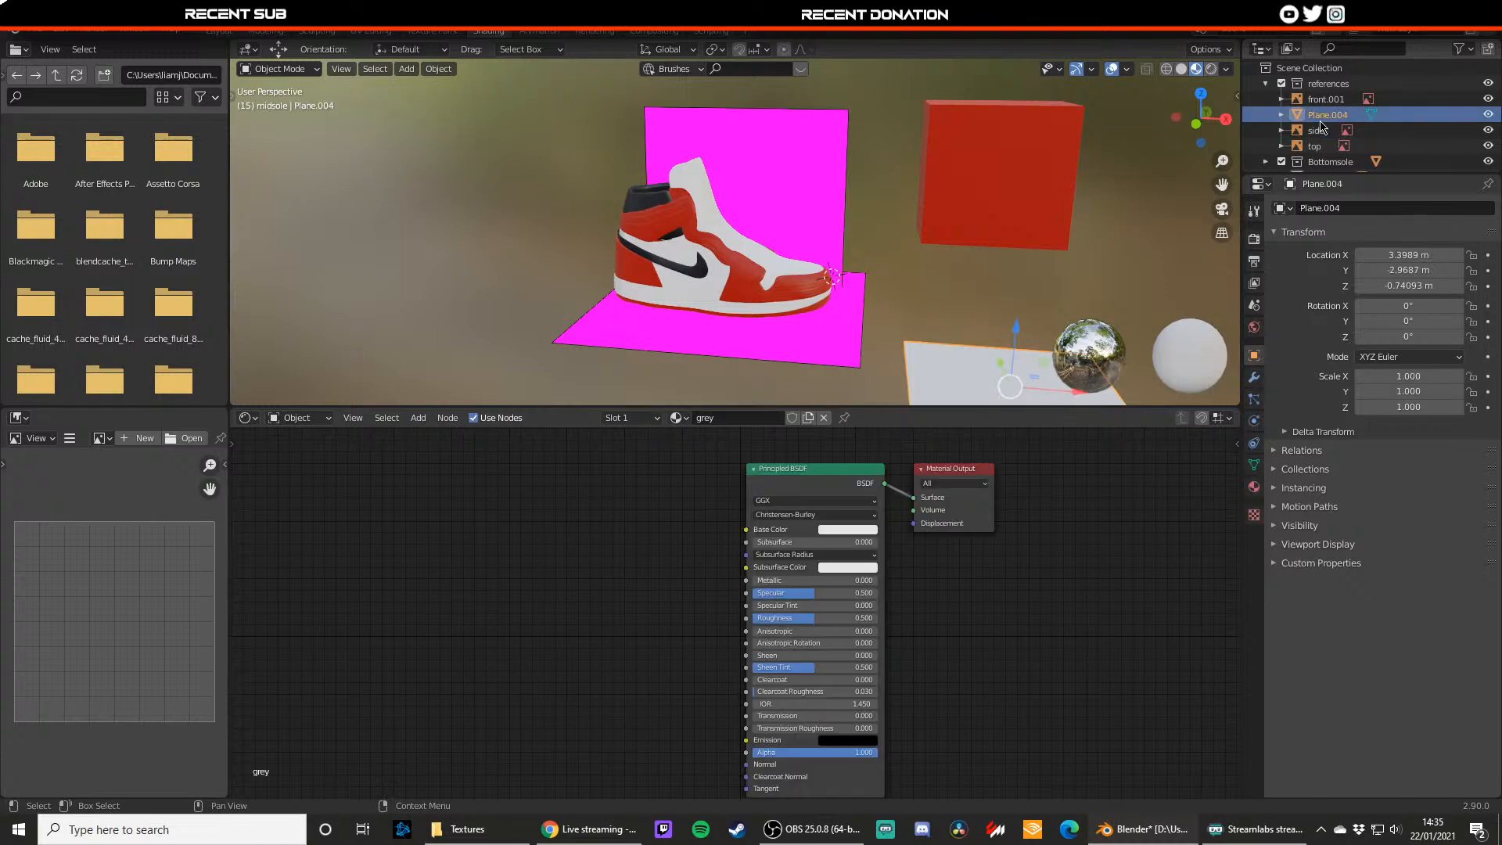
left_click(1322, 132)
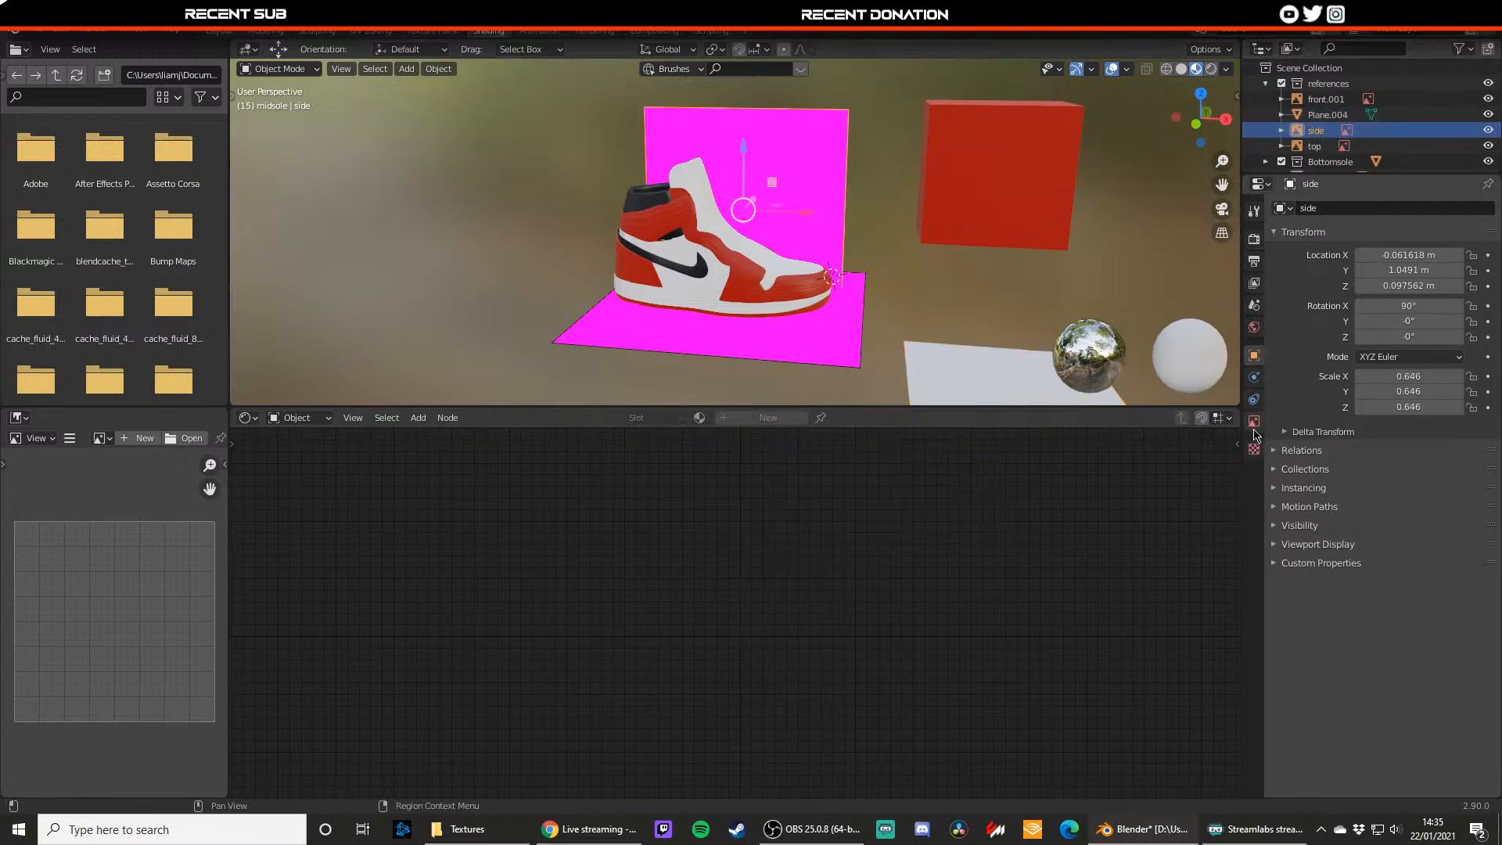
left_click(1346, 130)
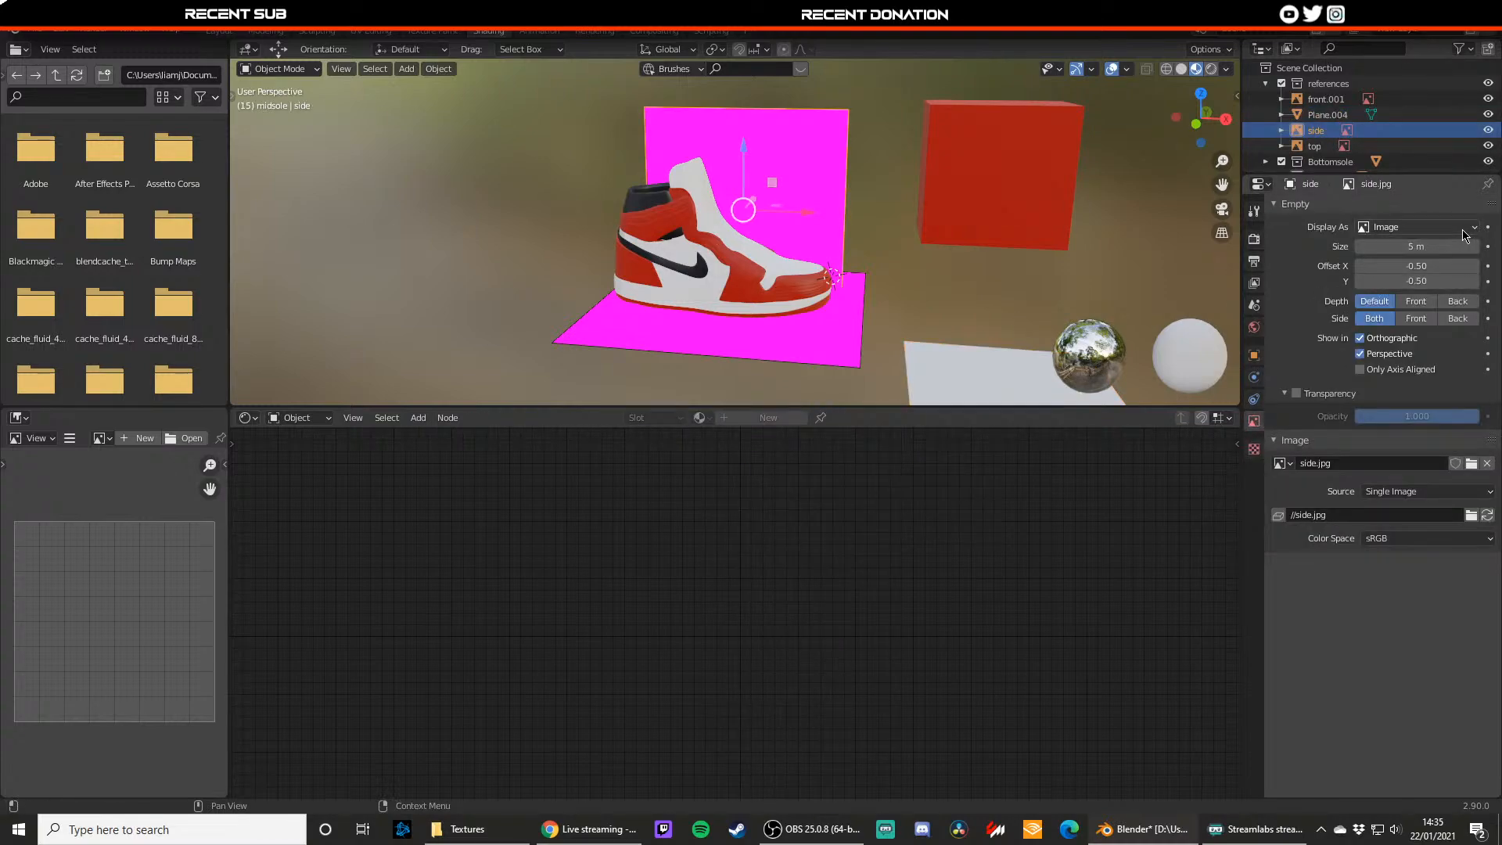
left_click(1471, 463)
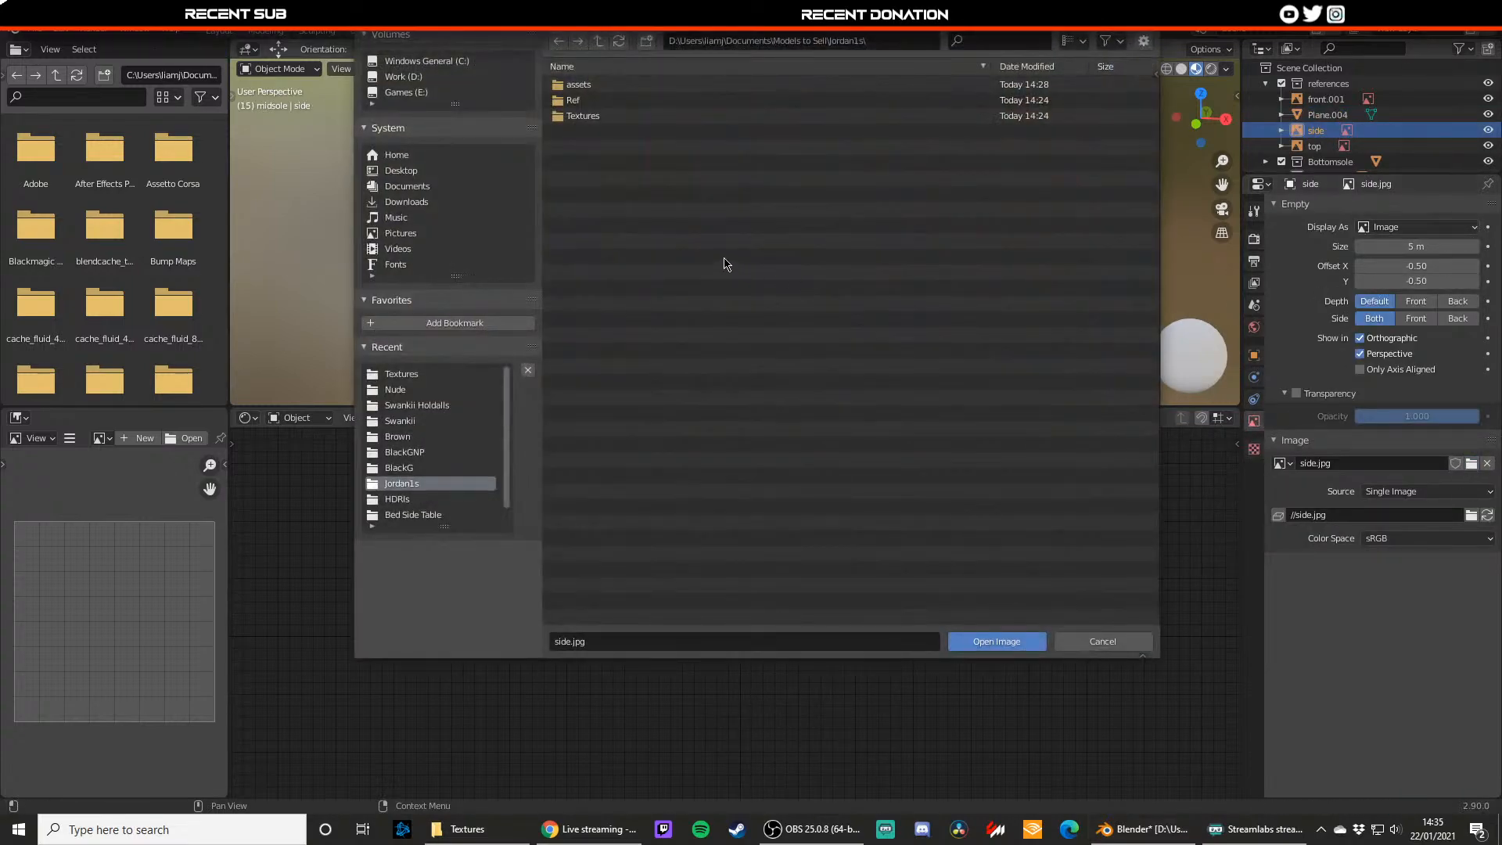
left_click(594, 100)
double_click(598, 132)
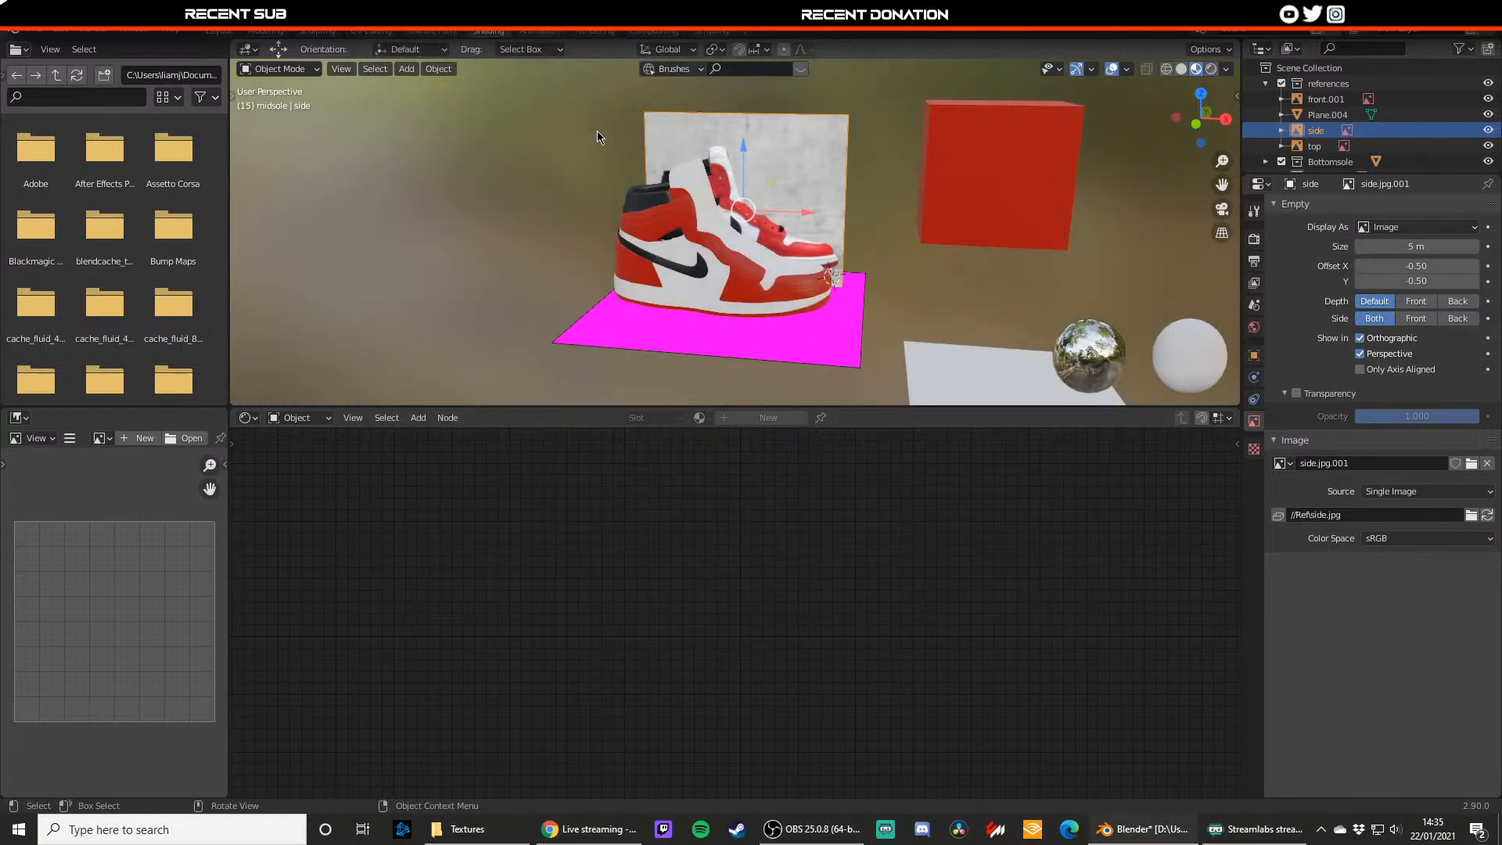
Step: Select the top reference and load top.jpg from the Ref folder as its image
middle_click_drag(869, 335, 824, 337)
left_click(1314, 146)
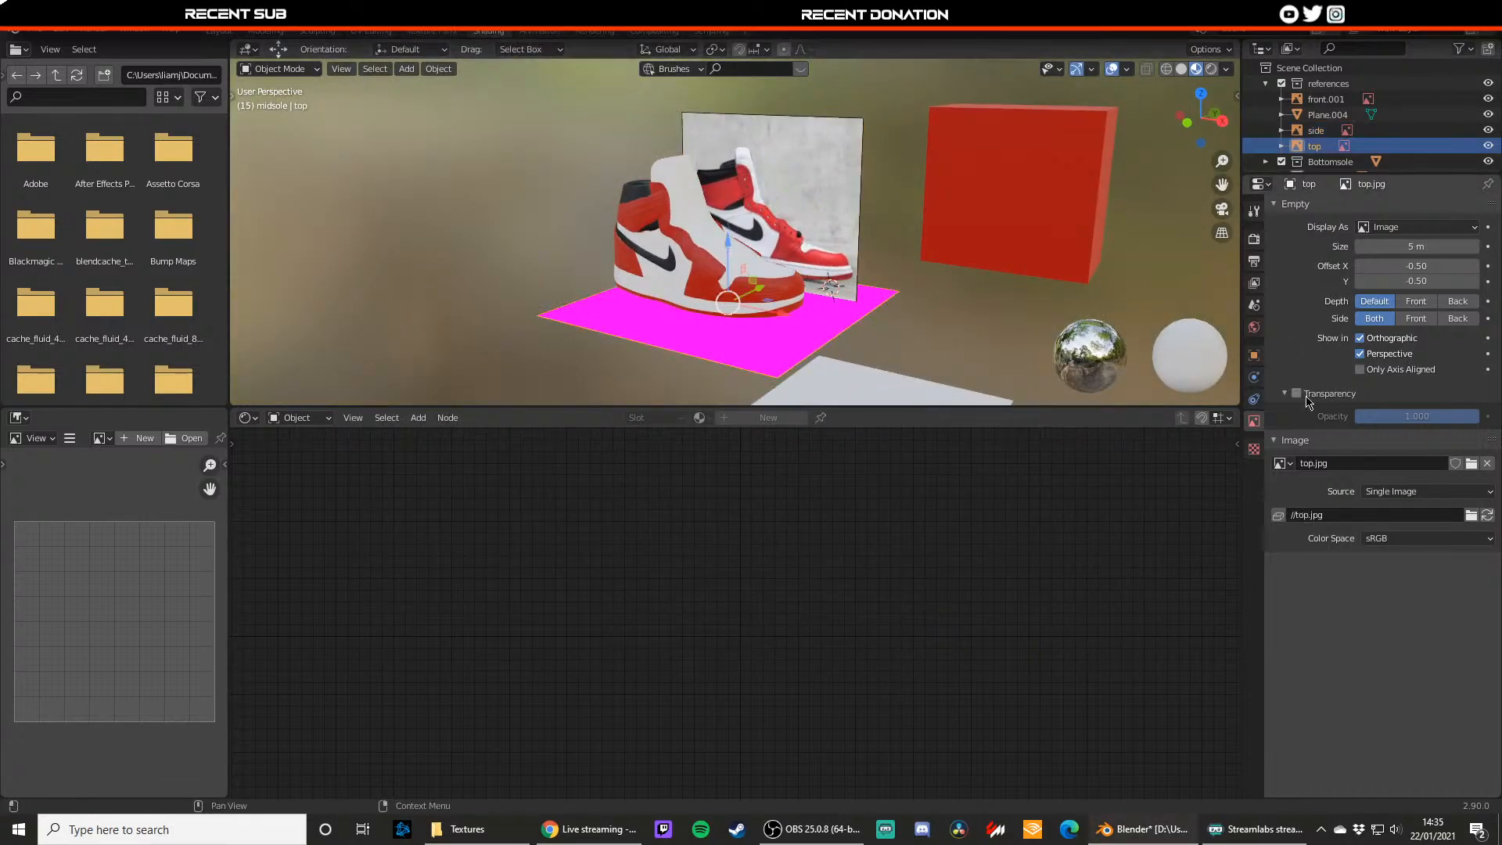
left_click(1472, 463)
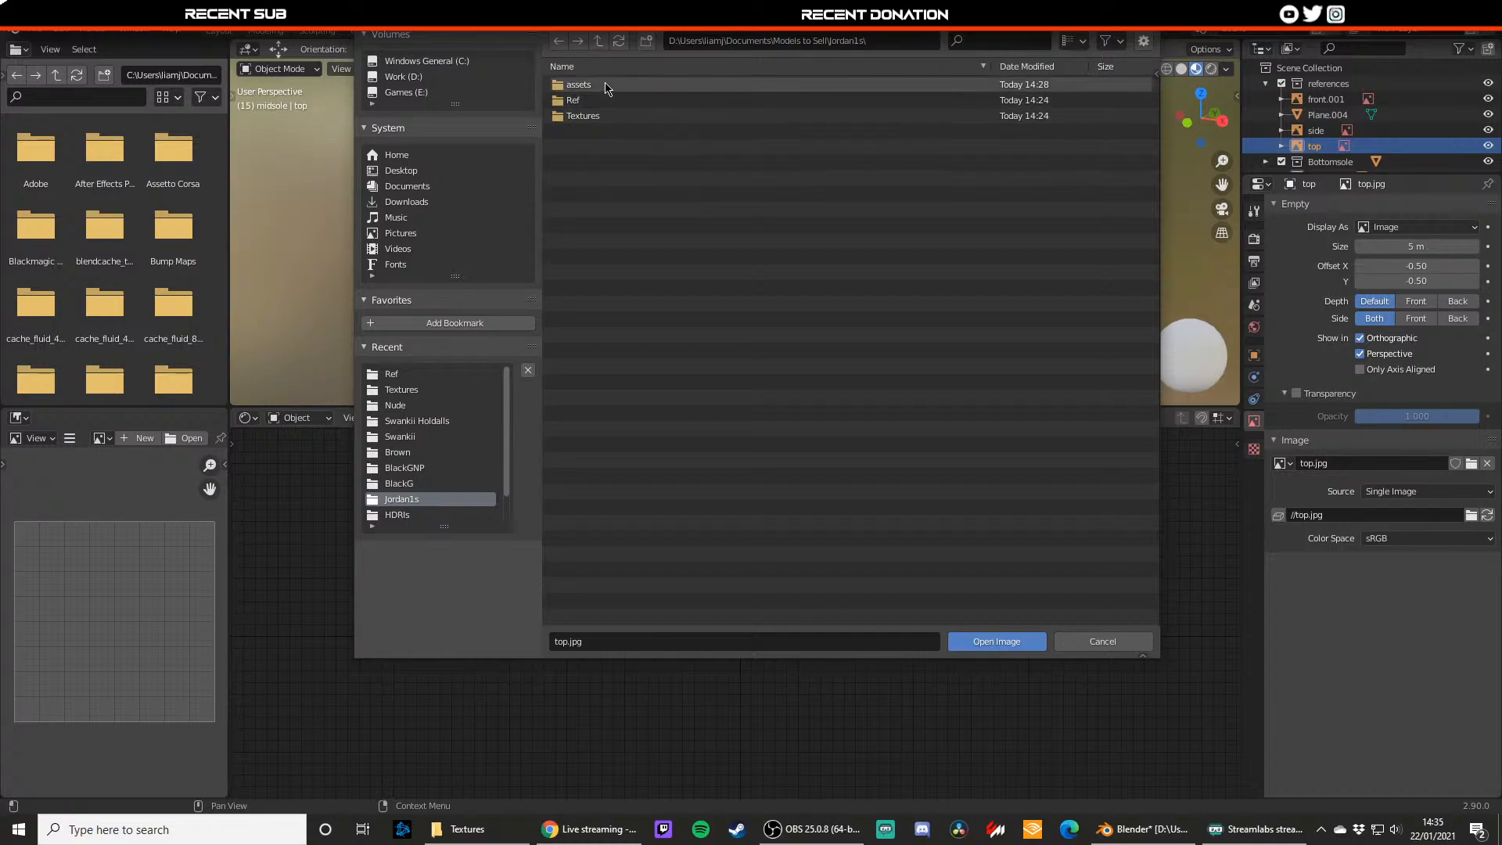
left_click(598, 115)
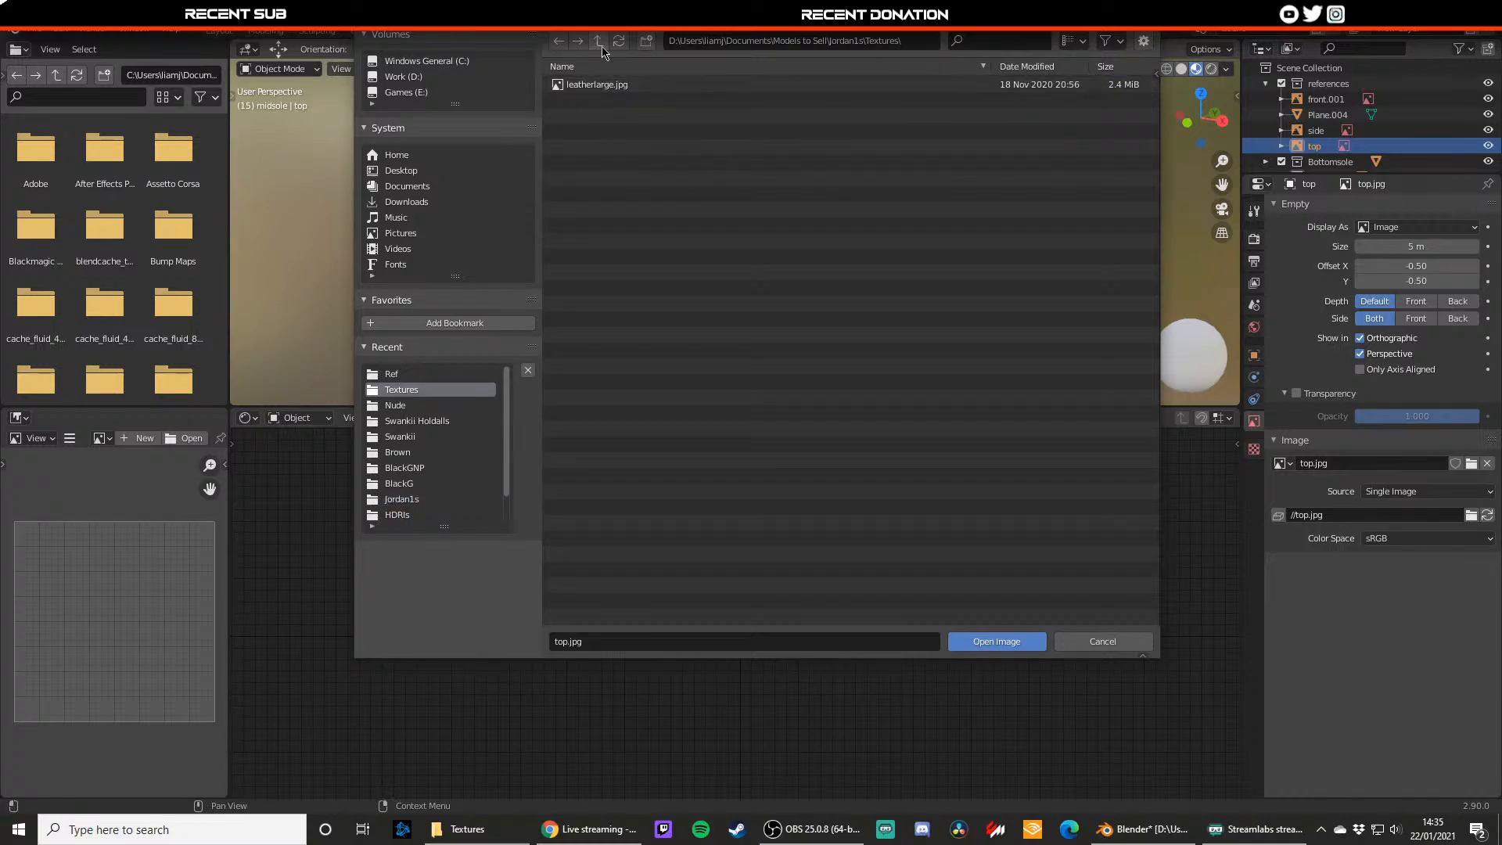
left_click(598, 40)
left_click(599, 100)
left_click(606, 163)
double_click(606, 163)
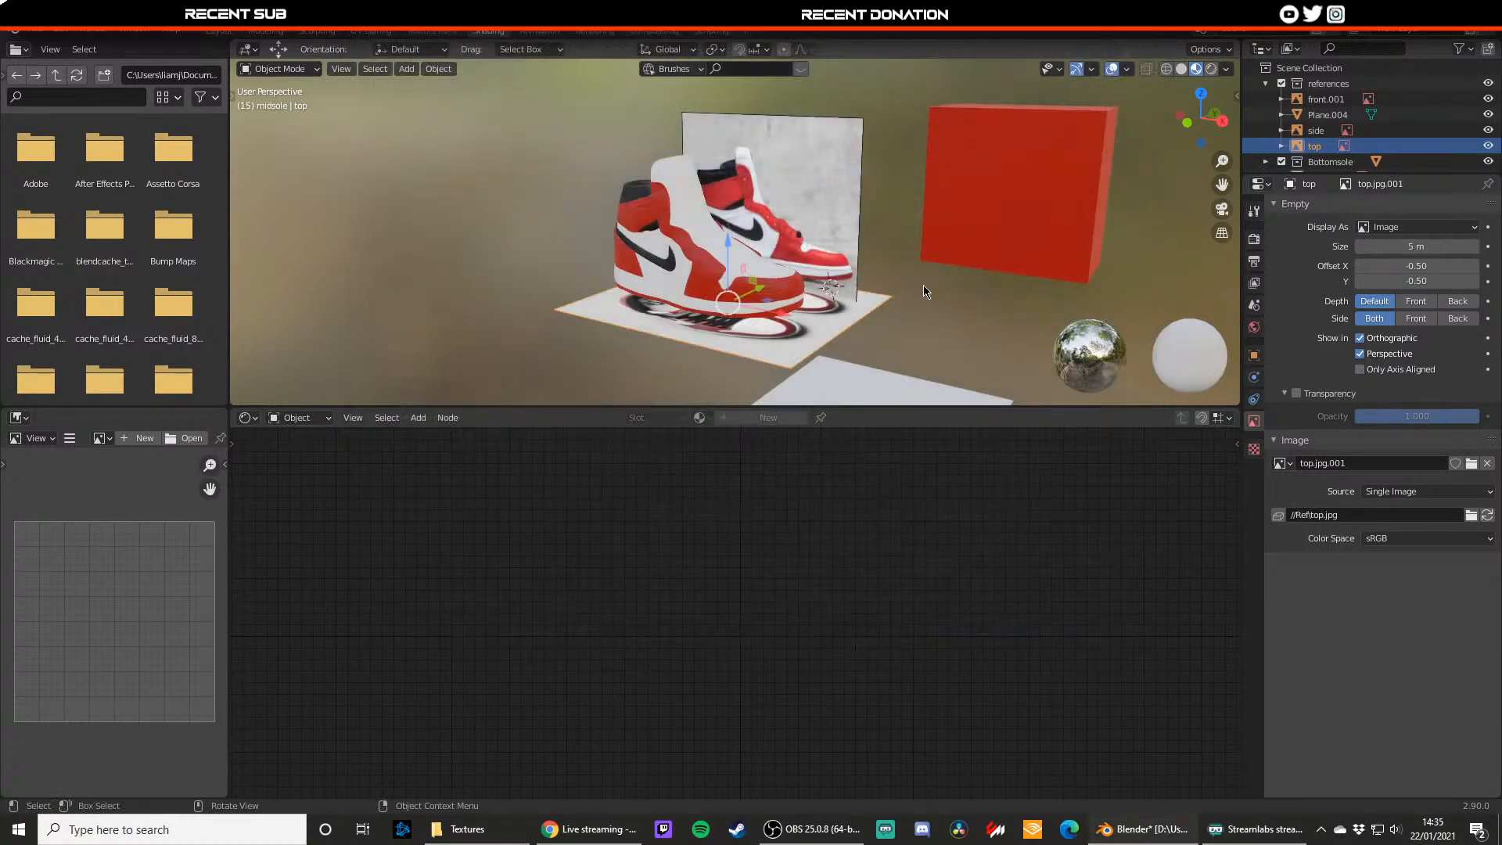
Step: Select the front.001 reference and load front.jpg from the Ref folder as its image
scroll(923, 285, "down", 3)
middle_click_drag(923, 285, 833, 280)
left_click(858, 169)
left_click(894, 166)
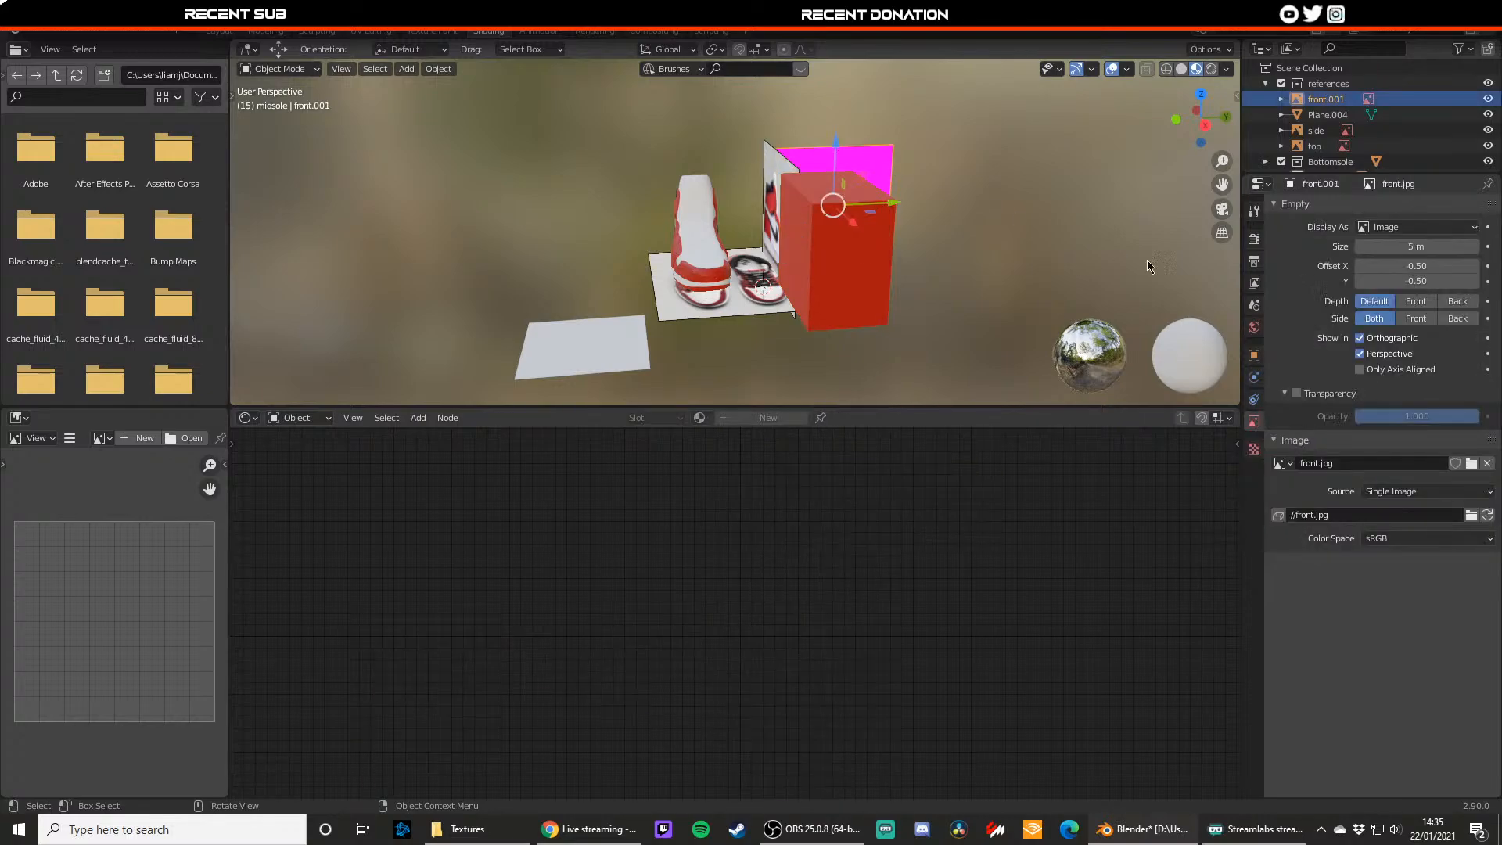
left_click(1471, 463)
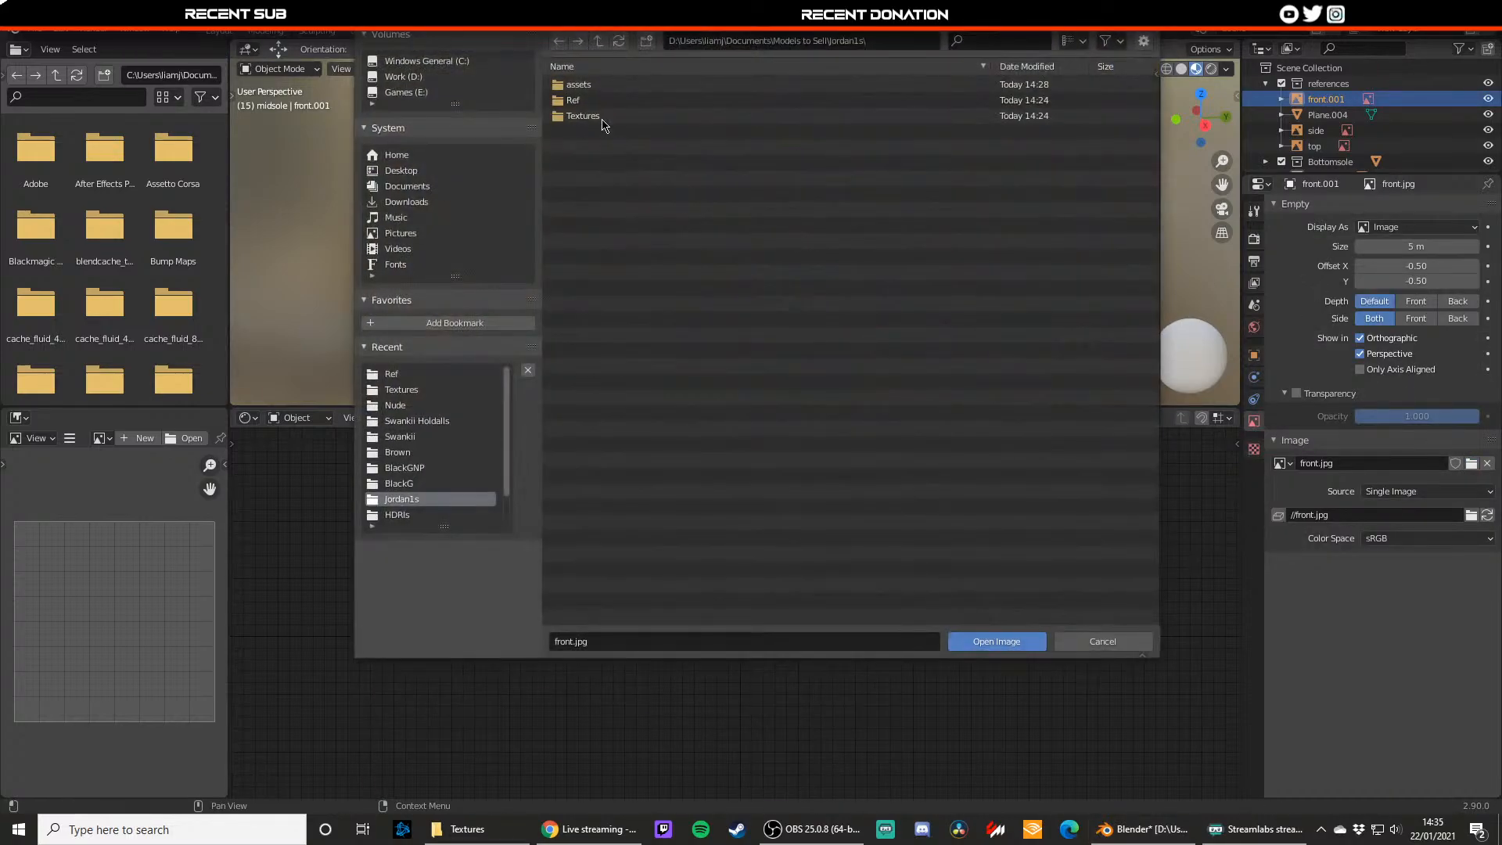
double_click(595, 118)
left_click(600, 42)
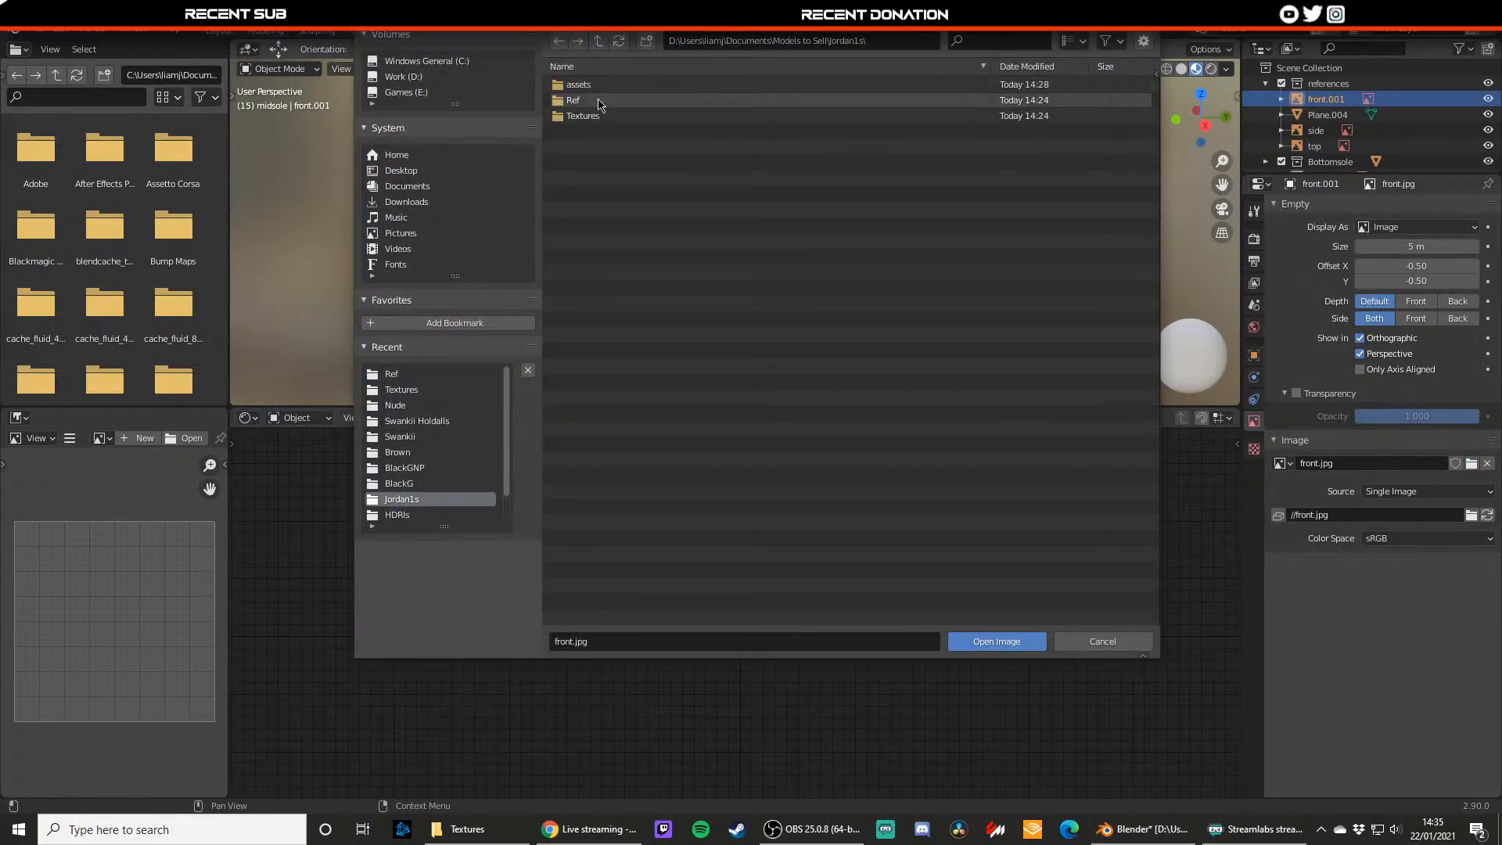
double_click(598, 100)
left_click(603, 89)
double_click(603, 86)
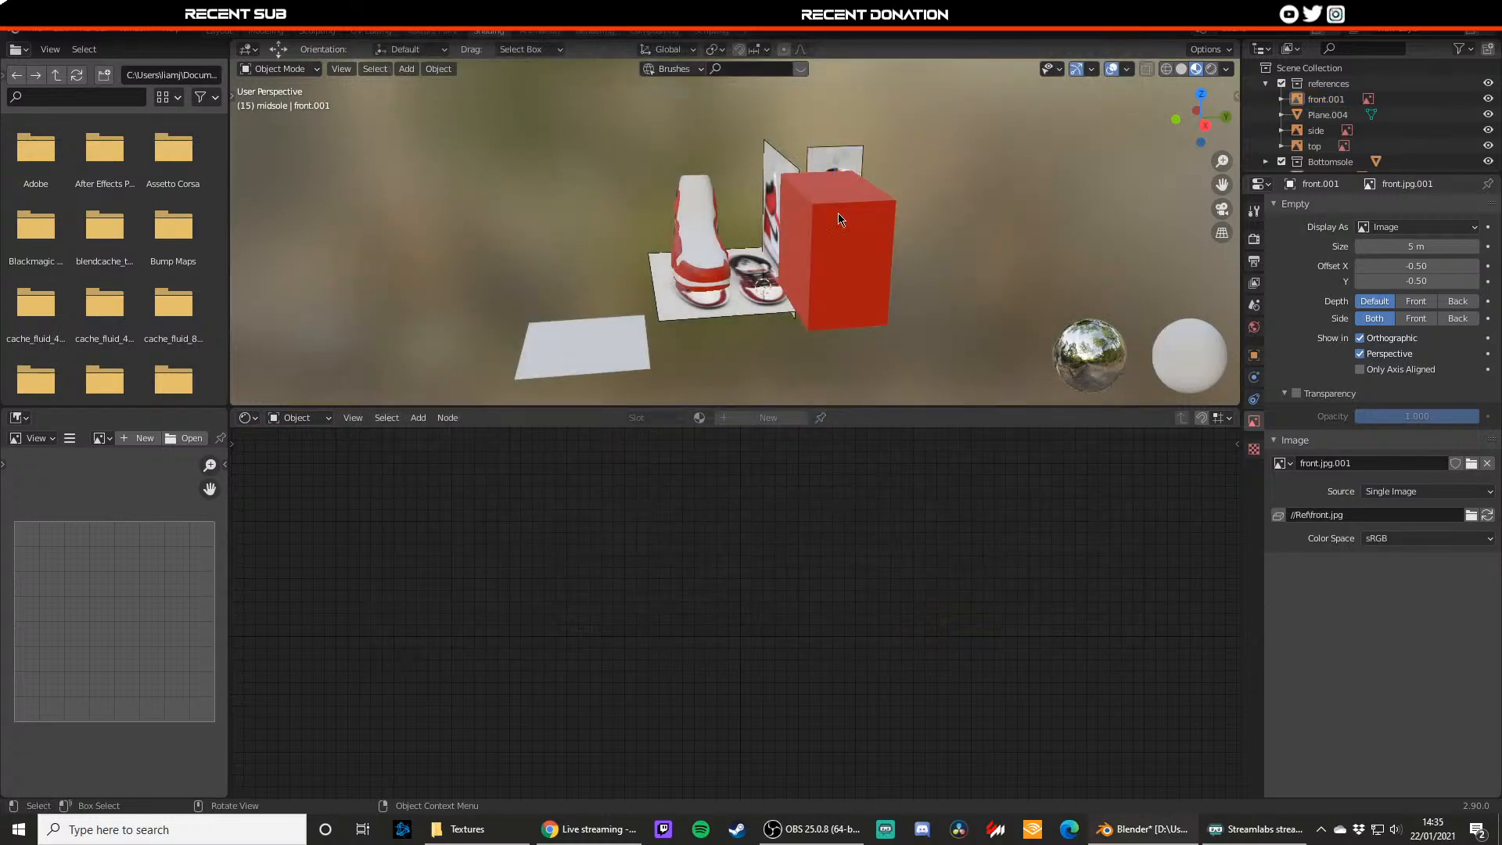
Step: Check the relinked references around the sneaker and save the file
scroll(791, 214, "up", 3)
middle_click_drag(755, 248, 837, 255)
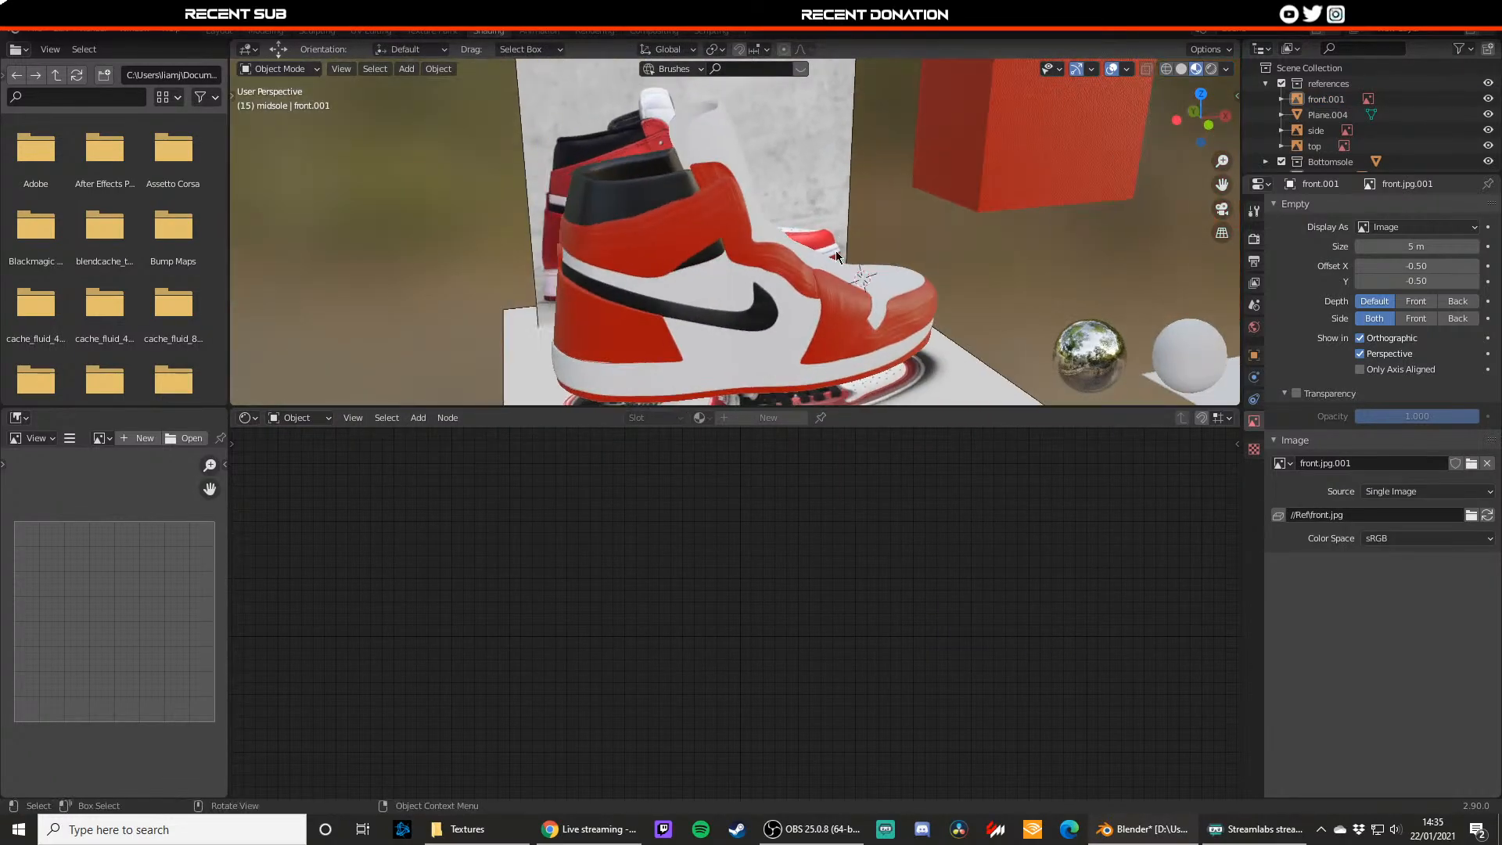
key("ctrl+s")
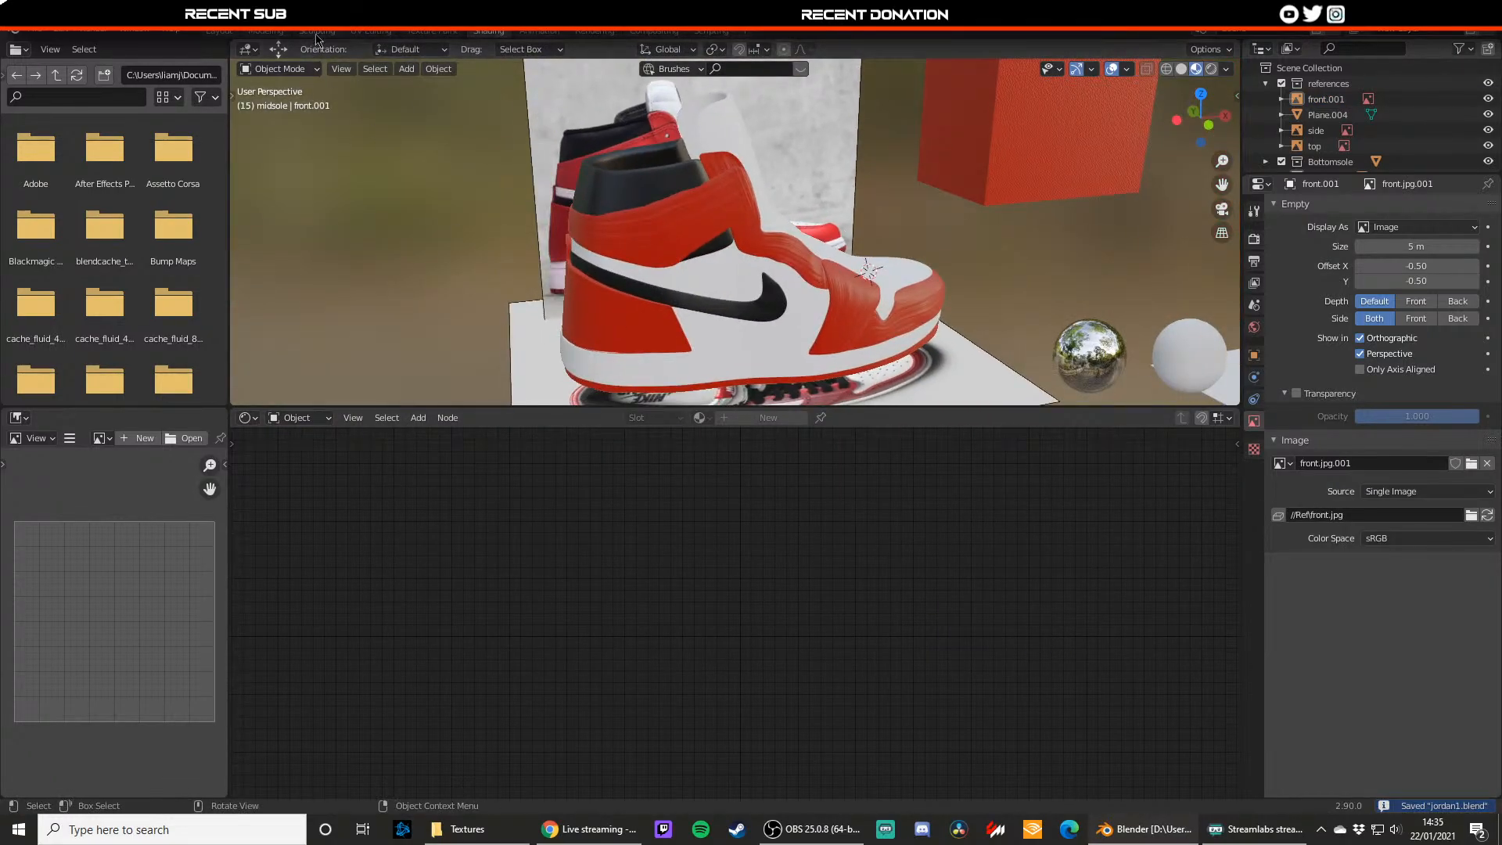
Step: Return to the Sculpting workspace, select the red heel panel and enter Sculpt Mode
left_click(317, 30)
left_click(504, 499)
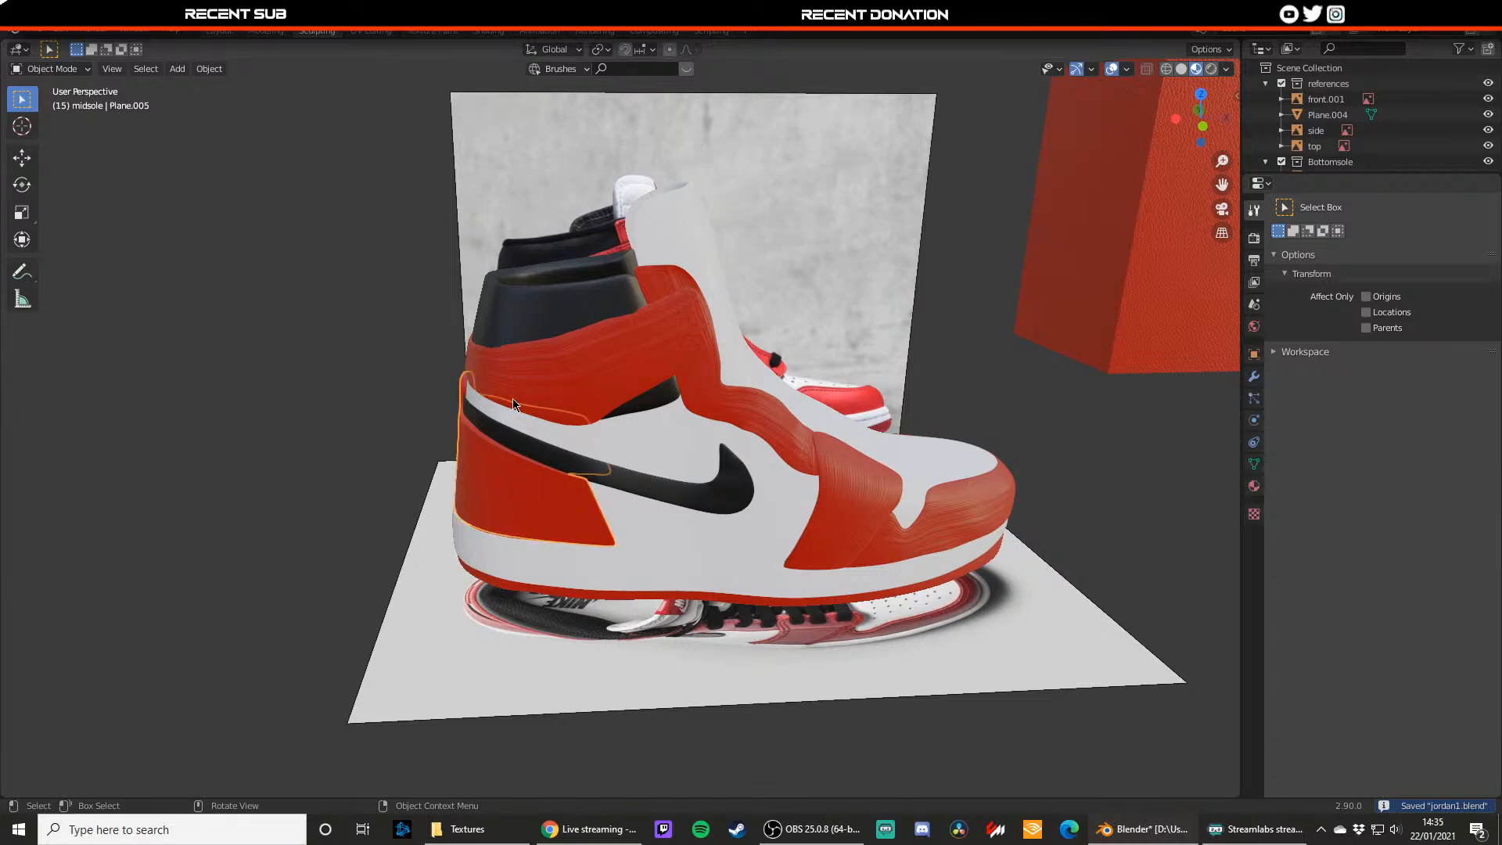
mouse_move(513, 399)
middle_mouse_down()
mouse_move(583, 385)
mouse_move(504, 395)
middle_mouse_up()
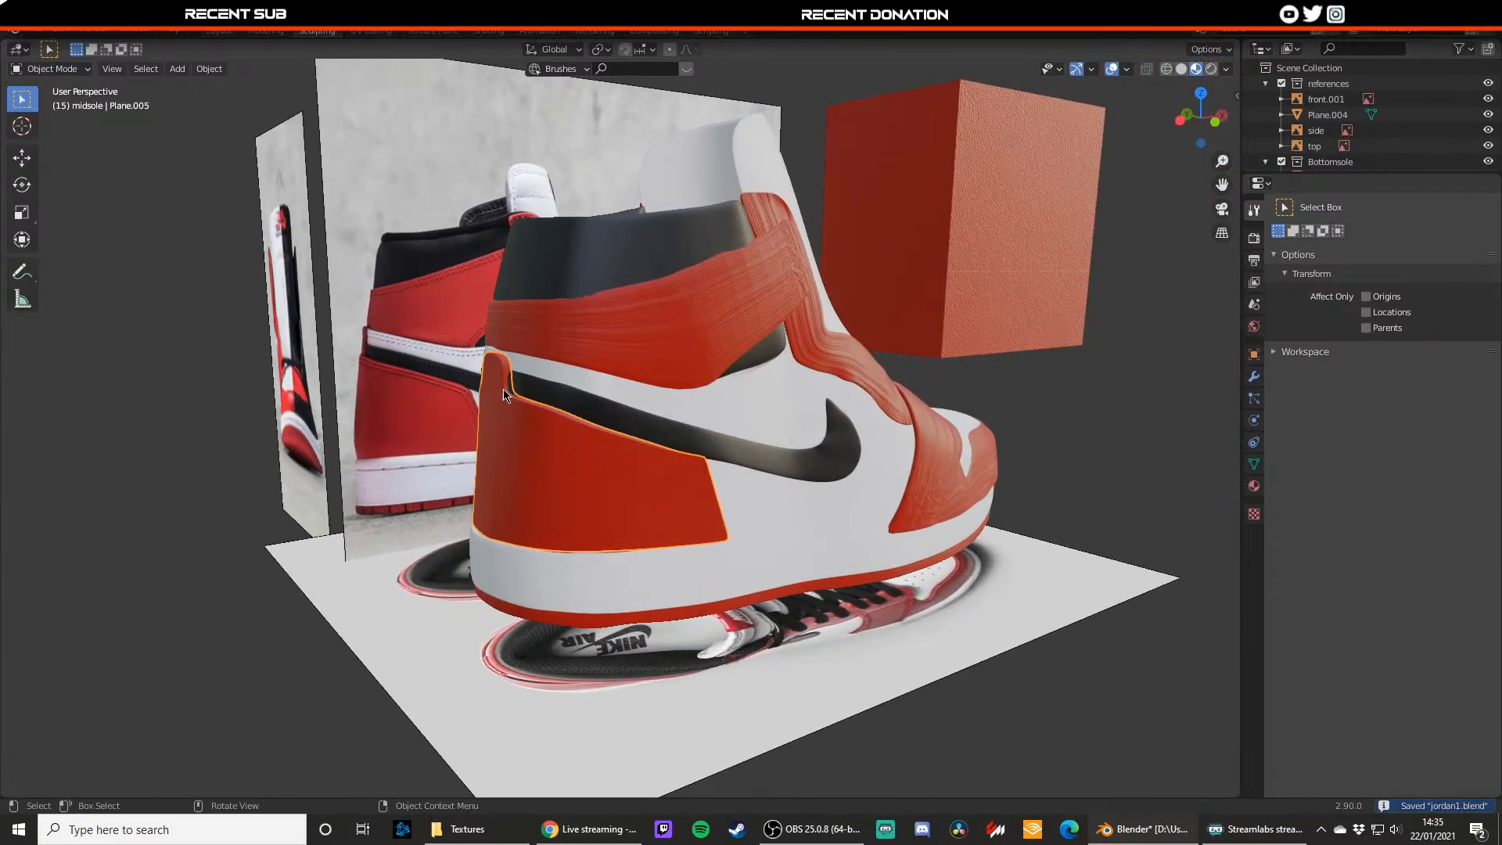
left_click(51, 69)
key("Return")
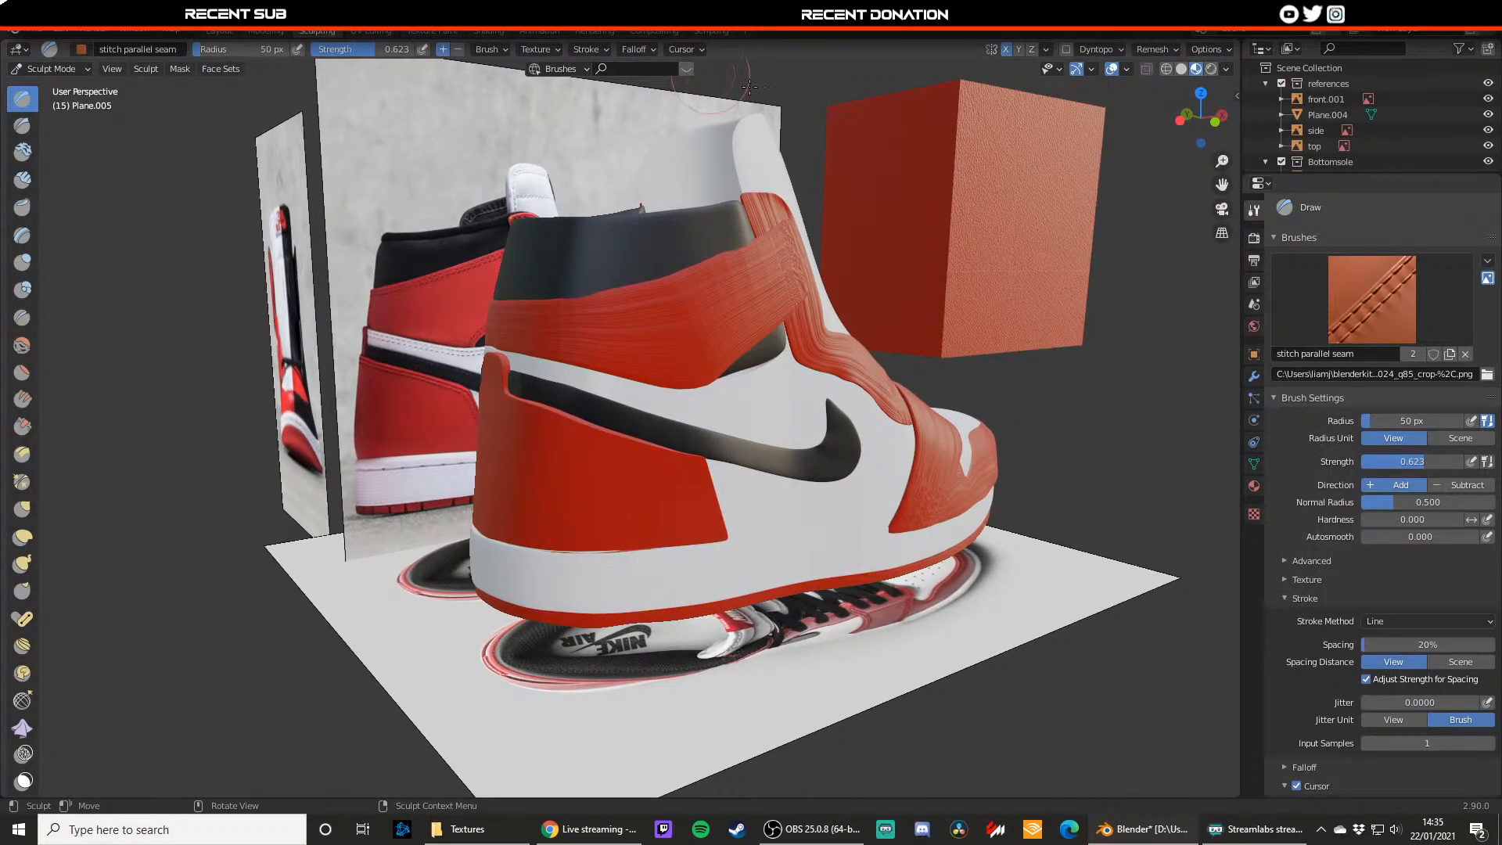
Step: Set the stitch parallel seam brush's stroke method to Space
left_click(1393, 559)
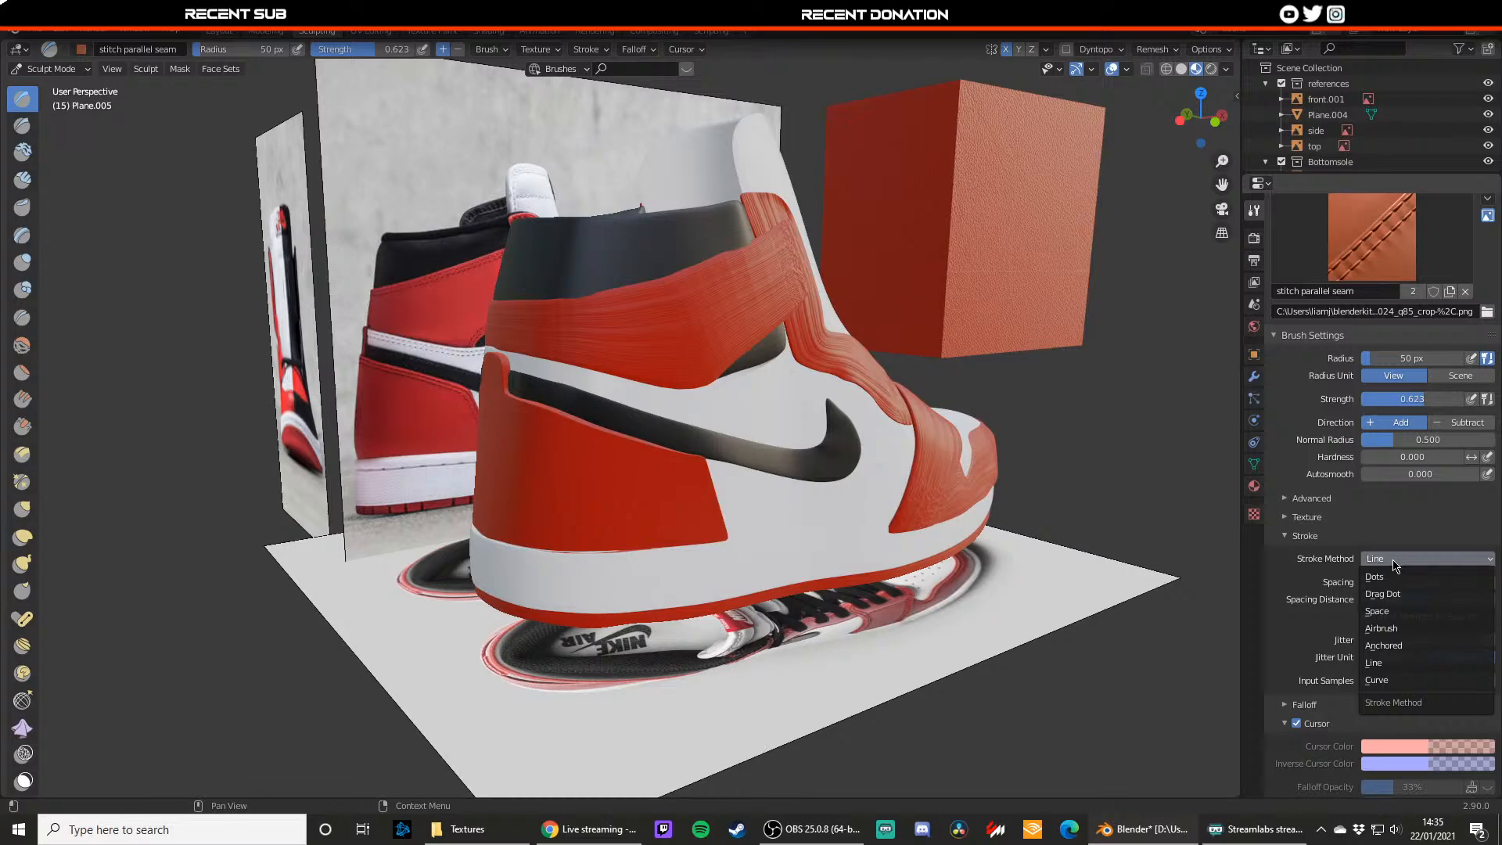
left_click(1408, 620)
scroll(689, 446, "up", 3)
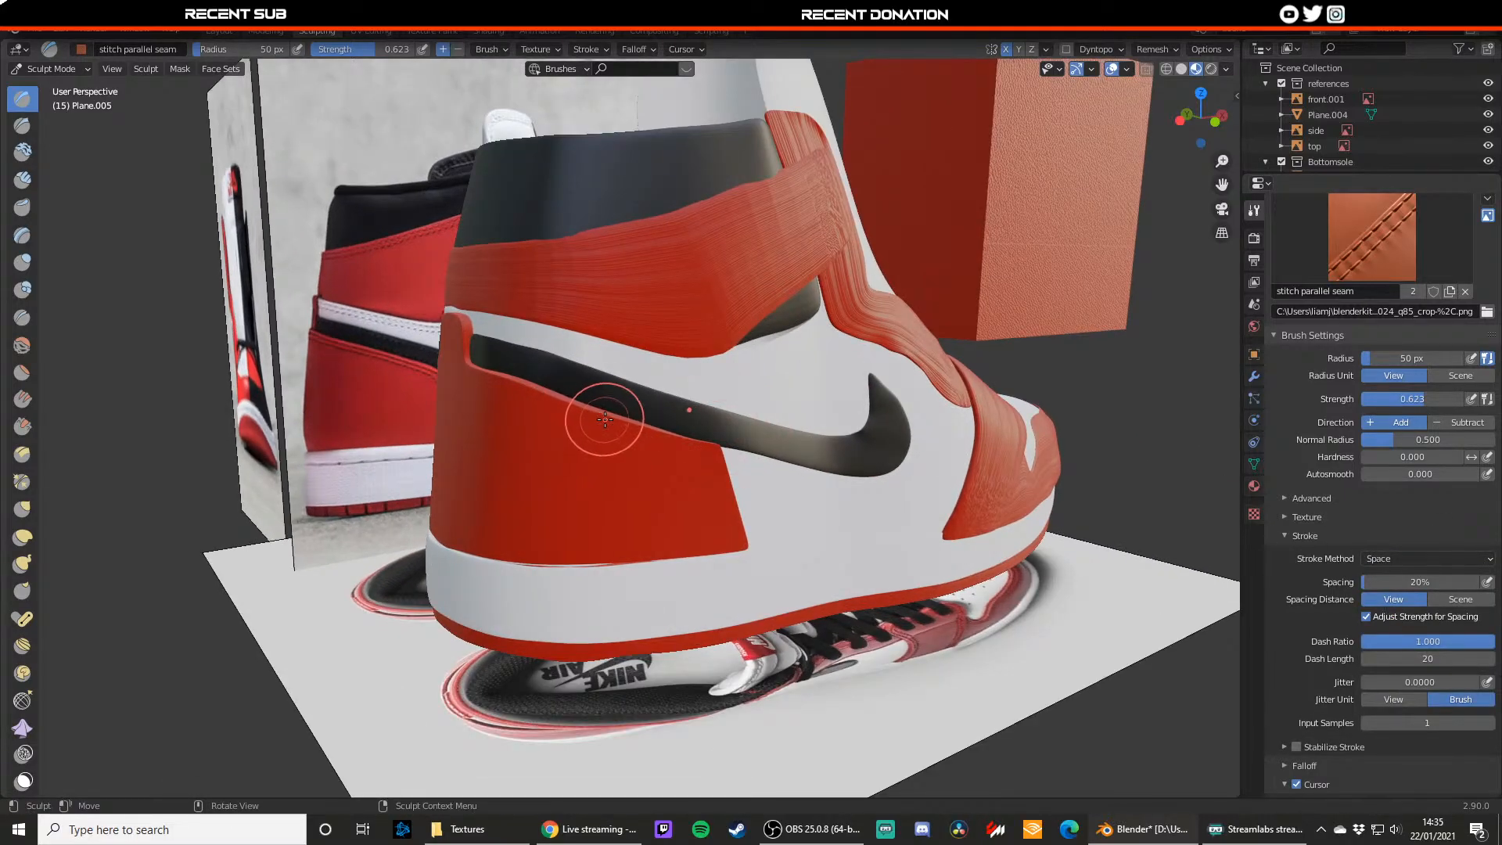
scroll(603, 419, "up", 3)
middle_click_drag(708, 414, 678, 441)
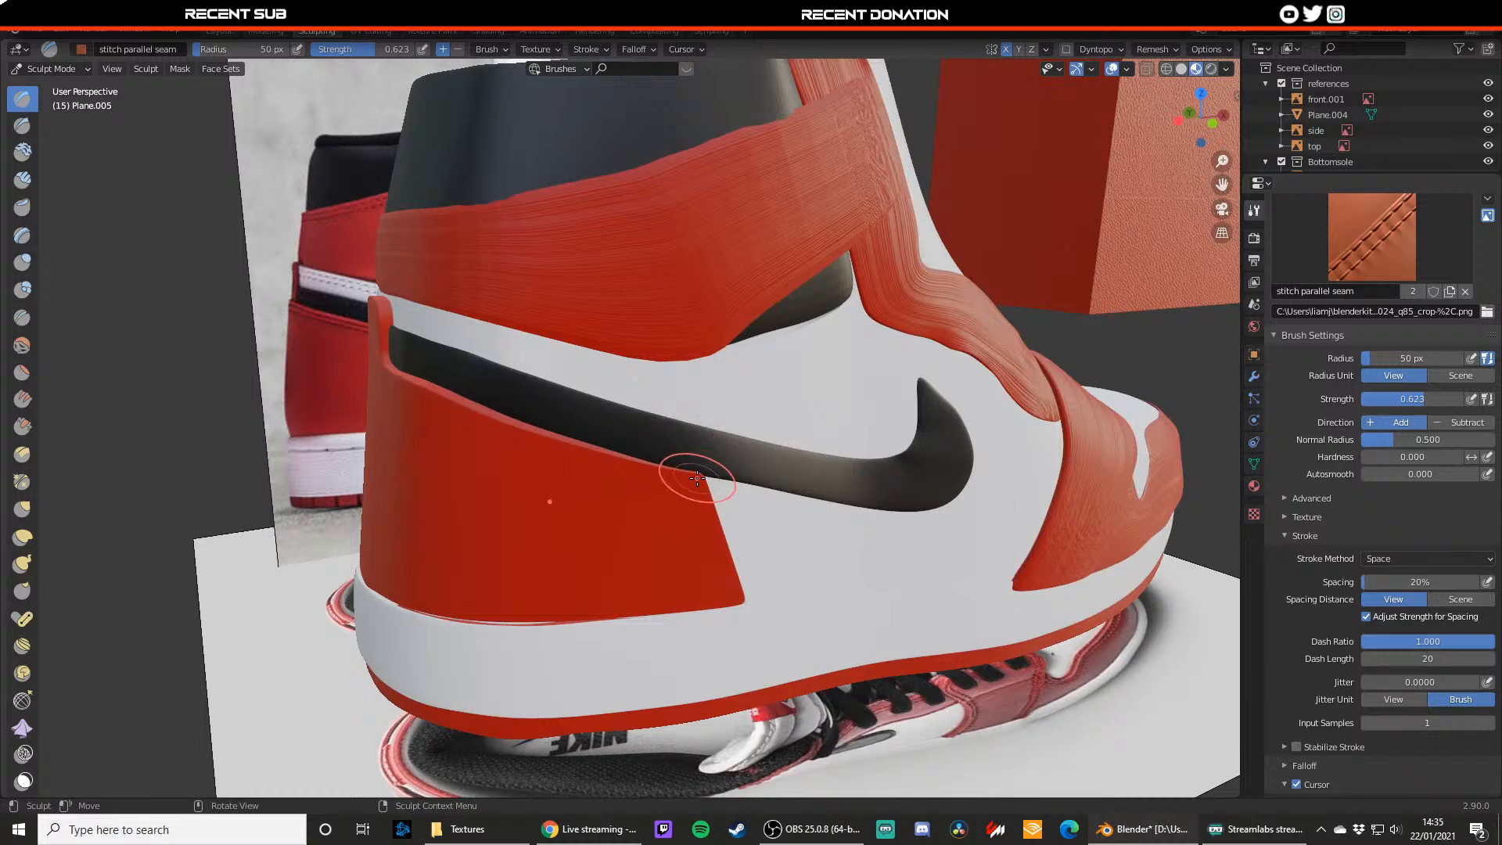
scroll(1318, 623, "down", 2)
scroll(1320, 649, "down", 3)
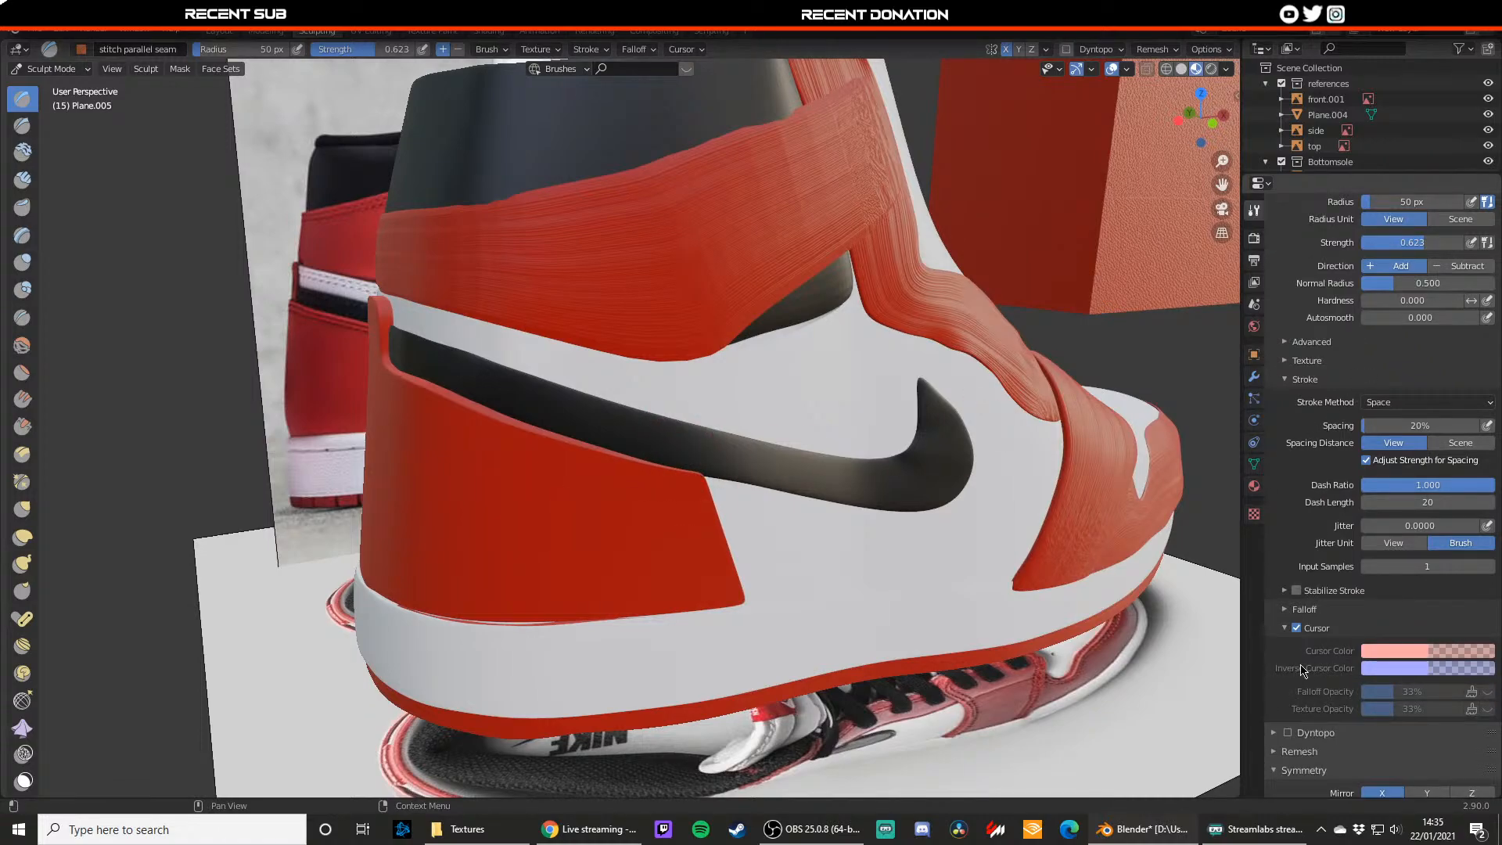
Step: Turn off X-axis mirror symmetry for sculpting
scroll(1295, 638, "down", 1)
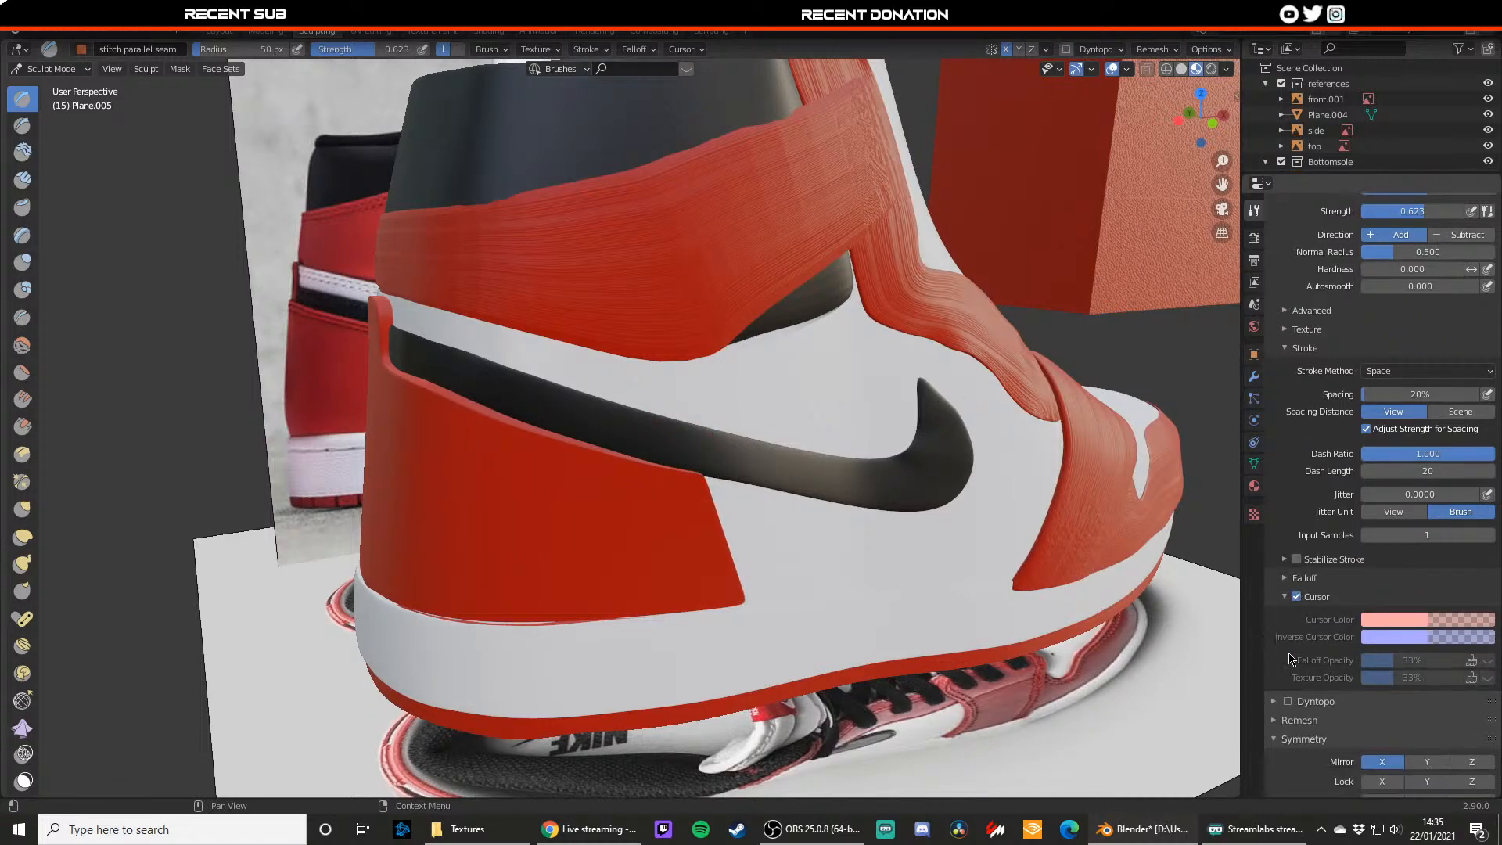
left_click(1373, 763)
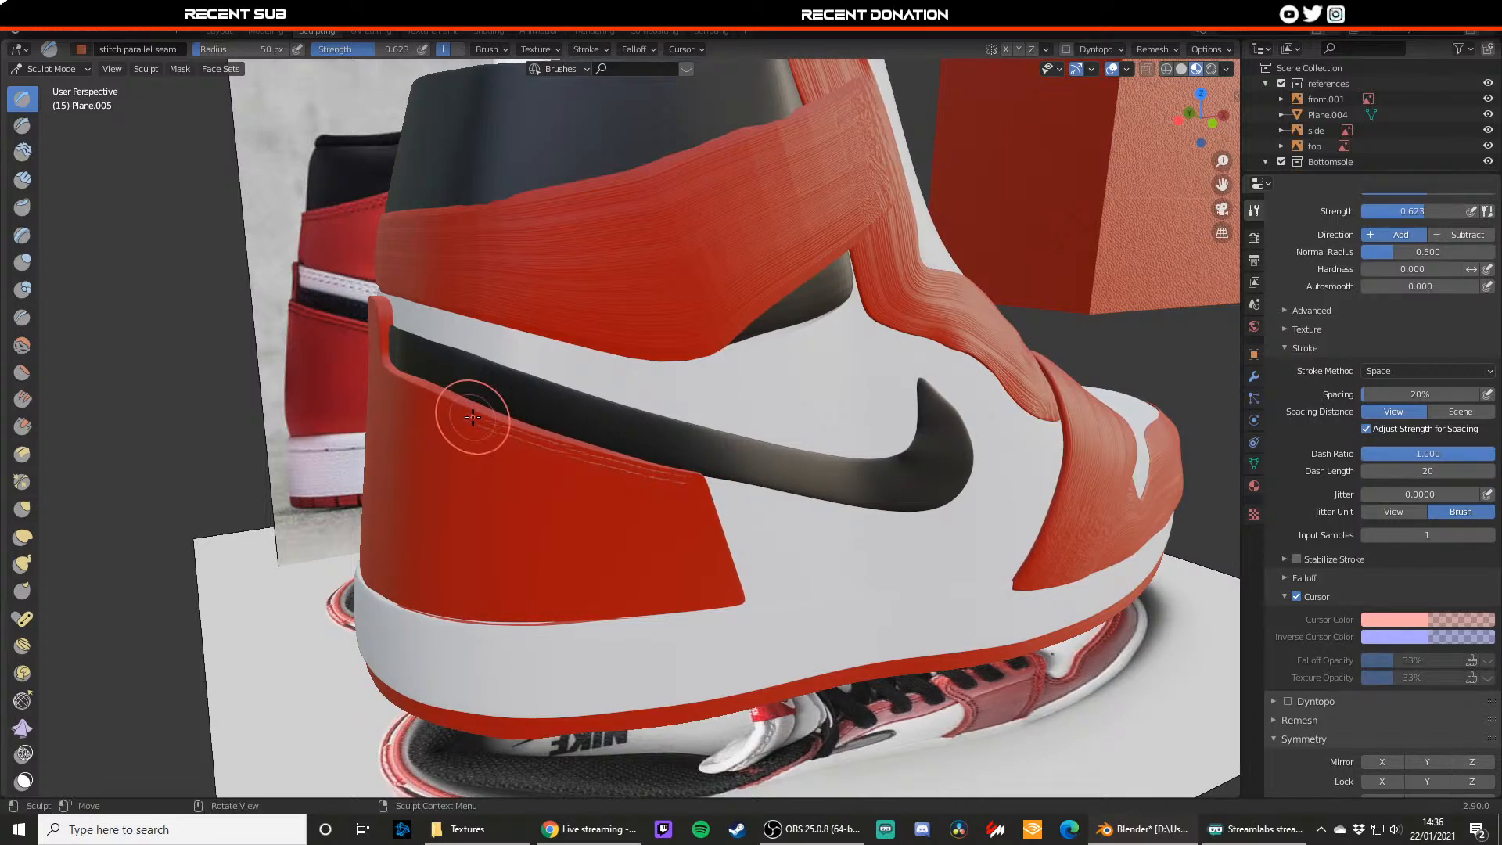
Step: Sculpt the stitch seam along the red heel panel's upper edge towards the back of the heel, undoing the stroke that strays
middle_click_drag(472, 421, 644, 459)
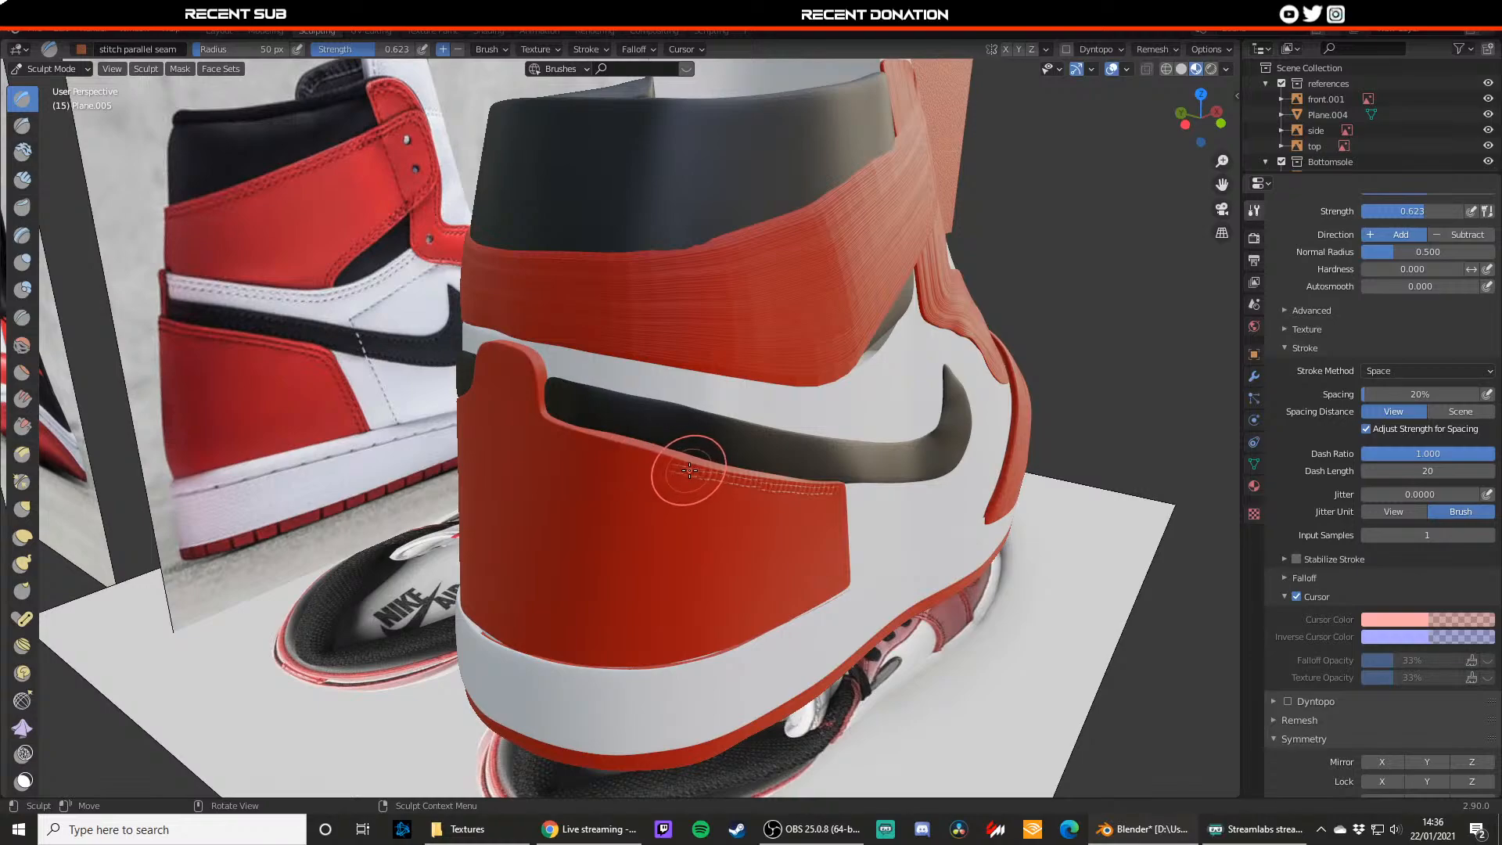
left_click_drag(674, 467, 671, 462)
scroll(688, 468, "up", 1)
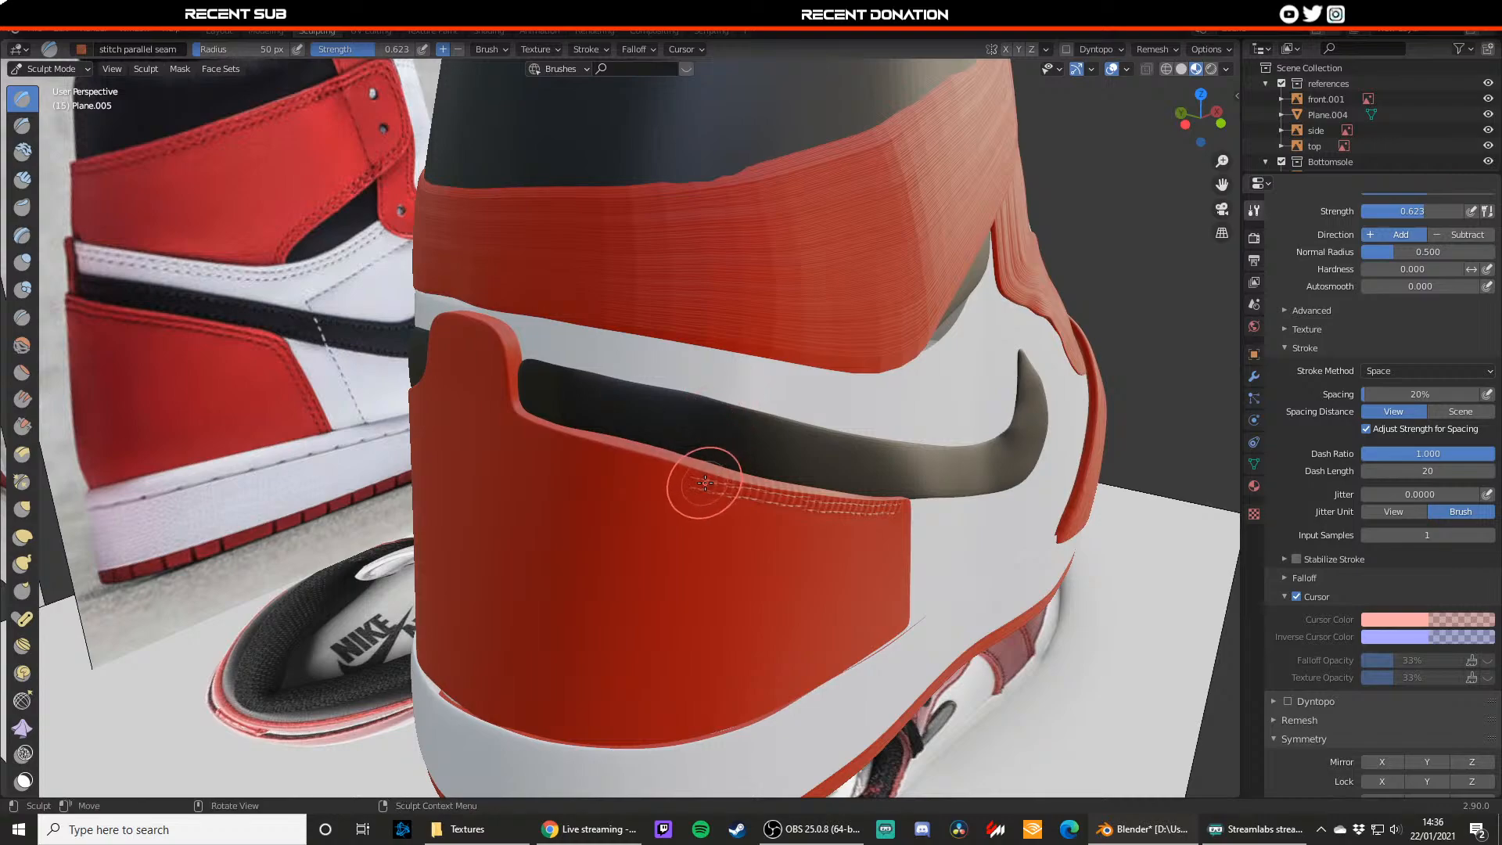
left_click_drag(701, 480, 694, 479)
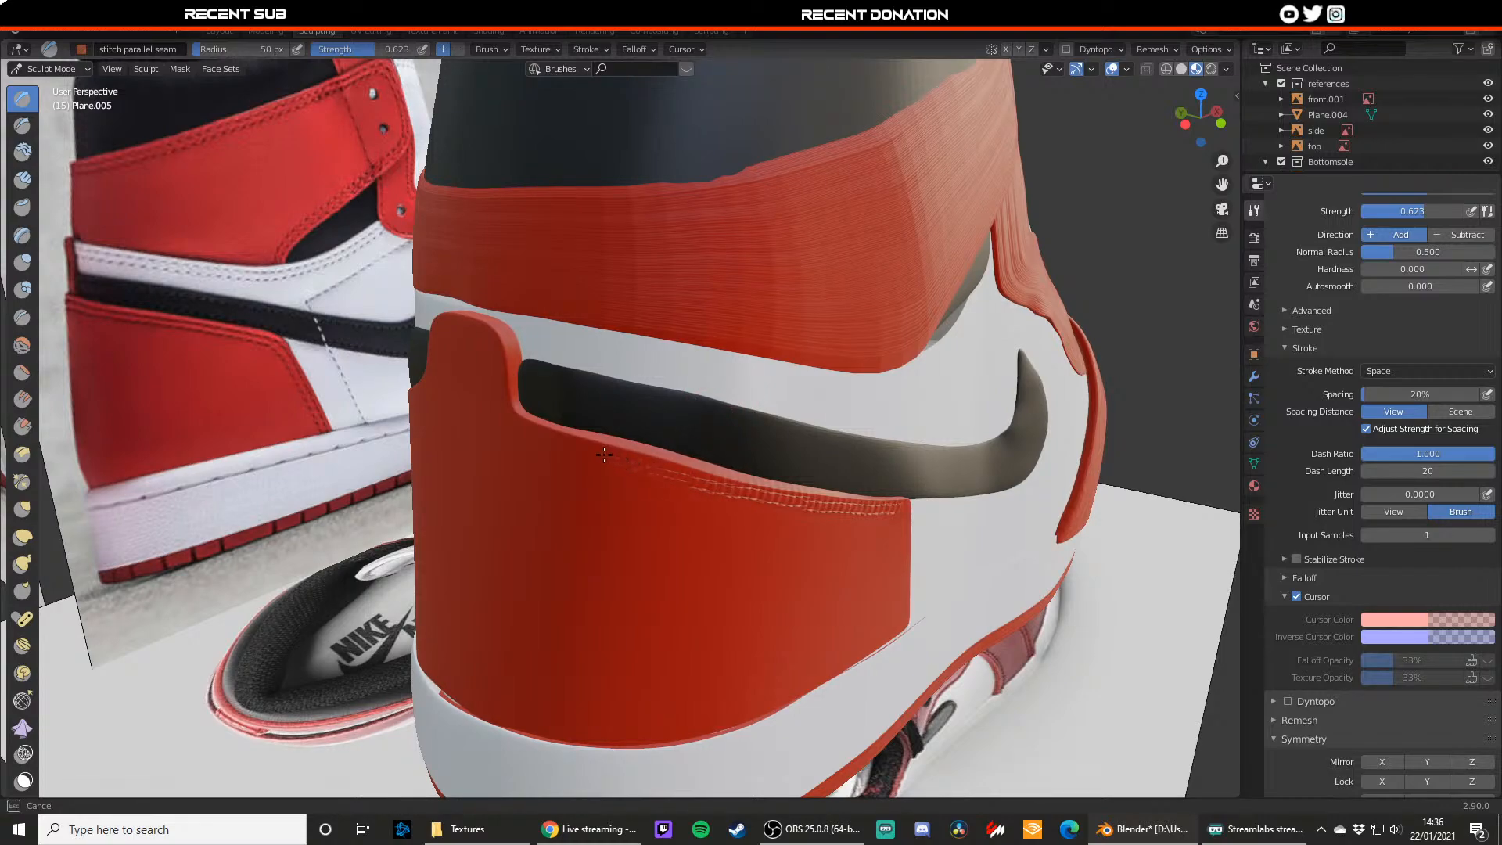
left_click_drag(576, 447, 574, 446)
key("ctrl+z")
middle_click_drag(632, 454, 670, 455)
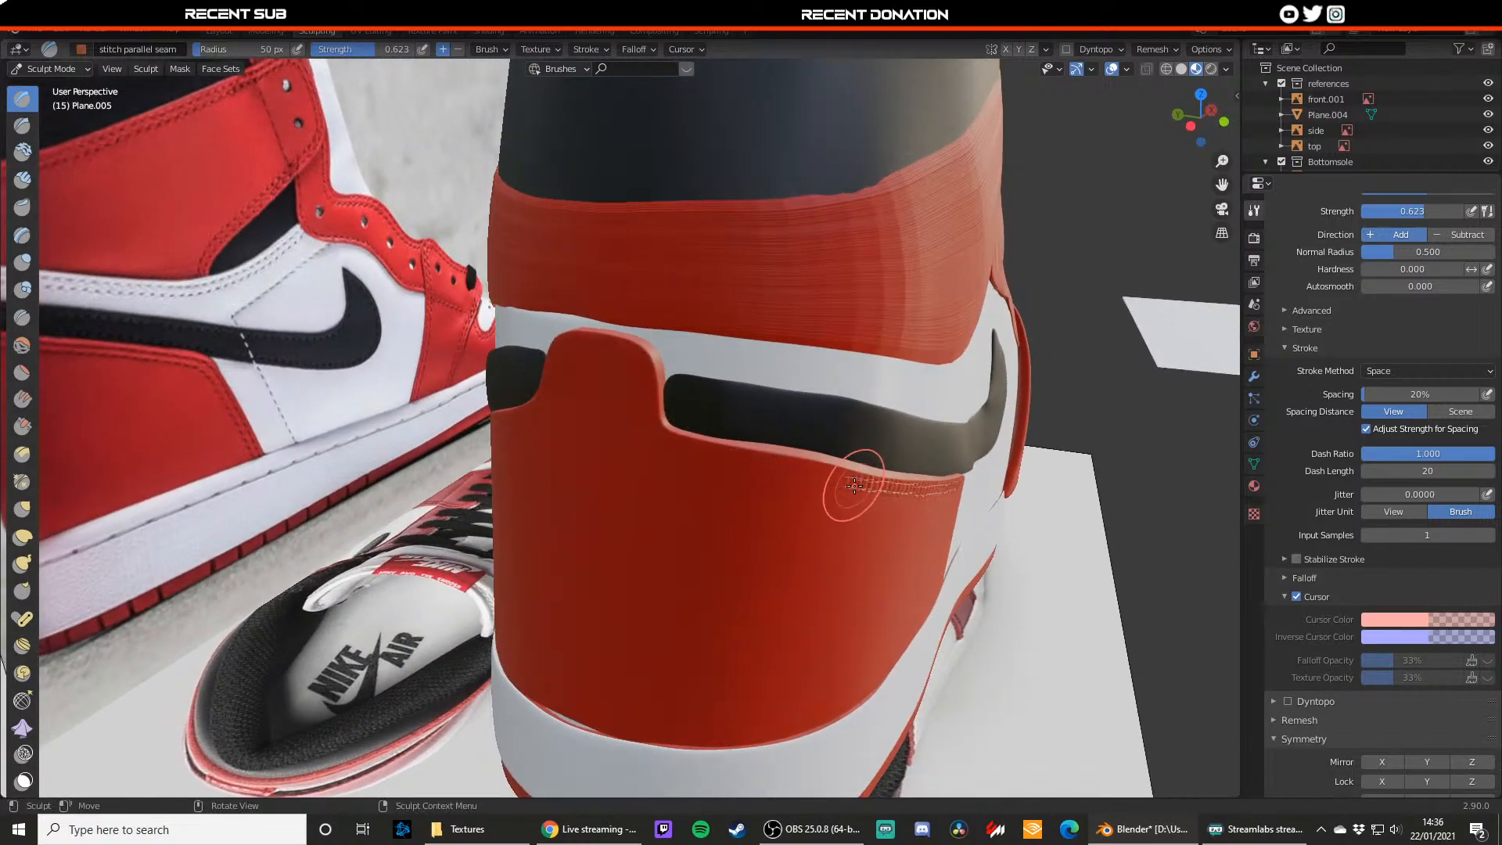
left_click_drag(850, 484, 792, 471)
Step: Try a stitch seam down the heel panel's slanted front edge from the side view and undo it
middle_click_drag(806, 474, 752, 395)
scroll(747, 305, "down", 3)
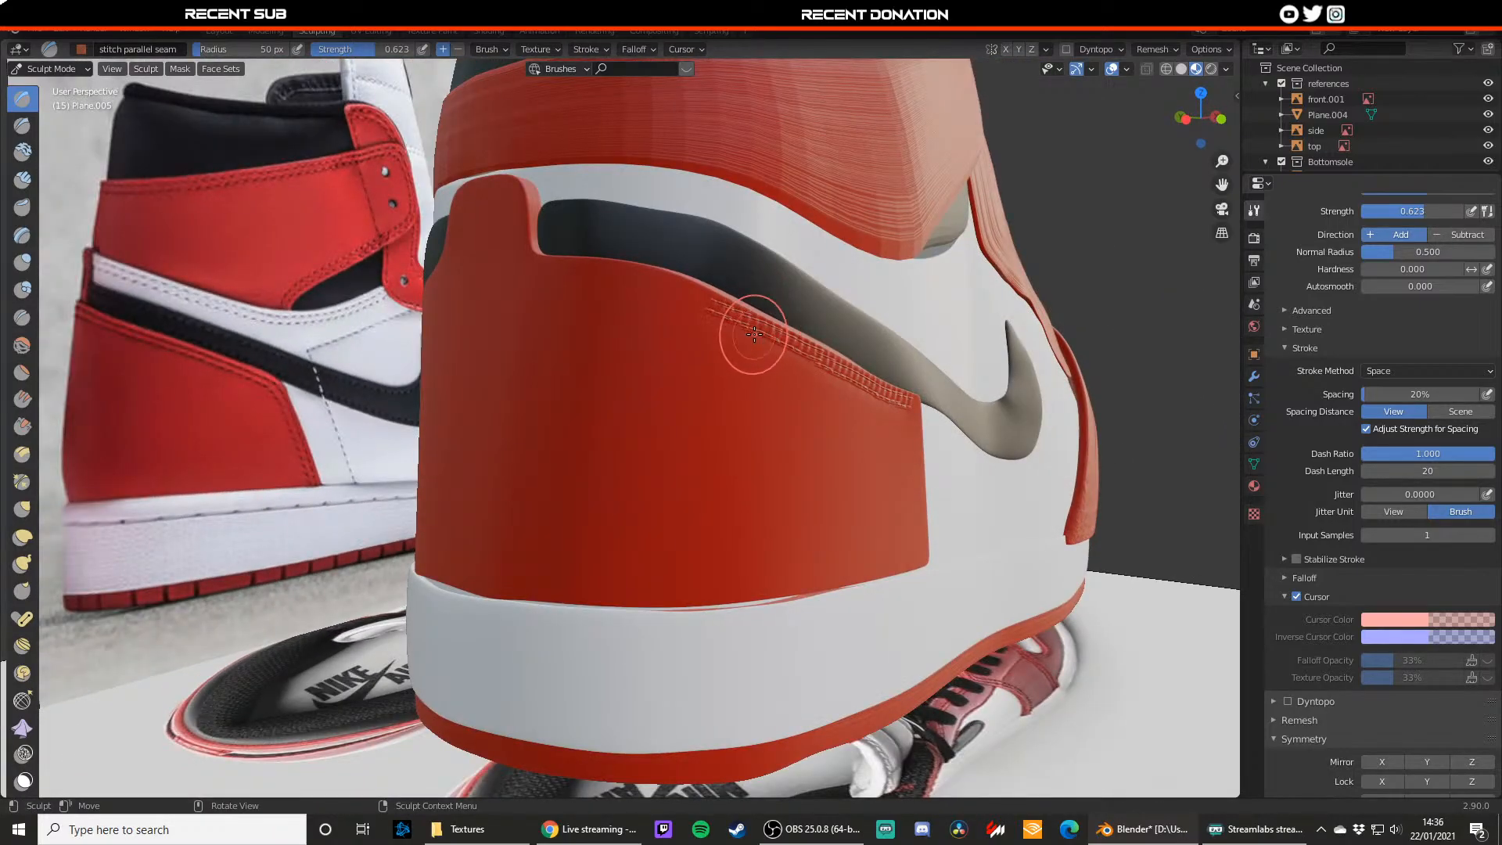
middle_click_drag(751, 325, 618, 309)
middle_click_drag(467, 277, 504, 316)
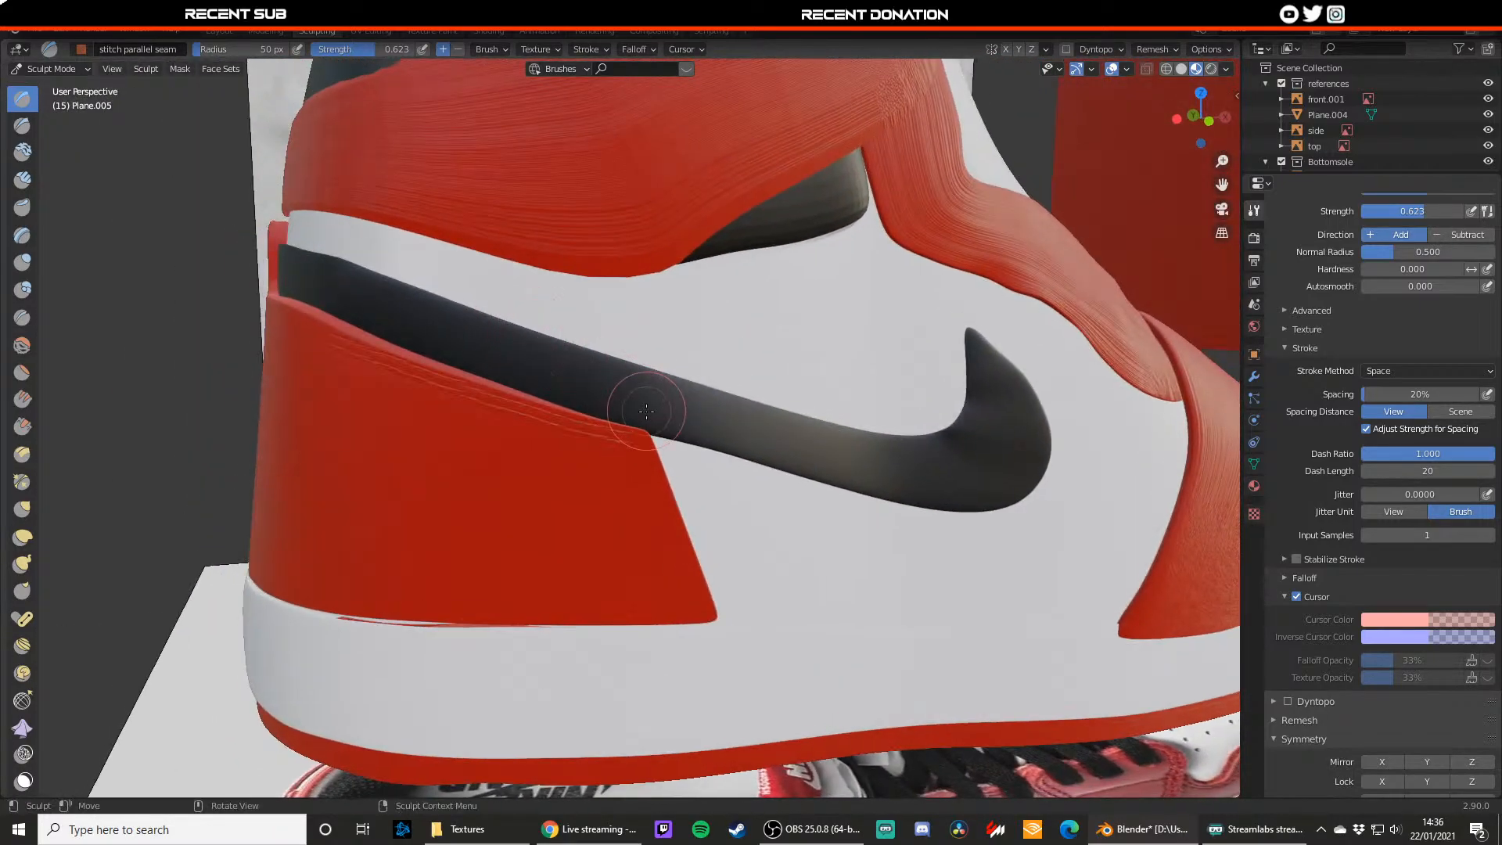
mouse_move(632, 439)
left_mouse_down()
mouse_move(657, 462)
mouse_move(703, 602)
left_mouse_up()
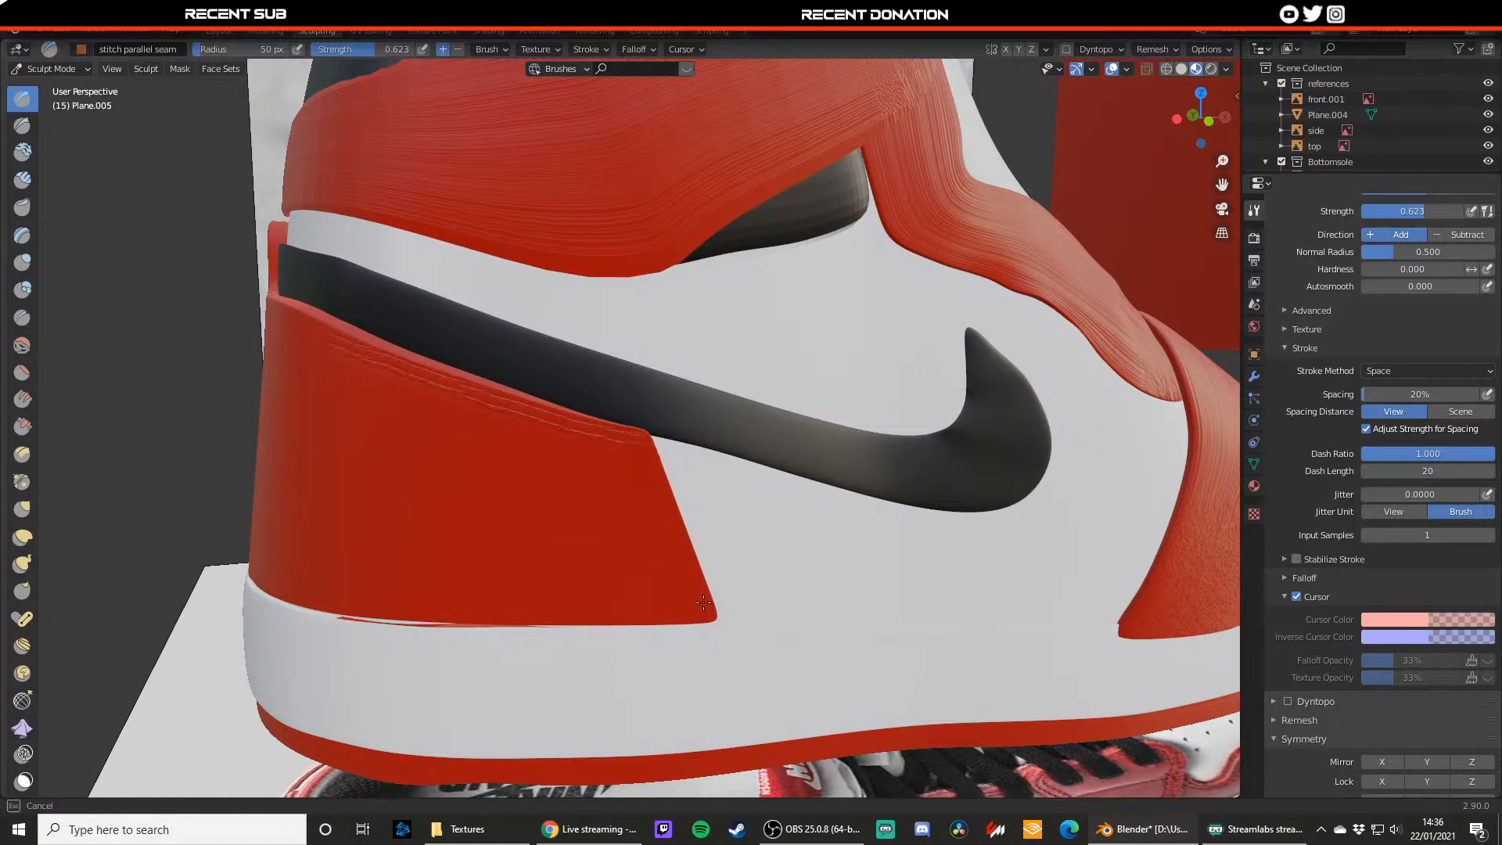
scroll(648, 444, "up", 5)
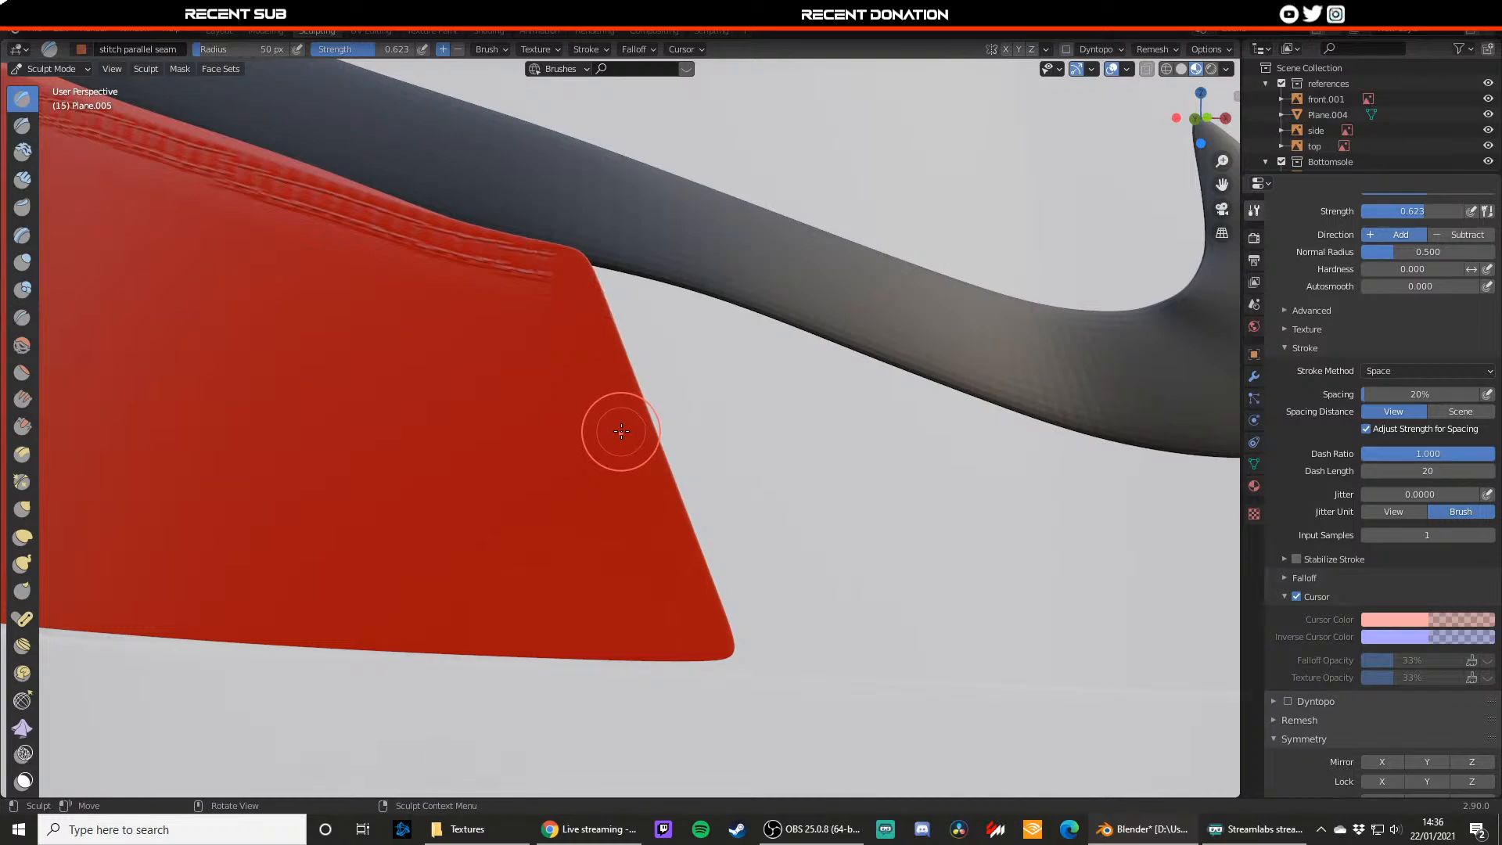
scroll(509, 389, "down", 3)
middle_click_drag(509, 388, 556, 413)
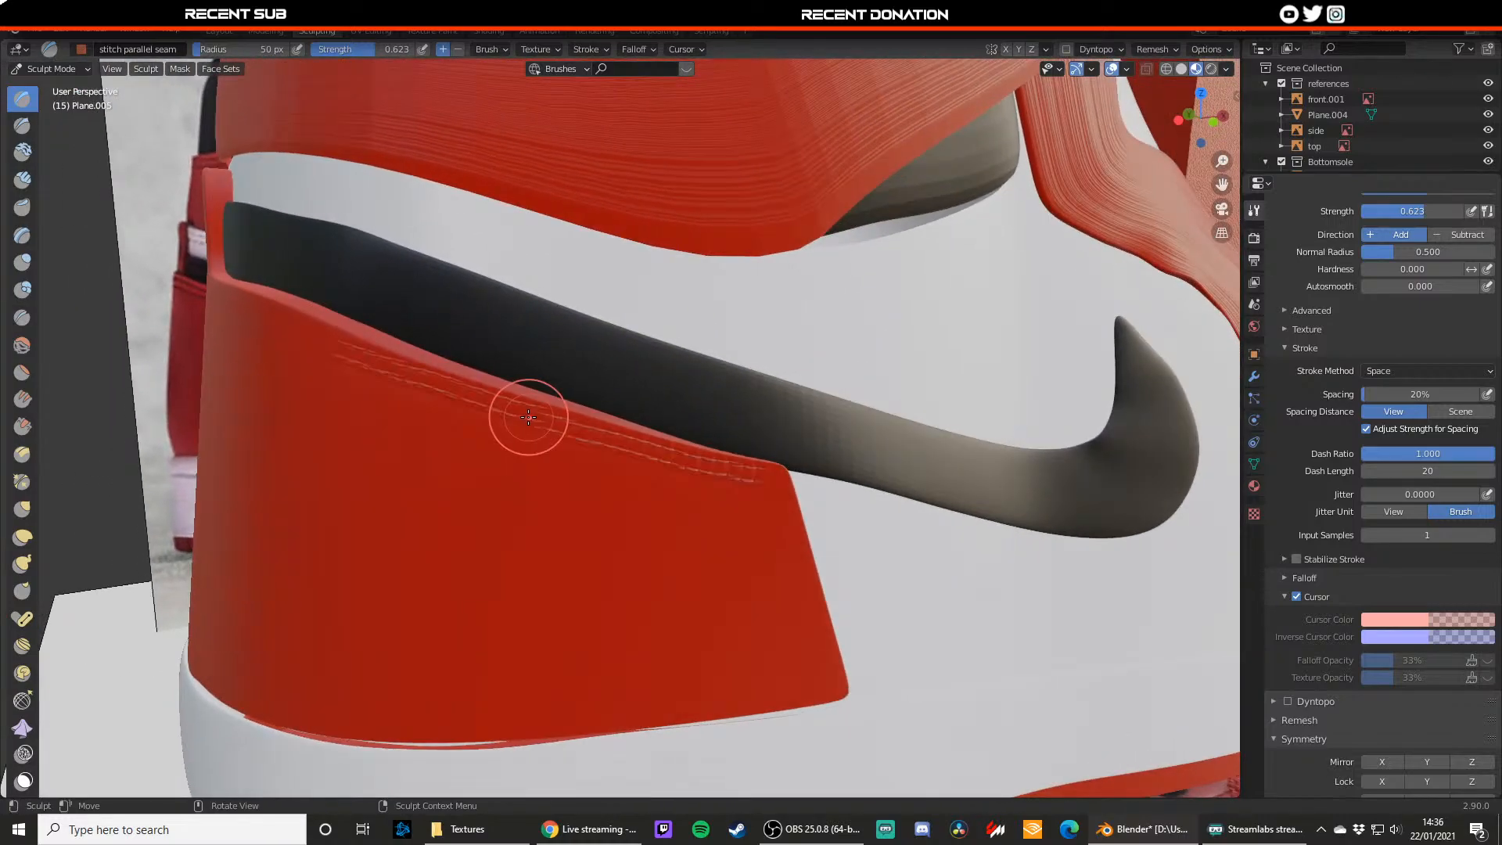
key("ctrl+z")
Step: Try to extend the upper-edge stitch seam towards the back of the heel, keeping Material Preview shading
middle_click_drag(354, 346, 664, 476, "shift")
left_click_drag(712, 501, 687, 492)
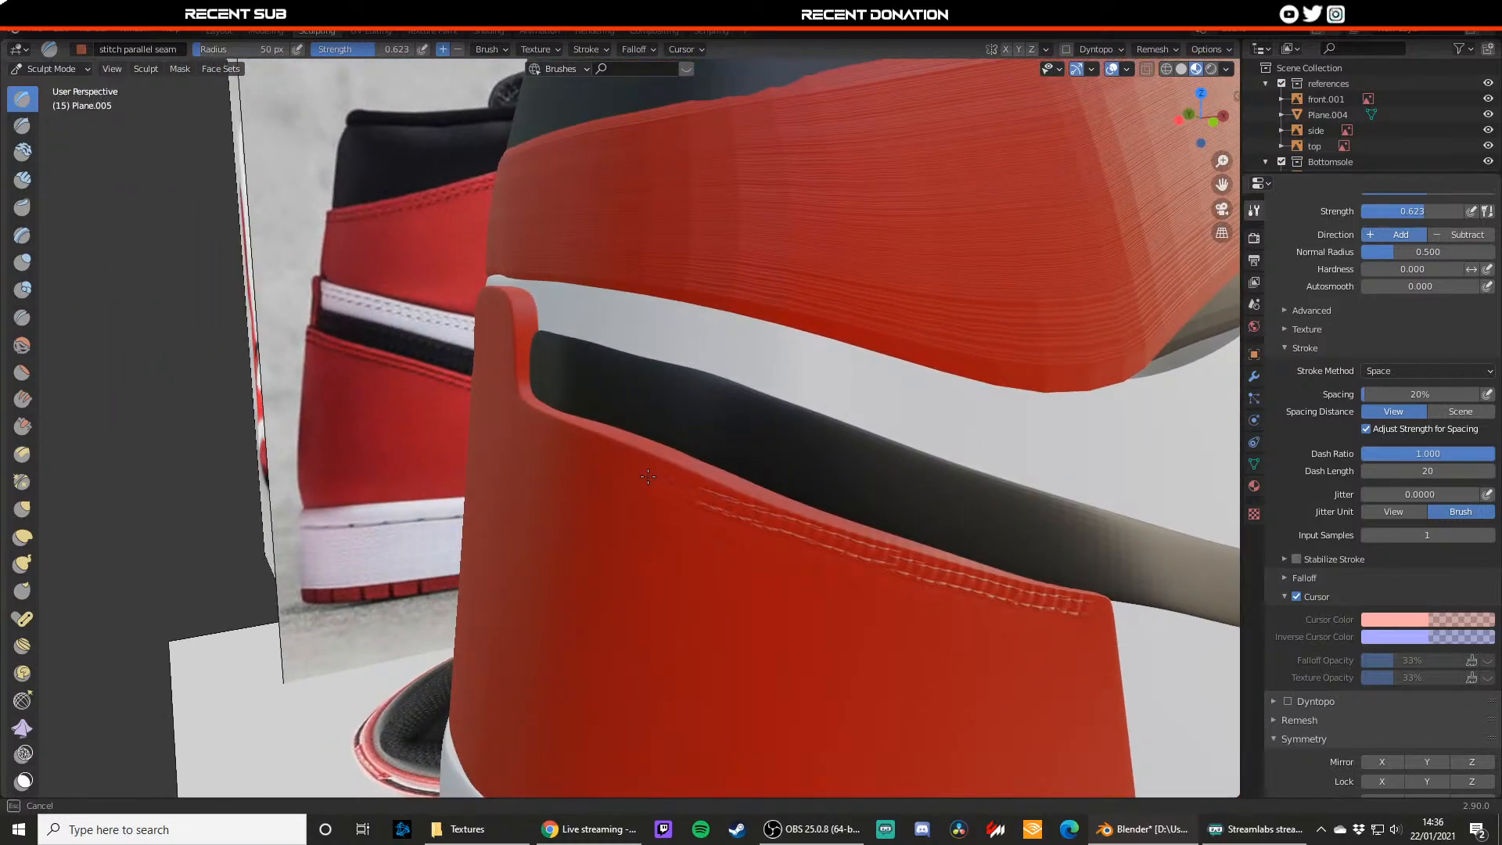
key("z")
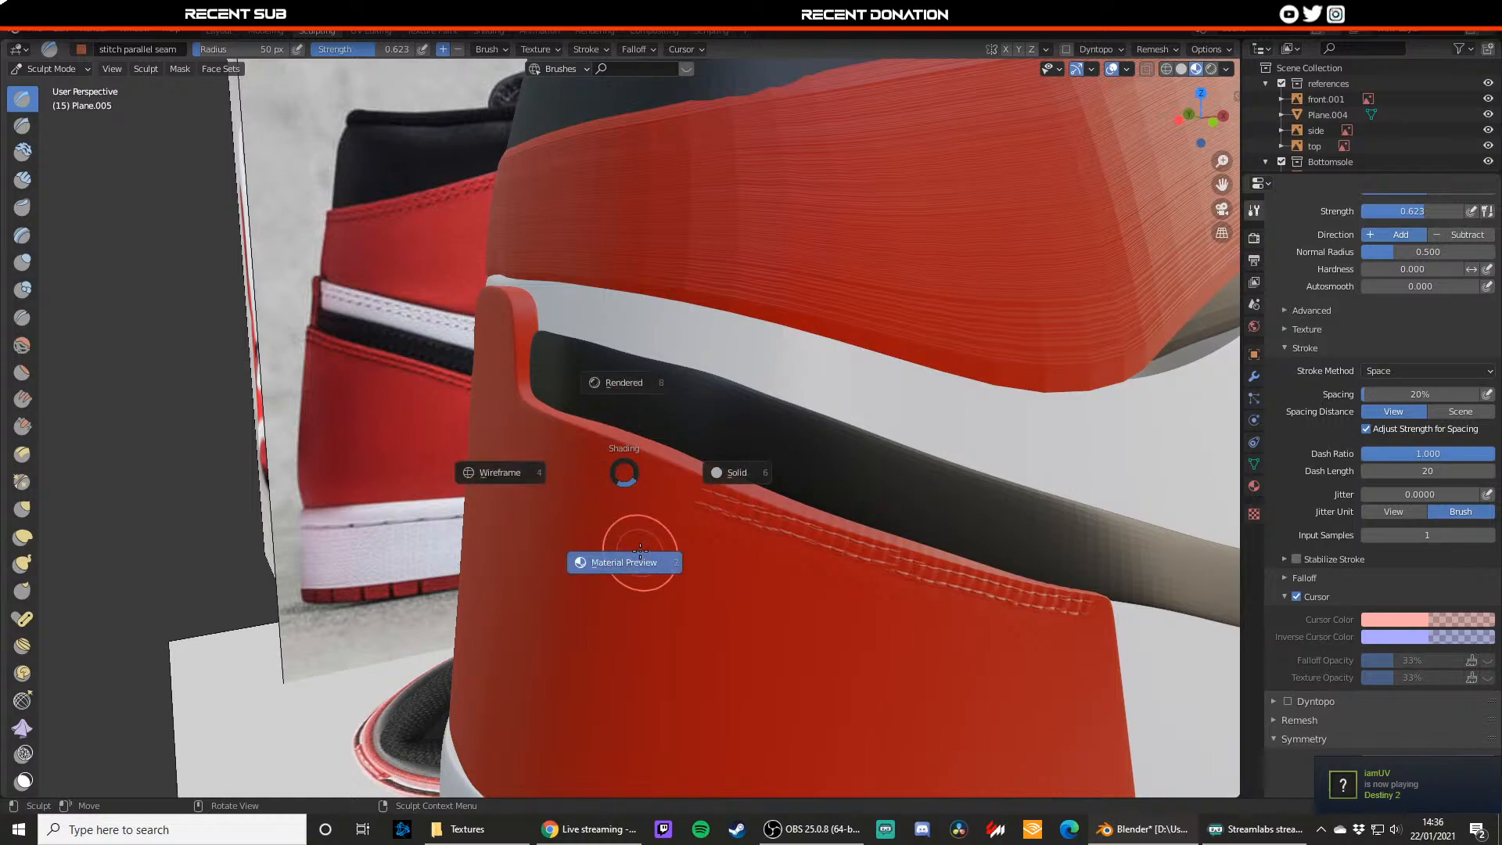
left_click(640, 549)
Step: Leave Sculpt Mode and add a supporting loop cut close to the heel panel's front edge in Edit Mode
left_click(51, 69)
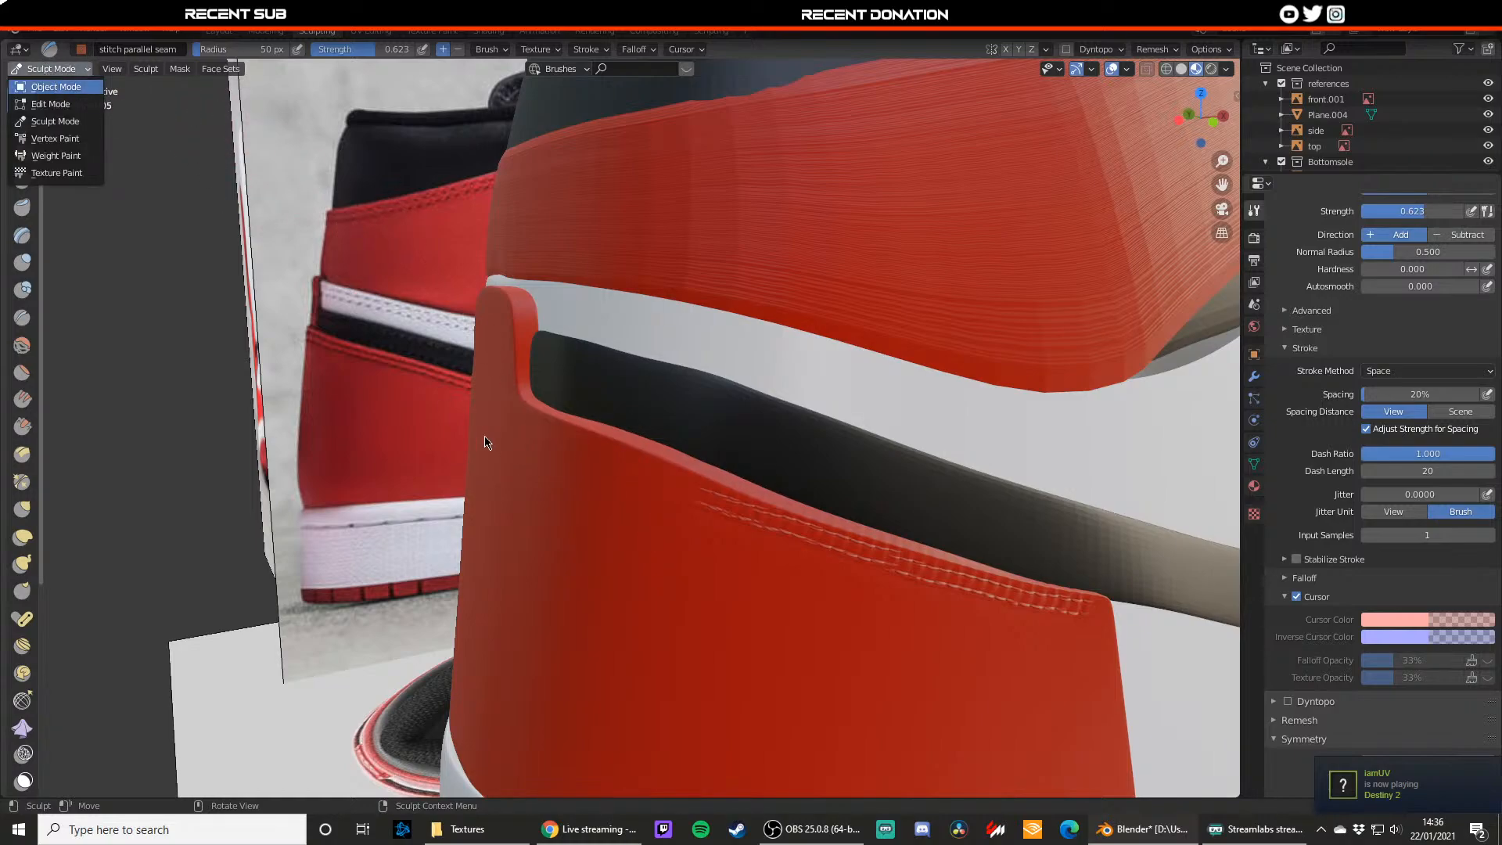
left_click(56, 87)
middle_click_drag(729, 566, 646, 471, "shift")
key("Tab")
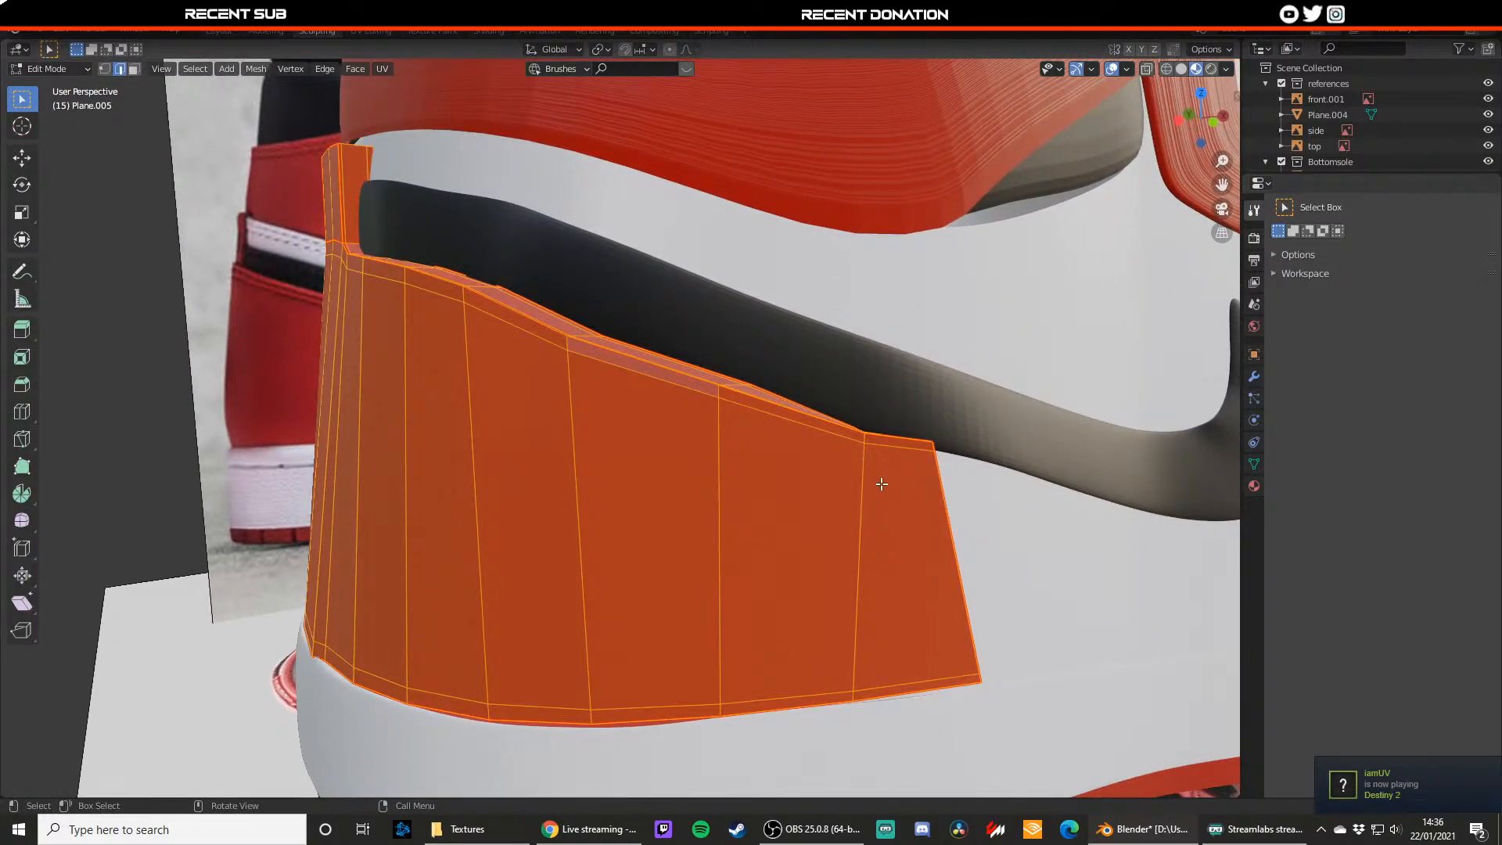
key("ctrl+r")
left_click(905, 448)
left_click(931, 455)
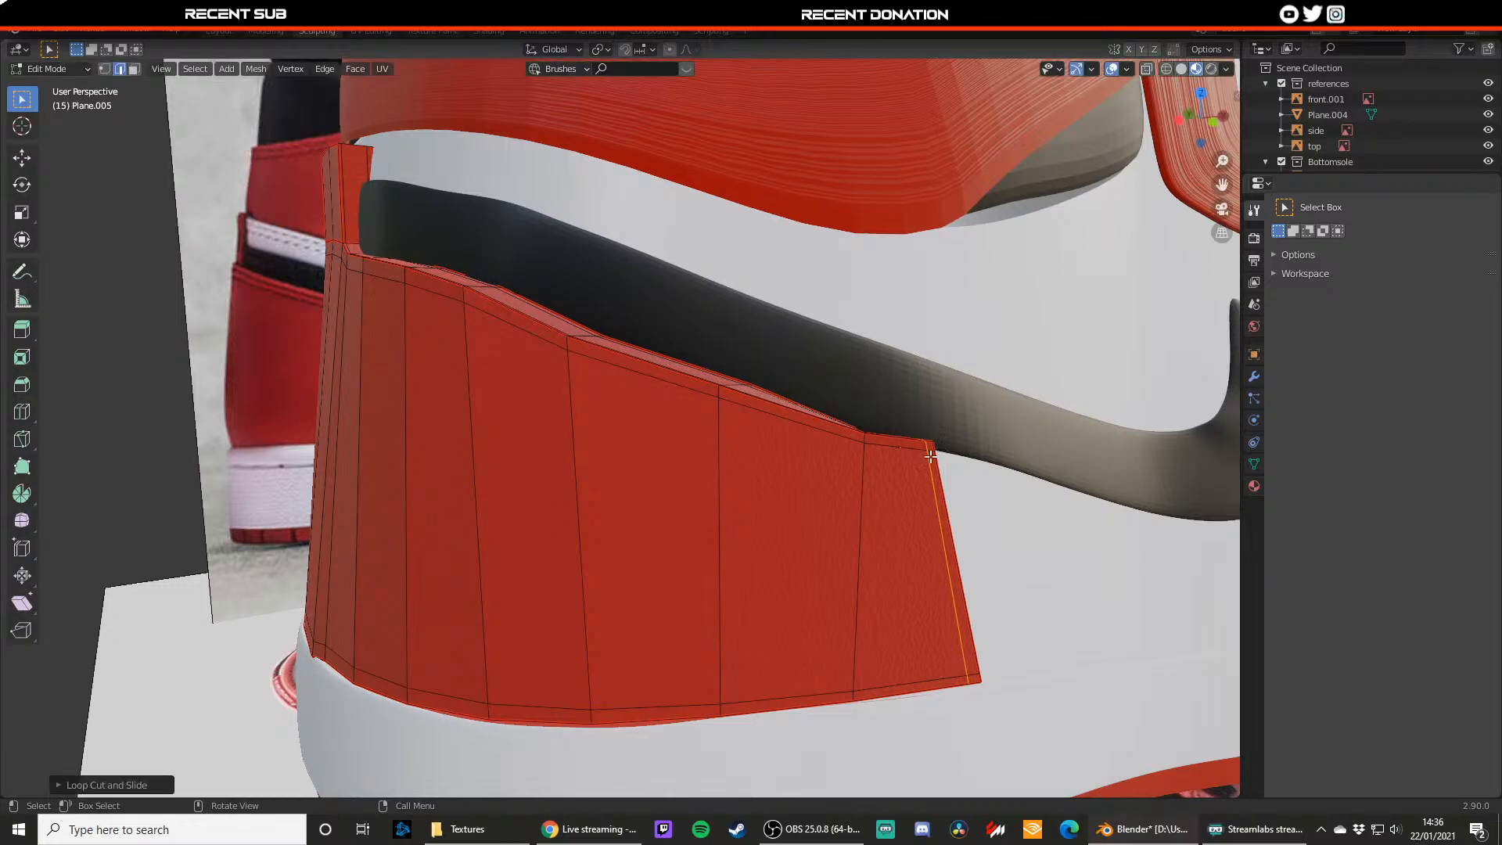
Step: Add a matching loop cut tight to the panel's front edge on the shoe's other side and return to Object Mode
scroll(681, 466, "down", 5)
middle_click_drag(681, 466, 778, 446)
scroll(777, 446, "up", 3)
middle_click_drag(674, 443, 685, 440)
key("ctrl+r")
left_click(630, 342)
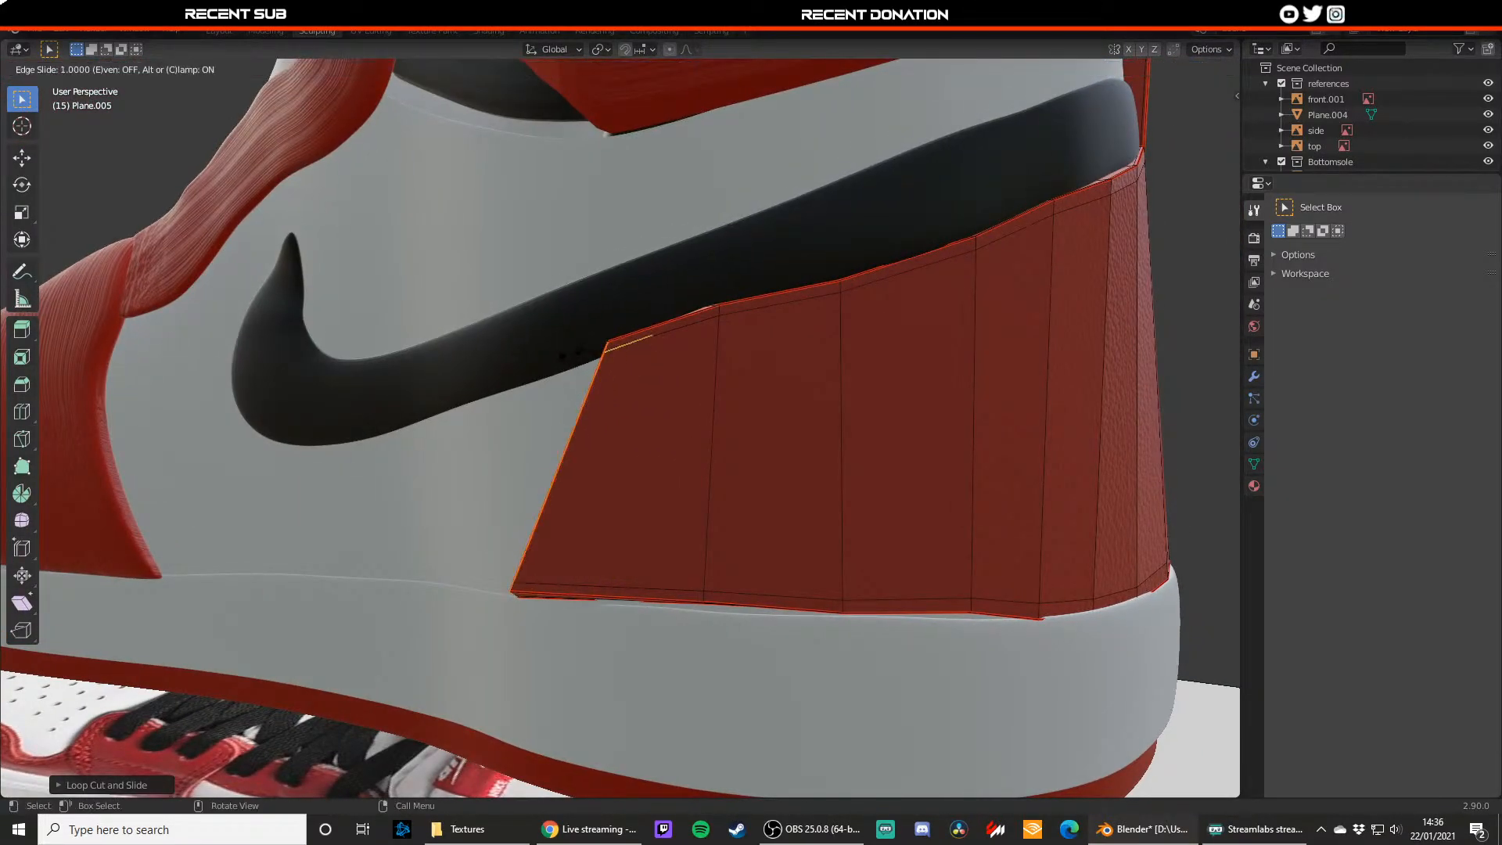
left_click(601, 361)
key("Tab")
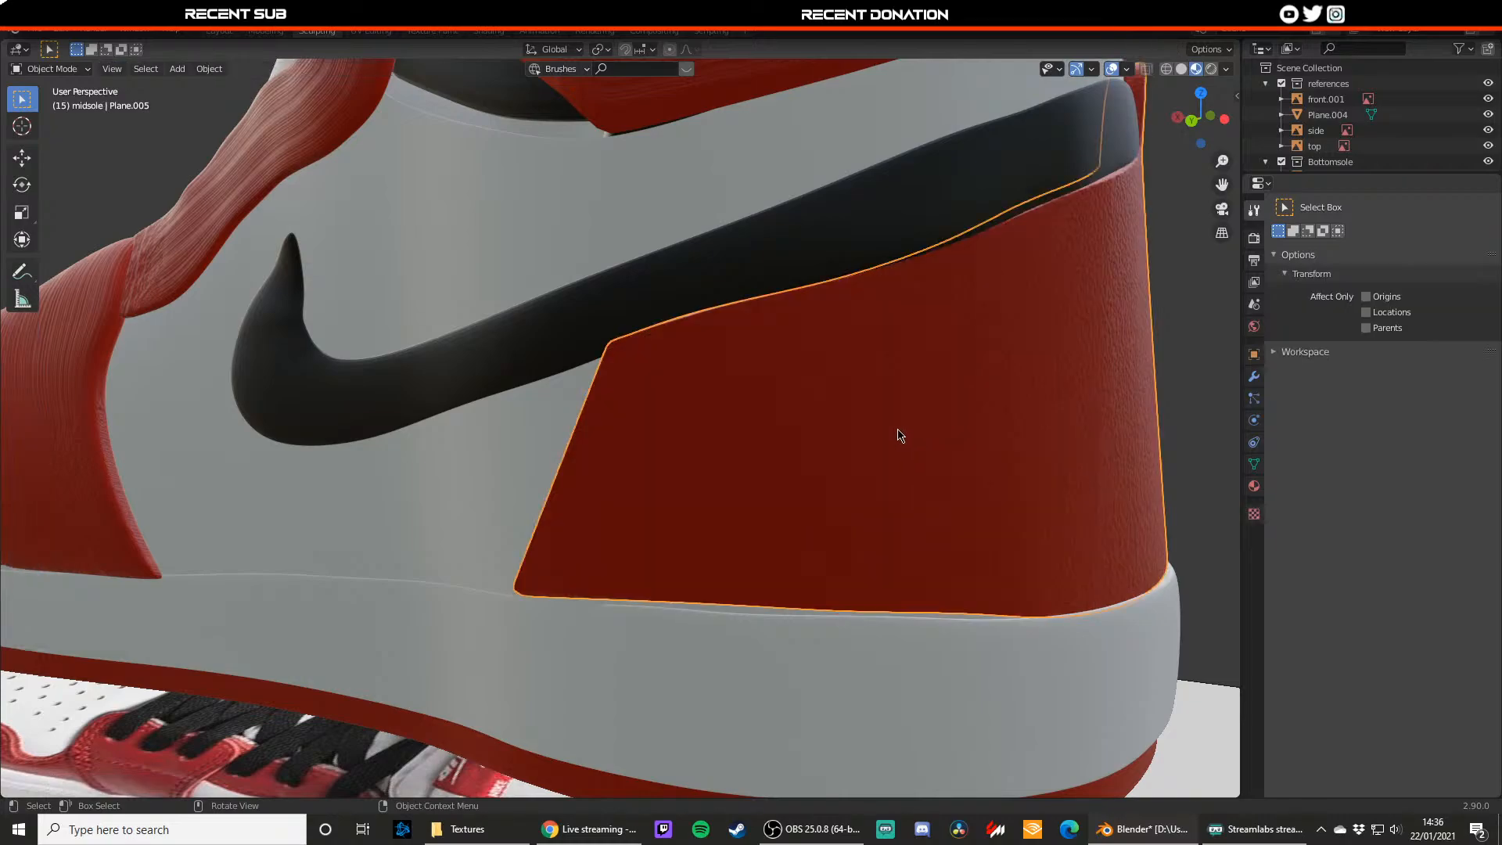
Step: Replace the heel panel's Multires modifier with a new one subdivided to level 6 and return to Sculpt Mode
middle_click_drag(895, 435, 648, 403)
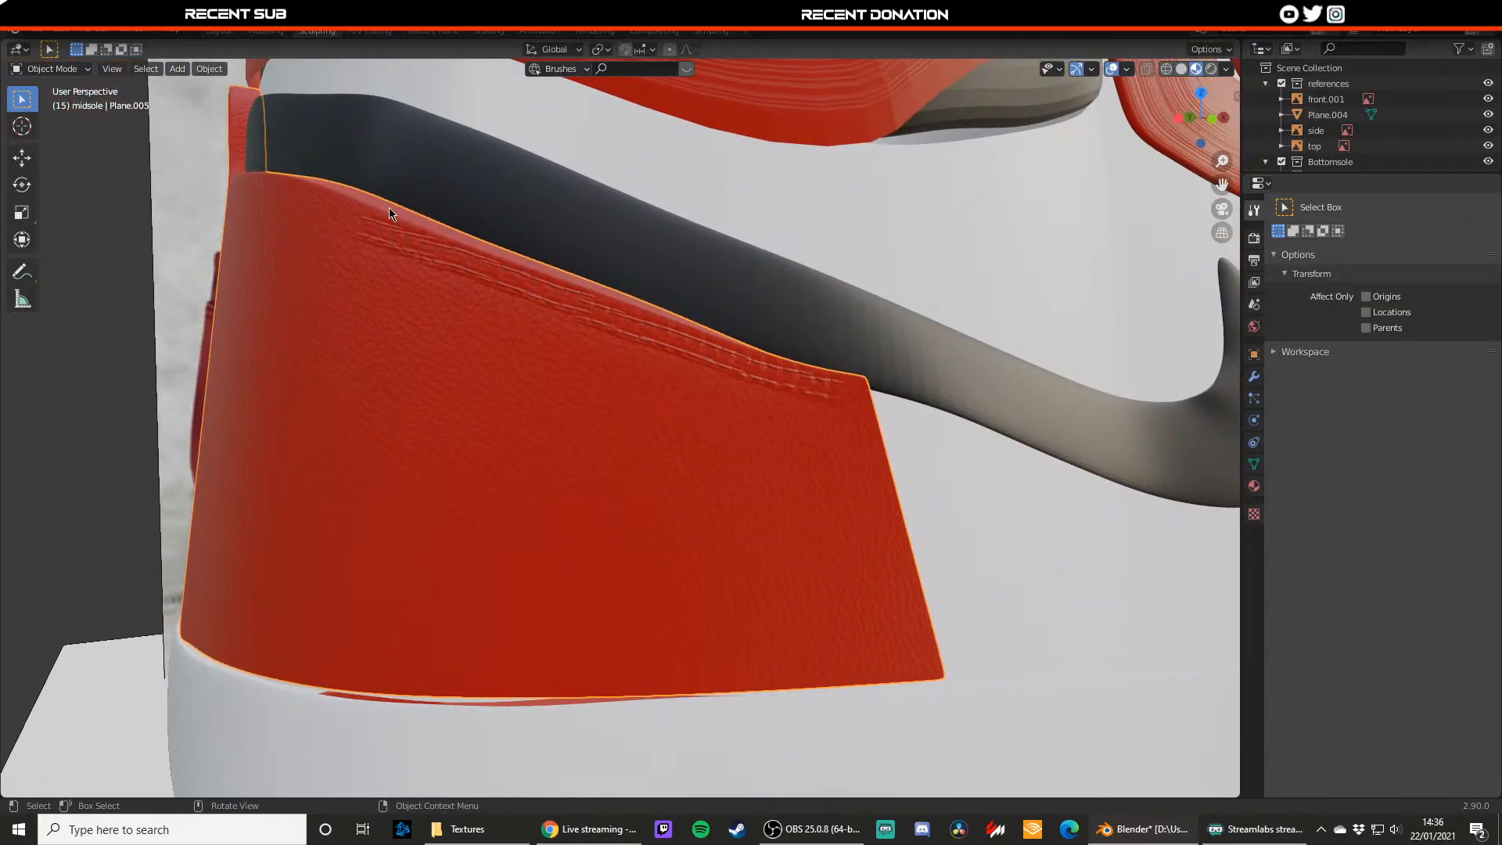
left_click(1254, 376)
left_click(1463, 241)
left_click(1408, 210)
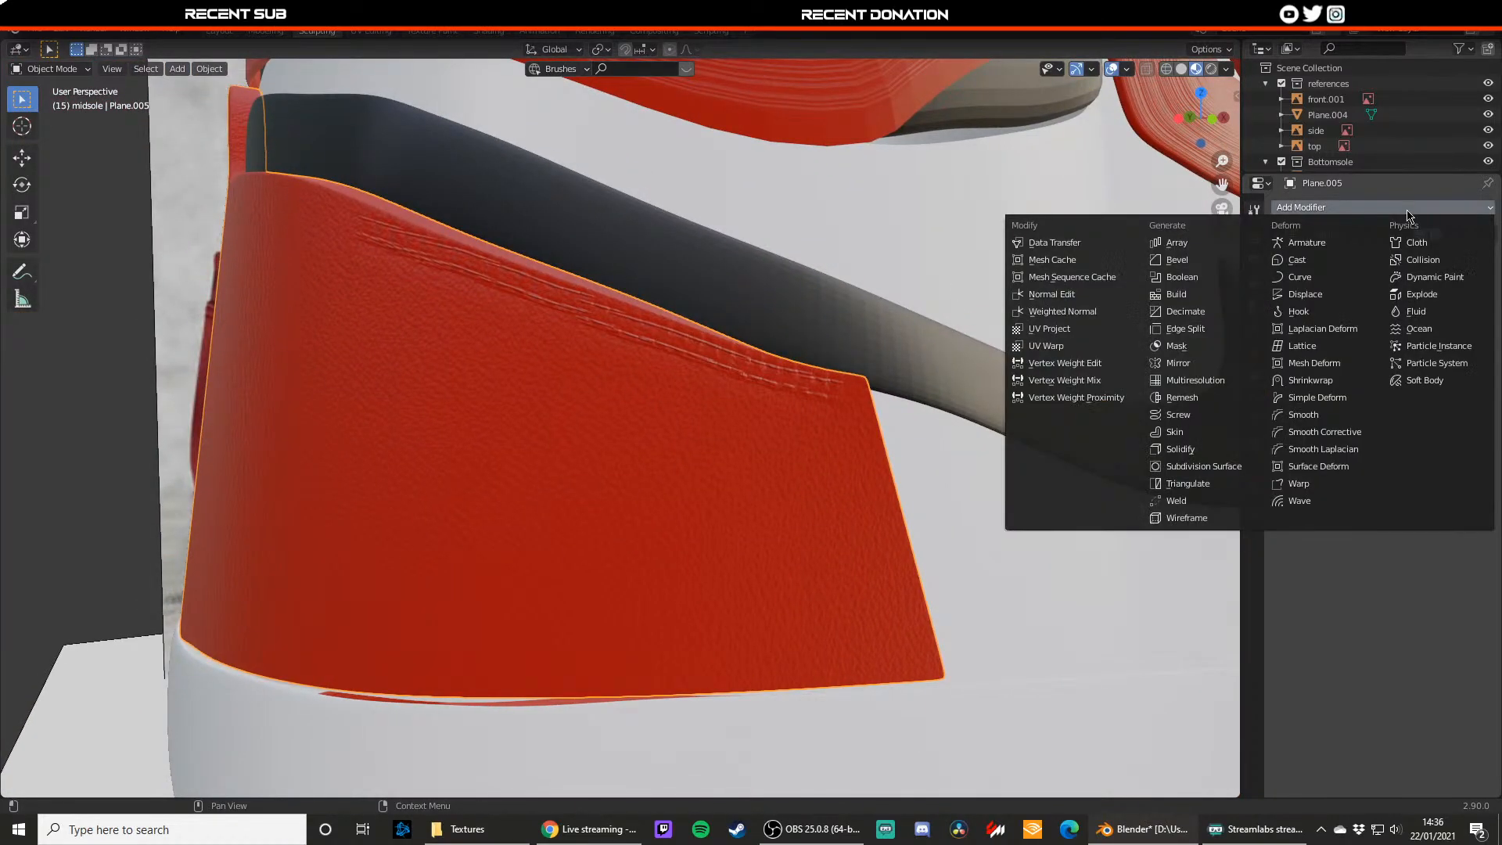
left_click(1468, 237)
left_click(1412, 209)
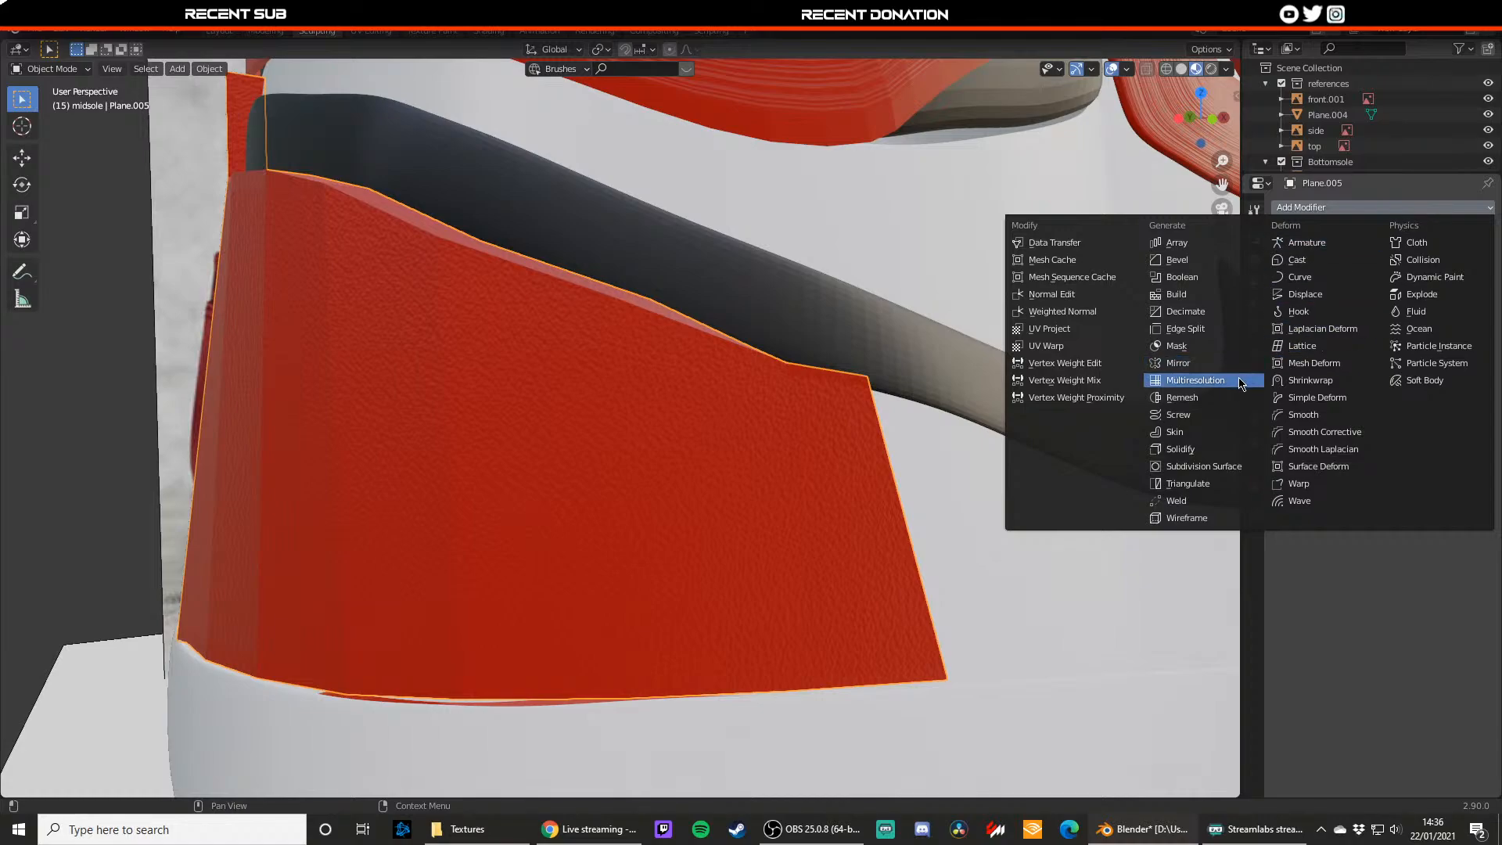
left_click(1241, 379)
left_click(1382, 351)
left_click(1381, 354)
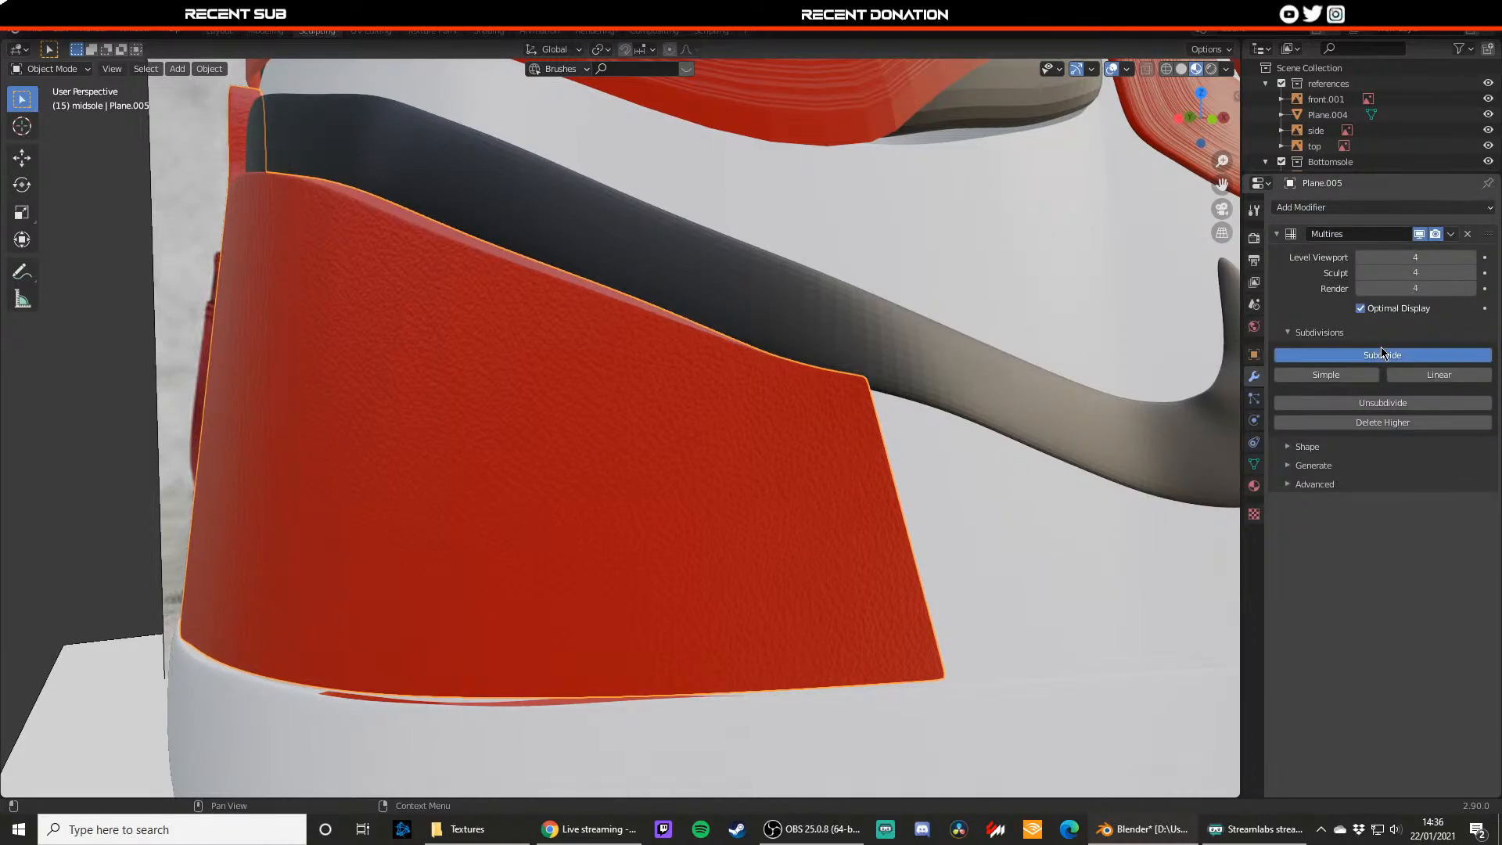
left_click(1381, 354)
left_click(51, 69)
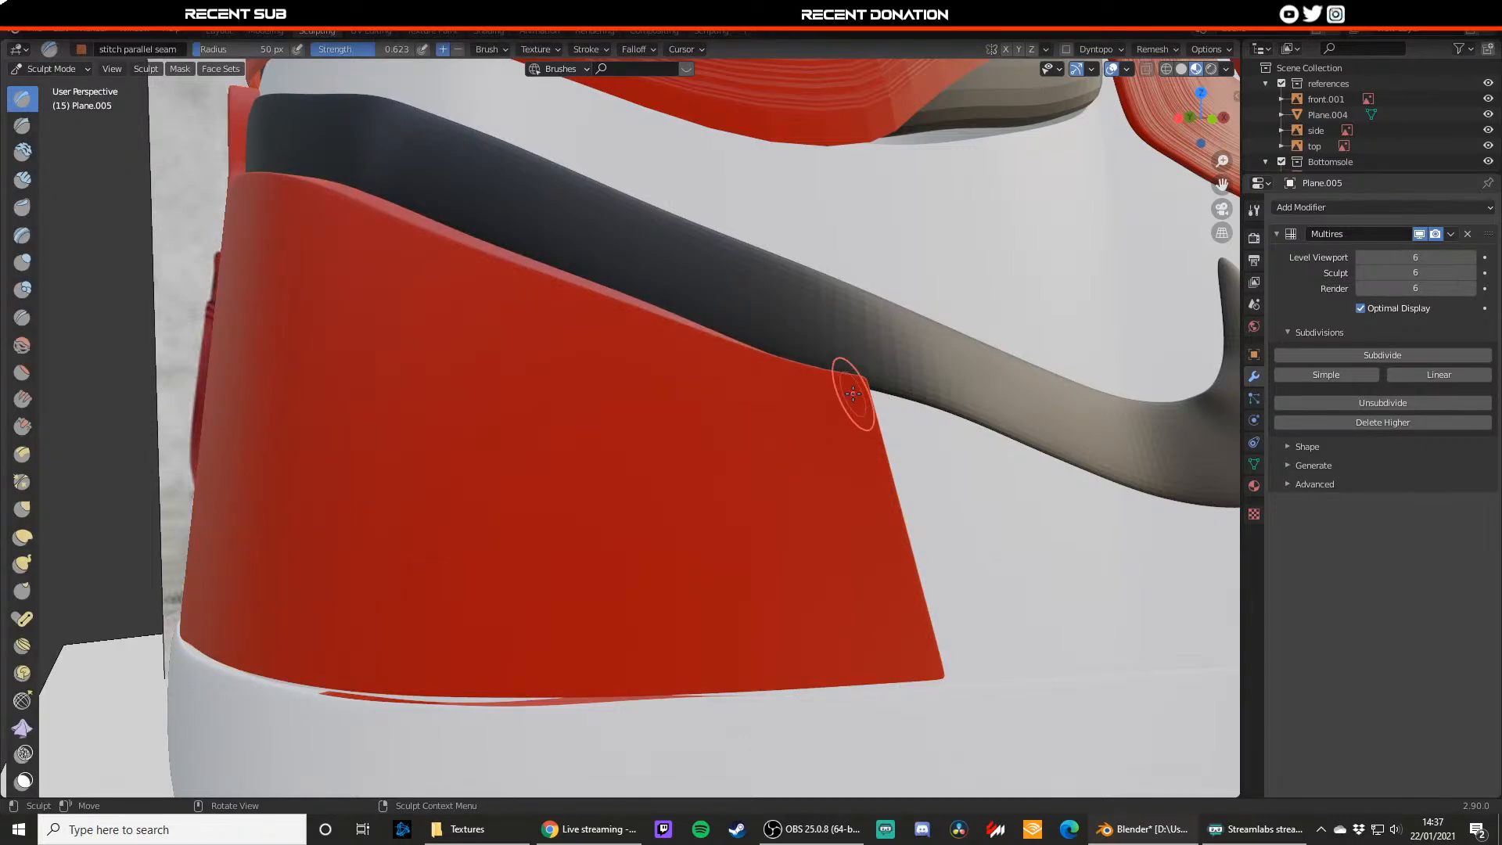
Step: Try stitch parallel seam strokes down the heel panel's front edge, close up and from farther away, undoing each one
left_click_drag(850, 403, 853, 406)
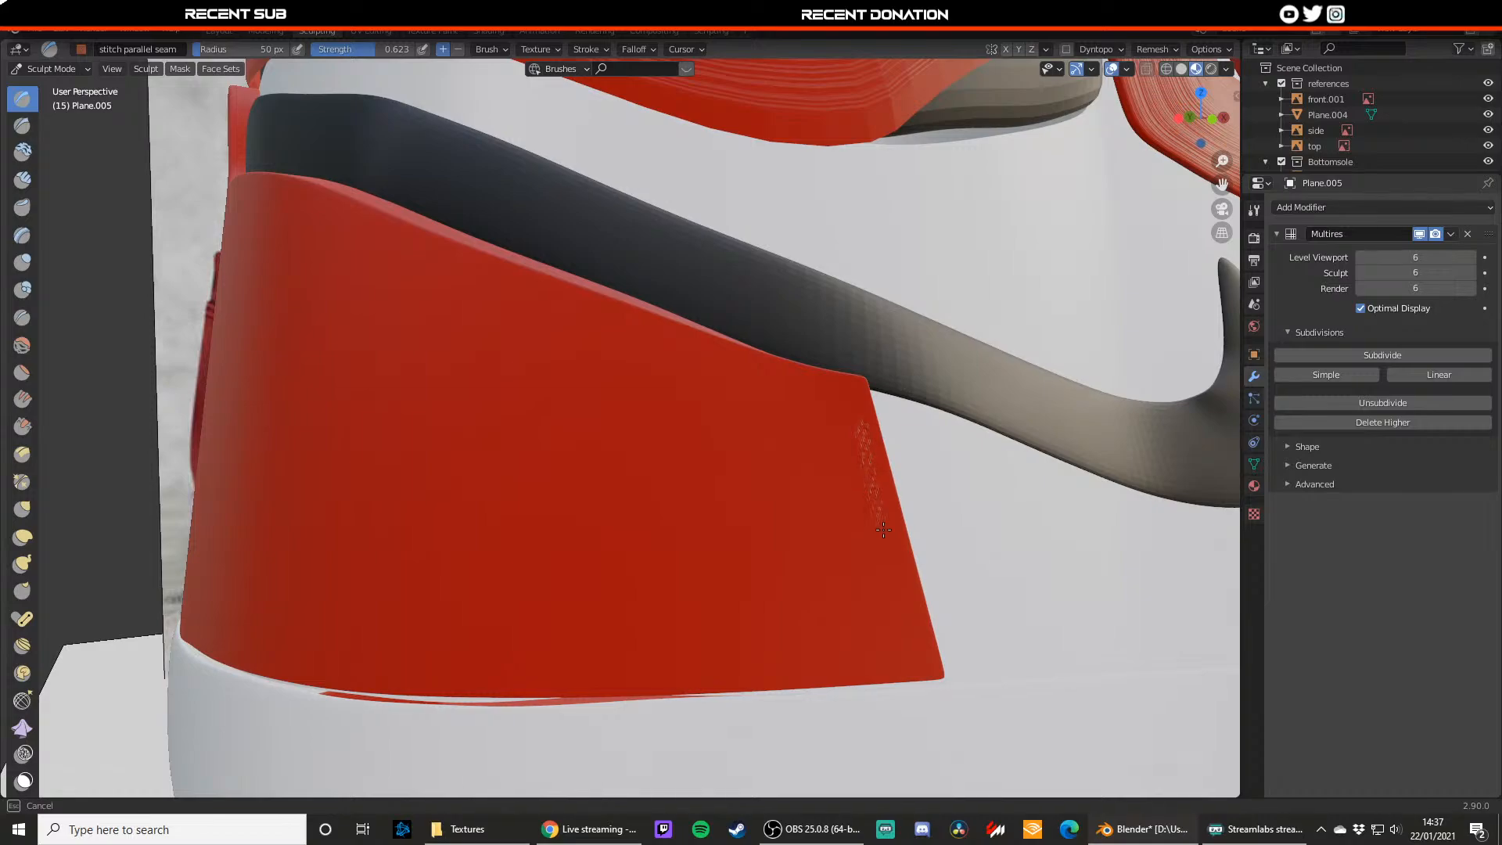
left_click_drag(903, 623, 905, 629)
key("ctrl+z")
left_click(1254, 241)
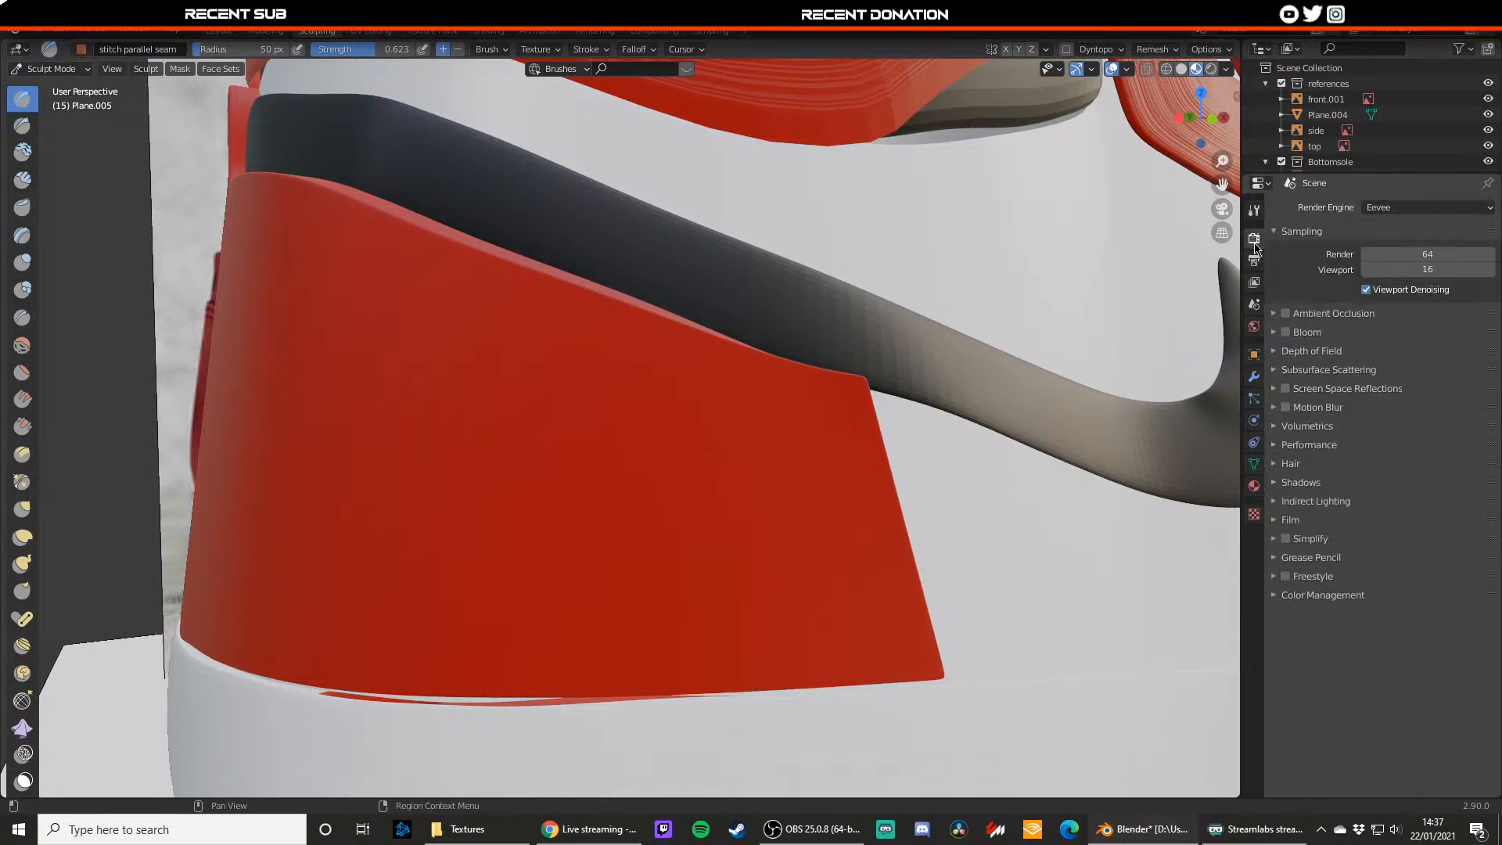
left_click(1253, 217)
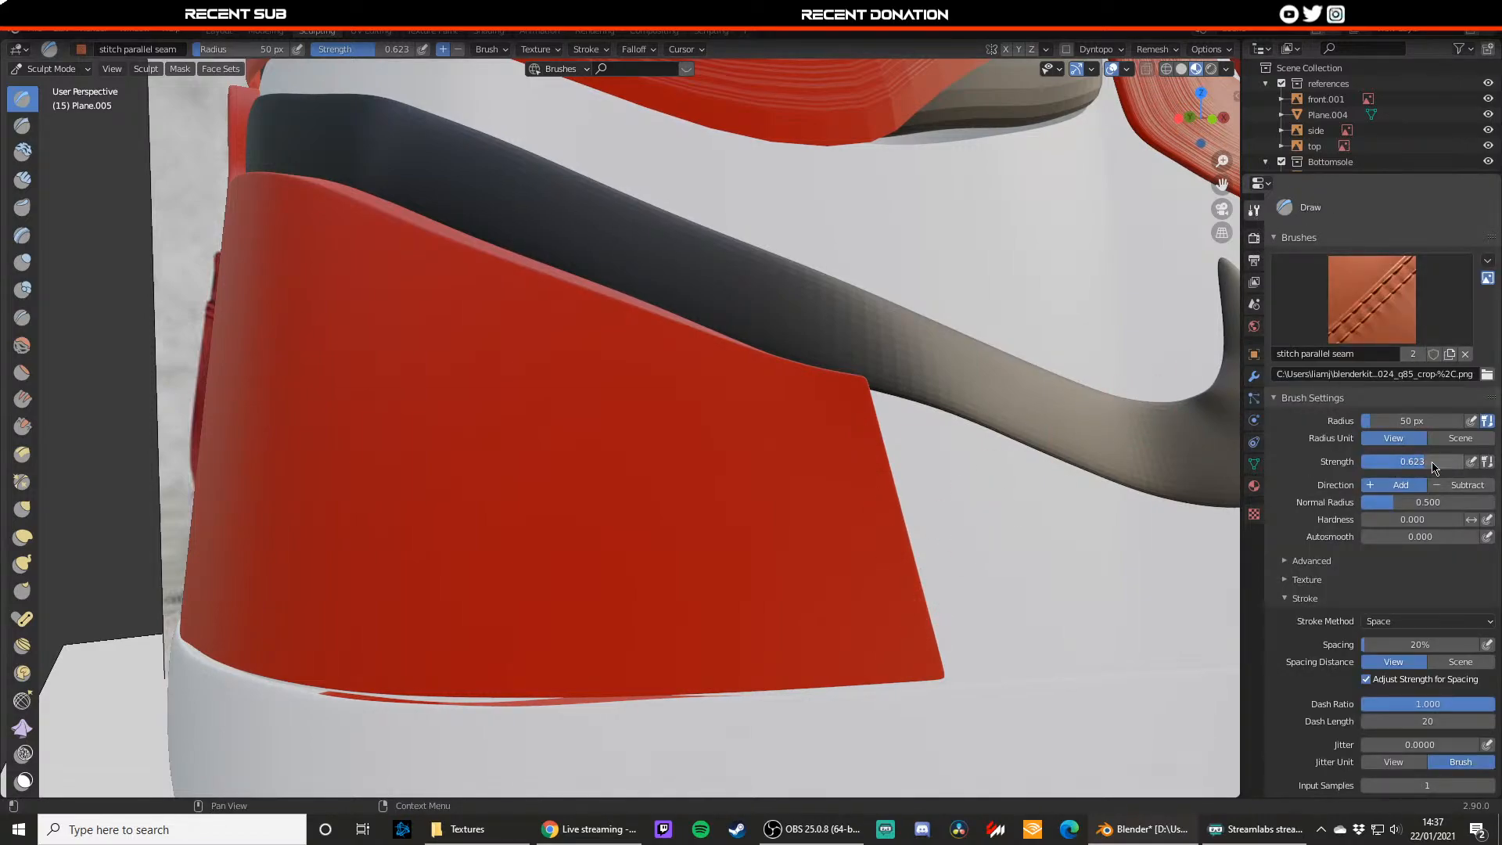
scroll(899, 453, "down", 6)
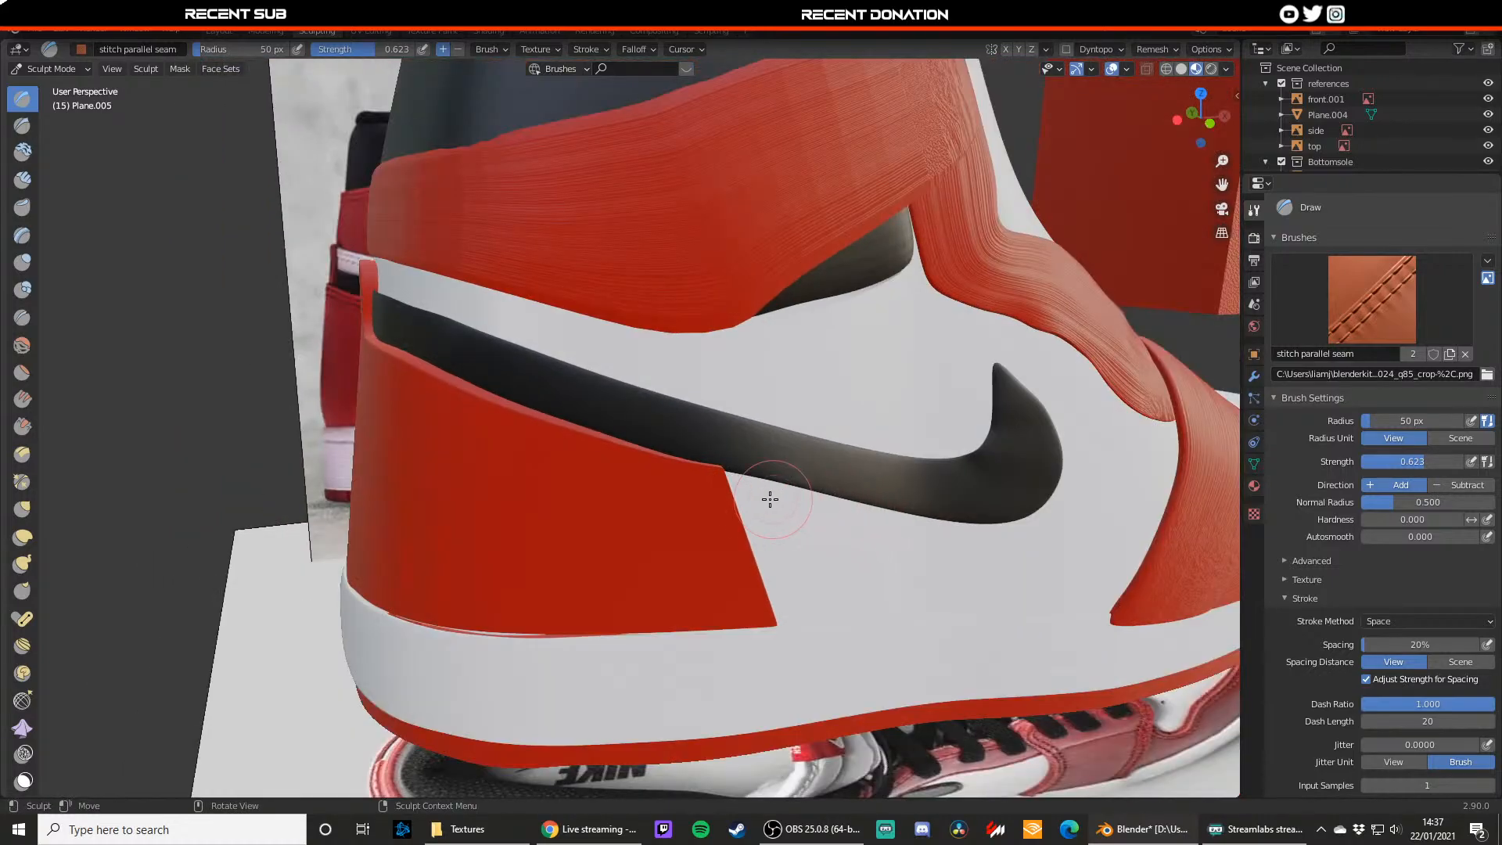
left_click_drag(716, 484, 715, 472)
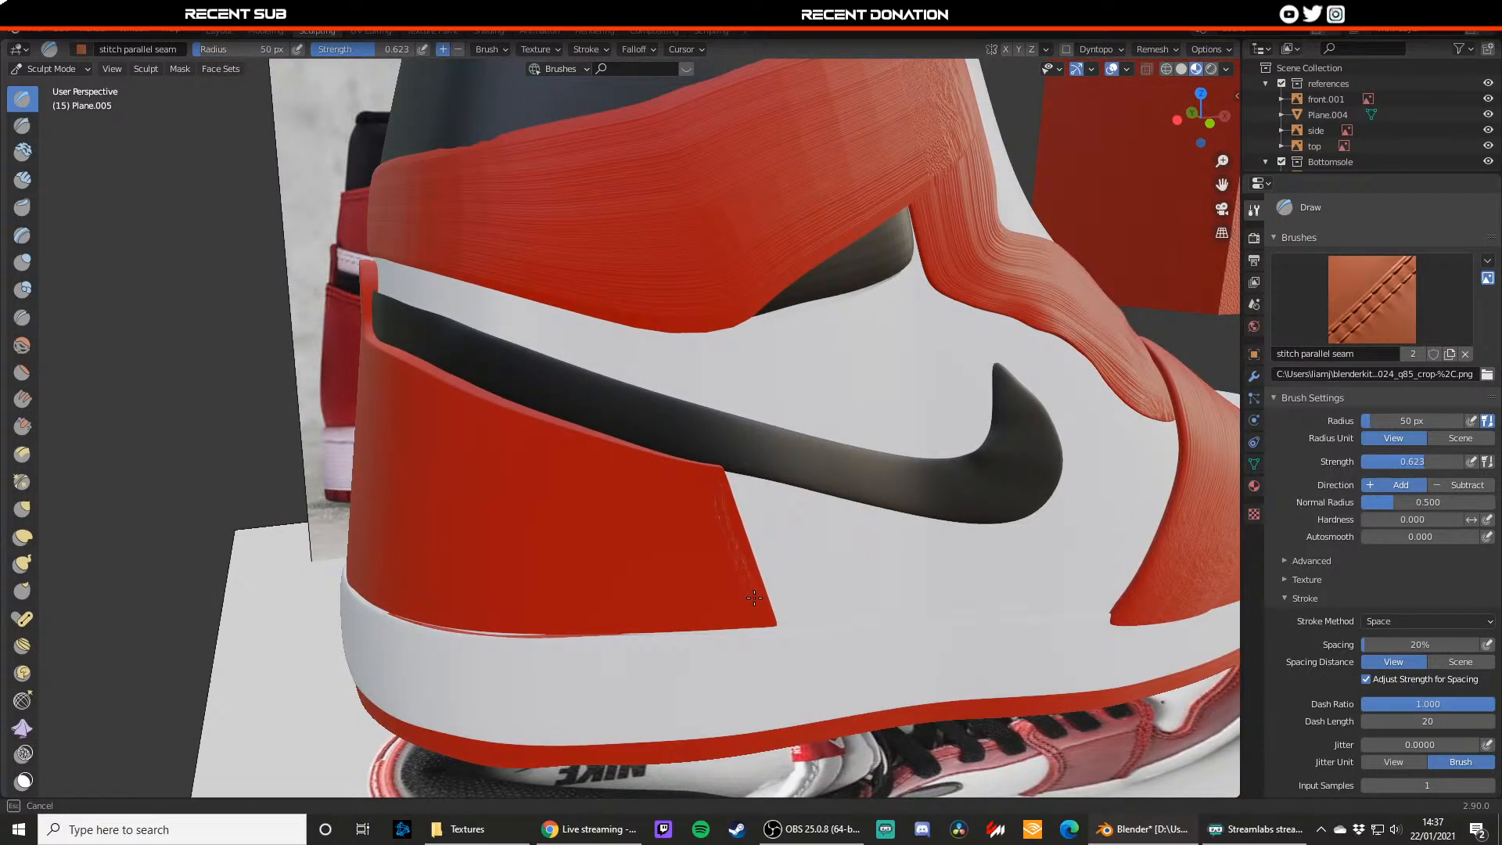
left_click_drag(755, 598, 759, 610)
key("ctrl+z")
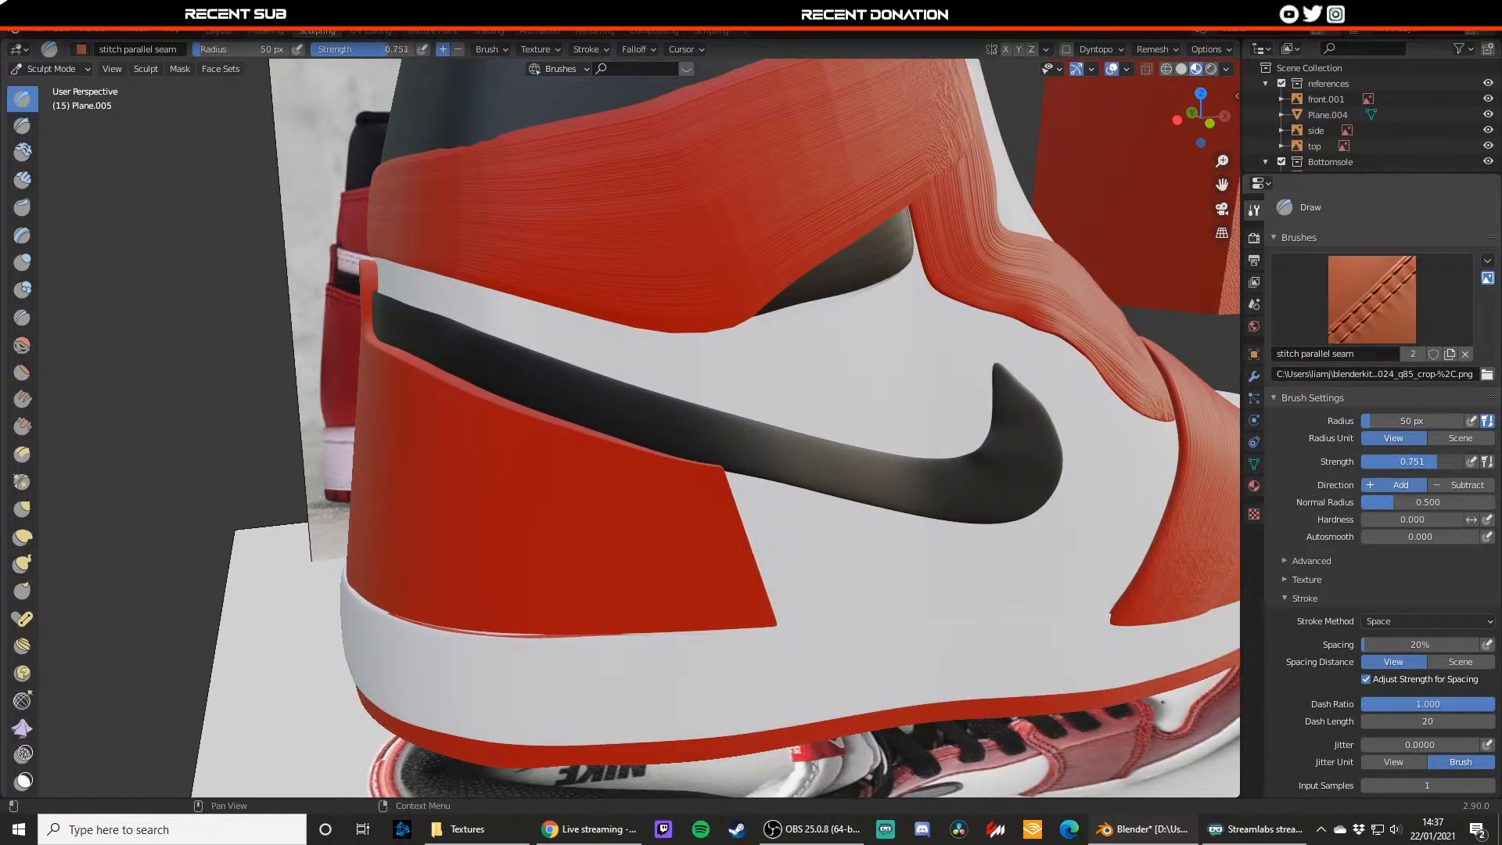
Step: Set the brush strength to 0.743, try another seam stroke down the panel's front edge and undo it
left_click_drag(1438, 462, 1436, 462)
left_click_drag(716, 480, 720, 501)
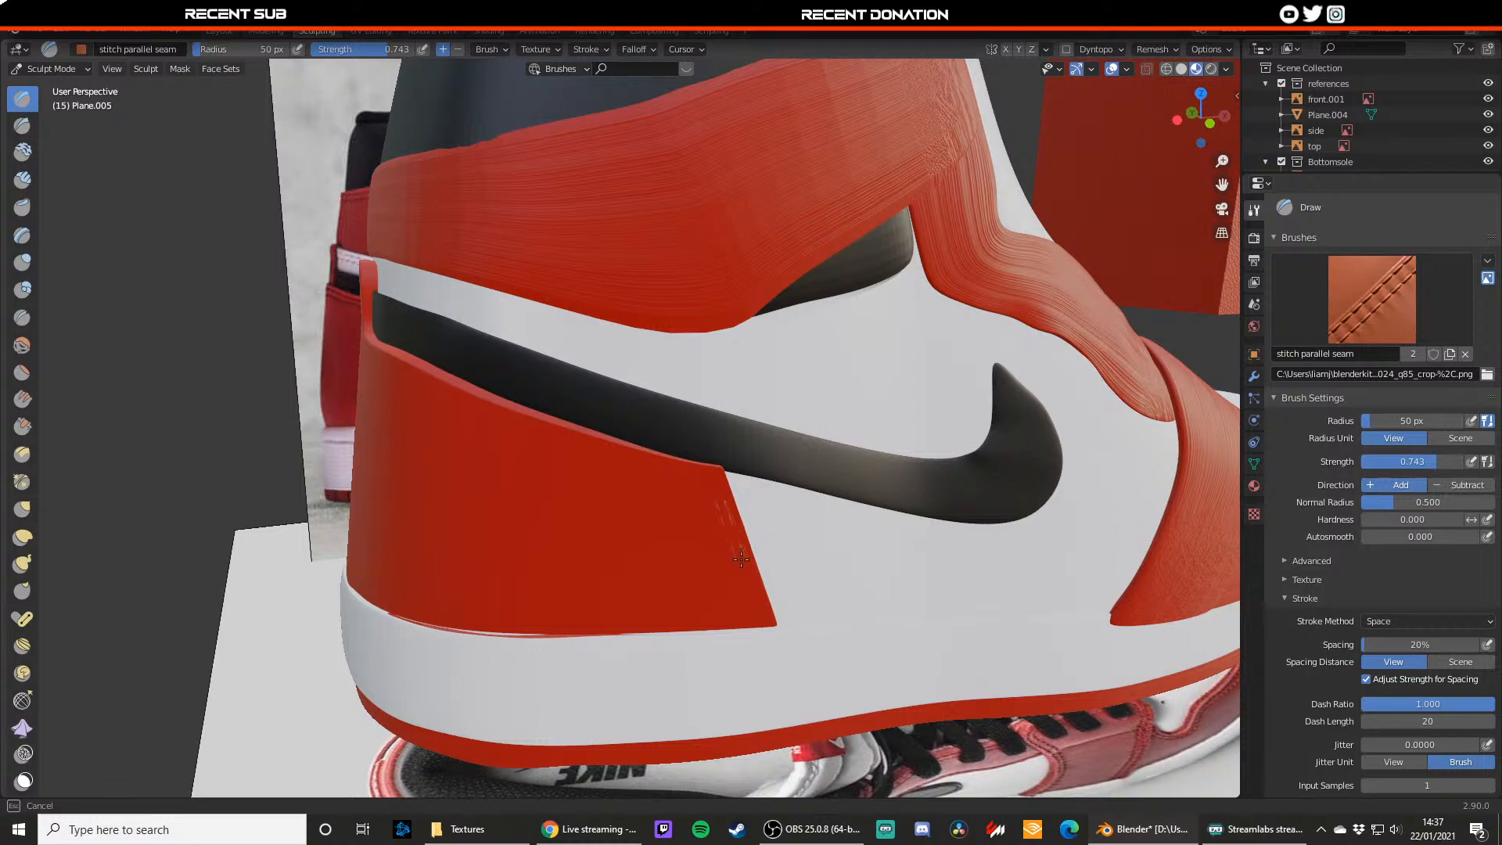
left_click_drag(758, 614, 759, 613)
key("ctrl+z")
Step: Switch to the stitch parallel brush from the brush library and set its strength to 0.719
left_click(1379, 318)
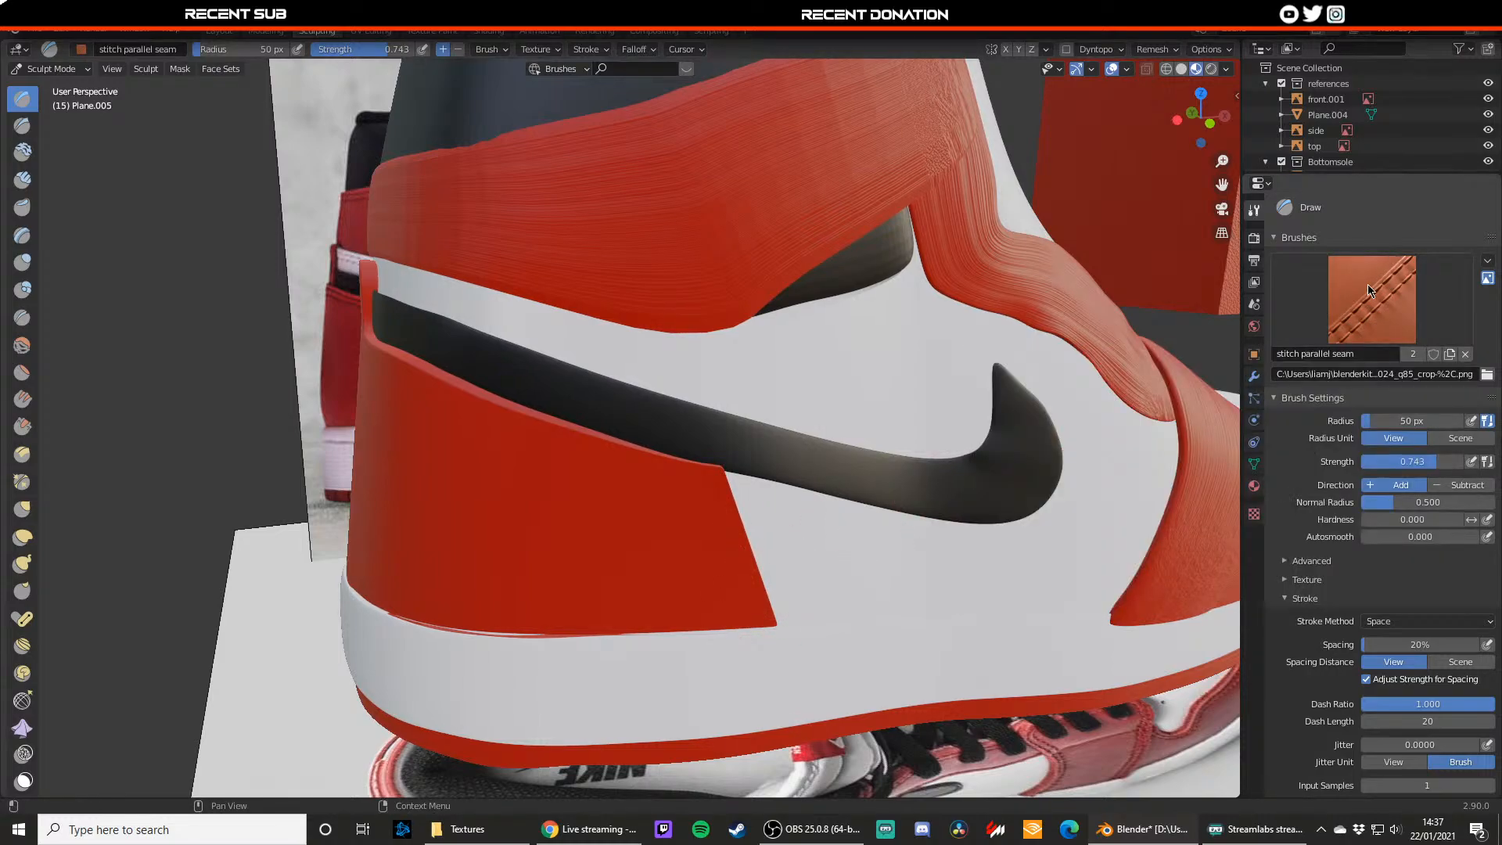
left_click(673, 74)
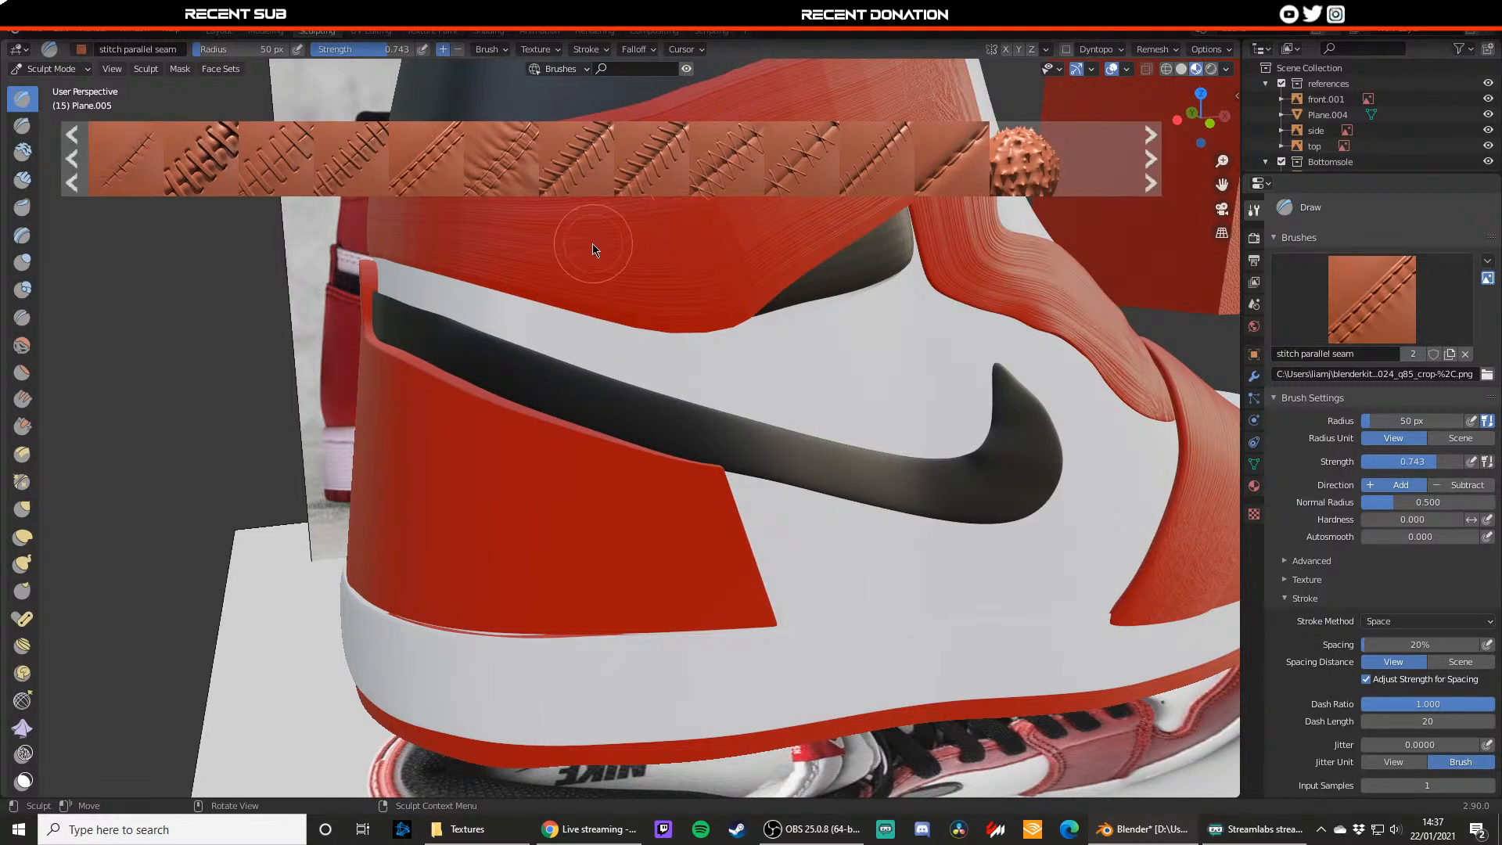
left_click(434, 186)
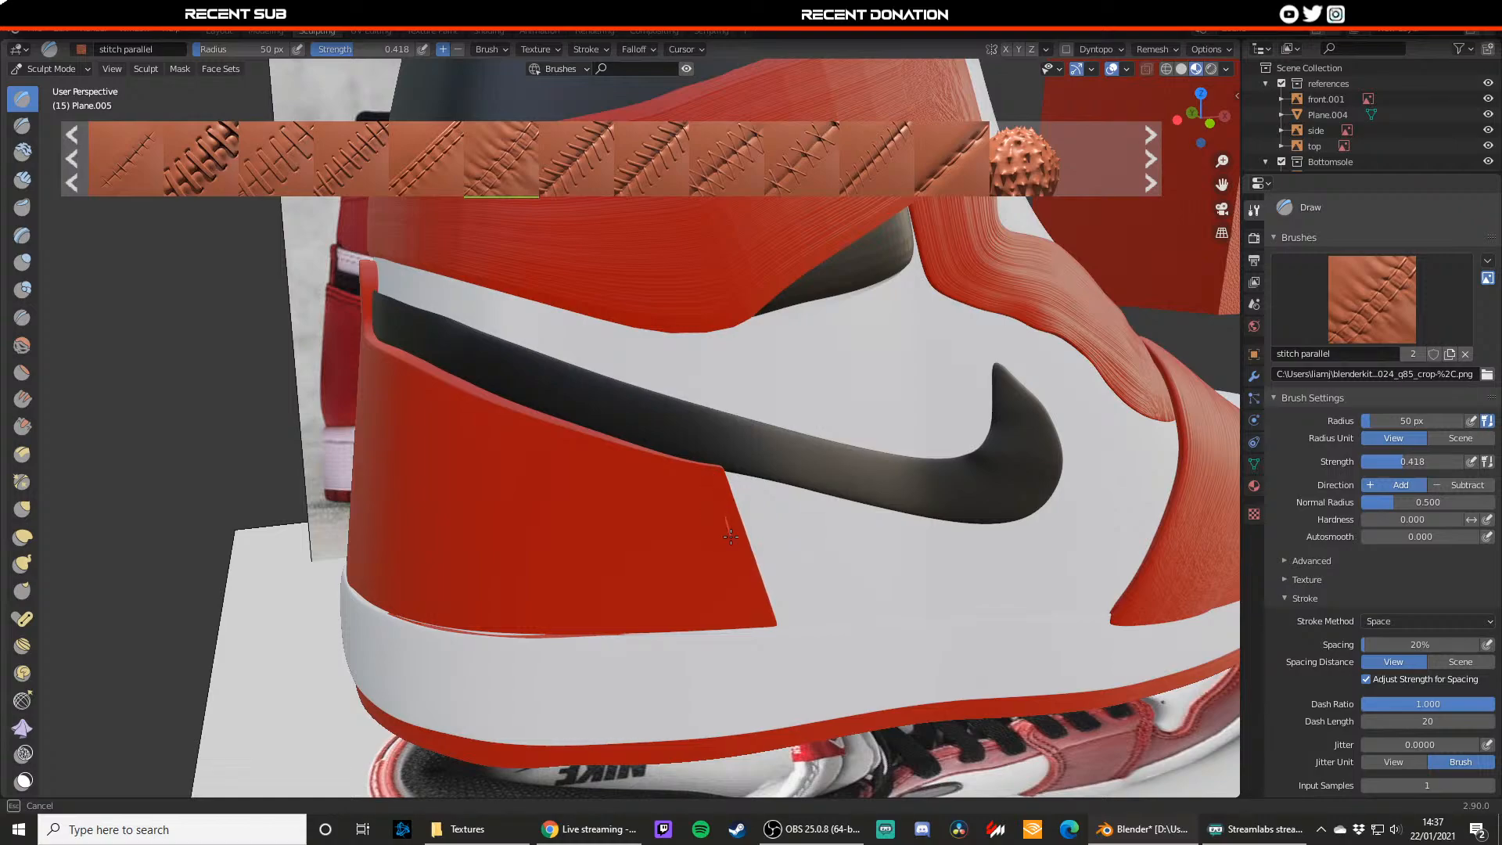
scroll(715, 438, "up", 6)
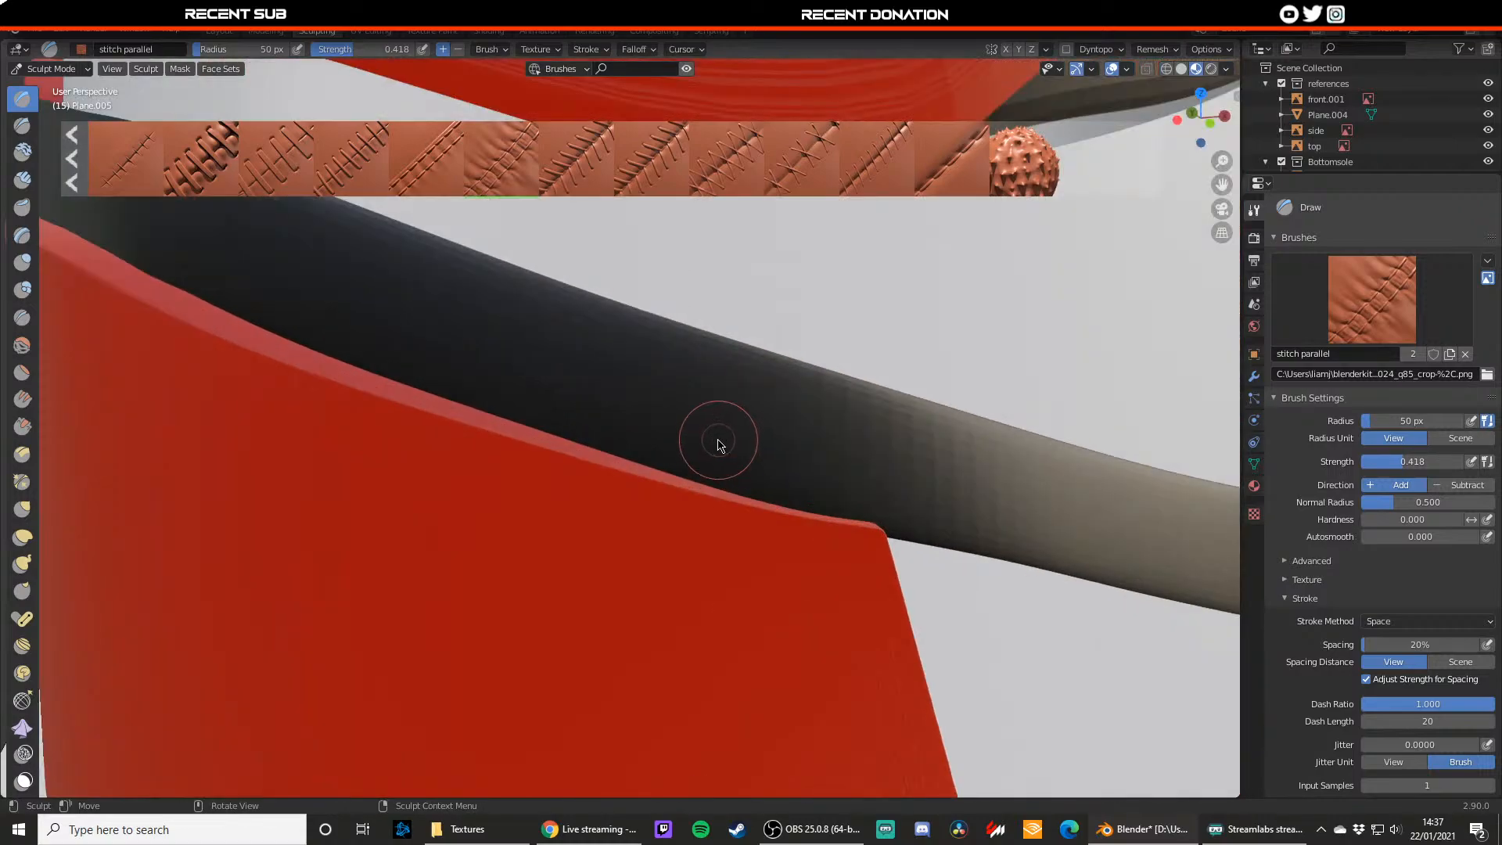
left_click_drag(1384, 461, 1414, 462)
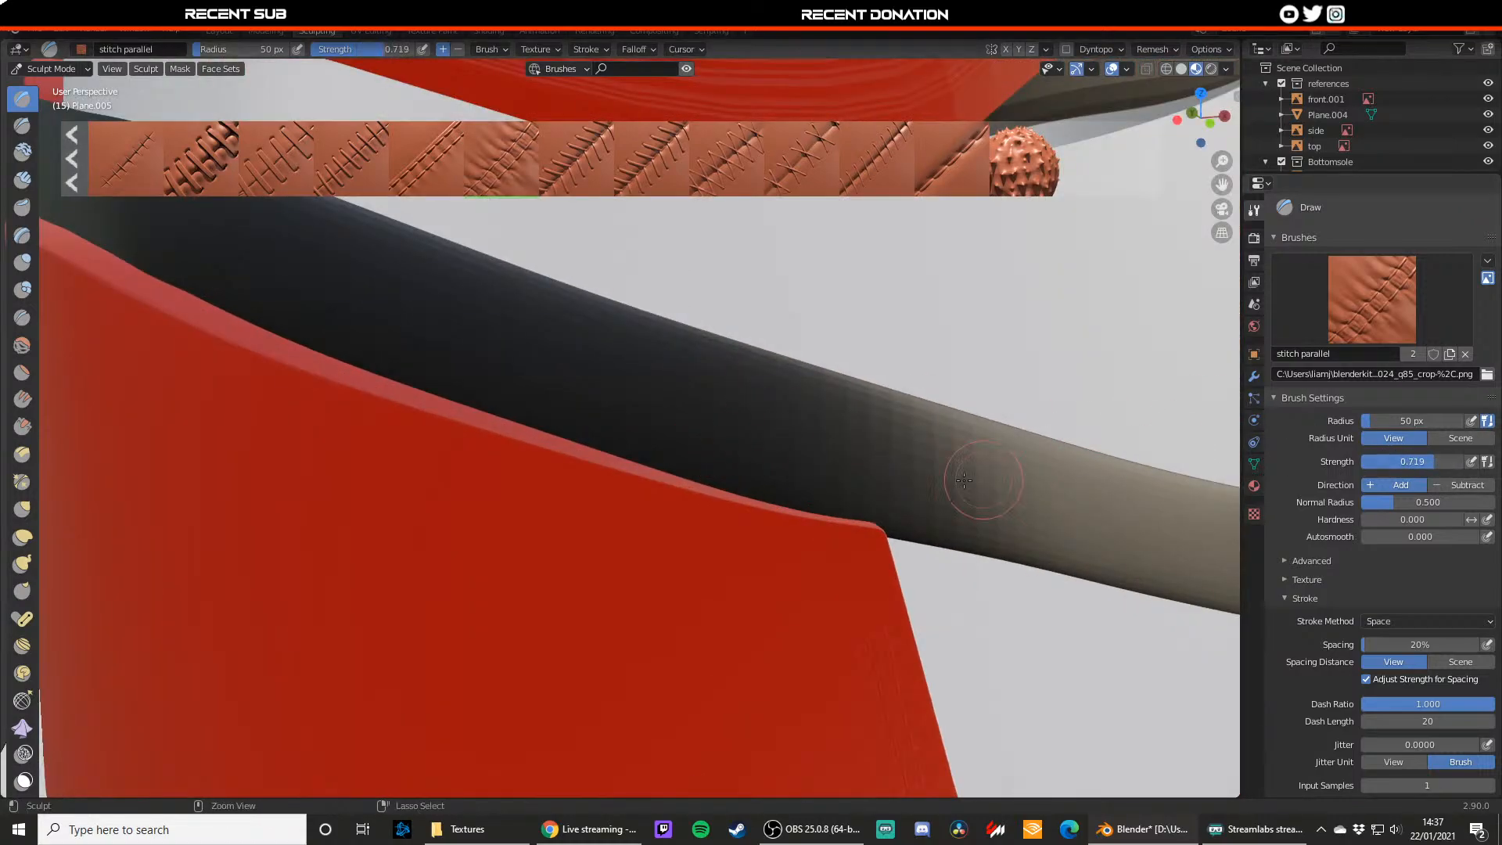
Step: Undo the strength change, try a stitch parallel stroke down the heel panel's front edge and undo it
key("ctrl+z")
scroll(901, 525, "down", 2)
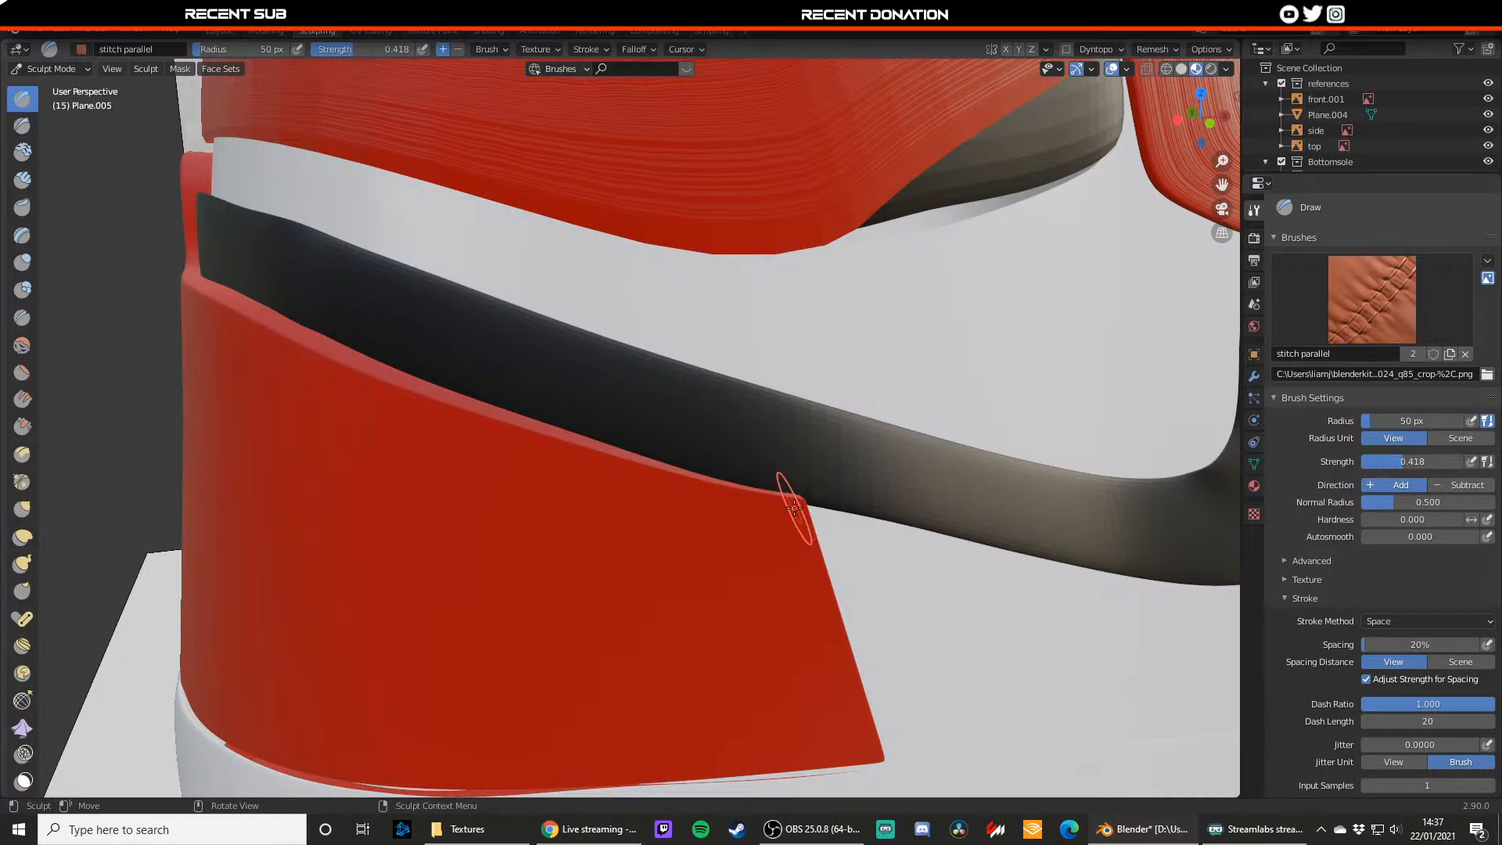
left_click_drag(795, 532, 803, 560)
left_click_drag(843, 681, 843, 679)
key("ctrl+z")
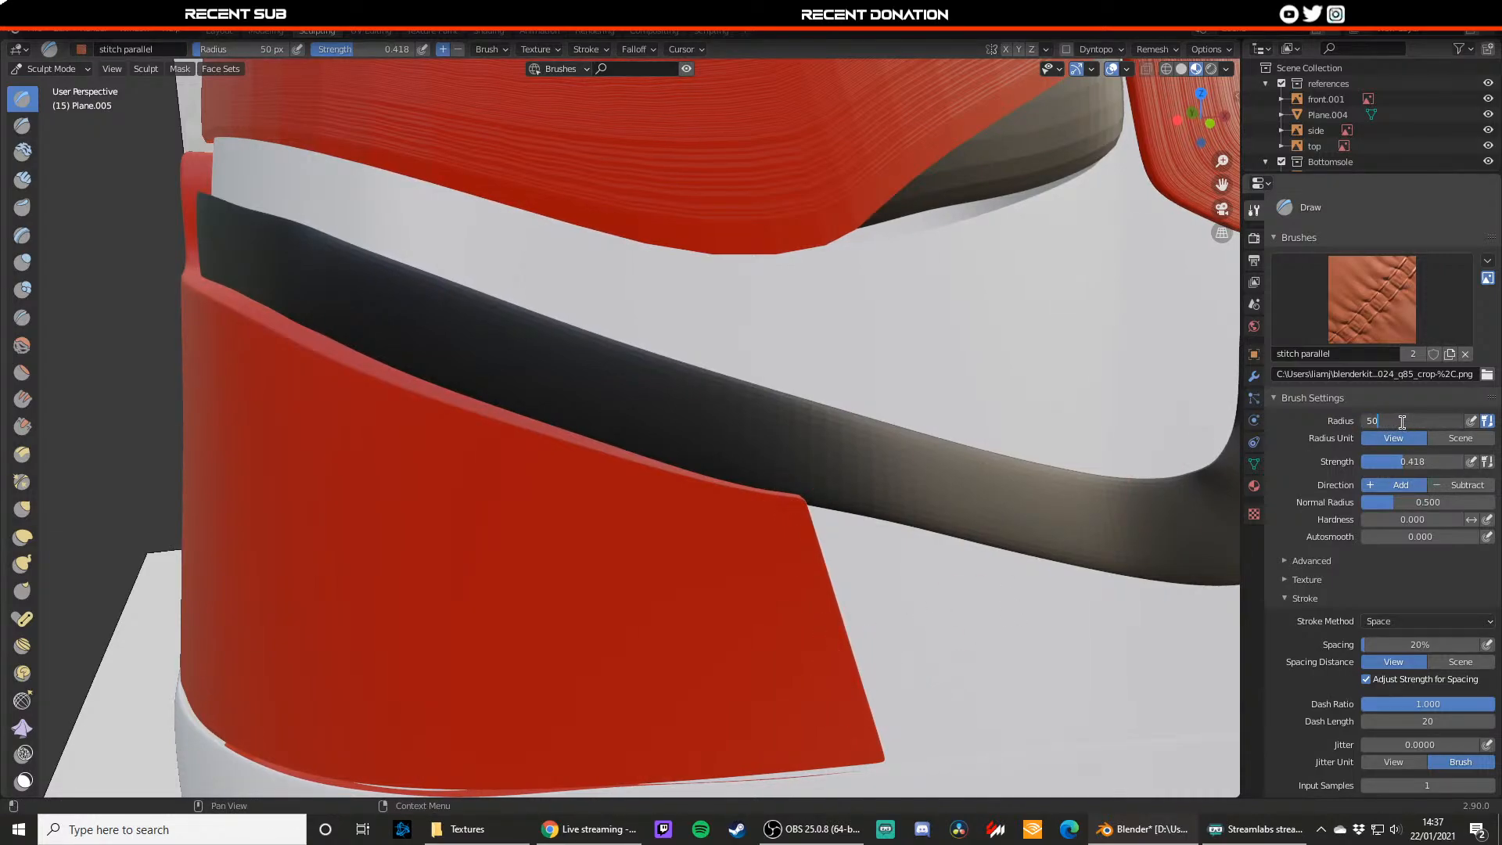
Step: Set the brush radius to 114 px and strength to 0.719, try a stitch parallel stroke down the panel's front edge and undo it
left_click(1336, 419)
left_click_drag(1373, 422, 1391, 461)
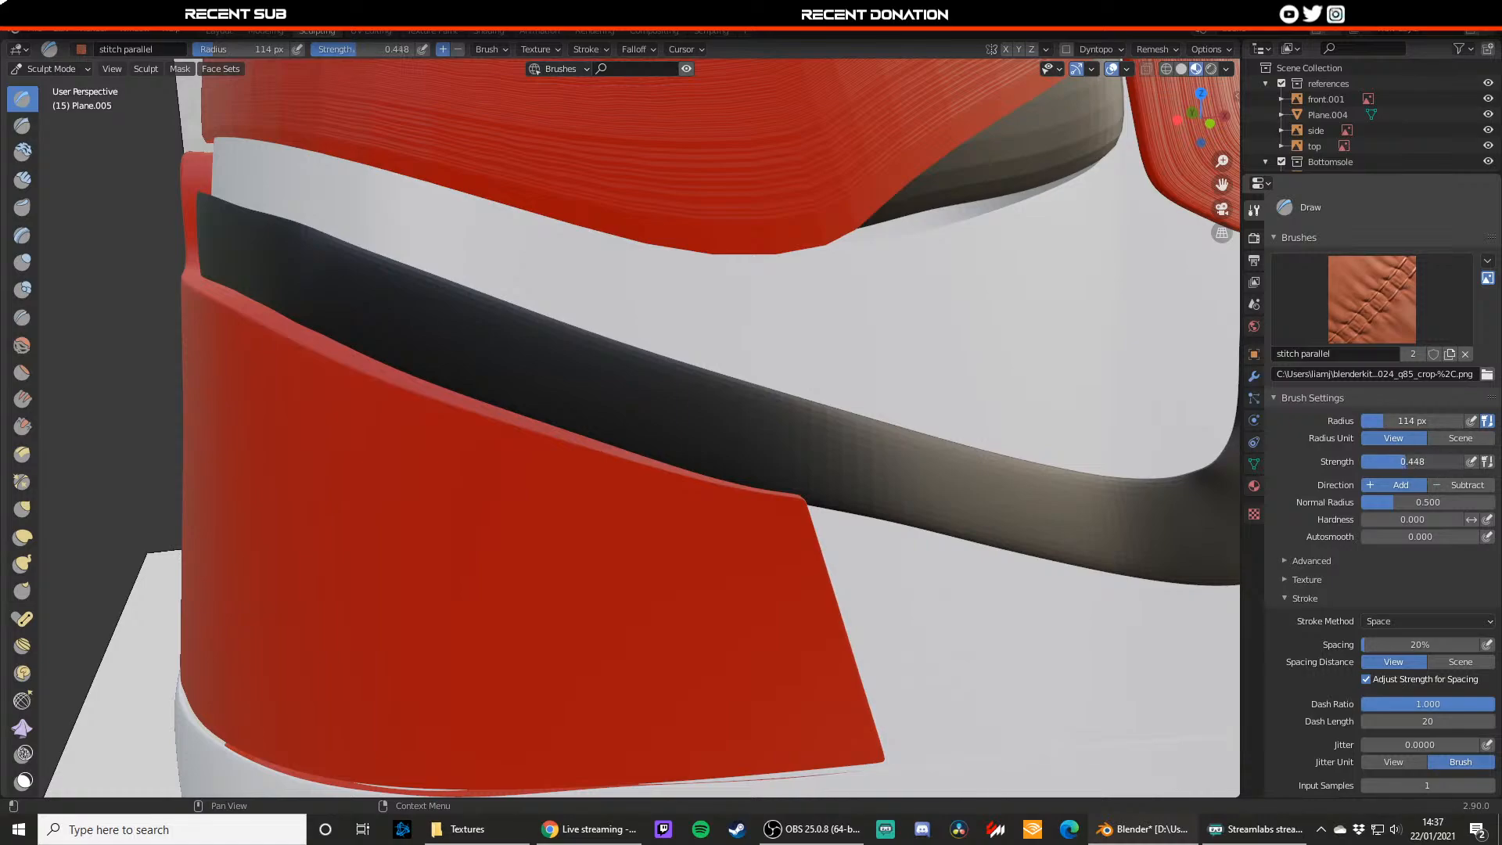
left_click_drag(786, 516, 788, 542)
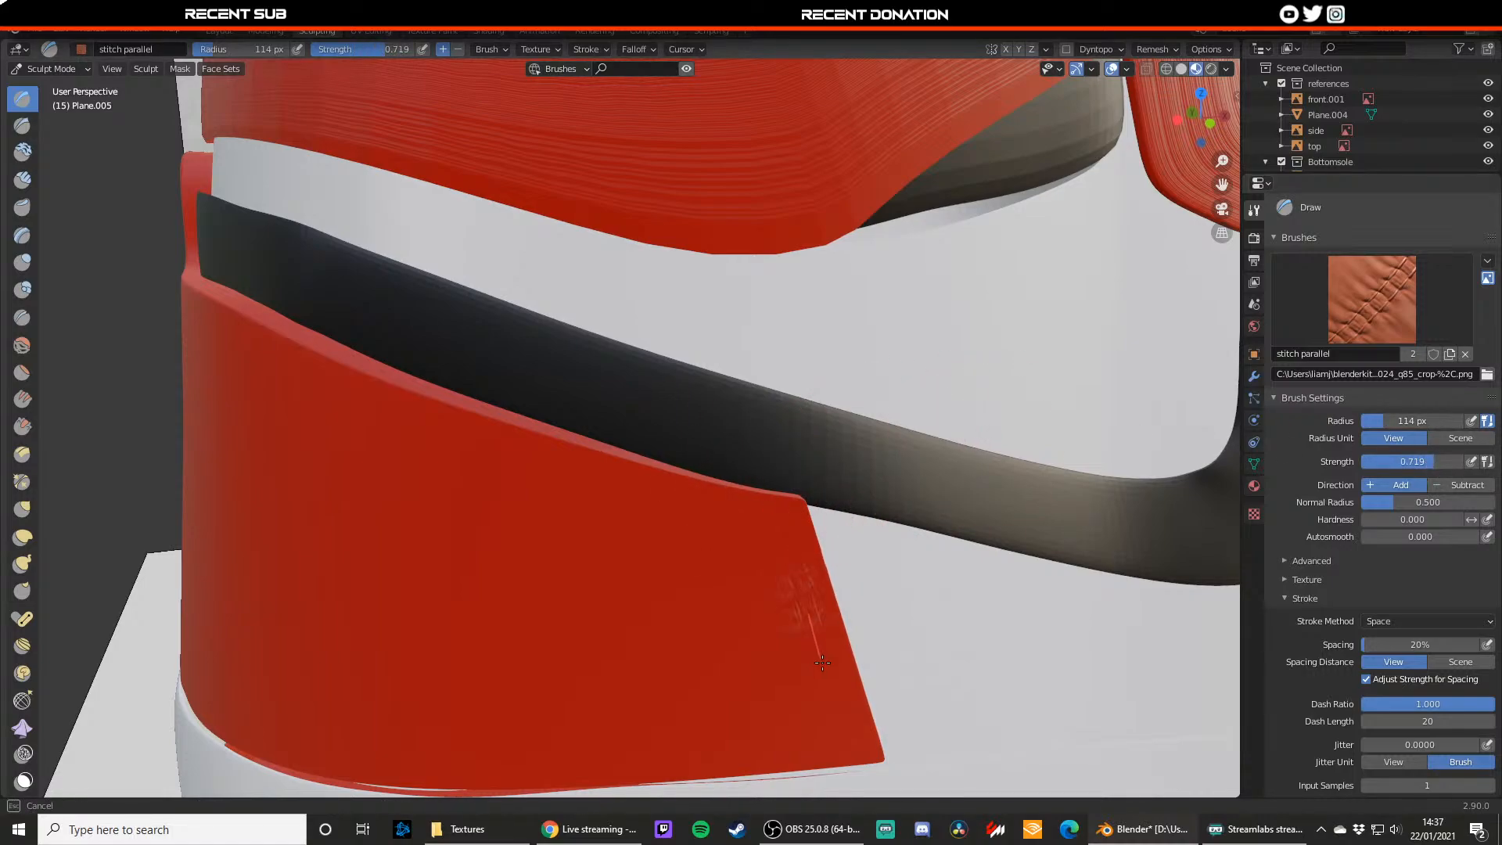
left_click_drag(842, 735, 844, 737)
scroll(838, 688, "down", 1)
key("ctrl+z")
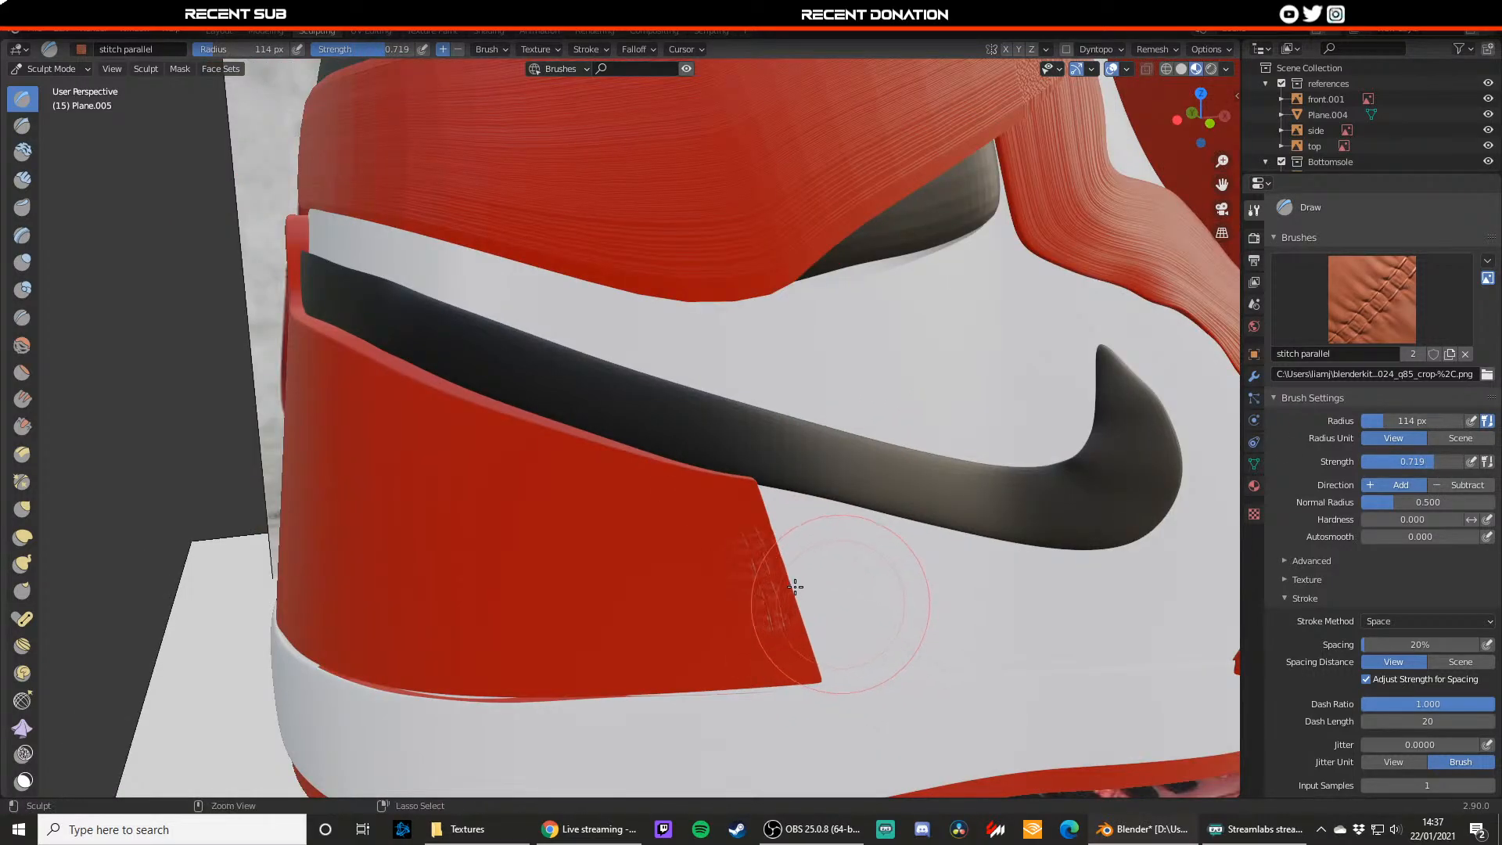
key("ctrl+z")
scroll(714, 457, "down", 1)
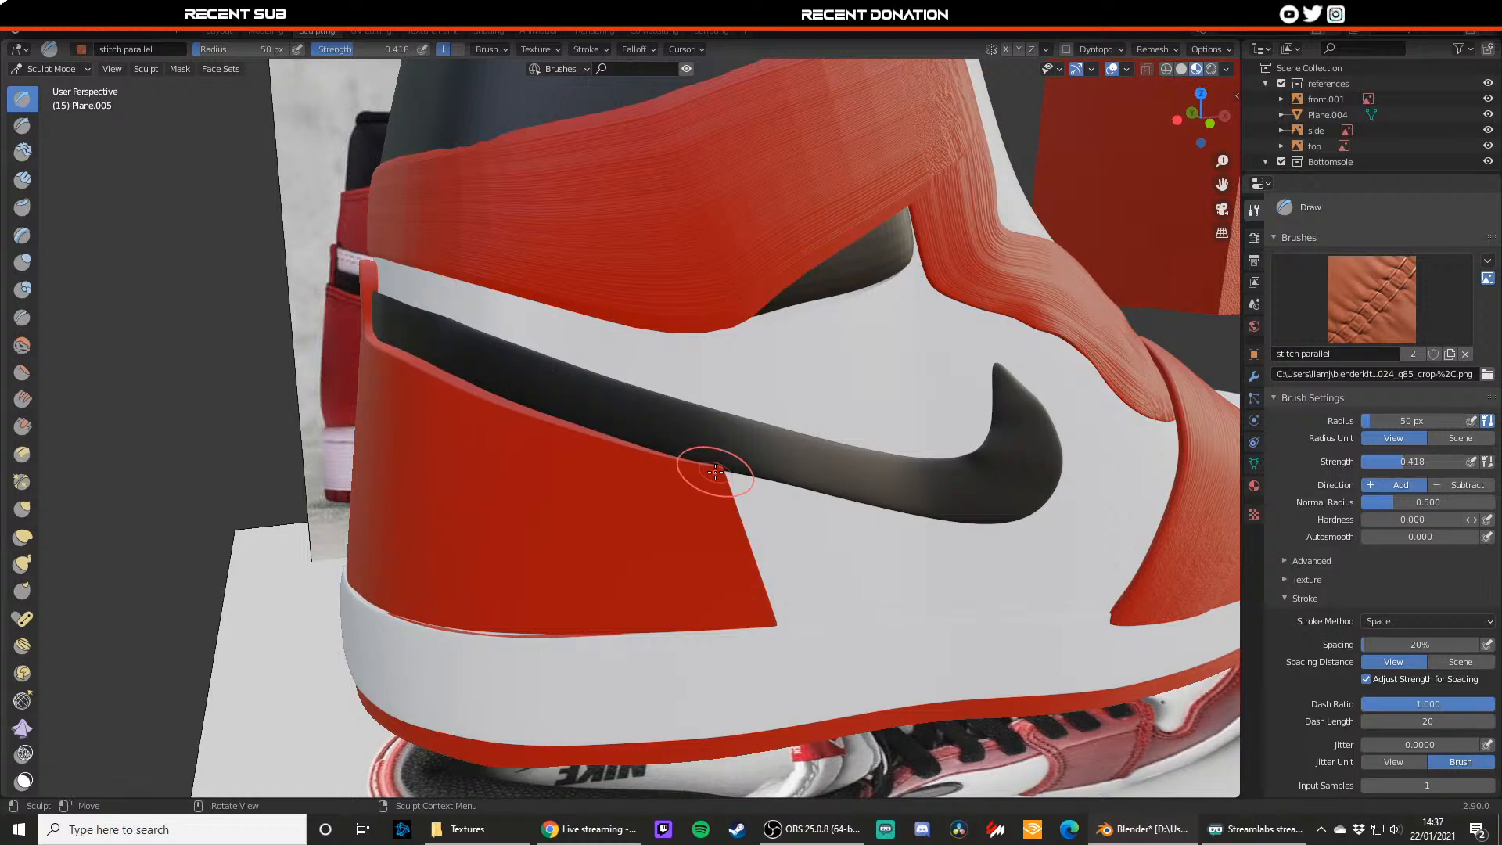
Step: Try a 50 px stitch parallel stroke down the heel panel's front edge from farther away
left_click_drag(723, 501, 727, 516)
left_click_drag(759, 611, 757, 613)
scroll(732, 494, "up", 2)
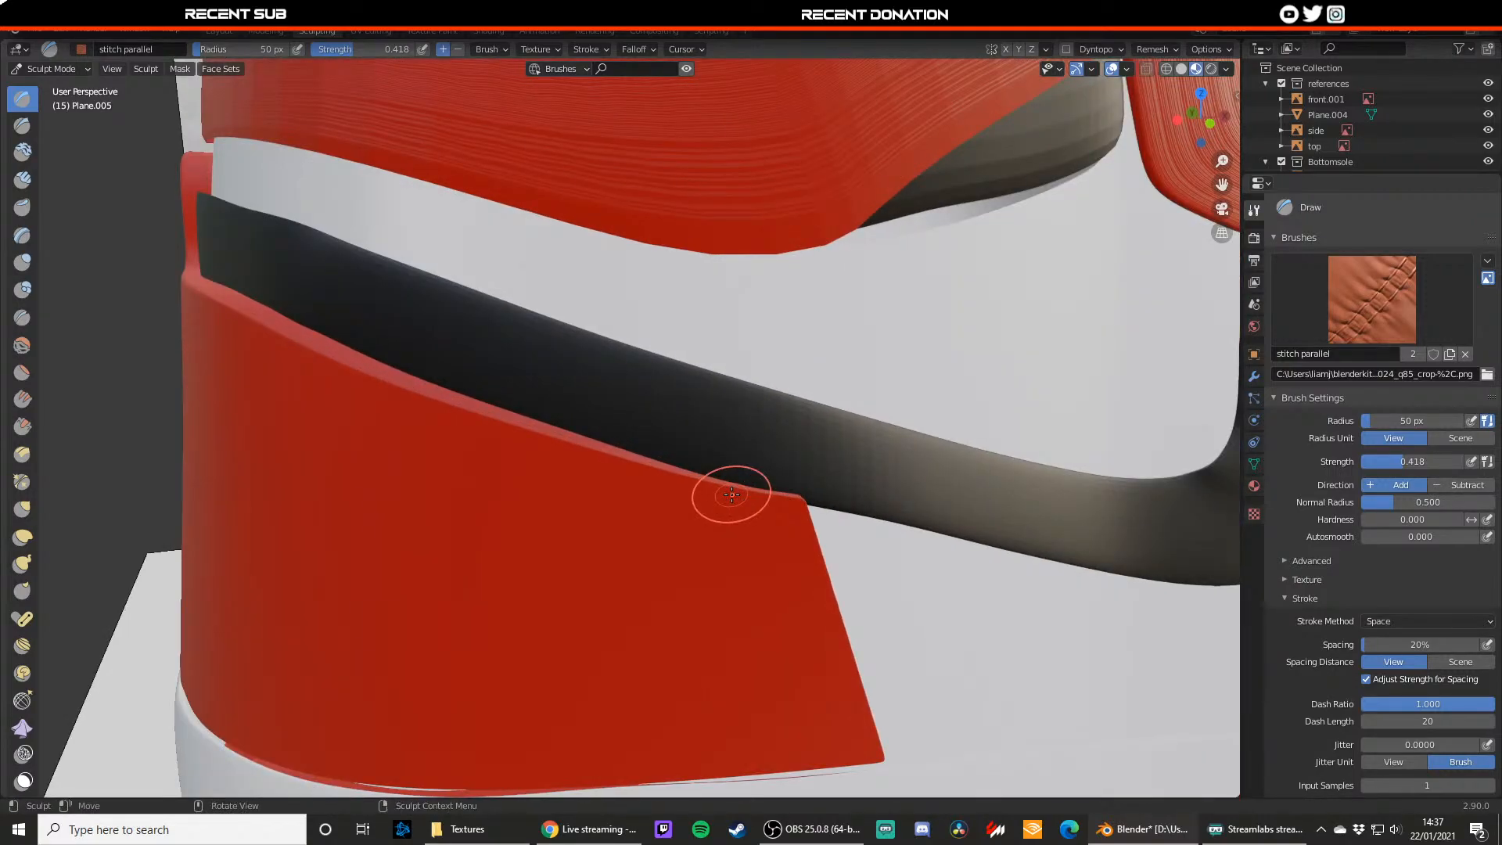
Step: Set the brush strength to 0.809, try a full stitch parallel stroke down the panel's front edge, inspect it up close and undo it
left_click_drag(1404, 462, 1442, 462)
scroll(775, 517, "down", 3)
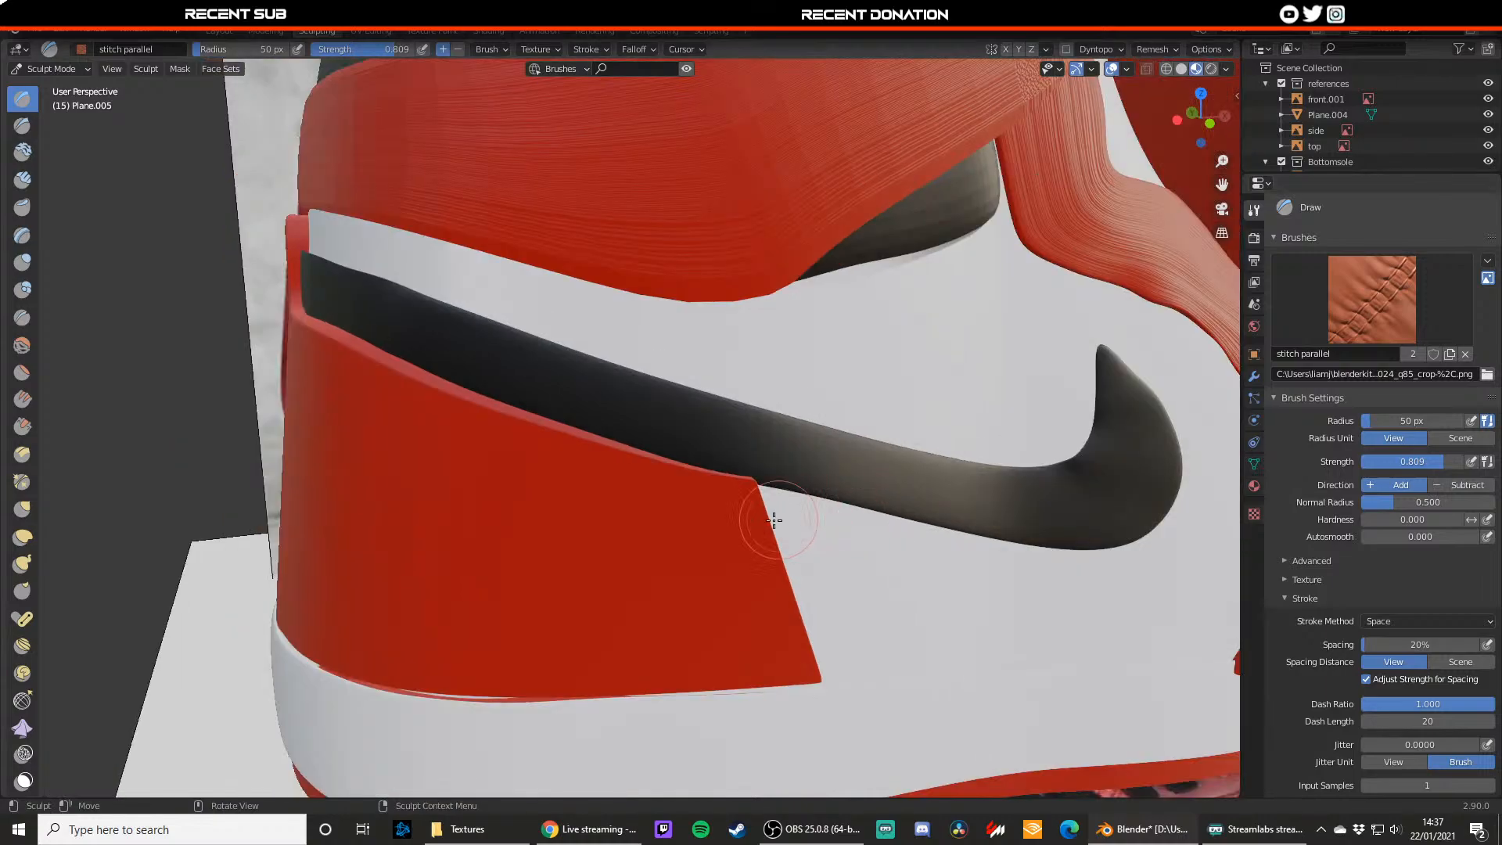
left_click_drag(704, 546, 714, 468)
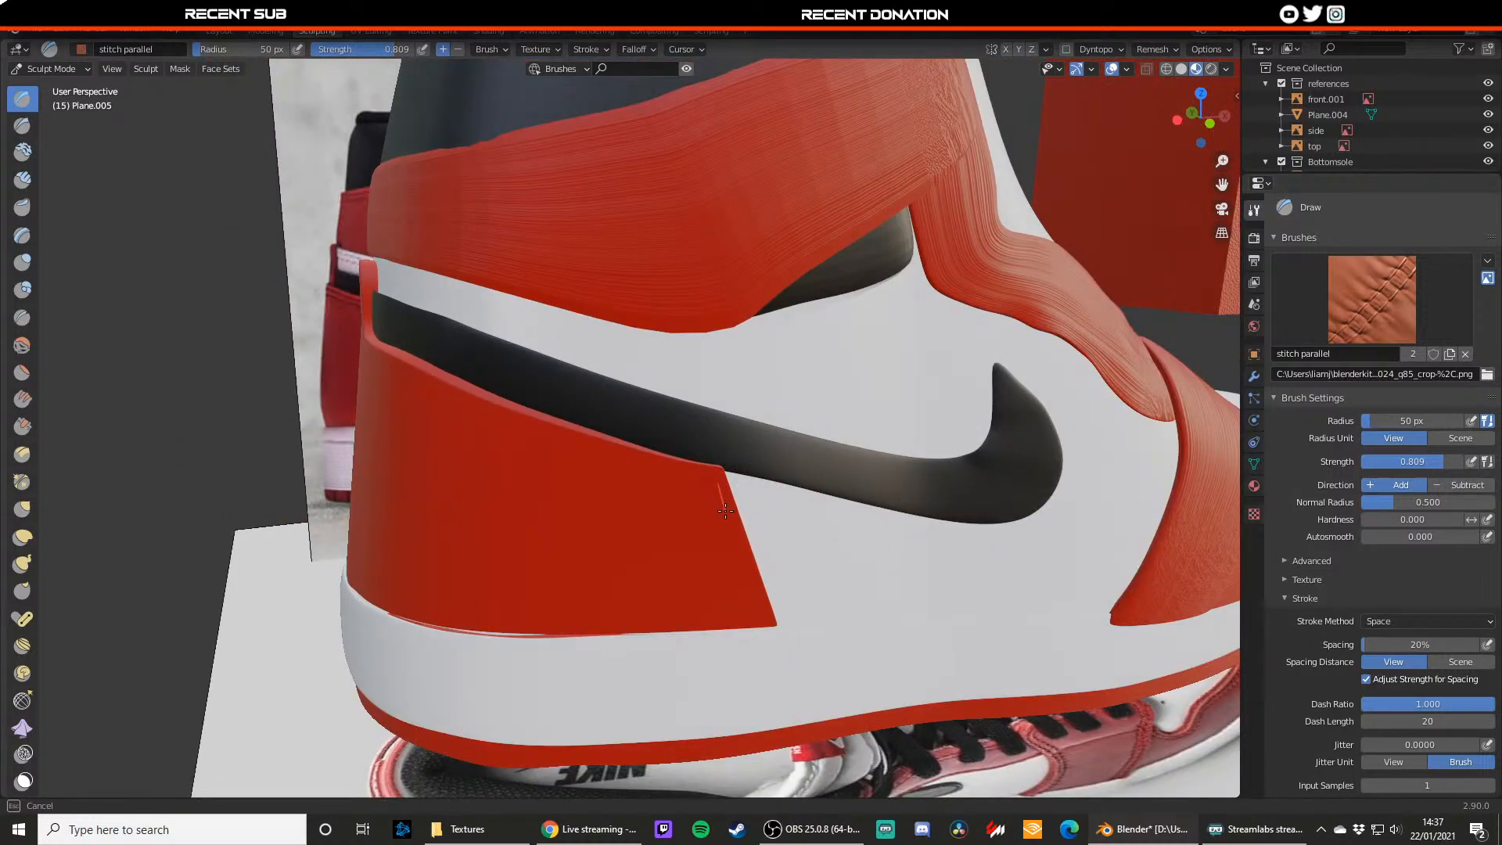
left_click_drag(765, 629, 765, 622)
scroll(765, 577, "up", 5)
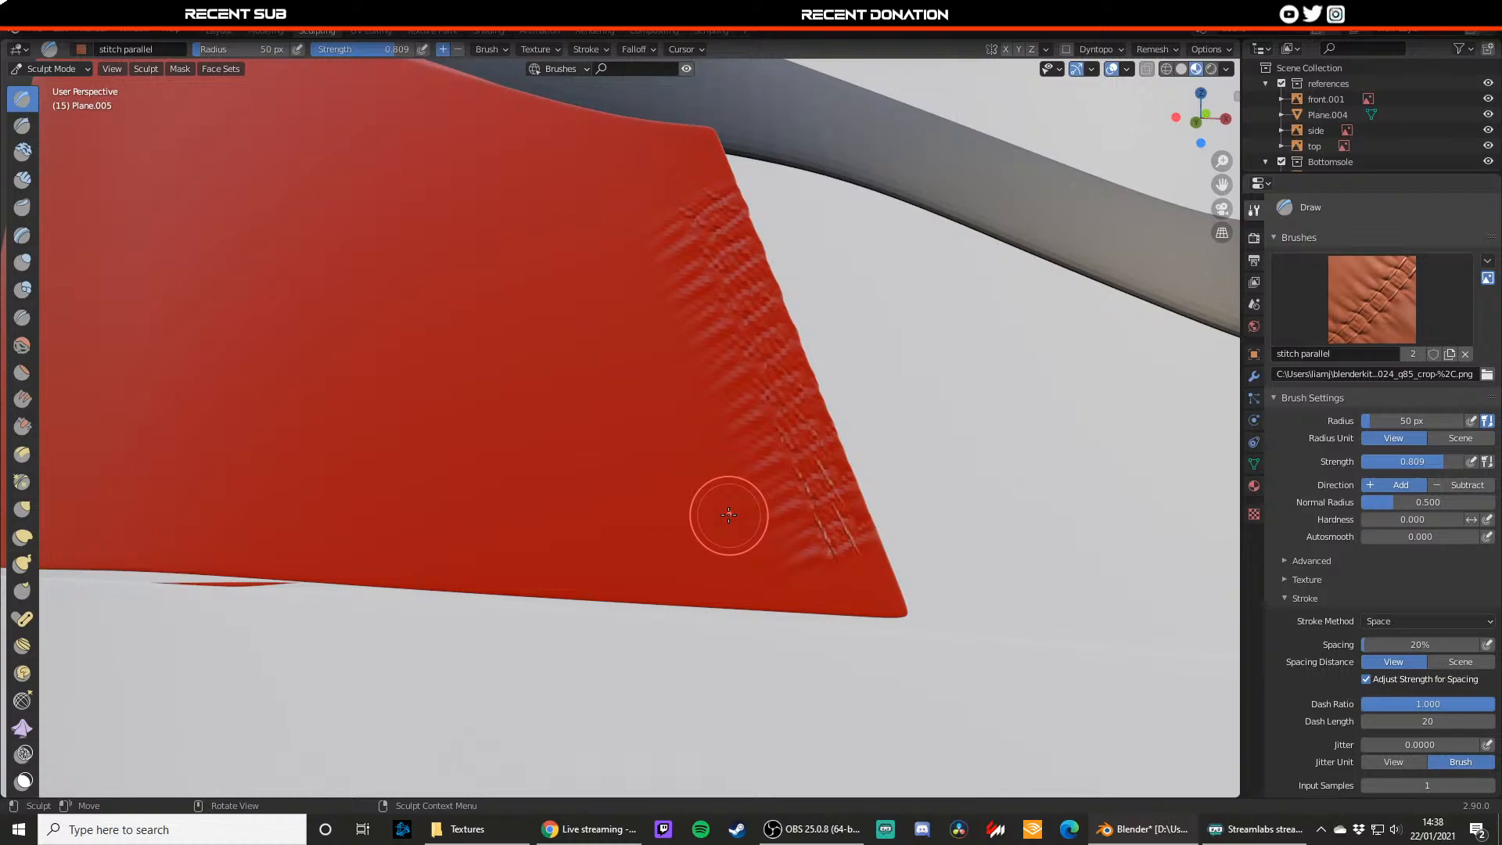
scroll(715, 509, "down", 3)
middle_click_drag(715, 509, 714, 563)
key("ctrl+z")
key("ctrl+z")
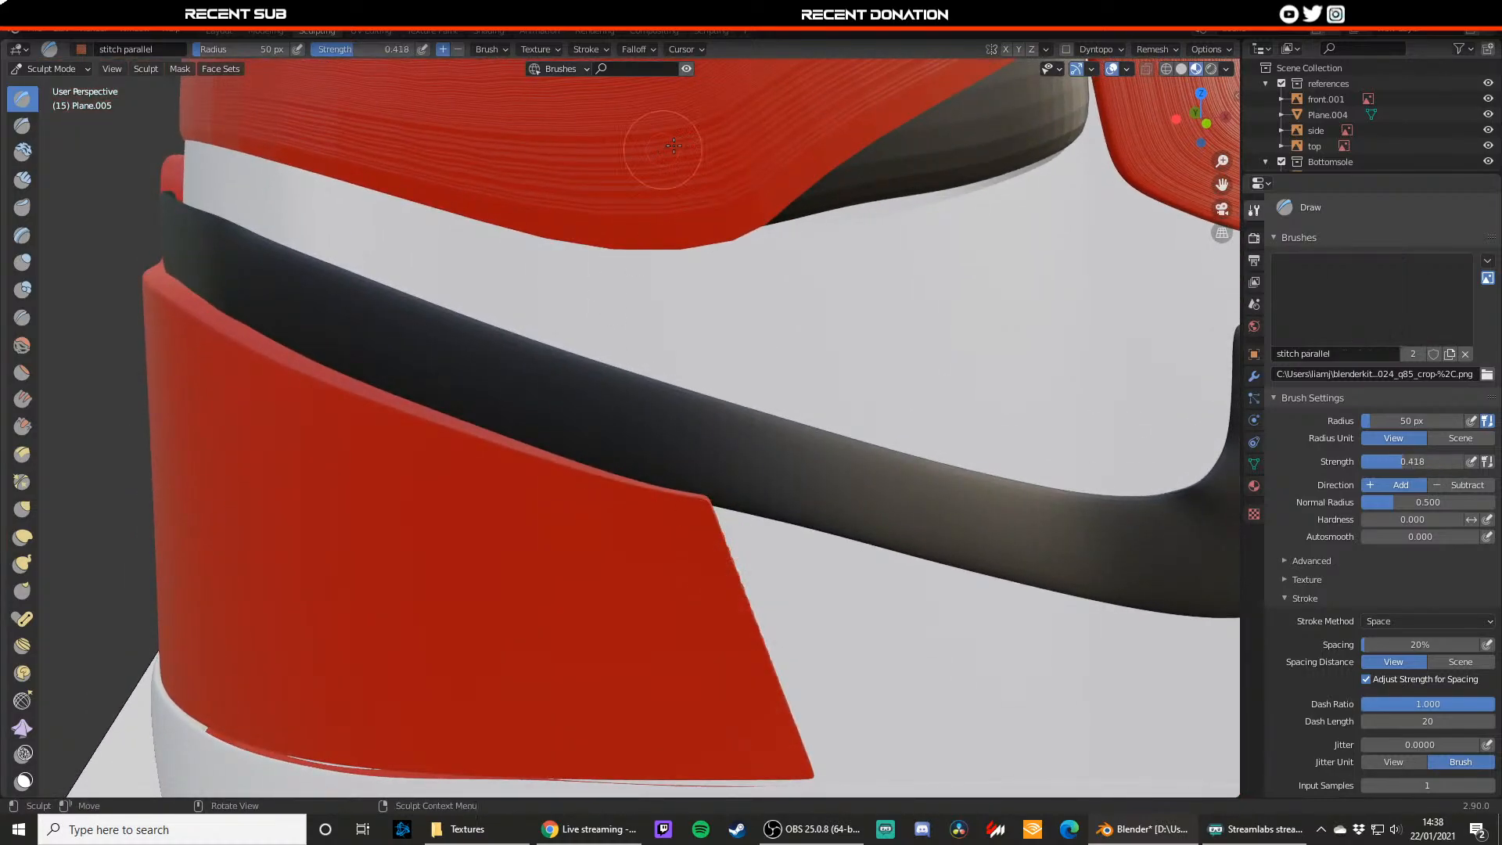
Step: Switch to the stitch parallel seam brush, try a 50 px stroke down the heel panel's front edge and undo it
left_click(1379, 301)
left_click(1124, 395)
scroll(830, 473, "down", 2)
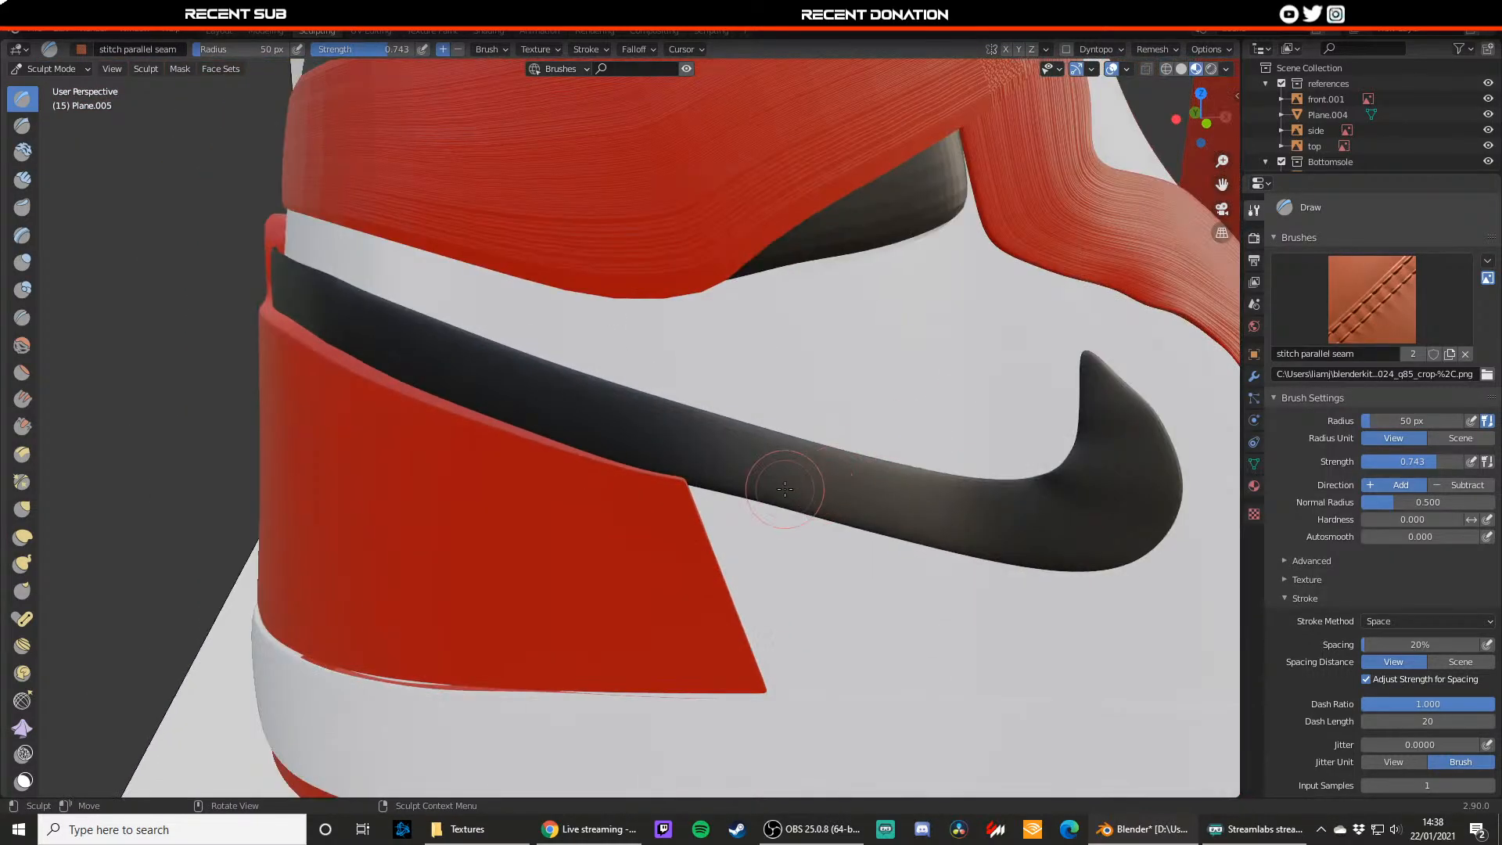
left_click_drag(676, 496, 694, 550)
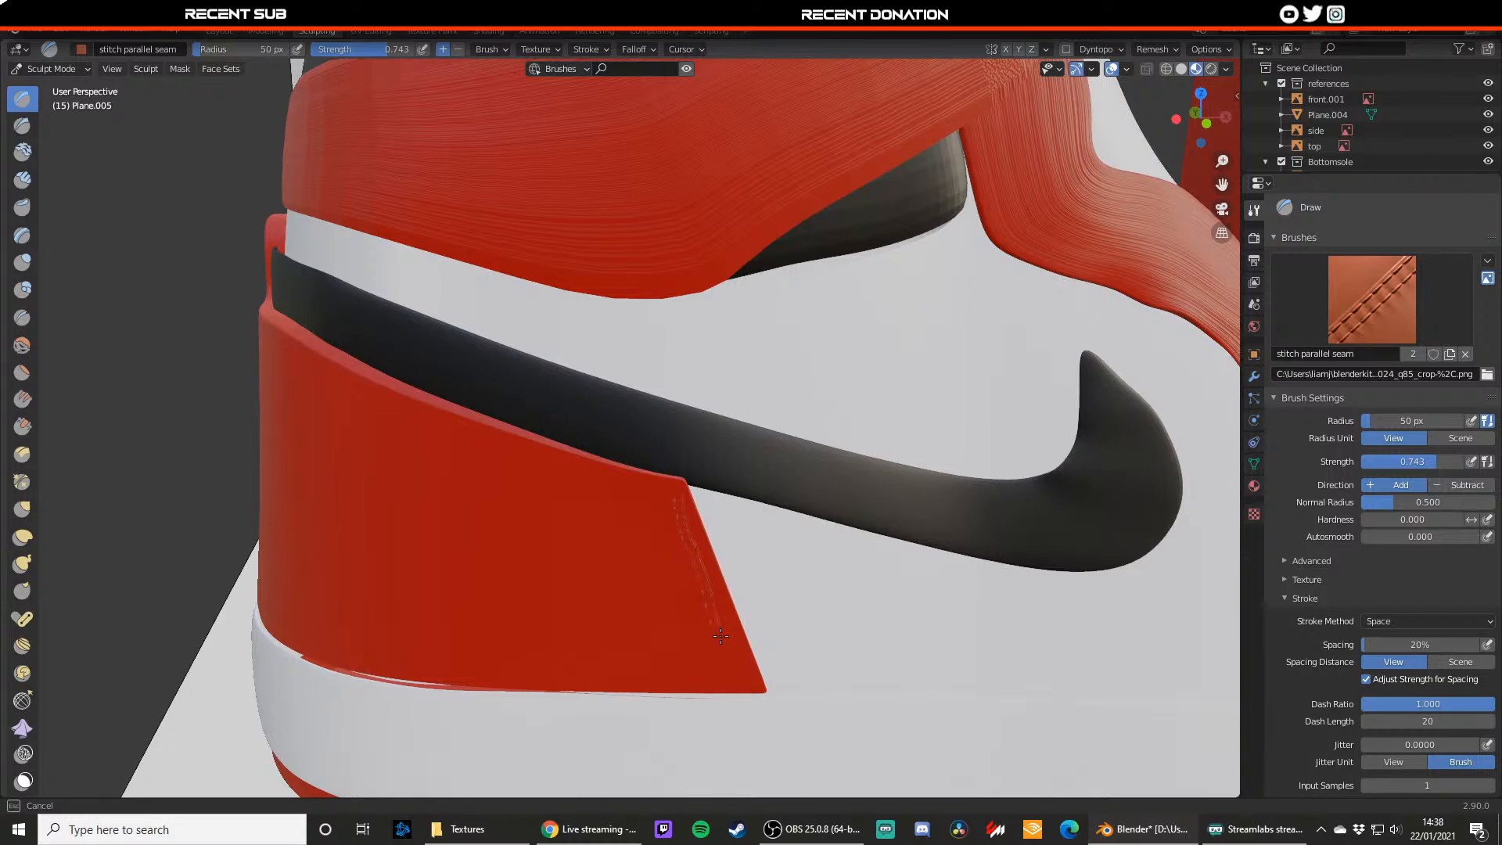
left_click_drag(720, 635, 731, 655)
key("ctrl+z")
key("ctrl+z")
Step: Set the radius to 121 px, reselect the stitch parallel seam brush, try a stroke down the panel's front edge and undo it
left_click_drag(1408, 462, 1441, 462)
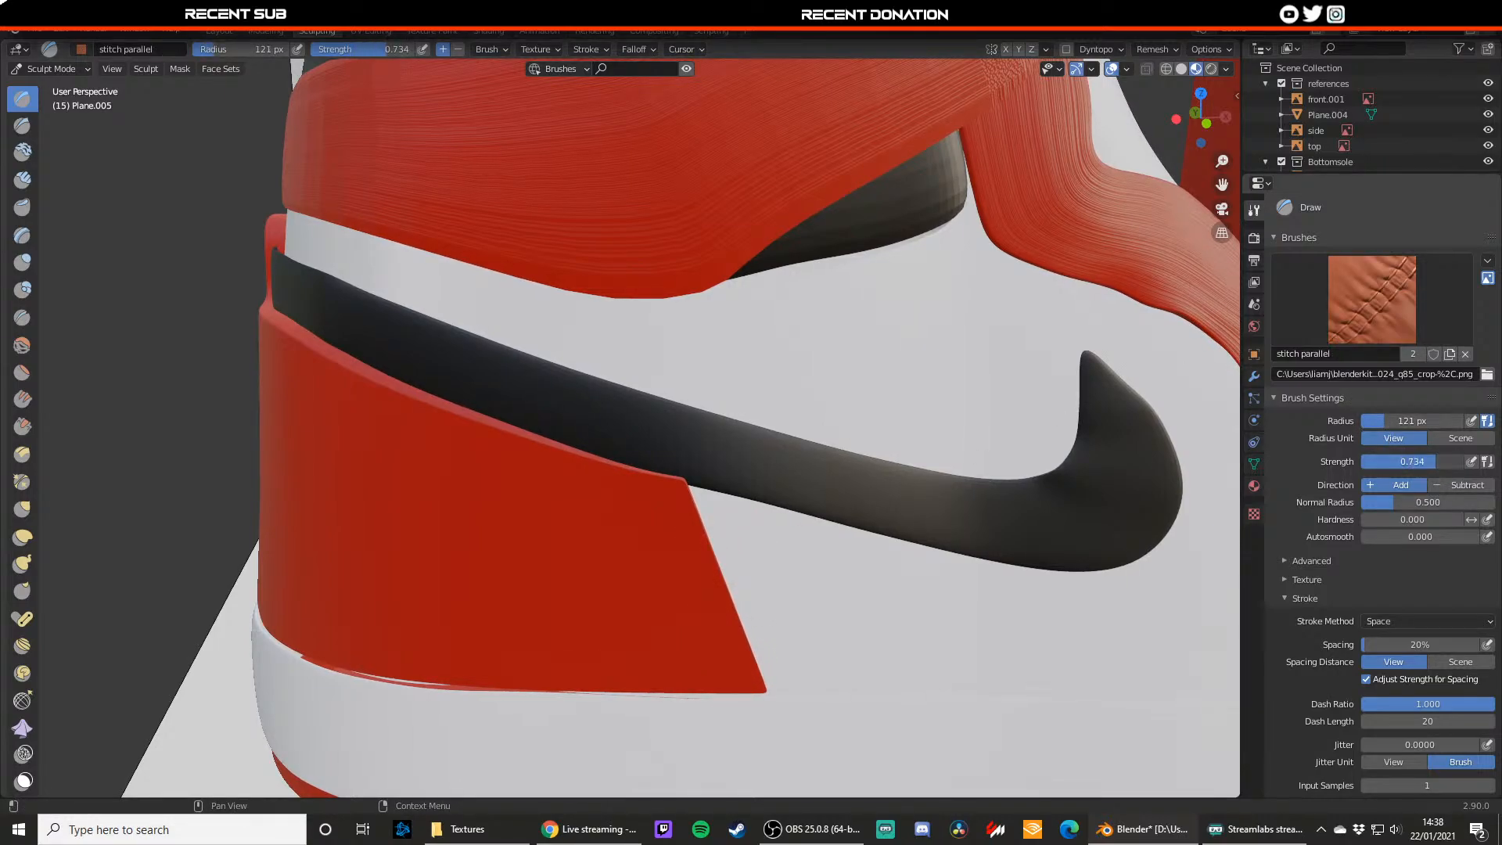
left_click(1372, 299)
left_click(1140, 387)
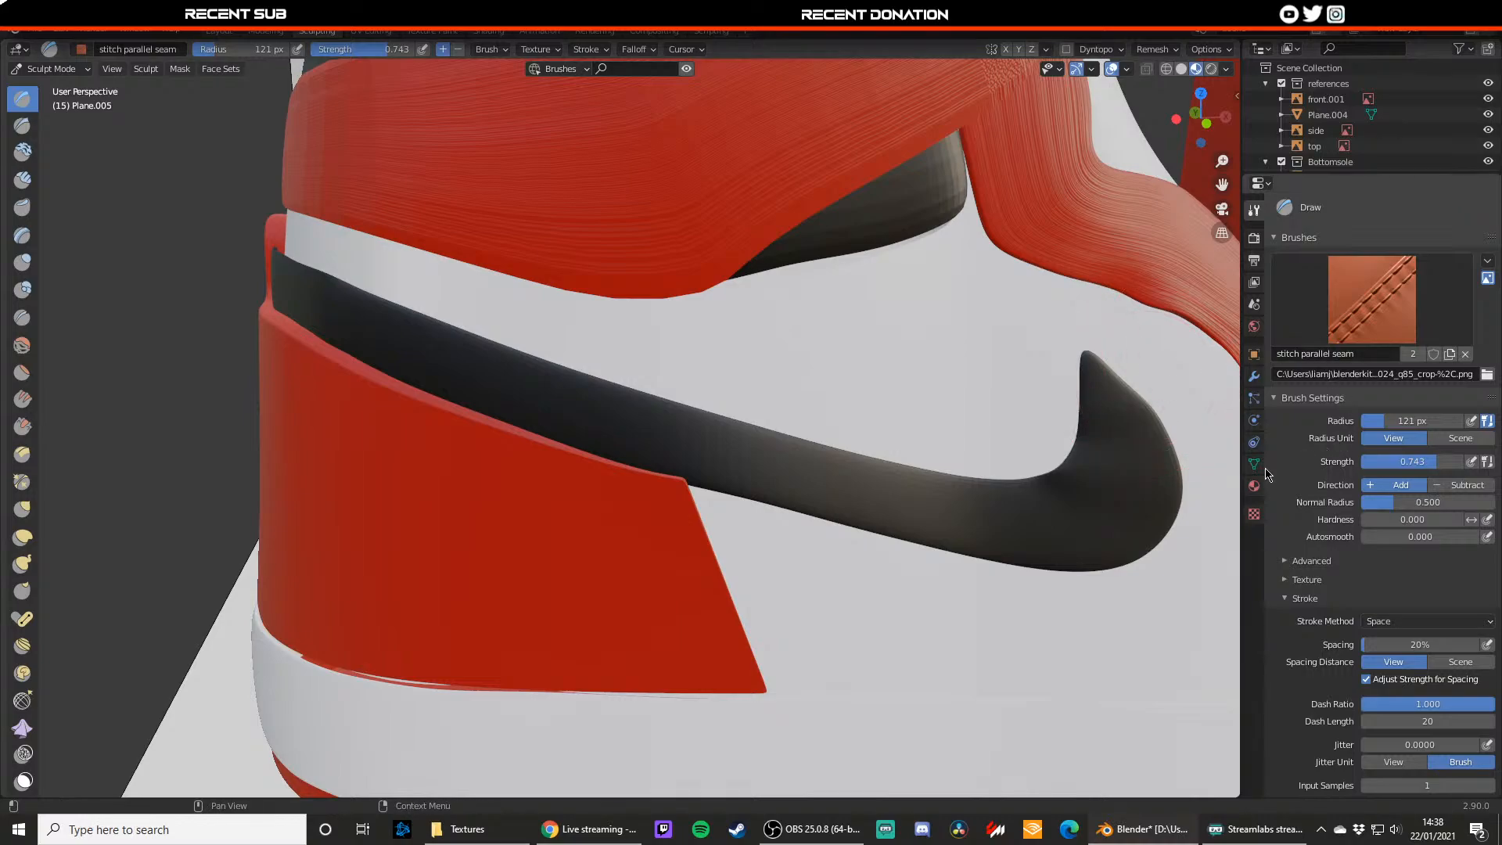
left_click_drag(673, 507, 687, 532)
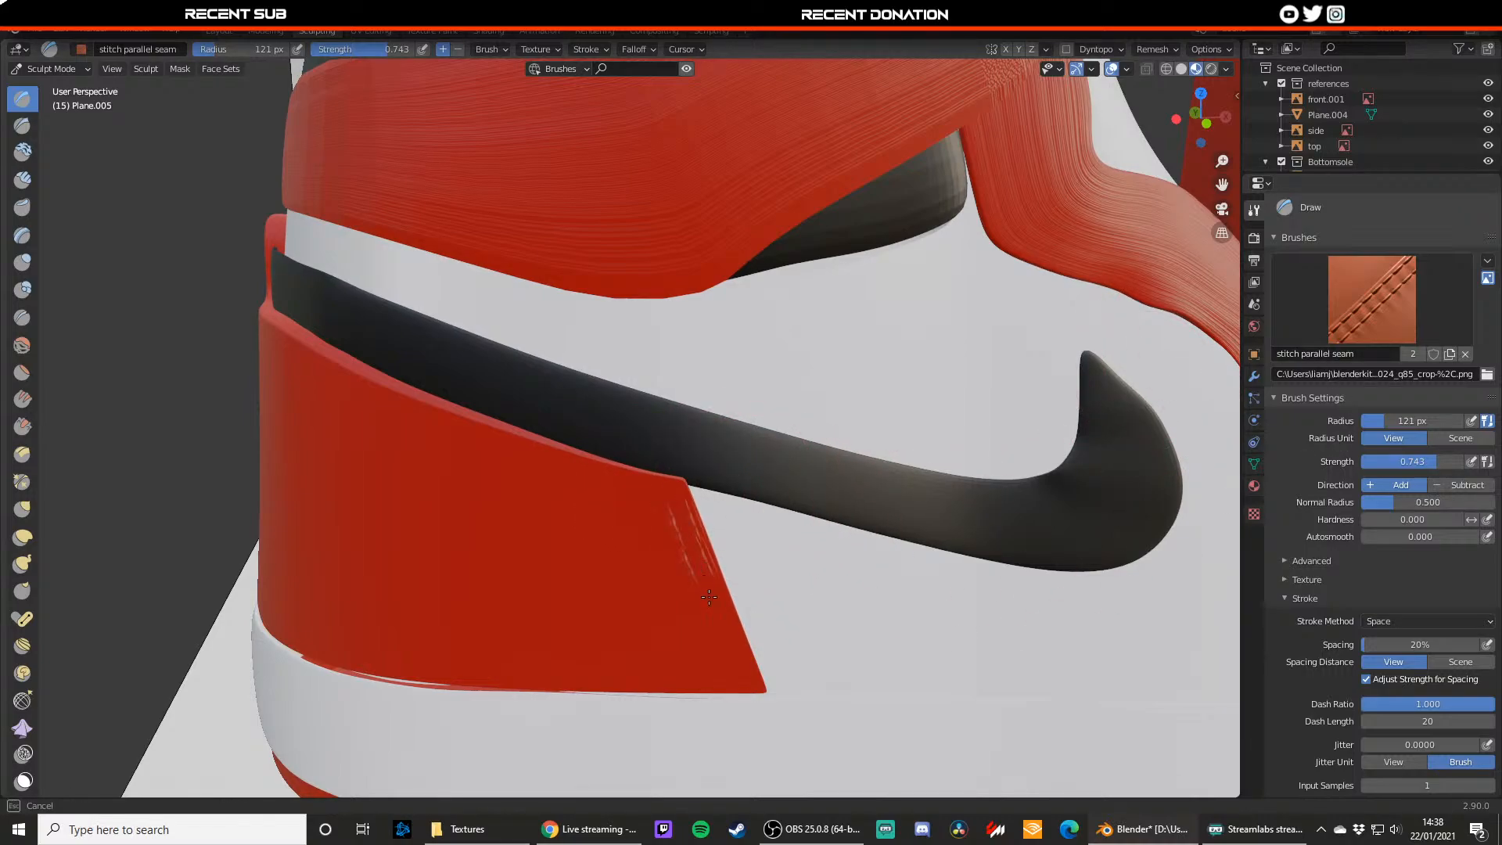
left_click_drag(741, 665, 747, 674)
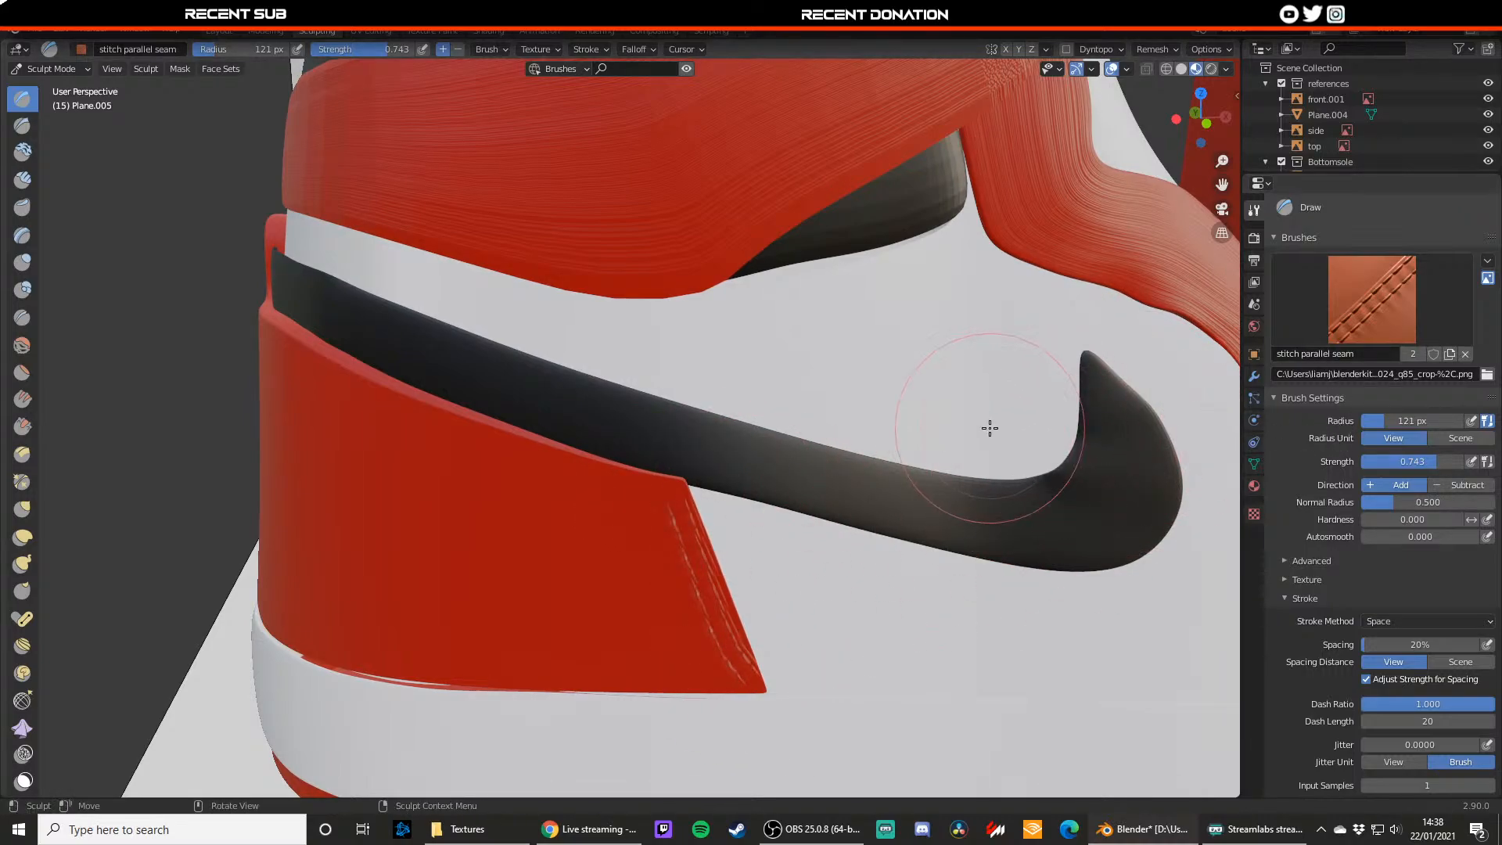
key("ctrl+z")
key("ctrl+z")
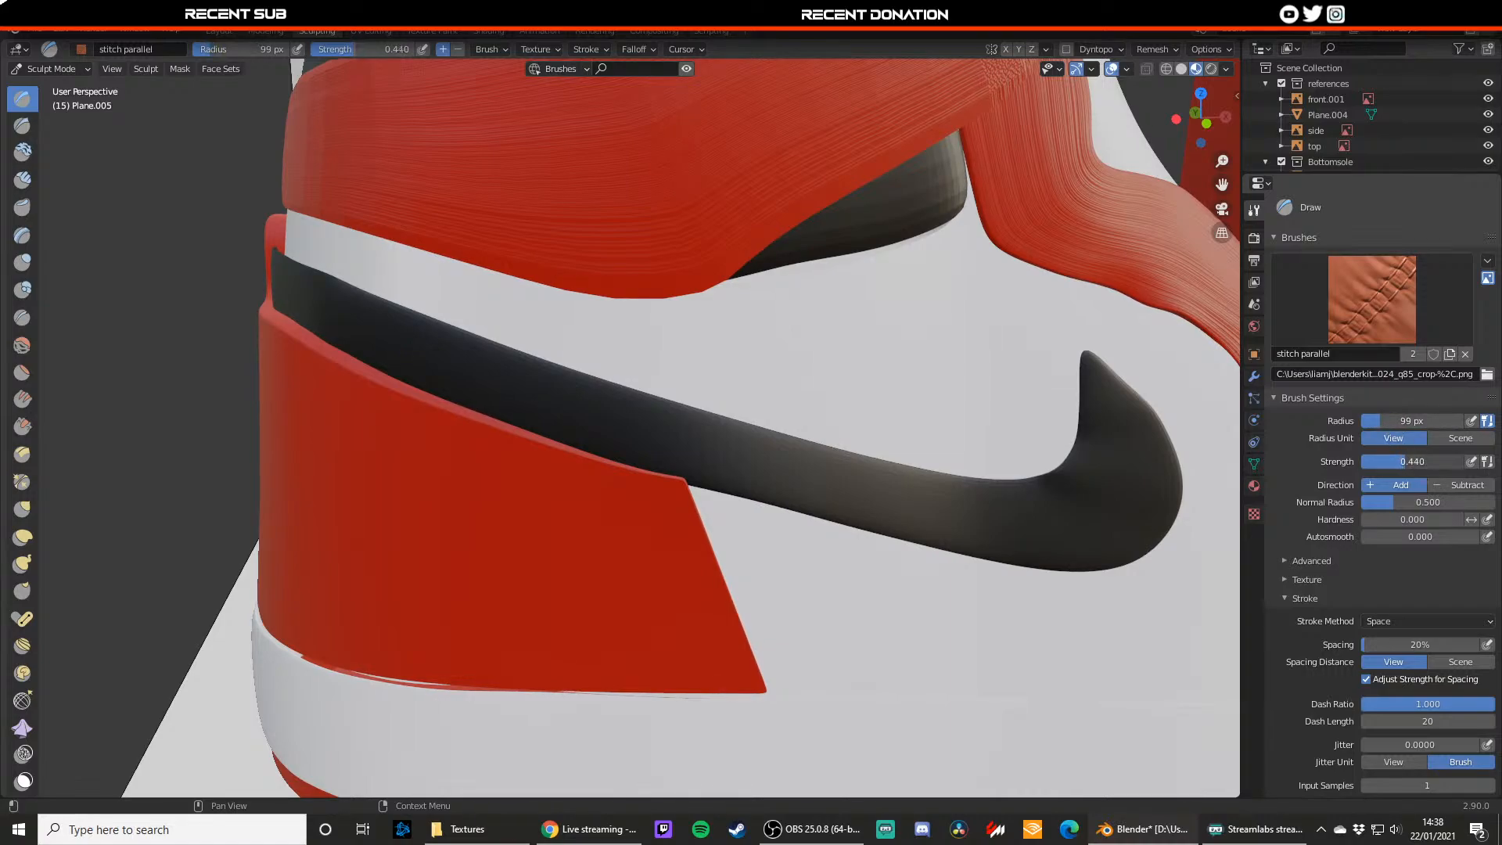
Step: Try a stitch parallel seam stroke with a 99 px radius down the heel panel's front edge, check it from farther away and undo it
left_click(1373, 300)
left_click(1126, 387)
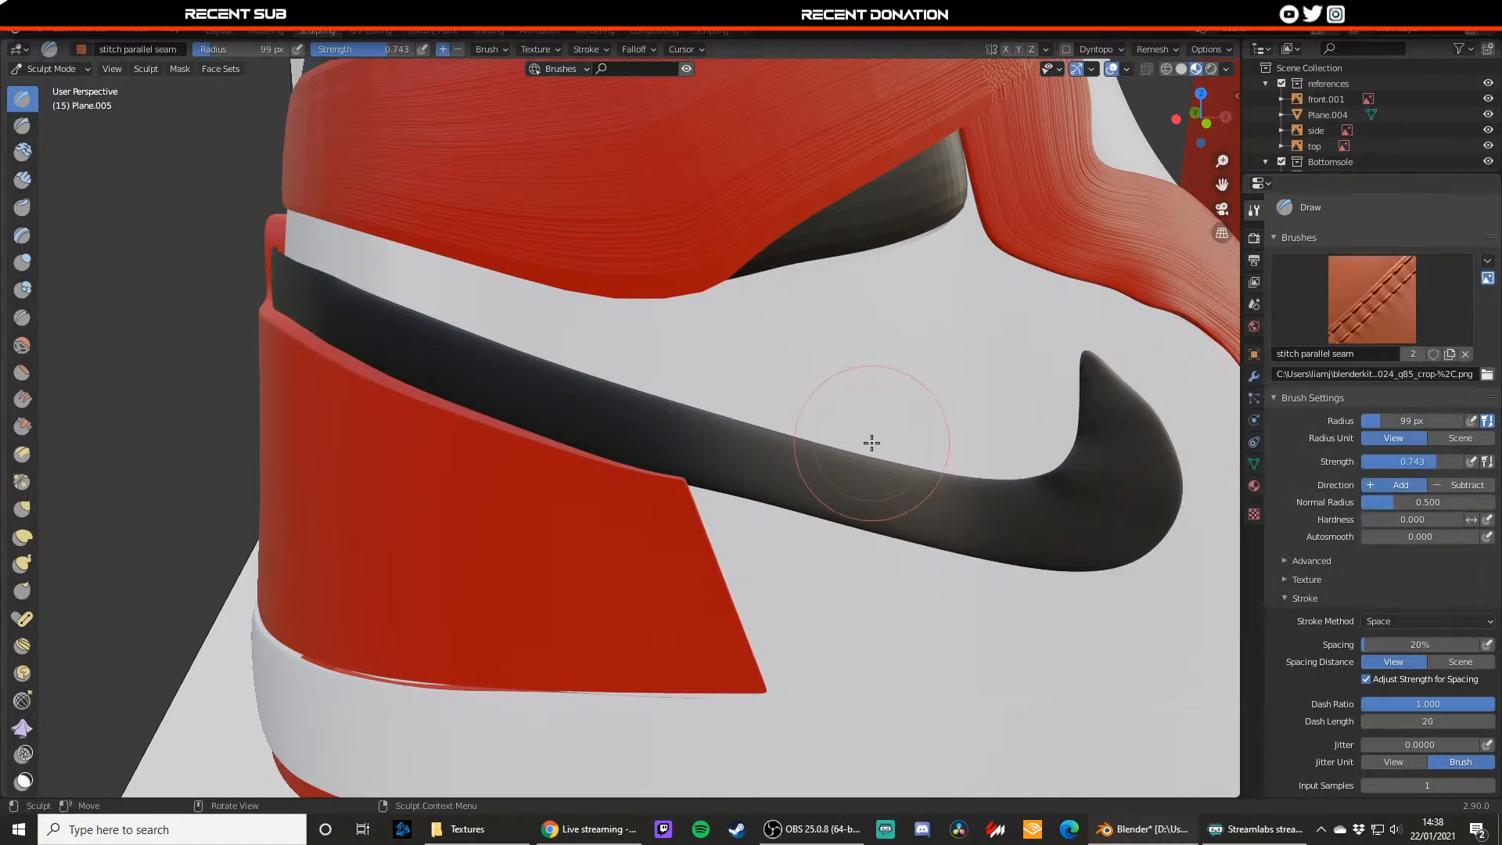
left_click_drag(676, 505, 692, 542)
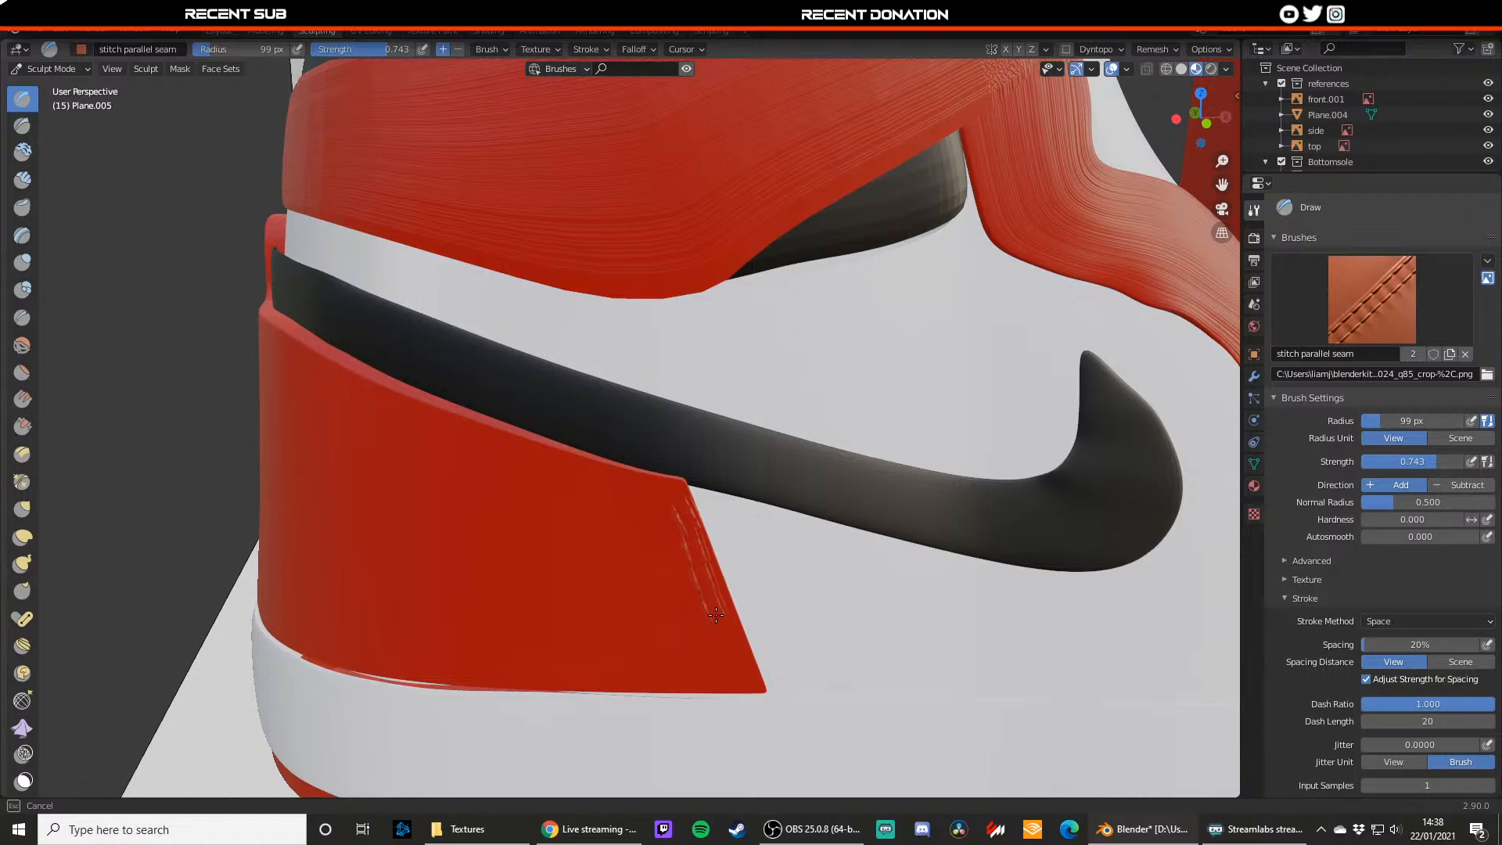
left_click_drag(743, 687, 743, 687)
scroll(760, 597, "down", 3)
middle_click_drag(714, 553, 734, 547)
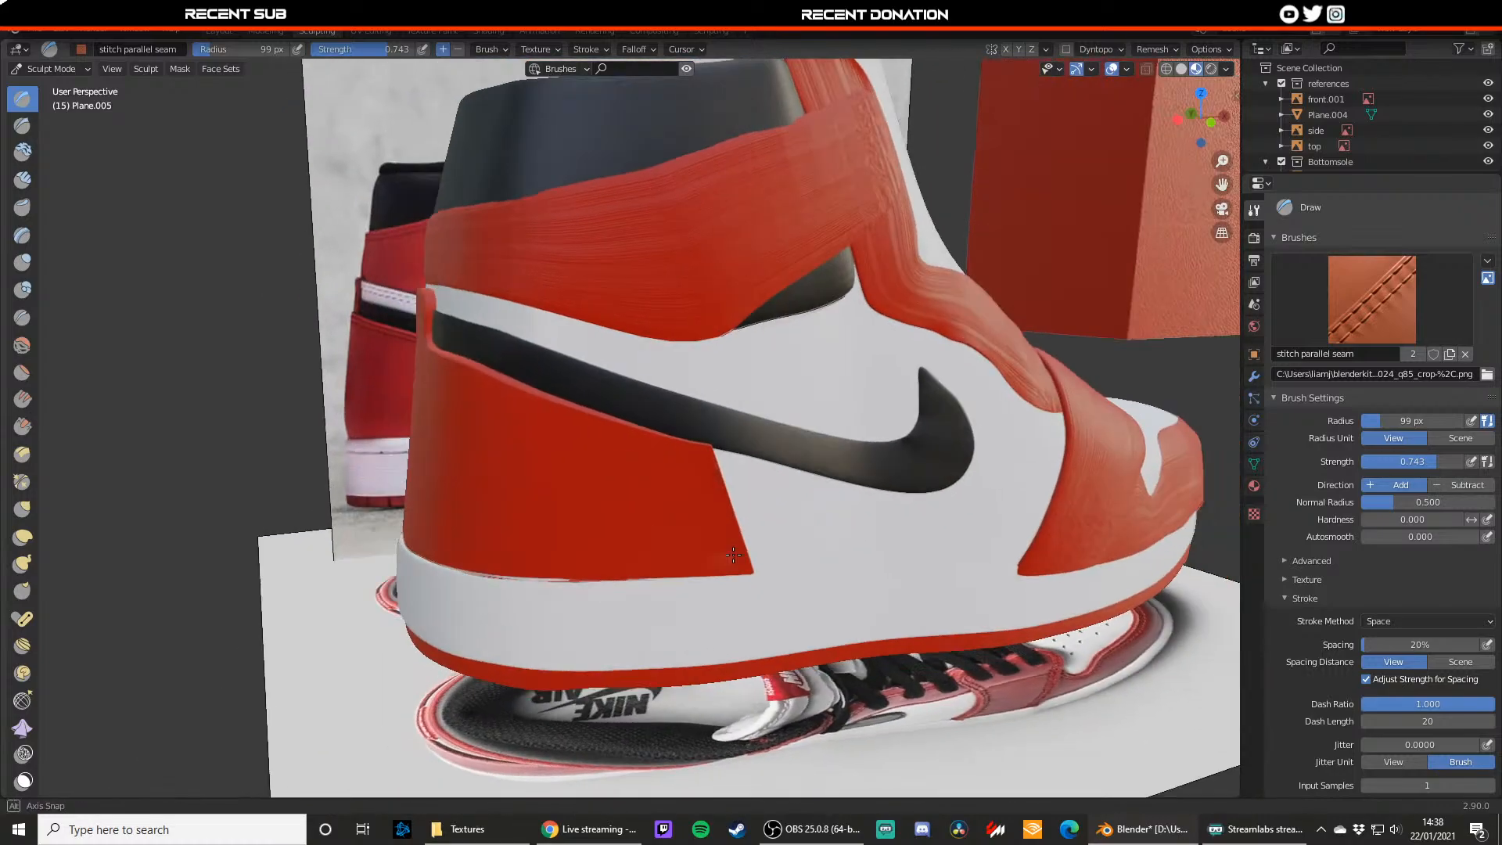
scroll(728, 546, "up", 1)
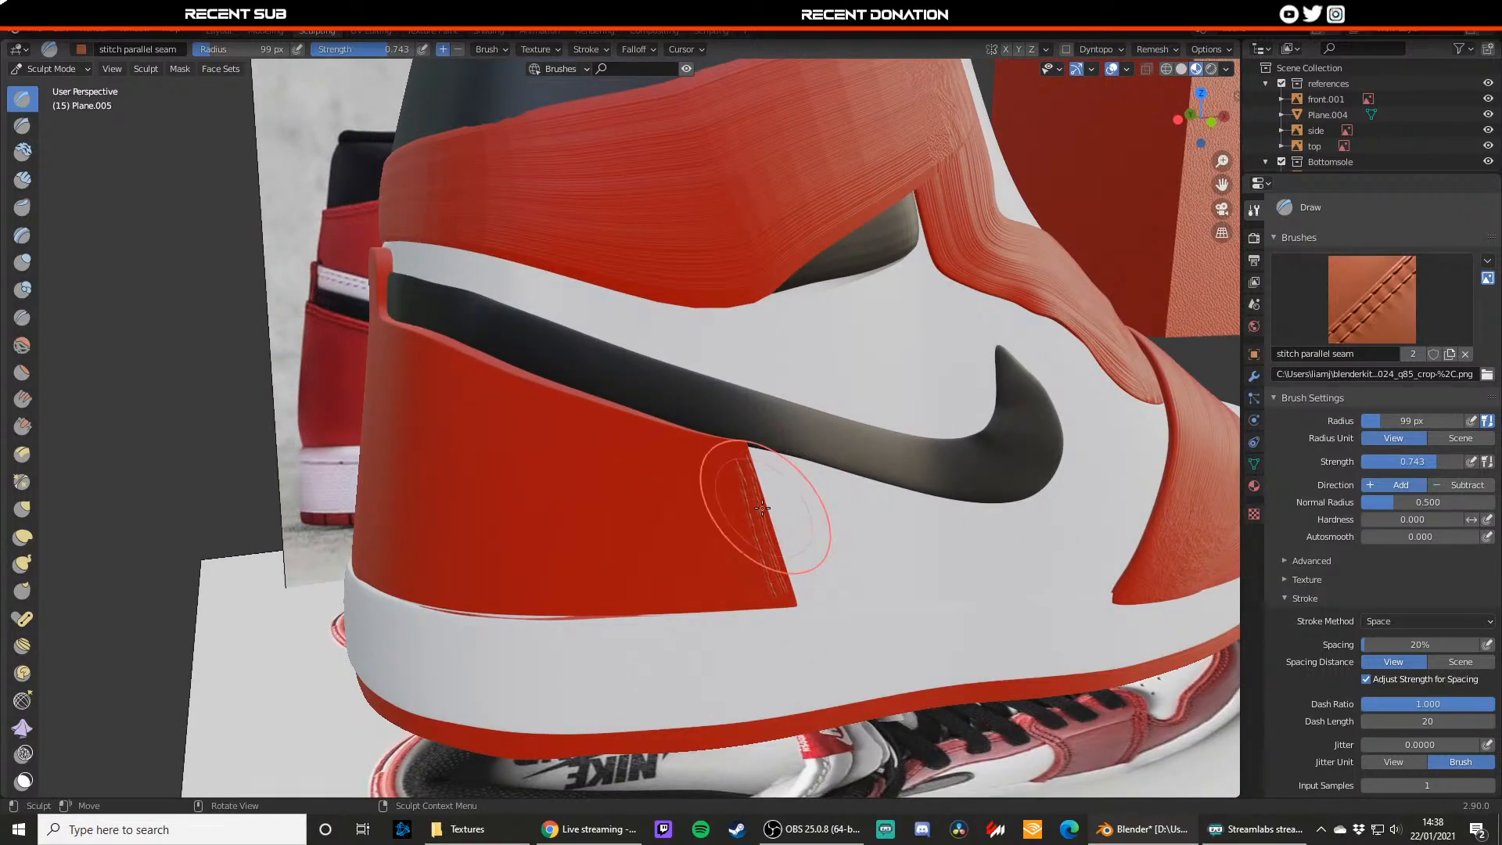
key("ctrl+z")
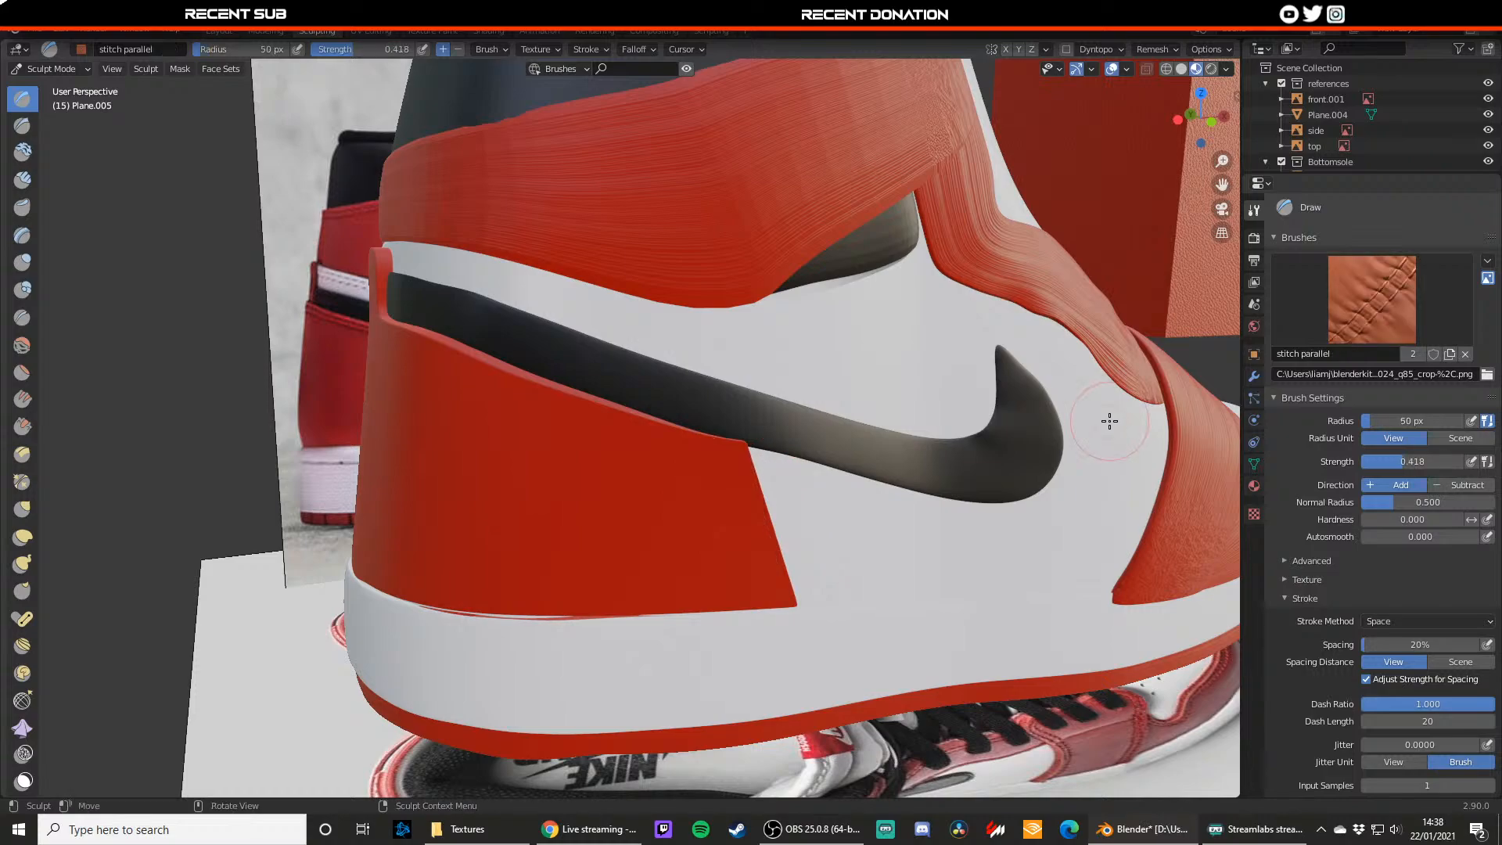
Step: Reselect the stitch parallel seam brush, set its radius to 99 px and sculpt a seam along the panel's top edge from the front corner
left_click(1385, 320)
left_click(1127, 385)
left_click_drag(1420, 422, 1430, 422)
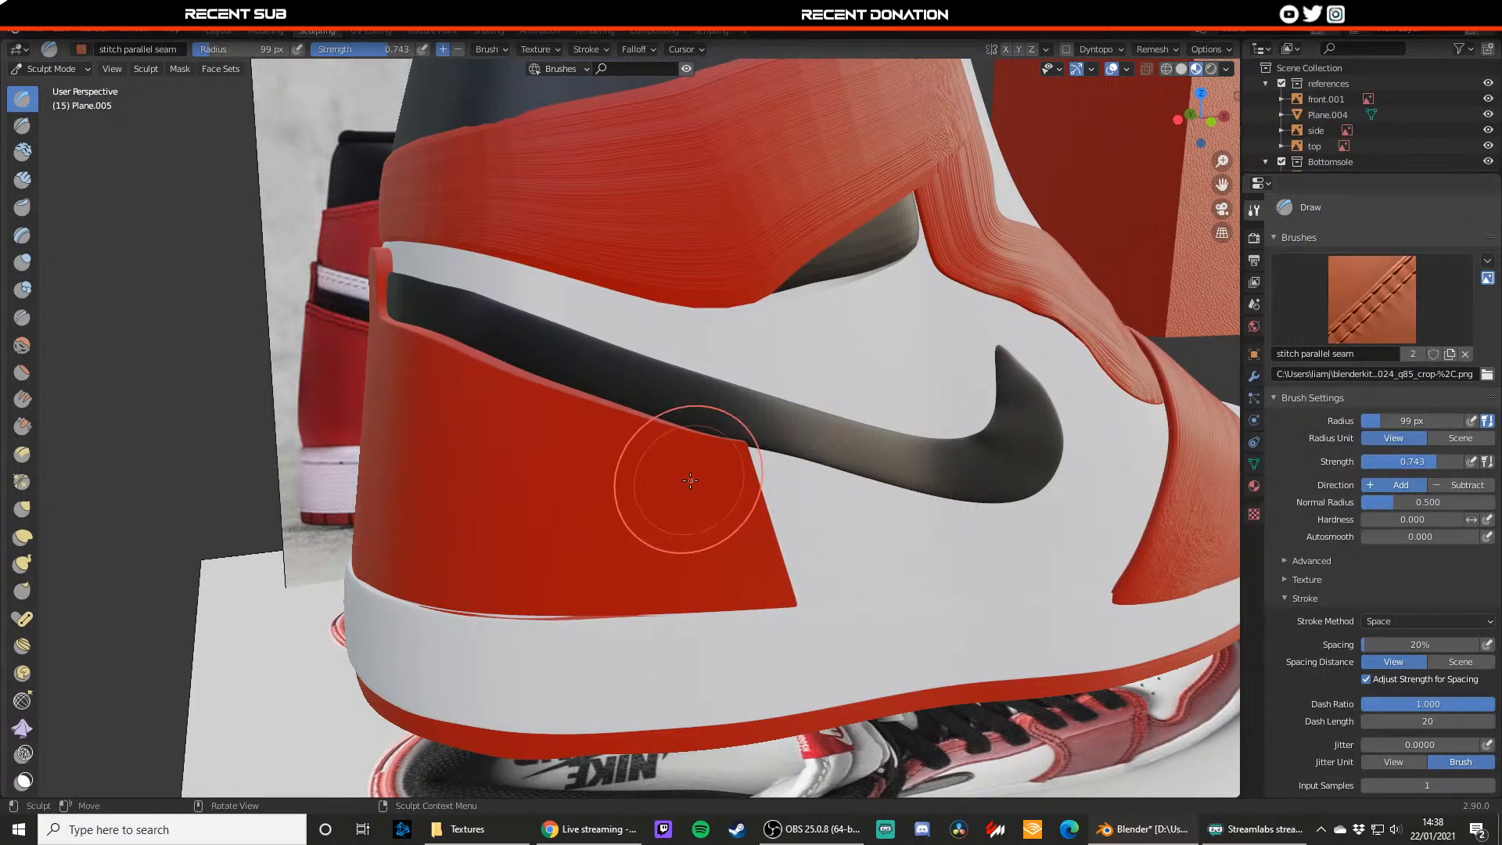
middle_click_drag(687, 476, 731, 486)
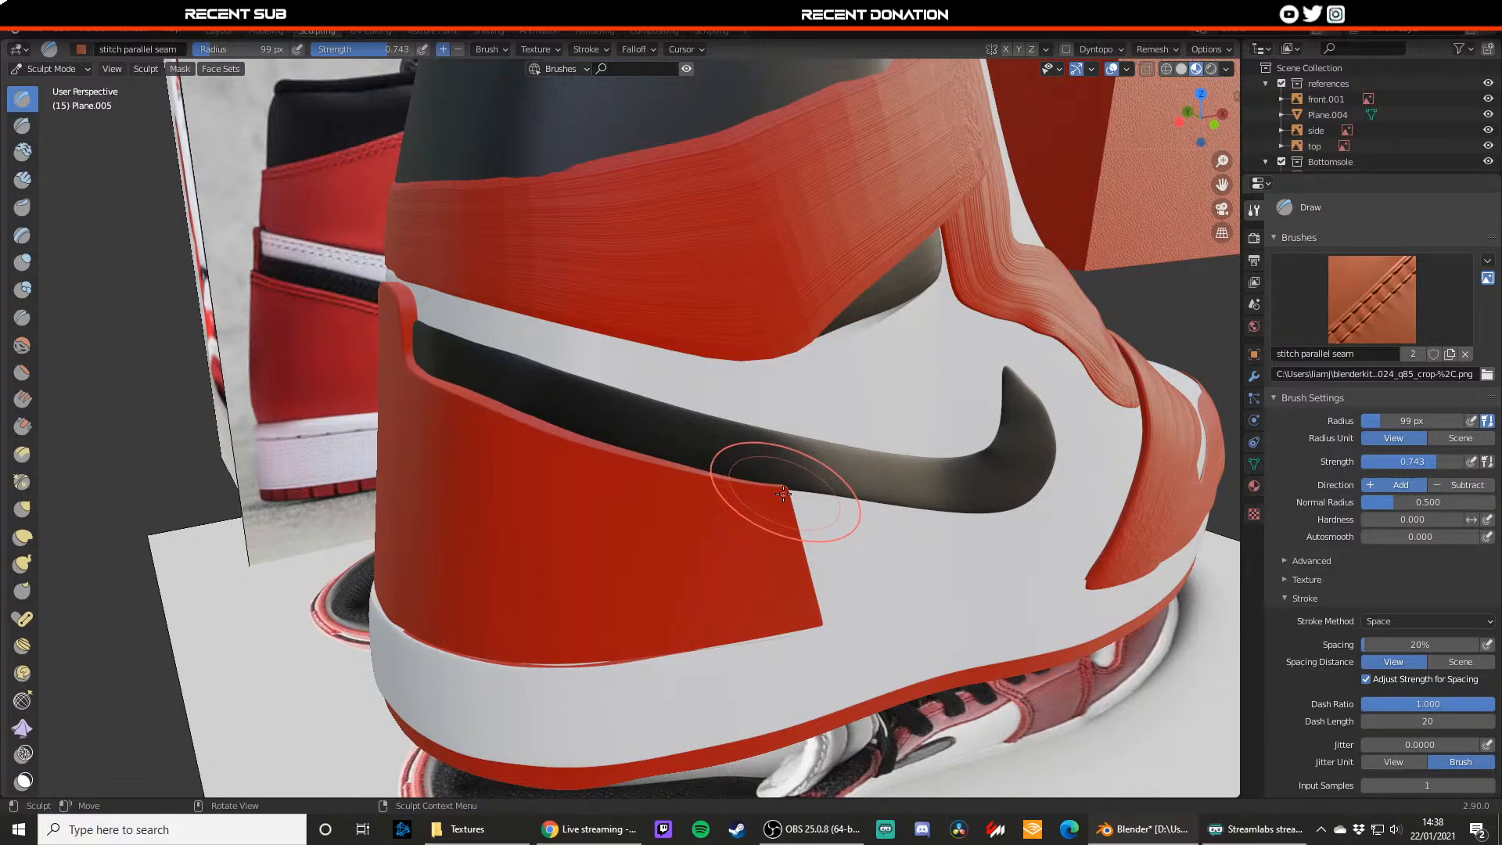
left_click_drag(783, 494, 758, 495)
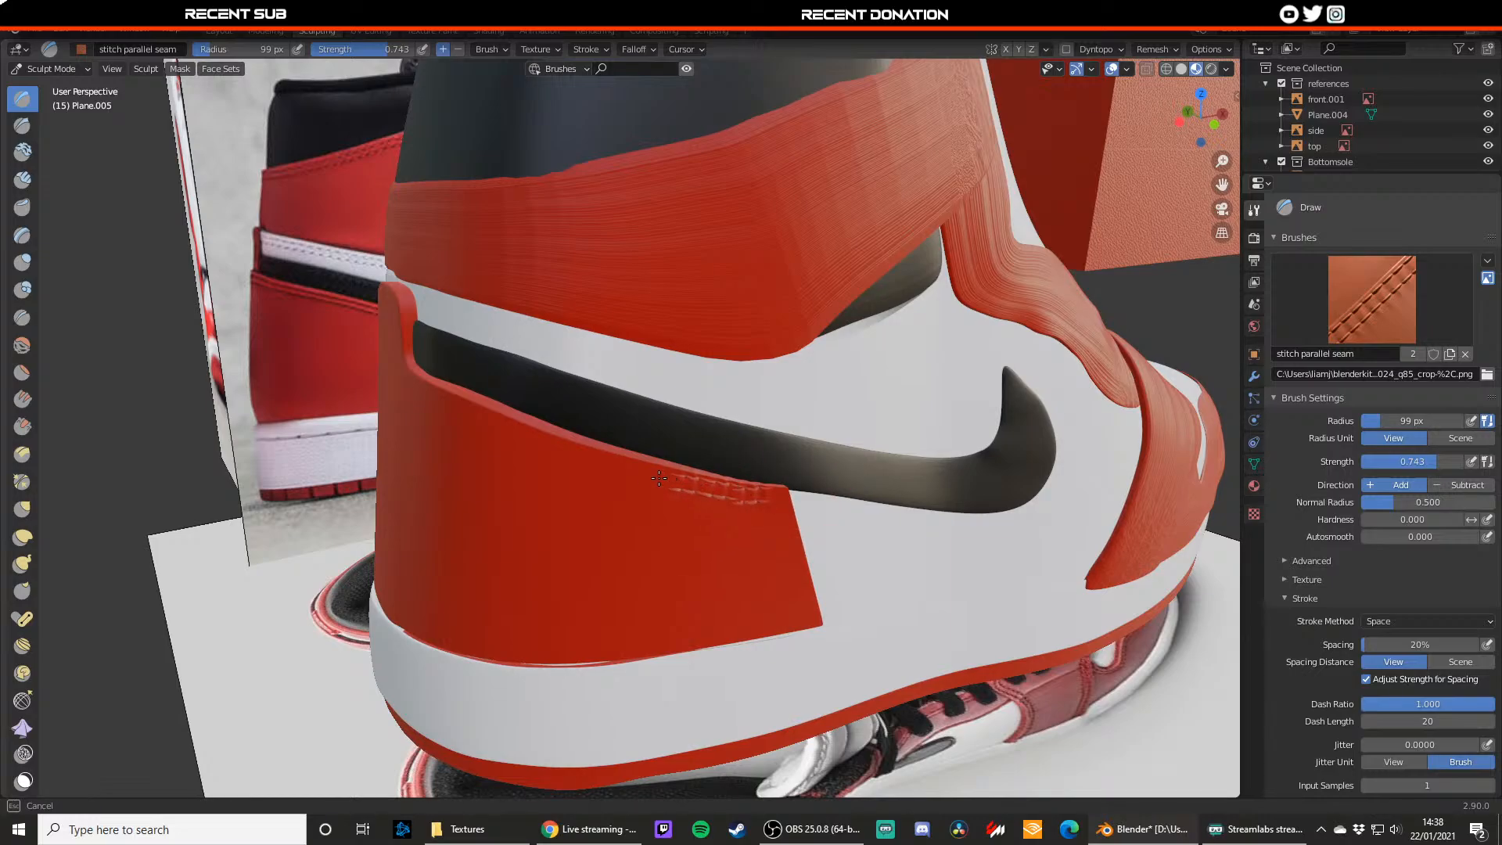
left_click_drag(597, 457, 598, 458)
Step: Extend the stitched seam along the heel panel's top edge under the swoosh towards the back tab
mouse_move(638, 534)
middle_mouse_down()
mouse_move(603, 469)
mouse_move(486, 496)
mouse_move(460, 482)
mouse_move(562, 498)
mouse_move(587, 518)
middle_mouse_up()
scroll(603, 469, "down", 4)
scroll(562, 497, "up", 3)
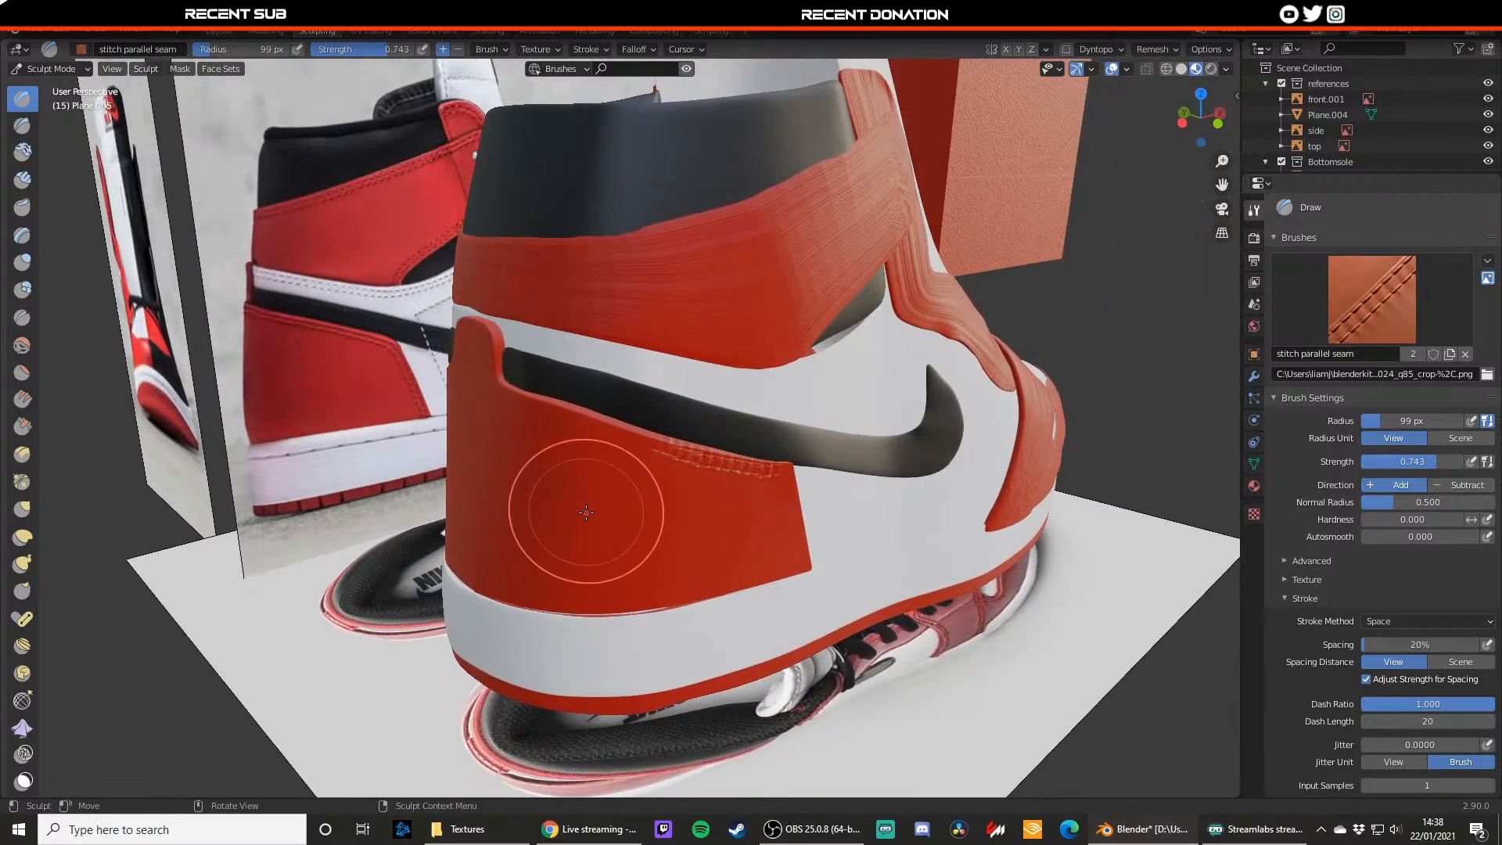
scroll(589, 516, "up", 1)
left_click_drag(687, 456, 656, 451)
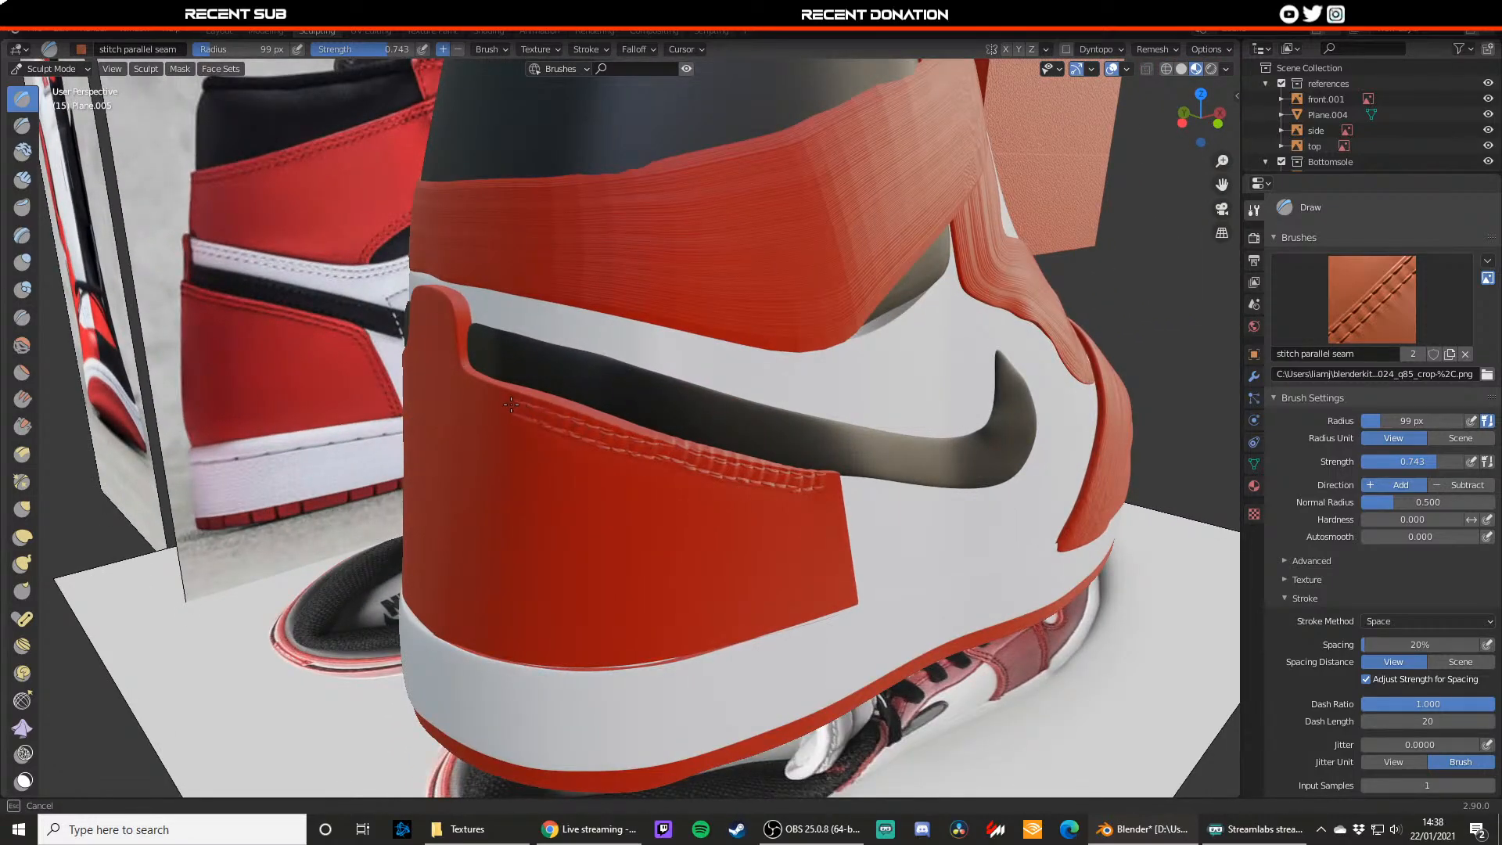
left_click_drag(477, 393, 474, 394)
middle_click_drag(487, 400, 565, 420)
left_click_drag(731, 463, 623, 452)
Step: Try continuing the seam onto the back of the heel, straight and curving up the tab, undoing each stroke
middle_click_drag(623, 451, 714, 436)
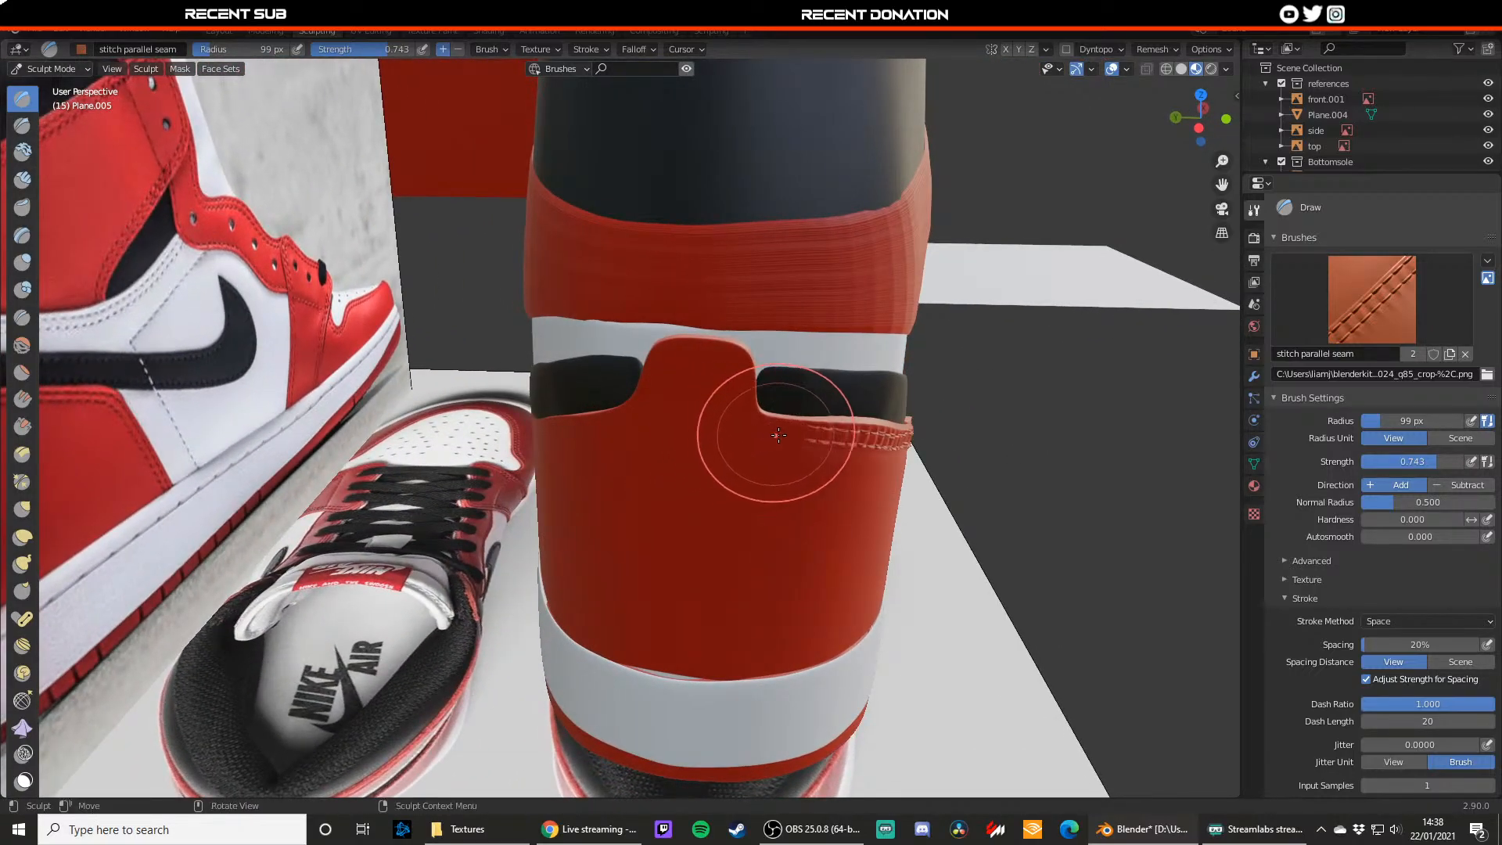
left_click_drag(805, 429, 739, 427)
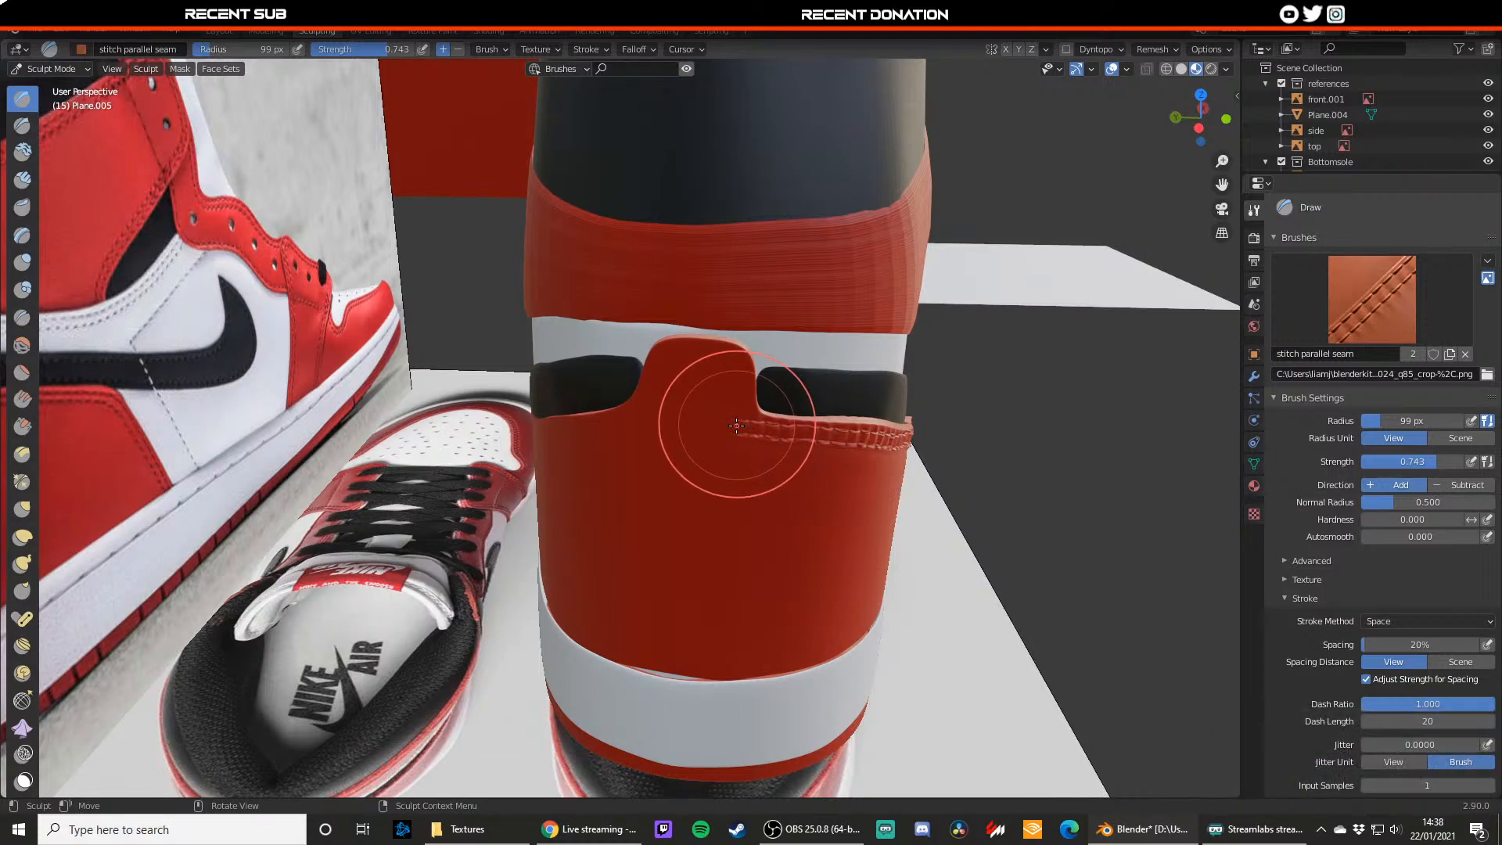
key("ctrl+z")
left_click_drag(826, 433, 751, 428)
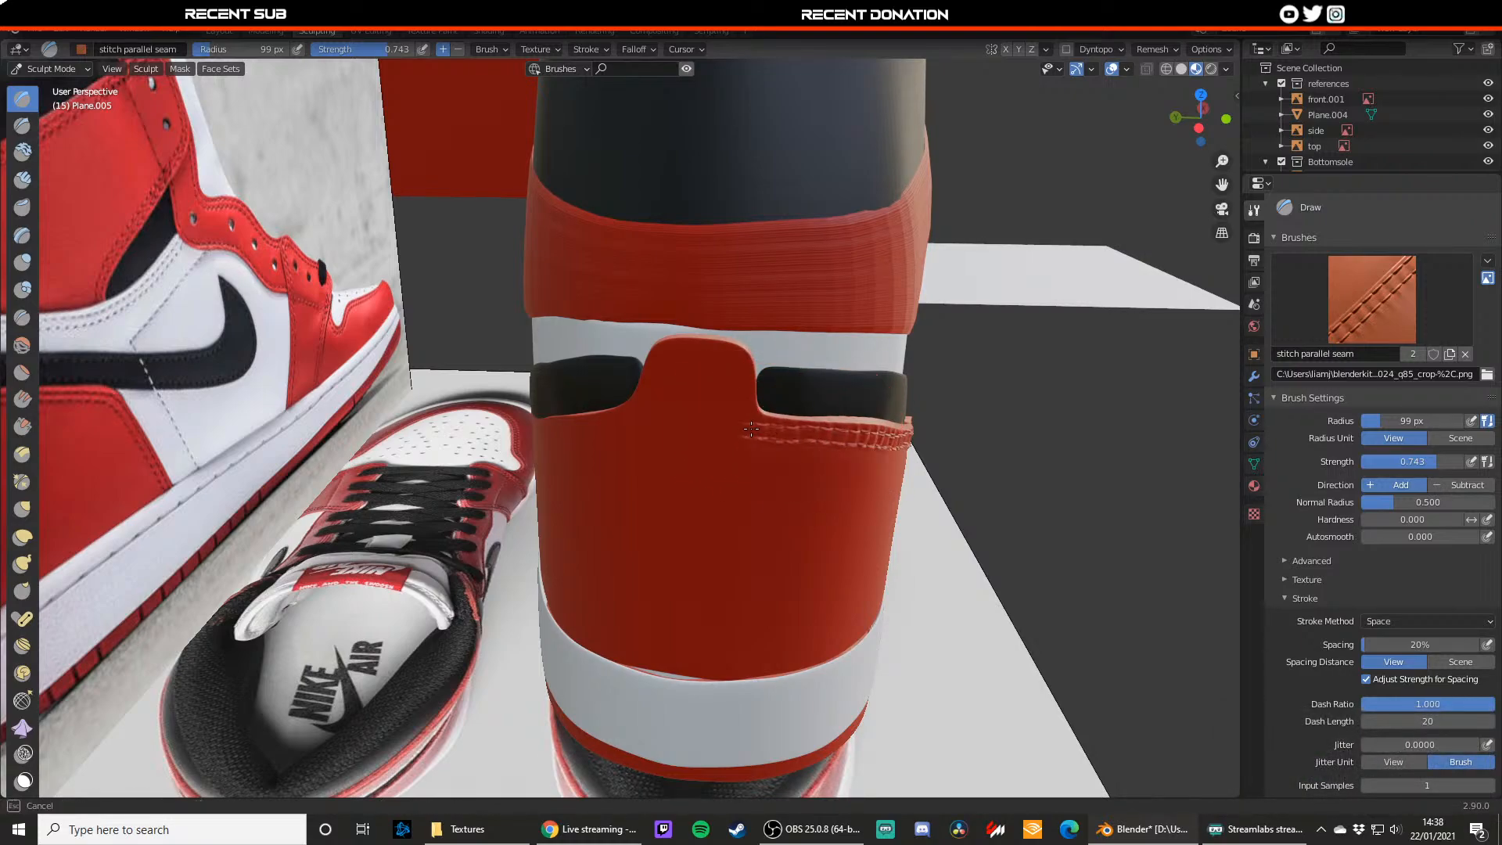
left_click_drag(736, 370, 736, 368)
key("ctrl+z")
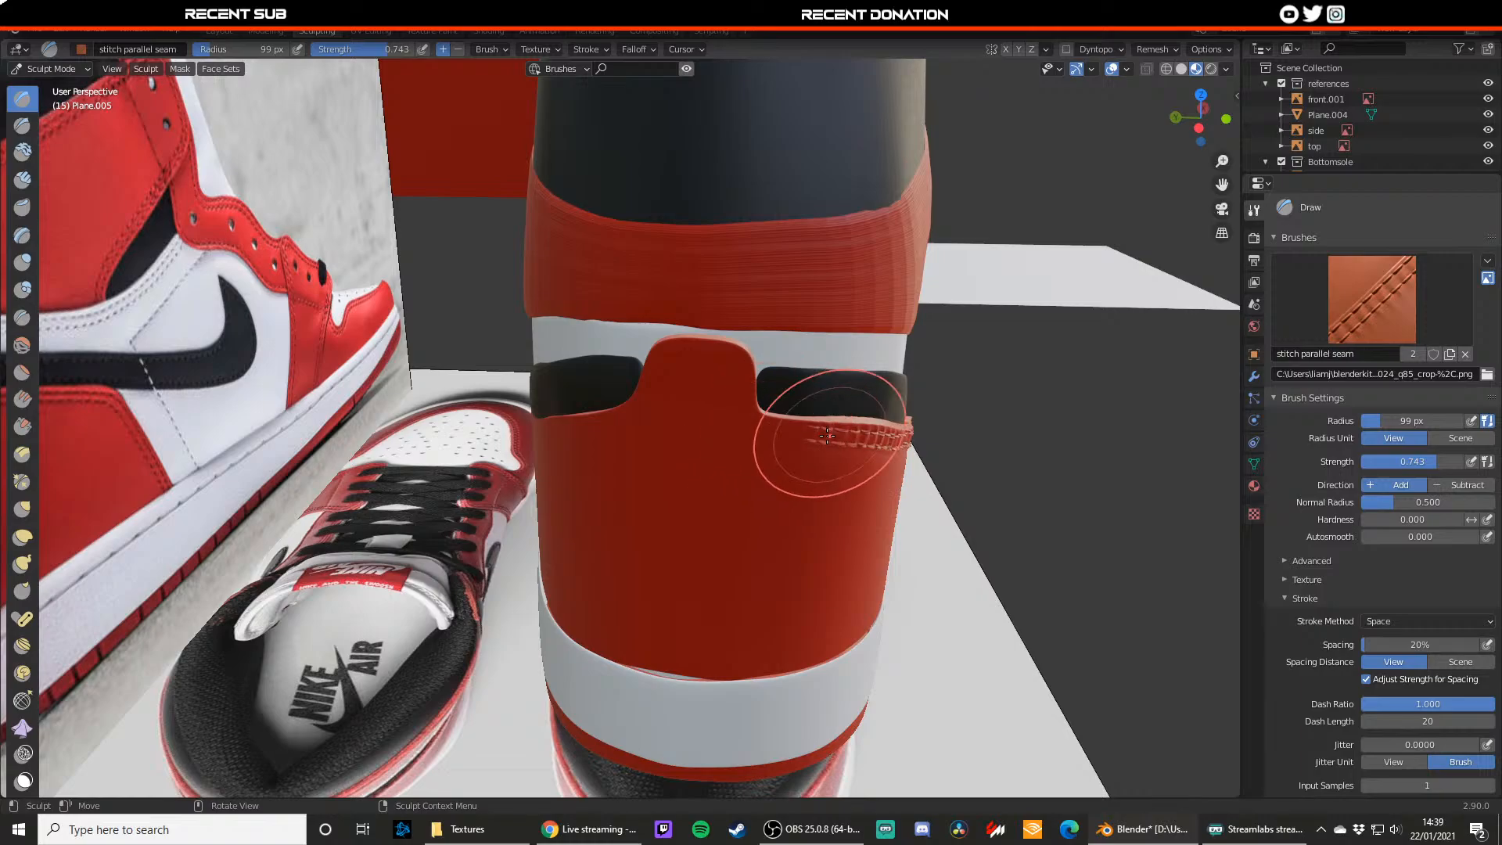
Step: Sculpt the seam straight across the back of the heel below the tab and along the opposite side's top edge to its front corner
left_click_drag(829, 435, 738, 431)
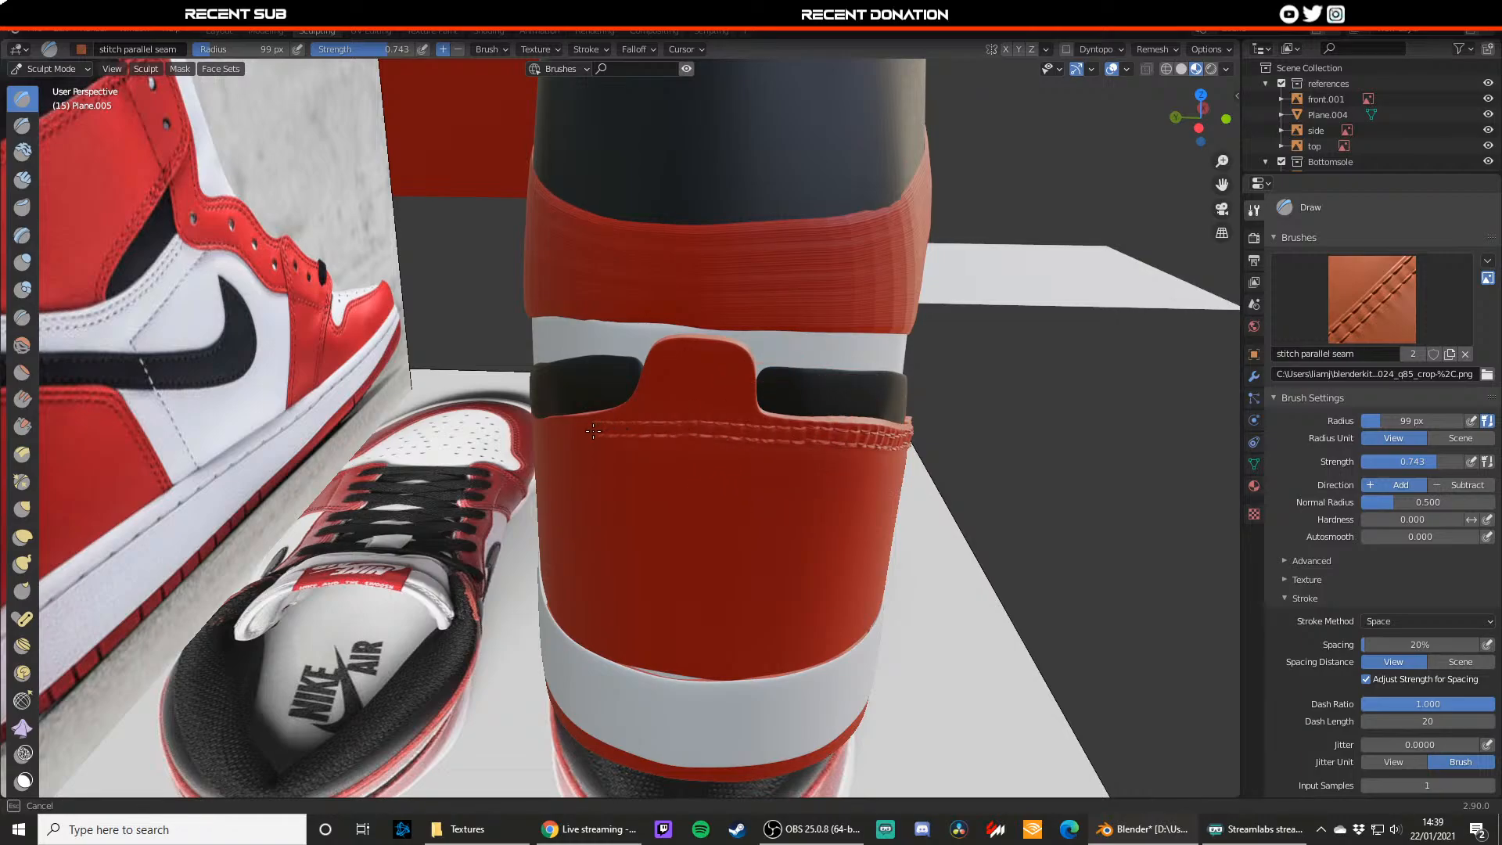
mouse_move(593, 431)
middle_mouse_down()
mouse_move(587, 368)
mouse_move(772, 400)
mouse_move(822, 356)
middle_mouse_up()
left_click_drag(821, 353, 760, 367)
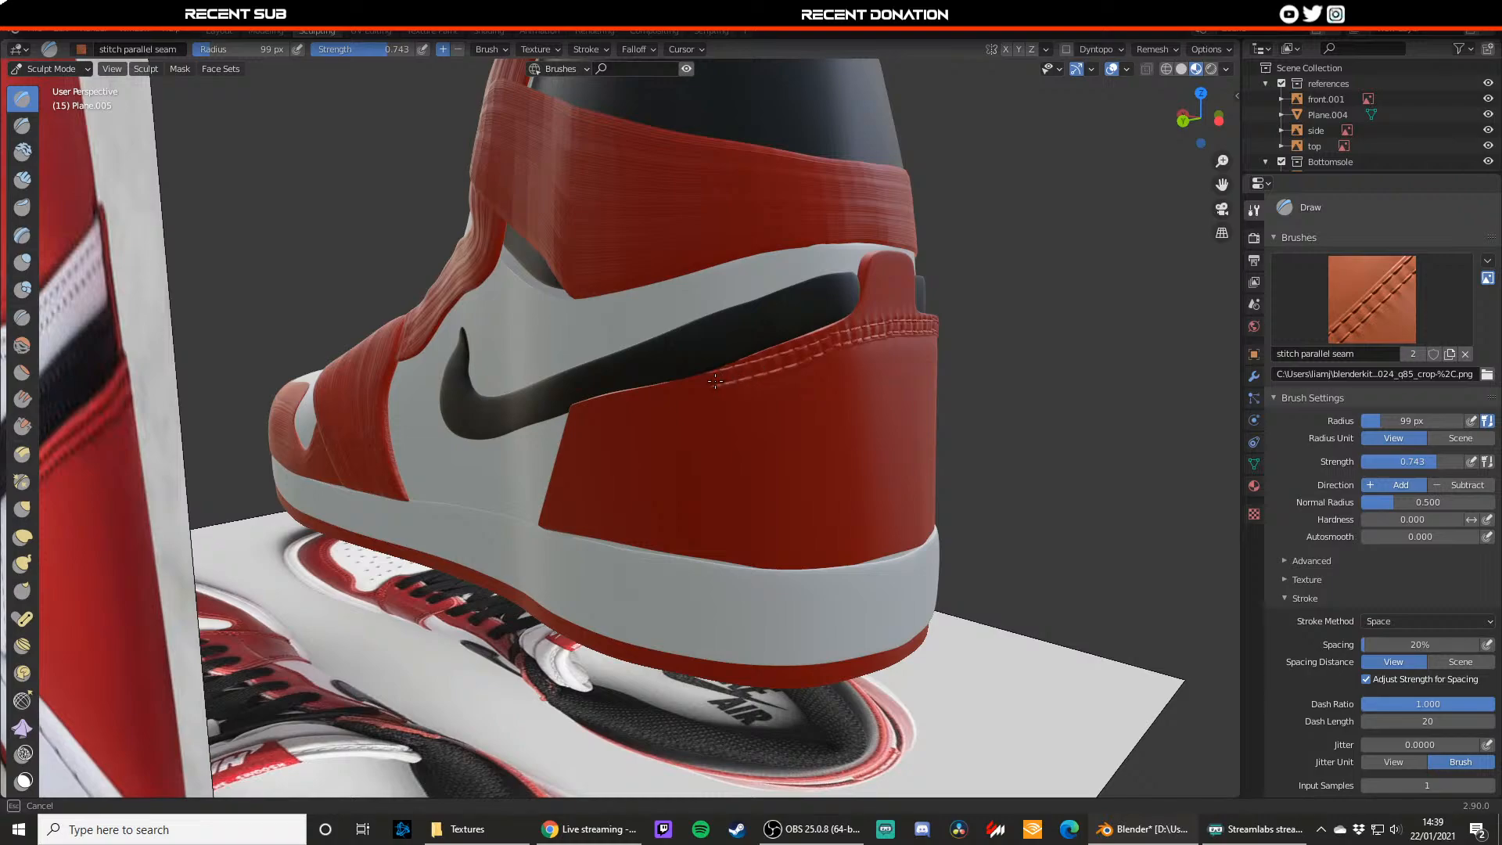
left_click_drag(588, 409, 621, 420)
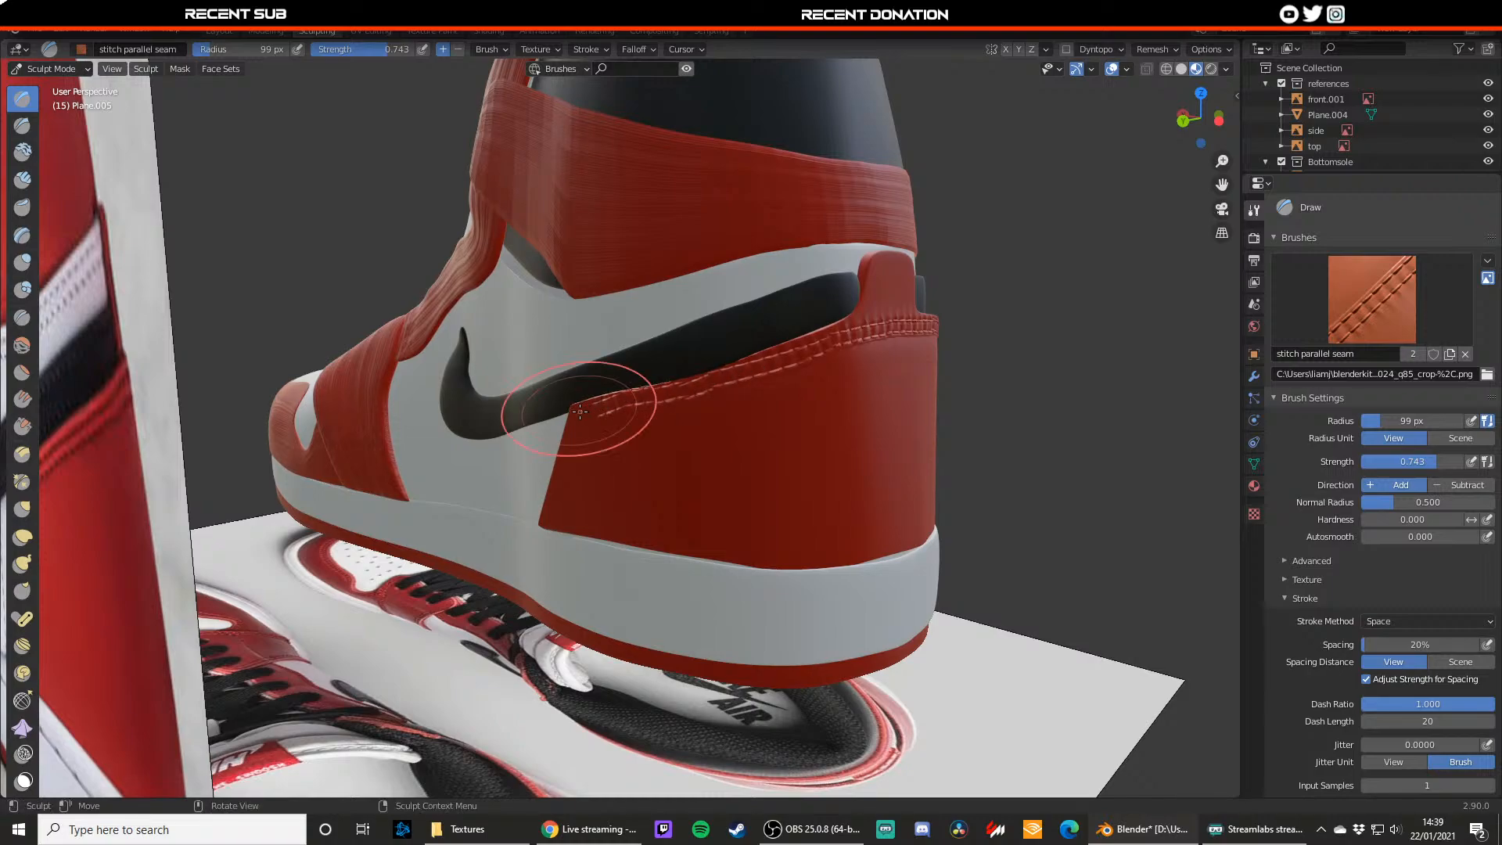
Step: Try resculpting the stitched seam along the heel panel's top edge under the swoosh to its front corner, undoing each stroke
key("ctrl+z")
mouse_move(620, 420)
middle_mouse_down()
mouse_move(685, 439)
mouse_move(642, 452)
middle_mouse_up()
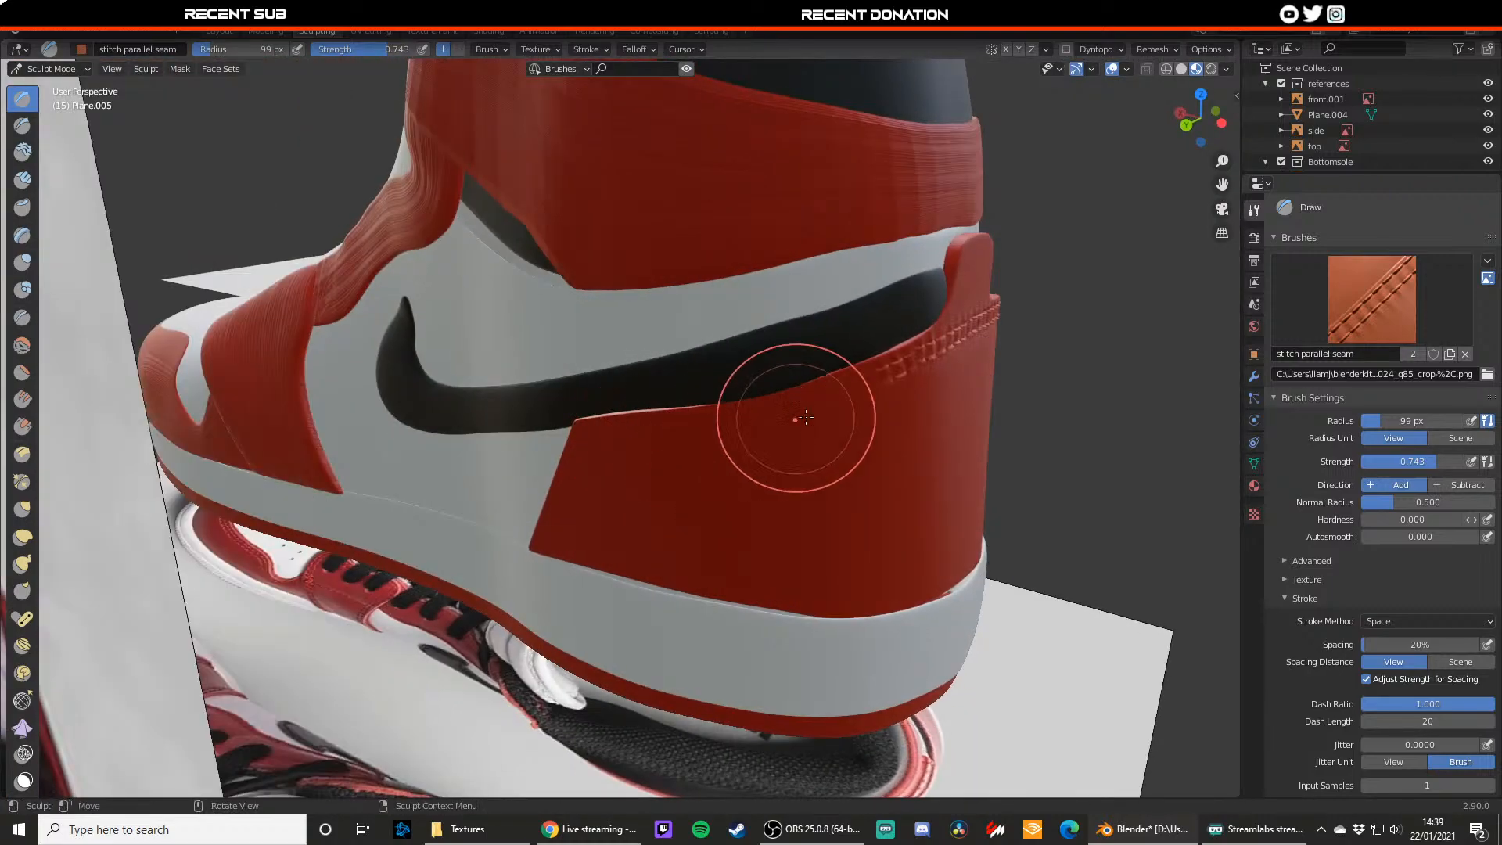
left_click_drag(992, 309, 856, 384)
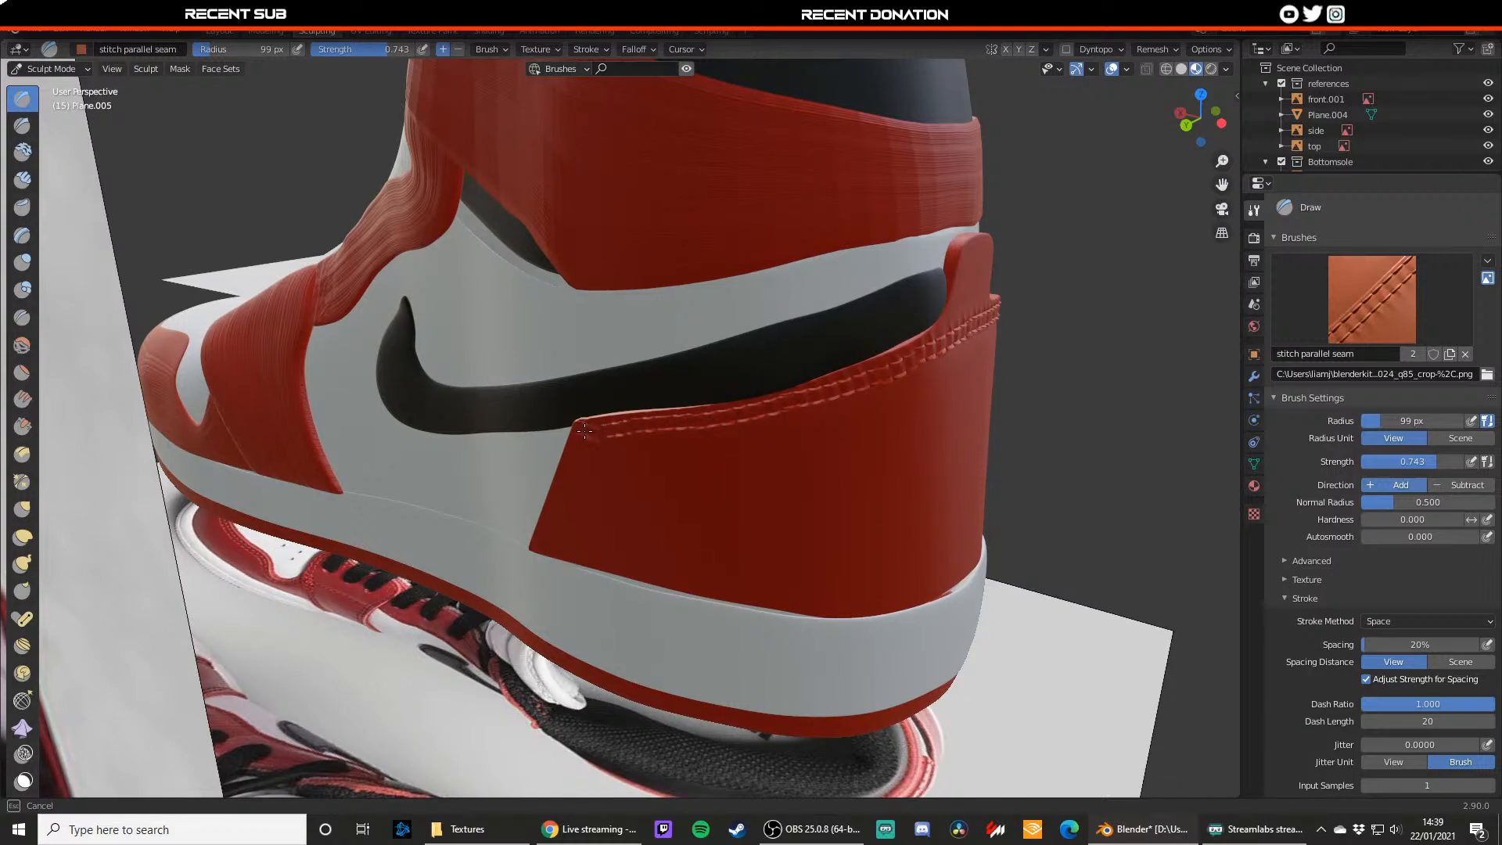
left_click_drag(584, 430, 594, 446)
key("ctrl+z")
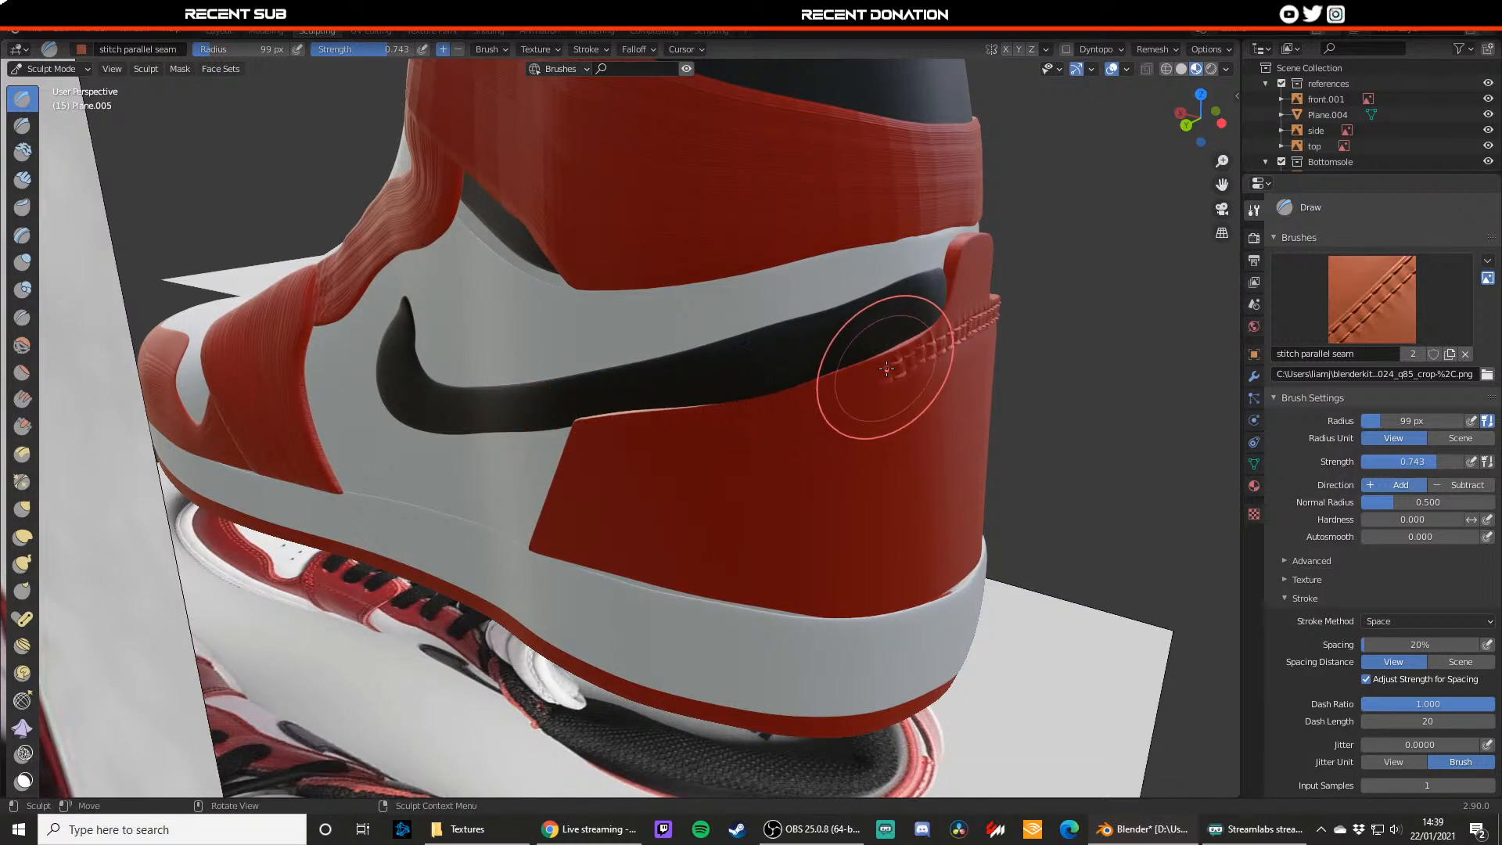
left_click_drag(886, 368, 862, 381)
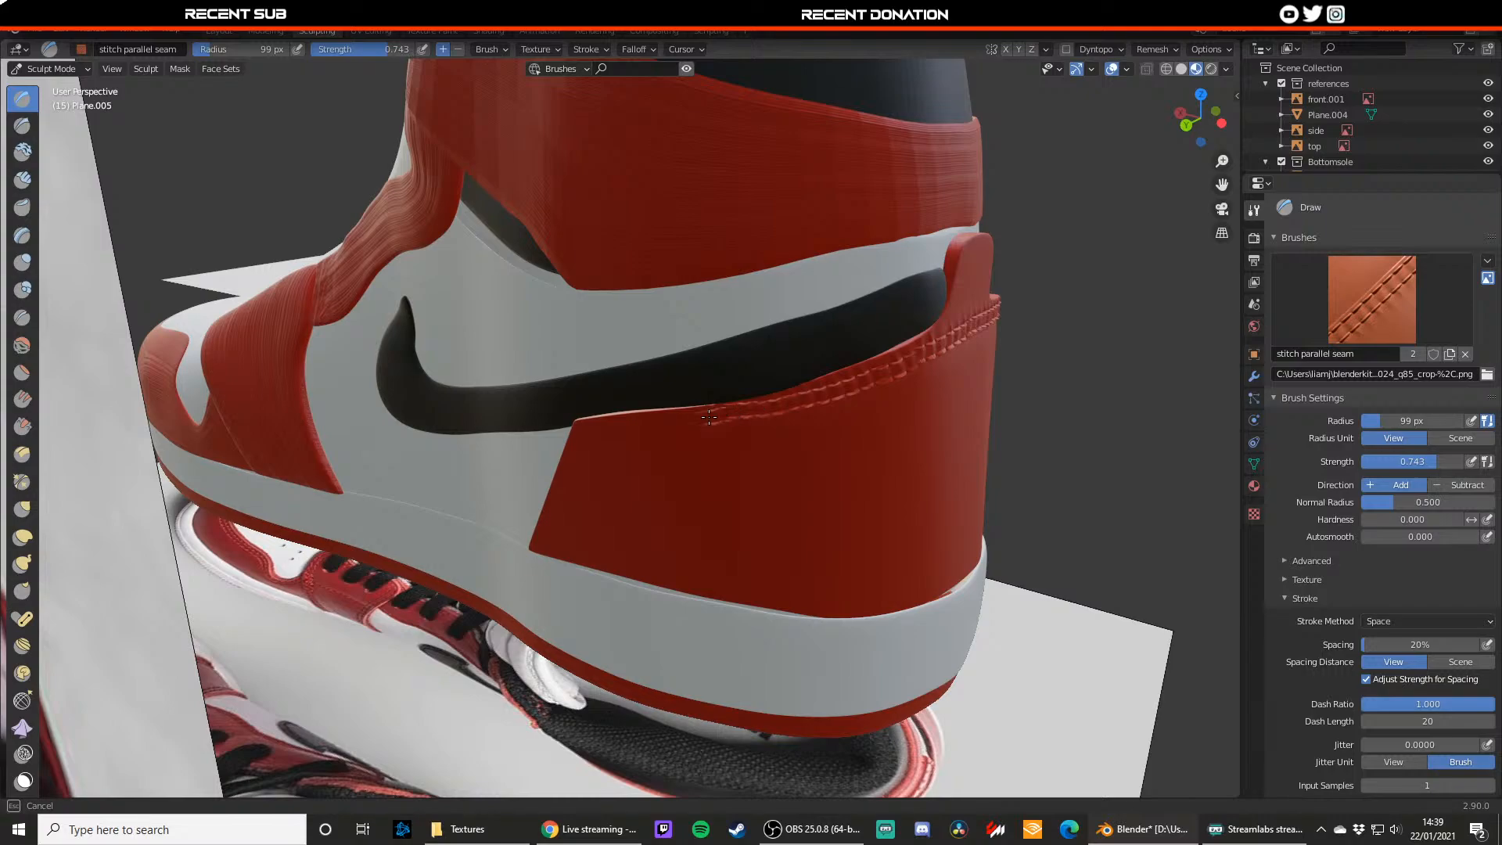
left_click_drag(673, 423, 671, 424)
key("ctrl+z")
left_click_drag(890, 369, 857, 388)
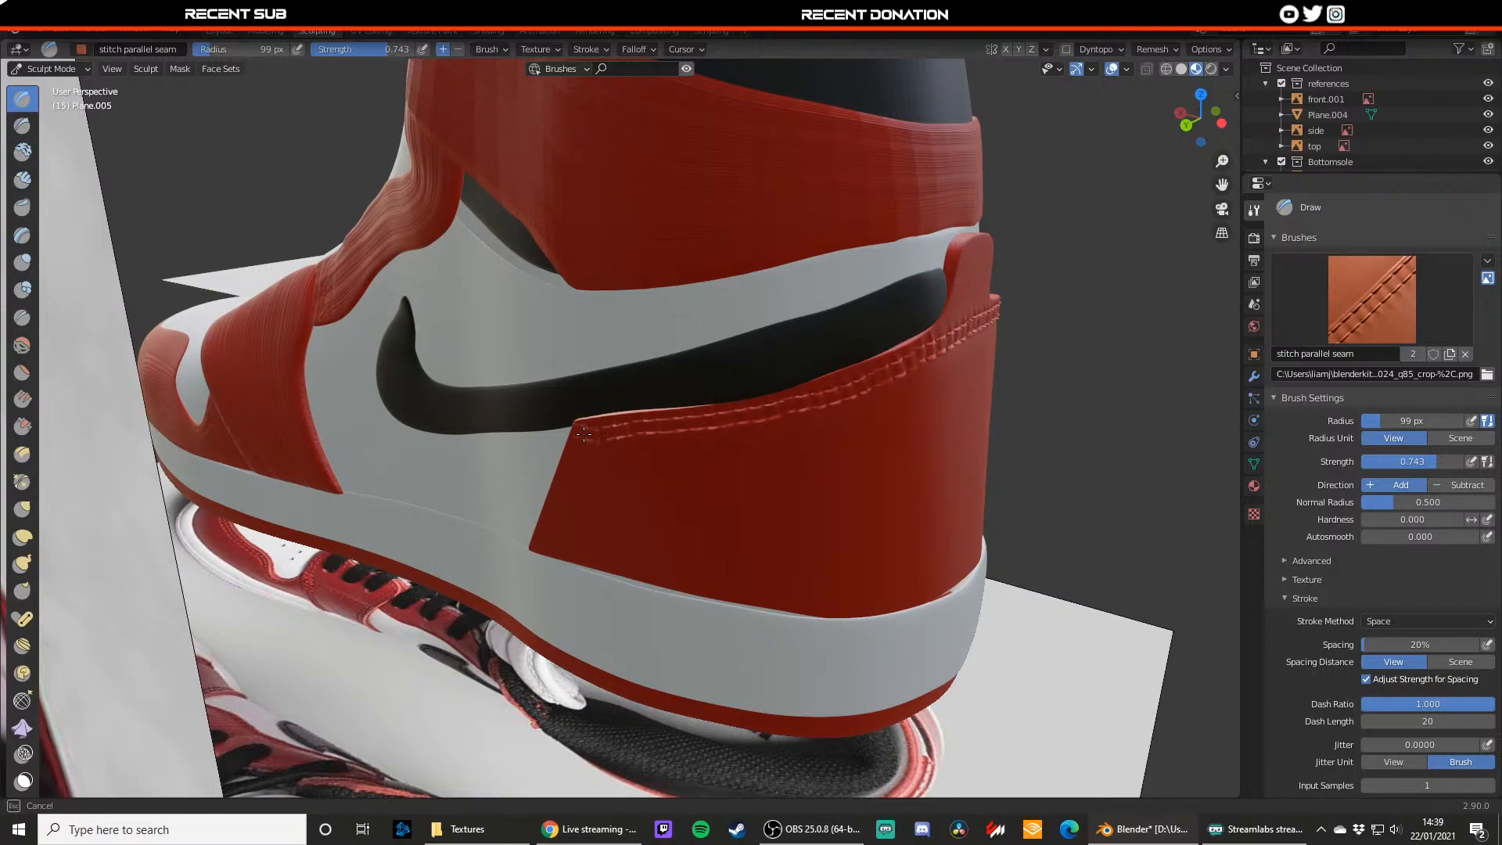
left_click_drag(584, 434, 587, 443)
middle_click_drag(590, 447, 617, 462)
scroll(632, 465, "up", 2)
middle_click_drag(708, 443, 695, 443)
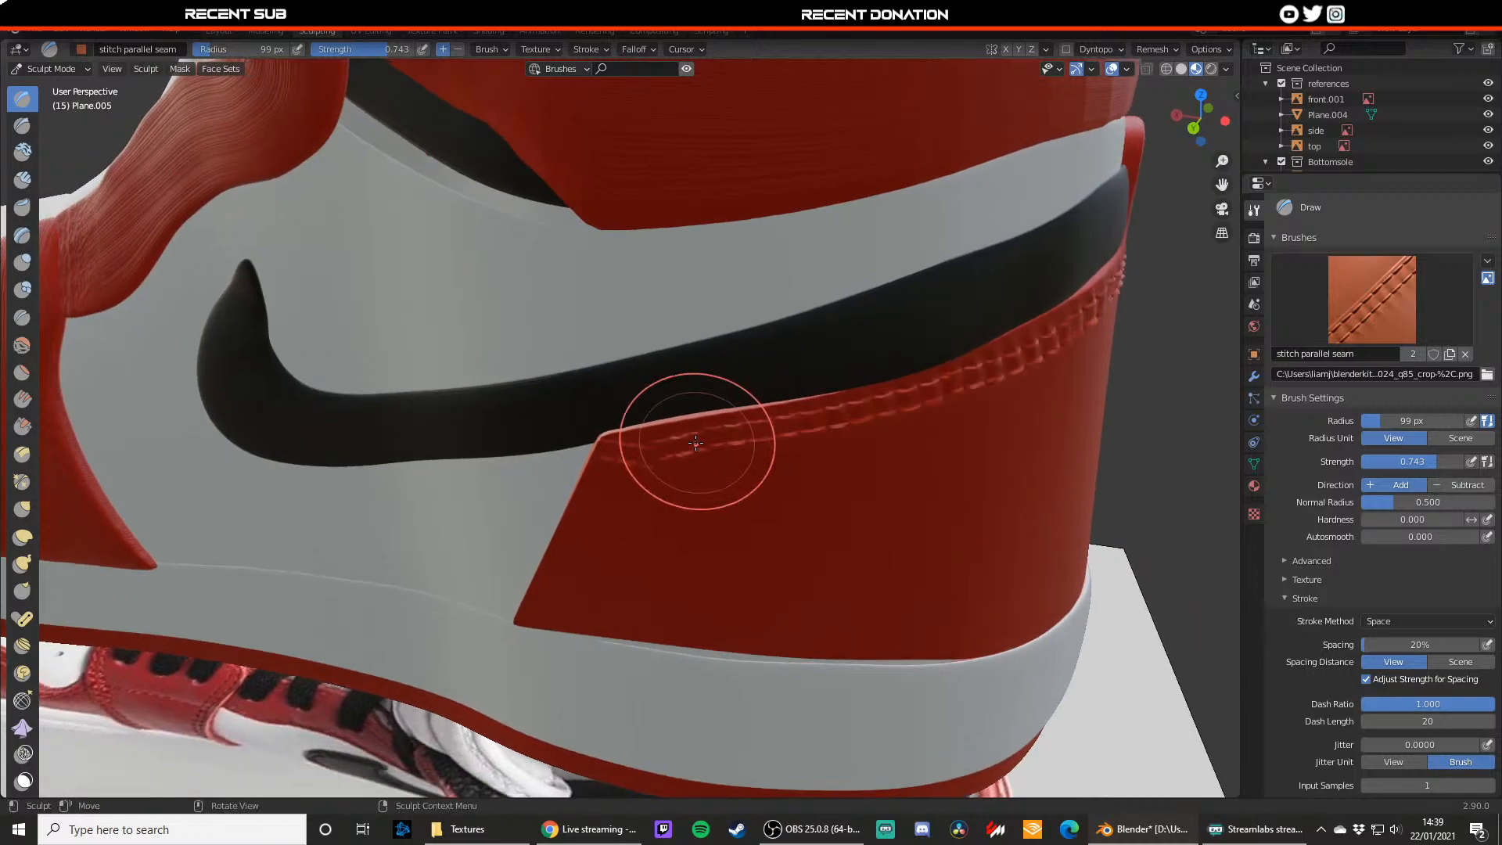
key("ctrl+z")
Step: Leave Sculpt Mode for Object Mode and hide the side reference image in front of the shoe
scroll(1072, 337, "up", 2)
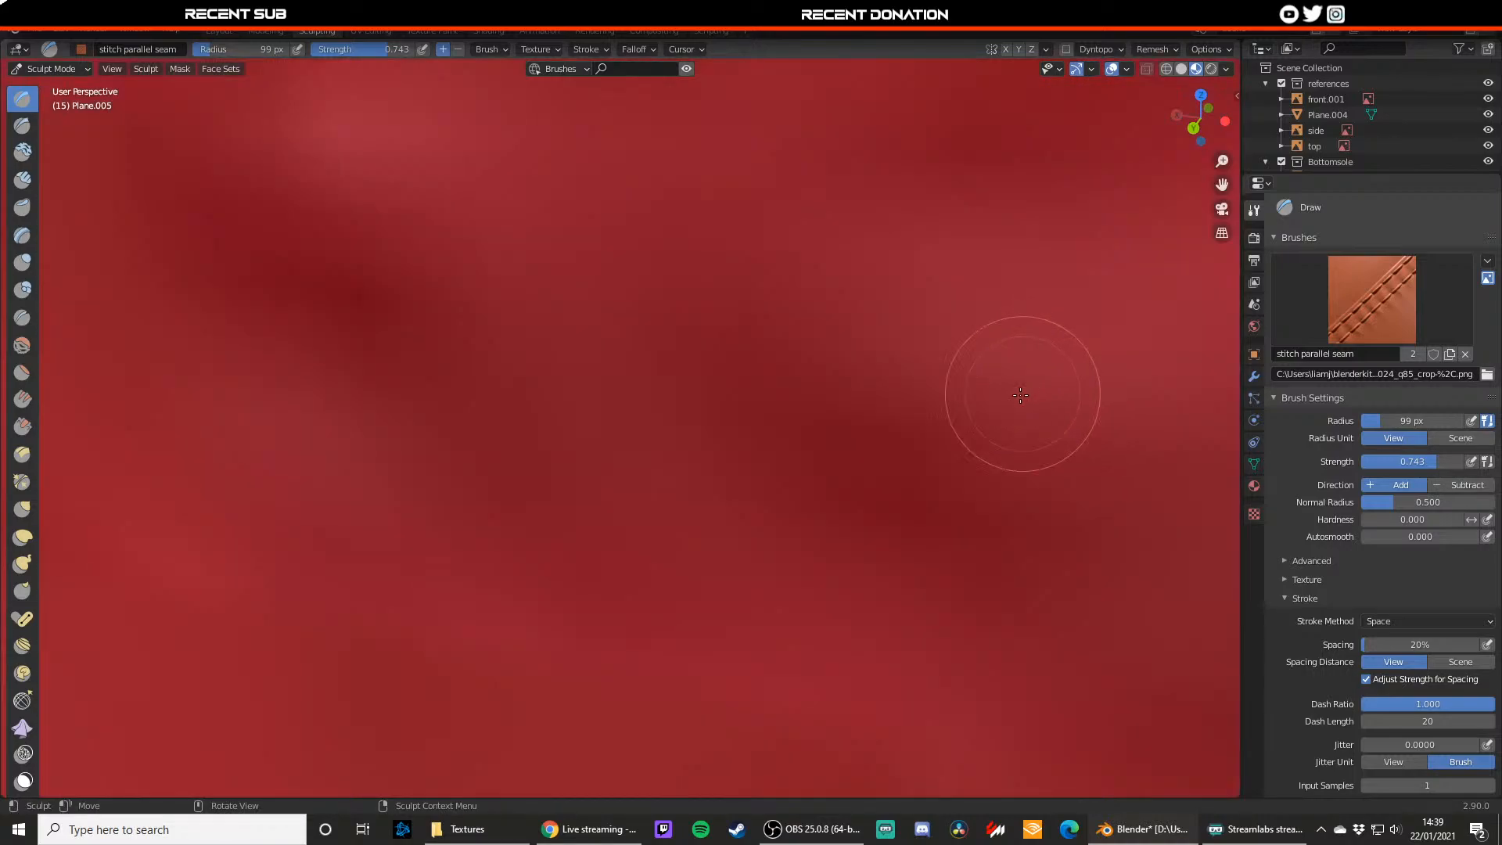
scroll(970, 406, "down", 3)
middle_click_drag(912, 426, 715, 446)
key("Tab")
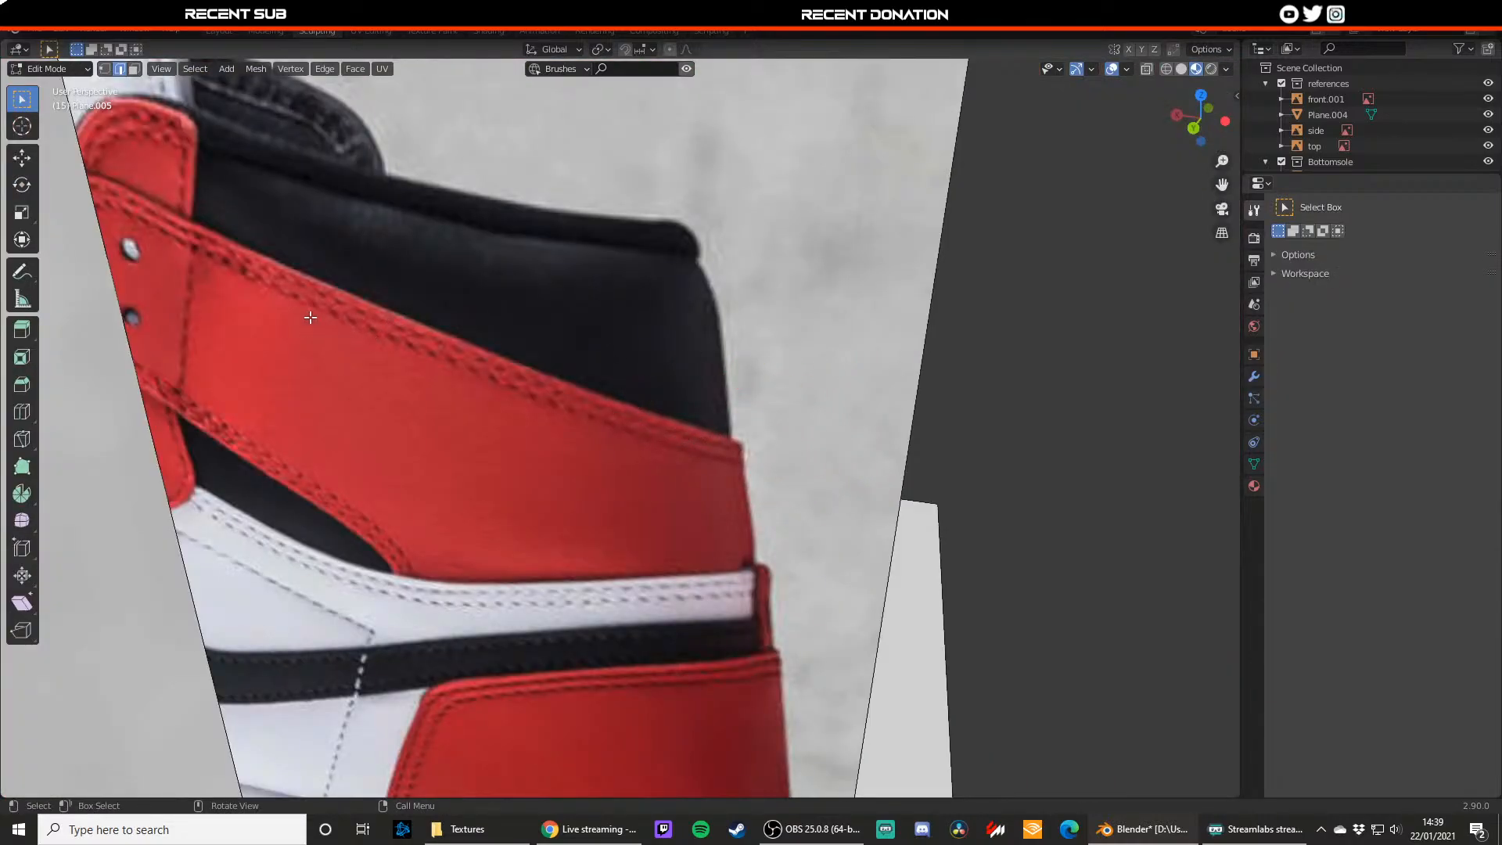
left_click(63, 72)
key("Tab")
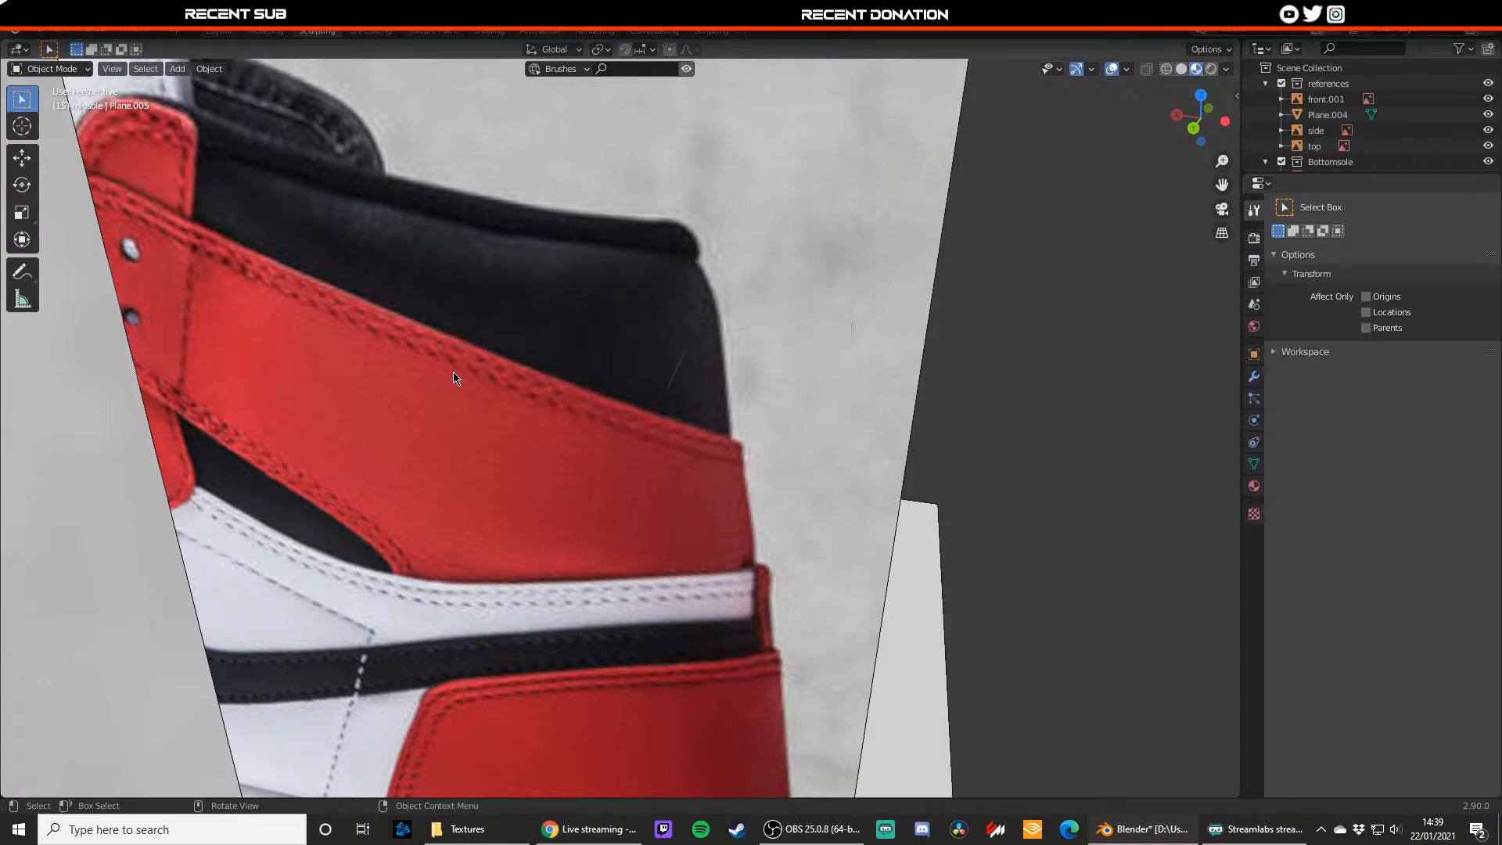
left_click(496, 383)
scroll(554, 362, "down", 4)
middle_click_drag(554, 362, 705, 385)
left_click(403, 382)
left_click(363, 275)
key("h")
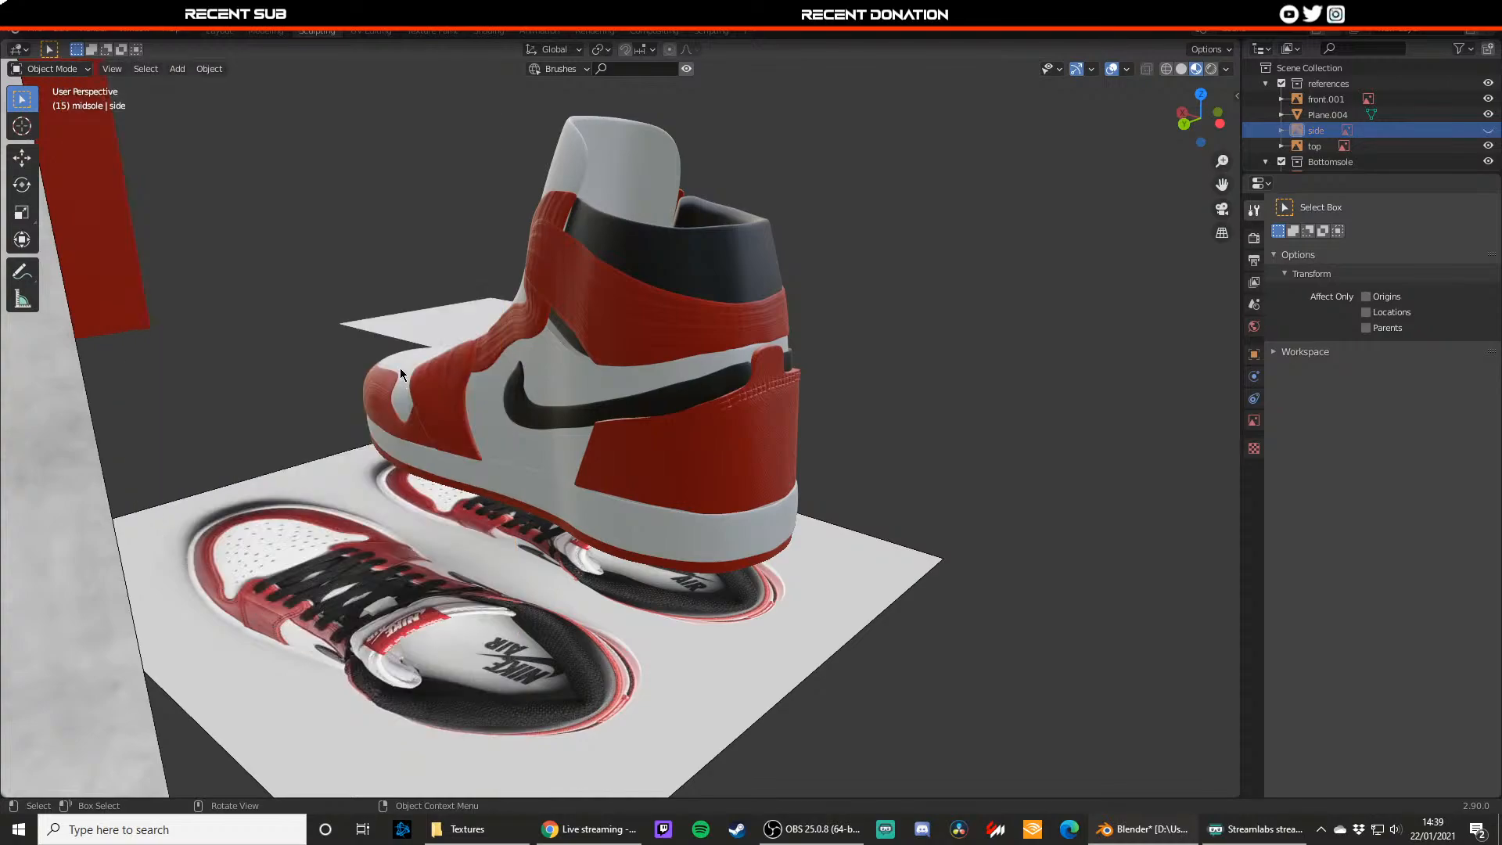
Step: Hide the front reference image as well
middle_click_drag(363, 275, 218, 272)
scroll(532, 397, "up", 1)
scroll(540, 410, "down", 5)
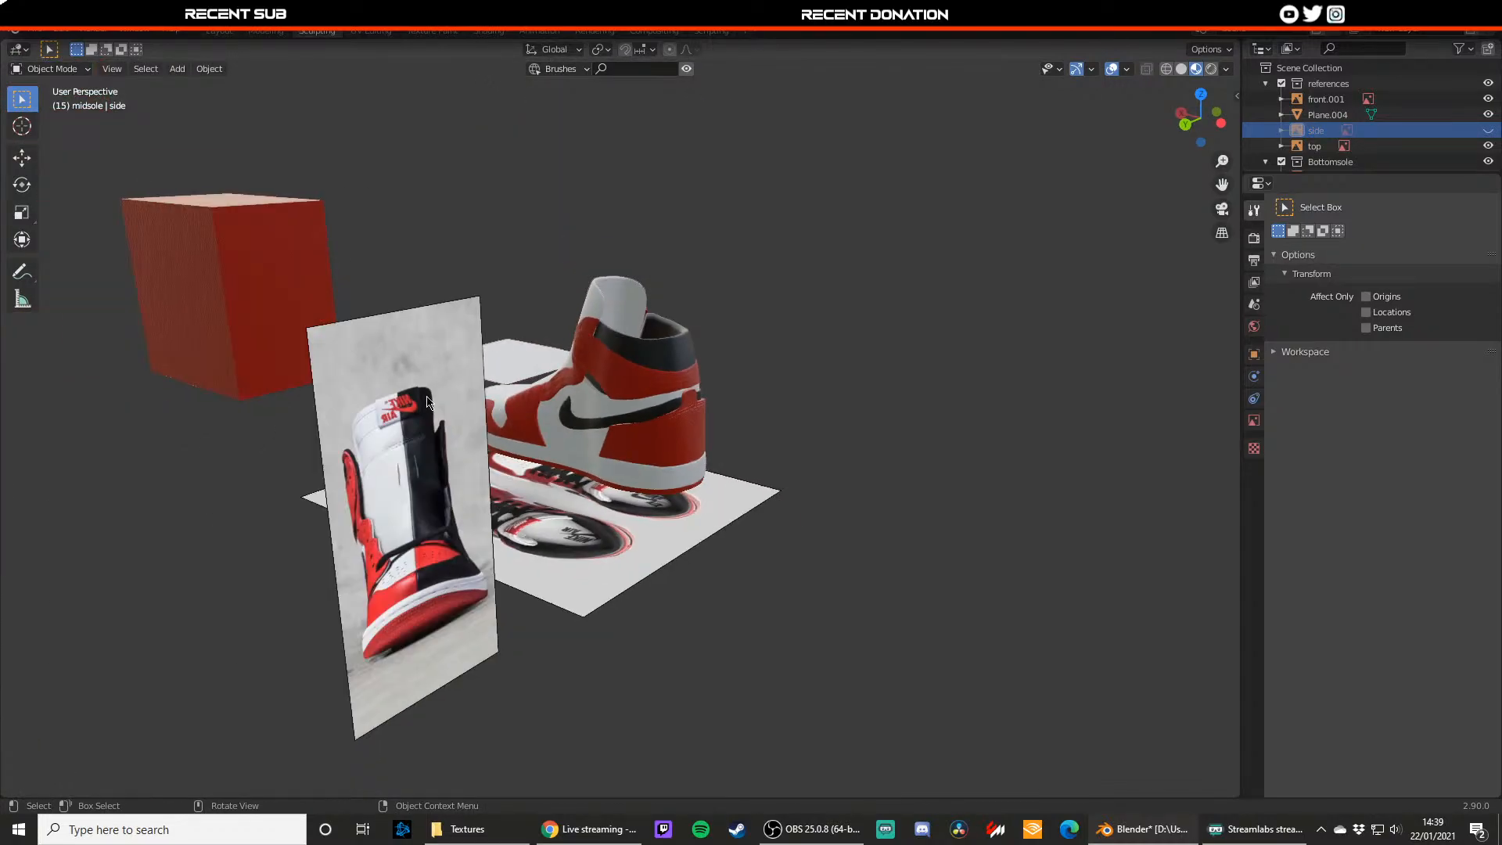
left_click(386, 430)
key("h")
scroll(522, 437, "up", 4)
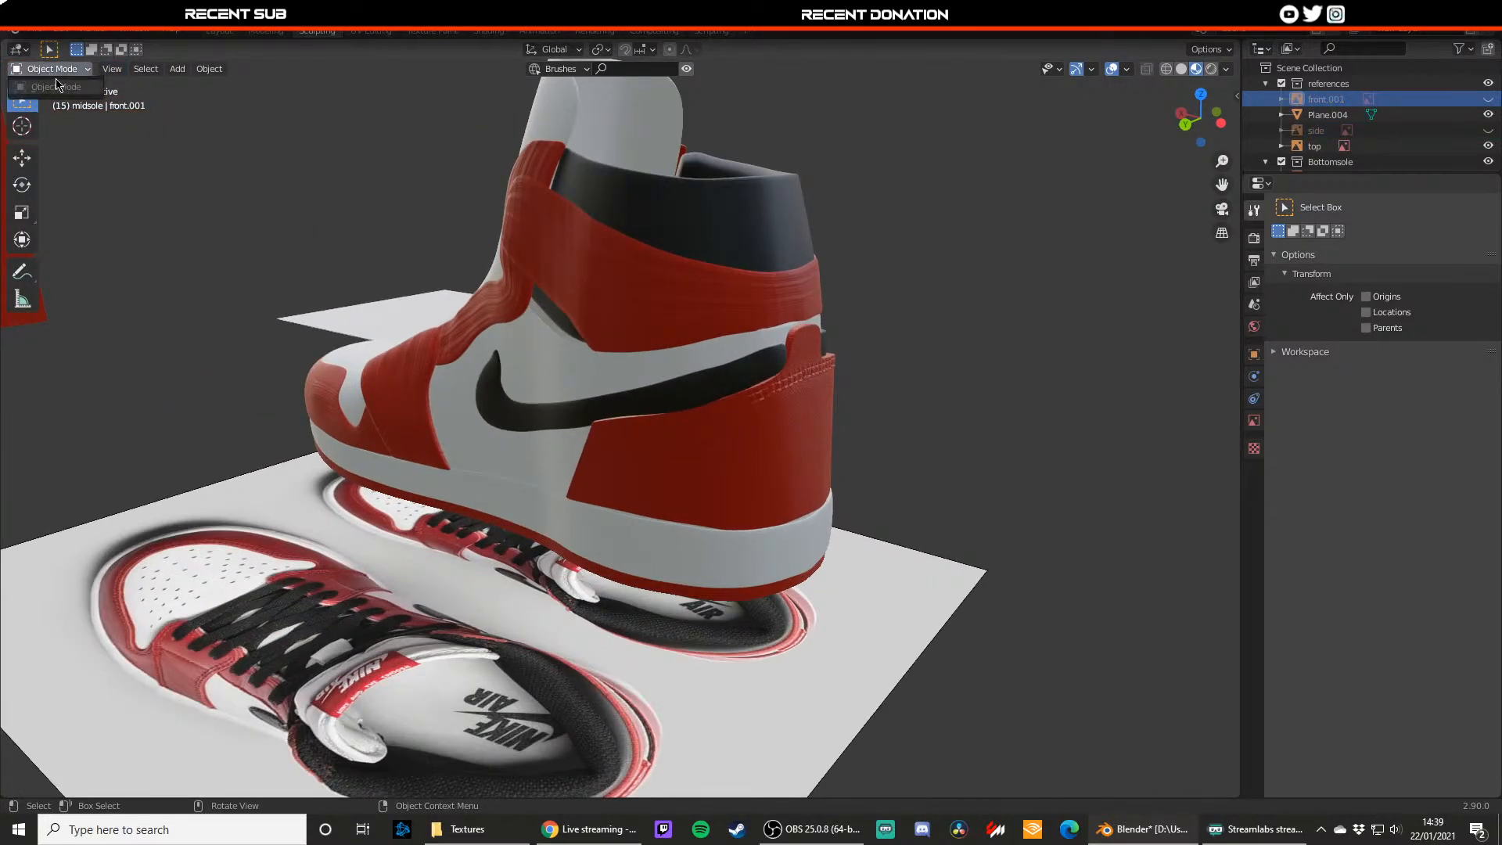
Step: Select the red heel panel, return to Sculpt Mode and sculpt the seam along its top edge under the swoosh to the front corner
left_click(766, 447)
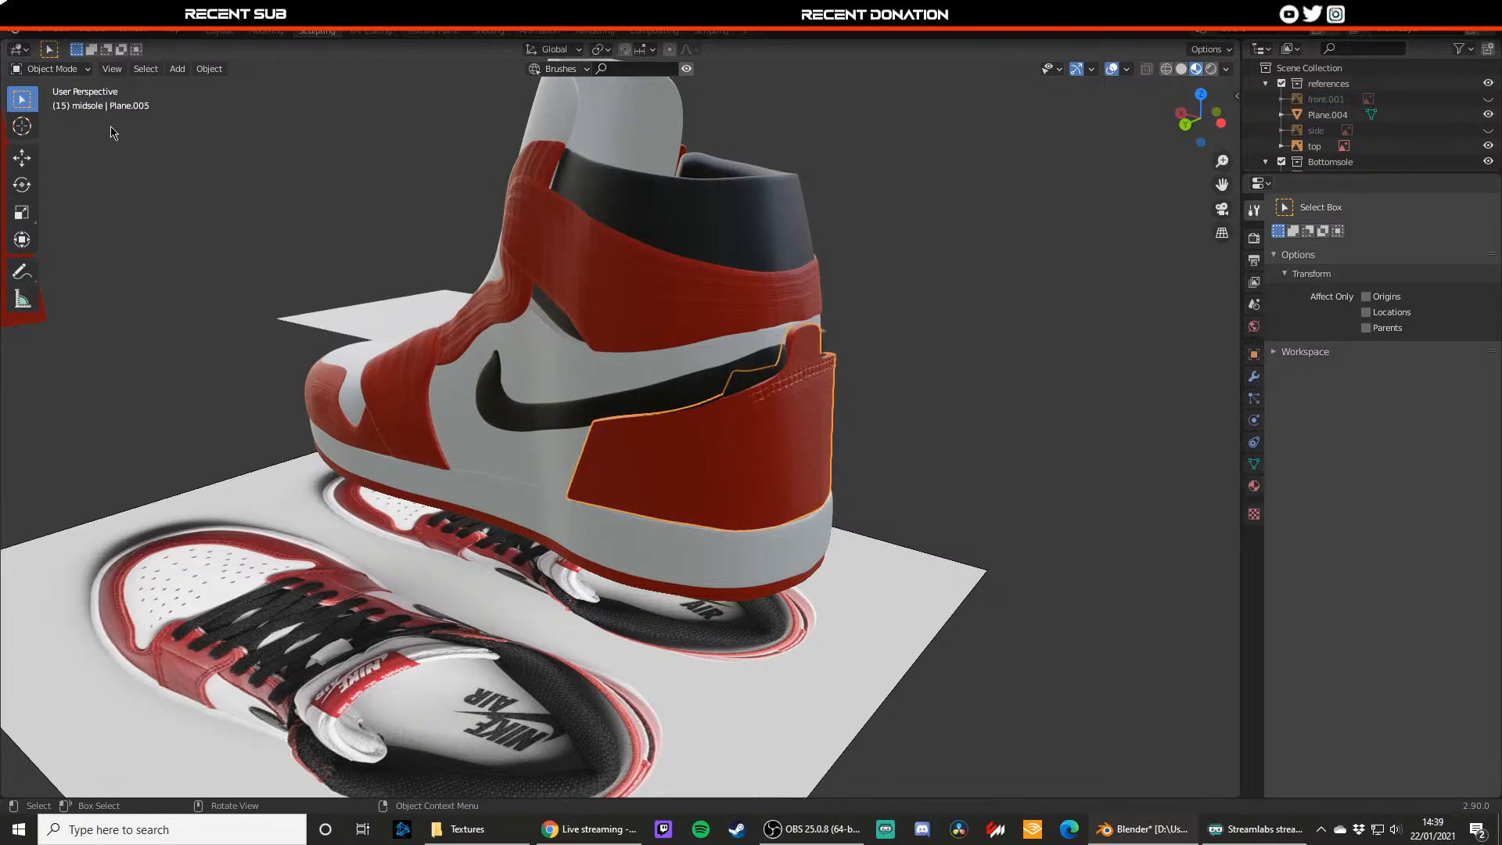
left_click(49, 69)
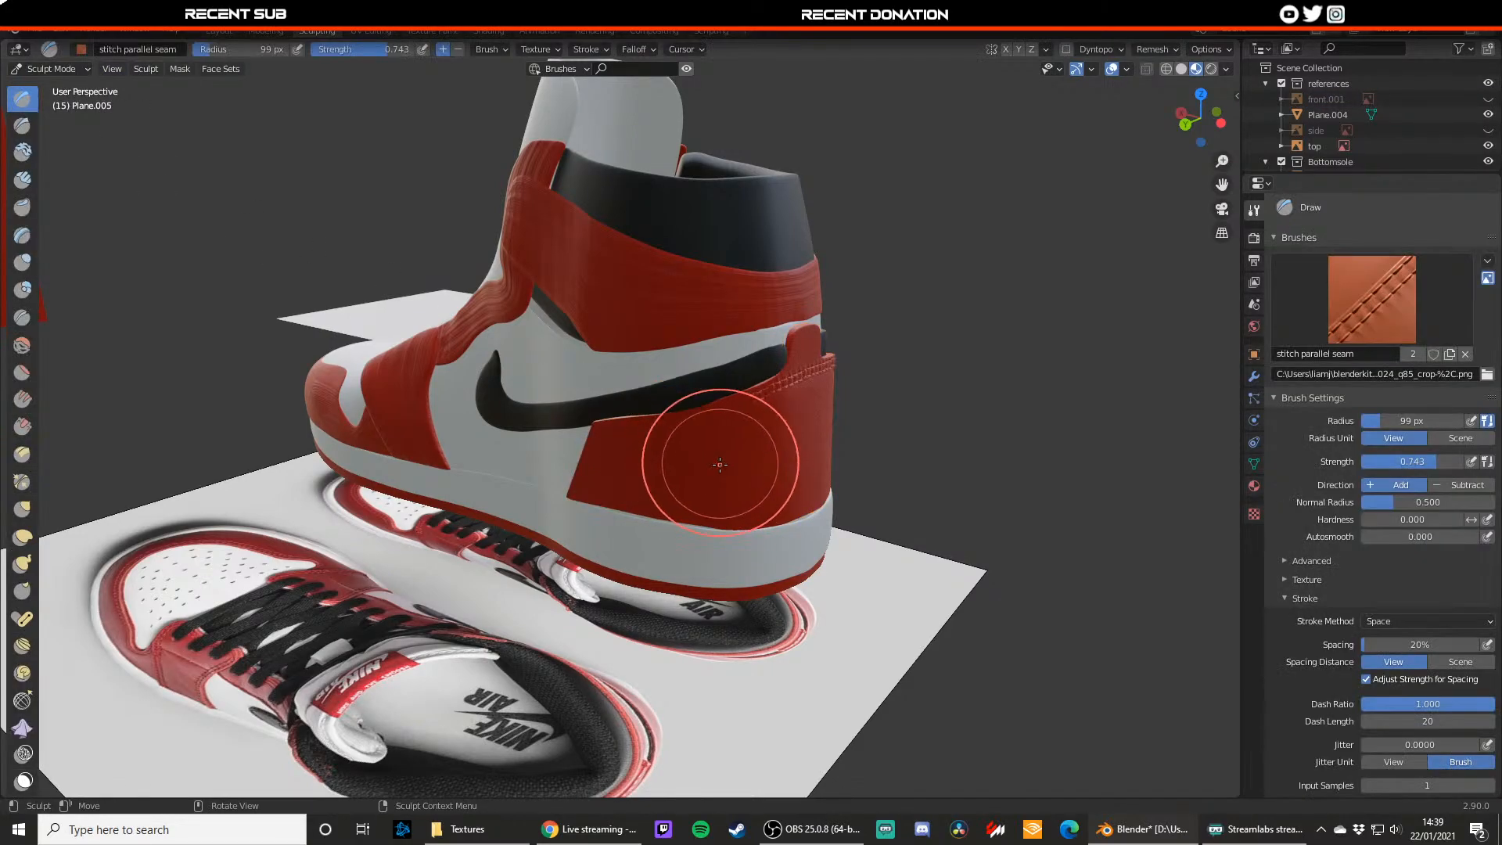
scroll(727, 455, "up", 4)
scroll(790, 434, "down", 1)
scroll(864, 411, "down", 1)
mouse_move(862, 410)
middle_mouse_down()
mouse_move(840, 409)
mouse_move(869, 391)
mouse_move(808, 385)
middle_mouse_up()
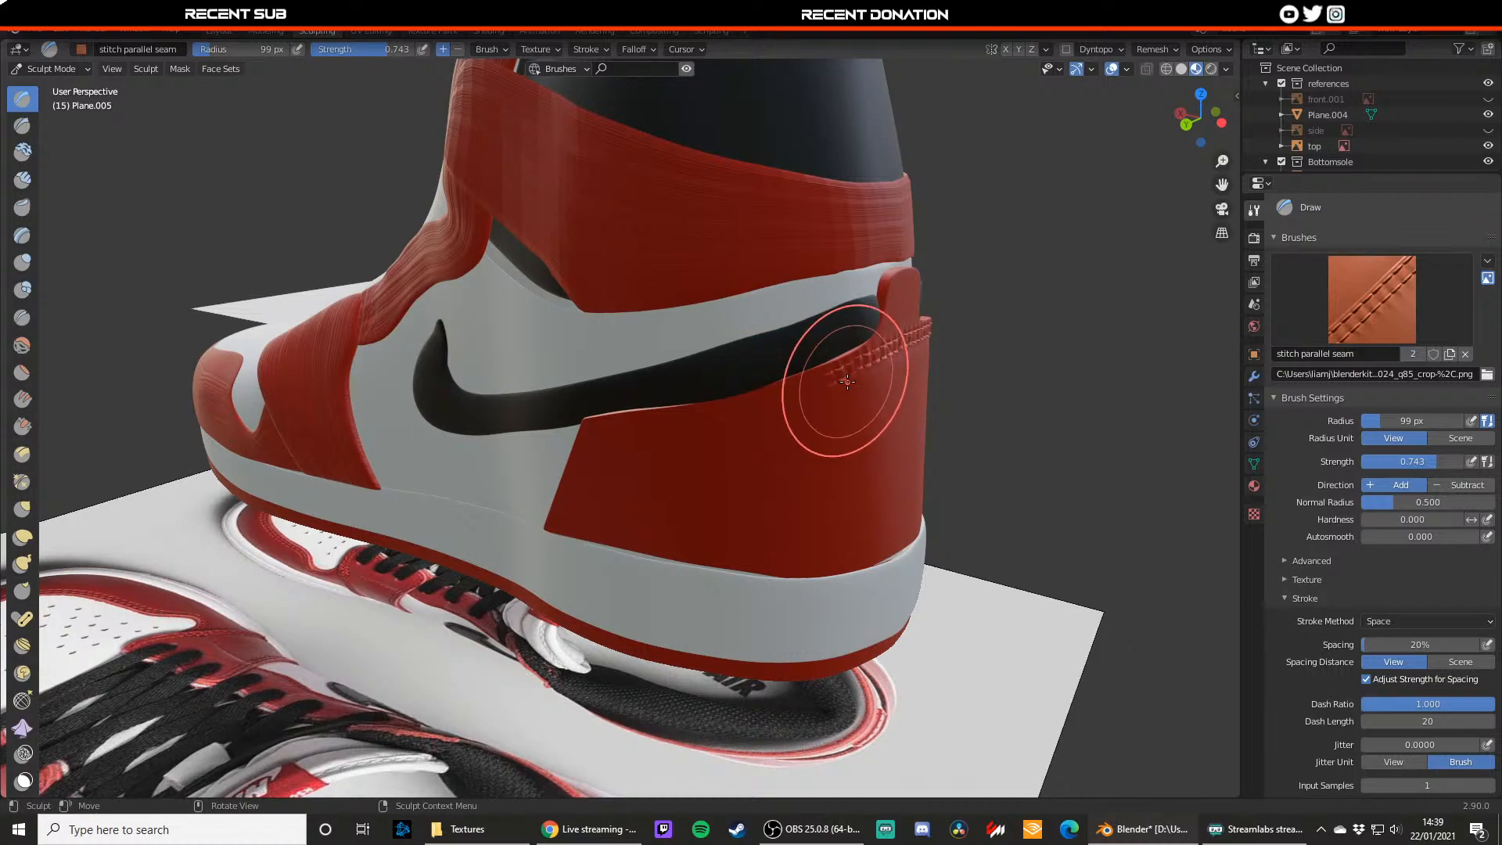
scroll(845, 378, "up", 1)
mouse_move(895, 354)
left_mouse_down()
mouse_move(776, 402)
mouse_move(677, 417)
left_mouse_up()
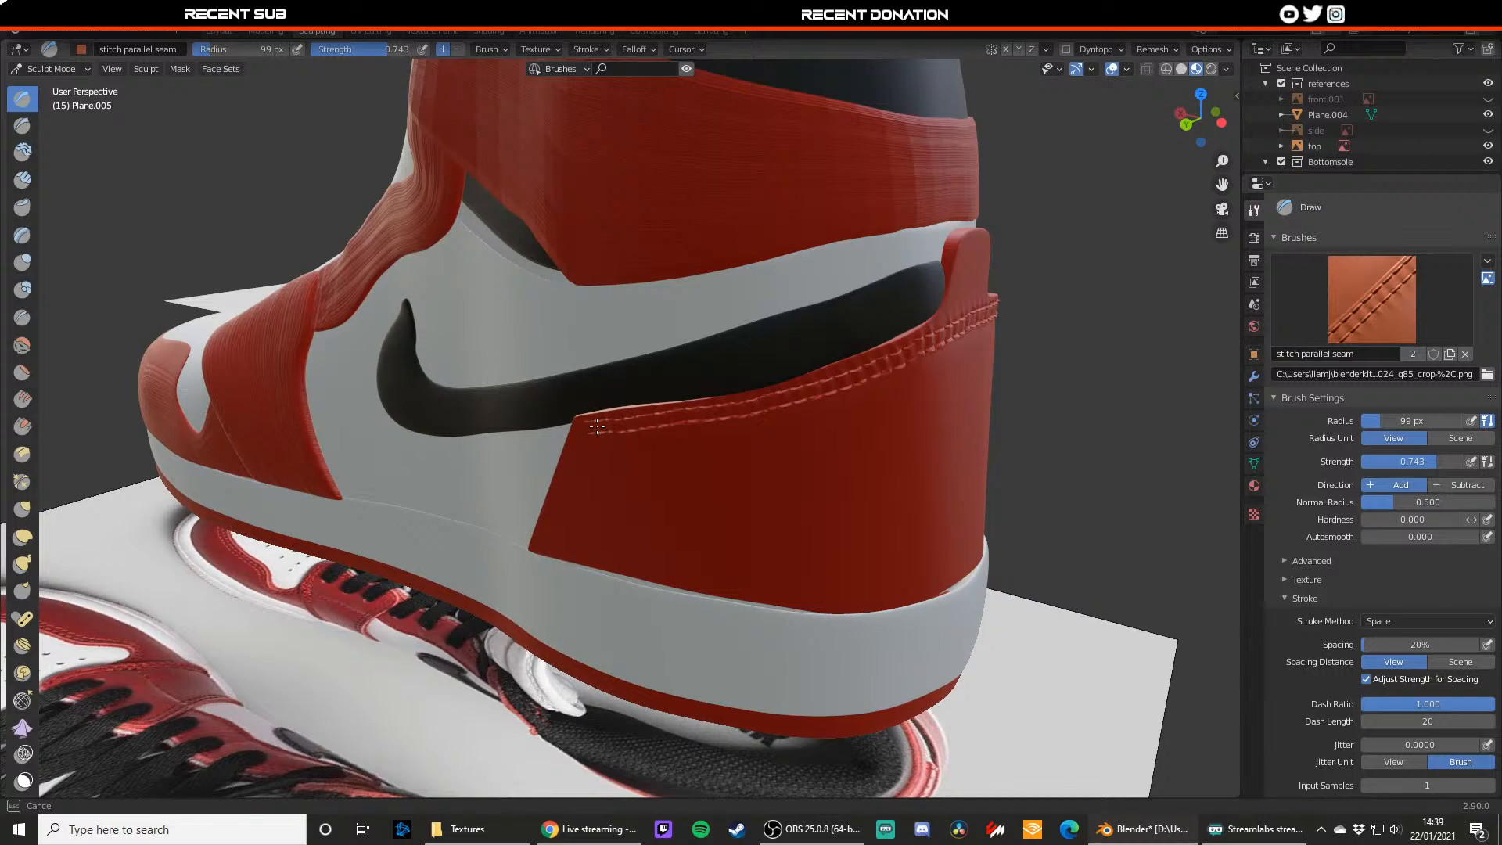
Step: Try sculpting the seam from the top front corner down the heel panel's slanted front edge, undoing the strokes
middle_click_drag(636, 452, 602, 446)
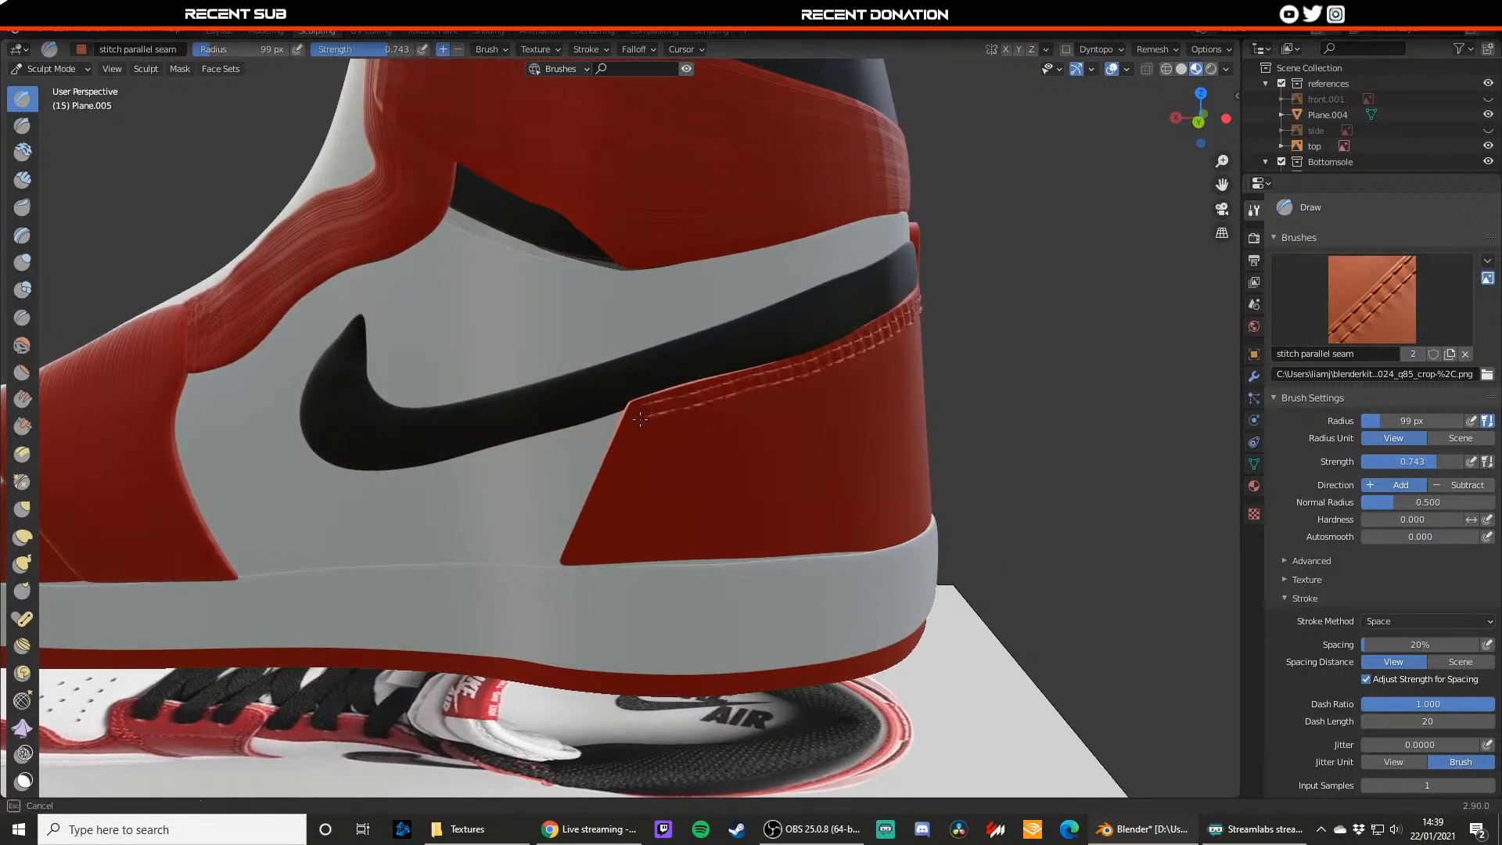
key("ctrl+z")
left_click_drag(635, 435, 637, 424)
key("ctrl+z")
key("ctrl+z")
left_click_drag(637, 413, 590, 546)
key("ctrl+z")
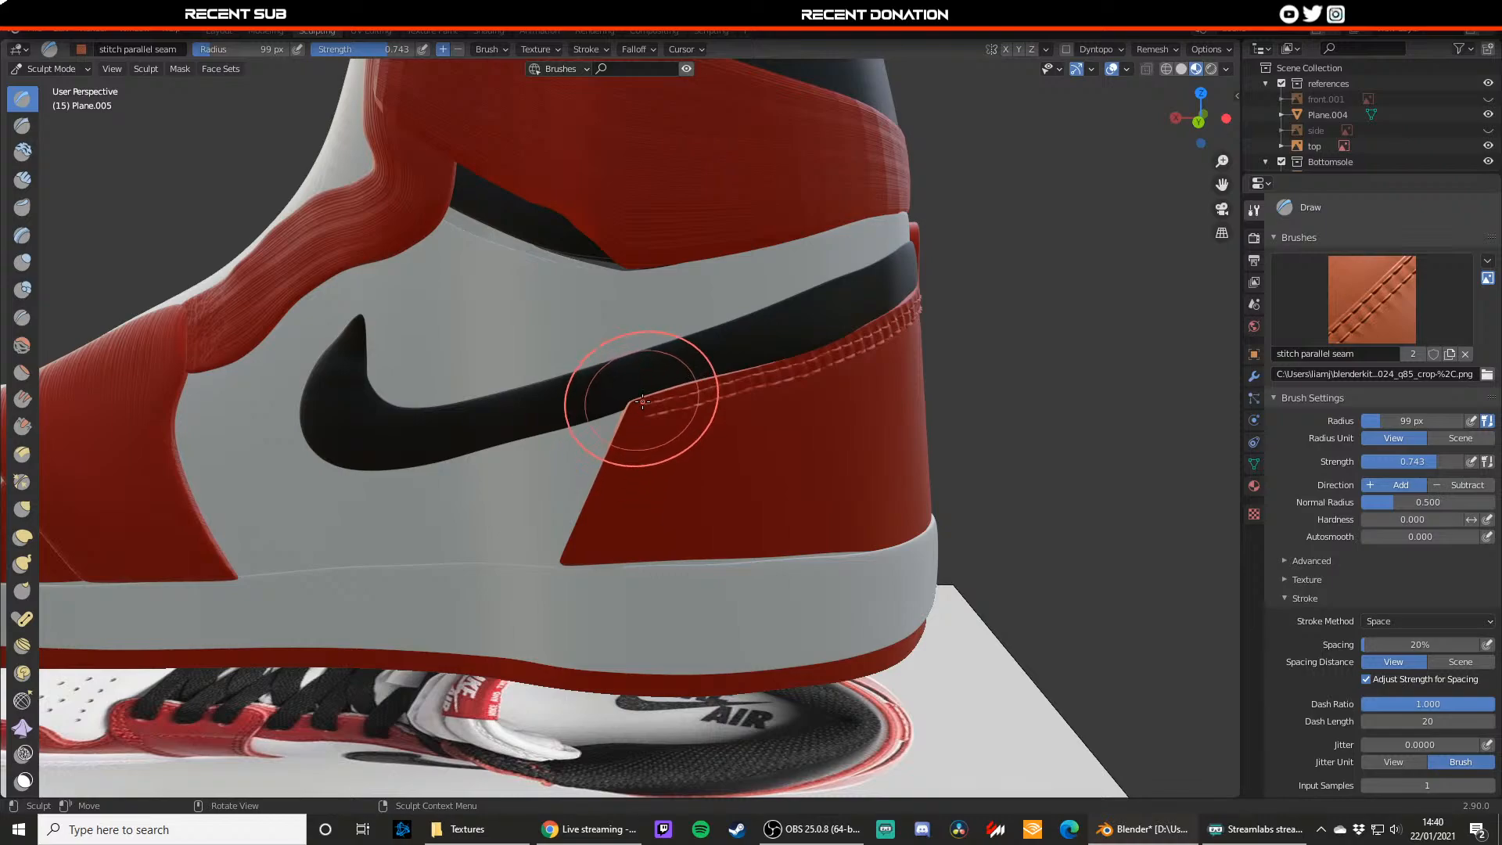
left_click_drag(643, 402, 626, 444)
key("ctrl+z")
key("ctrl+z")
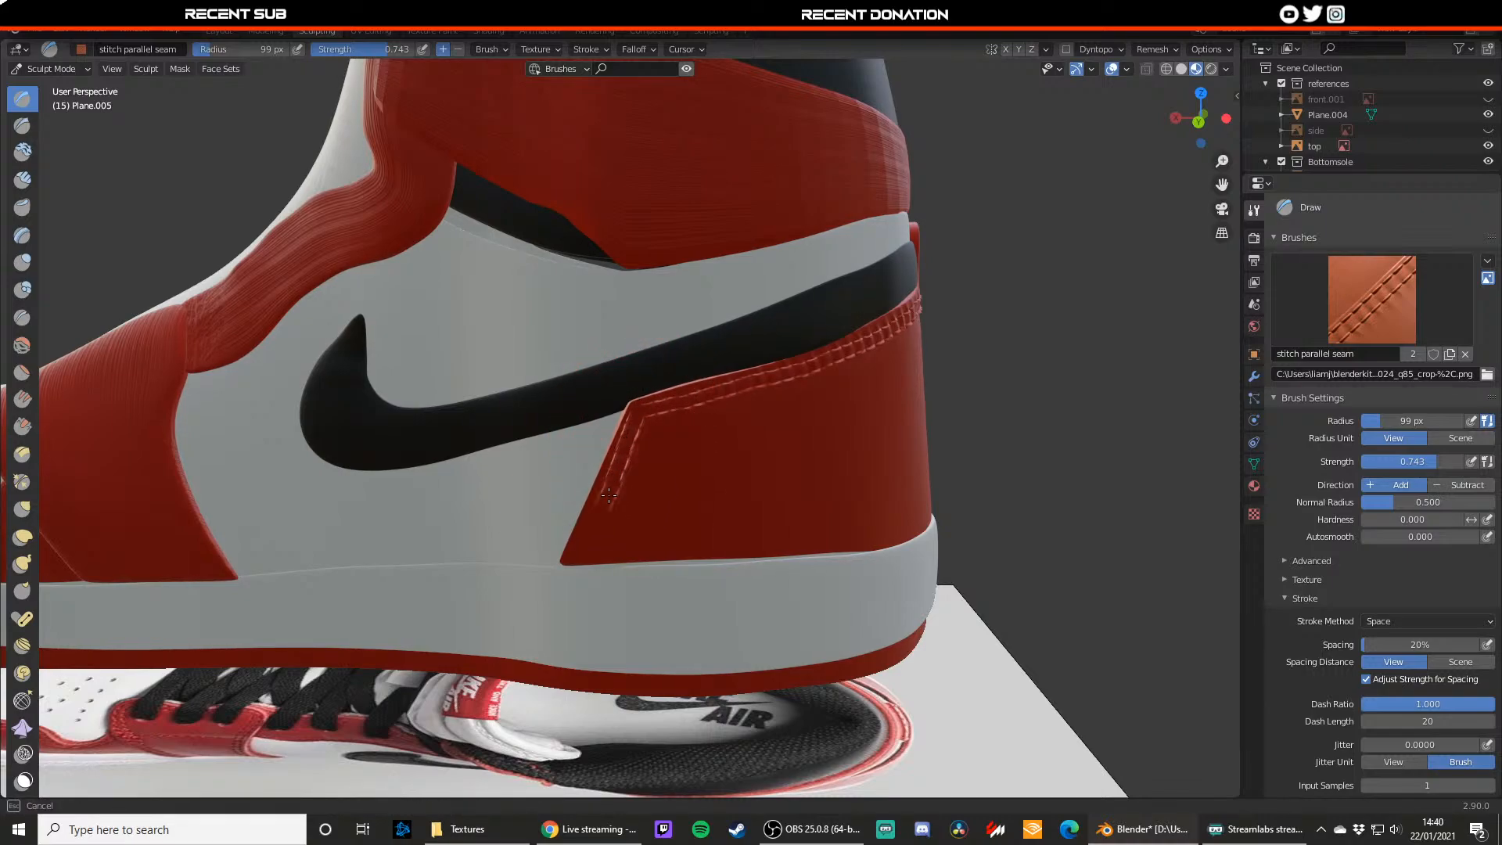
left_click_drag(593, 536, 588, 532)
key("ctrl+z")
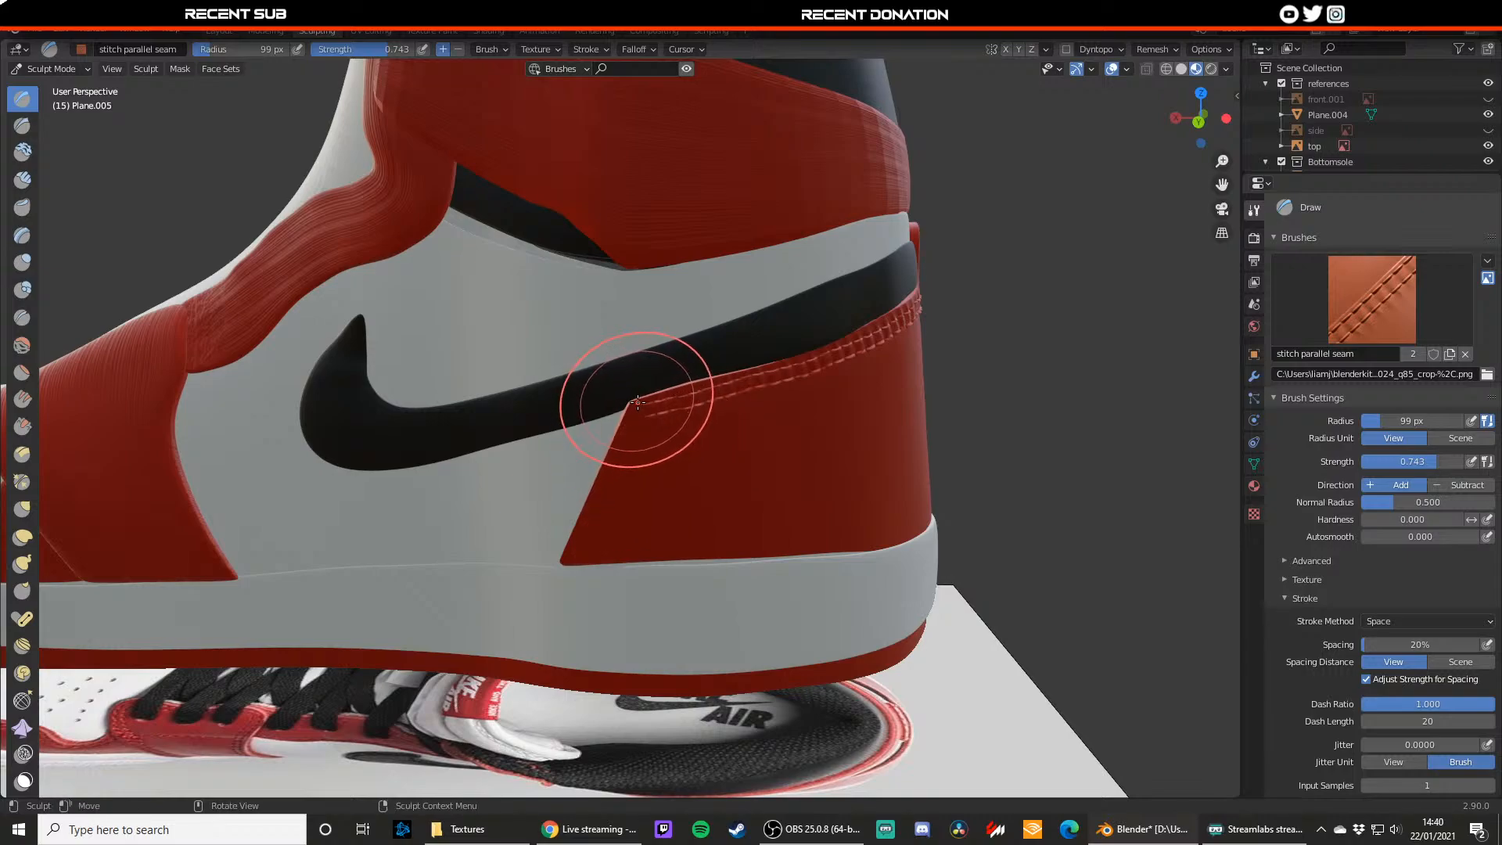
mouse_move(639, 401)
left_mouse_down()
mouse_move(626, 438)
mouse_move(634, 411)
left_mouse_up()
key("ctrl+z")
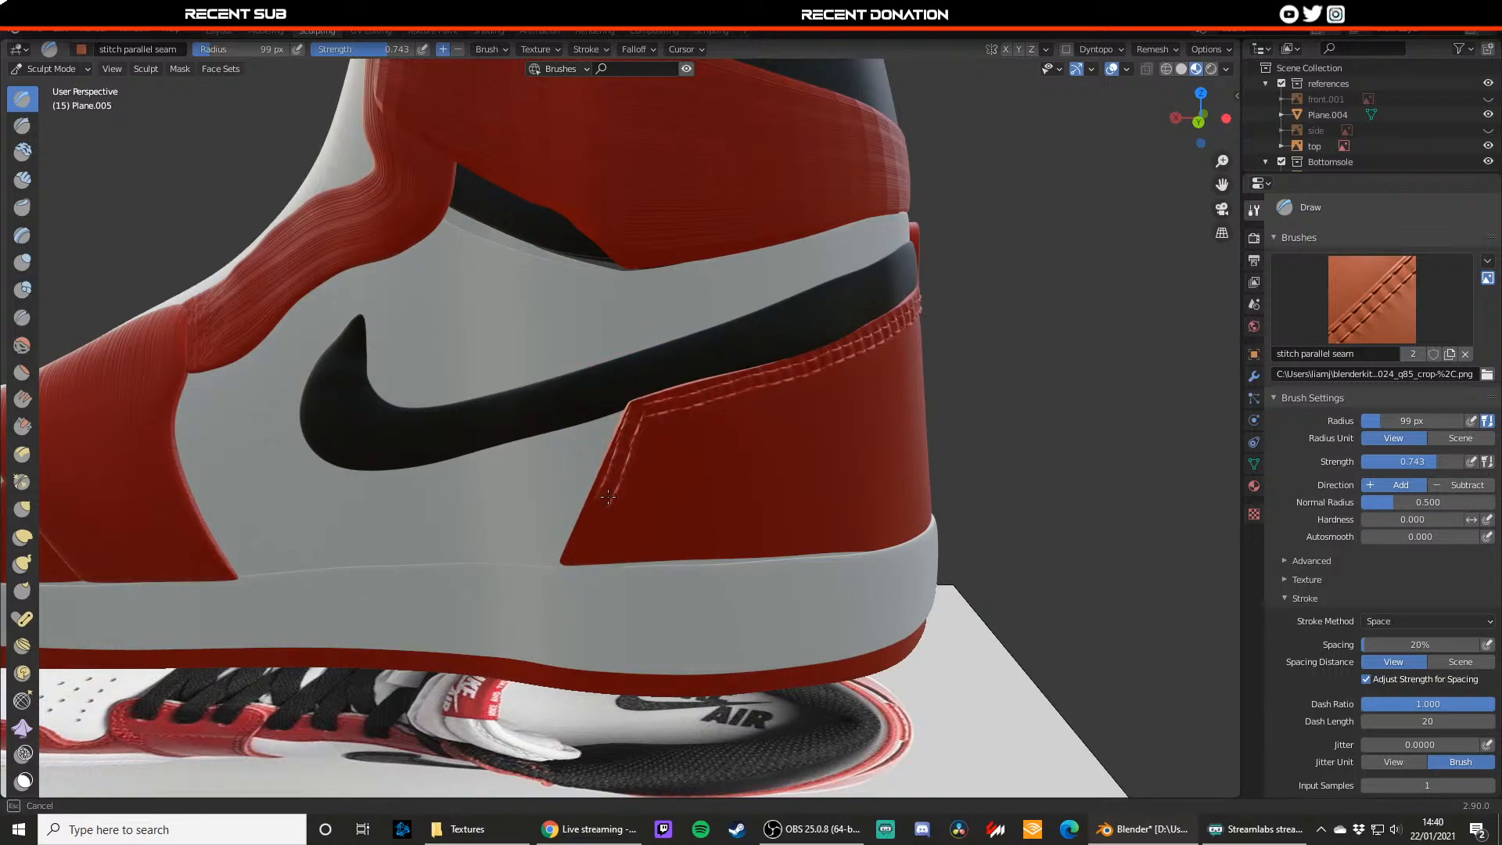
left_click_drag(584, 547, 585, 546)
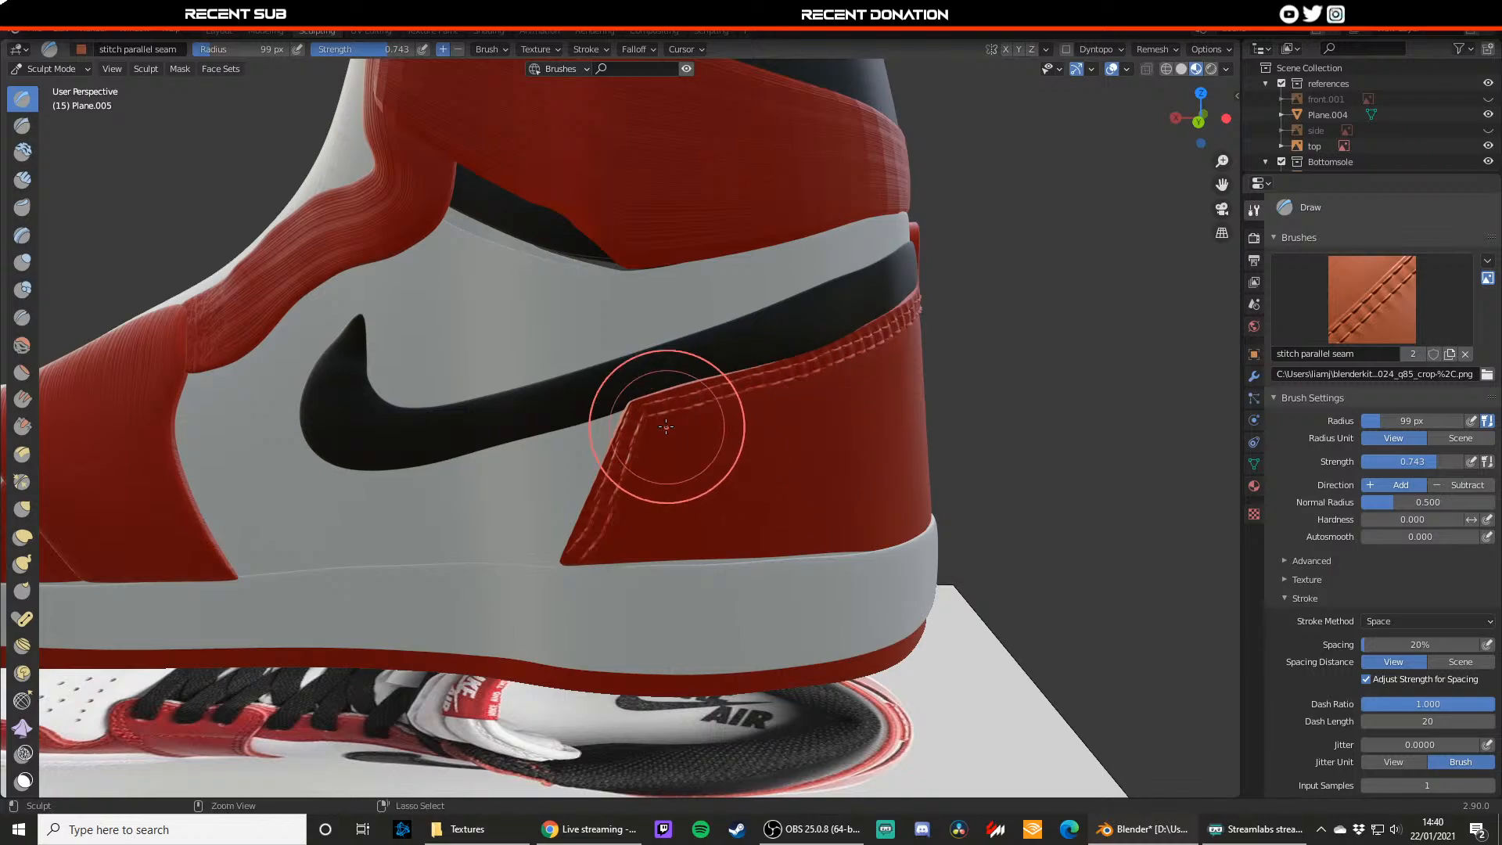
key("ctrl+z")
mouse_move(639, 398)
left_mouse_down()
mouse_move(602, 510)
mouse_move(614, 468)
left_mouse_up()
key("ctrl+z")
key("ctrl+z")
key("ctrl+z")
key("ctrl+z")
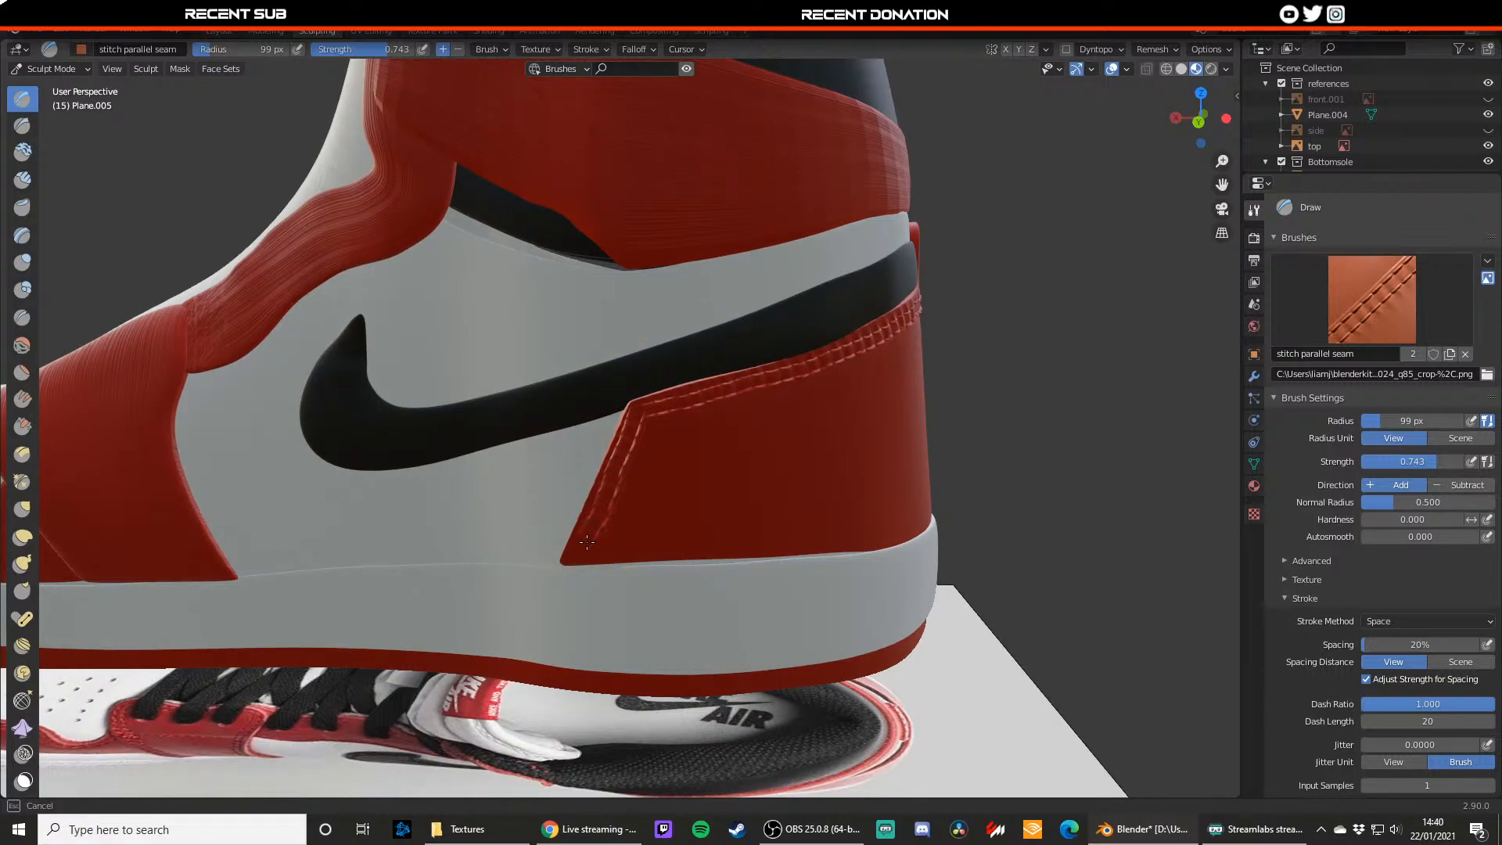
left_click_drag(581, 553, 579, 556)
key("ctrl+z")
Step: Try turning the seam at the lower front corner and running it along the panel's bottom edge towards the back of the heel
left_click_drag(674, 544, 695, 542)
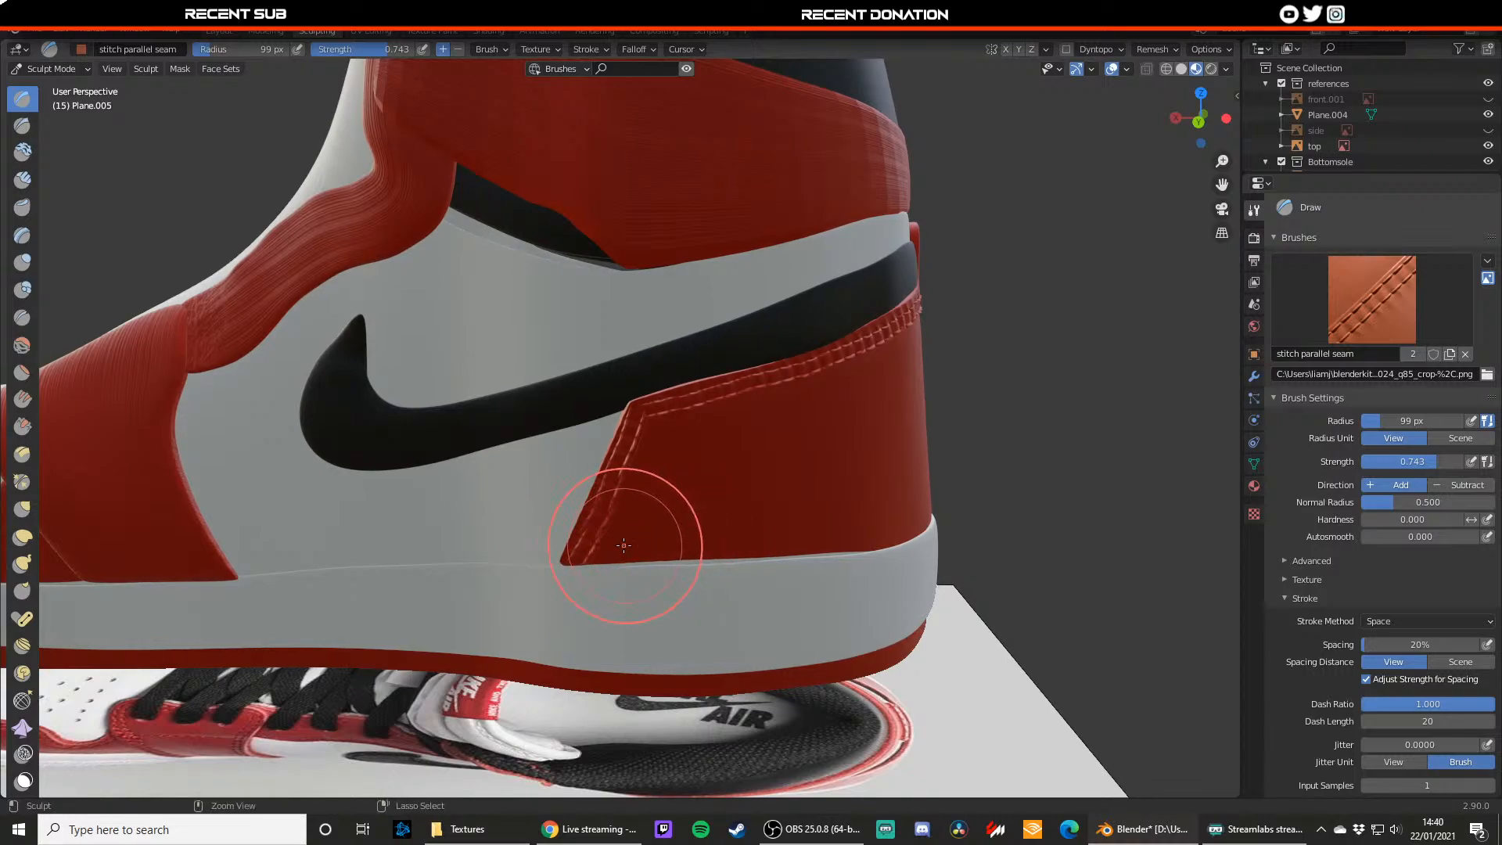
key("ctrl+z")
key("ctrl+z")
mouse_move(615, 467)
left_mouse_down()
mouse_move(583, 544)
mouse_move(695, 543)
left_mouse_up()
key("ctrl+z")
key("ctrl+z")
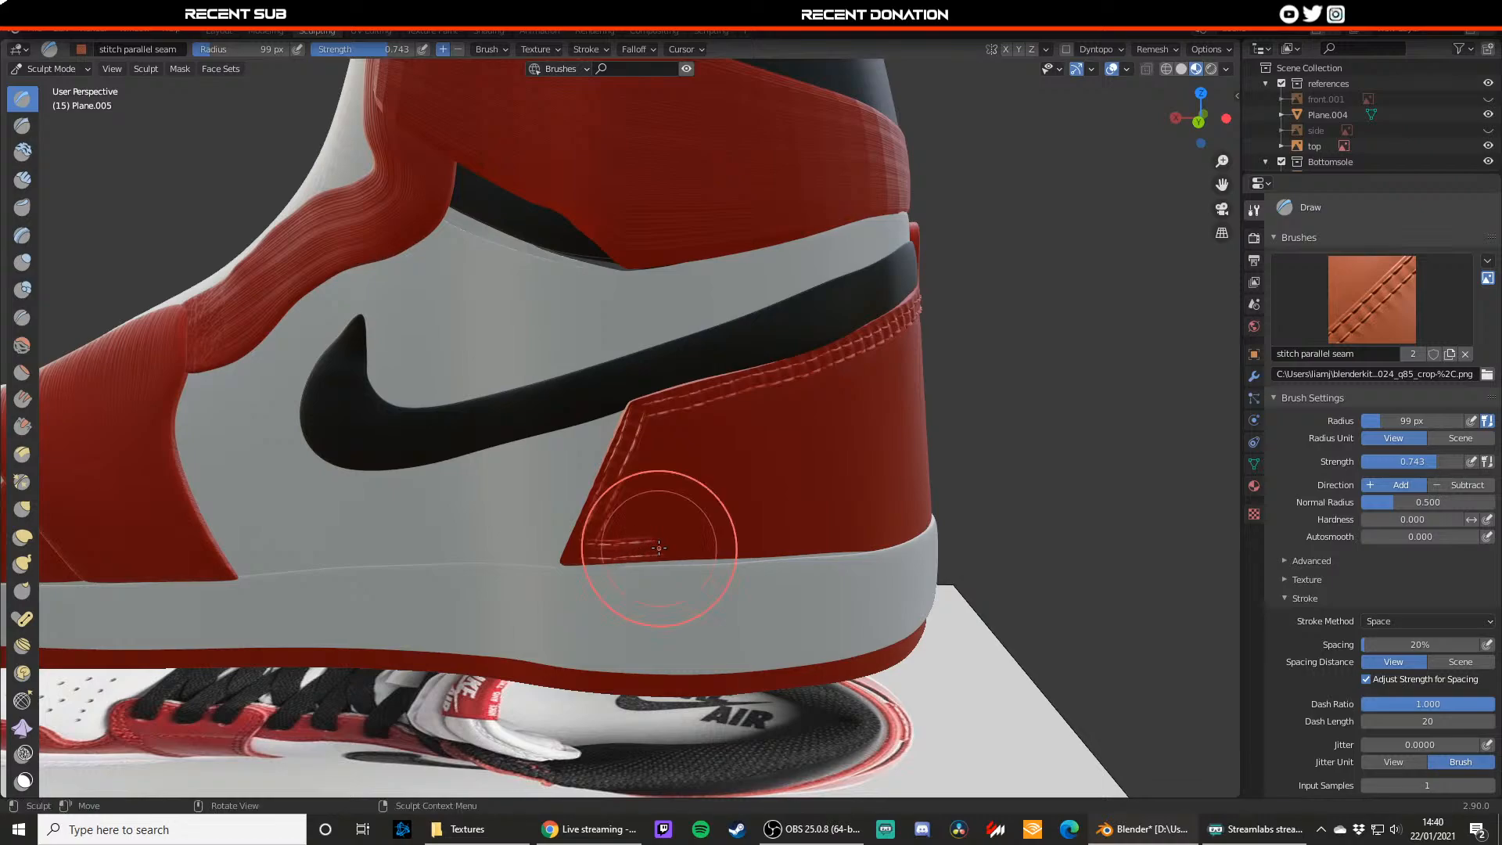
mouse_move(582, 549)
left_mouse_down()
mouse_move(646, 546)
mouse_move(620, 548)
left_mouse_up()
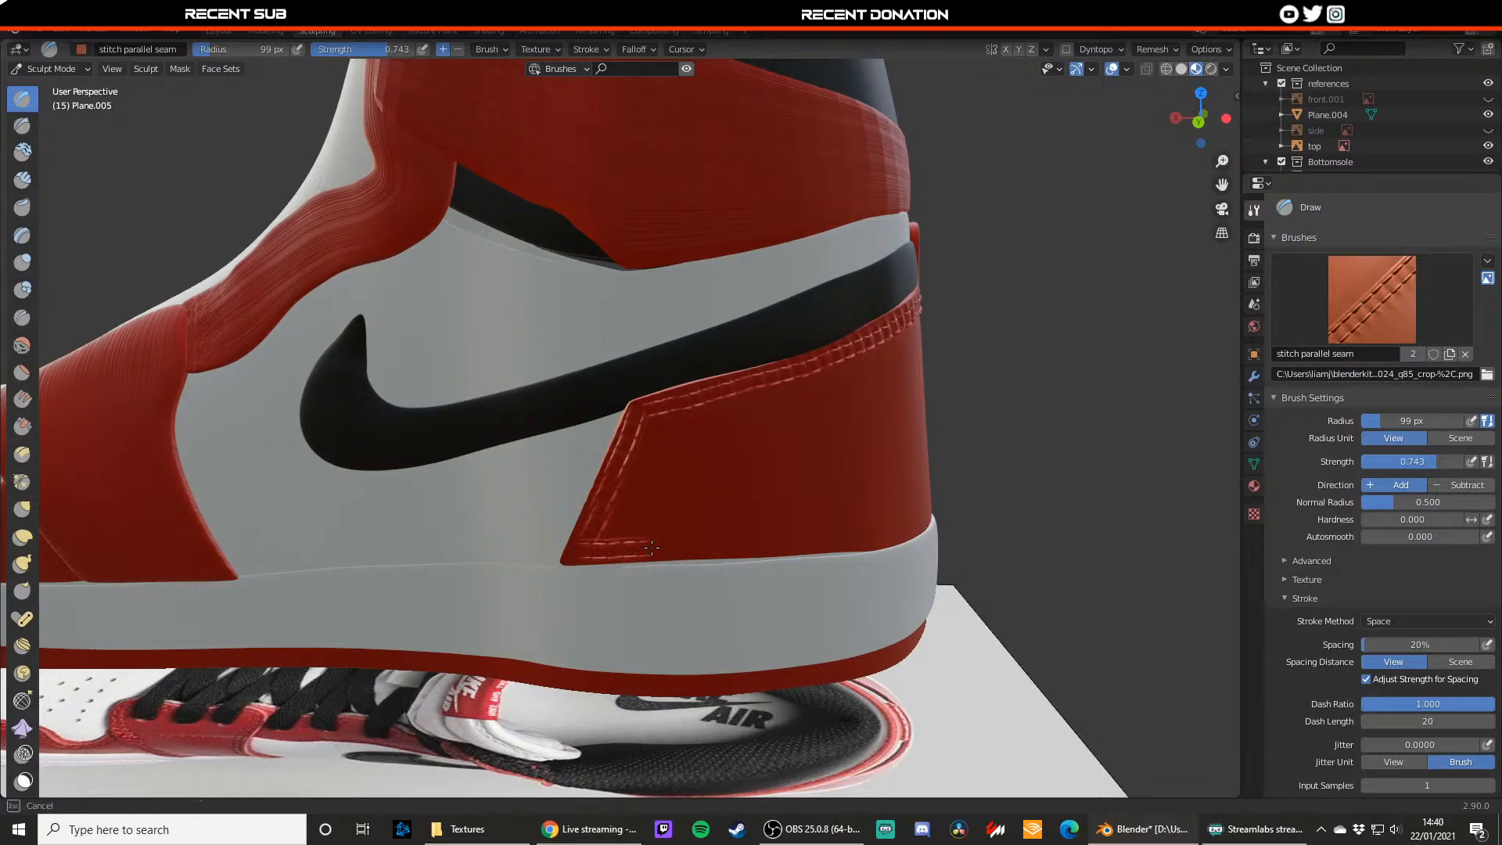
left_click_drag(729, 540, 878, 530)
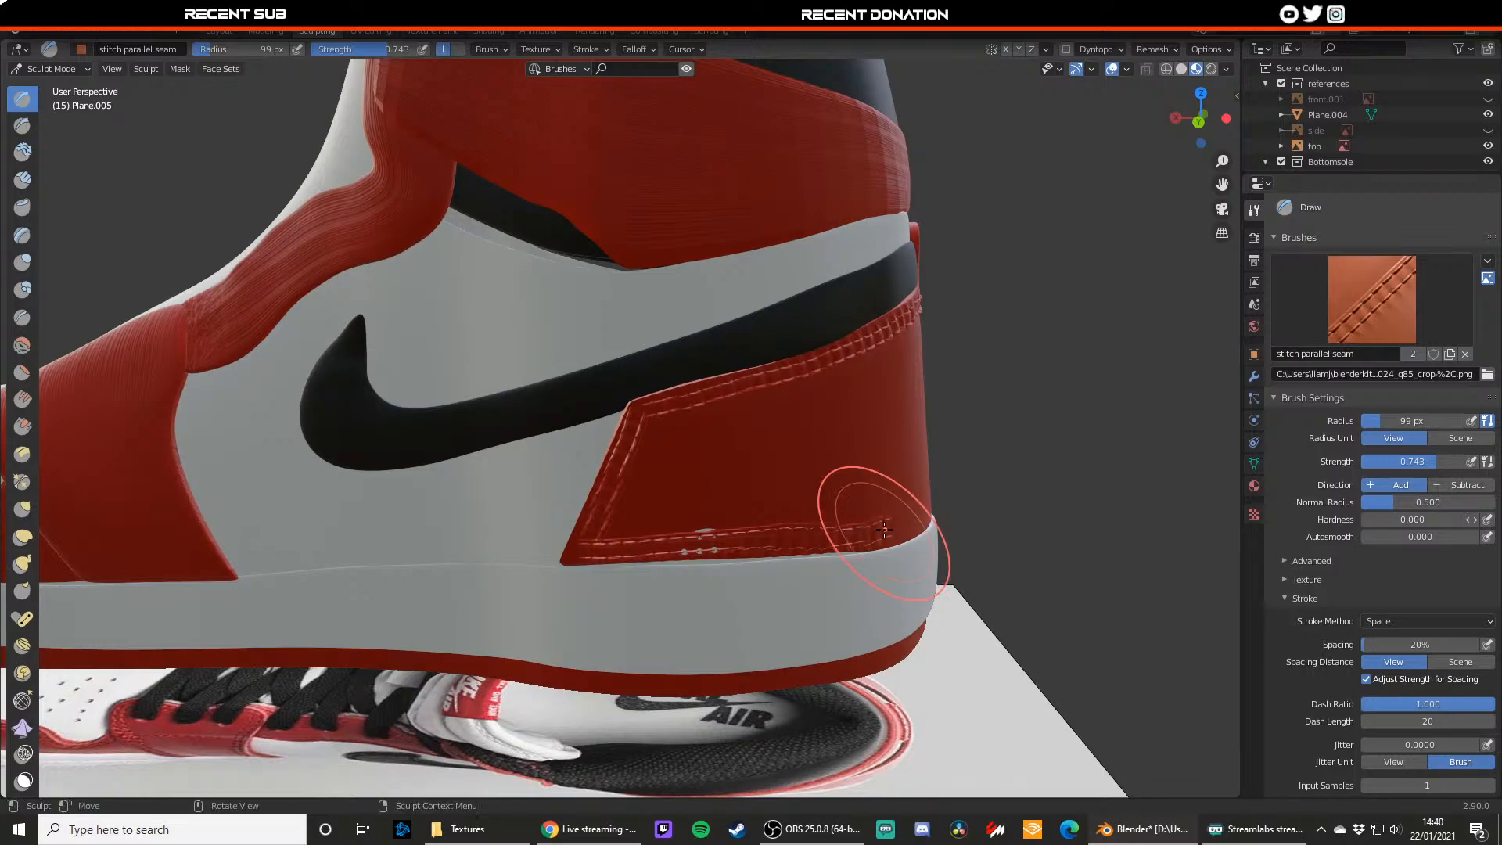
mouse_move(879, 529)
middle_mouse_down()
mouse_move(721, 536)
mouse_move(899, 537)
mouse_move(815, 532)
middle_mouse_up()
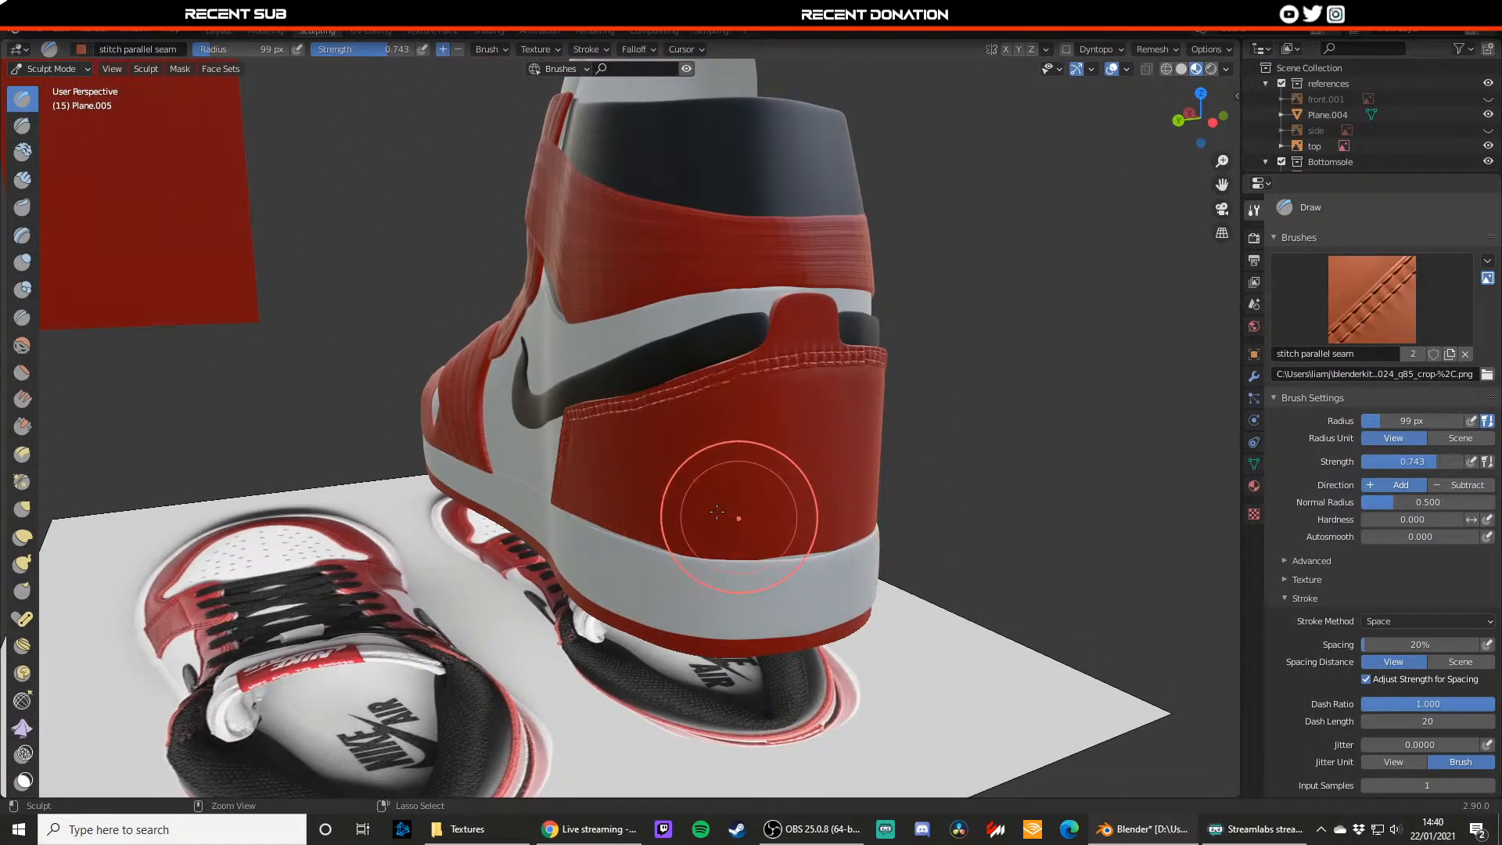
Step: Inspect the heel panel on the opposite side of the shoe and show the side reference image again
mouse_move(711, 520)
middle_mouse_down()
mouse_move(704, 476)
mouse_move(728, 479)
mouse_move(715, 459)
mouse_move(407, 463)
mouse_move(396, 403)
middle_mouse_up()
scroll(499, 415, "up", 5)
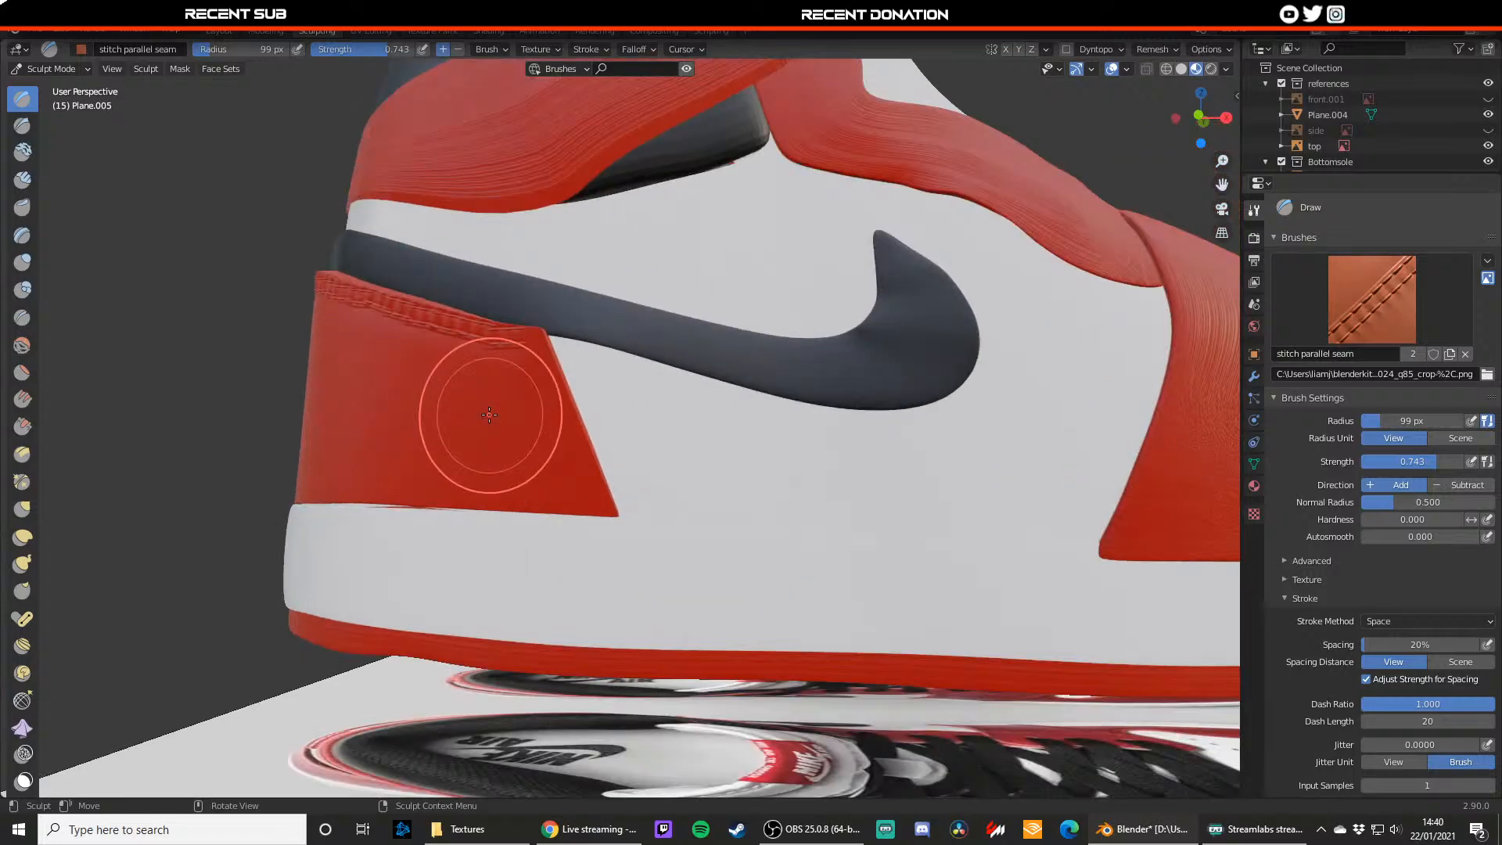
scroll(499, 415, "up", 2)
mouse_move(499, 416)
middle_mouse_down()
mouse_move(583, 450)
mouse_move(767, 469)
mouse_move(696, 450)
middle_mouse_up()
scroll(540, 436, "down", 2)
scroll(598, 450, "down", 3)
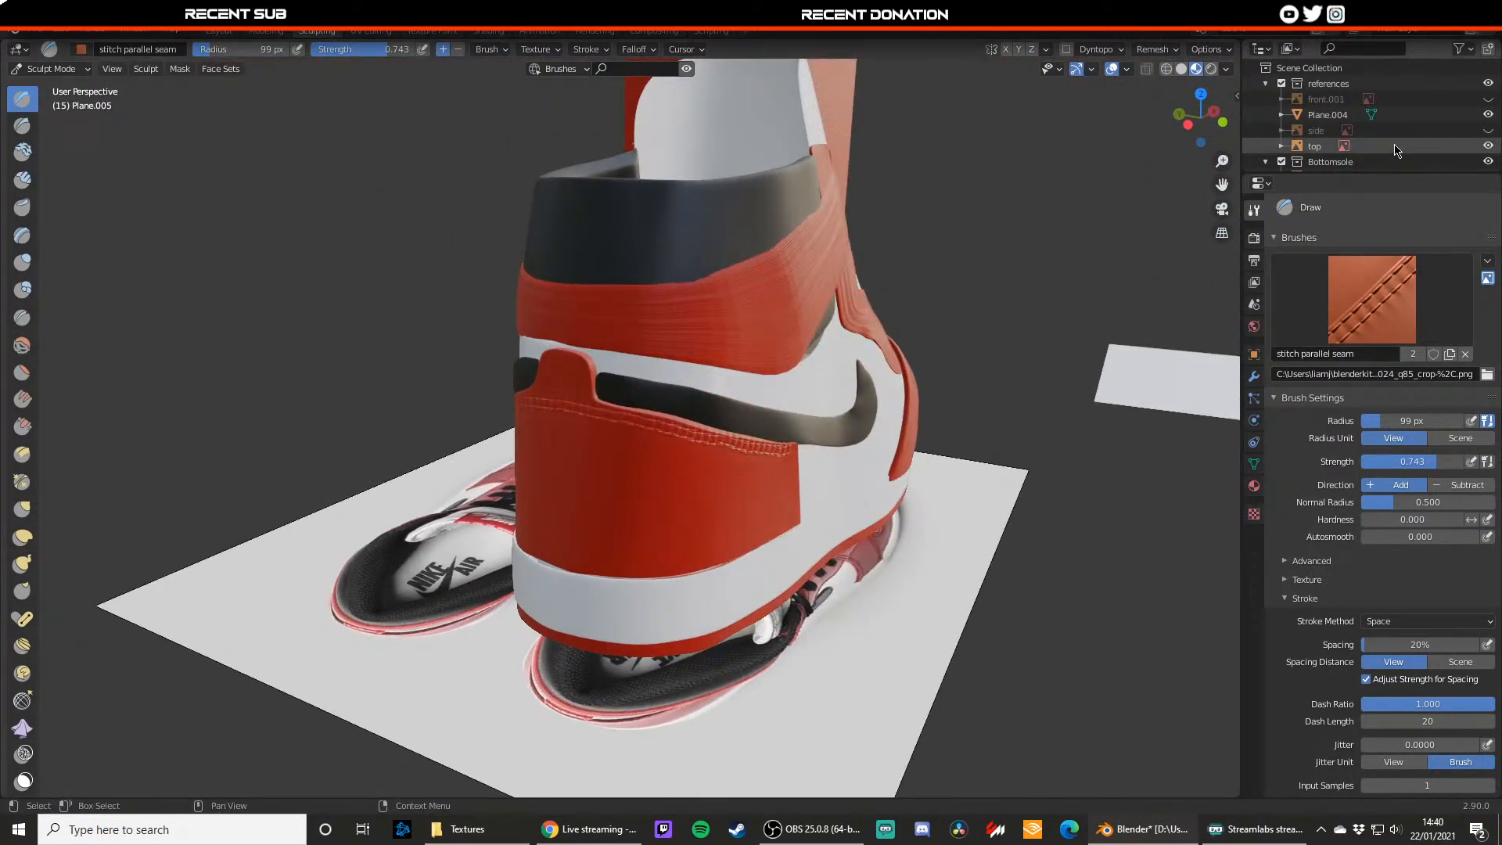
left_click(1488, 131)
Step: Try sculpting the seam from the top front corner down the front edge of the heel panel's opposite side, undoing each stroke
middle_click_drag(722, 384, 663, 362)
scroll(703, 429, "up", 2)
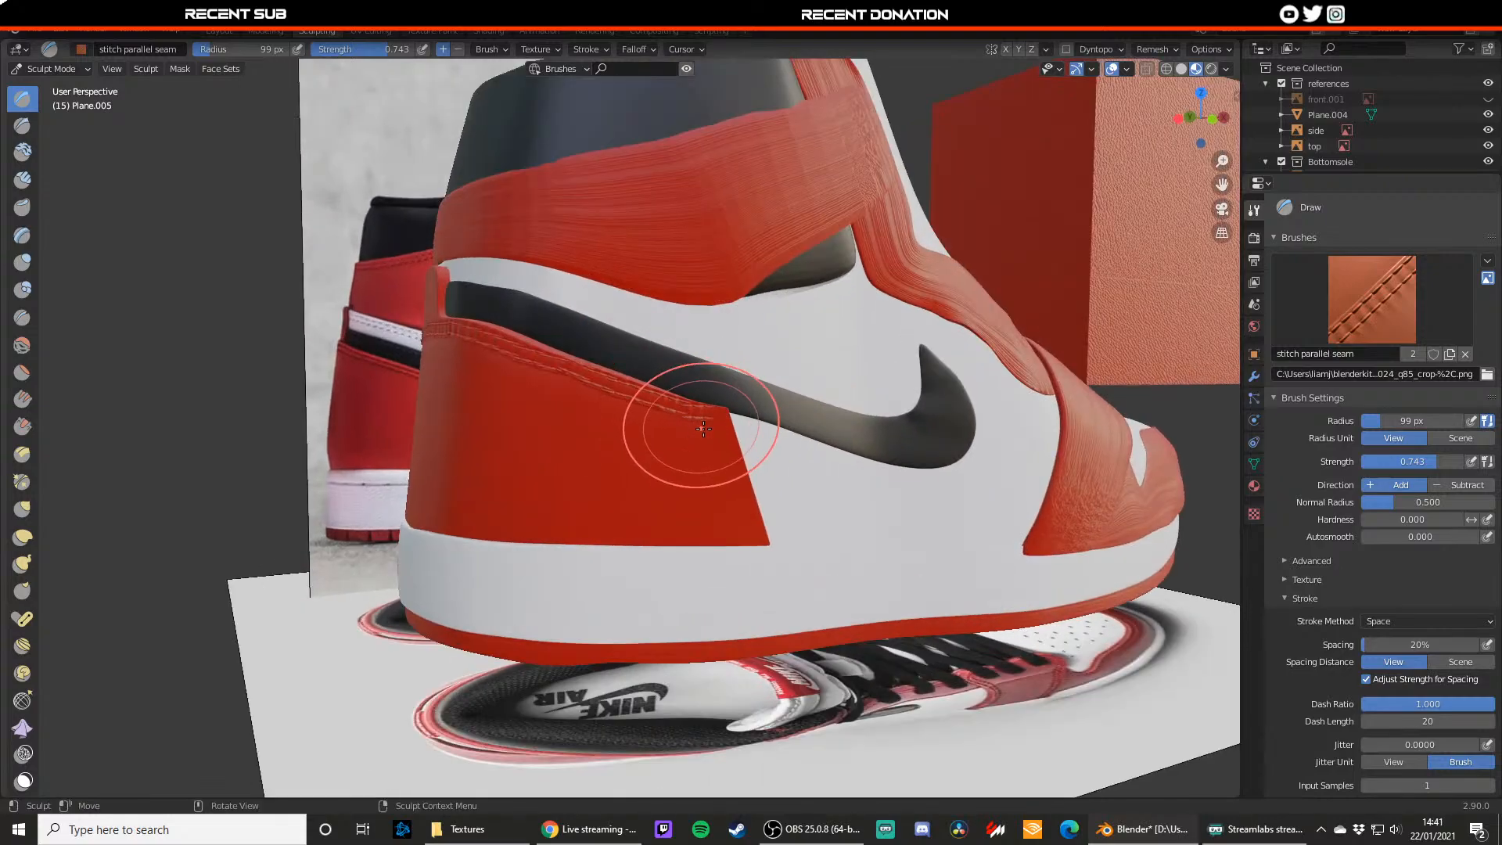
mouse_move(720, 414)
left_mouse_down()
mouse_move(728, 454)
mouse_move(789, 438)
left_mouse_up()
scroll(719, 441, "up", 1)
key("ctrl+z")
scroll(753, 430, "up", 1)
left_click_drag(812, 514, 806, 500)
key("ctrl+z")
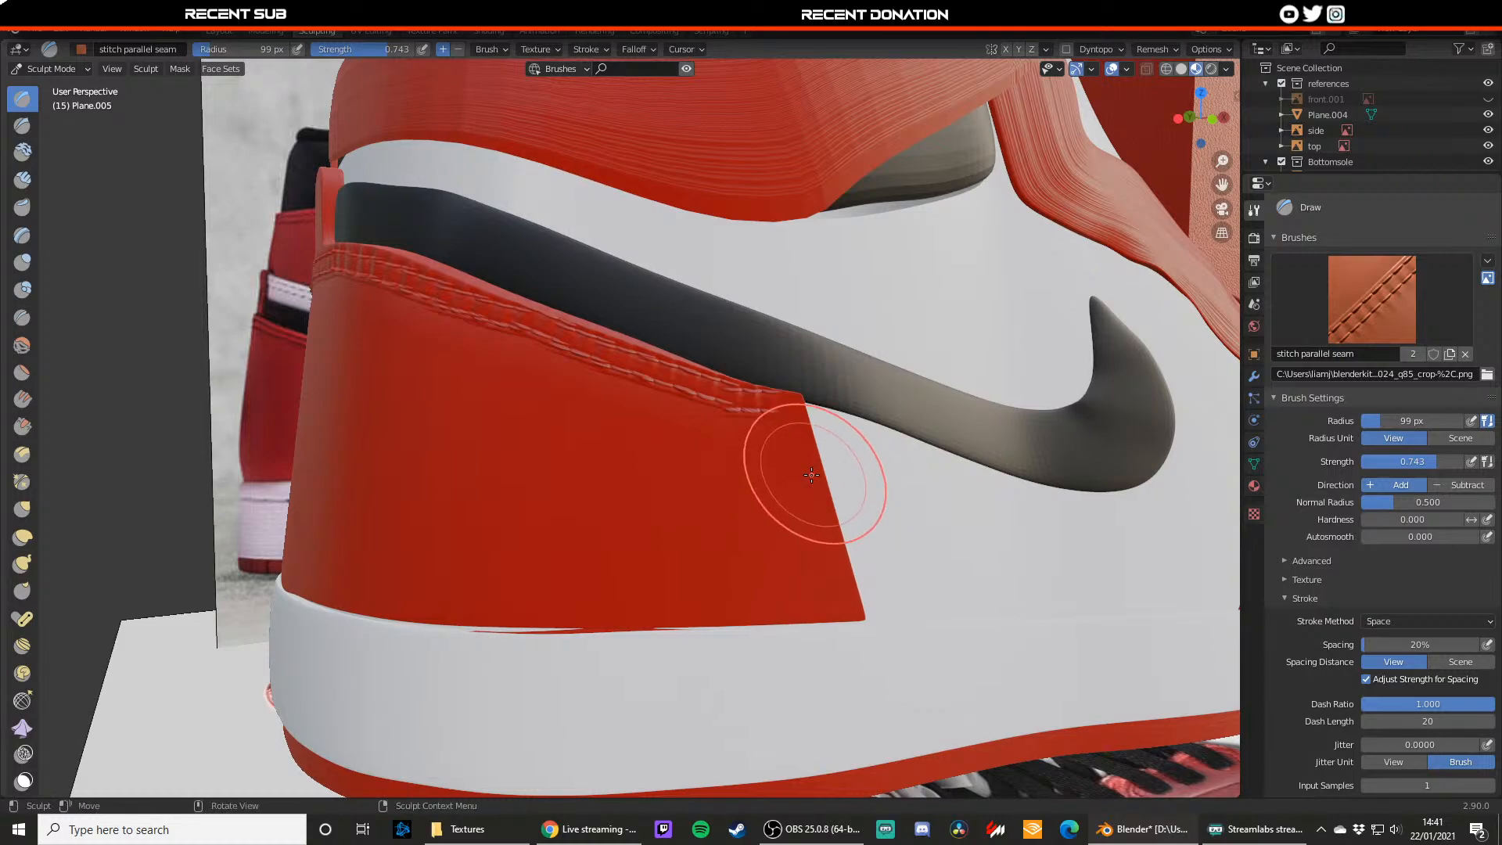
scroll(792, 470, "down", 1)
left_click_drag(737, 412, 751, 416)
left_click_drag(768, 494, 770, 505)
key("ctrl+z")
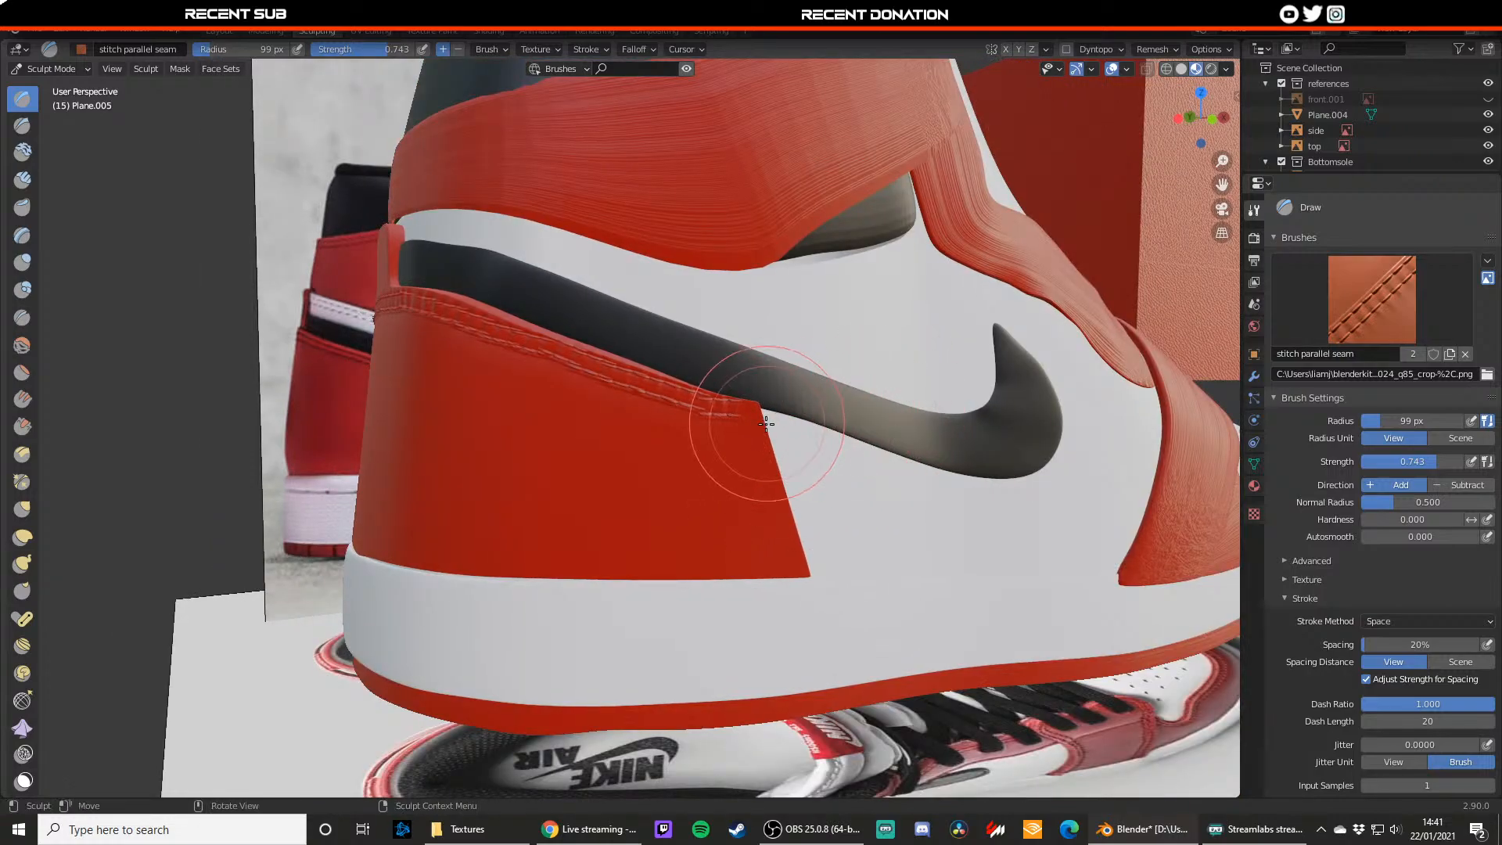
mouse_move(768, 424)
middle_mouse_down()
mouse_move(724, 438)
mouse_move(714, 427)
middle_mouse_up()
left_click_drag(618, 413, 634, 447)
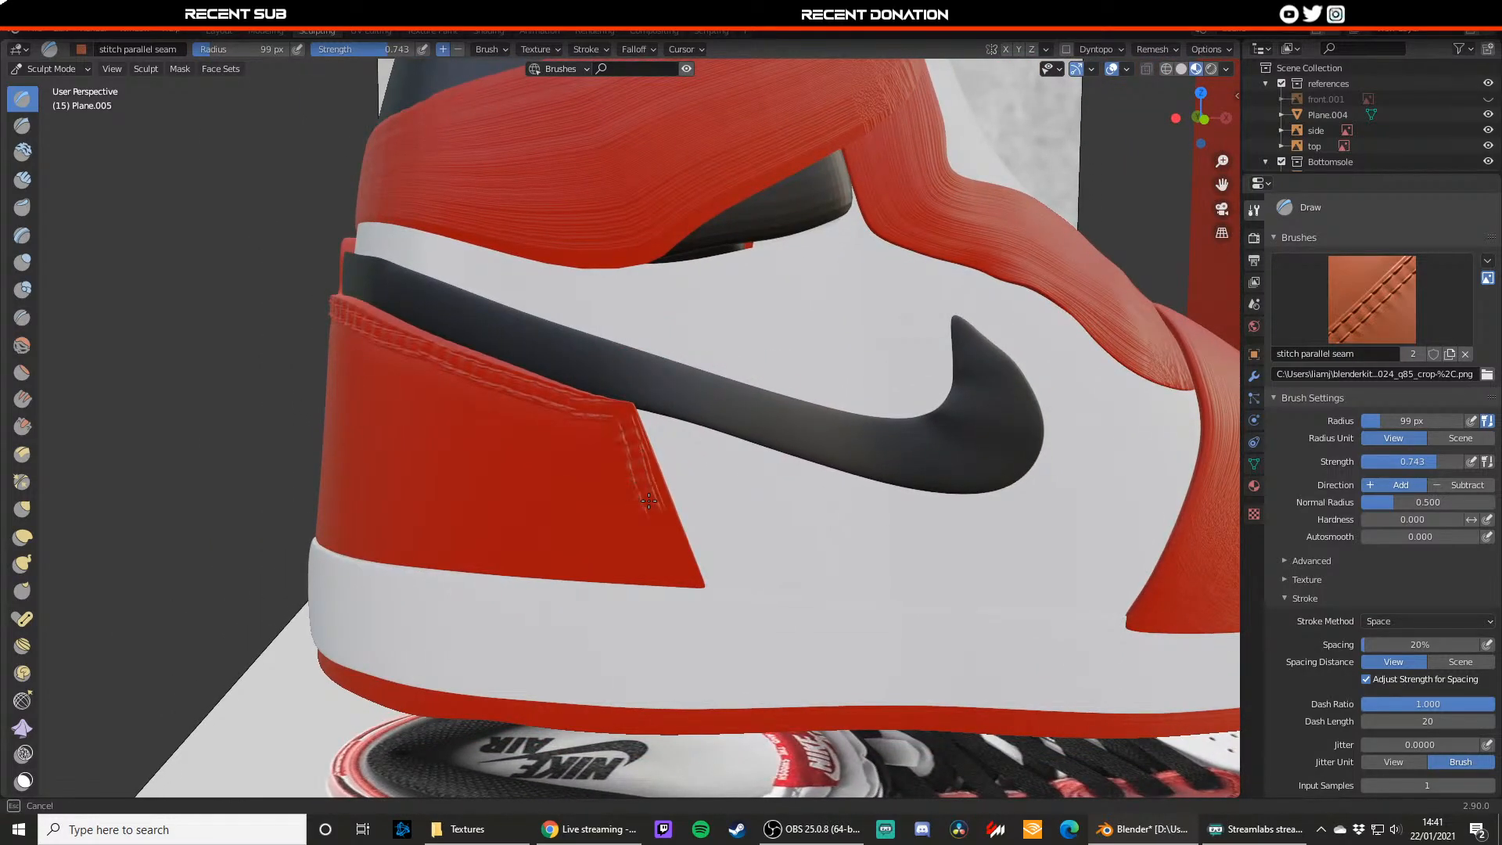
left_click_drag(649, 501, 648, 502)
key("ctrl+z")
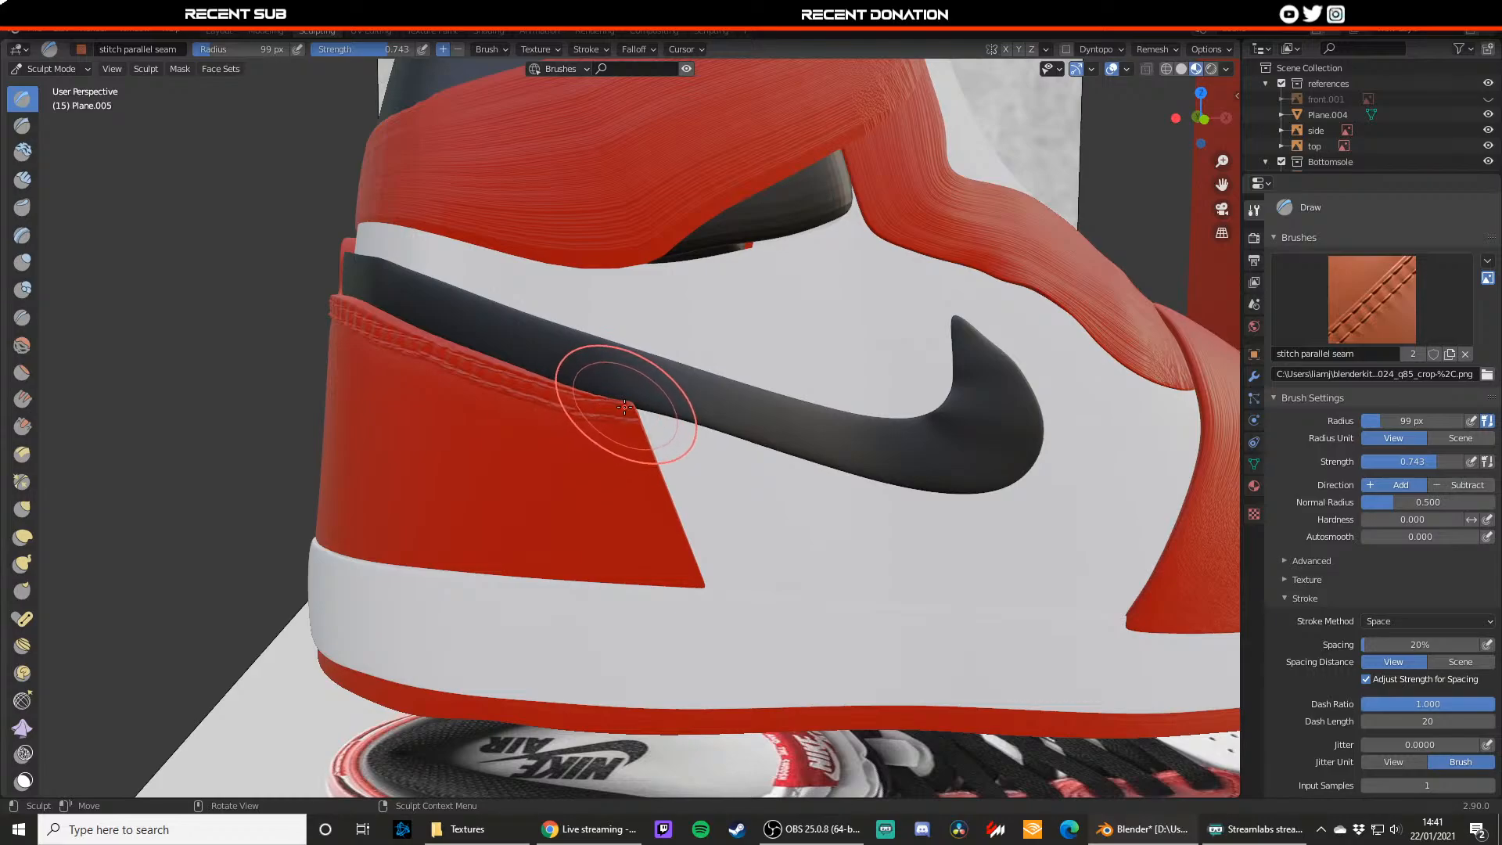
Step: Sculpt the stitched seam from the heel panel's top front corner down its slanted front edge to the lower corner
left_click_drag(624, 406, 693, 581)
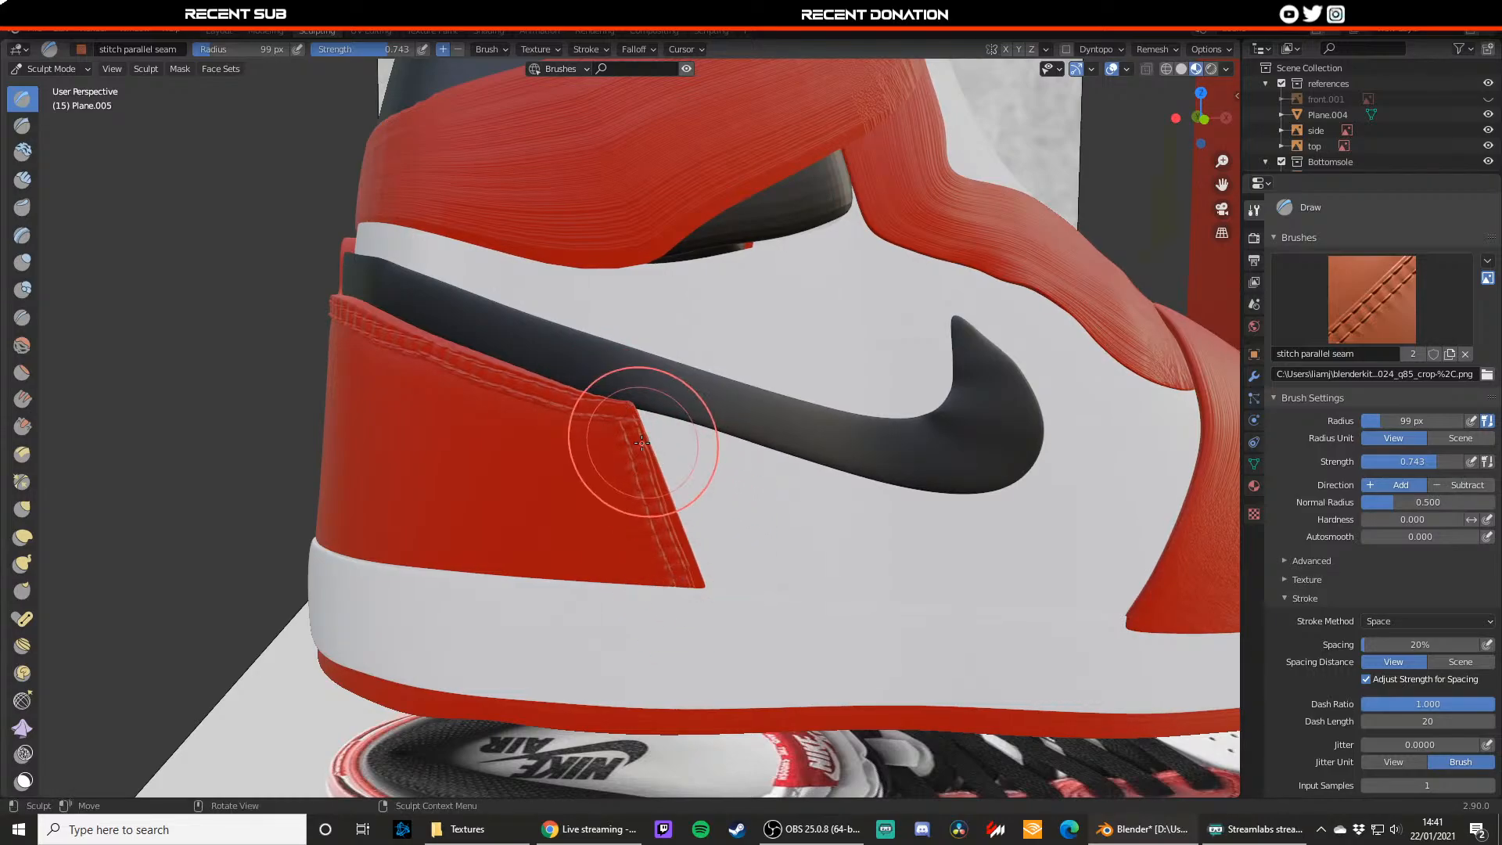
scroll(641, 442, "down", 3)
middle_click_drag(1001, 422, 649, 378)
Step: Leave Sculpt Mode for Object Mode and select the side reference image
scroll(845, 423, "up", 6)
scroll(824, 421, "down", 3)
scroll(798, 399, "down", 1)
scroll(802, 398, "down", 4)
scroll(518, 360, "up", 5)
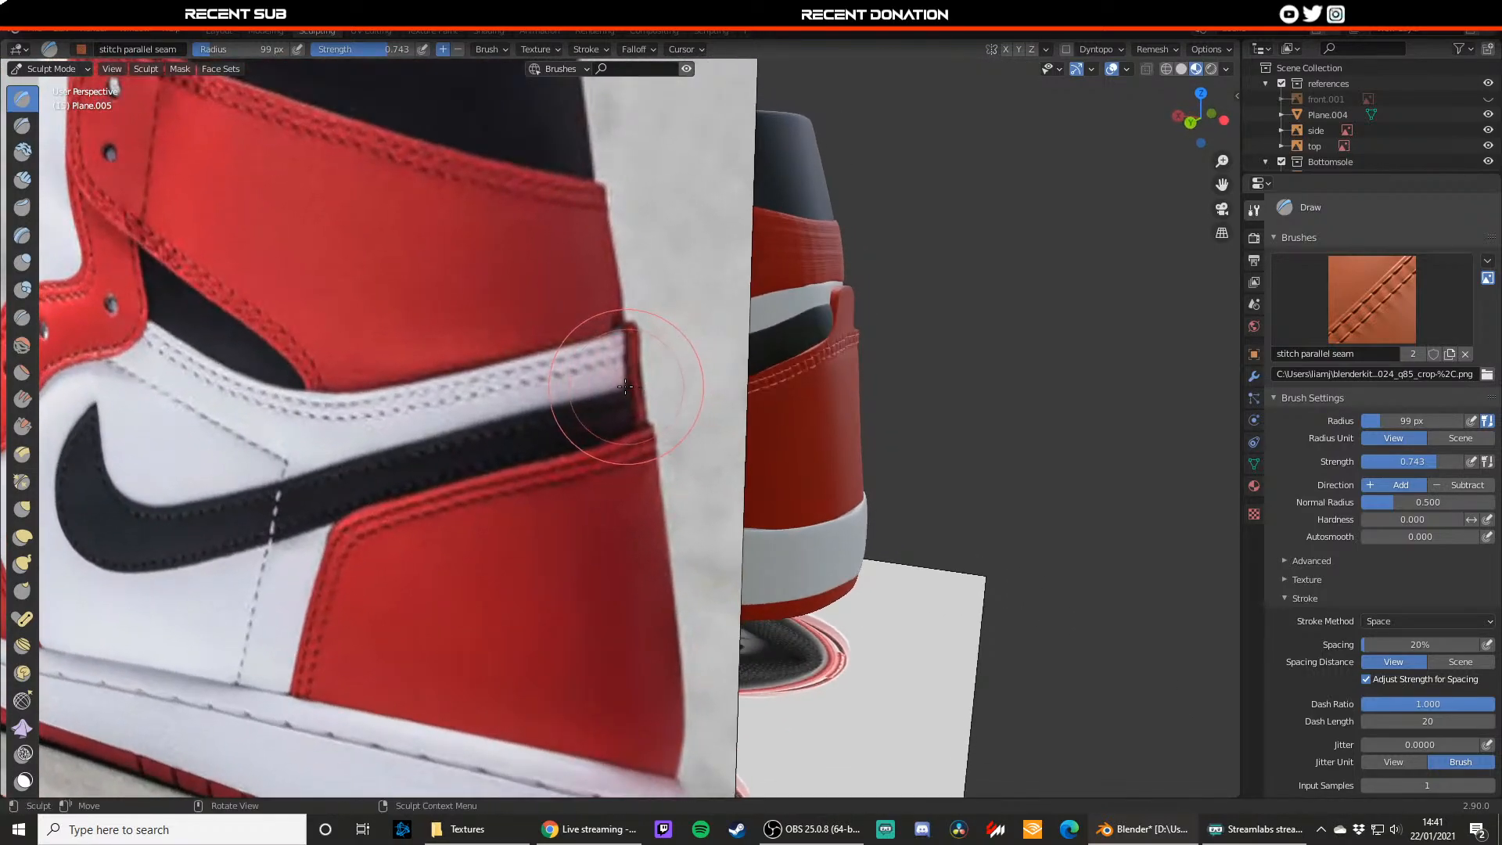
key("Tab")
left_click(55, 69)
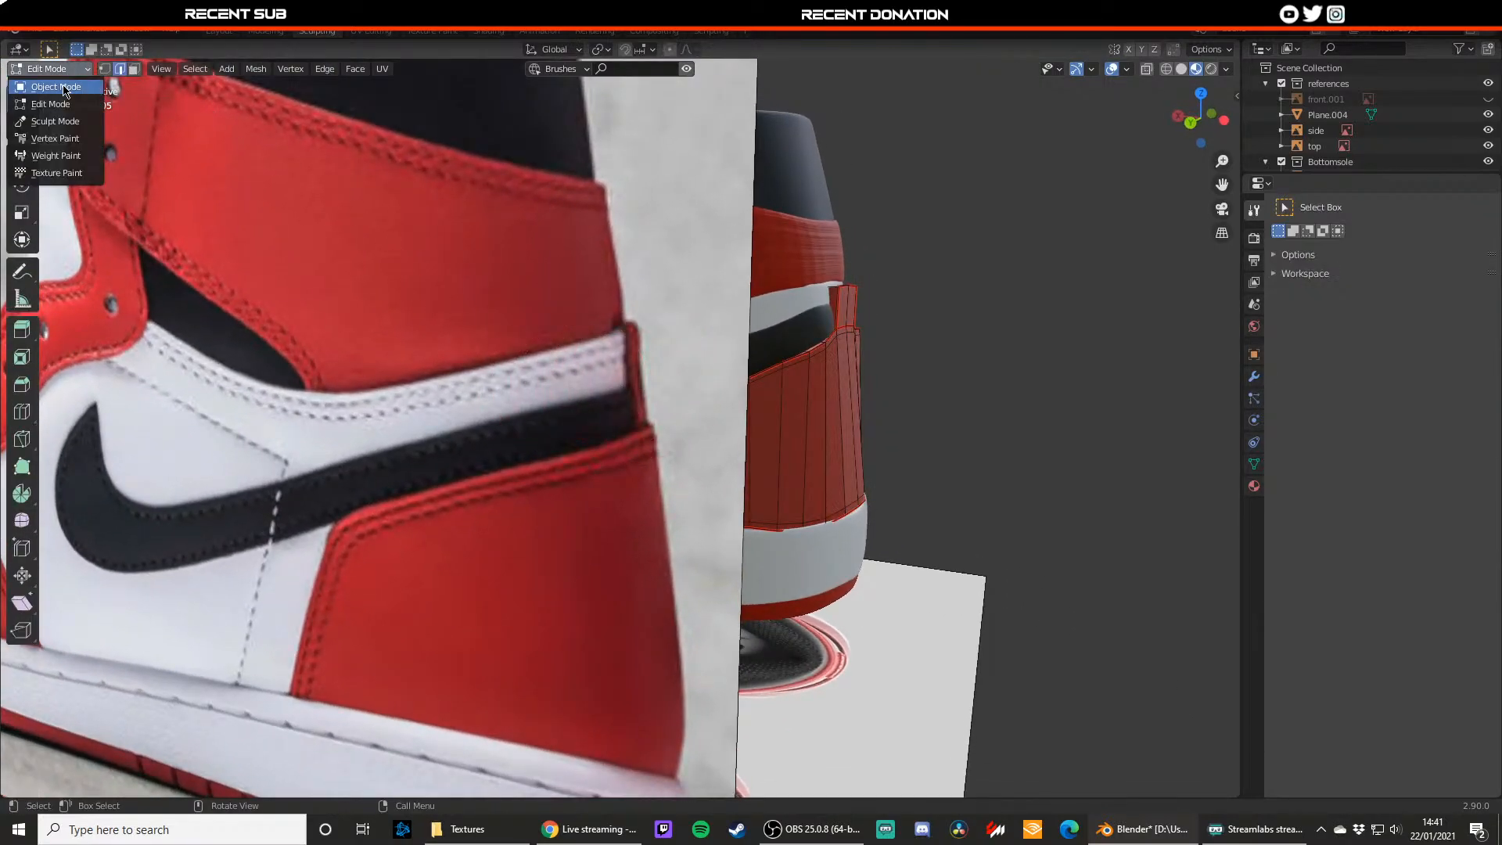
left_click(463, 324)
scroll(461, 378, "down", 6)
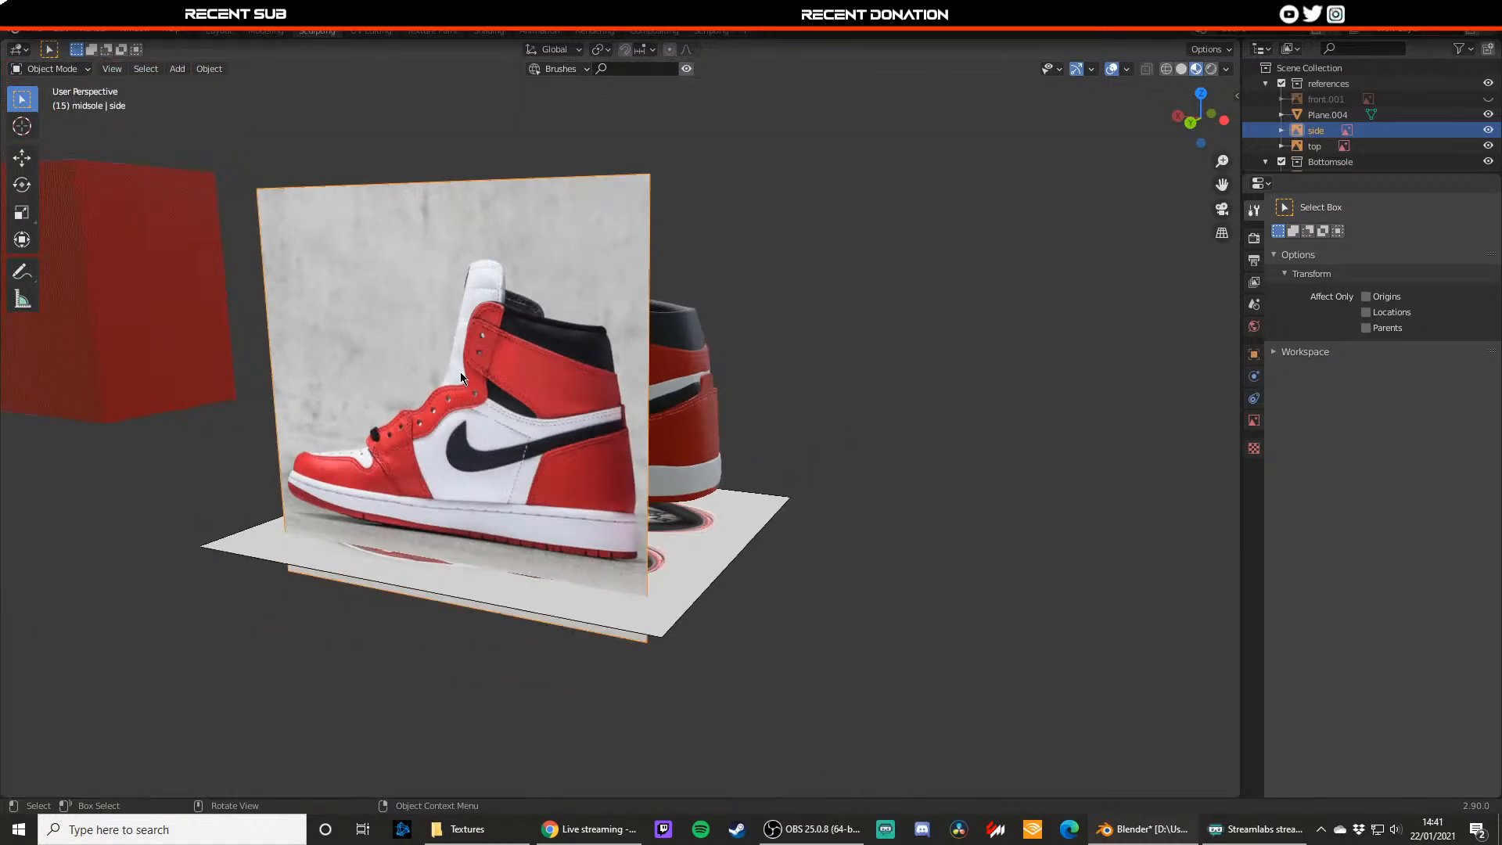
scroll(489, 381, "down", 4)
middle_click_drag(489, 381, 446, 406)
key("shift+space")
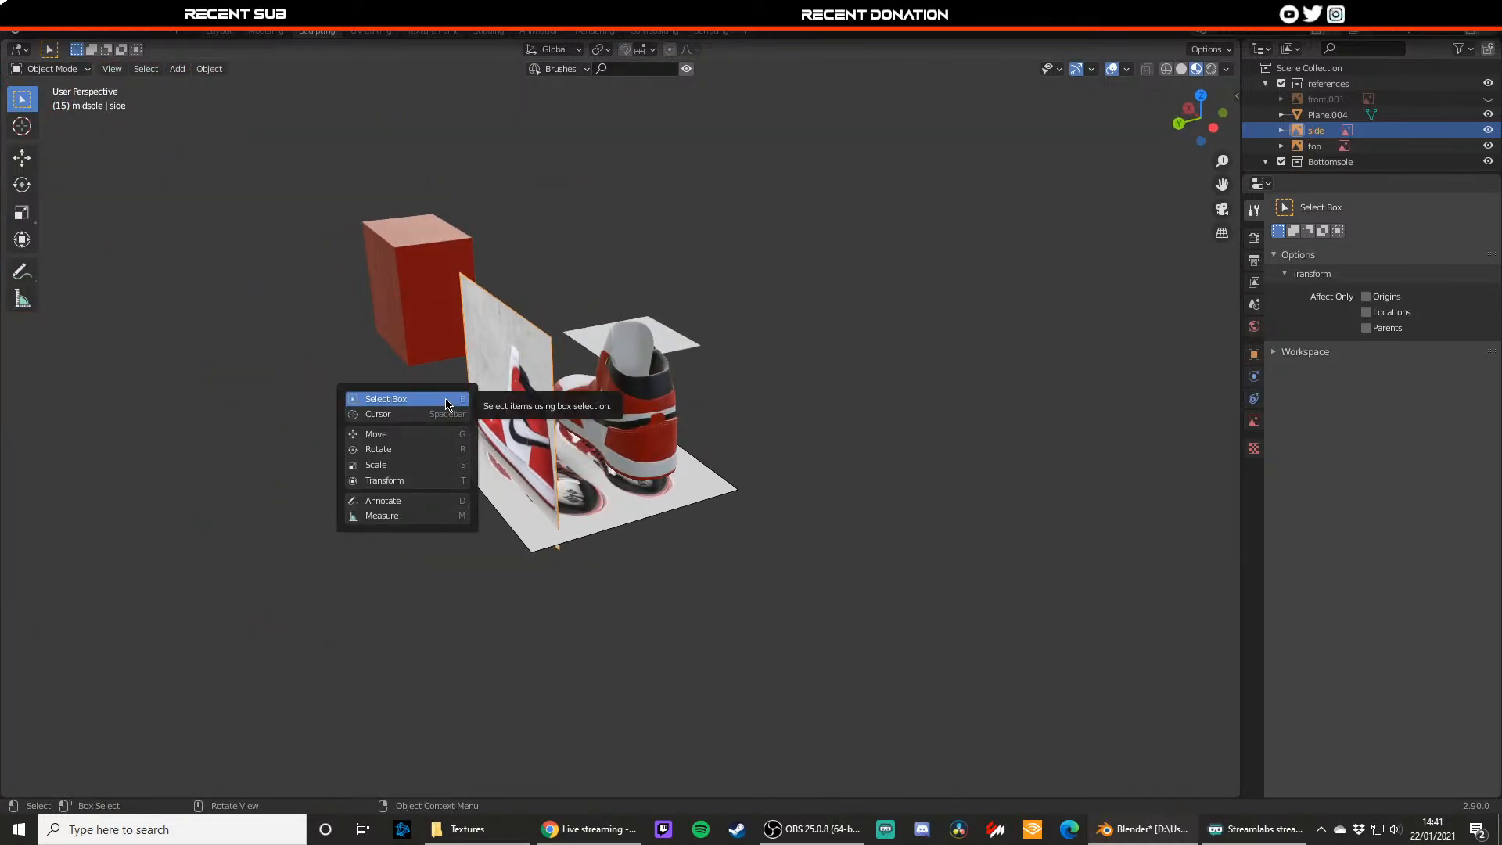
key("g")
left_click_drag(448, 418, 424, 423)
key("ctrl+z")
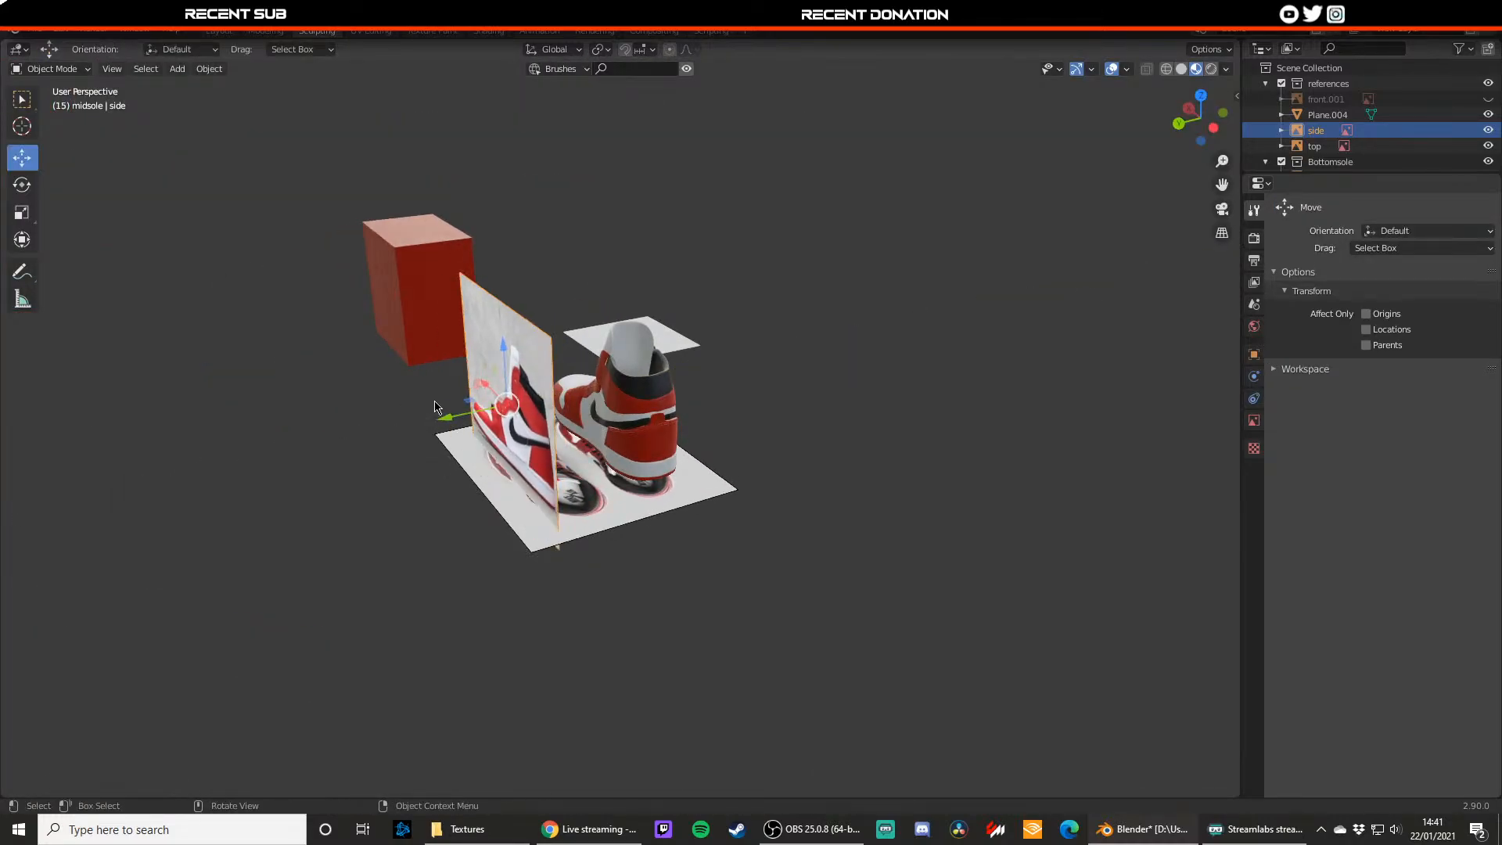
Step: Hide the side reference image and select the red heel panel behind it
key("h")
scroll(569, 413, "up", 4)
scroll(570, 413, "up", 4)
middle_click_drag(617, 435, 679, 408)
left_click(715, 445)
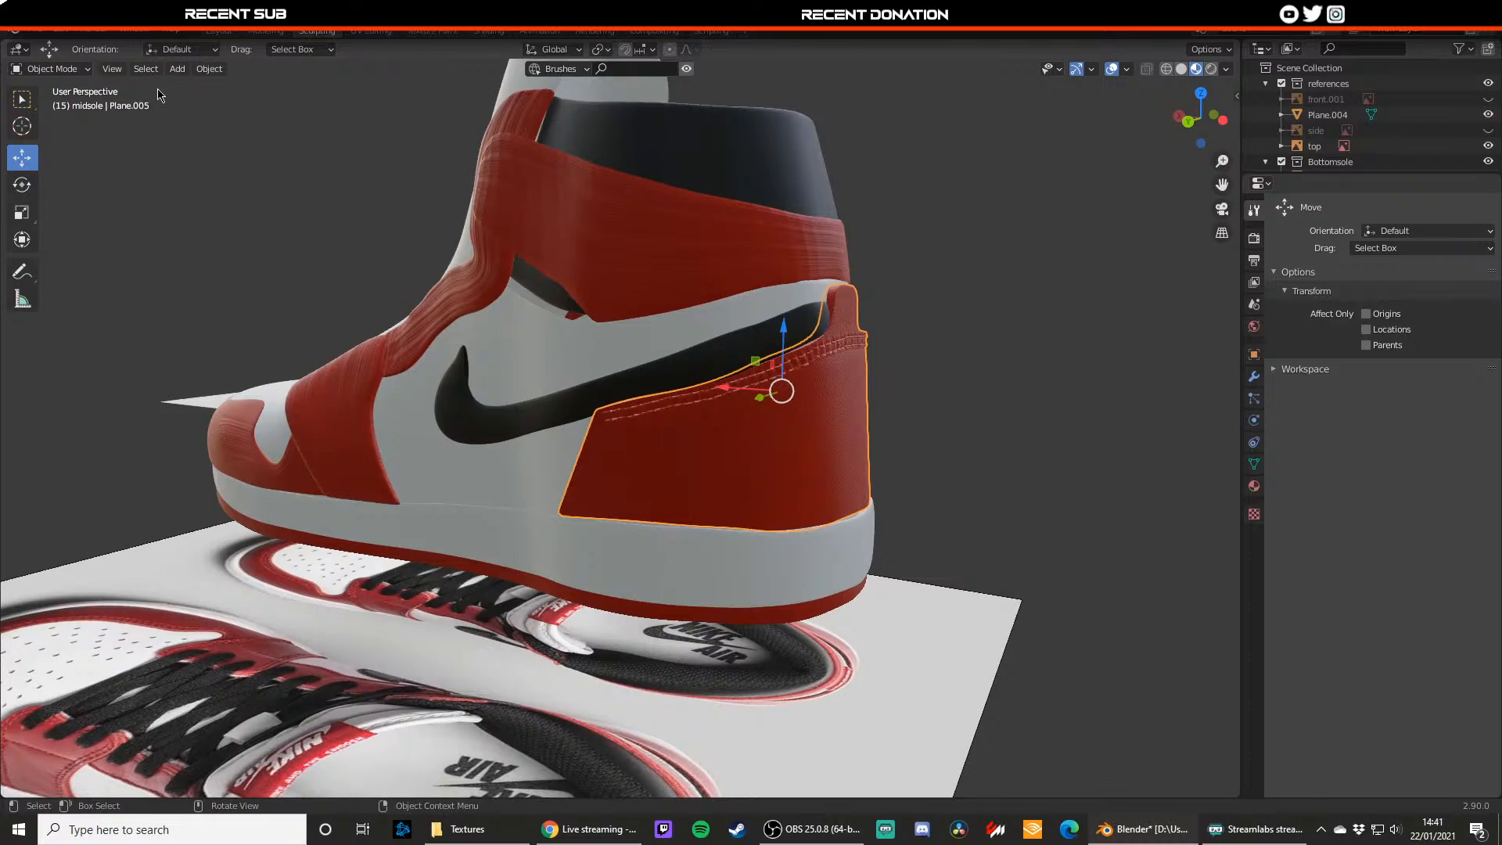
Step: Deselect the heel panel and put it into Sculpt Mode, facing the side whose front edge has no seam
scroll(560, 448, "up", 2)
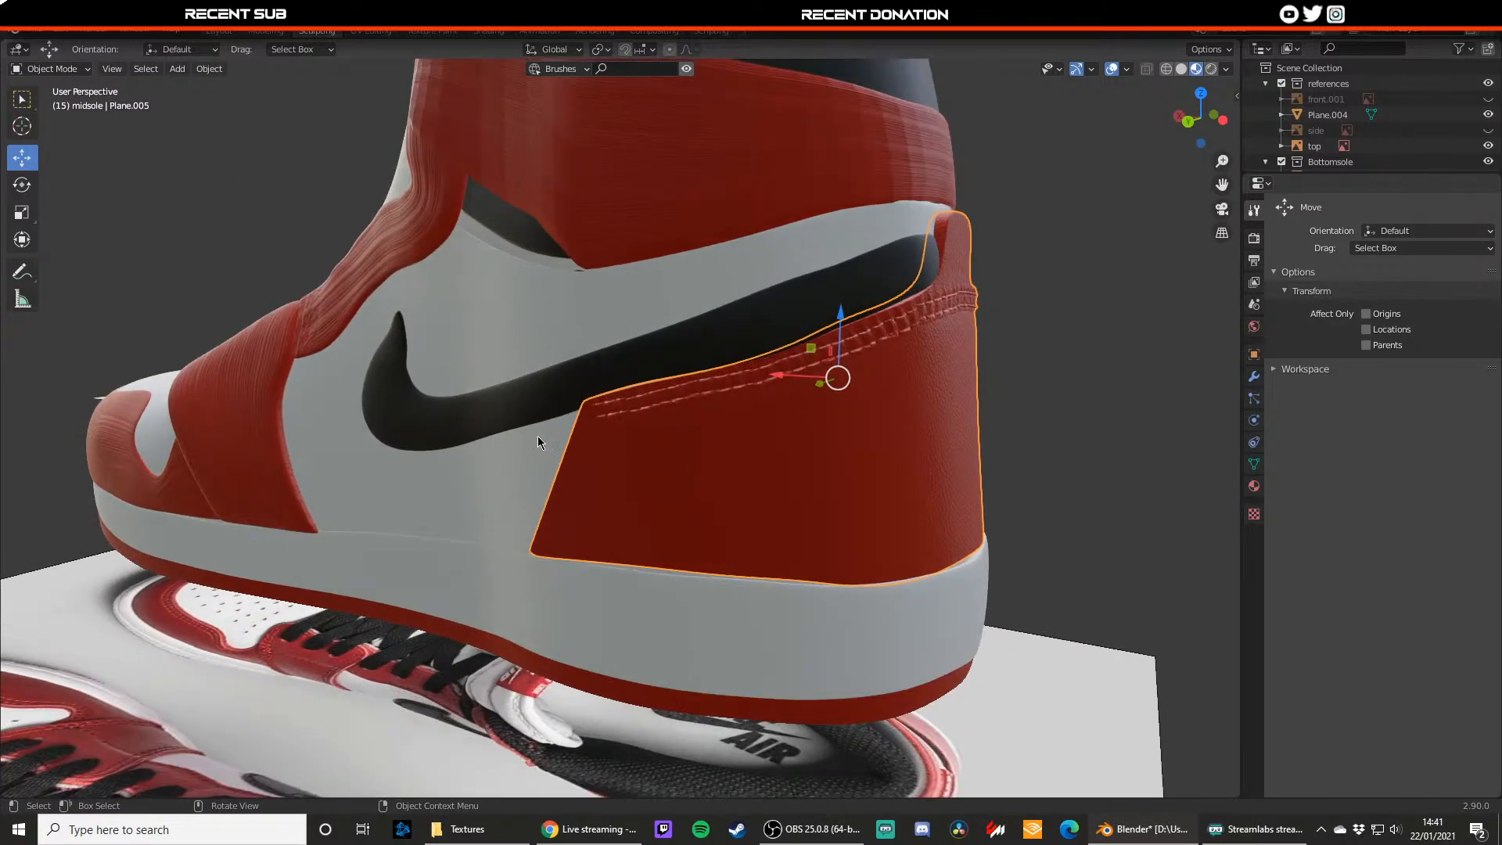
middle_click_drag(538, 437, 562, 418)
left_click(1057, 370)
middle_click_drag(940, 457, 624, 432)
scroll(787, 457, "down", 5)
middle_click_drag(544, 392, 892, 395)
scroll(759, 391, "up", 2)
middle_click_drag(759, 391, 682, 399)
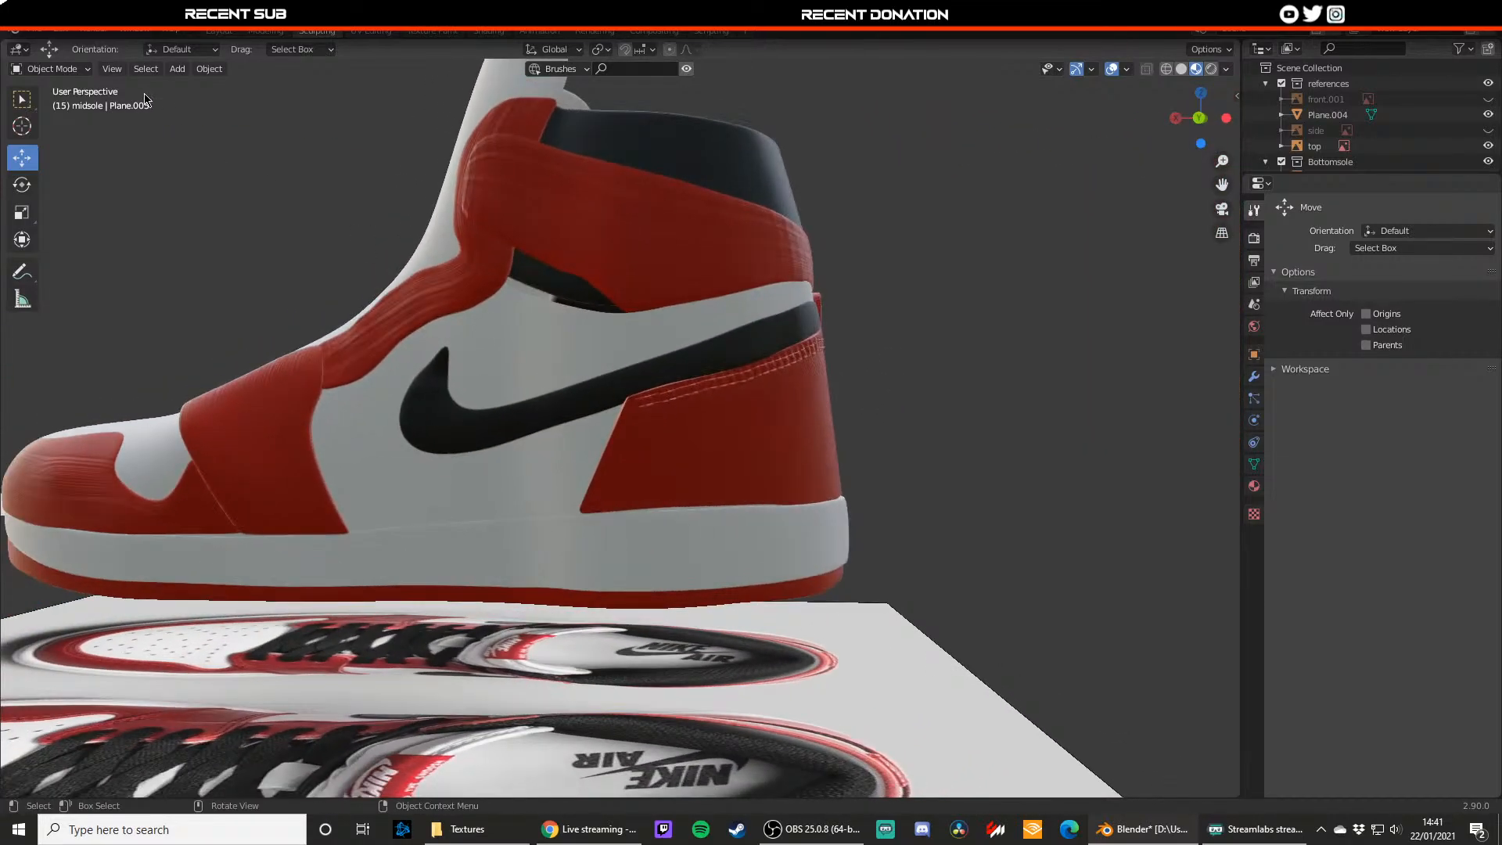
left_click(69, 71)
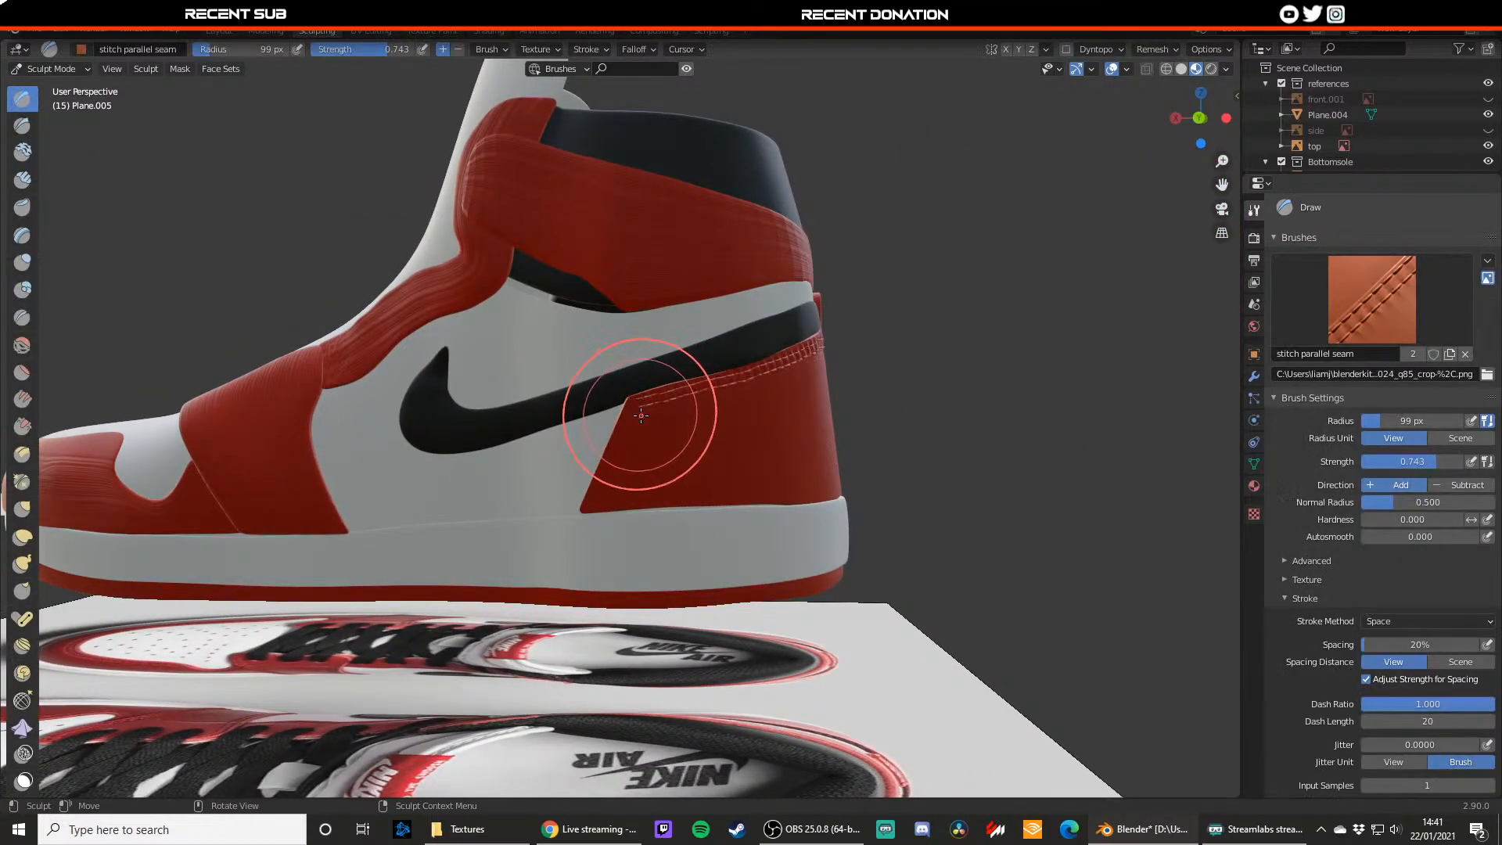
Step: Try sculpting the stitched seam down the heel panel's front edge on this side, starting from the top front corner
scroll(641, 403, "up", 1)
middle_click_drag(642, 403, 625, 400)
left_click_drag(624, 395, 612, 422)
scroll(621, 420, "up", 3)
scroll(622, 403, "down", 1)
key("ctrl+z")
left_click_drag(595, 483, 569, 535)
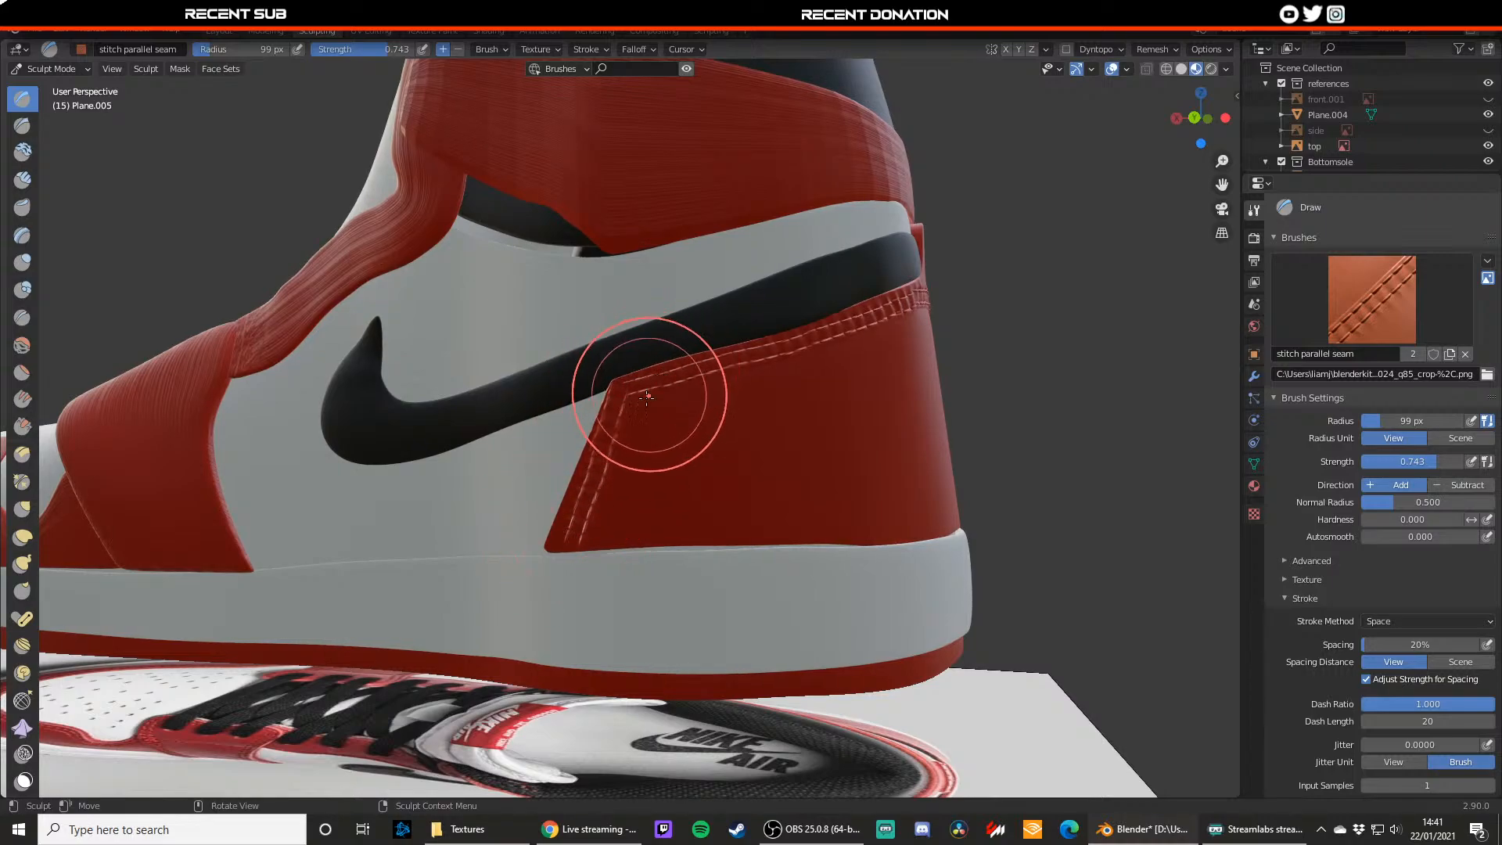
scroll(658, 407, "down", 6)
middle_click_drag(710, 442, 744, 483)
scroll(727, 479, "up", 6)
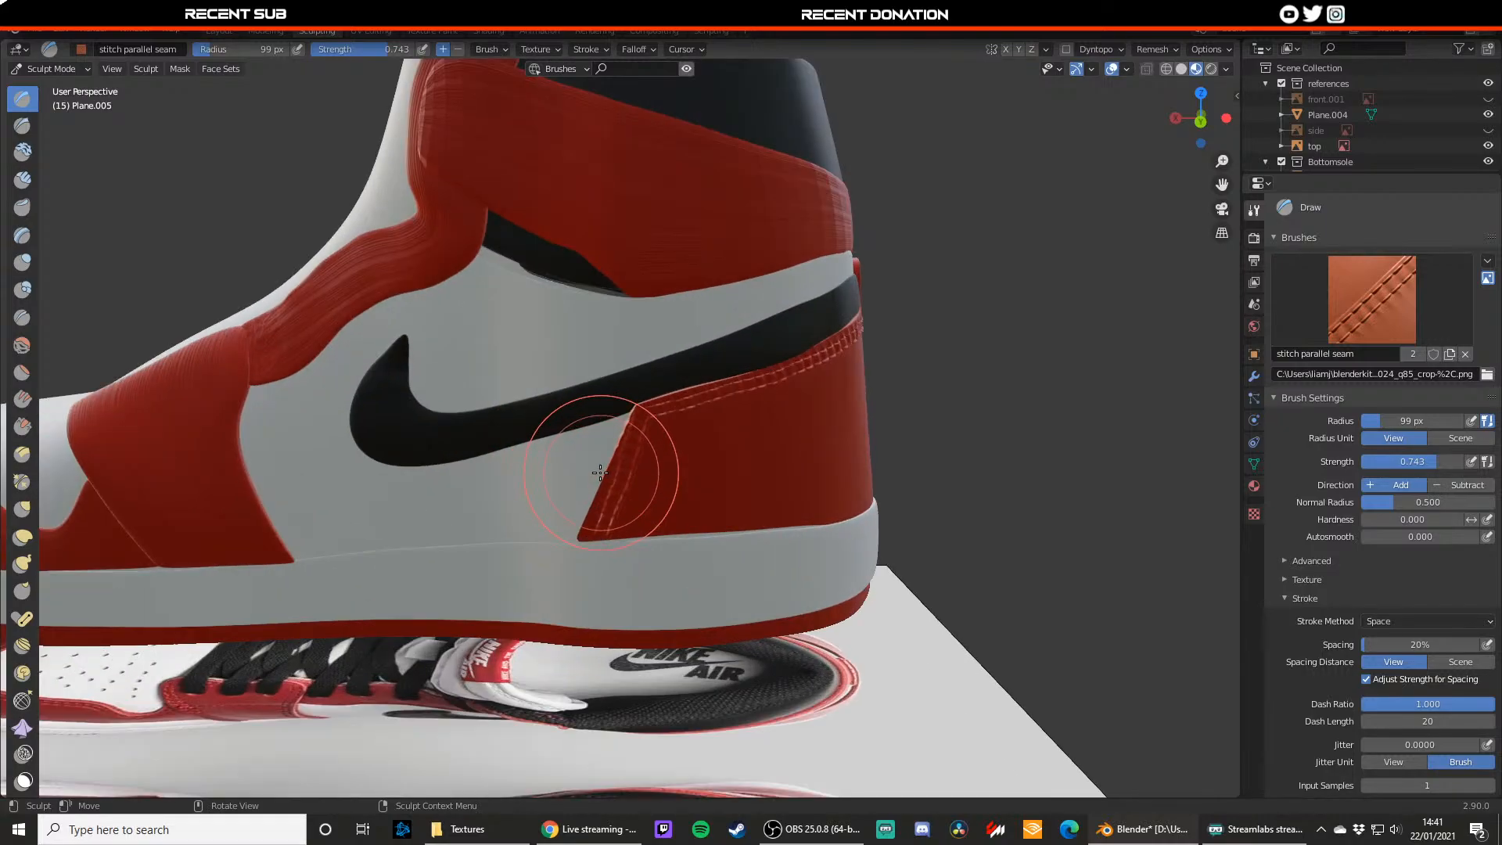
Step: Retry the front-edge seam several times, varying where it joins the top seam, and undo each stroke
mouse_move(600, 473)
middle_mouse_down()
mouse_move(655, 432)
mouse_move(630, 436)
mouse_move(624, 396)
middle_mouse_up()
left_click_drag(618, 421, 632, 400)
key("ctrl+z")
key("ctrl+z")
left_click_drag(604, 472, 571, 536)
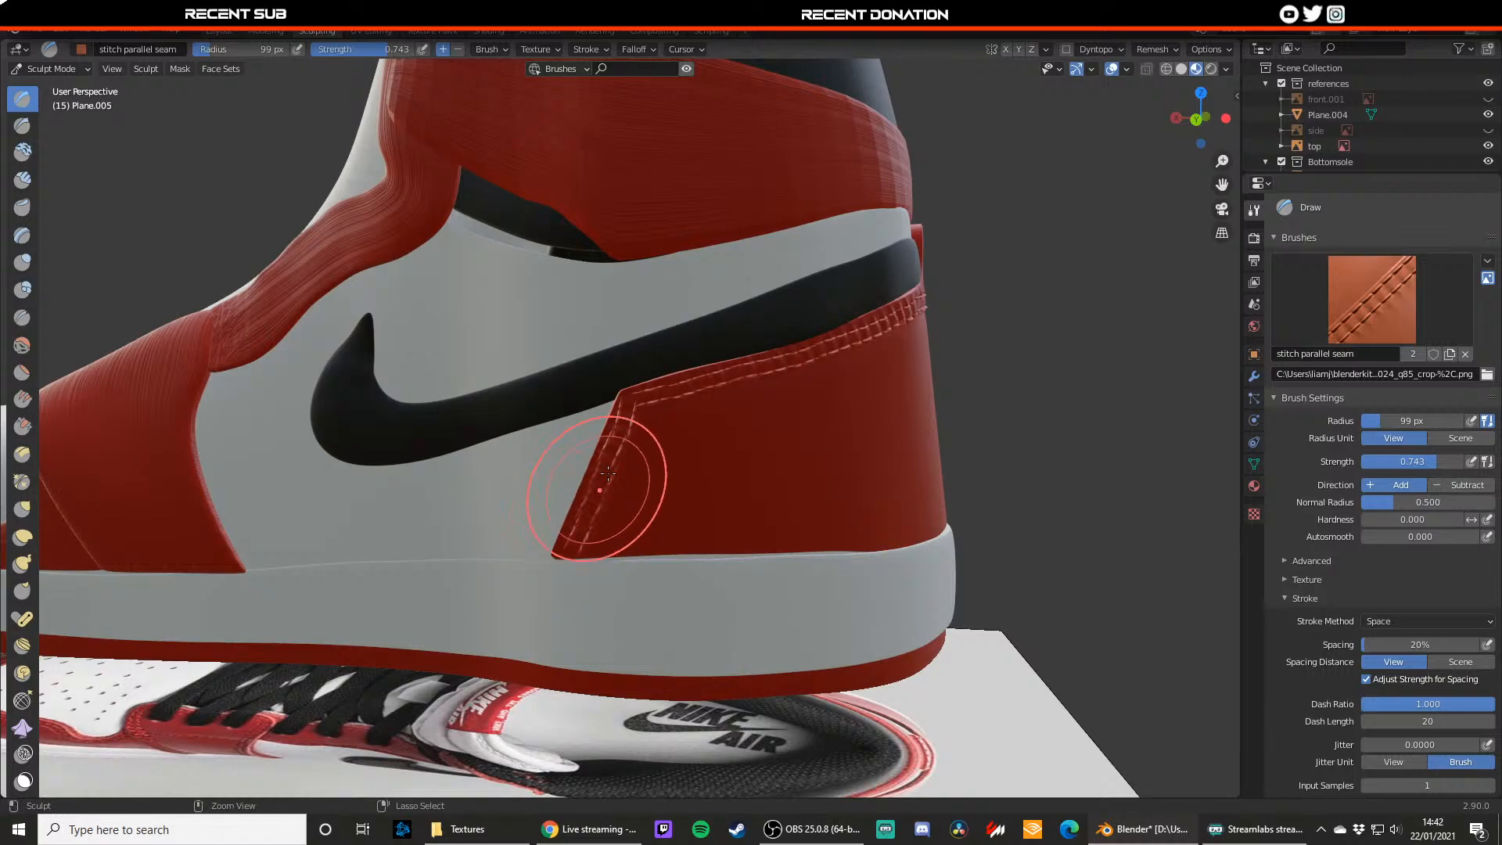
key("ctrl+z")
left_click_drag(624, 385, 629, 399)
left_click_drag(602, 479, 577, 570)
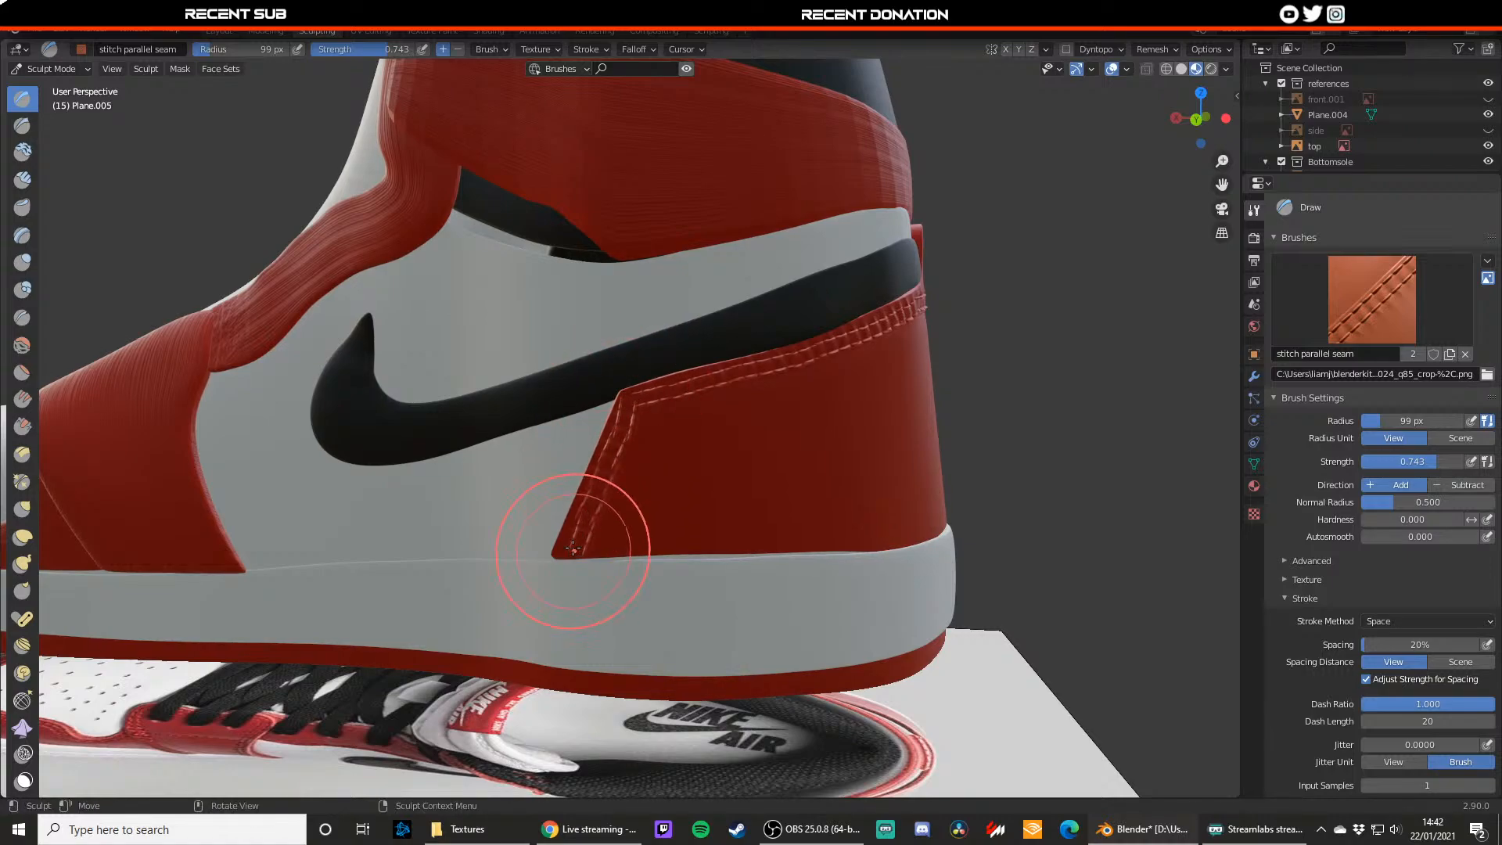
key("ctrl+z")
Step: Sculpt the seam from the end of the top stitching down the heel panel's front edge to the midsole
left_click_drag(633, 380, 629, 389)
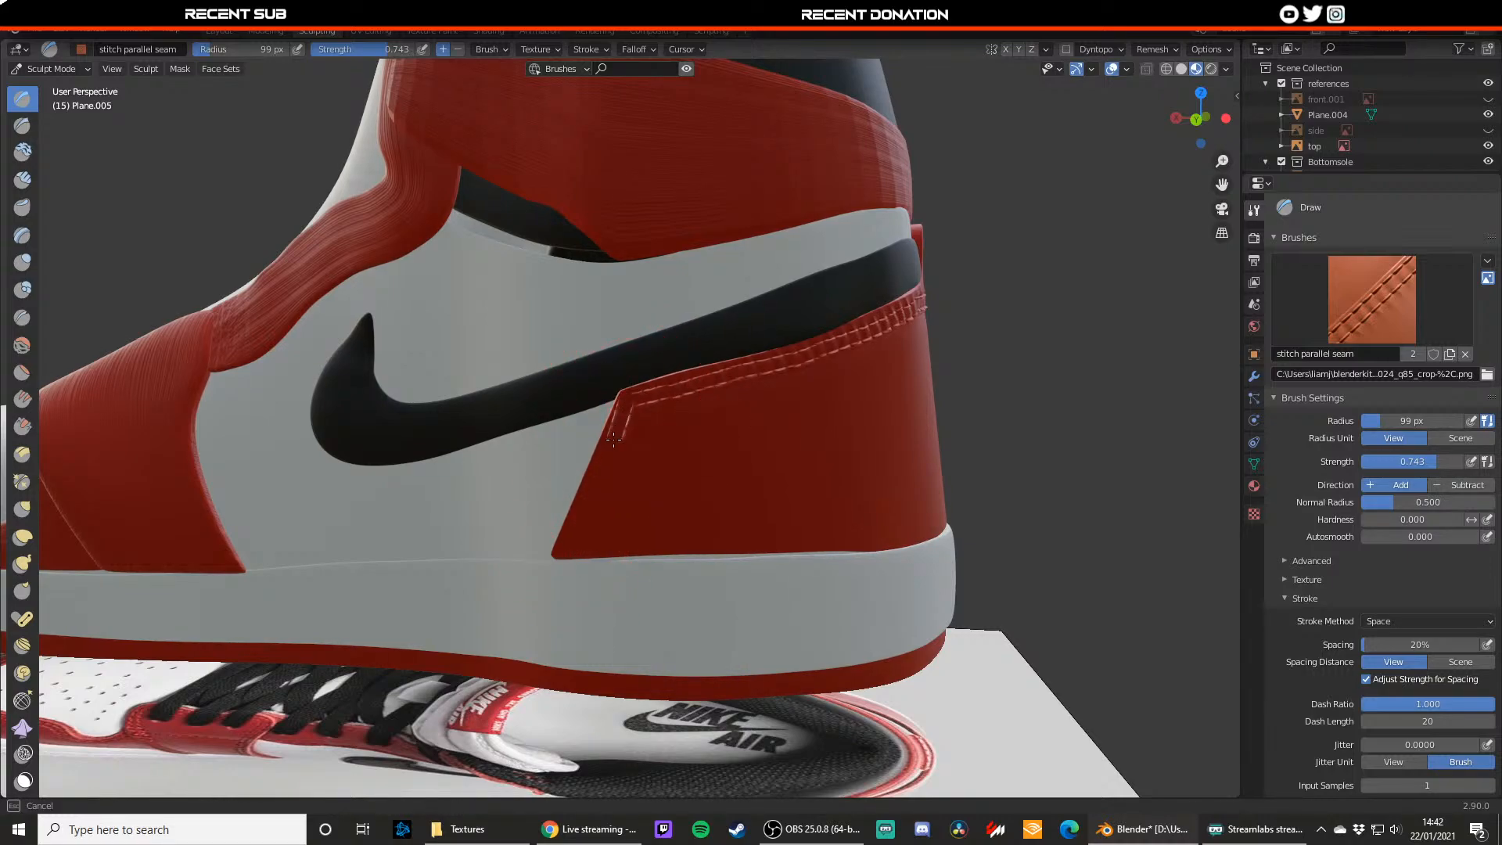
left_click_drag(576, 545, 577, 543)
Step: Inspect the heel panel's seams on the opposite side of the shoe and view the model in Rendered shading
scroll(704, 446, "down", 6)
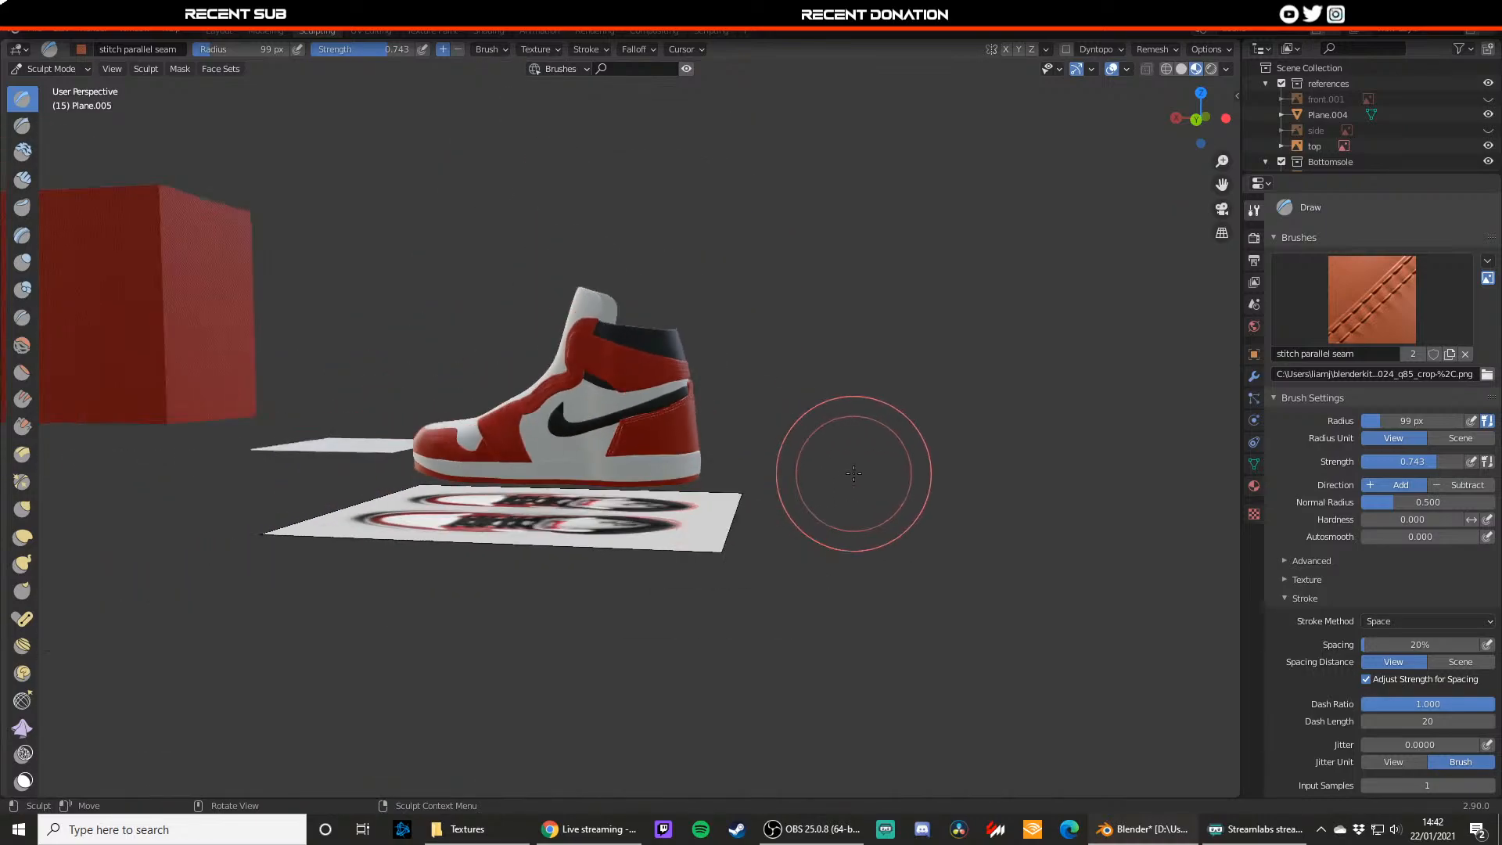
mouse_move(849, 570)
middle_mouse_down()
mouse_move(453, 571)
mouse_move(510, 442)
middle_mouse_up()
scroll(511, 443, "up", 3)
scroll(511, 443, "up", 4)
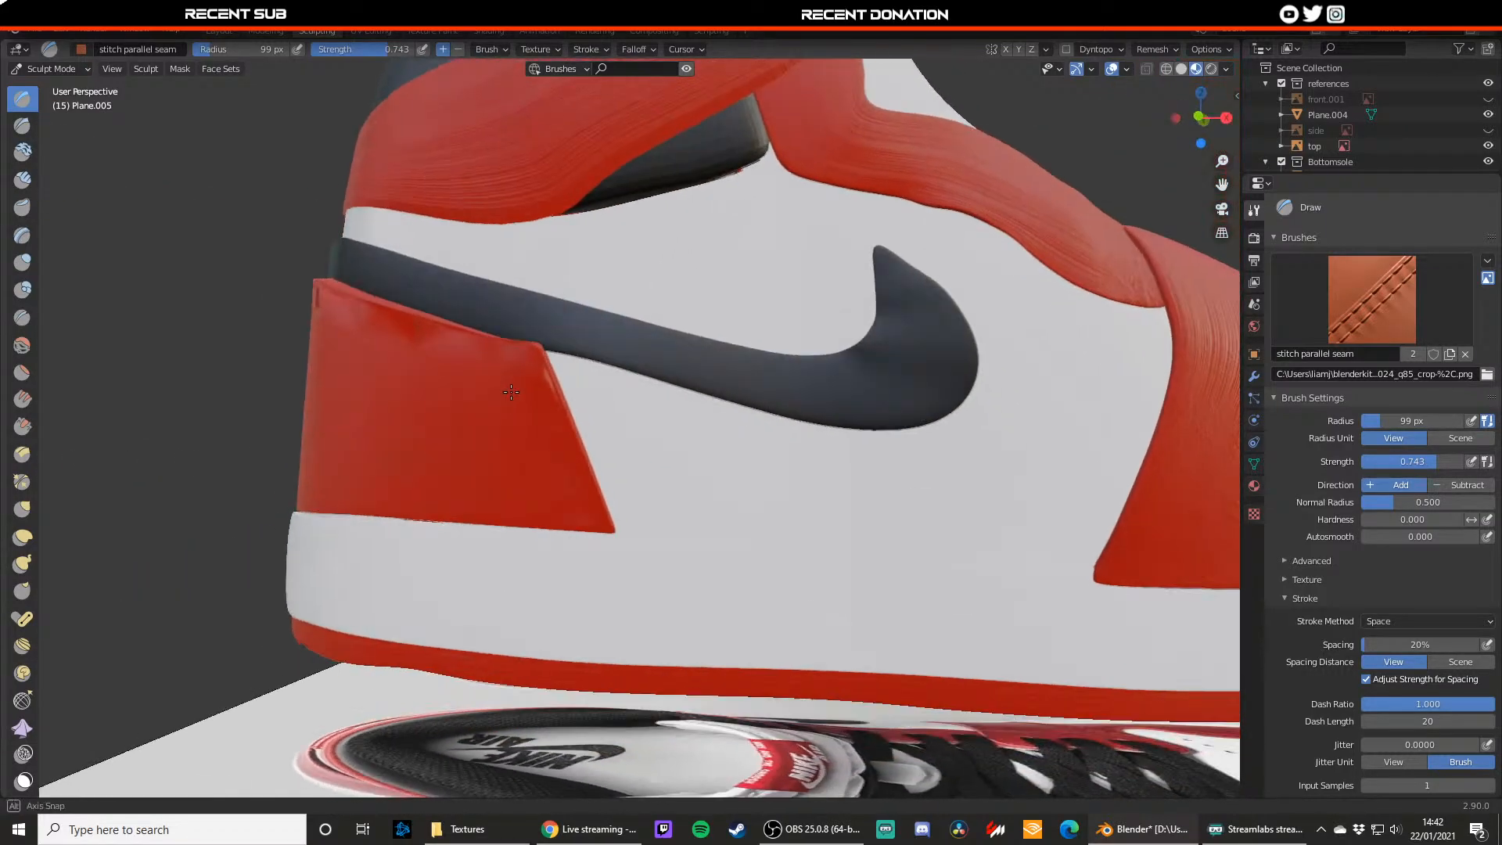
middle_click_drag(509, 508, 507, 380, "shift")
scroll(544, 273, "down", 2)
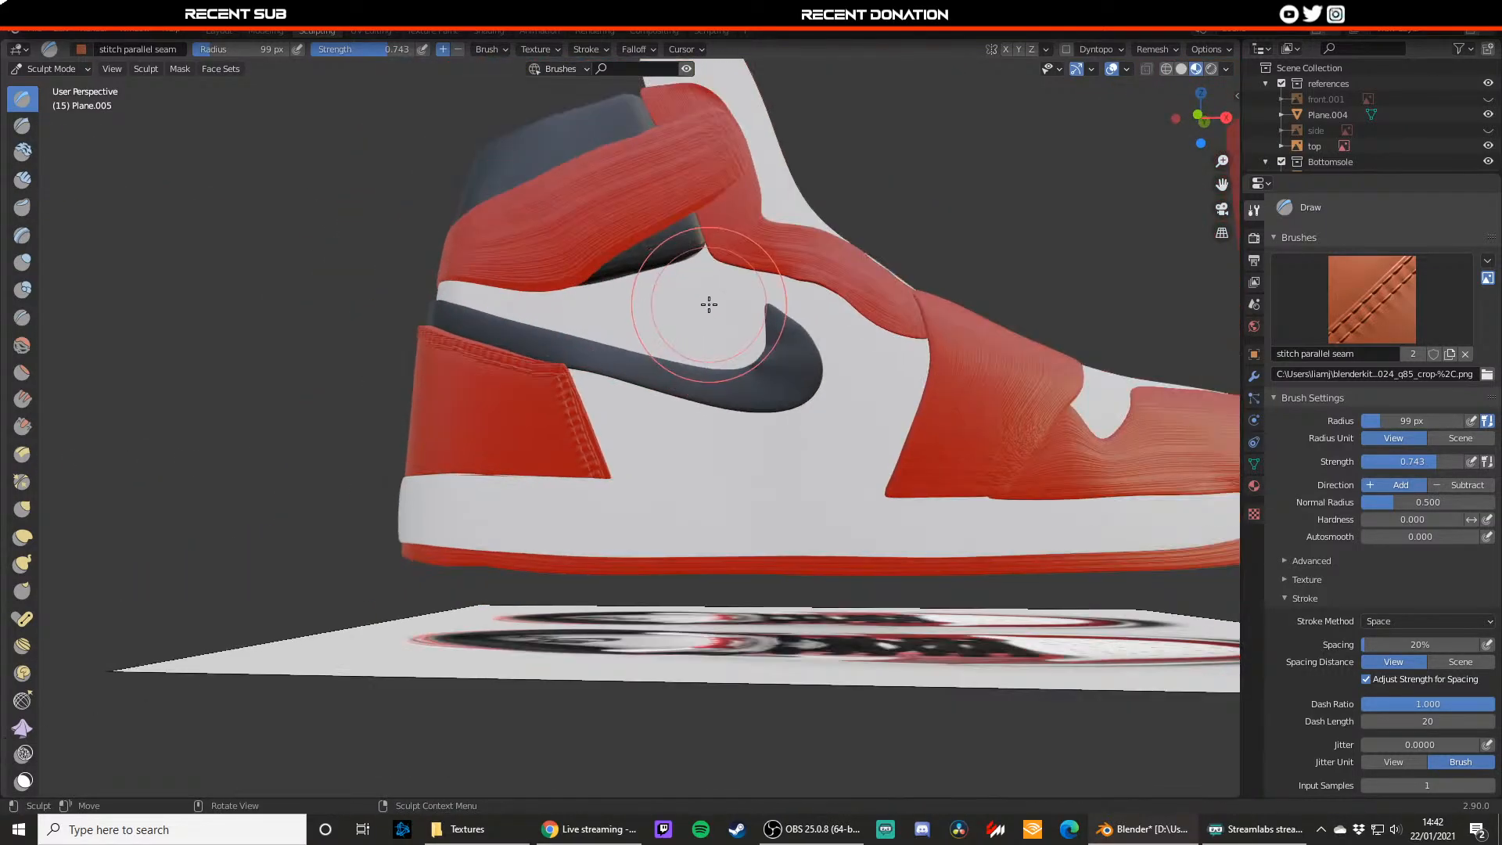
middle_click_drag(708, 305, 725, 417)
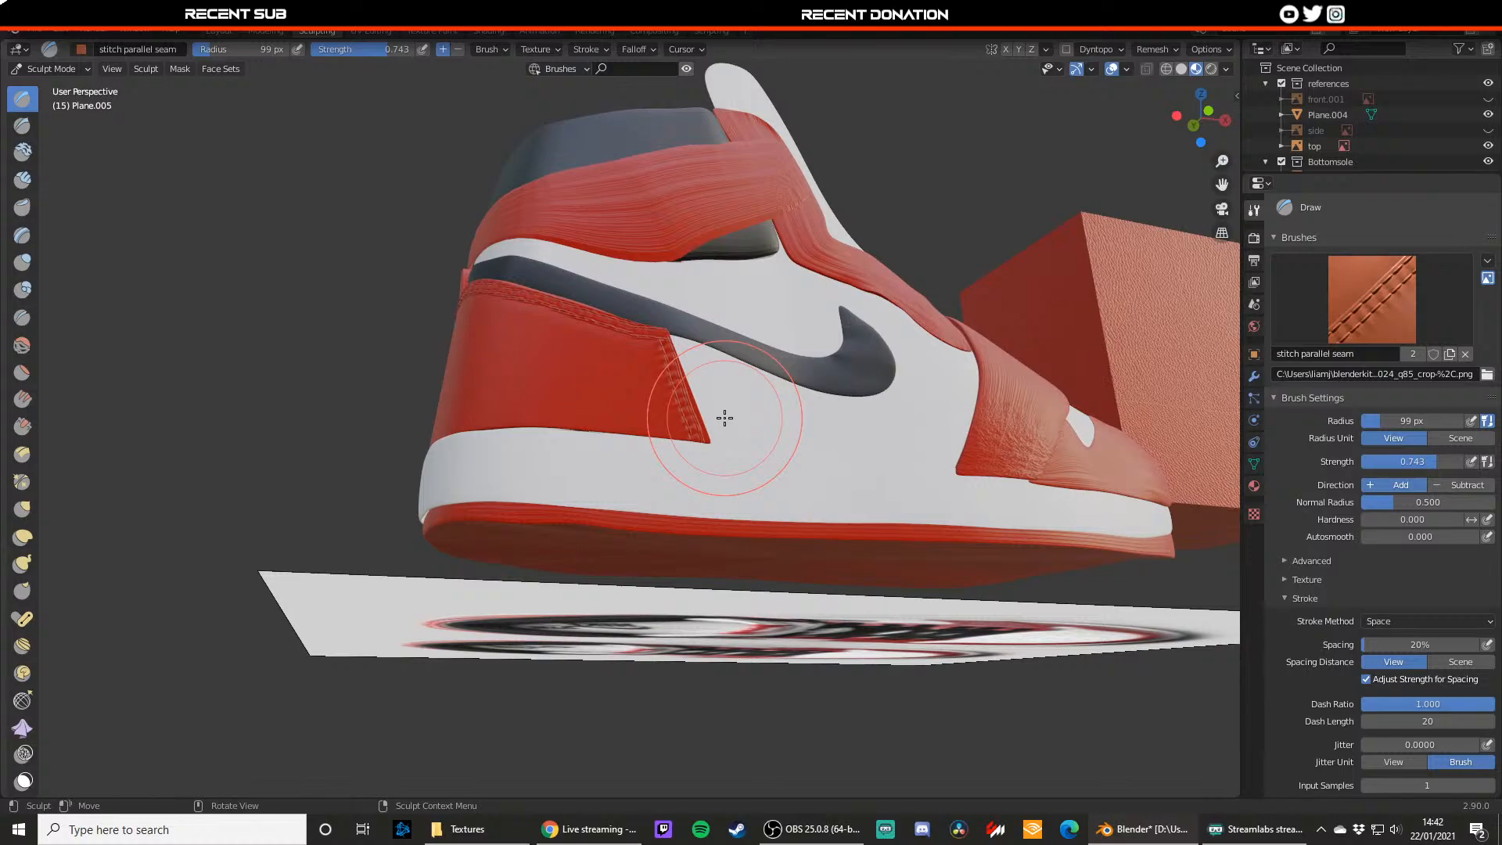
key("z")
left_click(716, 505)
key("z")
left_click(730, 401)
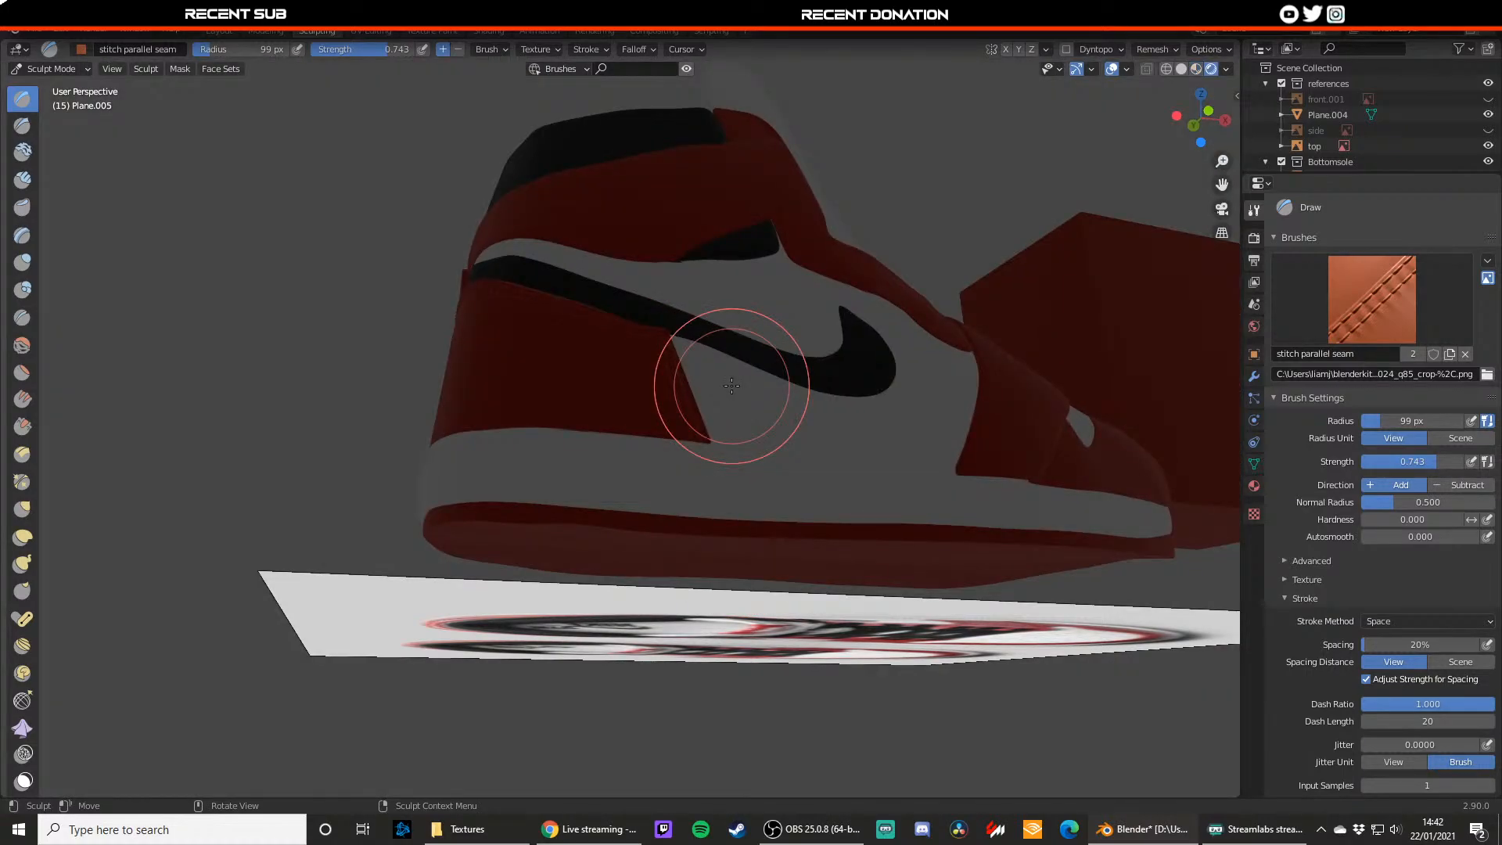
Step: Save the jordan1.blend file and return the heel panel to Object Mode
key("ctrl+s")
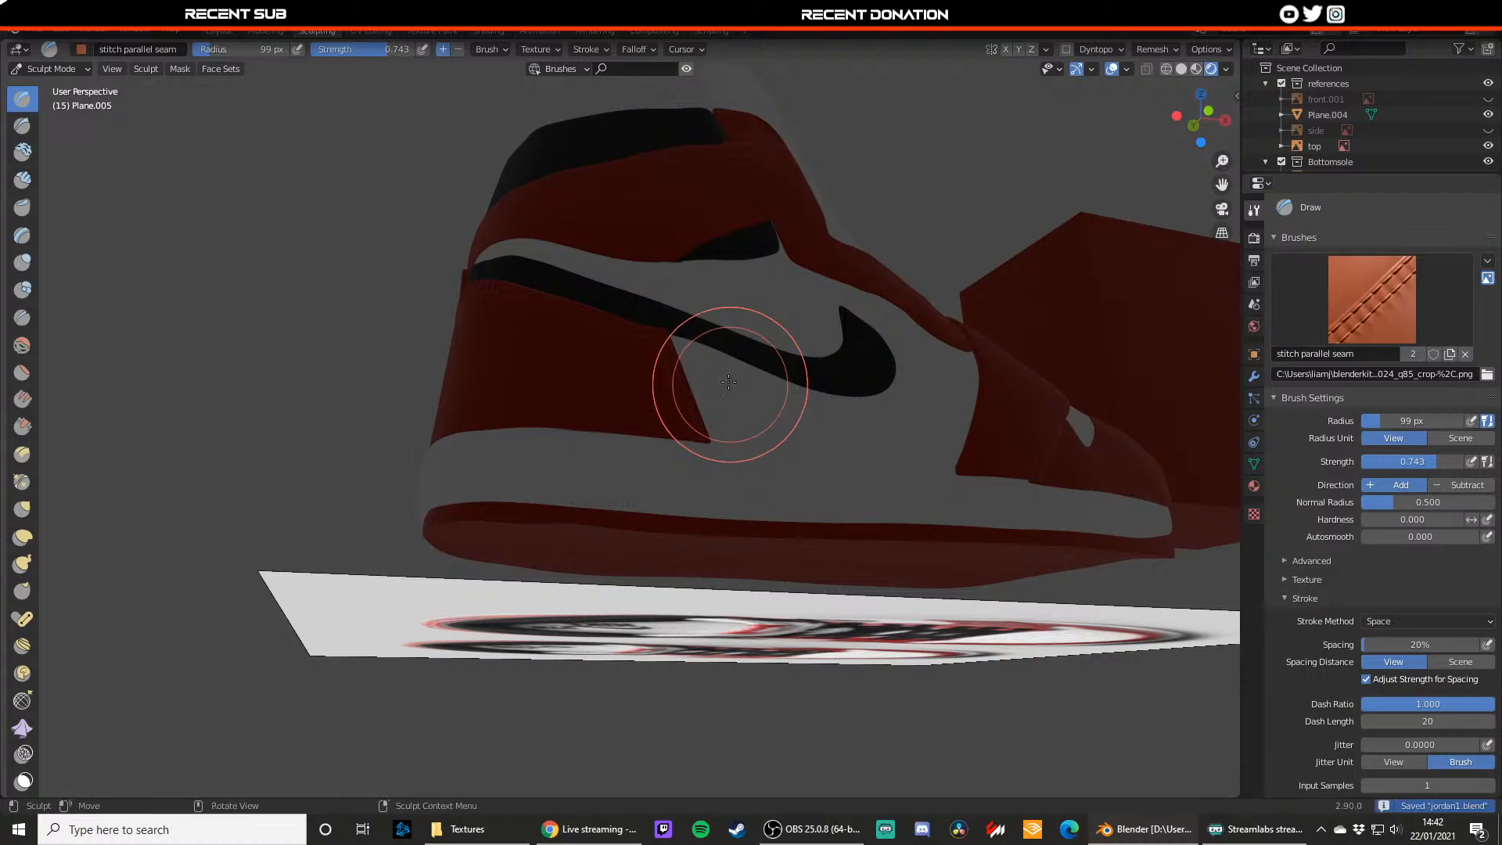
mouse_move(732, 385)
middle_mouse_down()
mouse_move(858, 363)
mouse_move(765, 396)
mouse_move(715, 368)
middle_mouse_up()
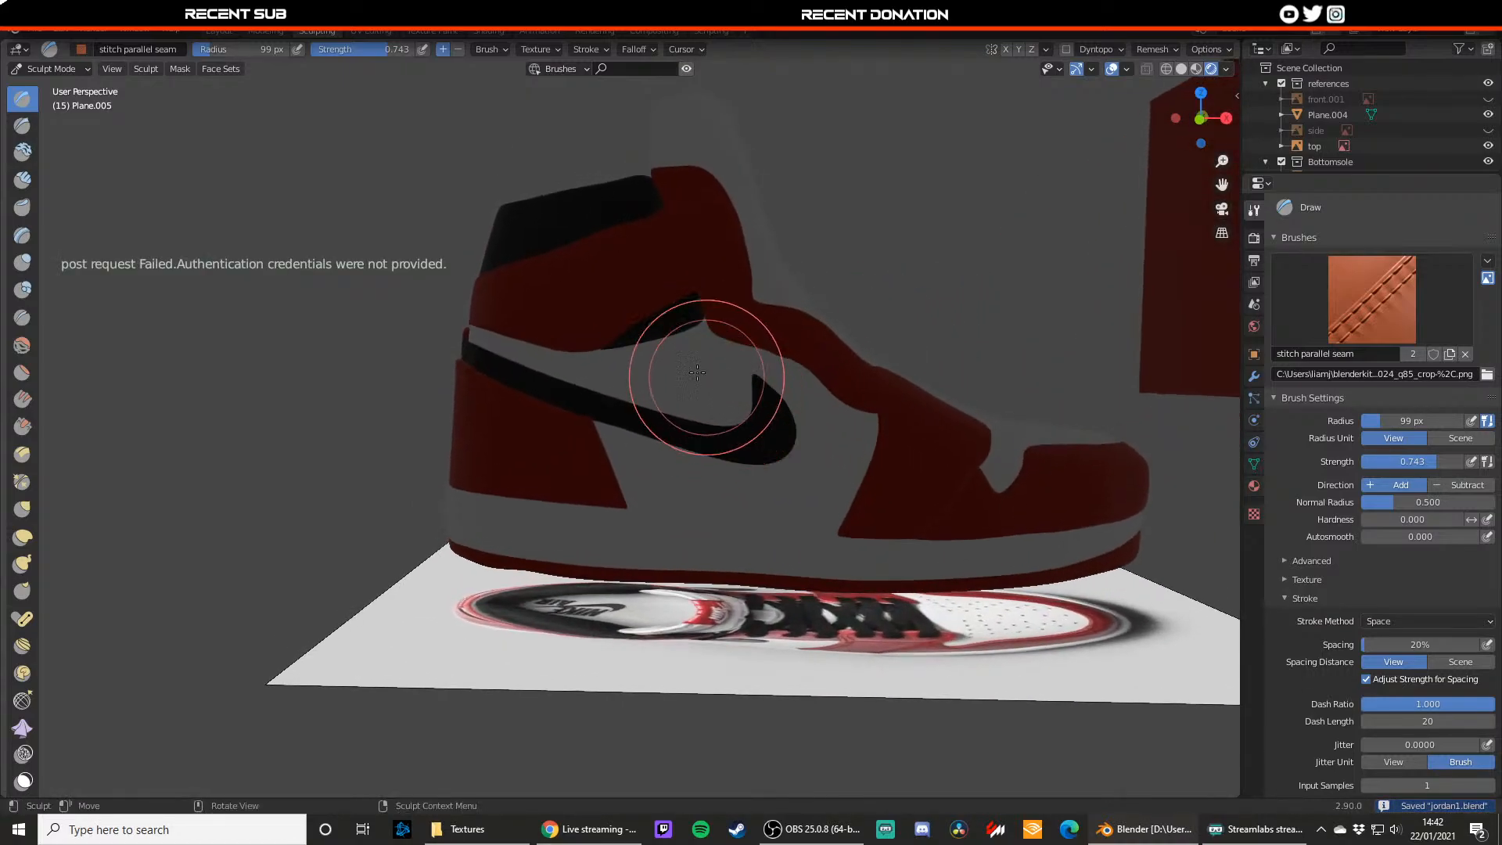
left_click(52, 68)
left_click(72, 87)
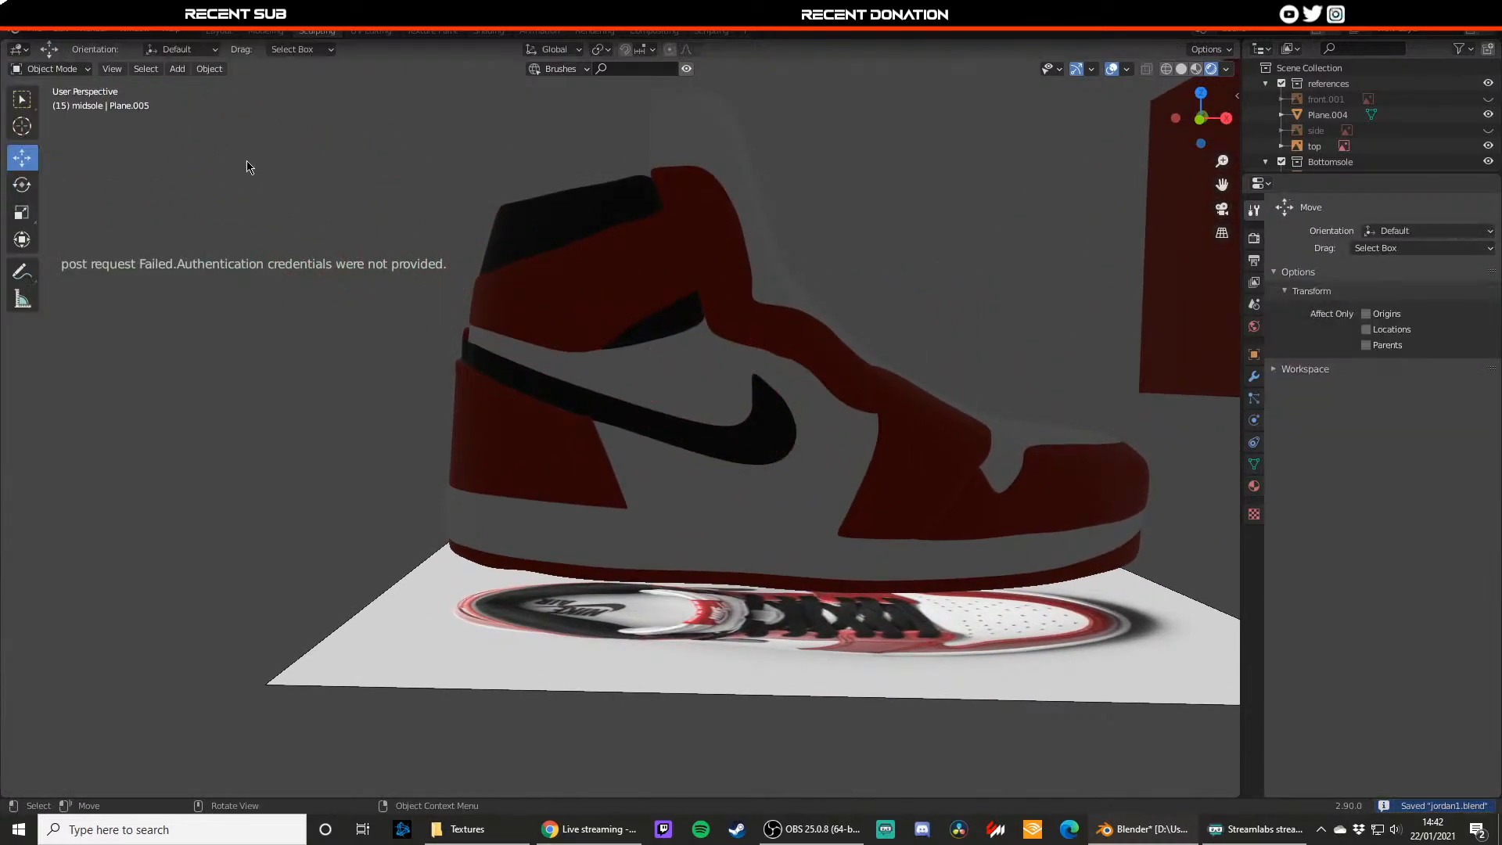
Step: Switch the viewport back to Material Preview shading and save the file again
scroll(328, 270, "up", 5)
mouse_move(469, 319)
middle_mouse_down()
mouse_move(466, 331)
mouse_move(577, 362)
mouse_move(560, 329)
mouse_move(486, 325)
middle_mouse_up()
scroll(532, 328, "down", 4)
key("z")
left_click(610, 431)
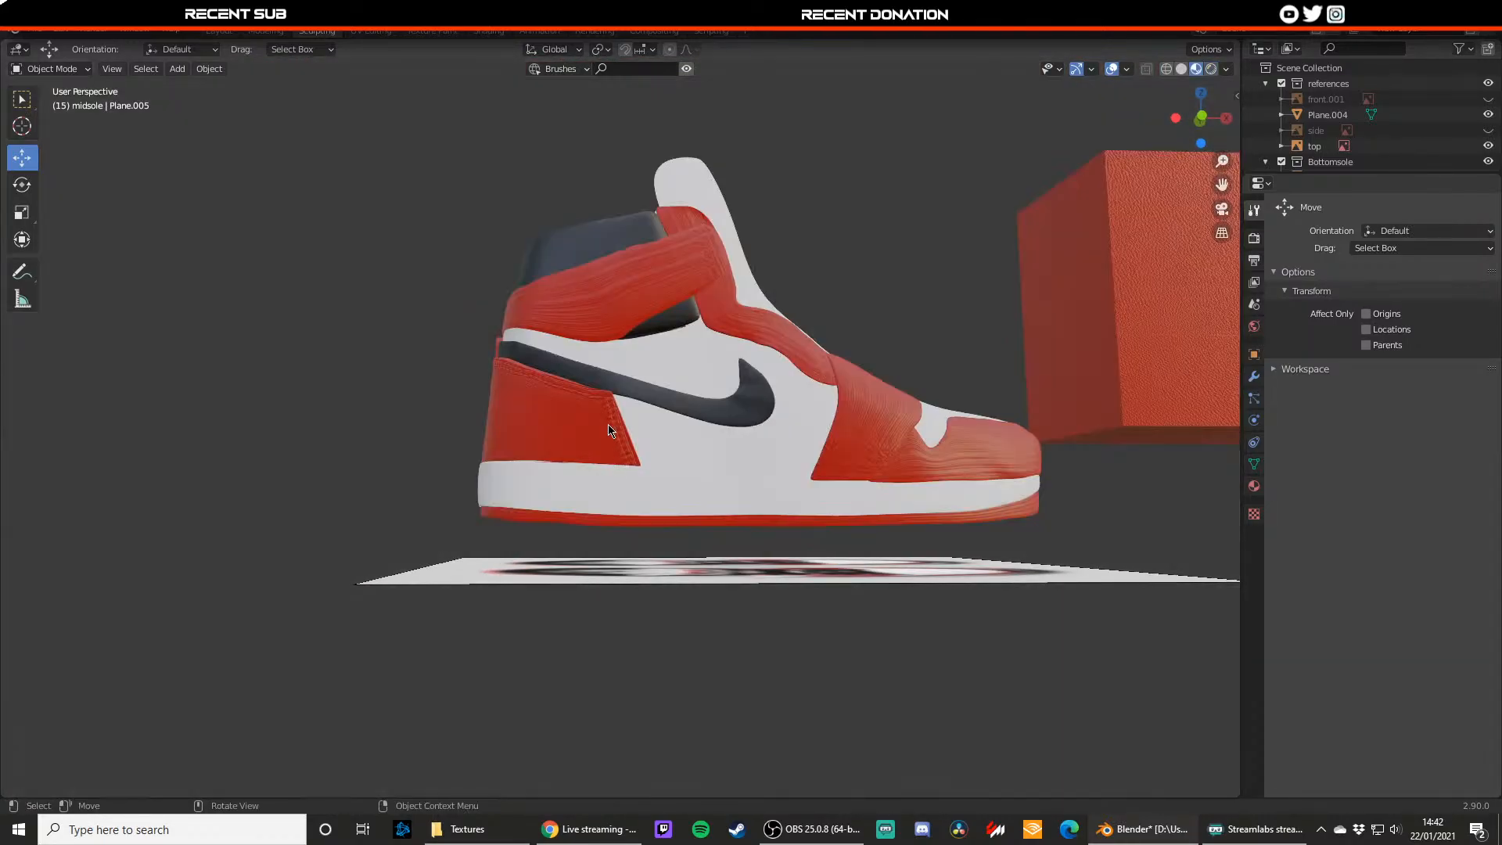
scroll(608, 426, "up", 5)
middle_click_drag(609, 426, 636, 438)
scroll(613, 387, "up", 4)
scroll(607, 397, "down", 6)
scroll(813, 486, "down", 5)
key("ctrl+s")
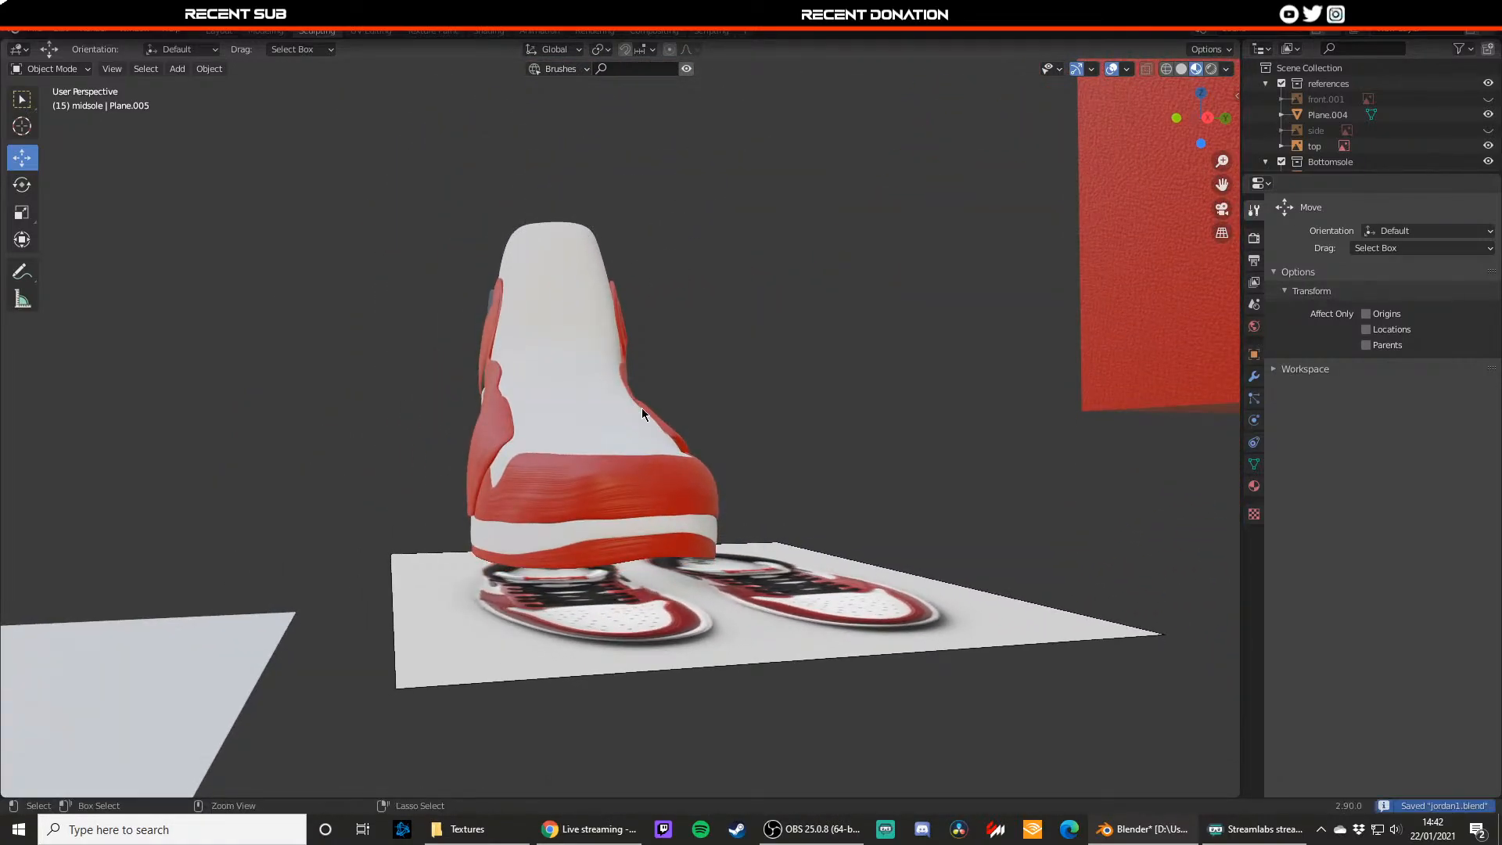
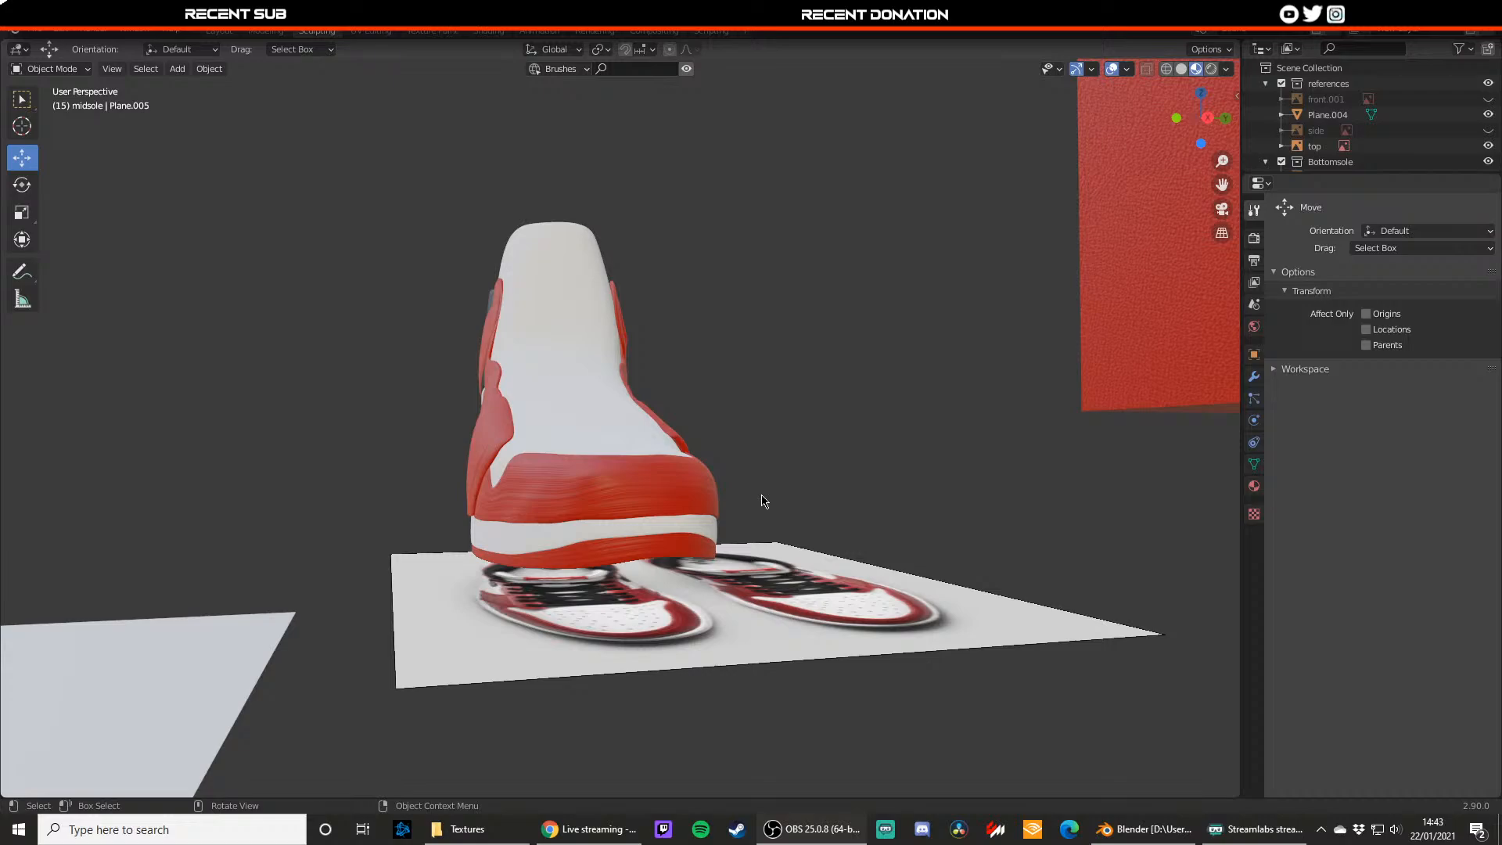
Step: Examine the shoe from the heel, the side and the toe to review the finished heel stitching
middle_click_drag(765, 503, 607, 526)
scroll(665, 484, "up", 4)
scroll(678, 535, "down", 5)
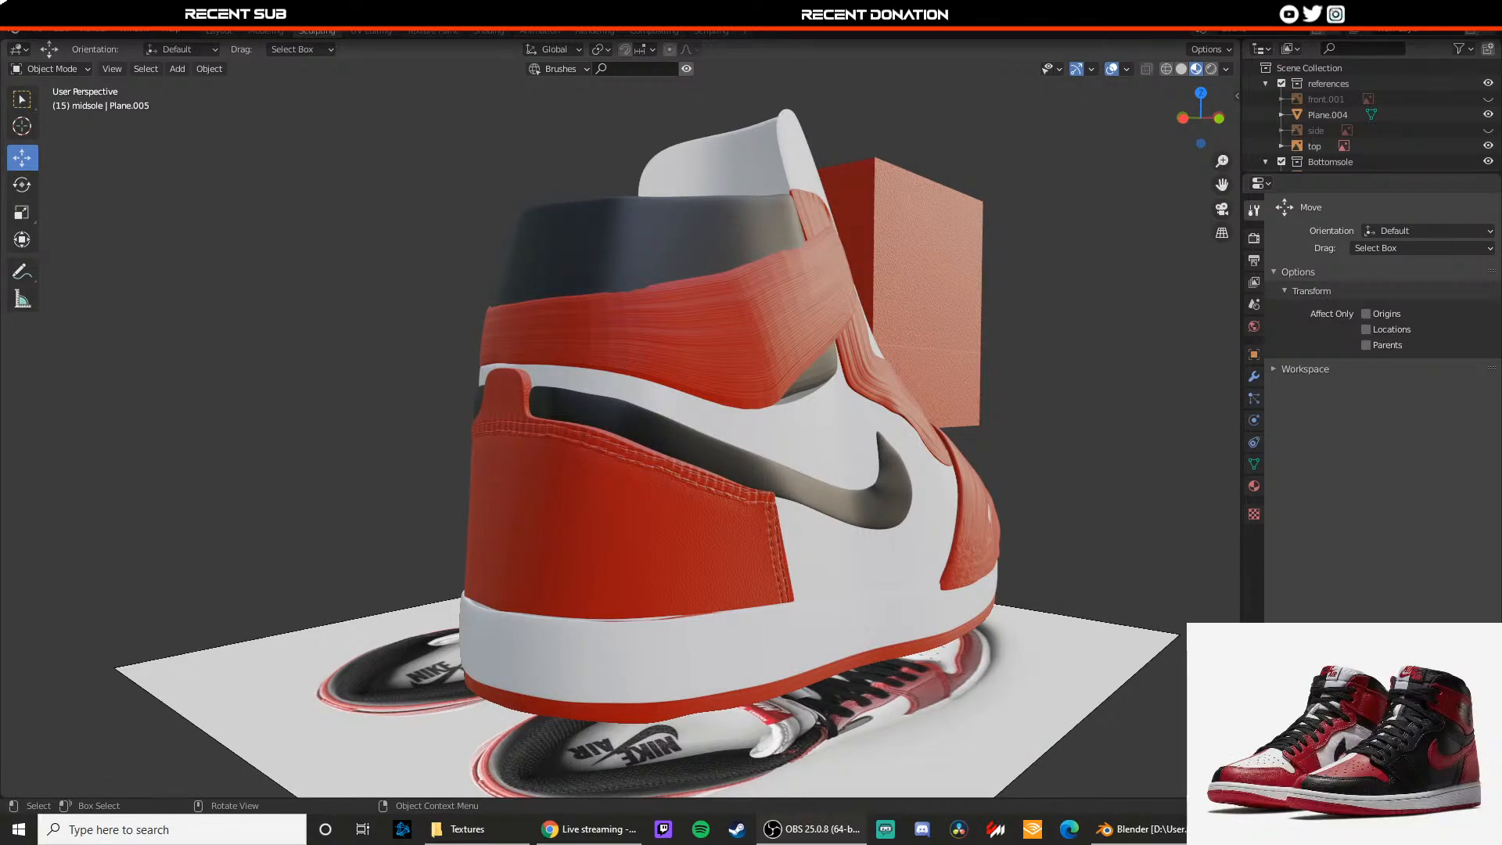
scroll(759, 469, "up", 2)
scroll(720, 476, "down", 4)
middle_click_drag(767, 471, 687, 467)
scroll(686, 467, "up", 4)
scroll(687, 472, "down", 5)
middle_click_drag(806, 424, 688, 469)
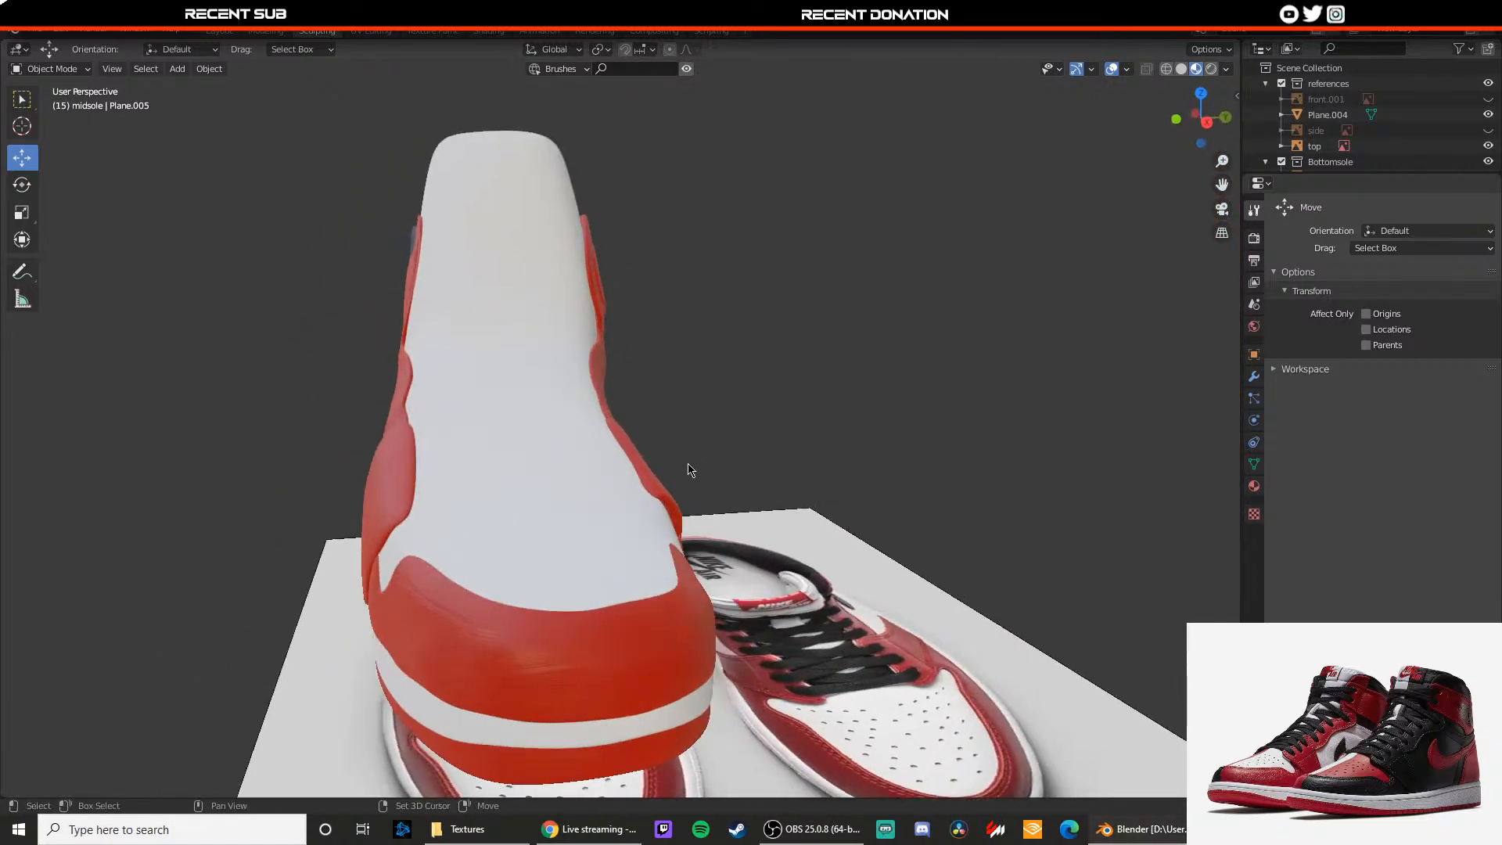
scroll(736, 412, "up", 2)
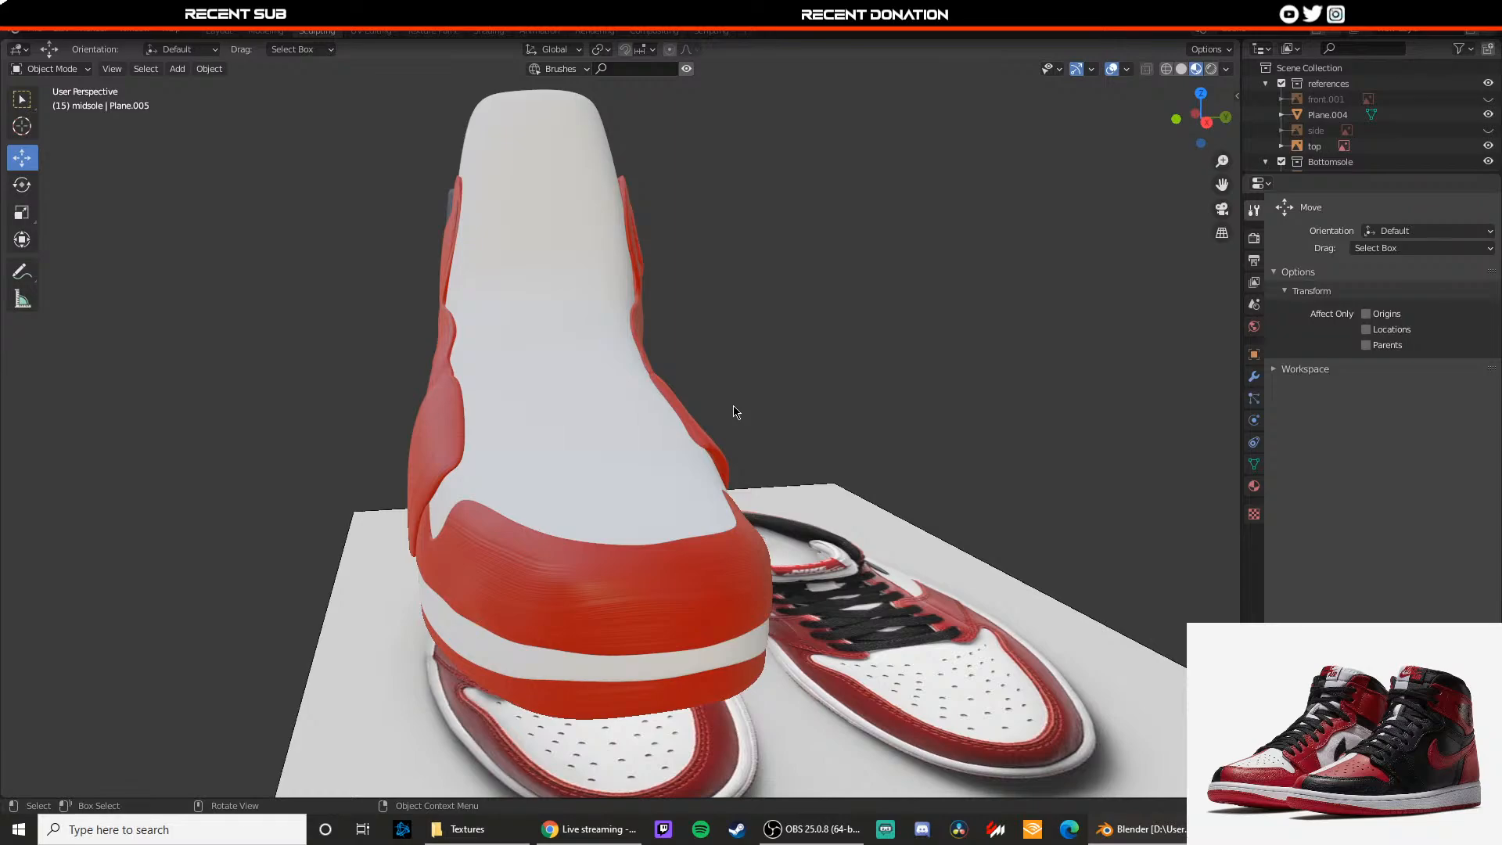
scroll(626, 424, "up", 3)
scroll(610, 422, "down", 6)
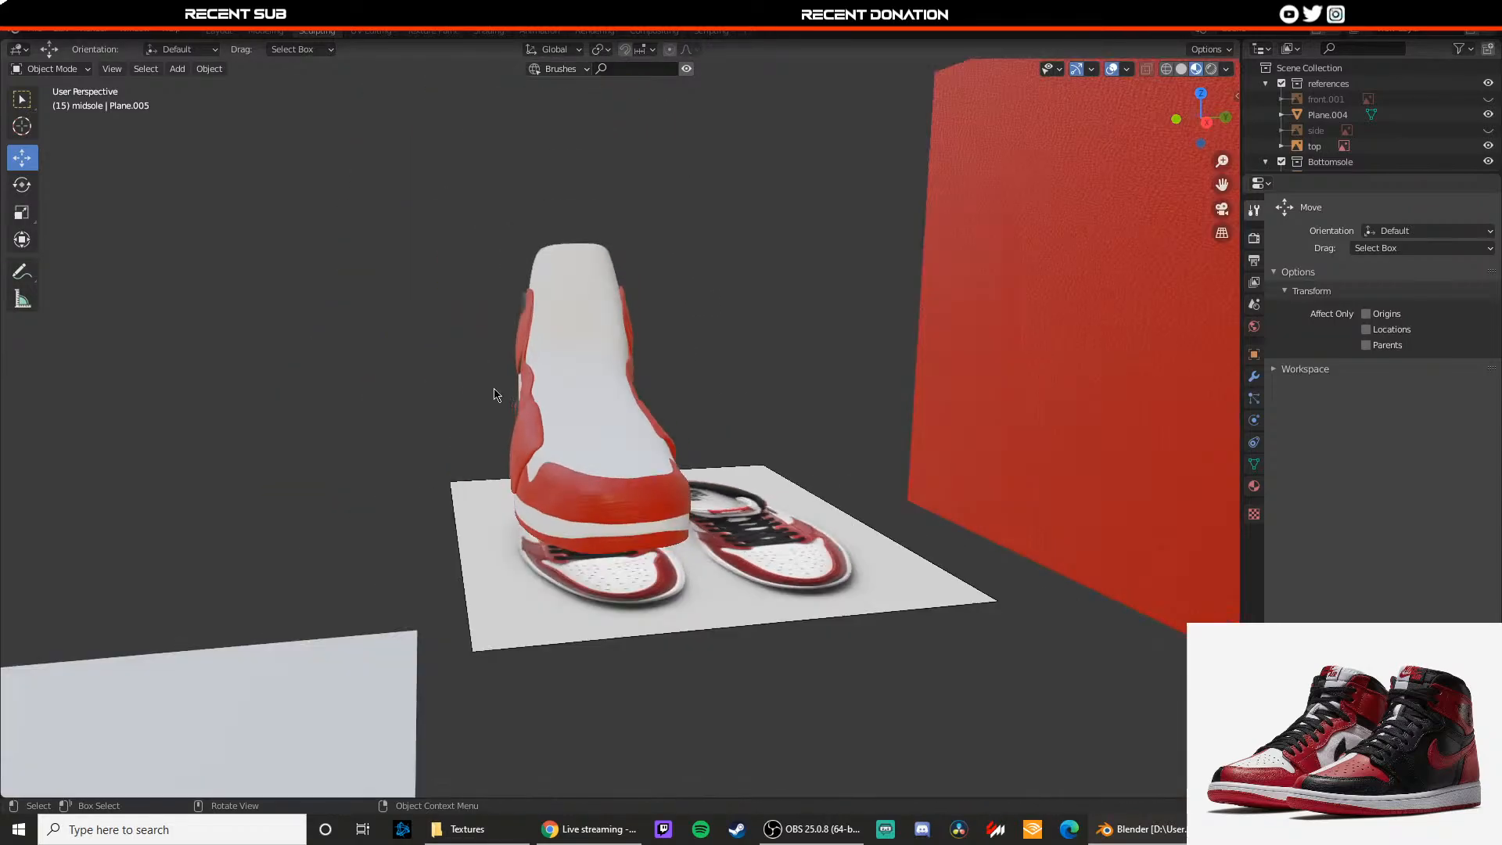
Step: Select the red mid strap panel between the lace strip and the toe
scroll(651, 401, "up", 4)
middle_click_drag(496, 392, 601, 391)
scroll(651, 401, "up", 2)
scroll(563, 426, "down", 4)
left_click(684, 459)
scroll(688, 463, "up", 3)
middle_click_drag(697, 472, 739, 457, "shift")
Step: Check the mid strap's mesh in Edit Mode and go back to Object Mode
key("Tab")
scroll(673, 442, "up", 5)
middle_click_drag(607, 425, 546, 417)
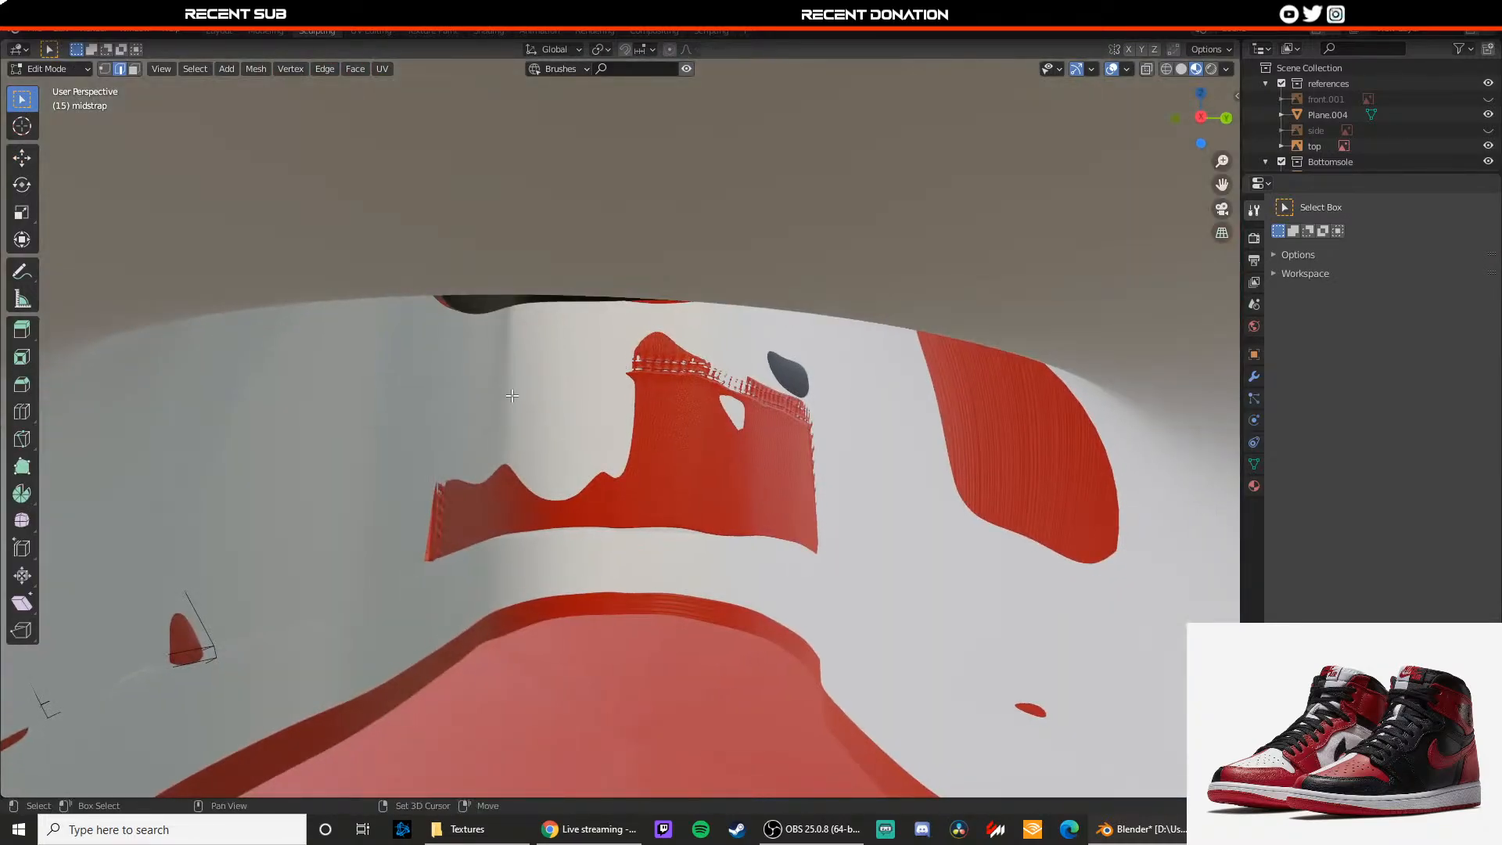
scroll(545, 417, "down", 4)
scroll(546, 417, "down", 3)
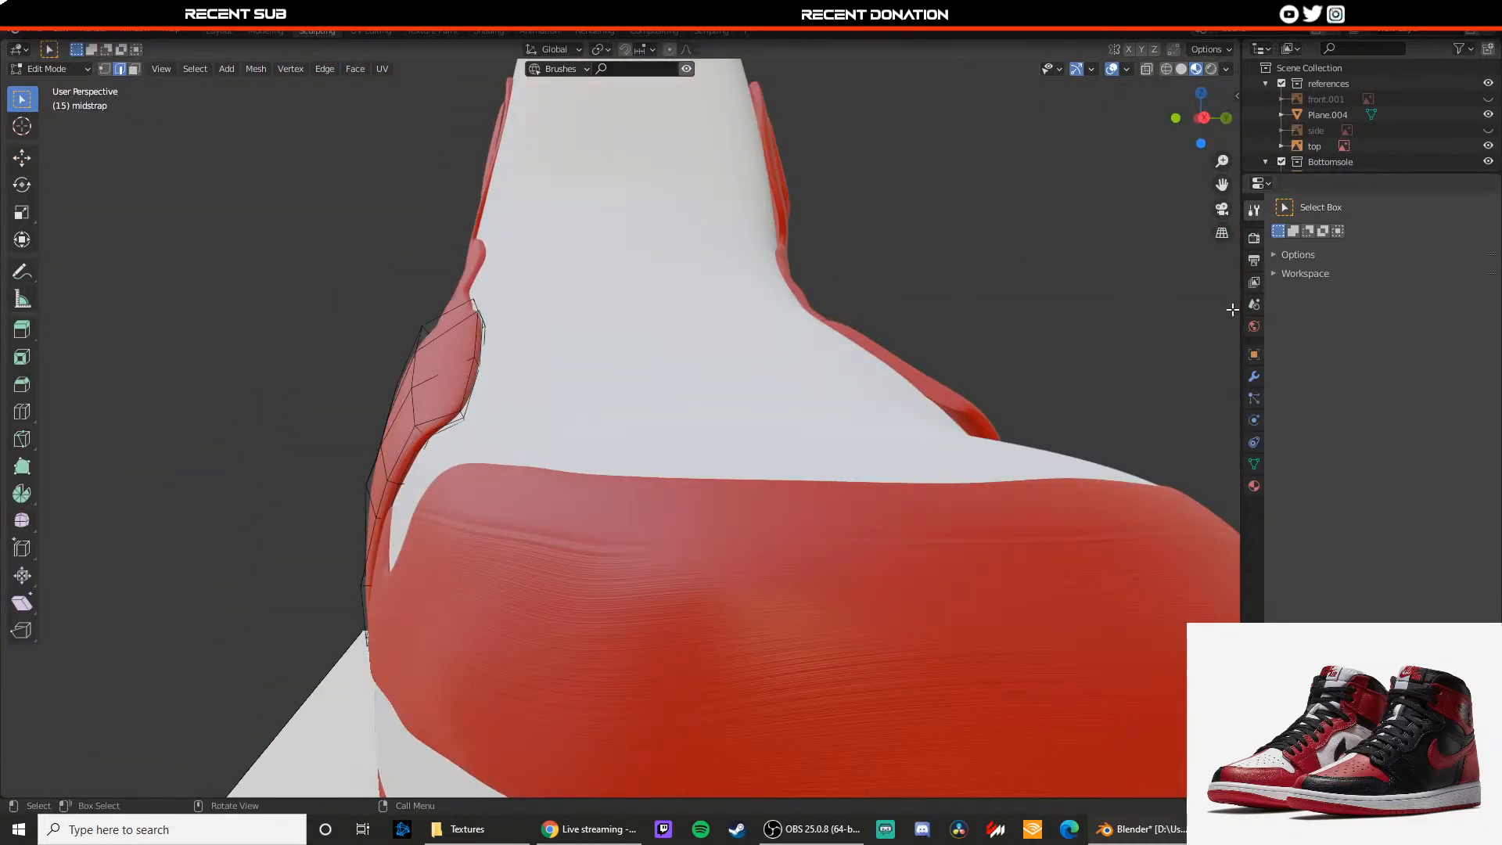
left_click(72, 69)
left_click(72, 88)
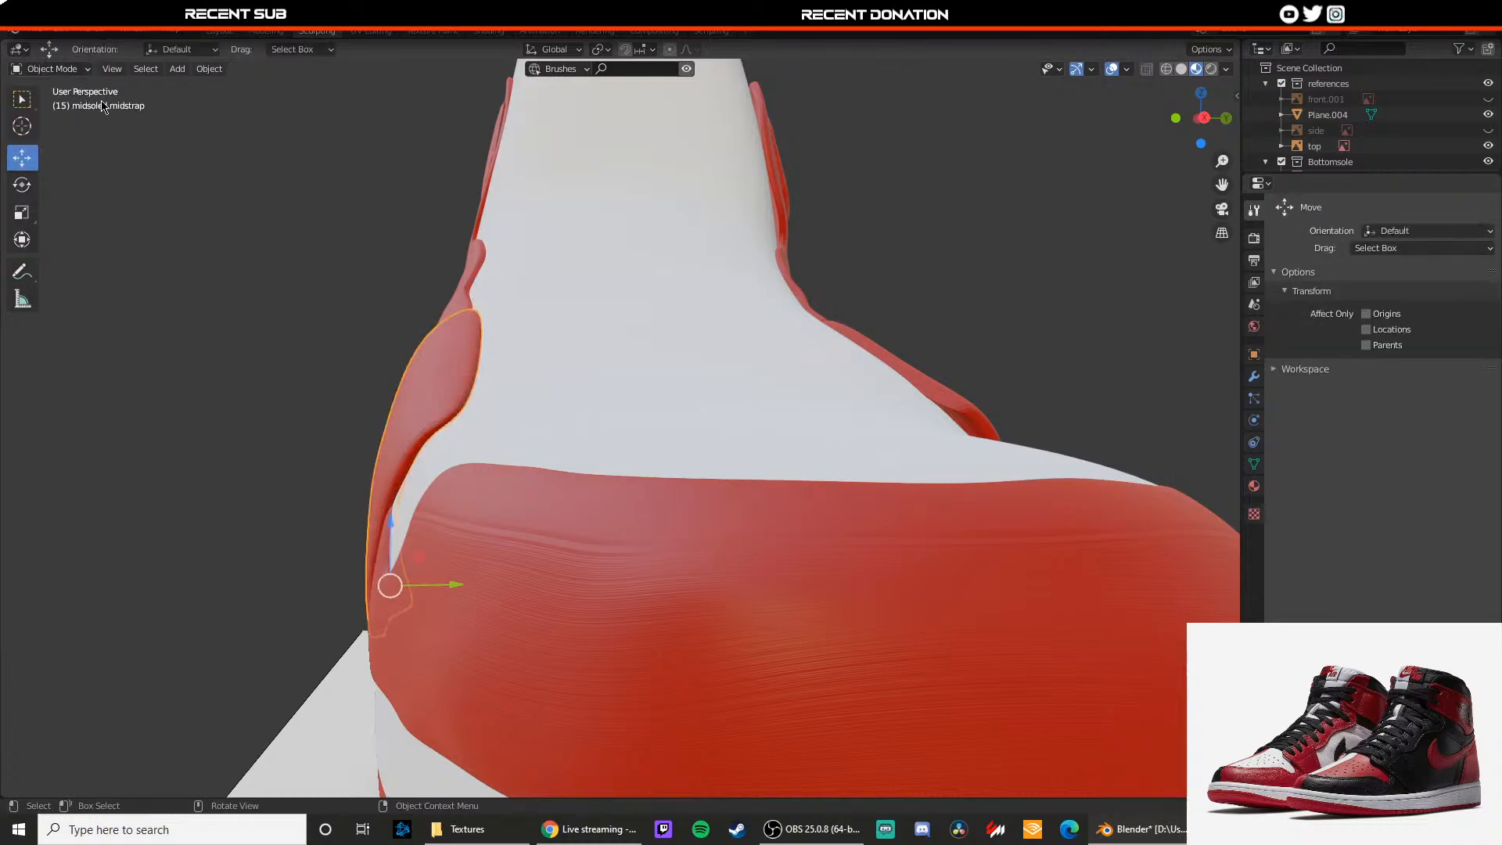
Step: Inspect the mid strap's mesh from the front and compare its modifiers with those of the heel panel
middle_click_drag(501, 326, 795, 392)
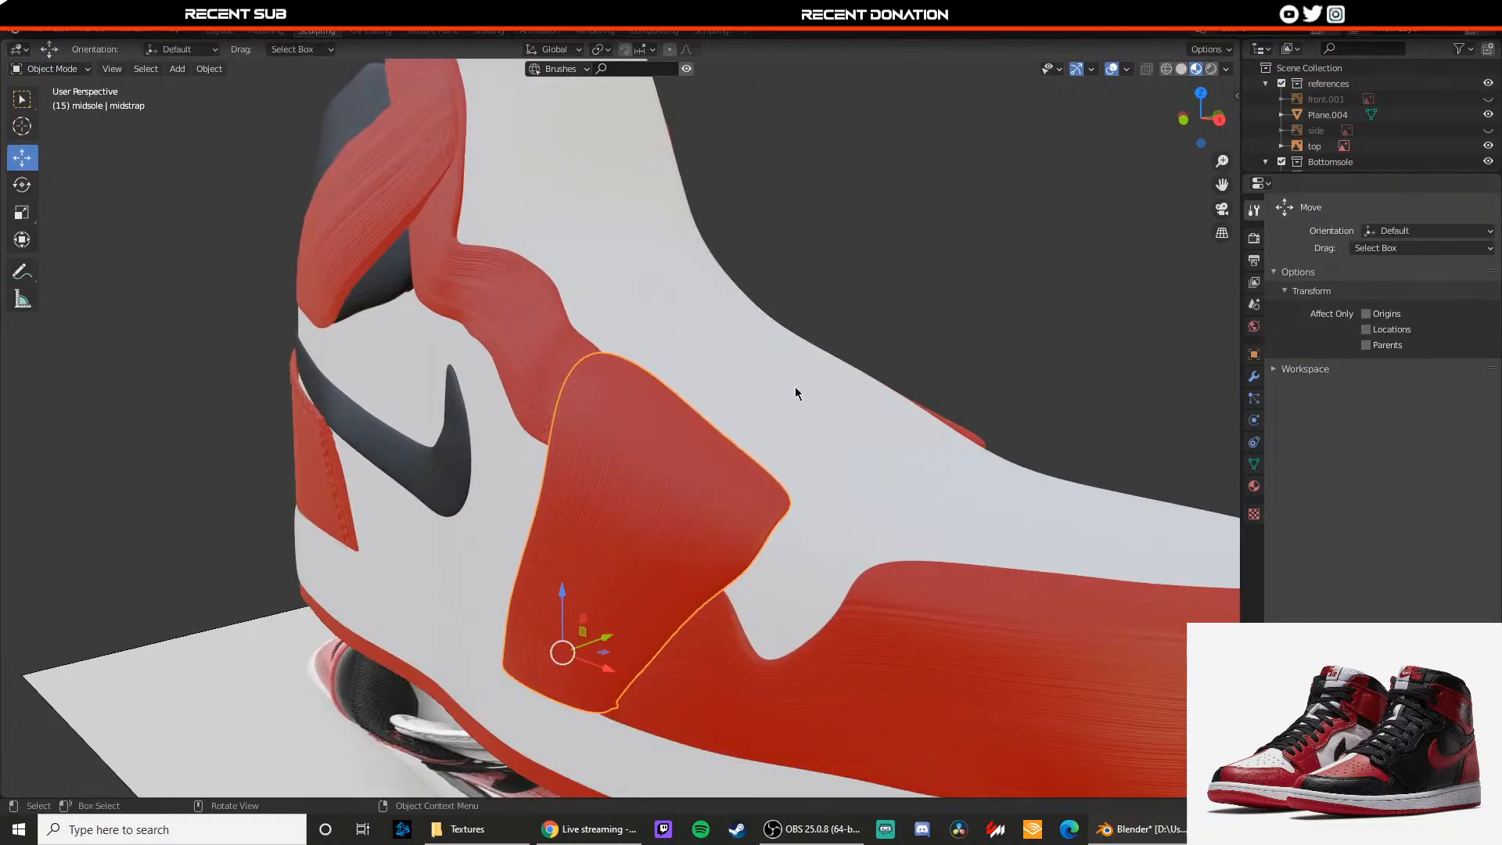
key("Tab")
middle_click_drag(450, 389, 1174, 337)
scroll(648, 430, "up", 4)
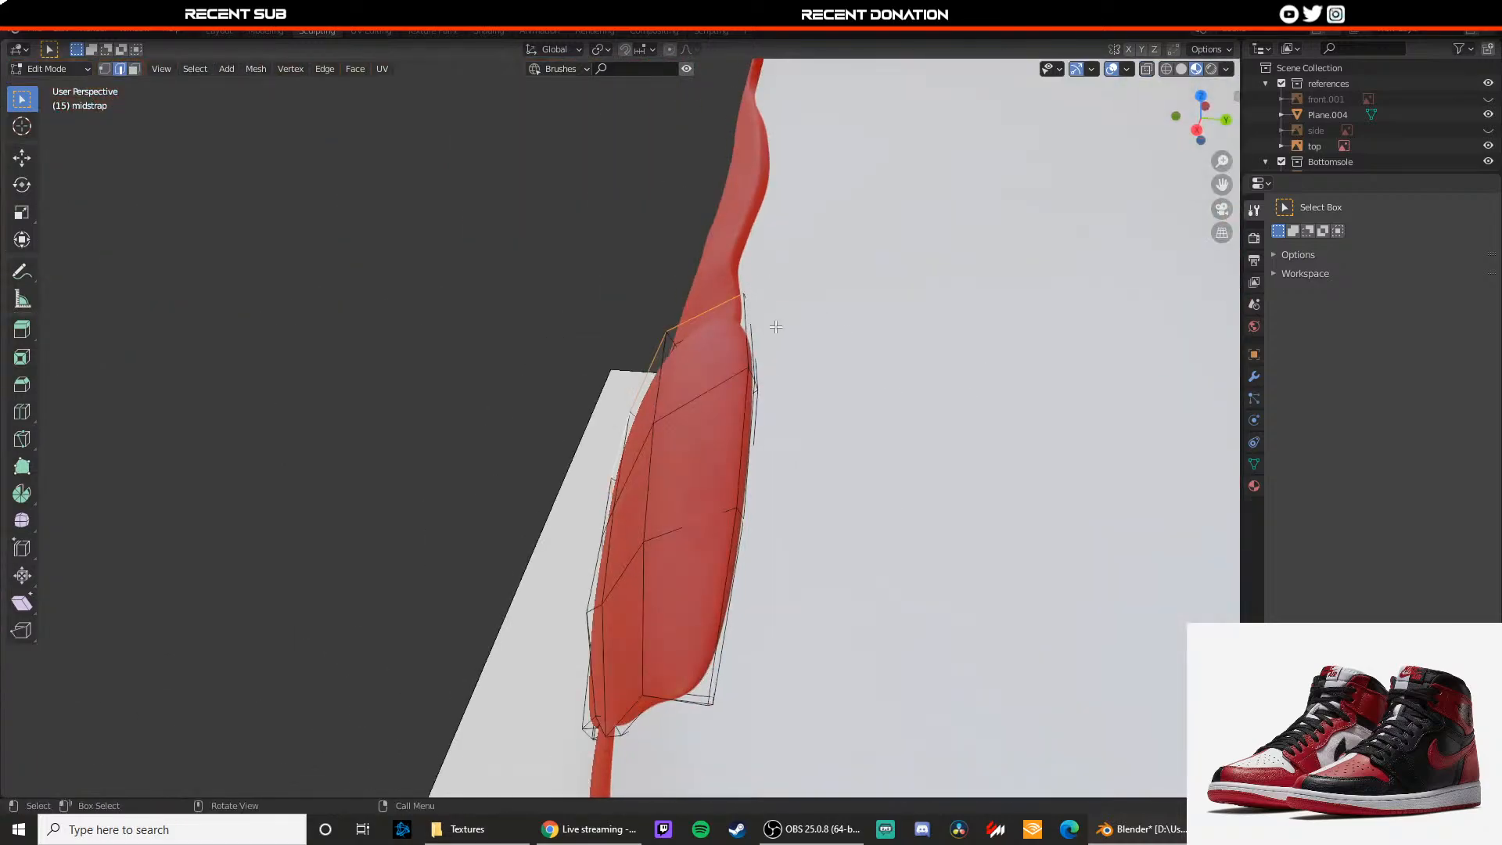
key("Tab")
left_click(1254, 354)
left_click(1254, 377)
middle_click_drag(693, 264, 387, 270)
left_click(379, 496)
middle_click_drag(439, 469, 556, 414)
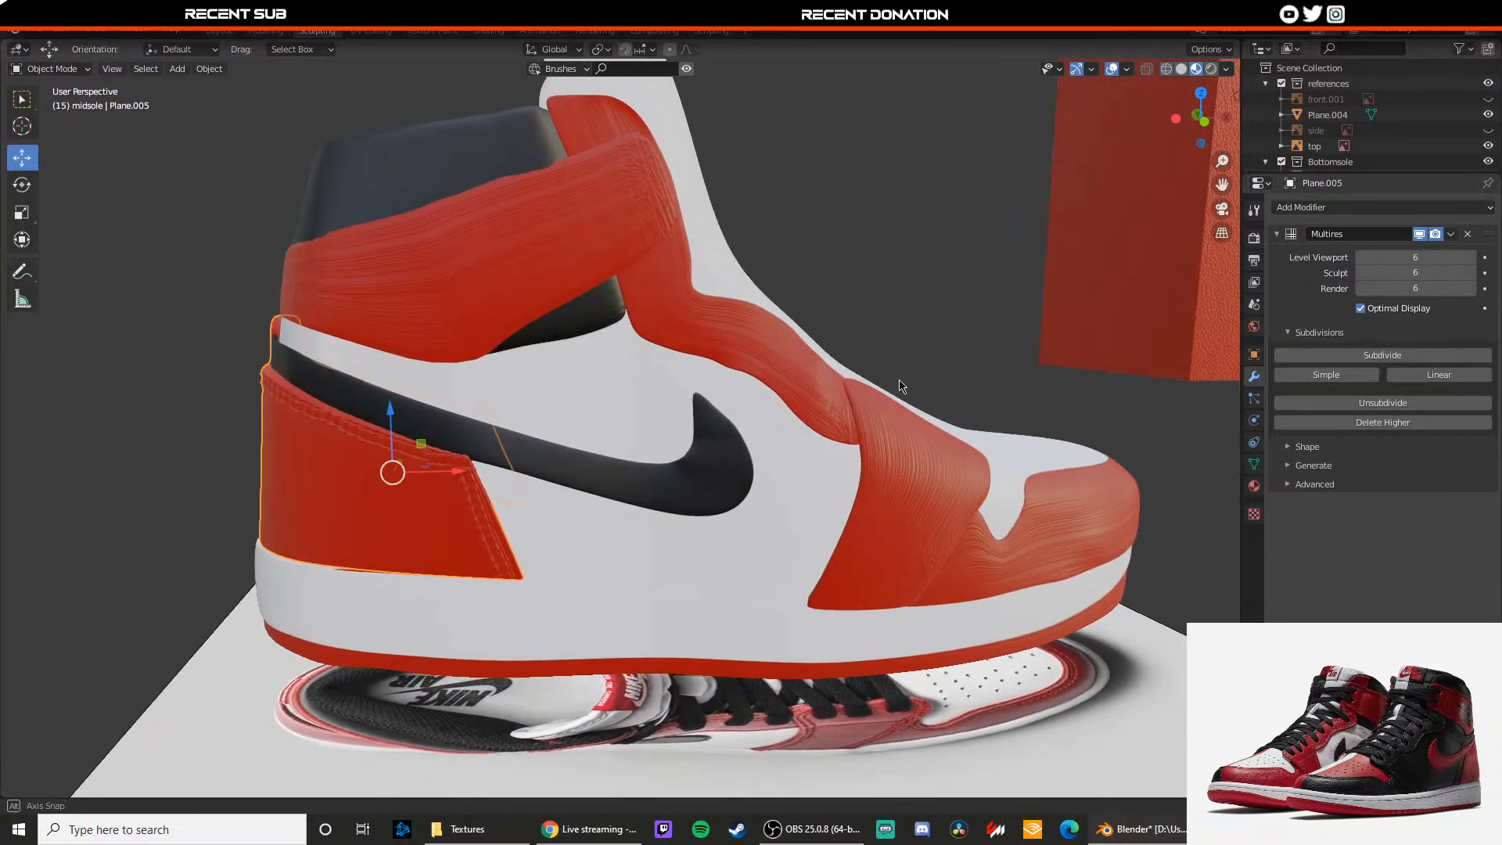
Step: Switch the mid strap's Subdivision modifier to Simple and open the strap's mesh in Edit Mode
left_click(922, 467)
middle_click_drag(990, 470, 1043, 295)
left_click(1254, 354)
left_click(1254, 376)
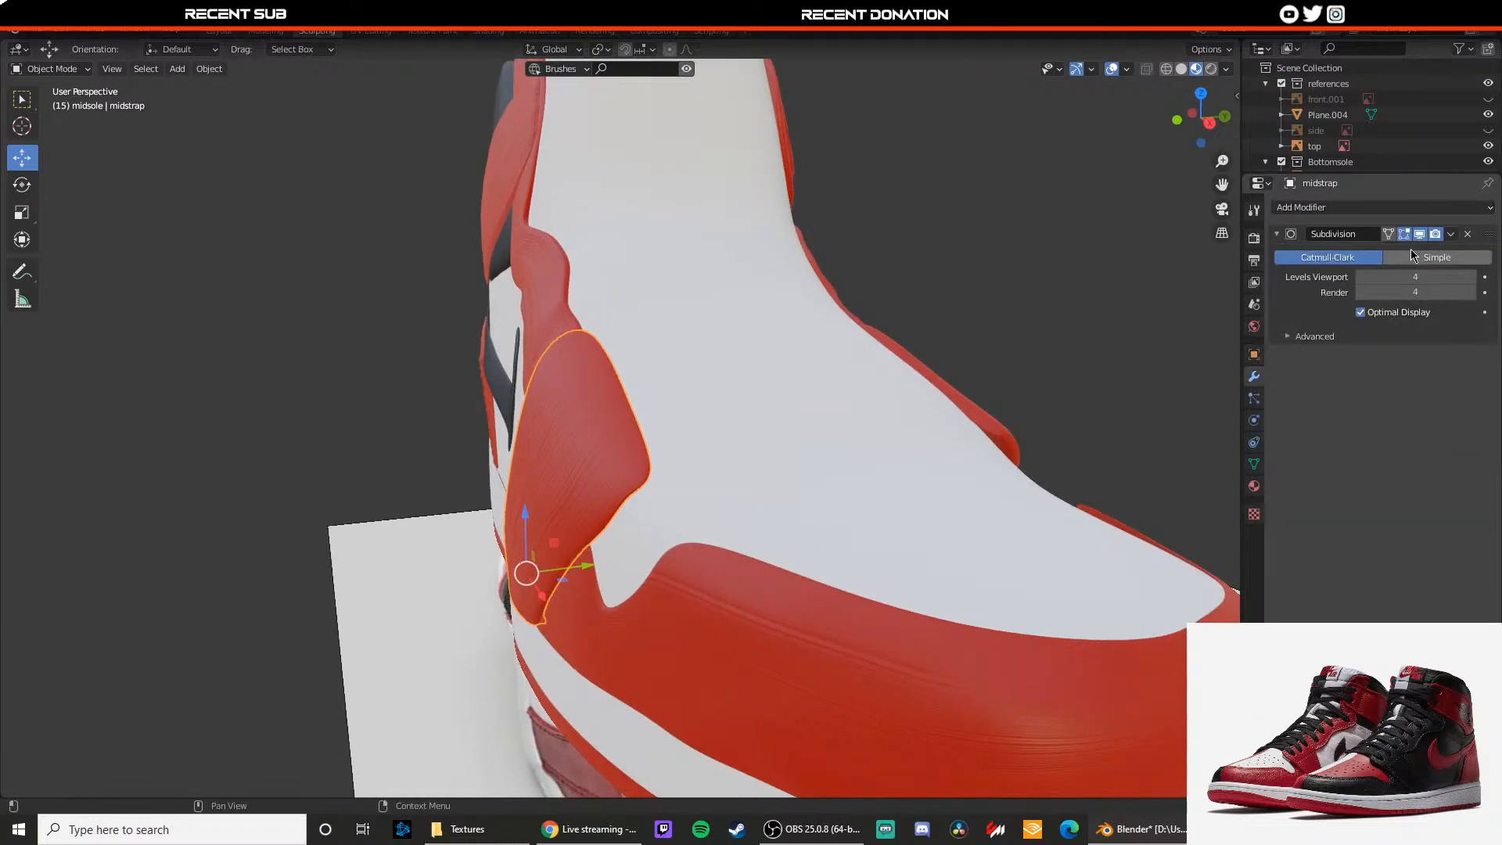
left_click(1414, 257)
key("Tab")
scroll(859, 372, "up", 2)
middle_click_drag(794, 369, 626, 342)
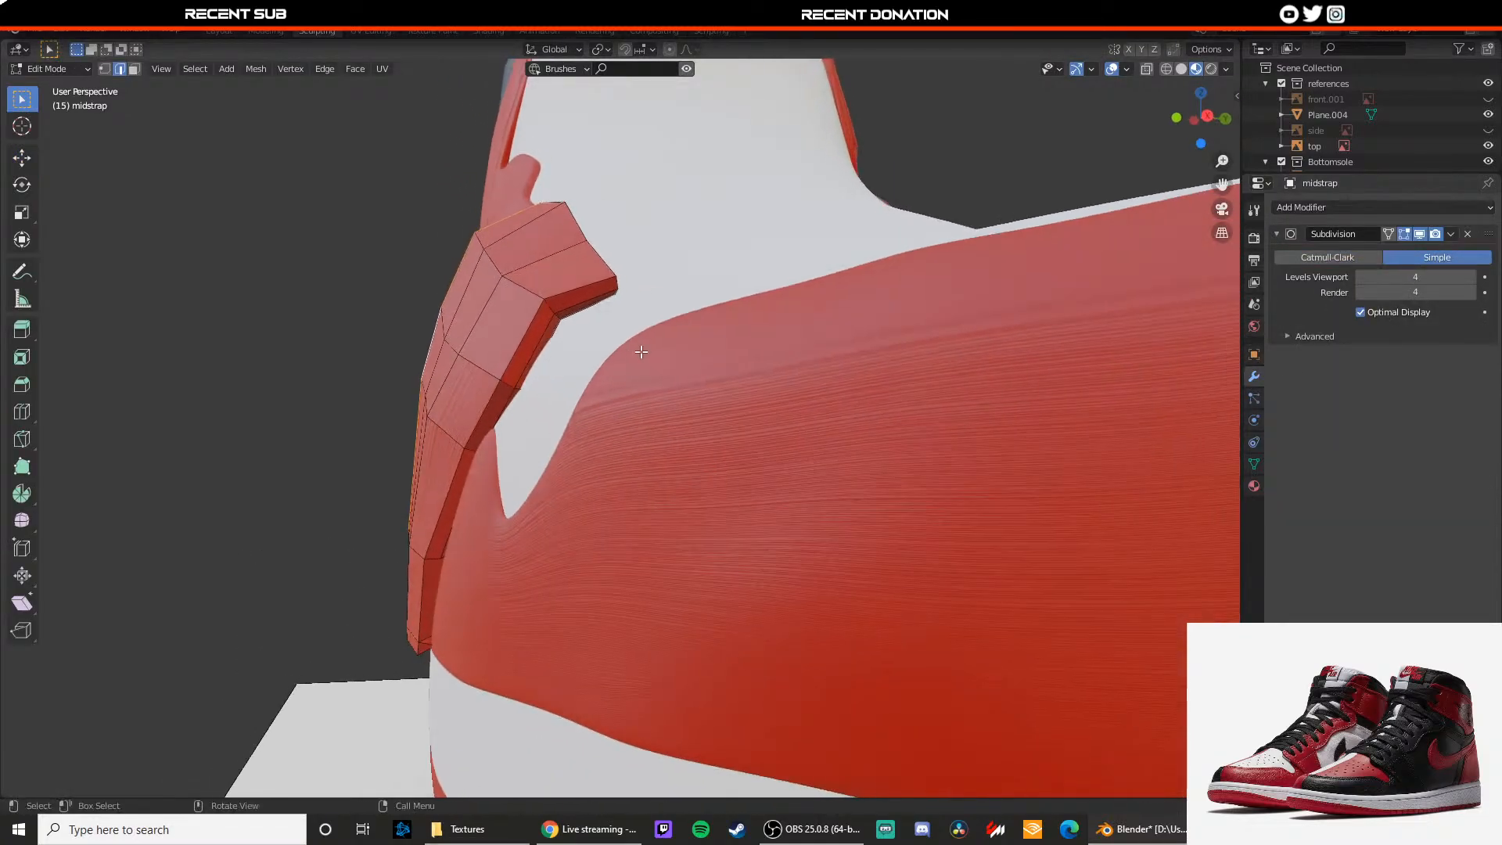
Step: Select the edge loops along the mid strap's borders
left_click(536, 318, "alt")
middle_click_drag(536, 318, 523, 396)
left_click(486, 461, "alt+shift")
middle_click_drag(489, 462, 696, 421)
left_click(869, 393, "alt+shift")
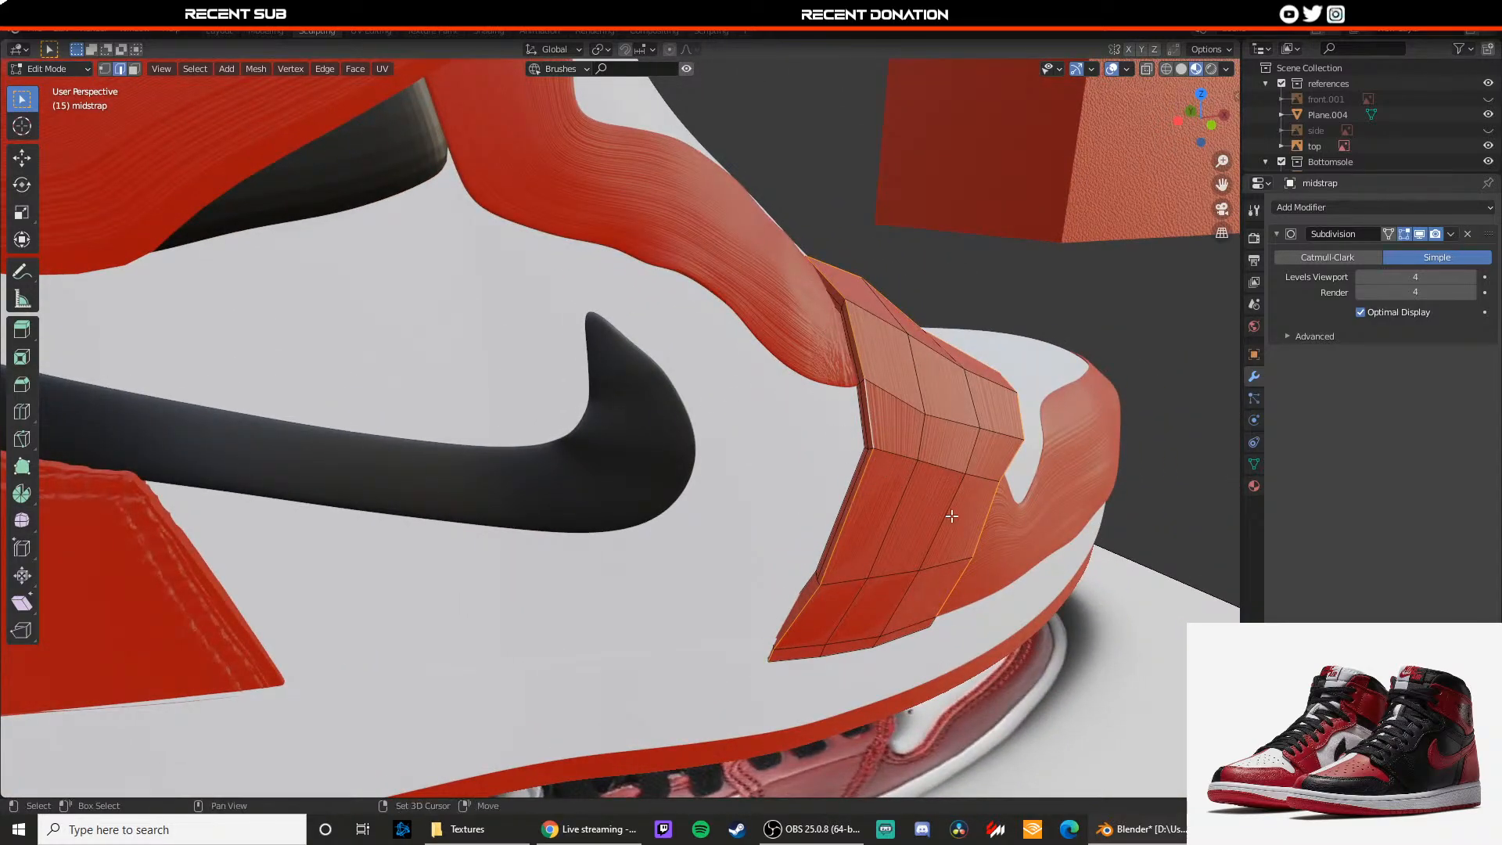
Step: Delete a stray vertex at the mid strap's lower front corner using wireframe shading
middle_click_drag(853, 657, 614, 415, "shift")
scroll(567, 399, "up", 2)
key("1")
left_click(606, 416)
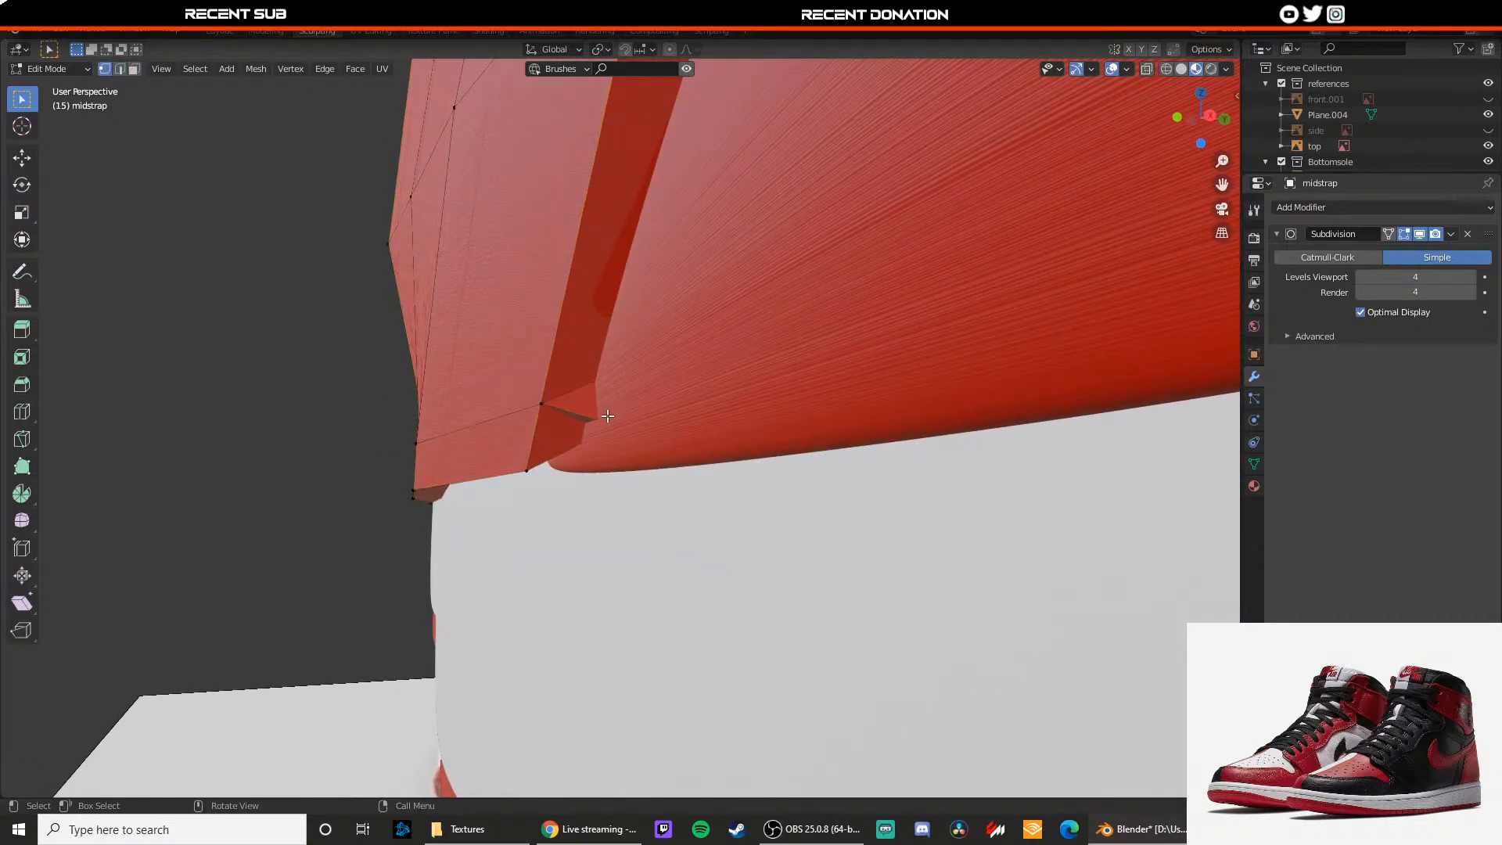
key("z")
left_click(566, 449)
key("x")
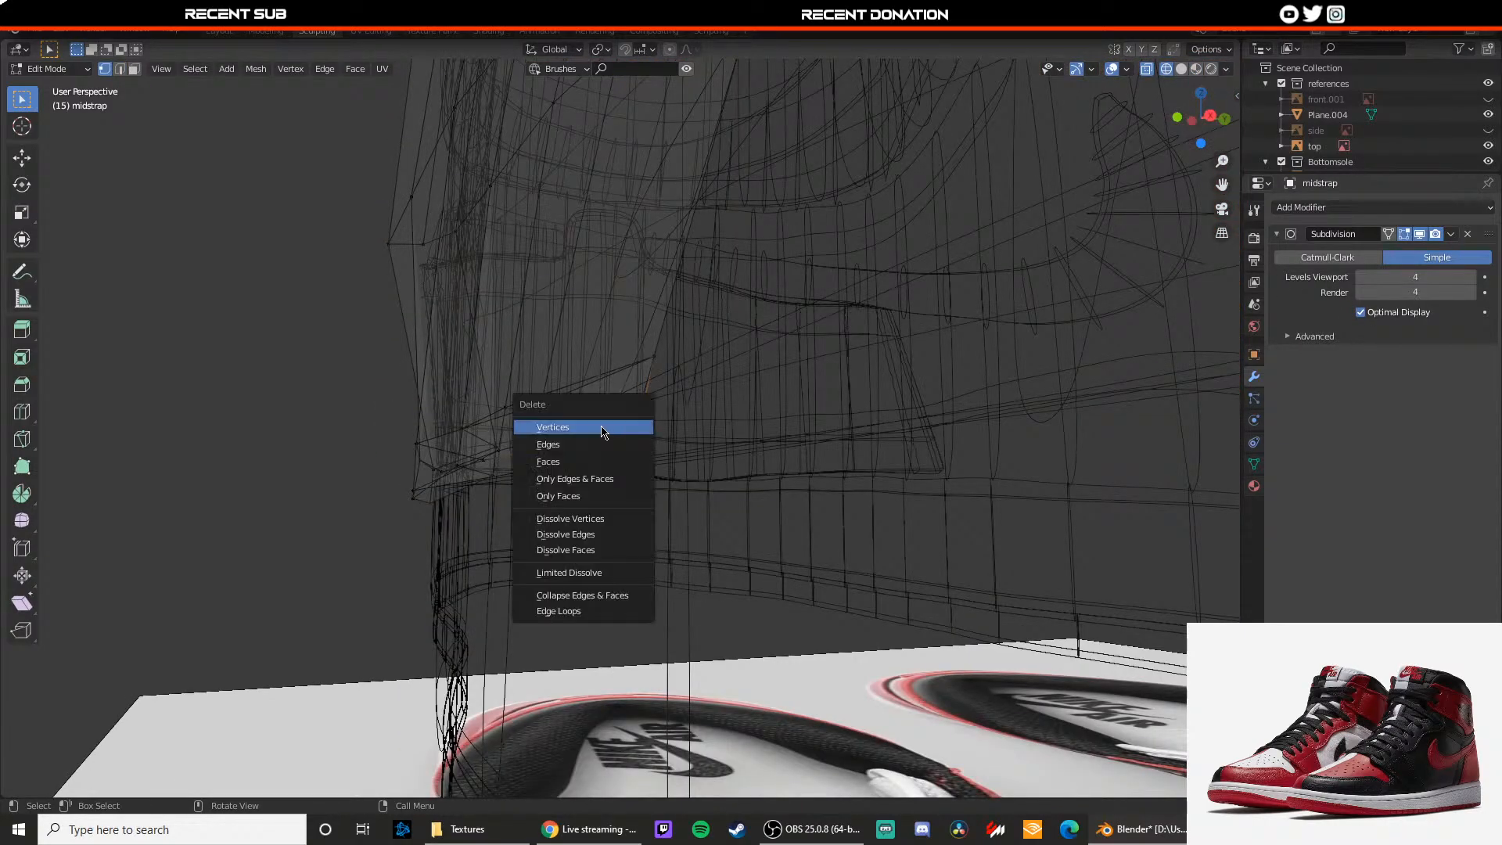
left_click(609, 428)
Step: Delete the remaining stray vertex at the strap's lower corner and return to Material Preview shading
key("x")
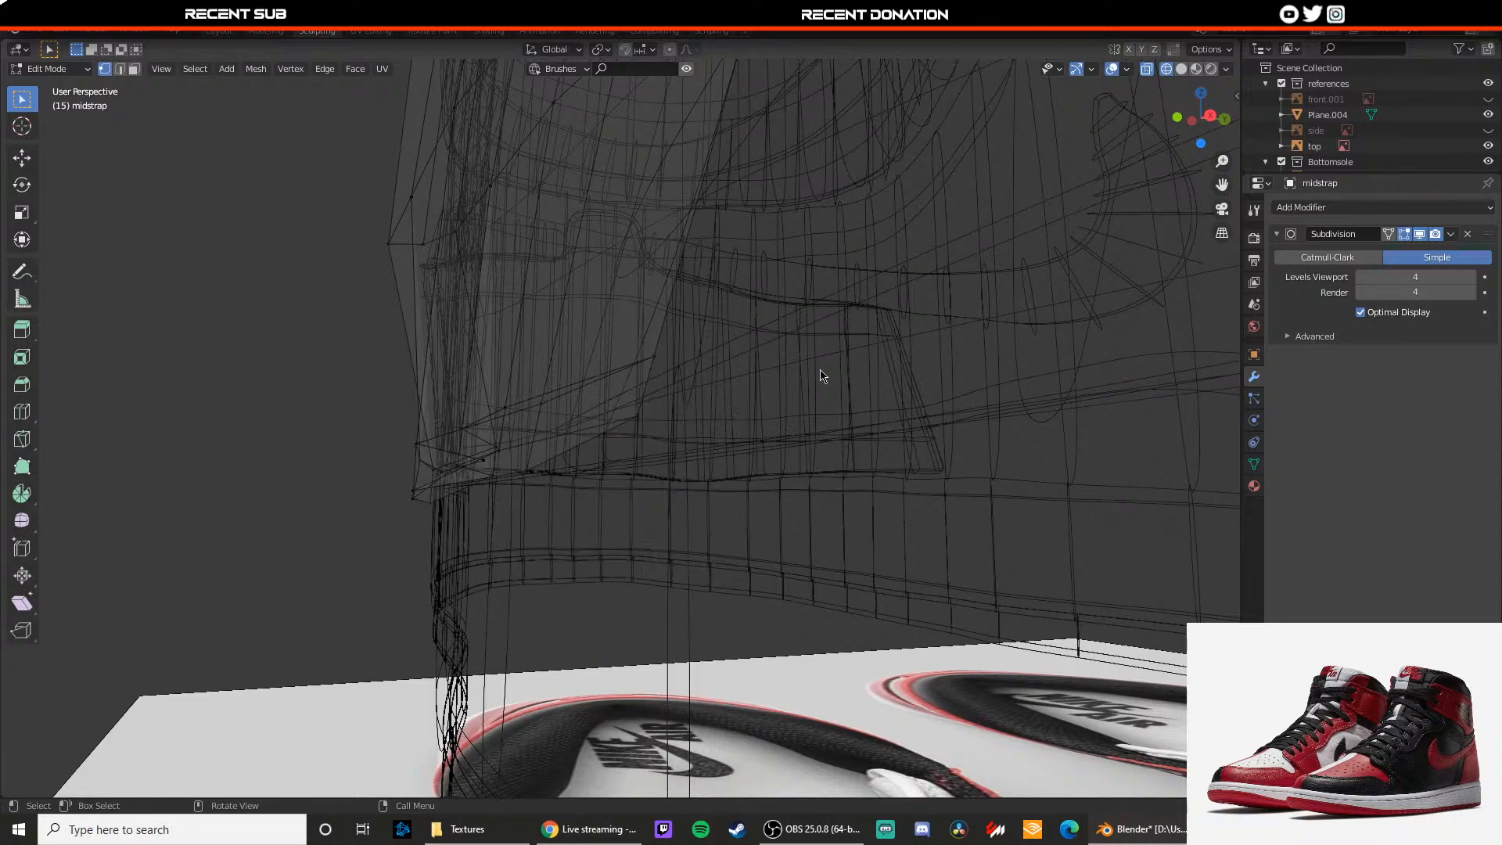
key("x")
right_click(846, 406)
left_click(653, 397)
key("x")
key("z")
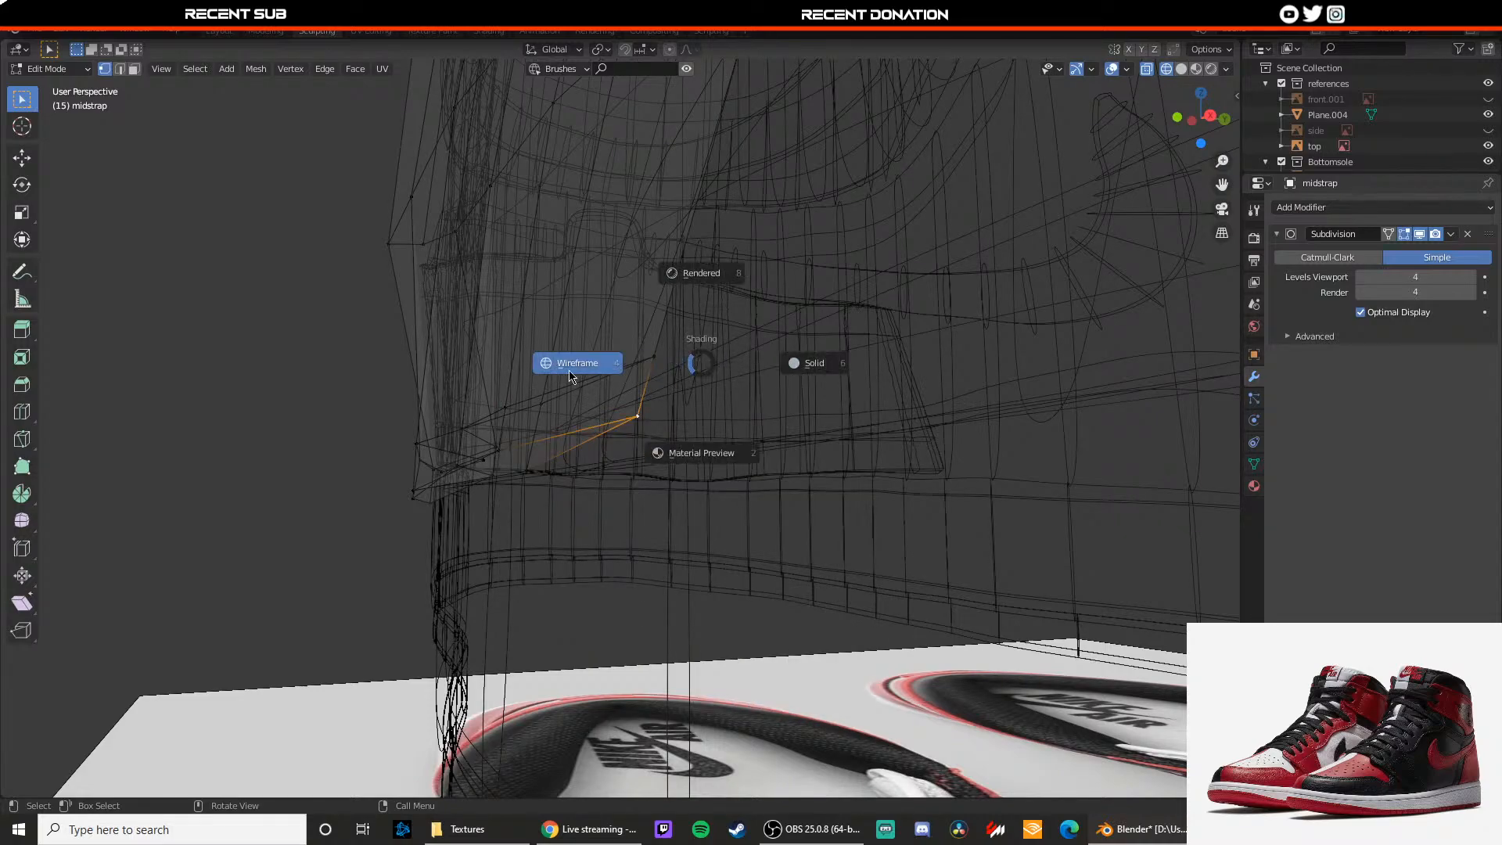
left_click(557, 371)
key("z")
left_click(584, 458)
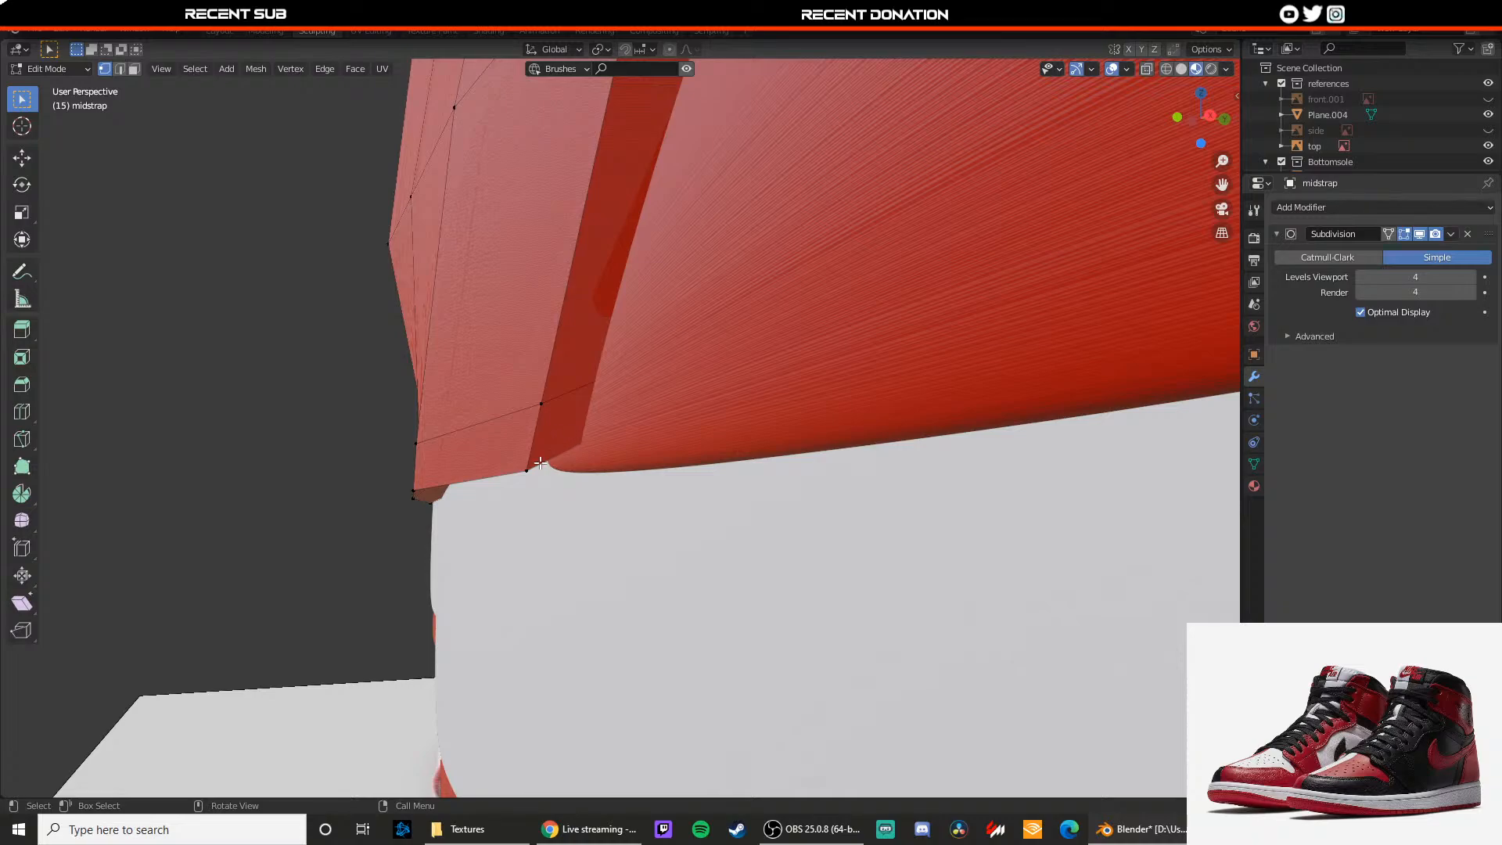
Step: Select the mid strap's lower, front and rear border edge loops in edge select mode
key("2")
left_click(534, 469)
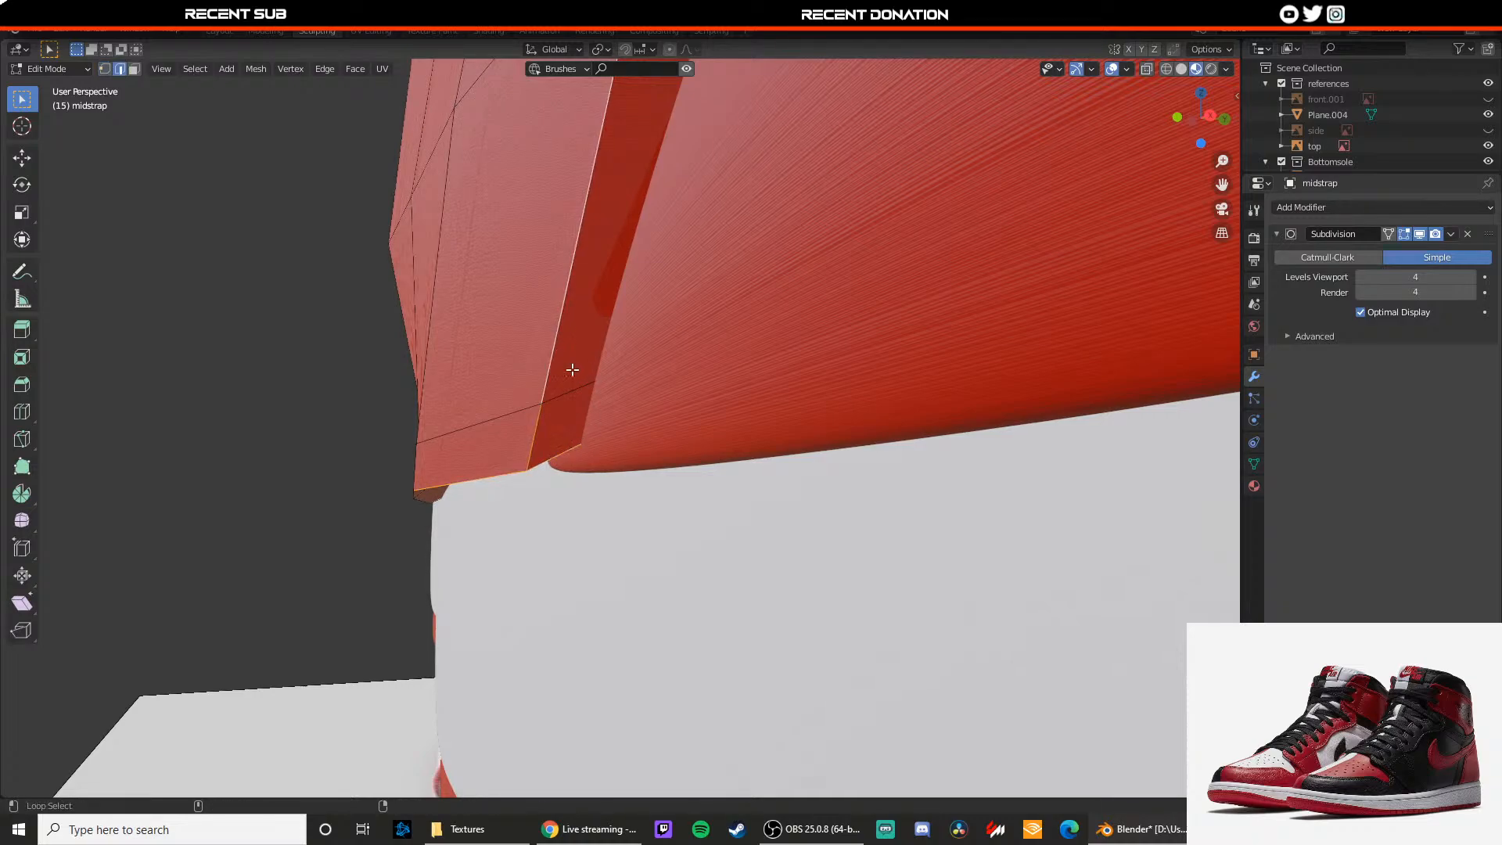
middle_click_drag(570, 368, 751, 429)
left_click(748, 433, "alt+shift")
middle_click_drag(855, 355, 505, 352)
left_click(574, 397, "alt+shift")
scroll(432, 336, "up", 3)
scroll(427, 329, "down", 4)
Step: Hide the white base body covering the strap's inner side and return to the mid strap's Edit Mode
key("Tab")
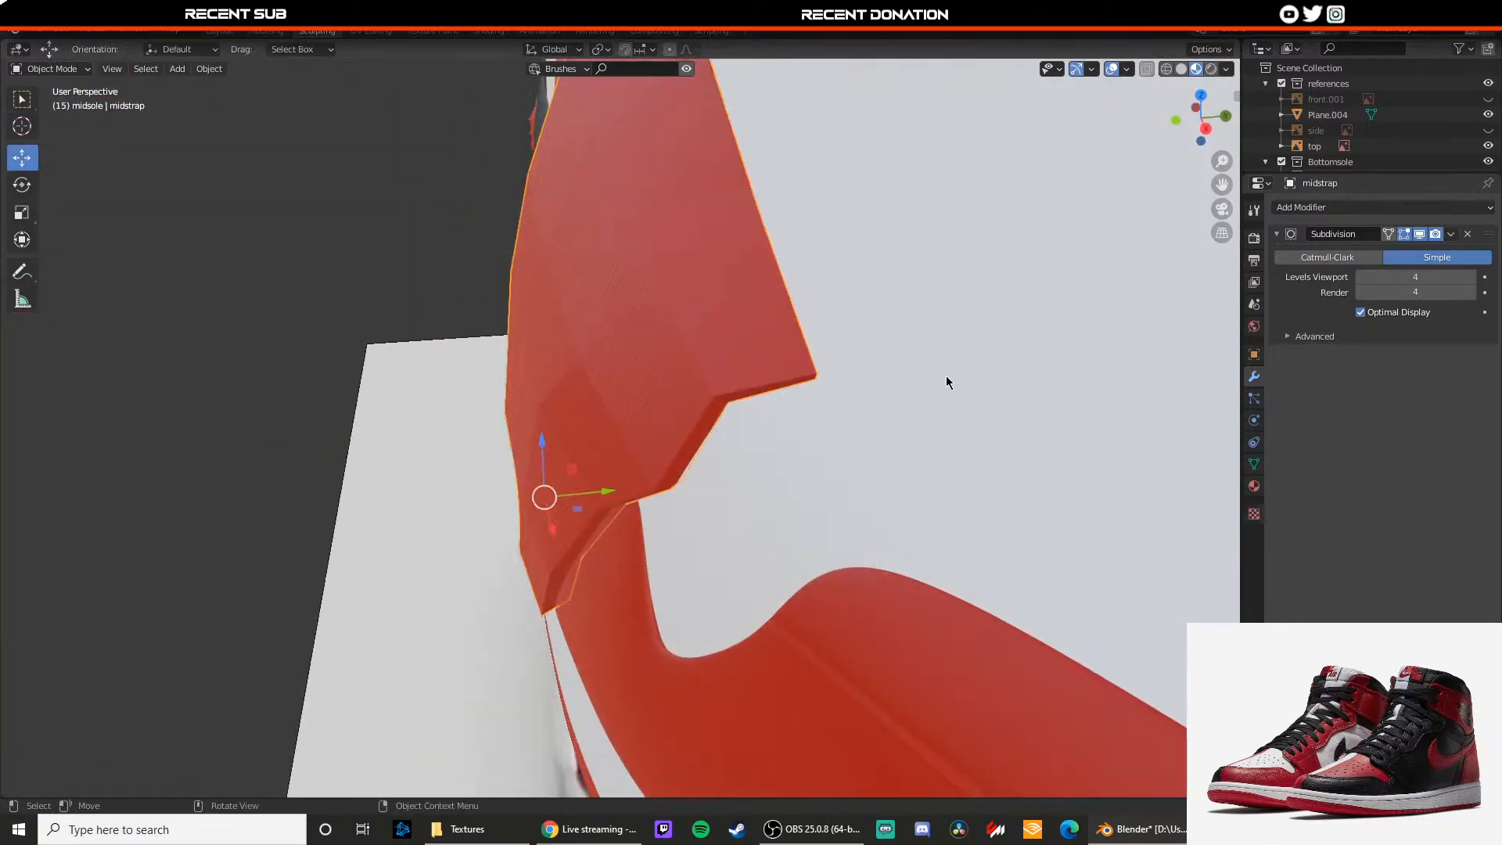
left_click(946, 375, "shift")
key("h")
left_click(744, 378)
key("Tab")
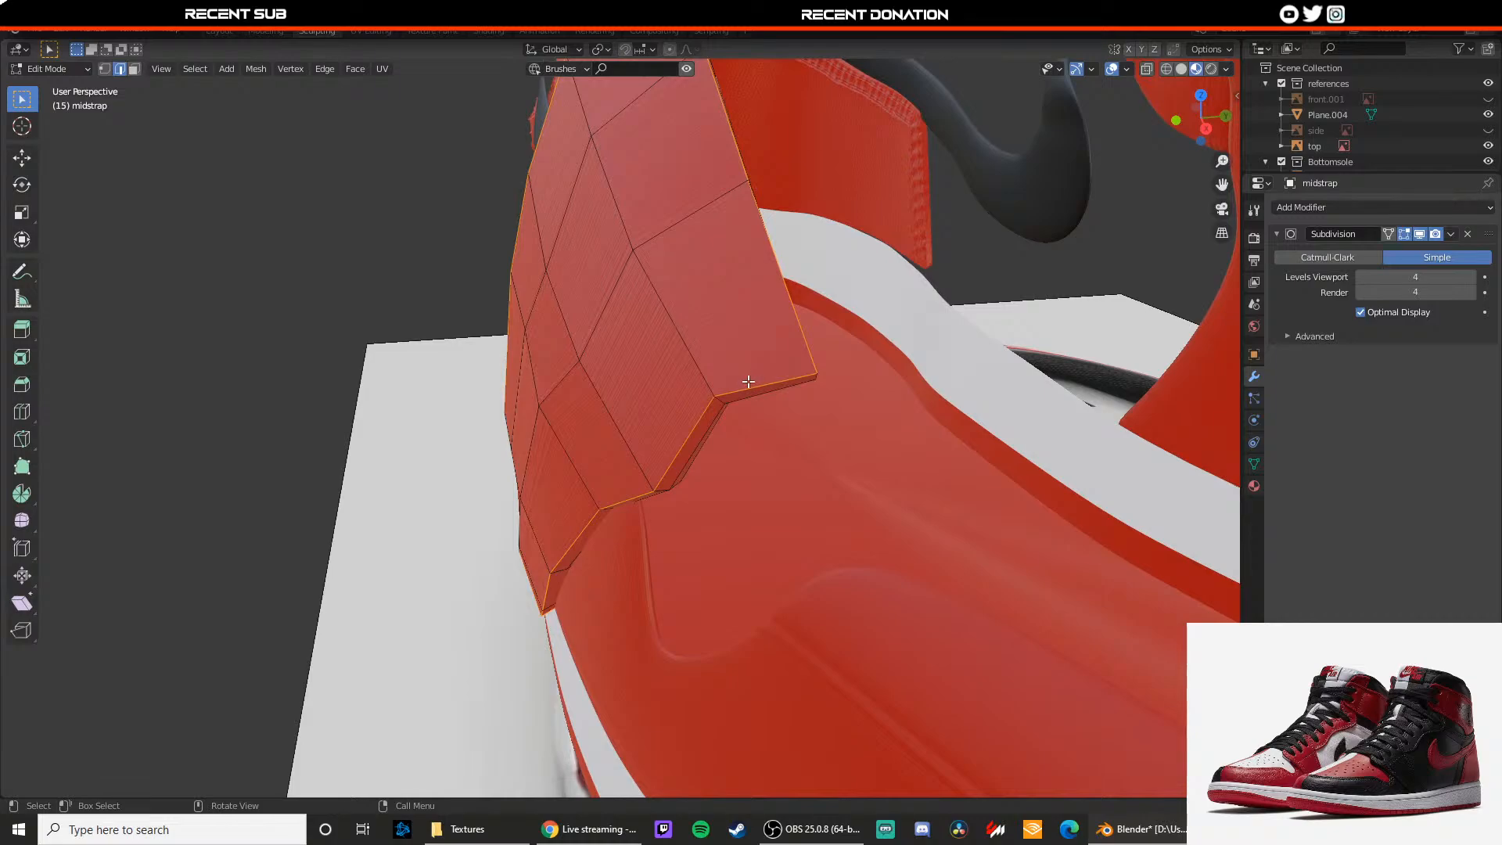
Step: Add the inner border loops of the mid strap to the selection and mark all selected edges as seams
middle_click_drag(747, 383, 634, 392)
scroll(634, 392, "up", 2)
left_click(338, 375, "alt+shift")
middle_click_drag(450, 407, 580, 352)
middle_click_drag(679, 561, 472, 457)
left_click(572, 471, "alt+shift")
right_click(554, 393)
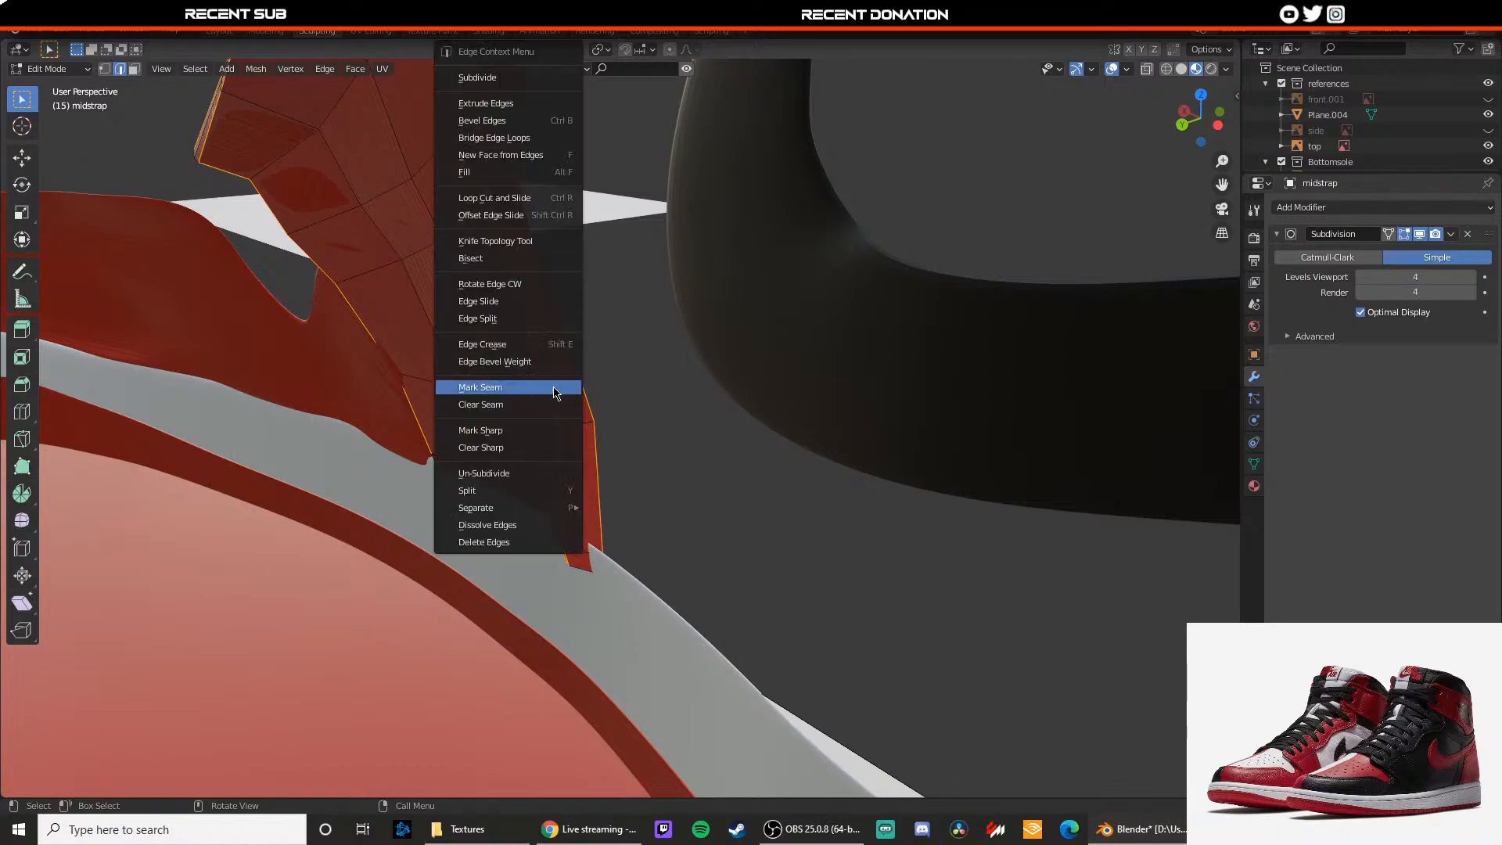
left_click(513, 390)
right_click(579, 573)
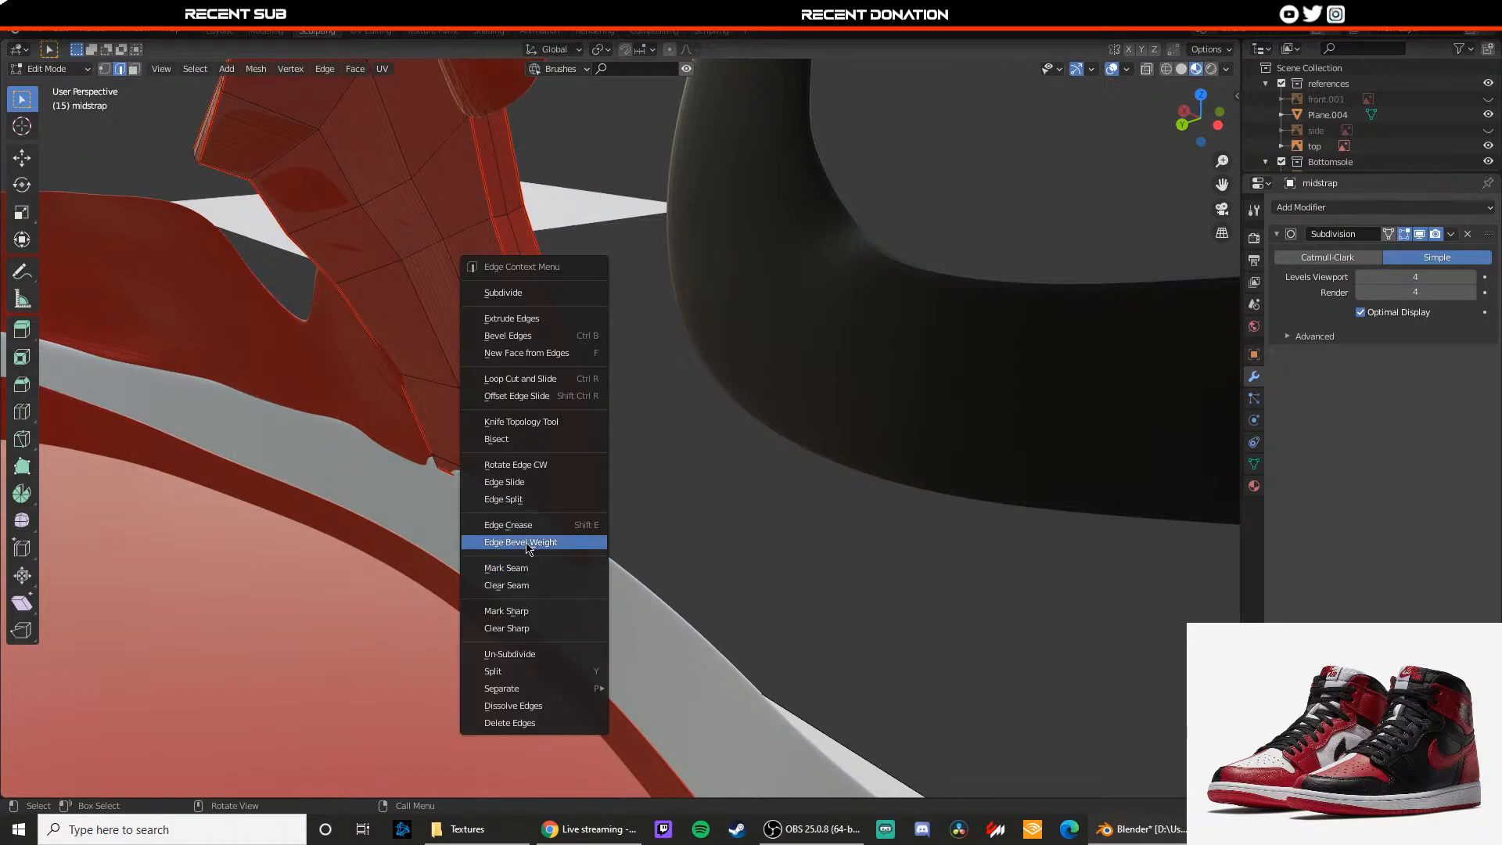
left_click(506, 568)
middle_click_drag(506, 568, 482, 386)
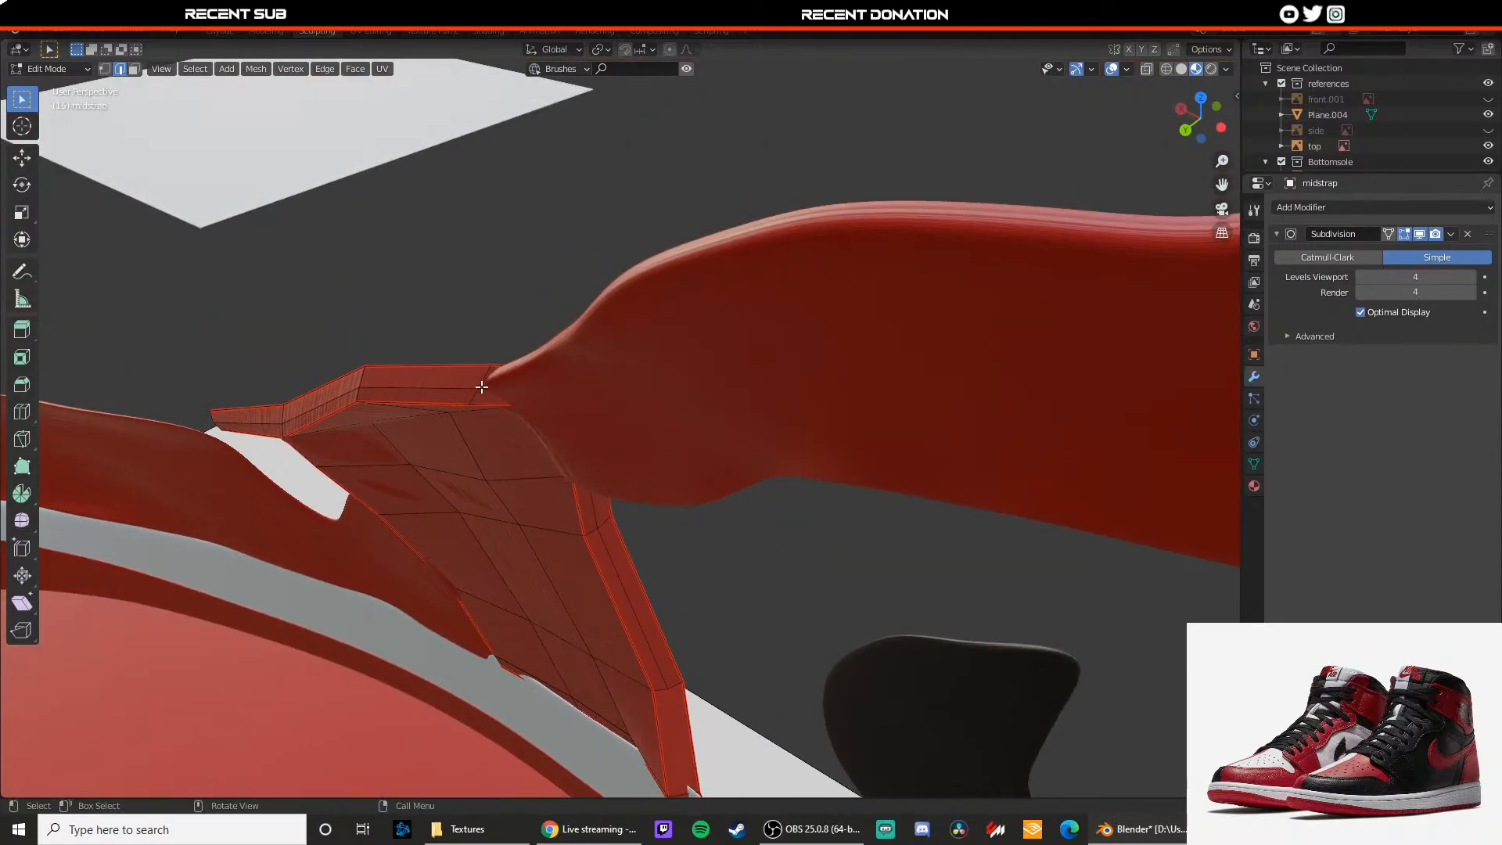
Step: Mark the short thickness edges at the mid strap's corners as seams
left_click(484, 383)
left_click(480, 396, "shift")
right_click(479, 397)
left_click(479, 398)
middle_click_drag(392, 427, 592, 521)
left_click(479, 509)
right_click(481, 509)
left_click(489, 509)
middle_click_drag(706, 413, 593, 495)
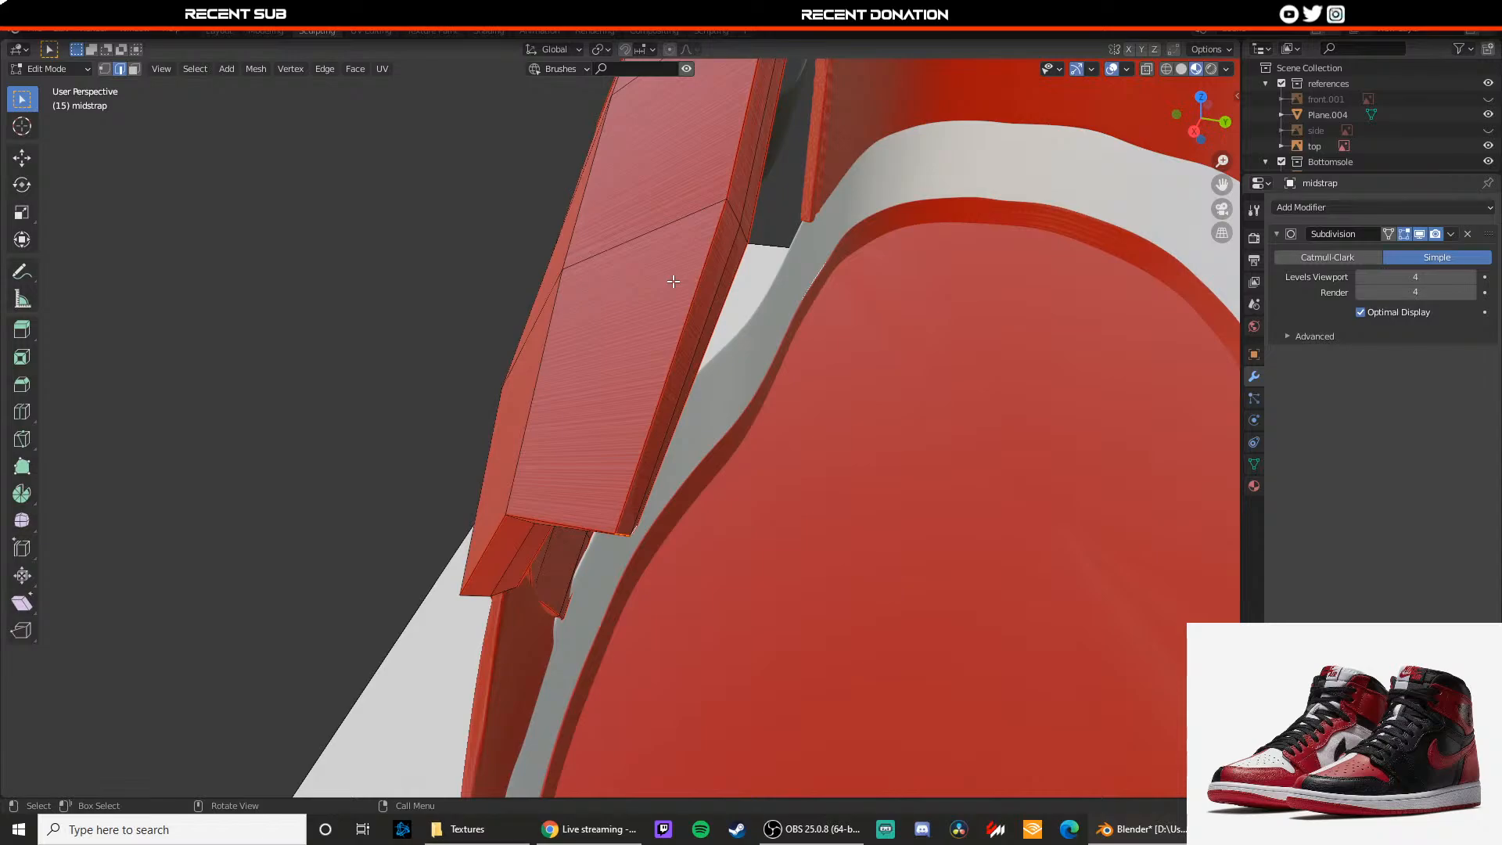
Step: Check the seams all around the mid strap and mark the remaining corner edge as a seam
middle_click_drag(547, 415, 627, 463)
scroll(620, 493, "up", 5)
scroll(540, 499, "down", 2)
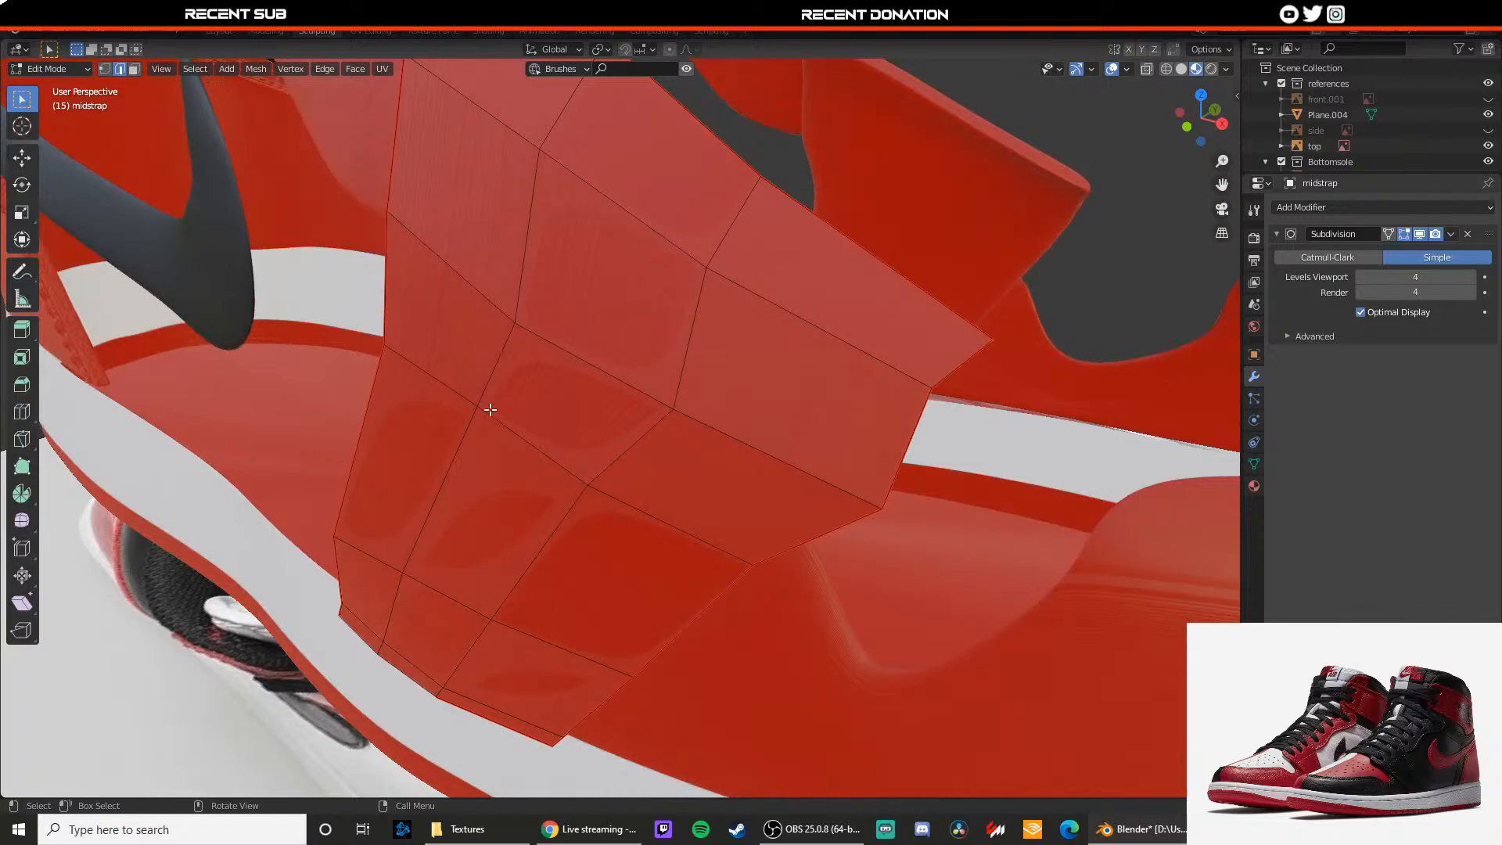
middle_click_drag(560, 353, 606, 407)
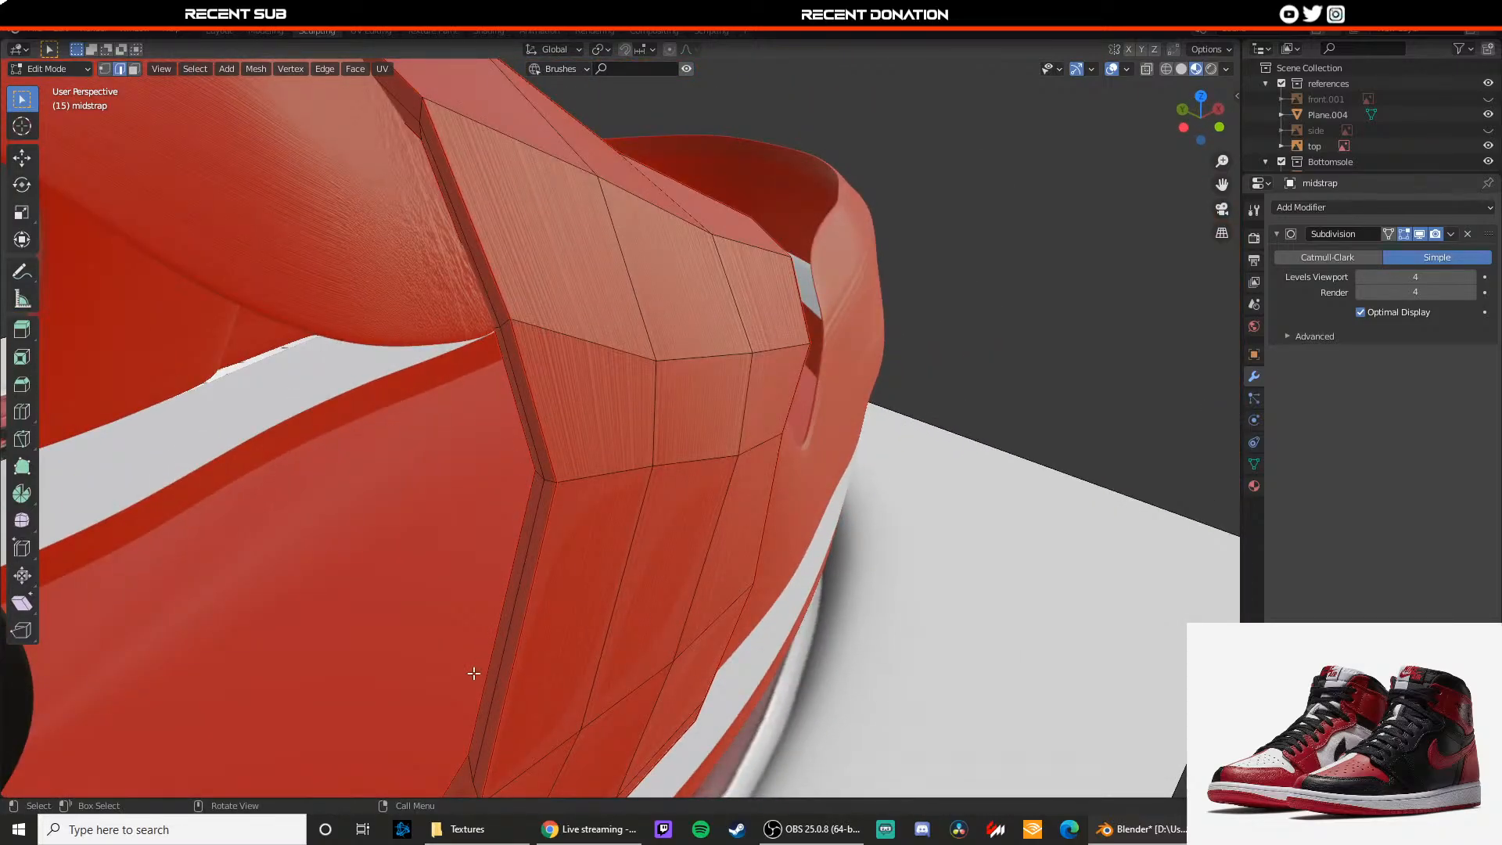
scroll(626, 548, "down", 5)
middle_click_drag(657, 520, 558, 461)
middle_click_drag(627, 473, 618, 430)
middle_click_drag(507, 434, 581, 443)
right_click(497, 448)
left_click(453, 465)
middle_click_drag(454, 466, 534, 473)
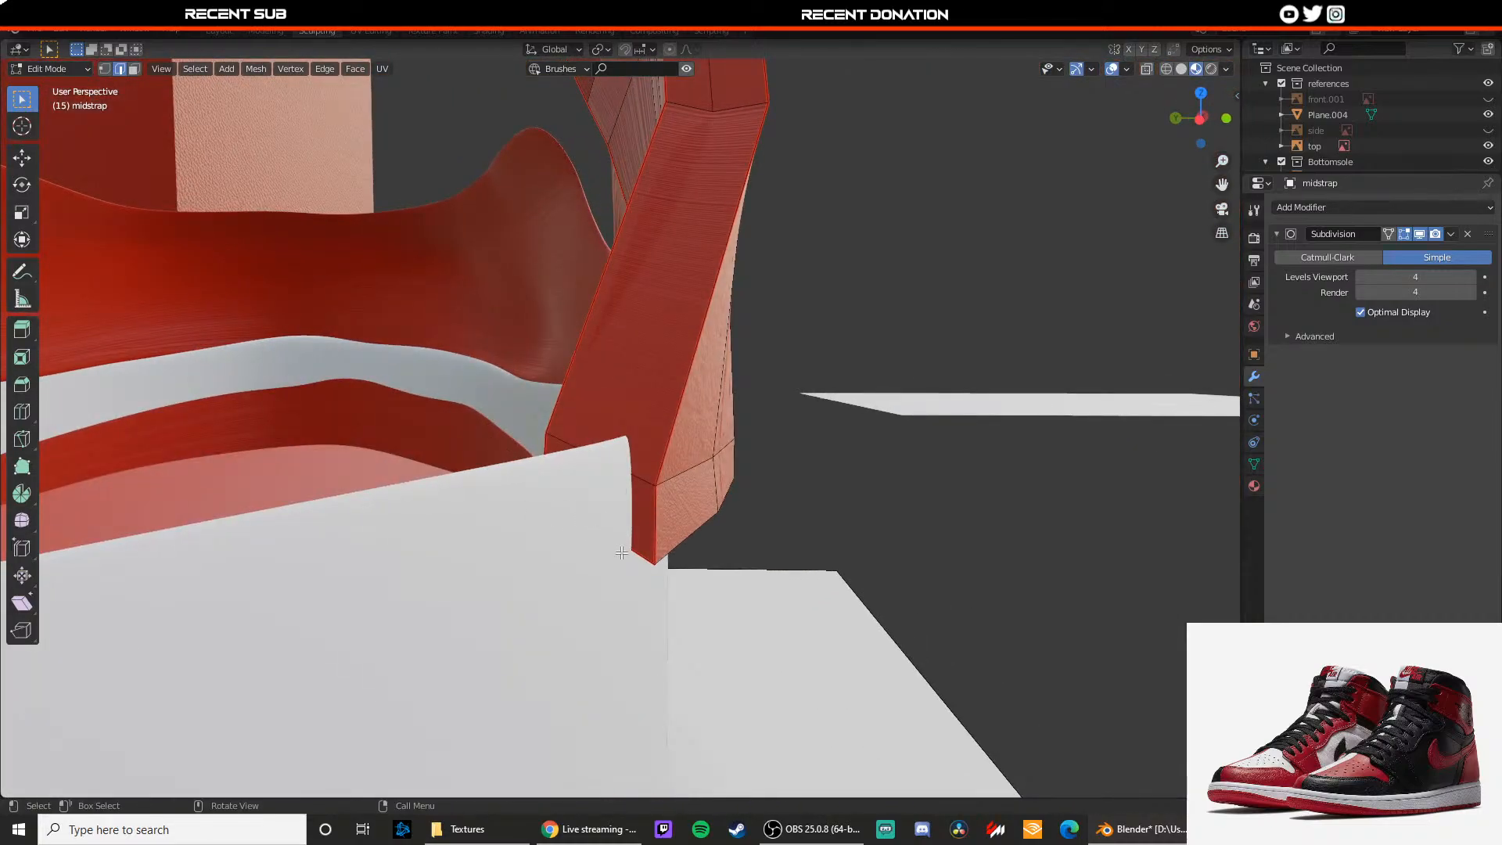
Step: Select the mid strap's entire mesh and unwrap its UVs along the seams
key("a")
key("u")
left_click(674, 404)
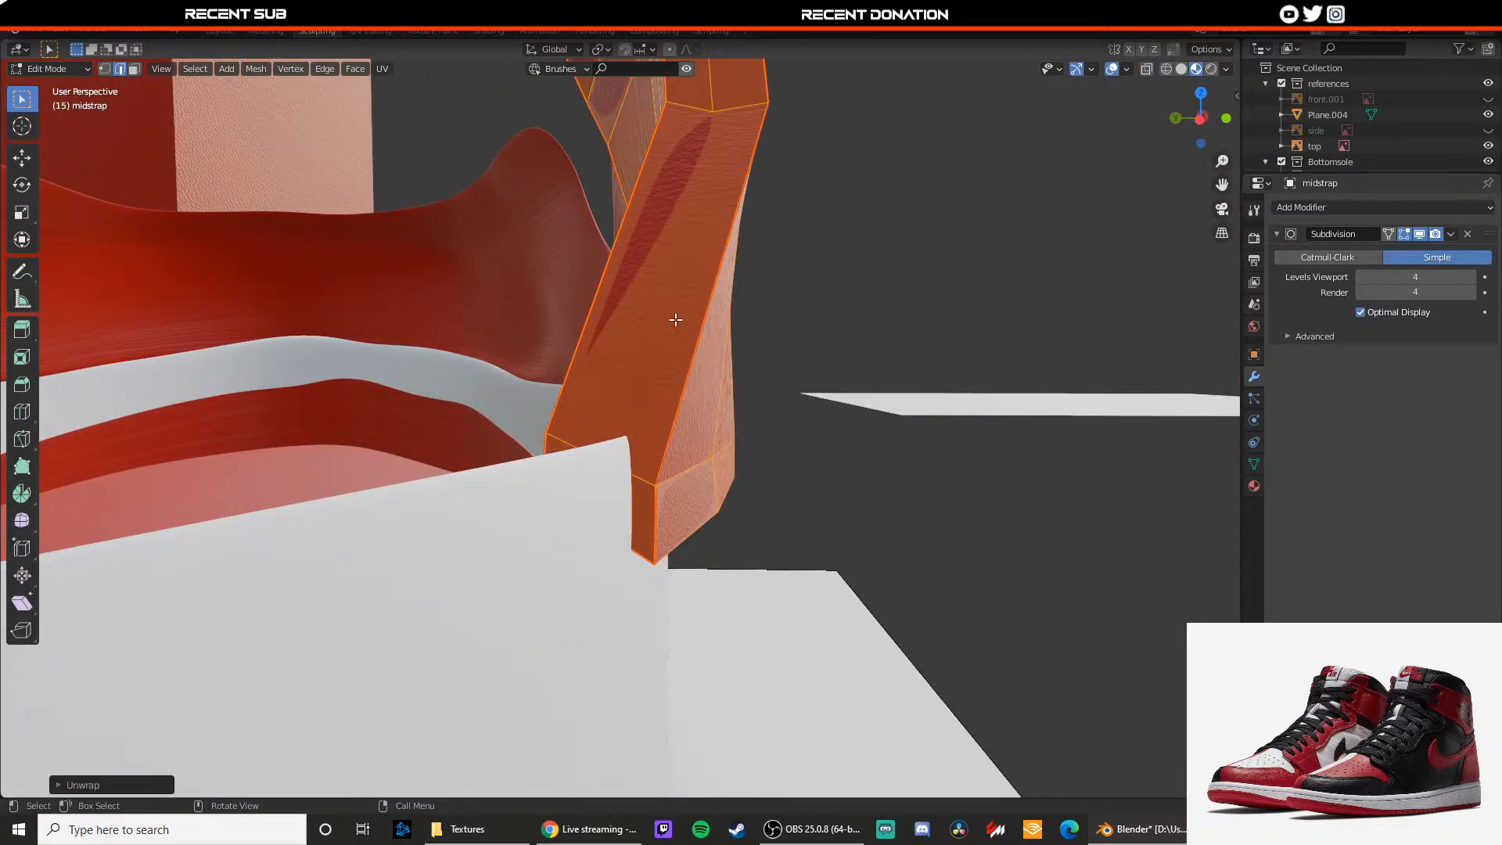
middle_click_drag(676, 320, 506, 462)
middle_click_drag(611, 434, 540, 461, "shift")
Step: Return to Object Mode and set the mid strap's Subdivision modifier back to Catmull-Clark
key("Tab")
scroll(625, 435, "up", 3)
left_click(1354, 259)
middle_click_drag(829, 401, 838, 357)
scroll(837, 357, "down", 2)
scroll(711, 419, "up", 4)
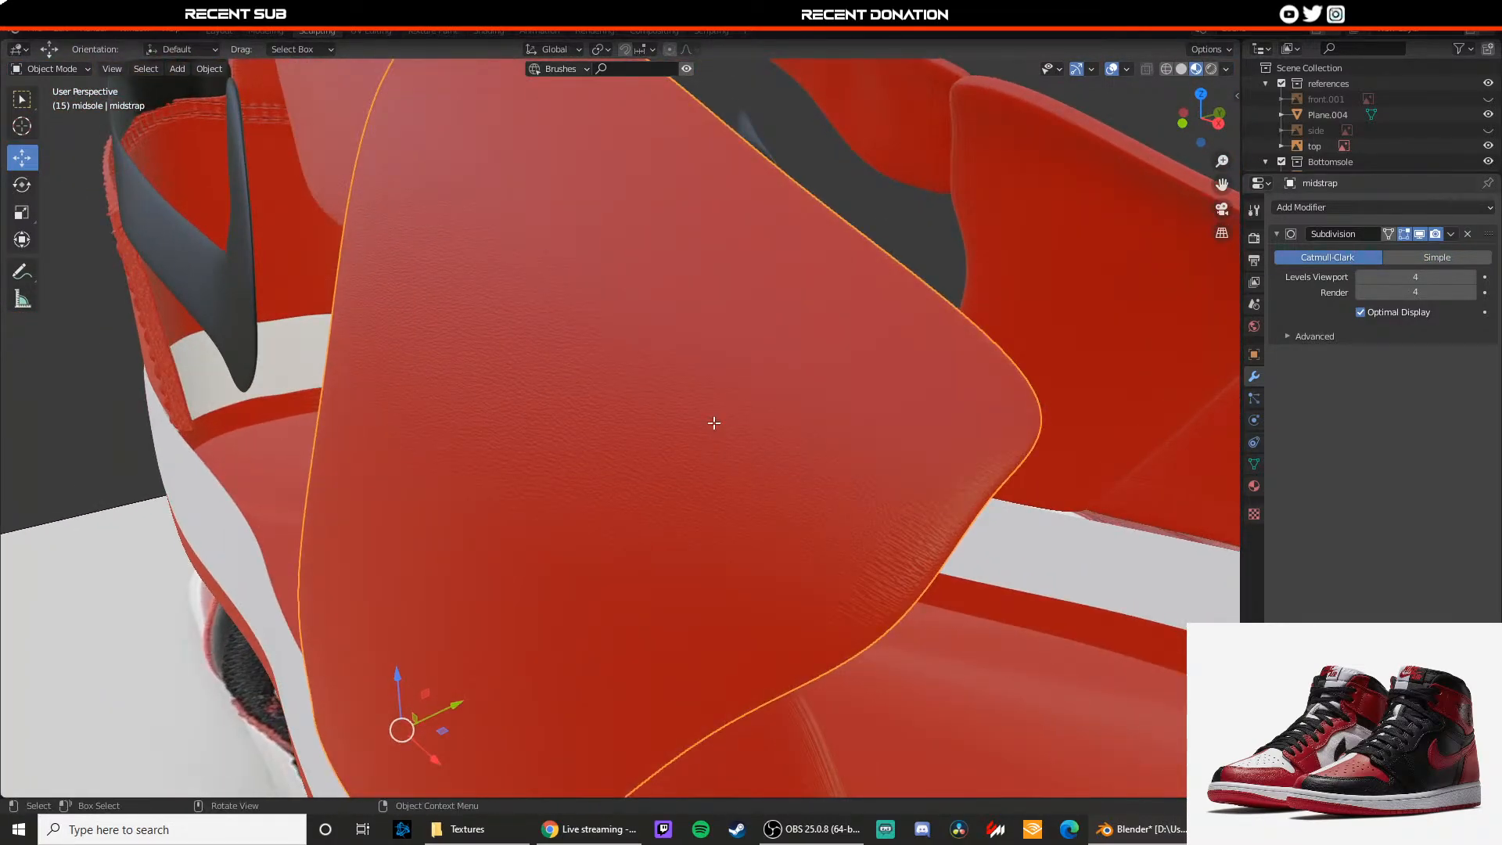
key("Tab")
key("ctrl+e")
left_click(752, 537)
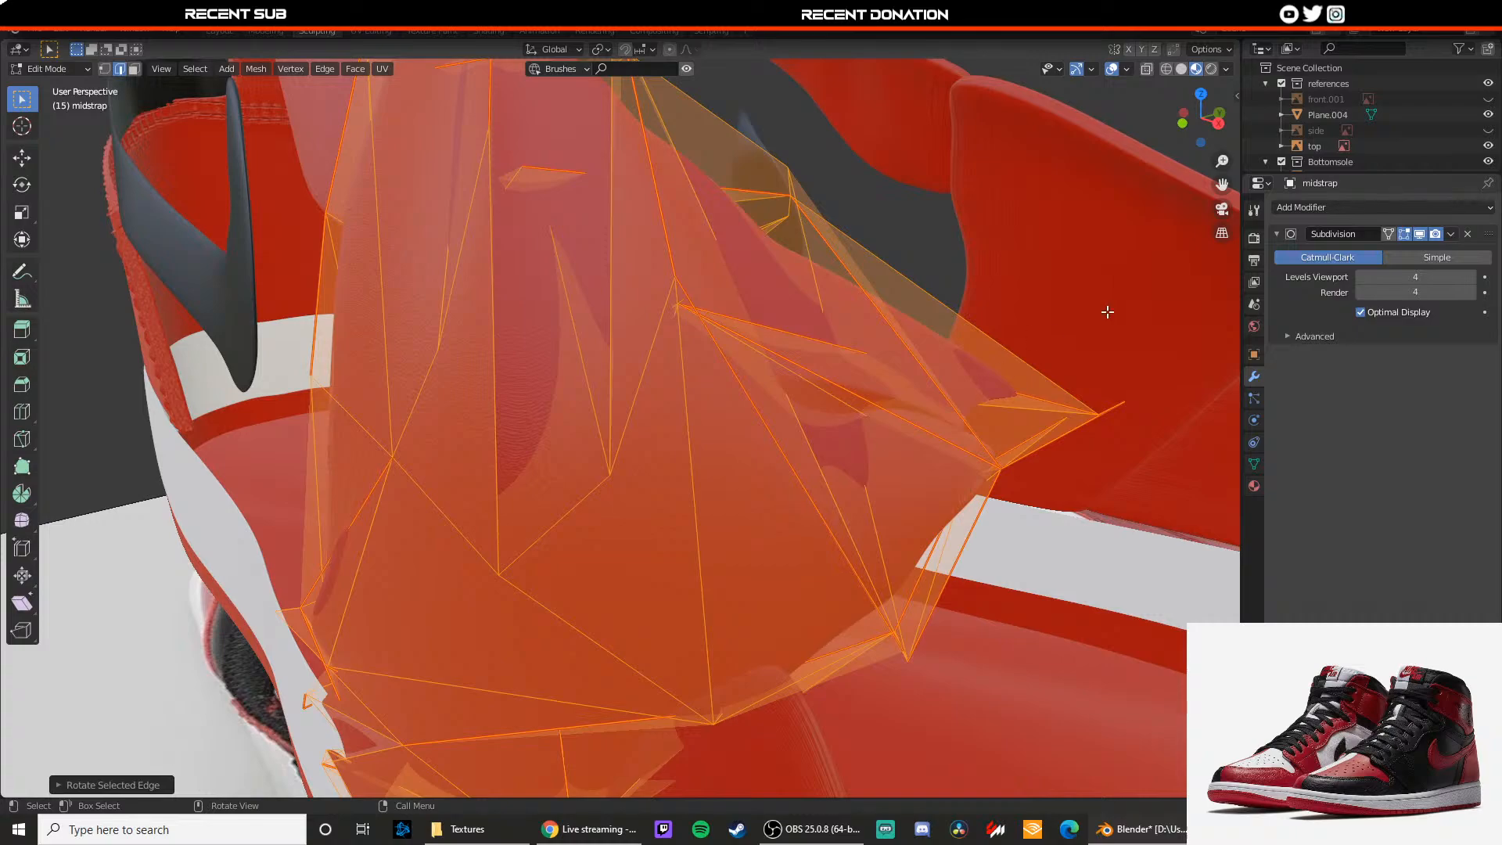
key("ctrl+z")
key("Tab")
key("Tab")
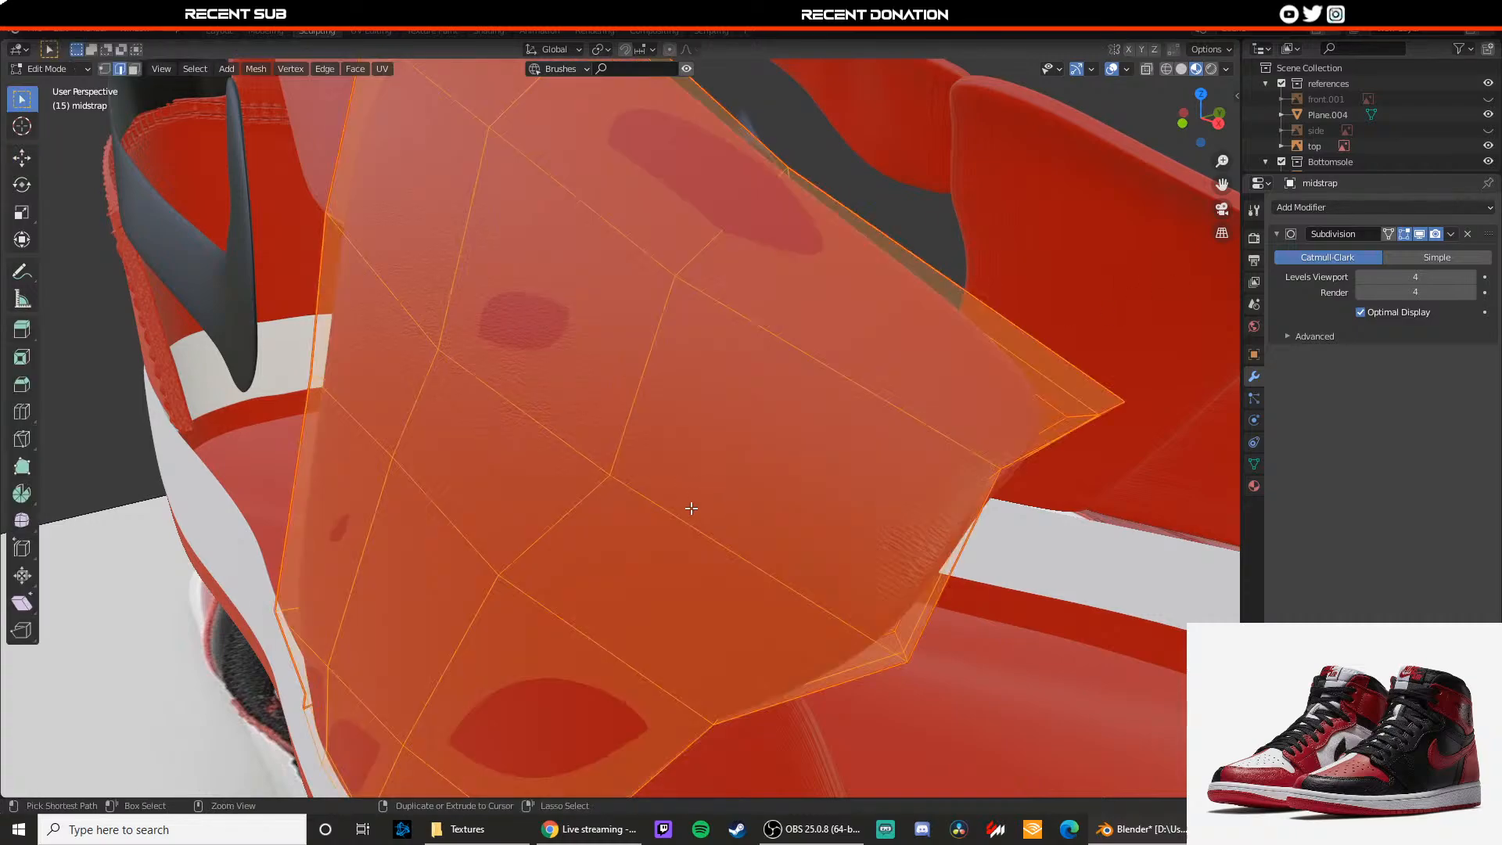
Step: Add a loop cut to the mid strap and slide it close to the front border
key("ctrl+r")
left_click(695, 509)
left_click(812, 589)
key("Tab")
middle_click_drag(795, 584, 783, 540)
key("Tab")
Step: Add two more loop cuts to the mid strap and slide them toward its borders to sharpen the outline
middle_click_drag(520, 439, 594, 444)
key("ctrl+r")
left_click(541, 384)
left_click(466, 379)
middle_click_drag(731, 394, 686, 398, "shift")
key("ctrl+r")
left_click(688, 318)
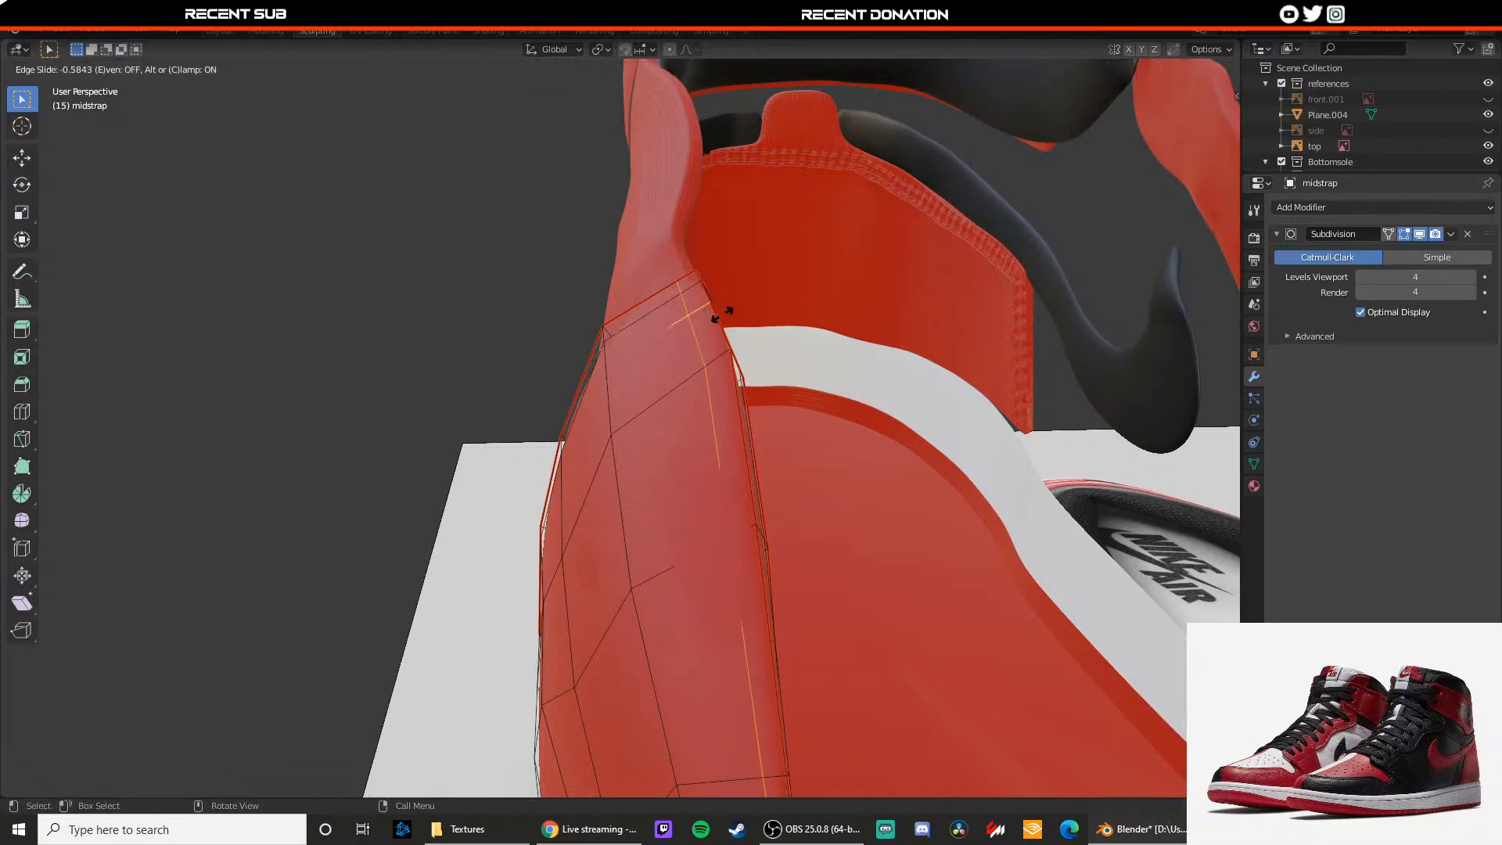
left_click(731, 314)
key("Tab")
middle_click_drag(526, 477, 564, 462, "shift")
key("Tab")
middle_click_drag(505, 576, 547, 459, "shift")
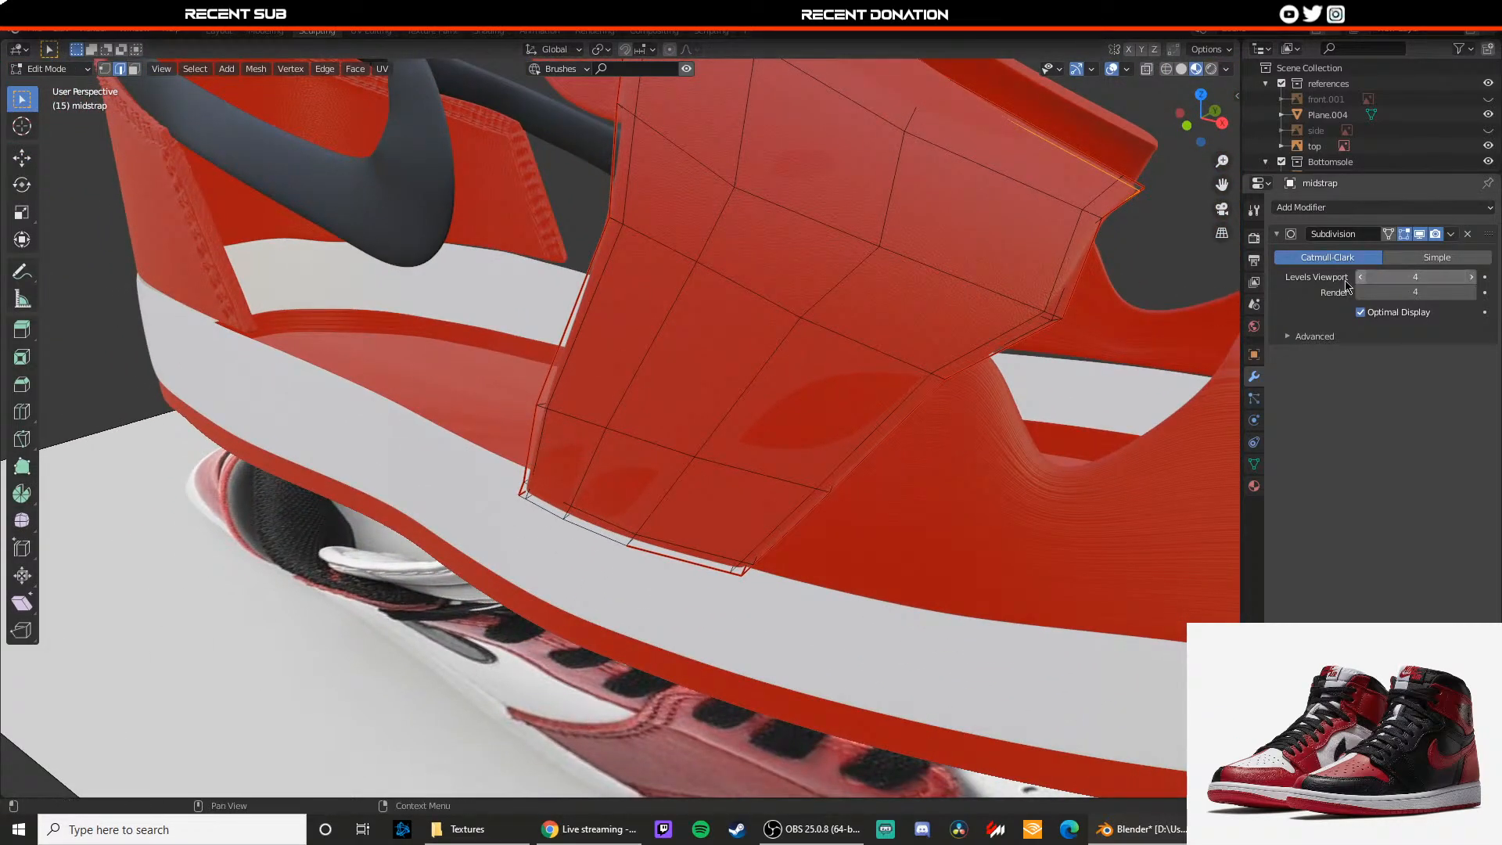
key("Tab")
middle_click_drag(815, 369, 700, 442, "shift")
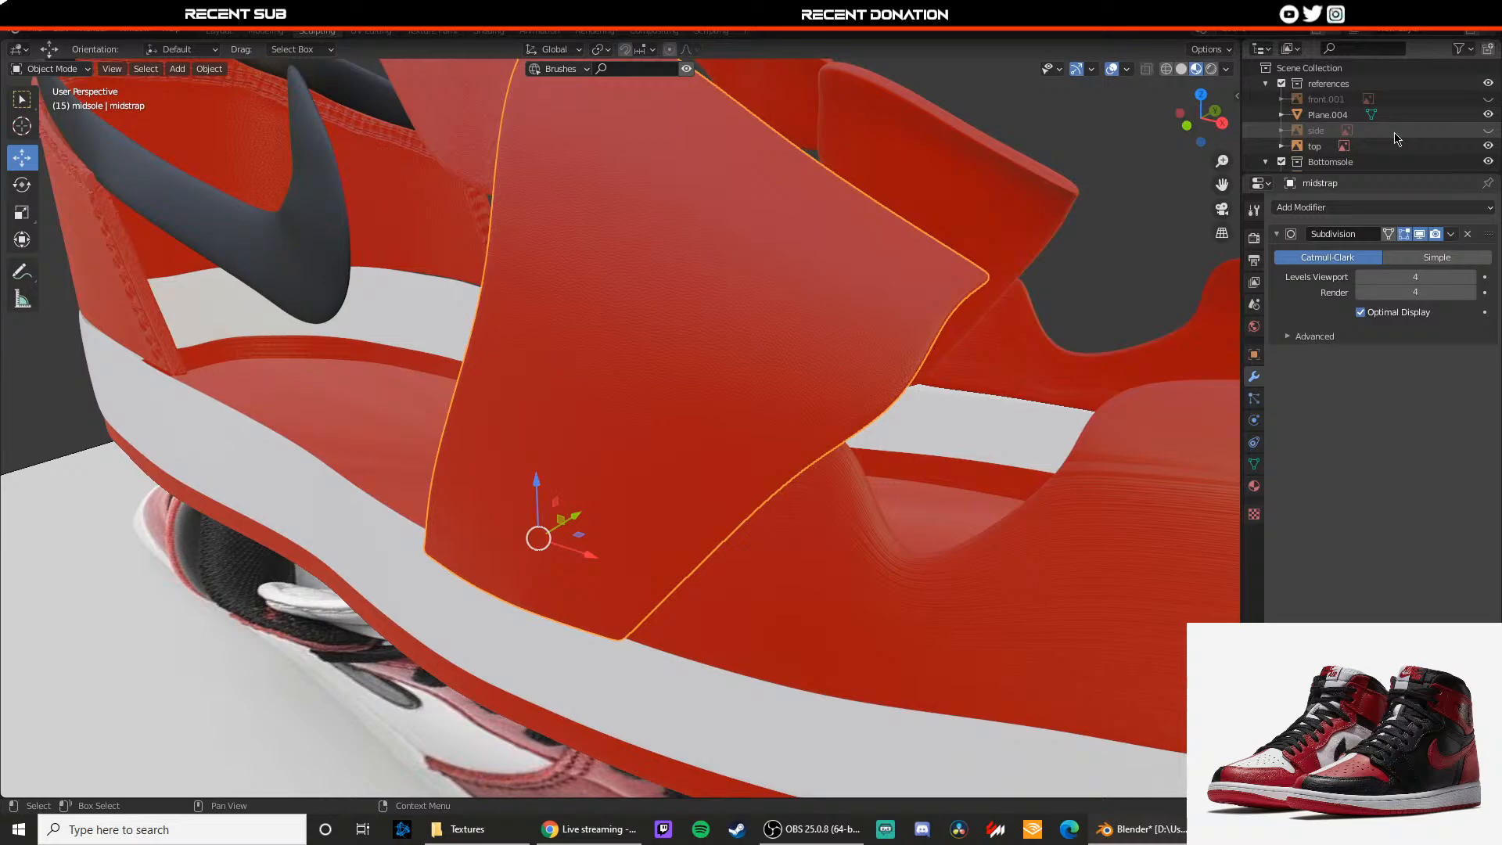
Step: Collapse the references, Bottomsole and midsole collections, unhide the white base and deselect the mid strap
left_click(1266, 83)
left_click(1266, 100)
left_click(1266, 116)
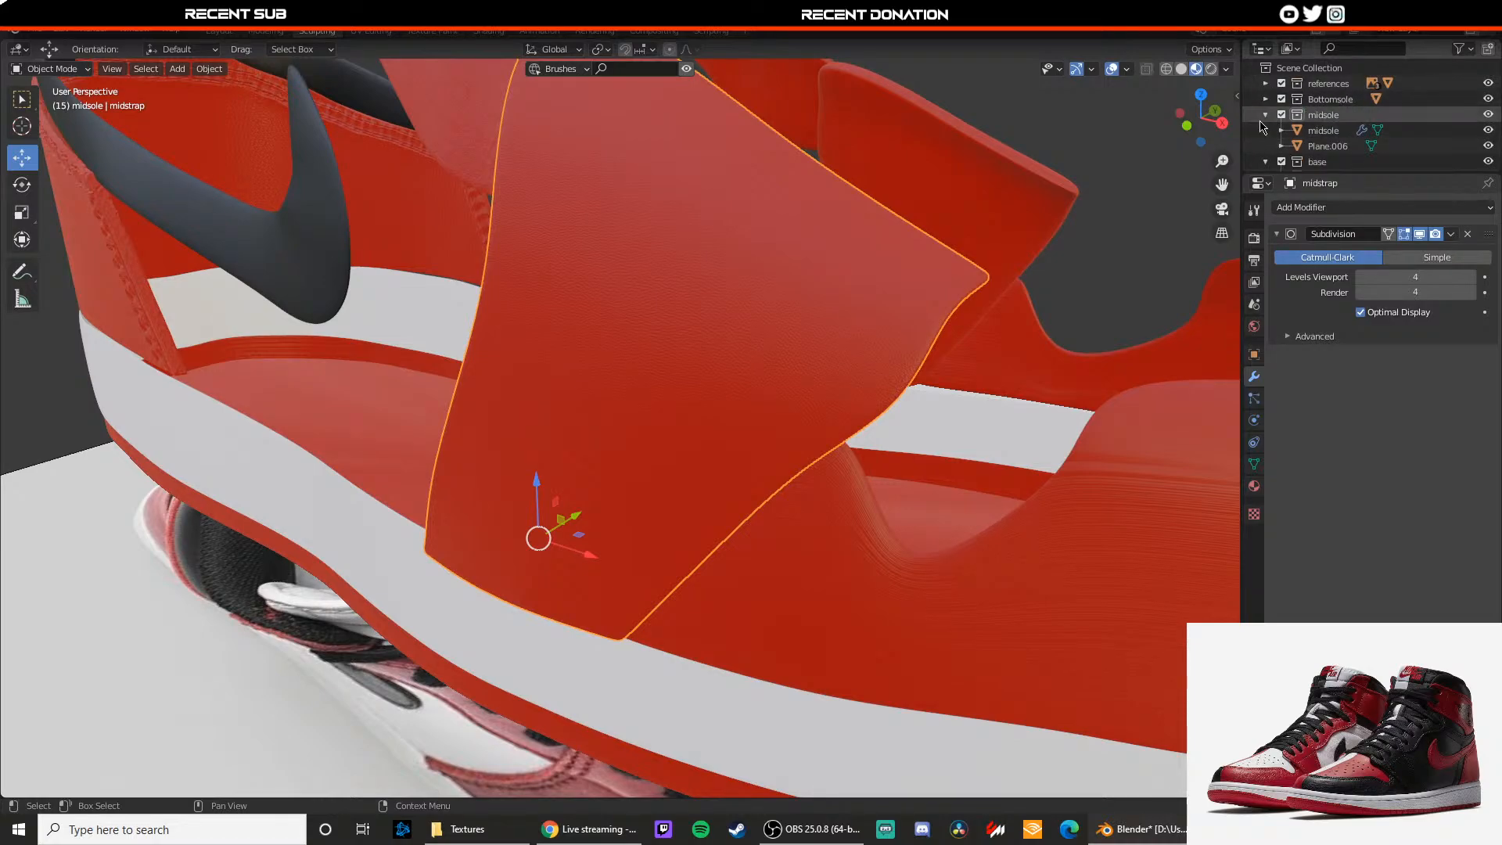
left_click(1266, 131)
left_click(1266, 131)
left_click(1488, 146)
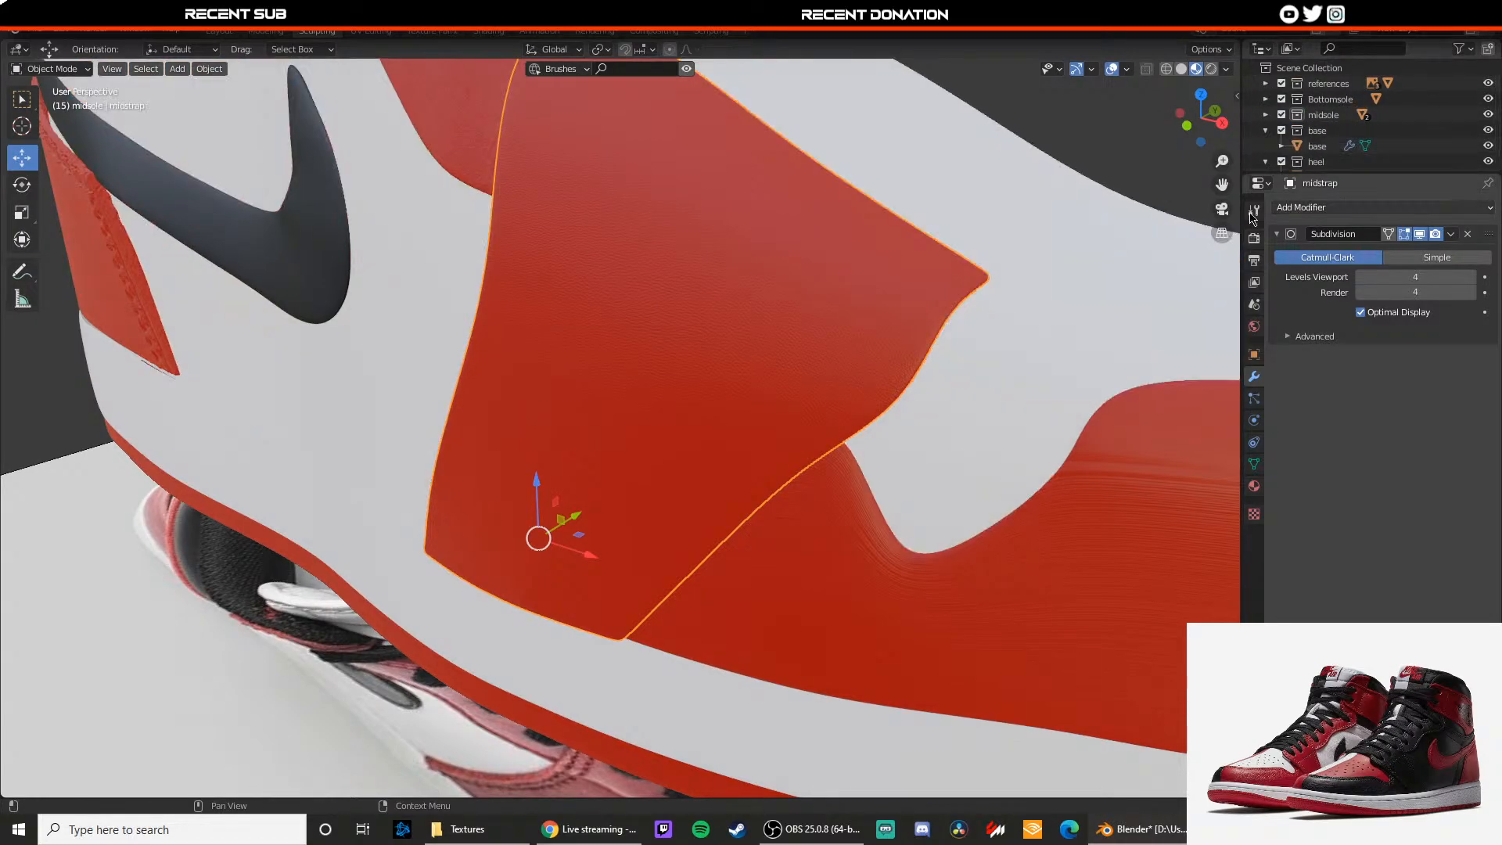
middle_click_drag(1037, 235, 737, 315, "shift")
left_click(1006, 249)
Step: Move the inner vertex just above the mid strap's lower edge slightly to even out the surface
scroll(1006, 249, "down", 5)
scroll(738, 316, "down", 4)
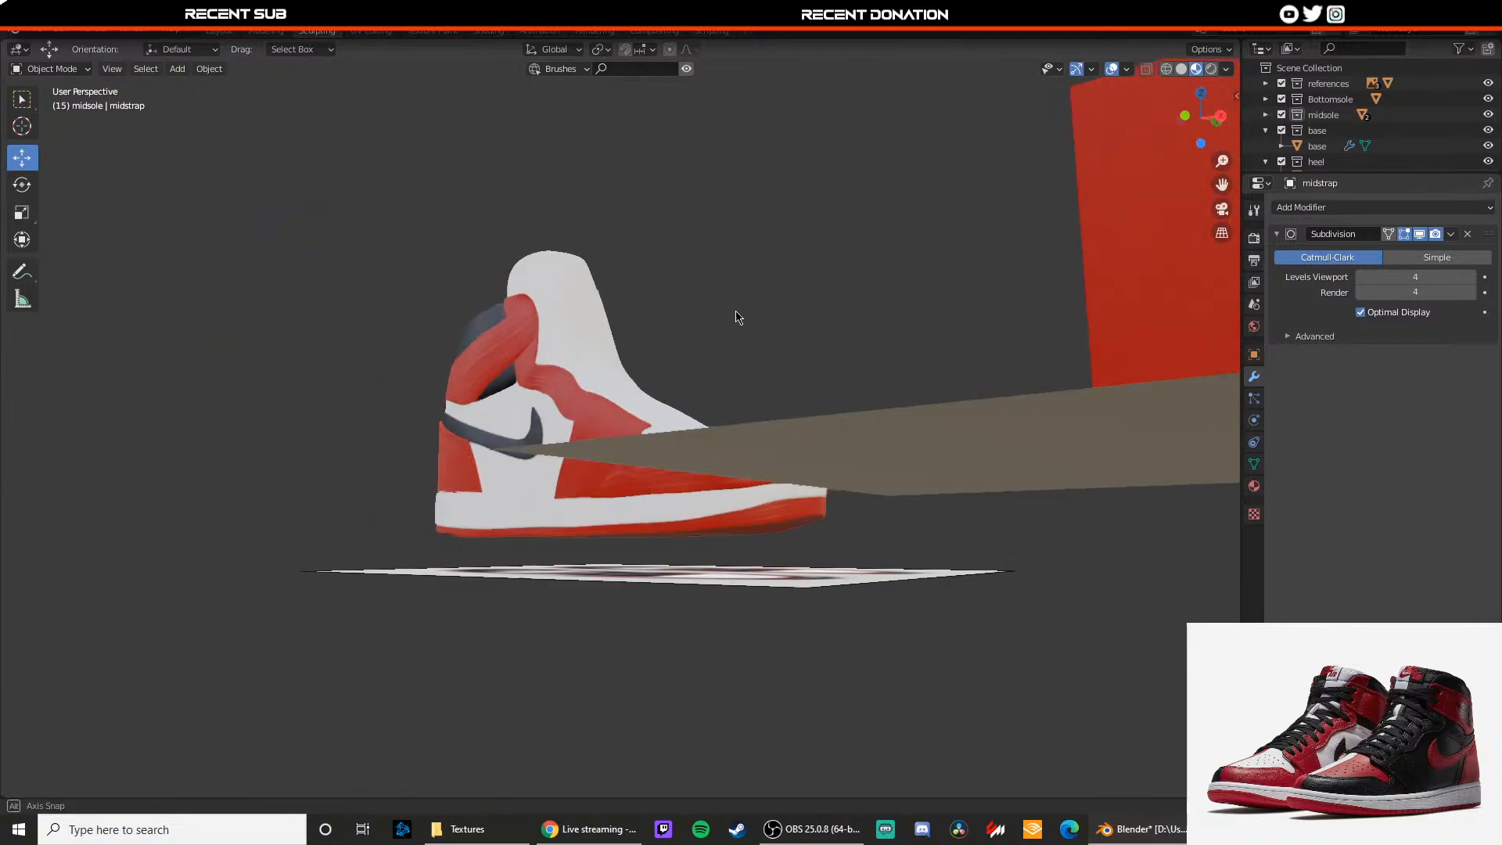
scroll(652, 358, "up", 5)
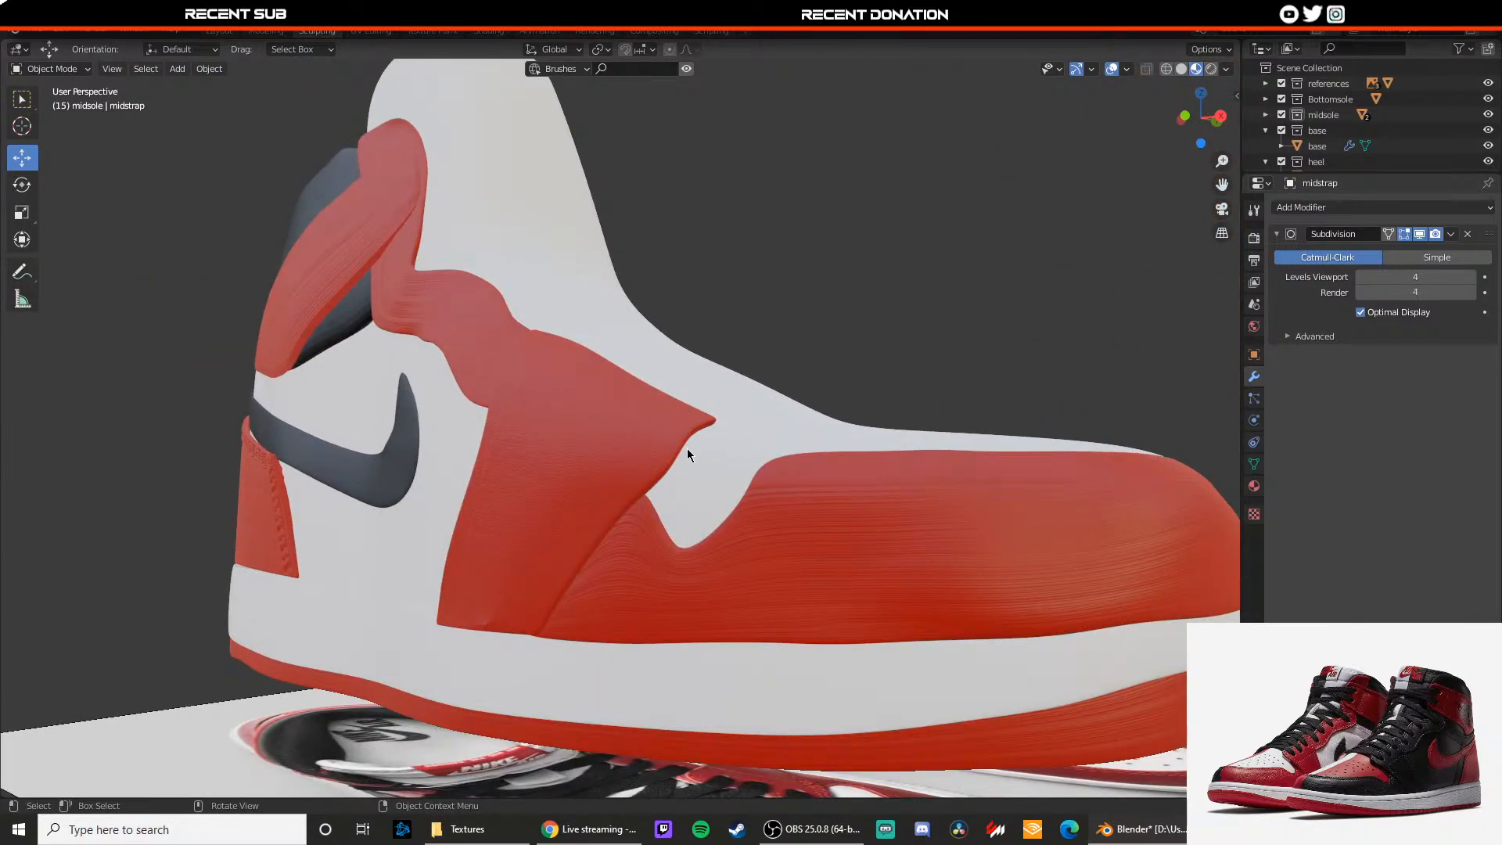
scroll(688, 451, "up", 5)
key("Tab")
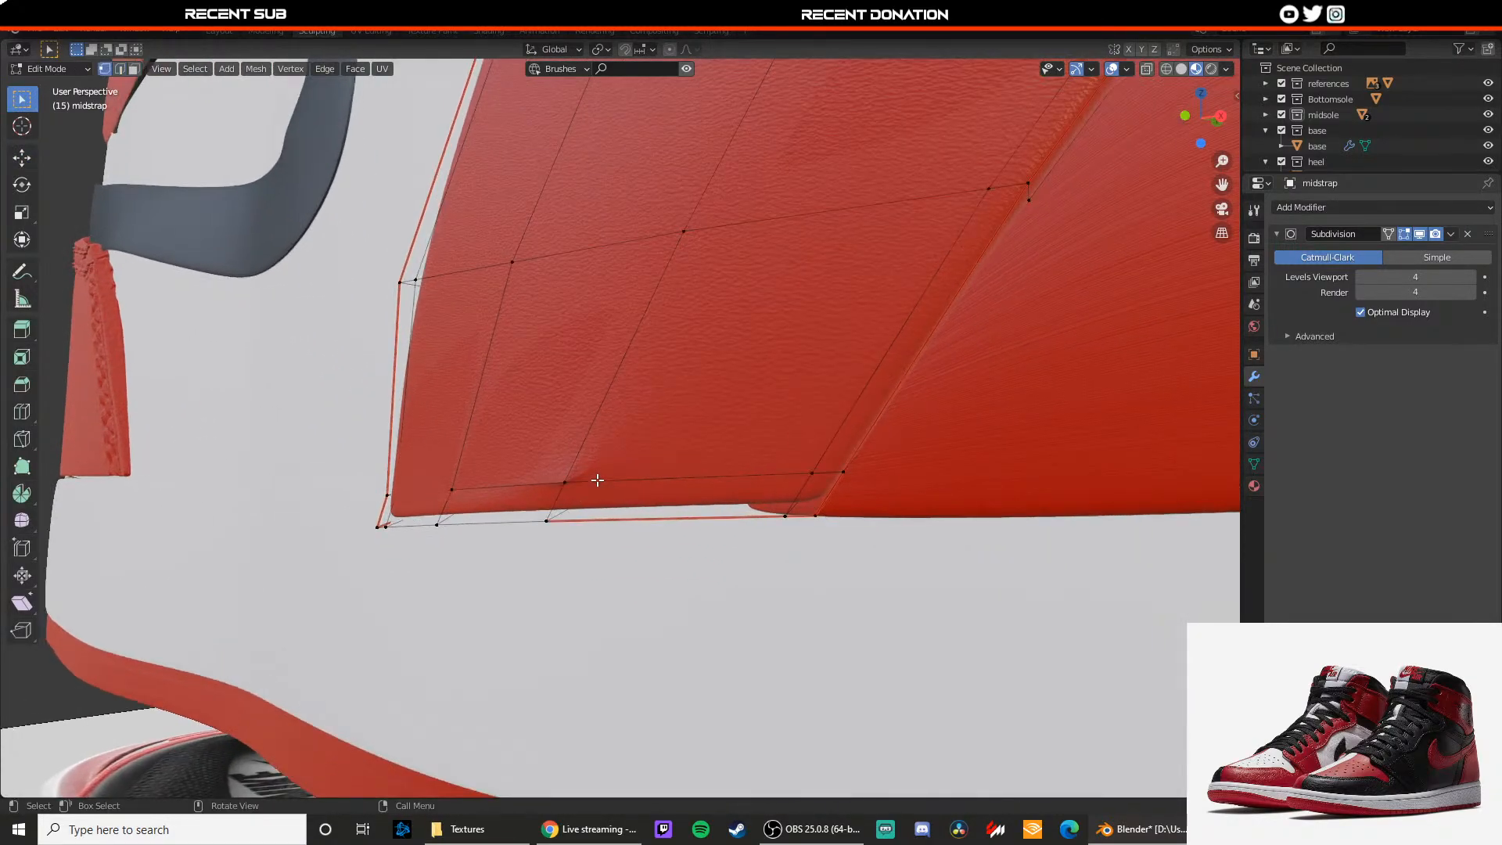
scroll(598, 480, "up", 2)
left_click(597, 480)
middle_click_drag(597, 480, 525, 533)
key("shift+space")
key("space")
key("g")
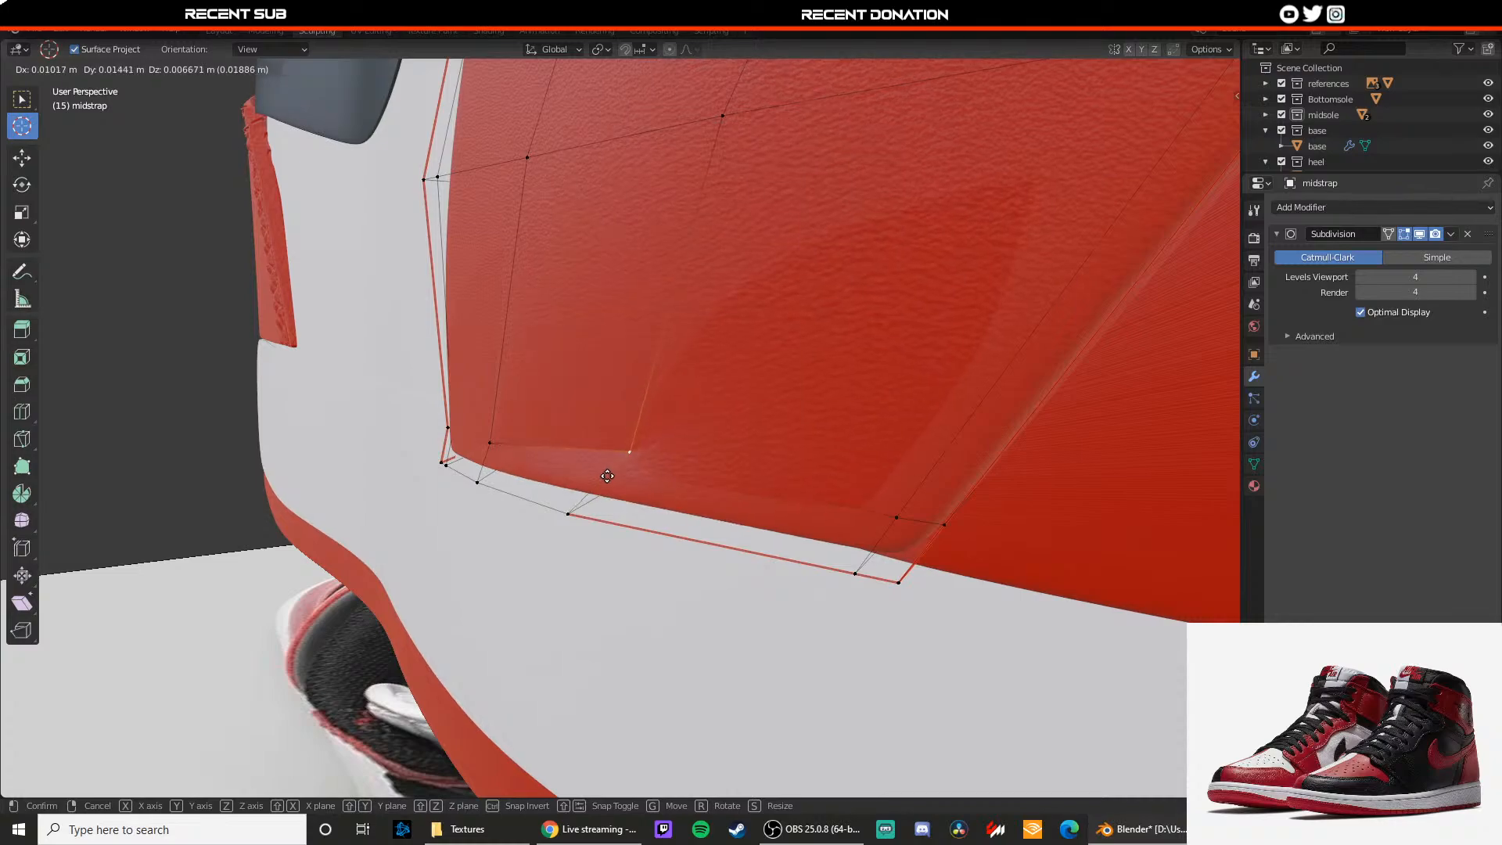
left_click(585, 487)
Step: Switch to the Move tool and nudge the inner vertex near the mid strap's lower edge, then return to Object Mode
key("Tab")
key("Tab")
key("shift+space")
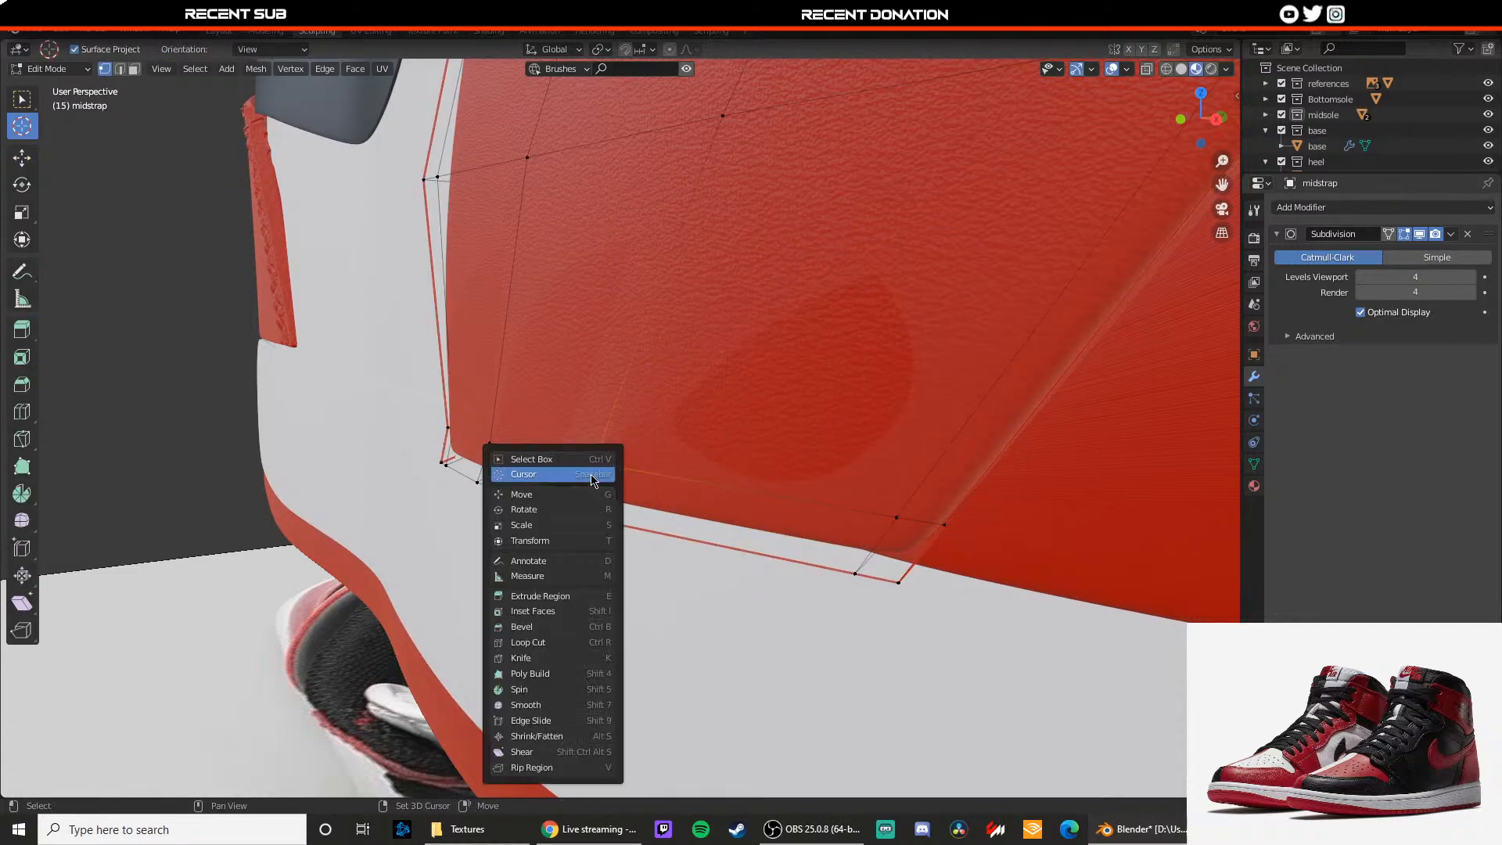
key("g")
left_click_drag(622, 463, 640, 446)
key("Tab")
scroll(663, 423, "down", 3)
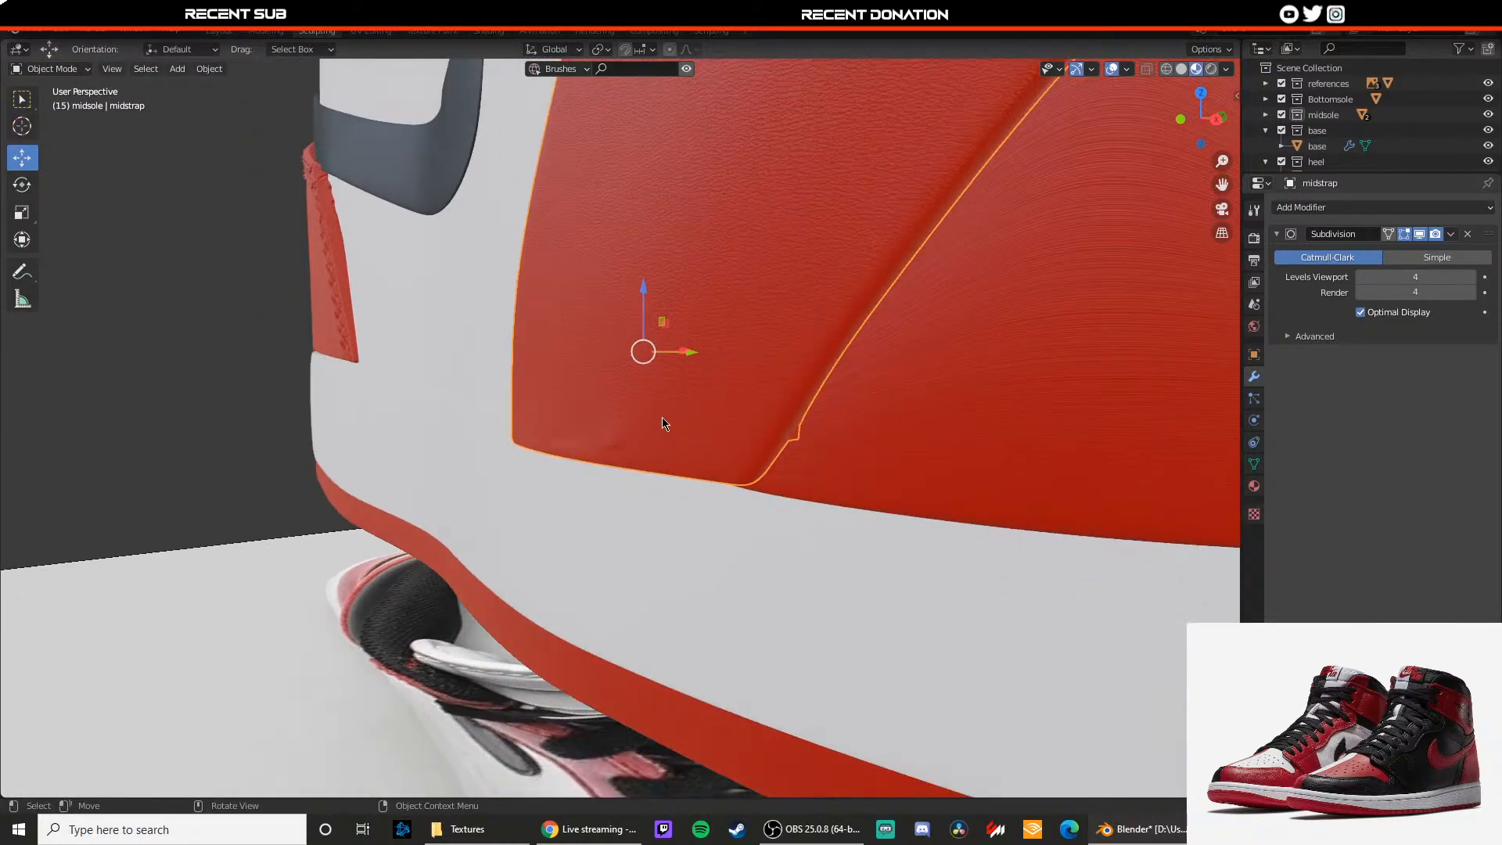
Step: Examine the vertices along the mid strap's lower edge in wireframe from a low angle
mouse_move(663, 422)
middle_mouse_down()
mouse_move(631, 462)
mouse_move(560, 483)
middle_mouse_up()
scroll(626, 479, "up", 2)
key("z")
left_click(517, 581)
key("z")
left_click(457, 478)
mouse_move(773, 509)
middle_mouse_down()
mouse_move(751, 529)
mouse_move(786, 570)
middle_mouse_up()
middle_click_drag(667, 490, 730, 380)
key("Tab")
left_click_drag(602, 548, 588, 550)
middle_click_drag(615, 536, 595, 491)
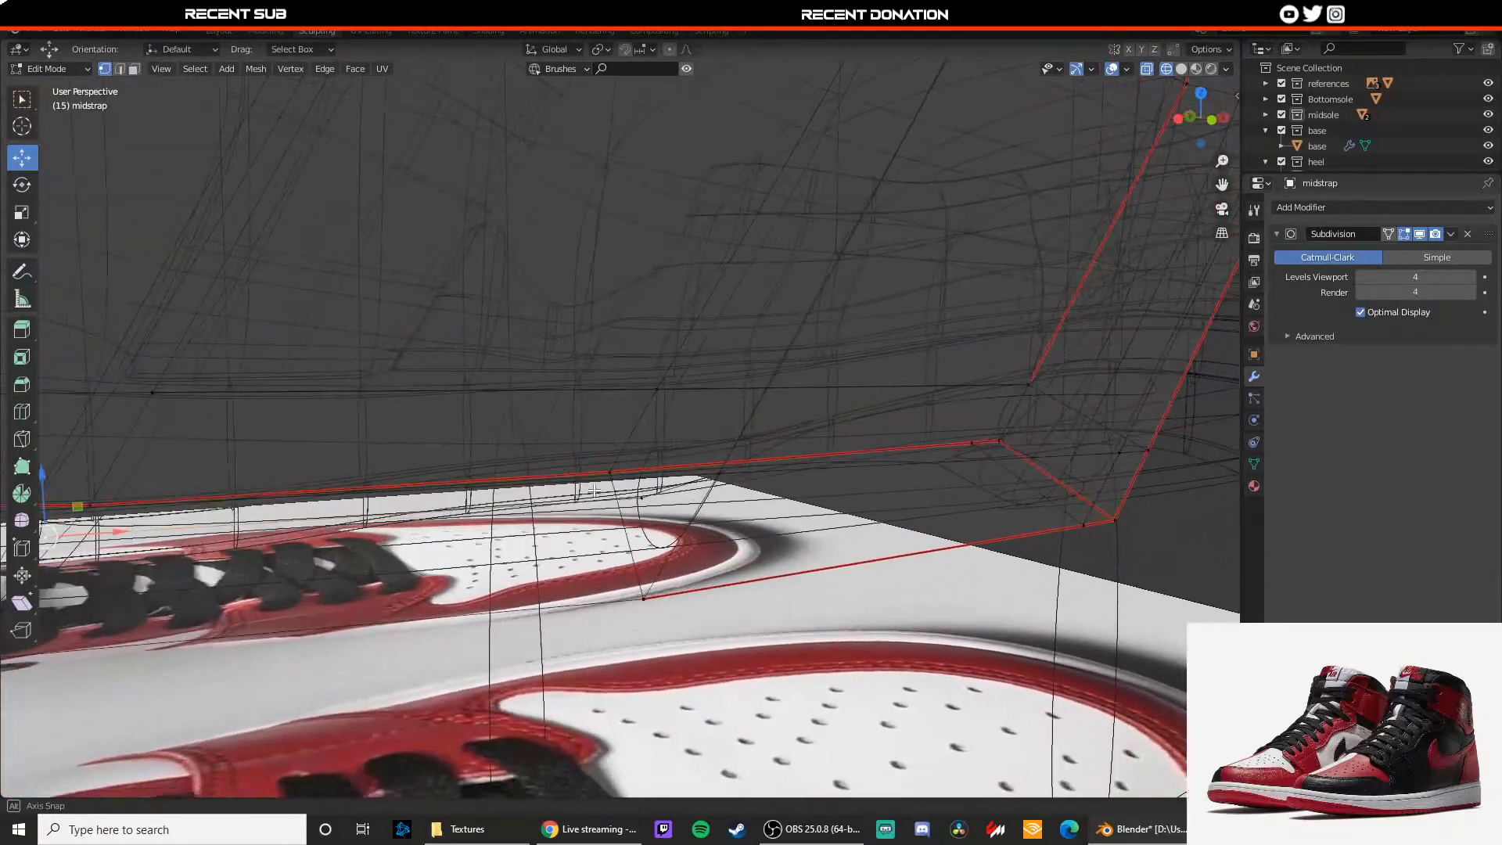
Step: Try Simple subdivision on the mid strap while testing edits to its lower vertices, and set the subdivision back to Catmull-Clark
left_click(1320, 258)
left_click(1396, 261)
middle_click_drag(814, 380, 638, 458)
key("x")
left_click(626, 462)
left_click(510, 462)
left_click_drag(674, 430, 662, 432)
key("ctrl+z")
left_click(781, 507)
left_click_drag(806, 508, 803, 508)
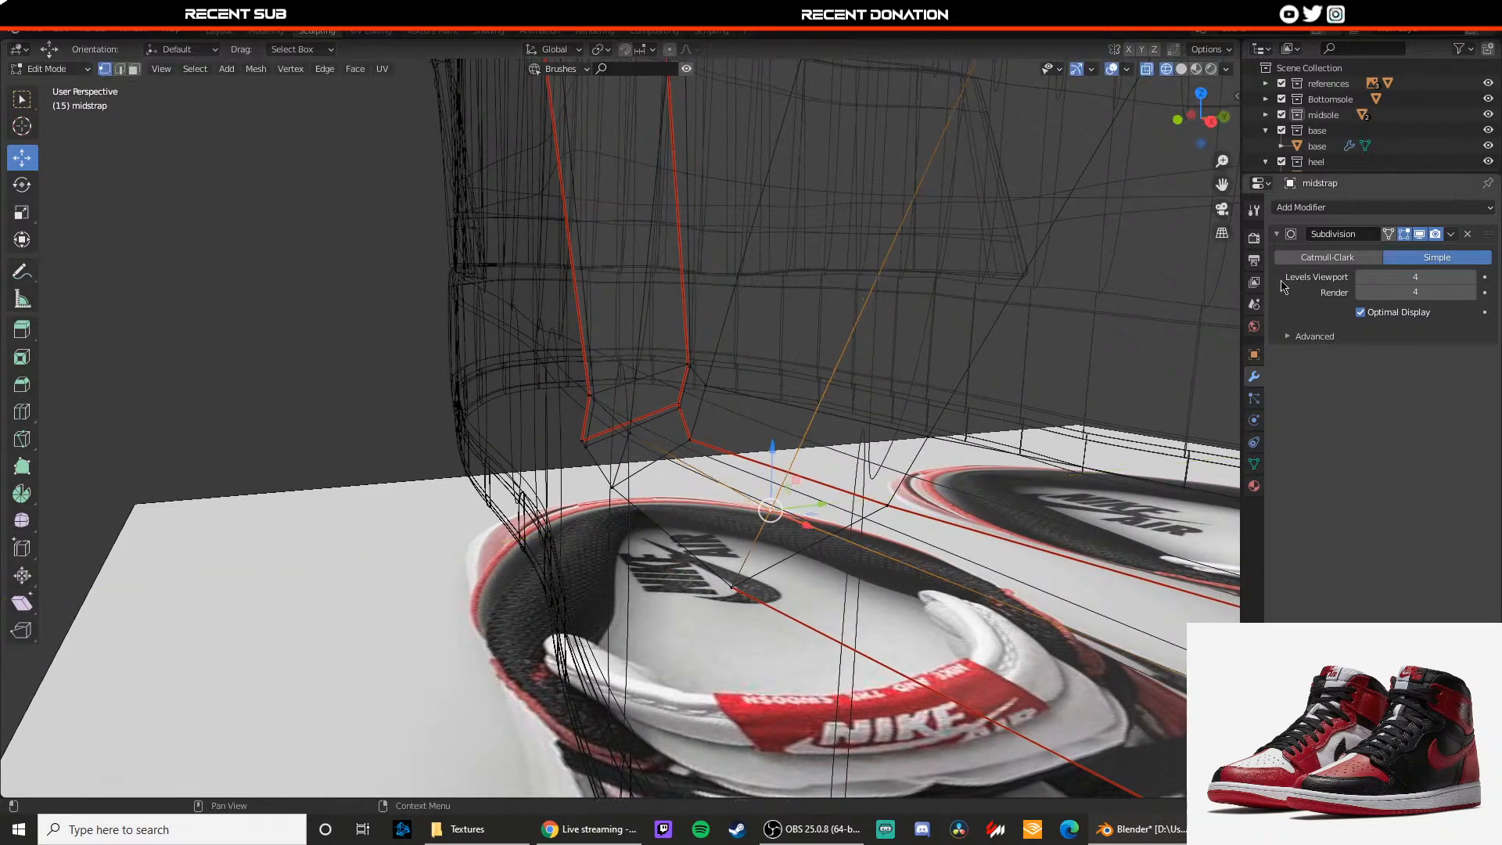
left_click(1322, 258)
Step: Return to Object Mode with material preview shading, deselect the mid strap and inspect the shoe from both sides
key("Tab")
key("z")
left_click(823, 526)
middle_click_drag(807, 440, 782, 483, "shift")
scroll(415, 468, "down", 2)
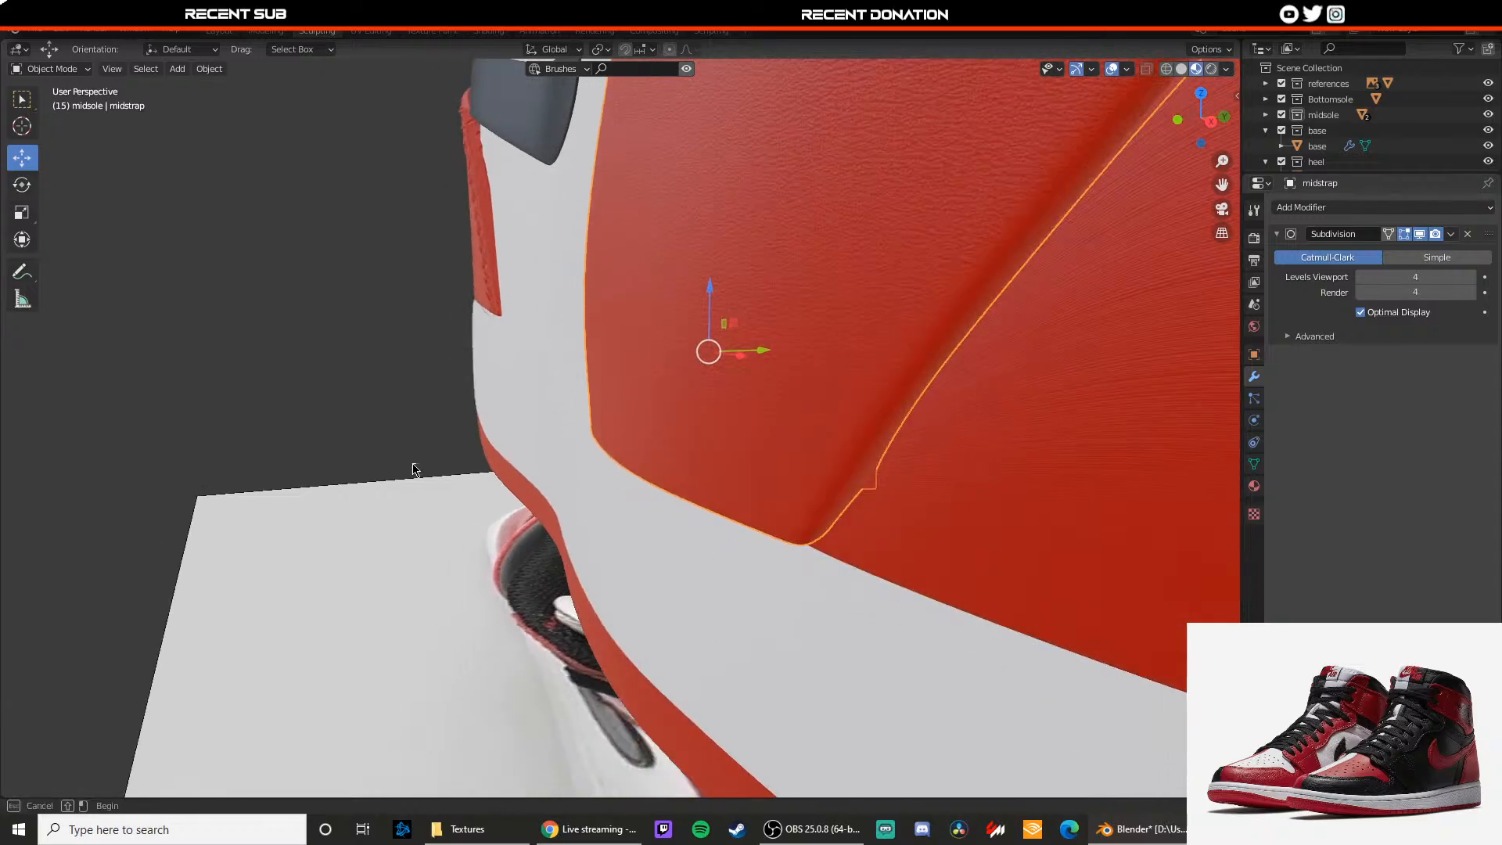
left_click(415, 468)
scroll(547, 468, "down", 5)
middle_click_drag(626, 407, 617, 486, "shift")
scroll(626, 470, "down", 4)
scroll(599, 427, "up", 4)
middle_click_drag(684, 421, 598, 377)
scroll(660, 435, "down", 6)
scroll(604, 462, "down", 1)
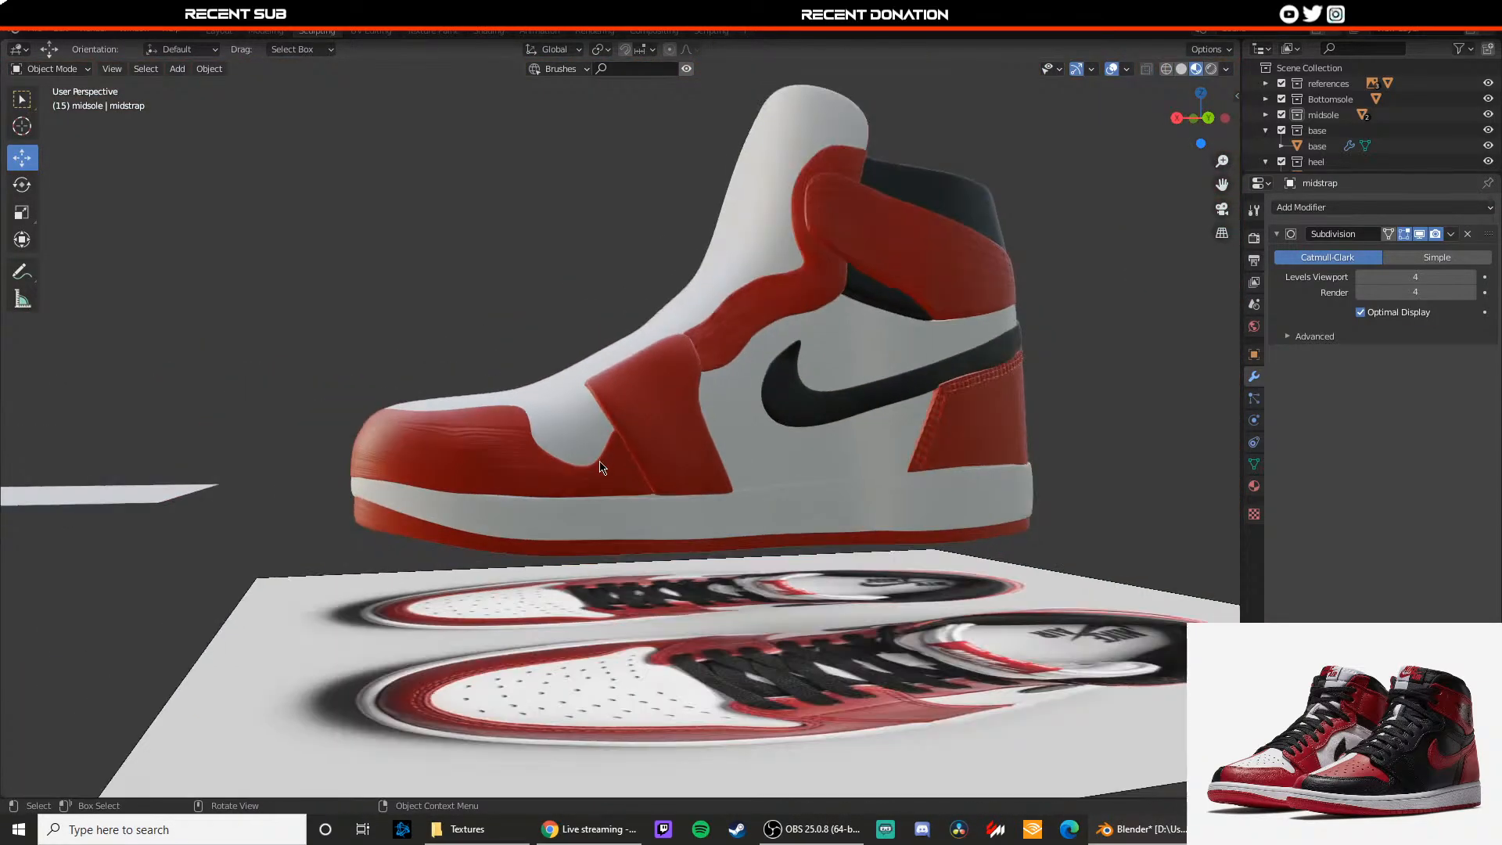
scroll(546, 464, "up", 1)
middle_click_drag(603, 463, 801, 470)
scroll(801, 470, "down", 2)
scroll(679, 429, "up", 3)
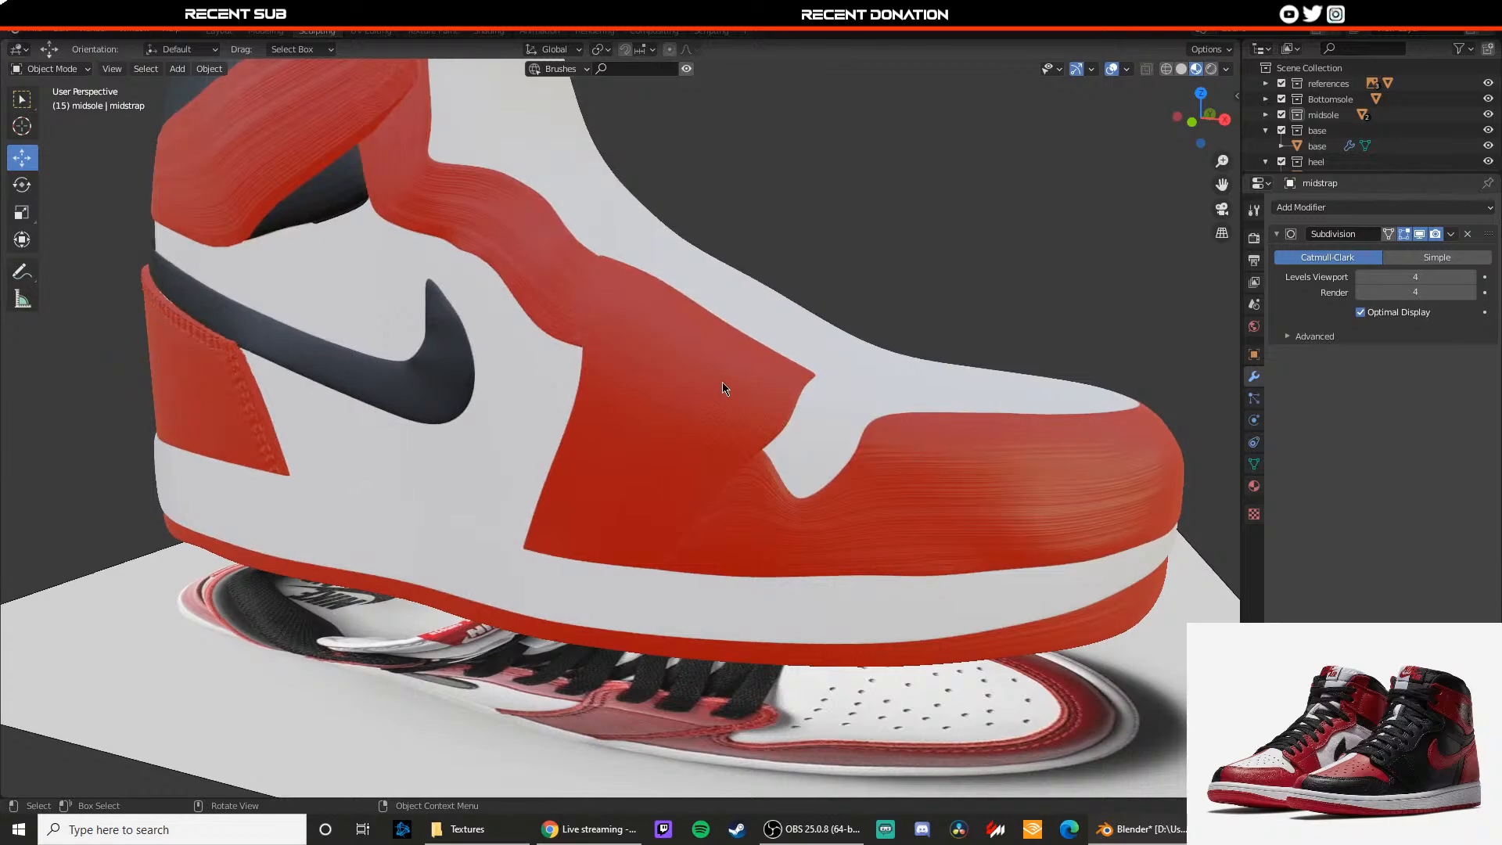
scroll(837, 383, "down", 3)
middle_click_drag(837, 383, 741, 415)
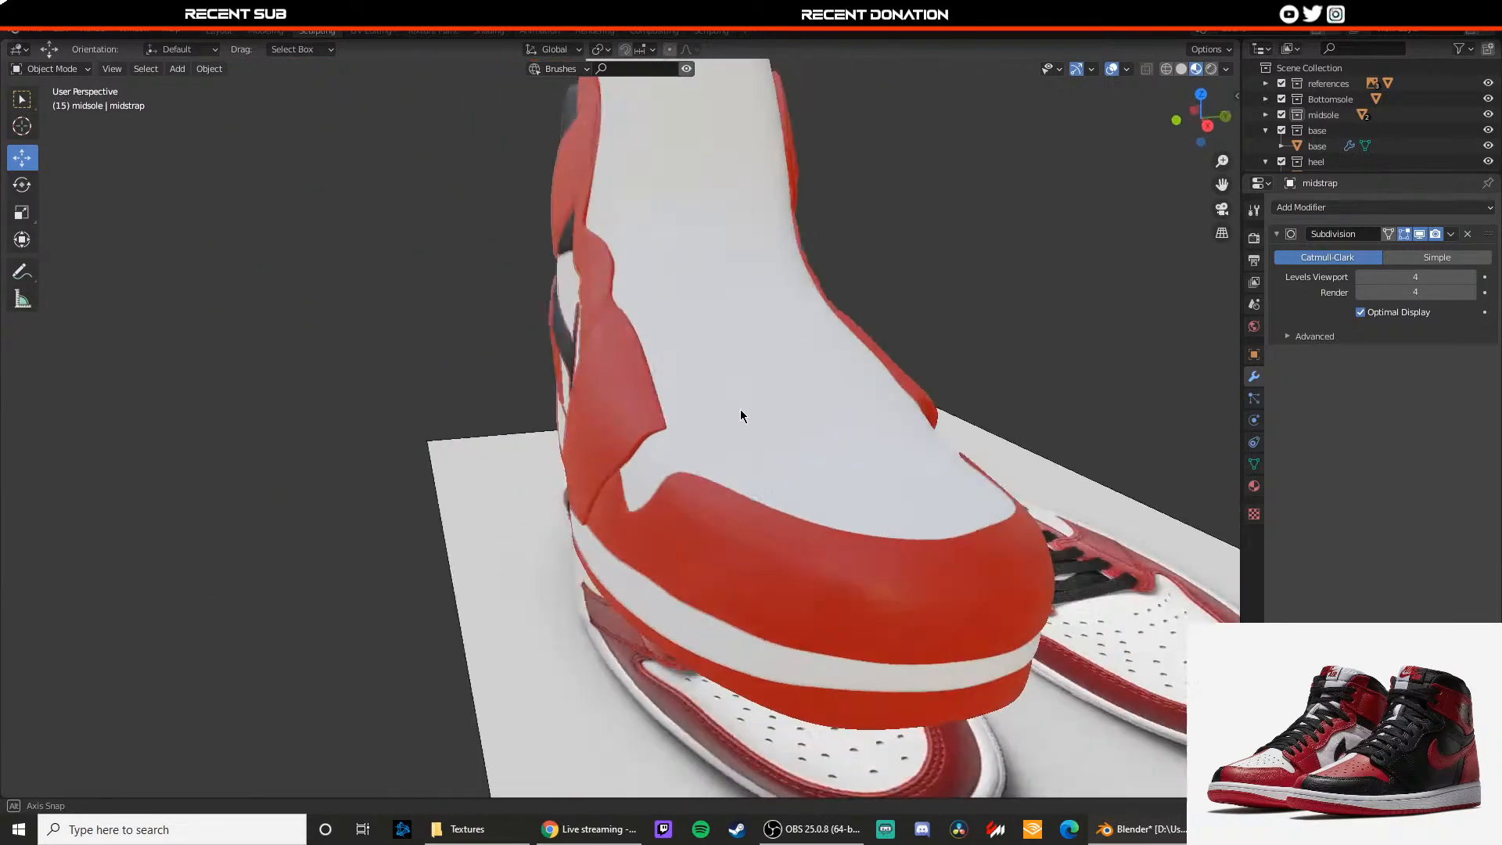
Step: Try to select and move the vertices at the mid strap's pointed front tip
scroll(708, 423, "up", 3)
key("Tab")
scroll(740, 460, "up", 3)
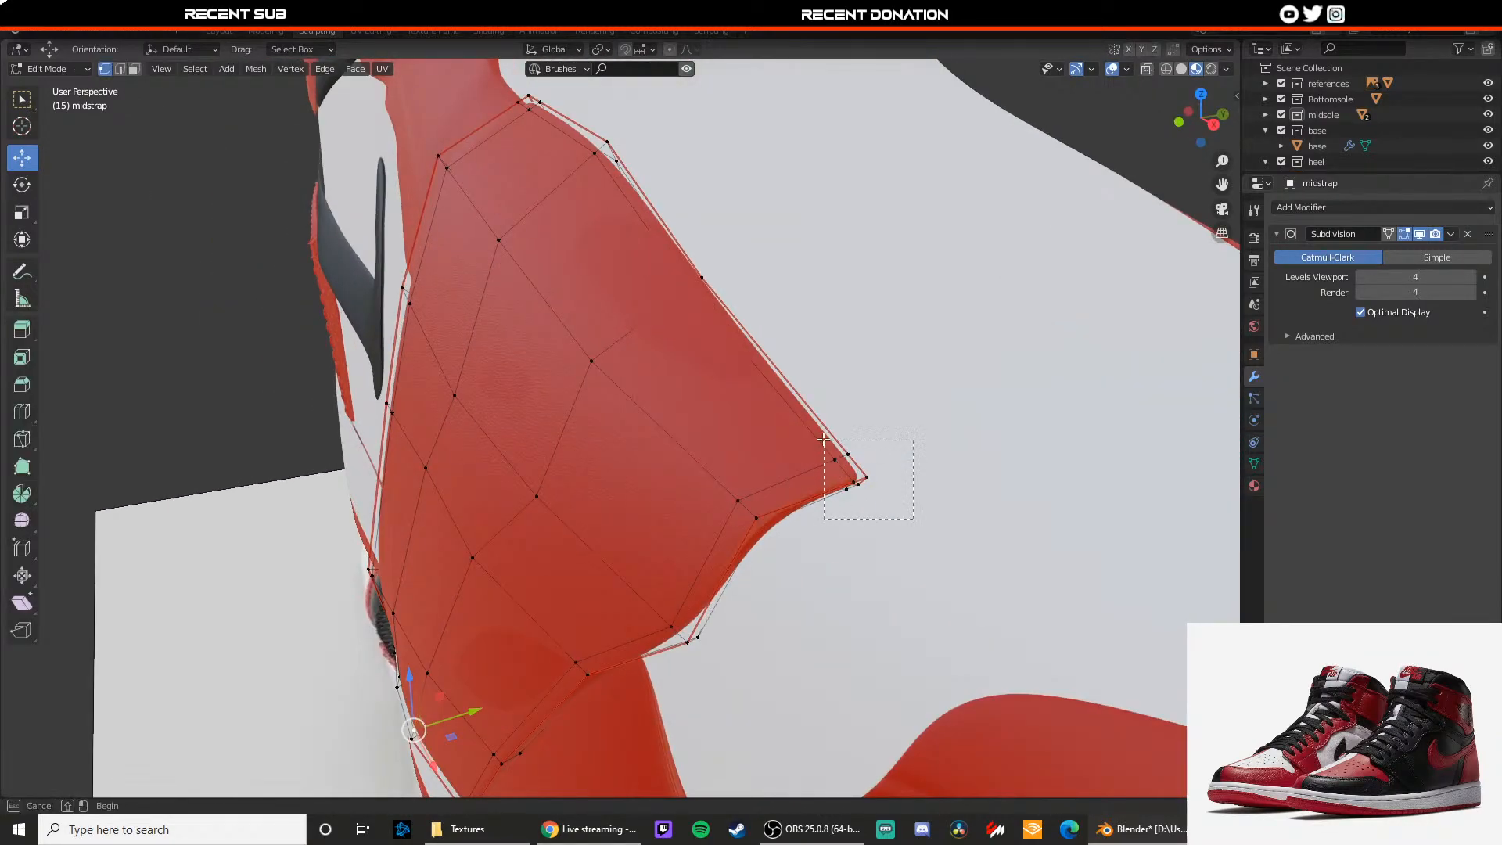
left_click_drag(888, 488, 830, 497)
key("ctrl+z")
key("ctrl+z")
key("shift+z")
key("shift+z")
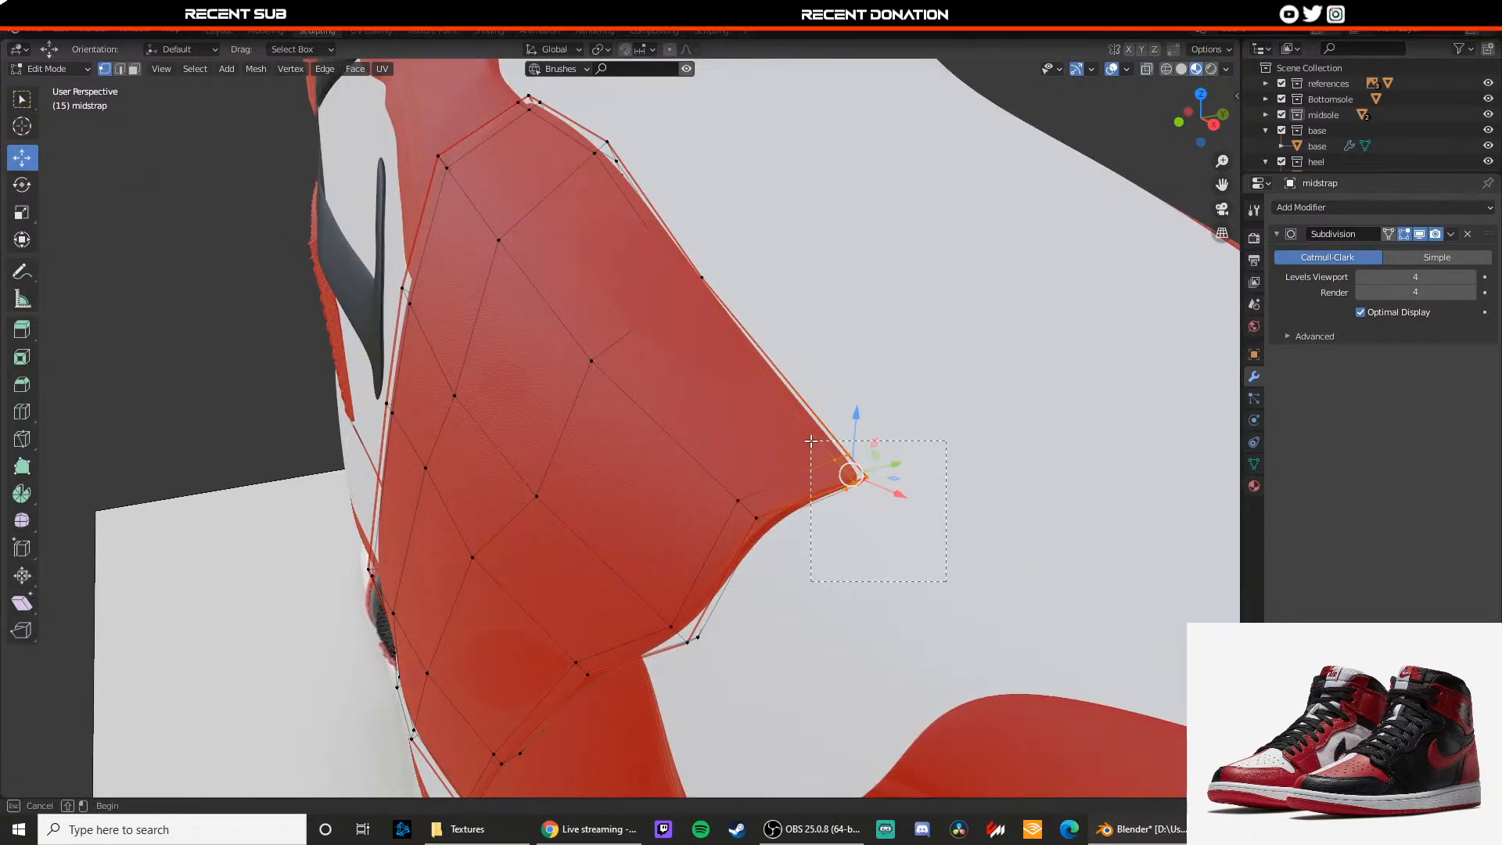
left_click_drag(812, 442, 810, 440)
left_click_drag(890, 489, 825, 448)
key("ctrl+z")
key("shift+z")
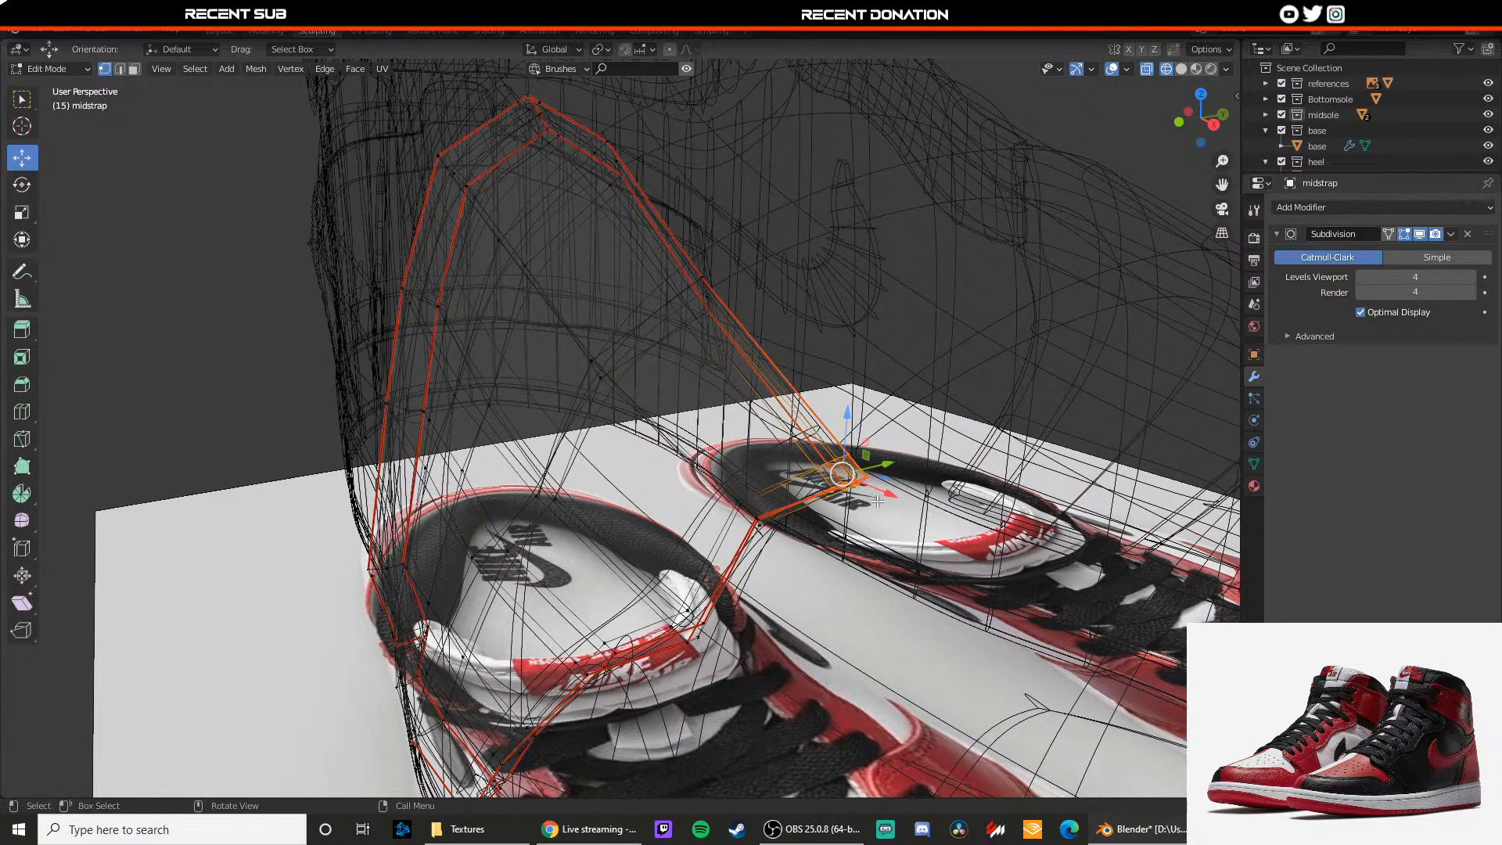
left_click_drag(879, 500, 944, 485)
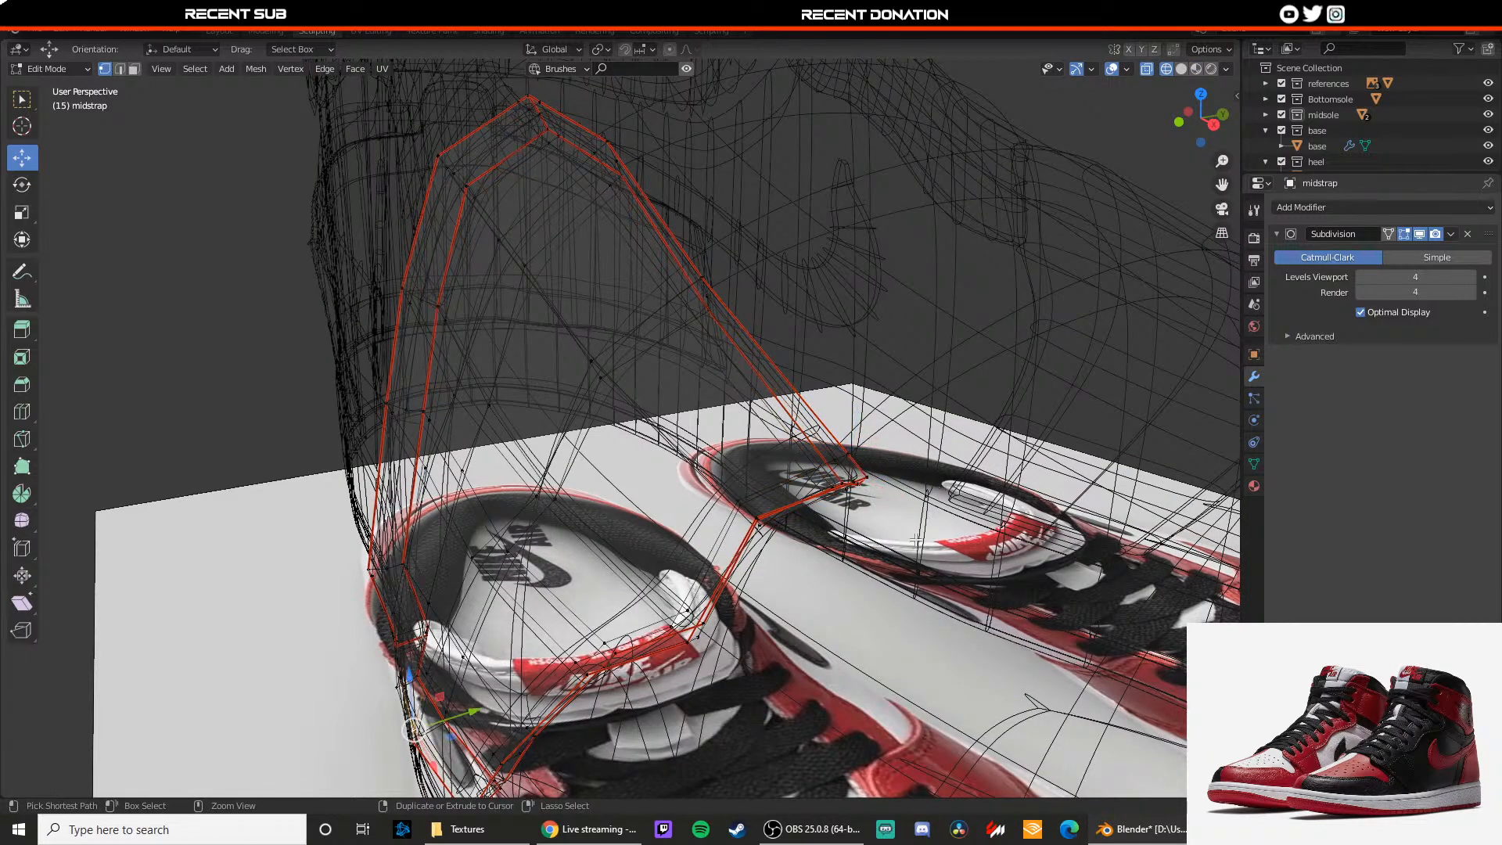
Step: Select the front and hidden vertices at the mid strap's pointed tip through the mesh and move them slightly
key("Tab")
key("Tab")
key("z")
left_click_drag(936, 567, 785, 420)
key("z")
mouse_move(870, 489)
left_mouse_down()
mouse_move(855, 481)
mouse_move(888, 451)
left_mouse_up()
key("Tab")
scroll(892, 438, "down", 4)
Step: Deselect the mid strap and save the file
left_click(982, 258)
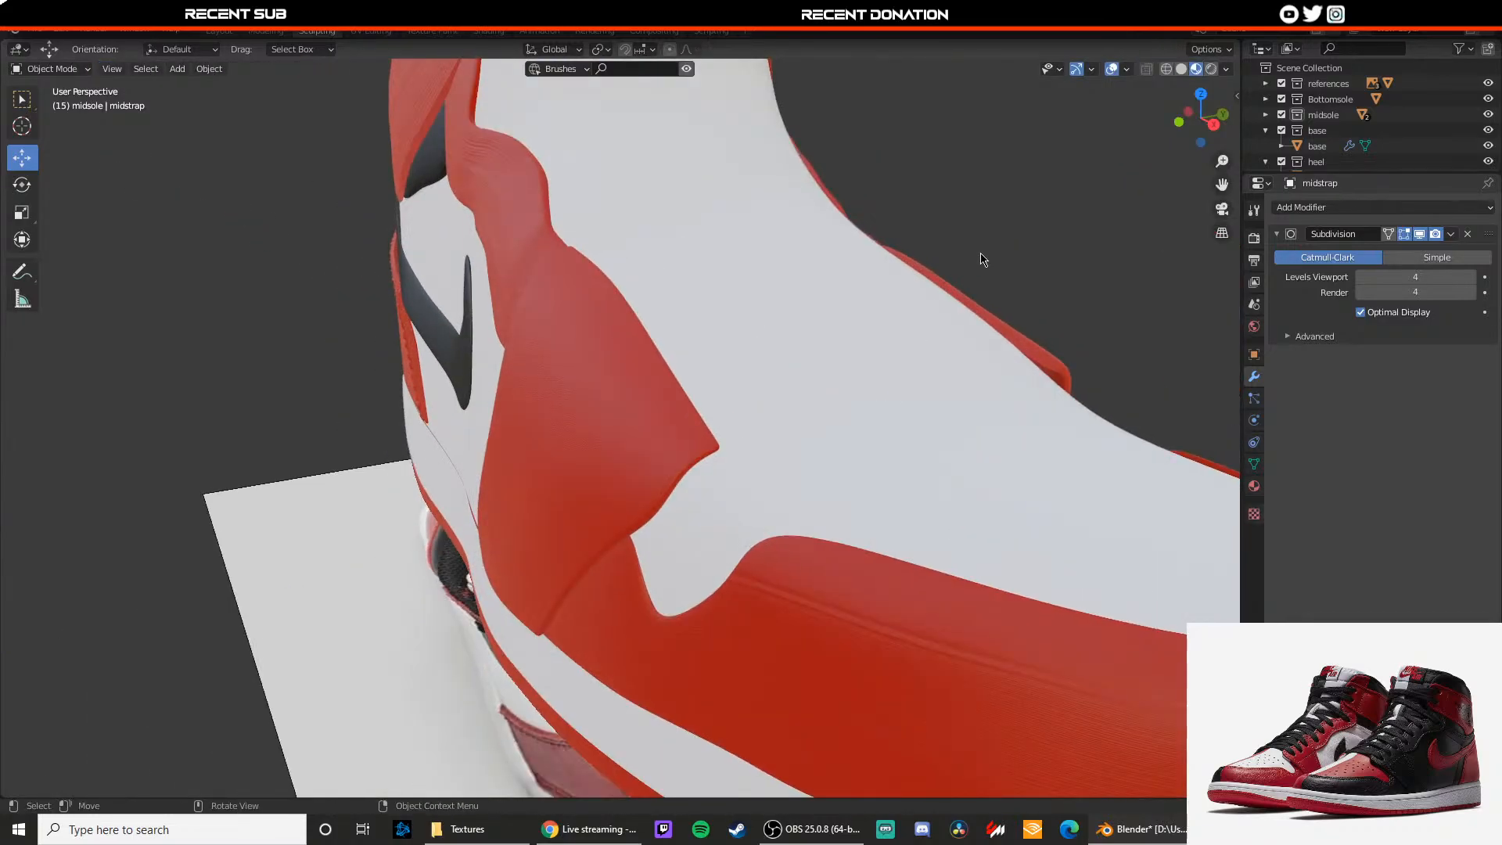
scroll(574, 416, "down", 4)
scroll(499, 374, "down", 5)
middle_click_drag(593, 405, 511, 432)
key("ctrl+s")
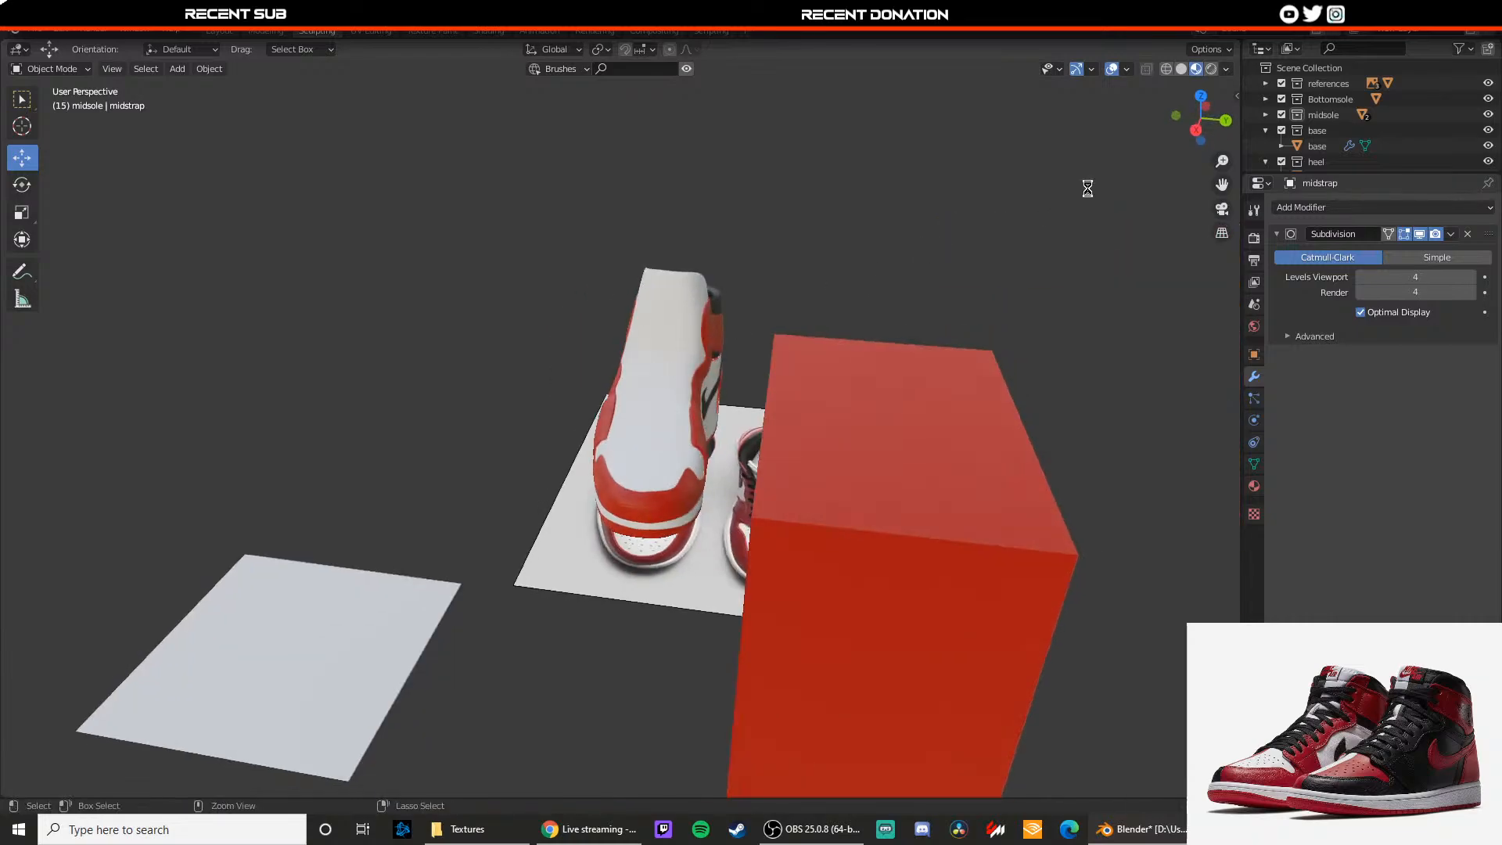
Step: Unhide the side reference image and move it along the Y axis farther away from the shoe
left_click(1266, 84)
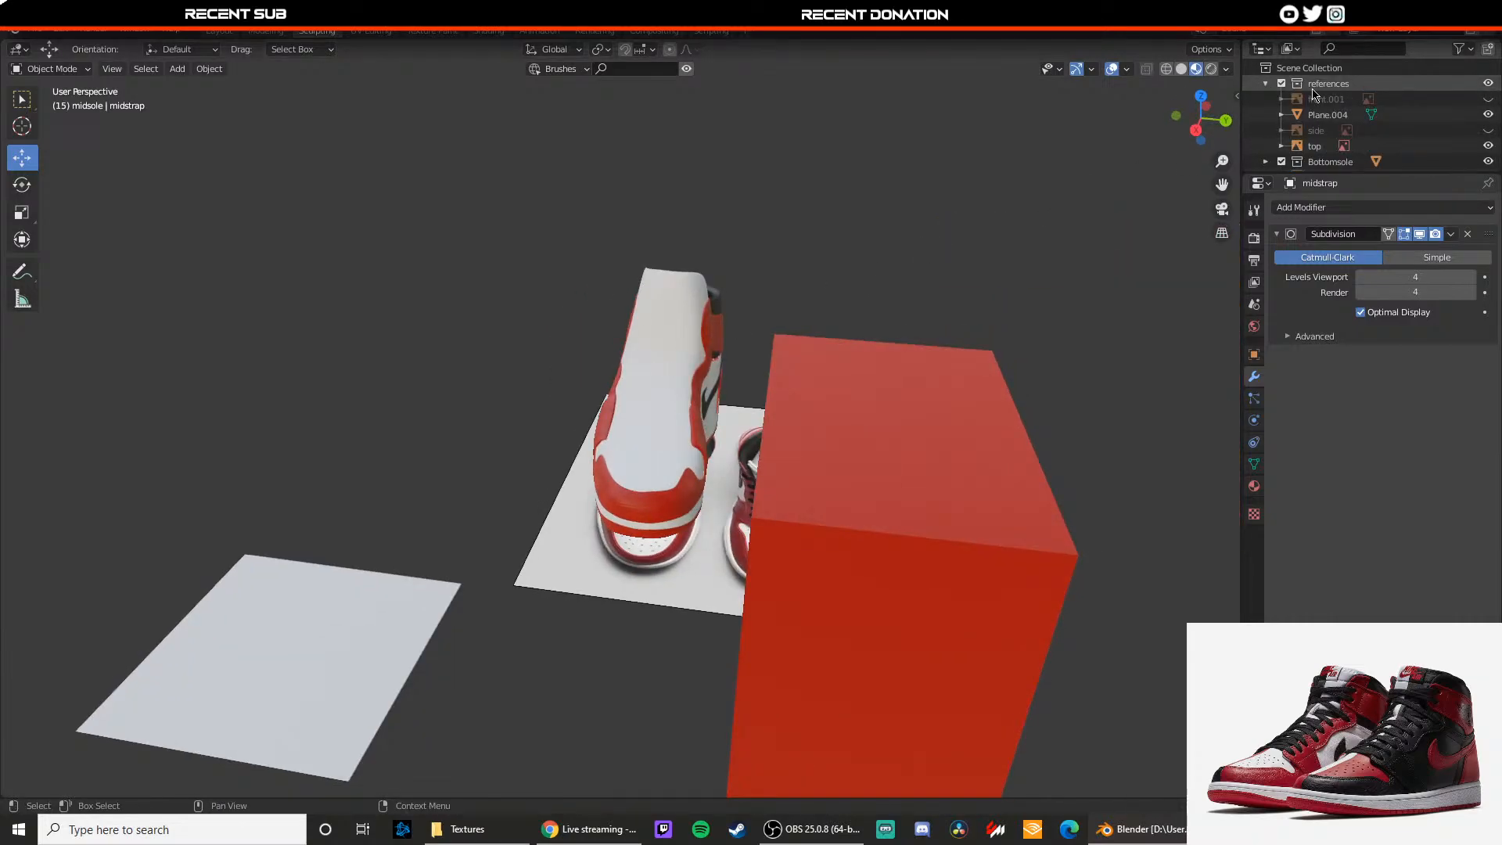
left_click(1489, 131)
middle_click_drag(970, 186, 892, 191, "shift")
left_click(766, 308)
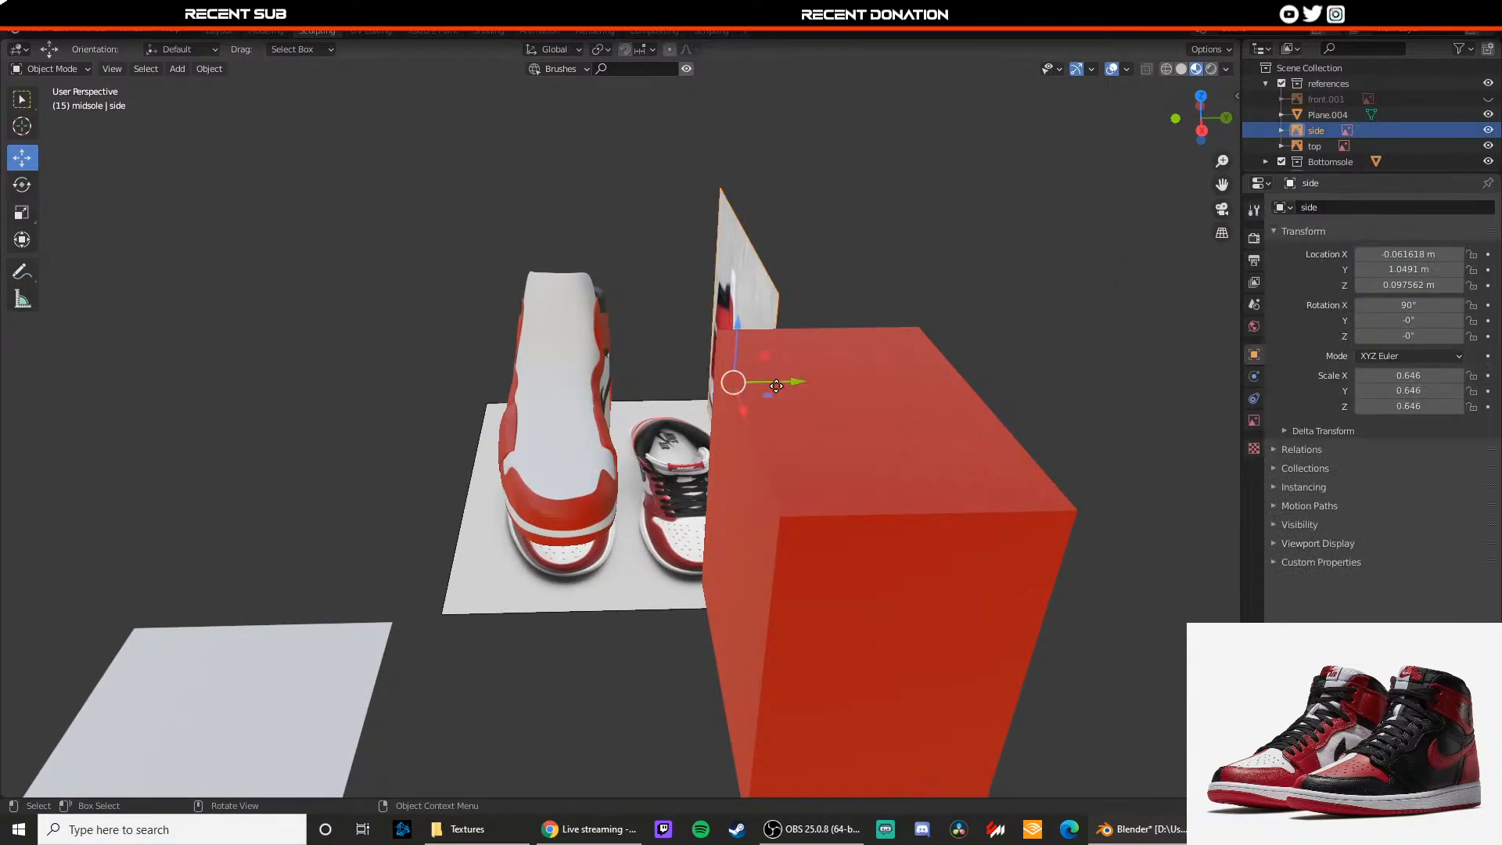
left_click_drag(785, 382, 854, 382)
Step: Compare the side of the shoe model with the side reference image behind it
middle_click_drag(674, 321, 787, 301)
scroll(859, 346, "up", 4)
scroll(836, 313, "up", 3)
scroll(820, 346, "down", 7)
scroll(787, 301, "up", 5)
left_click(671, 537)
left_click(1024, 347)
scroll(1023, 347, "down", 3)
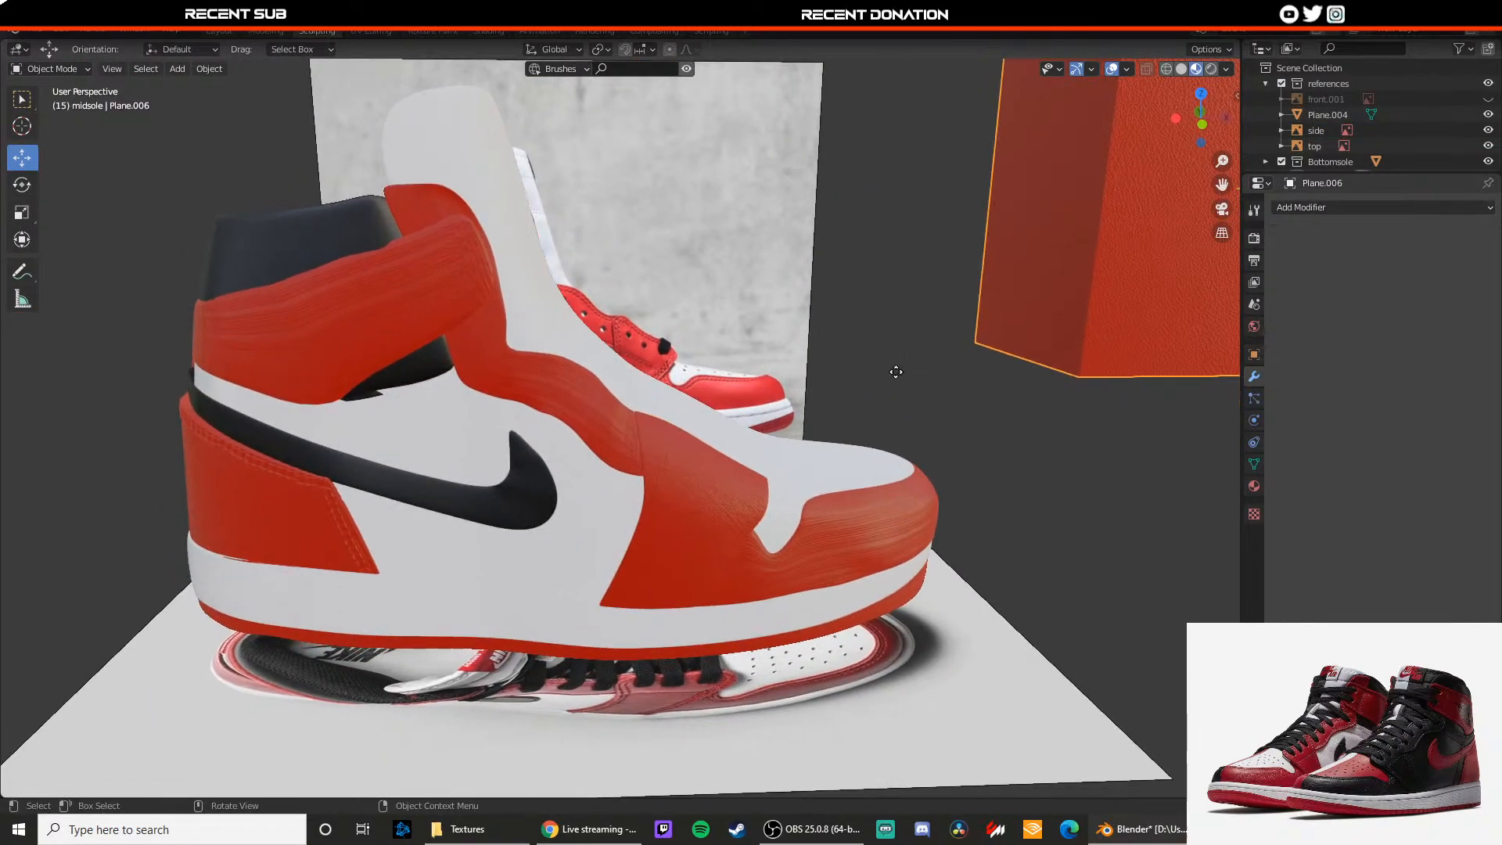
scroll(727, 348, "up", 2)
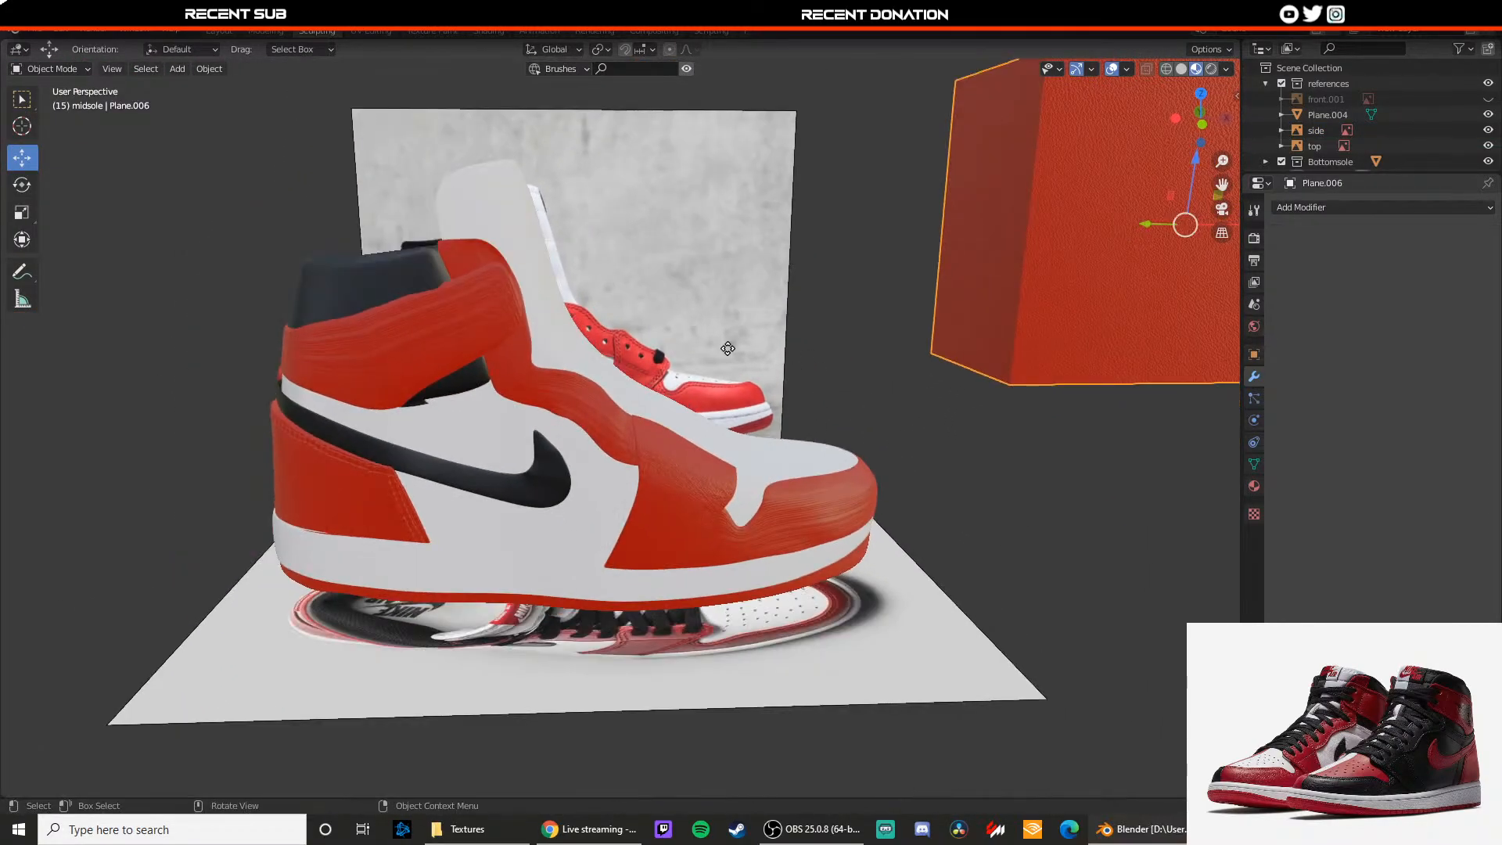
Step: Replace the mid strap's Subdivision modifier with a Multires modifier and subdivide it to level 6
left_click(641, 426)
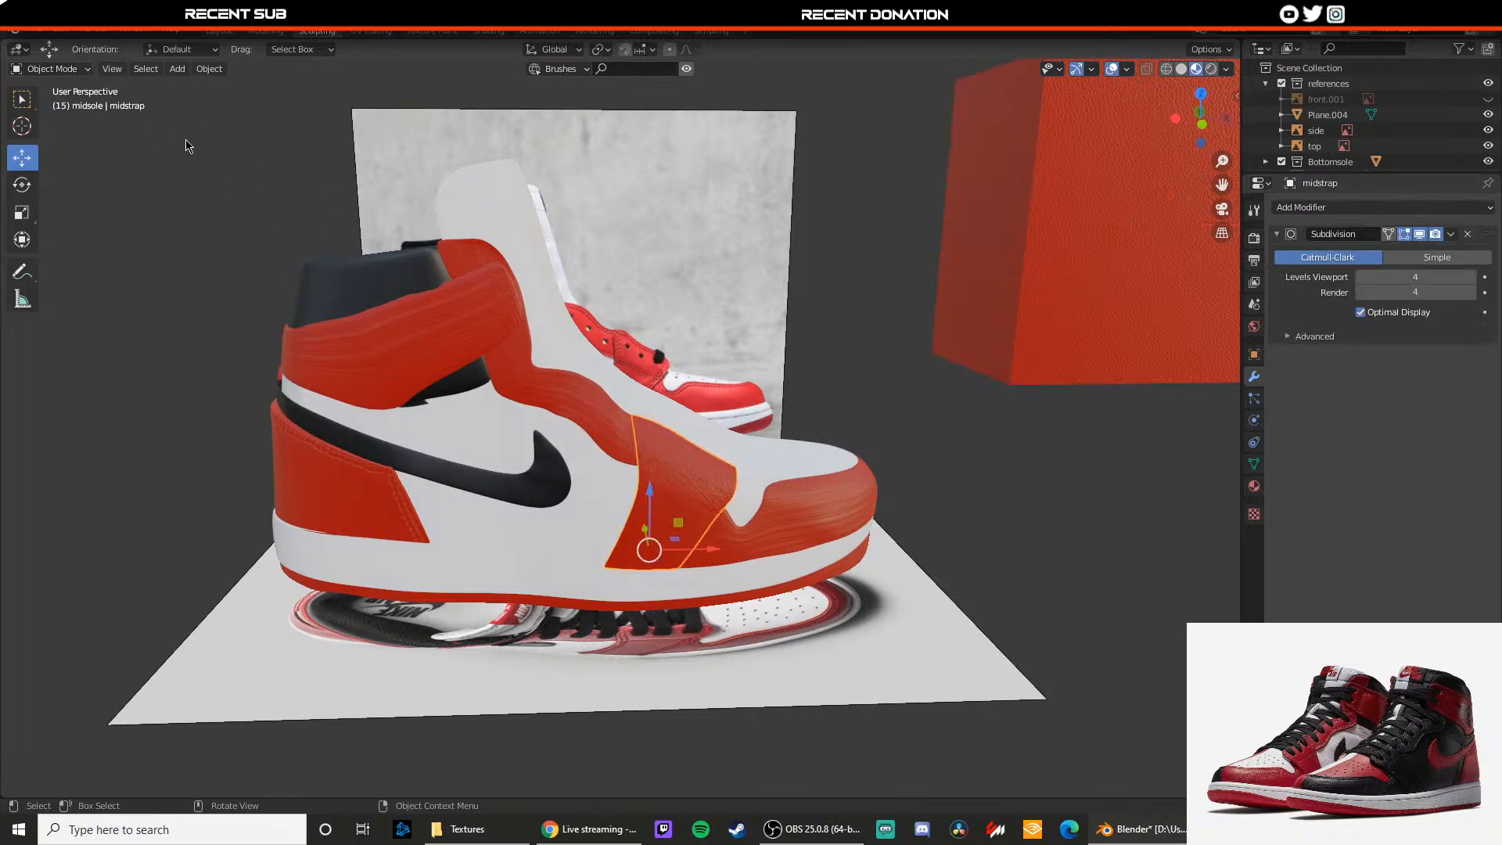
left_click(1470, 234)
left_click(1363, 208)
left_click(1207, 382)
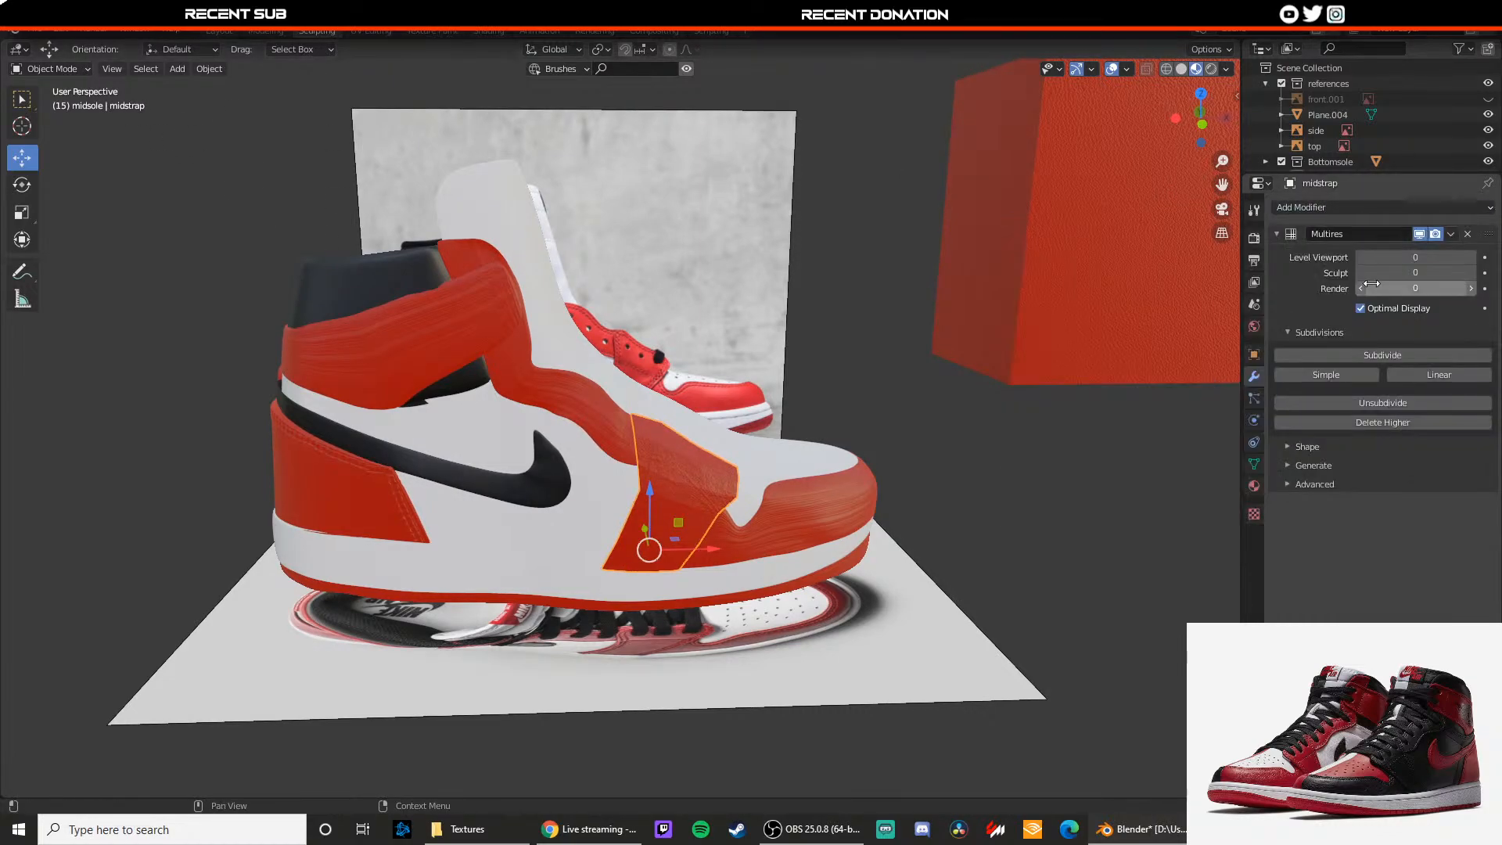
left_click(1346, 356)
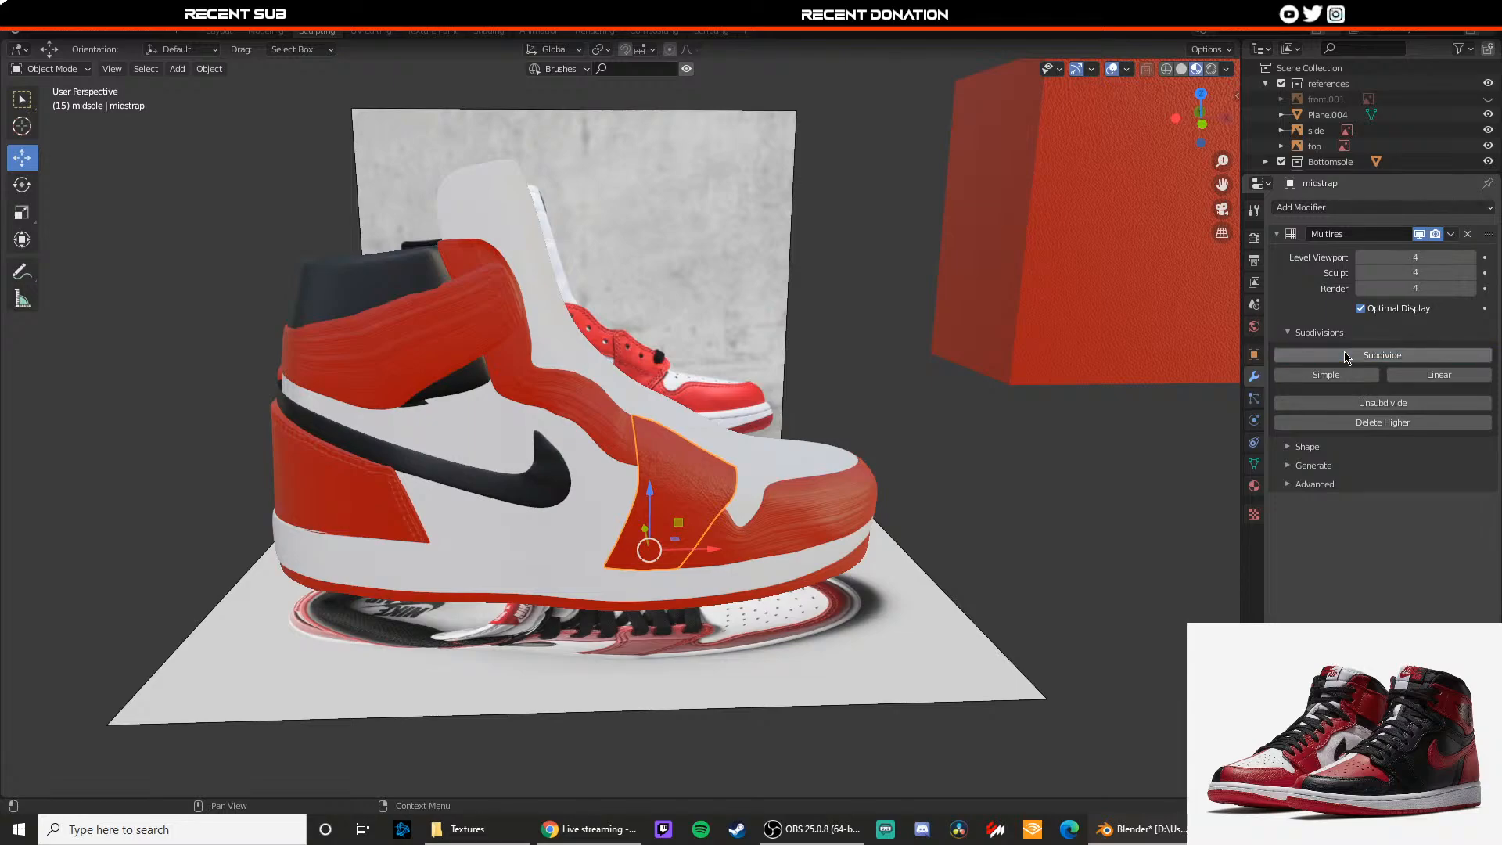
scroll(785, 321, "up", 6)
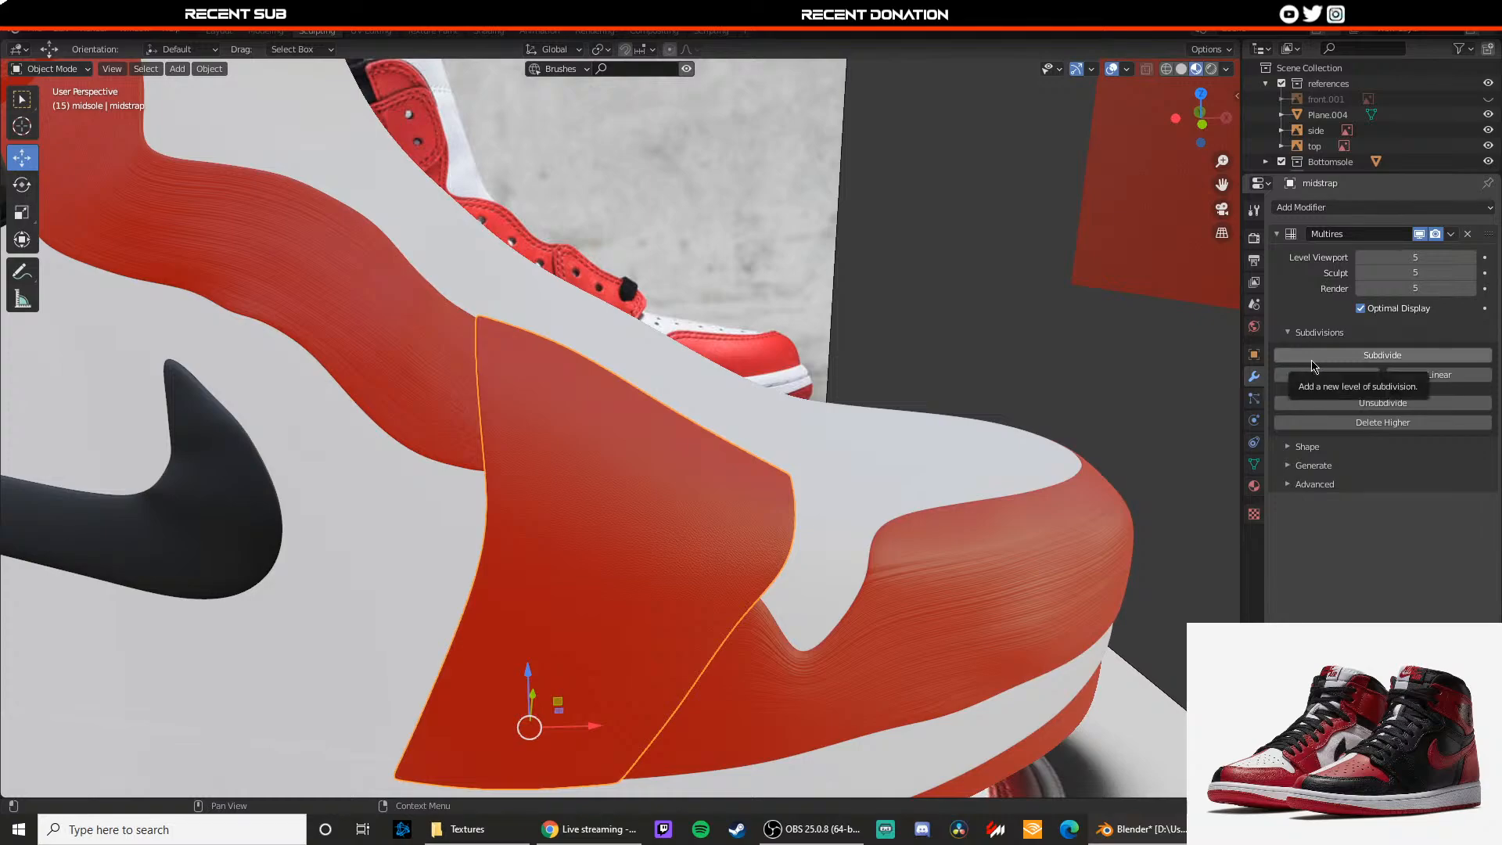
left_click(1383, 354)
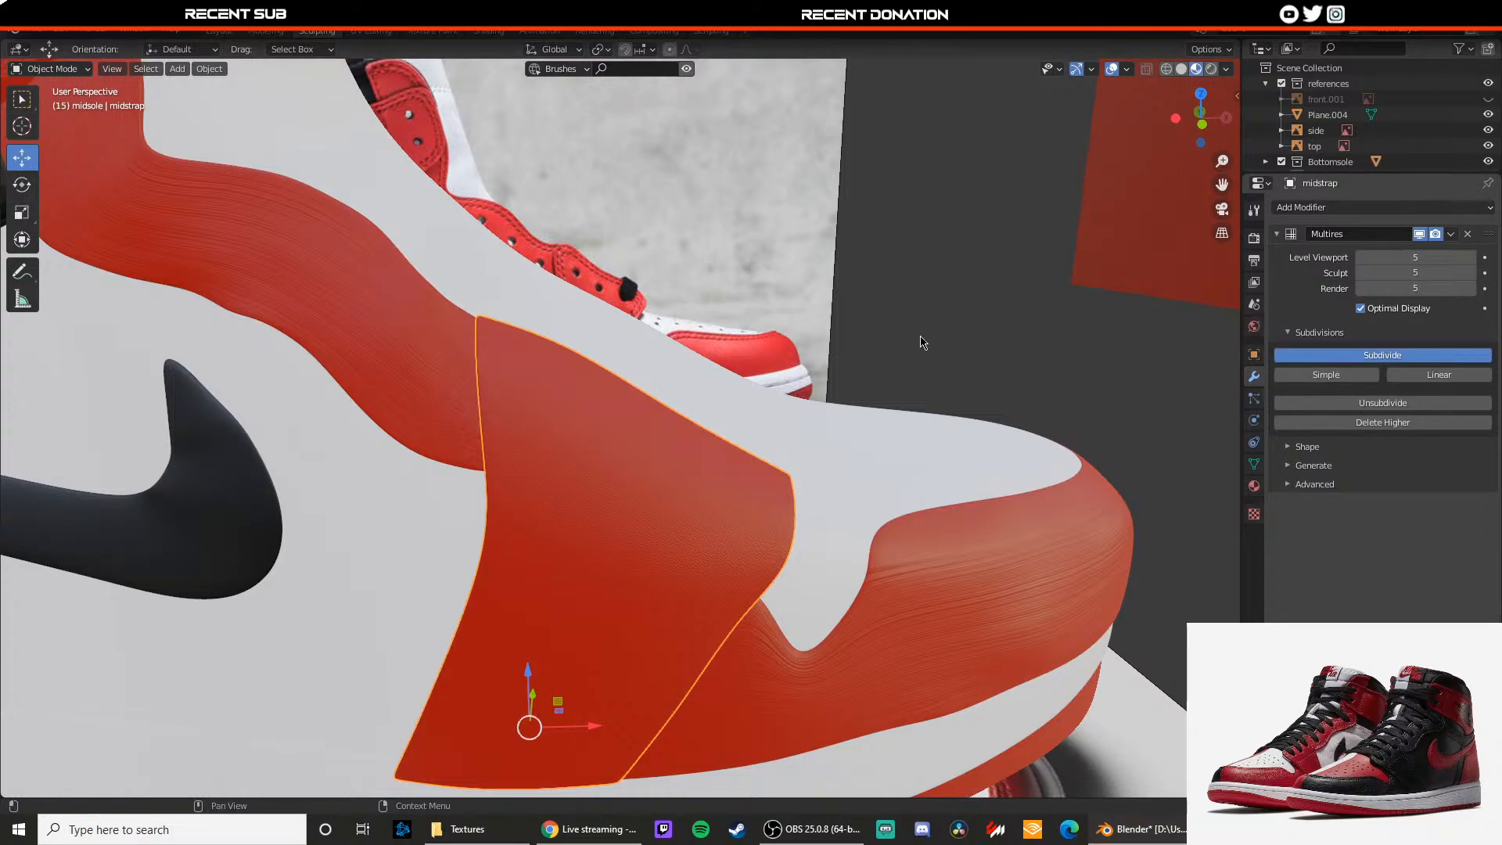
Step: Put the mid strap into Sculpt Mode and show the settings of the stitch parallel seam Draw brush
scroll(914, 331, "down", 4)
middle_click_drag(876, 332, 833, 345)
left_click(998, 359)
scroll(734, 337, "up", 2)
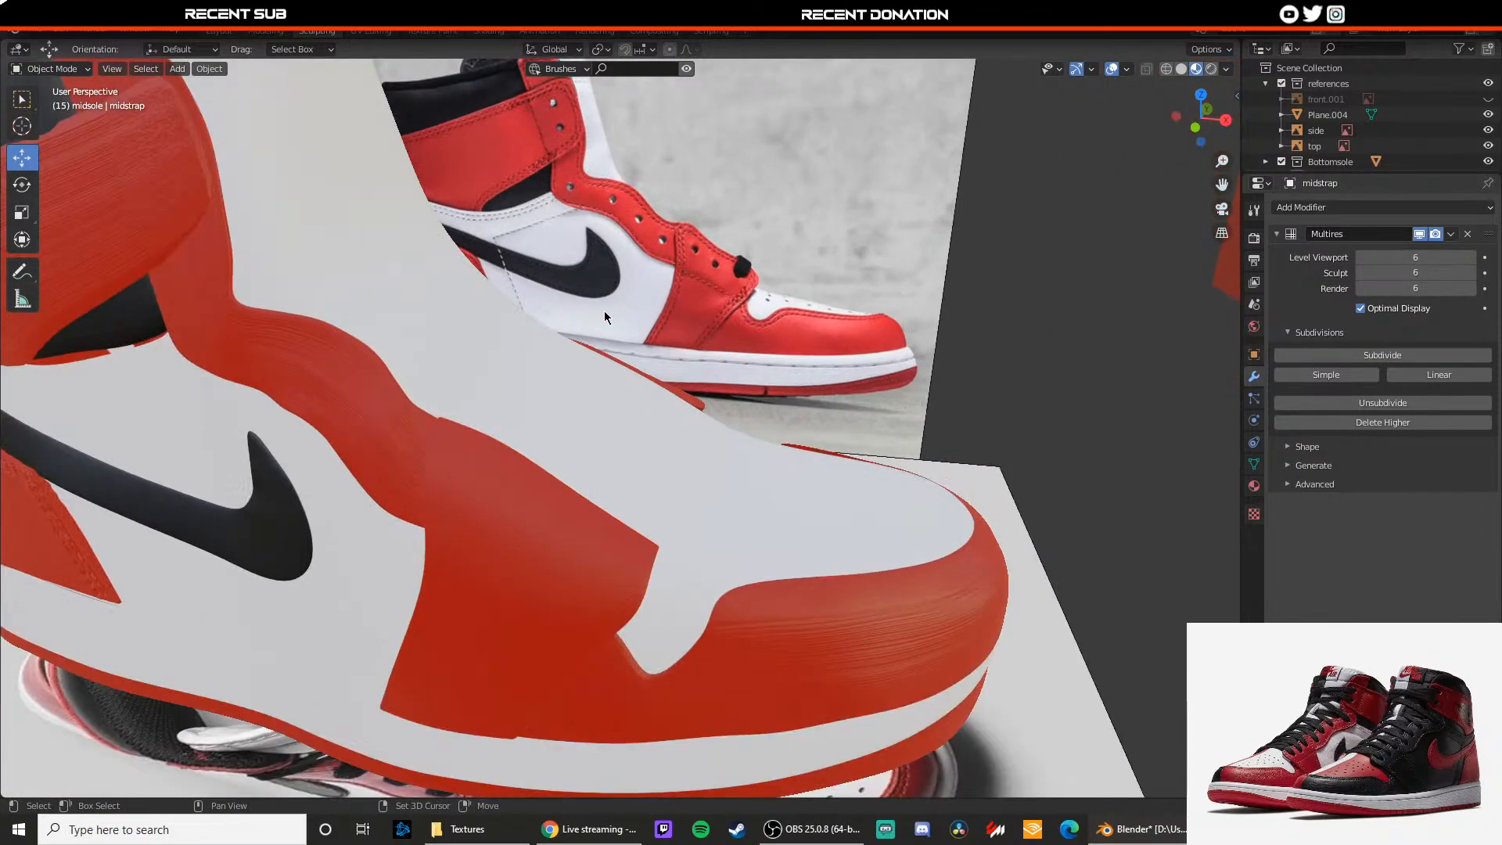
middle_click_drag(605, 317, 456, 376)
middle_click_drag(1022, 315, 1068, 156)
left_click(783, 454)
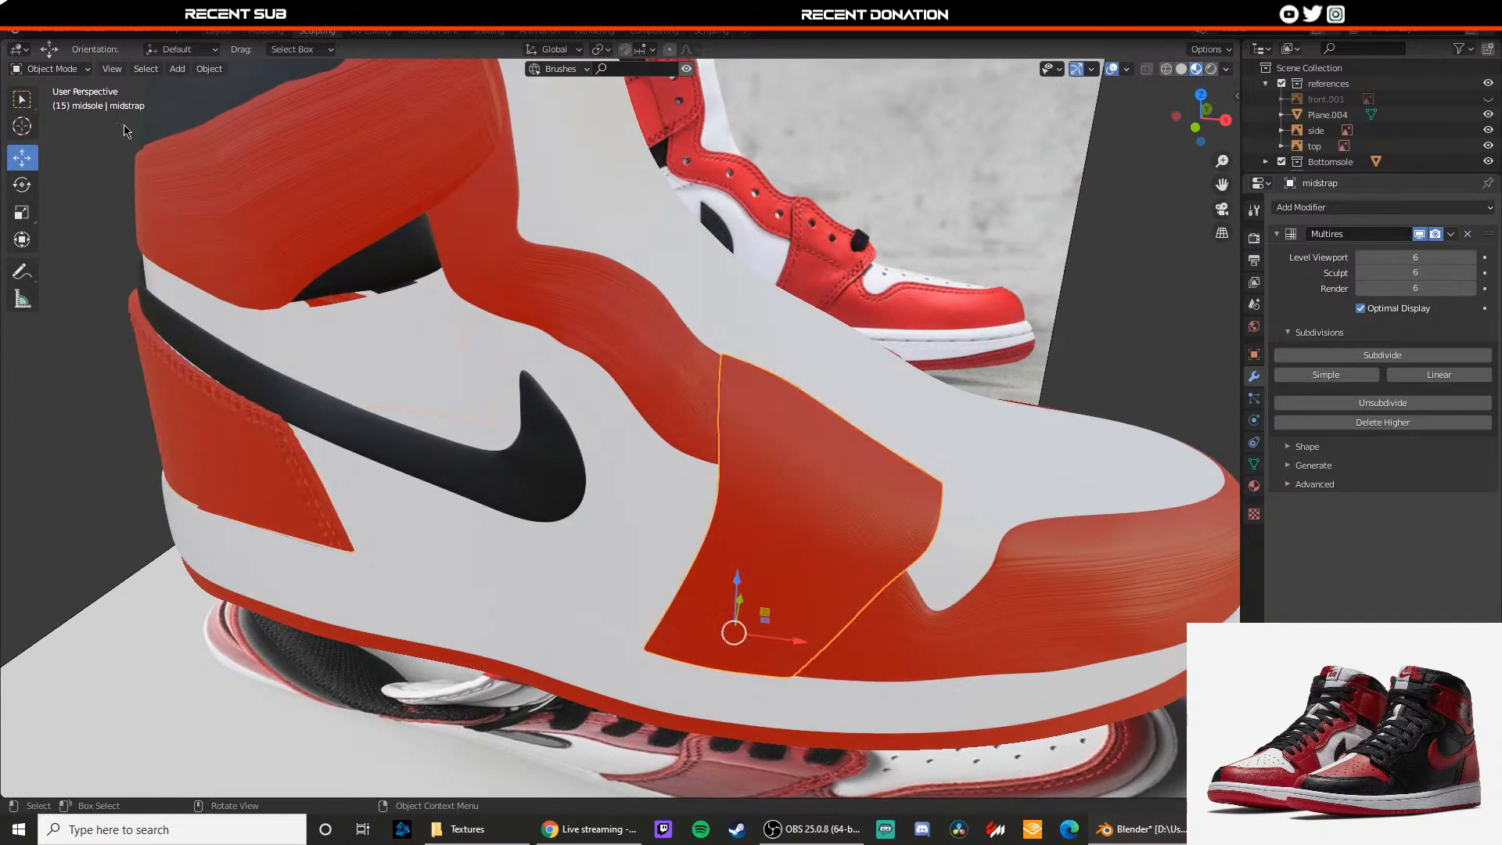
left_click(74, 70)
left_click(90, 126)
middle_click_drag(692, 274, 591, 252, "shift")
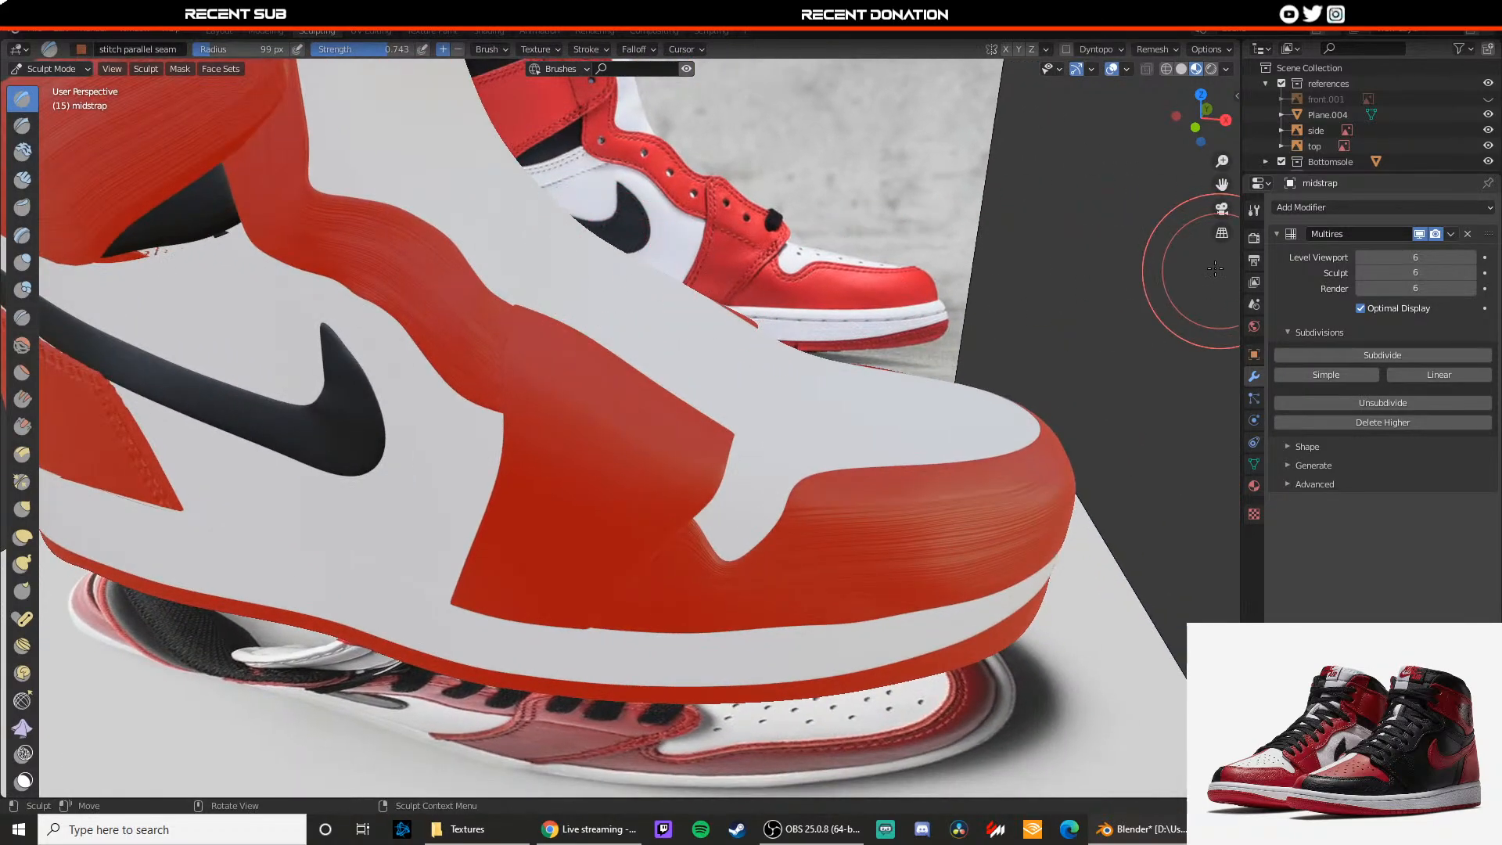
left_click(1253, 216)
Step: Sculpt a parallel stitch seam along the mid strap's rear edge from its bottom corner to the top, undoing the trial strokes
middle_click_drag(781, 462, 777, 473)
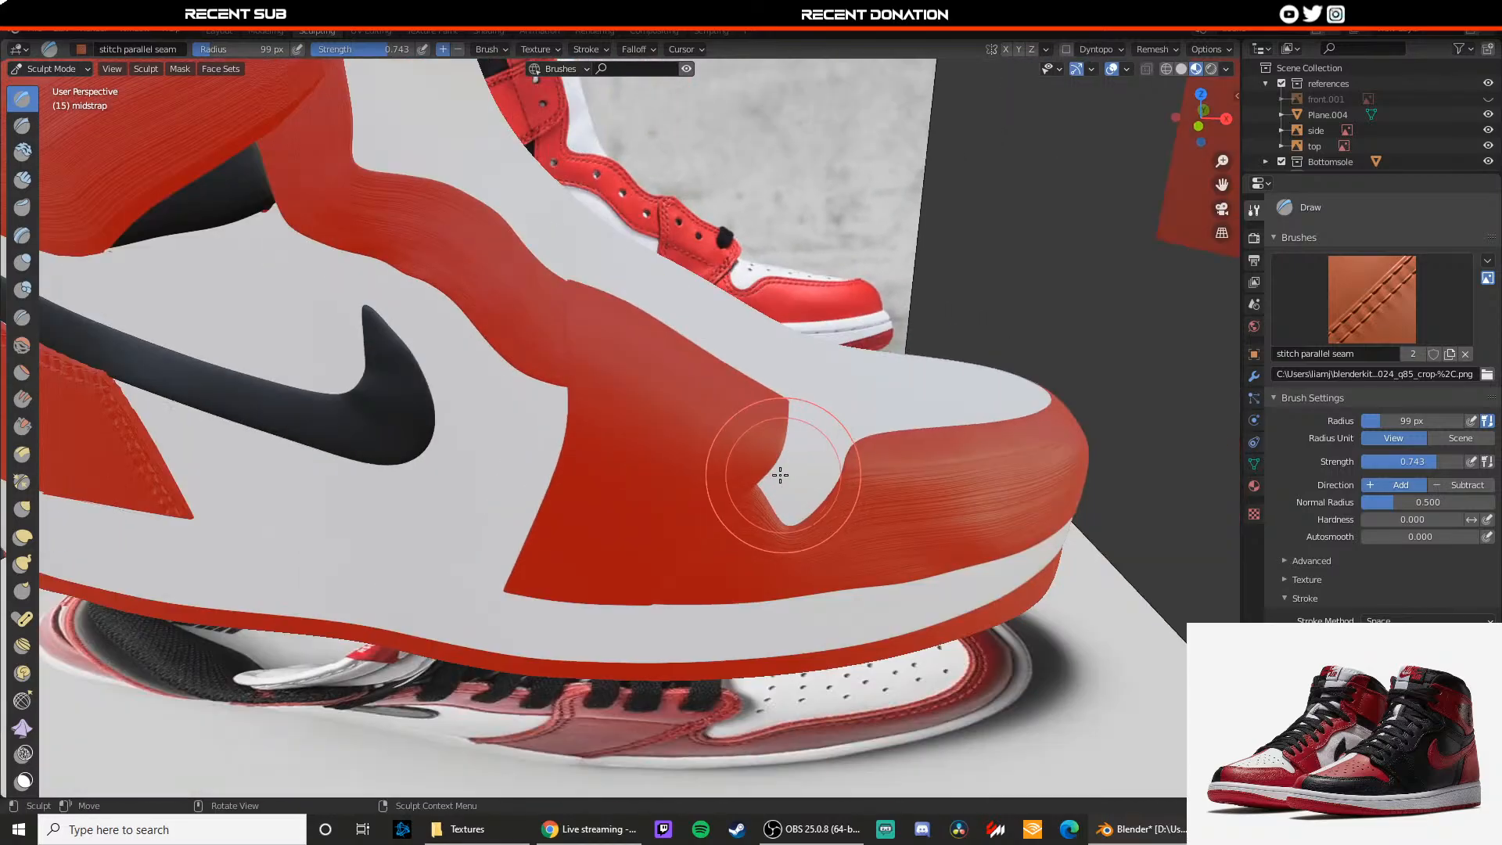
middle_click_drag(563, 507, 510, 495)
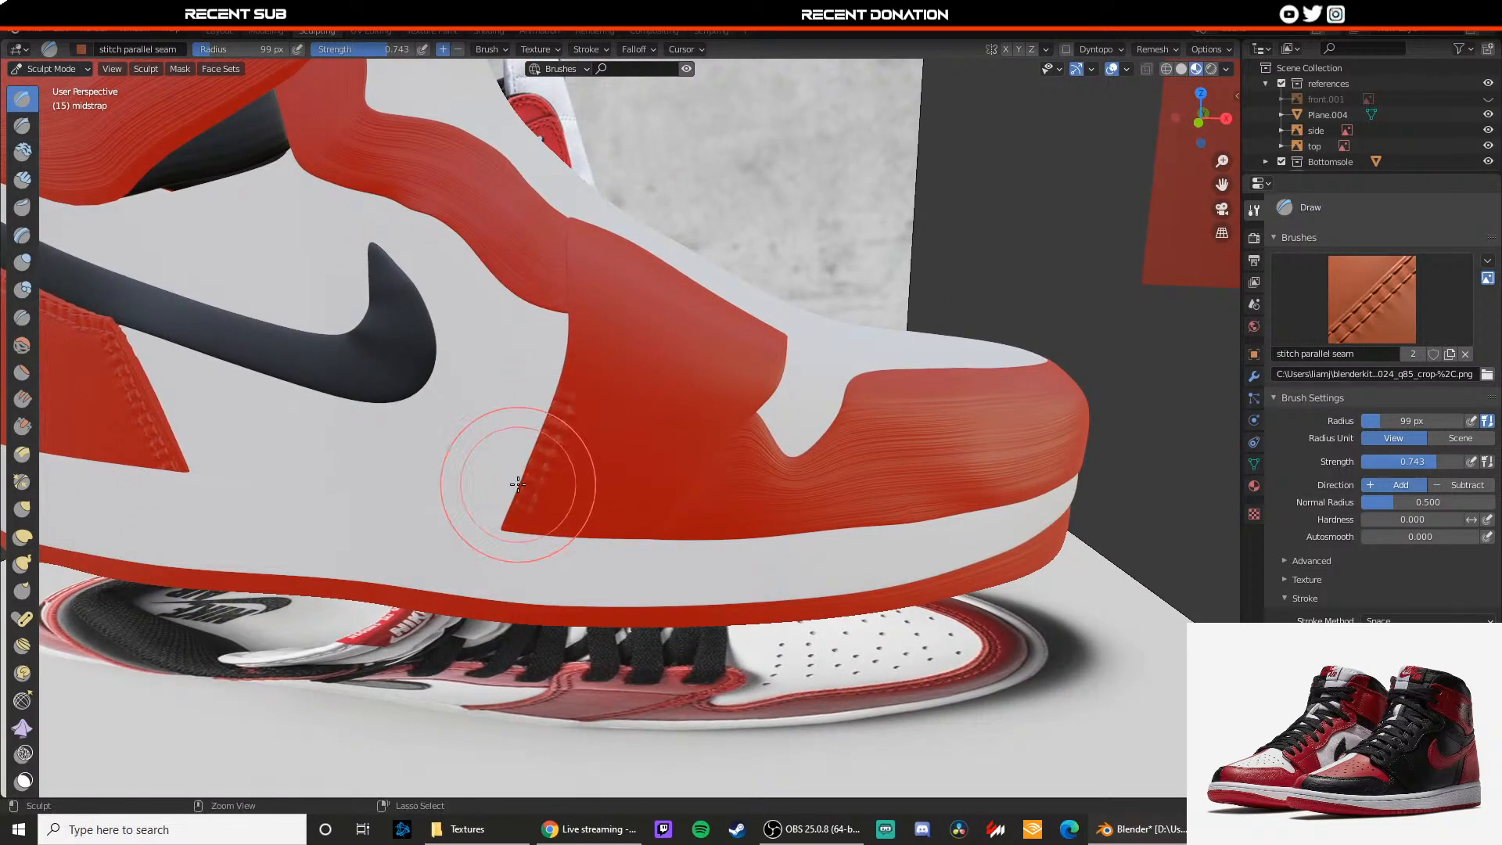
key("ctrl+z")
middle_click_drag(533, 493, 555, 515, "shift")
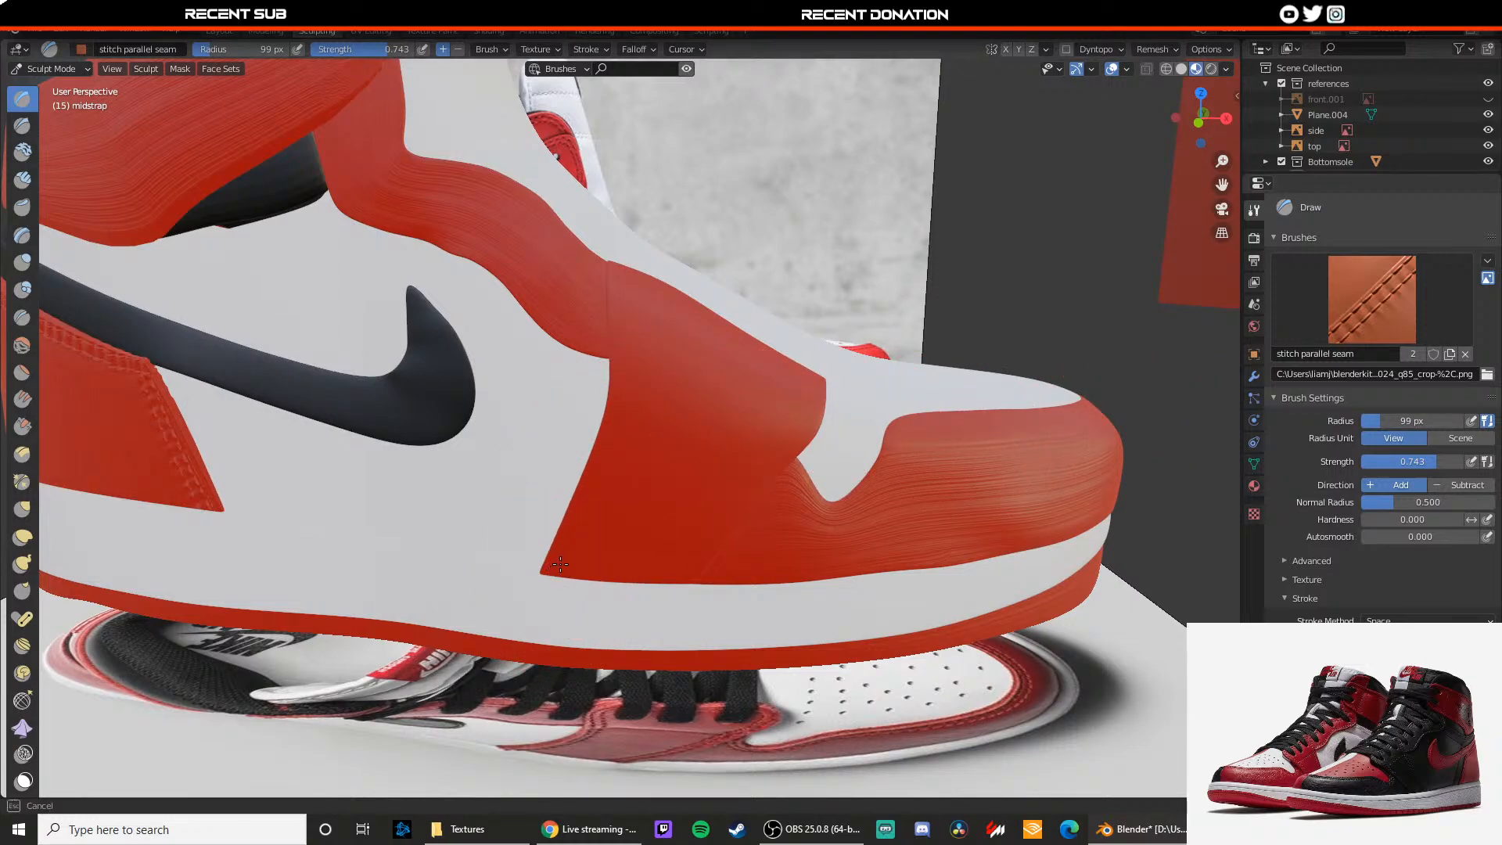
key("ctrl+z")
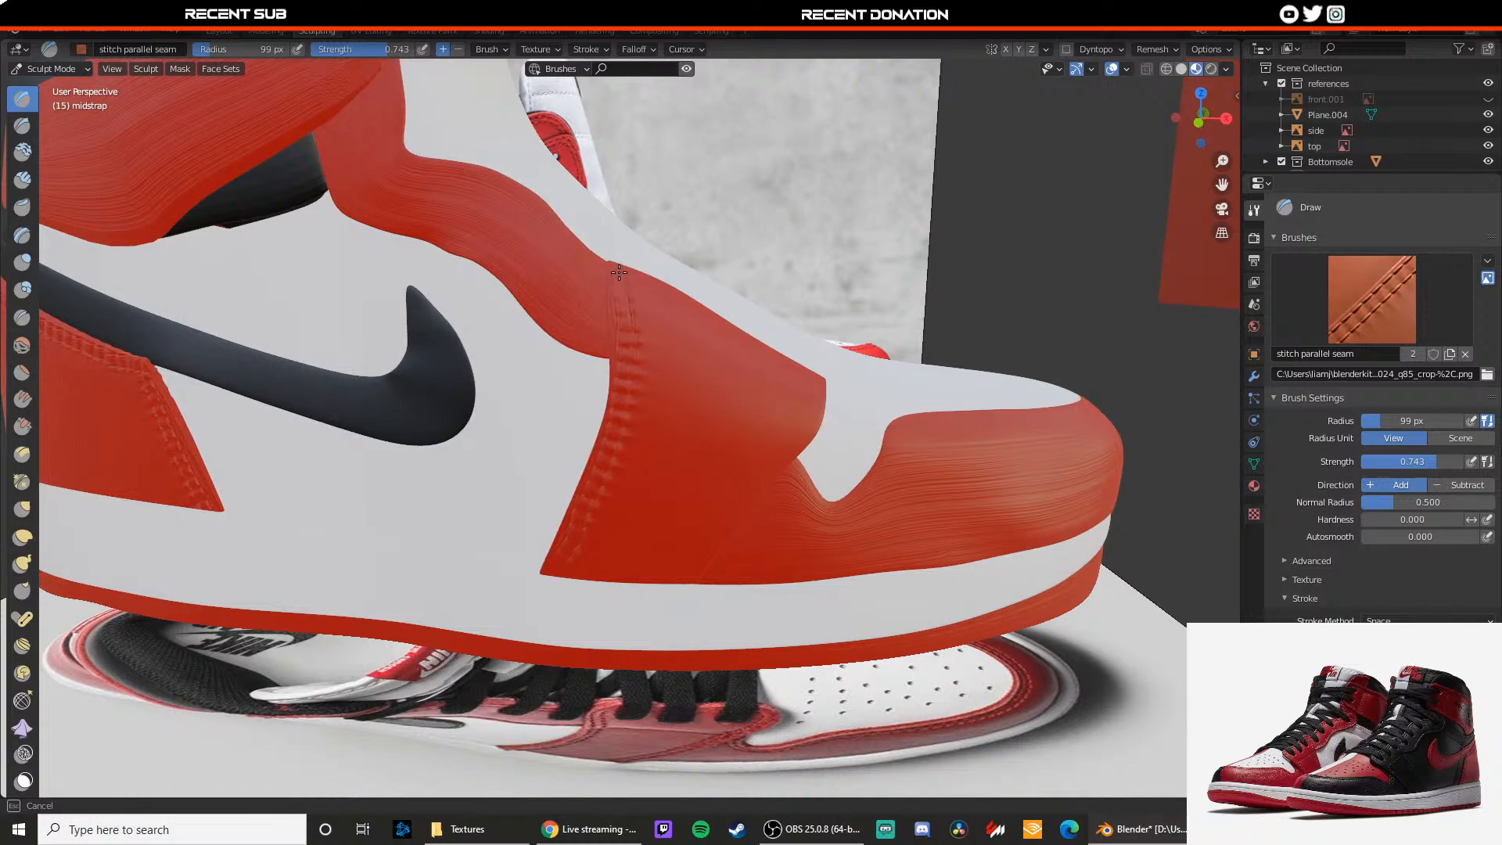
middle_click_drag(619, 271, 594, 337)
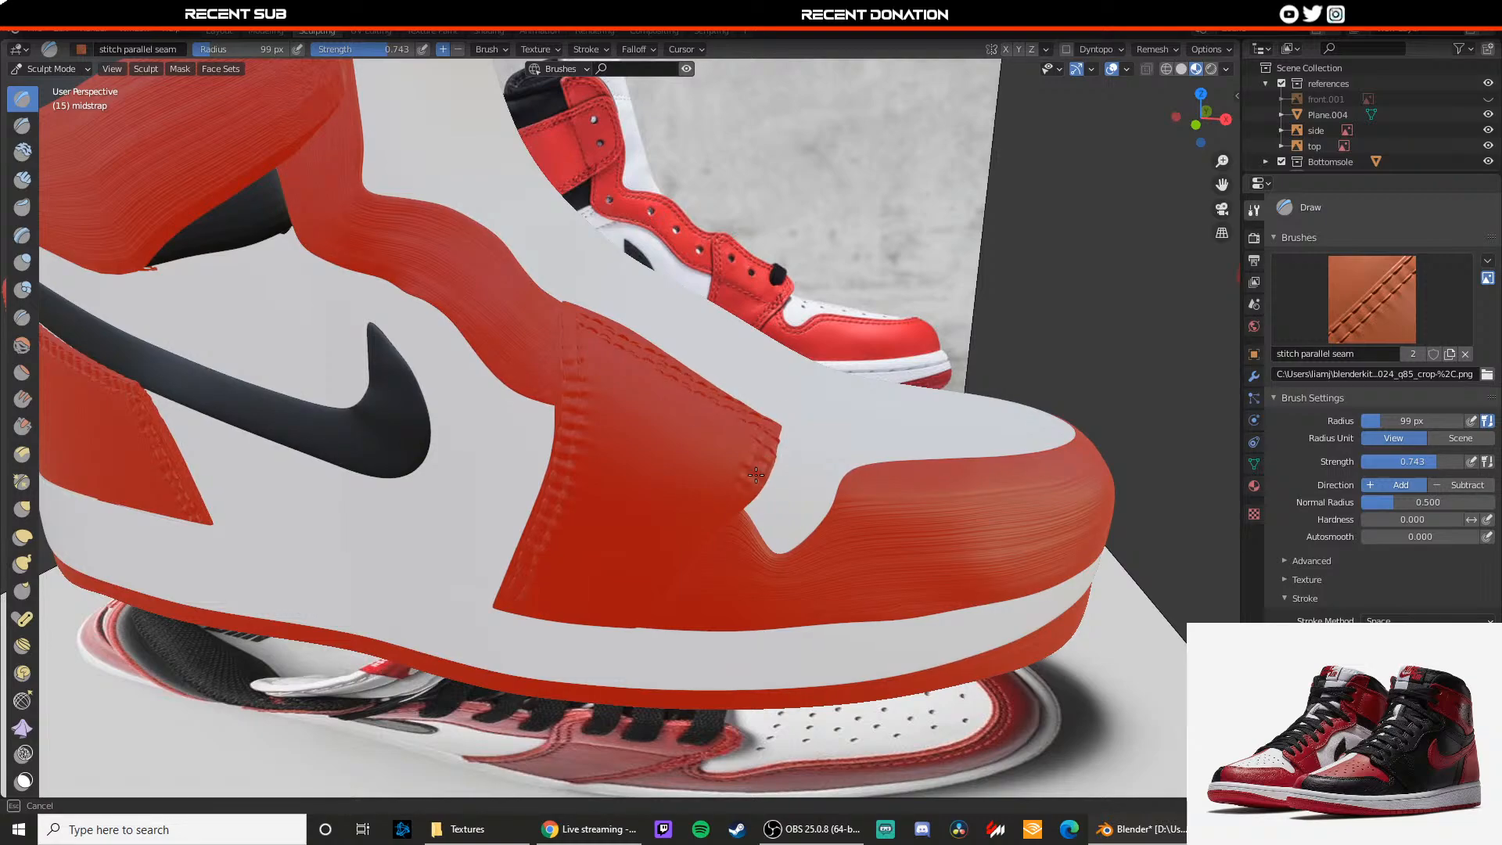
Step: Try to continue the stitch seam along the mid strap's upper and front edges, and undo these strokes
left_click_drag(756, 475, 755, 468)
key("ctrl+z")
middle_click_drag(728, 473, 665, 452)
middle_click_drag(500, 430, 626, 467, "shift")
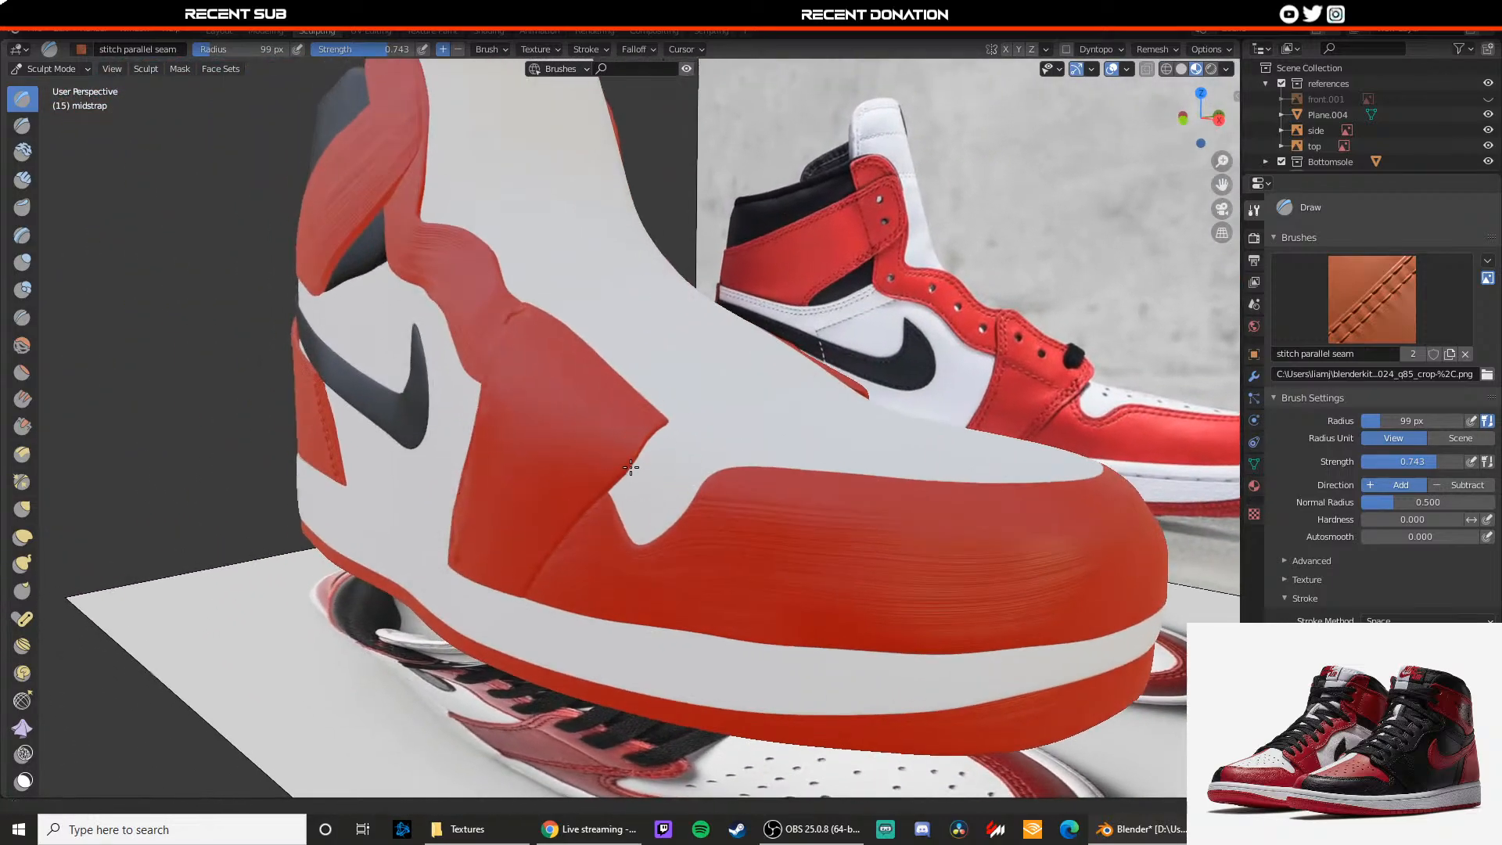
scroll(595, 460, "up", 3)
key("ctrl+z")
Step: Pick the stitch parallel seam brush again and try a stroke along the mid strap's upper edge, undoing it
left_click(1380, 270)
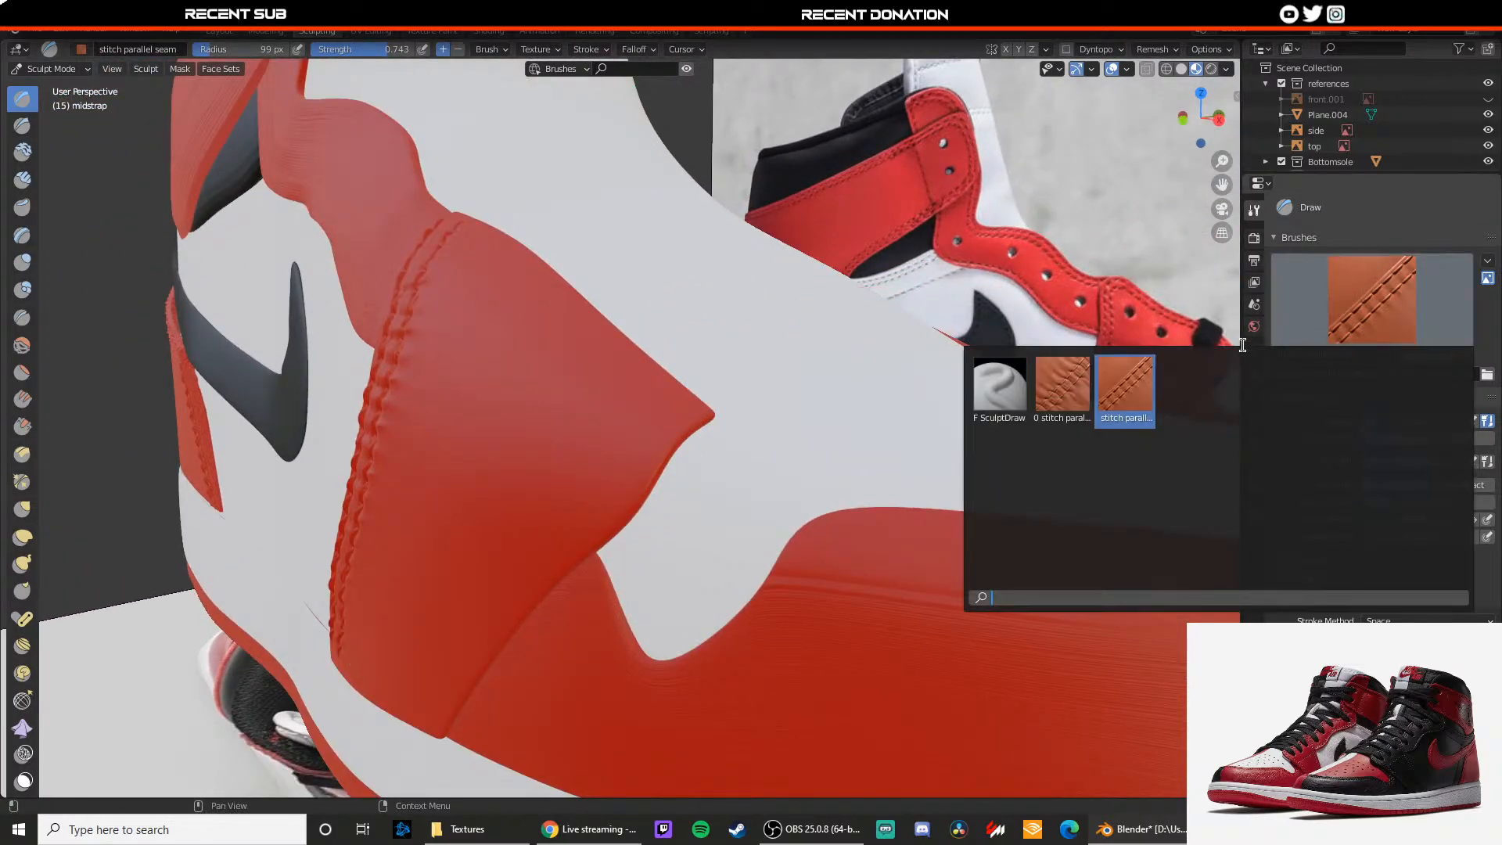
left_click(1123, 391)
middle_click_drag(517, 343, 537, 379)
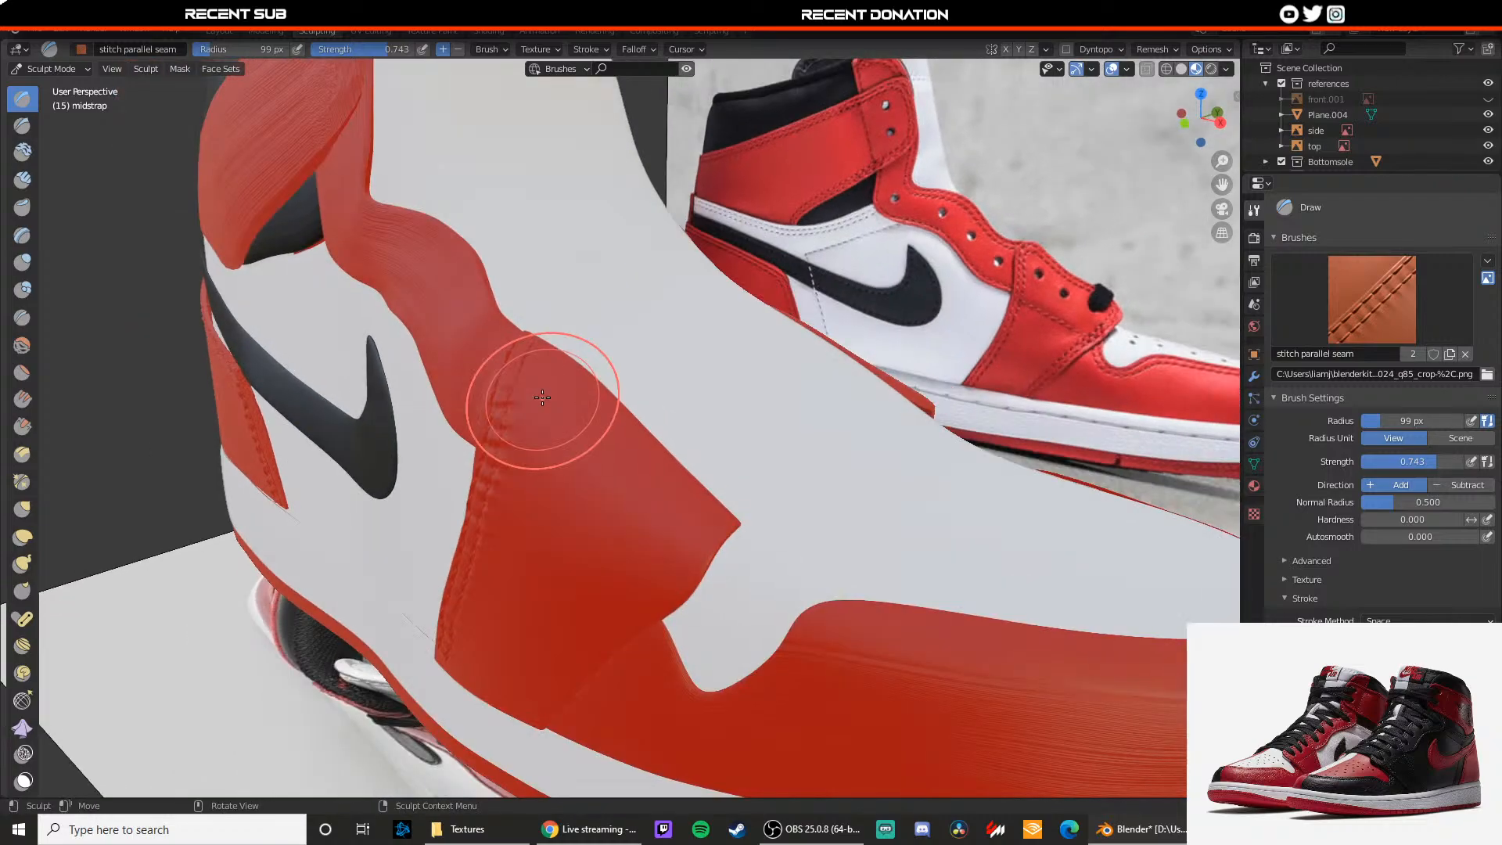
left_click_drag(595, 409, 612, 431)
key("ctrl+z")
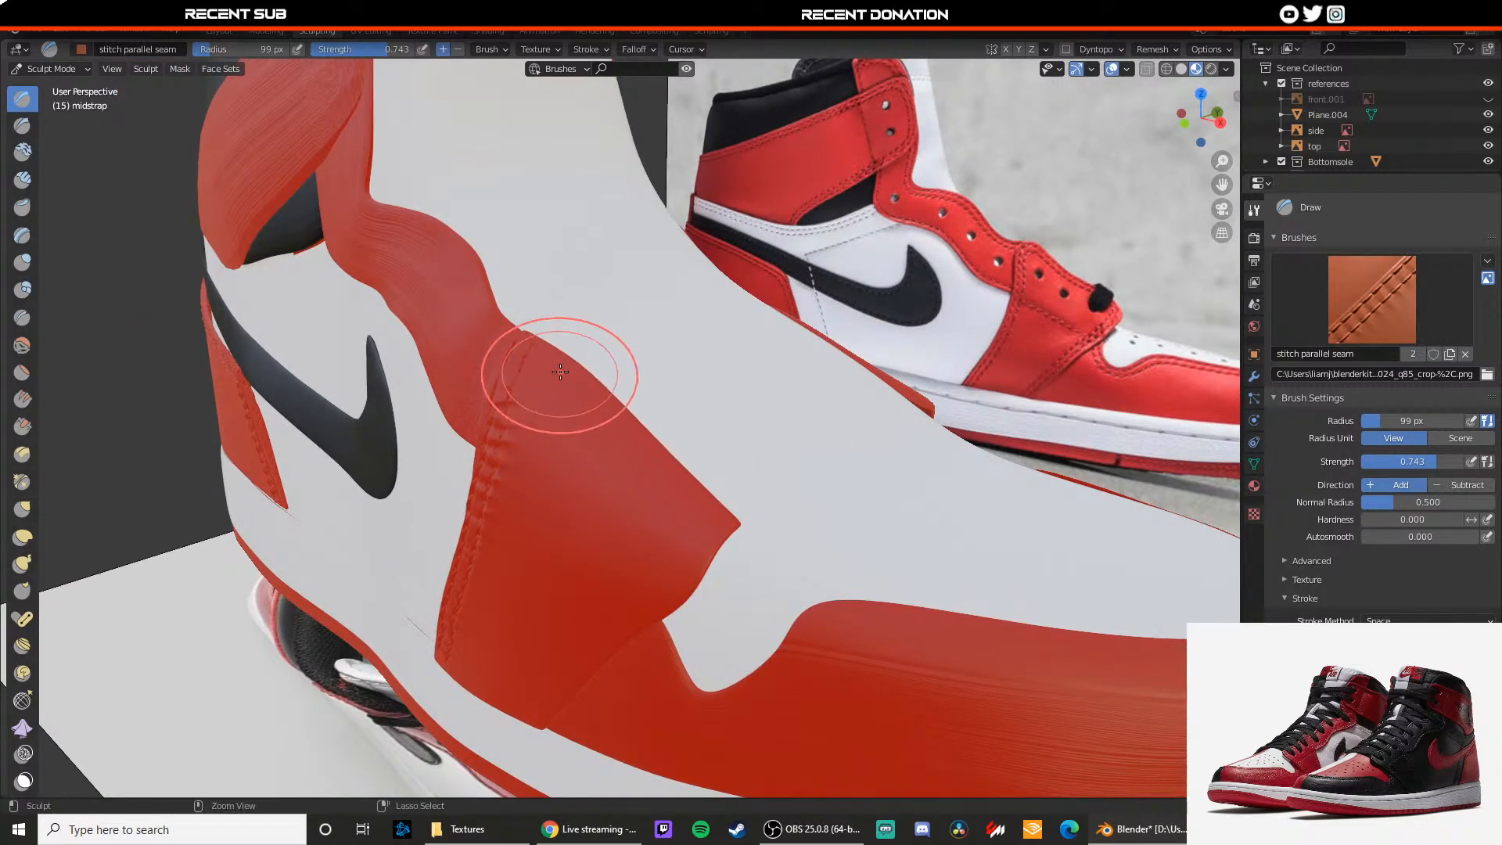
Step: Try another parallel stitch seam stroke along the mid strap's upper edge toward its front corner, and undo it
scroll(558, 381, "down", 1)
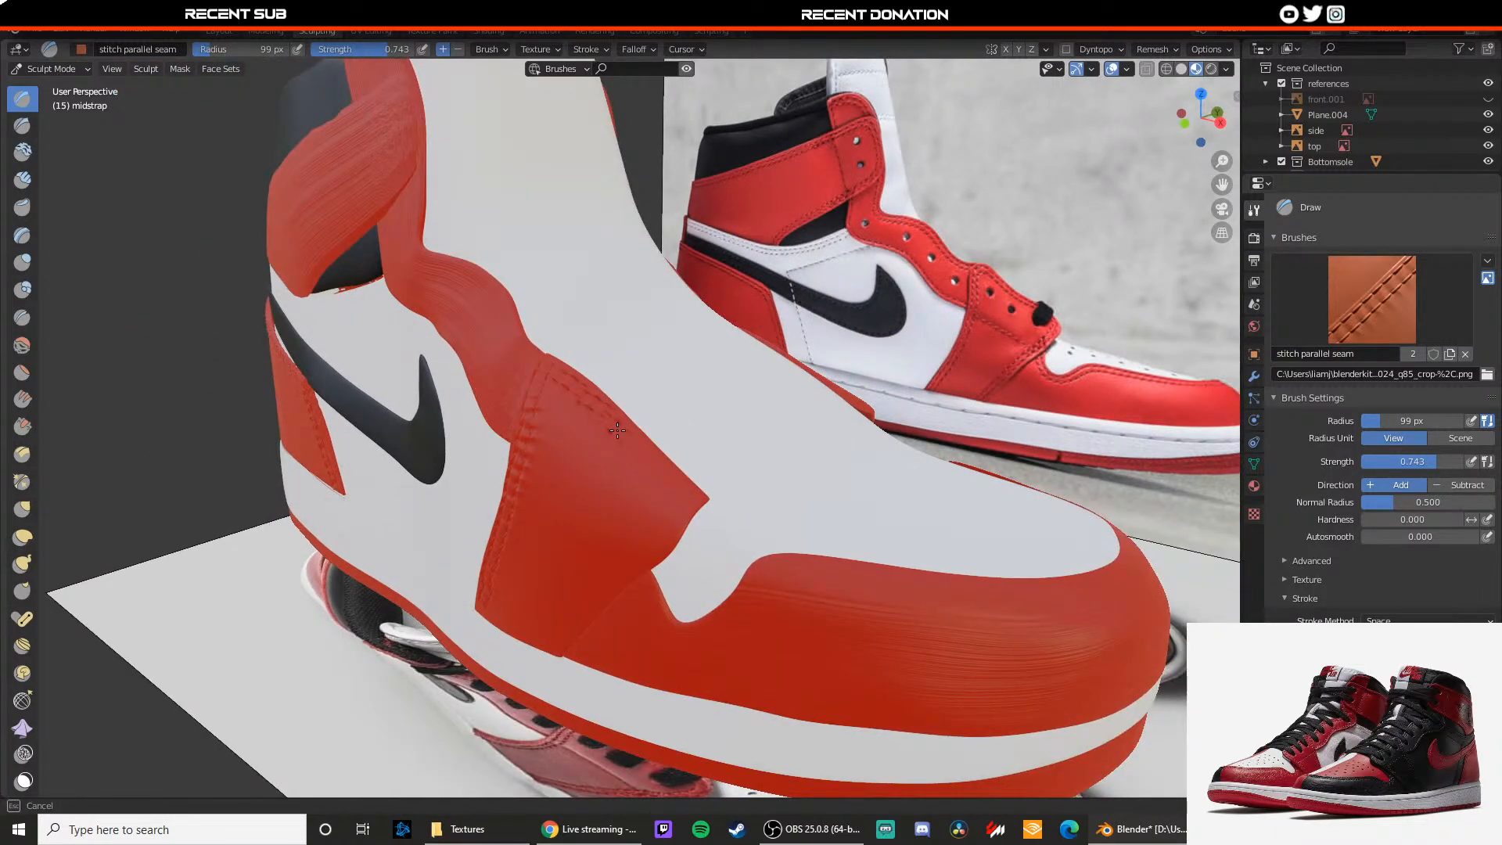
key("ctrl+z")
middle_click_drag(686, 485, 721, 465)
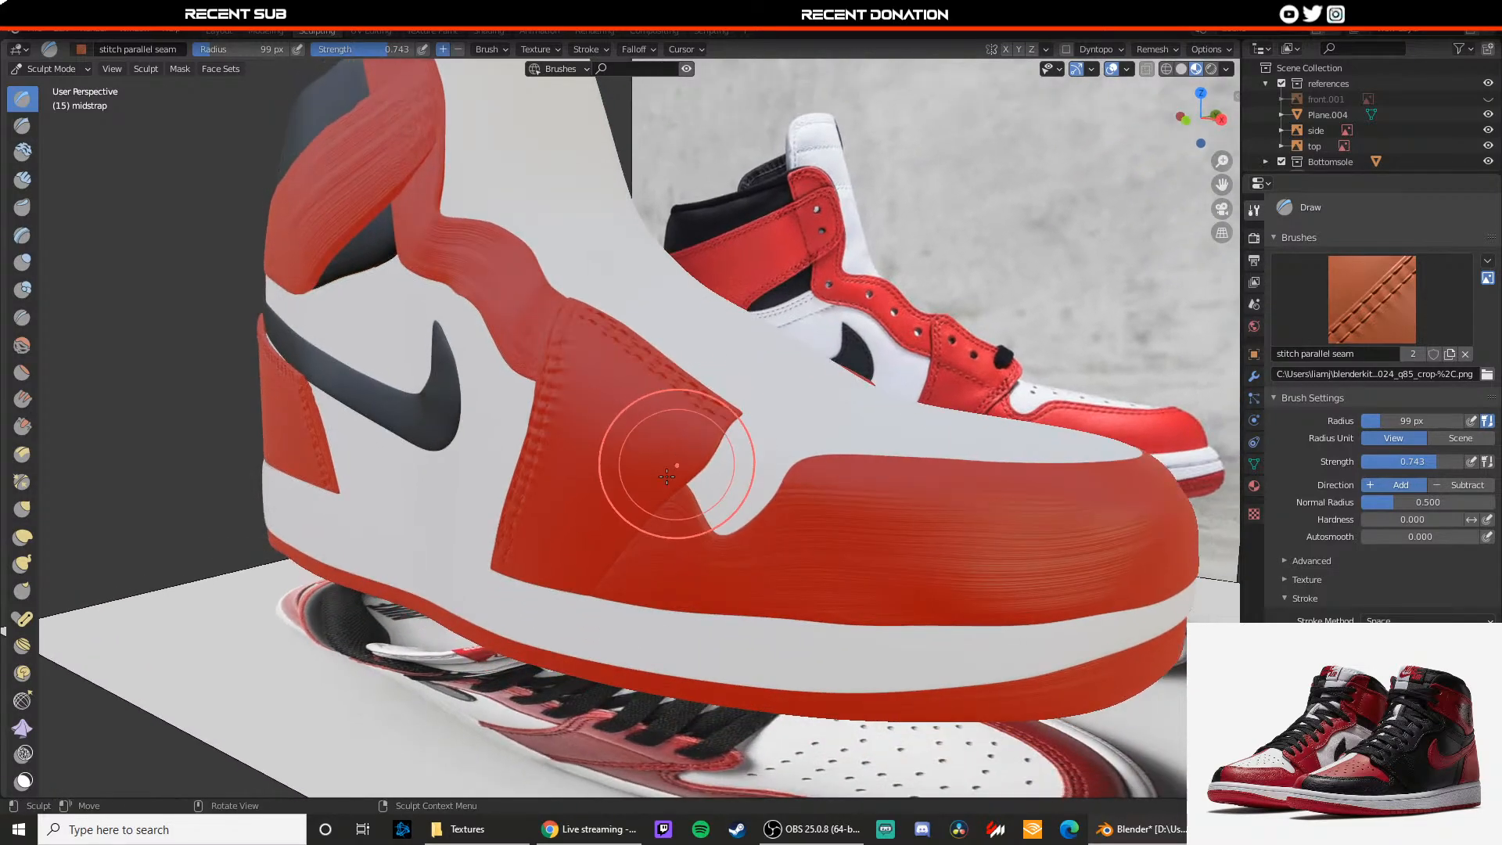
scroll(718, 421, "down", 6)
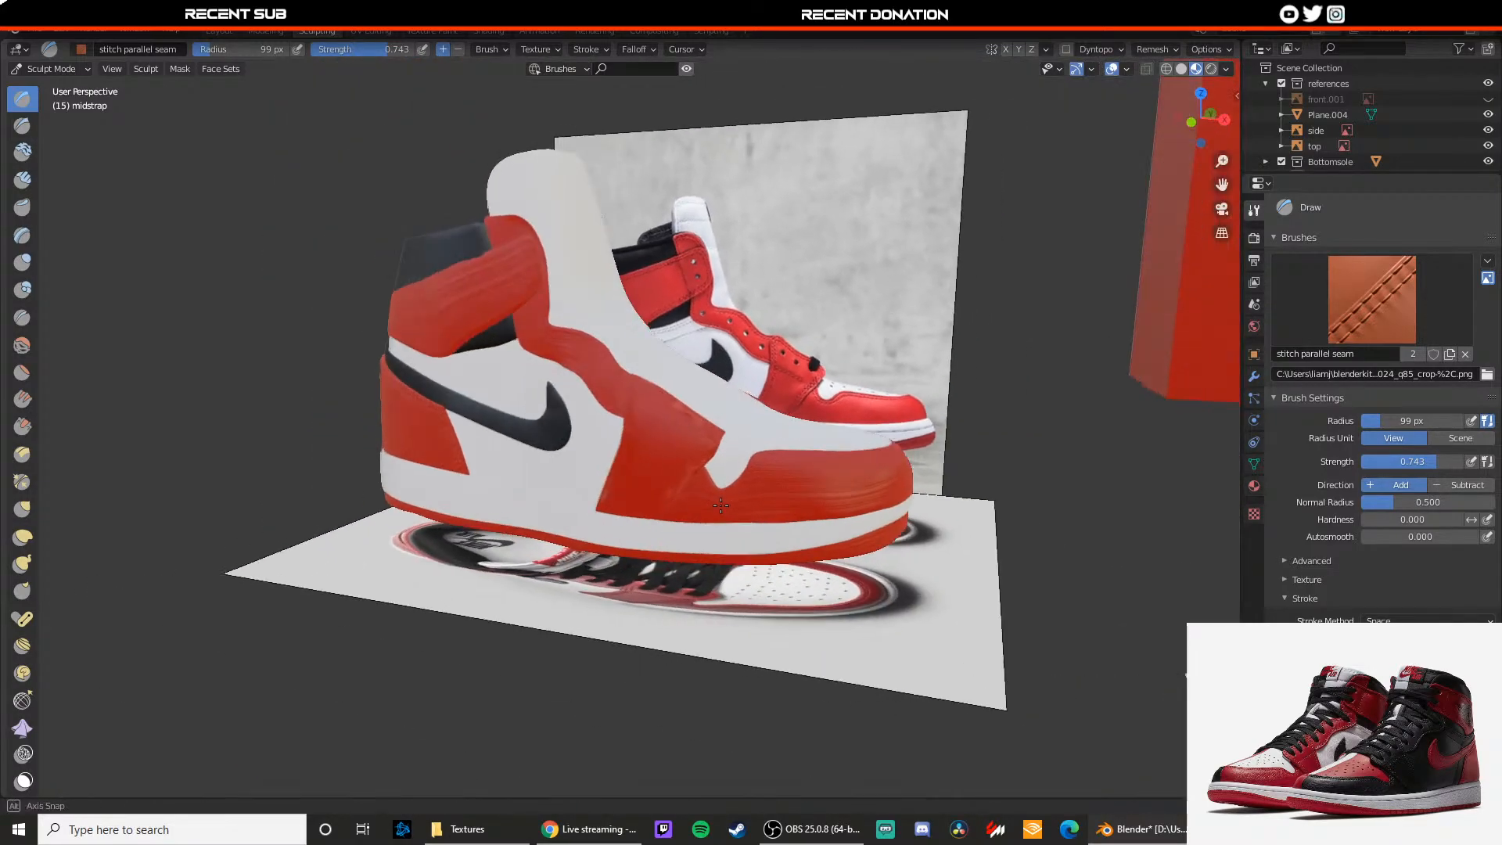
scroll(855, 491, "up", 6)
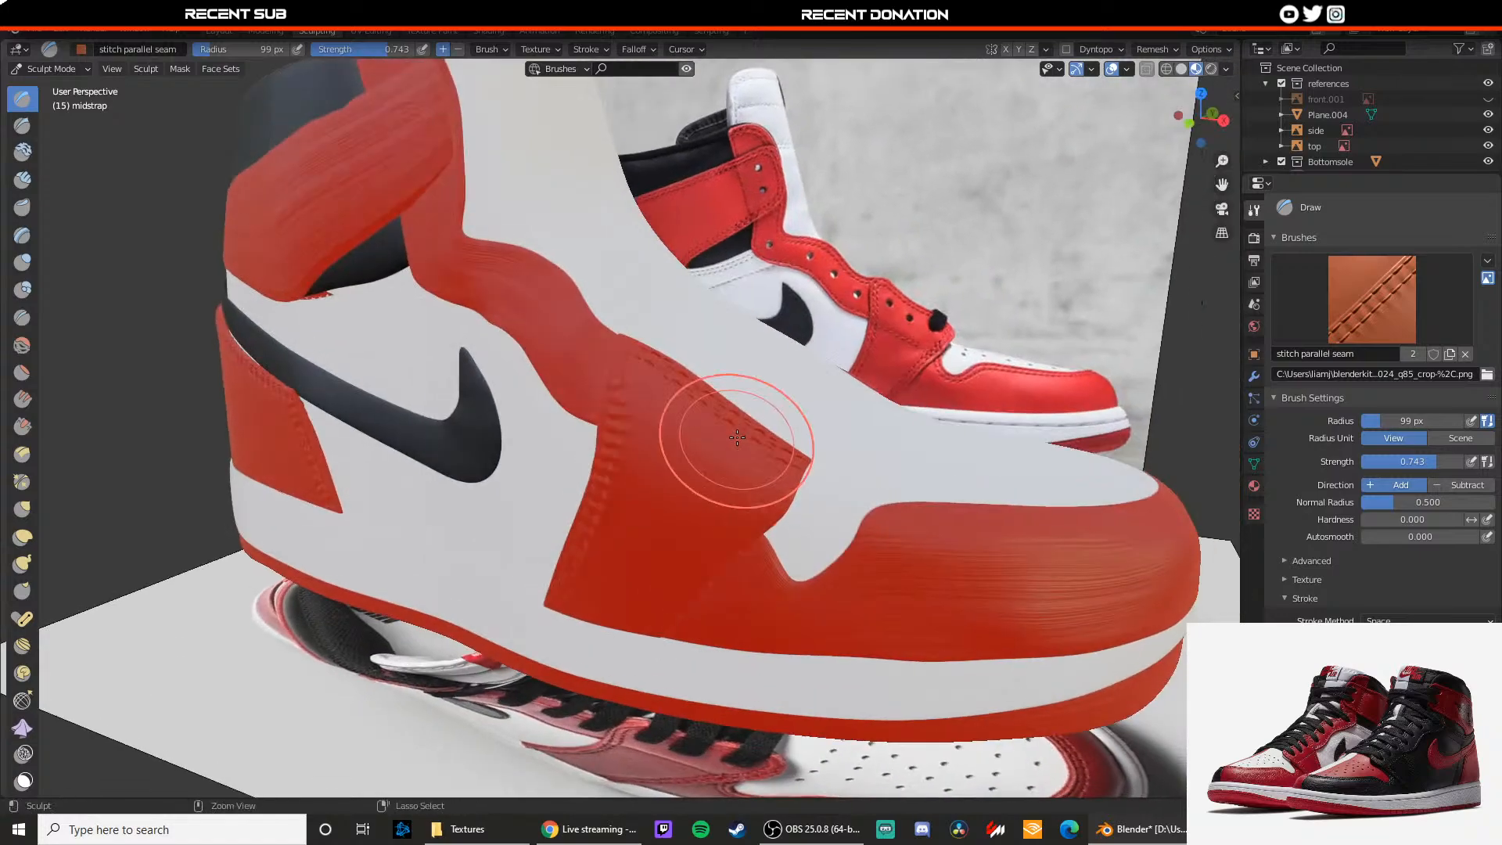
Step: Return the mid strap to Object Mode and open the red toe panel in Edit Mode
key("Tab")
scroll(677, 374, "up", 3)
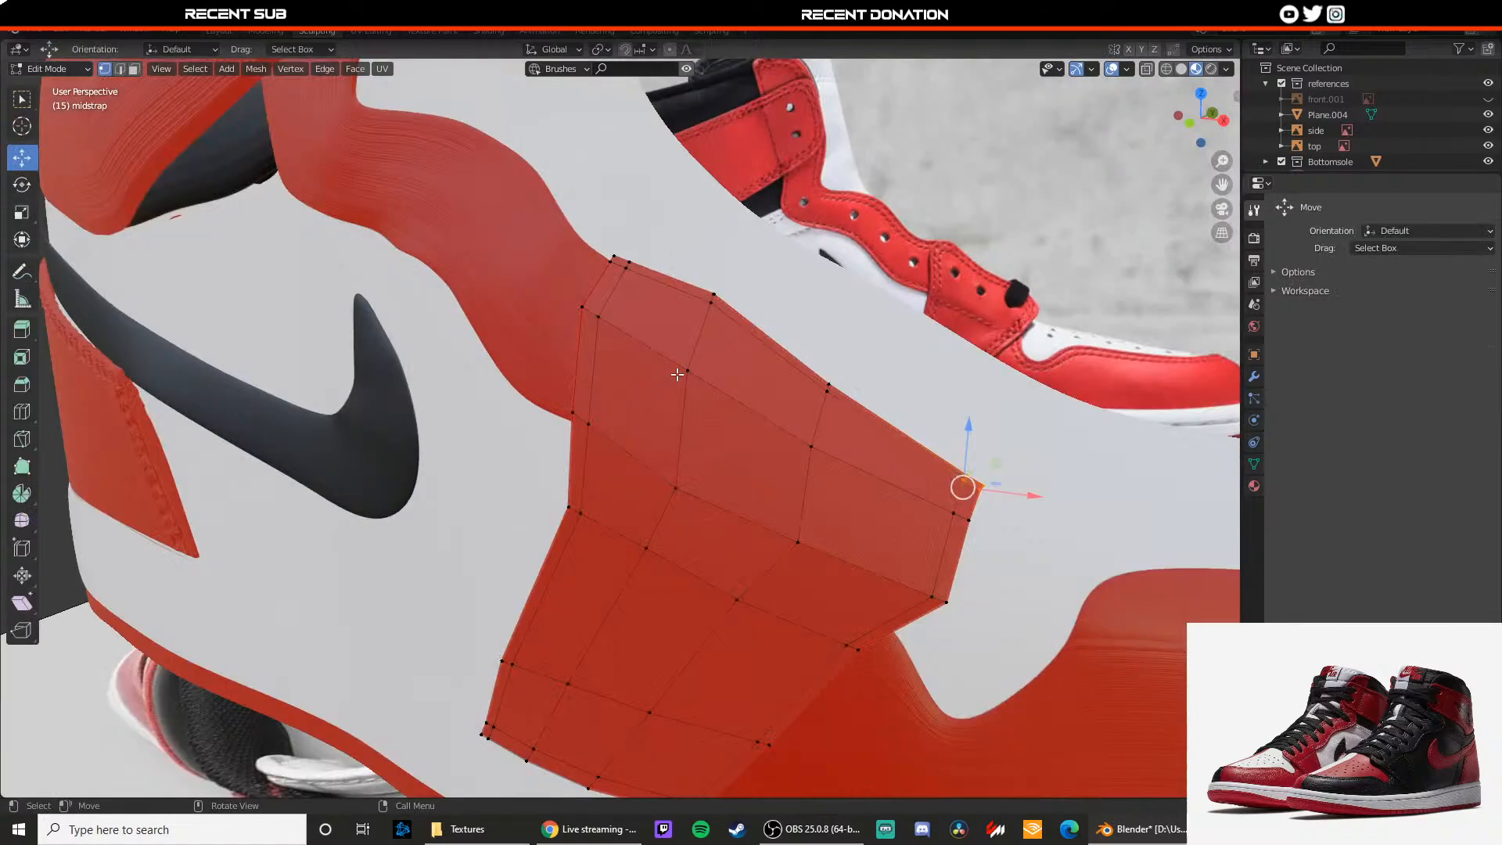
key("Tab")
scroll(673, 422, "down", 4)
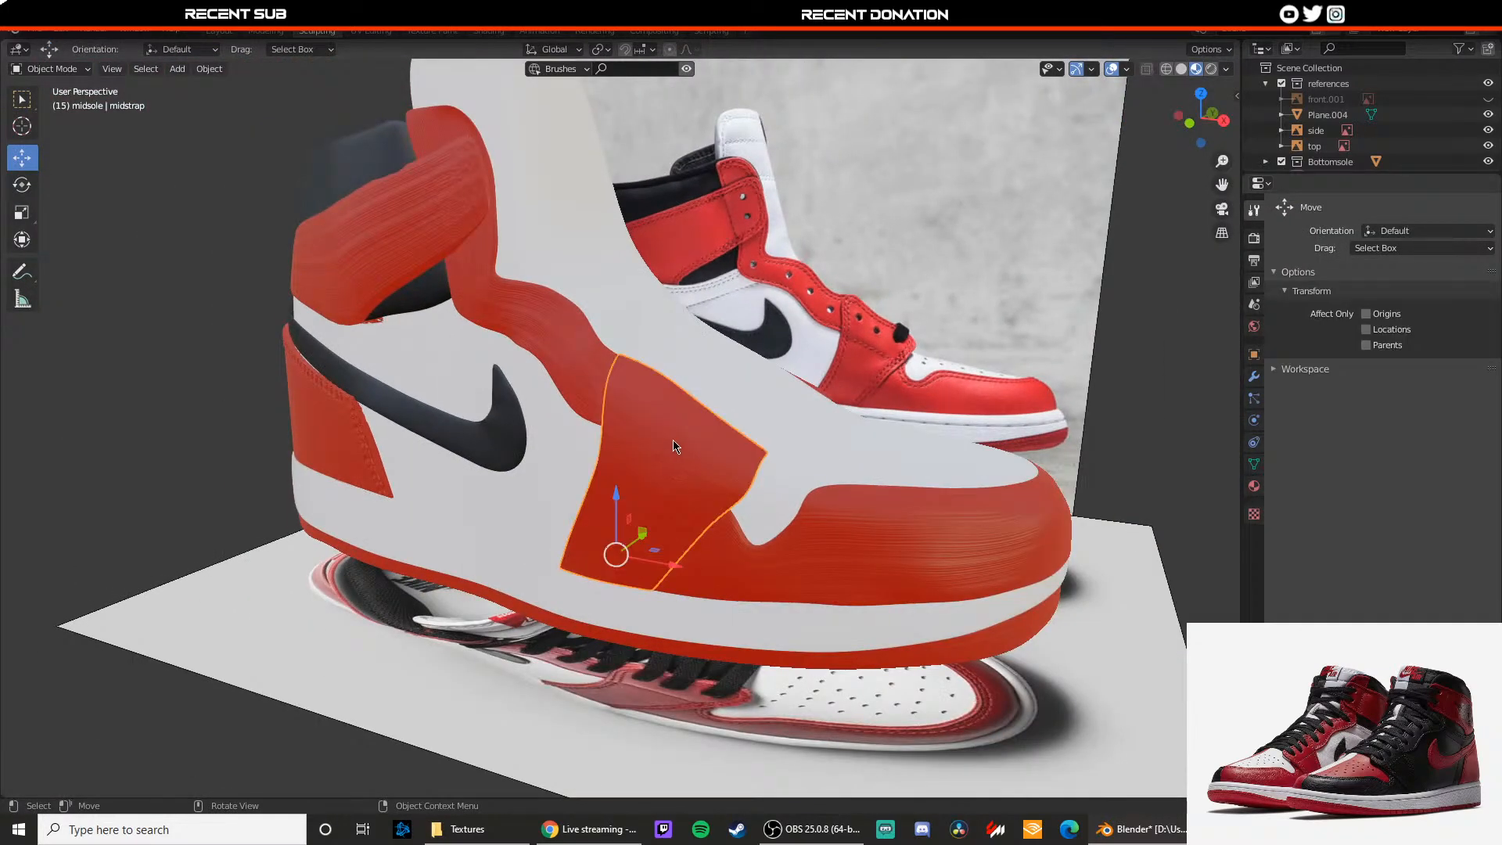
left_click(888, 417)
scroll(880, 415, "down", 2)
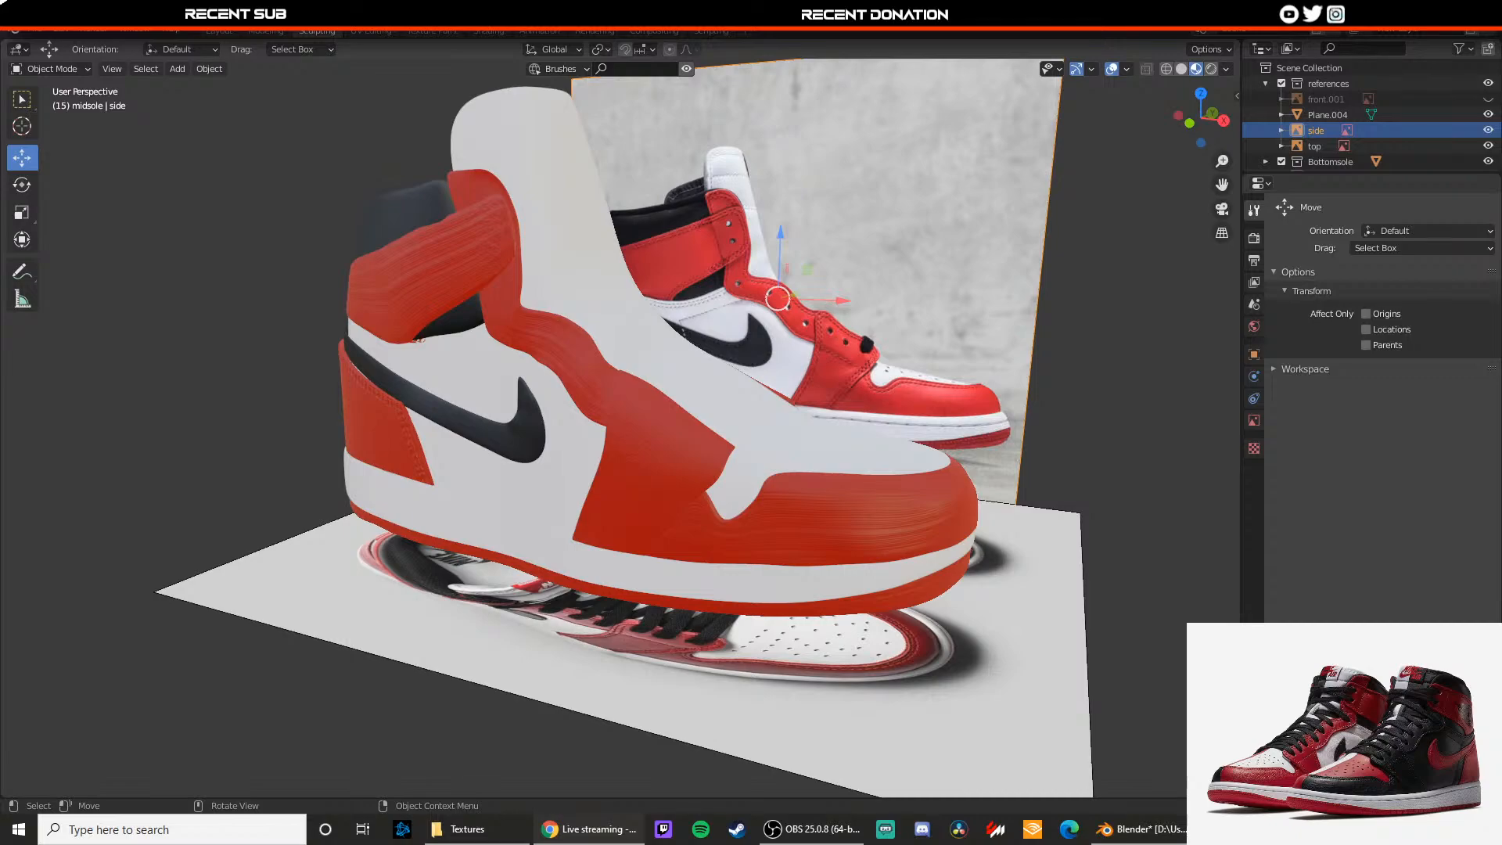
scroll(631, 508, "up", 2)
middle_click_drag(900, 575, 719, 495)
left_click(863, 478)
scroll(702, 489, "down", 3)
scroll(666, 493, "up", 2)
key("Tab")
Step: Nudge the vertex in the middle of the toe panel's side, checking its position in wireframe view
middle_click_drag(718, 571, 667, 465, "shift")
scroll(656, 493, "up", 3)
middle_click_drag(552, 493, 696, 509)
scroll(681, 500, "down", 3)
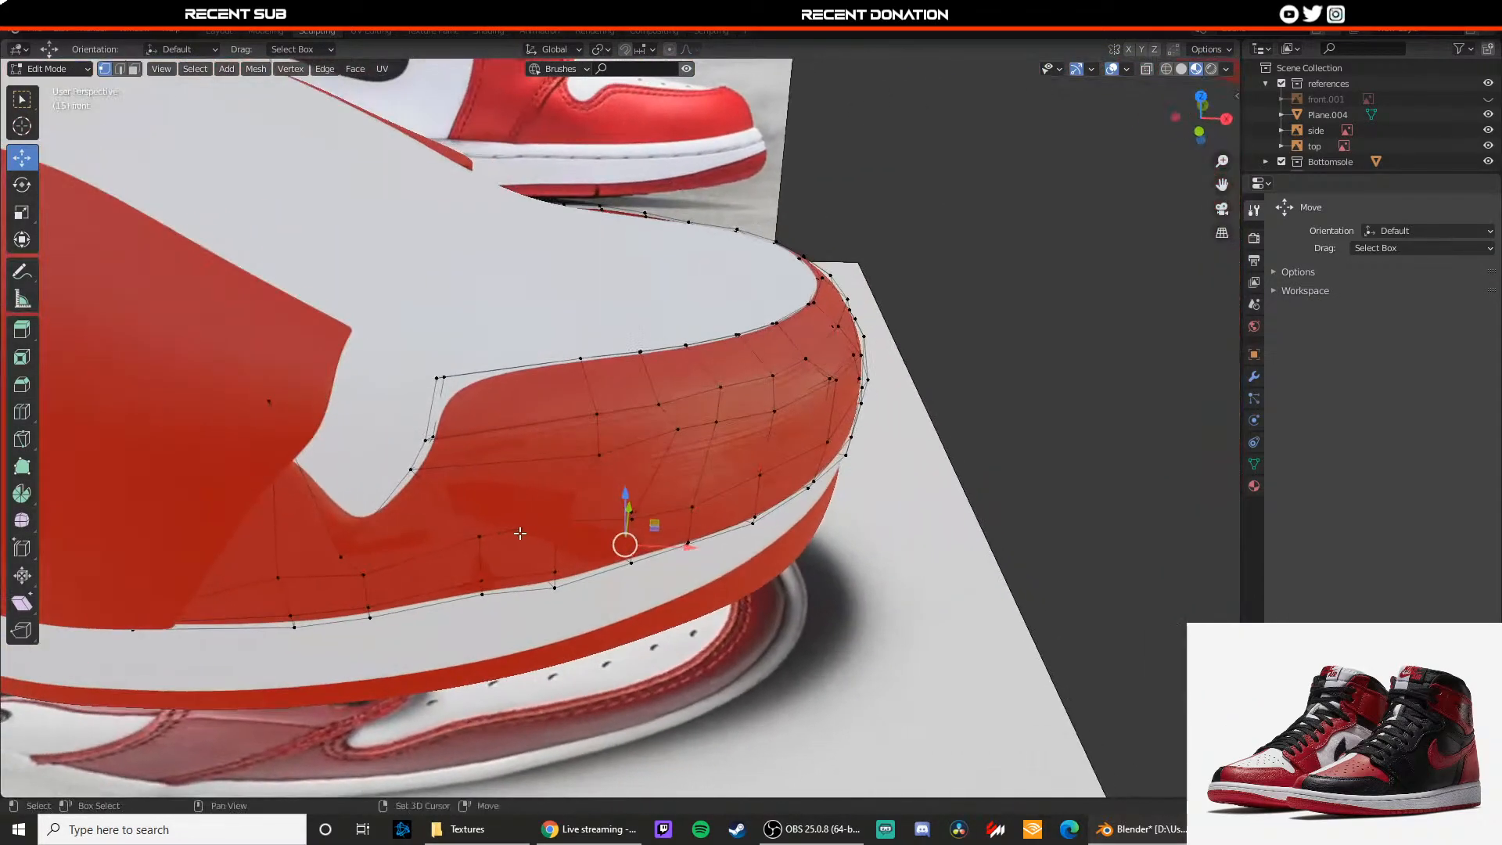
scroll(672, 484, "up", 3)
middle_click_drag(438, 474, 553, 440, "shift")
middle_click_drag(532, 461, 524, 427)
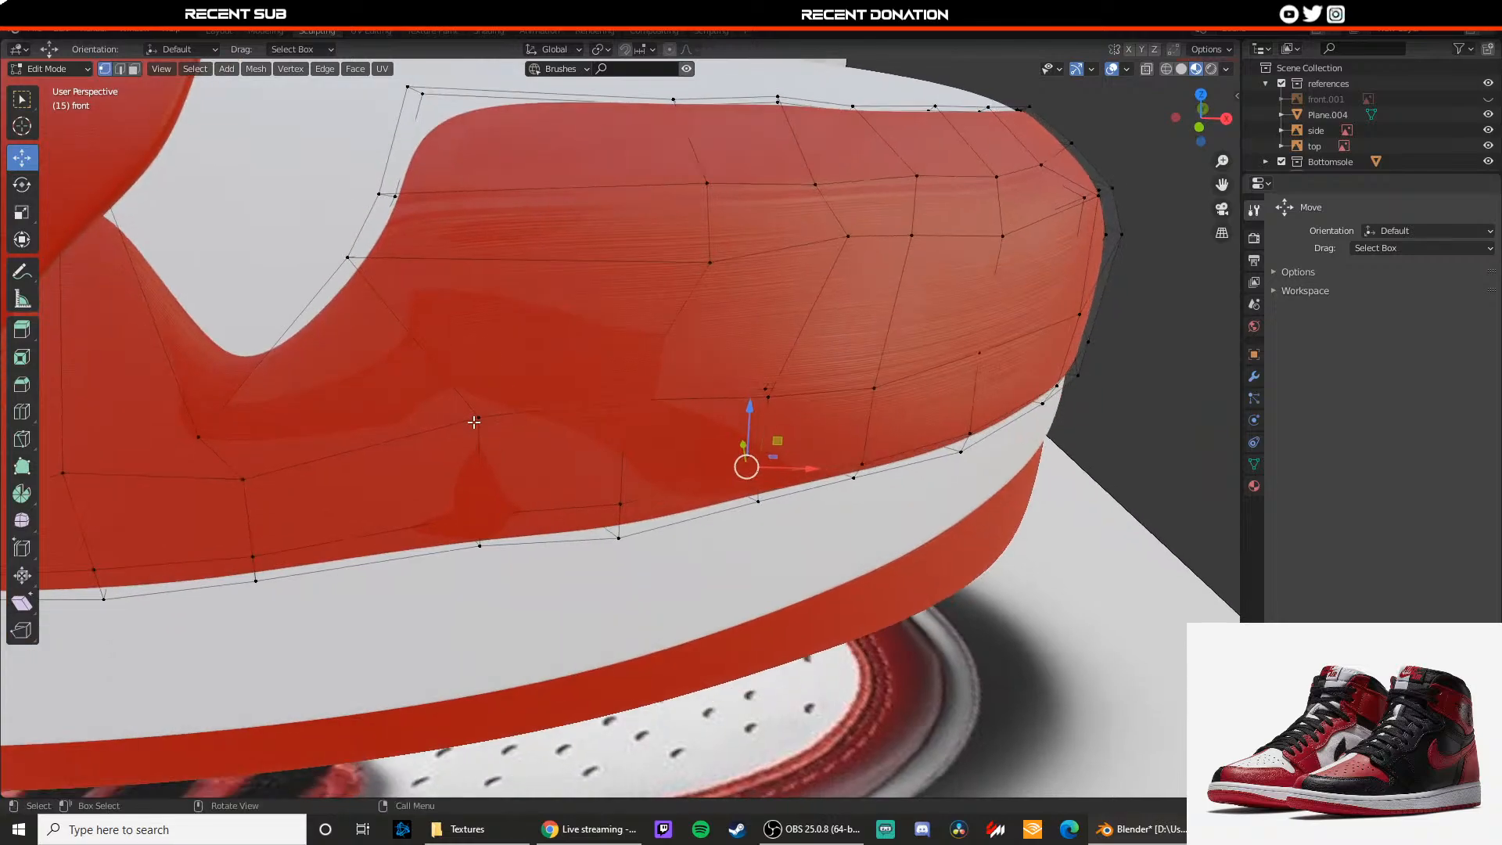
left_click(474, 422)
key("shift+z")
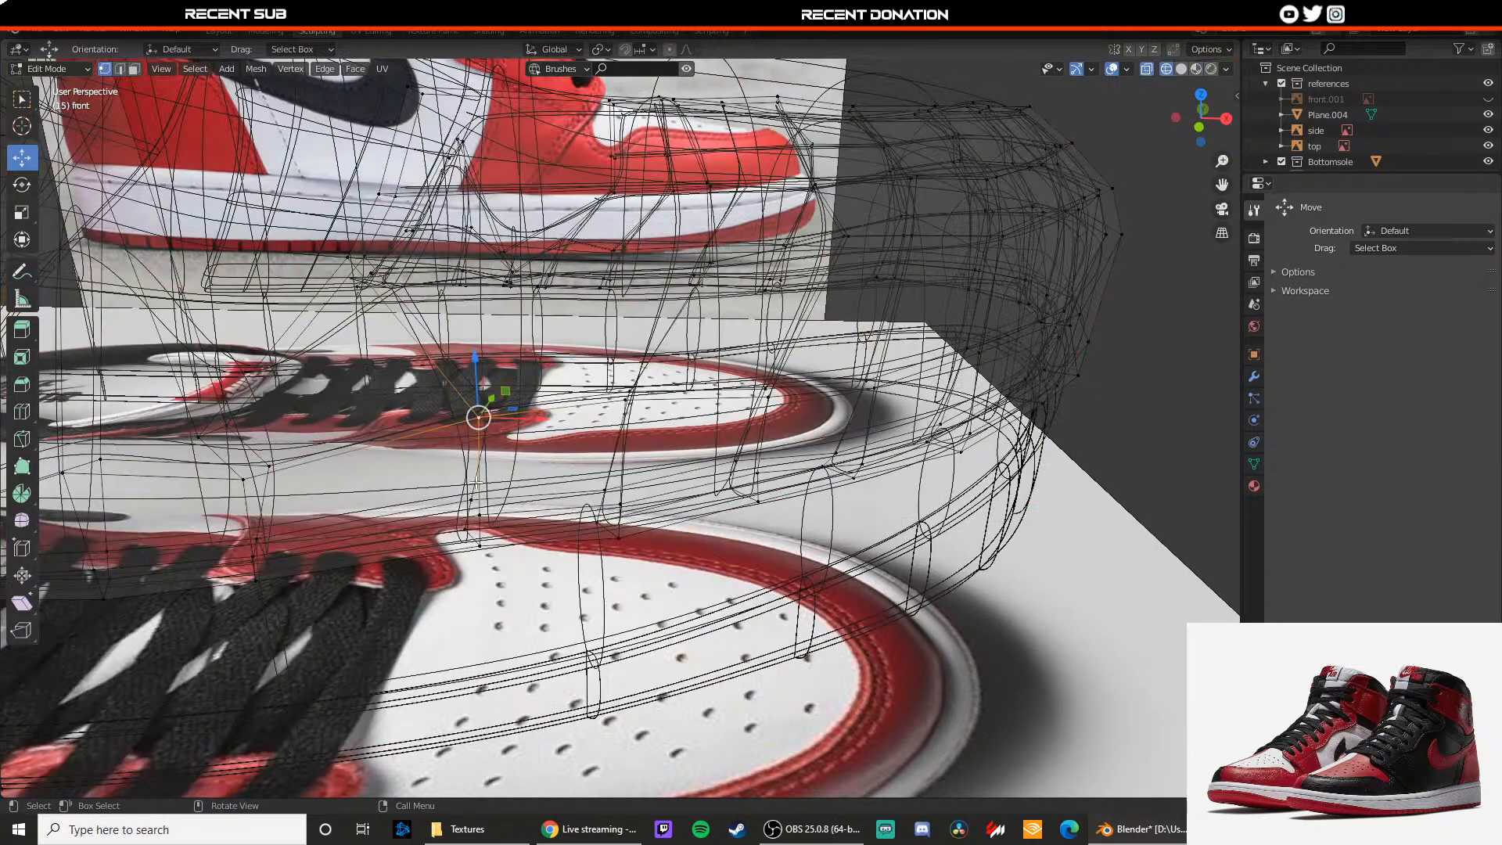
left_click_drag(514, 420, 496, 411)
left_click(490, 408)
key("shift+z")
Step: Switch the toe panel's Subdivision modifier from Catmull-Clark to Simple
left_click(1254, 354)
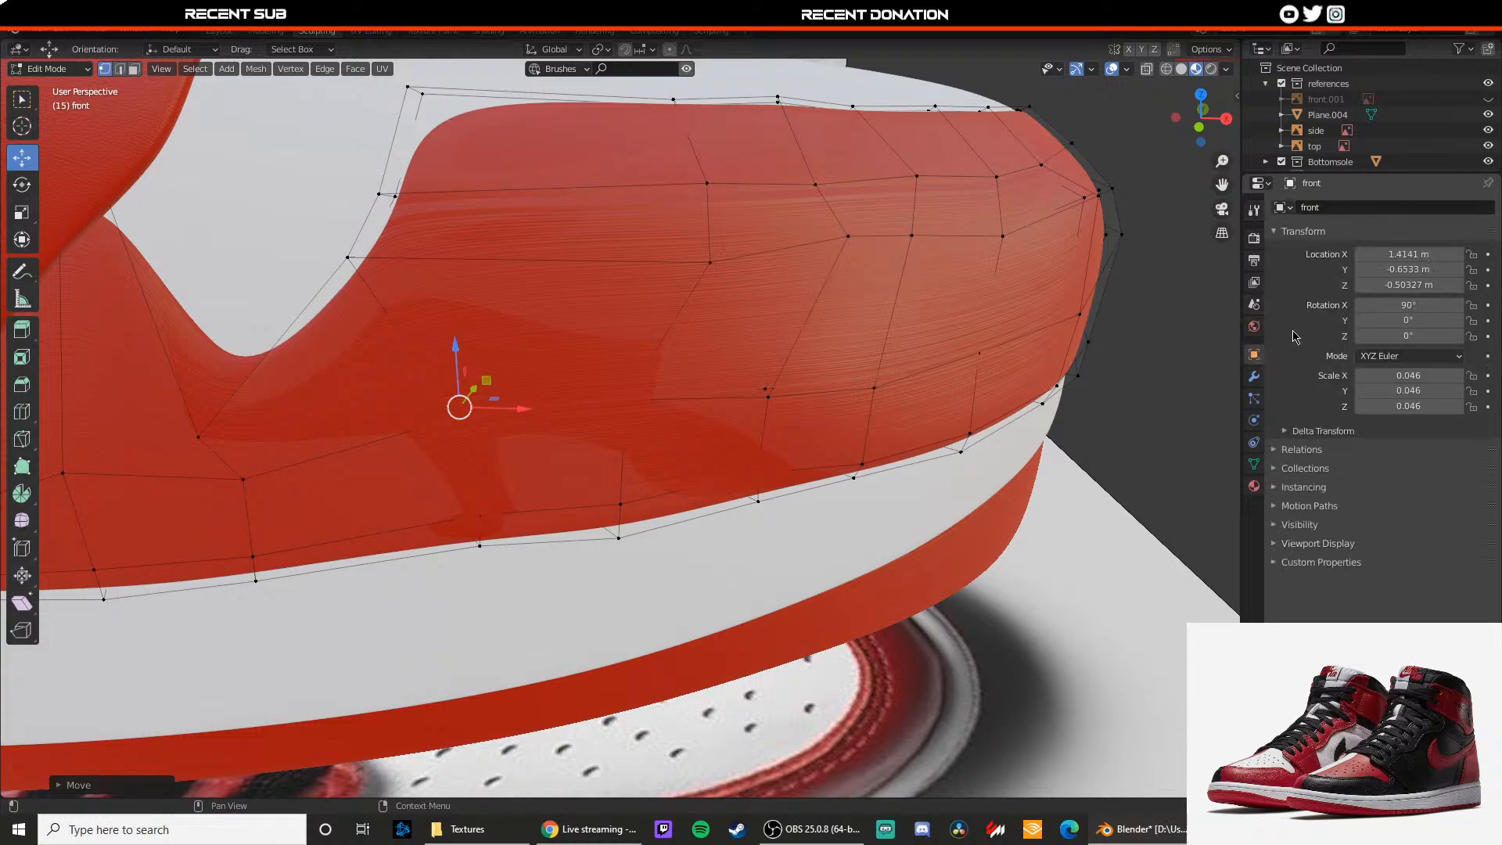
left_click(1254, 239)
left_click(1254, 282)
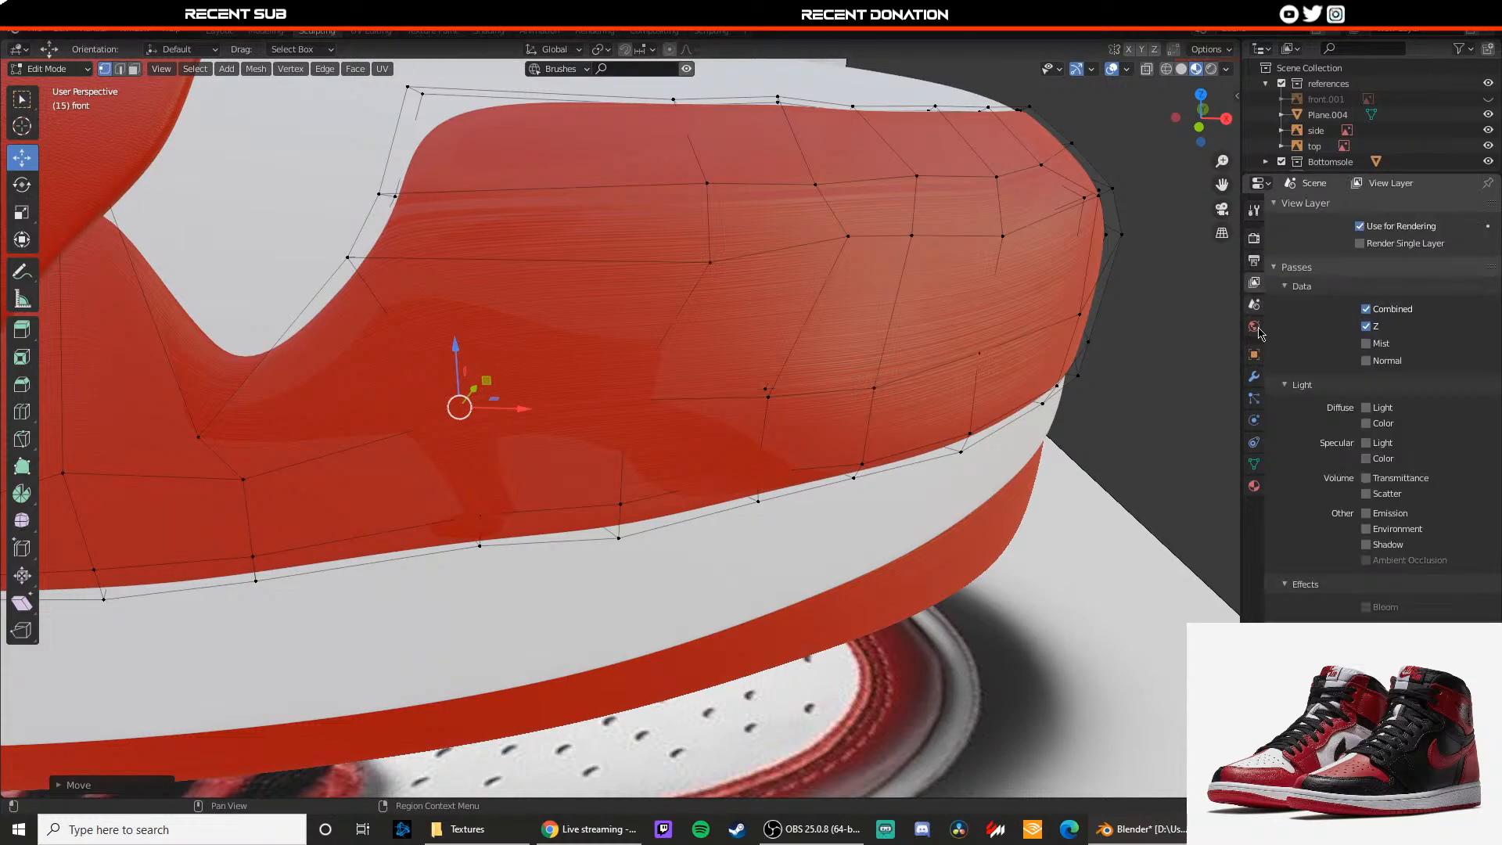
left_click(1256, 377)
left_click(1438, 257)
Step: Nudge two neighbouring vertices on the side of the toe panel to even out its surface
middle_click_drag(728, 310, 637, 456)
left_click(452, 428)
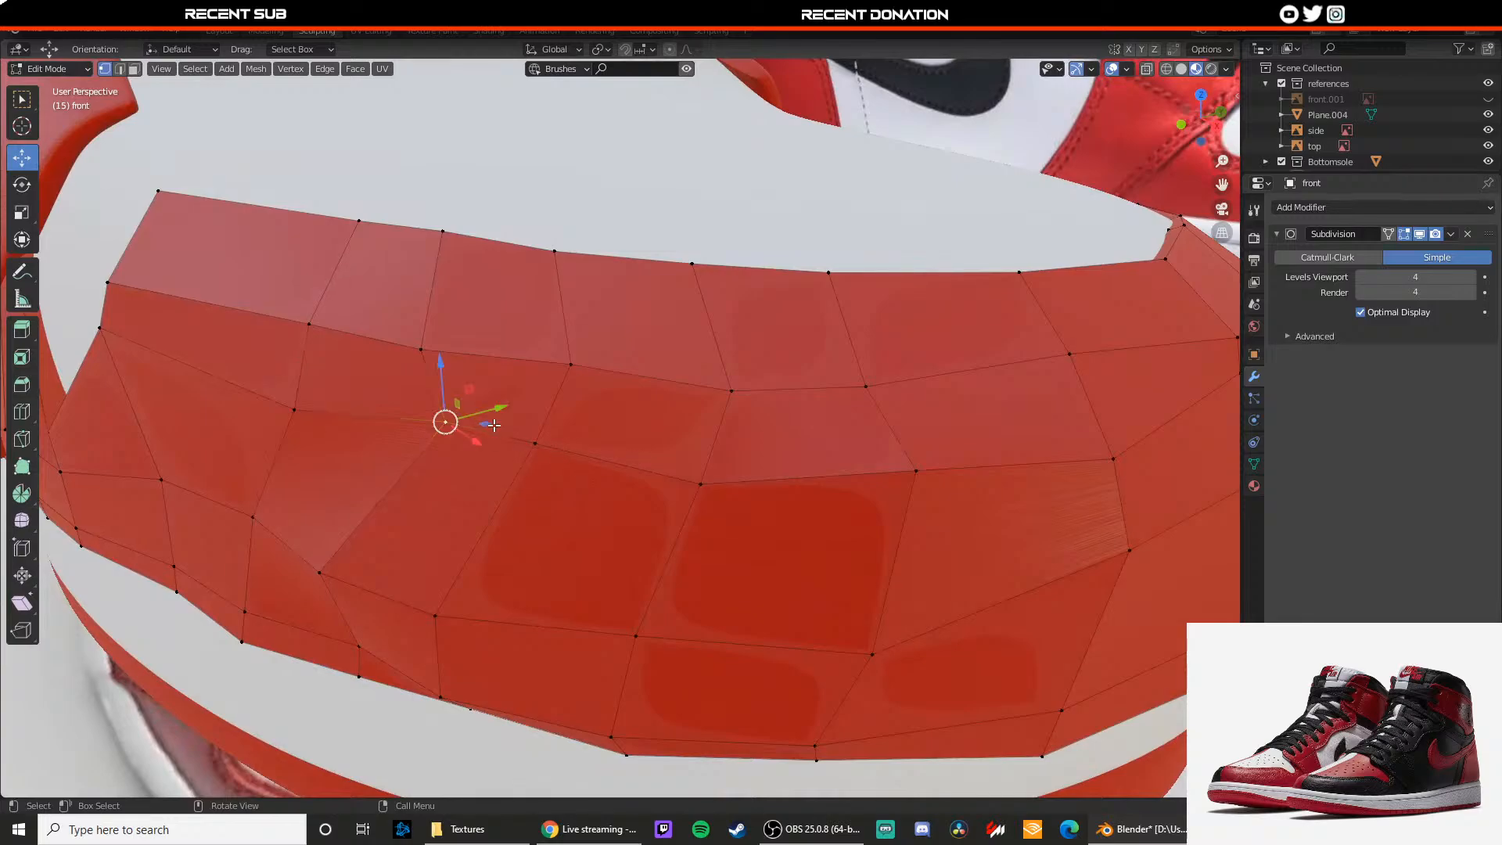
left_click_drag(494, 409, 489, 411)
left_click(321, 571)
mouse_move(369, 554)
left_mouse_down()
mouse_move(430, 538)
mouse_move(376, 549)
left_mouse_up()
Step: Select a vertex nearer the toe panel's rear side in wireframe view and move it slightly in material preview
key("shift+z")
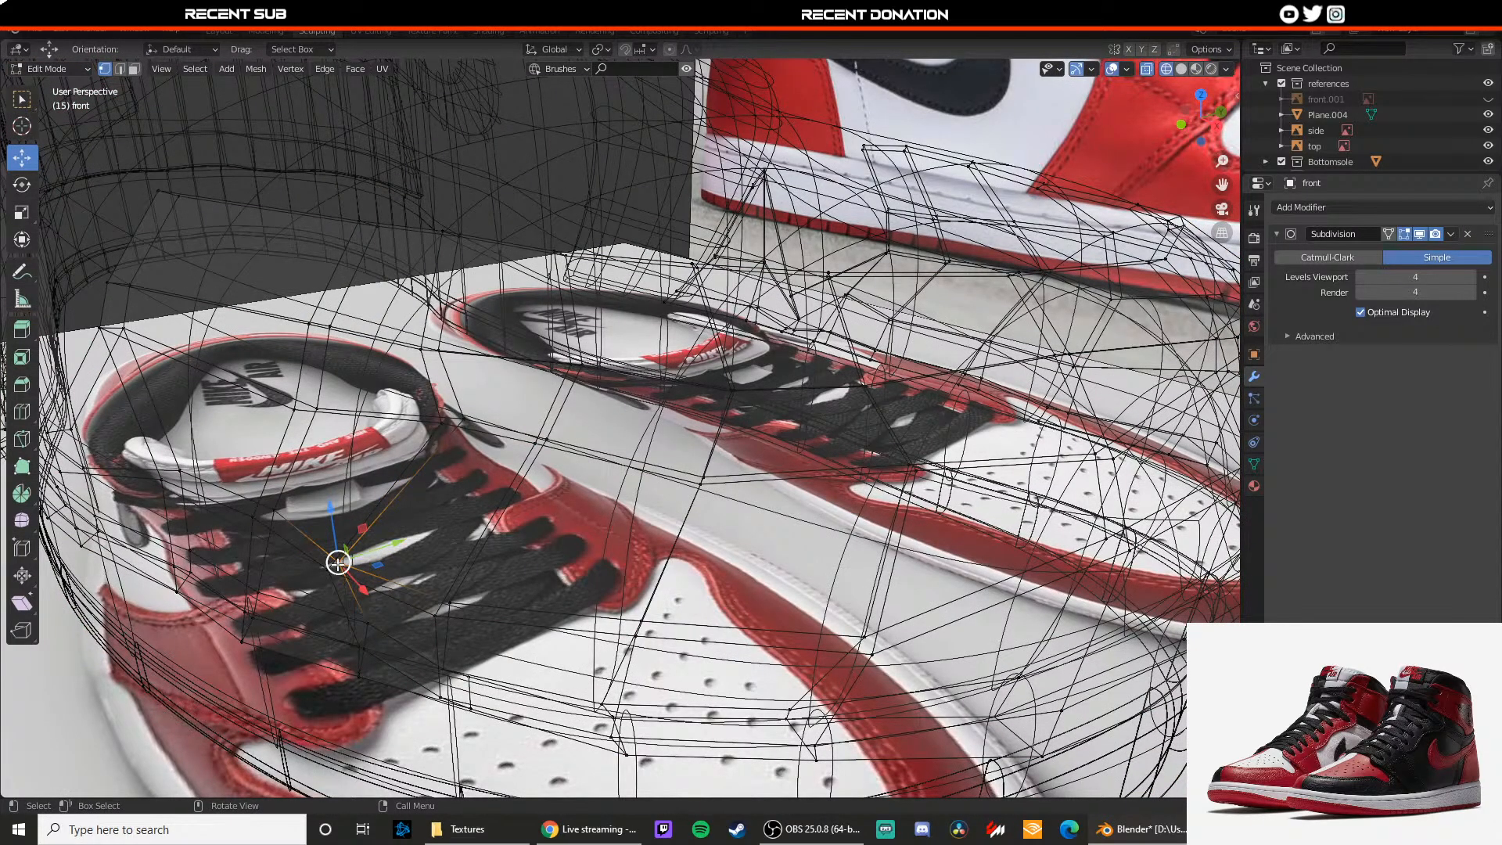
key("2")
left_click(345, 564)
middle_click_drag(340, 560, 256, 507)
left_click(217, 510)
key("1")
left_click(252, 517)
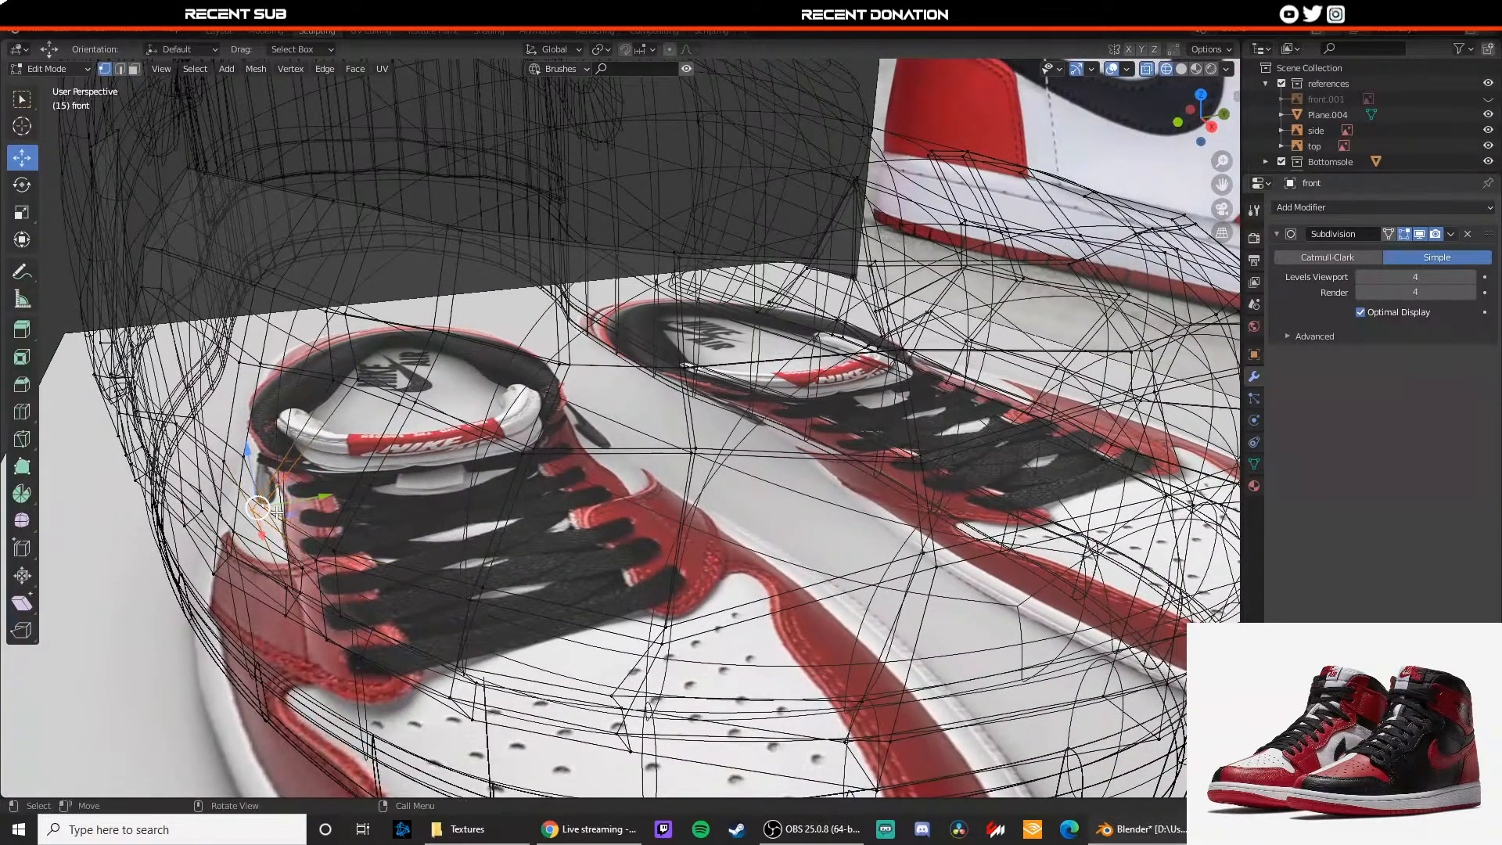
key("shift+z")
key("g")
left_click(315, 549)
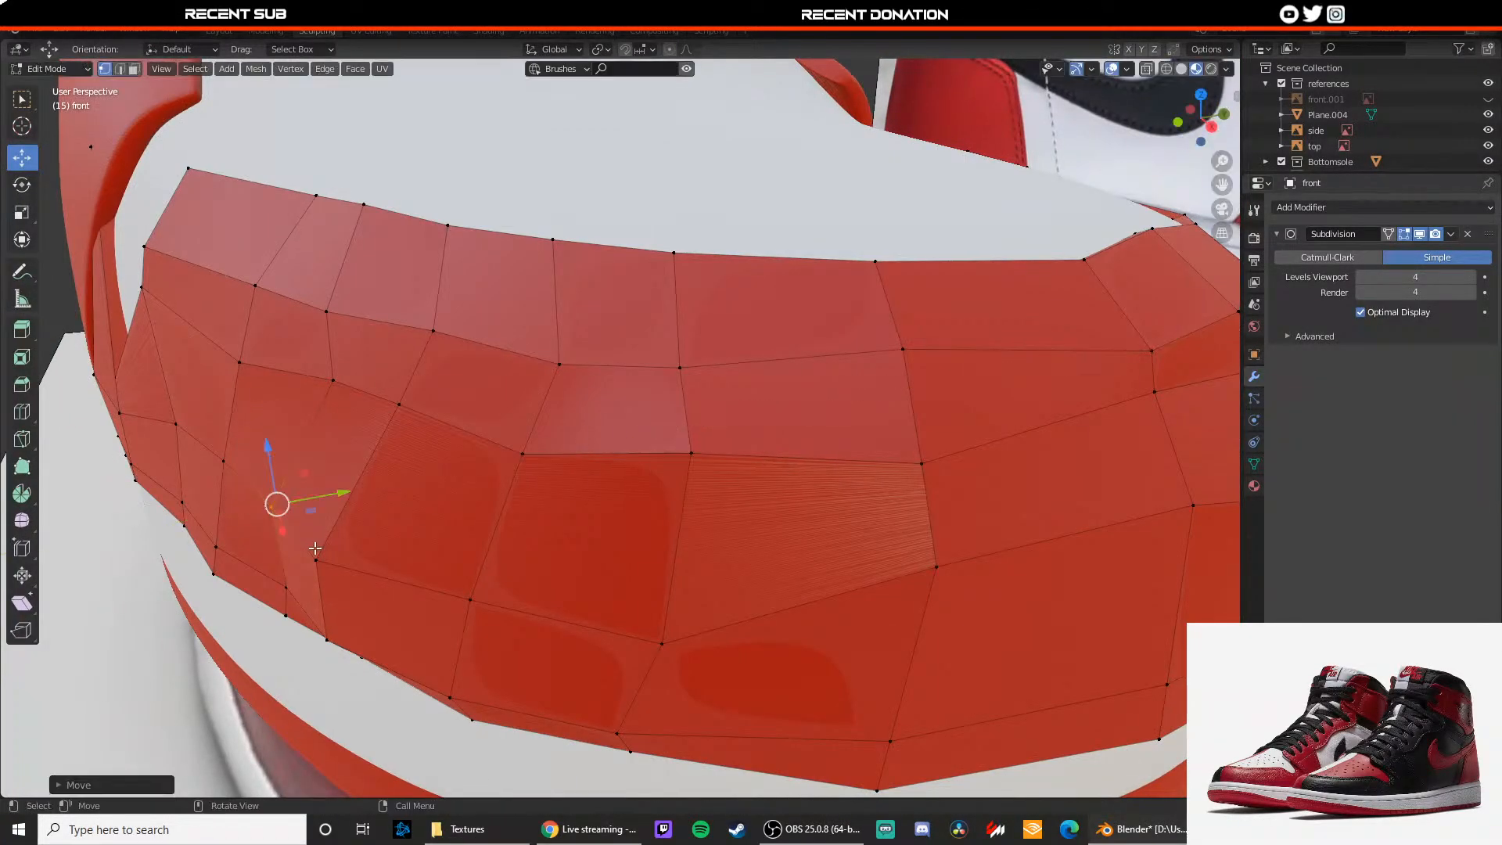
Step: Move the adjacent hidden vertex in the toe panel's side inward, and leave Edit Mode
key("shift+z")
left_click(337, 556)
key("shift+z")
key("g")
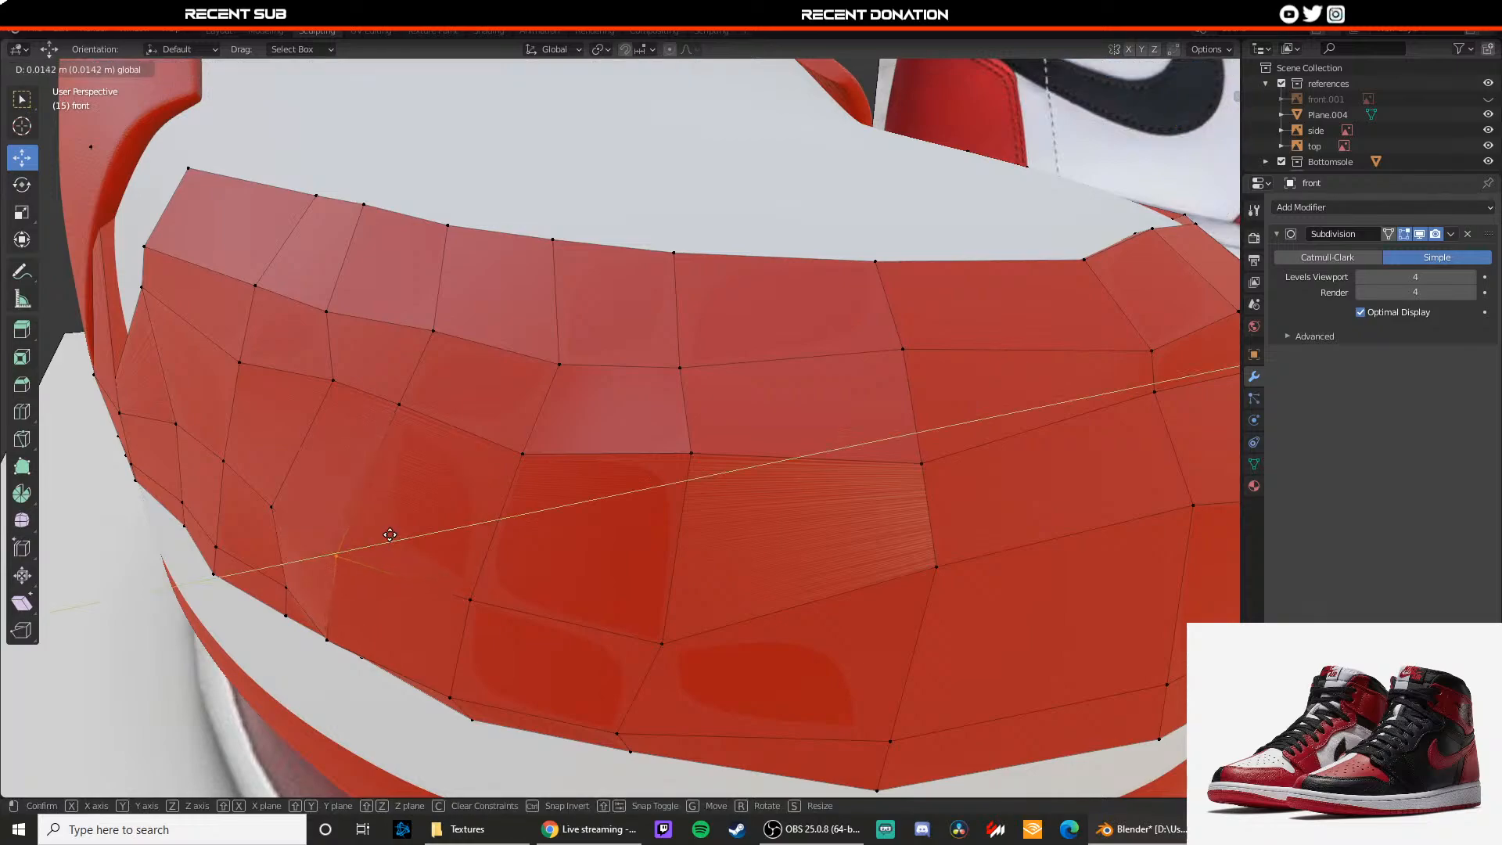
left_click_drag(390, 535, 405, 525)
scroll(485, 486, "down", 4)
key("Tab")
mouse_move(645, 445)
middle_mouse_down()
mouse_move(591, 430)
mouse_move(640, 446)
mouse_move(519, 483)
middle_mouse_up()
Step: Reposition two vertices around the toe panel's front corner, alternating wireframe and material preview, and return to Object Mode
key("Tab")
key("shift+z")
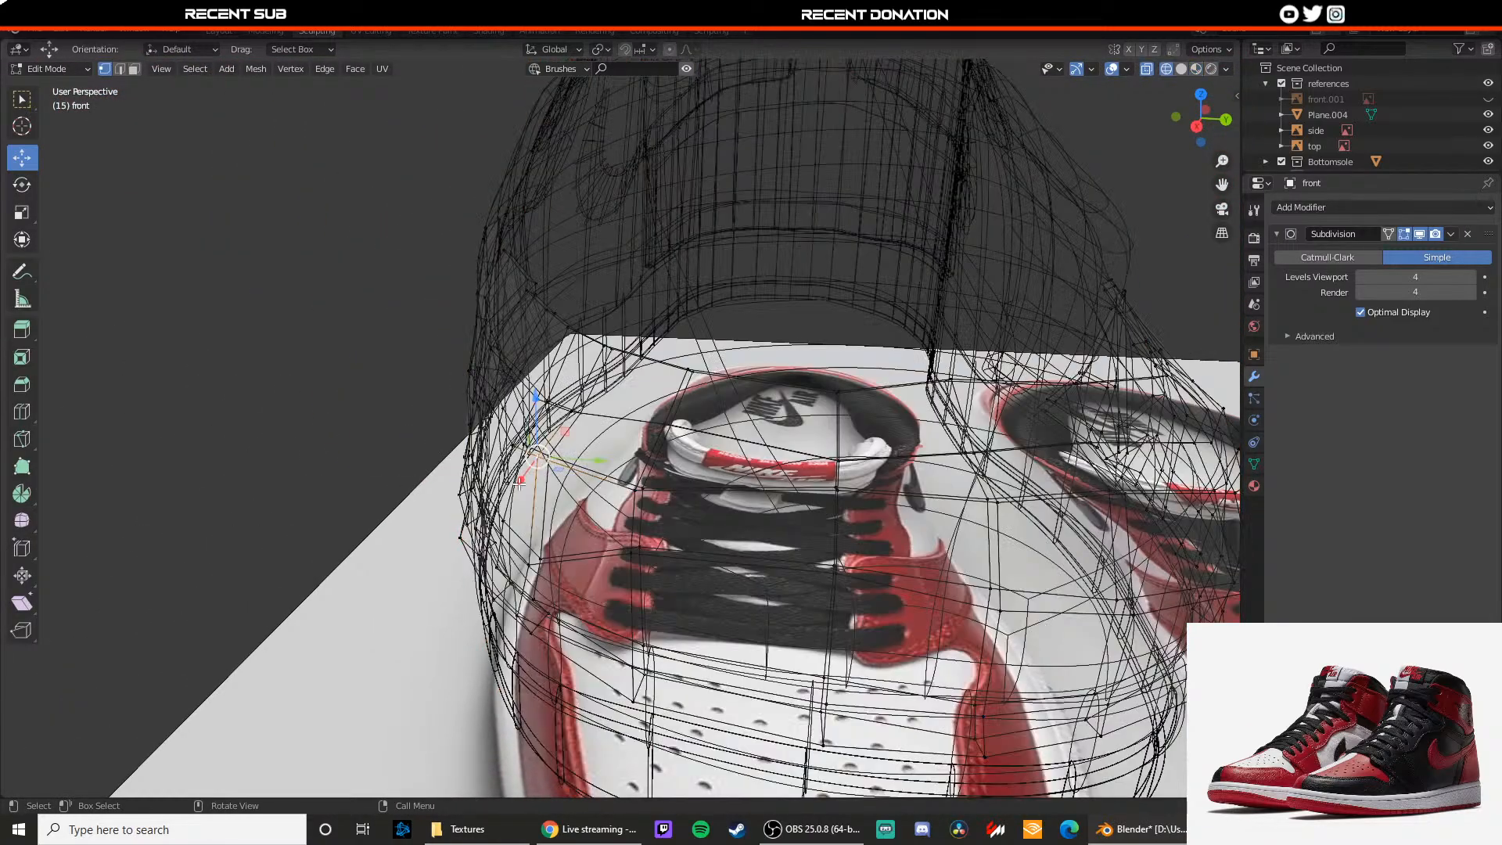
key("z")
left_click(631, 467)
mouse_move(586, 459)
left_mouse_down()
mouse_move(639, 462)
mouse_move(612, 461)
left_mouse_up()
key("z")
left_click(506, 497)
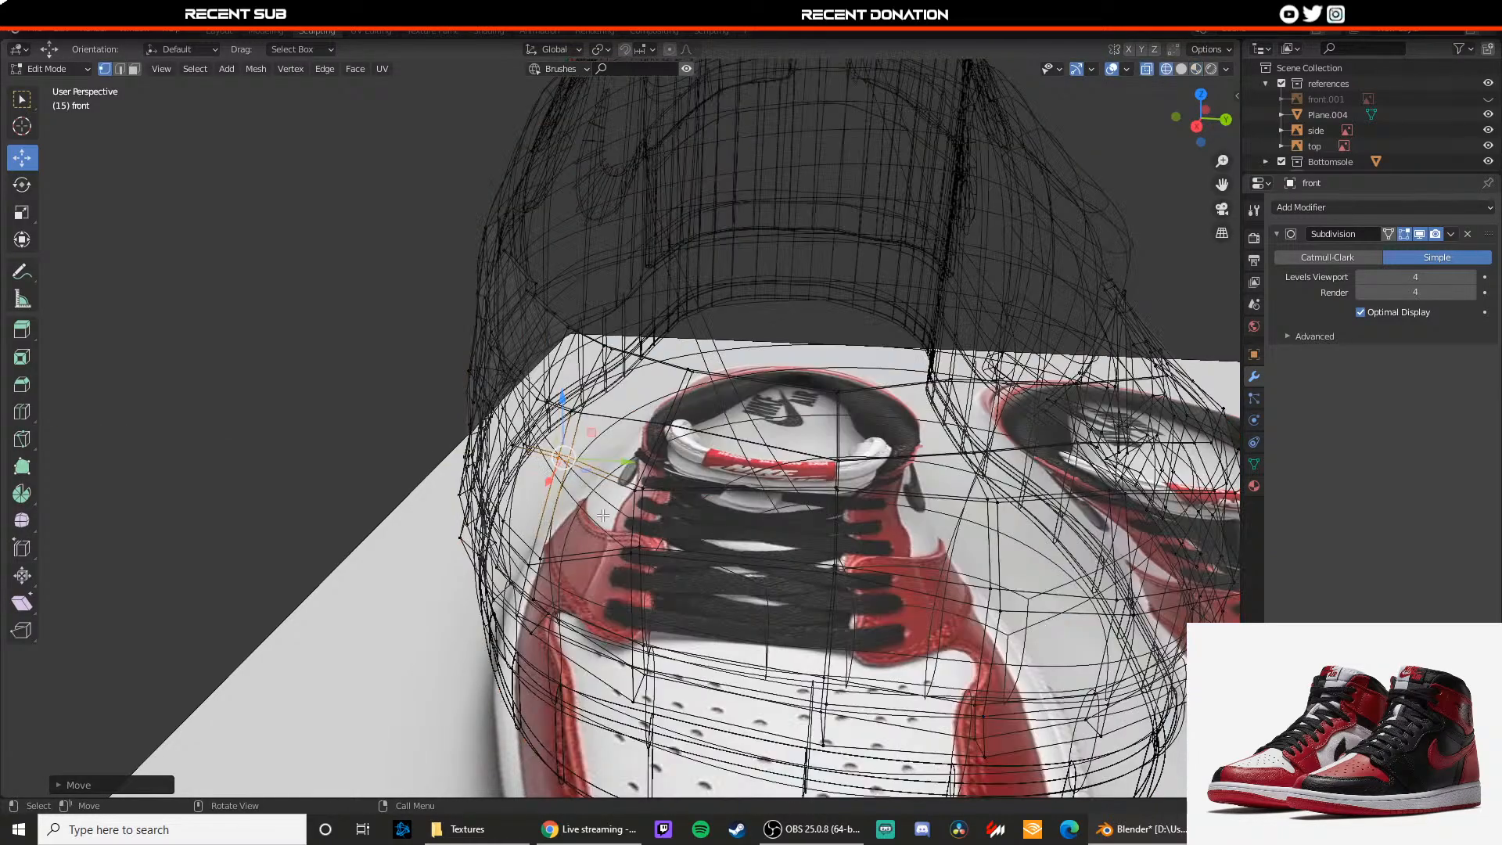
key("z")
left_click(554, 517)
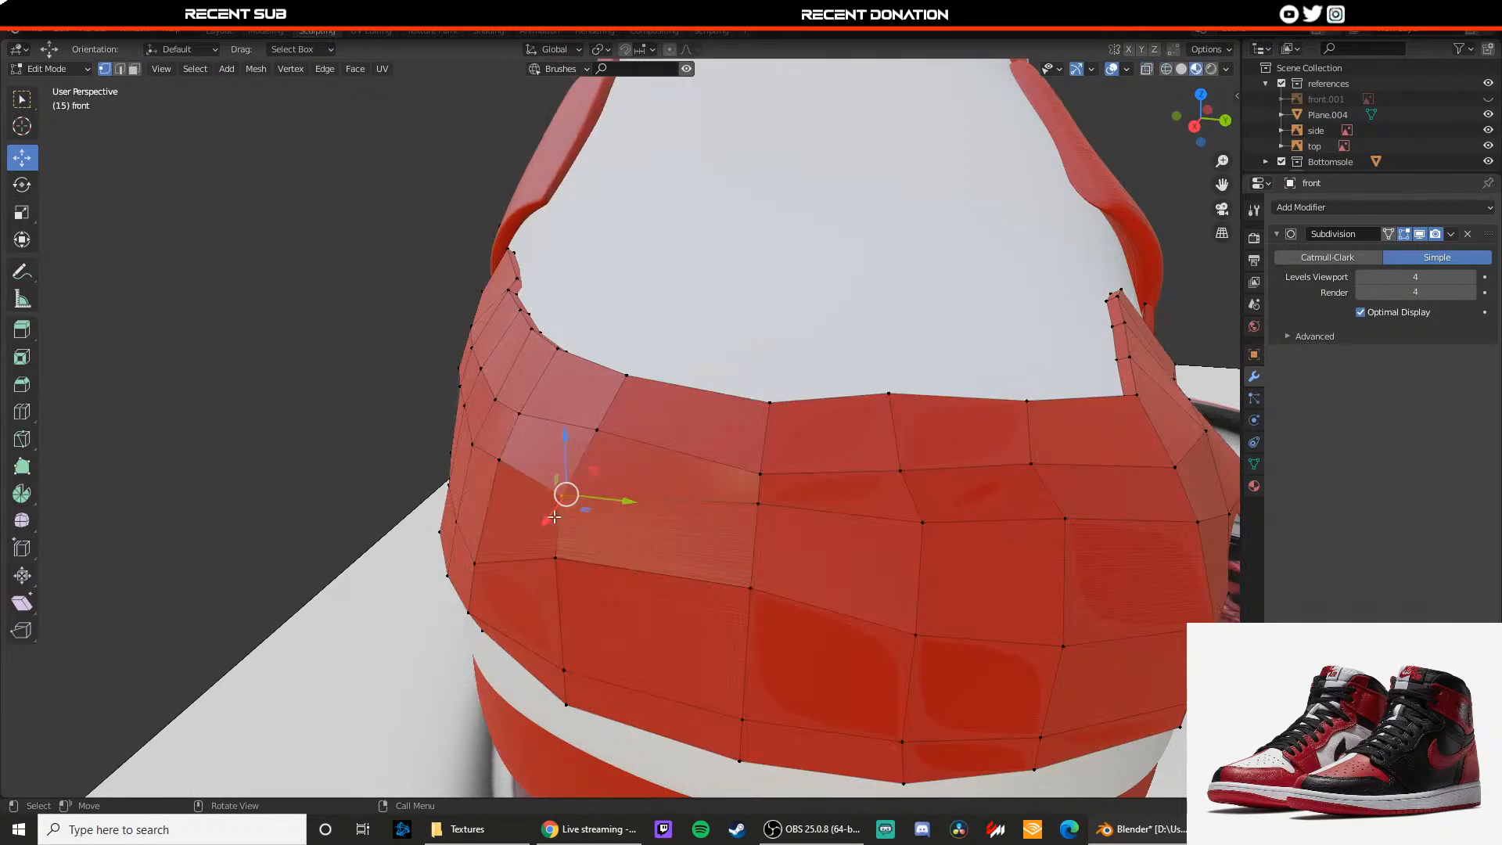
left_click_drag(554, 517, 565, 509)
key("Tab")
scroll(565, 479, "down", 4)
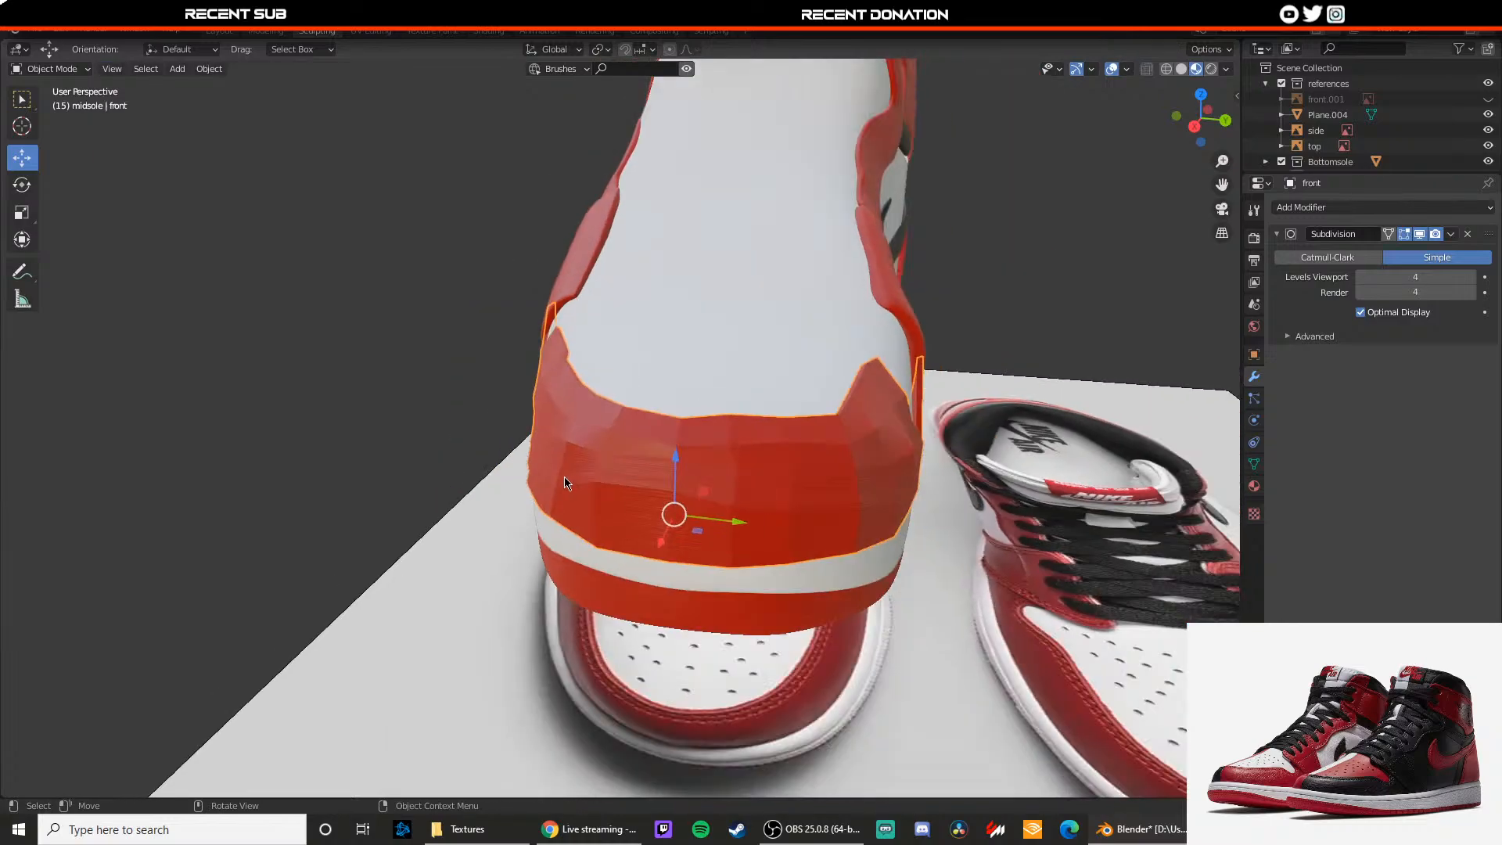
Step: Set the toe panel's Subdivision modifier back to Catmull-Clark
middle_click_drag(564, 476, 542, 435)
left_click(1329, 259)
middle_click_drag(541, 435, 720, 402, "shift")
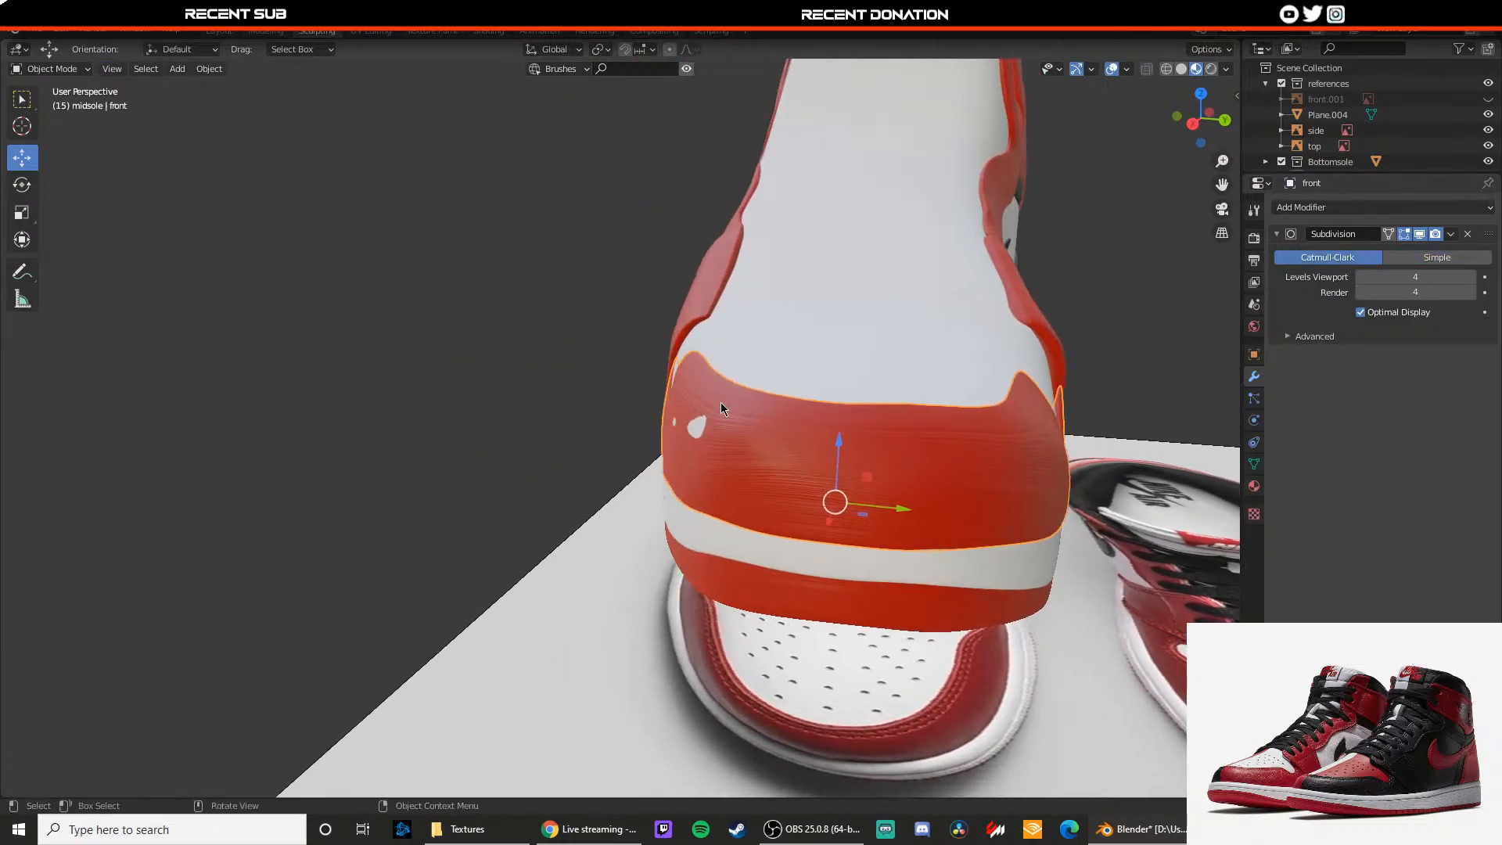
Step: Pull the hidden vertex behind the white patches on the toe panel's corner inward along the Y axis
key("Tab")
scroll(798, 454, "up", 3)
key("z")
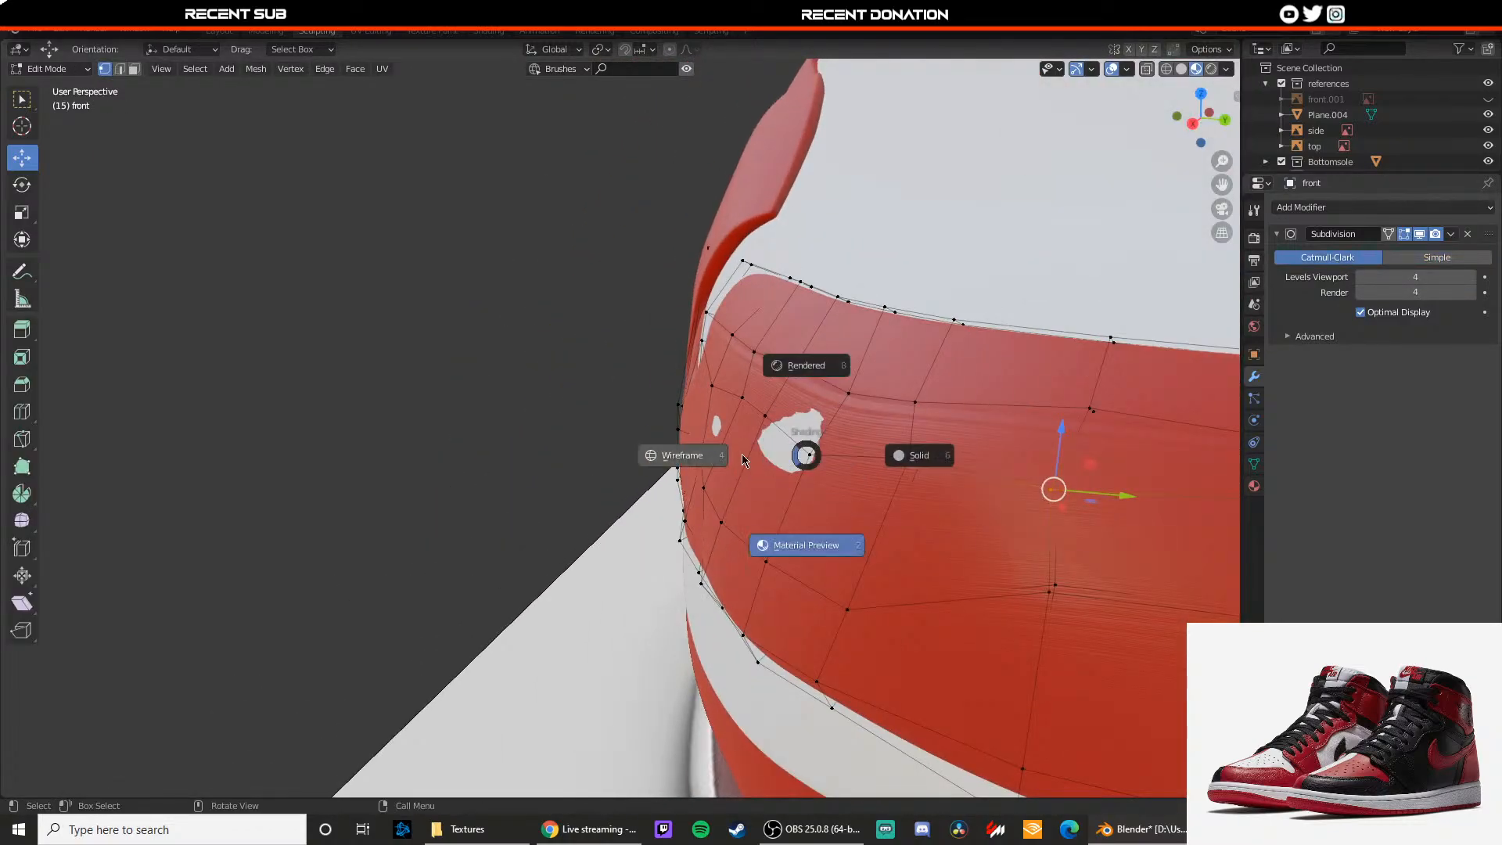
left_click(688, 453)
left_click(816, 453)
key("shift+z")
left_click_drag(875, 460, 907, 461)
mouse_move(802, 448)
middle_mouse_down()
mouse_move(814, 458)
mouse_move(793, 455)
middle_mouse_up()
scroll(810, 458, "up", 4)
Step: Move the vertex below the remaining white patch inward along the Y axis, and leave Edit Mode
left_click(816, 507)
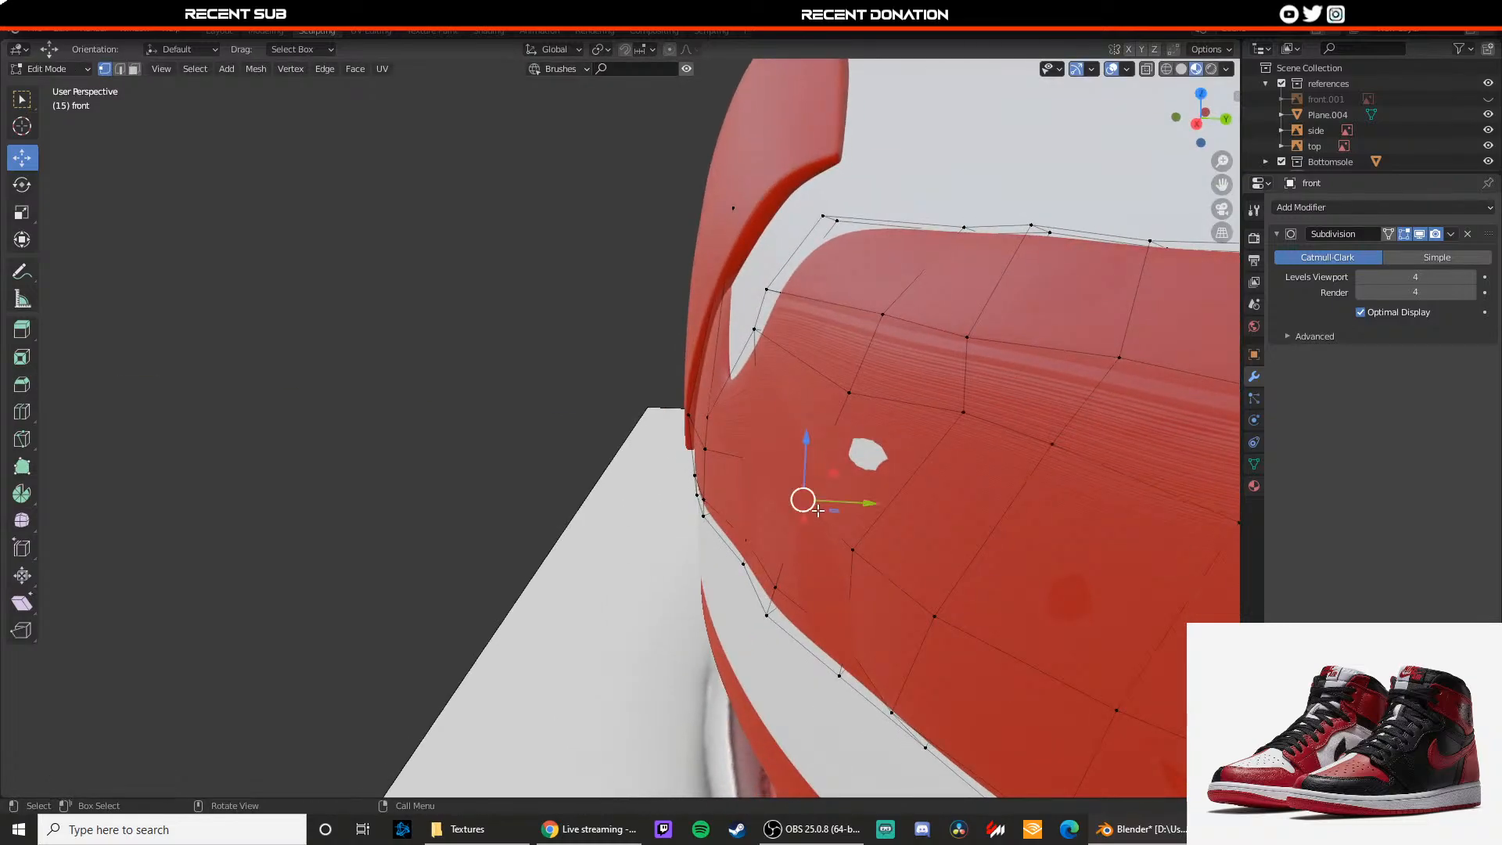
key("shift+z")
key("z")
left_click(822, 558)
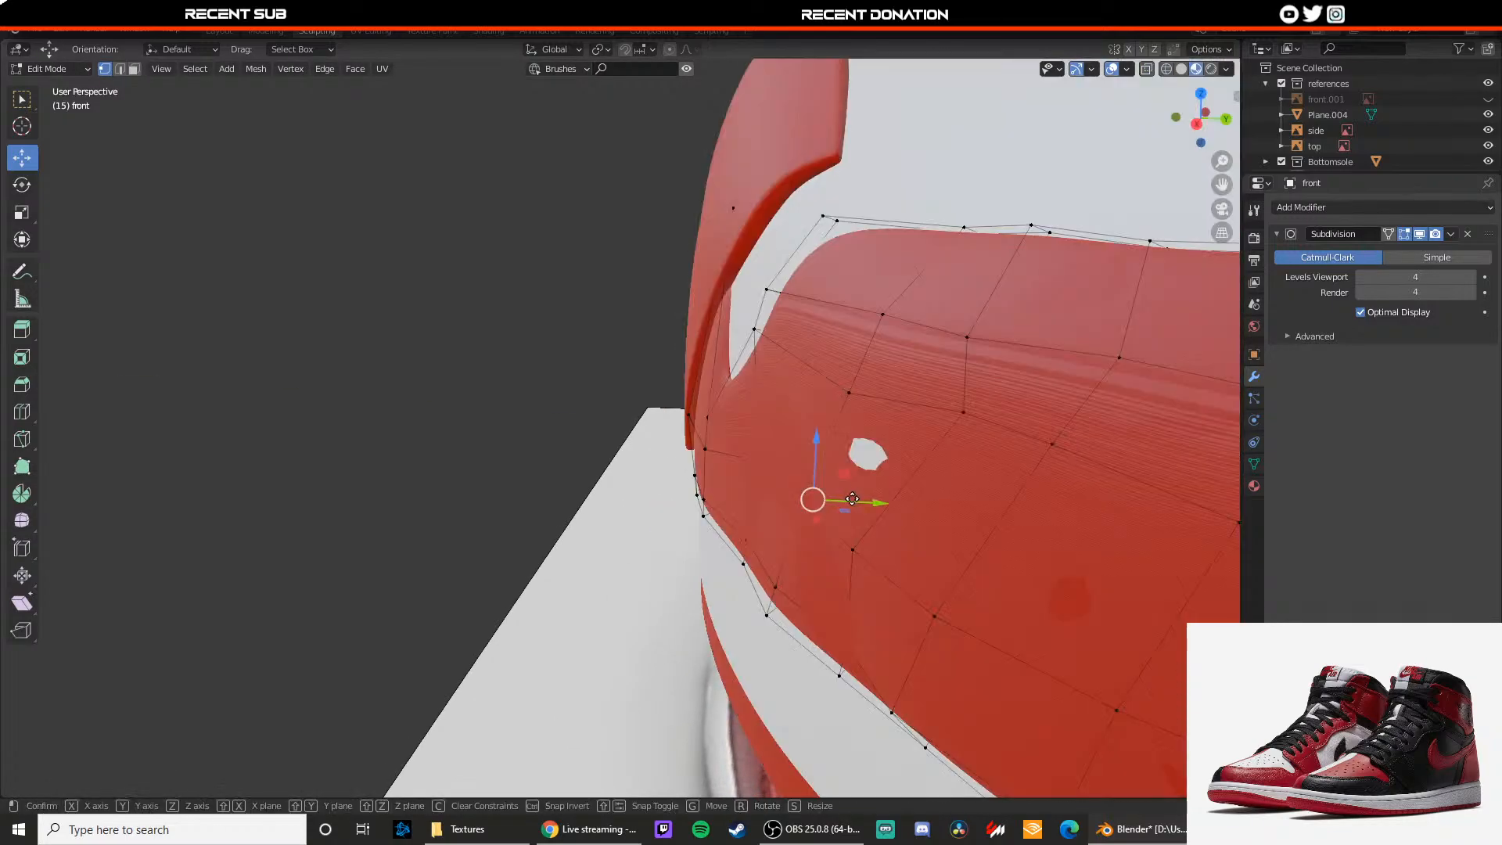
left_click_drag(869, 503, 912, 505)
key("Tab")
scroll(889, 482, "down", 3)
scroll(889, 482, "down", 5)
middle_click_drag(863, 469, 729, 463)
Step: Remove the Subdivision modifier from the toe panel and adjust the vertices at the bottom of its side notch
key("Tab")
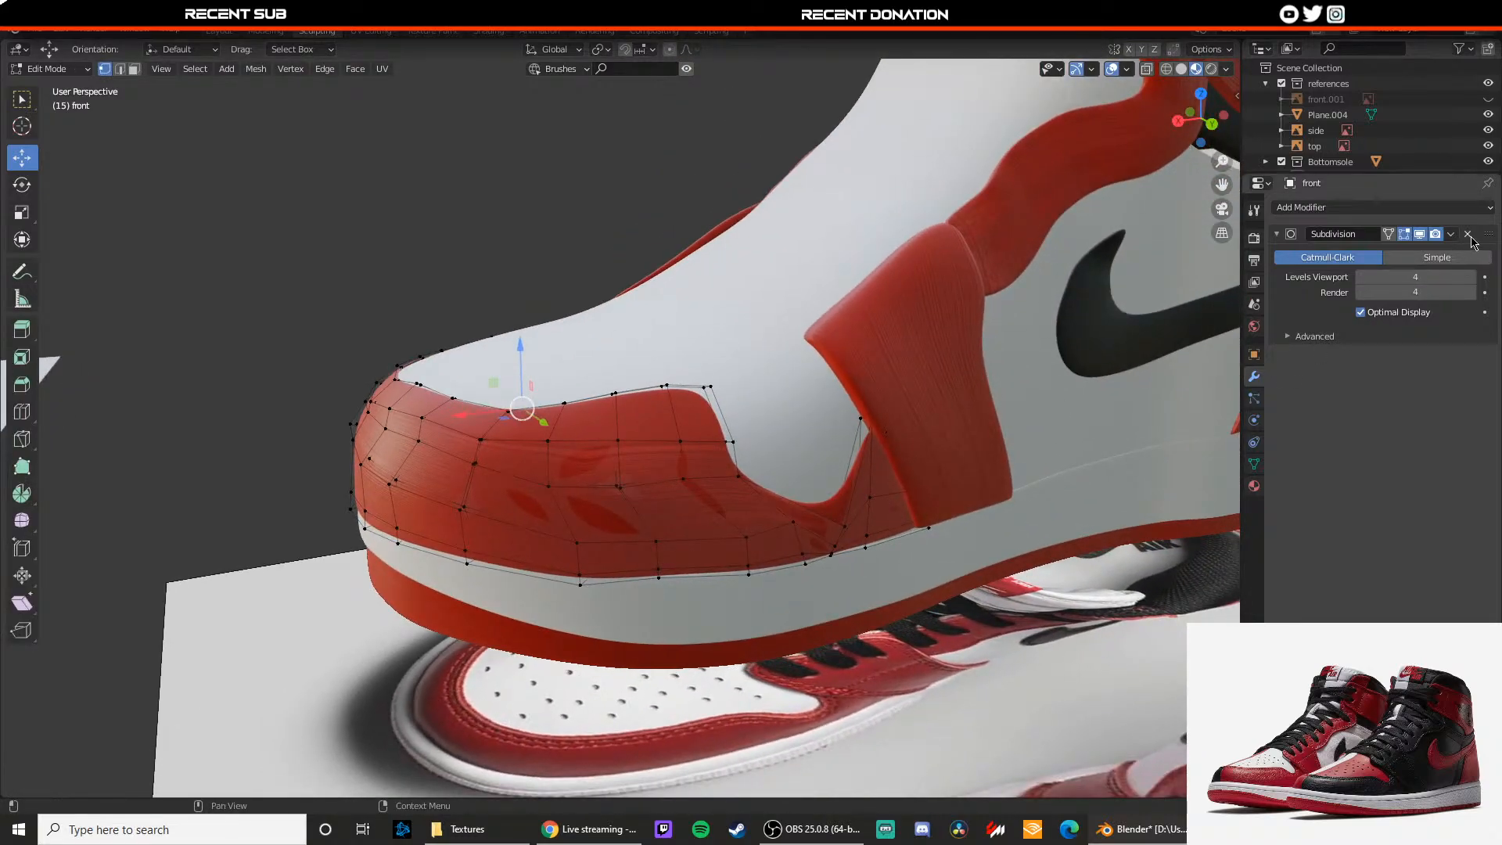
left_click(1470, 241)
scroll(825, 469, "up", 2)
middle_click_drag(824, 470, 653, 468)
scroll(657, 506, "up", 3)
middle_click_drag(578, 503, 570, 494)
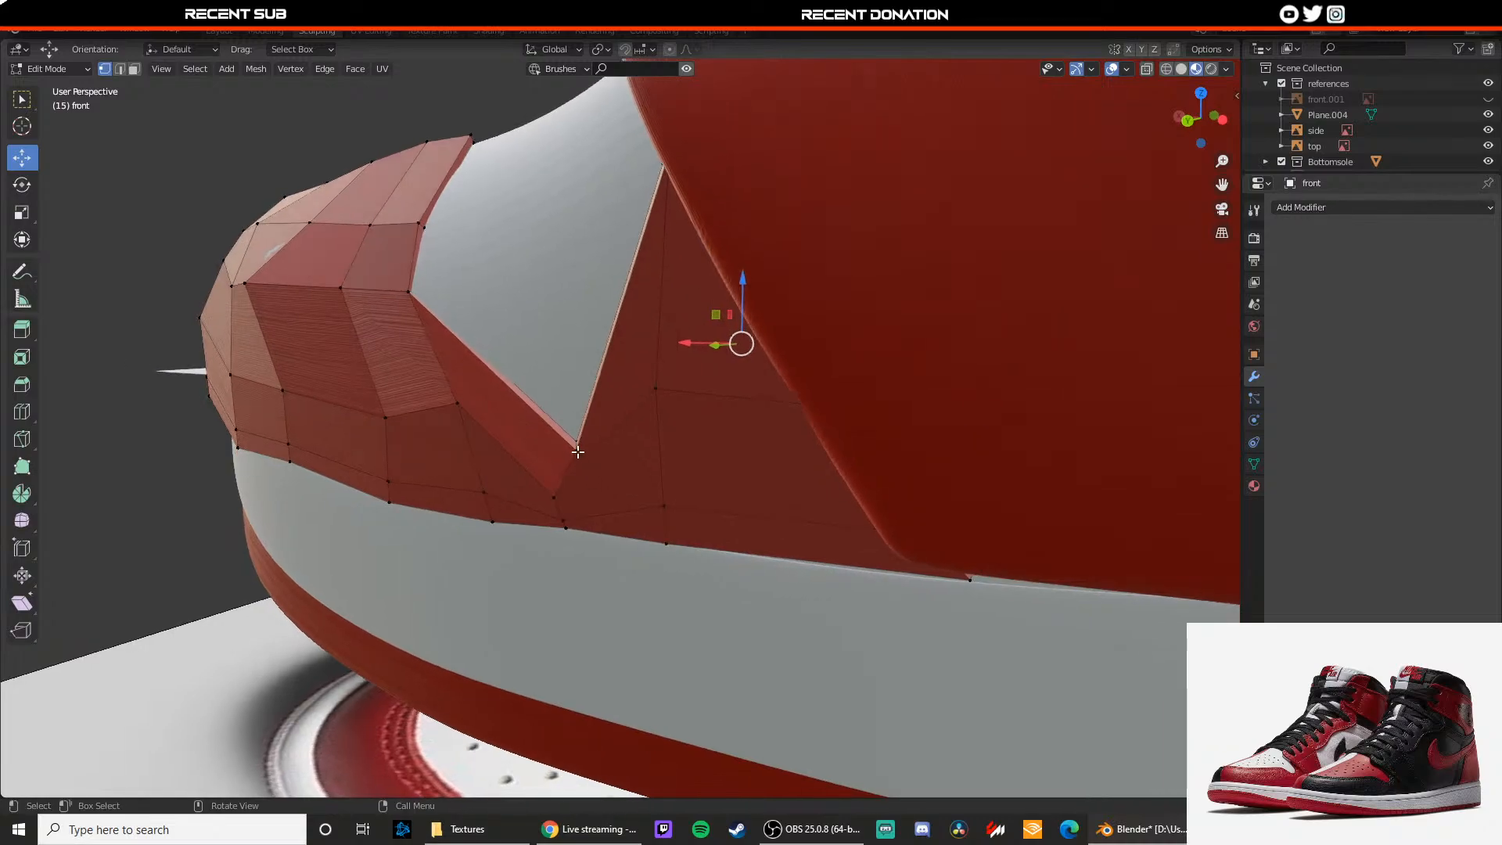
left_click(578, 452)
left_click_drag(540, 446, 513, 490)
left_click(553, 493)
Step: Select the edge loops along the toe panel's upper border and side notch in edge select mode
middle_click_drag(532, 454, 592, 501)
key("2")
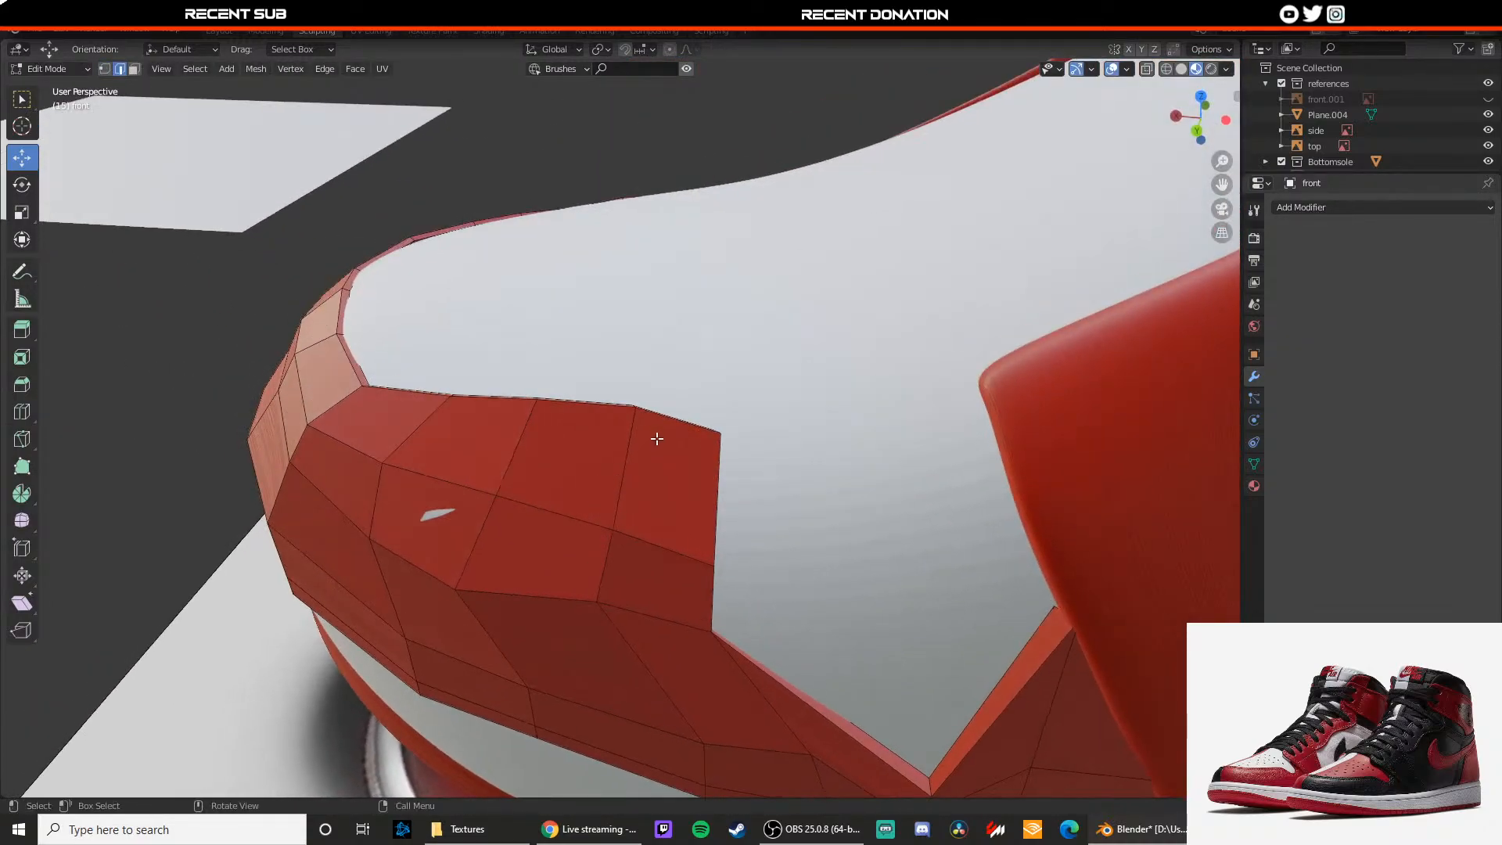
left_click(660, 430, "alt")
left_click(711, 518, "alt+shift")
middle_click_drag(764, 520, 739, 473, "shift")
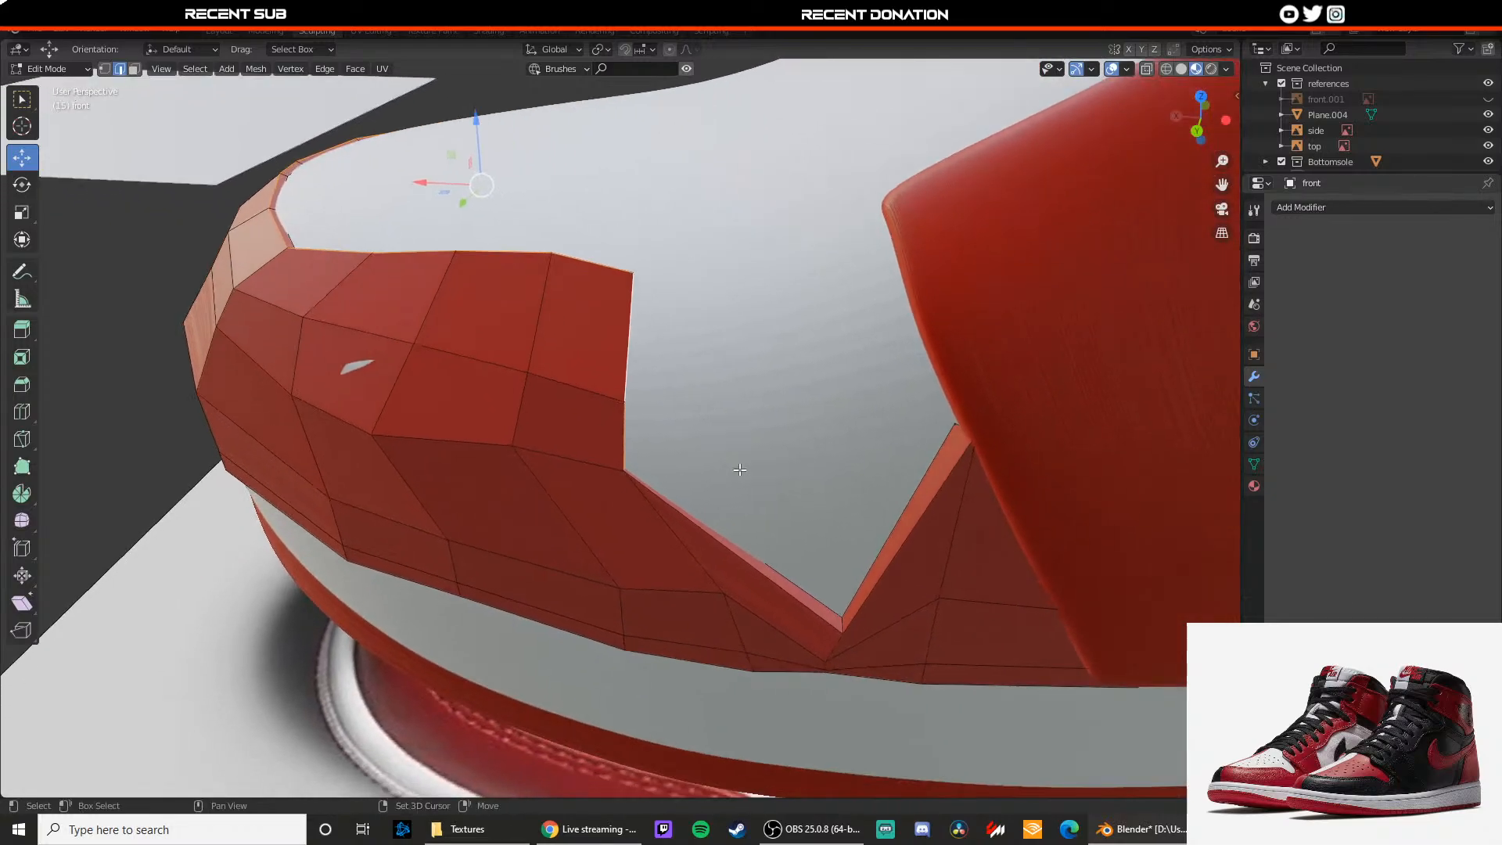
left_click(751, 569, "alt+shift")
scroll(938, 548, "down", 6)
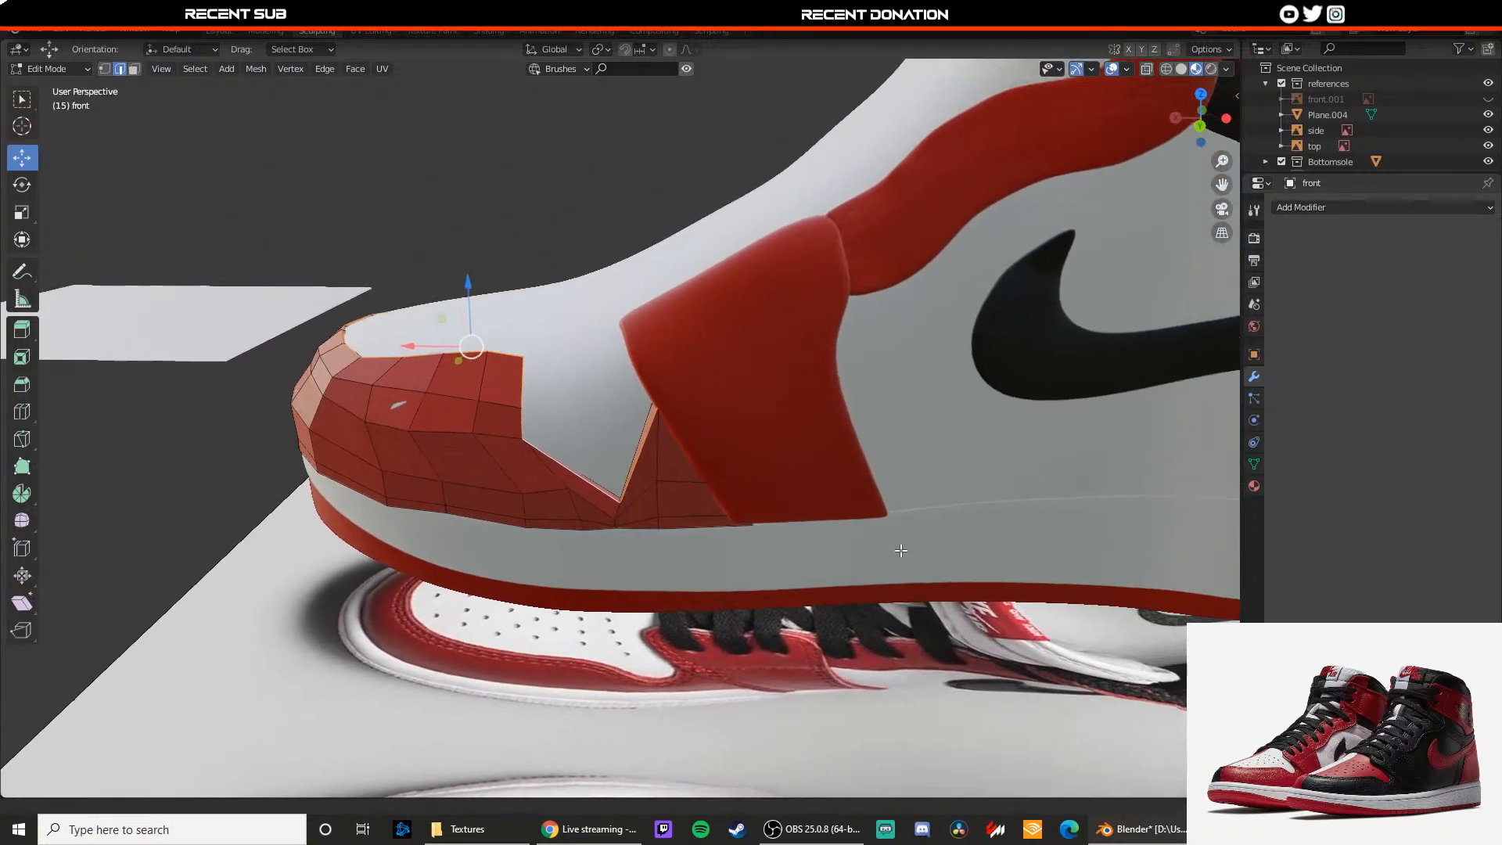
Step: Leave Edit Mode and hide the mid strap and the white shoe base around the toe panel
key("Tab")
left_click(805, 390)
key("h")
left_click(885, 412)
key("h")
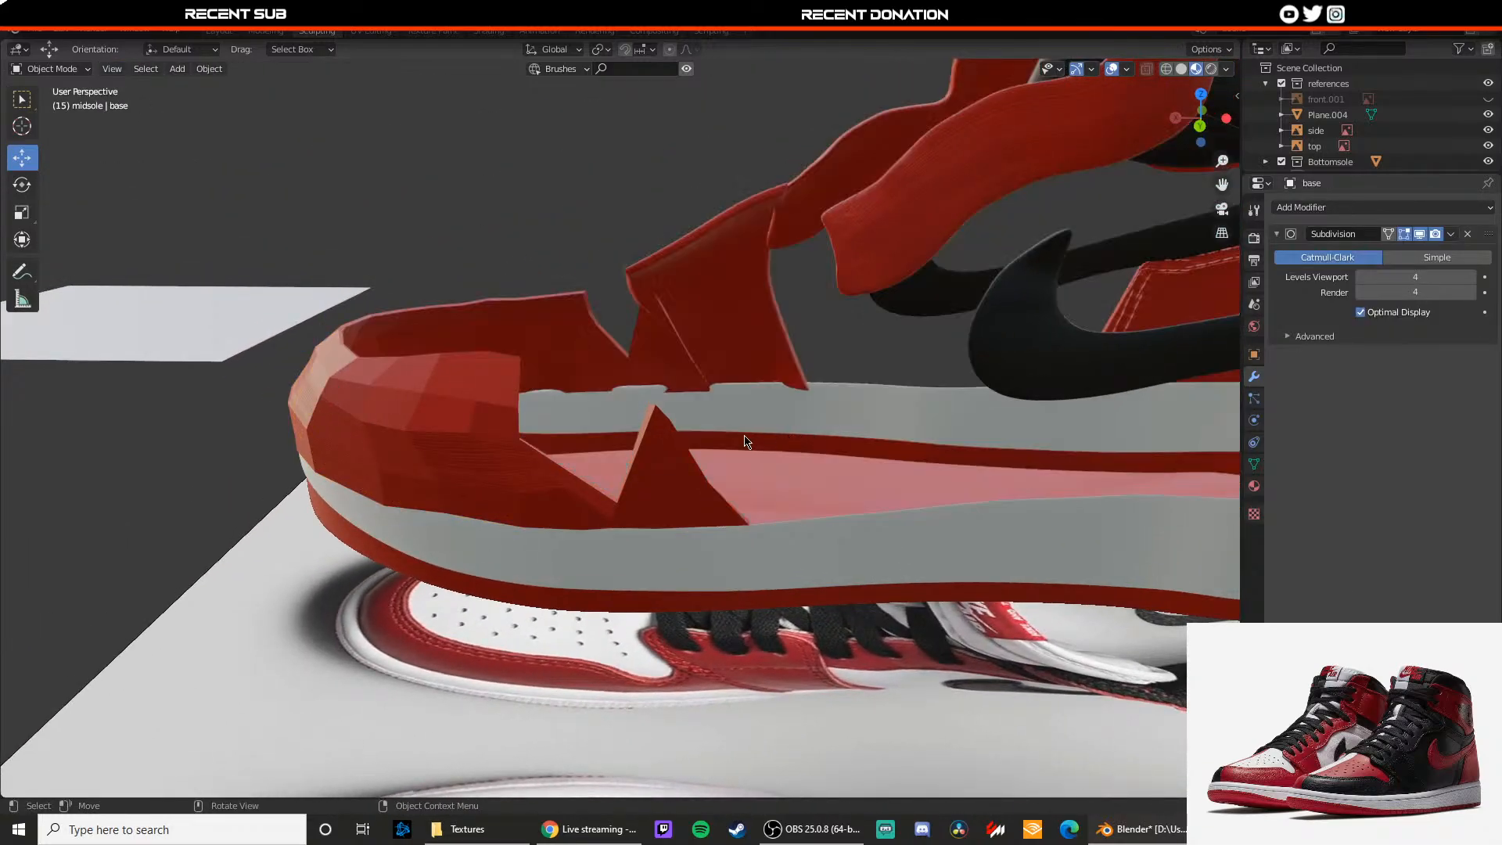
Step: Reopen the toe panel in Edit Mode and add its remaining notch and lower border edge loops to the selection
scroll(739, 438, "up", 3)
middle_click_drag(713, 480, 745, 400)
left_click(538, 511)
key("Tab")
scroll(560, 513, "up", 1)
left_click(720, 400, "shift")
middle_click_drag(542, 417, 614, 423)
left_click(709, 433, "alt+shift")
middle_click_drag(412, 438, 728, 430)
left_click(788, 625, "alt+shift")
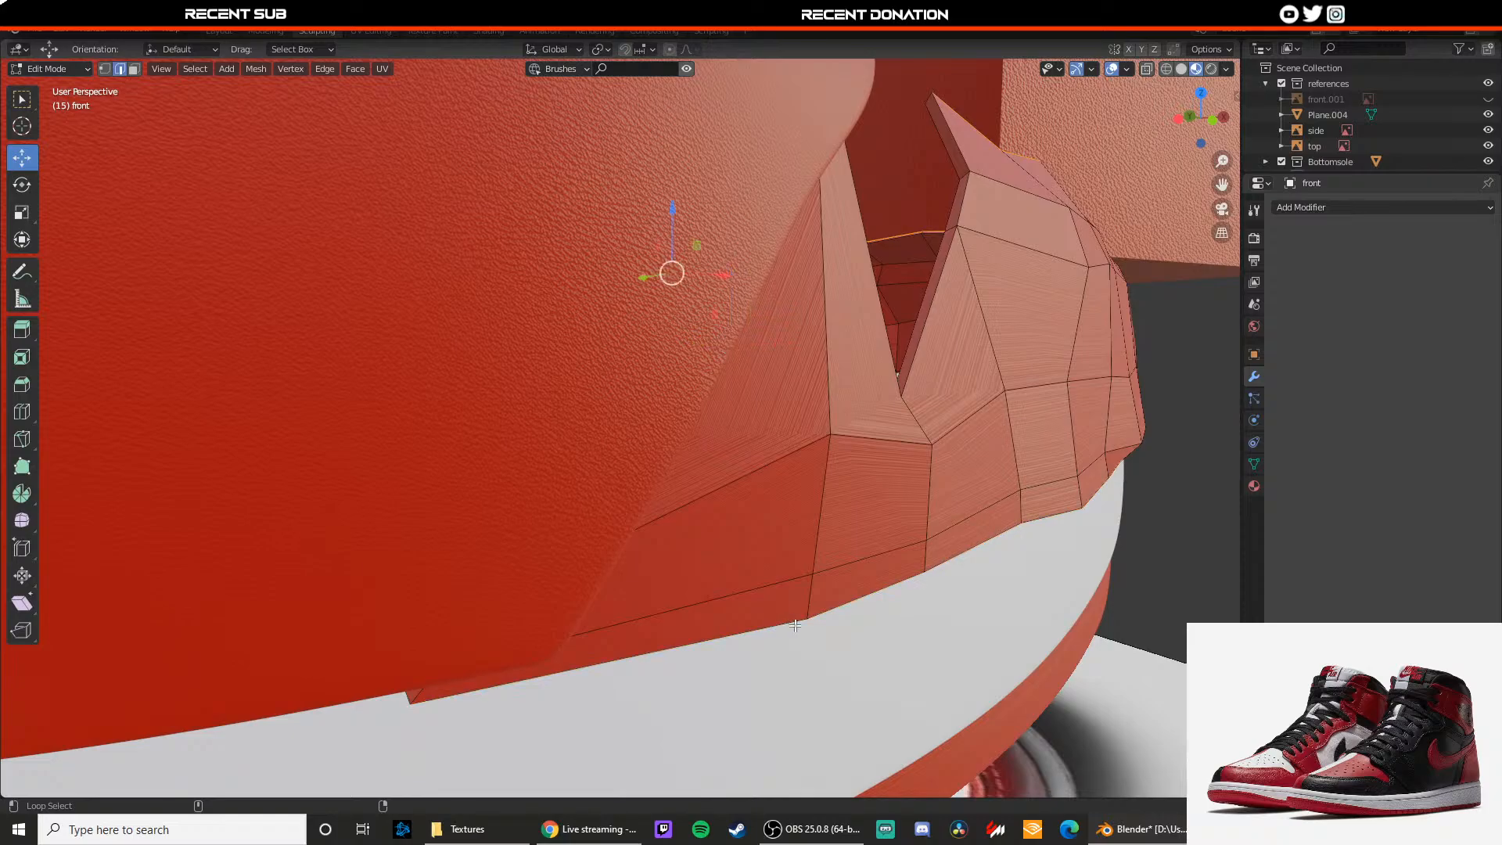
left_click(789, 620, "alt+shift")
middle_click_drag(737, 598, 607, 461)
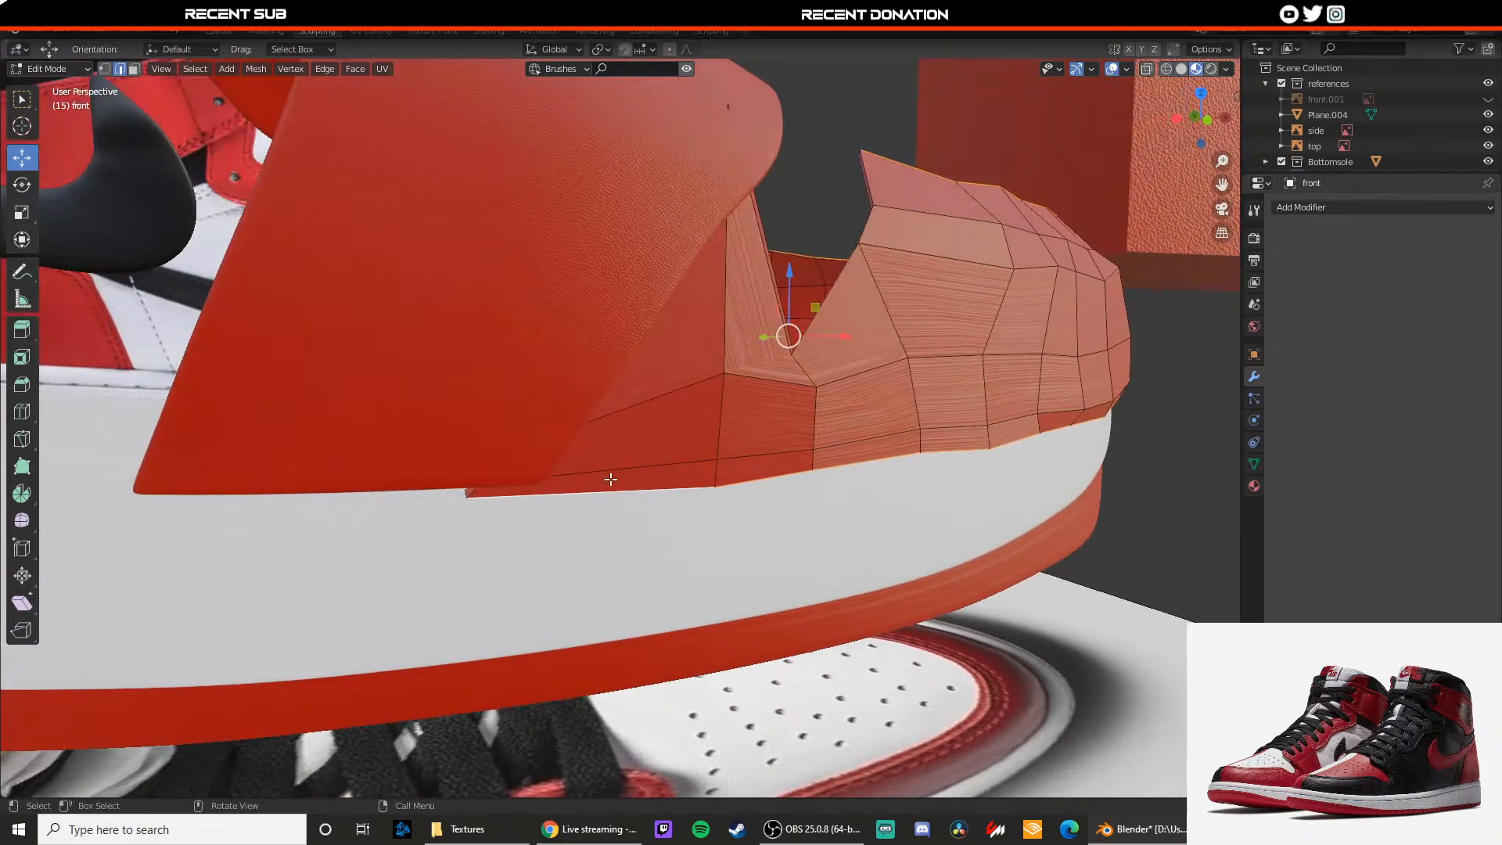
Step: Hide the strap covering the toe panel's rear end on the other side, and reopen the toe panel in Edit Mode
right_click(610, 478)
left_click(565, 501)
key("Tab")
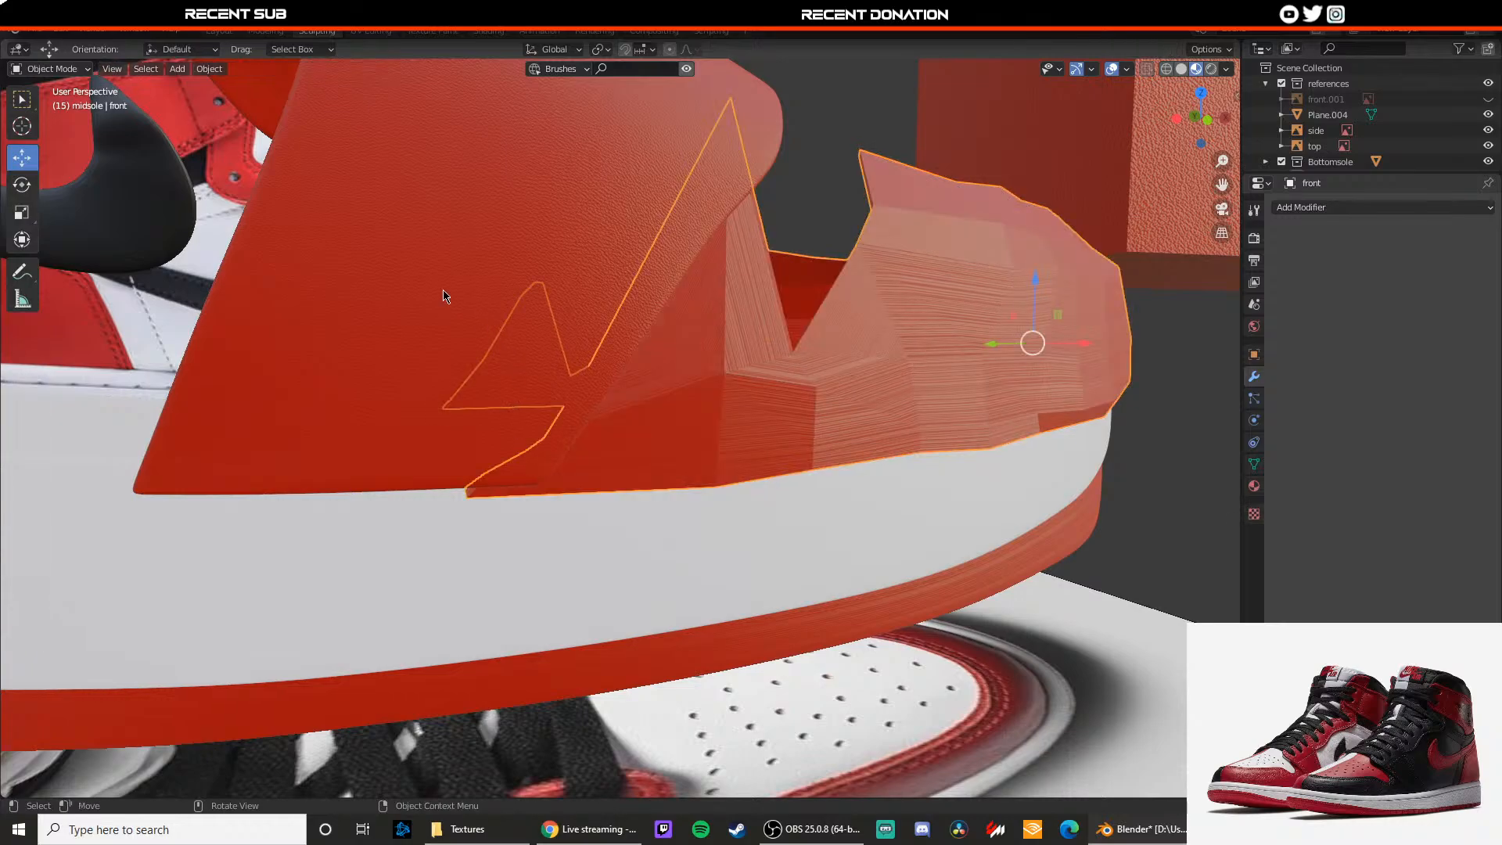
left_click(444, 292)
key("h")
left_click(558, 454)
key("Tab")
middle_click_drag(558, 454, 645, 499)
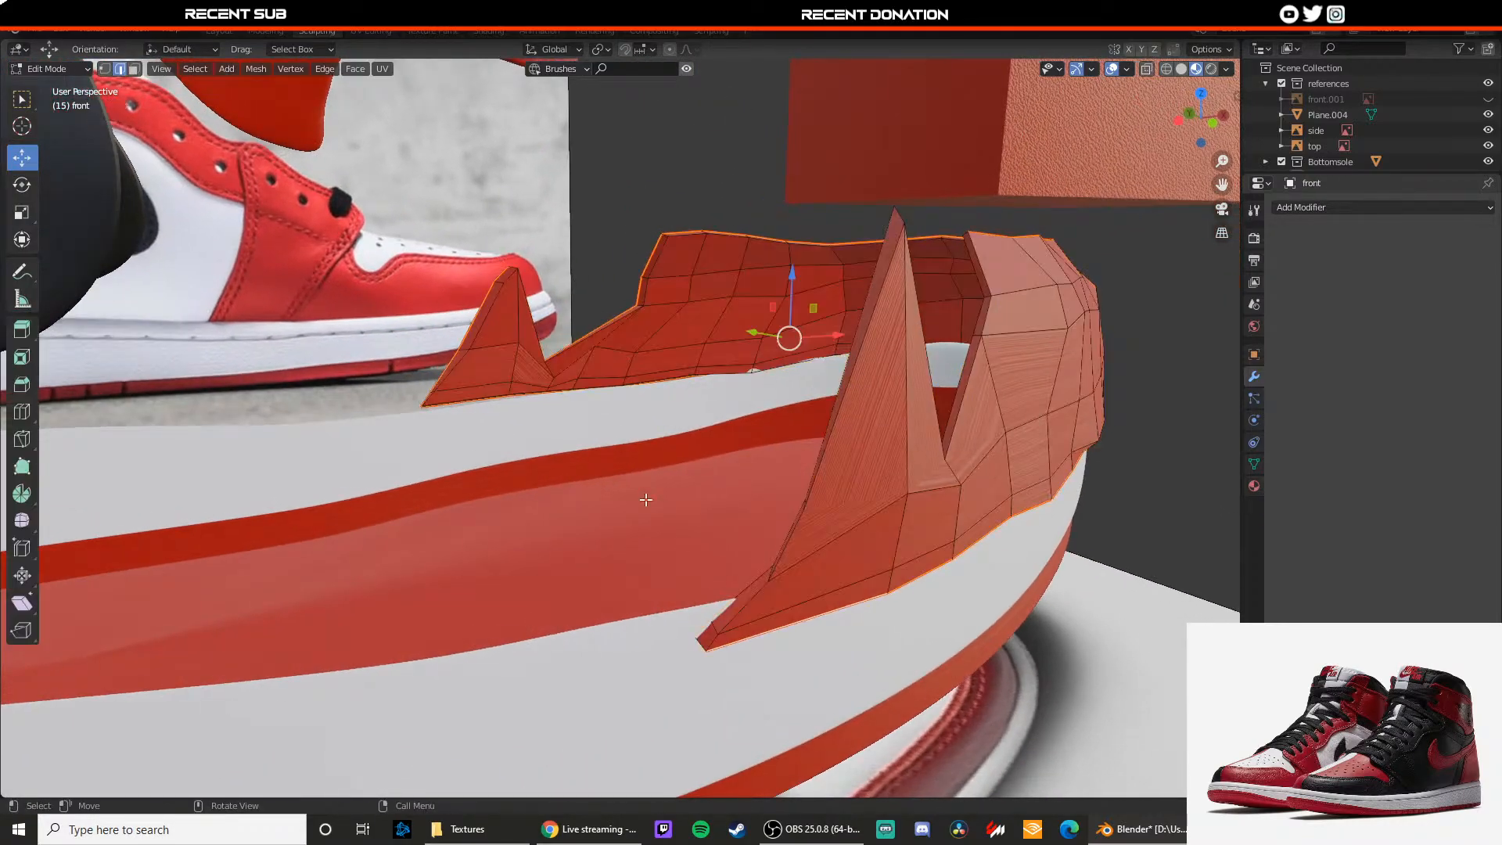
Step: Add the rear border loop of the toe panel's pointed tongue, mark the selected borders and the rear corner edge as seams
left_click(752, 604, "alt+shift")
left_click(742, 598, "alt+shift")
right_click(744, 599)
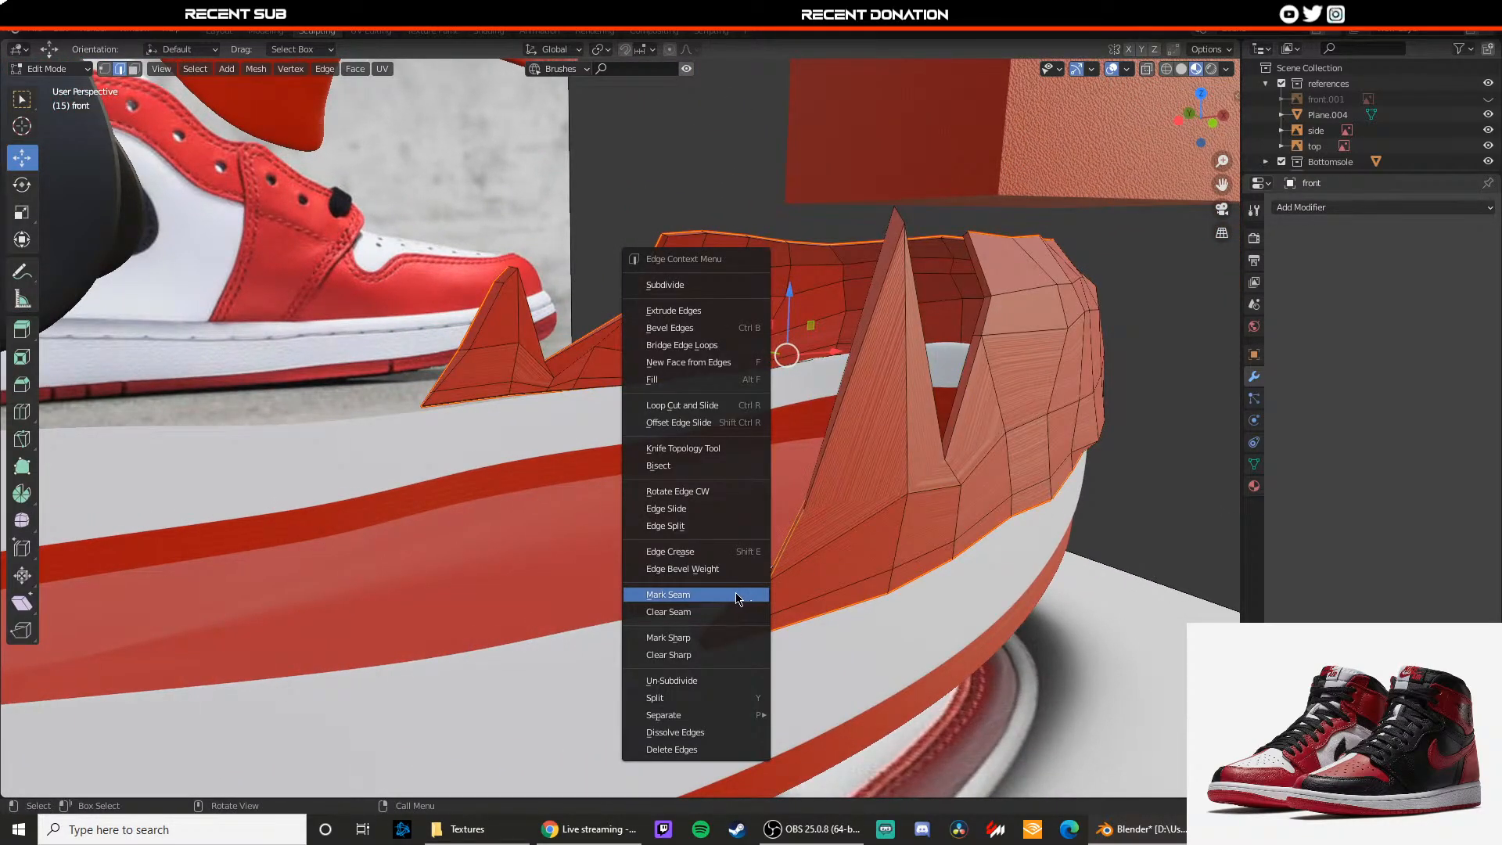
left_click(736, 599)
left_click(699, 642)
right_click(698, 641)
left_click(699, 642)
Step: Mark the short edge across the tip of the toe panel's pointed tongue as a seam
middle_click_drag(699, 575, 715, 530)
scroll(742, 556, "up", 2)
left_click(816, 476)
right_click(816, 477)
left_click(817, 478)
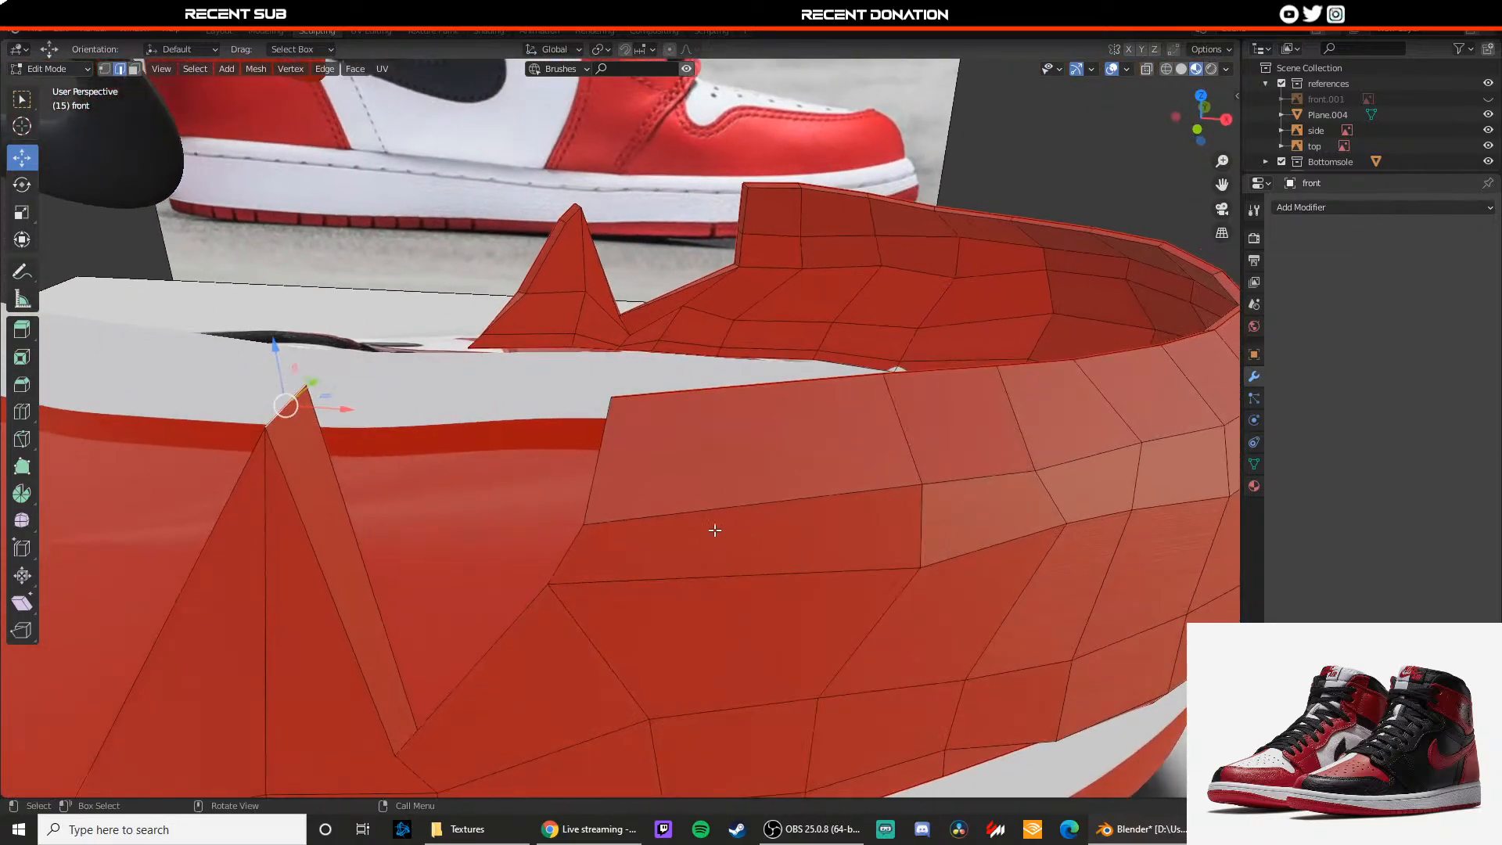
middle_click_drag(549, 557, 722, 572, "shift")
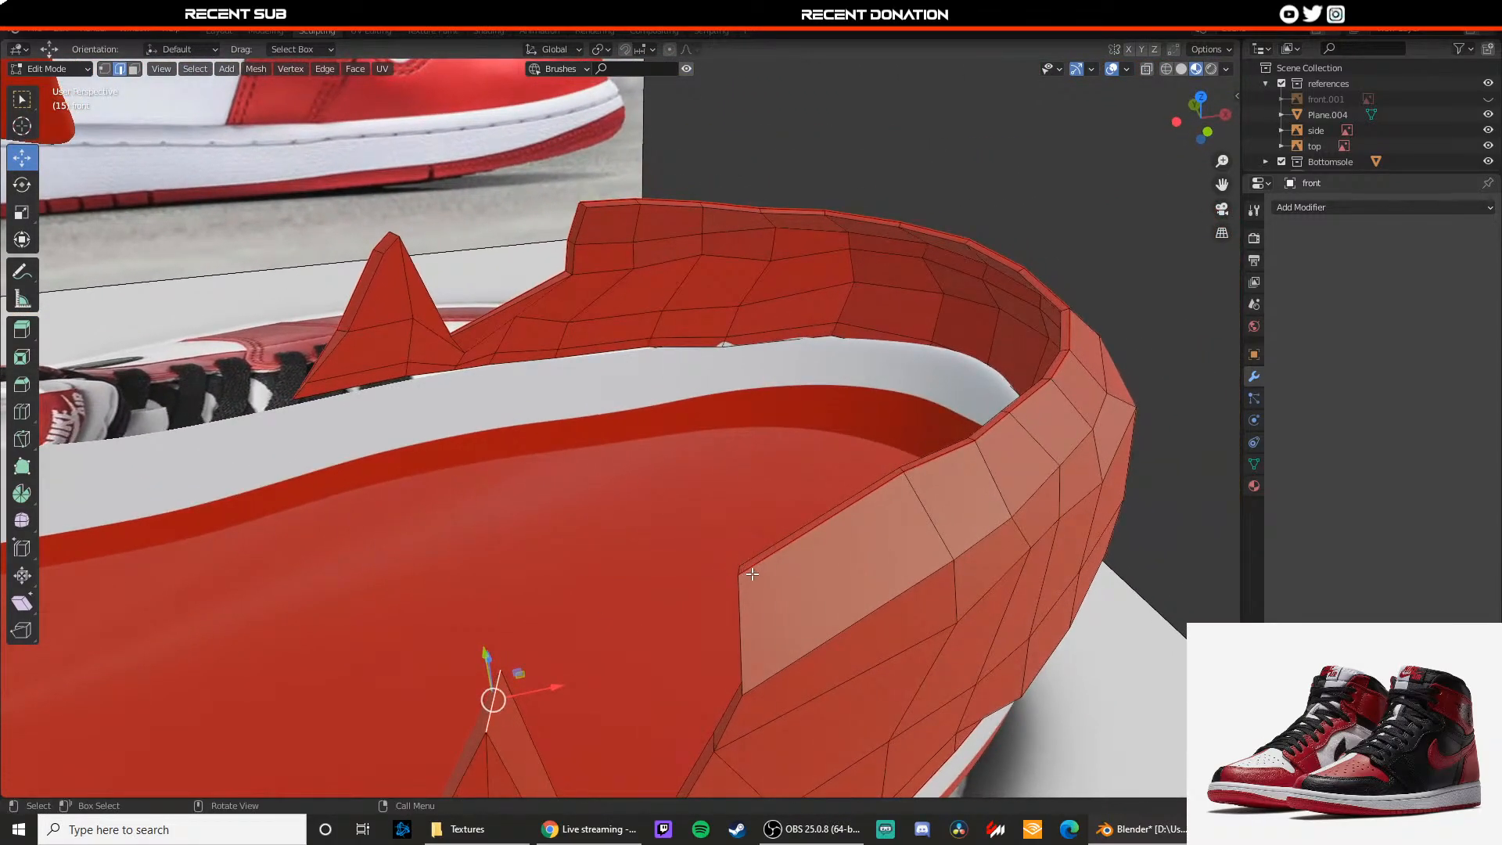
Step: Mark the short edge across the toe panel's upper corner beside the notch as a seam
scroll(752, 574, "down", 4)
left_click(937, 556)
middle_click_drag(936, 556, 680, 500)
left_click(705, 619, "alt")
right_click(705, 618)
scroll(656, 583, "up", 5)
scroll(816, 544, "down", 3)
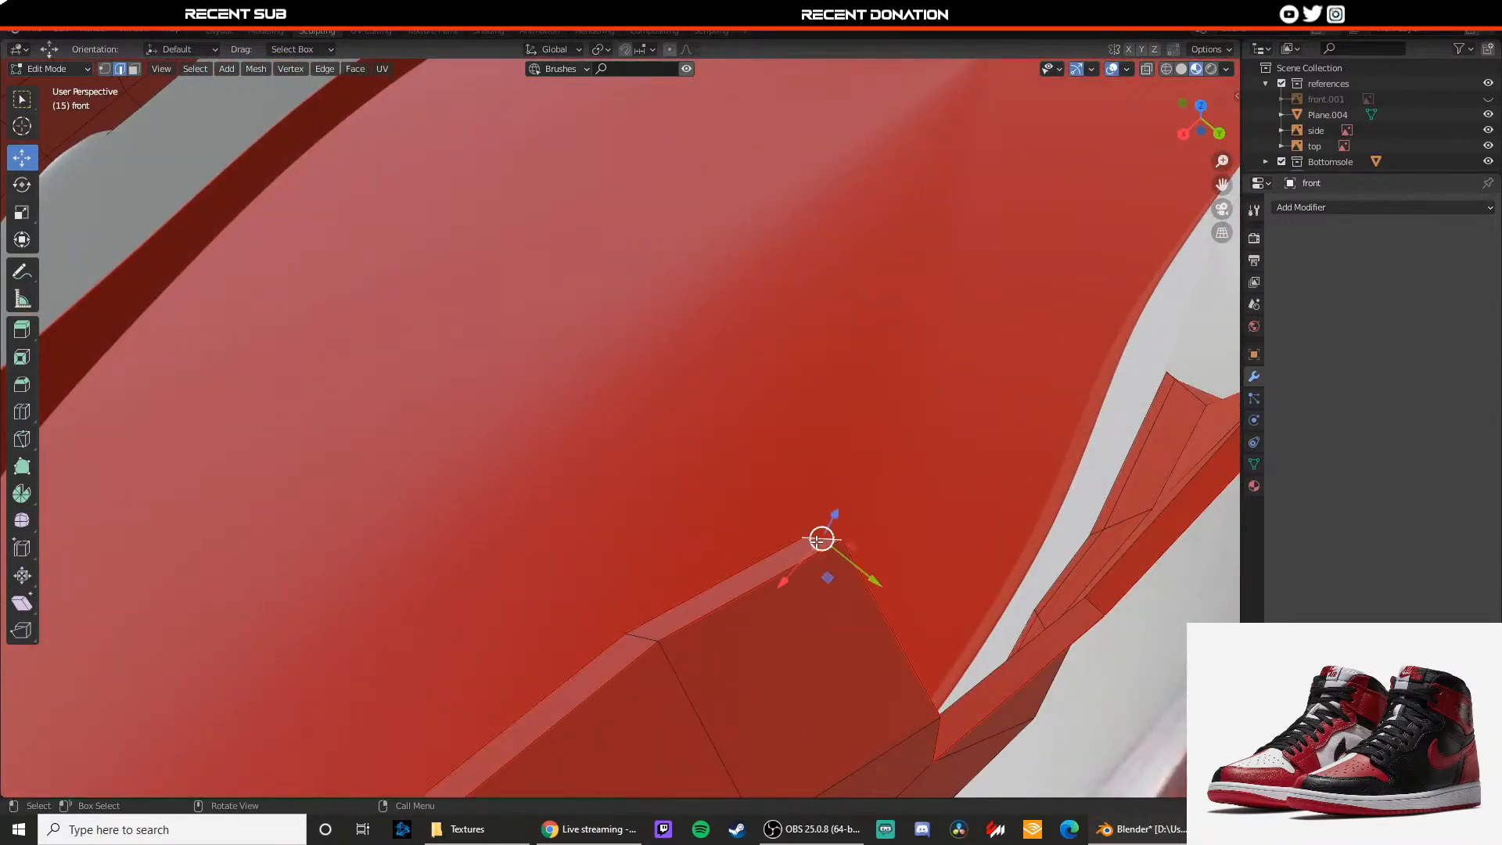
Step: Mark the inner edge loops along the toe panel's upper border and the tongue's rear side as seams
middle_click_drag(822, 537, 542, 514)
left_click(439, 481, "alt")
right_click(439, 481)
left_click(439, 481)
scroll(578, 509, "up", 2)
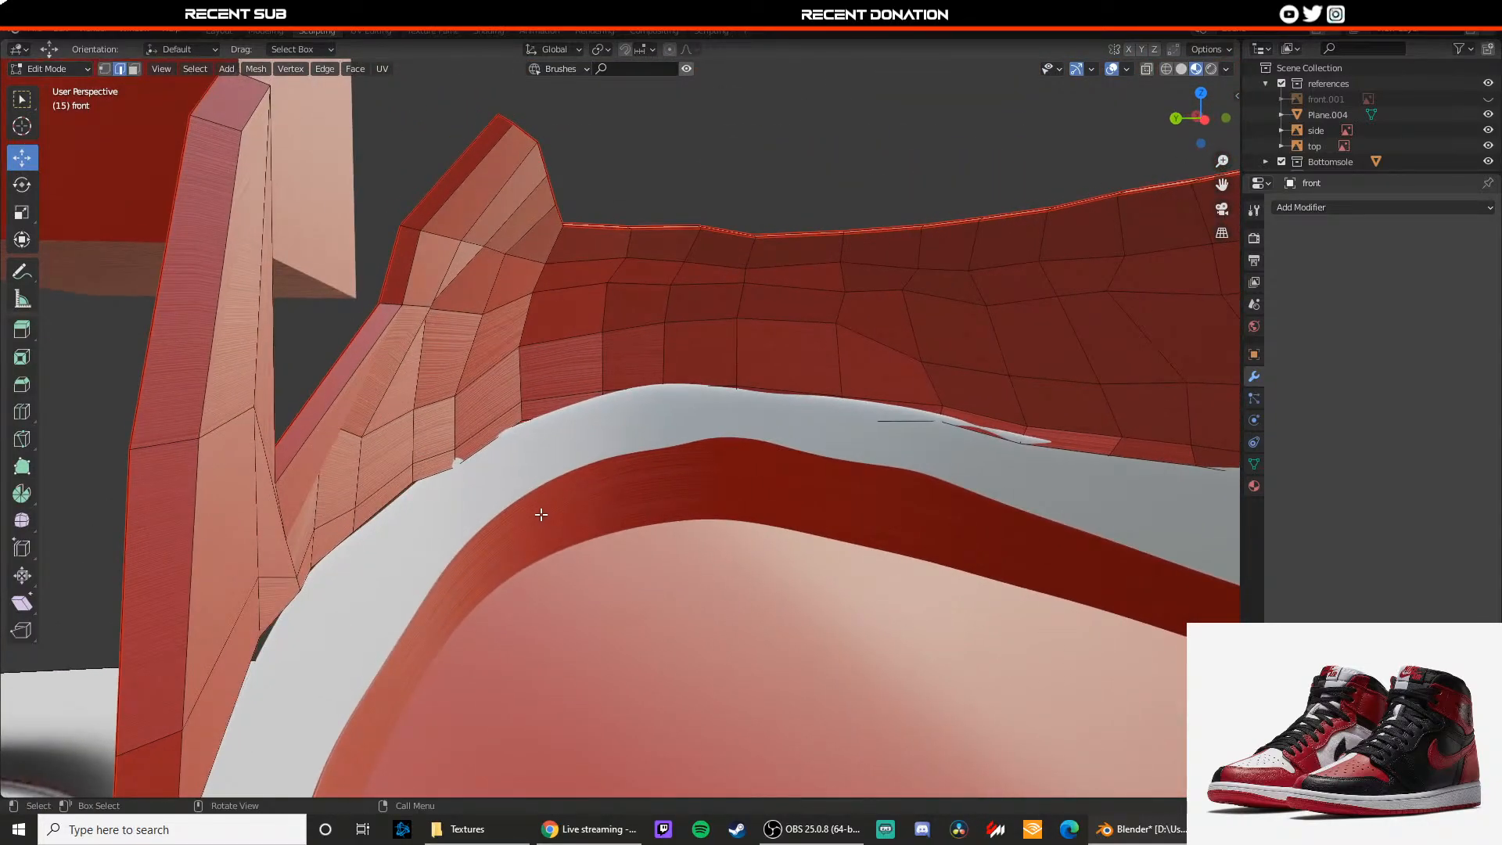
left_click(196, 546, "alt")
right_click(196, 547)
left_click(196, 546)
Step: Mark the inner edge loop along the toe panel's lower border as a seam
middle_click_drag(297, 541, 477, 512)
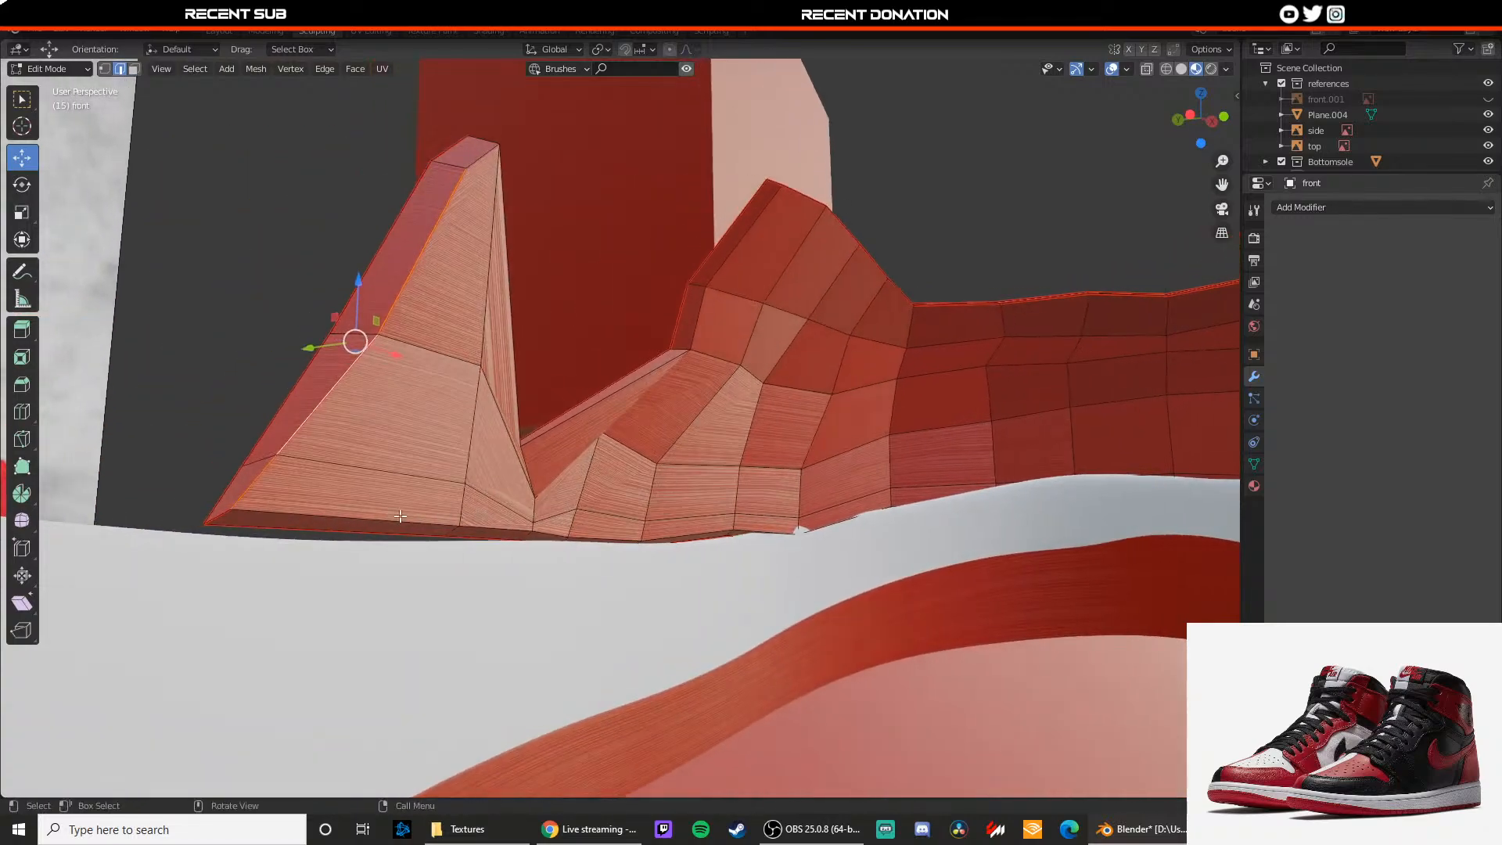
left_click(340, 522, "alt")
right_click(341, 524)
left_click(342, 525)
middle_click_drag(602, 535, 484, 513)
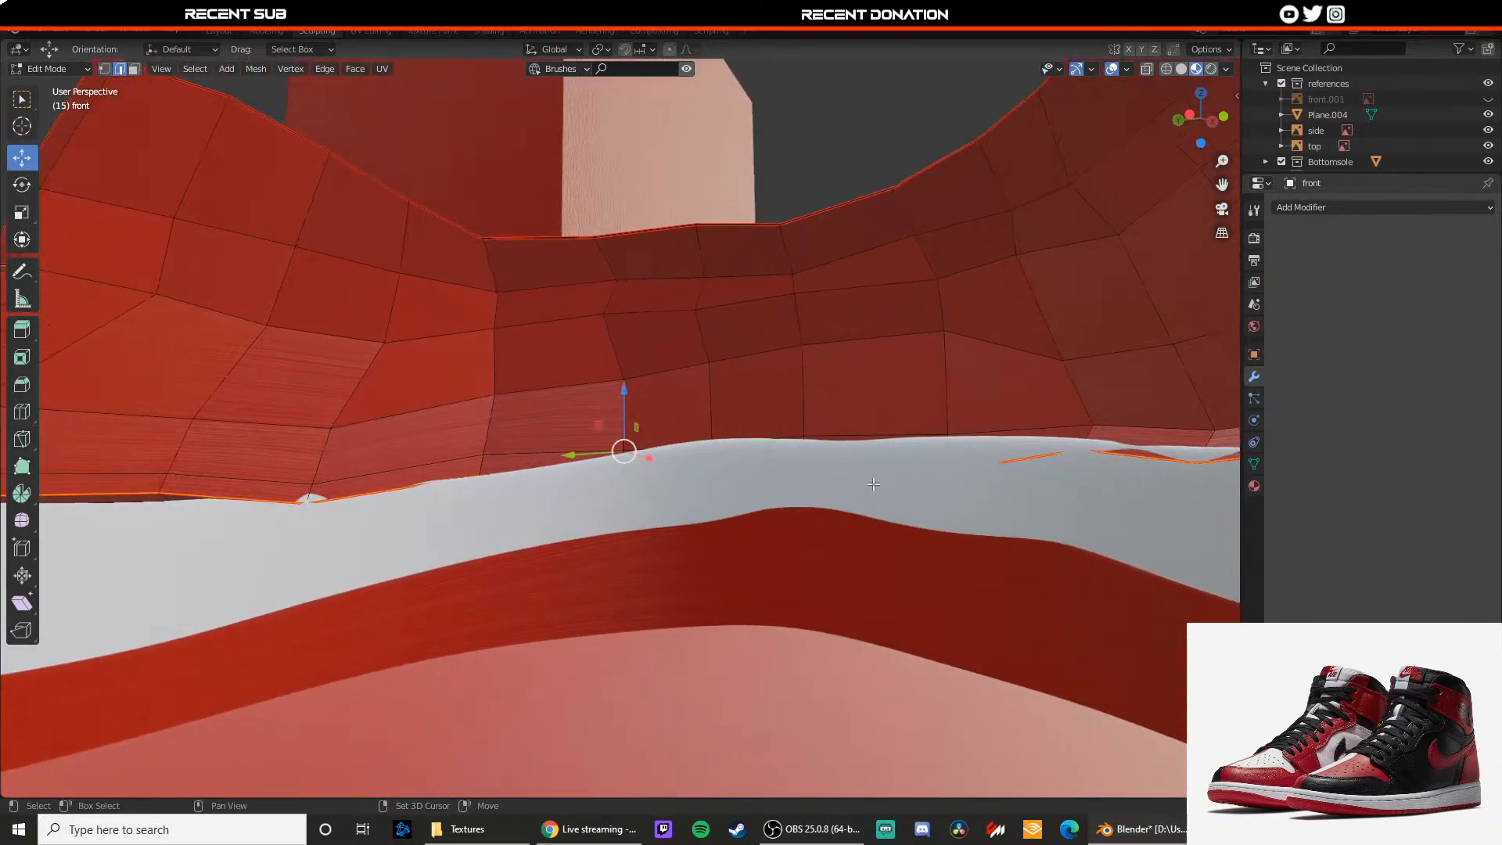
Step: Leave Edit Mode, hide the white midsole, and reopen the toe panel in Edit Mode
middle_click_drag(780, 480, 652, 454, "shift")
key("Tab")
left_click(611, 453)
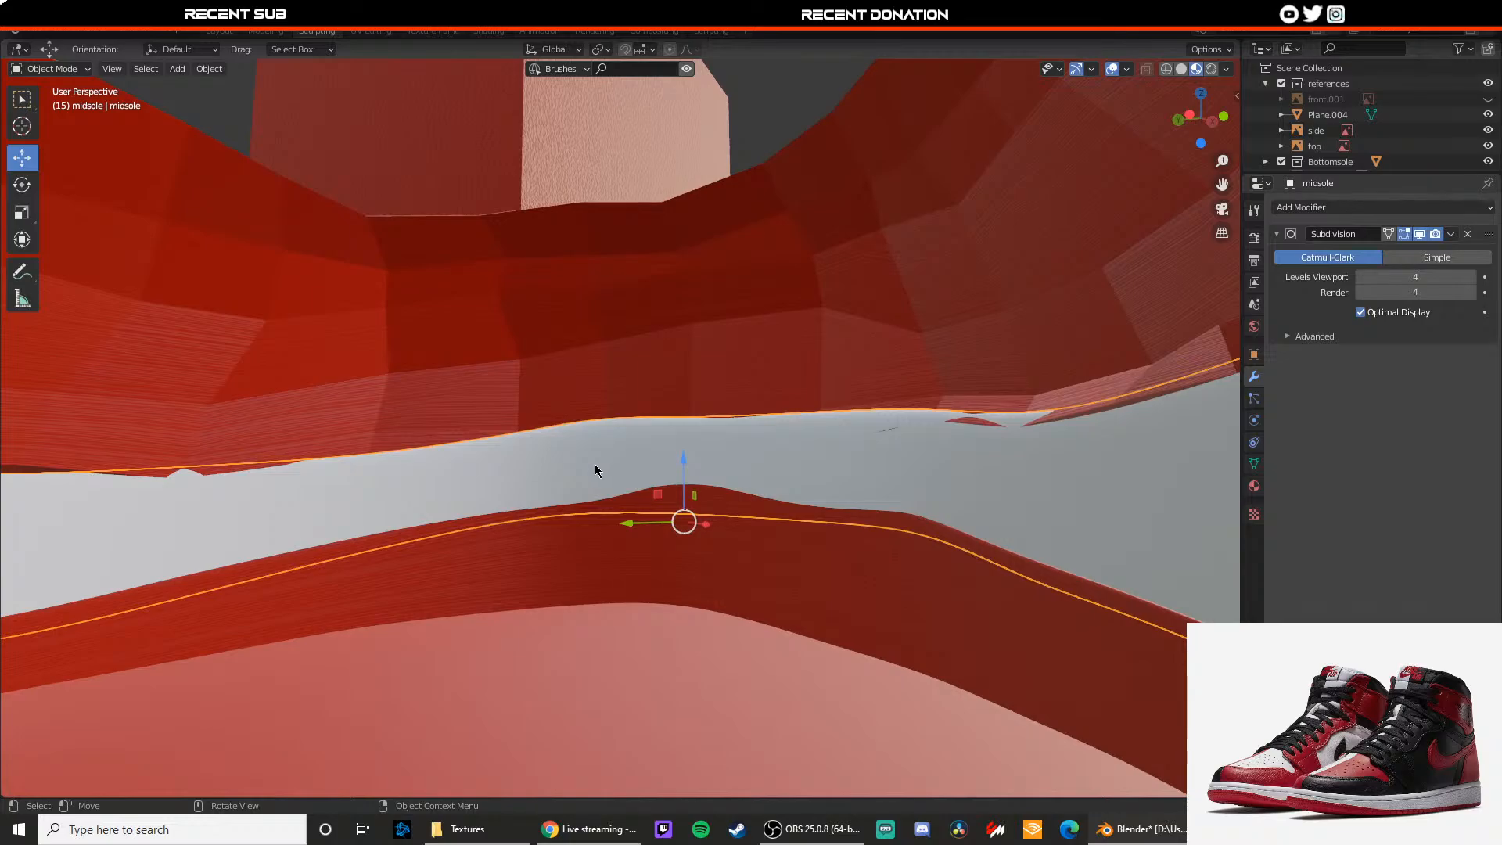
key("h")
left_click(554, 433)
key("Tab")
middle_click_drag(553, 434, 739, 486)
Step: Select the toe panel's whole mesh, unwrap it, and check the leather texture in Object Mode
key("a")
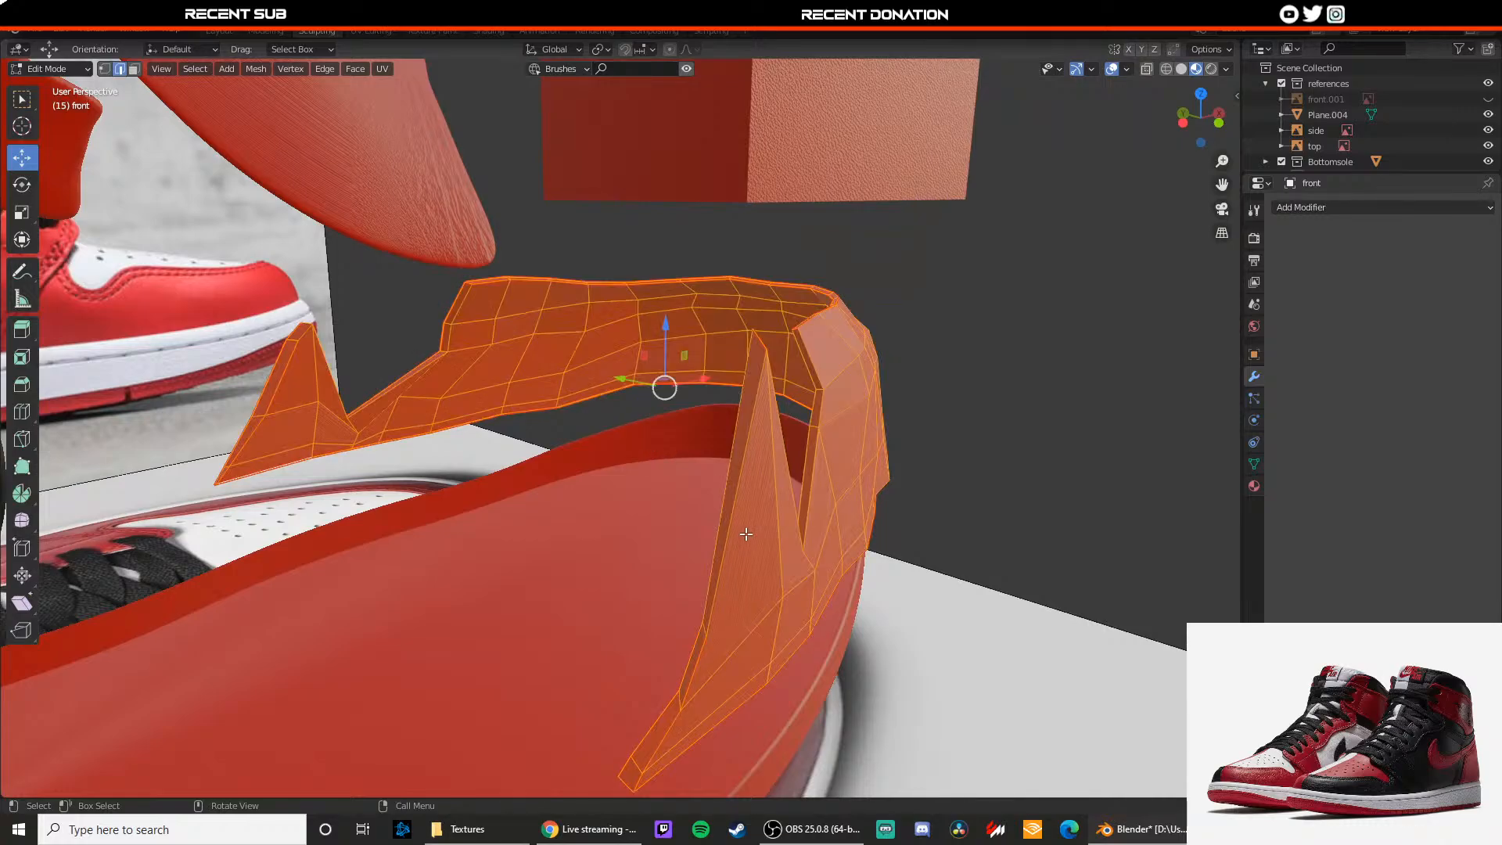
key("u")
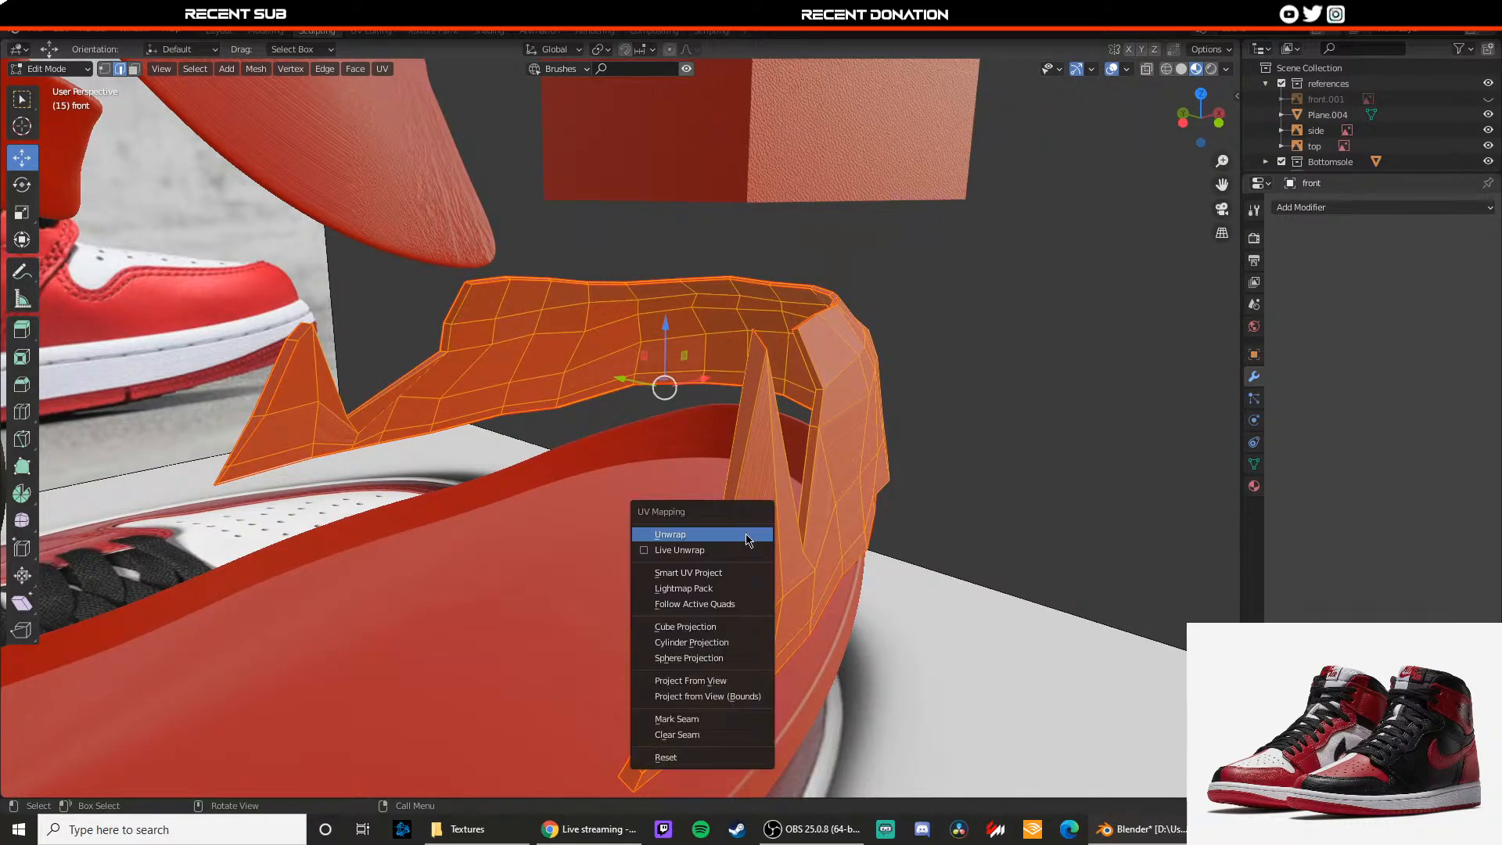
left_click(746, 535)
key("Tab")
mouse_move(777, 529)
middle_mouse_down()
mouse_move(710, 502)
mouse_move(612, 519)
mouse_move(622, 471)
mouse_move(781, 540)
middle_mouse_up()
key("Tab")
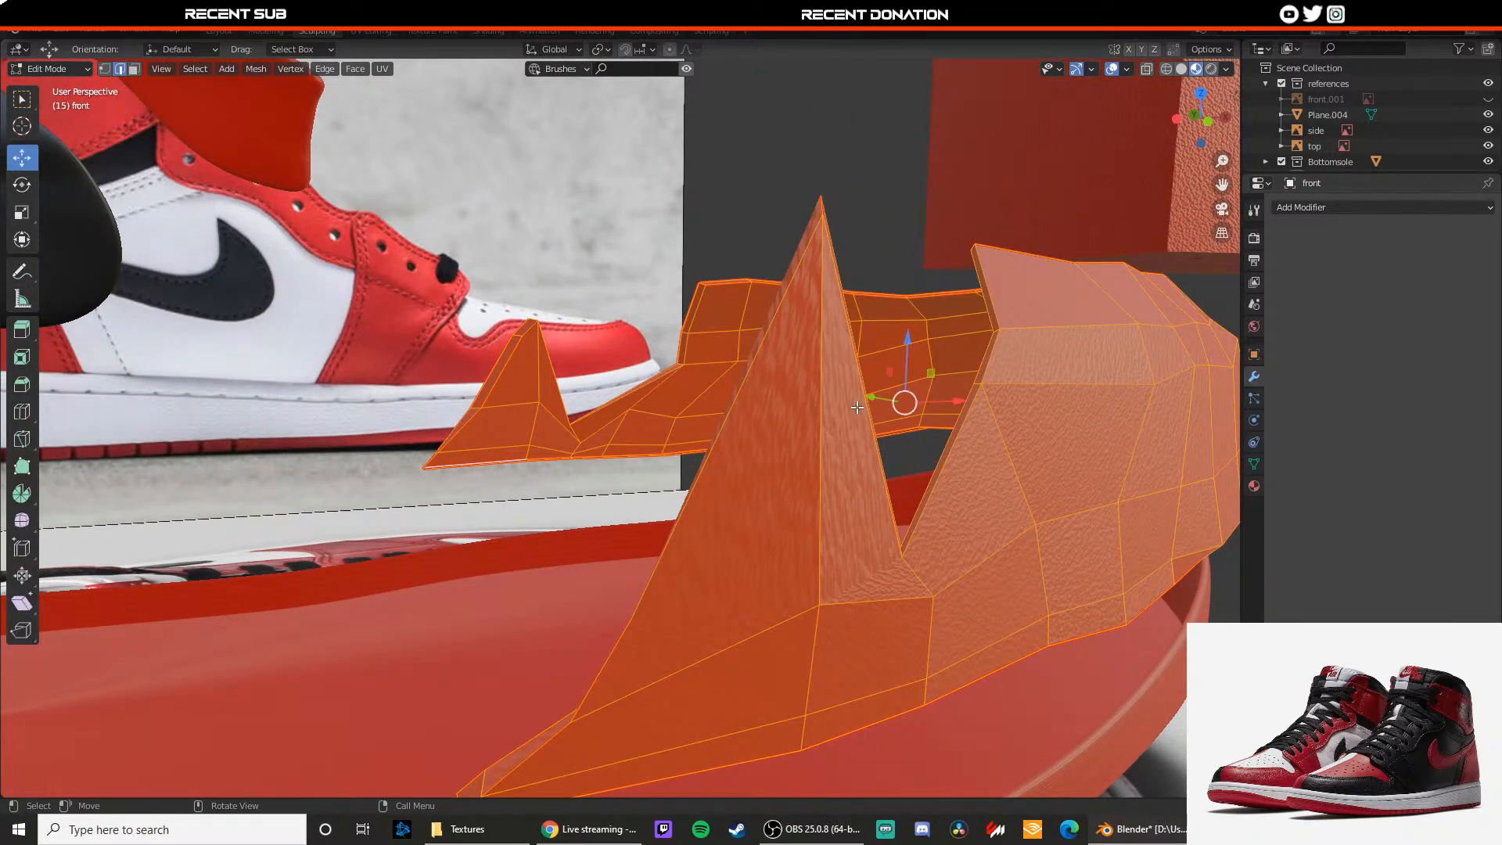
key("Tab")
Step: Select the edge path down the tongue's inner front side and across its base, and mark it as a seam
middle_click_drag(830, 498, 656, 438)
left_click(466, 350)
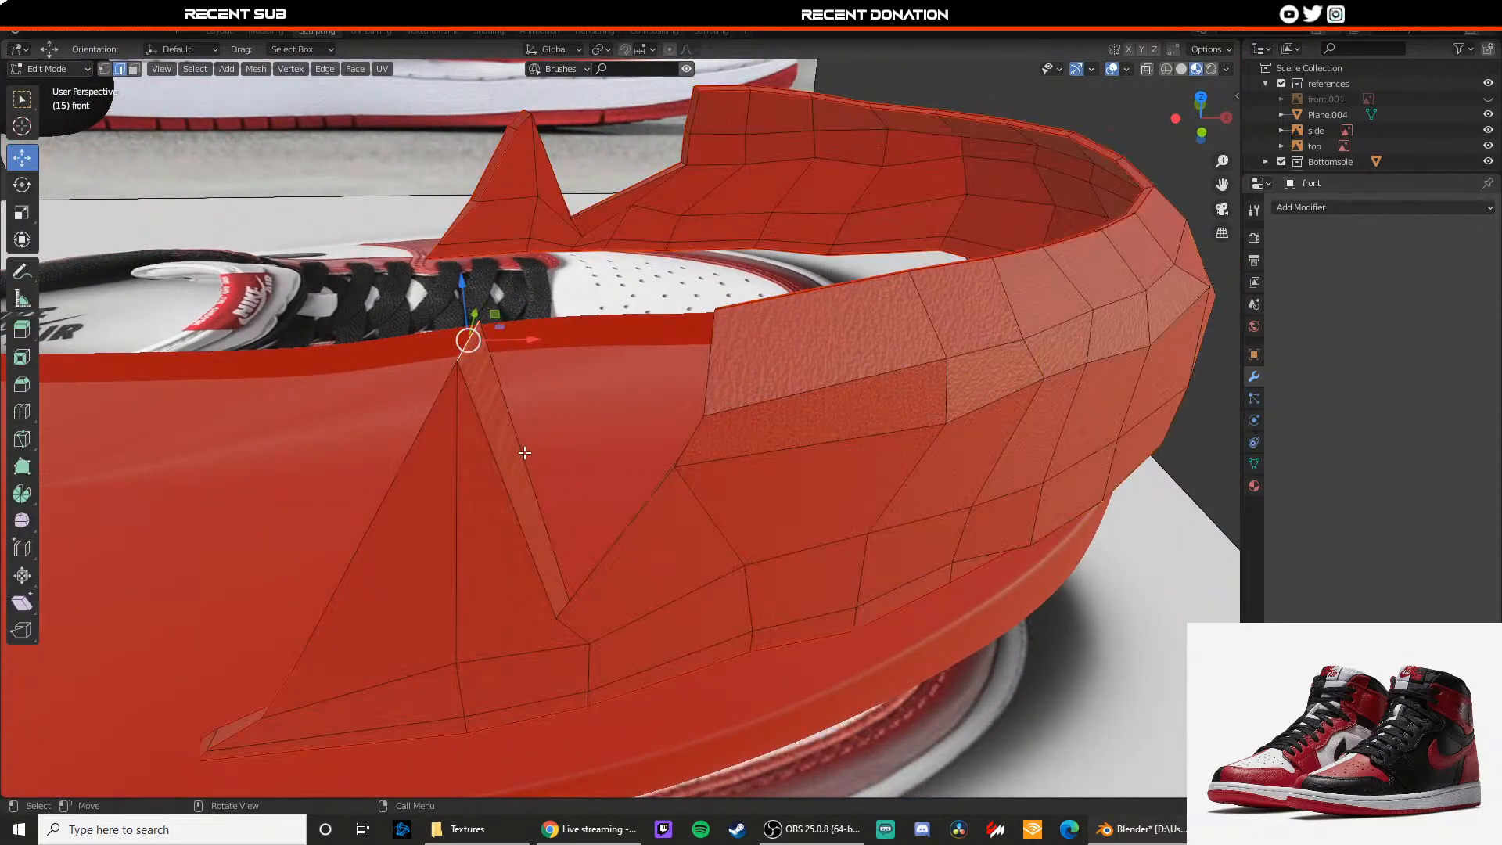
middle_click_drag(520, 446, 627, 541)
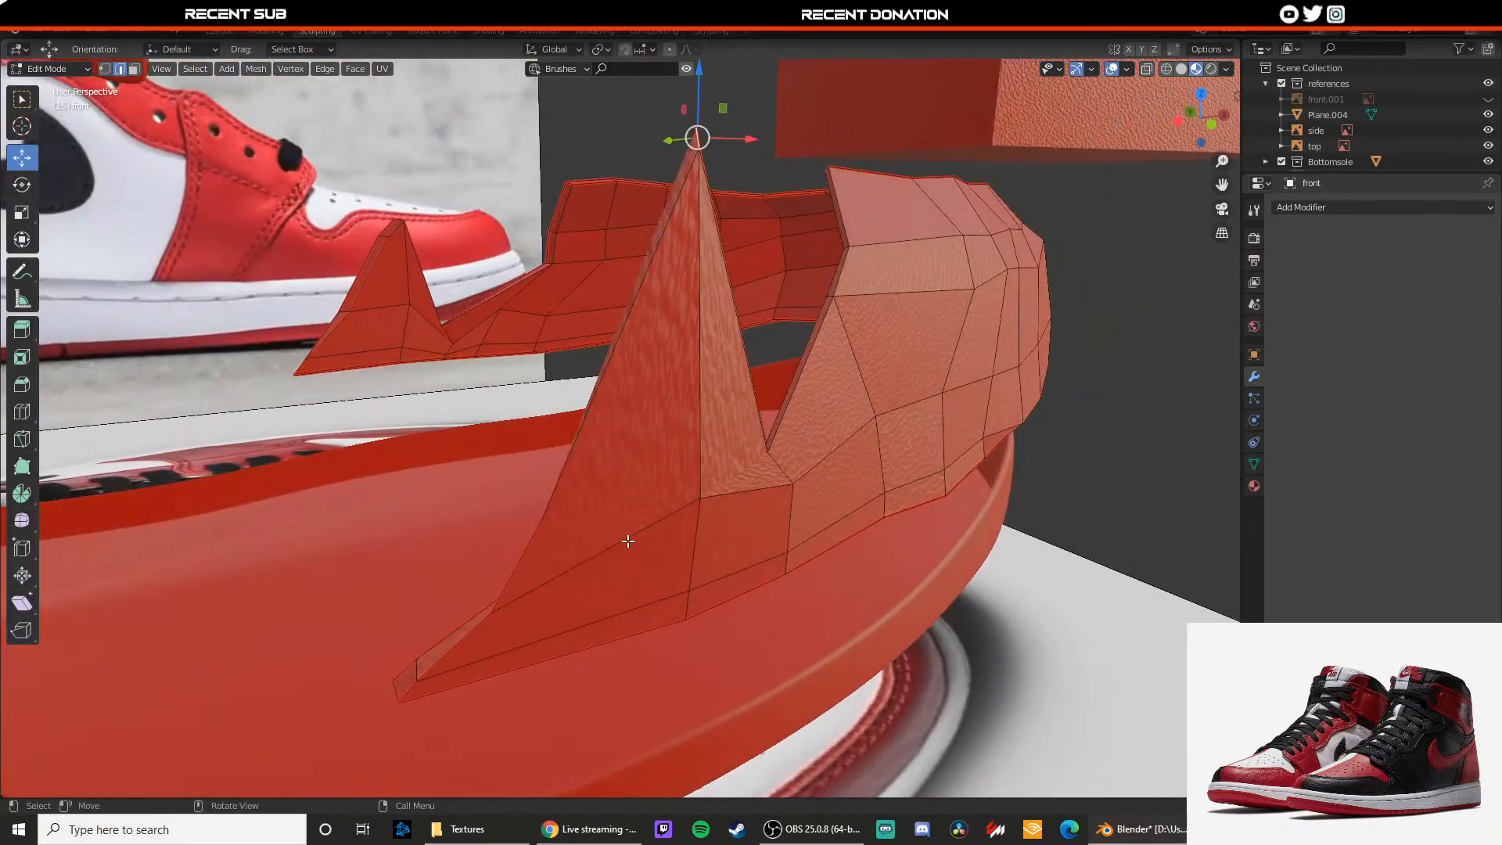
middle_click_drag(720, 504, 525, 497)
middle_click_drag(350, 477, 402, 510)
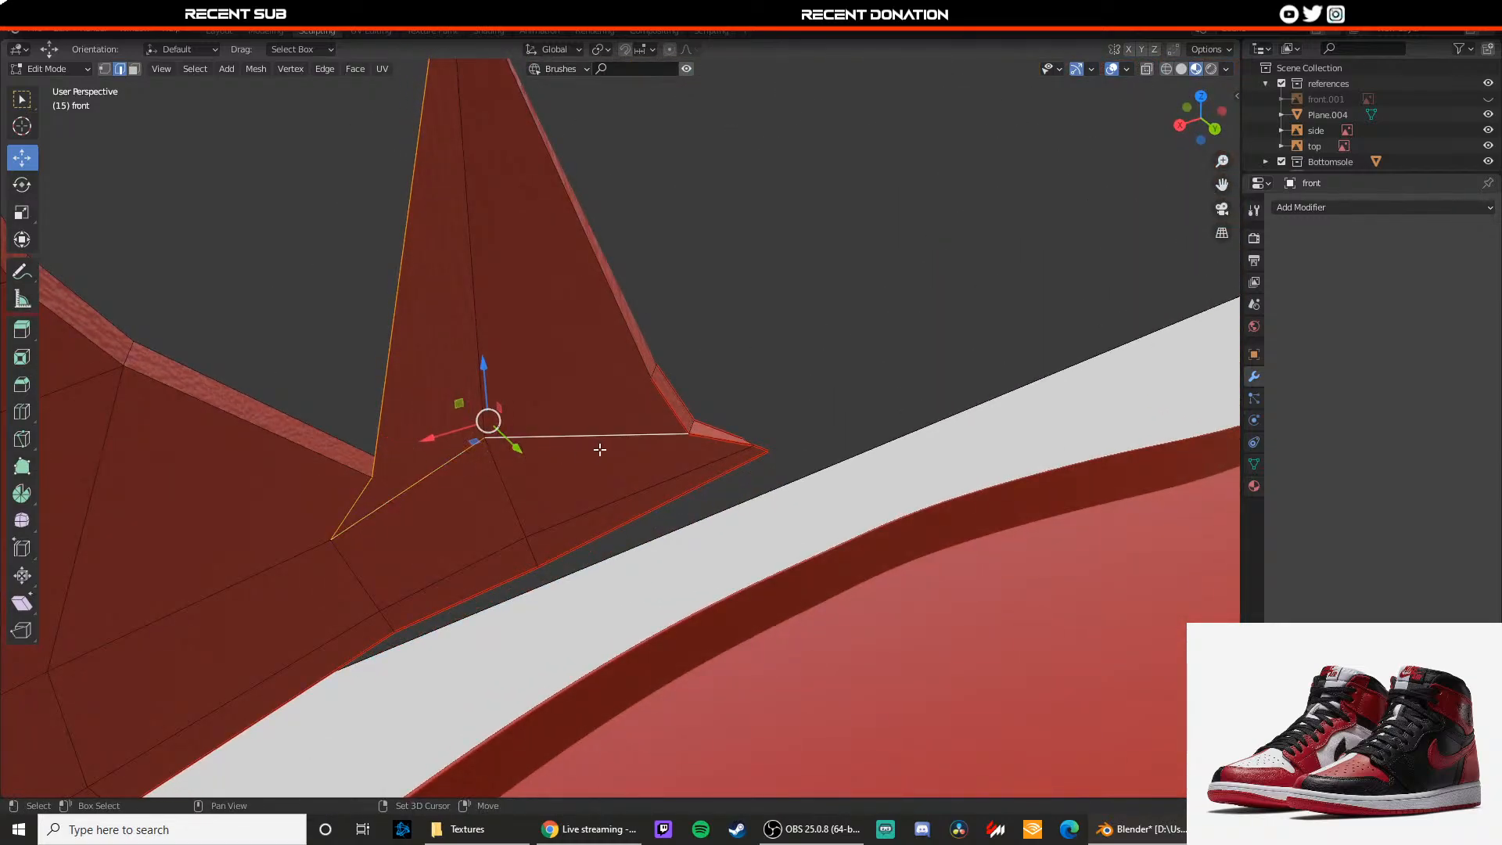
middle_click_drag(599, 449, 759, 476)
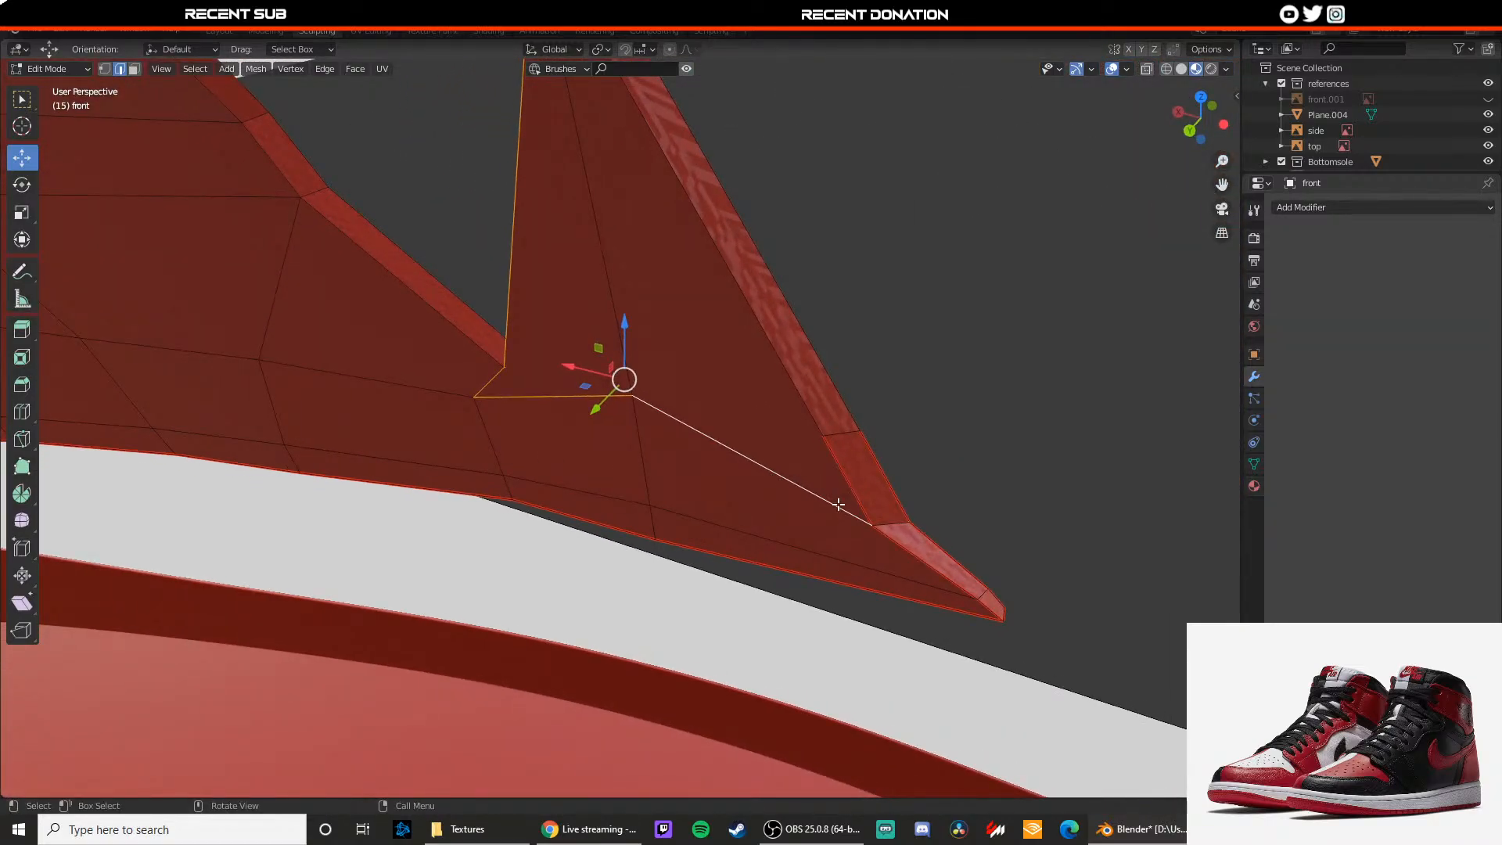
right_click(838, 505)
left_click(804, 507)
Step: Clear the seam from the short rim edges at the tongue's lower rear
left_click(844, 490)
right_click(844, 488)
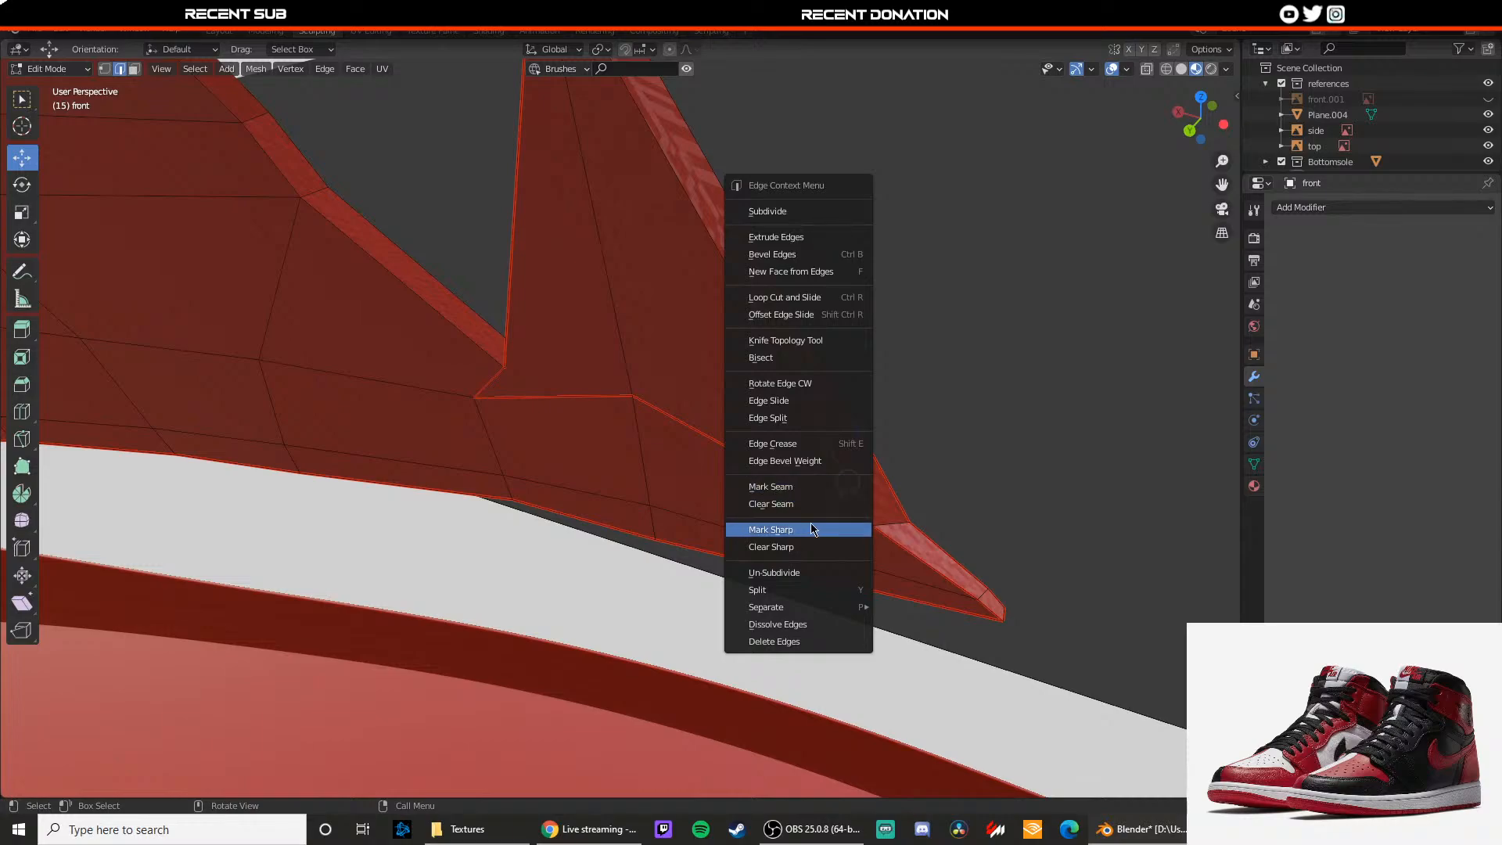
left_click(795, 505)
right_click(849, 479)
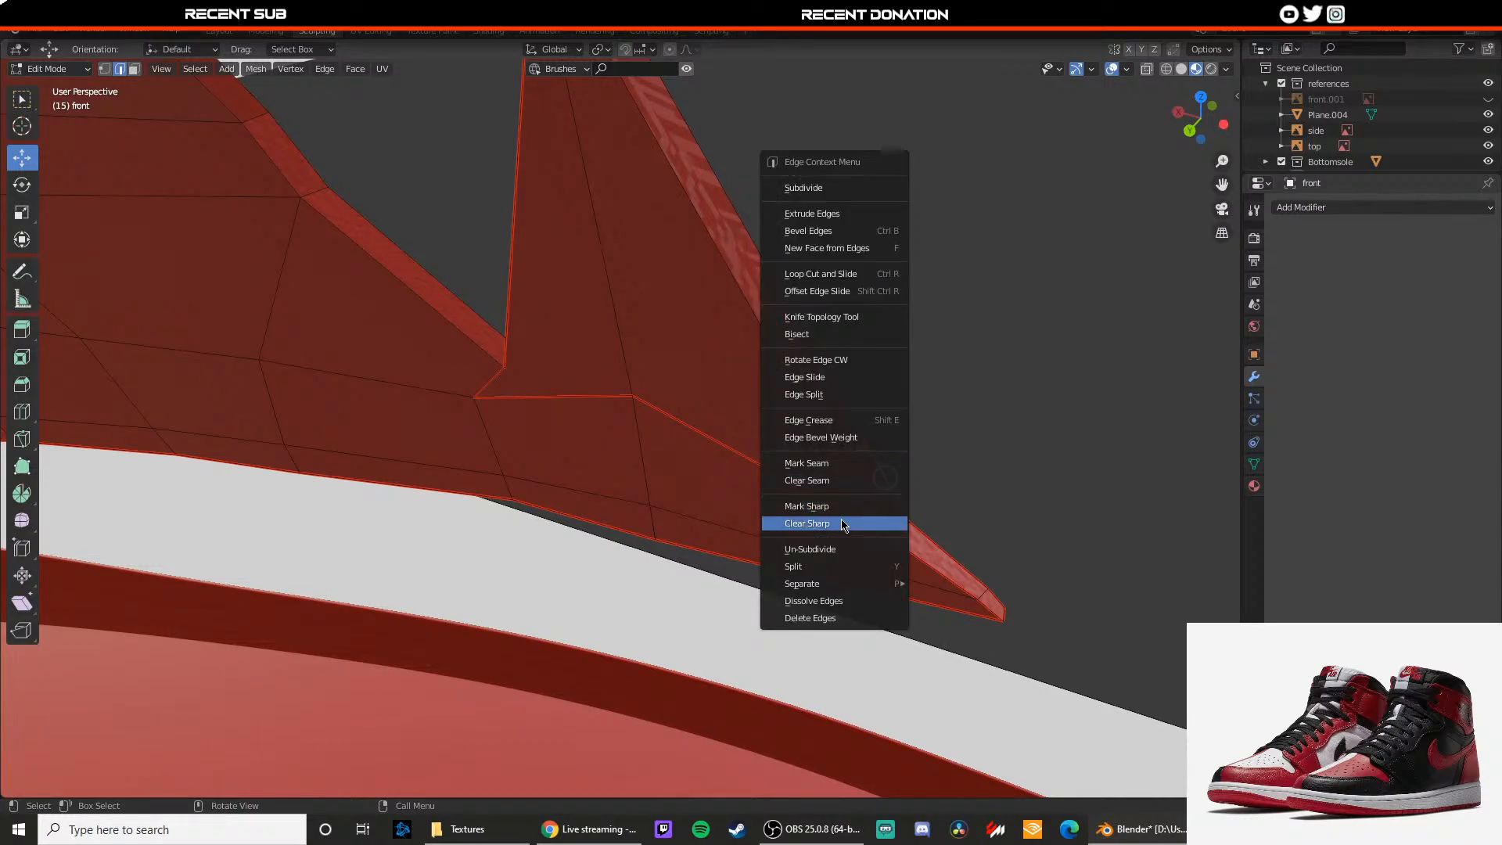
left_click(826, 483)
Step: Unwrap the toe panel's whole mesh again and check the leather texture on the tongue
middle_click_drag(825, 483, 503, 482)
key("a")
key("u")
left_click(741, 485)
scroll(741, 486, "down", 4)
key("Tab")
scroll(594, 512, "up", 2)
key("Tab")
scroll(509, 485, "up", 2)
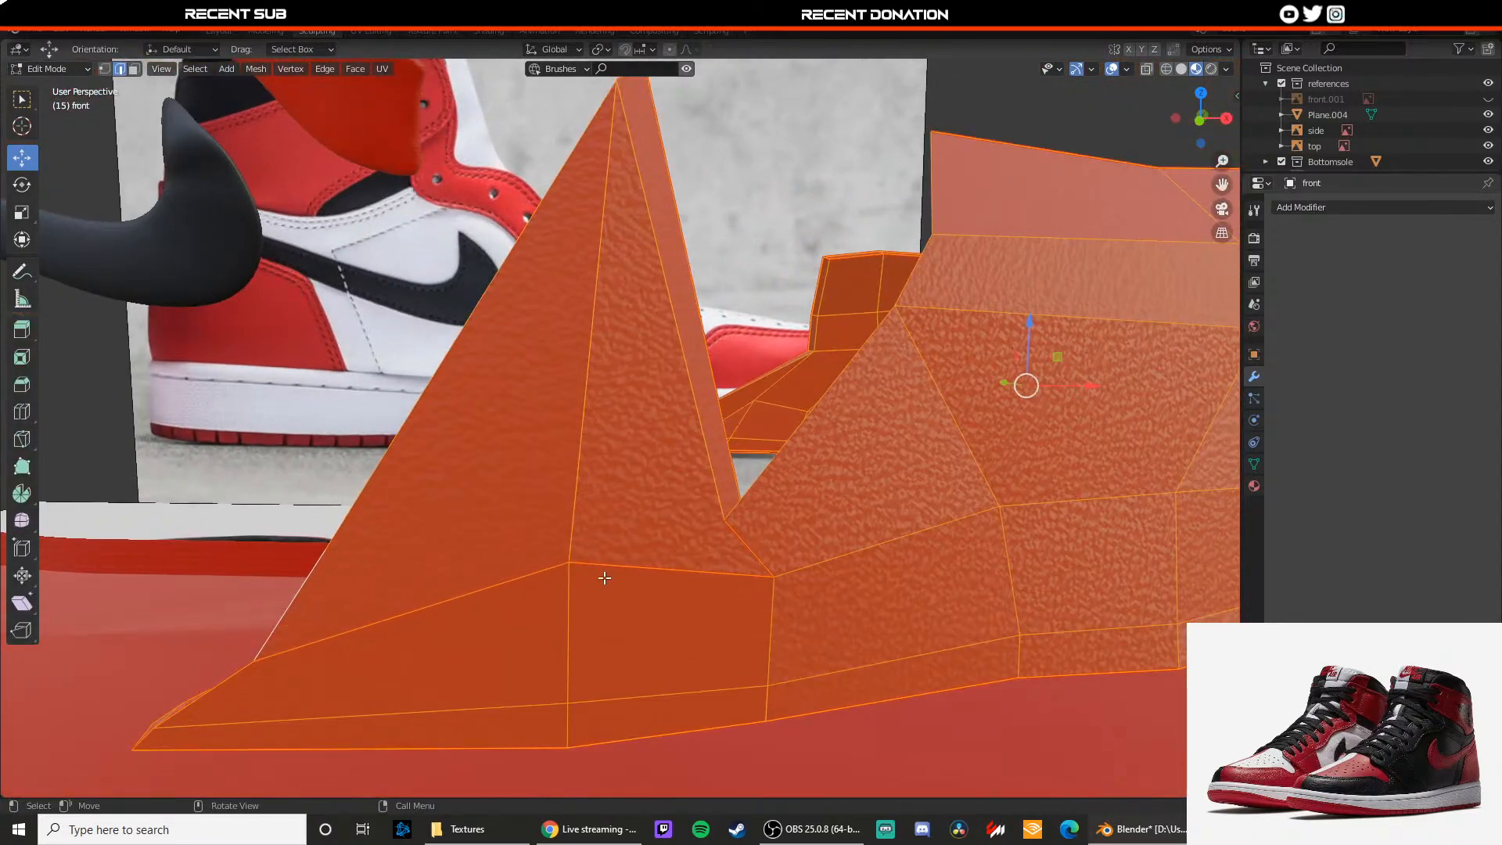
Step: Mark the short edge across the tongue's lower rear rim as a seam, select the whole mesh and leave Edit Mode
left_click(610, 574)
middle_click_drag(632, 537, 523, 618)
scroll(503, 436, "down", 2)
middle_click_drag(503, 436, 510, 389)
scroll(570, 467, "up", 2)
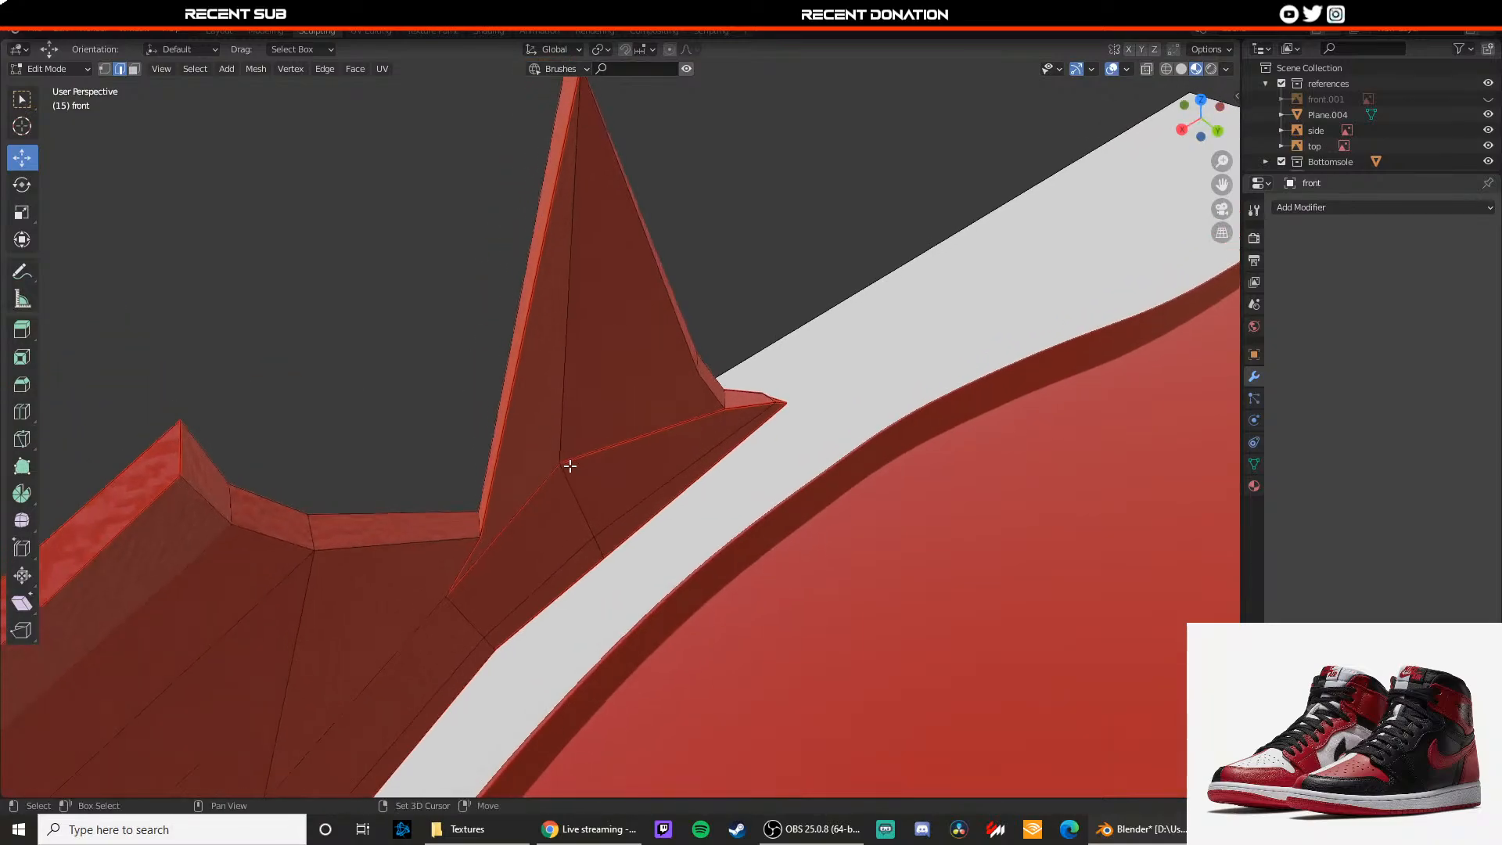
middle_click_drag(570, 466, 630, 518)
right_click(604, 579)
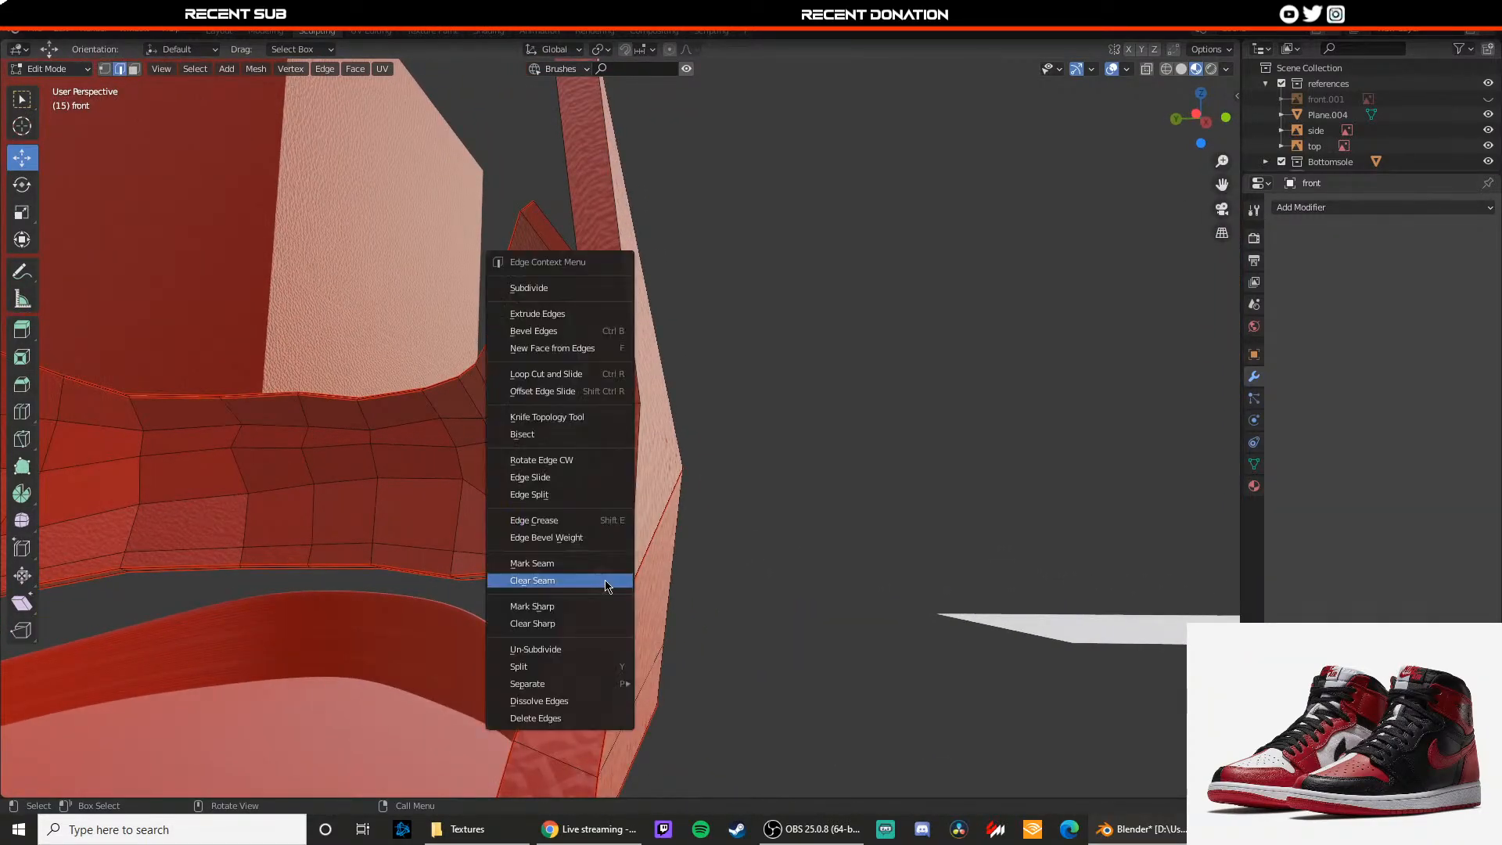
left_click(605, 565)
key("a")
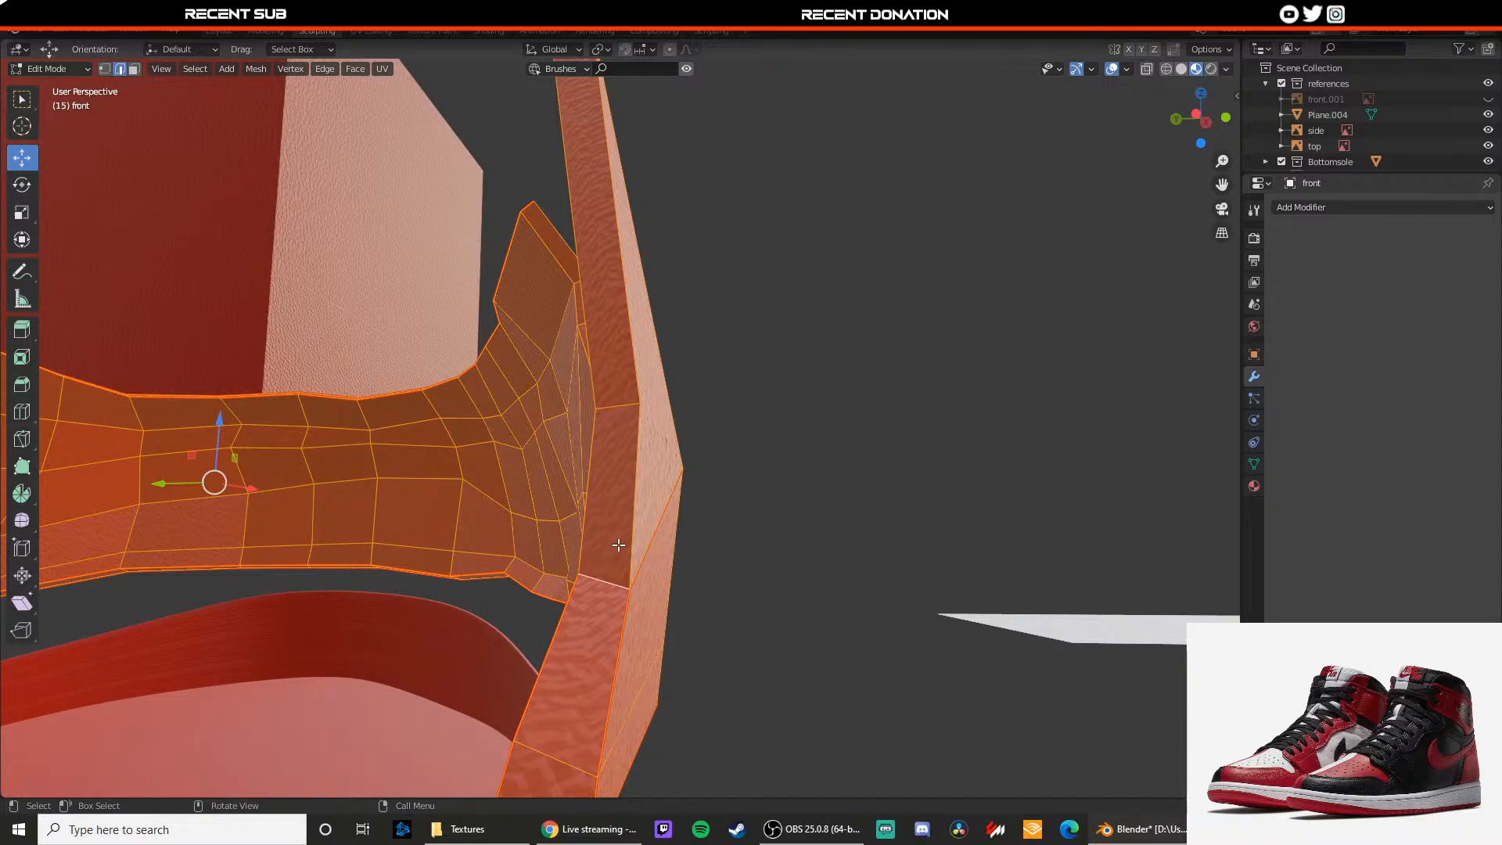
key("Tab")
middle_click_drag(618, 545, 701, 435)
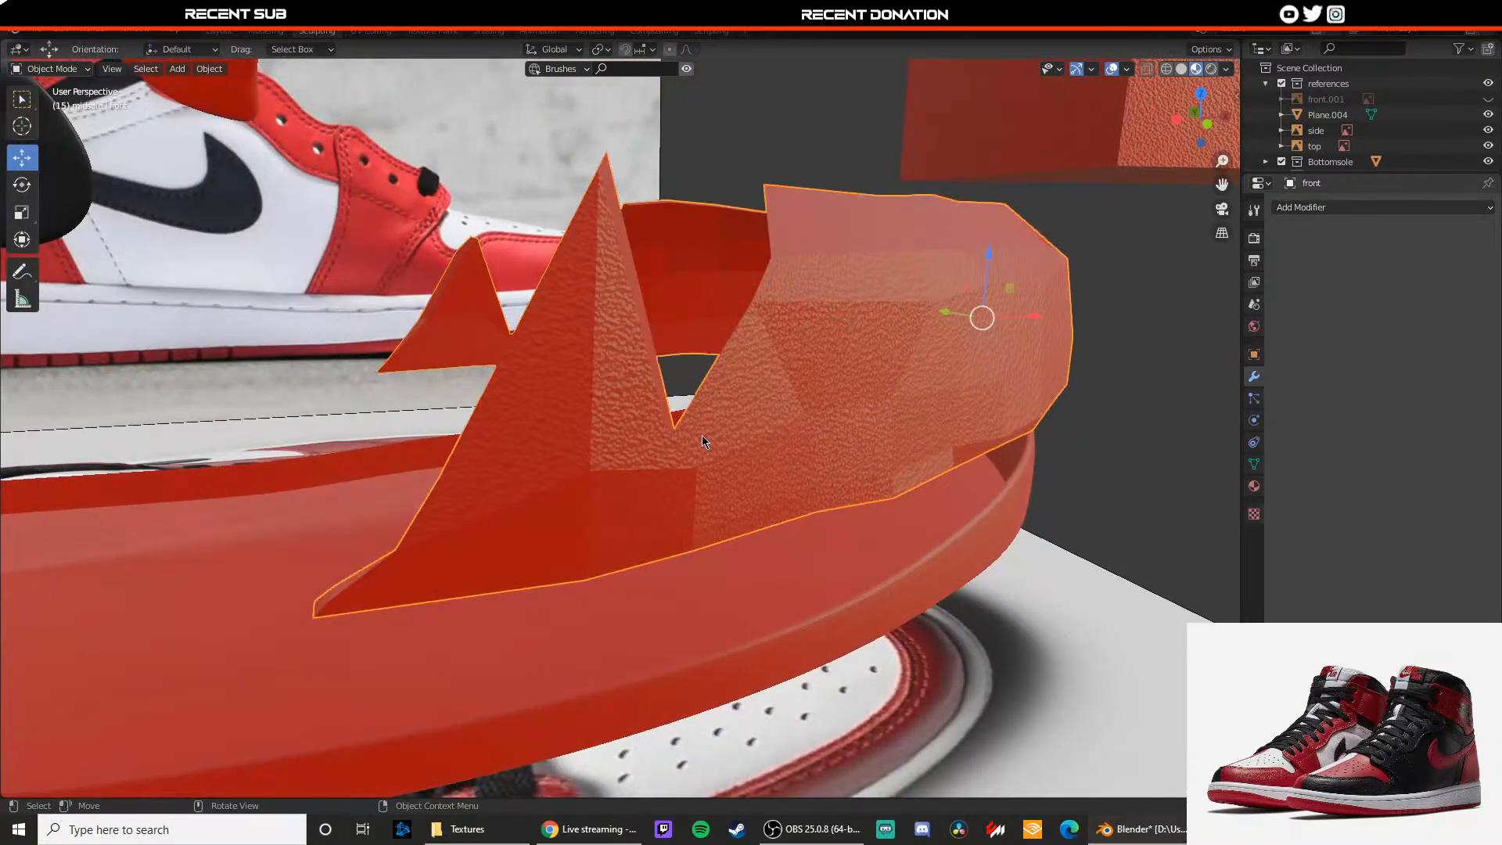
Step: Add a Subdivision Surface modifier to the toe panel with viewport and render levels set to 4
left_click(1307, 207)
left_click(1201, 466)
middle_click_drag(932, 493, 898, 498)
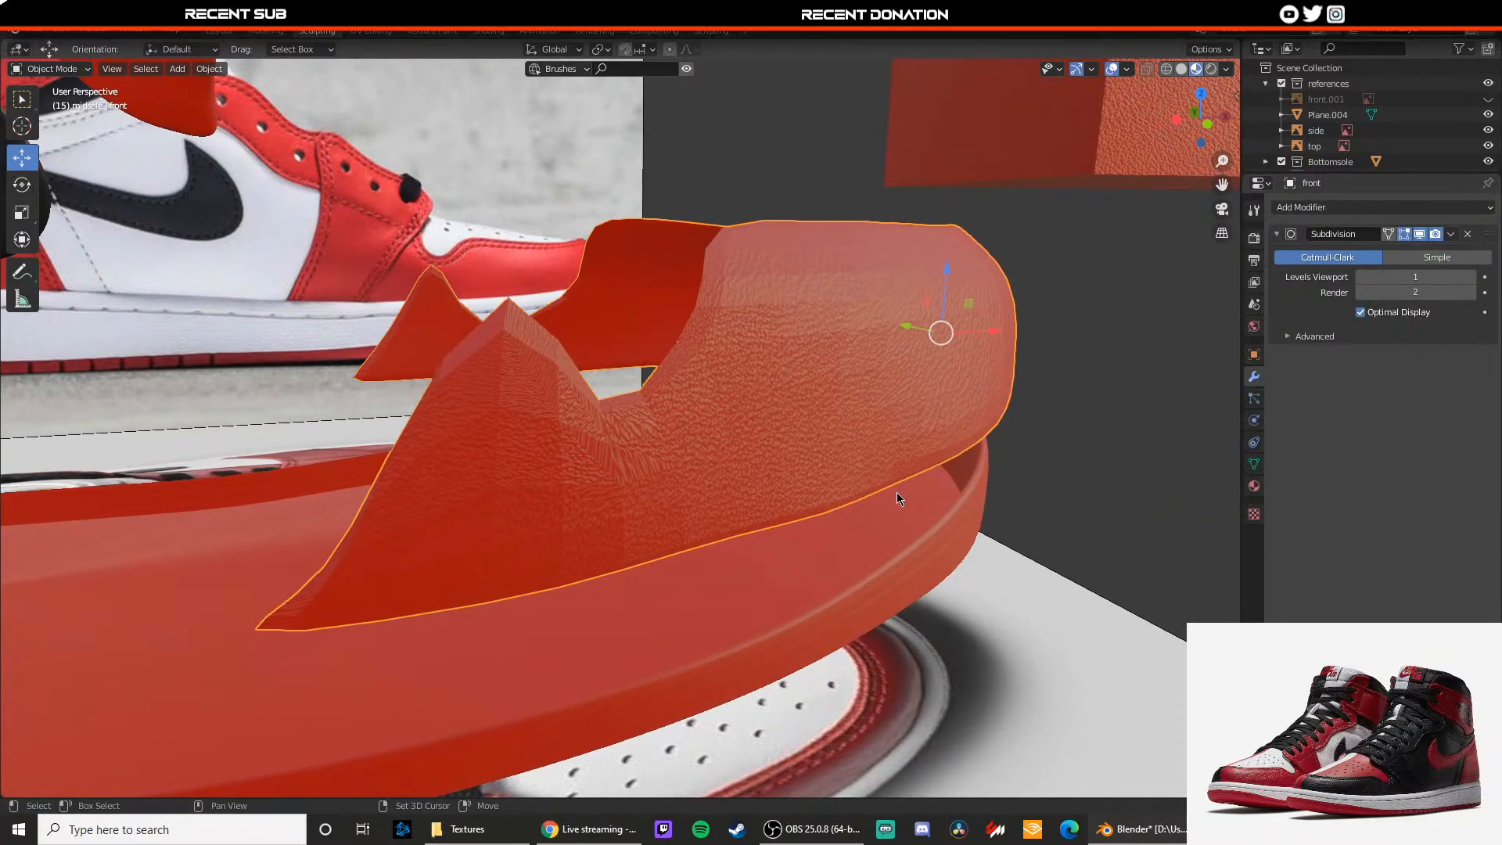
left_click(1475, 293)
left_click(1475, 293)
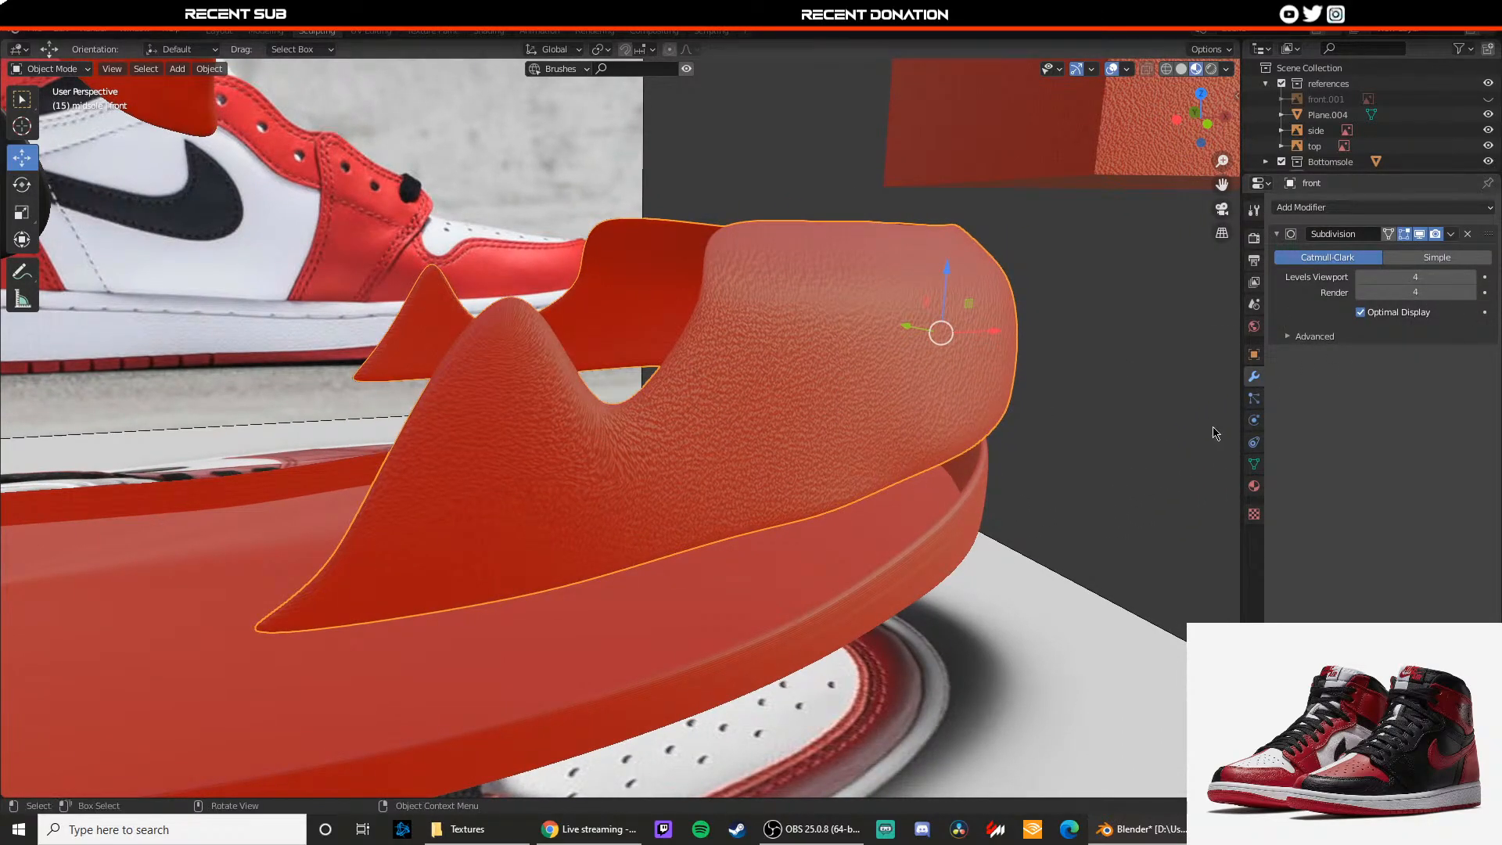
Step: Examine the smoothed toe panel from several sides under different viewport shading modes
middle_click_drag(1173, 500, 710, 436)
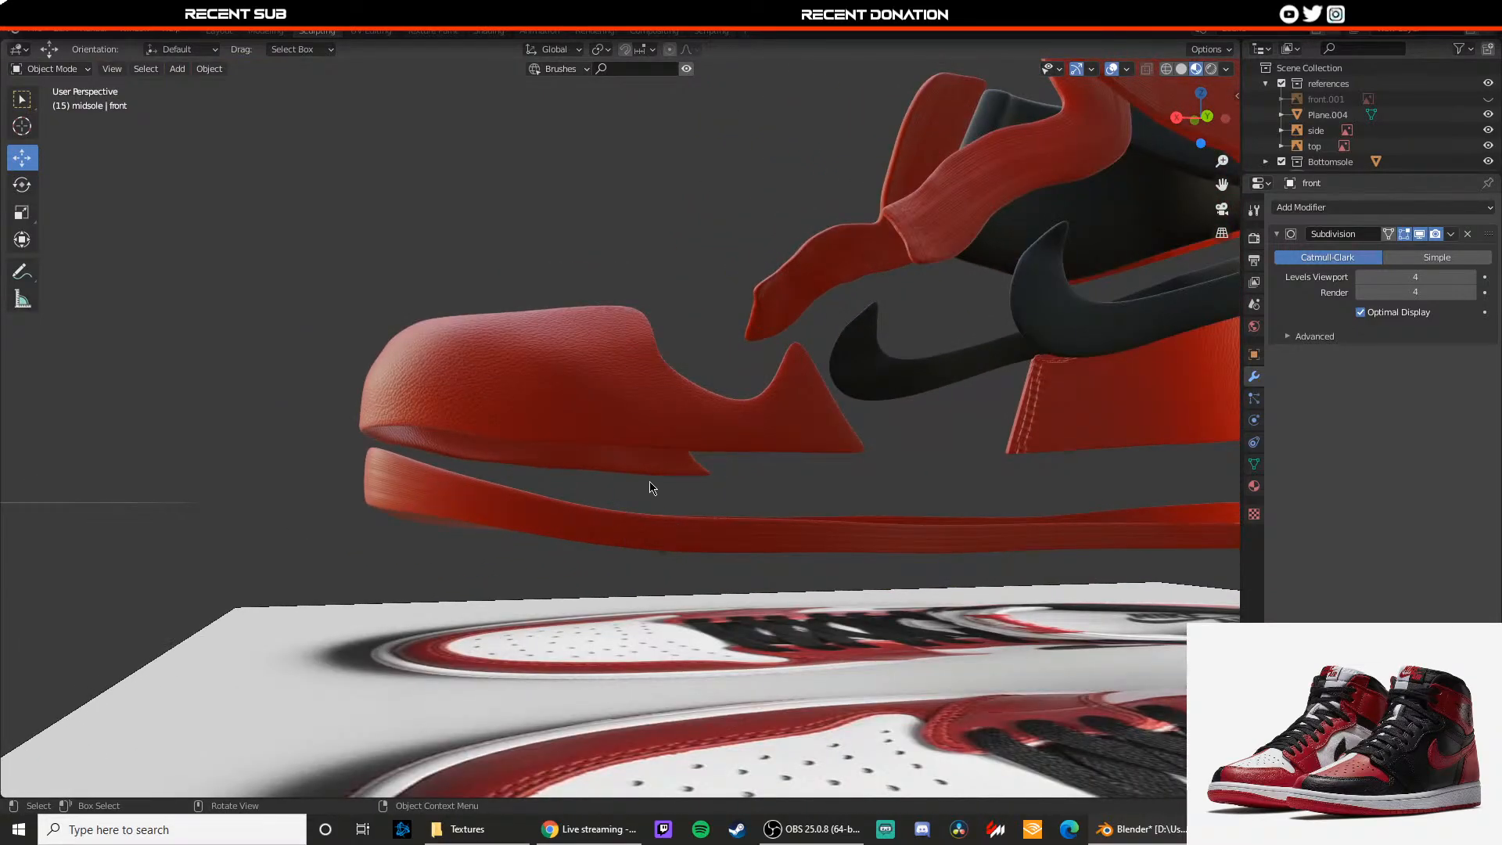
middle_click_drag(650, 488, 748, 506)
key("z")
left_click(639, 506)
scroll(639, 505, "down", 3)
middle_click_drag(639, 499, 727, 469)
key("z")
left_click(749, 519)
middle_click_drag(749, 520, 853, 493)
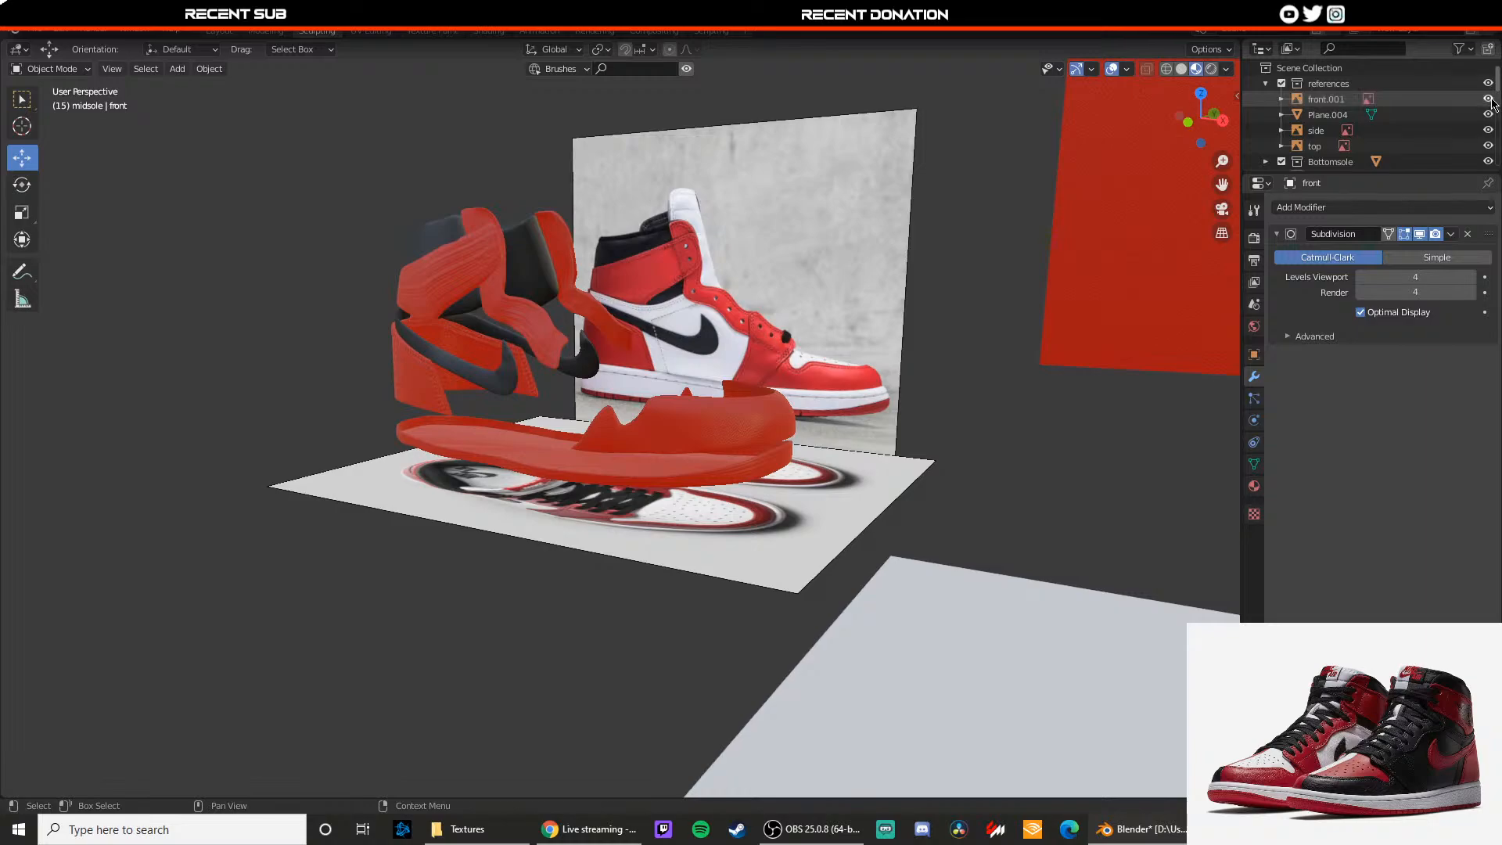
Step: Collapse the references collection and unhide the white shoe base, the second mid strap and the midsole
left_click(1267, 84)
scroll(1377, 117, "down", 3)
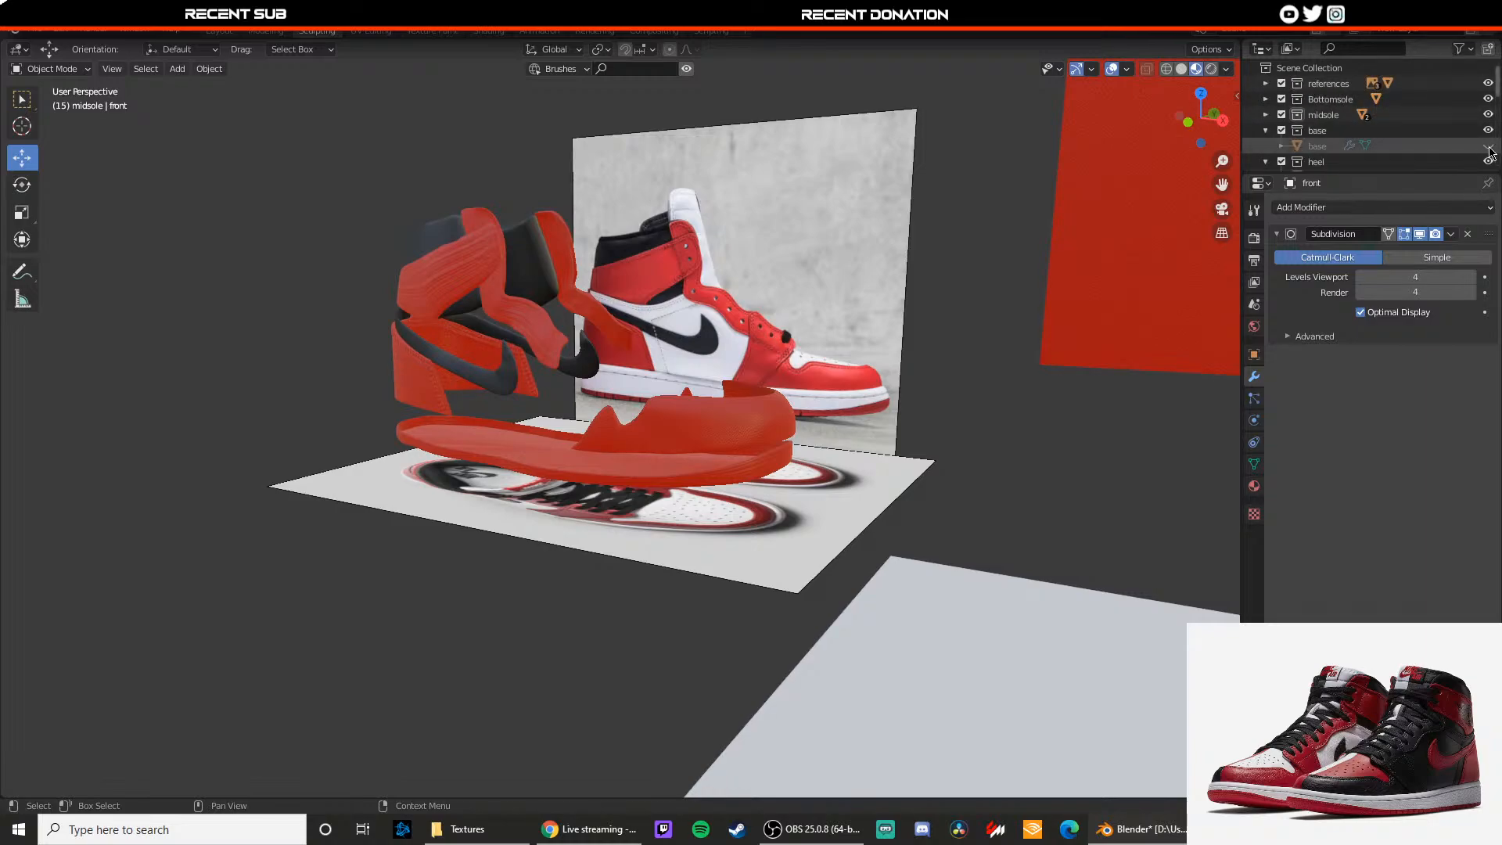
left_click(1488, 147)
left_click(1488, 147)
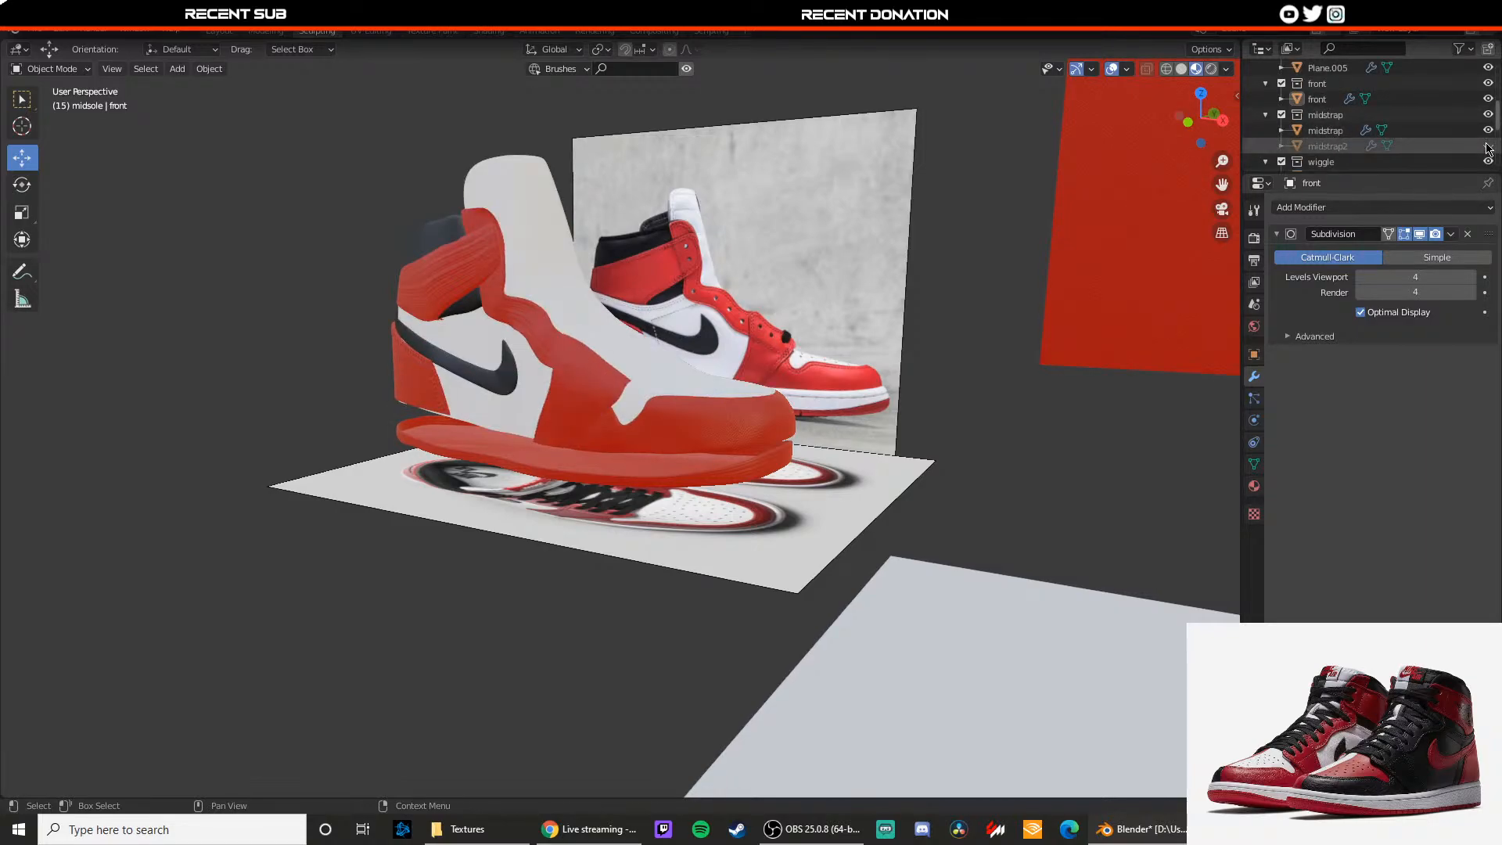
scroll(1471, 125, "down", 4)
scroll(853, 250, "up", 5)
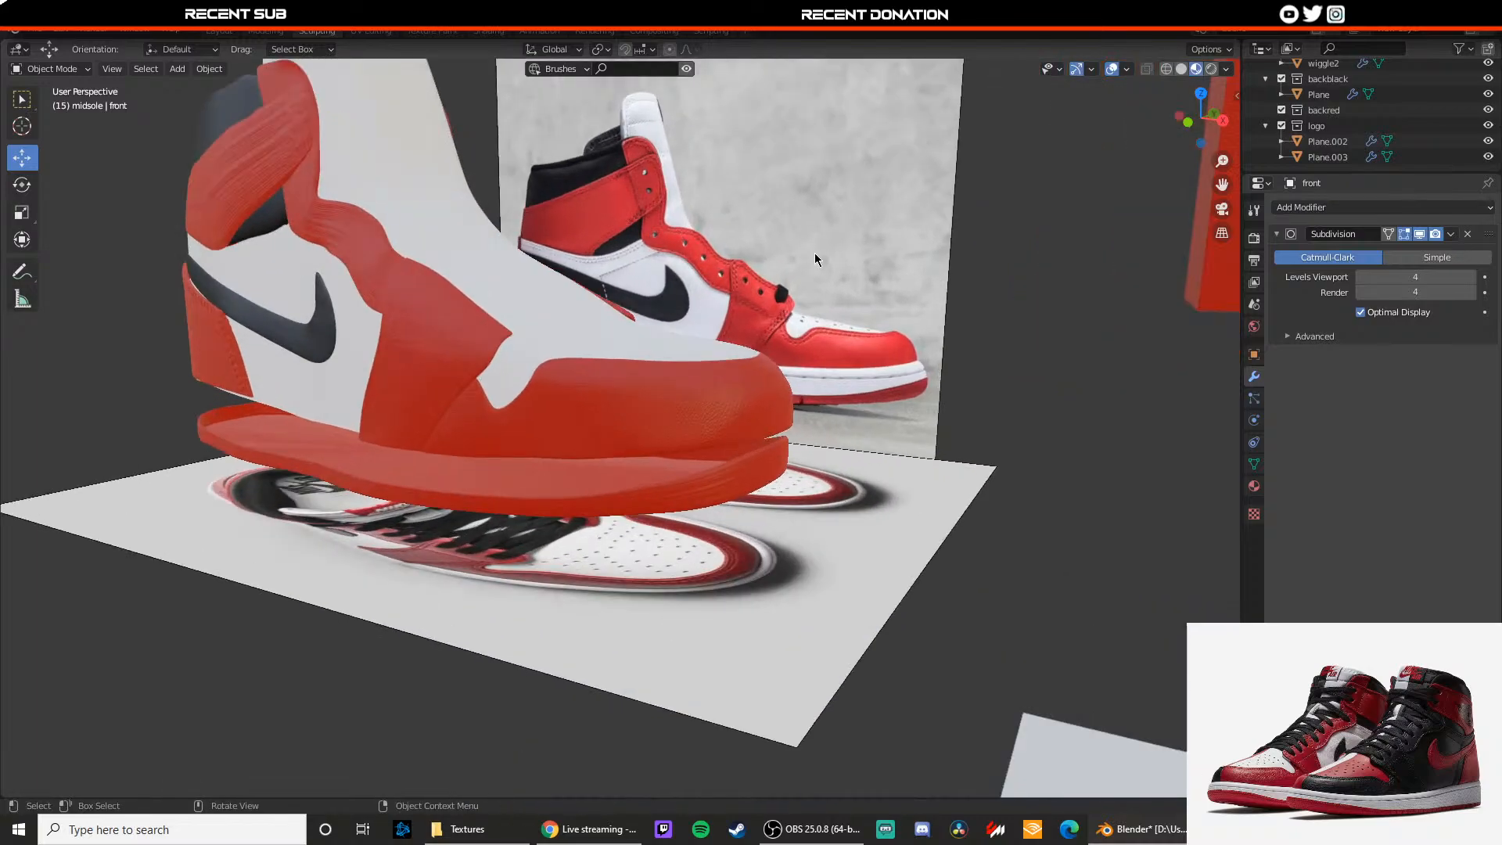
scroll(1311, 146, "up", 4)
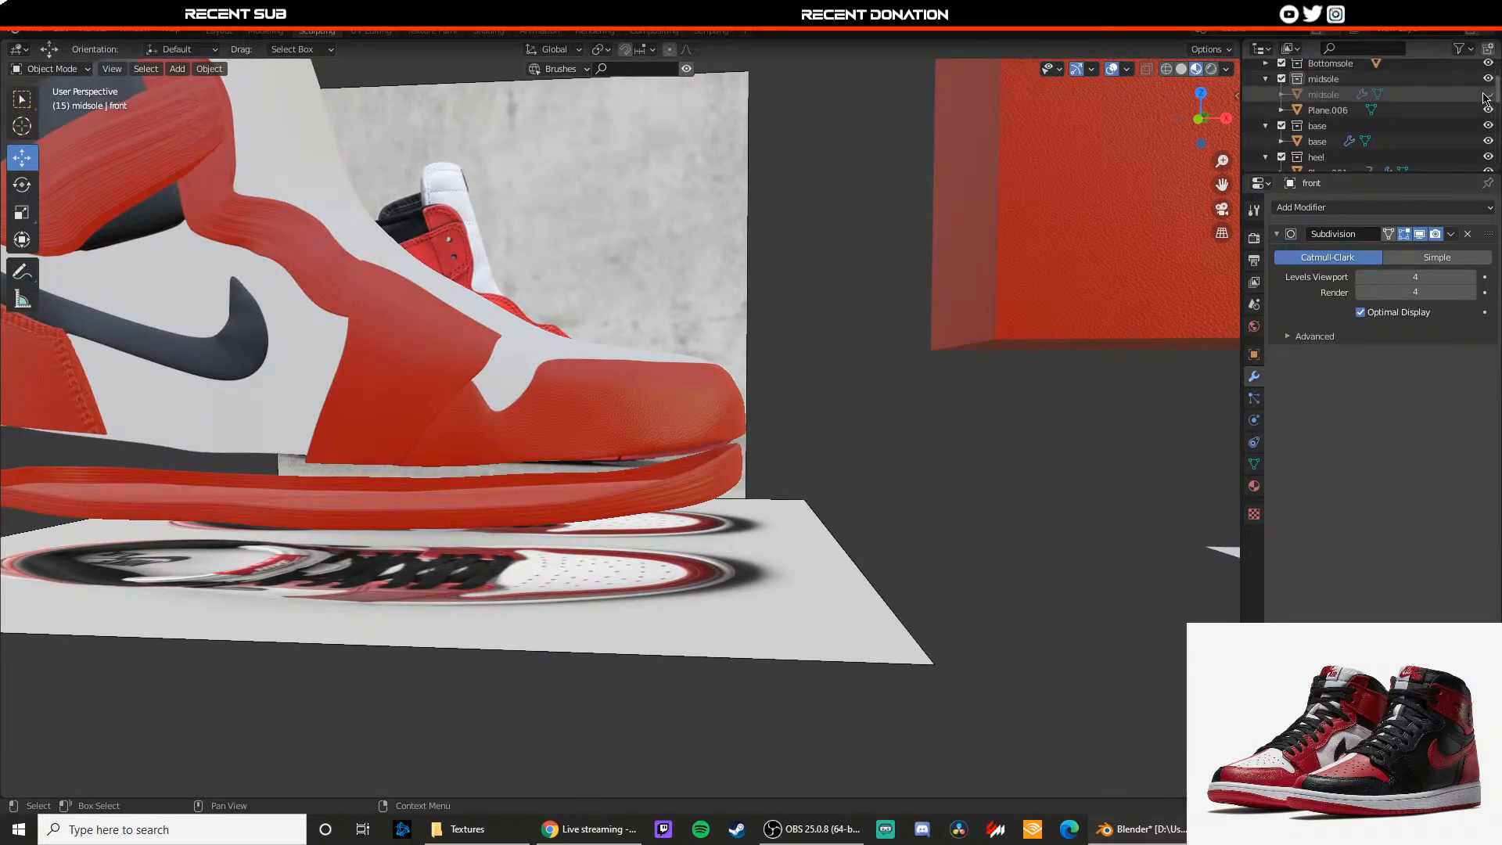
left_click(1488, 94)
middle_click_drag(982, 235, 675, 413)
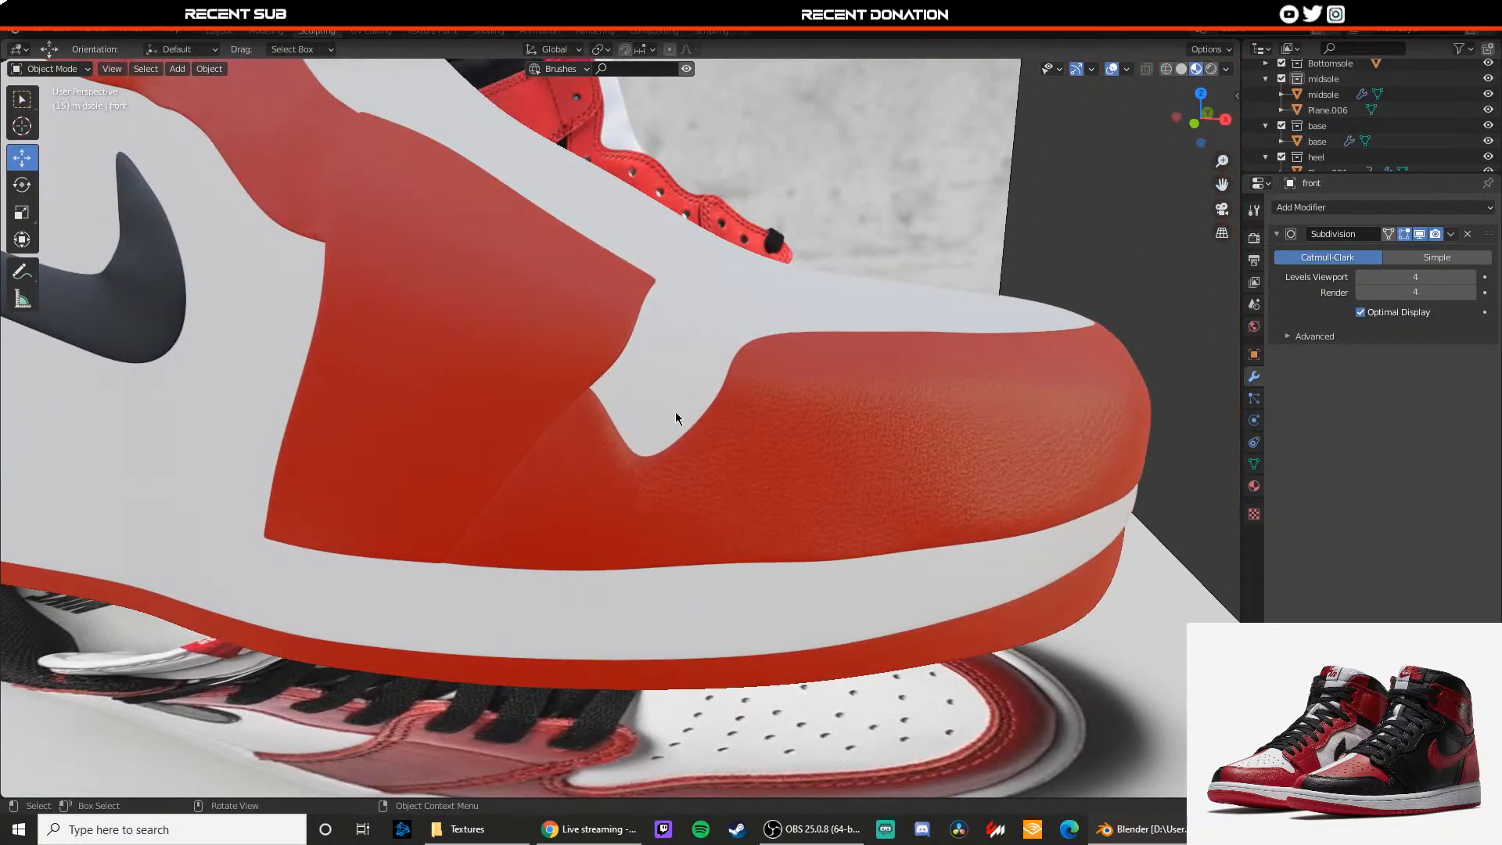
Step: Move two edges at the mid strap's lower end along Y against the shoe base, and leave Edit Mode
scroll(652, 360, "down", 8)
middle_click_drag(787, 358, 712, 489)
scroll(665, 332, "up", 4)
scroll(665, 338, "up", 6)
left_click(646, 396)
key("Tab")
scroll(592, 359, "up", 5)
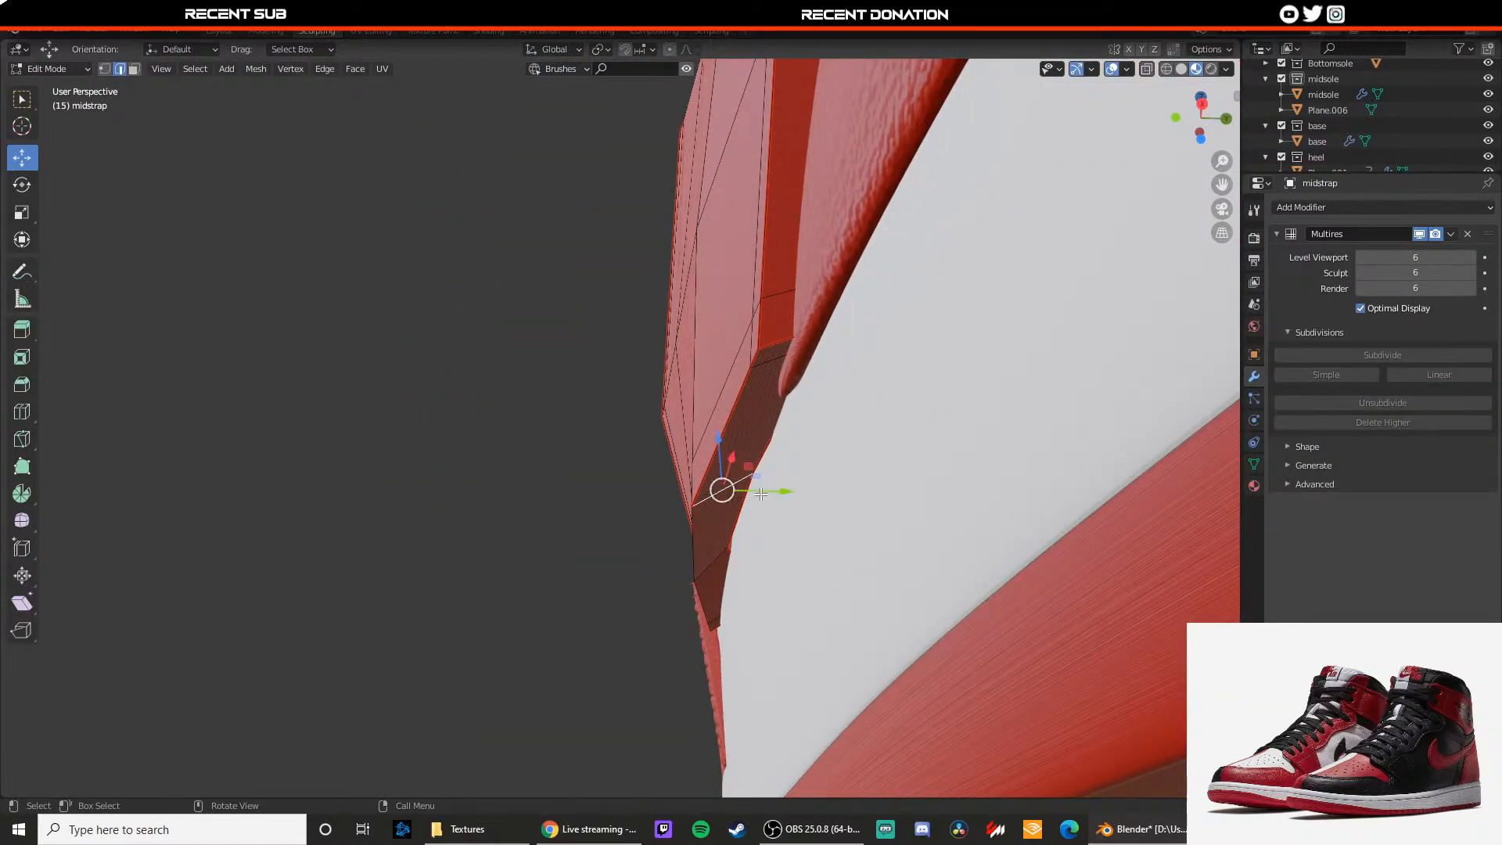
left_click_drag(768, 492, 785, 490)
left_click(721, 558)
left_click_drag(754, 561, 766, 560)
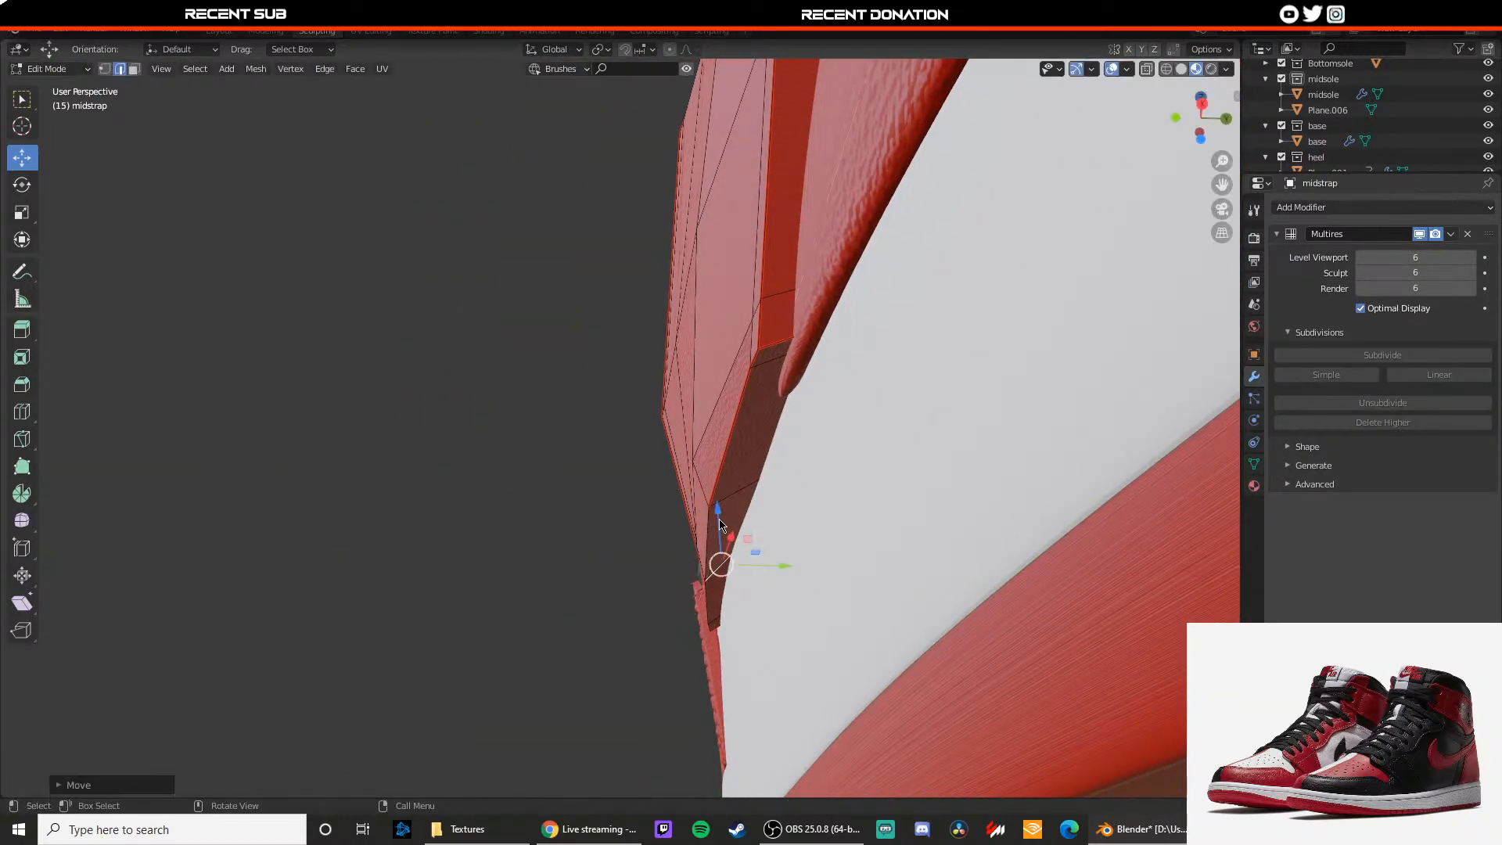
key("Tab")
Step: Examine from both sides how the mid strap and toe panel fit over the shoe base and midsole
mouse_move(719, 519)
middle_mouse_down()
mouse_move(623, 420)
mouse_move(716, 517)
middle_mouse_up()
scroll(716, 517, "down", 2)
left_click_drag(716, 516, 713, 507)
scroll(713, 507, "down", 3)
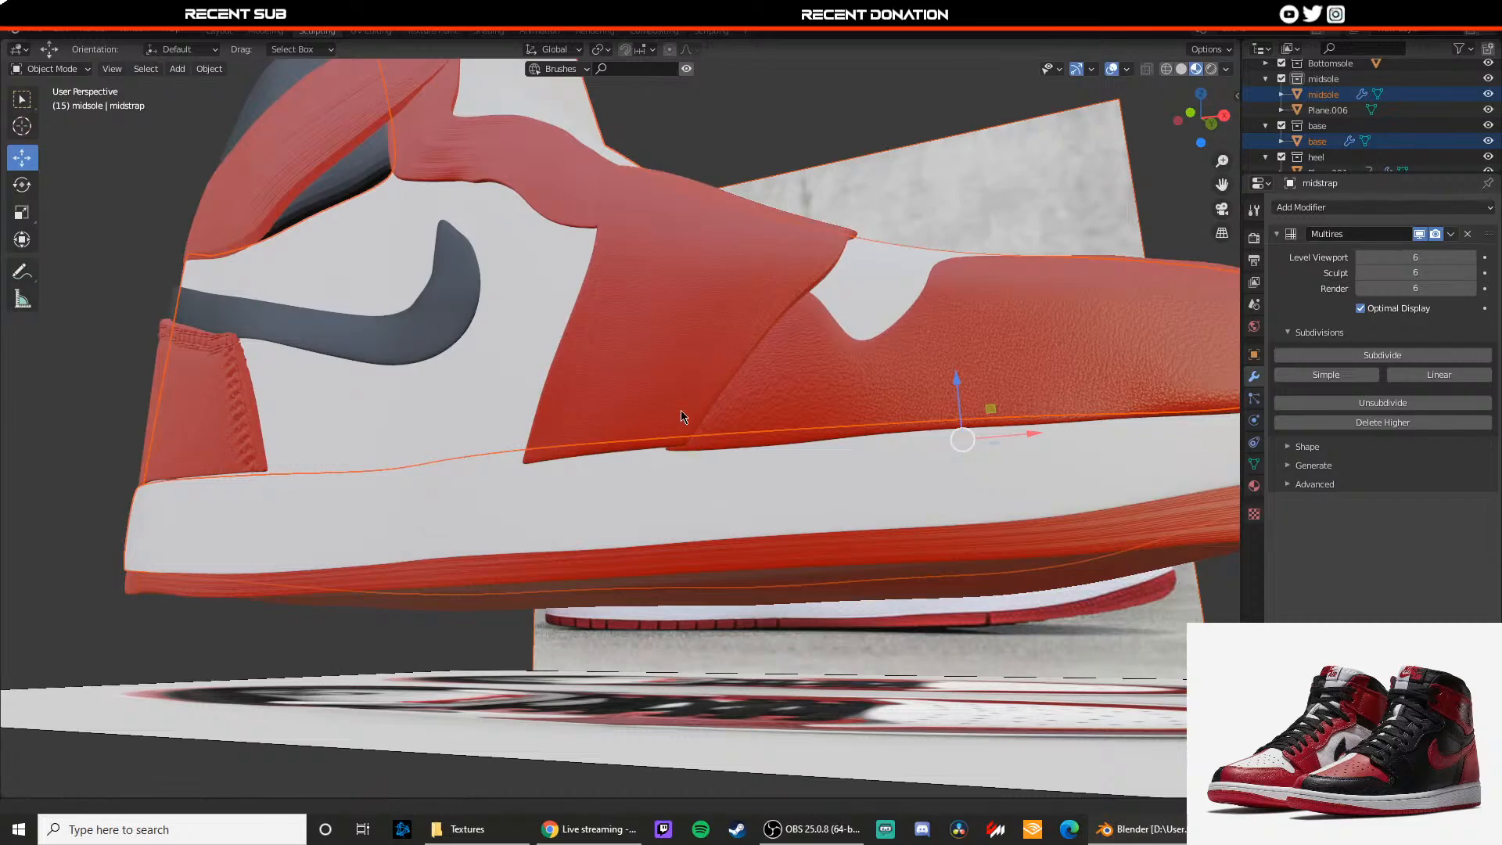
middle_click_drag(680, 411, 570, 478)
left_click(748, 185)
scroll(627, 473, "down", 4)
scroll(774, 505, "up", 4)
middle_click_drag(822, 505, 597, 365, "shift")
left_click(694, 507)
middle_click_drag(751, 478, 683, 575)
key("Tab")
key("Tab")
scroll(534, 384, "down", 2)
scroll(533, 383, "down", 3)
middle_click_drag(611, 469, 556, 396)
scroll(603, 346, "up", 5)
scroll(501, 297, "down", 3)
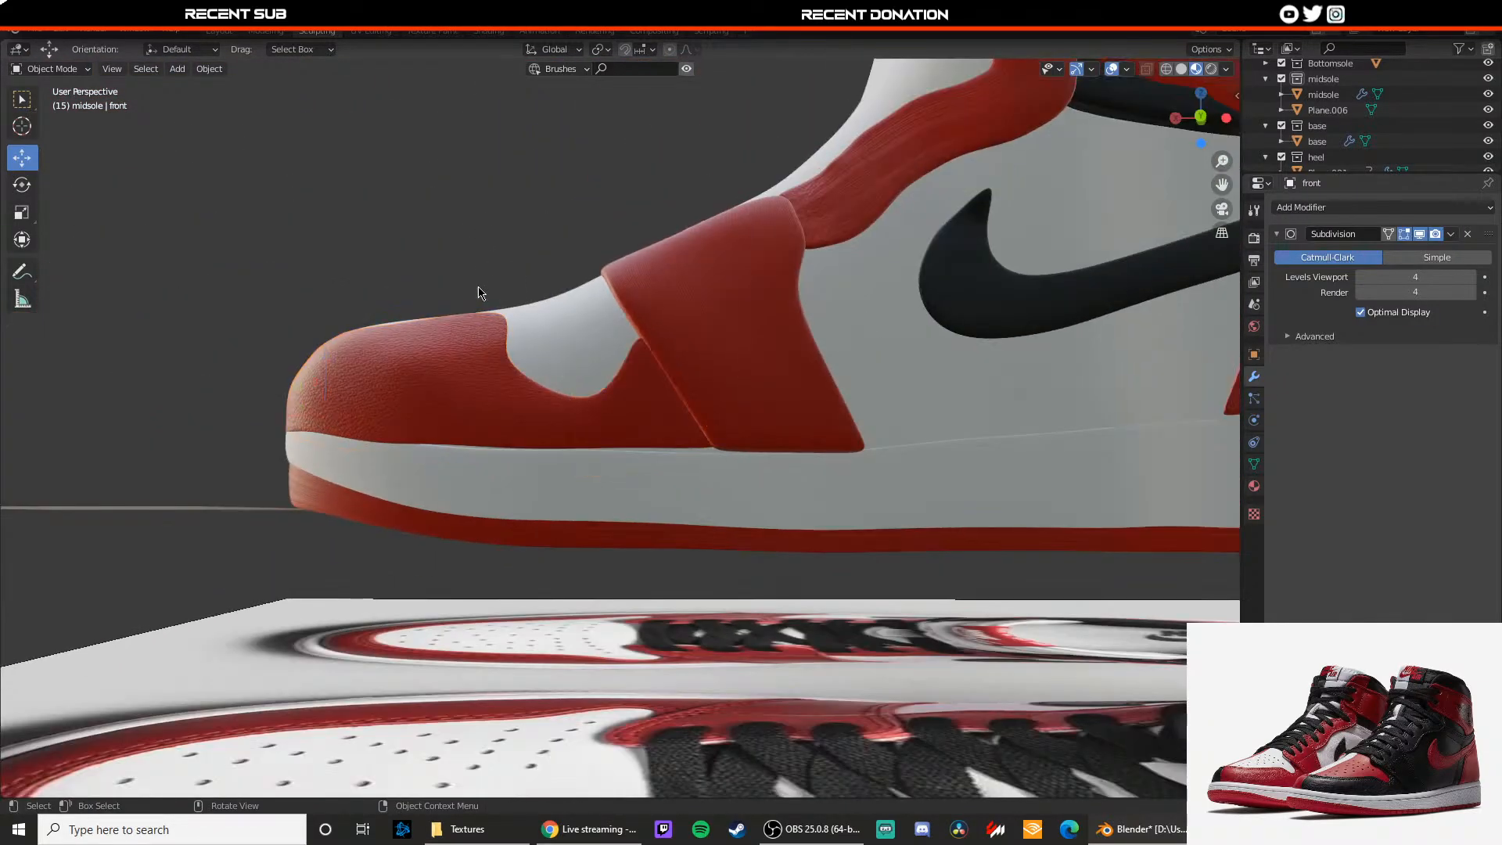
Step: Compare the toe panel's outline with the side reference photo in front orthographic view, alternating wireframe and material preview shading
left_click(1174, 120)
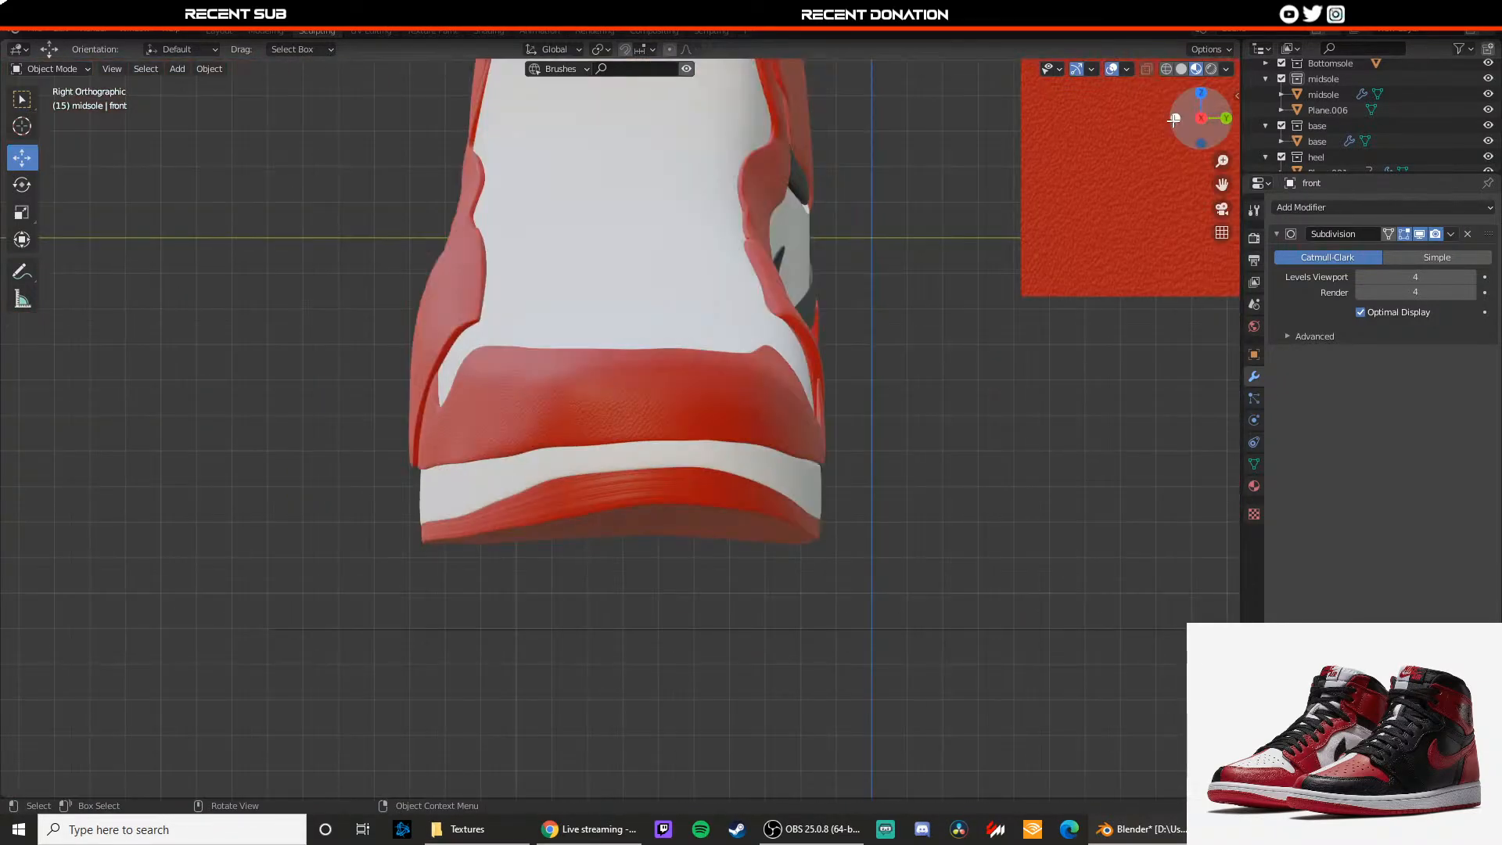
left_click(1174, 121)
scroll(821, 278, "down", 4)
key("z")
left_click(626, 311)
scroll(575, 316, "up", 5)
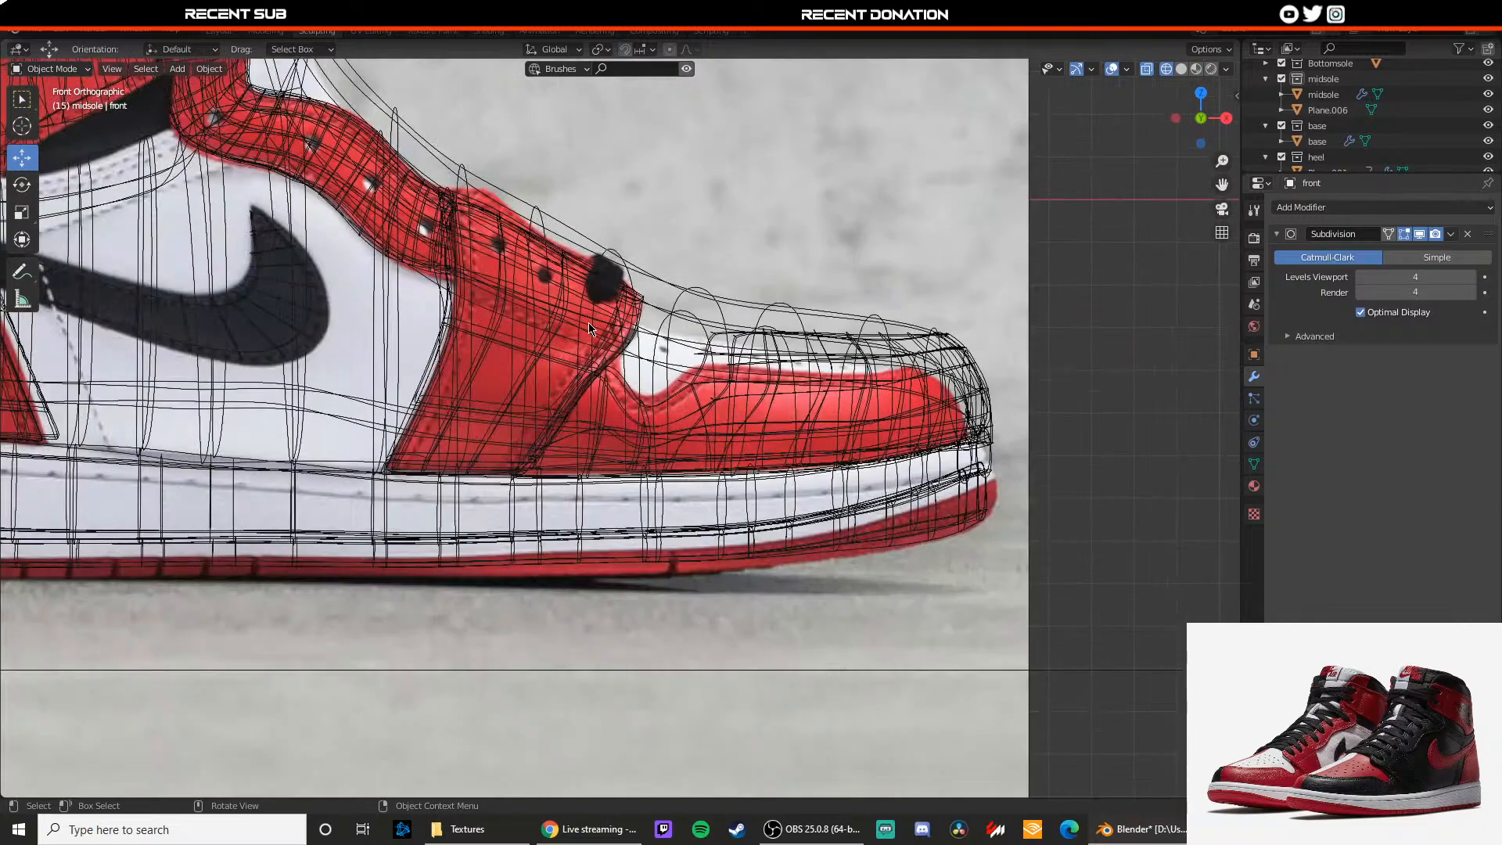
key("z")
left_click(597, 413)
key("z")
left_click(491, 389)
key("z")
left_click(529, 463)
key("z")
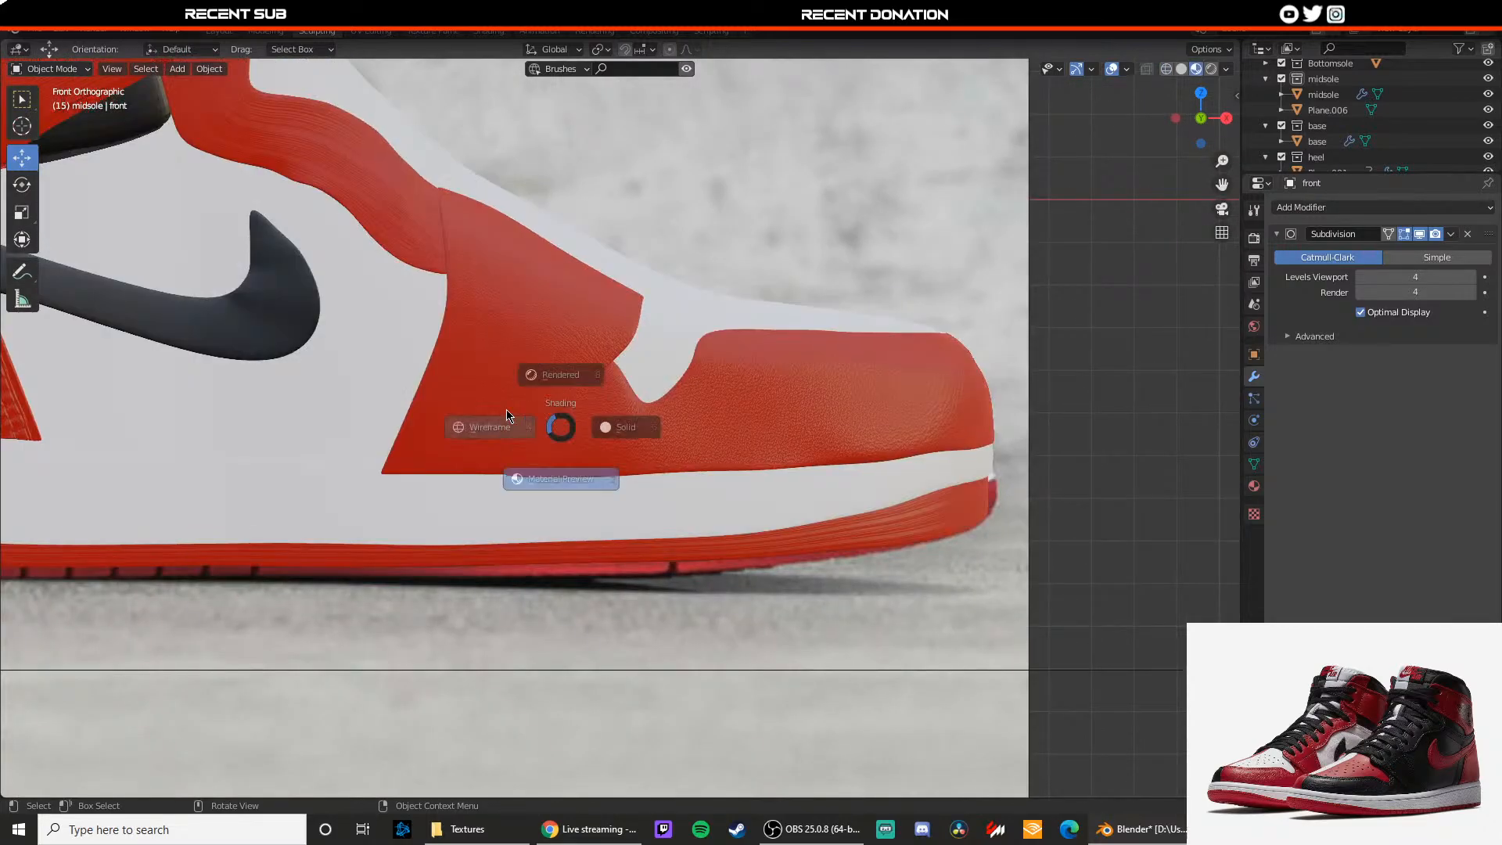
left_click(507, 421)
middle_click_drag(636, 375, 593, 372, "shift")
key("z")
left_click(608, 433)
scroll(611, 430, "up", 3)
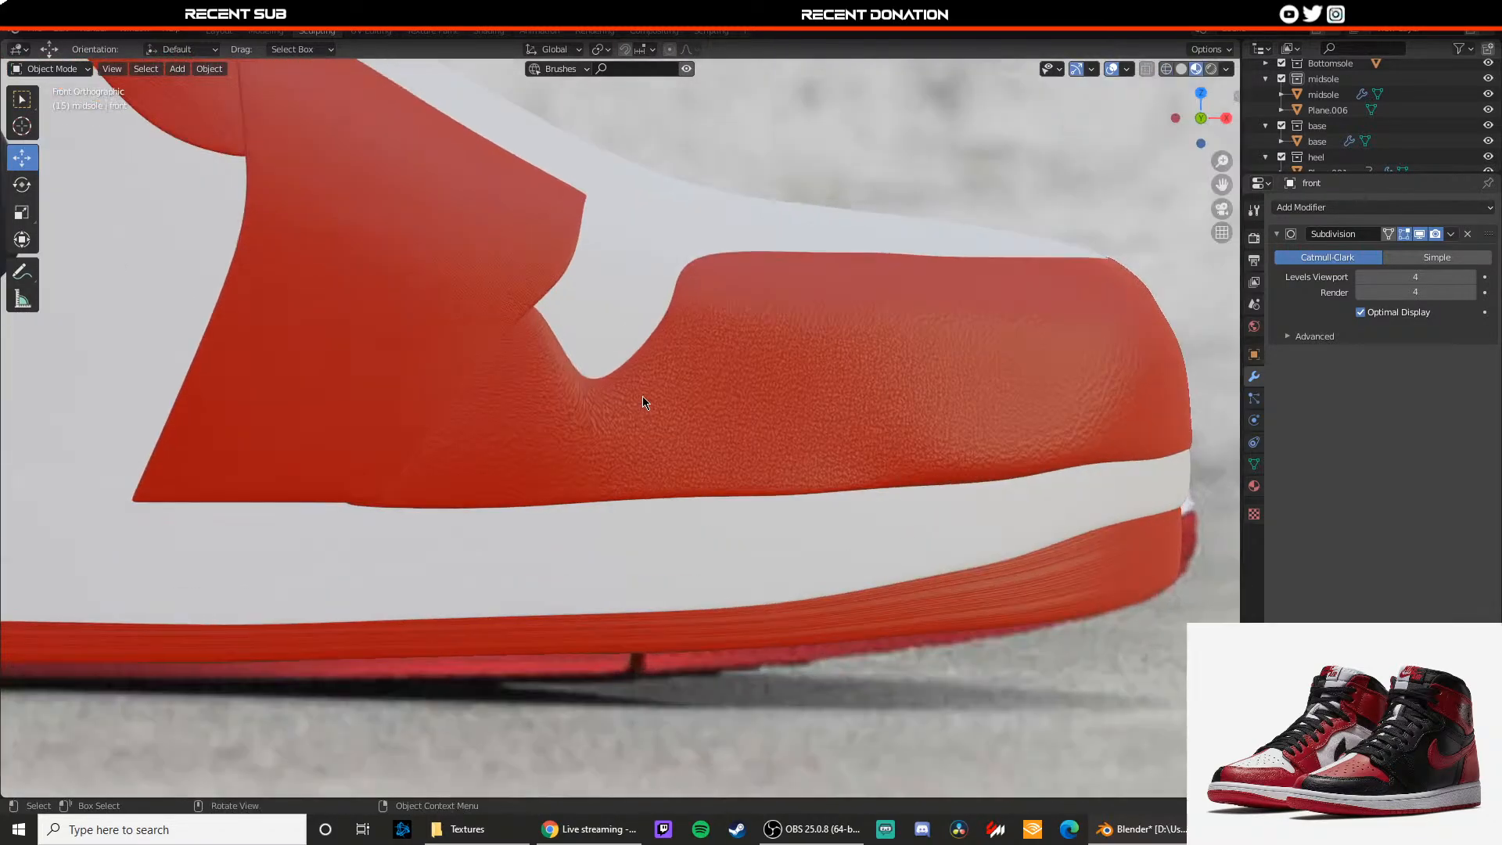
Step: In Edit Mode, move the vertices at the toe panel's upper rear corner slightly down towards the reference outline
key("Tab")
middle_click_drag(745, 306, 720, 345, "shift")
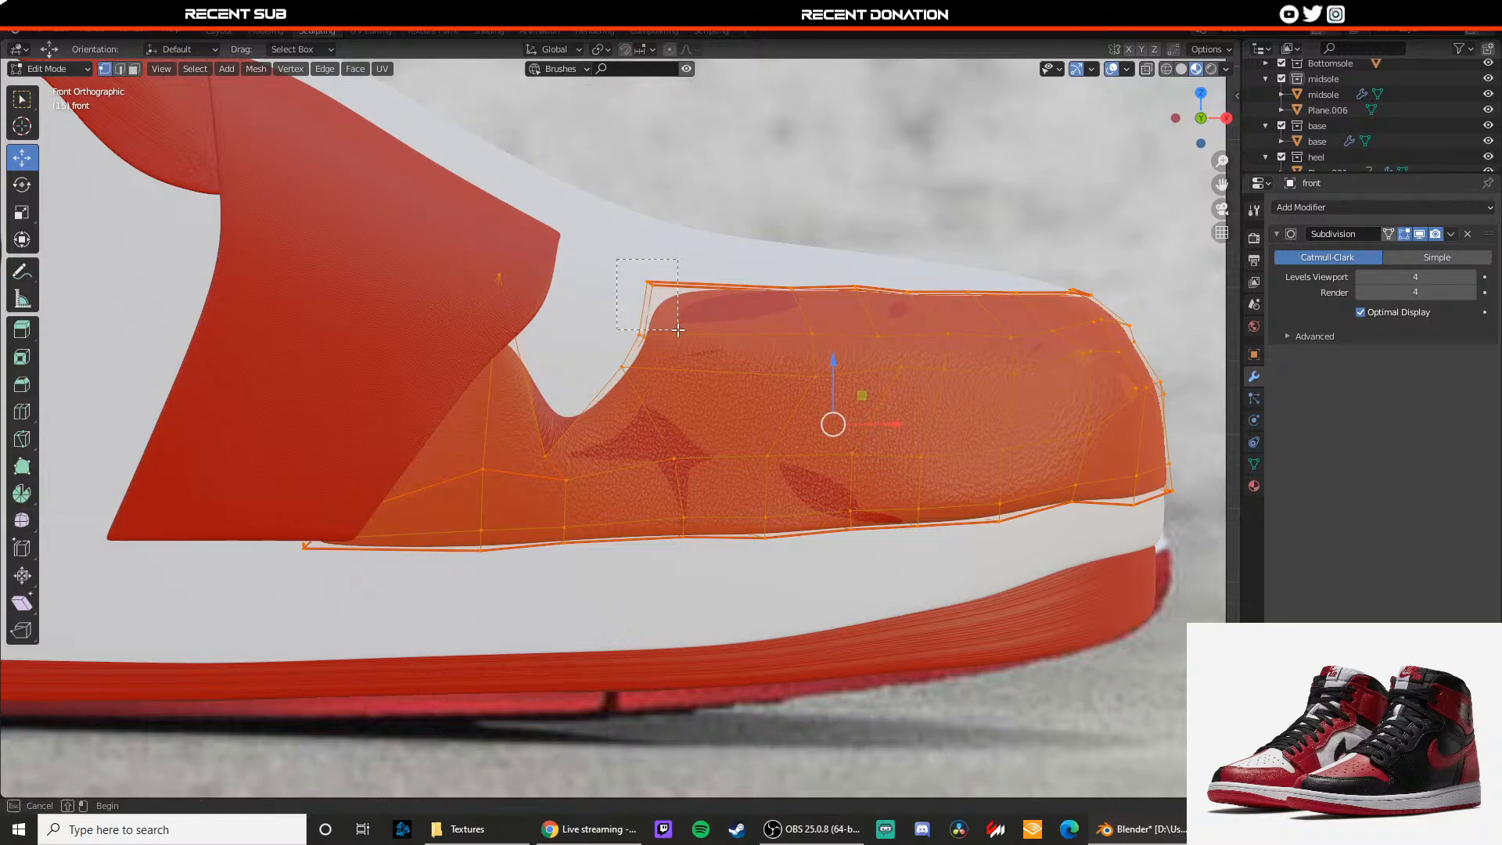
left_click(650, 284)
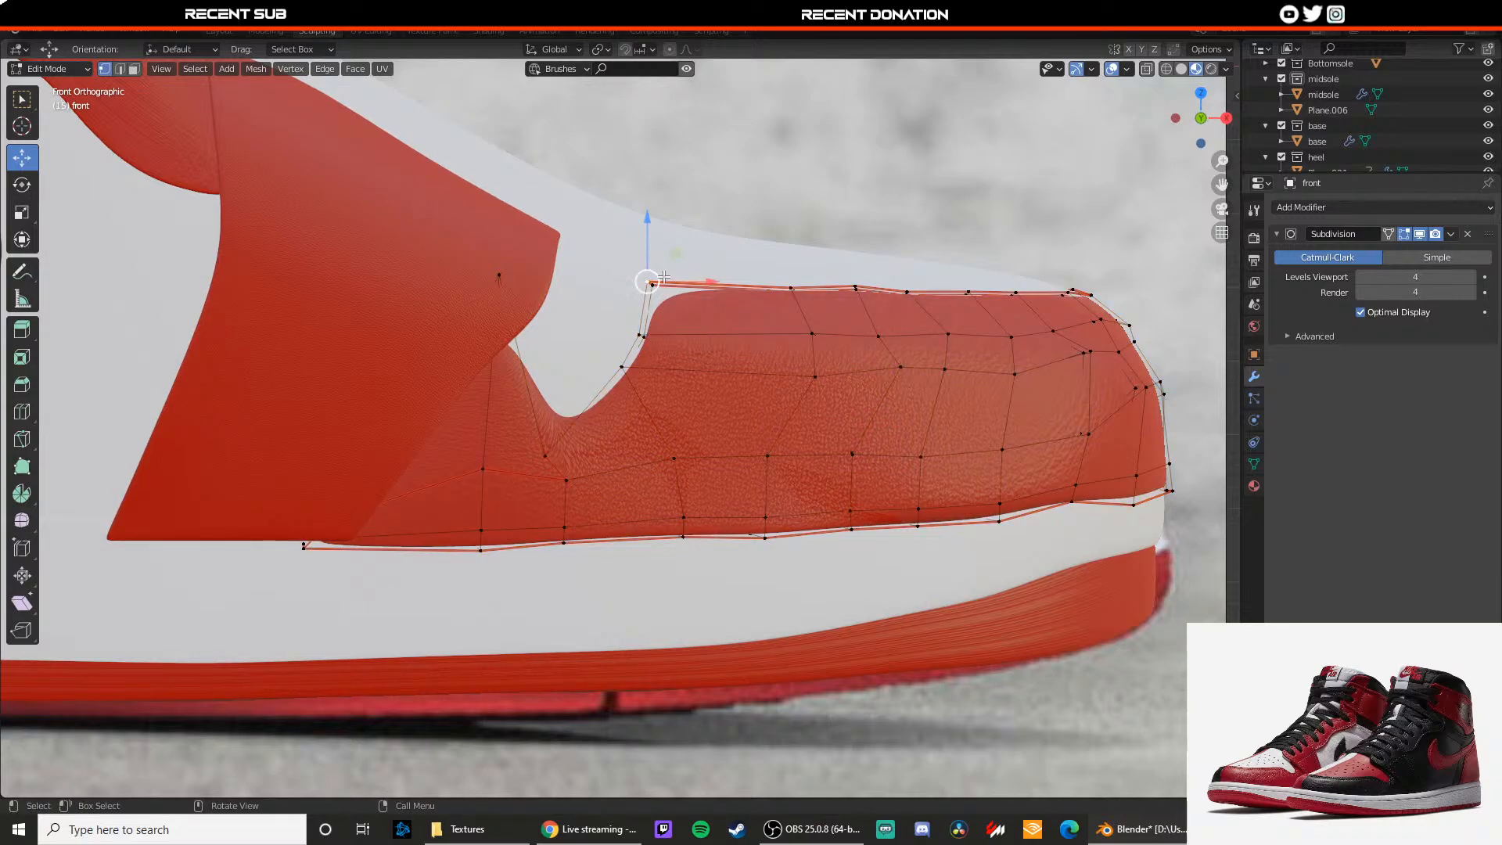
key("alt+z")
left_click_drag(646, 284, 642, 293)
key("z")
left_click(645, 378)
middle_click_drag(688, 334, 646, 344, "shift")
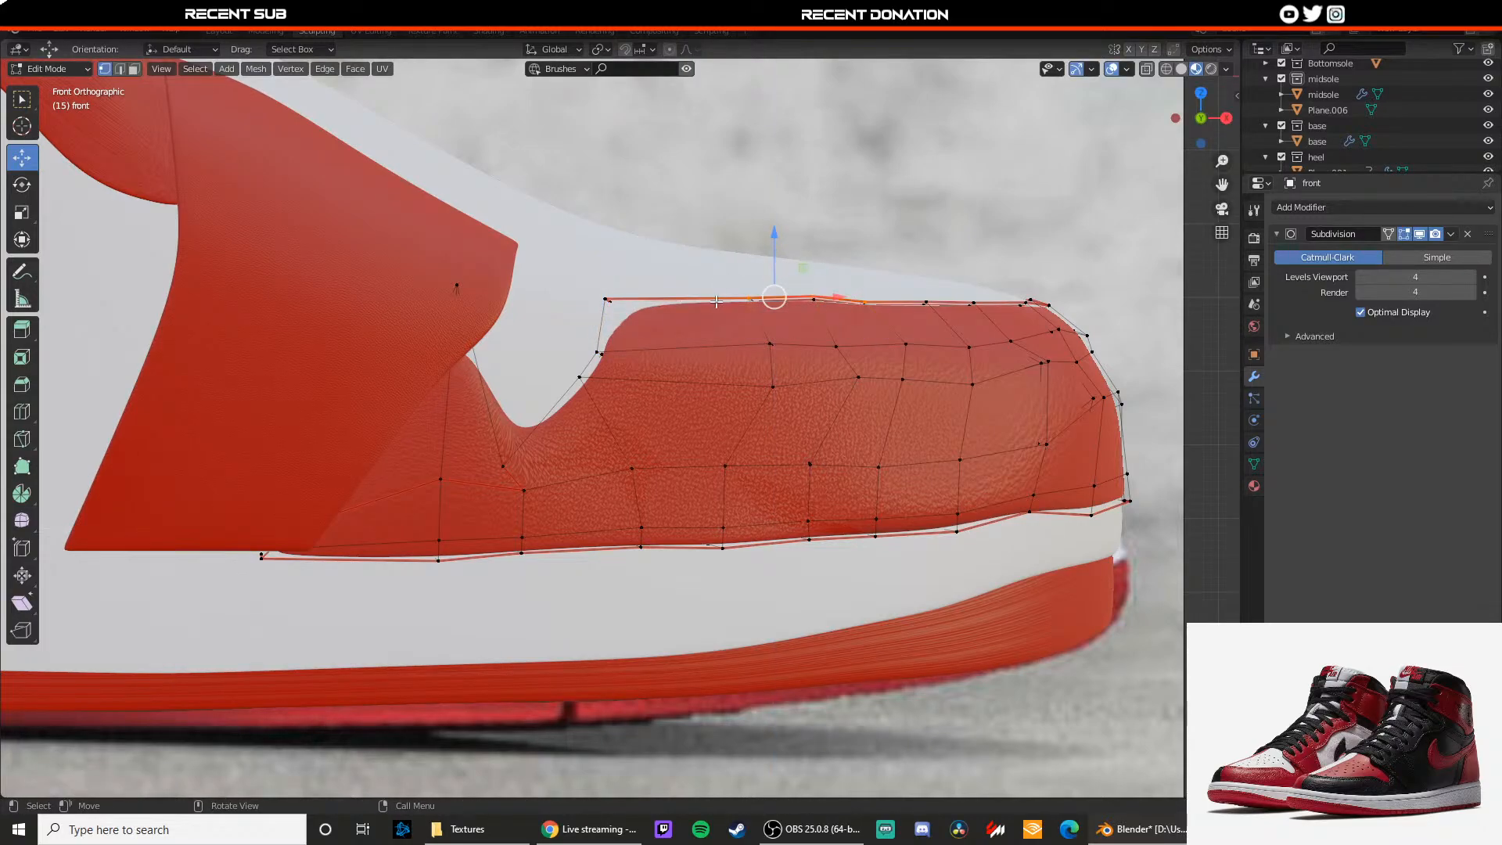
Step: Examine from several sides how the toe panel's upper edge sits against the white shoe base
key("Tab")
left_click(882, 237)
scroll(789, 348, "down", 7)
middle_click_drag(749, 339, 532, 372)
scroll(493, 363, "up", 3)
scroll(516, 364, "down", 10)
scroll(617, 428, "up", 3)
scroll(550, 349, "up", 2)
scroll(514, 337, "up", 2)
scroll(516, 337, "down", 7)
scroll(712, 345, "up", 3)
scroll(646, 355, "up", 1)
scroll(620, 343, "up", 3)
scroll(686, 297, "down", 3)
left_click(525, 373)
scroll(581, 369, "up", 3)
key("Tab")
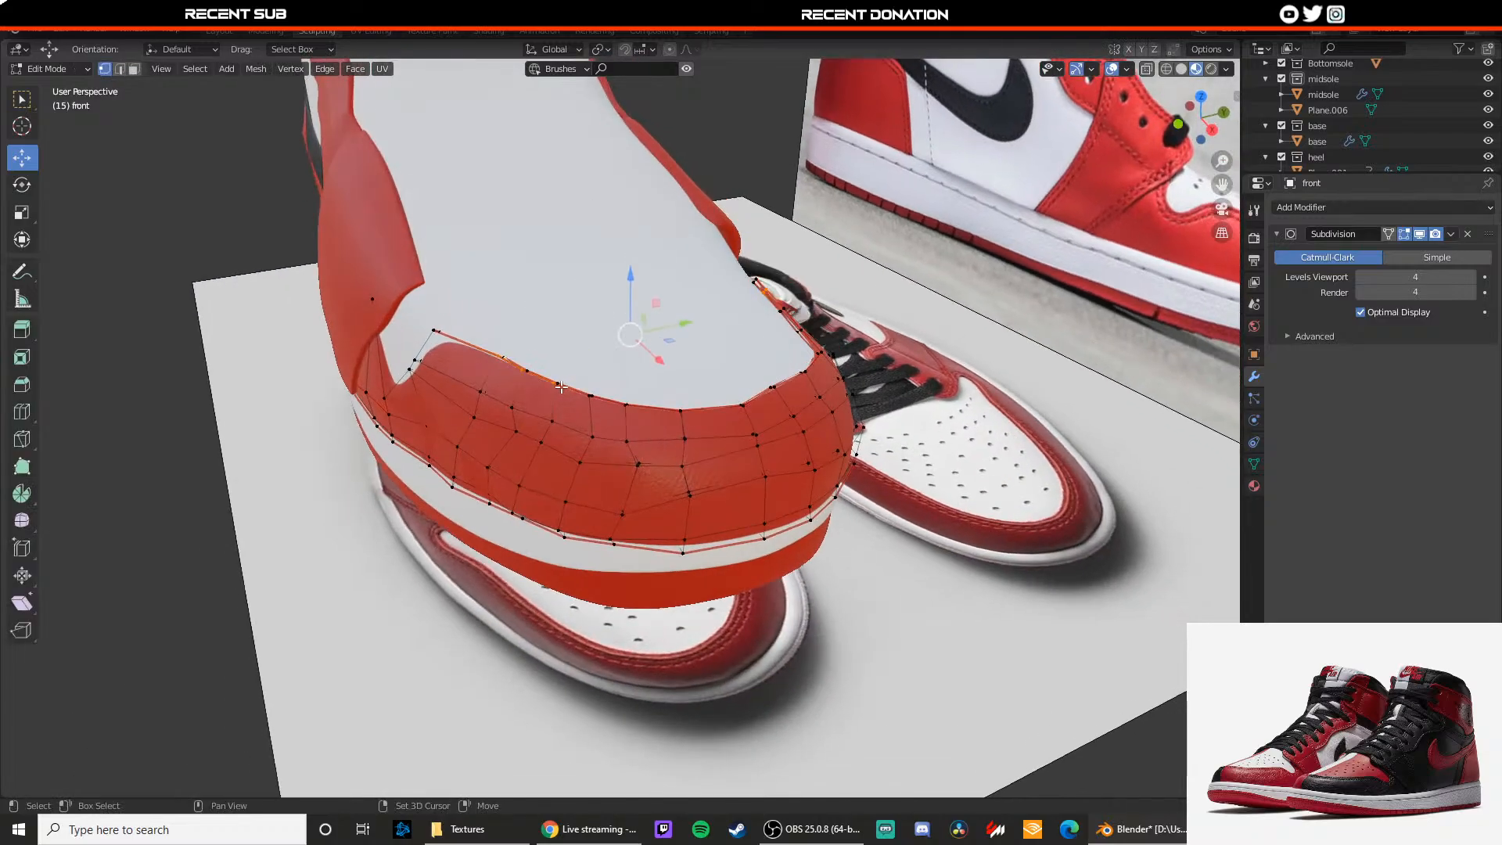
scroll(582, 369, "up", 4)
middle_click_drag(582, 369, 1049, 293)
key("Tab")
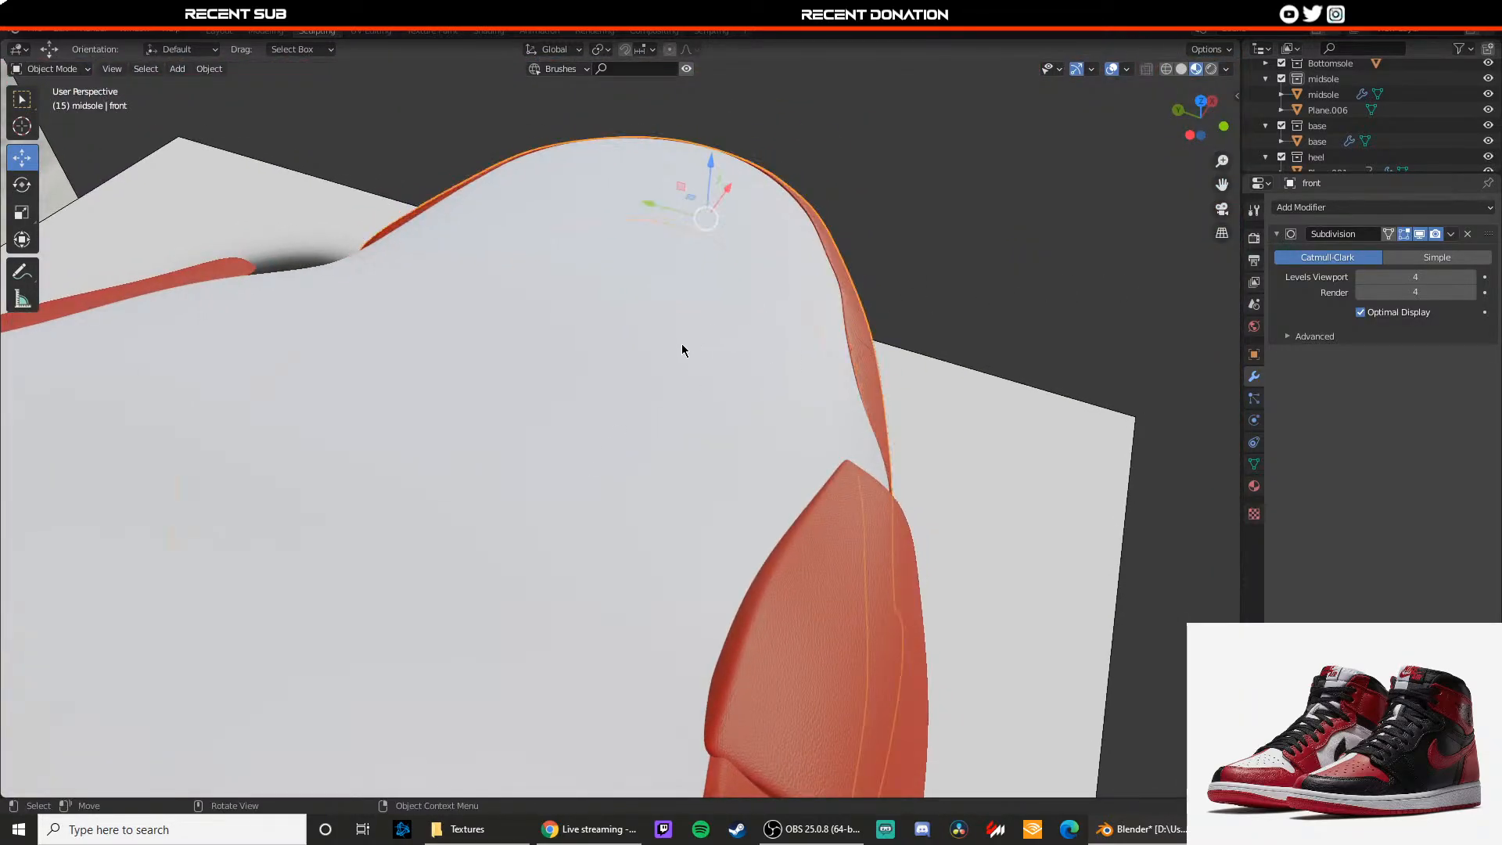
Step: Hide the white shoe base and open the toe panel's mesh in Edit Mode
left_click(682, 345)
key("h")
middle_click_drag(682, 342, 669, 379)
left_click(827, 331)
key("Tab")
scroll(695, 359, "up", 3)
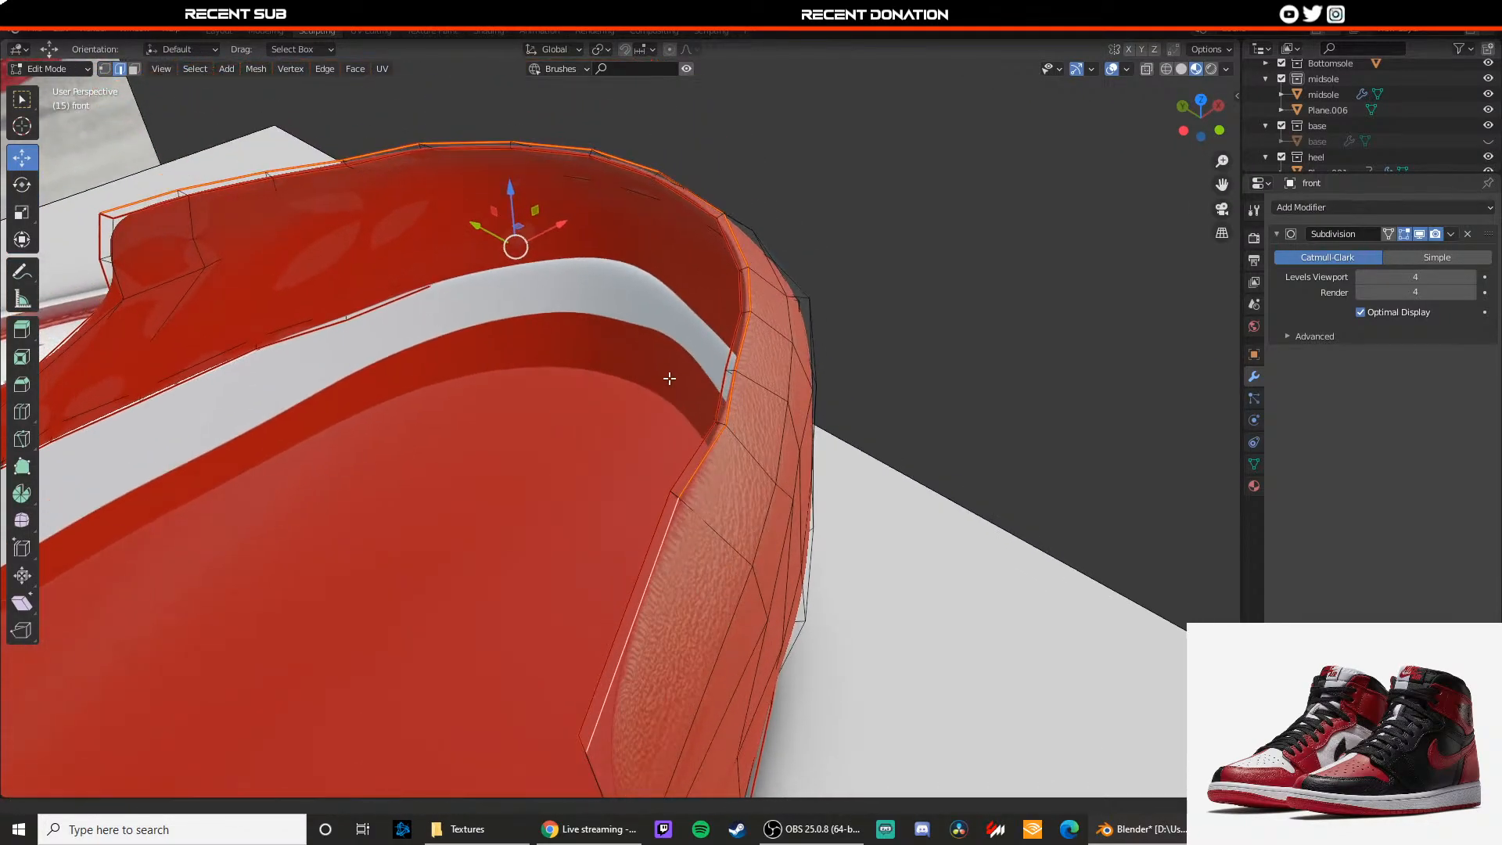
Step: Try raising the toe panel's upper edge loop, and undo the move
mouse_move(557, 226)
left_mouse_down()
mouse_move(503, 223)
mouse_move(564, 211)
mouse_move(495, 226)
mouse_move(555, 218)
left_mouse_up()
key("ctrl+z")
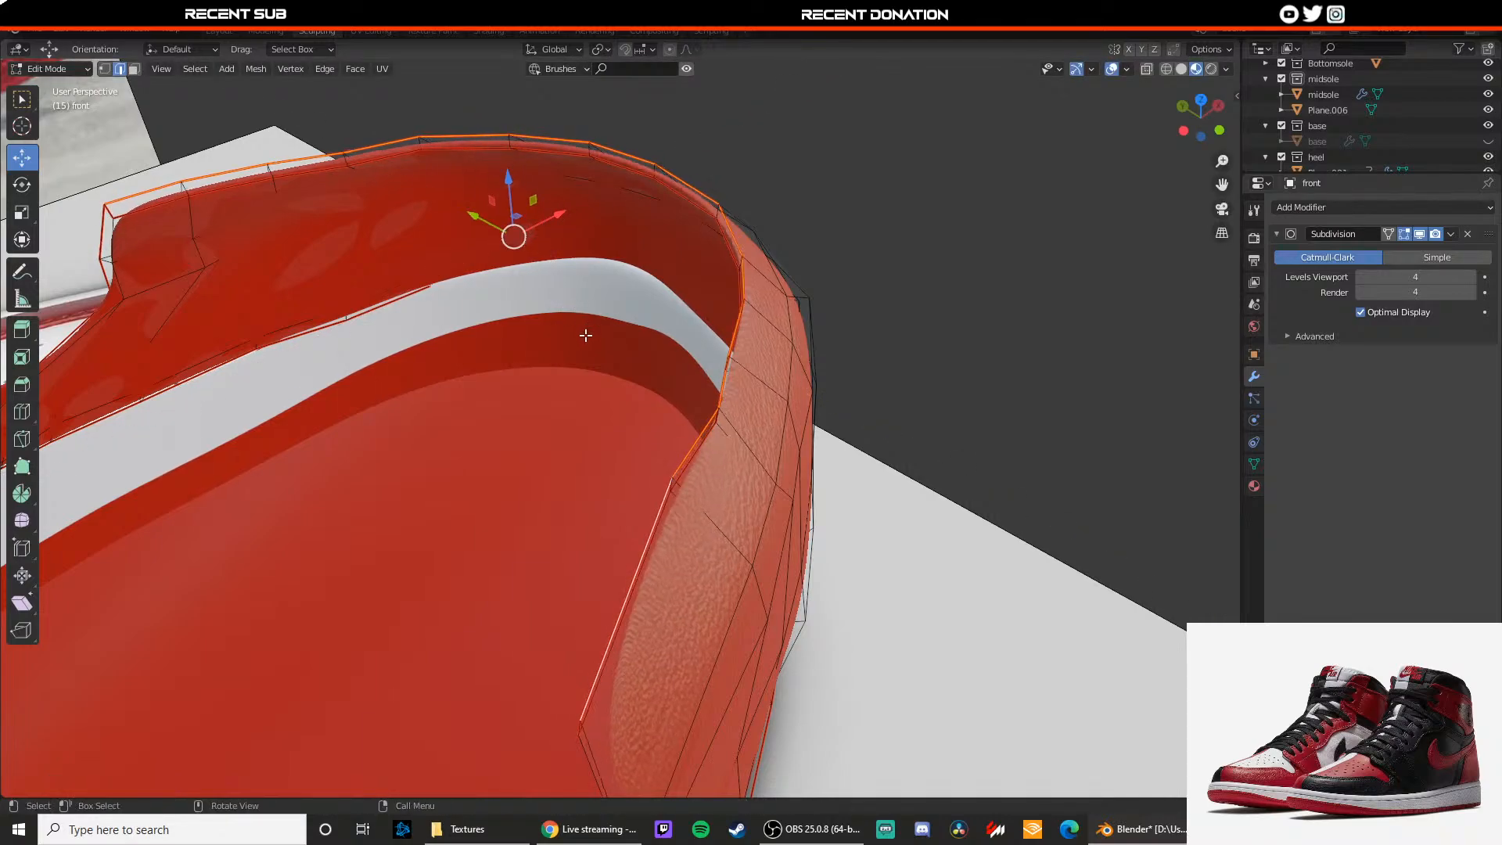
middle_click_drag(587, 335, 597, 375)
key("ctrl+z")
key("ctrl+z")
Step: Scale the toe panel's upper edge loop up to about 1.06 and leave Edit Mode
key("s")
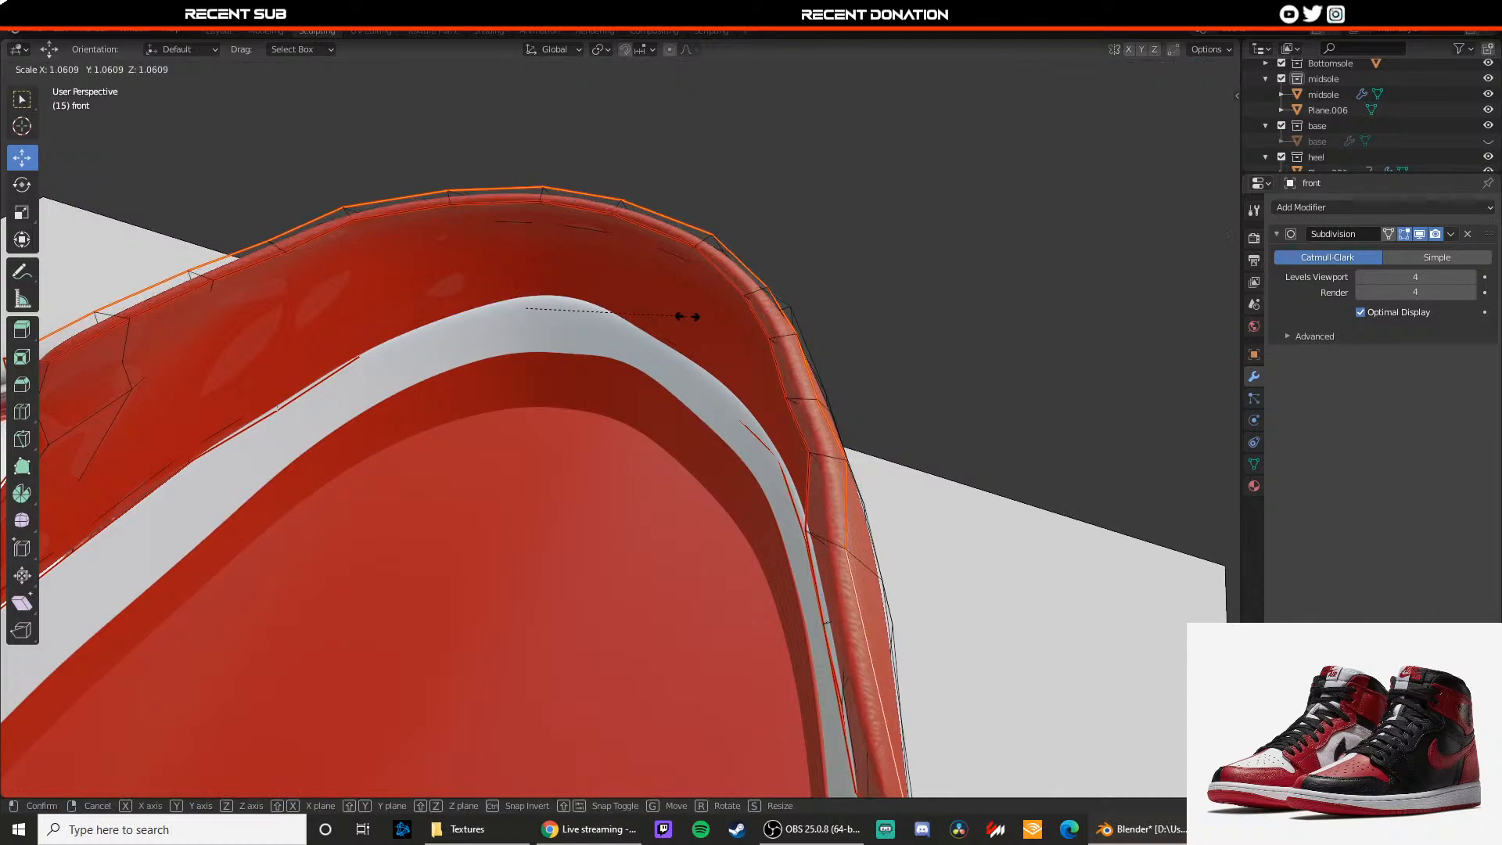
left_click(689, 315)
key("Tab")
scroll(751, 342, "down", 3)
middle_click_drag(1010, 336, 869, 298)
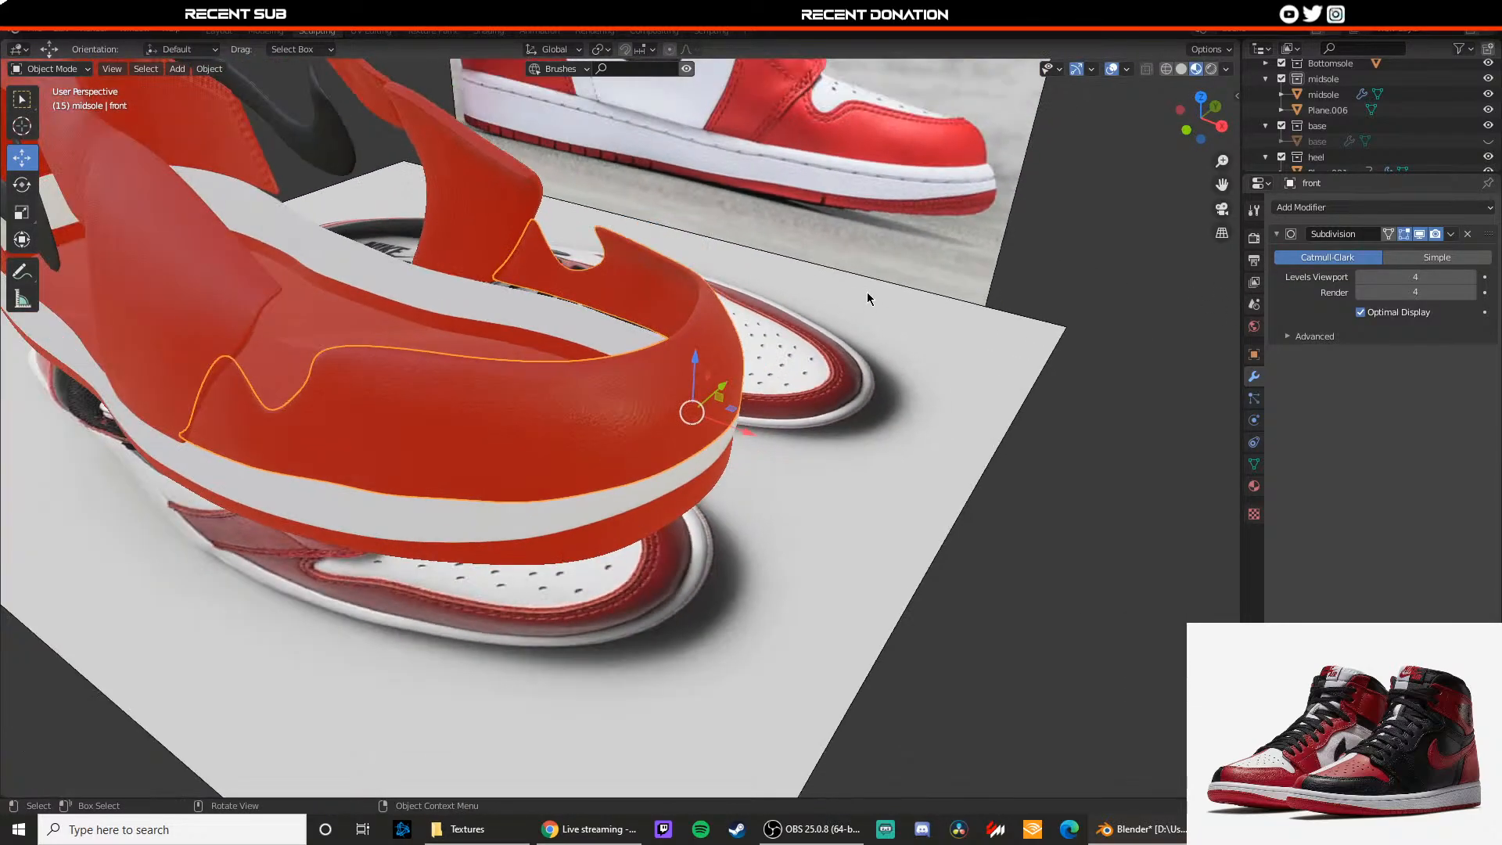
middle_click_drag(688, 313, 695, 322, "shift")
middle_click_drag(694, 323, 755, 325)
Step: Select the toe panel's two upper edge loops, lower them along Z, and unhide the shoe base for comparison
key("Tab")
scroll(657, 352, "up", 4)
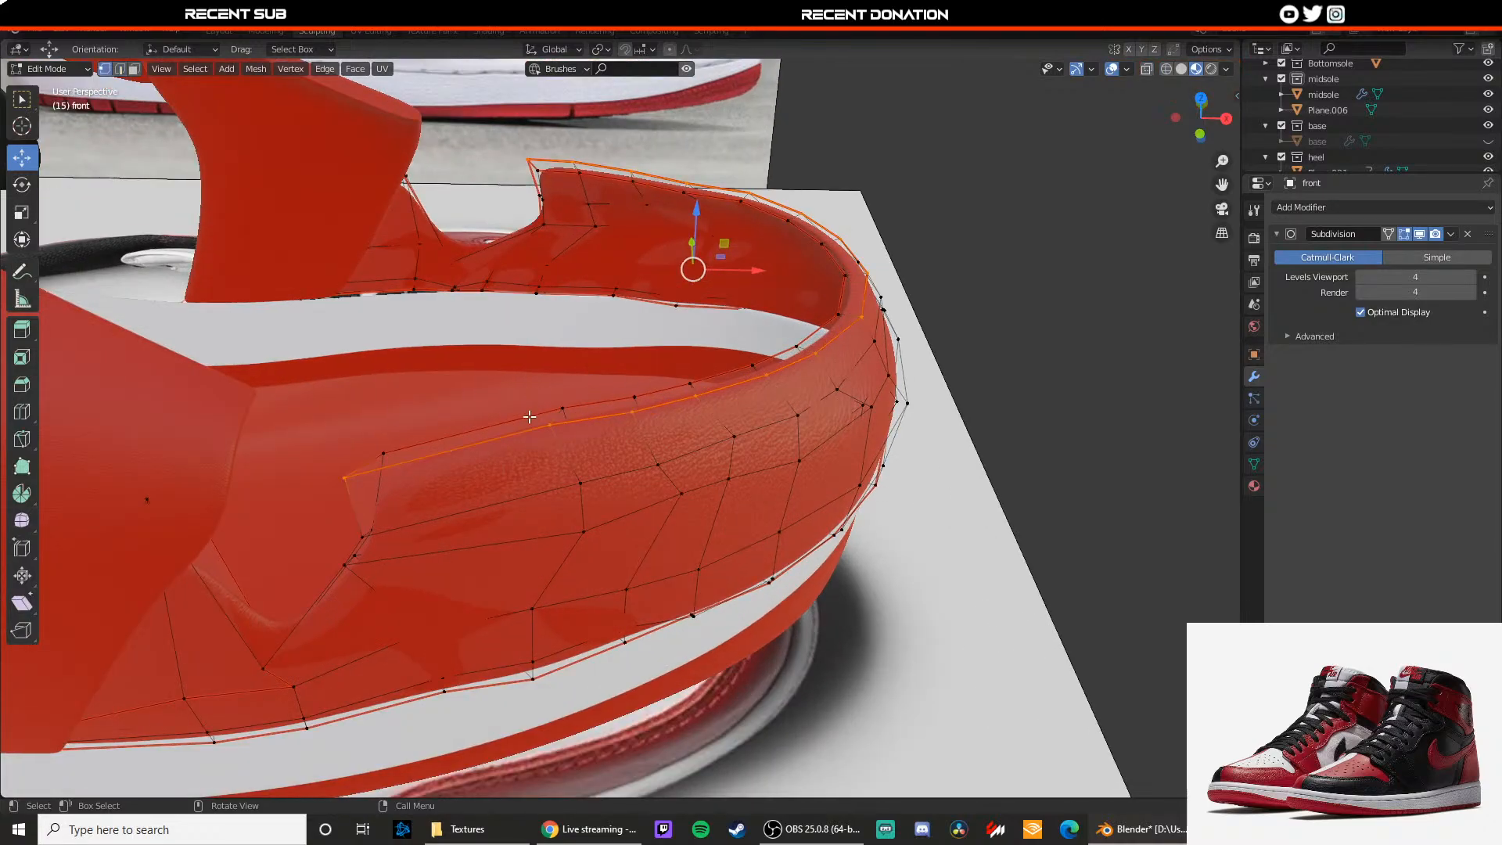
middle_click_drag(529, 416, 505, 460)
left_click_drag(442, 491, 486, 482)
key("2")
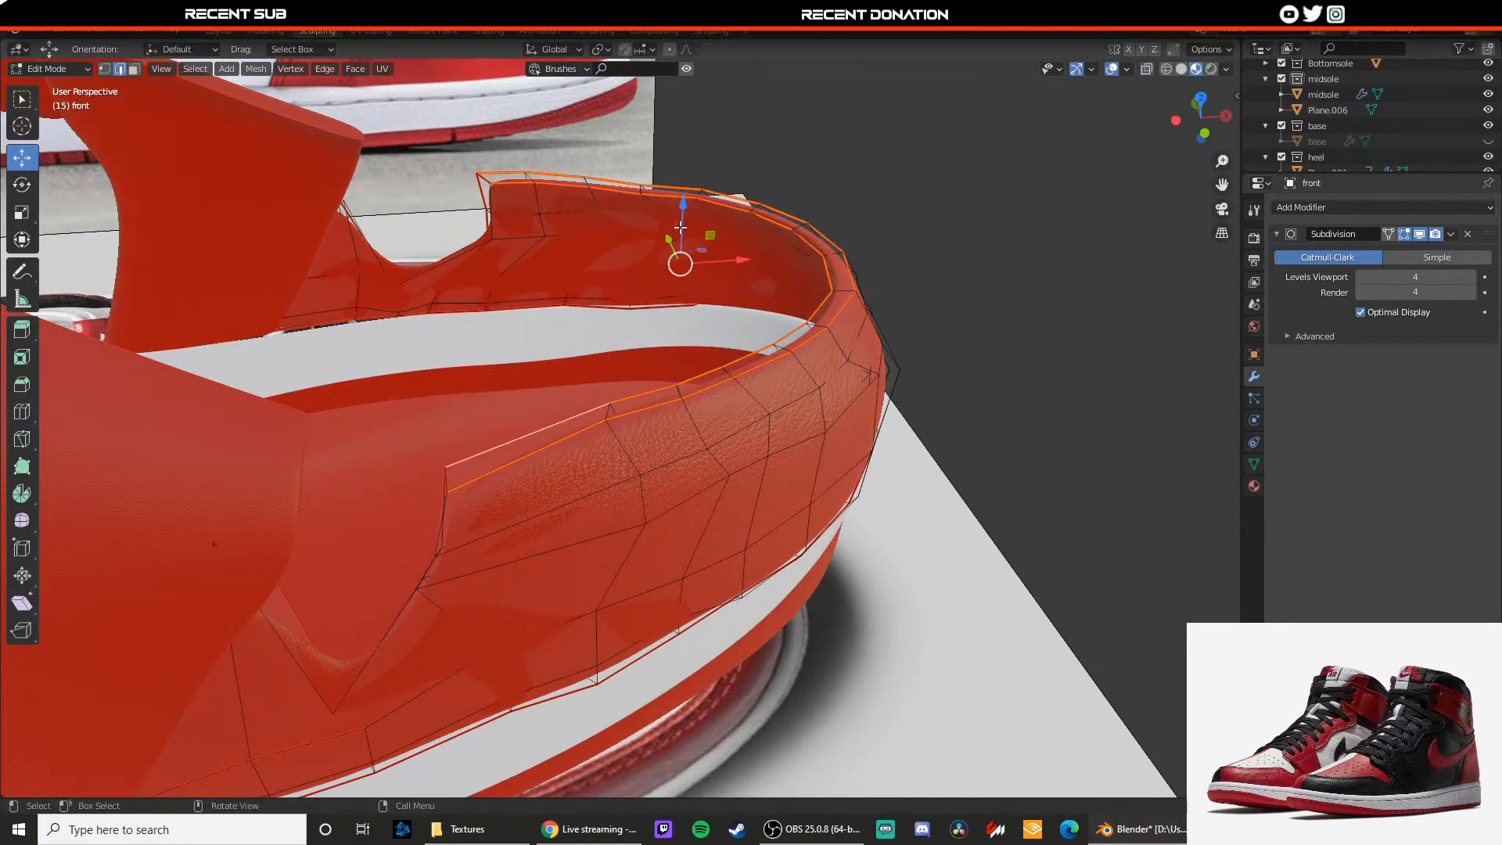
left_click_drag(680, 227, 684, 242)
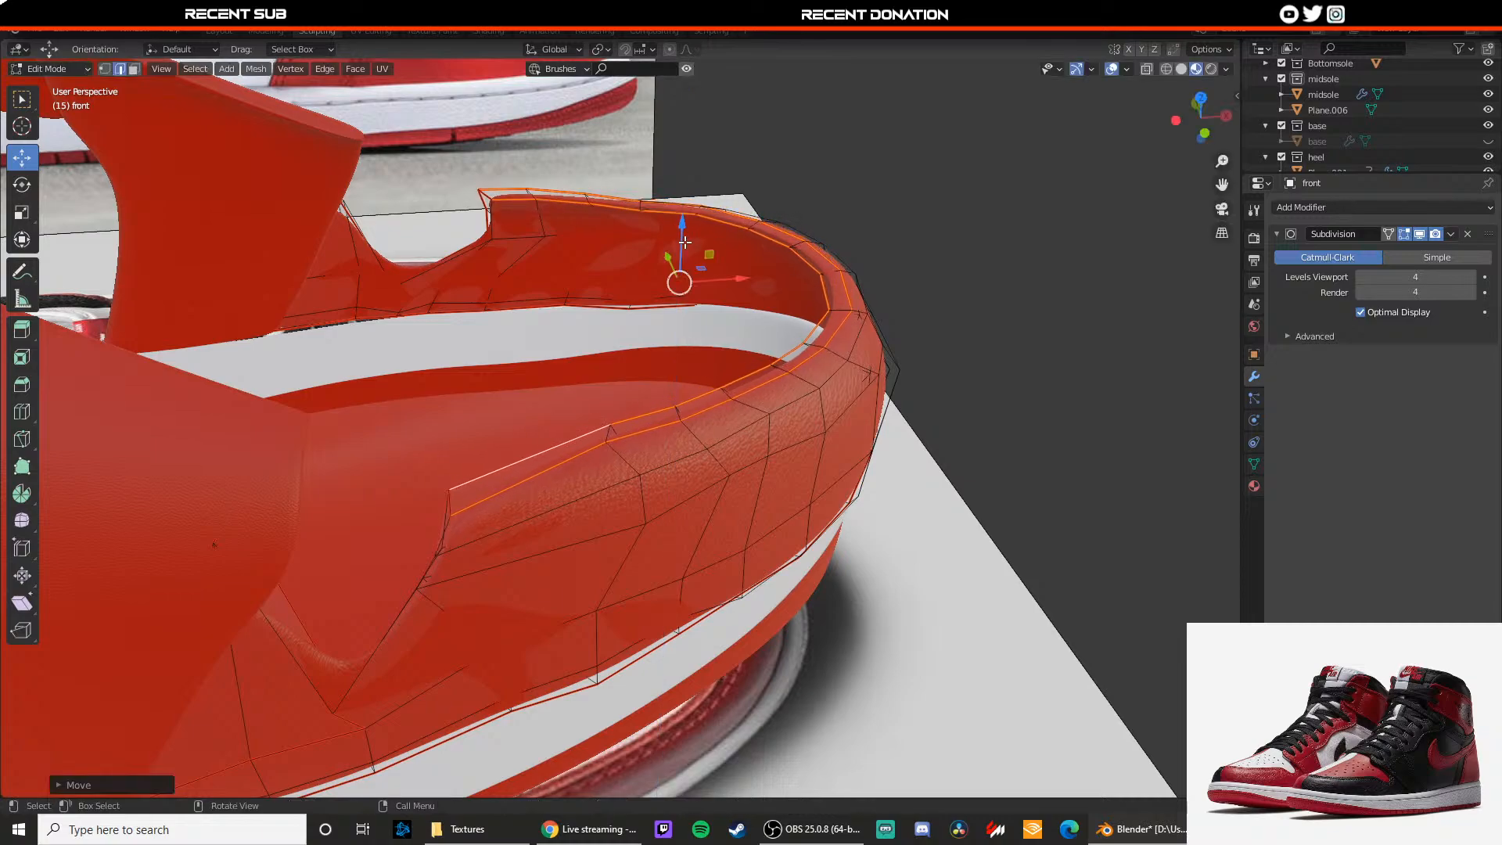
left_click(1489, 141)
middle_click_drag(689, 270, 683, 255)
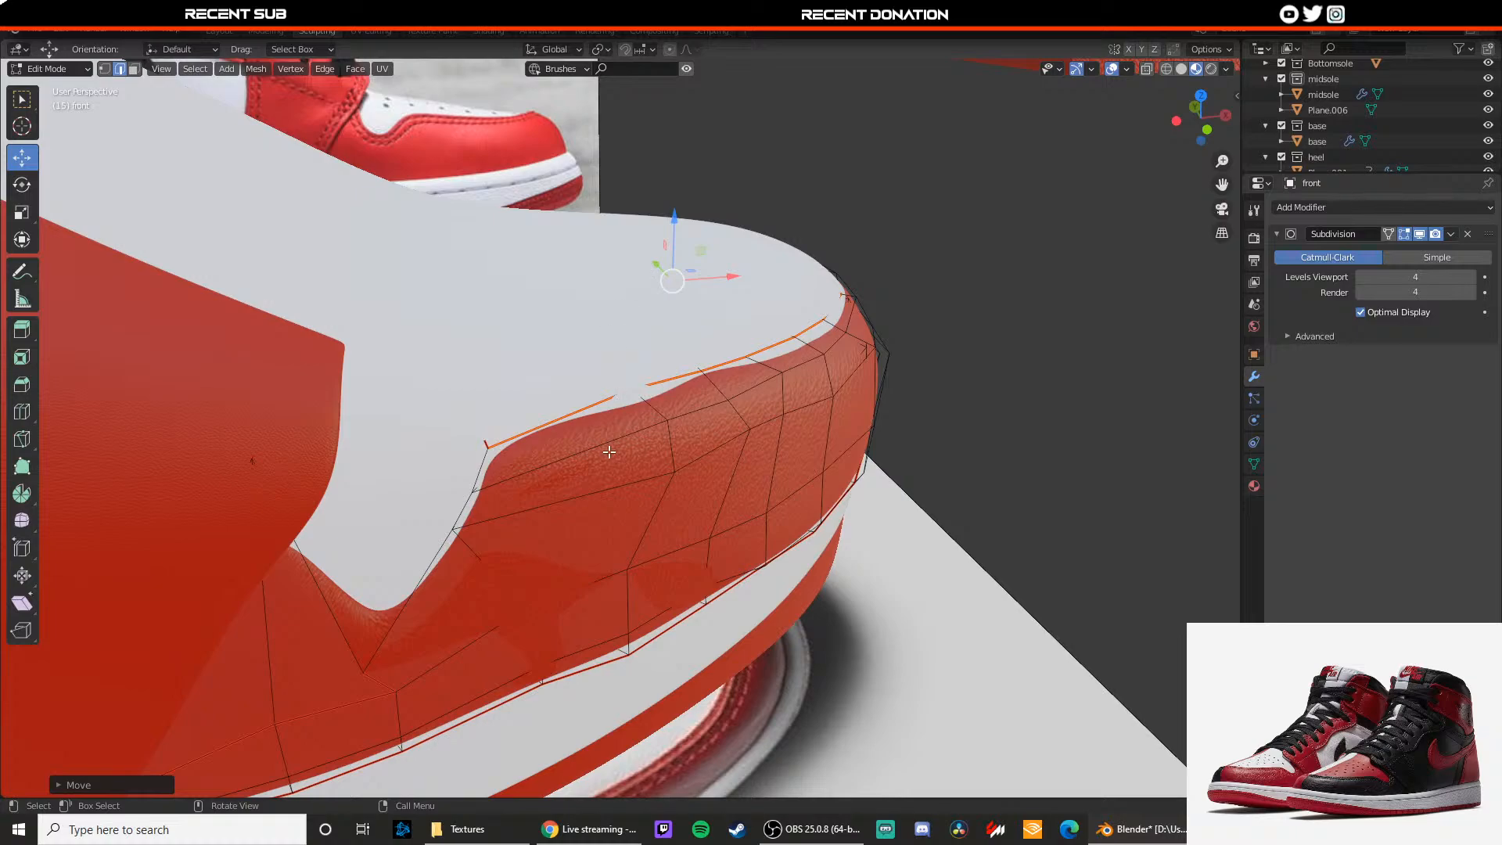
key("Tab")
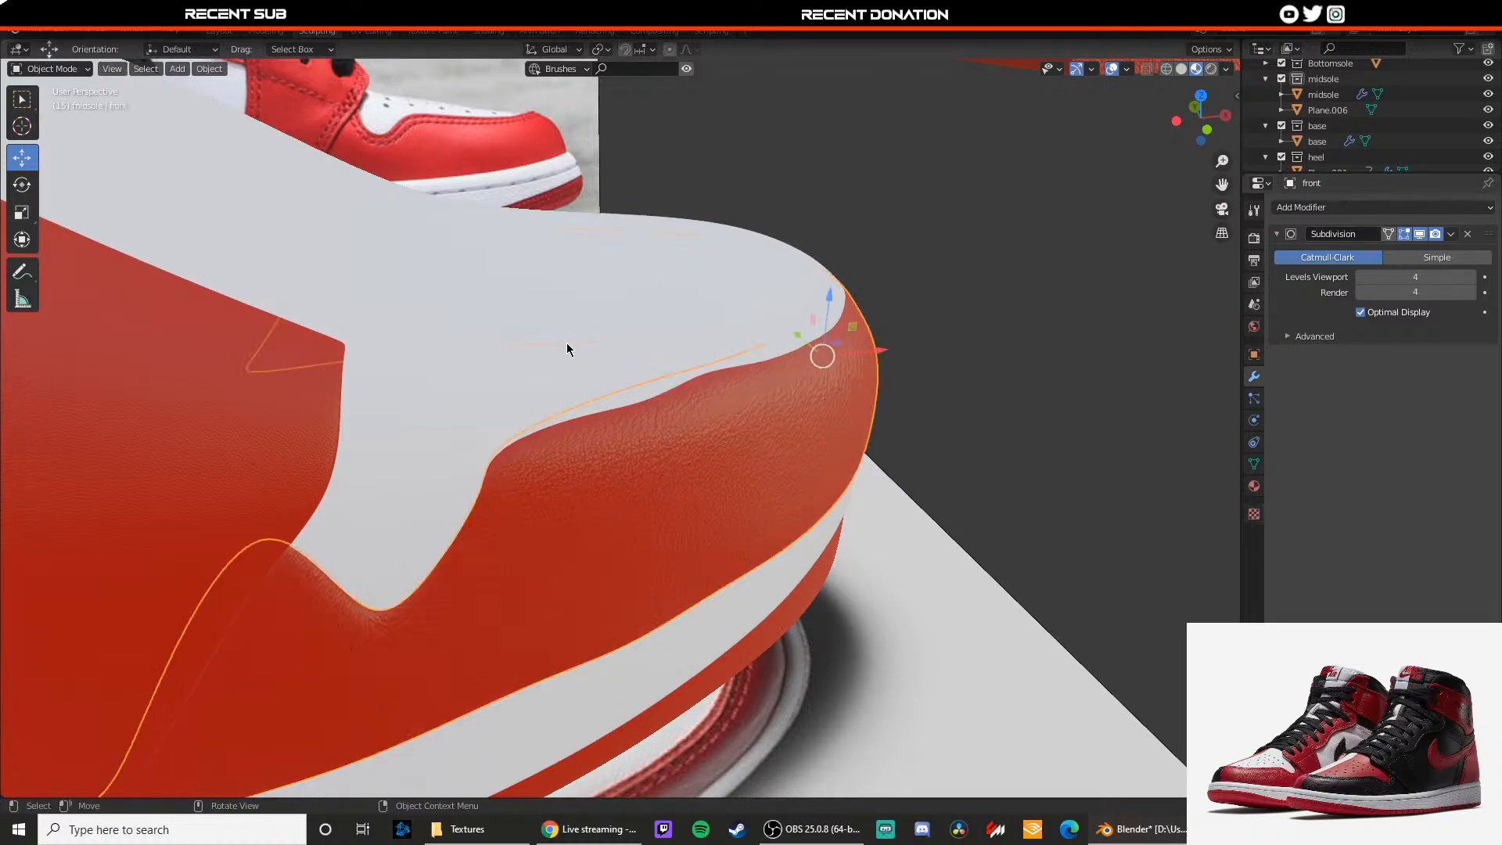
Step: Hide the shoe base and switch the toe panel's Subdivision modifier to Simple while editing its mesh
left_click(539, 365)
key("h")
left_click(577, 454)
key("Tab")
middle_click_drag(576, 455, 607, 466)
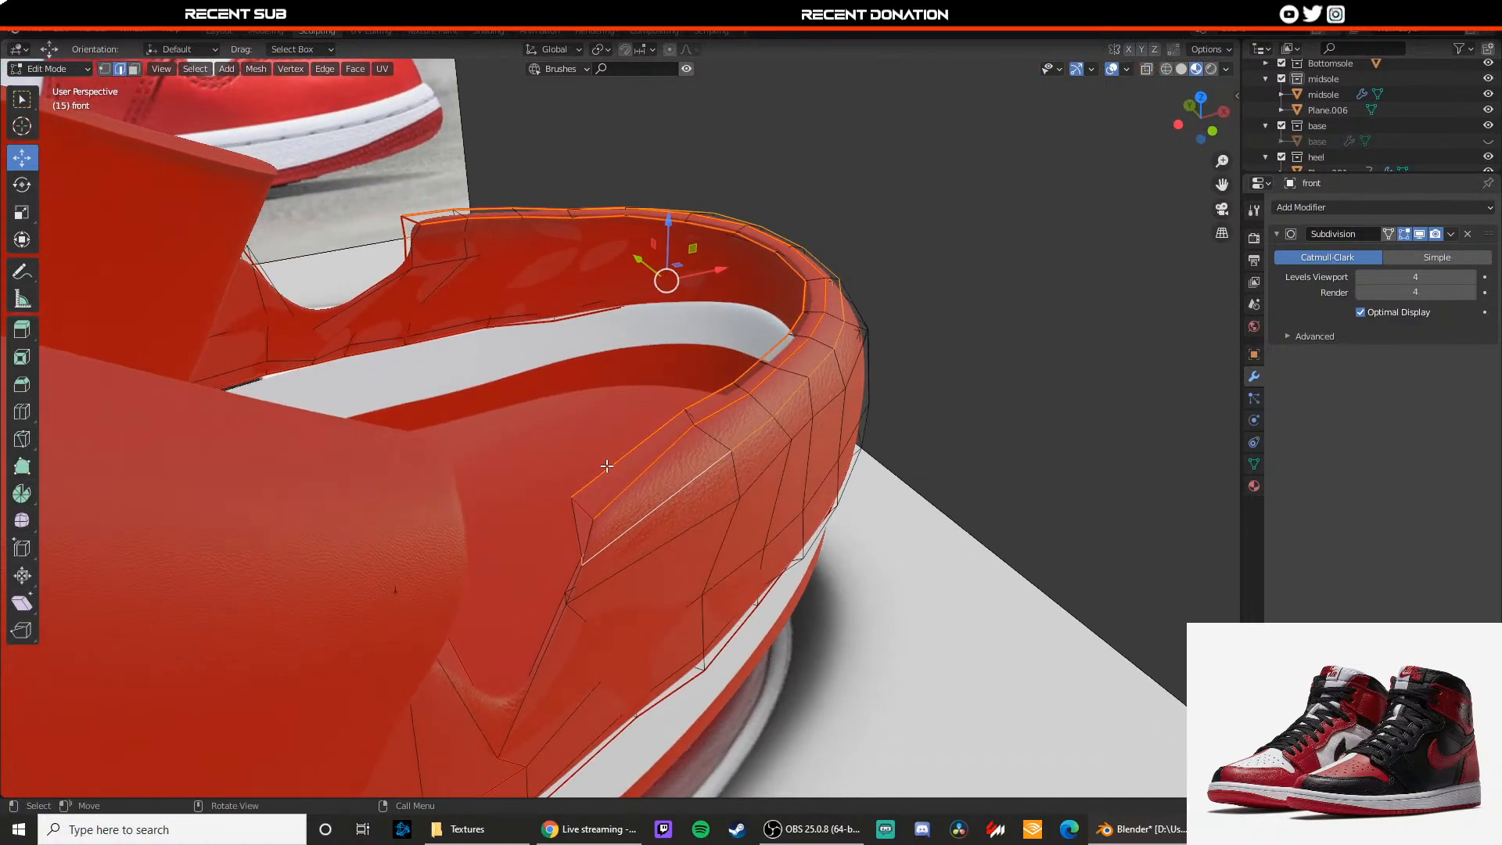
middle_click_drag(595, 549, 665, 446)
left_click(1437, 258)
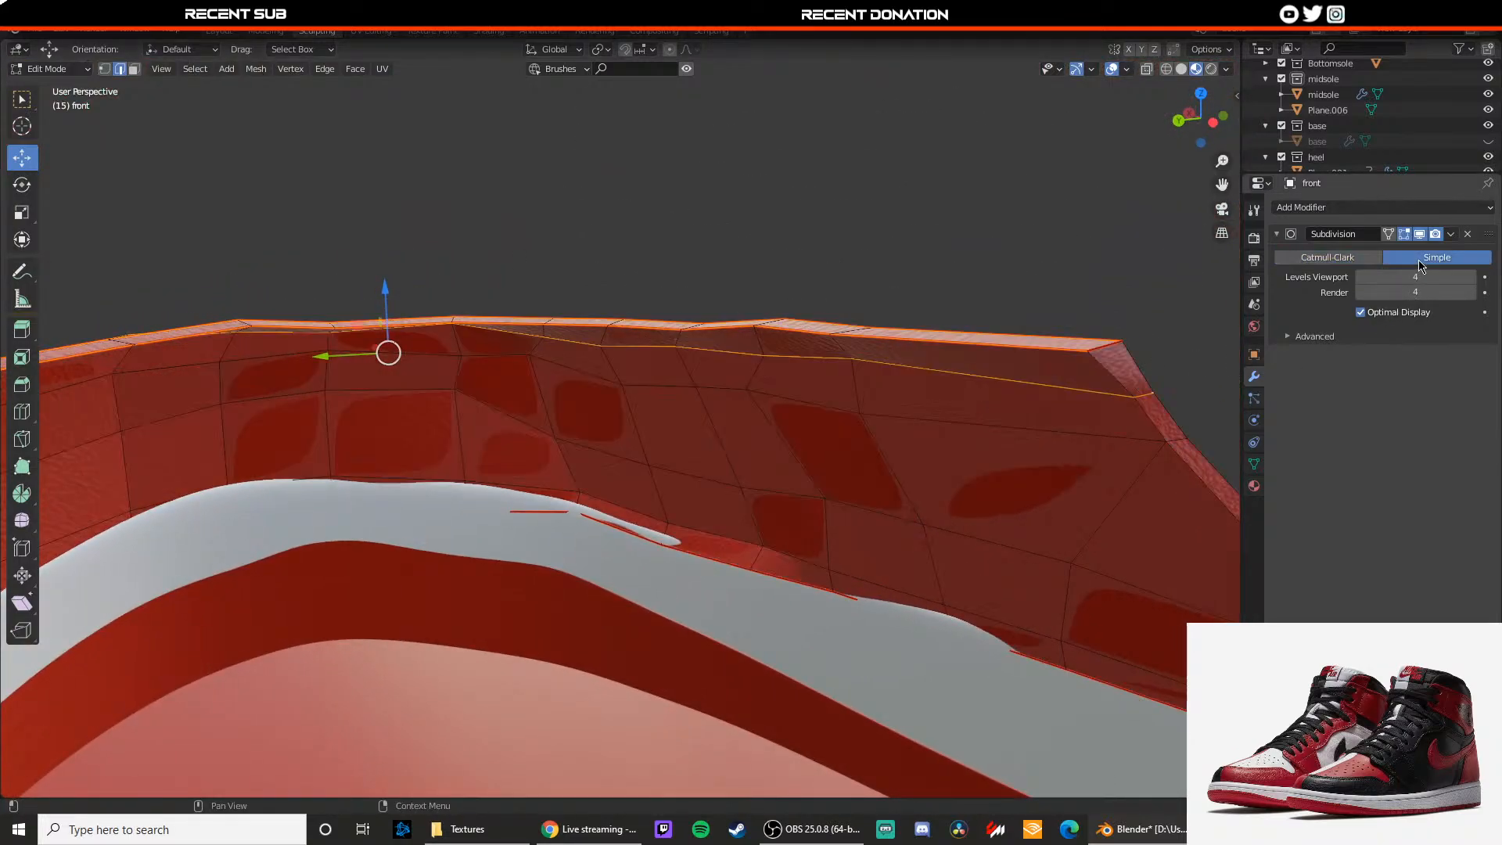
Step: Try lowering the toe panel's upper edge loops along Z, and unhide the shoe base for comparison in Object Mode
middle_click_drag(822, 368, 505, 331)
left_click_drag(465, 315, 466, 340)
key("ctrl+z")
middle_click_drag(469, 339, 876, 284)
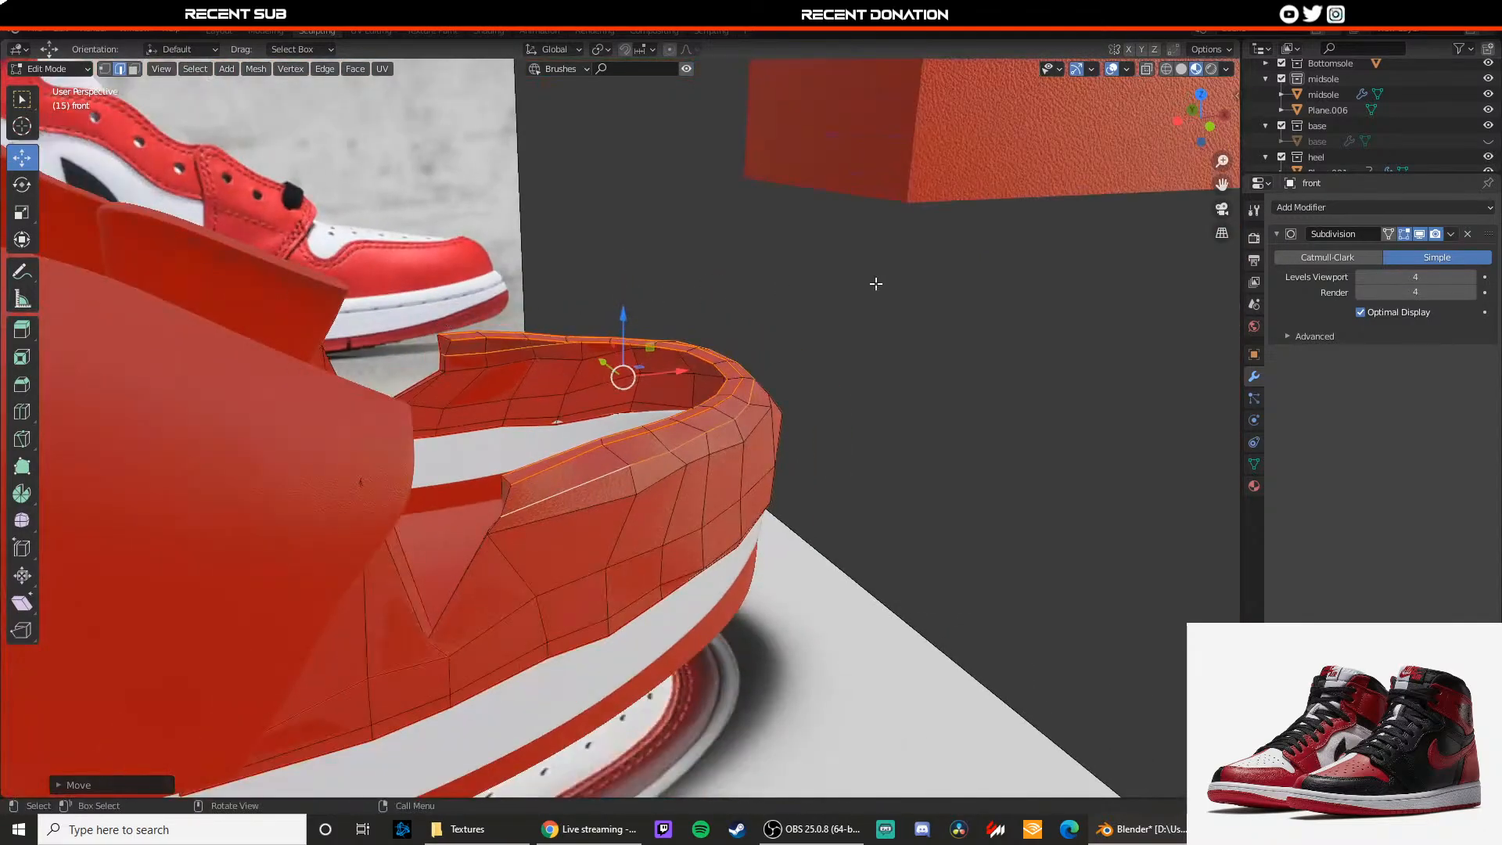
left_click(1487, 142)
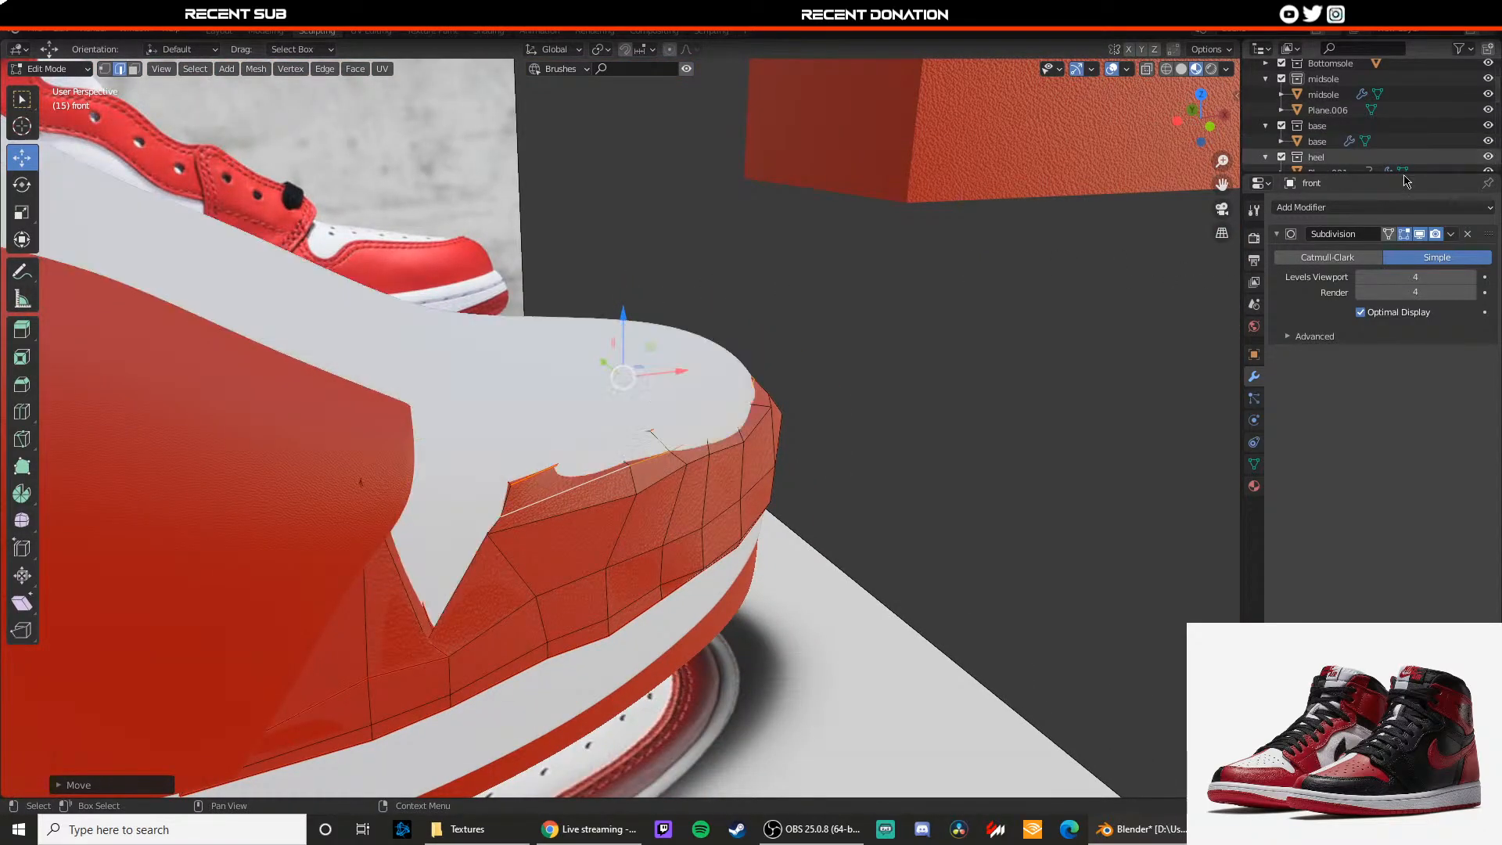
middle_click_drag(837, 335, 695, 355)
key("Tab")
Step: Select the shoe base and compare its toe profile with the side reference photo in front view, using wireframe and material preview
left_click(611, 352)
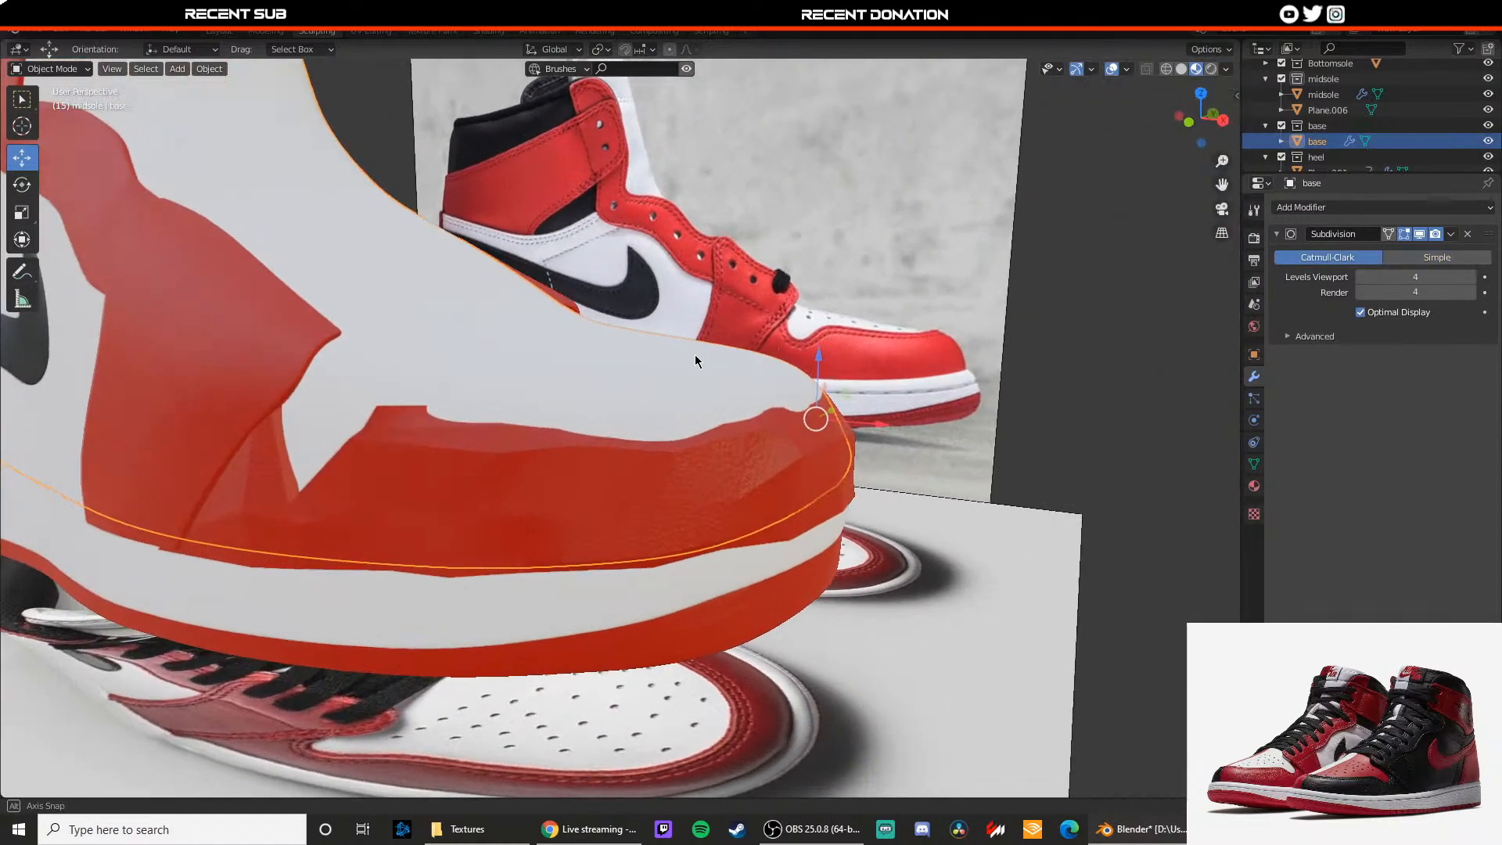
key("Tab")
key("Tab")
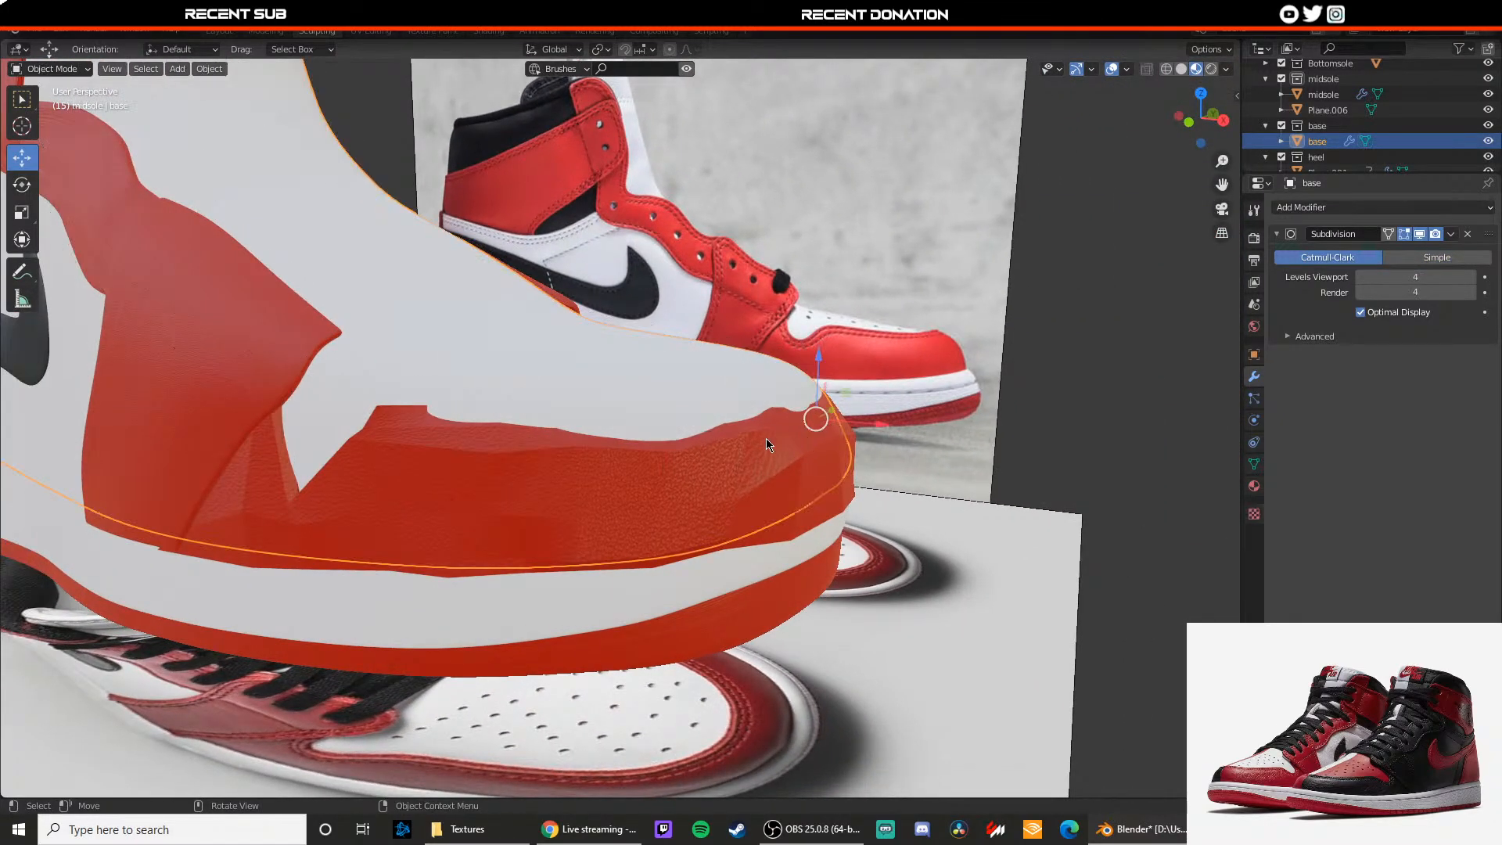
key("KP_1")
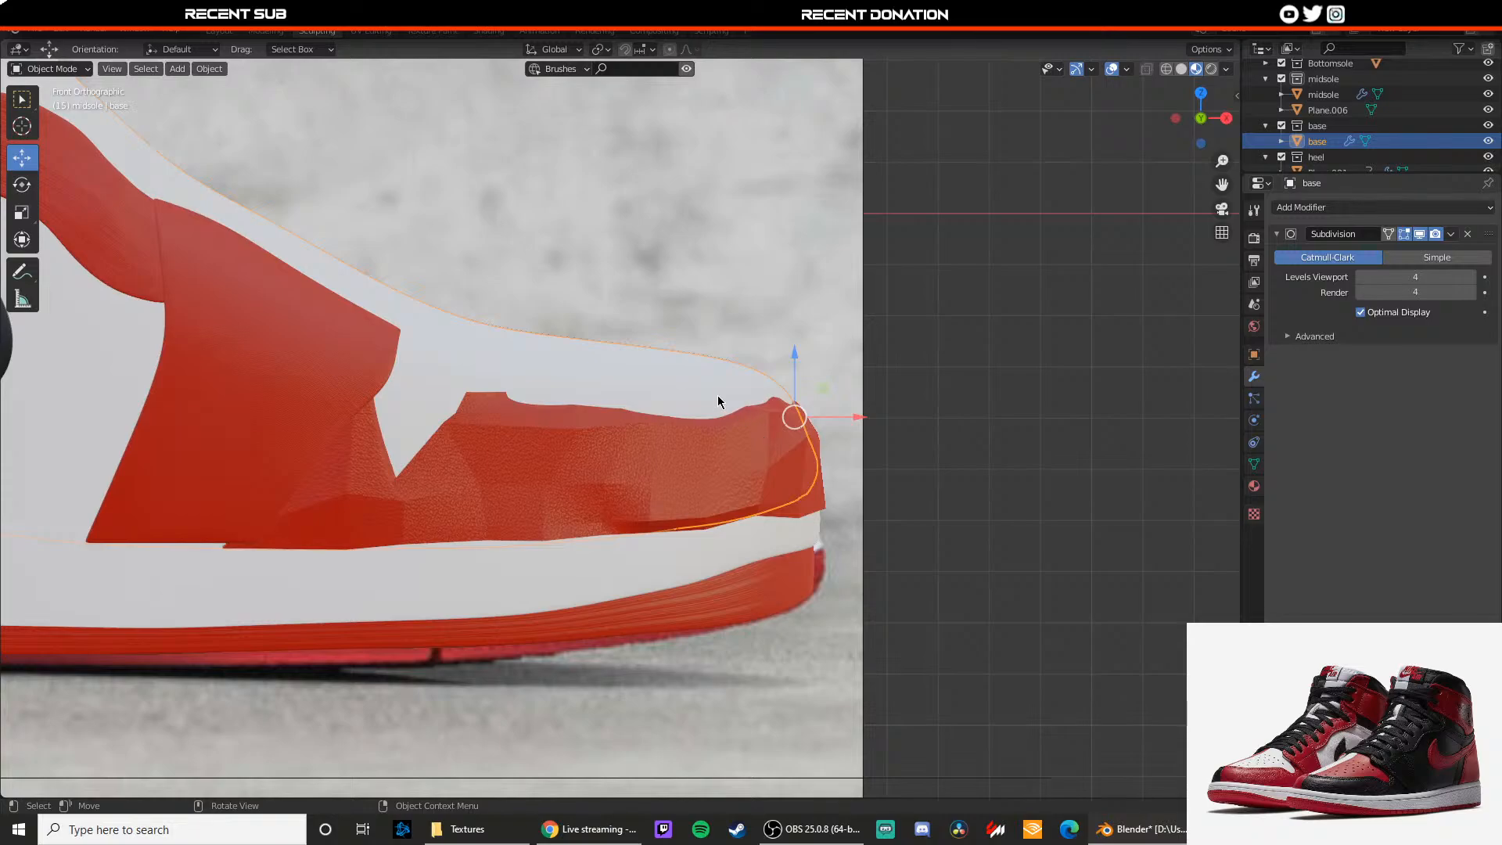
key("alt+z")
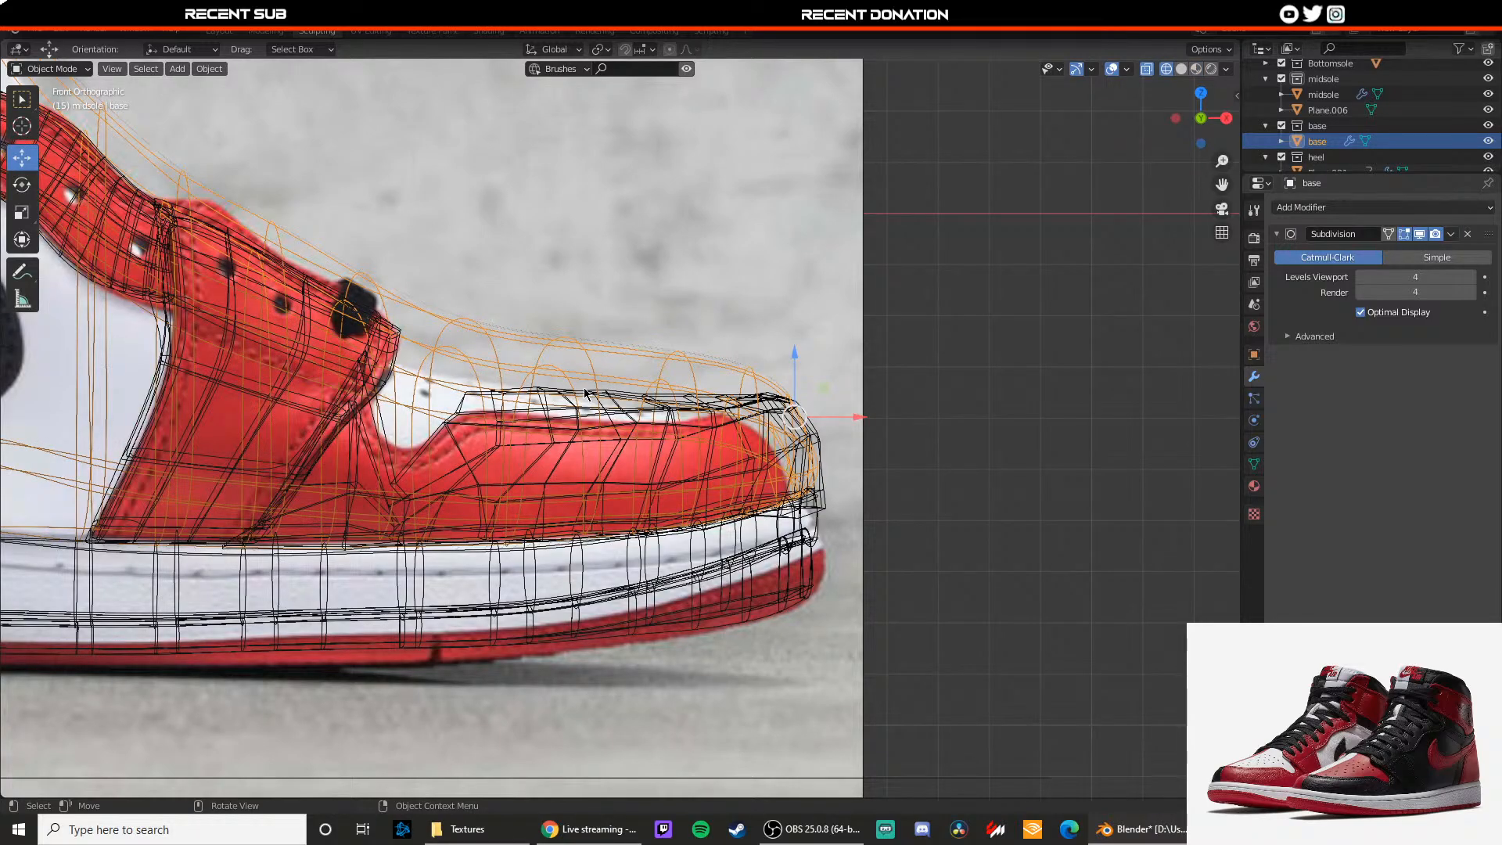
scroll(585, 391, "down", 4)
scroll(611, 401, "up", 5)
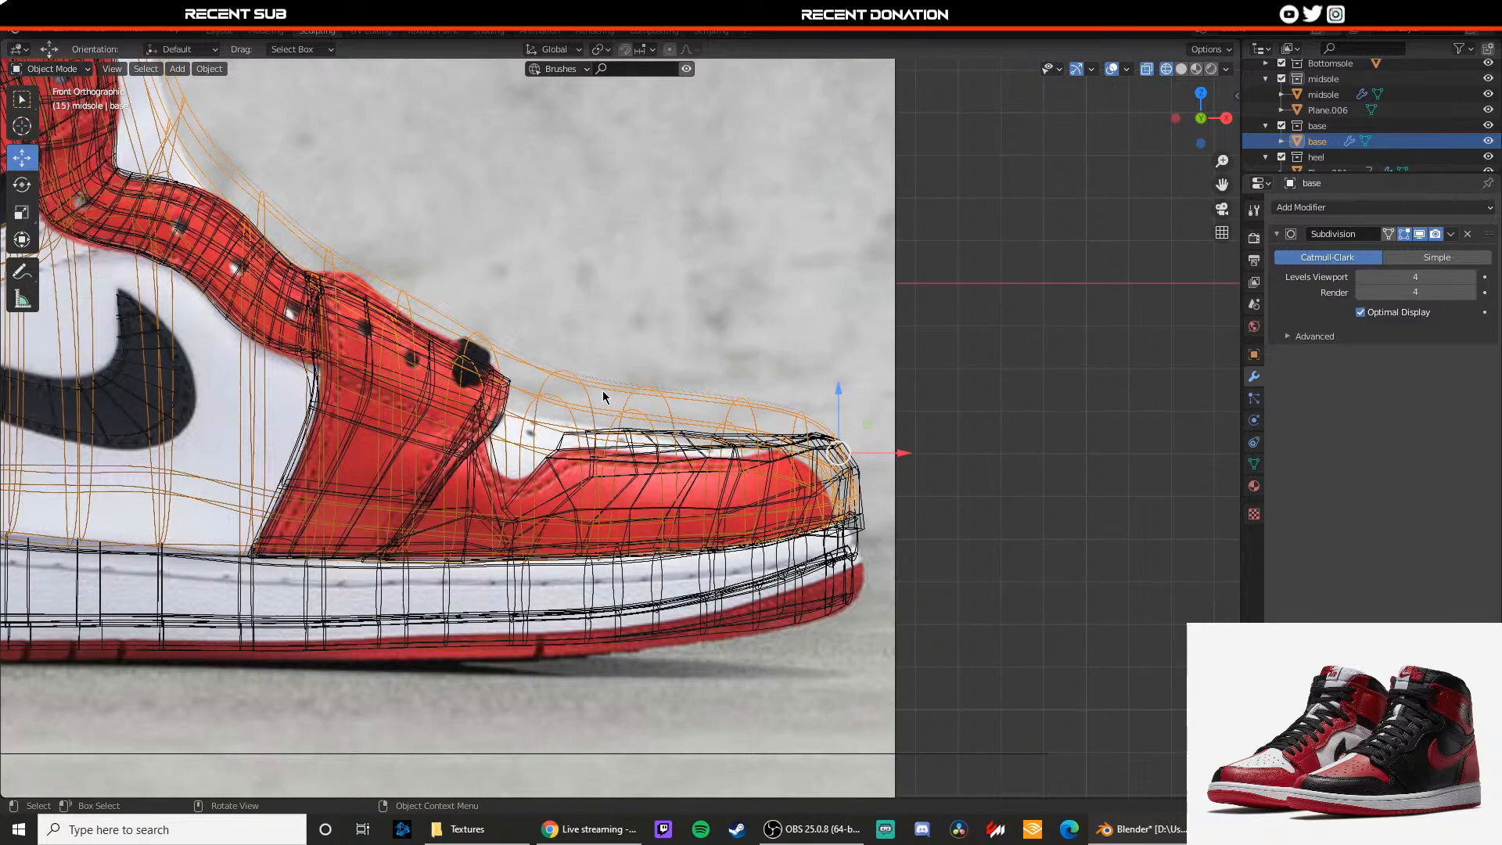
key("alt+z")
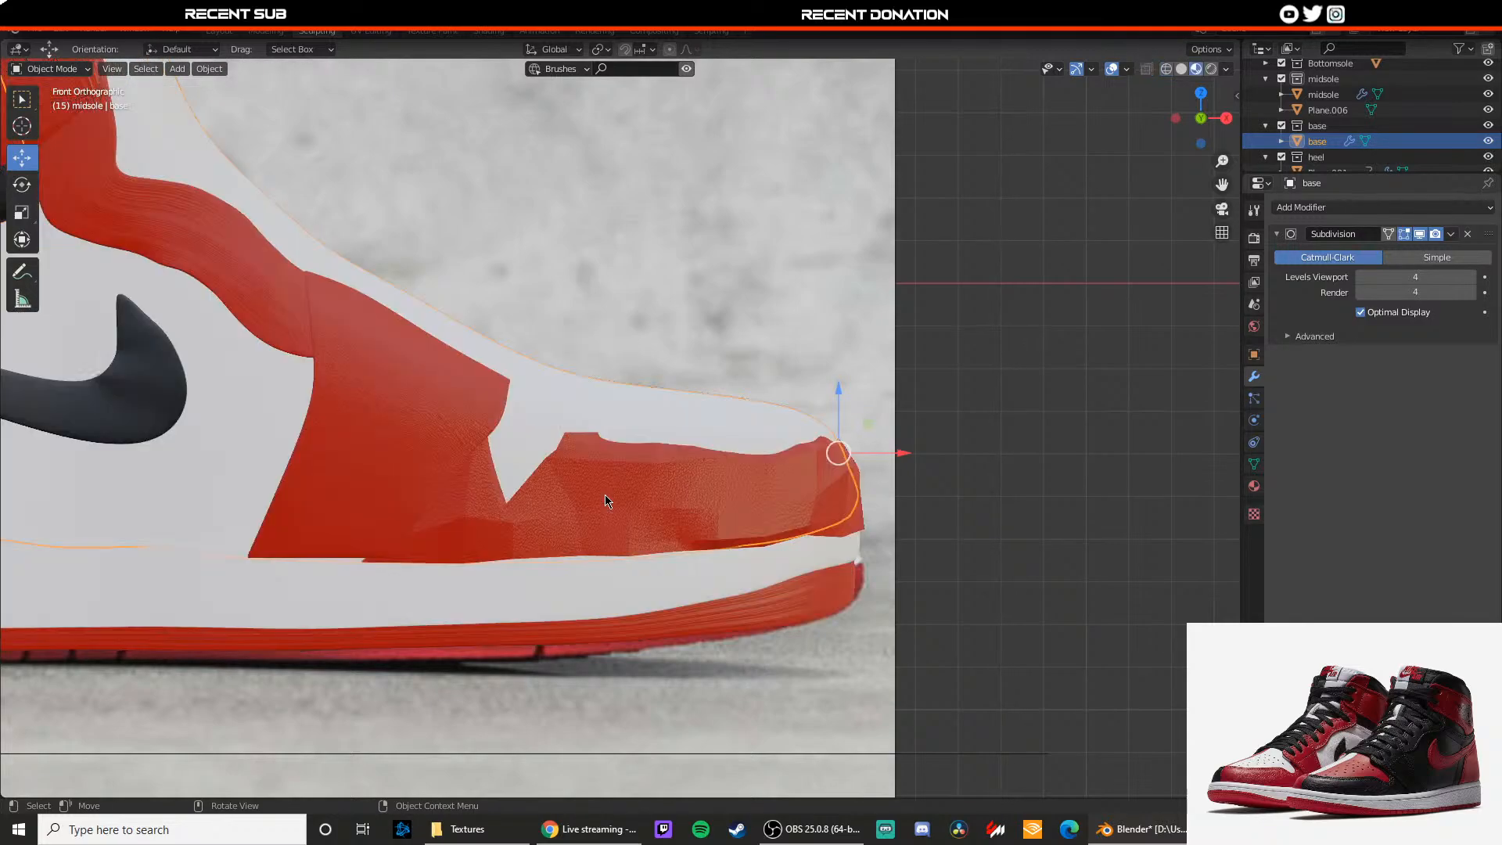
Step: In Edit Mode, select the vertices across the top of the shoe base's toe and lower them along Z
key("Tab")
middle_click_drag(608, 396, 511, 376)
left_click(773, 325, "alt+shift")
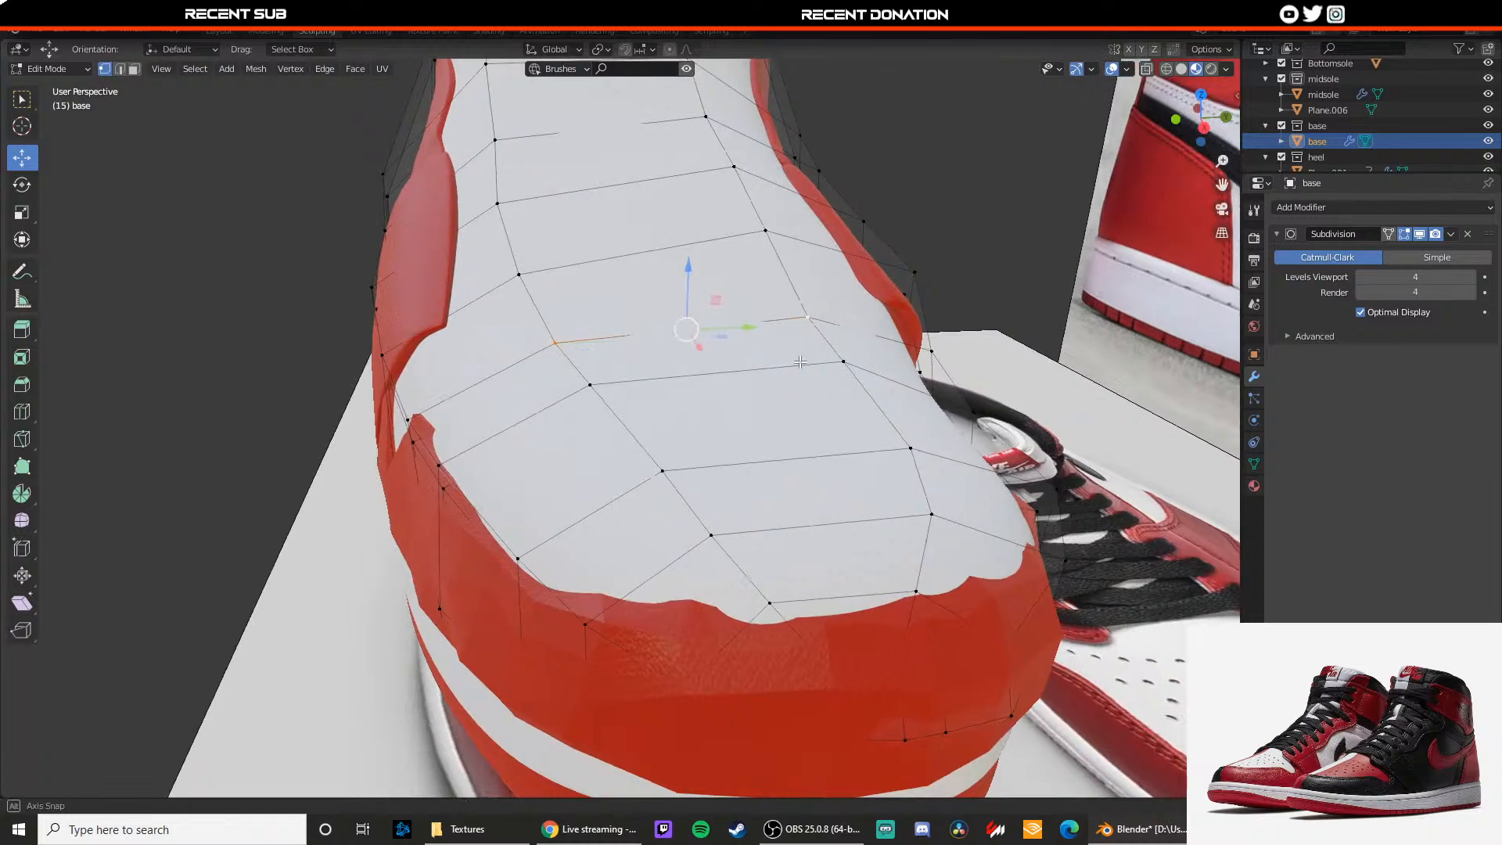
middle_click_drag(773, 326, 852, 382)
left_click(555, 439, "alt+shift")
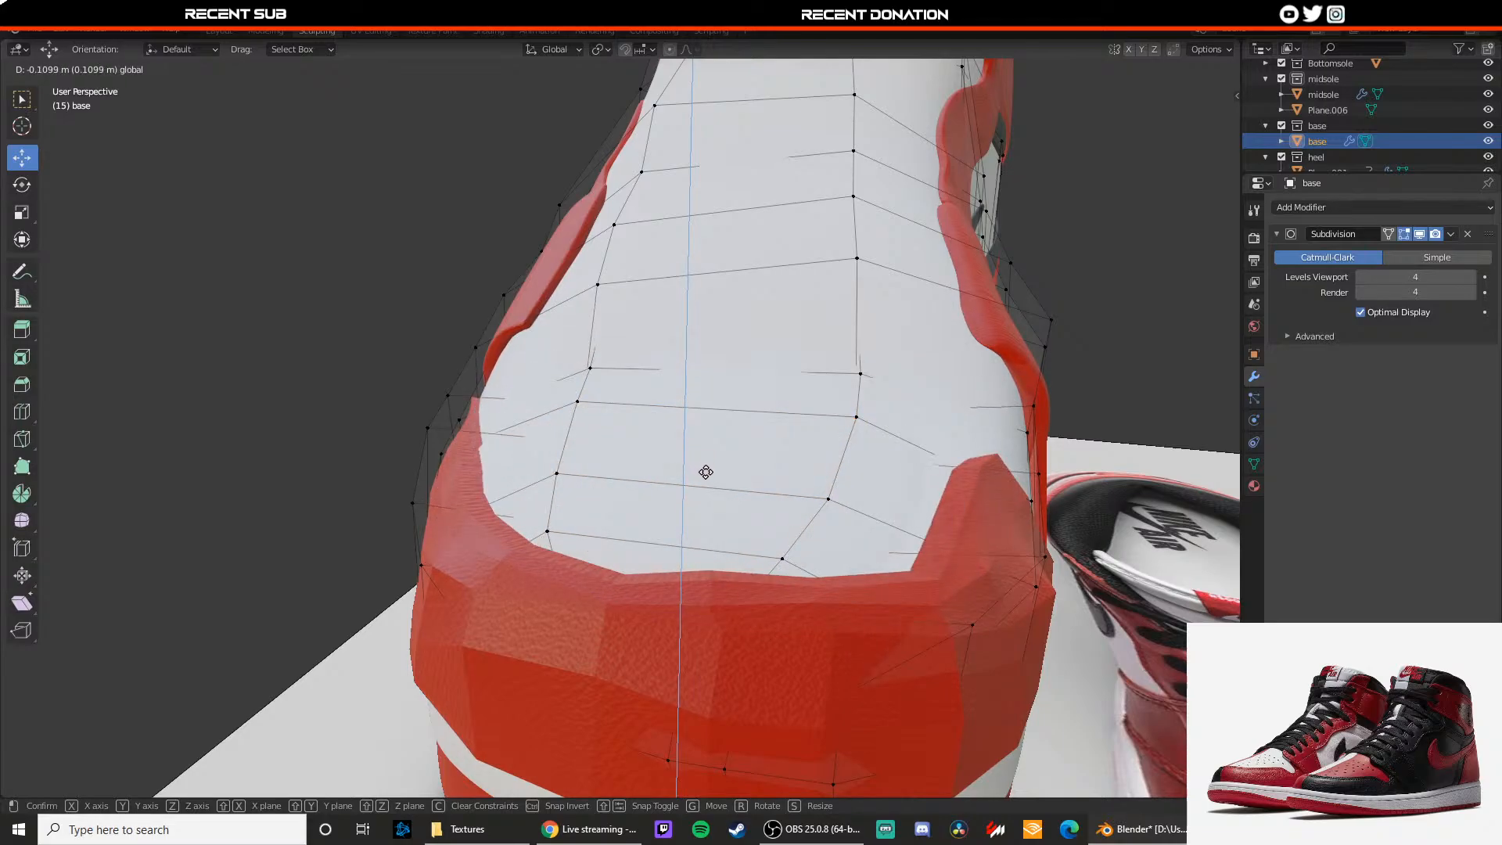
left_click(699, 452)
Step: Check the selected toe vertices of the shoe base in wireframe and lower them further along Z
key("alt+z")
middle_click_drag(693, 439, 555, 442)
scroll(705, 367, "down", 2)
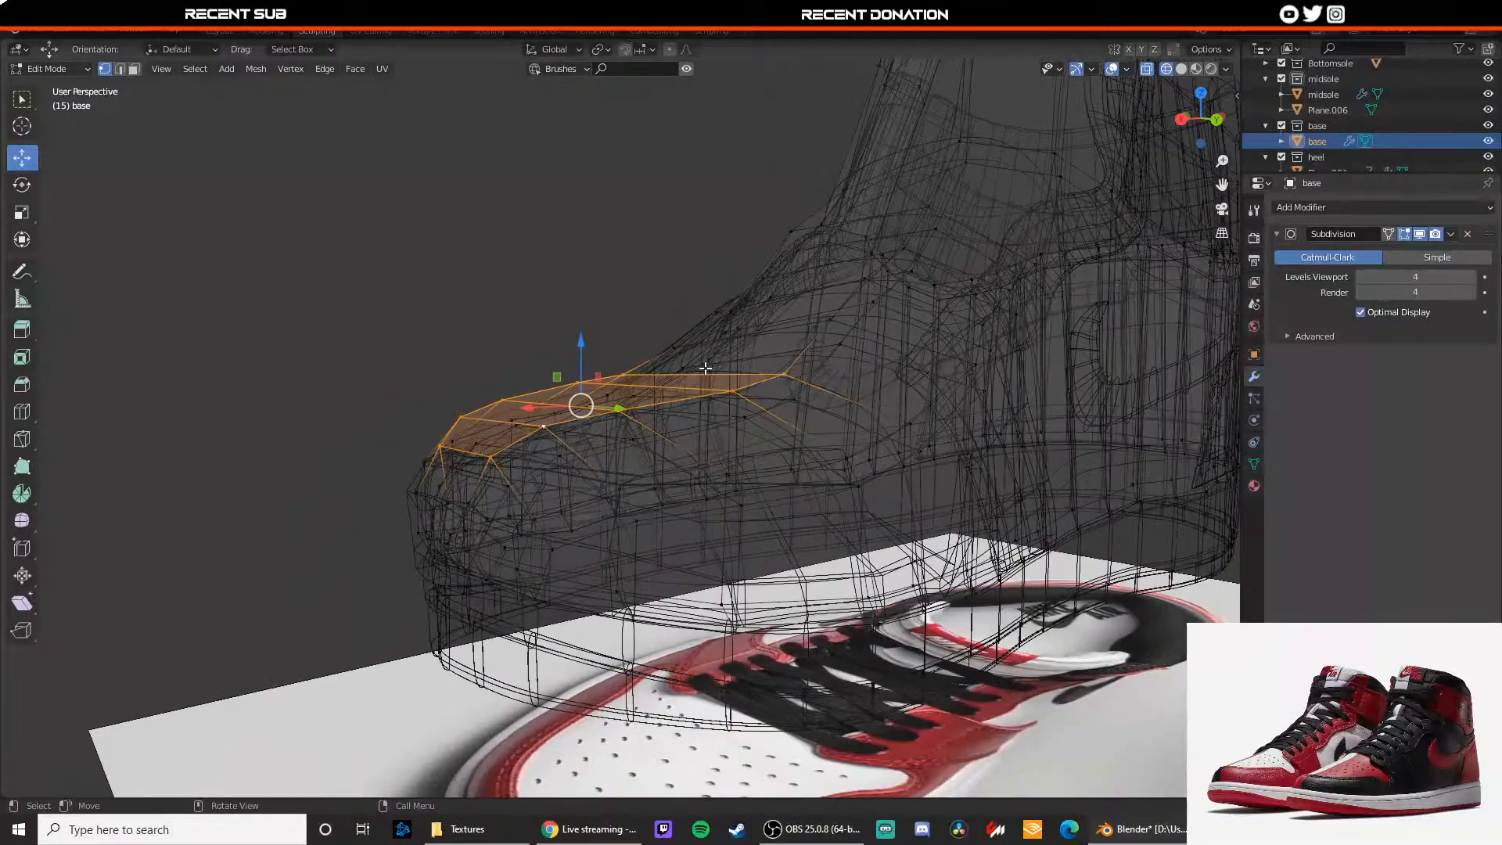
left_click(681, 472)
mouse_move(661, 460)
middle_mouse_down()
mouse_move(610, 427)
mouse_move(626, 443)
middle_mouse_up()
key("z")
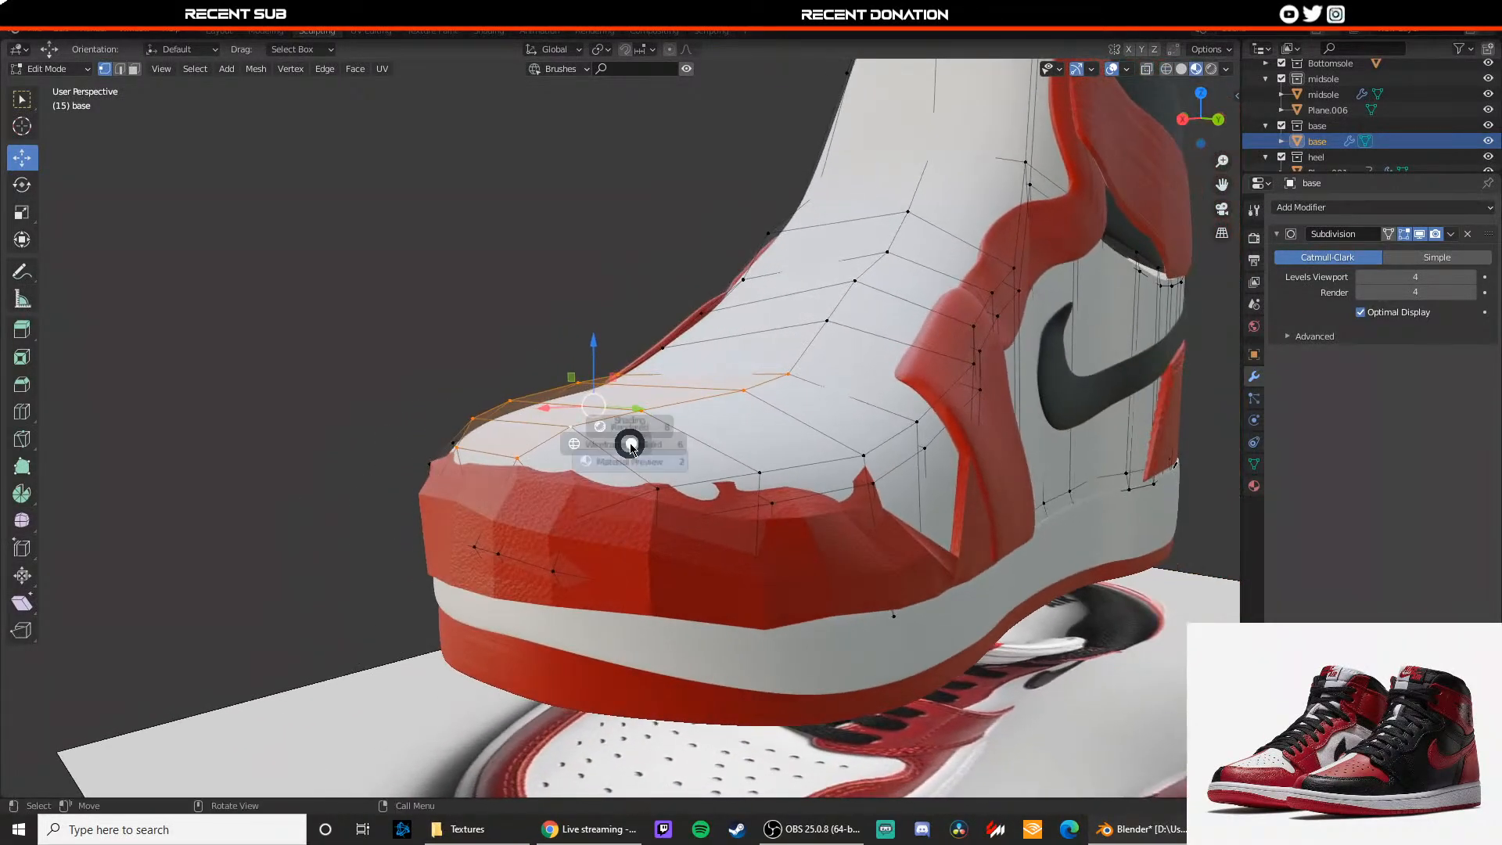
left_click(559, 444)
scroll(557, 444, "up", 2)
left_click_drag(585, 355, 585, 380)
key("z")
left_click(596, 400)
Step: Lower the shoe base's selected toe vertices by a small amount along Z and review the shape in Object Mode
middle_click_drag(601, 399, 626, 396)
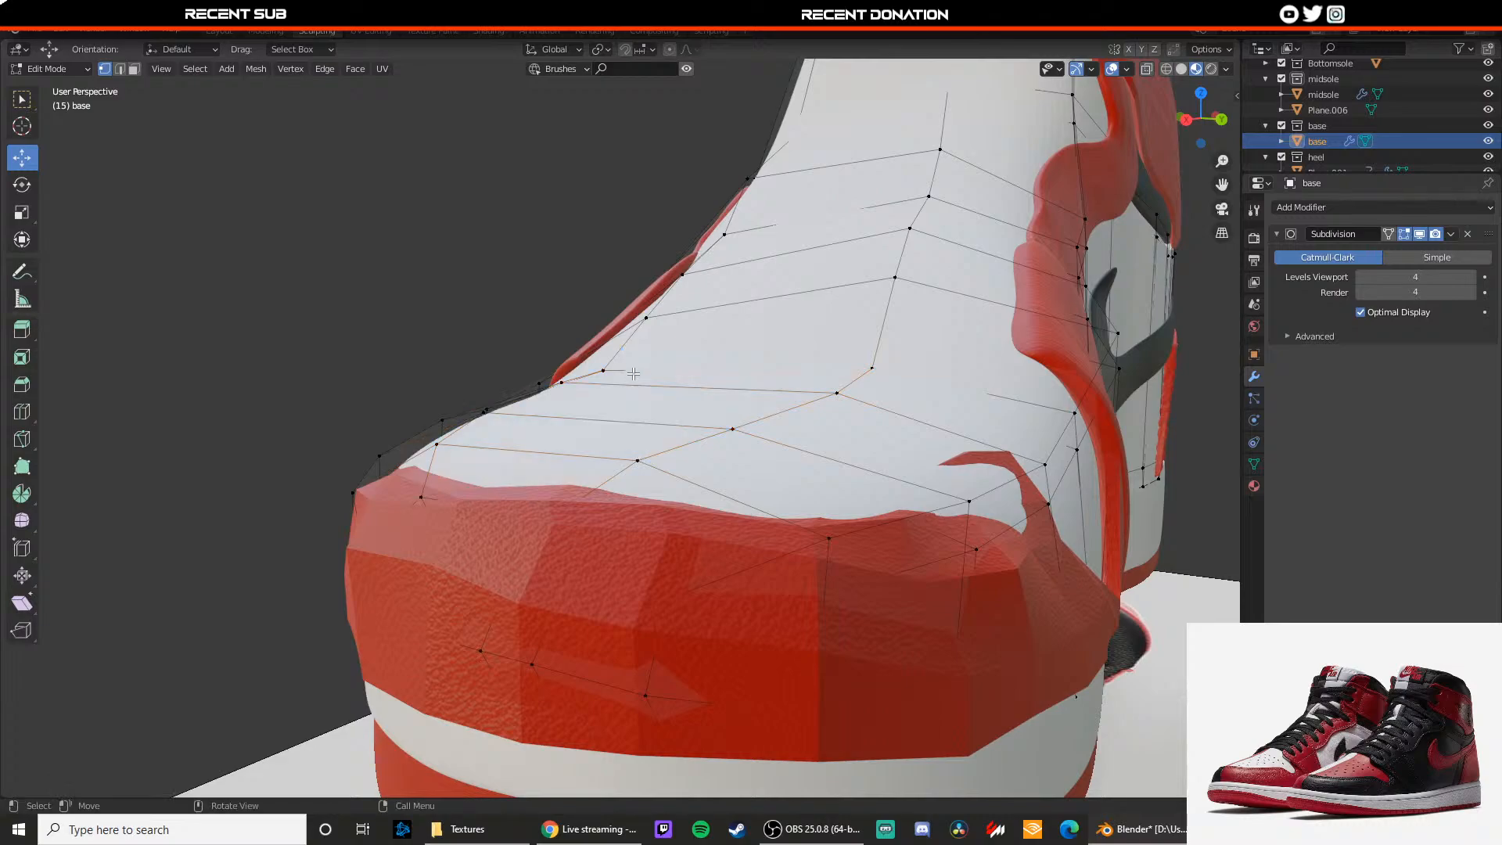
left_click_drag(624, 353, 624, 364)
key("Tab")
middle_click_drag(626, 364, 675, 383)
scroll(732, 374, "down", 6)
scroll(734, 361, "up", 4)
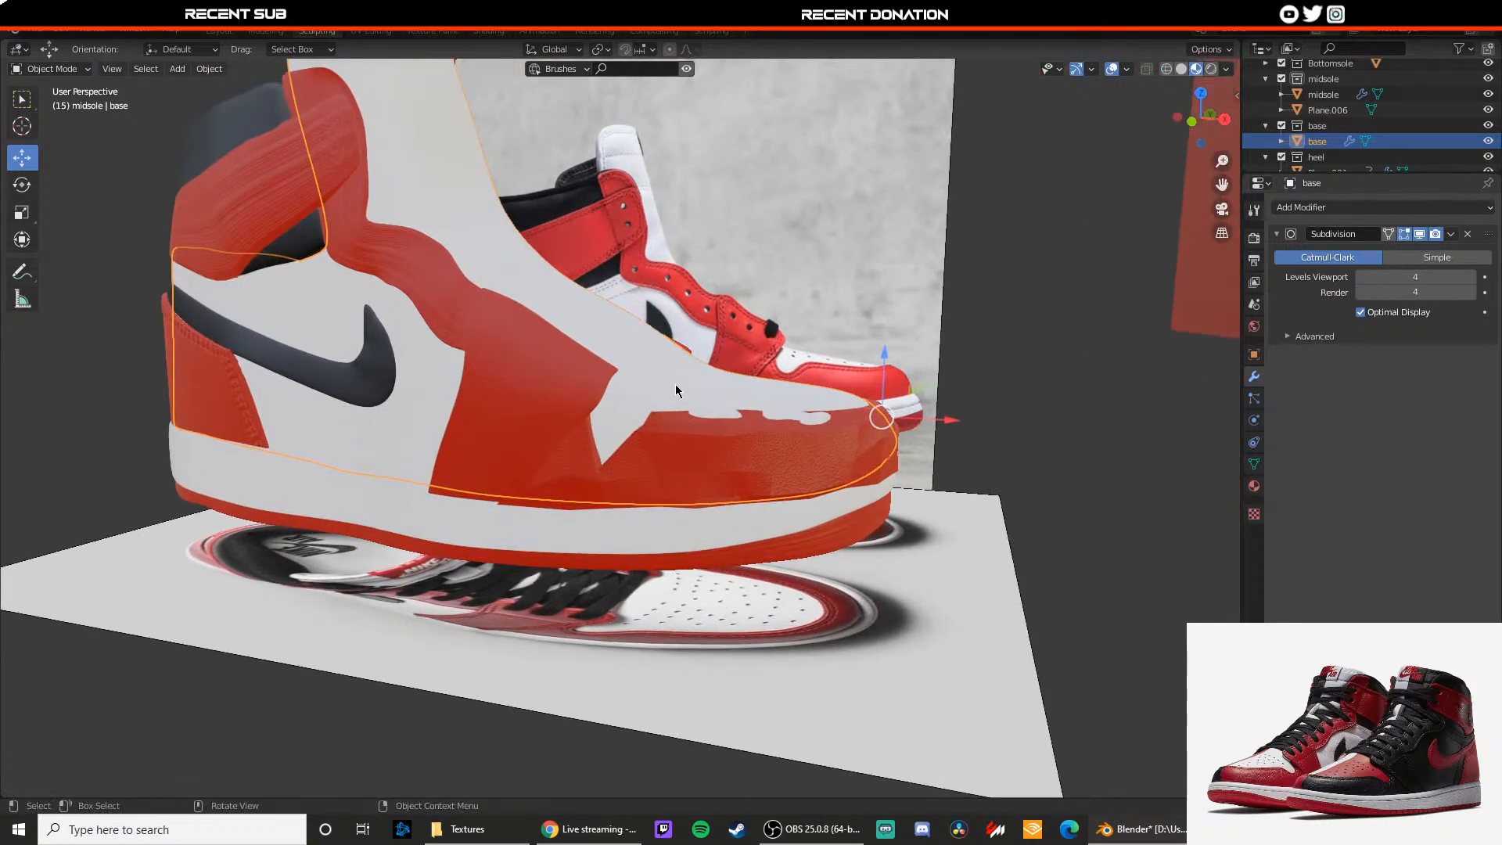
Step: Nudge the shoe base's selected toe vertices very slightly along Z and return to Object Mode
key("Tab")
left_click_drag(799, 336, 800, 334)
key("Tab")
middle_click_drag(803, 377, 757, 353, "shift")
scroll(758, 352, "up", 3)
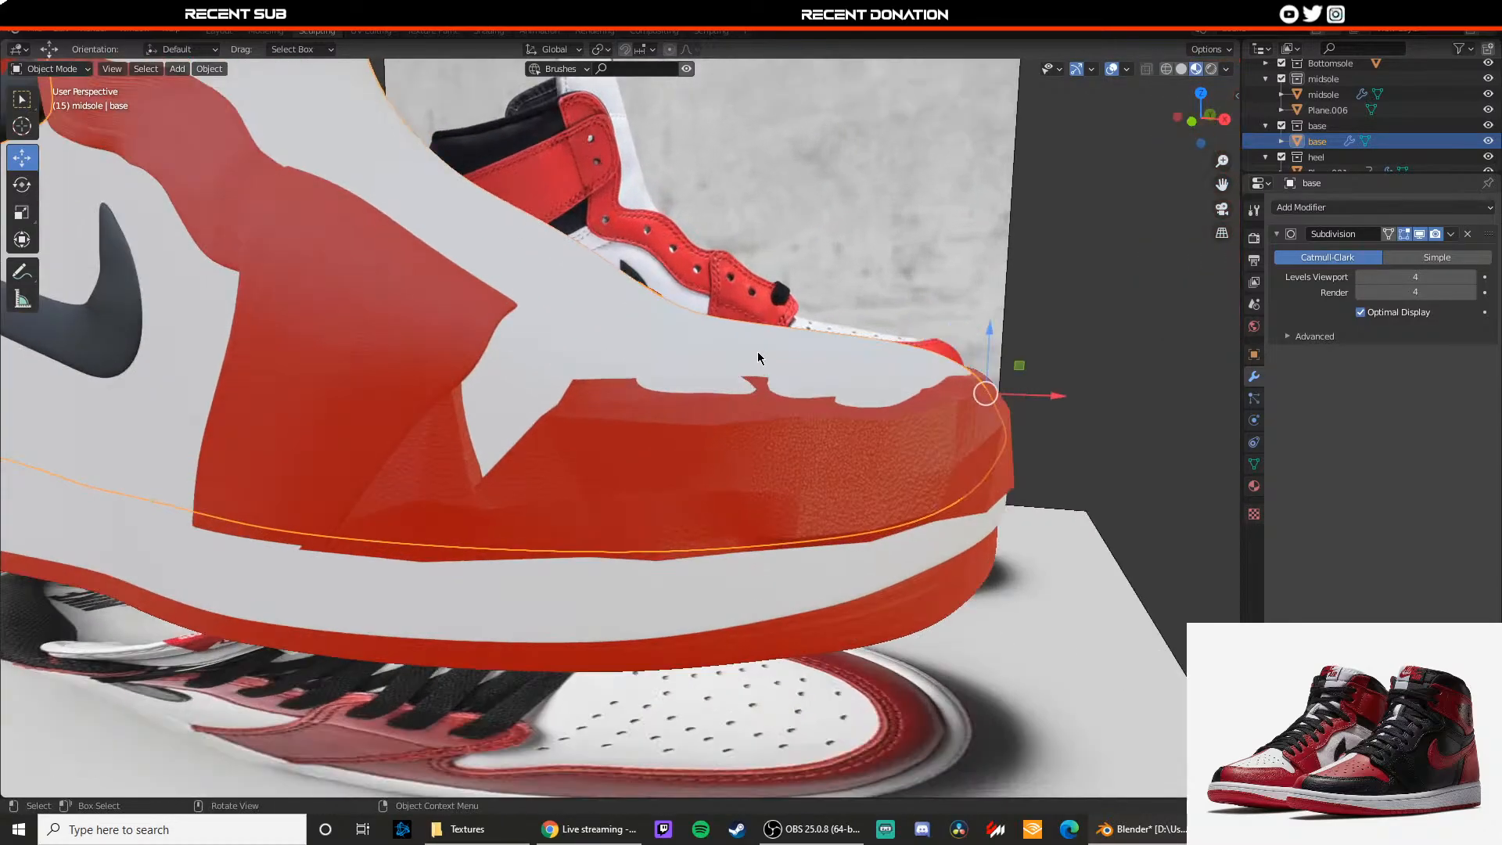
Step: Show the model in wireframe and switch the shoe base's Subdivision modifier from Catmull-Clark to Simple
key("z")
scroll(647, 360, "up", 2)
middle_click_drag(647, 360, 496, 436, "shift")
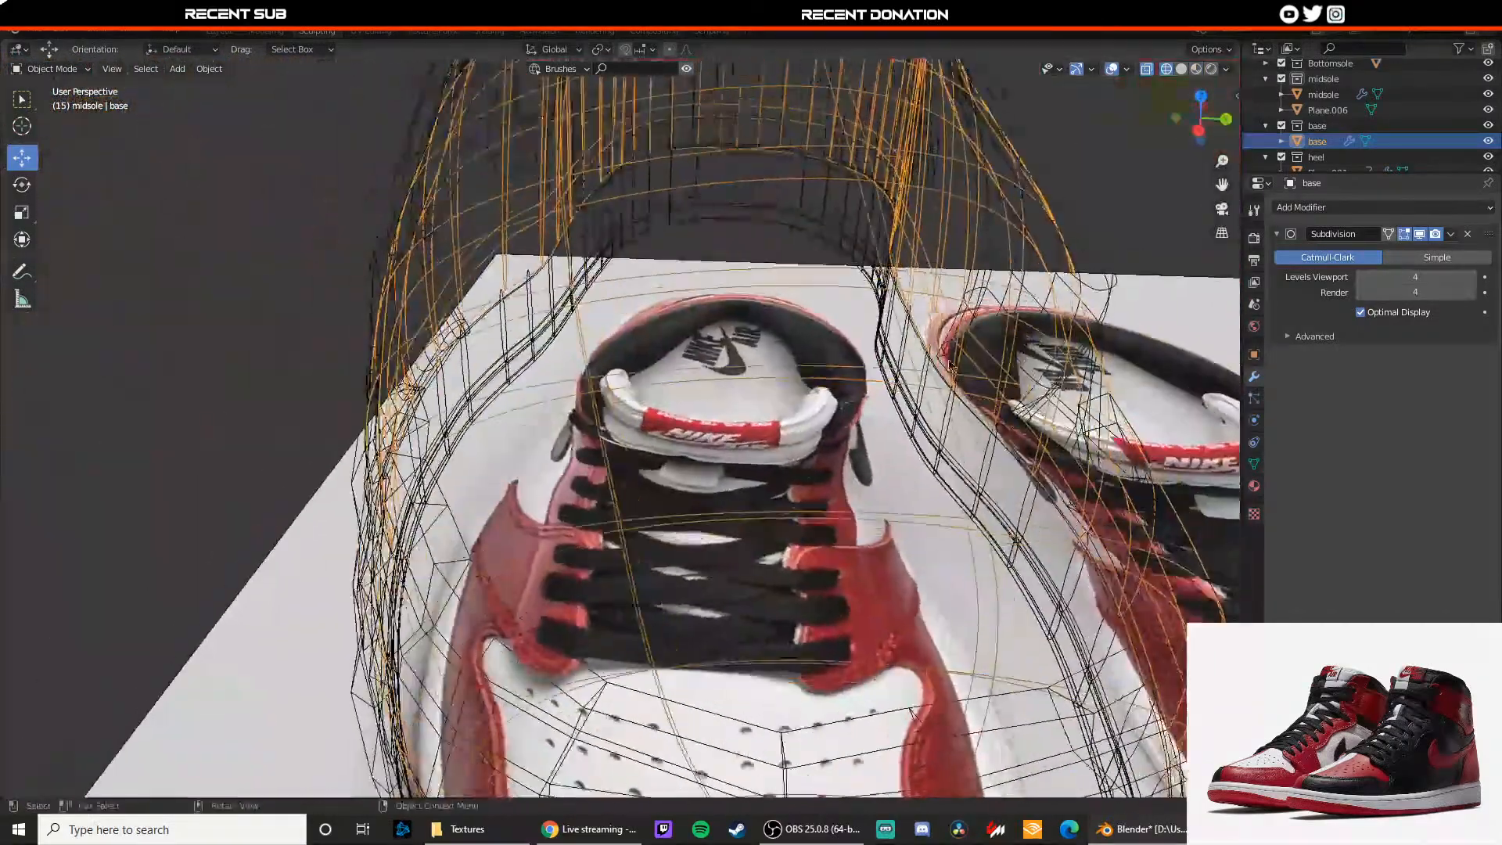
left_click(1438, 257)
Step: In Edit Mode, lower the shoe base's selected toe vertices very slightly along Z and return to Object Mode
scroll(882, 398, "down", 2)
middle_click_drag(883, 398, 489, 258)
scroll(746, 380, "up", 2)
key("Tab")
scroll(643, 373, "up", 1)
scroll(586, 299, "up", 1)
key("g")
key("z")
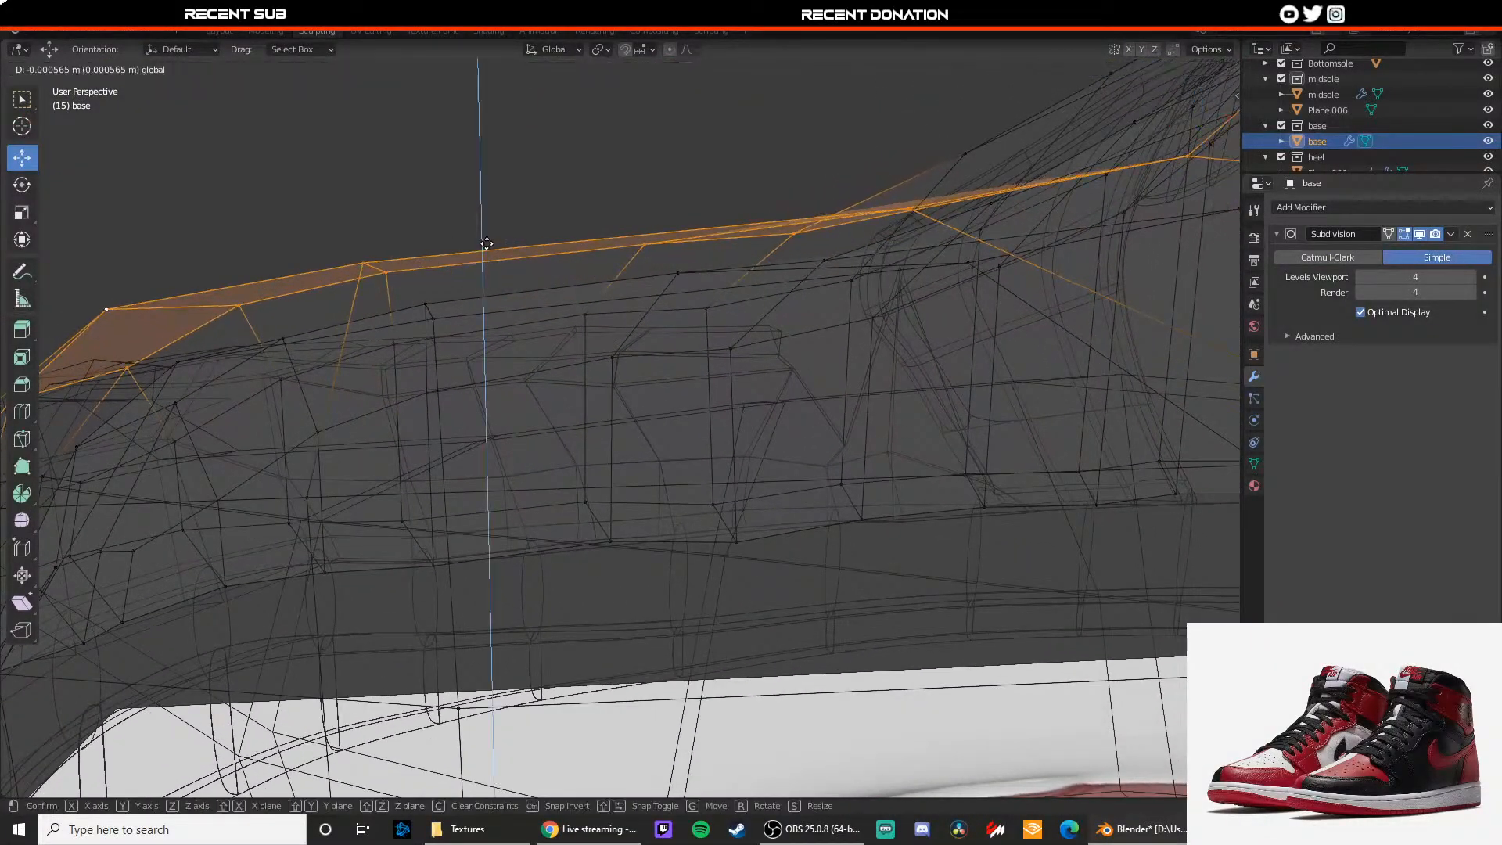
left_click(486, 244)
key("Tab")
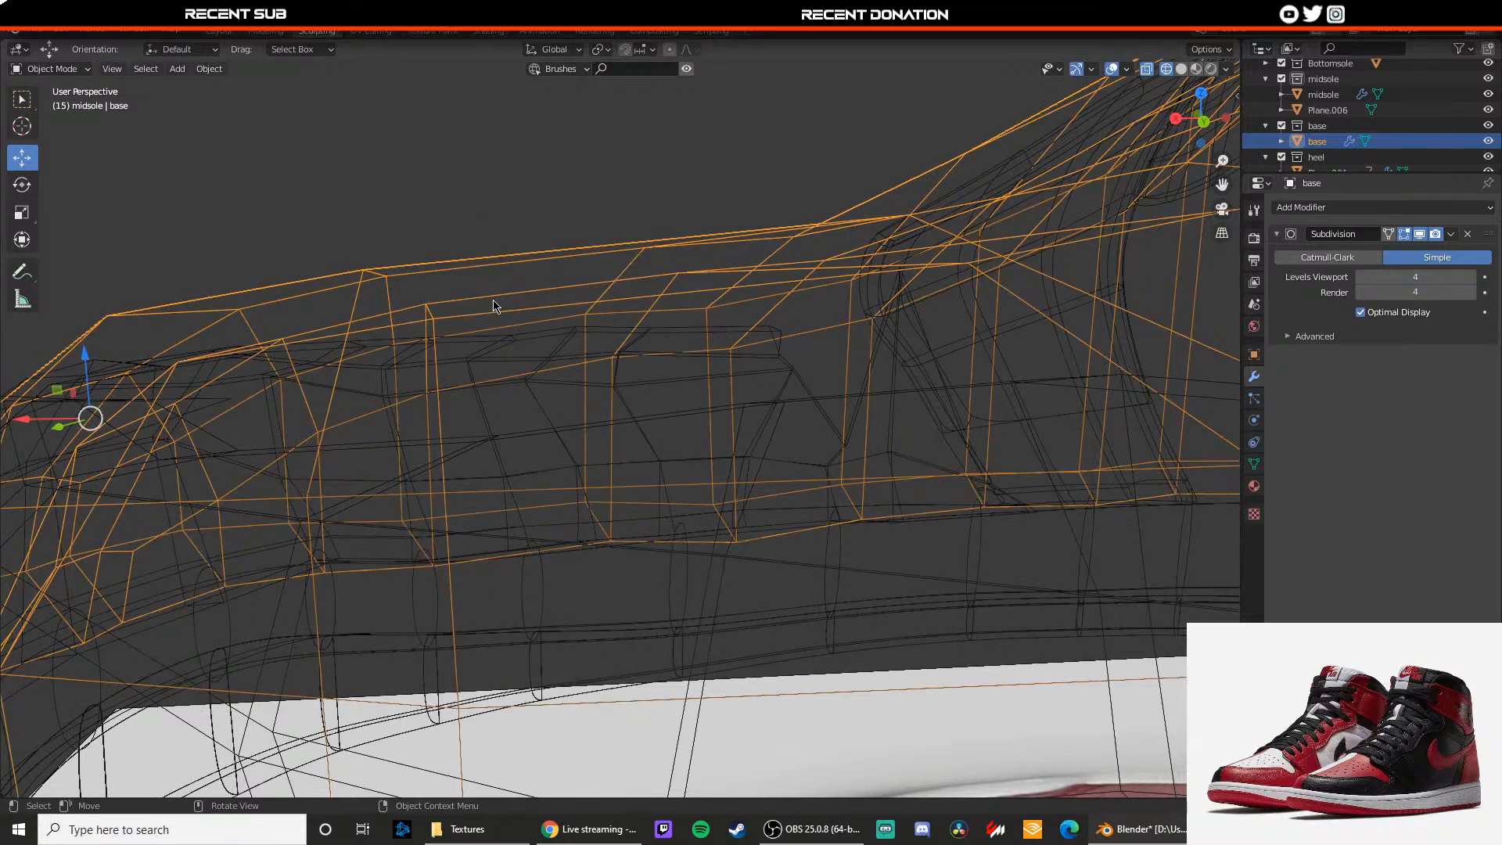
Step: Return to Edit Mode and add the neighbouring vertices around the front and across the top of the shoe base's toe to the selection
key("Tab")
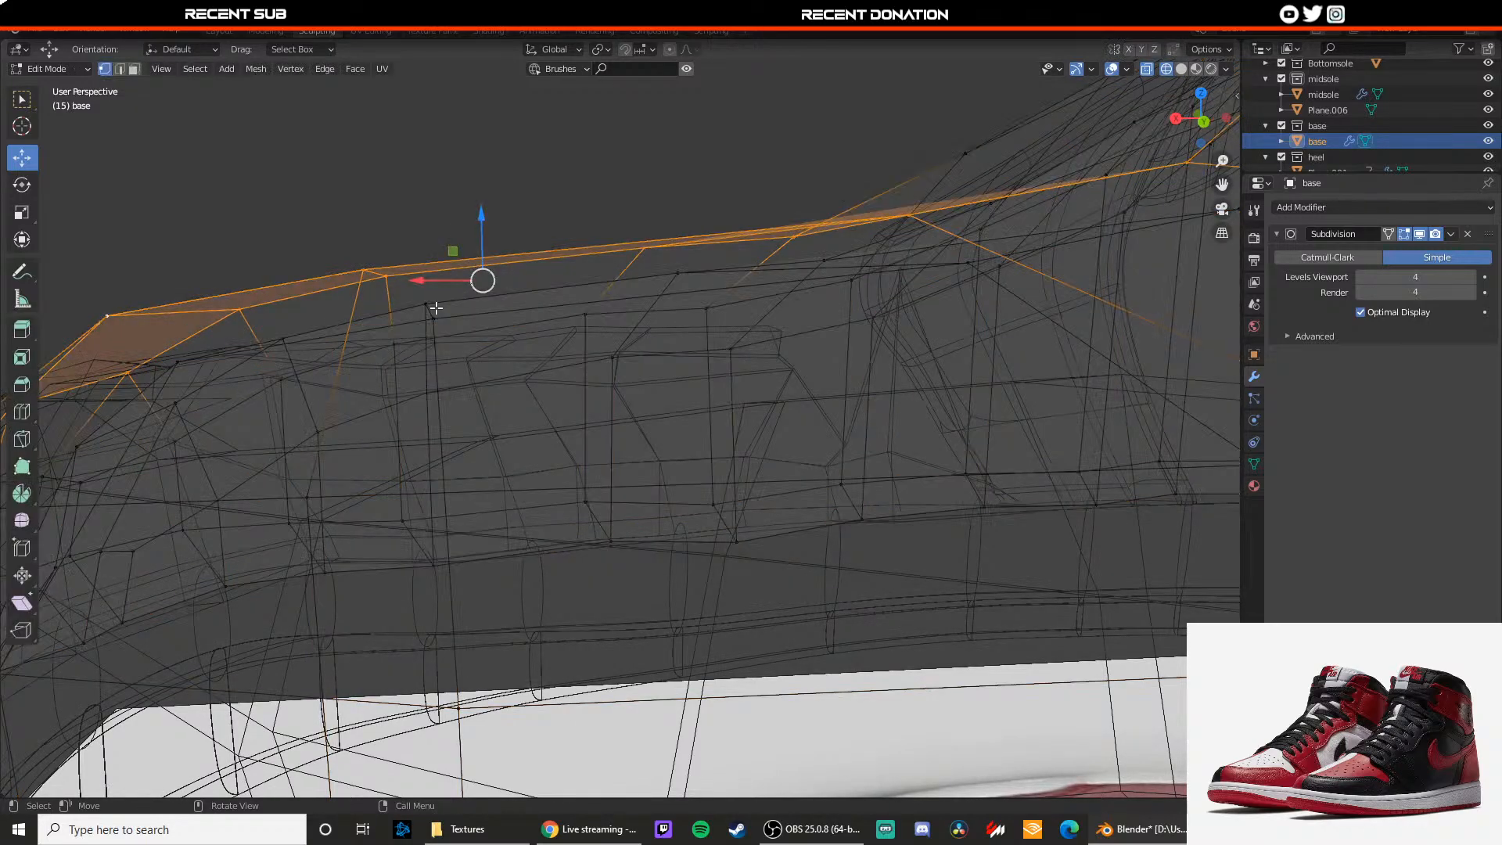
middle_click_drag(438, 308, 455, 314)
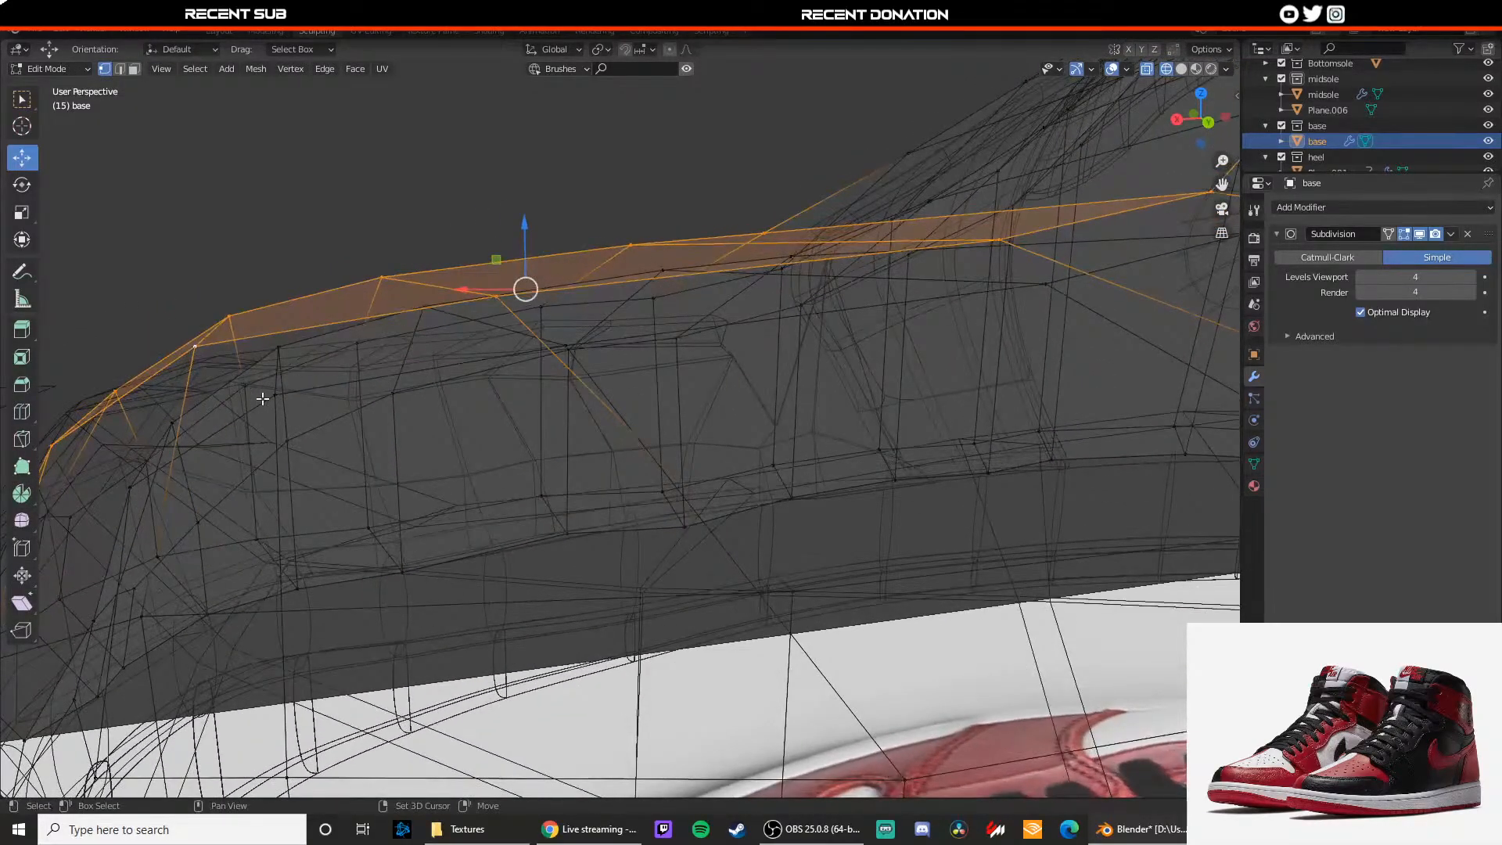
middle_click_drag(284, 354, 269, 386)
left_click(219, 462, "shift")
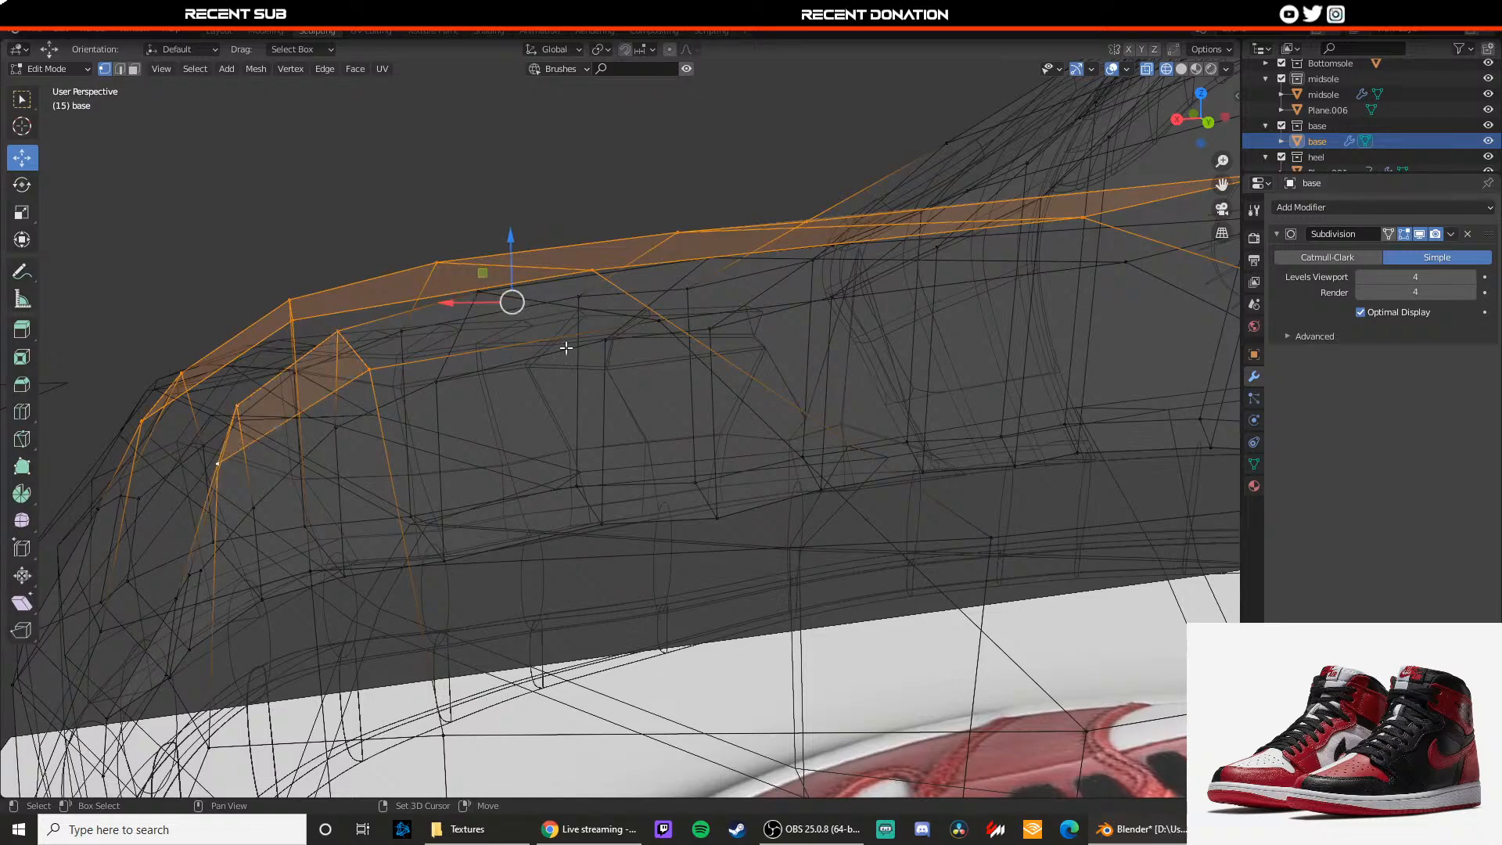
middle_click_drag(797, 342, 904, 317)
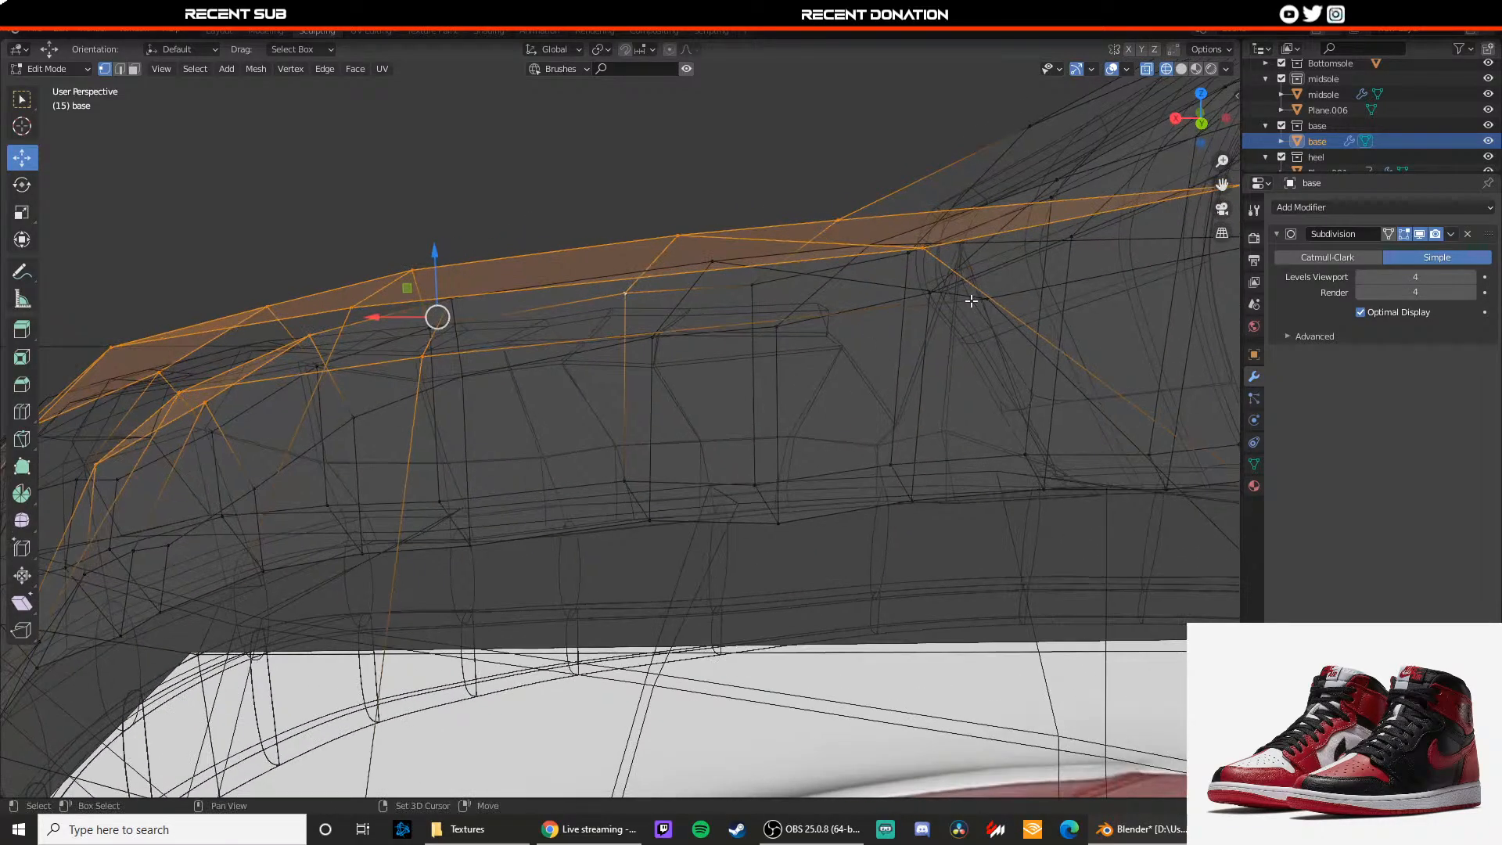
left_click(744, 260, "shift")
middle_click_drag(743, 261, 691, 402)
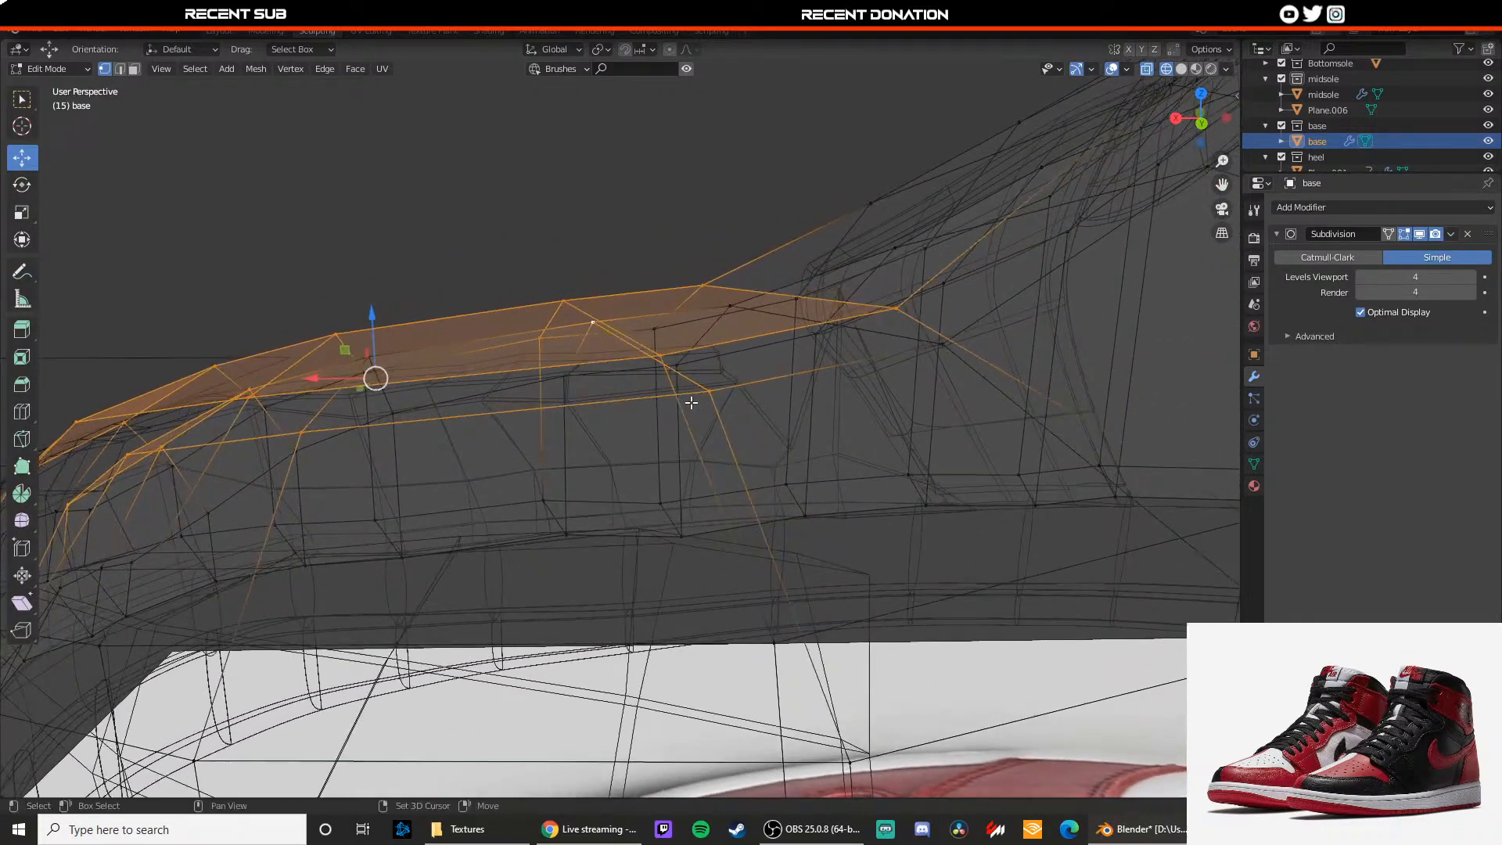
left_click(927, 350, "shift")
left_click(680, 298, "shift")
left_click_drag(411, 325, 411, 341)
key("ctrl+z")
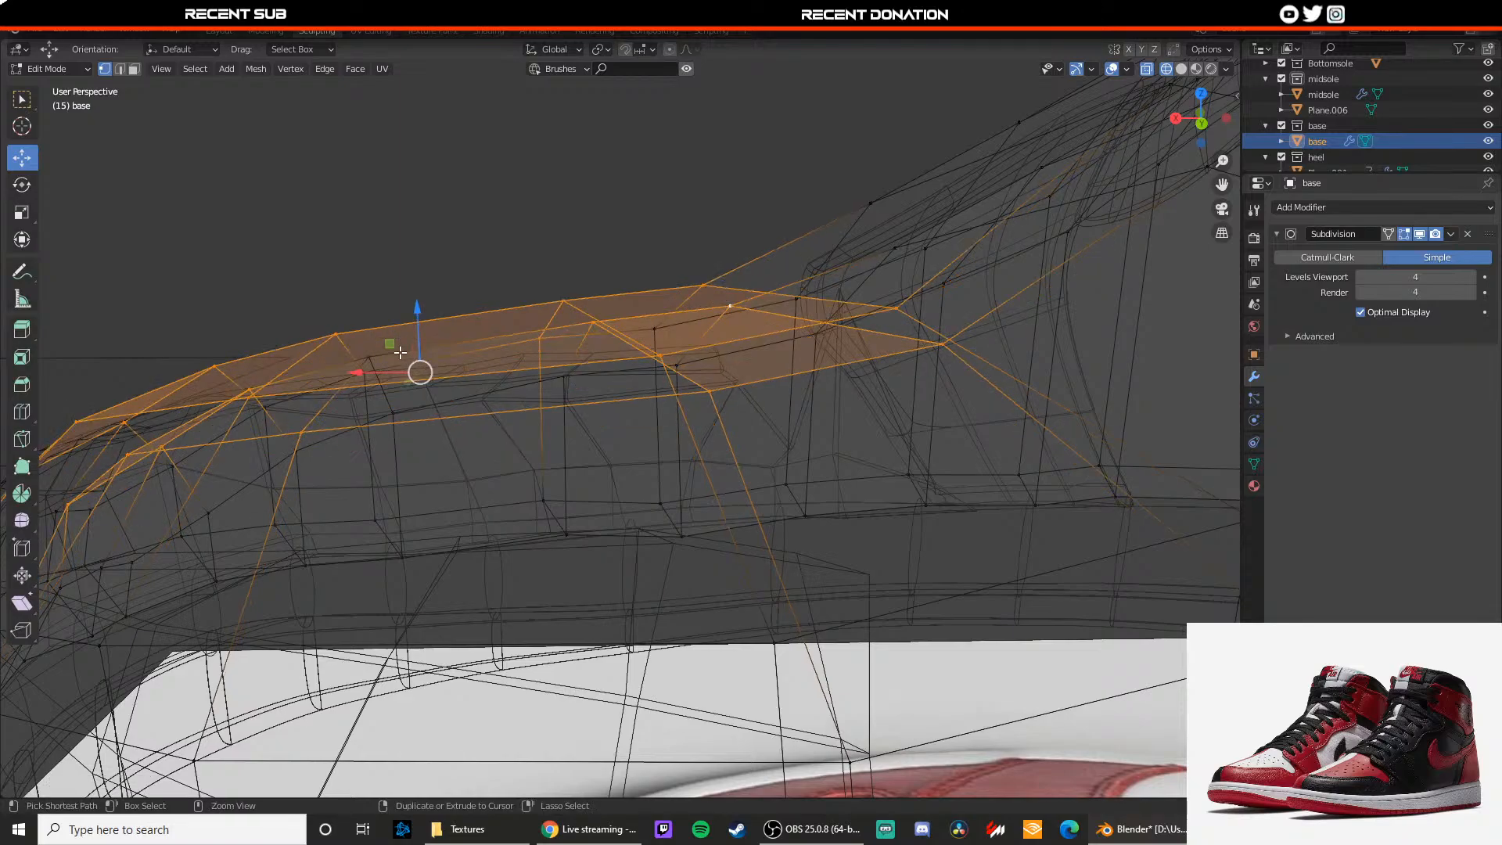
middle_click_drag(362, 363, 374, 392)
left_click(374, 391, "shift")
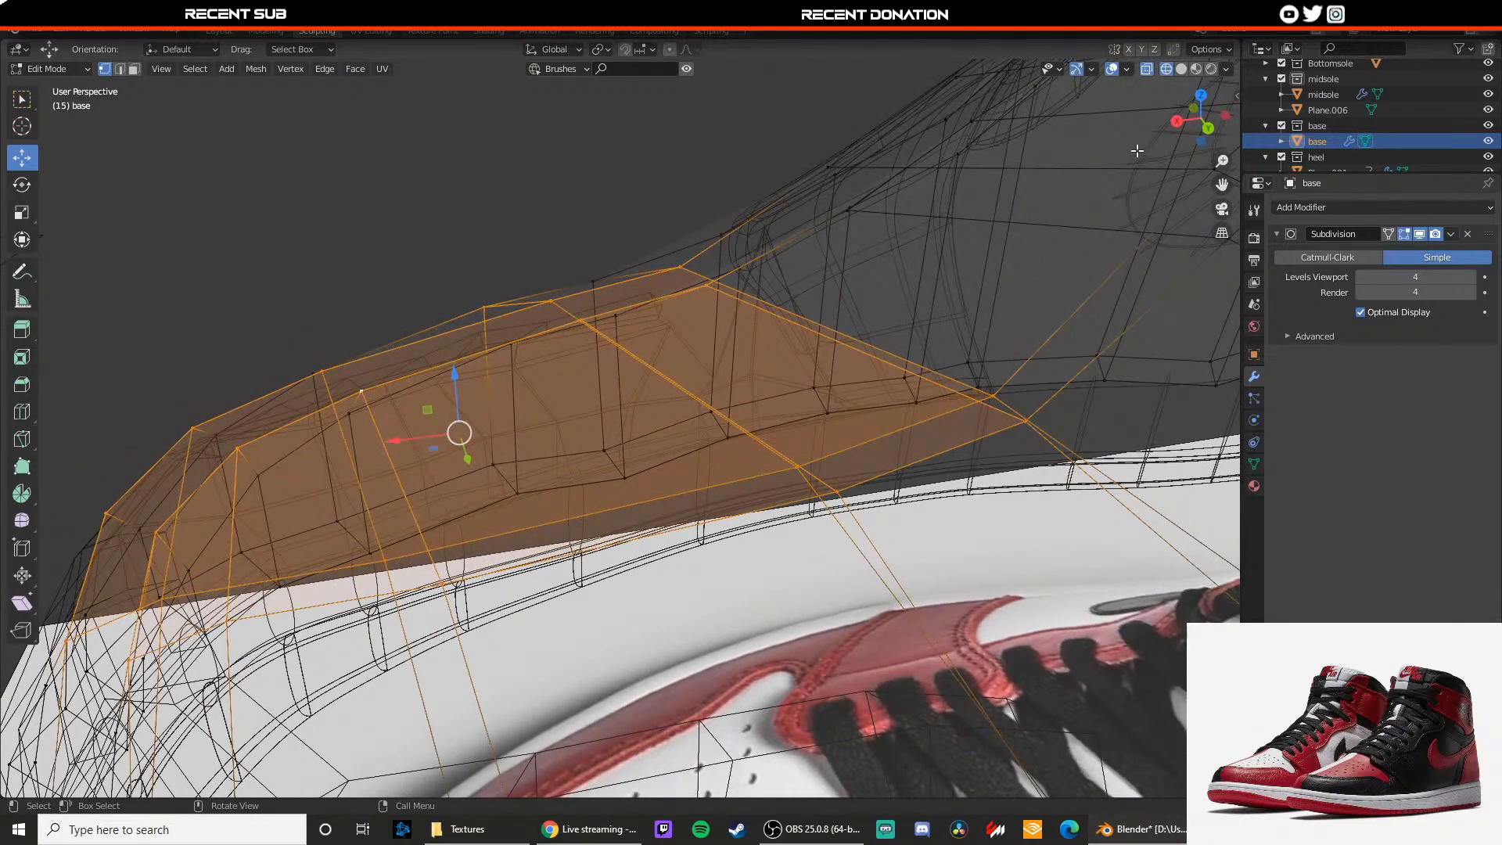
Step: In front orthographic view, lower the shoe base's selected toe vertices toward the reference photo's toe line
left_click(1176, 121)
left_click(1176, 120)
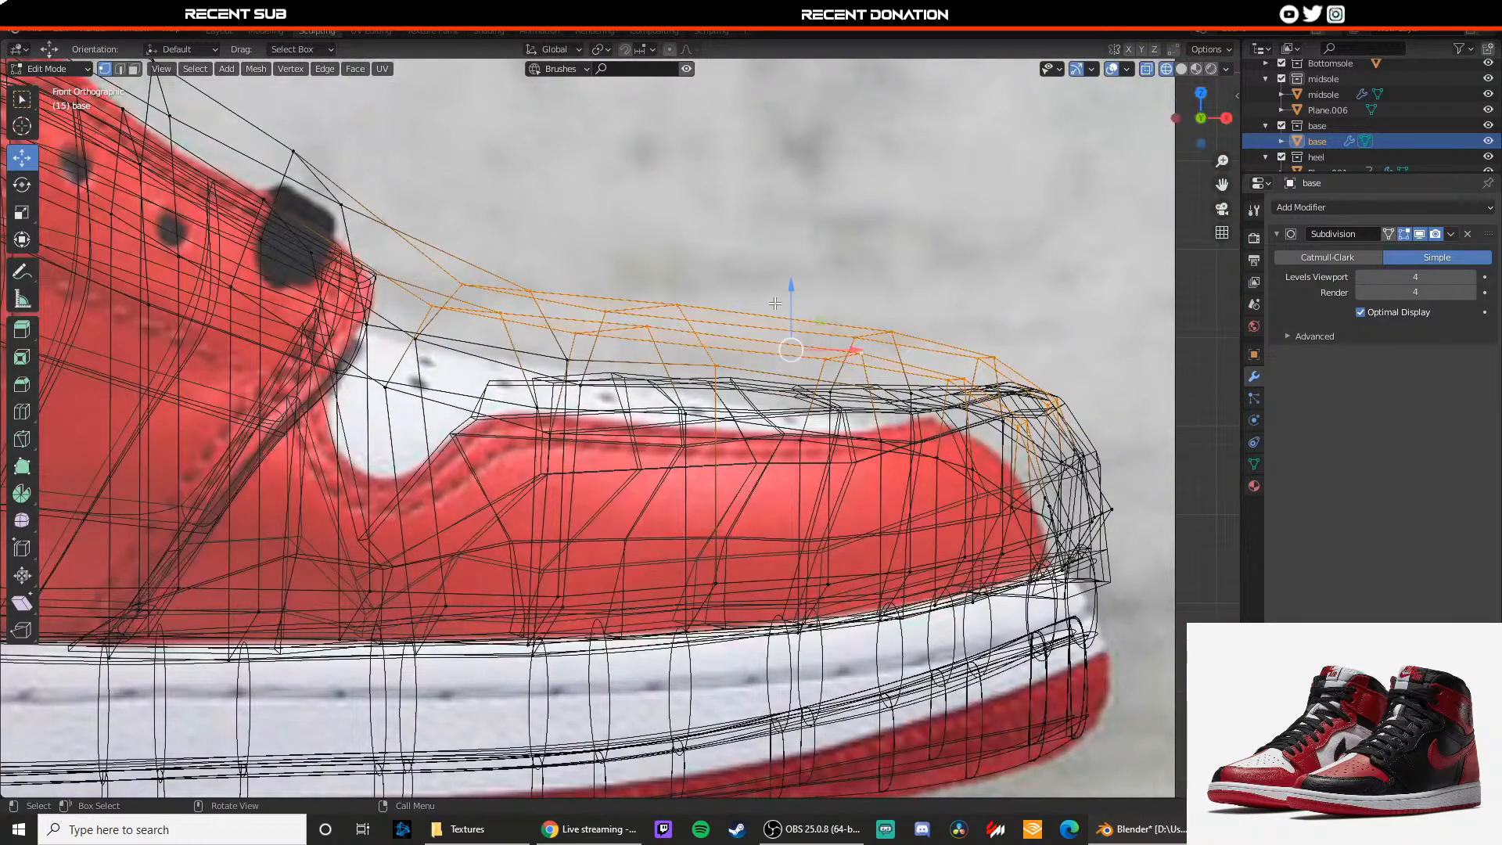
mouse_move(790, 289)
left_mouse_down()
mouse_move(788, 339)
mouse_move(801, 322)
left_mouse_up()
Step: With shaded display on, shift the shoe base's selected side-edge toe vertices inward over the toe and adjust their height along Z
key("shift+z")
middle_click_drag(781, 382, 643, 427)
scroll(643, 427, "down", 3)
middle_click_drag(757, 388, 470, 401)
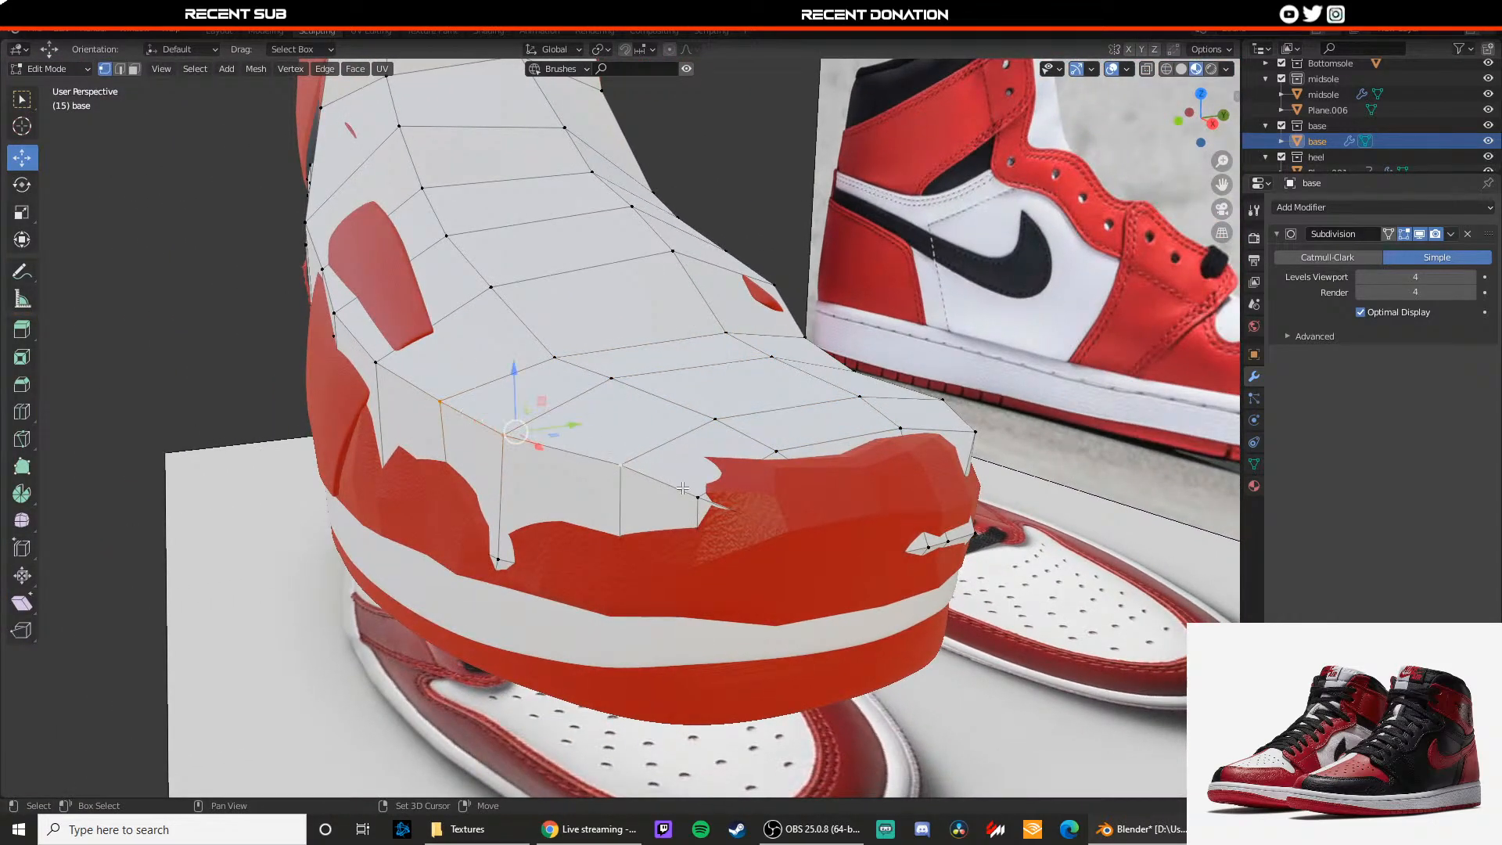
left_click_drag(506, 413, 550, 377)
key("g")
key("z")
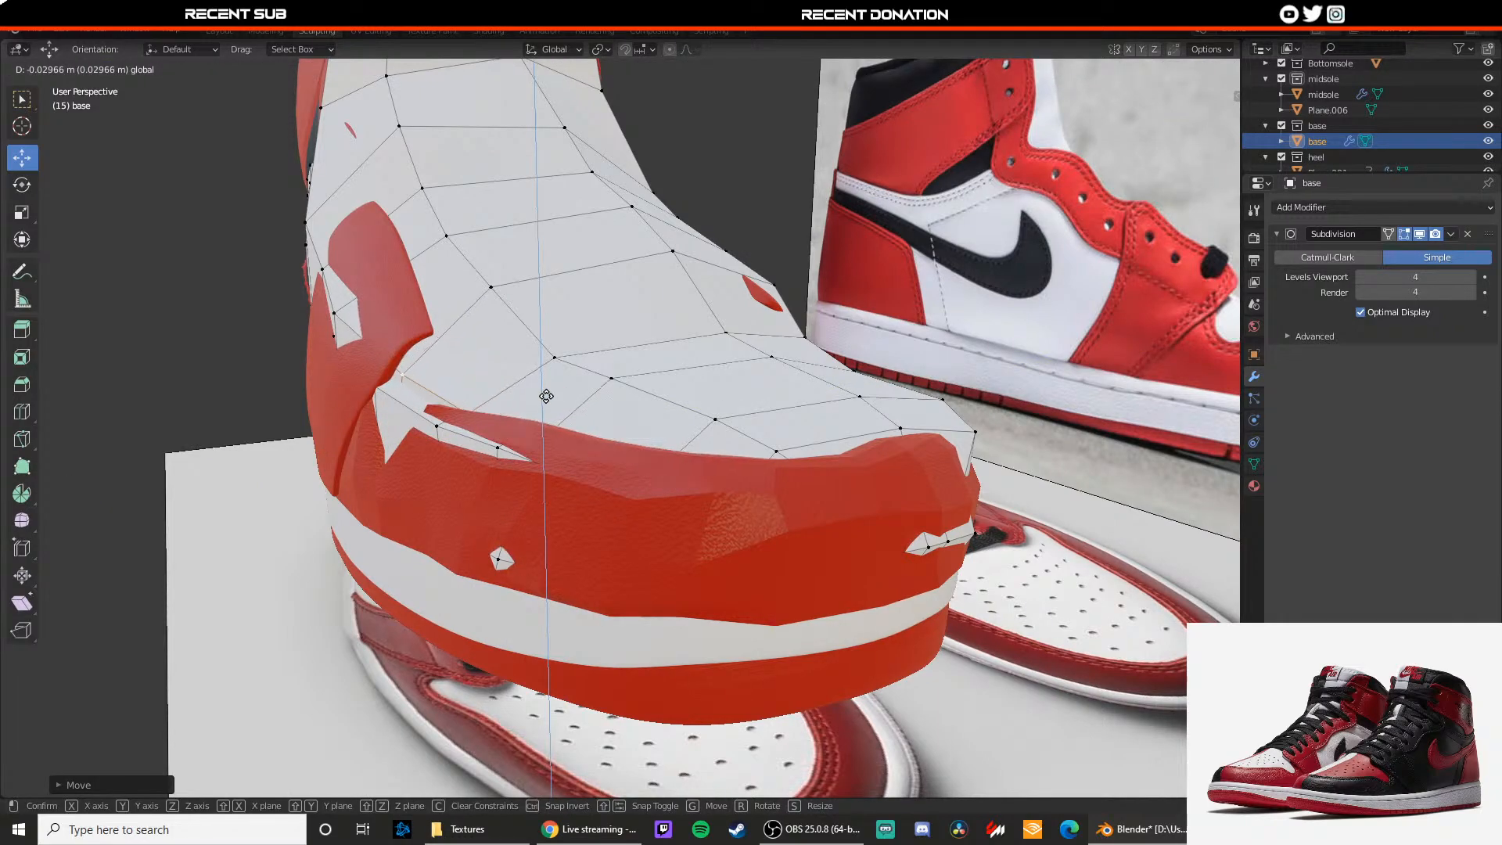
left_click(531, 390)
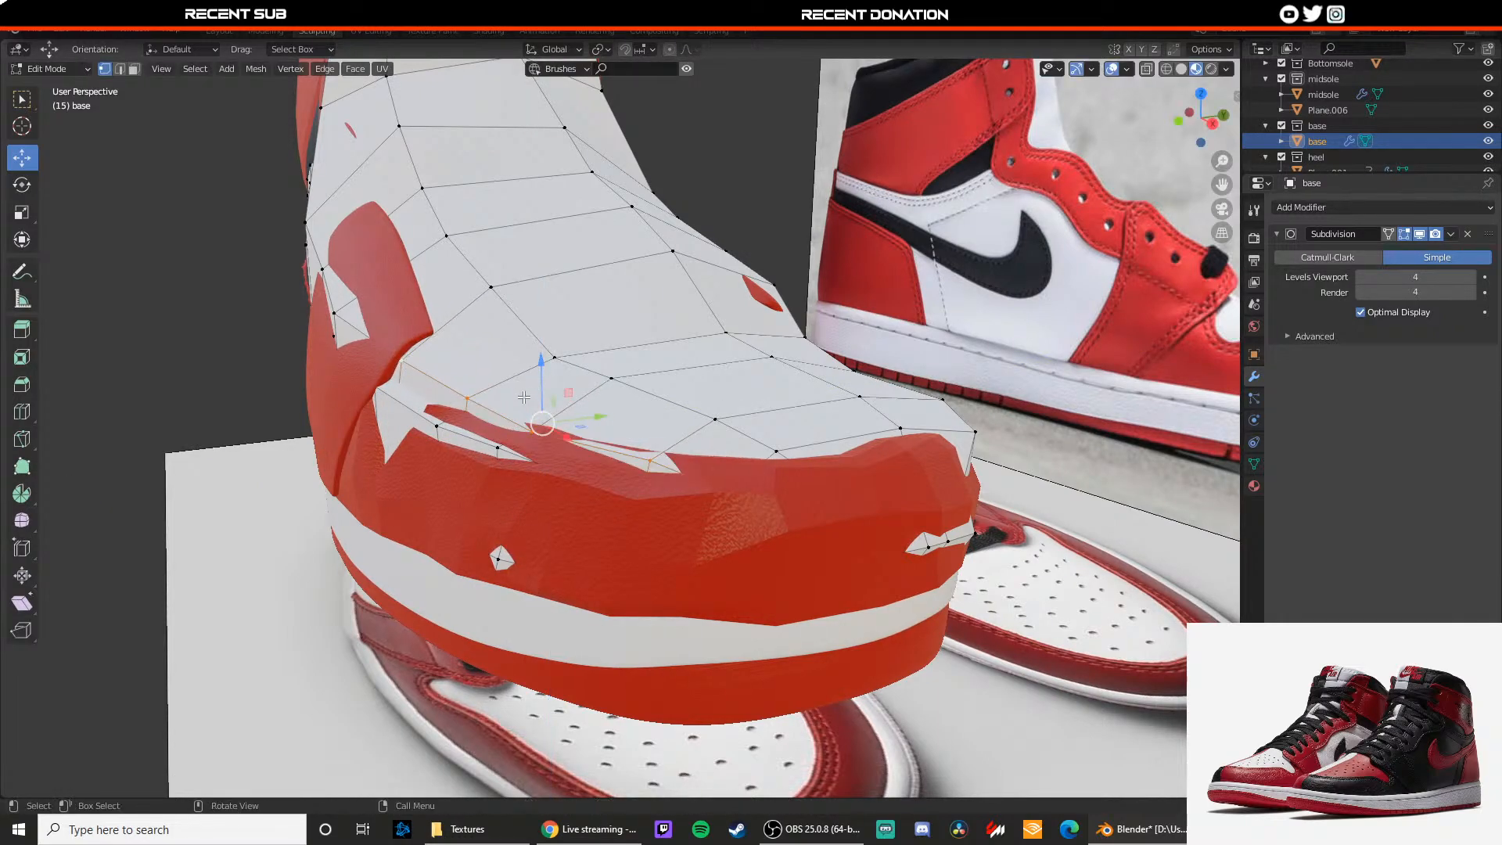
Step: Hide the red front toe piece and return to editing the base mesh beneath it in material preview shading
middle_click_drag(523, 397, 475, 427)
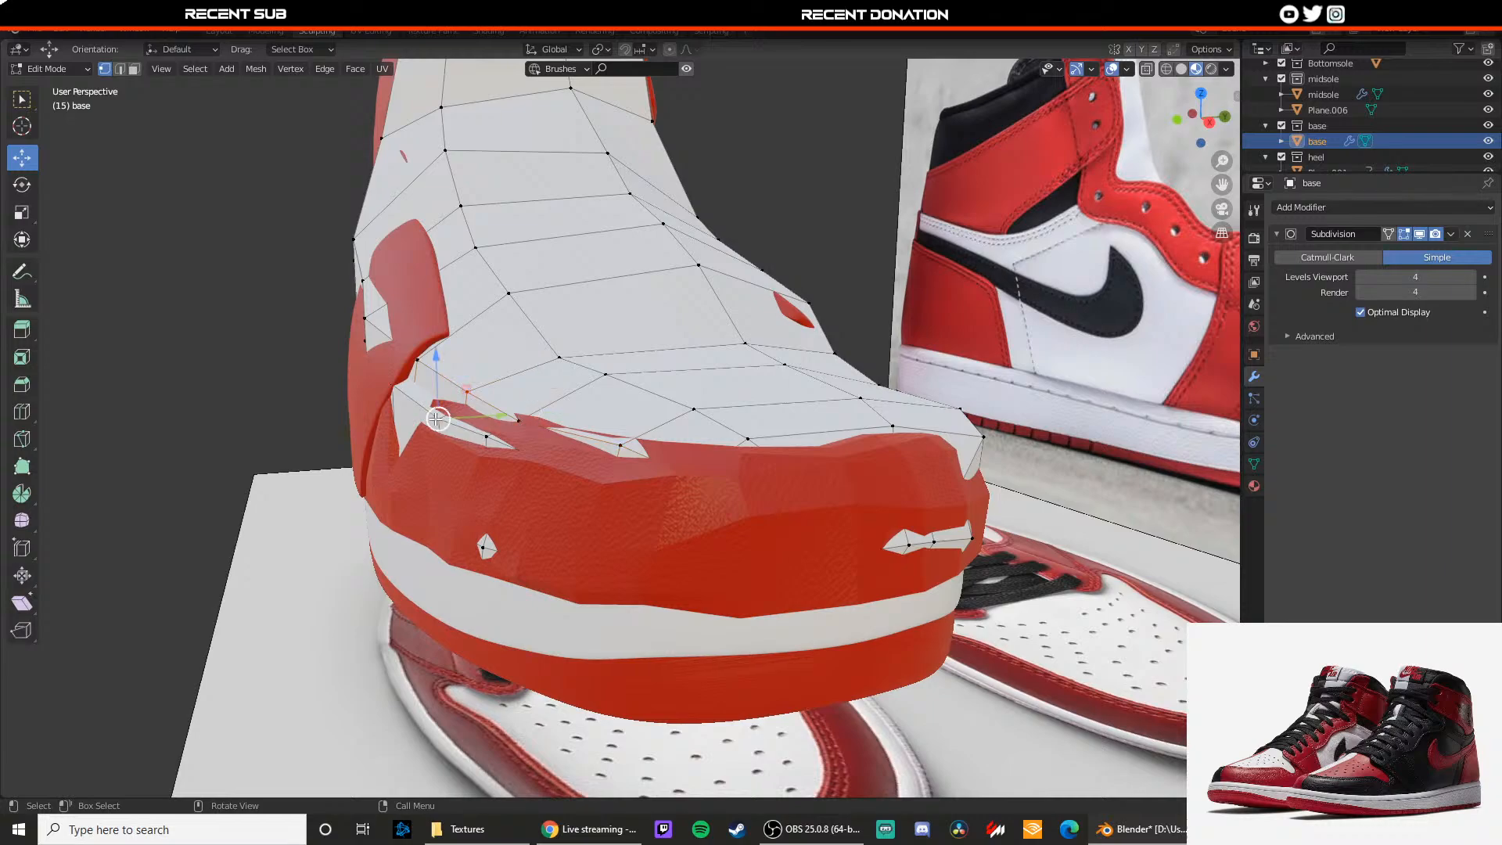
key("z")
left_click(436, 449)
key("z")
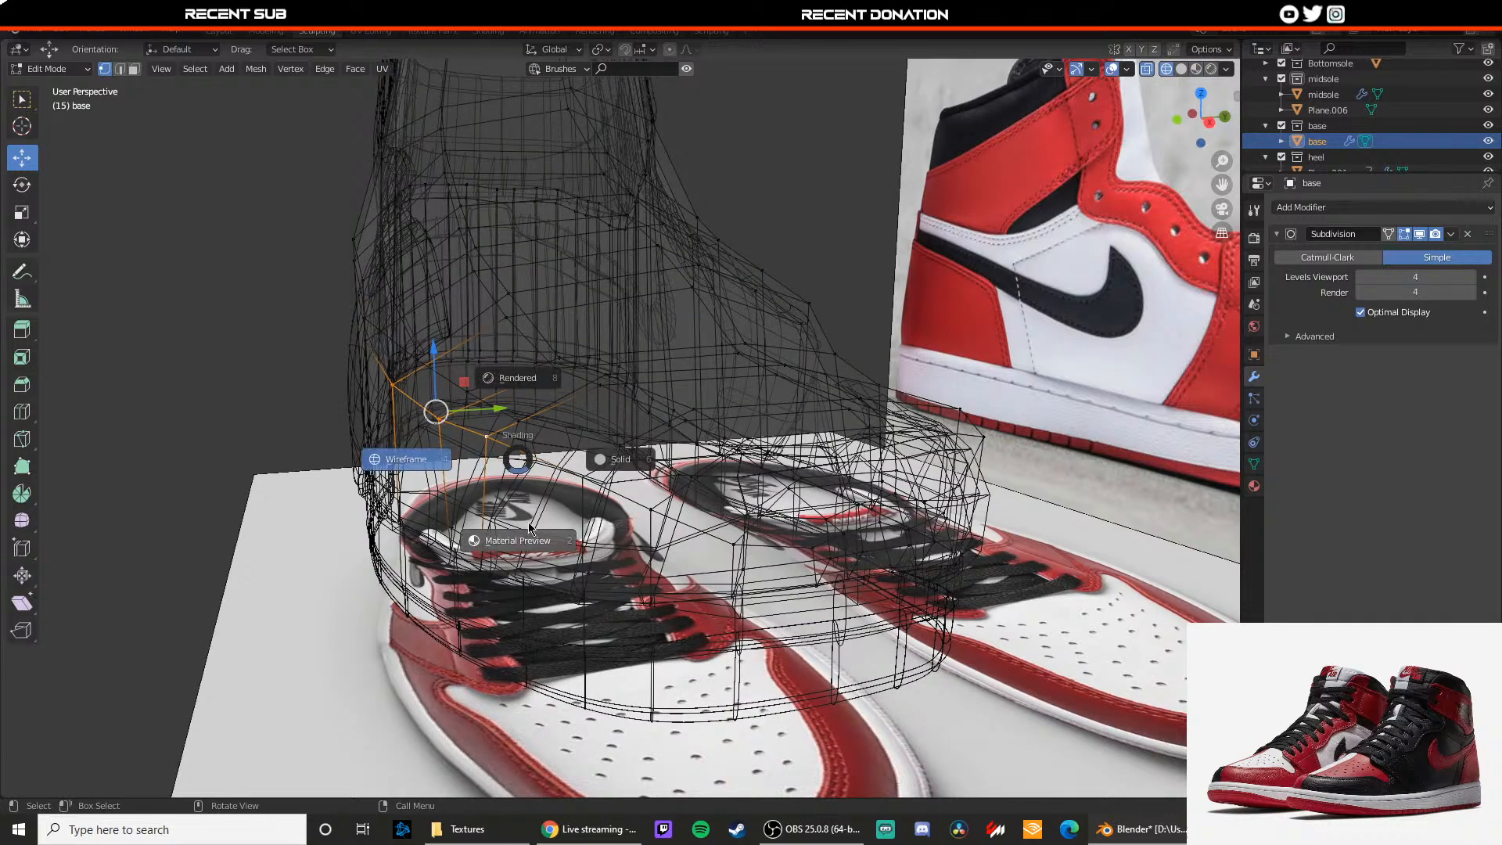
left_click(522, 535)
key("Tab")
left_click(610, 522)
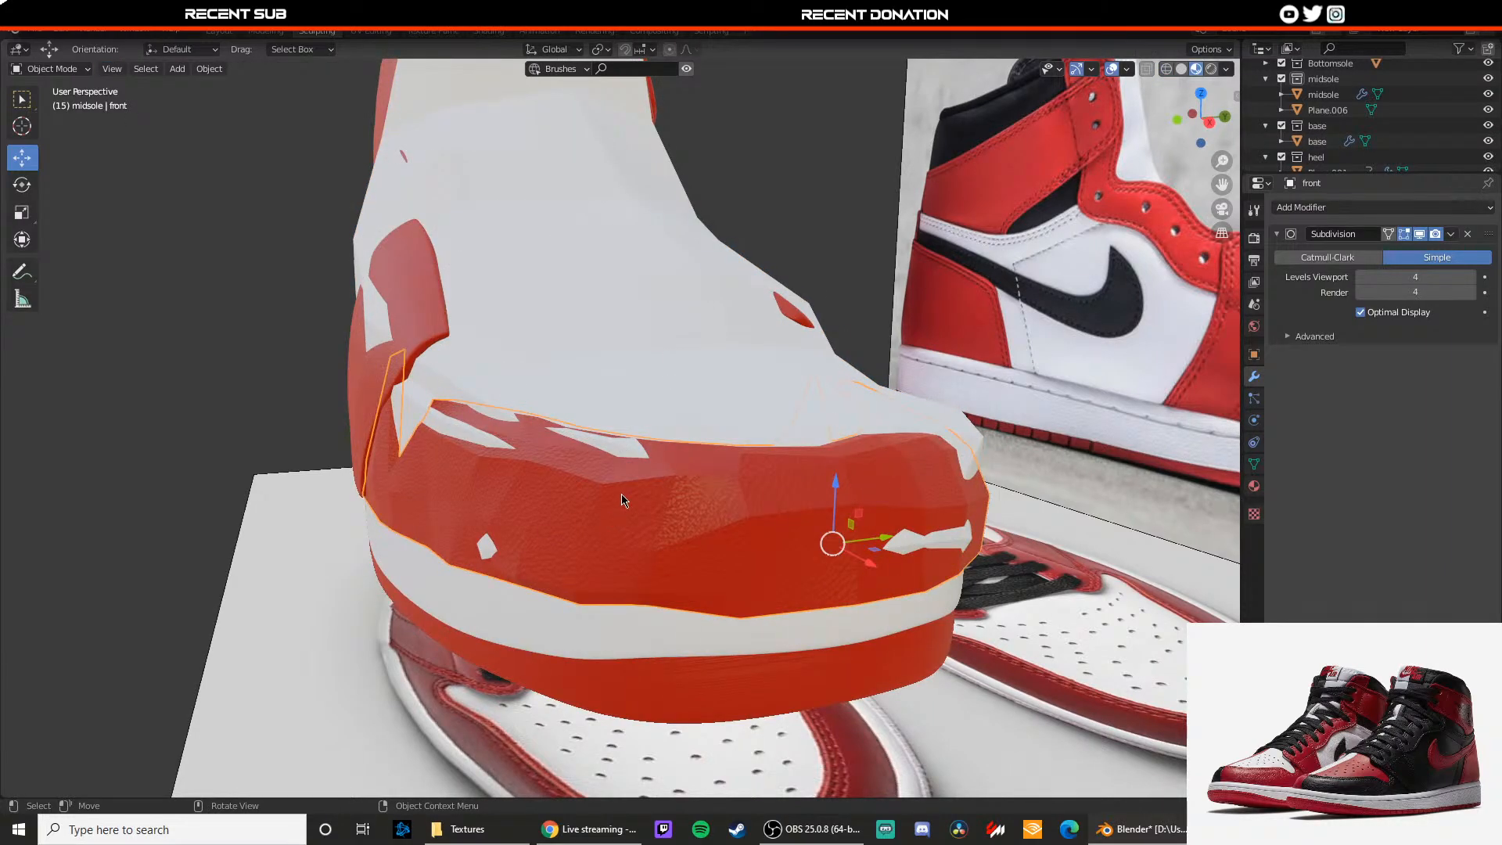
key("h")
left_click(603, 486)
key("Tab")
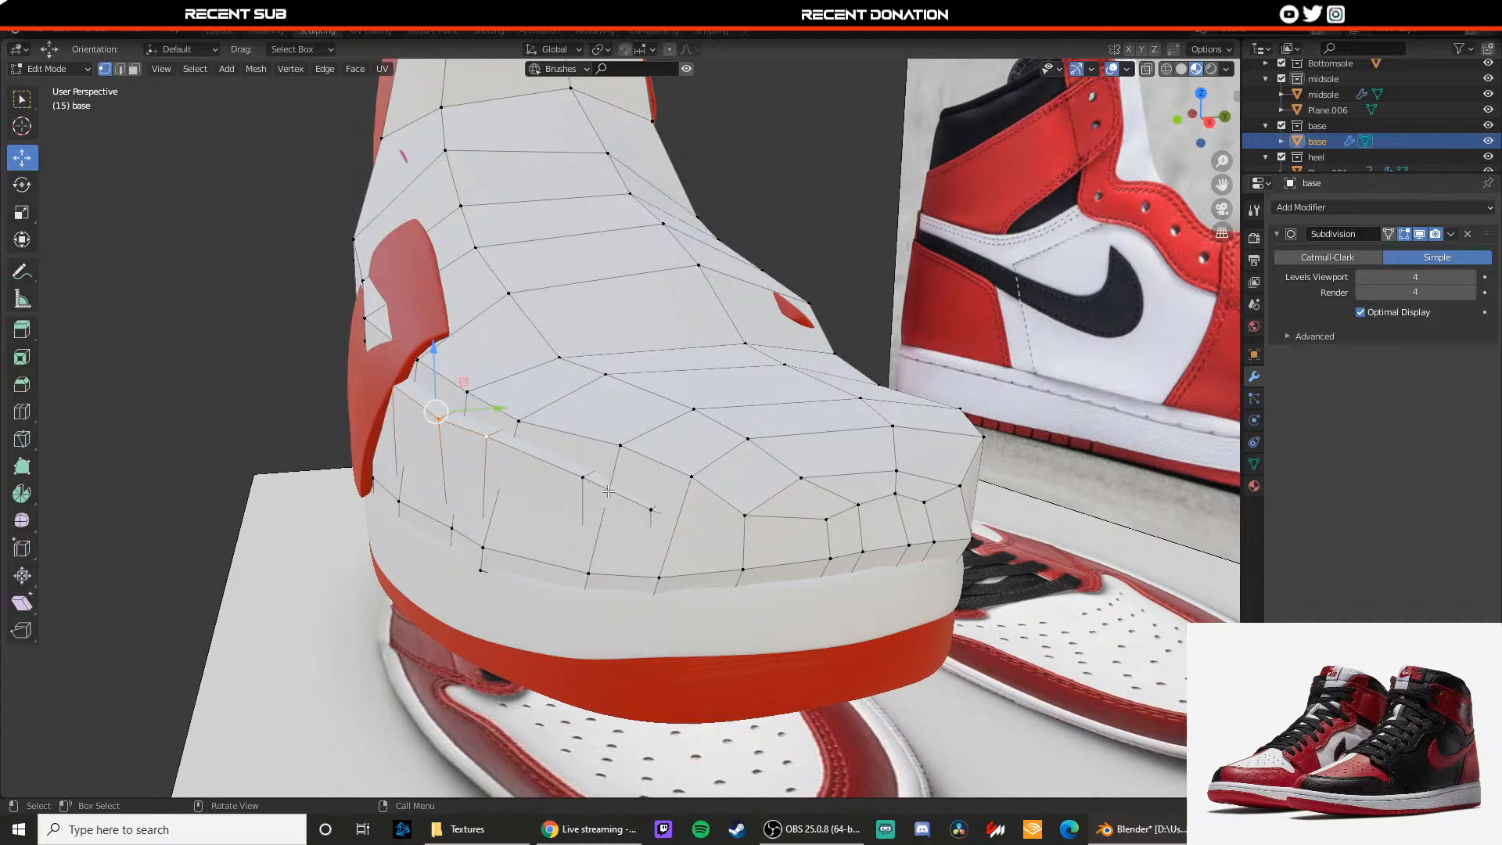
Step: Lower the rim vertices along one side of the base's toe box and shift them inward about 0.055 m along Y
middle_click_drag(609, 491, 577, 498)
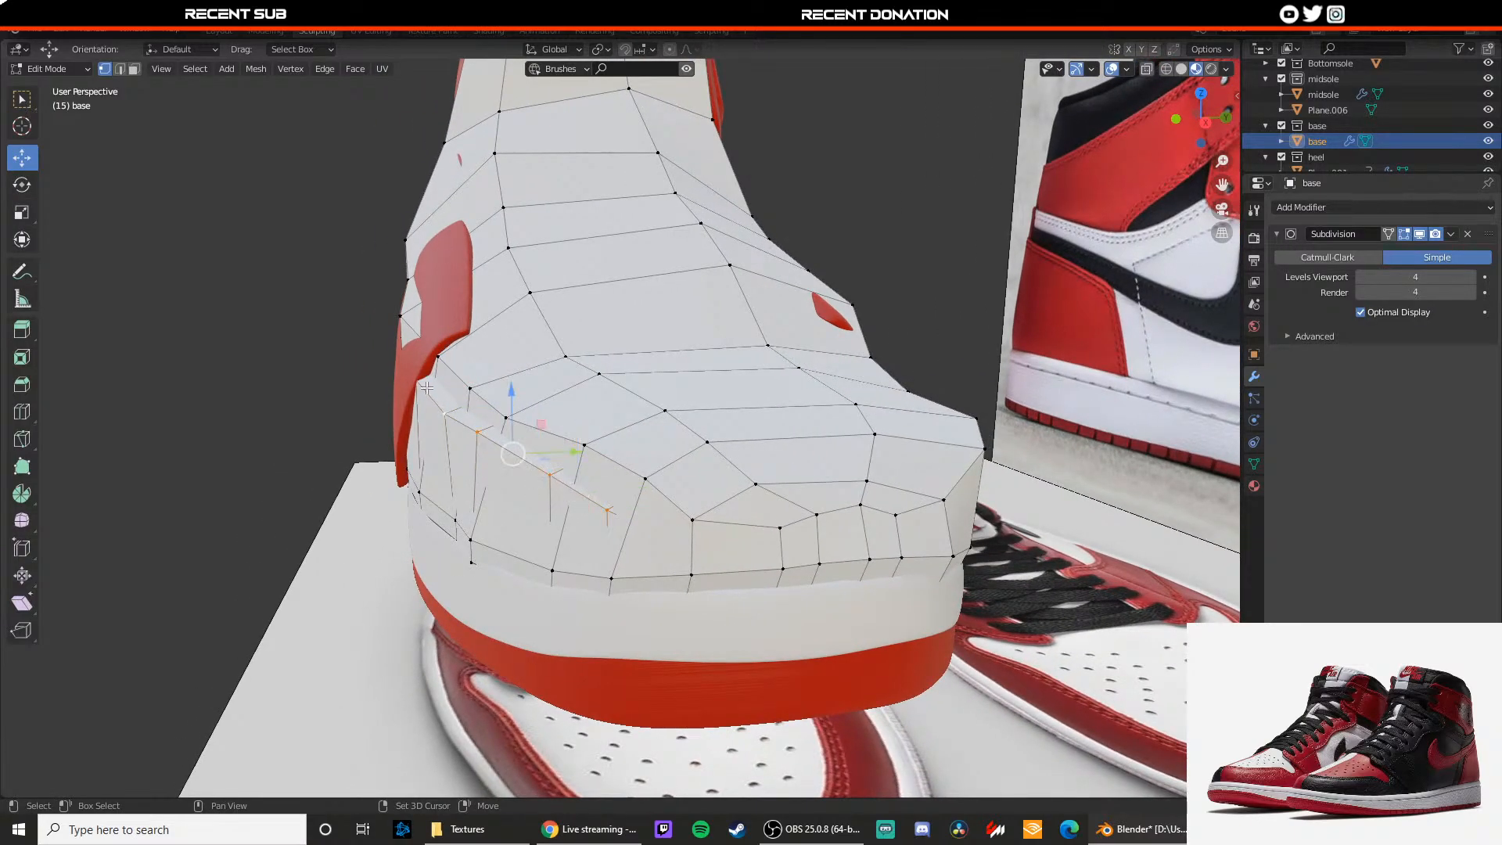
left_click_drag(489, 389, 489, 403)
left_click_drag(544, 448, 561, 448)
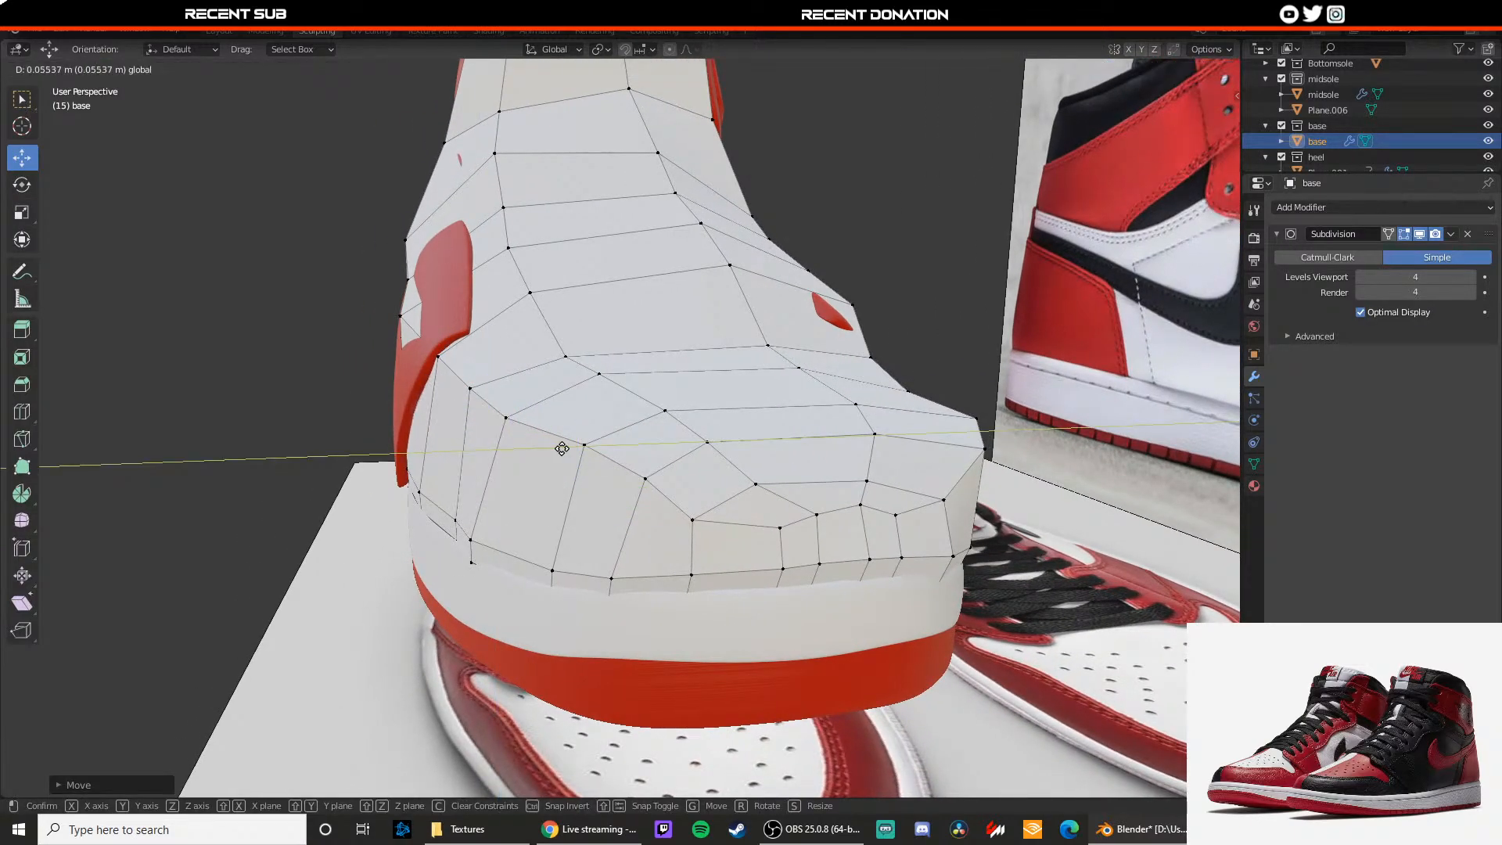
left_click(564, 448)
key("Tab")
left_click(1327, 258)
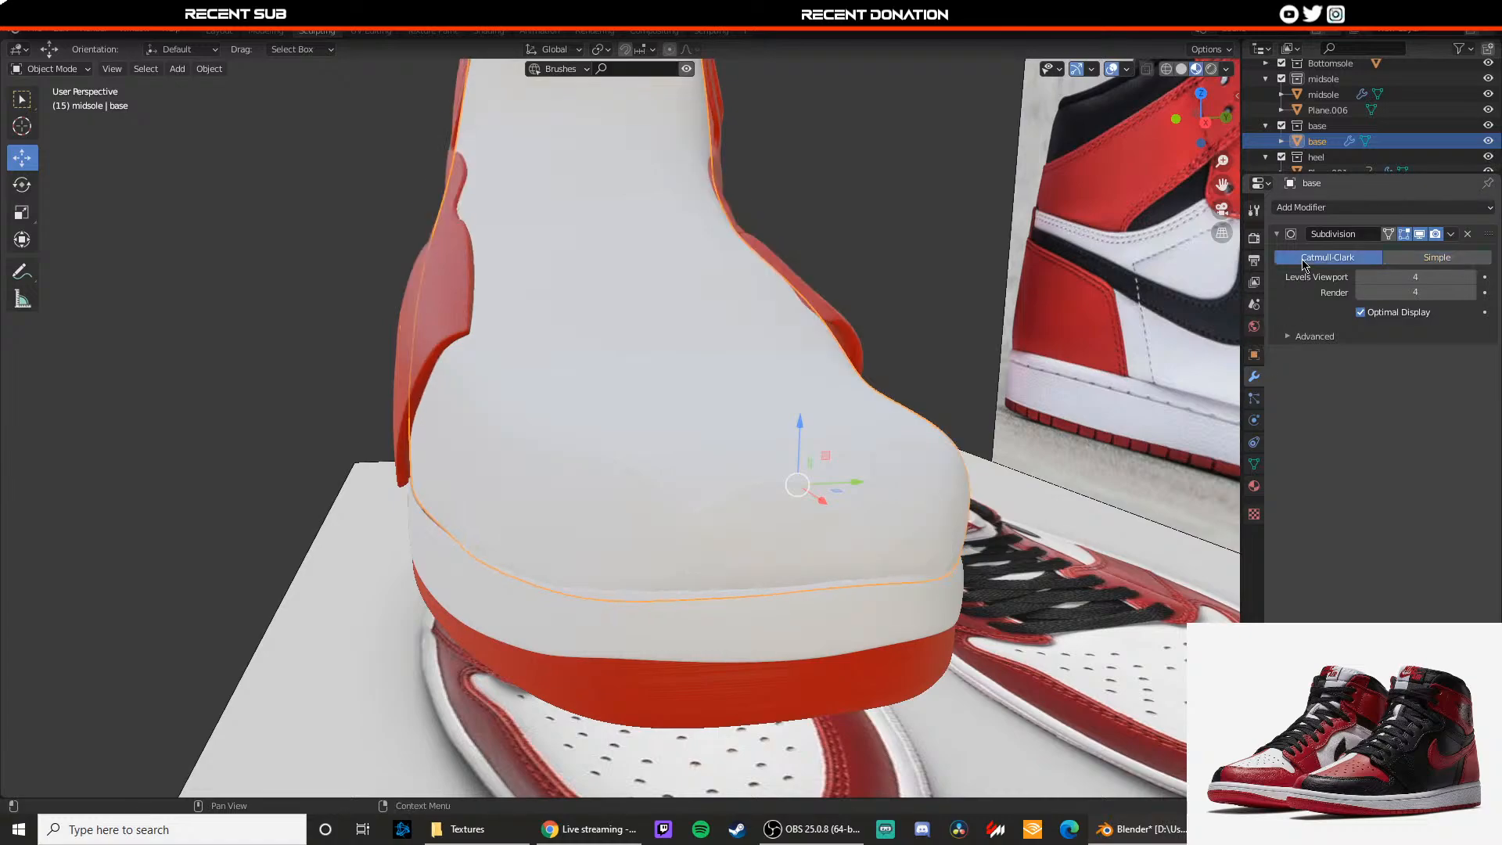
middle_click_drag(931, 377, 785, 359)
left_click(1422, 261)
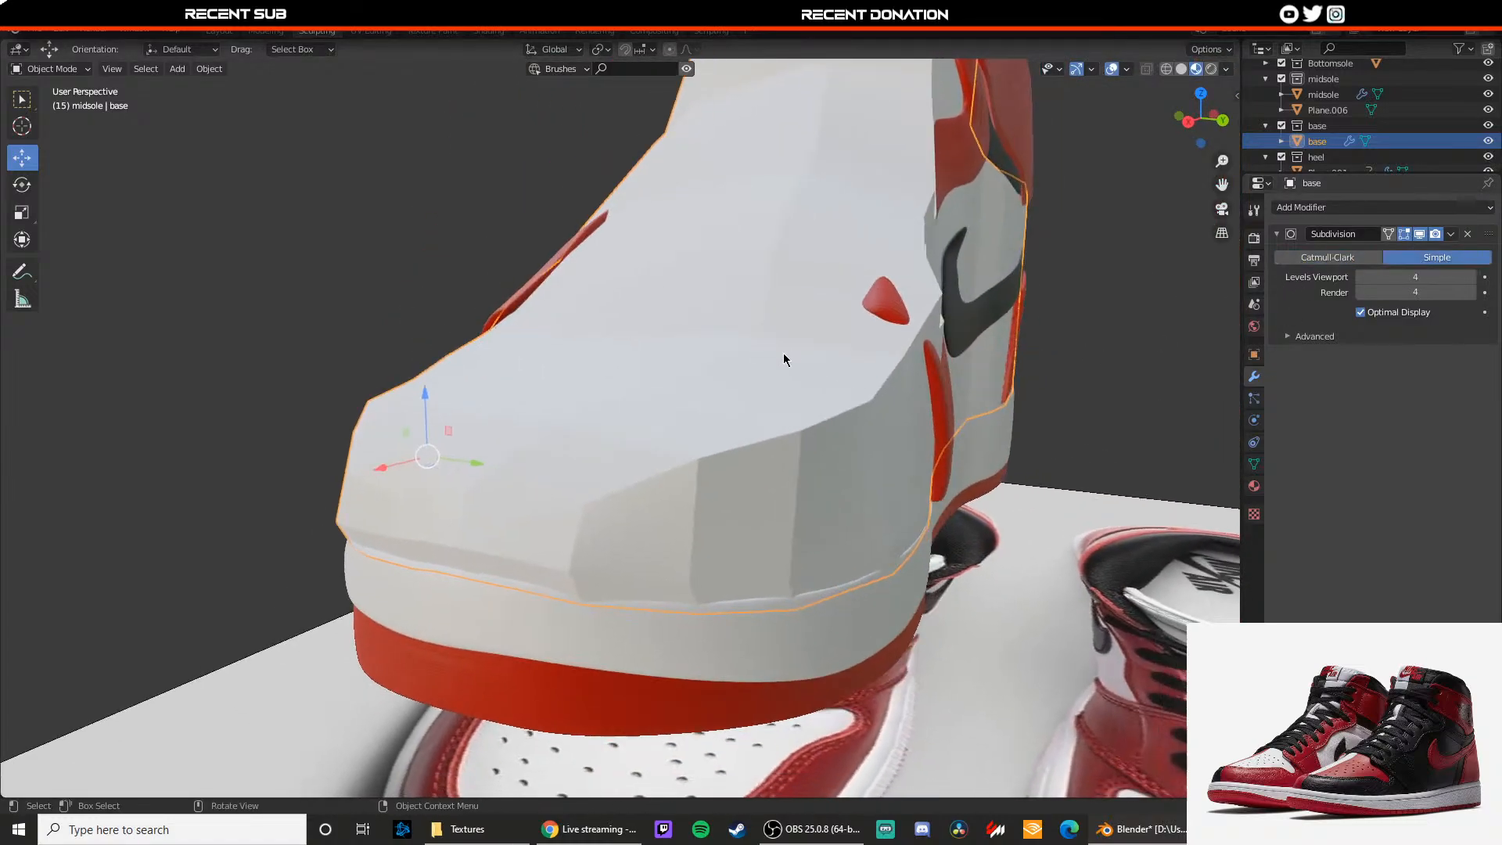
Step: Lower the two rows of rim vertices along the opposite side of the toe box and shift them inward along Y
key("Tab")
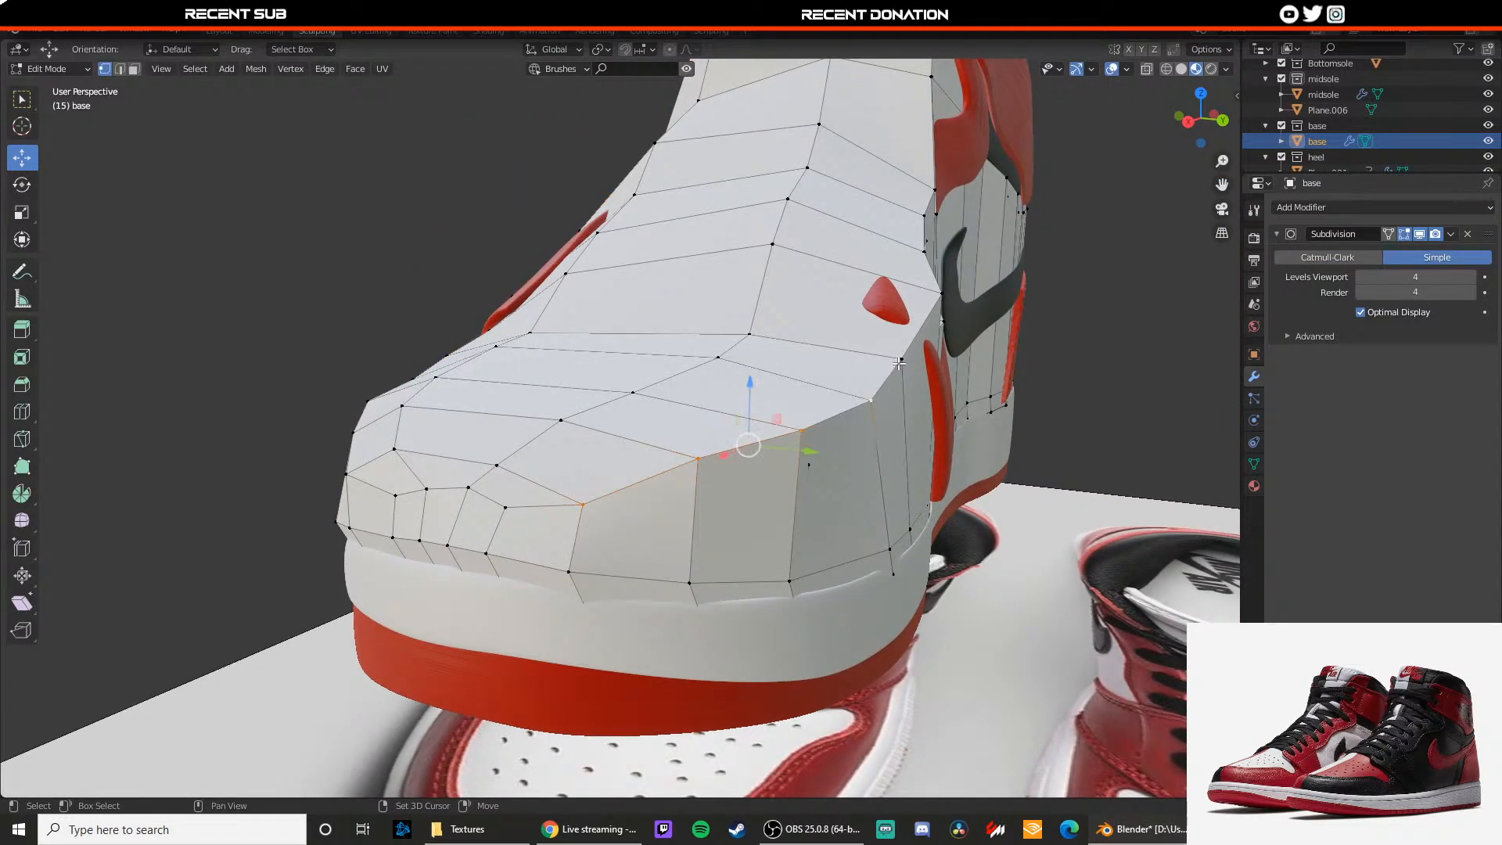
left_click_drag(787, 380, 785, 400)
left_click_drag(839, 449, 814, 450)
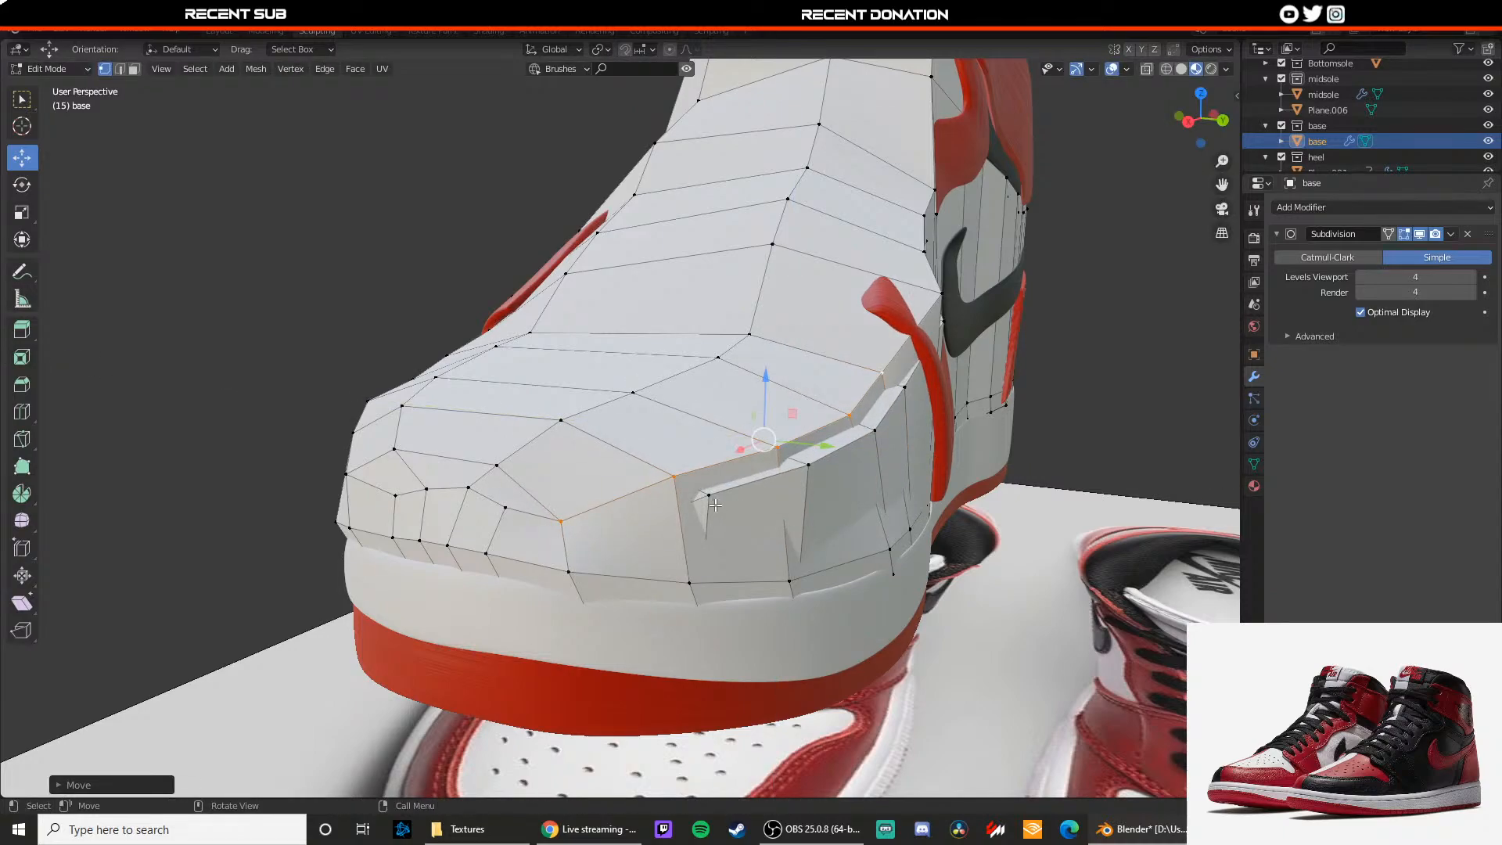
left_click_drag(836, 388, 832, 406)
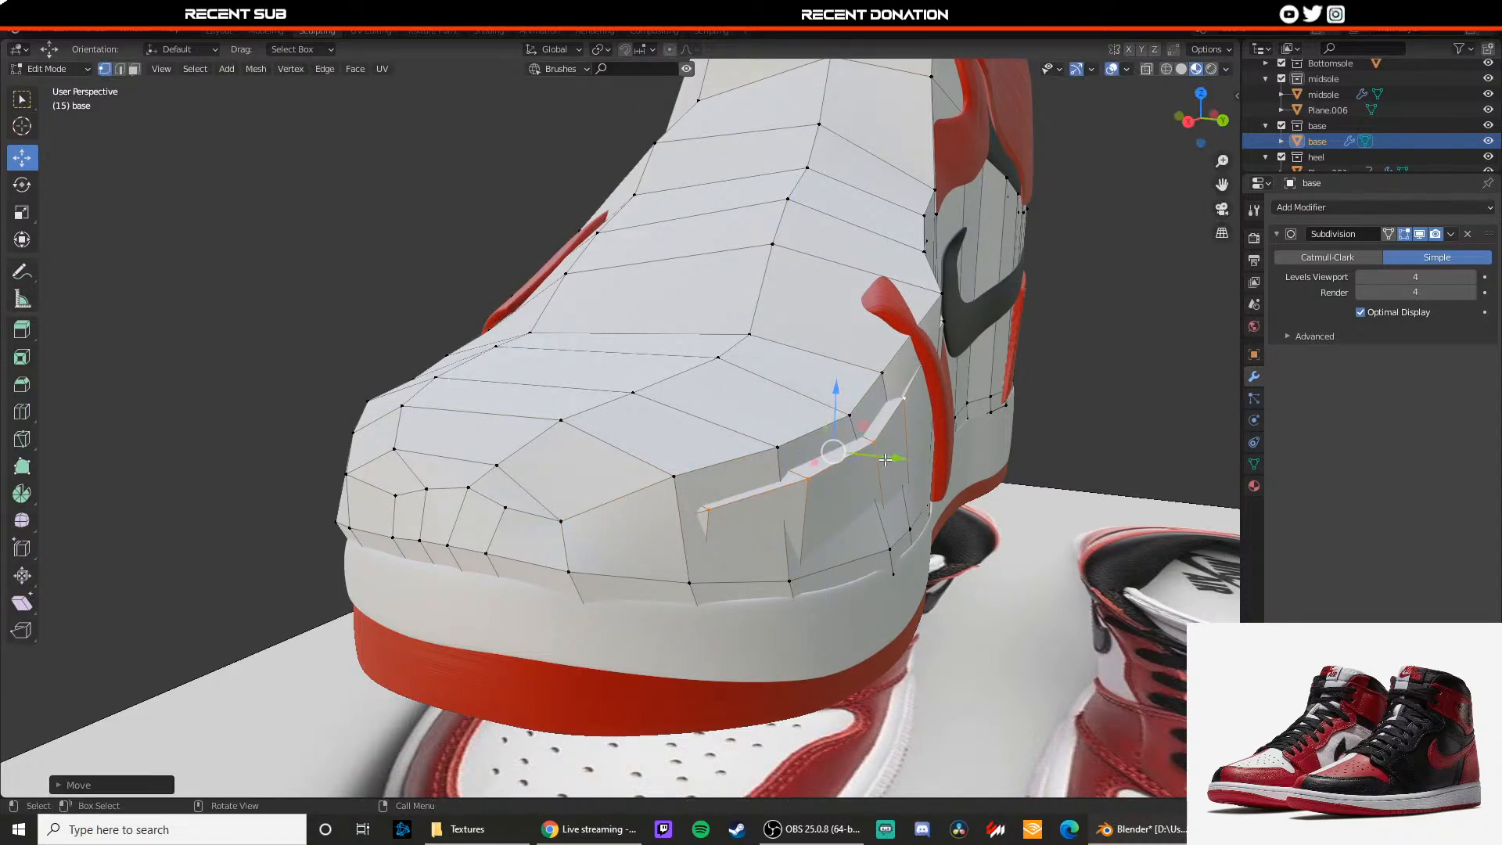
left_click_drag(888, 459, 841, 453)
Step: Set the base's Subdivision modifier to Catmull-Clark and check the smoothed shoe in side view
key("Tab")
left_click(1311, 258)
scroll(627, 383, "down", 4)
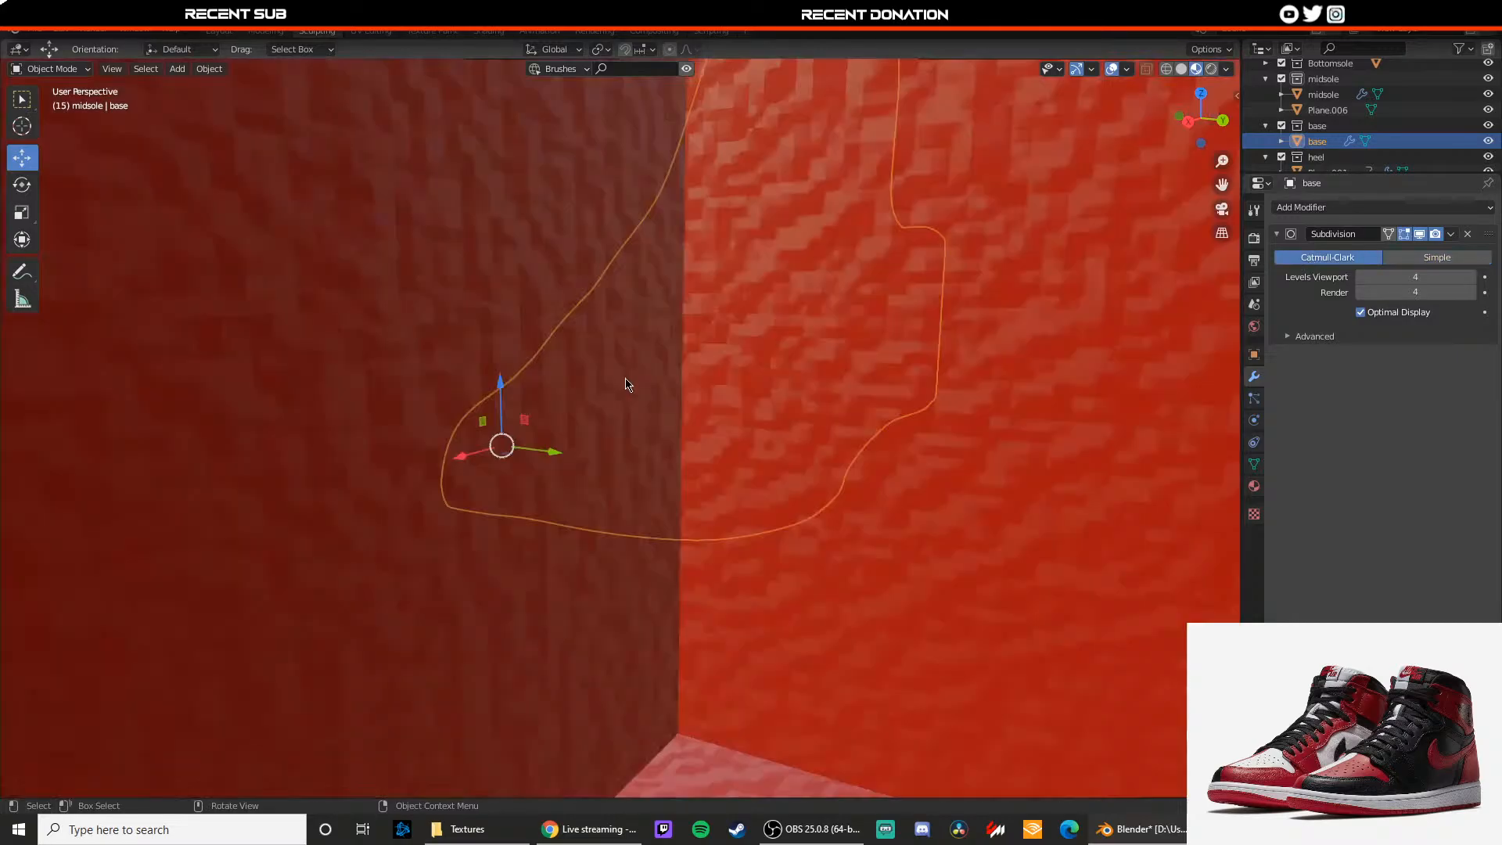
middle_click_drag(626, 383, 801, 316)
left_click(888, 279)
scroll(799, 310, "down", 2)
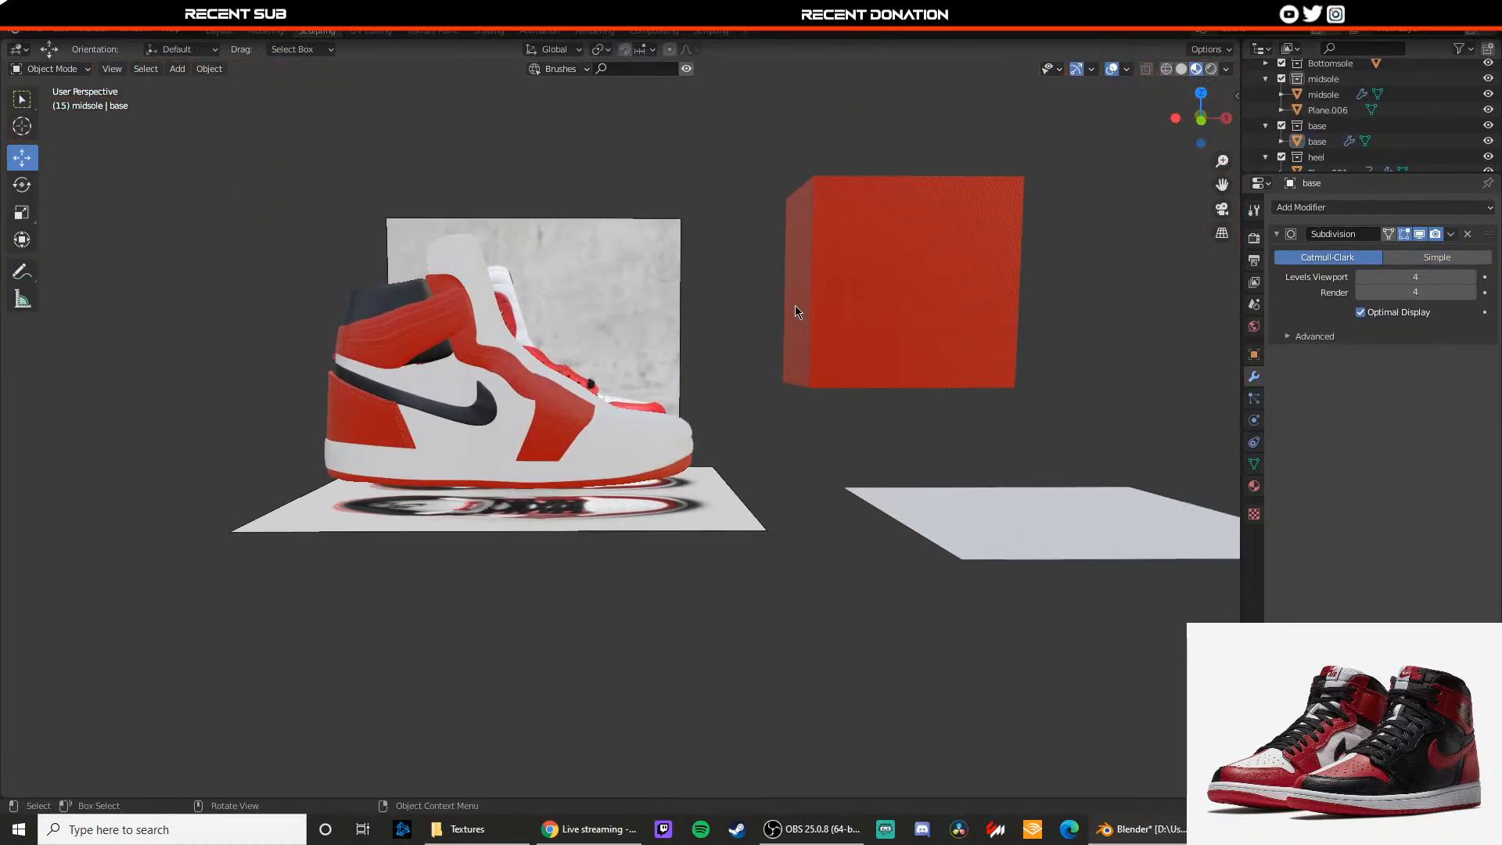
scroll(715, 336, "up", 4)
mouse_move(714, 336)
middle_mouse_down()
mouse_move(674, 344)
mouse_move(712, 352)
middle_mouse_up()
scroll(661, 341, "down", 5)
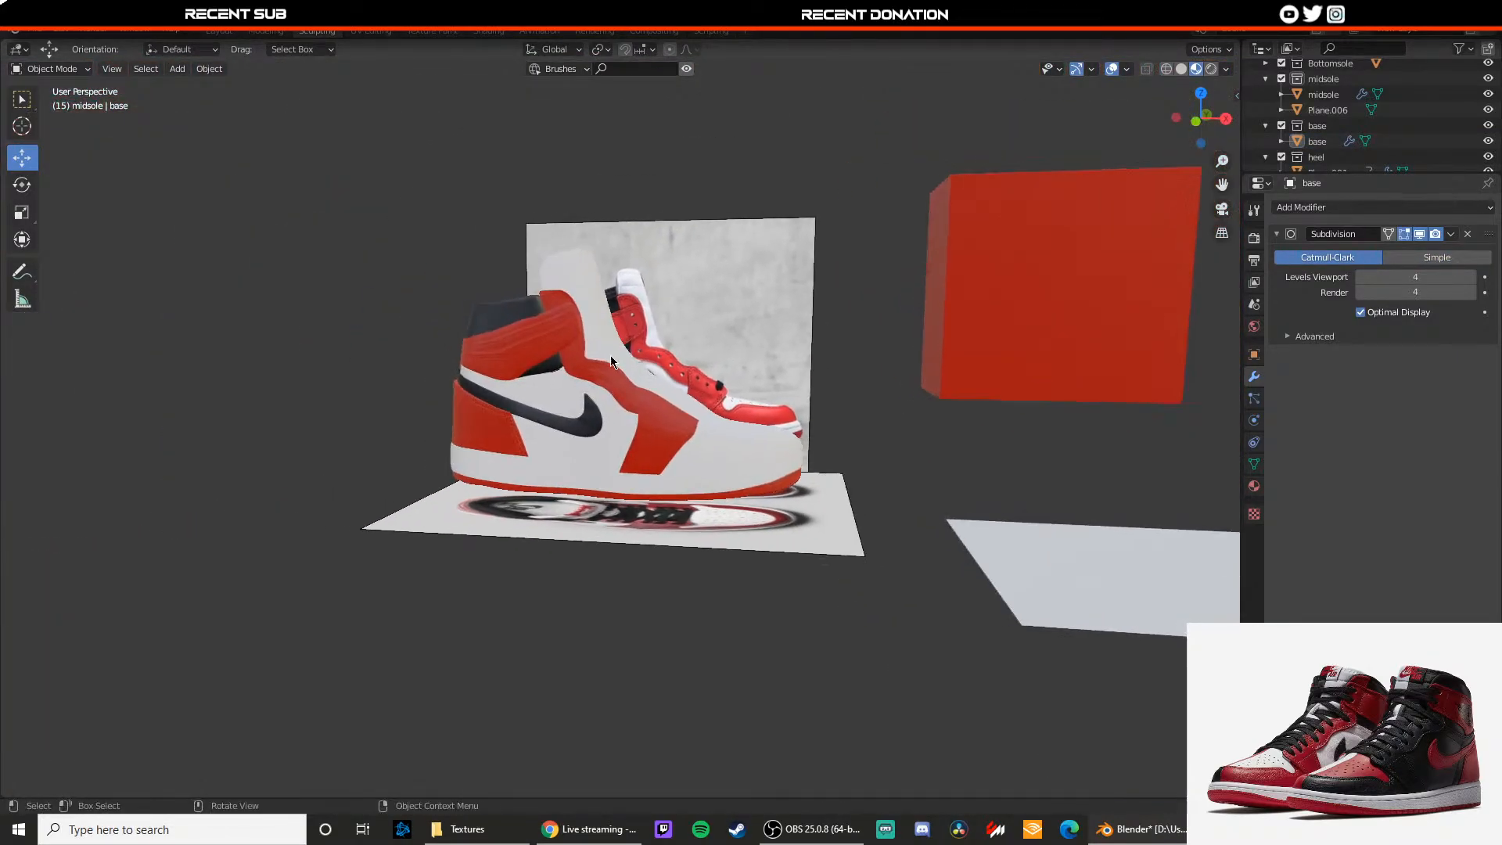
scroll(793, 426, "up", 5)
middle_click_drag(767, 399, 566, 407)
left_click(635, 399)
key("Tab")
scroll(640, 399, "up", 1)
scroll(640, 400, "up", 2)
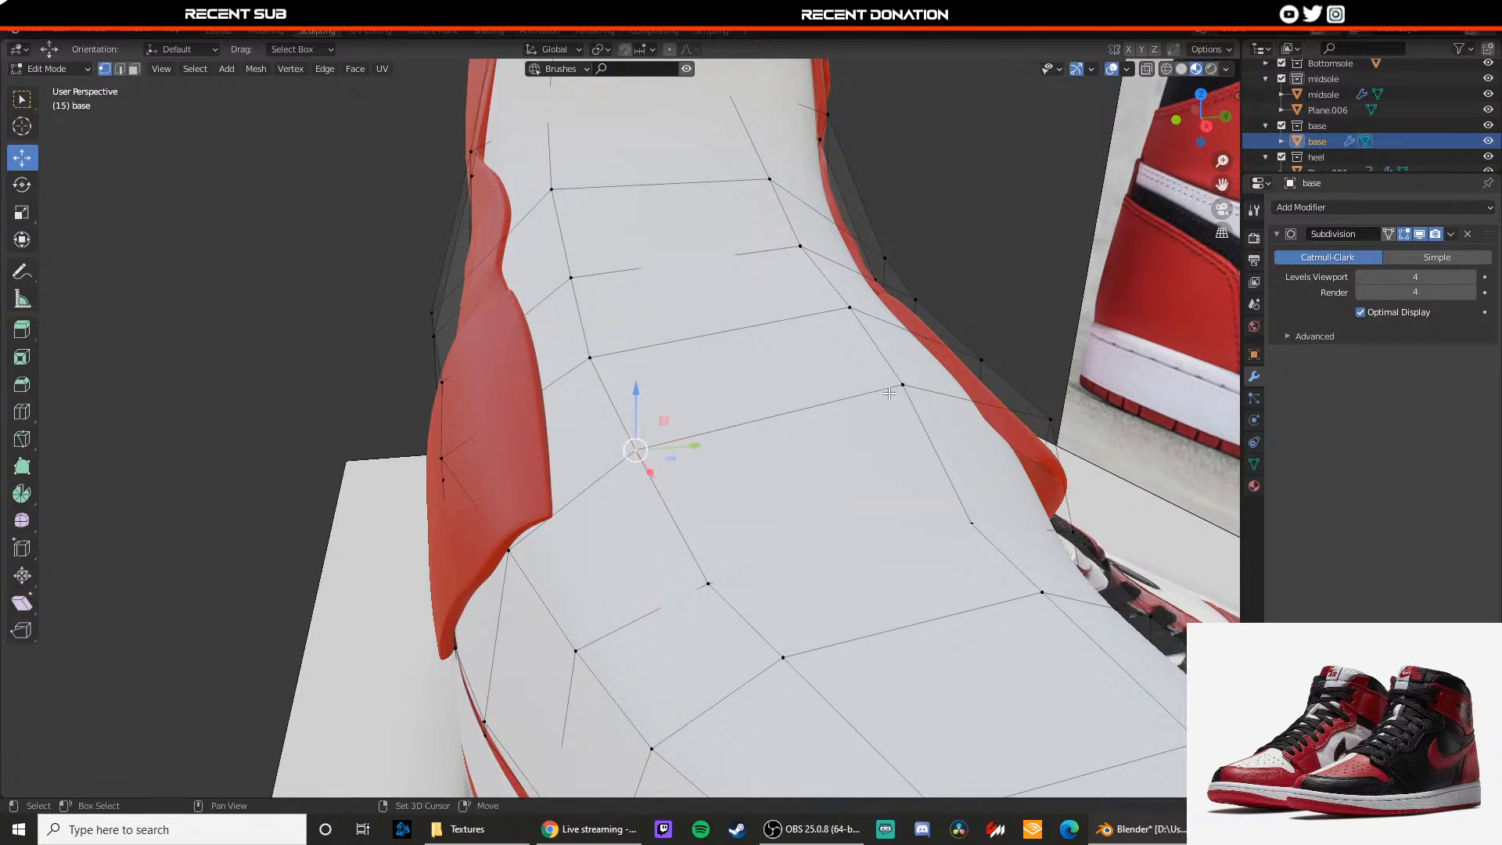
left_click_drag(713, 335, 851, 299)
key("ctrl+z")
key("Tab")
Step: Examine the smoothed base's overall shape and toe mesh against the side reference photo from several angles
scroll(885, 365, "down", 5)
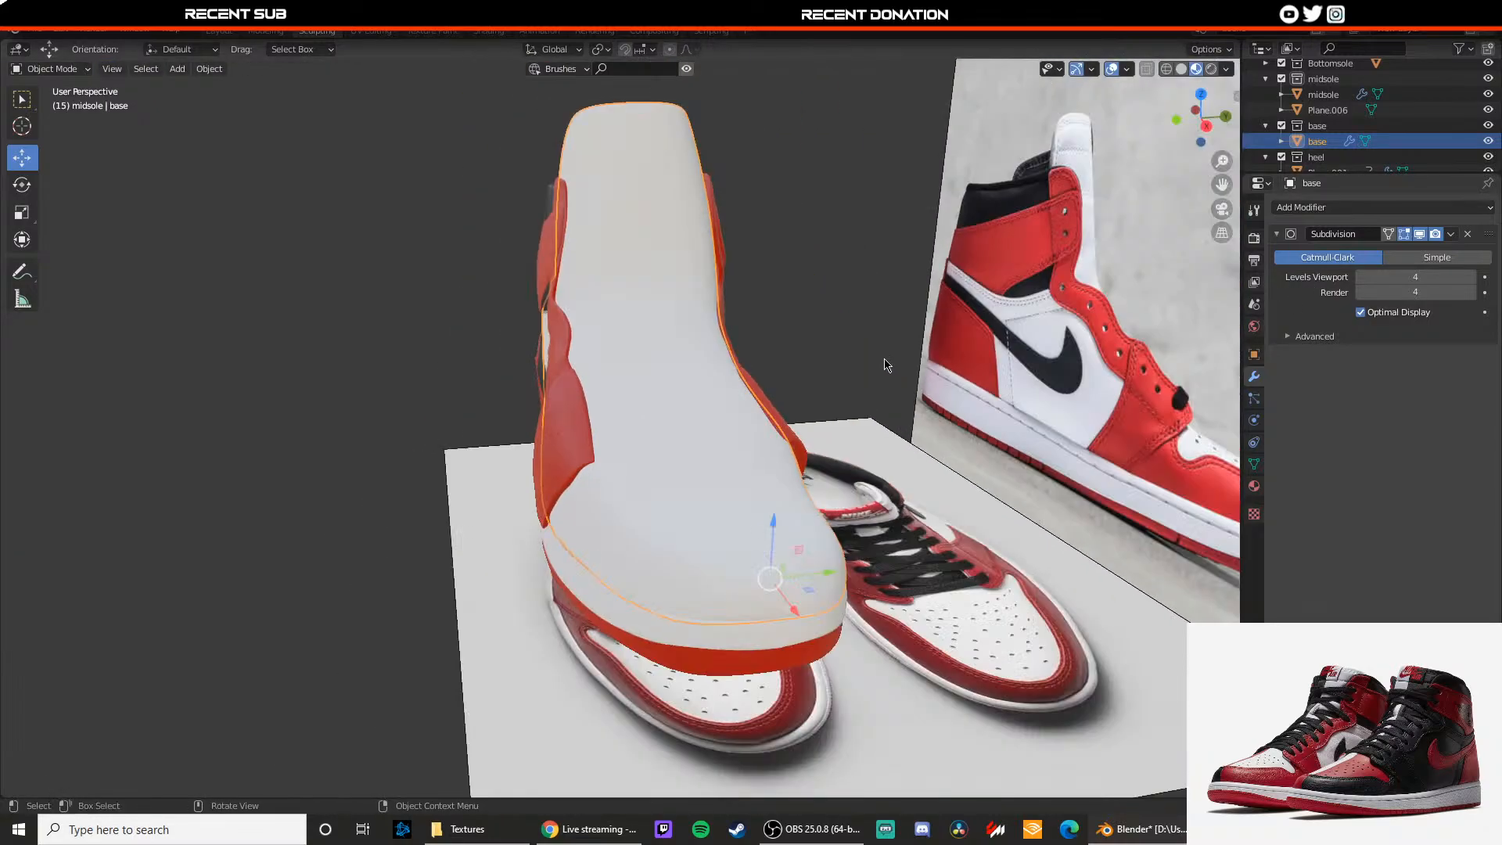
middle_click_drag(885, 365, 814, 386)
left_click(932, 349)
scroll(932, 349, "down", 4)
scroll(885, 353, "up", 4)
scroll(900, 400, "down", 5)
scroll(749, 371, "up", 5)
scroll(748, 381, "down", 5)
scroll(713, 396, "up", 2)
middle_click_drag(714, 396, 643, 399)
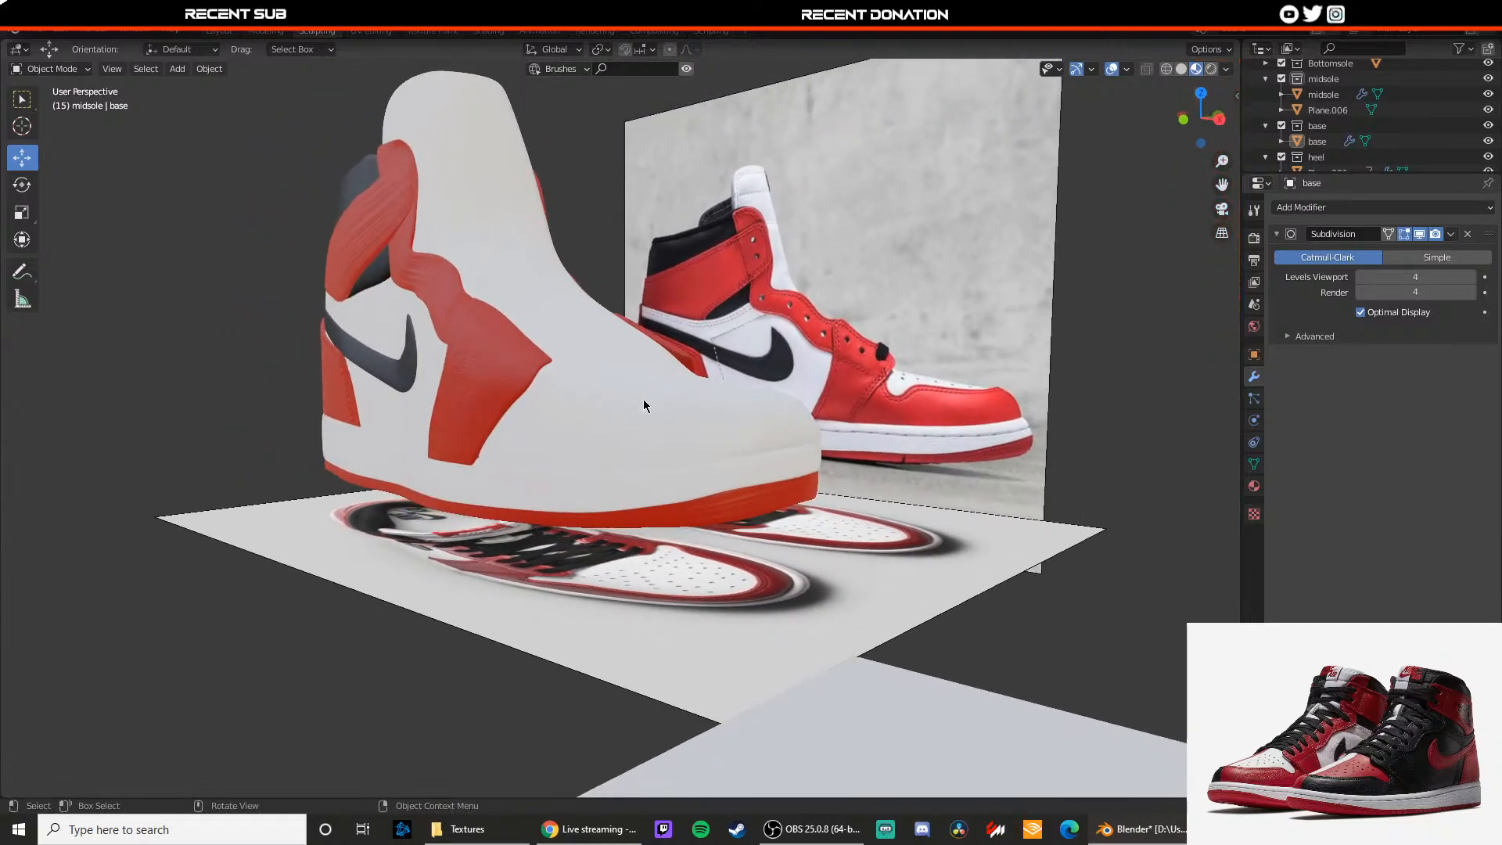
left_click(643, 399)
scroll(593, 375, "up", 4)
key("Tab")
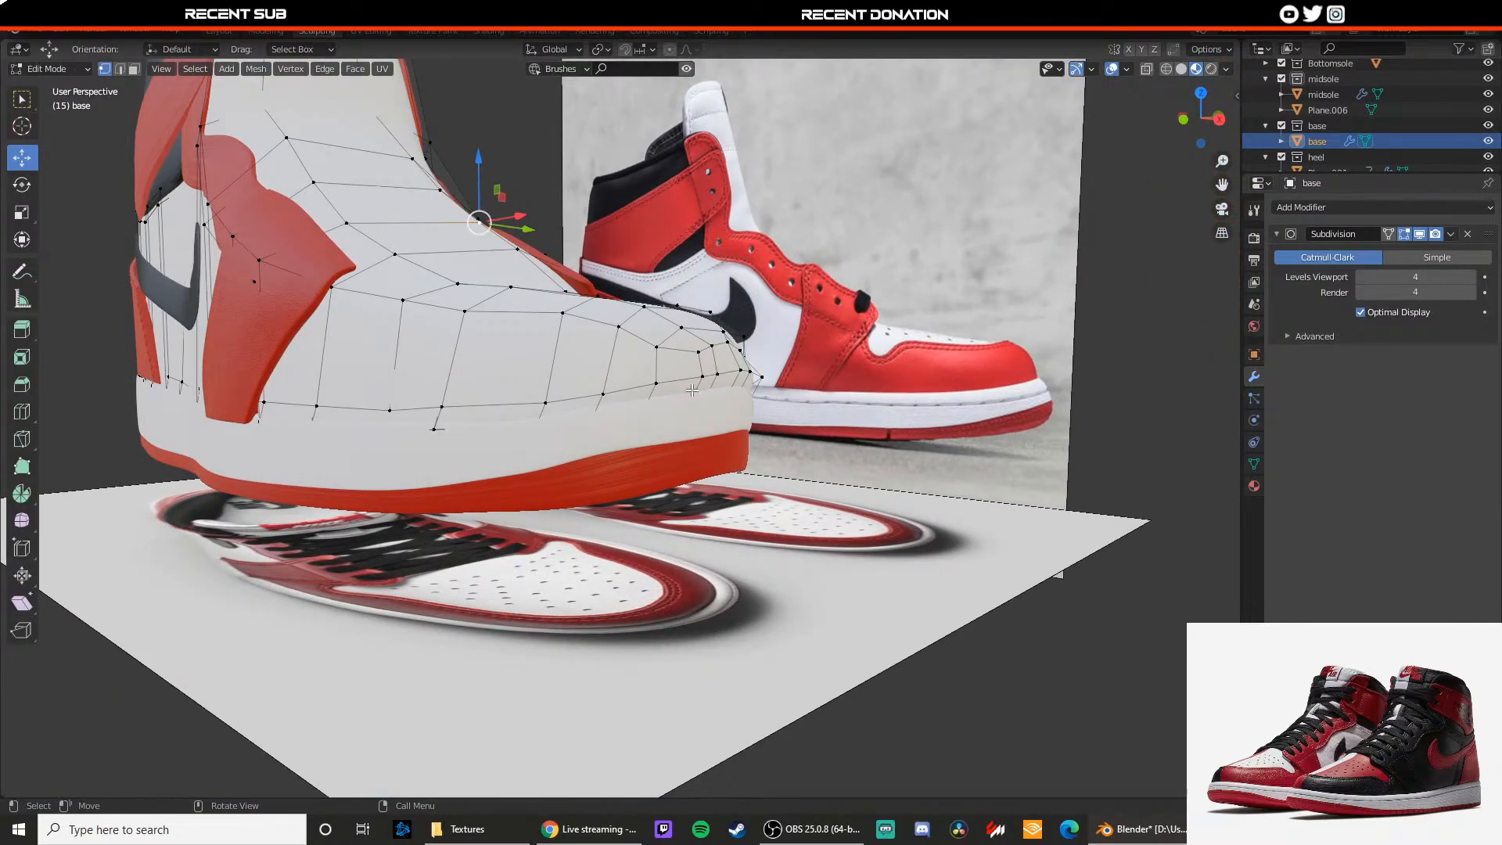
key("Tab")
key("Tab")
middle_click_drag(782, 344, 793, 359, "shift")
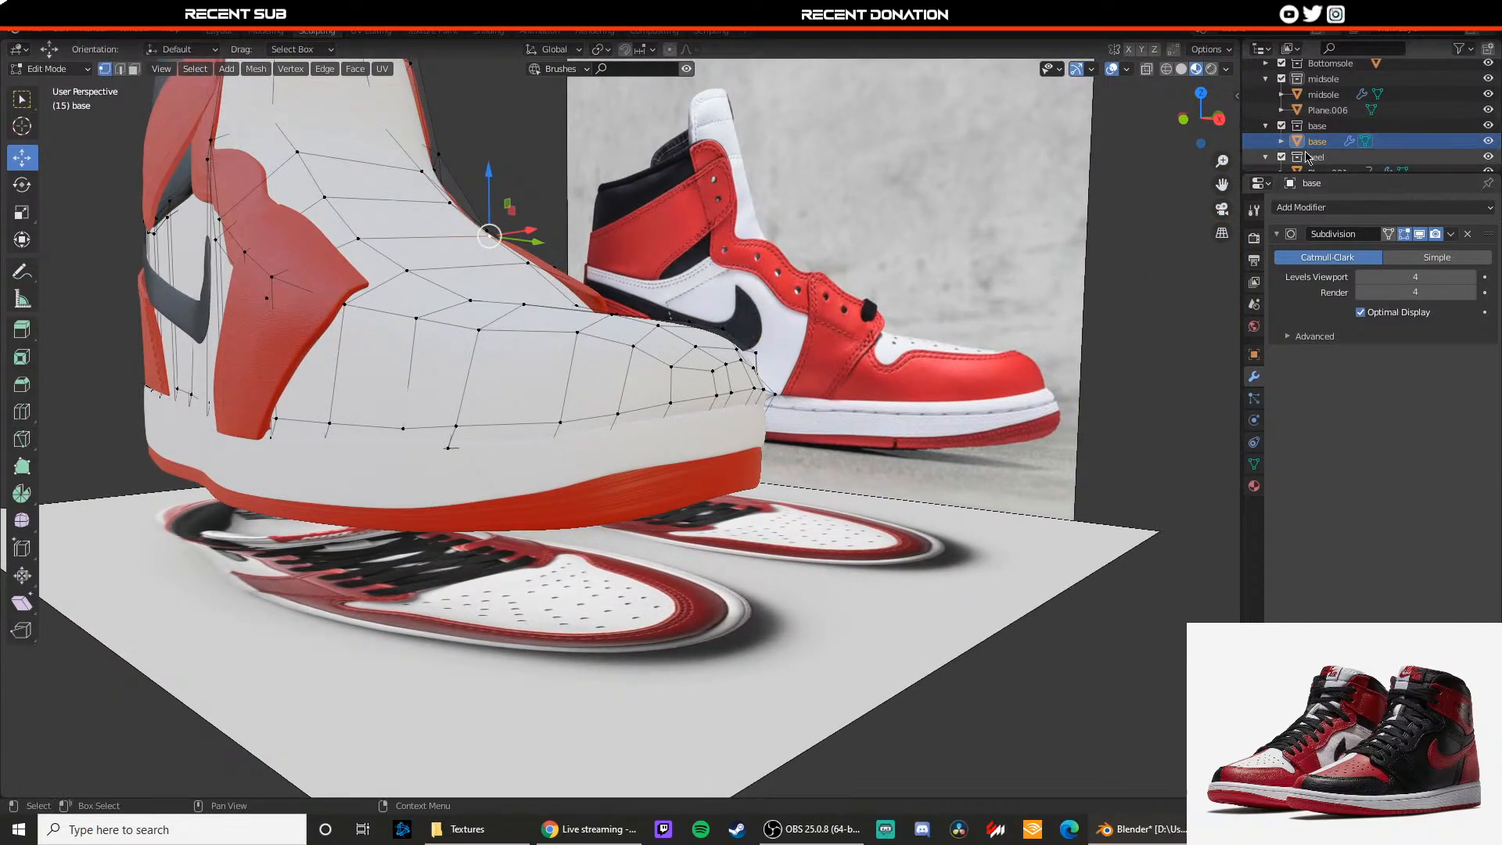
Step: Make the hidden front toe piece visible again on the shoe
scroll(1314, 152, "down", 6)
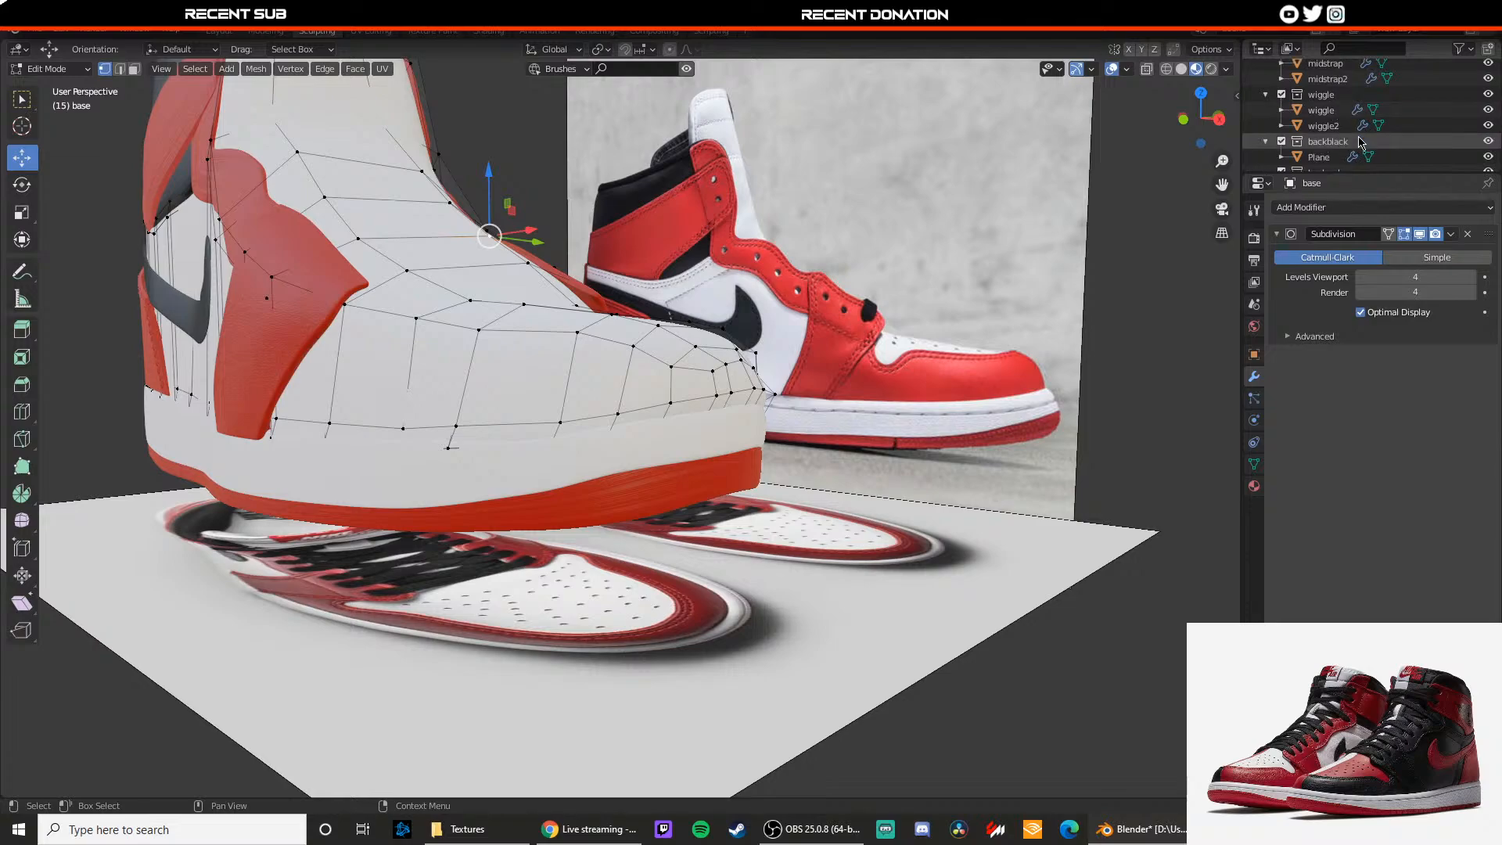
scroll(1361, 143, "up", 3)
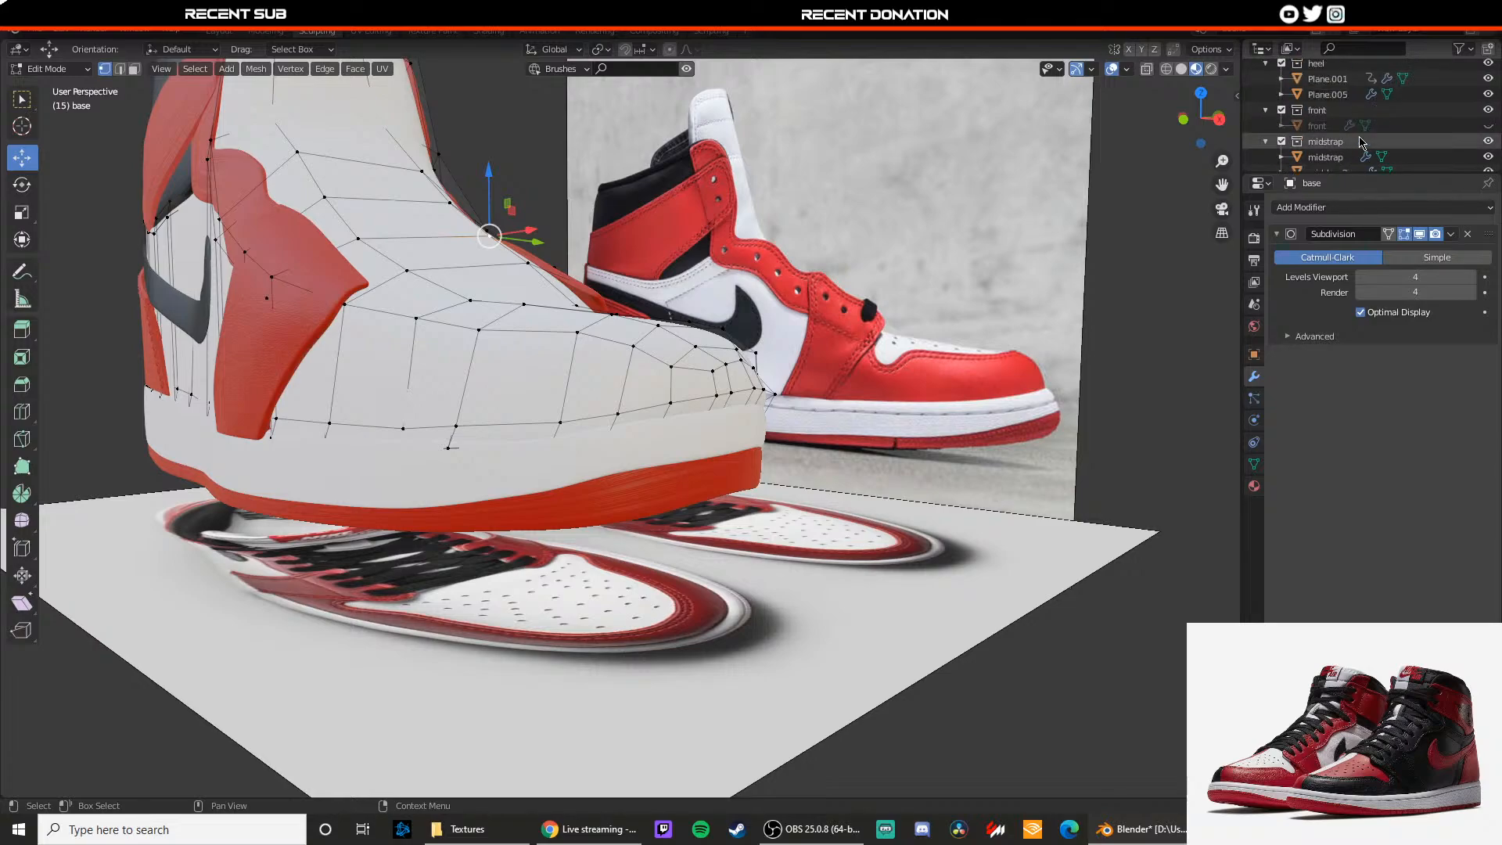
left_click(1489, 125)
middle_click_drag(954, 146, 979, 138, "shift")
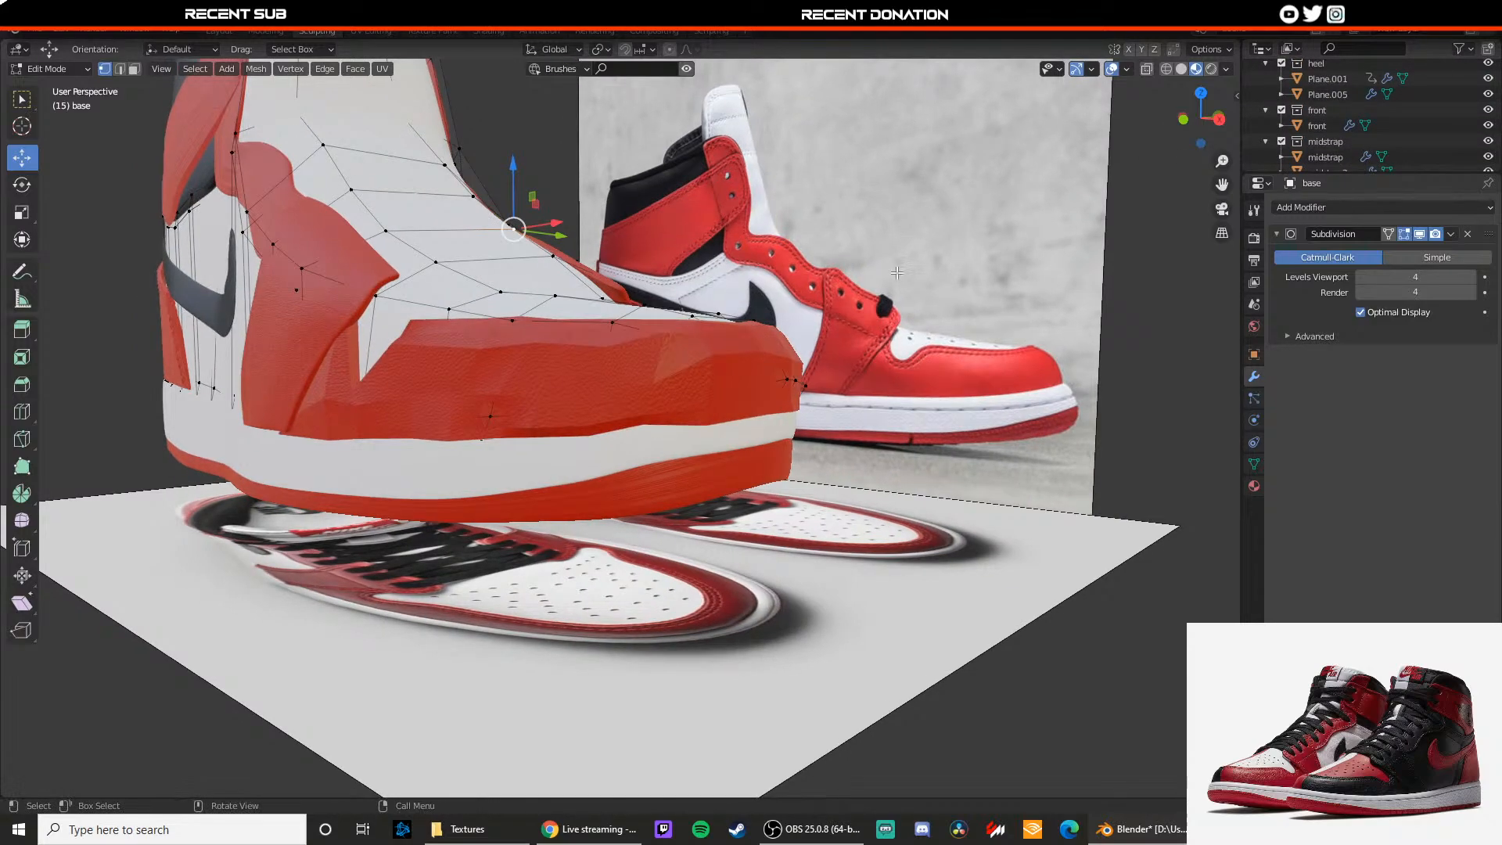
middle_click_drag(849, 327, 904, 338)
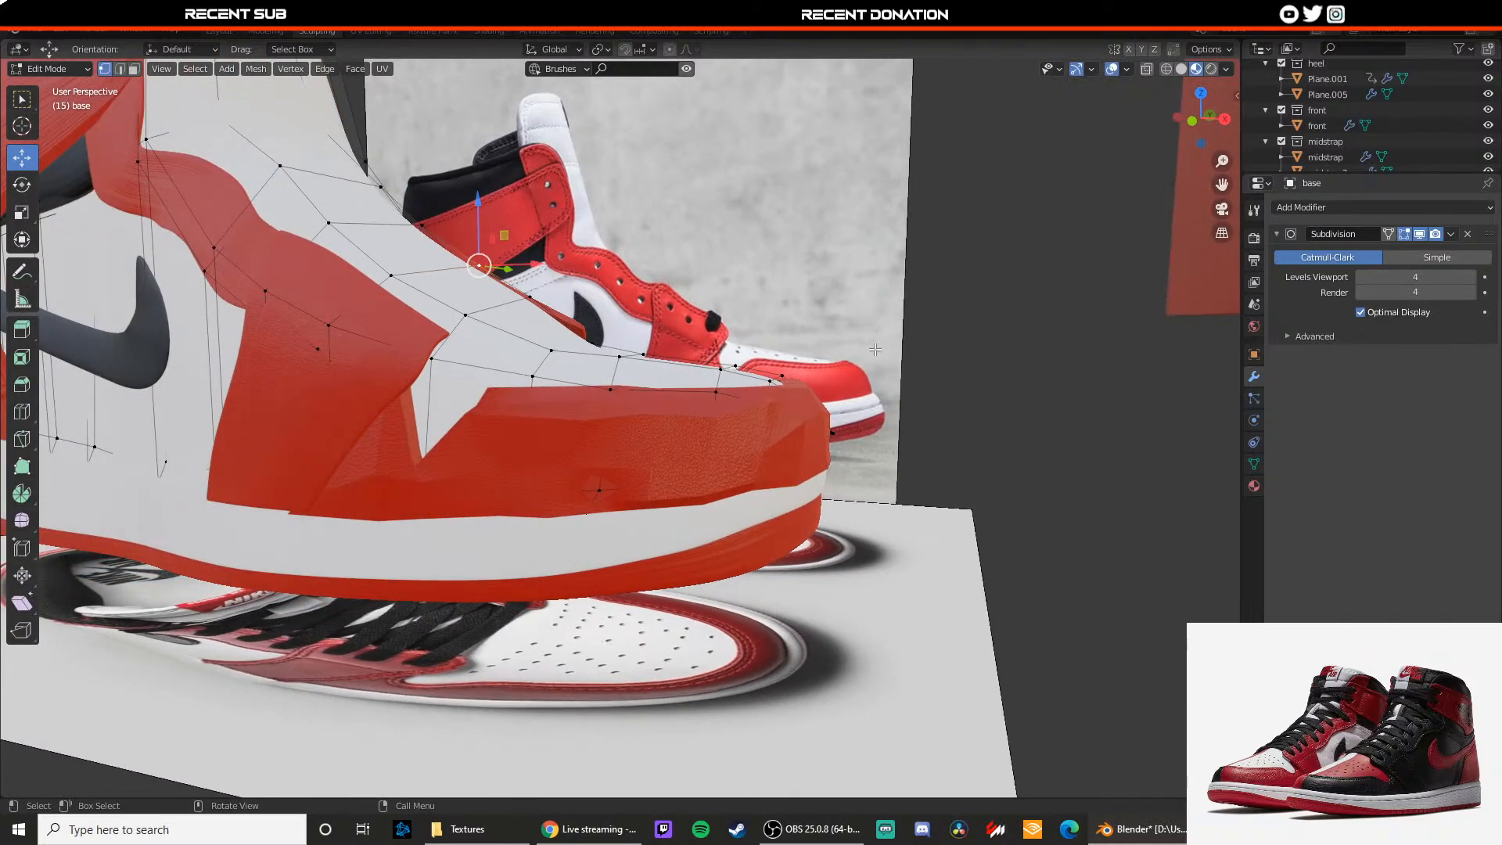
Step: Set the front toe piece's Subdivision modifier to Catmull-Clark
key("Tab")
left_click(757, 432)
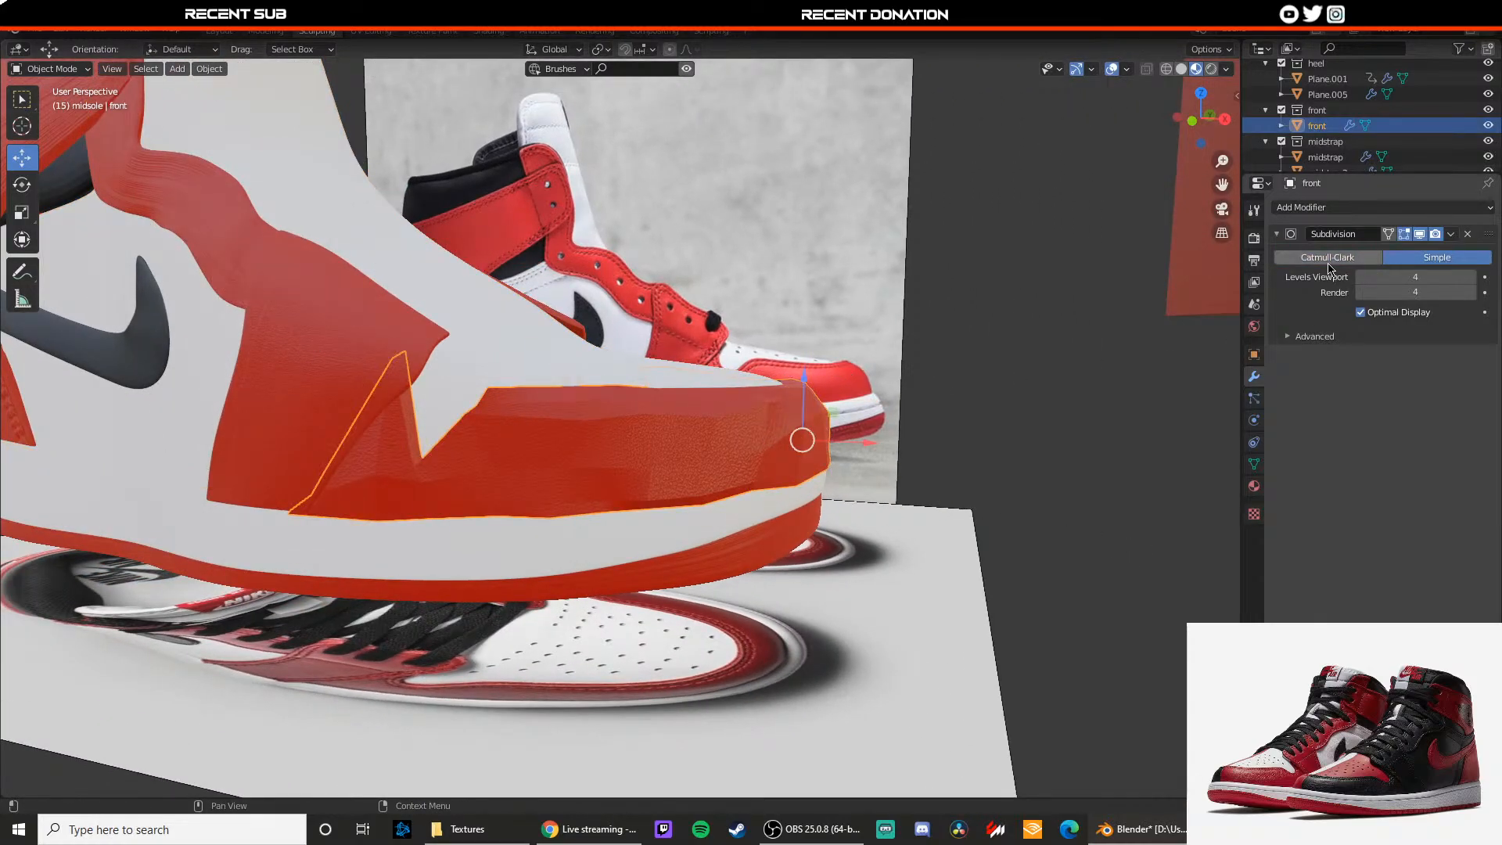
left_click(1328, 258)
middle_click_drag(955, 345, 858, 301)
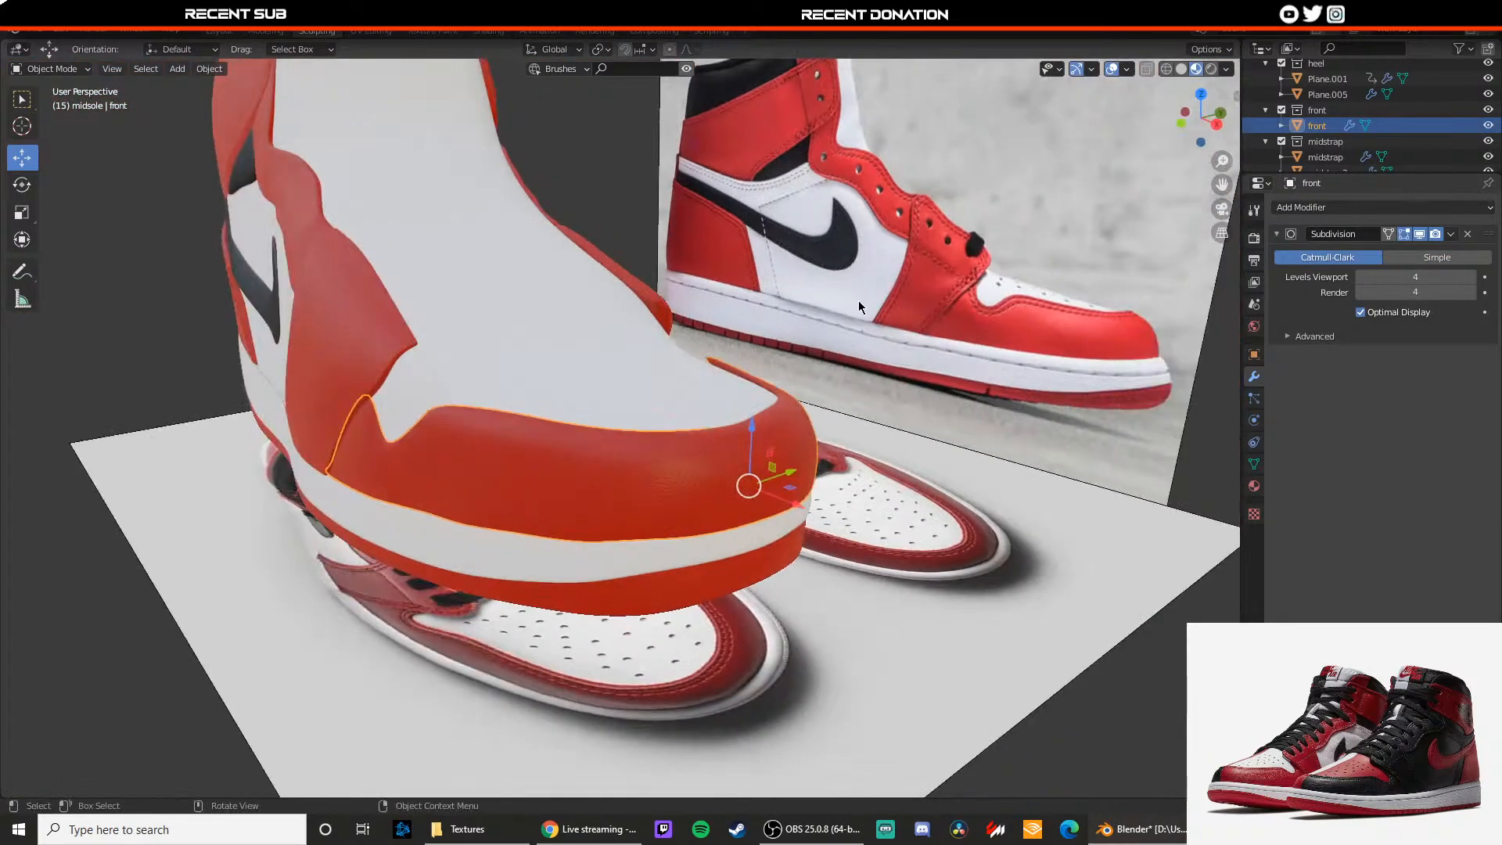
Step: Compare the front toe piece's outline with the reference photo in front orthographic view, alternating wireframe and material preview shading
key("KP_1")
key("z")
left_click(639, 319)
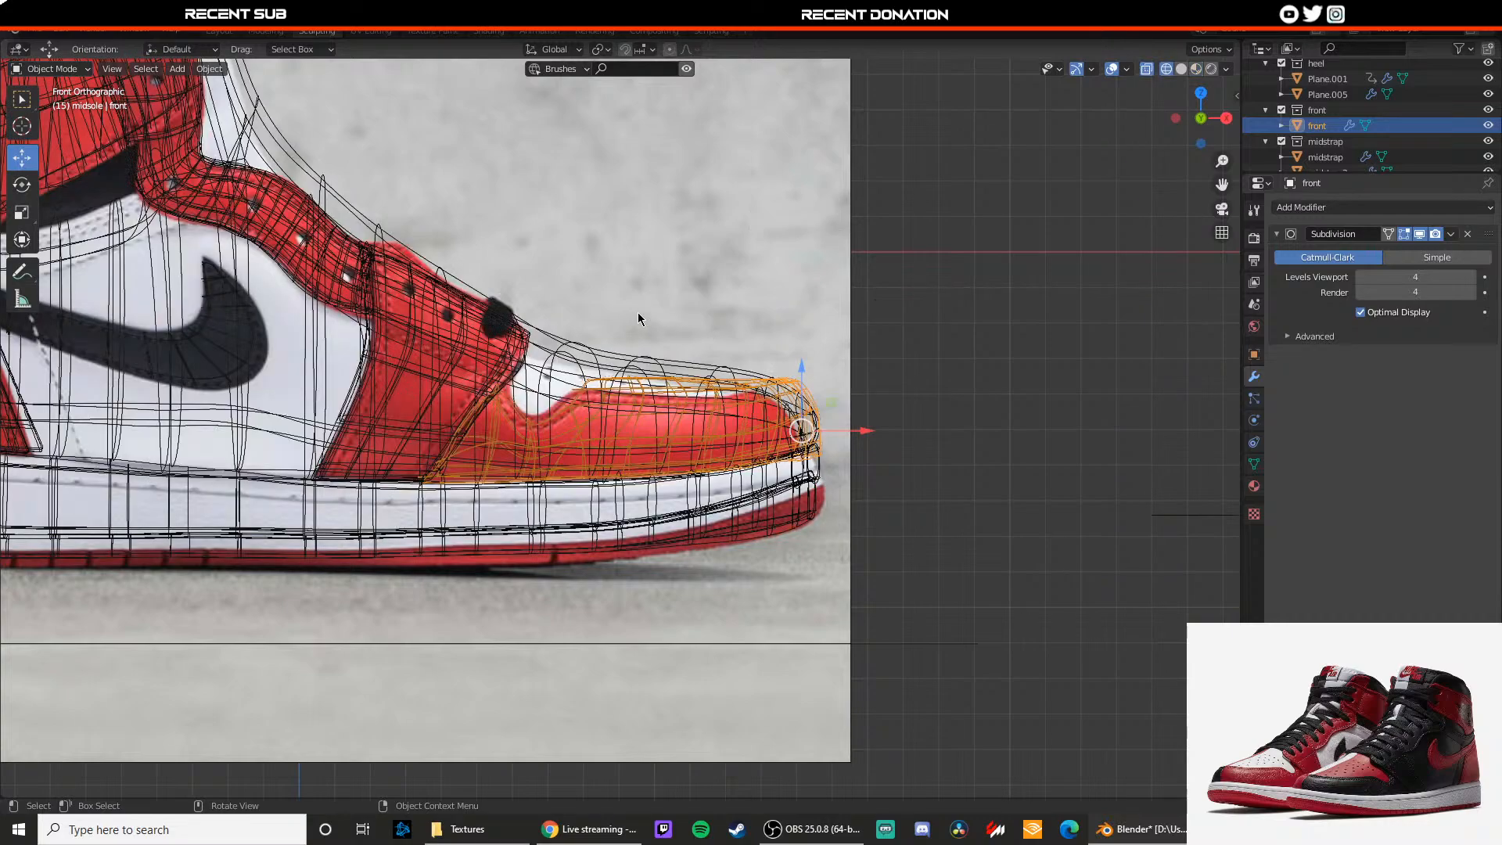
key("shift+z")
key("shift+z")
key("z")
left_click(569, 407)
key("z")
left_click(499, 387)
key("z")
left_click(518, 415)
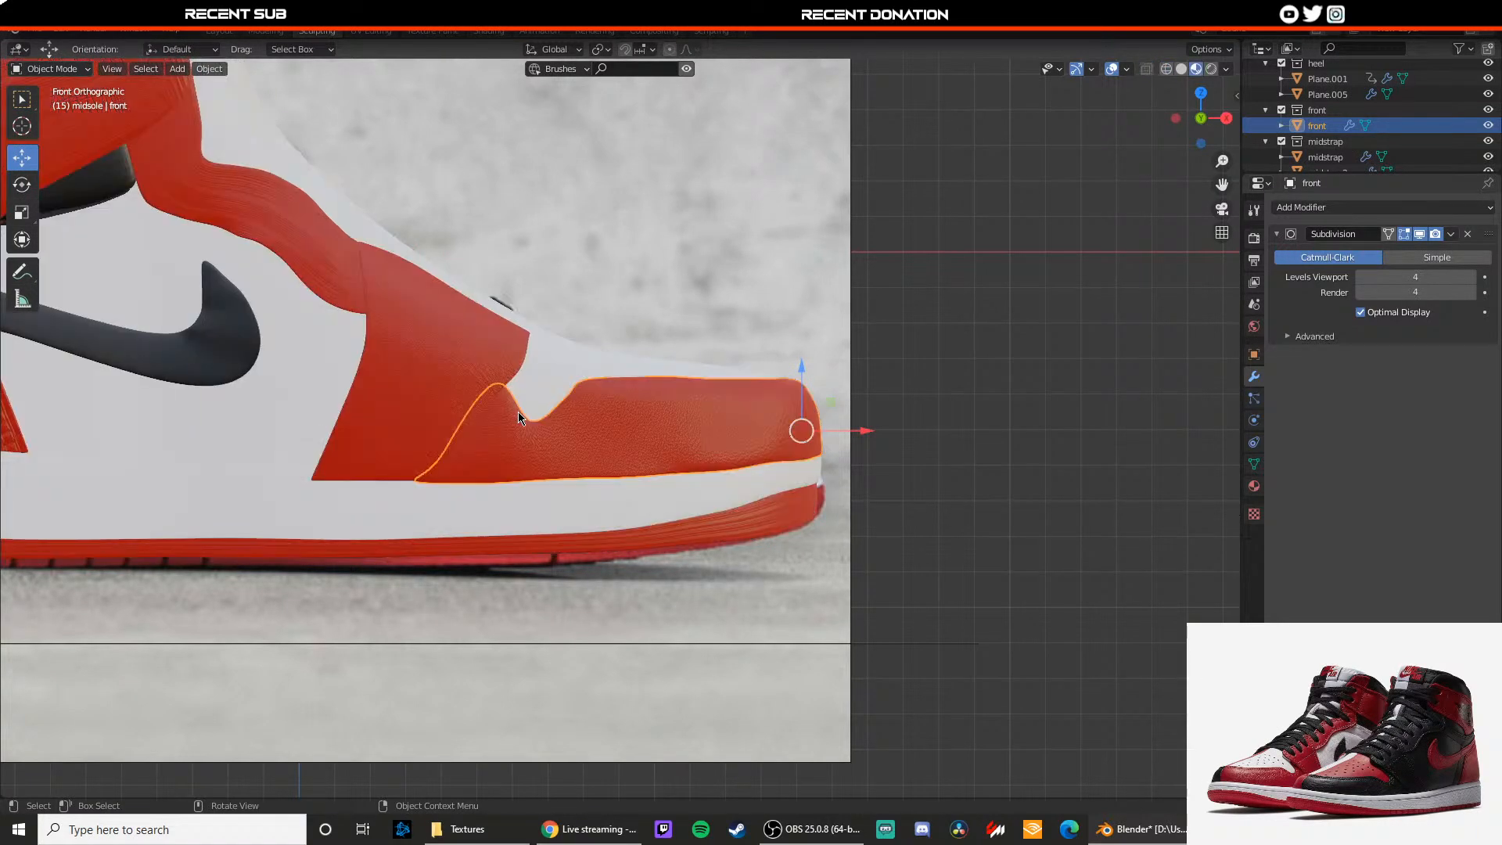
key("z")
left_click(461, 391)
key("shift+z")
key("z")
left_click(423, 420)
key("z")
left_click(425, 452)
key("z")
left_click(361, 440)
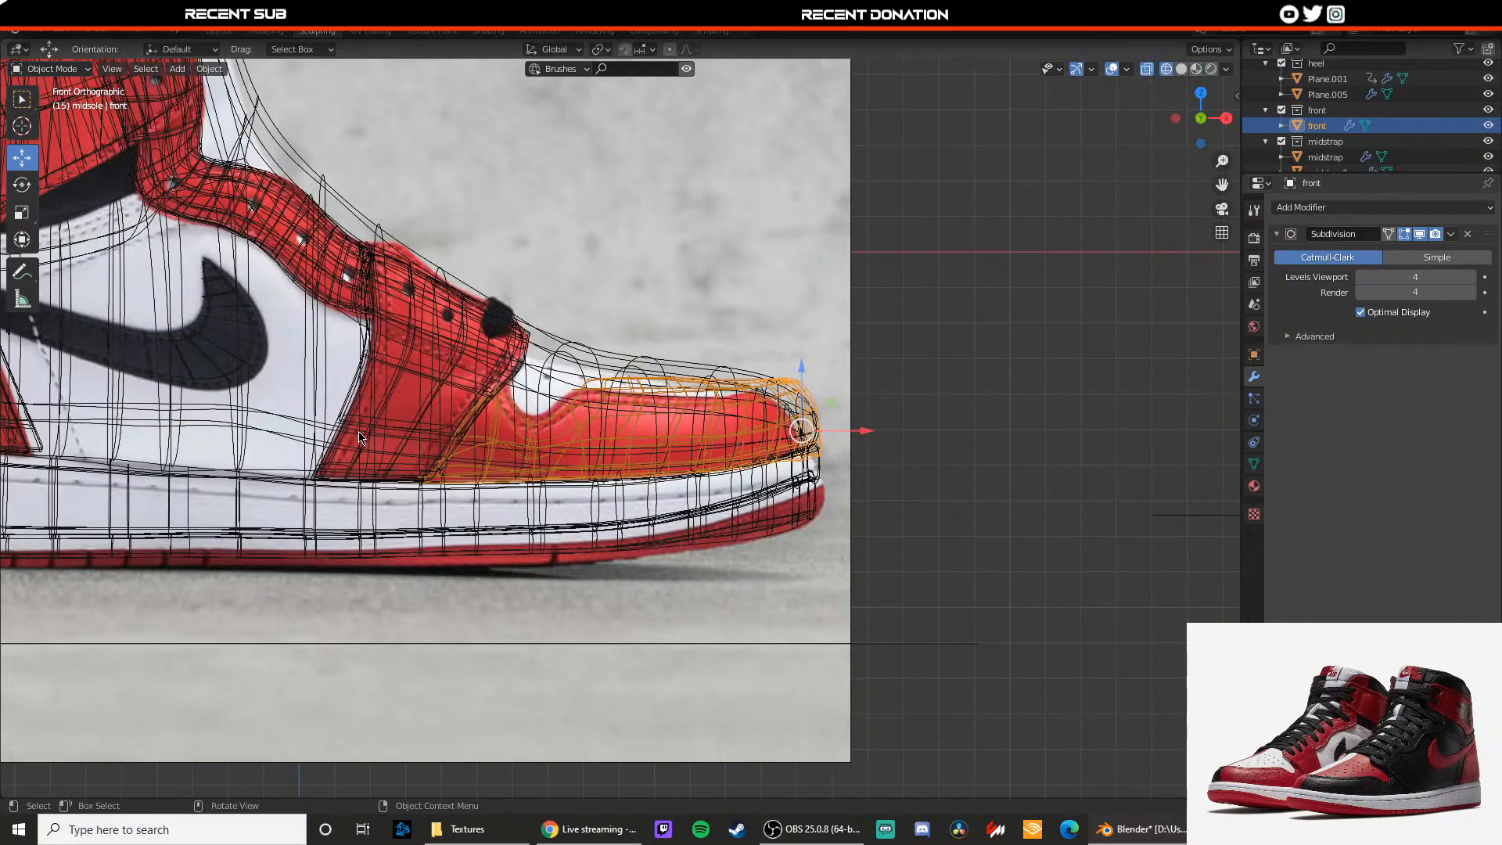
key("z")
left_click(486, 452)
Step: Examine how the smoothed toe piece fits over the base from above and from both sides of the shoe
middle_click_drag(666, 377, 655, 505)
scroll(662, 421, "up", 2)
key("Tab")
scroll(742, 460, "up", 3)
scroll(752, 463, "down", 3)
key("Tab")
scroll(743, 460, "down", 6)
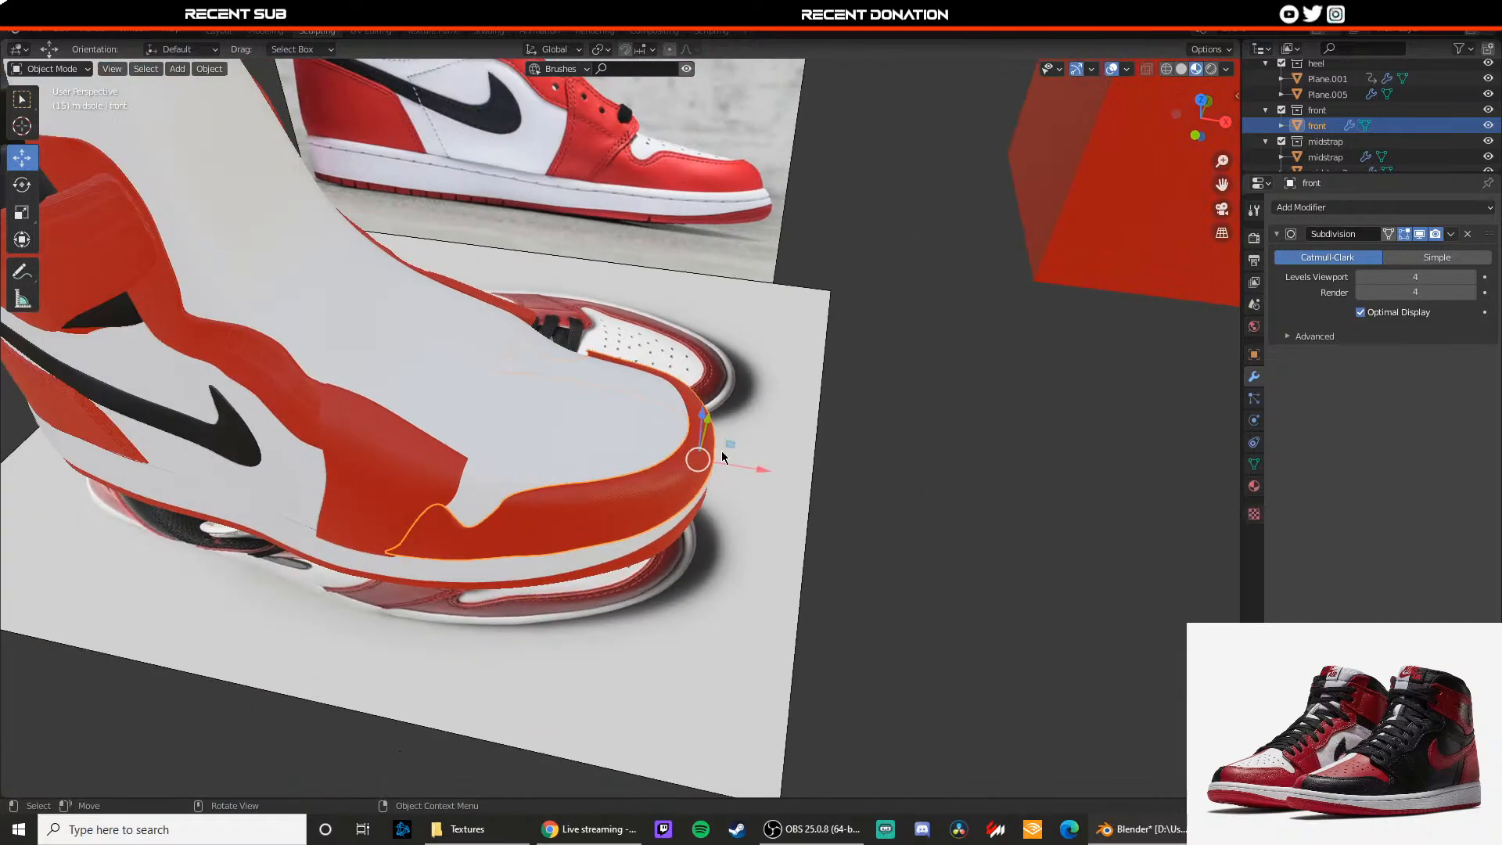
scroll(912, 387, "down", 4)
middle_click_drag(913, 387, 580, 448)
scroll(580, 448, "up", 7)
left_click(587, 496)
middle_click_drag(591, 501, 659, 427)
Step: Open the base mesh for editing in wireframe shading and select vertices on top of the toe box
key("Tab")
key("Tab")
left_click(629, 367)
key("Tab")
scroll(625, 367, "up", 2)
scroll(626, 367, "down", 2)
key("2")
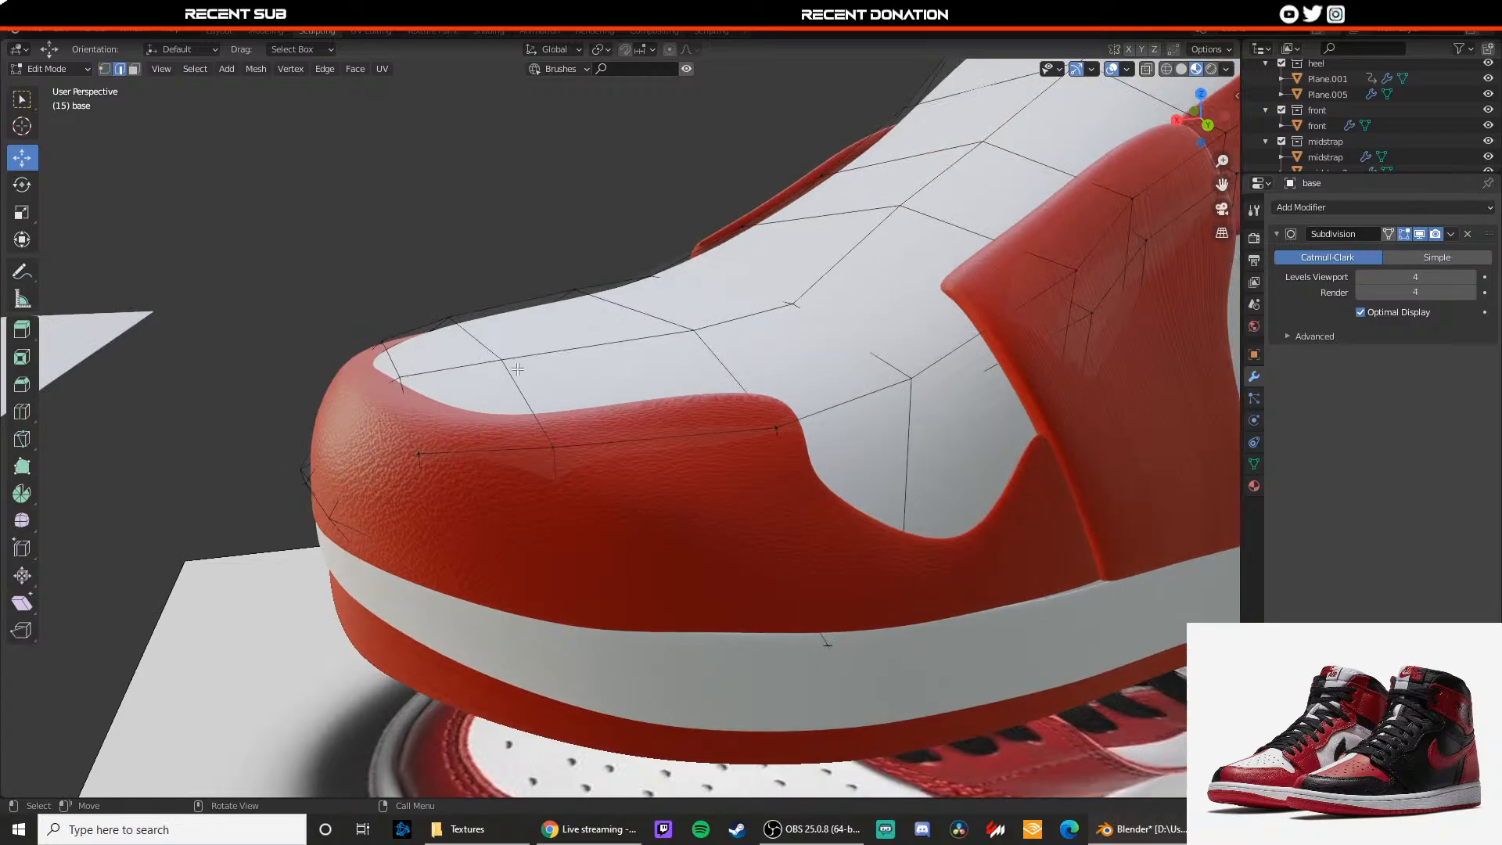
key("shift+z")
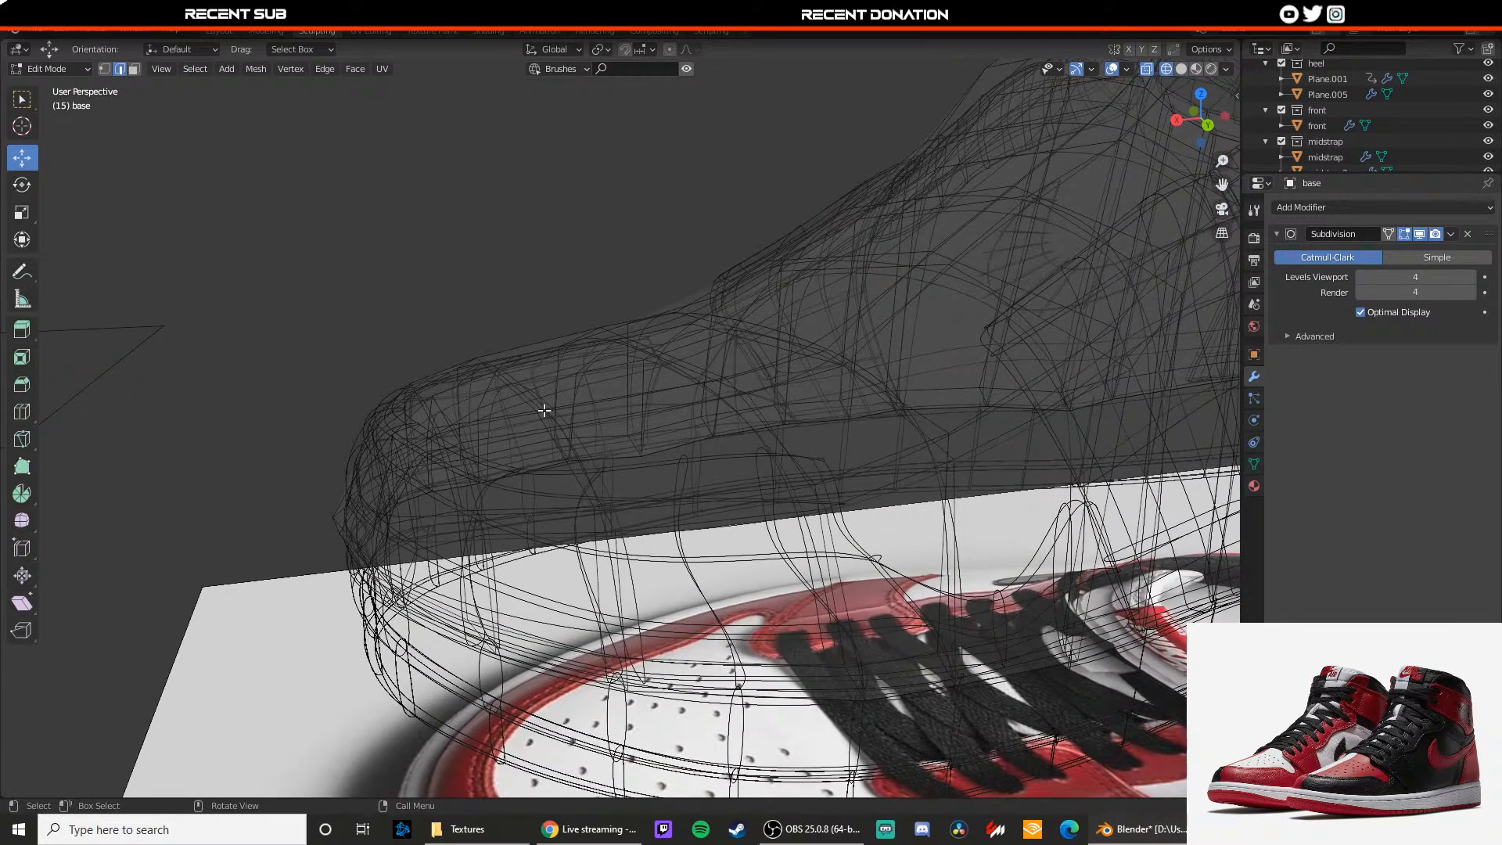
key("Tab")
key("Tab")
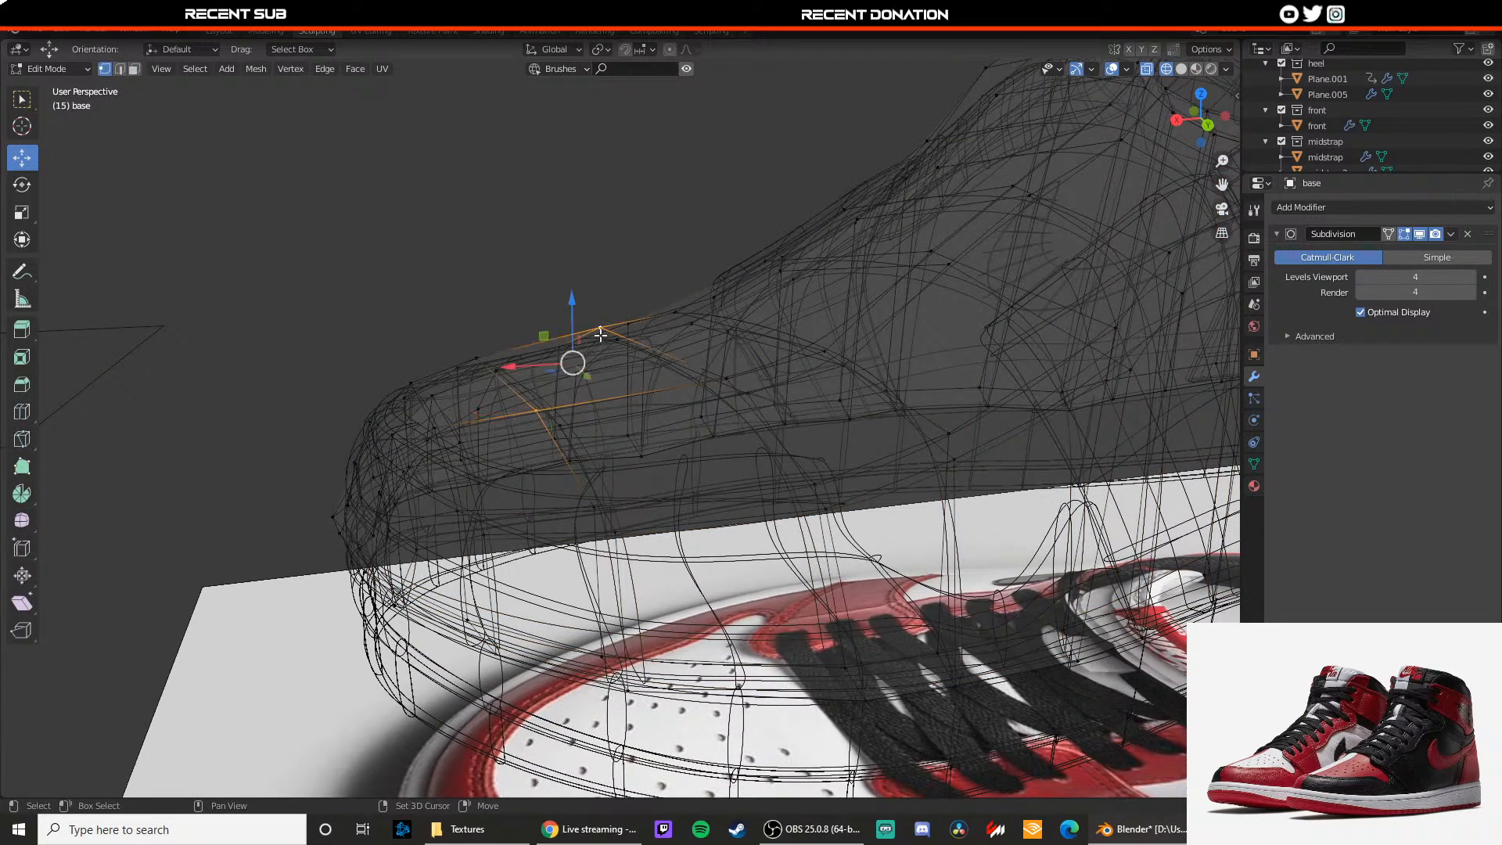
Step: Set the base's Subdivision modifier to Simple and add the remaining vertices across the top of the toe box to the selection
middle_click_drag(512, 368, 438, 354)
left_click(1437, 257)
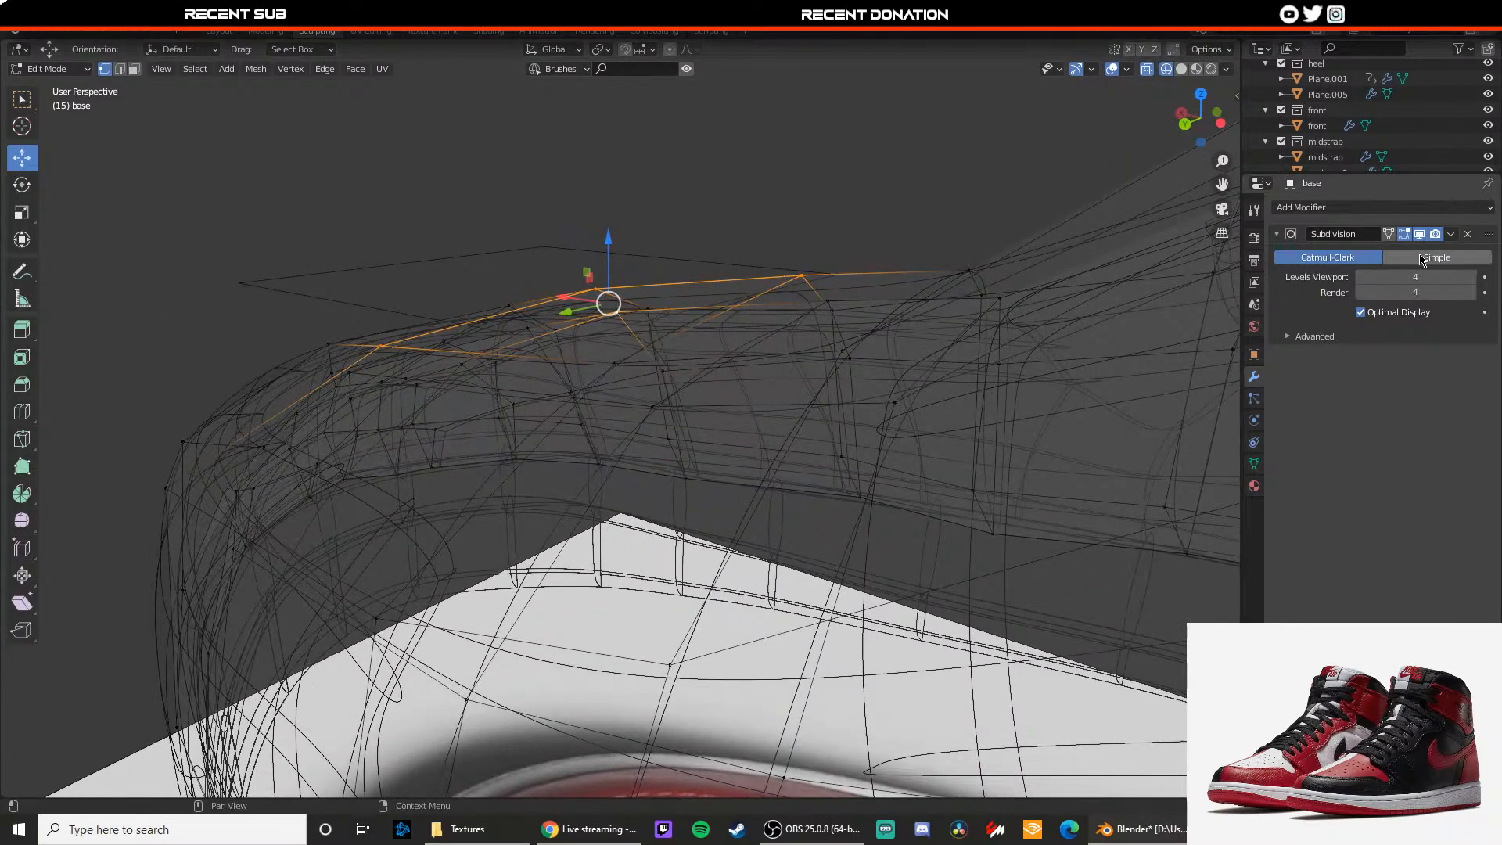
middle_click_drag(799, 289, 370, 352)
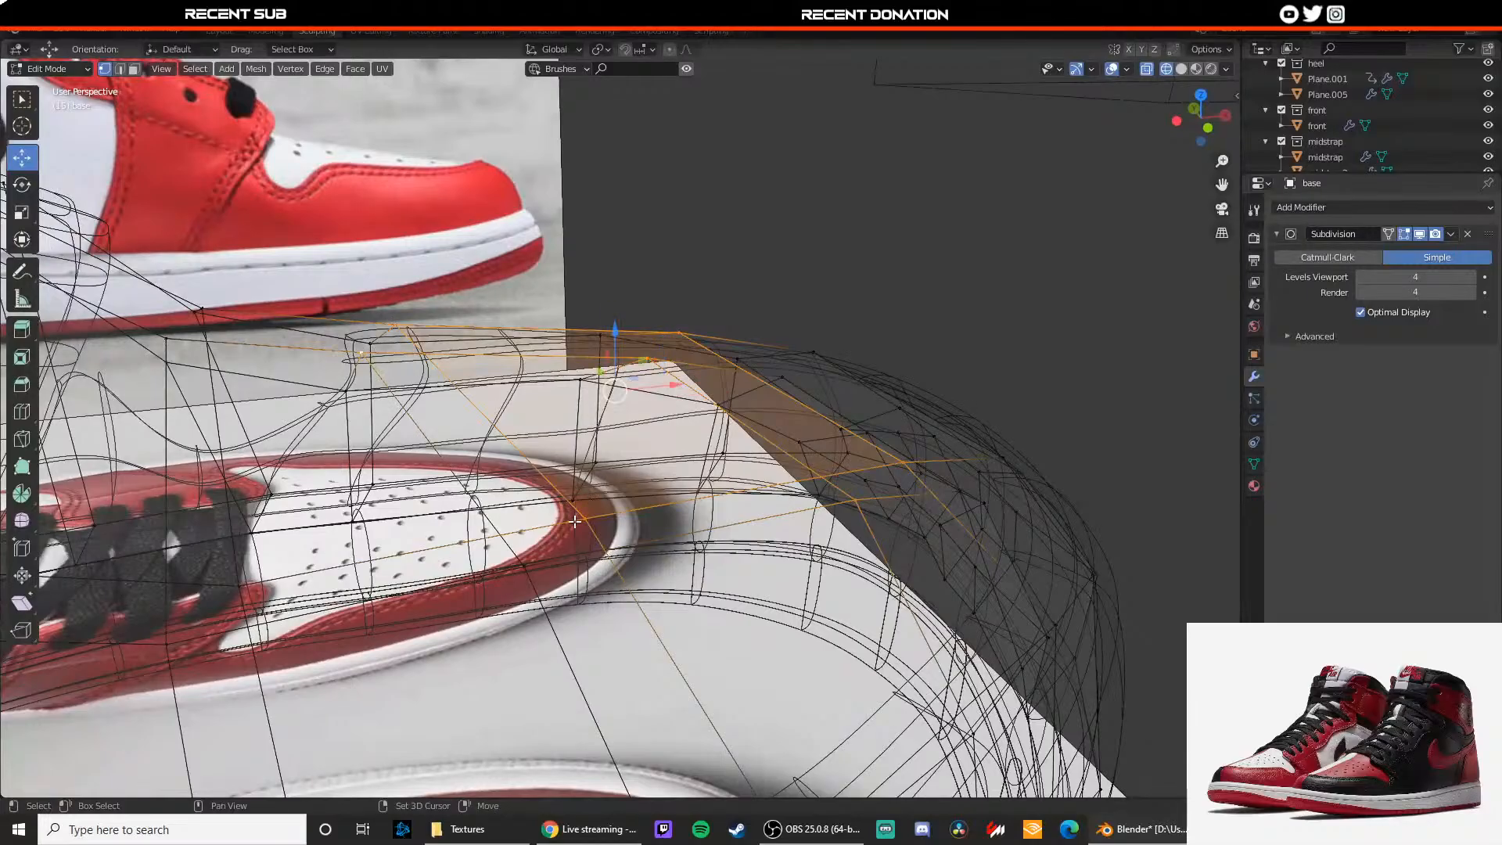
middle_click_drag(552, 510, 547, 509)
middle_click_drag(516, 558, 284, 447)
scroll(386, 477, "up", 3)
left_click(683, 388, "shift")
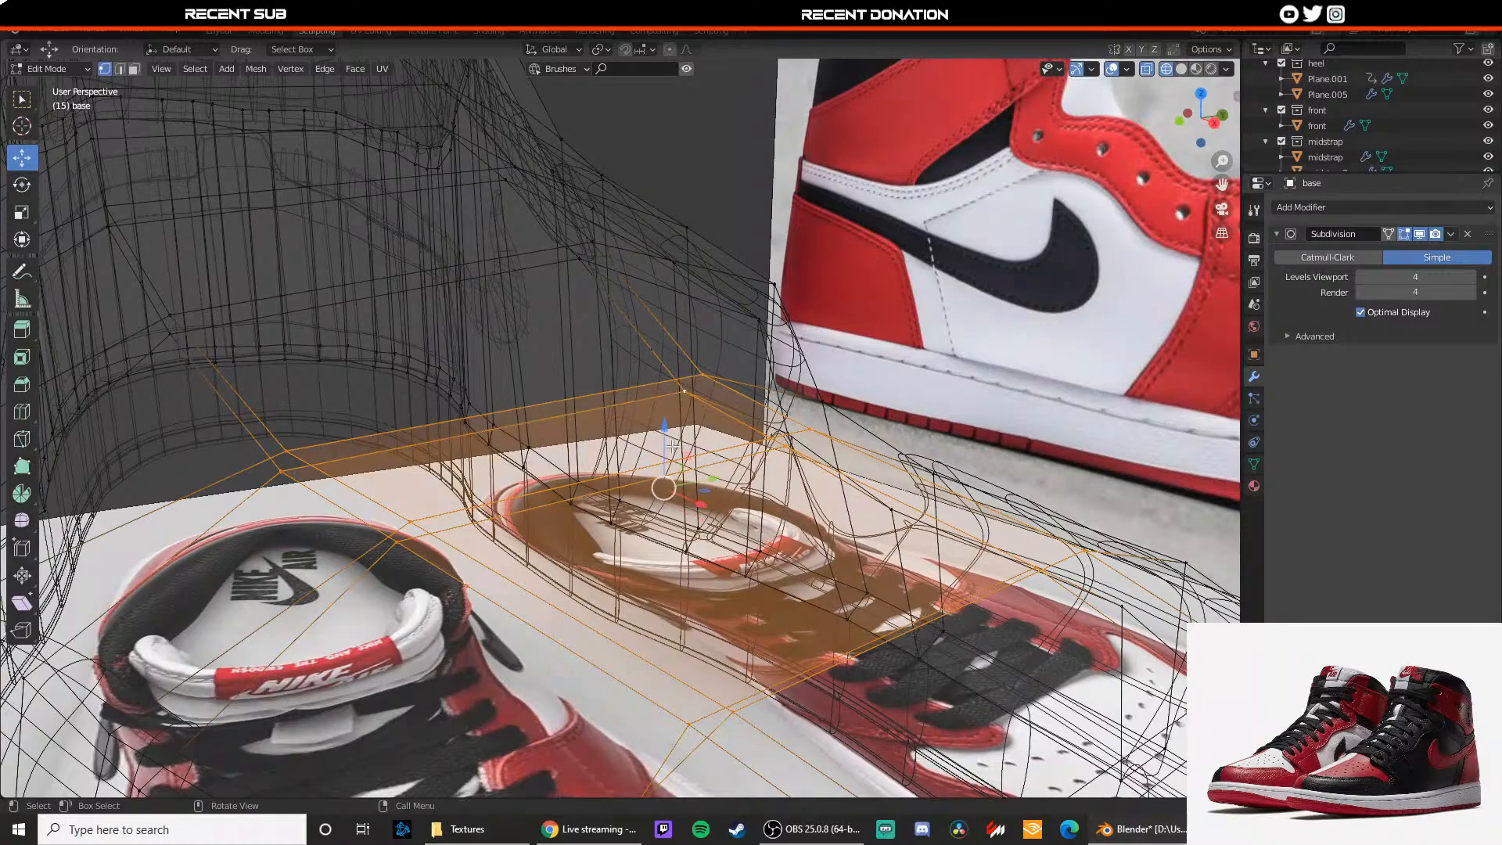
Step: Adjust the height of the selected toe box faces, lowering them about 0.013 m, and return the base's Subdivision modifier to Catmull-Clark
left_click_drag(659, 445, 660, 434)
mouse_move(663, 499)
middle_mouse_down()
mouse_move(686, 517)
mouse_move(606, 460)
middle_mouse_up()
key("shift+z")
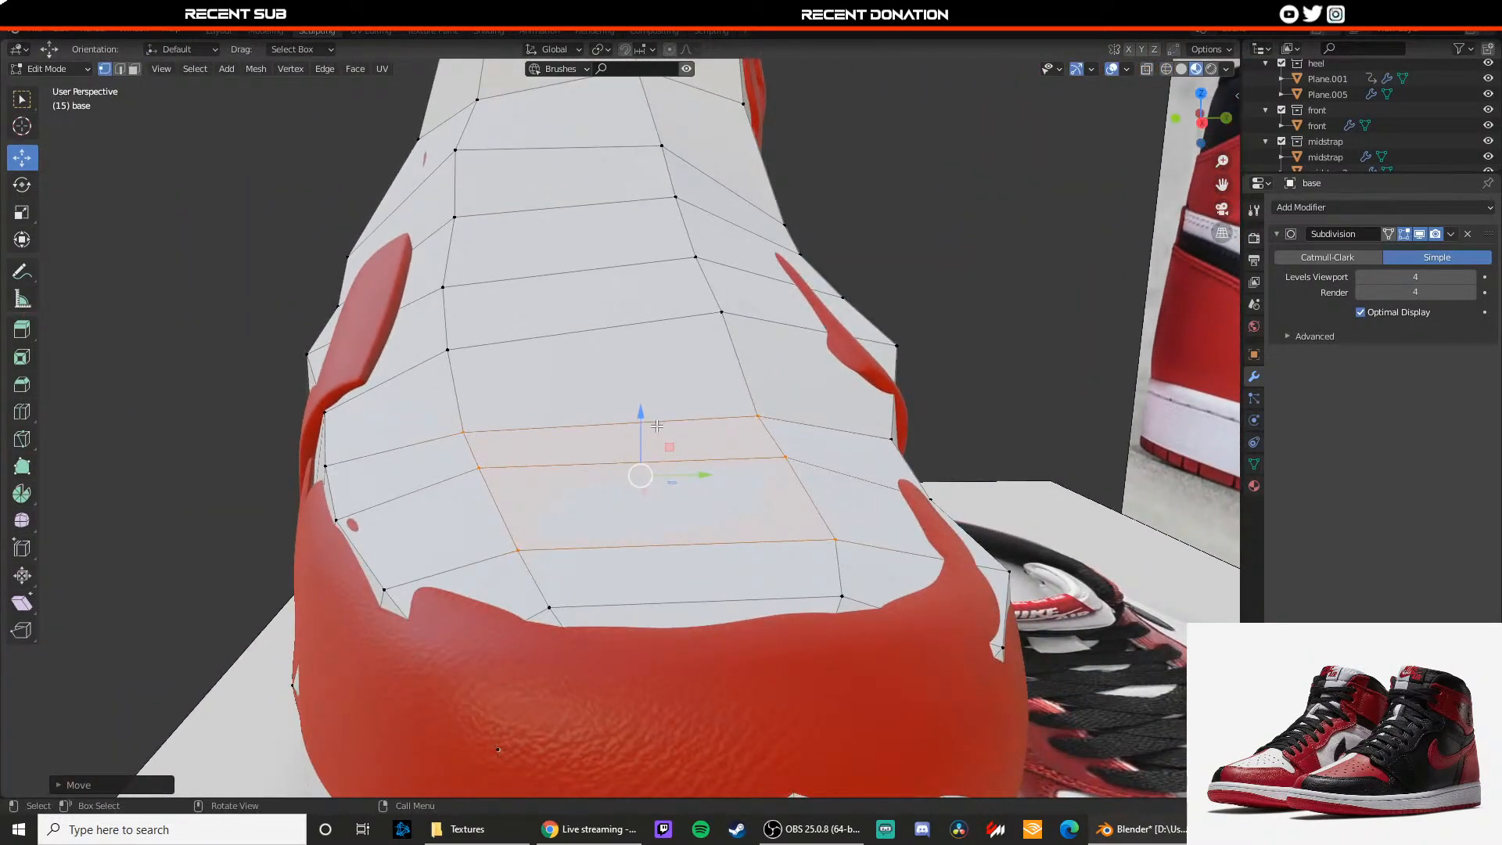
left_click_drag(646, 432, 637, 437)
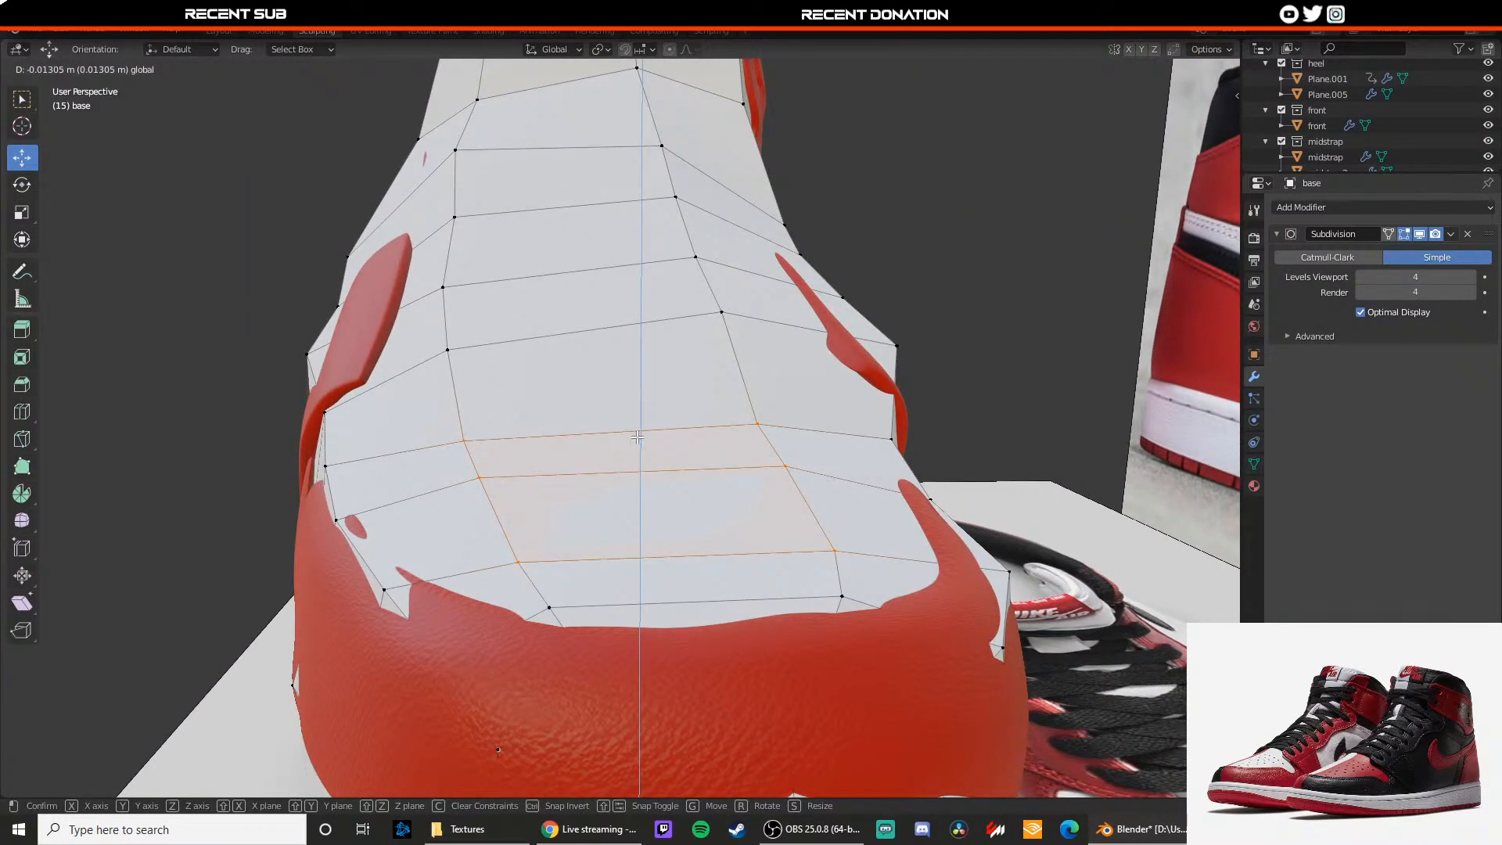
left_click(1332, 257)
key("Tab")
Step: Examine the reshaped toe box and the red side pieces from the side, from farther away and close up
middle_click_drag(739, 346, 926, 329)
left_click(879, 359)
scroll(754, 383, "down", 3)
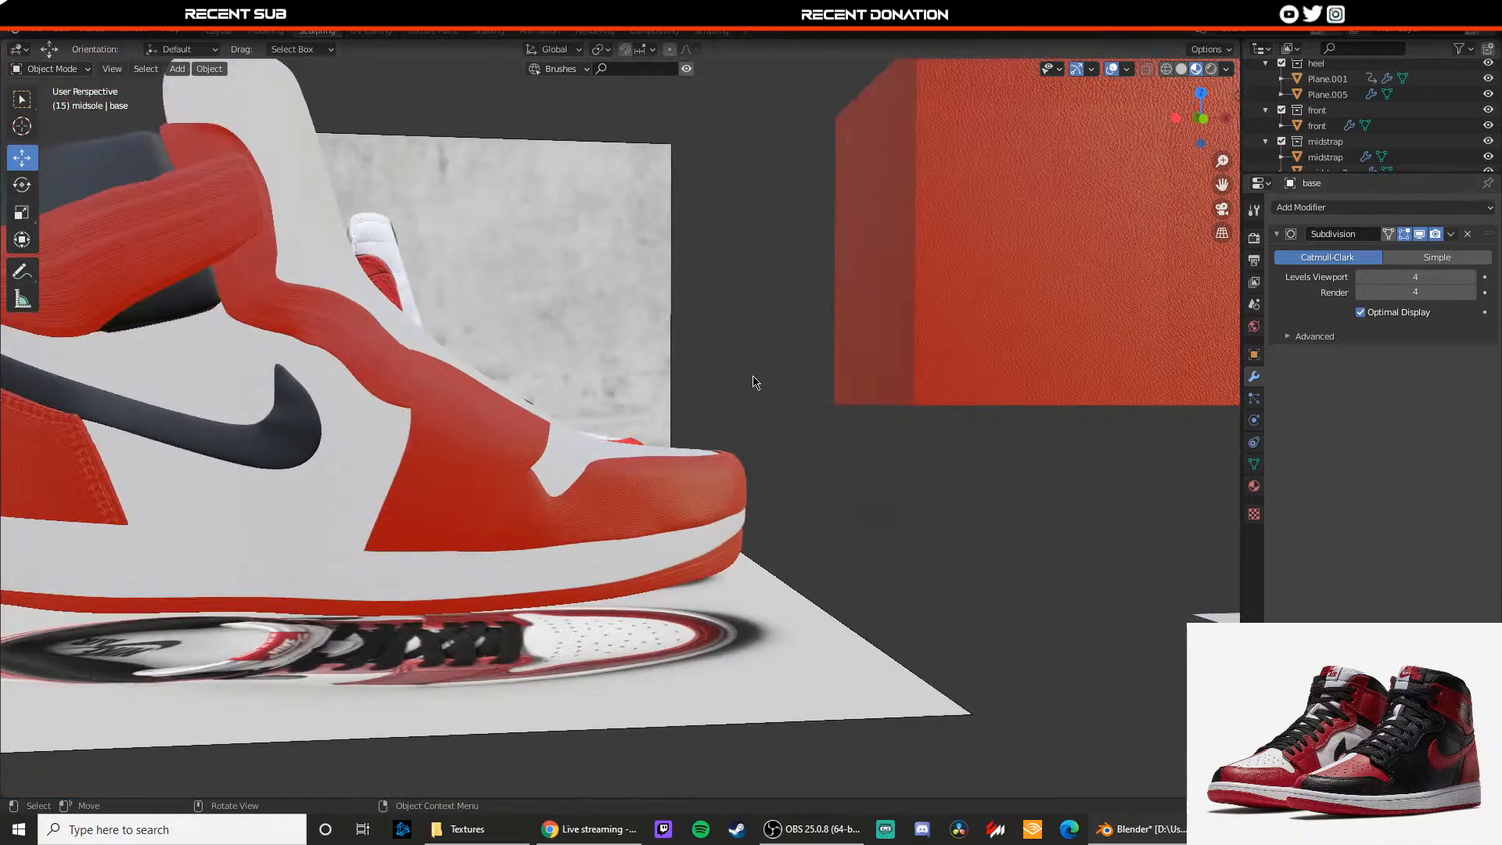
scroll(753, 383, "down", 6)
middle_click_drag(728, 356, 660, 360)
scroll(754, 336, "up", 4)
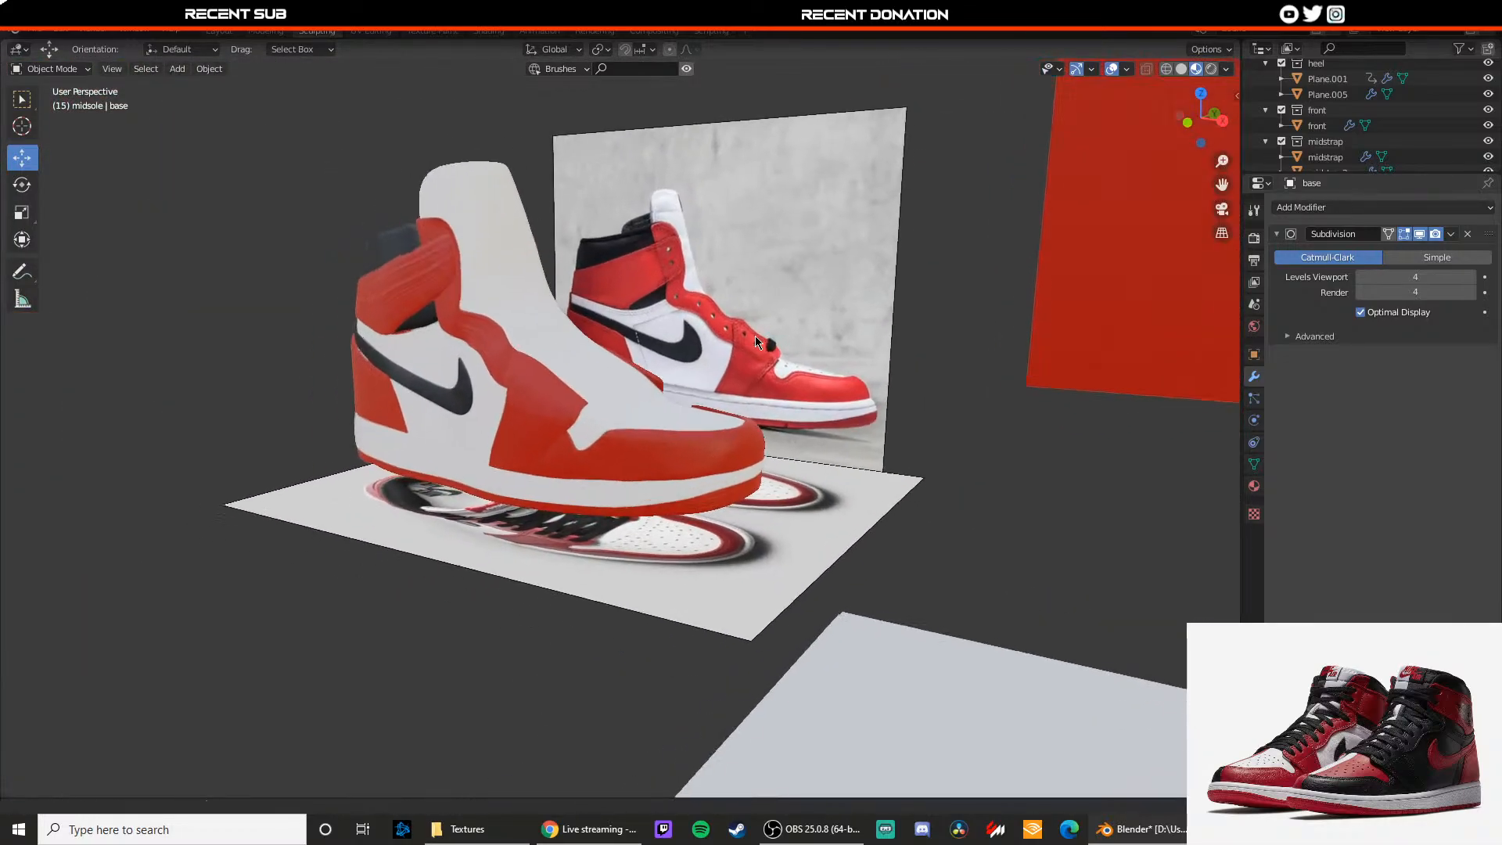
middle_click_drag(754, 335, 753, 369)
scroll(747, 414, "up", 5)
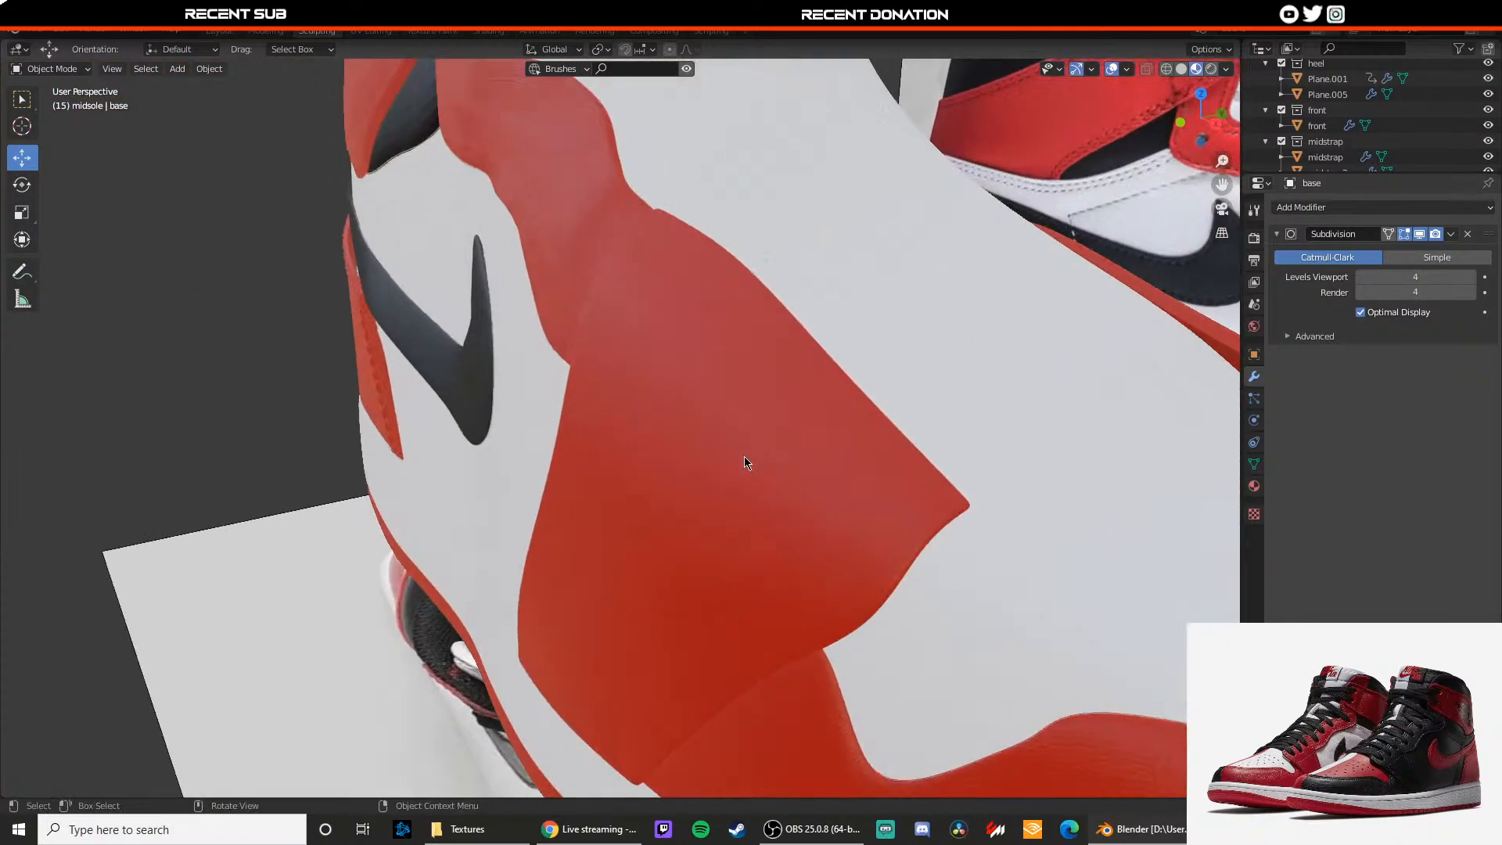
scroll(744, 461, "up", 4)
Step: Open the midstrap for editing and adjust vertices along its upper front edge, using wireframe and material preview shading
left_click(594, 408)
key("Tab")
mouse_move(429, 517)
middle_mouse_down()
mouse_move(469, 496)
mouse_move(553, 496)
mouse_move(557, 461)
mouse_move(442, 298)
middle_mouse_up()
key("z")
left_click(471, 501)
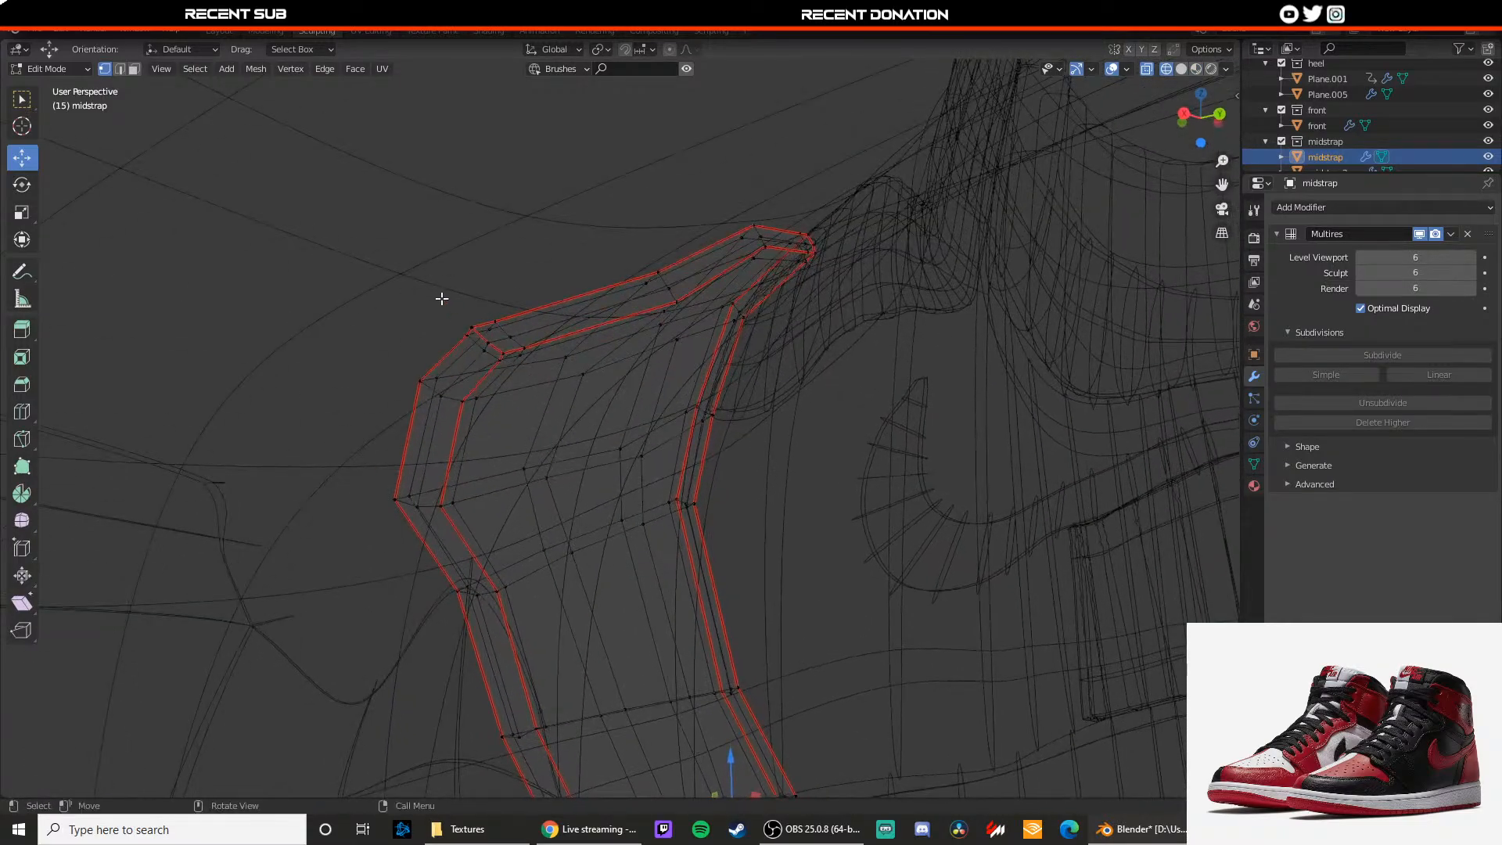
left_click_drag(532, 364, 533, 364)
key("z")
left_click(614, 365)
middle_click_drag(615, 372, 537, 430)
mouse_move(537, 432)
left_mouse_down()
mouse_move(539, 447)
mouse_move(647, 484)
left_mouse_up()
mouse_move(560, 468)
middle_mouse_down()
mouse_move(516, 450)
mouse_move(560, 494)
mouse_move(529, 439)
mouse_move(484, 433)
middle_mouse_up()
Step: Select further vertices on the midstrap's front edge in wireframe and reposition them against the base surface
key("z")
left_click(479, 430)
left_click_drag(555, 427, 556, 430)
key("z")
middle_click_drag(556, 429, 566, 456)
left_click_drag(550, 446, 605, 484)
middle_click_drag(576, 486, 552, 489)
Step: Move the lower front edge vertices of the midstrap inward along the Y axis toward the base and finish editing
key("z")
left_click(497, 494)
left_click_drag(592, 523, 619, 503)
key("z")
left_click(624, 501)
middle_click_drag(618, 503, 634, 521)
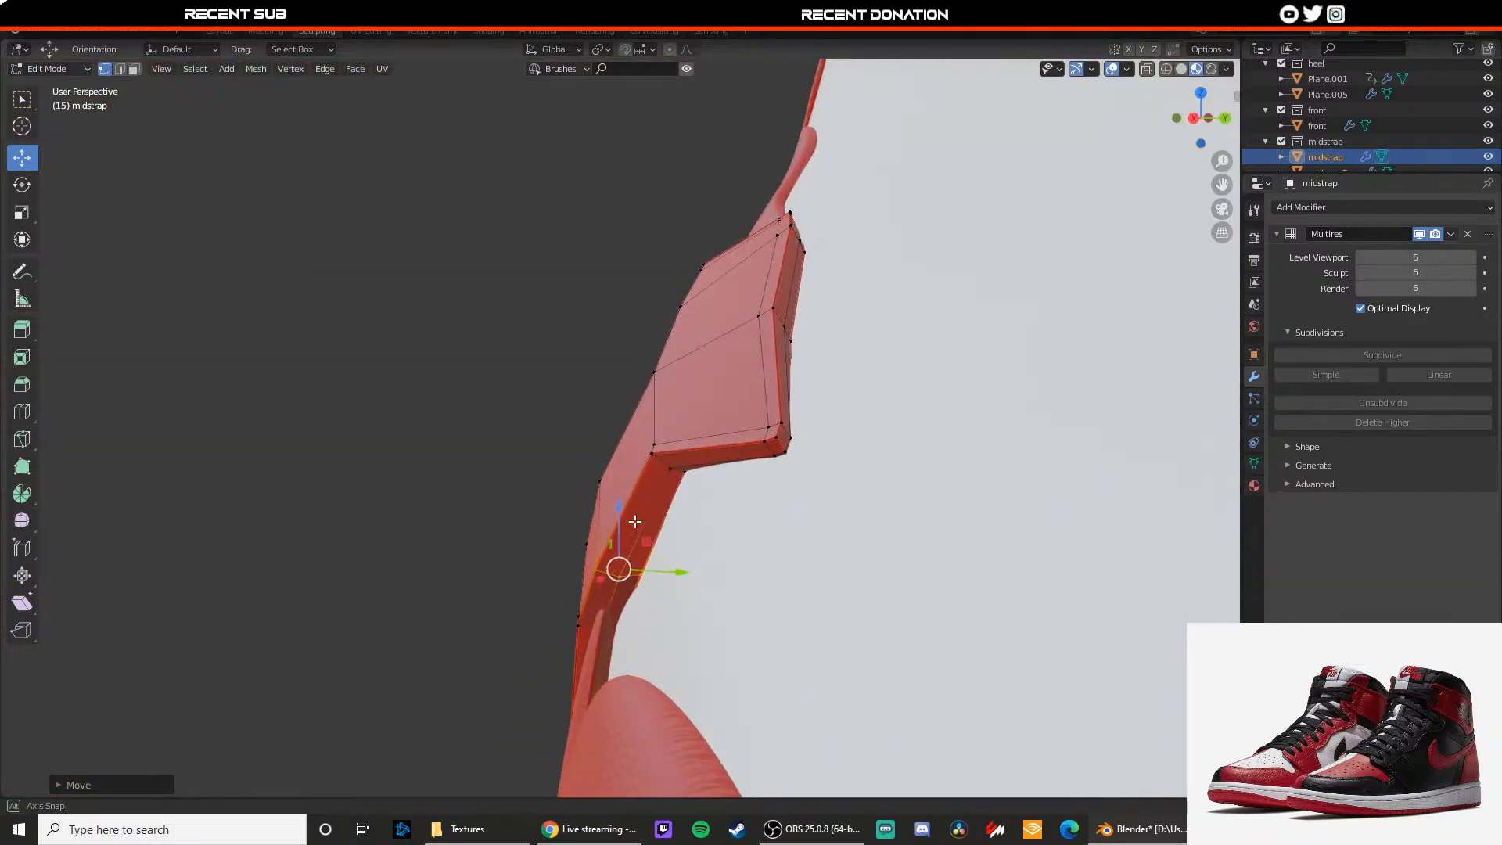
left_click_drag(659, 575, 676, 575)
key("Tab")
scroll(518, 369, "down", 2)
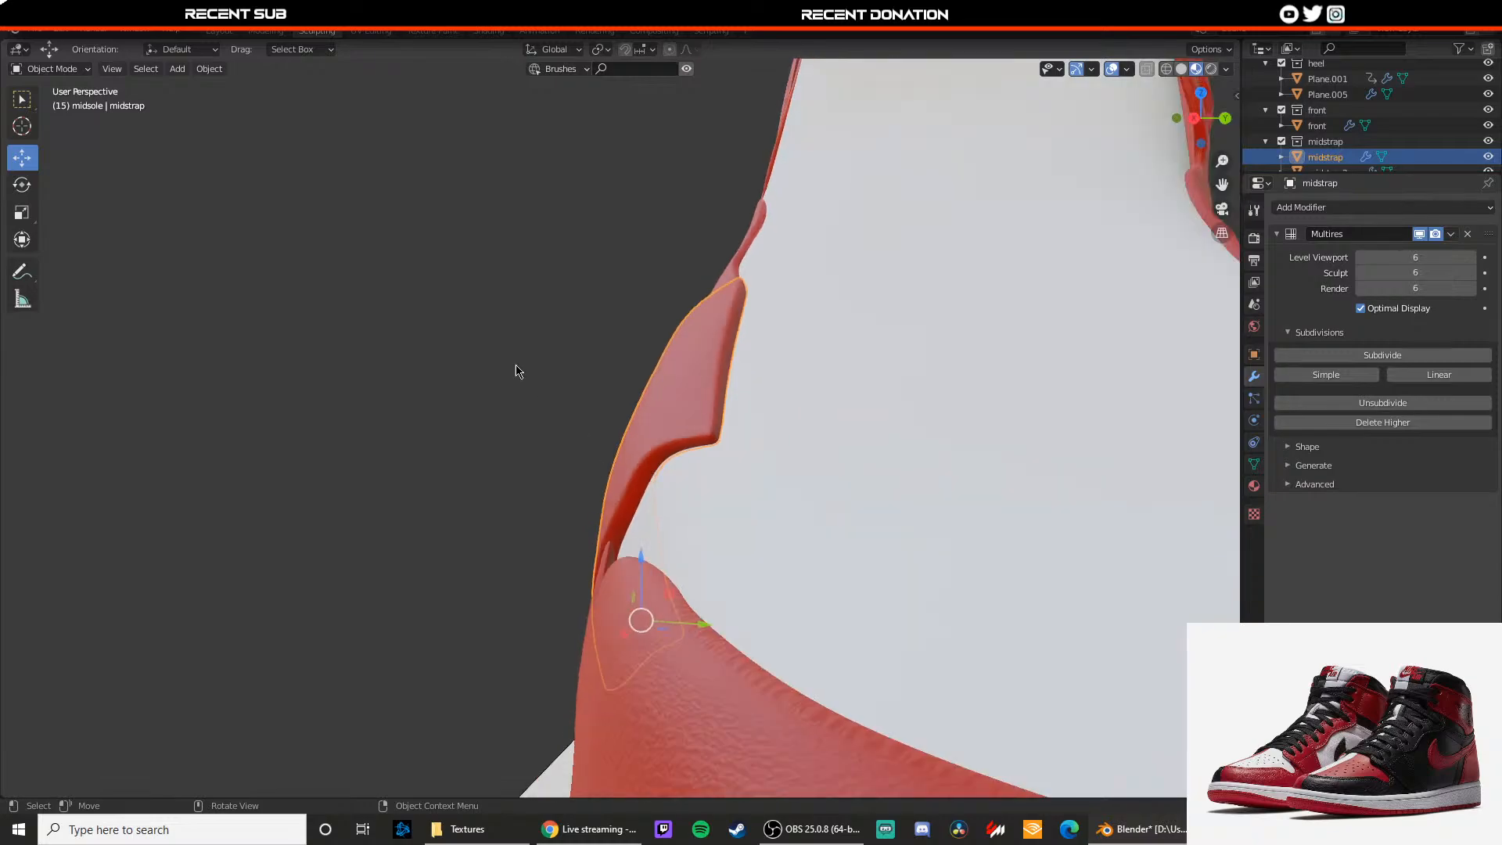
Step: Reopen the midstrap for editing and adjust the vertices at its front notch above the toe piece to even out the edge
left_click(516, 369)
middle_click_drag(517, 369, 660, 453)
scroll(637, 524, "down", 2)
scroll(655, 460, "up", 4)
scroll(660, 453, "down", 2)
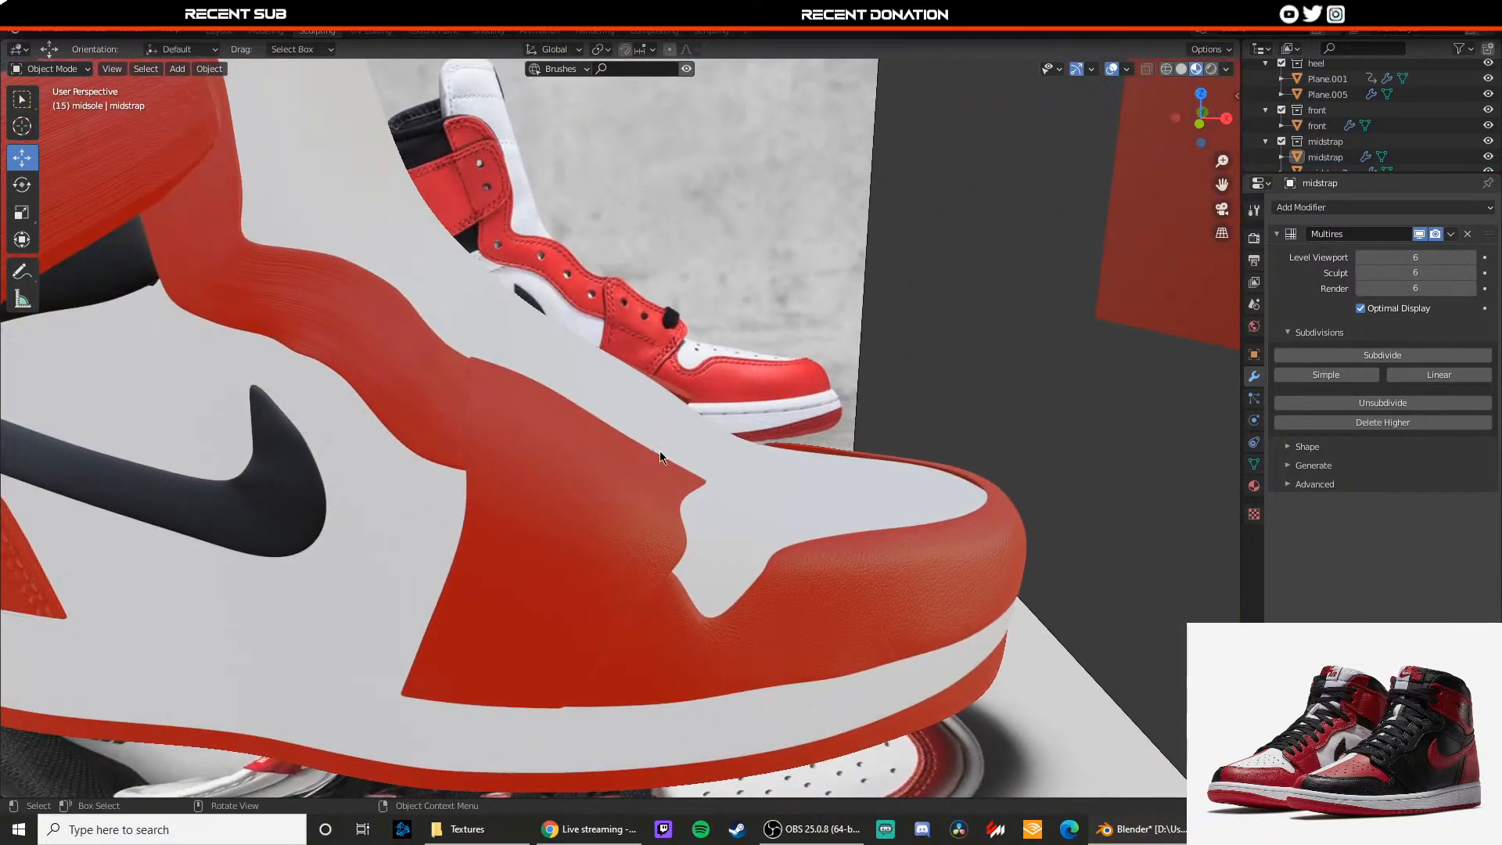
scroll(661, 453, "up", 3)
key("Tab")
key("z")
left_click(768, 540)
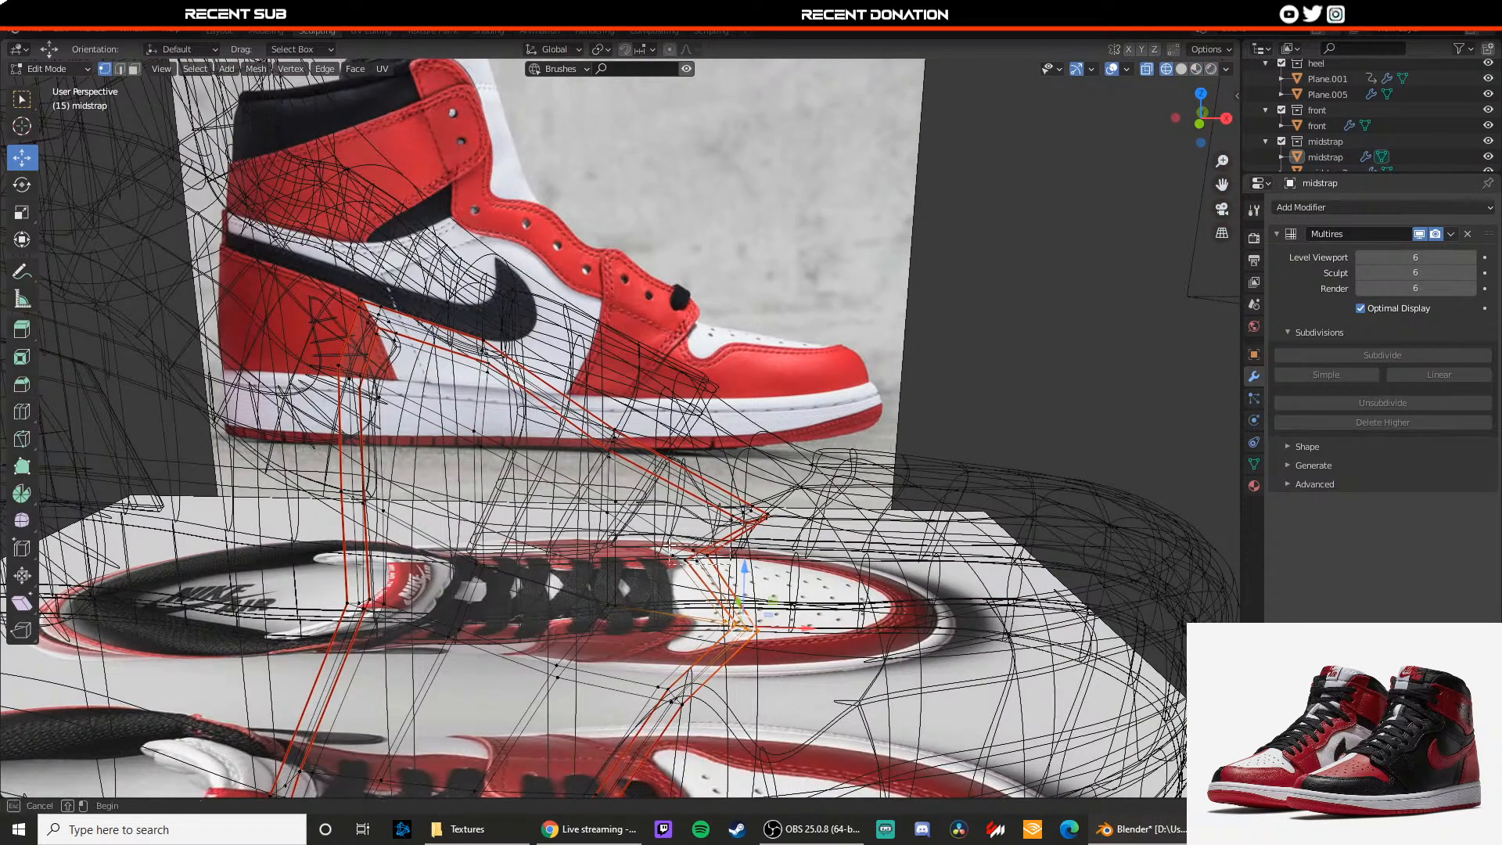
left_click_drag(691, 557, 785, 563)
key("z")
key("Tab")
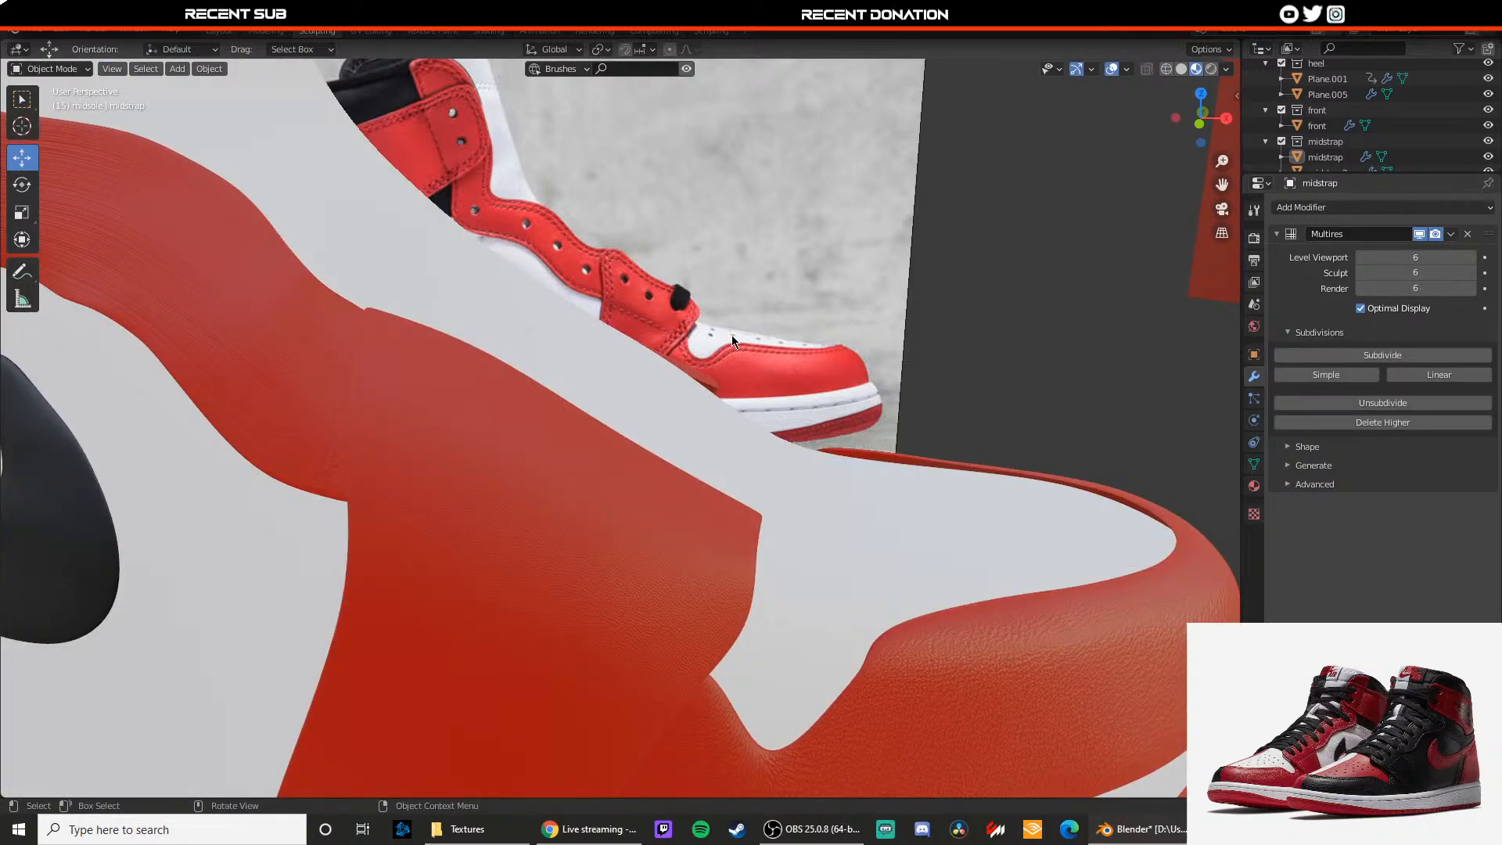
Step: Compare the midstrap and toe outline with the reference photo in front orthographic view, alternating wireframe and shaded display
key("KP_1")
scroll(726, 366, "down", 4)
key("z")
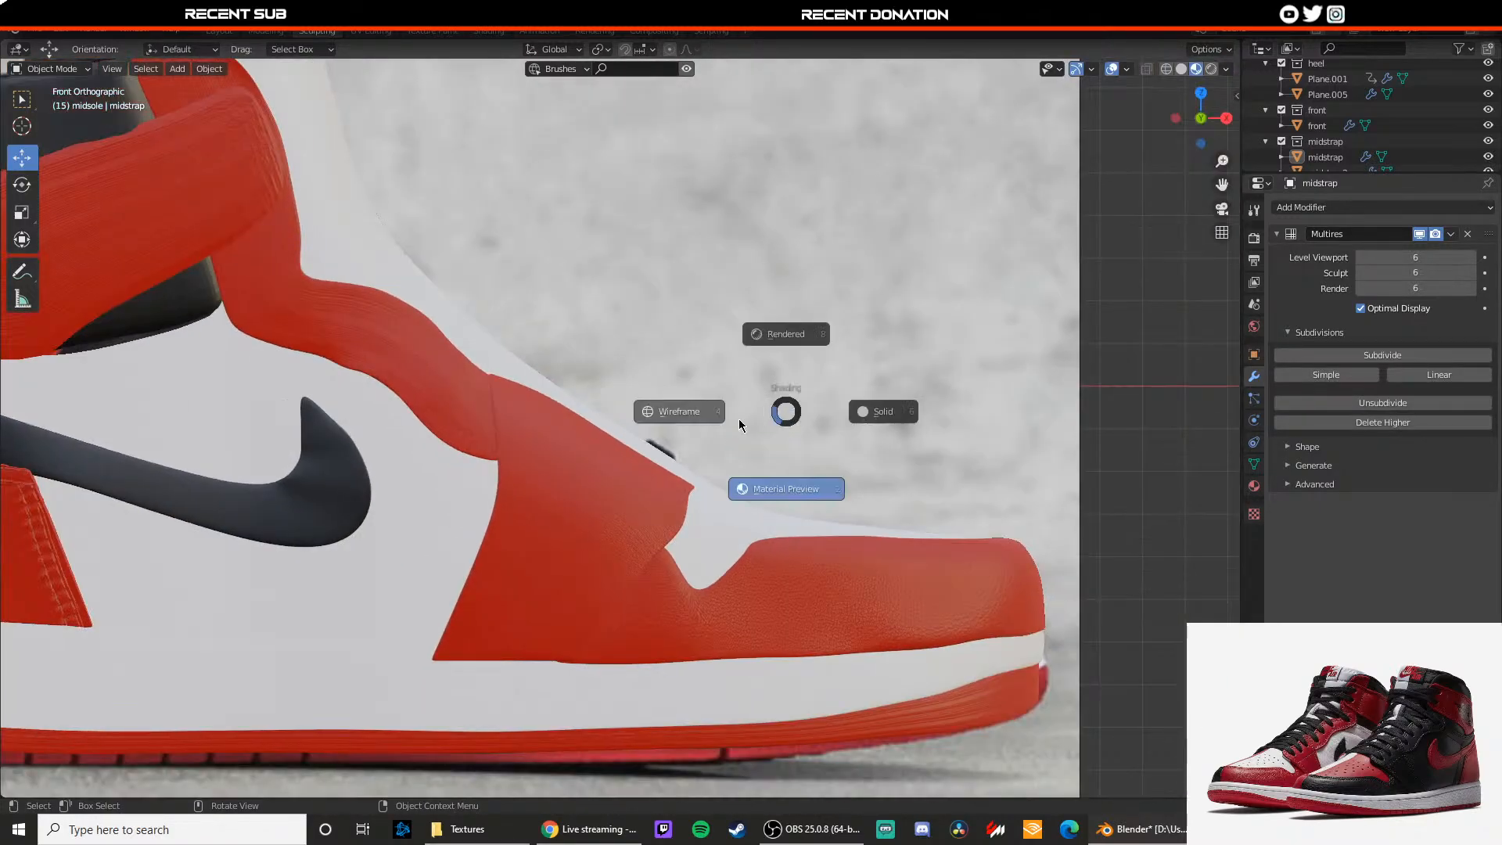
left_click(724, 409)
middle_click_drag(724, 383, 699, 324, "shift")
key("z")
left_click(724, 403)
key("z")
left_click(704, 356)
middle_click_drag(734, 417, 675, 298, "shift")
key("z")
left_click(665, 397)
key("z")
left_click(651, 310)
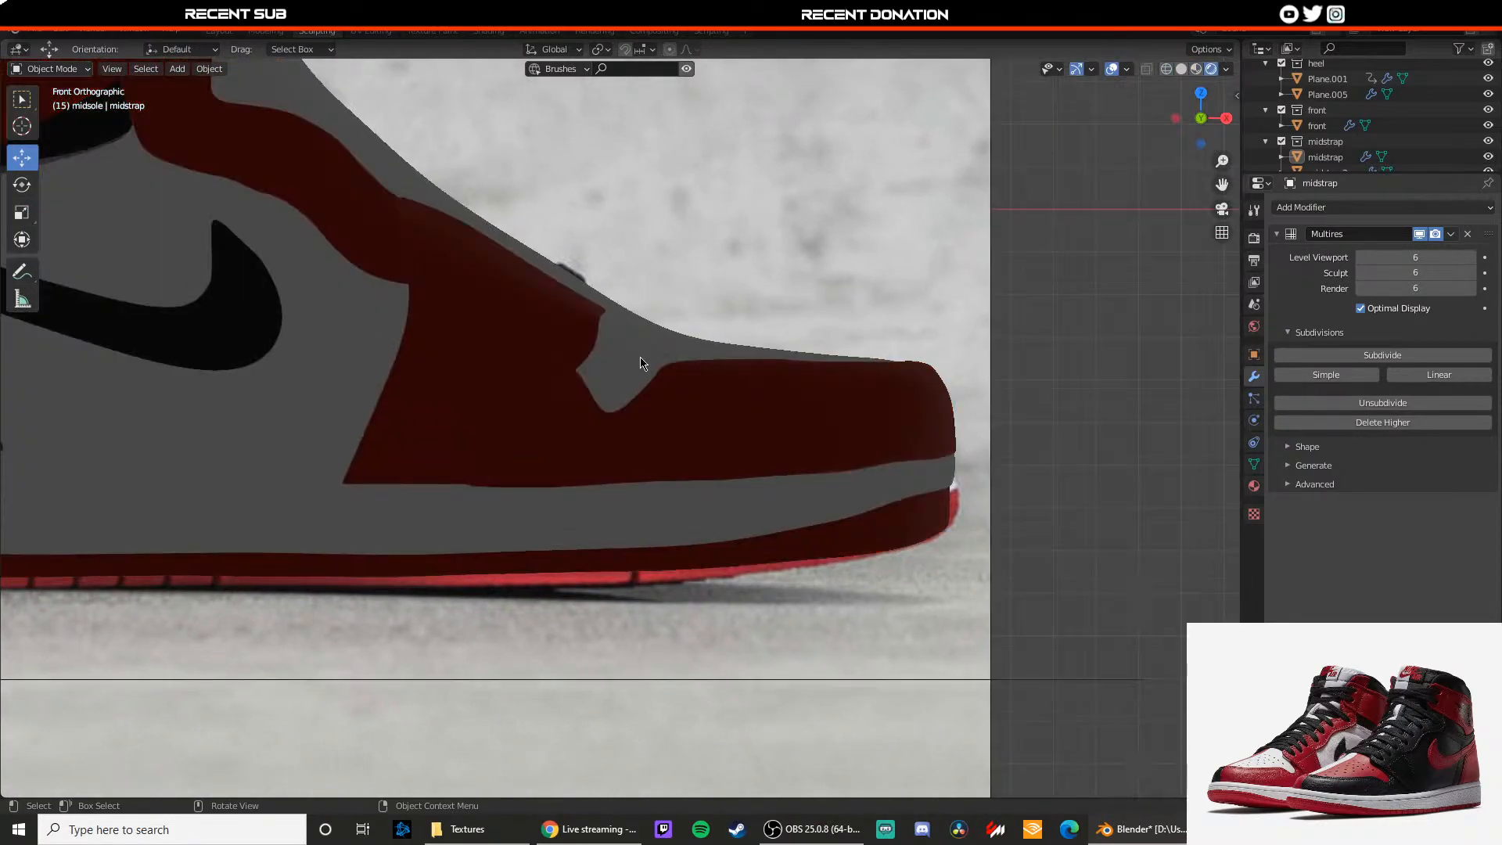
key("z")
left_click(577, 358)
scroll(576, 357, "down", 4)
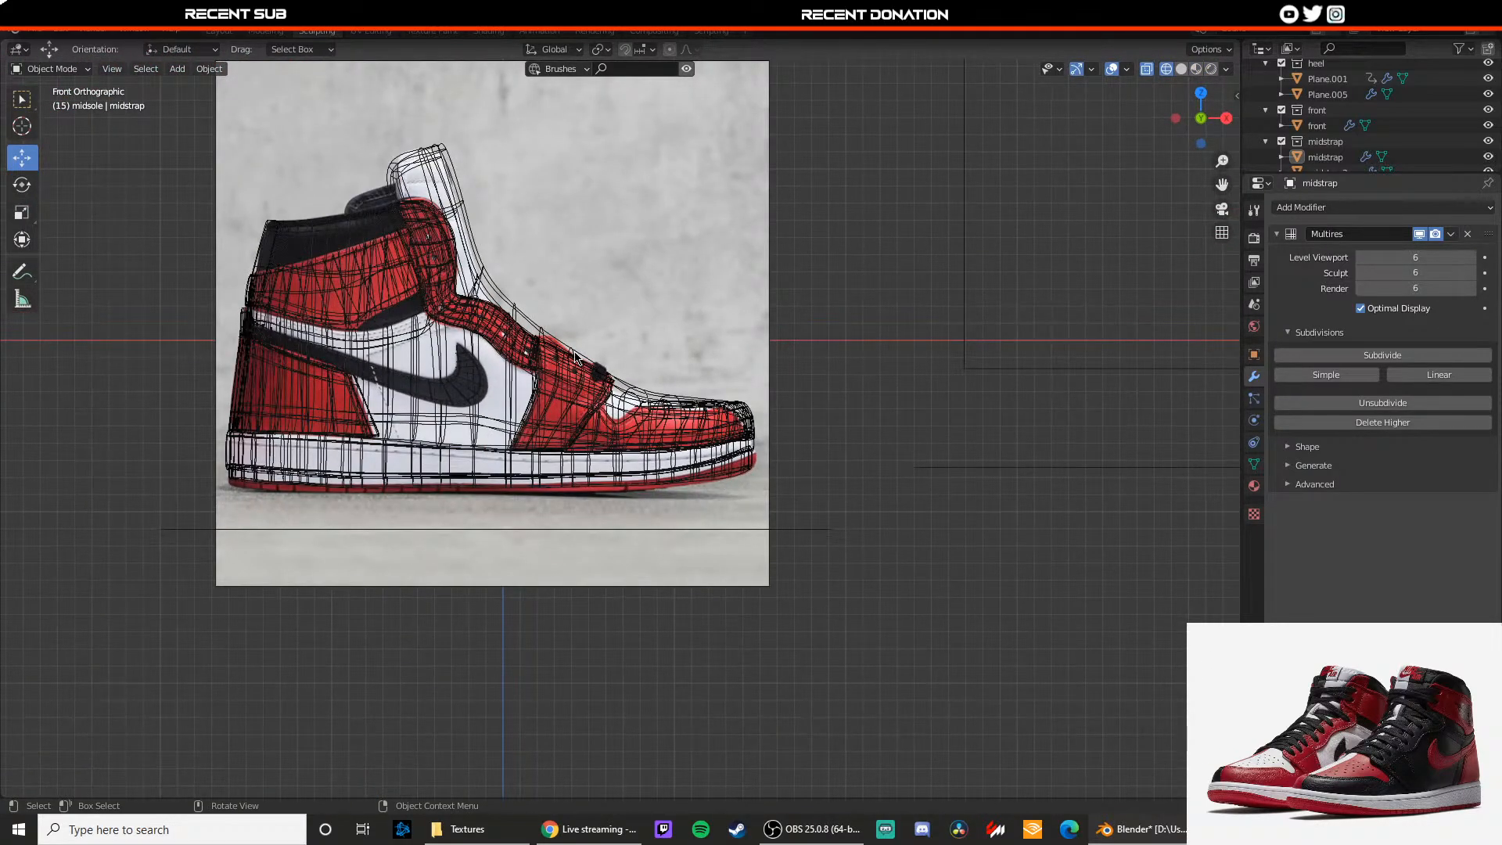
key("z")
left_click(586, 434)
Step: Hide the red front toe piece and open the base mesh for editing
middle_click_drag(679, 396, 449, 418)
mouse_move(665, 424)
middle_mouse_down()
mouse_move(536, 444)
mouse_move(684, 367)
middle_mouse_up()
left_click(535, 445)
key("Tab")
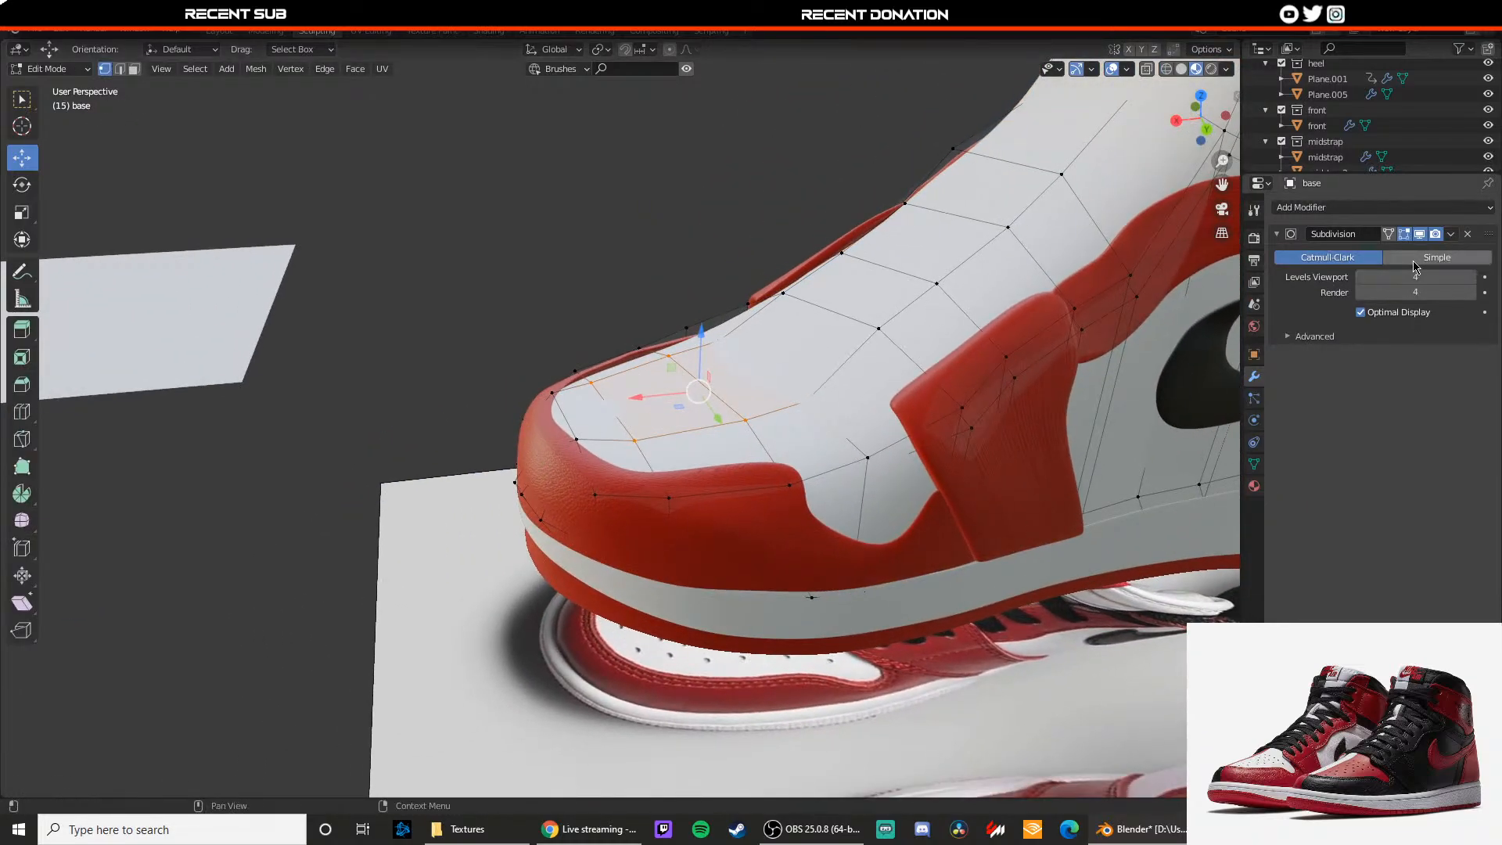
key("Tab")
left_click(579, 462)
key("h")
left_click(643, 453)
key("Tab")
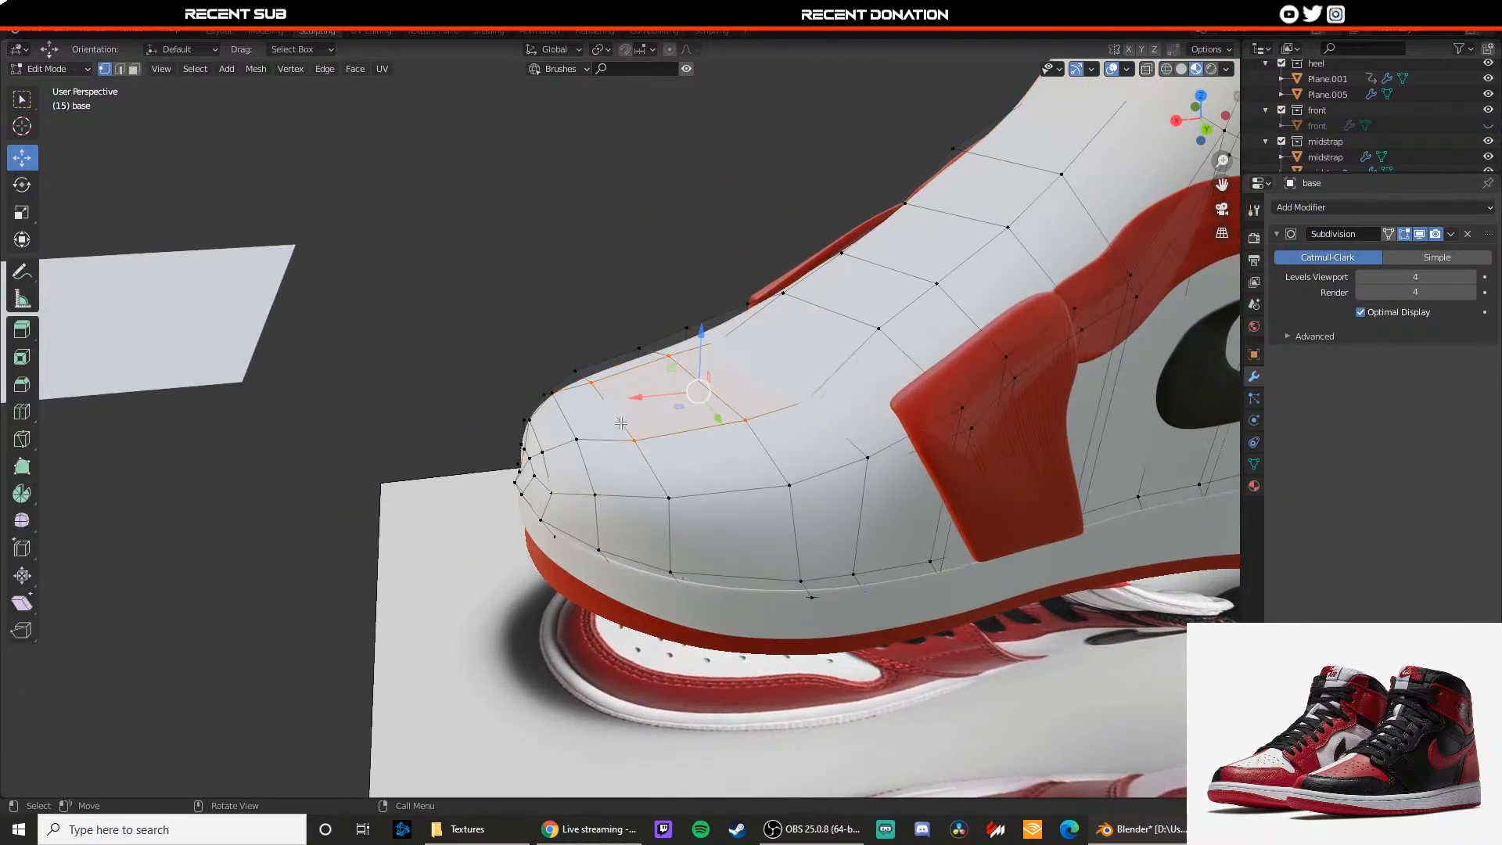
Step: Select the vertices around the upper front of the base's toe tip, scale them down and nudge them along the X axis
middle_click_drag(621, 423, 771, 412)
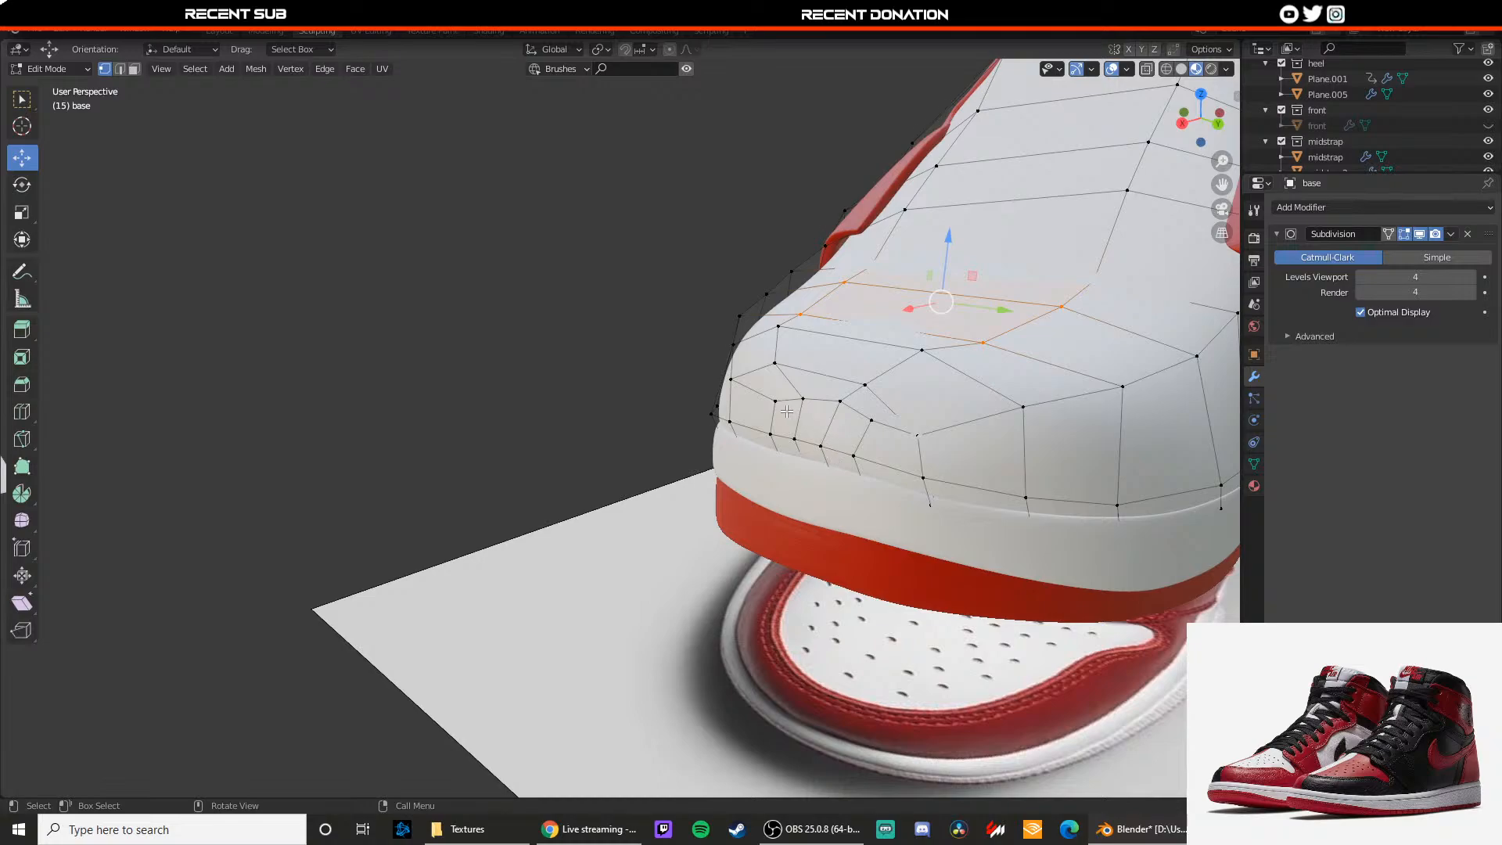
key("2")
middle_click_drag(745, 381, 698, 399)
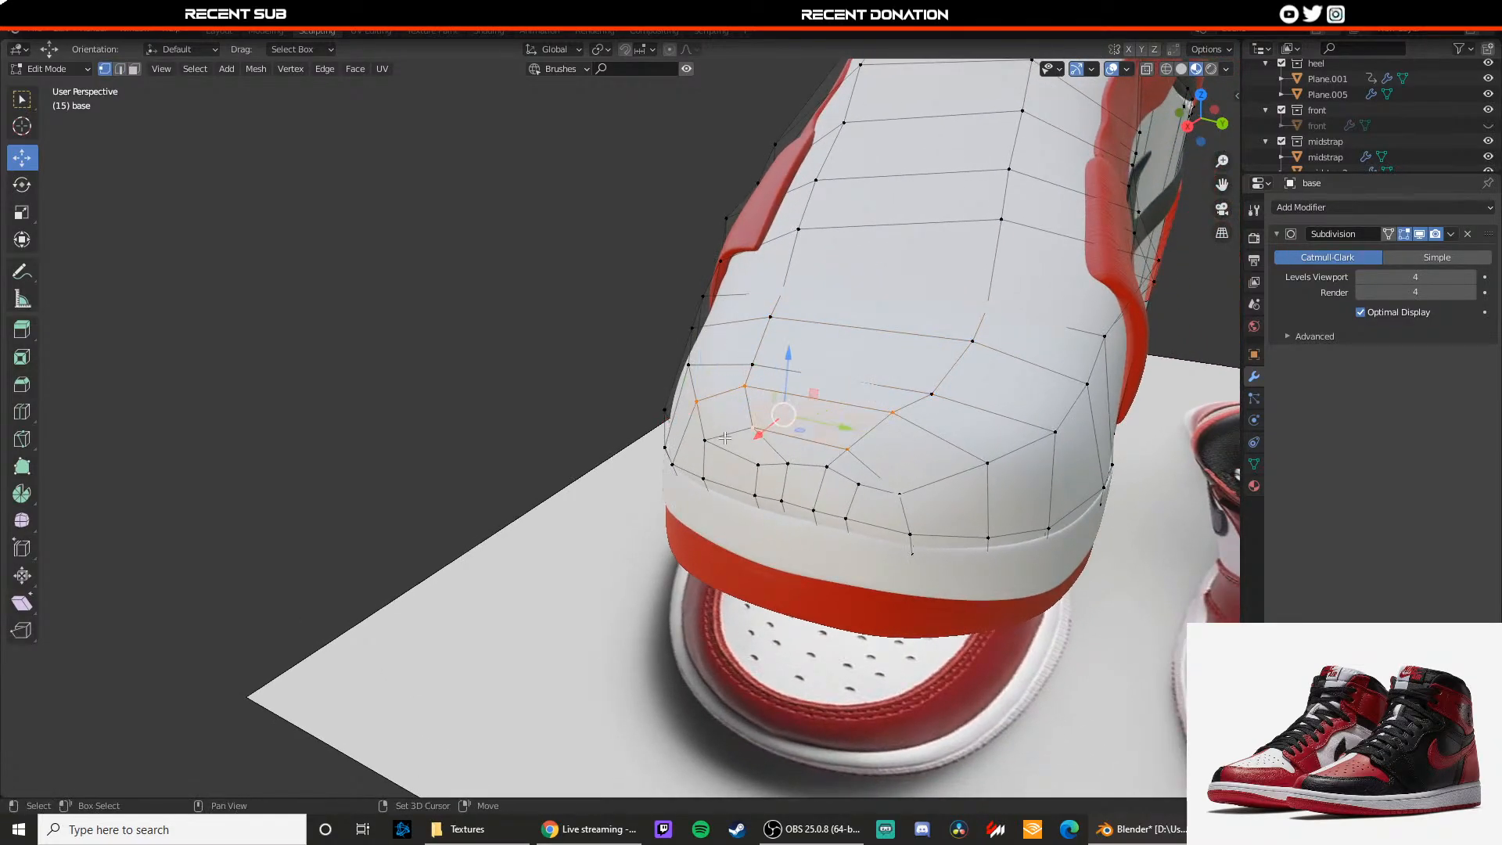
left_click(980, 472, "shift")
key("s")
left_click(950, 460)
middle_click_drag(947, 458, 868, 452)
key("s")
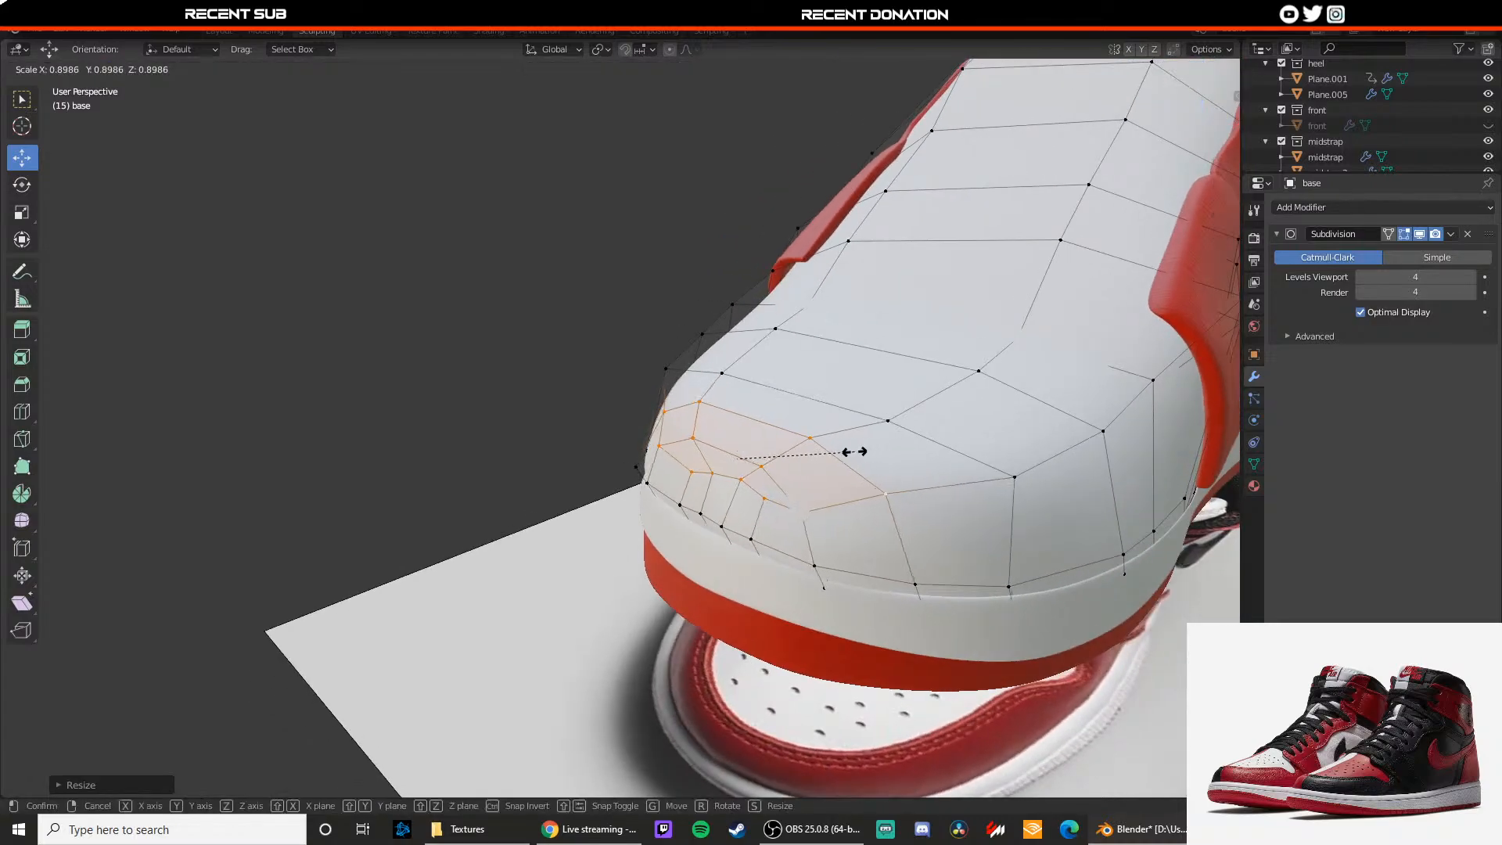
key("g")
key("x")
left_click(699, 464)
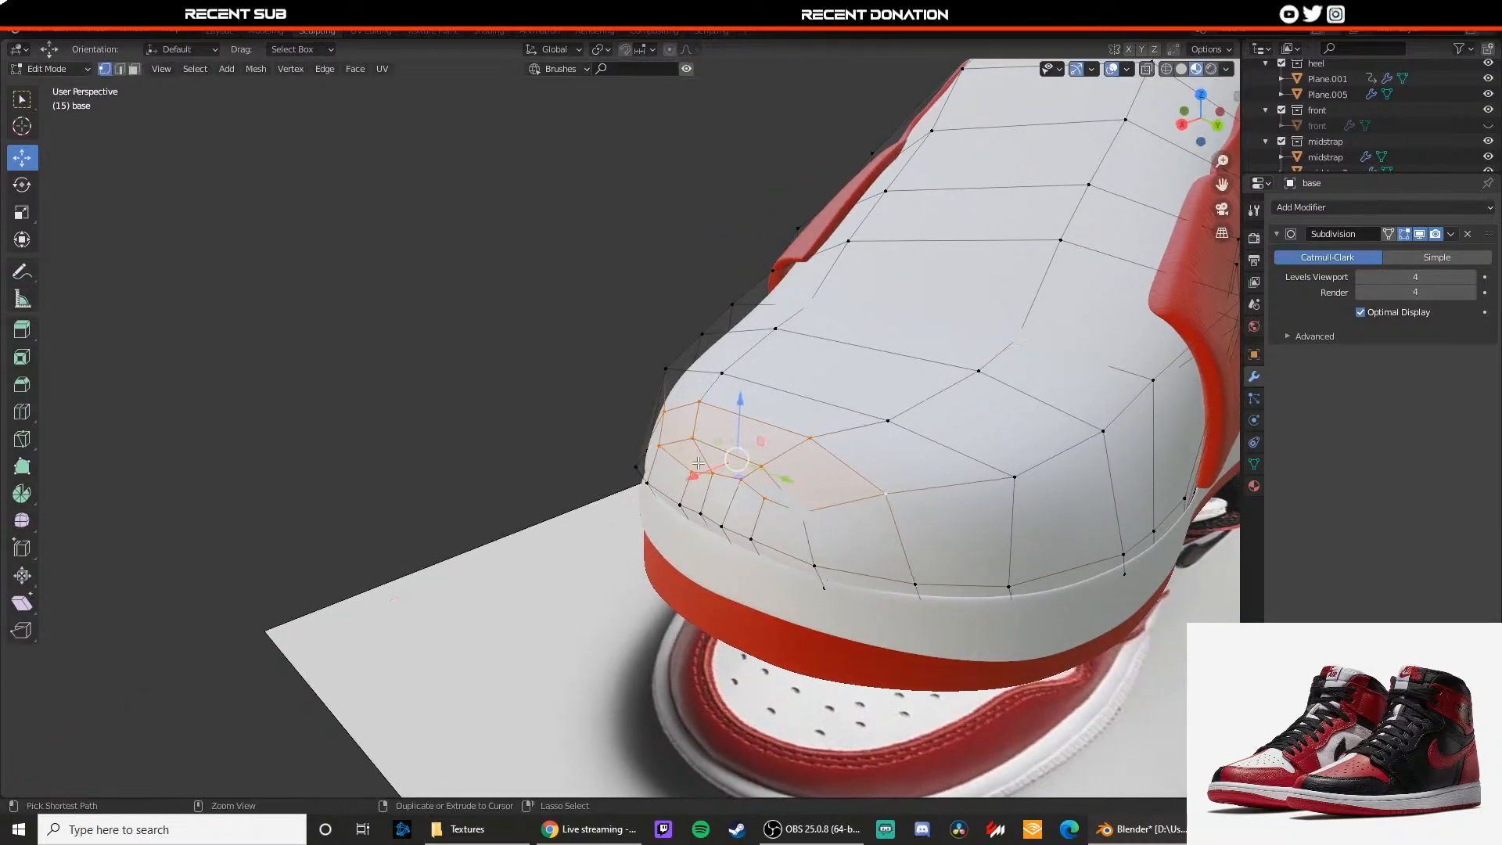
Step: Move the selected toe tip vertices down toward the reference photo's toe outline in front orthographic wireframe view
left_click(1180, 114)
scroll(689, 331, "up", 2)
key("alt+z")
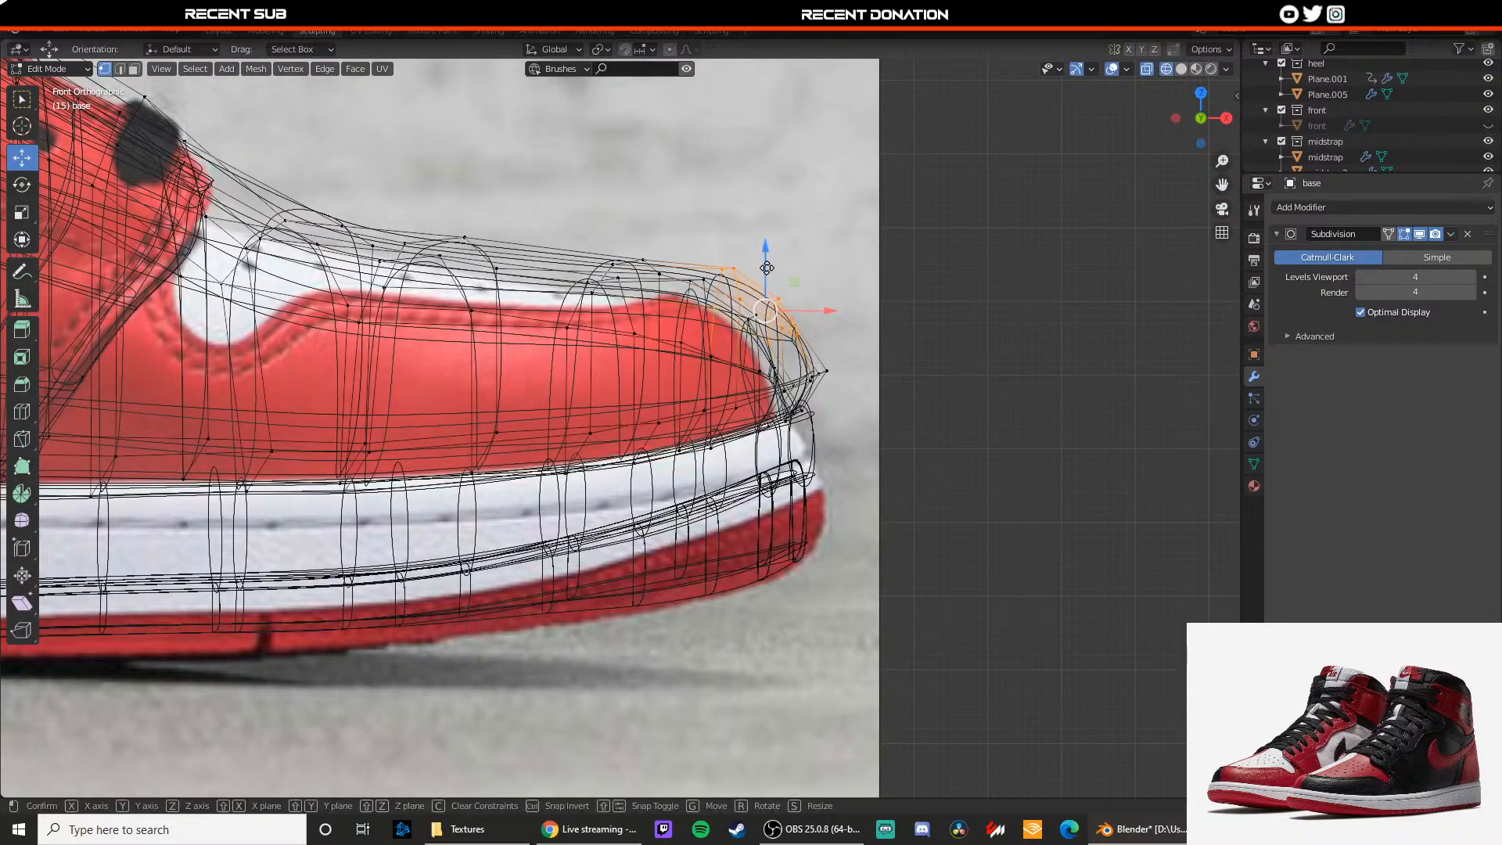
left_click_drag(767, 267, 787, 314)
key("z")
left_click(748, 371)
mouse_move(822, 344)
middle_mouse_down()
mouse_move(631, 397)
mouse_move(568, 387)
mouse_move(617, 355)
mouse_move(530, 292)
mouse_move(453, 327)
mouse_move(417, 300)
mouse_move(440, 244)
middle_mouse_up()
Step: Adjust the height of the toe tip vertices along the Z axis and check the base's smoothed toe profile outside edit mode
key("alt+z")
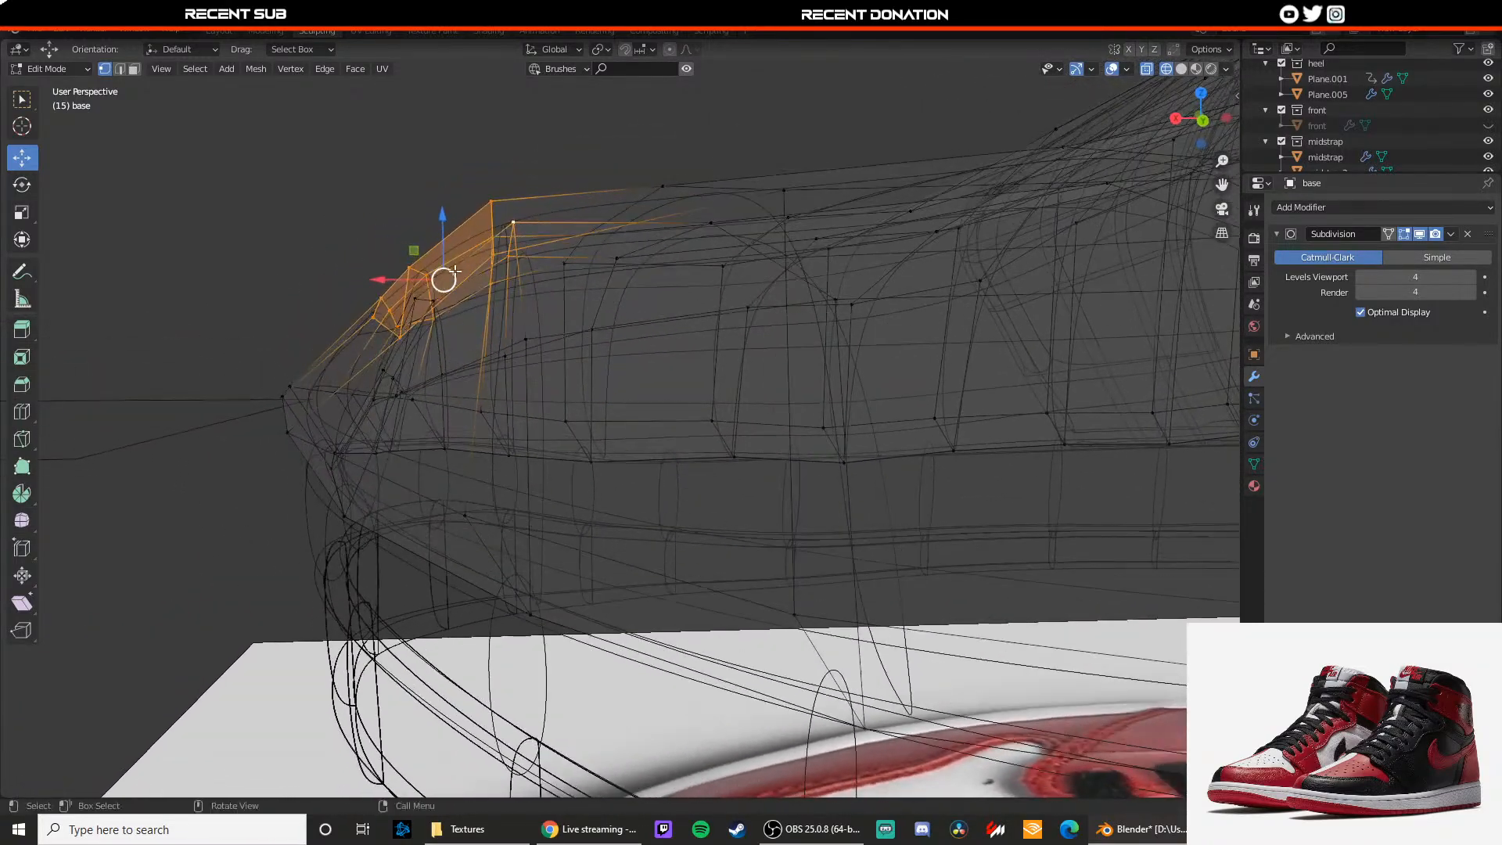
key("g")
key("z")
left_click(441, 245)
key("shift+z")
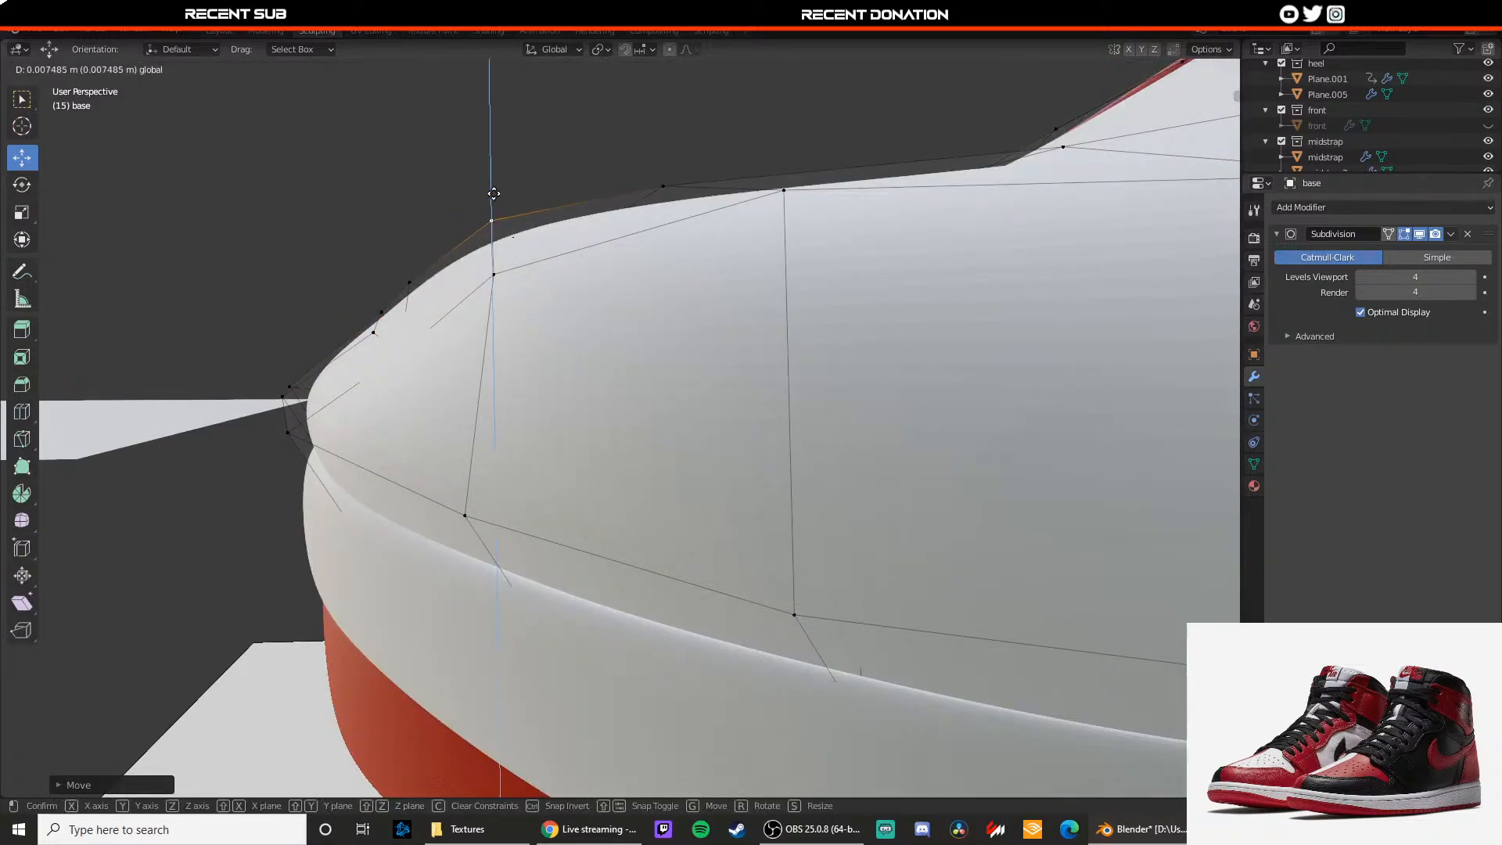
key("Tab")
scroll(446, 269, "down", 3)
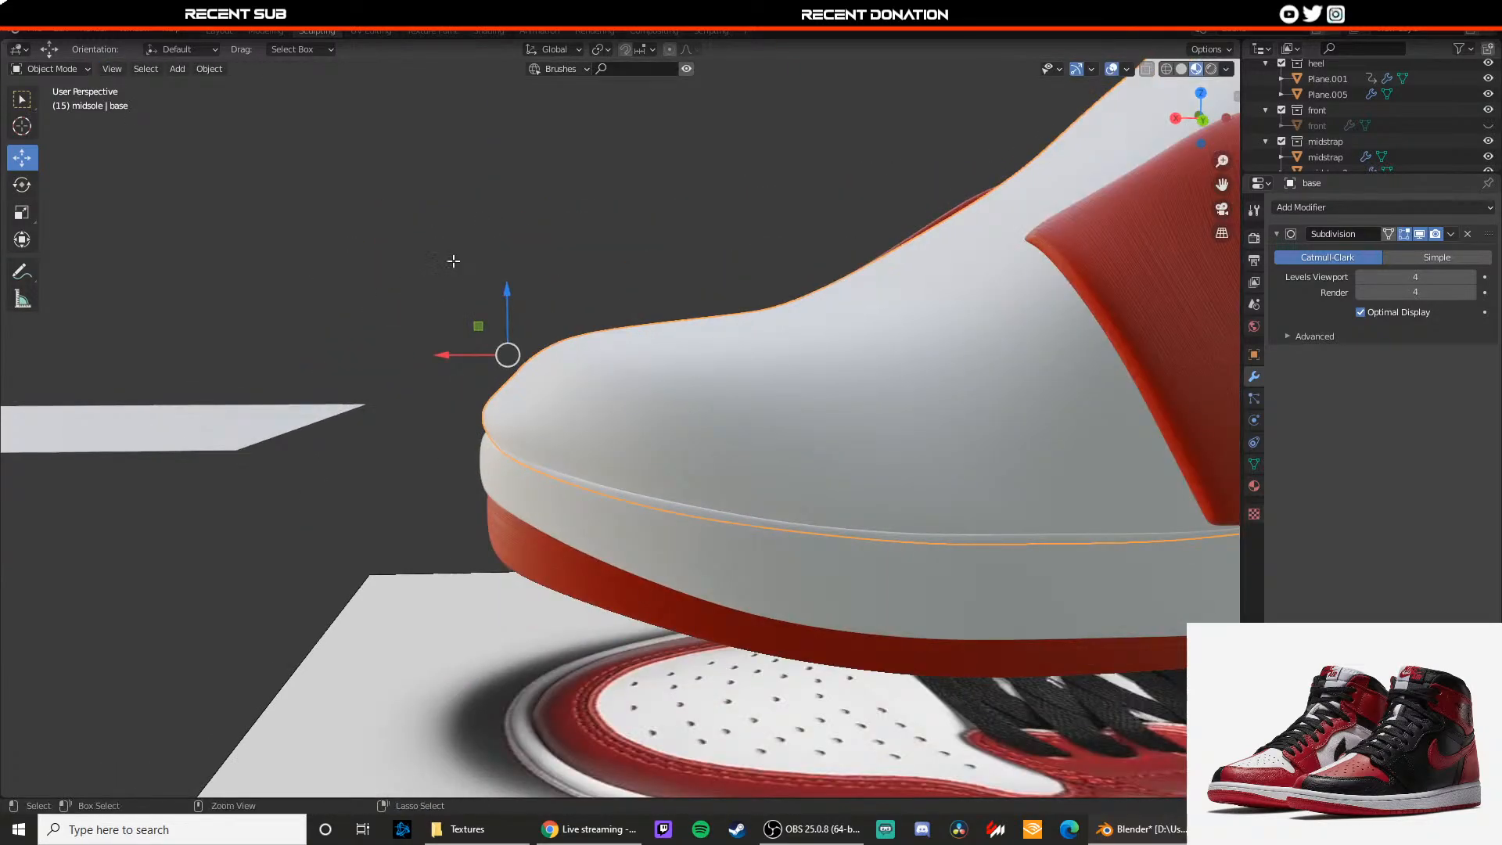
Step: Examine the base's toe tip mesh in edit mode from several angles, alternating wireframe and material preview shading
key("Tab")
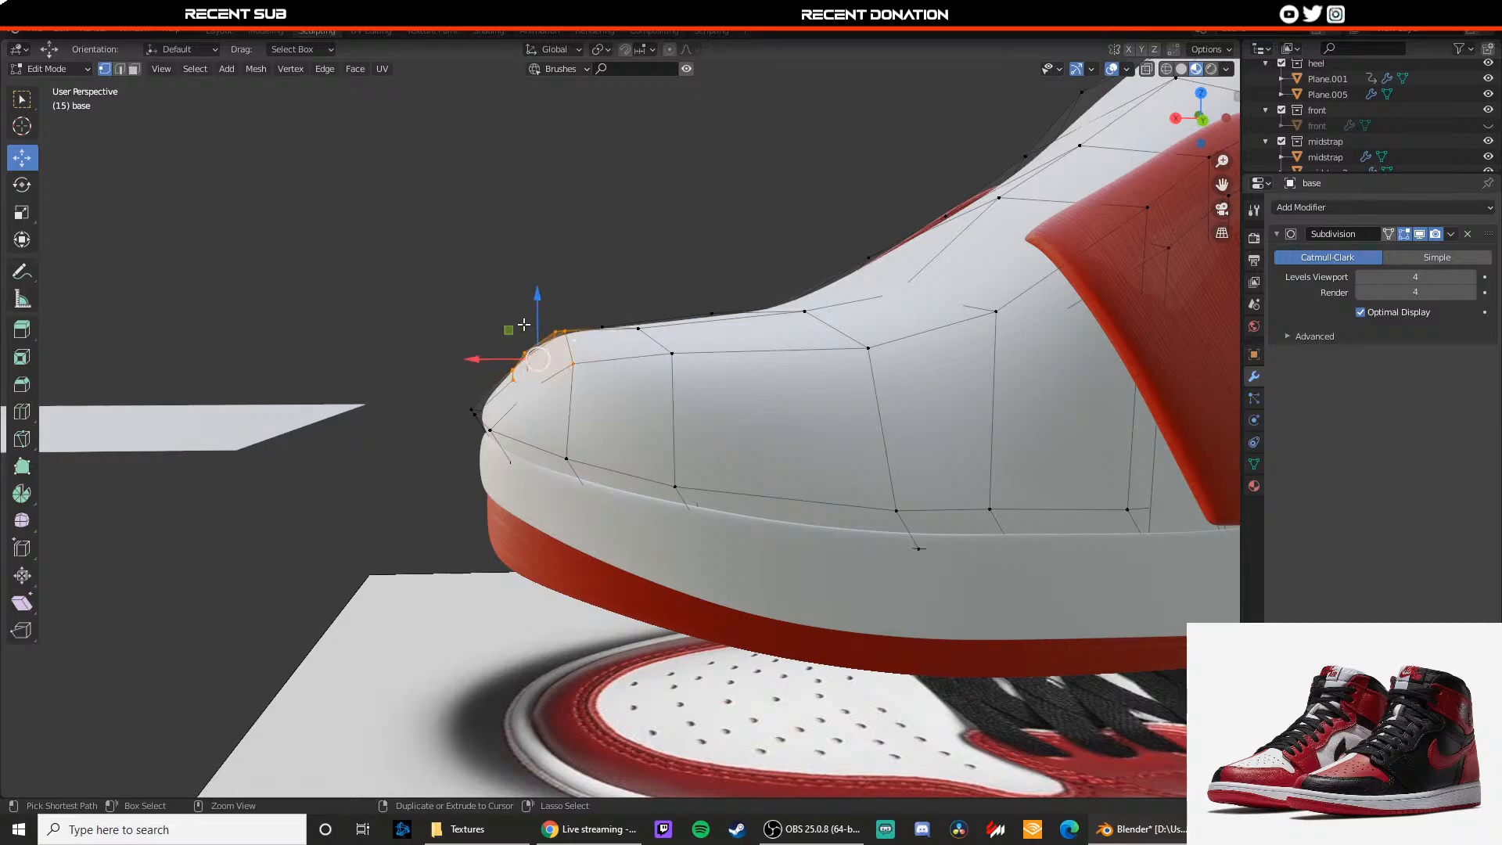
scroll(548, 336, "up", 2)
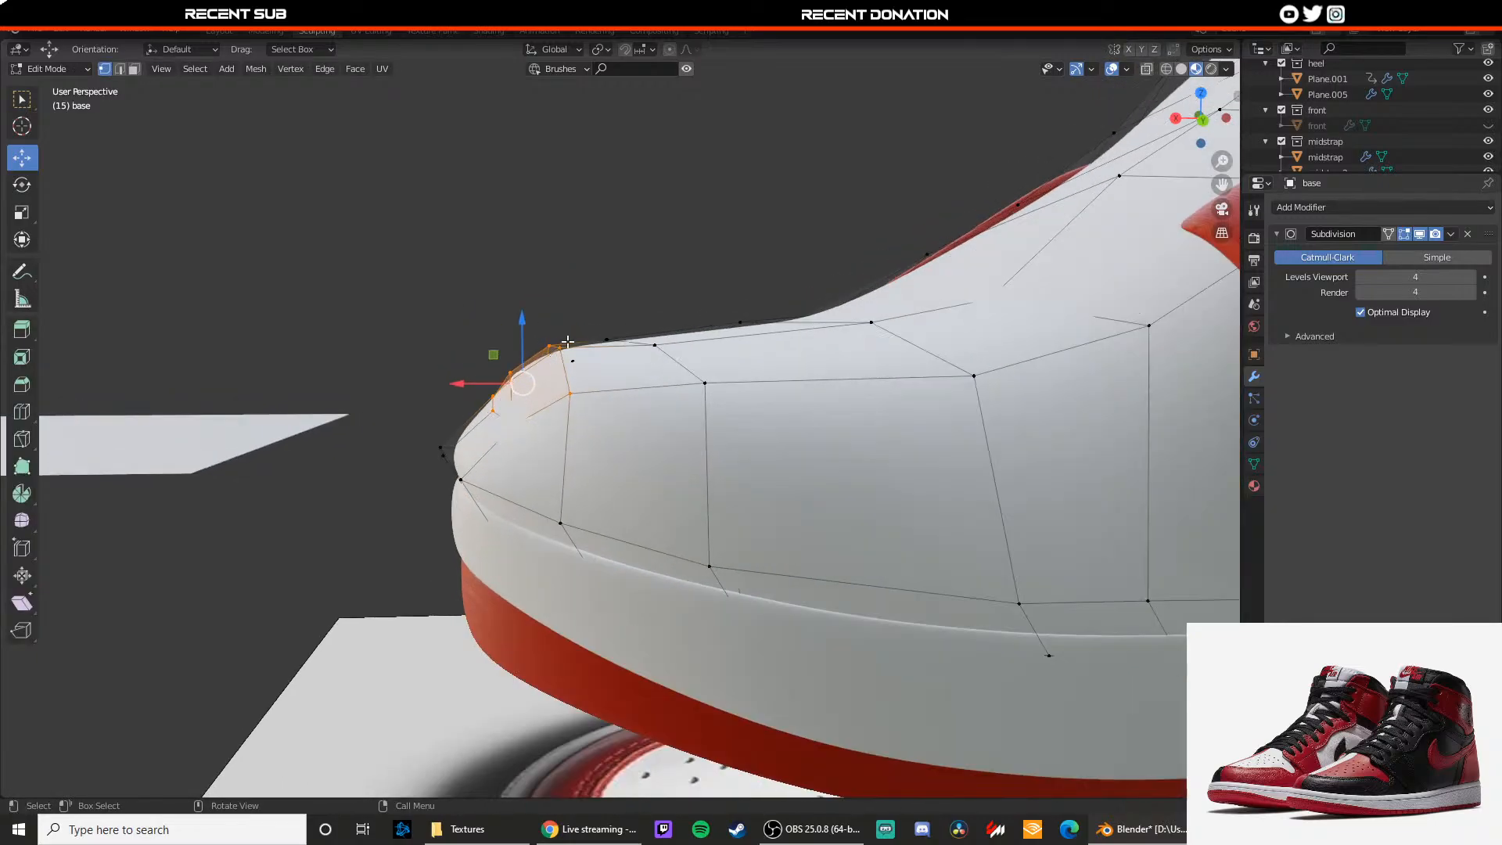
key("z")
left_click(552, 351)
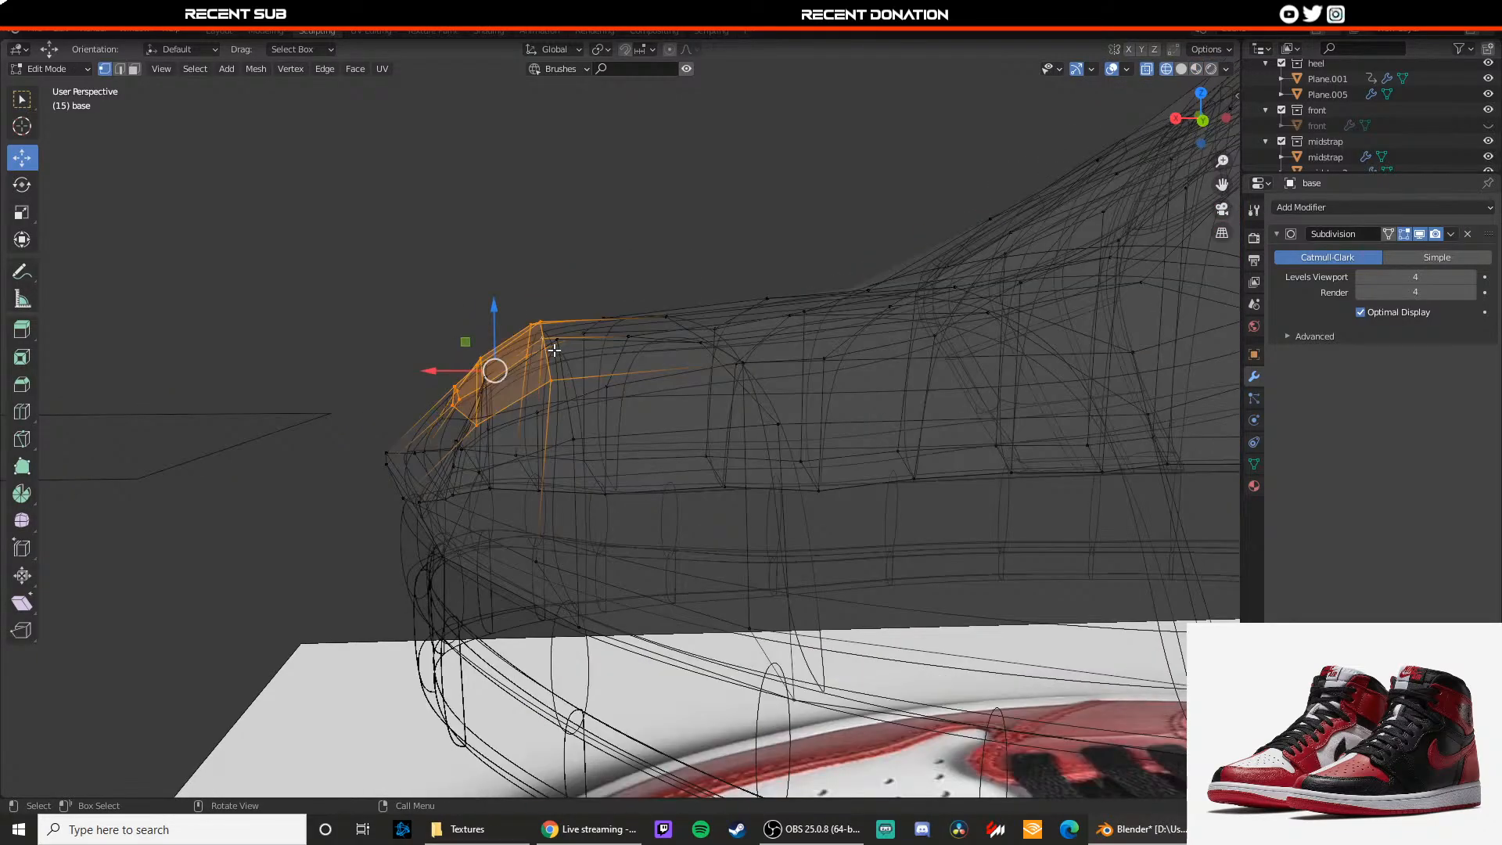
mouse_move(554, 350)
middle_mouse_down()
mouse_move(493, 384)
mouse_move(500, 323)
mouse_move(537, 348)
middle_mouse_up()
key("z")
left_click(632, 431)
mouse_move(633, 430)
middle_mouse_down()
mouse_move(589, 440)
mouse_move(443, 405)
mouse_move(462, 399)
middle_mouse_up()
scroll(496, 406, "up", 2)
key("z")
middle_click_drag(682, 465, 610, 401)
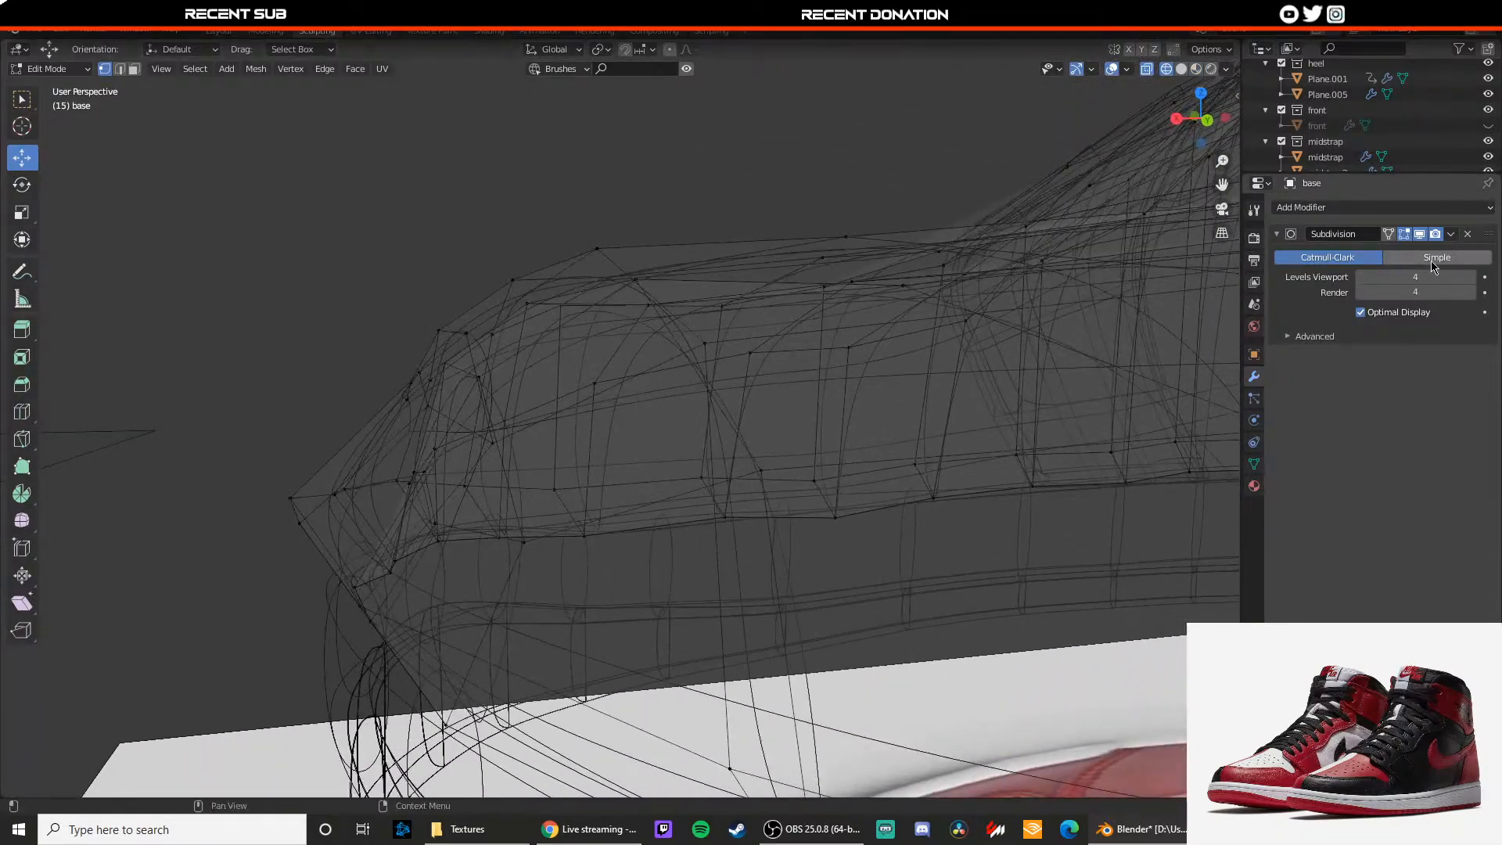
Step: Switch the base's subdivision to Simple and select the vertices all around the upper part of its toe tip in wireframe
left_click(1433, 265)
middle_click_drag(722, 346, 591, 430)
left_click(577, 383)
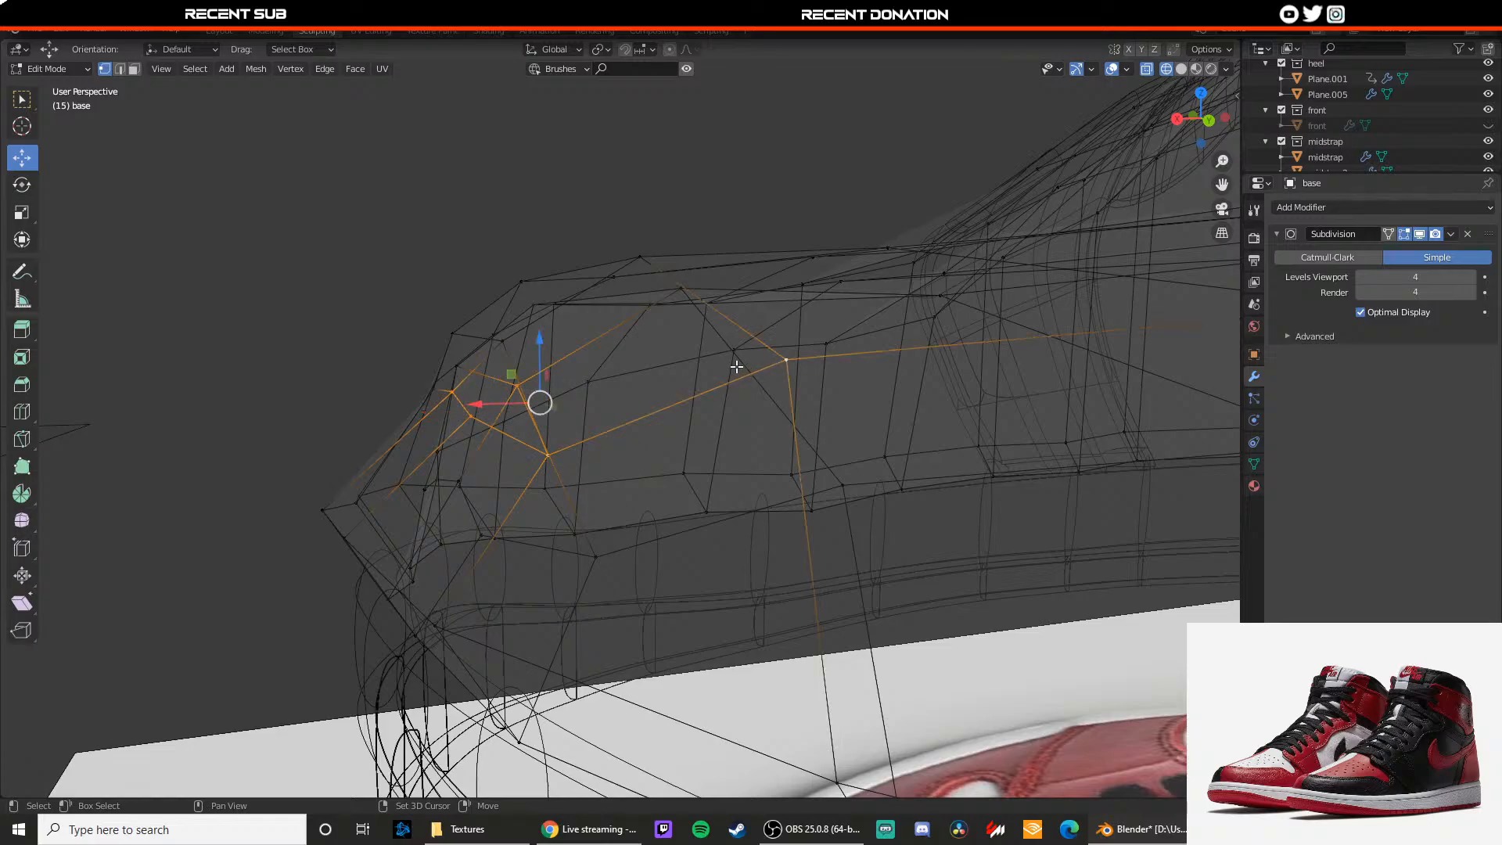
middle_click_drag(736, 366, 518, 397)
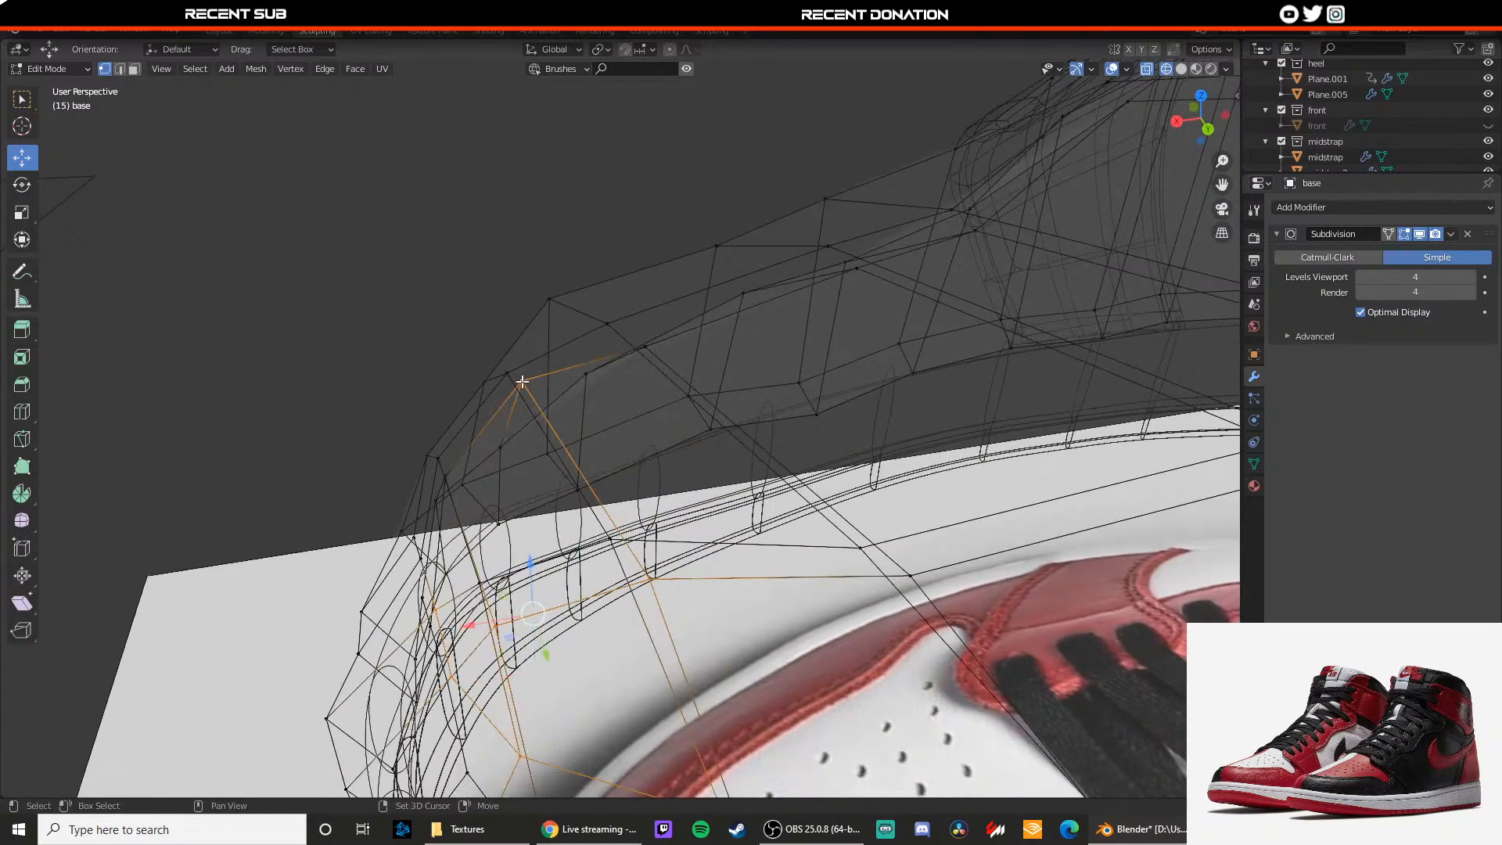
mouse_move(641, 367)
middle_mouse_down()
mouse_move(613, 345)
mouse_move(639, 348)
middle_mouse_up()
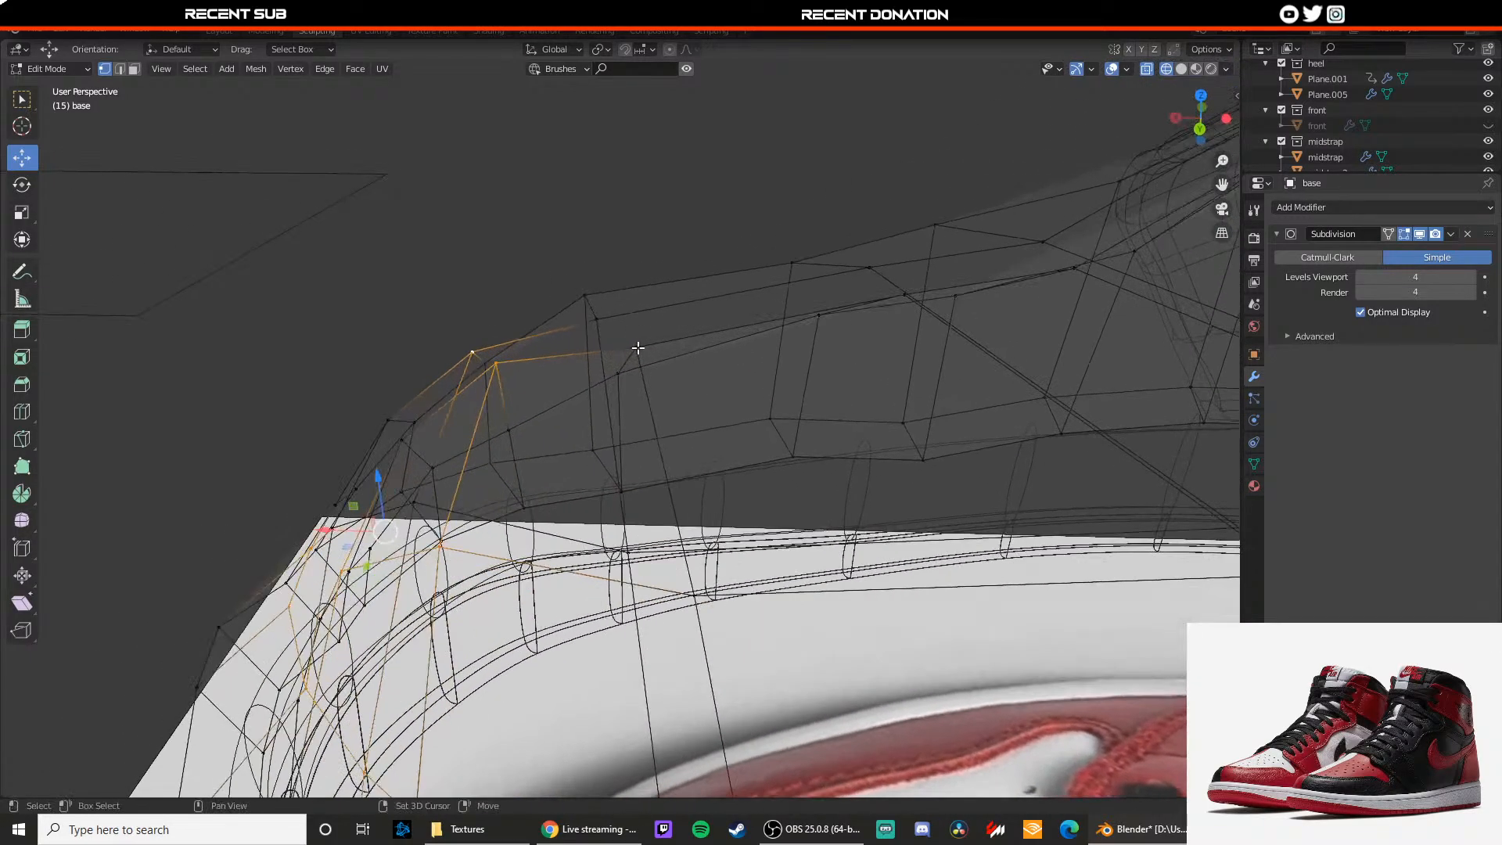
middle_click_drag(635, 415, 585, 460)
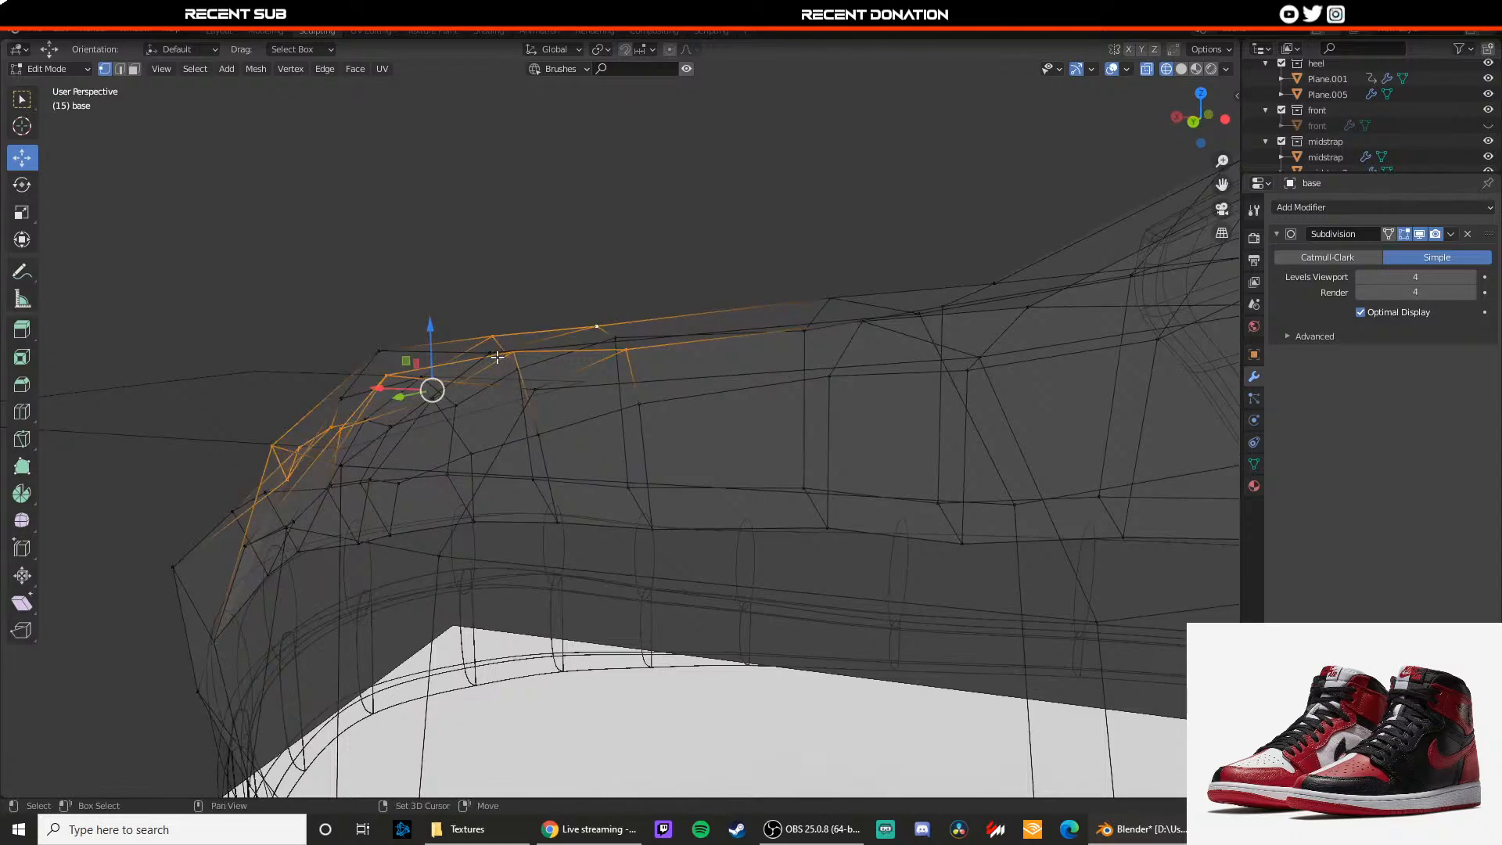
middle_click_drag(351, 395, 650, 392)
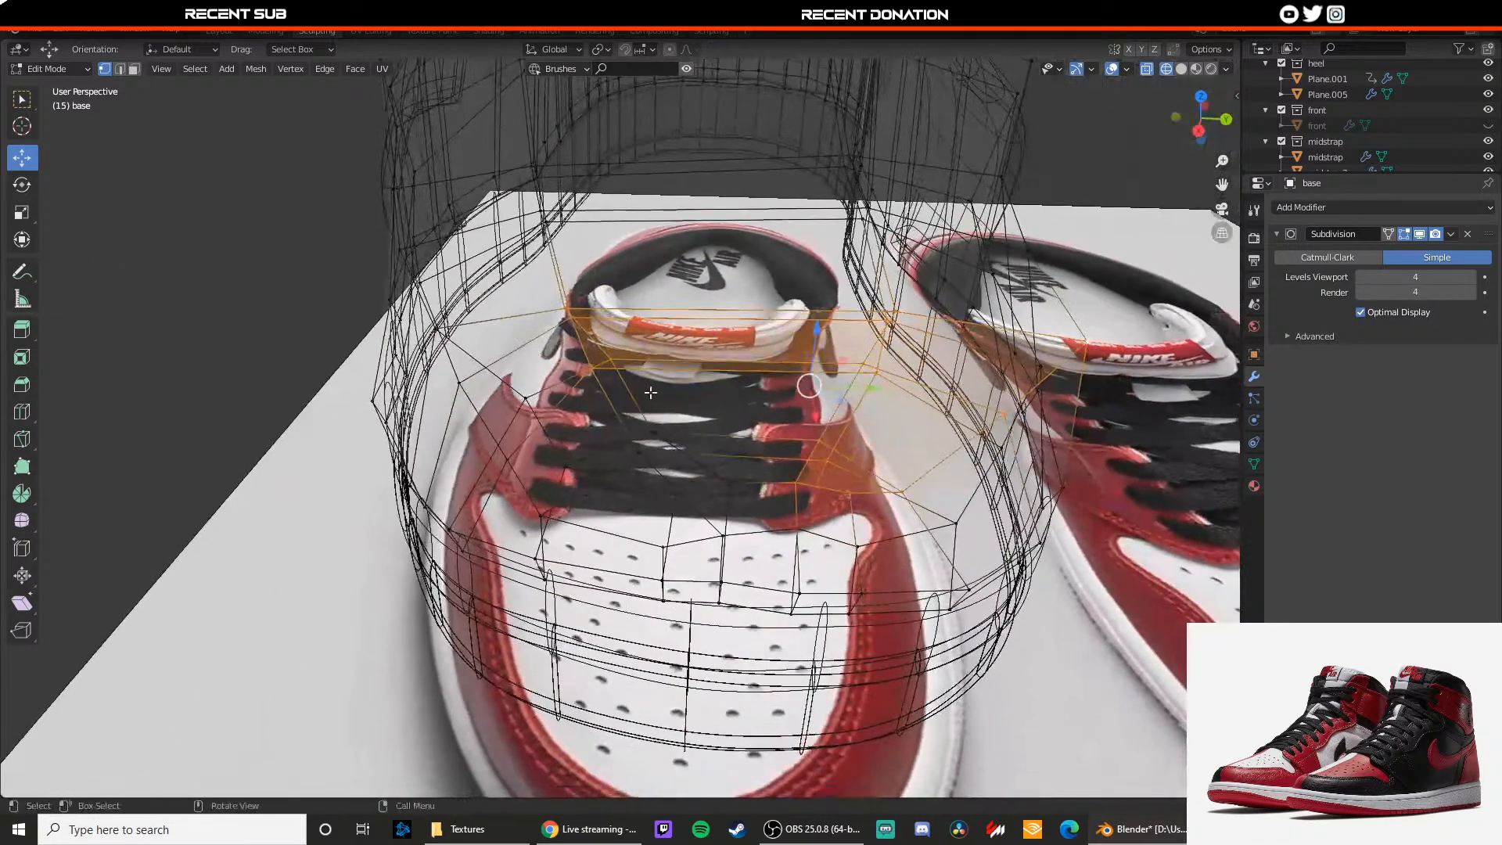
left_click(652, 440, "shift")
left_click(640, 454, "shift")
middle_click_drag(675, 464, 651, 454)
left_click(620, 452, "shift")
middle_click_drag(533, 440, 563, 364)
middle_click_drag(599, 298, 544, 357)
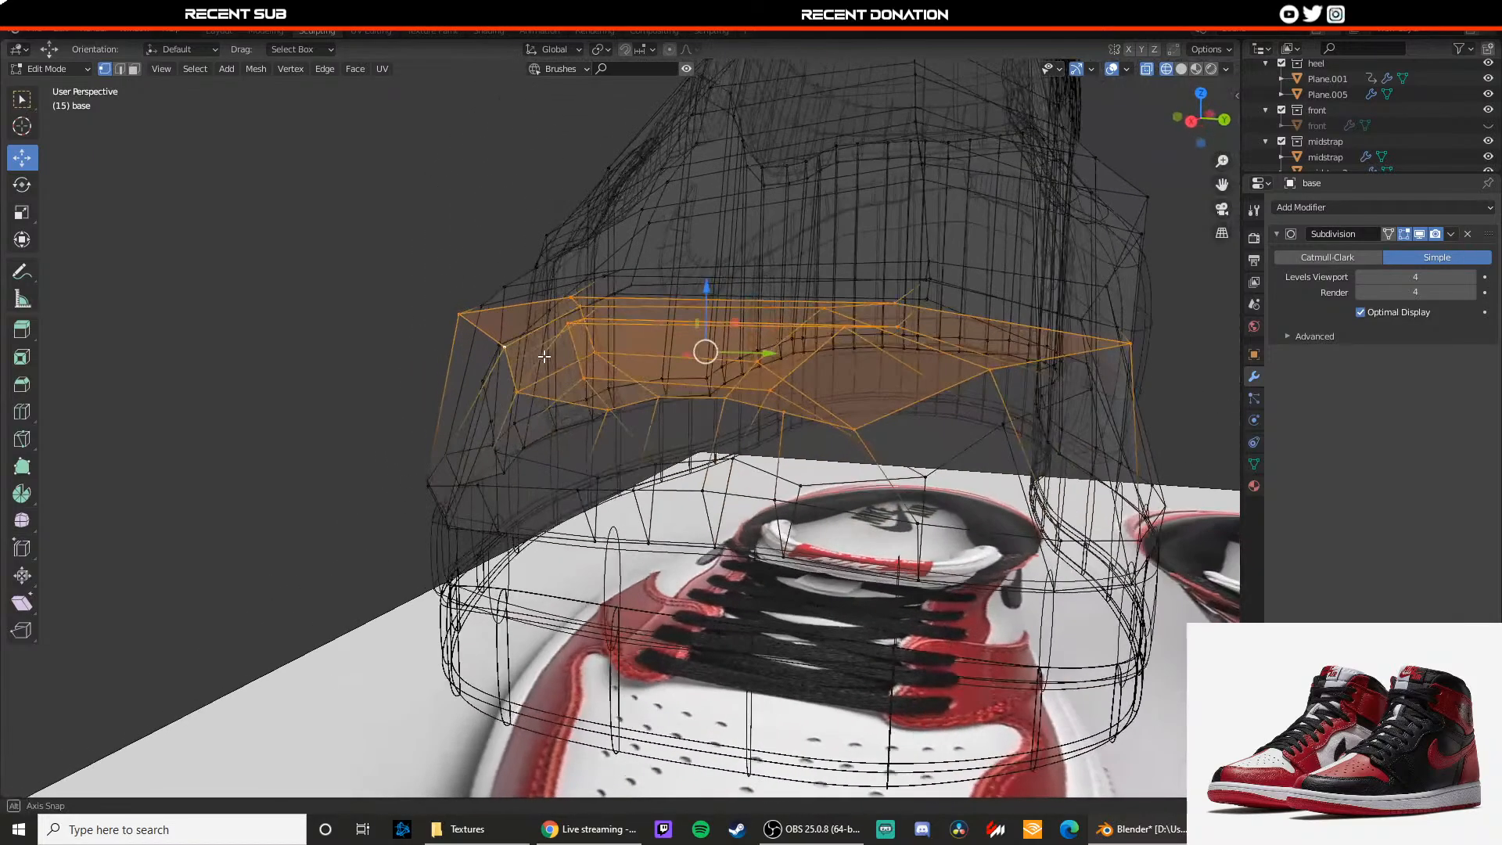
Step: Move the selected toe tip vertices down and slightly back to the reference photo's toe outline in front orthographic wireframe view
left_click(1176, 123)
key("z")
left_click(884, 379)
key("z")
left_click(578, 302)
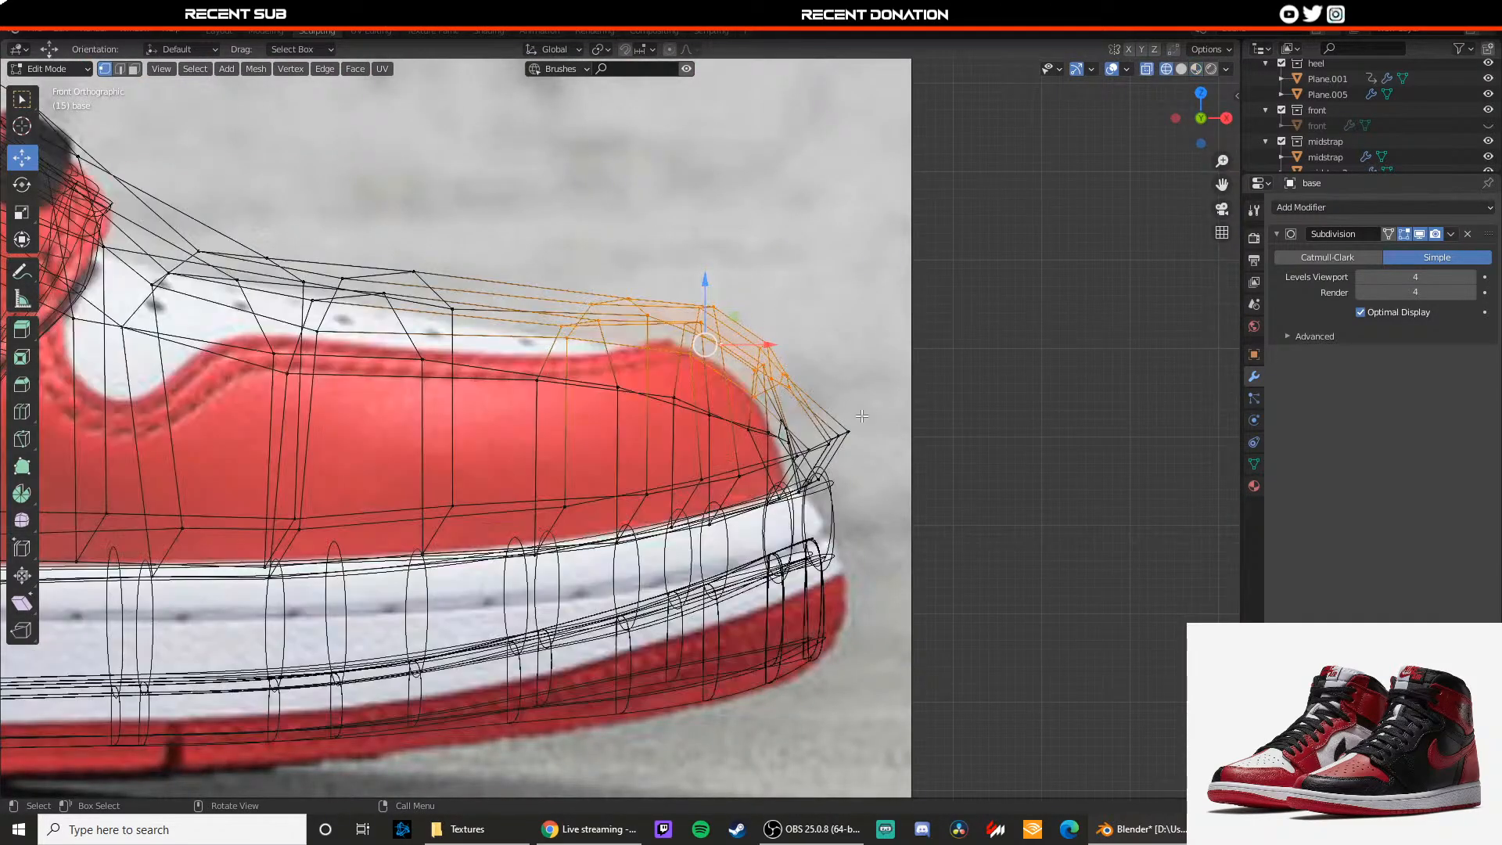
left_click_drag(705, 301, 705, 317)
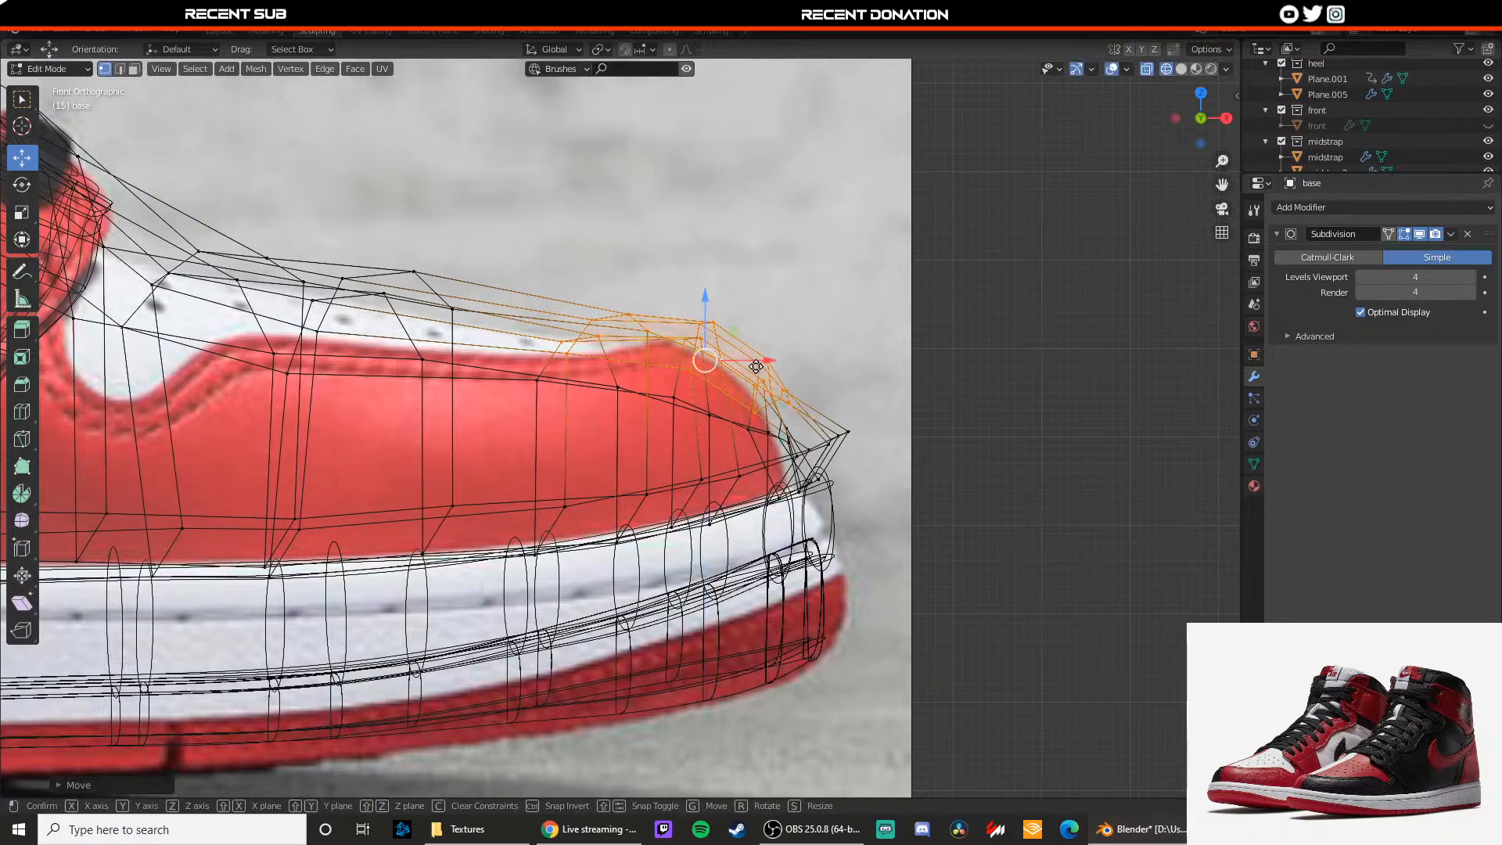
left_click_drag(763, 362, 752, 363)
left_click_drag(694, 316, 695, 325)
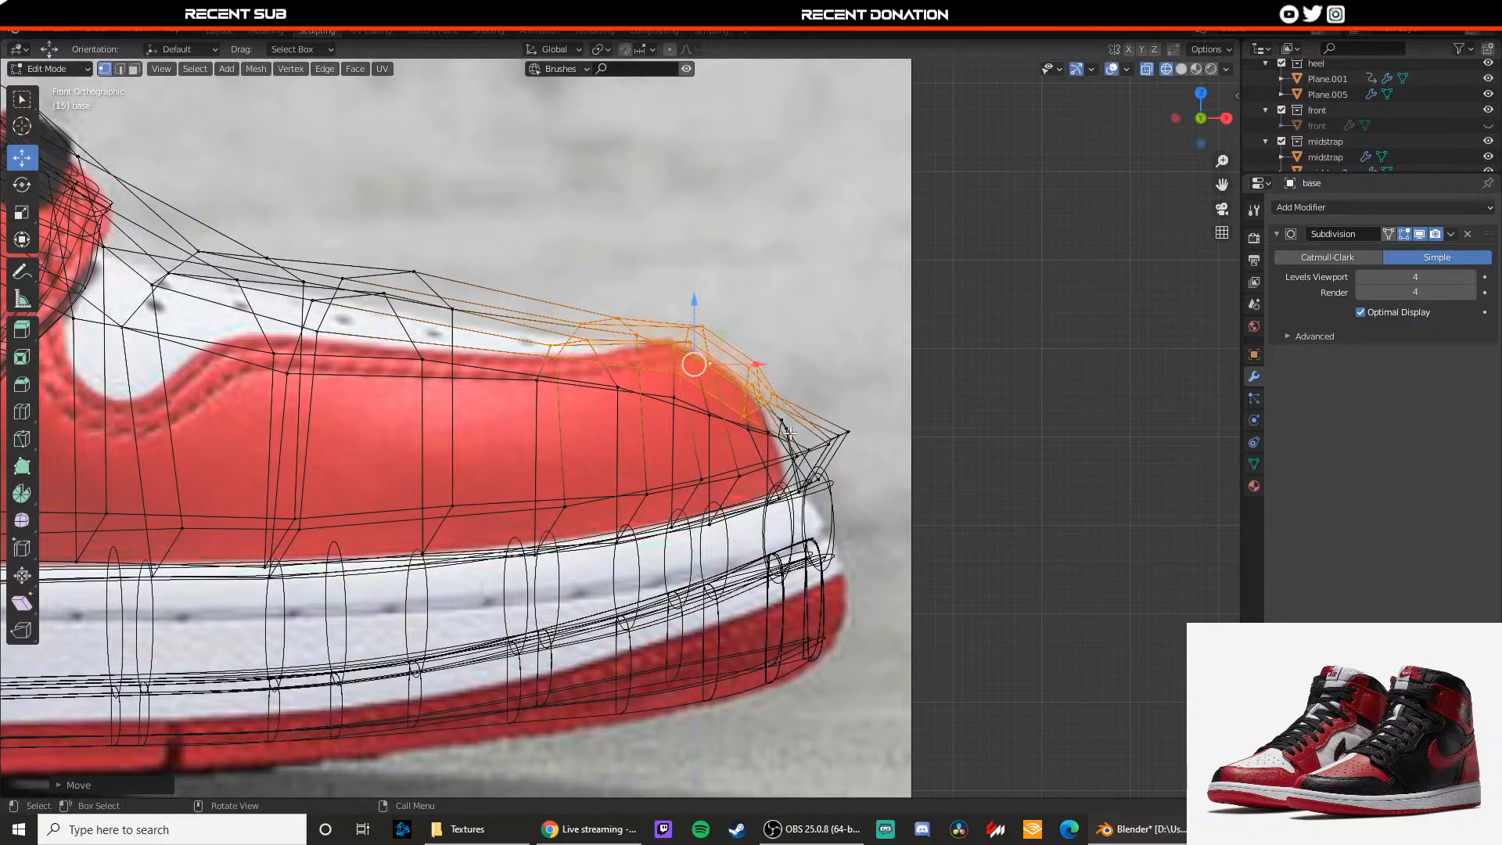
Step: Try repositioning the base's toe tip vertices in material preview shading and undo the move
middle_click_drag(855, 453, 571, 470)
key("z")
left_click(592, 494)
left_click_drag(645, 388, 649, 373)
middle_click_drag(636, 408, 587, 429)
key("ctrl+z")
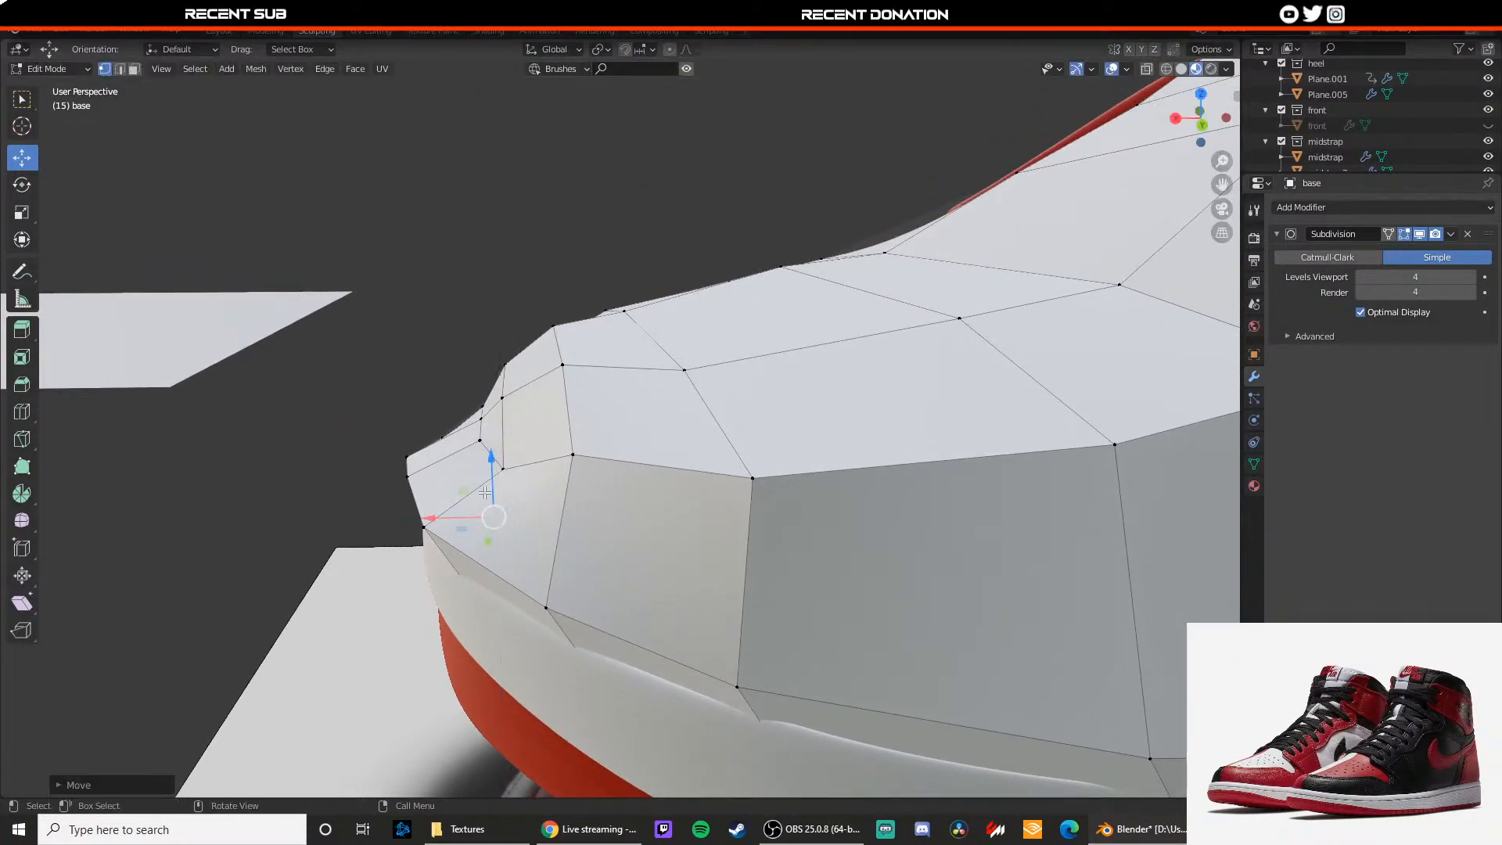
key("g")
key("x")
left_click(497, 499)
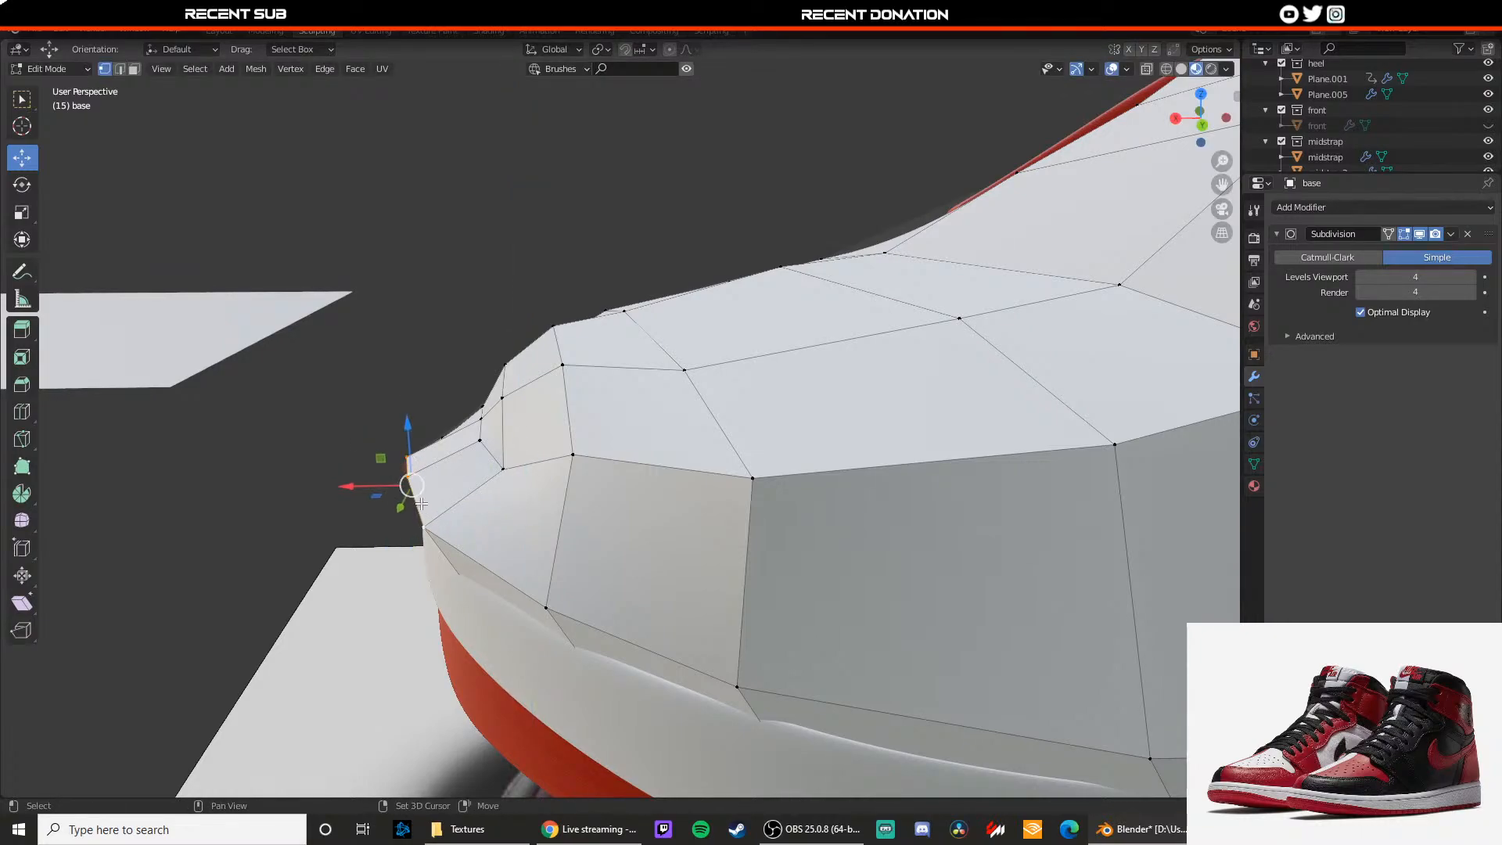
Step: Select the row of vertices along the base's lower toe rim and move it inward about 0.05 m along X
middle_click_drag(422, 503, 759, 433)
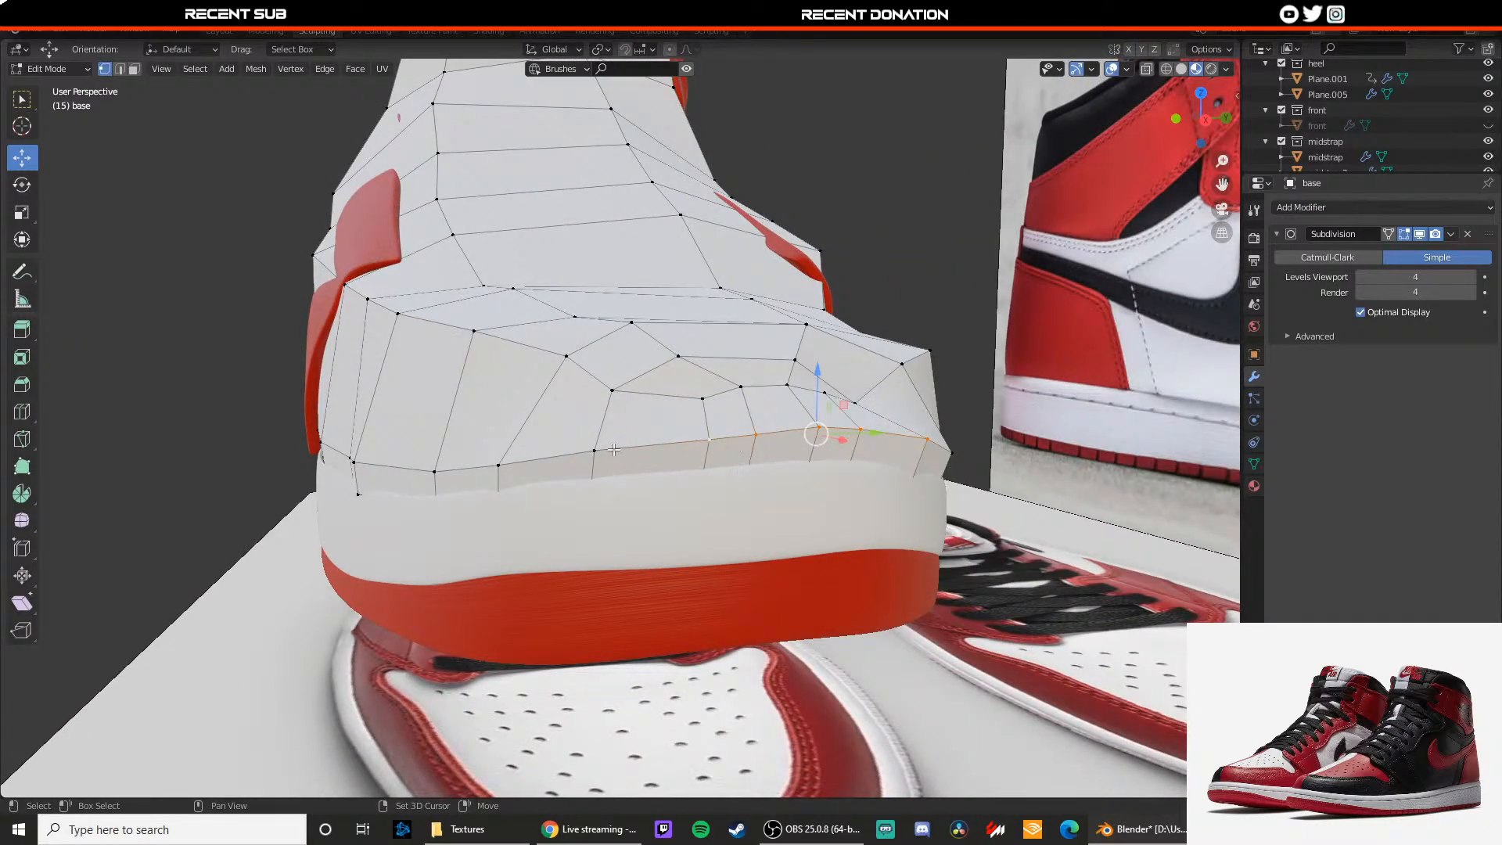
middle_click_drag(613, 449, 415, 429)
key("g")
key("x")
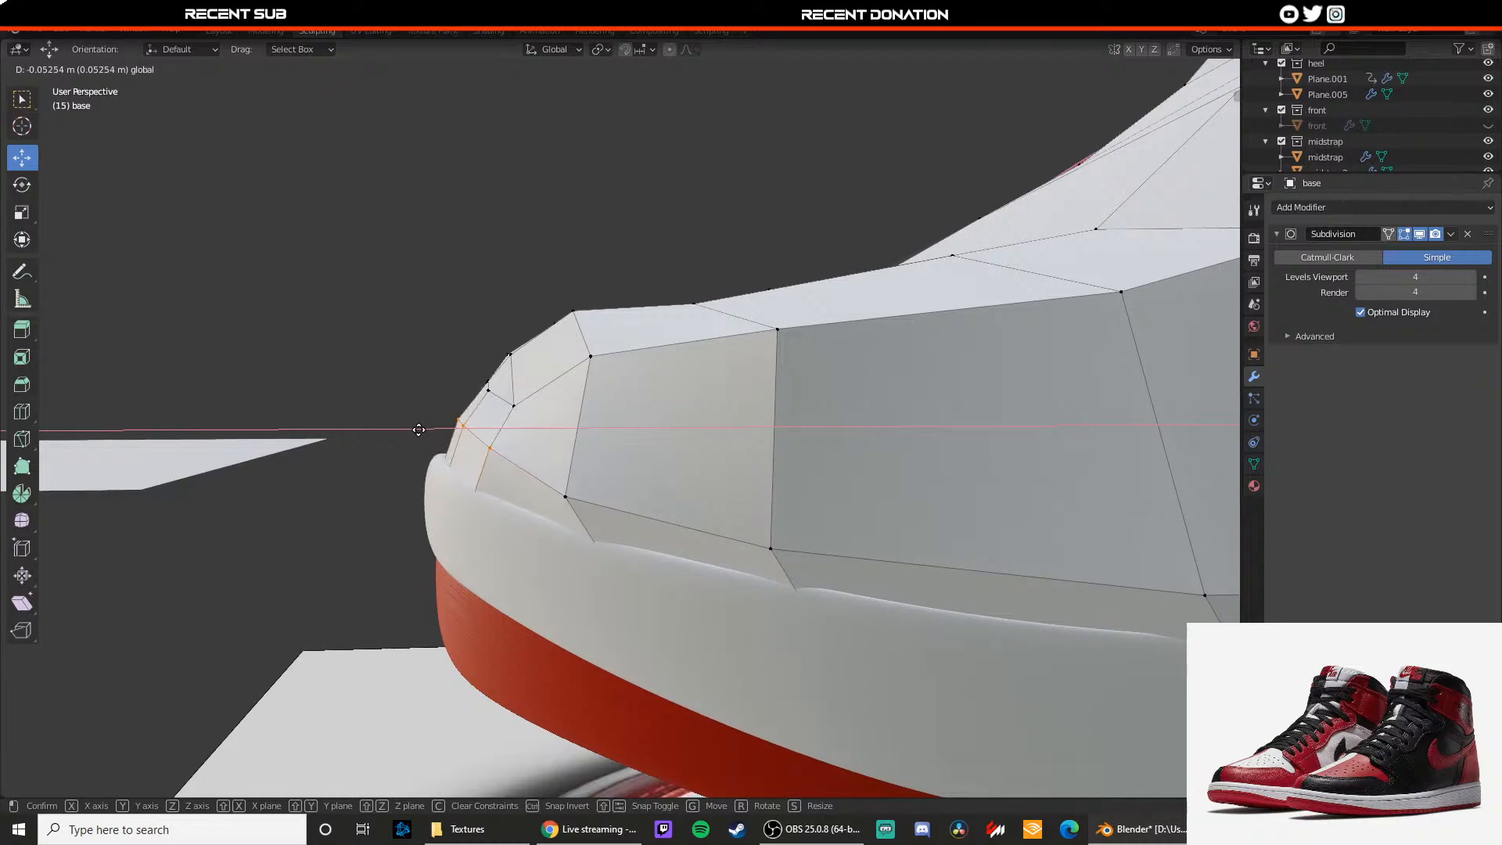
left_click(418, 428)
Step: Set the base's subdivision back to Catmull-Clark and check the smoothed toe outside edit mode from several angles
left_click(1317, 261)
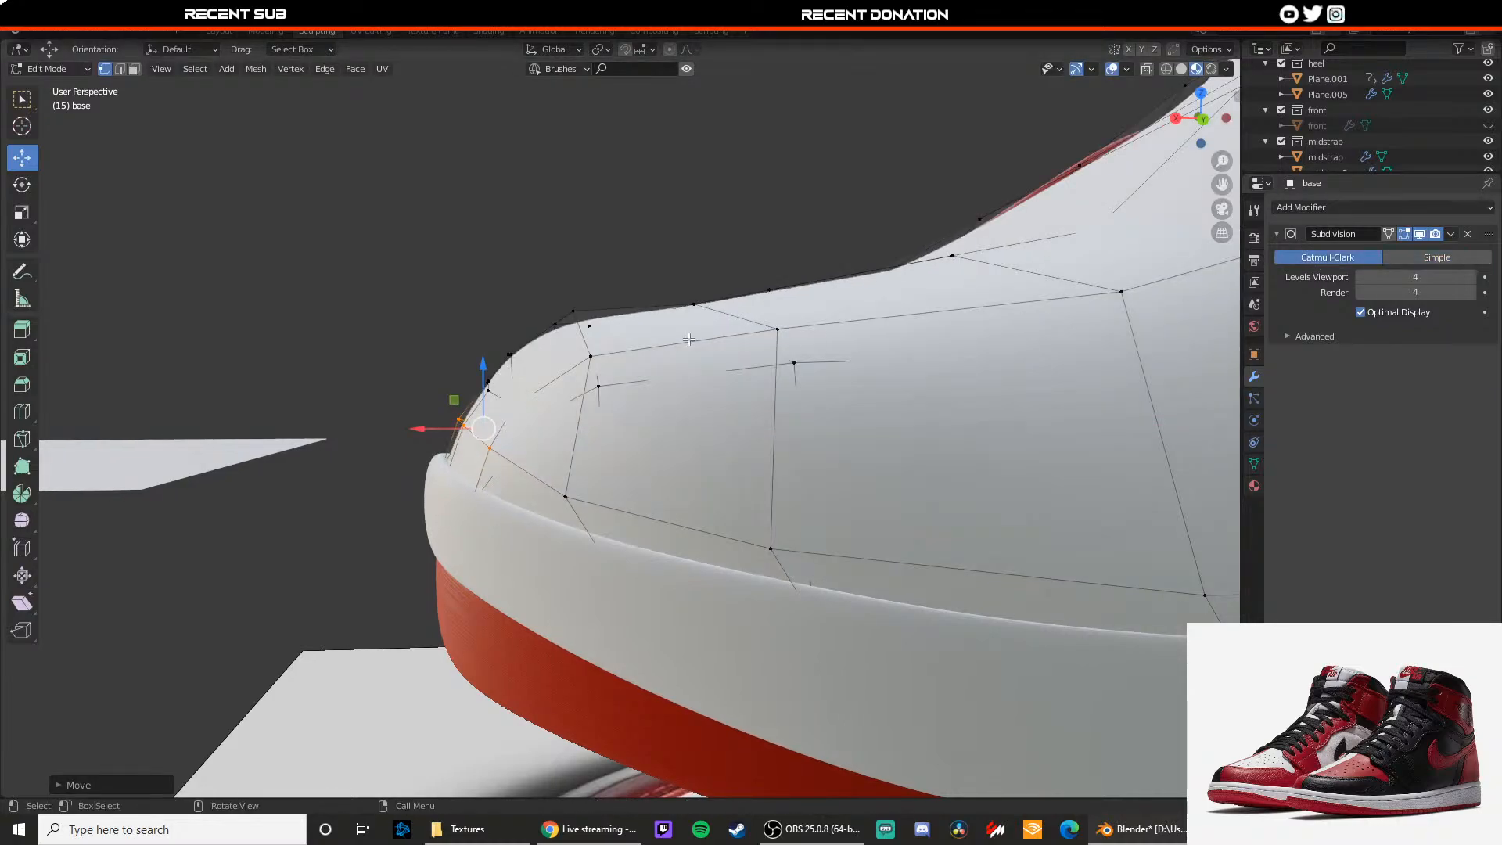
scroll(475, 347, "down", 1)
key("Tab")
scroll(527, 296, "down", 3)
left_click(617, 253)
scroll(604, 342, "down", 5)
scroll(617, 318, "down", 3)
middle_click_drag(602, 342, 1119, 269)
scroll(740, 357, "up", 2)
scroll(764, 363, "down", 3)
scroll(764, 362, "up", 4)
scroll(798, 331, "down", 4)
scroll(489, 406, "up", 3)
scroll(490, 410, "down", 3)
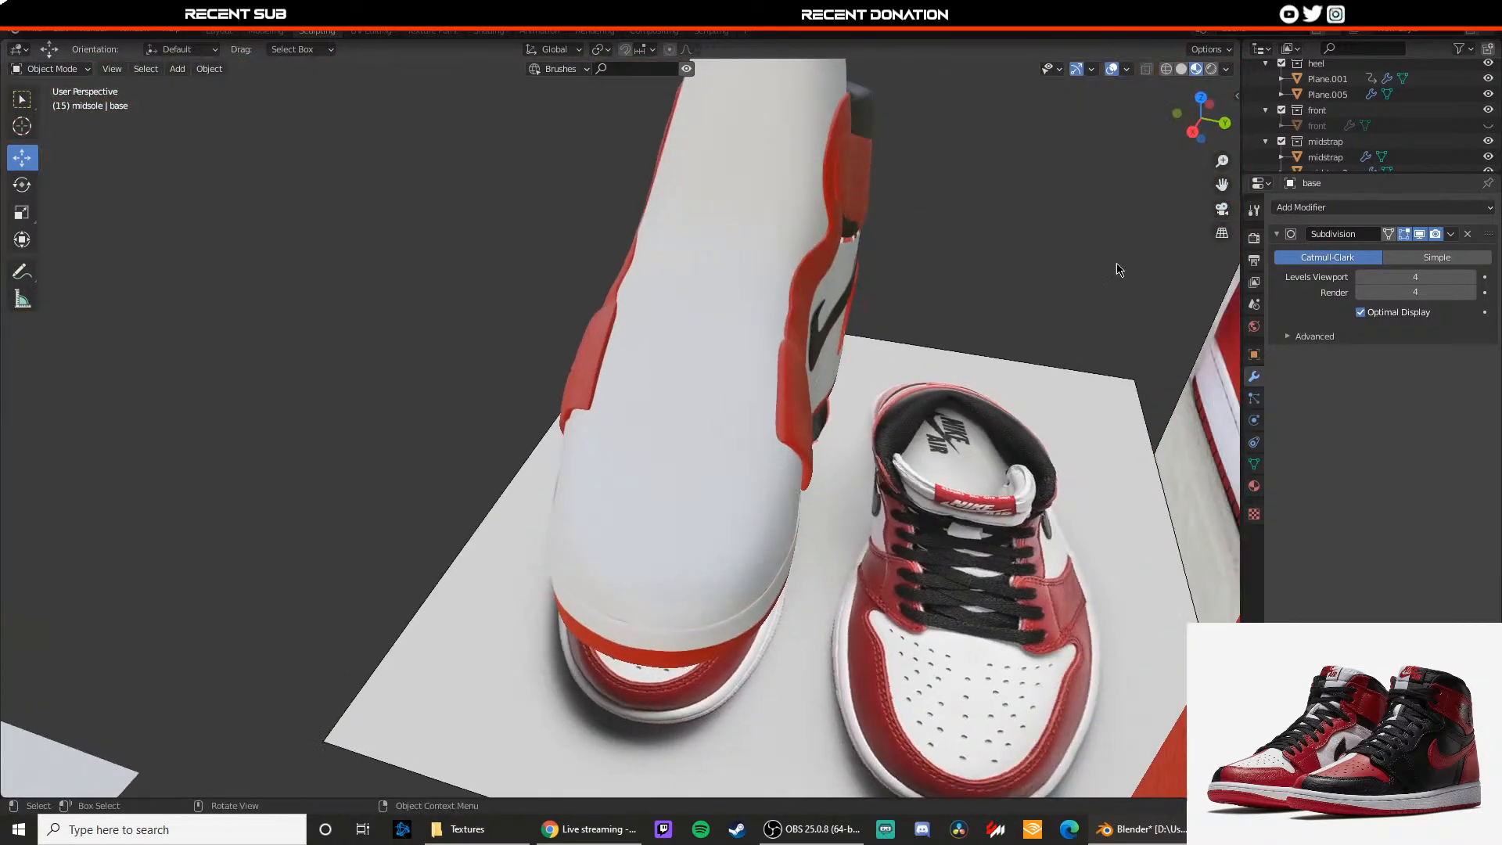
Step: Unhide the front overlay and move its upper edge loop down toward the reshaped base
left_click(1488, 125)
middle_click_drag(776, 200, 836, 340)
scroll(785, 327, "up", 3)
scroll(785, 327, "up", 2)
left_click(858, 348)
key("Tab")
mouse_move(686, 321)
left_mouse_down()
mouse_move(714, 376)
mouse_move(671, 343)
left_mouse_up()
key("Tab")
left_click(1033, 396)
Step: Lower the front overlay's upper edge loop a little further and check its fit around the toe outside edit mode
scroll(1031, 395, "down", 4)
middle_click_drag(1017, 392, 854, 378)
scroll(702, 391, "down", 2)
scroll(855, 378, "down", 3)
scroll(775, 379, "up", 7)
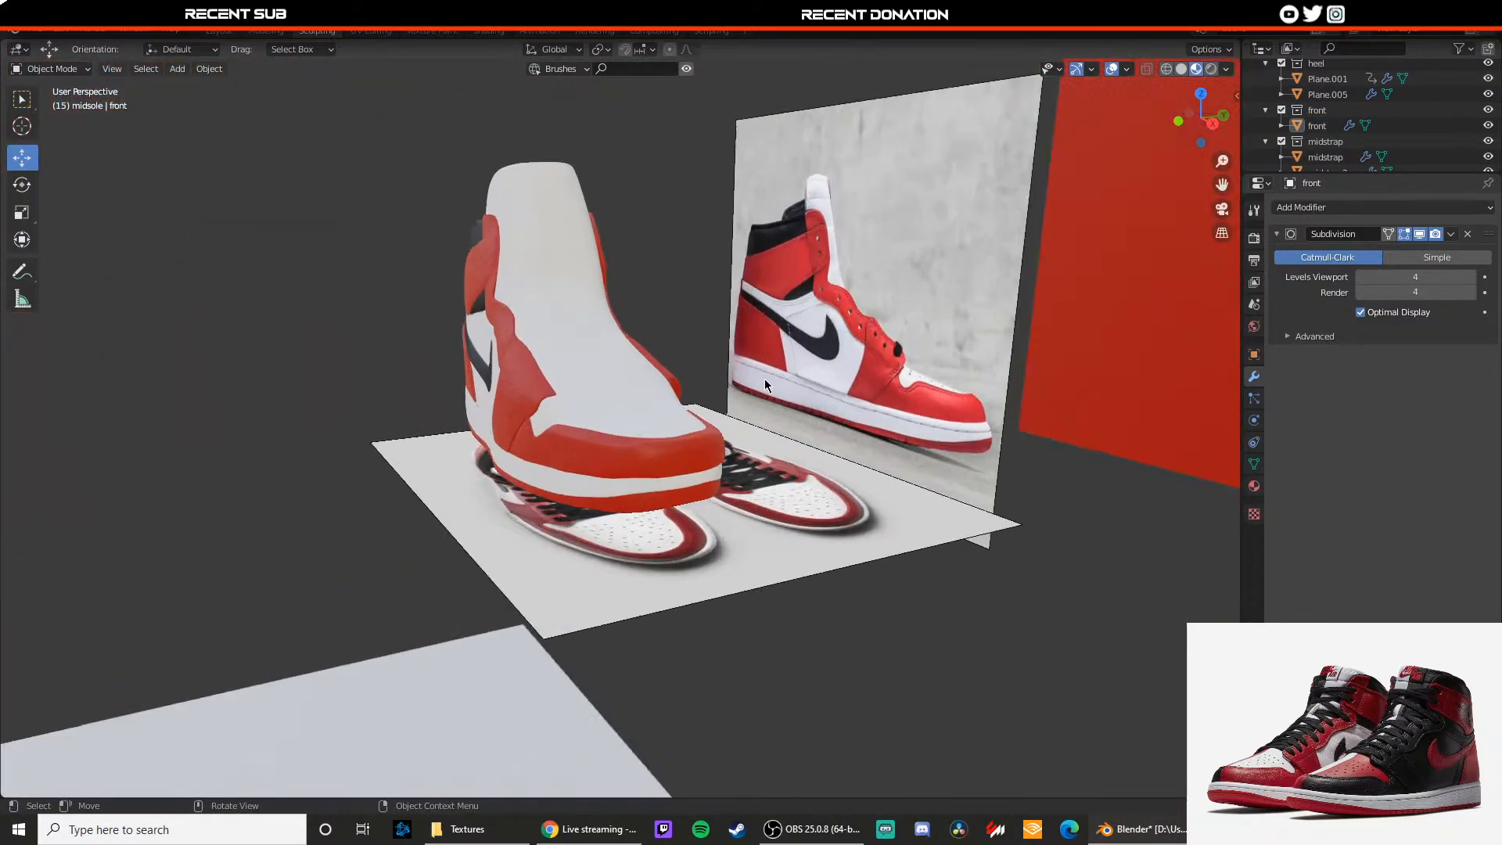
middle_click_drag(764, 379, 555, 333)
scroll(548, 374, "up", 1)
key("Tab")
scroll(548, 374, "up", 1)
left_click_drag(588, 311, 592, 328)
key("Tab")
scroll(584, 289, "down", 3)
scroll(520, 358, "up", 3)
Step: Select the edge loop around the middle of the front overlay and move it down and slightly inward along X
key("Tab")
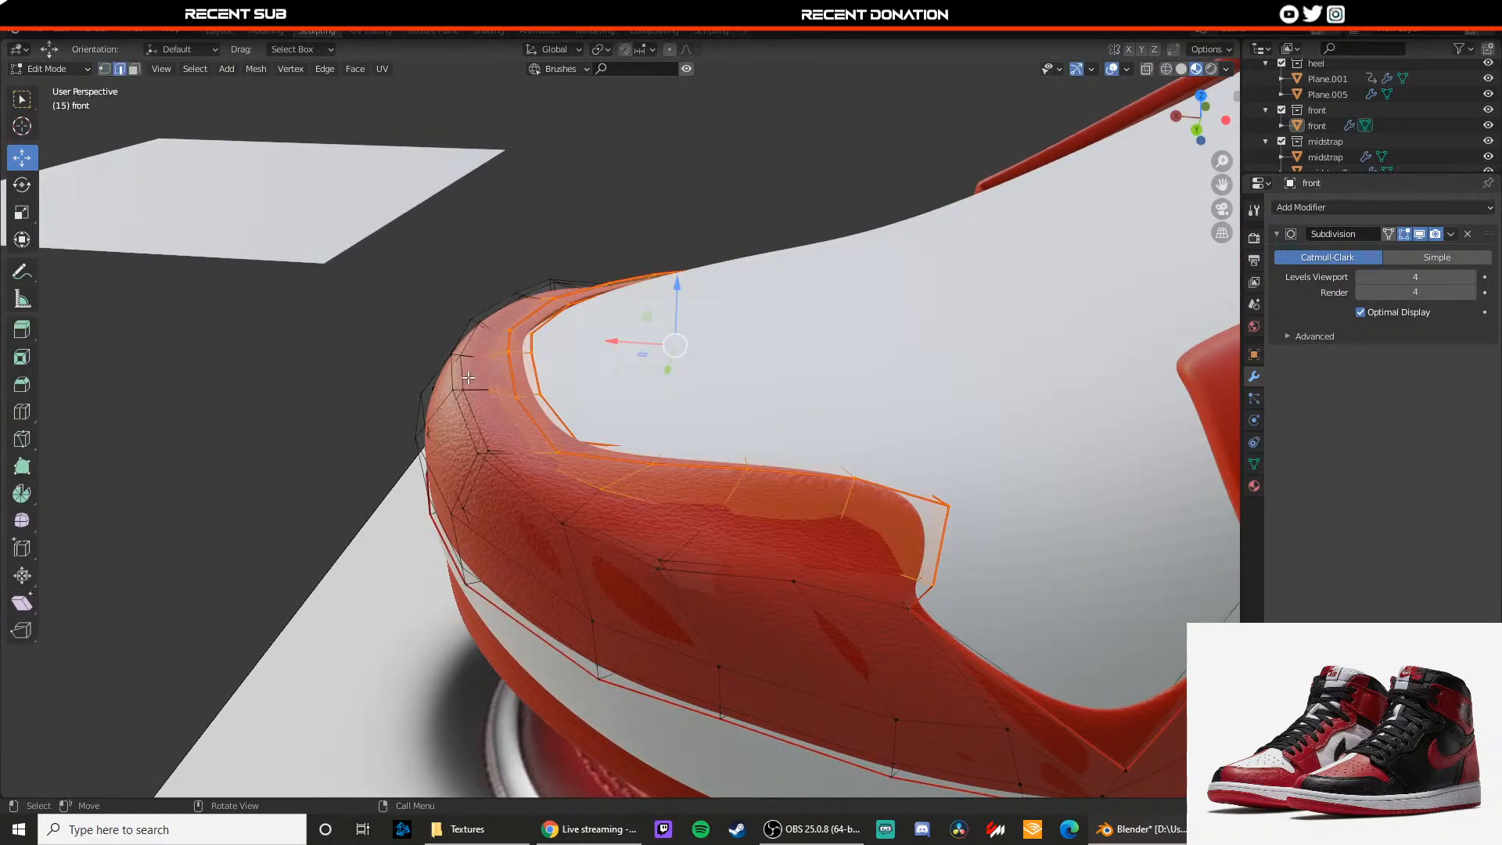
left_click(451, 380, "alt")
left_click_drag(629, 307, 665, 337)
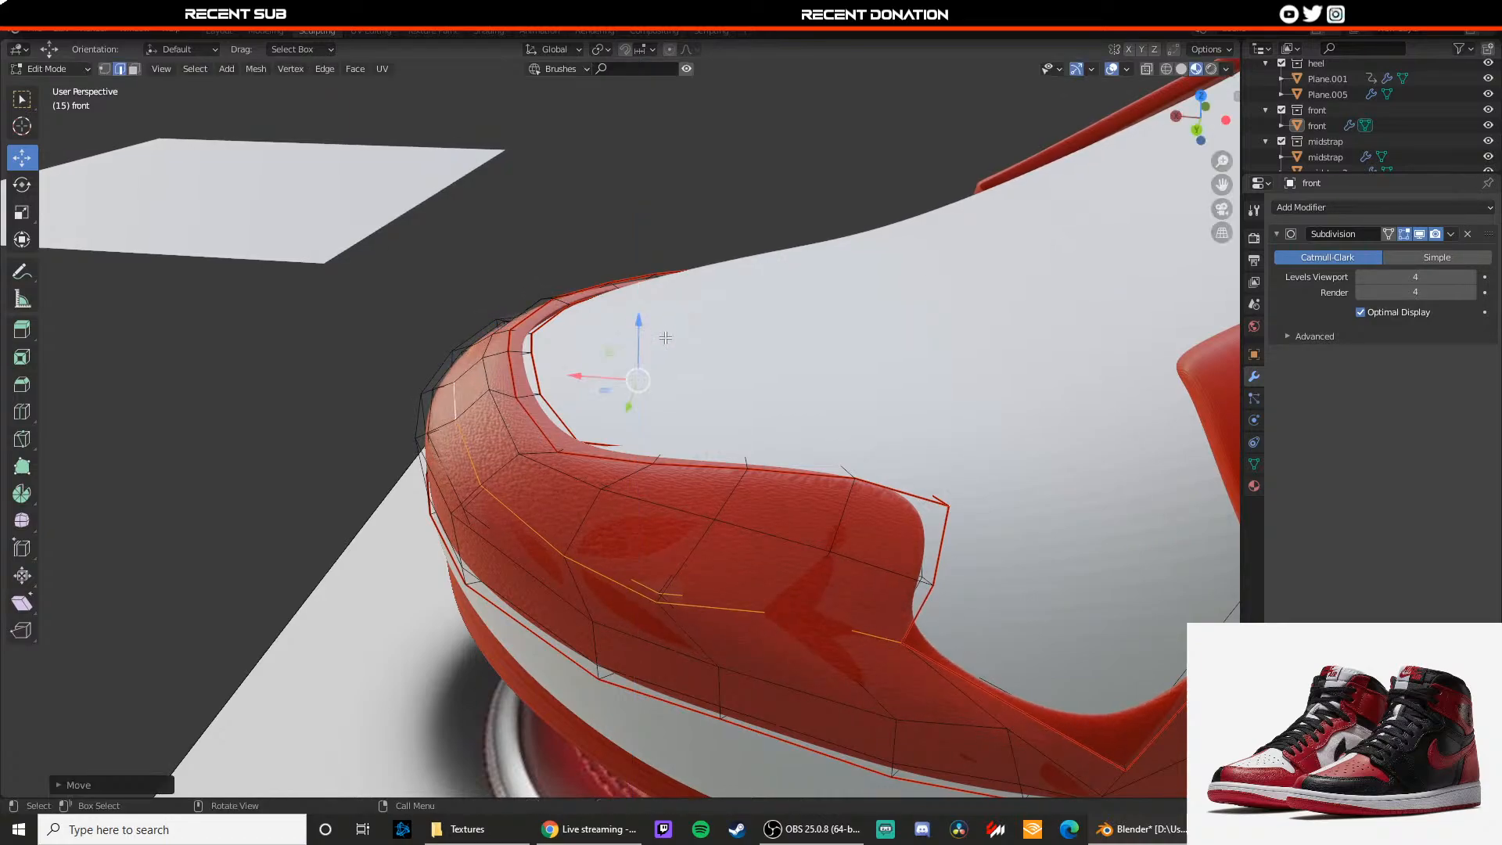
mouse_move(601, 376)
left_mouse_down()
mouse_move(684, 365)
mouse_move(609, 376)
left_mouse_up()
key("Tab")
Step: Fine-tune the edge loop position around the front overlay's toe and inspect the smoothed surface outside edit mode
middle_click_drag(581, 333, 752, 393)
key("Tab")
scroll(740, 350, "up", 4)
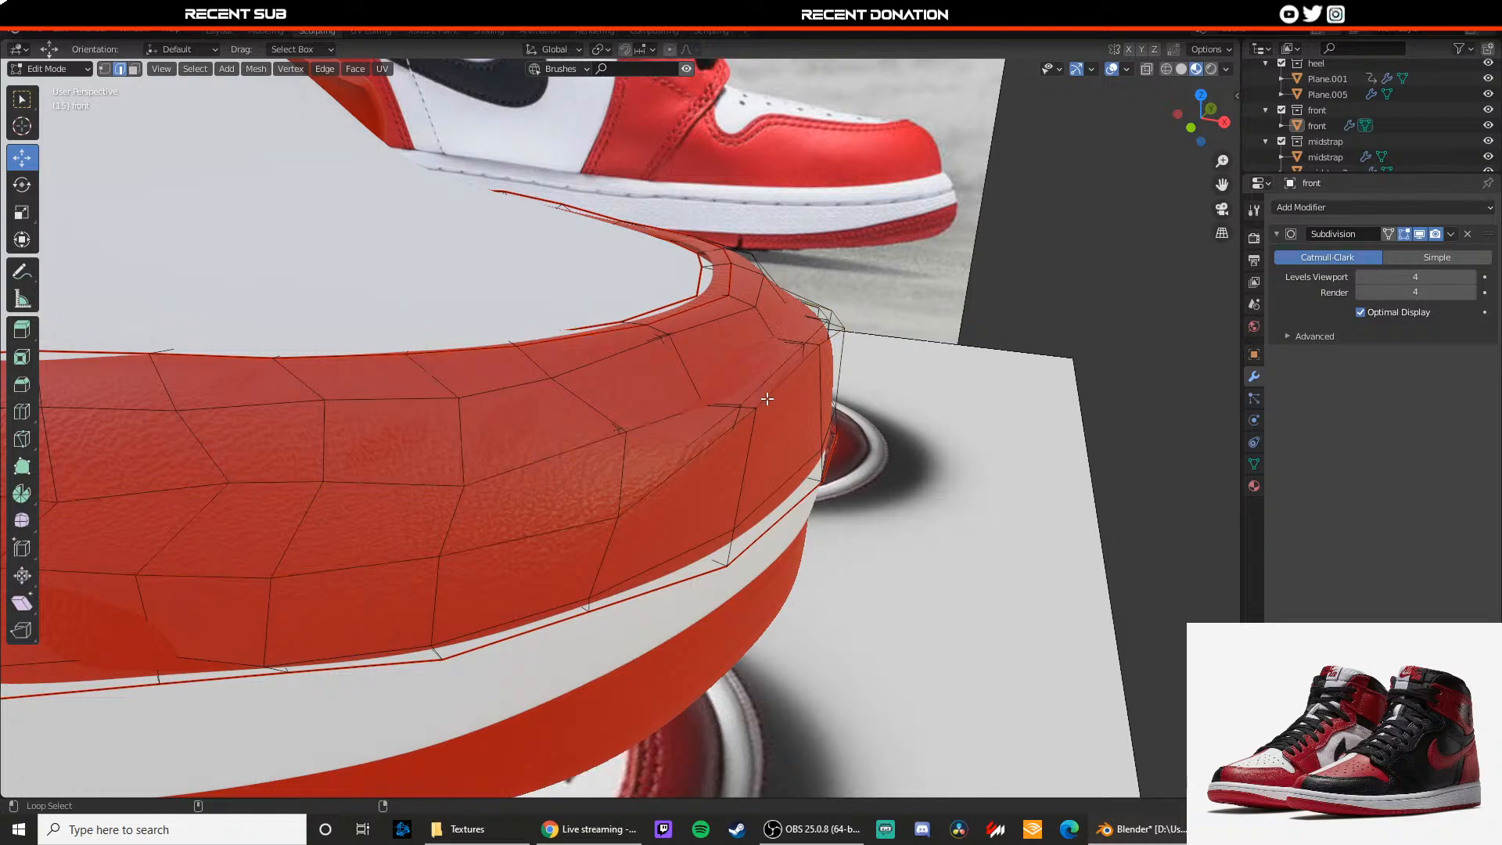
left_click_drag(408, 342, 548, 388)
key("Tab")
middle_click_drag(627, 378, 611, 435)
key("Tab")
mouse_move(712, 402)
left_mouse_down()
mouse_move(724, 398)
mouse_move(708, 398)
left_mouse_up()
key("Tab")
middle_click_drag(701, 388, 782, 367)
scroll(738, 379, "down", 5)
scroll(636, 395, "up", 10)
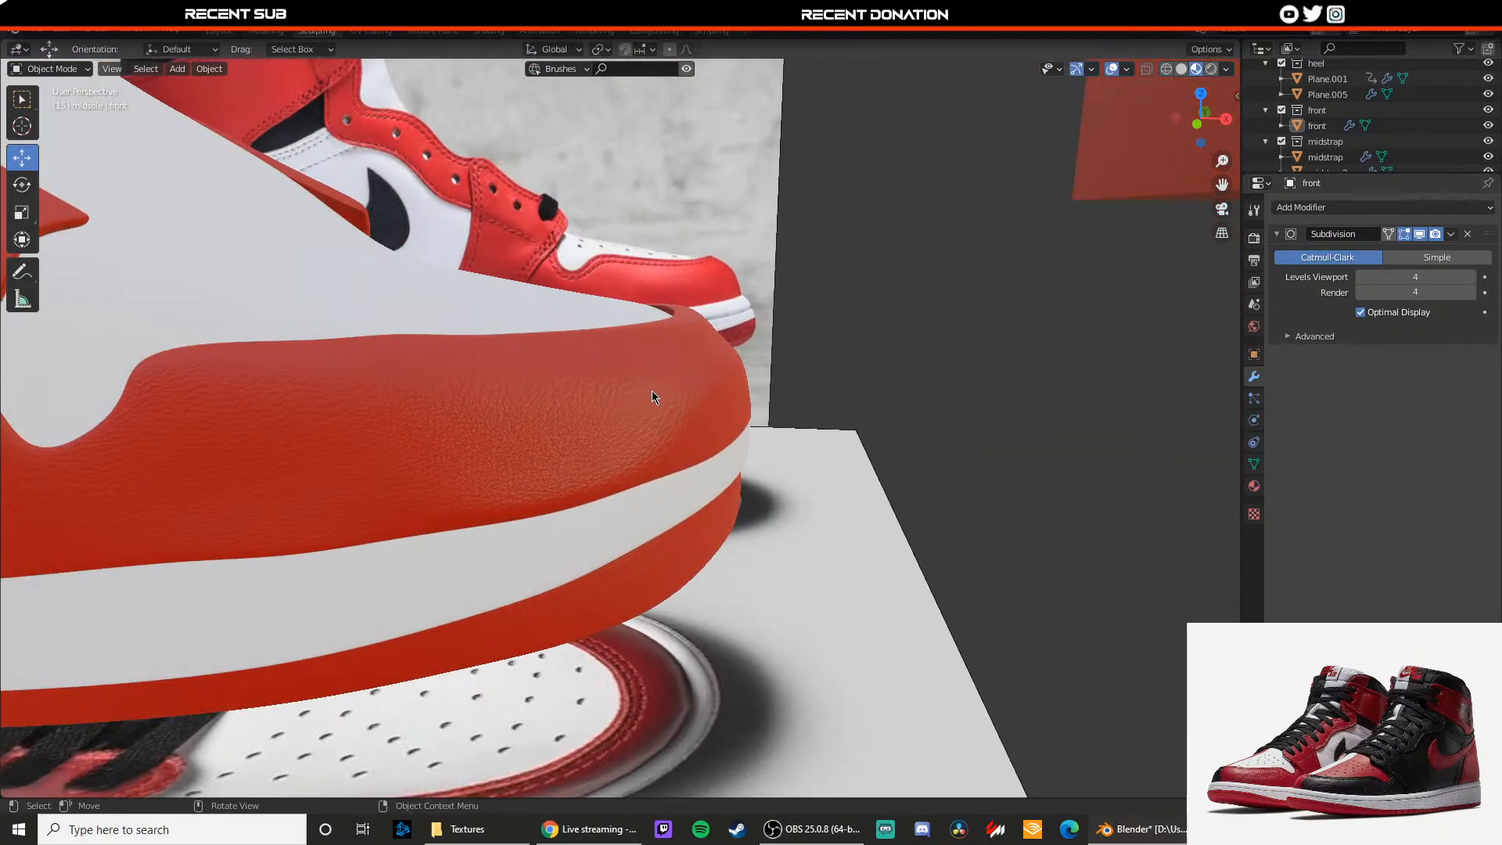
Step: Hide the base, switch the front overlay's subdivision to Simple and open its mesh in vertex select mode
left_click(654, 395)
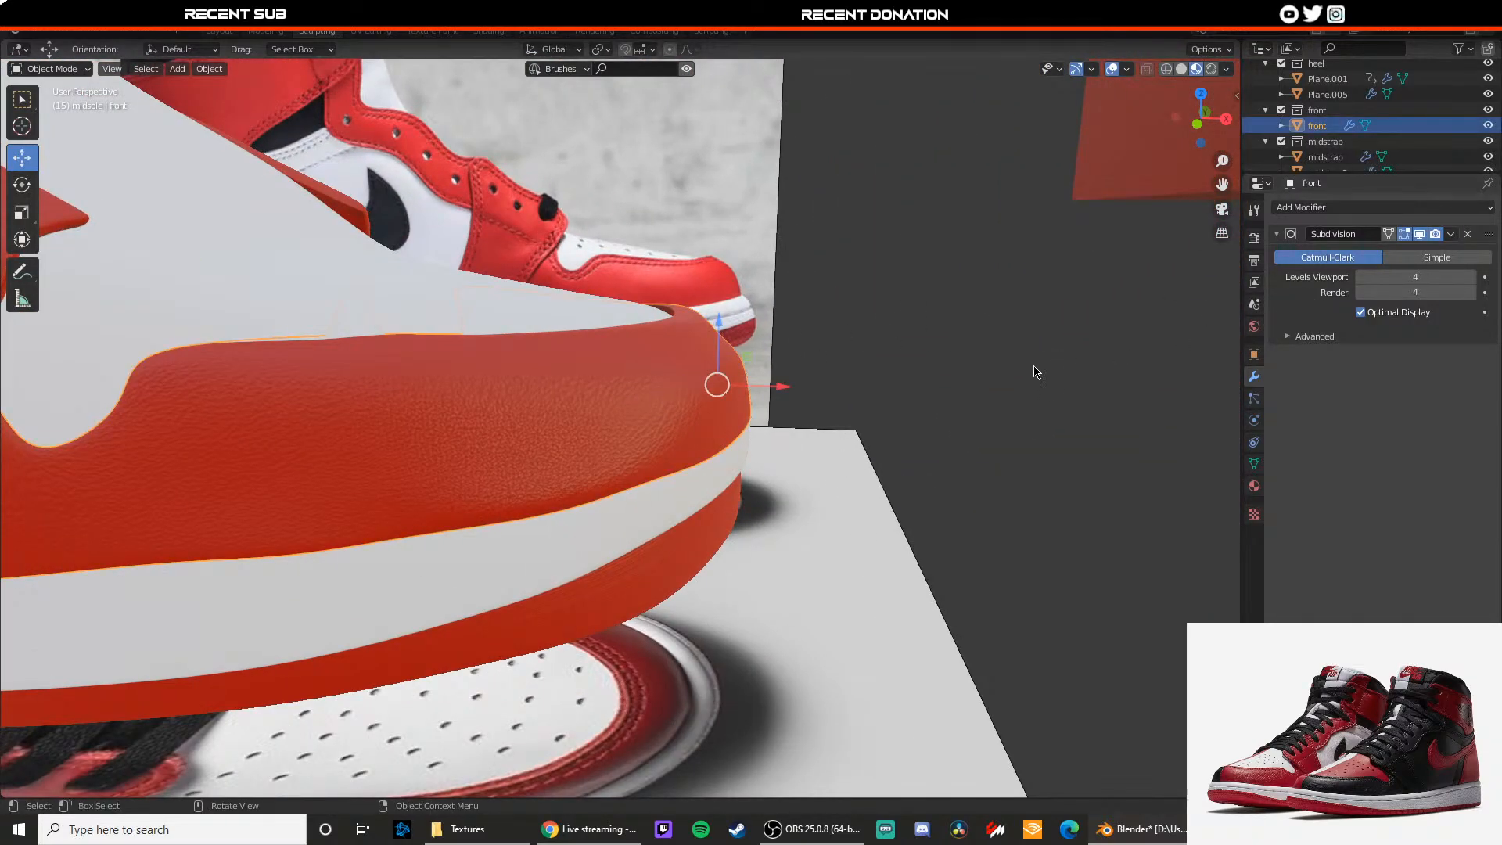
left_click(410, 307)
key("h")
left_click(586, 383)
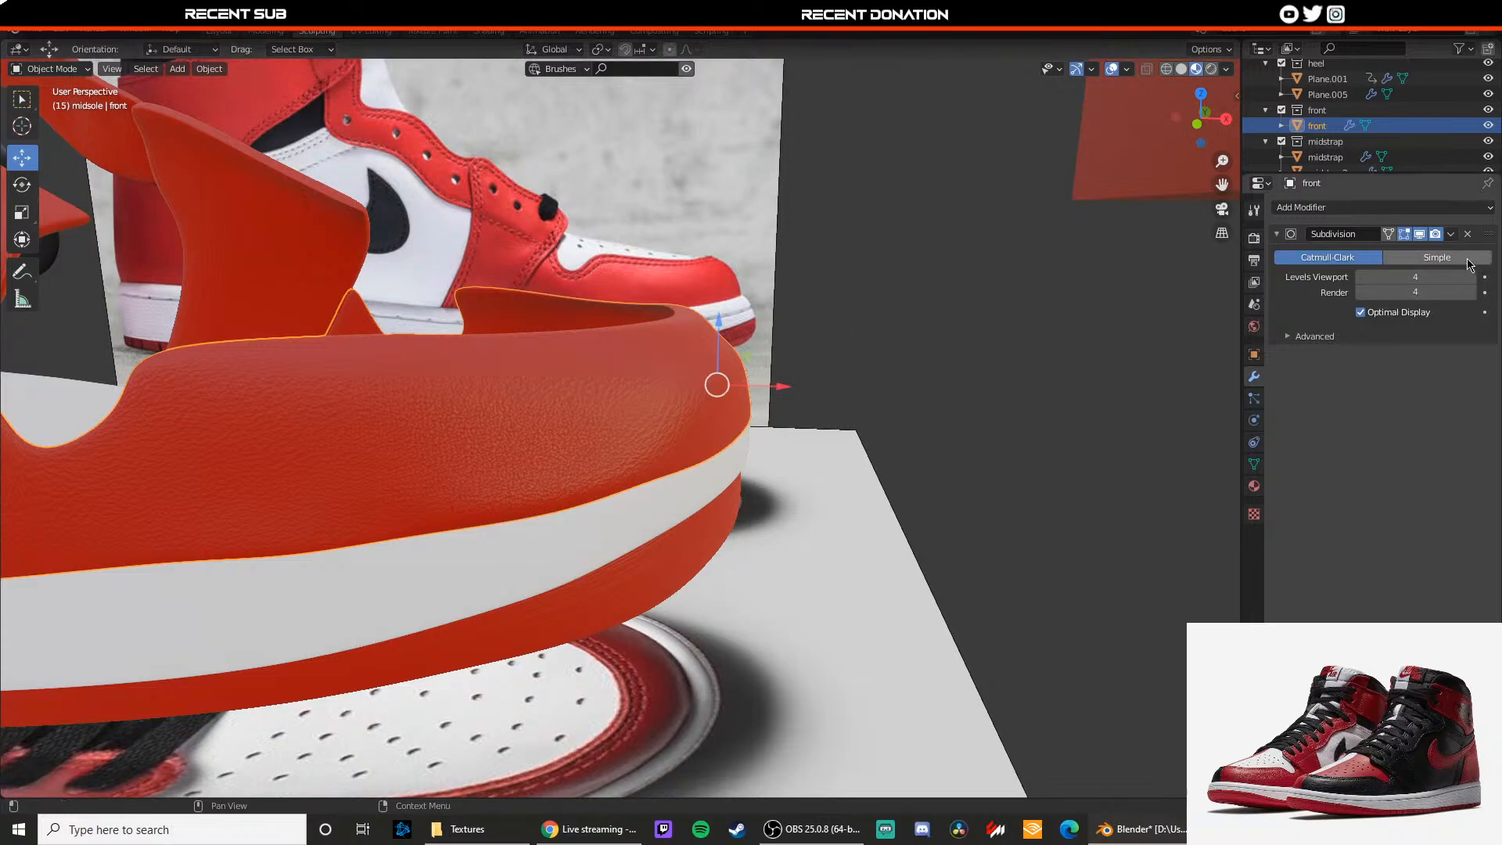
left_click(1467, 259)
middle_click_drag(673, 340, 695, 361)
key("Tab")
key("1")
Step: Nudge the front overlay's toe tip vertex inward along X and lower the neighbouring middle-row vertex along Z
left_click(747, 398)
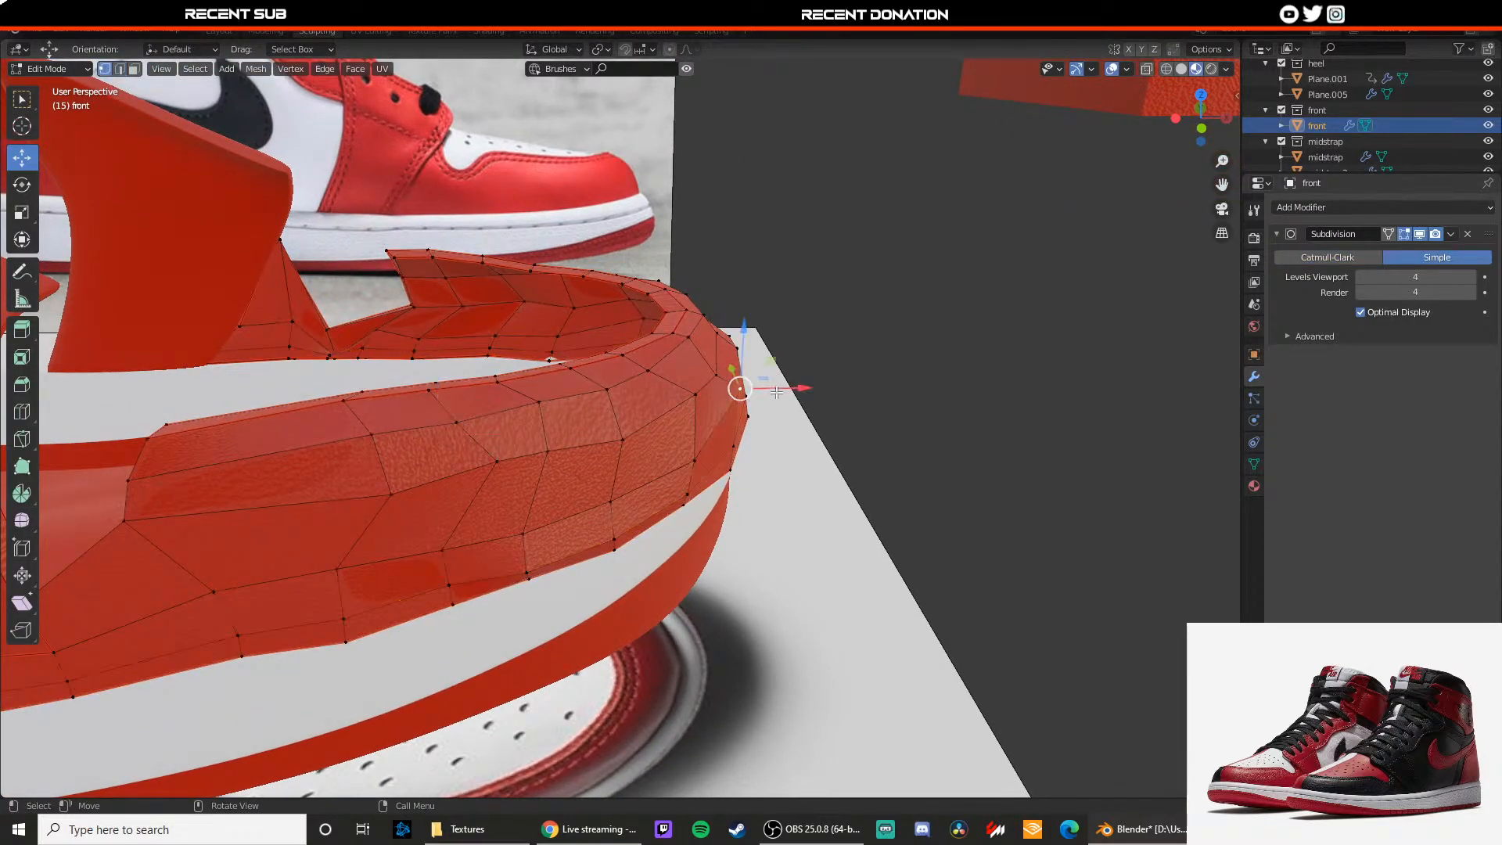
left_click_drag(777, 388, 771, 390)
middle_click_drag(771, 390, 648, 347)
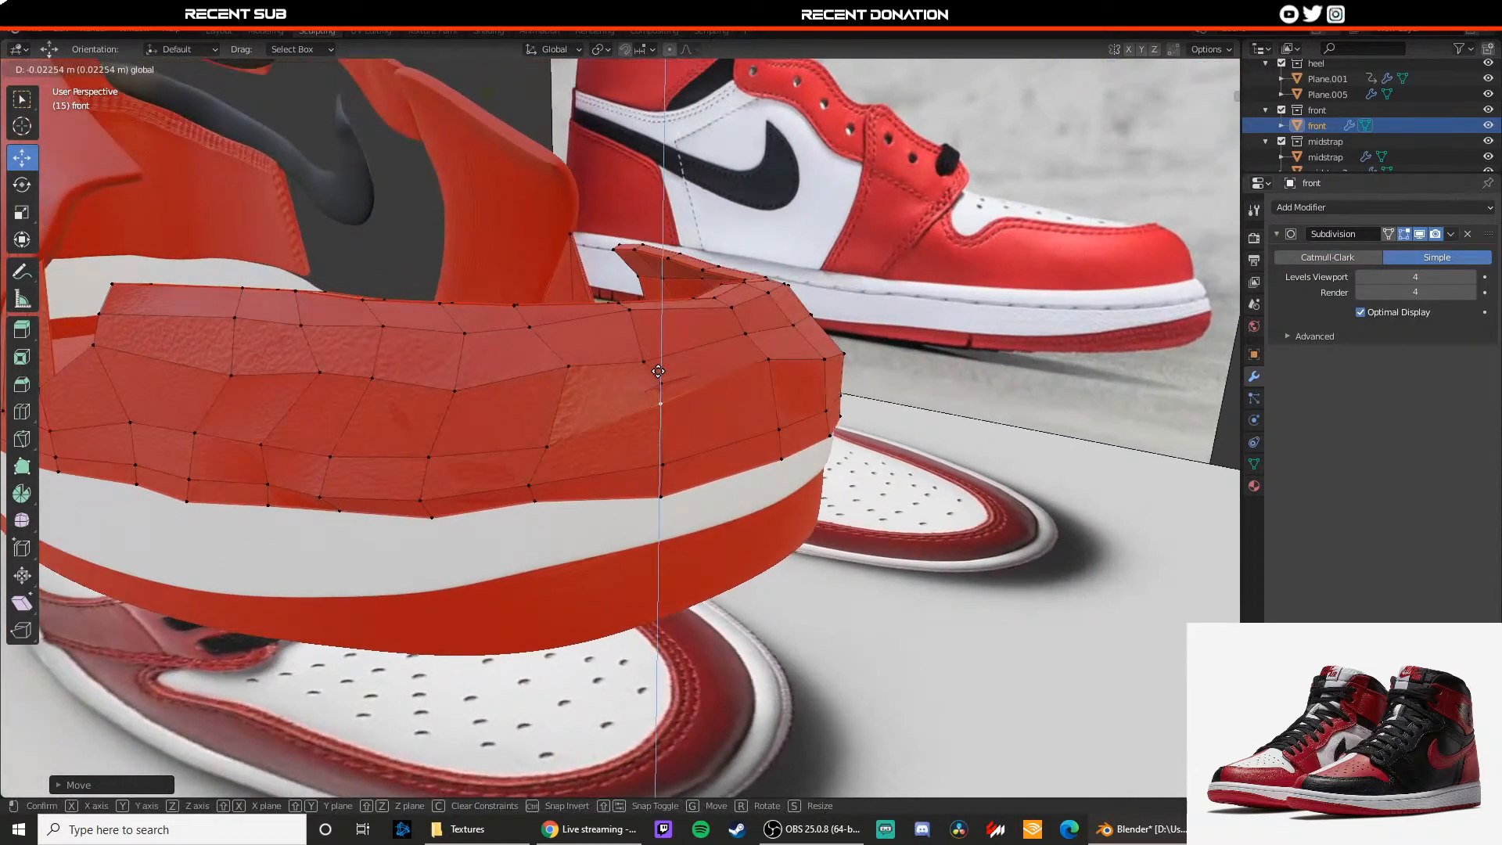
key("shift+z")
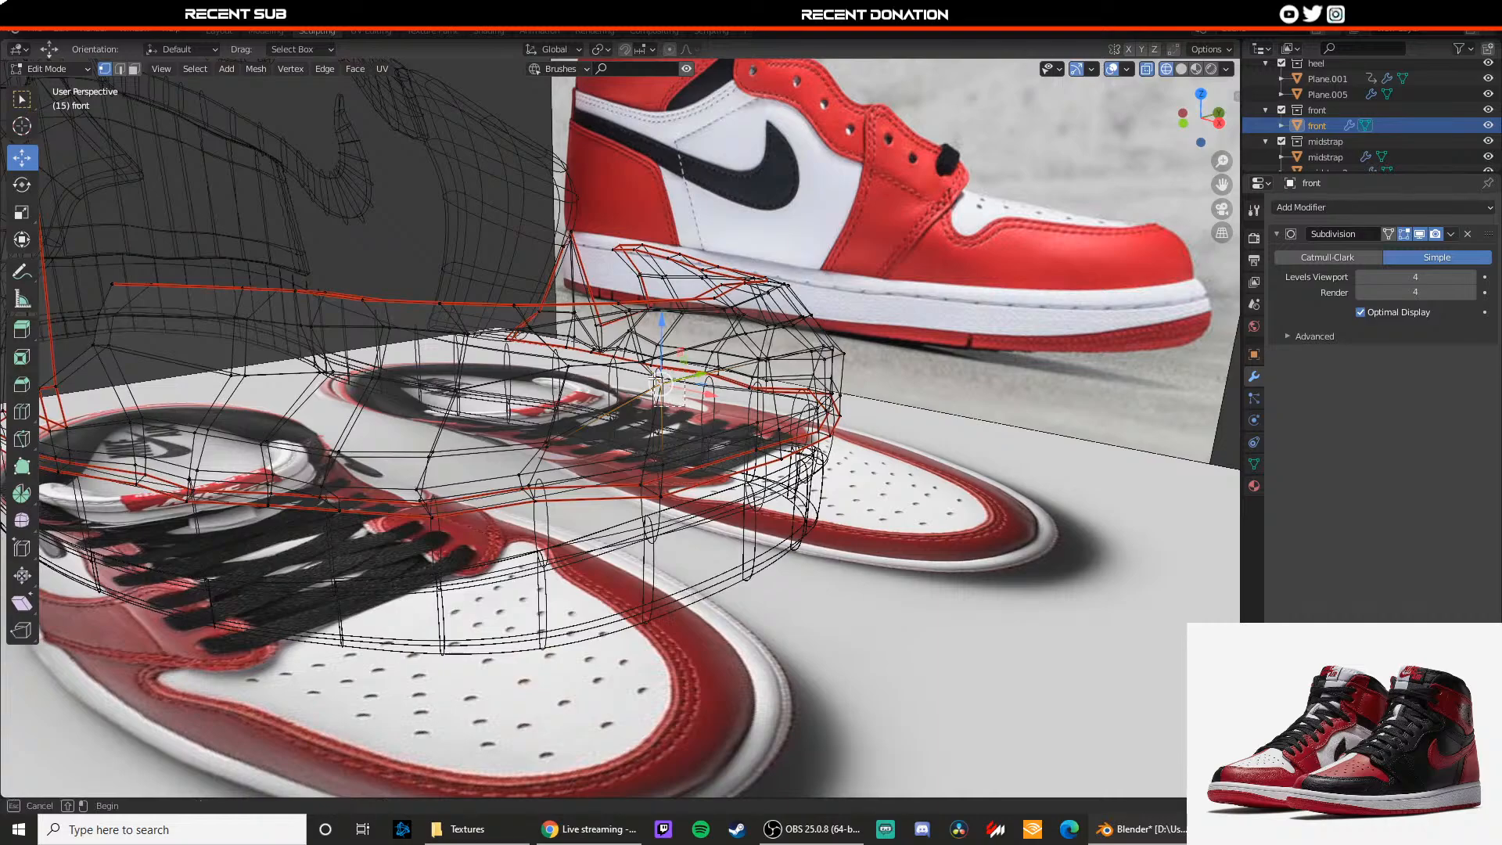
key("shift+z")
left_click_drag(655, 378, 666, 377)
key("shift+z")
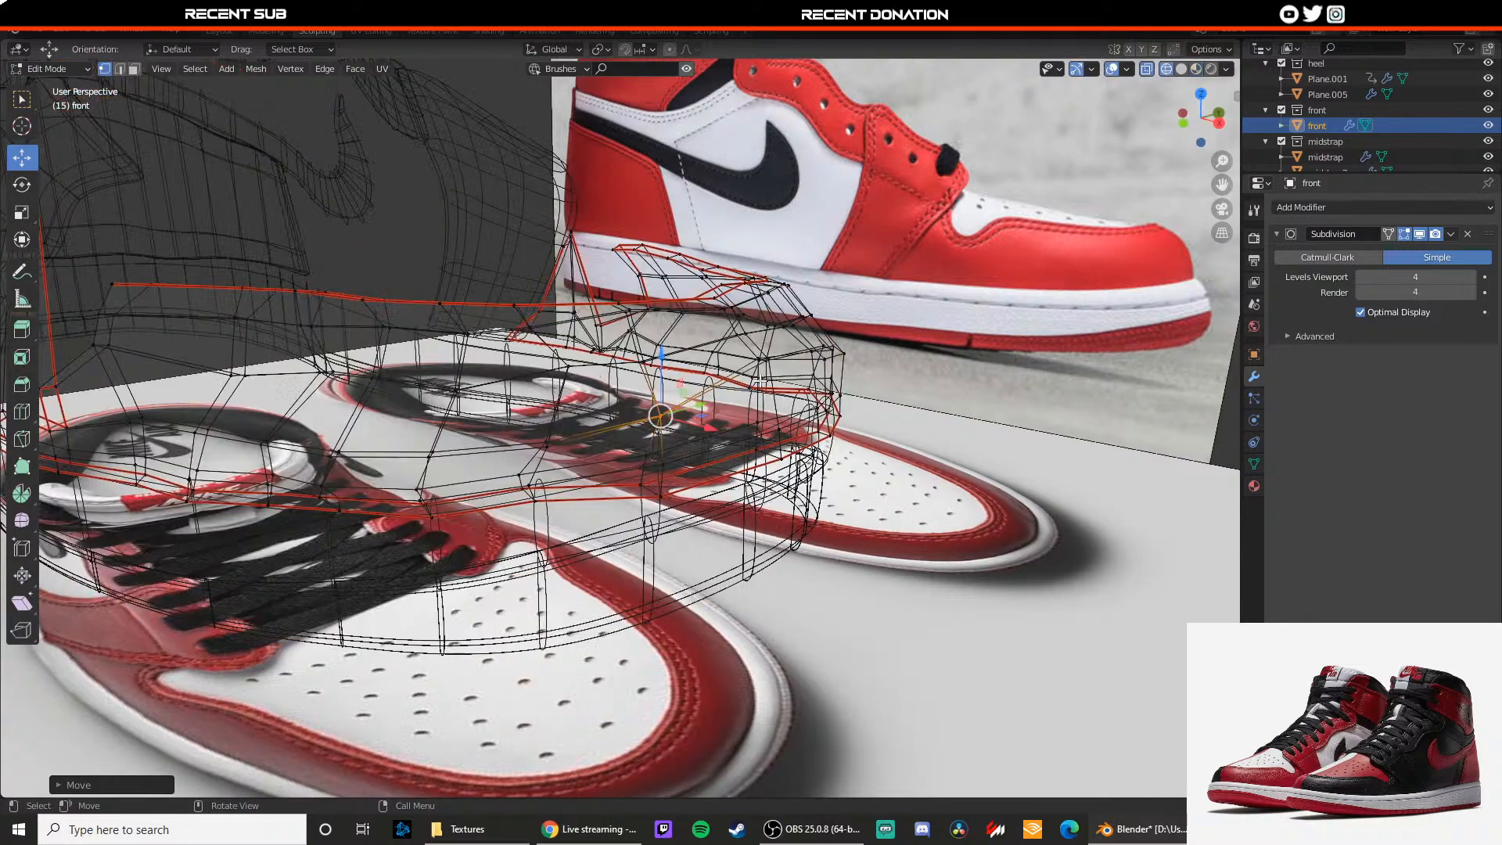
key("shift+z")
left_click_drag(746, 350, 766, 347)
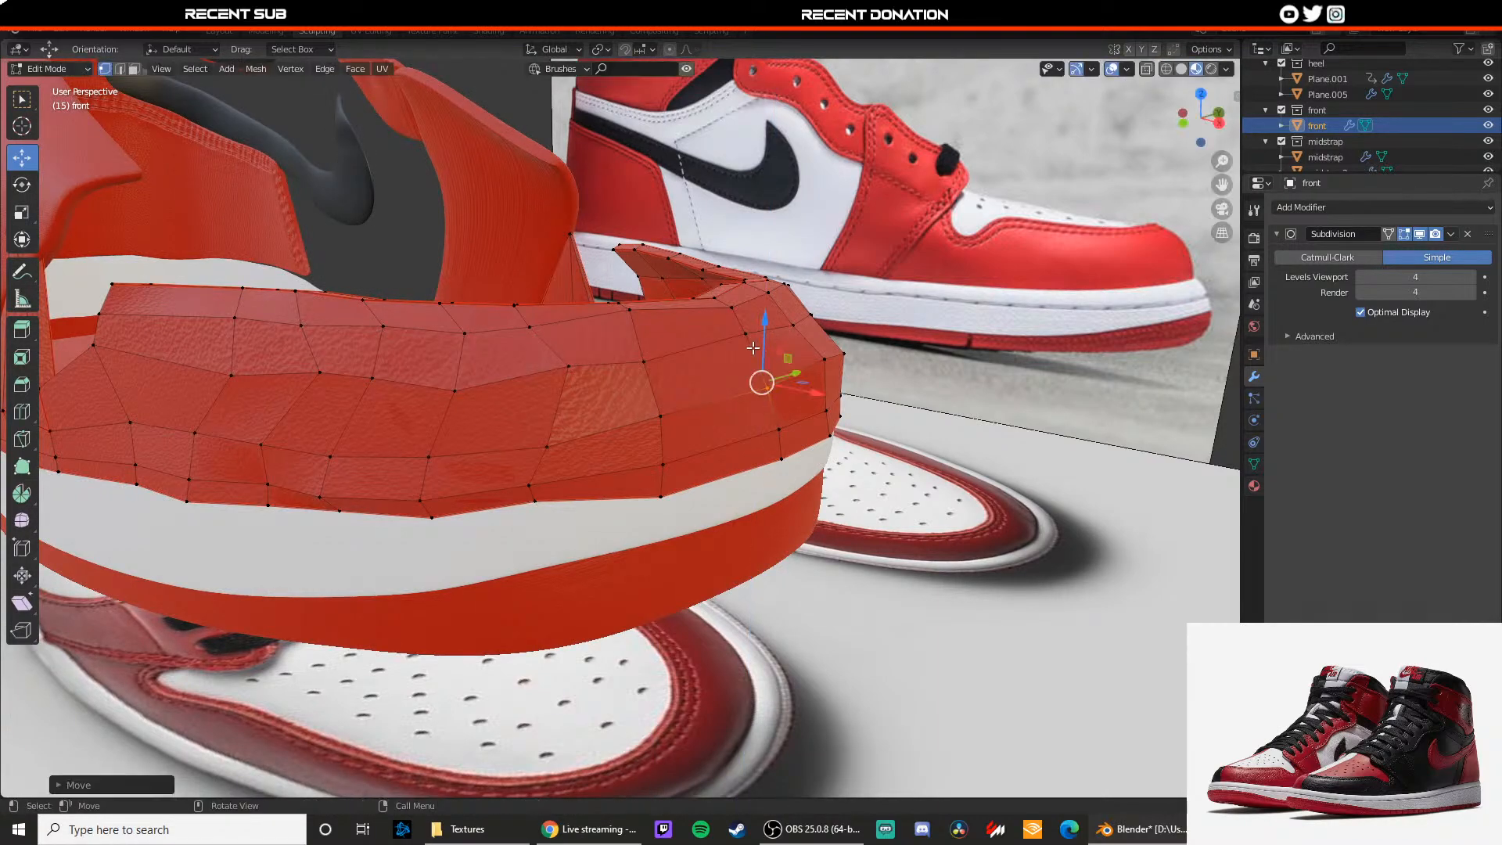
Step: Reposition the middle-row vertices around the curve of the front overlay's toe, alternating wireframe and material preview shading
key("z")
left_click_drag(591, 367, 598, 395)
key("shift+z")
key("z")
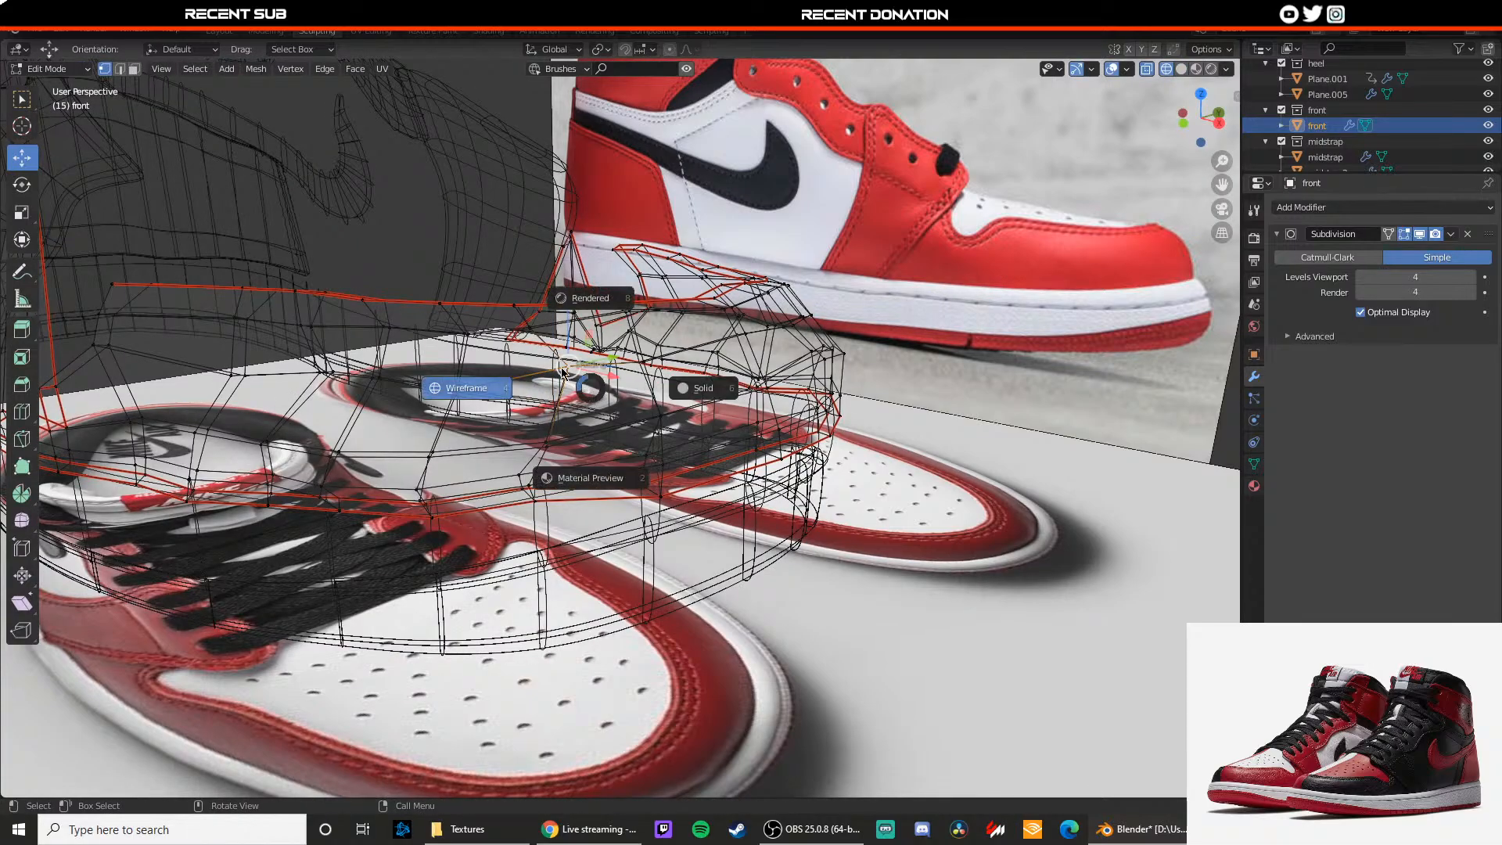
key("z")
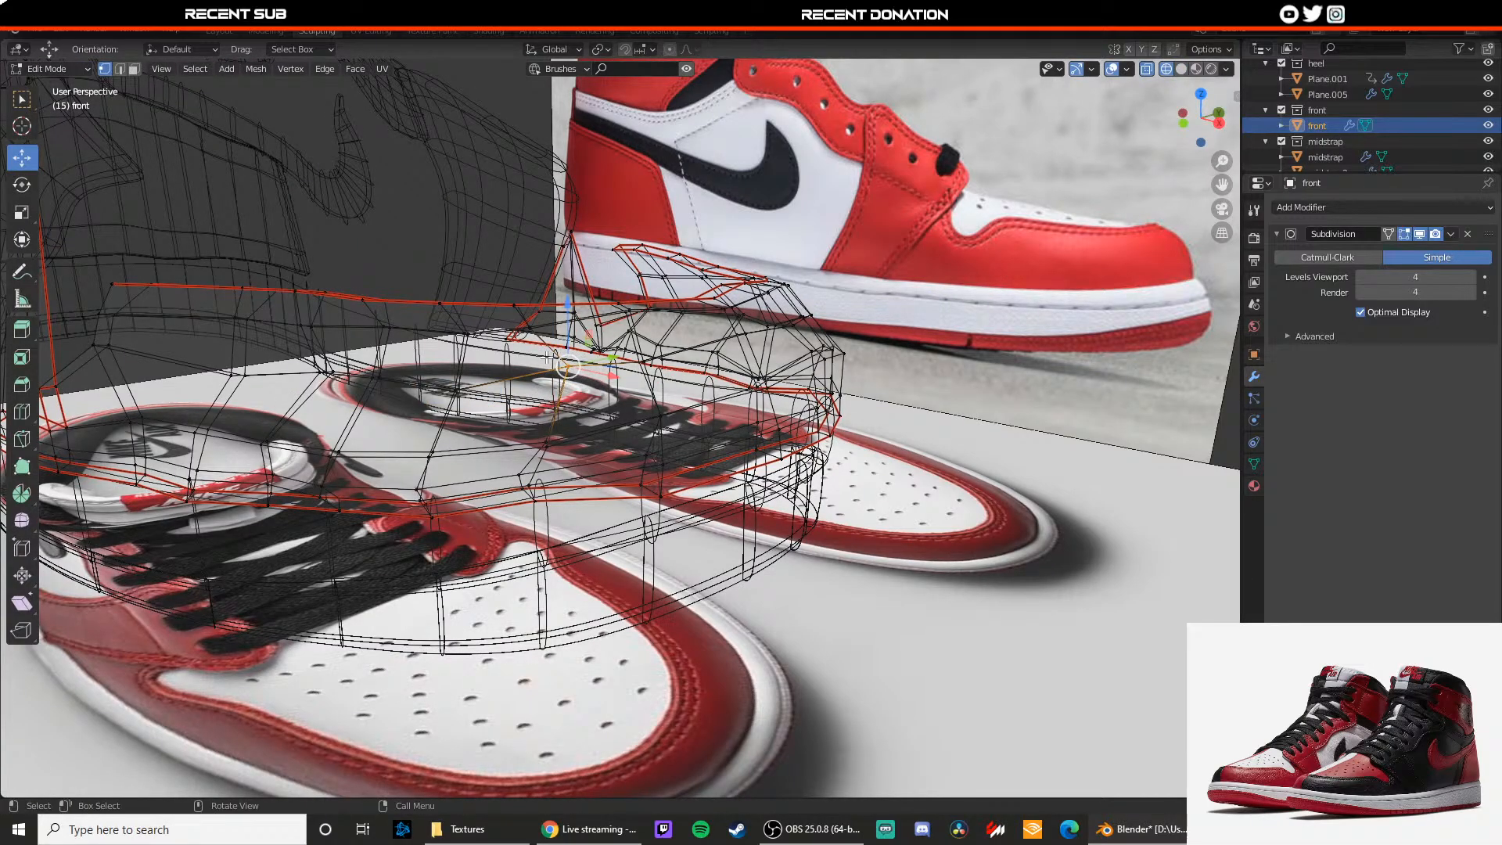
middle_click_drag(567, 408, 704, 380)
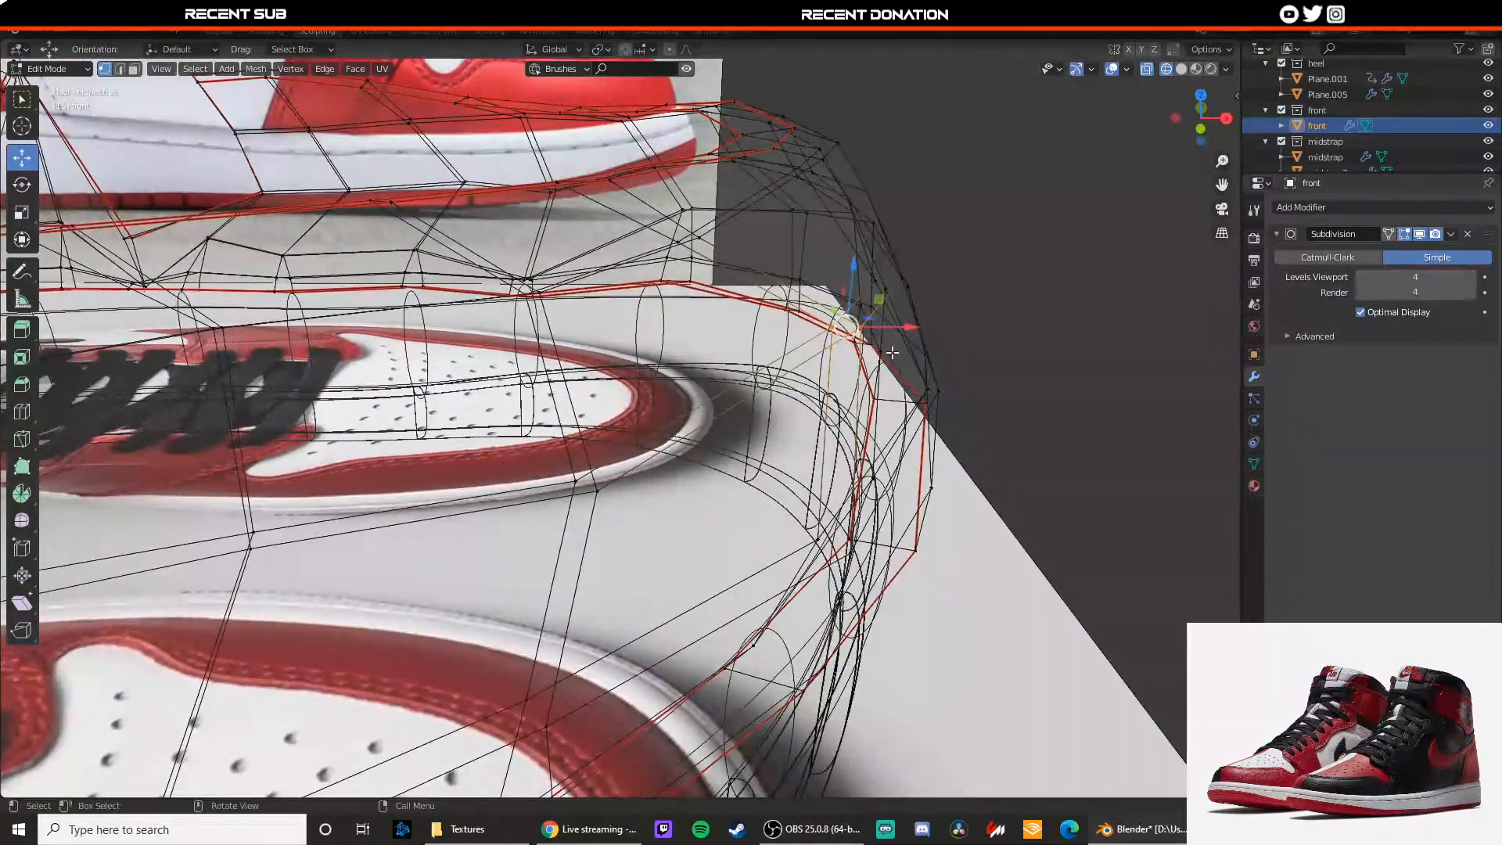
mouse_move(899, 331)
left_mouse_down()
mouse_move(798, 333)
mouse_move(796, 363)
left_mouse_up()
key("shift+z")
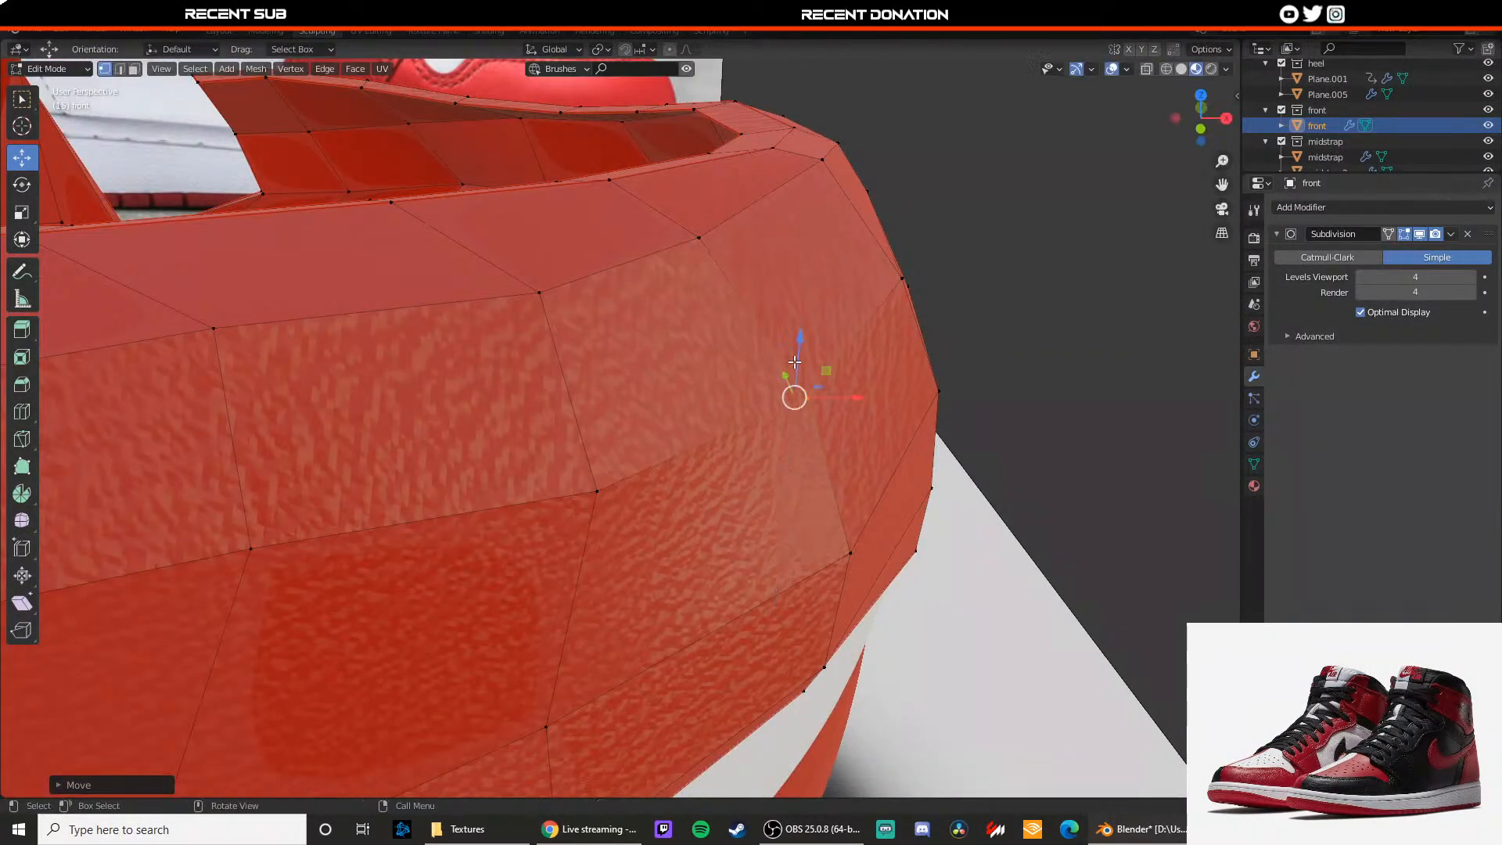
mouse_move(857, 401)
left_mouse_down()
mouse_move(802, 387)
mouse_move(823, 384)
left_mouse_up()
mouse_move(811, 384)
middle_mouse_down()
mouse_move(664, 368)
mouse_move(748, 357)
middle_mouse_up()
Step: Adjust the vertices further along the side of the front overlay to even out the spacing of its faces
key("z")
left_click(438, 399)
key("z")
mouse_move(513, 394)
left_mouse_down()
mouse_move(467, 368)
mouse_move(501, 386)
left_mouse_up()
left_click(487, 430)
middle_click_drag(499, 386, 547, 399, "shift")
key("z")
left_click(445, 370)
key("z")
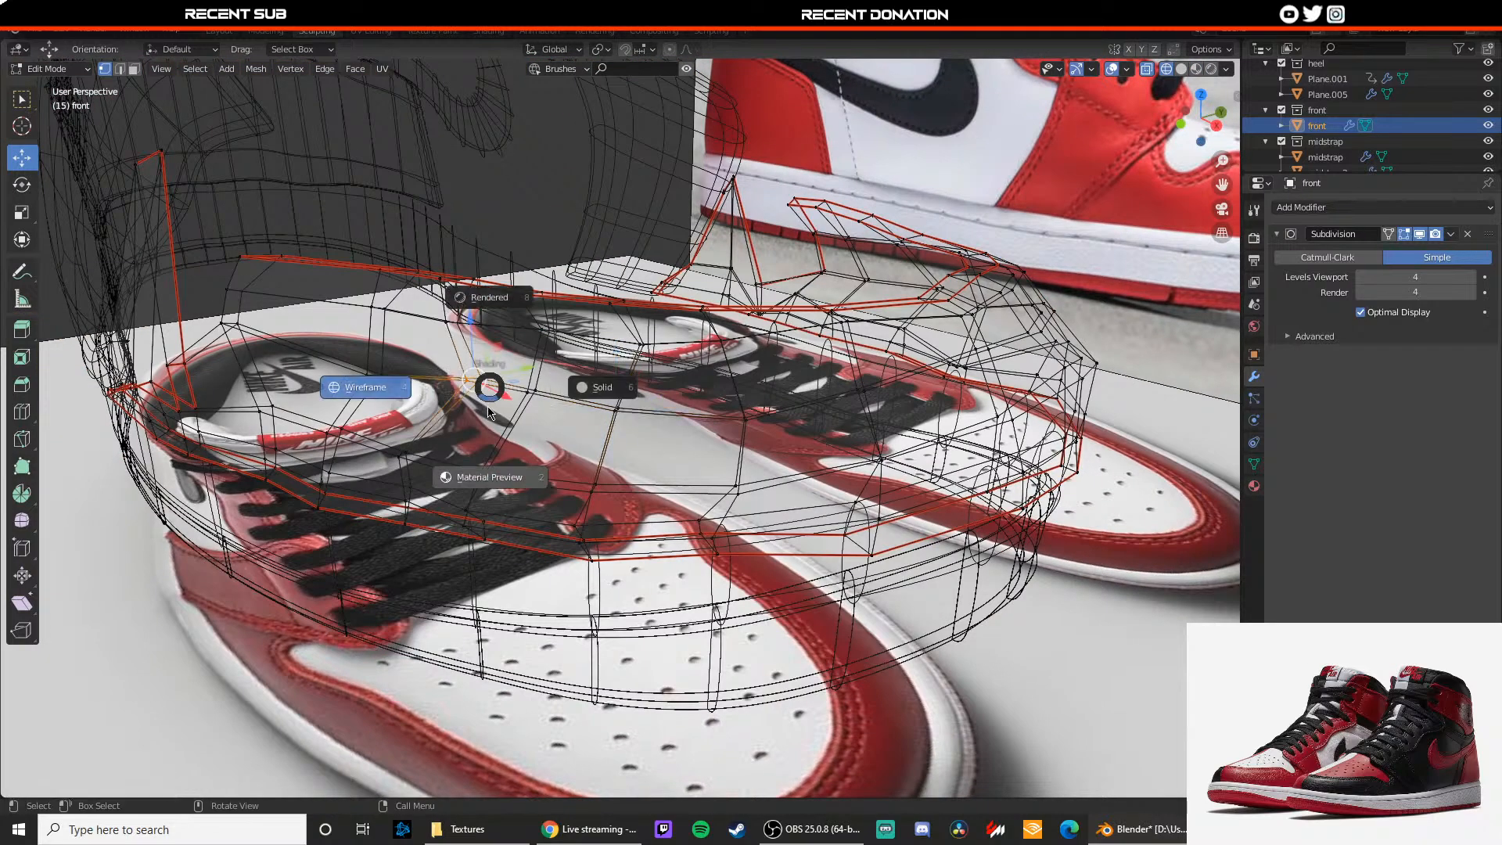
left_click(493, 446)
left_click_drag(497, 375, 482, 377)
Step: Leave edit mode and set the front overlay's subdivision back to Catmull-Clark
key("Tab")
left_click(1333, 258)
scroll(1077, 378, "down", 2)
left_click(1076, 377)
scroll(1077, 378, "down", 3)
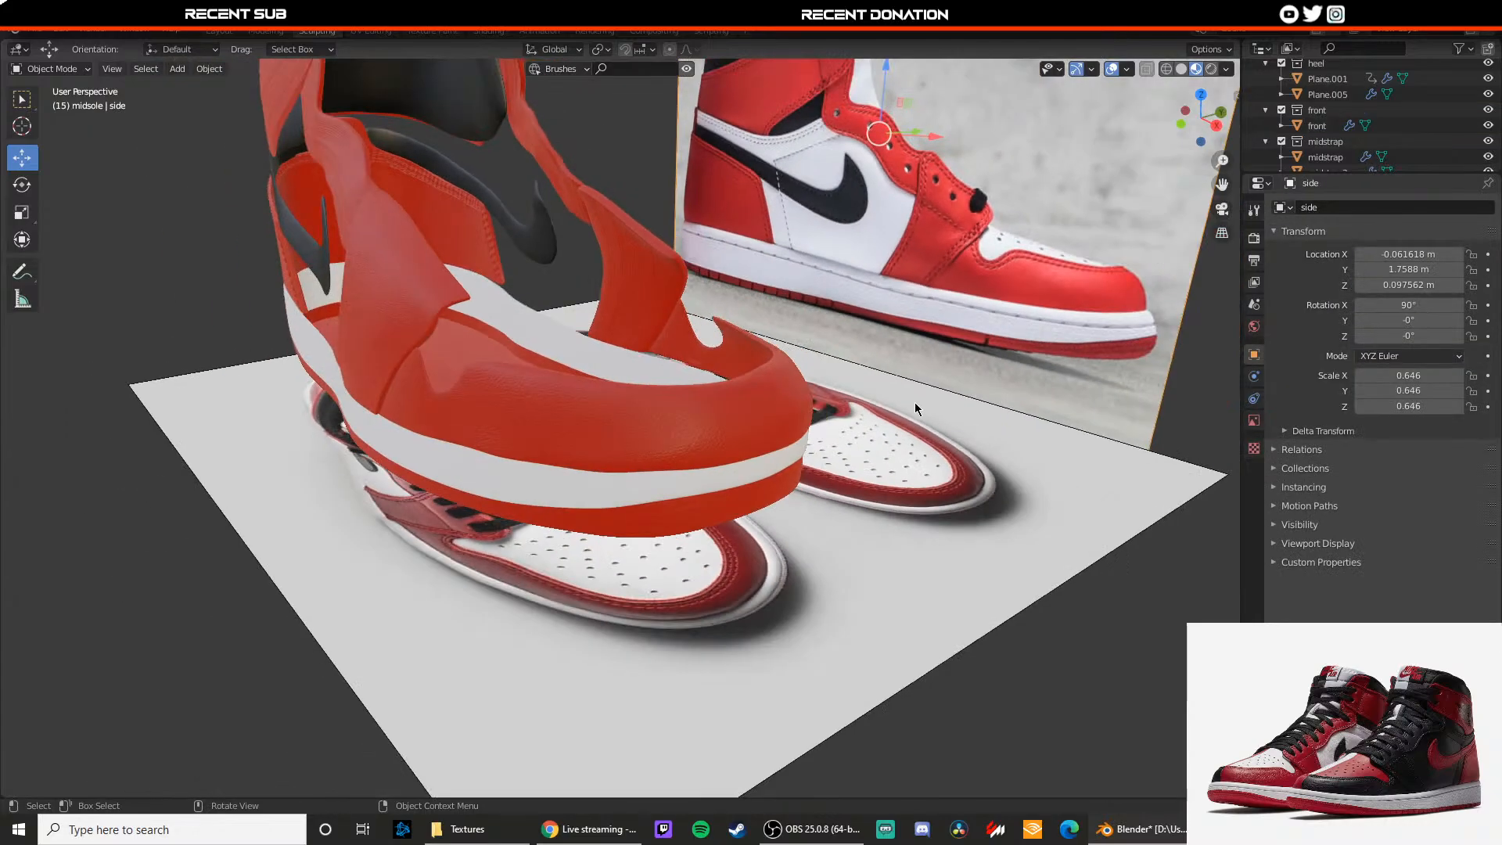
Step: Unhide the base and view the front overlay's fit around the toe
middle_click_drag(916, 406, 701, 384)
scroll(661, 392, "up", 7)
scroll(1447, 126, "up", 4)
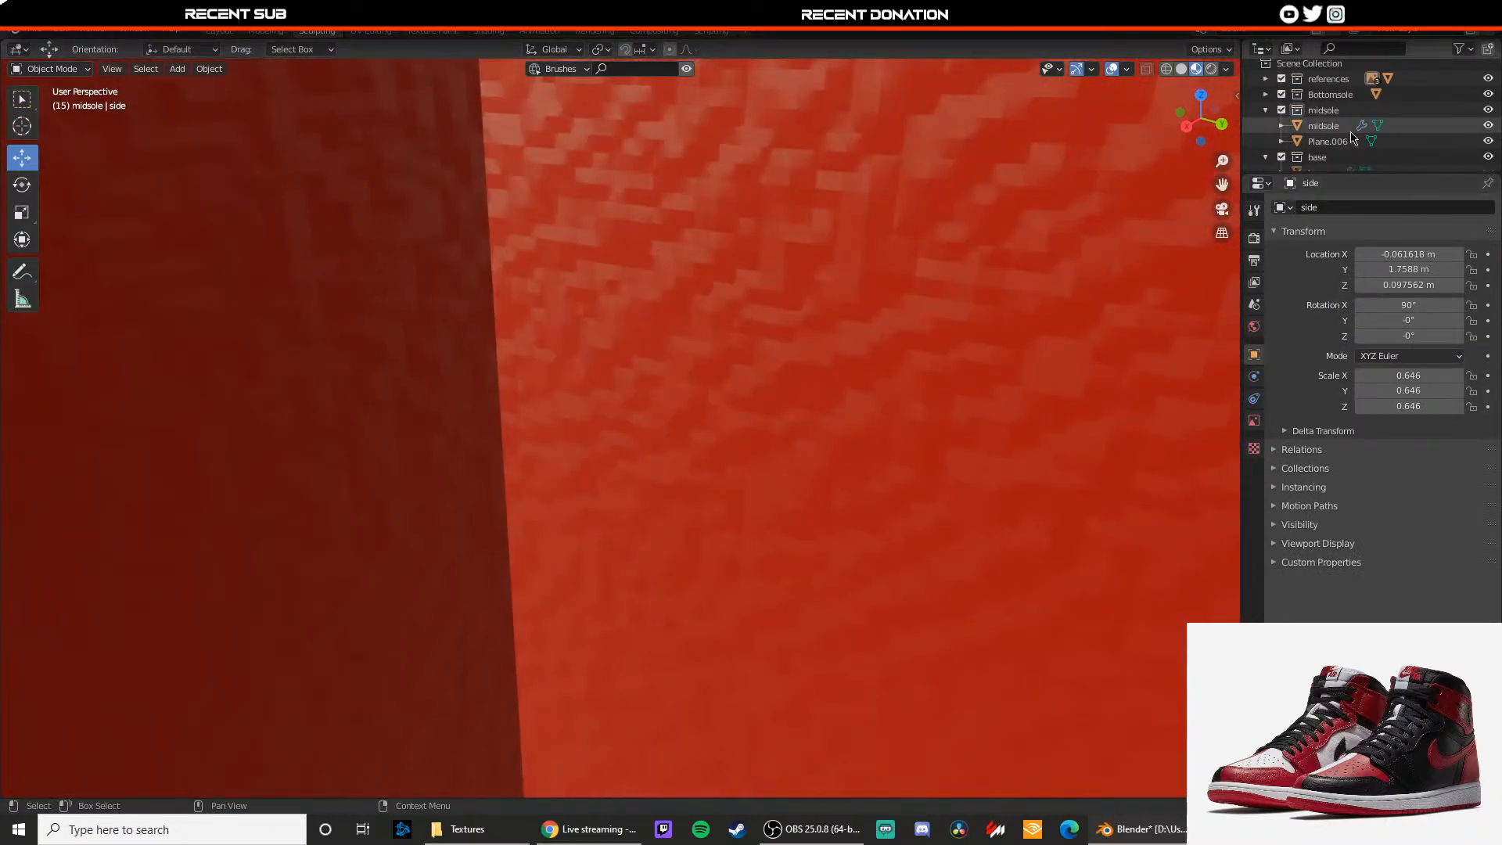
left_click(1489, 116)
scroll(798, 175, "down", 7)
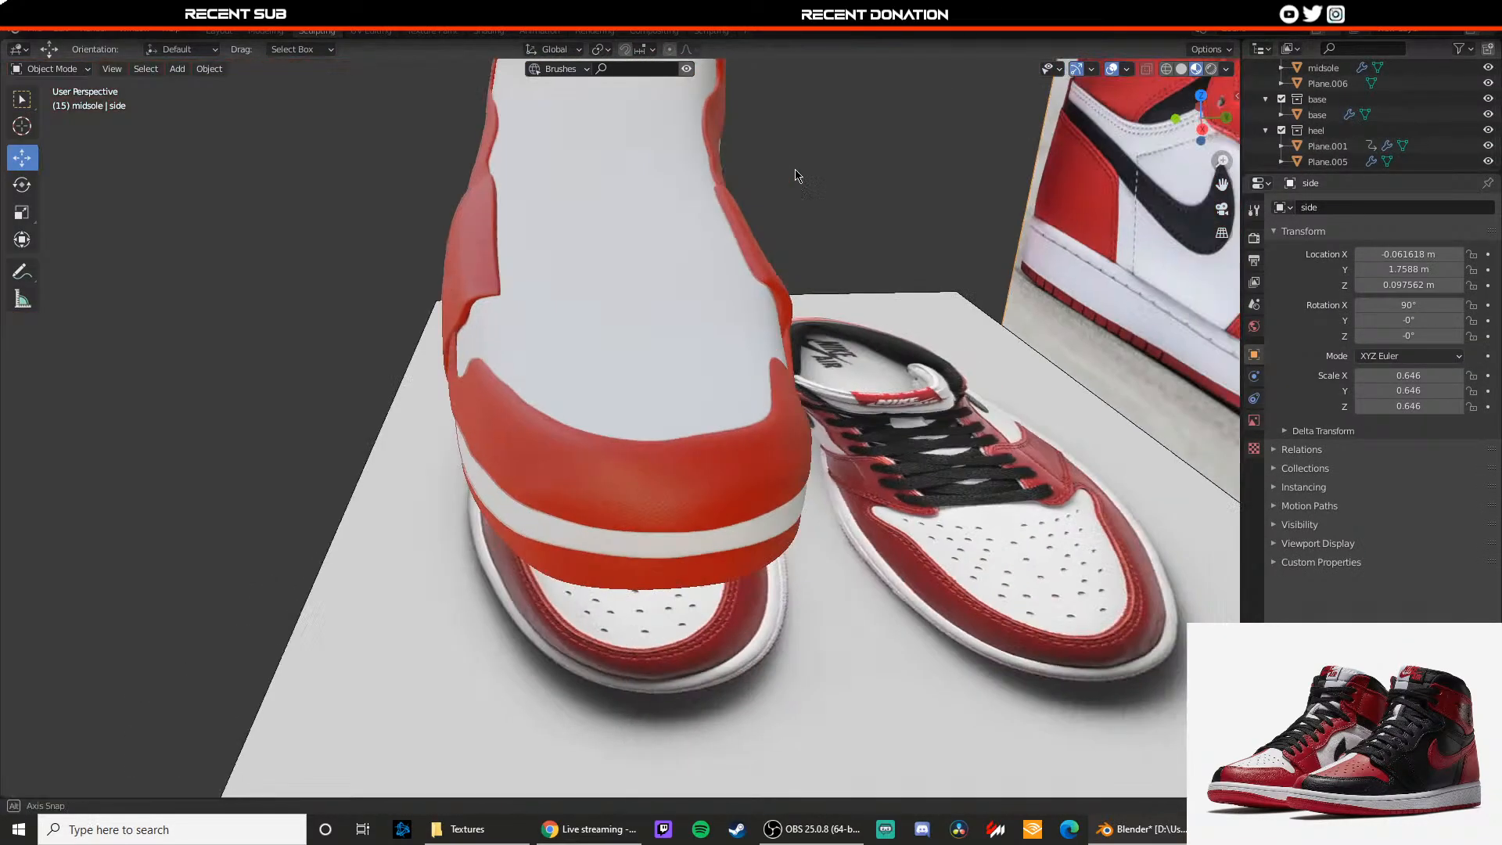
Step: Examine the shoe model from the front, side and above against the reference images
middle_click_drag(798, 174, 894, 227)
scroll(765, 242, "down", 3)
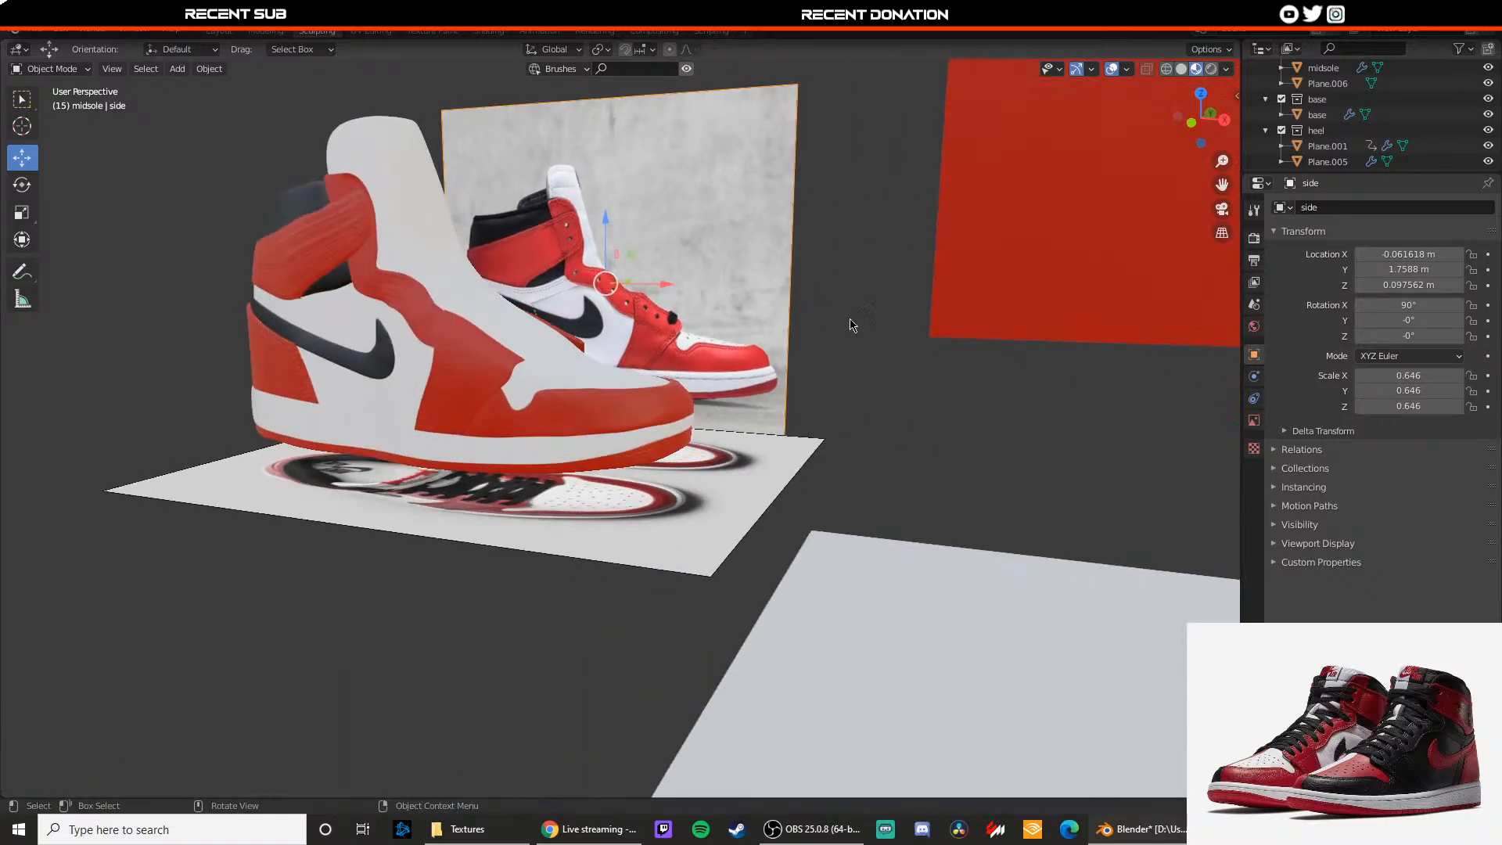
left_click(851, 321)
scroll(851, 321, "down", 4)
middle_click_drag(785, 311, 926, 294)
middle_click_drag(689, 289, 532, 408)
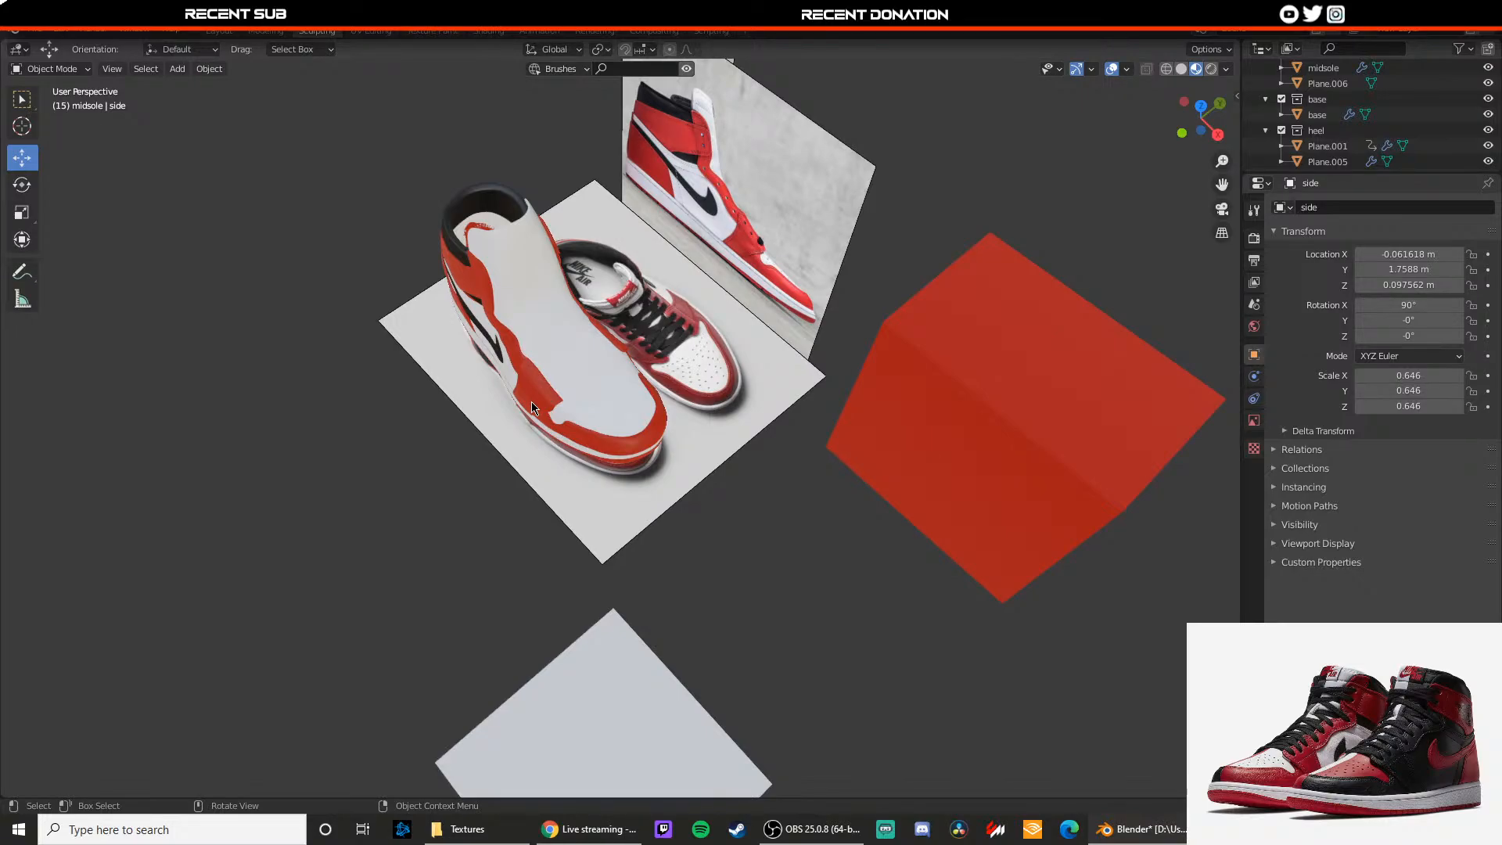
scroll(546, 268, "up", 5)
scroll(540, 269, "down", 3)
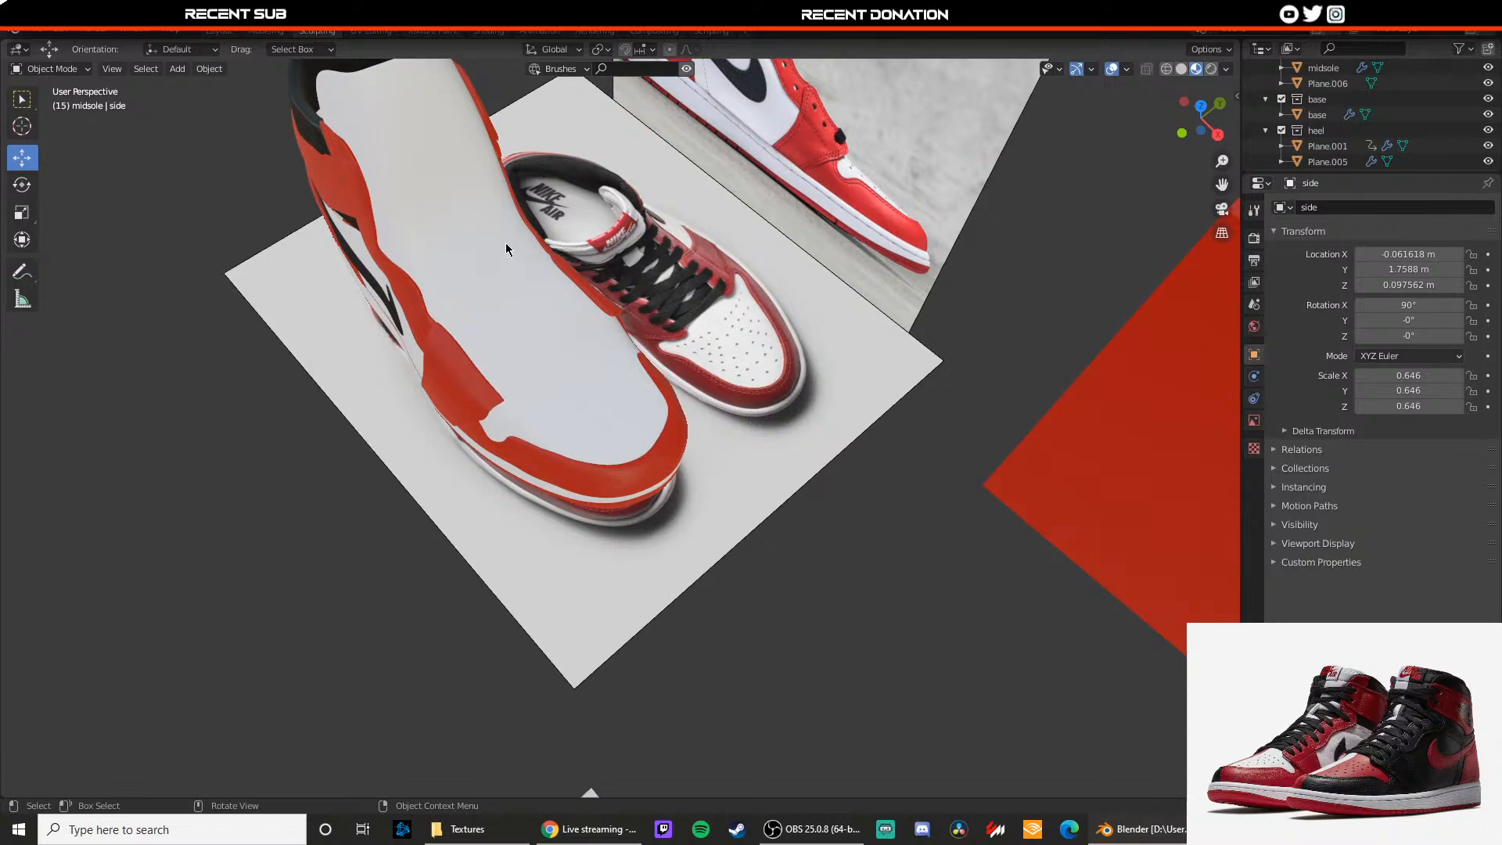
middle_click_drag(506, 249, 493, 321)
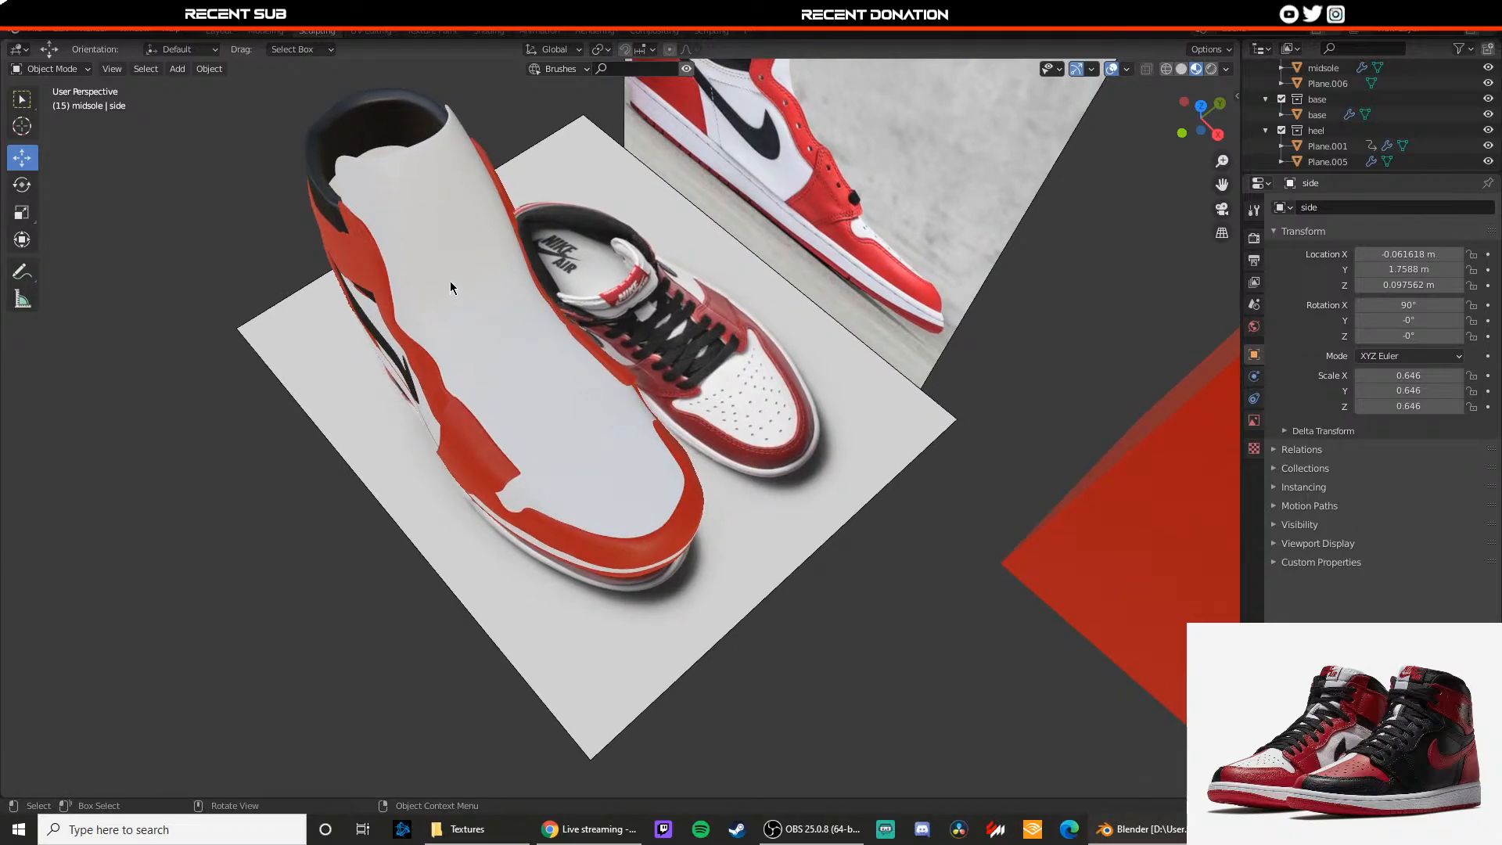
middle_click_drag(443, 269, 586, 274)
Step: Select the front overlay, switch it to Sculpt Mode and display the settings of the stitch parallel seam brush
left_click(534, 306)
key("Tab")
scroll(612, 342, "up", 2)
key("Tab")
left_click(560, 366)
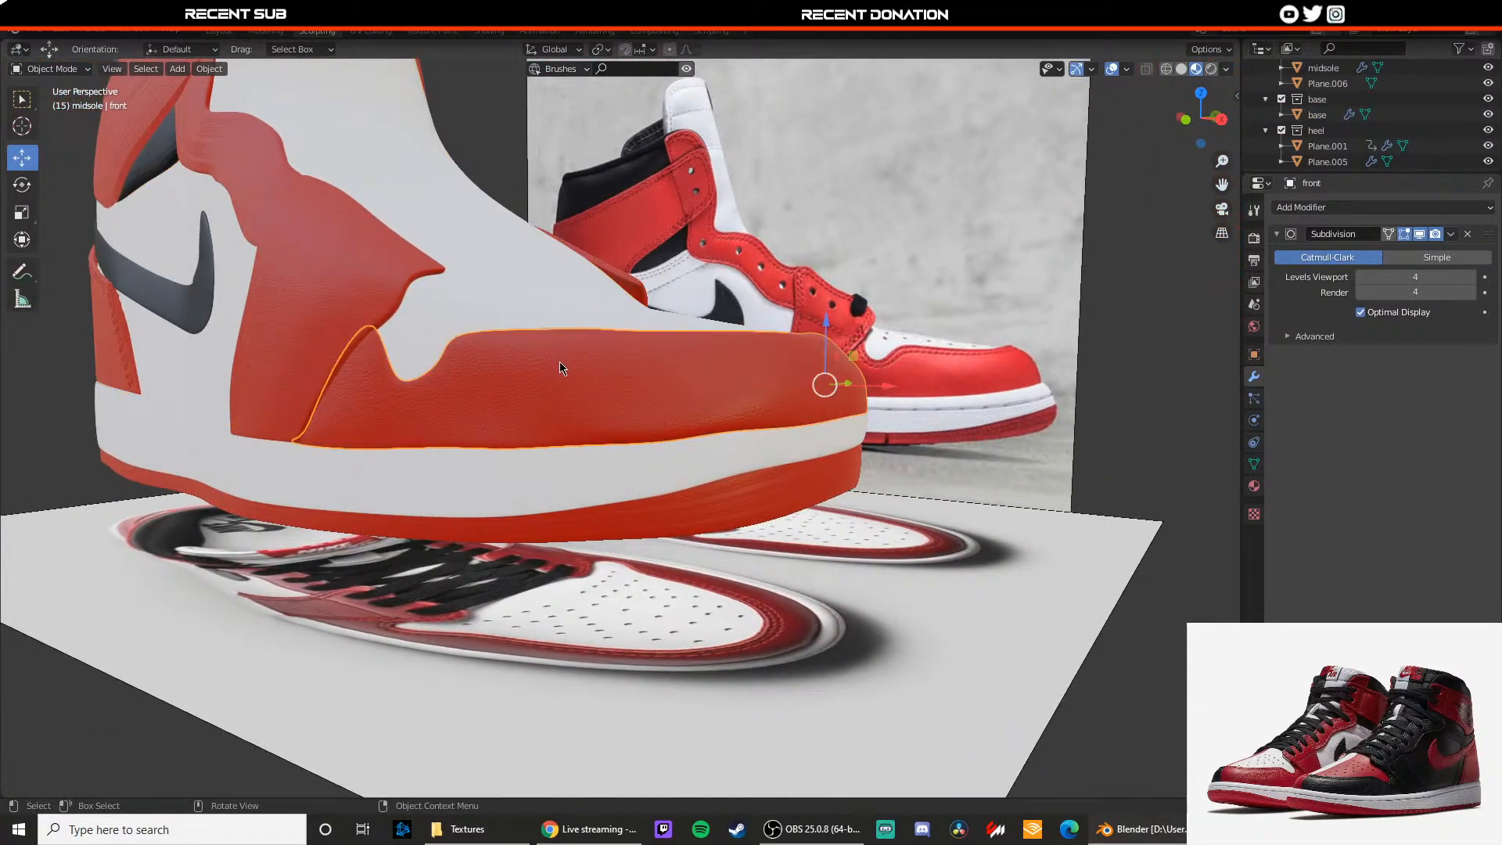
left_click(76, 67)
left_click(70, 128)
scroll(482, 311, "up", 2)
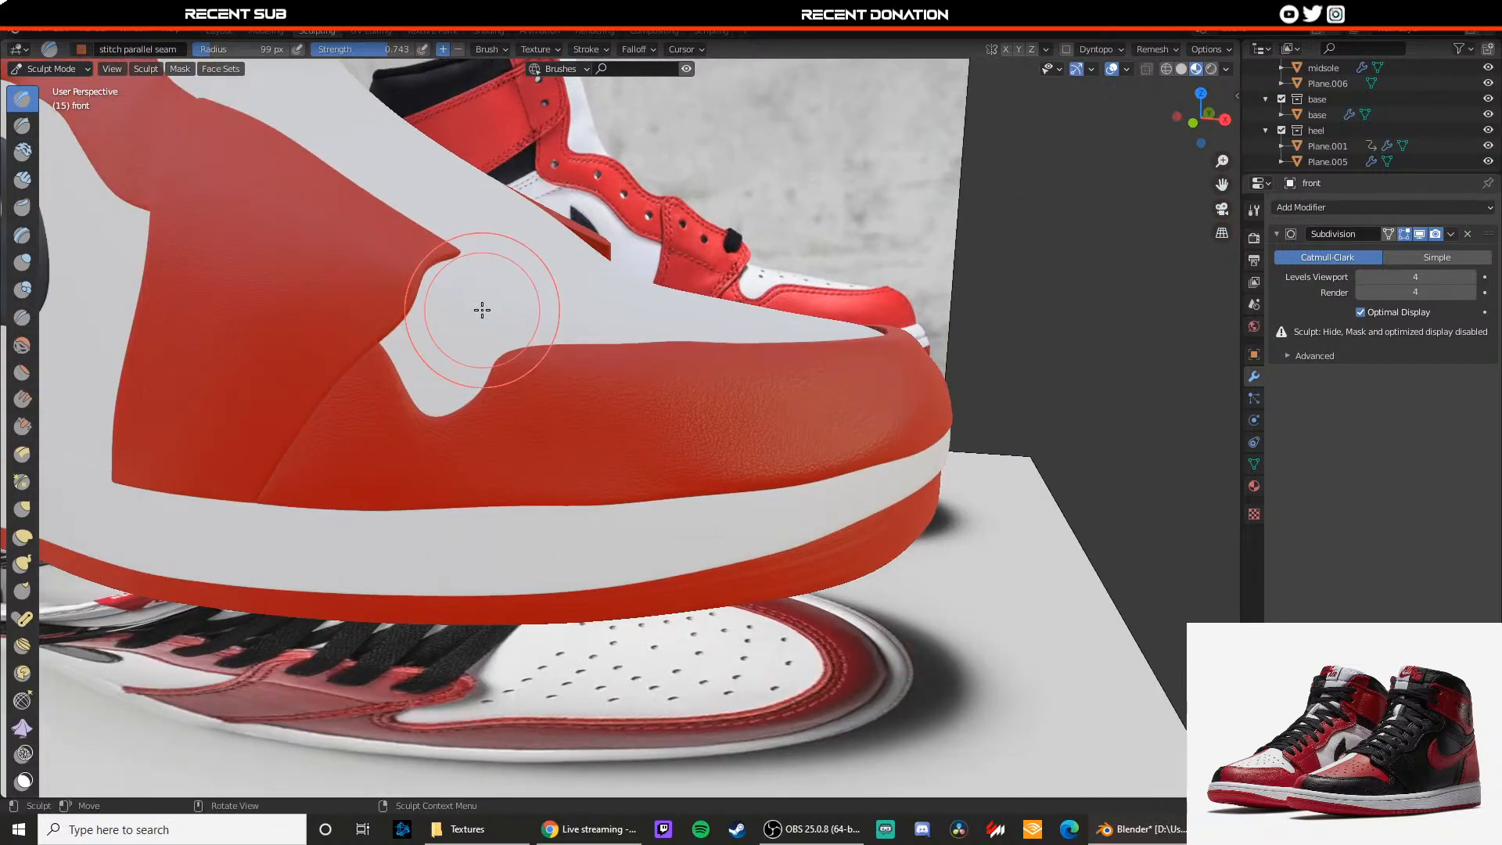
scroll(482, 311, "down", 3)
left_click(1255, 237)
left_click(1255, 211)
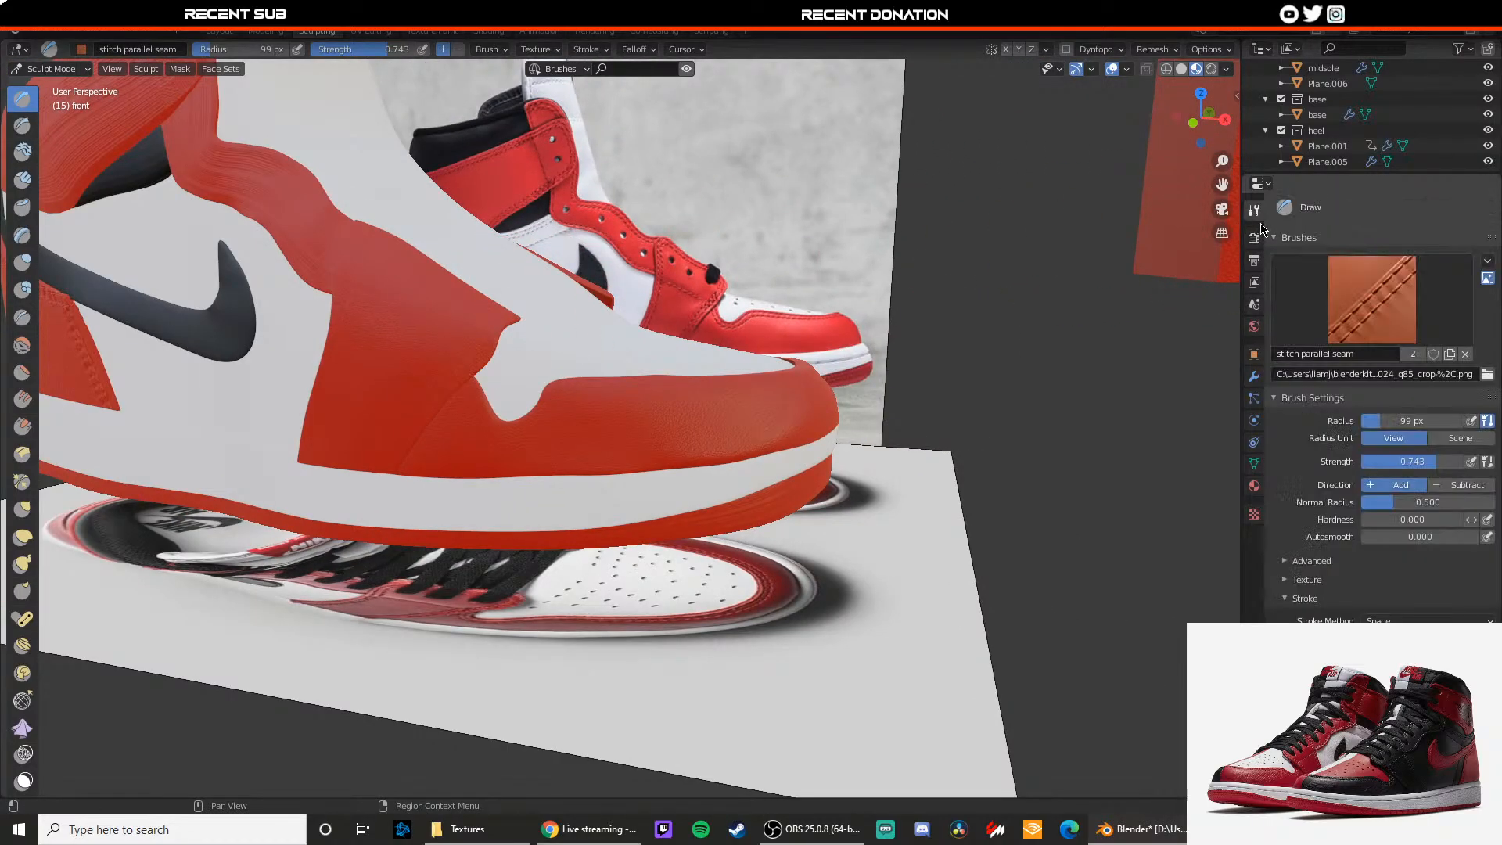
Step: Try a stitch stroke beside the front overlay's notch, then check the brush's stroke settings and the overlay's mesh density
scroll(771, 319, "up", 4)
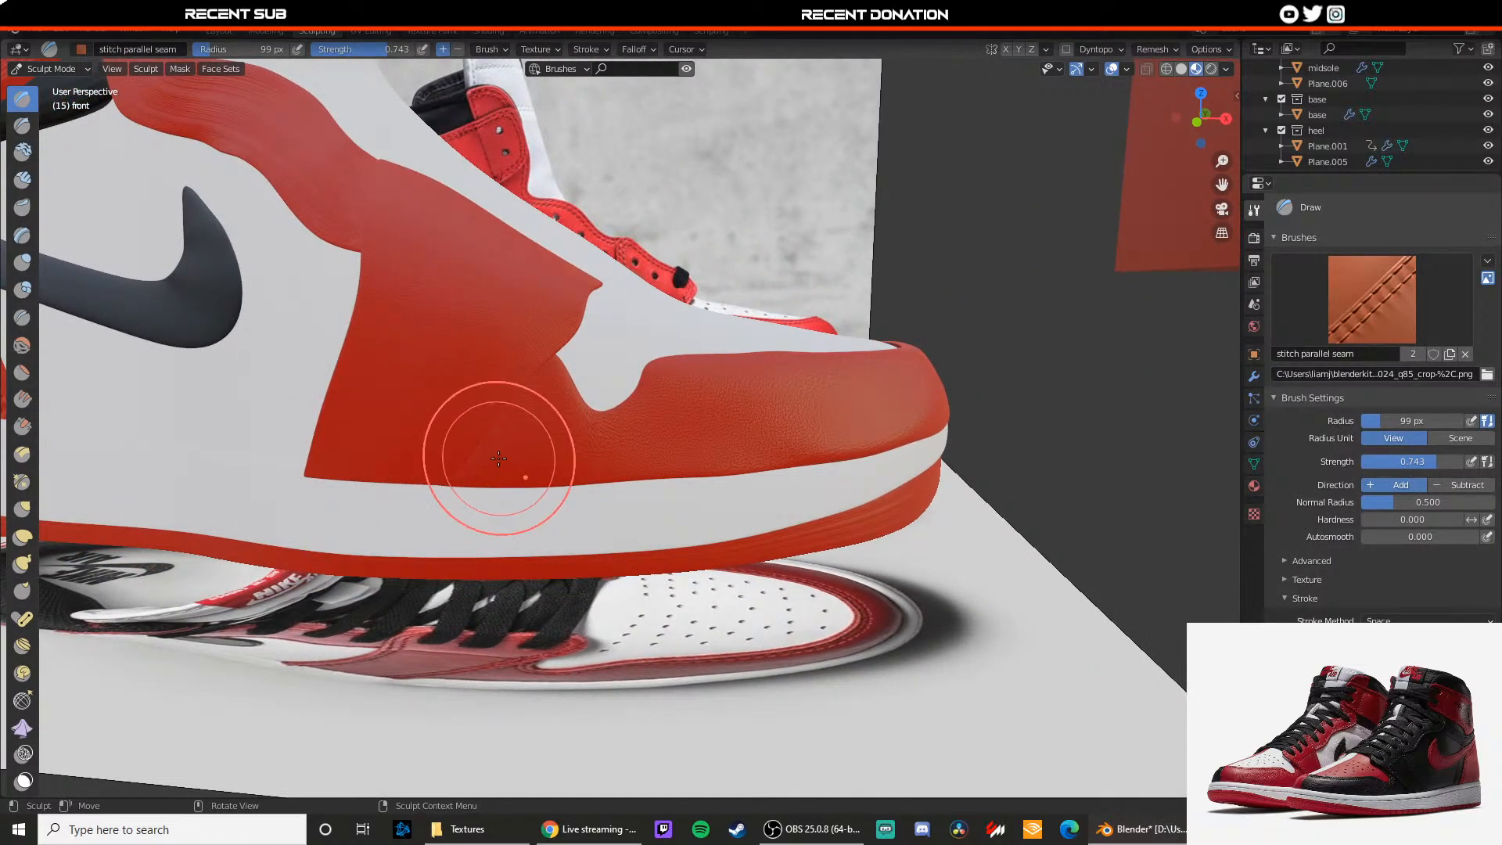
mouse_move(479, 452)
middle_mouse_down()
mouse_move(459, 508)
mouse_move(489, 464)
middle_mouse_up()
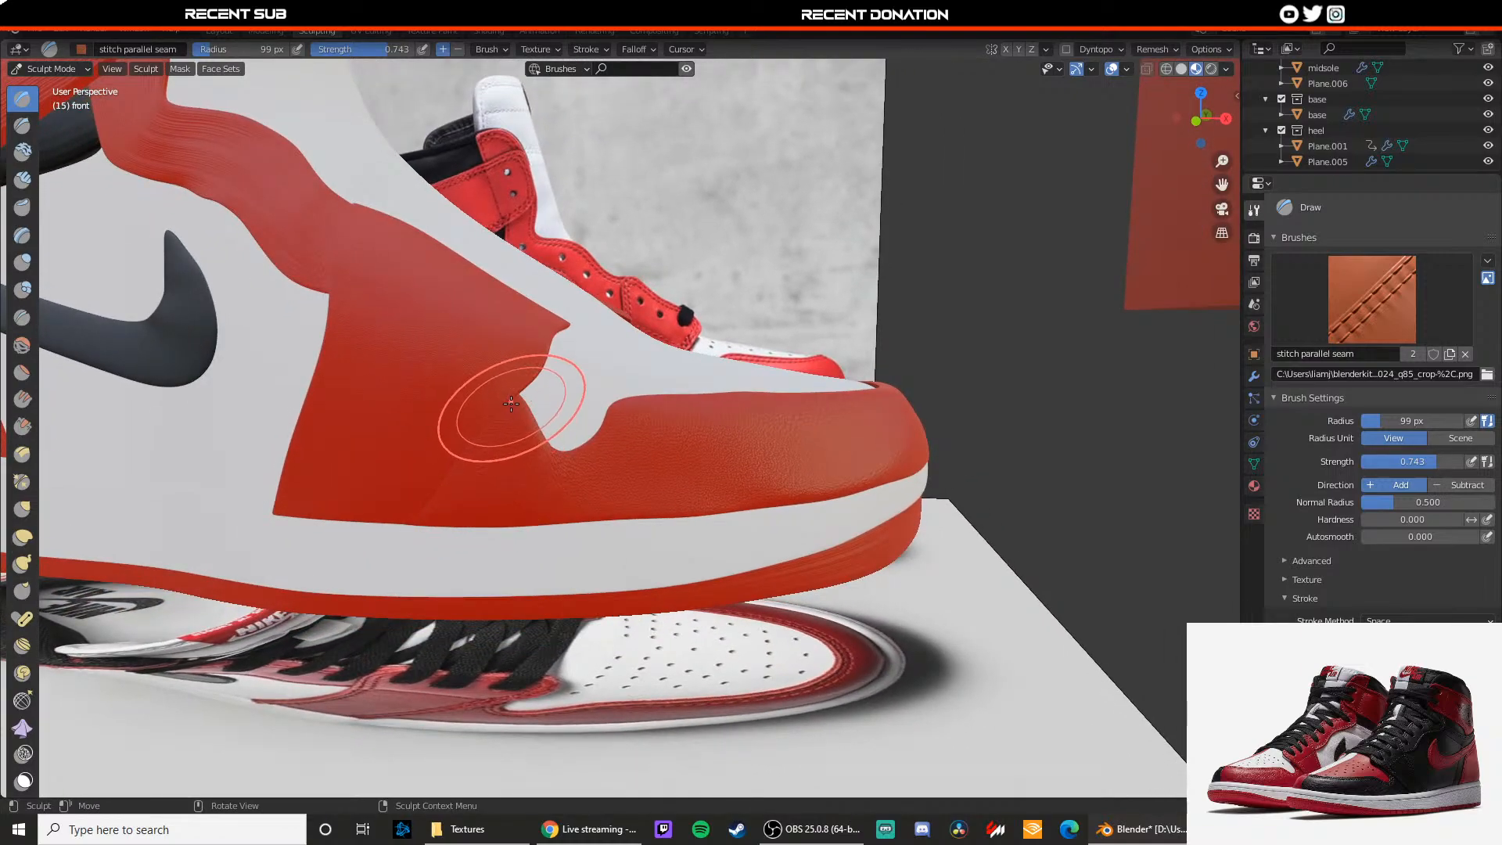
mouse_move(515, 402)
left_mouse_down()
mouse_move(519, 422)
mouse_move(574, 453)
left_mouse_up()
middle_click_drag(573, 453, 578, 467)
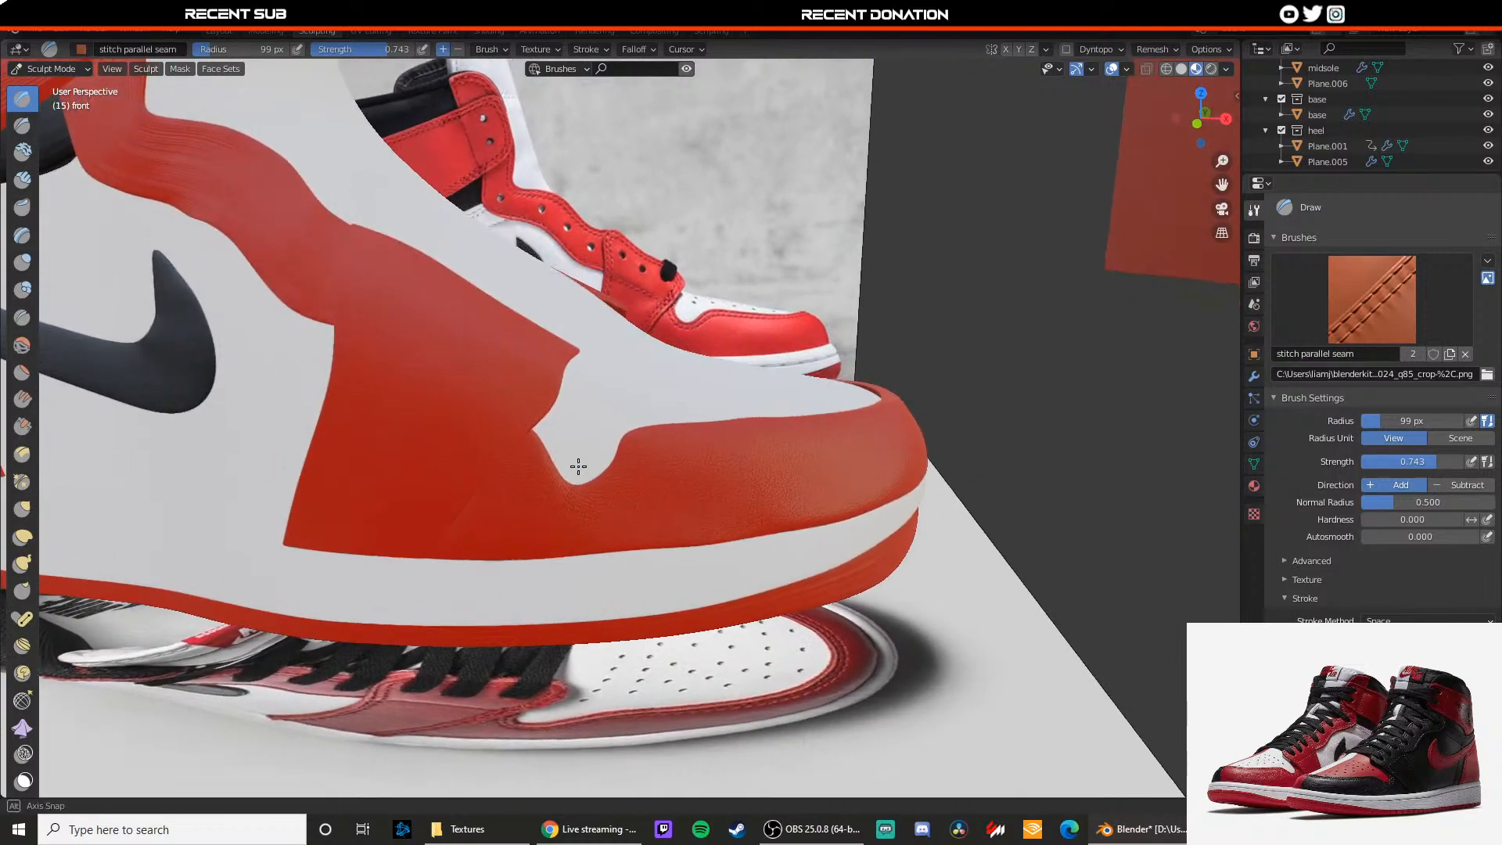
scroll(569, 462, "down", 1)
scroll(1312, 622, "down", 2)
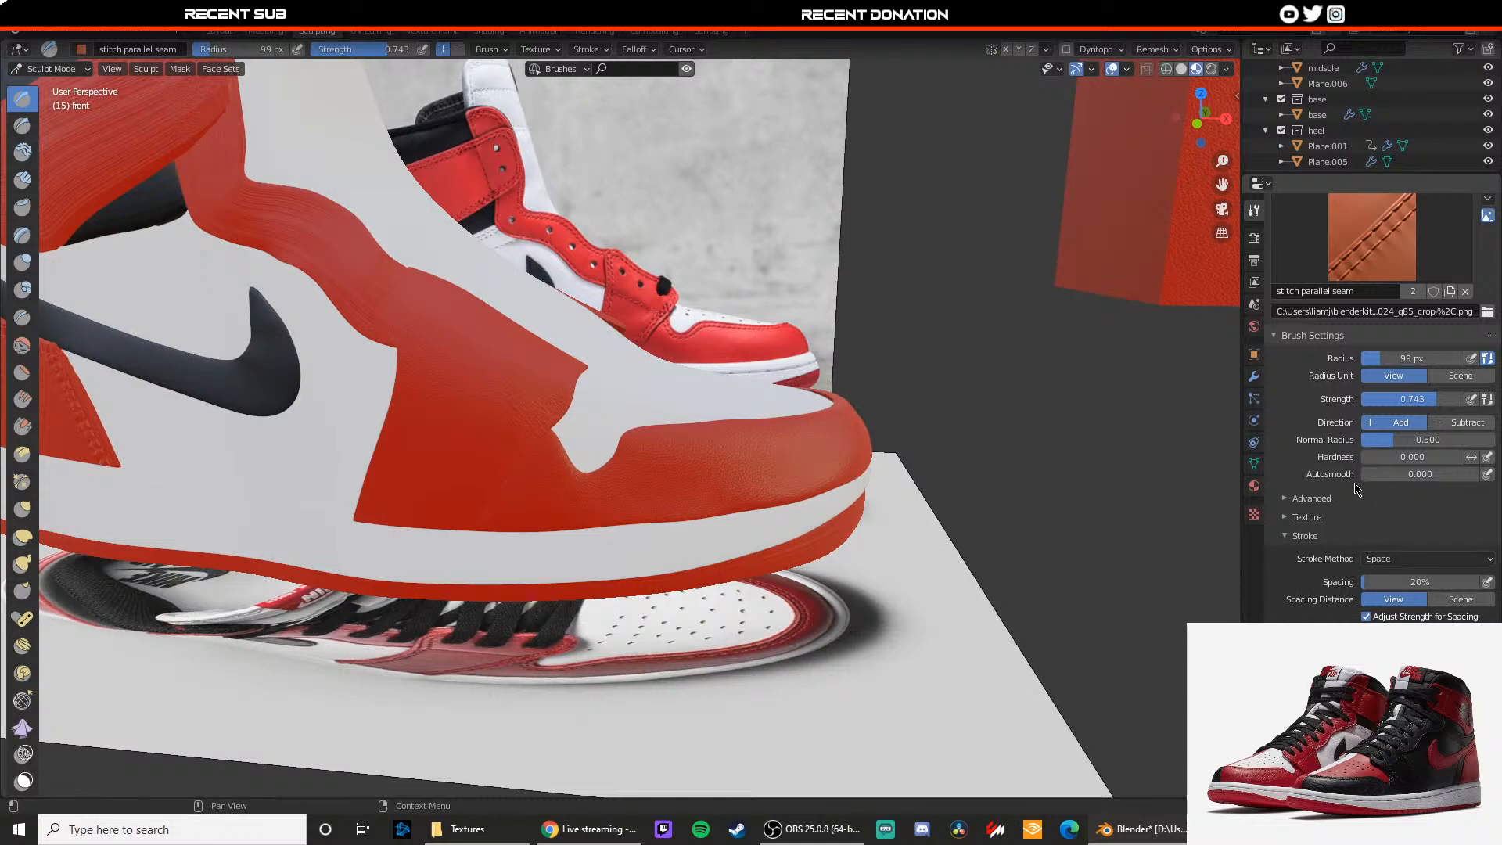
scroll(1306, 618, "down", 5)
scroll(1295, 616, "down", 1)
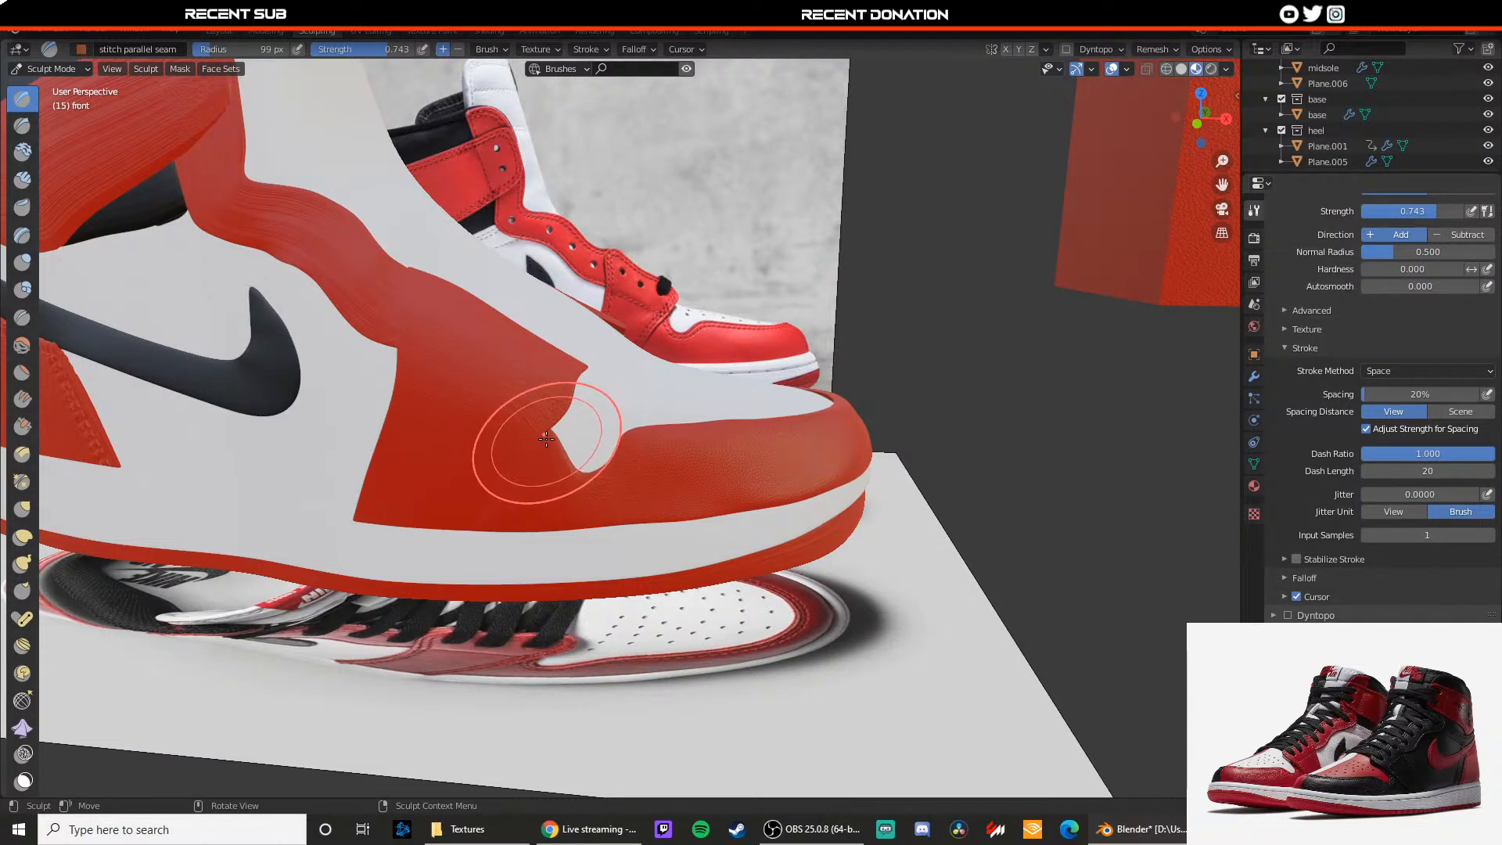
key("Tab")
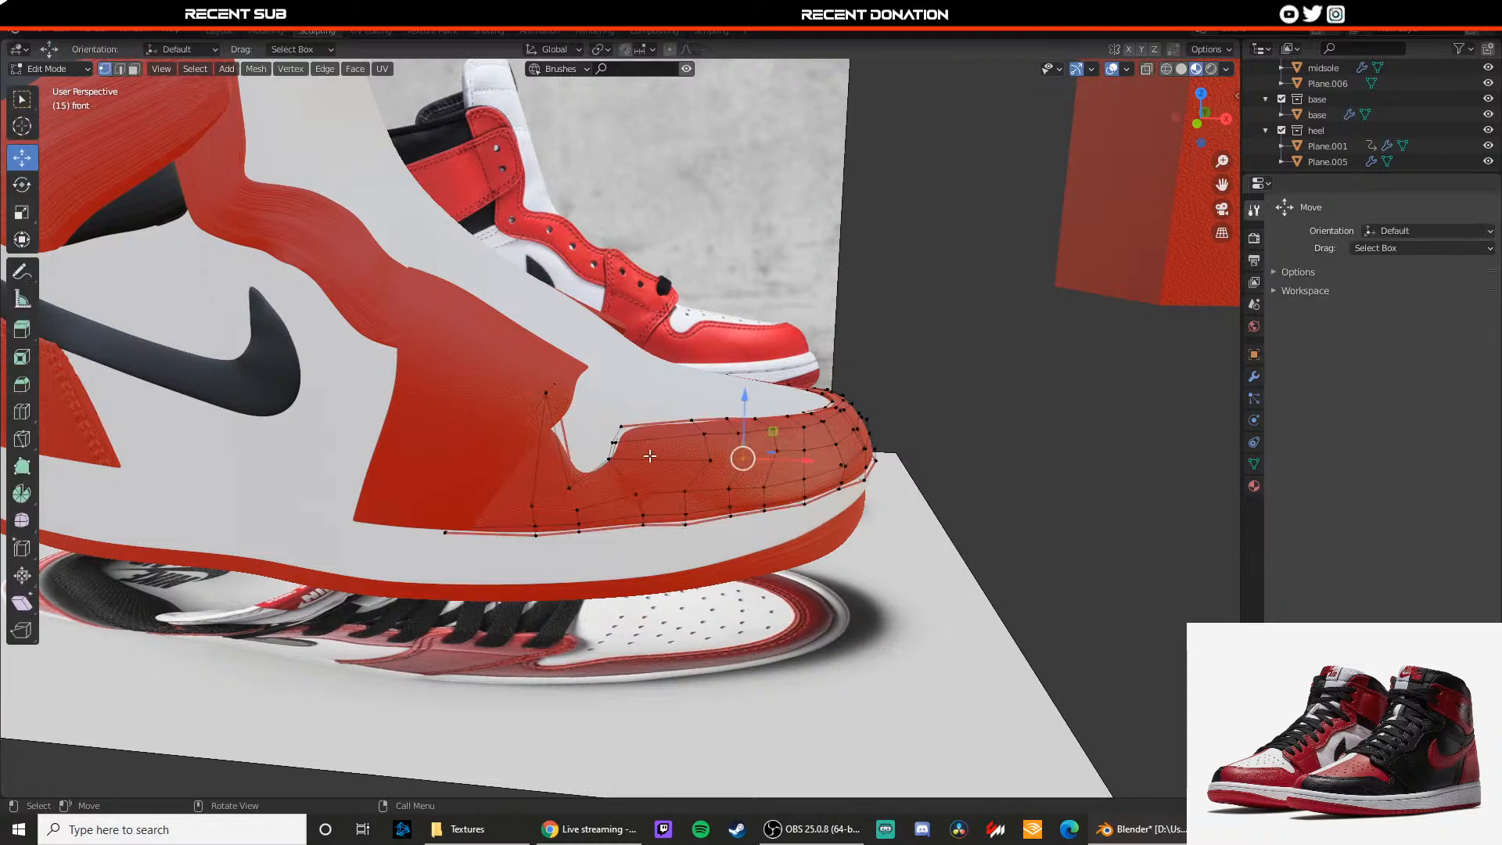
key("Tab")
Step: Replace the front overlay's Subdivision modifier with a Multiresolution modifier subdivided to level 7, and raise its viewport level to 7
left_click(1254, 377)
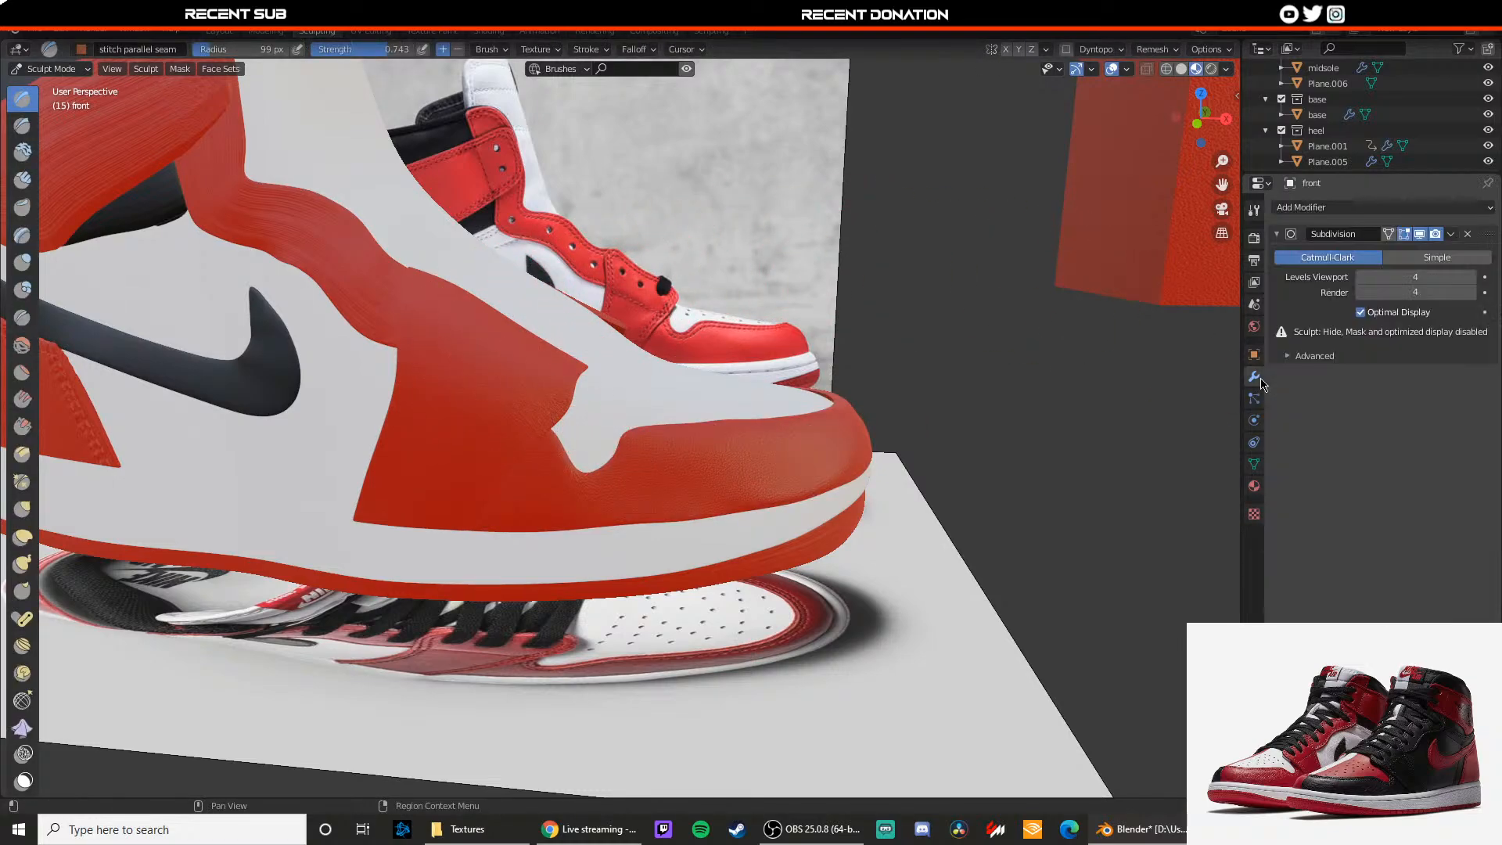
left_click(1469, 234)
left_click(1407, 208)
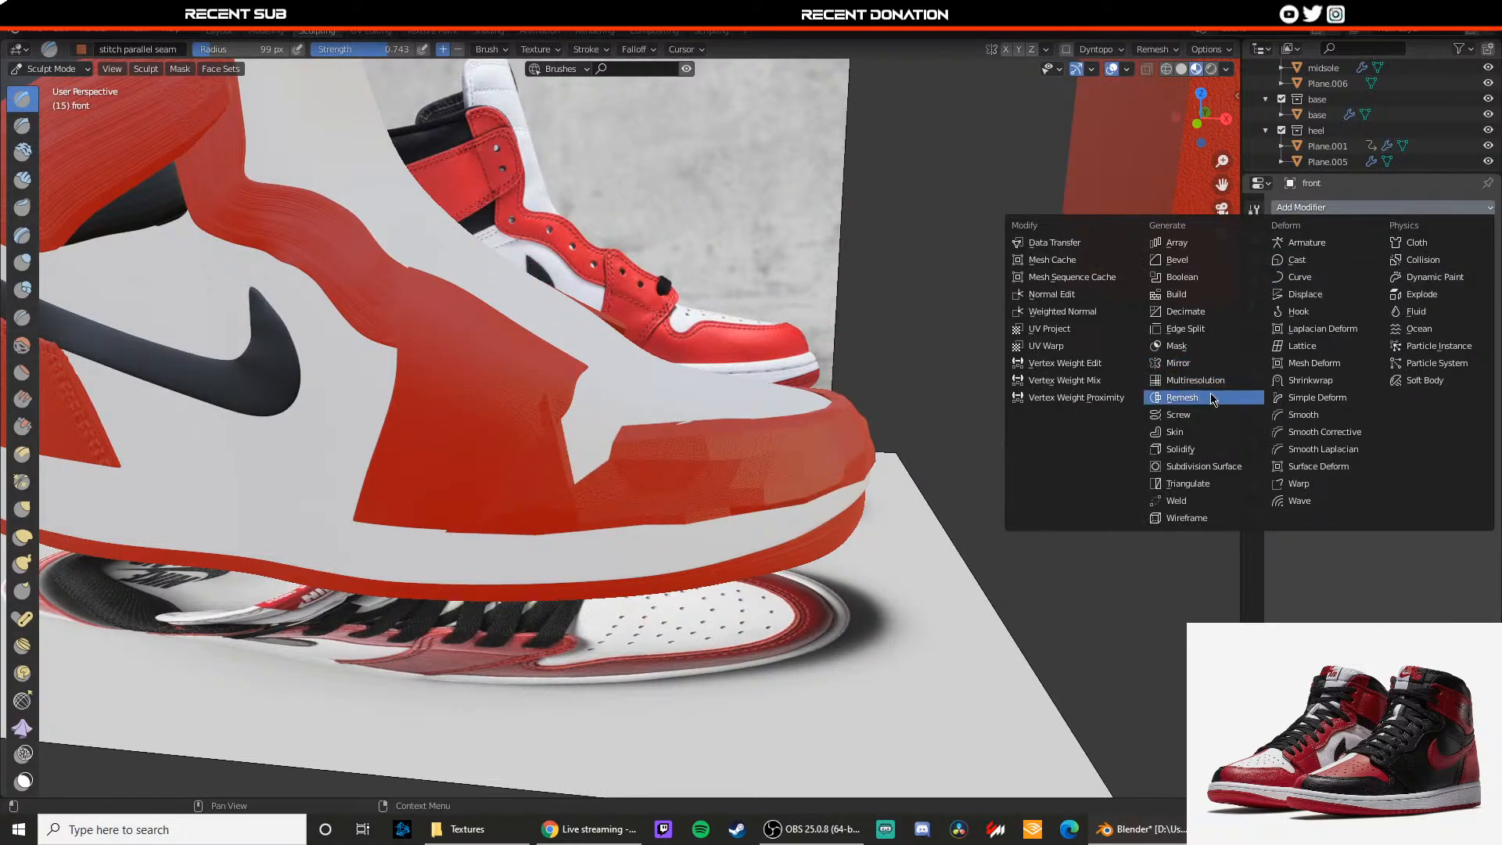
left_click(1182, 382)
left_click(1368, 356)
left_click(1368, 356)
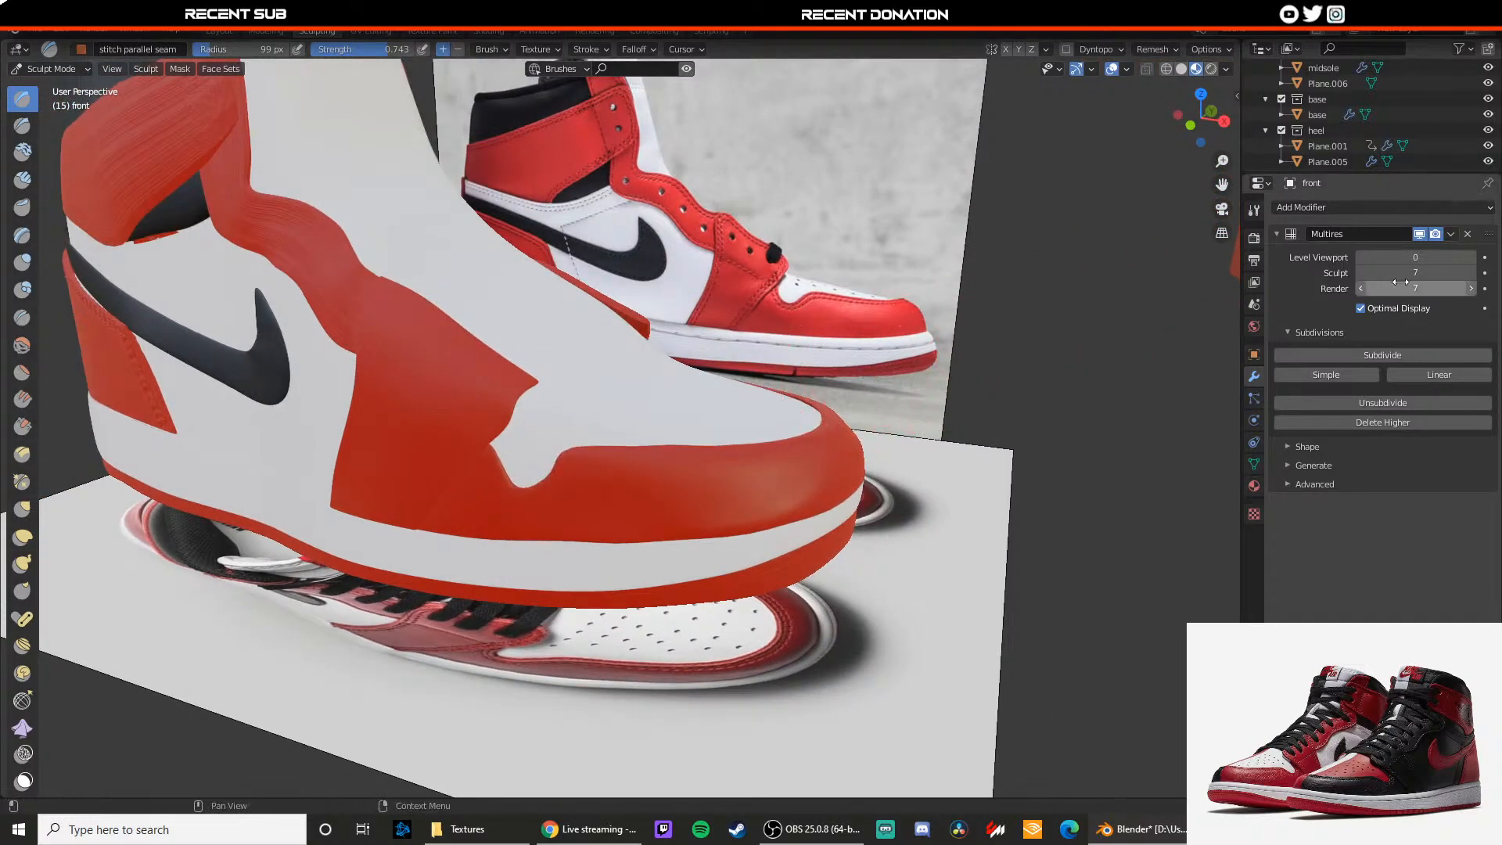
left_click(1472, 258)
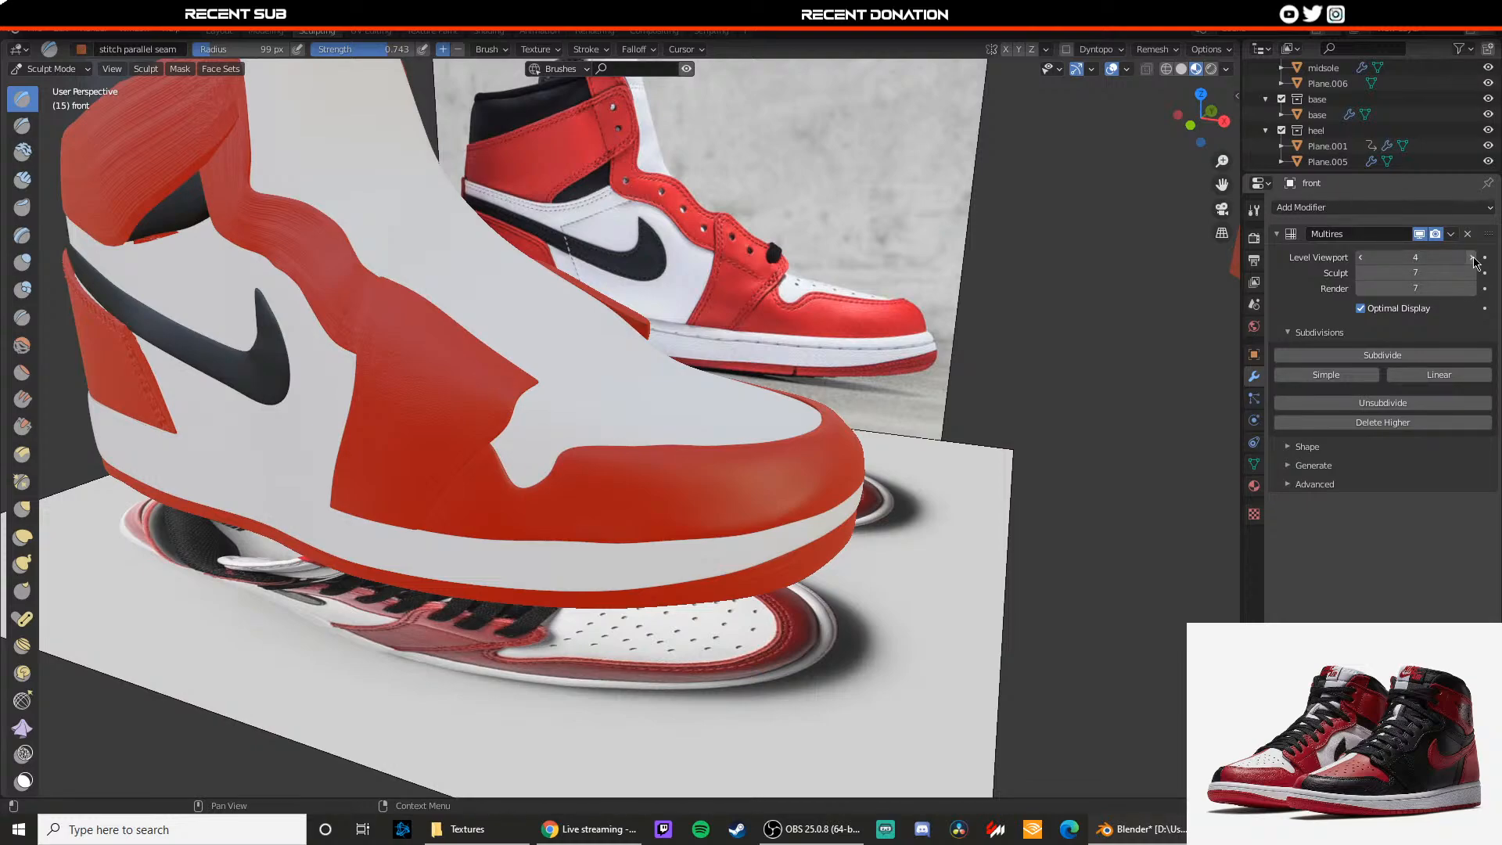
left_click(1472, 258)
left_click(1473, 257)
Step: Try stitch strokes along the rear edge of the front overlay's notch at subdivision level 7, undoing each one
middle_click_drag(712, 398, 752, 389)
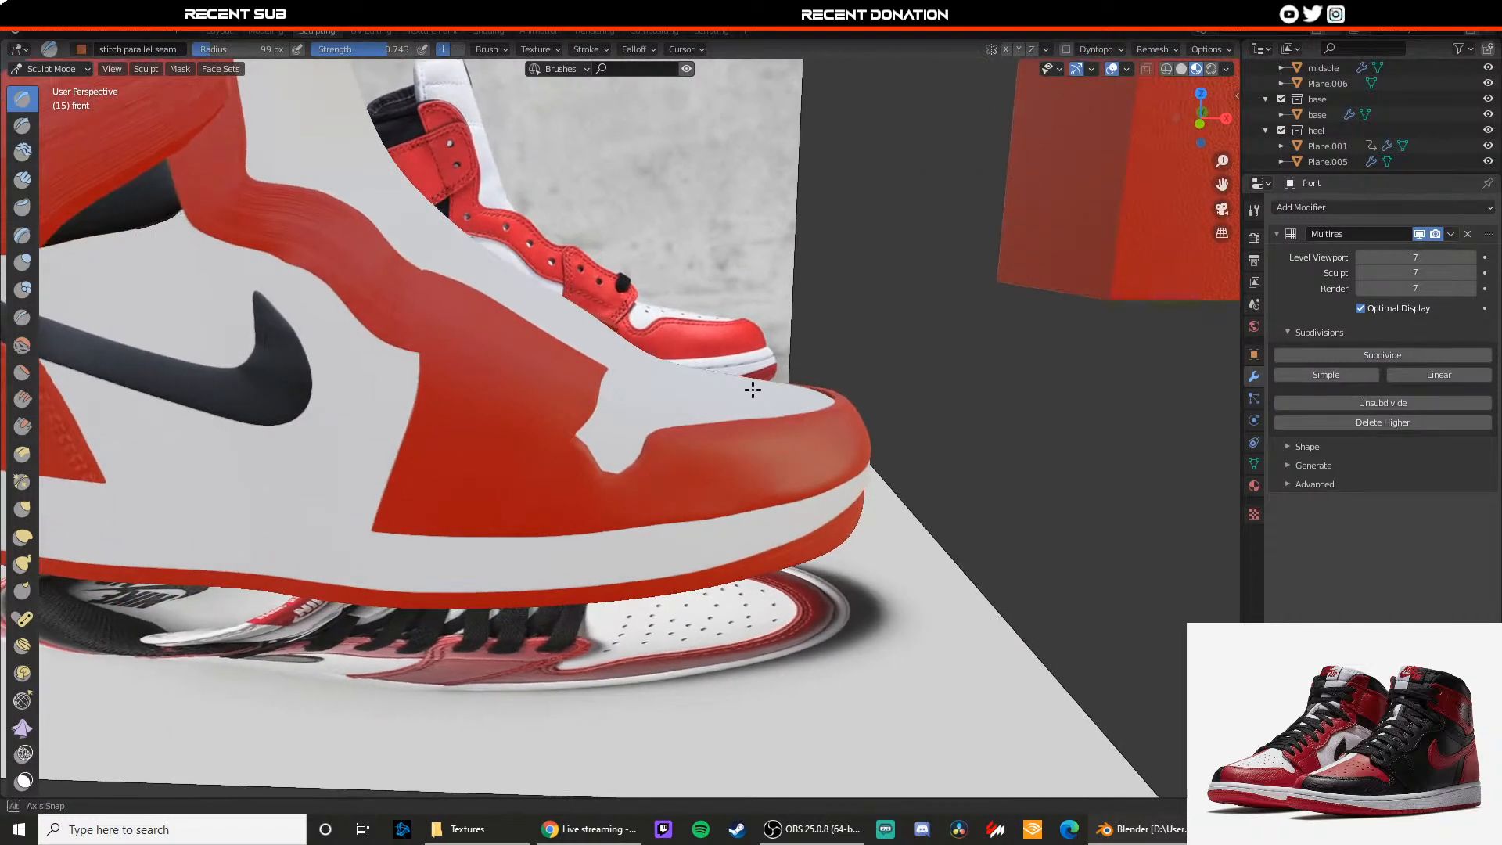
scroll(728, 399, "up", 3)
left_click_drag(558, 444, 575, 487)
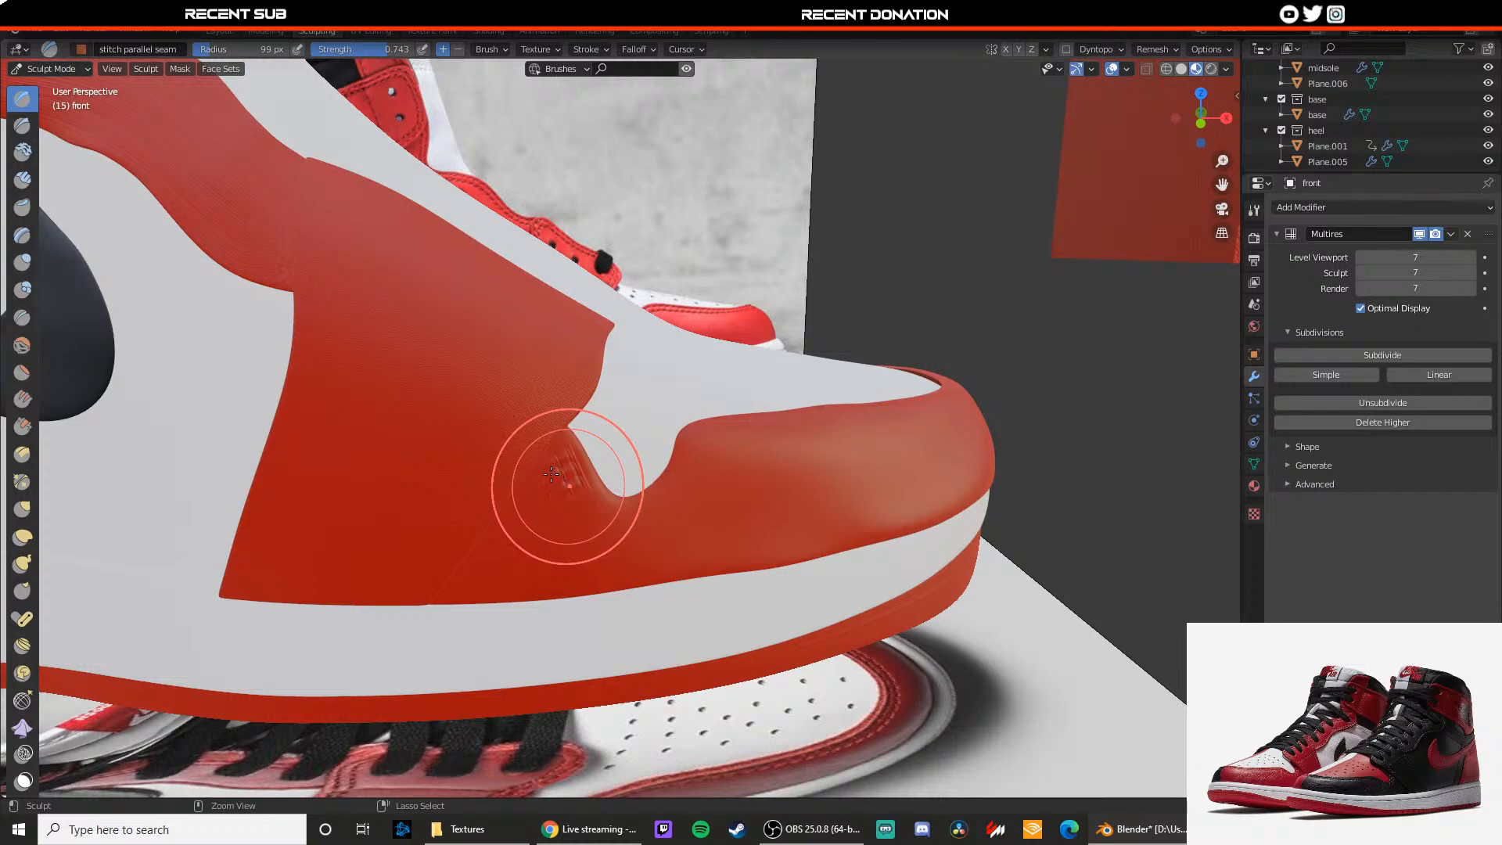
middle_click_drag(544, 472, 554, 471)
scroll(554, 471, "down", 1)
key("ctrl+z")
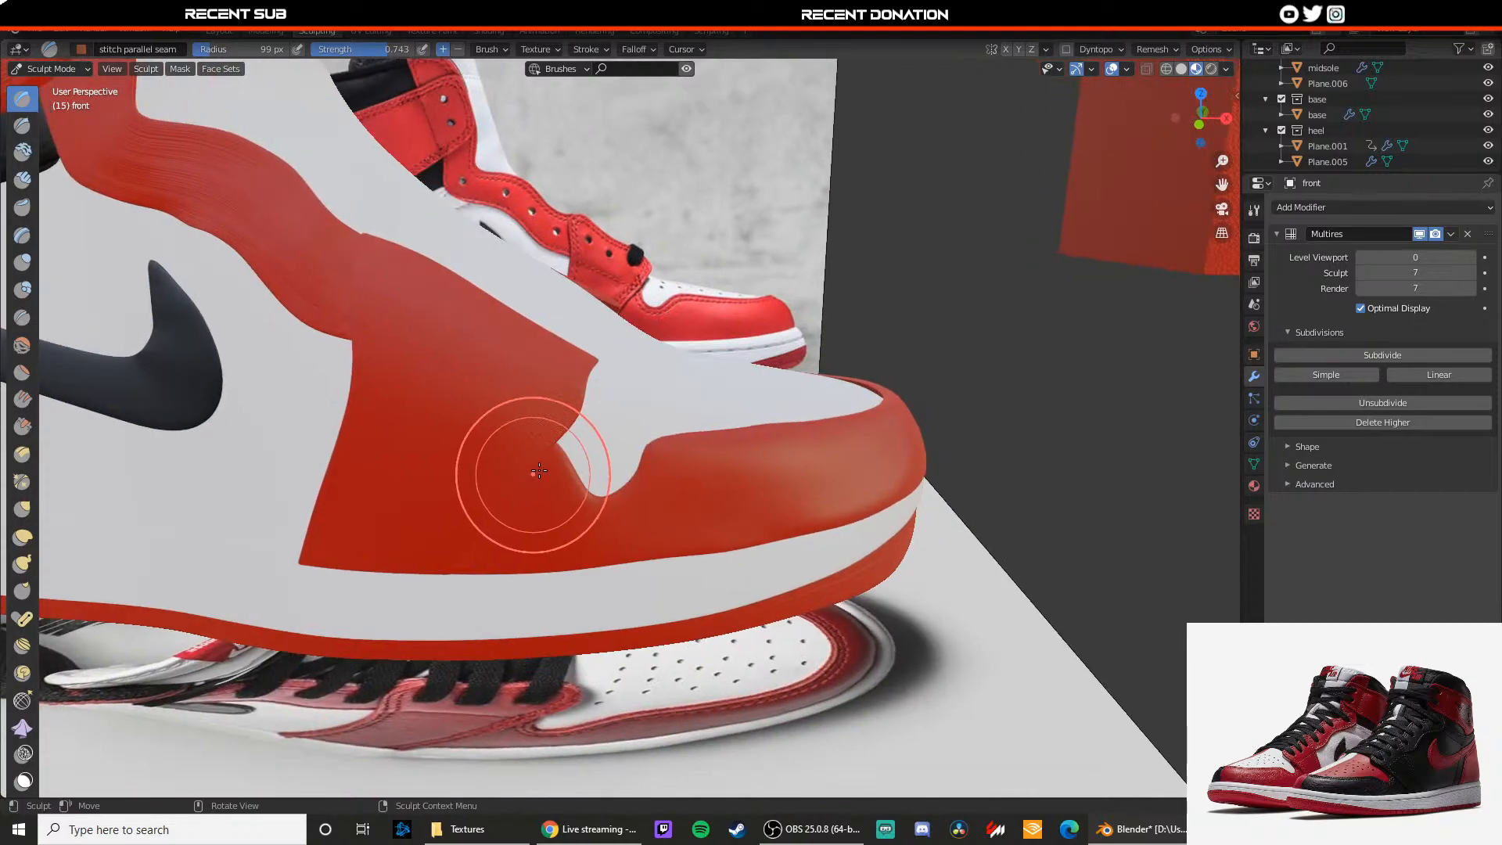
left_click_drag(555, 448, 574, 488)
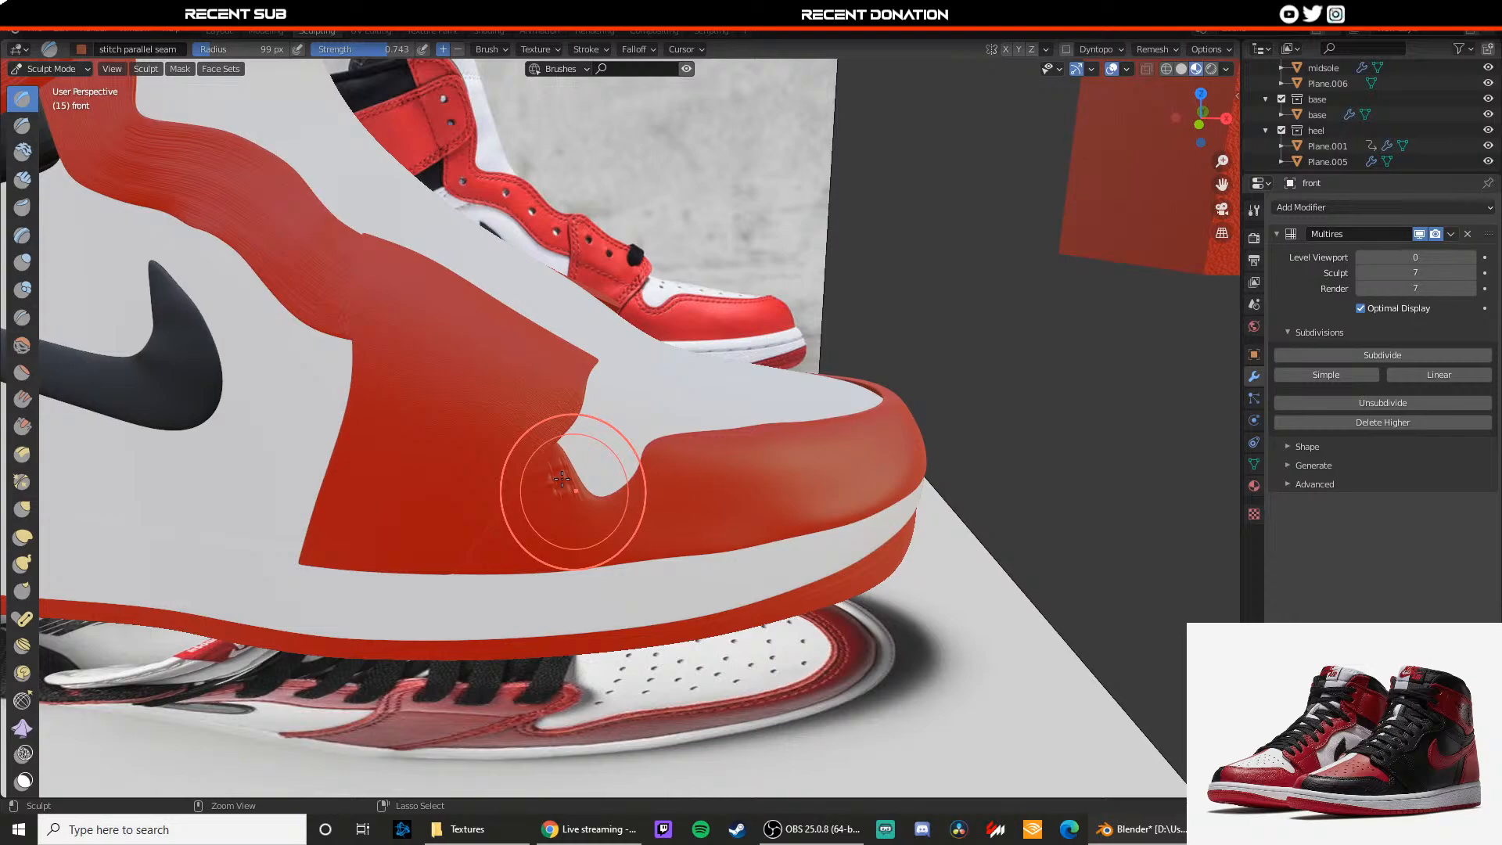
key("ctrl+z")
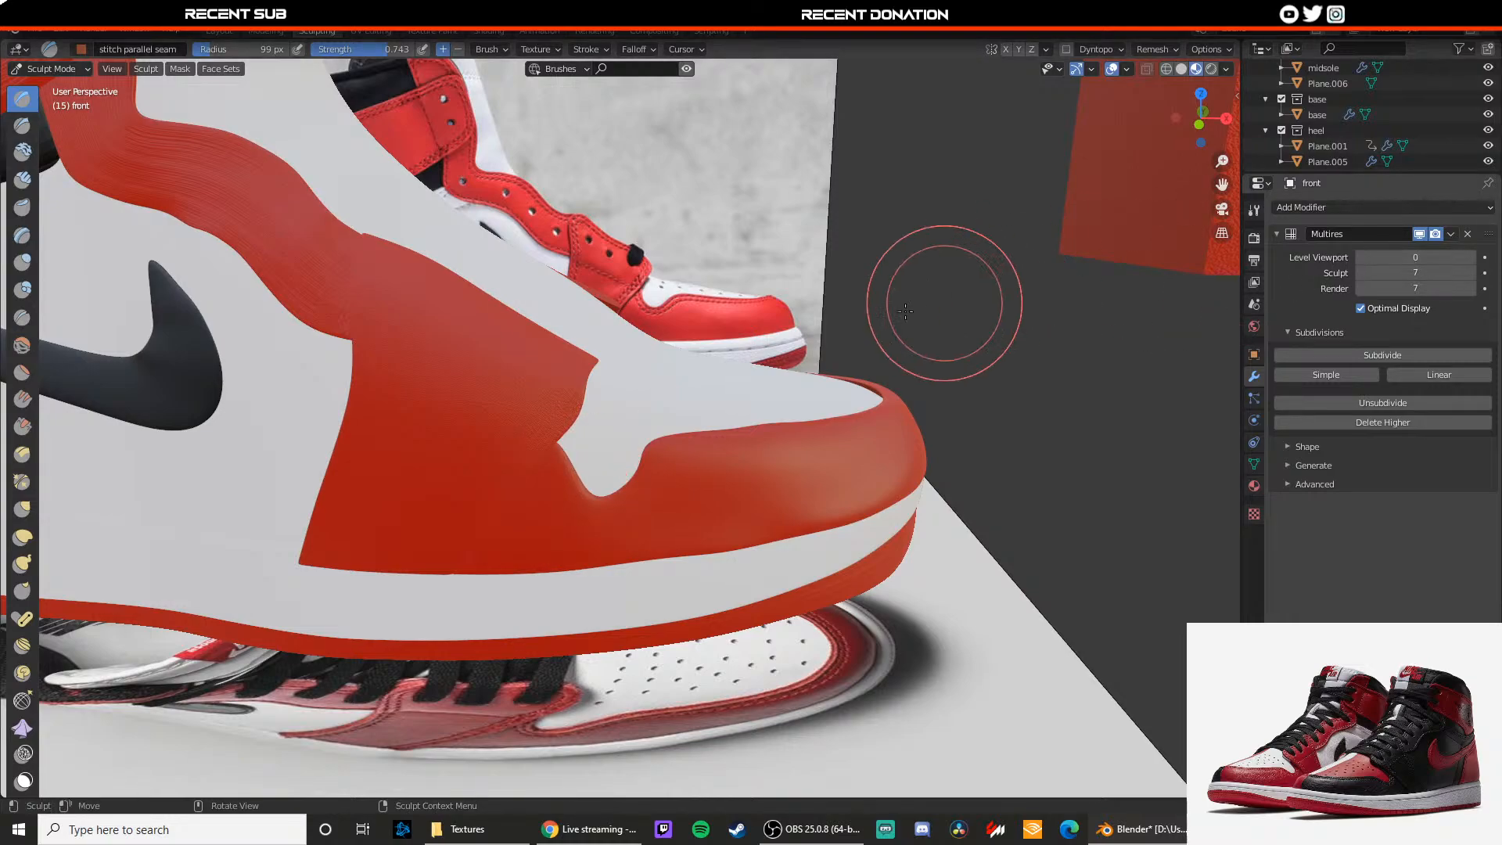
Step: In Object Mode, raise the front overlay's Multires viewport level to 6 and delete the higher subdivision levels
left_click(51, 69)
left_click(56, 92)
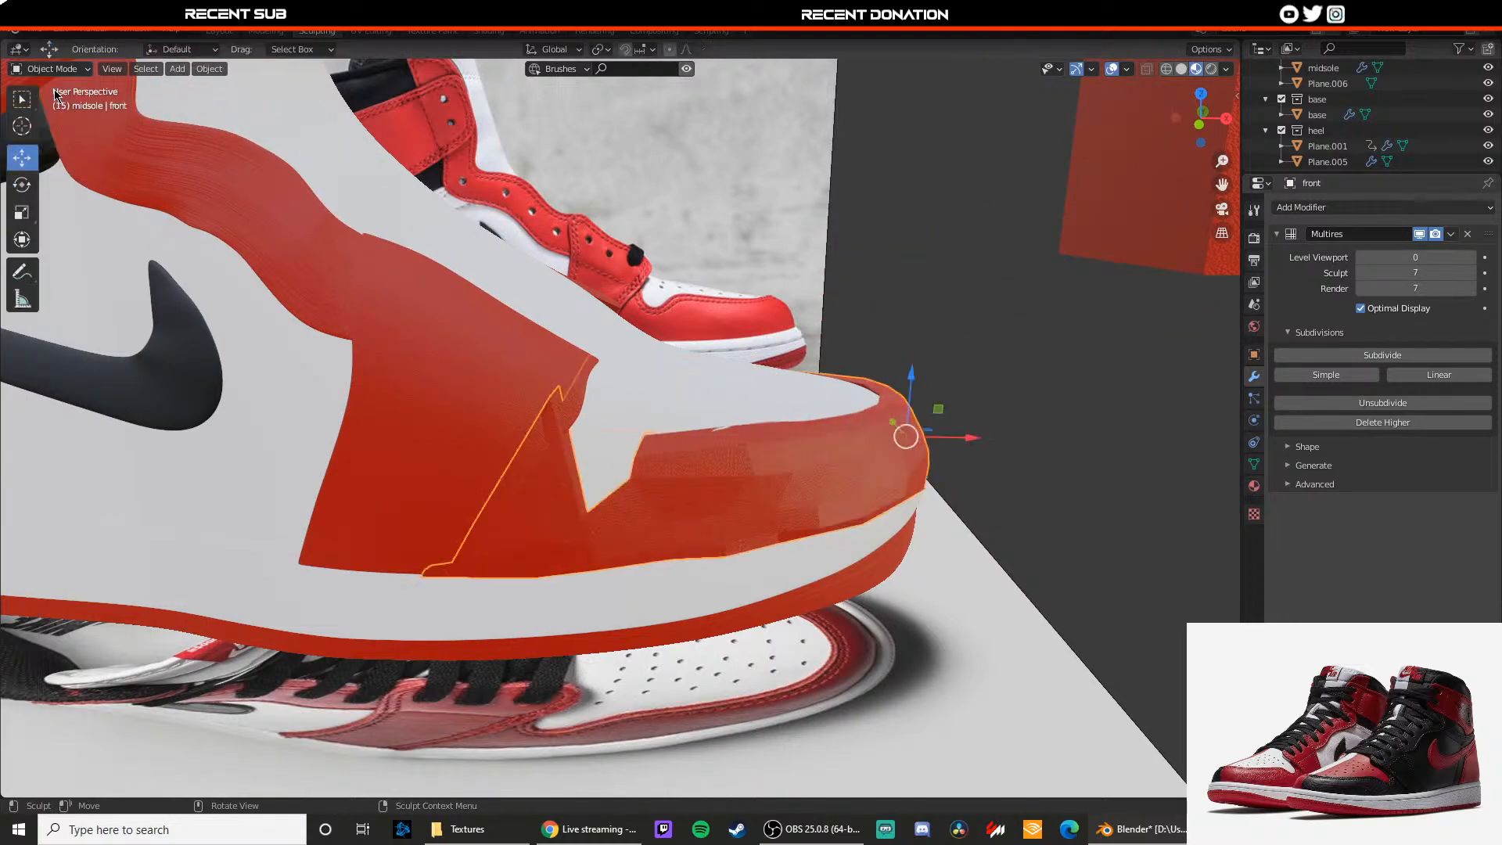
left_click(1471, 257)
left_click(1472, 258)
left_click(1472, 258)
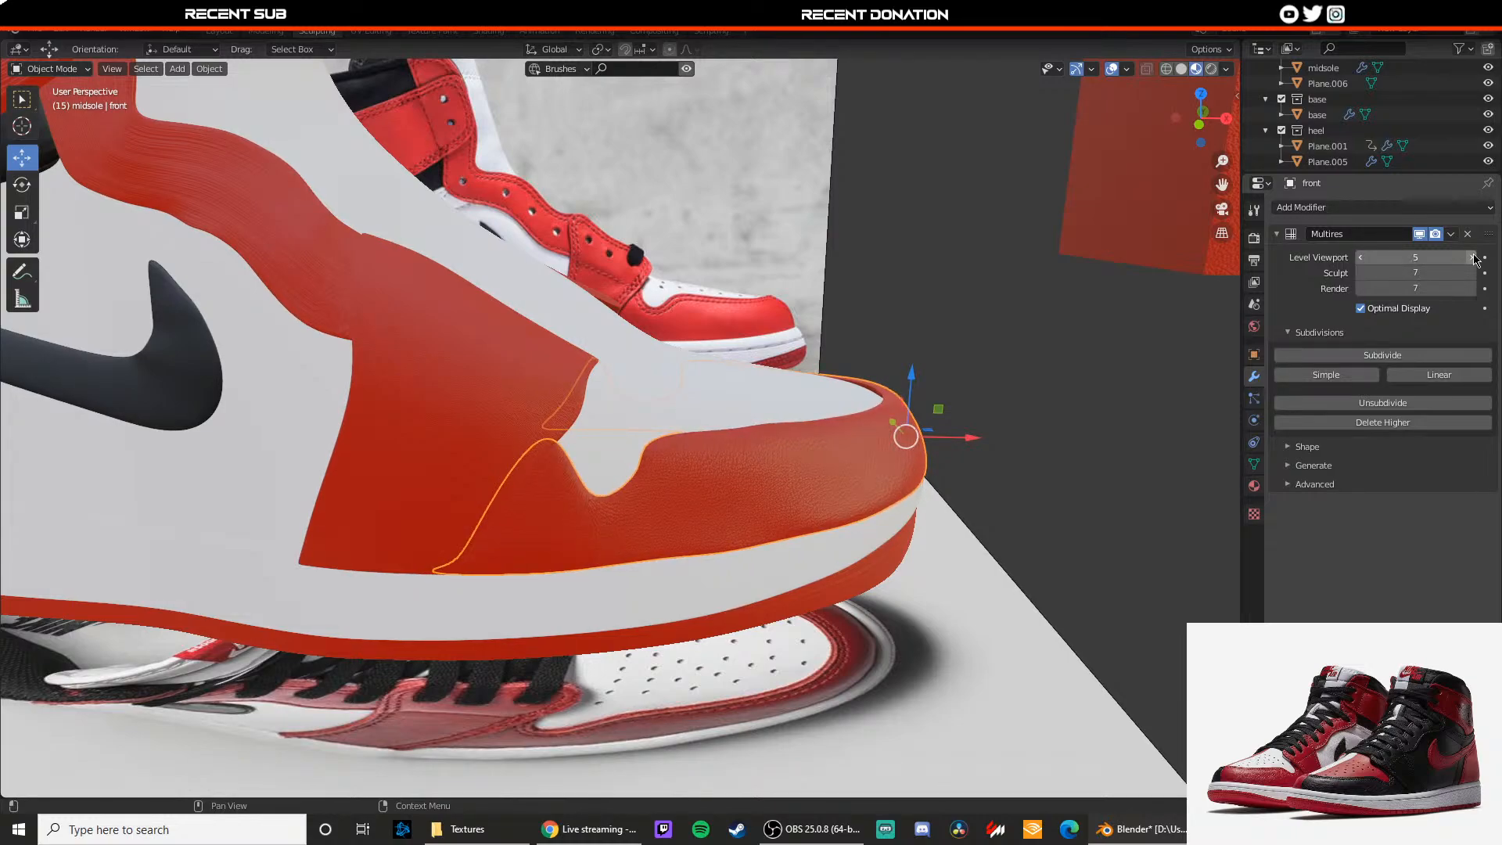
left_click(1473, 257)
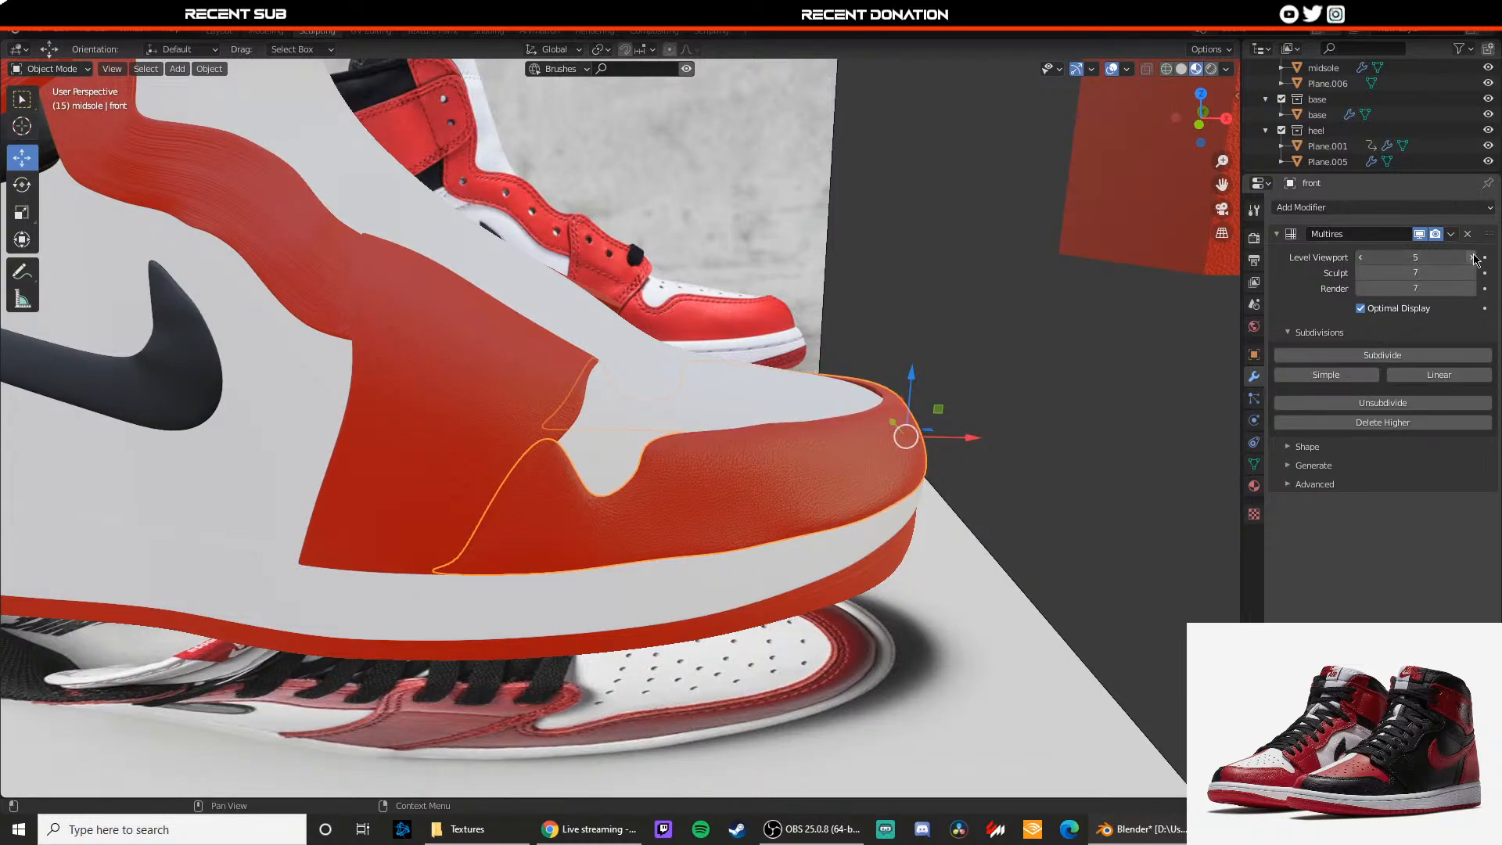
left_click(1377, 422)
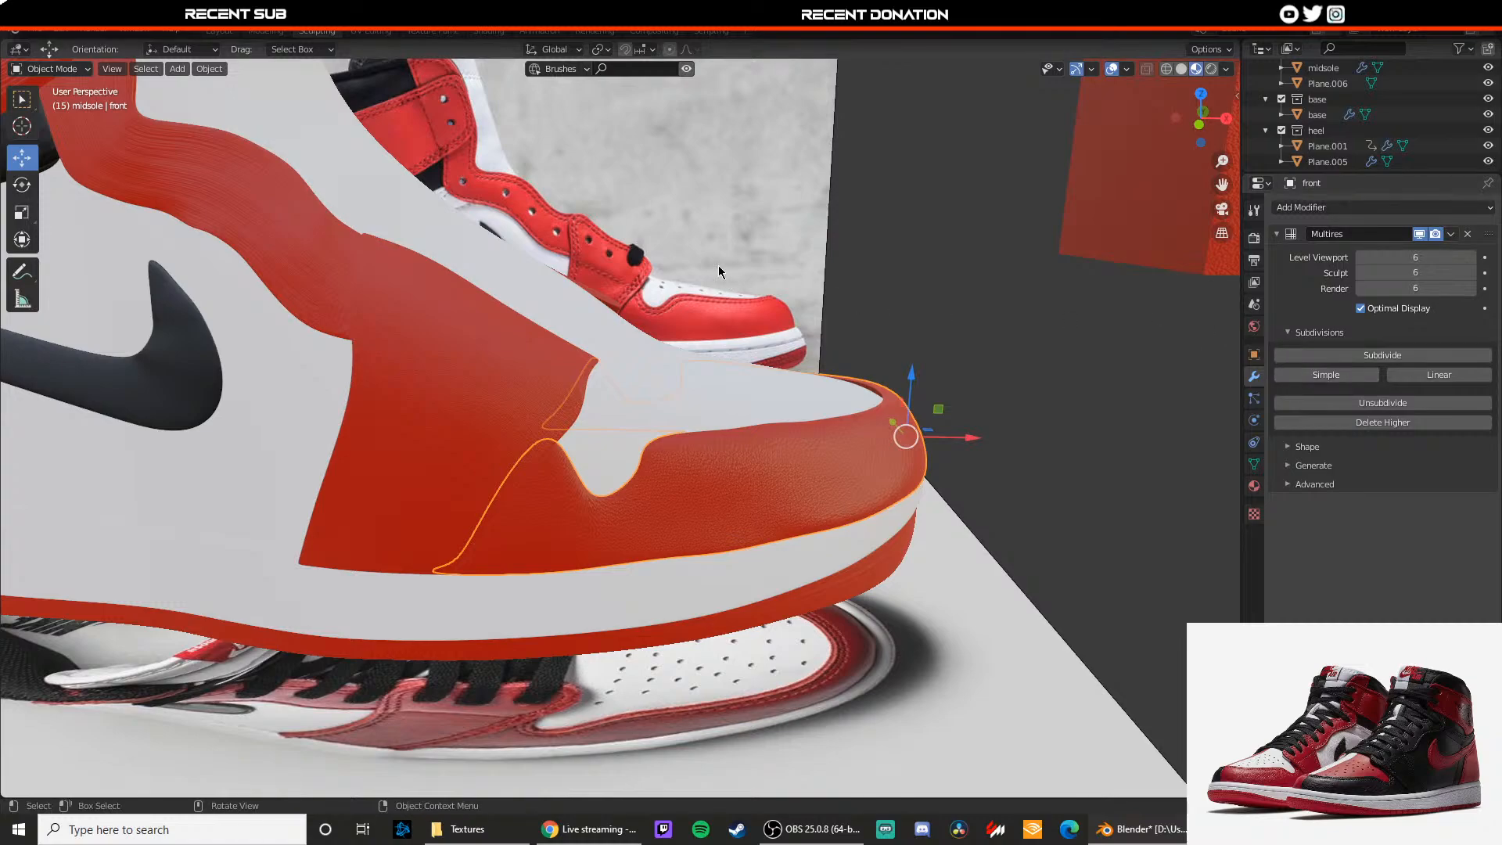
Step: Return to Sculpt Mode and sculpt parallel seam stitches down both sides of the front overlay's notch, undoing a misplaced stroke
left_click(51, 69)
left_click(47, 100)
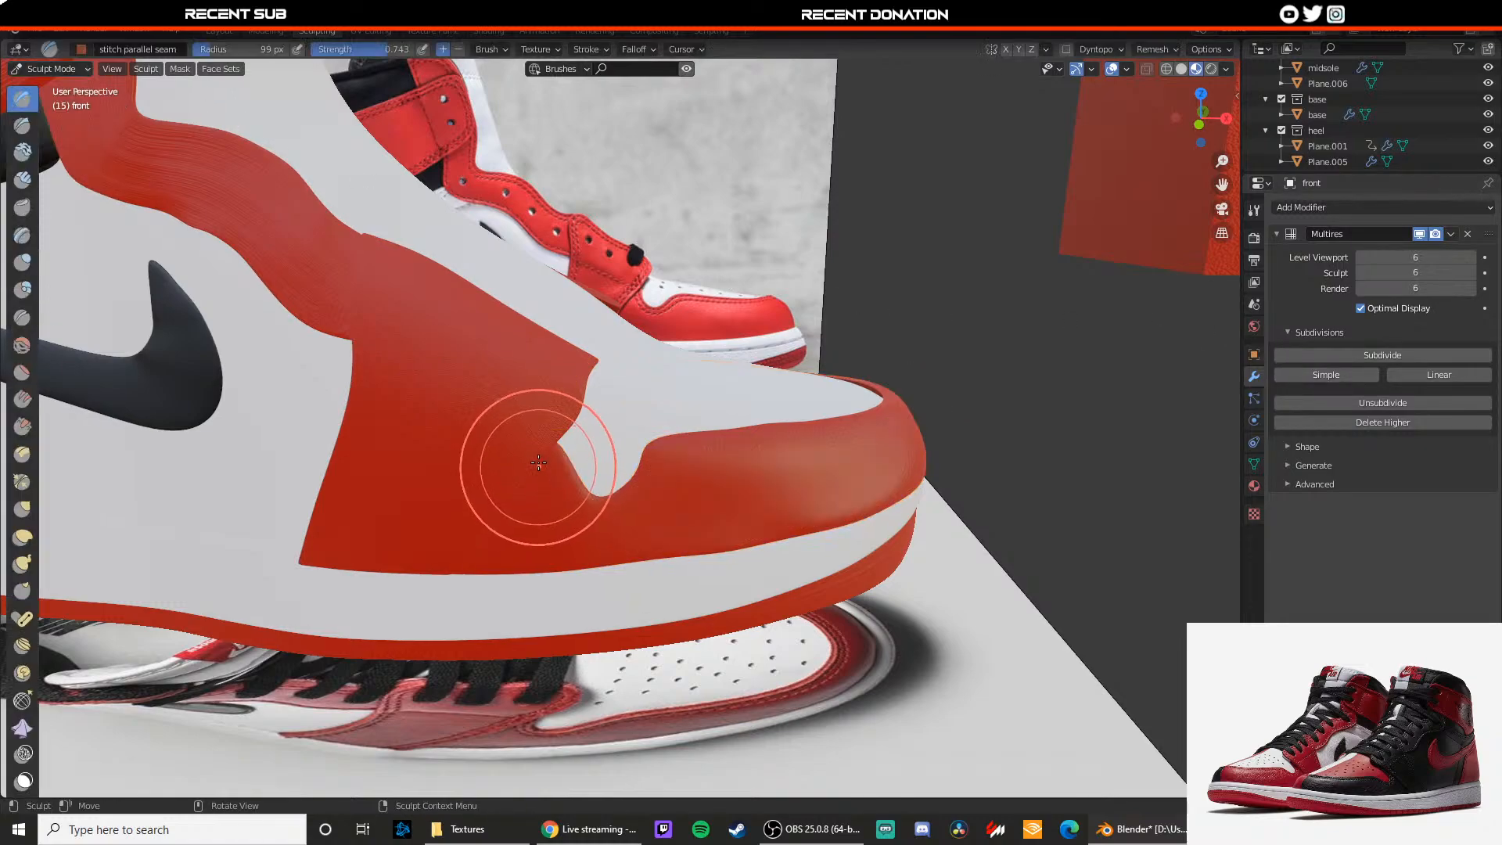
left_click_drag(542, 446, 594, 503)
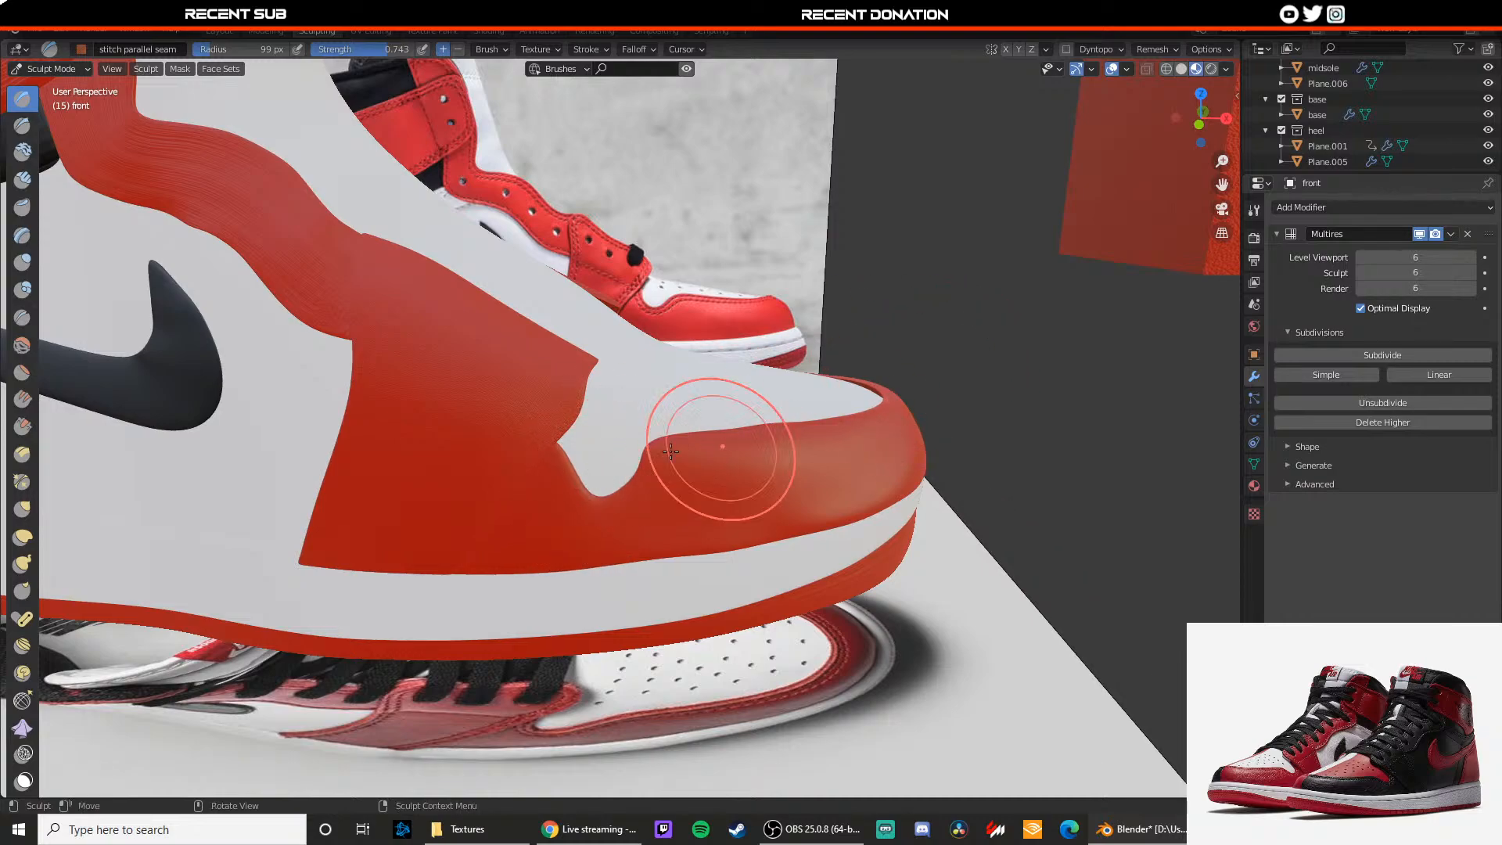
middle_click_drag(601, 448, 559, 448)
scroll(590, 447, "up", 1)
left_click_drag(497, 443, 506, 455)
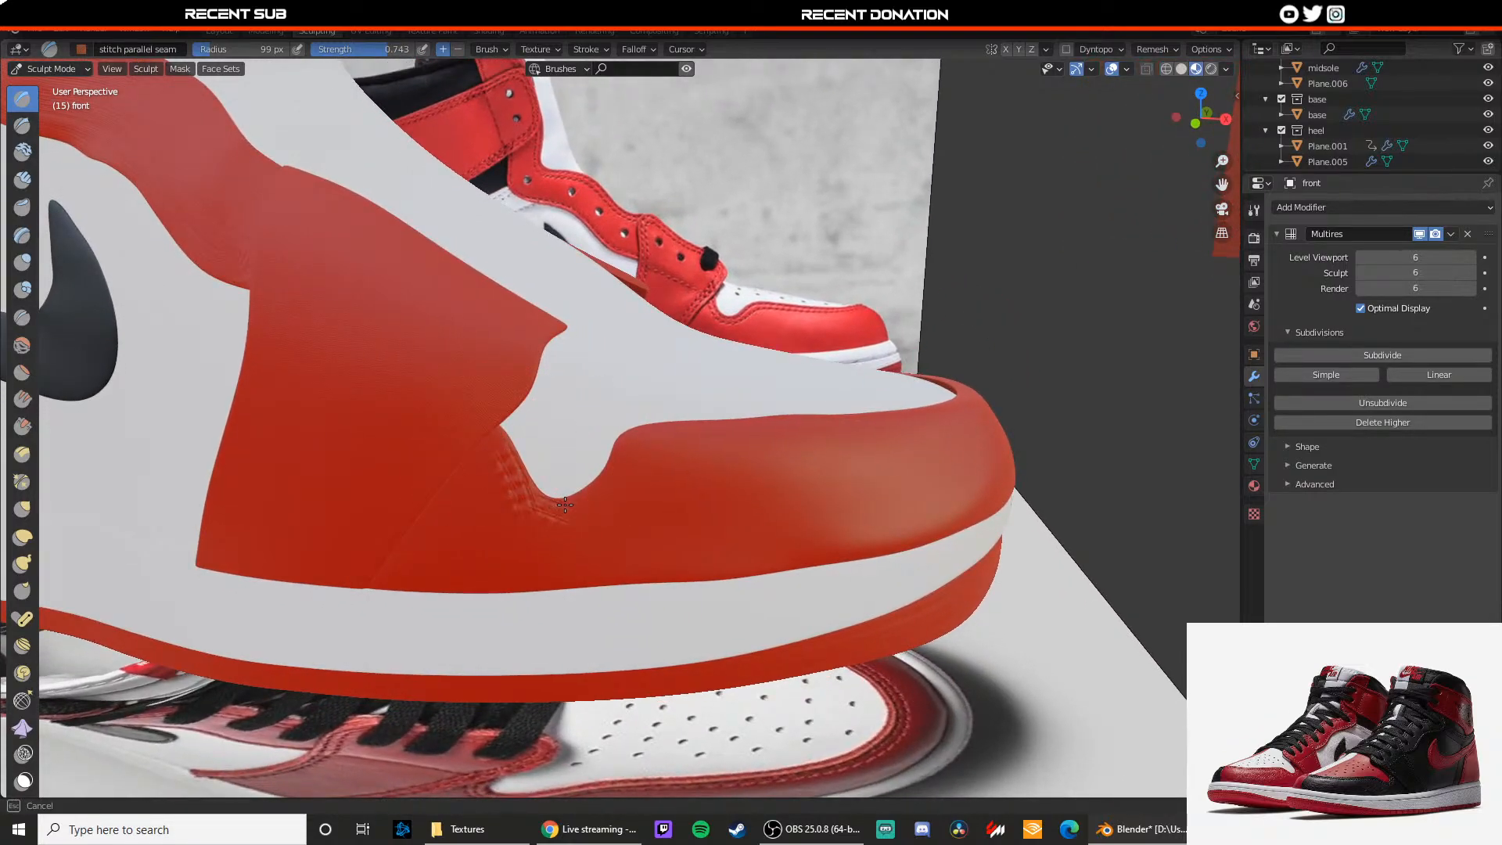
mouse_move(593, 487)
left_mouse_down()
mouse_move(503, 480)
mouse_move(489, 438)
mouse_move(586, 513)
mouse_move(534, 503)
mouse_move(548, 502)
left_mouse_up()
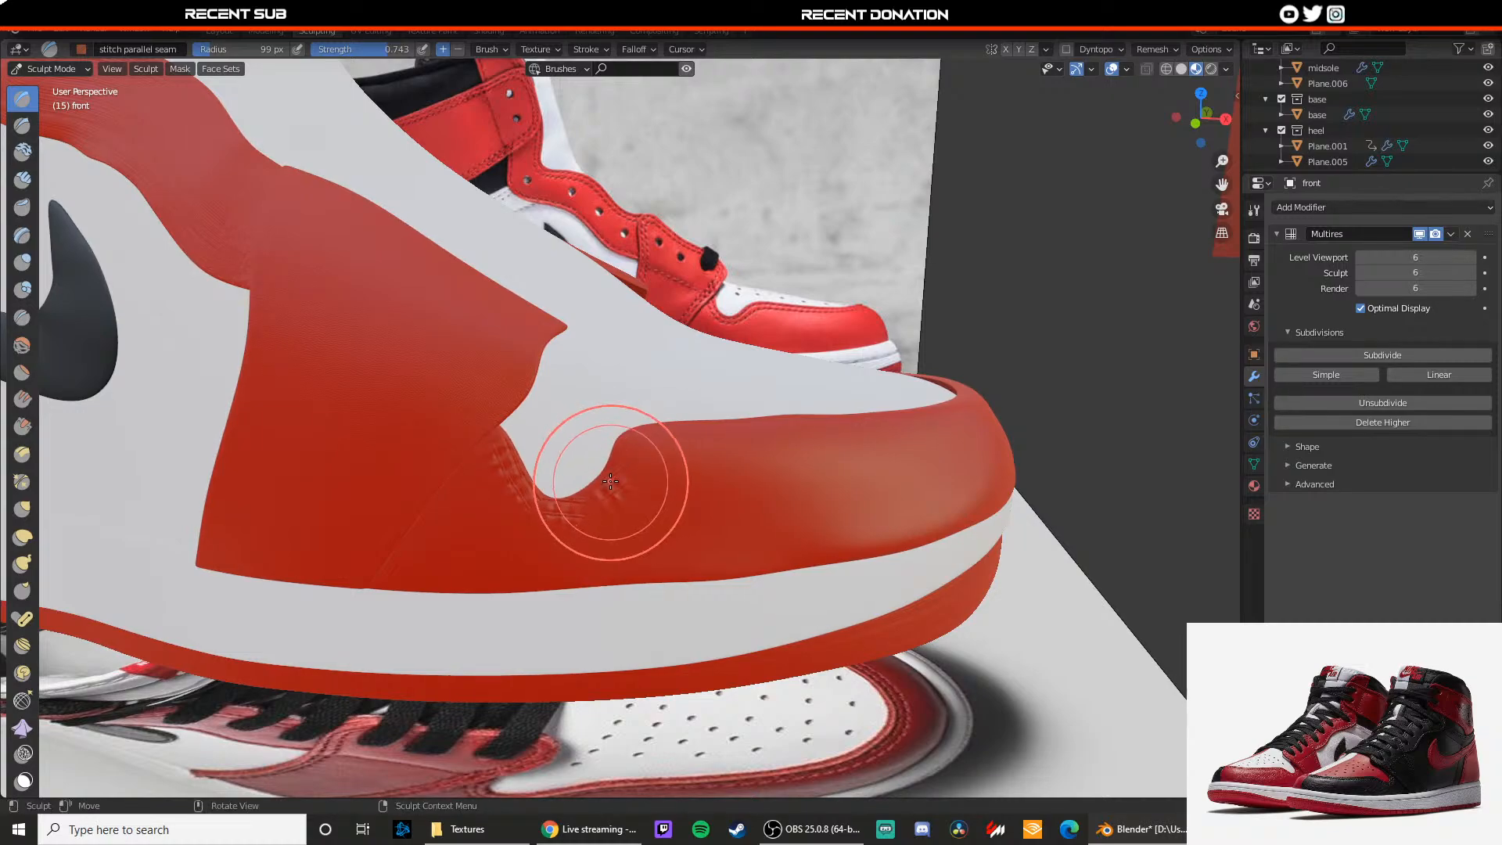
key("ctrl+z")
left_click_drag(631, 450, 551, 496)
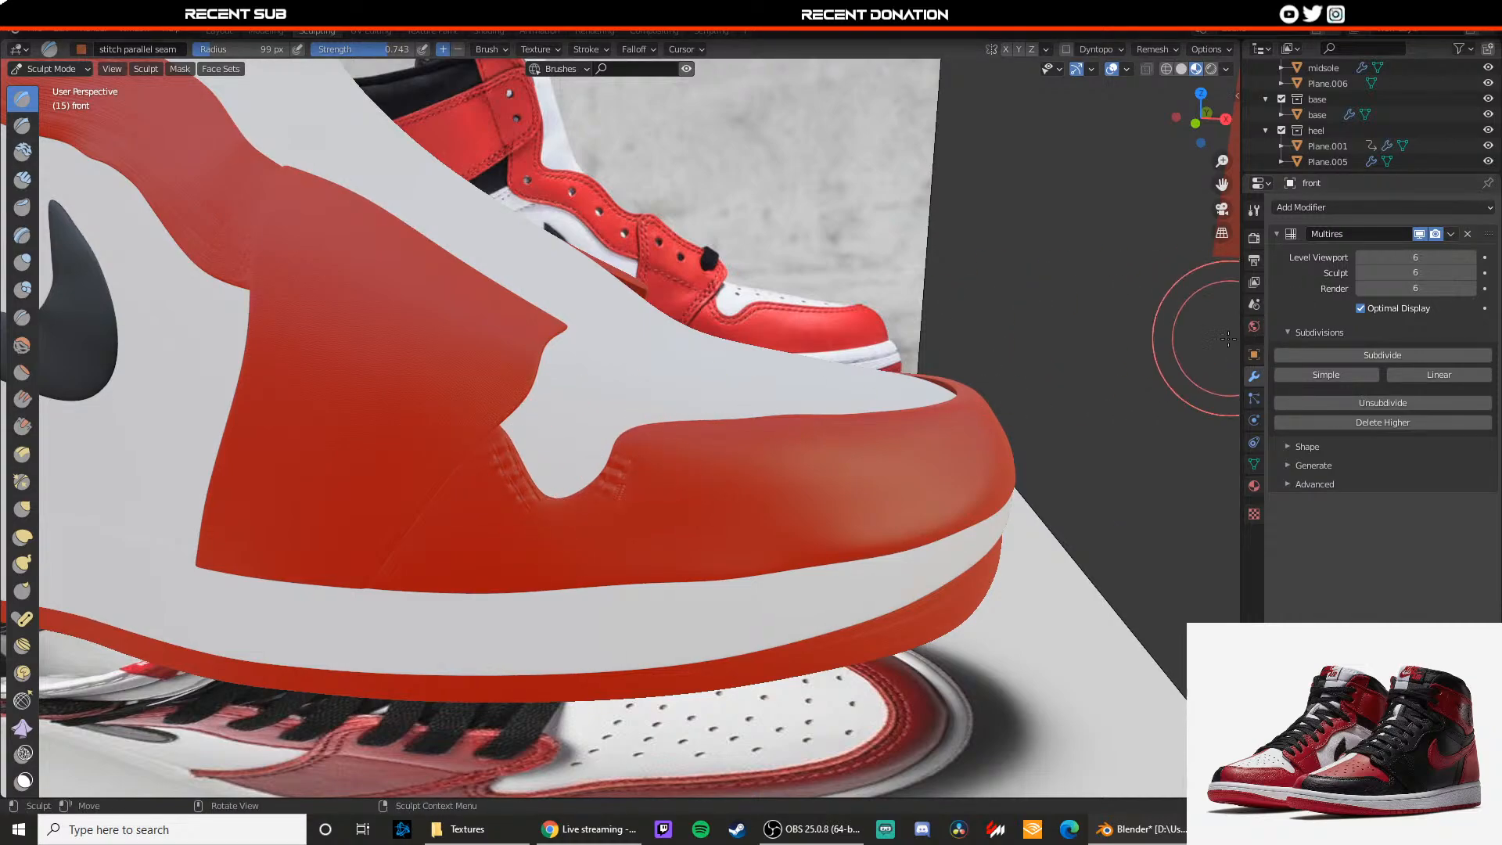
Step: Set the stitch brush's strength to 0.811 and sculpt stitches from the notch along the front overlay's upper edge toward the toe
left_click(1254, 235)
left_click(1254, 211)
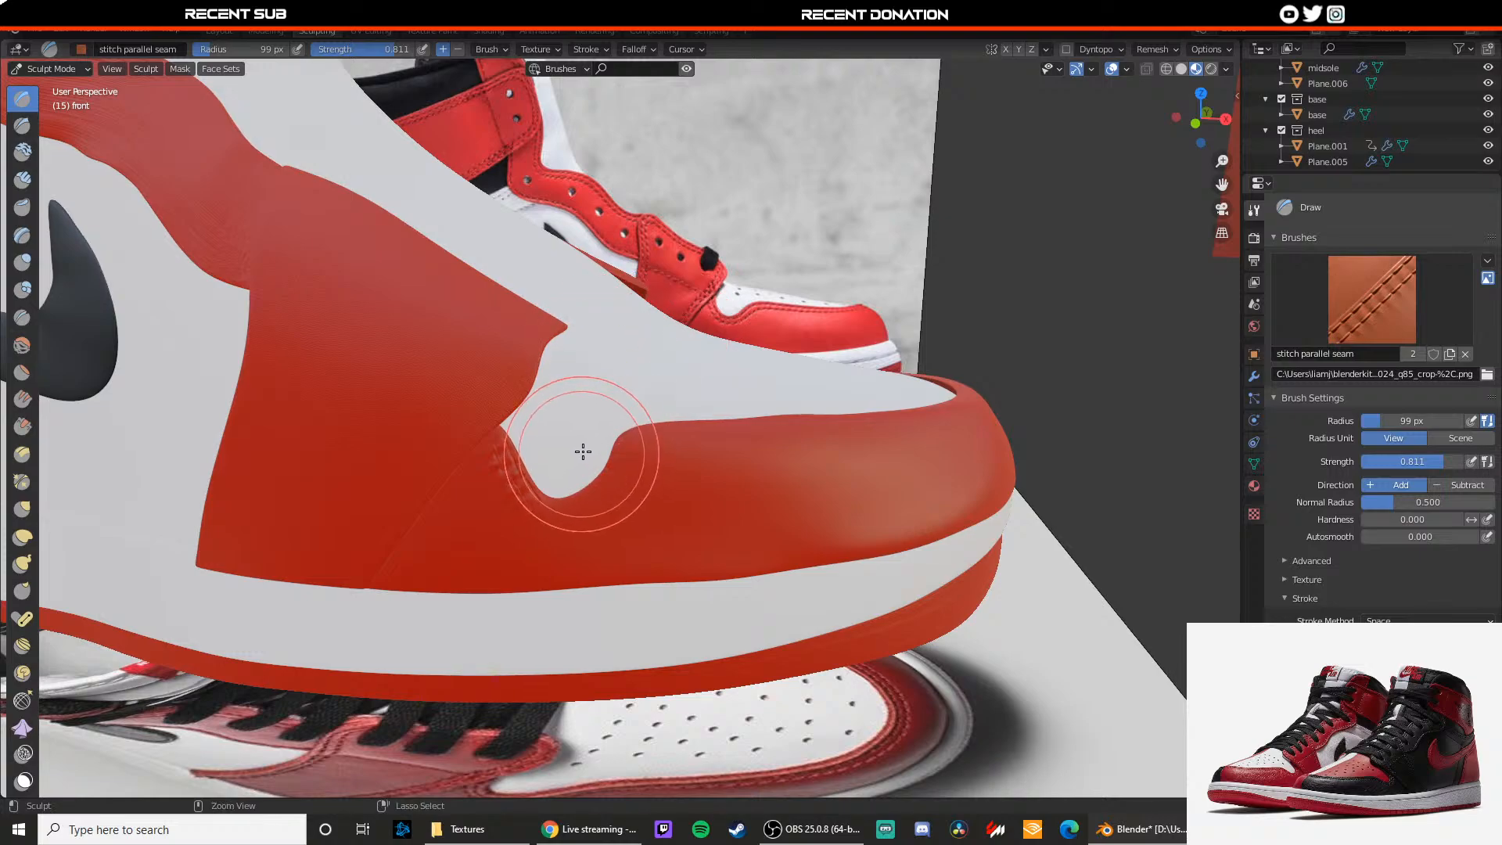
mouse_move(590, 438)
middle_mouse_down()
mouse_move(611, 433)
mouse_move(542, 413)
middle_mouse_up()
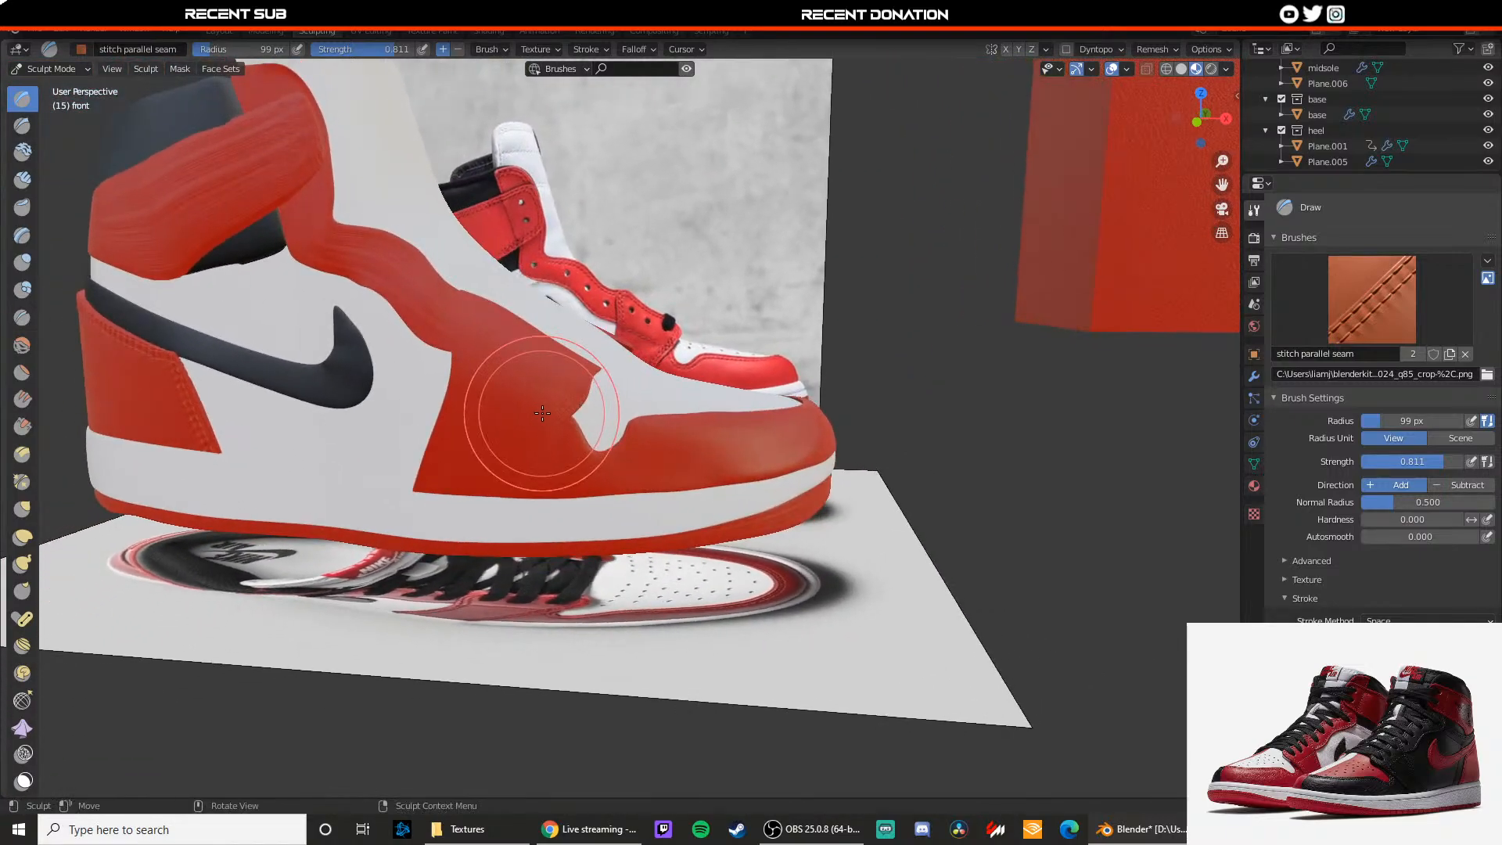
scroll(581, 417, "up", 2)
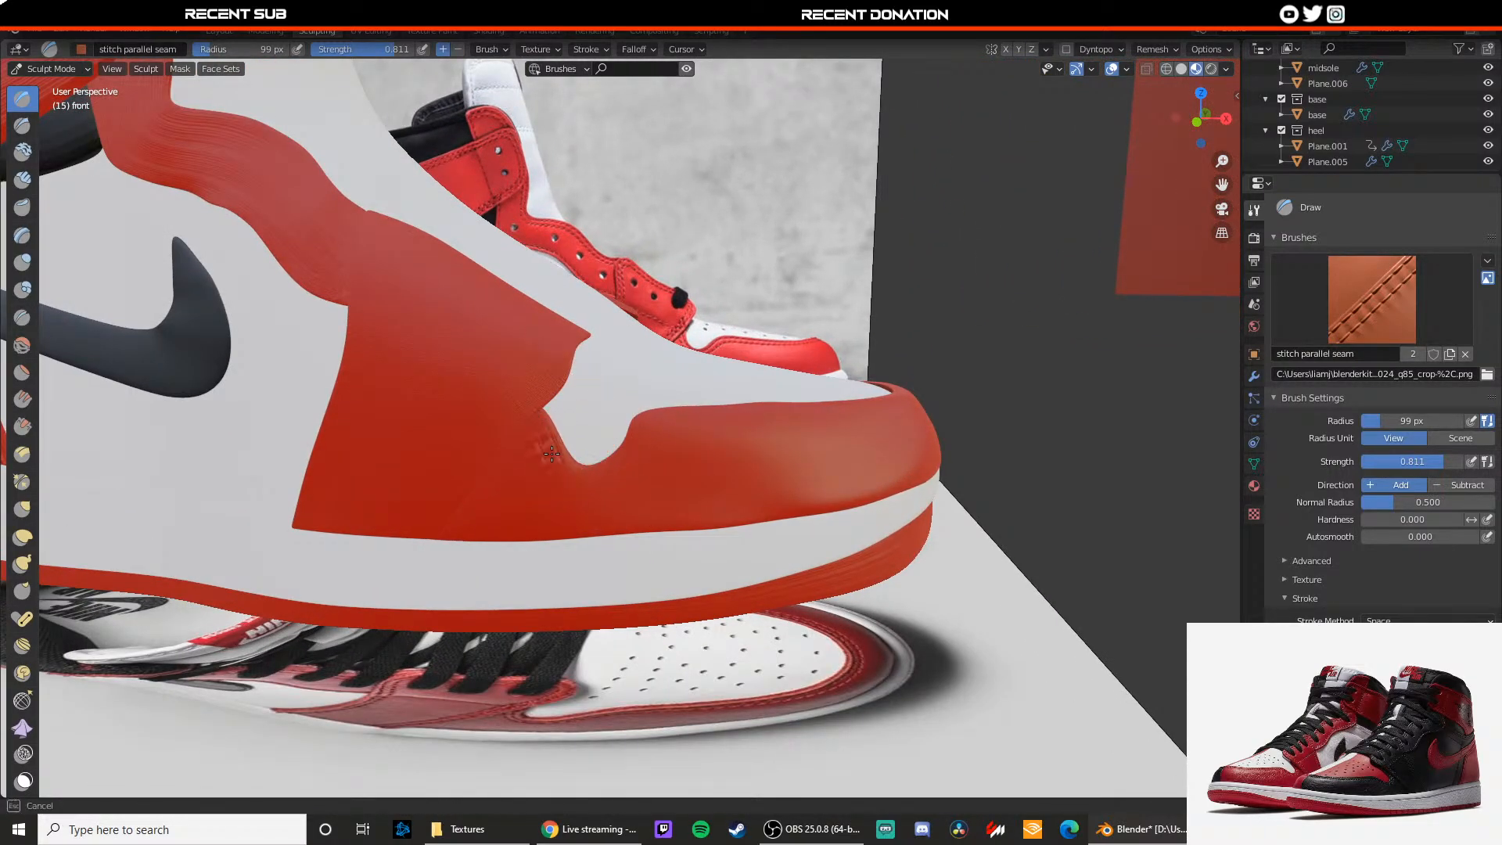
left_click_drag(549, 433, 534, 421)
left_click_drag(886, 398, 884, 399)
scroll(765, 430, "down", 5)
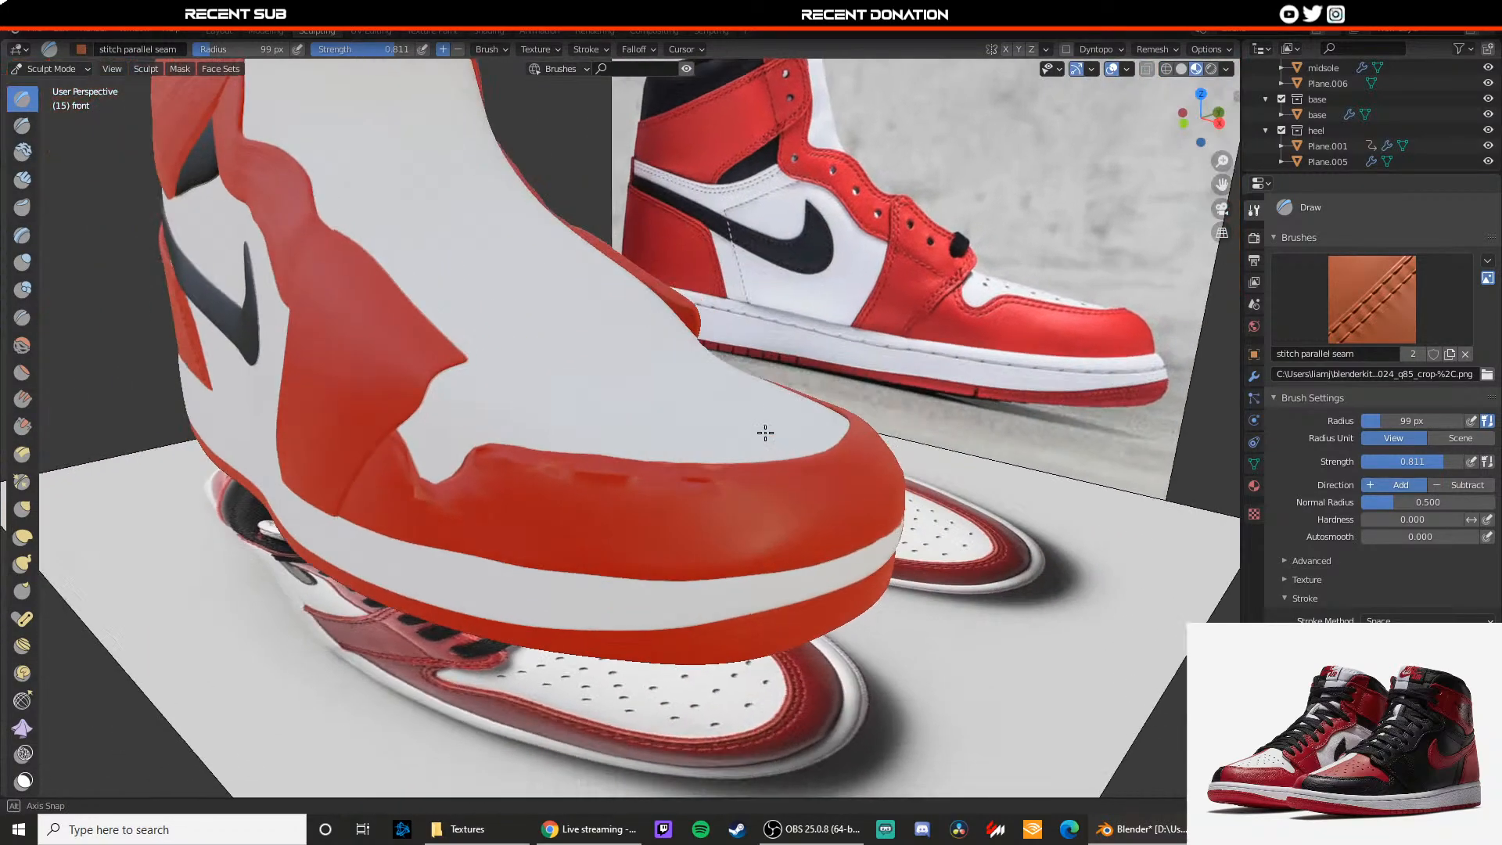
Step: Switch the front overlay to Object Mode and return it to Sculpt Mode
mouse_move(692, 381)
middle_mouse_down()
mouse_move(731, 372)
mouse_move(665, 367)
middle_mouse_up()
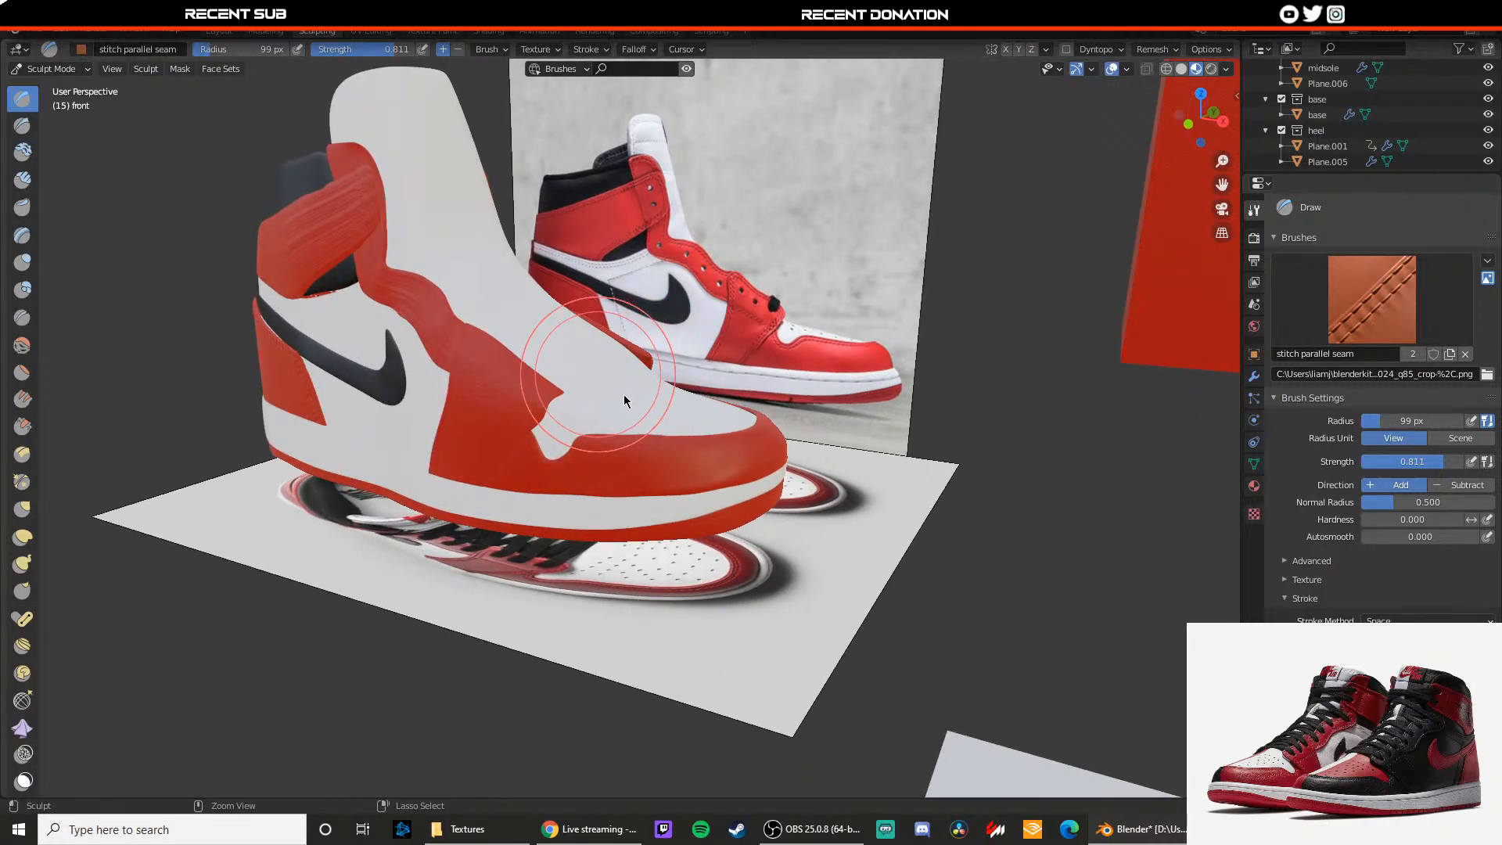
key("ctrl+Tab")
left_click(1254, 237)
left_click(1254, 213)
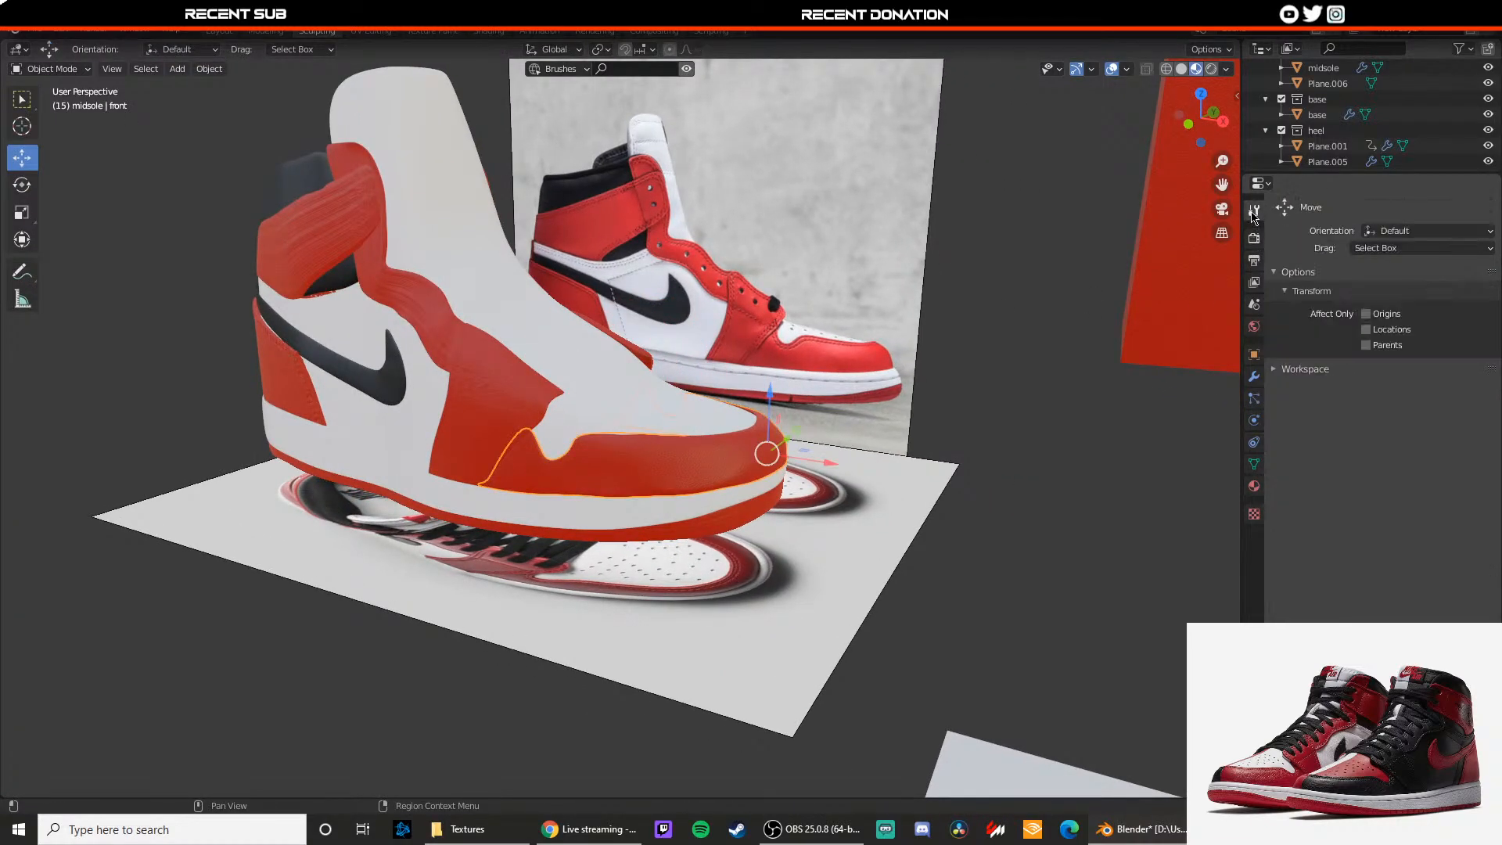
left_click(48, 69)
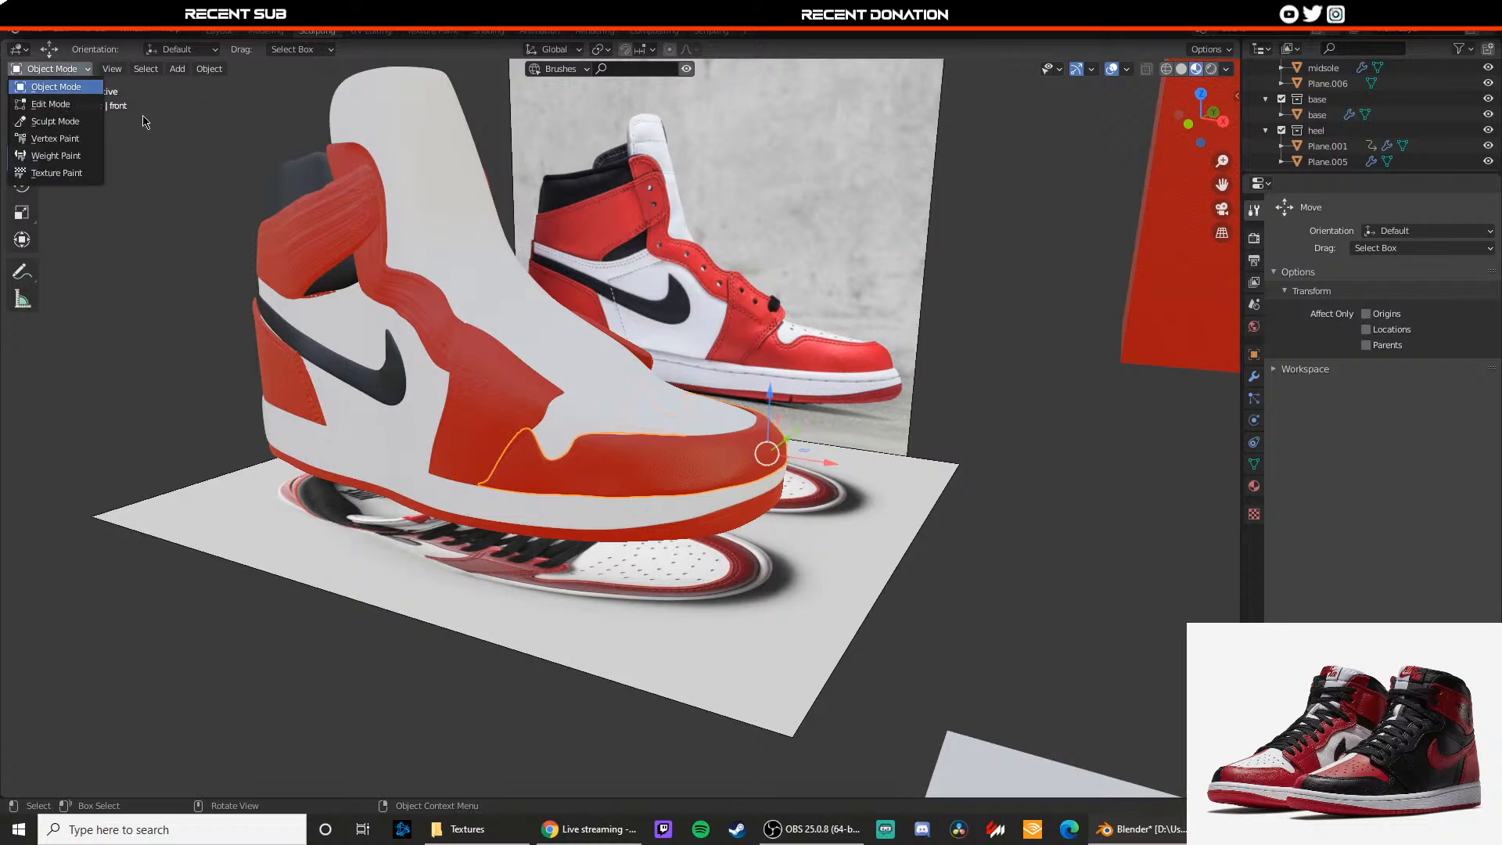
left_click(77, 70)
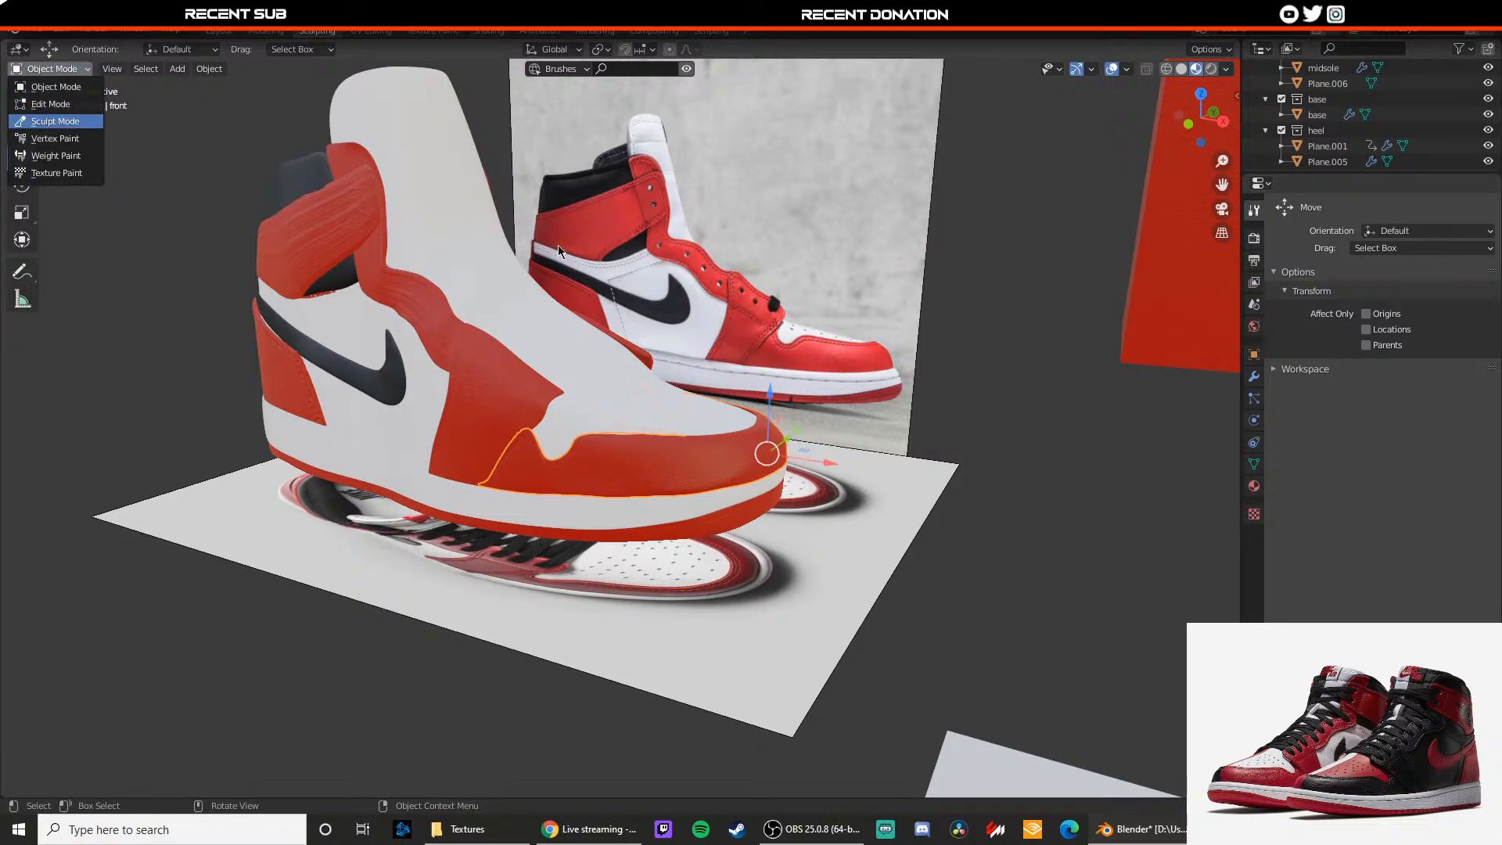
left_click(58, 124)
Step: Set the stitch brush's strength to 0.743 and try stitches along the front overlay's upper edge, undoing each stroke
scroll(673, 387, "up", 5)
scroll(661, 397, "down", 2)
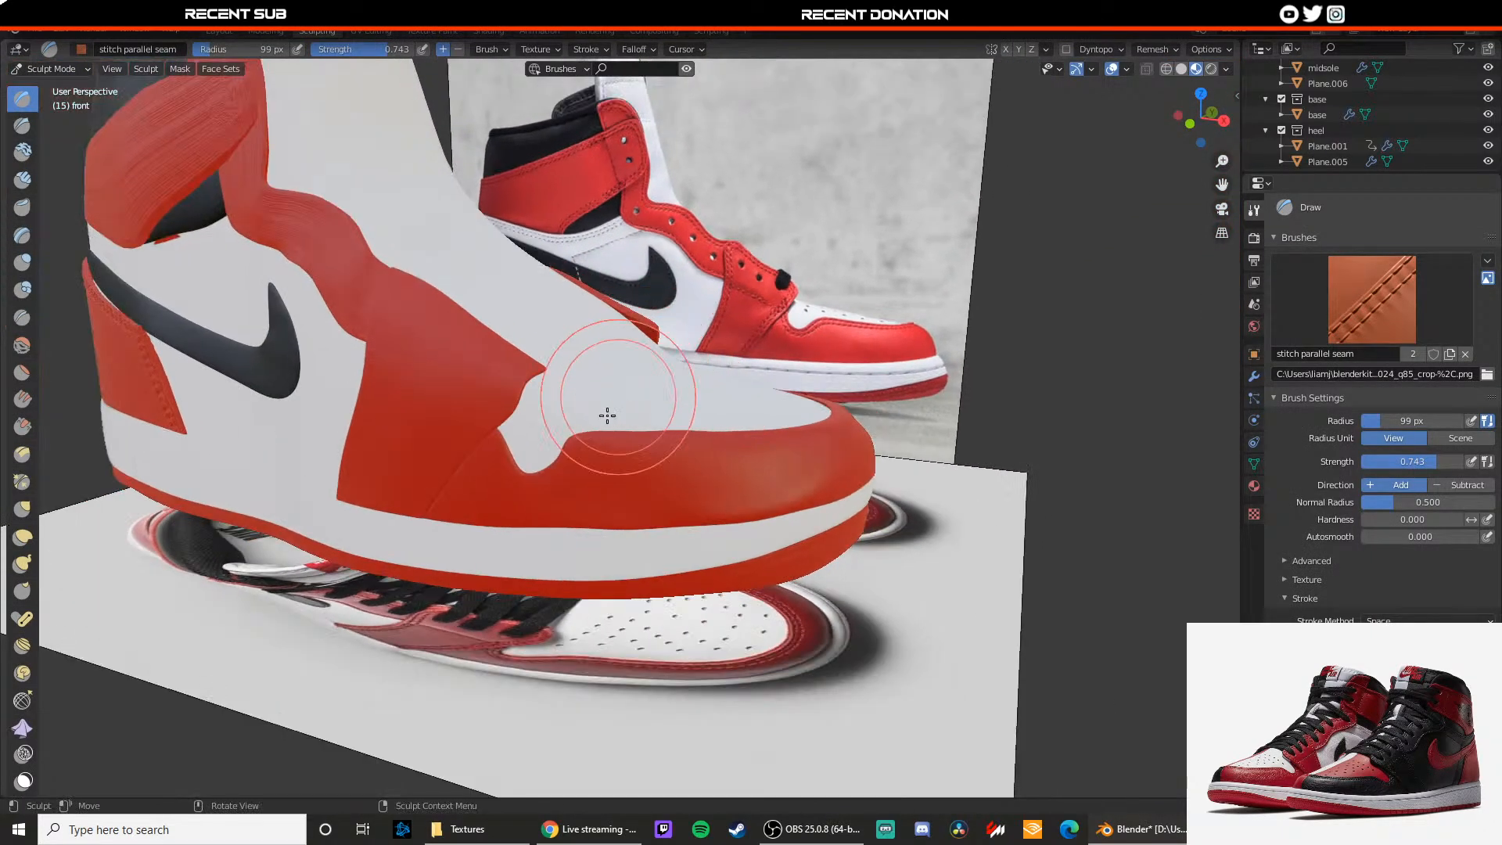
left_click_drag(595, 443, 666, 442)
scroll(657, 436, "up", 1)
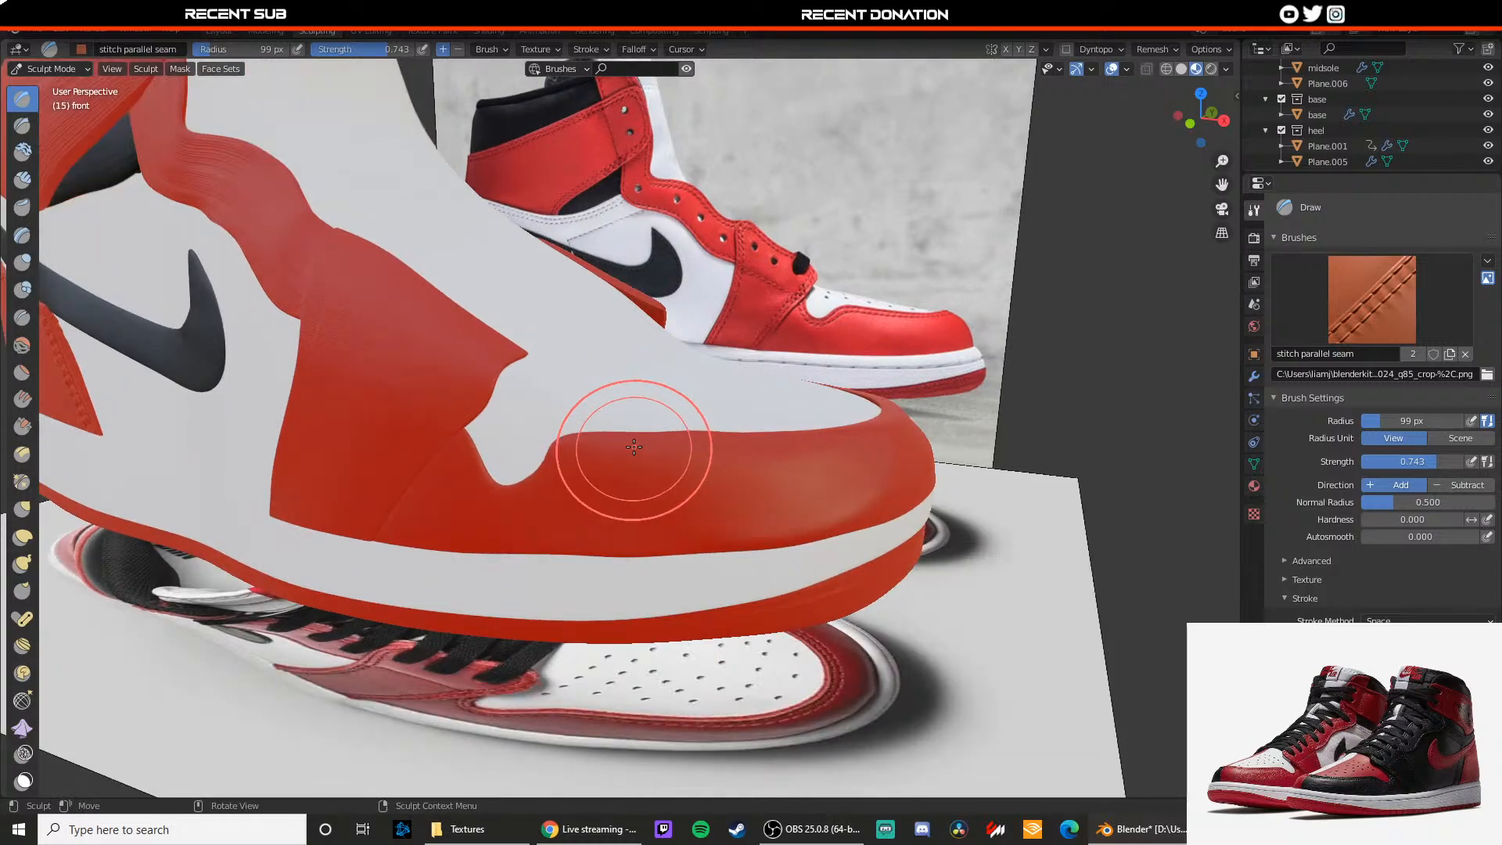
key("ctrl+z")
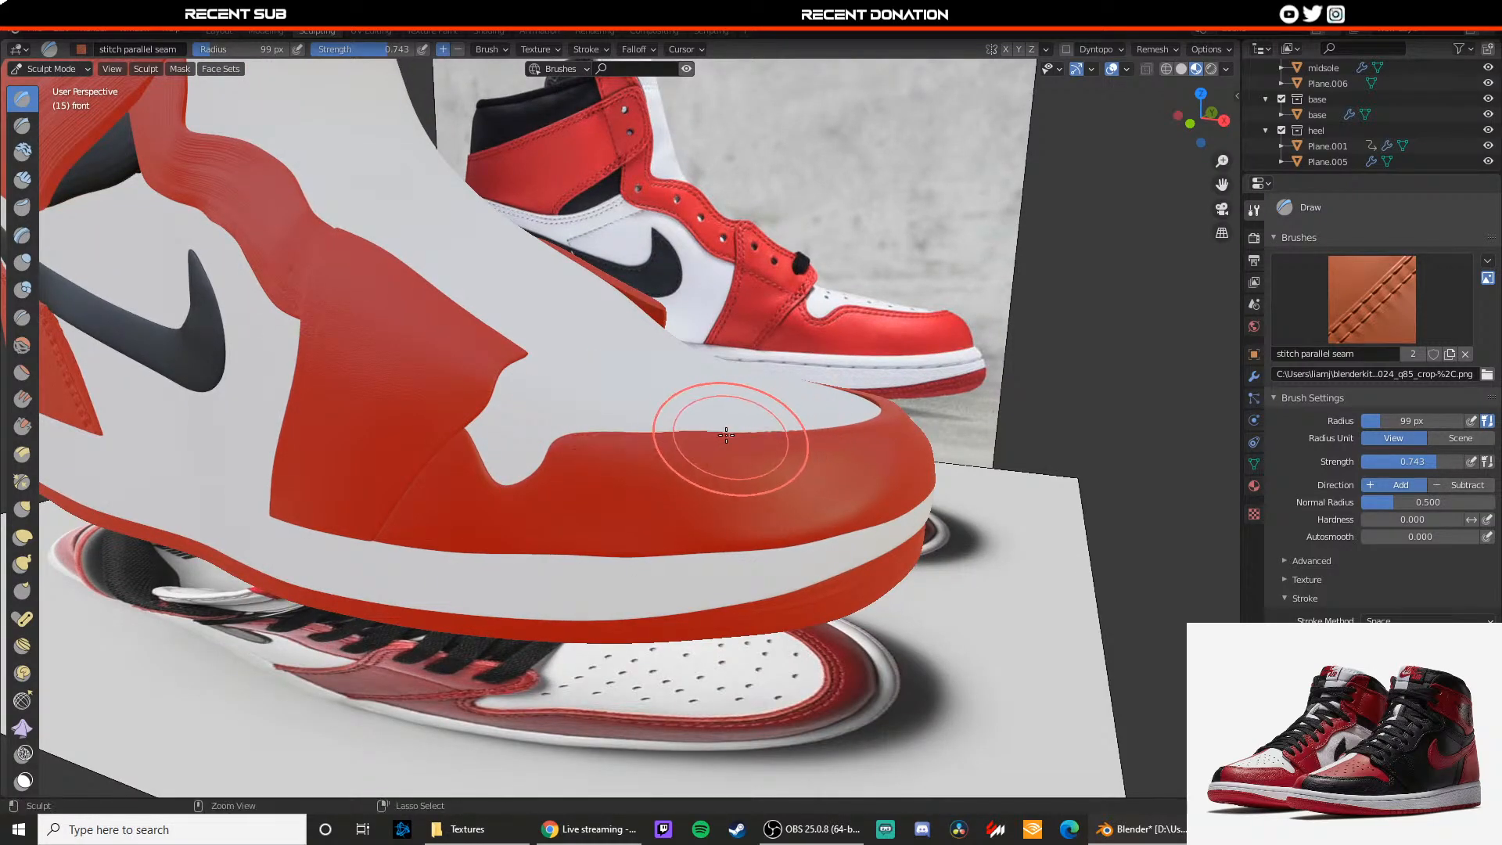
middle_click_drag(704, 436, 606, 438)
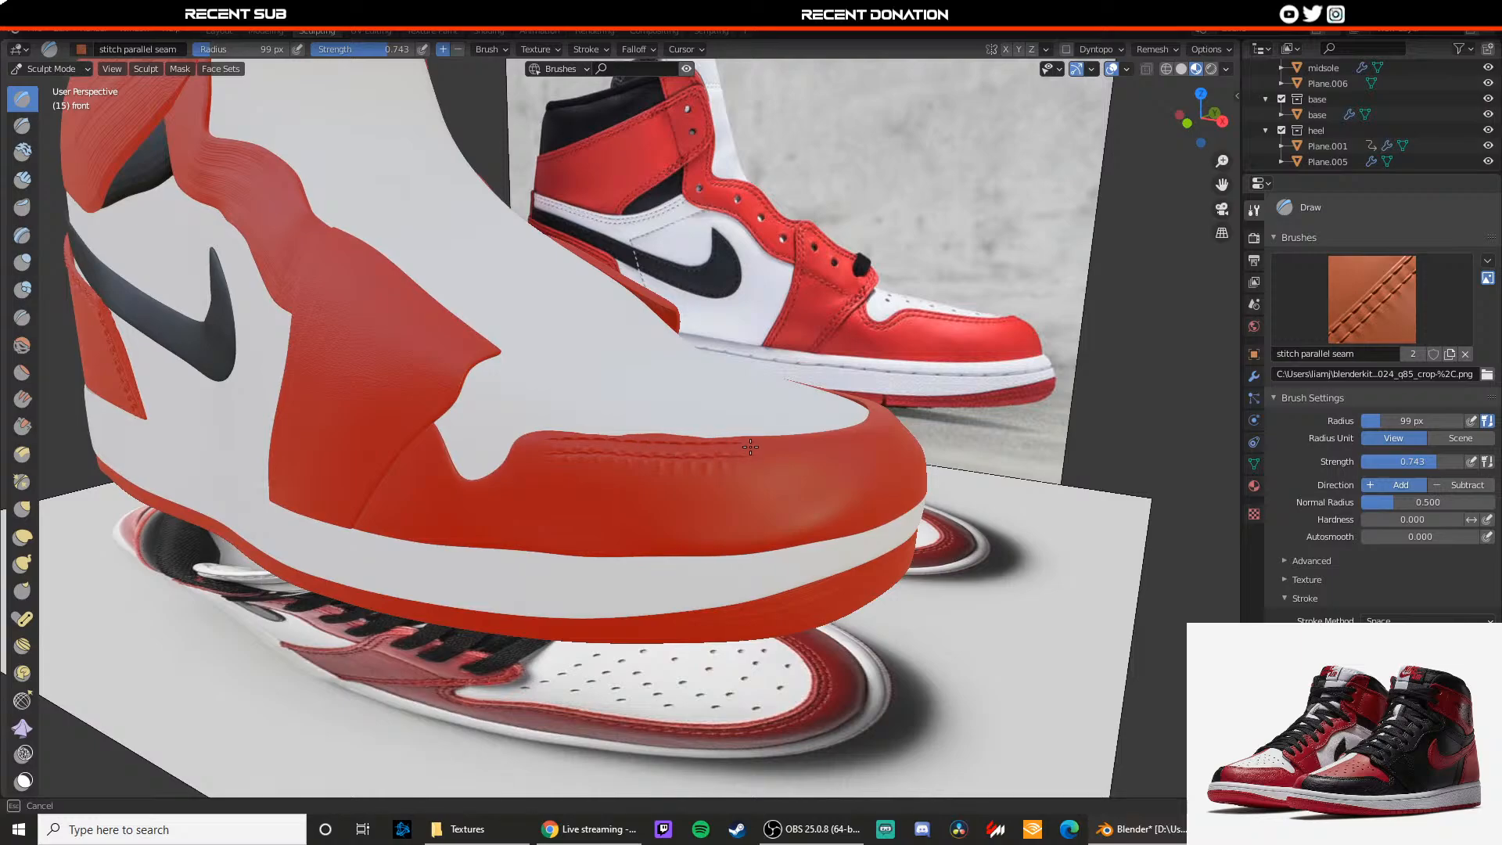
middle_click_drag(853, 430, 755, 446)
middle_click_drag(611, 430, 596, 400)
scroll(592, 392, "down", 2)
key("ctrl+z")
Step: Set the stitch brush's strength to 0.683 and sculpt stitches from the notch along the overlay's upper edge, undoing a misplaced stroke
middle_click_drag(561, 335, 596, 334)
scroll(535, 417, "up", 1)
scroll(528, 424, "down", 2)
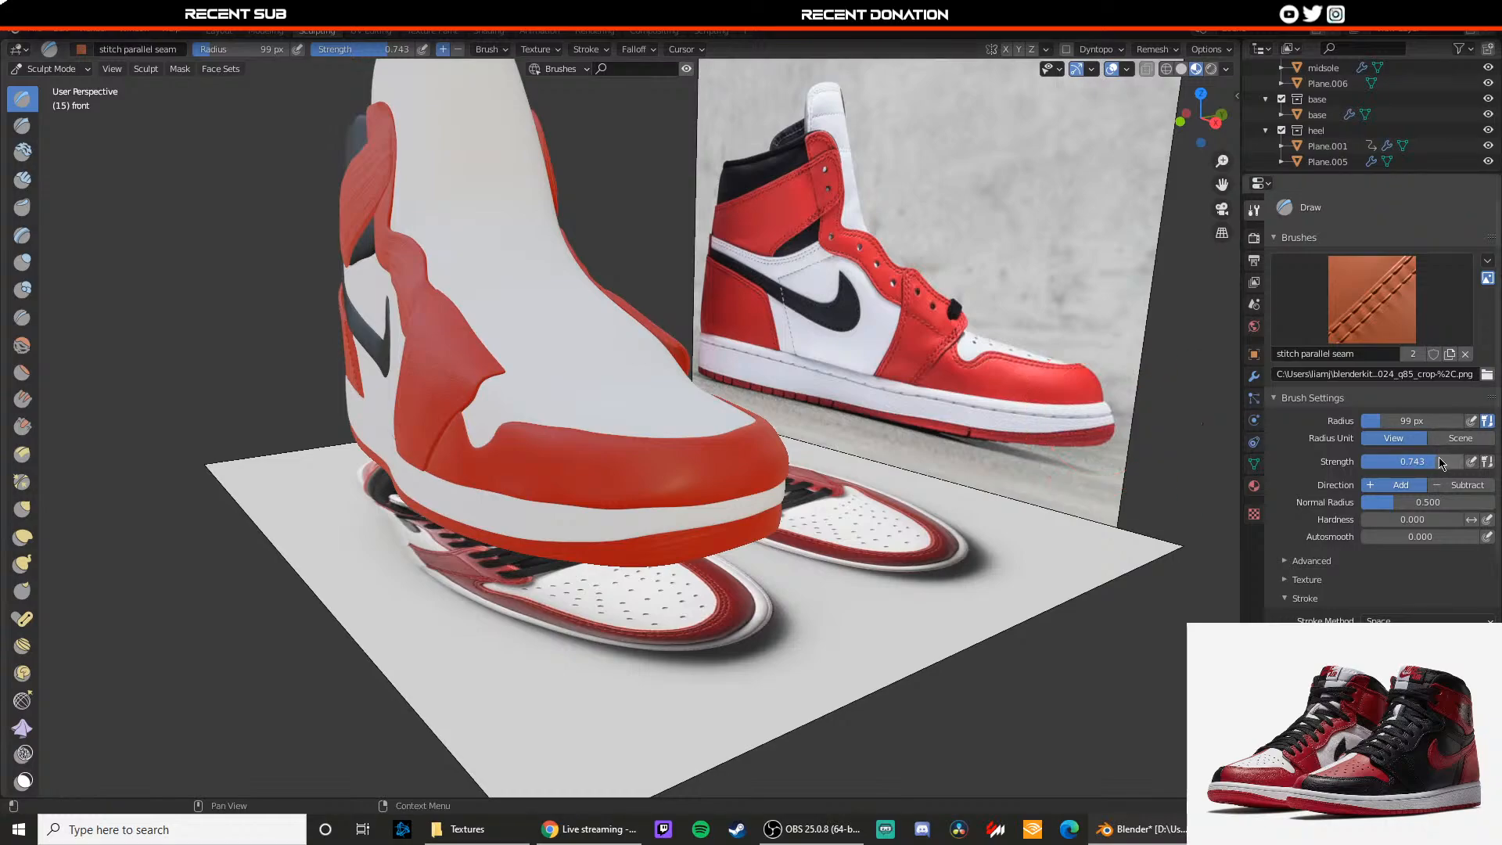
scroll(548, 435, "up", 3)
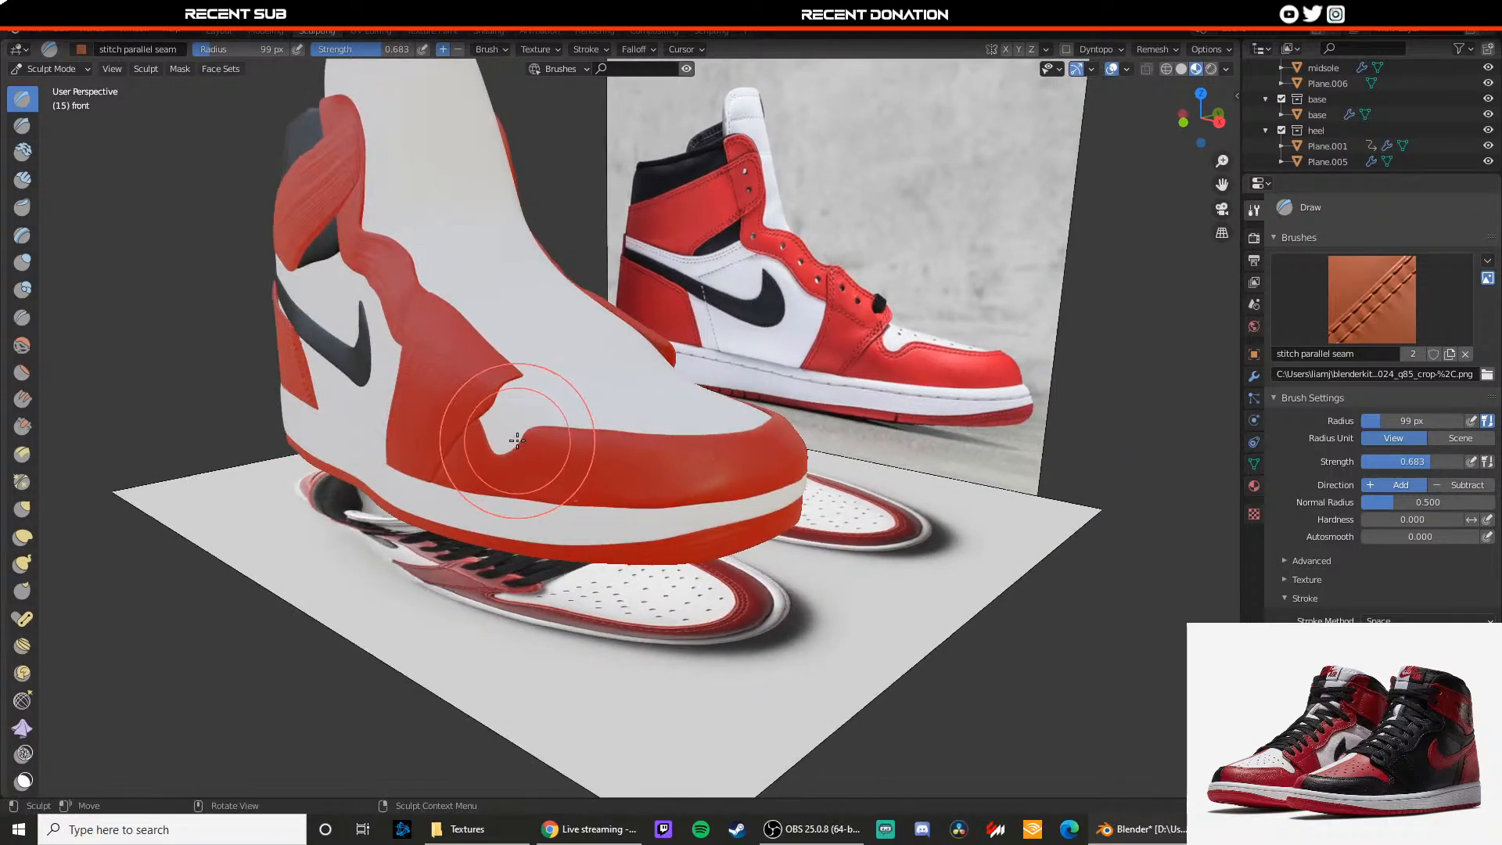
key("ctrl+z")
scroll(564, 438, "up", 1)
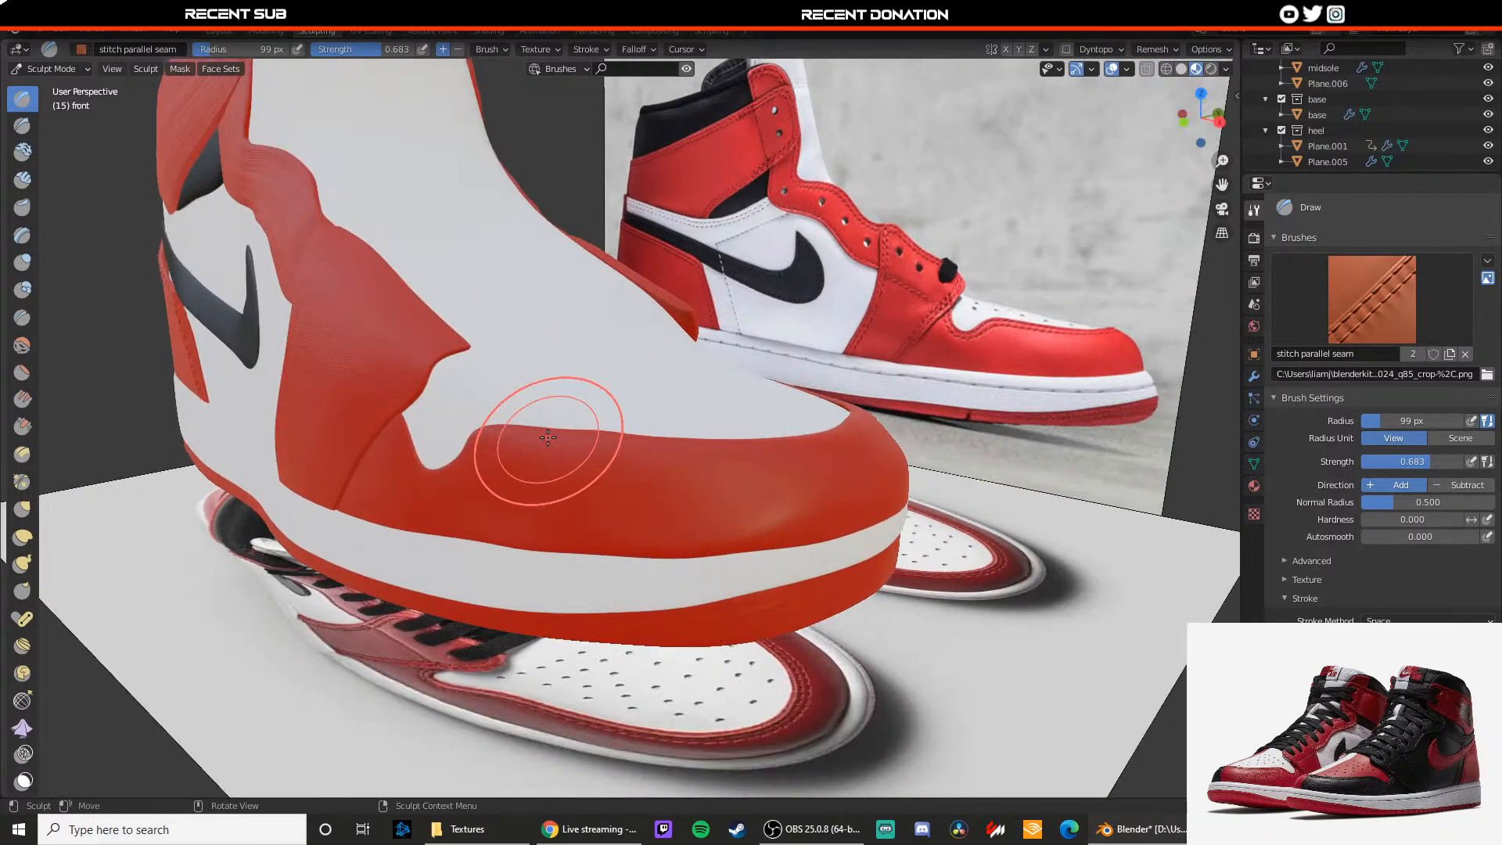
left_click_drag(479, 440, 579, 445)
key("ctrl+z")
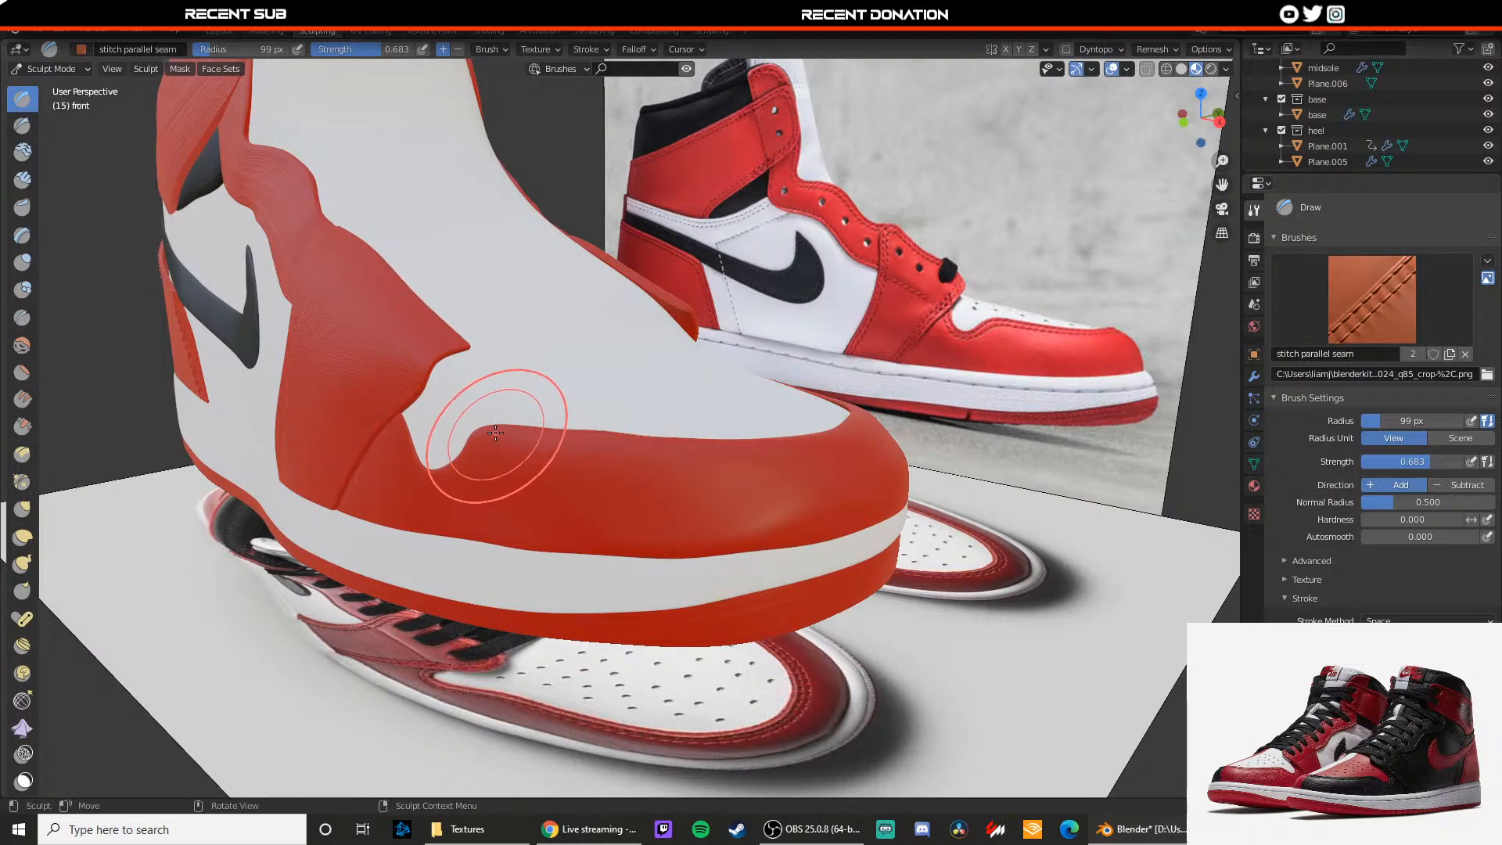
left_click_drag(489, 435, 592, 442)
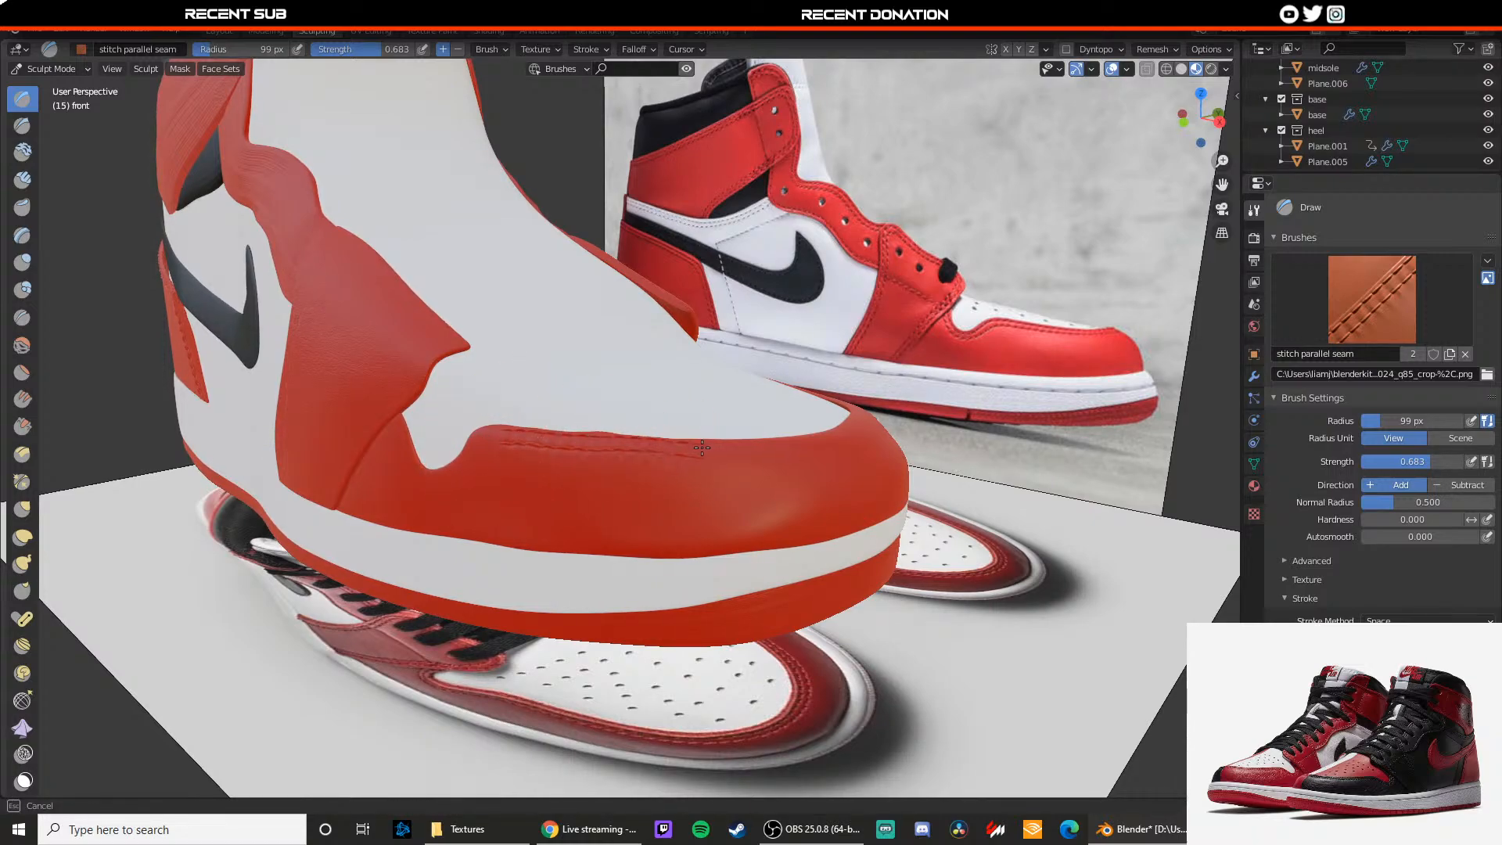
Step: Continue the stitched seam across the toe along the front overlay's upper edge
middle_click_drag(773, 438, 520, 435)
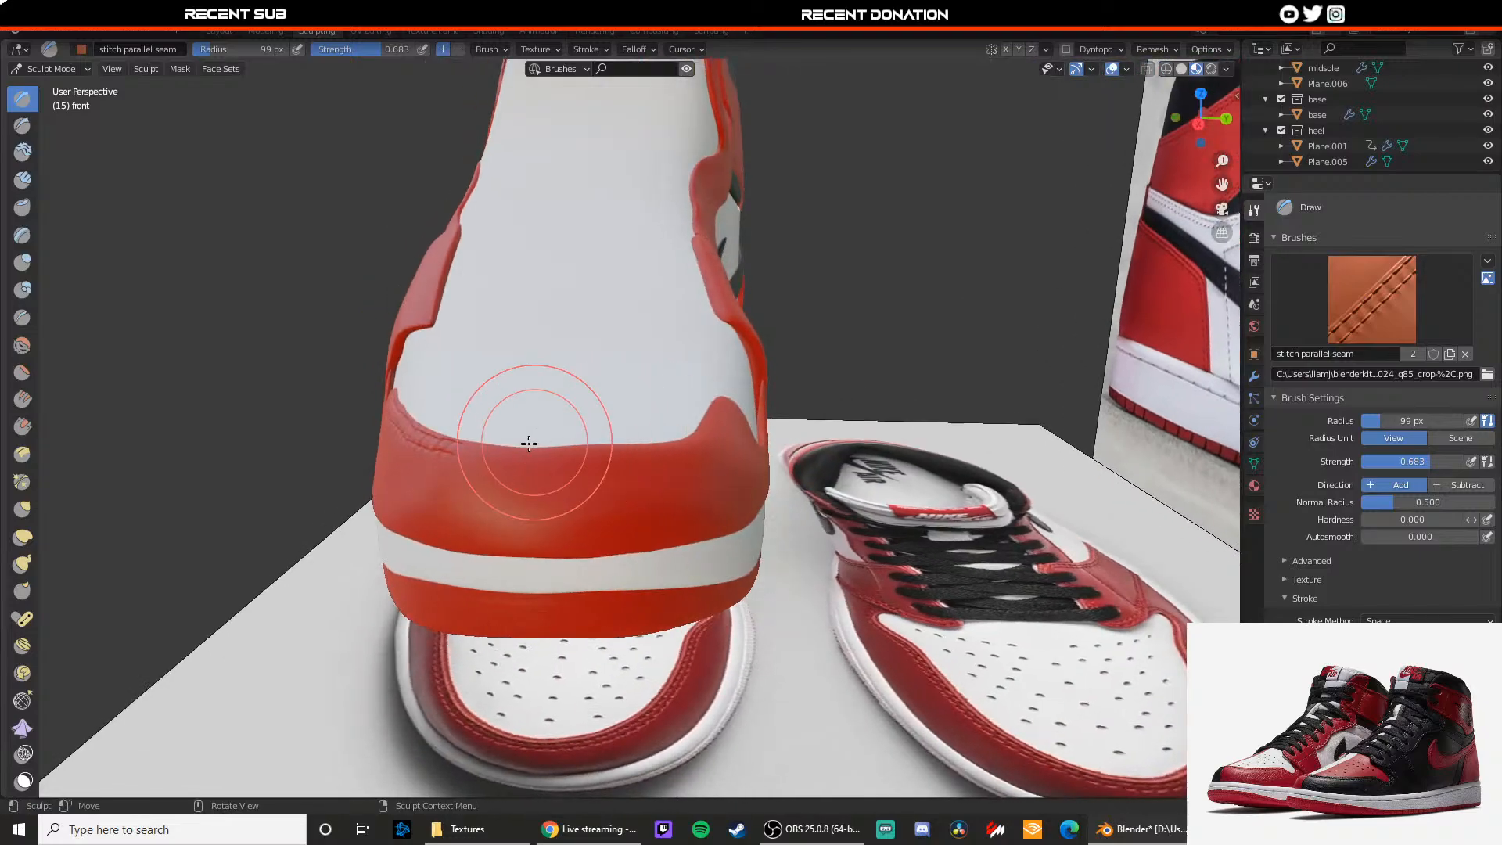
left_click_drag(447, 447, 478, 452)
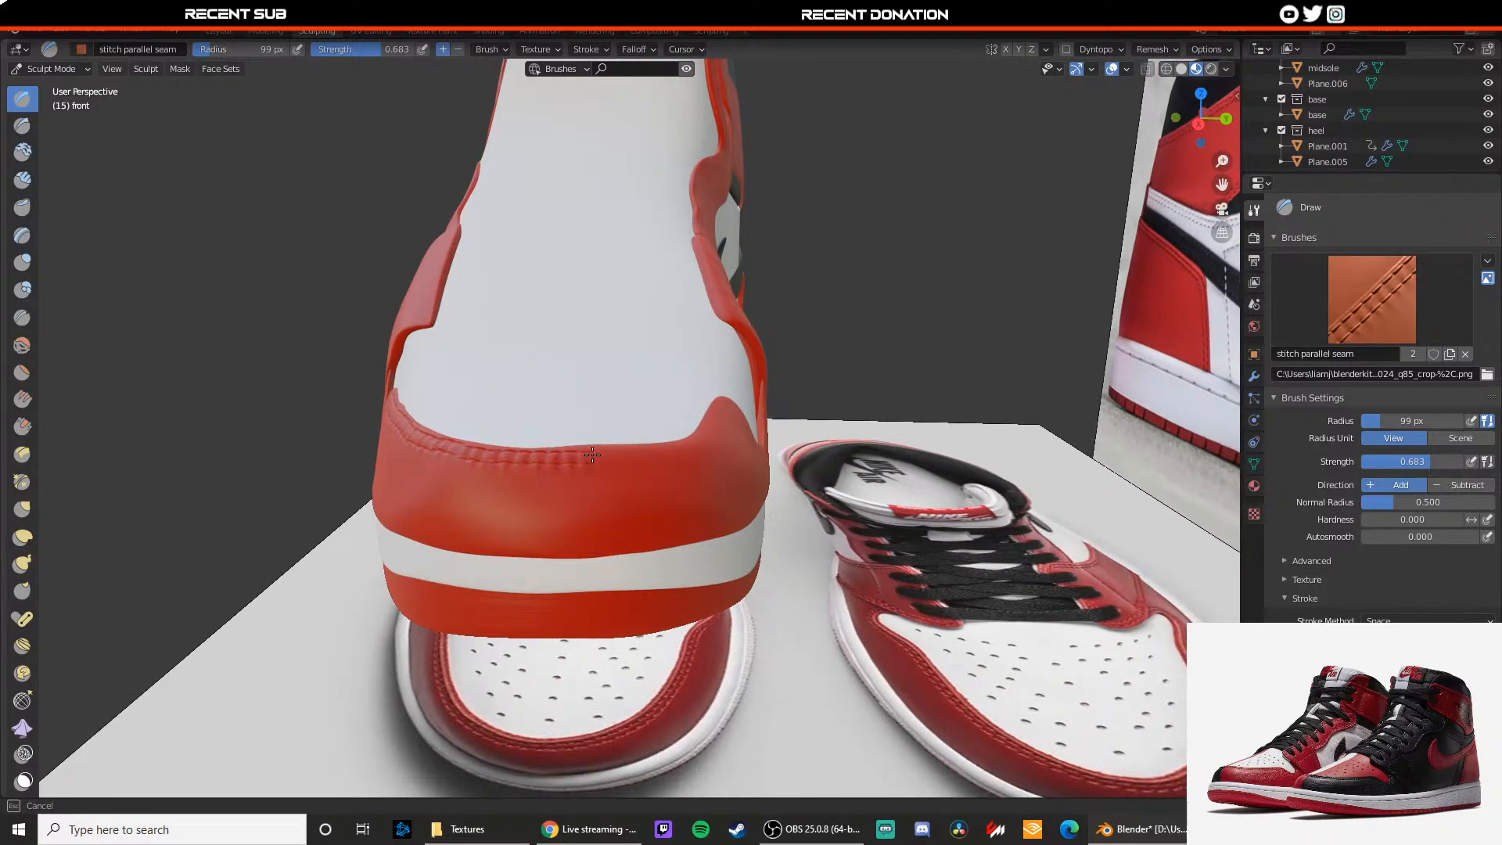
left_click_drag(679, 447, 684, 446)
mouse_move(684, 447)
middle_mouse_down()
mouse_move(591, 463)
mouse_move(528, 449)
middle_mouse_up()
Step: Sculpt the seam along the overlay's upper edge on the opposite side, from the toe to the notch corner, undoing misplaced strokes
mouse_move(421, 426)
left_mouse_down()
mouse_move(493, 429)
mouse_move(433, 423)
left_mouse_up()
key("ctrl+z")
key("ctrl+z")
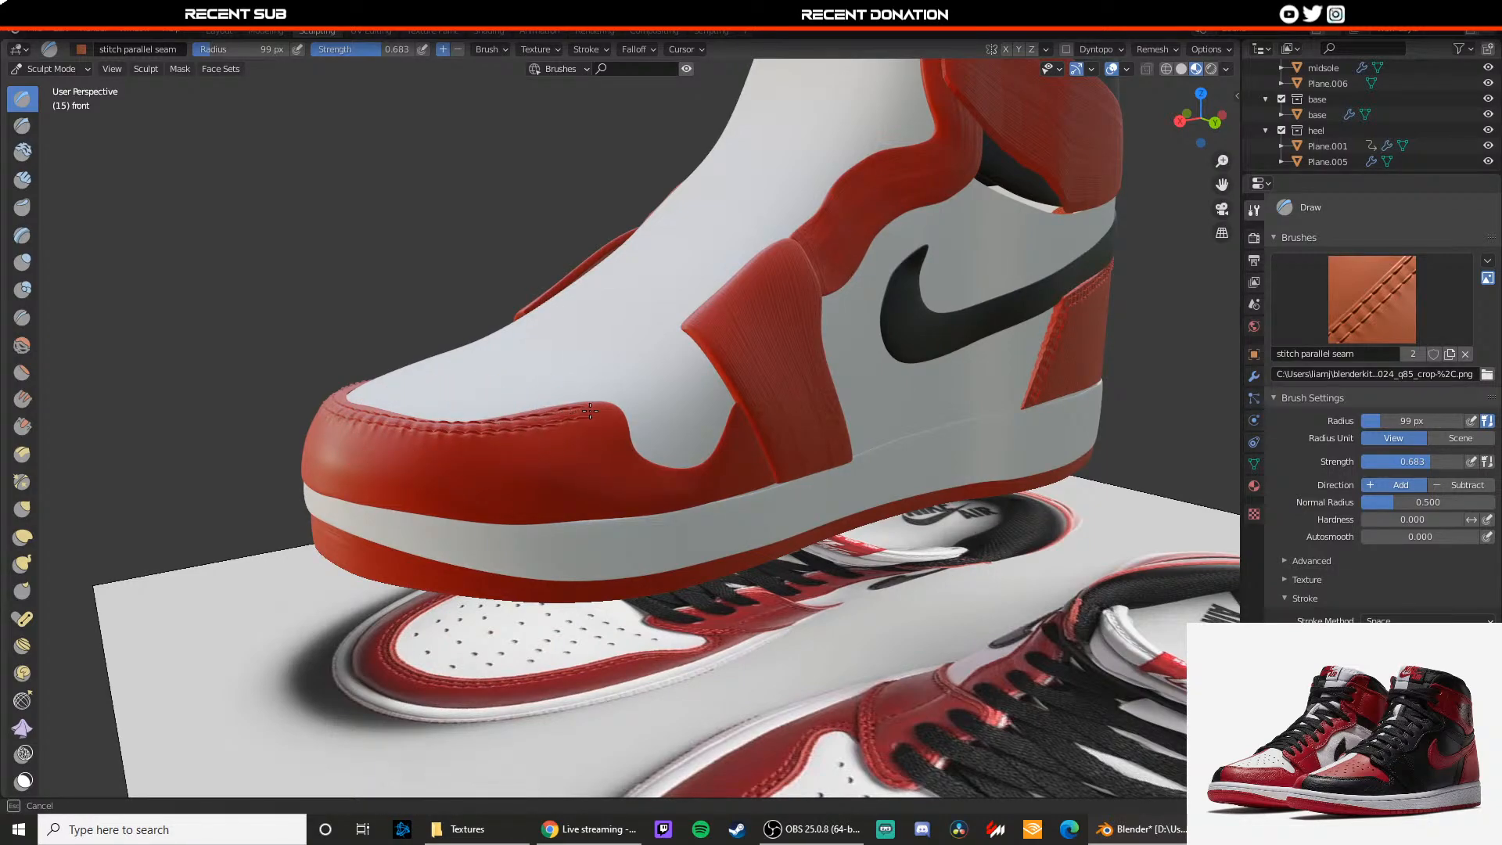
left_click_drag(590, 411, 588, 412)
middle_click_drag(525, 420, 544, 411)
scroll(479, 403, "up", 2)
mouse_move(446, 392)
middle_mouse_down()
mouse_move(476, 411)
mouse_move(444, 379)
middle_mouse_up()
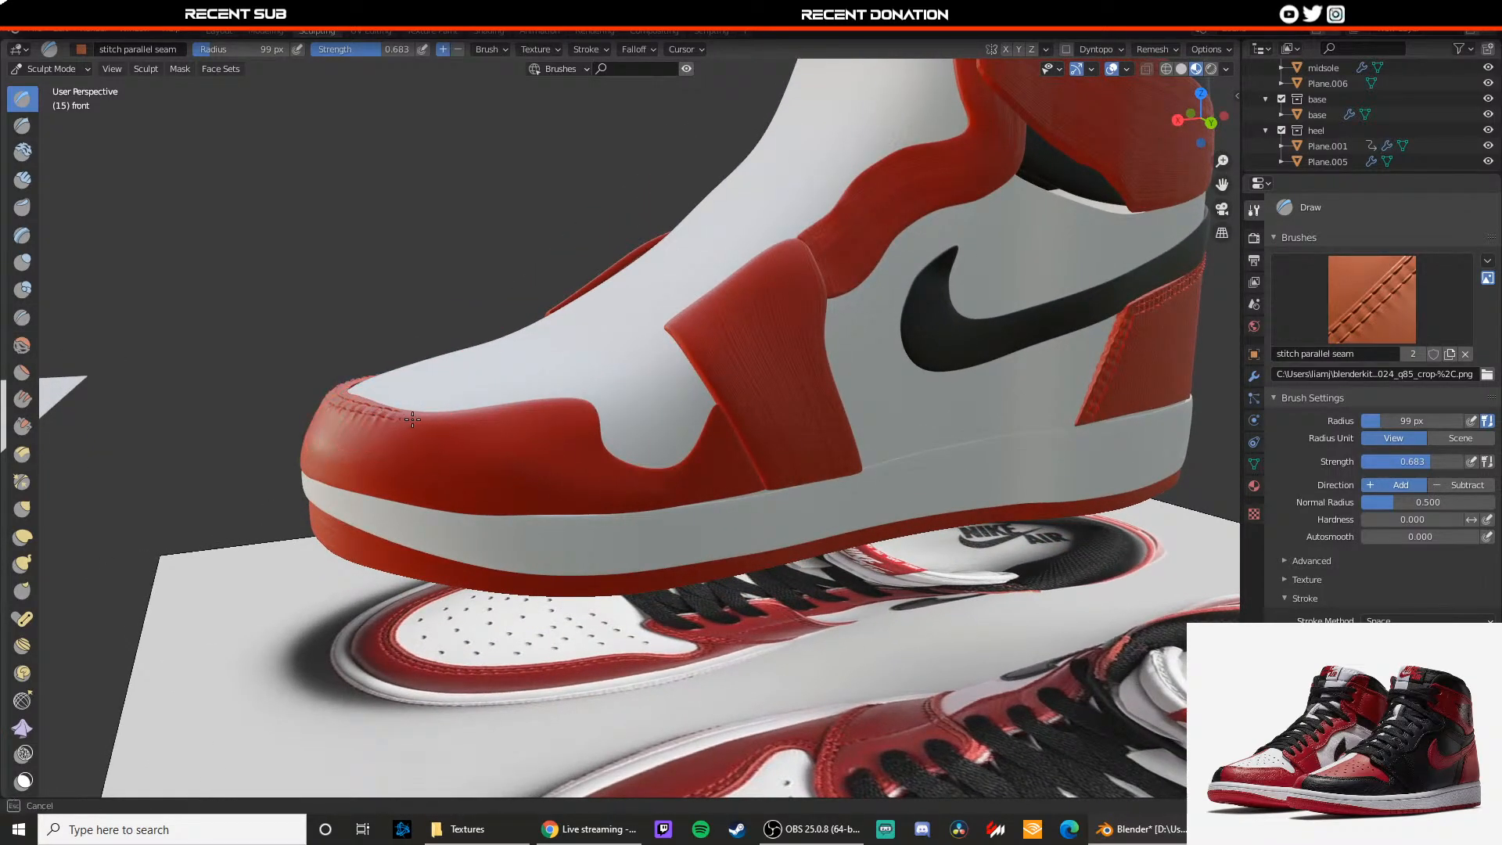
scroll(423, 429, "up", 1)
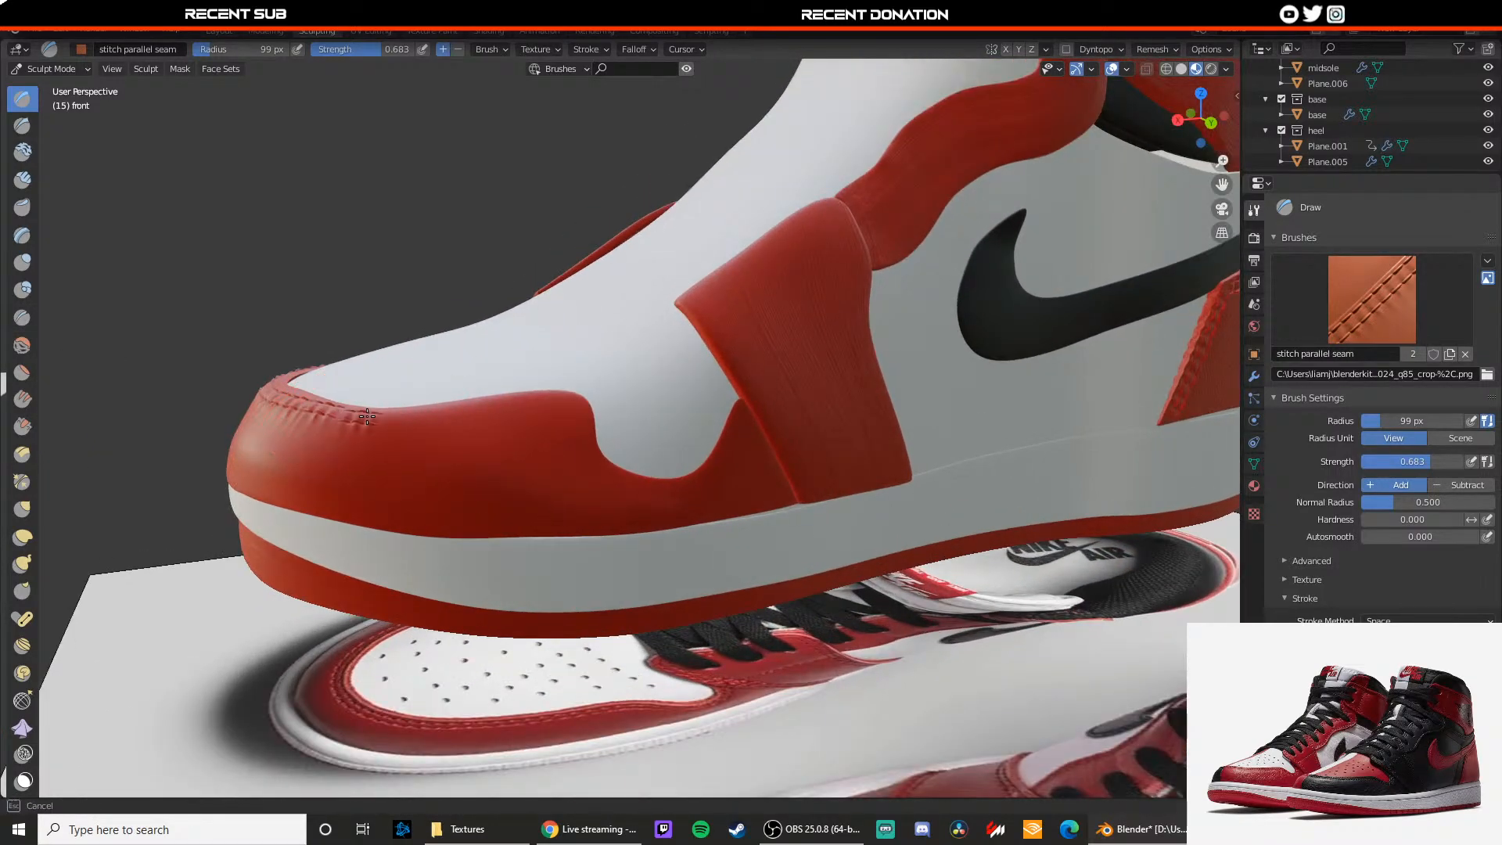
key("ctrl+z")
left_click_drag(349, 411, 382, 416)
left_click_drag(573, 410, 577, 413)
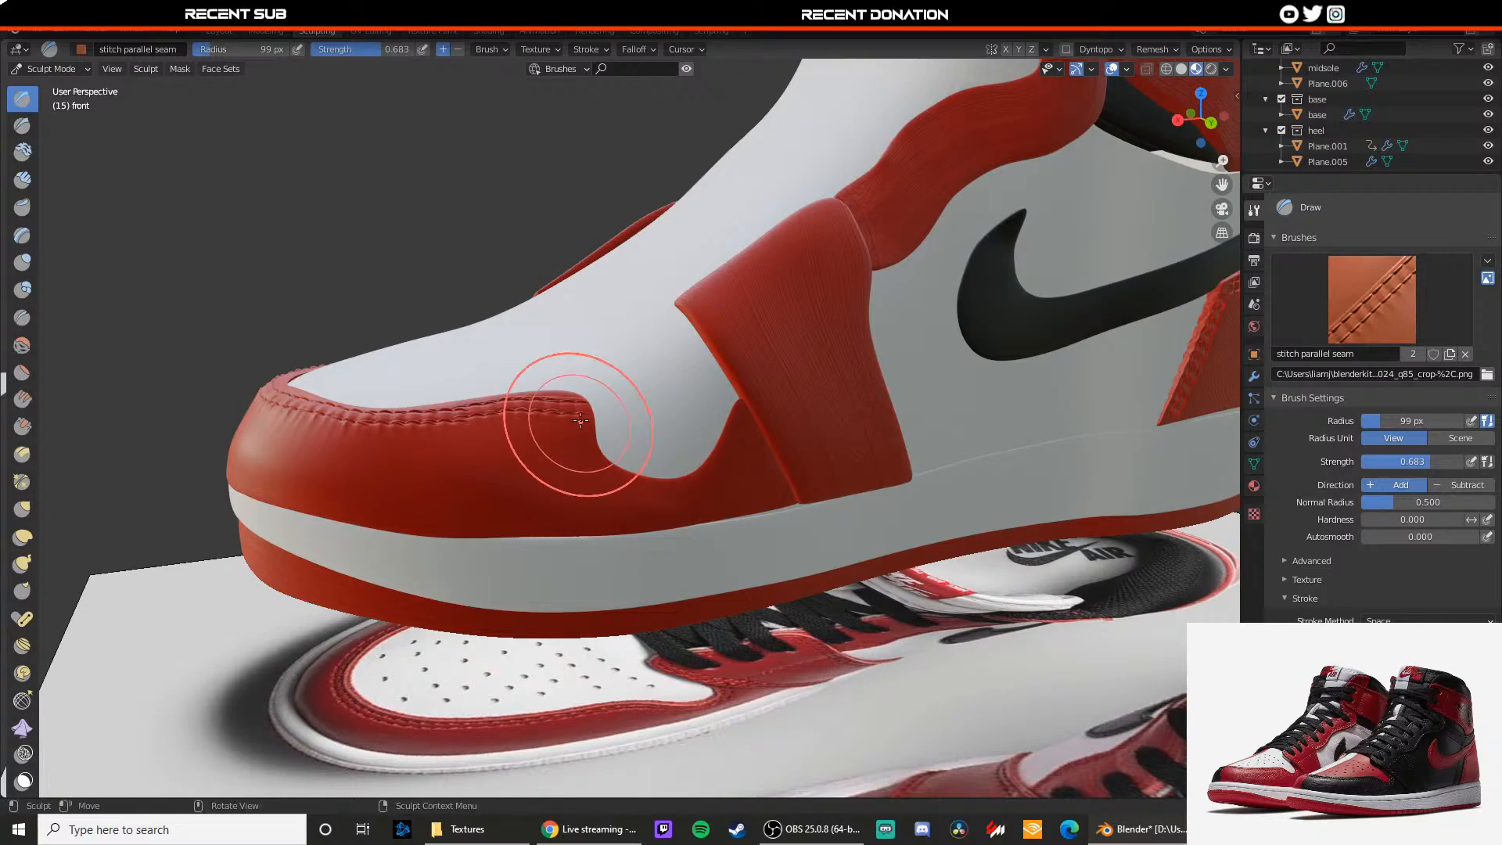
Step: Try stitch strokes down the front edge of the opposite side's notch, undoing each one
scroll(527, 425, "down", 6)
middle_click_drag(570, 402, 697, 378)
scroll(617, 379, "up", 3)
mouse_move(907, 435)
middle_mouse_down()
mouse_move(814, 329)
mouse_move(525, 374)
middle_mouse_up()
scroll(524, 374, "up", 3)
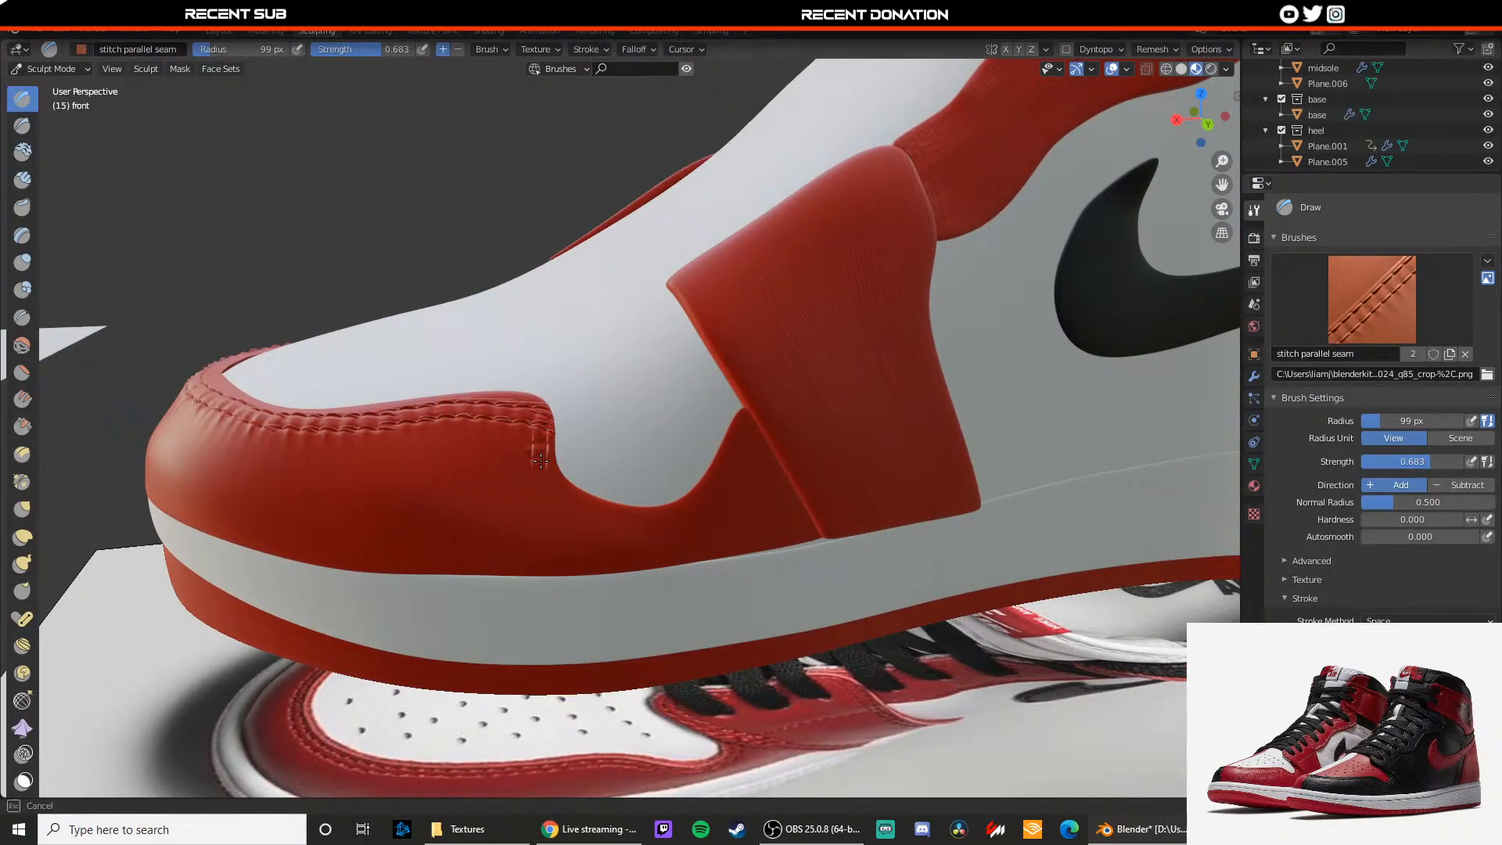
left_click_drag(611, 502, 613, 500)
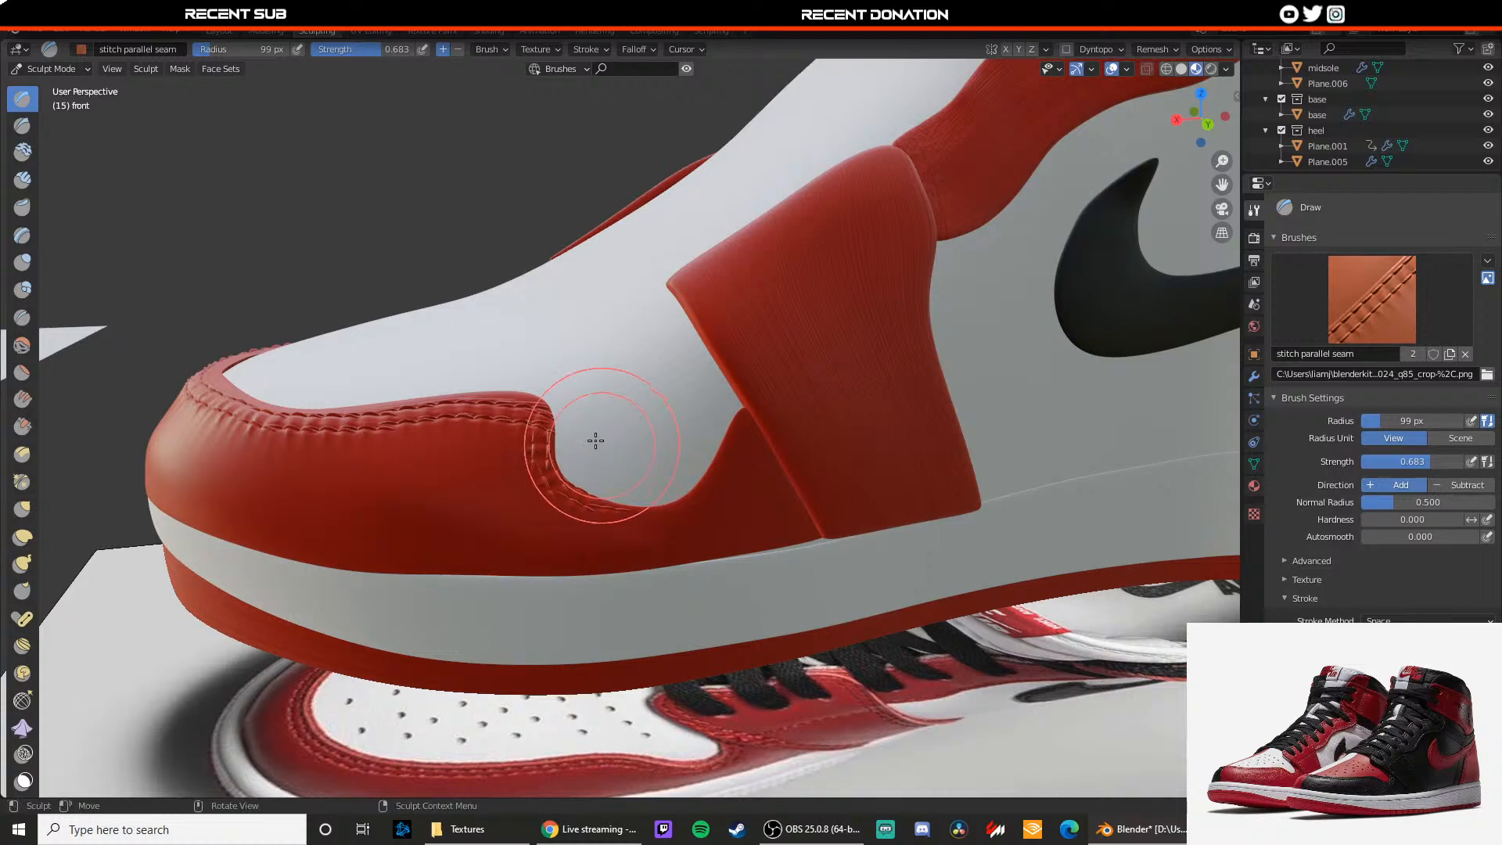
scroll(574, 423, "down", 1)
scroll(583, 407, "up", 1)
mouse_move(574, 422)
middle_mouse_down()
mouse_move(584, 408)
mouse_move(560, 418)
middle_mouse_up()
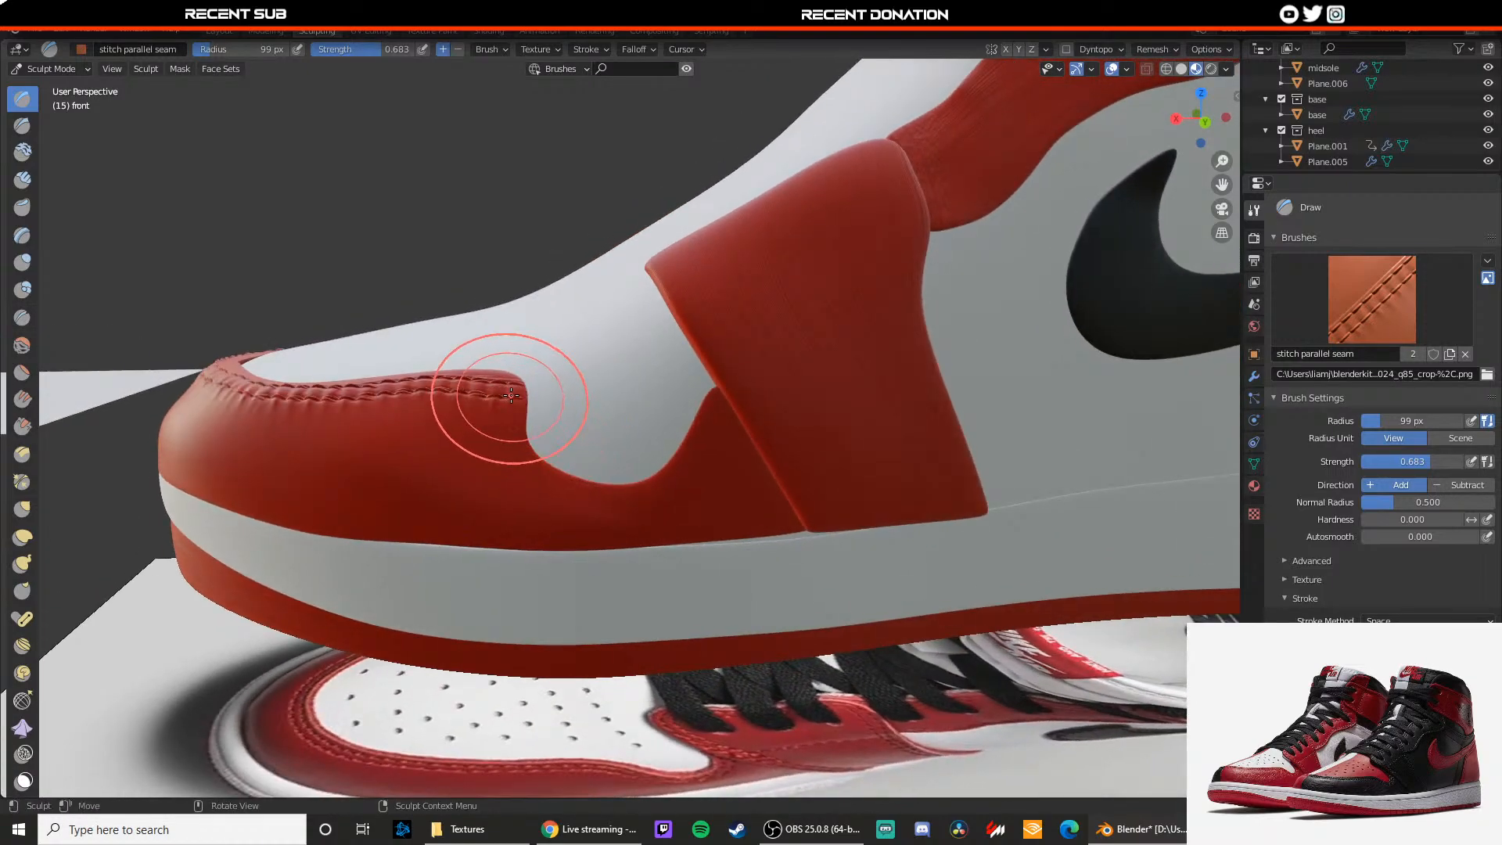
left_click_drag(512, 383, 514, 427)
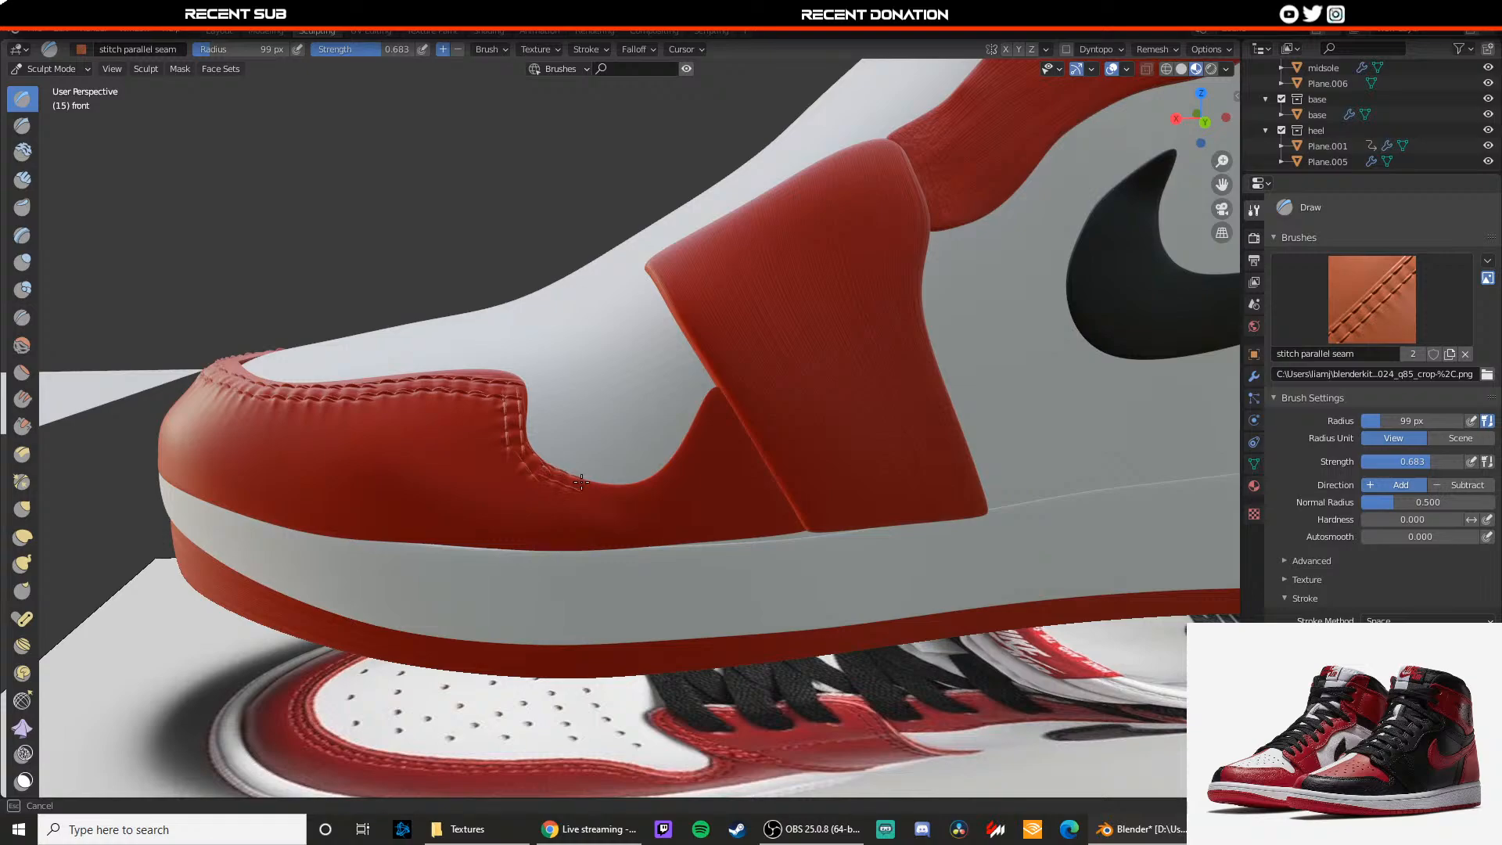
left_click_drag(581, 481, 585, 485)
left_click_drag(512, 383, 530, 462)
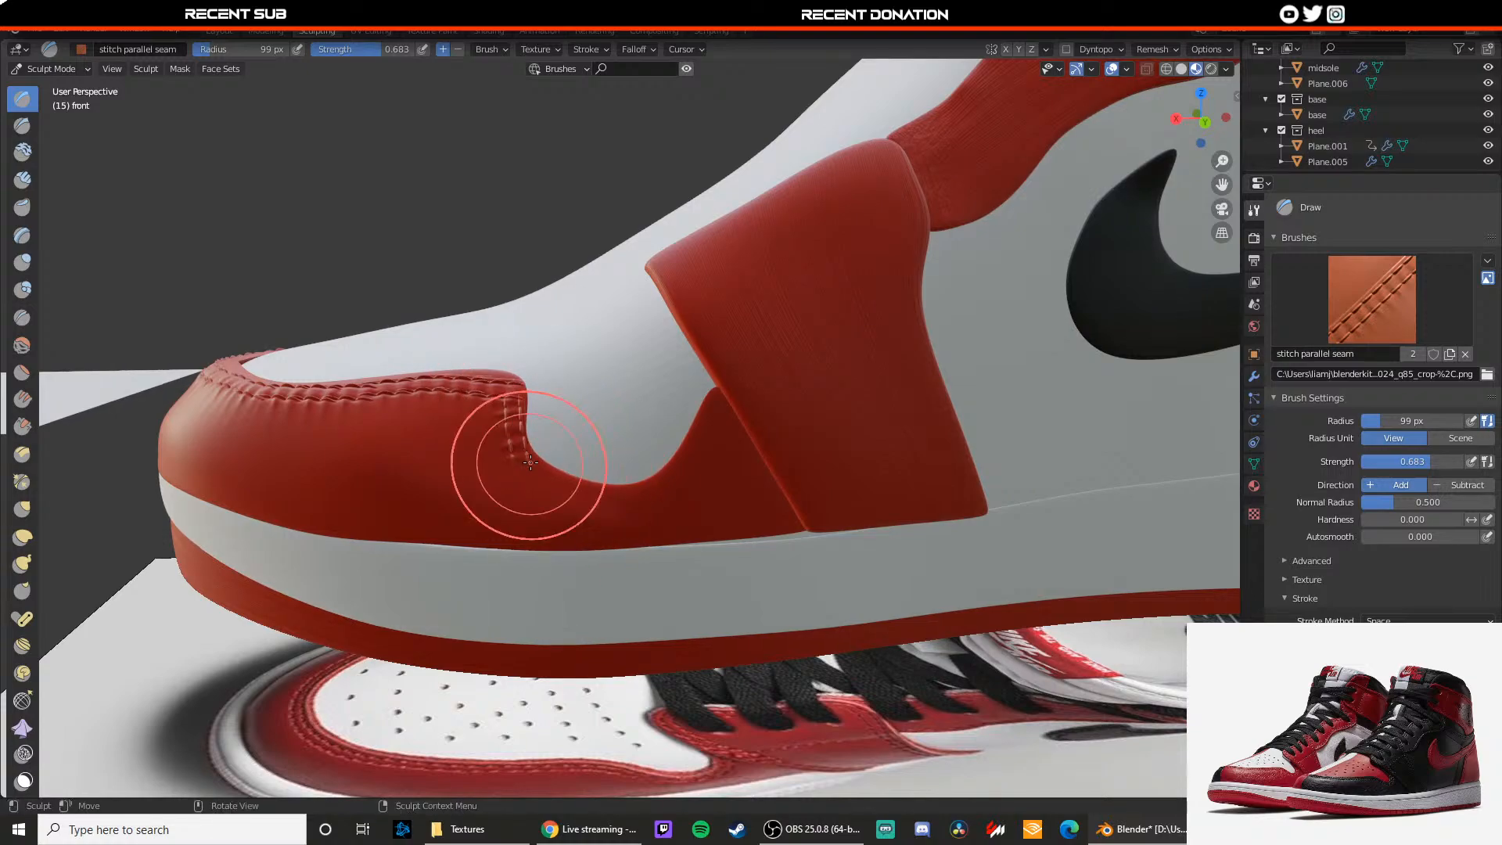
Step: Try running stitches around the opposite side's whole notch, from its front corner to its rear point
middle_click_drag(526, 453, 525, 458)
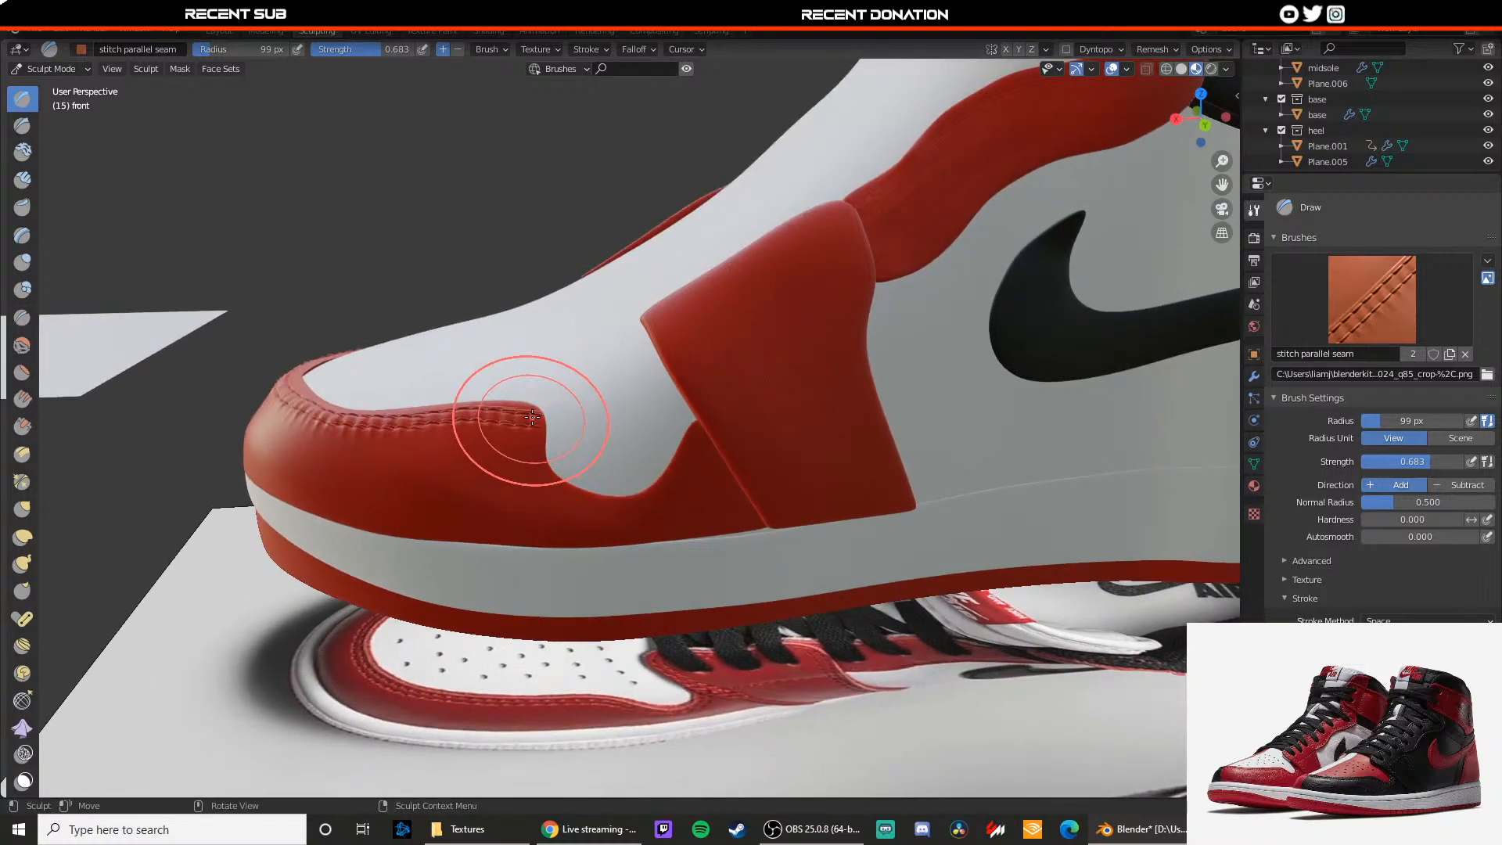
left_click_drag(540, 434, 536, 441)
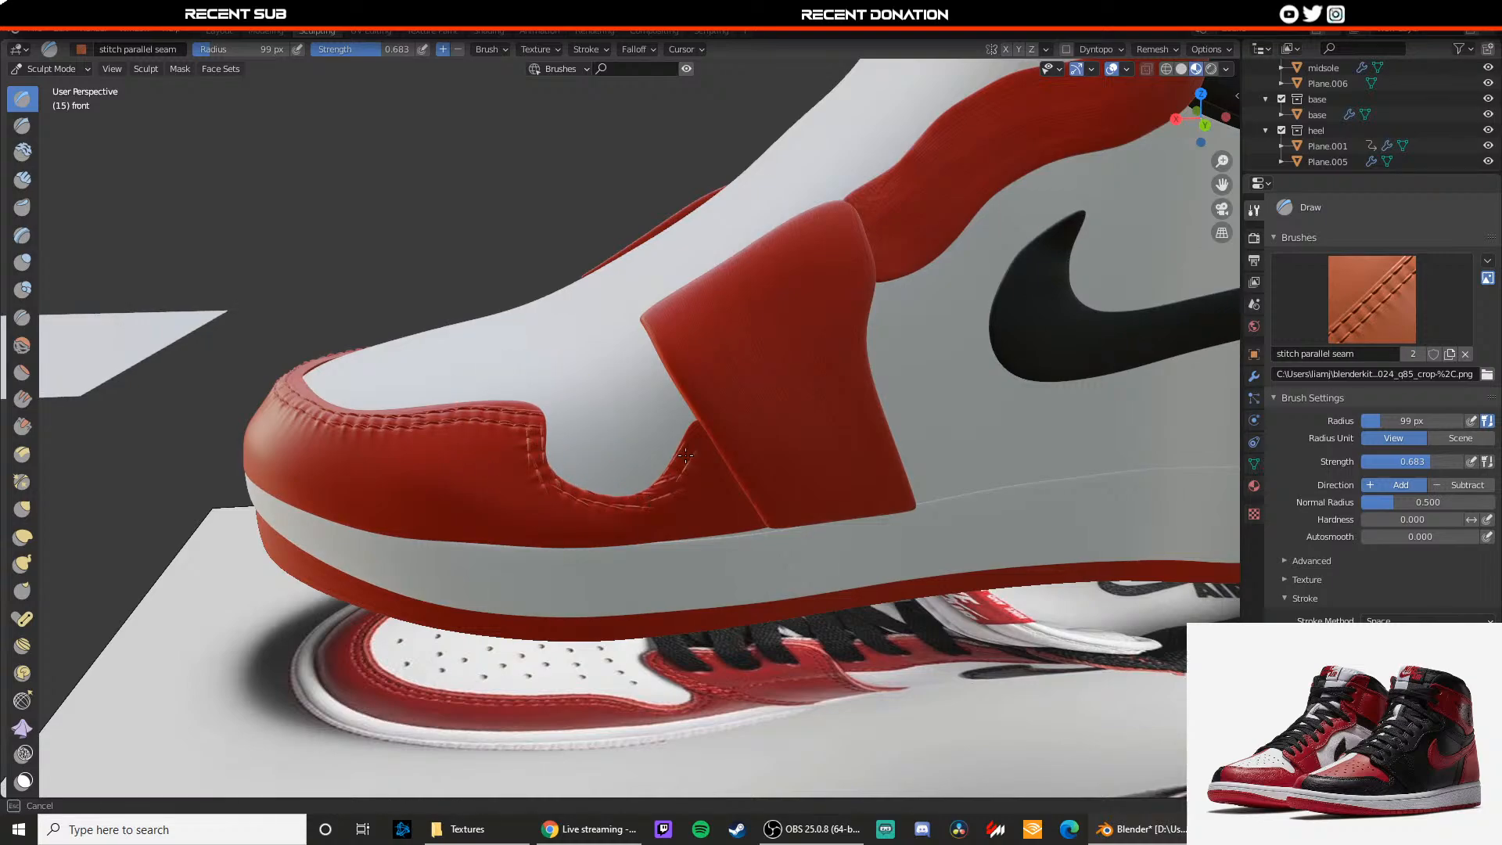
left_click_drag(685, 455, 623, 469)
mouse_move(520, 392)
middle_mouse_down()
mouse_move(599, 383)
mouse_move(527, 396)
middle_mouse_up()
scroll(513, 382, "up", 3)
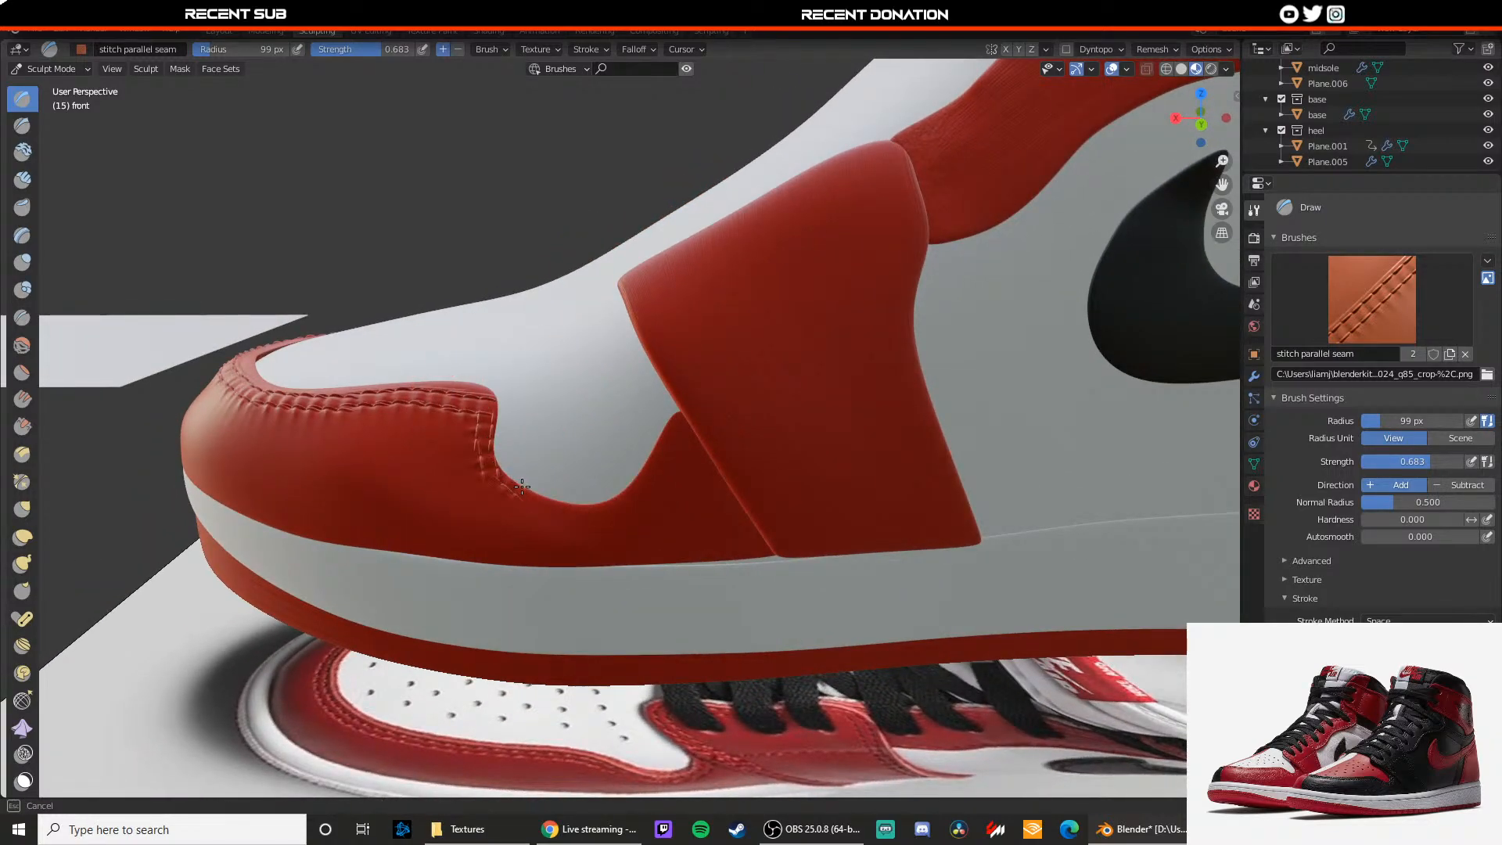
left_click_drag(522, 487, 534, 485)
key("ctrl+z")
left_click_drag(479, 413, 483, 439)
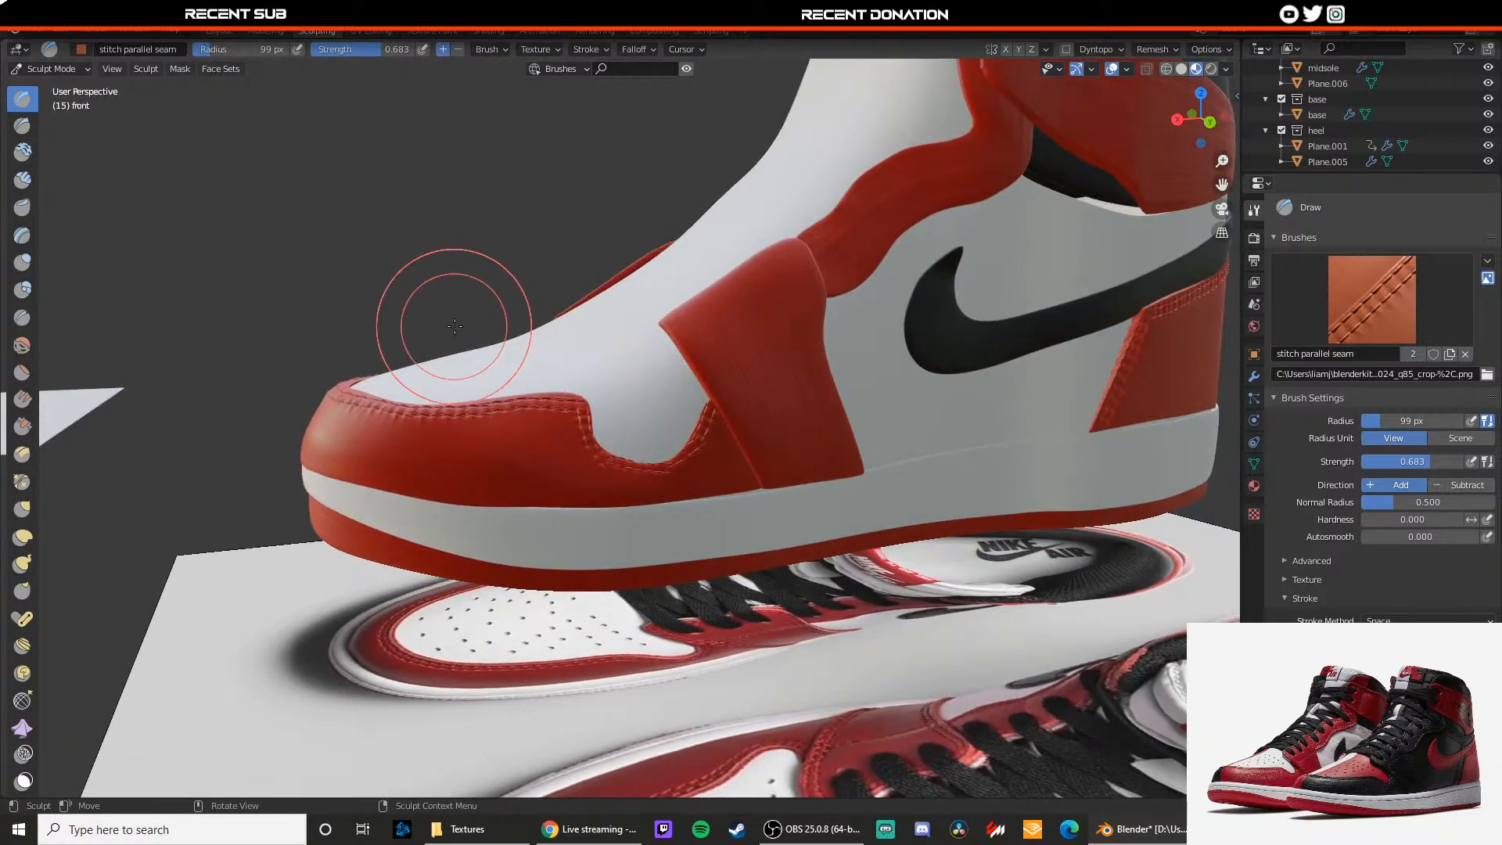
Step: Redo the stitches around the opposite side's notch up to its rear point, undoing misplaced strokes
middle_click_drag(446, 319, 634, 389)
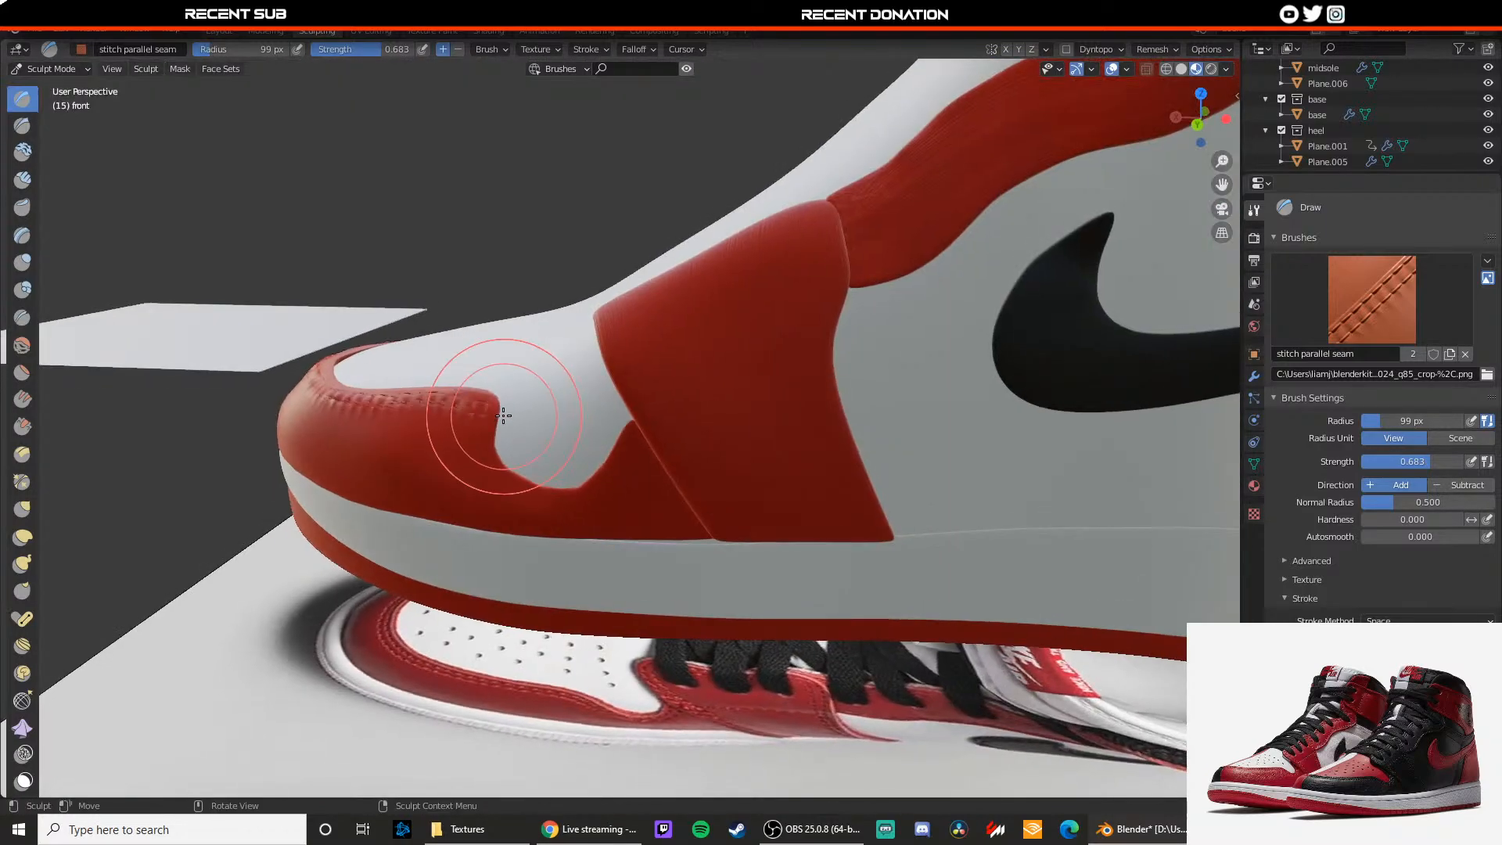
left_click_drag(486, 398, 490, 460)
key("ctrl+z")
left_click_drag(486, 398, 506, 477)
key("ctrl+z")
middle_click_drag(500, 448, 516, 447)
left_click_drag(499, 398, 503, 399)
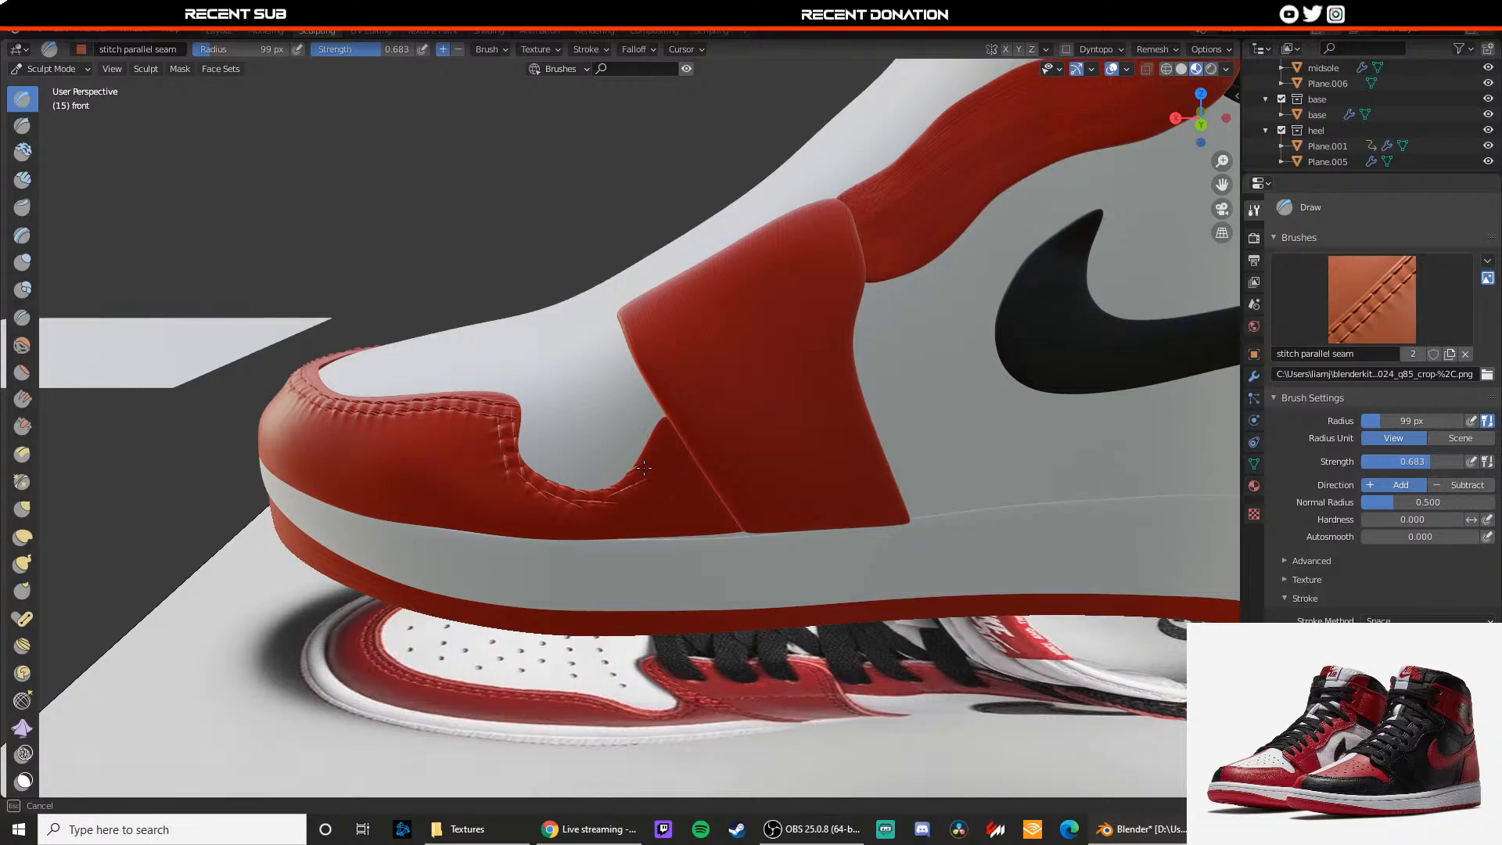
left_click_drag(662, 429, 664, 428)
middle_click_drag(495, 446, 539, 430)
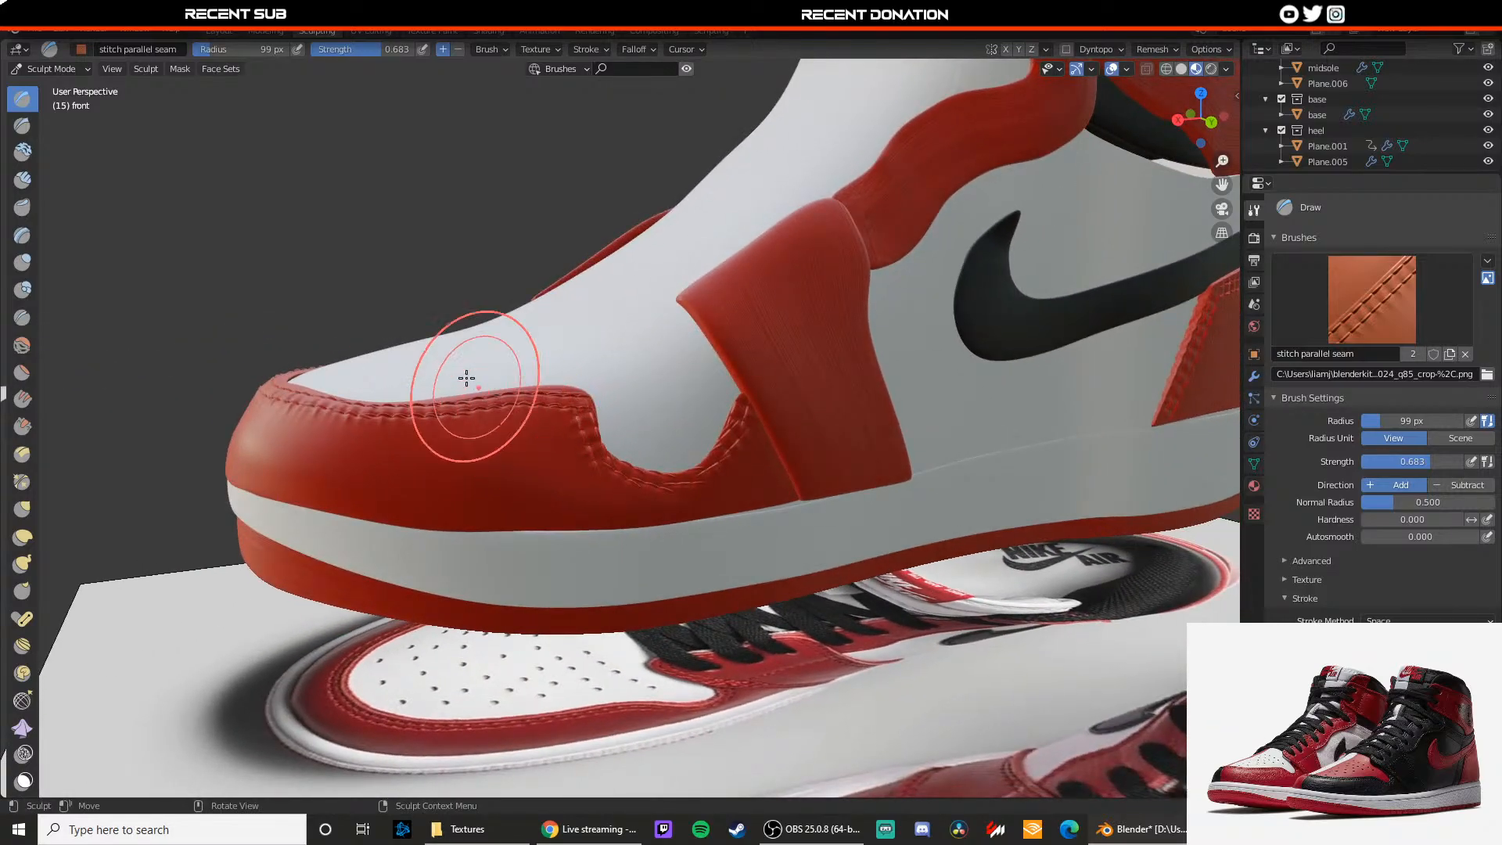
Step: Try running stitches from the front corner of the still unstitched notch down around its curve, undoing the strokes
middle_click_drag(468, 379, 737, 386)
middle_click_drag(597, 391, 670, 376)
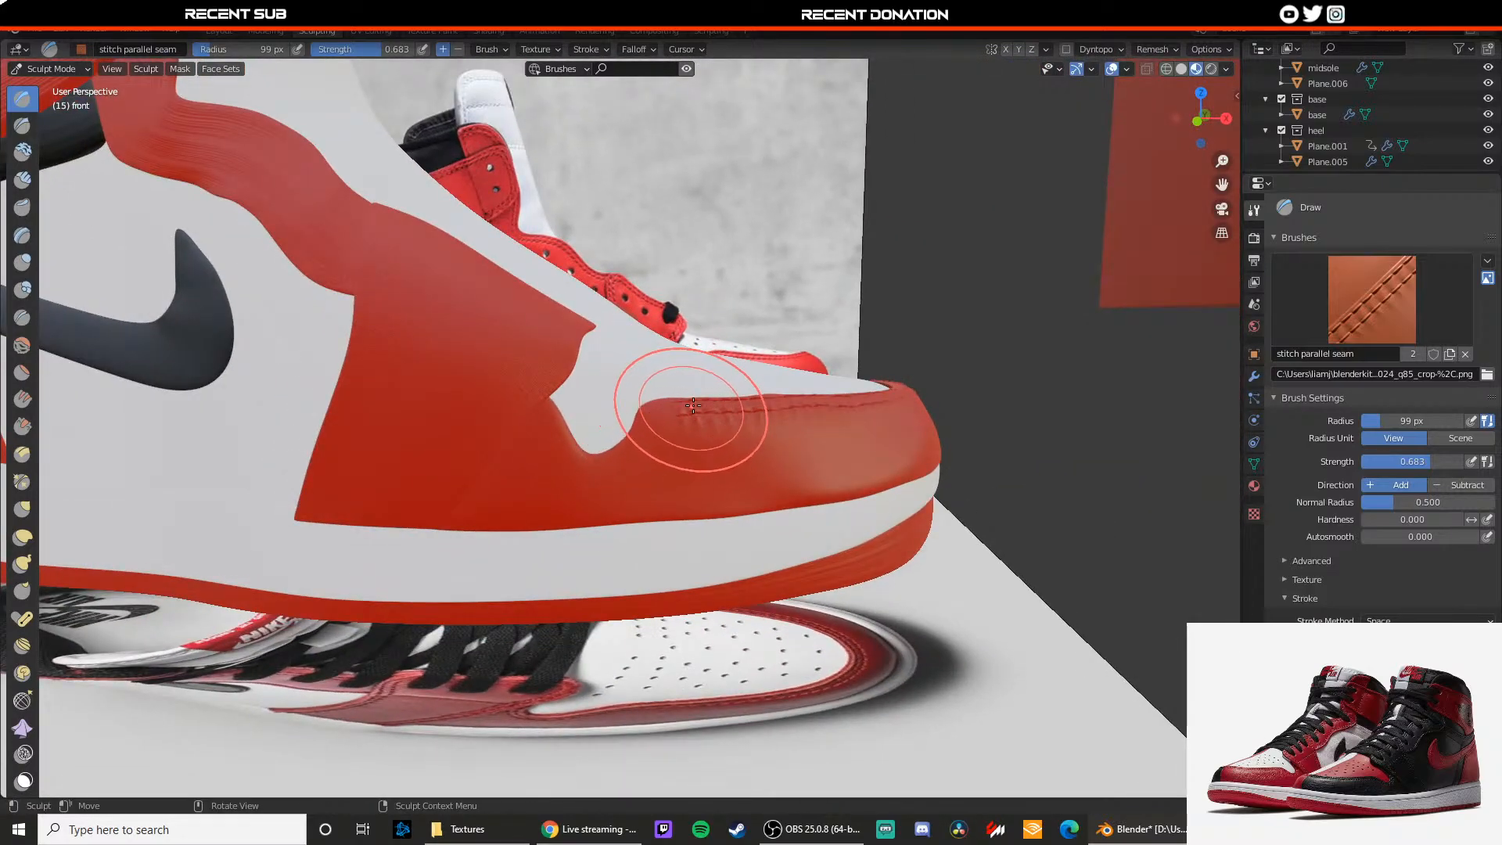
mouse_move(696, 406)
left_mouse_down()
mouse_move(668, 404)
mouse_move(633, 439)
left_mouse_up()
key("ctrl+z")
key("ctrl+z")
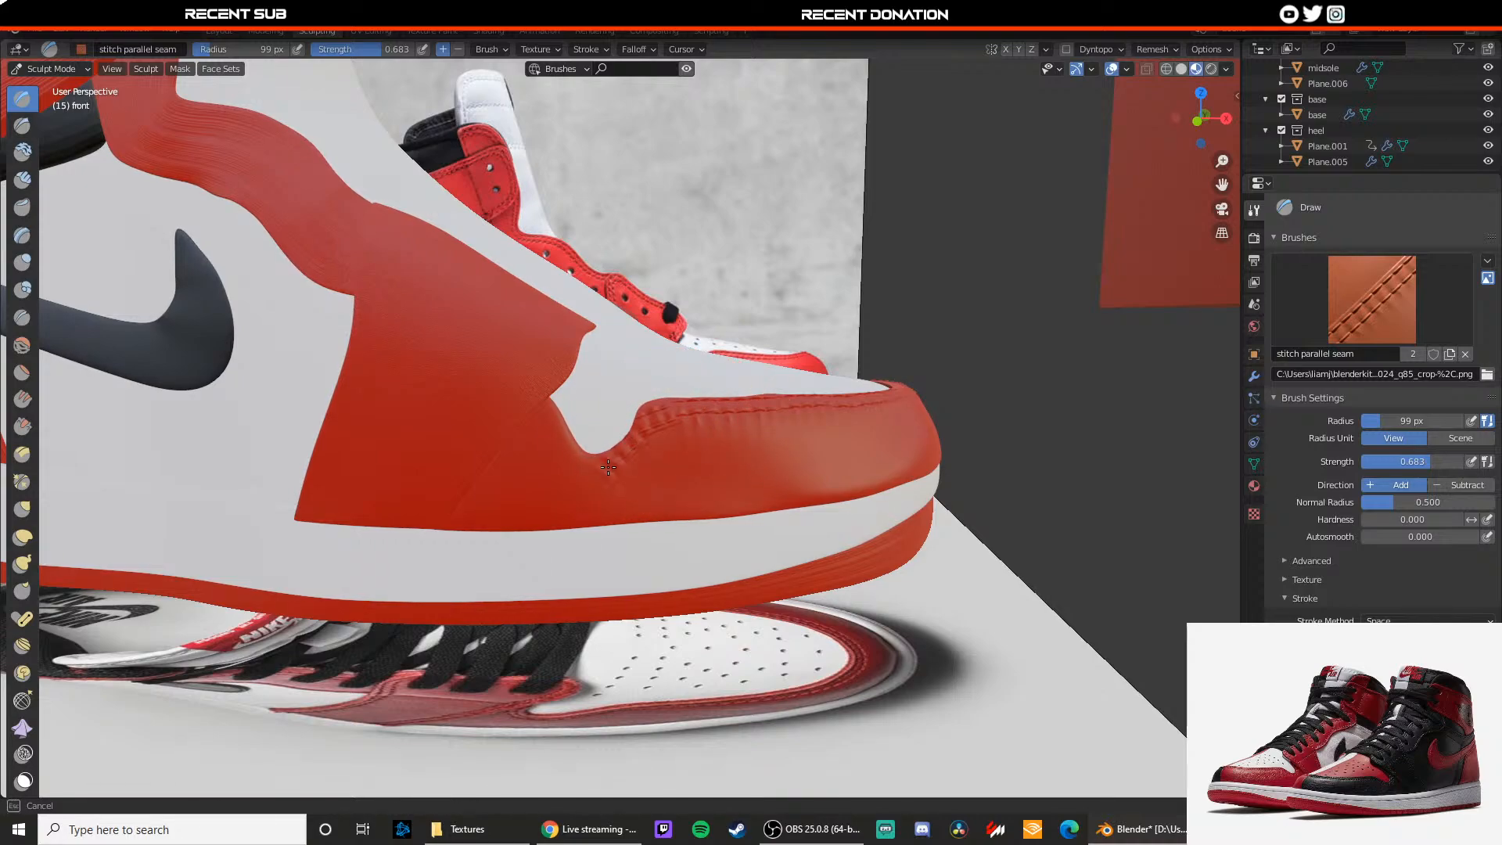
left_click_drag(547, 418, 549, 420)
key("ctrl+z")
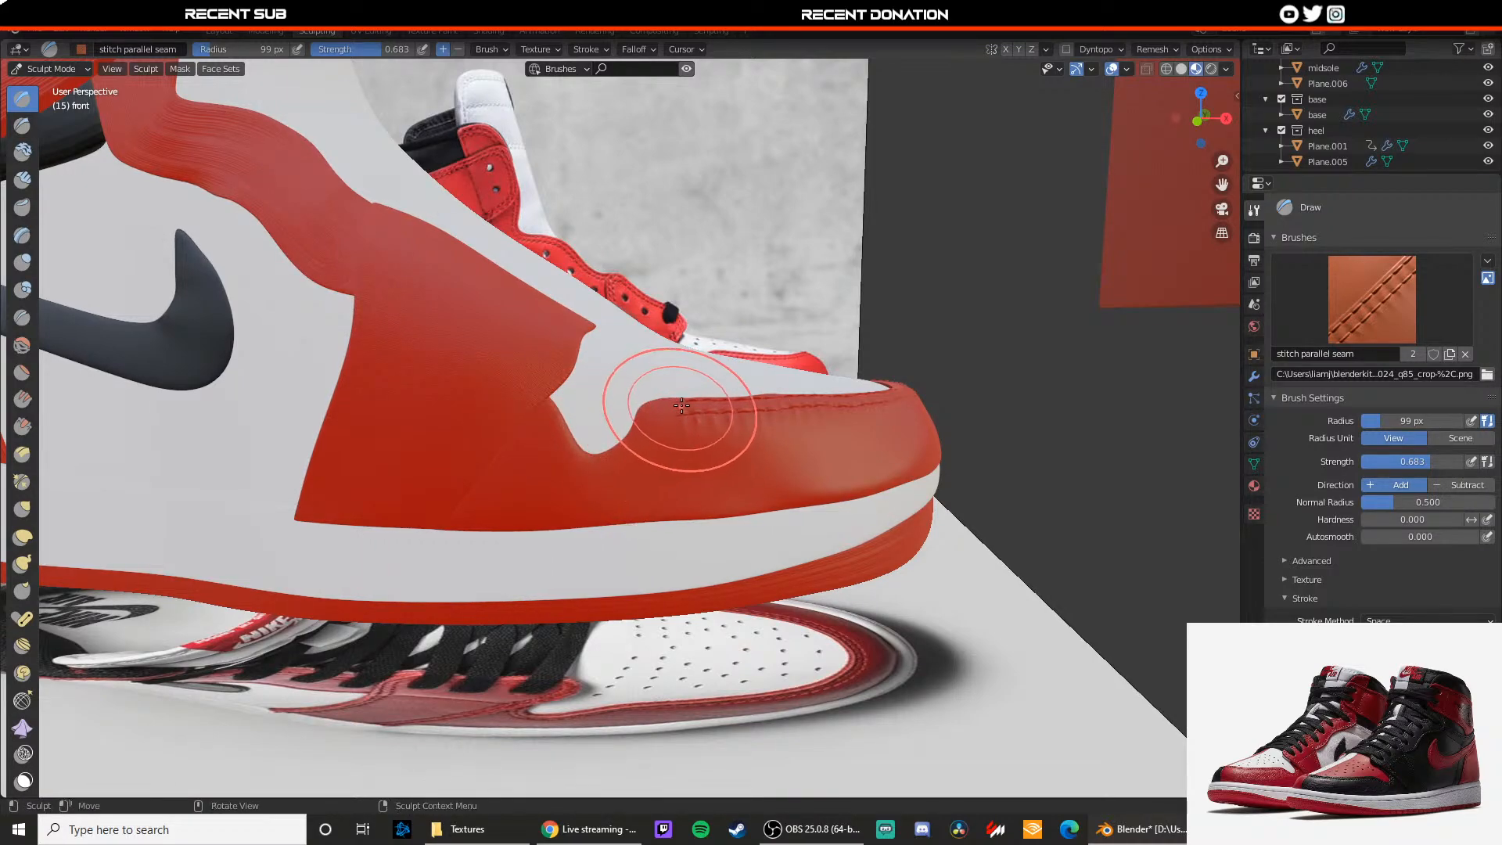
Step: Retry the stitches around the whole notch, from its front corner to its rear point, undoing each attempt
left_click_drag(681, 426, 638, 435)
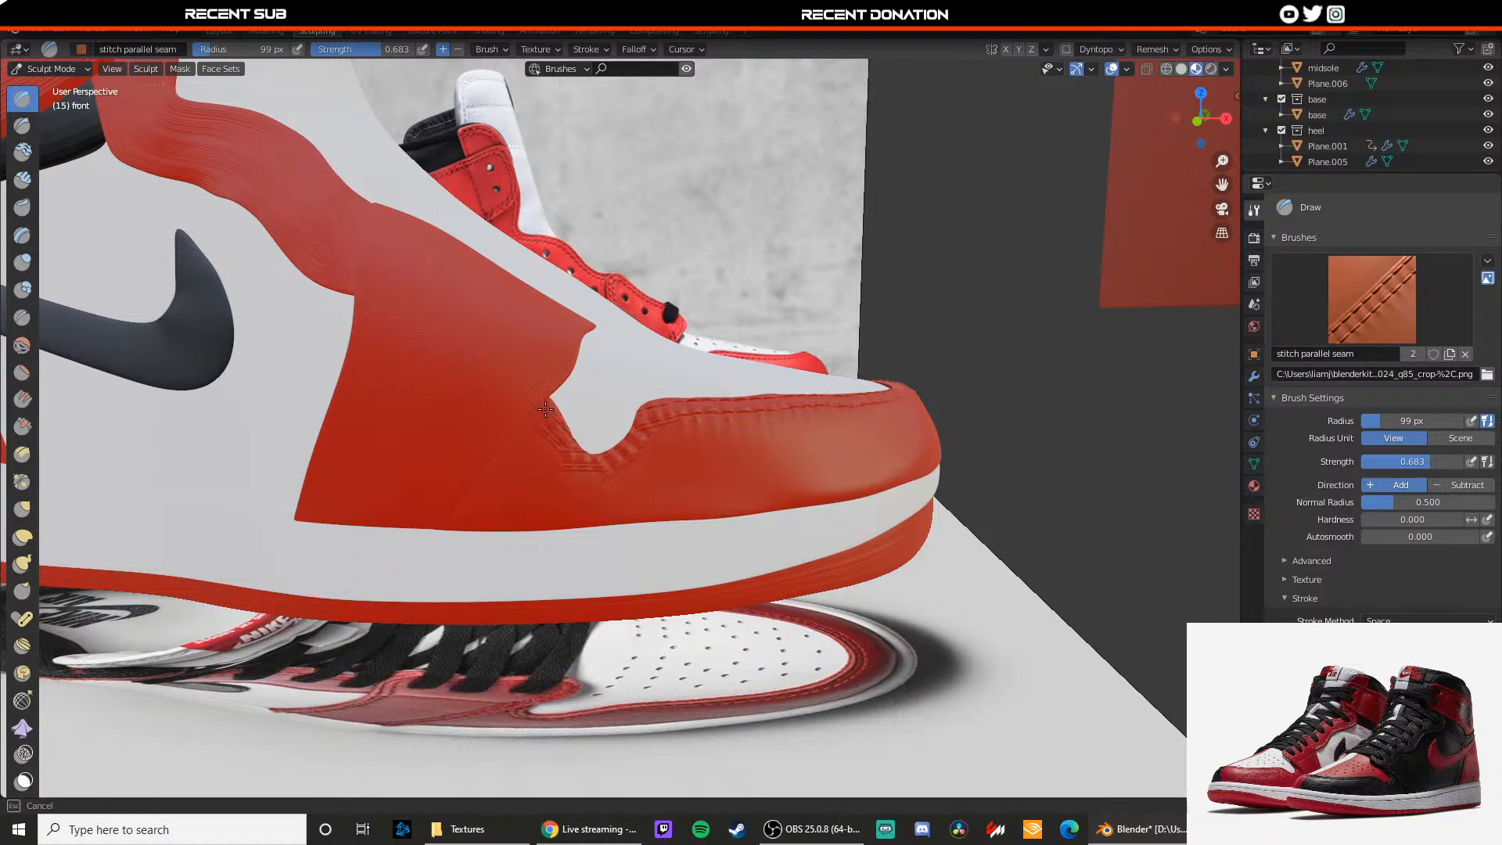
key("ctrl+z")
mouse_move(546, 408)
left_mouse_down()
mouse_move(561, 442)
mouse_move(648, 423)
mouse_move(553, 428)
left_mouse_up()
key("ctrl+z")
mouse_move(665, 413)
left_mouse_down()
mouse_move(644, 408)
mouse_move(672, 407)
mouse_move(652, 408)
mouse_move(636, 453)
mouse_move(597, 463)
left_mouse_up()
key("ctrl+z")
key("ctrl+z")
key("ctrl+z")
Step: Sculpt the stitches around the notch in short strokes, from the front corner through the bottom curve to the rear point
mouse_move(684, 414)
middle_mouse_down()
mouse_move(587, 436)
mouse_move(536, 407)
middle_mouse_up()
middle_click_drag(560, 359, 697, 426)
left_click_drag(697, 426, 698, 439)
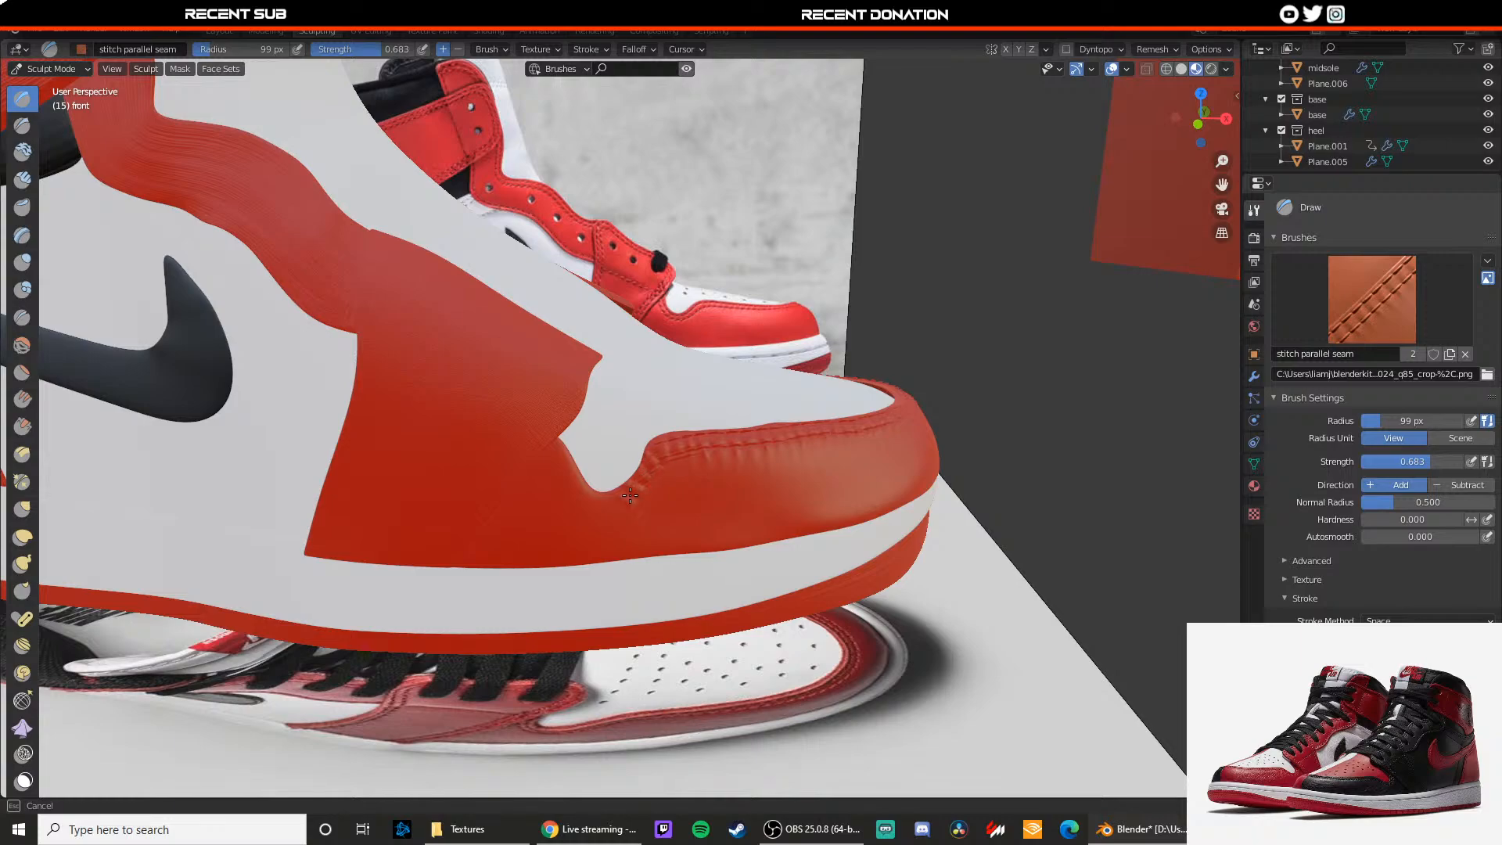
mouse_move(554, 450)
left_mouse_down()
mouse_move(539, 437)
mouse_move(572, 479)
left_mouse_up()
left_click_drag(681, 447, 690, 449)
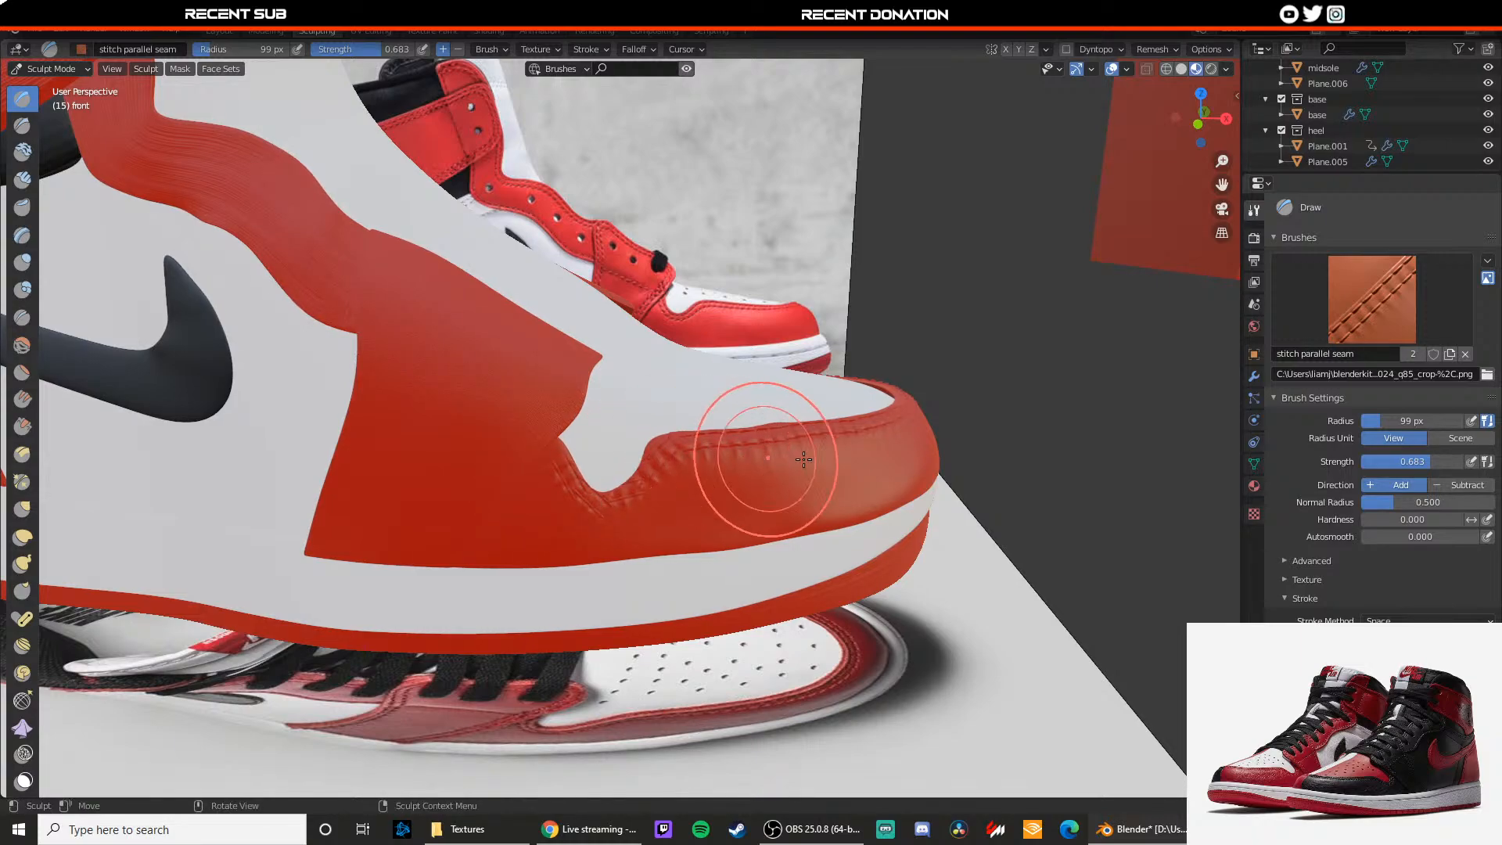
scroll(847, 431, "down", 2)
scroll(865, 427, "up", 1)
scroll(805, 386, "down", 2)
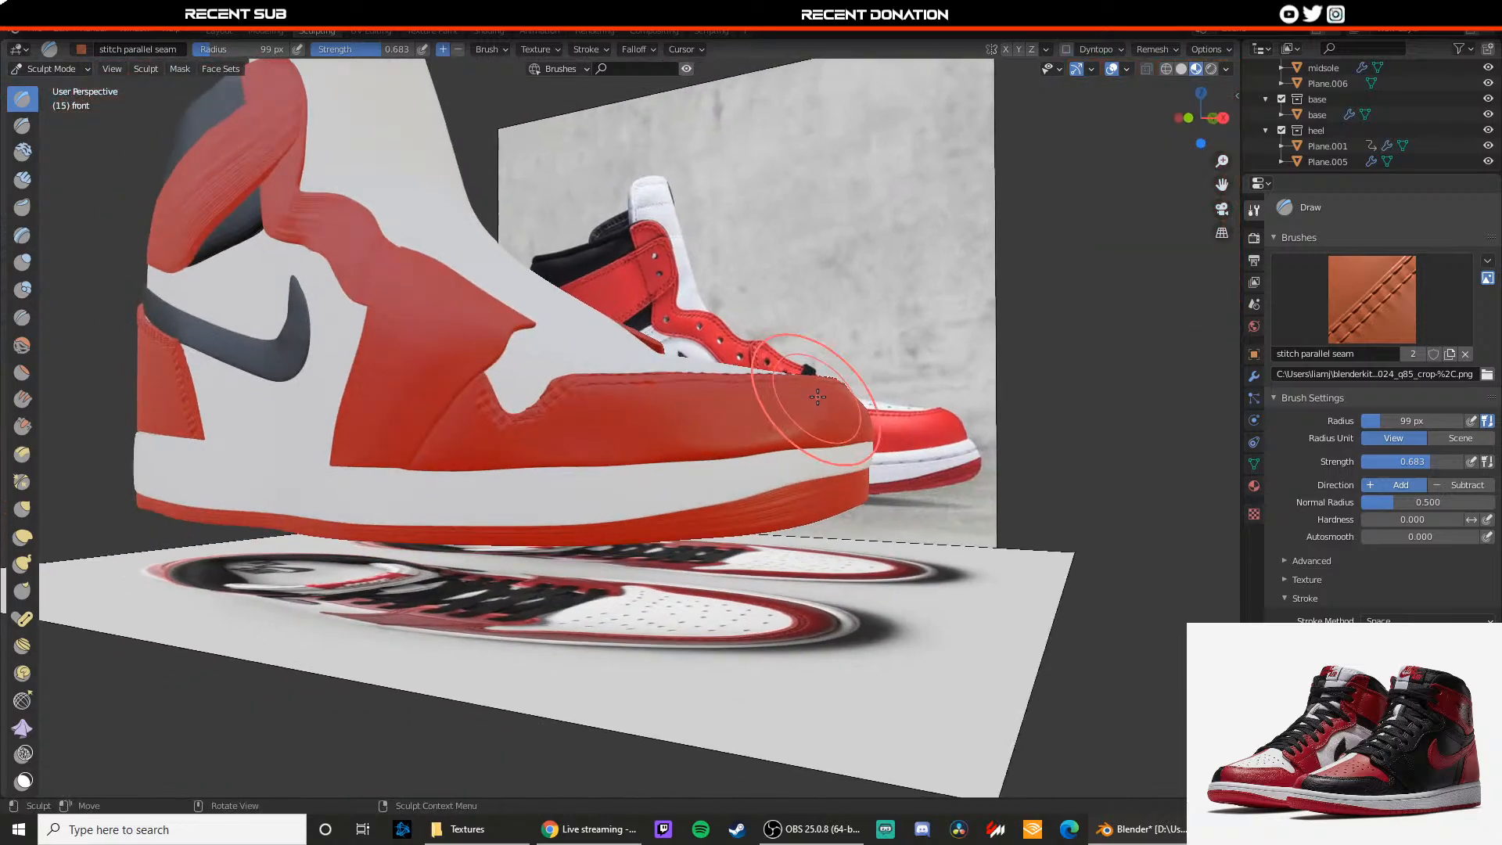
scroll(519, 380, "up", 5)
scroll(541, 412, "down", 1)
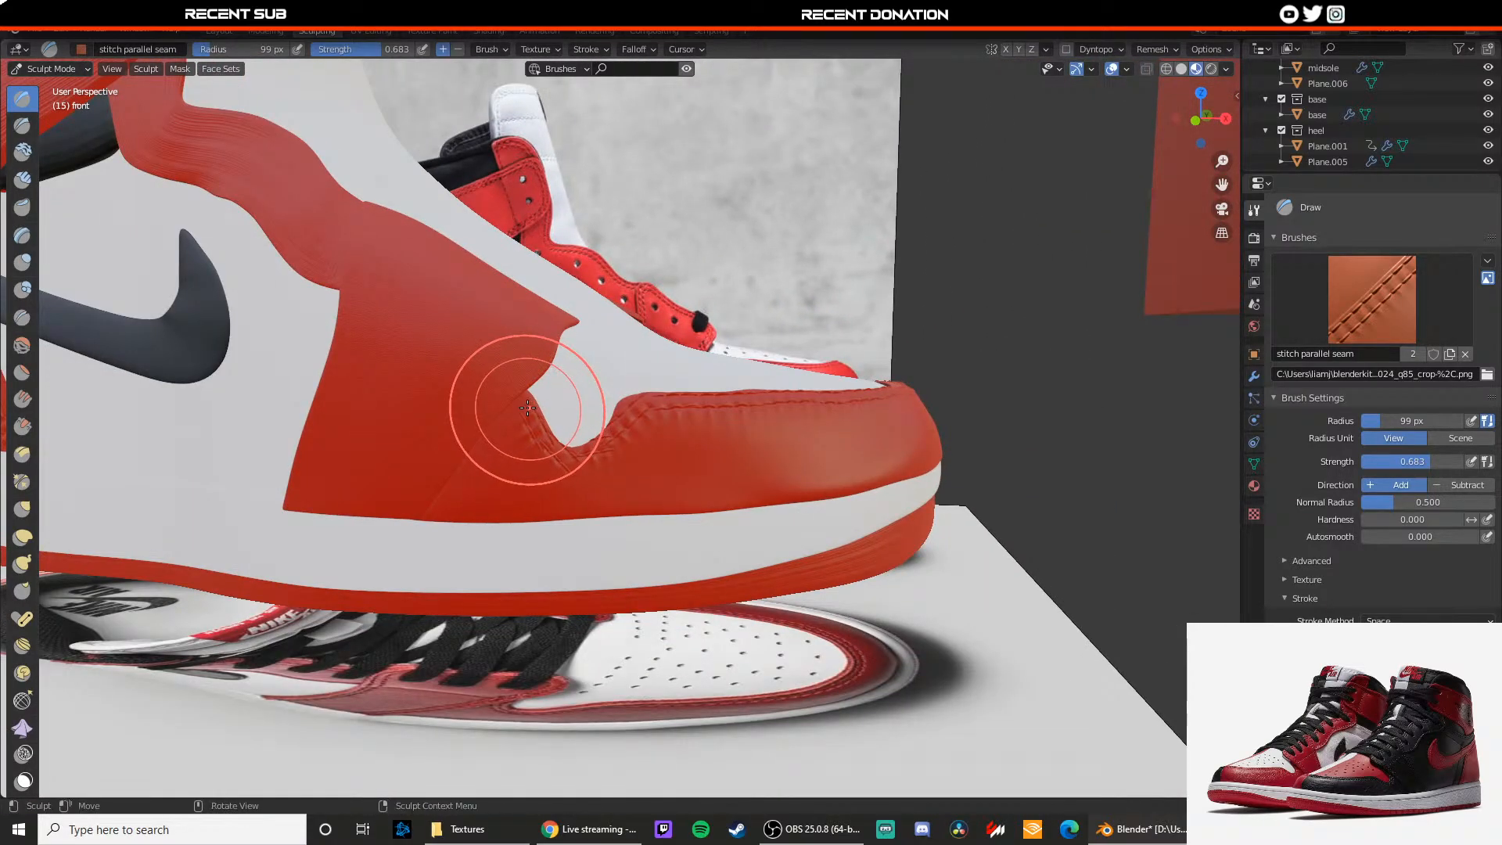
left_click_drag(528, 407, 524, 396)
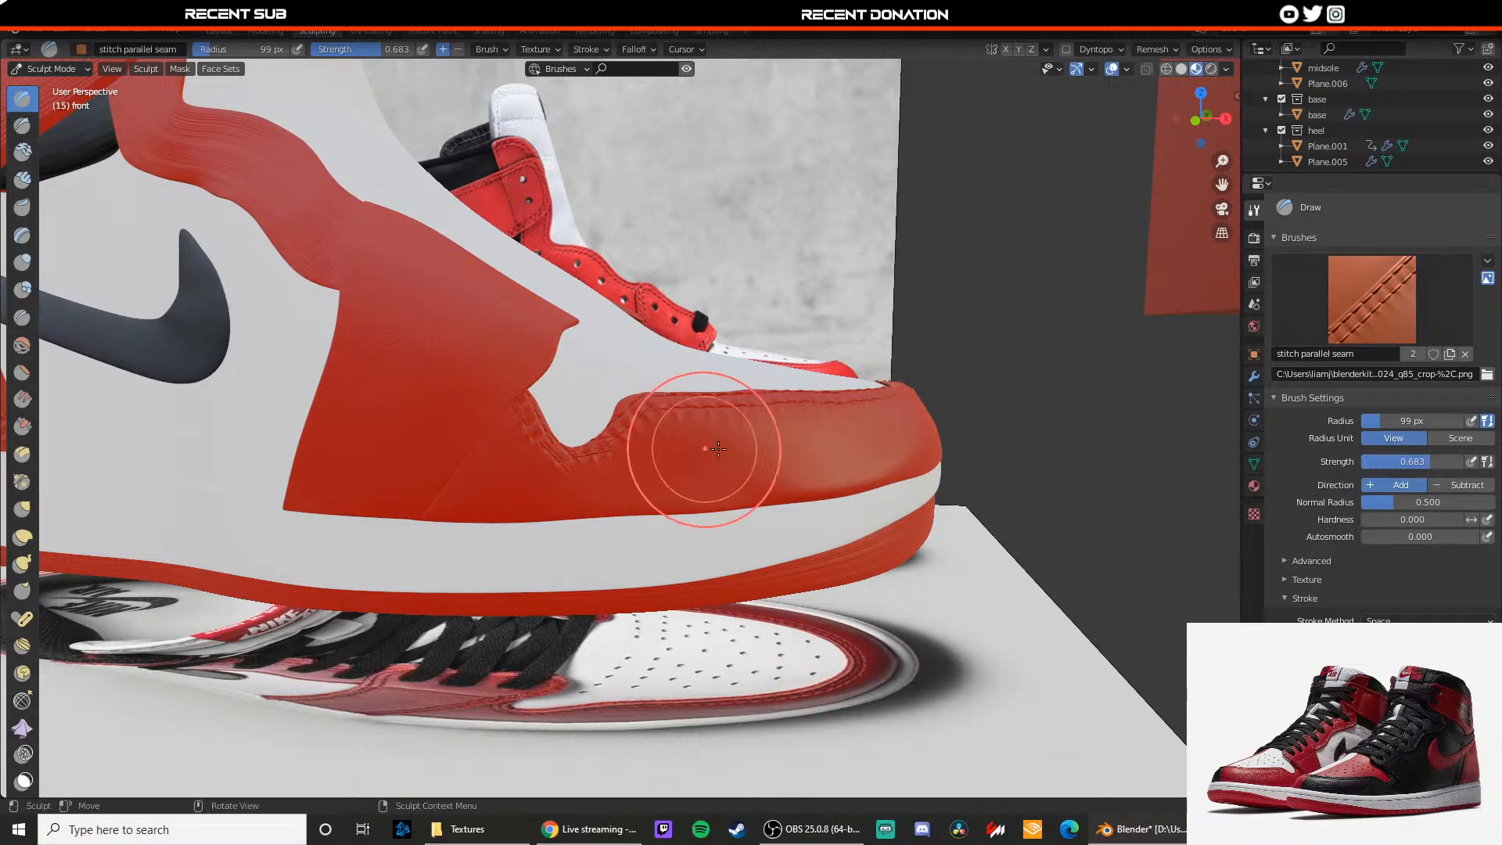
Step: Examine the notch stitching and the overlay's seams from both sides and from a distance against the reference shoe
scroll(722, 419, "down", 3)
scroll(718, 404, "up", 2)
scroll(705, 410, "up", 3)
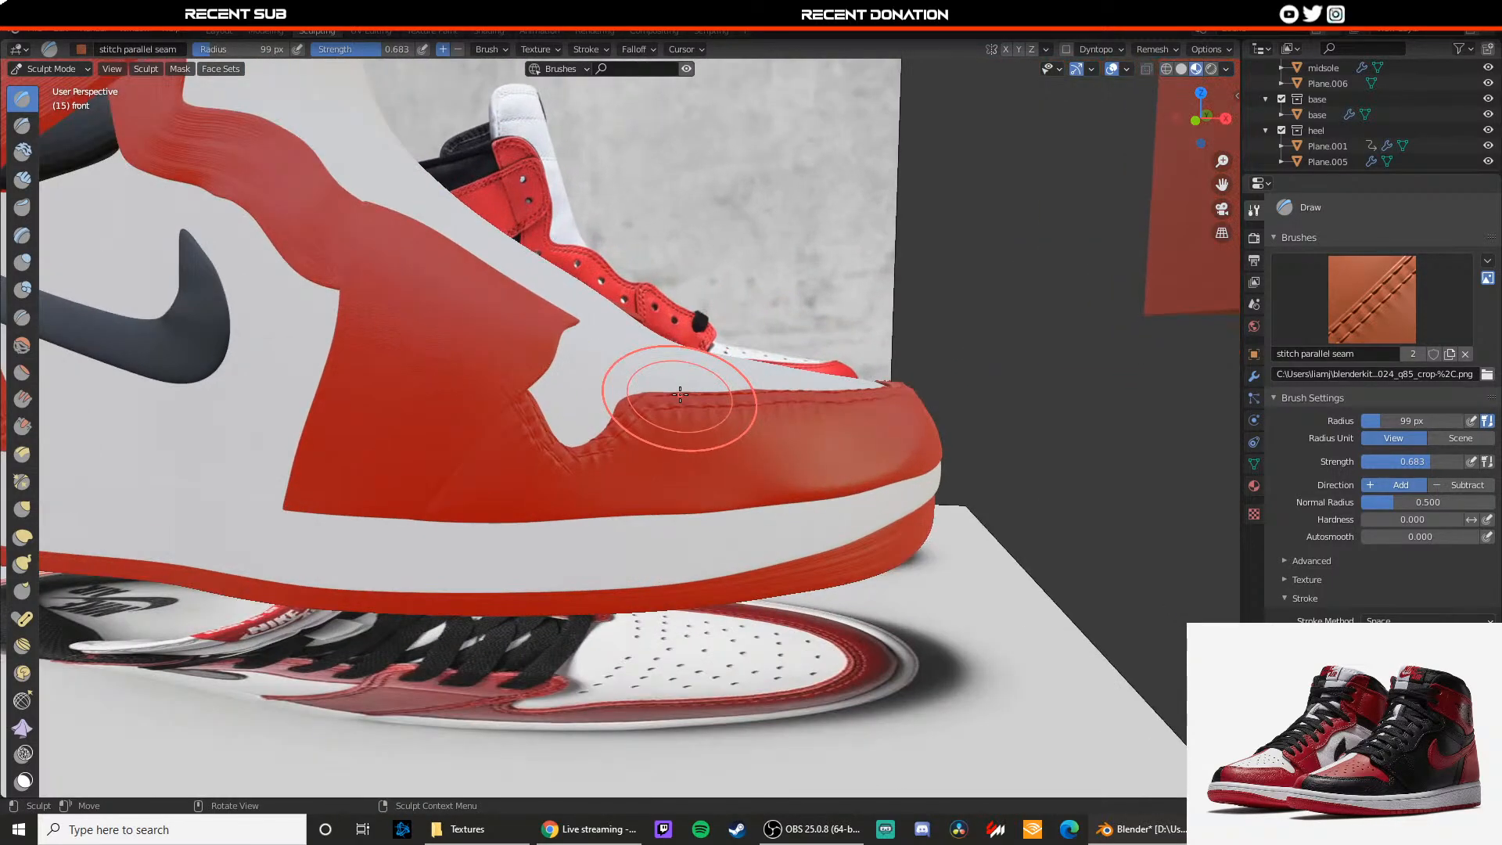
scroll(704, 391, "up", 2)
middle_click_drag(681, 436, 644, 425)
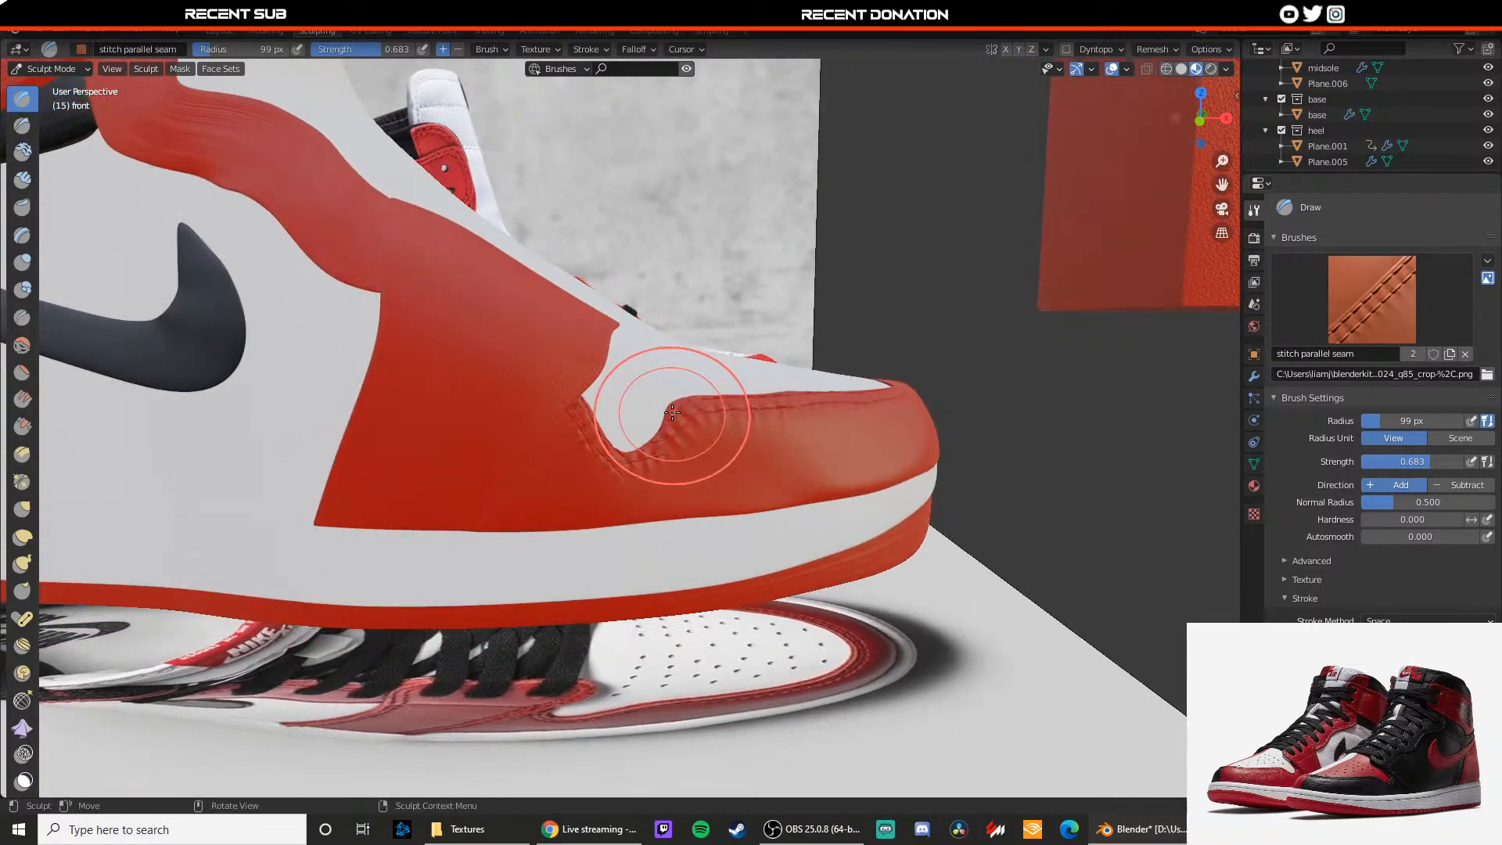
scroll(700, 418, "up", 1)
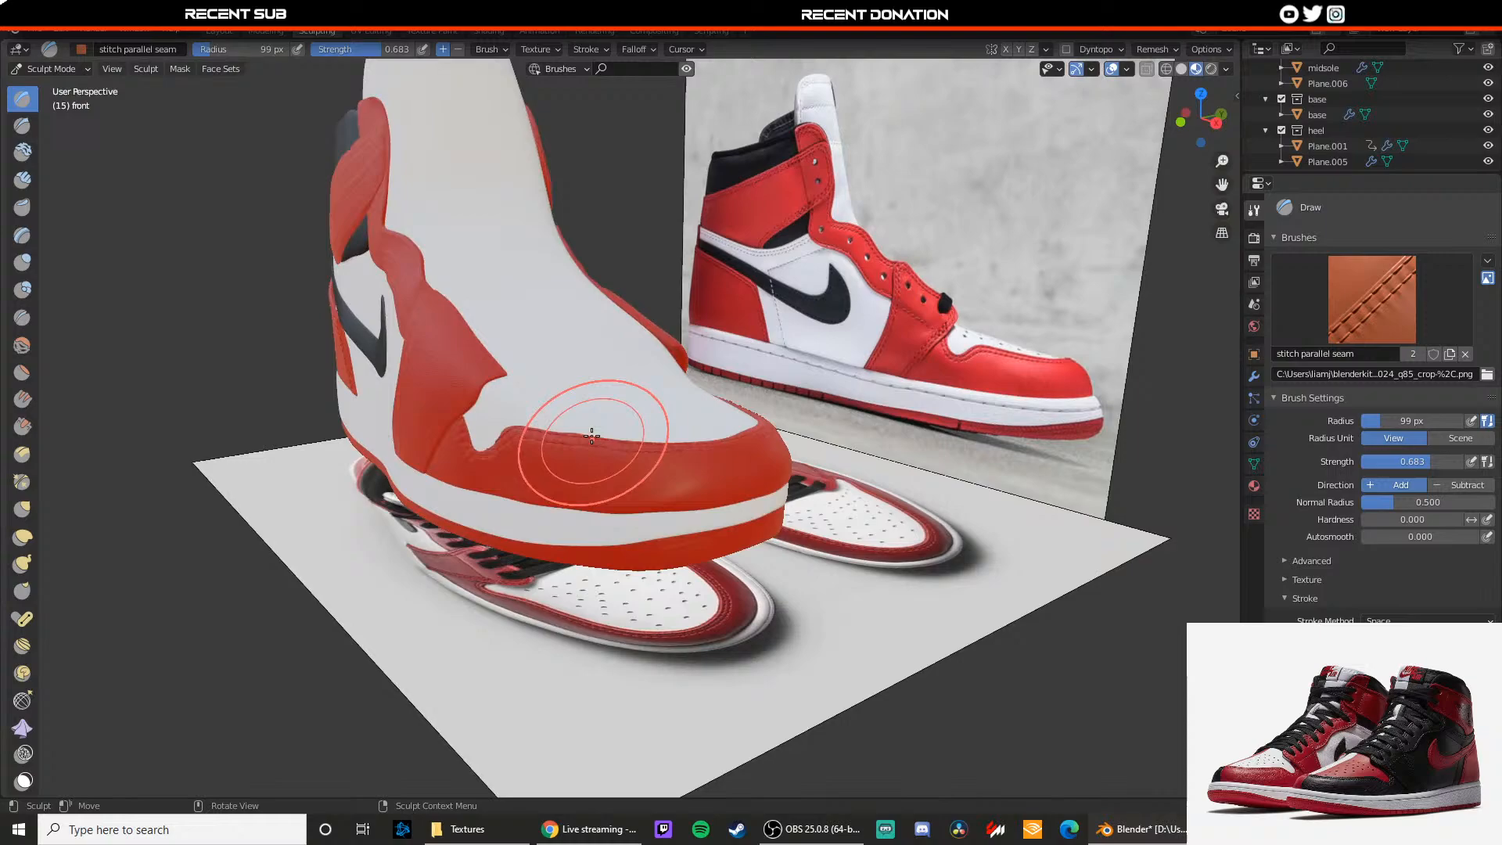
scroll(598, 411, "down", 2)
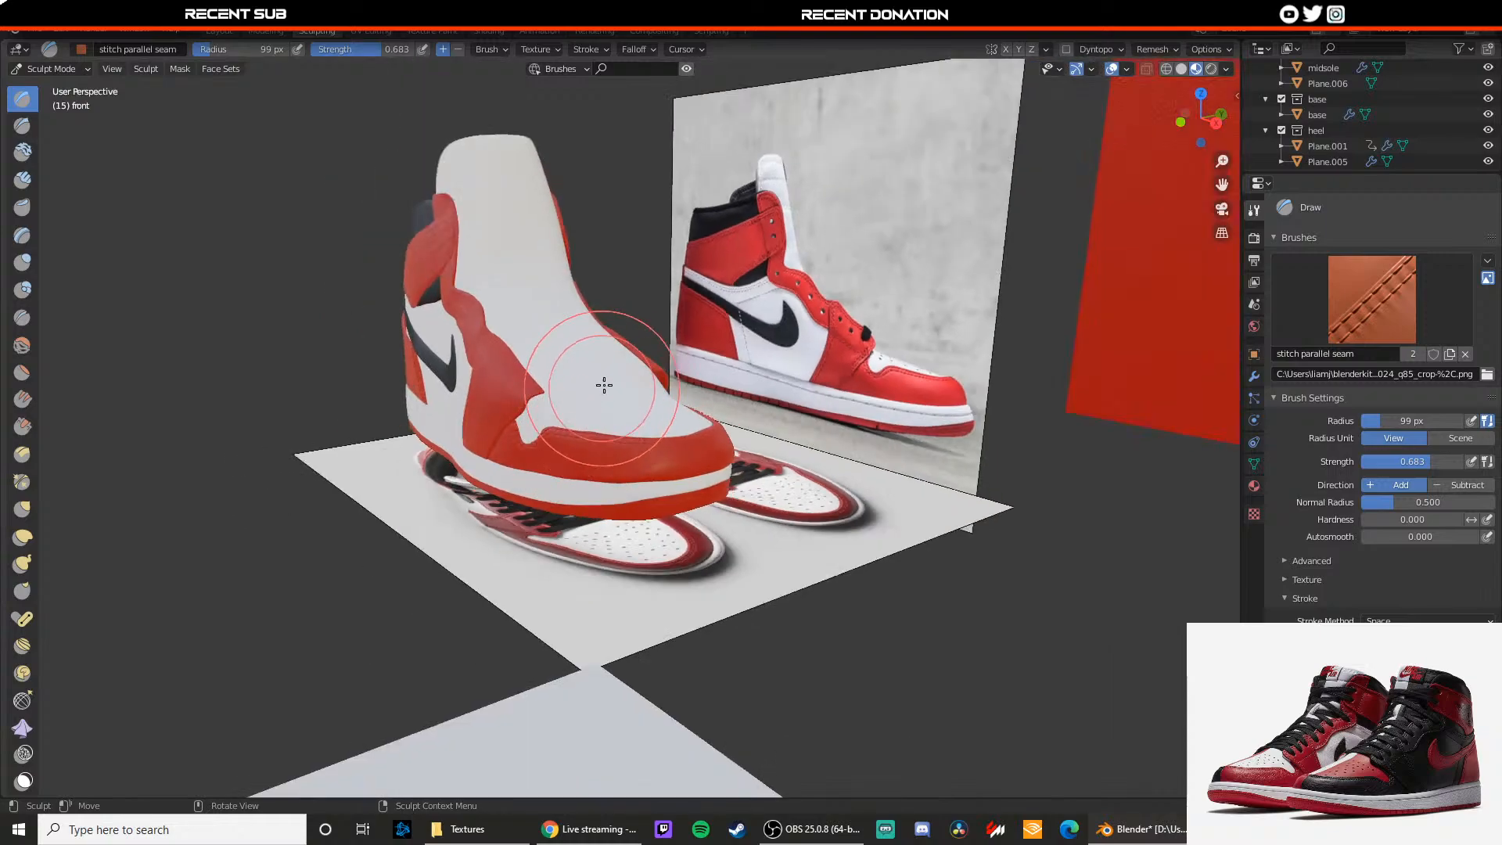
scroll(523, 392, "up", 1)
middle_click_drag(528, 396, 640, 414)
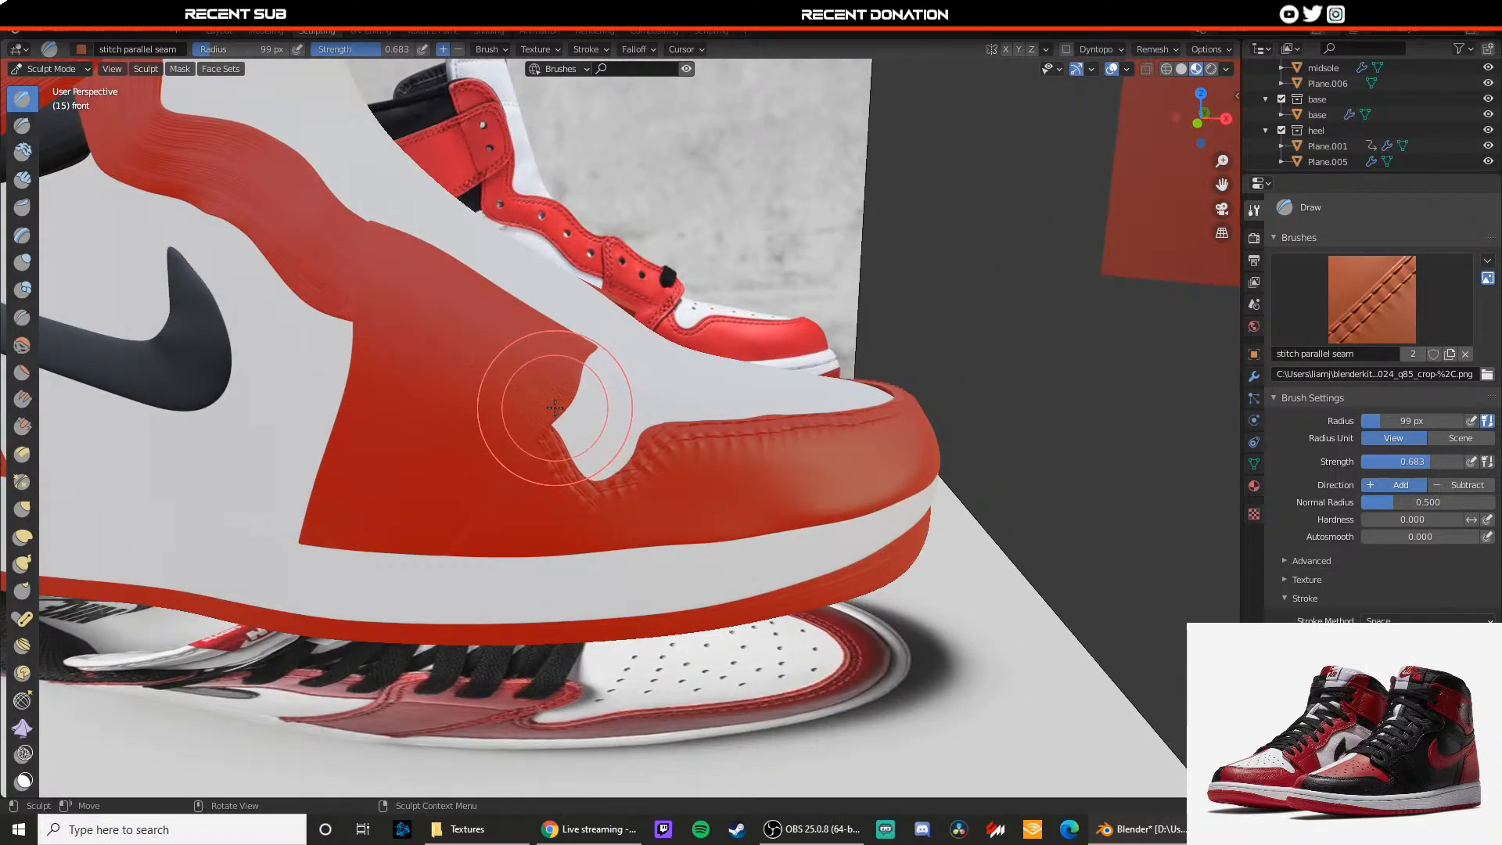
scroll(561, 407, "down", 2)
middle_click_drag(563, 406, 599, 393)
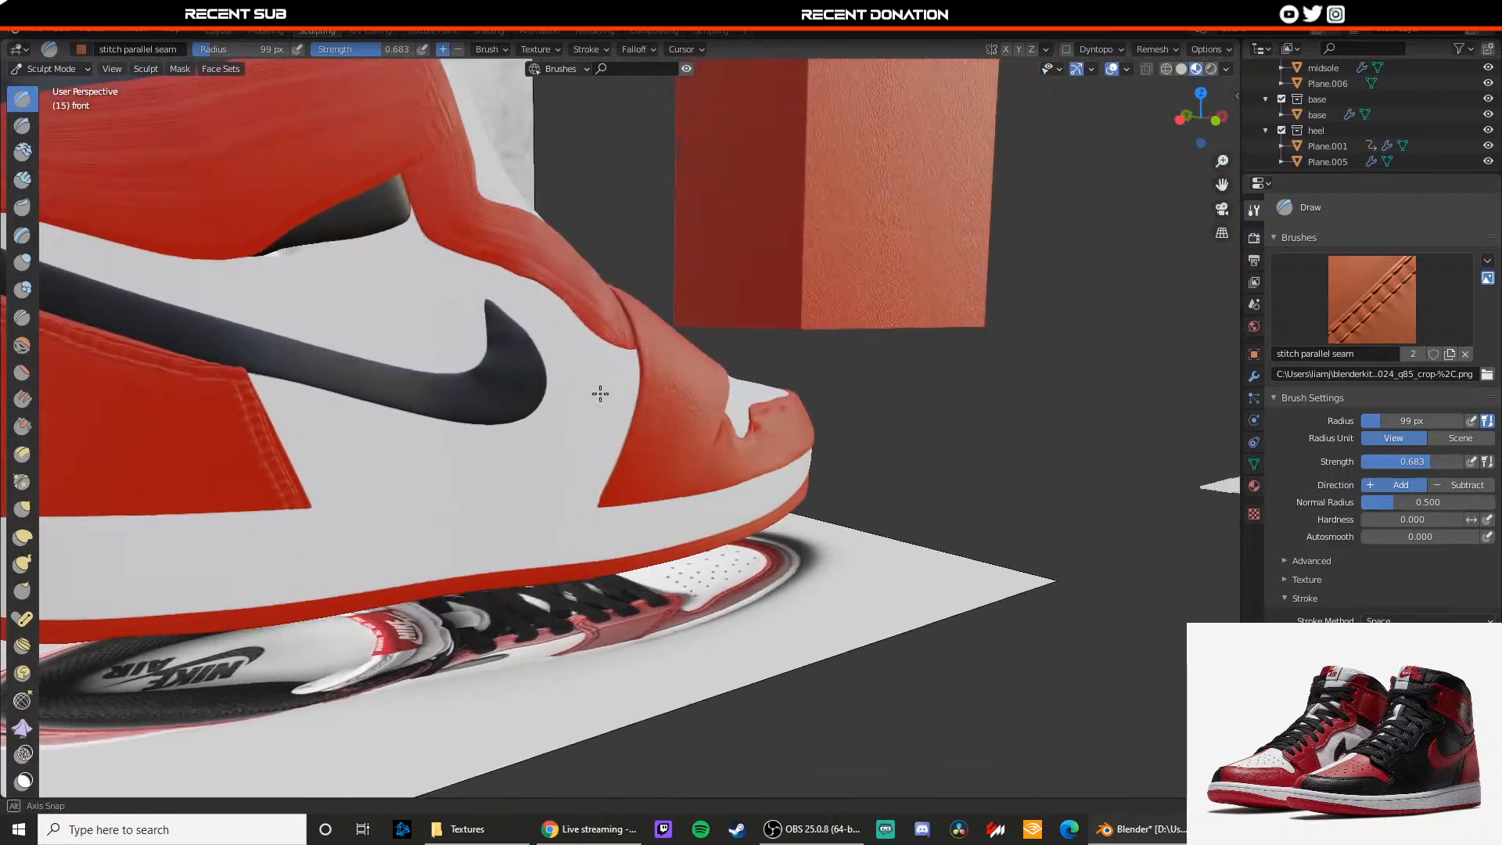
scroll(598, 394, "down", 2)
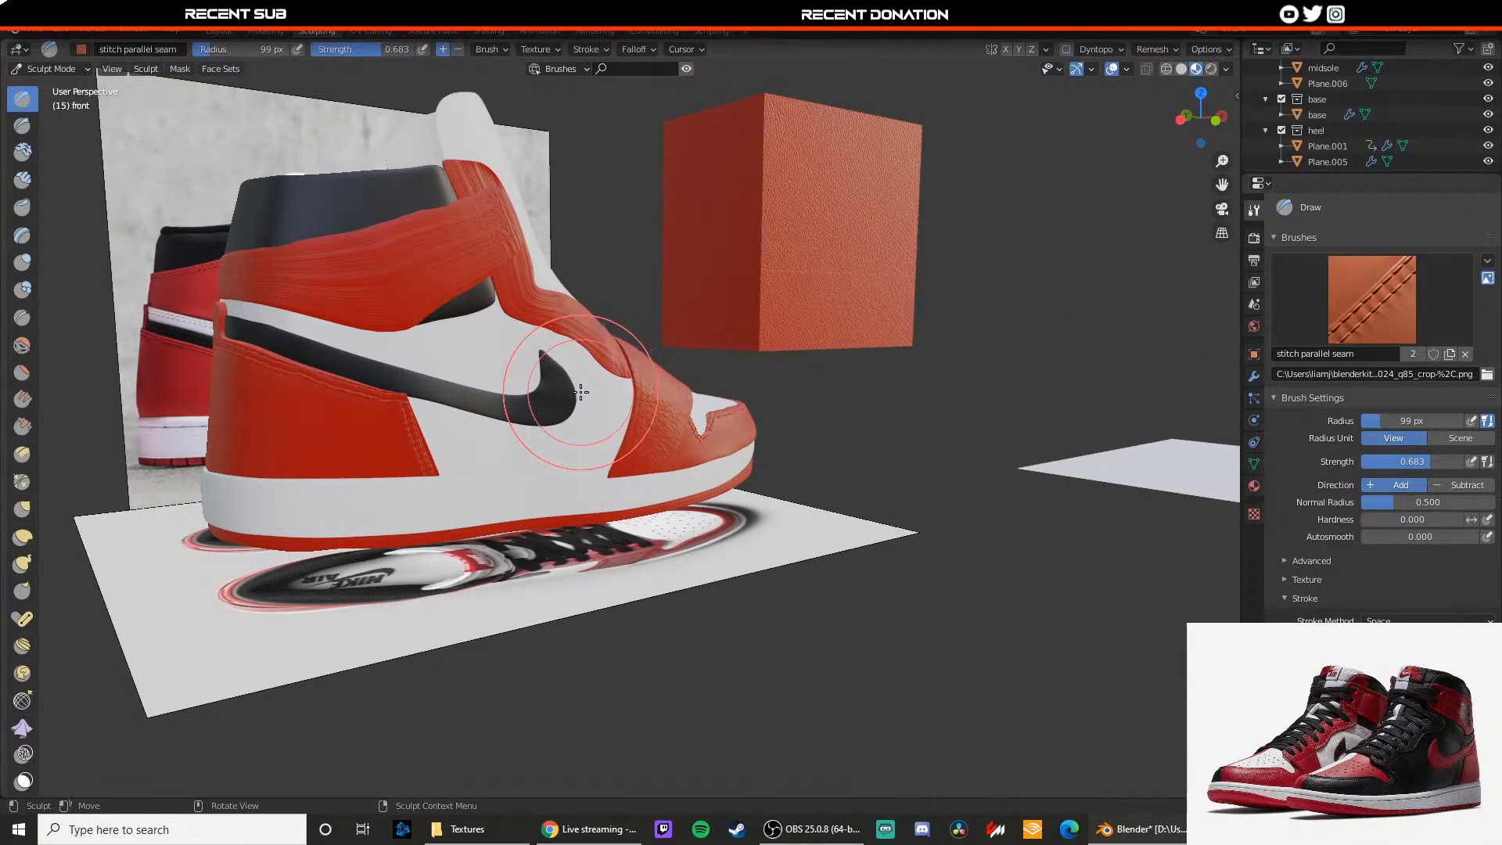
Step: Set the brush direction to Subtract and test stitch strokes across the overlay's side below the upper seam
left_click(1467, 485)
middle_click_drag(925, 449, 601, 436)
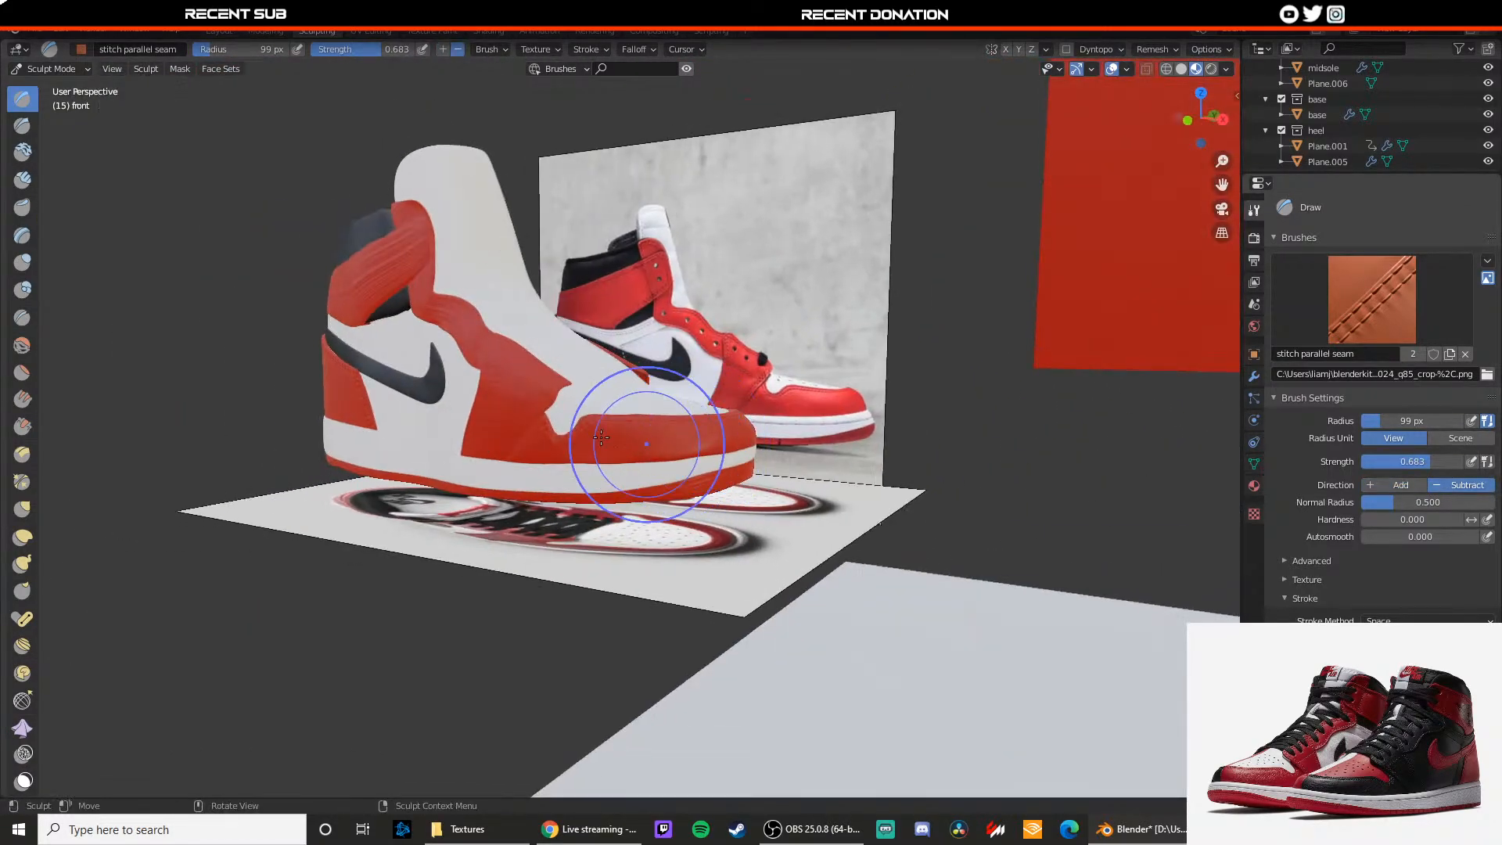
scroll(601, 436, "up", 5)
left_click_drag(562, 427, 792, 431)
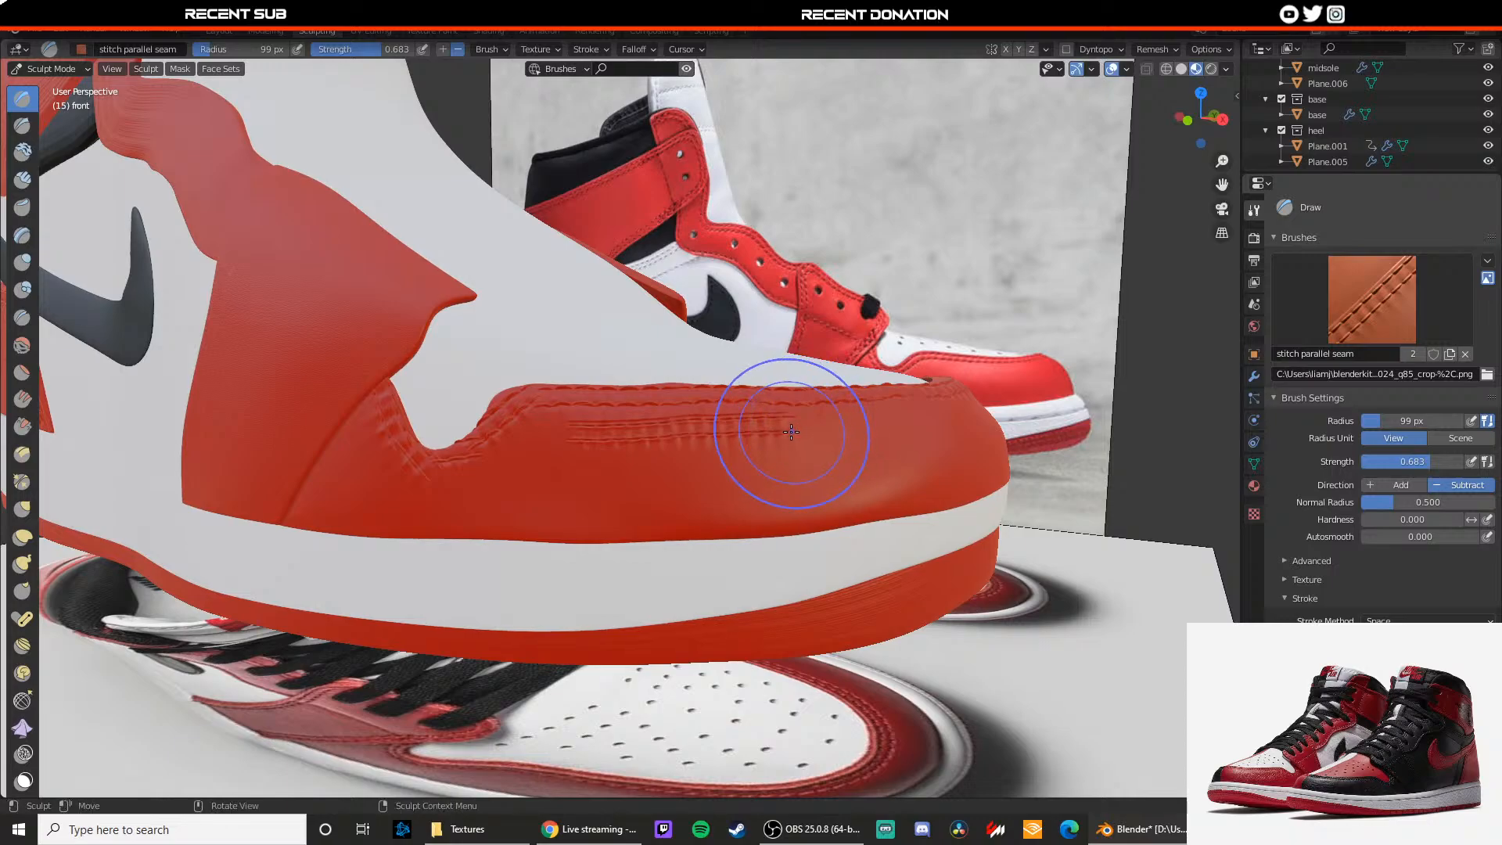
scroll(792, 432, "down", 5)
mouse_move(721, 469)
middle_mouse_down()
mouse_move(634, 465)
mouse_move(721, 462)
middle_mouse_up()
scroll(720, 462, "up", 3)
left_click_drag(636, 440, 820, 440)
middle_click_drag(867, 431, 710, 446)
middle_click_drag(557, 425, 637, 420)
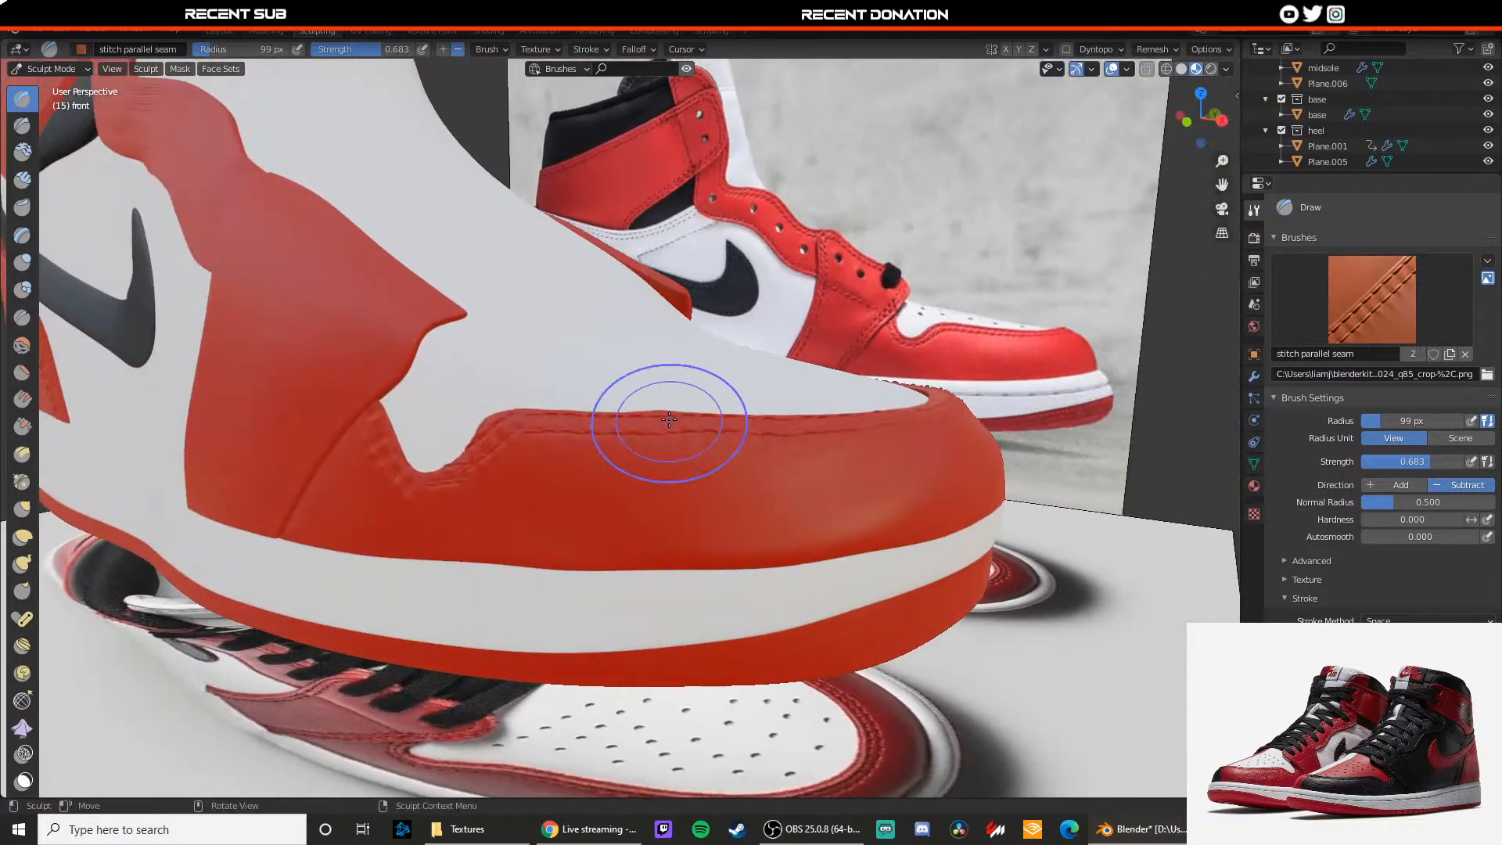
Step: Remove the front overlay's Multires modifier, discarding its sculpted stitches, and add a new Multires modifier
left_click(1254, 376)
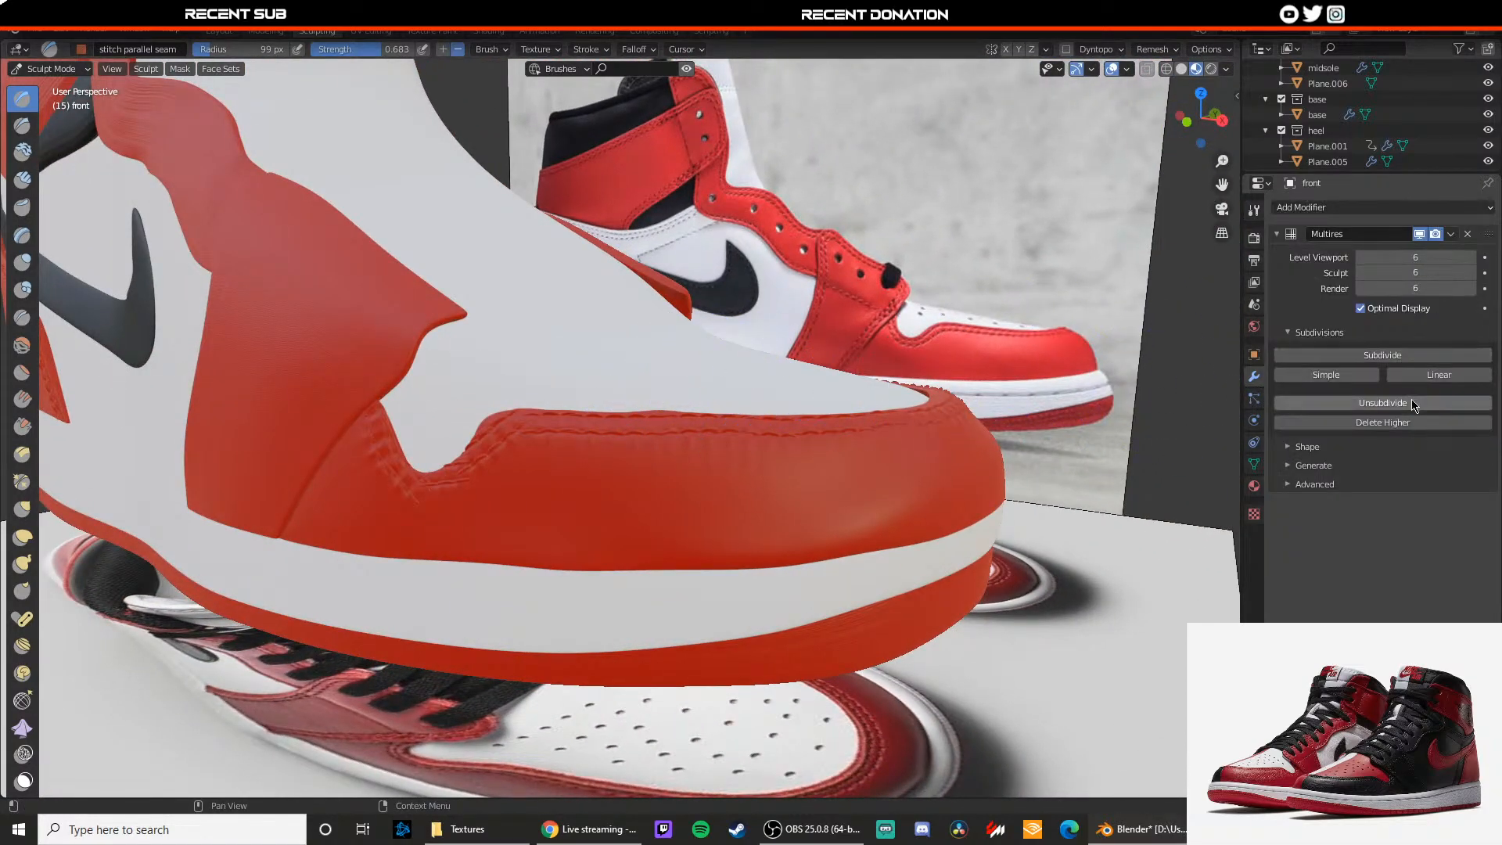
left_click(1468, 234)
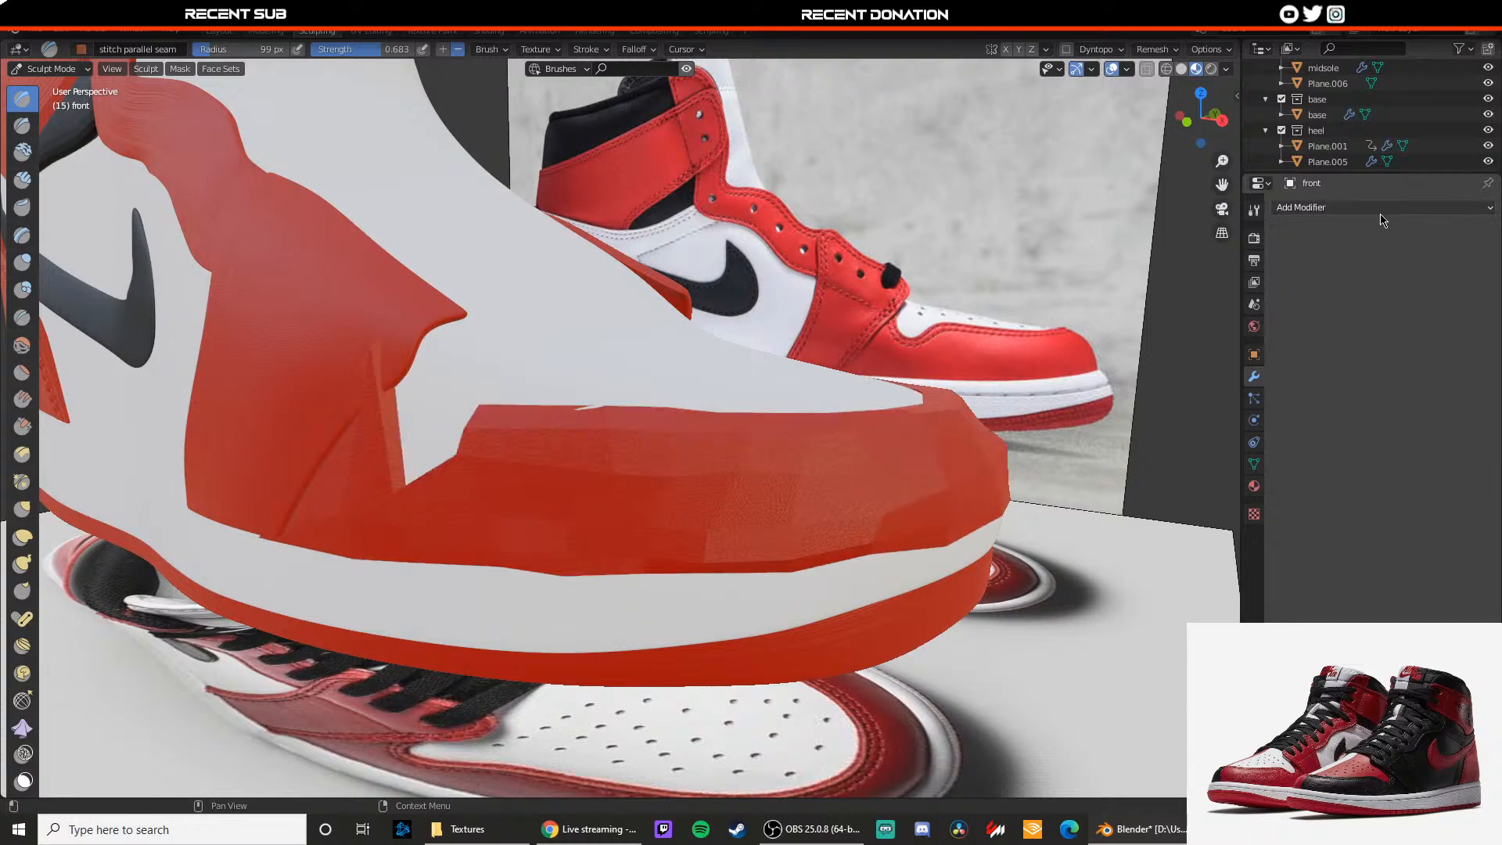
left_click(1382, 209)
left_click(1197, 384)
Step: Subdivide the new Multires modifier to level 6 and raise its viewport level to 6
left_click(1362, 356)
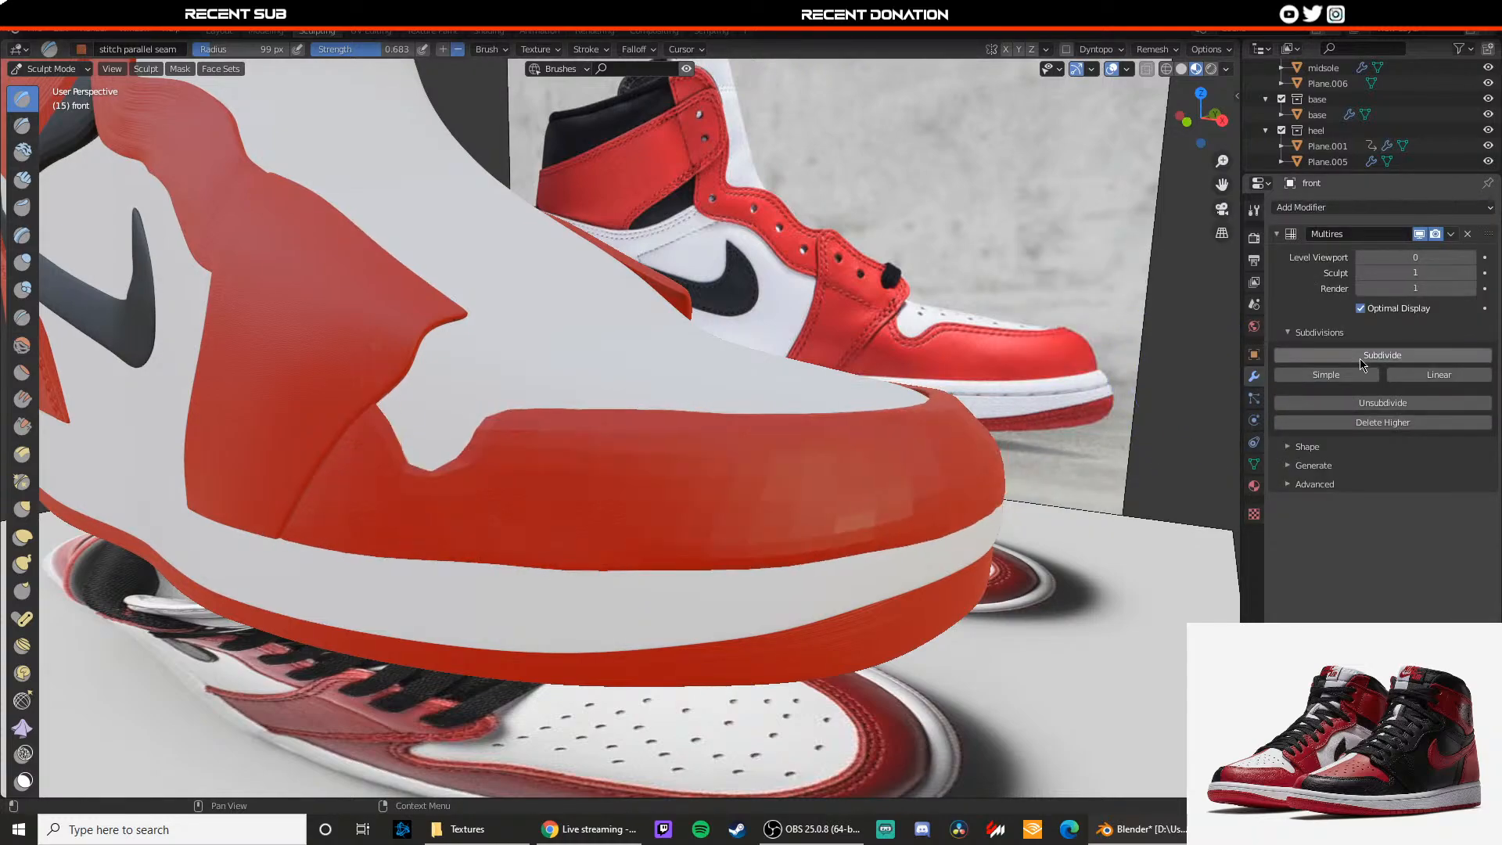
left_click(1362, 356)
left_click(1358, 356)
left_click(1353, 356)
left_click(1351, 355)
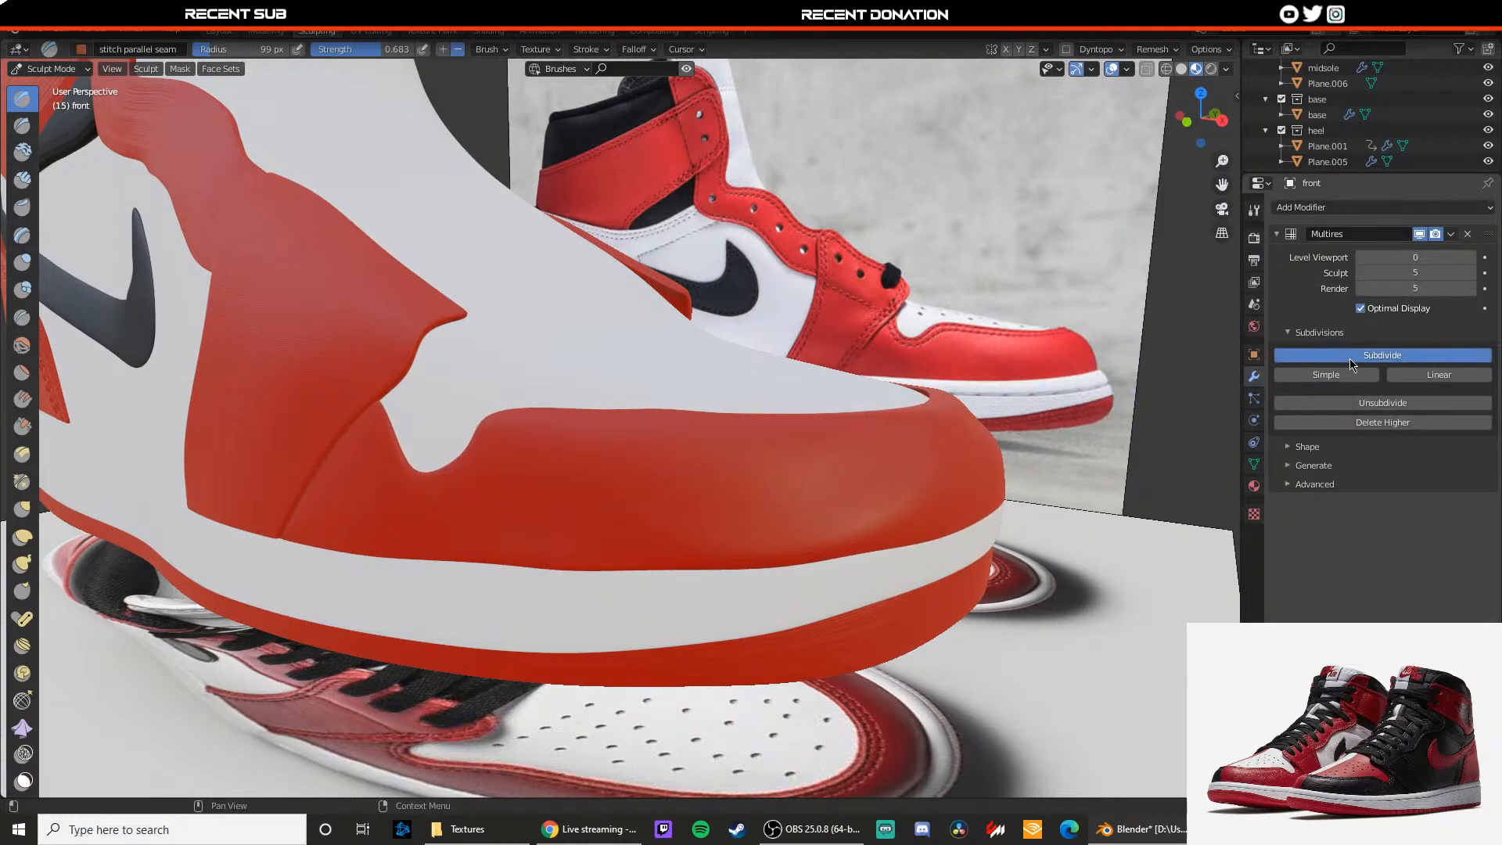
left_click(1471, 257)
left_click(1473, 261)
left_click(1473, 261)
left_click(1473, 260)
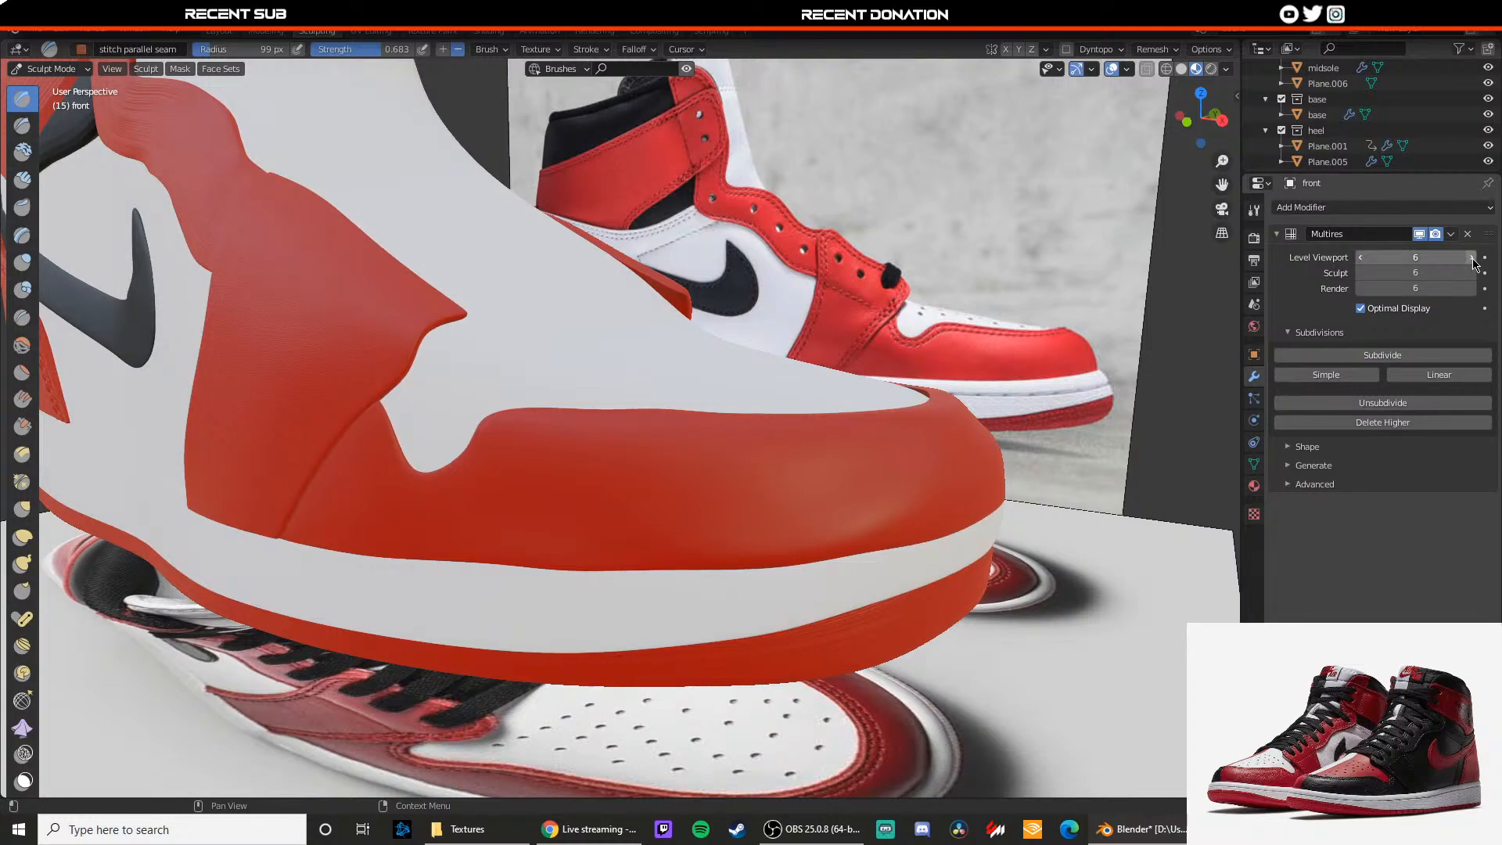
Step: Try a subtractive stitch stroke along the rear edge of the notch and undo it
middle_click_drag(626, 471, 656, 470)
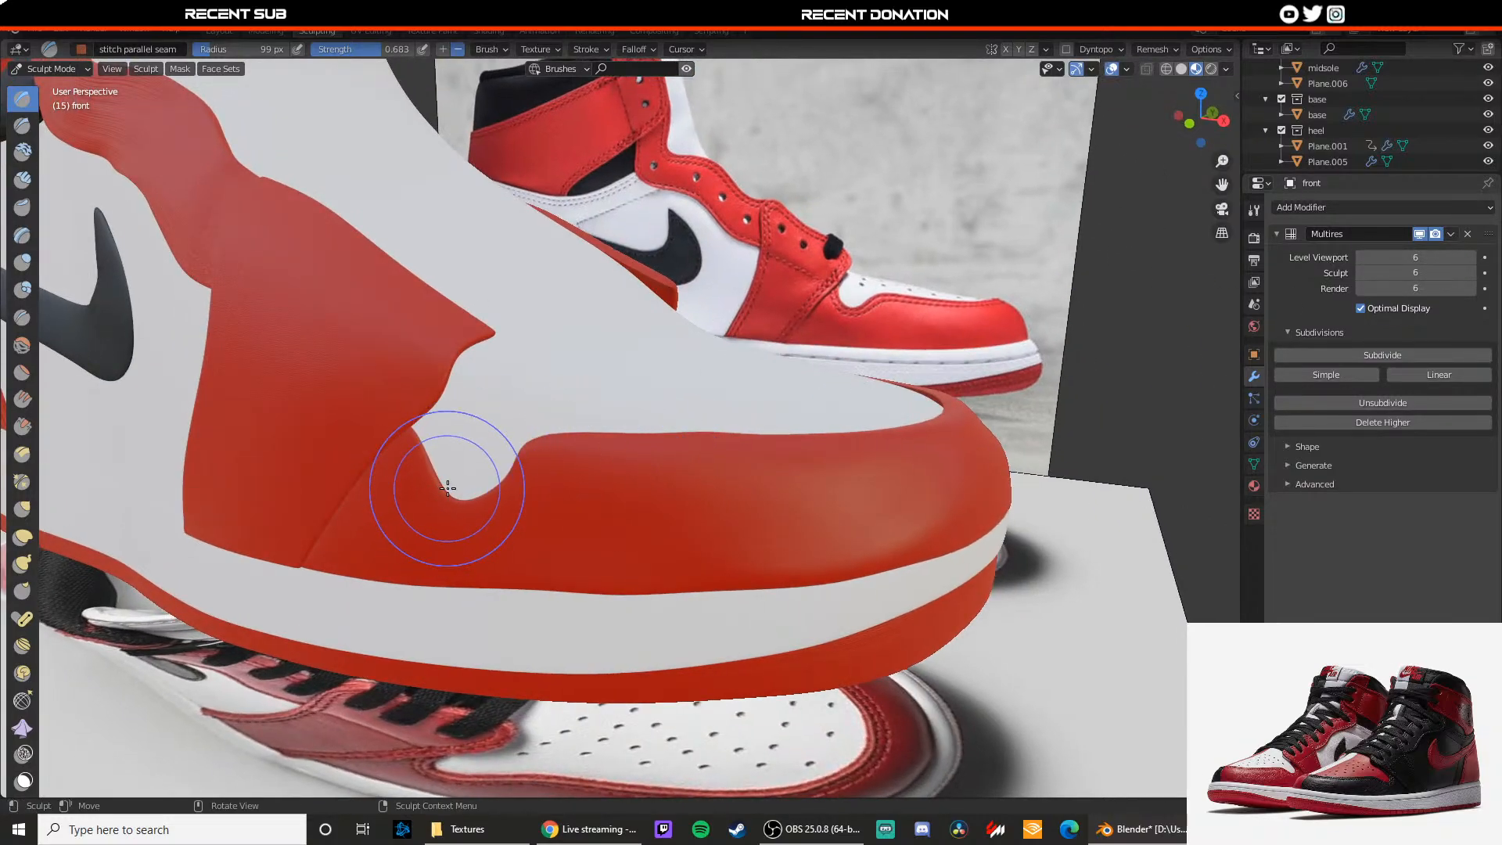
middle_click_drag(447, 489, 479, 479)
left_click(1256, 211)
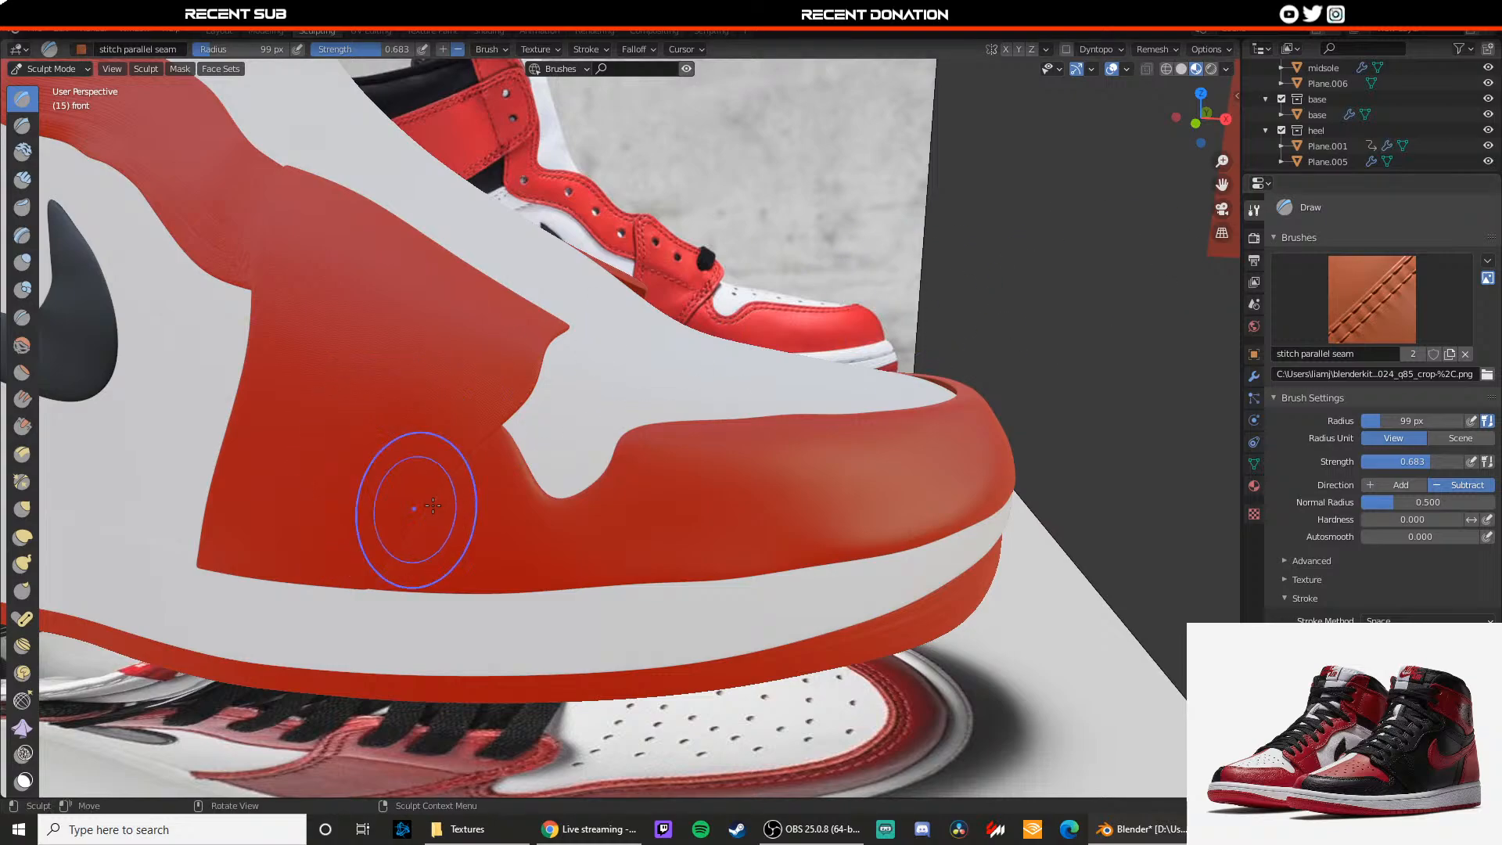
mouse_move(405, 561)
left_mouse_down()
mouse_move(496, 443)
mouse_move(569, 512)
left_mouse_up()
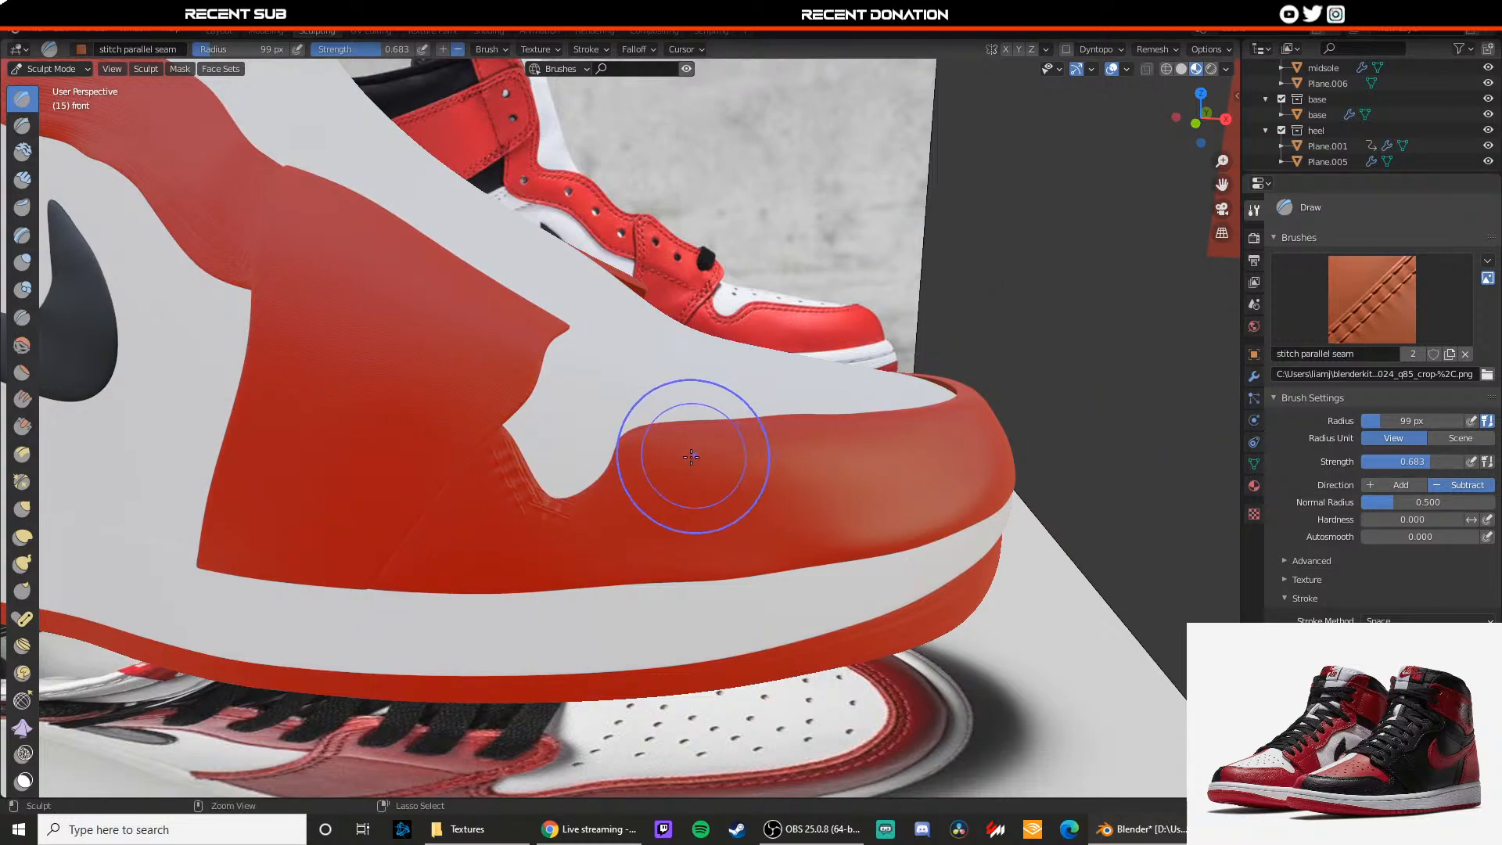
key("ctrl+z")
Step: Try a subtractive seam along the overlay's upper edge from the notch corner towards the toe, undoing it
middle_click_drag(632, 474, 586, 504)
left_click_drag(574, 488, 684, 486)
left_click_drag(833, 477, 846, 473)
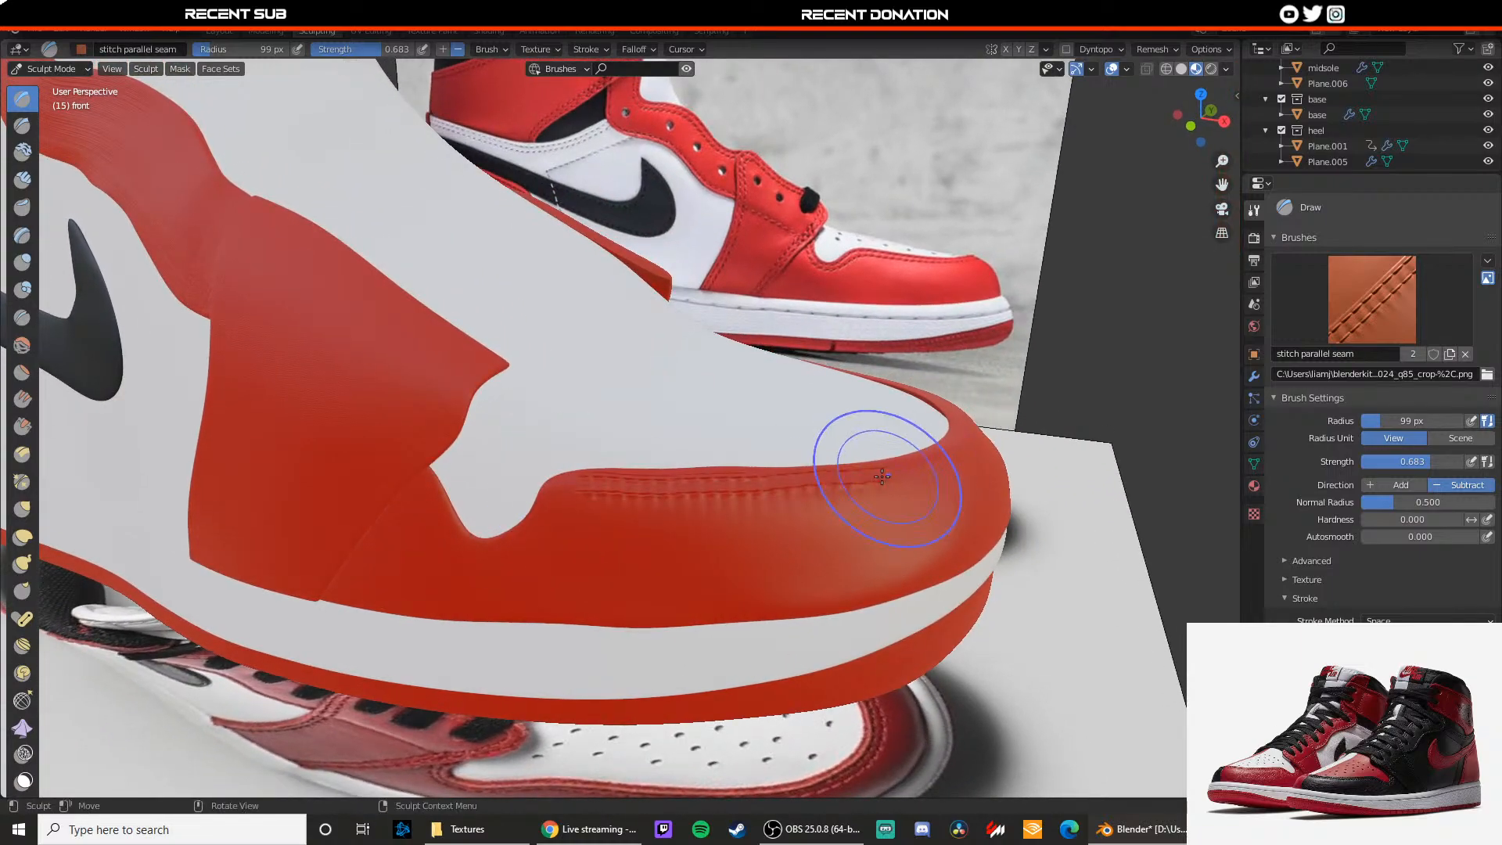
scroll(881, 479, "down", 2)
middle_click_drag(872, 479, 823, 489)
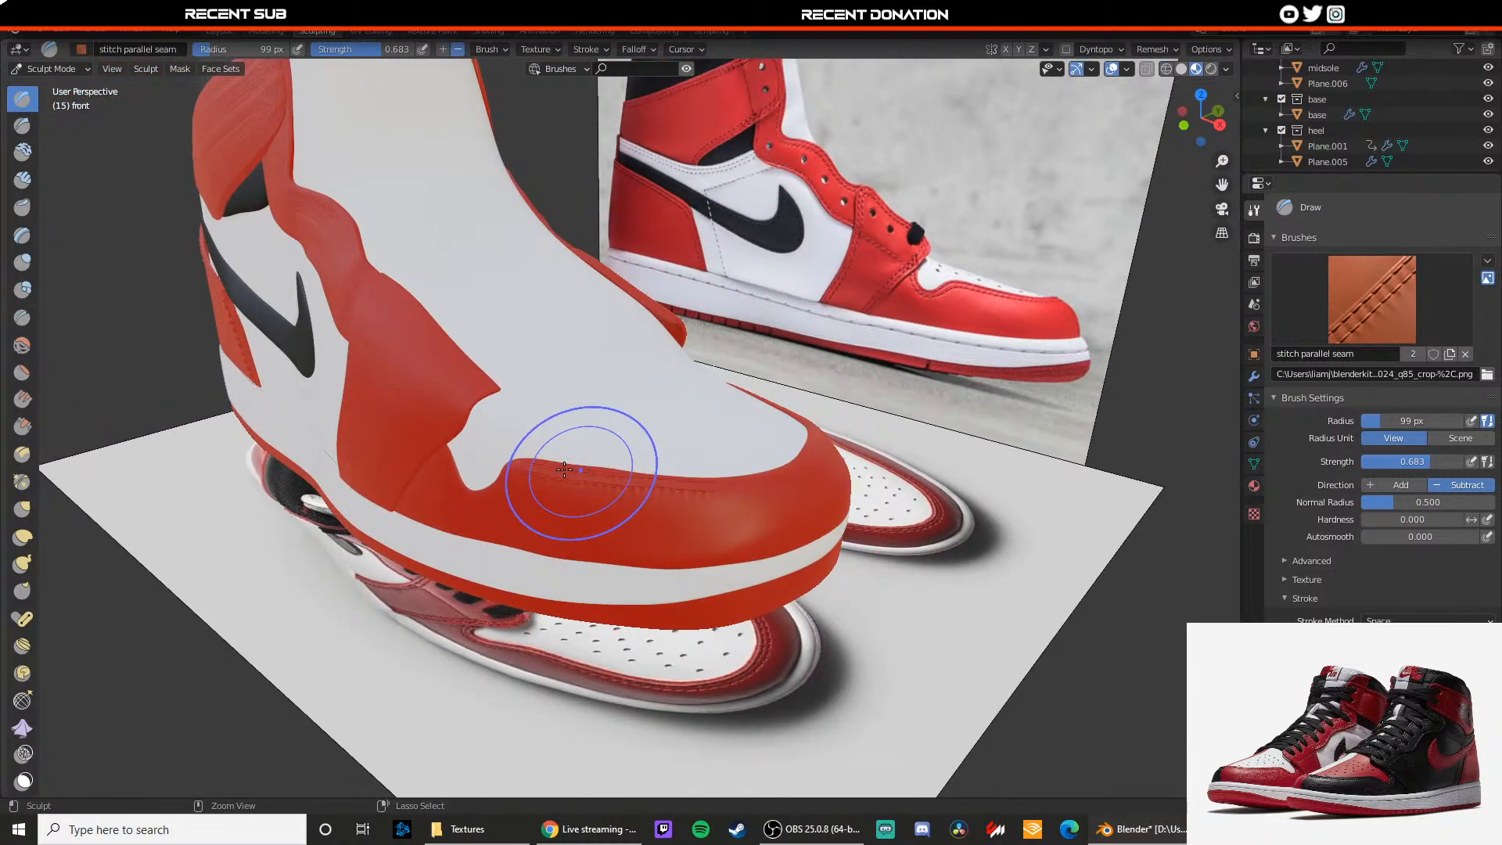
key("ctrl+z")
Step: Retry the subtractive upper-edge seam from a higher front view, undoing each stroke
left_click_drag(513, 468, 697, 474)
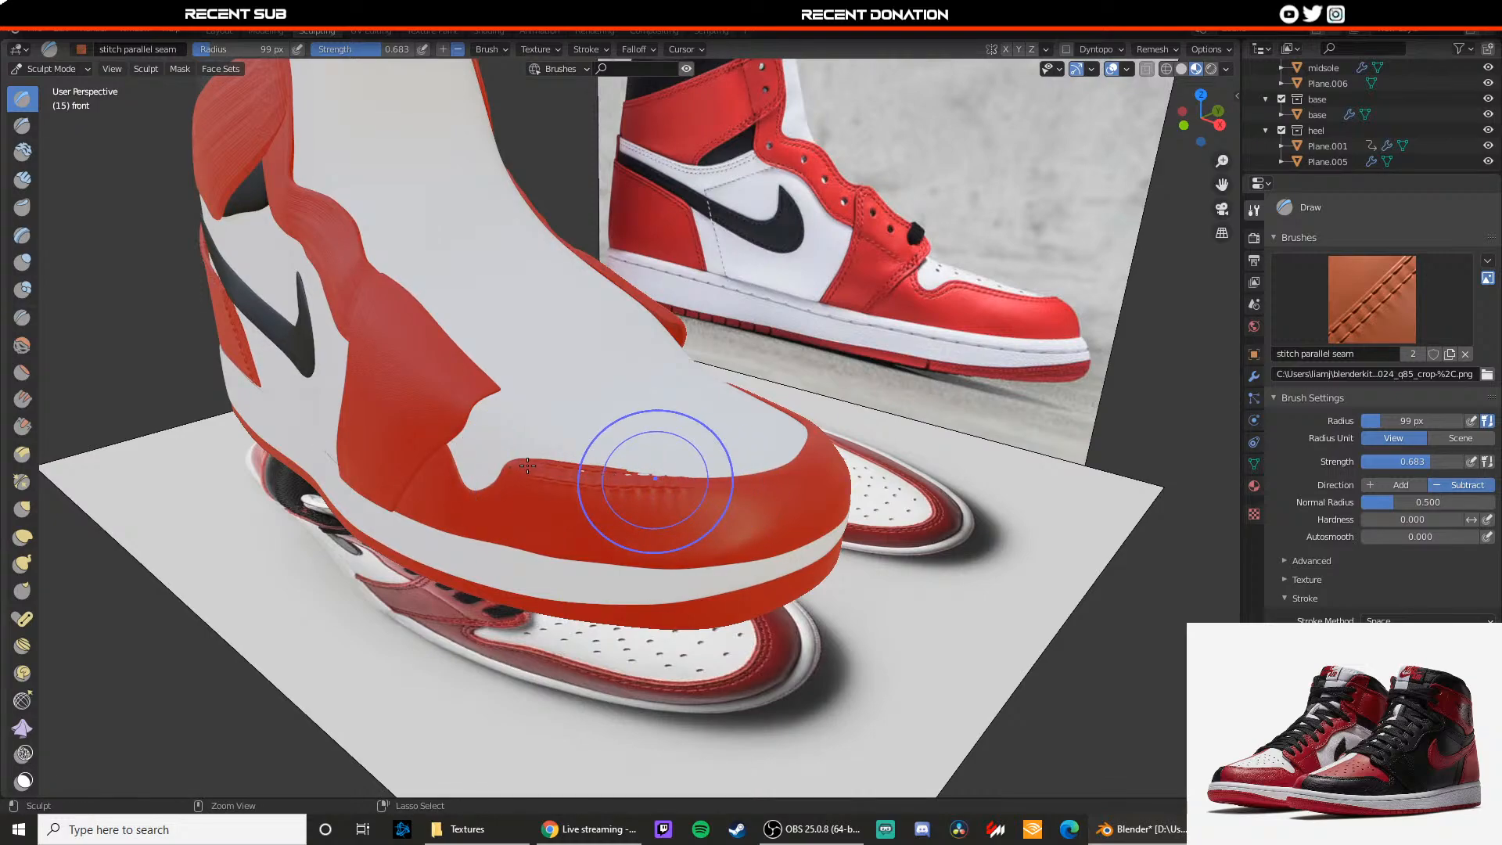
key("ctrl+z")
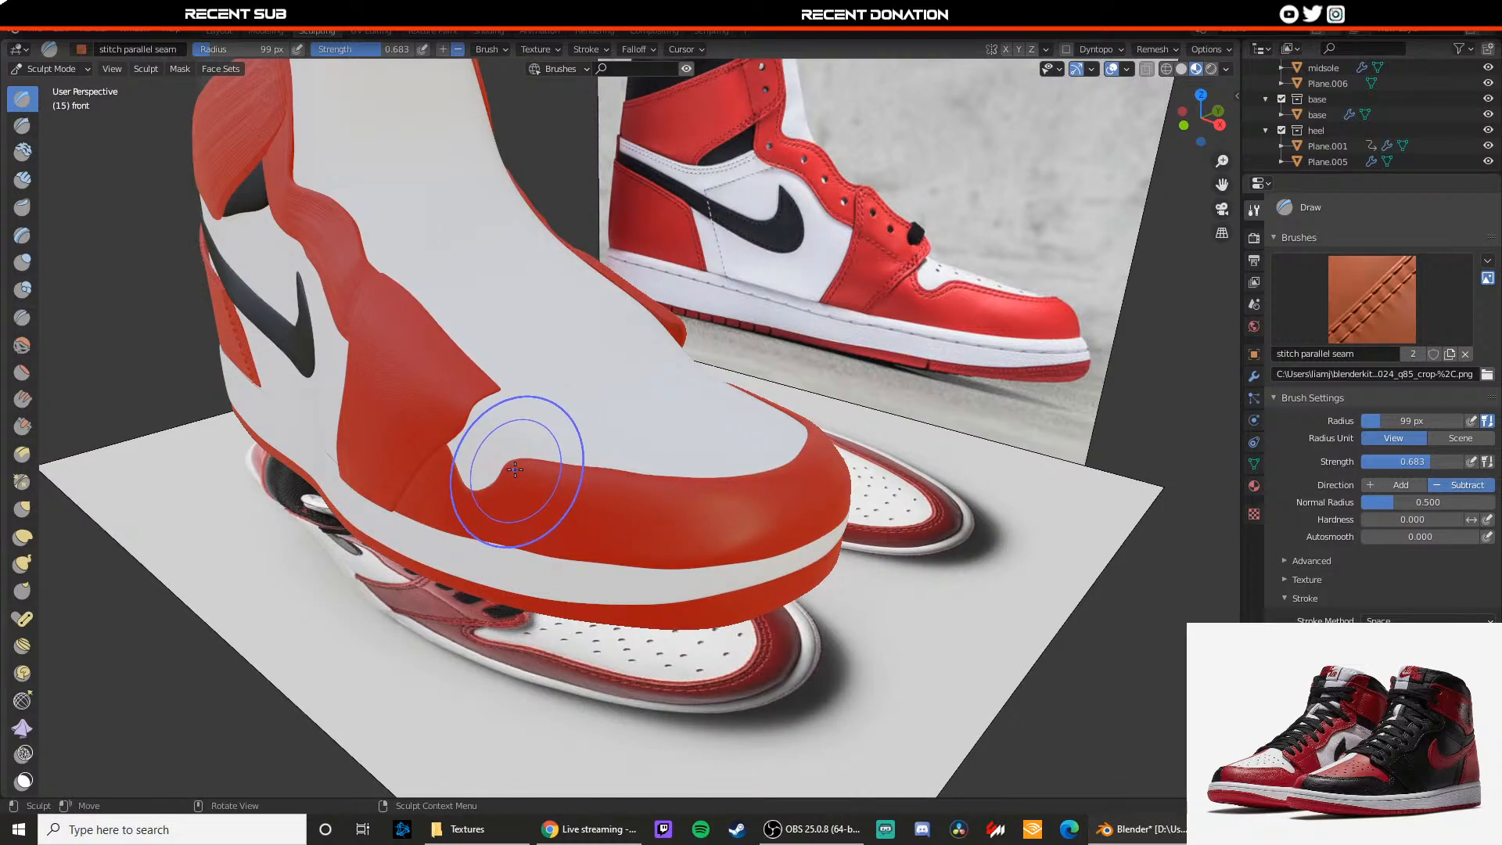
scroll(515, 469, "up", 3)
scroll(517, 465, "down", 2)
left_click_drag(516, 467, 586, 476)
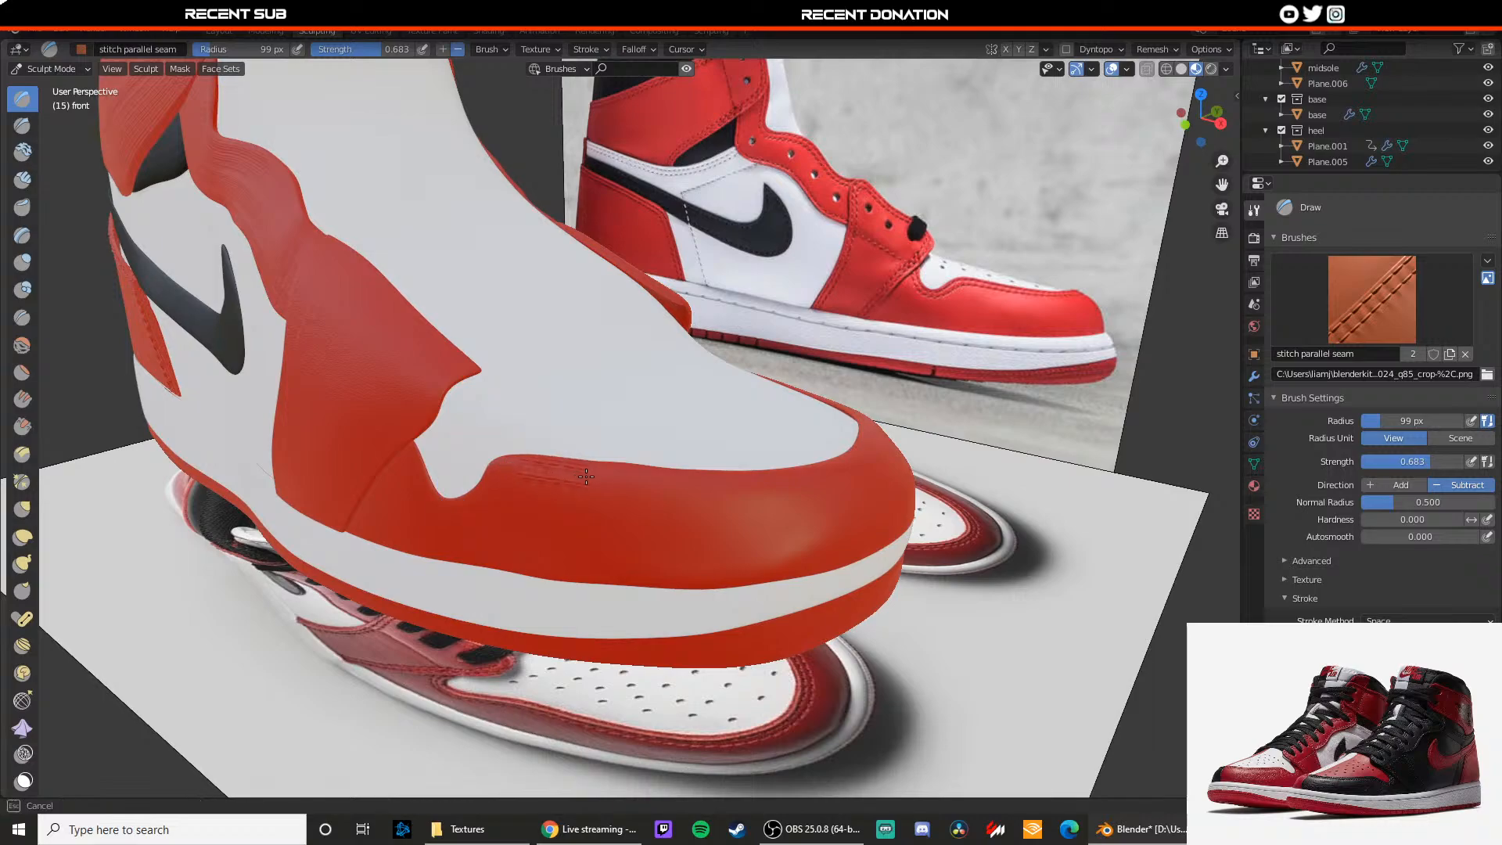
left_click_drag(689, 479, 708, 474)
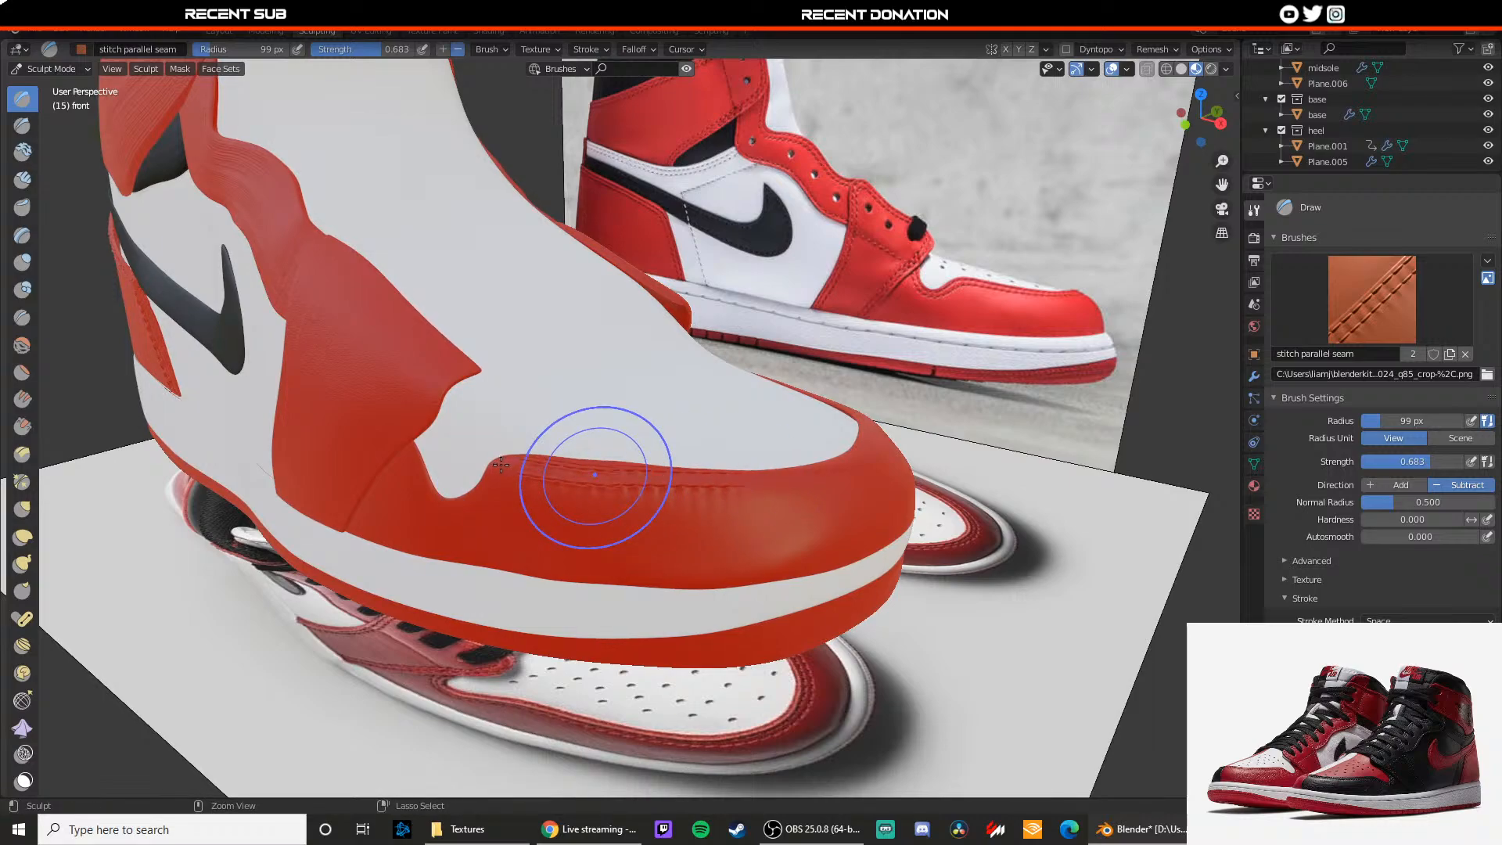
key("ctrl+z")
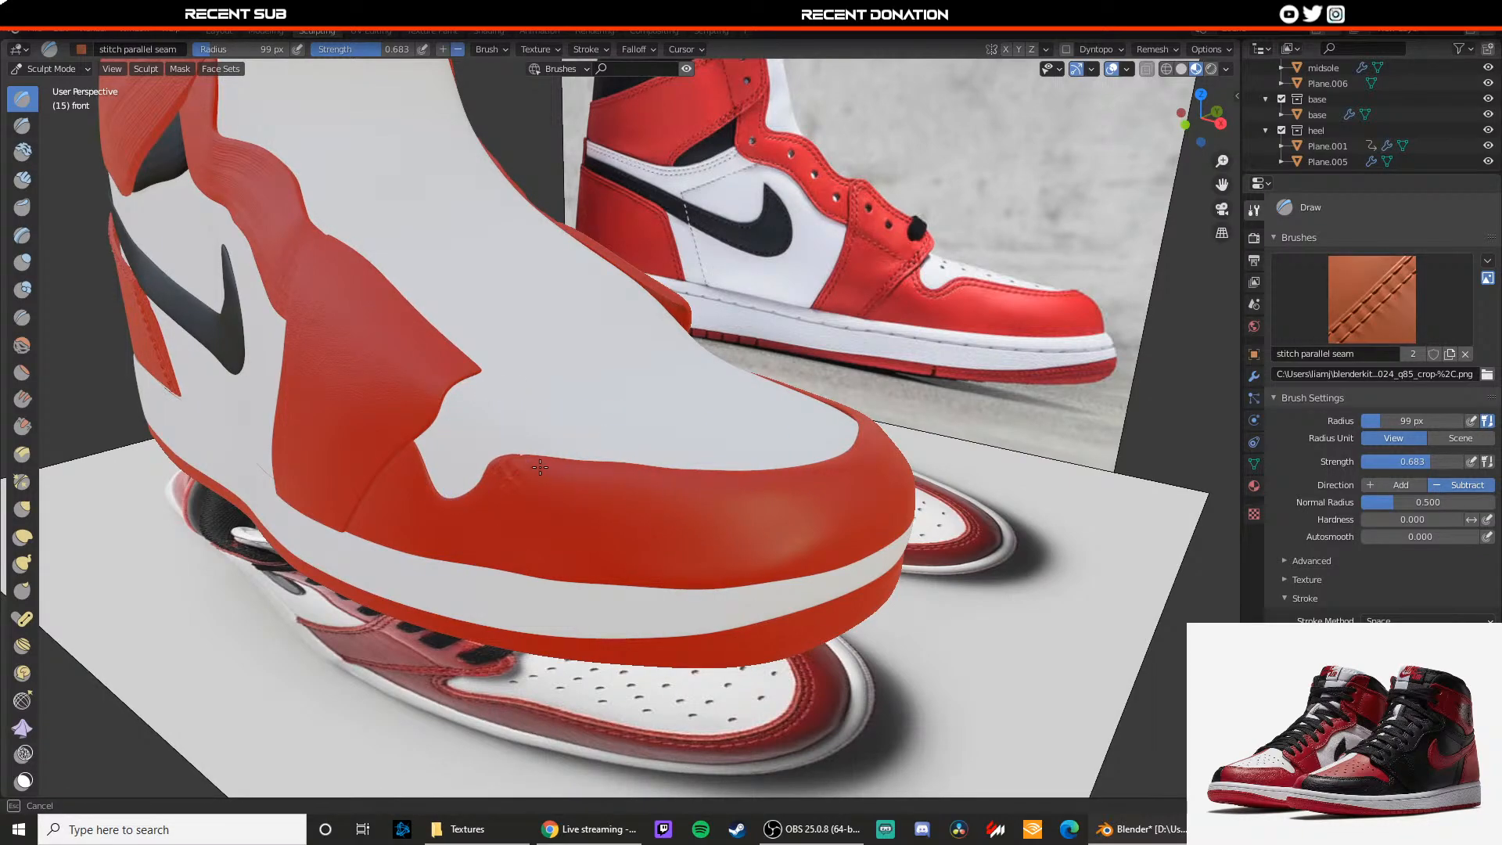
Step: Check the front overlay's mesh density in wireframe display and undo the last stitch stroke
key("shift+z")
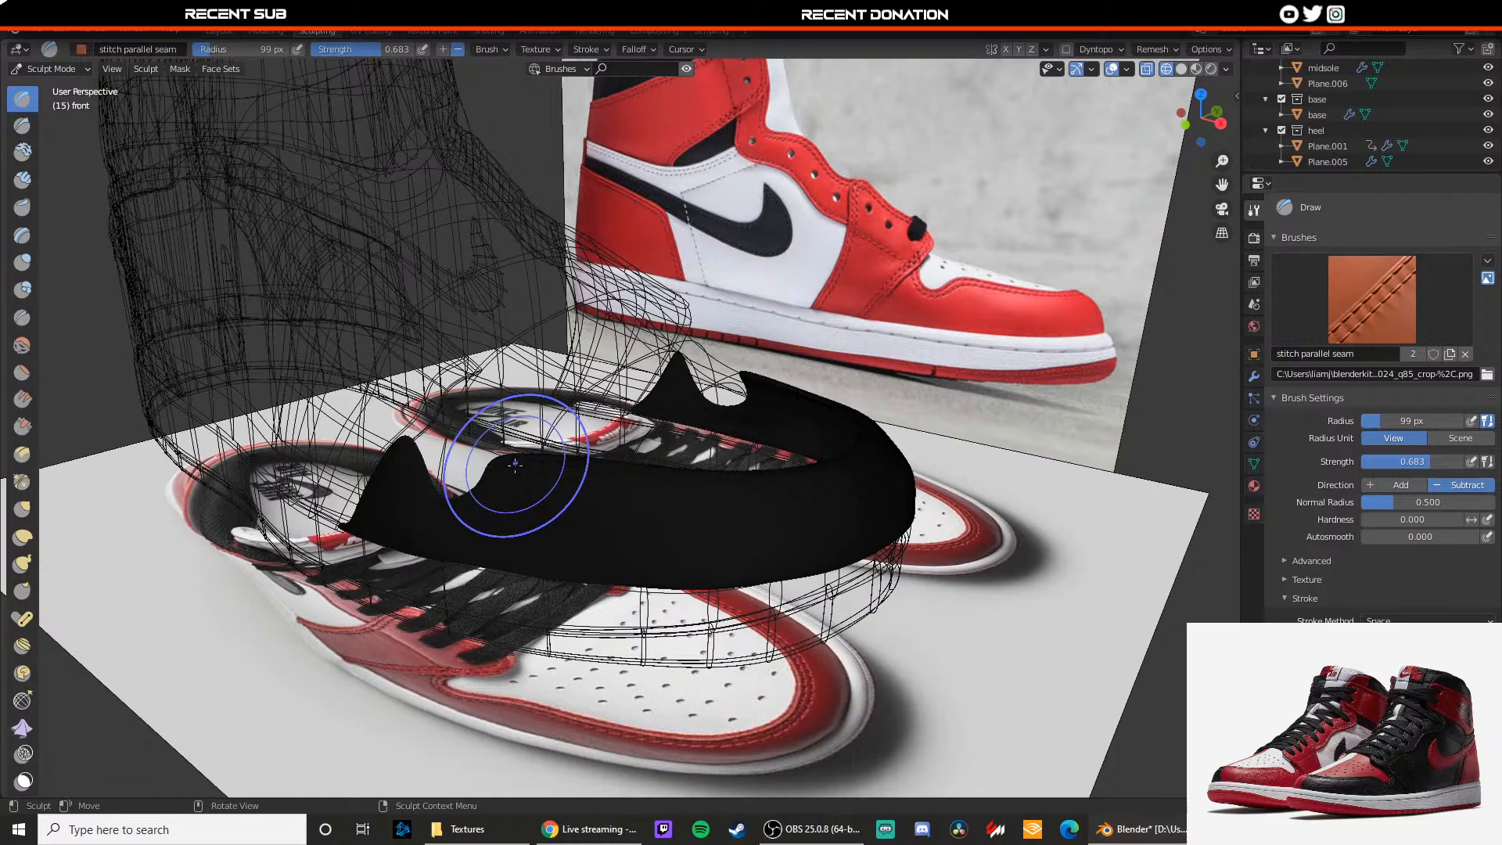
key("shift+z")
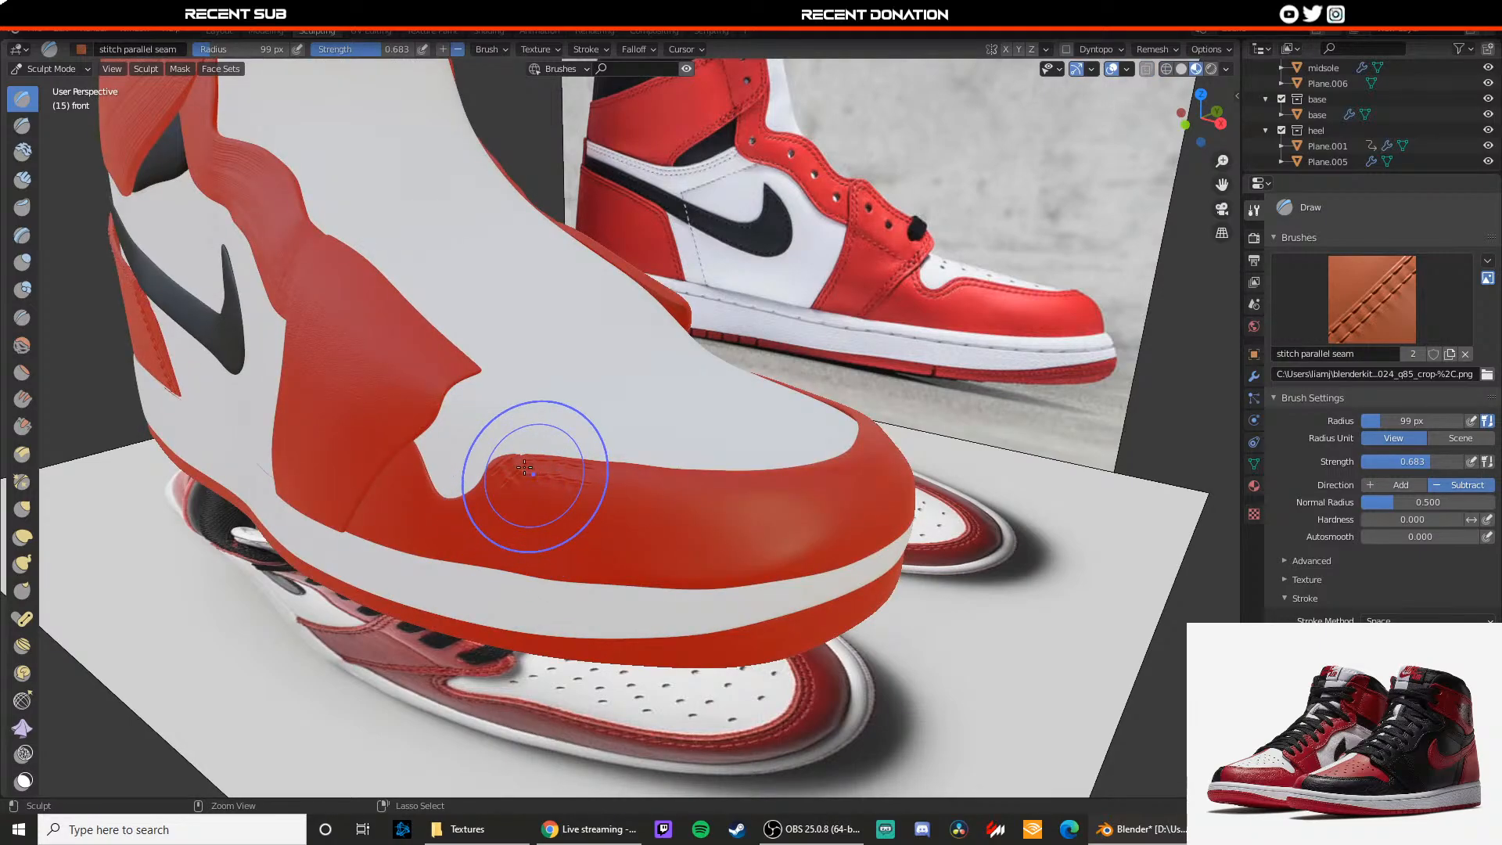
key("ctrl+z")
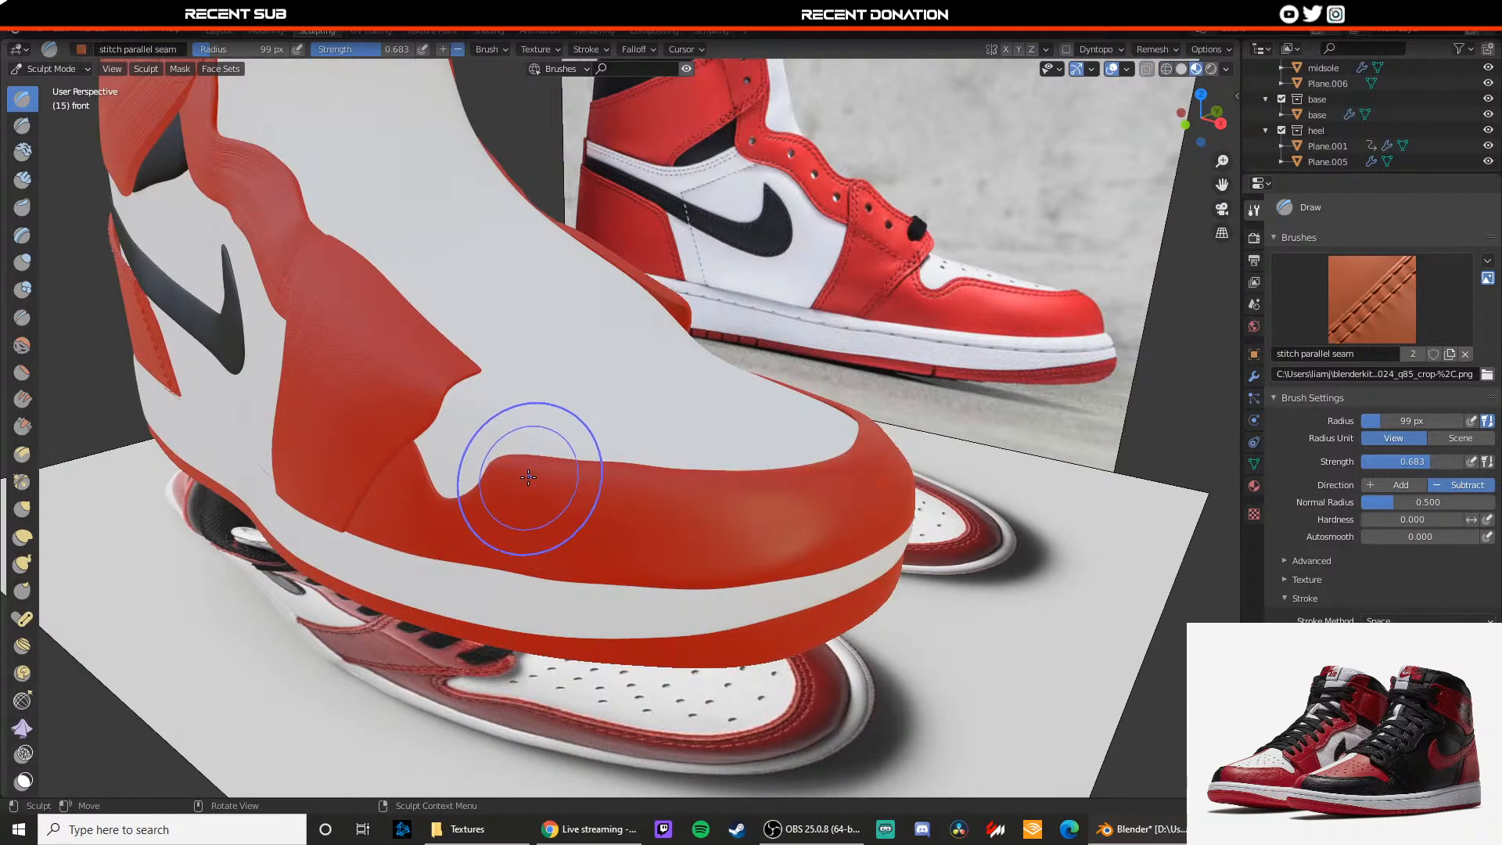
Step: Try a subtractive stitched seam along the overlay's upper edge from the near notch corner around the toe to the opposite notch corner
left_click_drag(546, 469, 559, 471)
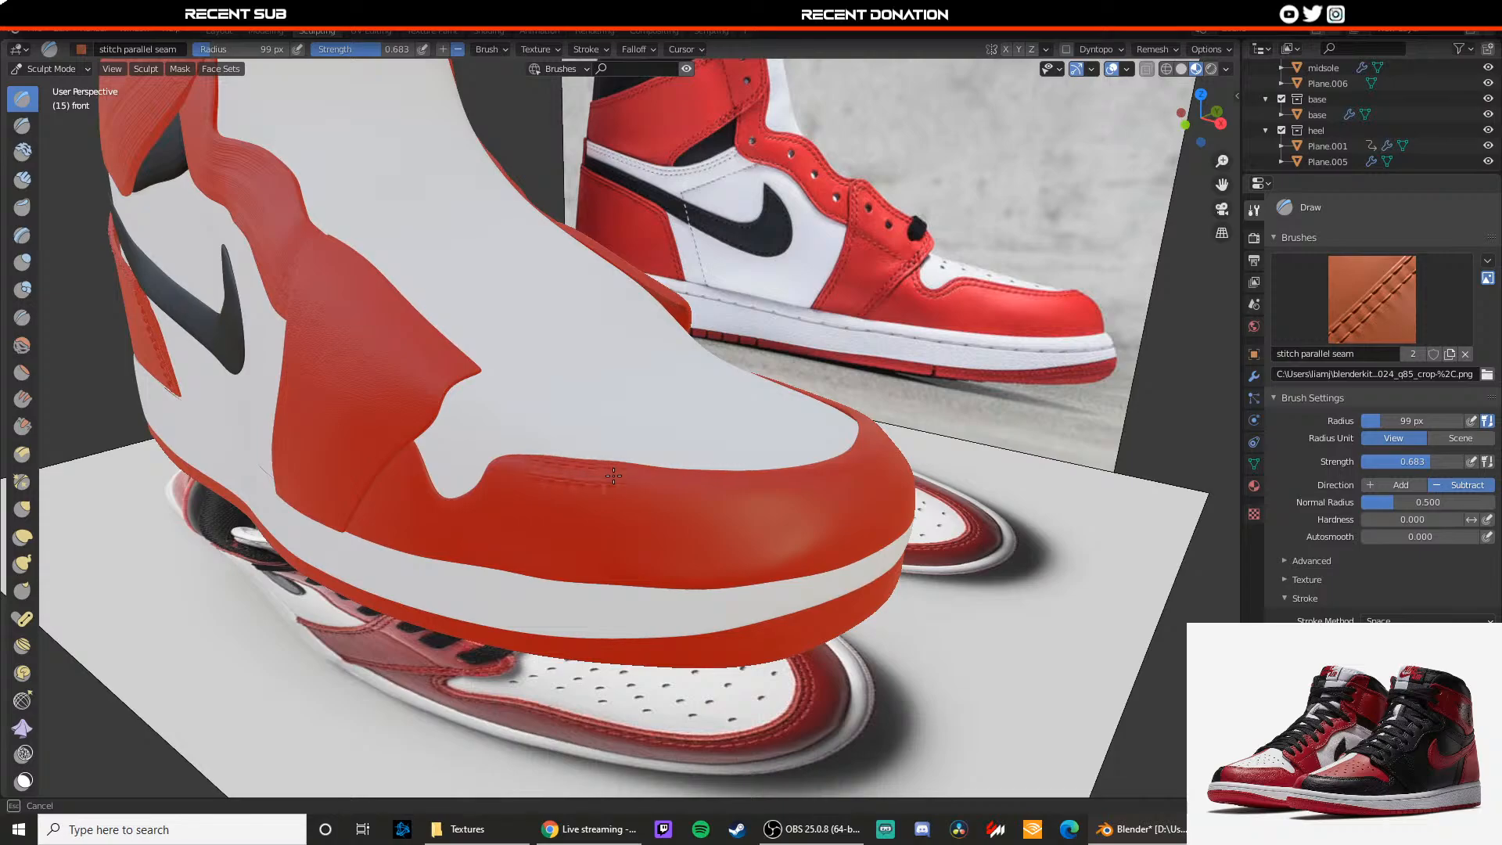
left_click_drag(690, 480, 697, 469)
middle_click_drag(697, 469, 627, 479)
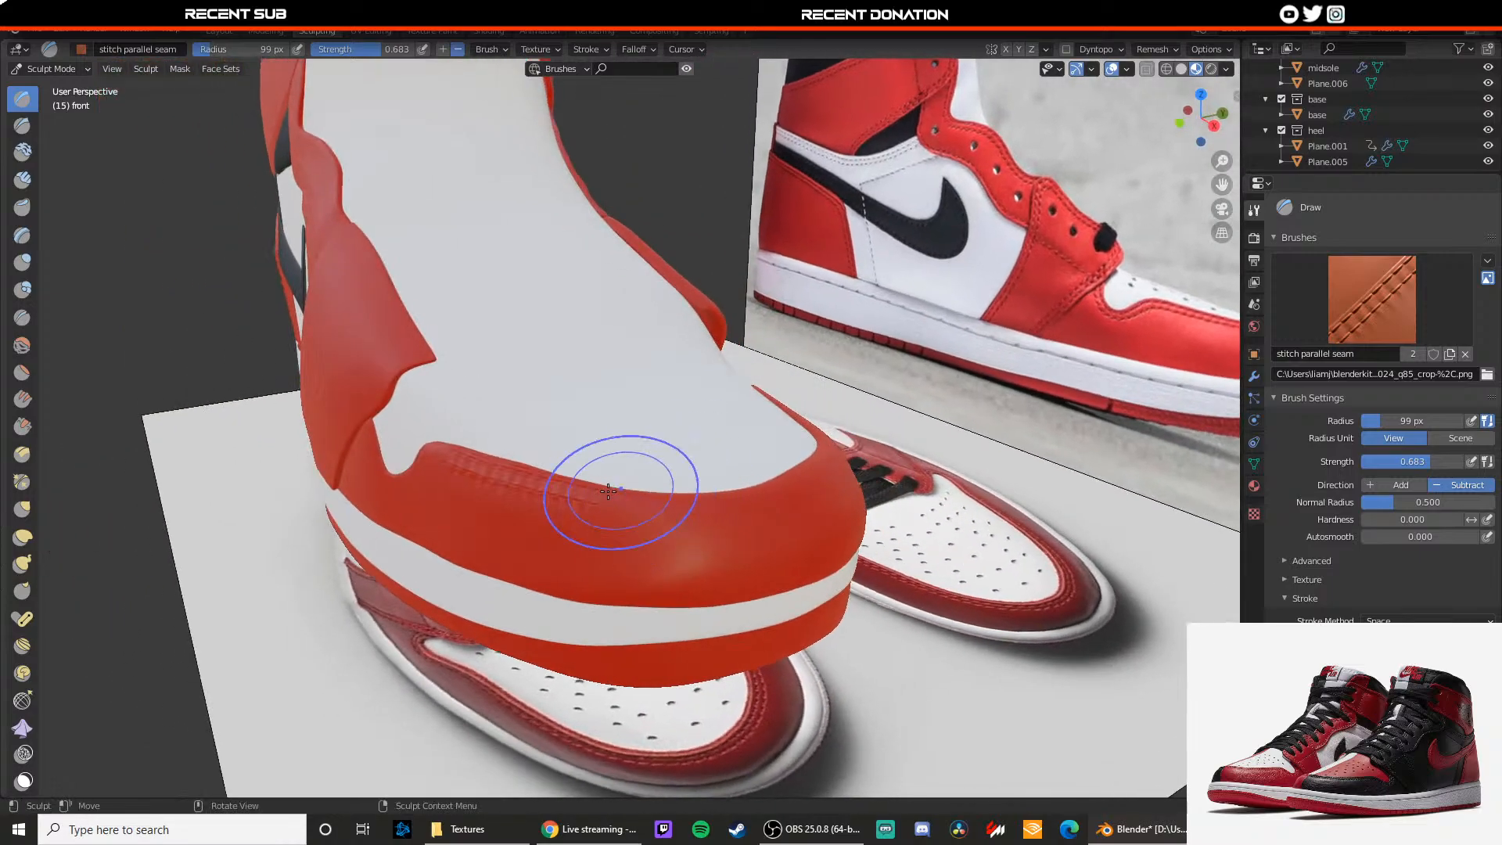
left_click_drag(587, 486, 620, 502)
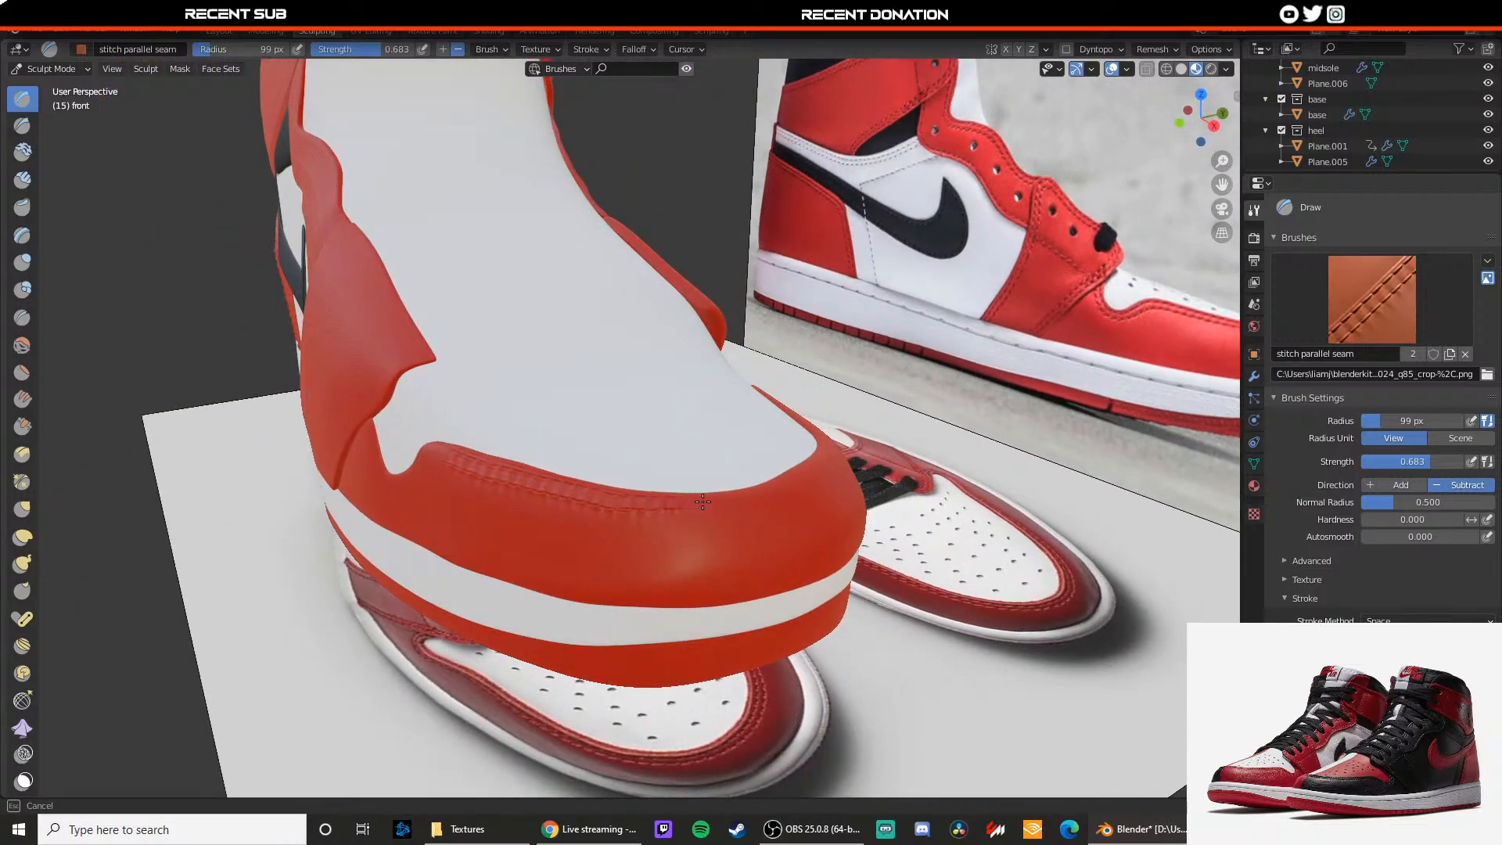
left_click_drag(737, 498, 743, 493)
middle_click_drag(743, 493, 486, 486)
left_click_drag(486, 486, 503, 507)
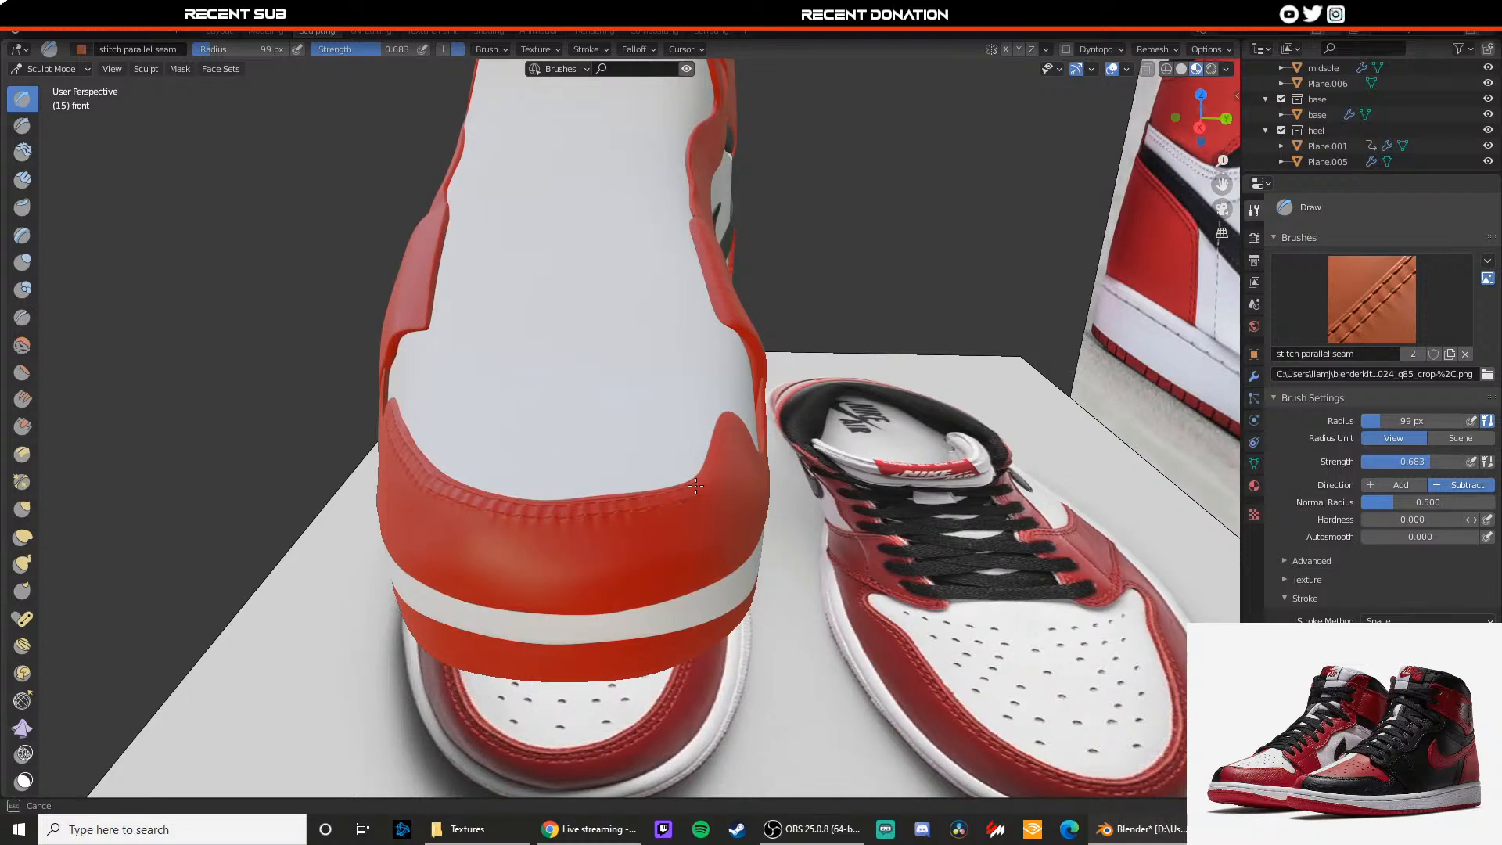
middle_click_drag(696, 487, 571, 490)
mouse_move(571, 490)
left_mouse_down()
mouse_move(459, 482)
mouse_move(446, 463)
mouse_move(502, 472)
left_mouse_up()
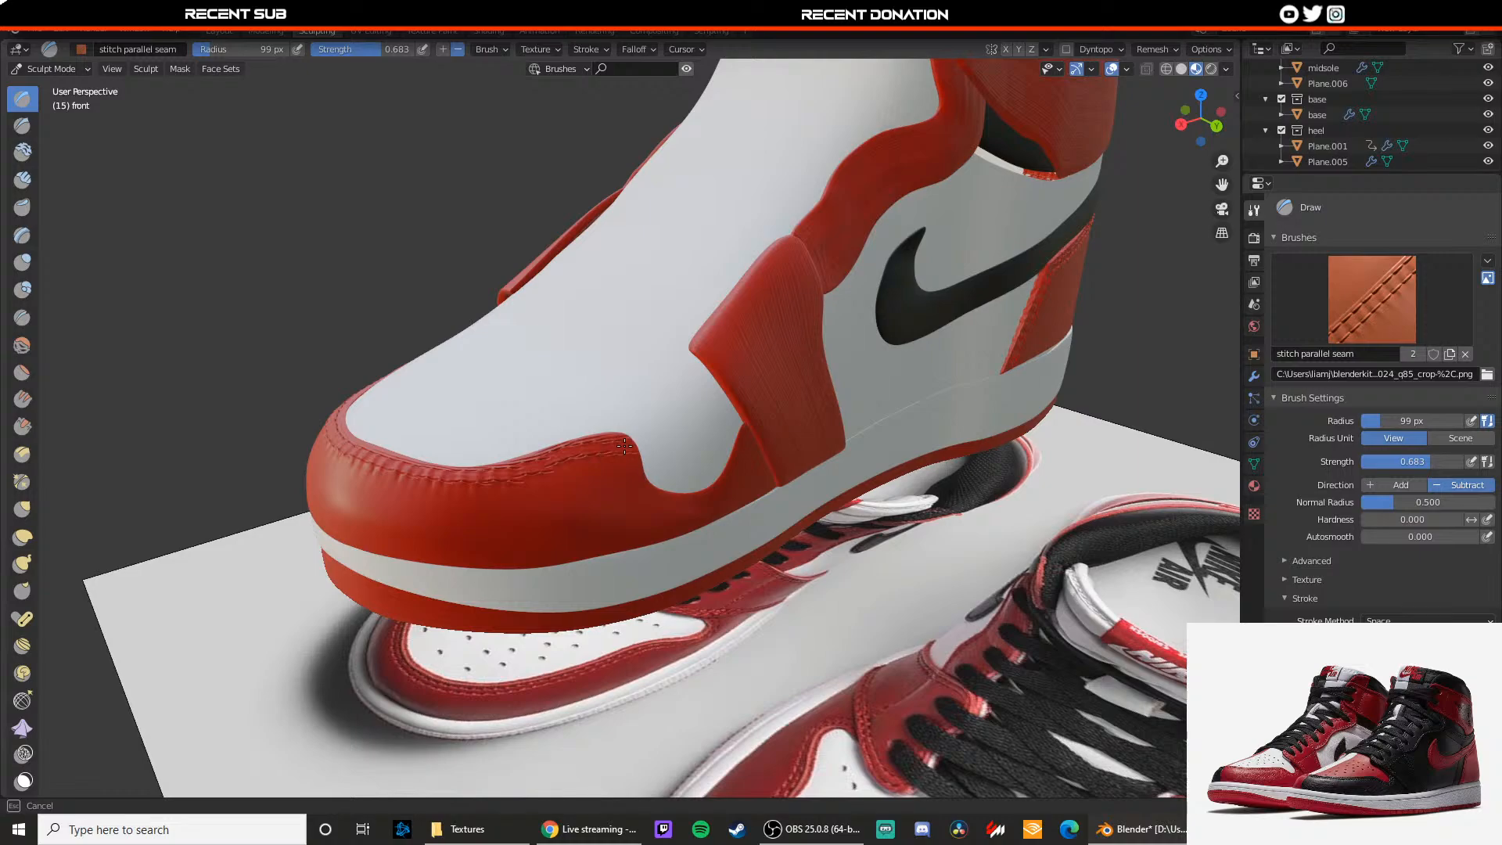
left_click_drag(625, 446, 616, 451)
Step: Try continuing the subtractive seam around the curve of the opposite side's notch and undo it
middle_click_drag(612, 453, 524, 384)
scroll(497, 361, "up", 1)
scroll(482, 353, "down", 1)
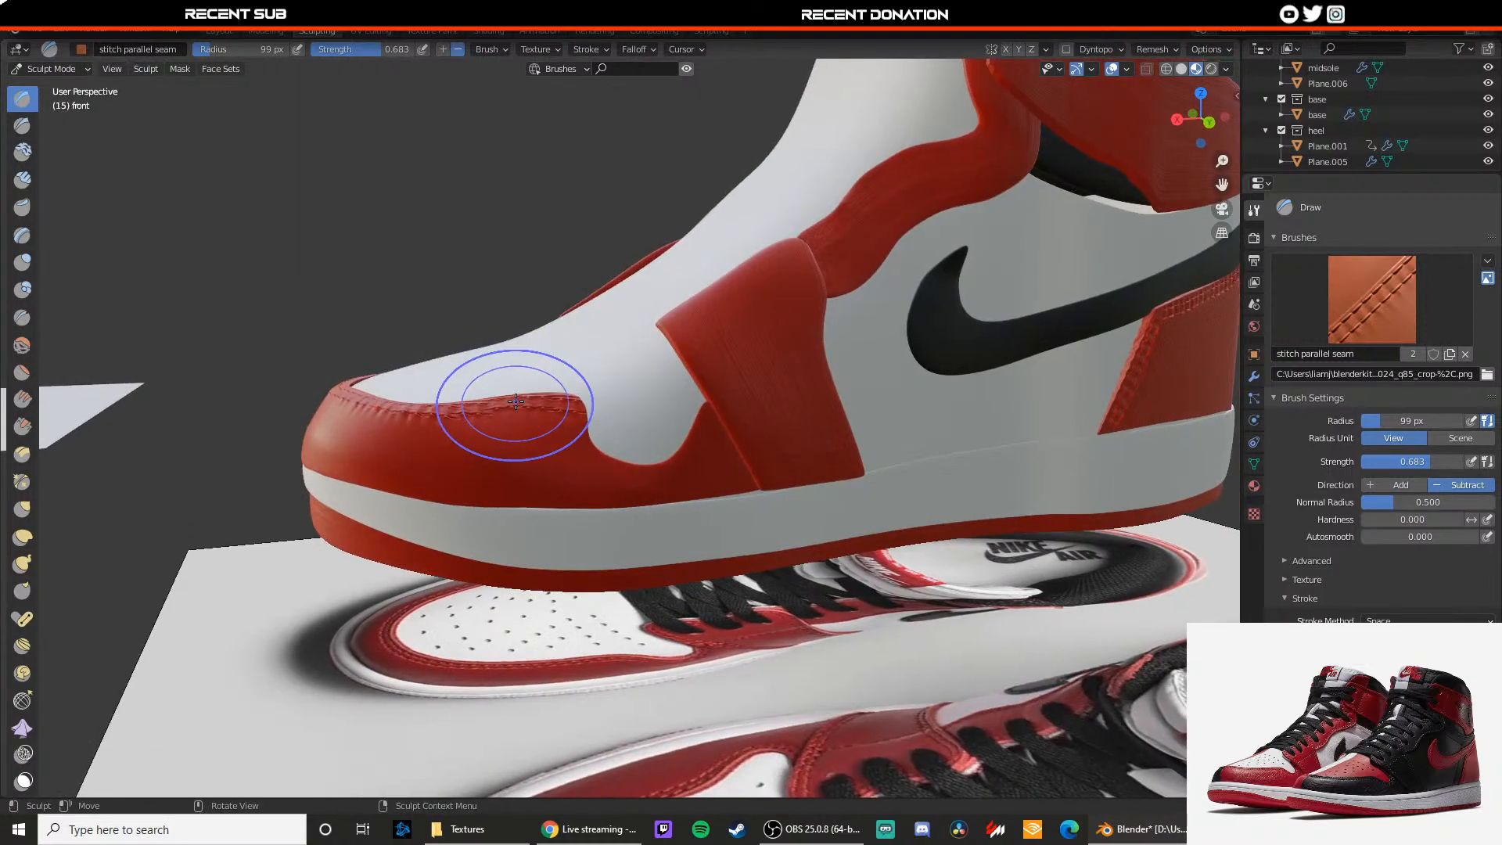
left_click_drag(553, 420, 578, 434)
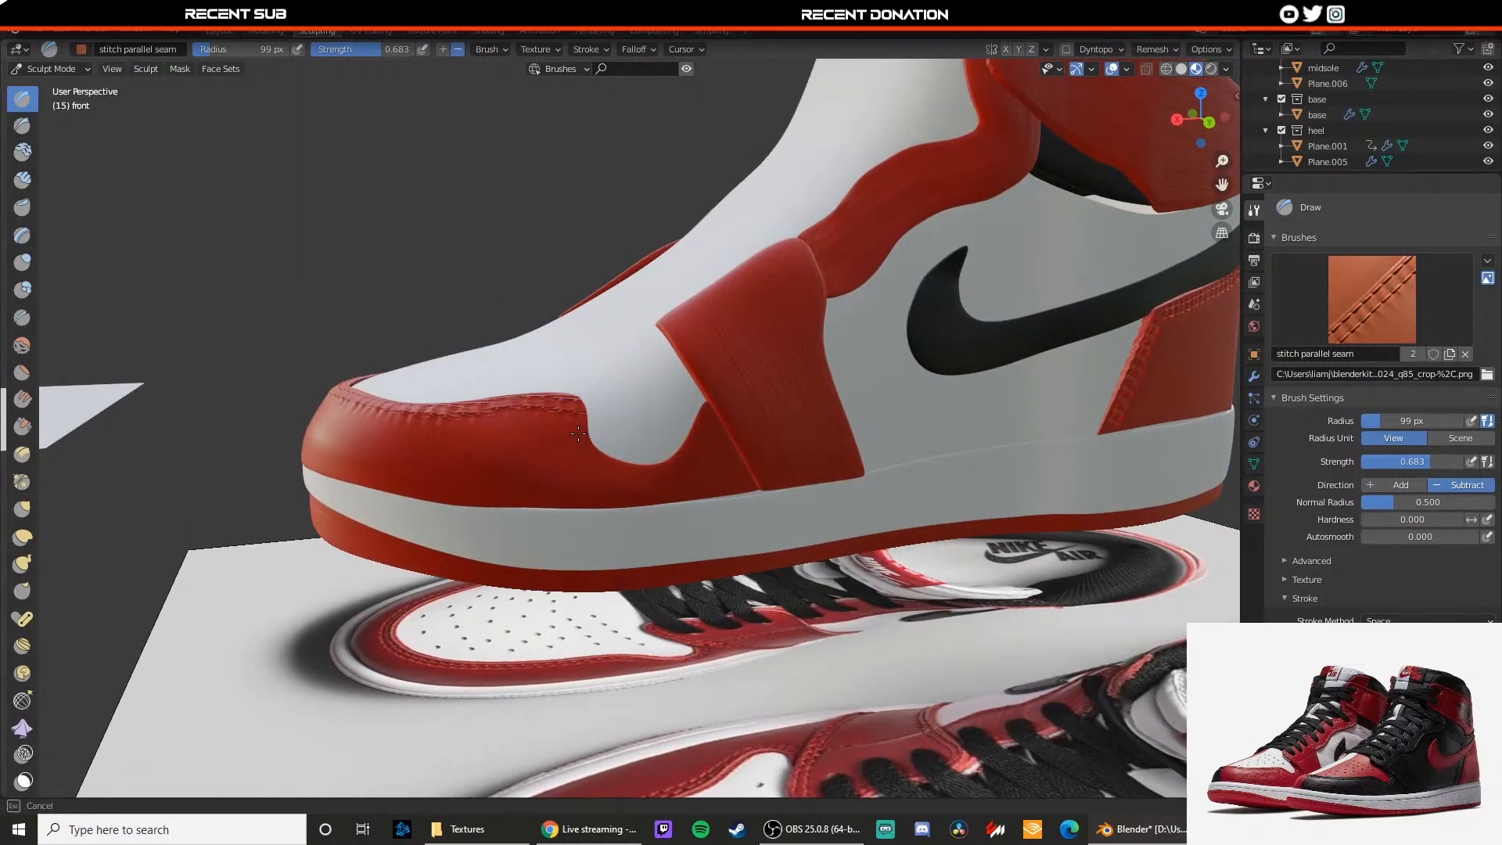
left_click_drag(691, 451, 698, 423)
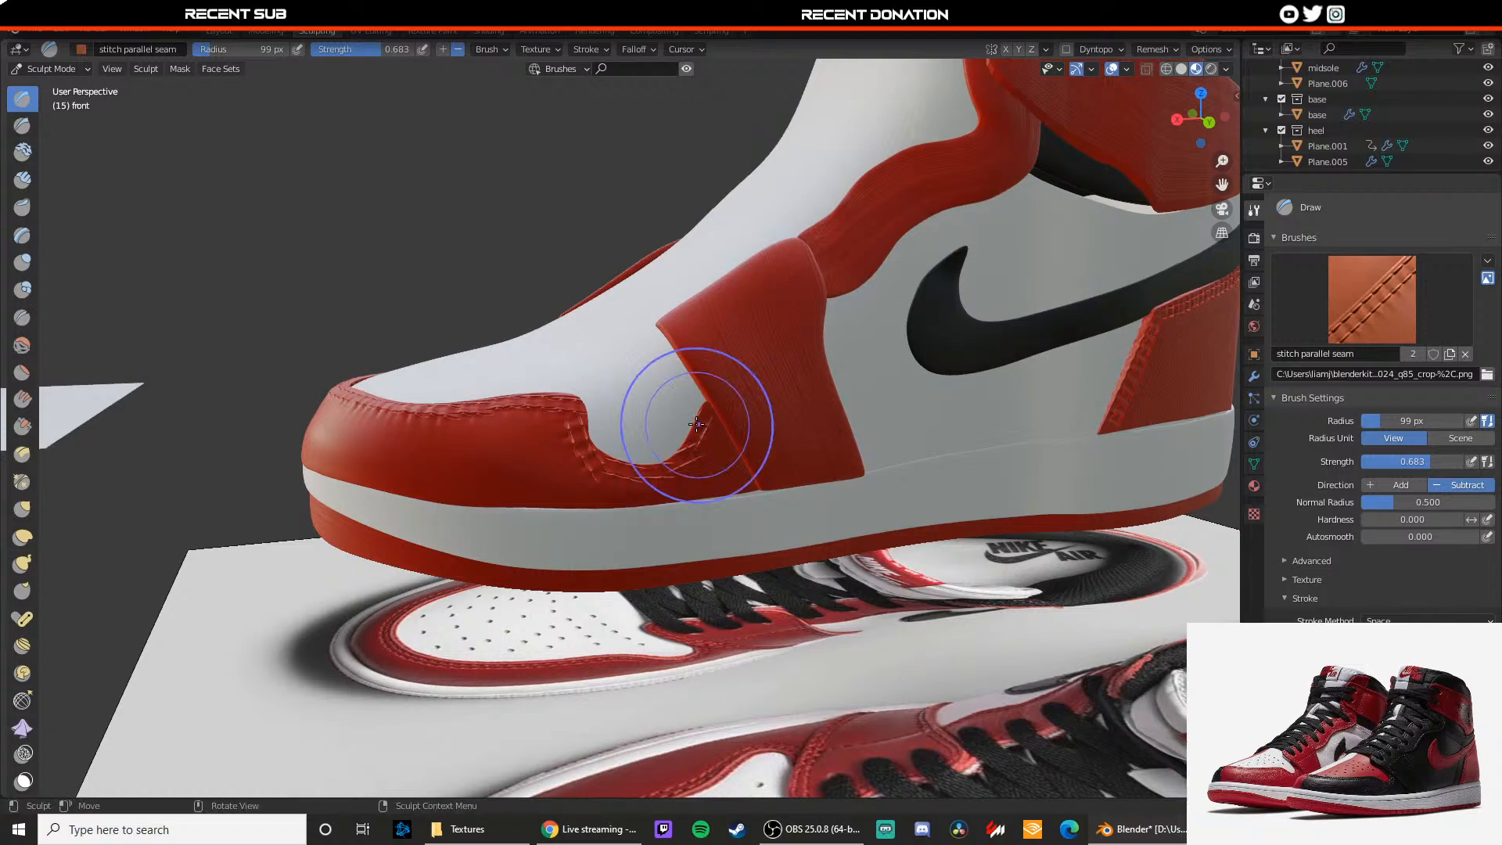
key("ctrl+z")
Step: Retry the opposite notch's subtractive seam in a closer side view, starting at the notch corner and undoing the strokes
scroll(578, 442, "up", 1)
left_click_drag(565, 399, 571, 432)
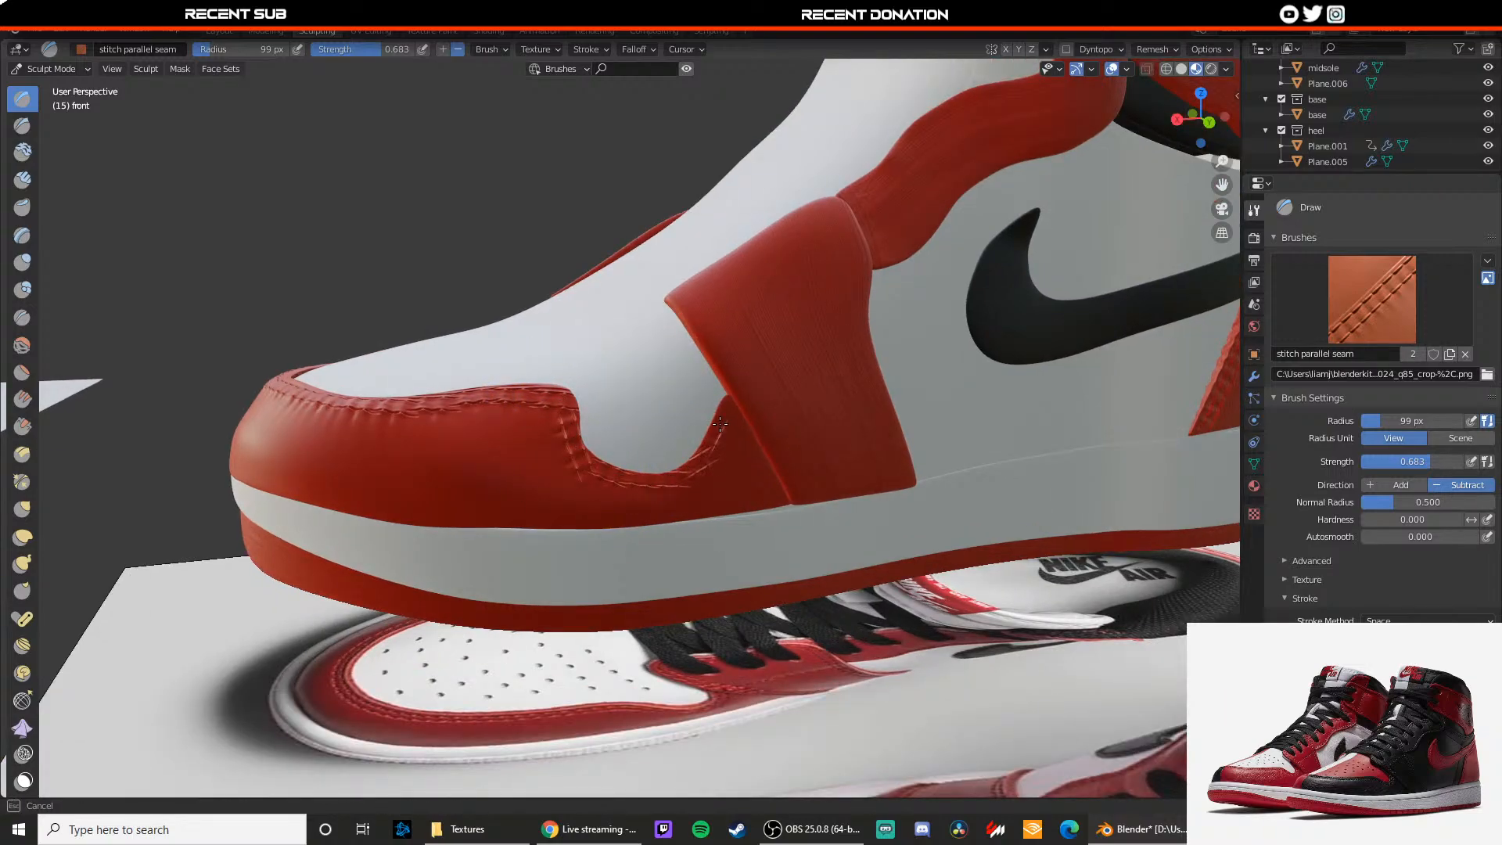
left_click_drag(720, 423, 718, 425)
key("ctrl+z")
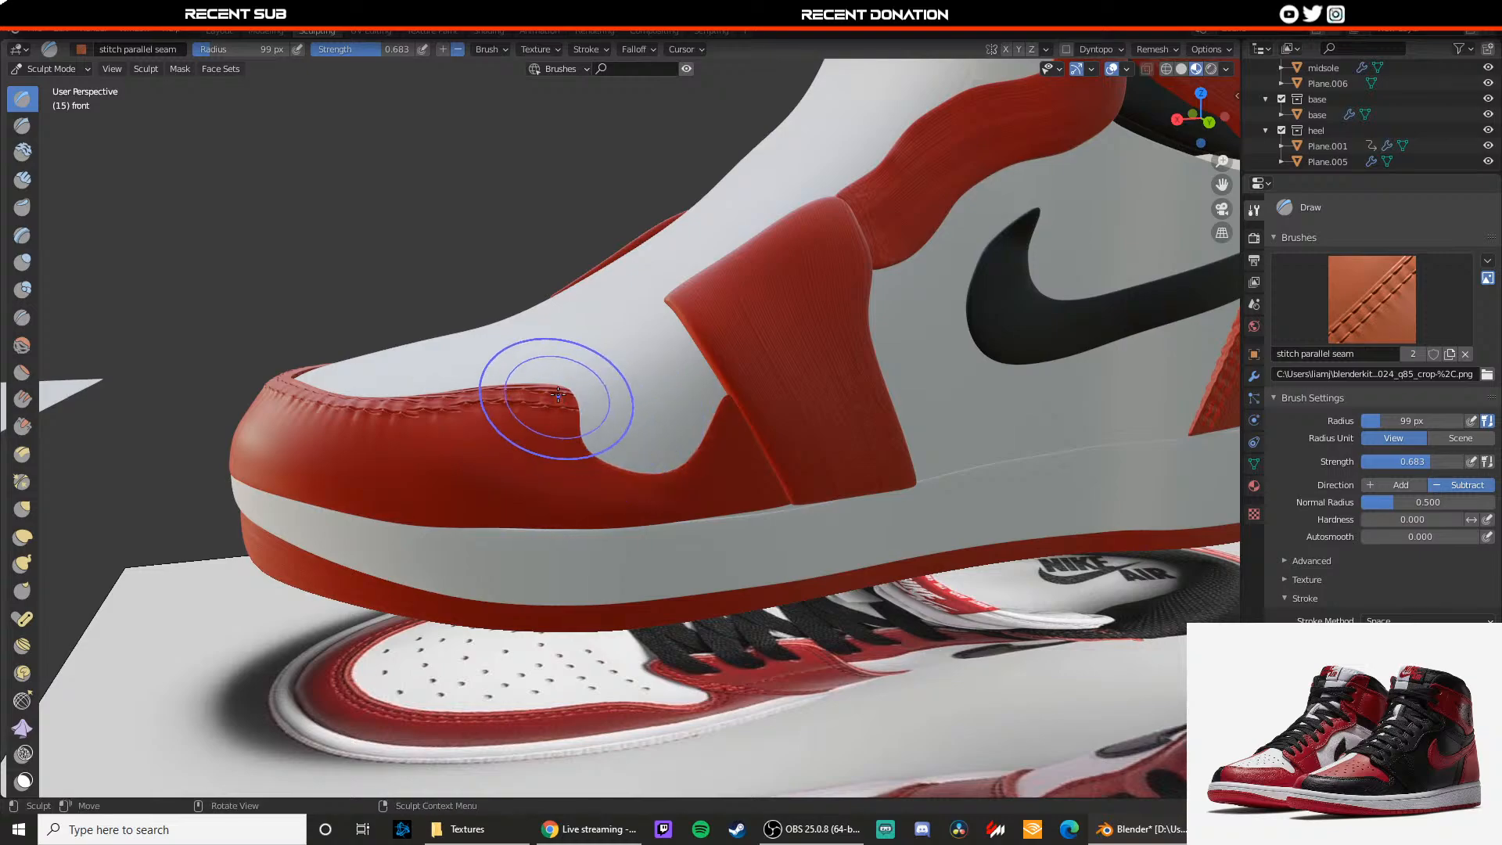
mouse_move(558, 393)
left_mouse_down()
mouse_move(571, 460)
mouse_move(568, 434)
left_mouse_up()
key("ctrl+z")
key("ctrl+z")
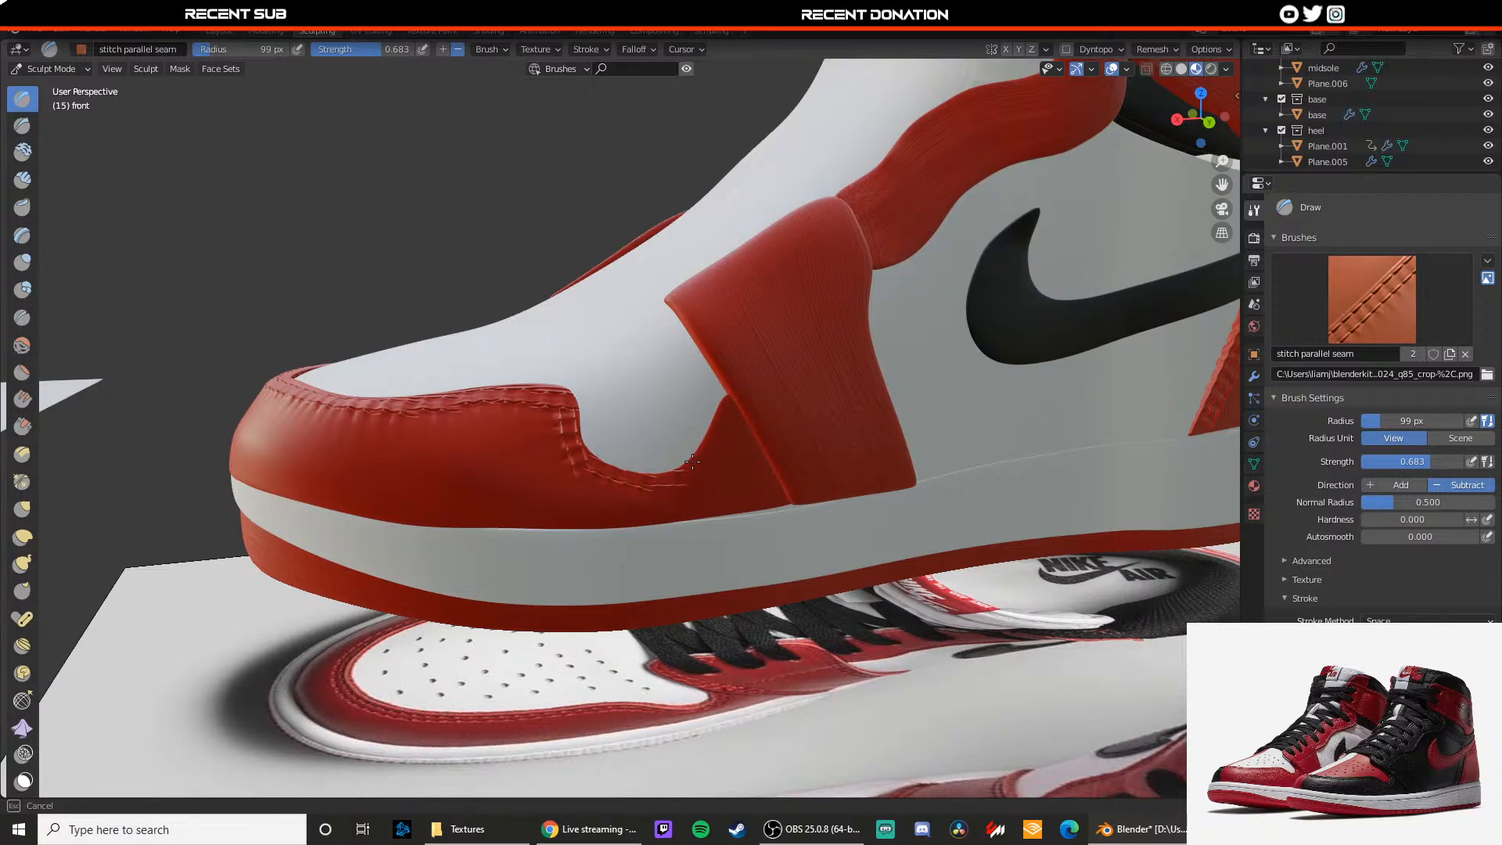
Step: Switch the brush direction to Add, try a stitch stroke along the near side's upper edge, and undo it
mouse_move(595, 469)
middle_mouse_down()
mouse_move(597, 446)
mouse_move(650, 430)
mouse_move(594, 413)
mouse_move(619, 391)
mouse_move(591, 412)
middle_mouse_up()
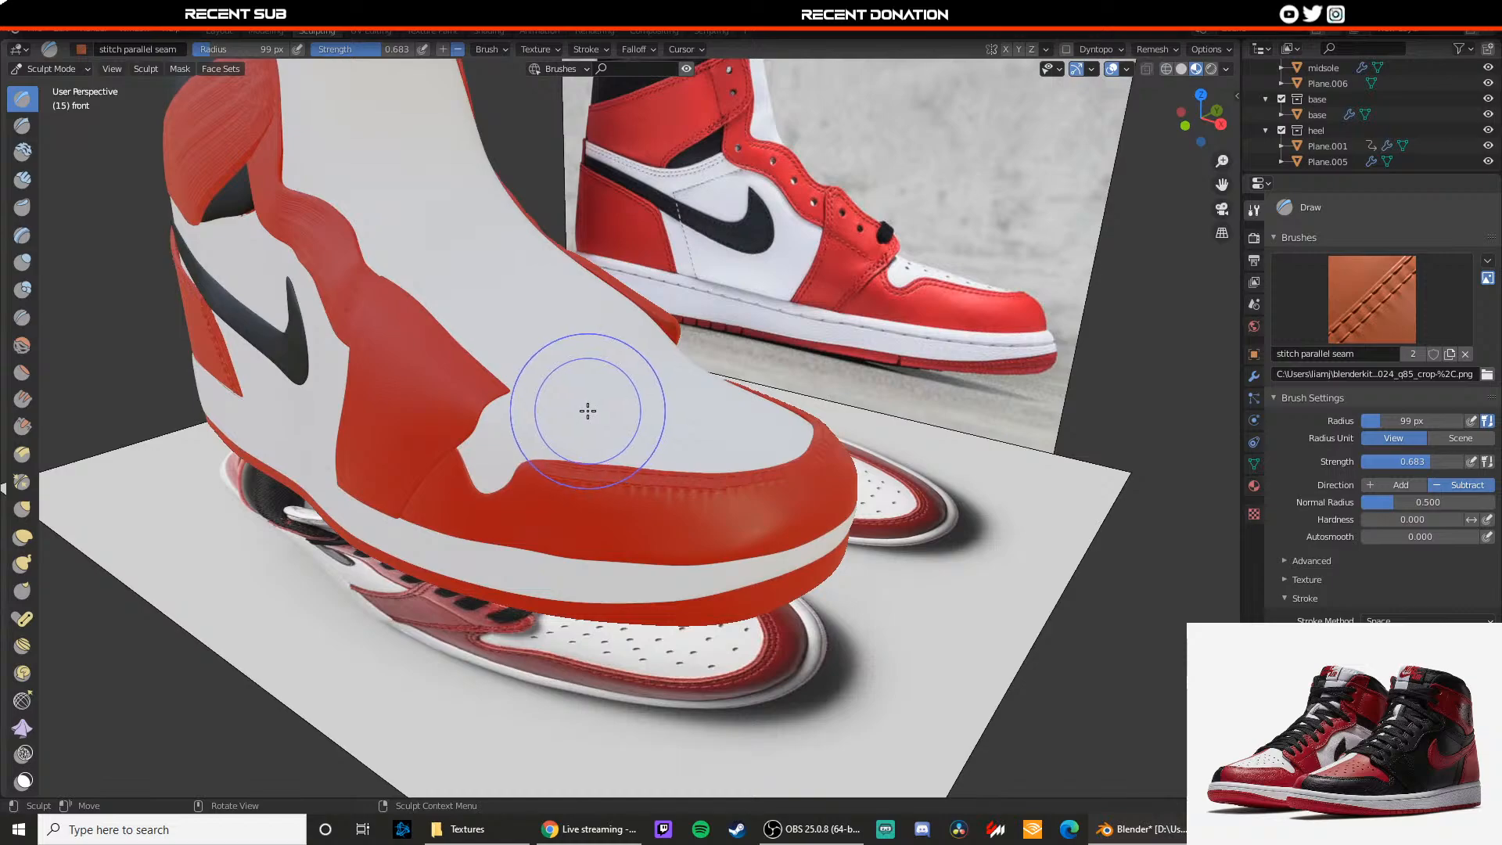
scroll(588, 410, "up", 3)
scroll(557, 398, "down", 3)
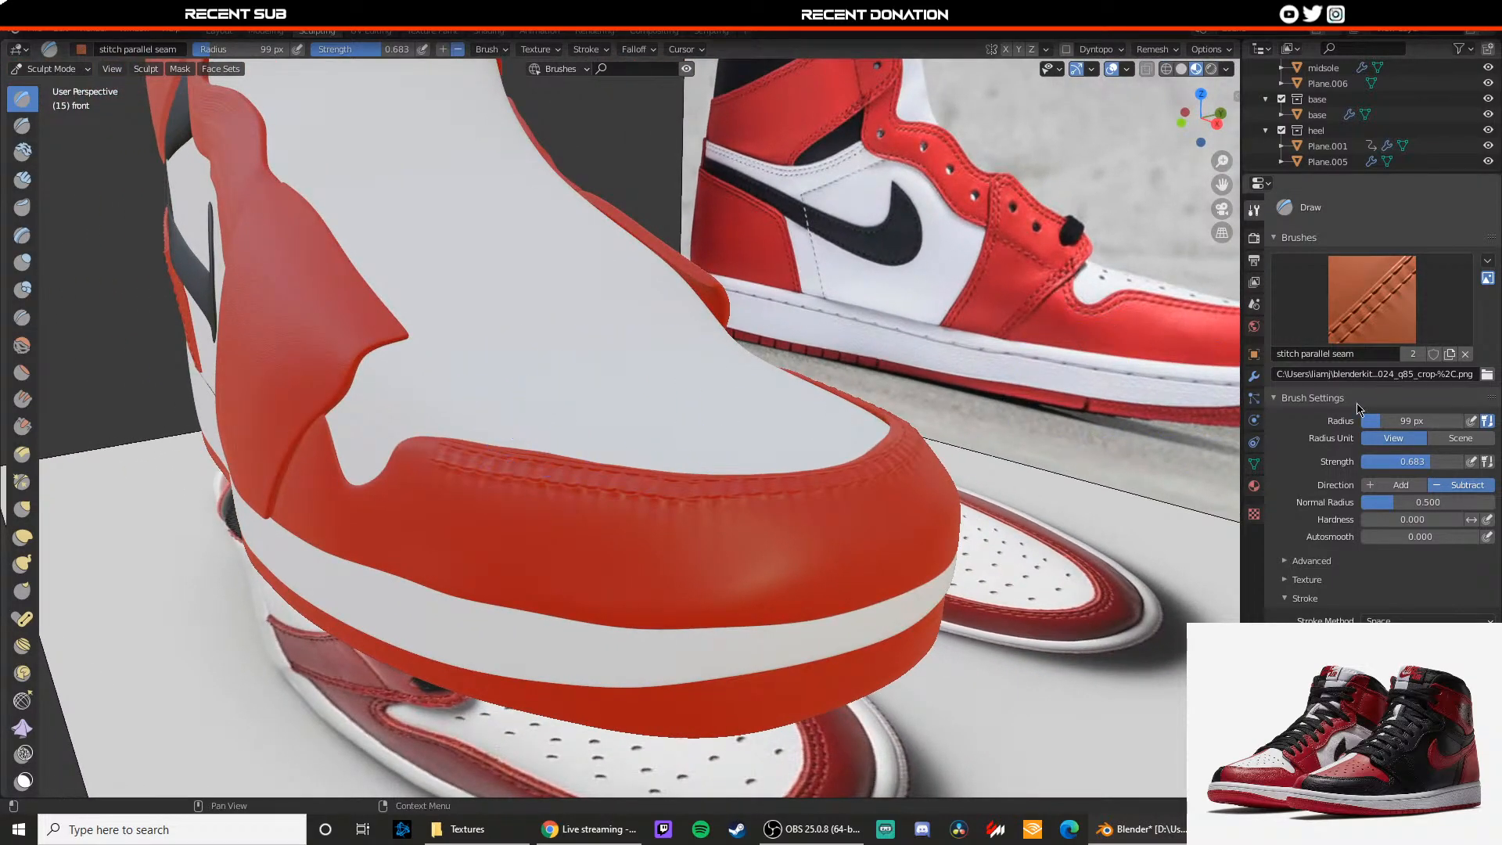
left_click(1400, 485)
middle_click_drag(738, 459, 557, 486)
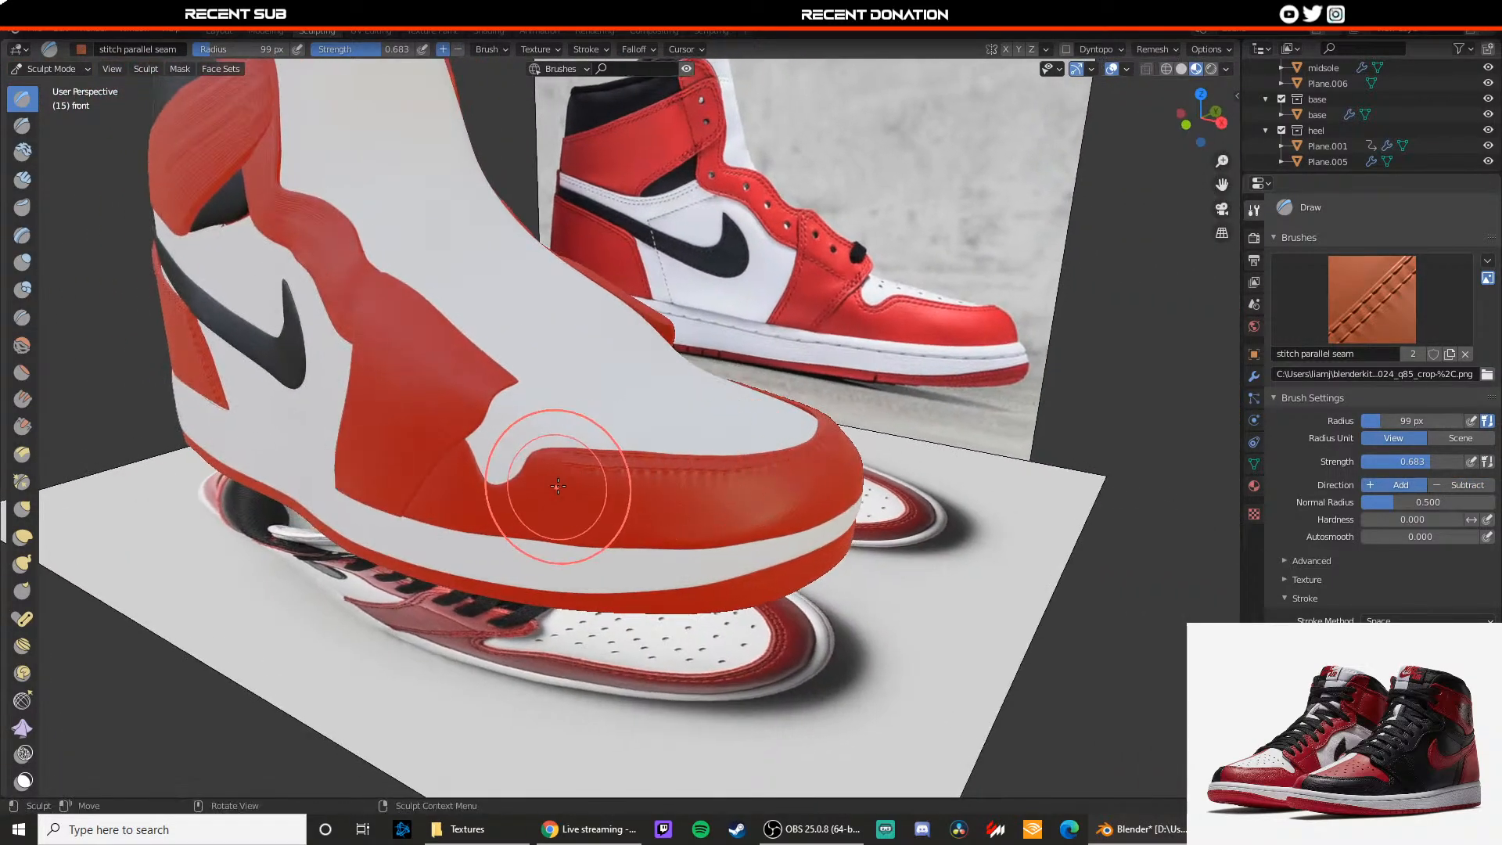
scroll(618, 391, "up", 3)
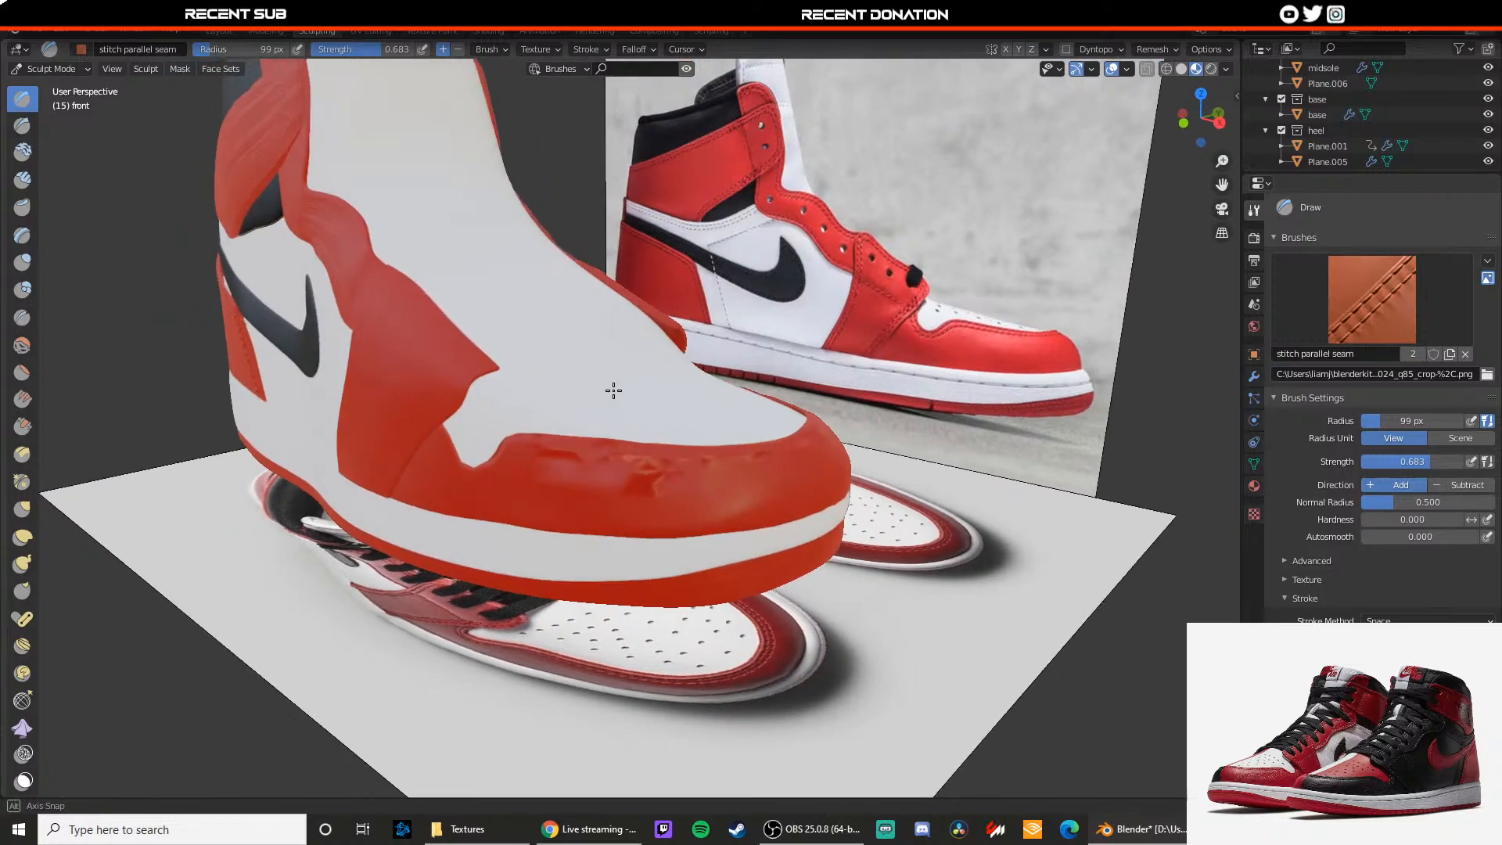
scroll(588, 380, "down", 3)
middle_click_drag(587, 379, 757, 363)
scroll(669, 357, "down", 2)
scroll(674, 355, "down", 3)
scroll(915, 413, "up", 3)
middle_click_drag(916, 414, 527, 429)
scroll(799, 419, "up", 3)
scroll(527, 429, "down", 3)
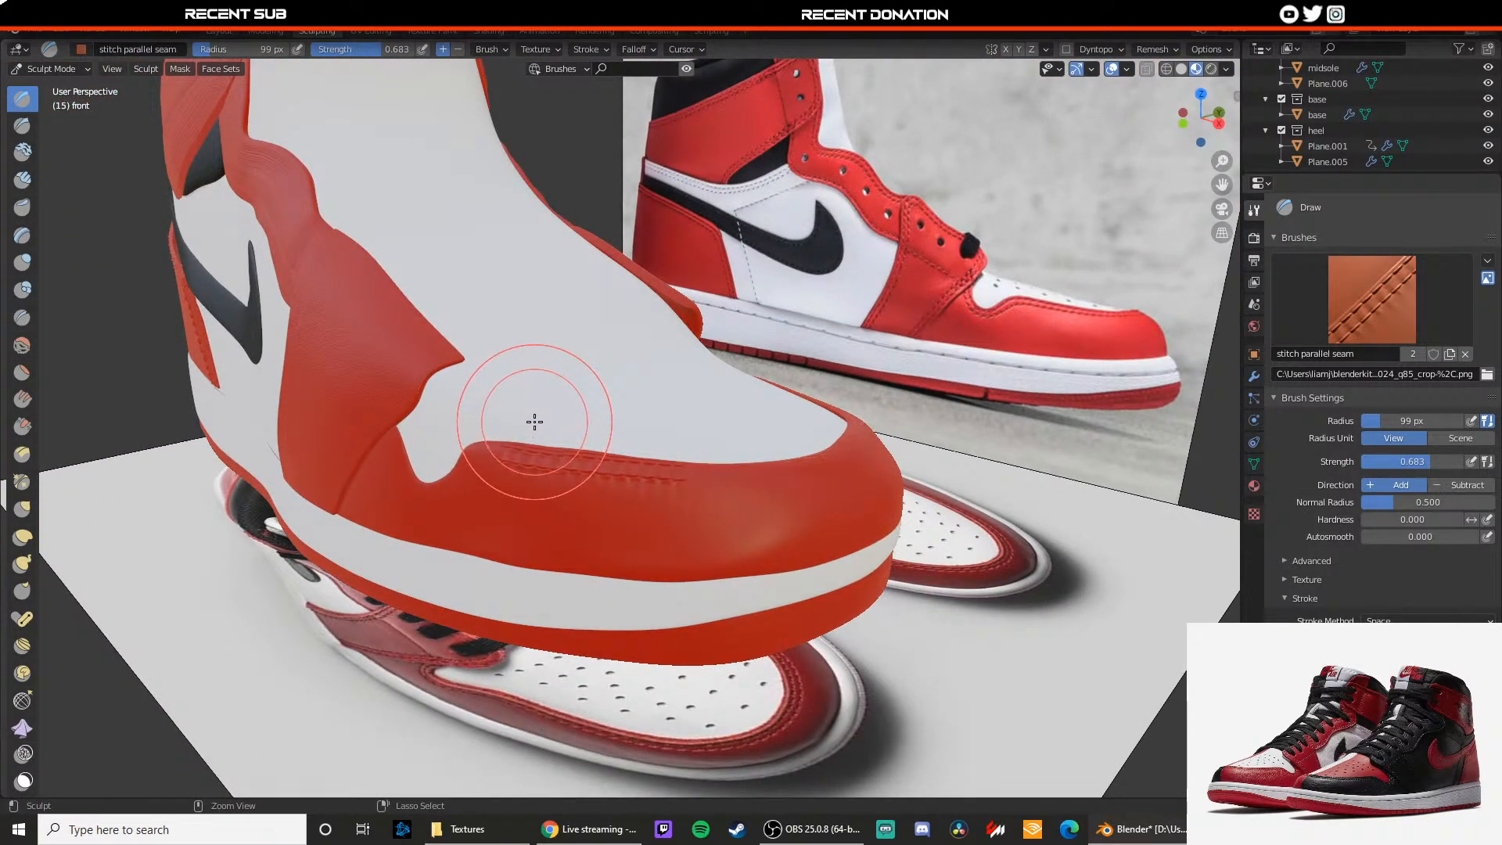
key("ctrl+z")
Step: Try a subtractive seam at strength 0.713 from the near notch along the upper edge towards the toe, and undo it
middle_click_drag(560, 445, 609, 448)
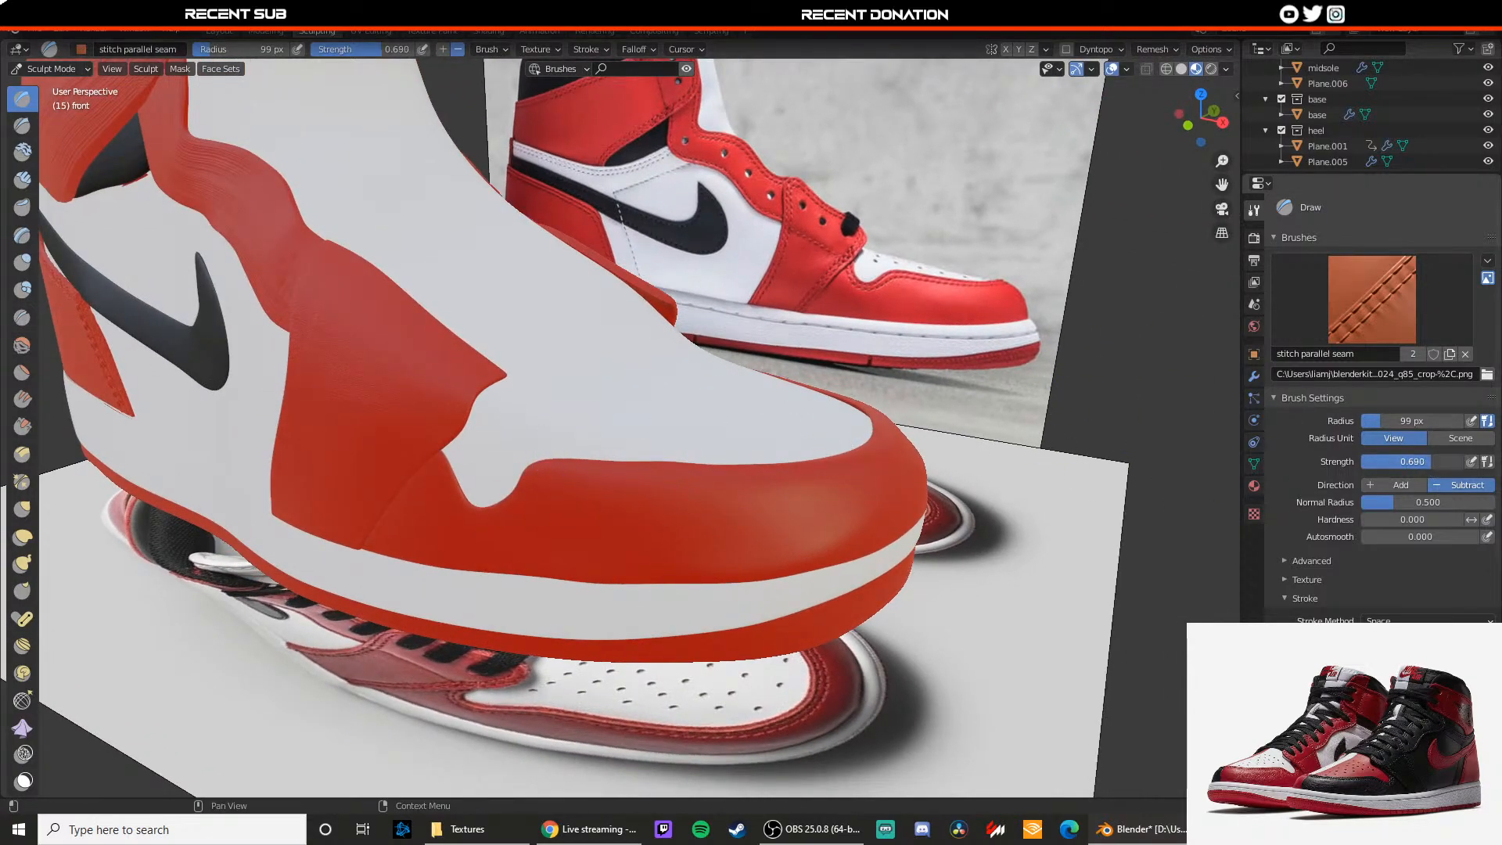
left_click_drag(1453, 464, 1454, 464)
scroll(548, 493, "up", 1)
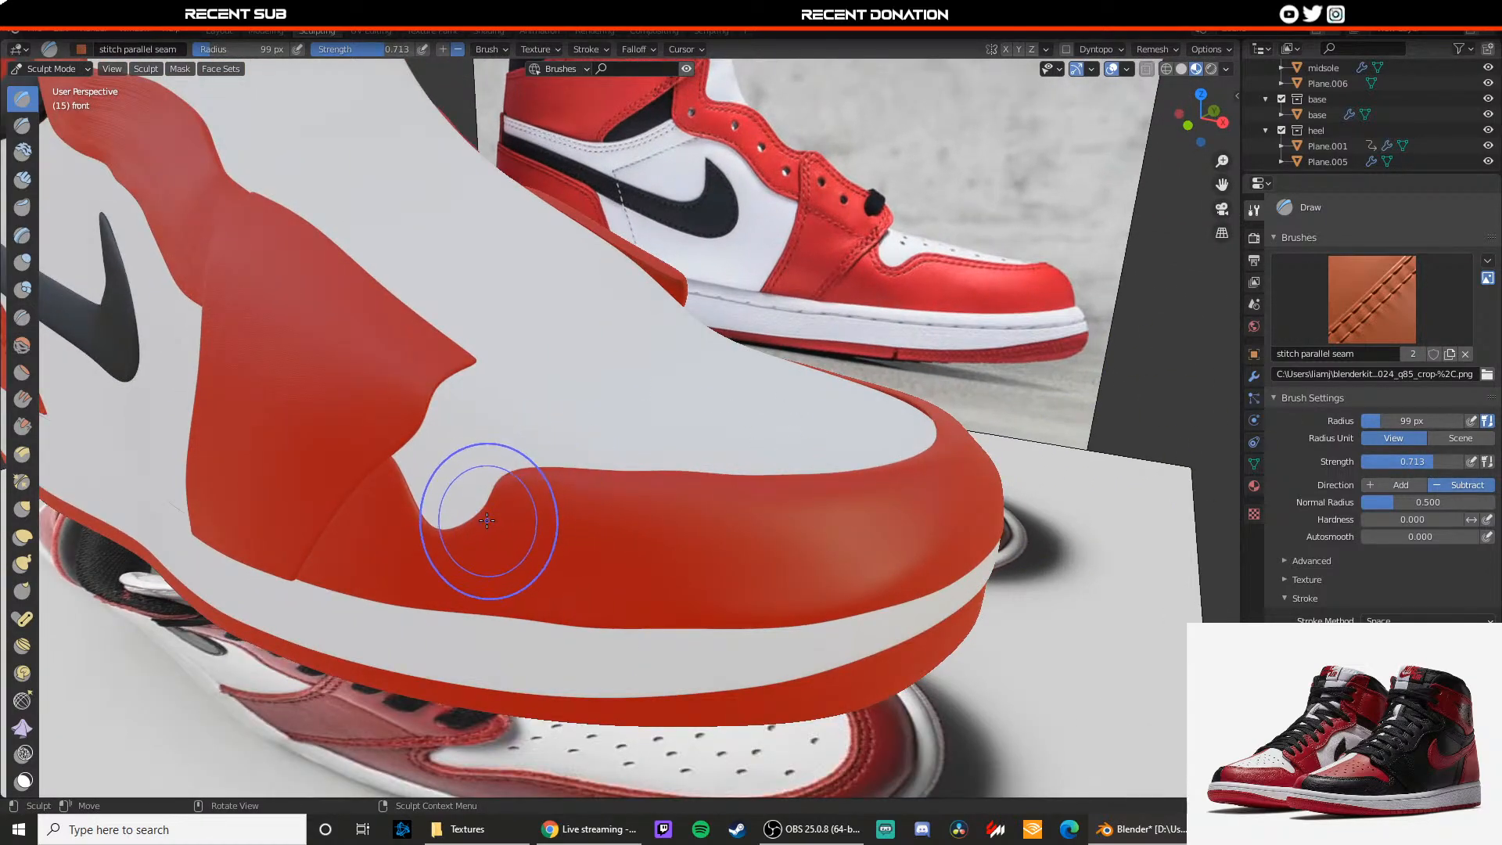
left_click_drag(492, 522, 522, 485)
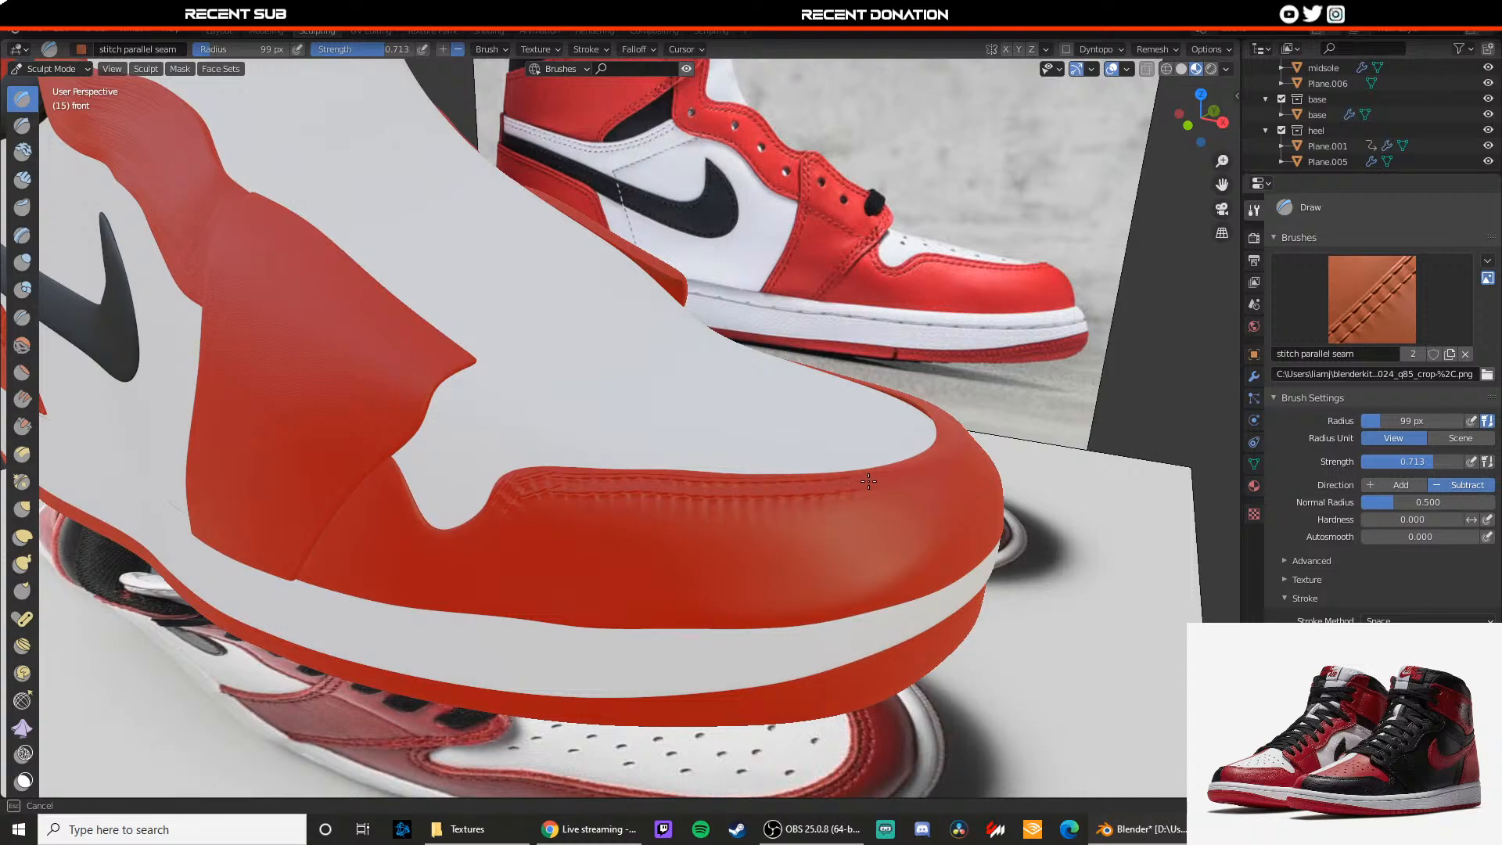
left_click_drag(868, 482, 869, 475)
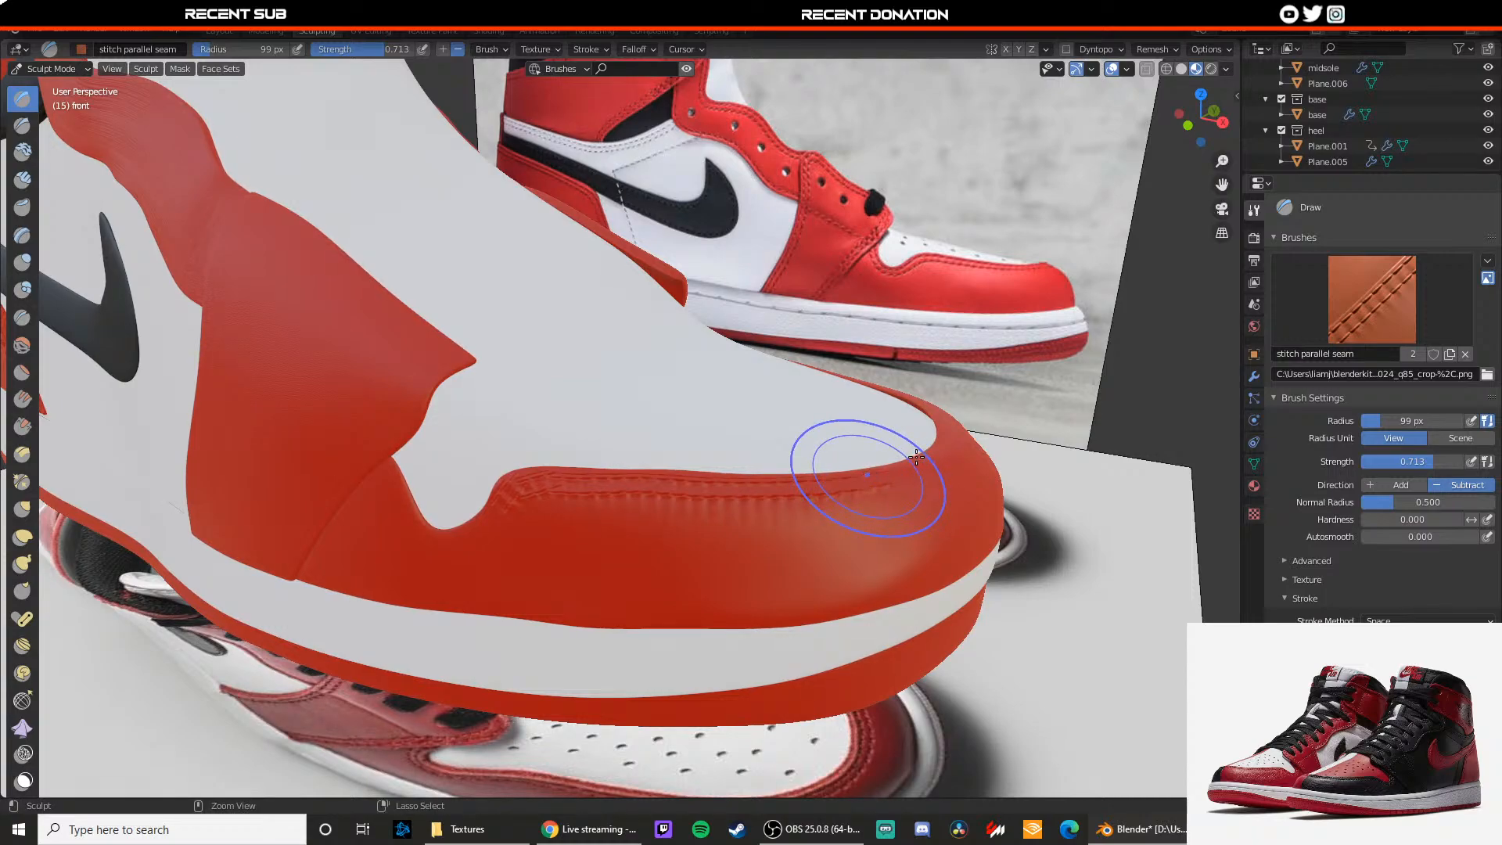
key("ctrl+z")
Step: Try an additive stitch stroke at strength 0.720 along the overlay's near upper edge and undo it
left_click(1373, 479)
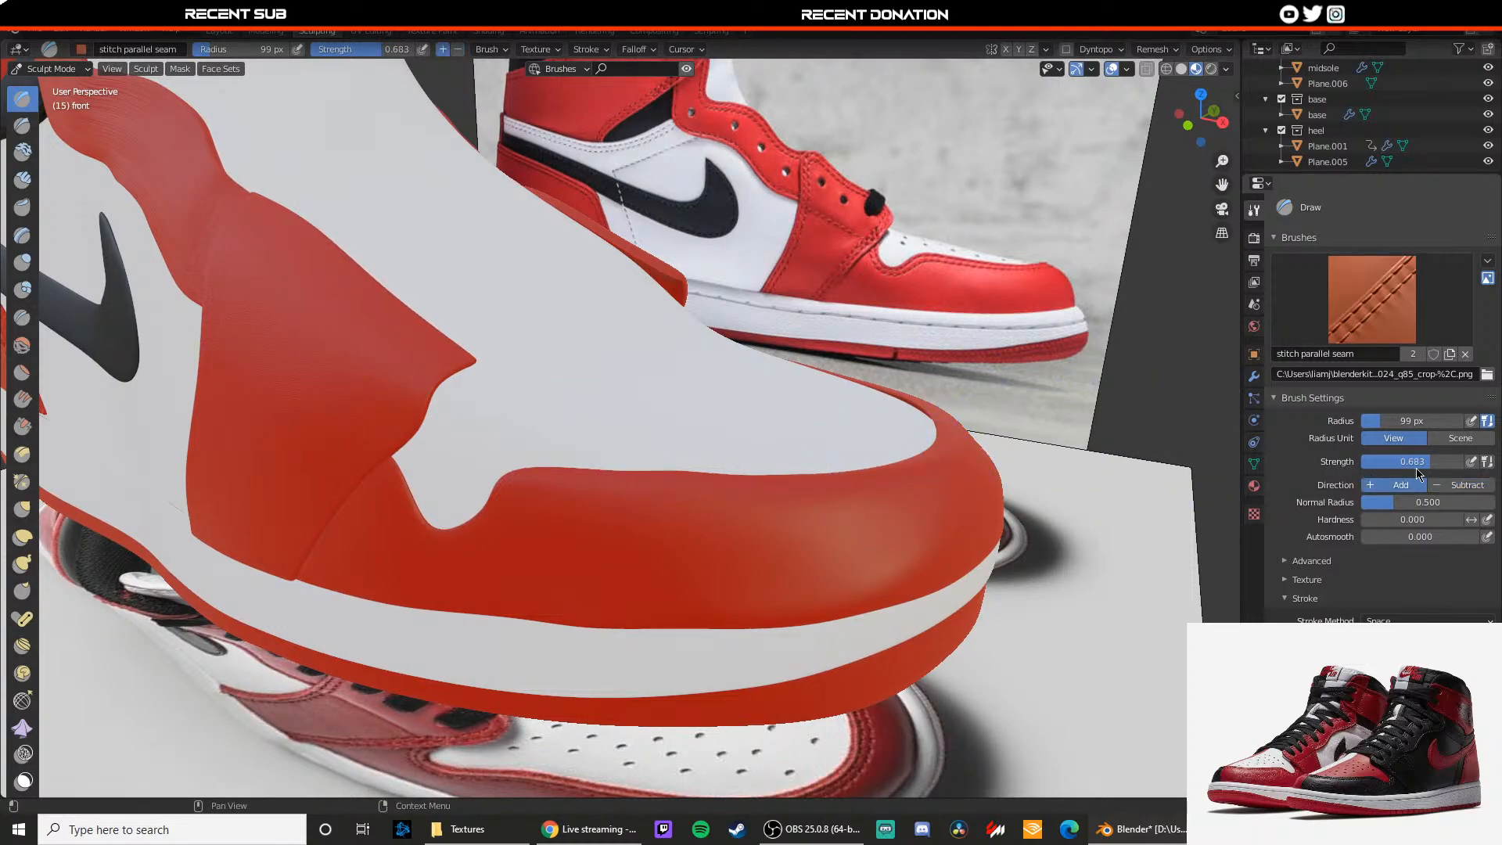
left_click_drag(552, 479, 625, 488)
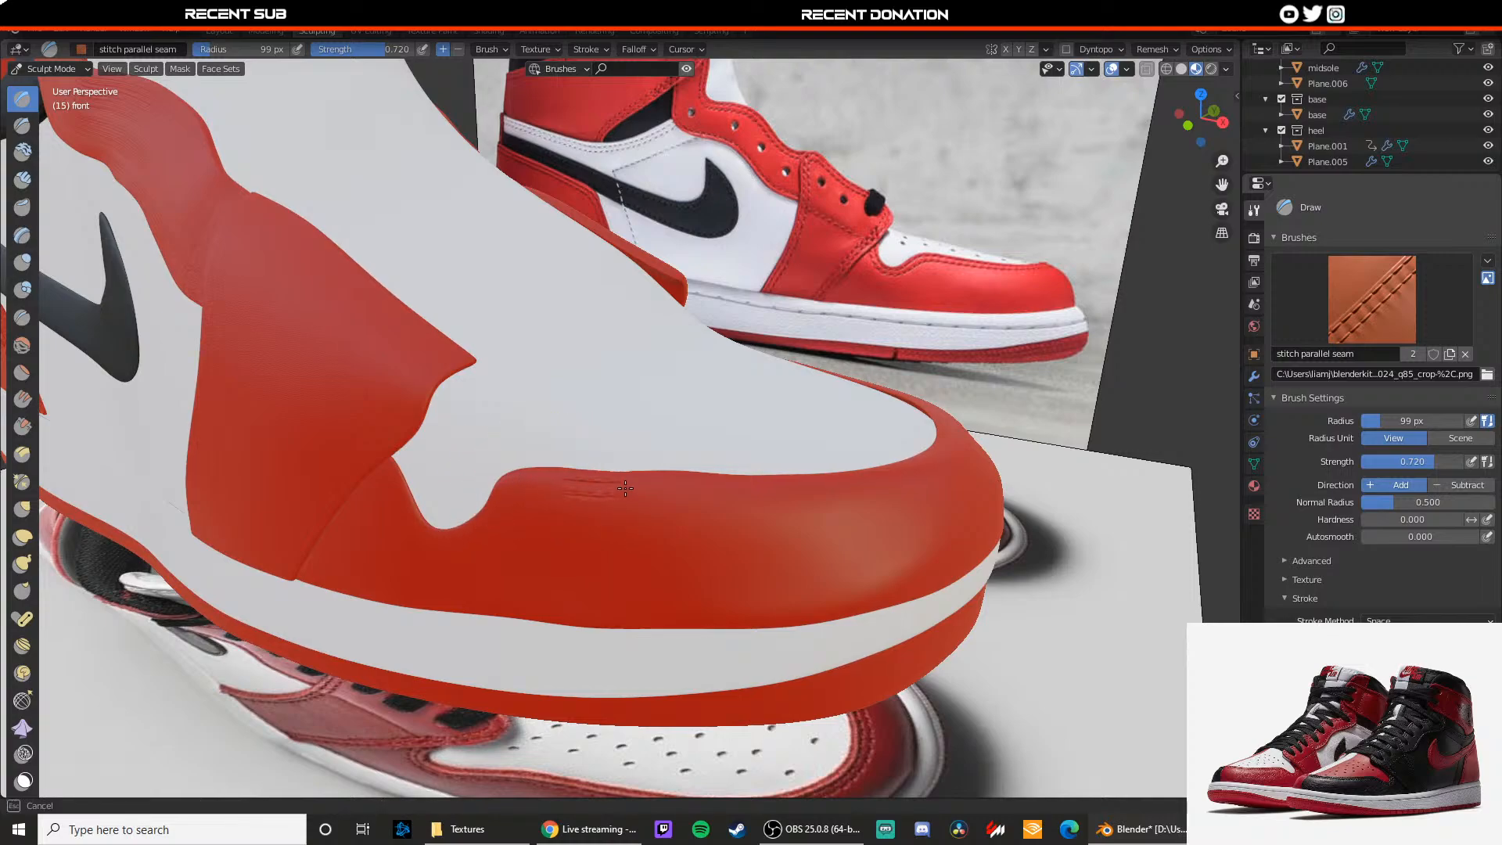
left_click_drag(755, 485, 783, 488)
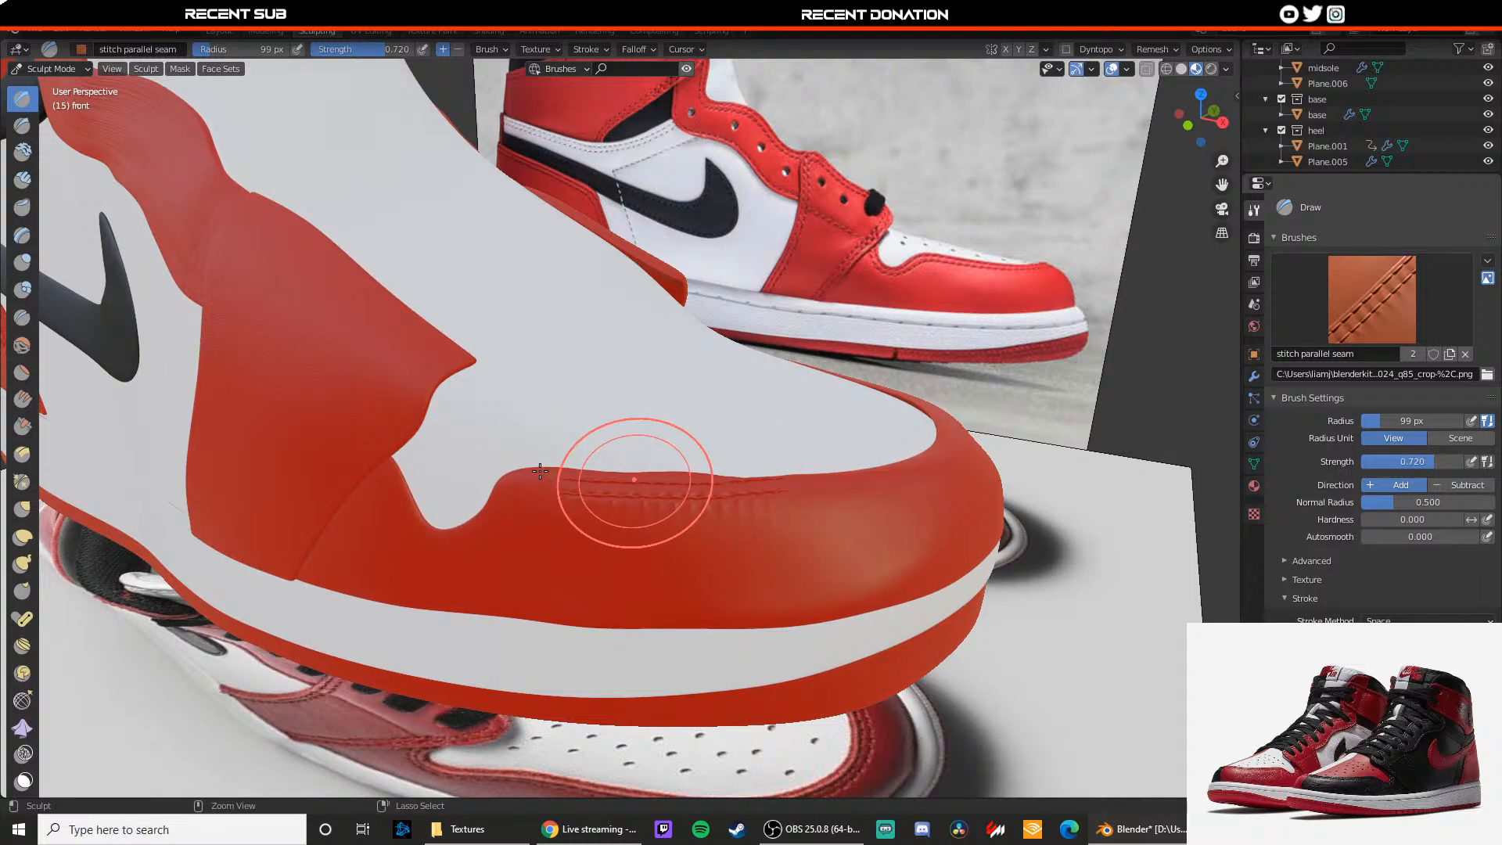
key("ctrl+z")
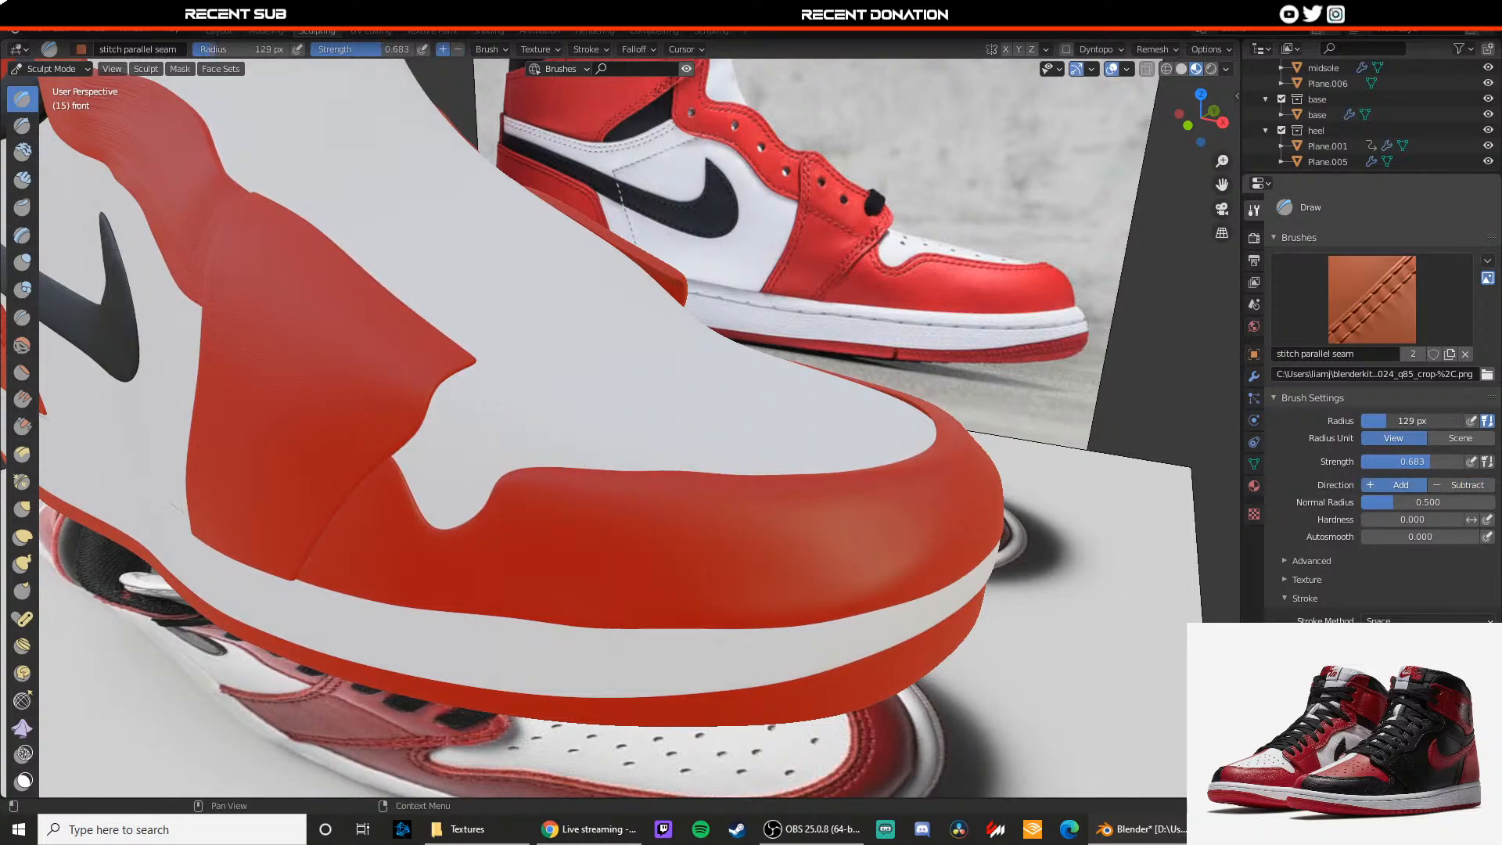
Step: Sculpt an additive seam with a 129 px radius and 0.683 strength from the near notch corner along the upper edge and around the toe
left_click_drag(538, 486, 589, 483)
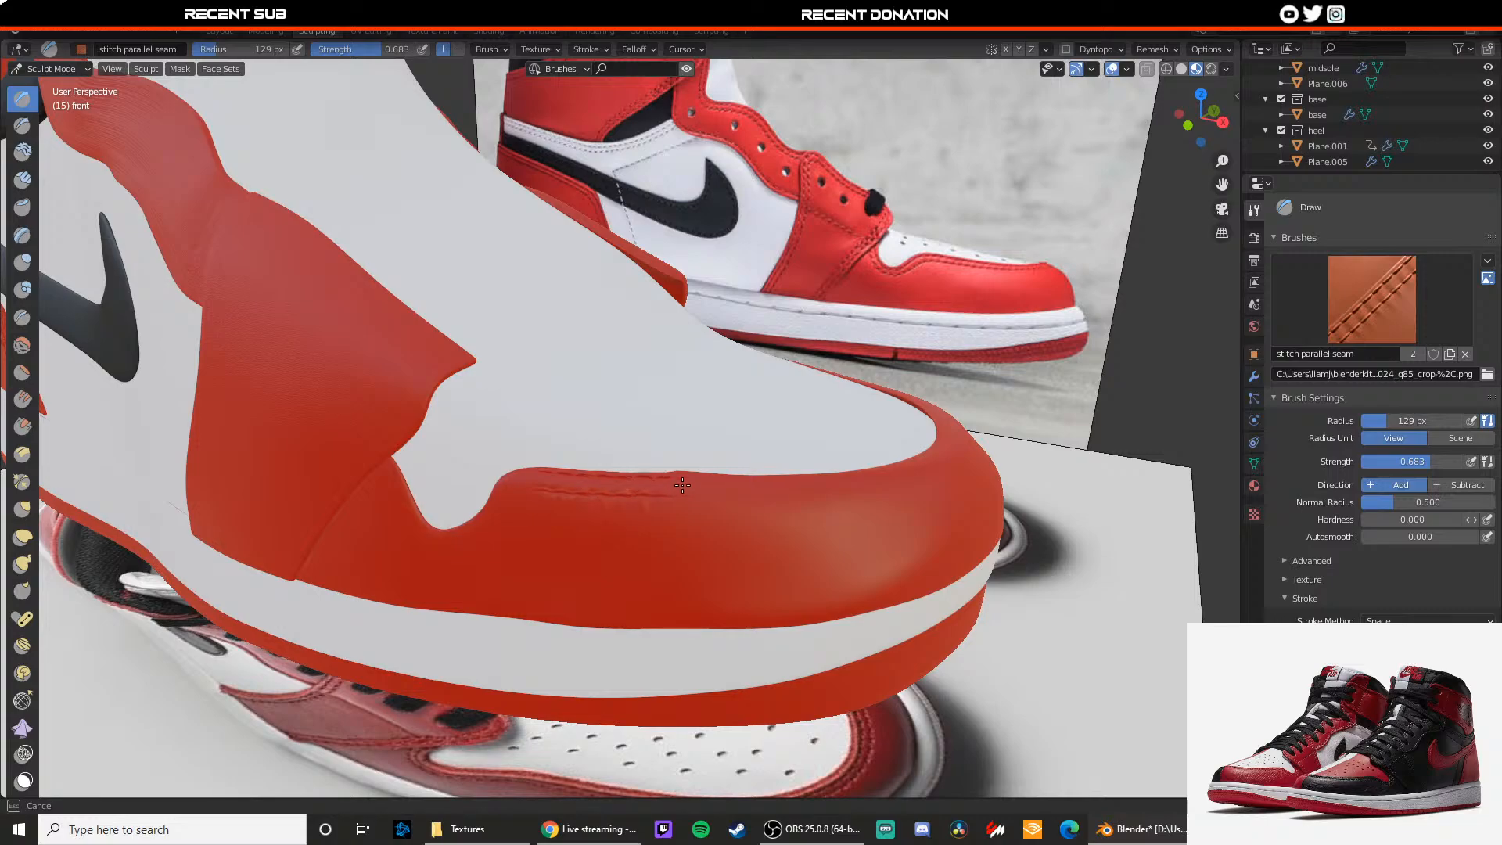
left_click_drag(682, 485, 737, 487)
middle_click_drag(738, 487, 678, 486)
left_click_drag(572, 495, 642, 499)
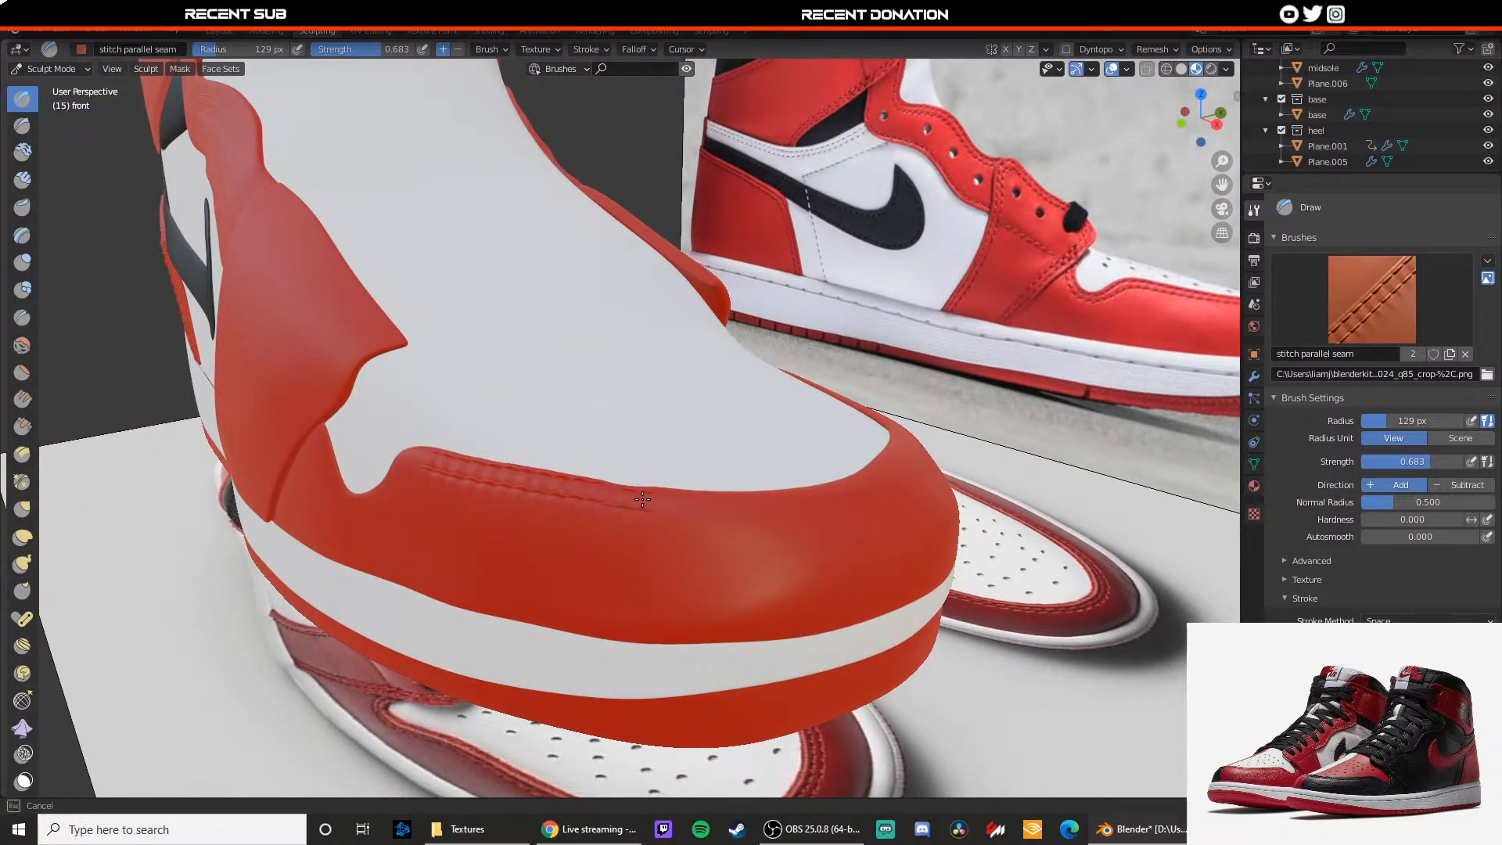
left_click_drag(839, 486, 843, 484)
middle_click_drag(842, 484, 734, 486)
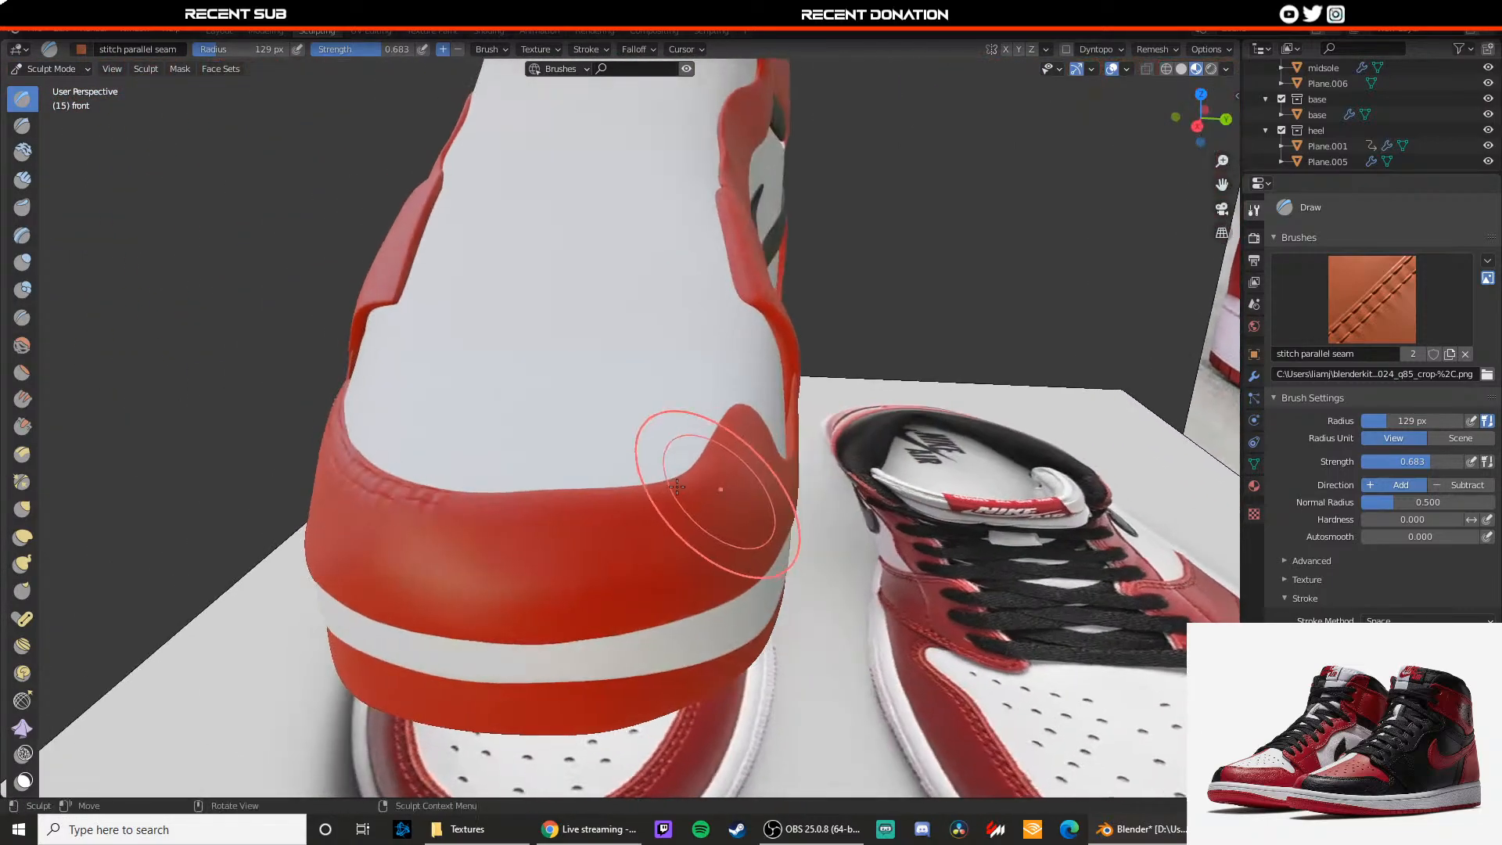
left_click_drag(434, 496, 465, 503)
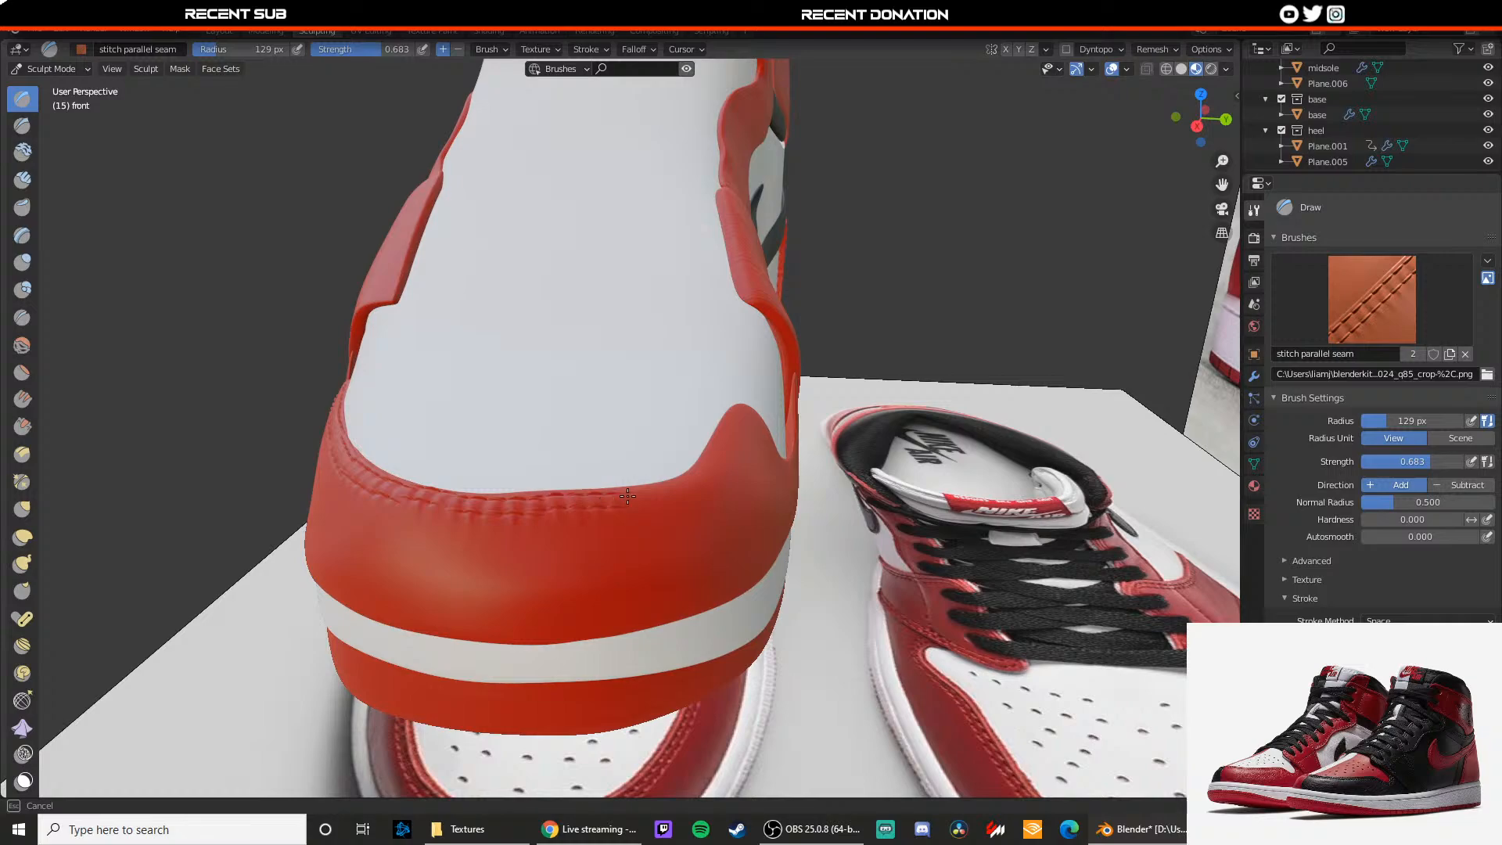
left_click_drag(628, 495, 637, 469)
Step: Try extending the additive seam from the toe front along the opposite upper edge to the notch corner, undoing the strokes
middle_click_drag(637, 469, 436, 470)
mouse_move(262, 408)
left_mouse_down()
mouse_move(346, 419)
mouse_move(395, 452)
mouse_move(385, 436)
left_mouse_up()
mouse_move(363, 420)
middle_mouse_down()
mouse_move(369, 436)
mouse_move(287, 452)
middle_mouse_up()
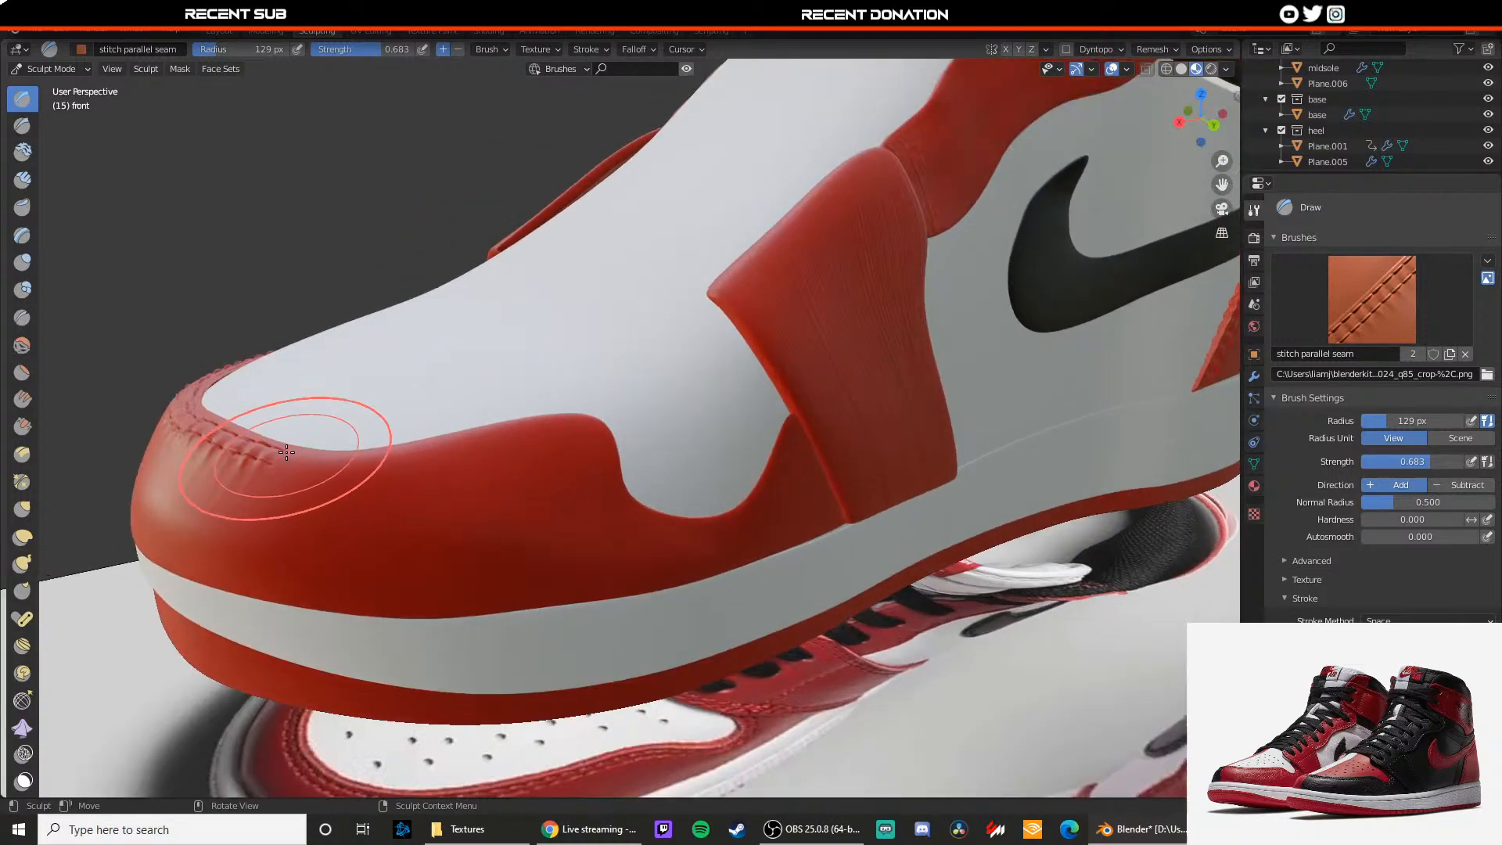
mouse_move(287, 452)
left_mouse_down()
mouse_move(357, 464)
mouse_move(316, 462)
left_mouse_up()
key("ctrl+z")
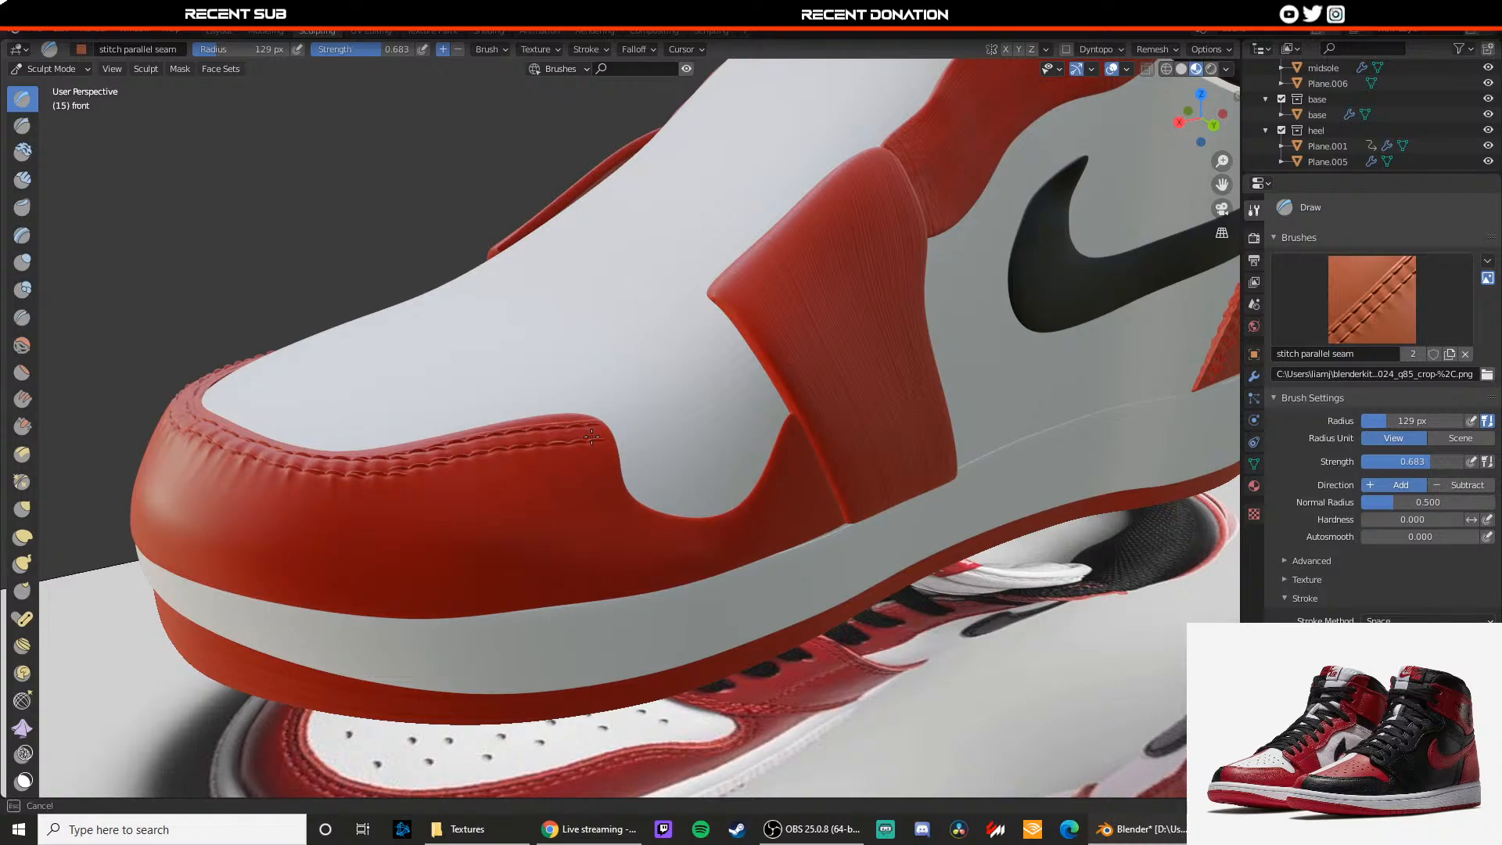
left_click_drag(606, 466, 608, 470)
middle_click_drag(601, 471, 554, 470)
key("ctrl+z")
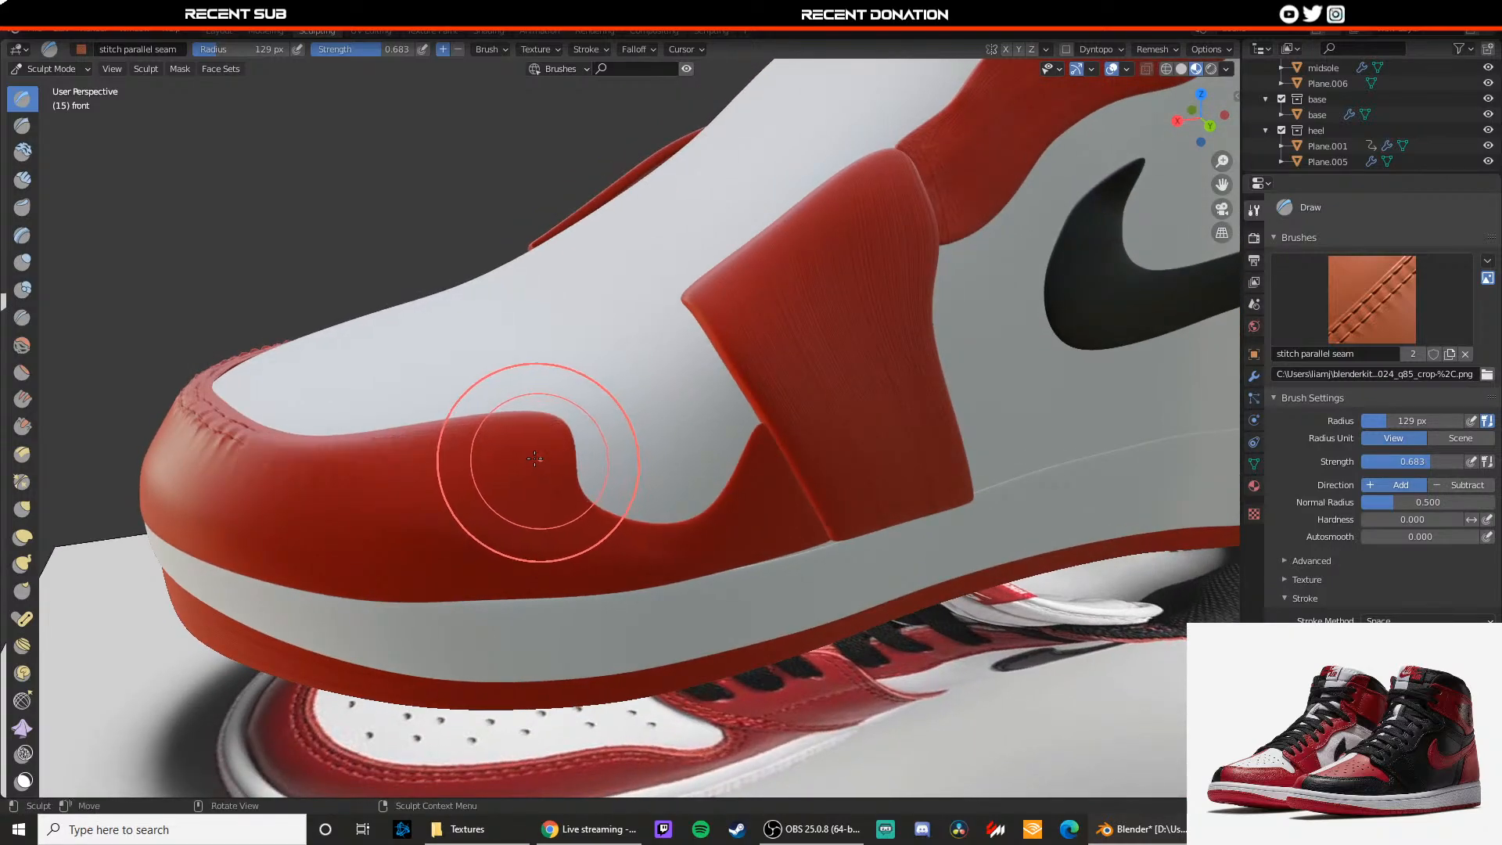
Step: Try additive stitch strokes from the toe along the overlay's near upper edge and down into the notch, undoing each attempt
mouse_move(239, 428)
left_mouse_down()
mouse_move(334, 449)
mouse_move(242, 434)
left_mouse_up()
key("ctrl+z")
key("ctrl+z")
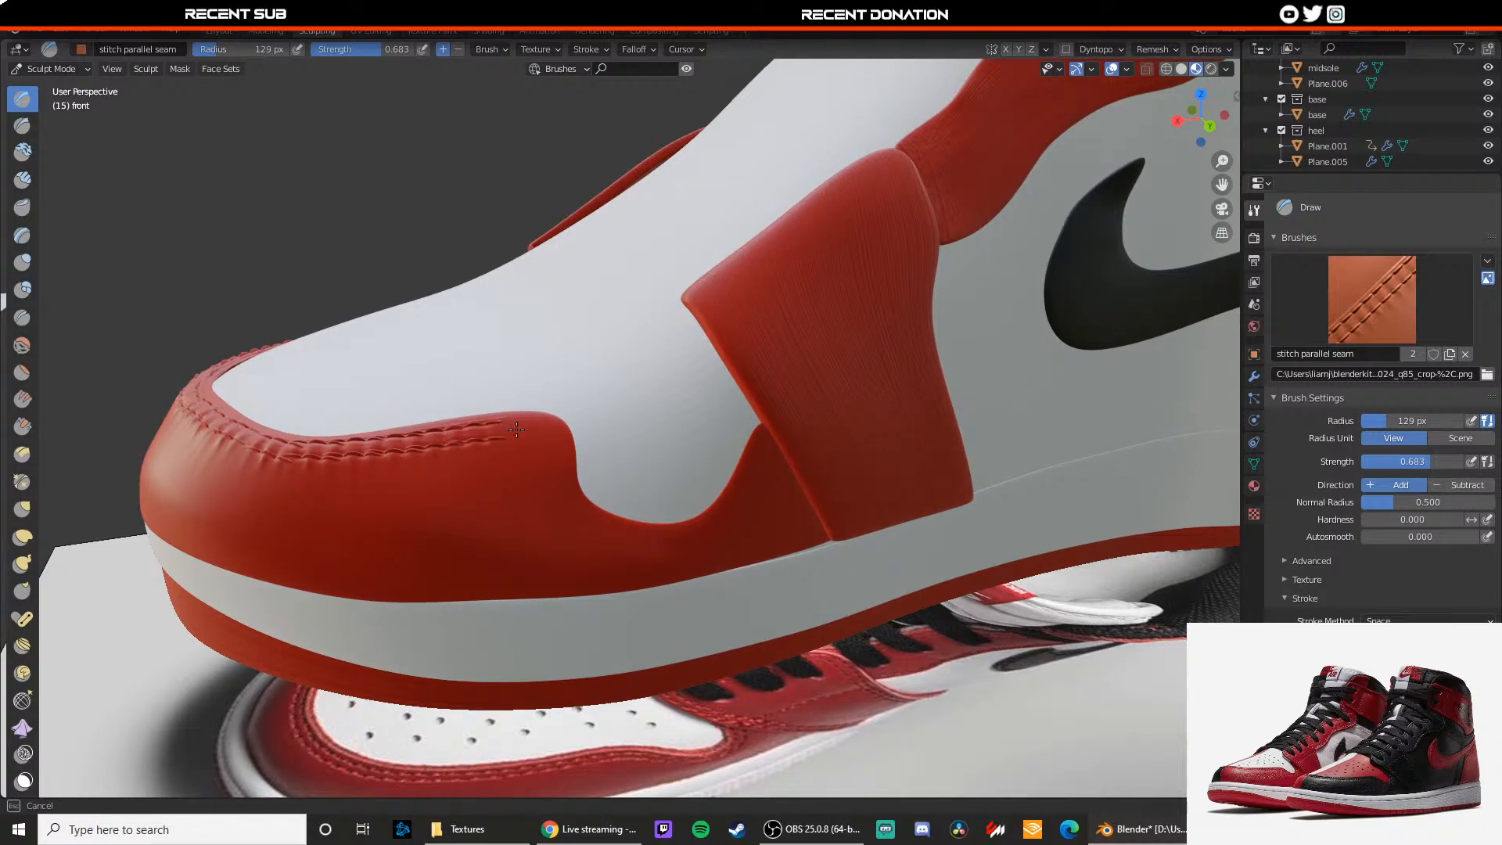
mouse_move(517, 430)
left_mouse_down()
mouse_move(556, 443)
mouse_move(547, 455)
mouse_move(503, 431)
left_mouse_up()
left_click_drag(559, 477, 557, 476)
key("ctrl+z")
left_click_drag(505, 432, 551, 431)
left_click_drag(572, 495, 574, 496)
key("ctrl+z")
mouse_move(544, 430)
left_mouse_down()
mouse_move(563, 470)
mouse_move(530, 434)
left_mouse_up()
key("ctrl+z")
Step: Sculpt the additive stitched seam along the near upper edge and around the near notch to its rear tip
scroll(557, 457, "up", 1)
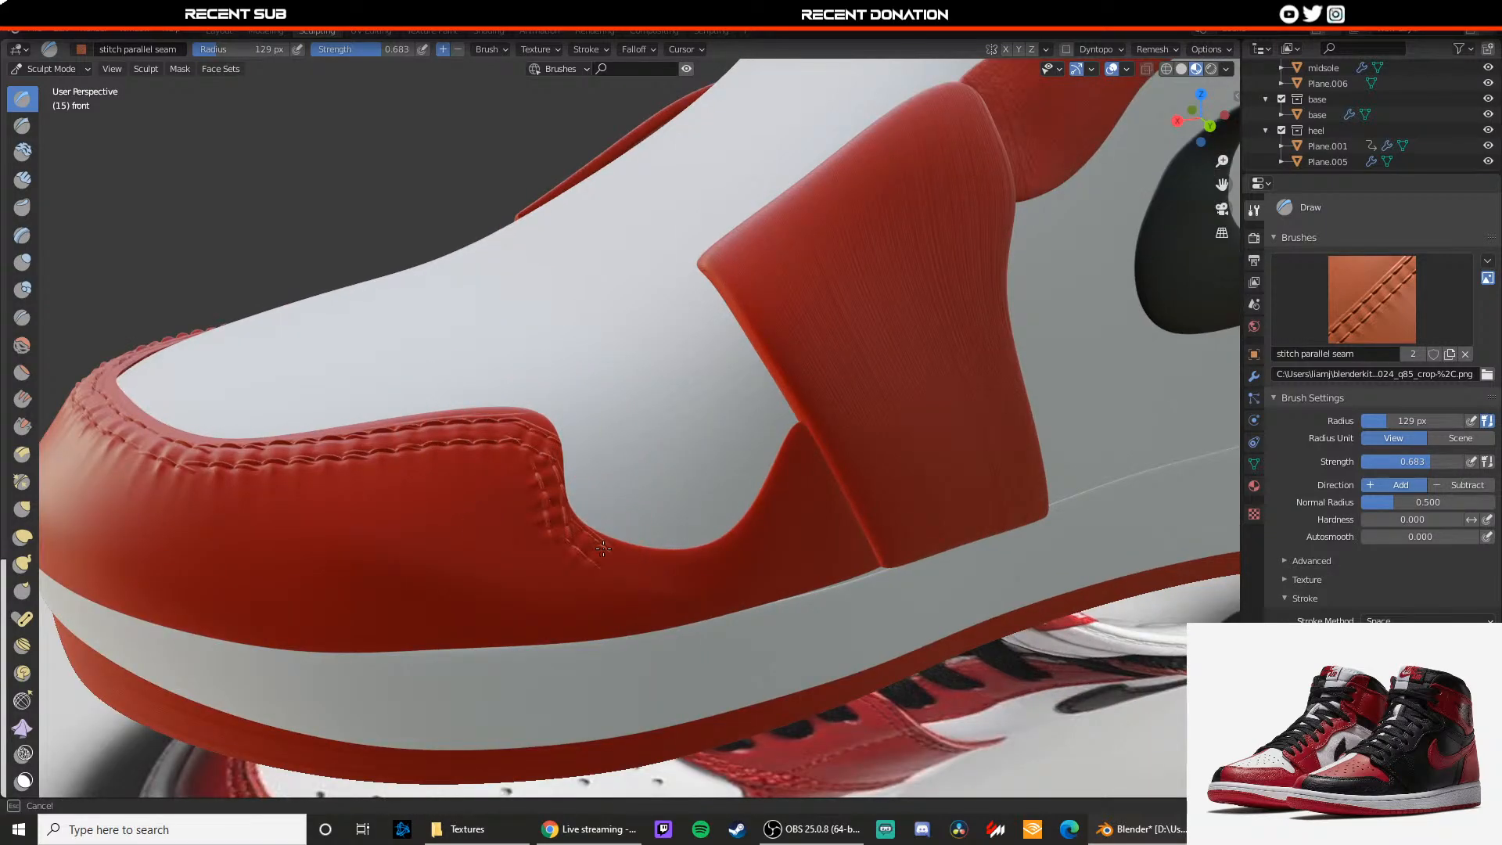
left_click_drag(776, 483, 762, 473)
scroll(704, 481, "down", 3)
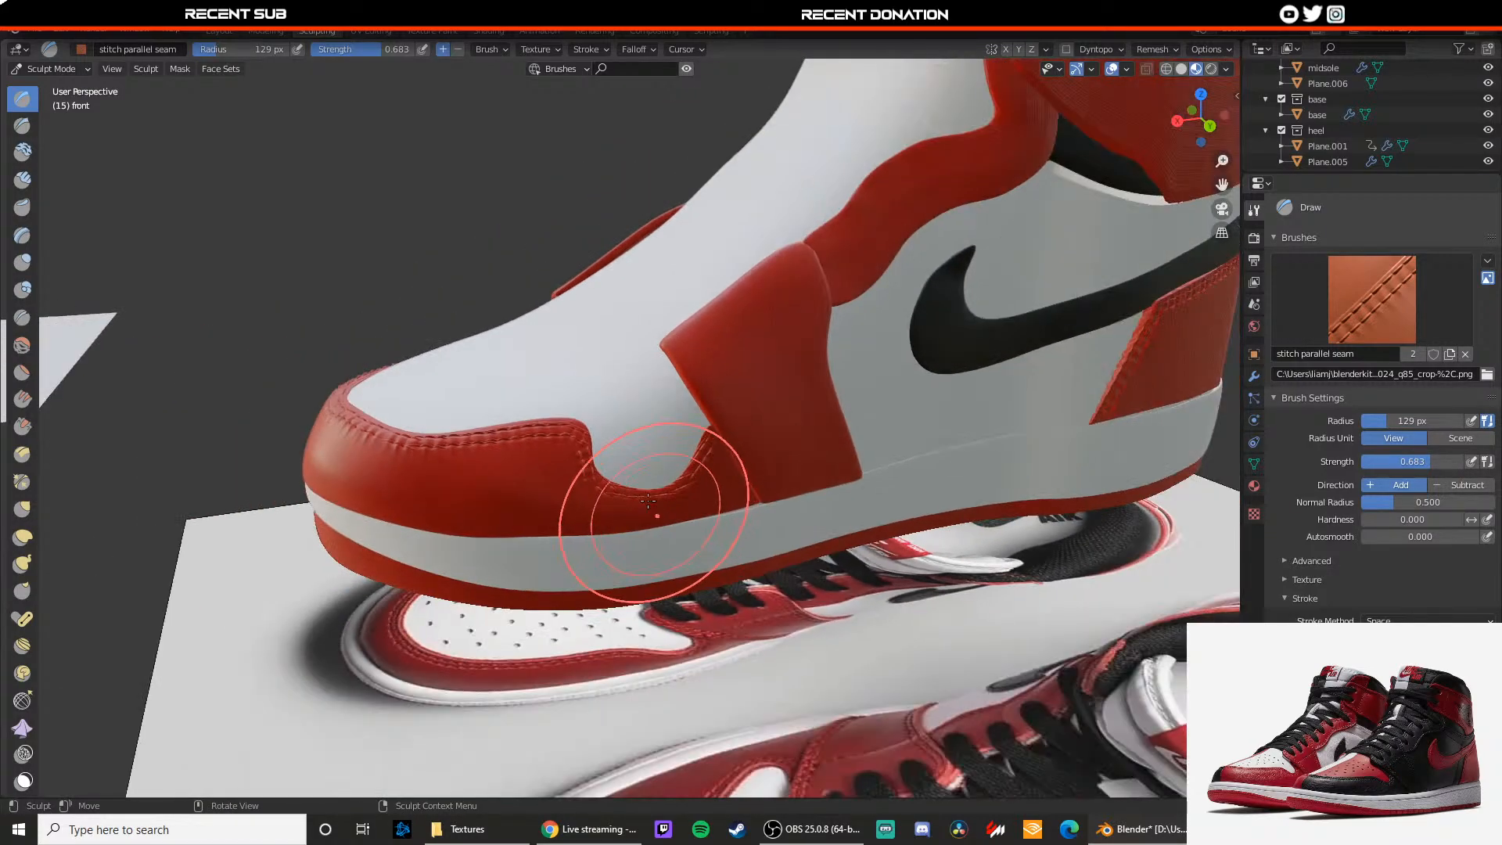
scroll(473, 364, "up", 3)
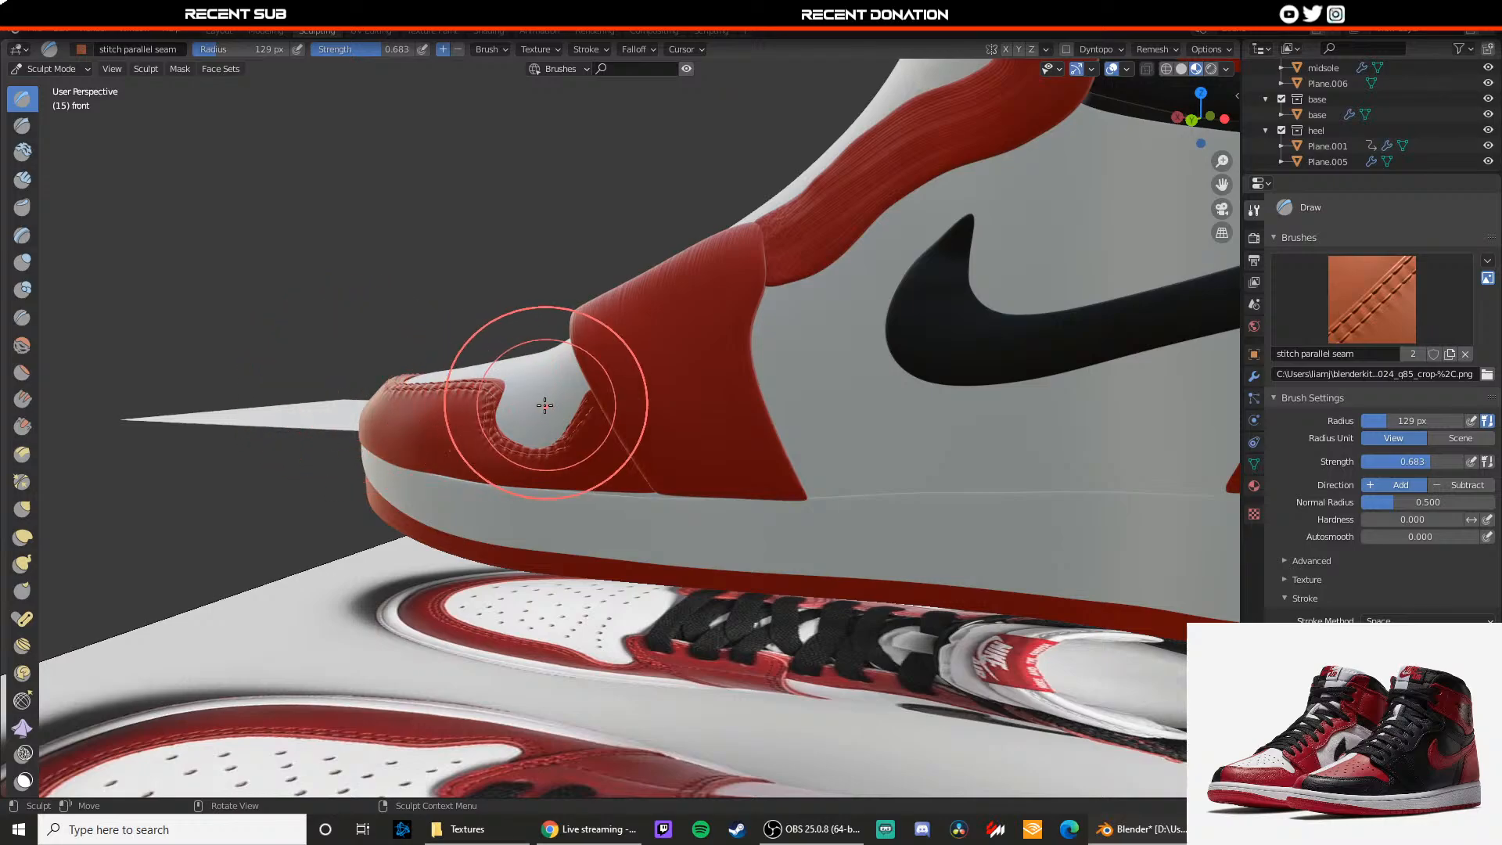
Step: Try continuing the additive seam from the opposite upper edge around that side's notch, undoing the strokes
middle_click_drag(442, 384, 694, 379)
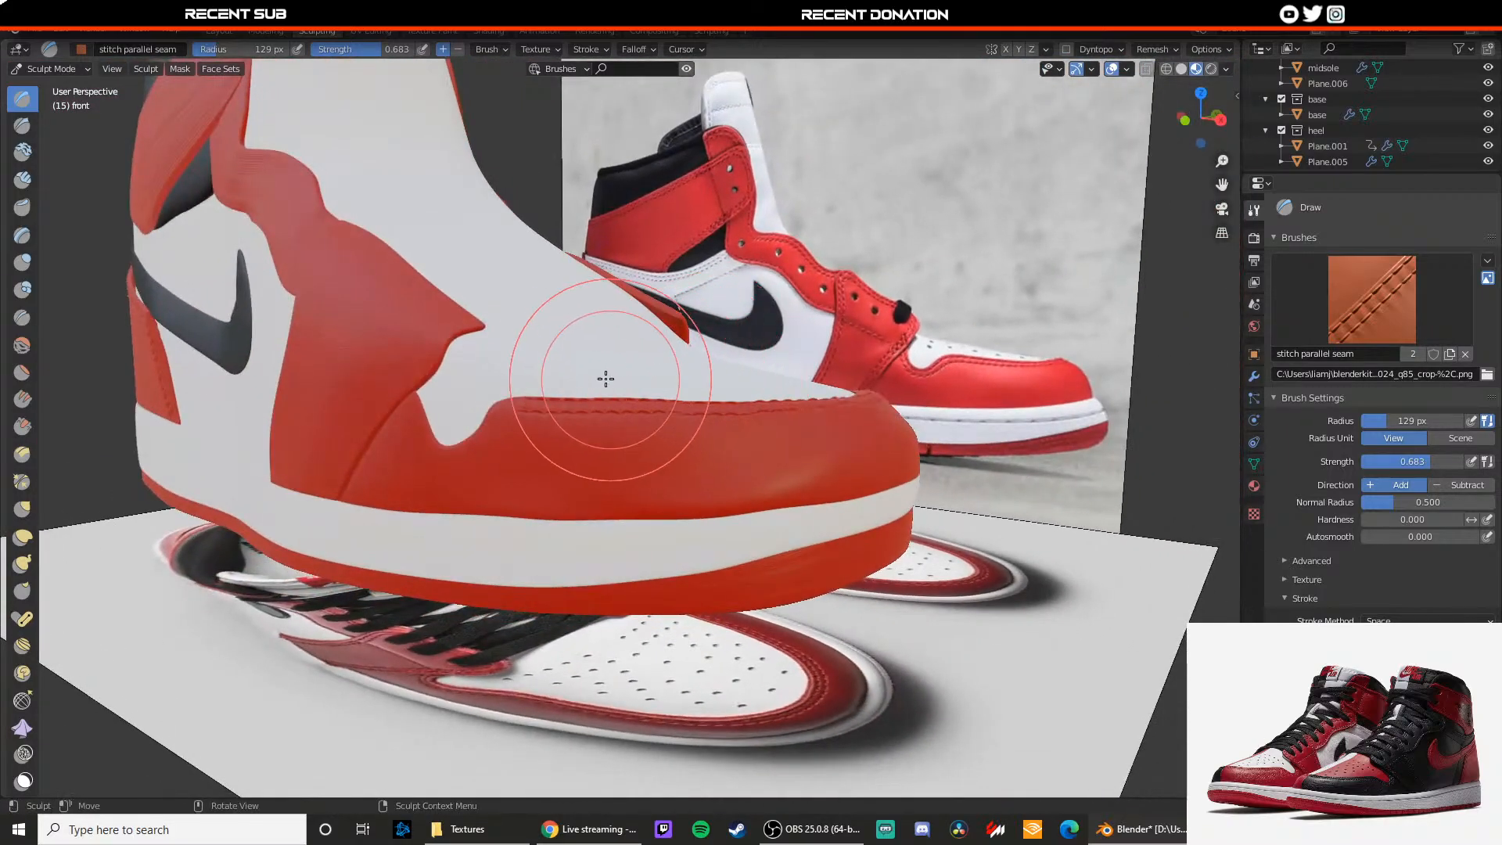
mouse_move(603, 379)
middle_mouse_down()
mouse_move(748, 396)
mouse_move(708, 485)
mouse_move(728, 469)
mouse_move(718, 437)
middle_mouse_up()
left_click_drag(674, 471, 671, 482)
key("ctrl+z")
scroll(697, 450, "up", 1)
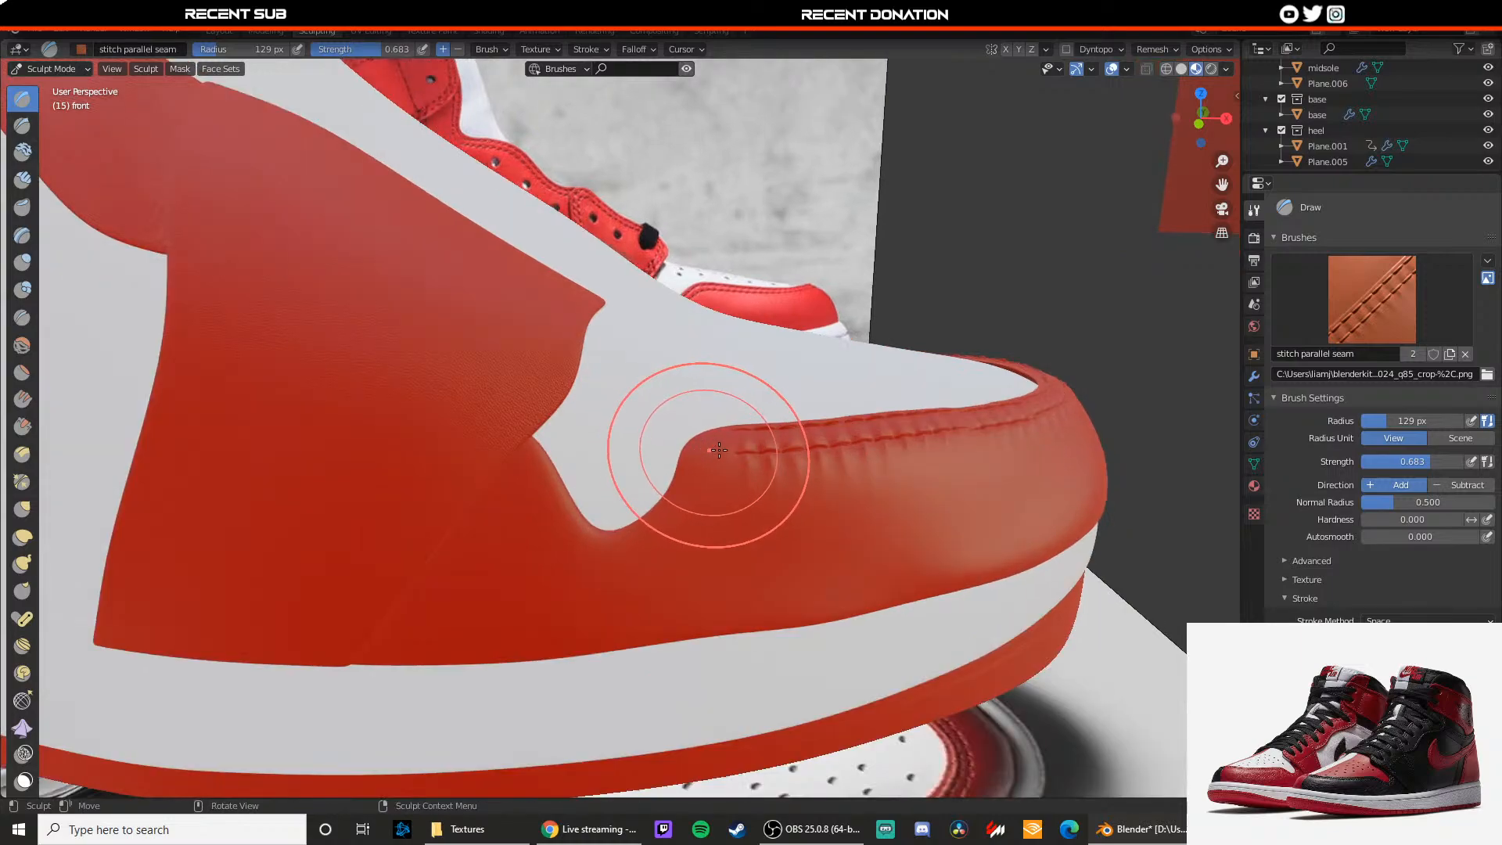
left_click_drag(763, 446, 705, 457)
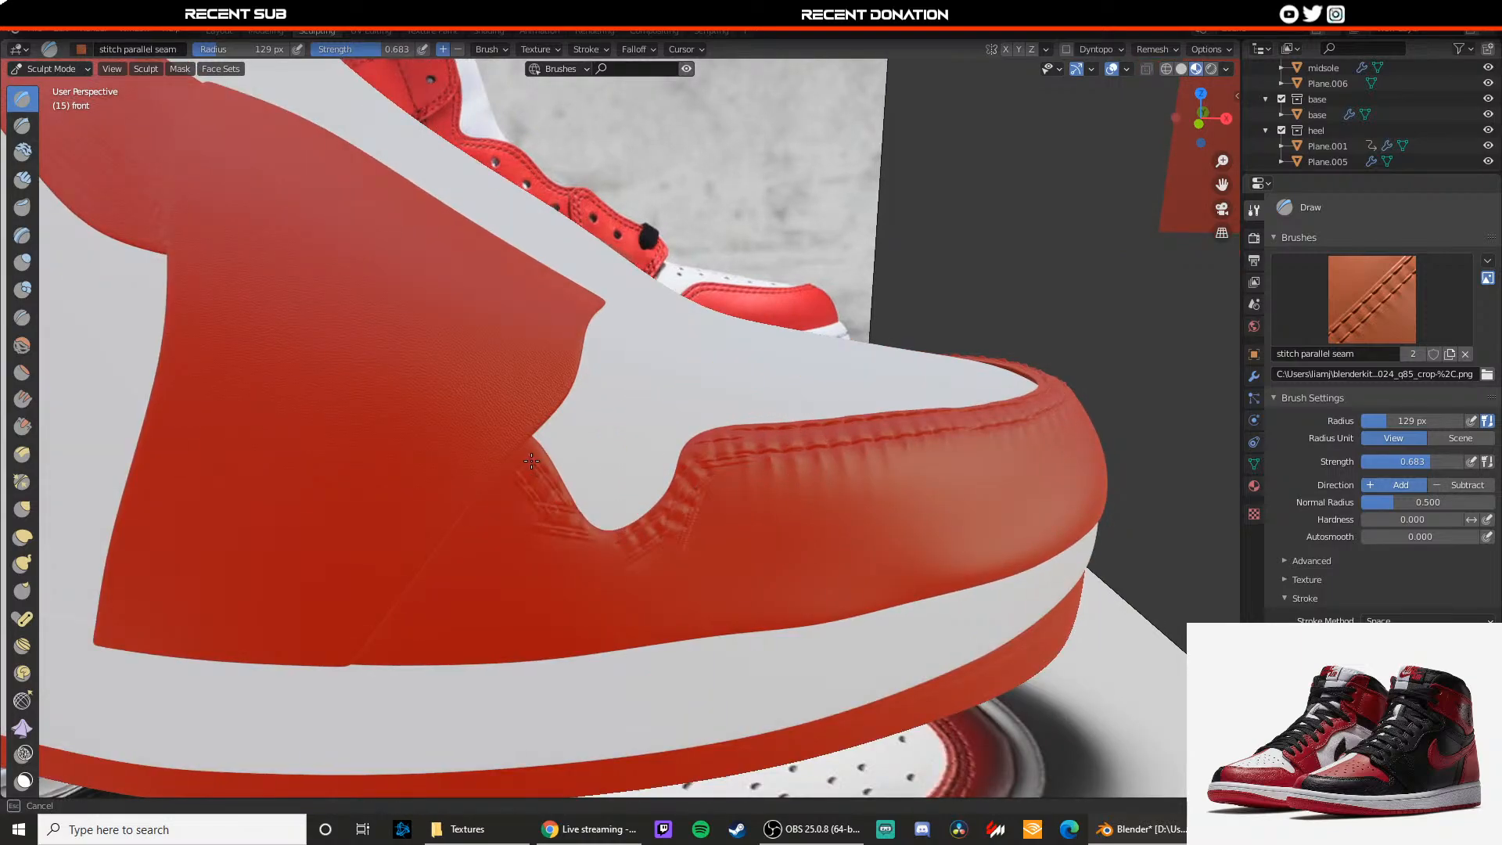
left_click_drag(531, 461, 532, 465)
key("ctrl+z")
Step: Retry the additive seam around the opposite notch with several strokes from the end of the existing stitching, undoing each
scroll(745, 447, "down", 1)
left_click_drag(727, 446, 668, 460)
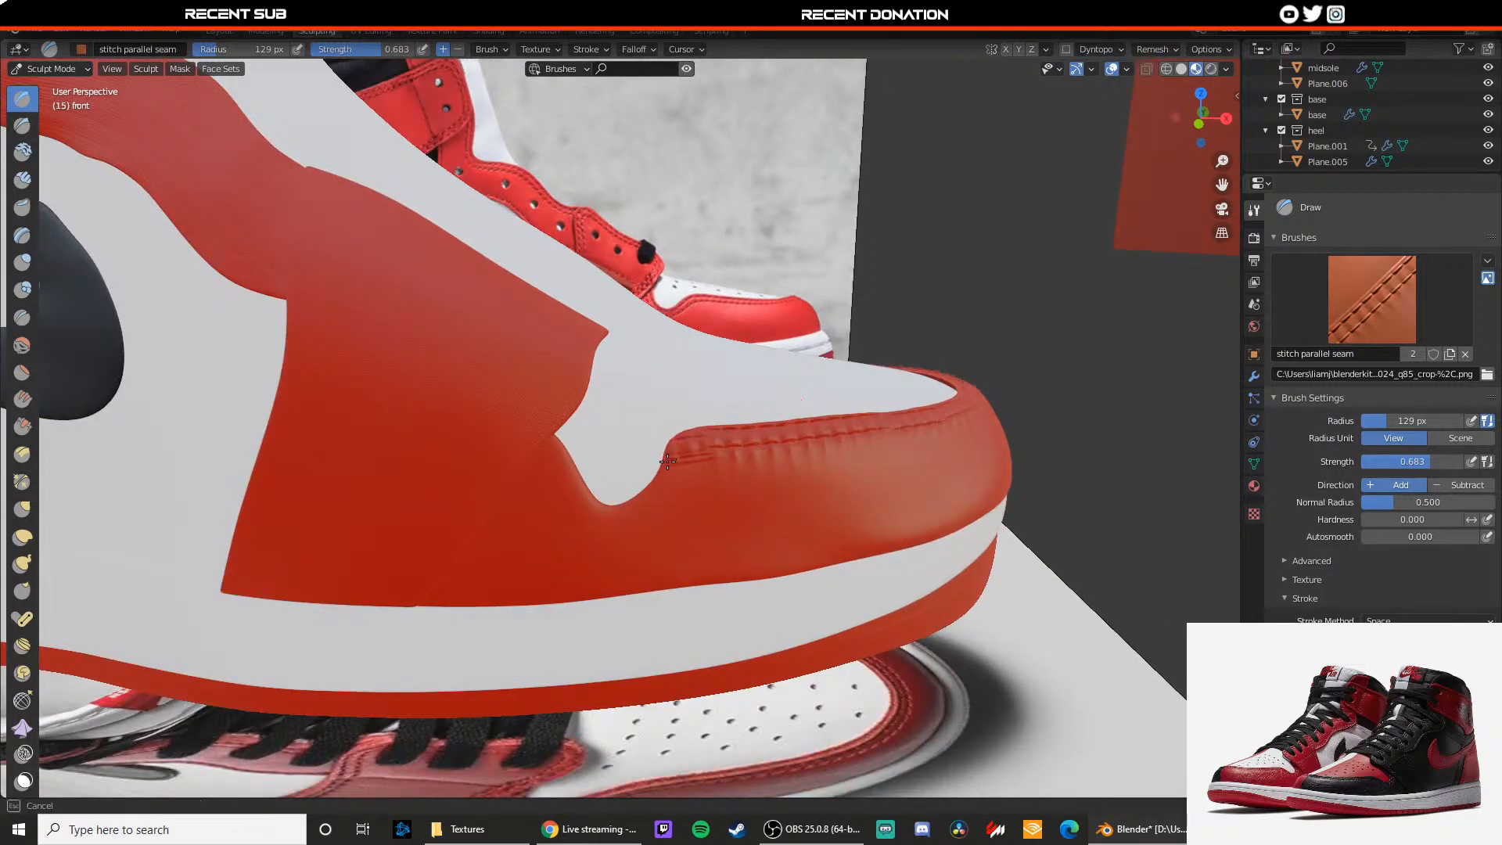
left_click_drag(546, 445, 548, 441)
key("ctrl+z")
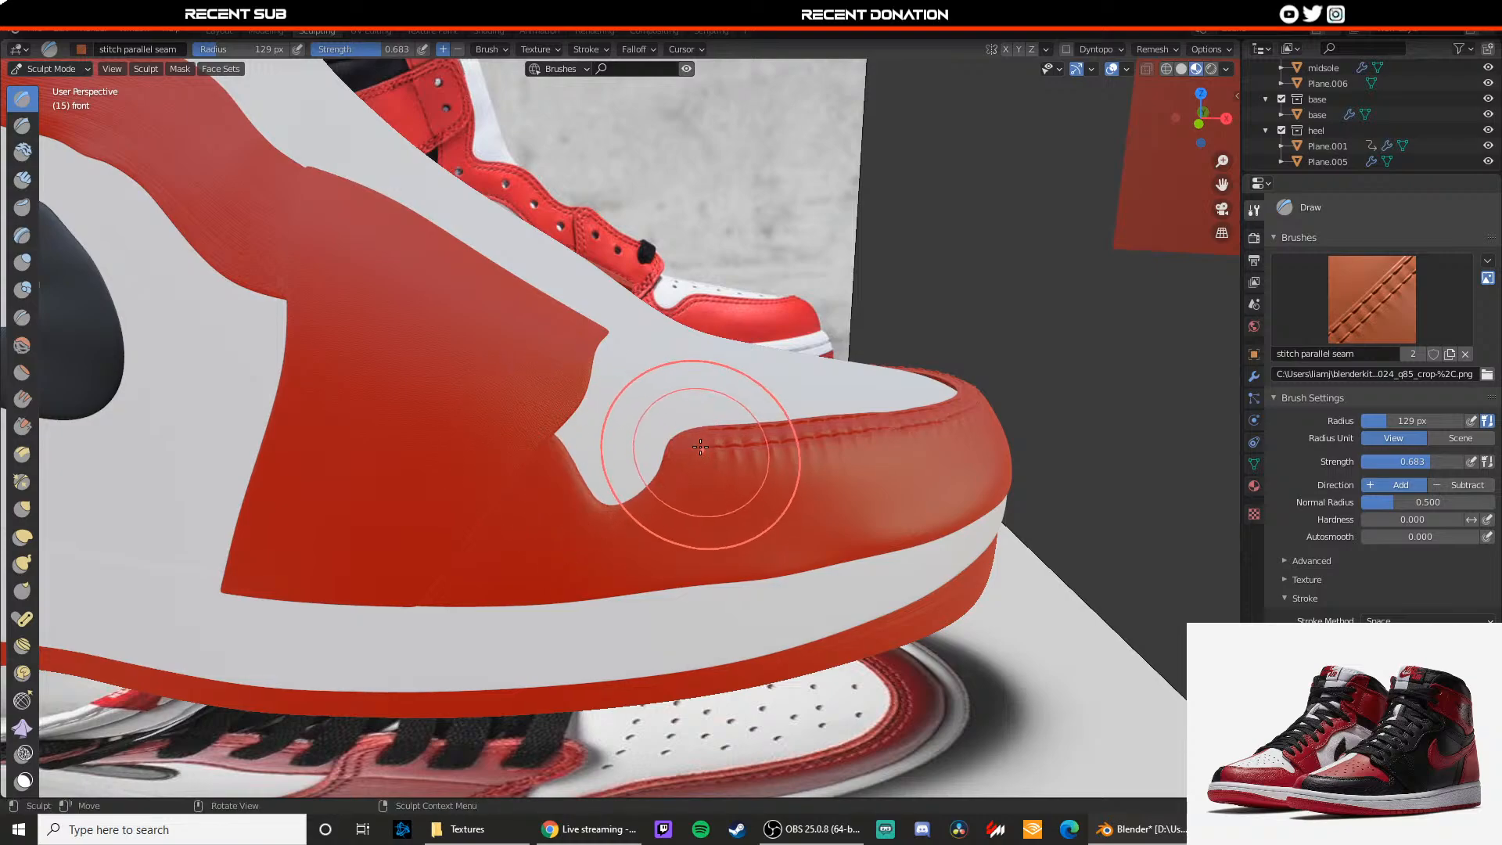
left_click_drag(702, 457, 663, 469)
left_click_drag(563, 479, 557, 469)
key("ctrl+z")
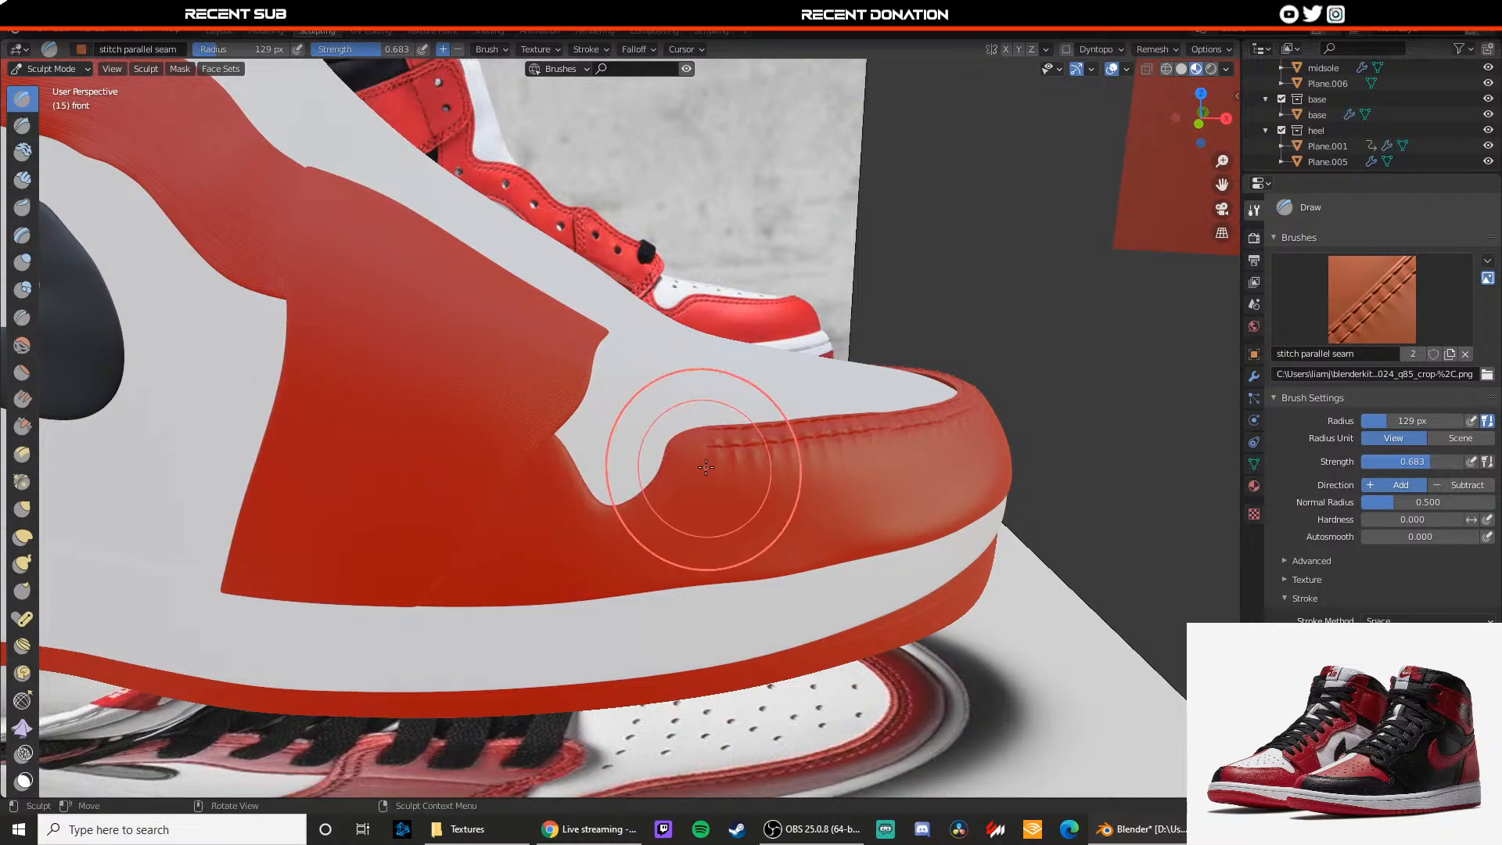
scroll(715, 444, "up", 1)
left_click_drag(739, 455, 685, 468)
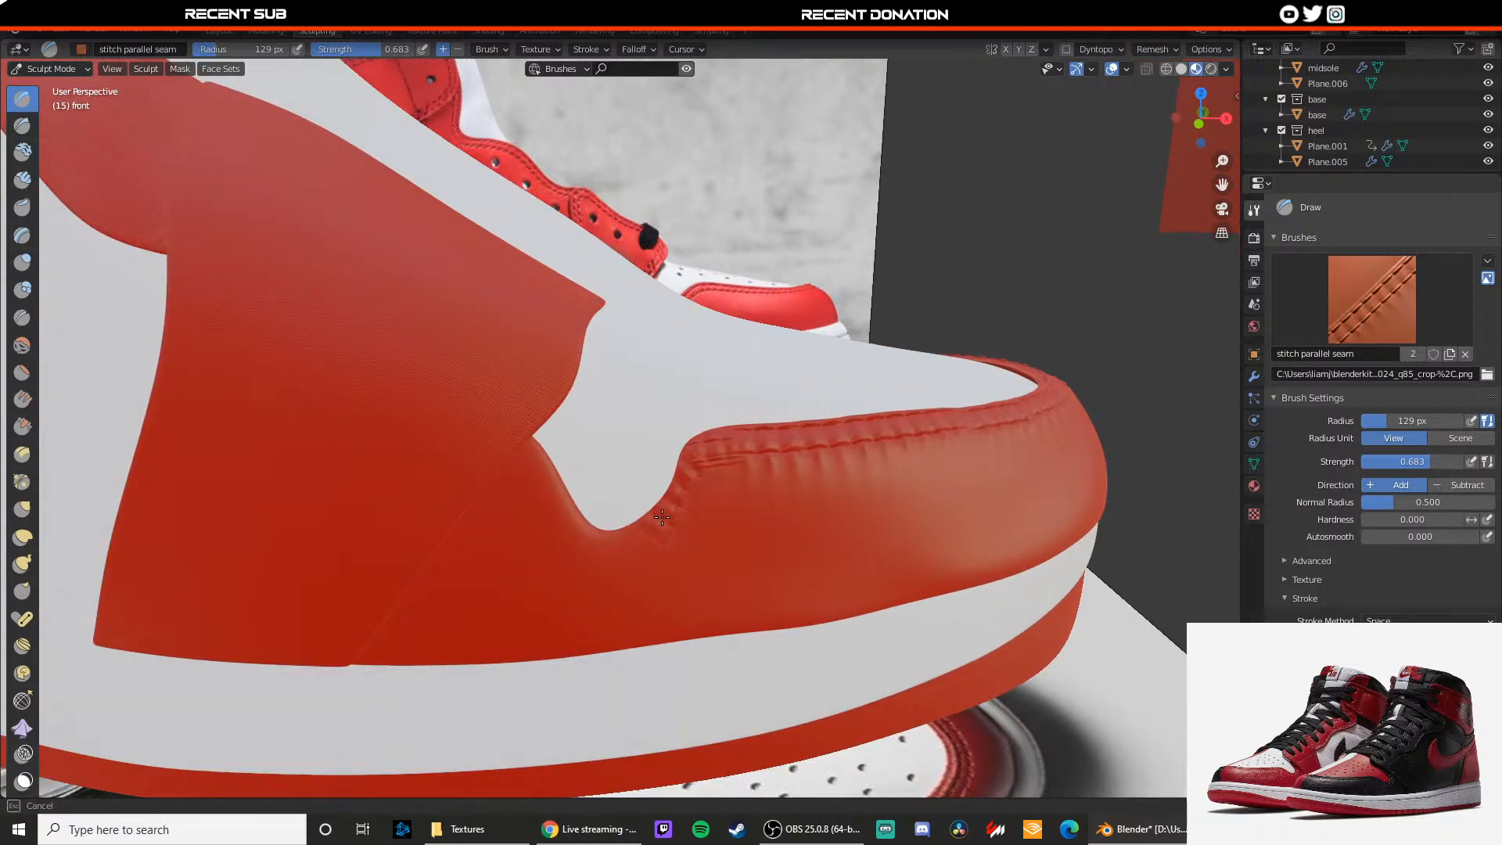
left_click_drag(549, 494, 546, 469)
key("ctrl+z")
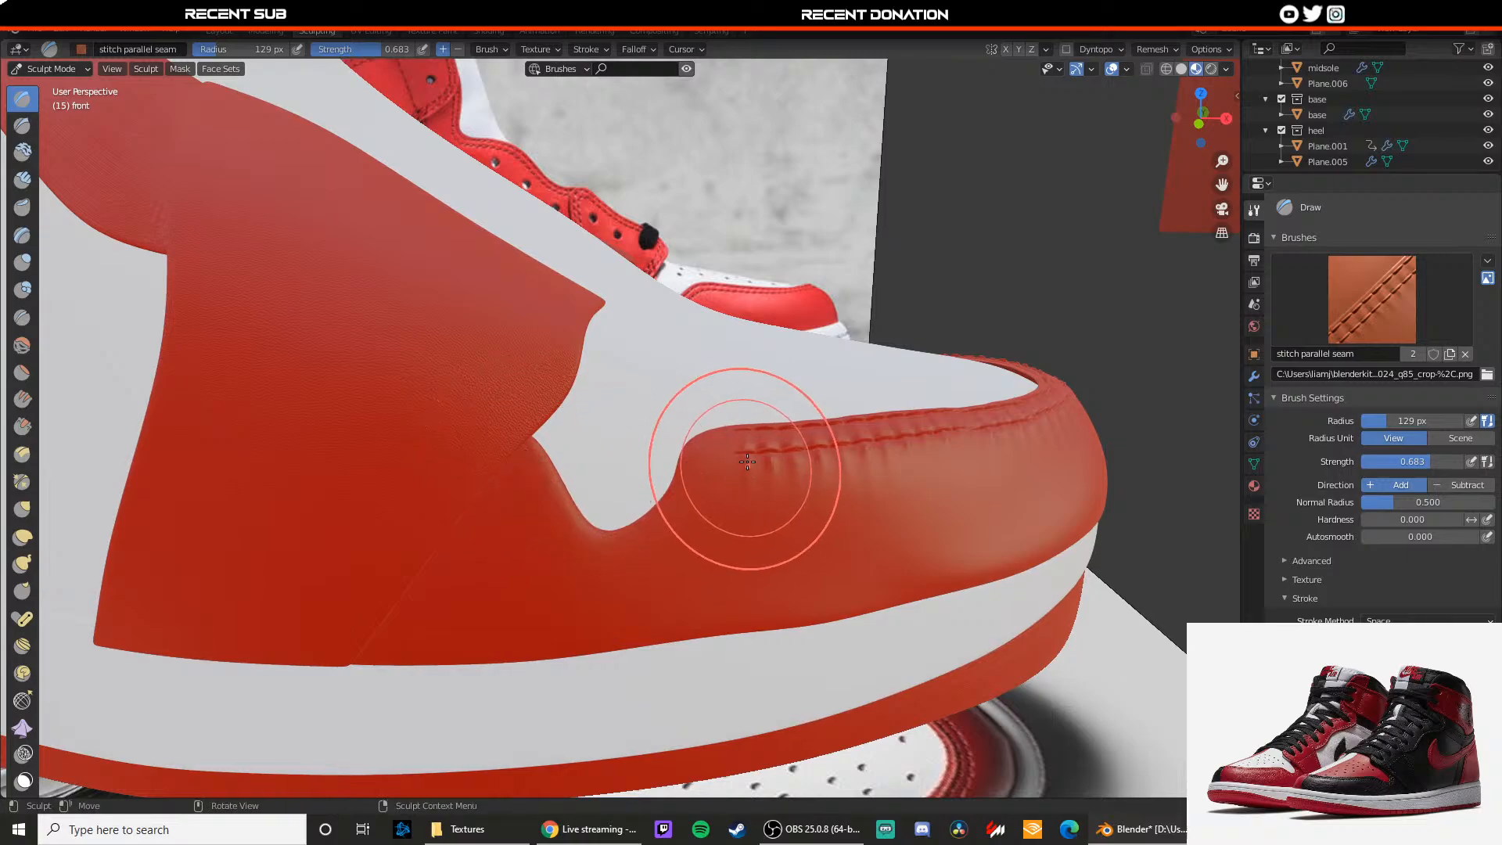
Step: Sculpt the additive seam from the end of the opposite upper-edge stitching around the notch to its rear tip
left_click_drag(751, 457, 720, 445)
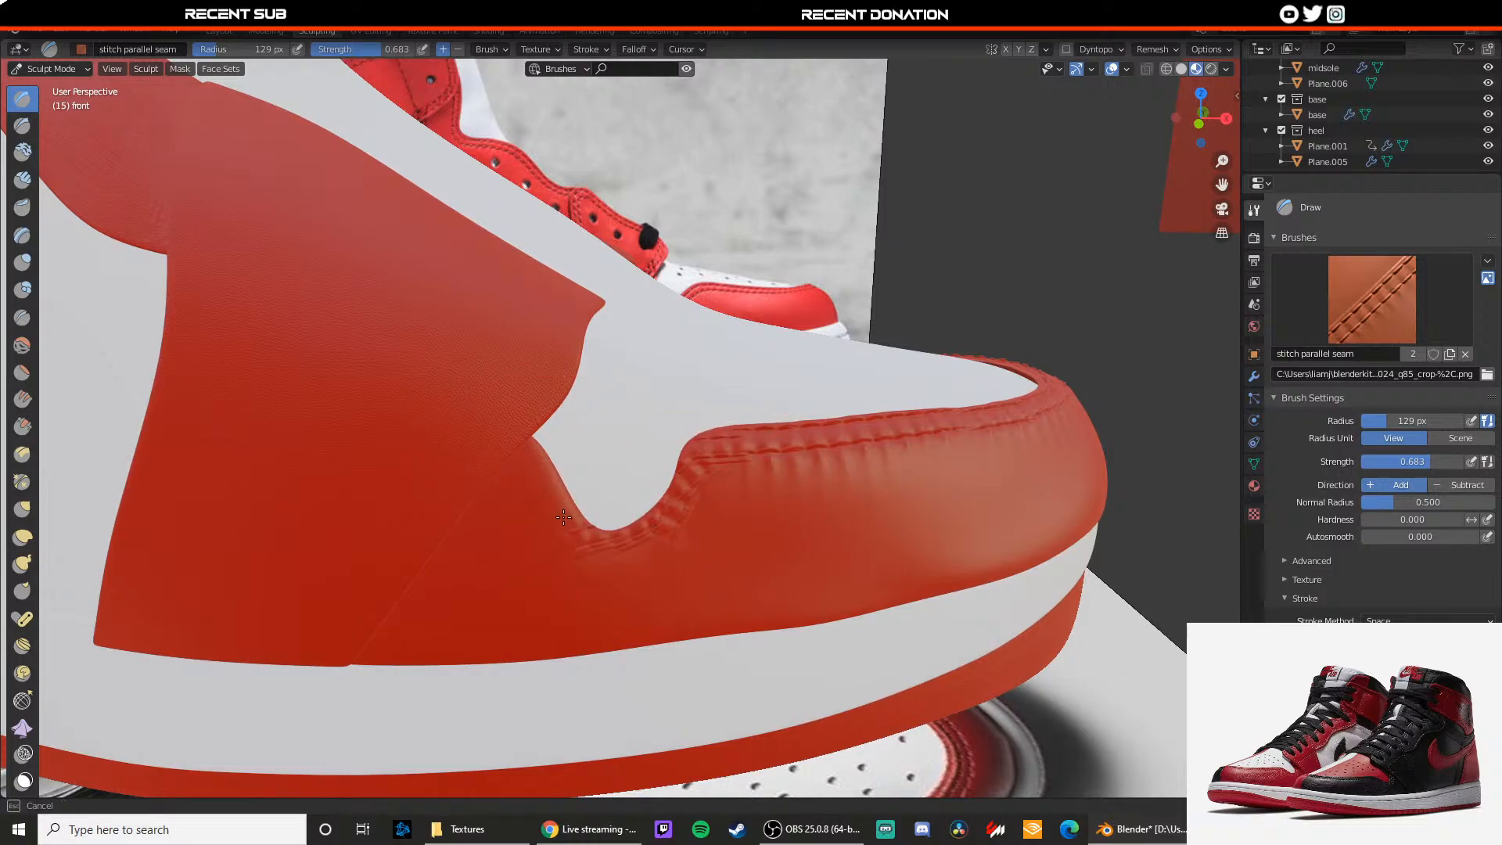
left_click_drag(532, 458, 540, 469)
scroll(637, 553, "down", 6)
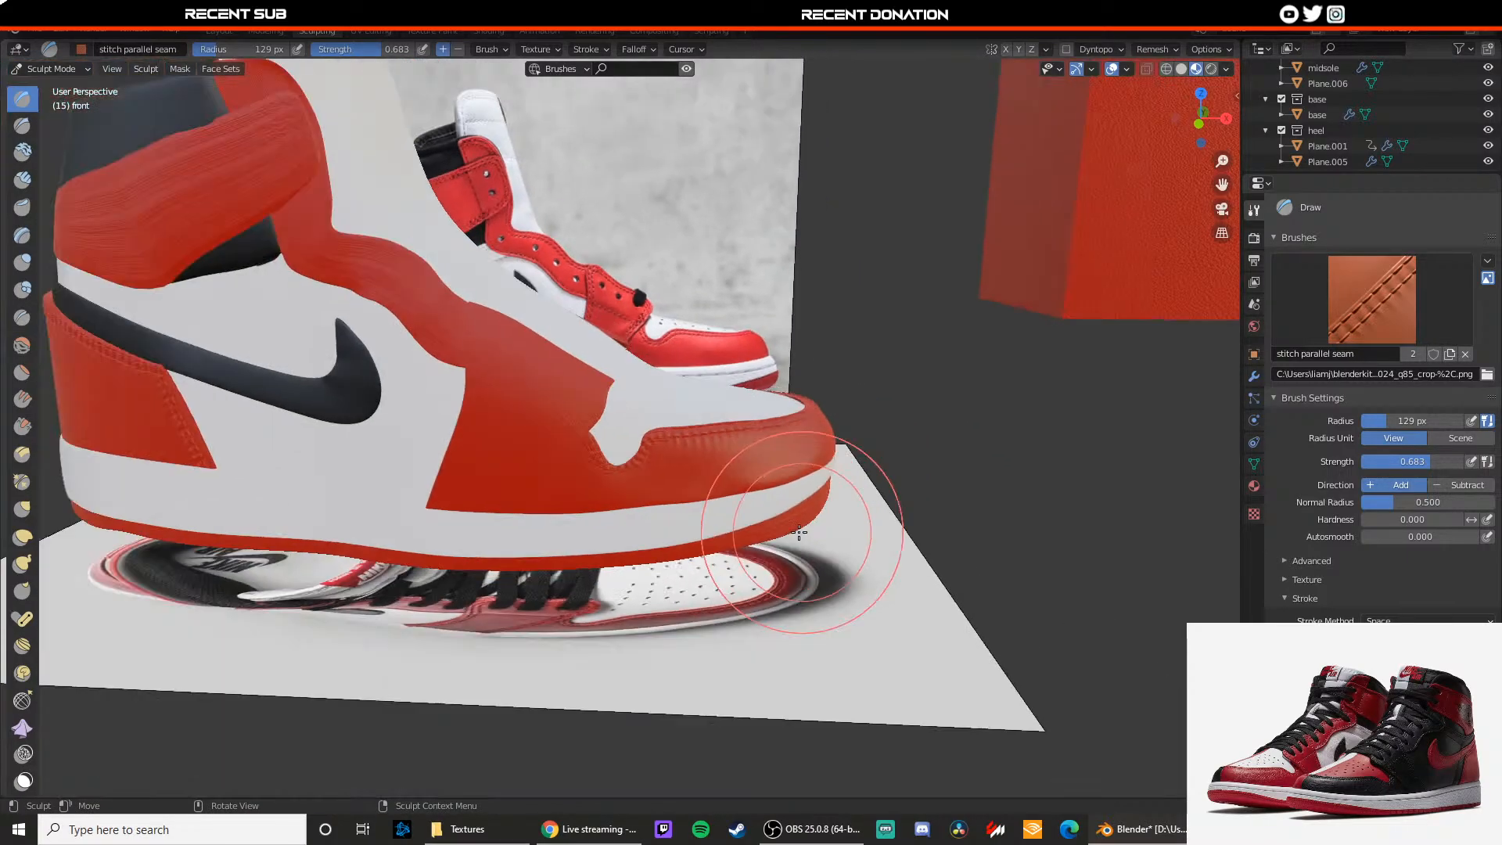
Step: Return to Object Mode and raise the front overlay's Multires viewport level to 6
middle_click_drag(782, 542, 658, 450)
left_click(51, 69)
left_click(43, 79)
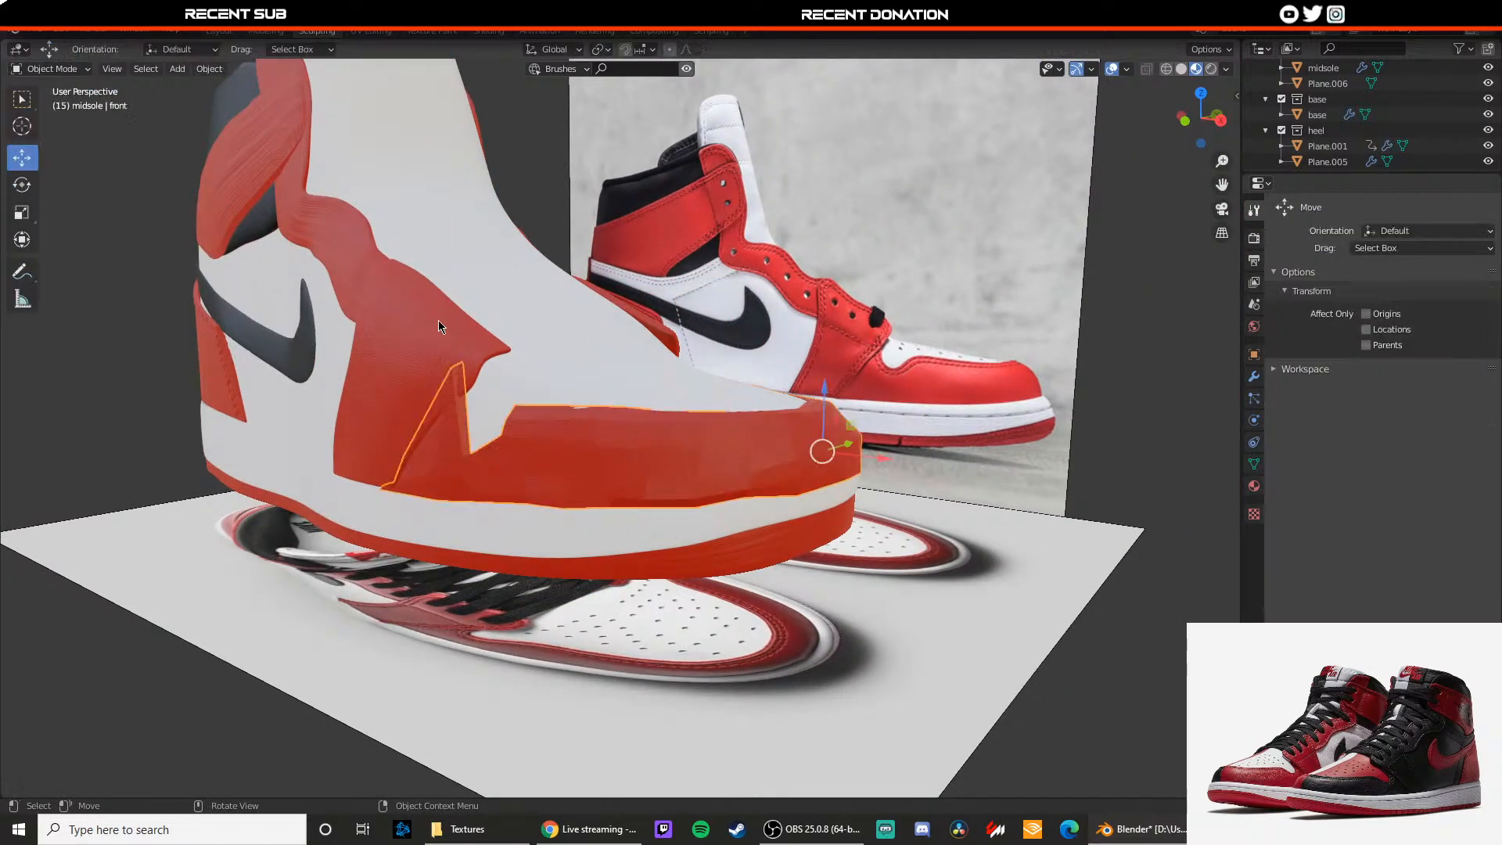
left_click(1254, 377)
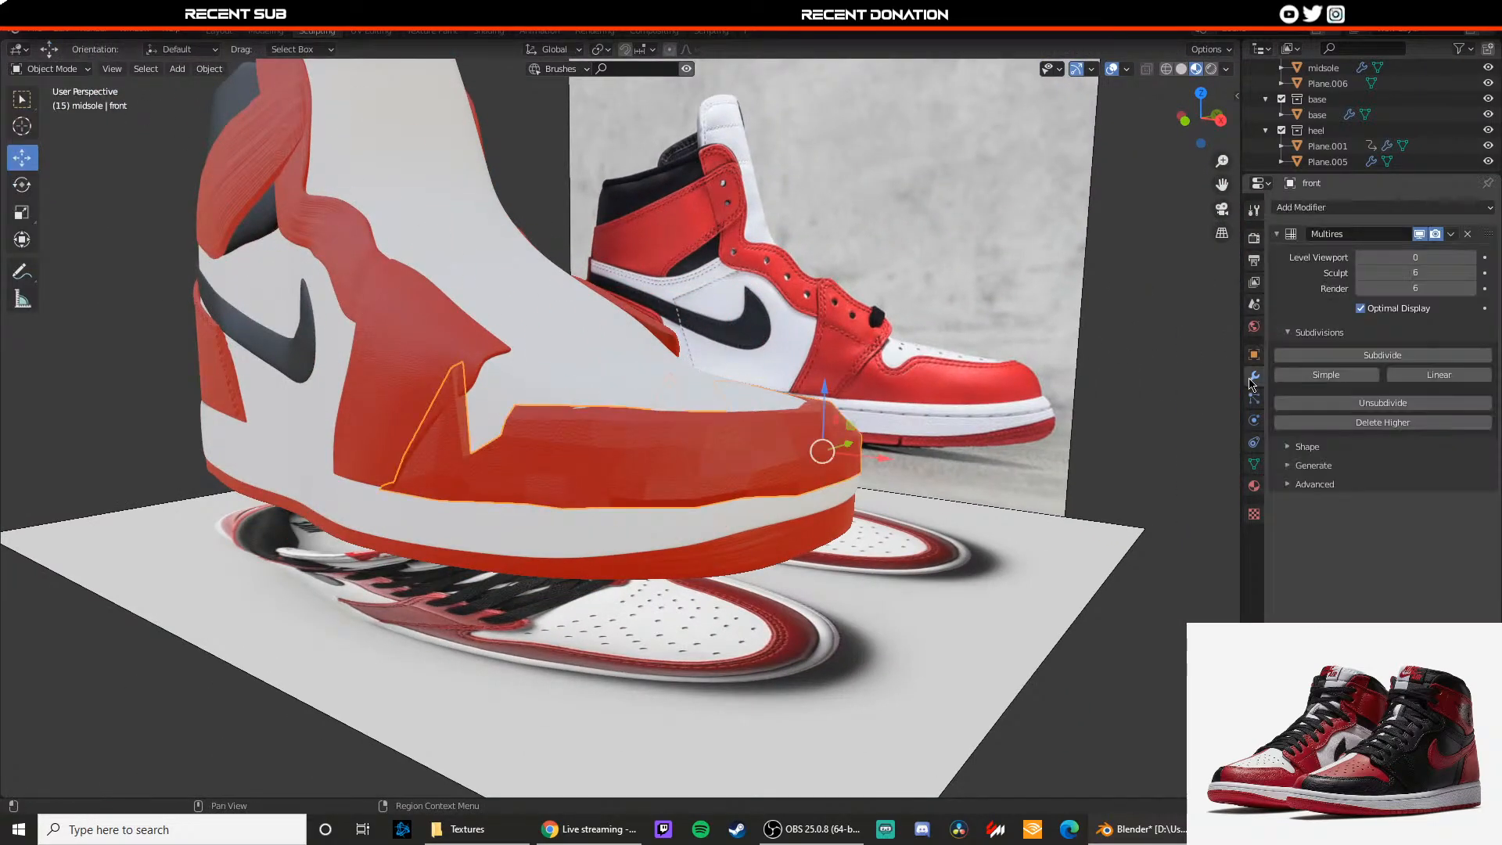
left_click(1472, 257)
left_click(1471, 257)
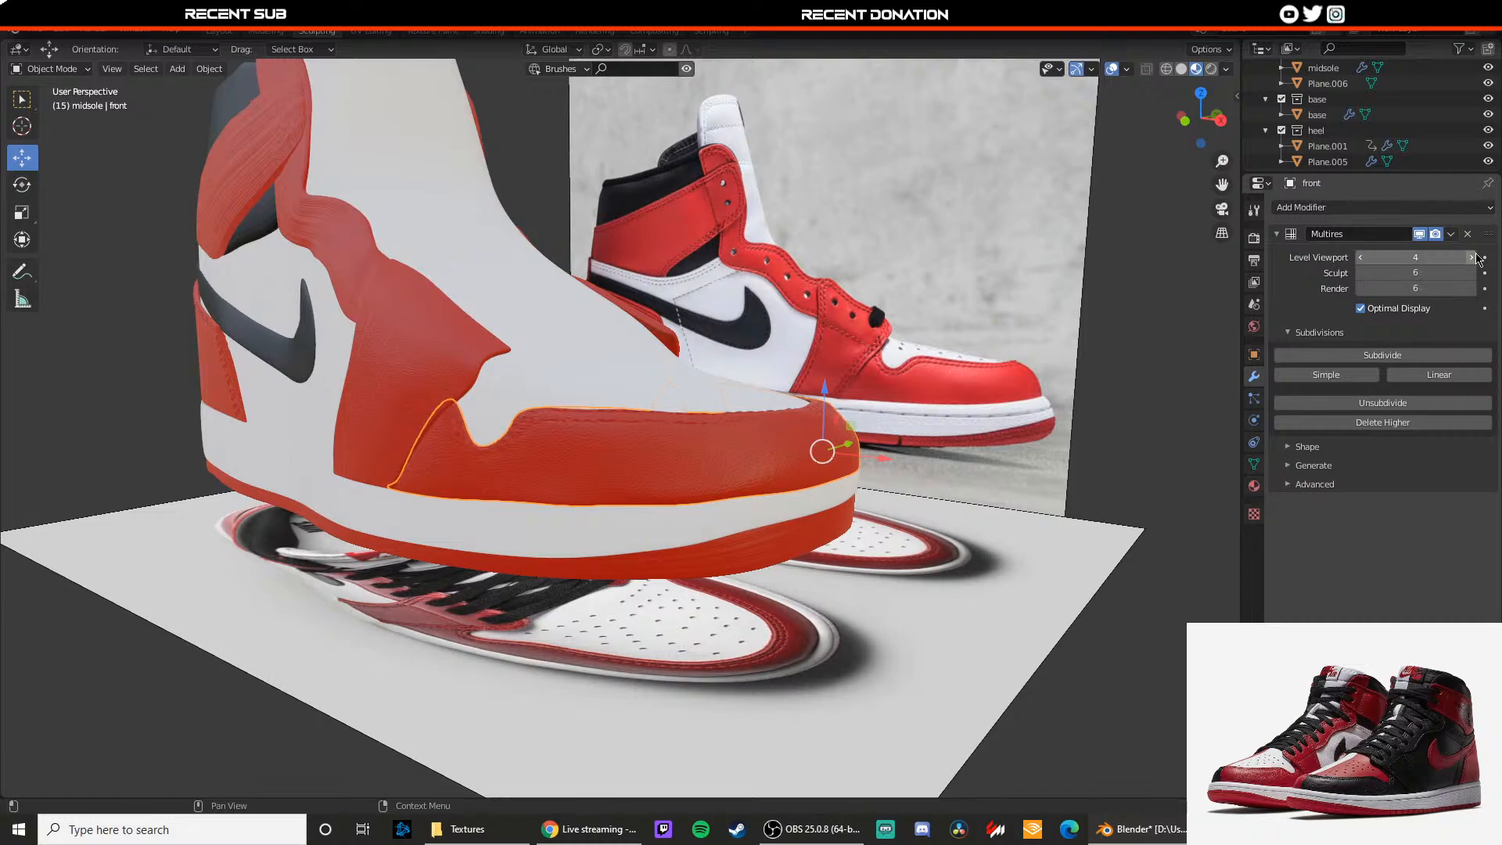
left_click(1475, 255)
left_click(1110, 488)
Step: Examine the stitched seams and leather texture of the front overlay from the side and front of the shoe
scroll(889, 495, "down", 3)
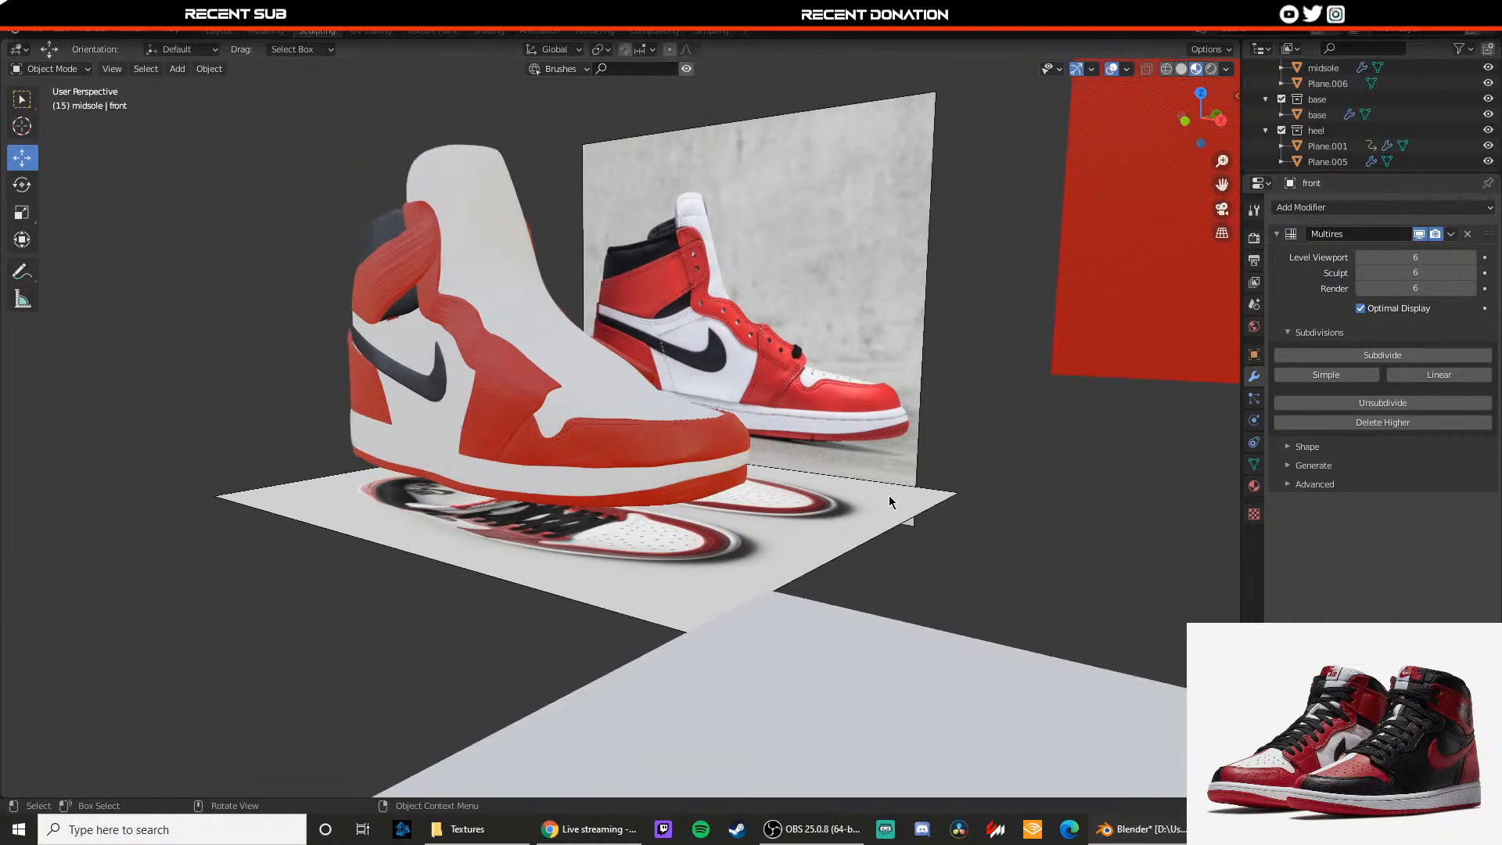
middle_click_drag(889, 495, 970, 454)
scroll(889, 436, "up", 3)
scroll(889, 435, "down", 3)
middle_click_drag(874, 437, 710, 391)
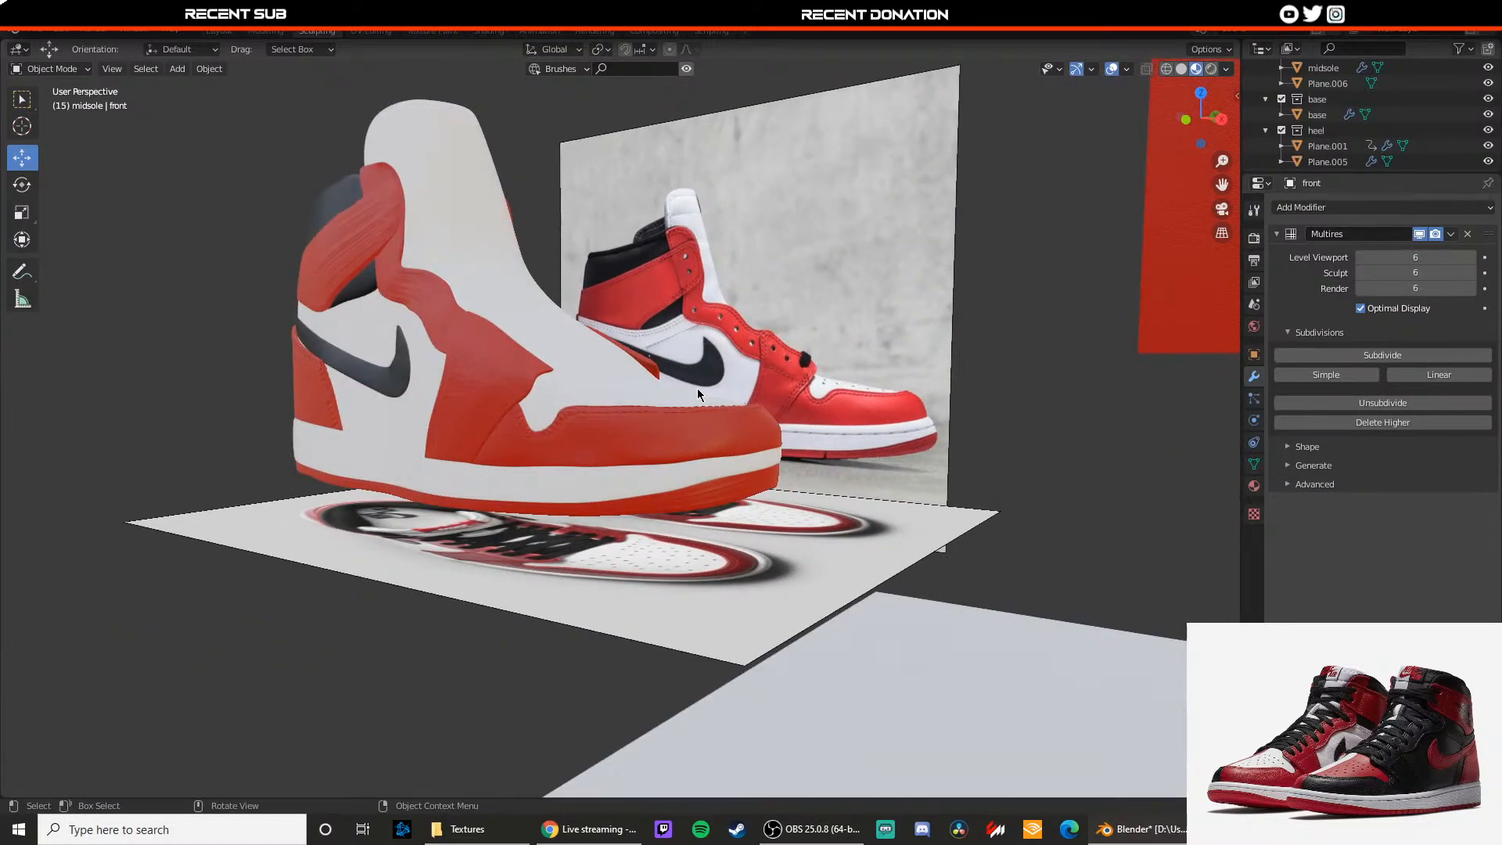
scroll(697, 388, "up", 4)
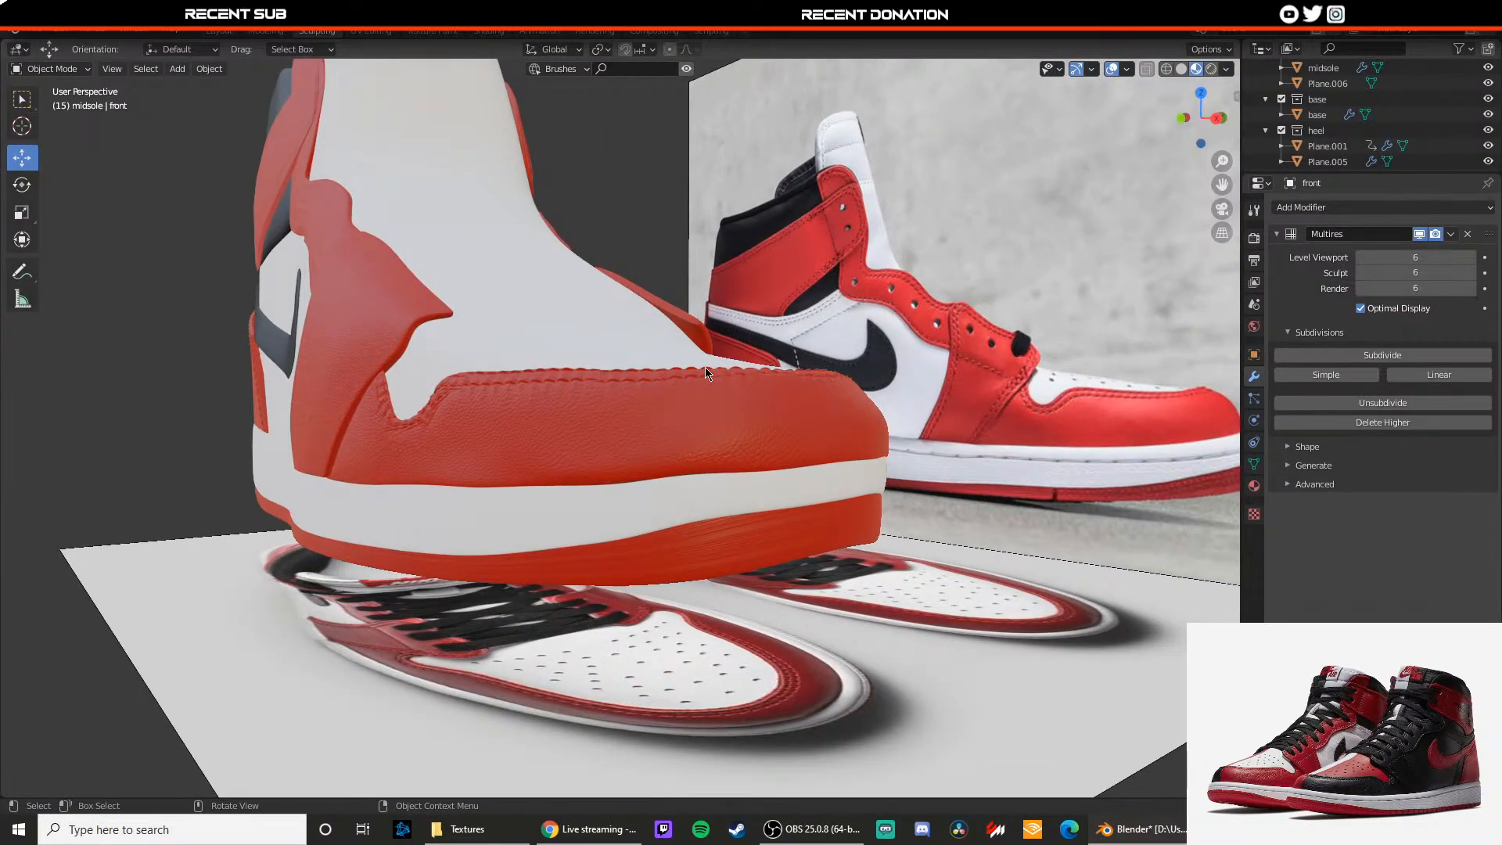
middle_click_drag(692, 381, 712, 403)
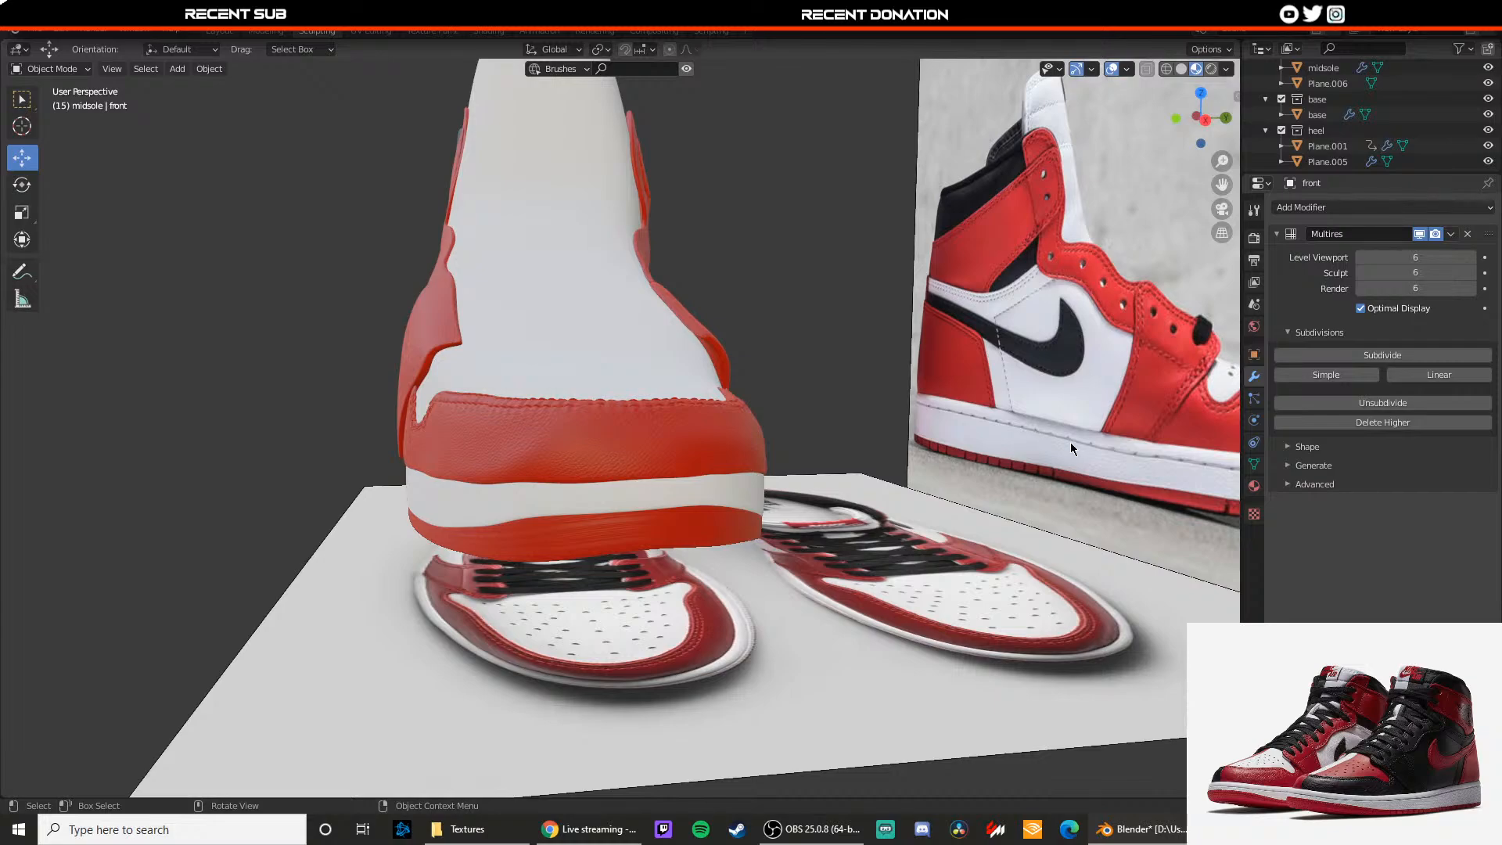
middle_click_drag(932, 420, 951, 439)
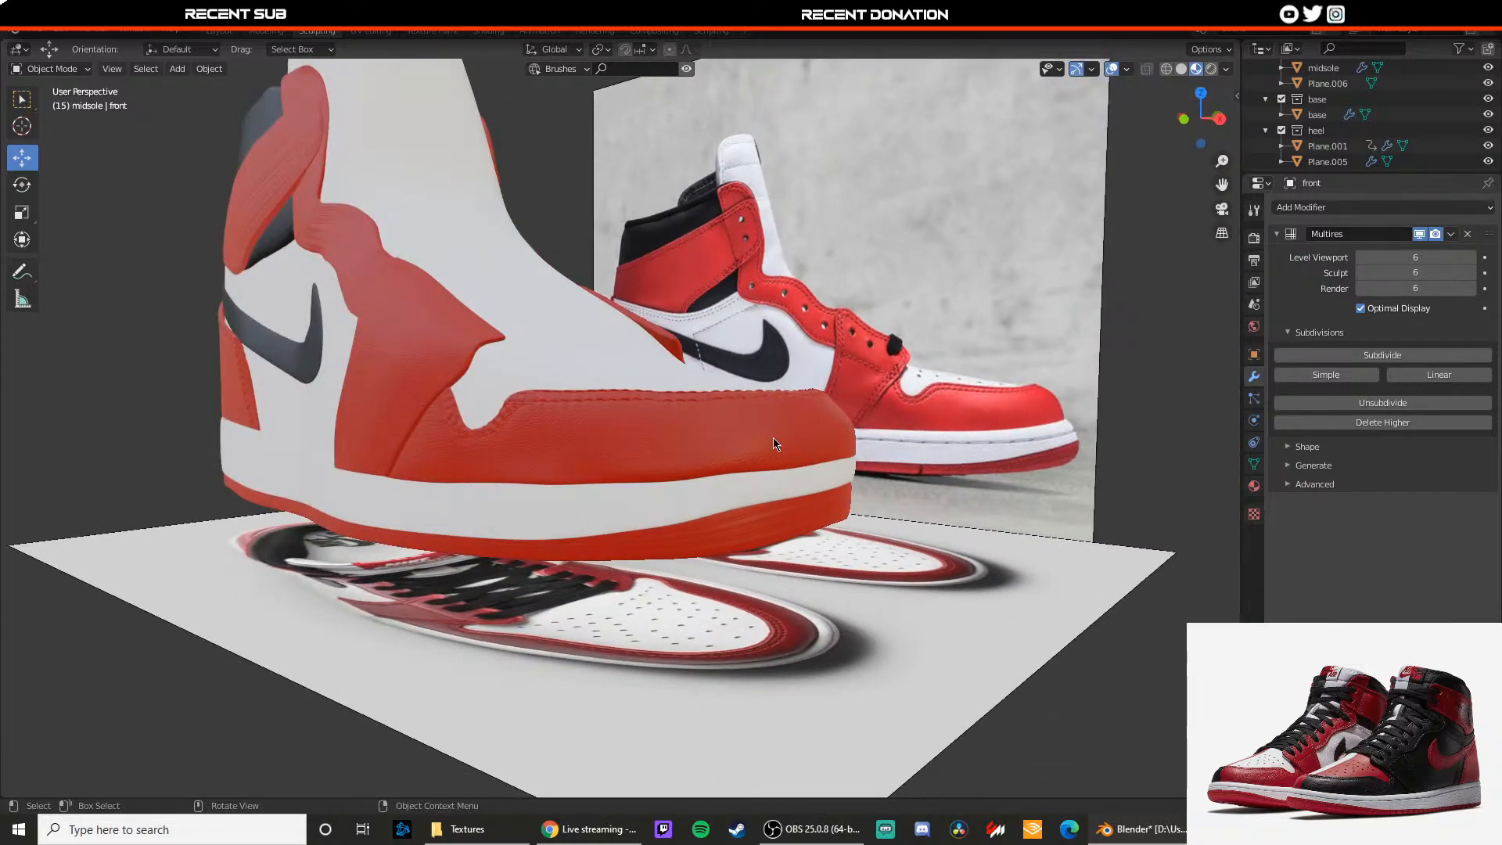
middle_click_drag(773, 439, 688, 487)
Step: Edit the midsole mesh and add a horizontal loop cut around it, slid close to its upper edge
left_click(787, 463)
key("Tab")
scroll(786, 468, "up", 3)
key("ctrl+r")
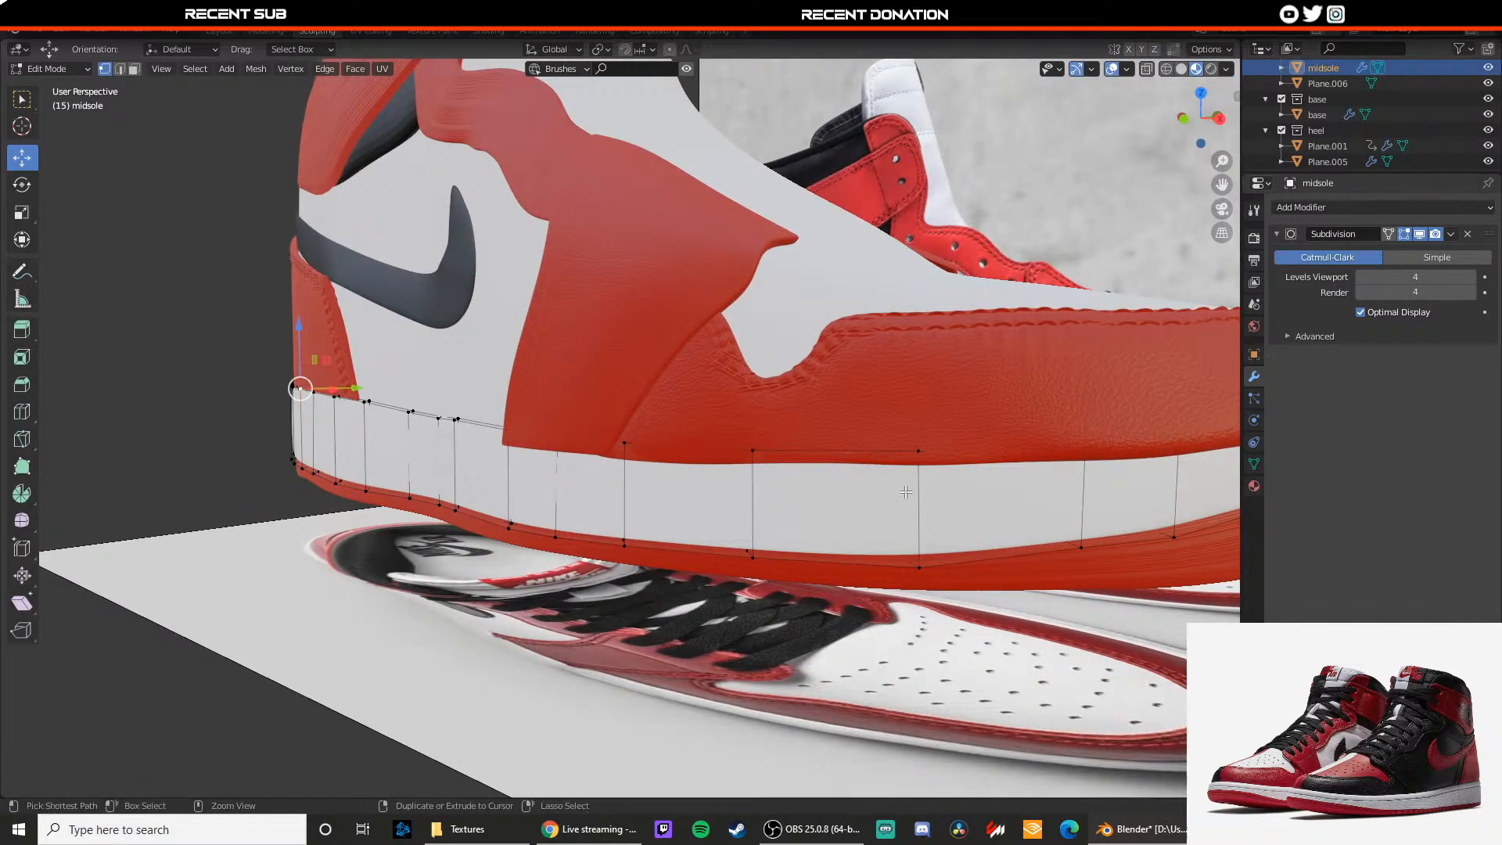
left_click(909, 494)
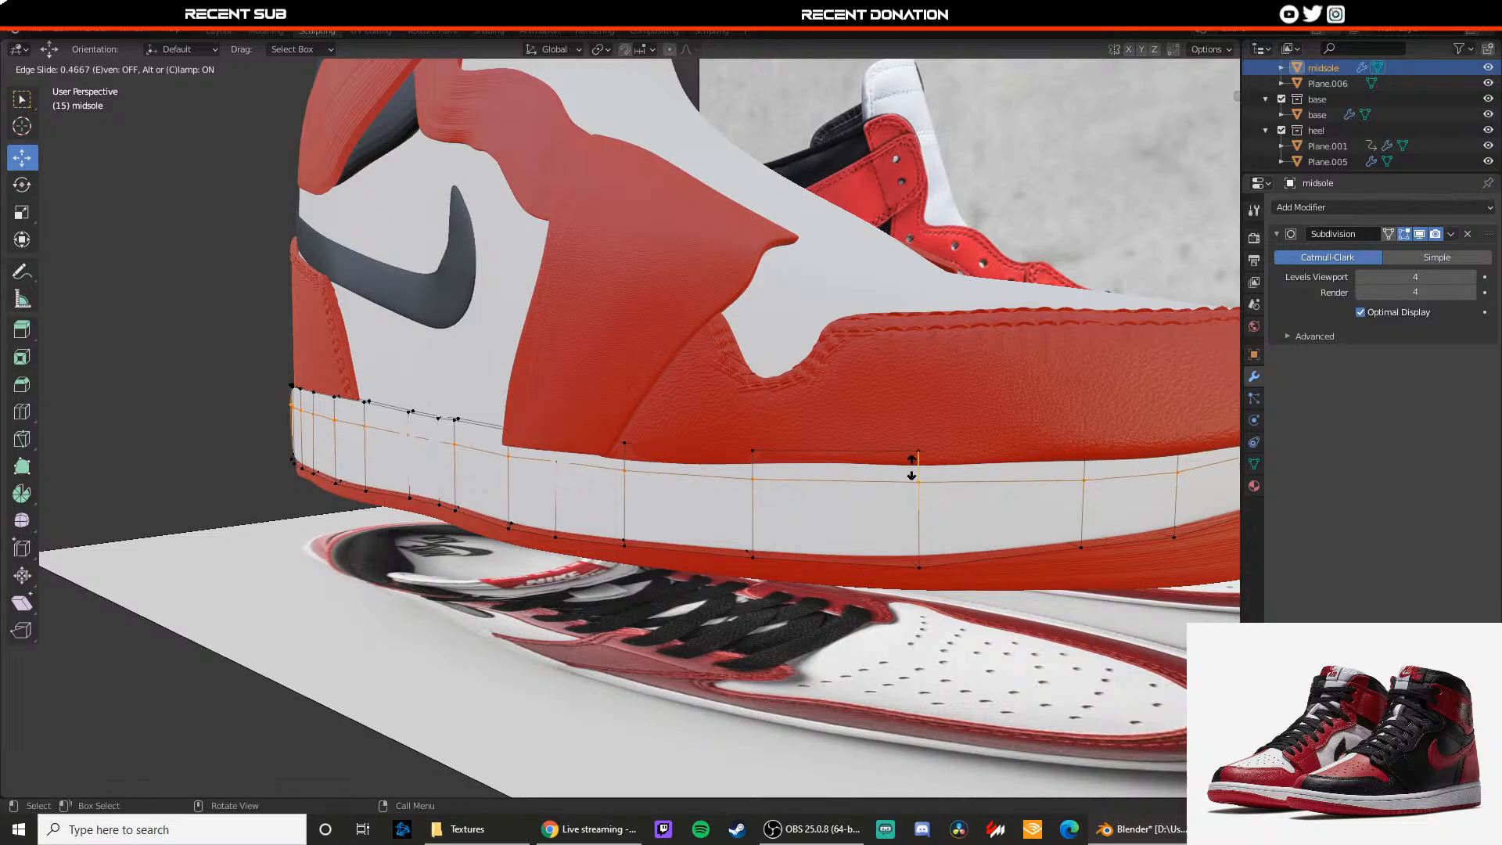
left_click(911, 467)
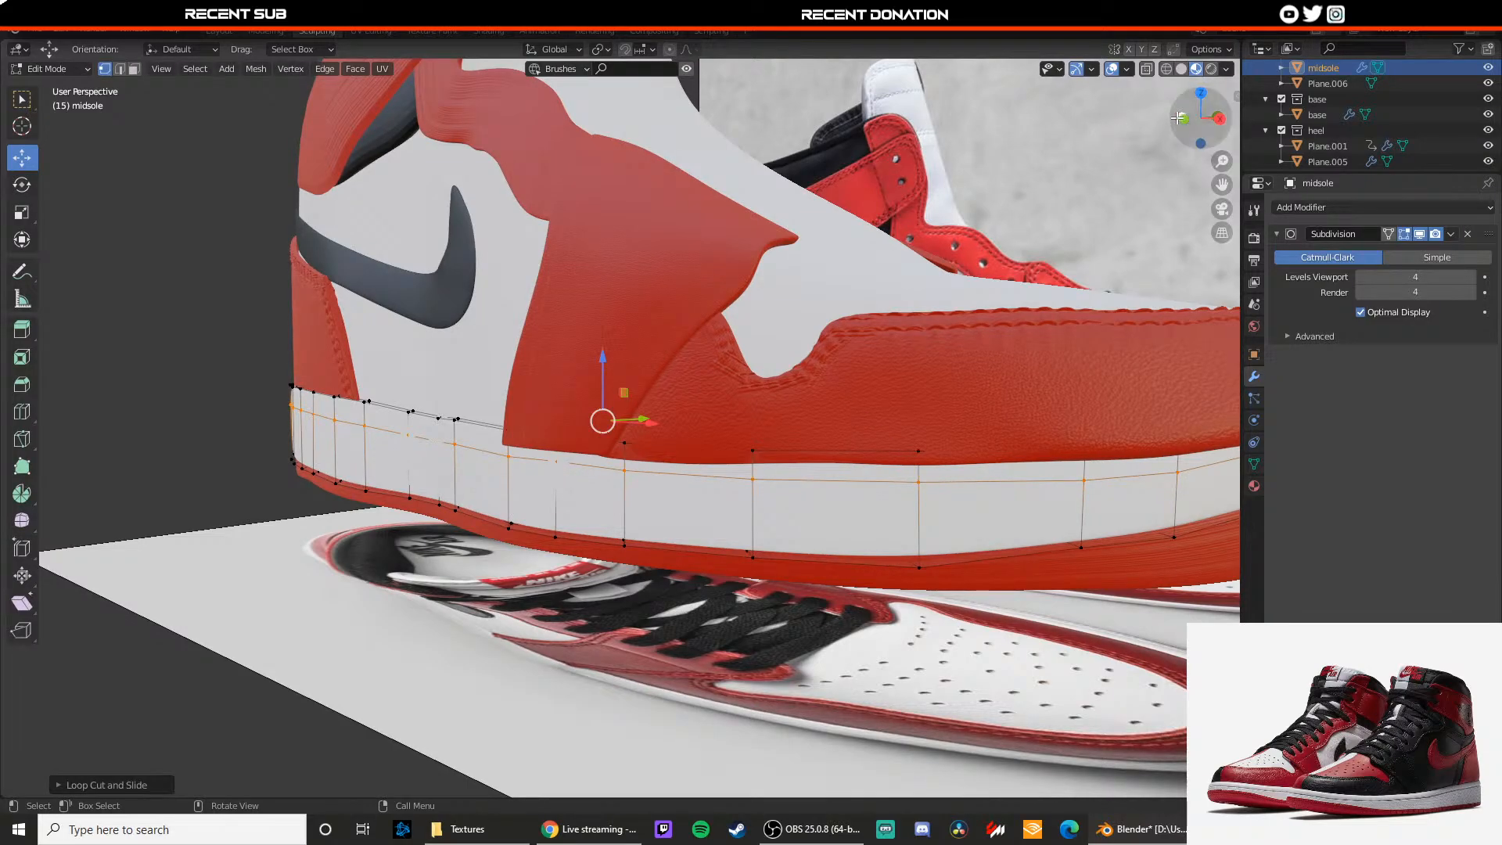
Step: Nudge the new midsole edge loop slightly downward in the front orthographic view
left_click(1176, 118)
left_click(1227, 117)
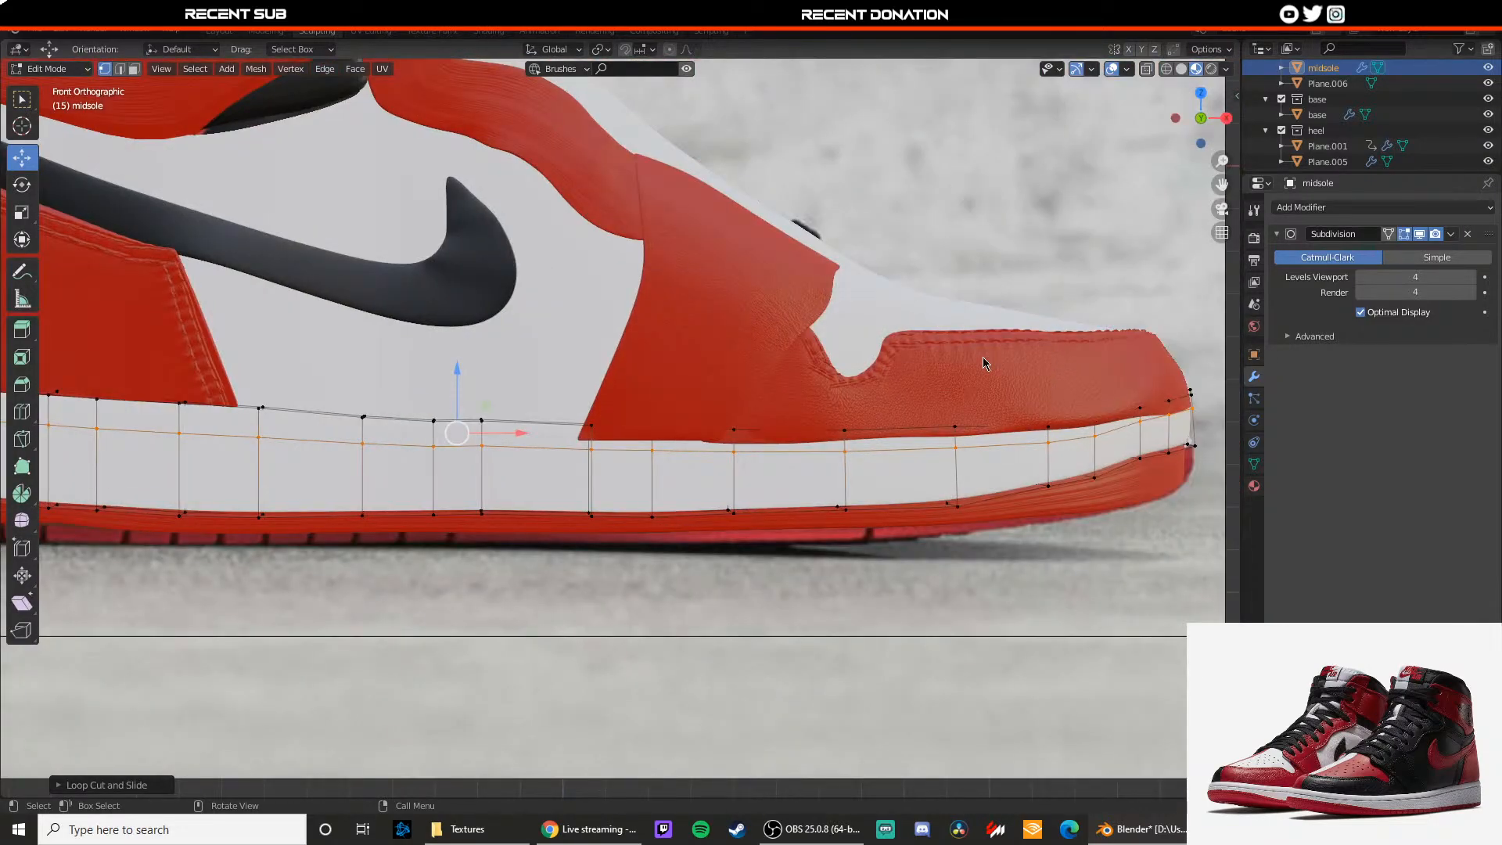
key("alt+z")
left_click_drag(457, 387, 454, 390)
key("shift+z")
Step: Add a second loop cut around the midsole just beneath the first, leaving a narrow band between them
key("ctrl+r")
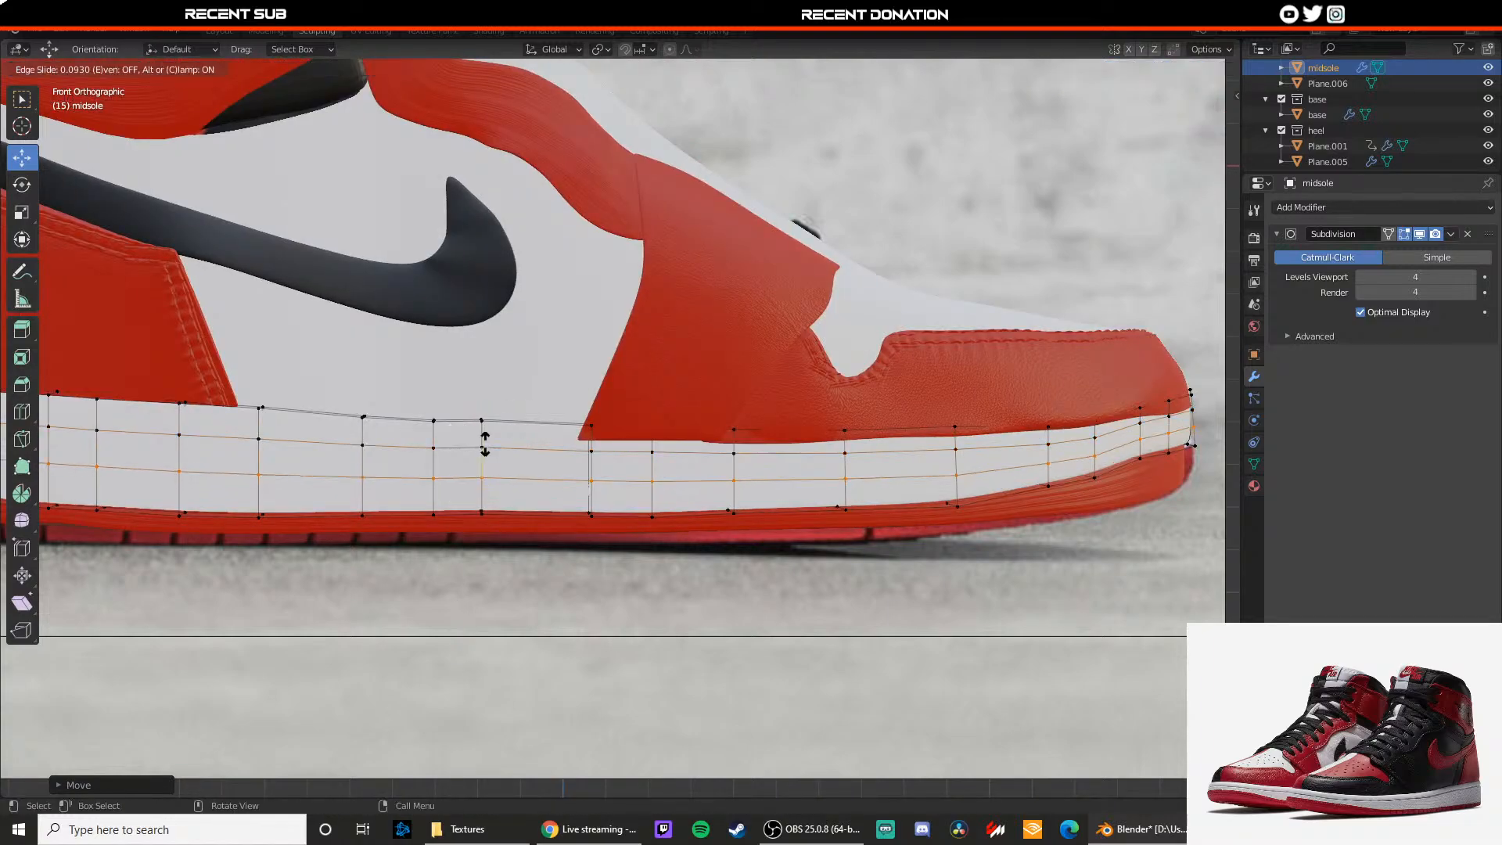
left_click(488, 454)
left_click(489, 446)
Step: Select the first faces of the narrow band between the two loops along the midsole's side
key("3")
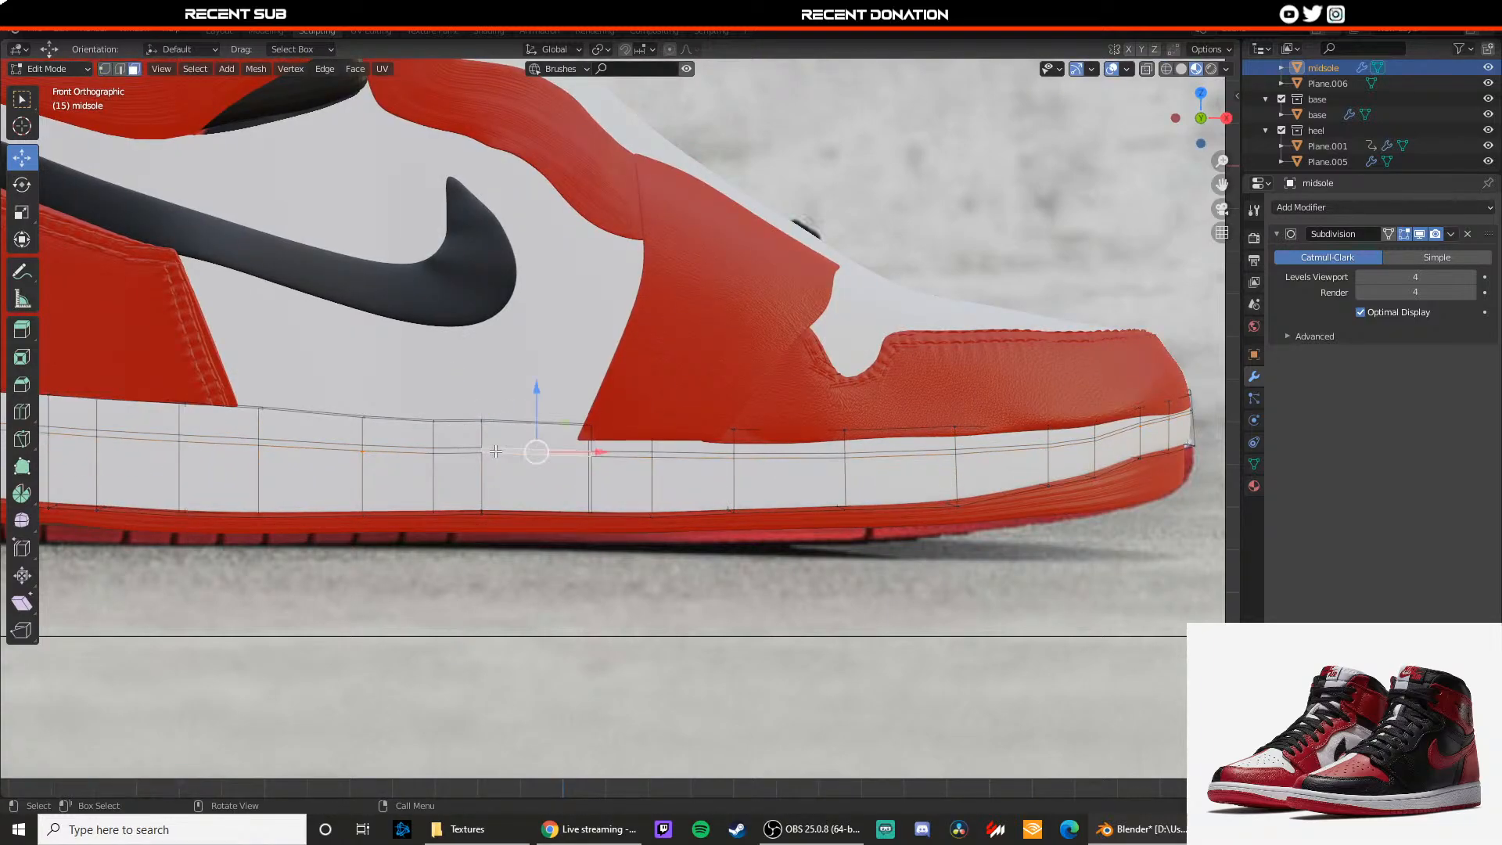
key("2")
left_click(464, 452, "alt")
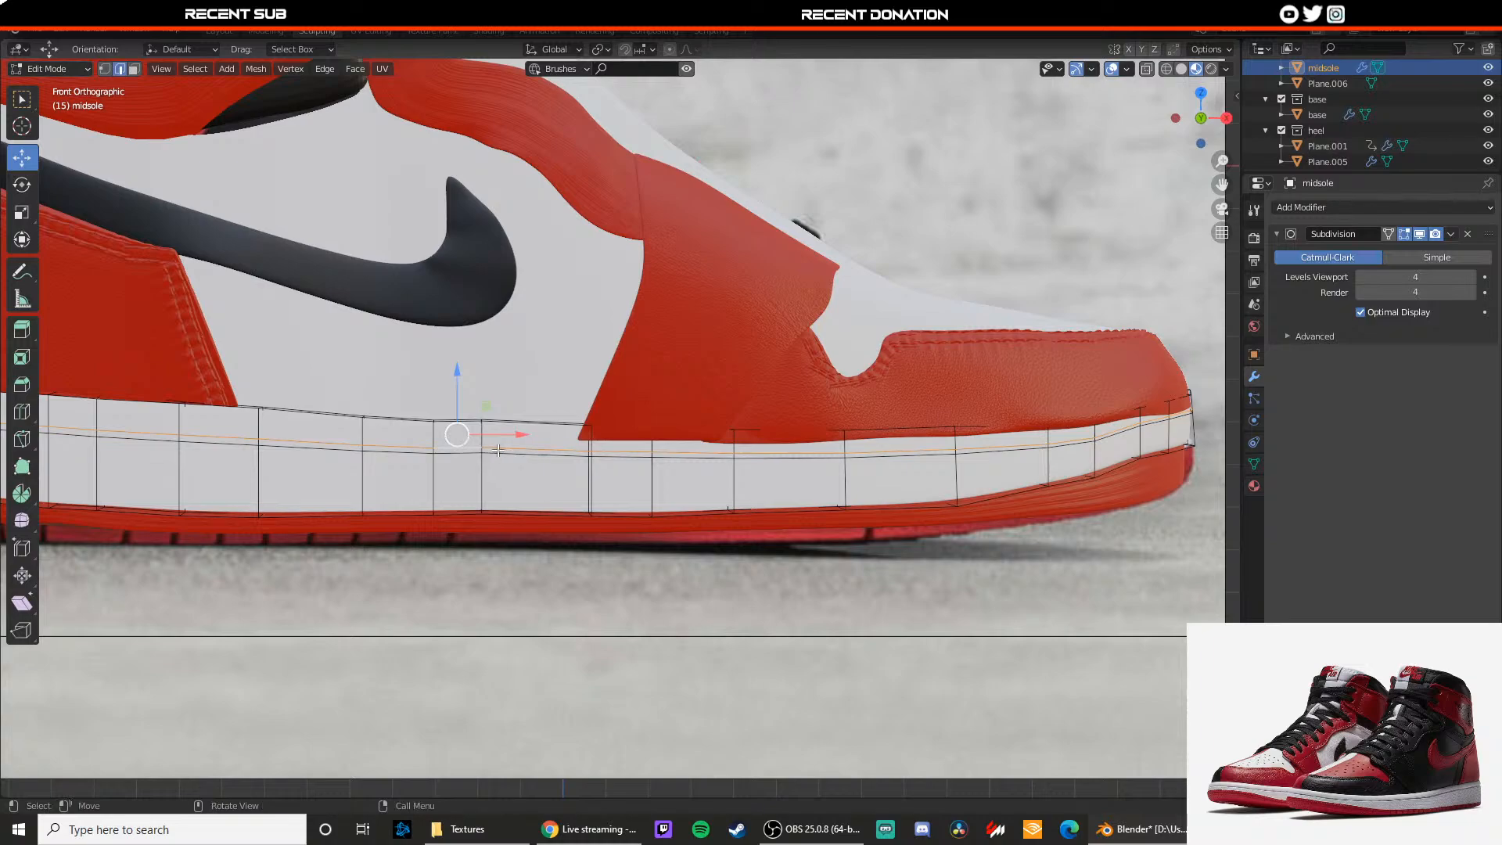
key("3")
middle_click_drag(498, 451, 524, 464)
left_click(548, 497, "shift")
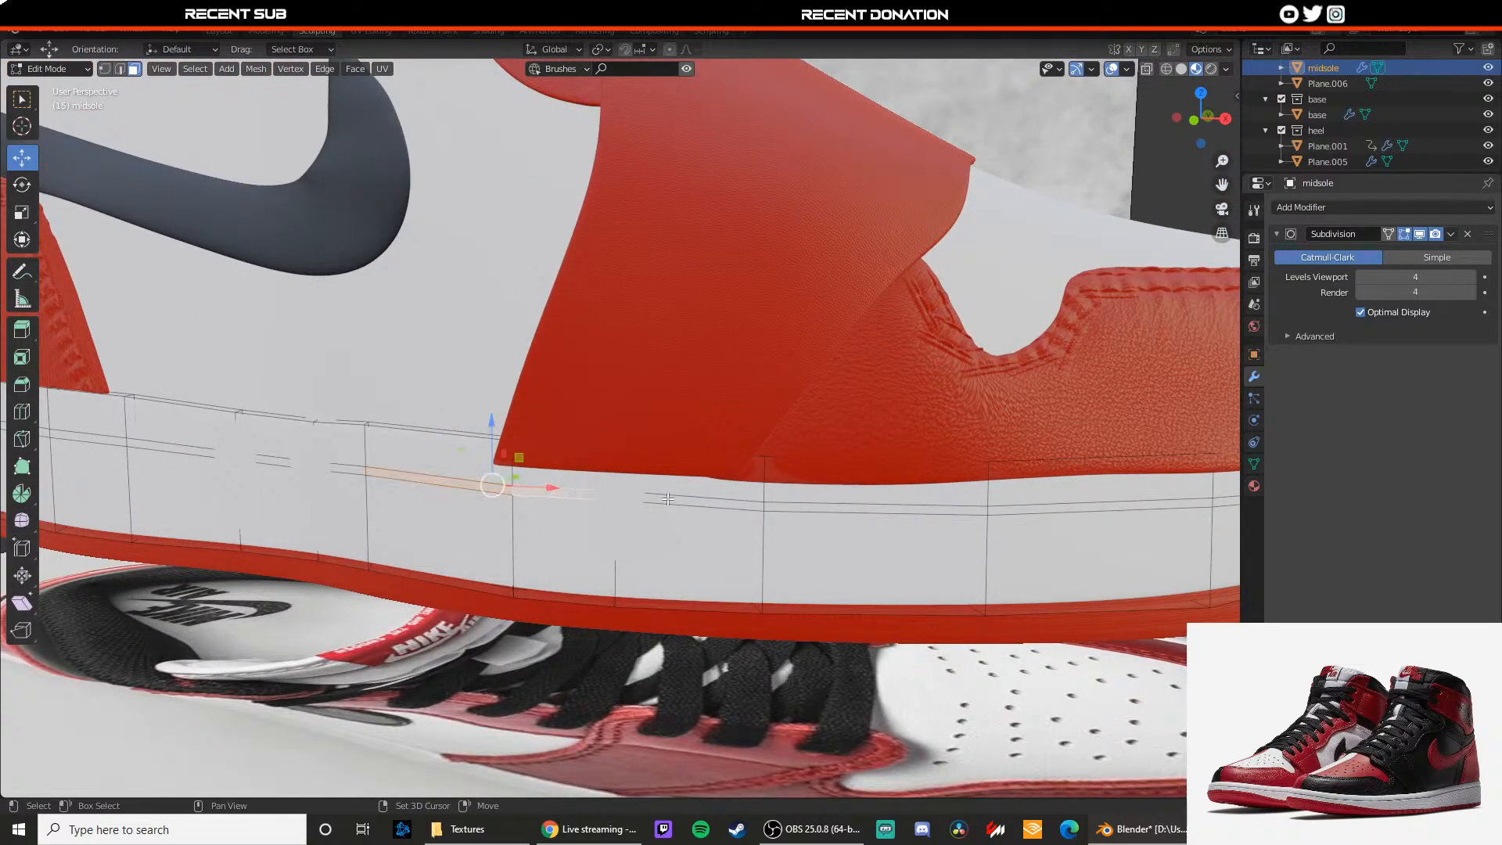
left_click(669, 501, "shift")
Step: Set the midsole's Subdivision modifier to Simple and extend the narrow band's face selection towards the toe
left_click(1425, 259)
middle_click_drag(898, 512, 900, 575)
left_click(915, 563, "alt+shift")
key("ctrl+z")
left_click(931, 571, "shift")
left_click(919, 584, "shift")
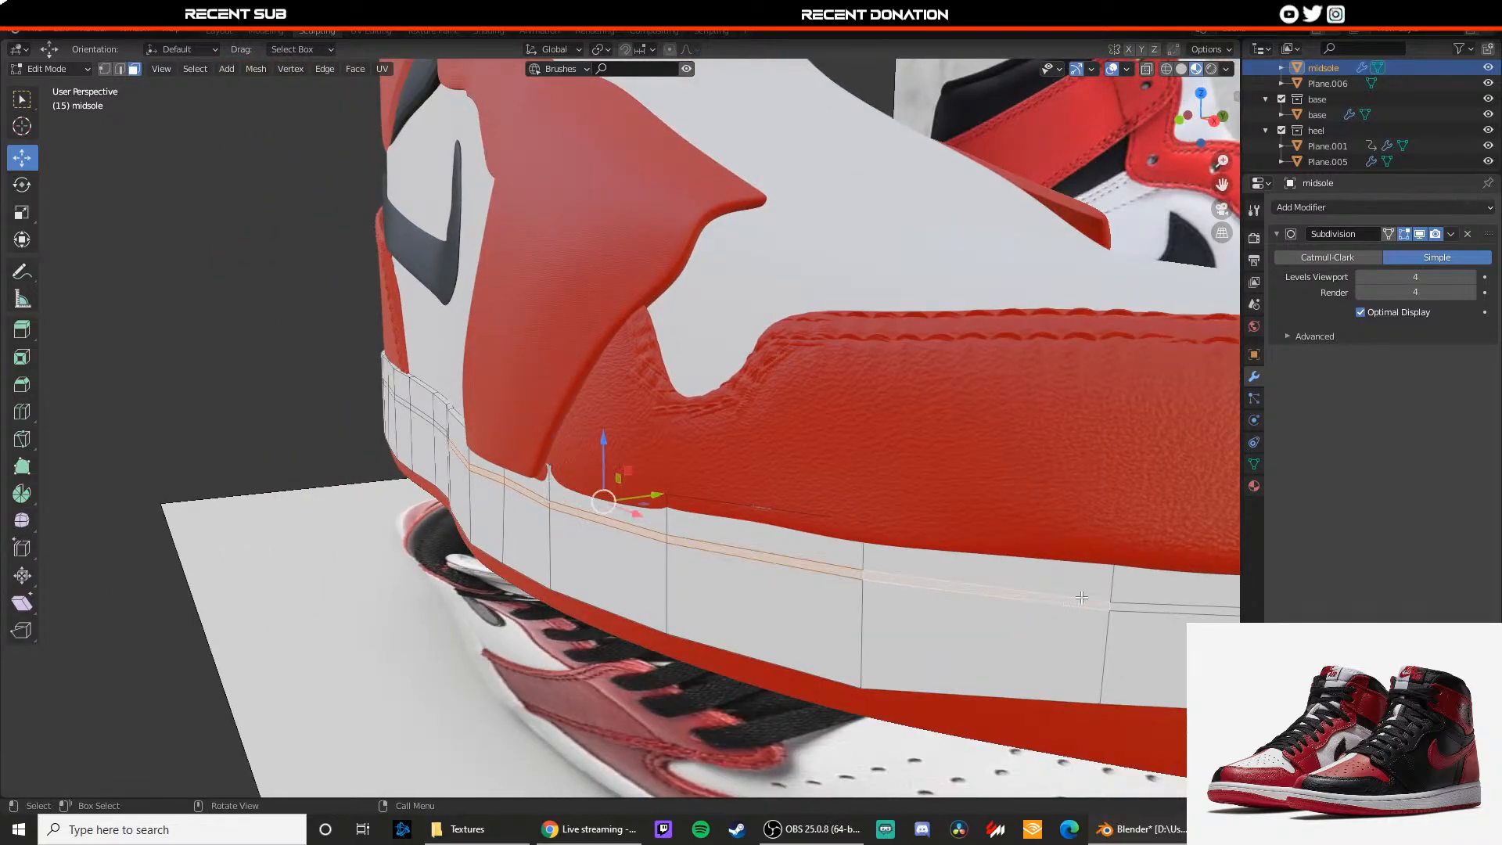
Step: Add the narrow band's faces at the front of the toe to the selection
middle_click_drag(1128, 608, 673, 569)
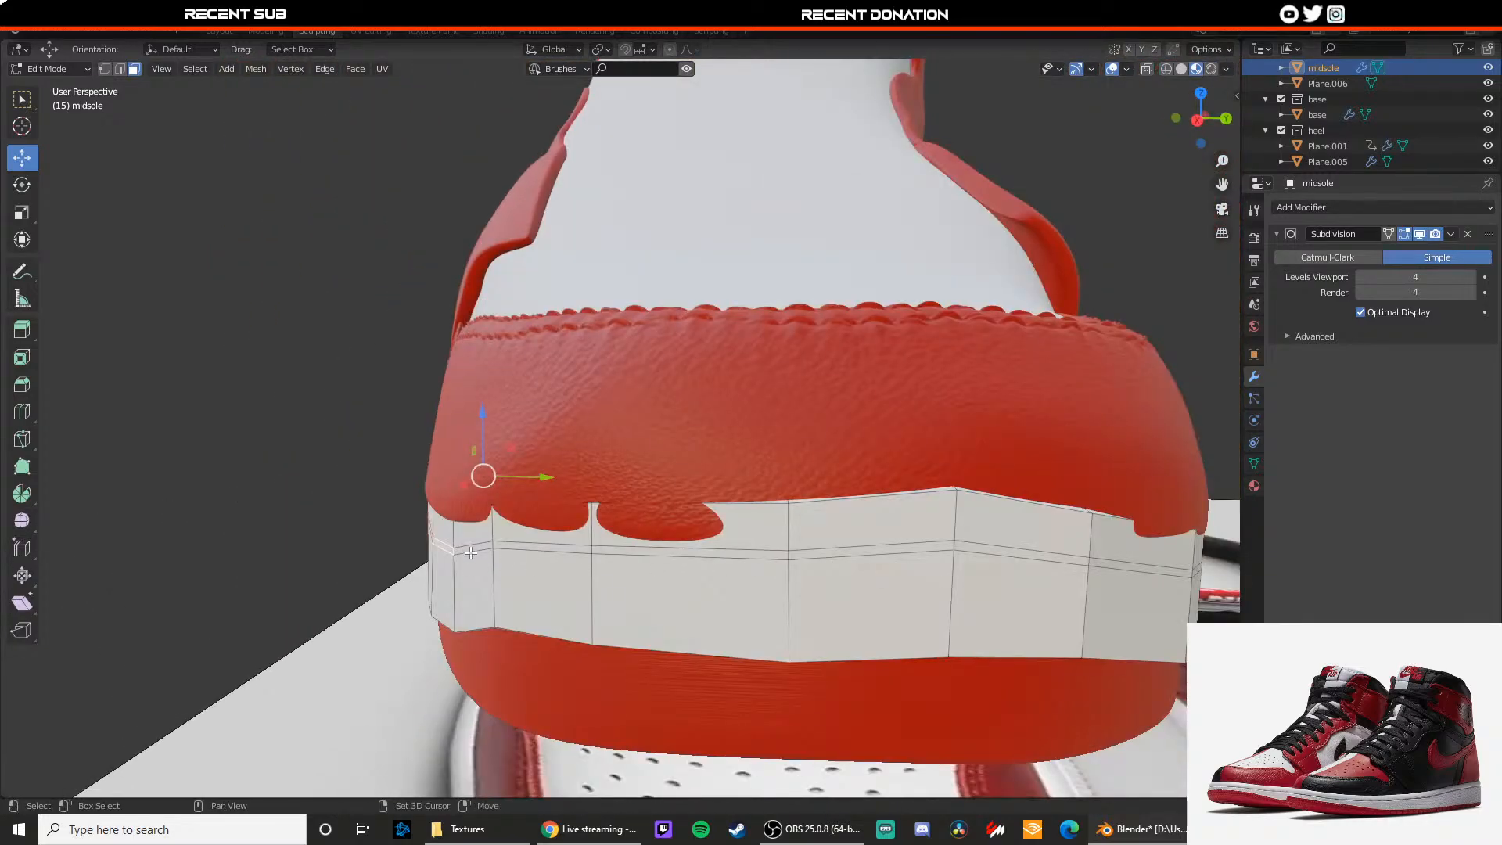
left_click(509, 545, "shift")
left_click(769, 555, "shift")
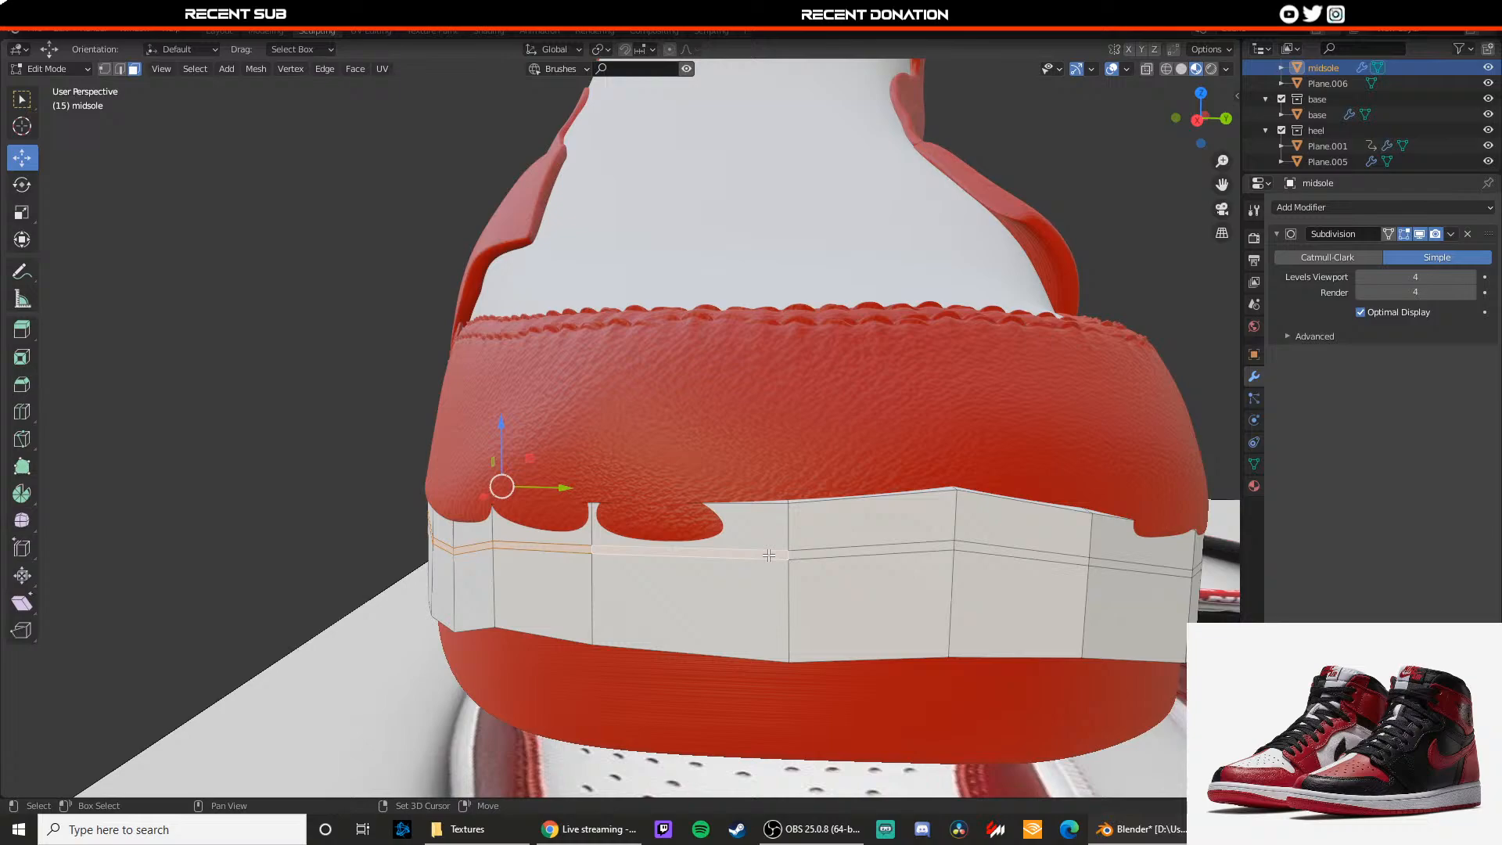
Step: Try selecting and vertically moving a single edge of the narrow band at the toe in edge mode, and undo it
key("2")
left_click(495, 546)
left_click_drag(493, 514, 493, 516)
key("ctrl+z")
key("ctrl+z")
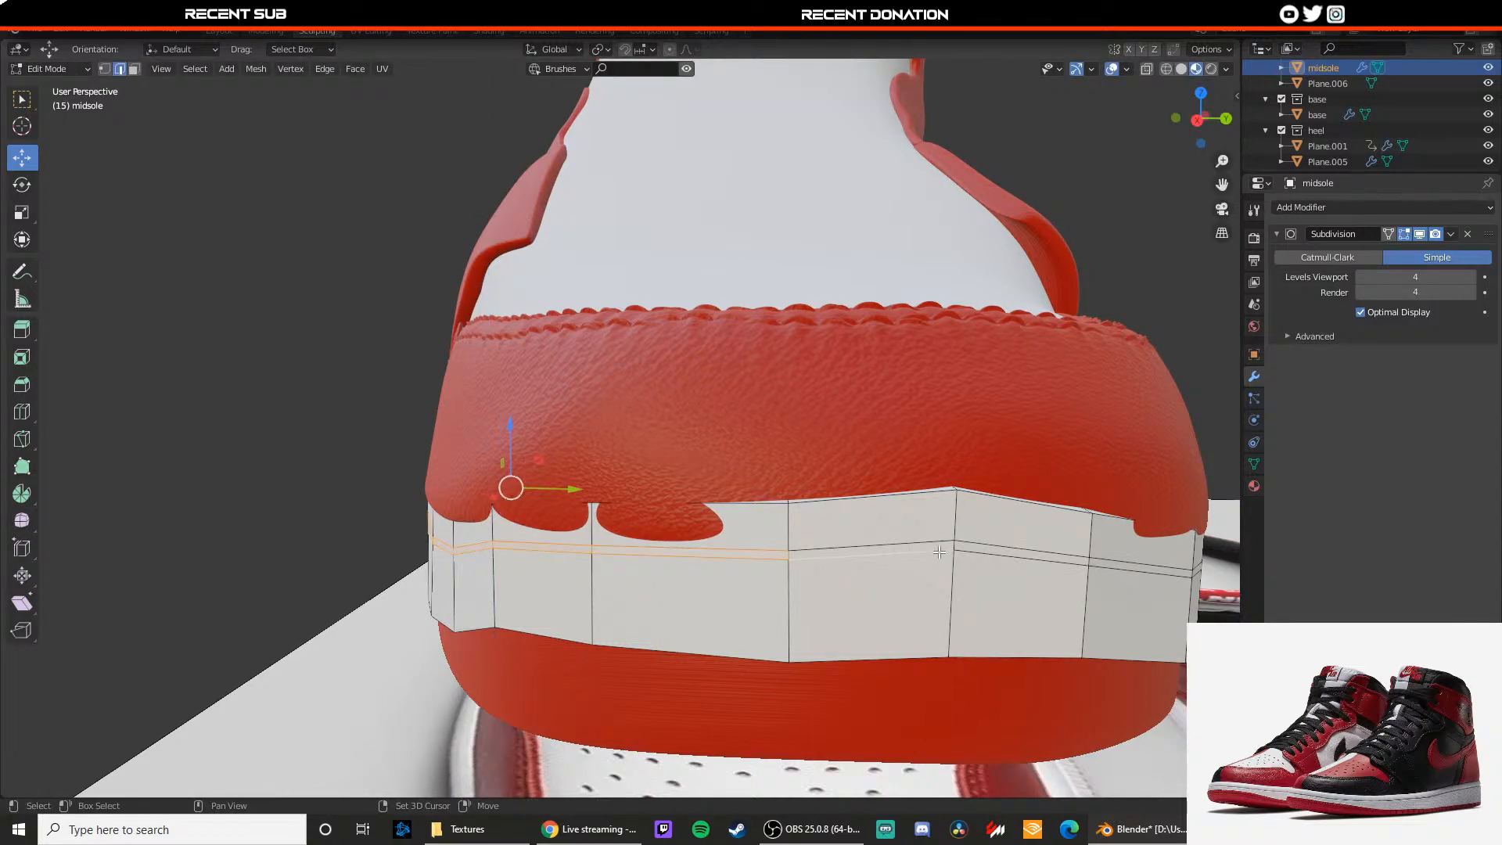
middle_click_drag(939, 552, 828, 563)
left_click(738, 597, "shift")
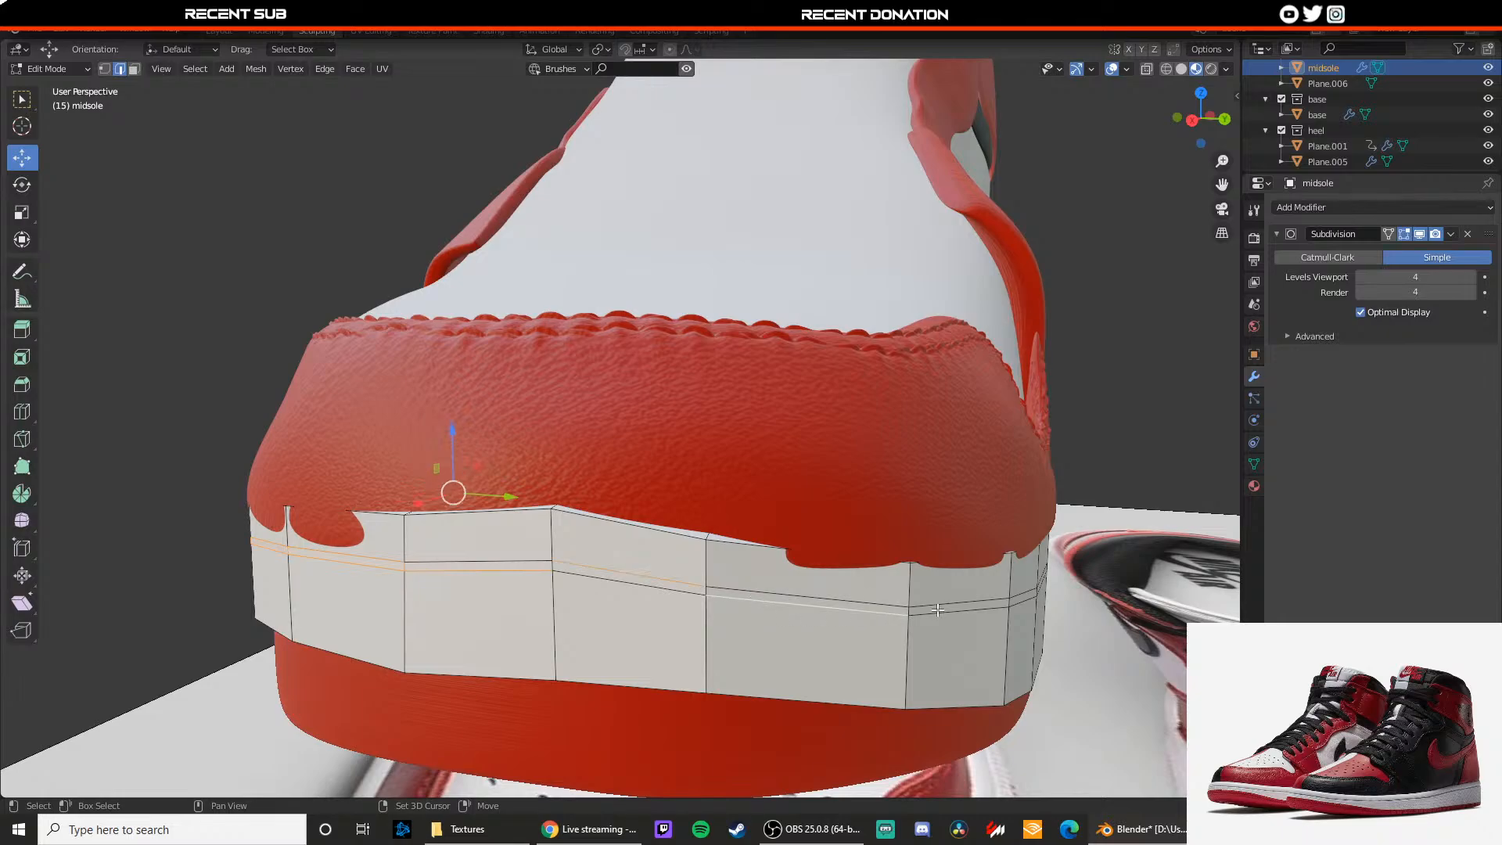
middle_click_drag(939, 610, 818, 594)
scroll(195, 571, "up", 3)
middle_click_drag(195, 571, 311, 558)
scroll(313, 557, "down", 4)
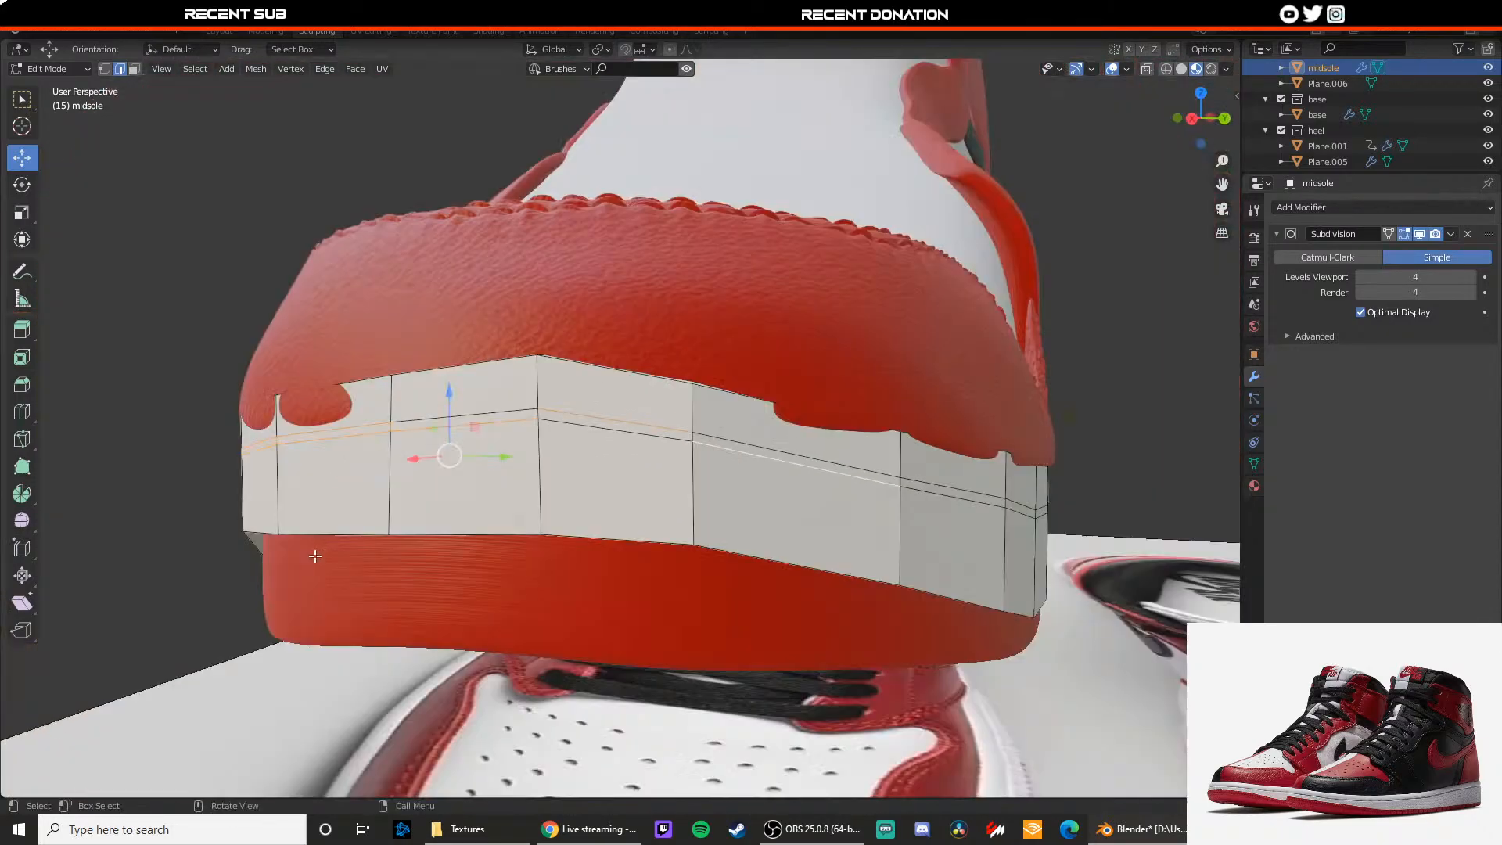
middle_click_drag(495, 505, 496, 534)
key("ctrl+z")
key("ctrl+z")
Step: Add the narrow band's faces from the toe round to the midsole's side beneath the front overlay to the selection
key("3")
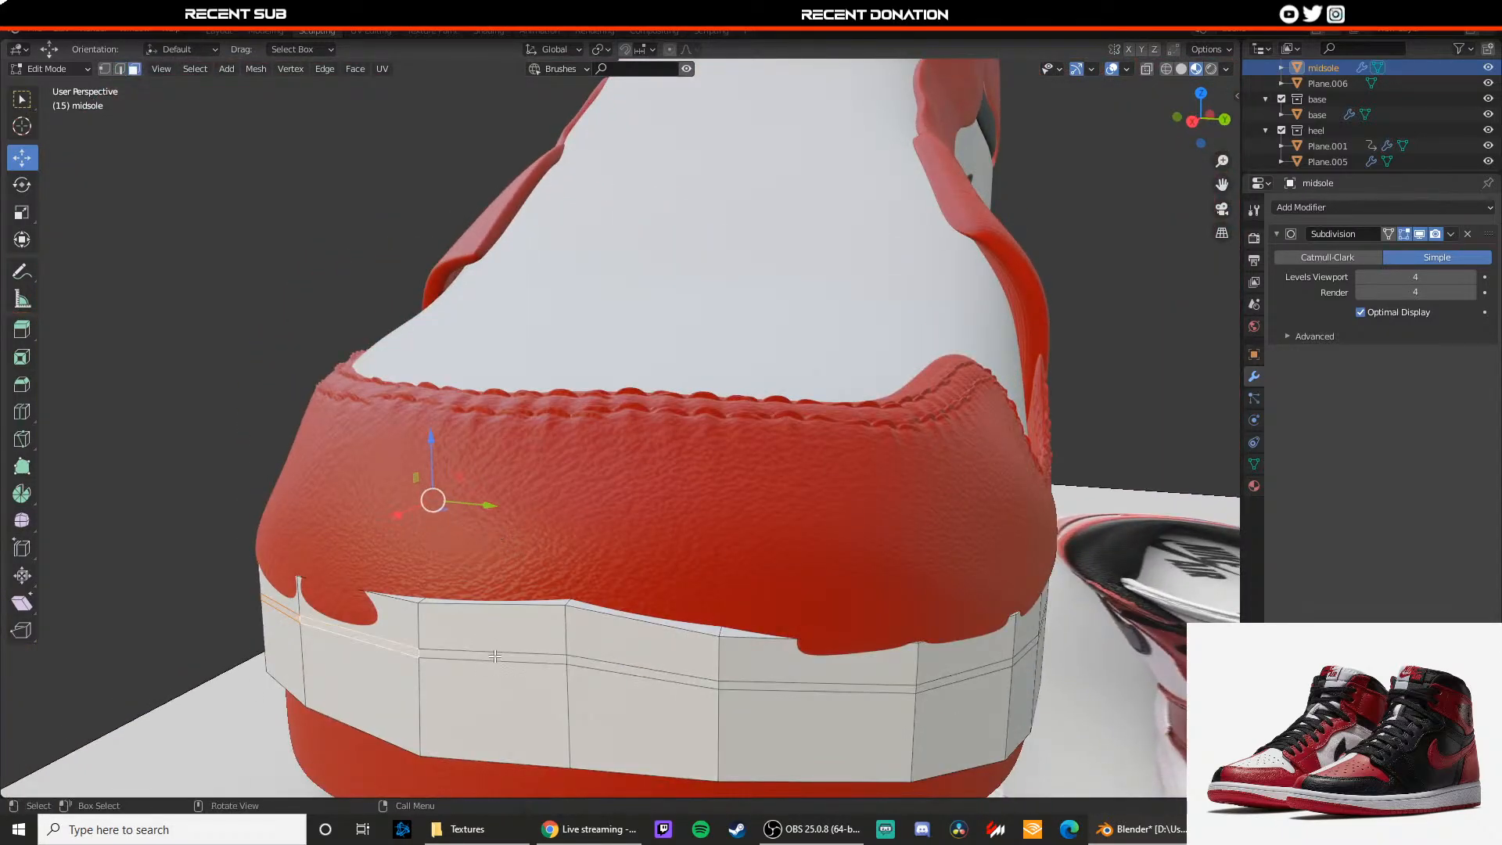
left_click(494, 661, "shift")
left_click(708, 676, "shift")
left_click(756, 682, "shift")
middle_click_drag(756, 682, 539, 659)
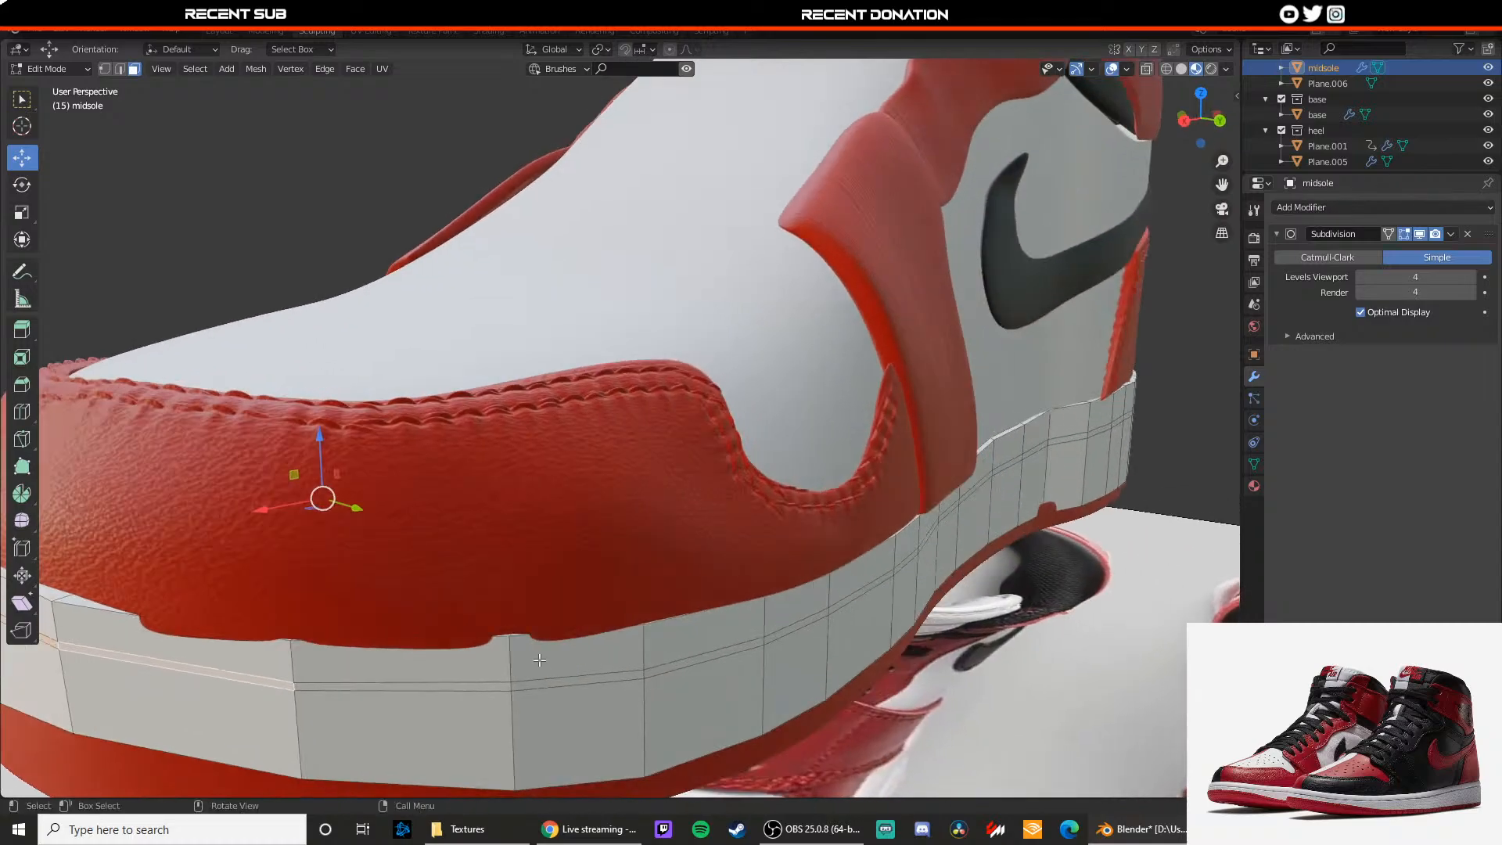
left_click(439, 686, "shift")
left_click(579, 677, "shift")
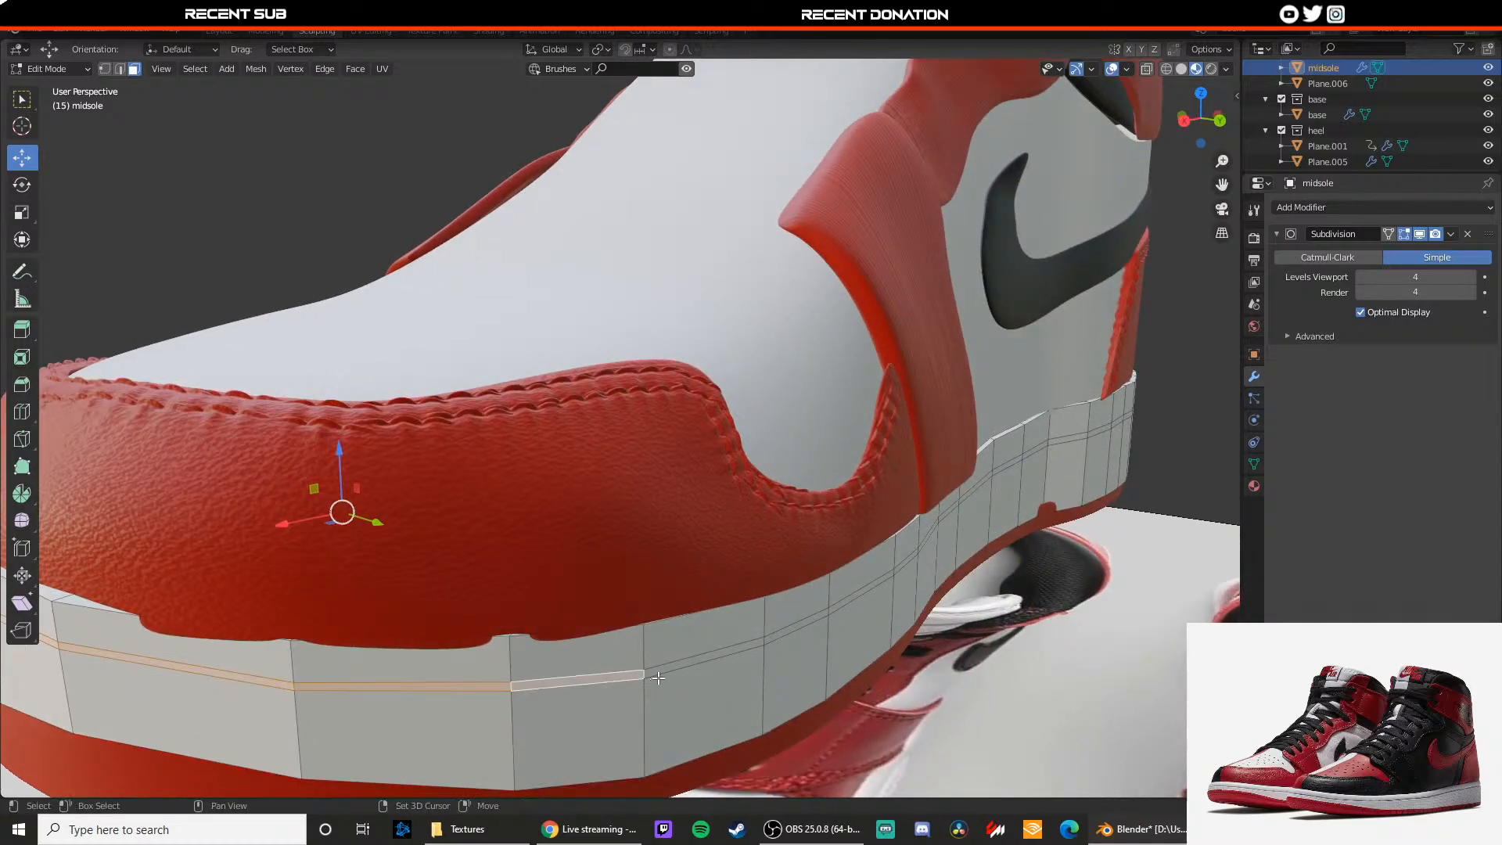
left_click(667, 671, "shift")
middle_click_drag(668, 671, 426, 618)
left_click(259, 589, "shift")
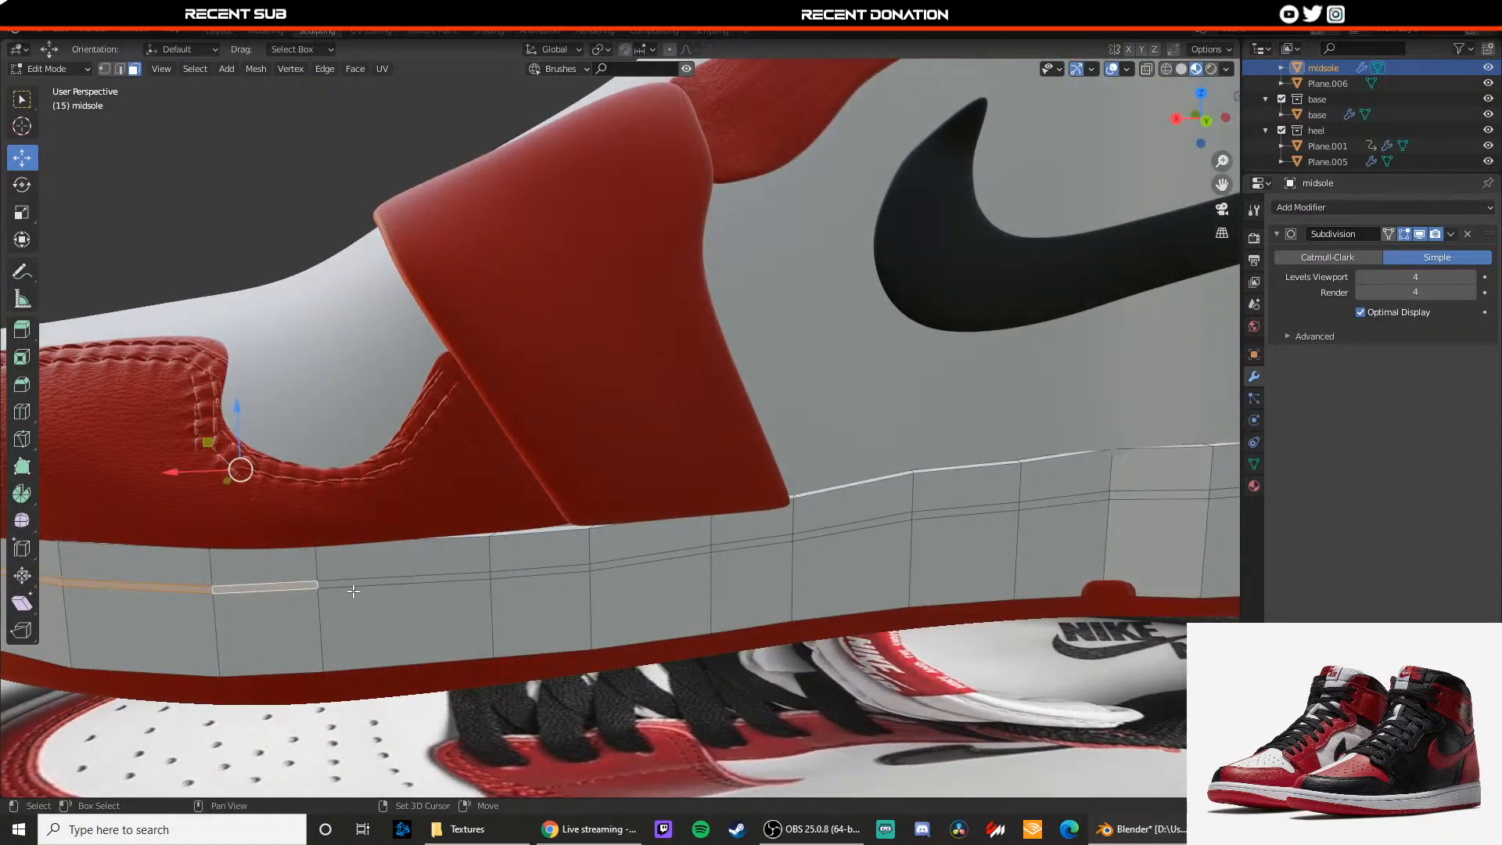
Step: Extend the band's face selection along the midsole's side to below the Swoosh
left_click(356, 582, "shift")
left_click(530, 574, "shift")
middle_click_drag(626, 560, 624, 566)
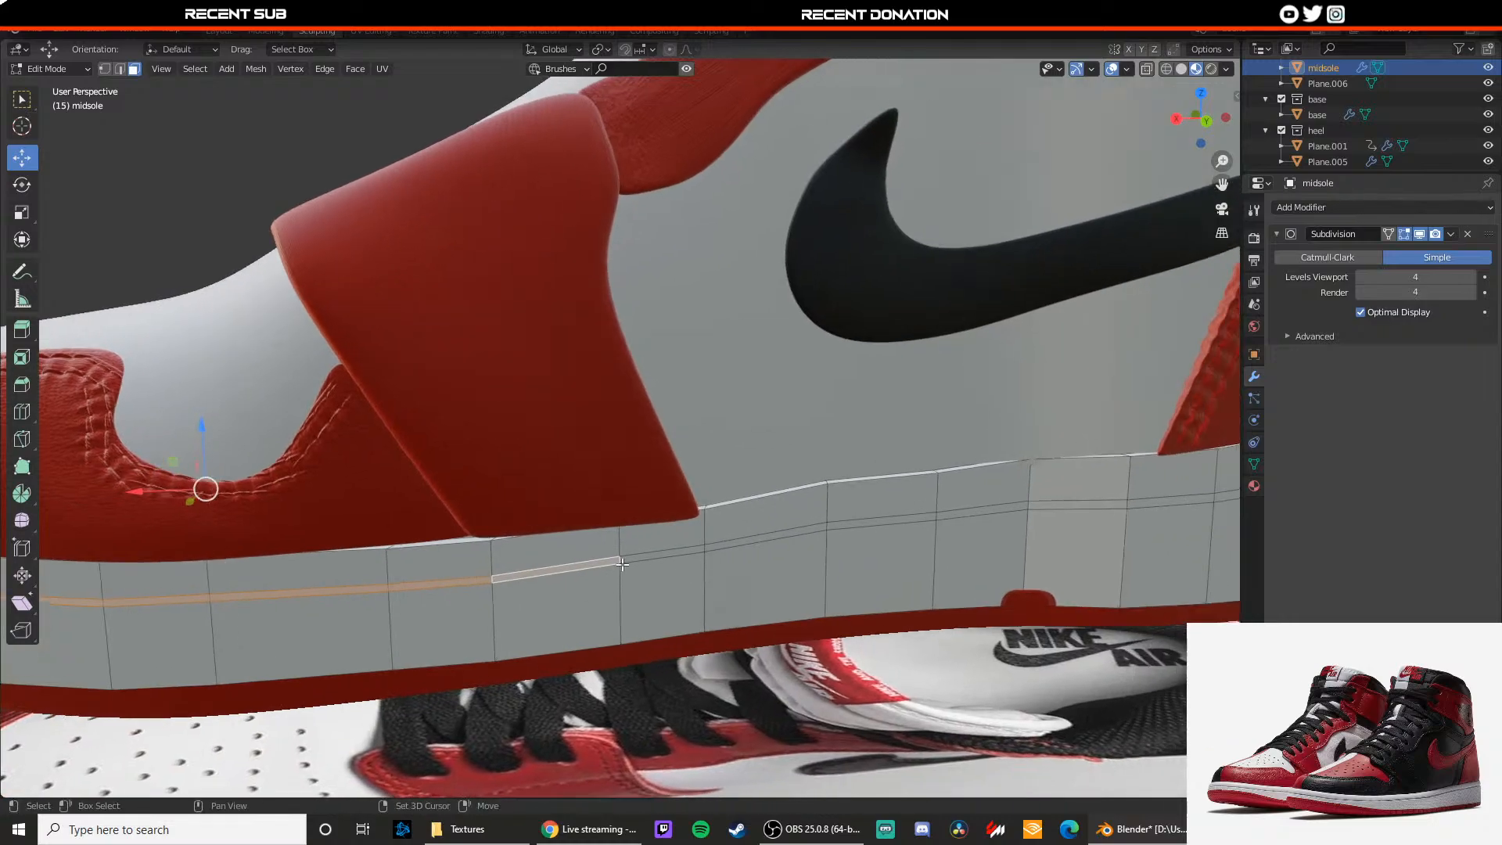
left_click(708, 551, "shift")
middle_click_drag(727, 564, 592, 557)
left_click(620, 533, "shift")
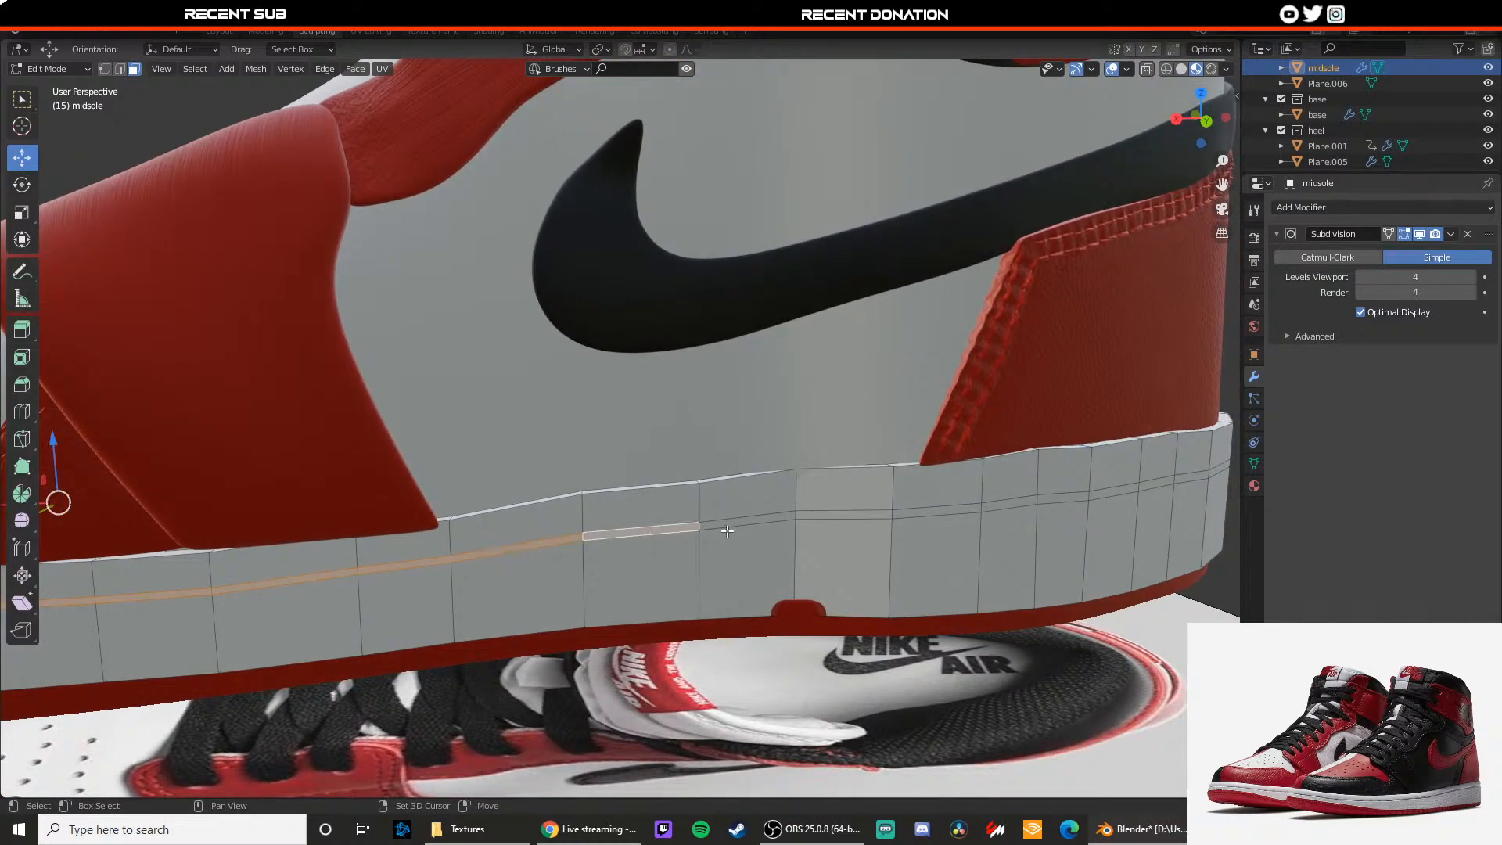
left_click(728, 528, "shift")
middle_click_drag(728, 529, 613, 538)
Step: Continue adding the narrow band's faces from below the Swoosh towards the heel
left_click(615, 536, "shift")
left_click(716, 529, "shift")
middle_click_drag(716, 529, 617, 540)
middle_click_drag(763, 564, 548, 509)
left_click(576, 522, "shift")
left_click(632, 522, "shift")
left_click(701, 521, "shift")
left_click(500, 524, "shift")
Step: Add the band's faces around the heel and onto the opposite side of the midsole
left_click(584, 536, "shift")
left_click(641, 510, "shift")
left_click(538, 508, "shift")
left_click(583, 513, "shift")
middle_click_drag(637, 514, 561, 530)
left_click(595, 512, "shift")
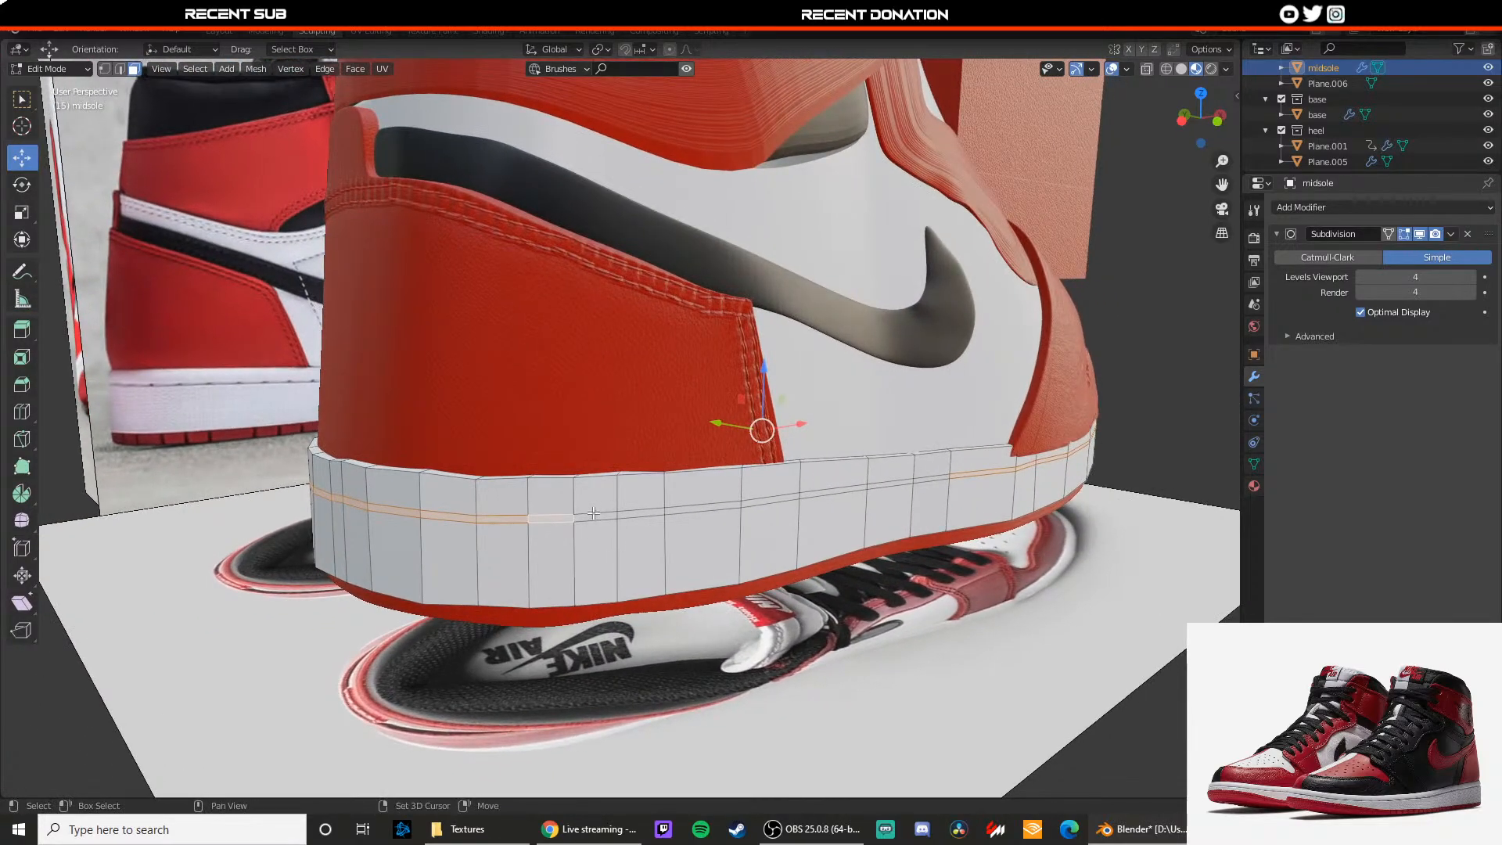
left_click(636, 516, "shift")
middle_click_drag(656, 520, 592, 525)
left_click(626, 514, "shift")
Step: Extend the band's selection along the opposite side below the Swoosh and undo the stray face selection
middle_click_drag(716, 519, 620, 522, "shift")
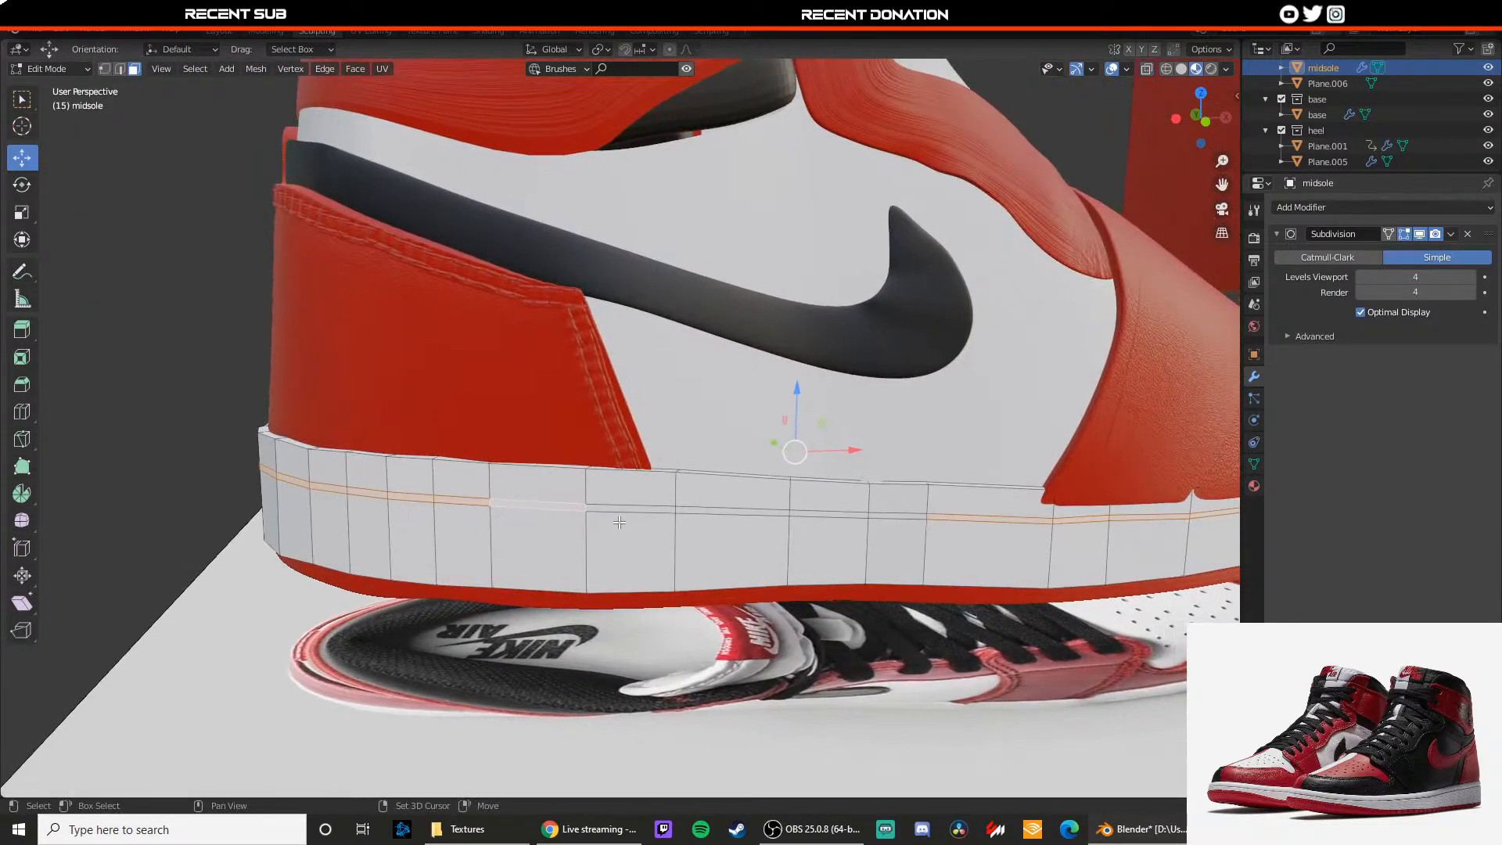
left_click(718, 512, "shift")
middle_click_drag(727, 522, 587, 505, "shift")
left_click(645, 497, "shift")
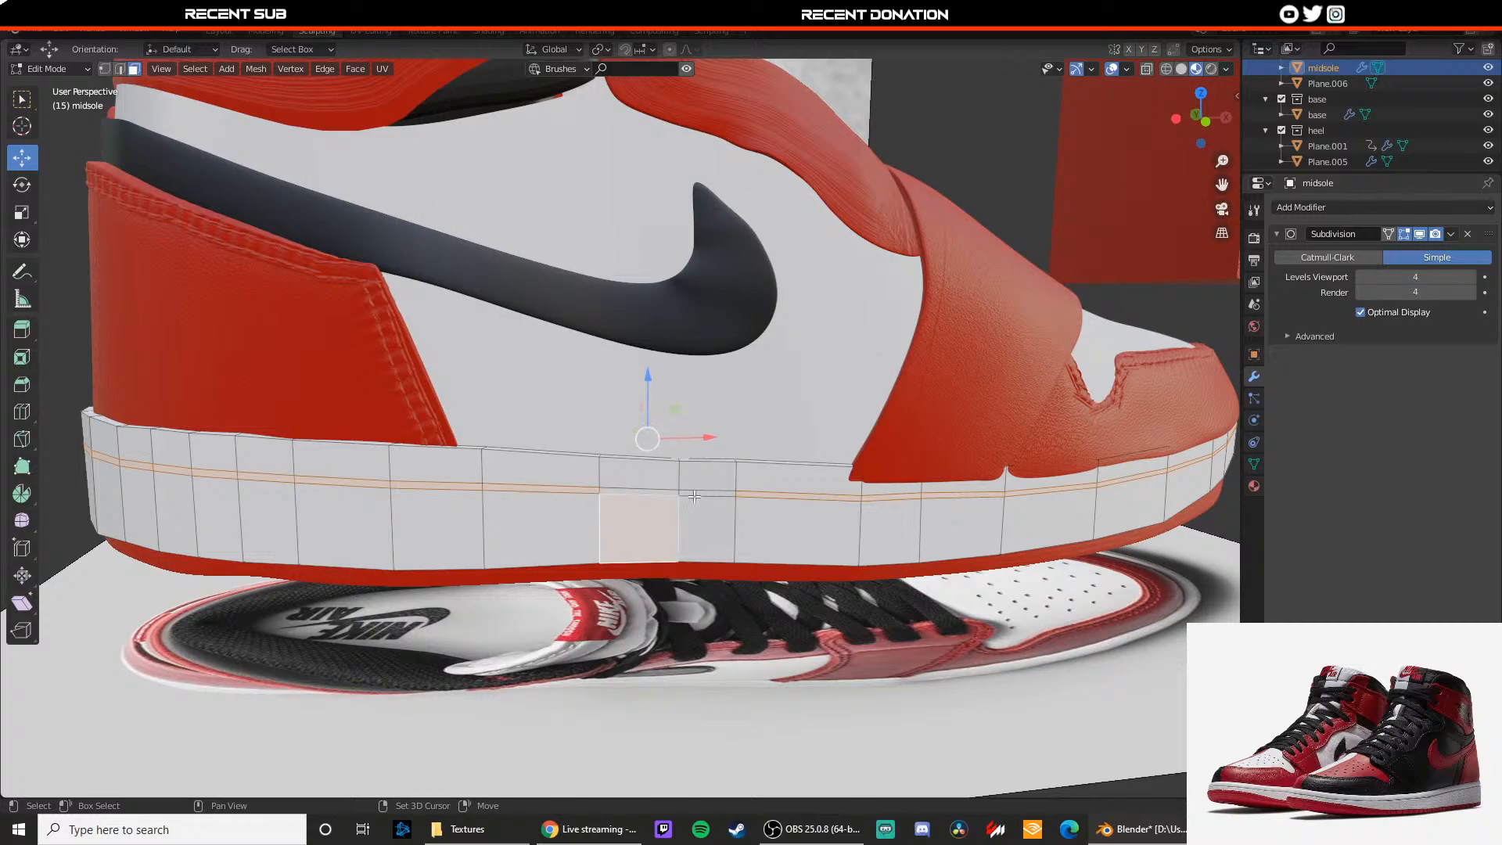
key("ctrl+z")
key("ctrl+z")
Step: Scale the selected band inward to about 0.992 to form a groove around the midsole, and leave Edit Mode
scroll(639, 503, "up", 3)
key("s")
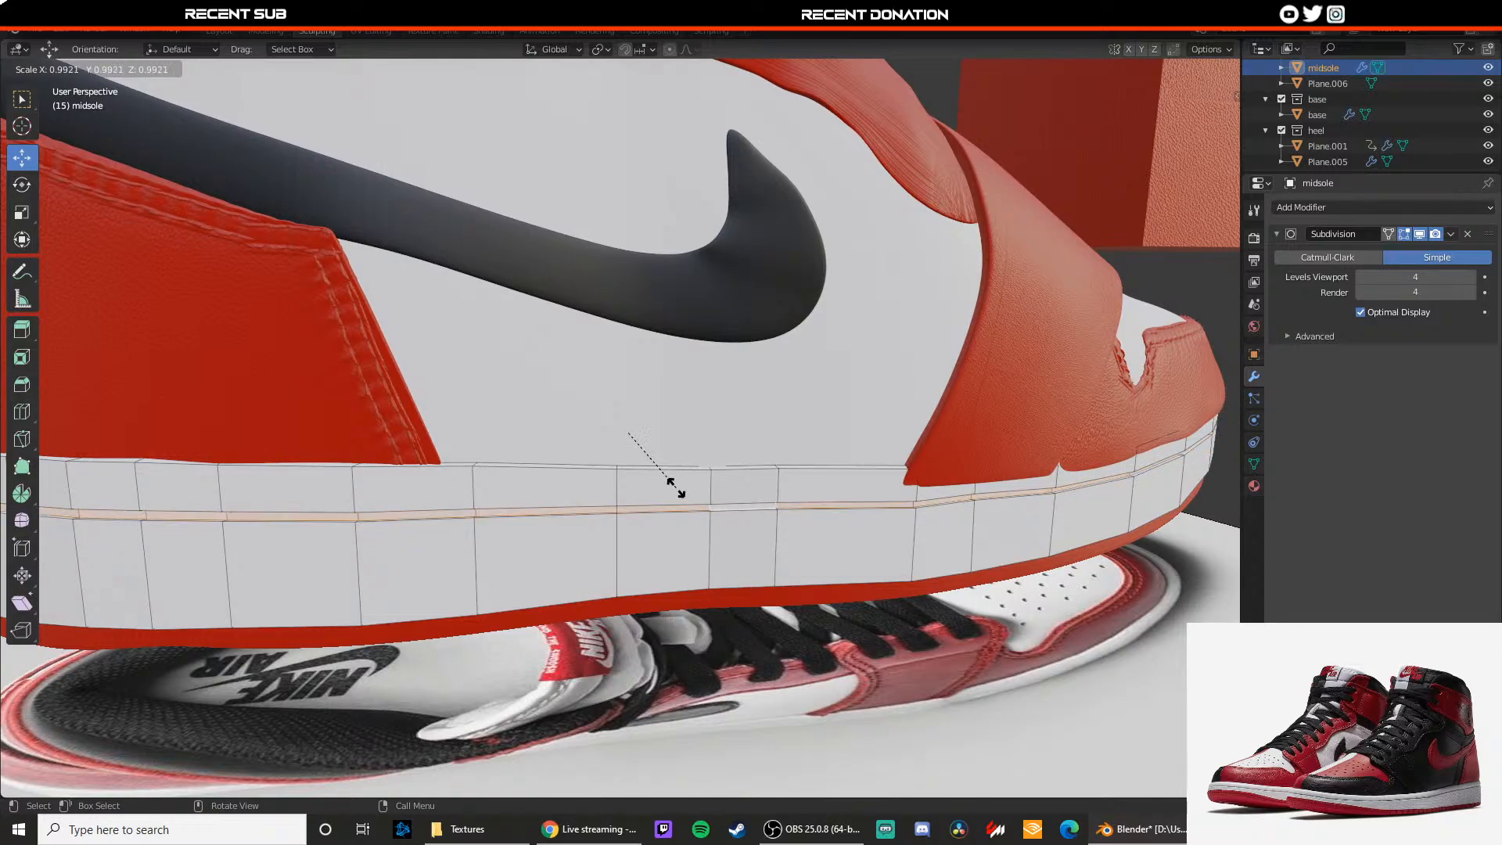
left_click(676, 488)
key("Tab")
scroll(809, 402, "down", 3)
middle_click_drag(809, 402, 684, 406)
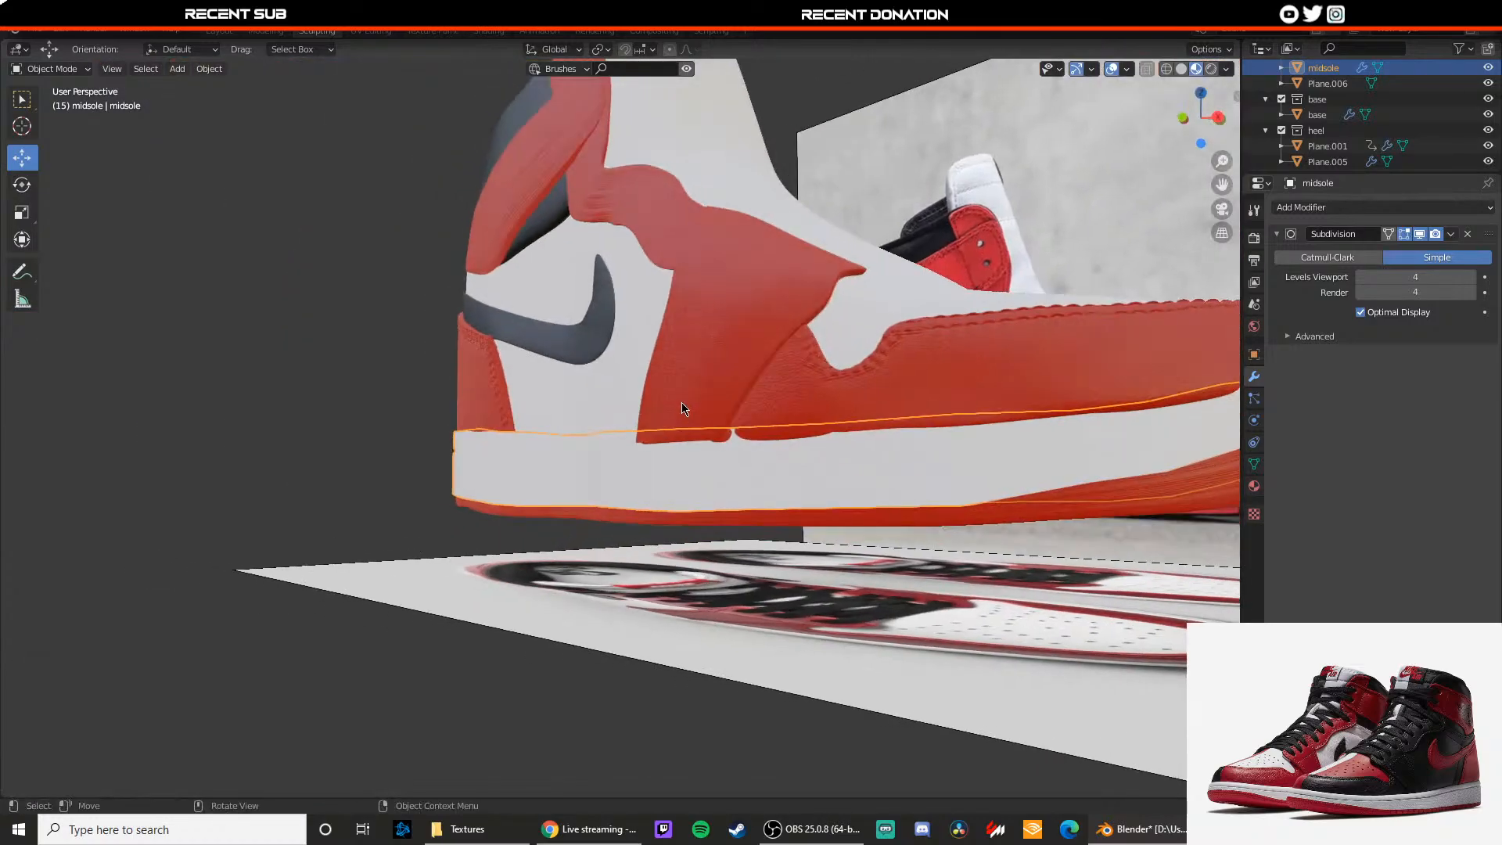
Step: Set the midsole's Subdivision modifier to Catmull-Clark and inspect the groove around the shoe
scroll(879, 357, "down", 1)
middle_click_drag(899, 384, 689, 479, "shift")
scroll(787, 488, "up", 2)
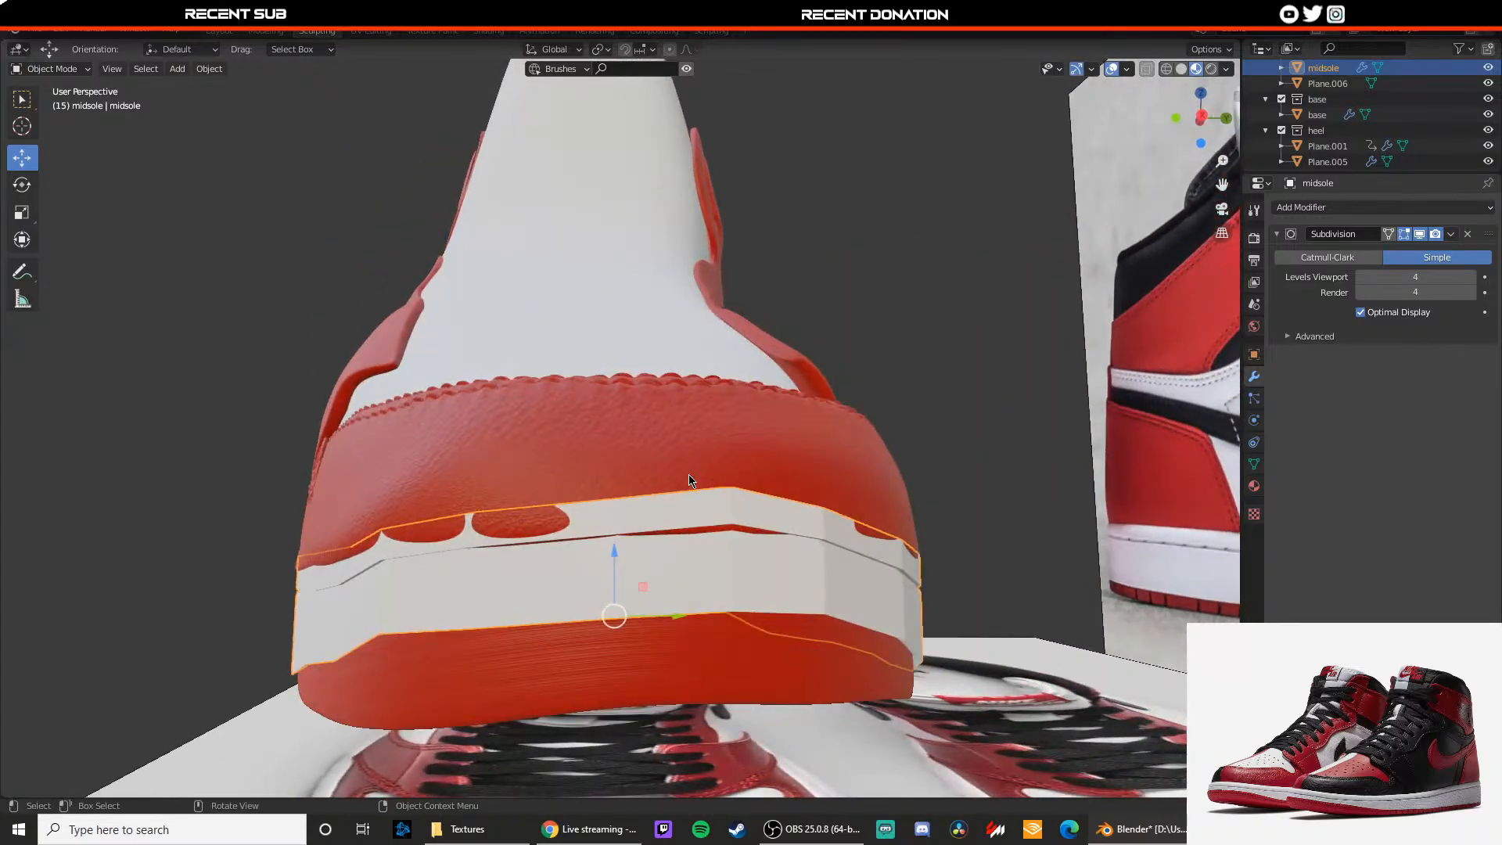
left_click(1328, 257)
left_click(1026, 432)
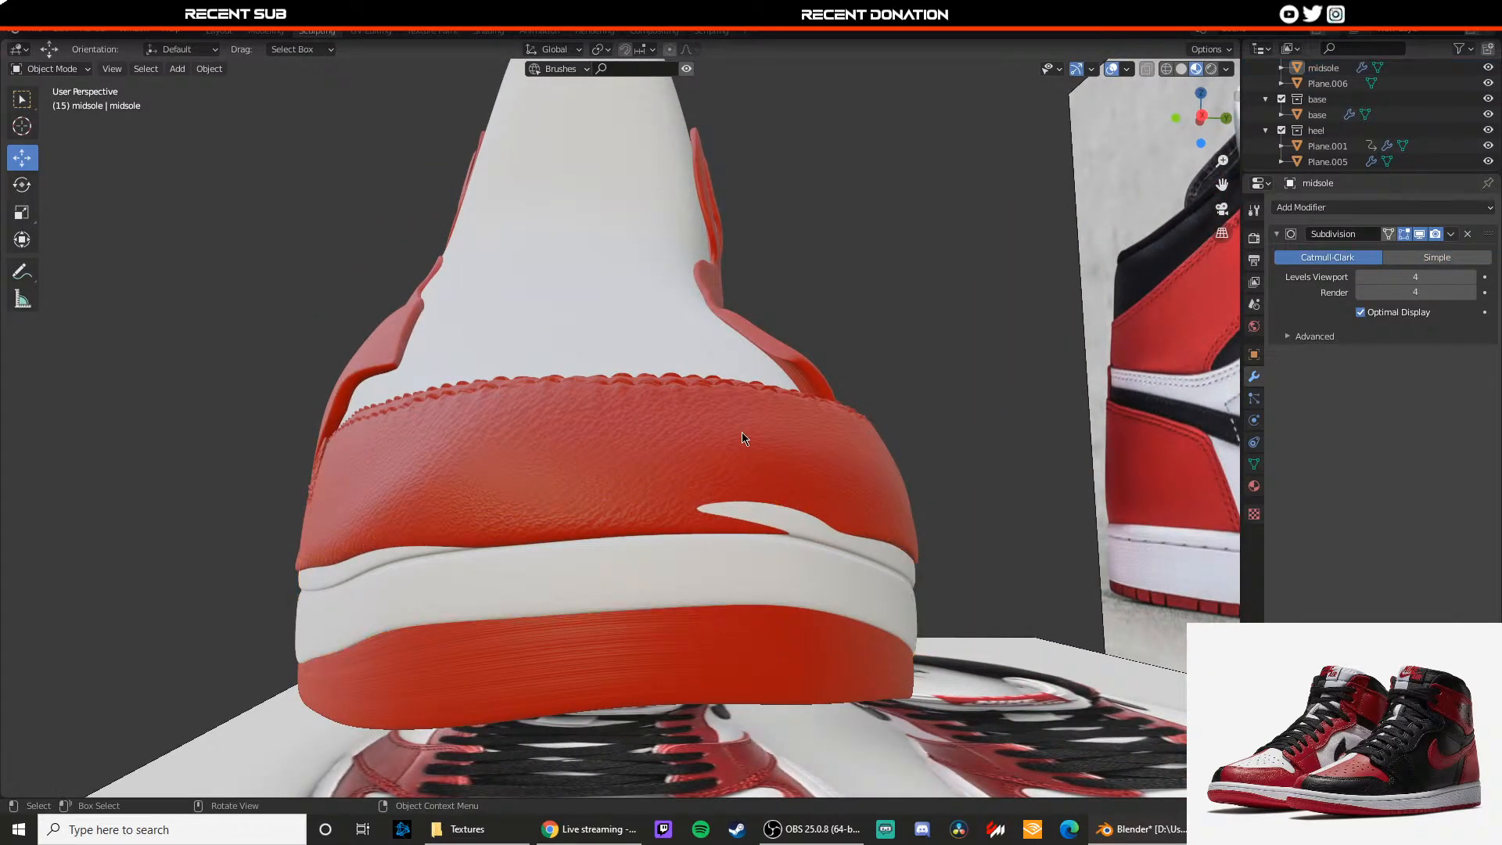
scroll(704, 420, "down", 5)
scroll(778, 408, "up", 8)
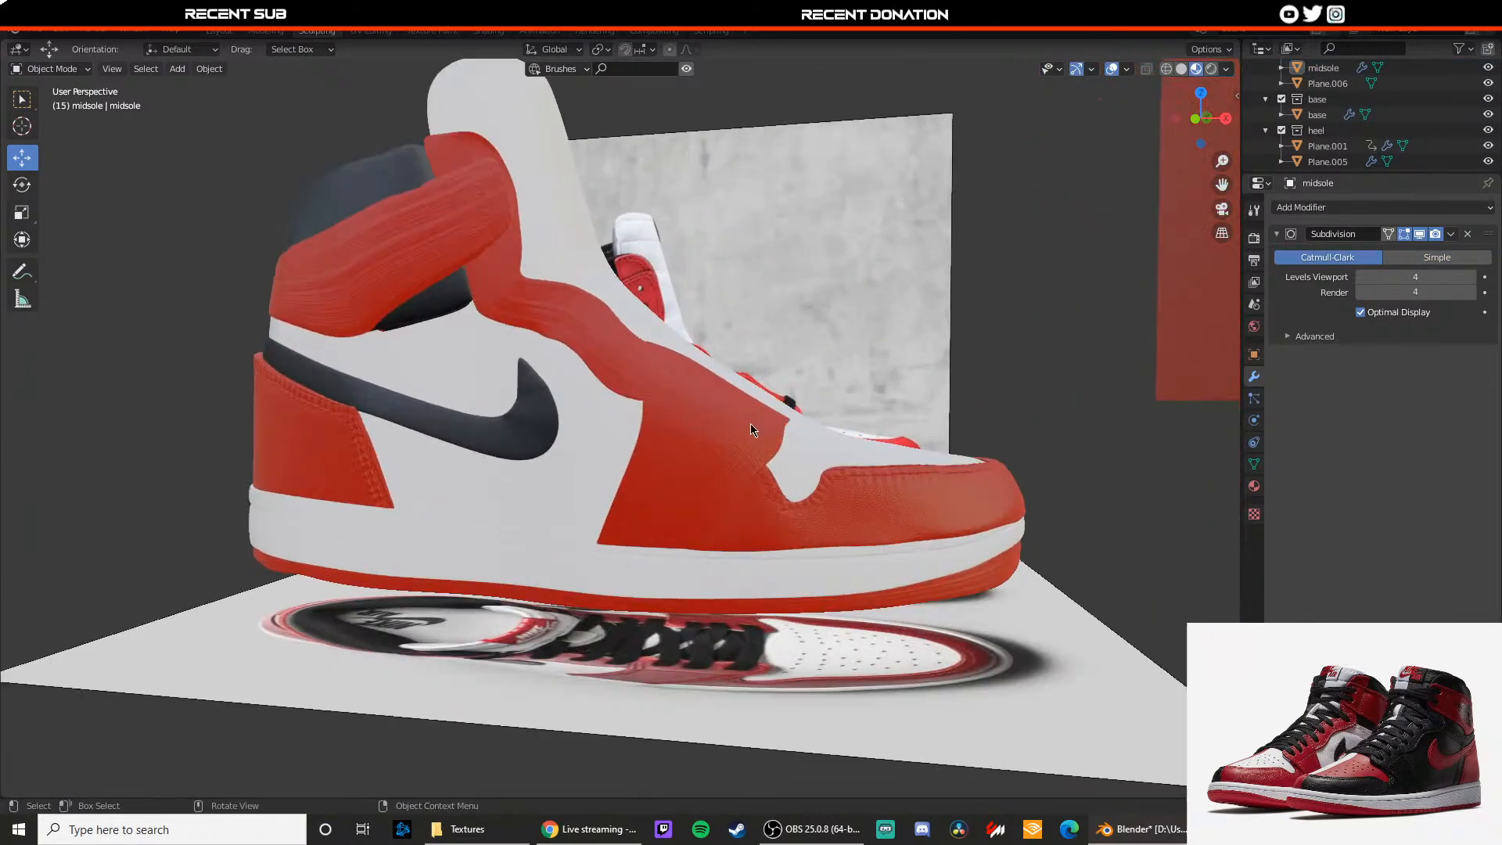
scroll(685, 462, "down", 1)
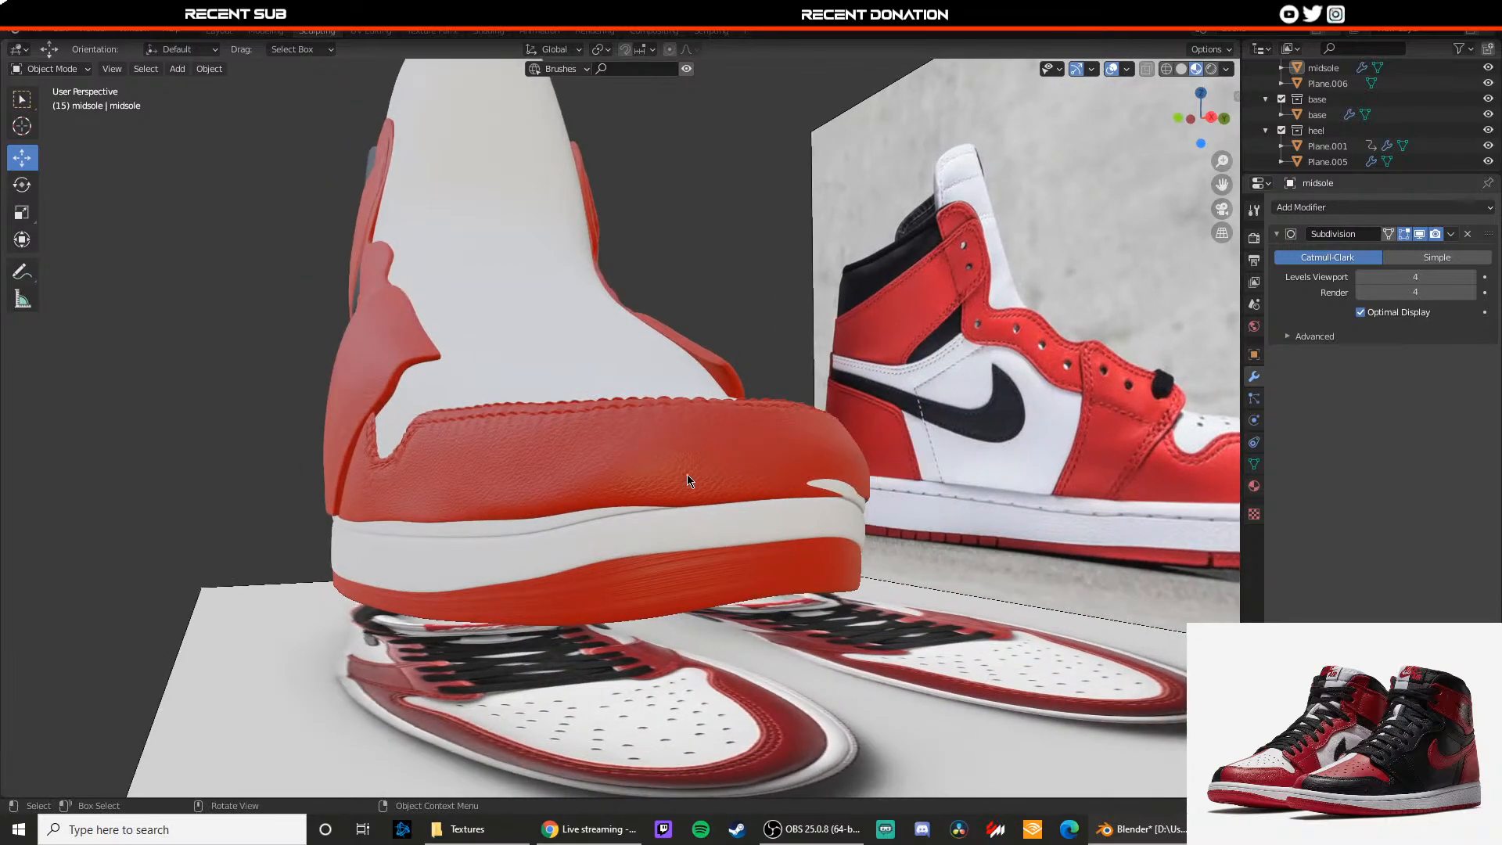
Step: Edit the midsole and lower two neighbouring vertex pairs of the groove at the toe
key("Tab")
scroll(634, 489, "up", 5)
scroll(662, 495, "down", 4)
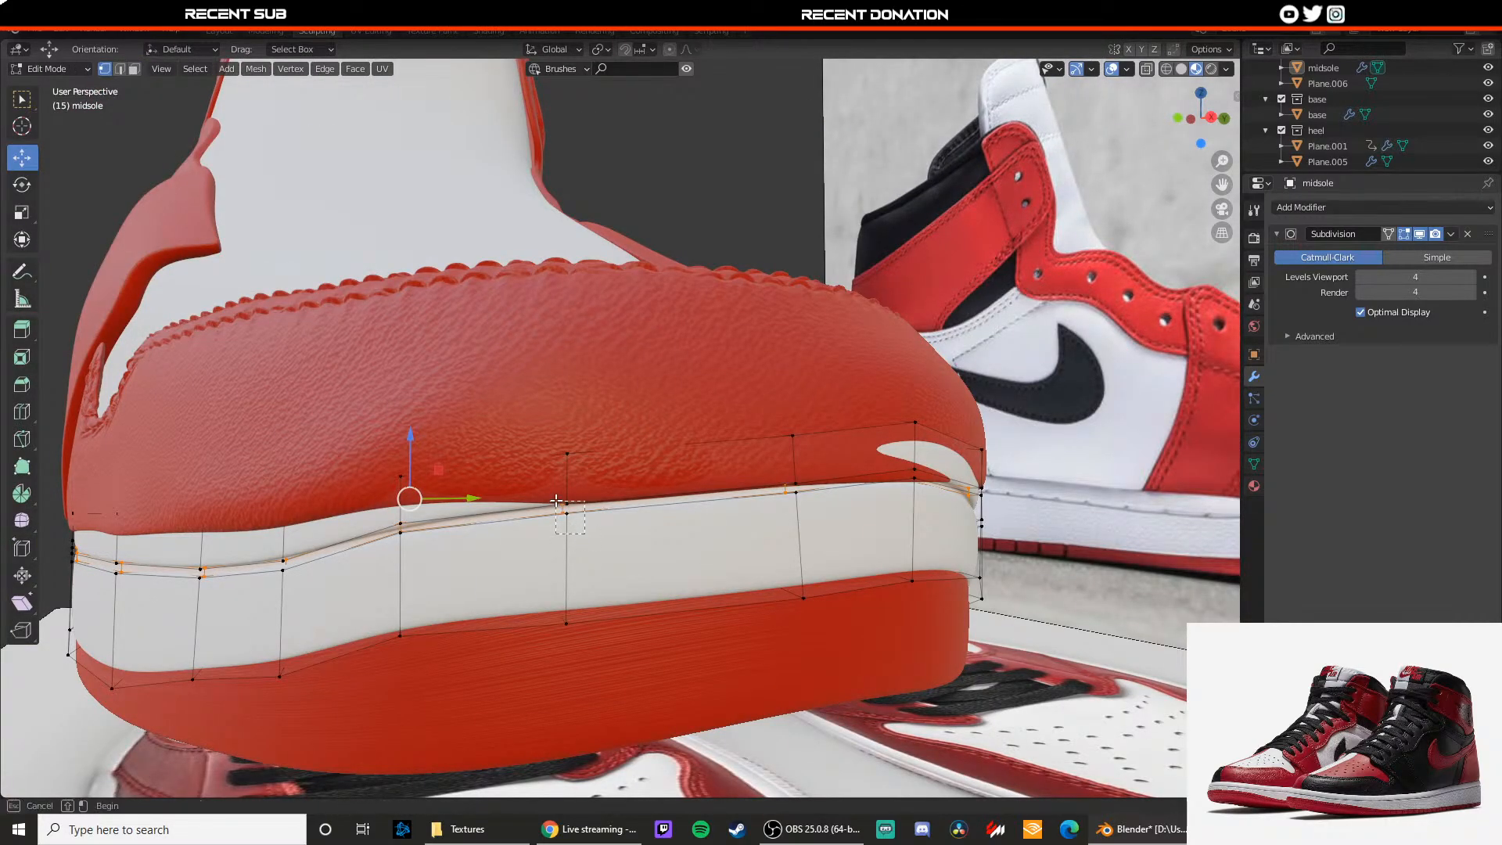
left_click_drag(557, 500, 557, 501)
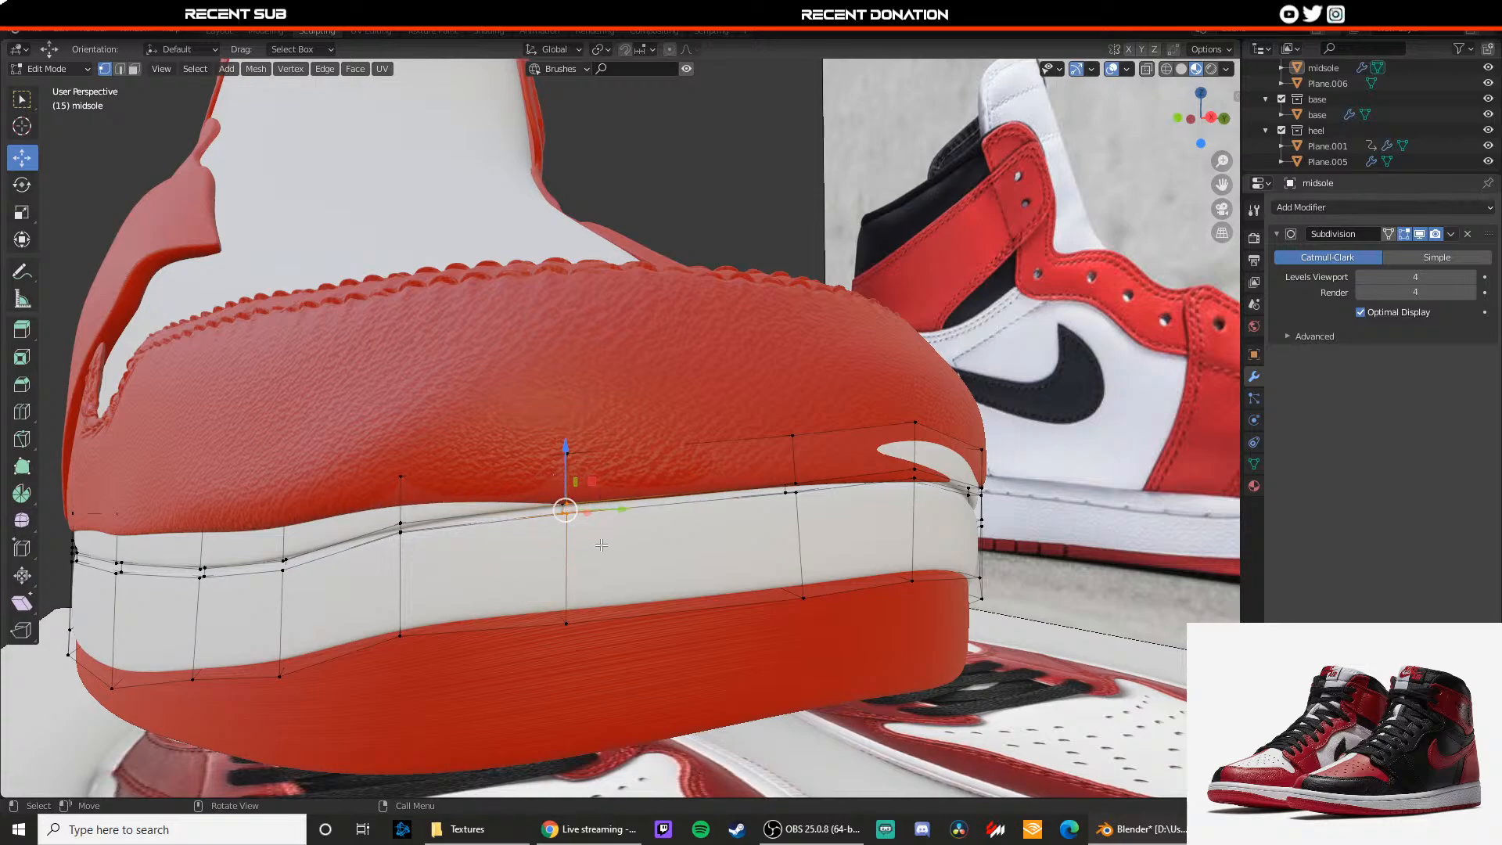
key("z")
key("z")
mouse_move(546, 496)
left_mouse_down()
mouse_move(578, 522)
mouse_move(567, 487)
left_mouse_up()
key("z")
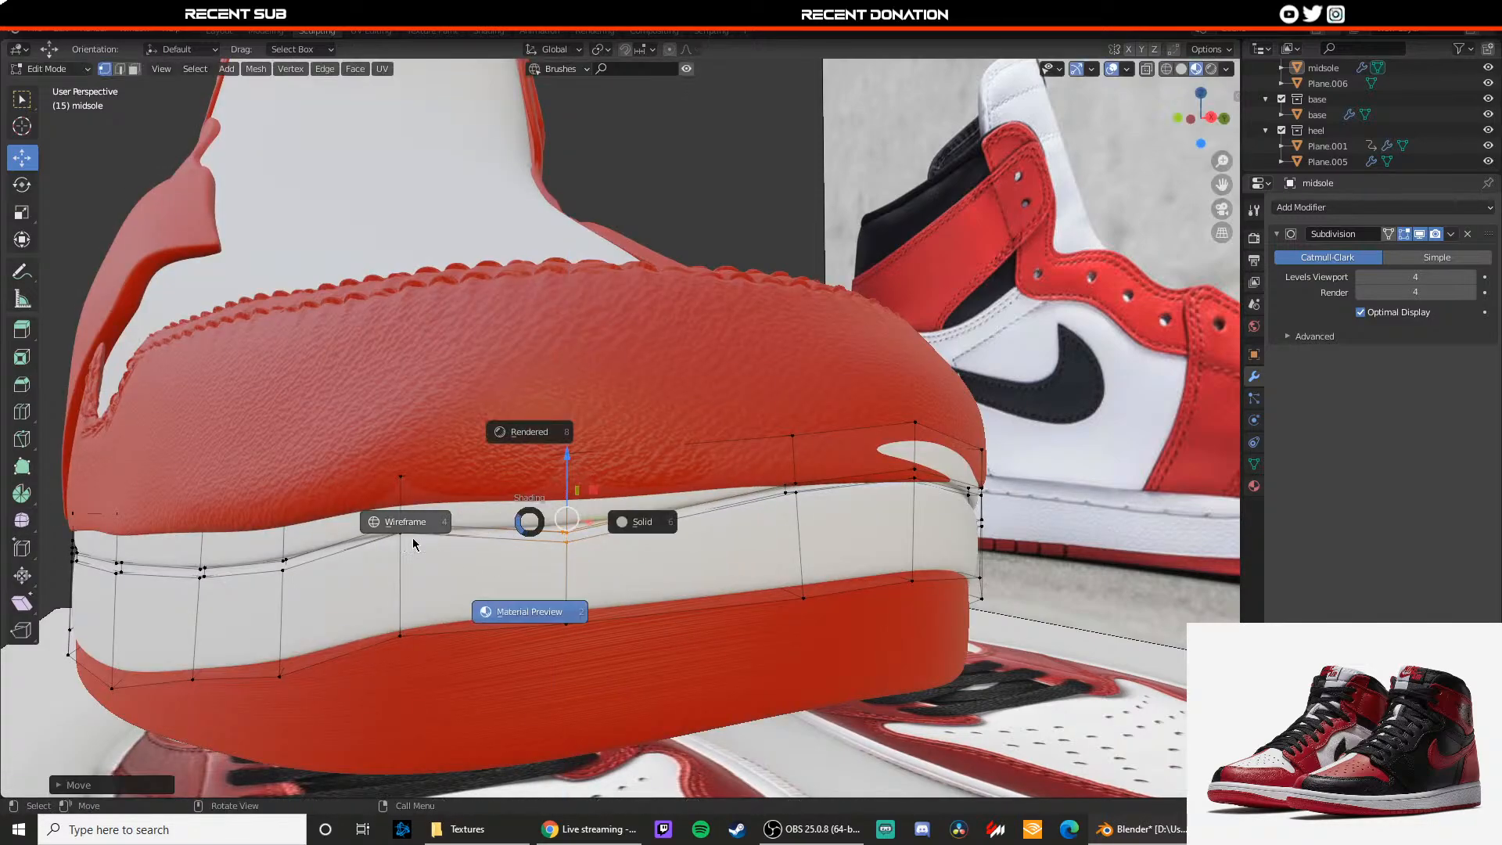
mouse_move(435, 553)
left_mouse_down()
mouse_move(391, 509)
mouse_move(415, 504)
left_mouse_up()
key("z")
key("z")
Step: Adjust the groove's remaining uneven vertex pairs around the front of the toe and leave Edit Mode
left_click_drag(779, 474, 780, 474)
key("z")
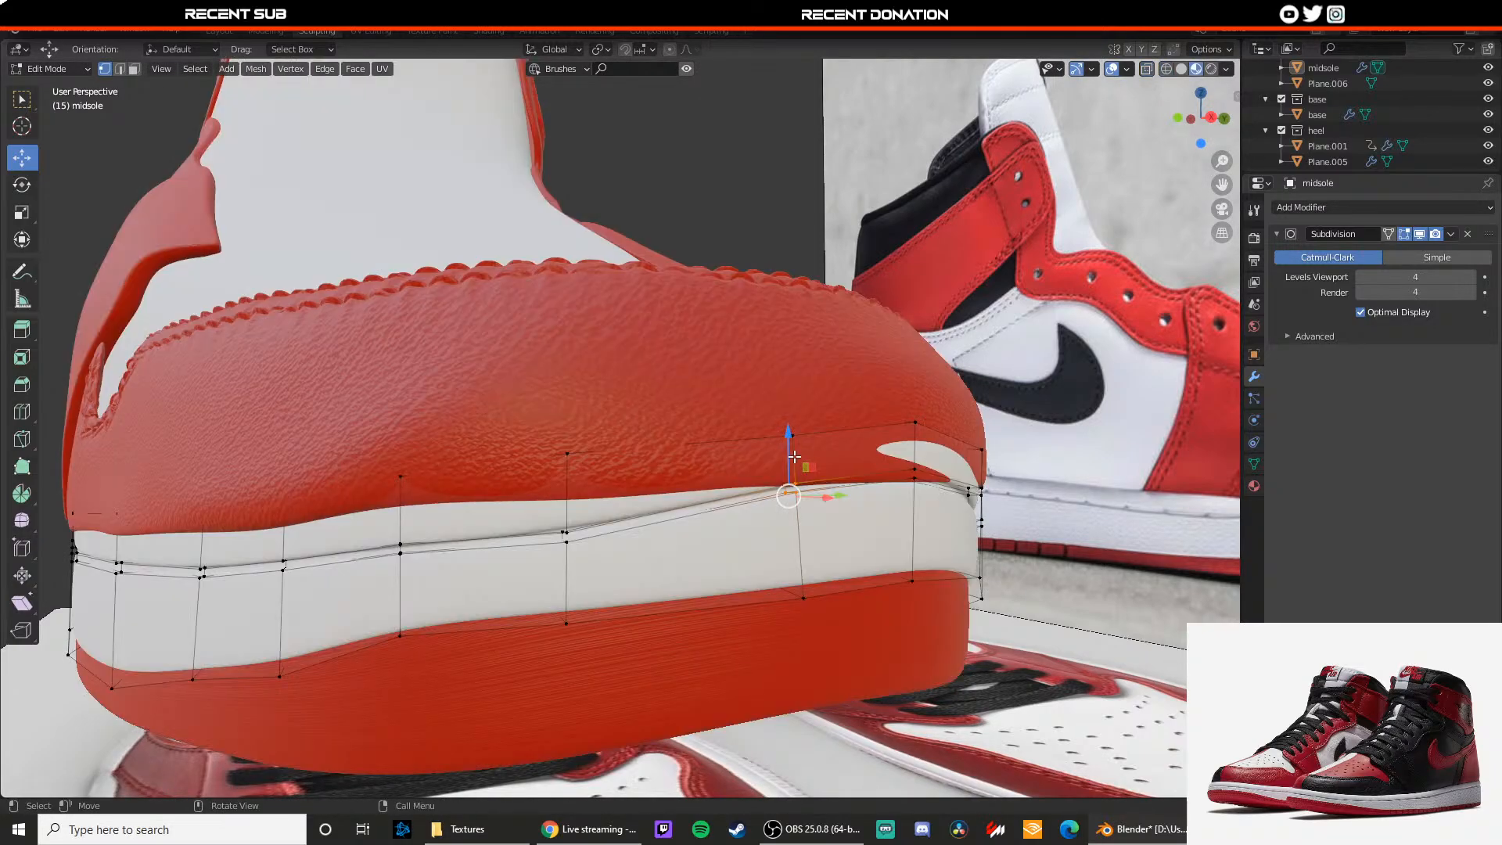
middle_click_drag(786, 484, 697, 504)
key("z")
mouse_move(318, 537)
left_mouse_down()
mouse_move(278, 499)
mouse_move(337, 534)
left_mouse_up()
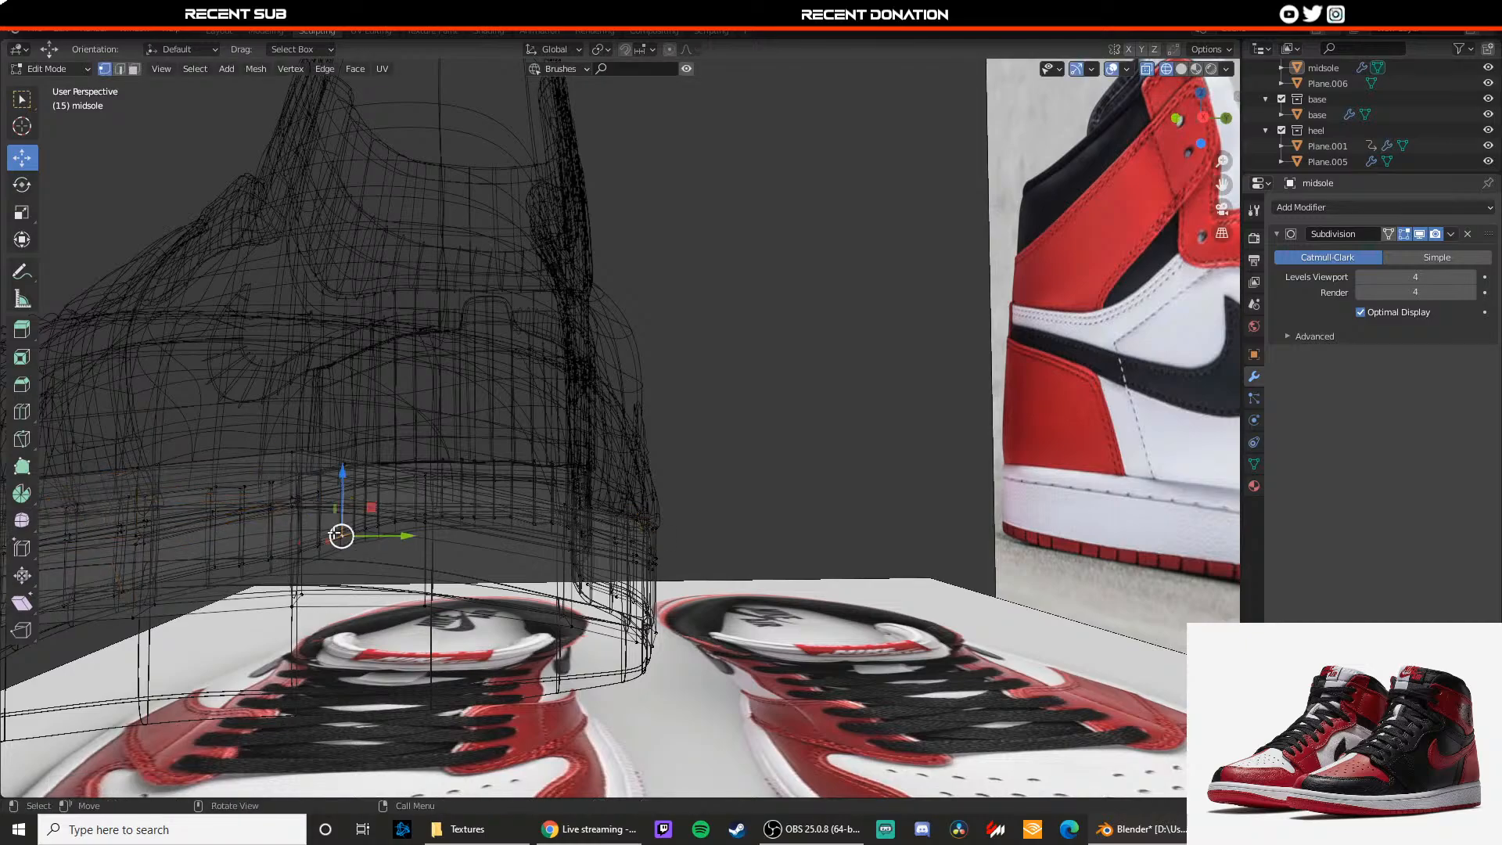
key("z")
left_click_drag(279, 491, 292, 485)
key("z")
left_click(199, 483)
key("z")
left_click(427, 558)
mouse_move(439, 543)
left_mouse_down()
mouse_move(399, 501)
mouse_move(415, 499)
left_mouse_up()
key("Tab")
scroll(642, 480, "down", 4)
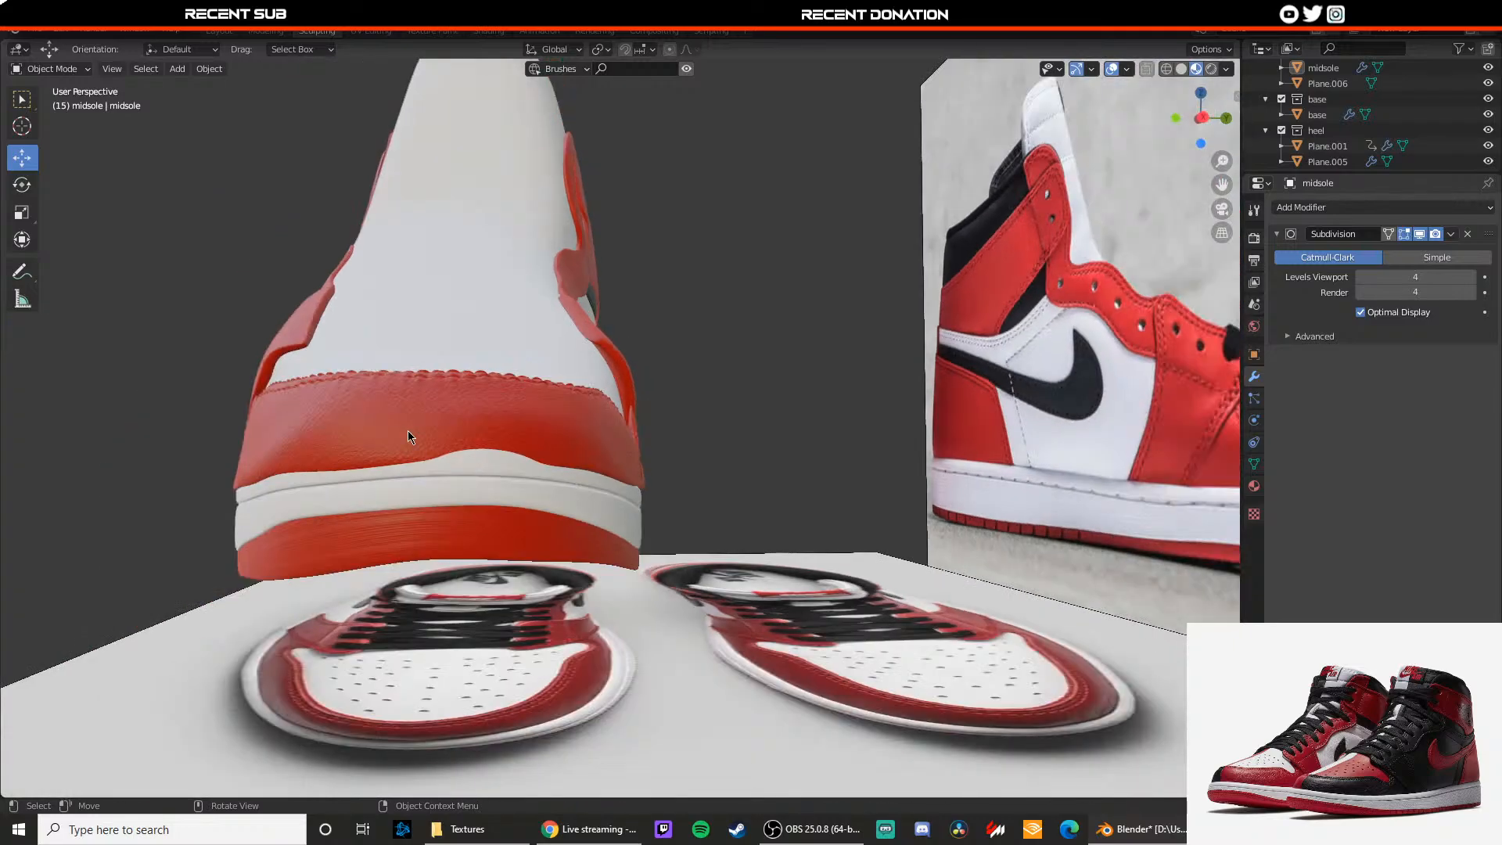
Step: Edit the front overlay and reposition its lower-edge vertices at the toe to cover the midsole's upper edge
left_click(407, 432)
scroll(446, 456, "up", 2)
key("Tab")
key("z")
left_click(425, 476)
middle_click_drag(429, 477, 465, 507)
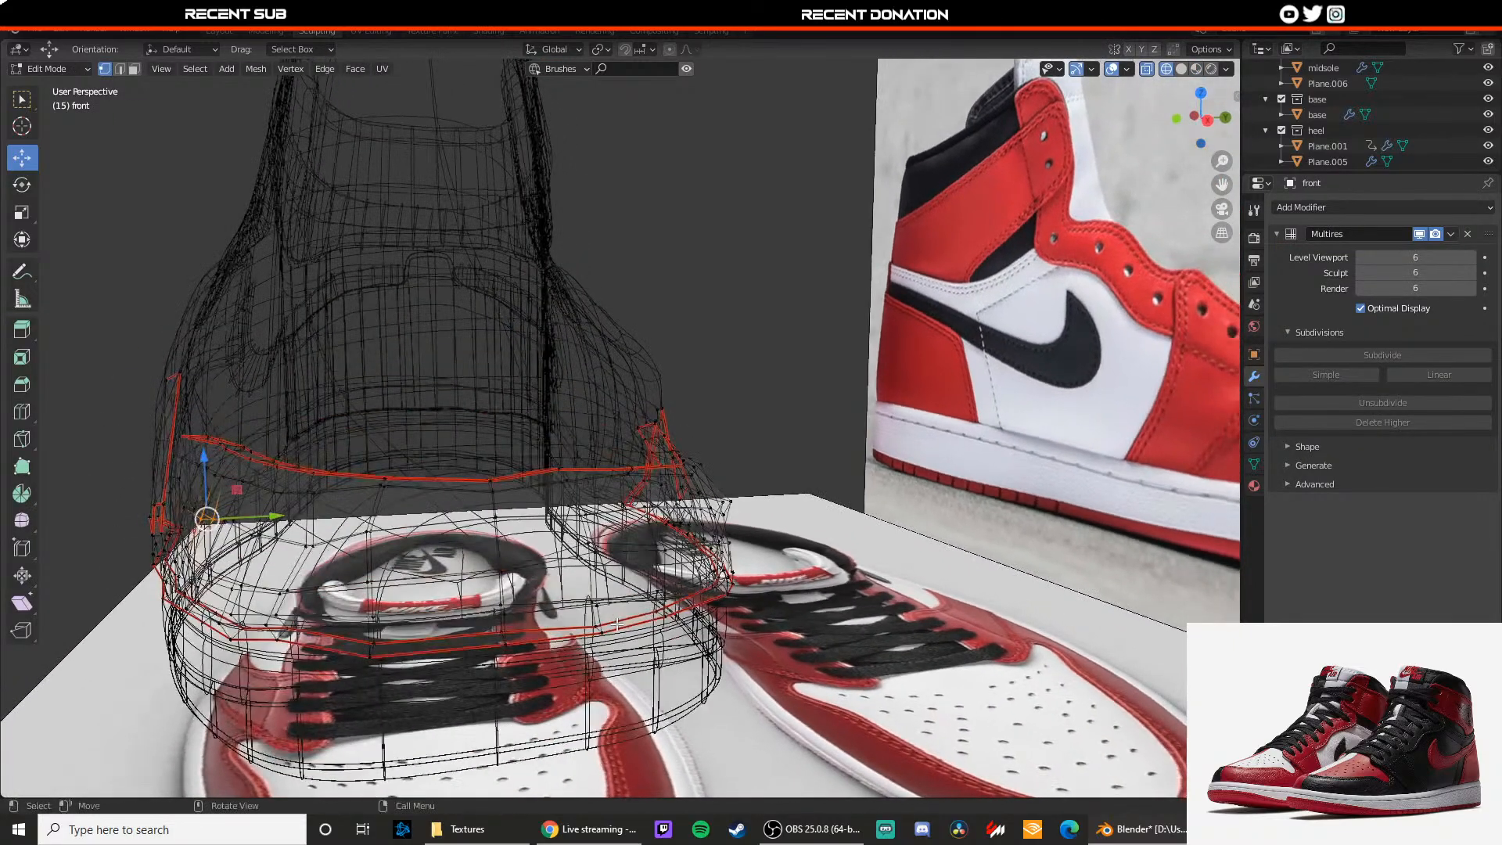
key("z")
mouse_move(597, 630)
left_mouse_down()
mouse_move(586, 619)
mouse_move(612, 645)
mouse_move(649, 605)
mouse_move(691, 624)
left_mouse_up()
key("z")
key("z")
key("Tab")
Step: Examine where the front overlay meets the midsole around the toe and reopen the overlay's mesh
middle_click_drag(720, 576, 681, 565)
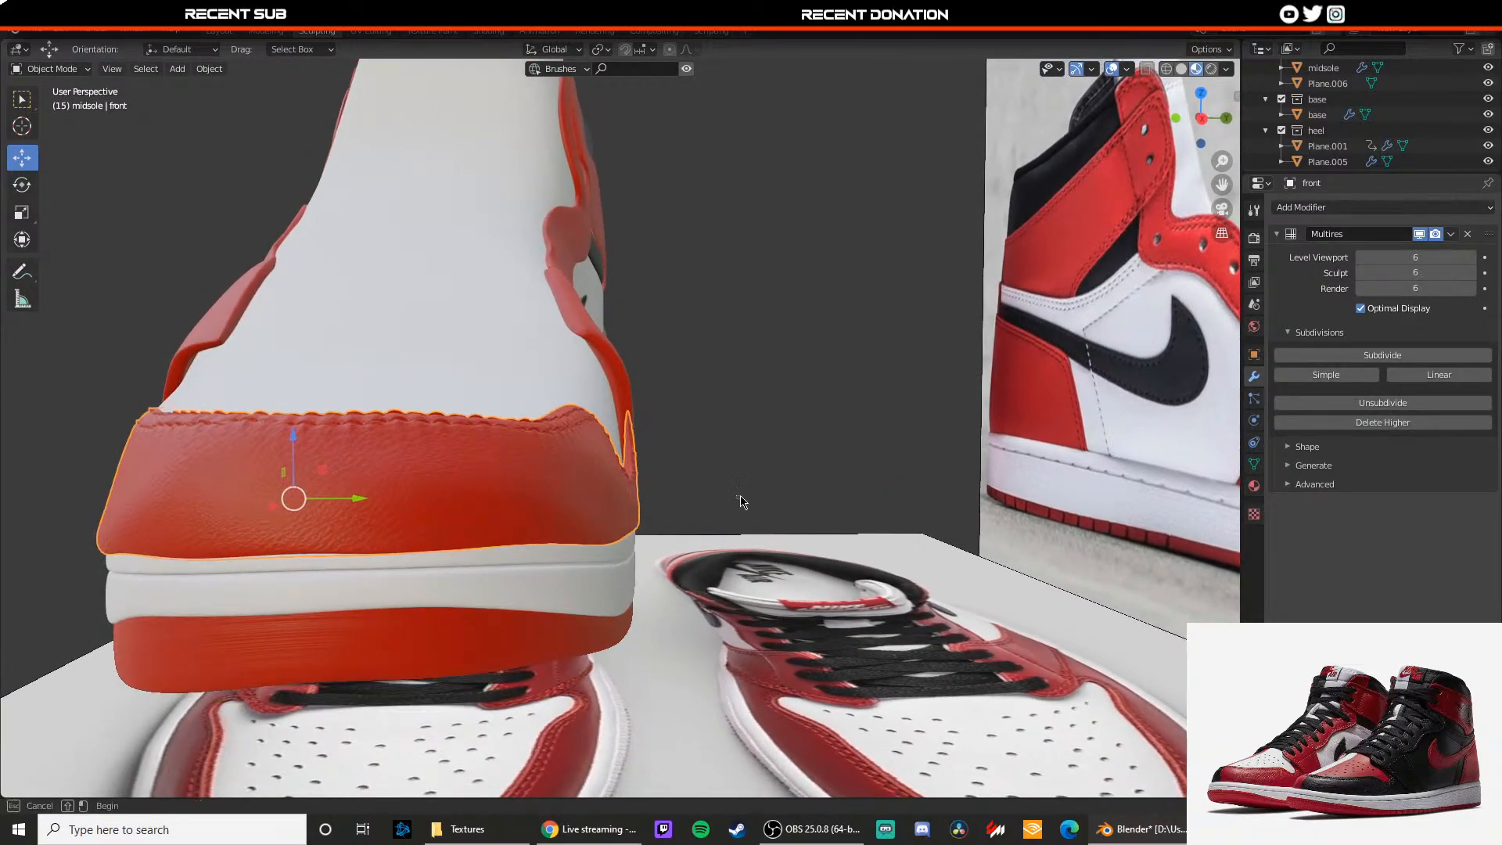
scroll(743, 501, "down", 5)
middle_click_drag(743, 501, 505, 538)
scroll(635, 488, "down", 1)
scroll(647, 533, "up", 6)
left_click(450, 491)
scroll(450, 491, "up", 3)
key("Tab")
Step: Move the front overlay's lower-edge vertex at the toe tip along the X axis and leave Edit Mode
middle_click_drag(423, 496, 480, 516)
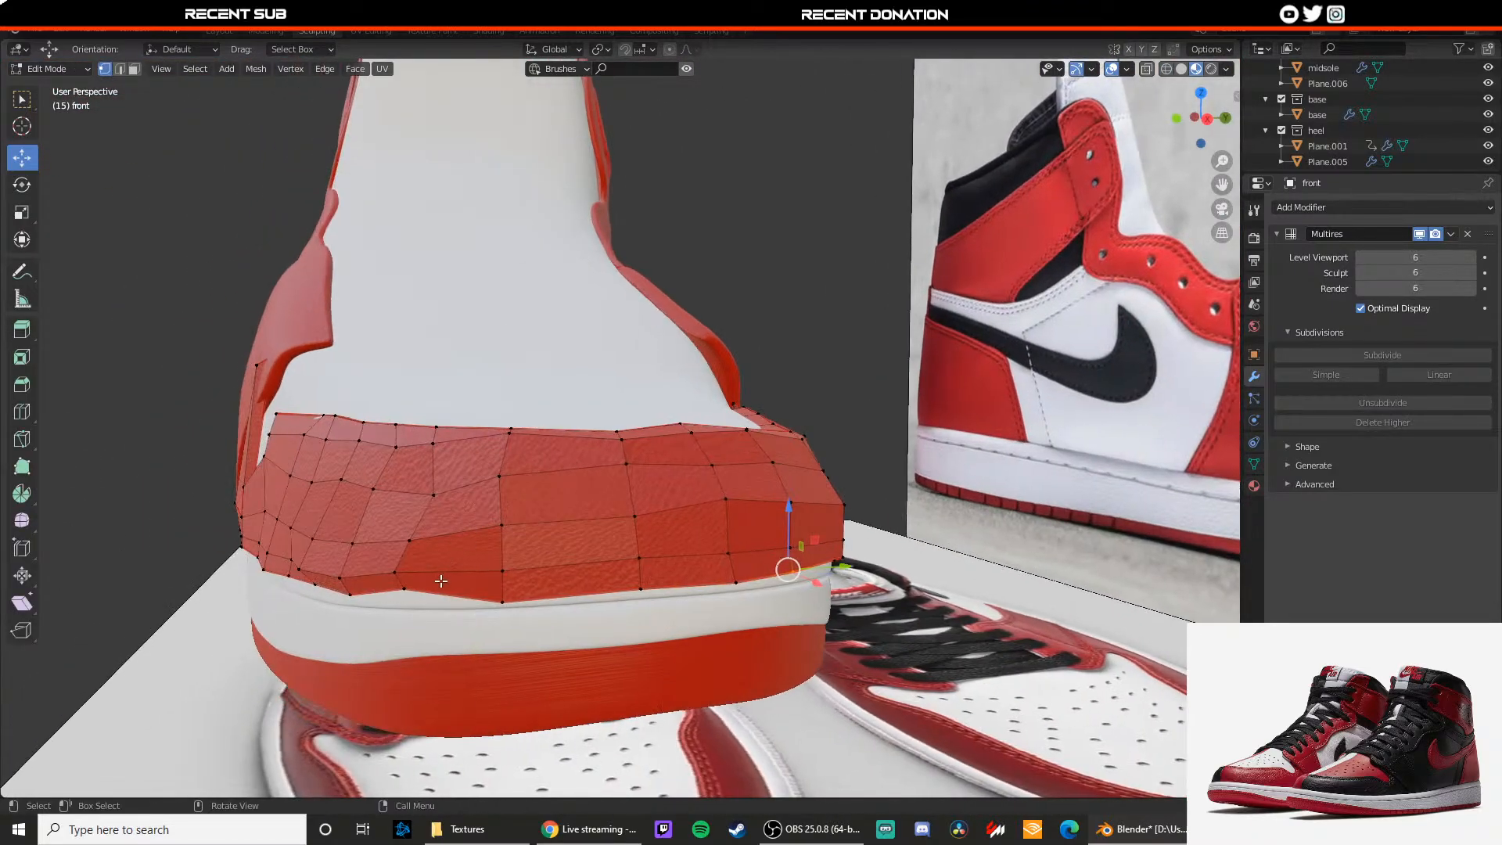
middle_click_drag(458, 569, 496, 566)
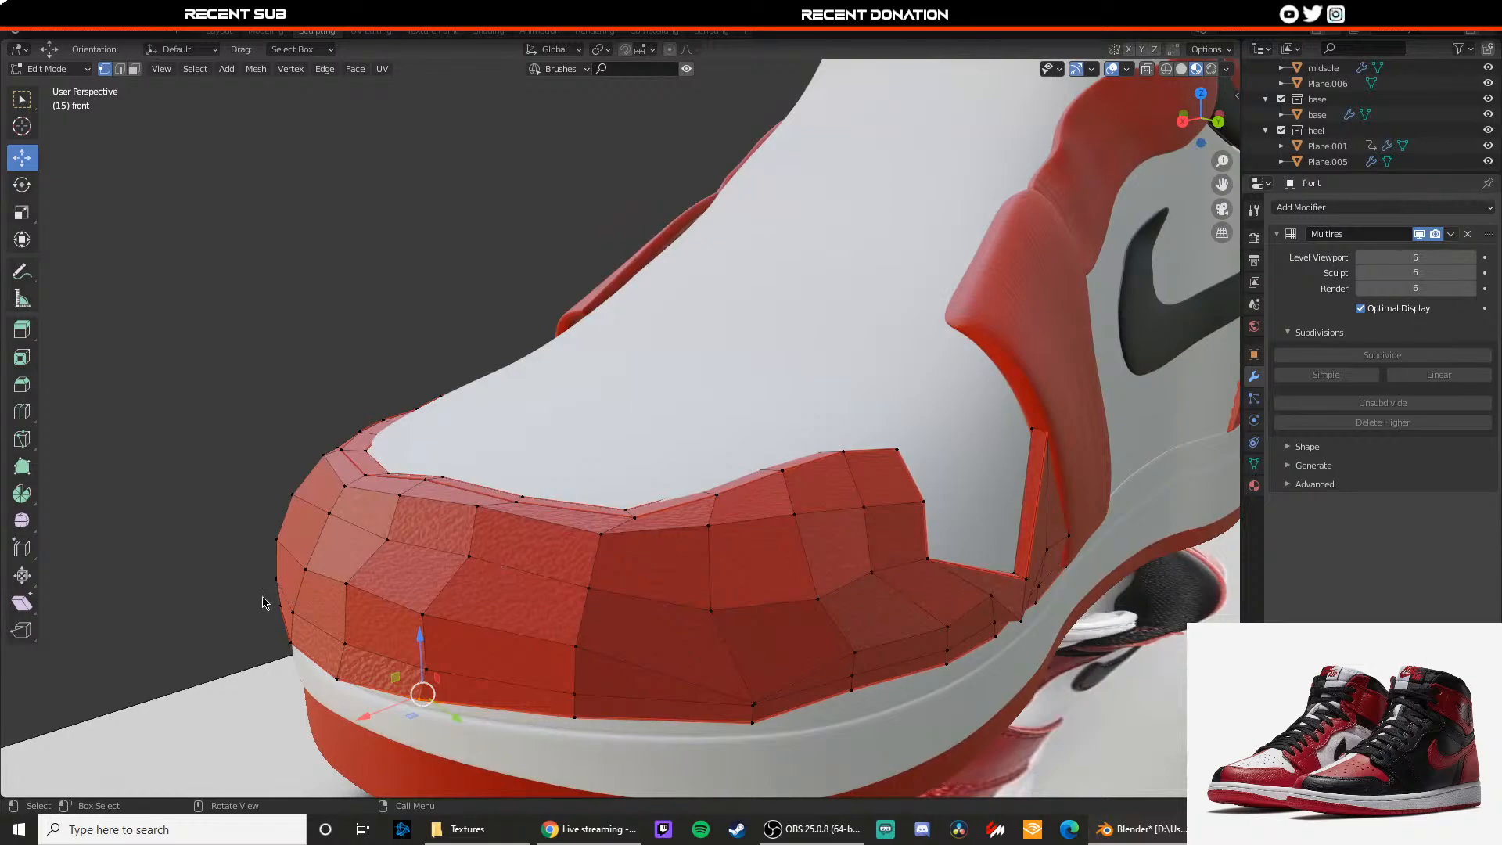
key("shift+z")
left_click(297, 615)
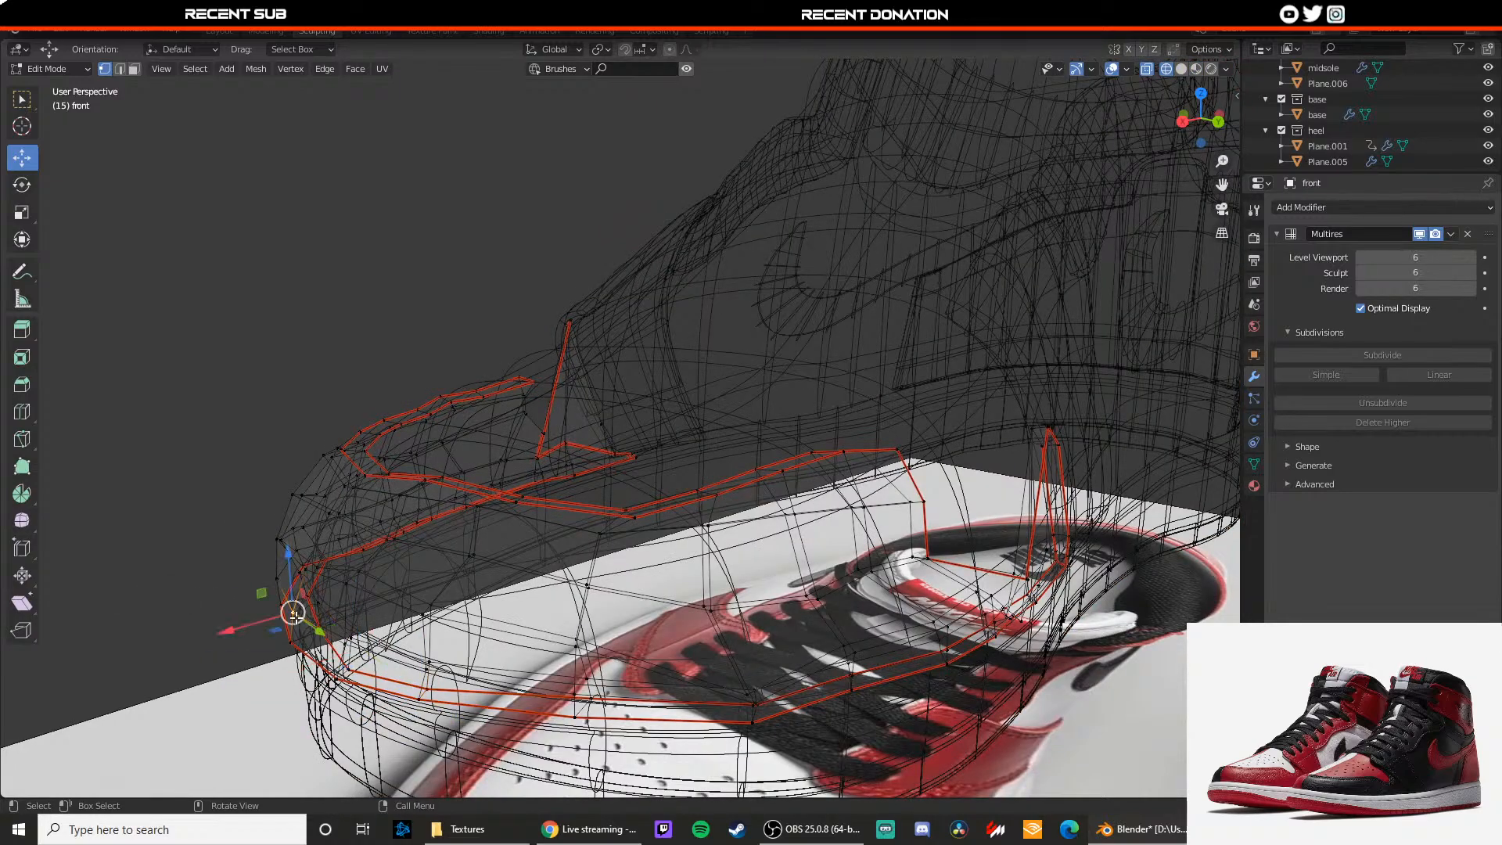
left_click_drag(261, 620, 272, 616)
key("z")
left_click(274, 701)
middle_click_drag(299, 610, 357, 605, "shift")
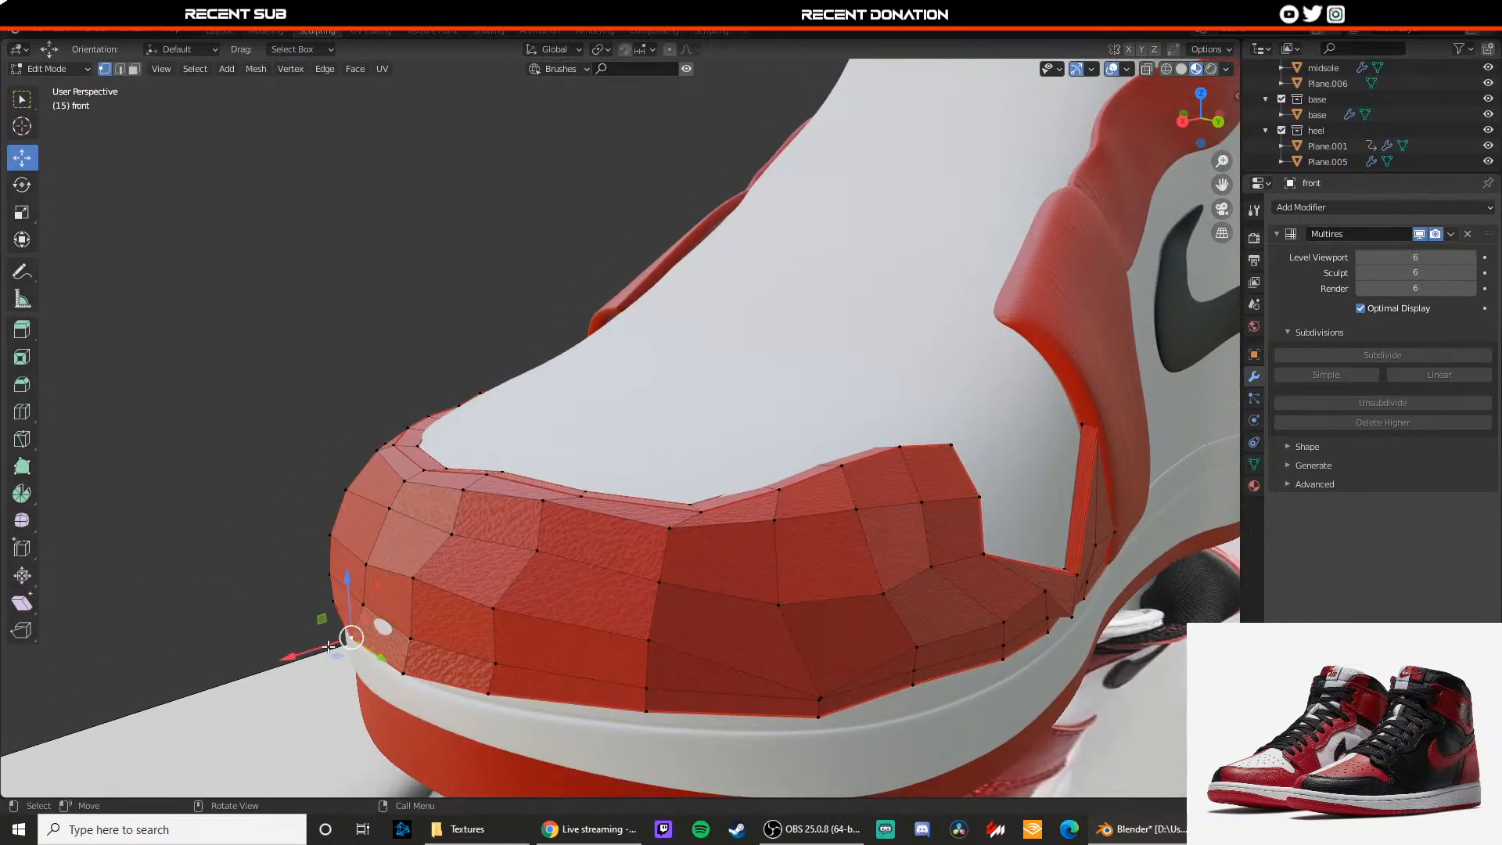
key("g")
key("x")
left_click(354, 635)
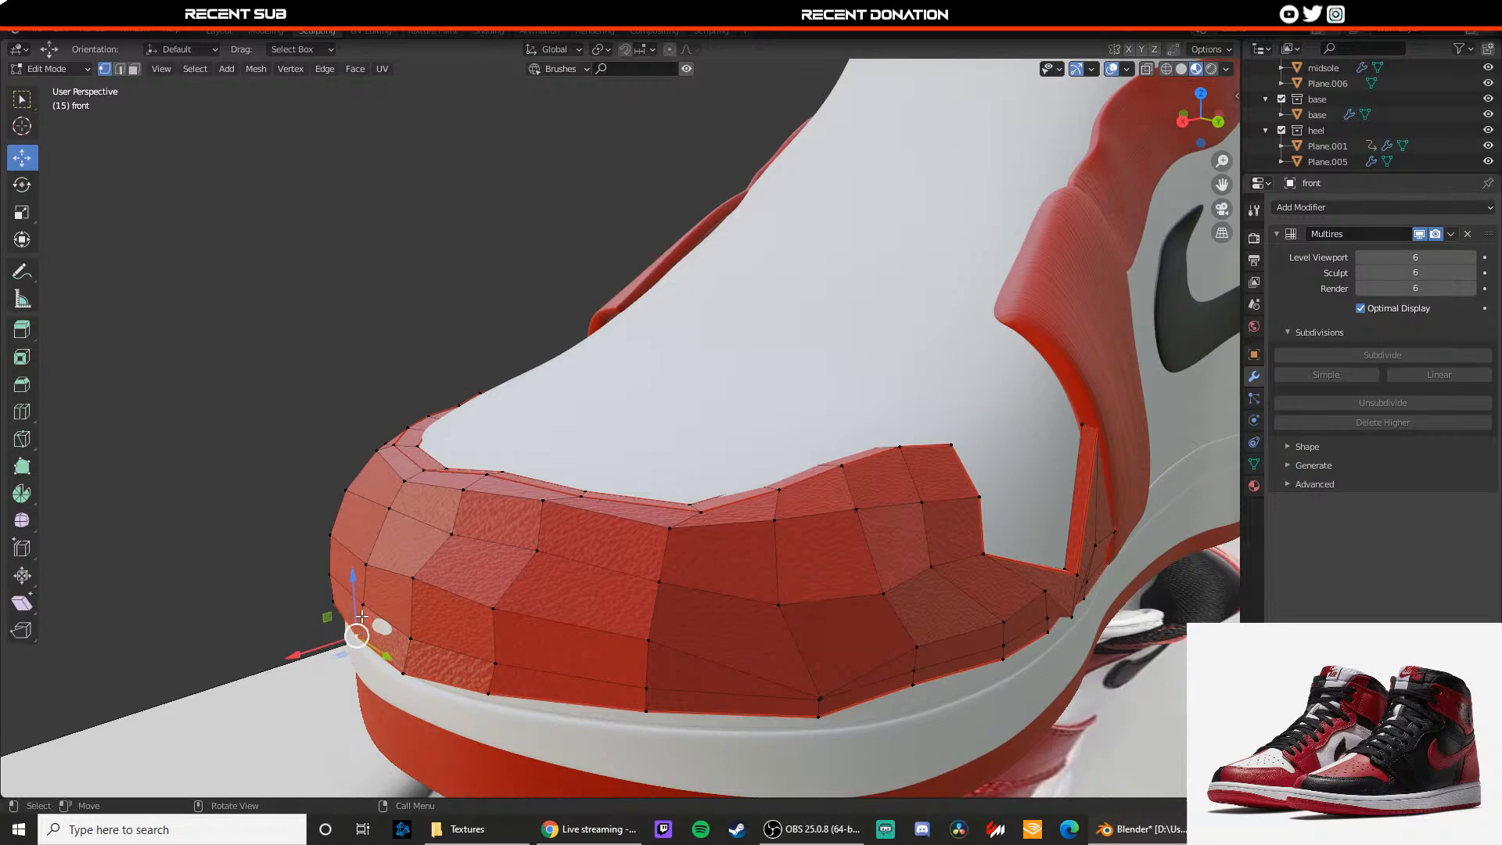
key("Tab")
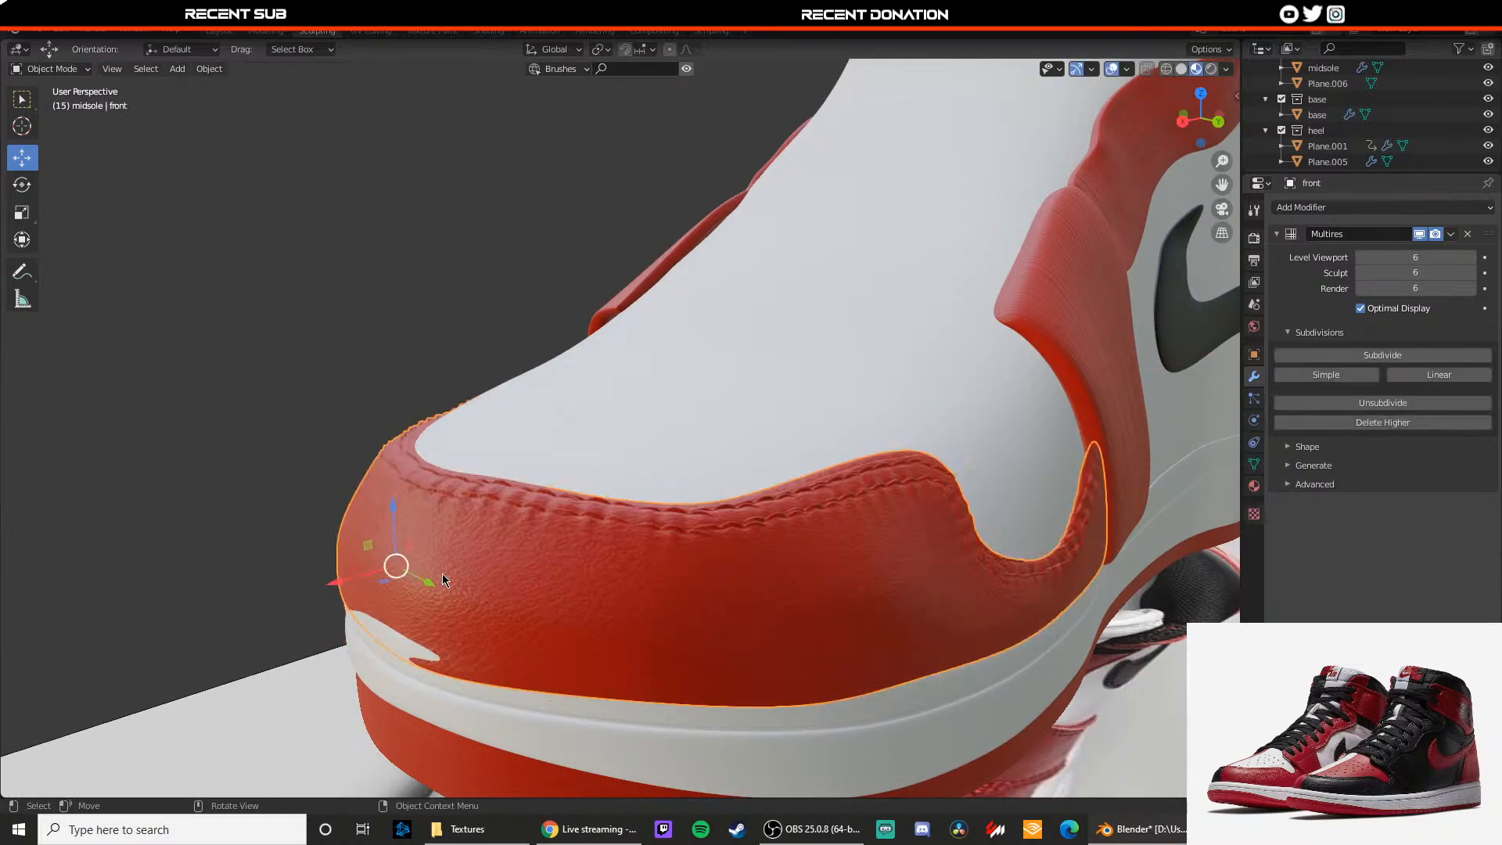
Step: Raise and reposition the vertex just above the front overlay's lower edge on the side of the toe
scroll(453, 582, "up", 2)
key("Tab")
left_click_drag(506, 667, 505, 647)
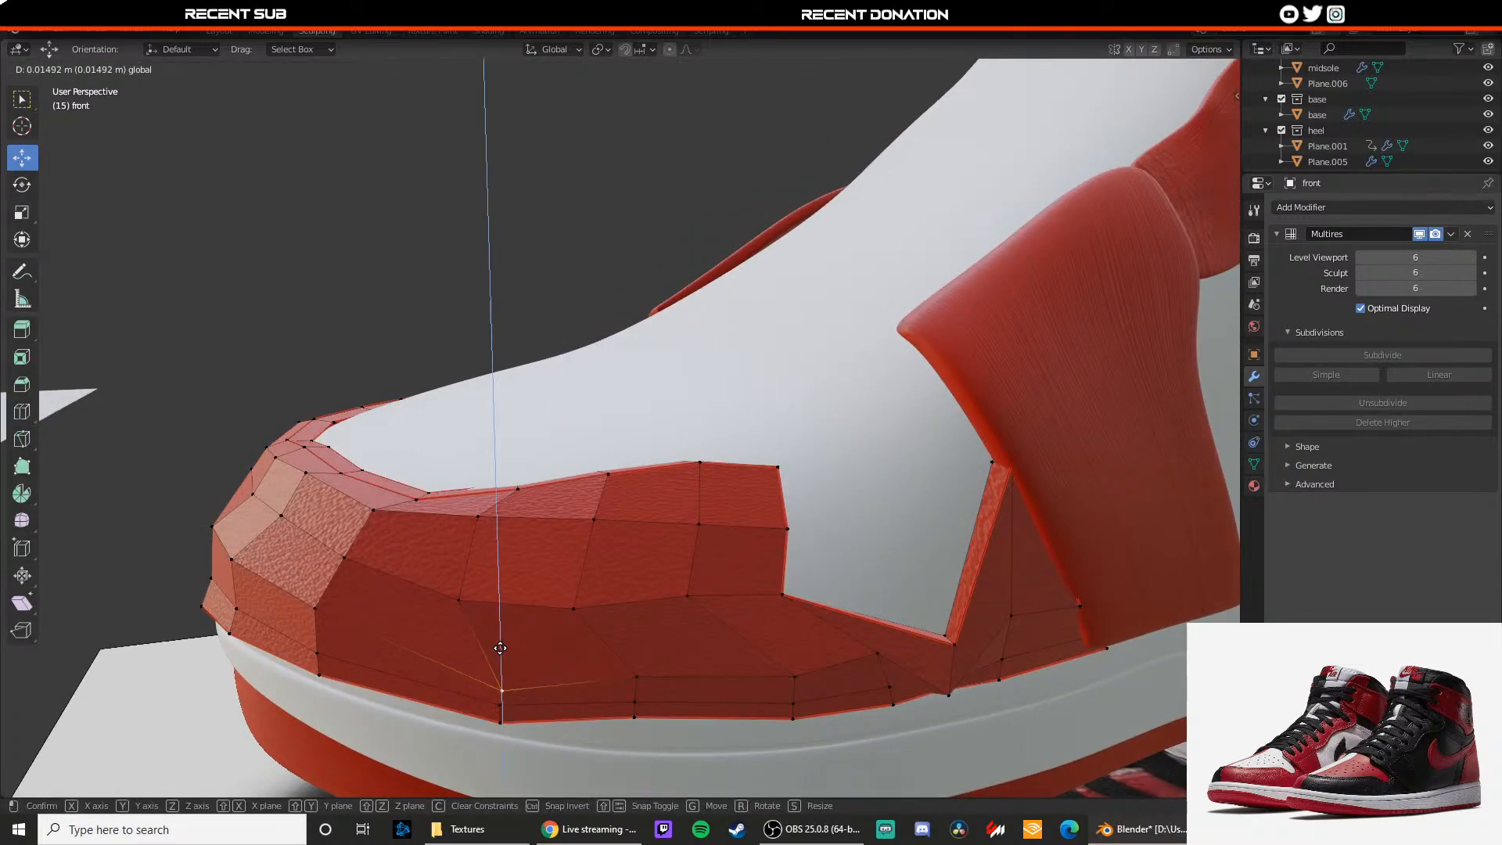
middle_click_drag(505, 643, 505, 624)
left_click_drag(503, 541, 503, 525)
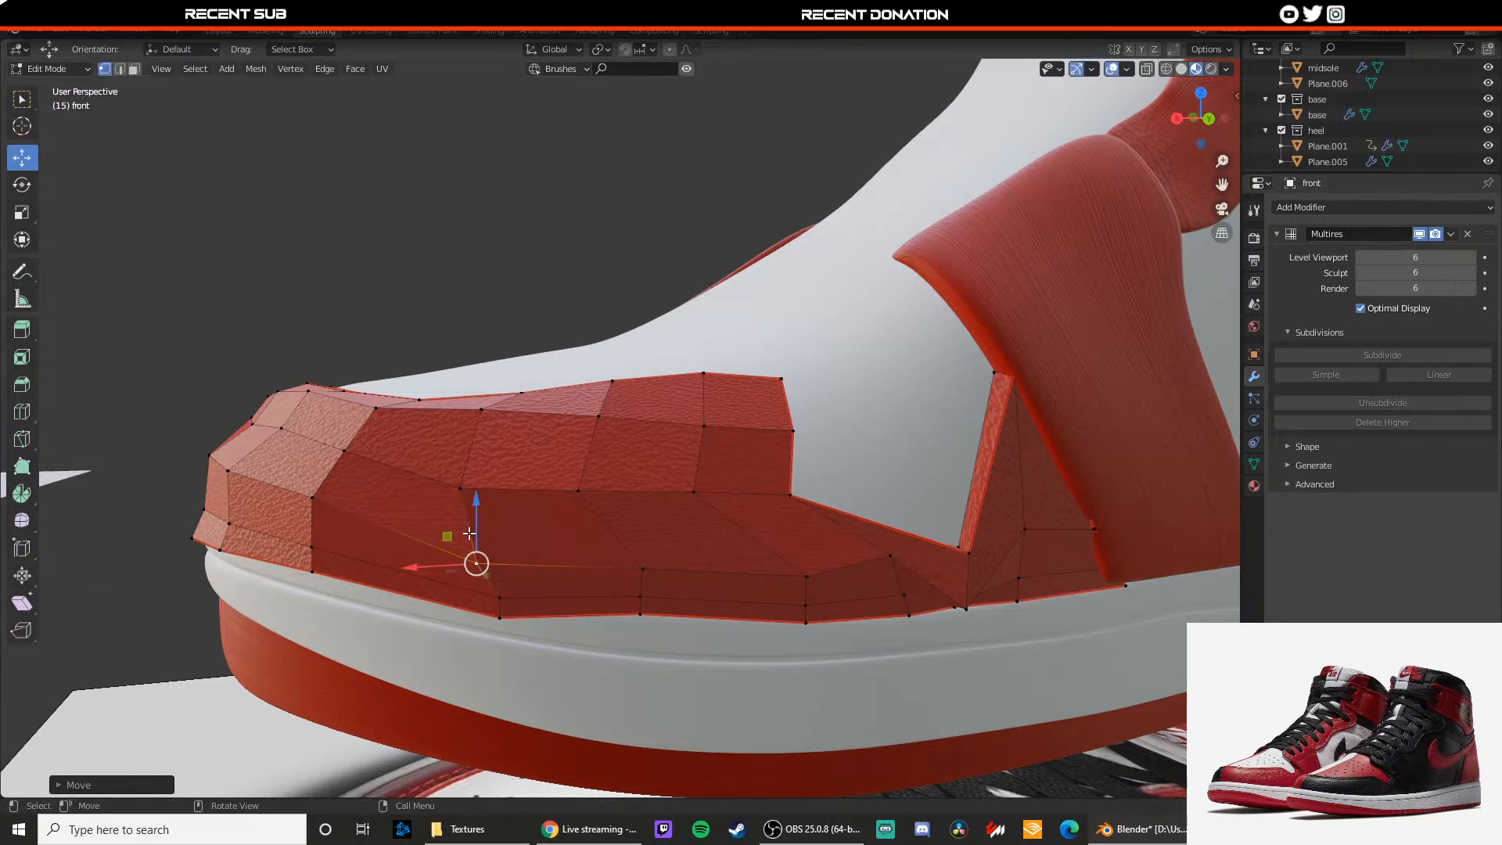
middle_click_drag(469, 533, 235, 649)
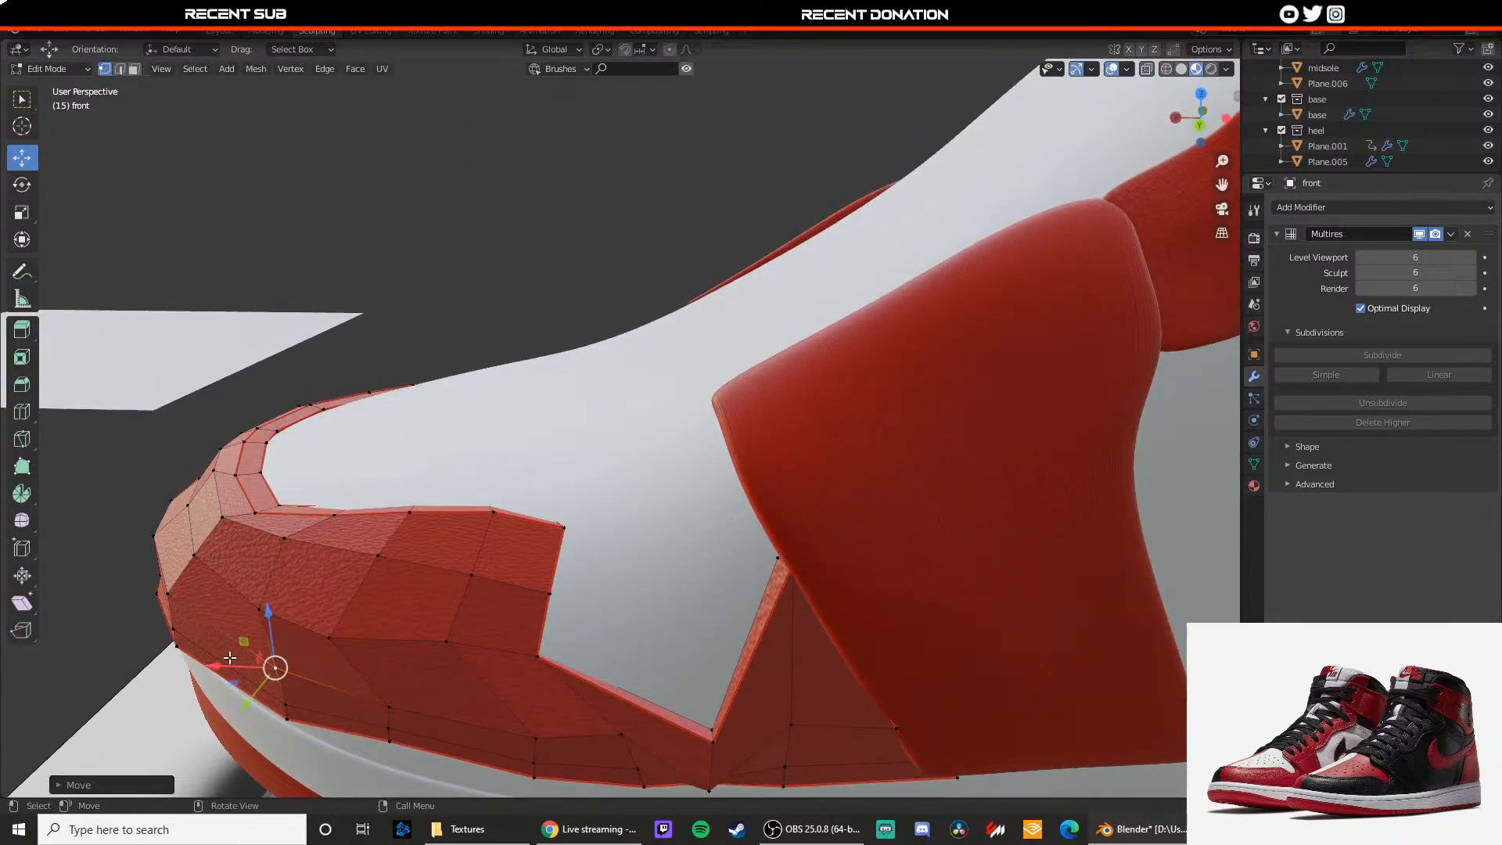
key("Tab")
Step: Examine the front overlay's mesh around the toe, leave Edit Mode and check its fit against the midsole
middle_click_drag(470, 212, 627, 342, "ctrl")
middle_click_drag(626, 342, 696, 266, "shift")
left_click(645, 414)
key("Tab")
middle_click_drag(626, 442, 509, 497, "ctrl")
key("z")
key("4")
middle_click_drag(486, 562, 446, 626, "ctrl")
mouse_move(446, 626)
middle_mouse_down("shift")
mouse_move(543, 493)
mouse_move(520, 469)
mouse_move(472, 492)
middle_mouse_up("shift")
key("z")
middle_click_drag(500, 556, 528, 557)
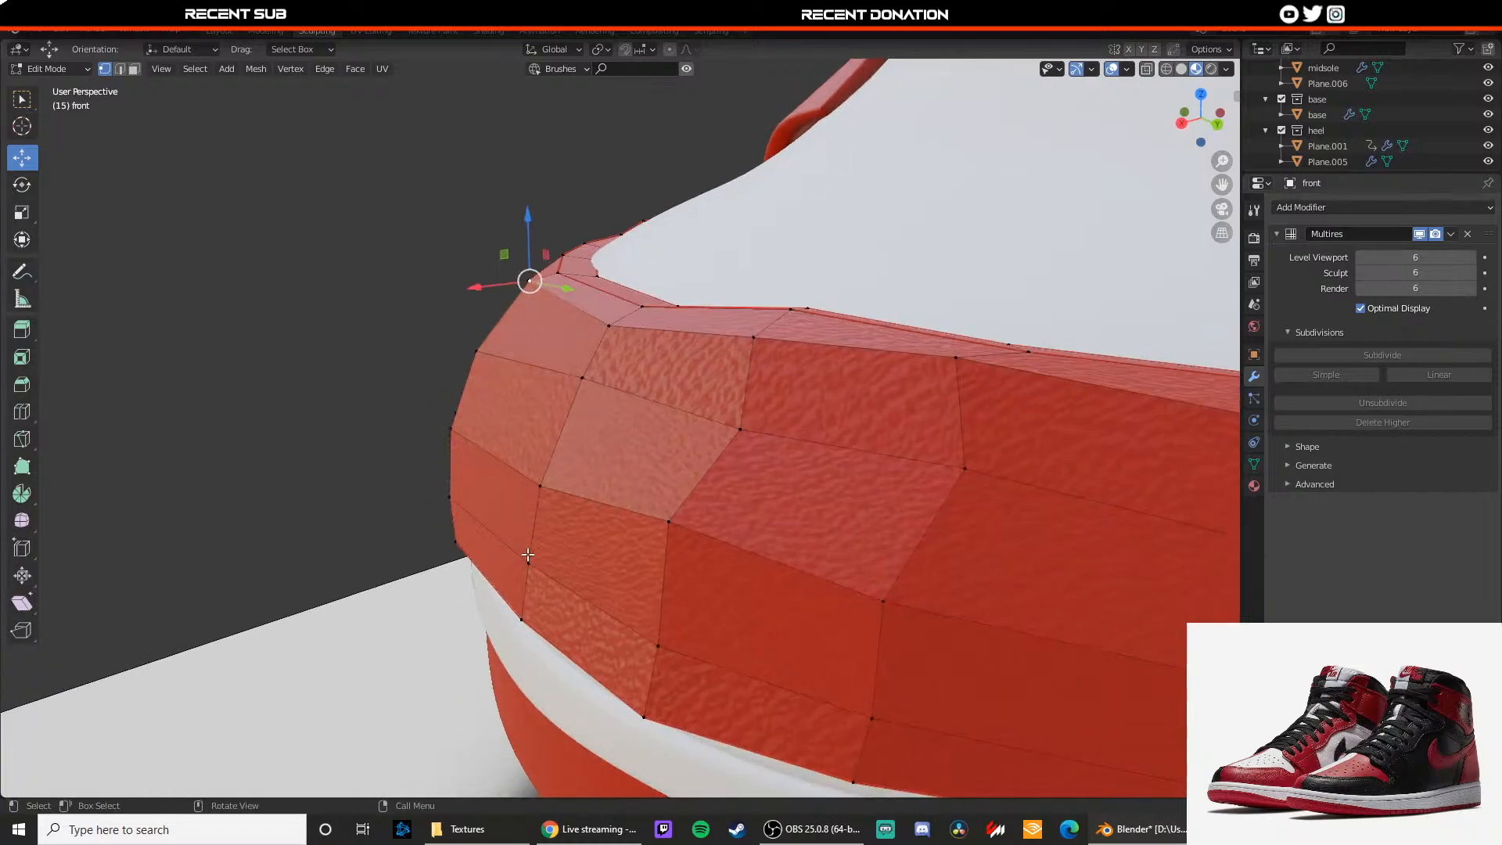
key("Tab")
scroll(530, 540, "down", 3)
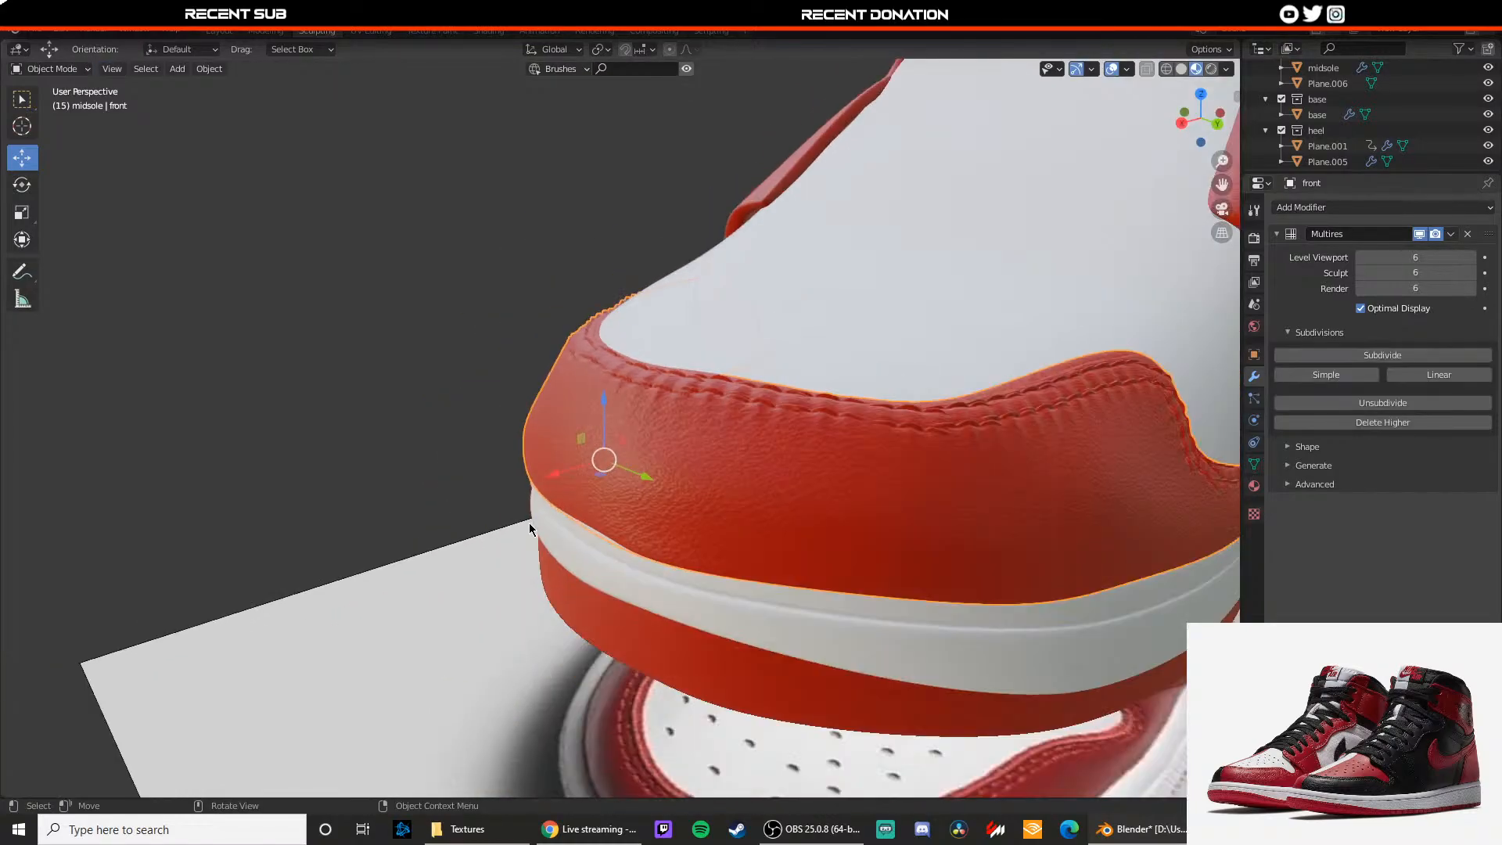
left_click(526, 522)
scroll(479, 440, "up", 8)
scroll(481, 440, "down", 10)
middle_click_drag(481, 440, 716, 443)
scroll(666, 465, "down", 2)
middle_click_drag(615, 485, 923, 465)
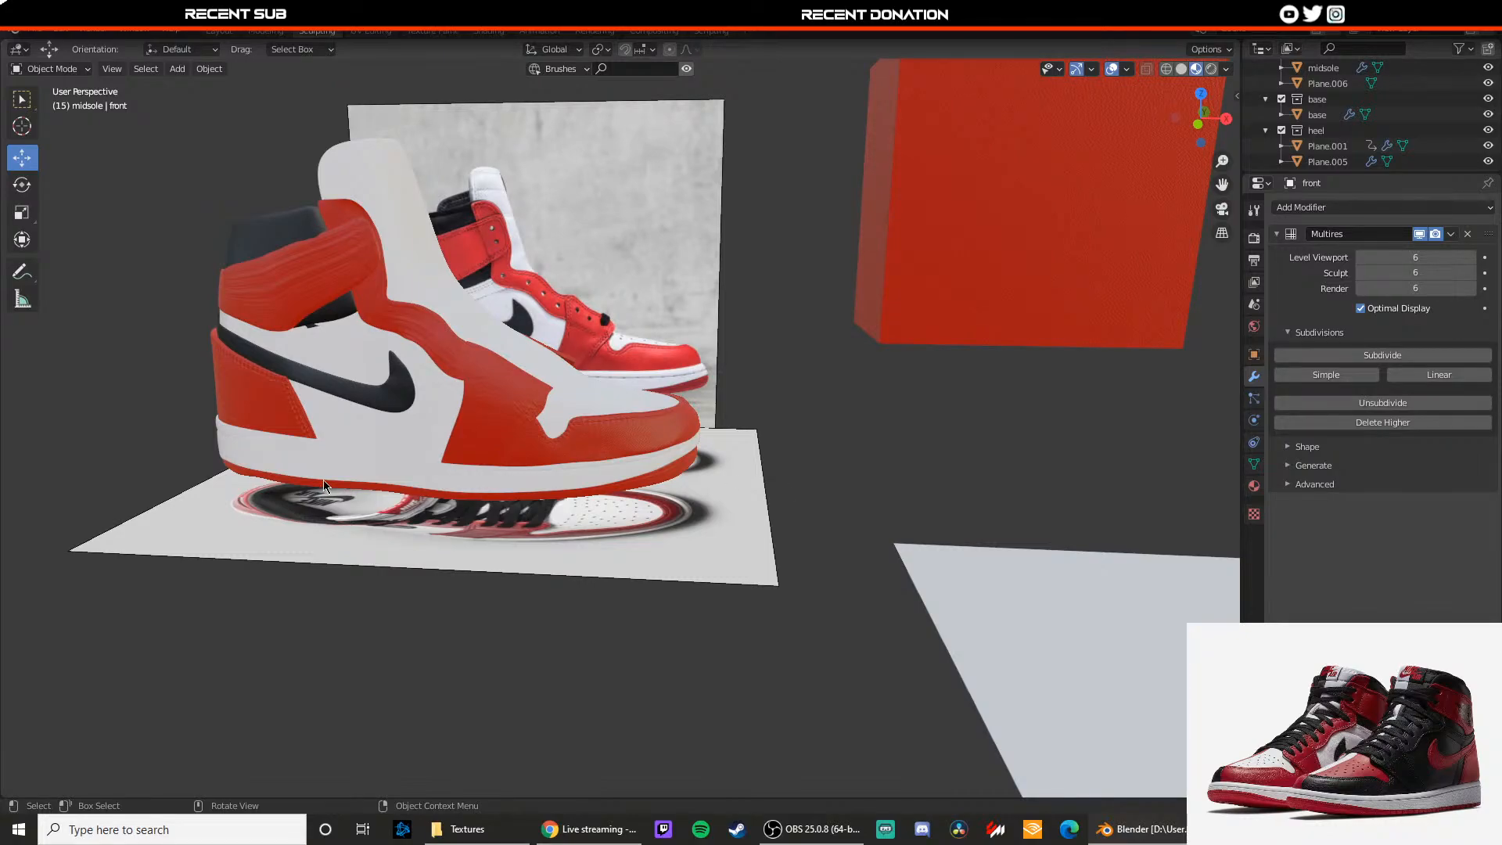
Step: Try to move the base's upper-edge vertex below the ankle strap along the X axis
scroll(543, 454, "up", 8)
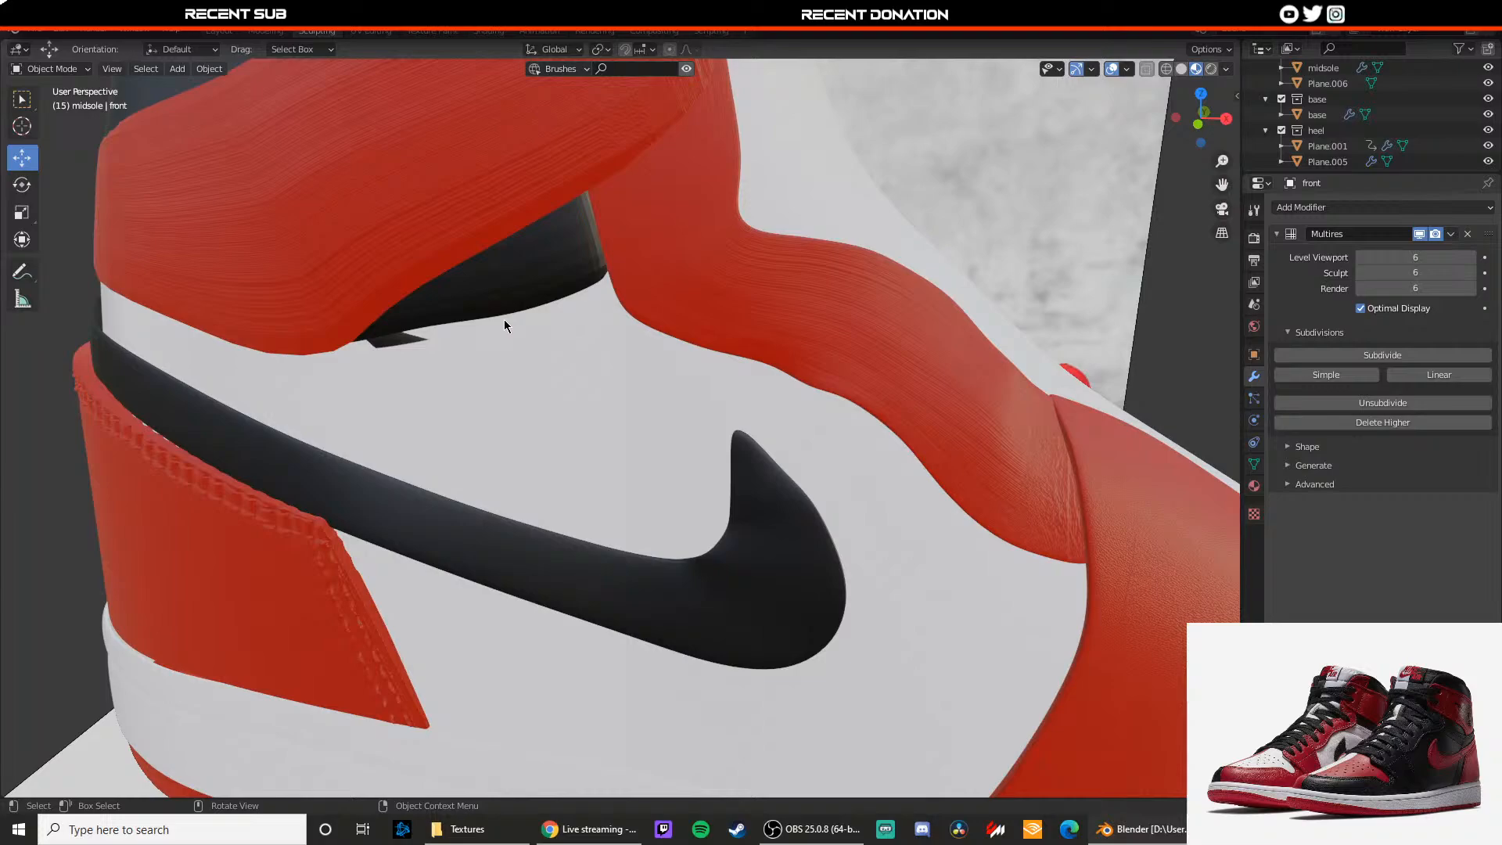
left_click(557, 341)
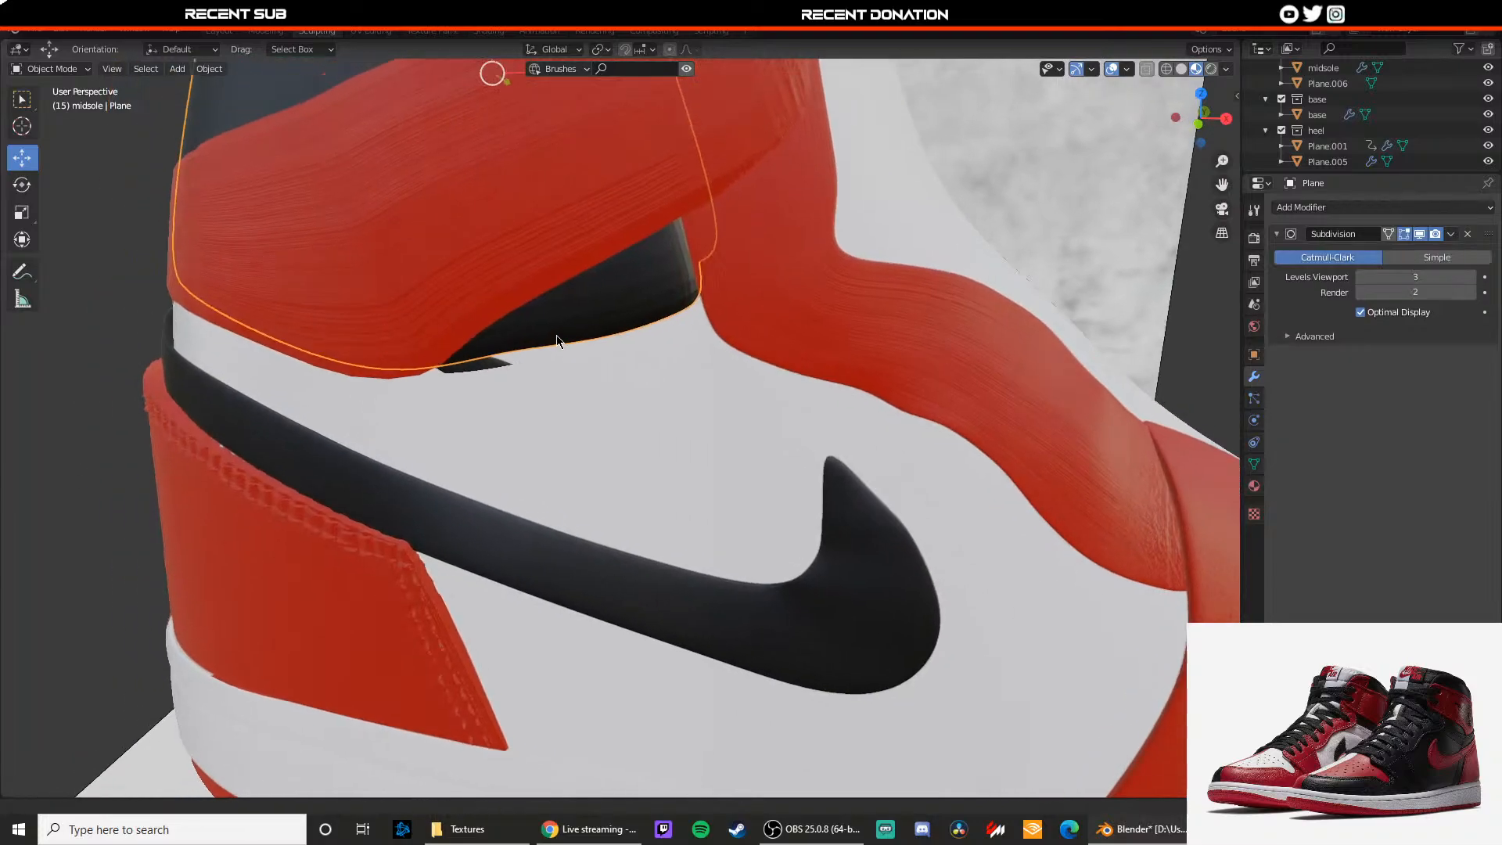
scroll(579, 376, "up", 1)
left_click(591, 391)
key("Tab")
scroll(594, 428, "up", 2)
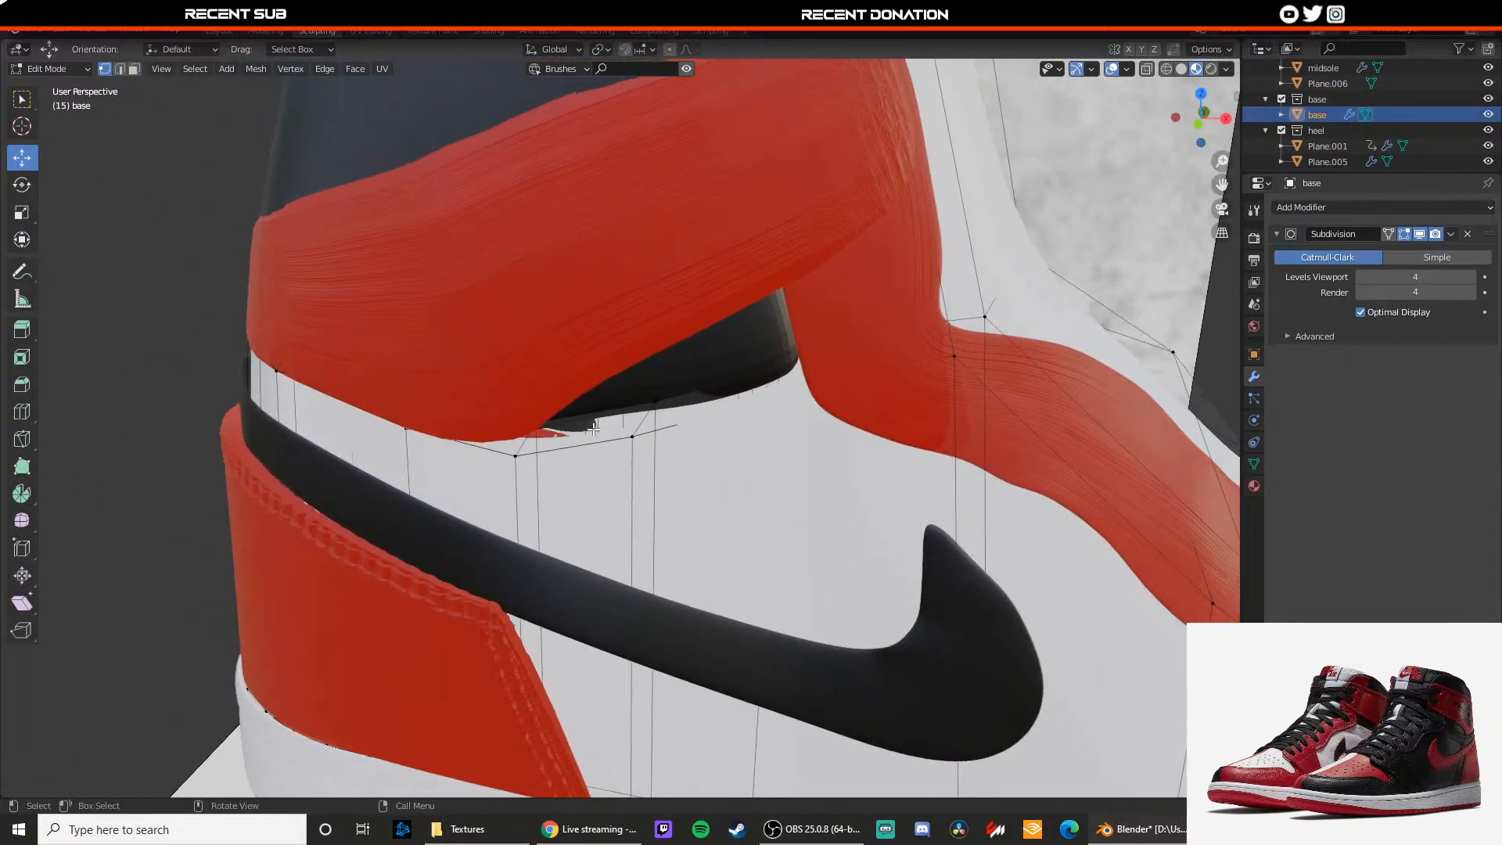
scroll(593, 429, "up", 2)
key("2")
key("1")
left_click(510, 423)
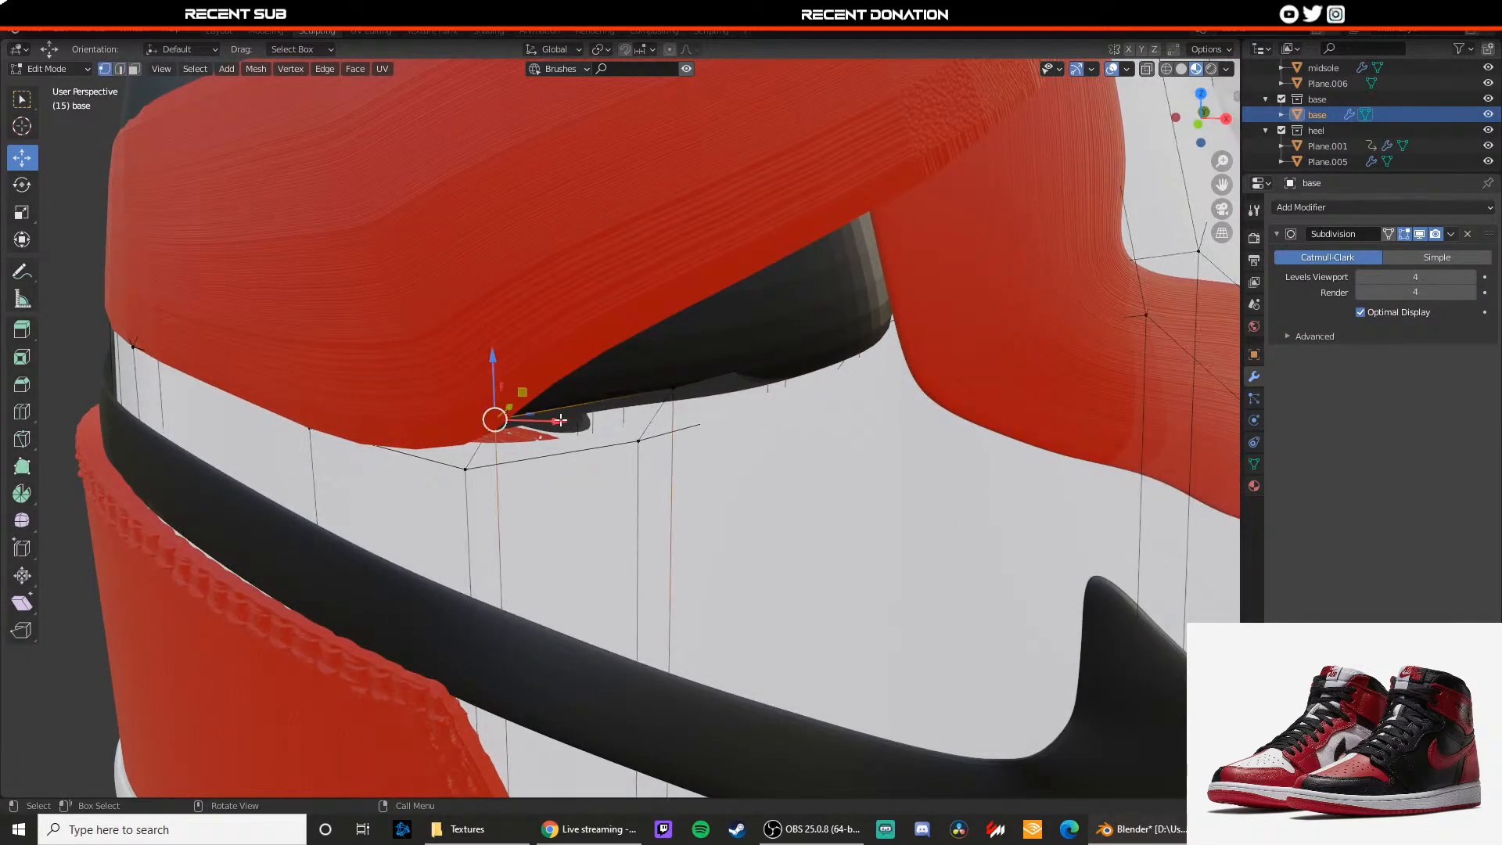
left_click_drag(544, 423, 526, 428)
key("ctrl+z")
key("Tab")
Step: Lower the black collar's bottom-edge vertex near the ankle strap along Z to close the gap above the white base
left_click(630, 386)
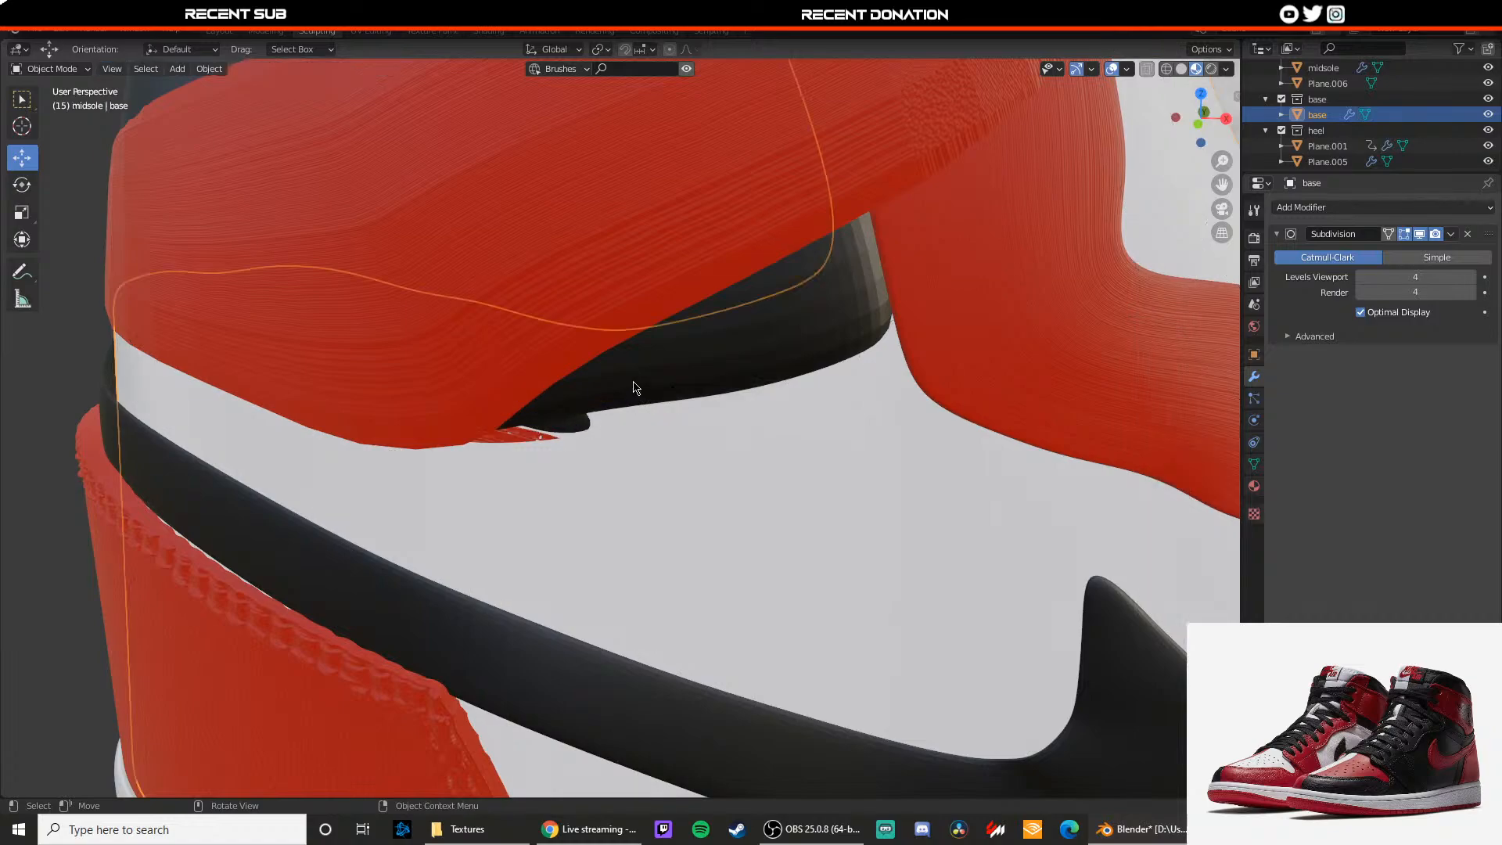
scroll(660, 436, "up", 3)
key("Tab")
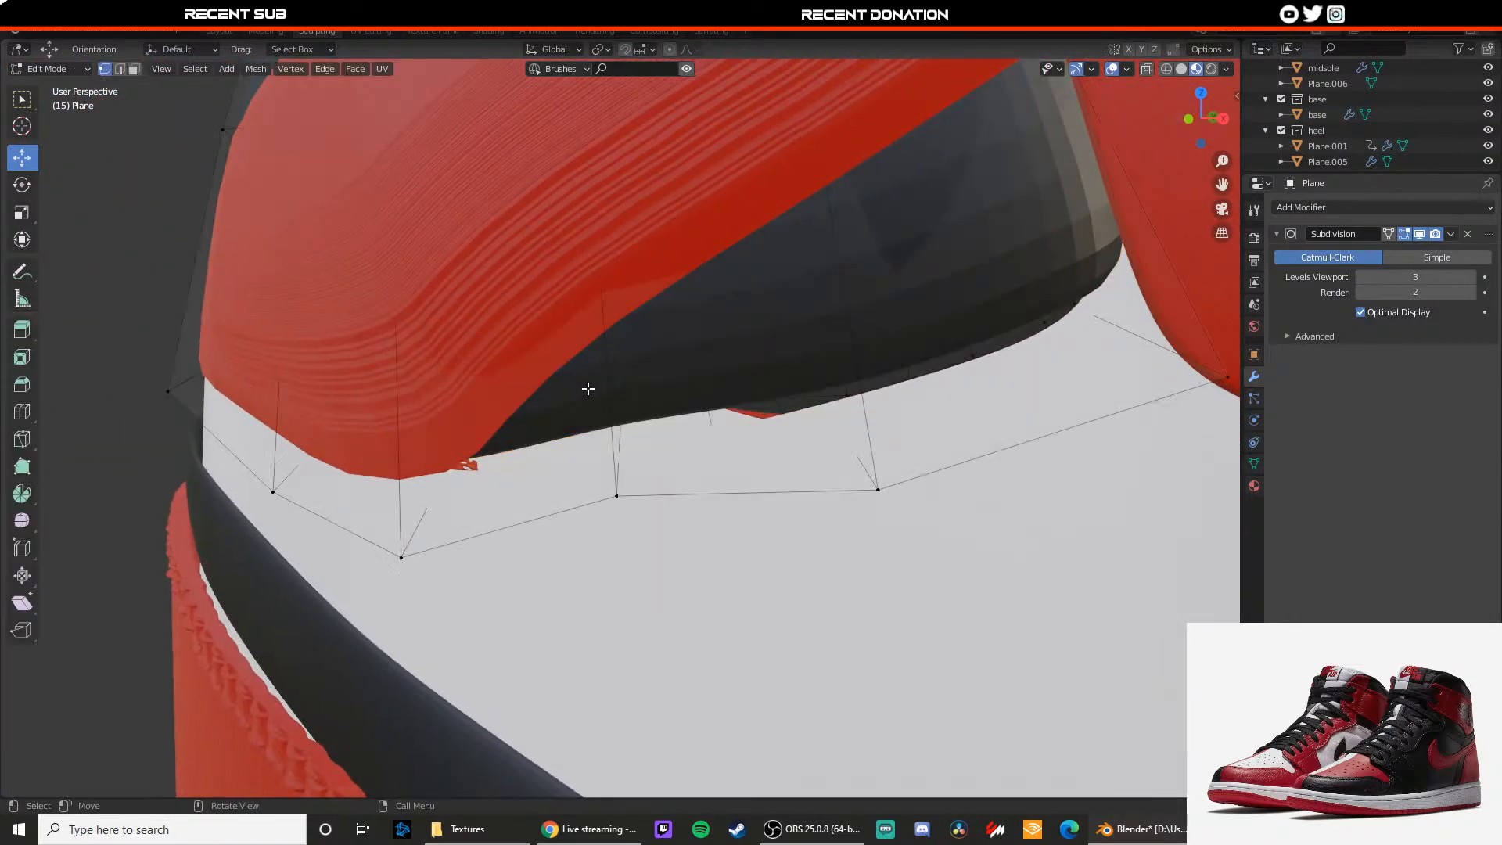
key("Tab")
left_click(707, 353)
left_click(680, 361)
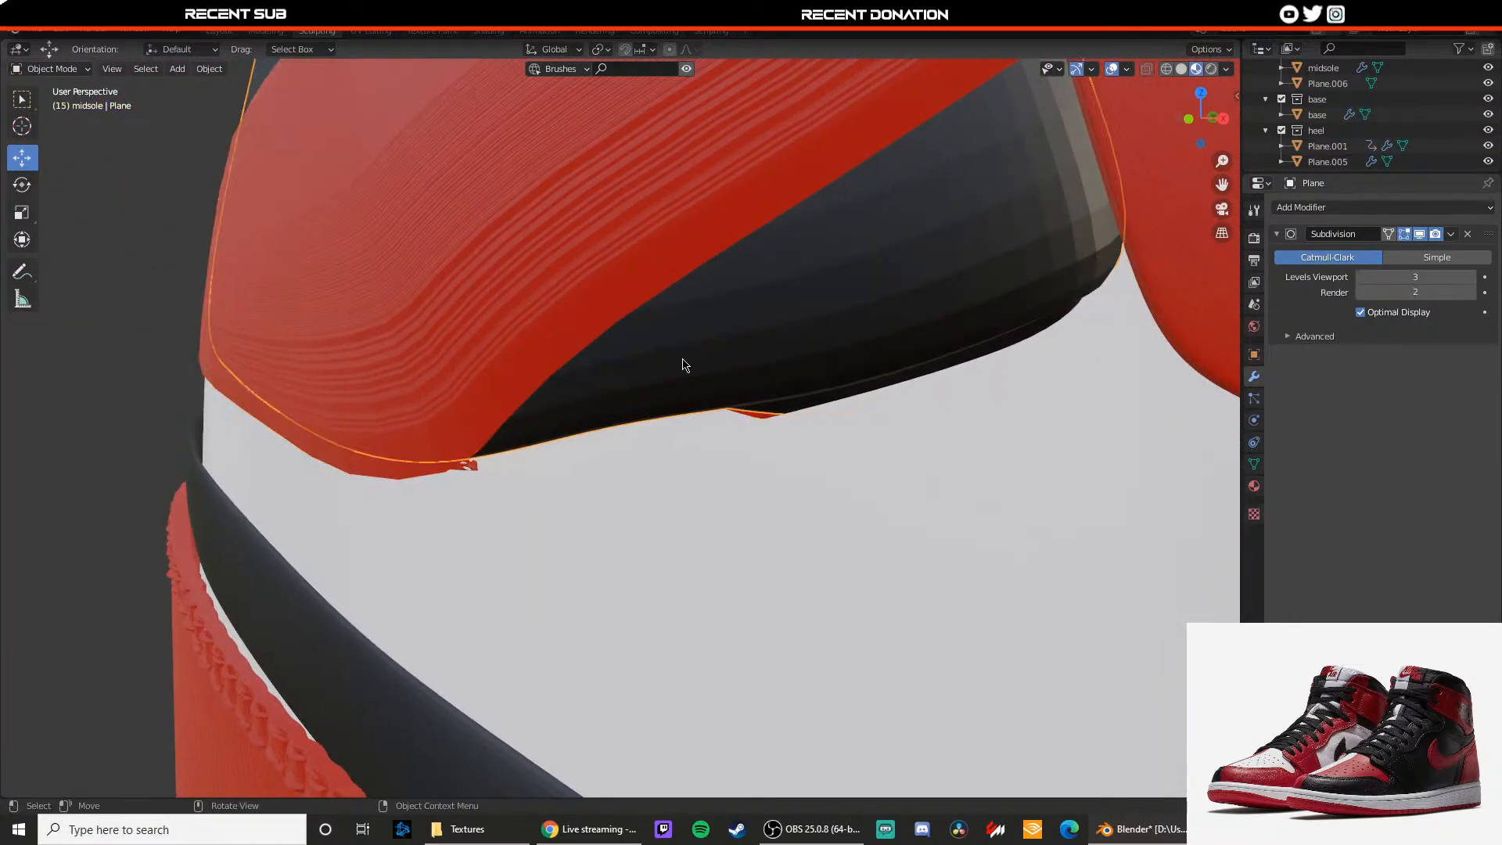
key("Tab")
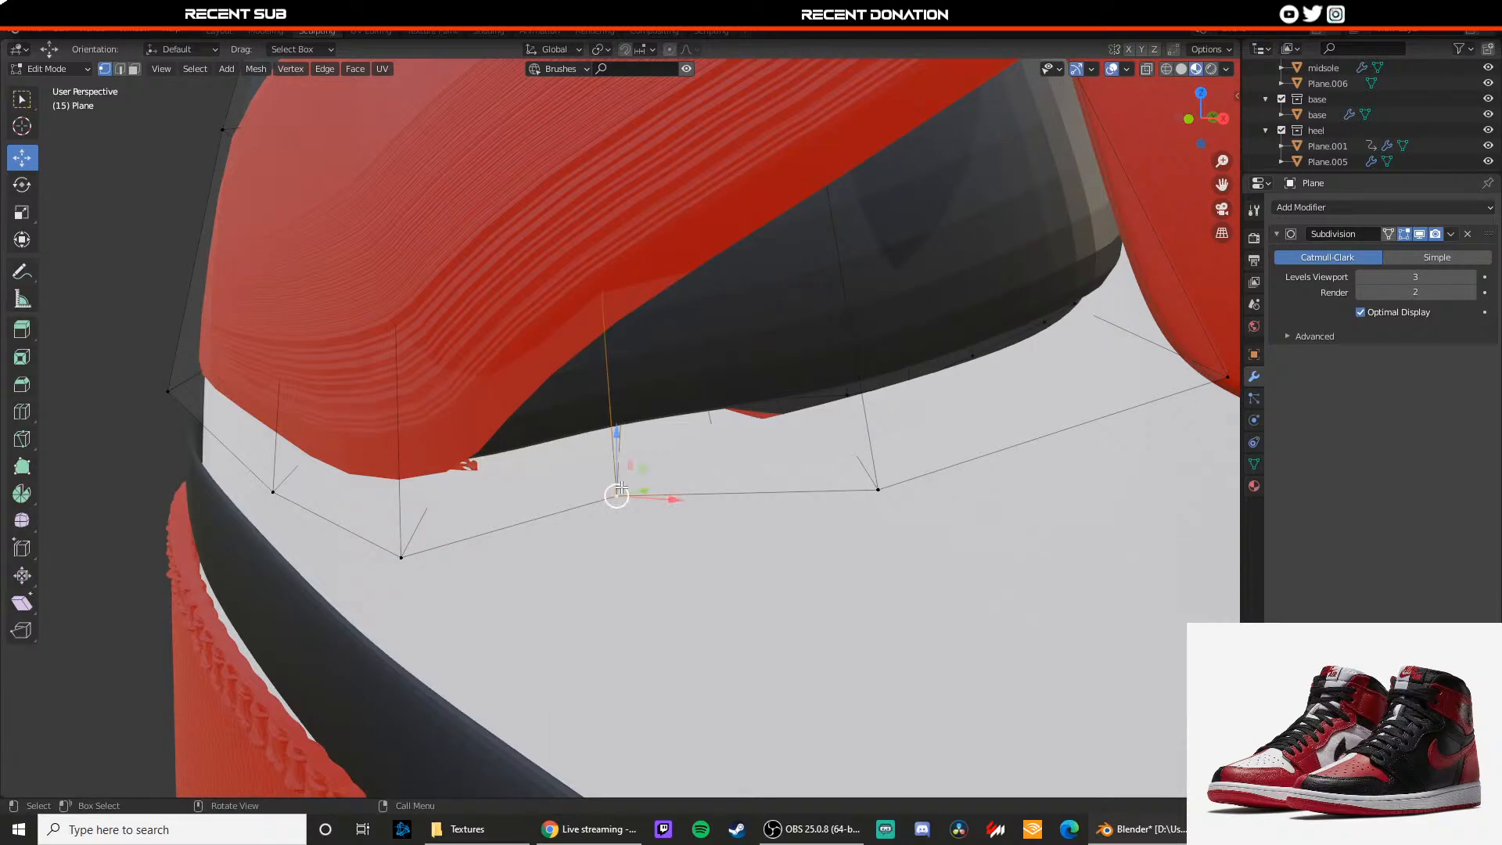
left_click_drag(610, 436, 624, 526)
key("Tab")
middle_click_drag(626, 513, 575, 486)
scroll(459, 409, "down", 3)
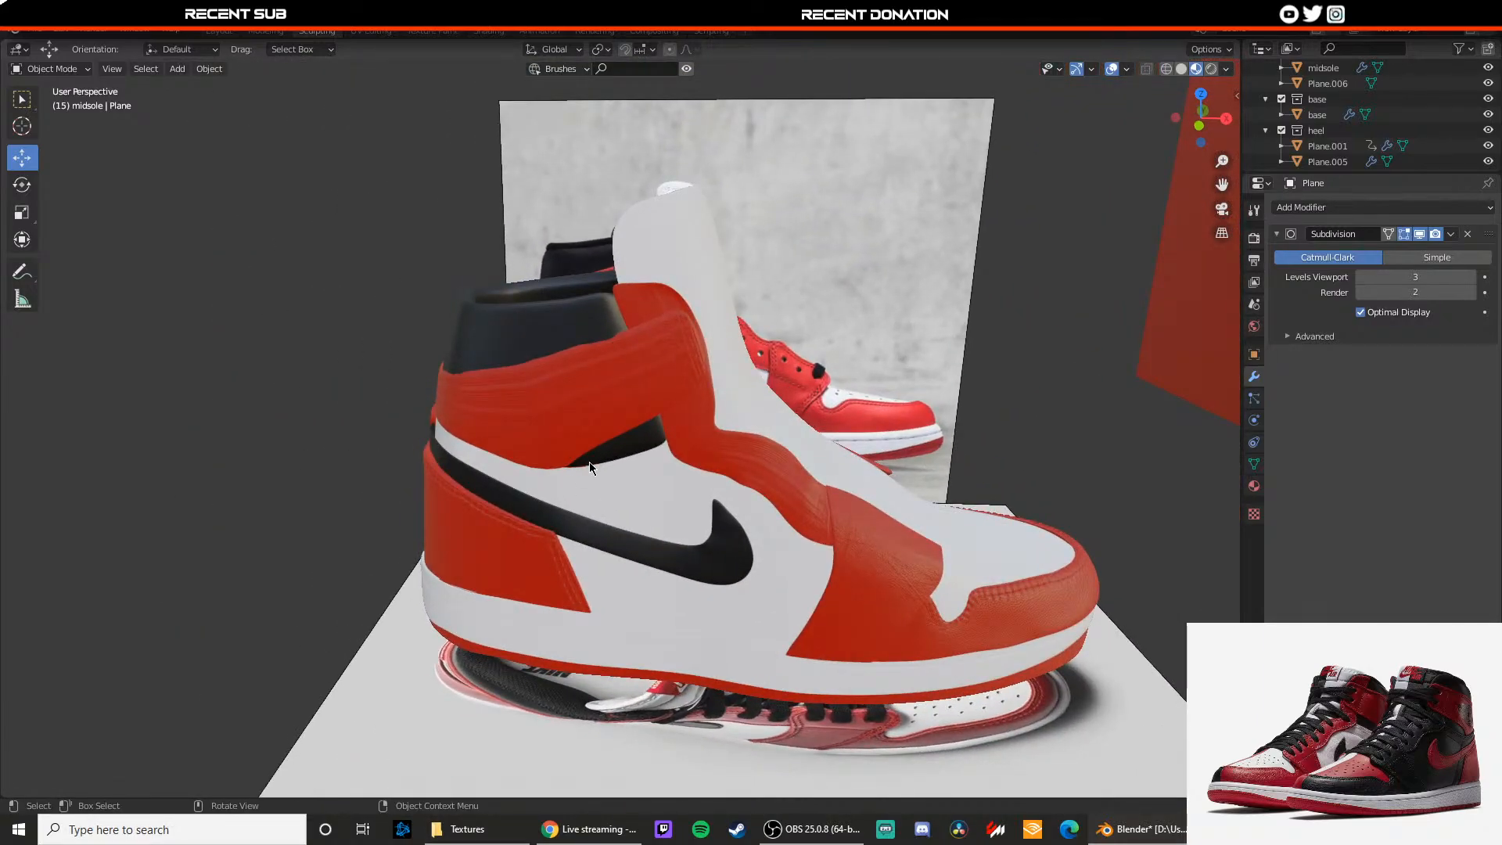
Step: Compare the shoe's collar and ankle strap with the side reference image
middle_click_drag(878, 453, 761, 475)
left_click(582, 392)
middle_click_drag(729, 356, 739, 368)
left_click(721, 290)
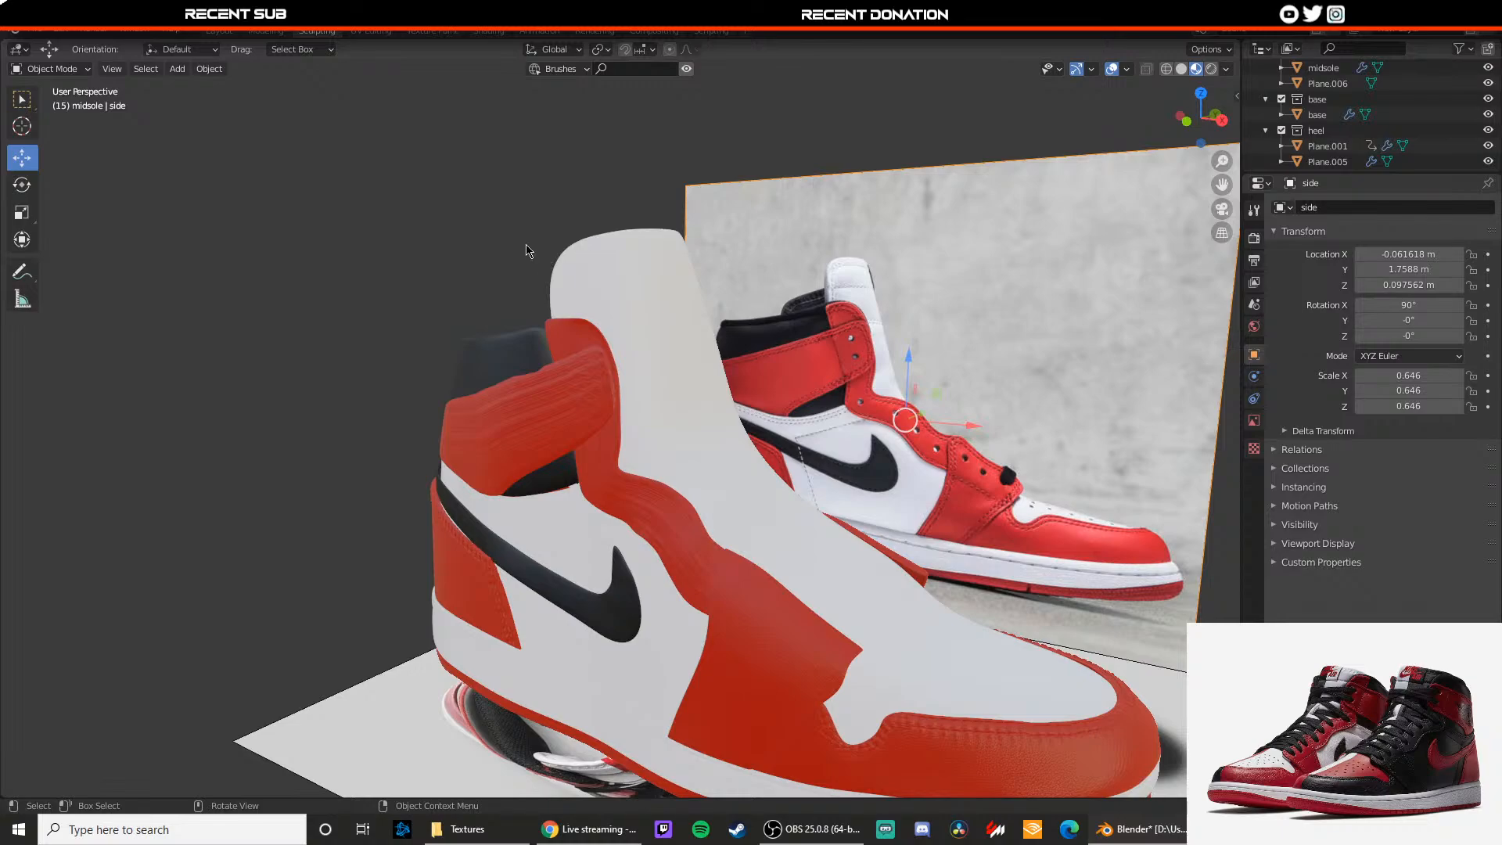
scroll(509, 605, "up", 3)
middle_click_drag(501, 657, 586, 599)
scroll(575, 622, "down", 2)
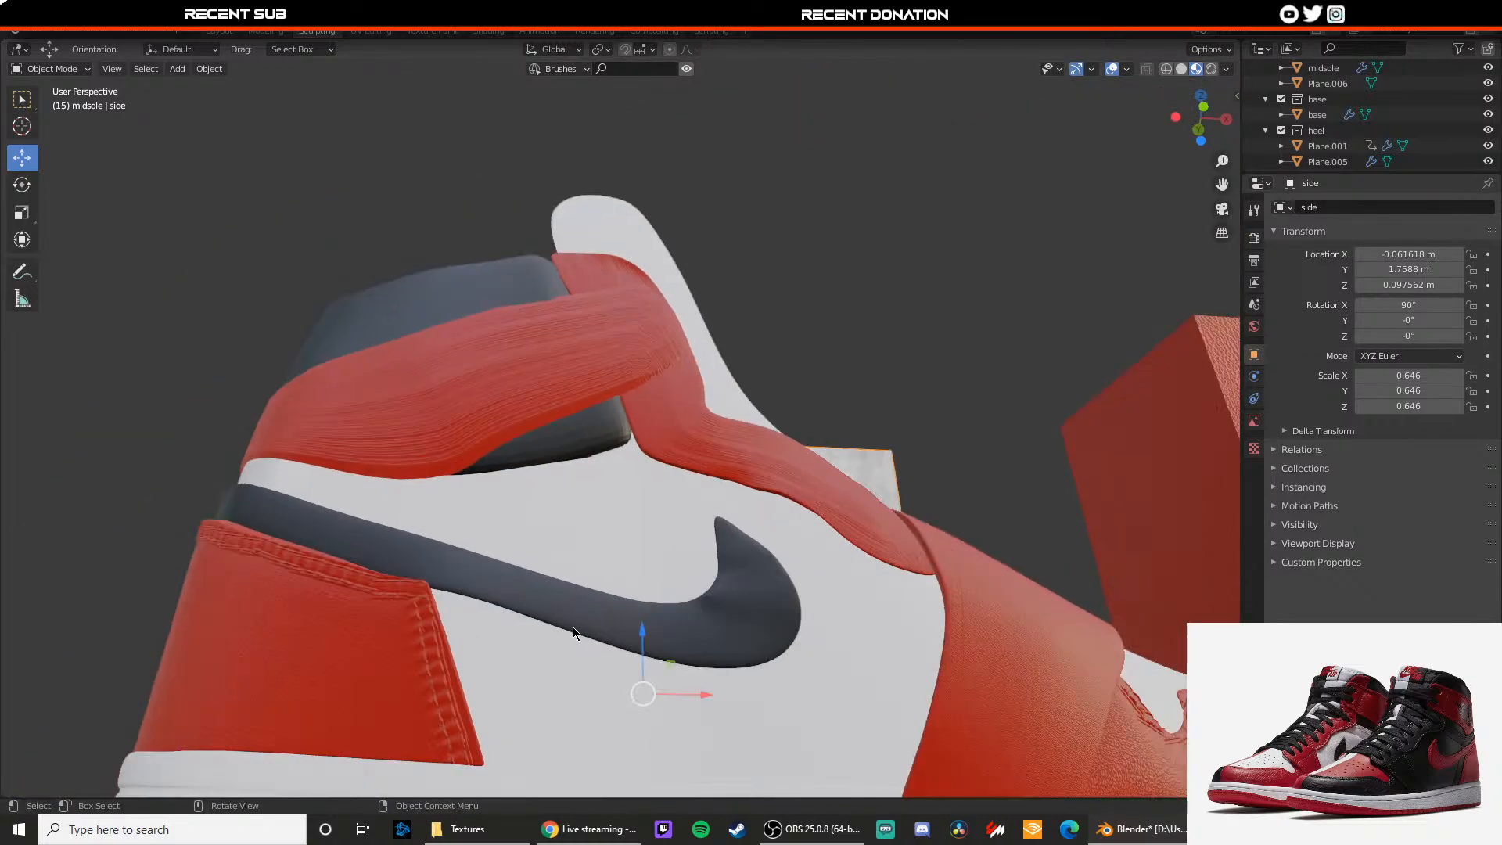
scroll(574, 627, "down", 2)
scroll(595, 514, "down", 3)
middle_click_drag(595, 514, 563, 538)
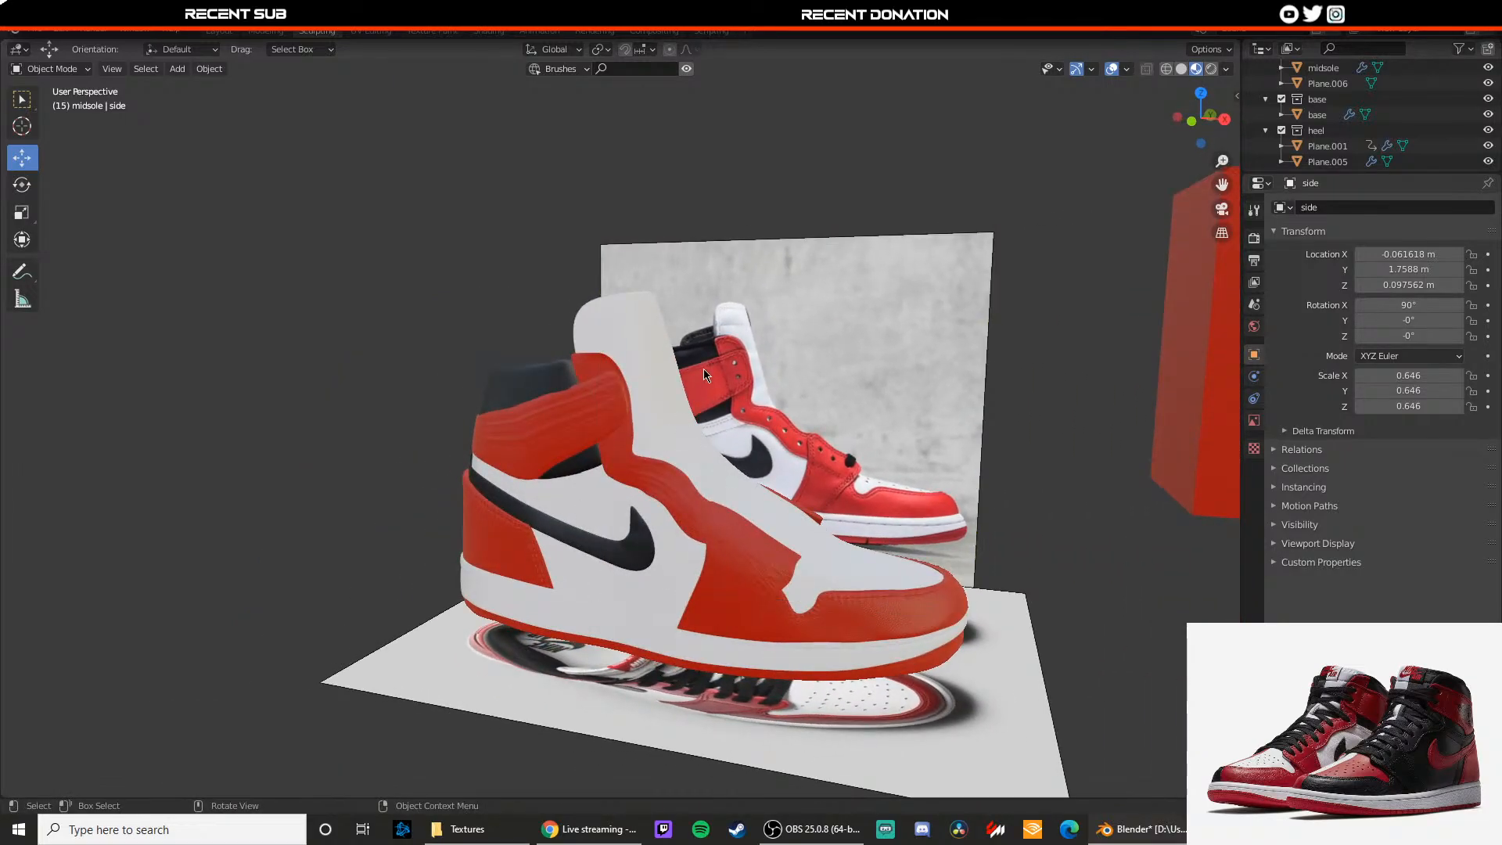
scroll(693, 461, "up", 4)
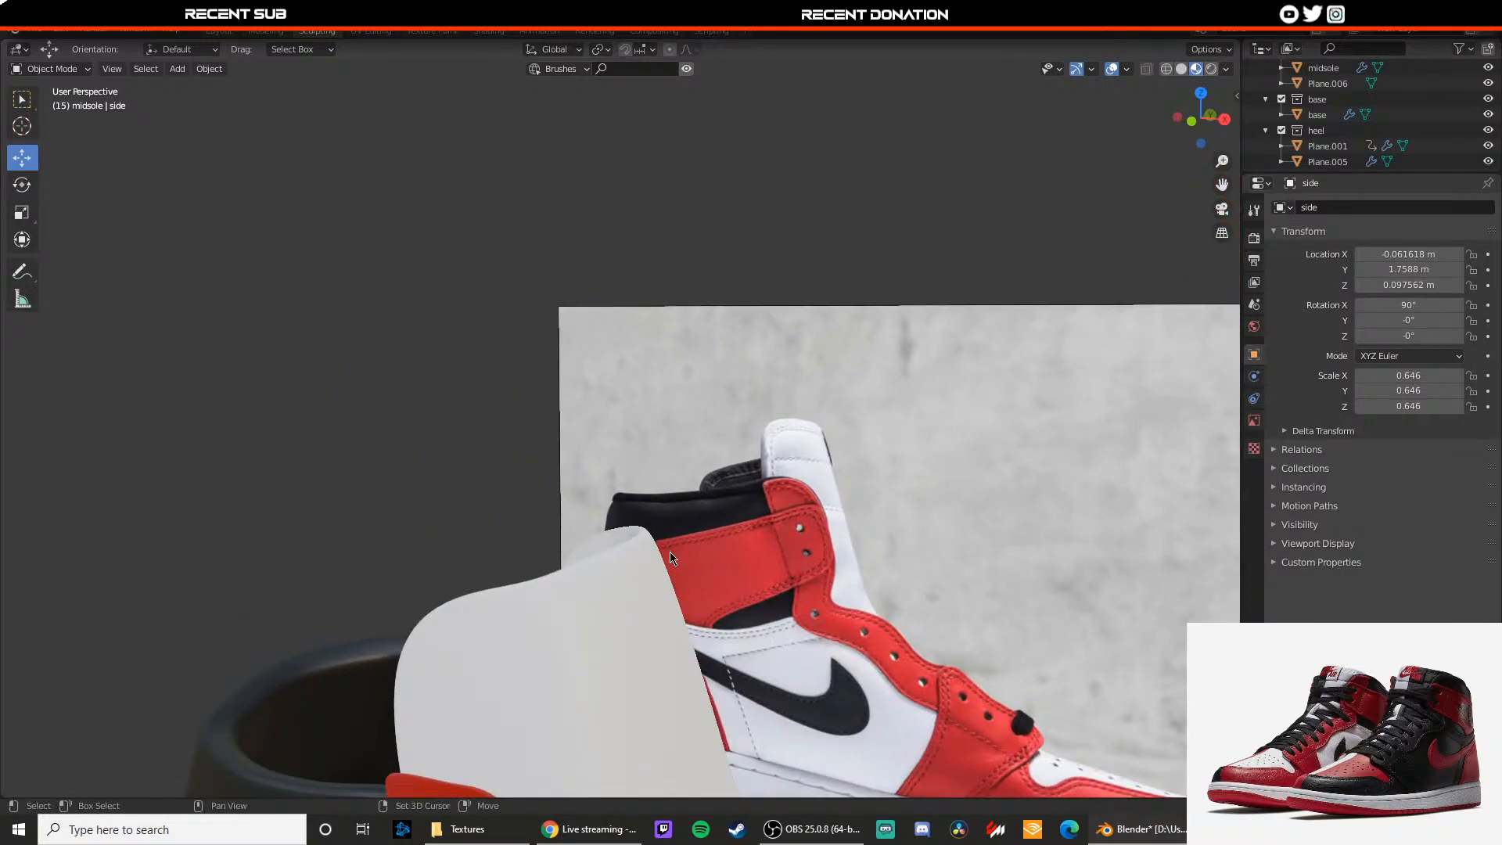
middle_click_drag(669, 551, 585, 491, "shift")
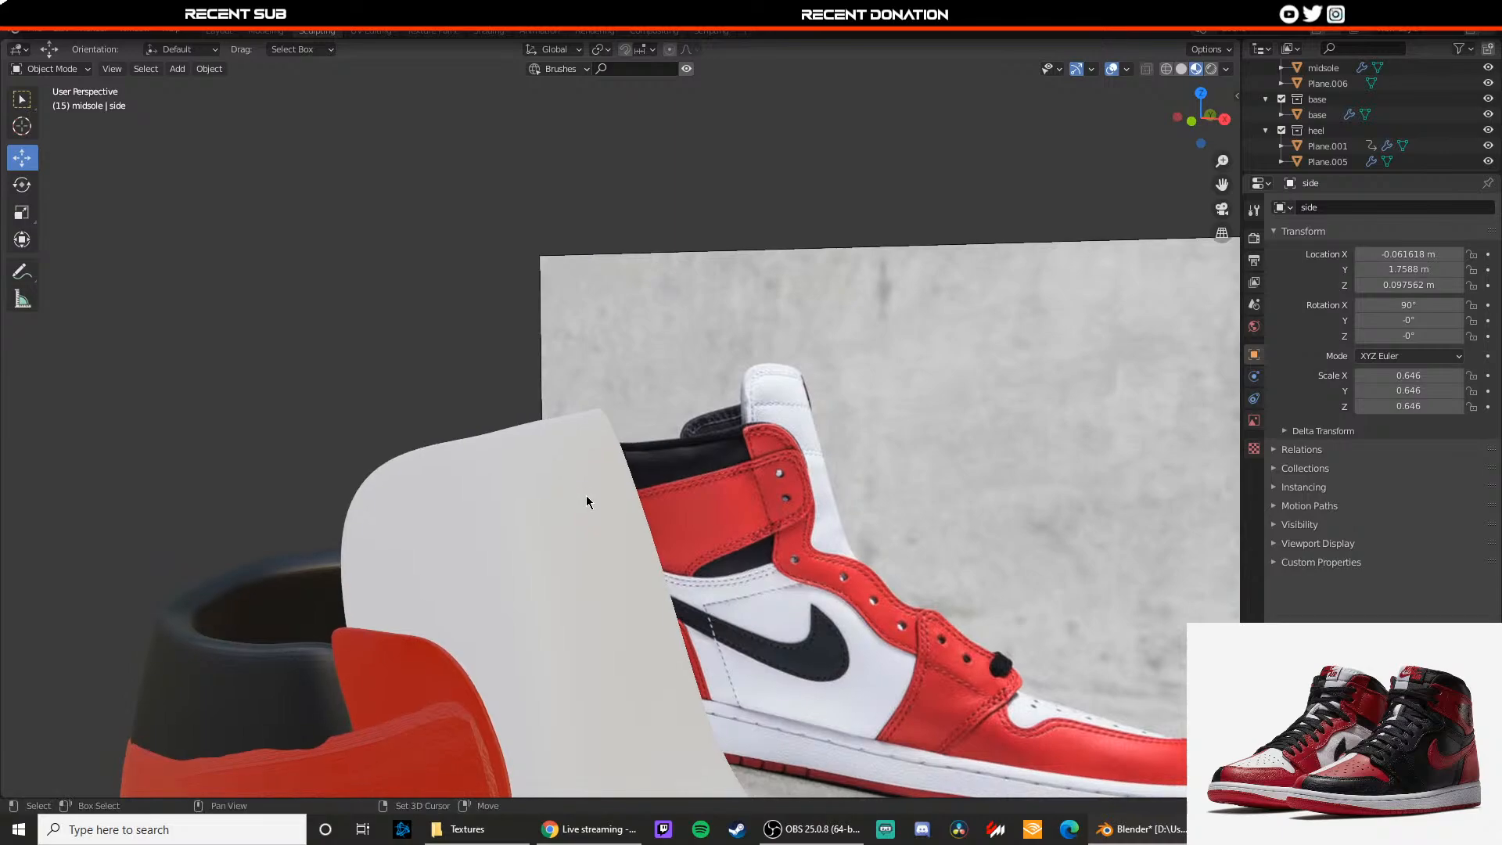
Step: Edit the black collar and add an edge loop just below its rim, slid close to the neighbouring lower loop
middle_click_drag(534, 546, 584, 518)
left_click(510, 561)
key("Tab")
scroll(546, 491, "up", 4)
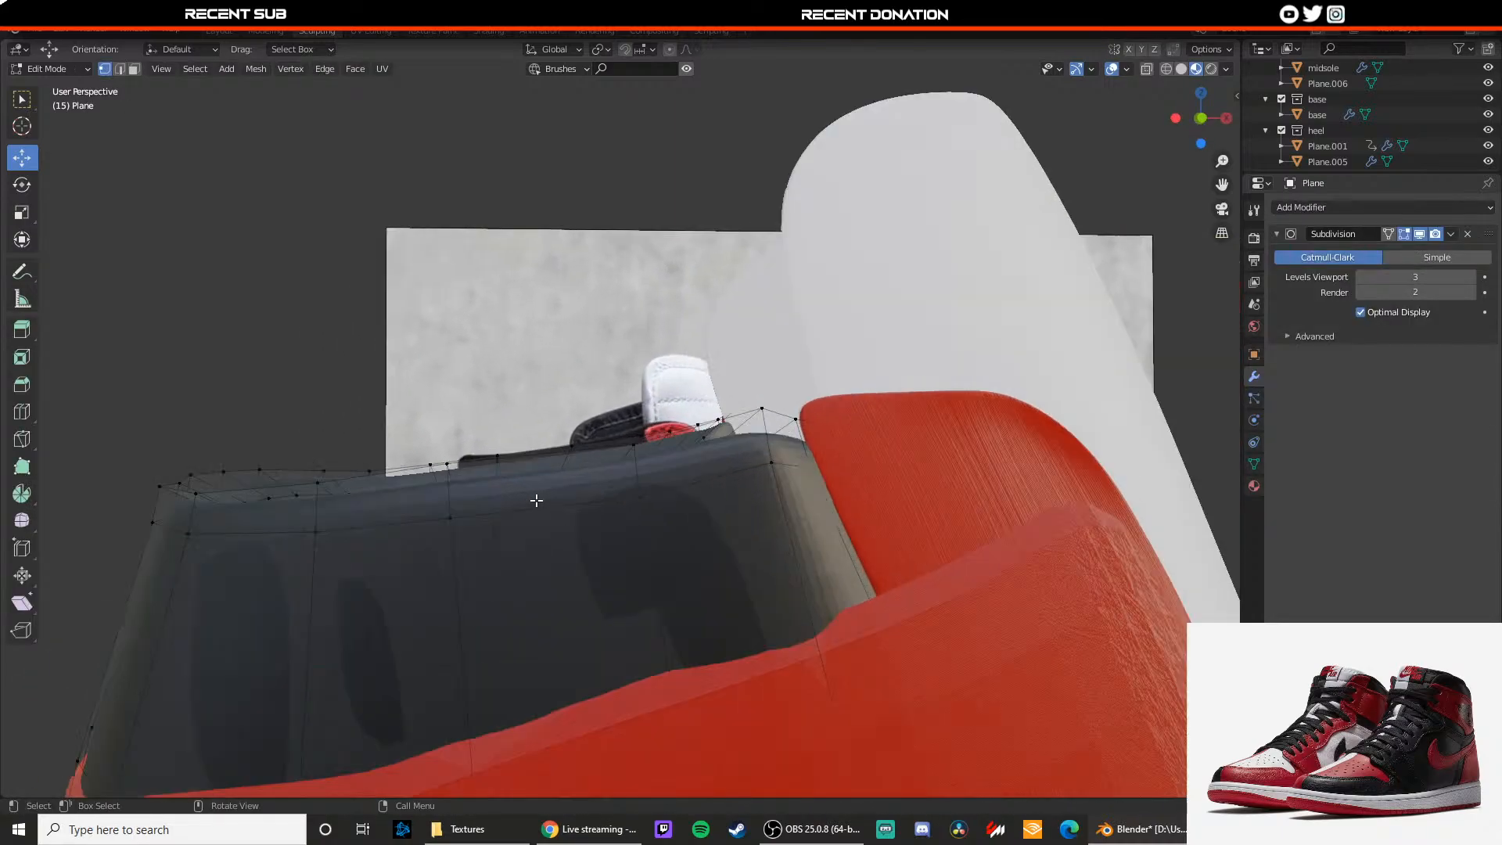
key("ctrl+r")
left_click(389, 538)
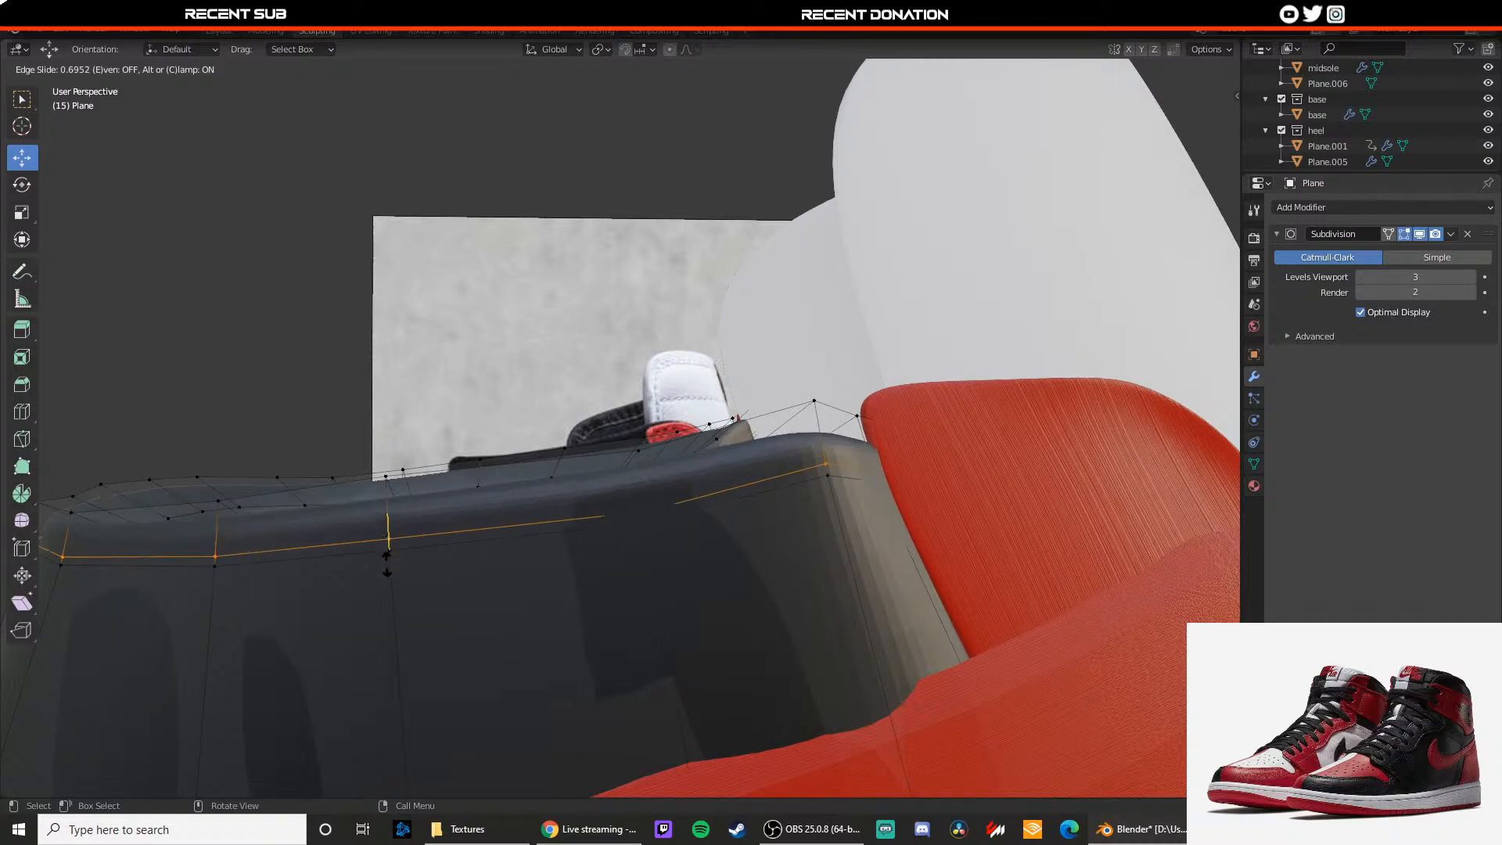
left_click(388, 561)
Step: Select the narrow faces below the new edge loop along the collar's side and around the heel
key("3")
left_click(845, 479, "shift")
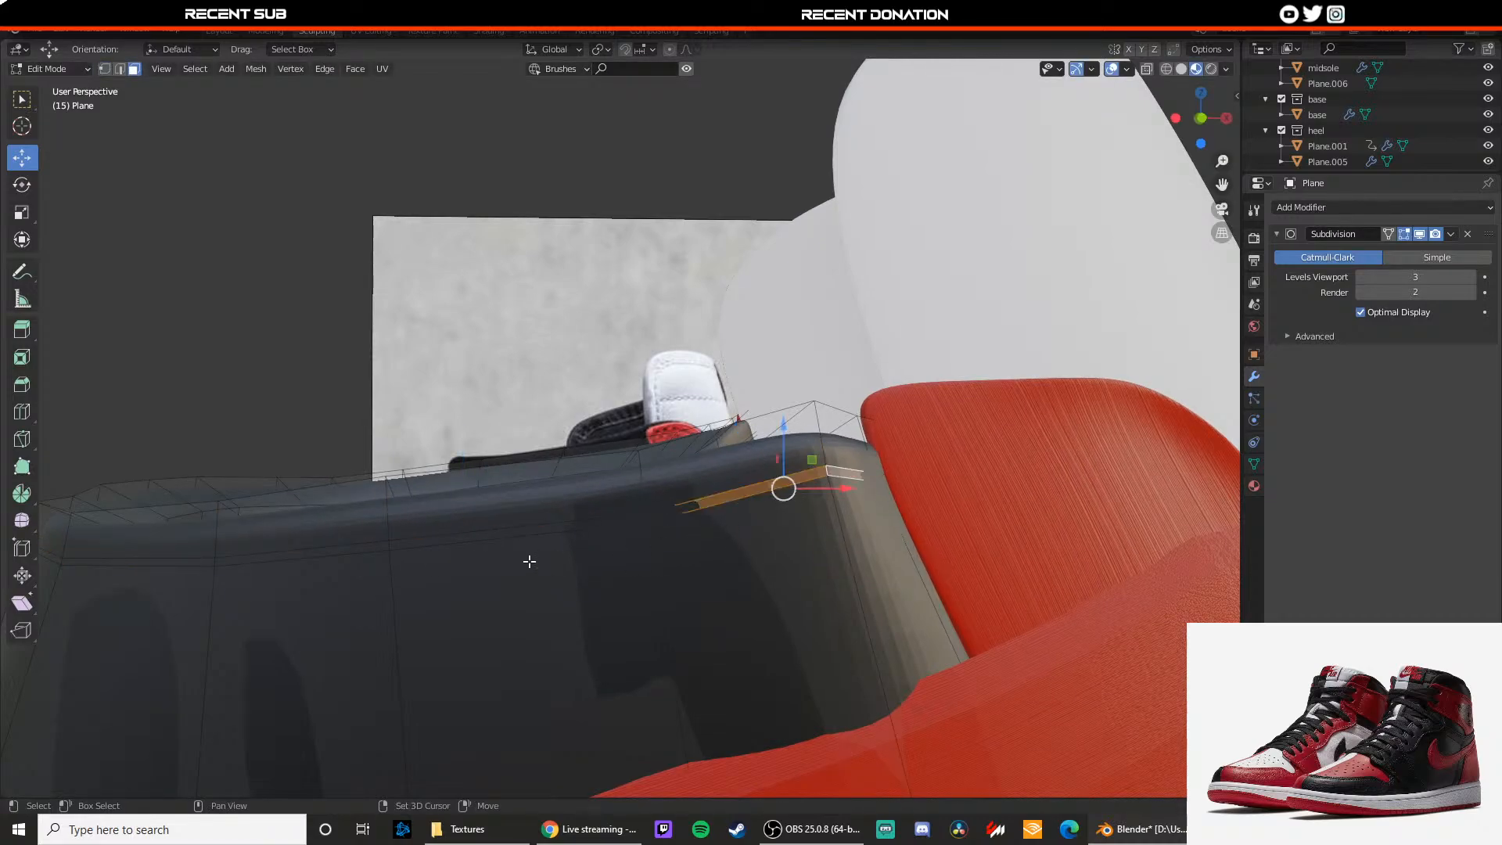
left_click(503, 535, "shift")
left_click(321, 553, "shift")
left_click(189, 567, "shift")
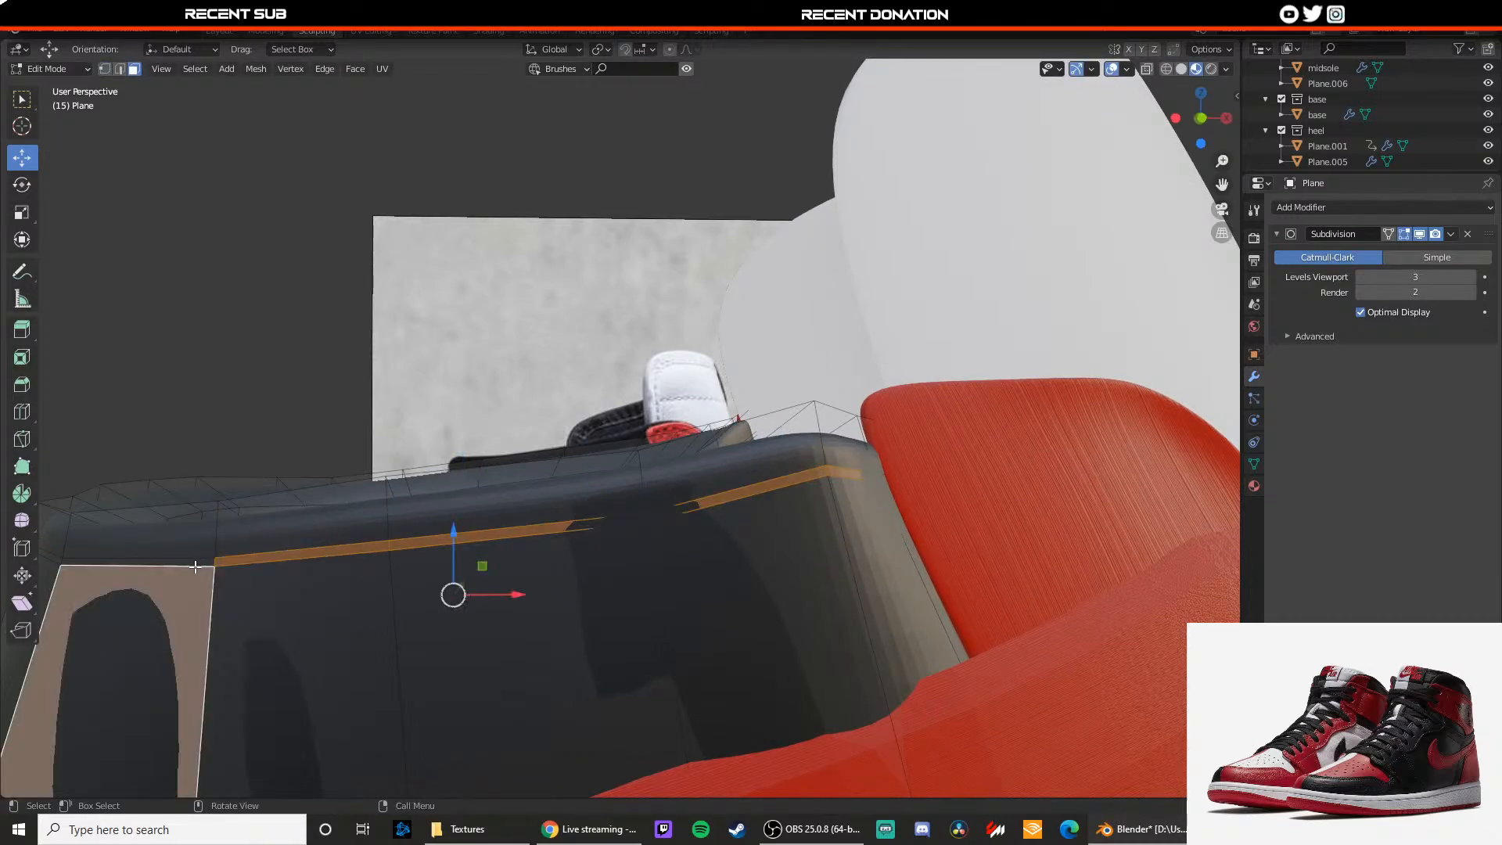
key("ctrl+z")
middle_click_drag(182, 563, 285, 556)
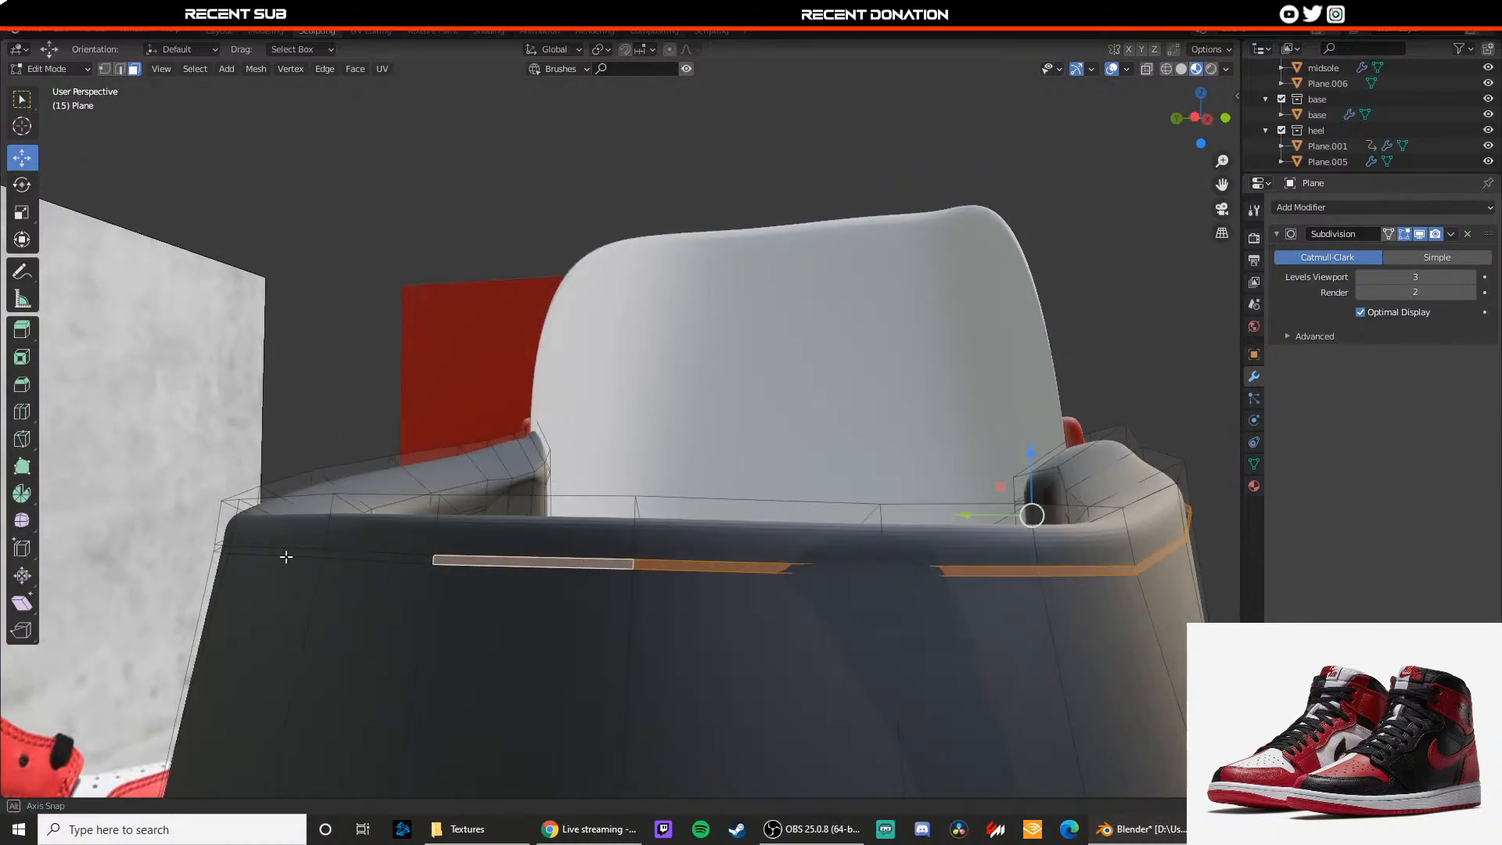
left_click(378, 561, "shift")
middle_click_drag(378, 561, 555, 575)
key("ctrl+z")
left_click(420, 573, "shift")
key("ctrl+z")
left_click(408, 568, "shift")
Step: Extend the narrow band selection to the collar's front end on the other side, with the subdivision type set to Simple
scroll(555, 575, "up", 2)
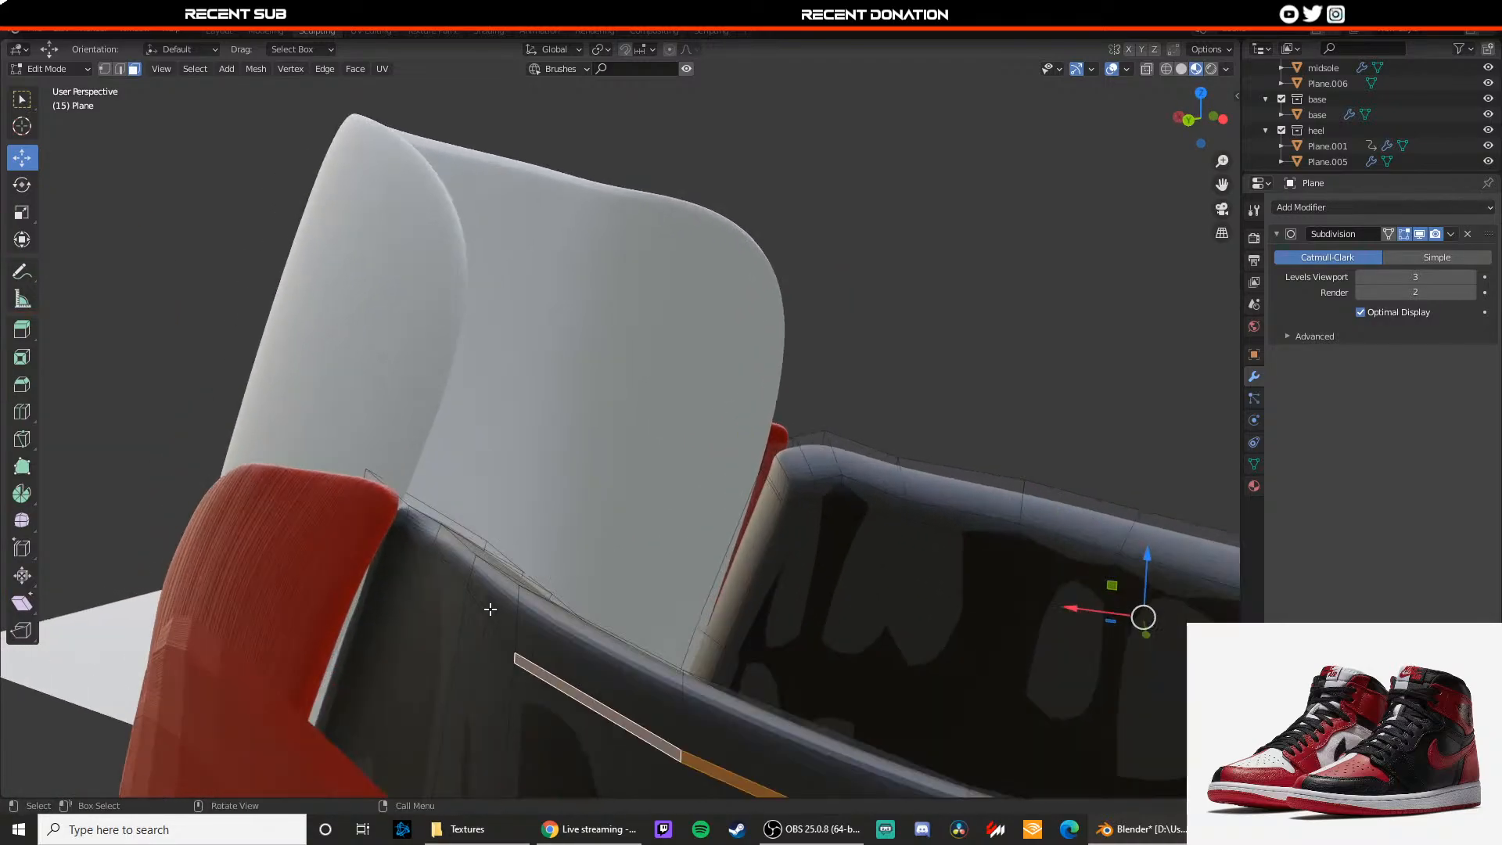
left_click(483, 608, "shift")
left_click(454, 573, "shift")
middle_click_drag(452, 570, 621, 587, "shift")
scroll(620, 587, "up", 4)
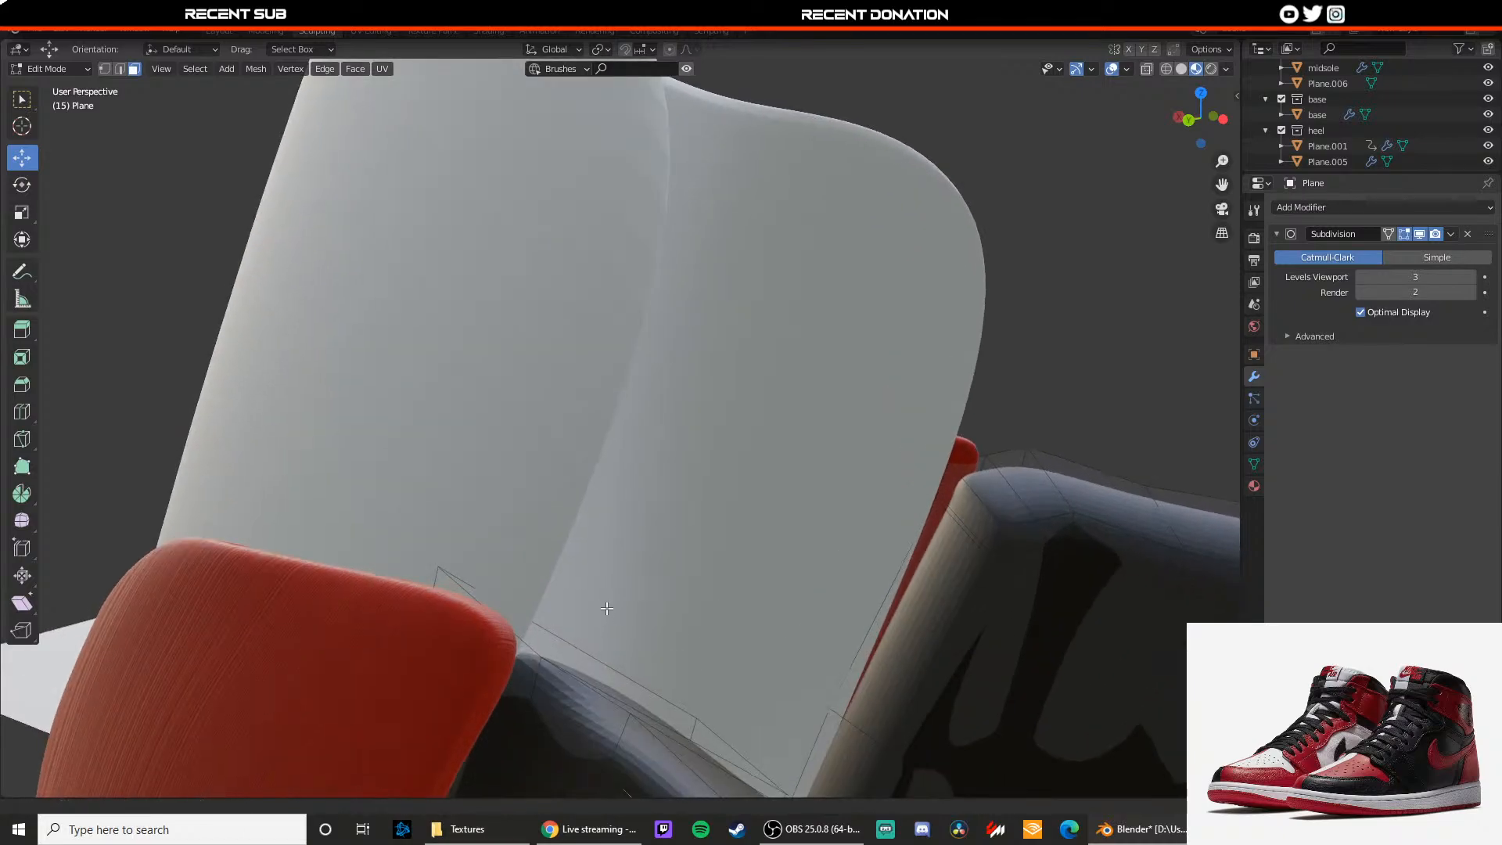
middle_click_drag(581, 749, 561, 496, "shift")
left_click(1437, 257)
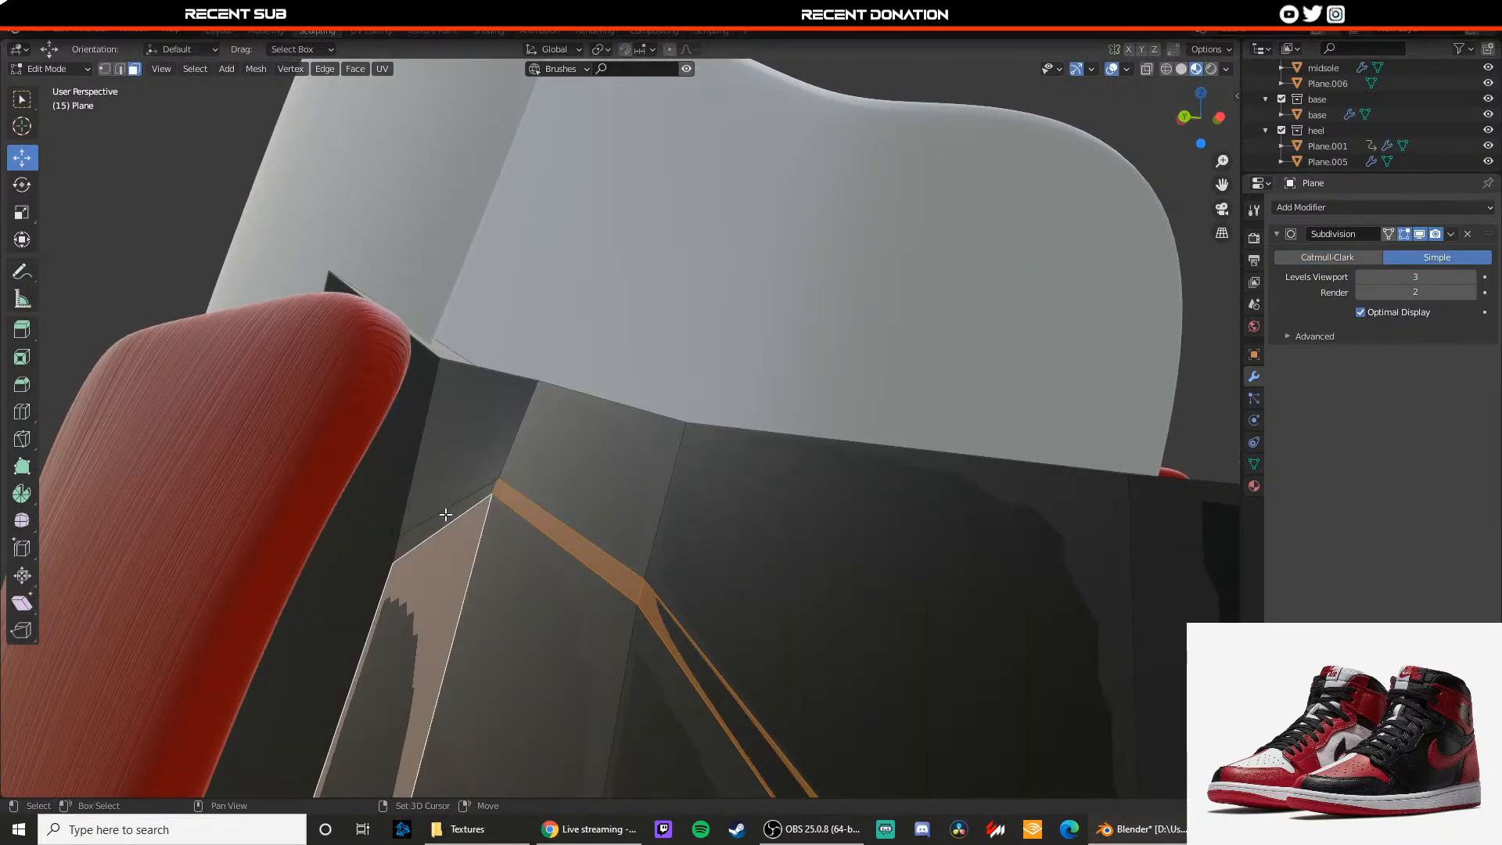
left_click(368, 520, "shift")
Step: Try to extrude the selected band of faces around the collar
middle_click_drag(368, 520, 597, 519)
key("e")
right_click(621, 522)
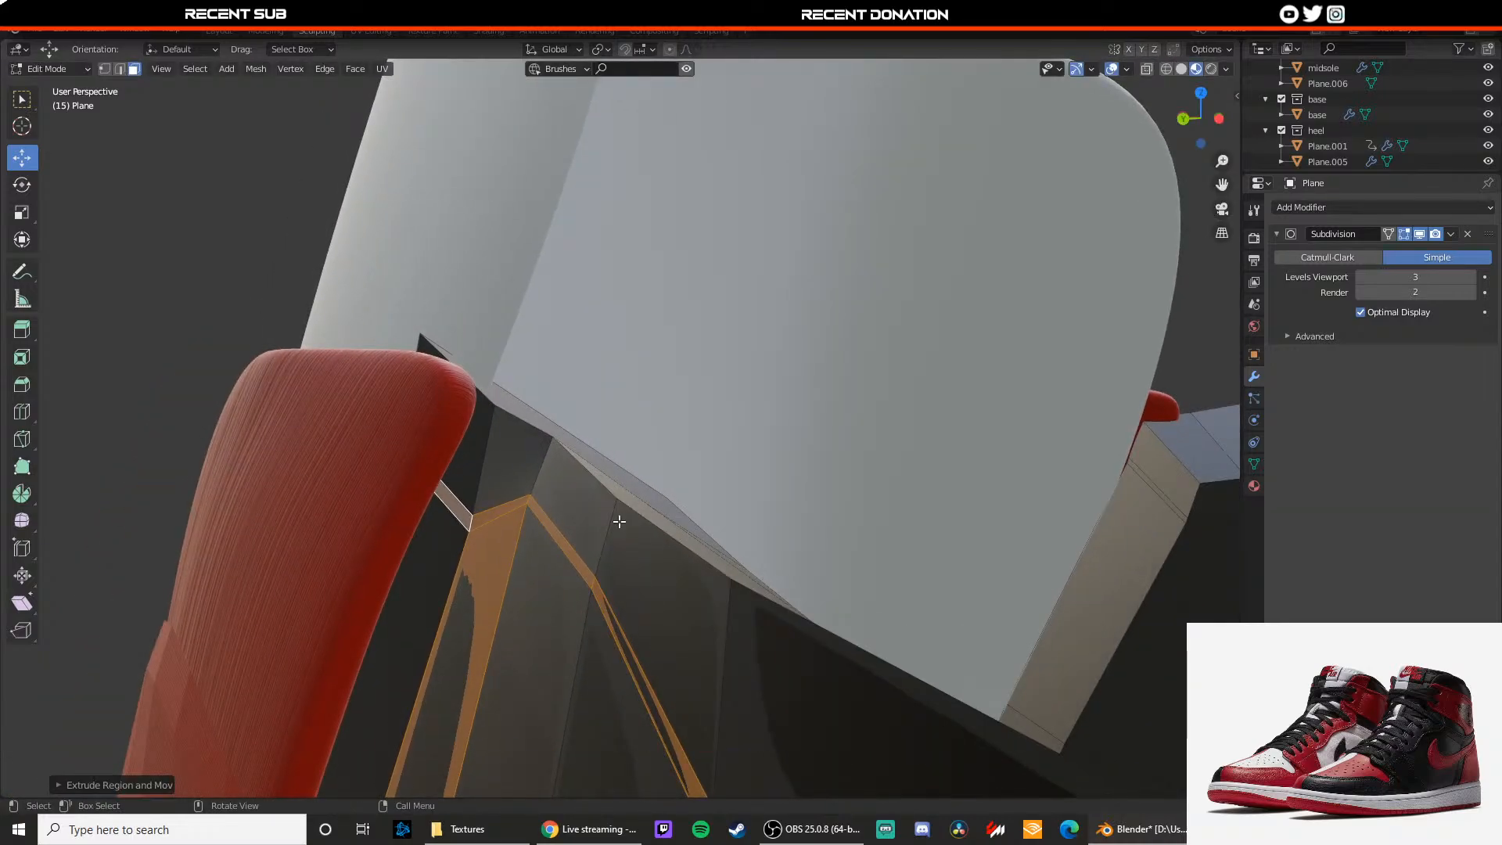
key("ctrl+z")
Step: Leave Edit Mode, set the collar's subdivision type back to Catmull-Clark and check the rim
middle_click_drag(620, 521, 639, 516)
key("Tab")
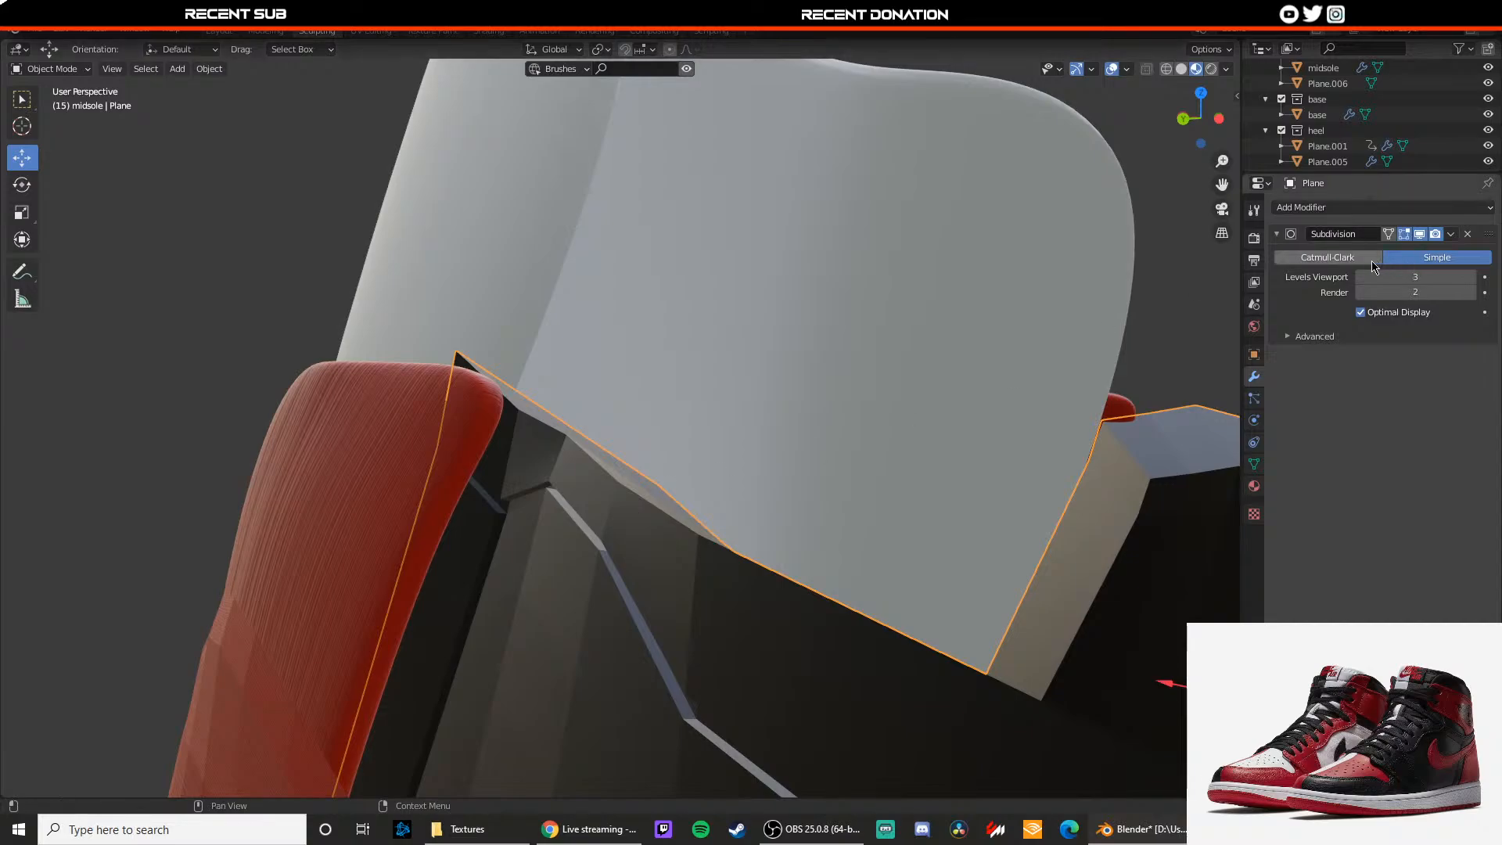
left_click(1327, 257)
middle_click_drag(951, 457, 998, 483)
left_click(1034, 395)
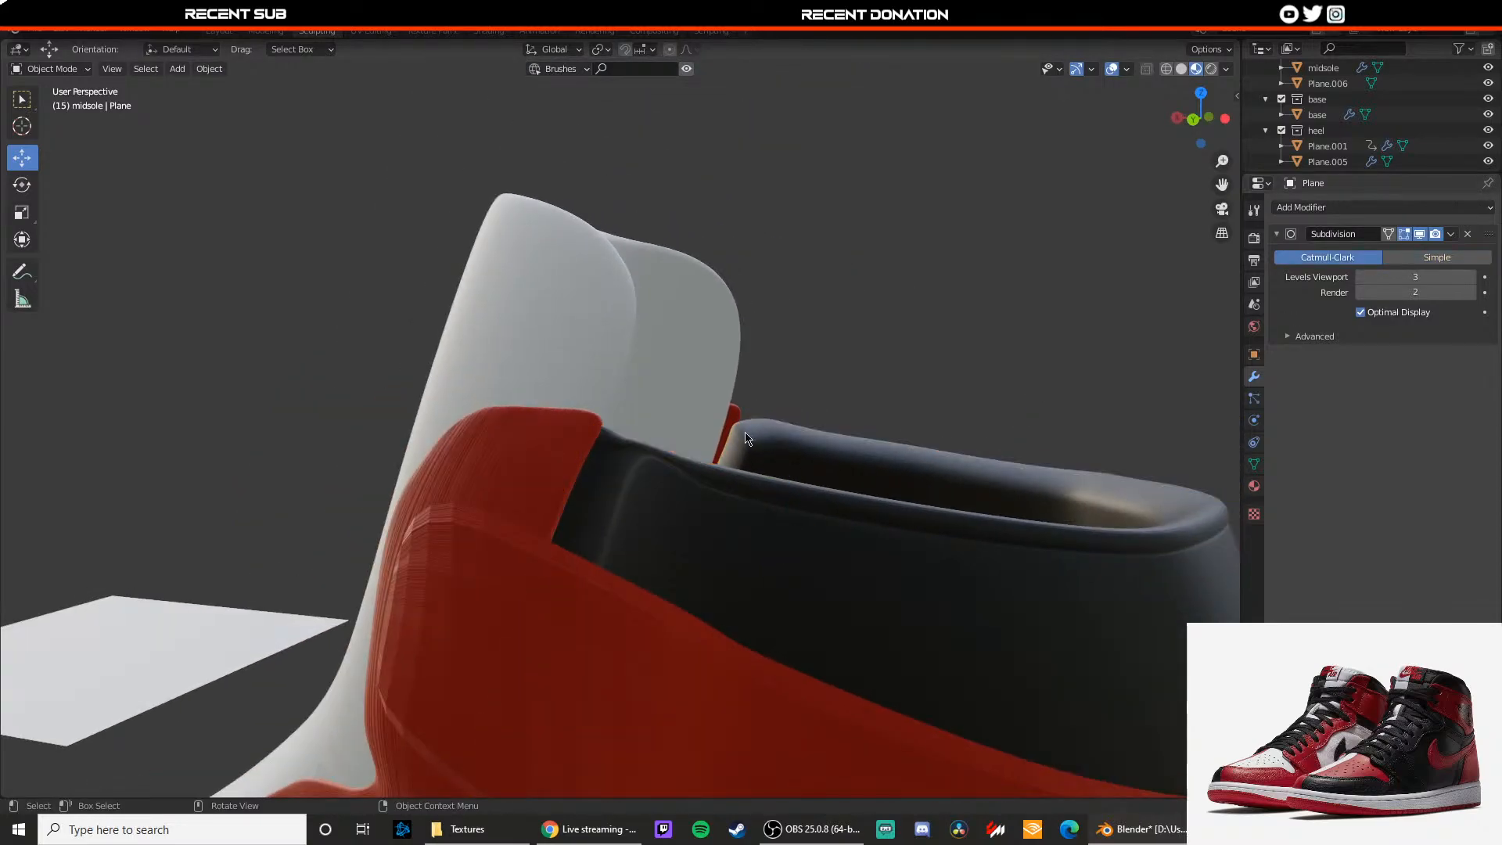
middle_click_drag(744, 439, 778, 458)
scroll(776, 458, "up", 5)
Step: Select the narrow band's vertices near the collar's front end in wireframe view and lower them to even out the line
key("Tab")
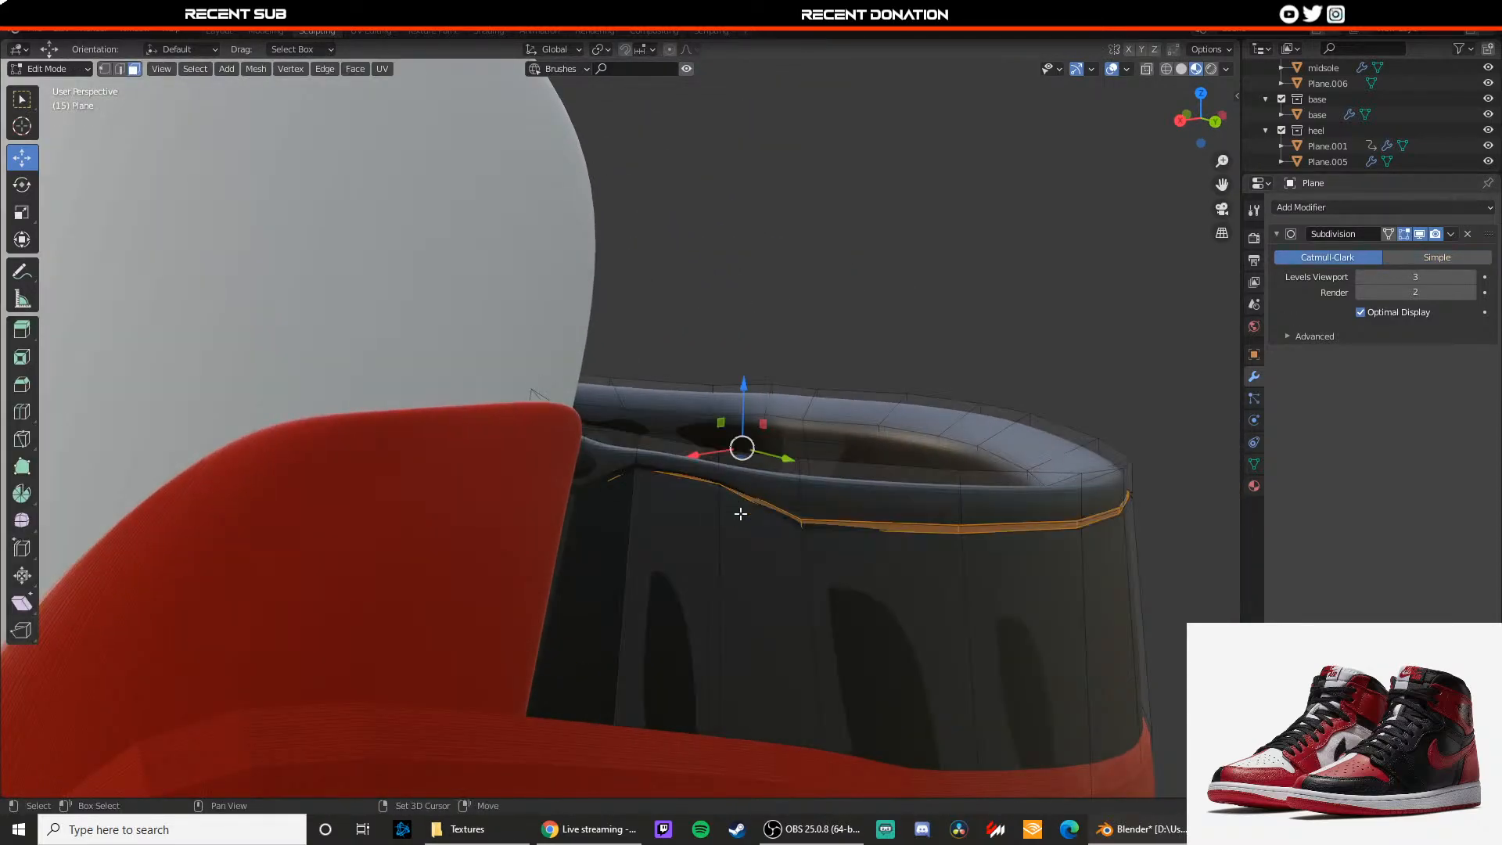
middle_click_drag(741, 510, 704, 514)
key("z")
left_click(599, 512)
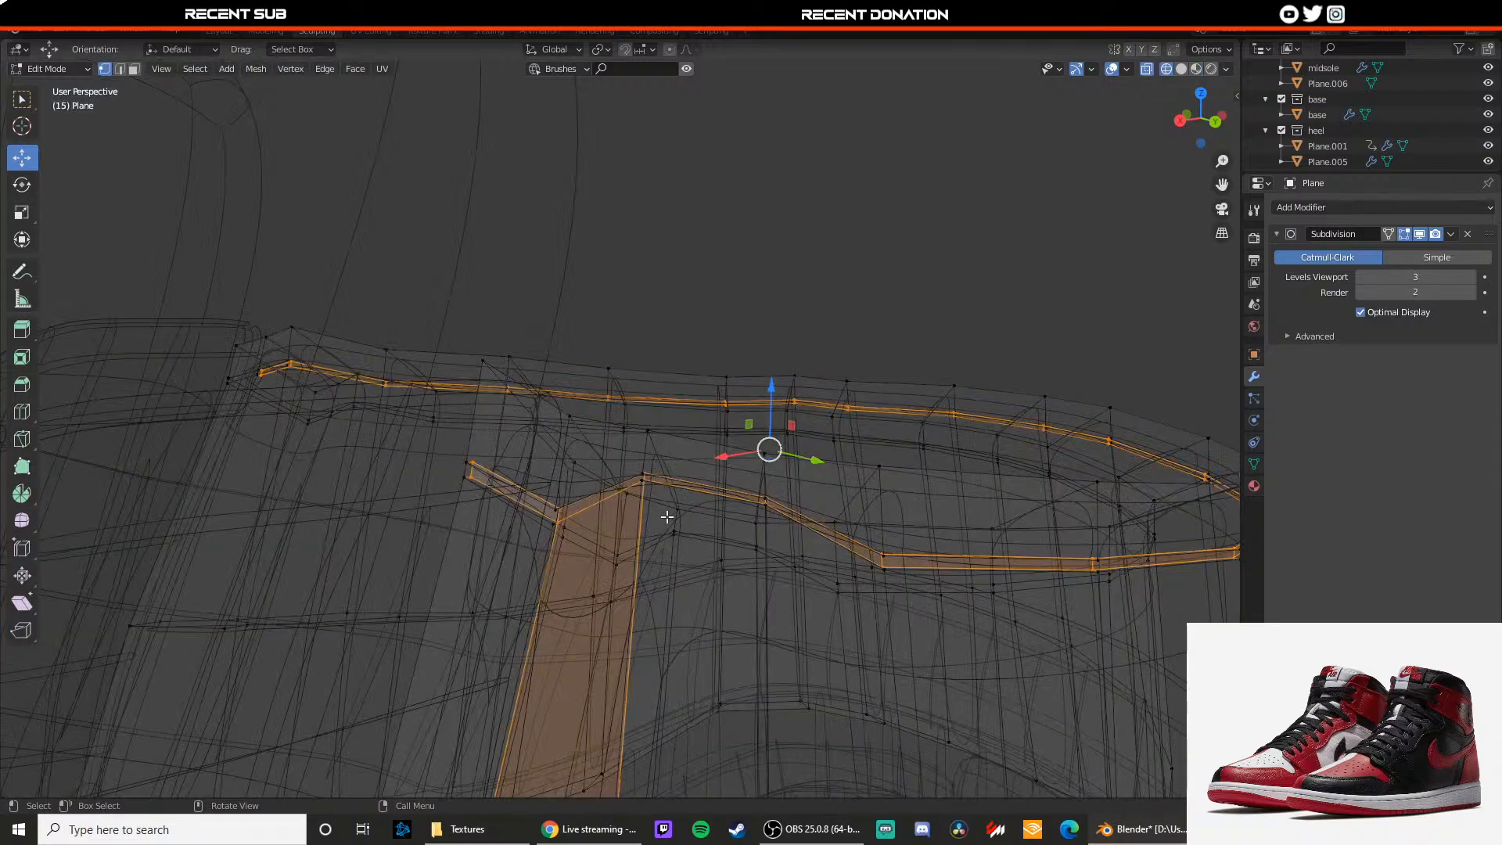
mouse_move(669, 519)
left_mouse_down()
mouse_move(629, 454)
mouse_move(642, 482)
left_mouse_up()
key("z")
left_click(635, 575)
key("z")
mouse_move(796, 544)
left_mouse_down()
mouse_move(742, 477)
mouse_move(761, 503)
left_mouse_up()
key("z")
middle_click_drag(653, 488, 688, 473, "shift")
key("z")
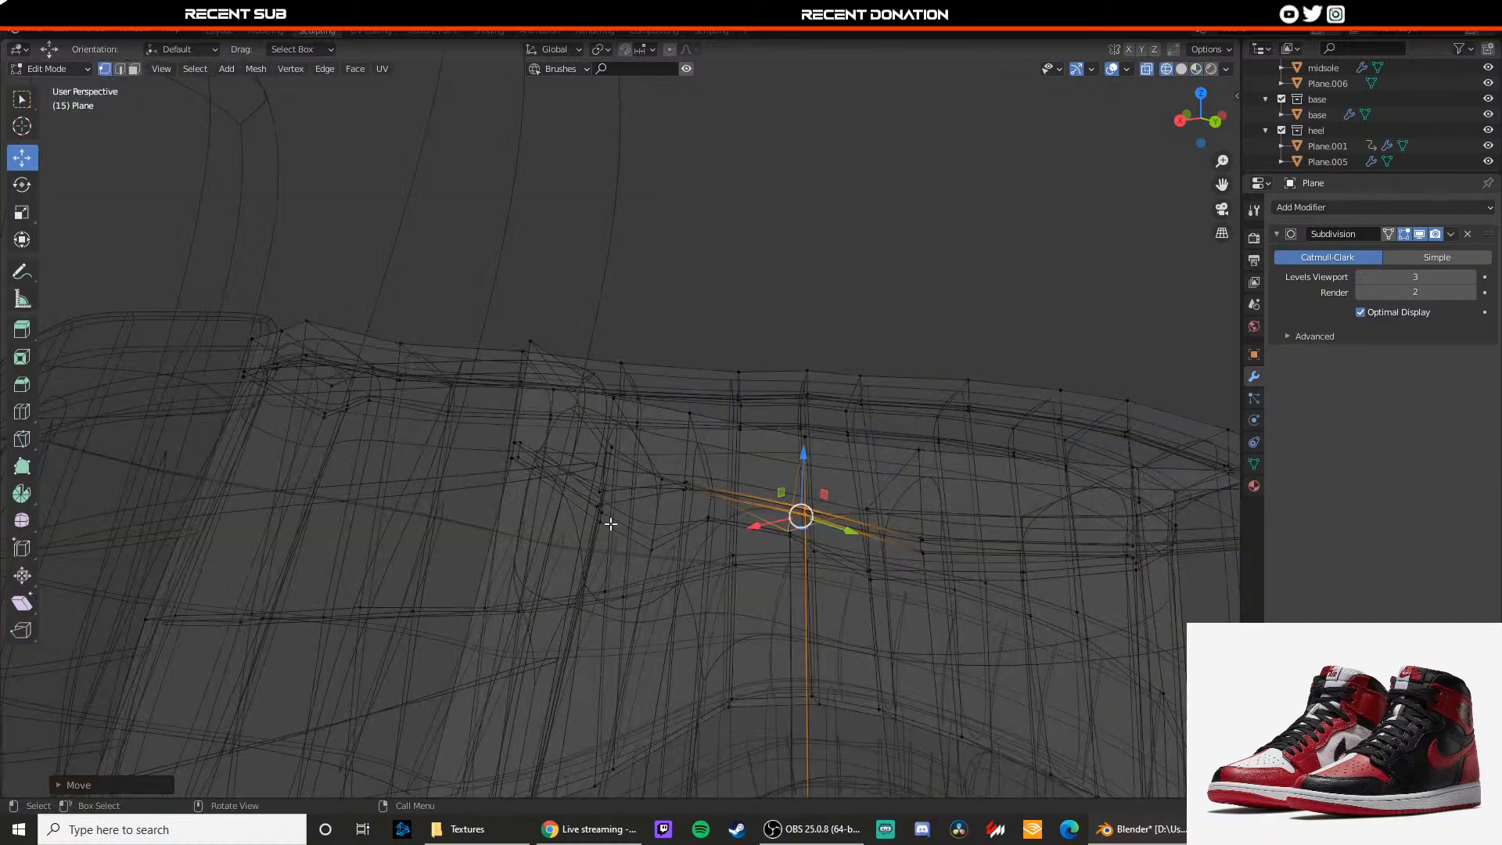
left_click(600, 493)
key("z")
key("Tab")
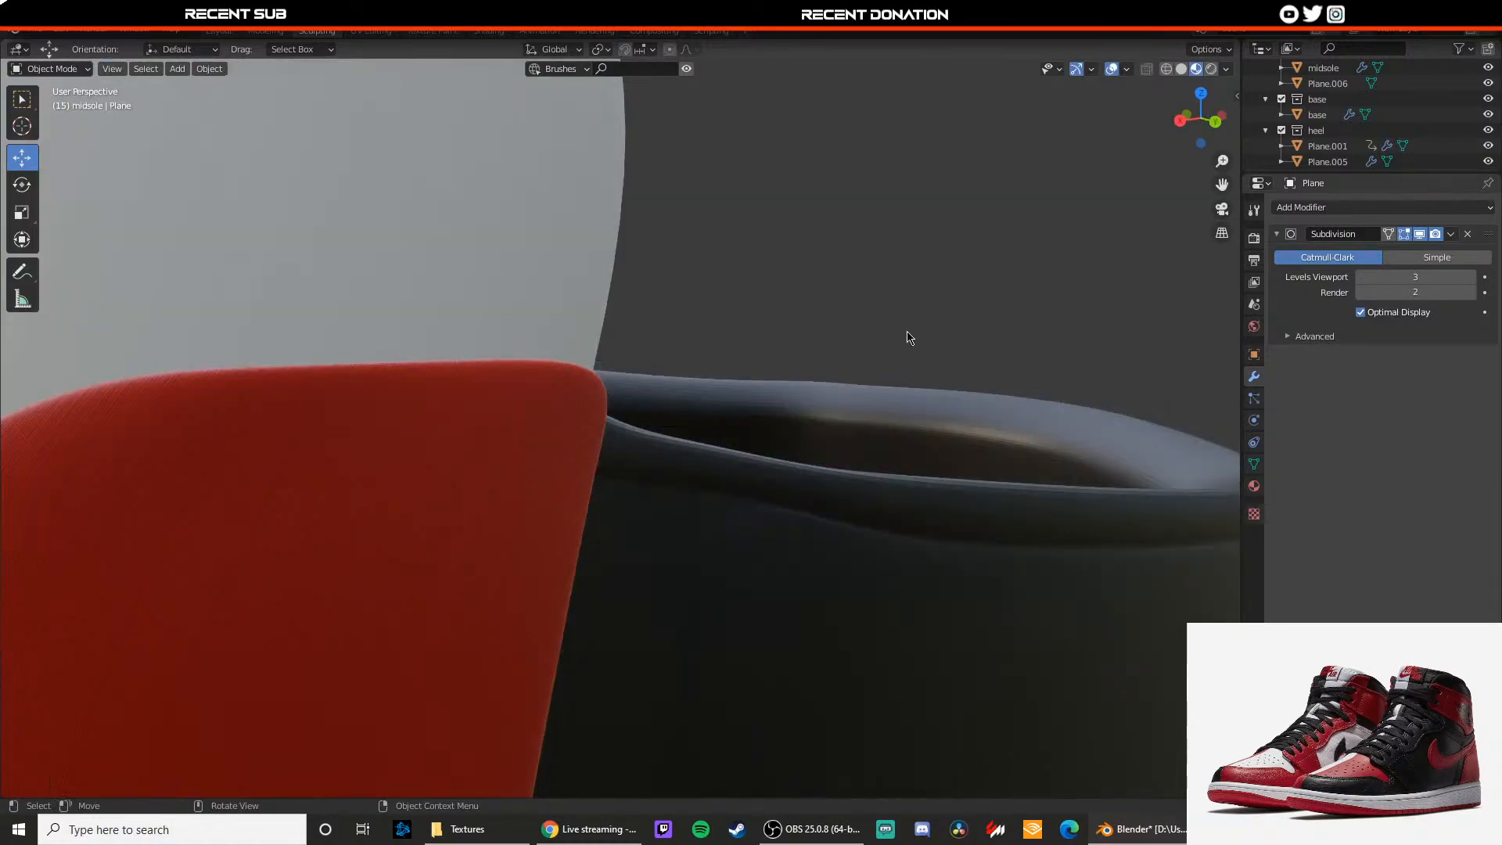
left_click(908, 336)
Step: Review the reshaped collar and ankle strap from the side and back against the side reference image
scroll(884, 407, "down", 7)
middle_click_drag(861, 472, 593, 546)
scroll(566, 465, "down", 2)
scroll(529, 566, "up", 3)
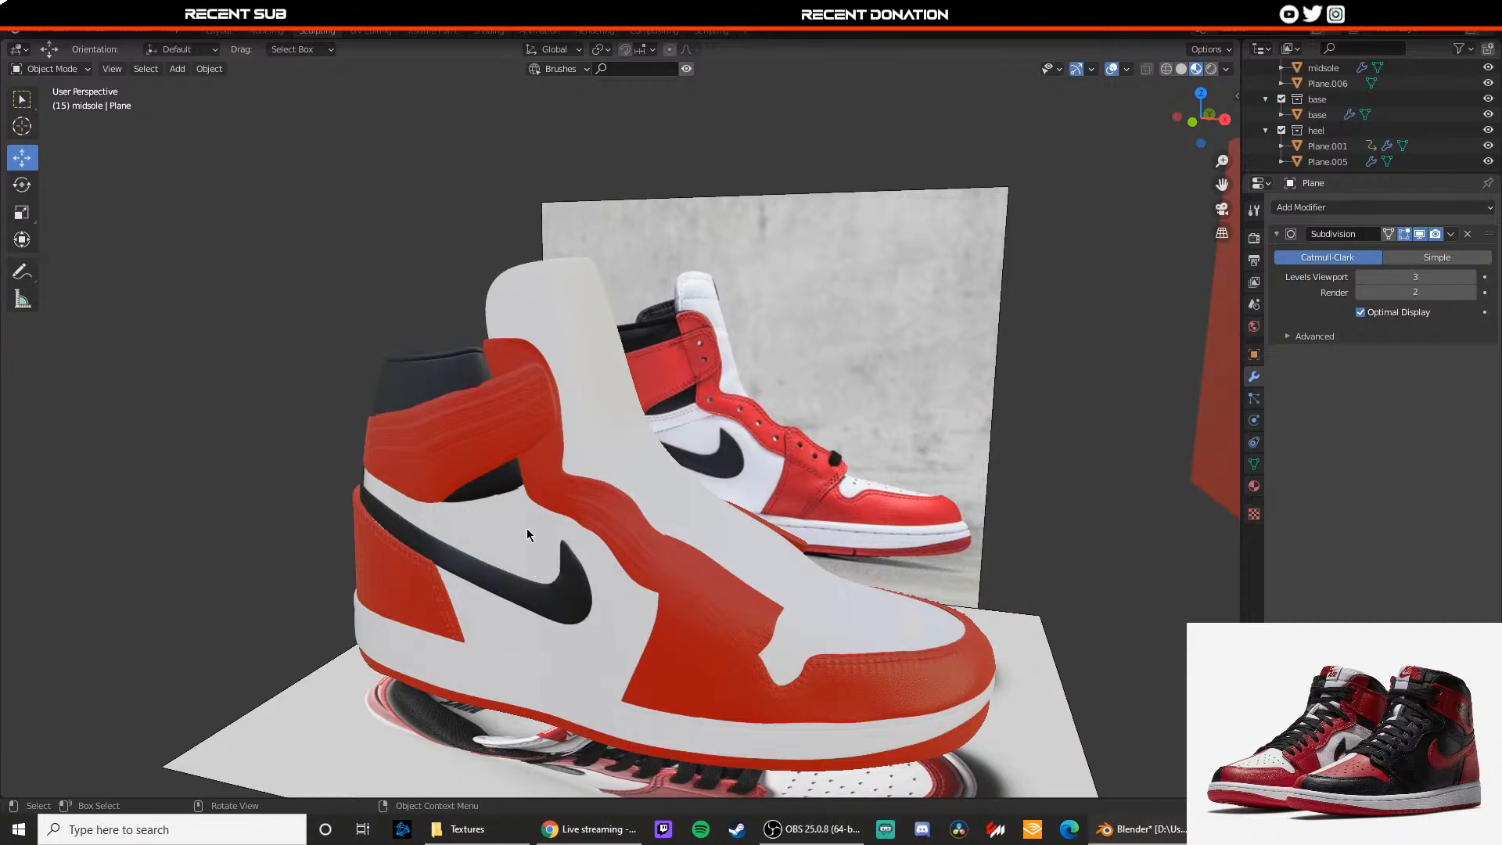
scroll(480, 490, "up", 1)
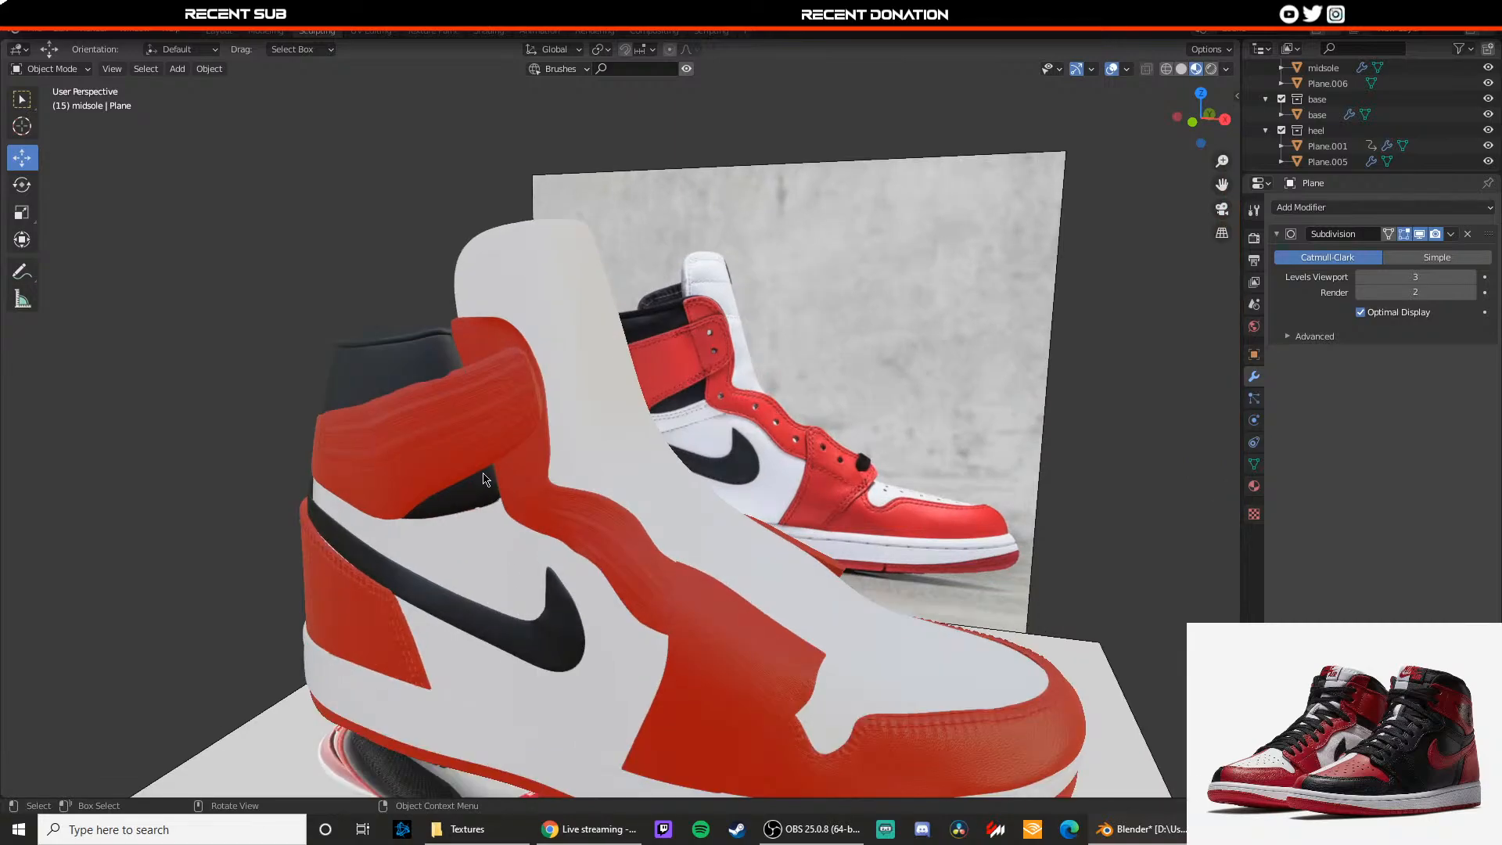
middle_click_drag(654, 321, 714, 350)
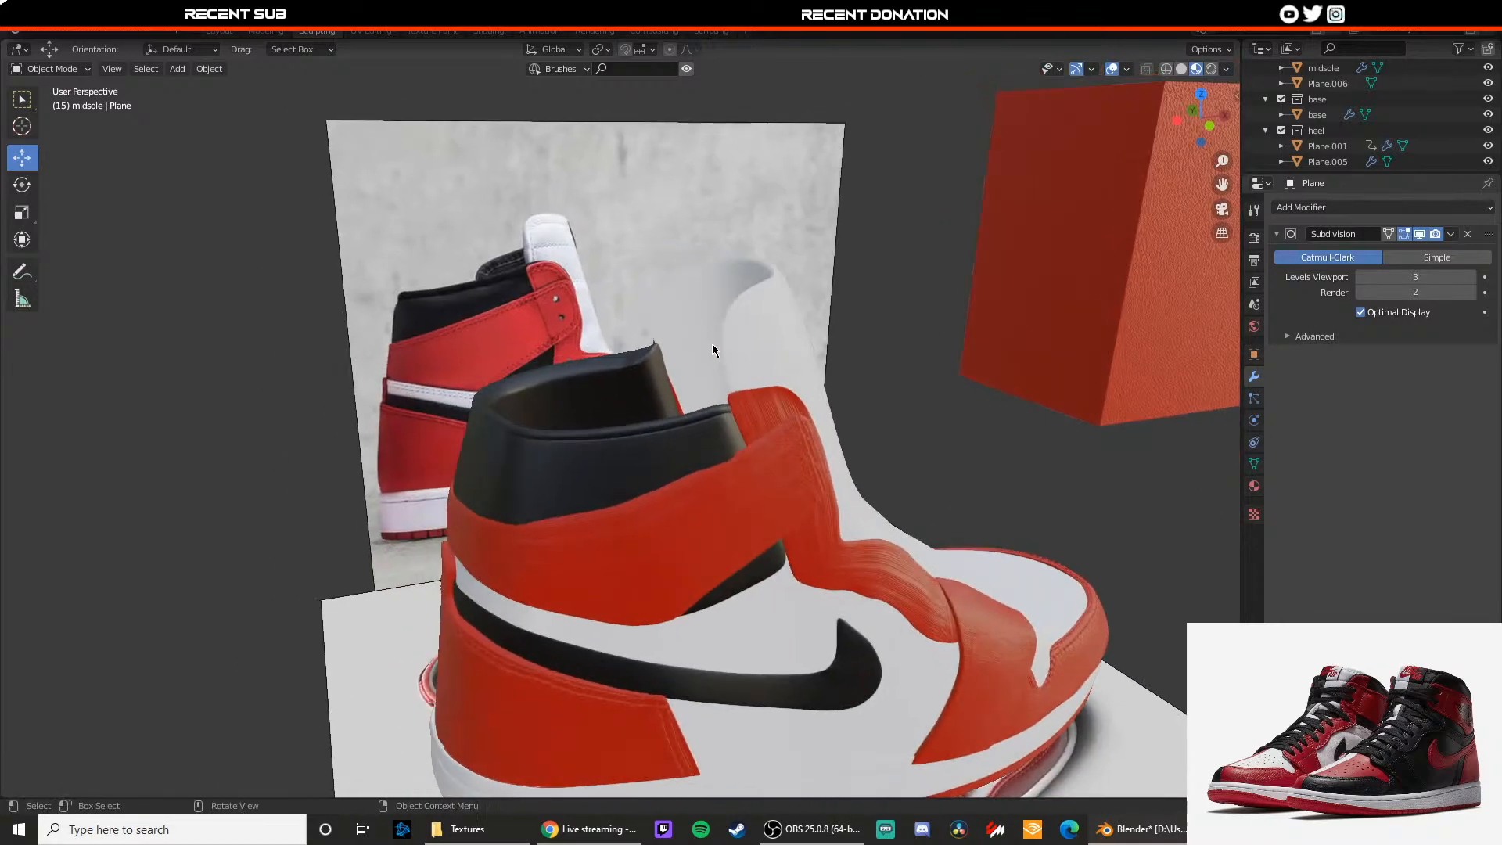
Step: Save the project file
scroll(735, 364, "down", 2)
key("ctrl+s")
scroll(939, 487, "up", 3)
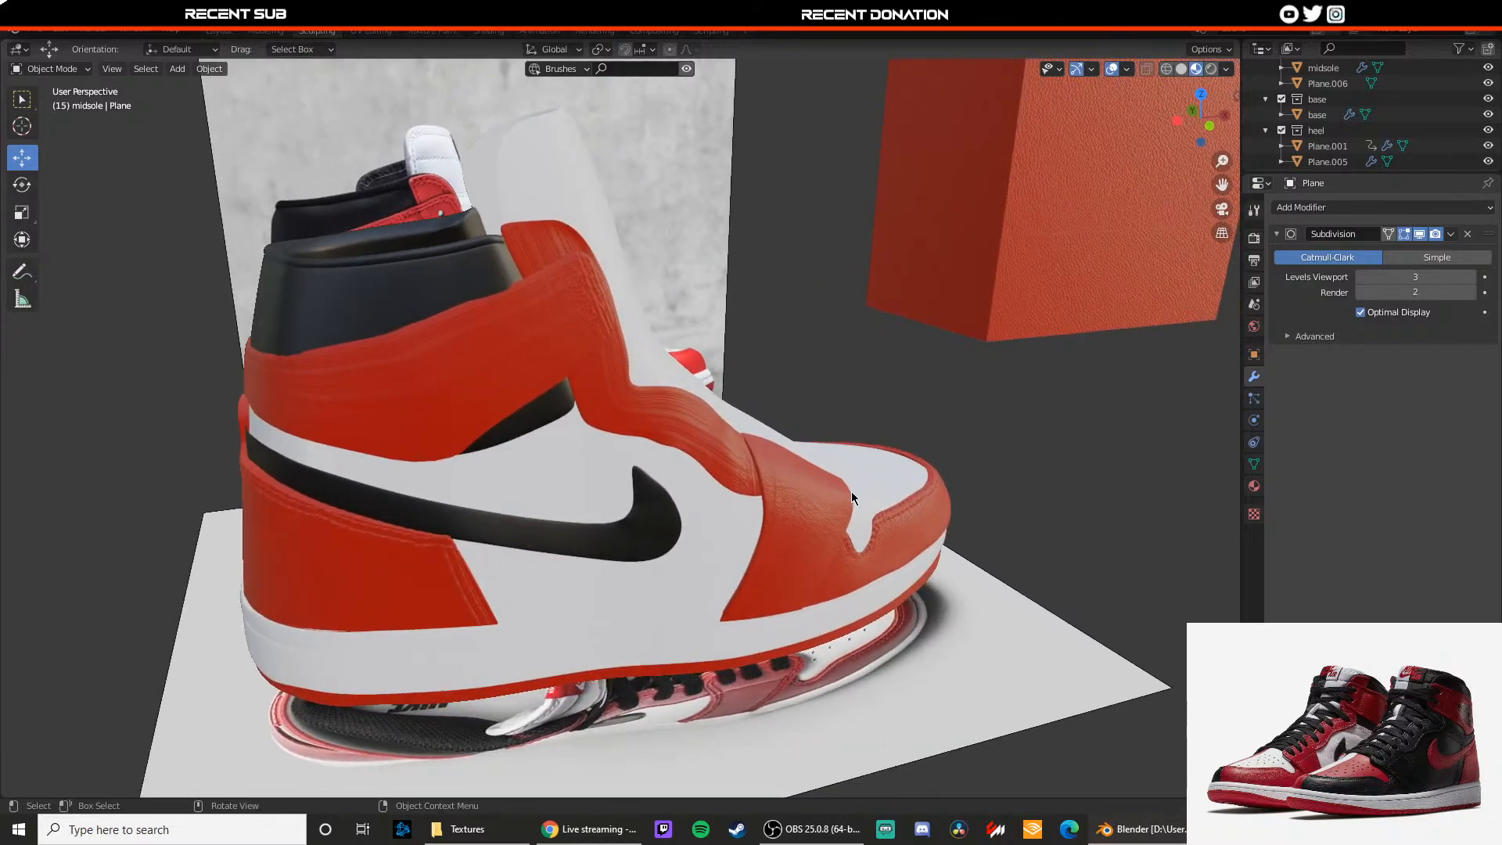
Step: Inspect the red mid strap's base mesh and its smoothed shape from the side and front beside the reference image
mouse_move(851, 491)
middle_mouse_down()
mouse_move(776, 459)
mouse_move(831, 491)
middle_mouse_up()
scroll(776, 462, "up", 4)
left_click(731, 468)
key("Tab")
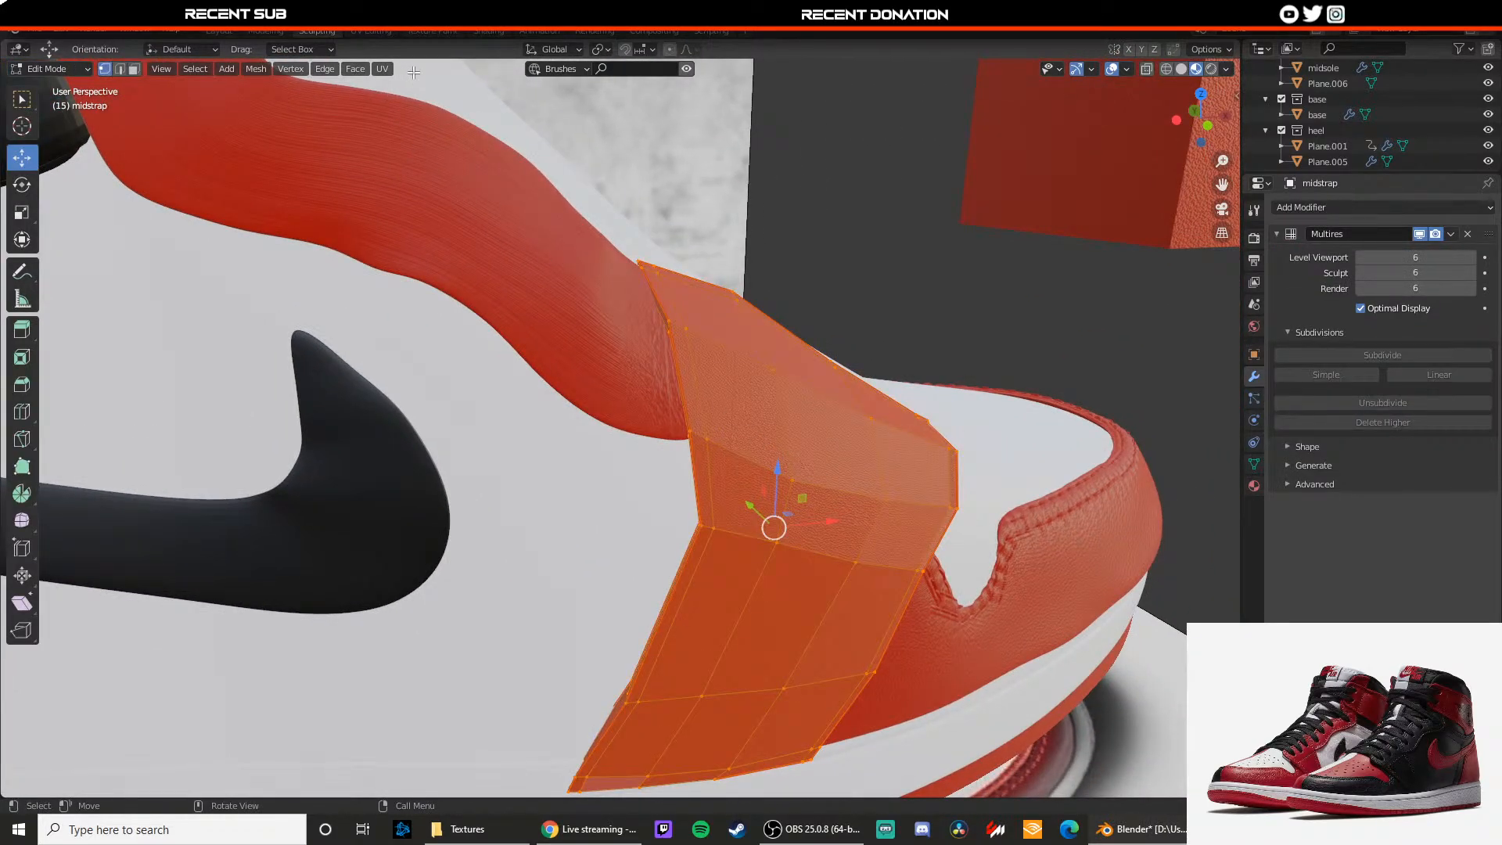
key("Tab")
scroll(861, 367, "down", 4)
middle_click_drag(844, 417, 721, 410)
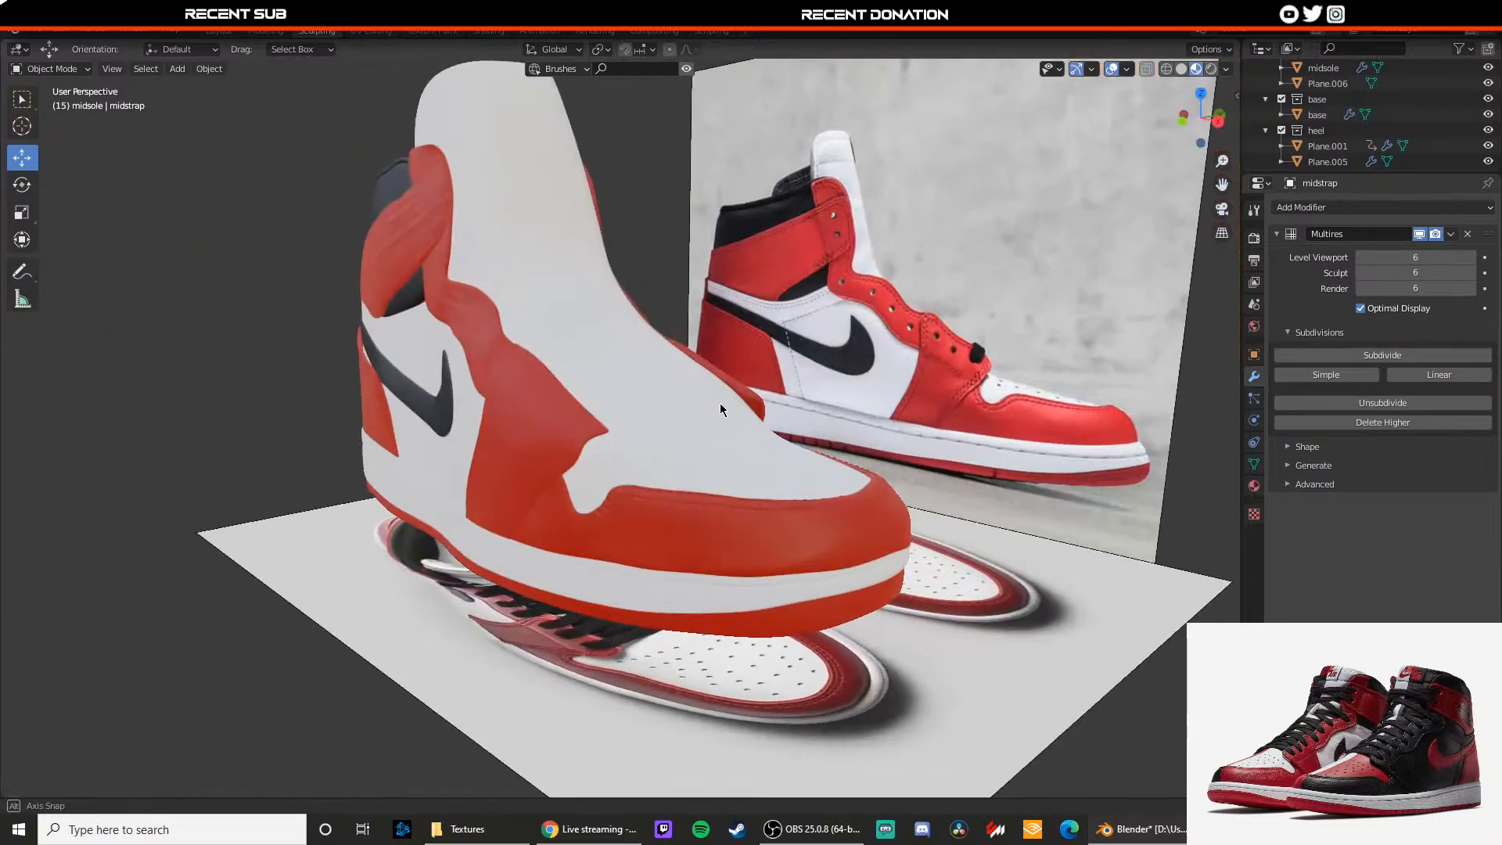
scroll(706, 388, "up", 2)
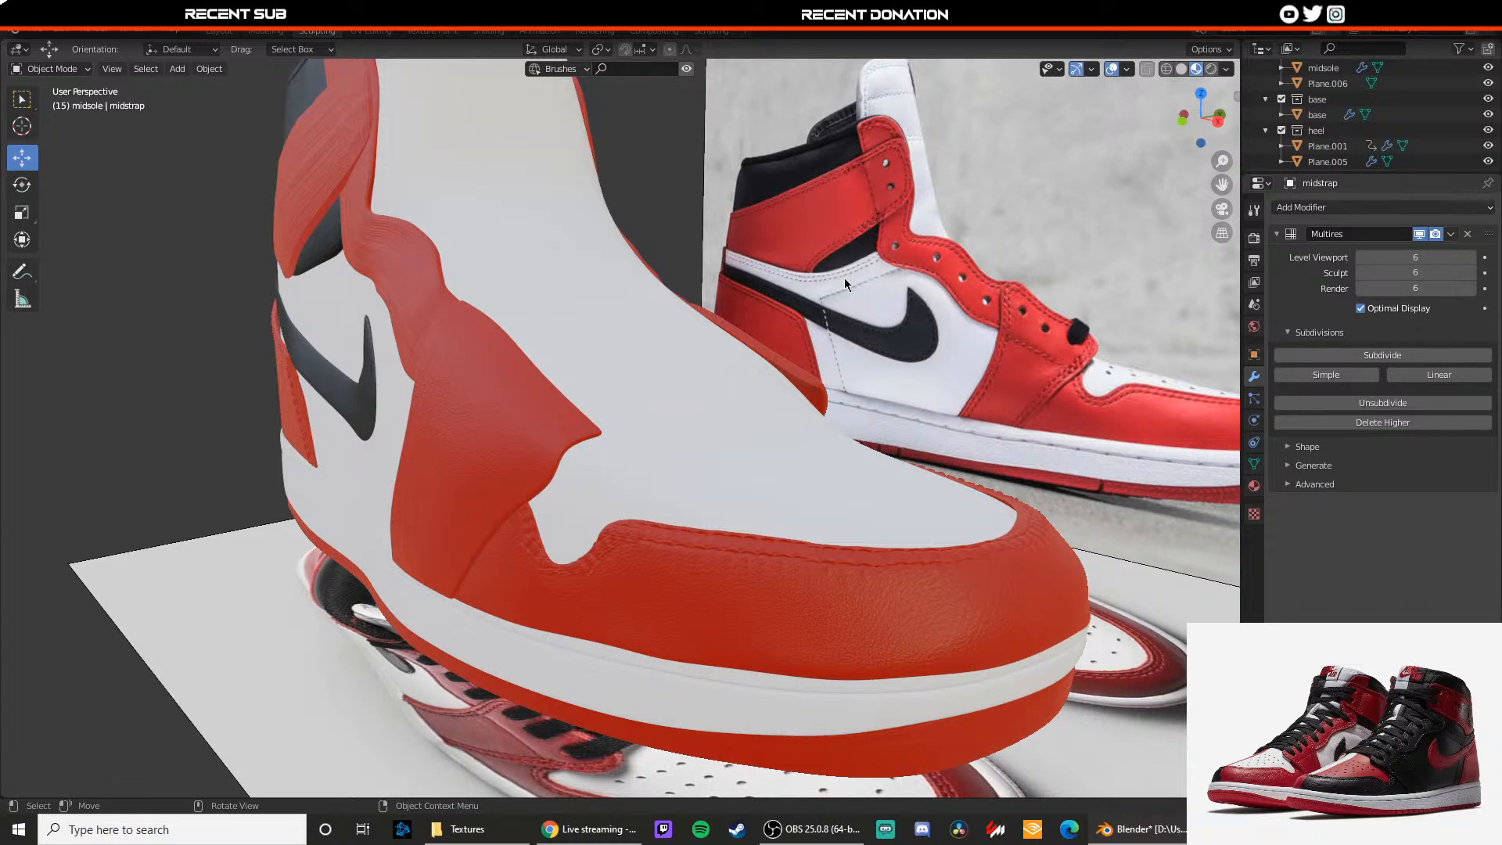
Step: Try deleting a single face near the mid strap's front corner
scroll(480, 428, "up", 5)
key("Tab")
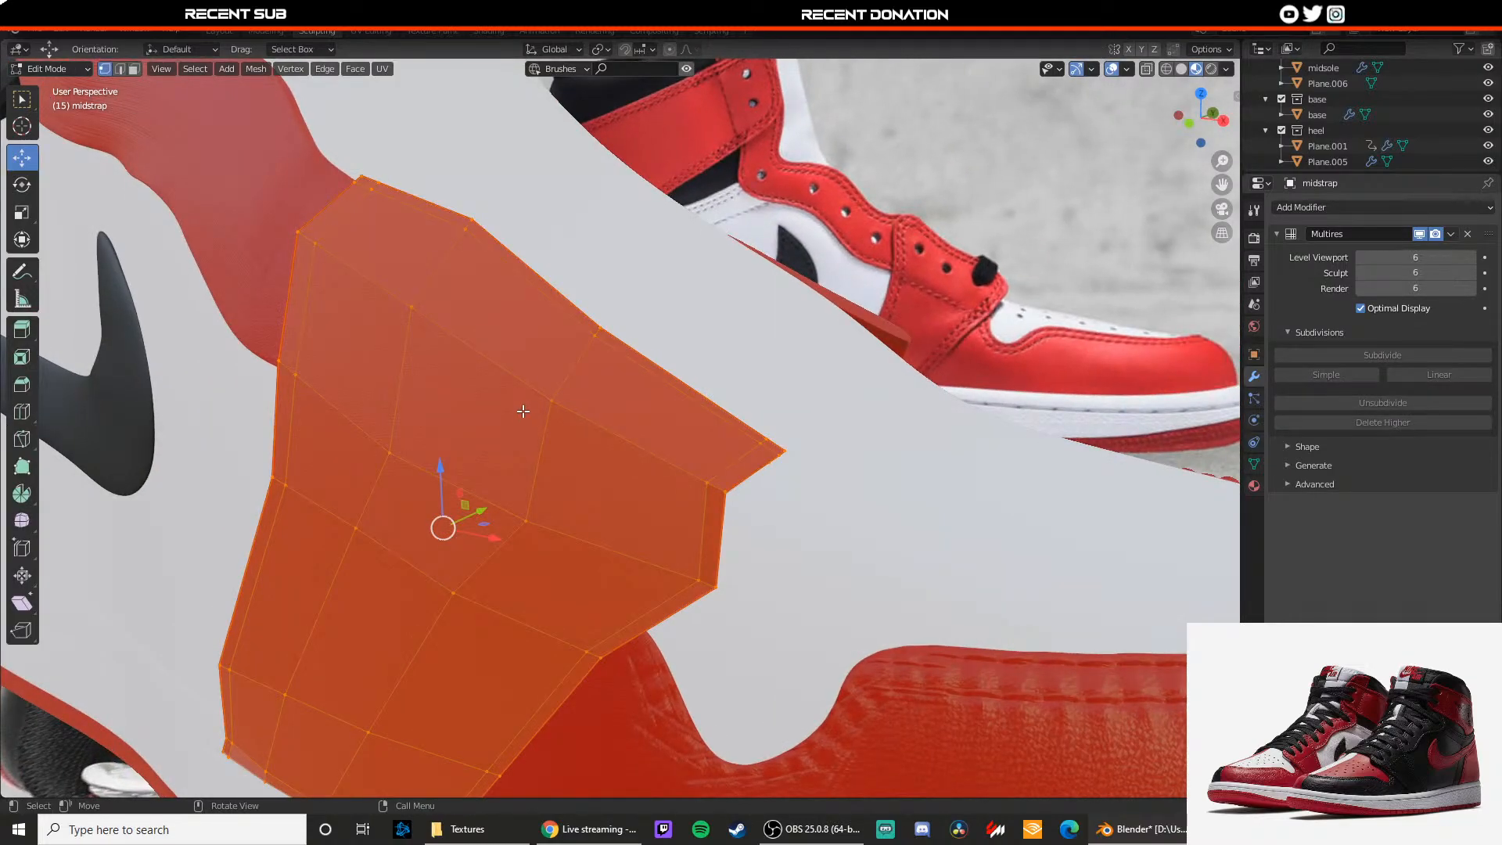
key("alt+a")
right_click(605, 473)
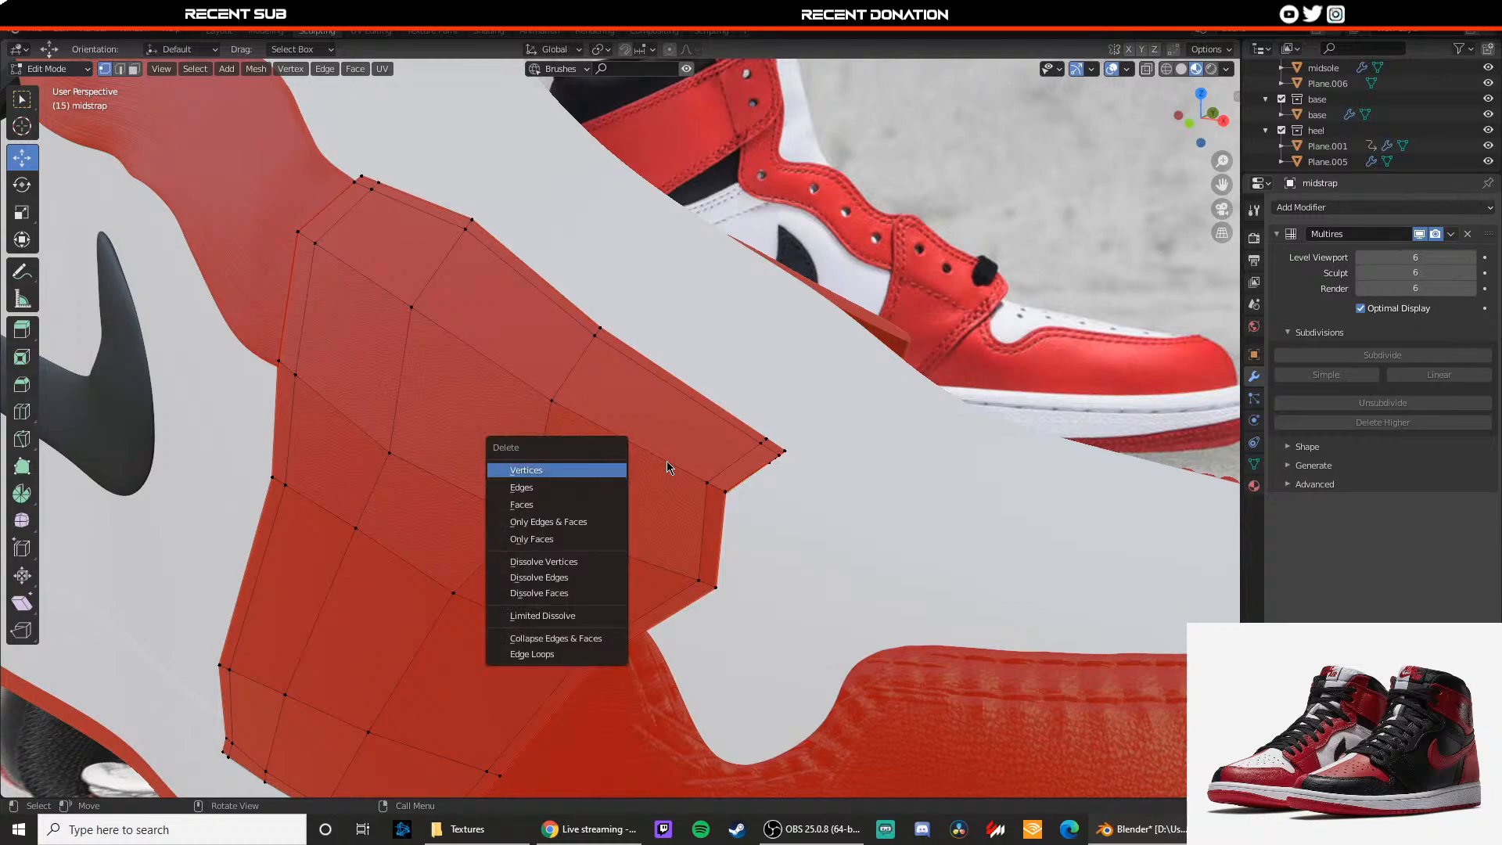
key("Escape")
right_click(617, 477)
key("Escape")
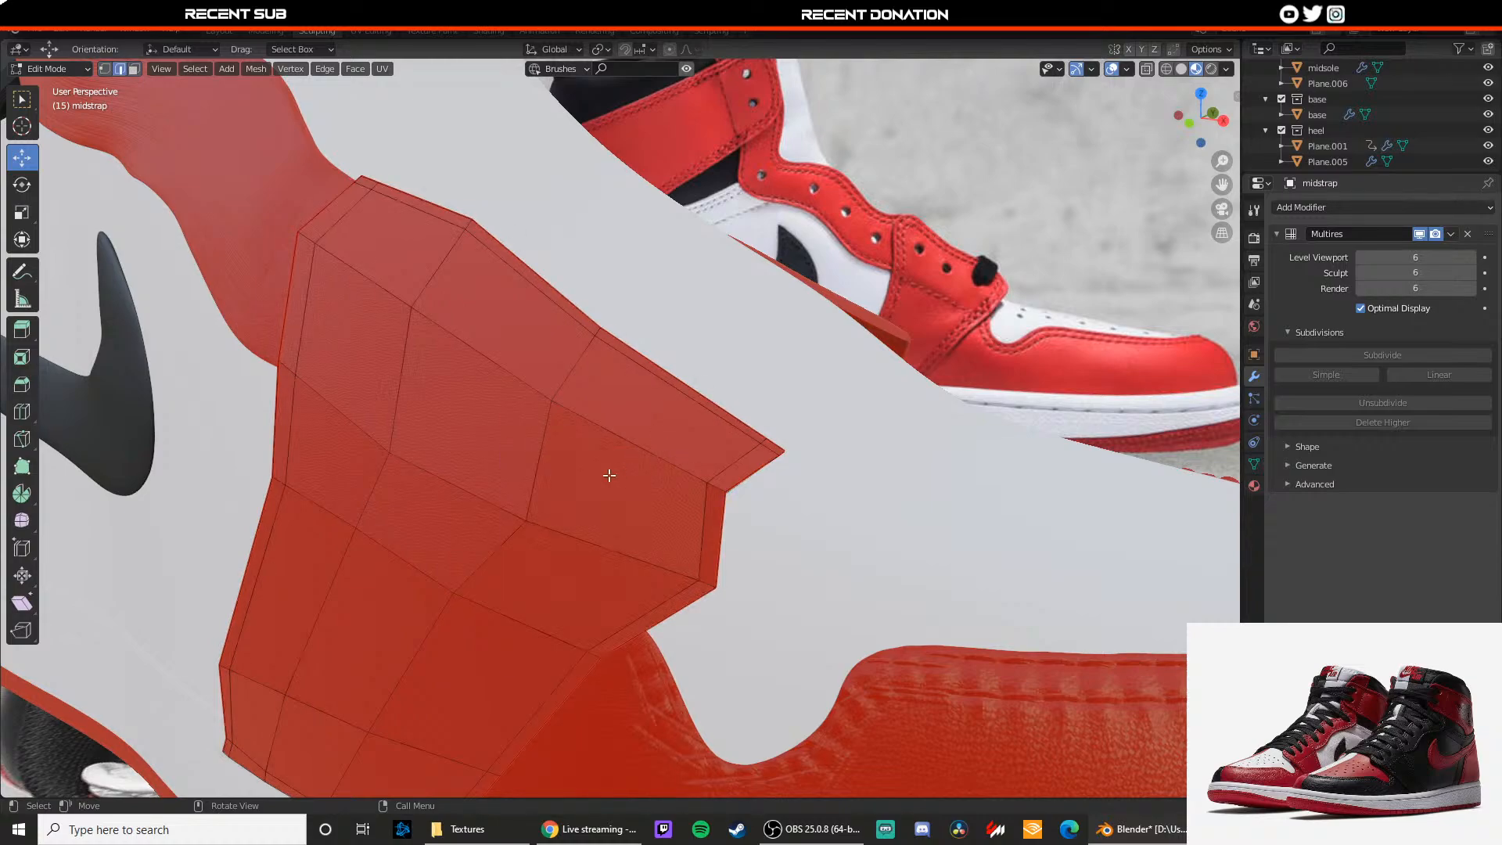
right_click(610, 477)
key("Escape")
left_click(610, 494)
key("x")
left_click(563, 529)
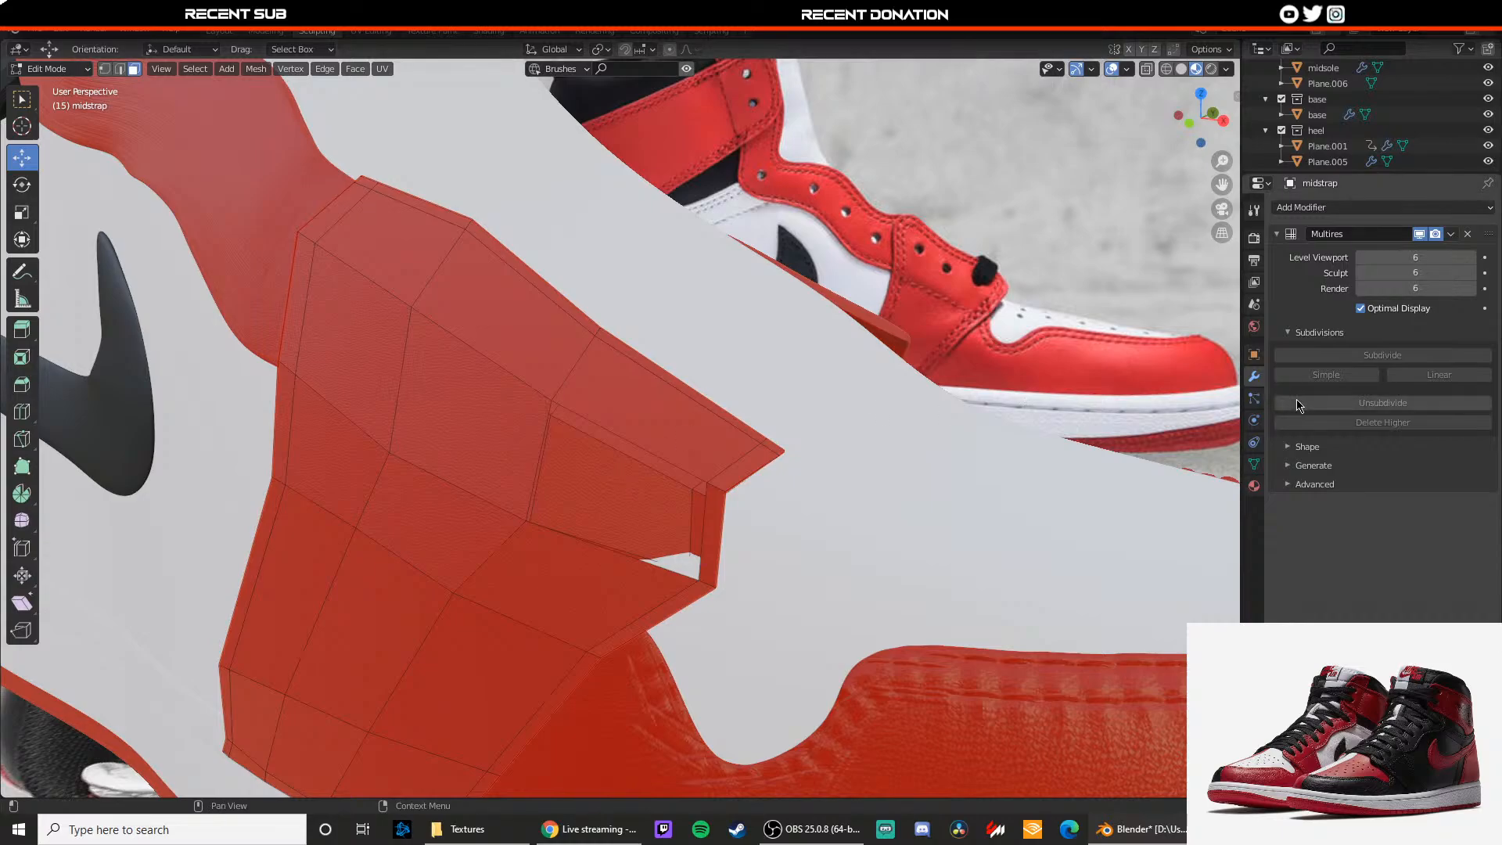
Step: Compare the opened mid strap in Object Mode and Edit Mode, and undo the face deletion
key("Tab")
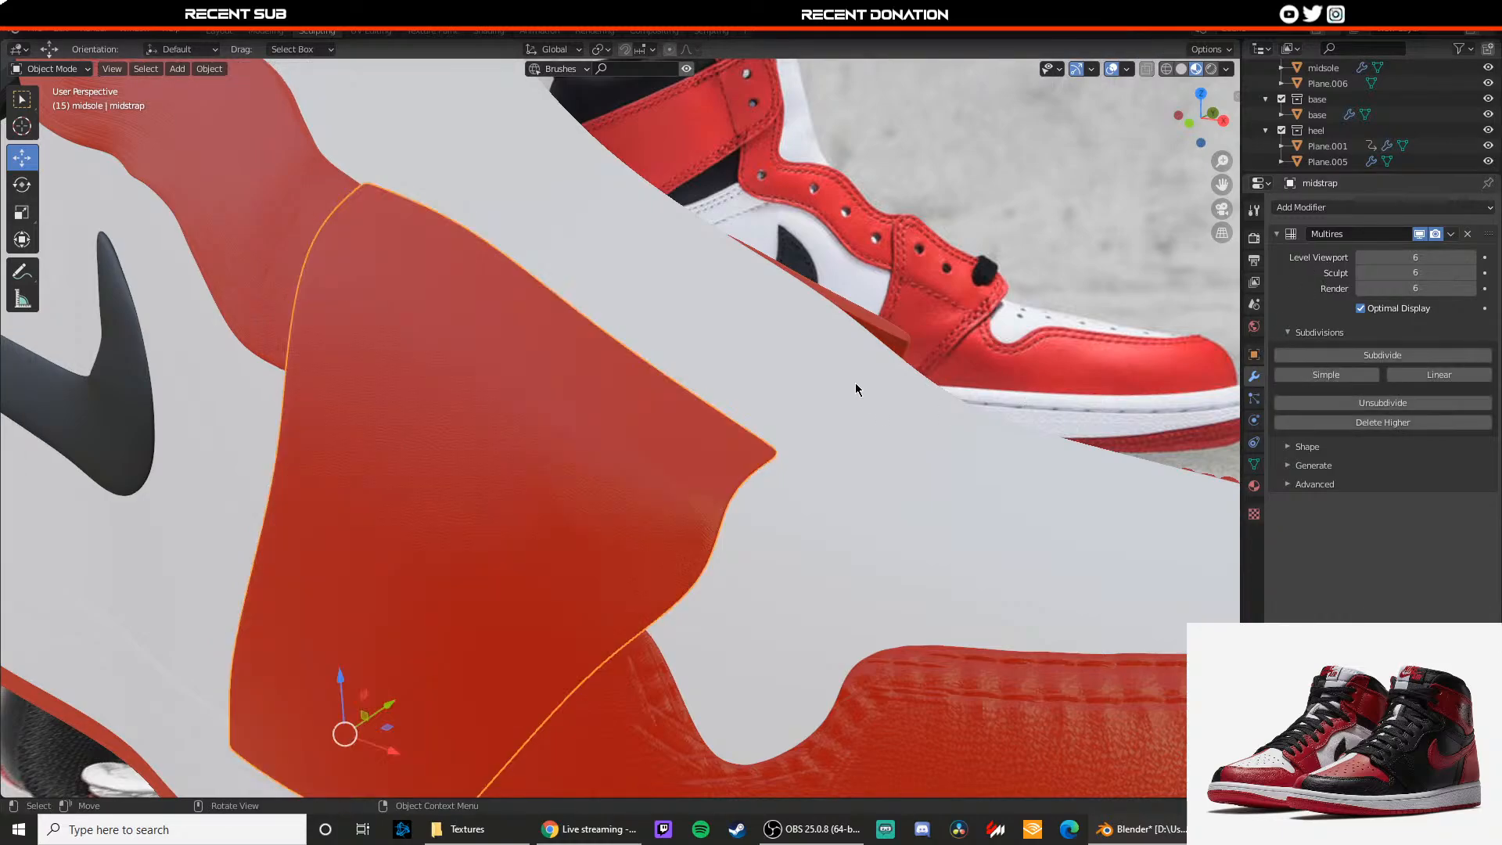
scroll(782, 403, "down", 3)
scroll(612, 387, "up", 4)
middle_click_drag(712, 424, 533, 361)
scroll(604, 421, "up", 4)
scroll(604, 421, "down", 3)
key("Tab")
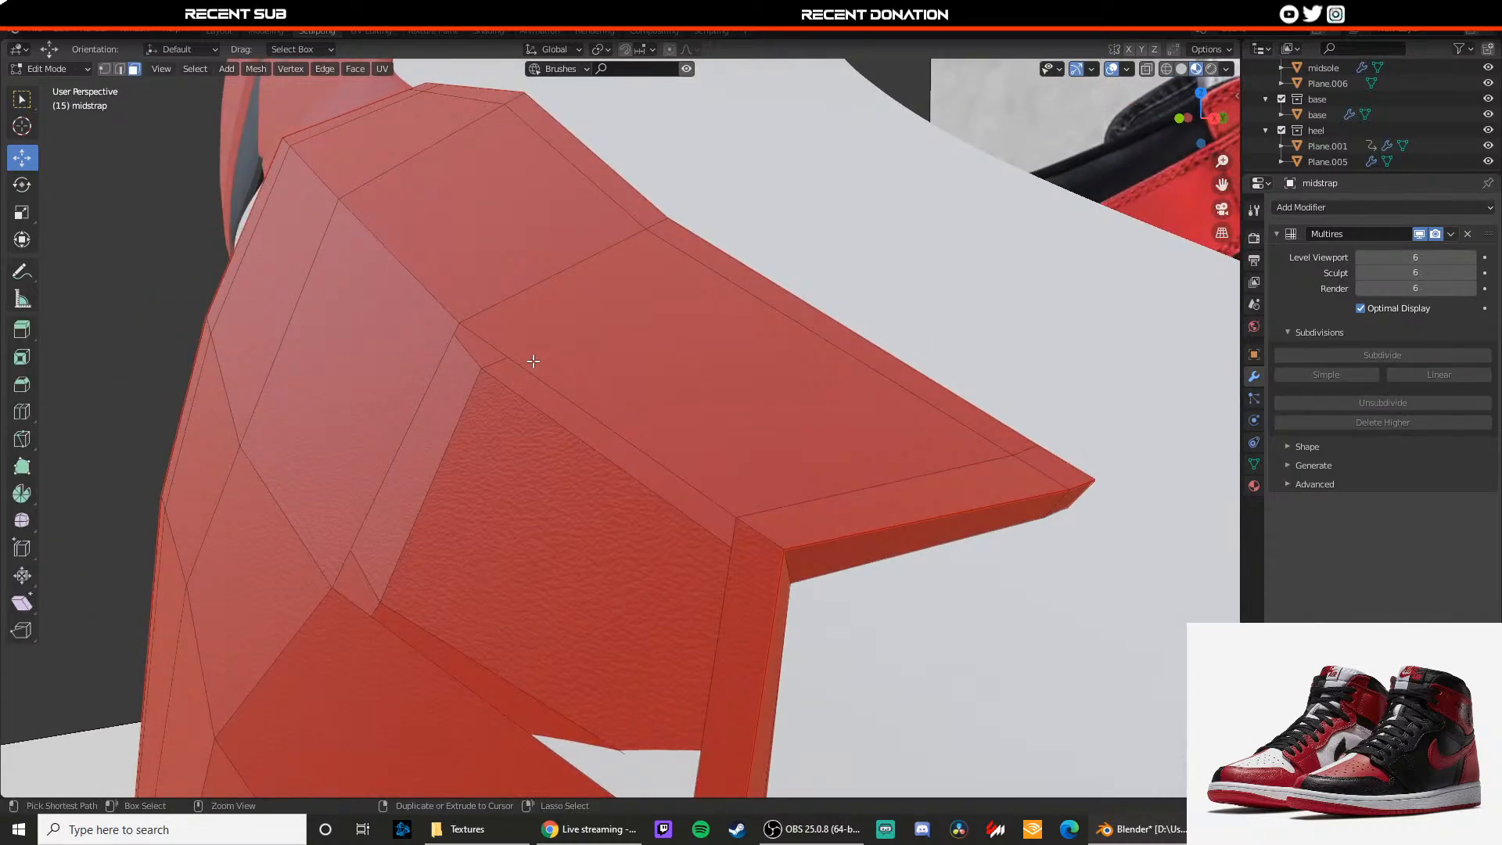
key("Tab")
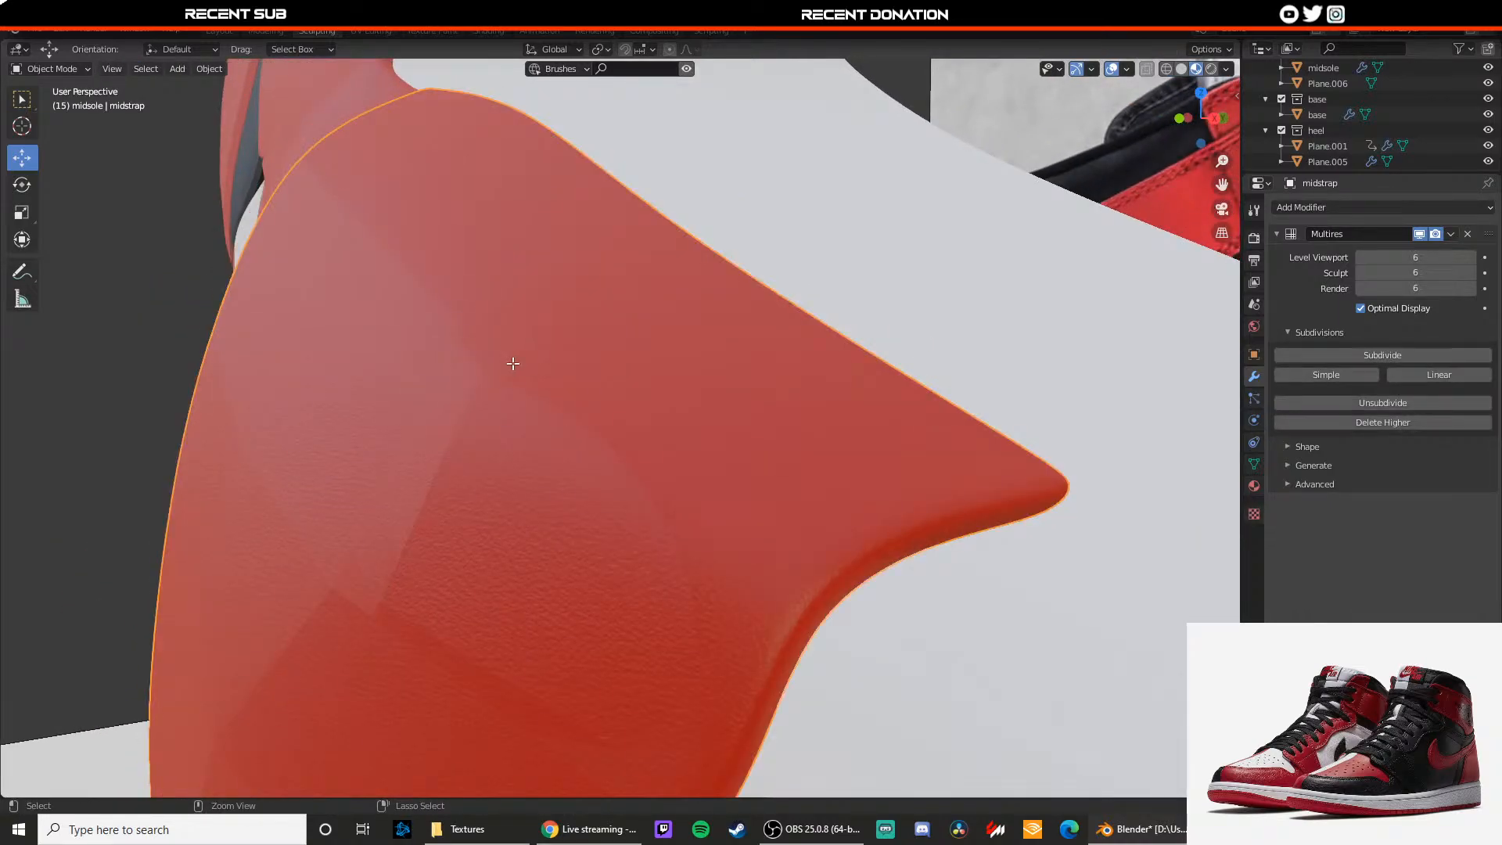
key("Tab")
middle_click_drag(513, 363, 623, 407)
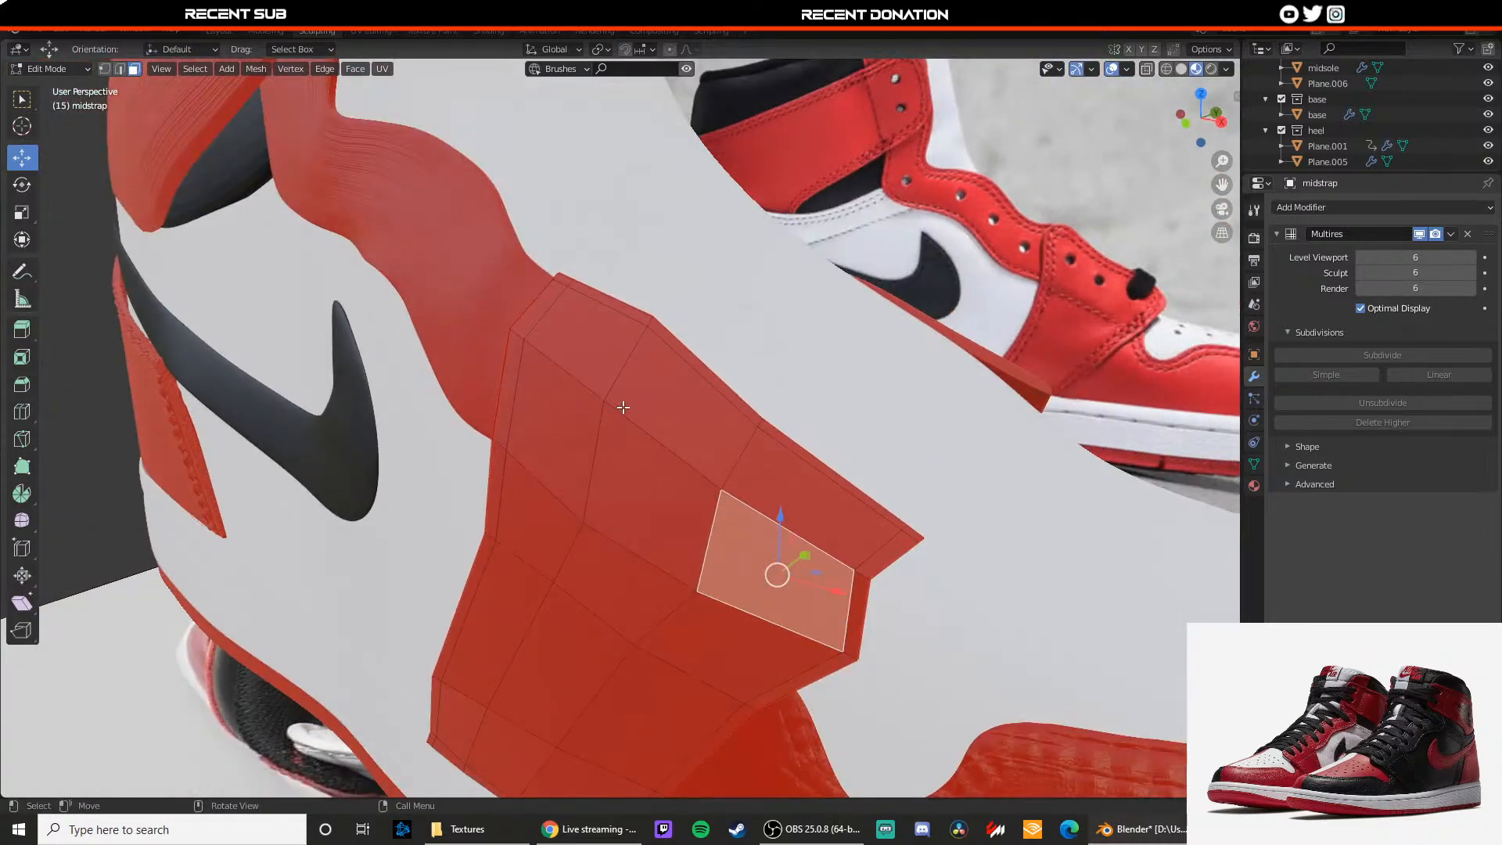
Step: Add two closely spaced vertical loop cuts to the mid strap beside the reference's lower lace hole, working in front wireframe view
left_click(1180, 115)
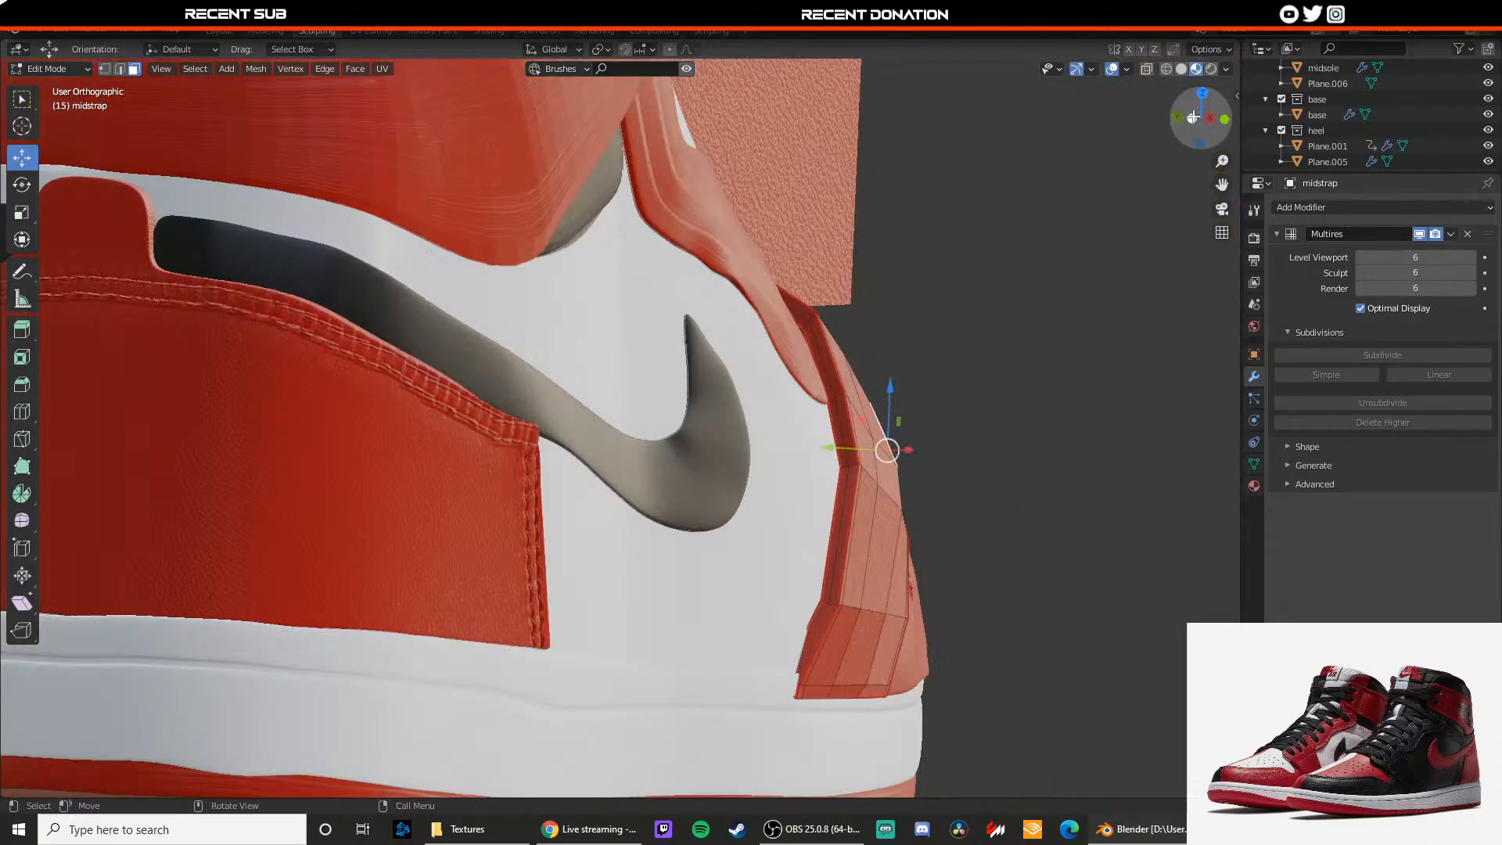
left_click(1225, 118)
scroll(910, 325, "up", 2)
middle_click_drag(910, 325, 650, 317, "shift")
scroll(631, 310, "down", 1)
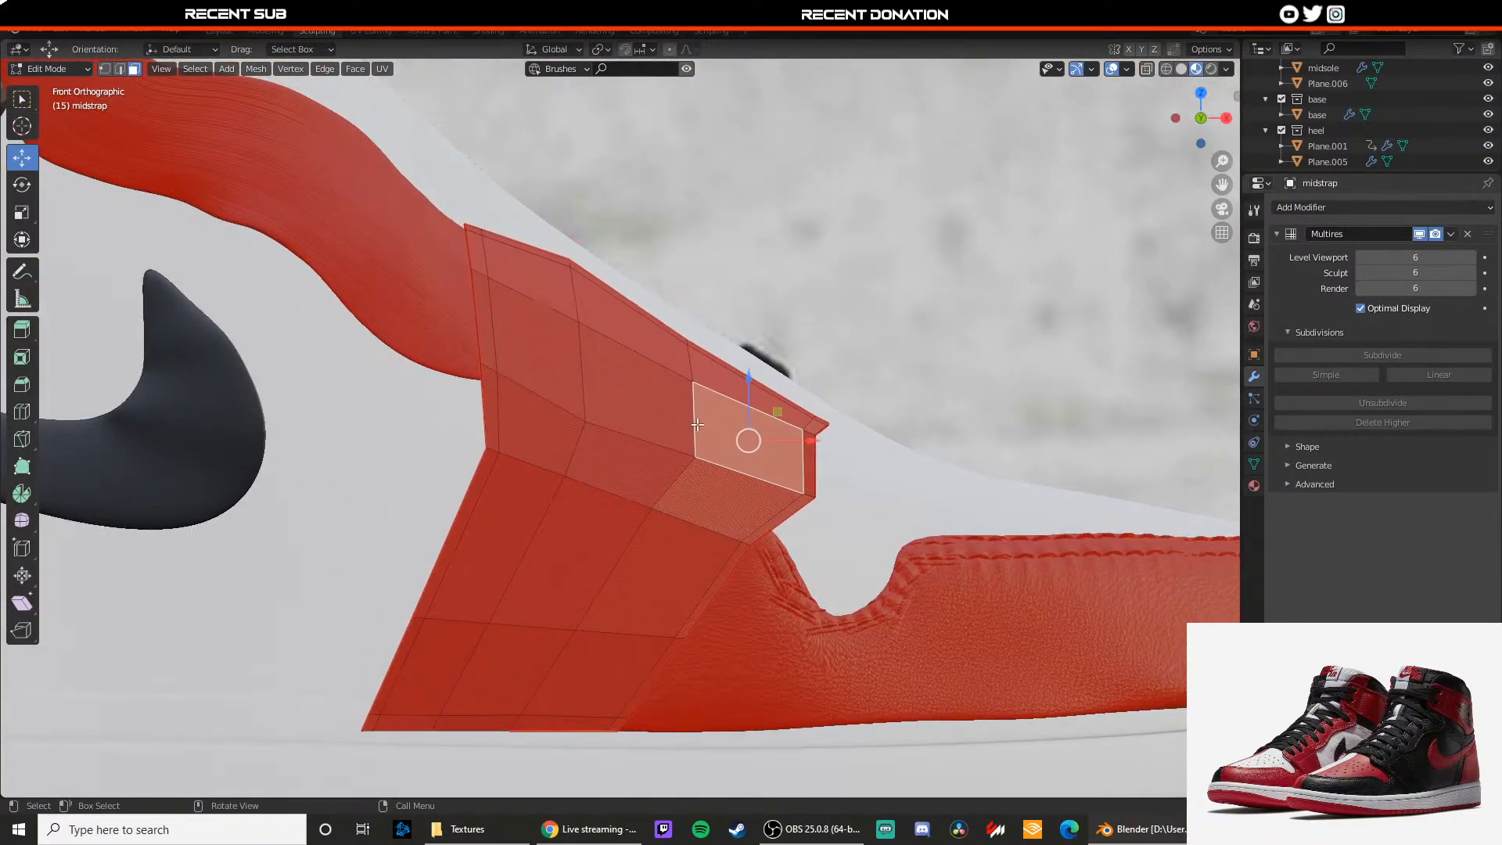
scroll(697, 424, "down", 1)
key("alt+z")
scroll(480, 358, "up", 2)
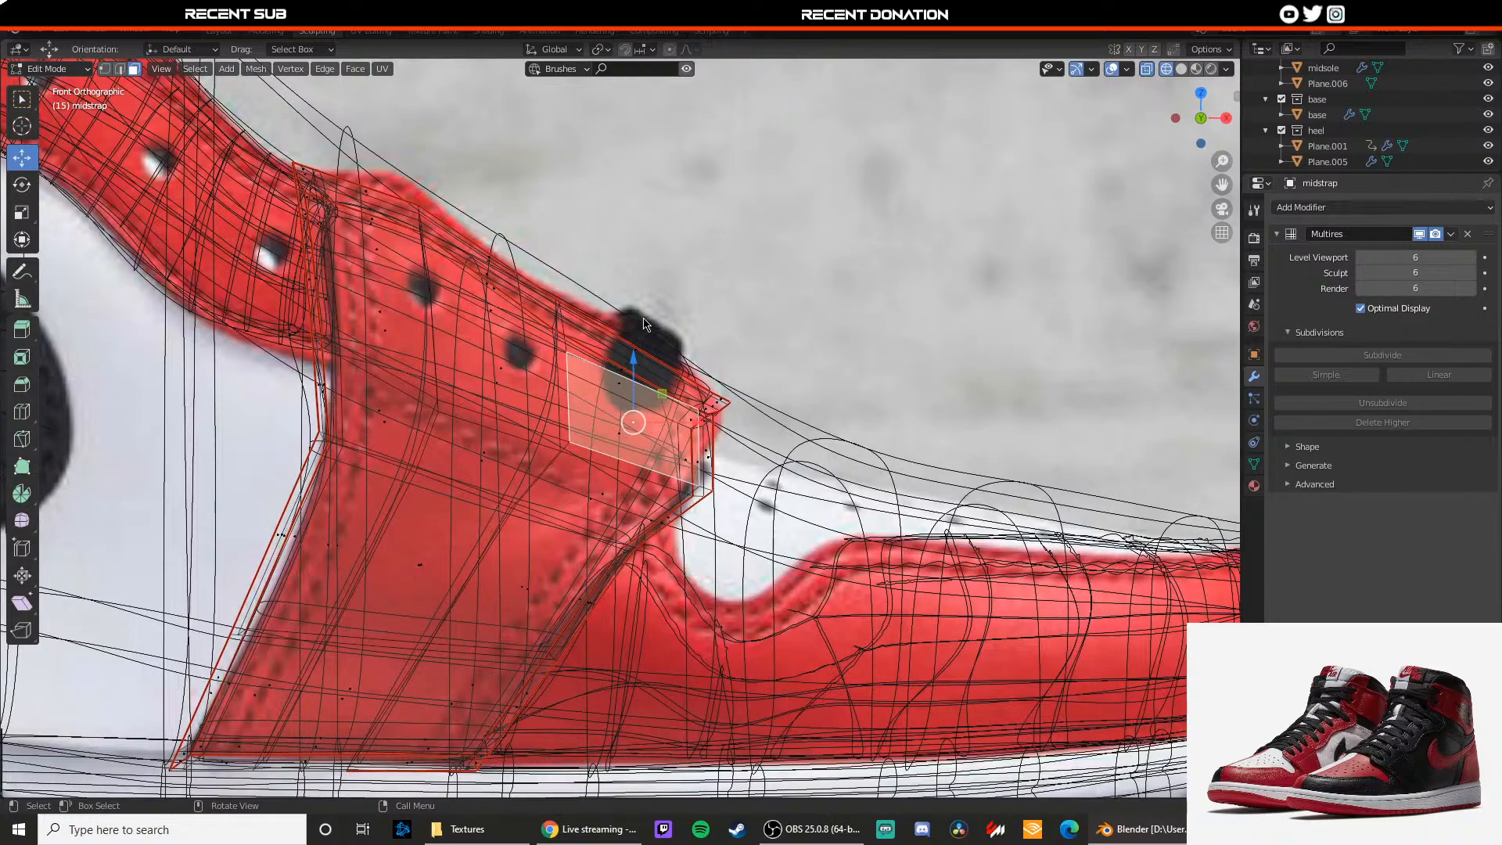
key("Tab")
key("Tab")
key("ctrl+r")
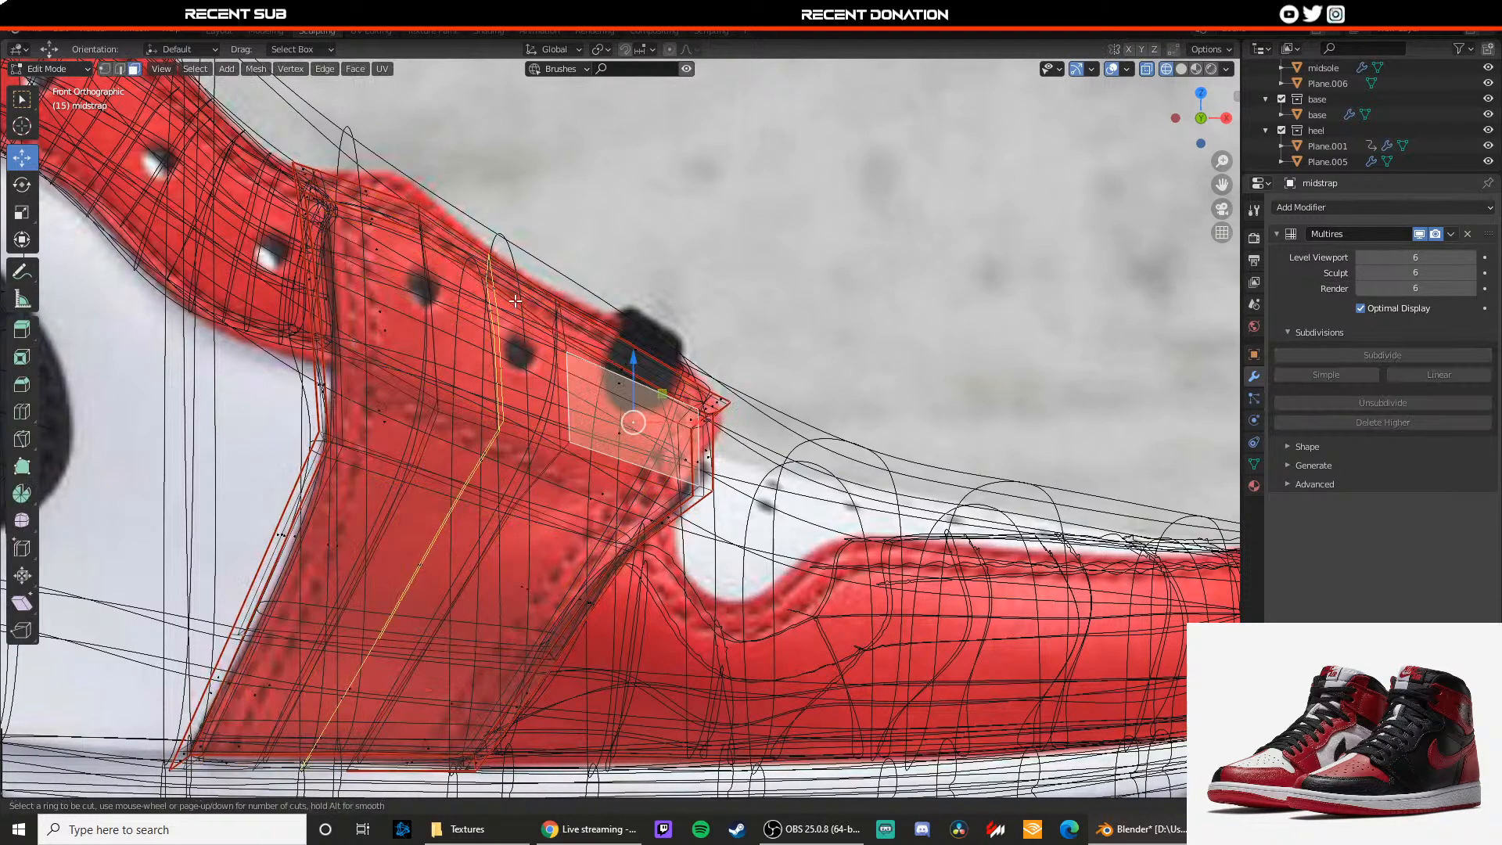
left_click(515, 299)
left_click(527, 299)
key("ctrl+r")
left_click(543, 298)
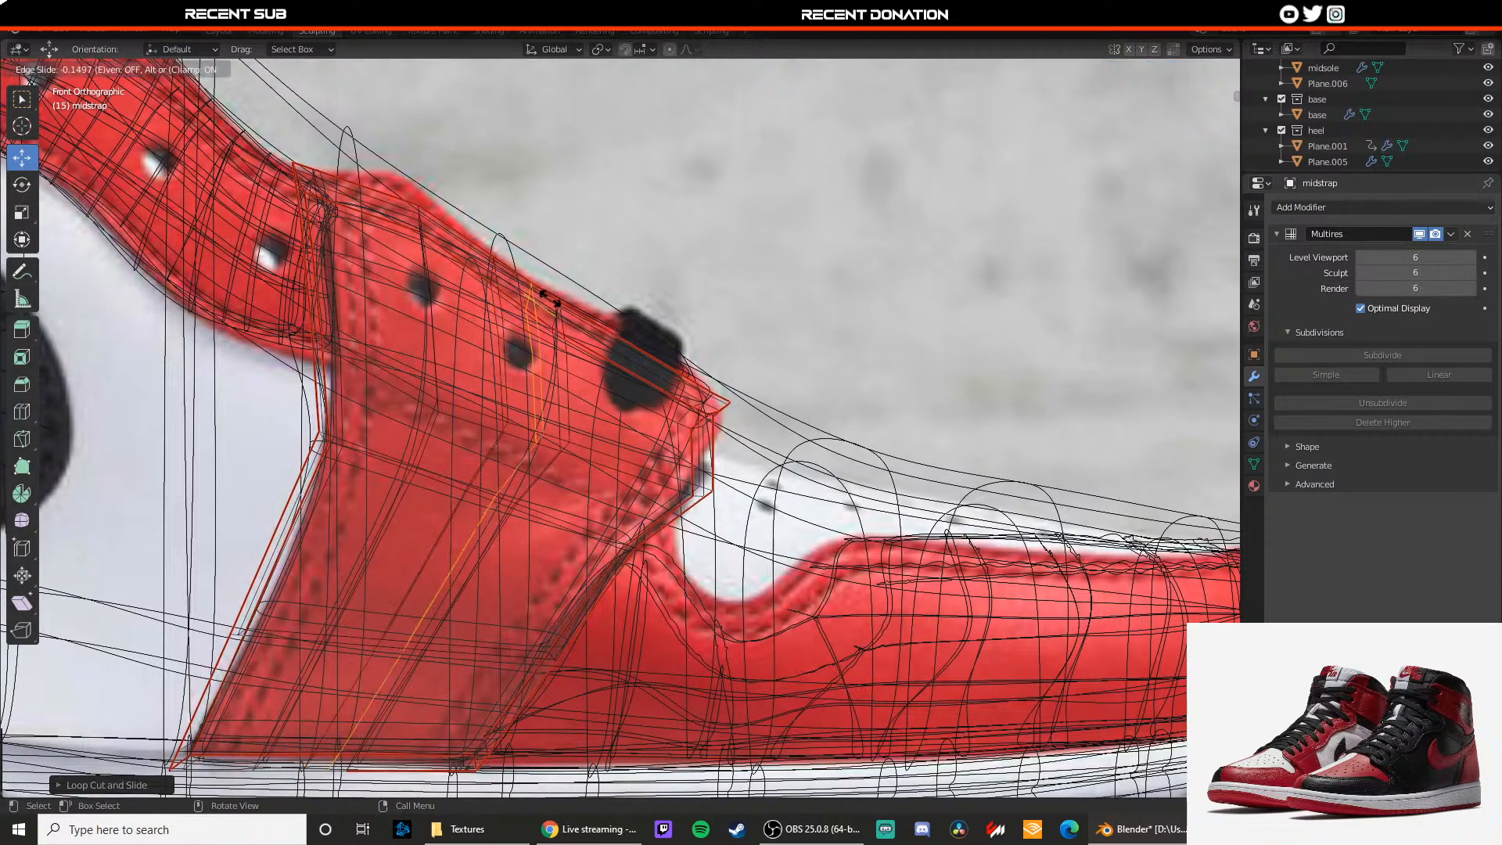
left_click(550, 298)
key("ctrl+r")
left_click(545, 344)
left_click(545, 344)
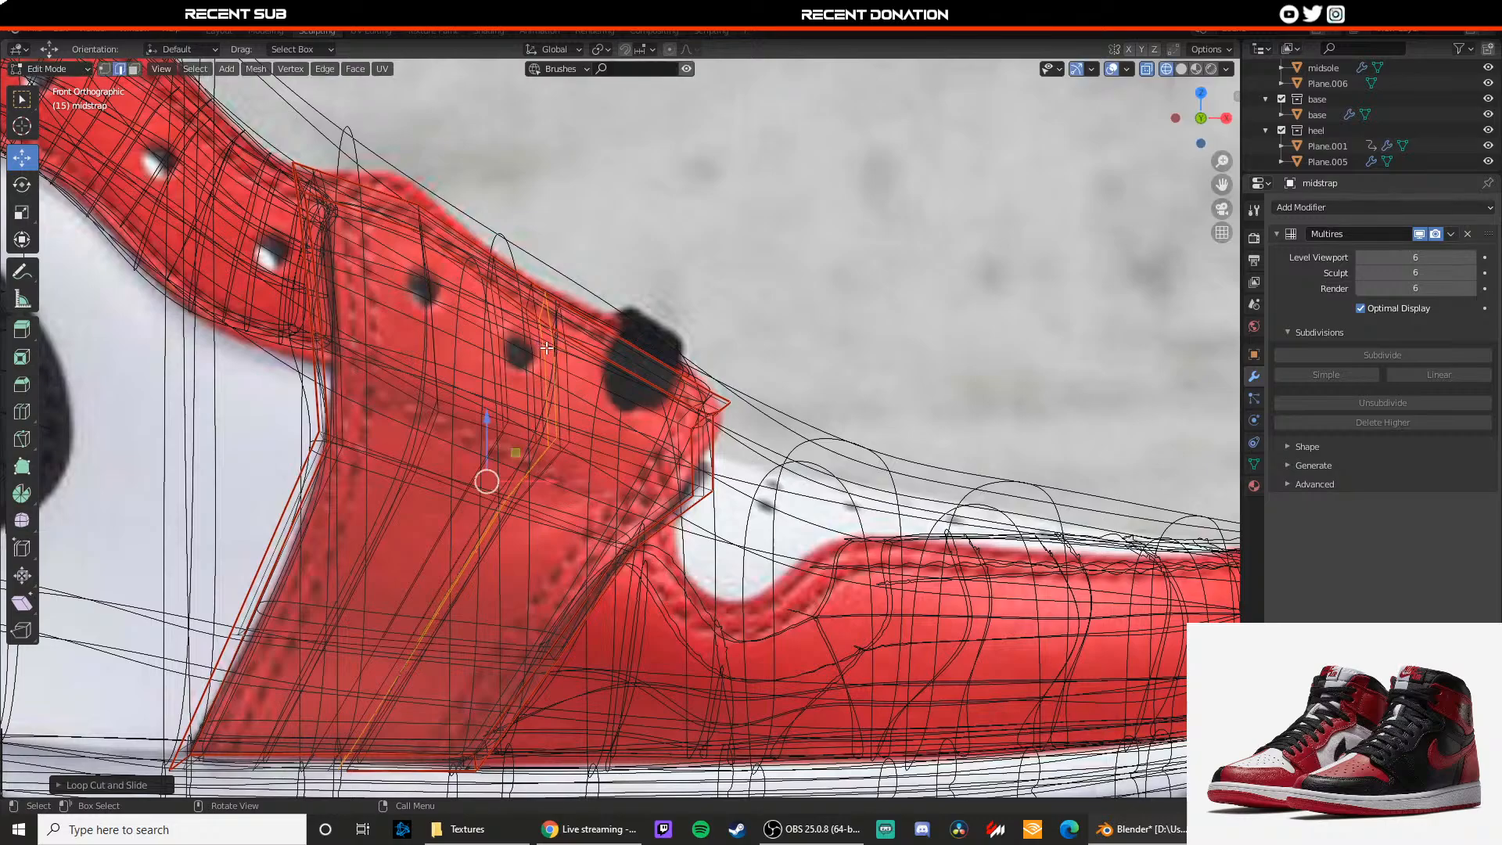
key("ctrl+z")
Step: Add one lengthwise loop cut across the mid strap's upper part at the lace hole's height
key("ctrl+r")
left_click(540, 339)
left_click(532, 334)
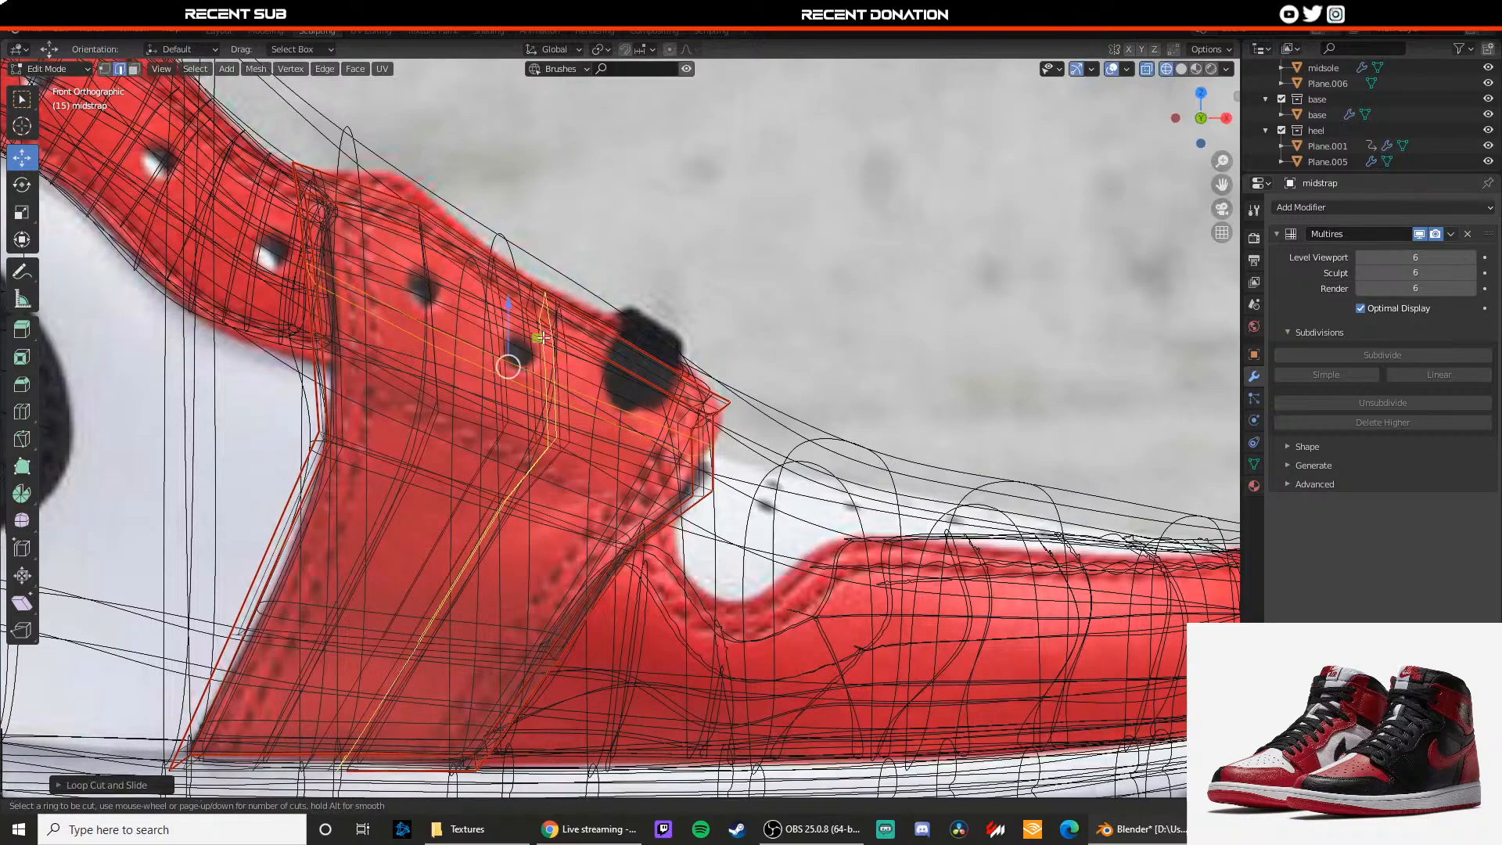
key("ctrl+r")
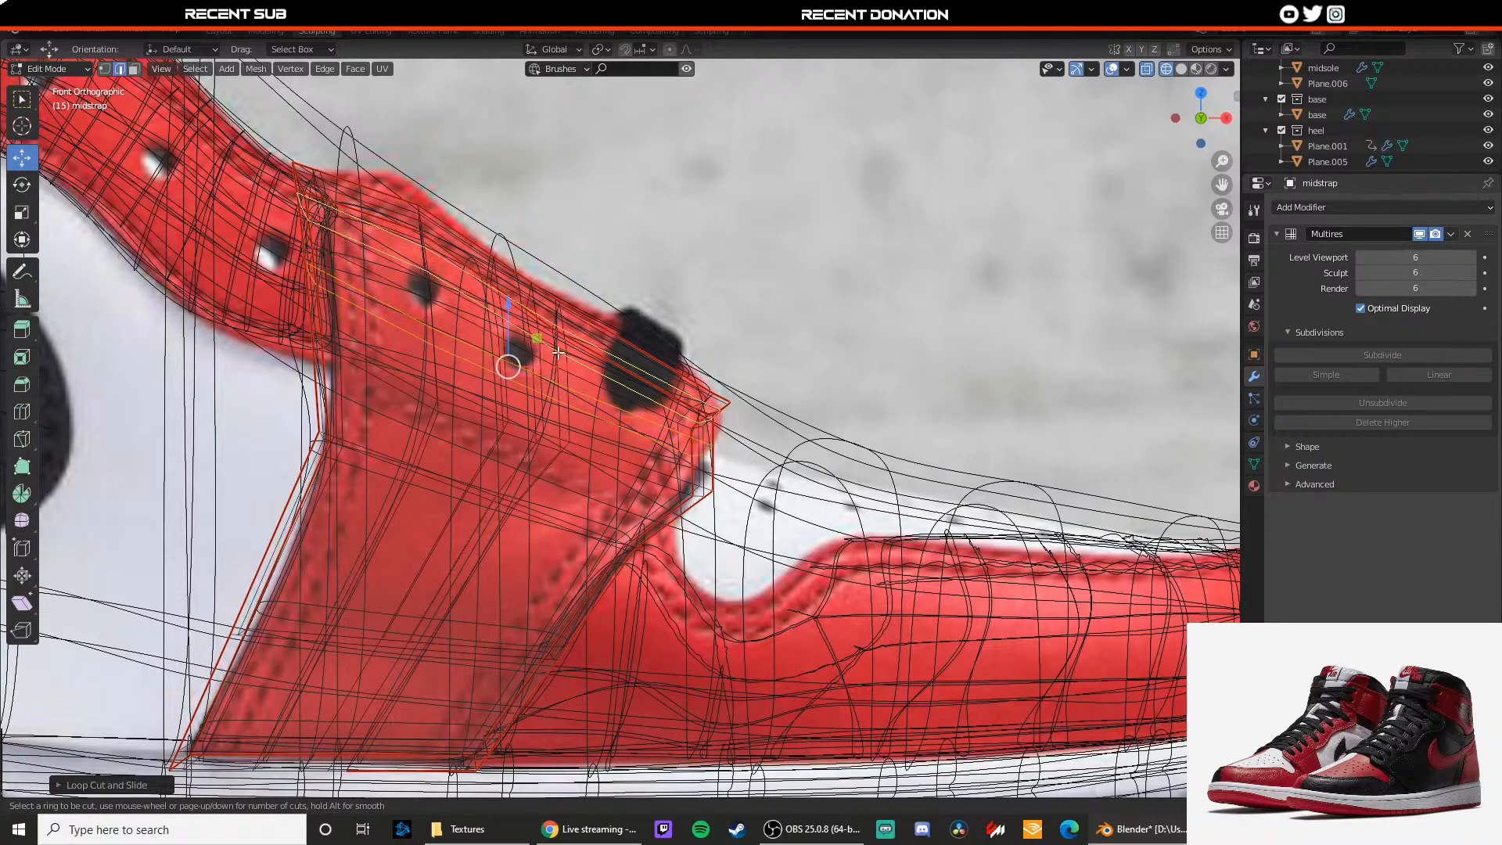
key("Escape")
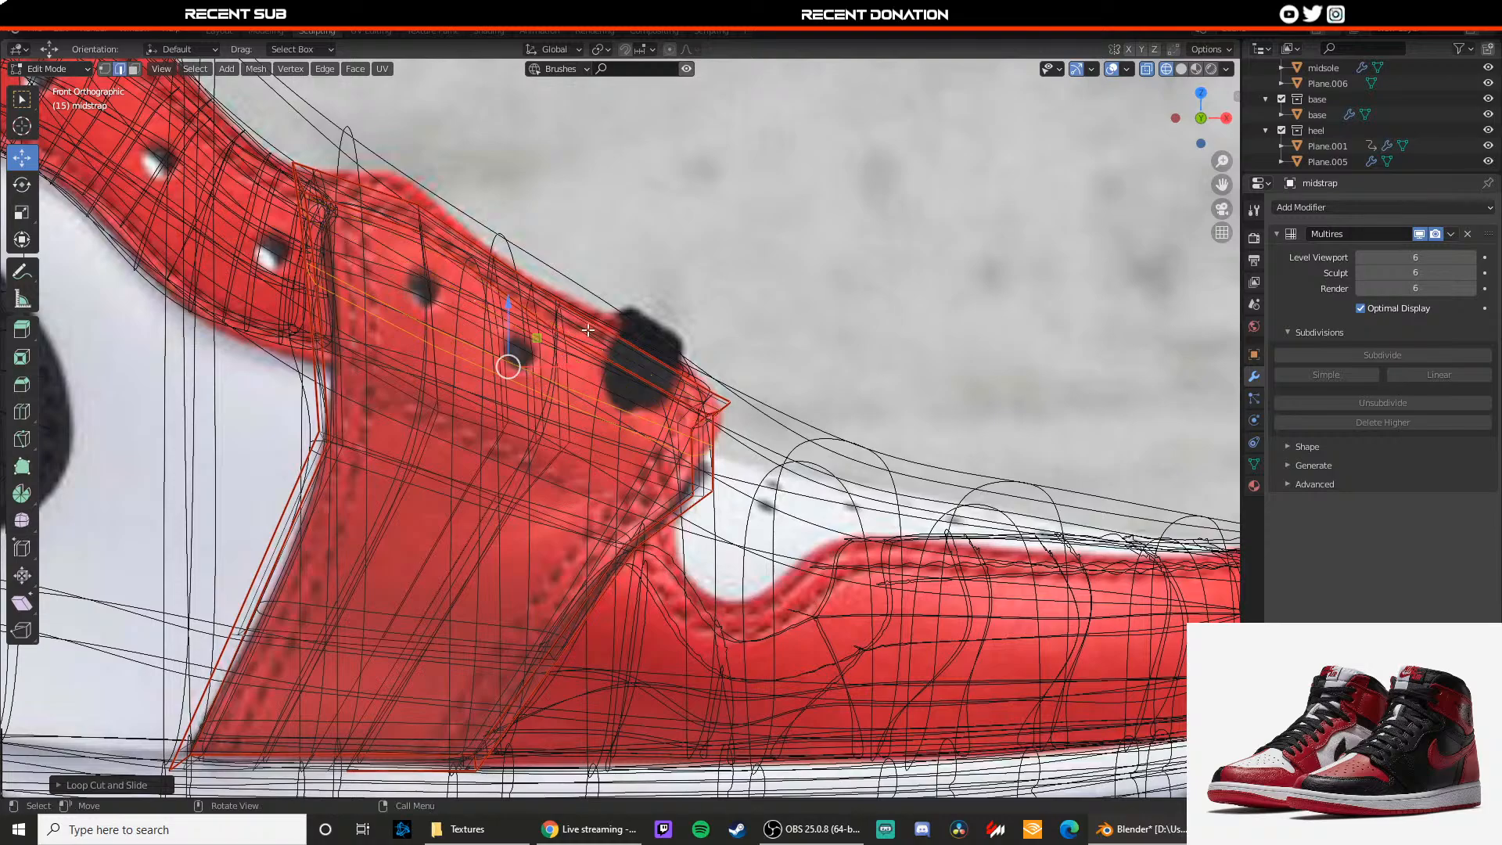
Step: Return to the shaded view and delete the small face between the new loop cuts on the mid strap
key("shift+z")
middle_click_drag(573, 405, 554, 406)
key("3")
left_click(462, 352)
key("x")
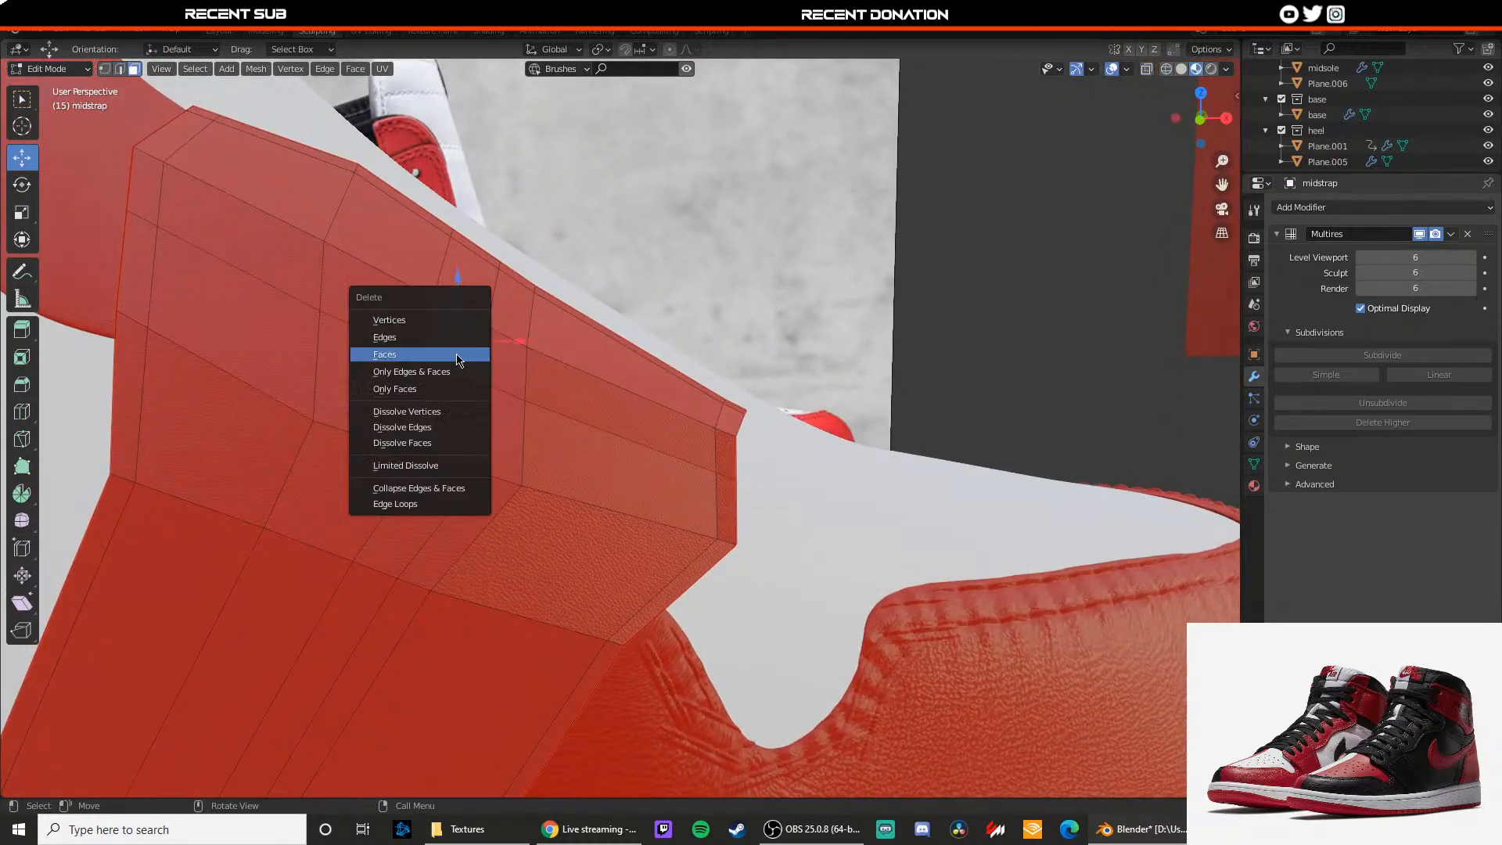
left_click(460, 354)
Step: Examine the mid strap around the deleted face from several angles in Object Mode and Edit Mode
key("Tab")
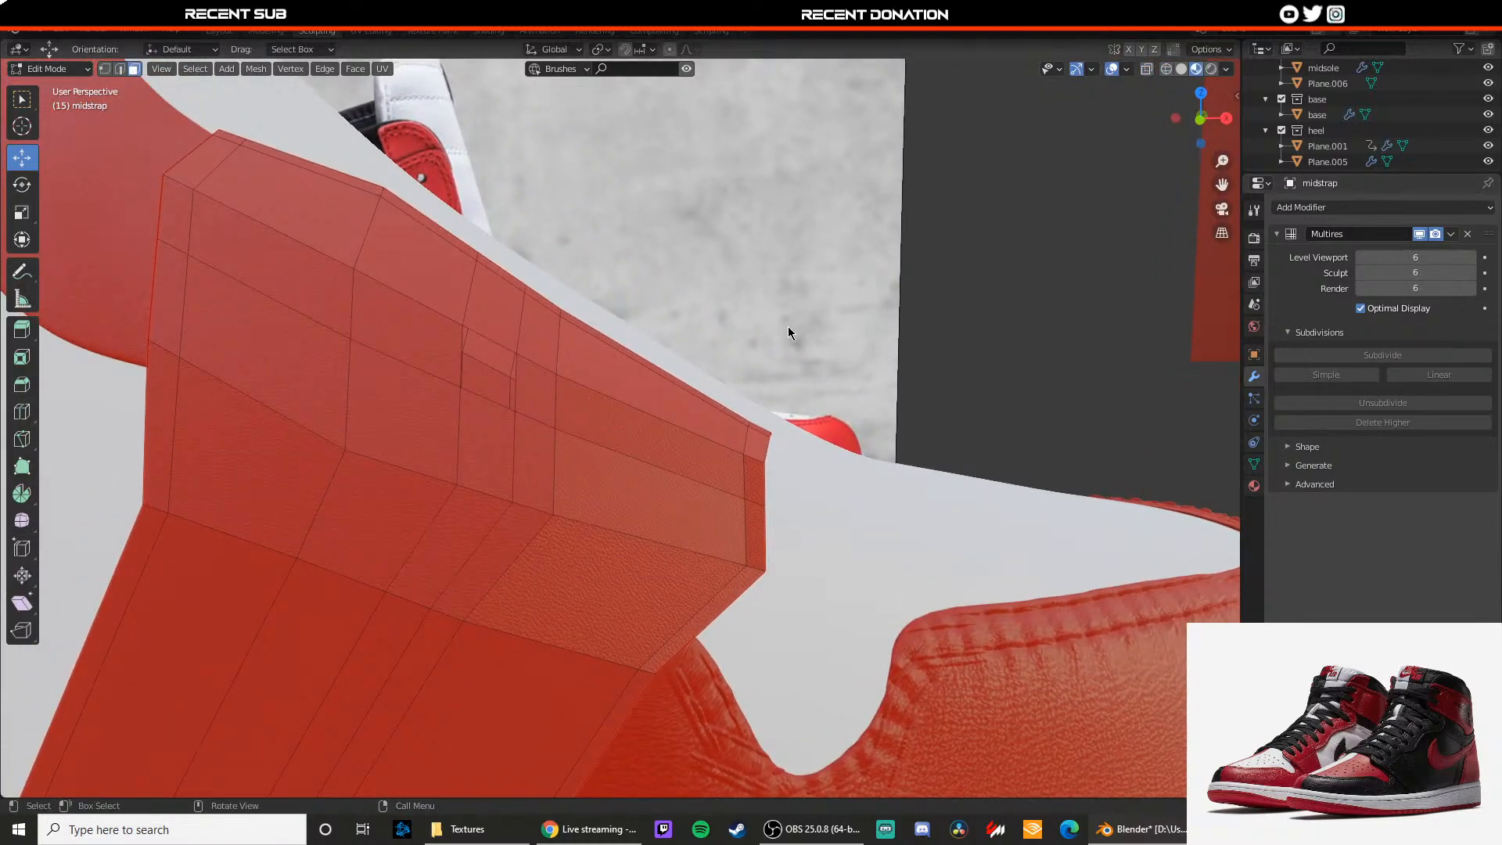
middle_click_drag(885, 325, 480, 410)
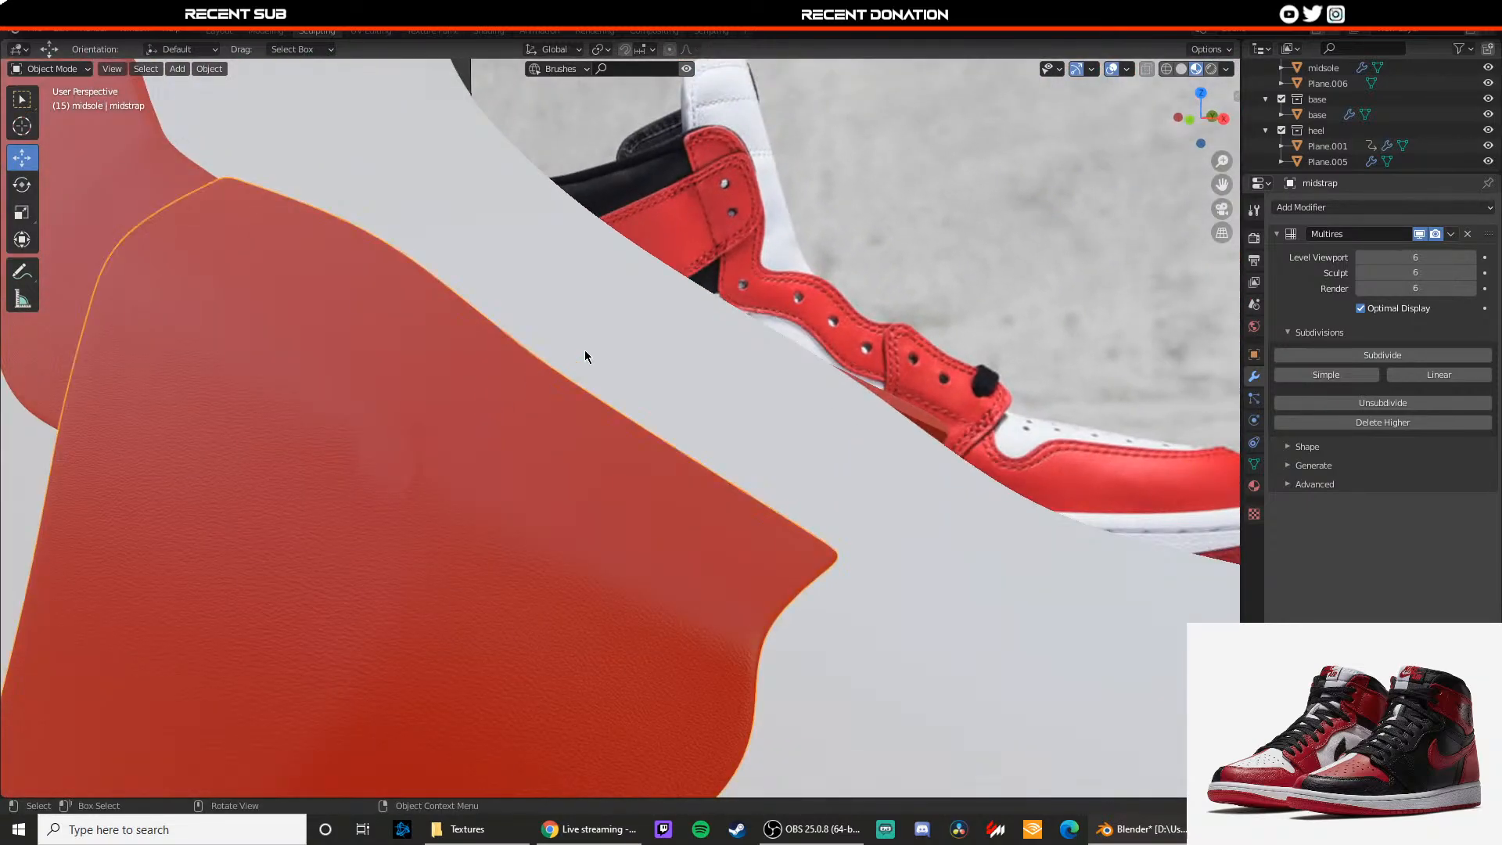
middle_click_drag(592, 342, 774, 323)
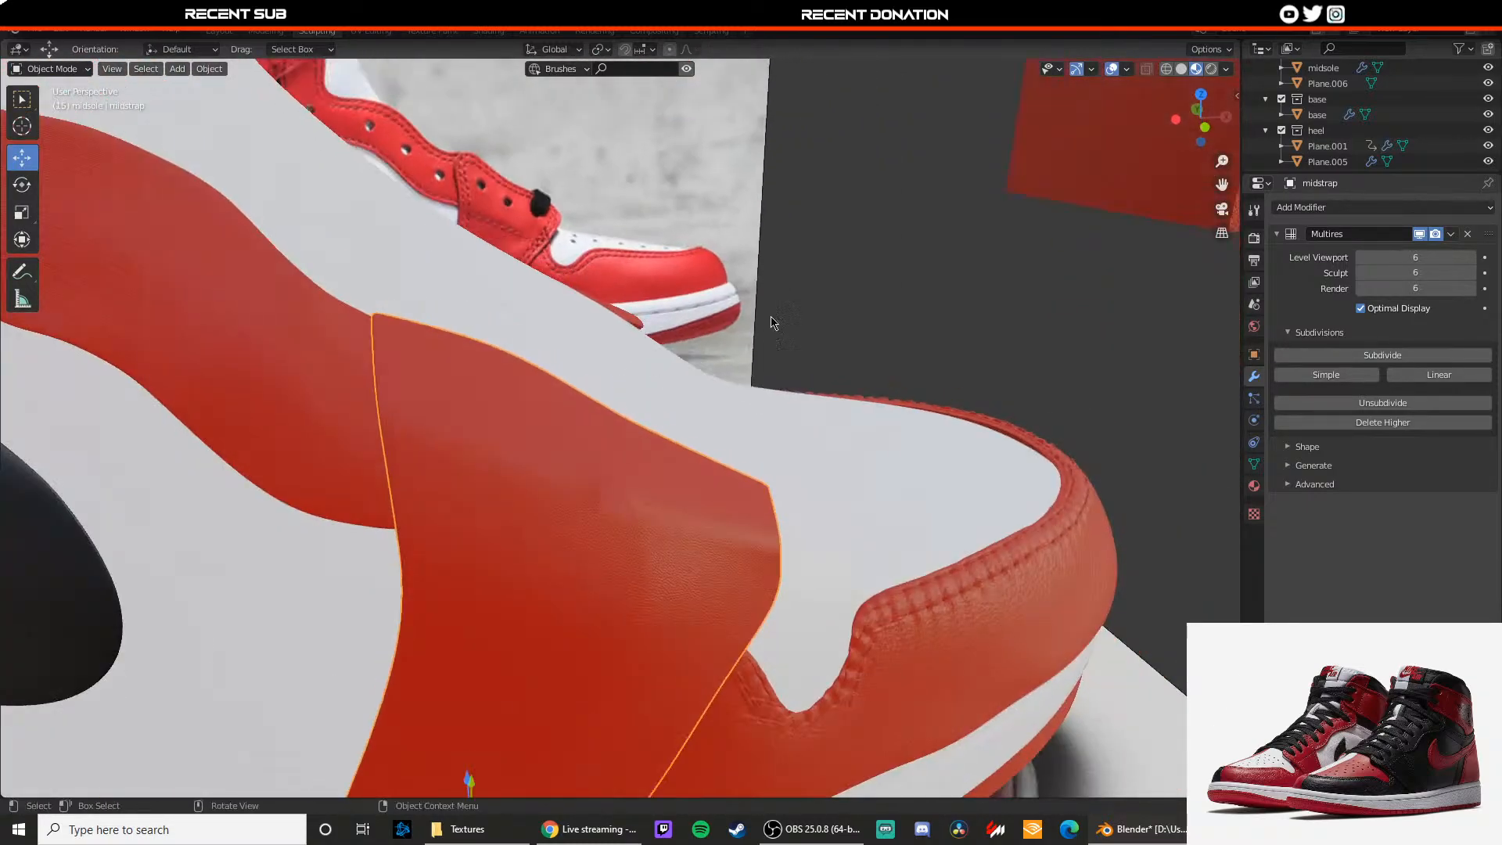
middle_click_drag(632, 416, 459, 343)
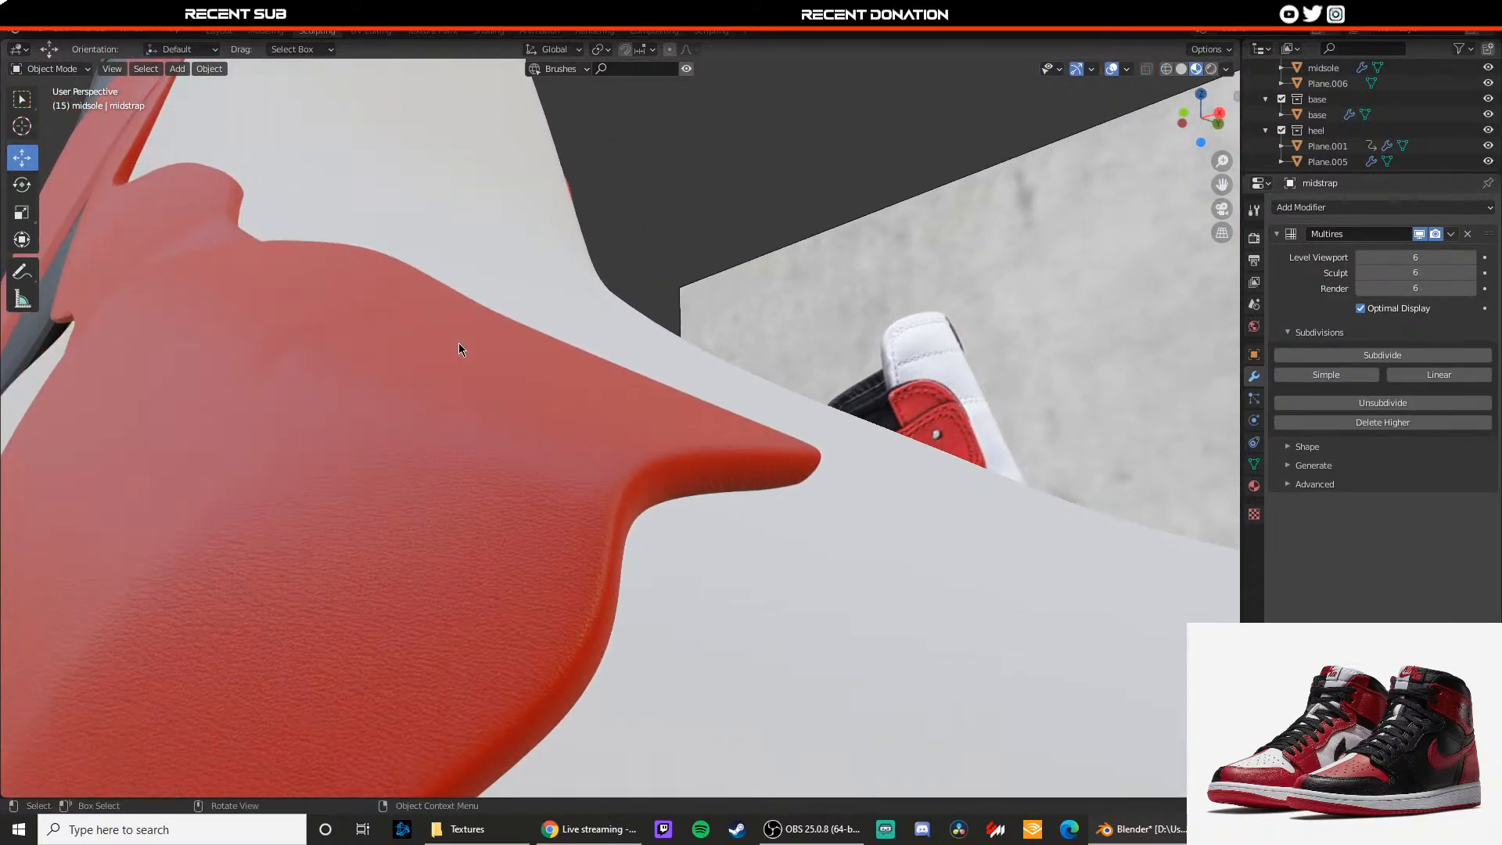
left_click(453, 341)
key("Tab")
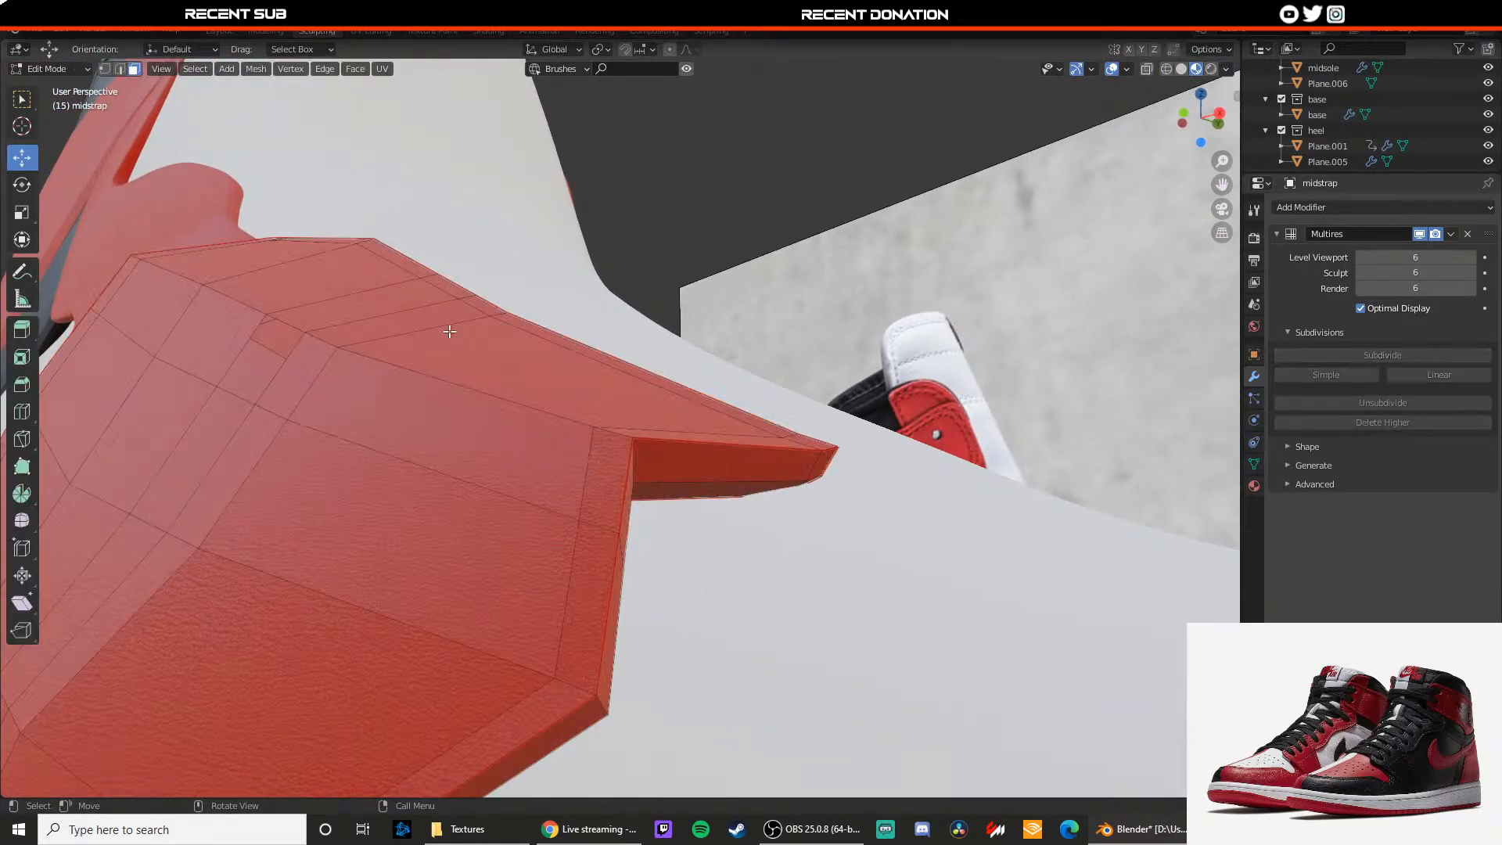
scroll(450, 332, "up", 4)
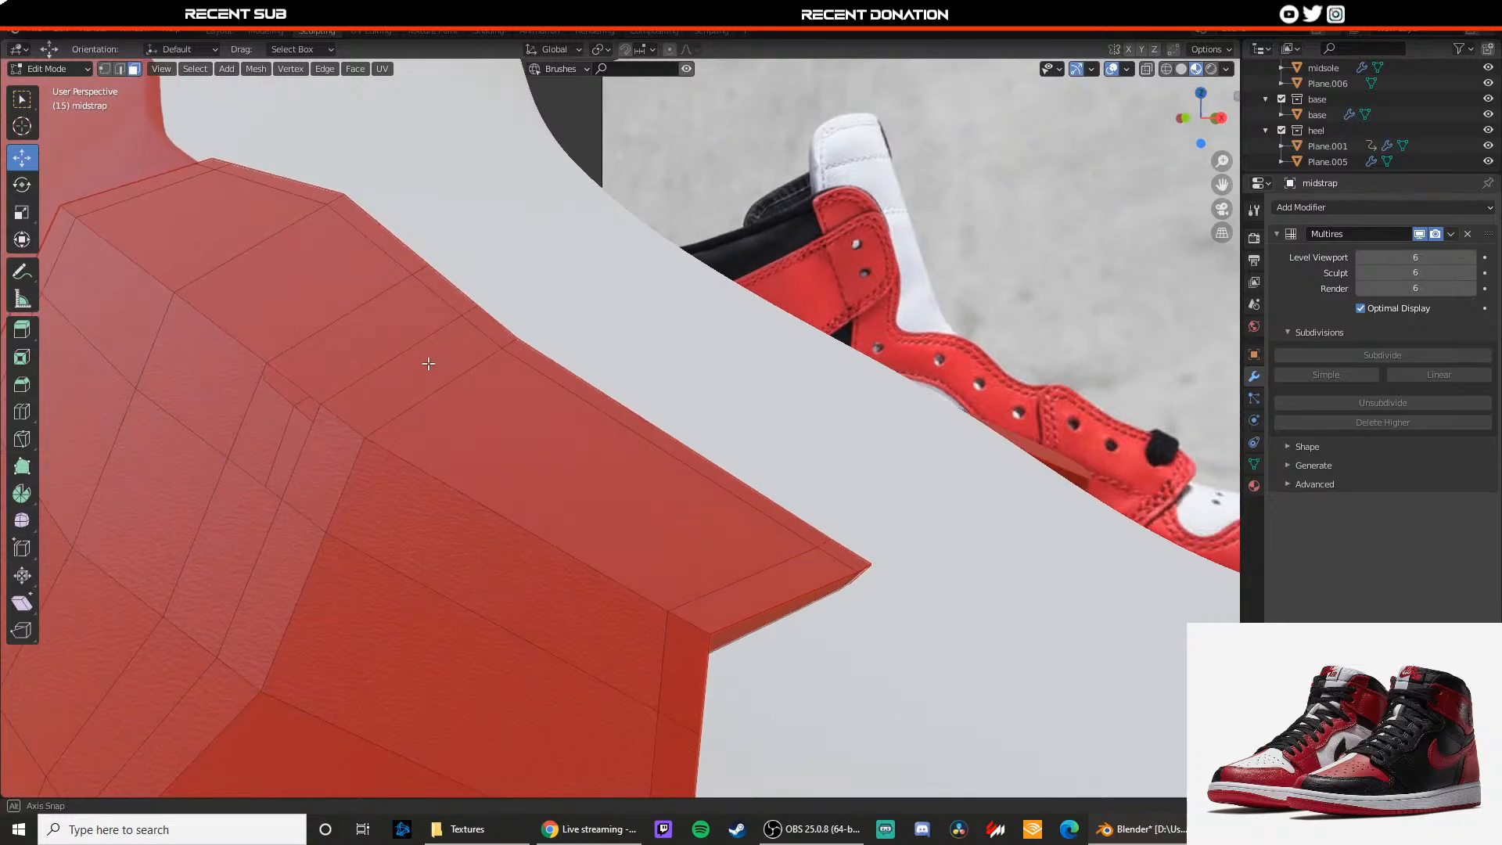
key("Tab")
scroll(445, 343, "down", 4)
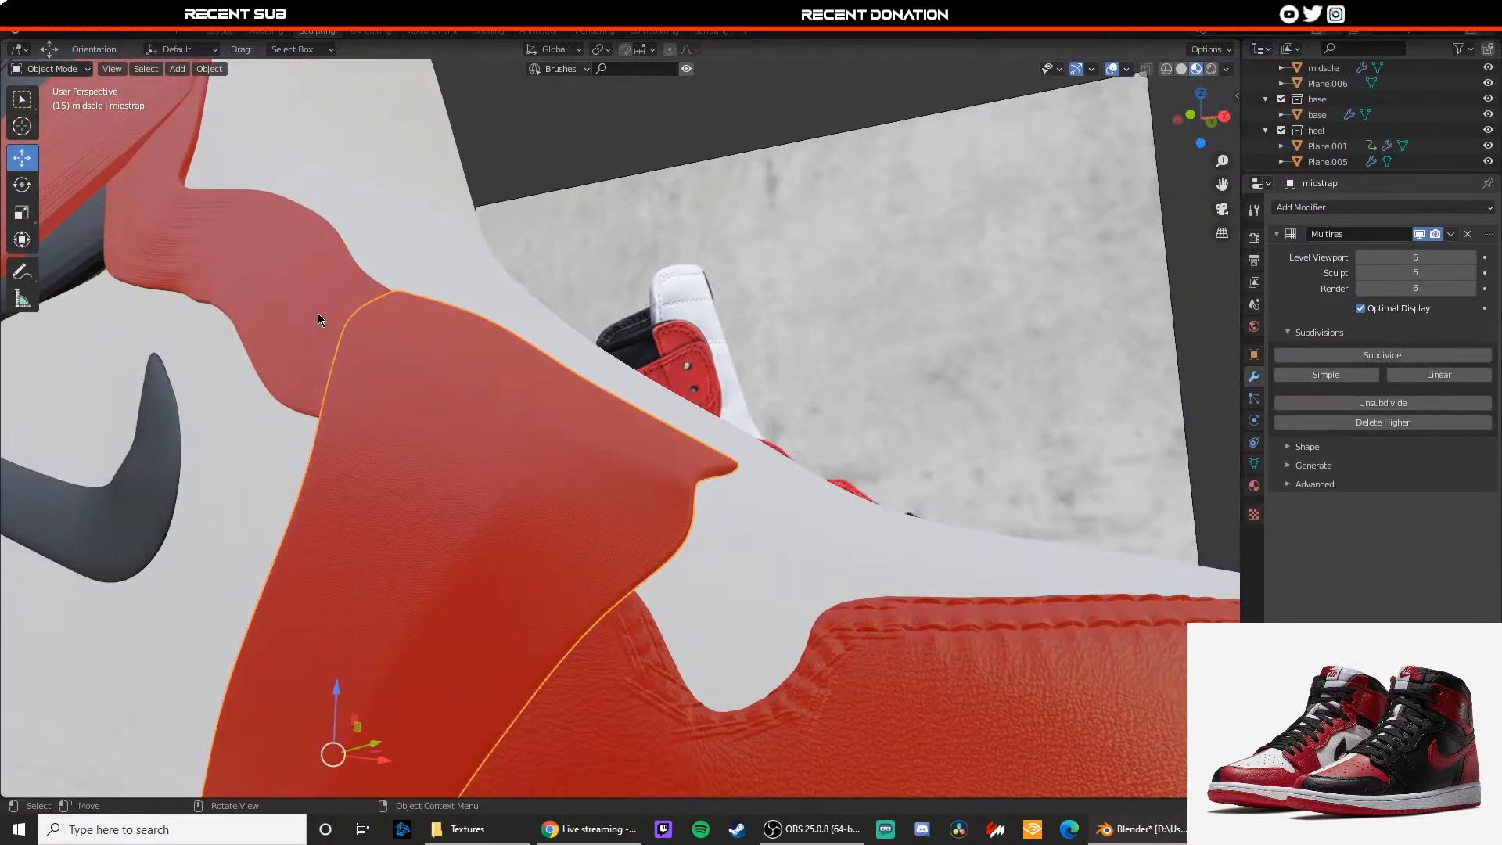
Step: Inspect the mesh layout of the wavy red overlay above the mid strap
left_click(324, 315)
key("Tab")
middle_click_drag(326, 314, 497, 411, "shift")
scroll(497, 412, "up", 4)
middle_click_drag(430, 372, 527, 456, "shift")
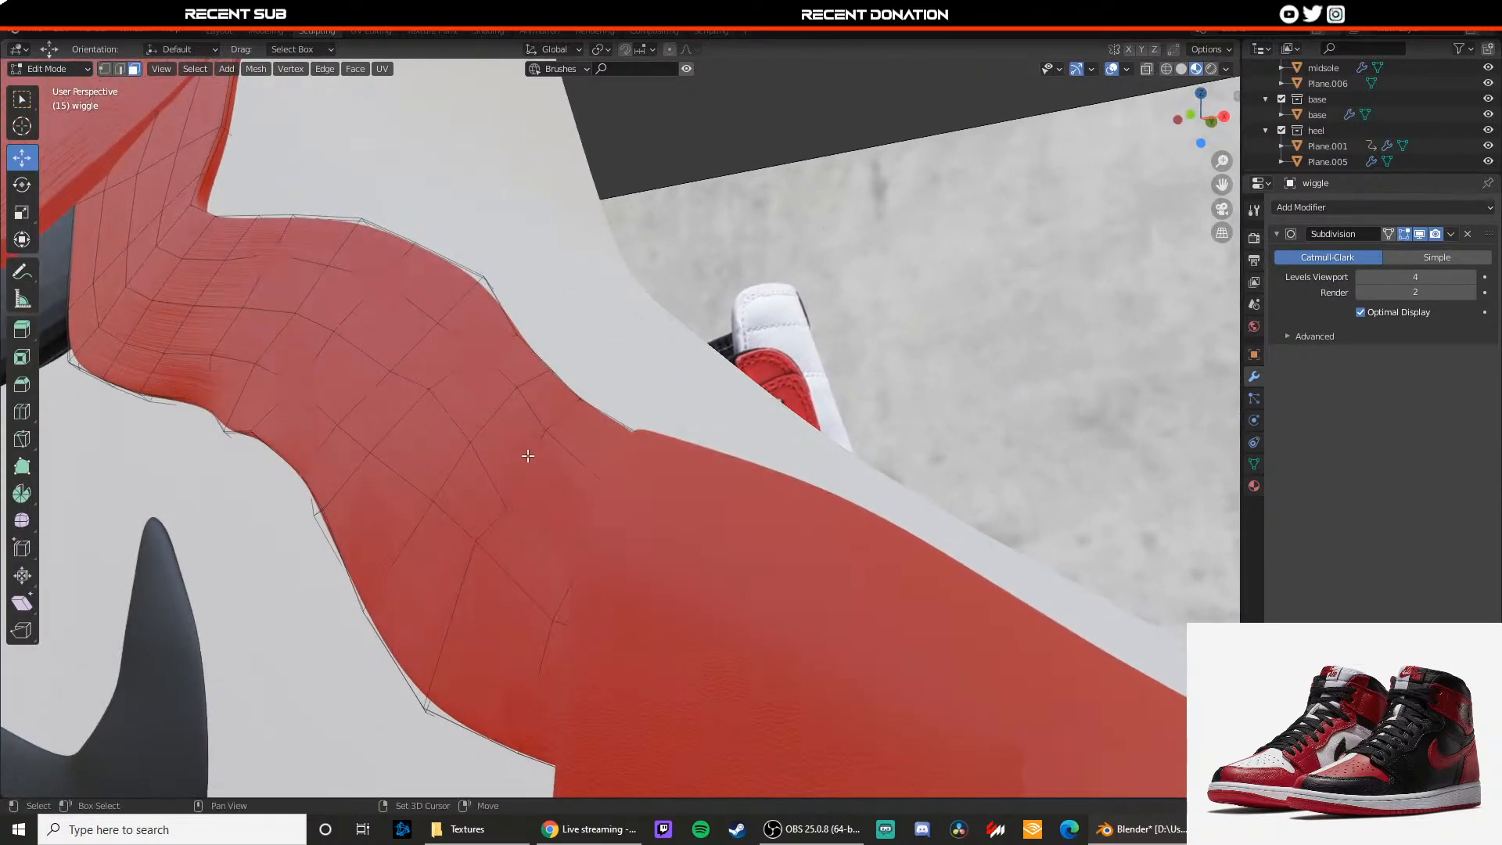
scroll(527, 456, "down", 3)
mouse_move(496, 396)
middle_mouse_down("shift")
mouse_move(470, 381)
mouse_move(491, 390)
mouse_move(460, 396)
mouse_move(512, 402)
mouse_move(515, 349)
mouse_move(530, 430)
mouse_move(473, 427)
mouse_move(496, 375)
mouse_move(577, 399)
mouse_move(503, 378)
middle_mouse_up("shift")
key("Tab")
Step: Select the mid strap's vertical edge loop at the reference's upper lace hole in front wireframe view and shift it slightly toward the heel
left_click(546, 430)
key("Tab")
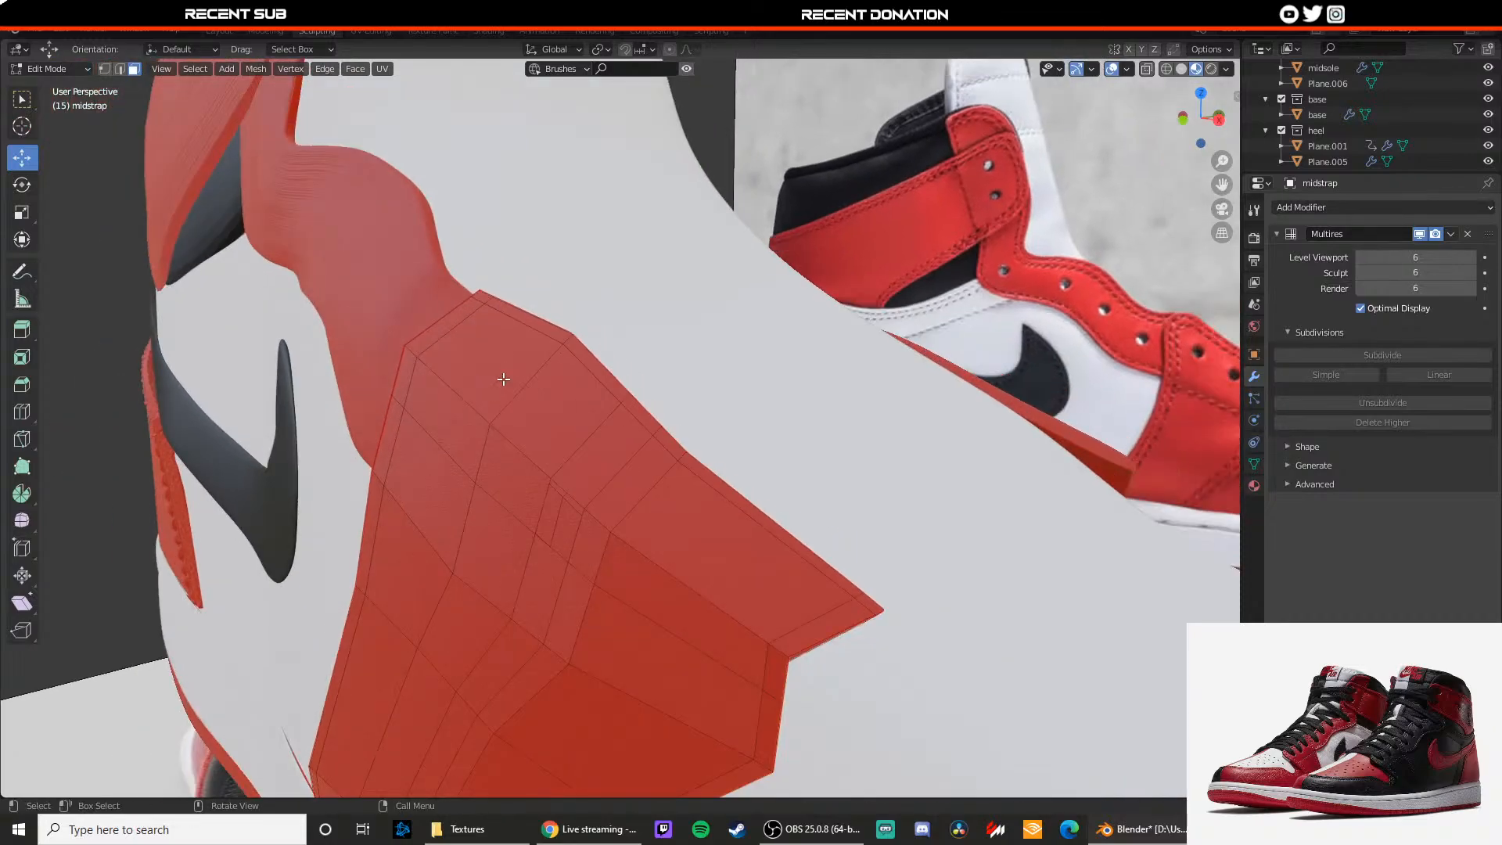
key("Tab")
key("KP_1")
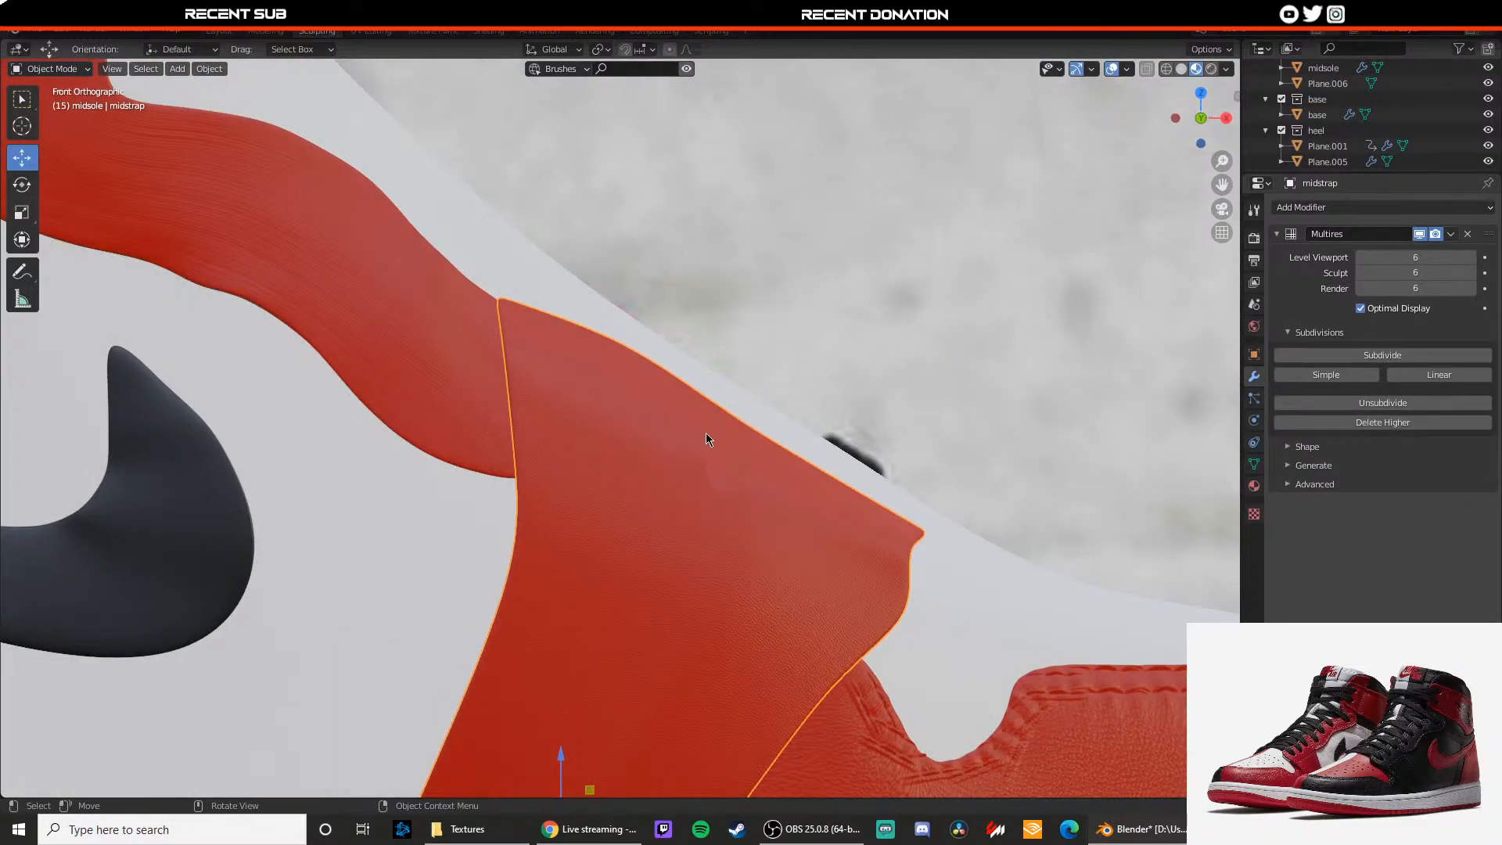
key("shift+z")
scroll(593, 404, "up", 2)
middle_click_drag(677, 421, 650, 438, "shift")
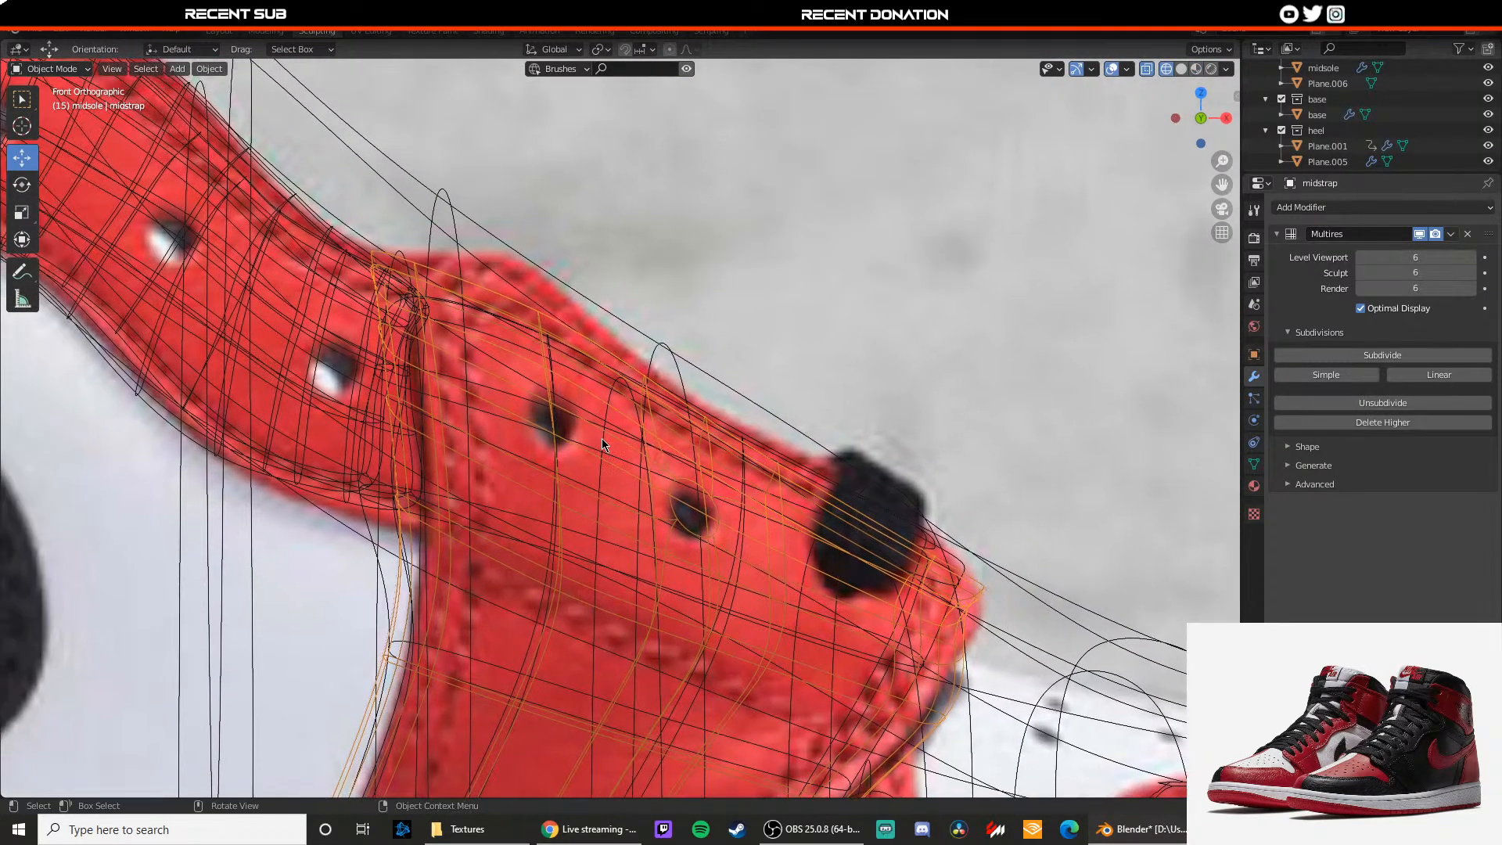
key("Tab")
key("2")
left_click(559, 405, "alt")
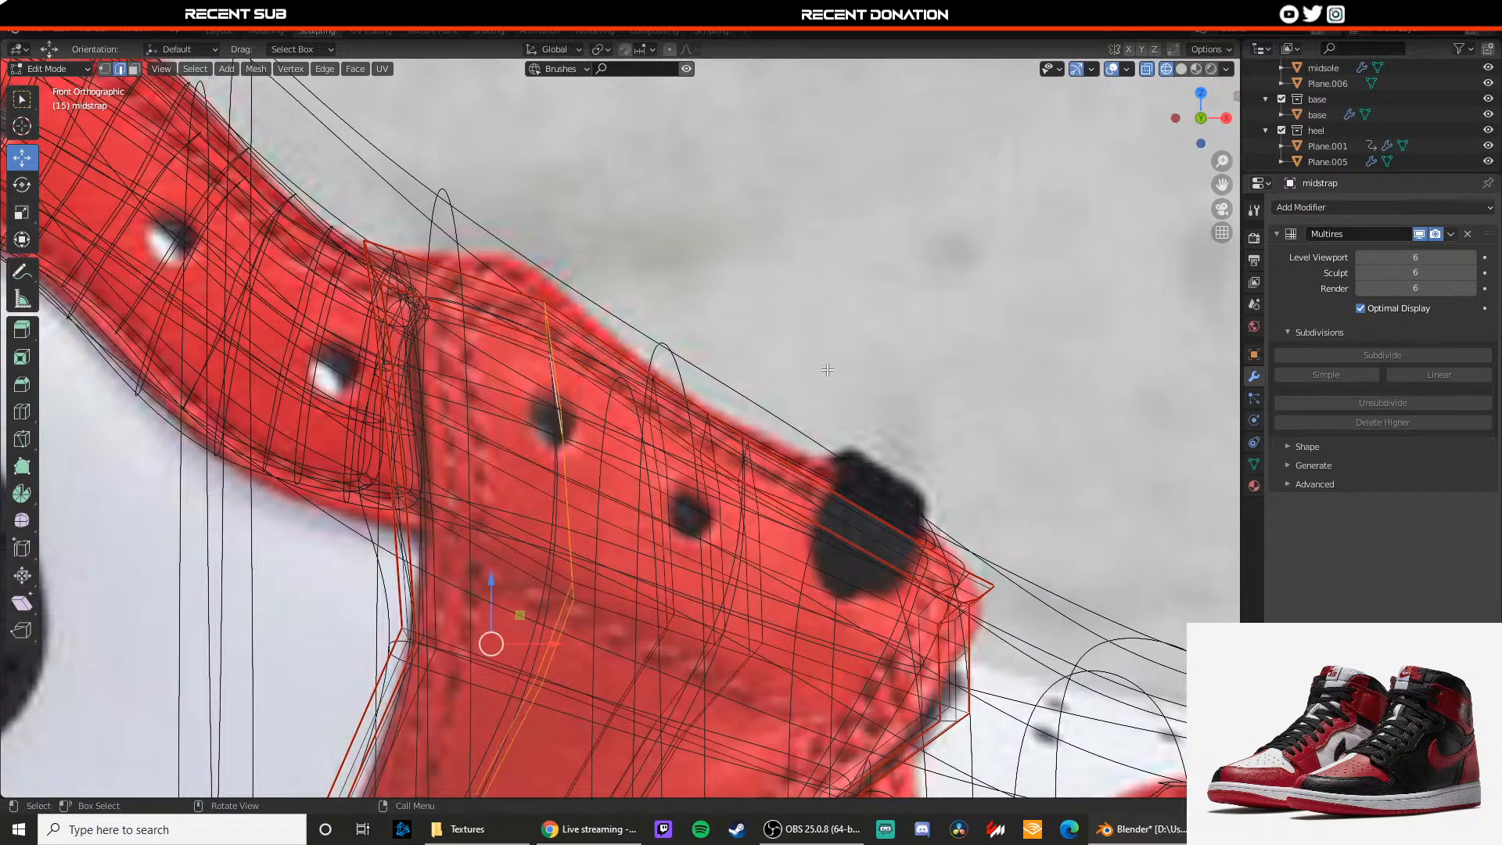
left_click_drag(545, 640, 516, 641)
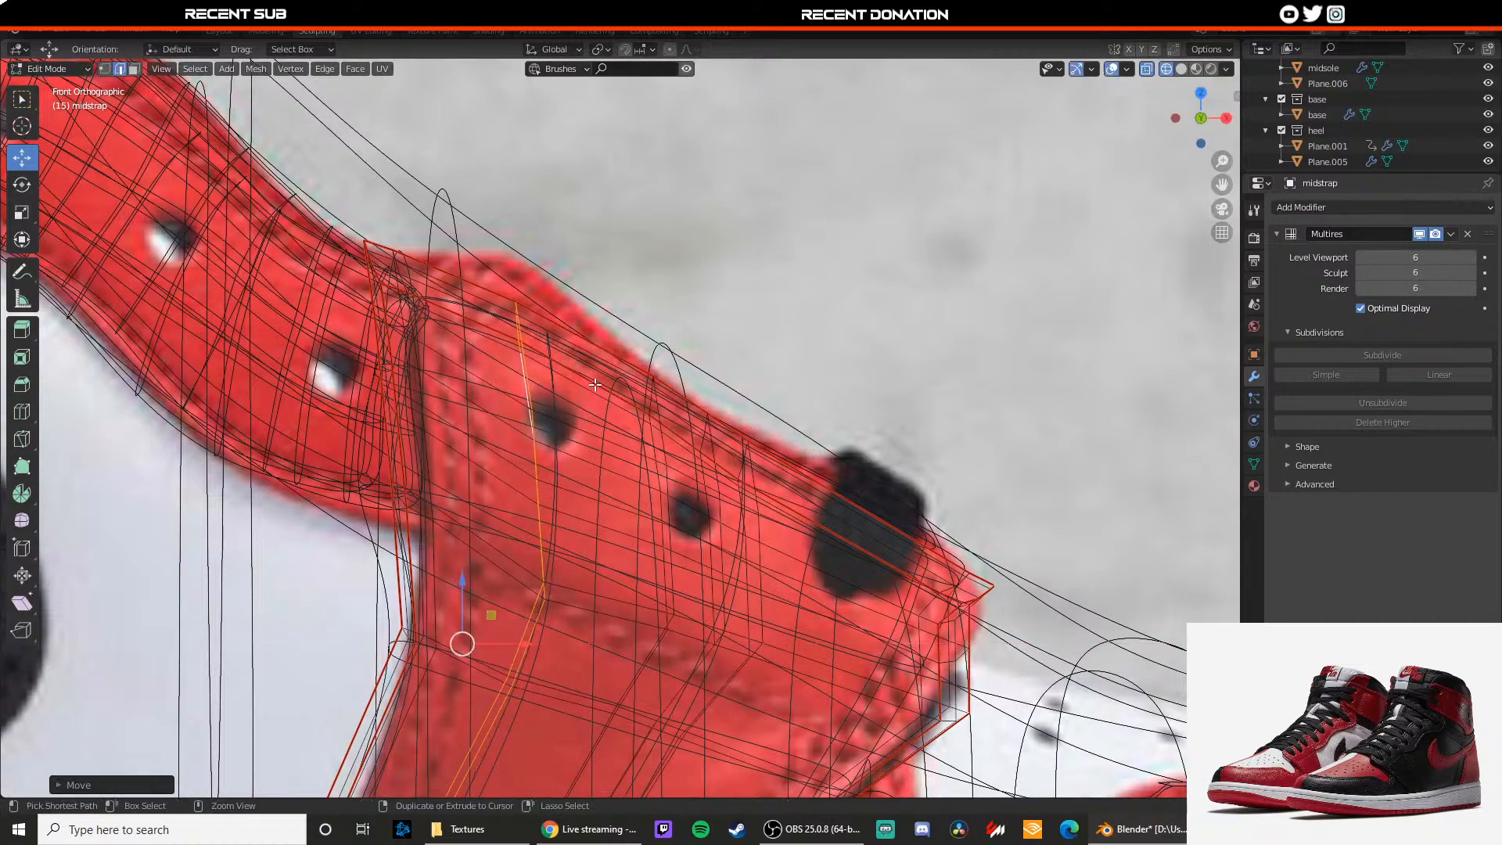
Step: Slide the mid strap's vertical edge loop to the reference's upper lace hole and add two lengthwise loop cuts around that hole
key("g")
key("g")
left_click(564, 385)
key("ctrl+r")
left_click(569, 407)
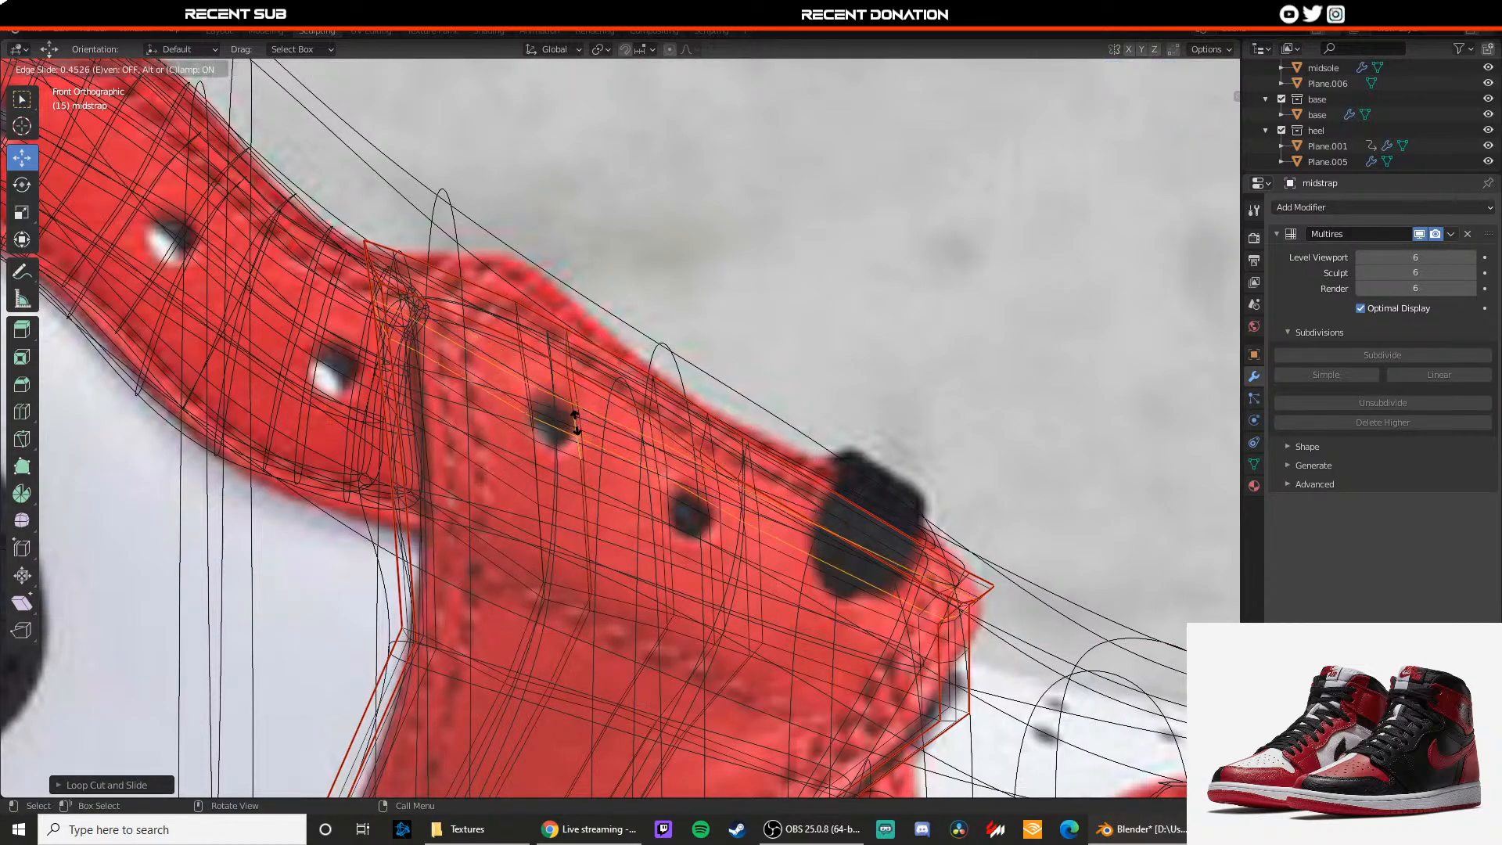
left_click(584, 449)
key("ctrl+r")
left_click(584, 449)
left_click(580, 447)
Step: Return to the shaded view, delete the face at the mid strap's upper lace hole, and check the opening in Object Mode
key("z")
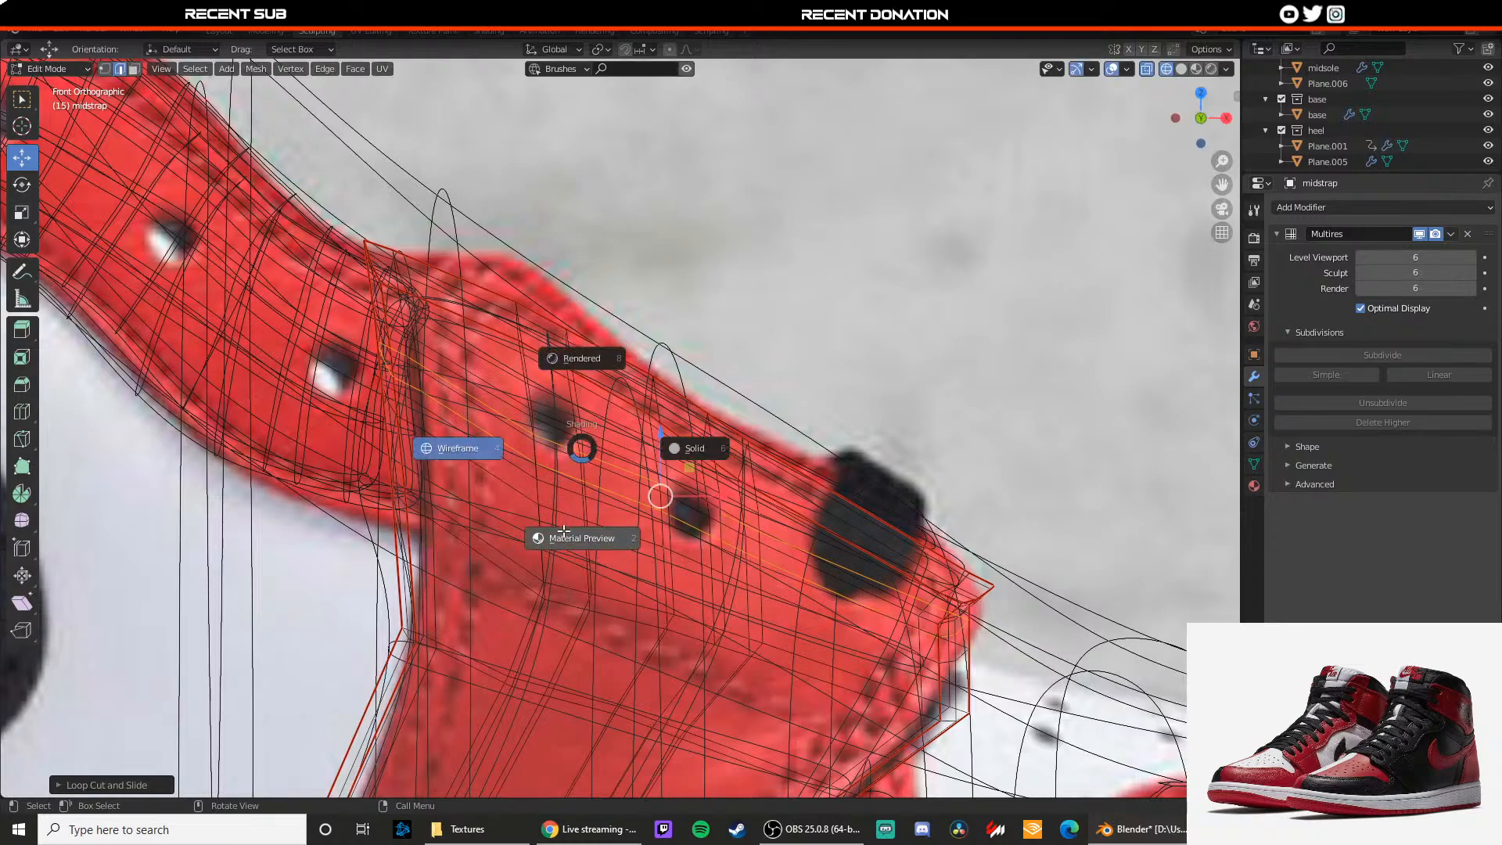
left_click(565, 532)
middle_click_drag(564, 532, 524, 442)
left_click(523, 442)
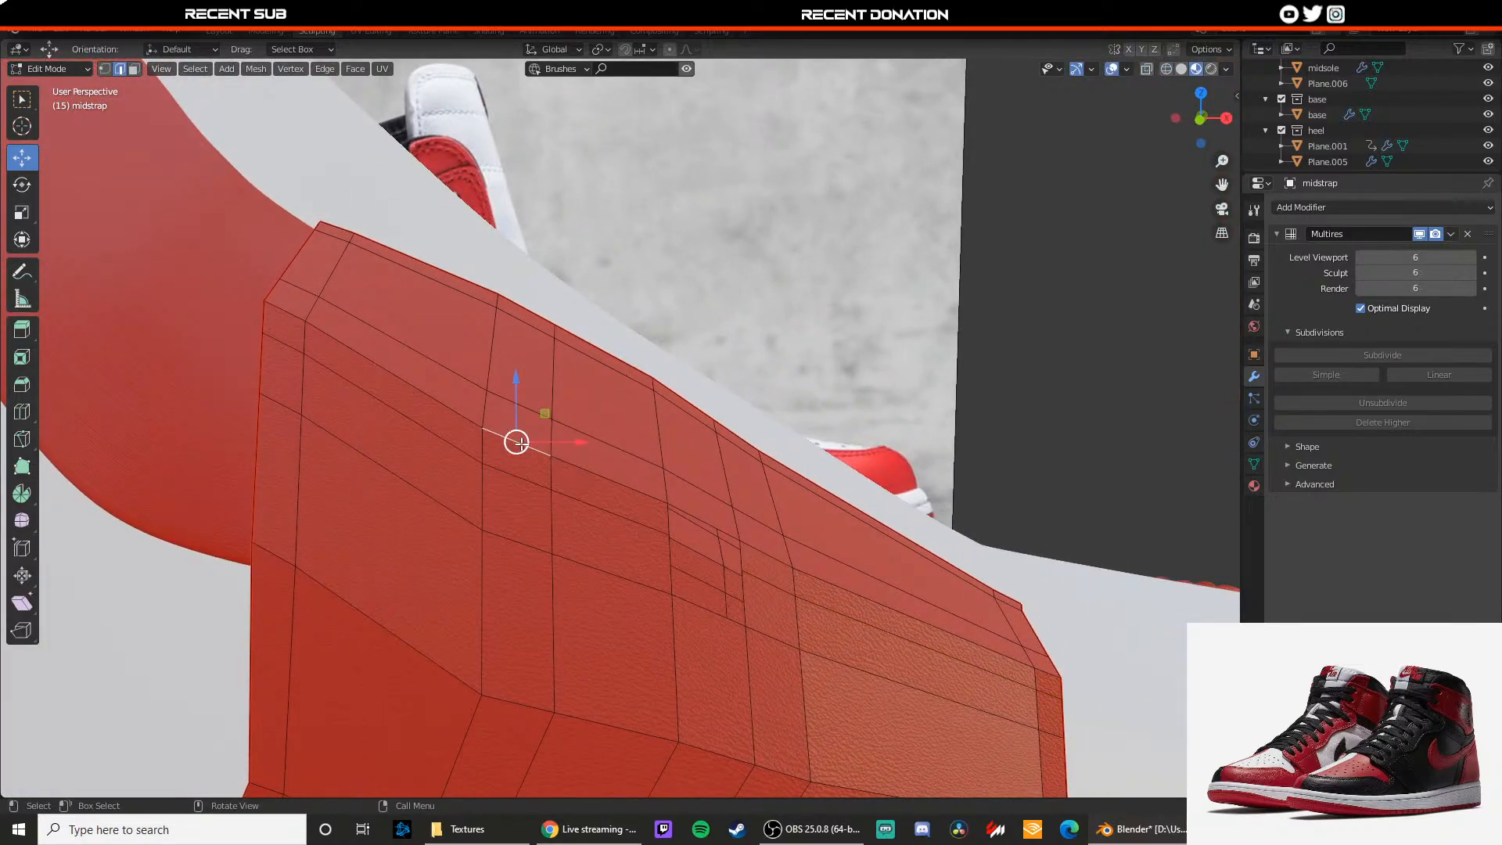
left_click(522, 444, "alt")
key("3")
left_click(521, 438)
key("x")
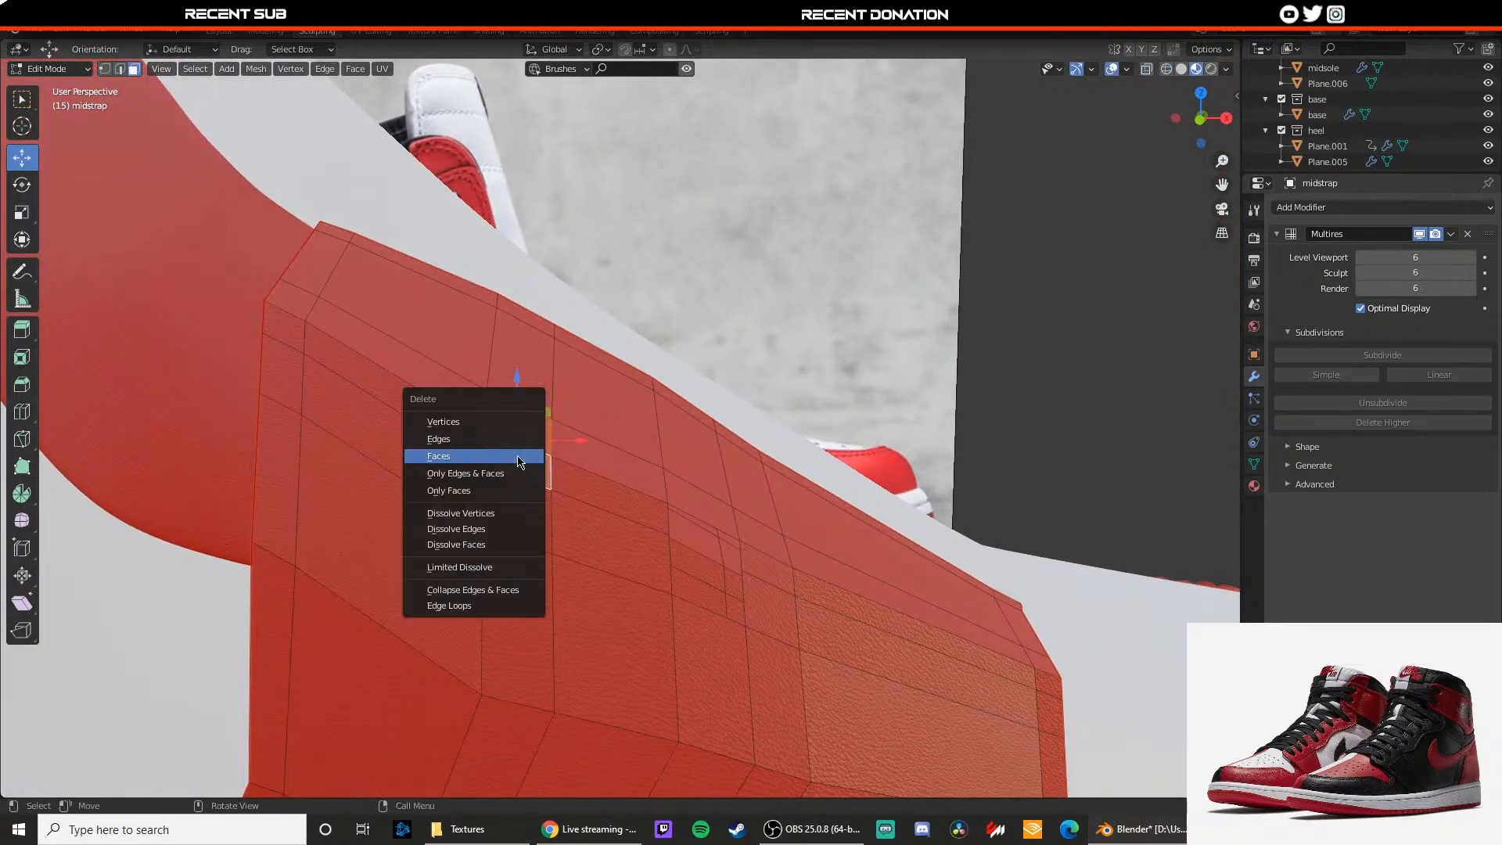
left_click(486, 459)
key("Tab")
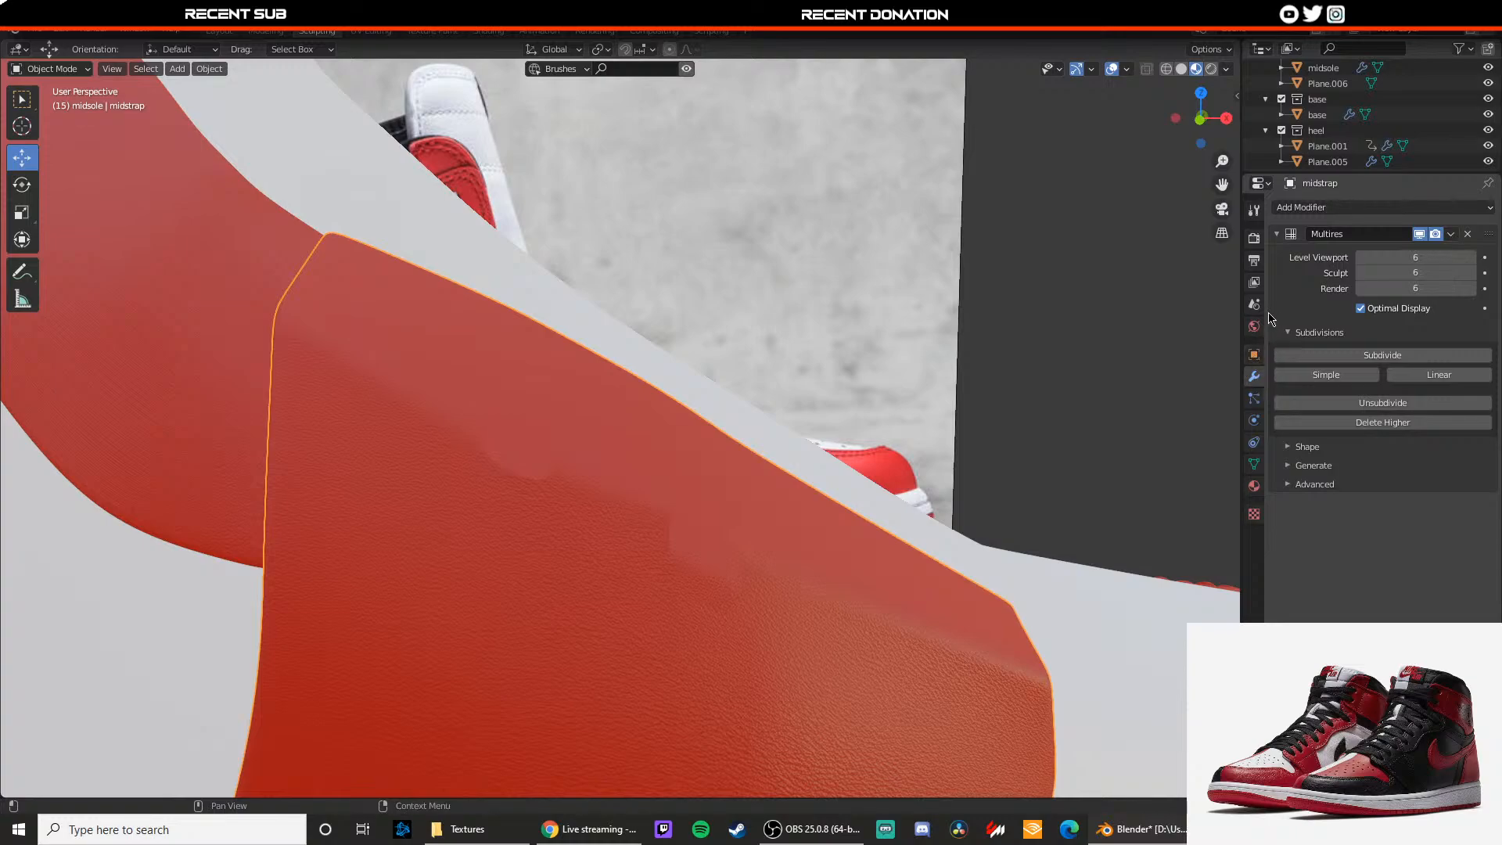
key("Tab")
key("Tab")
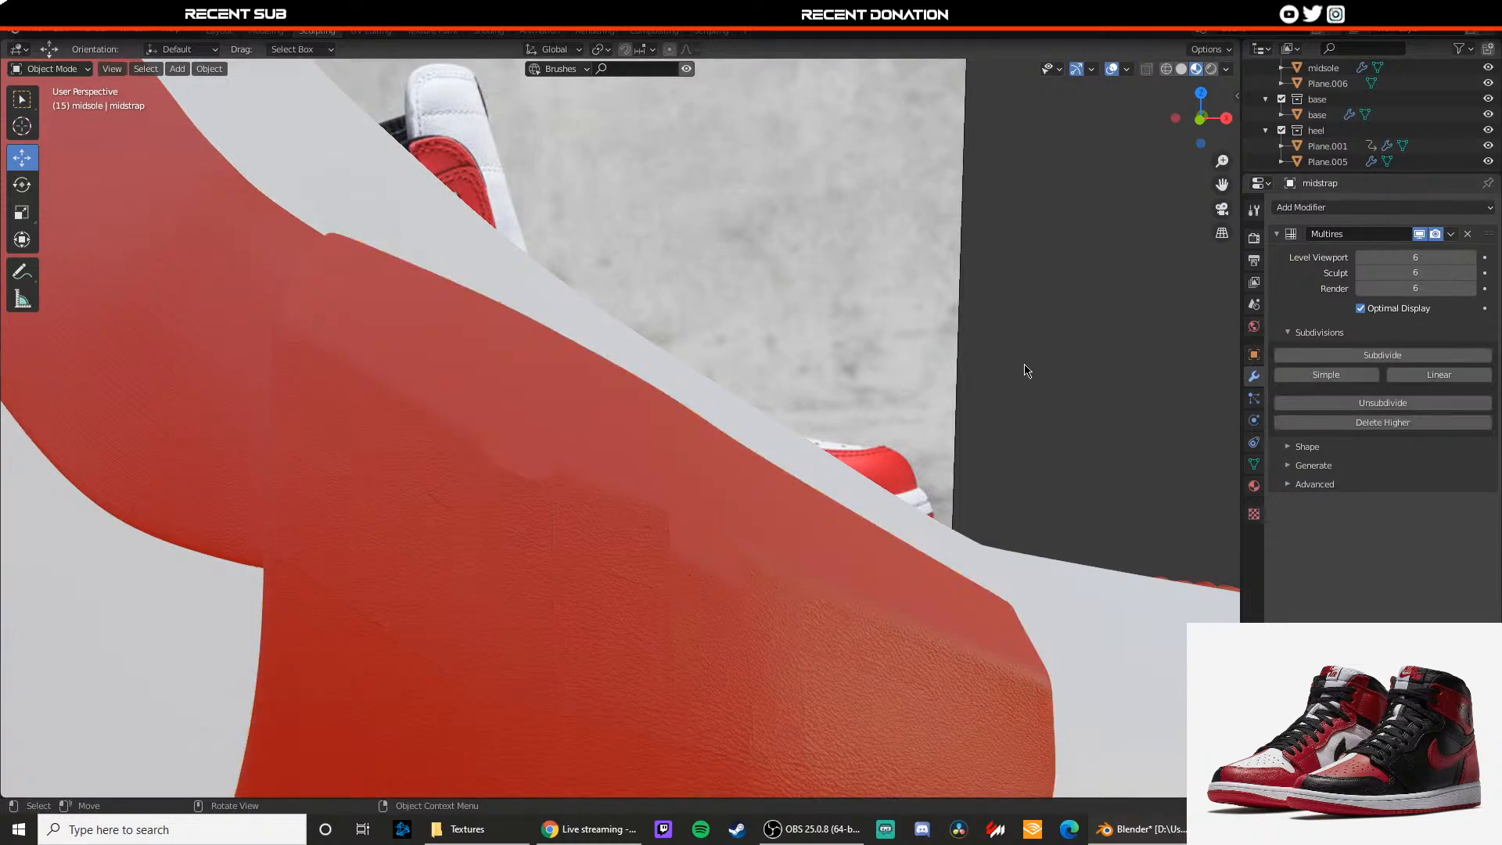
Step: Move the lower edge of the mid strap's lower lace opening downward and try raising its upper edge
middle_click_drag(1022, 369, 589, 485)
key("Tab")
scroll(583, 483, "up", 4)
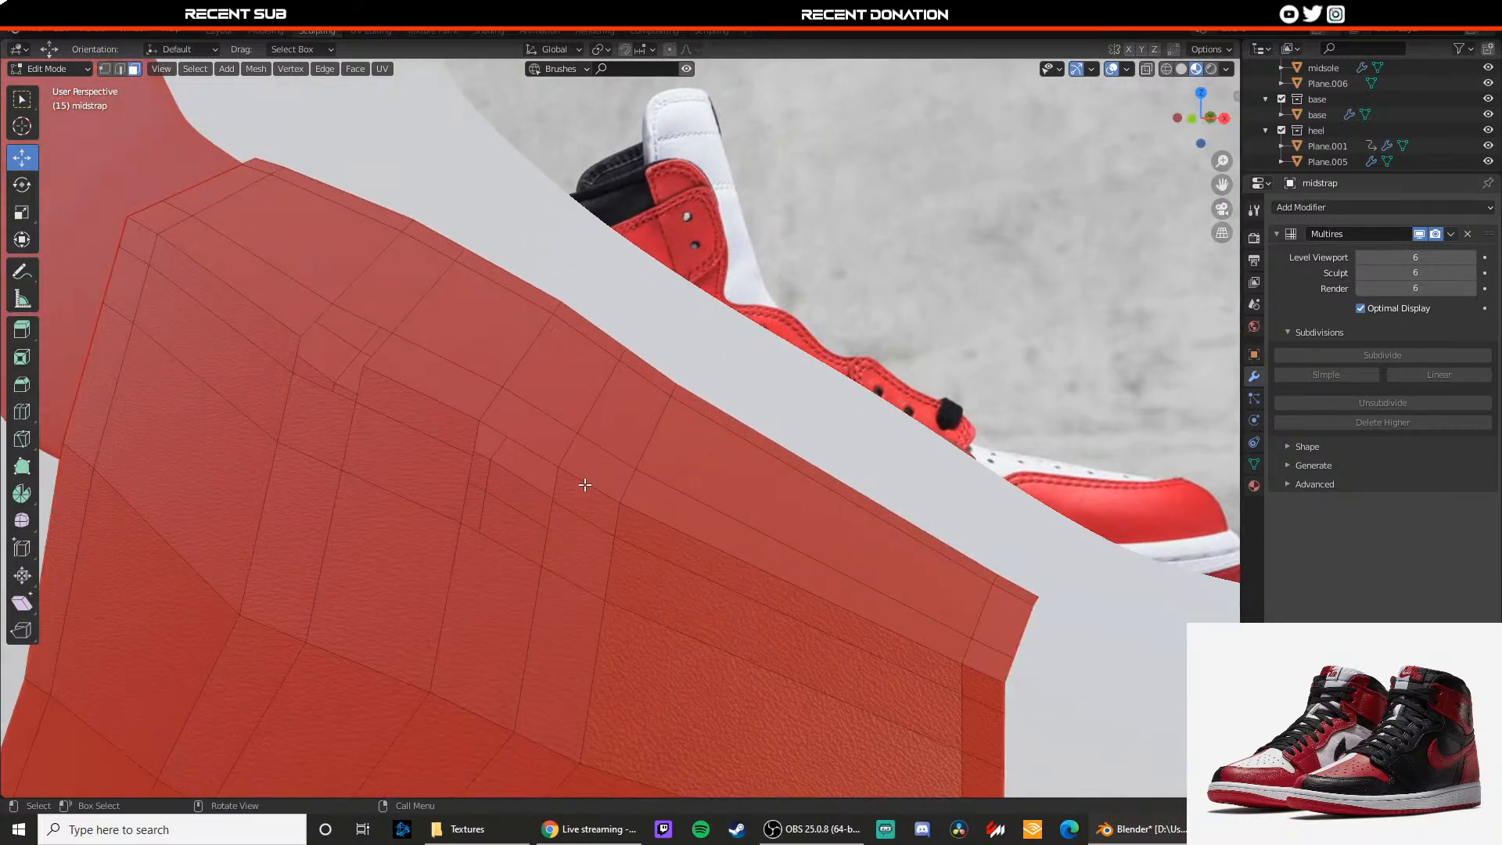
key("2")
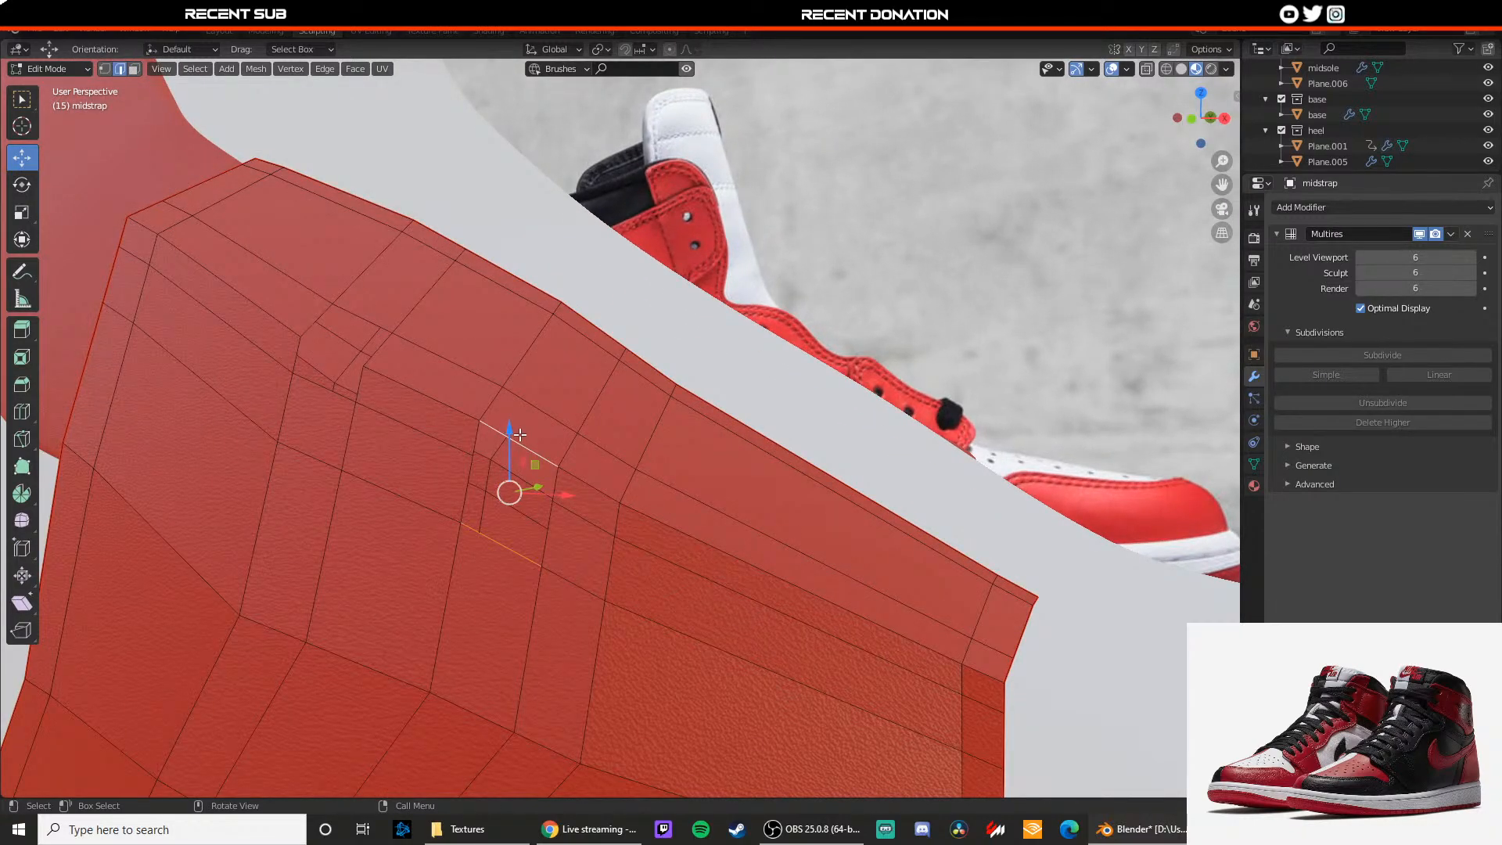
left_click(494, 540)
left_click_drag(509, 511, 502, 528)
left_click(520, 443)
left_click_drag(519, 401, 518, 389)
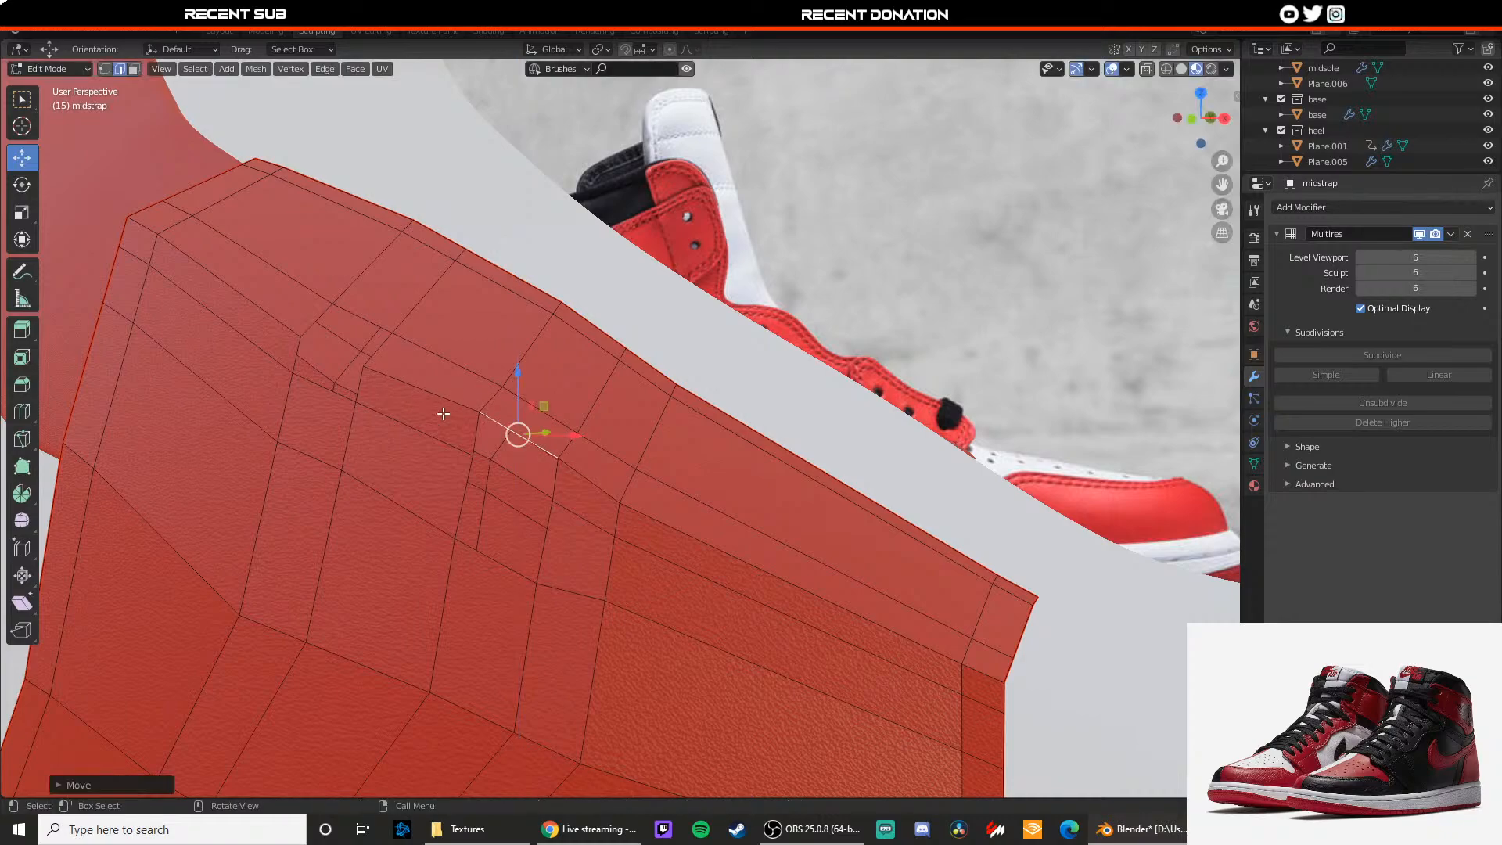
key("ctrl+z")
Step: Reshape the mid strap's upper lace opening by moving its surrounding vertices
left_click_drag(565, 448, 520, 402)
middle_click_drag(522, 402, 659, 447, "shift")
left_click(461, 430)
left_click_drag(458, 391, 457, 413)
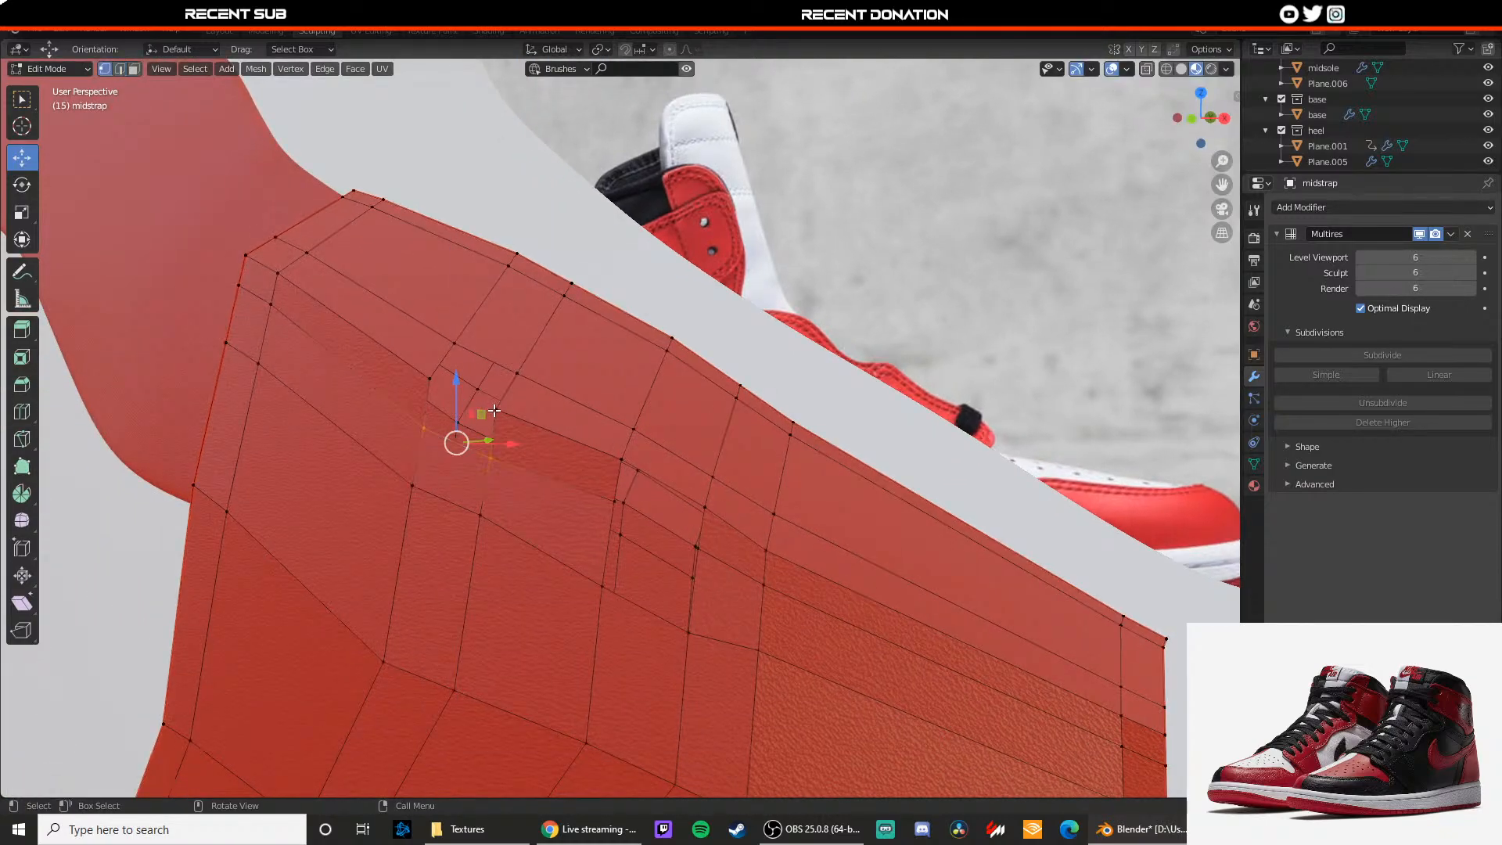
middle_click_drag(457, 436, 565, 432, "shift")
left_click_drag(610, 432, 586, 405)
left_click(489, 400)
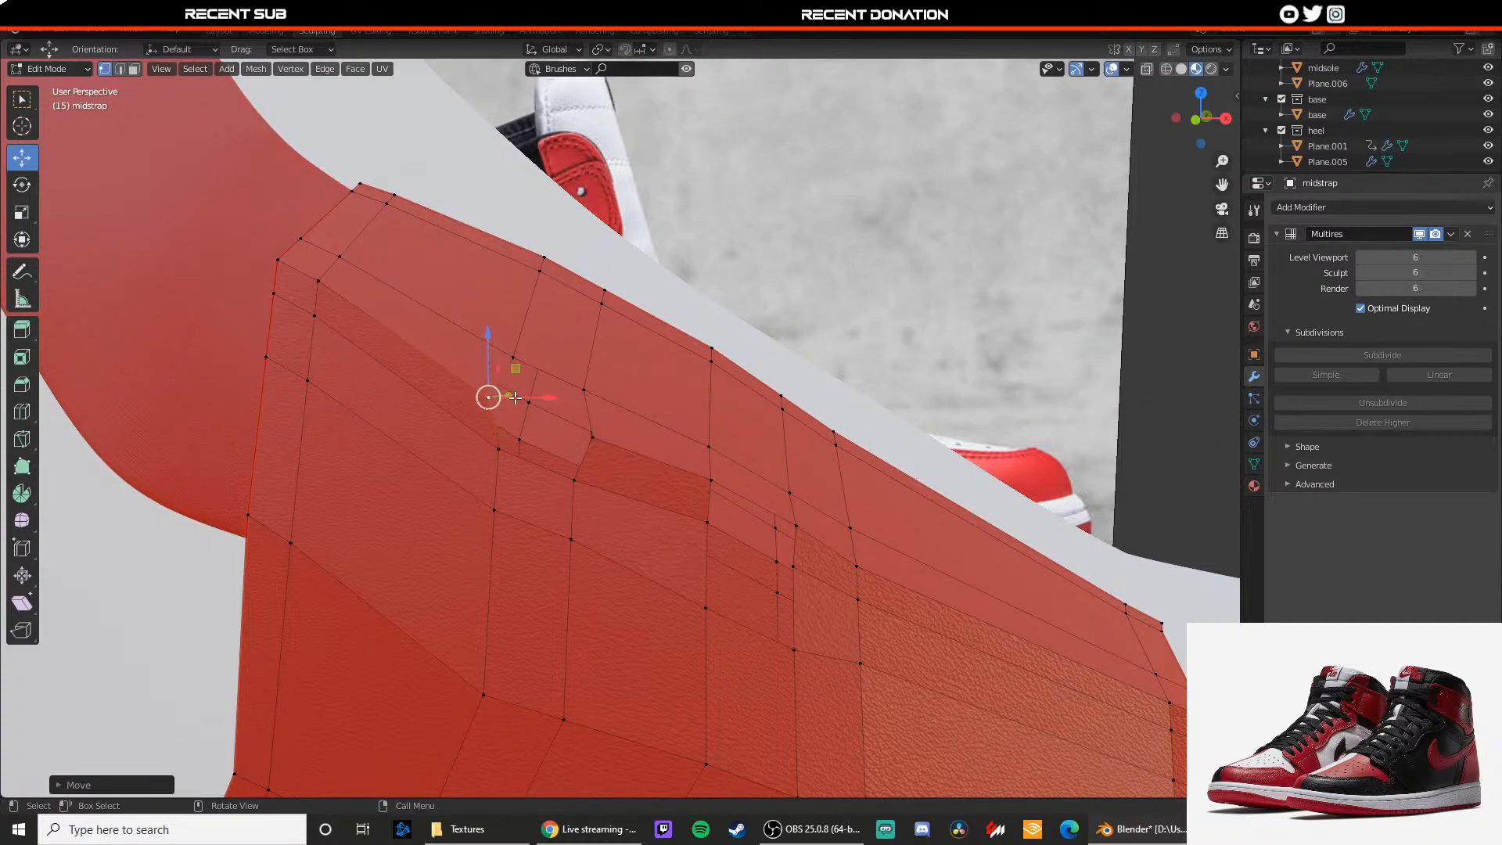
Step: Fine-tune the remaining corner vertices of the upper lace opening and return the mid strap to Object Mode
middle_click_drag(509, 399, 564, 502)
left_click_drag(581, 500, 583, 495)
left_click_drag(609, 513, 597, 512)
left_click(592, 462)
middle_click_drag(599, 439, 569, 452)
key("Tab")
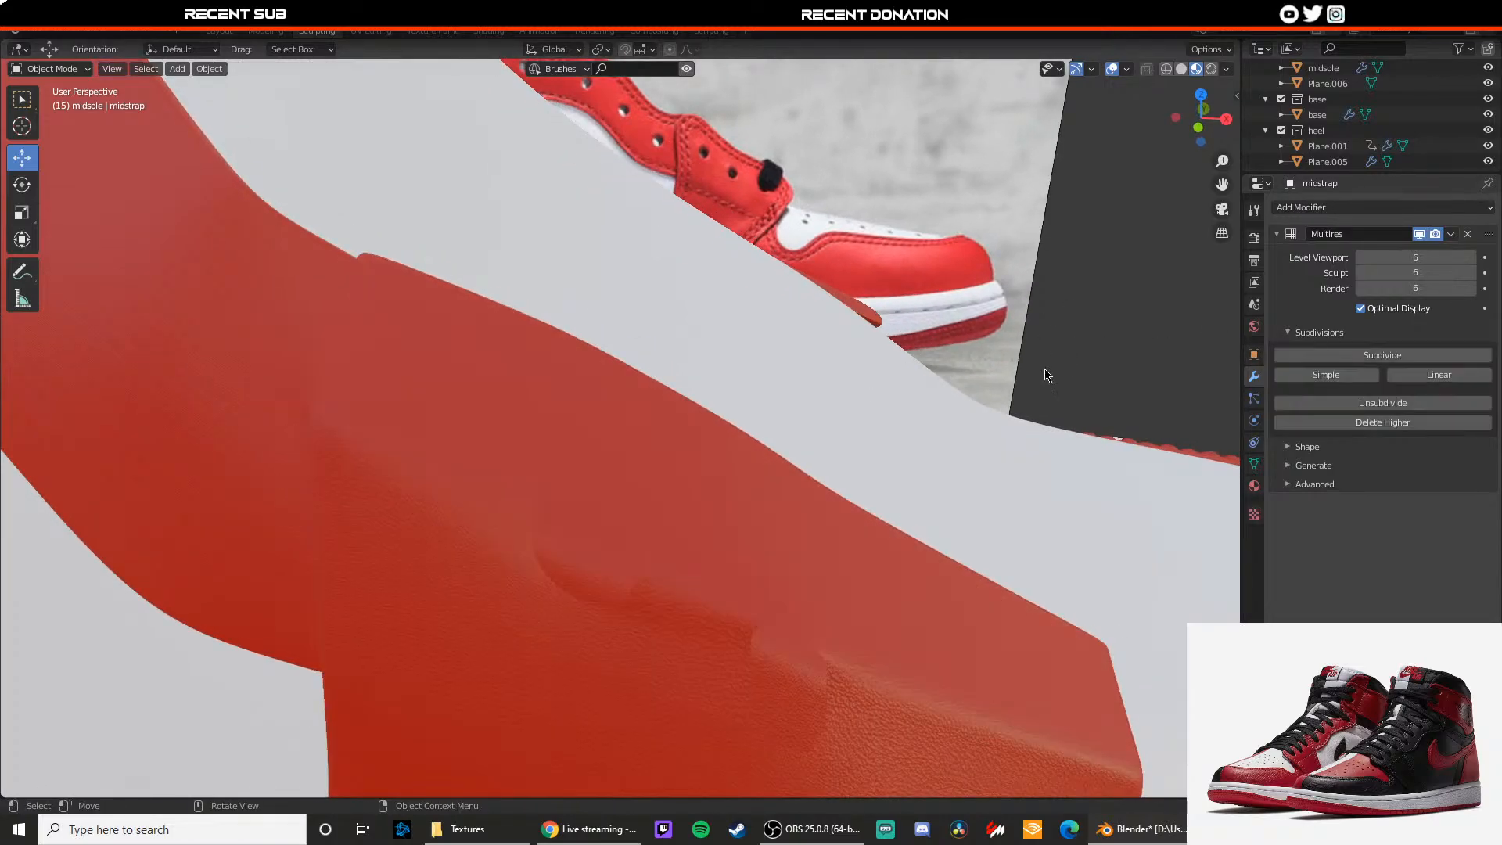
Step: Check the shape of the mid strap's lace openings and make one more small vertex adjustment in Edit Mode
middle_click_drag(1048, 375, 599, 463)
scroll(676, 503, "down", 4)
scroll(657, 485, "up", 4)
scroll(588, 443, "up", 4)
left_click(630, 472)
key("Tab")
left_click_drag(572, 464, 539, 444)
key("Tab")
Step: Switch to front wireframe view and select the wavy red overlay above the mid strap
middle_click_drag(547, 439, 513, 498)
key("KP_1")
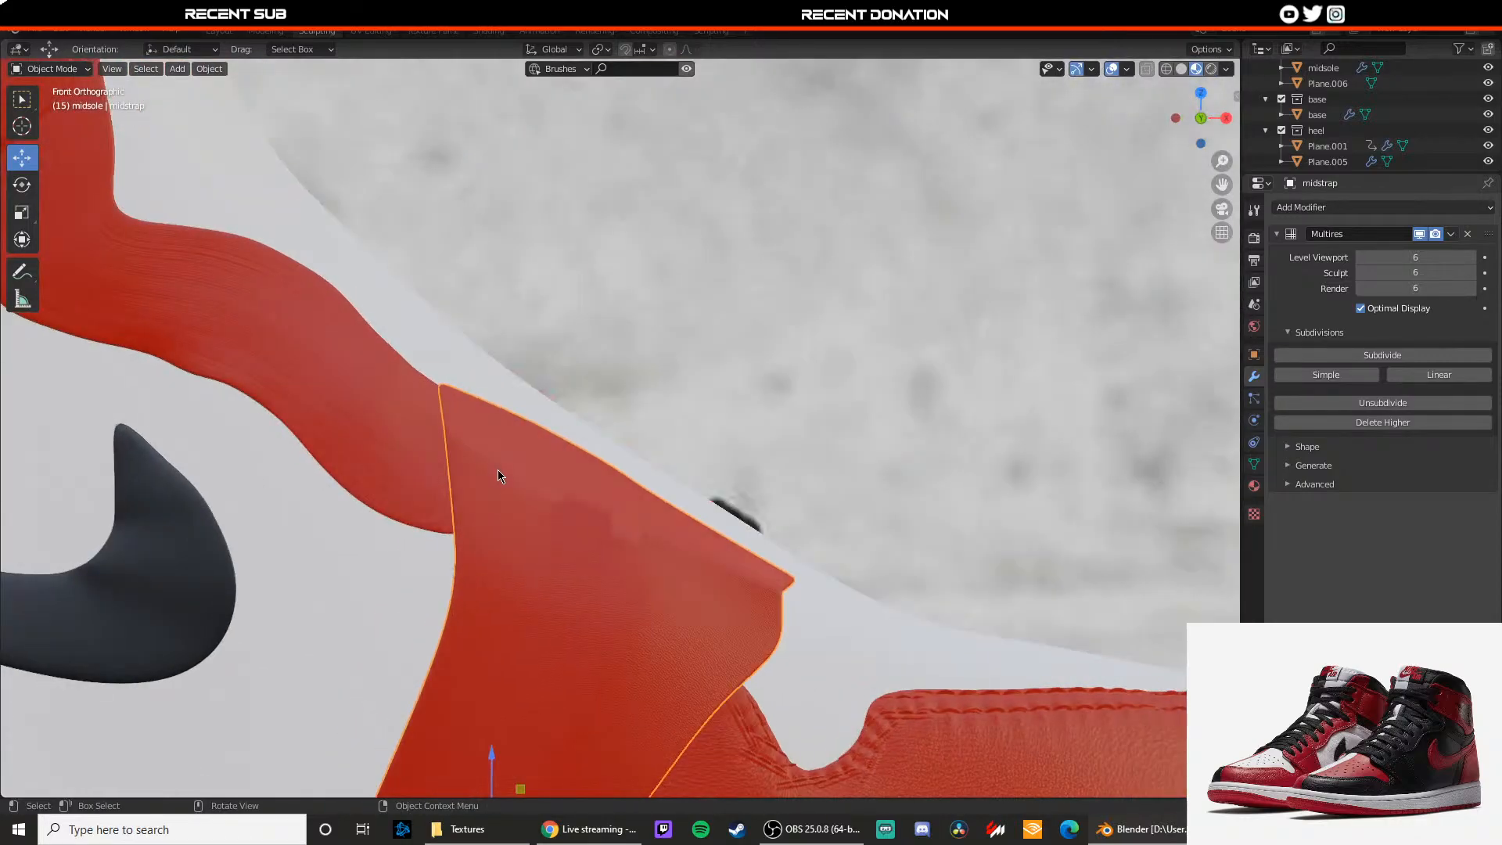
key("z")
left_click(414, 460)
mouse_move(410, 454)
middle_mouse_down("shift")
mouse_move(484, 460)
mouse_move(491, 440)
middle_mouse_up("shift")
scroll(470, 433, "down", 2)
scroll(505, 450, "up", 4)
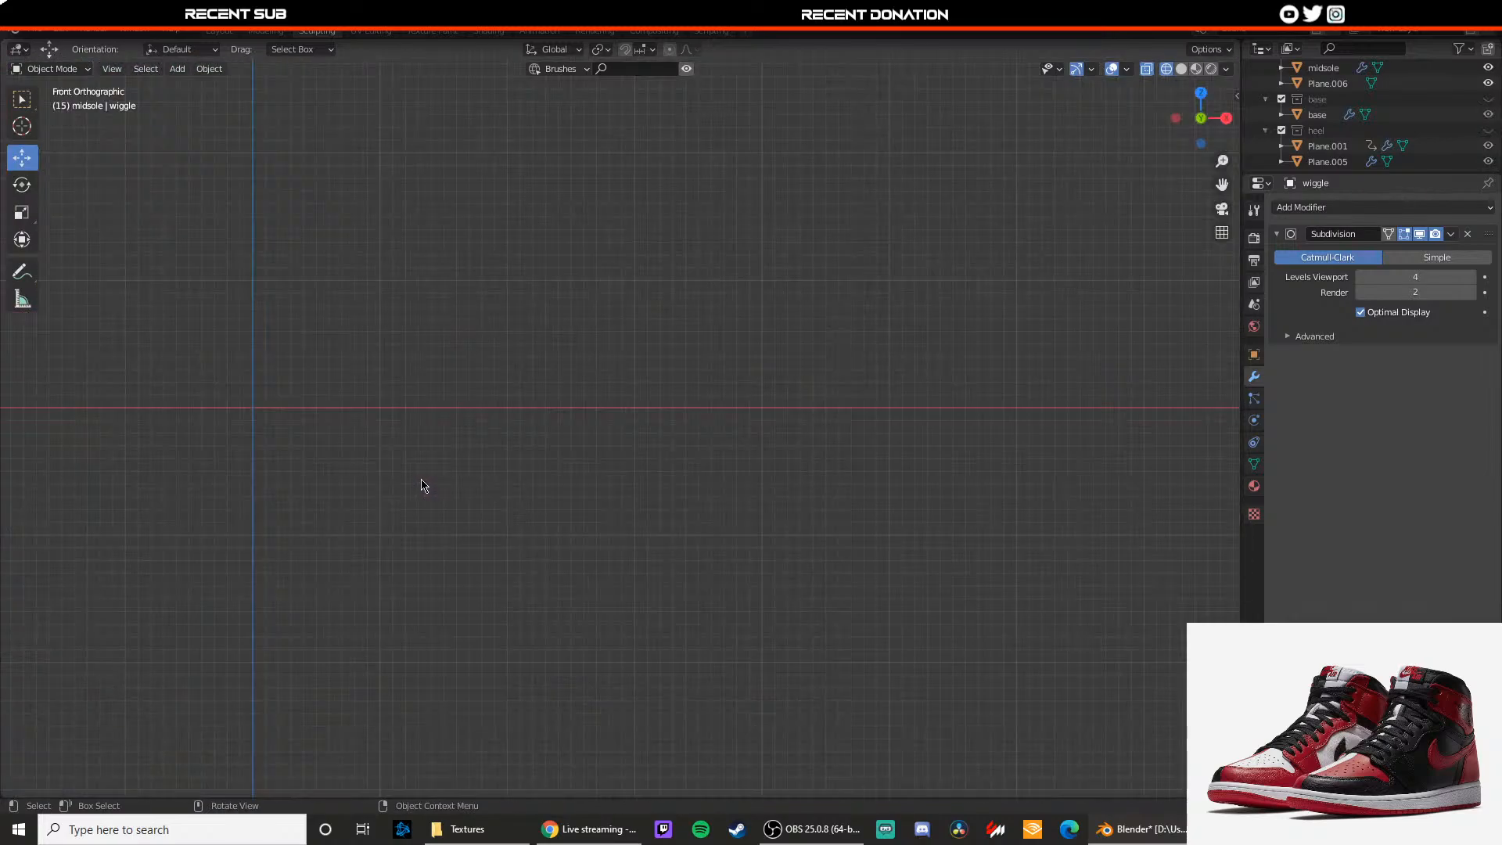
Step: Unhide the reference and shoe part collections, including base, heel, front, midstrap, wiggle, backblack, backred and logo
scroll(1487, 97, "up", 2)
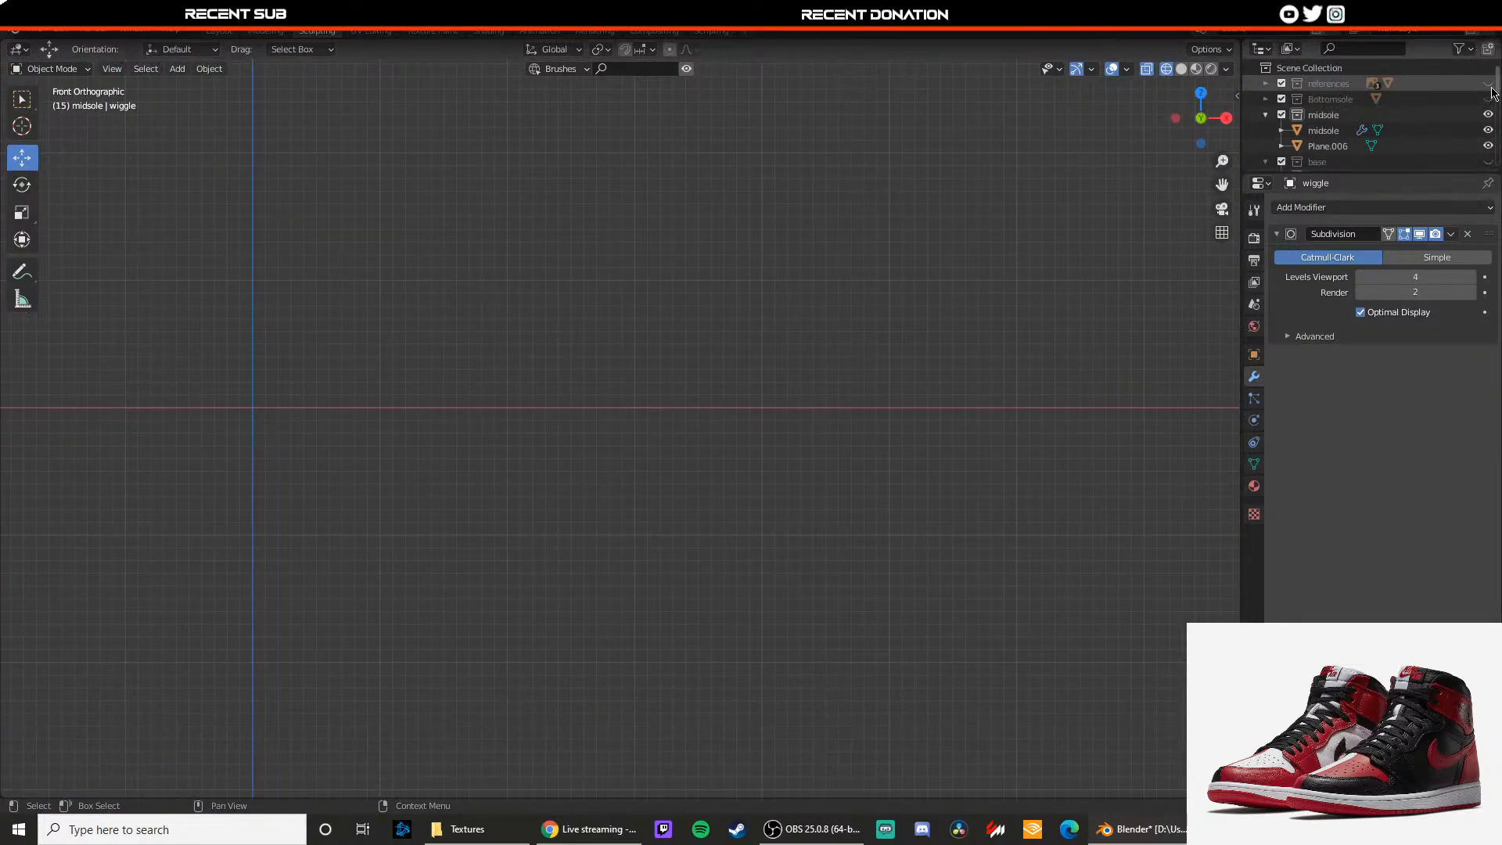
left_click(1489, 85)
scroll(1488, 137, "down", 1)
left_click(1488, 133)
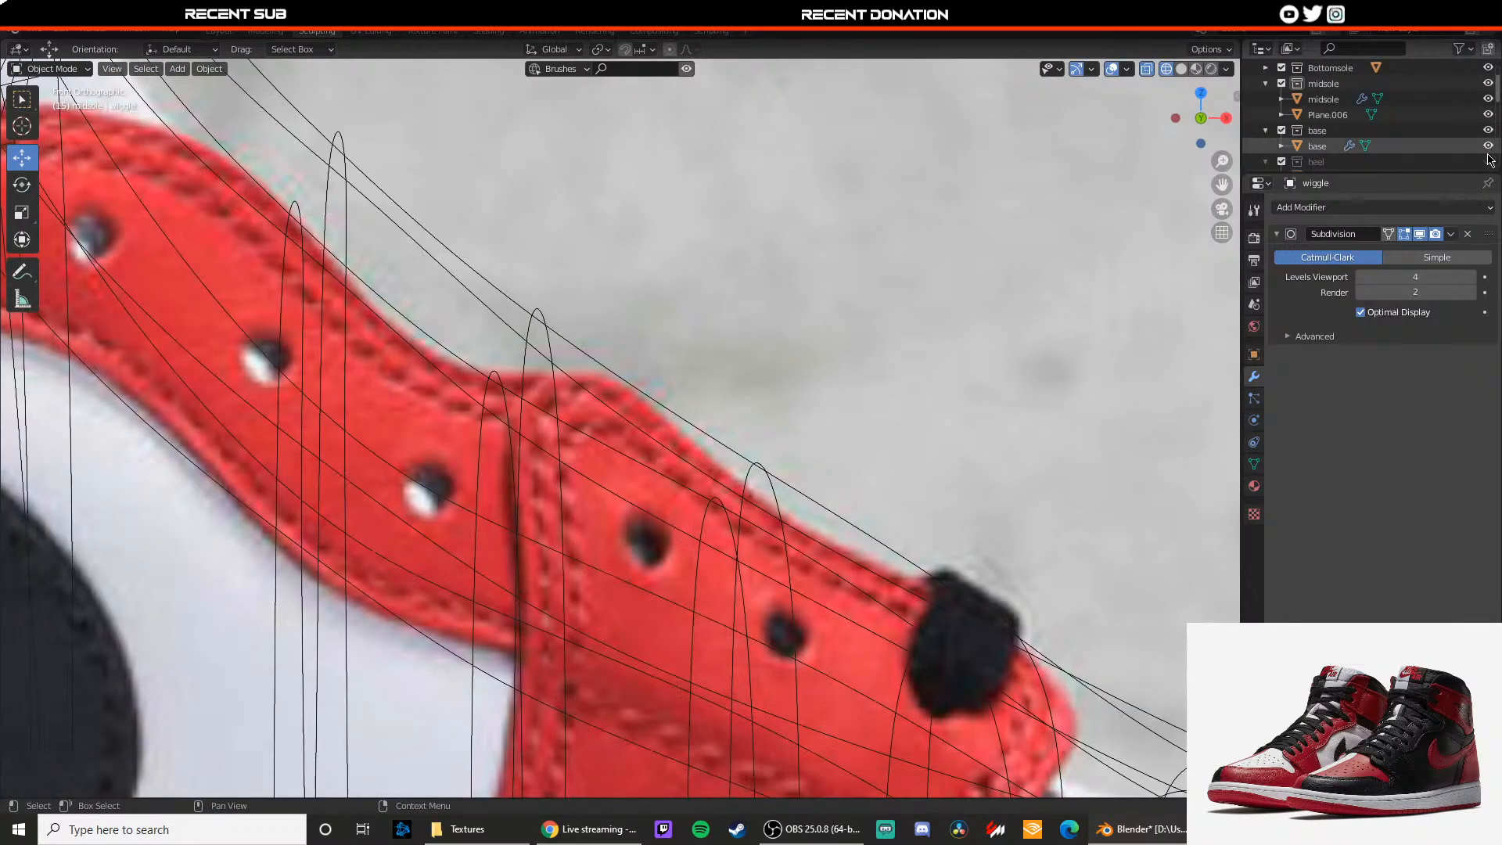
scroll(1488, 161, "down", 4)
left_click(1488, 116)
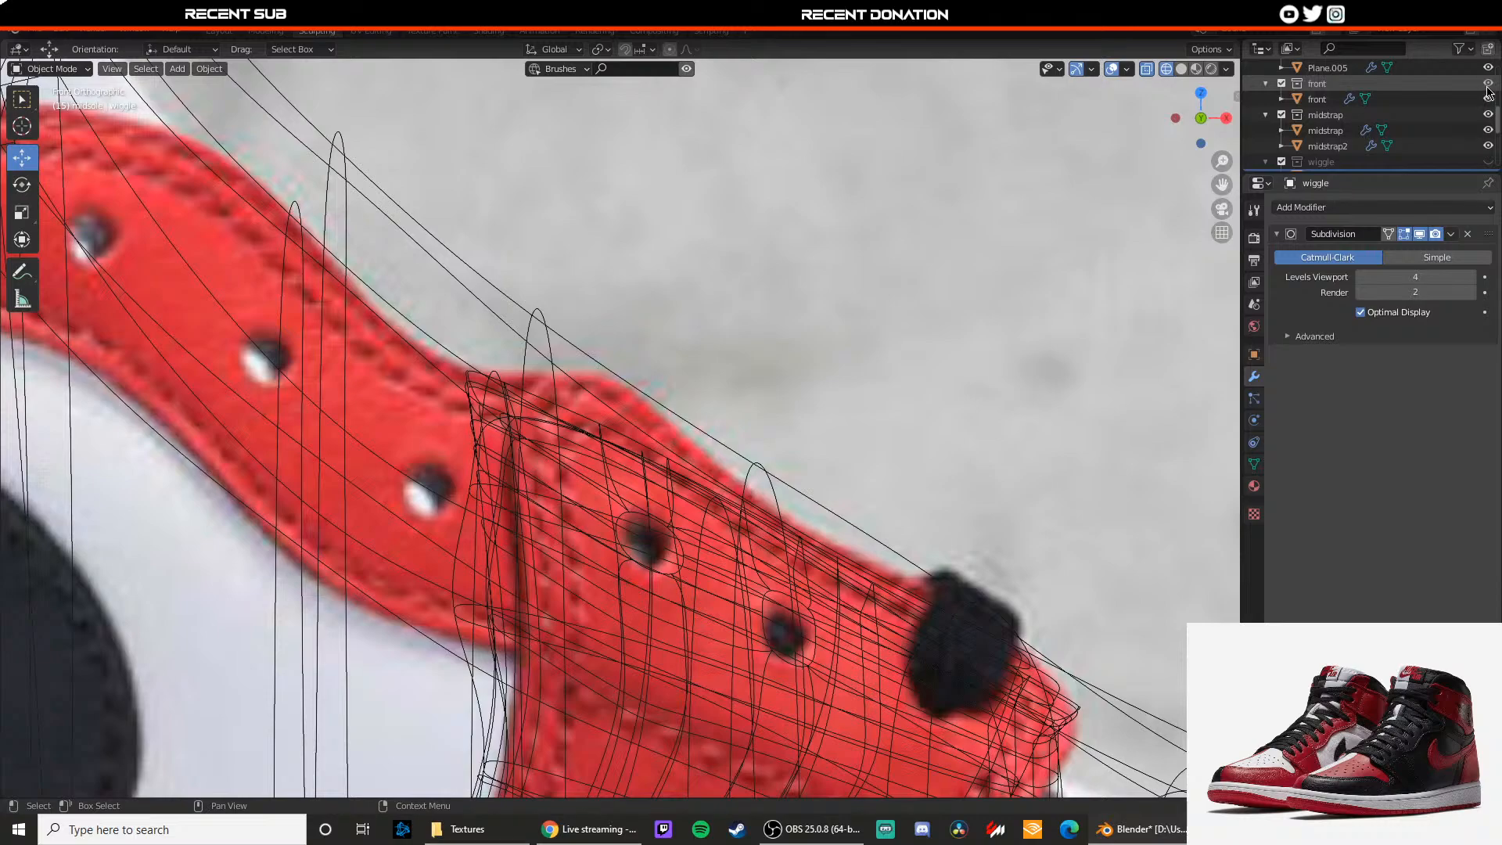
left_click(1488, 161)
scroll(1489, 156, "down", 3)
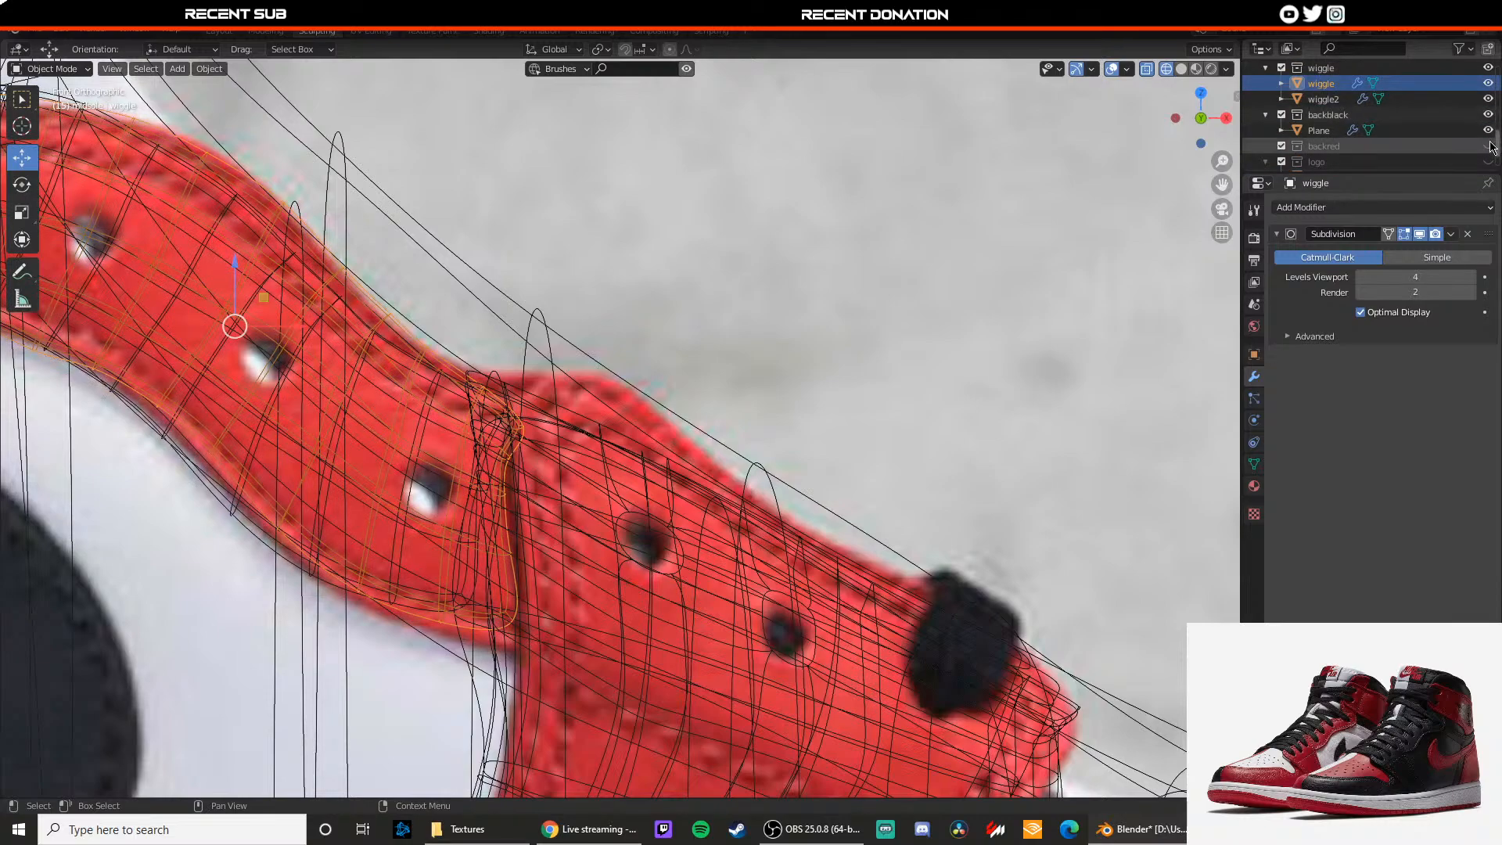
left_click(1489, 145)
left_click(1489, 161)
scroll(1489, 162, "down", 2)
Step: Select the wavy overlay's face over the reference's lace hole nearest the mid strap in Edit Mode
middle_click_drag(434, 438, 531, 433, "shift")
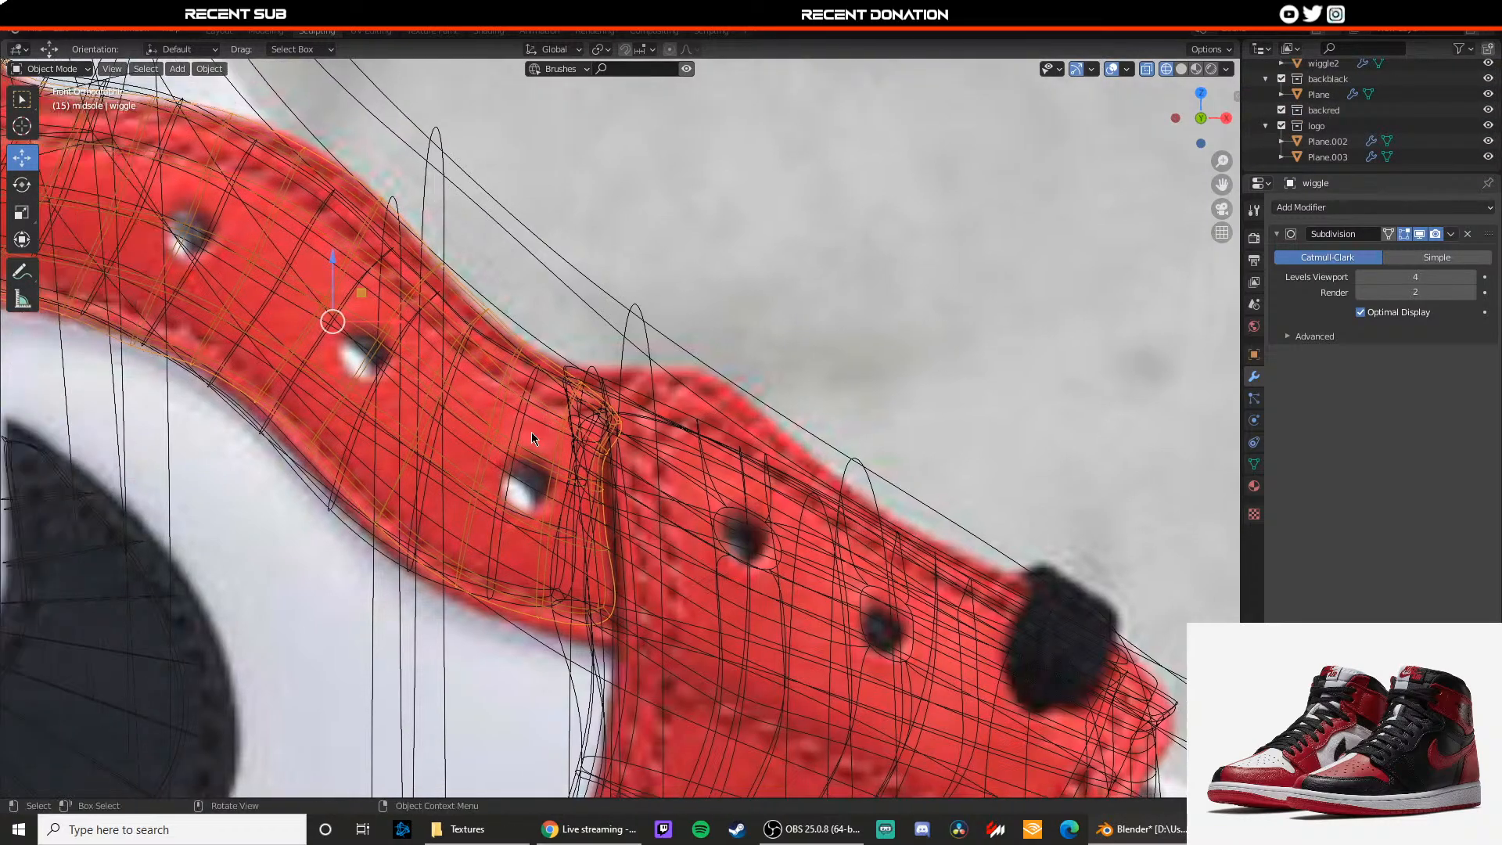
scroll(532, 437, "up", 2)
key("Tab")
left_click(477, 496)
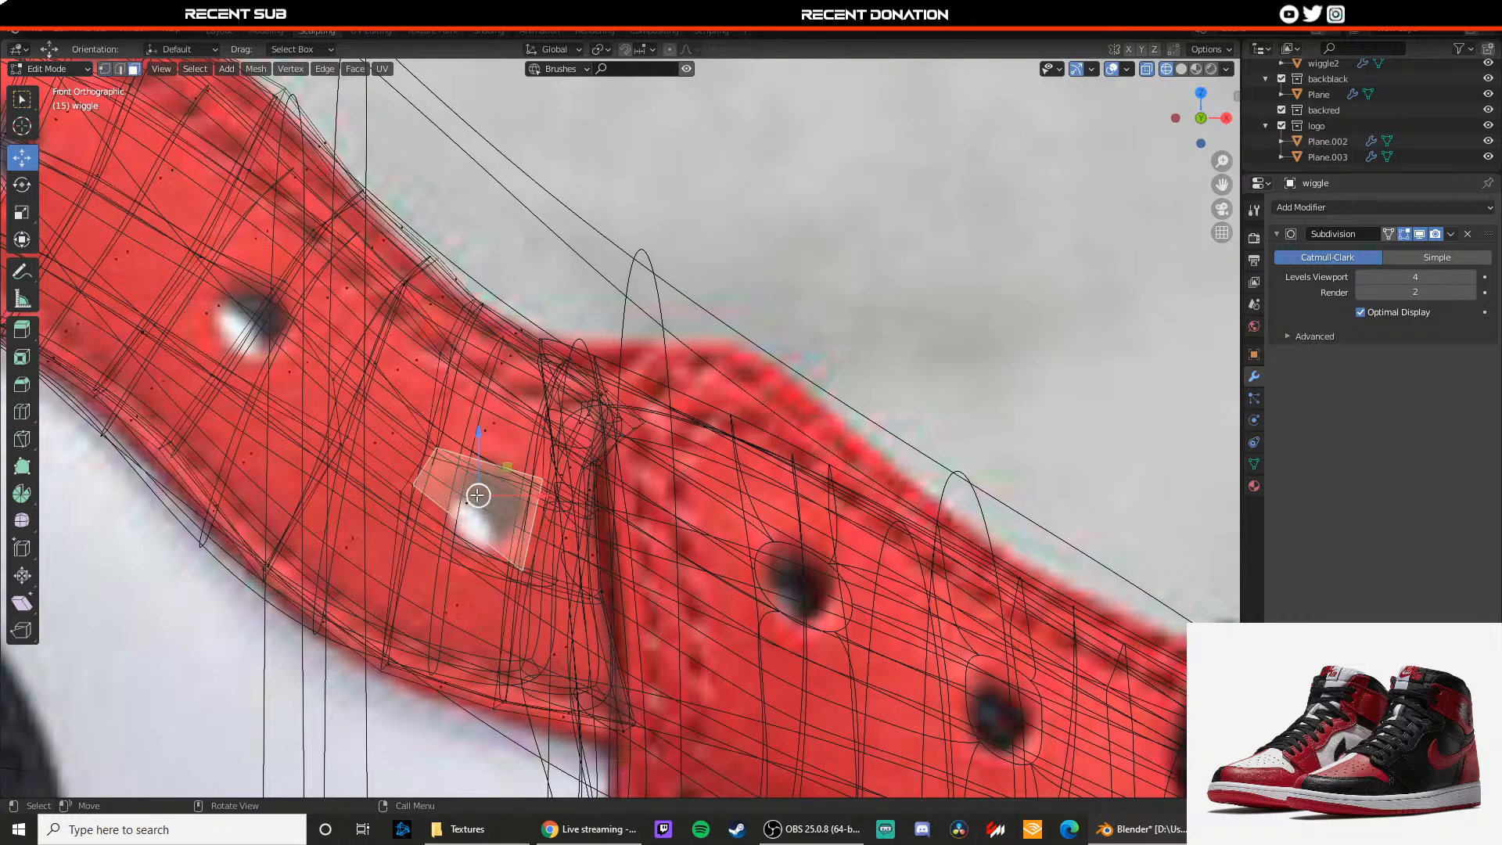
Step: Return to the shaded view and set the wavy overlay's Subdivision modifier to Simple
key("shift+z")
mouse_move(477, 496)
middle_mouse_down()
mouse_move(451, 504)
mouse_move(517, 491)
middle_mouse_up()
key("Tab")
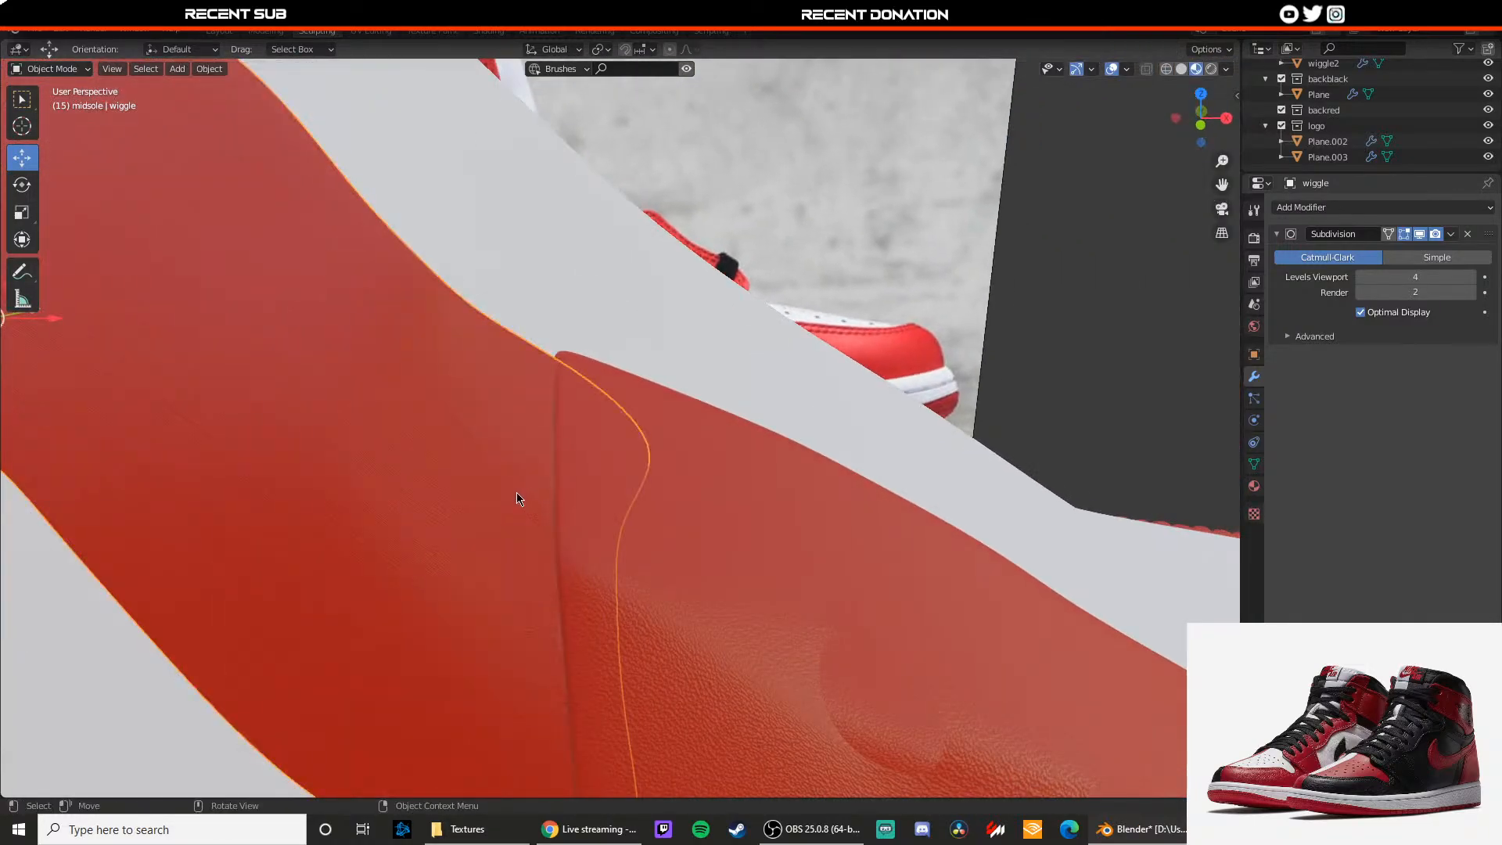
key("Tab")
left_click(1437, 257)
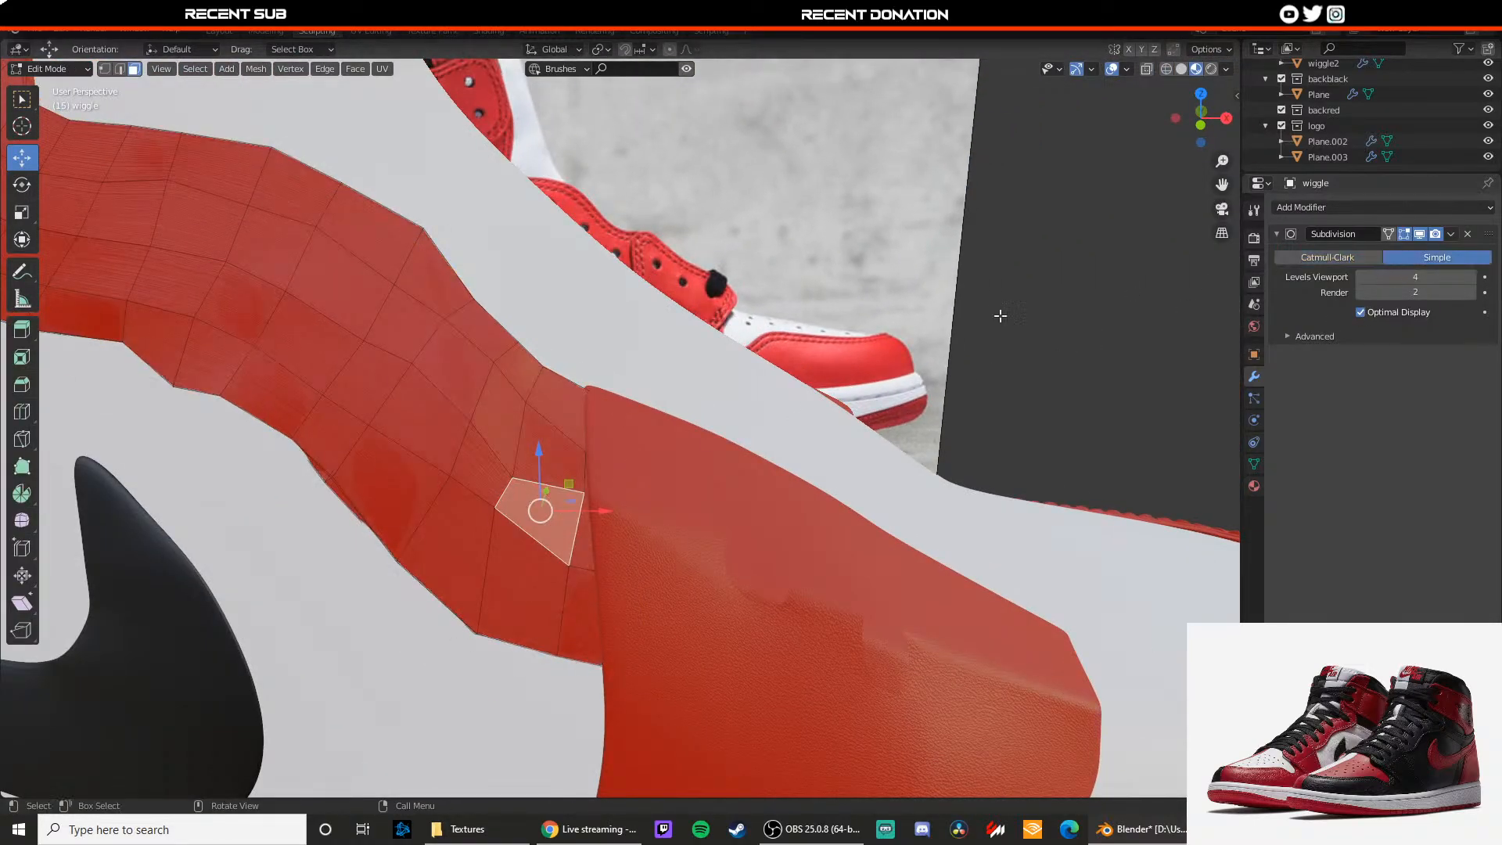
Step: Select the edge loop along the wavy overlay's upper border and clear its seam
middle_click_drag(996, 312, 547, 566)
scroll(523, 453, "up", 3)
key("2")
left_click(523, 453, "alt")
key("Tab")
key("Tab")
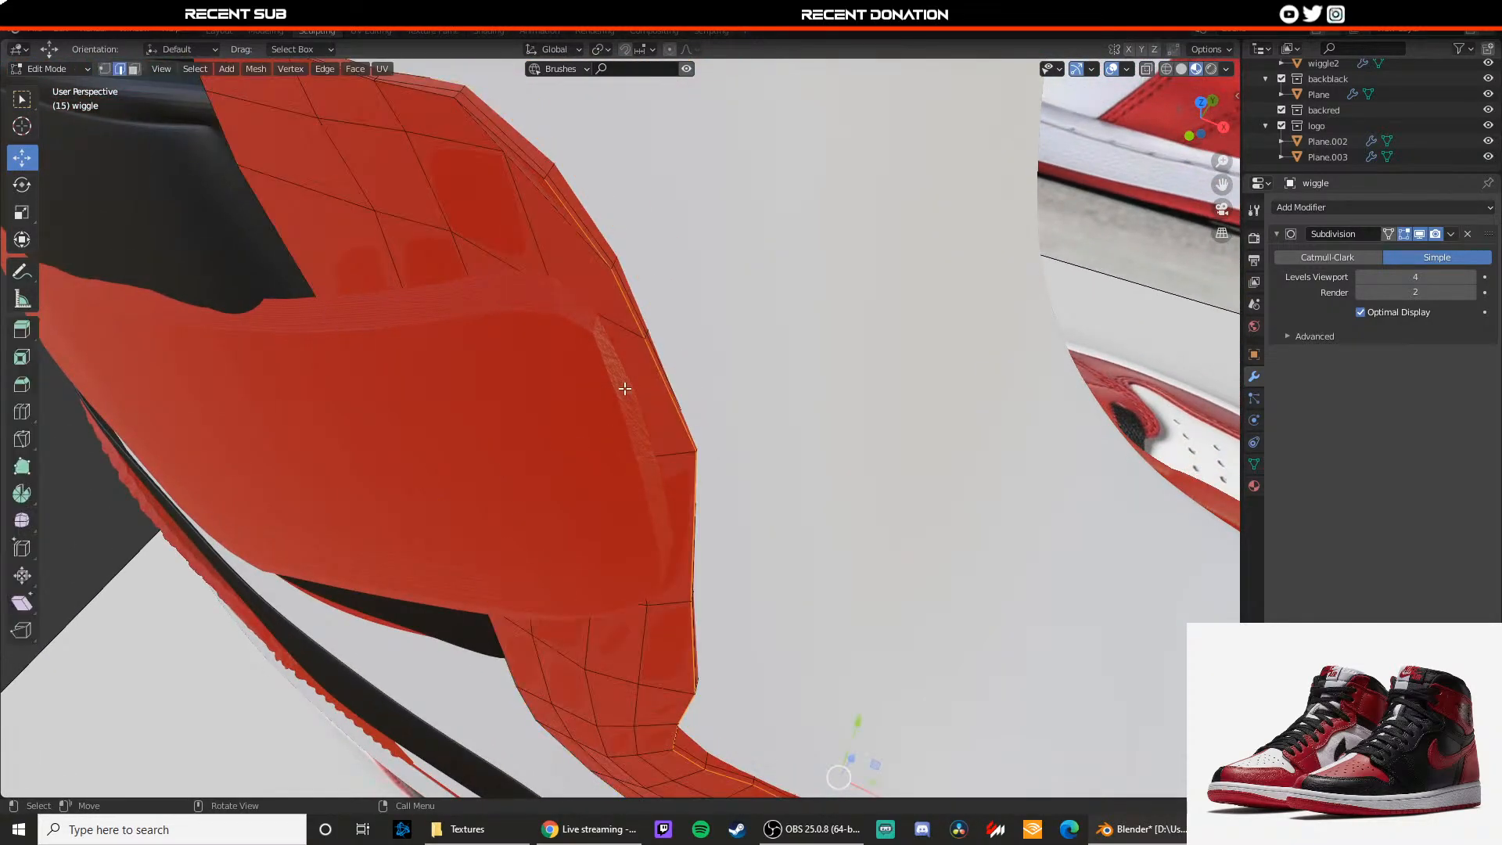
right_click(620, 391)
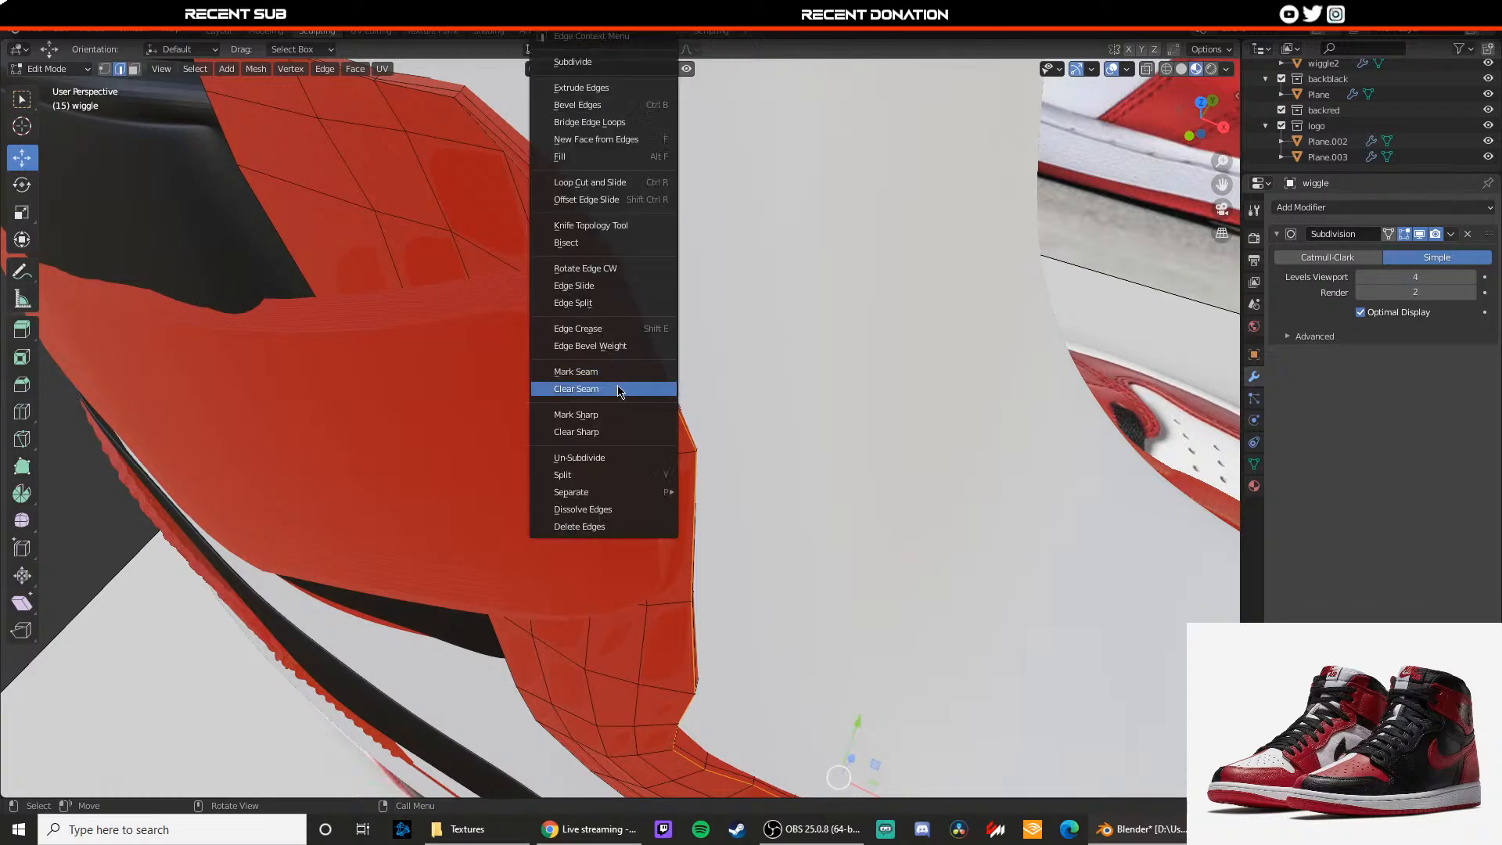
left_click(596, 387)
Step: Shift a vertex on the wavy overlay's upper border near the ankle collar slightly, and switch to edge selection
middle_click_drag(604, 376, 571, 505)
left_click(484, 454)
key("1")
left_click(547, 473)
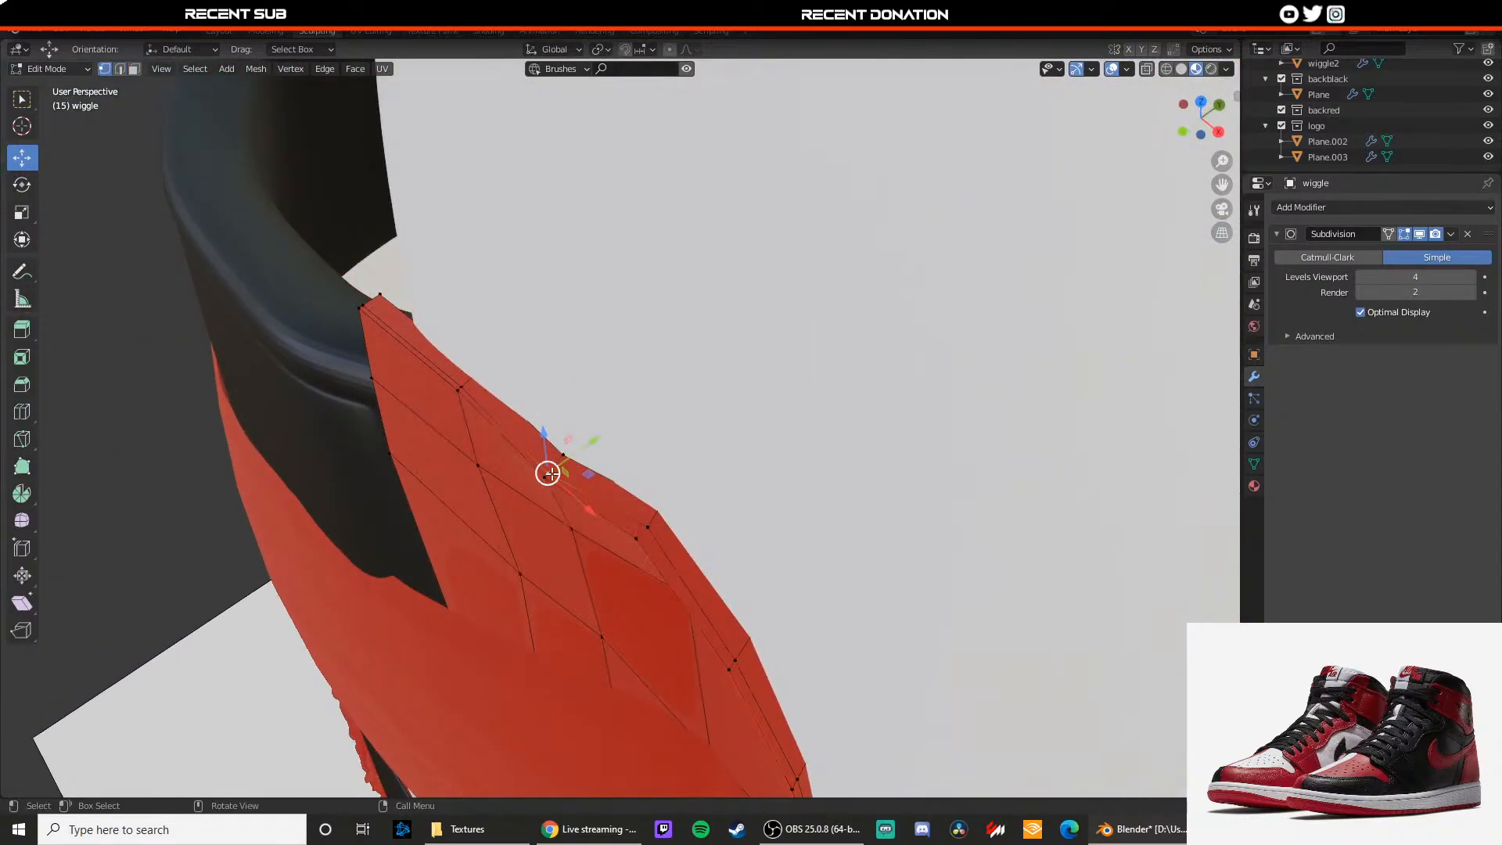
left_click_drag(575, 458, 584, 450)
key("2")
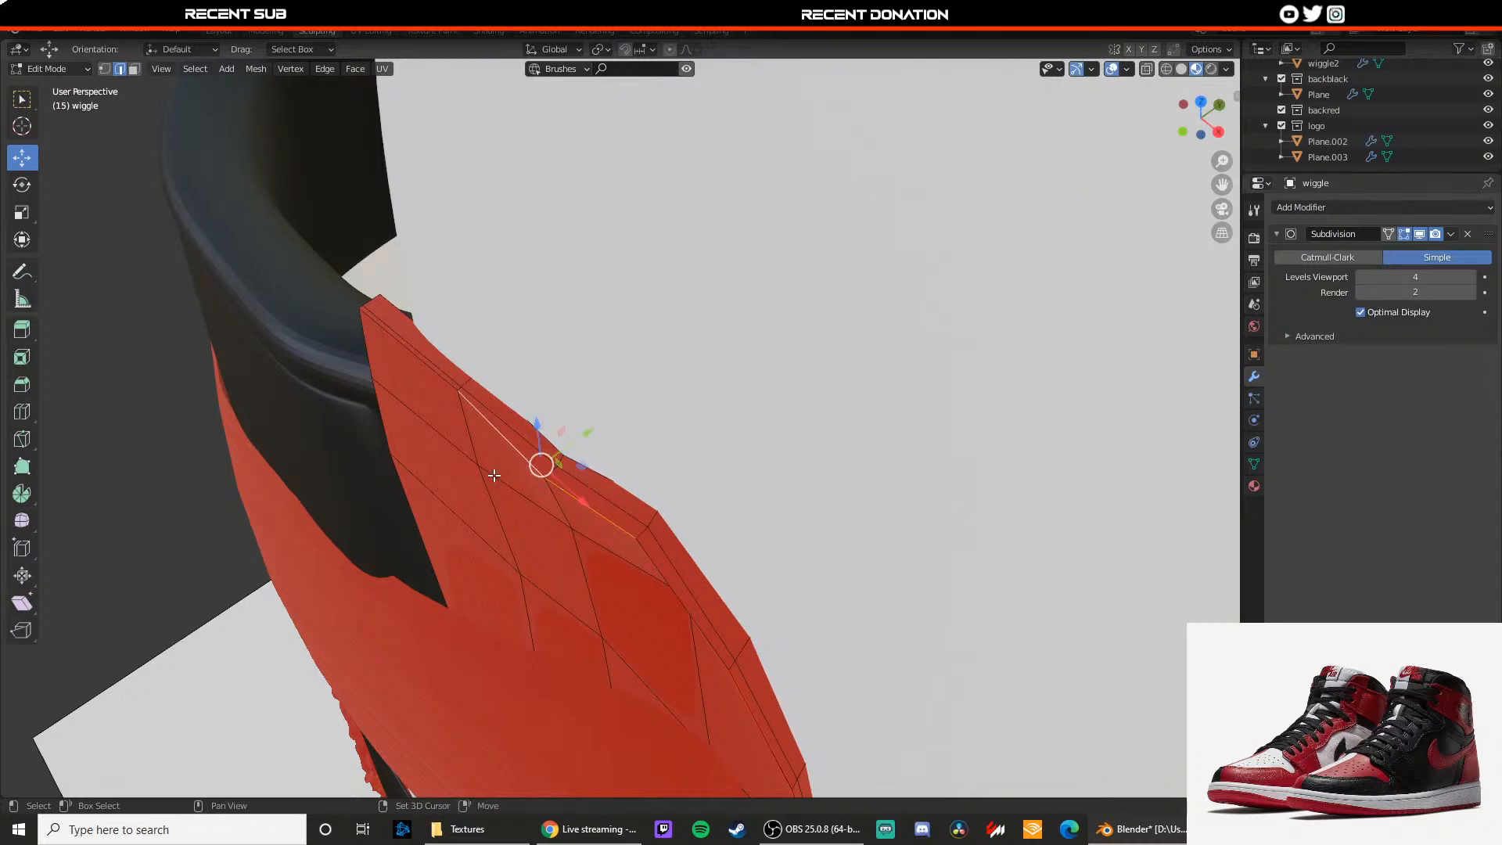
Step: Mark the outer rim edges along the lace side of the wiggle panel as a seam
middle_click_drag(494, 476, 585, 531, "shift")
left_click(554, 469, "shift")
right_click(554, 470)
left_click(520, 473)
middle_click_drag(520, 473, 671, 467)
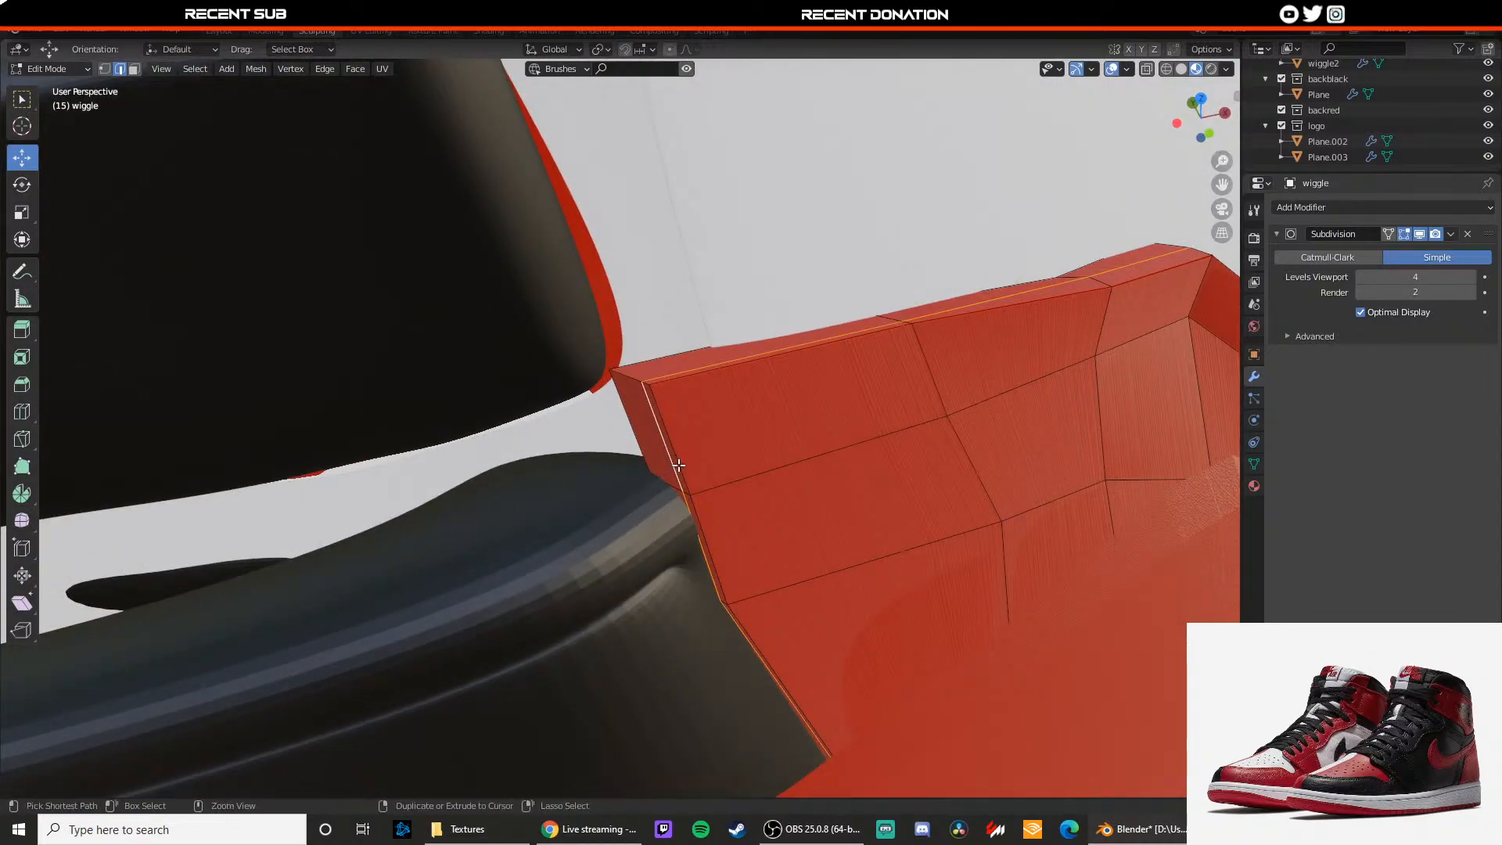
Step: Mark the rim edges across the wiggle panel's top and down its ankle side as a seam
left_click(985, 308)
right_click(686, 466)
left_click(682, 466)
scroll(693, 509, "down", 7)
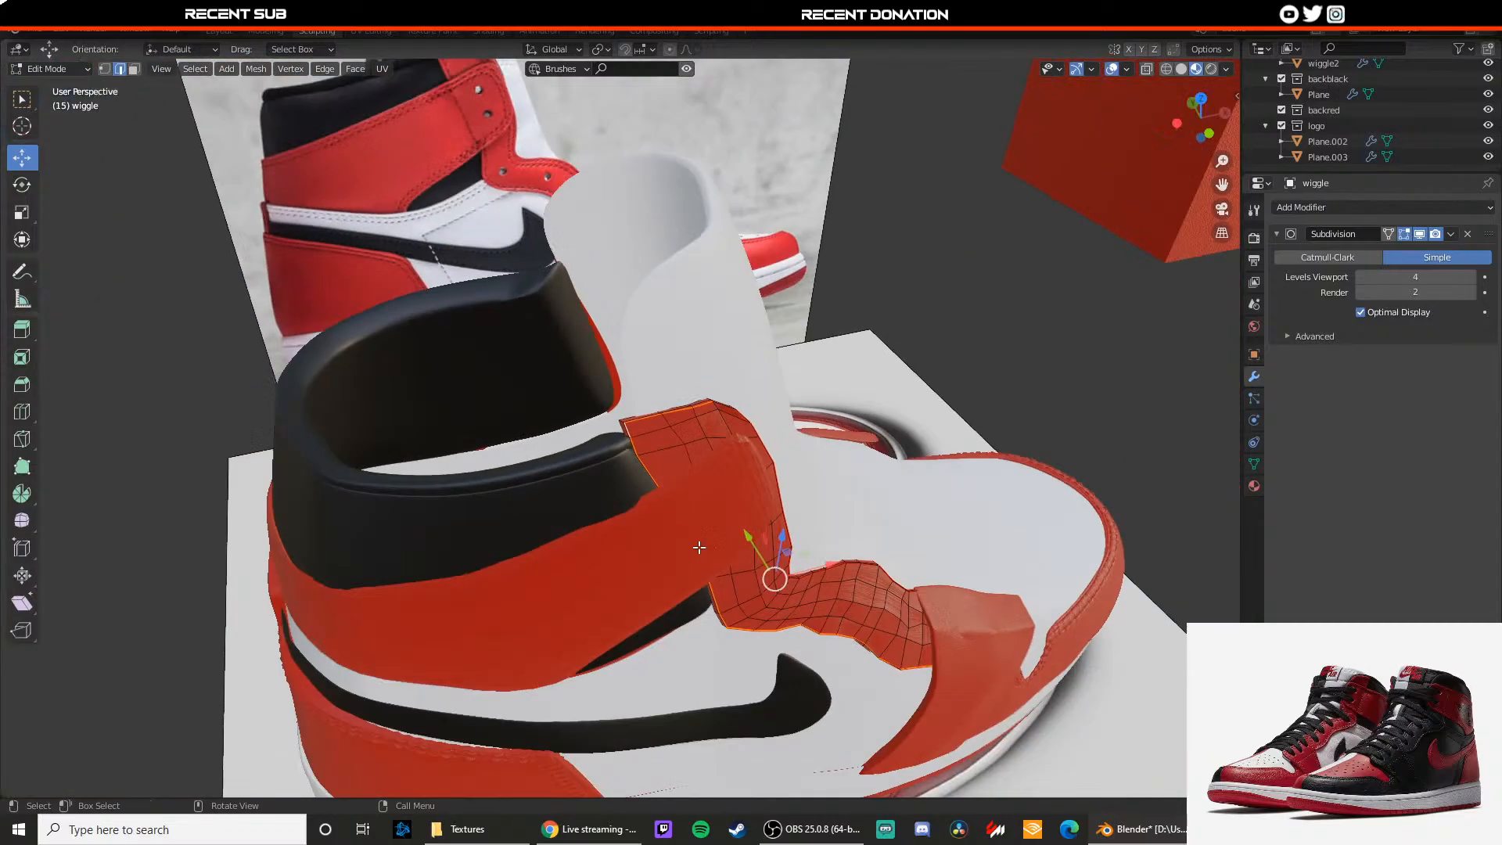
Step: Hide the white base body behind the wiggle panel's lower edge and resume editing the panel's mesh
middle_click_drag(697, 543, 657, 477)
scroll(624, 506, "up", 5)
middle_click_drag(657, 477, 579, 293, "shift")
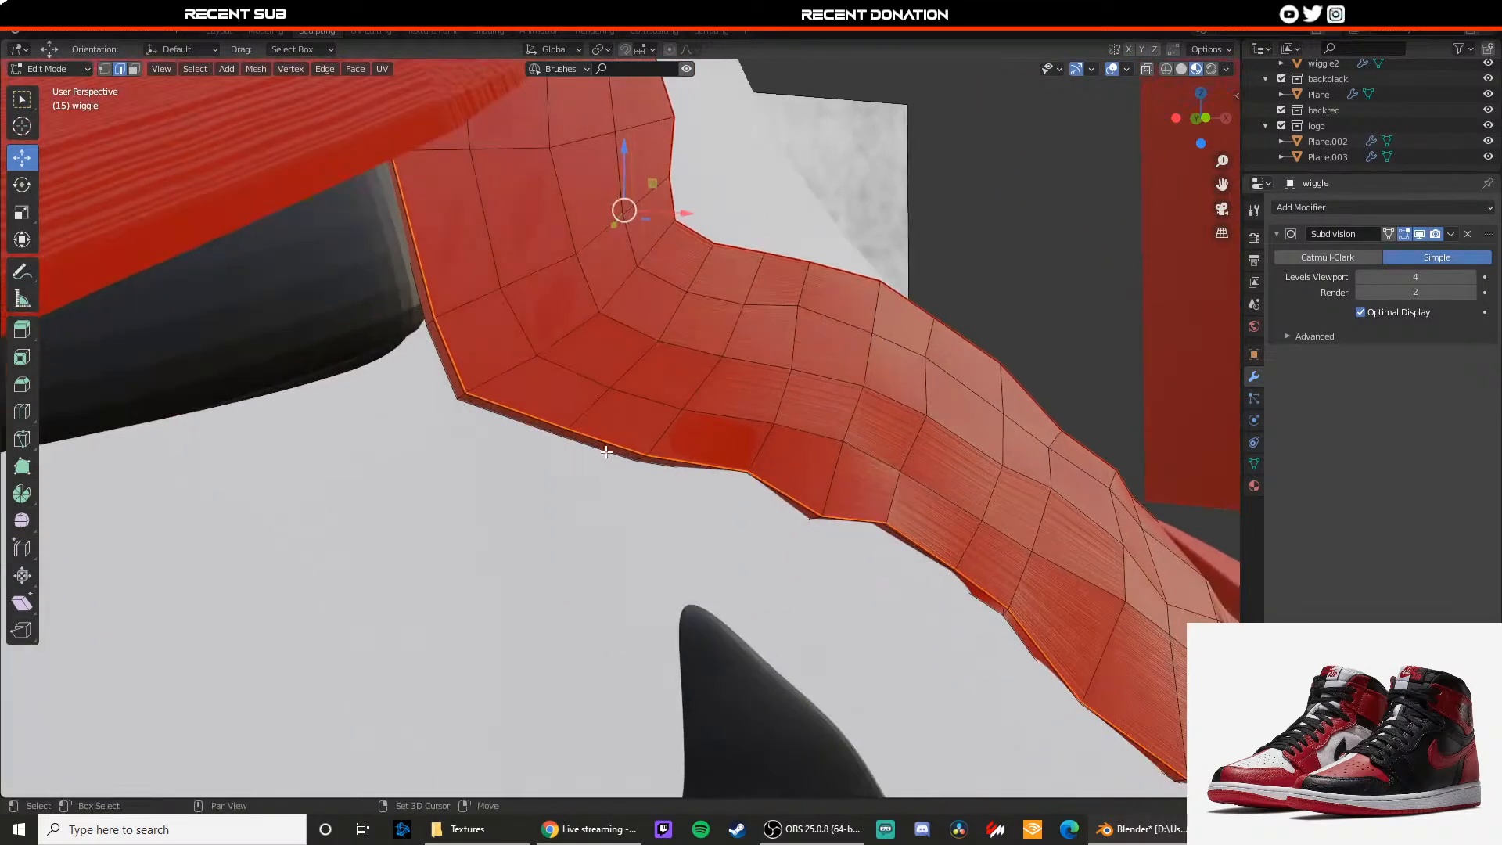
middle_click_drag(607, 453, 637, 368)
middle_click_drag(978, 657, 719, 465, "shift")
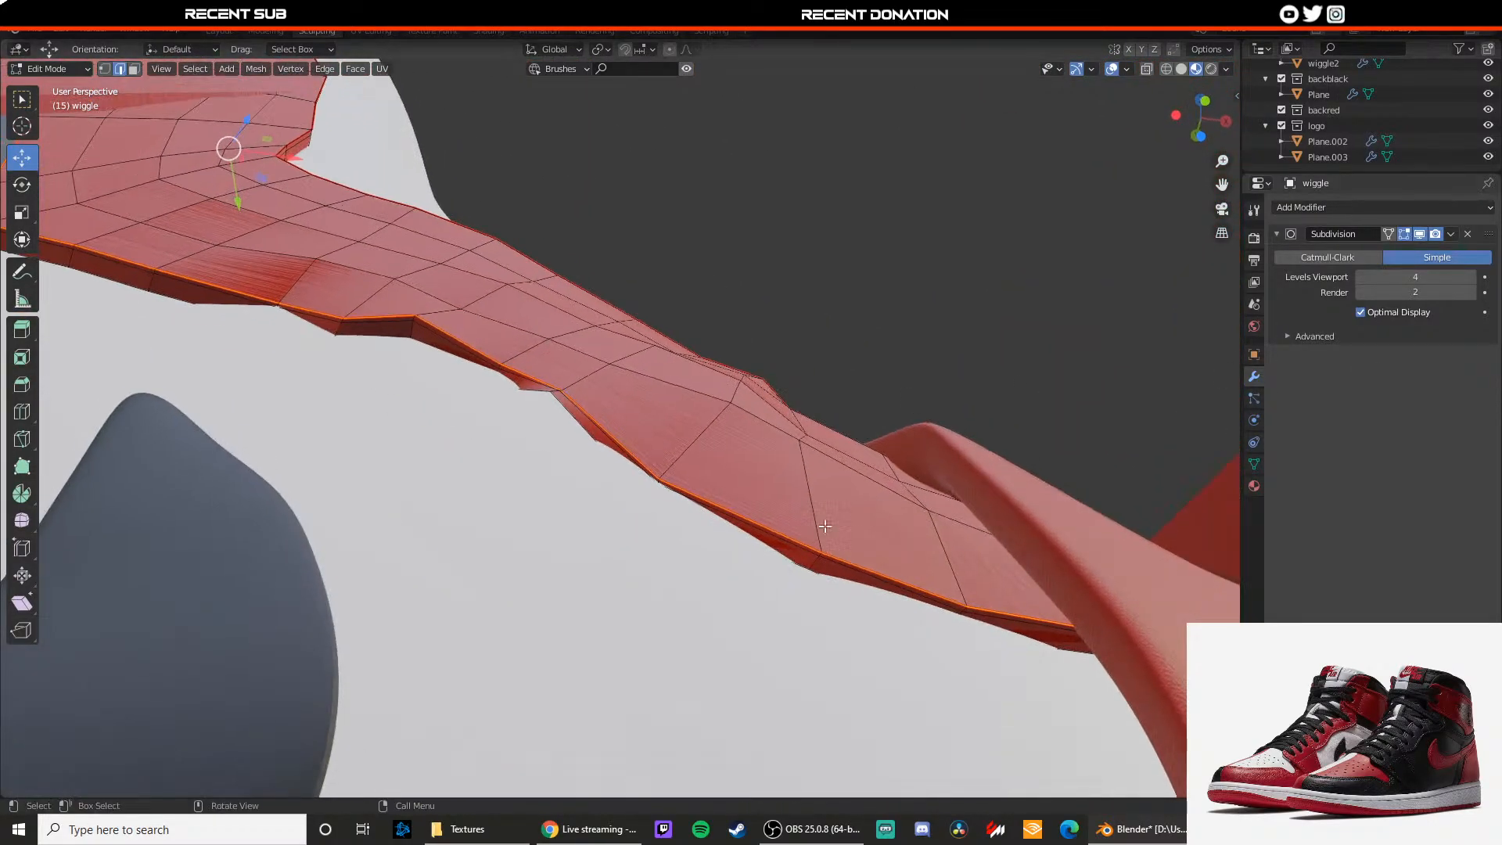
key("Tab")
left_click(646, 593)
key("h")
left_click(737, 488)
key("Tab")
scroll(597, 473, "up", 2)
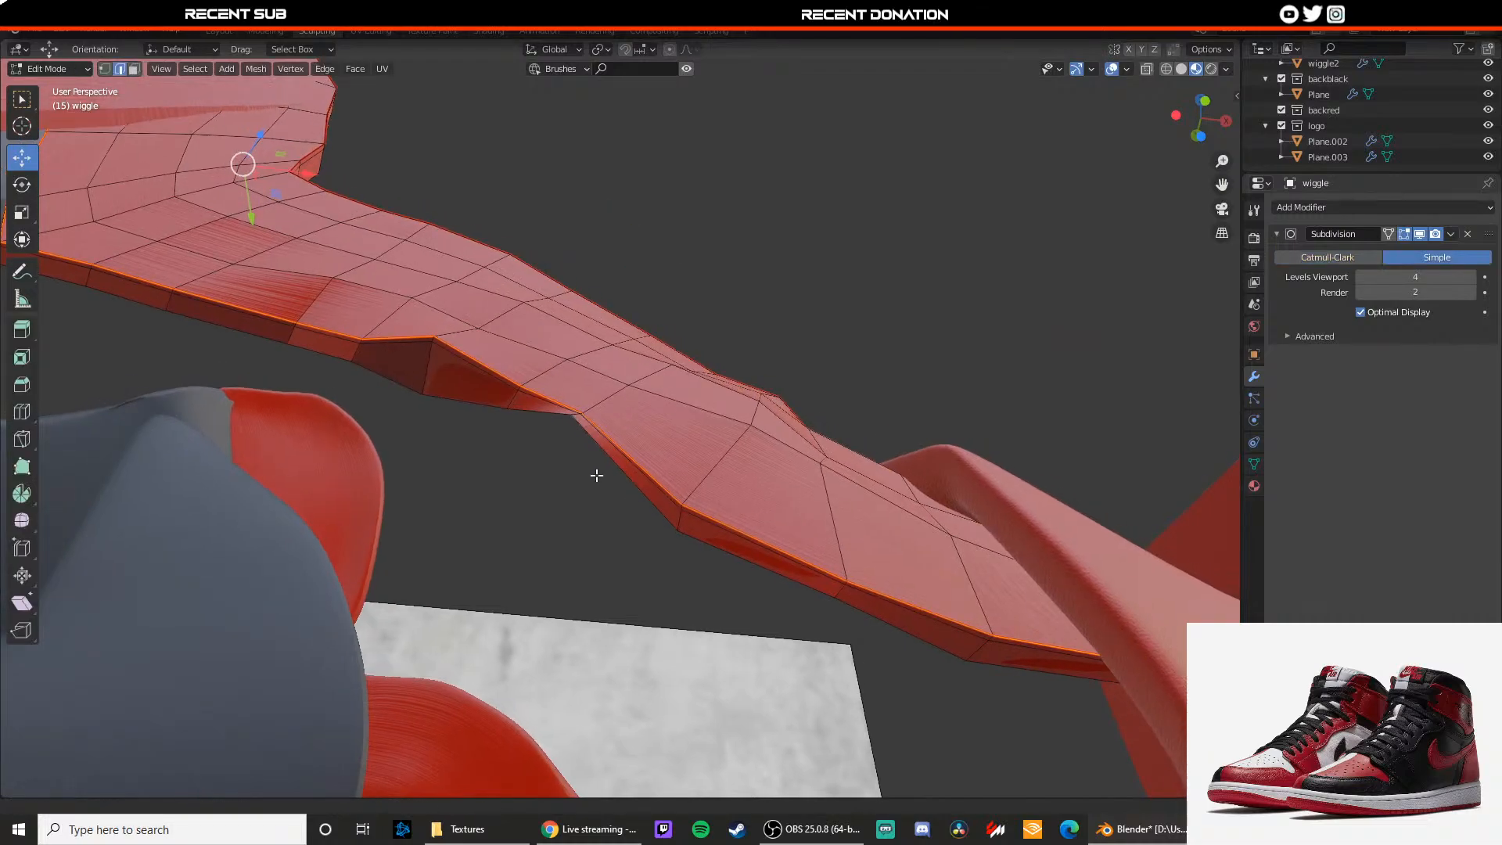
Step: Try to straighten the pinched lower rim of the wiggle panel by repositioning its inner vertices
key("1")
left_click(551, 411)
left_click_drag(553, 373, 552, 391)
middle_click_drag(552, 392, 575, 370)
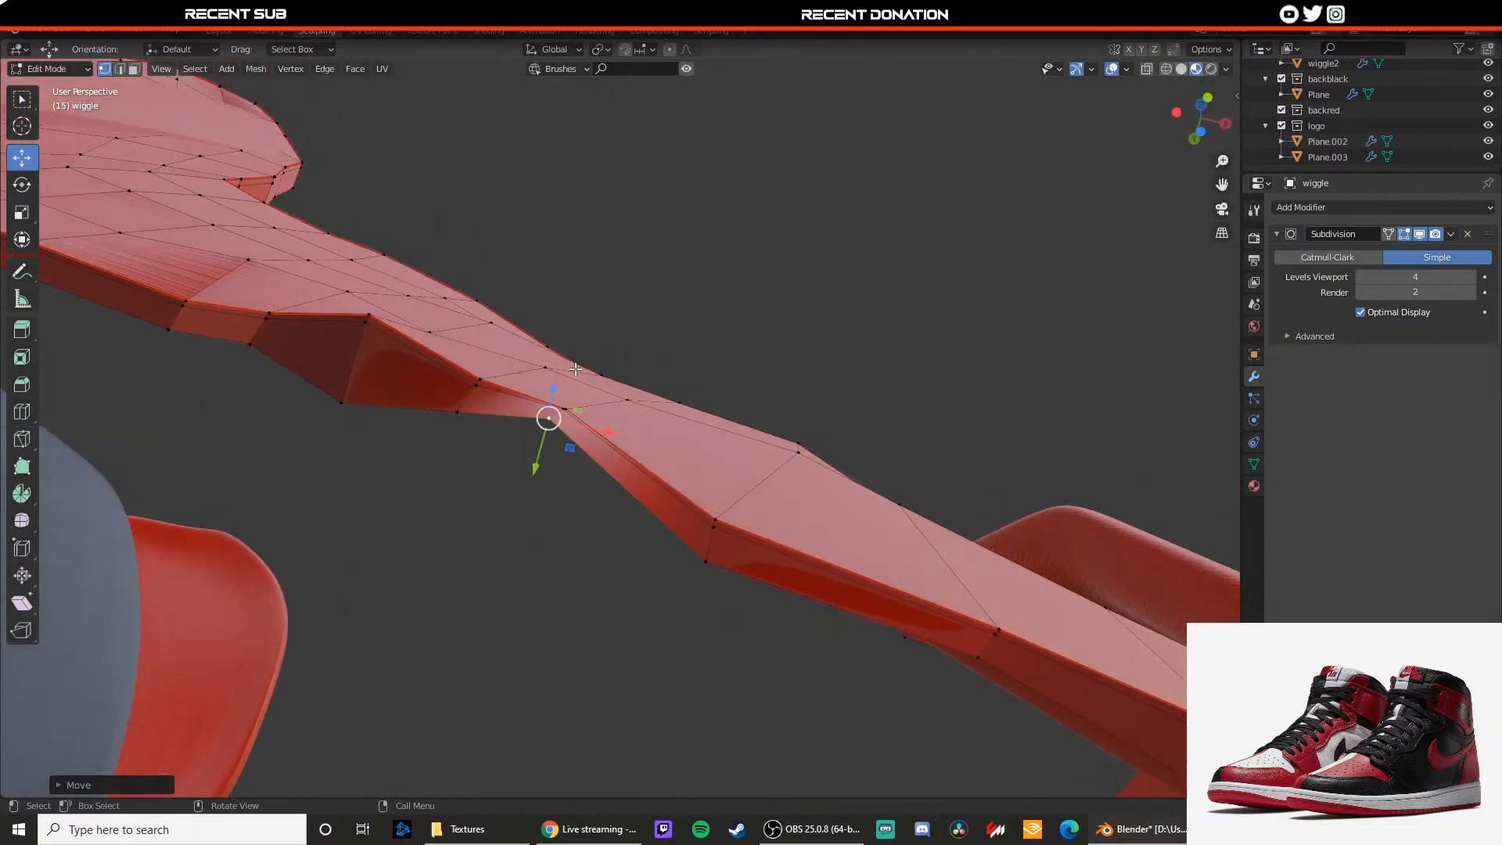
left_click_drag(566, 384, 555, 428)
left_click(562, 415)
left_click(470, 420)
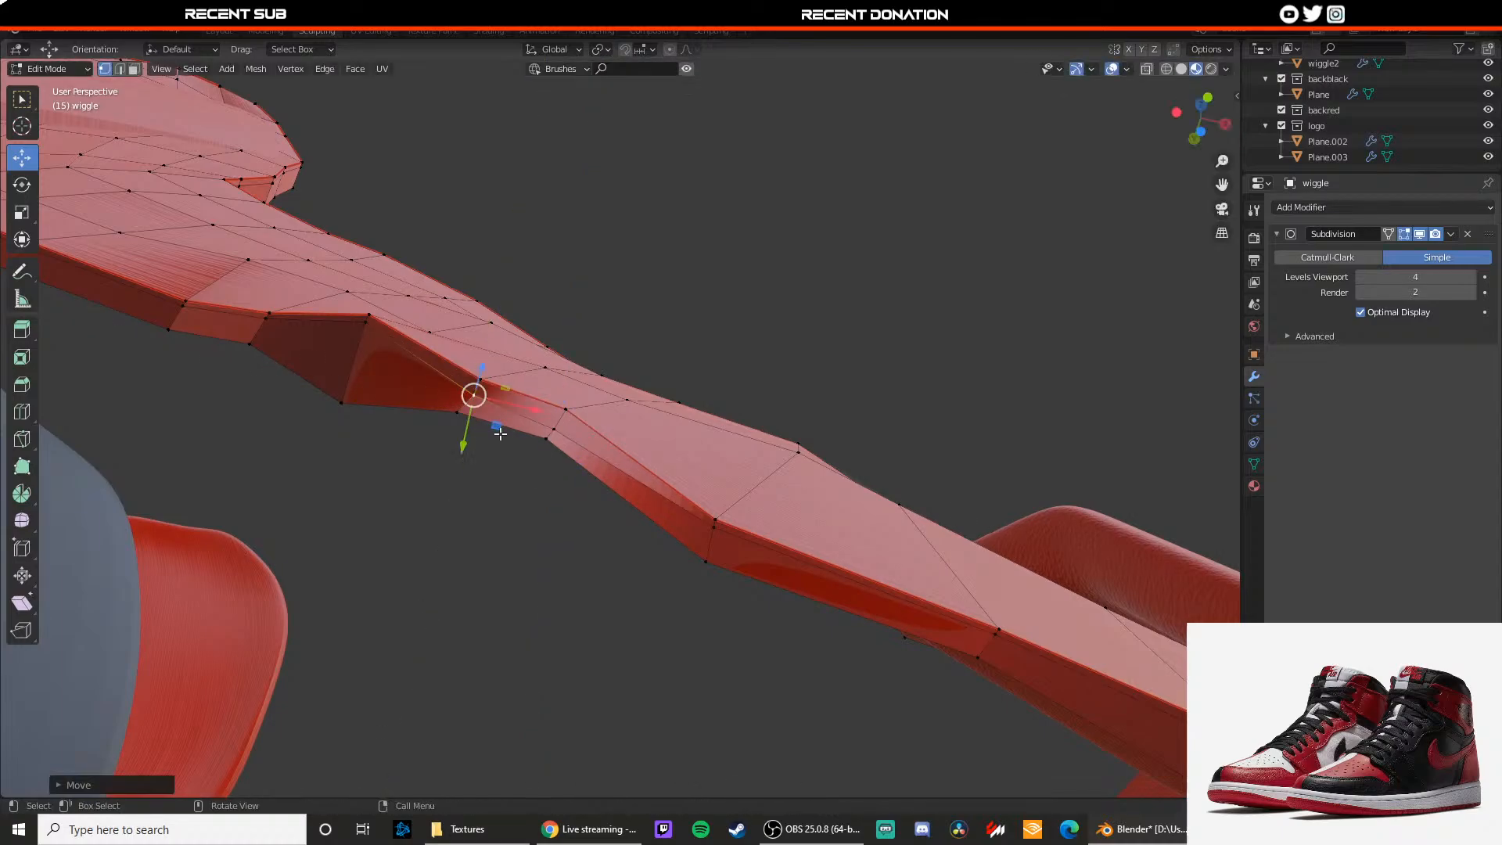
middle_click_drag(497, 427, 533, 489)
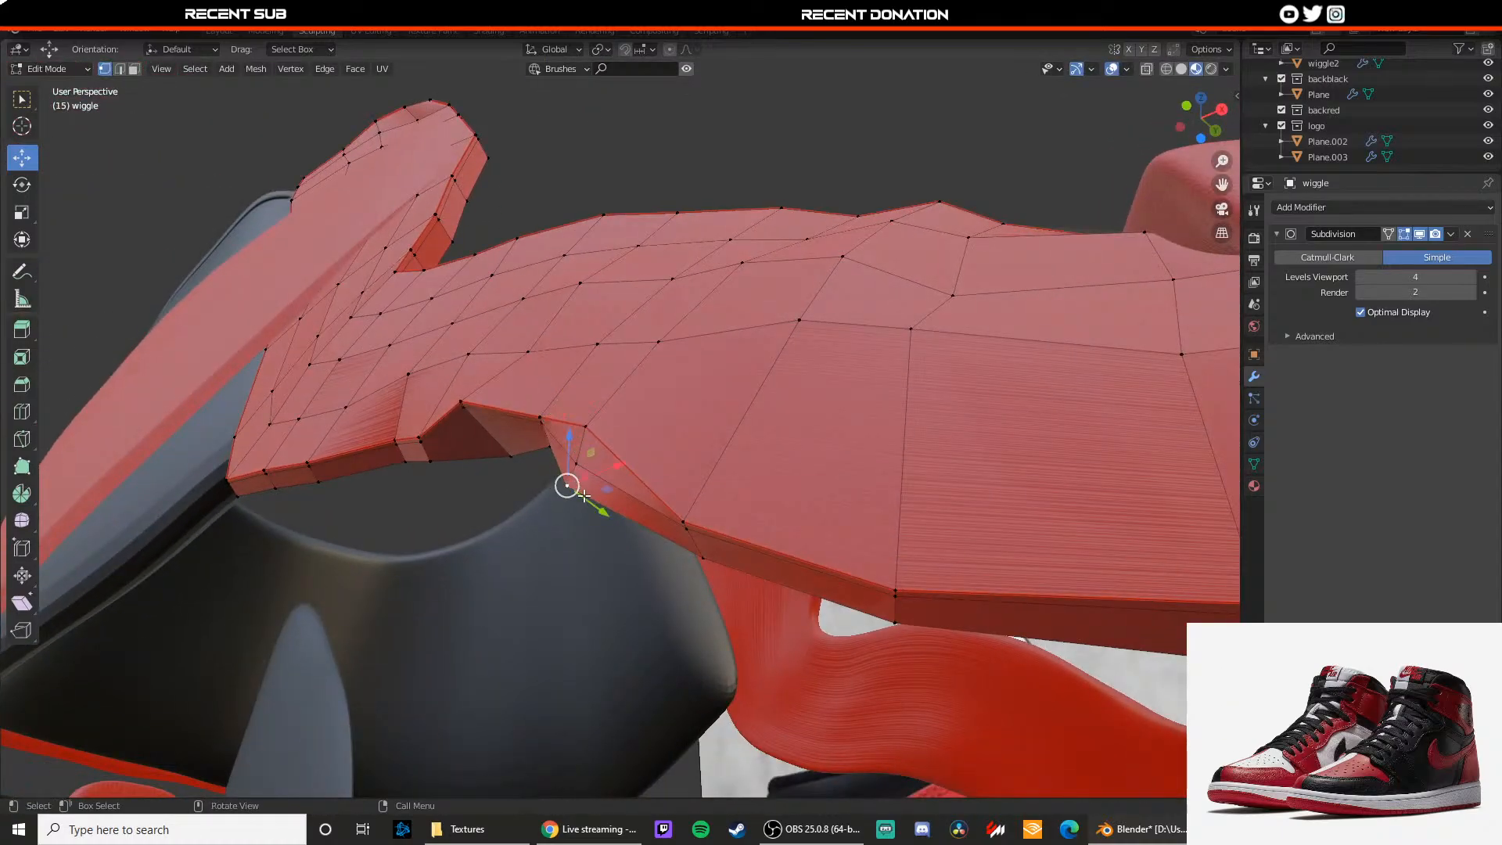
Step: Try to even out the lower rim's thickness by moving its inner vertices along the Z and Y axes
key("g")
key("z")
left_click(577, 437)
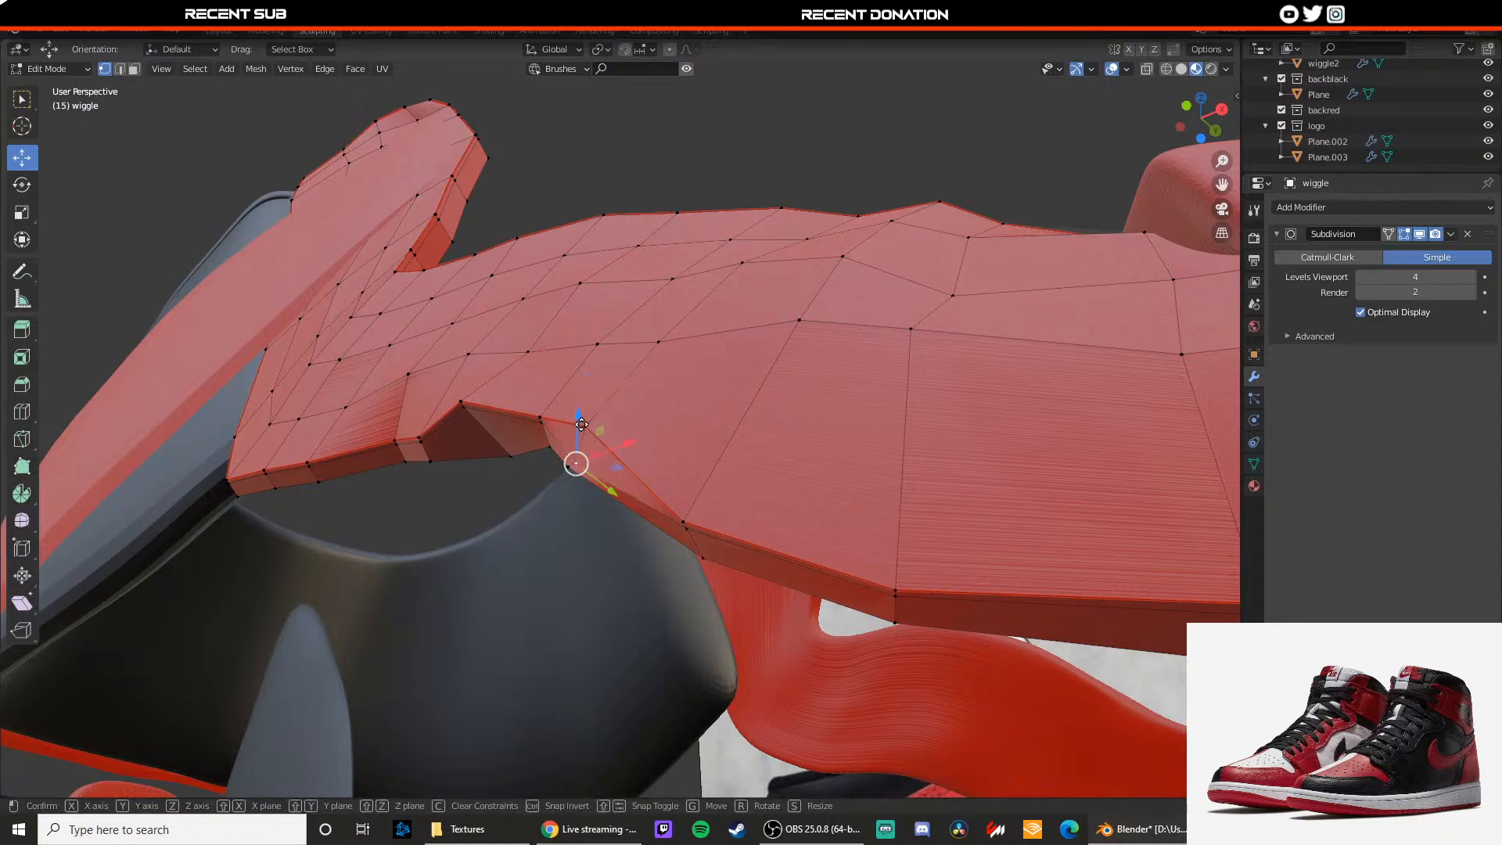
left_click(582, 424)
middle_click_drag(582, 424, 577, 470)
key("g")
key("y")
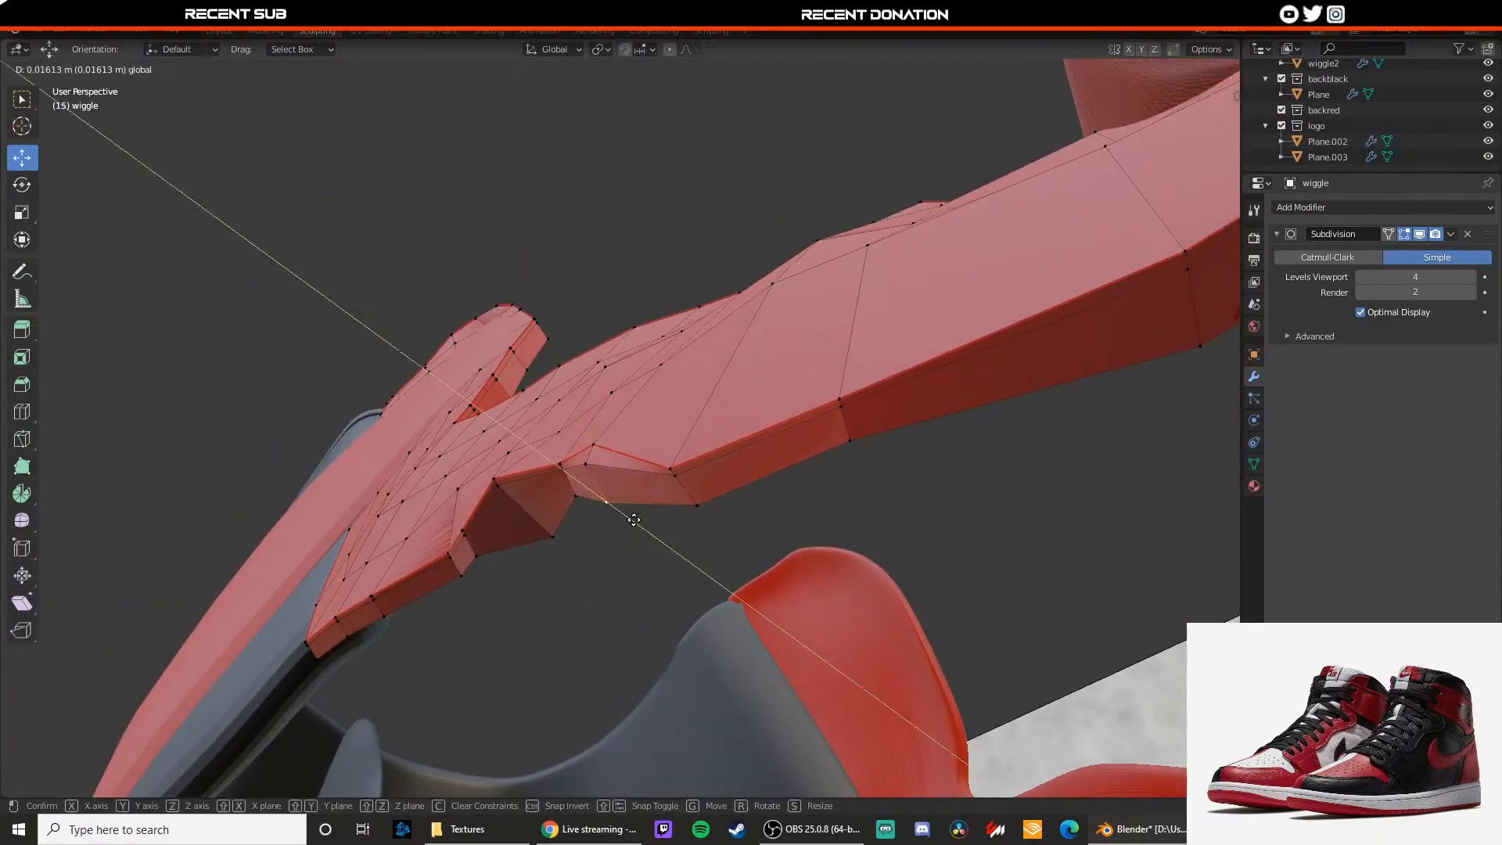
left_click(585, 464)
left_click_drag(626, 510, 619, 491)
left_click(601, 497)
middle_click_drag(620, 491, 502, 428)
Step: Undo the vertex moves on the wiggle panel's lower rim
key("ctrl+z")
key("ctrl+z")
key("ctrl+z")
key("ctrl+z")
key("ctrl+z")
key("ctrl+z")
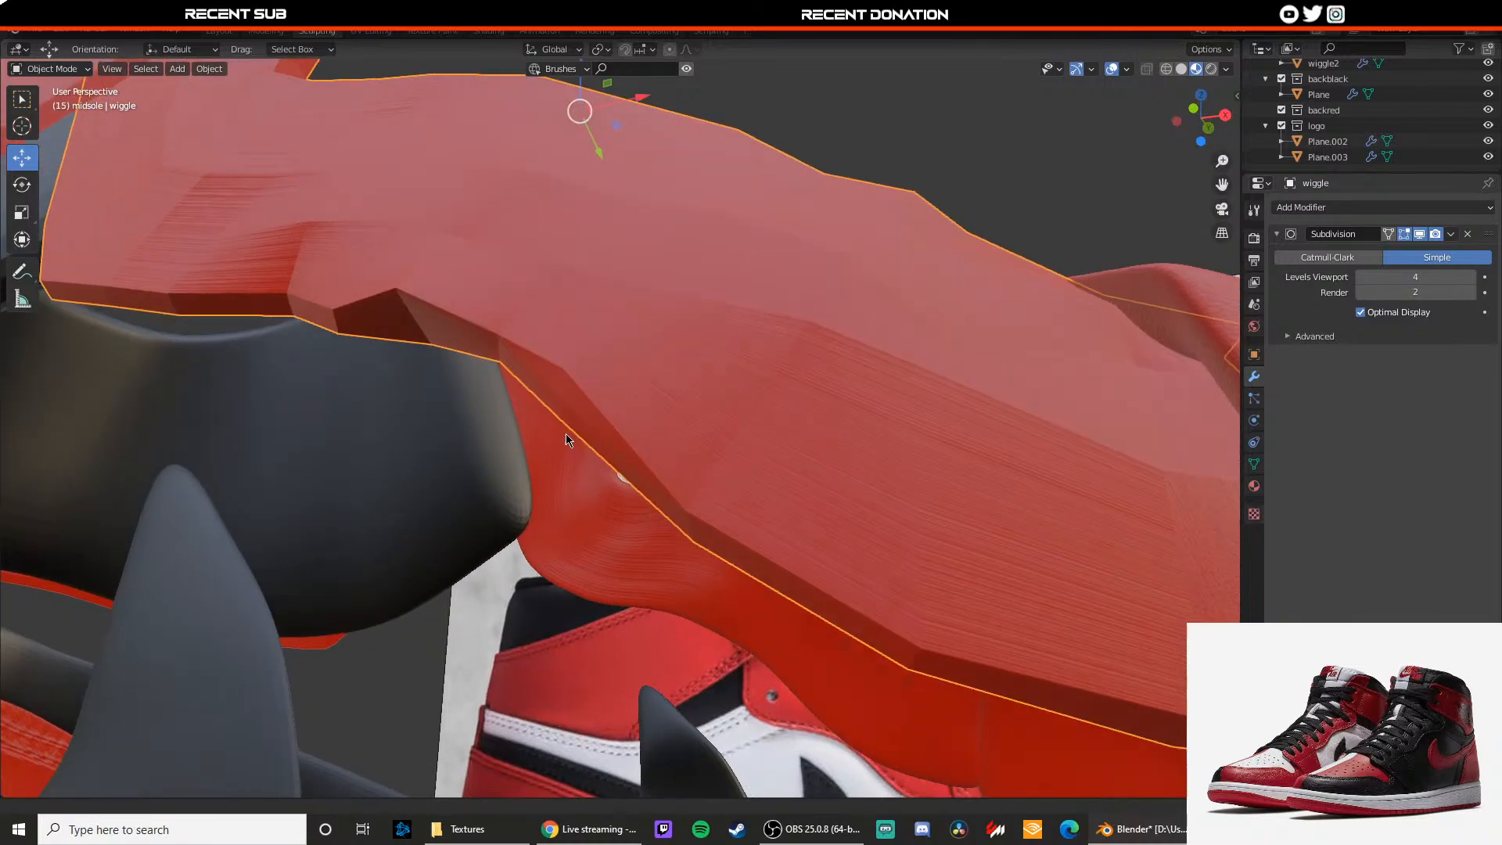
Step: Mark the selected edges along the wiggle panel's lower rim as a seam
right_click(606, 419)
left_click(607, 422)
scroll(626, 426, "down", 3)
middle_click_drag(672, 429, 786, 446)
Step: Hide the red strap panel covering the wiggle panel's front end and return to editing the wiggle mesh
key("Tab")
left_click(932, 430)
key("h")
left_click(851, 326)
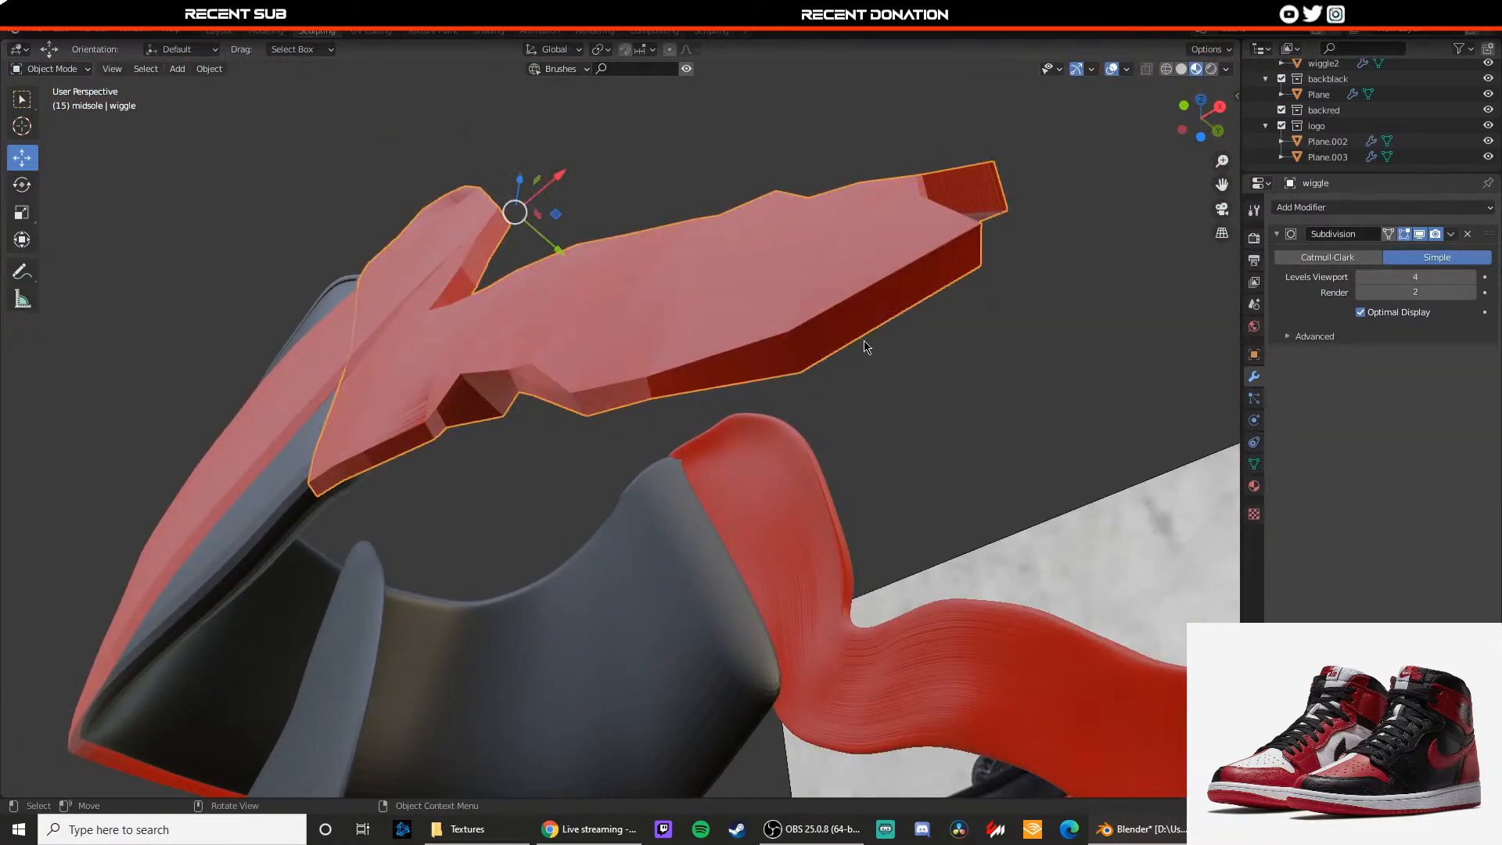
key("Tab")
middle_click_drag(862, 341, 639, 501)
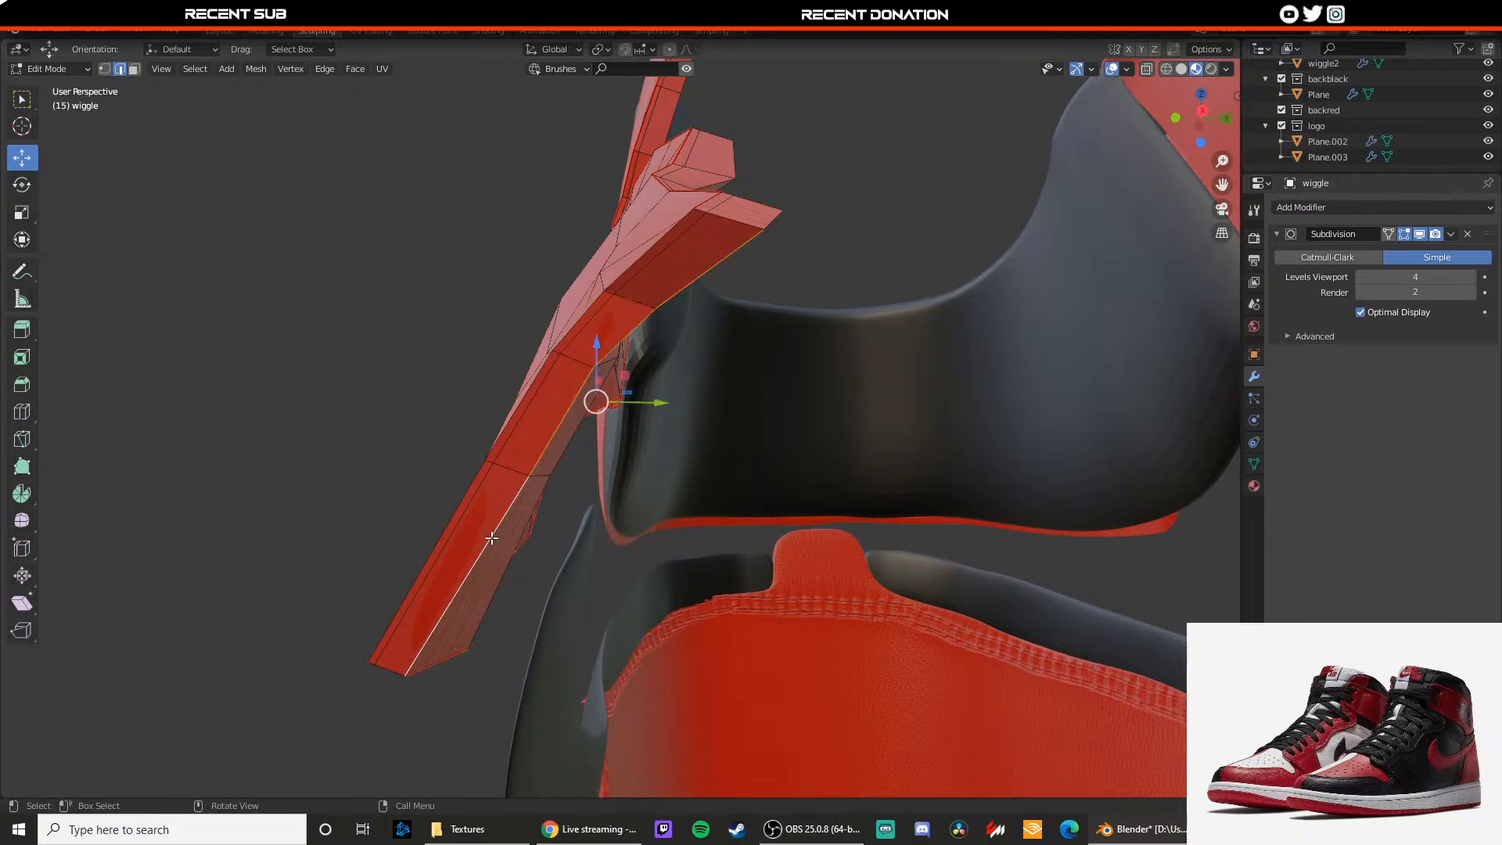
Step: Mark seams along the rim edges at the wiggle panel's exposed front end
right_click(492, 539)
left_click(495, 539)
middle_click_drag(494, 538, 580, 532)
right_click(636, 382)
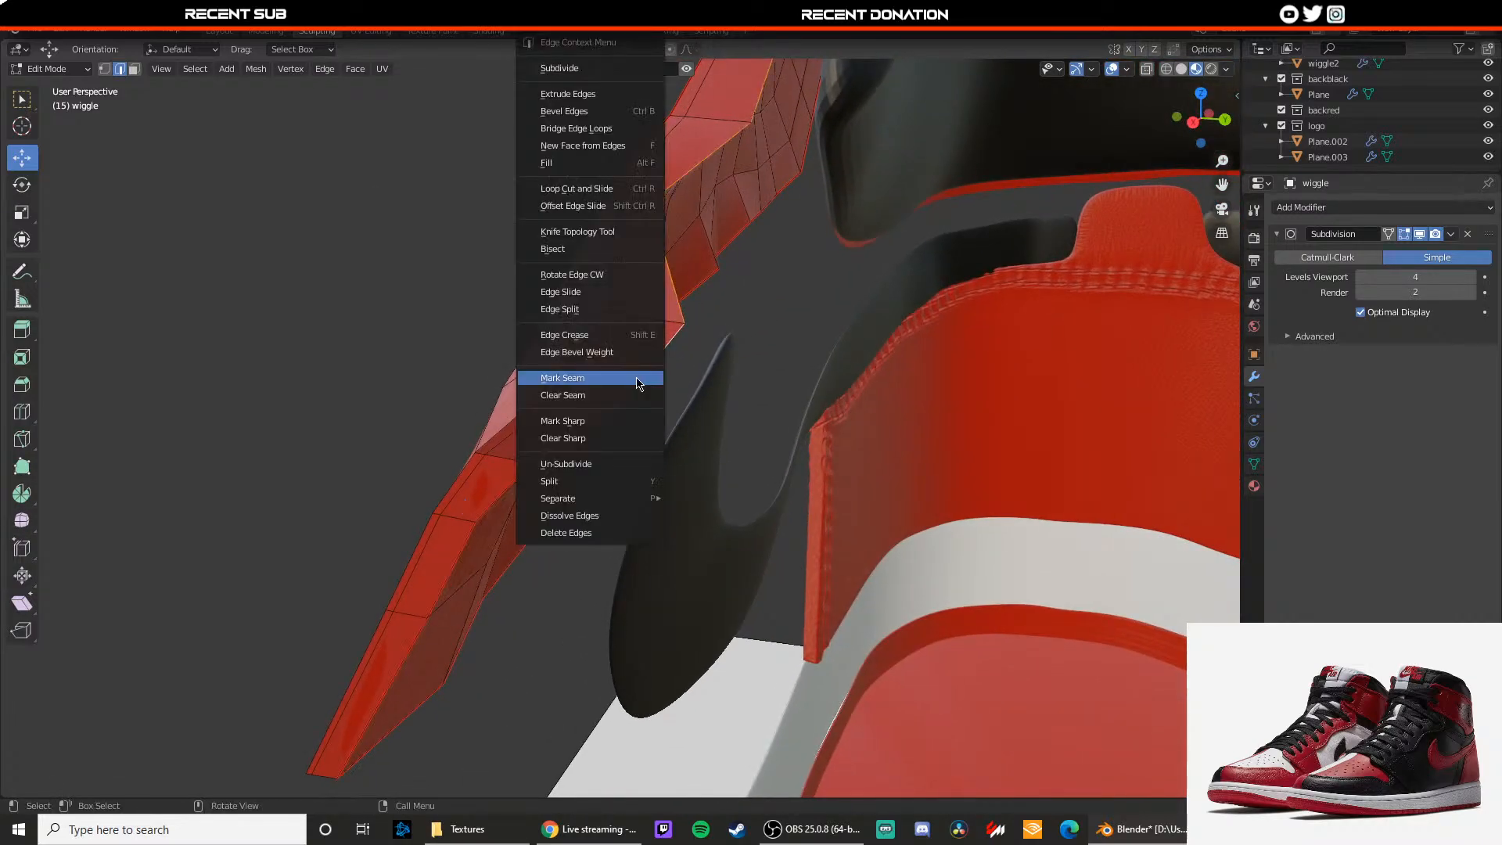
left_click(637, 381)
Step: Mark seams on further rim and corner edges around the ends of the wiggle panel
middle_click_drag(636, 382, 581, 640)
right_click(685, 480)
left_click(687, 480)
right_click(734, 495)
left_click(763, 492)
right_click(707, 507)
left_click(707, 501)
right_click(618, 653)
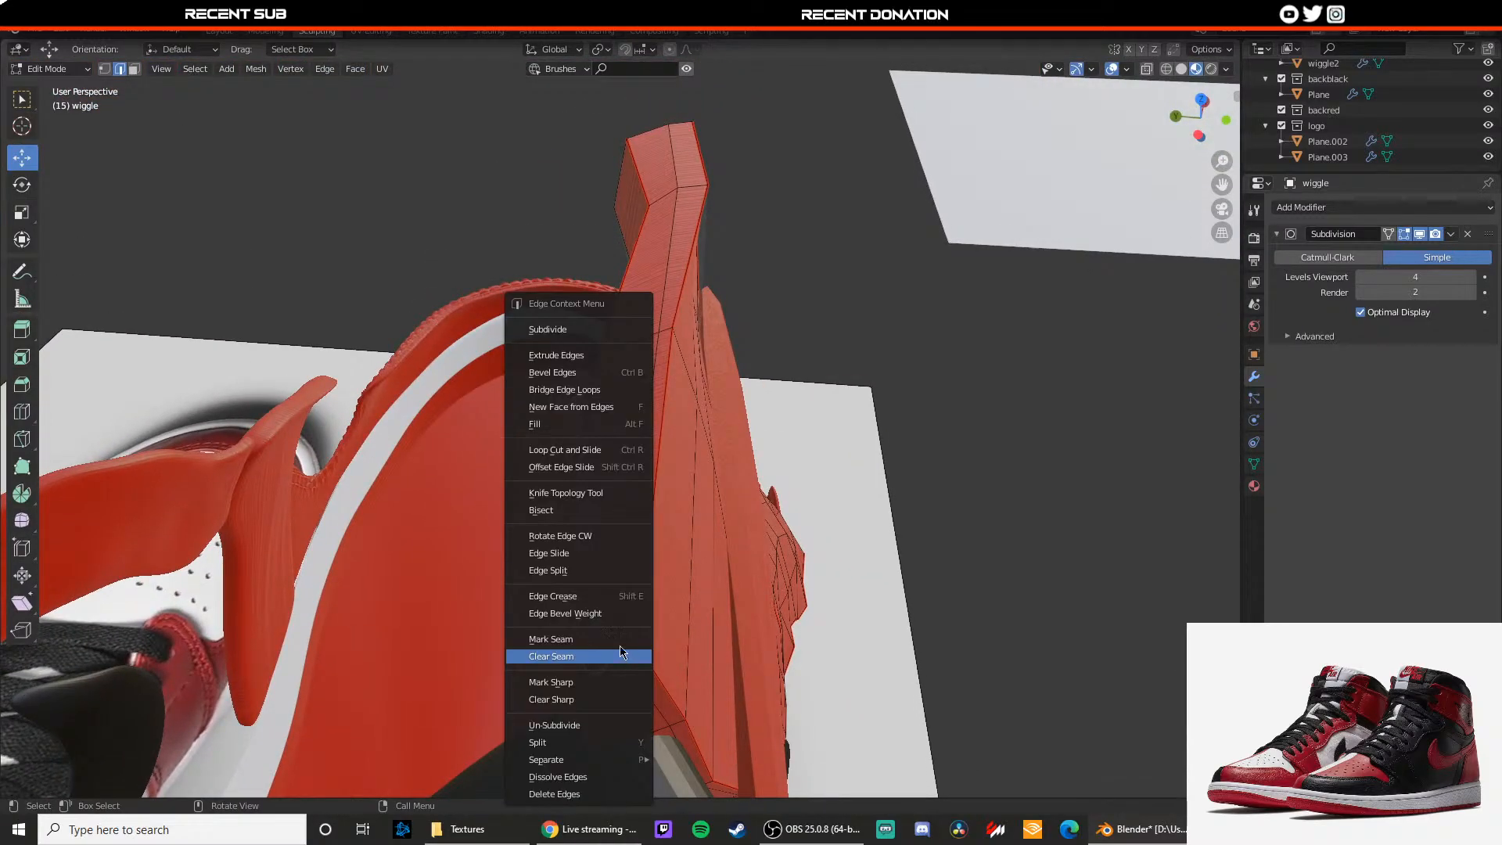
left_click(621, 644)
Step: Mark seams on the edges at the wiggle panel's lace-side bend
middle_click_drag(723, 599, 504, 411)
left_click(587, 518, "shift")
right_click(590, 521)
left_click(592, 522)
right_click(504, 407)
left_click(510, 410)
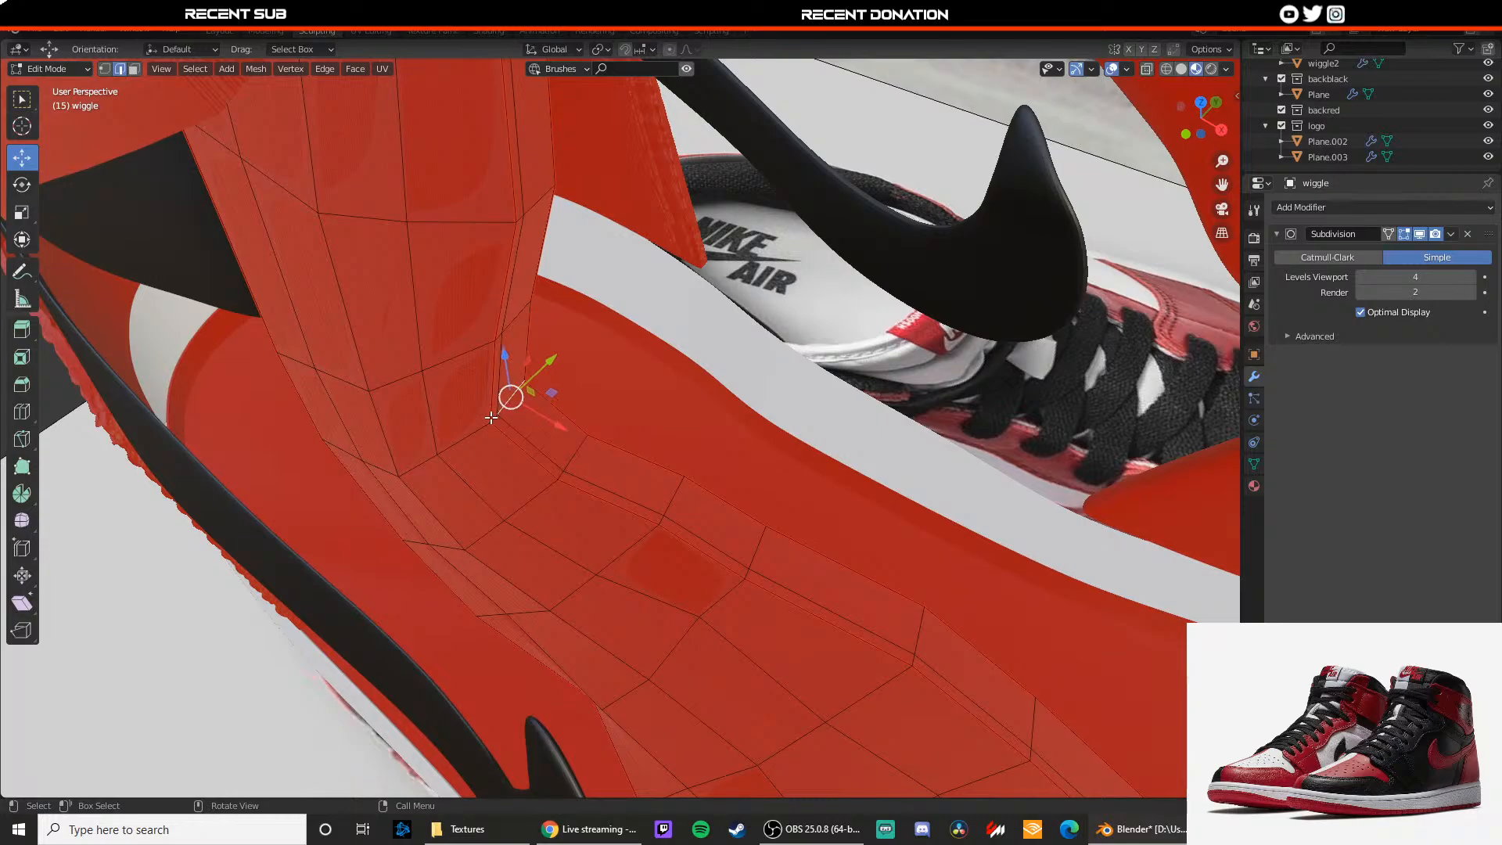
right_click(504, 411)
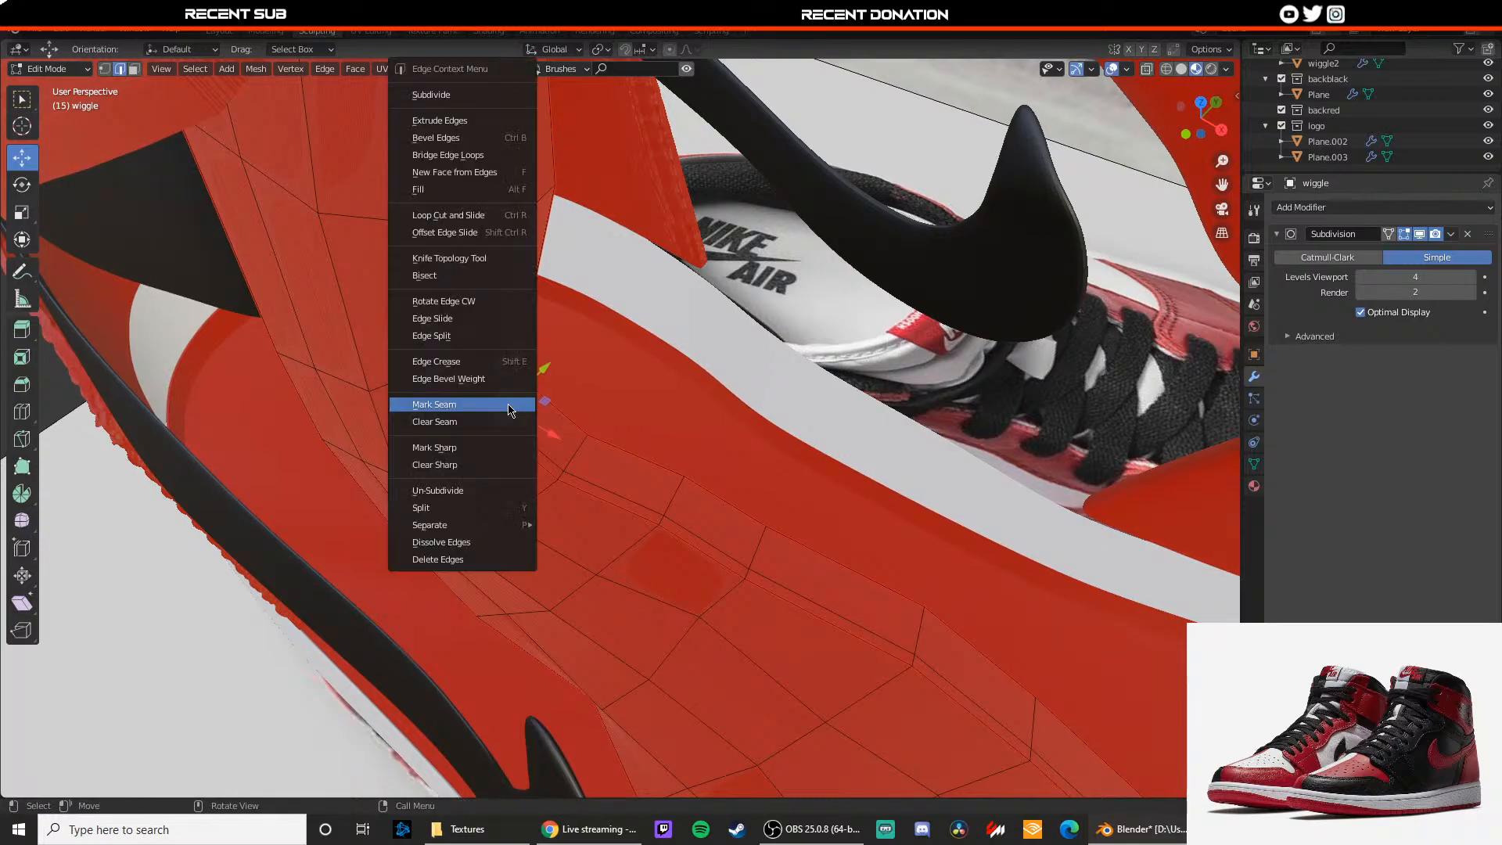
left_click(510, 410)
Step: Mark the short edge across the panel's thickness at the lower outer bend as a seam
scroll(512, 413, "down", 4)
middle_click_drag(511, 412, 559, 484)
scroll(639, 418, "up", 3)
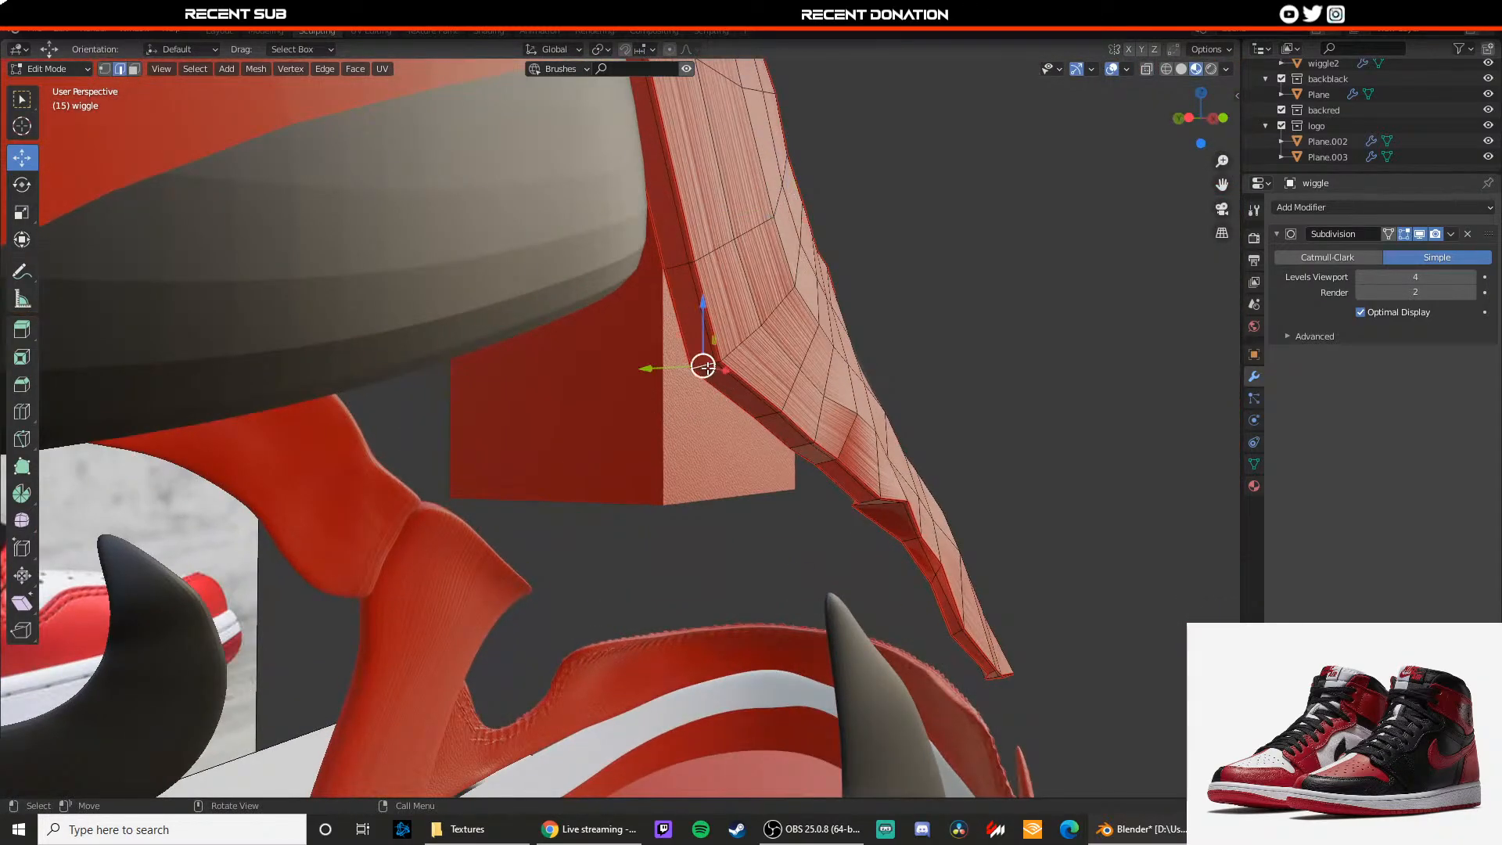
scroll(711, 366, "up", 4)
middle_click_drag(810, 332, 752, 458, "shift")
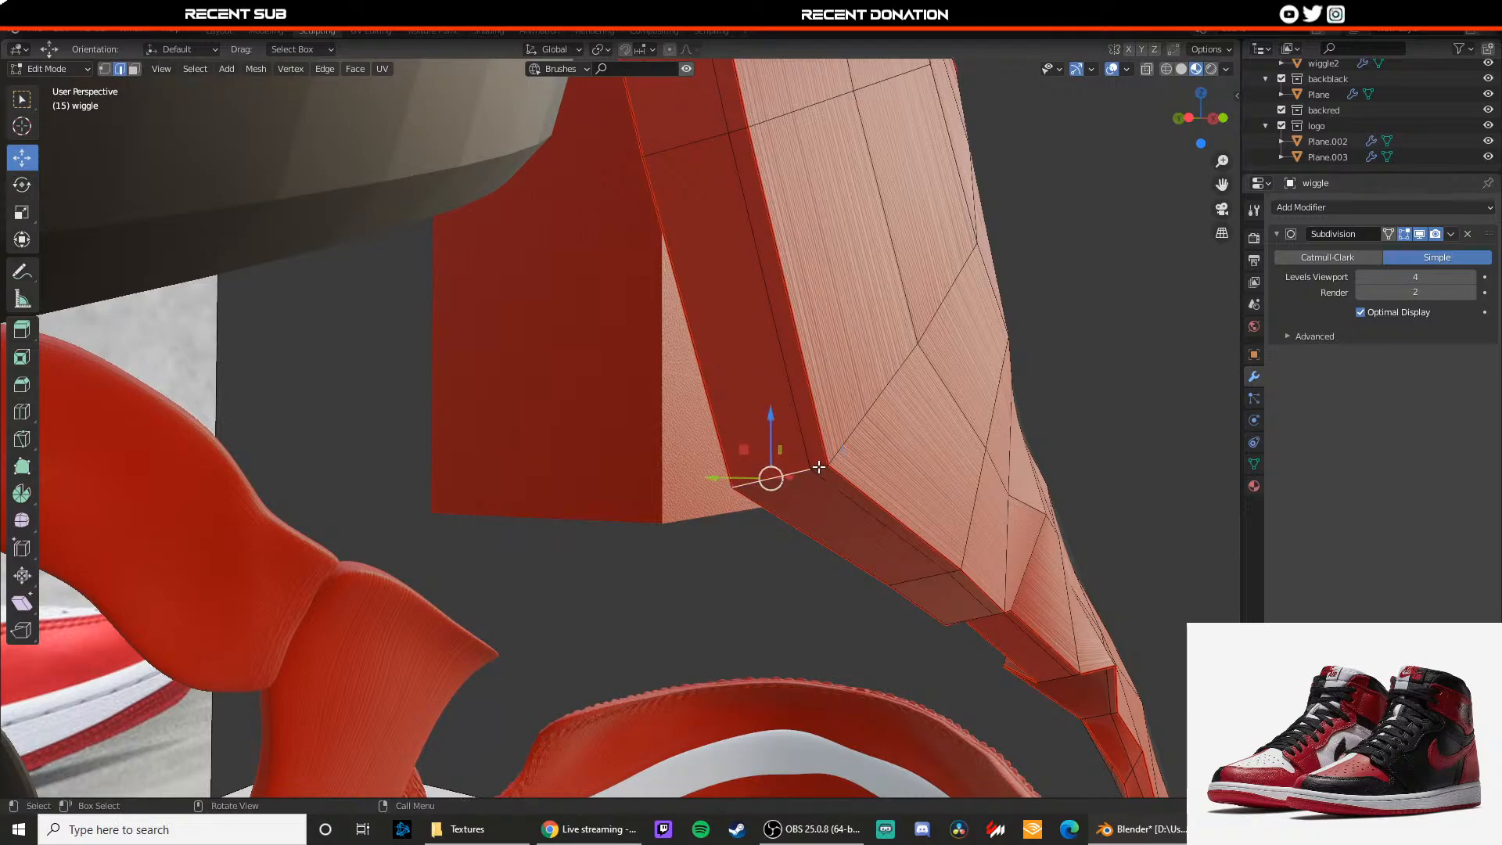
right_click(820, 471)
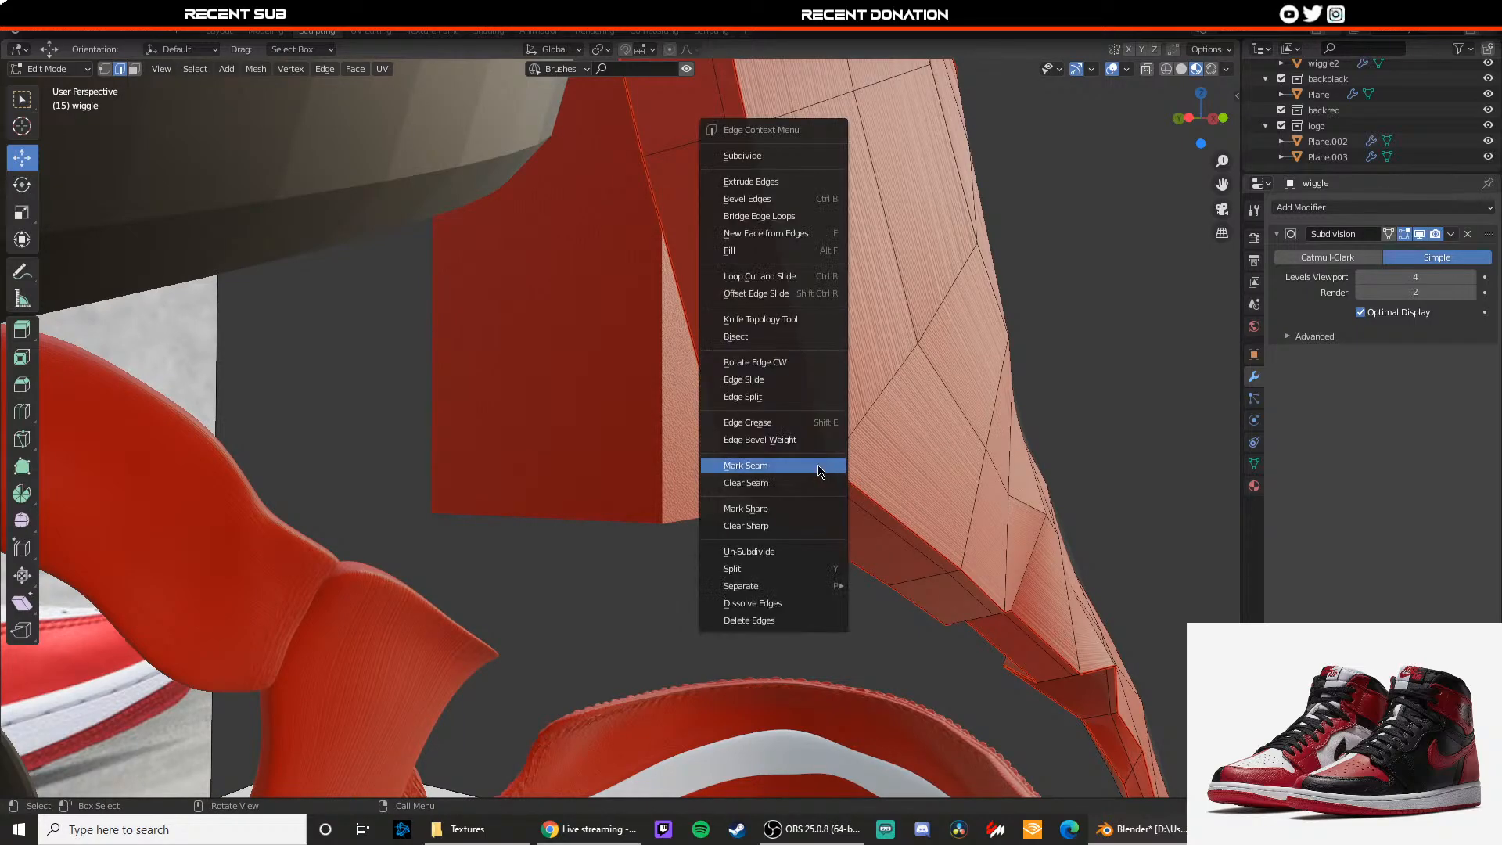
left_click(823, 469)
Step: Unwrap the entire wiggle mesh along its seams and leave Edit Mode
scroll(823, 470, "down", 3)
middle_click_drag(823, 468, 720, 438)
scroll(783, 390, "down", 2)
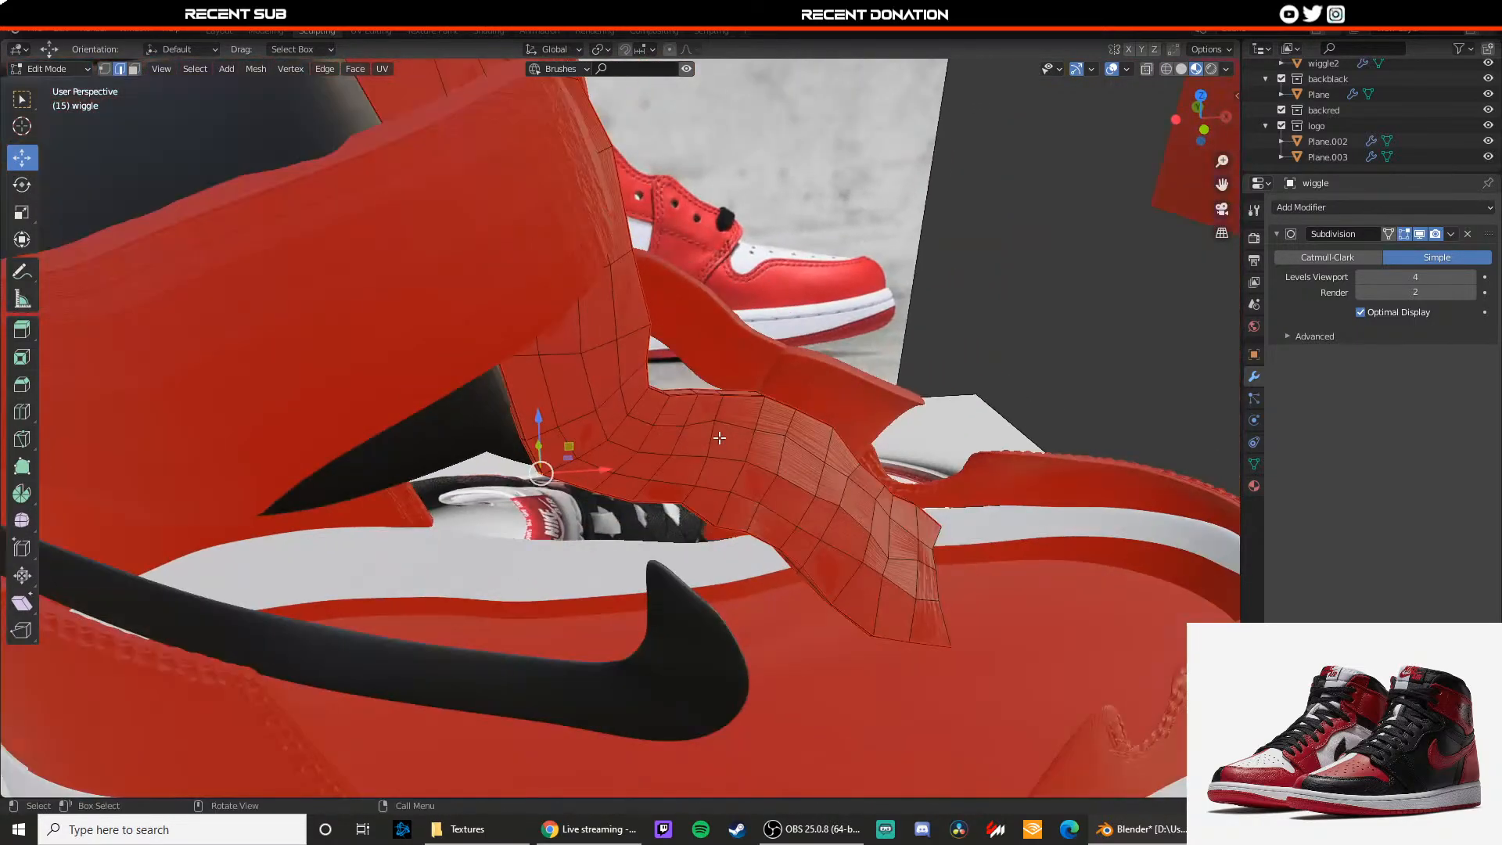
key("a")
key("u")
left_click(717, 437)
key("Tab")
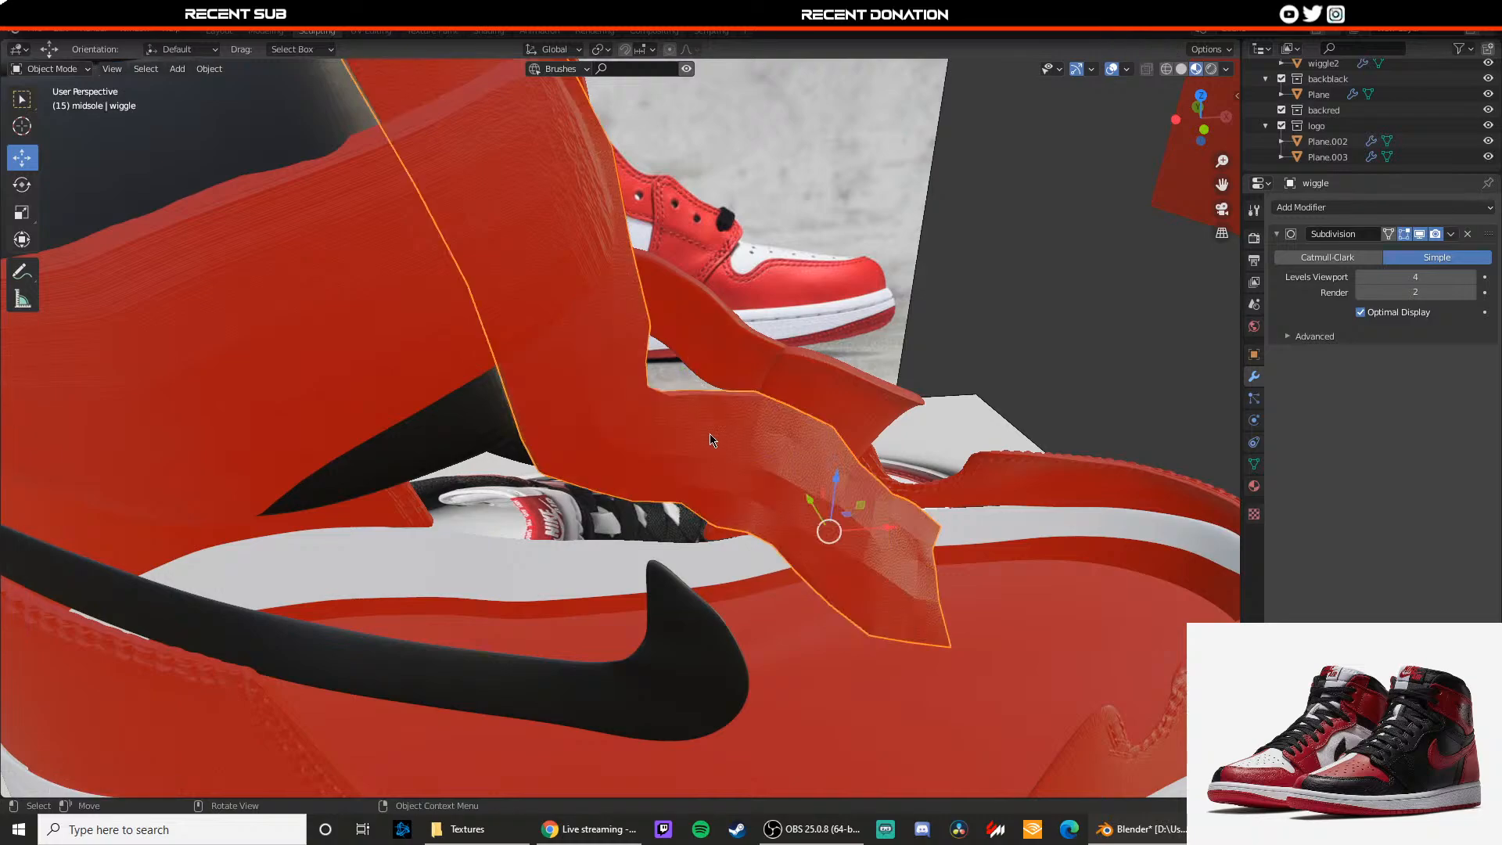
Step: Switch the wiggle panel's Subdivision modifier to Catmull-Clark
scroll(710, 437, "down", 1)
middle_click_drag(637, 424, 612, 513, "shift")
left_click(1328, 257)
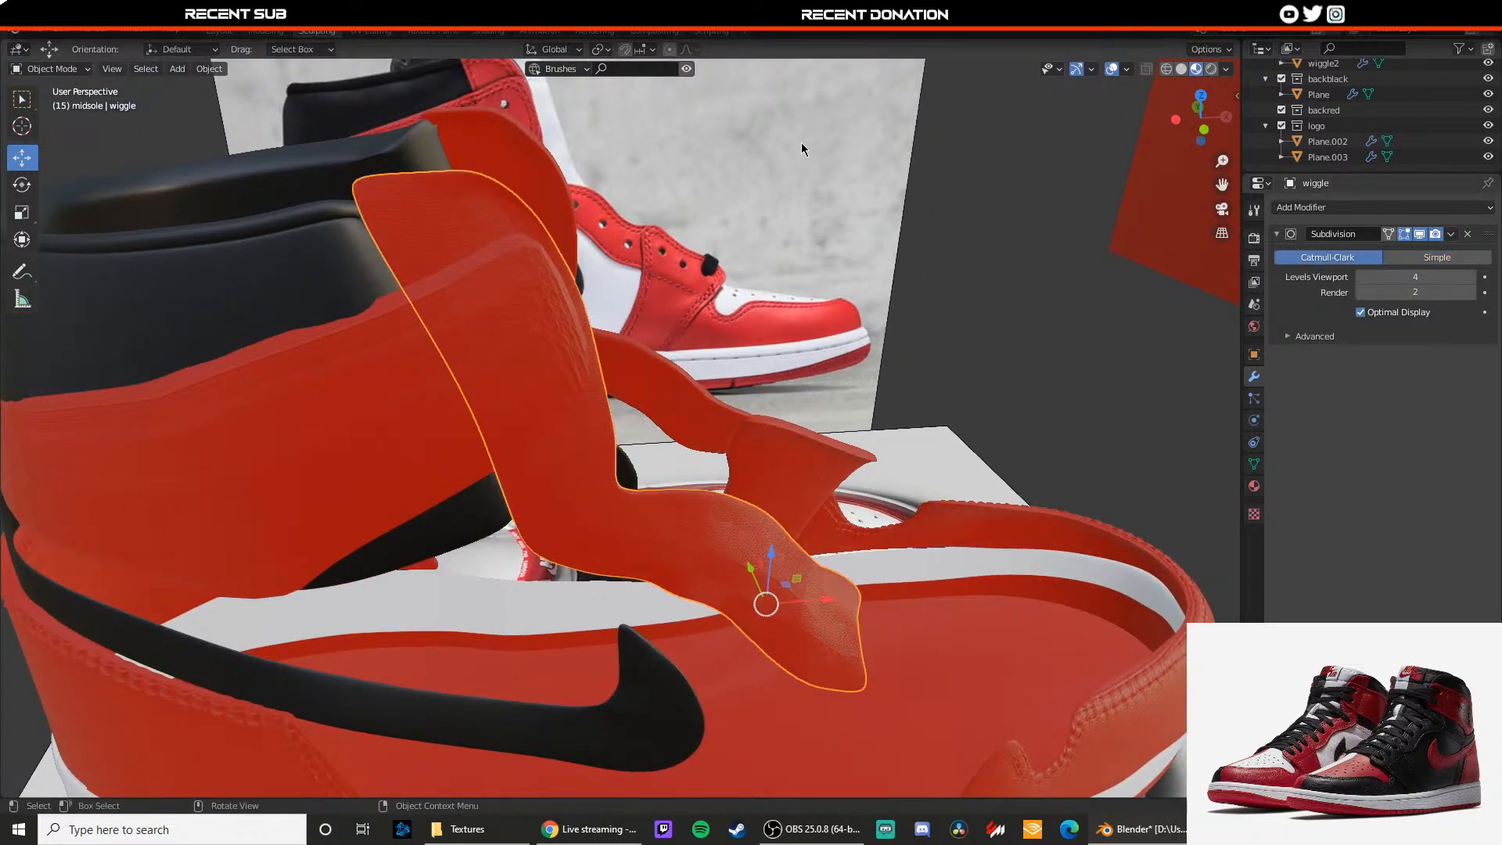
Step: Inspect the wiggle panel's UV layout and check how the leather texture appears on its surface
left_click(372, 31)
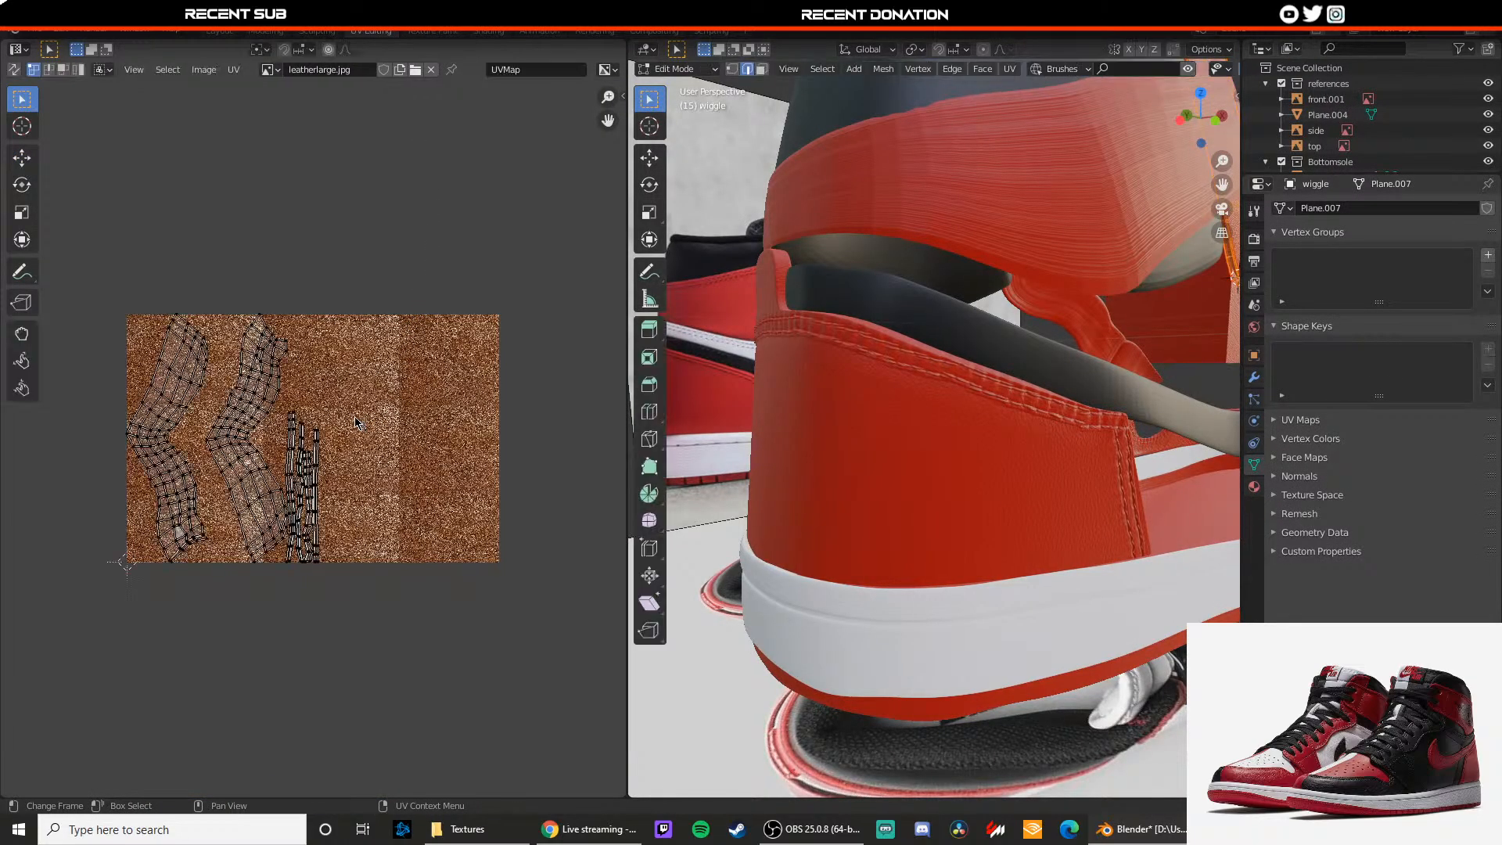
key("Tab")
middle_click_drag(970, 438, 882, 493)
scroll(884, 469, "down", 6)
scroll(962, 478, "up", 3)
scroll(962, 477, "up", 6)
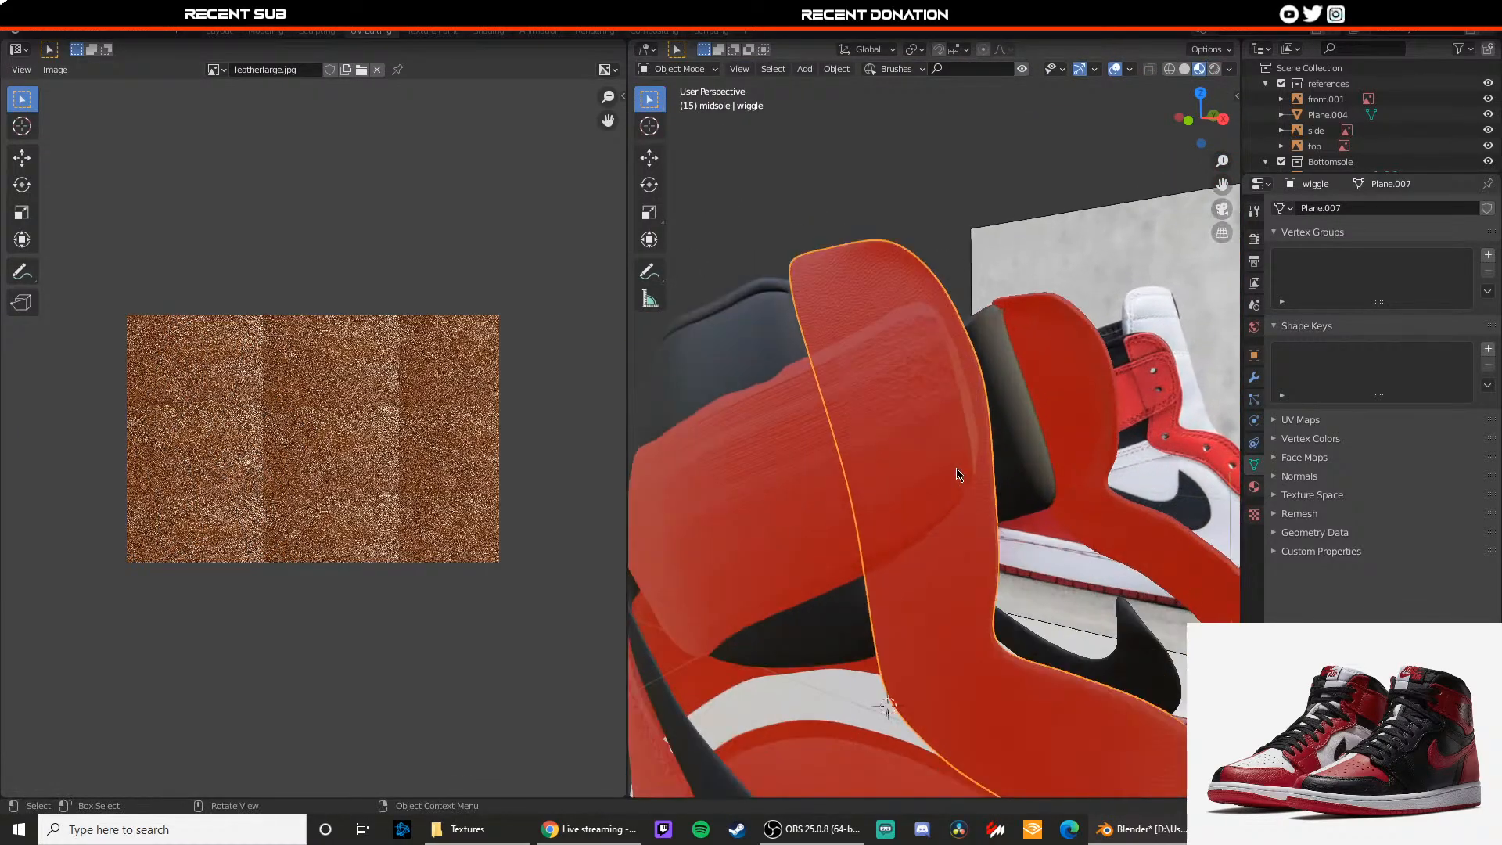
scroll(944, 470, "down", 6)
left_click(899, 628)
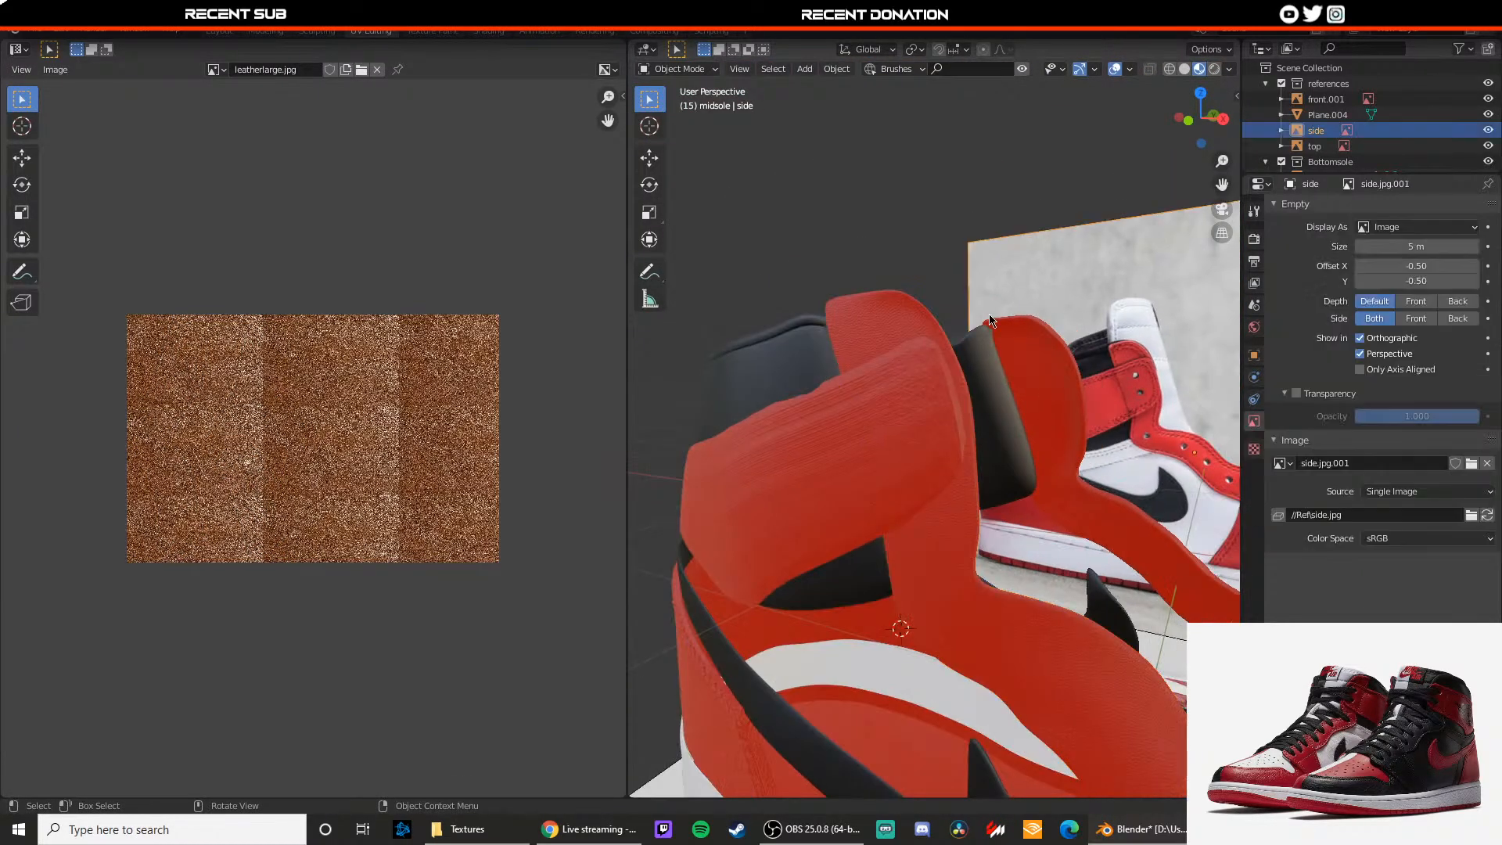
scroll(898, 458, "up", 8)
scroll(938, 446, "down", 5)
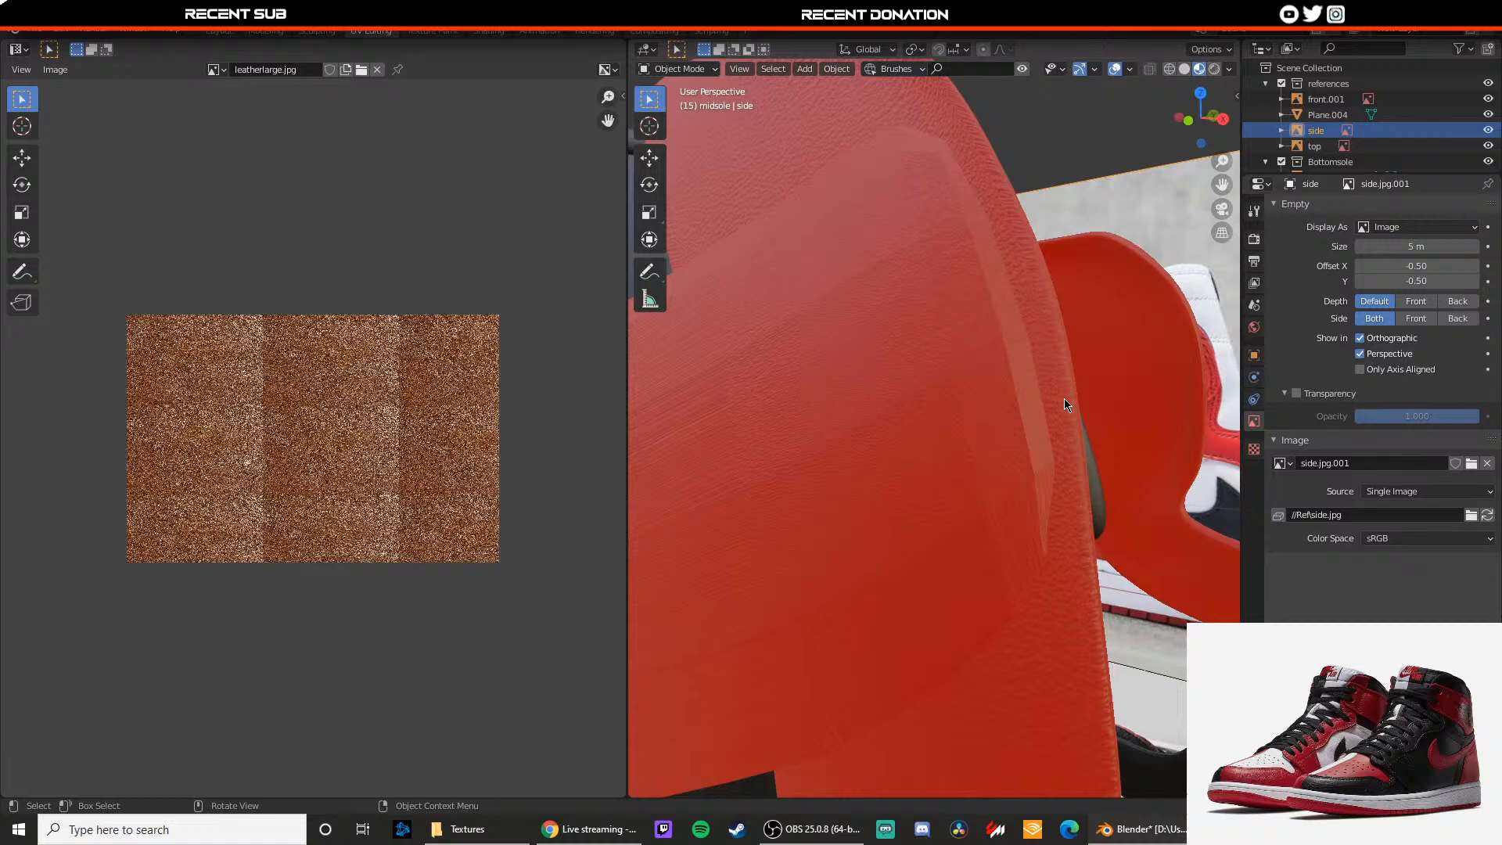
Step: Return to the Layout workspace, make the white base body visible again, and select the wiggle panel
left_click(266, 30)
middle_click_drag(450, 388, 299, 357)
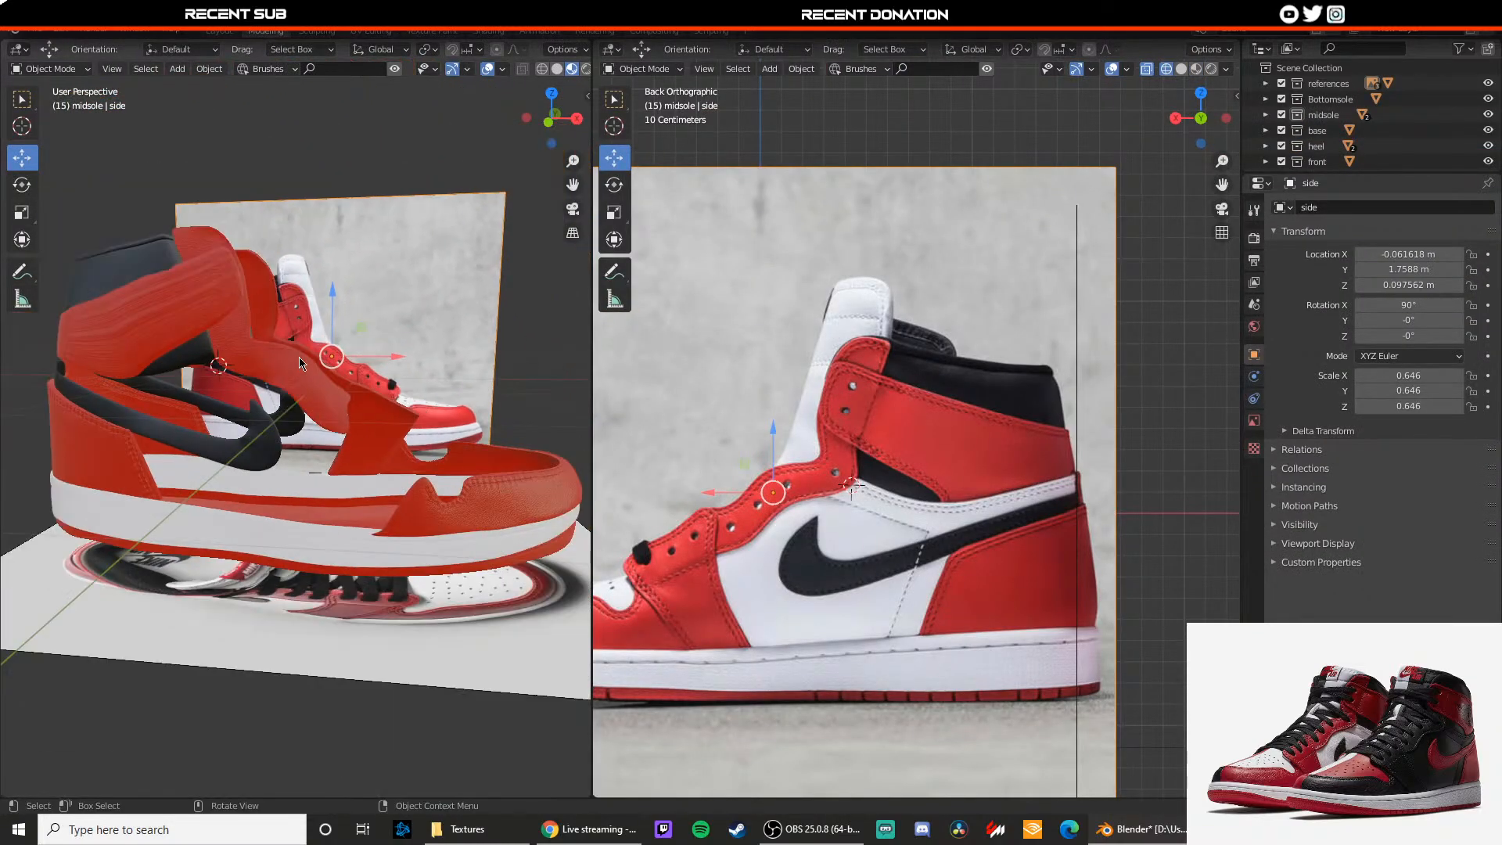
left_click(1266, 130)
scroll(392, 415, "up", 8)
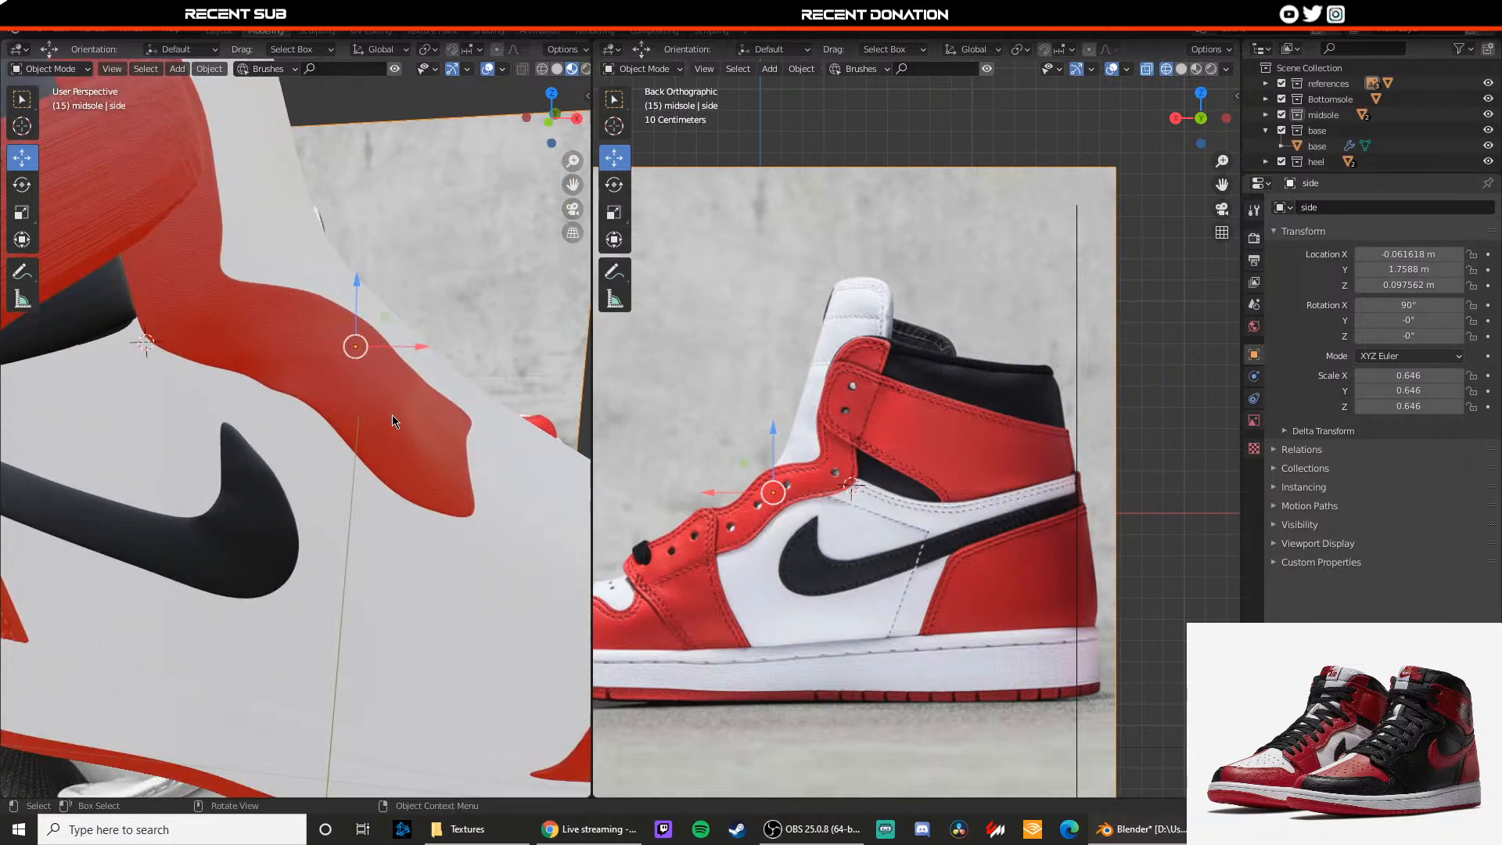
left_click(392, 415)
middle_click_drag(392, 414, 351, 429)
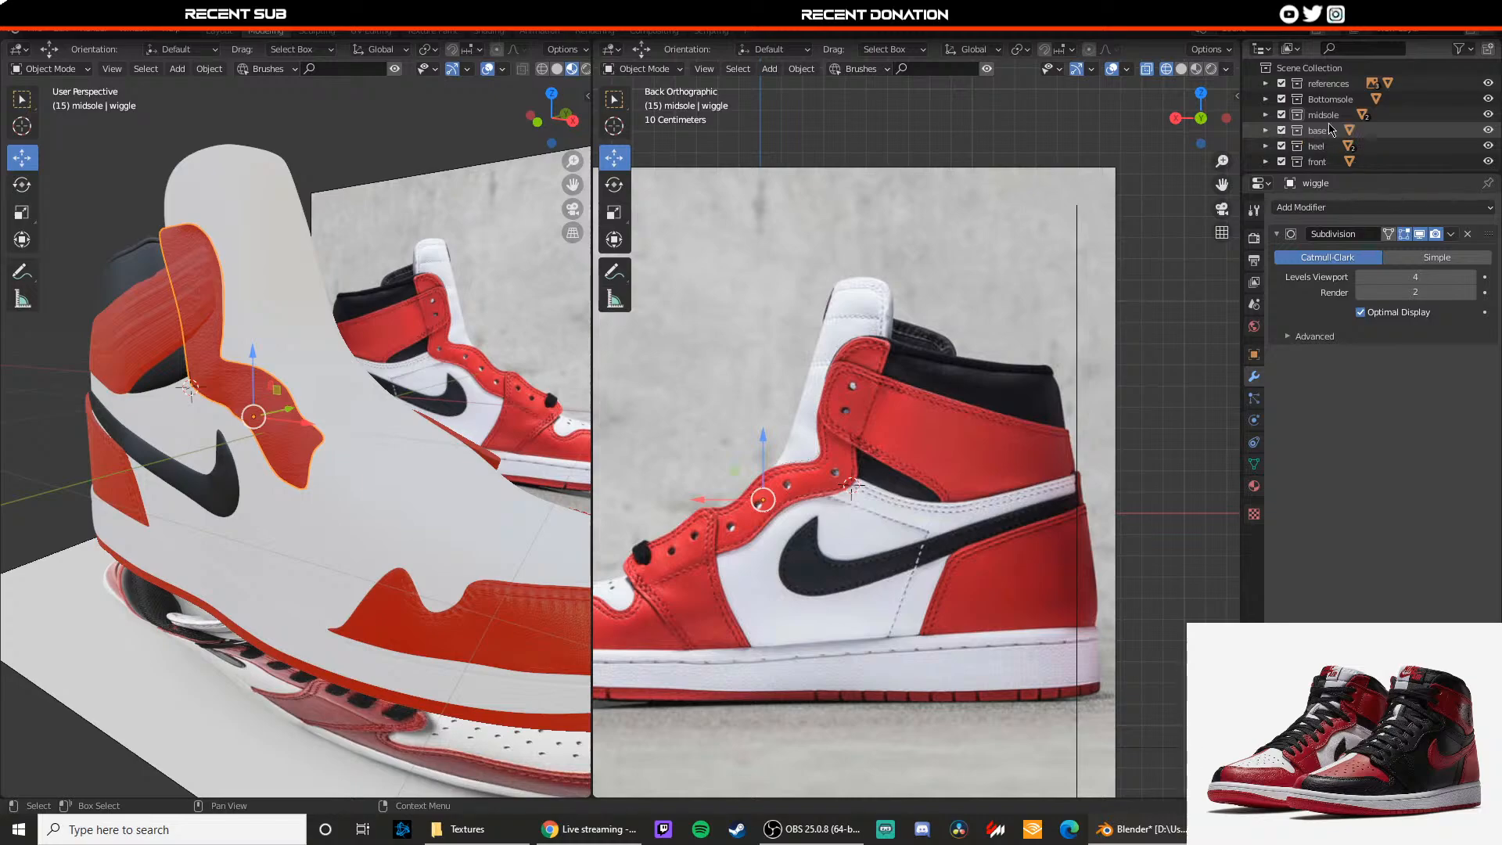
Step: Move the red ankle panel Plane.001 into the backred collection
scroll(1330, 130, "down", 3)
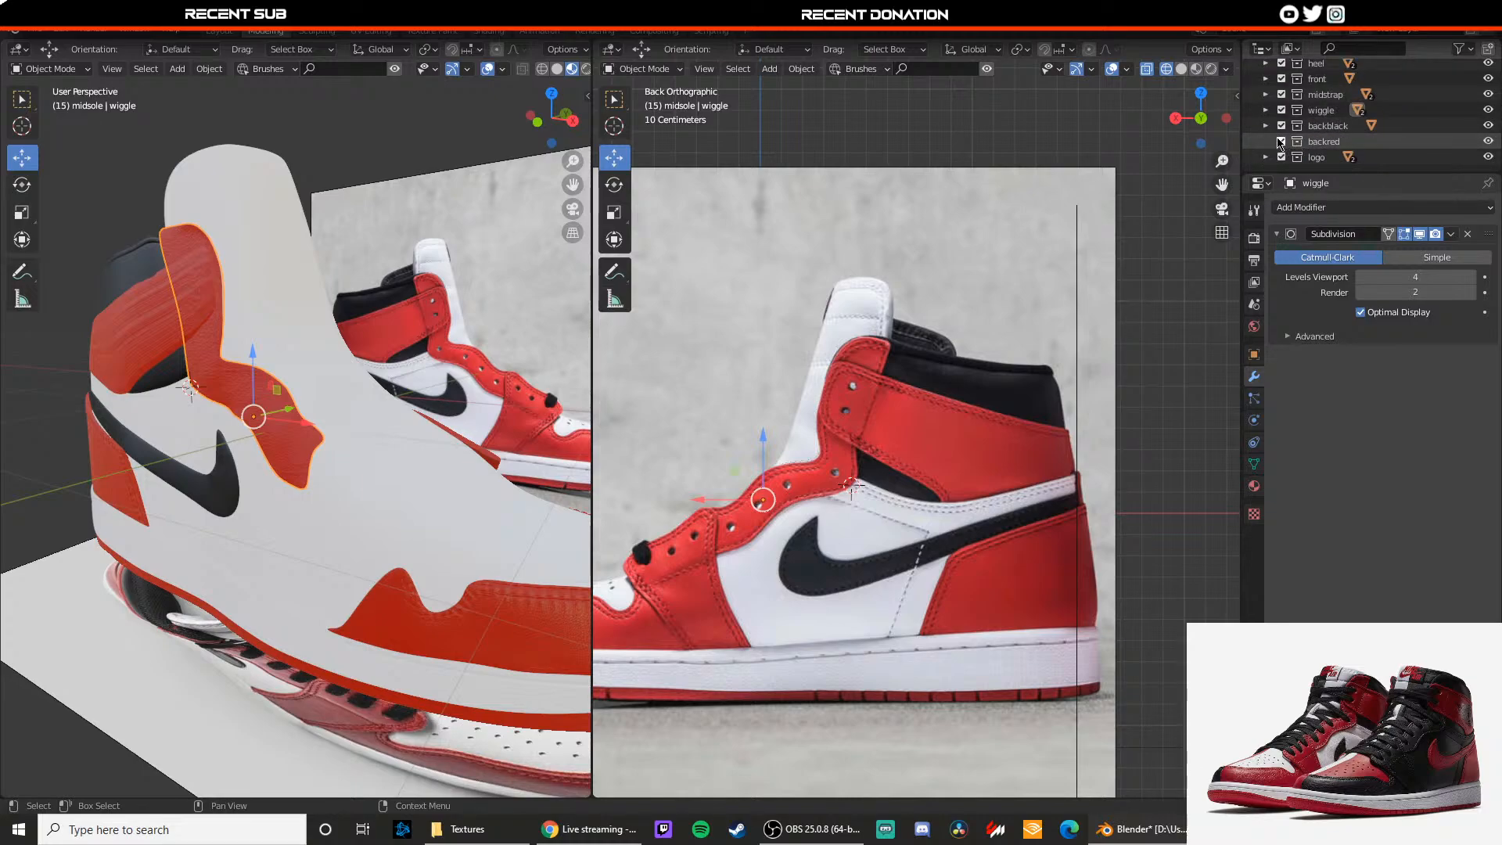
left_click(1311, 144)
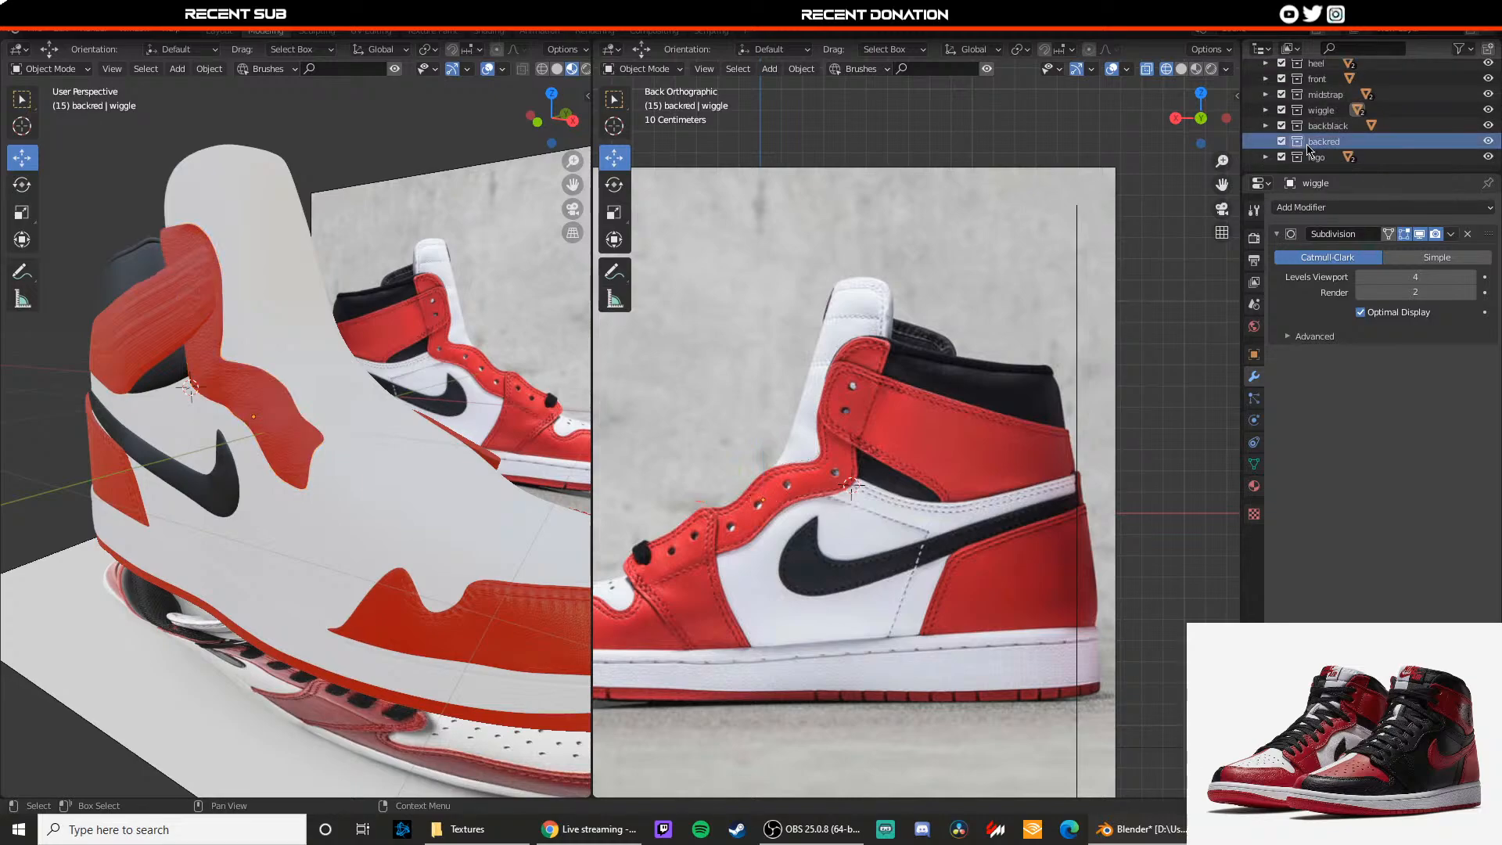
left_click(181, 327)
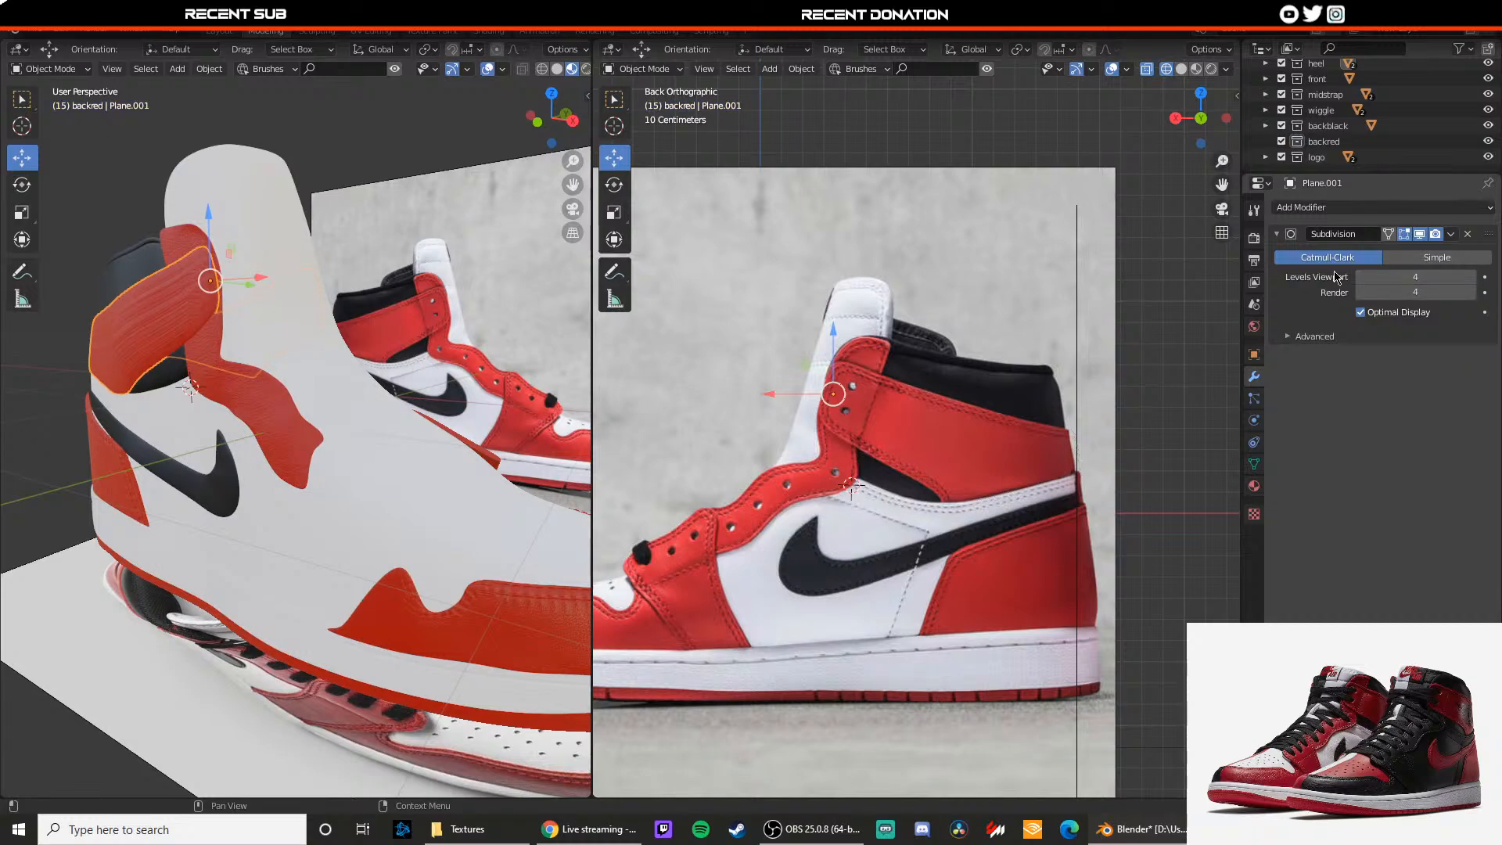
scroll(1332, 146, "up", 5)
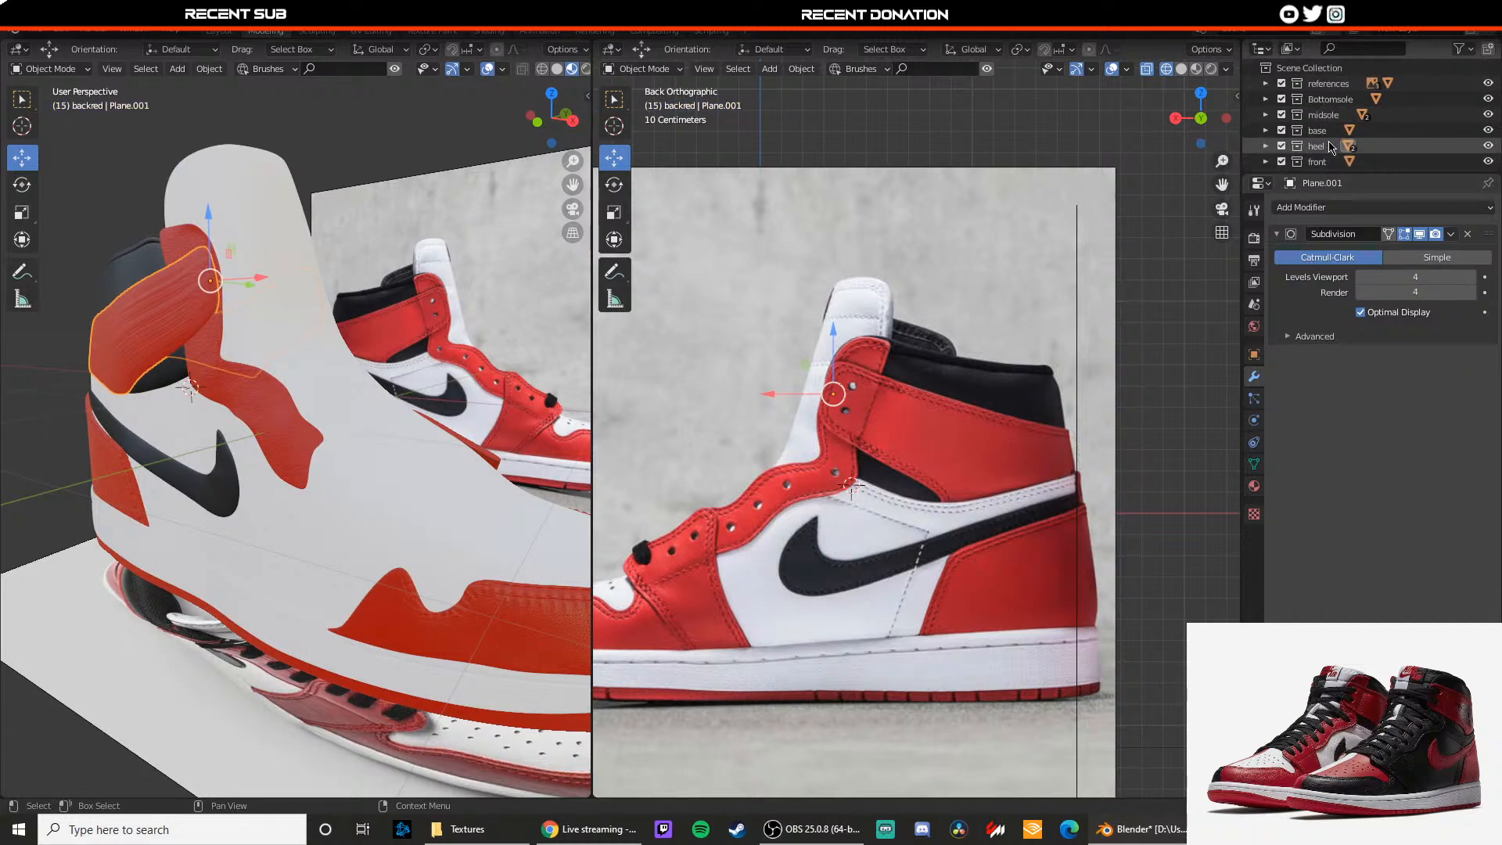
left_click_drag(1328, 161, 1351, 145)
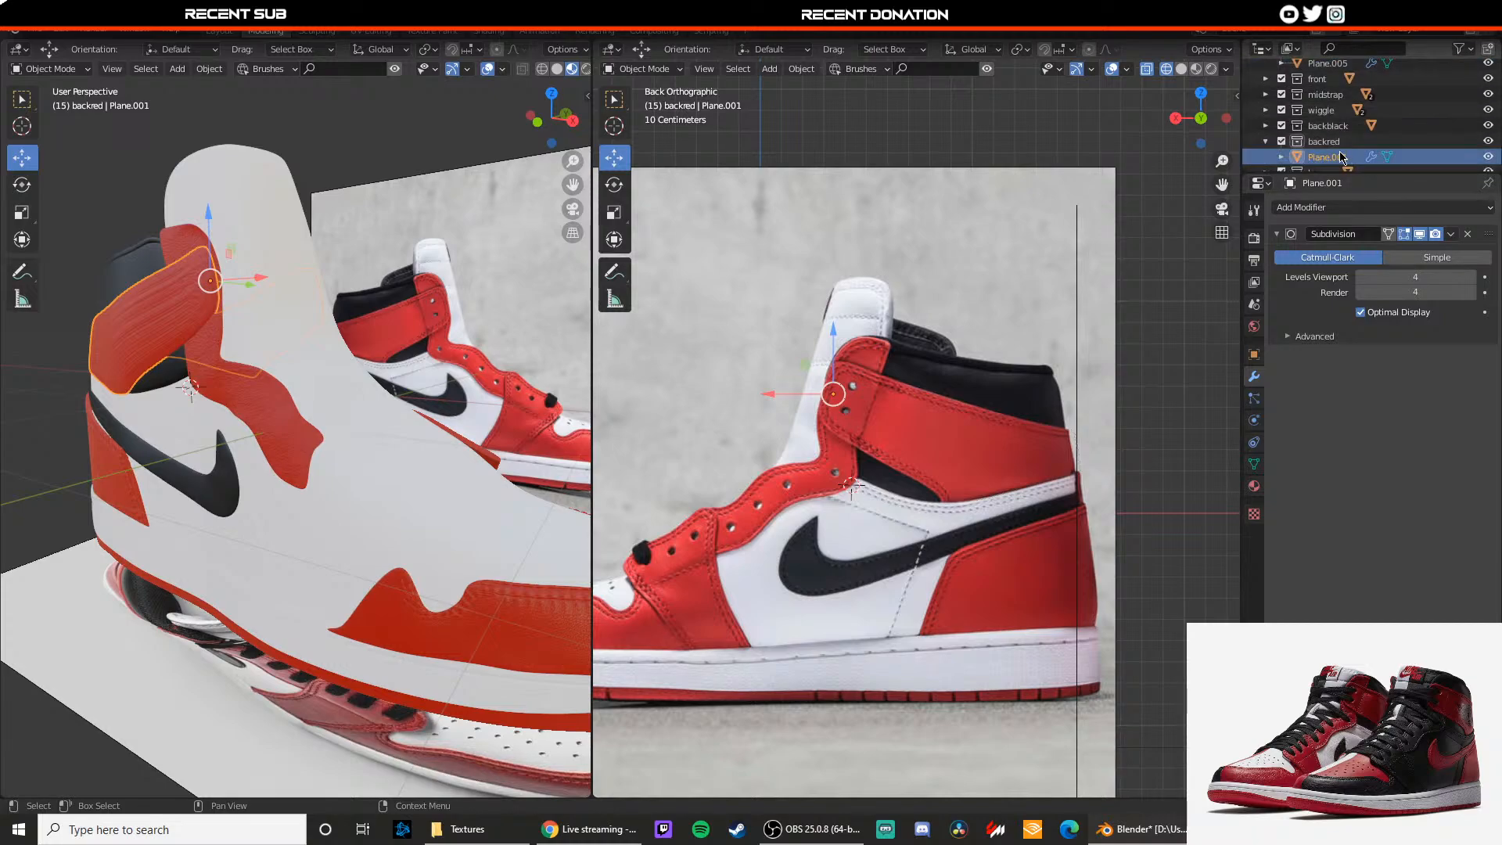
Step: Collapse the backred and heel collections in the outliner
left_click(1266, 142)
left_click(1327, 94)
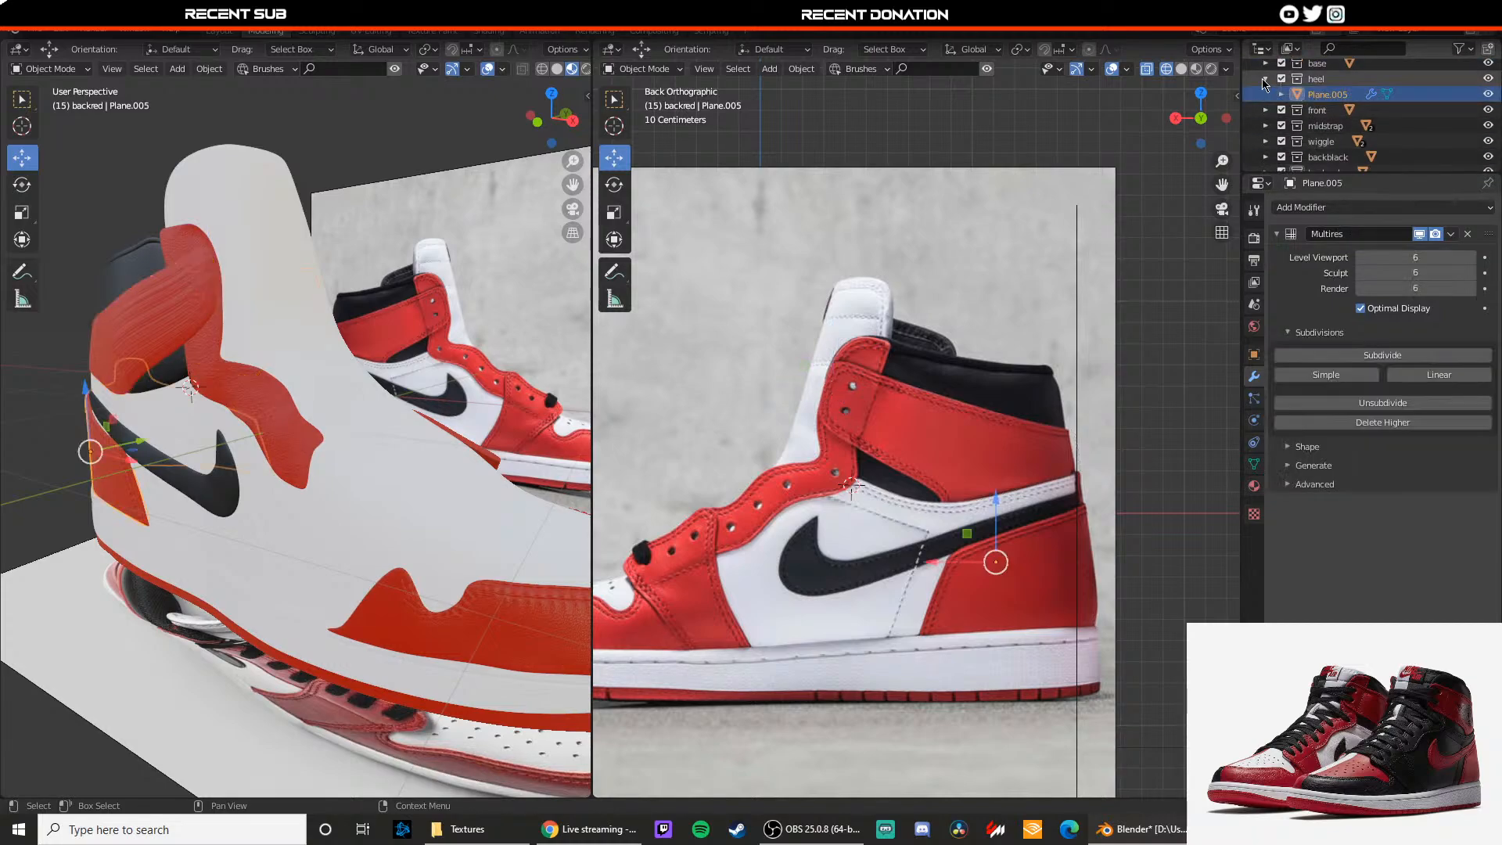
left_click(1266, 79)
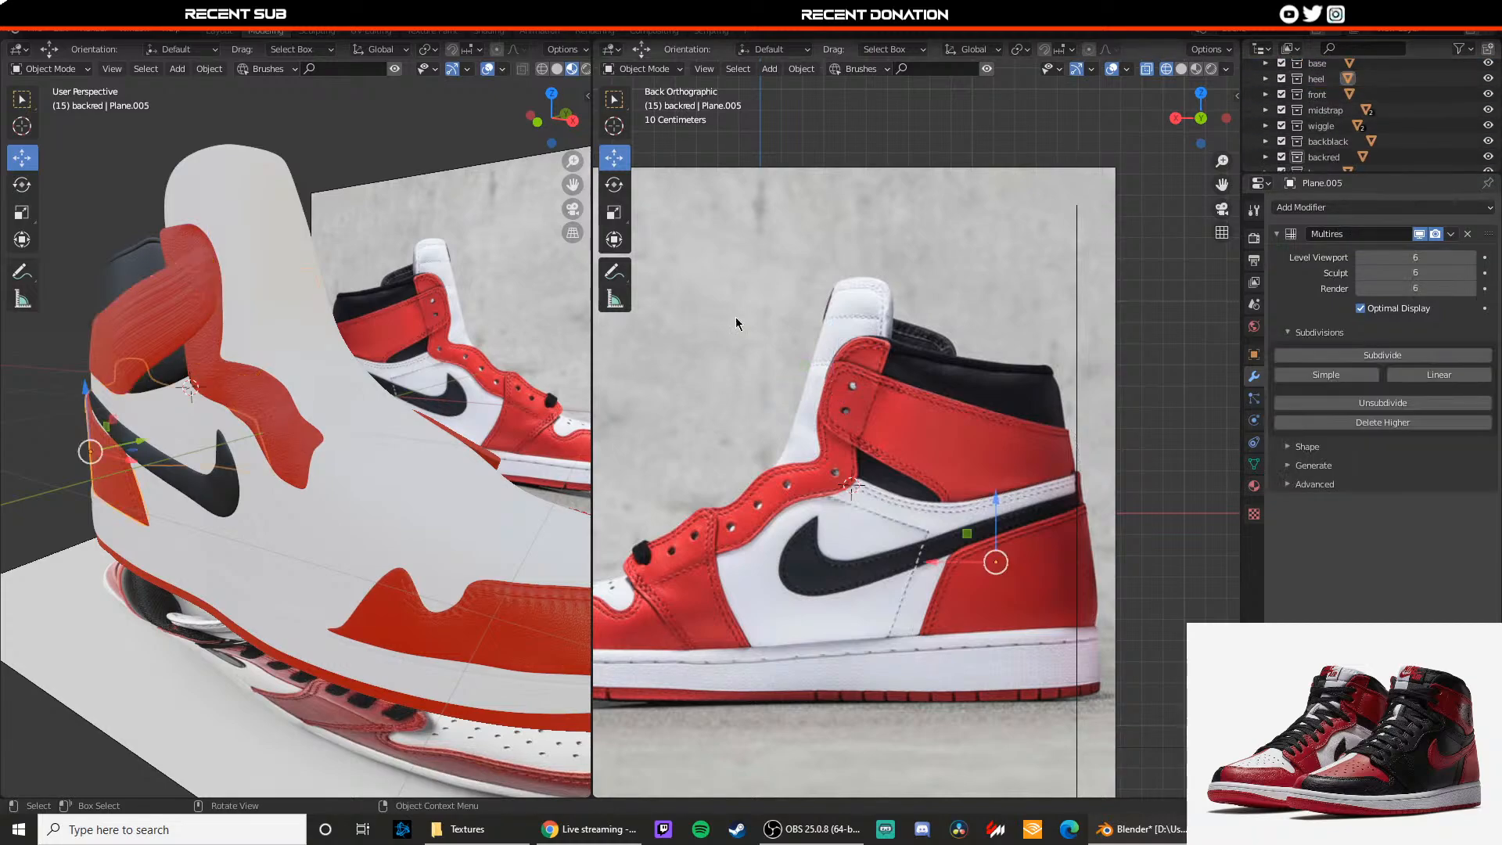
left_click(426, 505)
right_click(422, 490)
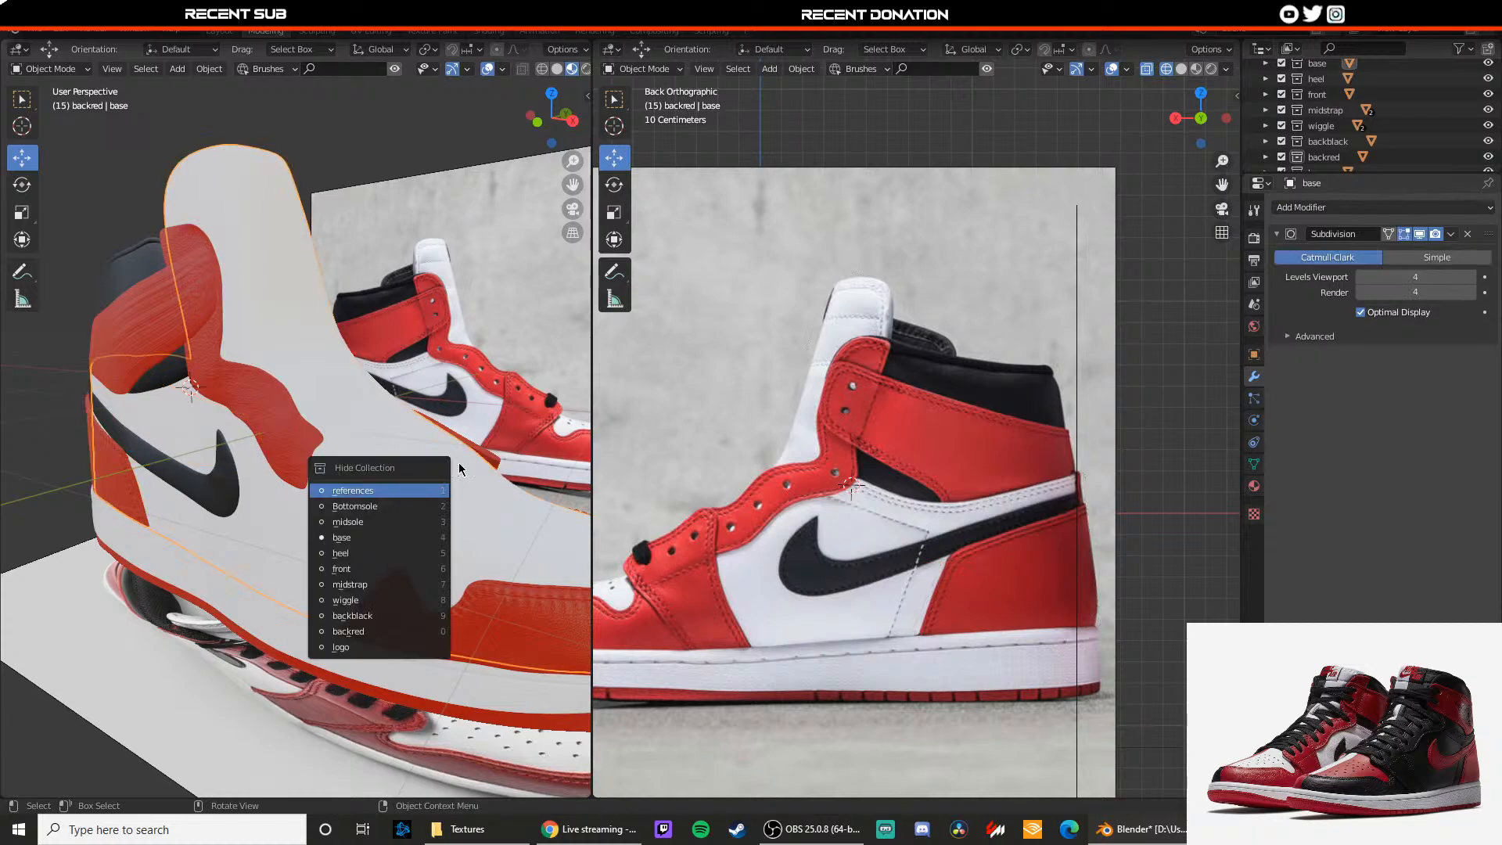
left_click(481, 430)
scroll(481, 429, "up", 5)
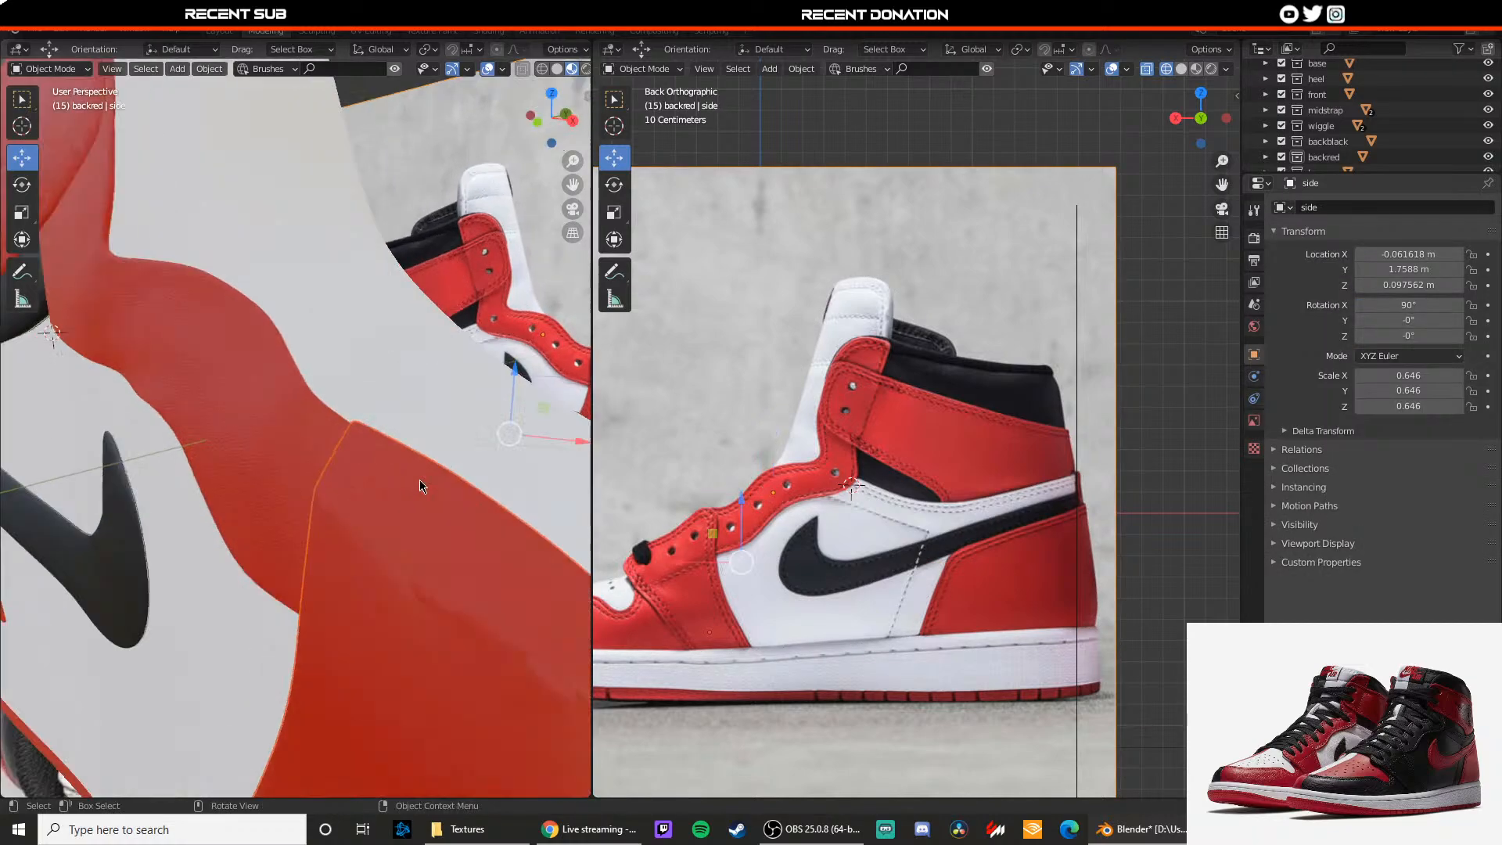
middle_click_drag(408, 463, 366, 457, "shift")
Step: Open the wiggle panel's mesh for editing and set both viewports to the front view
left_click(427, 388)
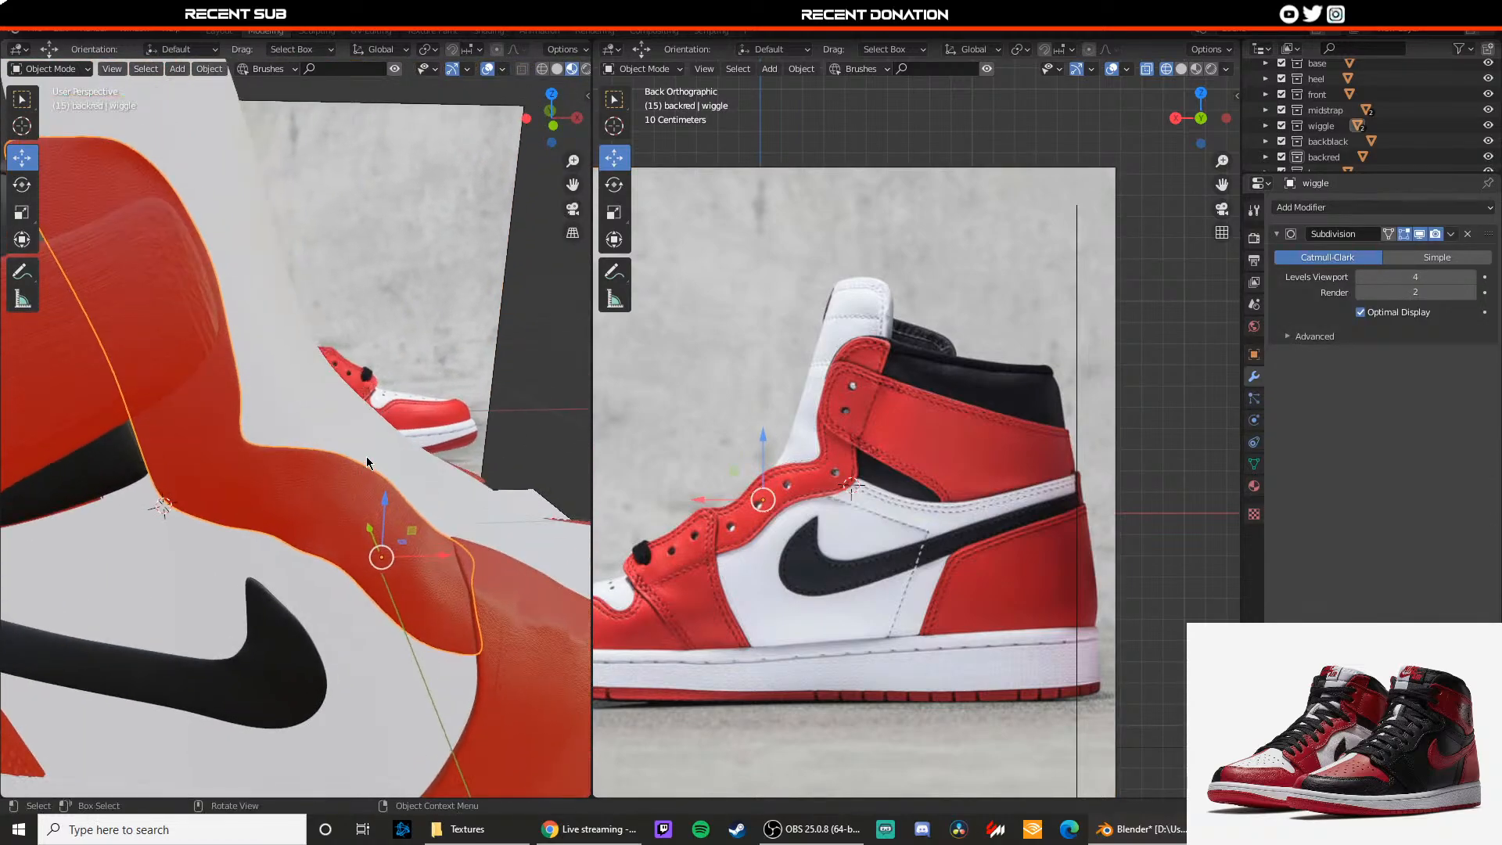
key("KP_1")
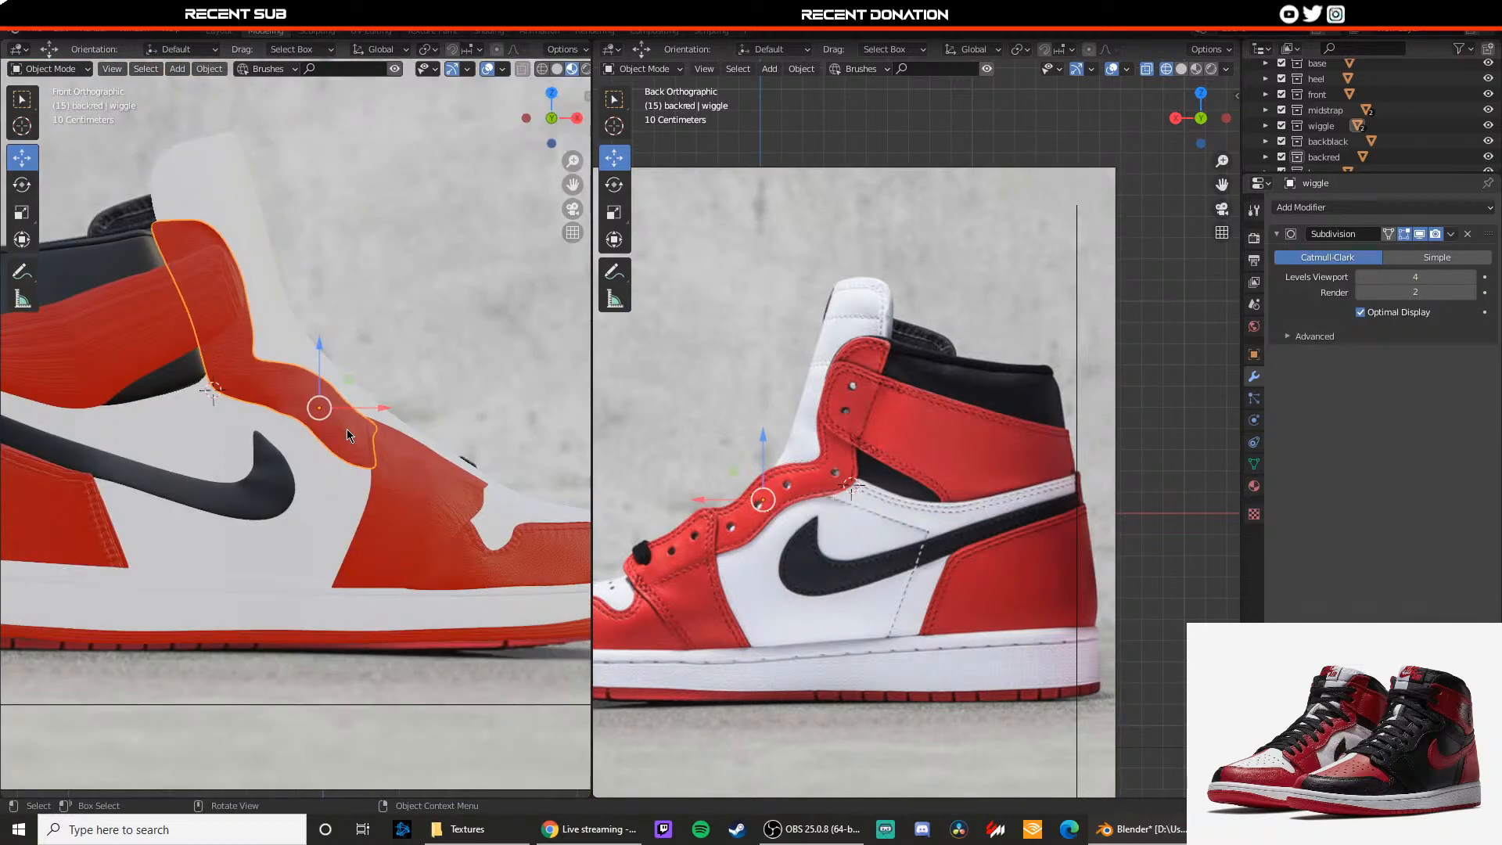
scroll(344, 449, "down", 5)
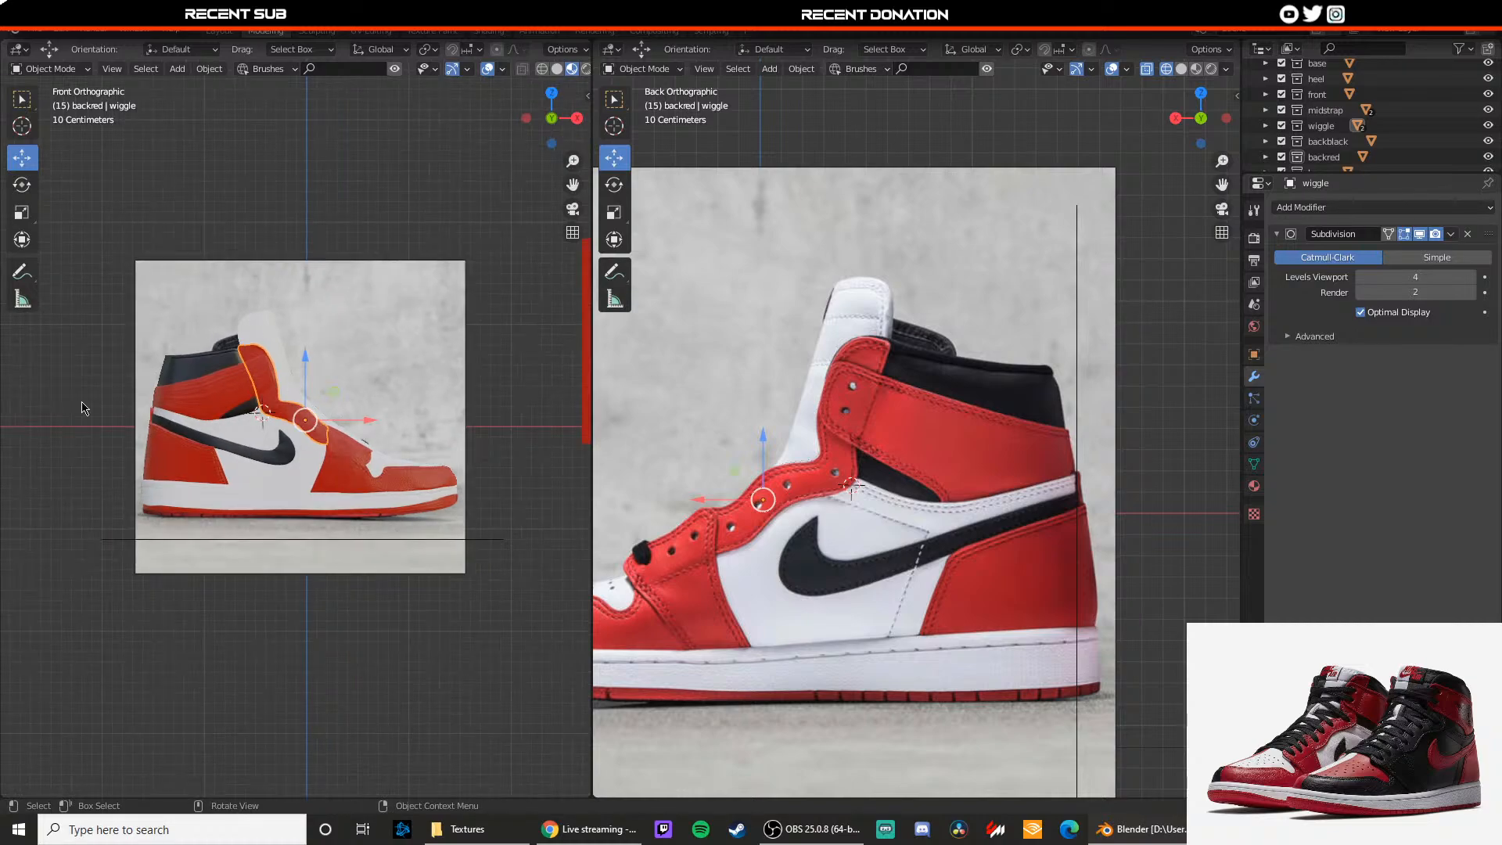
scroll(181, 415, "up", 5)
scroll(319, 440, "up", 2)
key("Tab")
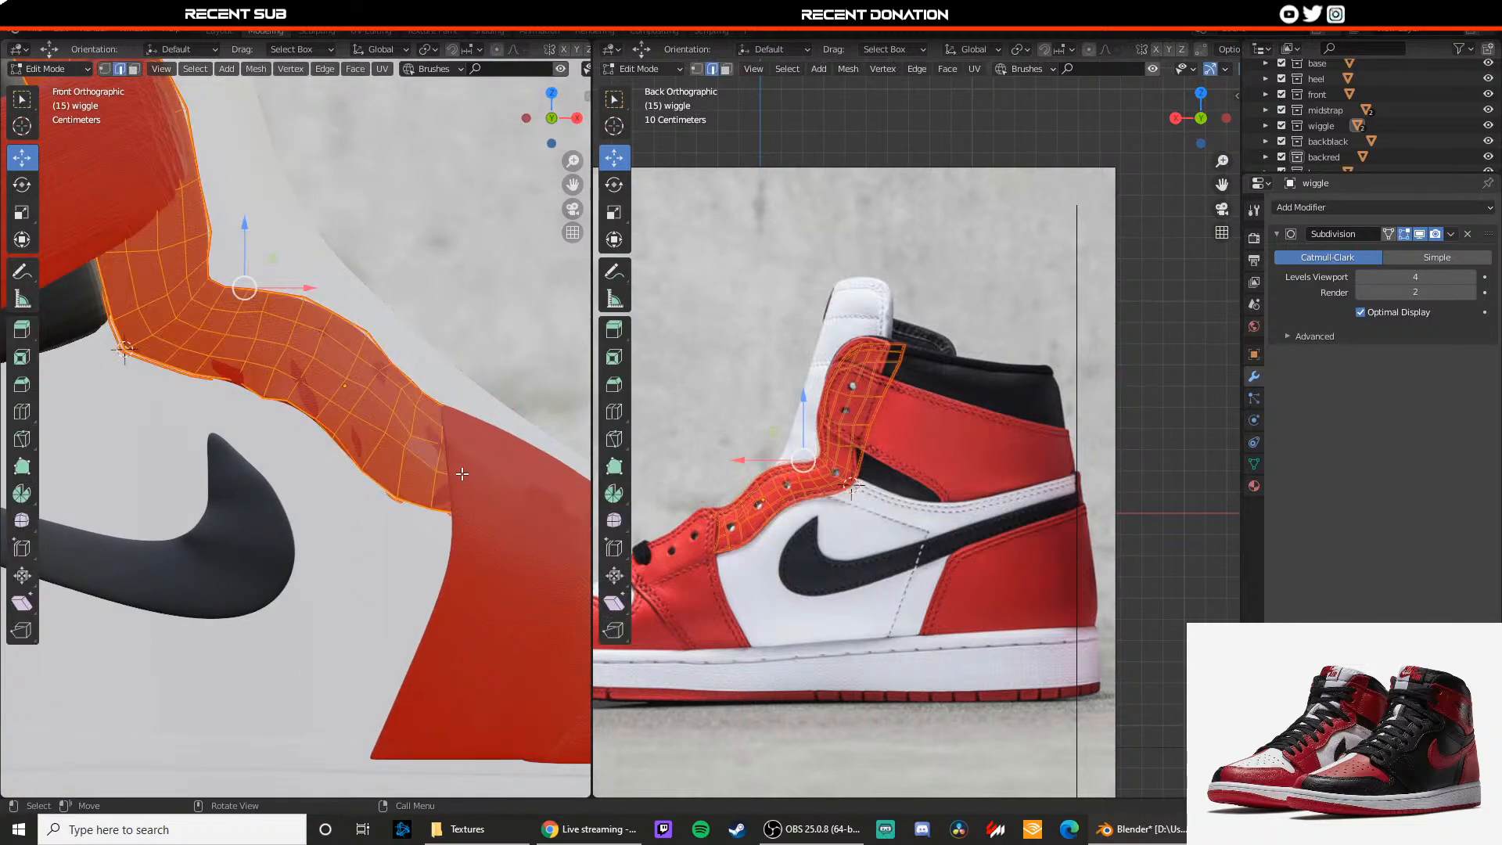
scroll(402, 468, "up", 2)
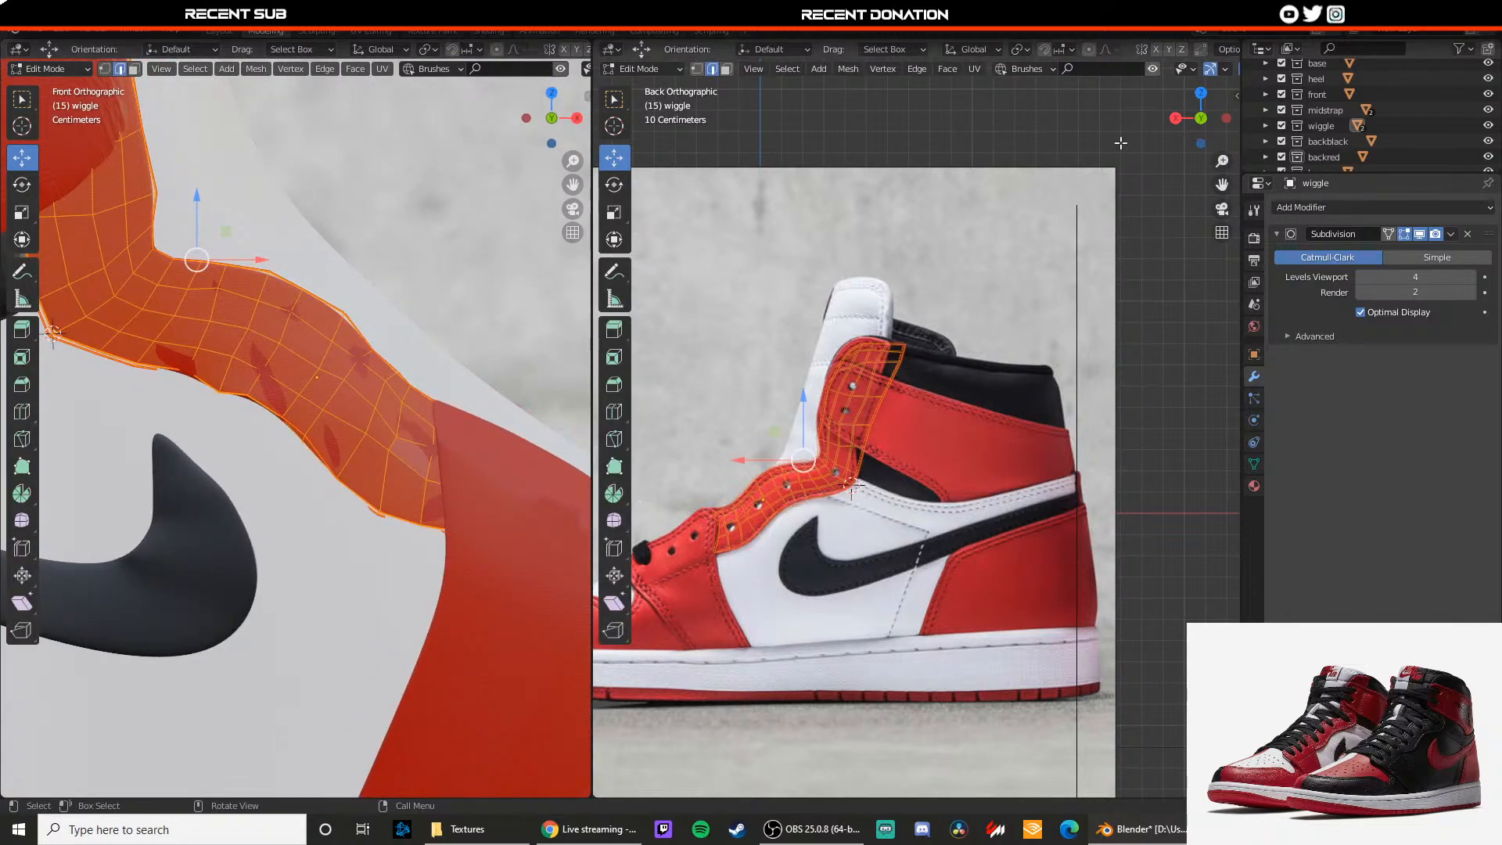
left_click(1174, 118)
left_click(1175, 119)
middle_click_drag(1050, 393, 949, 352, "shift")
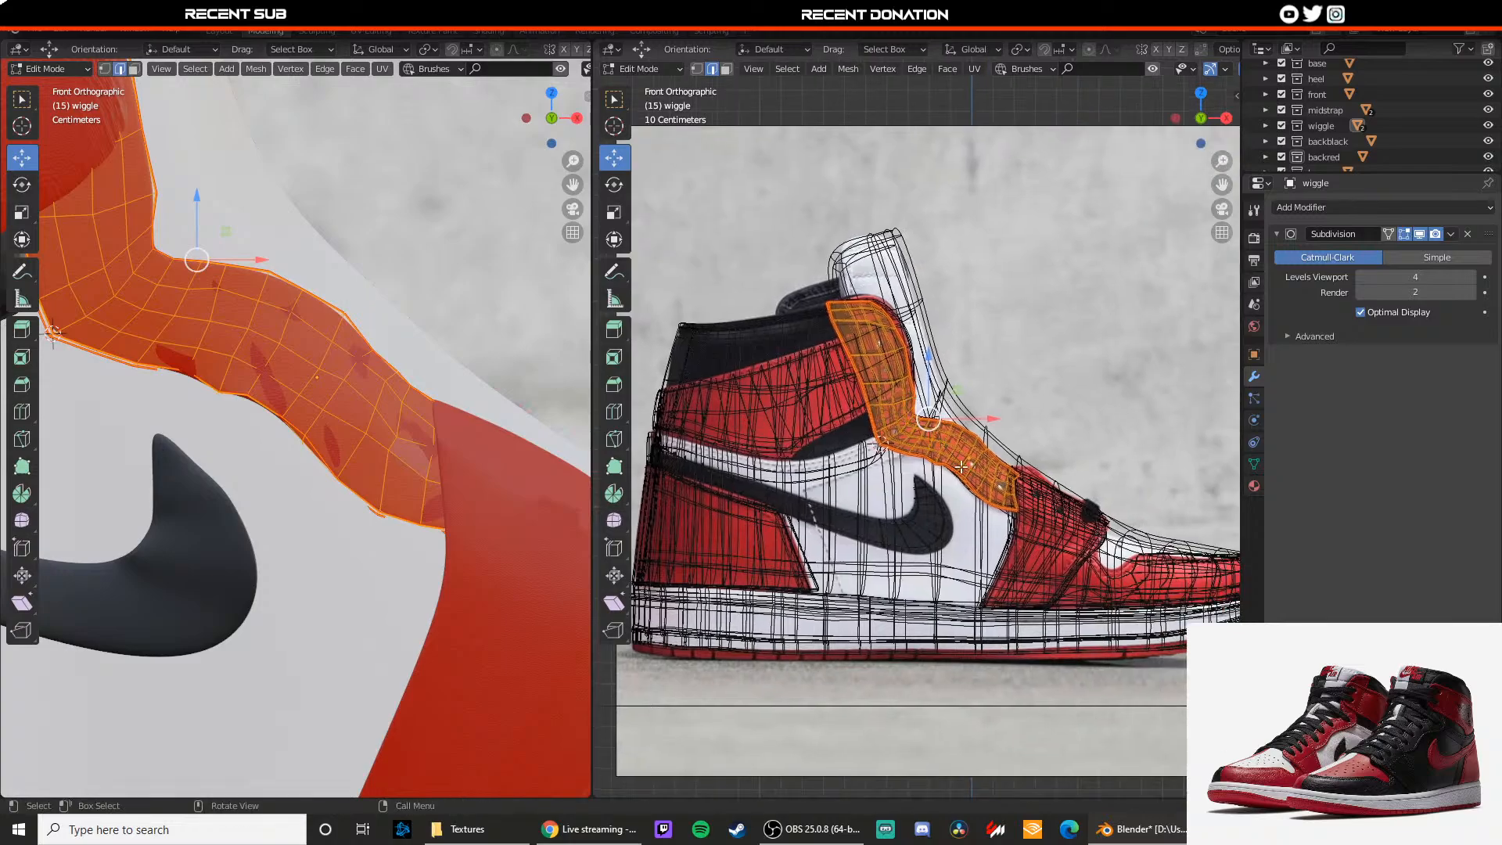
Step: Delete the wiggle panel face over the reference's lace hole nearest the toe to open the first eyelet
scroll(982, 411, "up", 3)
middle_click_drag(1041, 494, 944, 442, "shift")
scroll(944, 442, "up", 2)
scroll(944, 465, "up", 3)
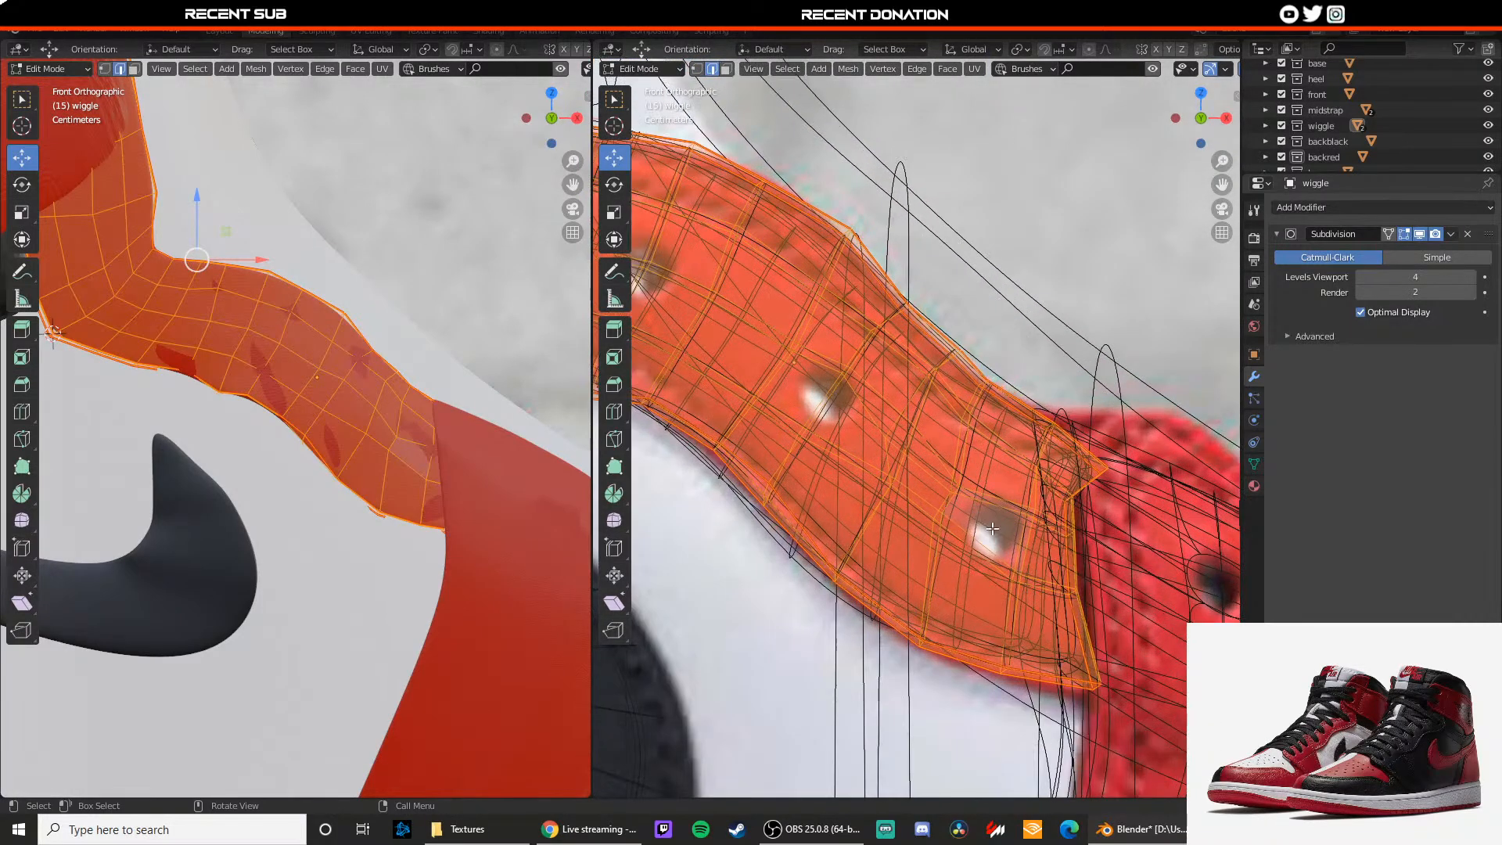
key("3")
left_click(991, 525)
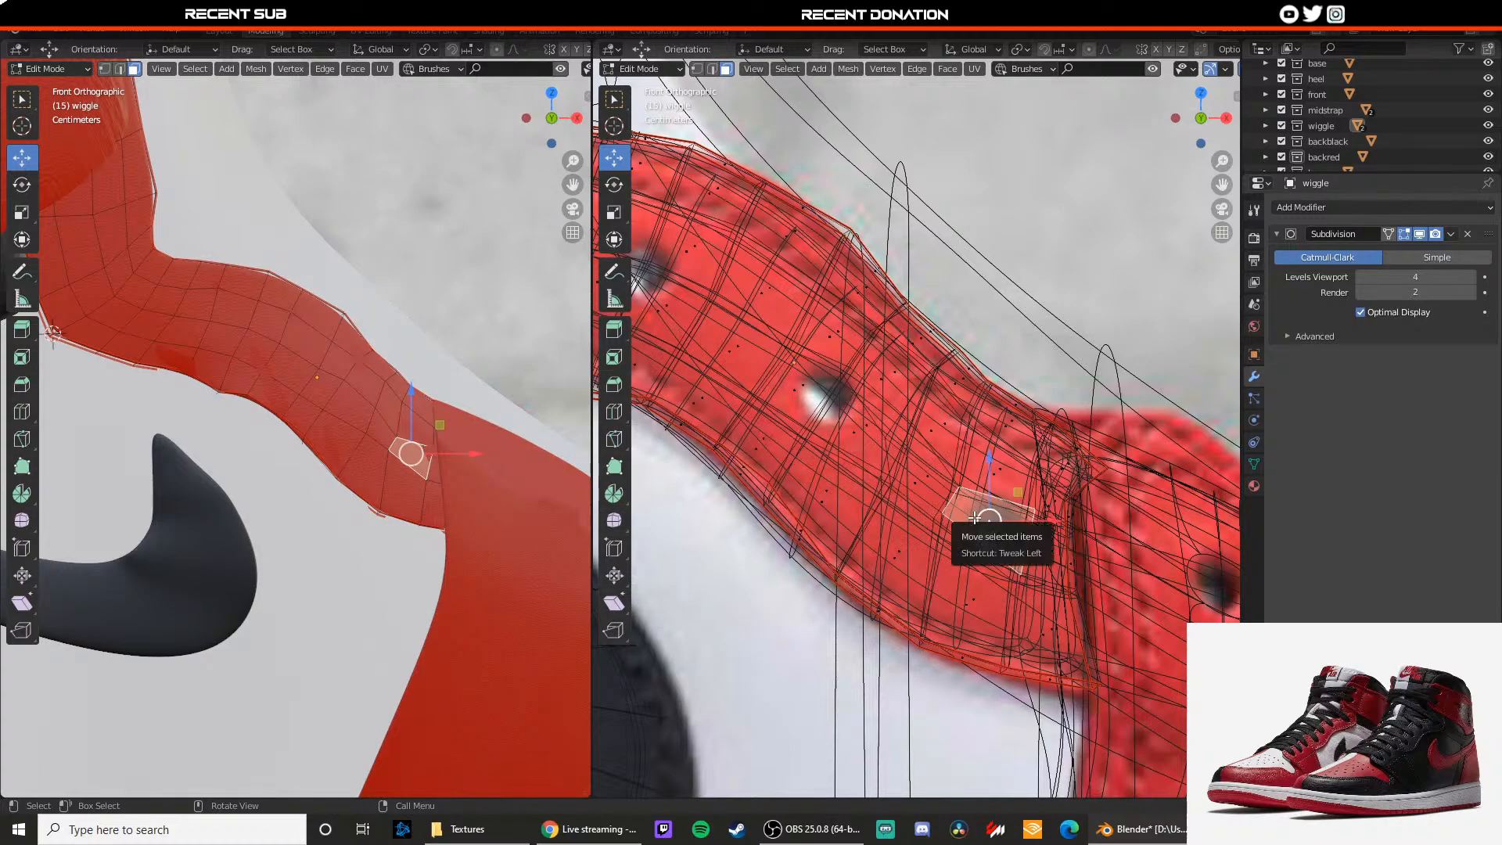
key("x")
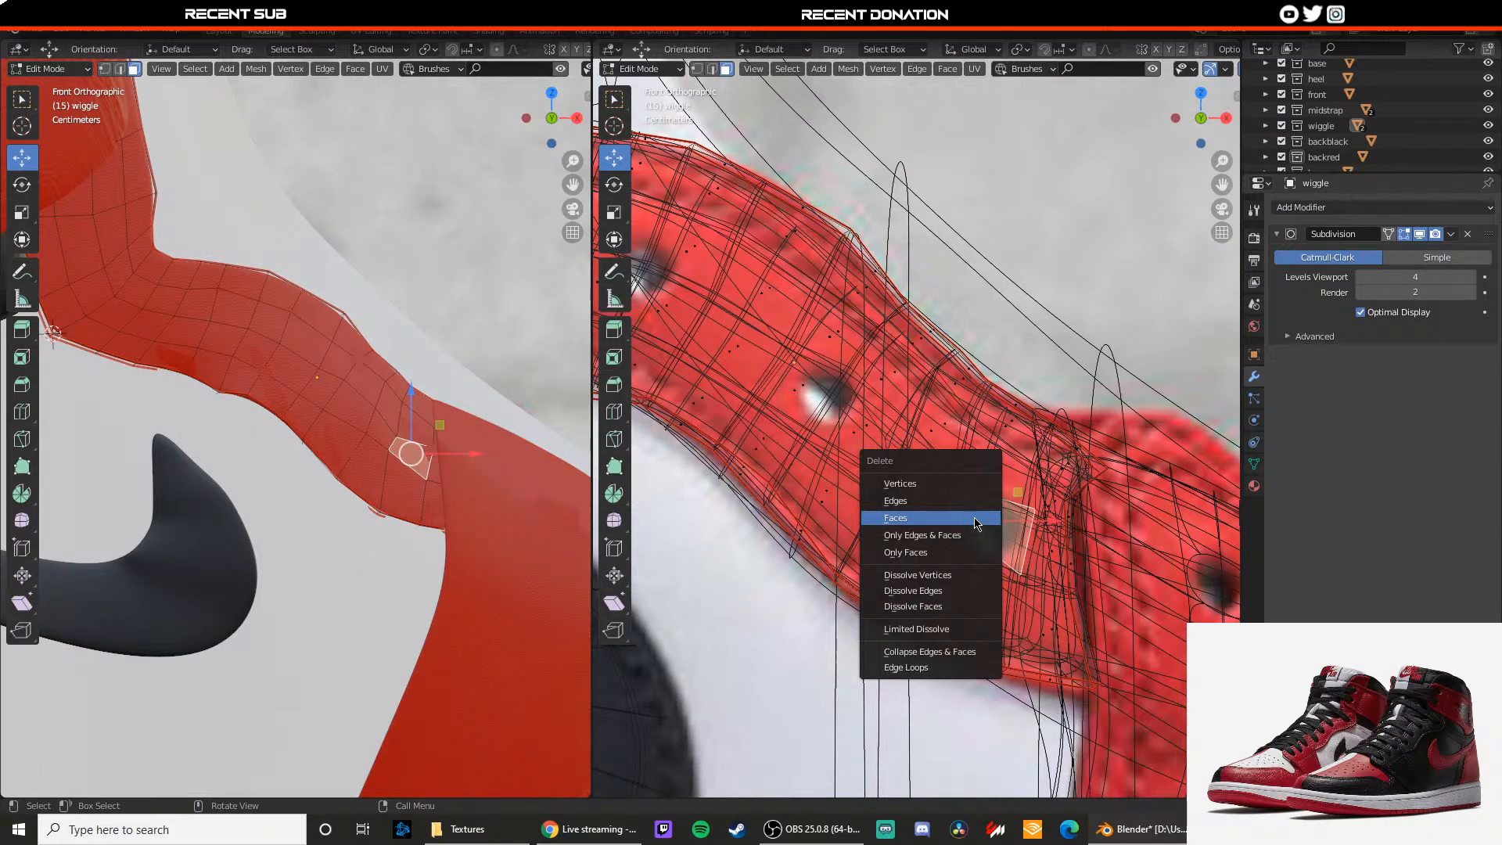
left_click(975, 518)
key("Tab")
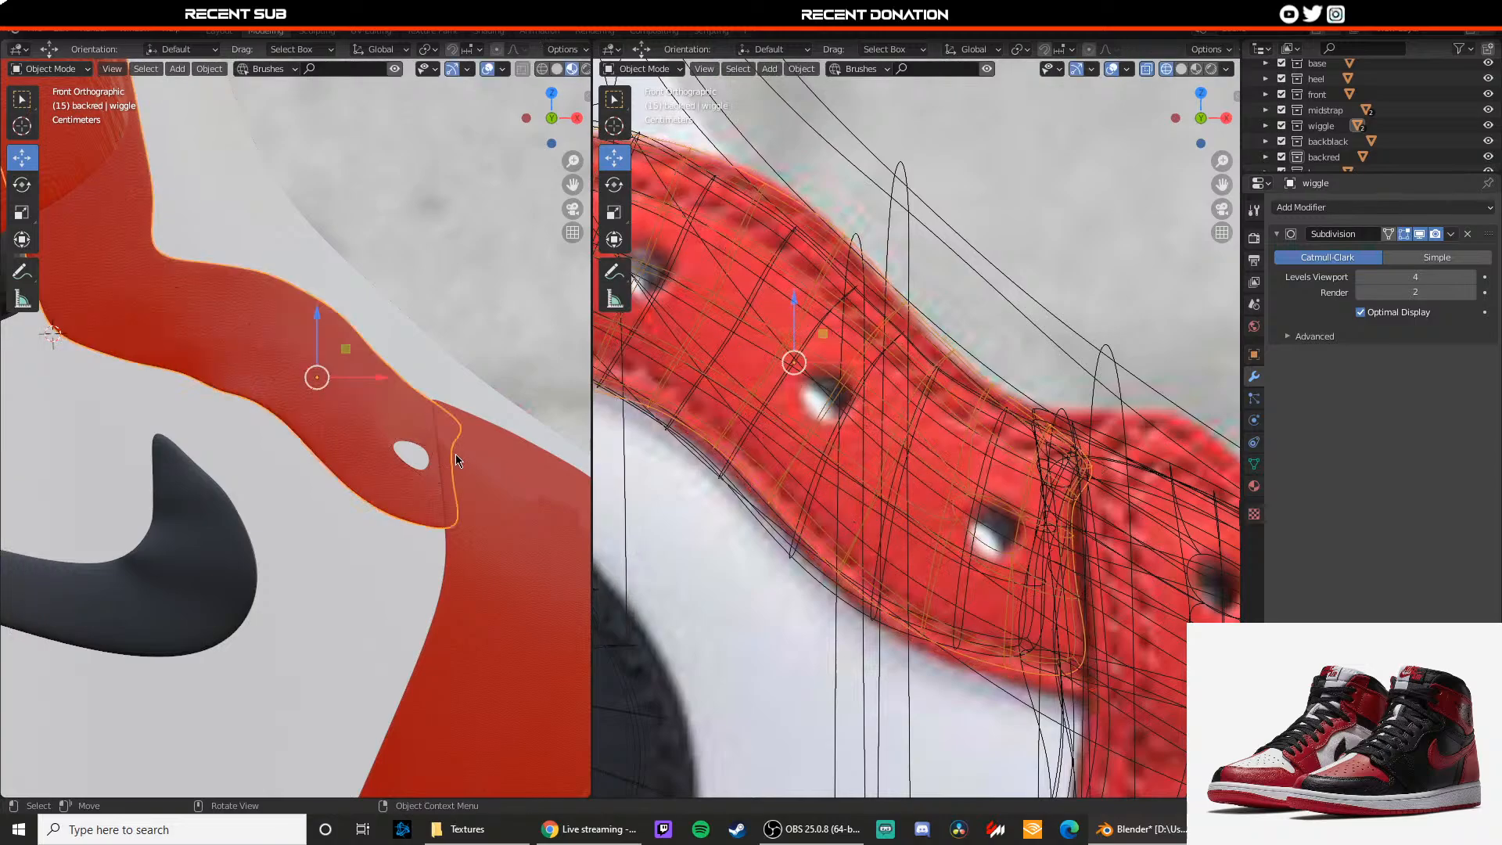
Step: Move the vertices around the first eyelet to make the hole smaller and rounder
key("Tab")
scroll(419, 455, "up", 3)
middle_click_drag(420, 454, 286, 449, "shift")
scroll(287, 449, "up", 2)
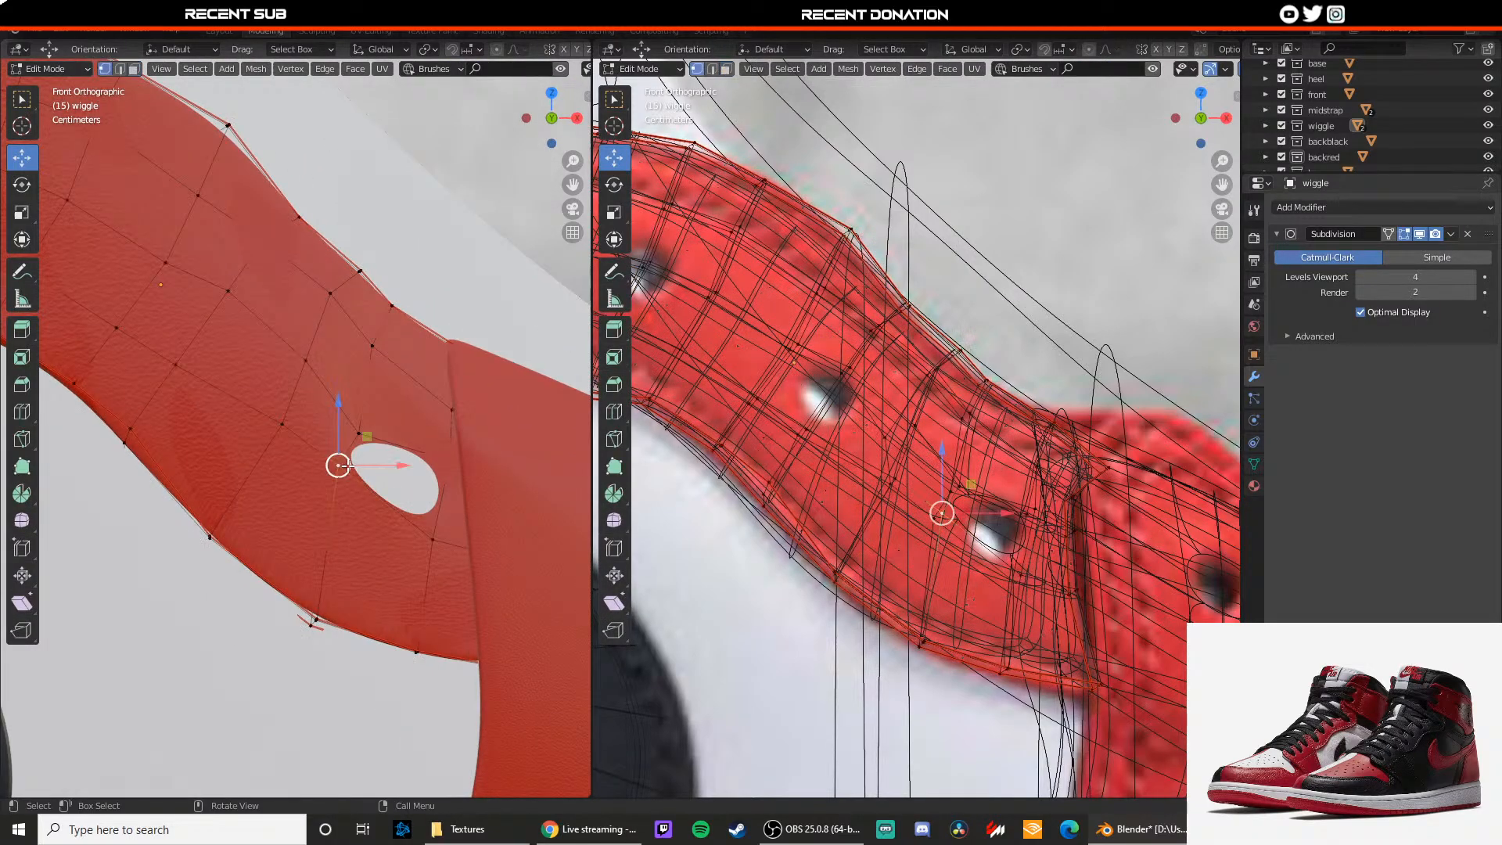
mouse_move(376, 466)
left_mouse_down()
mouse_move(397, 434)
mouse_move(387, 470)
mouse_move(361, 442)
left_mouse_up()
left_click(359, 433)
left_click(360, 465)
left_click(432, 539)
left_click_drag(436, 500, 362, 442)
left_click(450, 460)
left_click(371, 434)
left_click(360, 477)
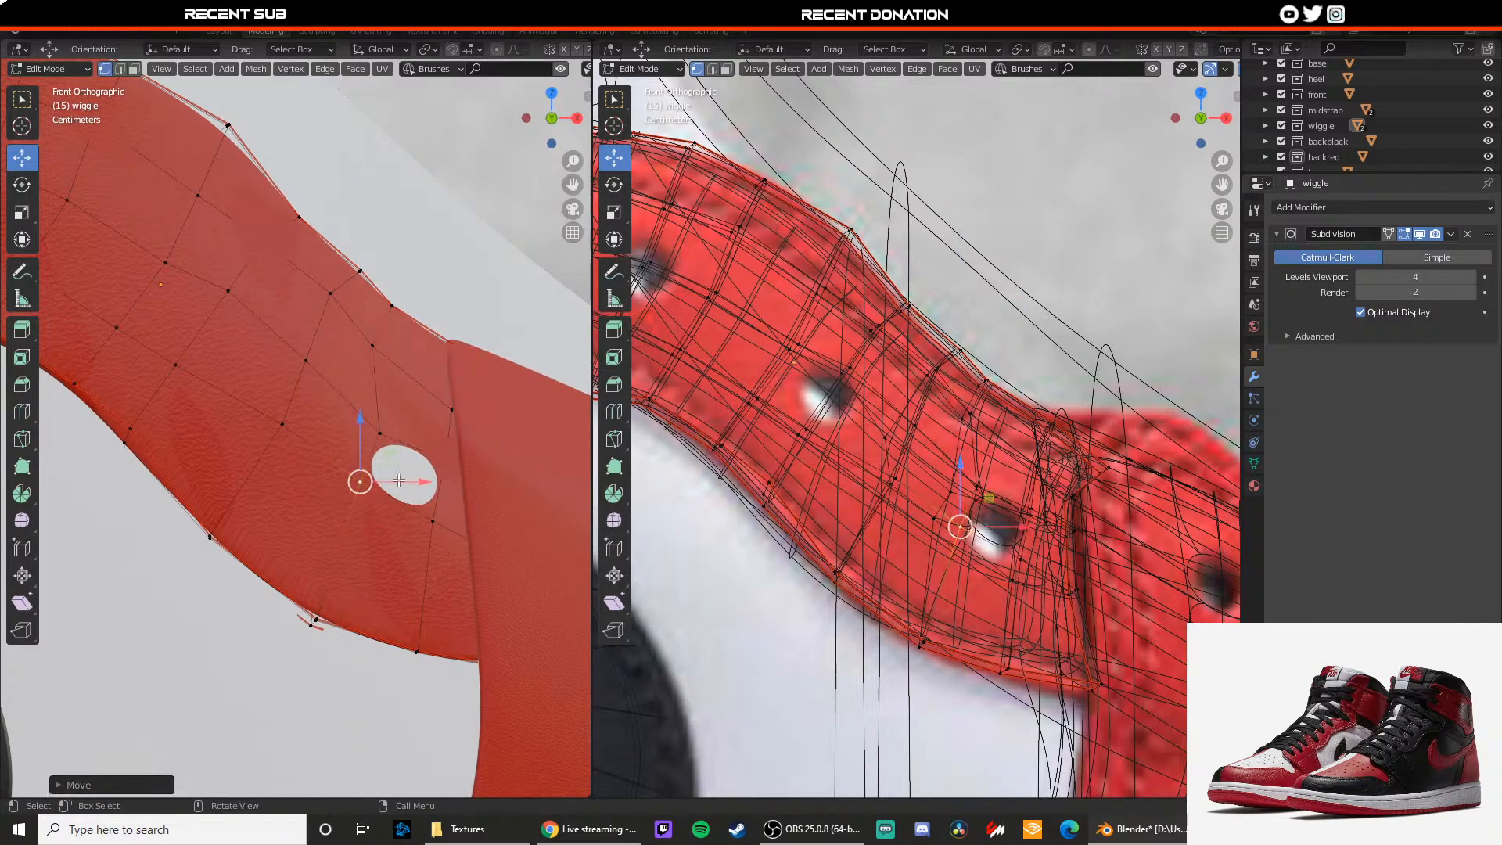
left_click(433, 522)
left_click_drag(461, 521, 377, 409)
left_click(440, 466)
left_click(380, 434)
key("Tab")
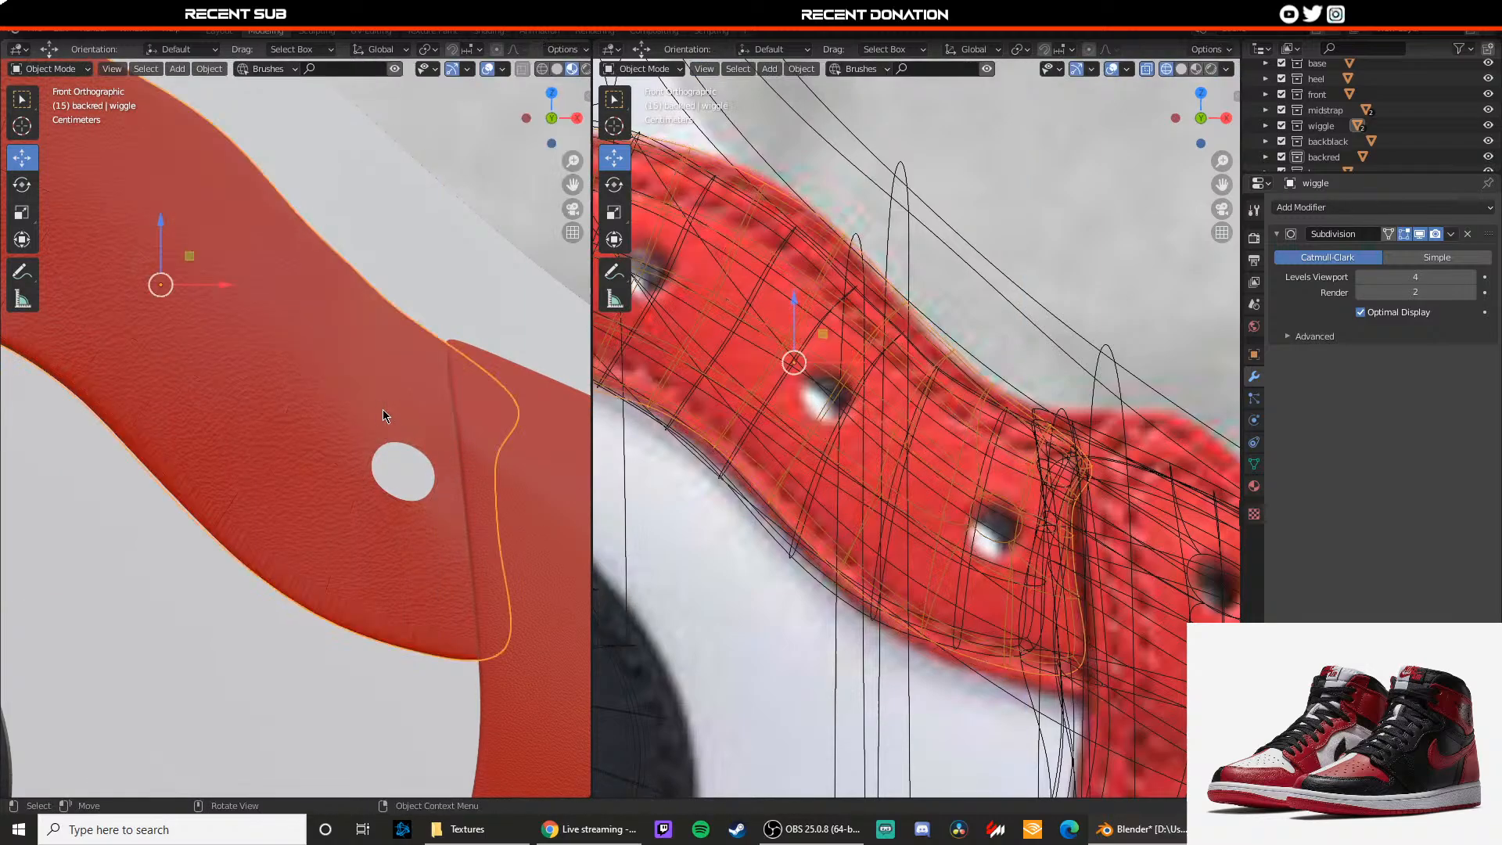
scroll(419, 429, "down", 3)
scroll(415, 434, "up", 3)
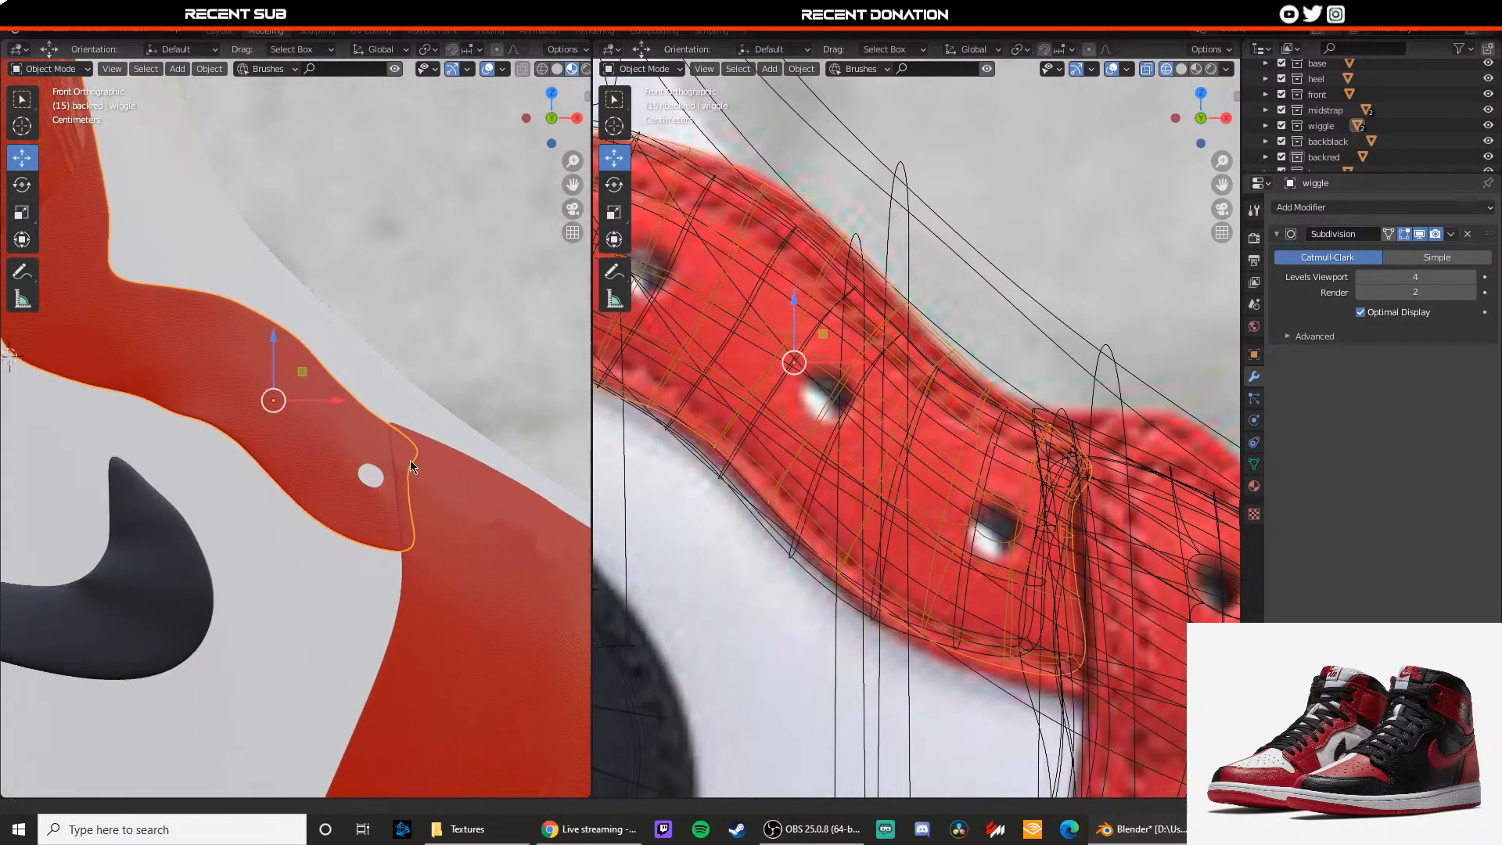
Step: Delete the wiggle panel face at the second lace hole from the toe to open another eyelet
key("Tab")
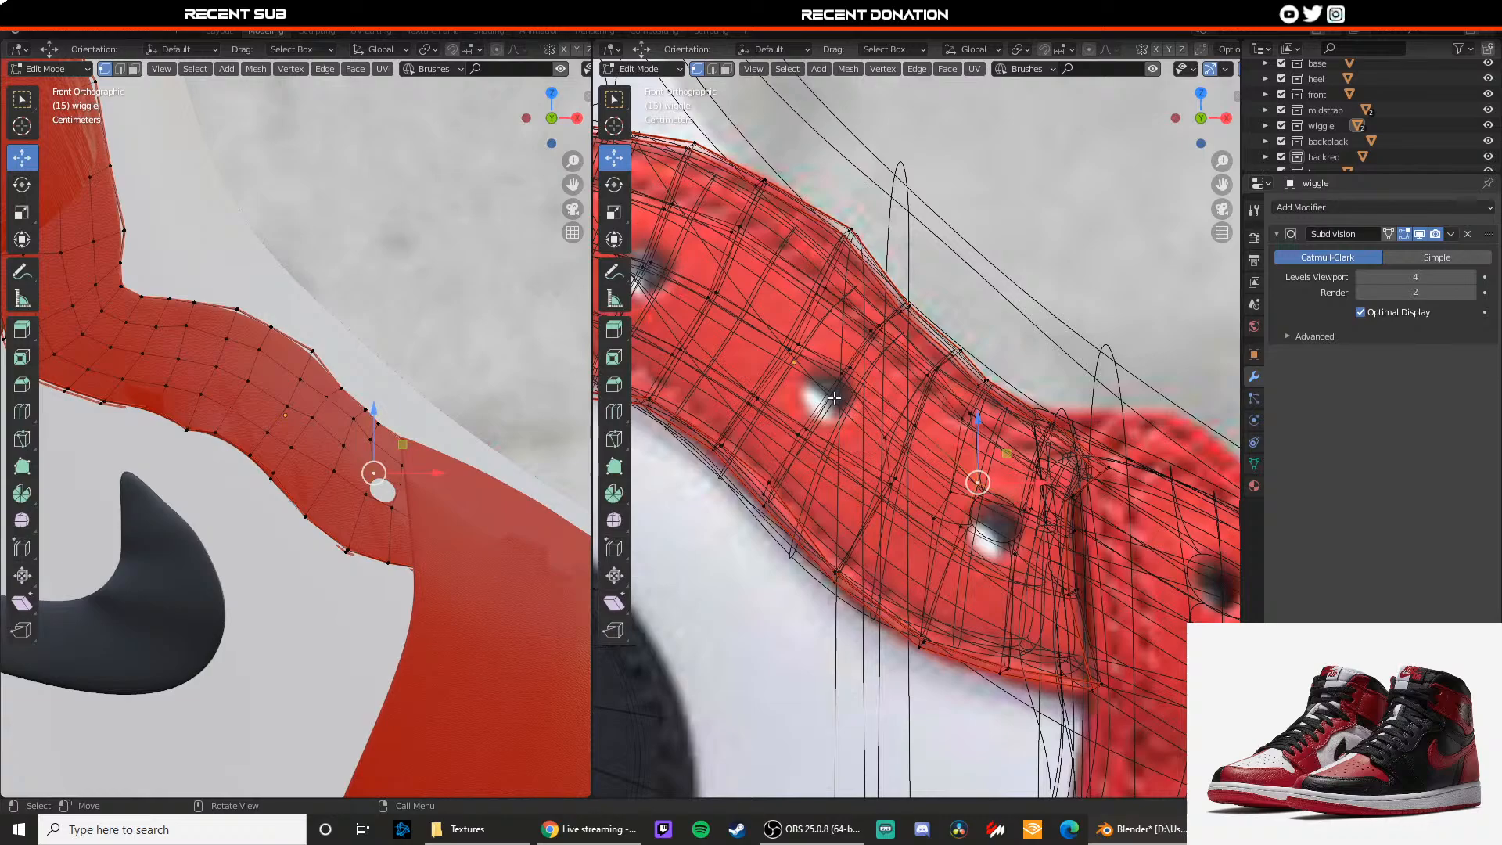
key("Tab")
key("Tab")
scroll(392, 477, "up", 2)
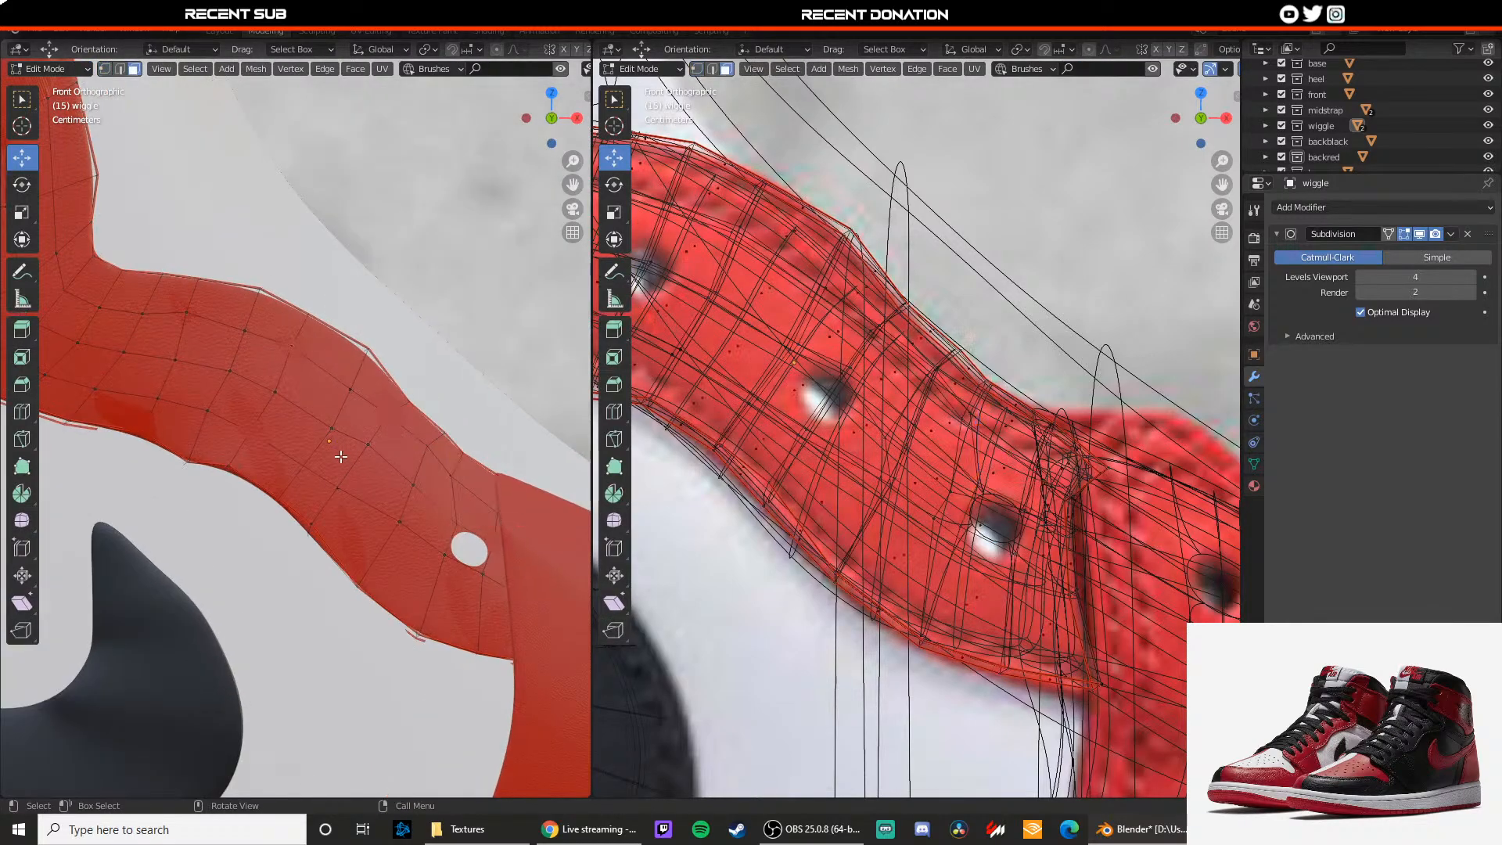
left_click(335, 445)
key("x")
left_click(339, 458)
scroll(373, 445, "up", 2)
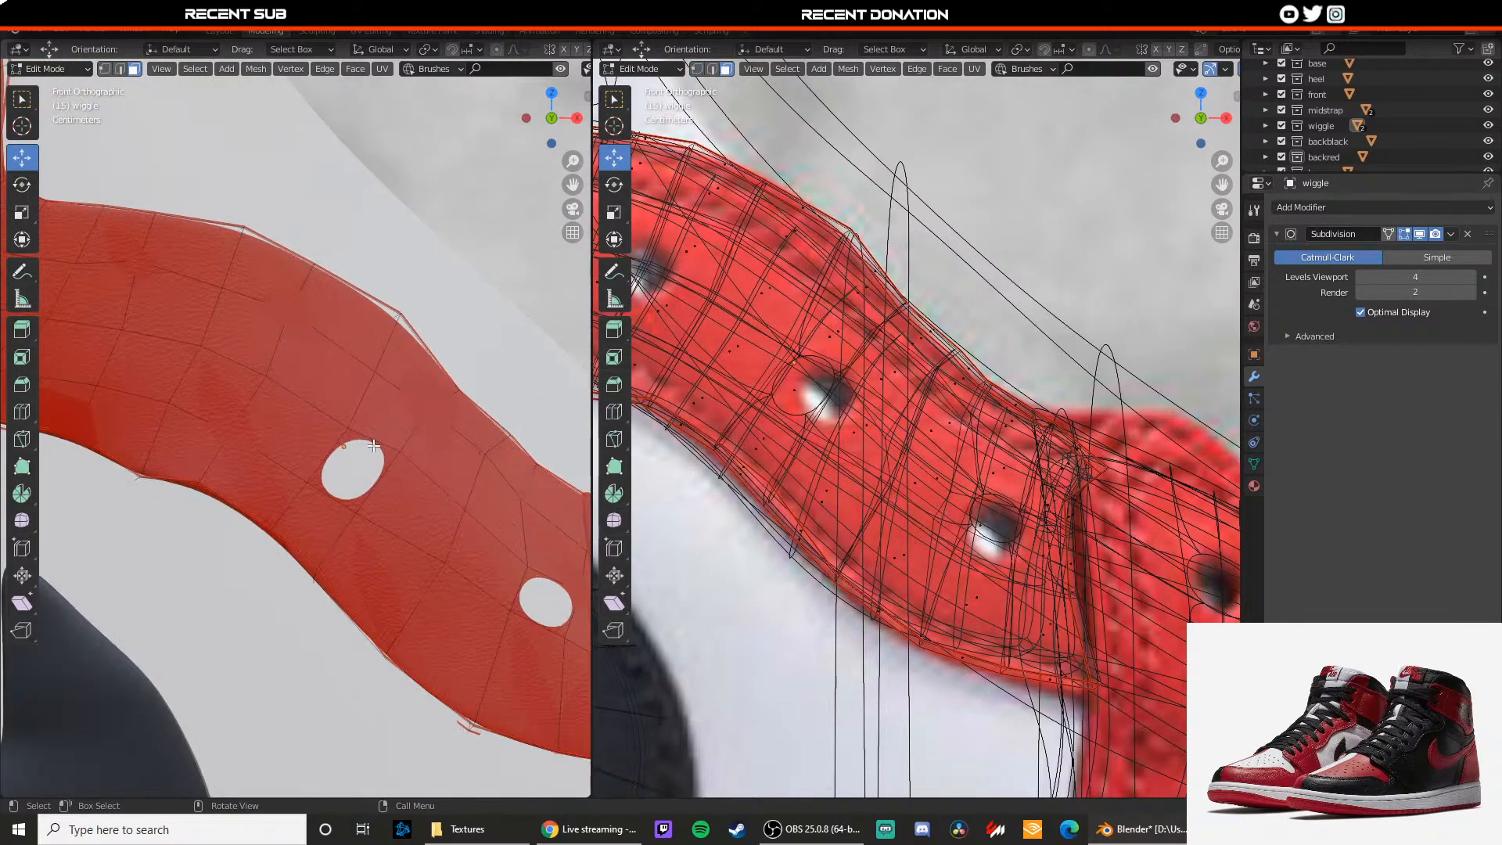
Step: Adjust the vertices around the second eyelet to round its outline, undoing the last vertex move
left_click_drag(356, 474, 428, 457)
left_click(307, 482)
left_click(348, 429)
left_click(391, 456)
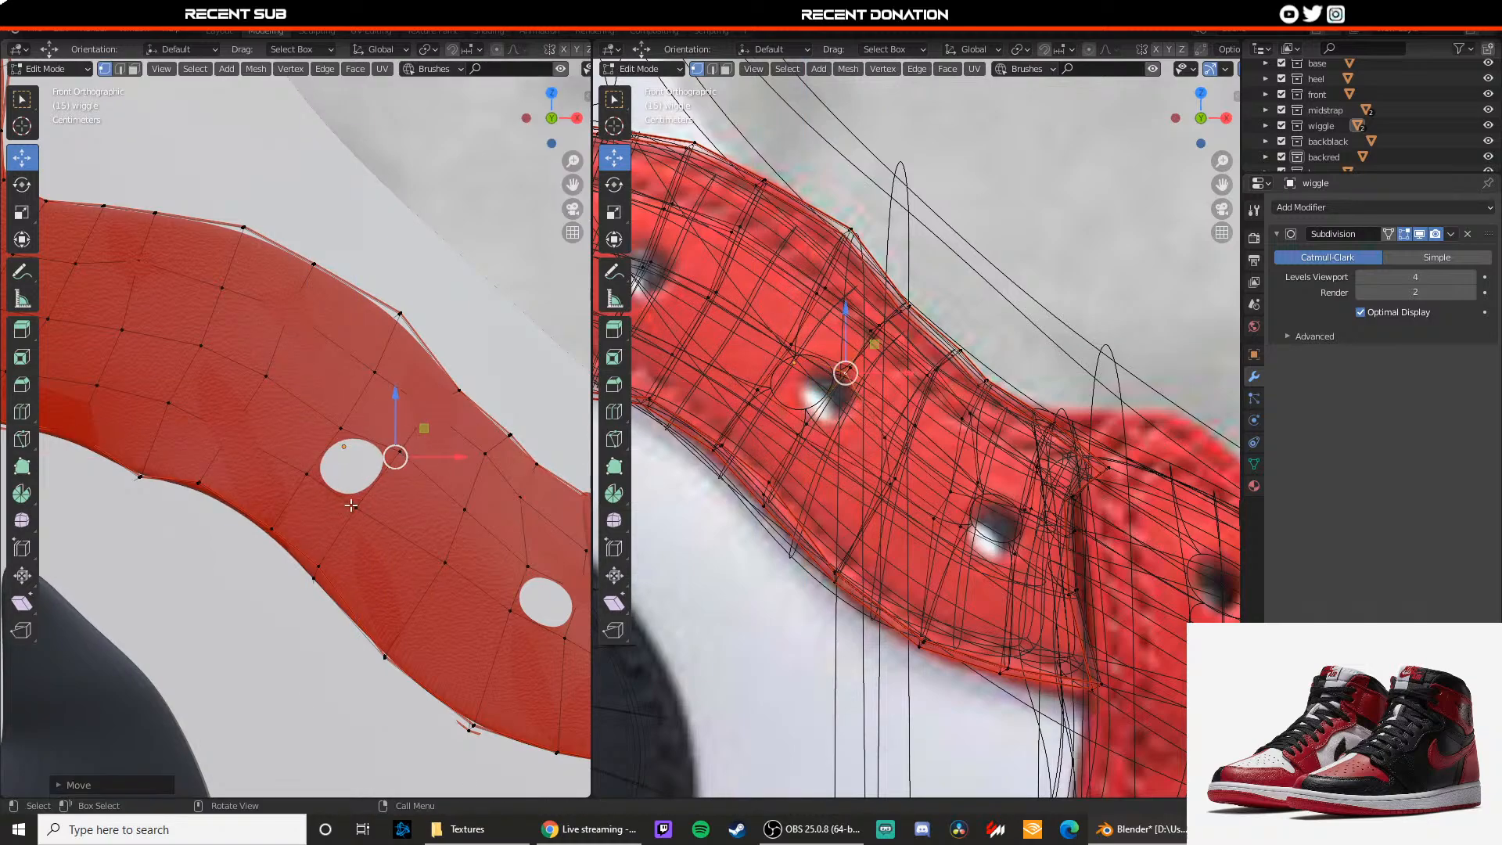
left_click(354, 505)
left_click_drag(390, 508, 403, 508)
left_click(347, 432)
left_click_drag(340, 404, 341, 397)
key("ctrl+z")
key("Tab")
scroll(363, 443, "down", 4)
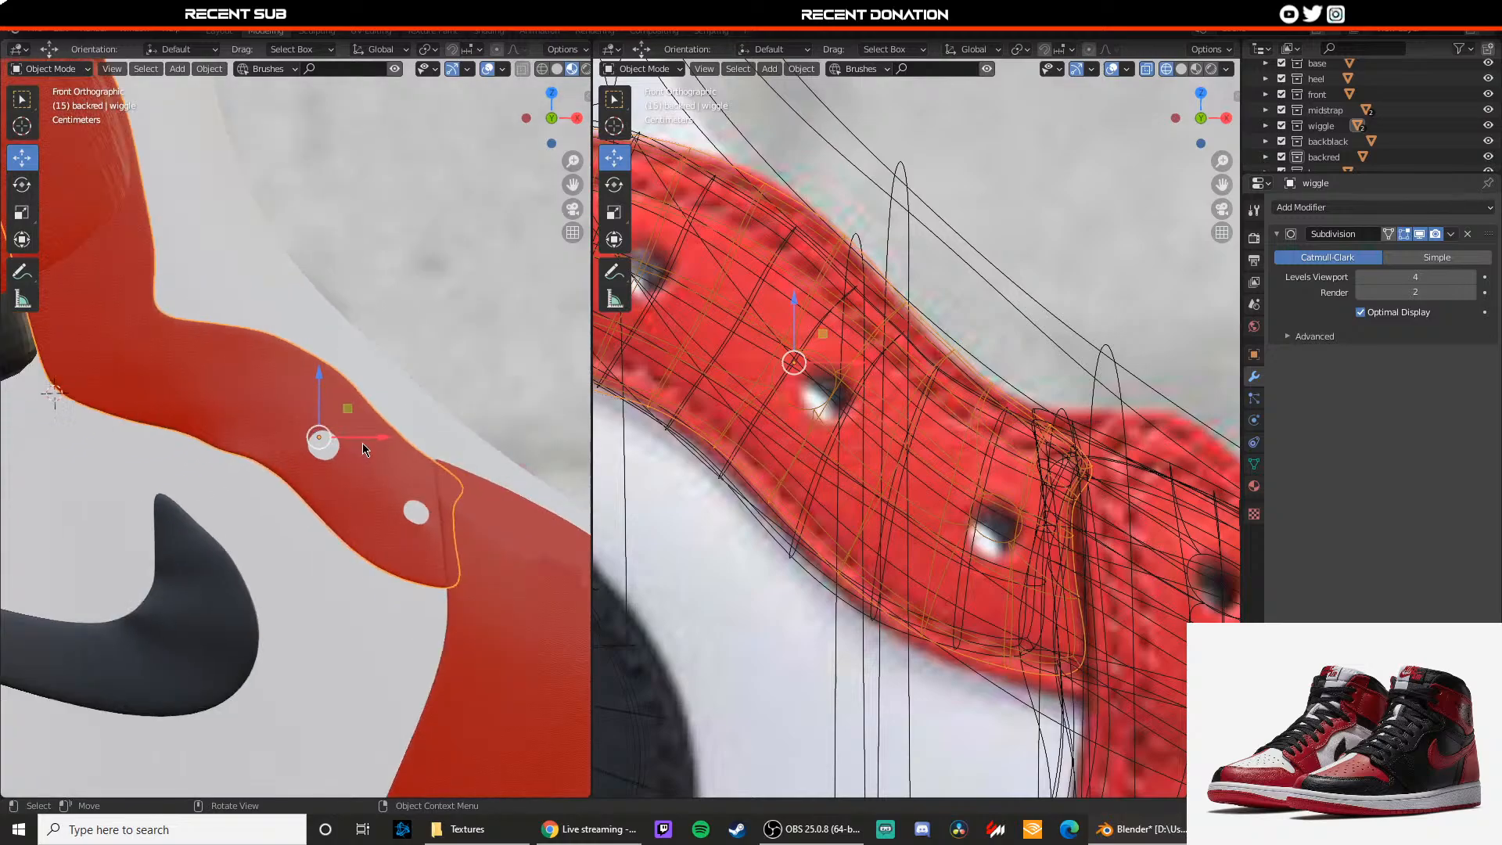
scroll(349, 444, "down", 2)
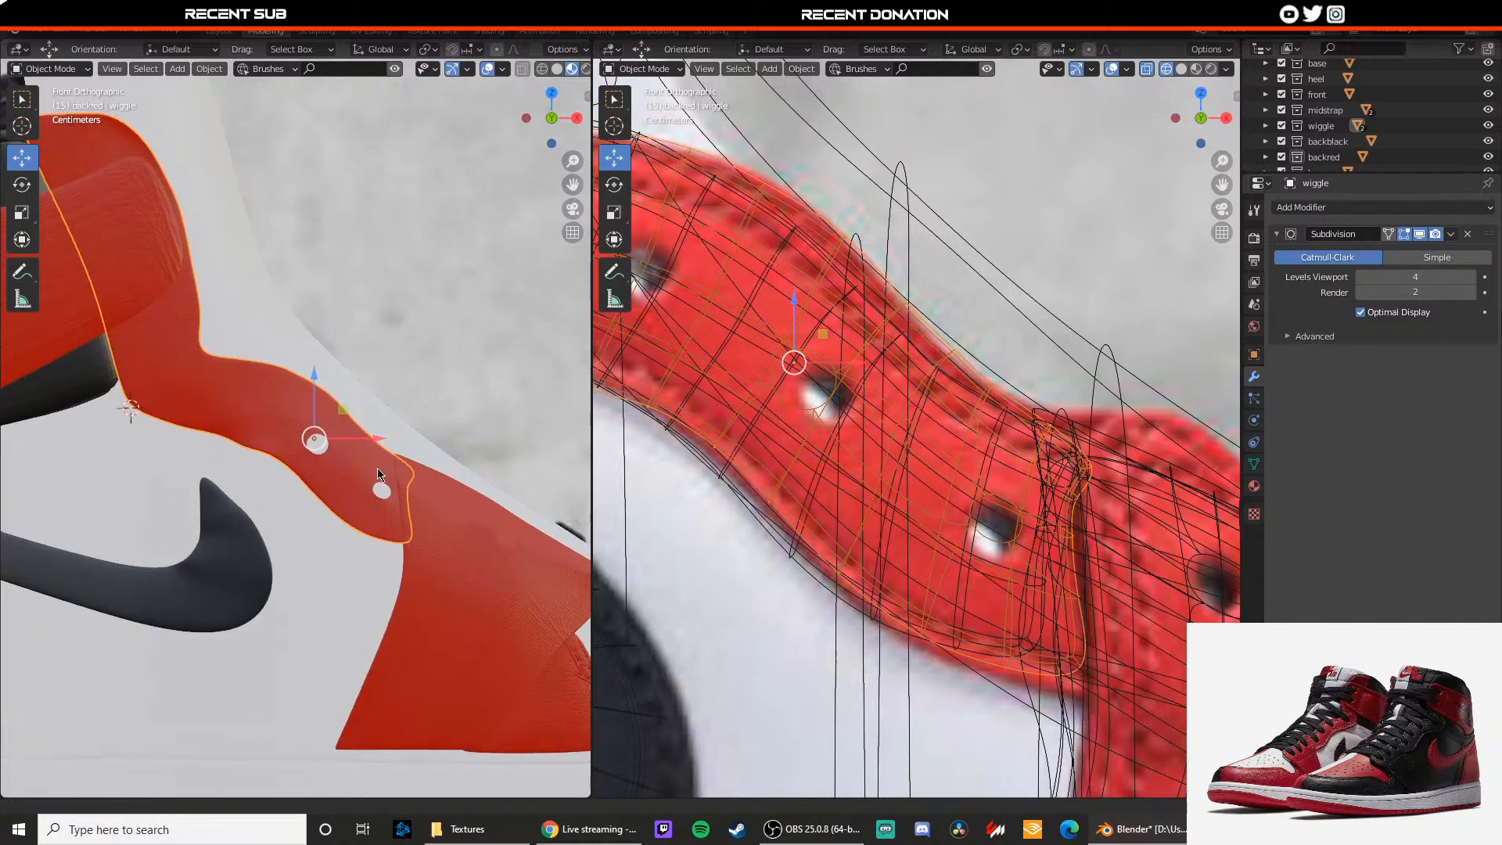
Step: Compare the faces around the third lace hole and delete the one just behind it to open an eyelet
middle_click_drag(349, 444, 404, 494, "shift")
middle_click_drag(772, 468, 919, 456, "shift")
key("Tab")
left_click(825, 407)
left_click(922, 421)
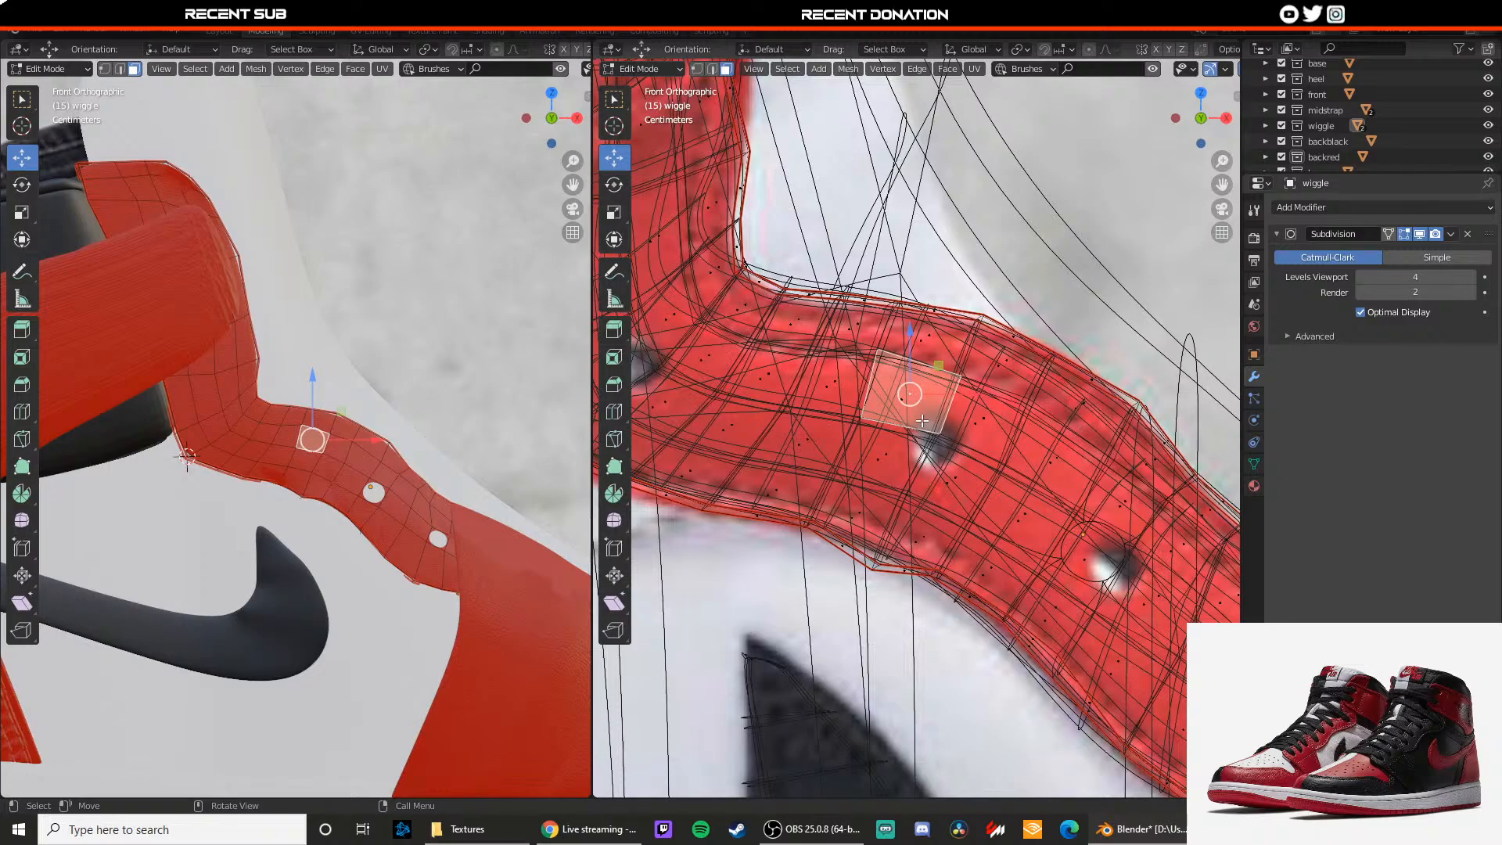
scroll(341, 418, "up", 5)
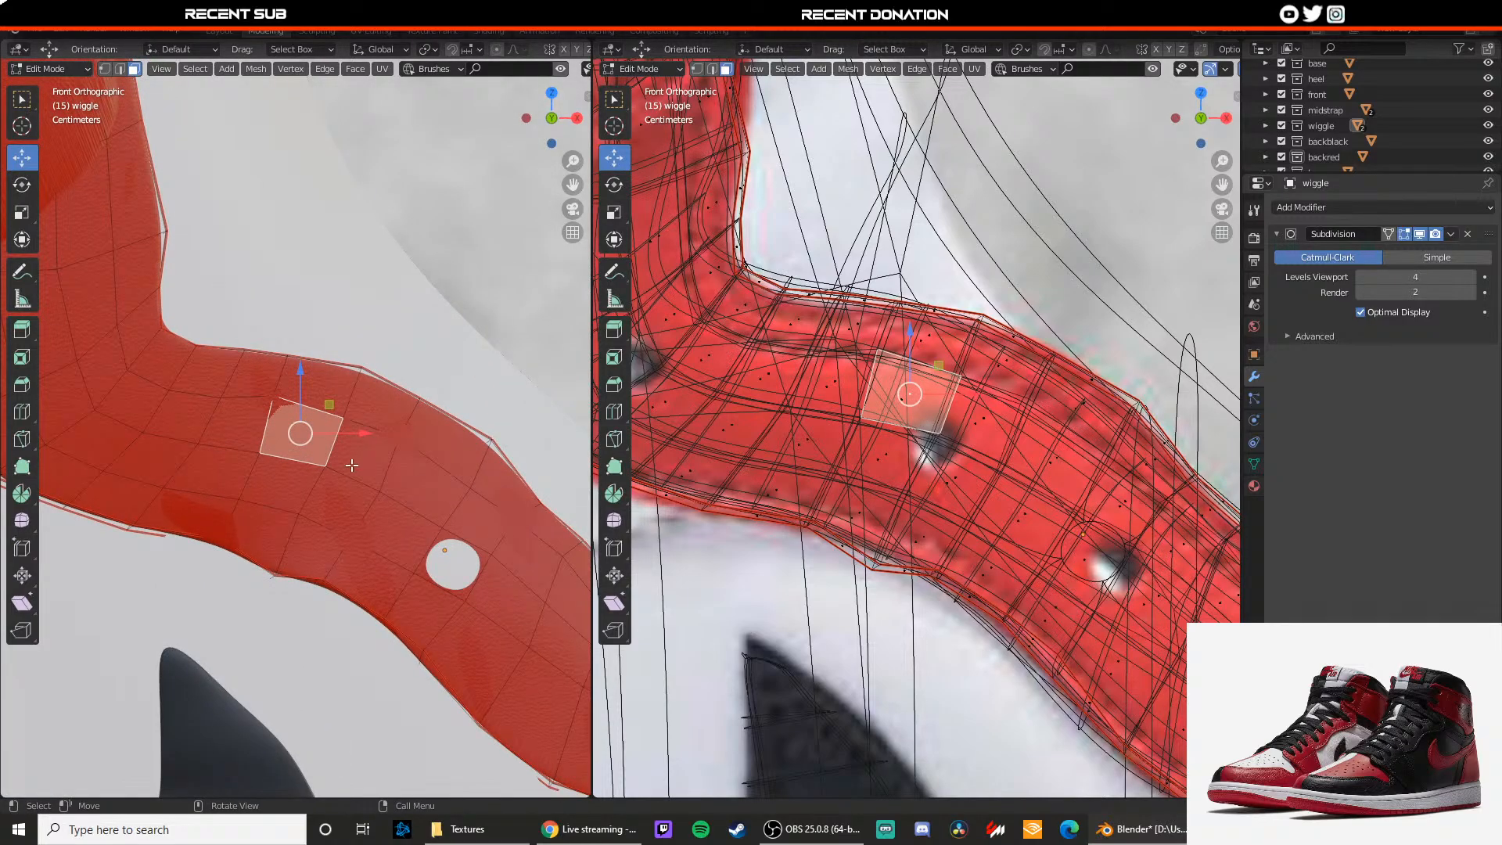
scroll(352, 465, "up", 2)
left_click(345, 503)
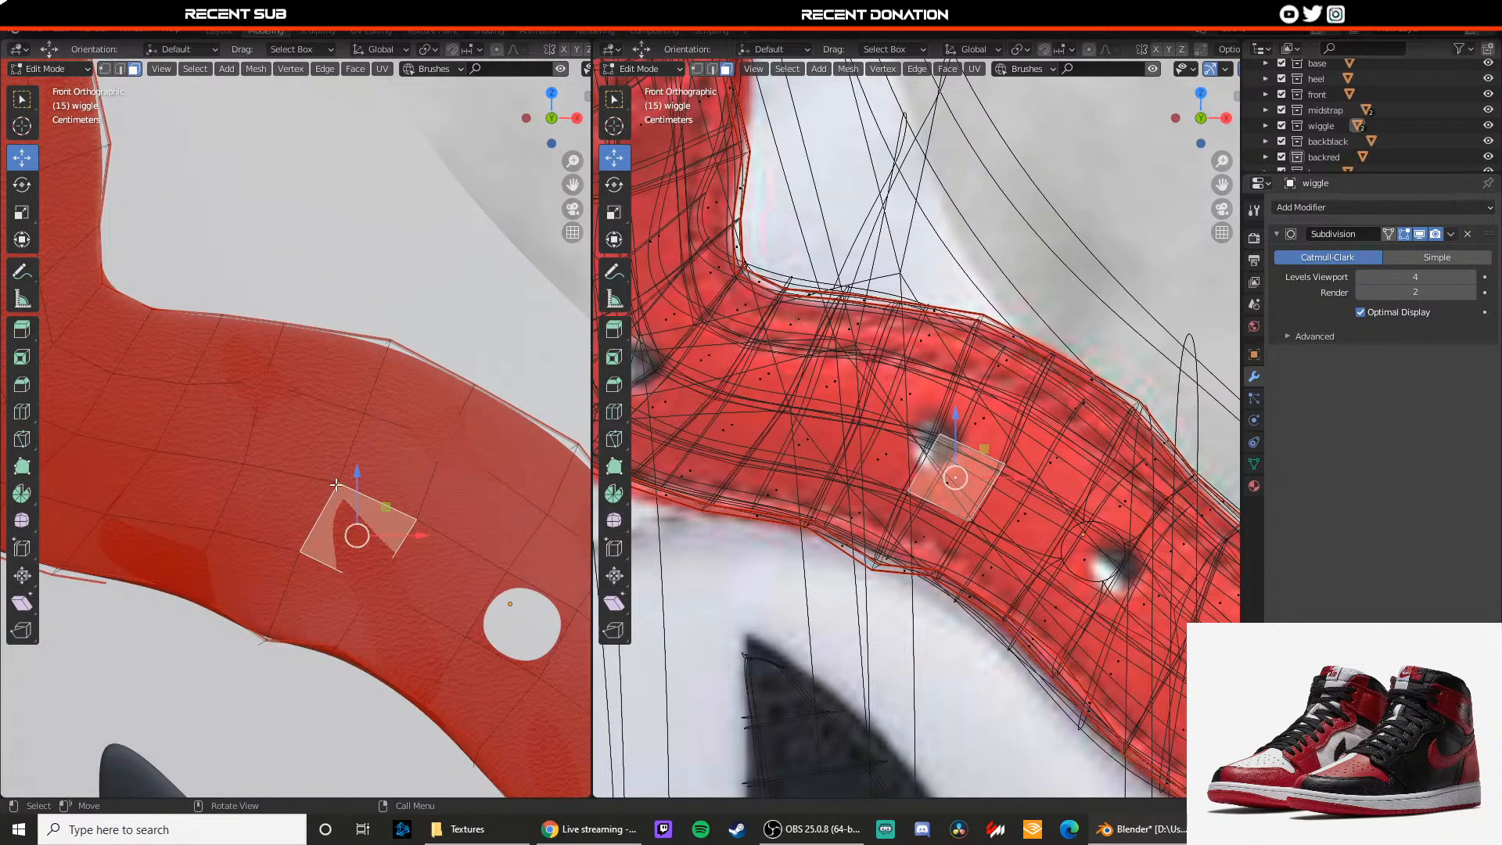
left_click(334, 482)
left_click(344, 511)
left_click(327, 486)
left_click(321, 468)
left_click(319, 498)
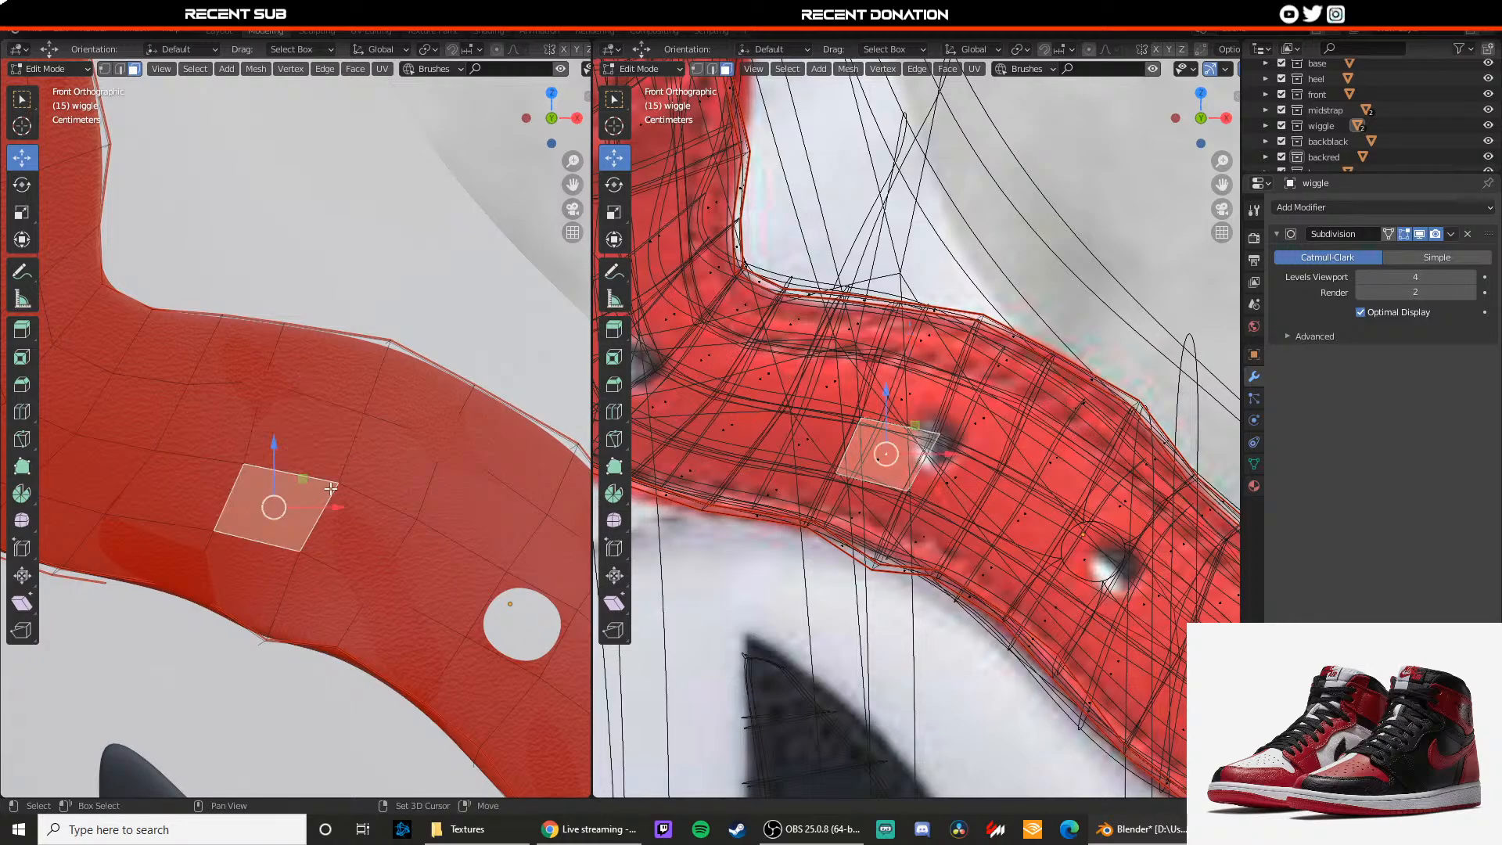
middle_click_drag(336, 493, 357, 499, "shift")
key("x")
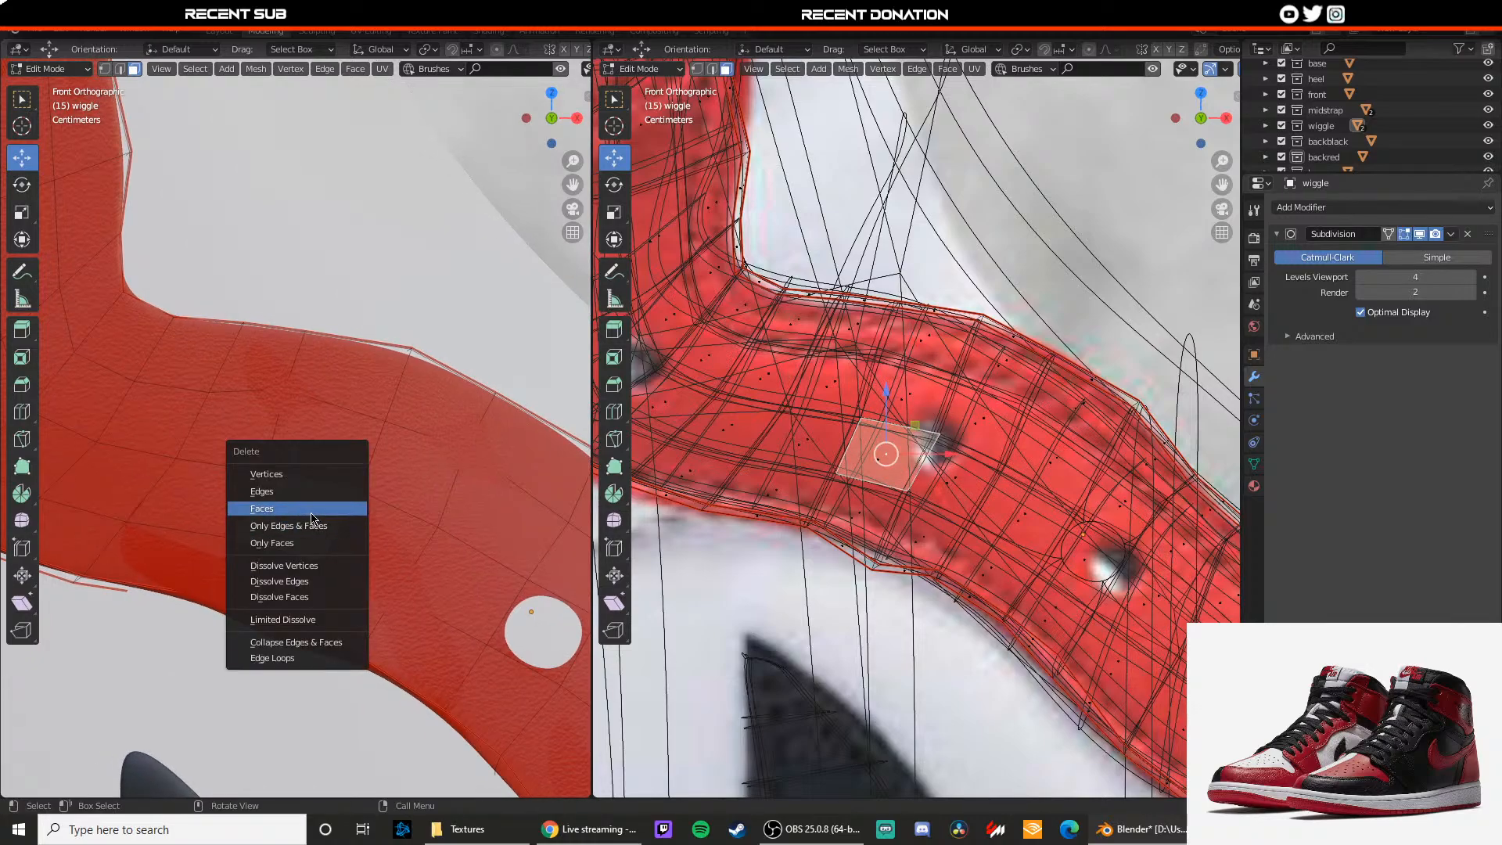
left_click(311, 510)
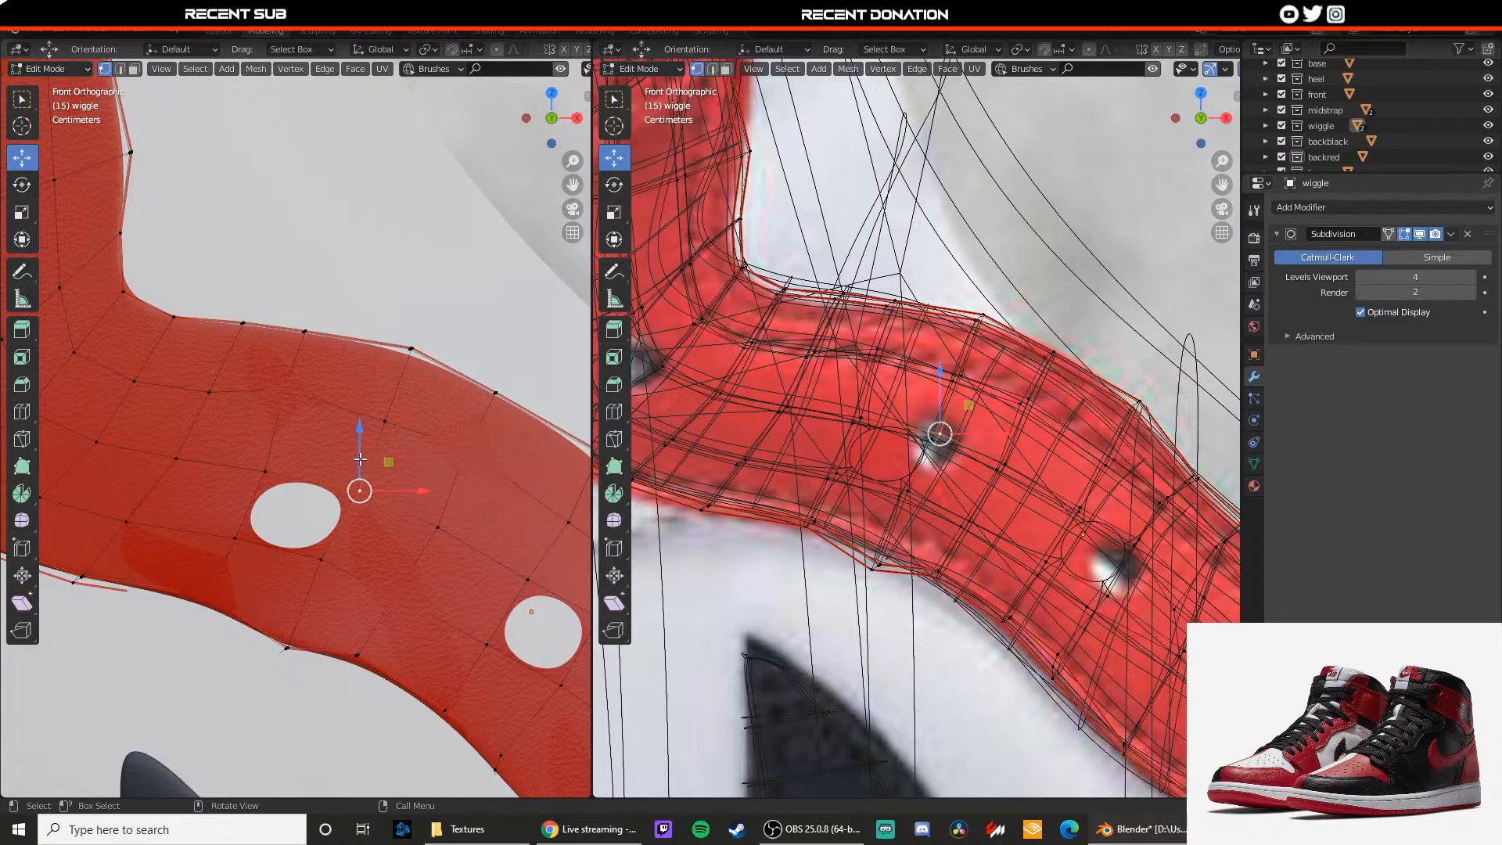
Step: Move the vertices around the third lace eyelet on the wiggle panel to start rounding its outline
mouse_move(360, 467)
middle_mouse_down()
mouse_move(345, 473)
mouse_move(379, 475)
middle_mouse_up()
scroll(345, 472, "down", 10)
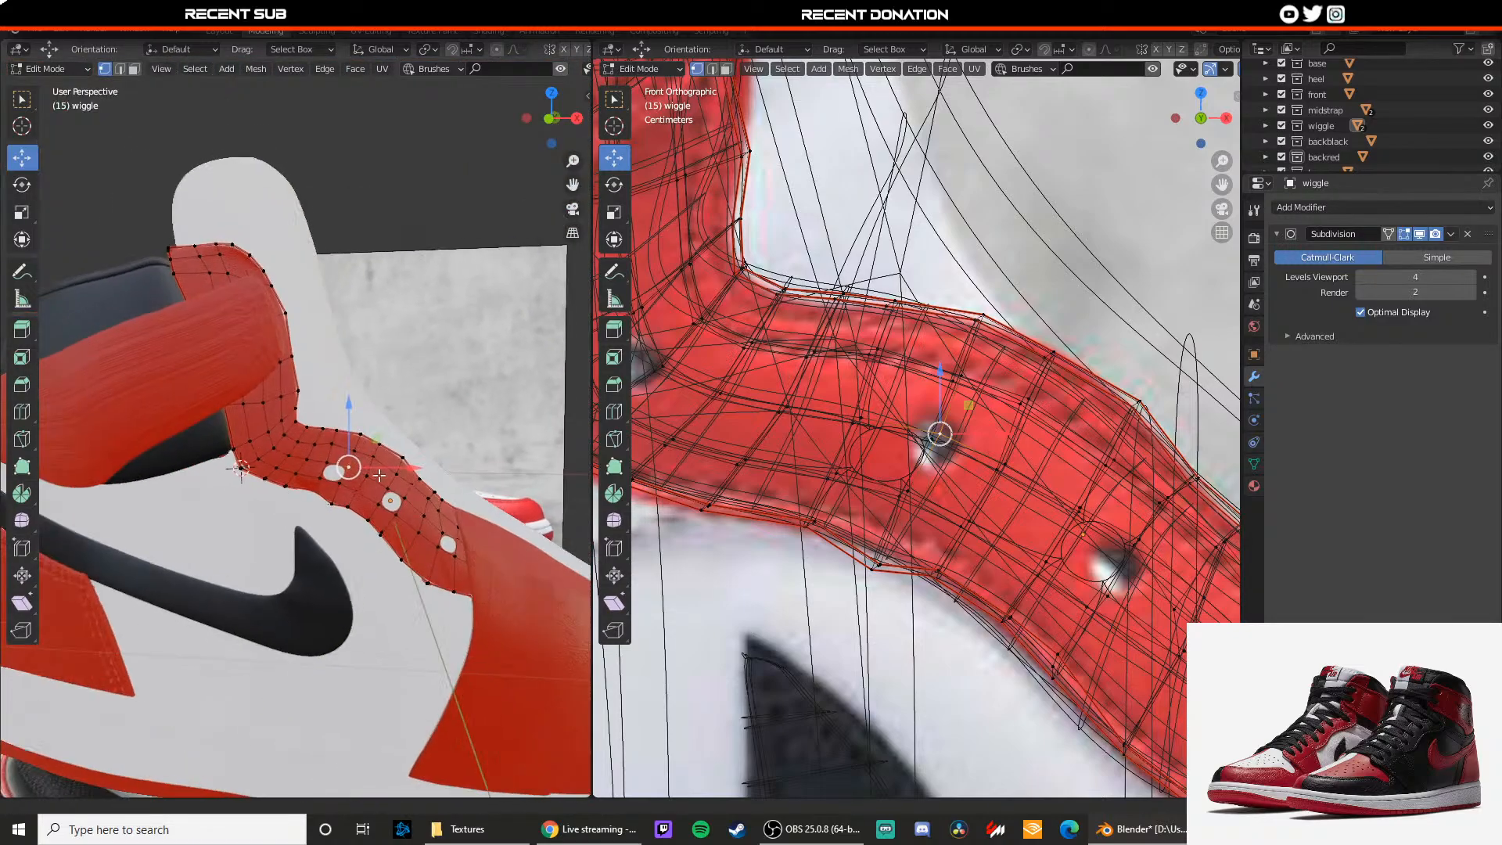
scroll(379, 476, "up", 6)
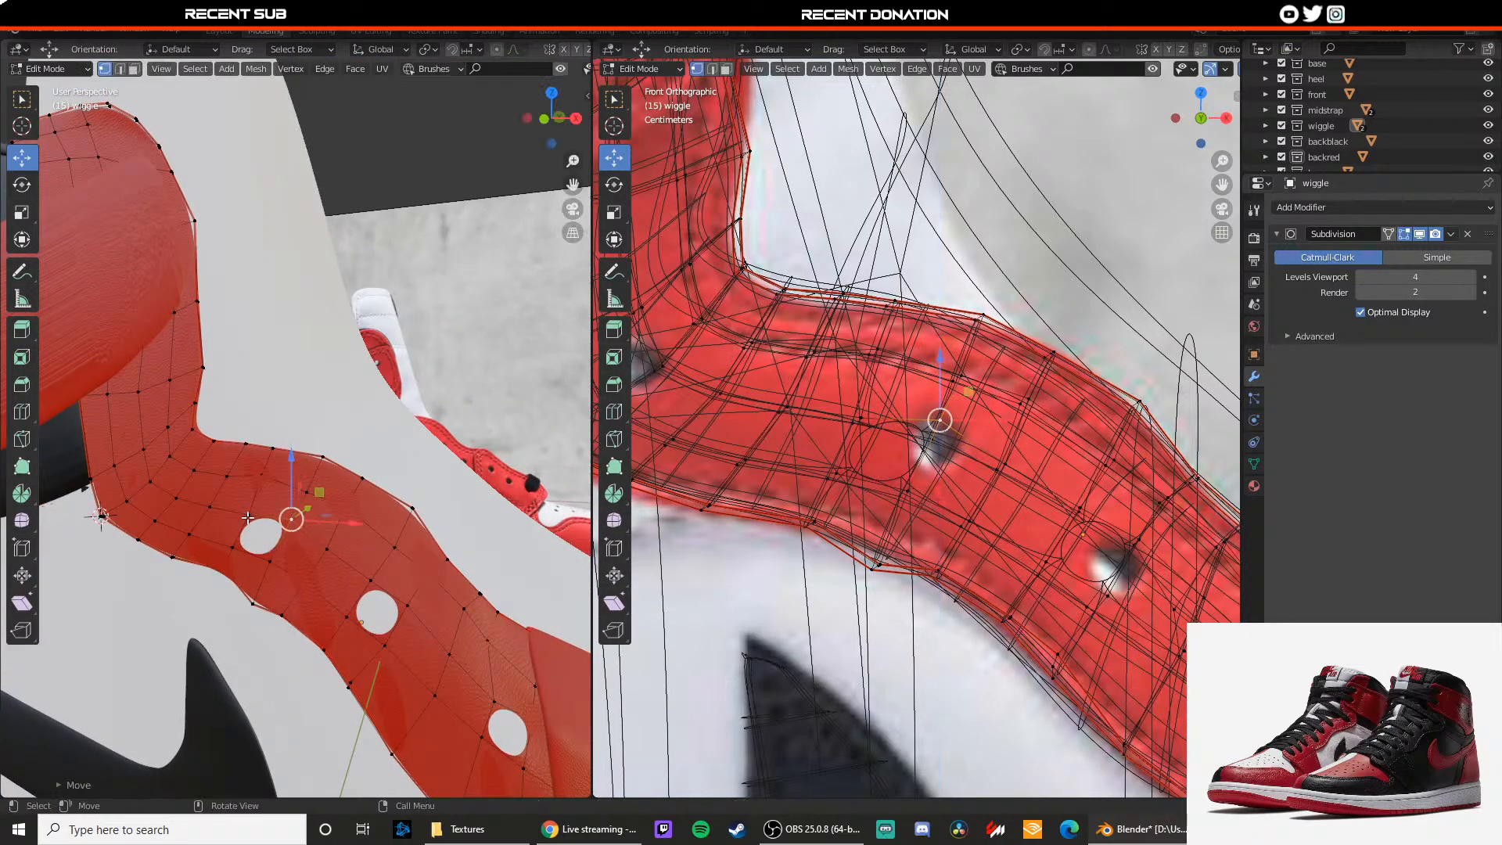
left_click(247, 517)
left_click_drag(247, 517, 295, 483)
left_click(292, 518)
left_click(270, 560)
left_click_drag(270, 557, 269, 542)
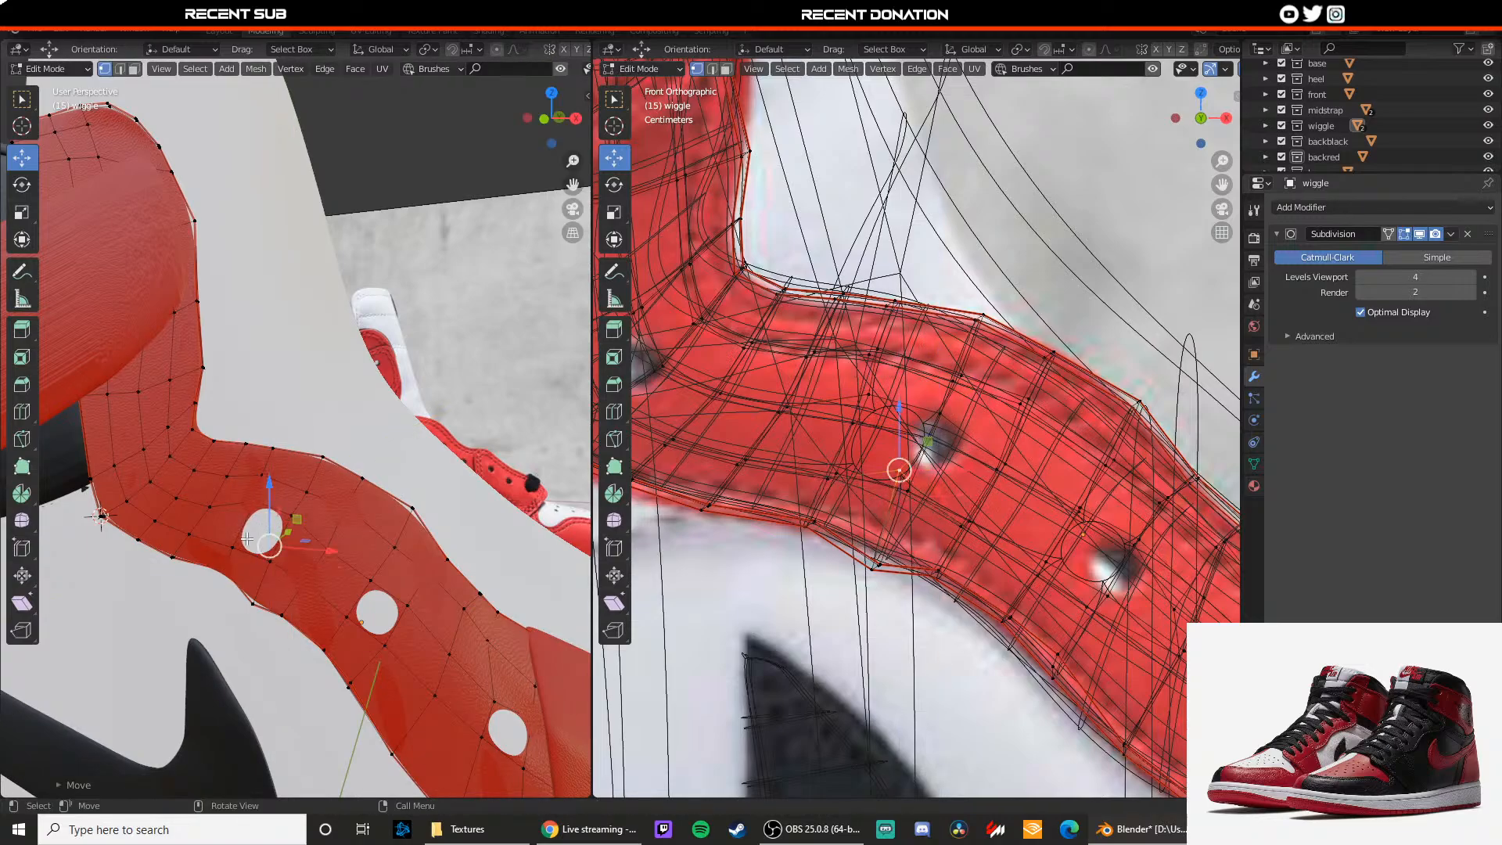
Step: Raise the two lower vertices of the third eyelet to make the hole shorter
scroll(391, 521, "up", 6)
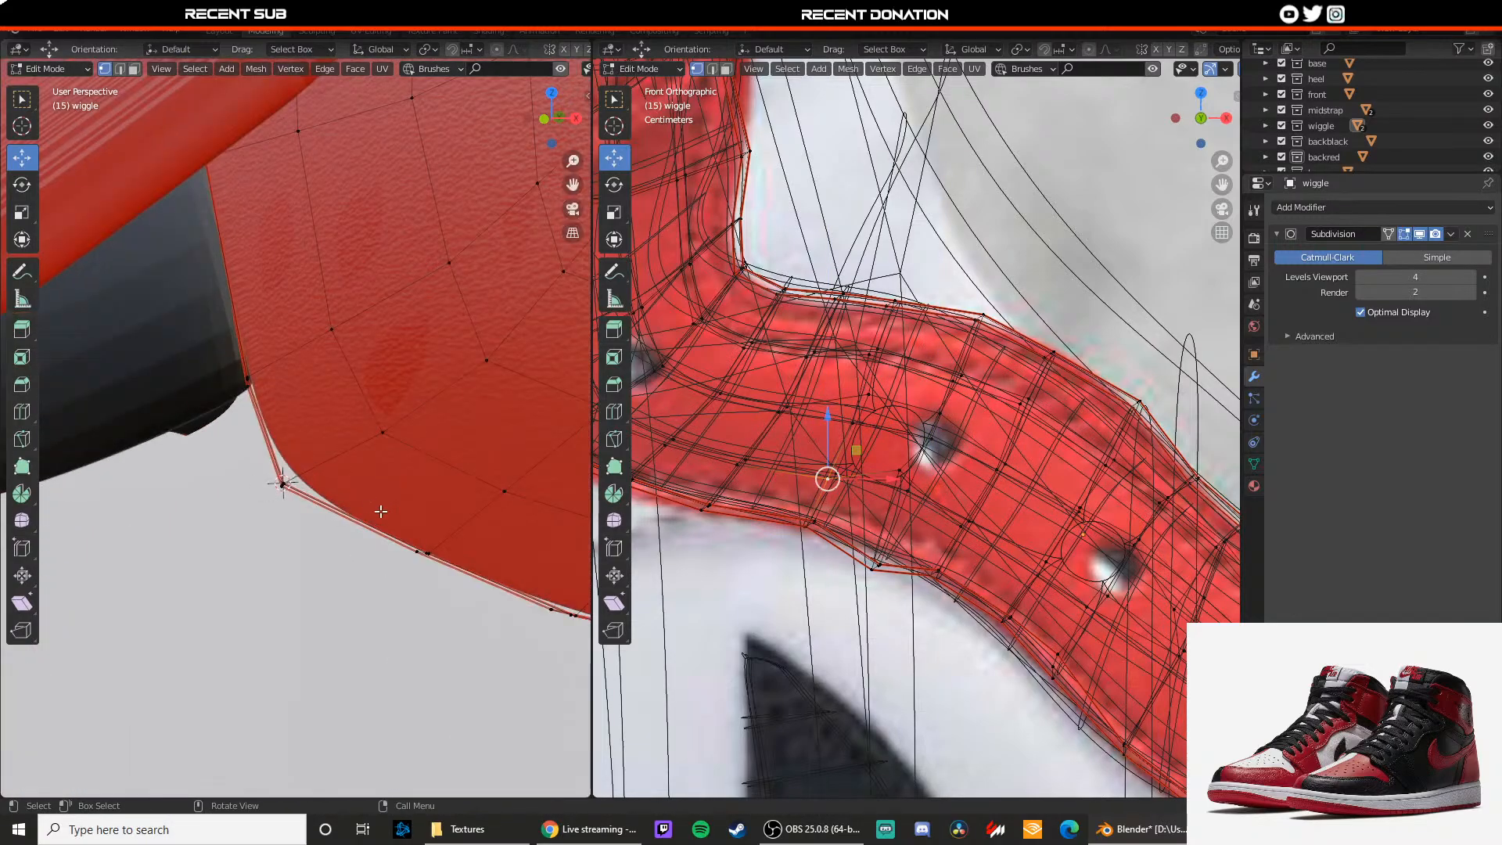
middle_click_drag(397, 518, 345, 532)
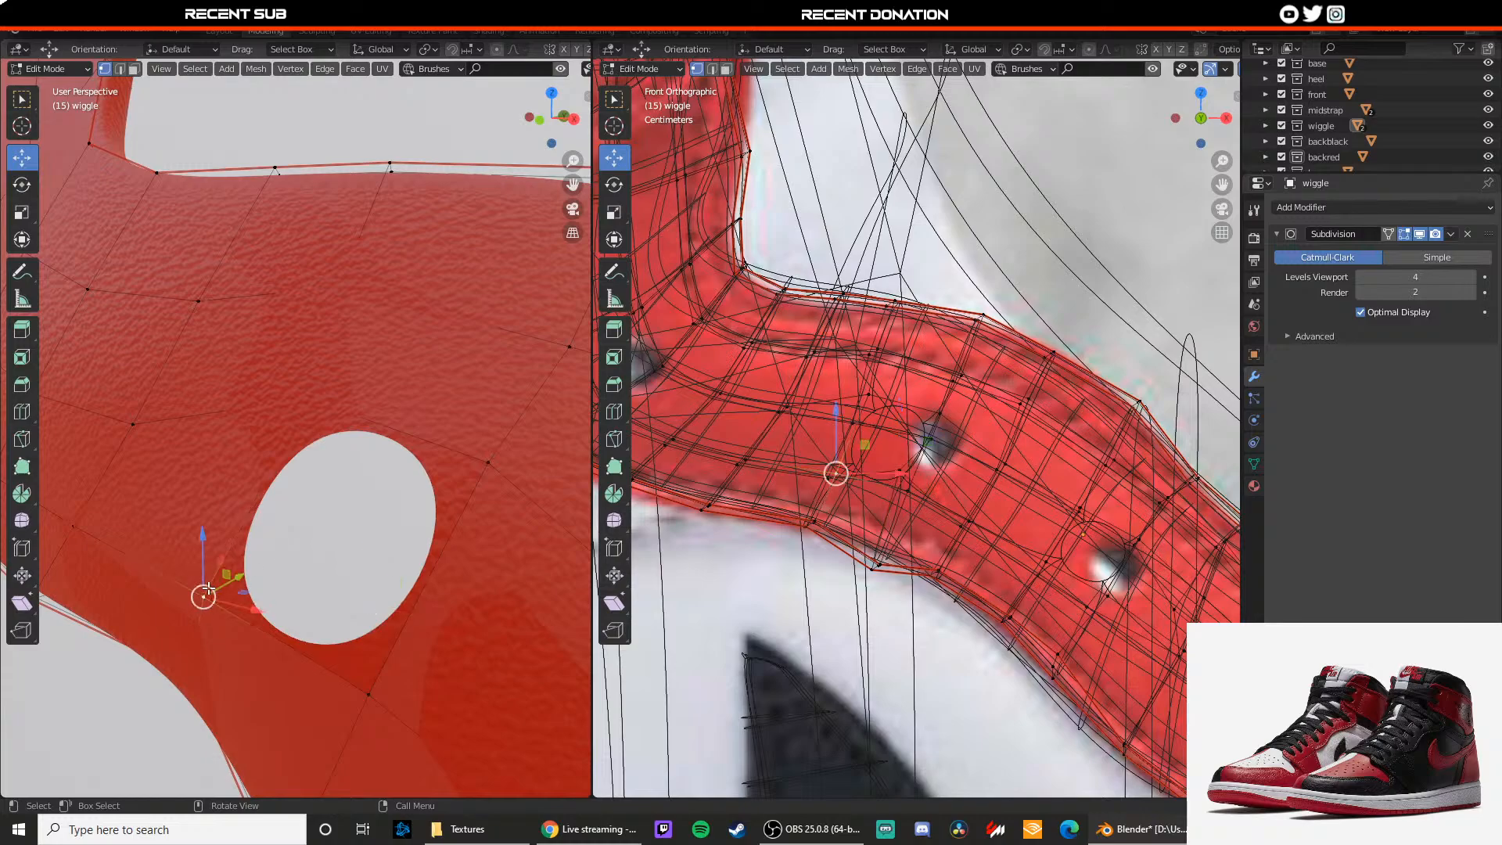
left_click_drag(201, 558, 207, 523)
left_click(368, 706)
left_click_drag(369, 638, 368, 589)
middle_click_drag(367, 587, 381, 565)
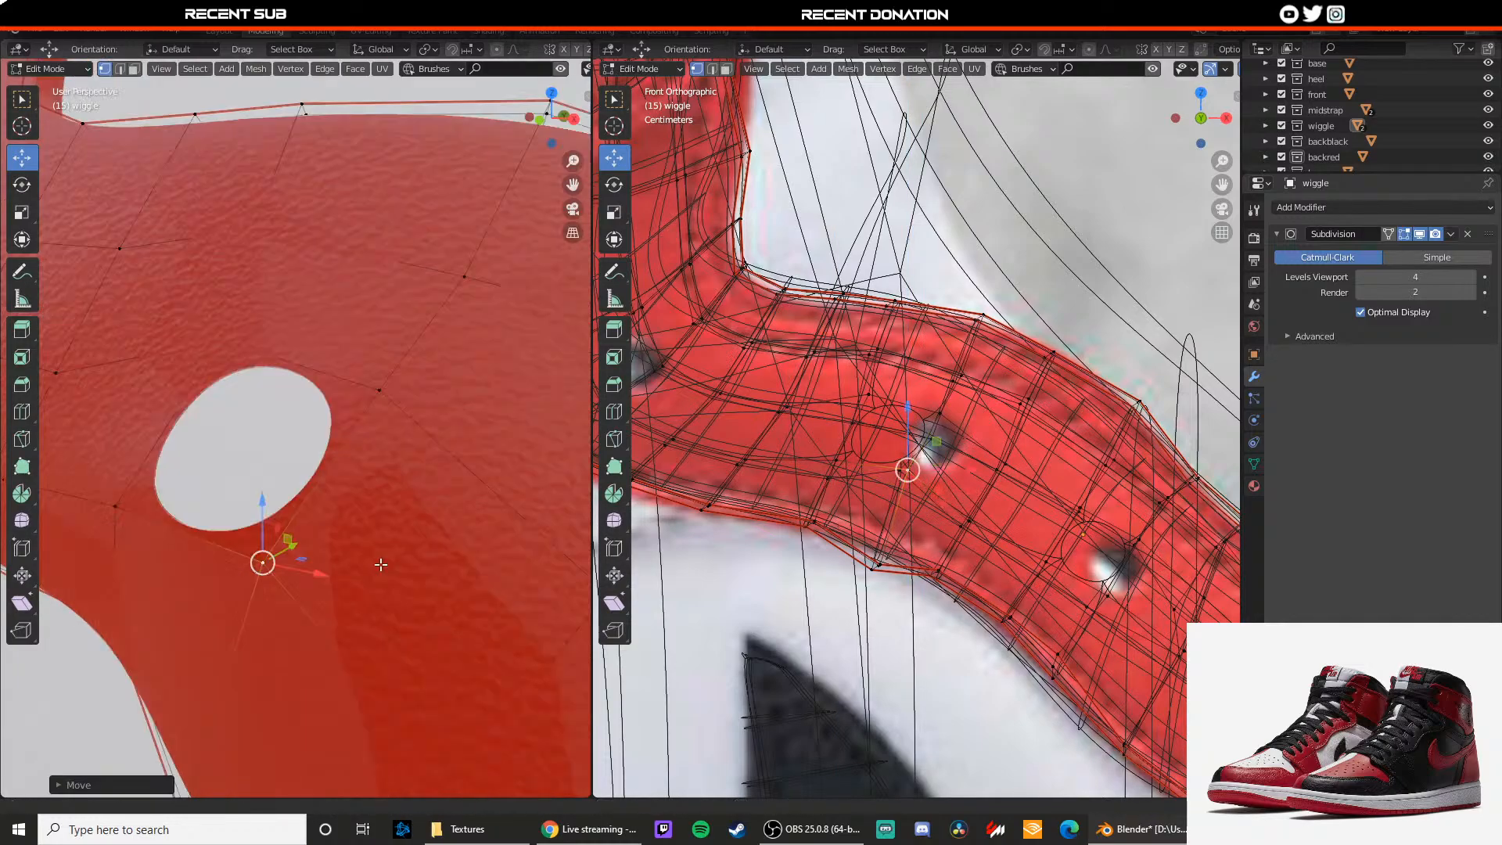
scroll(381, 564, "down", 6)
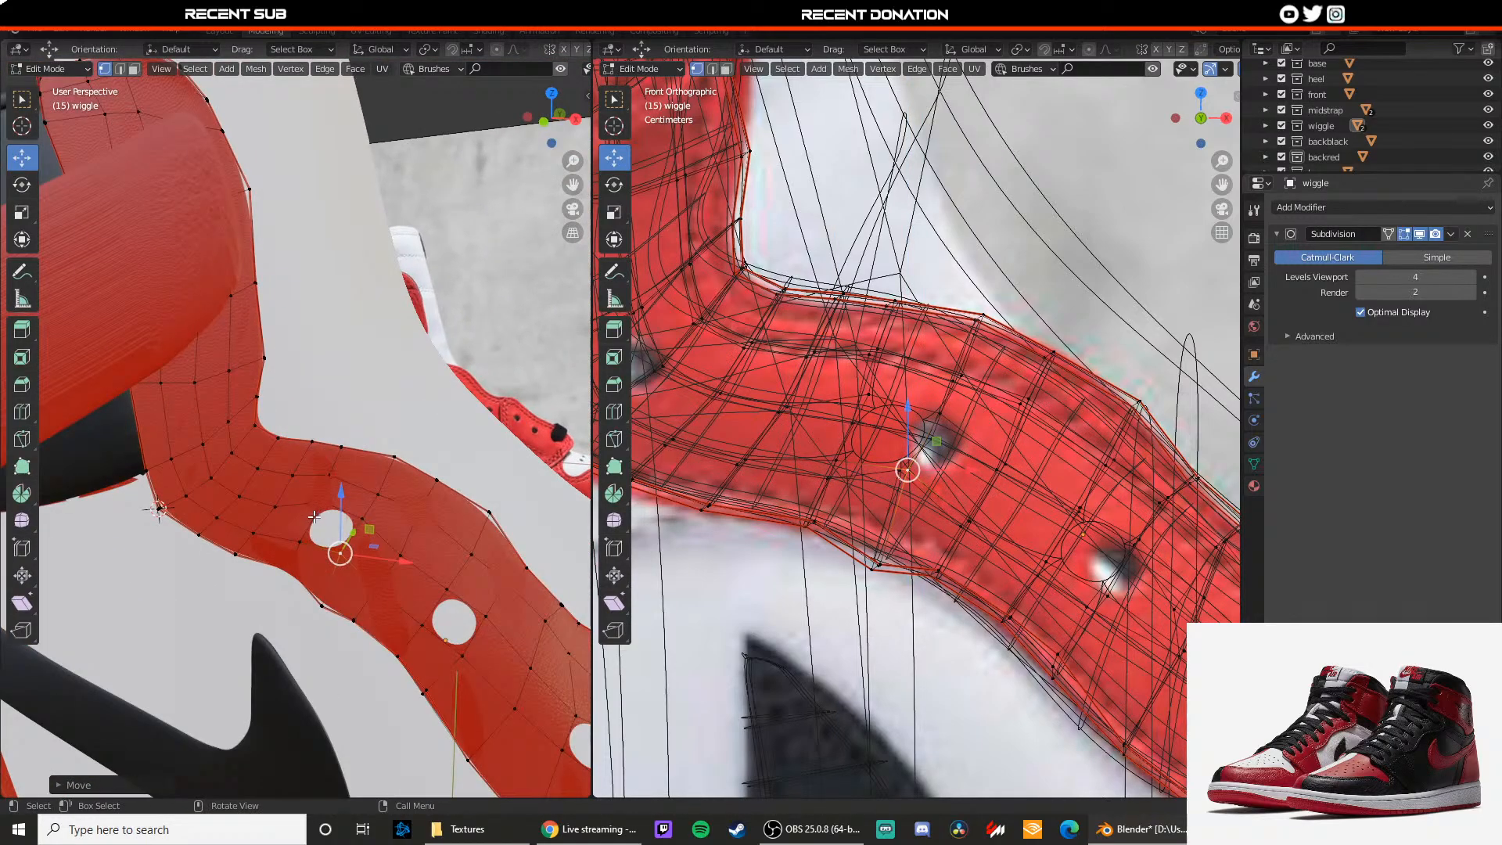
Step: Raise the upper rear vertex of the third eyelet and nudge its lower vertices upward to even out the hole
left_click(314, 517)
scroll(326, 519, "up", 4)
scroll(338, 564, "down", 2)
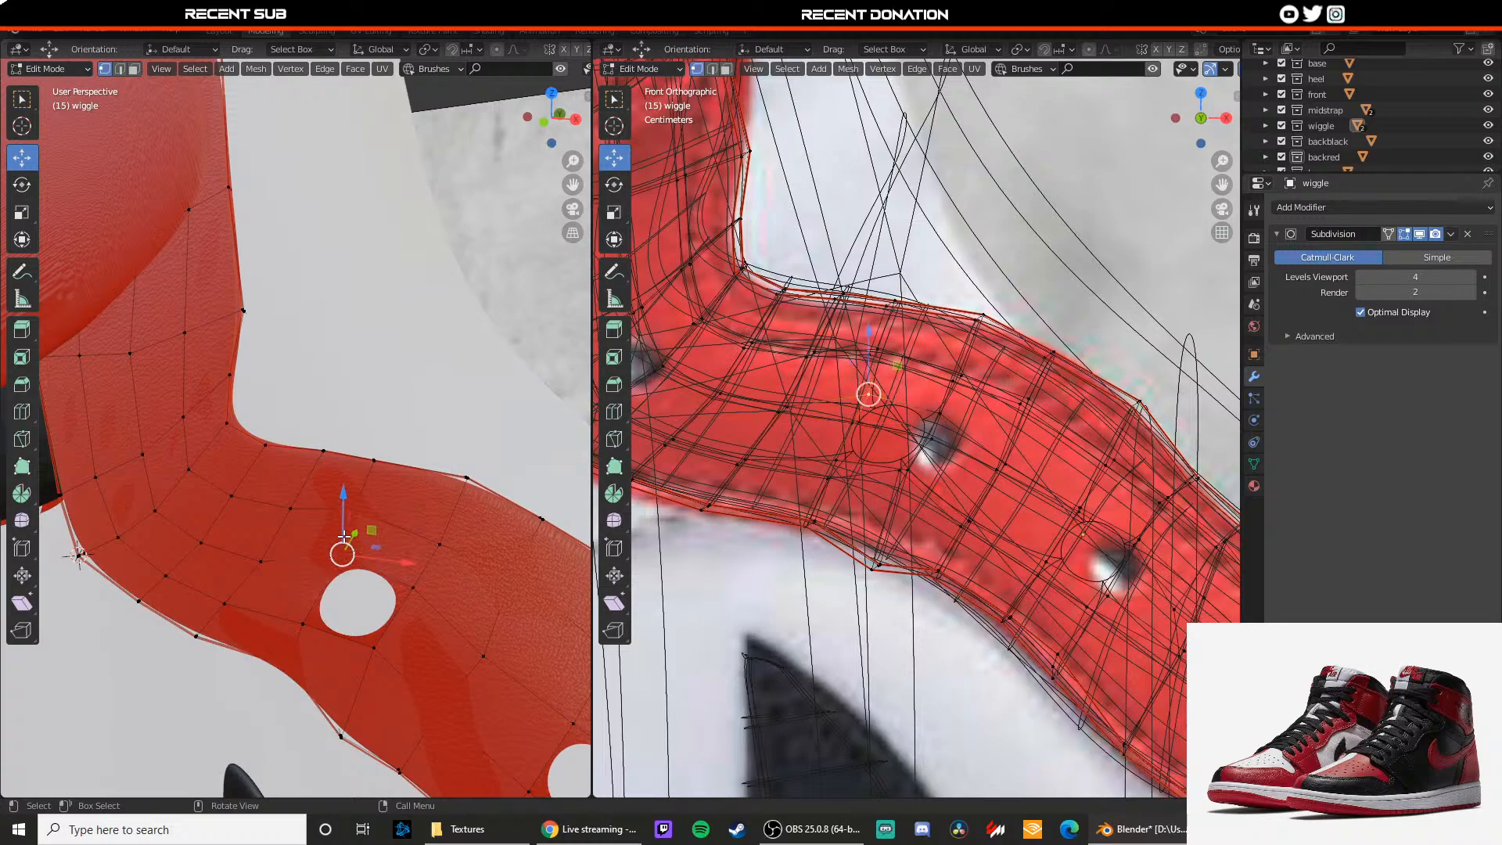
key("z")
key("z")
left_click_drag(347, 538, 339, 494)
left_click(303, 623)
left_click_drag(303, 565, 302, 548)
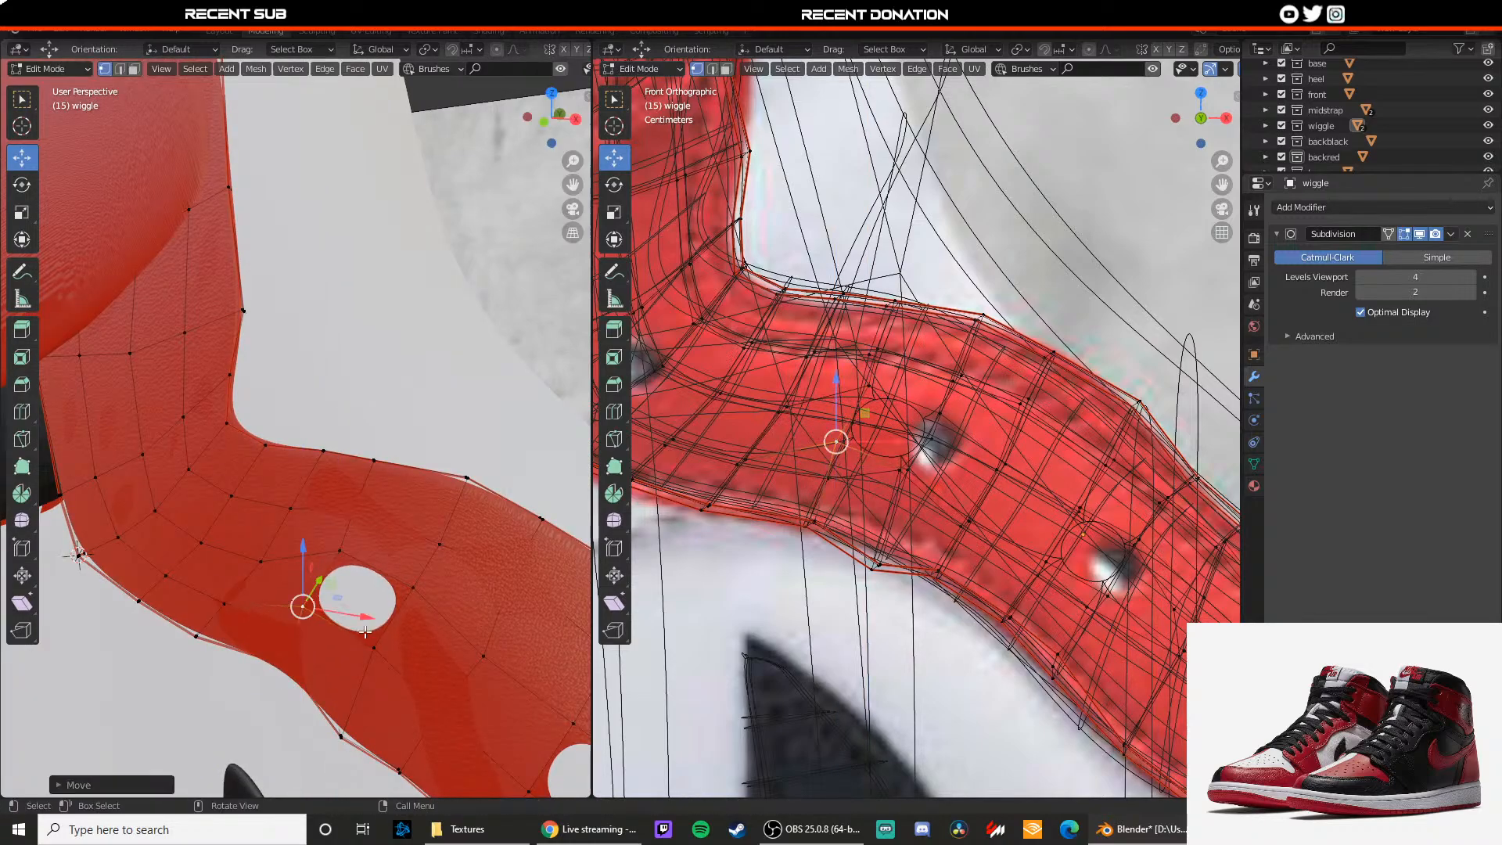
left_click(374, 647)
left_click_drag(374, 588, 374, 582)
left_click(303, 607)
left_click_drag(303, 549, 302, 543)
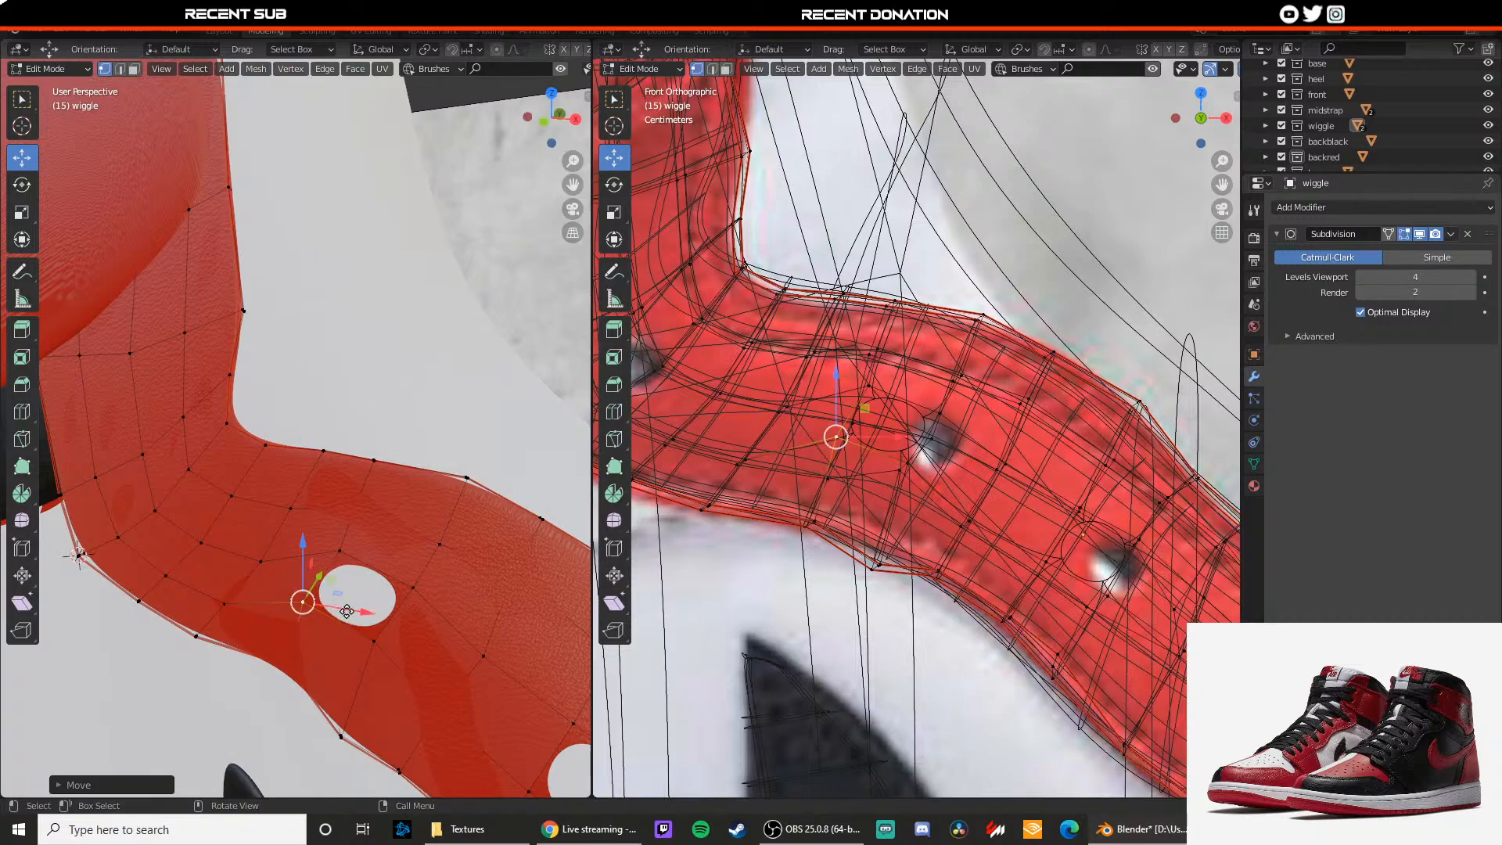
Step: Leave mesh editing and examine the three eyelets against the whole shoe
key("Tab")
scroll(368, 563, "down", 8)
left_click(369, 537)
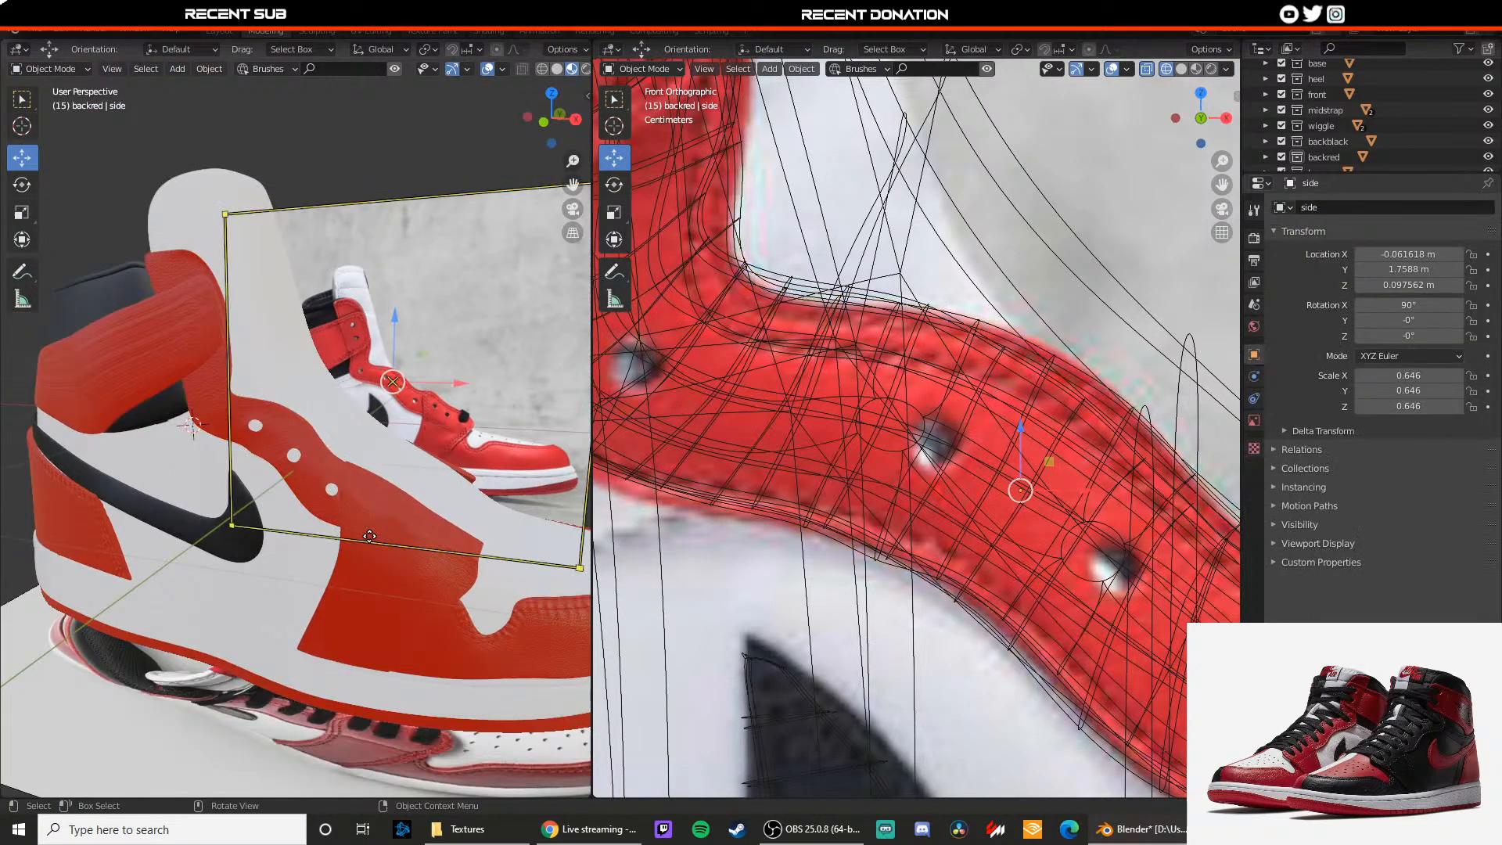
scroll(369, 537, "down", 1)
left_click_drag(291, 775, 288, 728)
scroll(290, 605, "down", 4)
scroll(285, 575, "up", 4)
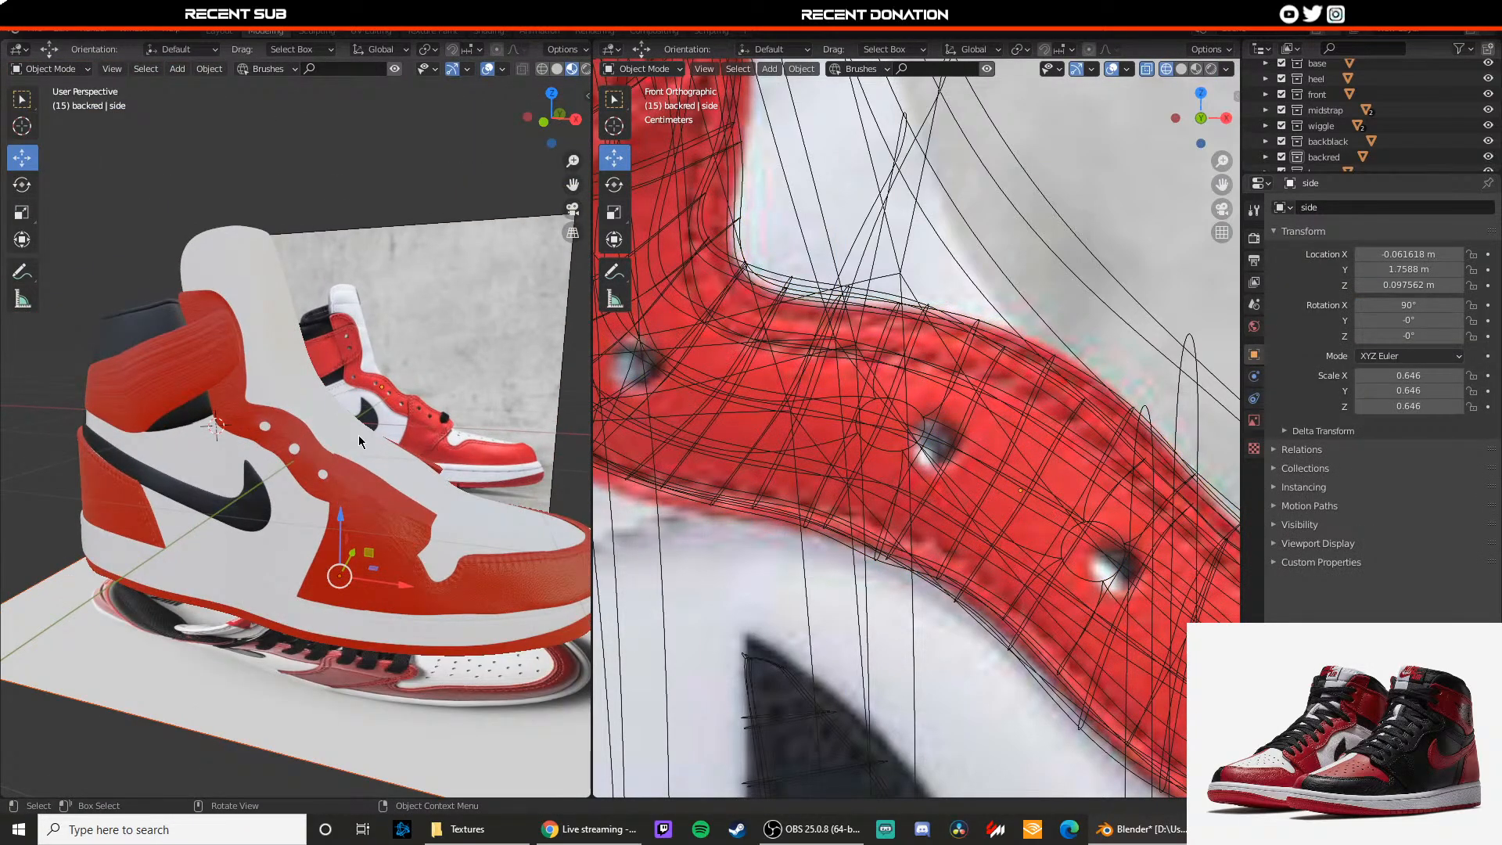
Step: Edit the wiggle panel again and shift the vertices around the third eyelet sideways to reposition and narrow the hole
left_click(283, 489)
key("Tab")
key("KP_Decimal")
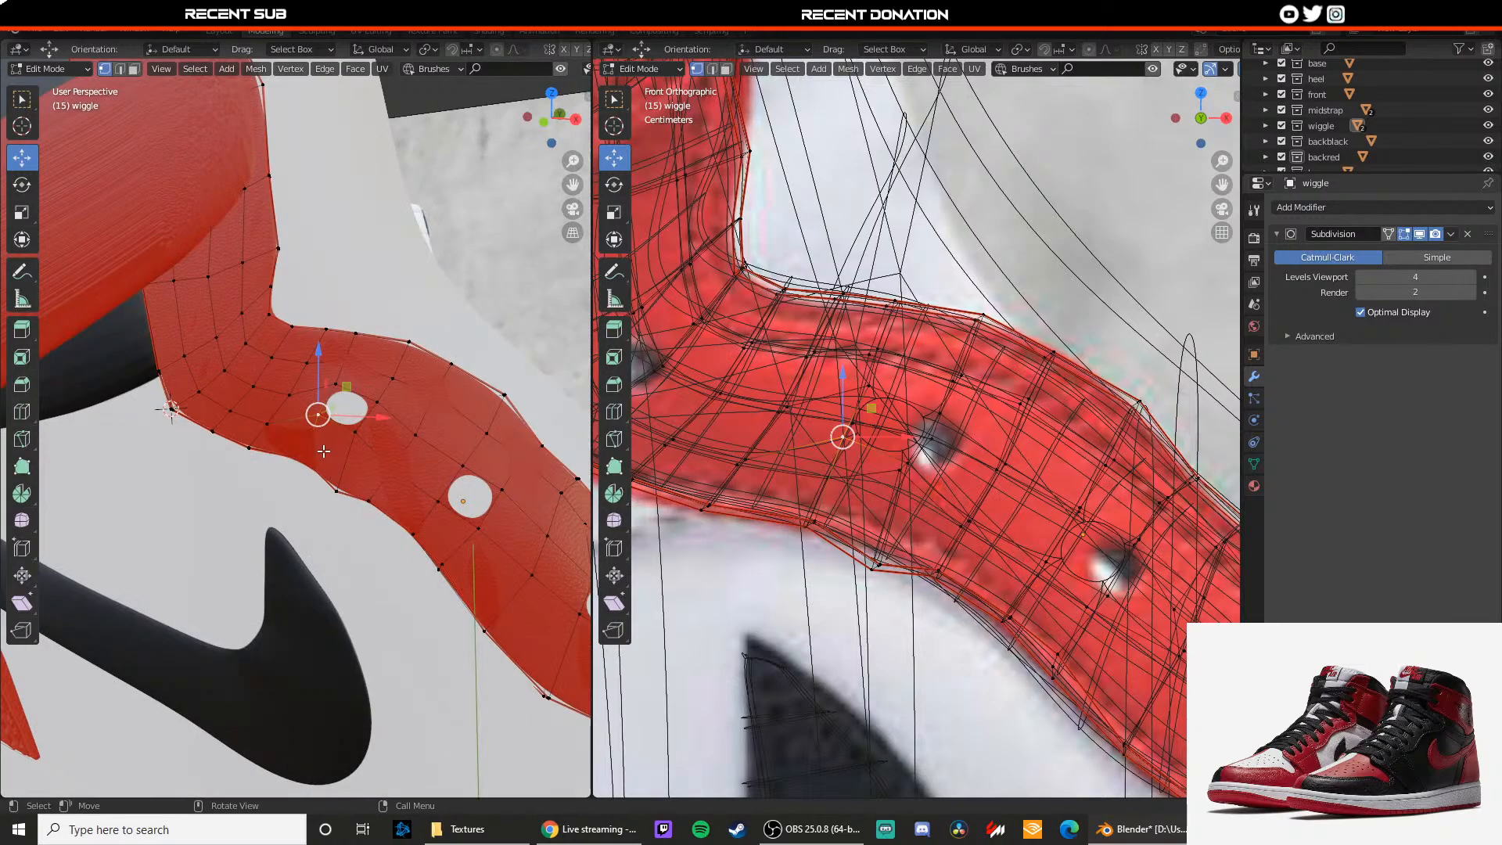
scroll(366, 431, "up", 3)
left_click_drag(436, 435, 449, 437)
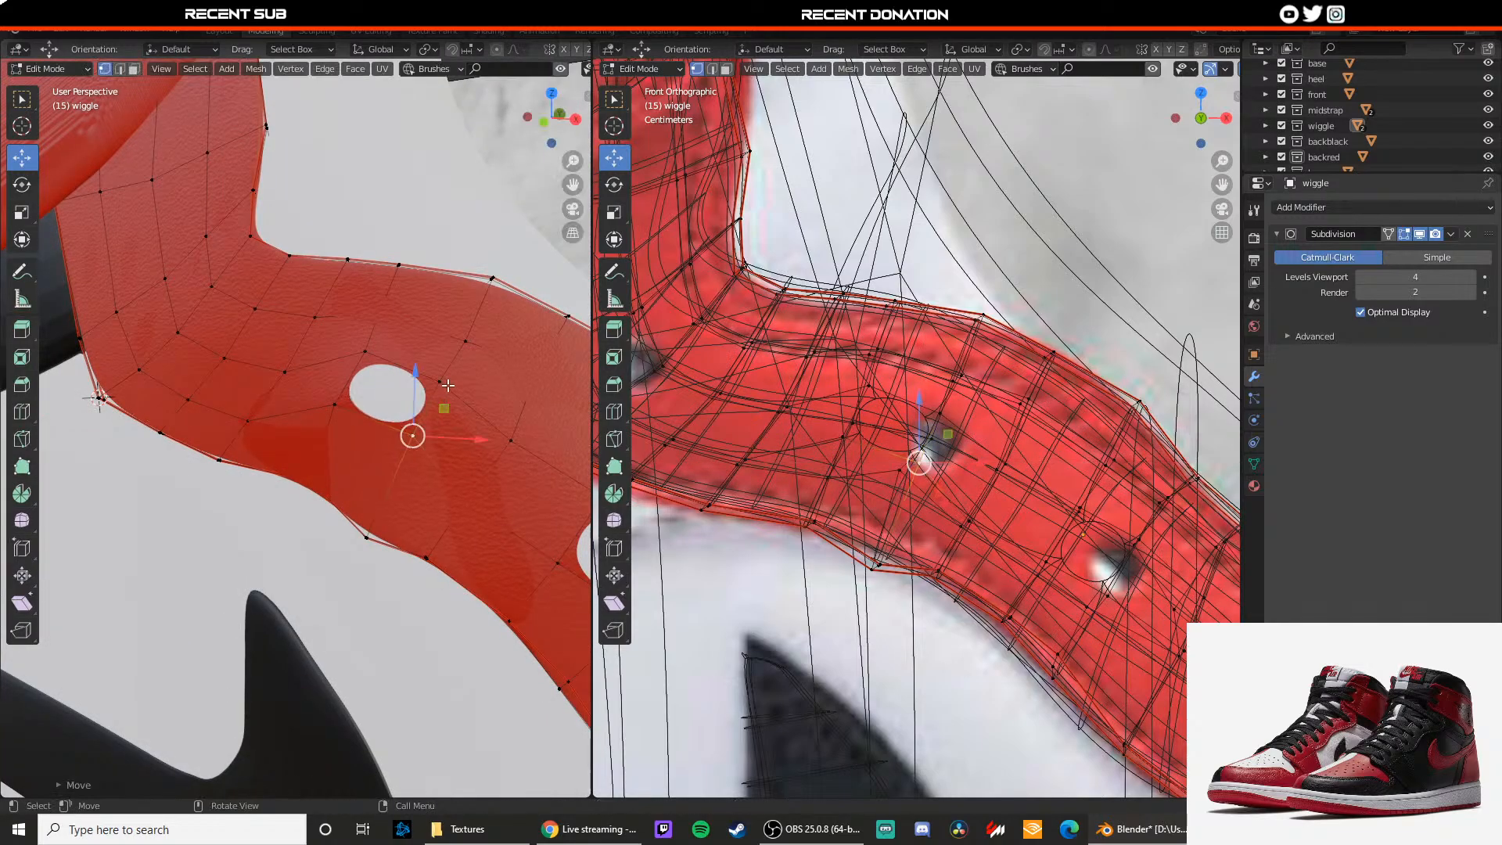
left_click(435, 382)
left_click_drag(474, 385, 418, 352)
left_click(364, 352)
left_click(333, 403)
left_click_drag(368, 405, 386, 410)
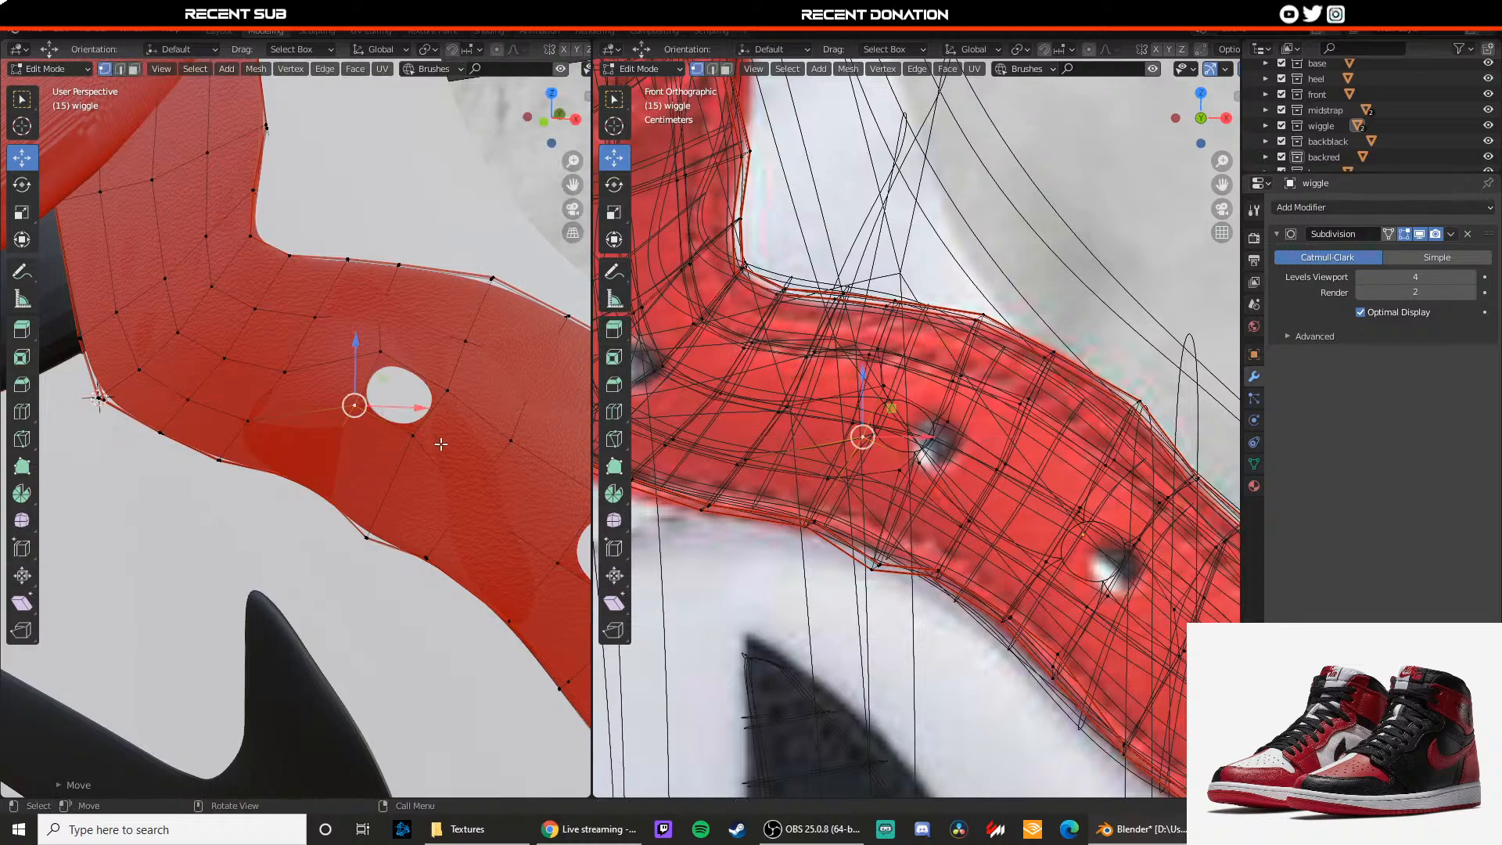
Step: Nudge the front, upper and rear vertices of the third eyelet toward the toe and leave mesh editing
left_click(447, 391)
left_click_drag(478, 391, 486, 391)
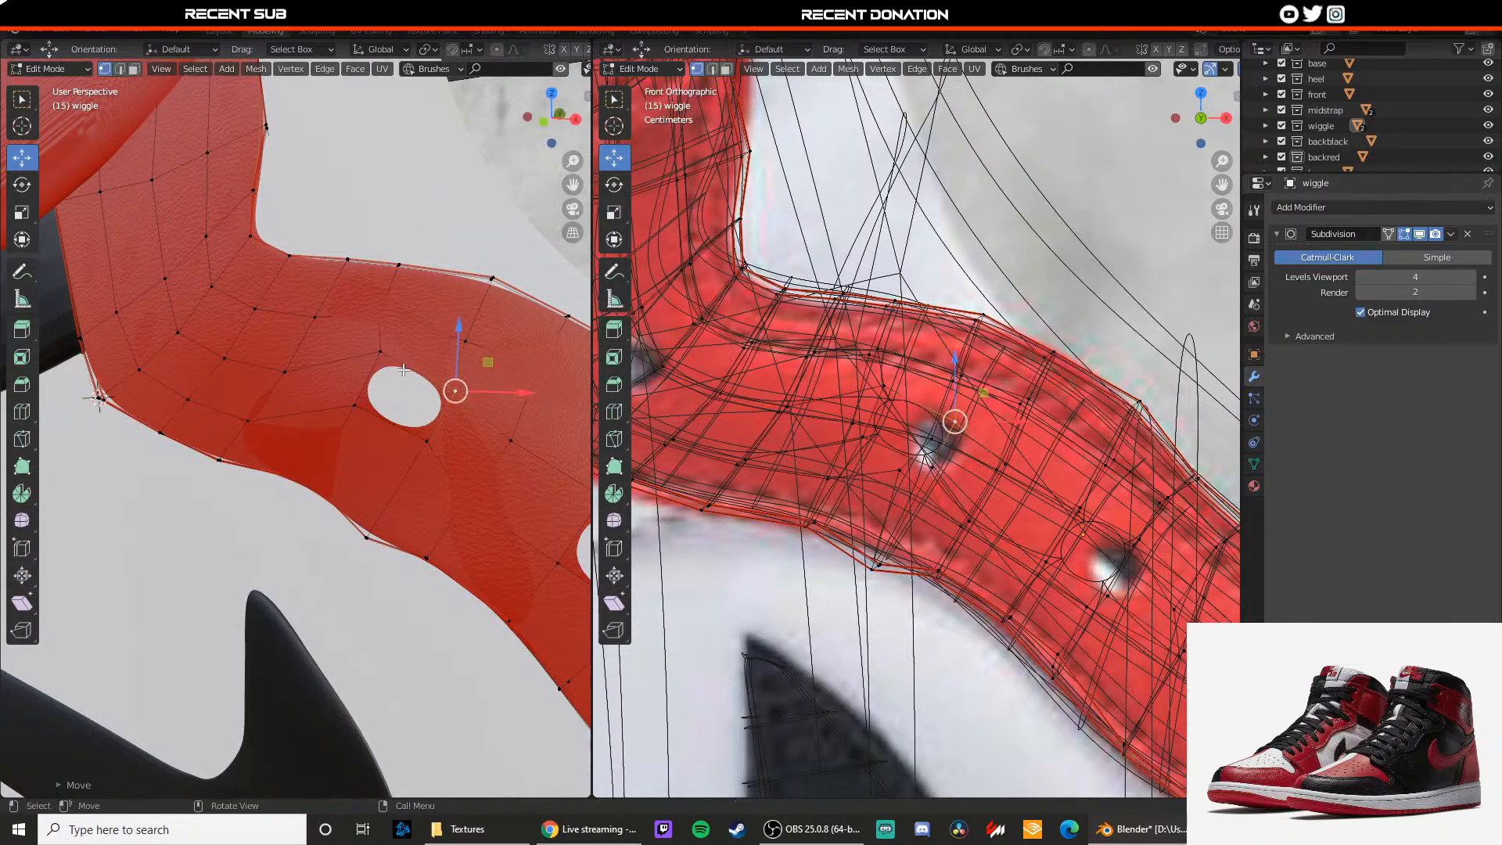
left_click(380, 352)
left_click_drag(414, 353, 428, 354)
left_click(356, 405)
left_click_drag(389, 409, 399, 410)
left_click(396, 352)
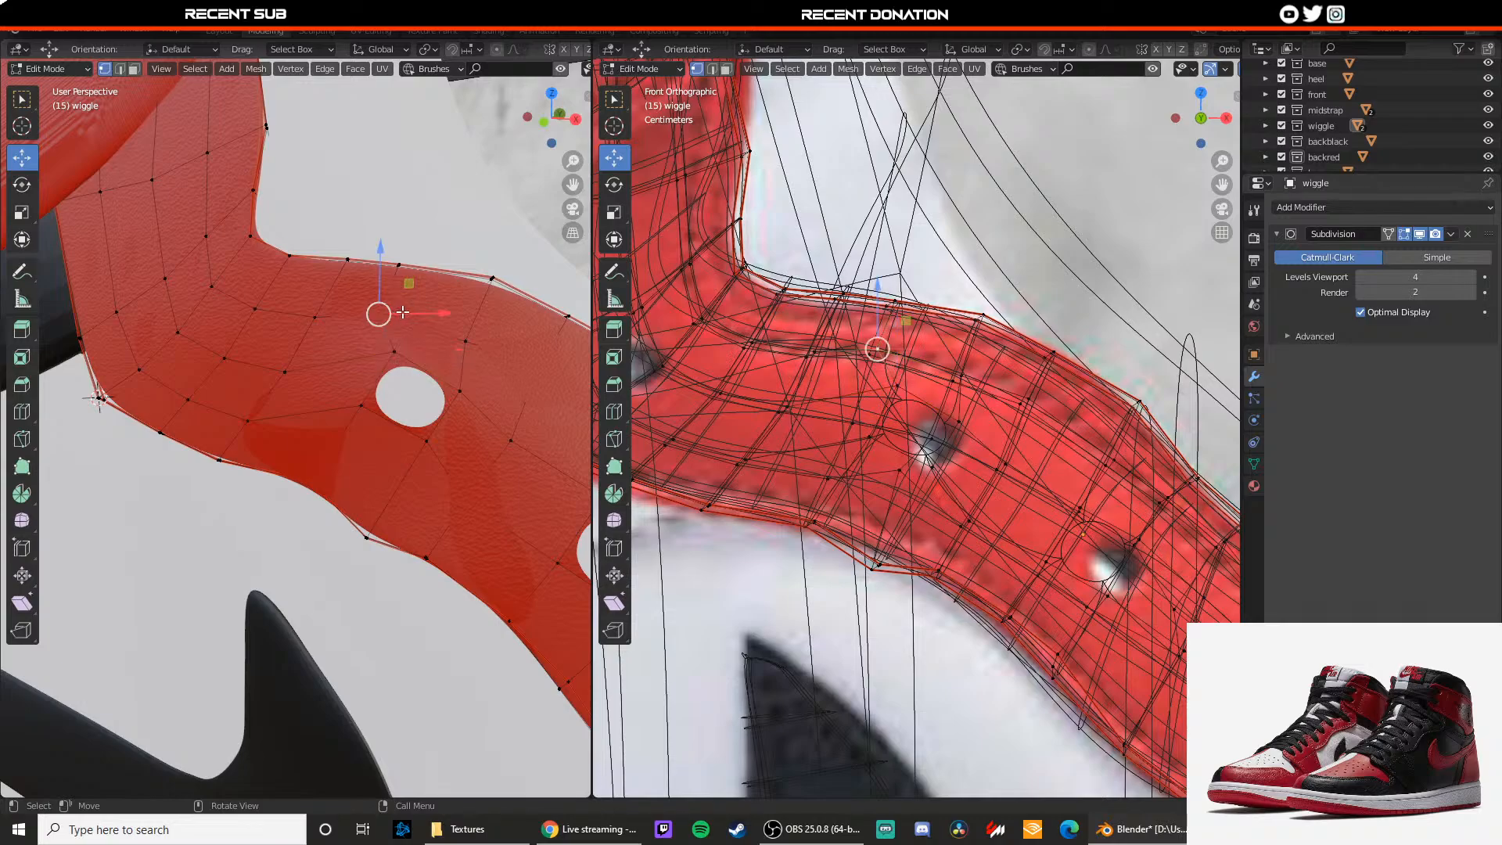
left_click_drag(402, 312, 424, 313)
scroll(461, 393, "down", 5)
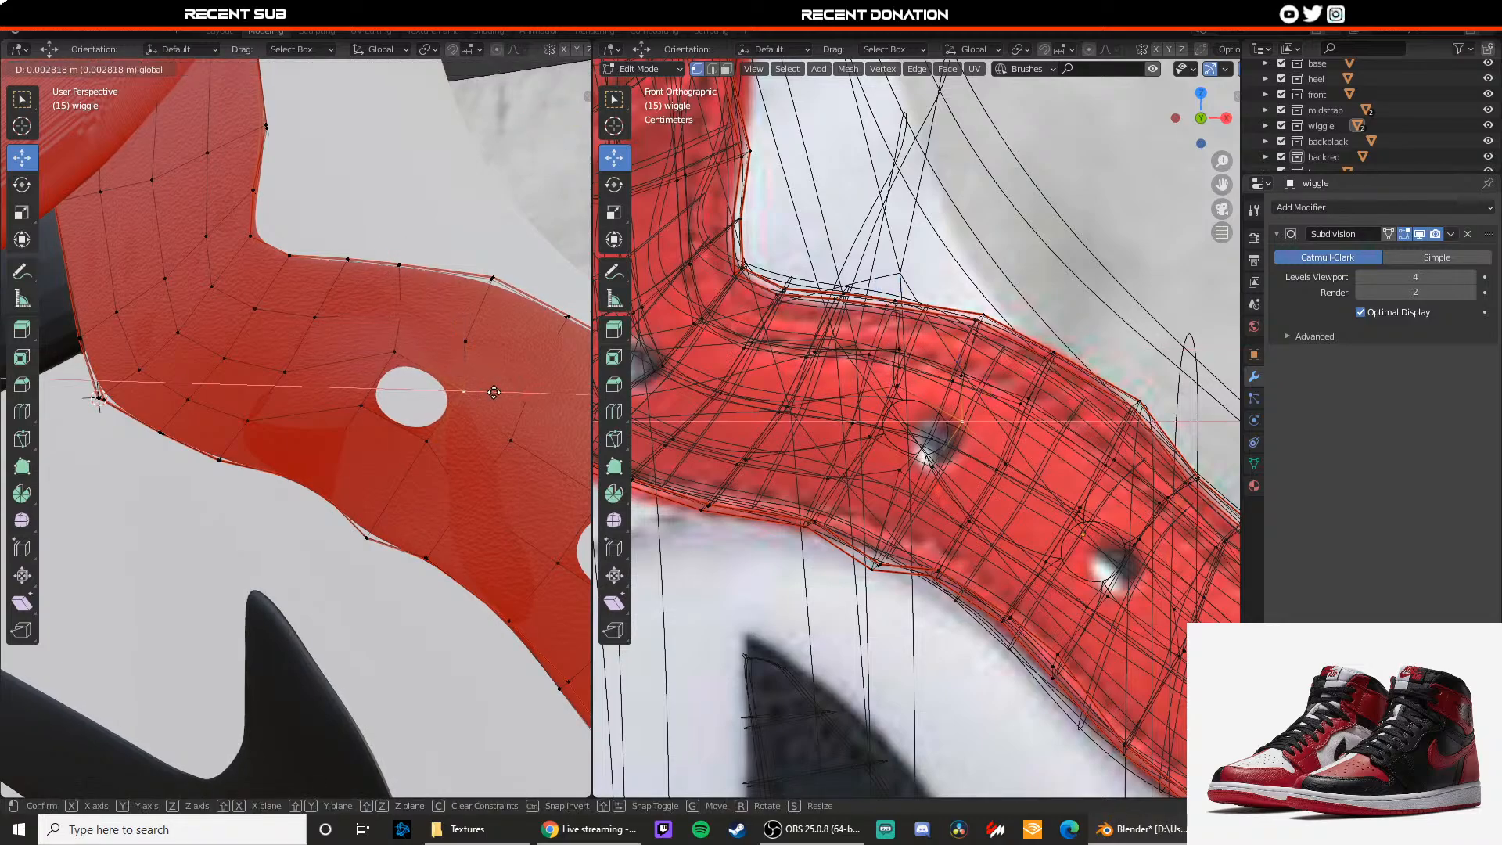
key("Tab")
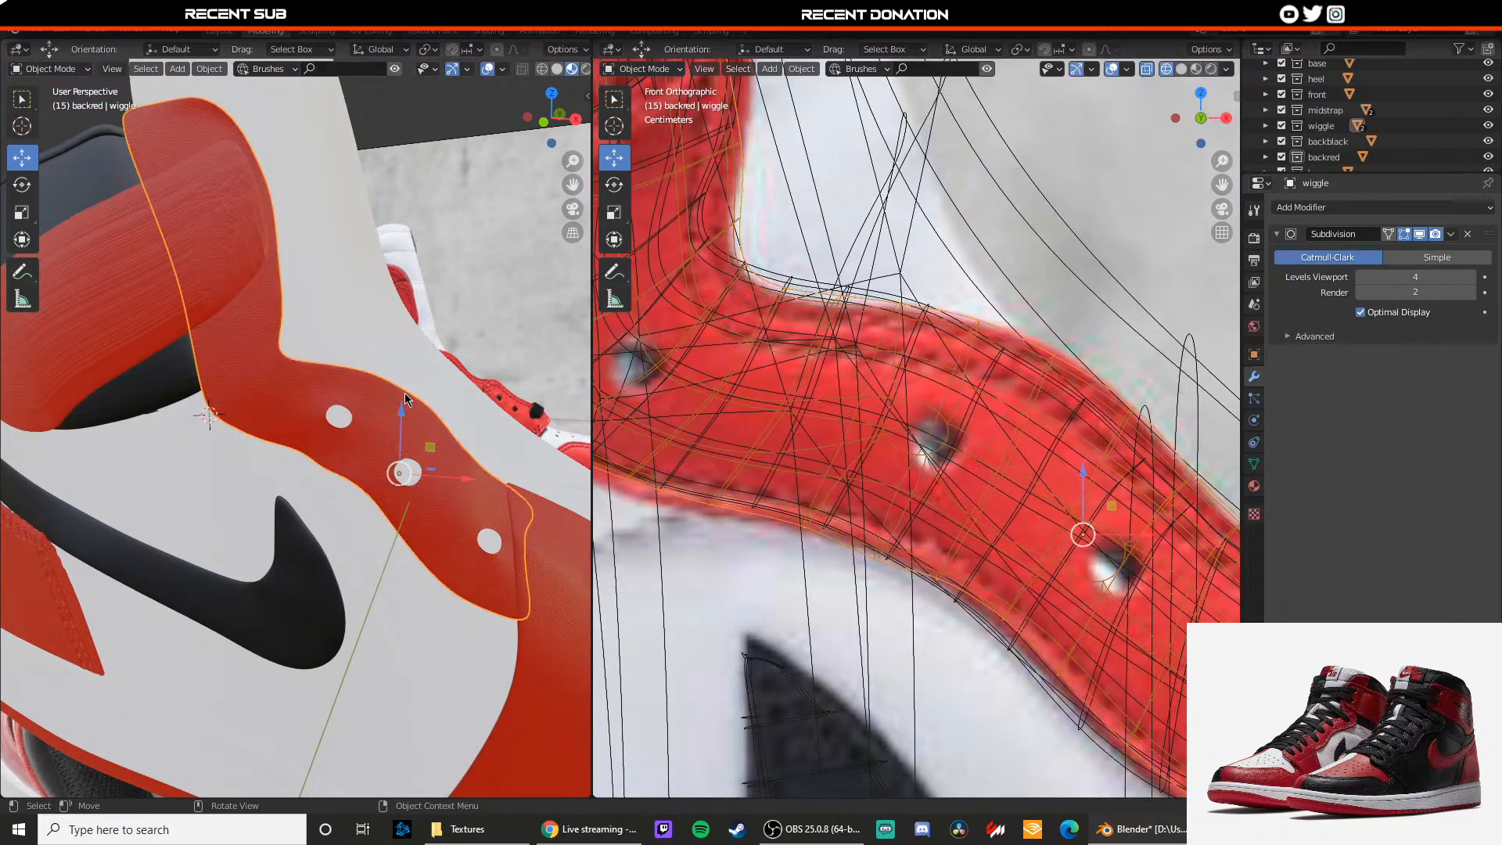
Step: Try to open a fourth eyelet by deleting the wiggle panel face at the bend below the ankle strap
middle_click_drag(405, 393, 430, 452, "shift")
scroll(770, 432, "down", 2)
middle_click_drag(770, 432, 896, 471, "shift")
scroll(434, 449, "up", 3)
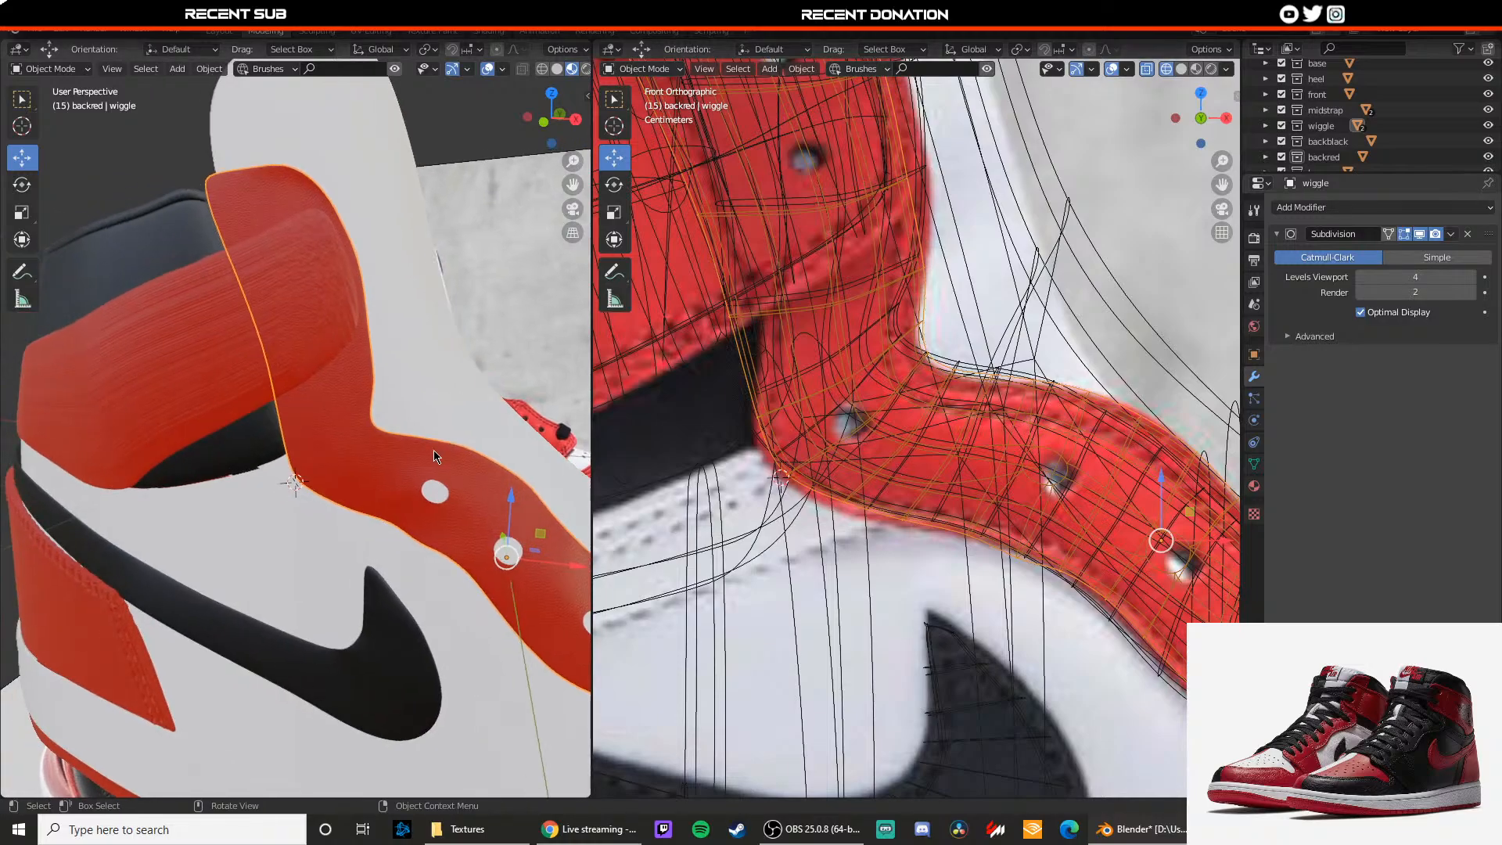
key("Tab")
left_click(338, 470)
key("x")
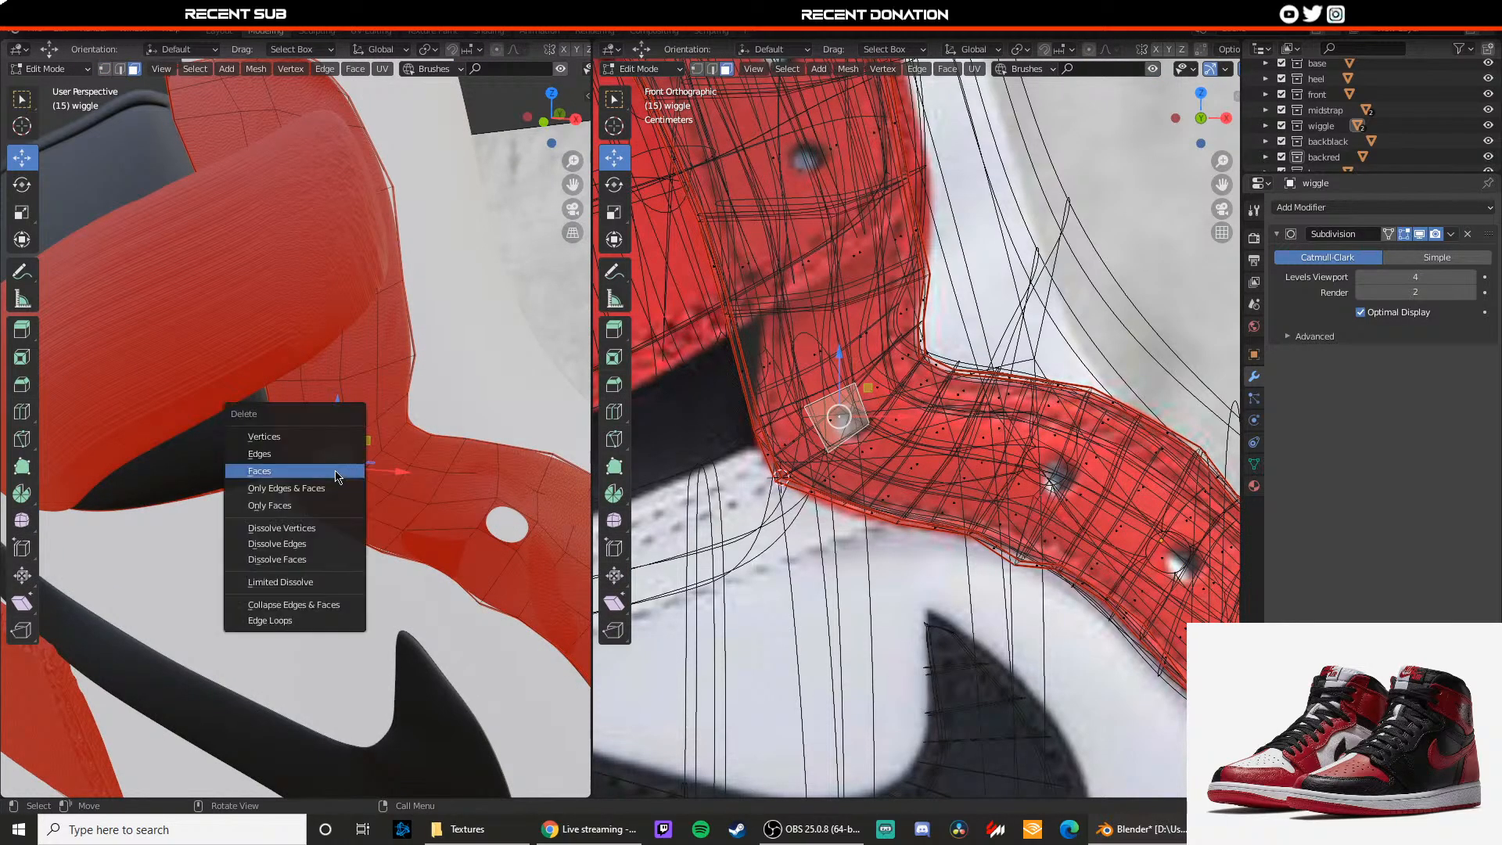
left_click(323, 471)
scroll(337, 468, "up", 3)
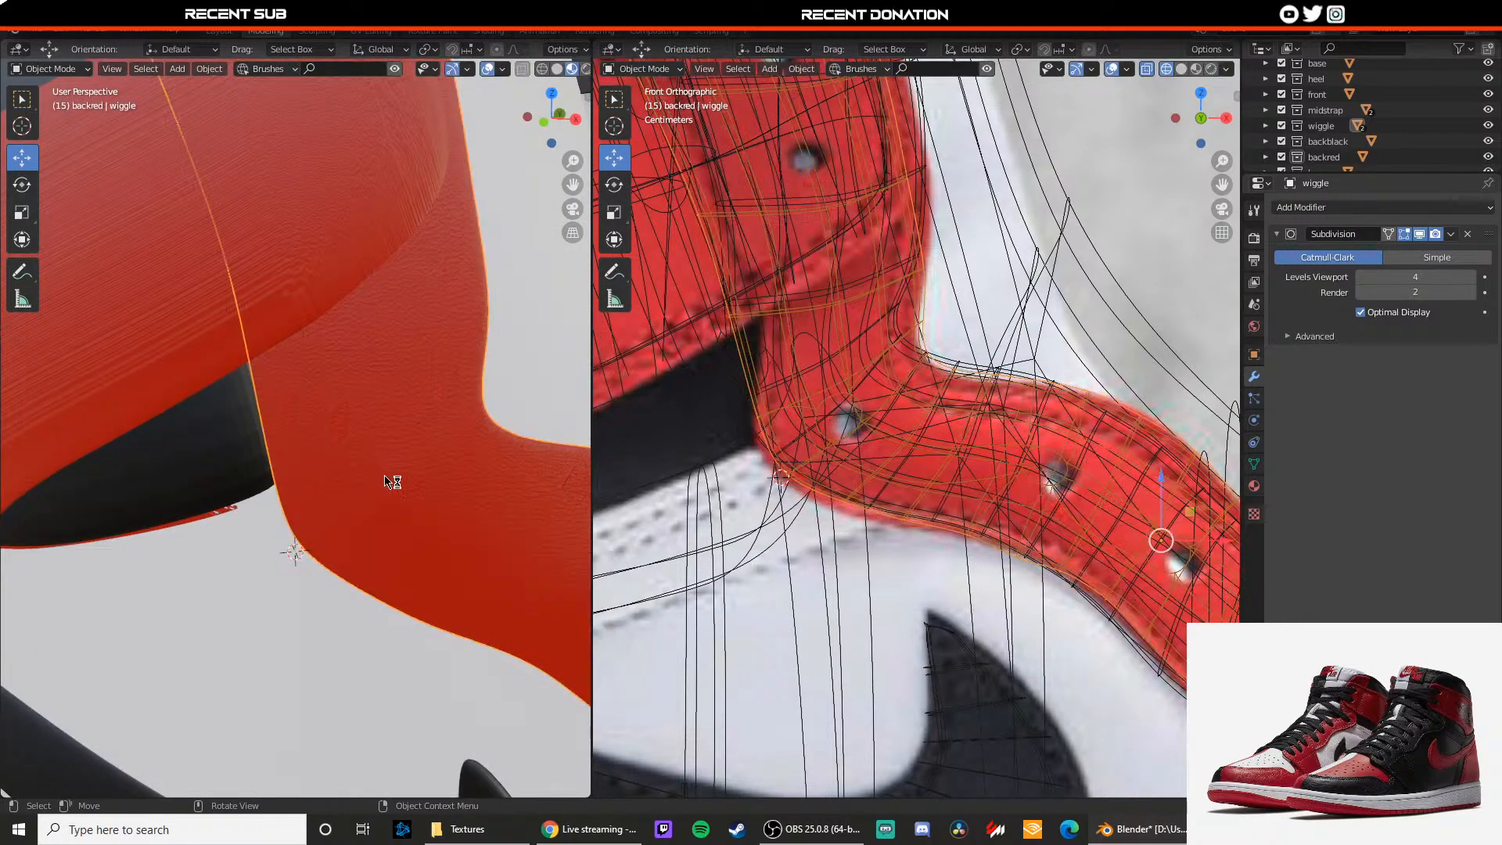
Step: Shift the vertices around the fourth lace hole sideways to reshape the face there
left_click_drag(368, 473, 385, 475)
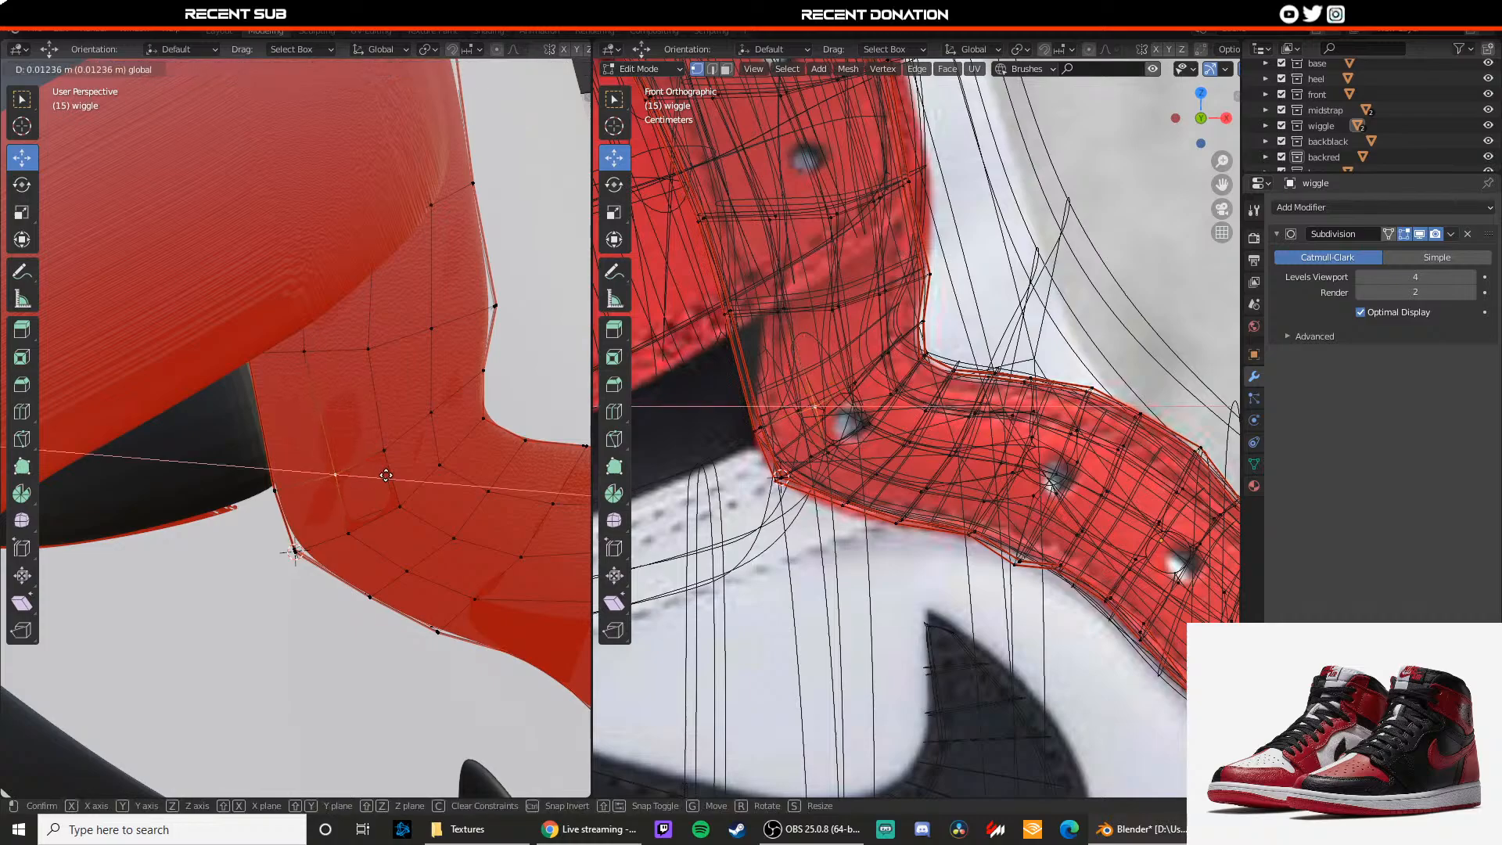
left_click(367, 476)
key("Tab")
scroll(375, 474, "down", 6)
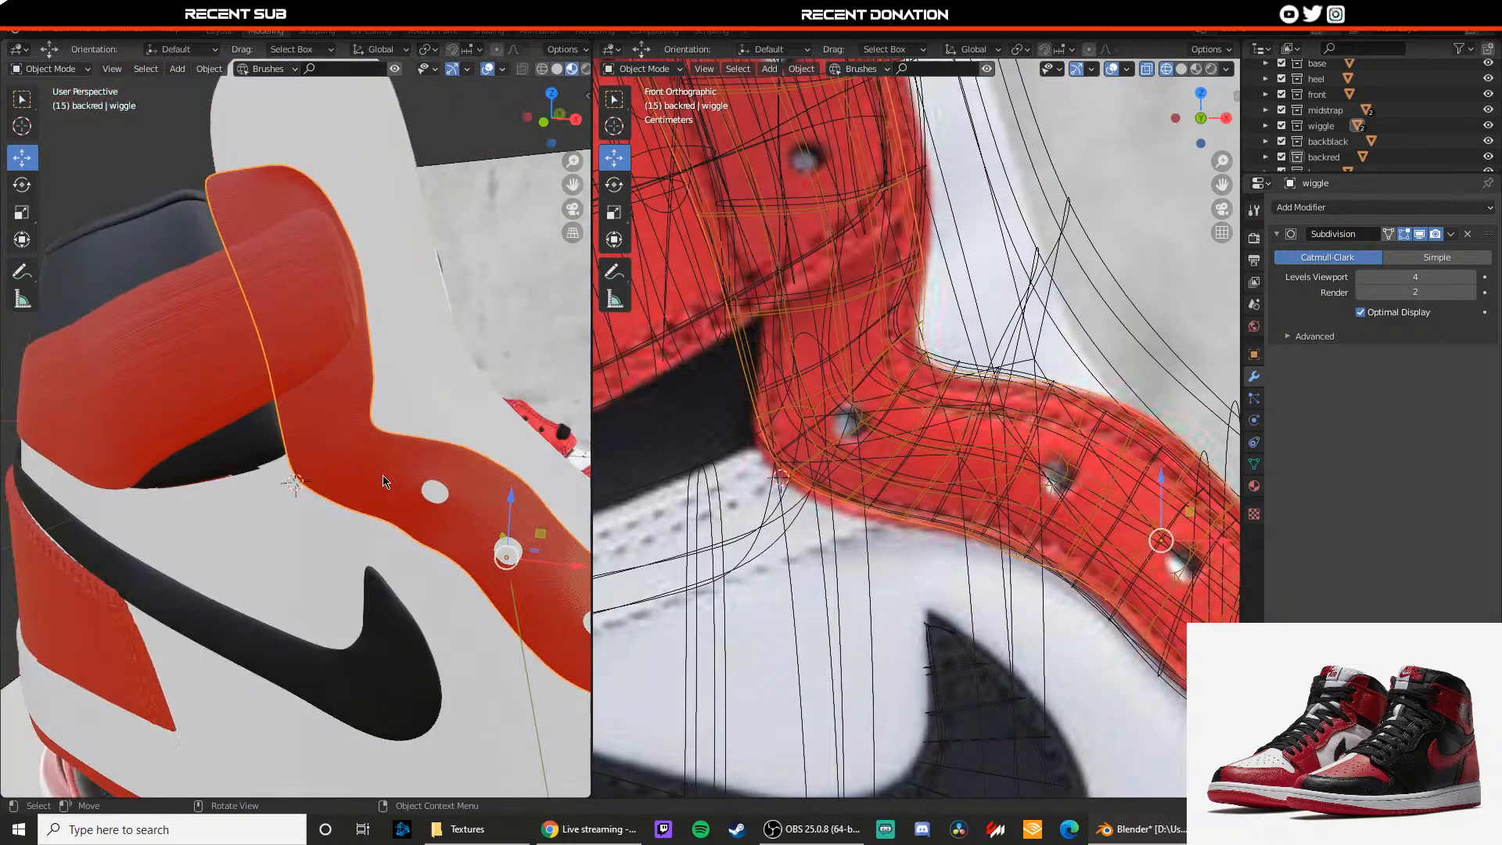
scroll(372, 469, "up", 6)
key("Tab")
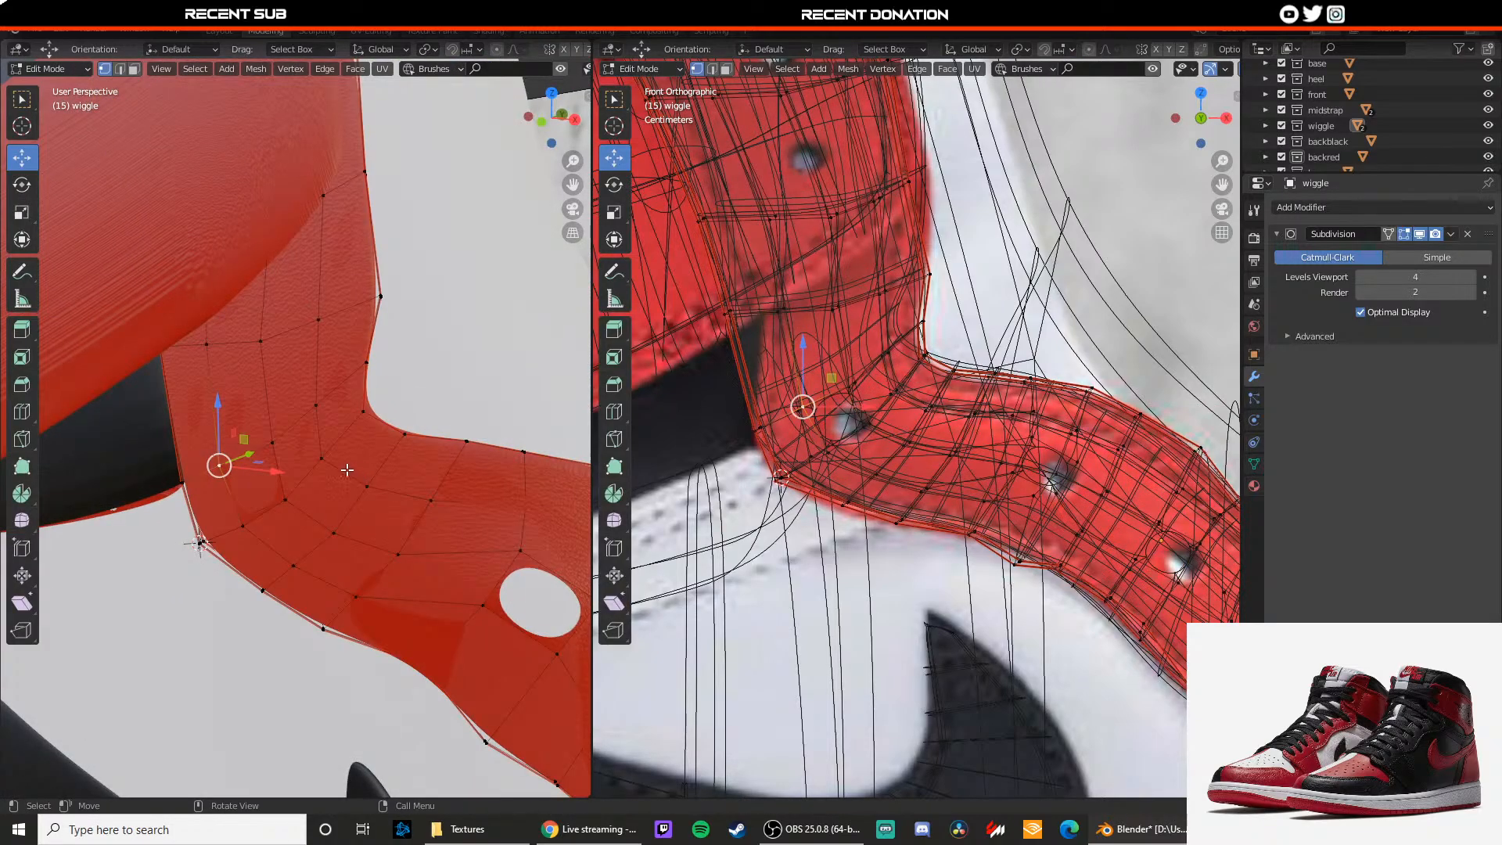
left_click_drag(315, 501, 322, 501)
key("Tab")
Step: Hide the red ankle strap that covers the upper part of the wiggle panel and resume editing the panel's mesh
middle_click_drag(320, 484, 328, 518, "shift")
scroll(310, 502, "down", 1)
key("Tab")
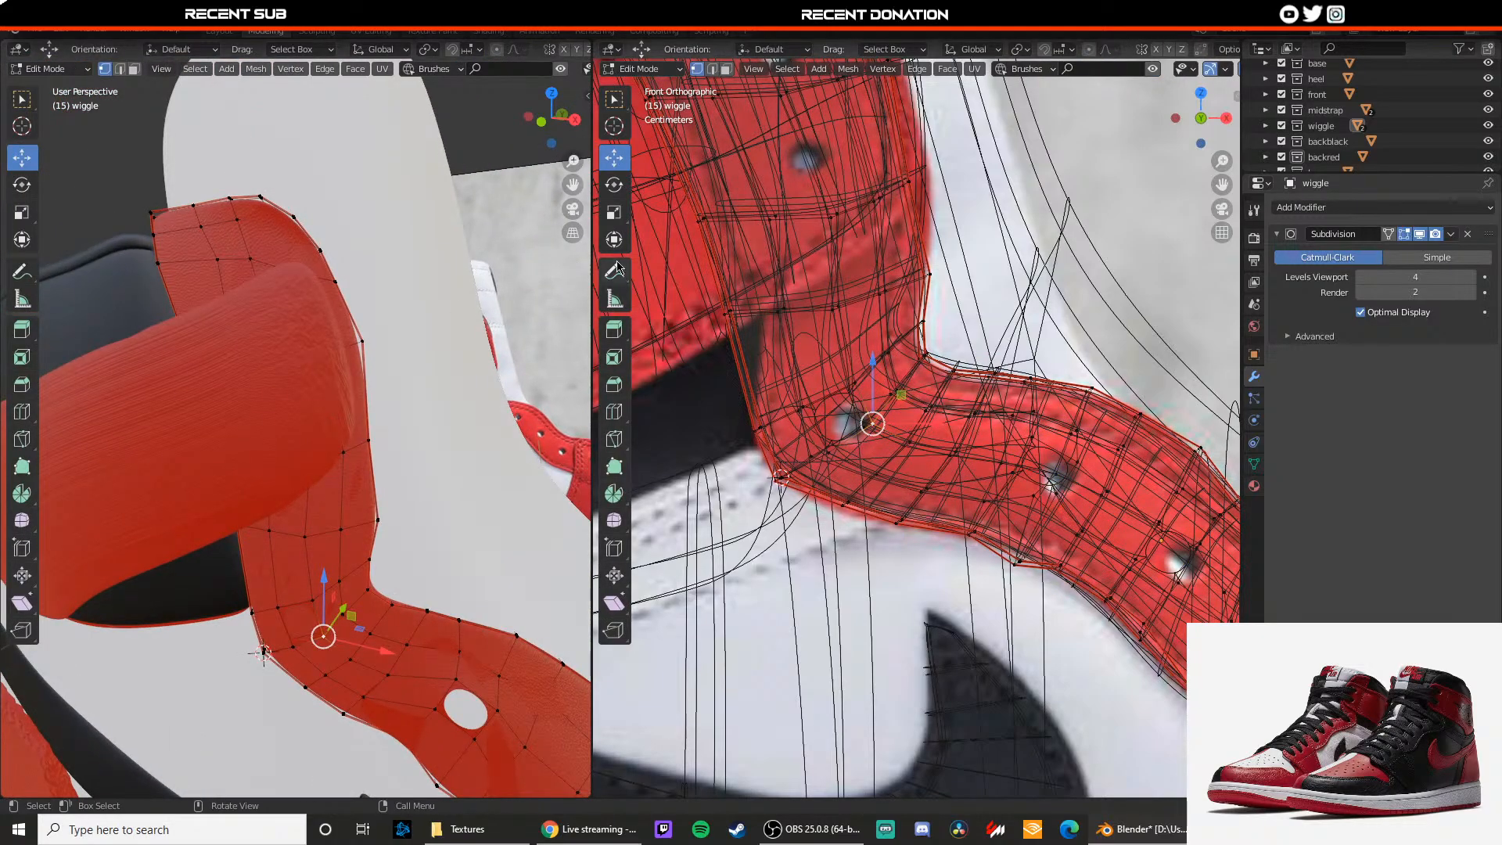
key("Tab")
key("Tab")
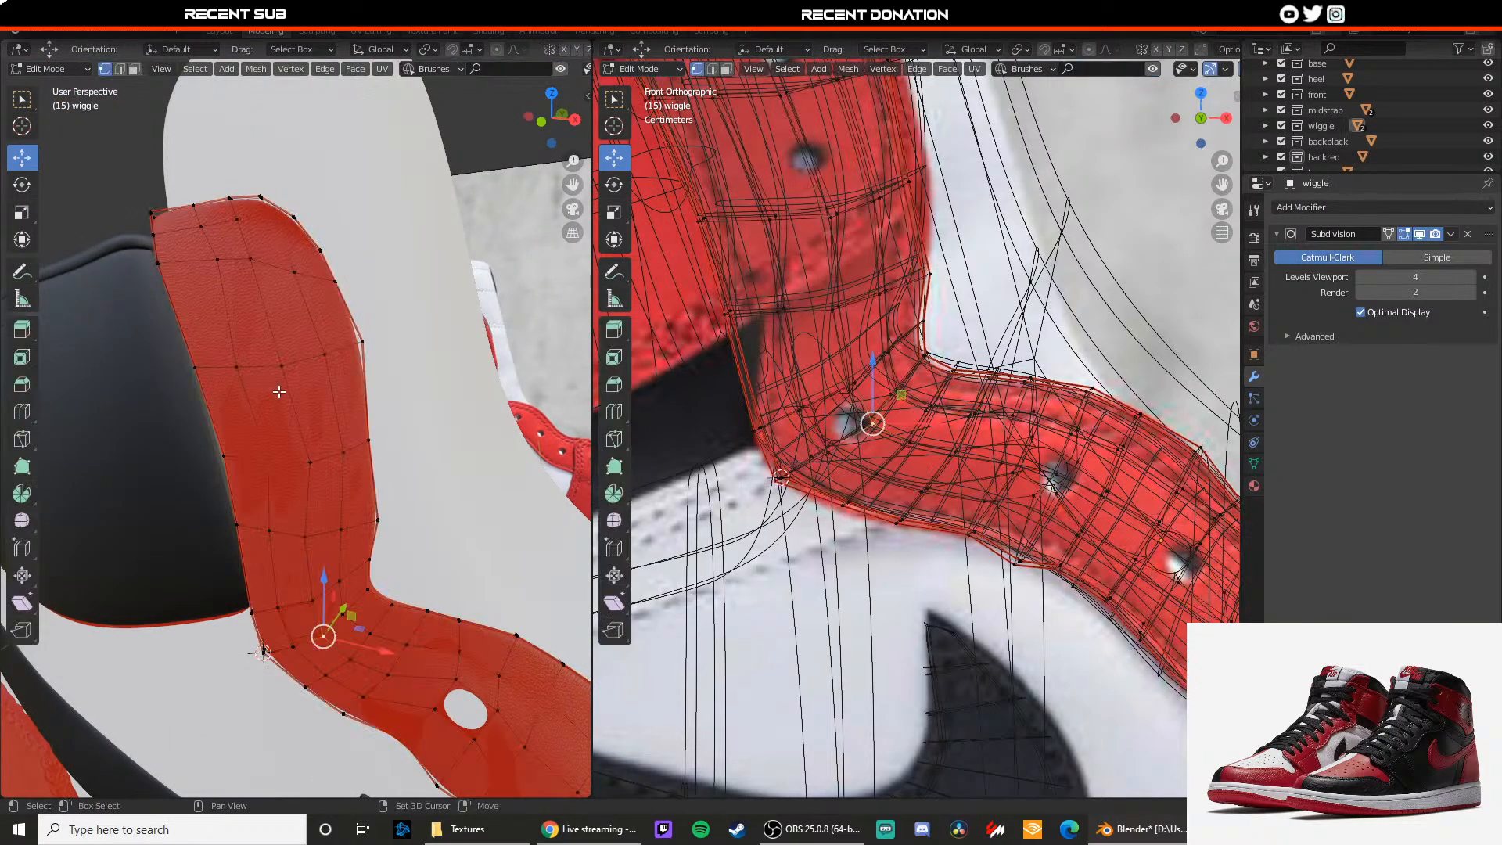
Step: Add three crosswise edge loops along the upper part of the wiggle panel with Loop Cut
middle_click_drag(277, 374, 292, 403, "shift")
key("ctrl+r")
left_click(299, 360)
left_click(303, 365)
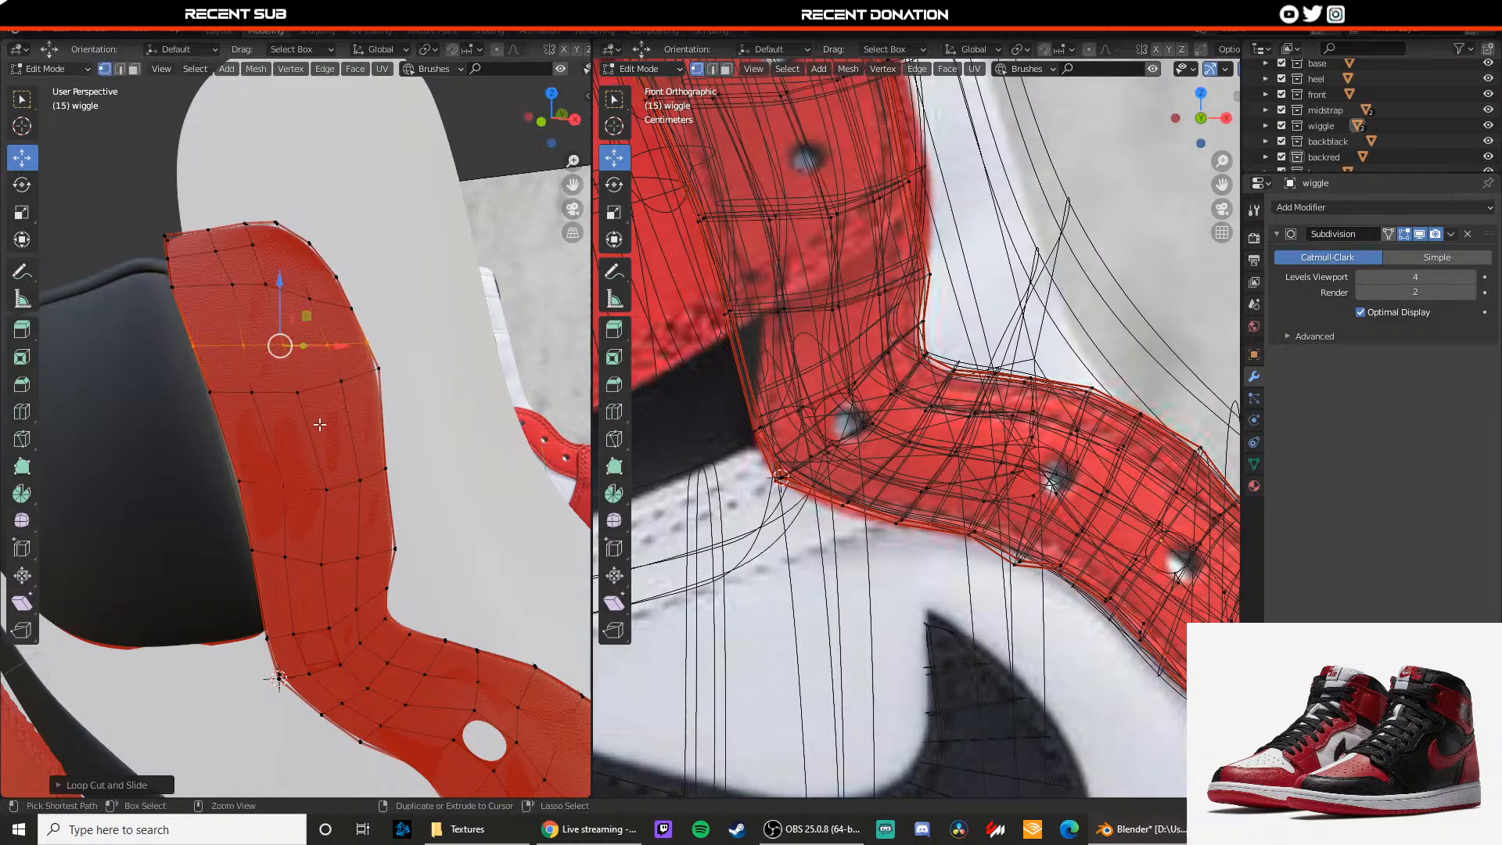
key("ctrl+r")
left_click(319, 447)
left_click(319, 454)
key("ctrl+r")
left_click(332, 522)
left_click(321, 525)
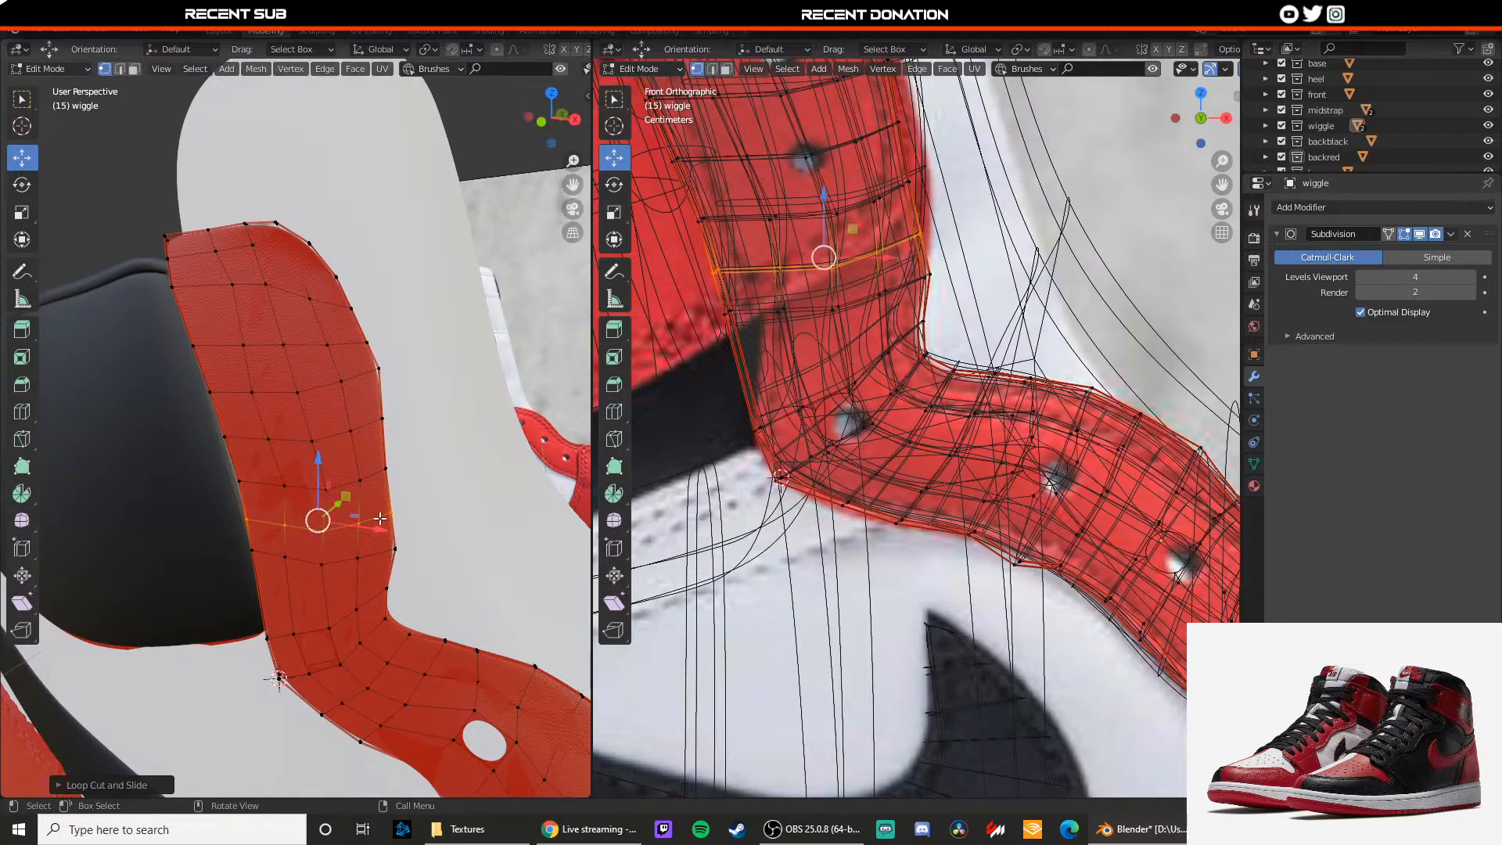
Step: Try to open an eyelet by deleting the wiggle panel face beside the upper lace hole
middle_click_drag(325, 438, 330, 520, "shift")
key("3")
left_click(780, 151)
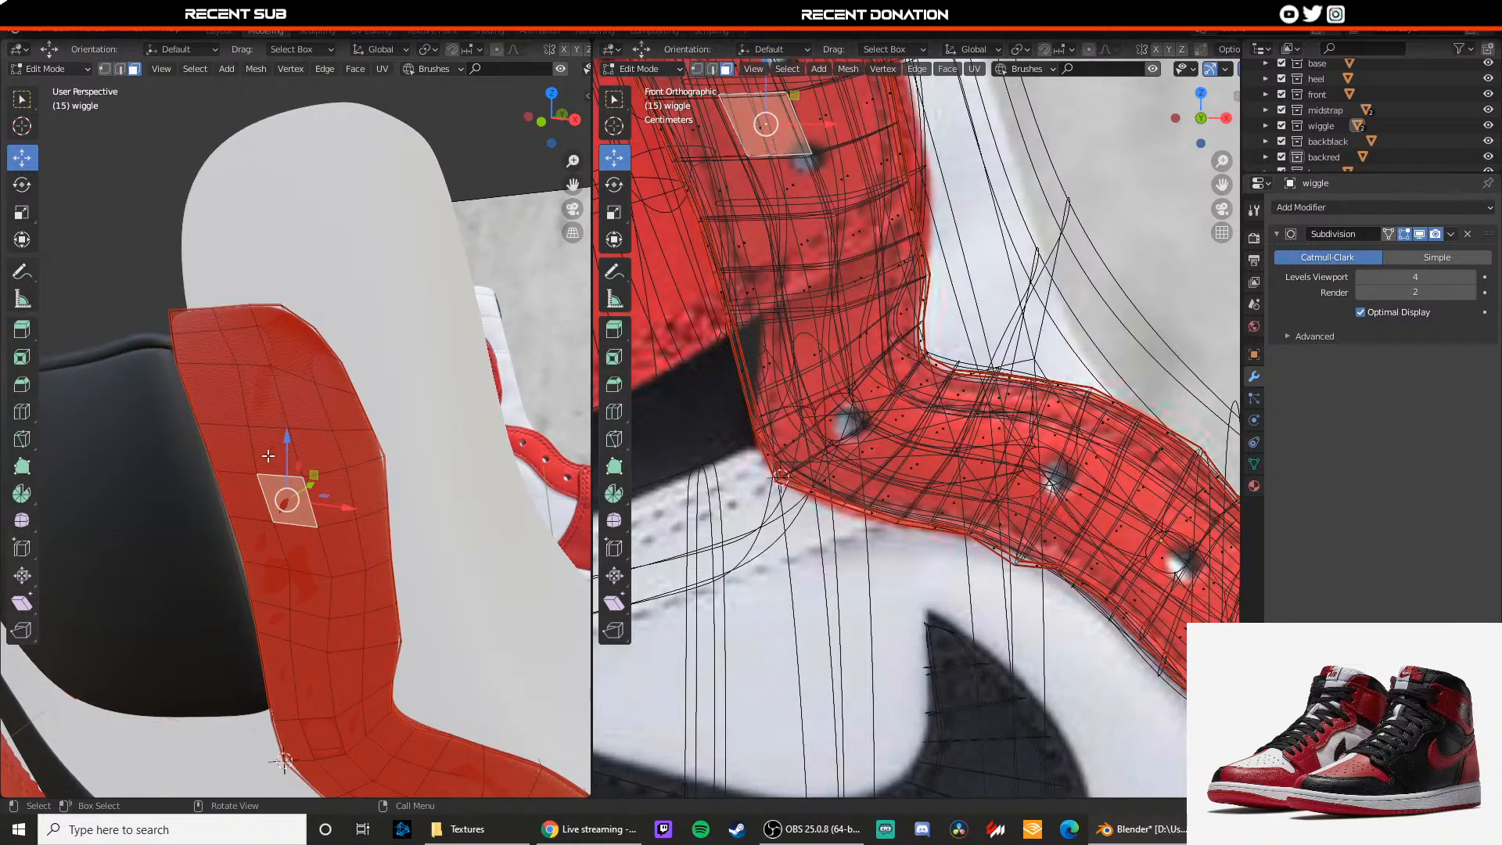
key("x")
left_click(241, 460)
scroll(300, 472, "up", 2)
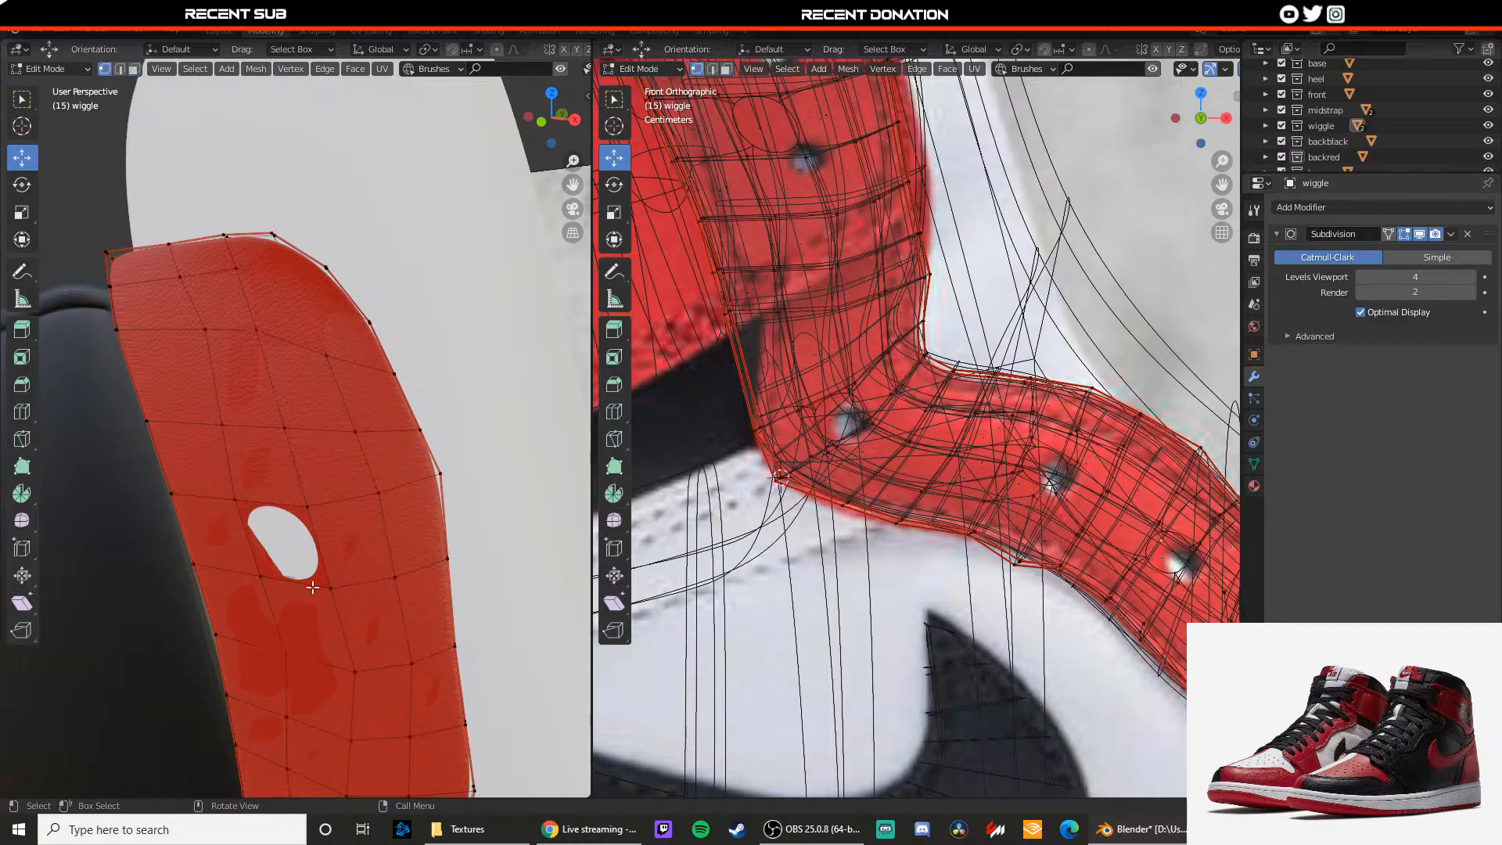
Step: Try to round the upper hole by moving its vertices, and undo the moves and the face deletion
left_click_drag(370, 589, 390, 586)
left_click_drag(287, 551, 282, 557)
key("ctrl+z")
middle_click_drag(283, 557, 335, 486, "shift")
left_click(312, 507)
left_click_drag(334, 488, 324, 494)
scroll(325, 495, "up", 4)
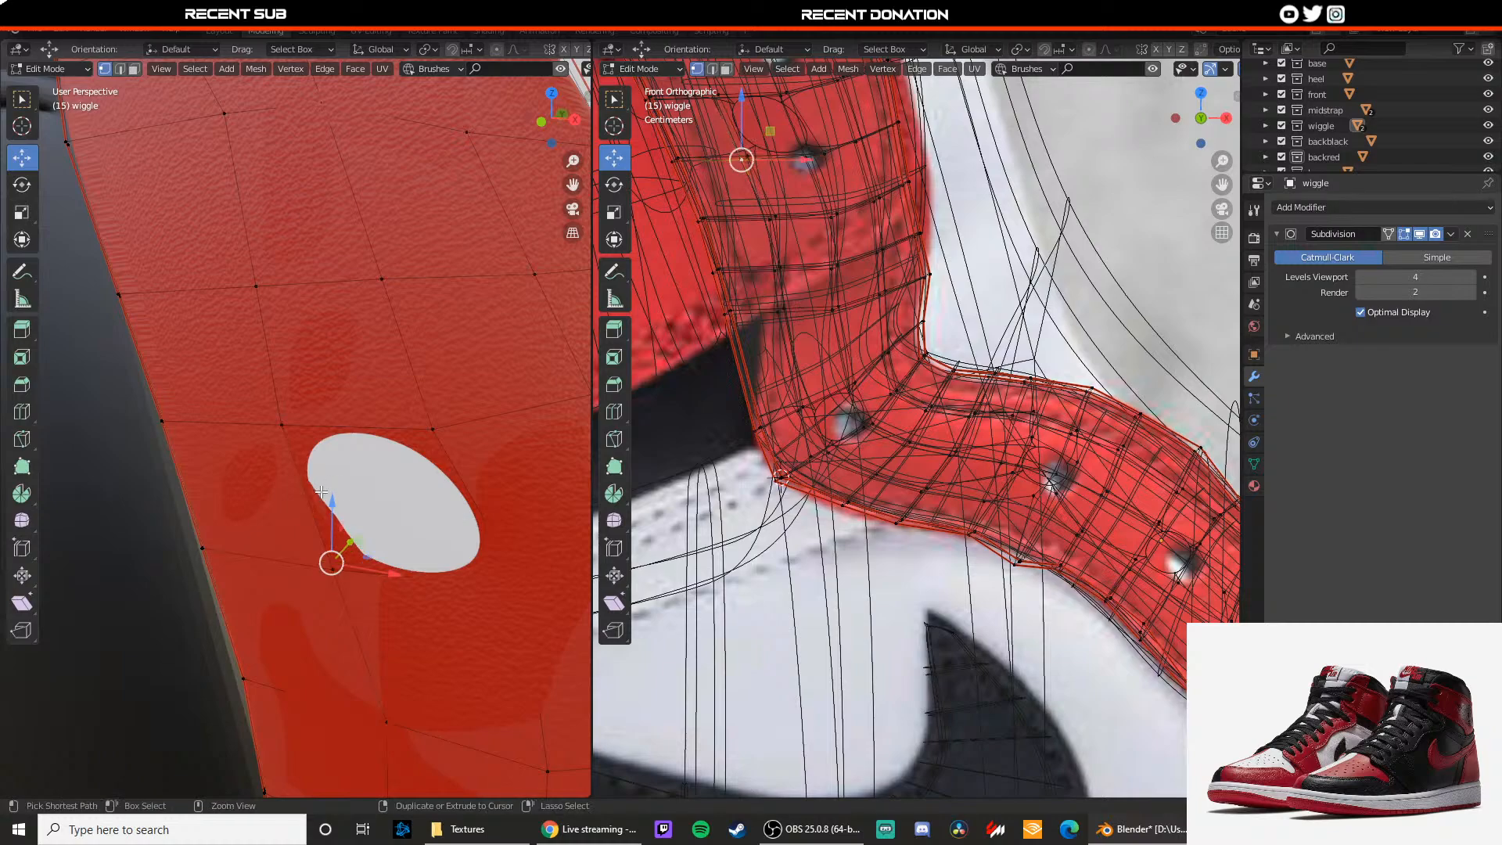
key("ctrl+z")
key("ctrl+z")
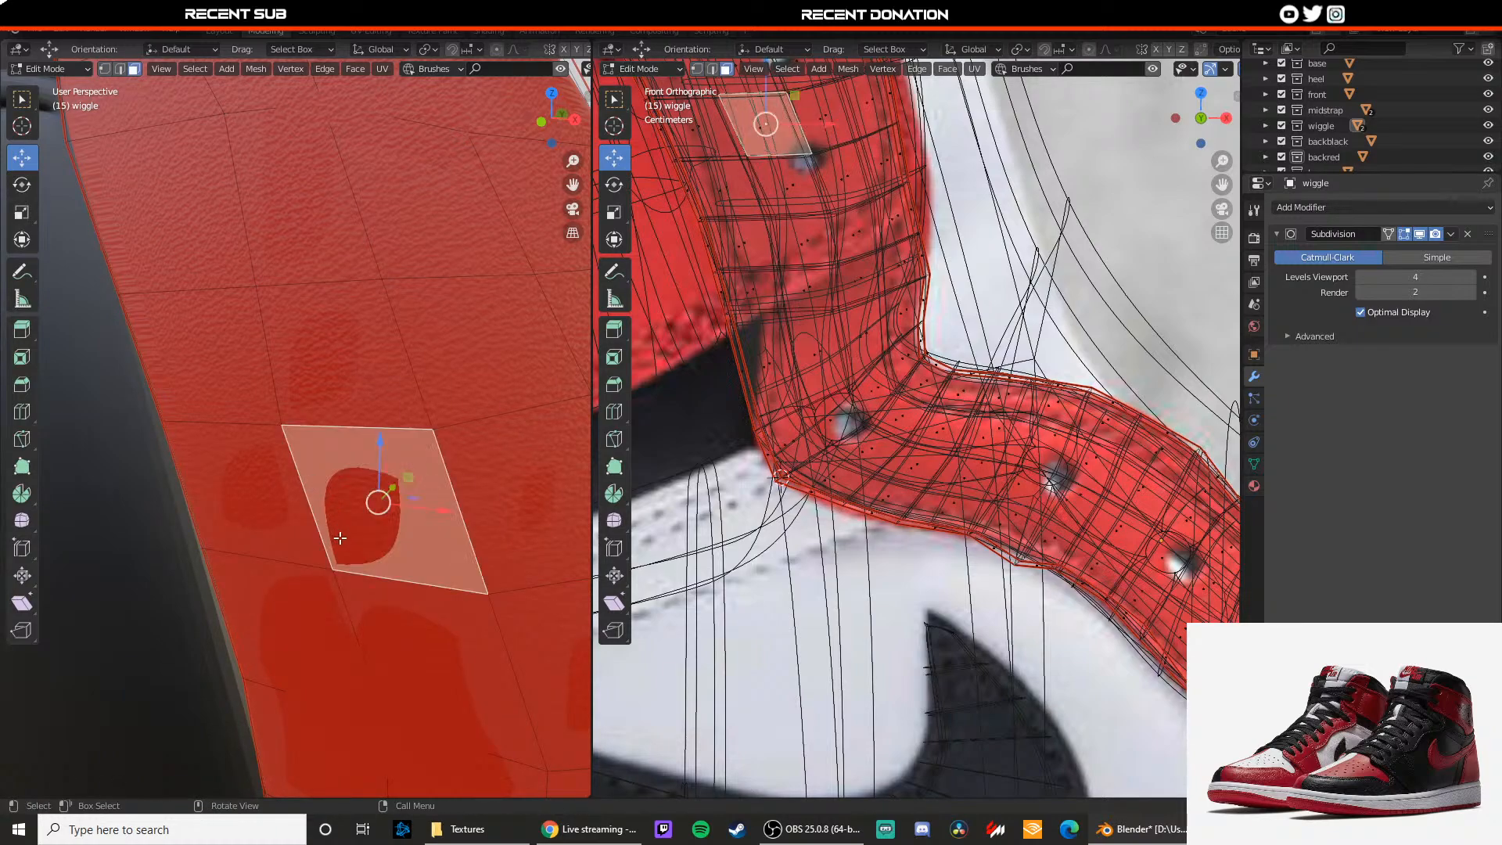
Step: Shift the corner vertices of the wiggle panel face at the upper lace hole and delete that face to open an eyelet
key("1")
left_click(328, 574)
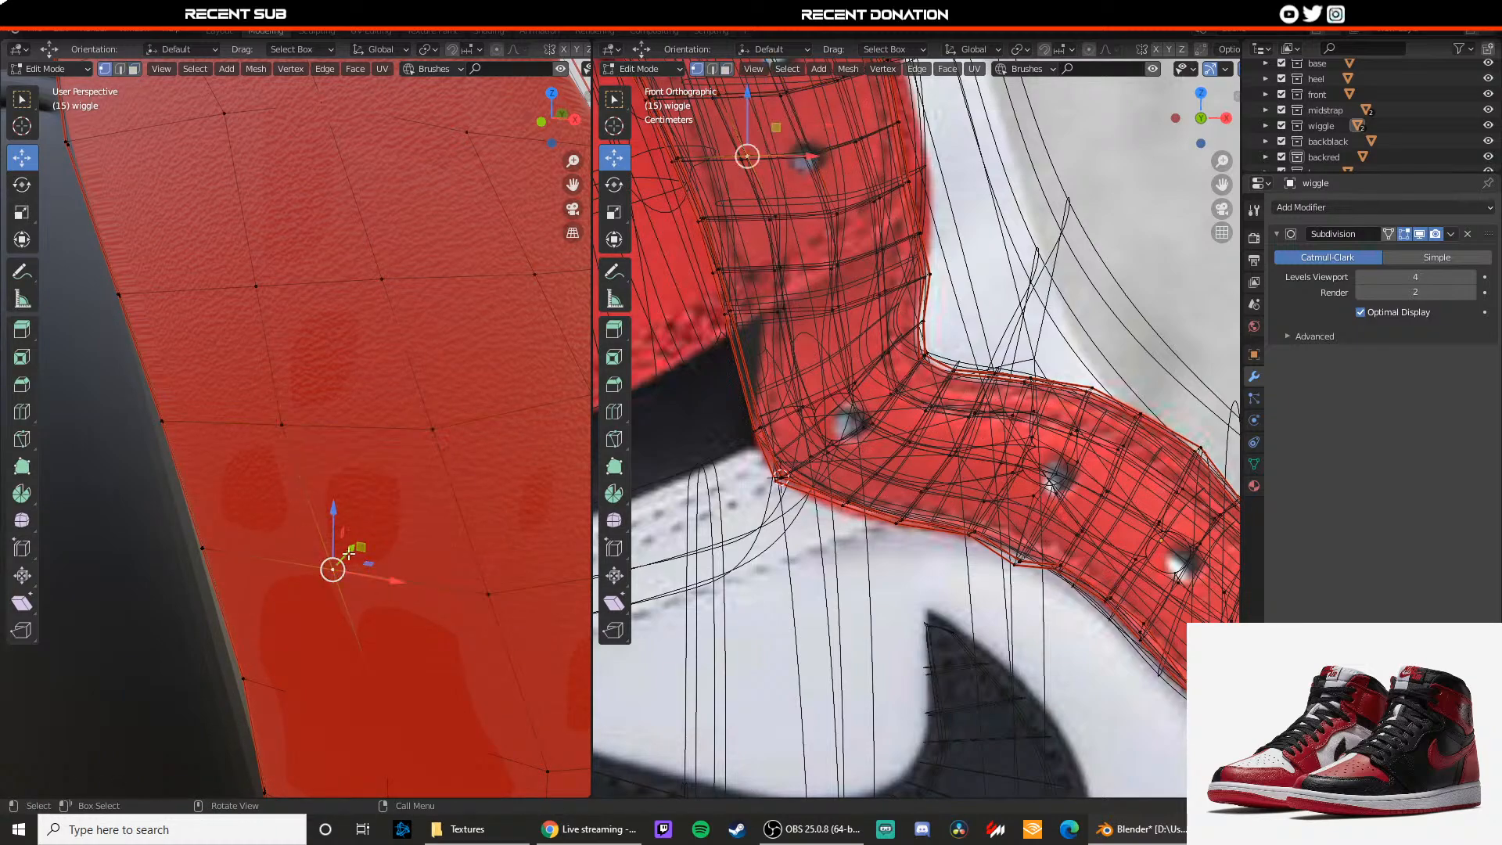
key("g")
left_click(338, 566)
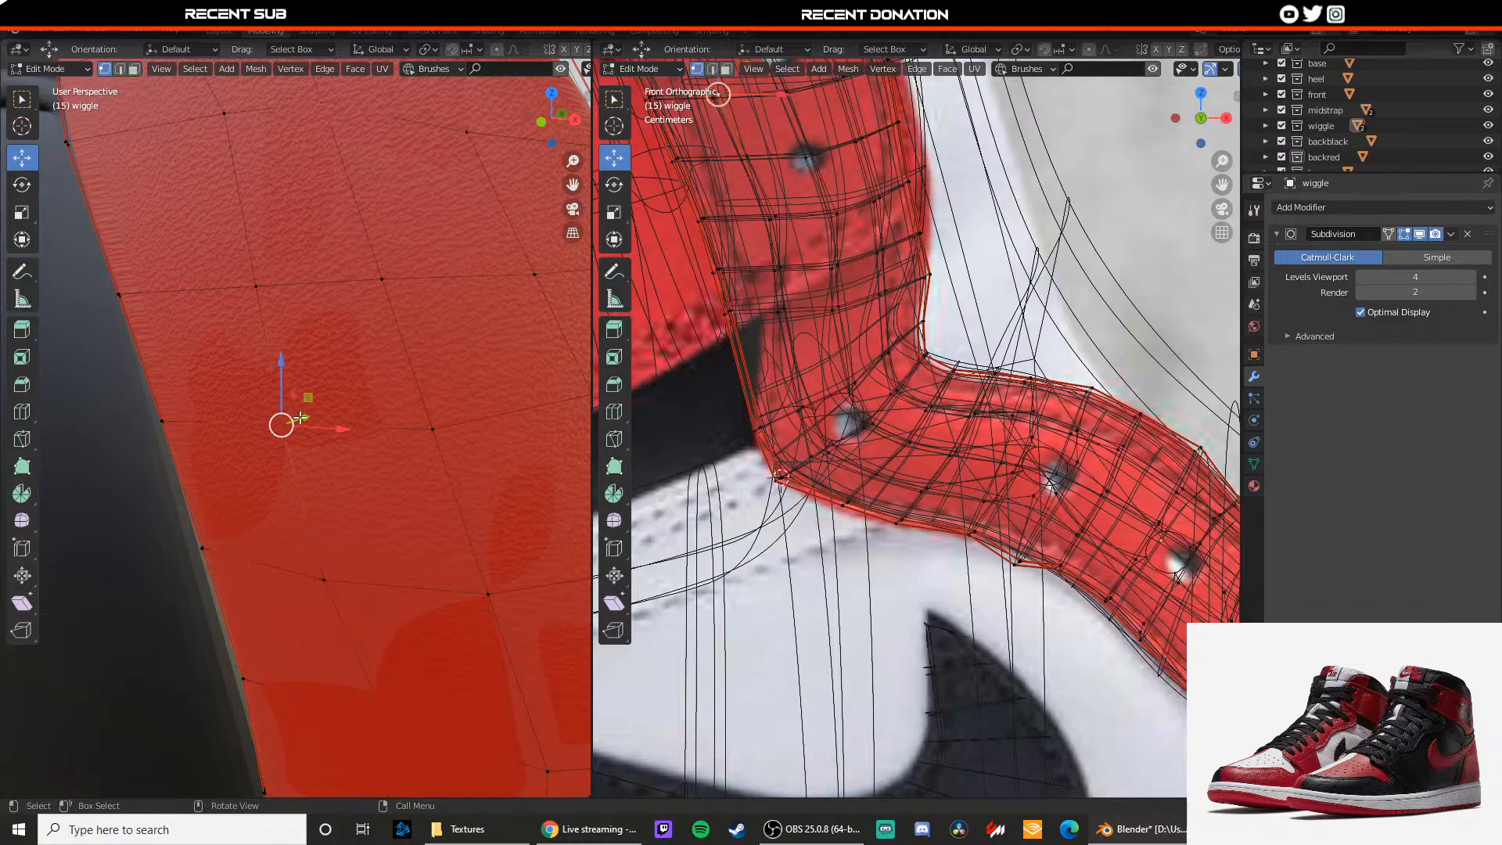
key("3")
left_click(363, 503)
key("x")
left_click(361, 503)
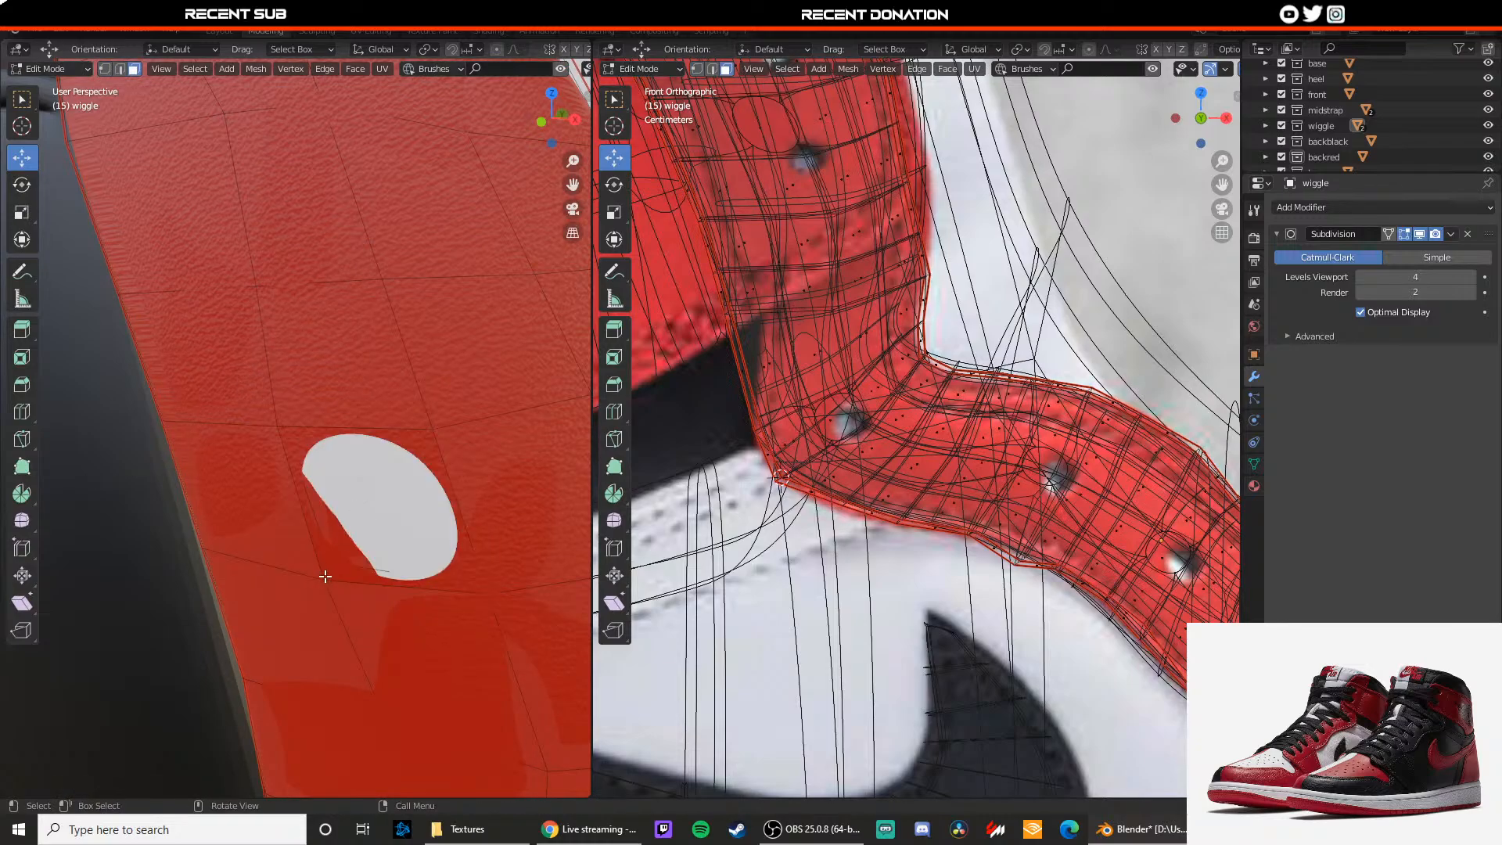
Step: Move the vertices around the new opening in the upper wiggle panel to shape it into a round eyelet
middle_click_drag(325, 577, 252, 492)
scroll(343, 510, "up", 3)
scroll(299, 508, "down", 6)
scroll(299, 508, "up", 8)
scroll(339, 500, "down", 4)
scroll(328, 496, "down", 5)
scroll(290, 525, "up", 3)
left_click_drag(359, 581, 379, 579)
left_click_drag(284, 455, 423, 448)
left_click(362, 448)
left_click(442, 560)
left_click(418, 564)
left_click_drag(463, 553, 477, 552)
middle_click_drag(373, 489, 375, 522, "shift")
left_click_drag(271, 462, 312, 605)
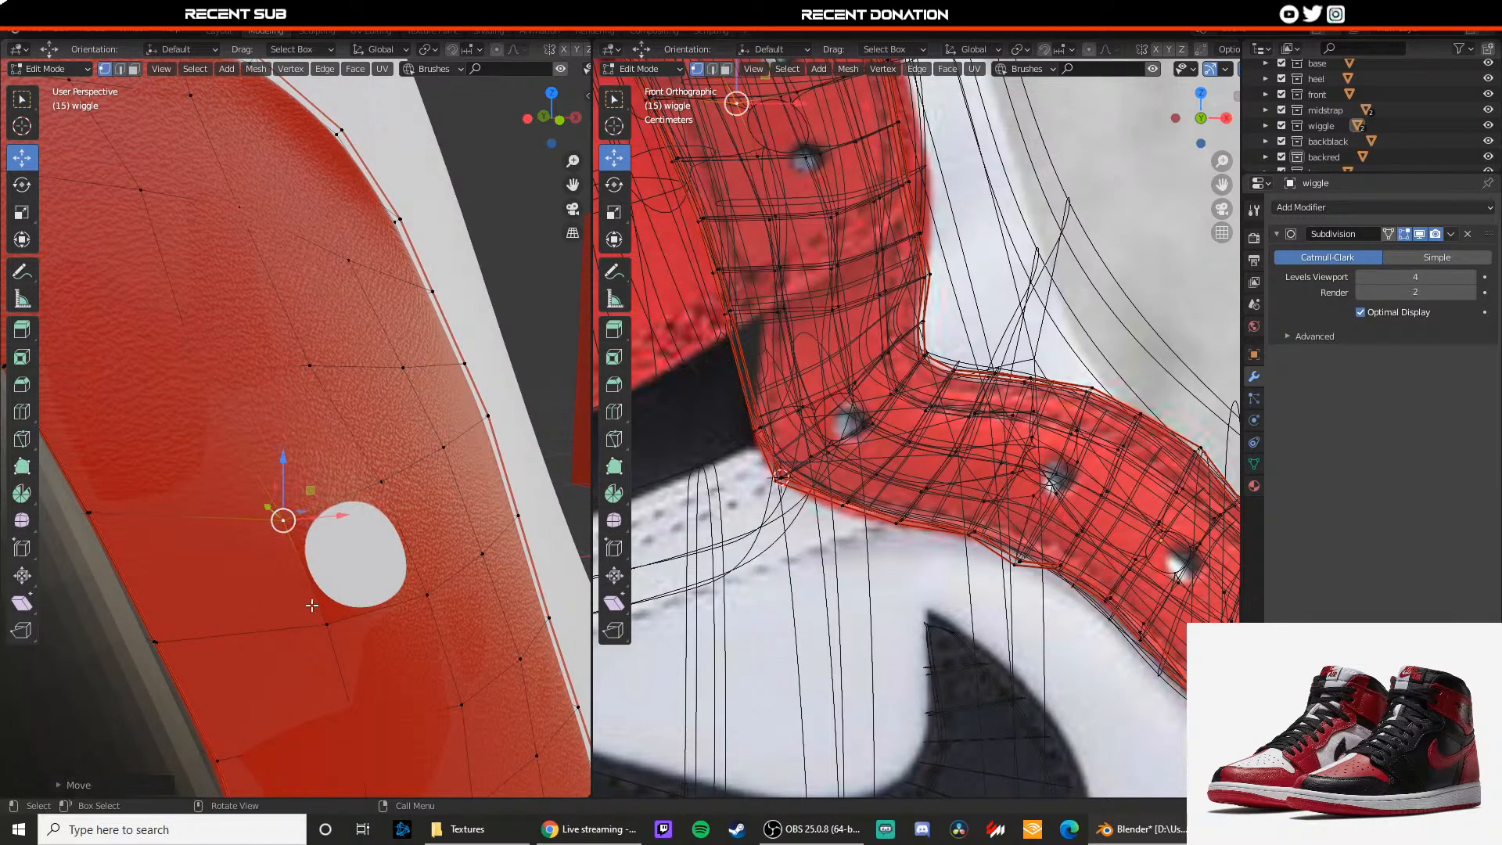
Step: Refine the positions of the opening's inner, lower and outer corner vertices to even out its round outline
left_click_drag(269, 507, 277, 518)
left_click(326, 624)
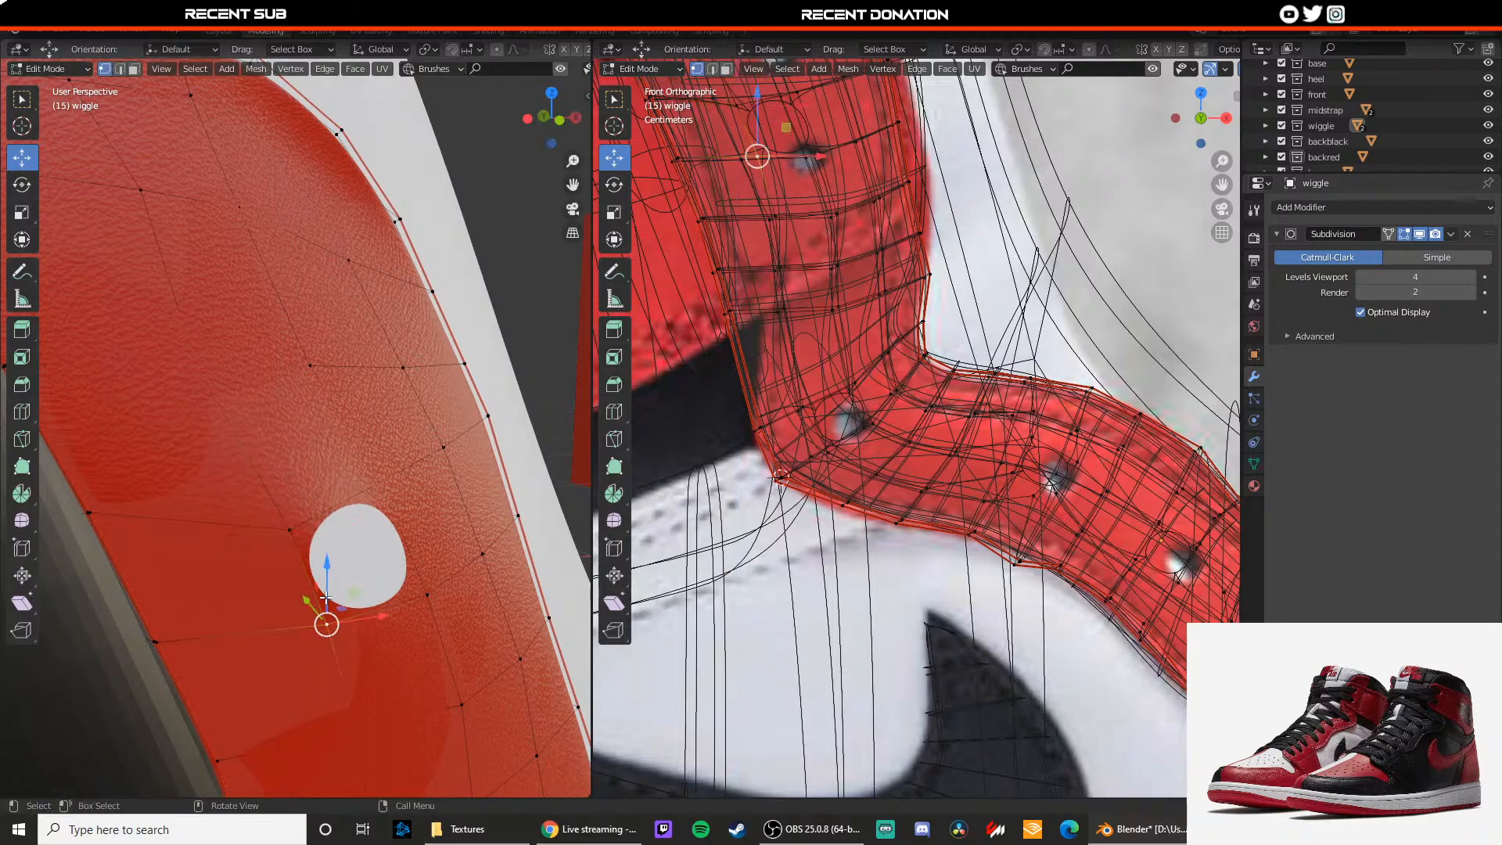
left_click_drag(326, 586, 328, 606)
left_click(427, 594)
left_click_drag(429, 557, 432, 568)
left_click(310, 546)
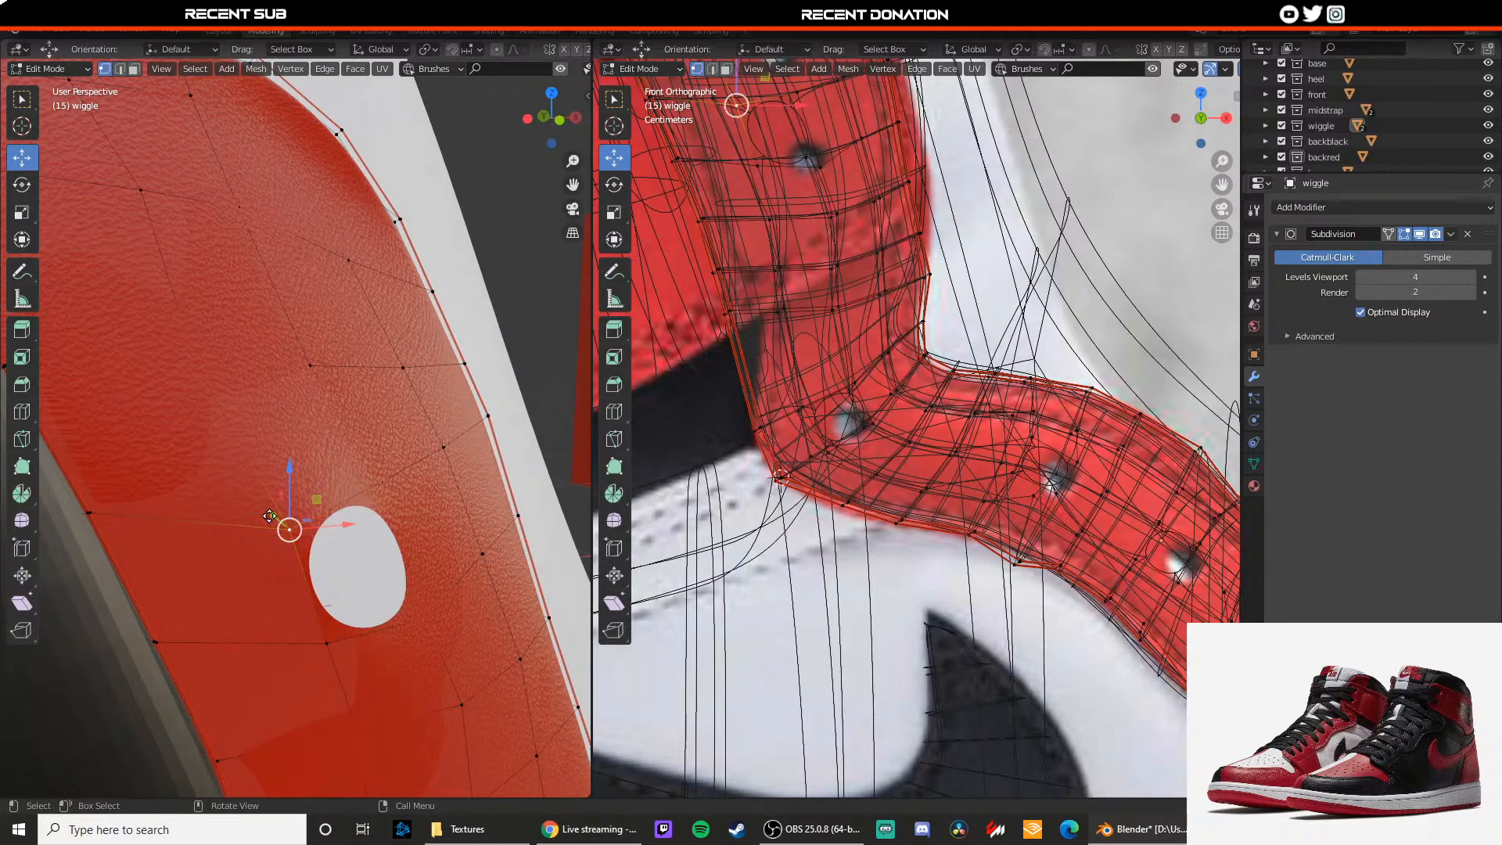
left_click_drag(269, 516, 284, 514)
left_click_drag(383, 448, 389, 471)
left_click(286, 523)
left_click_drag(284, 486, 294, 507)
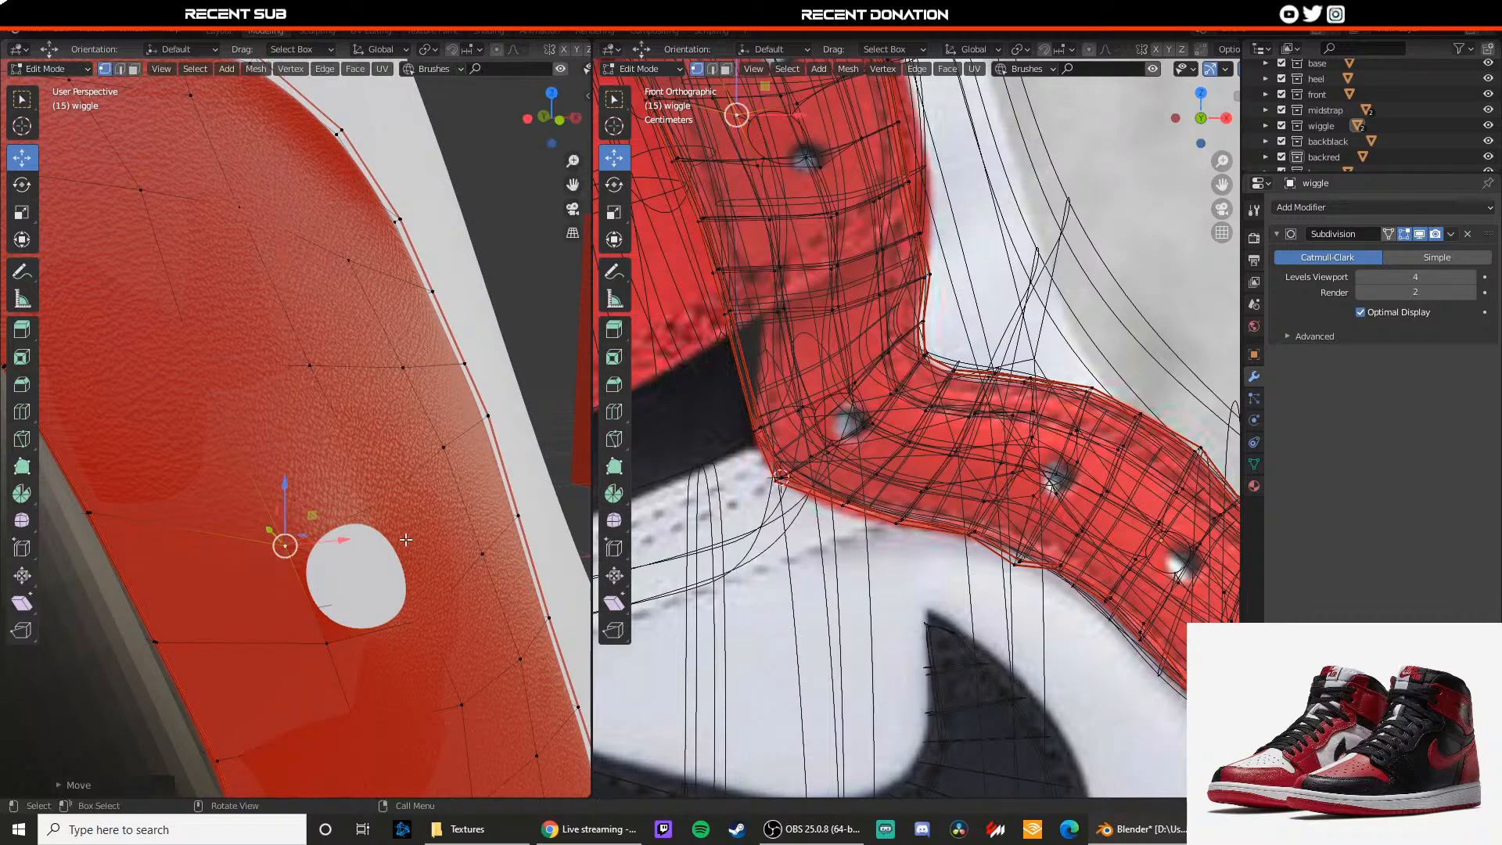
Step: Reposition the lower and upper vertices of the opening on the side facing the tongue
left_click(420, 618)
left_click_drag(420, 617, 364, 616)
left_click(380, 505)
left_click_drag(393, 507, 308, 518)
left_click(430, 609)
middle_click_drag(428, 610, 281, 553)
scroll(282, 554, "down", 2)
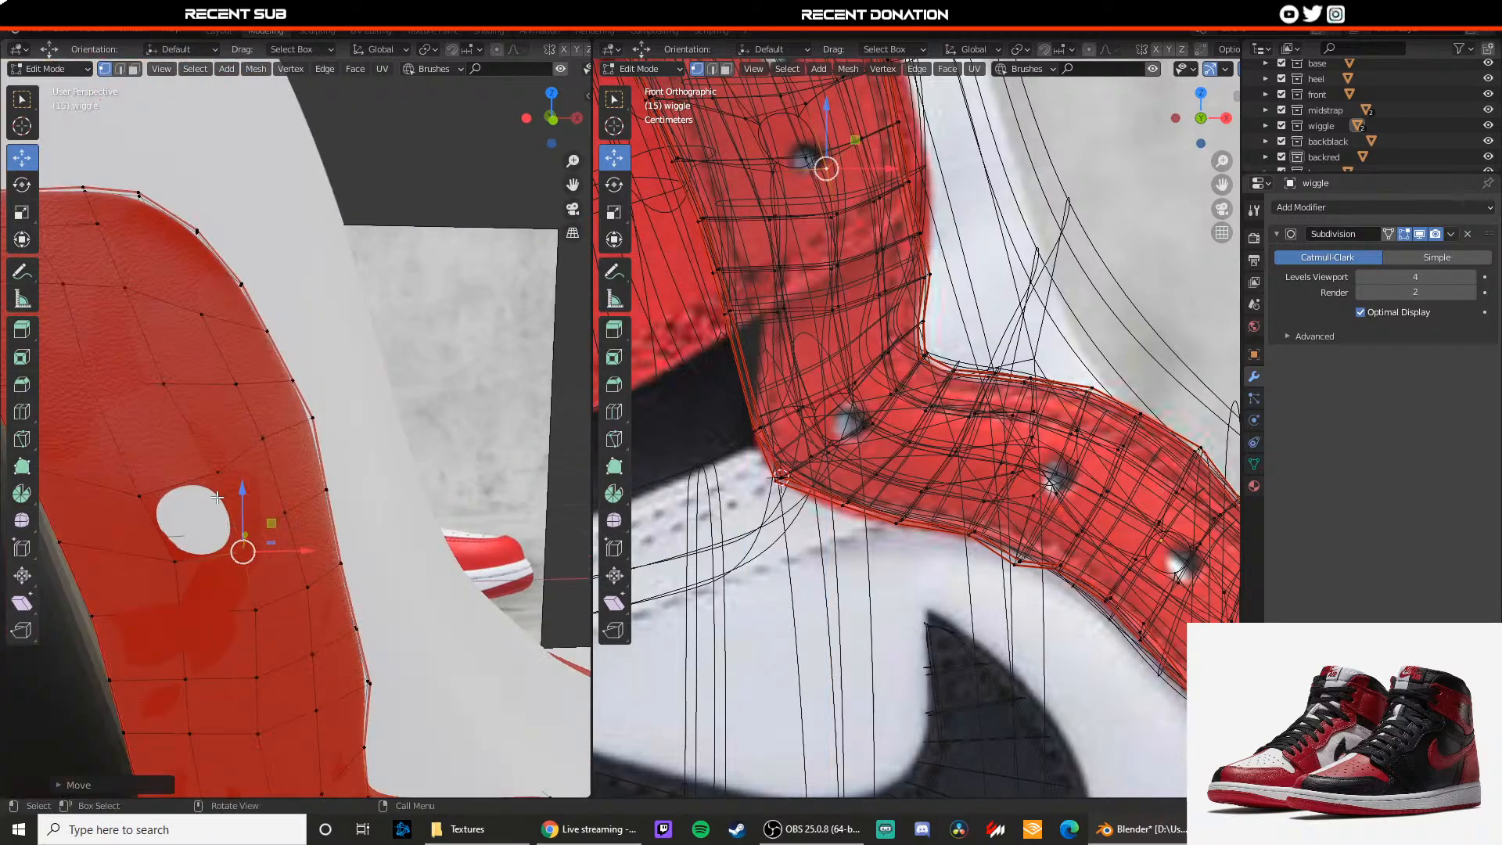
Step: Pull the surrounding vertices inward to make the upper eyelet smaller and rounder
left_click(218, 474)
left_click_drag(219, 448, 196, 503)
left_click(141, 496)
left_click(175, 561)
left_click_drag(197, 559, 201, 558)
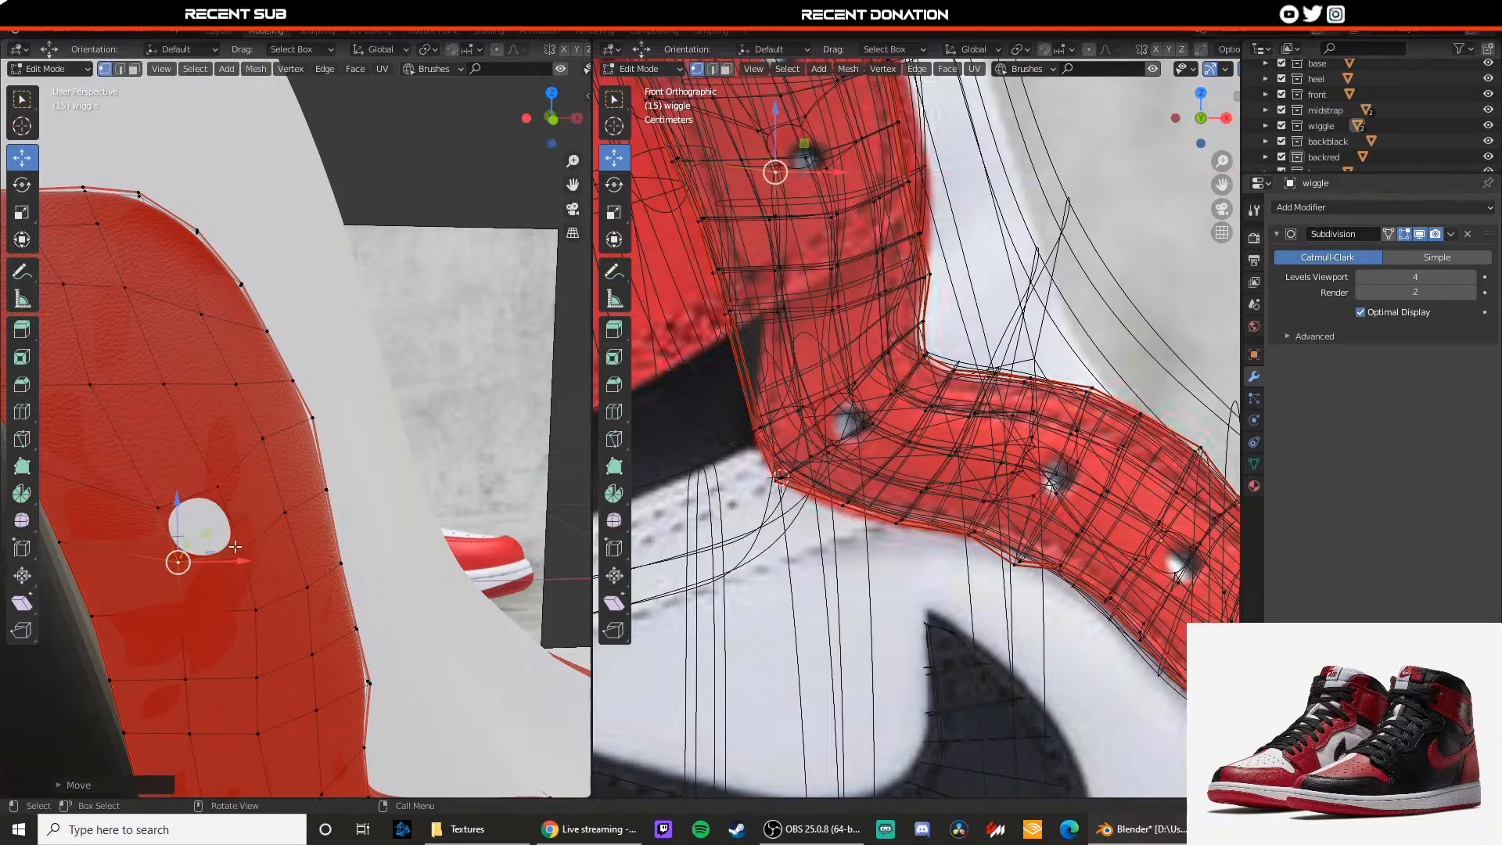
left_click(219, 488)
left_click_drag(216, 453, 218, 465)
Step: Leave mesh editing and compare the wiggle panel's eyelets with the lace holes in the side reference image
scroll(258, 493, "down", 4)
key("Tab")
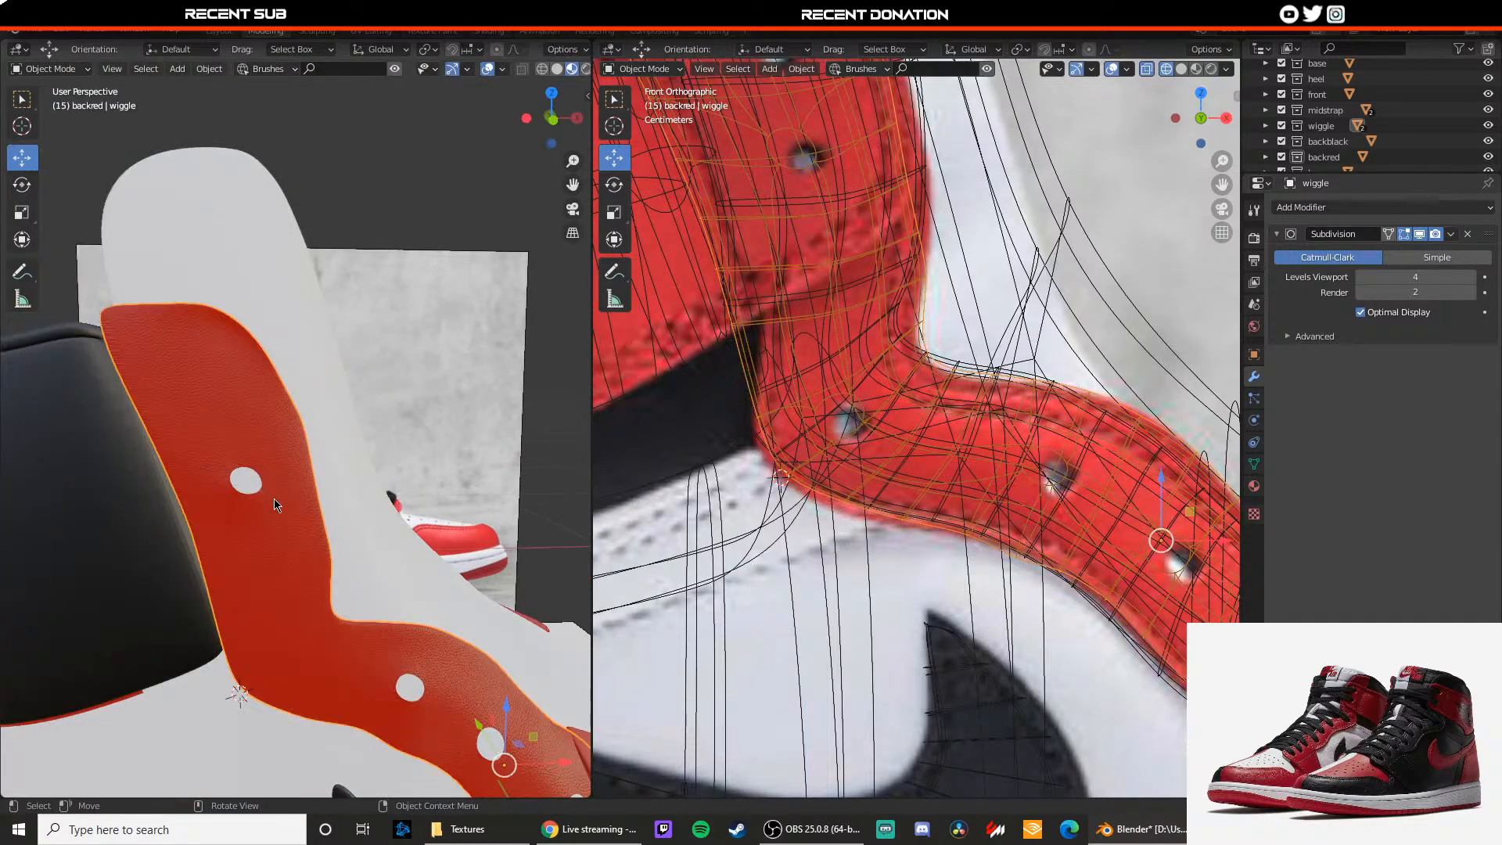
scroll(273, 505, "down", 3)
scroll(273, 505, "down", 3)
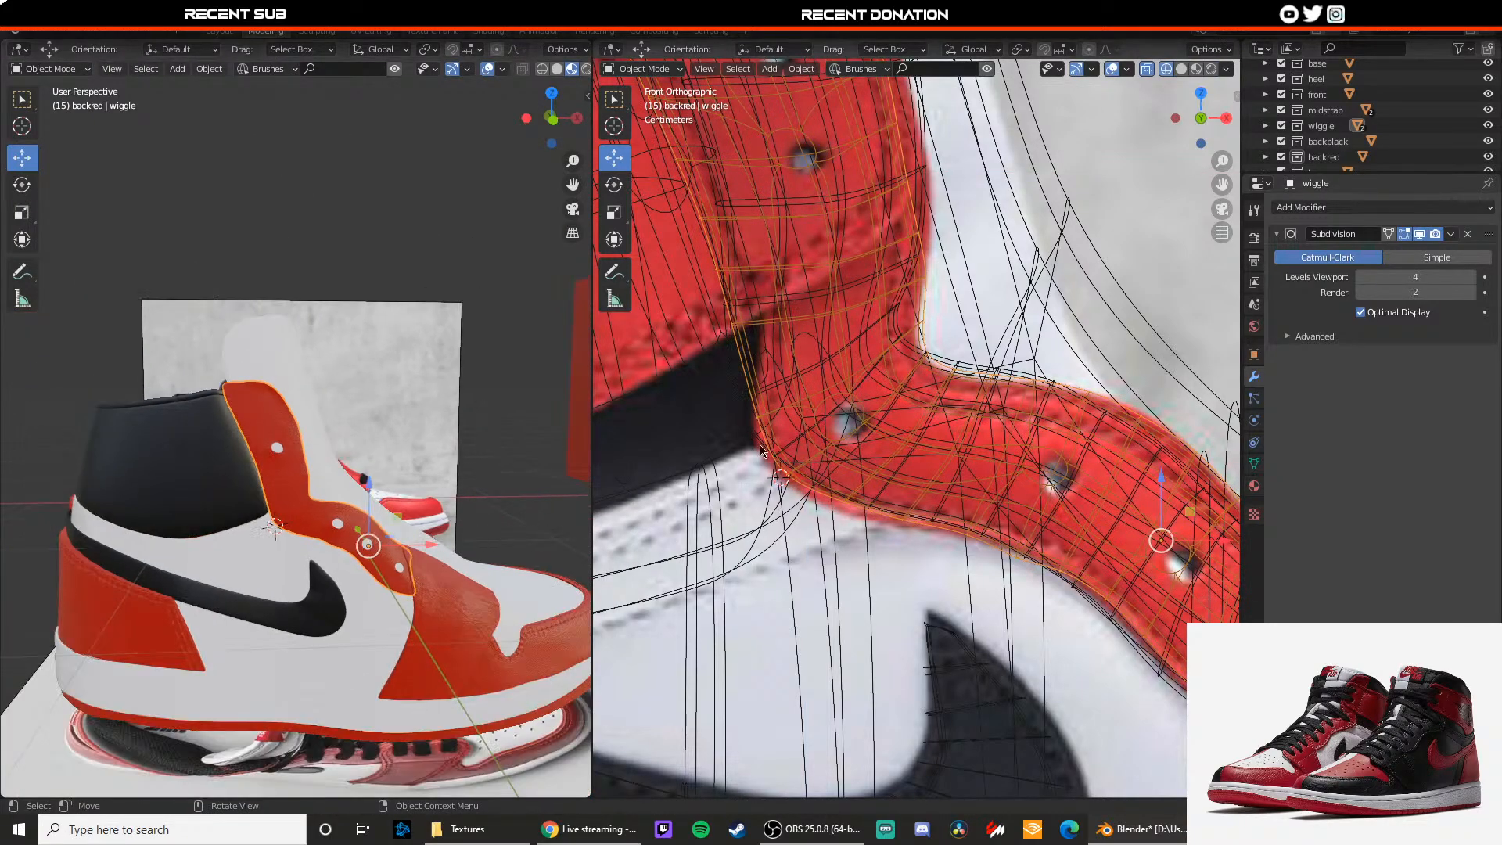
scroll(810, 519, "down", 4)
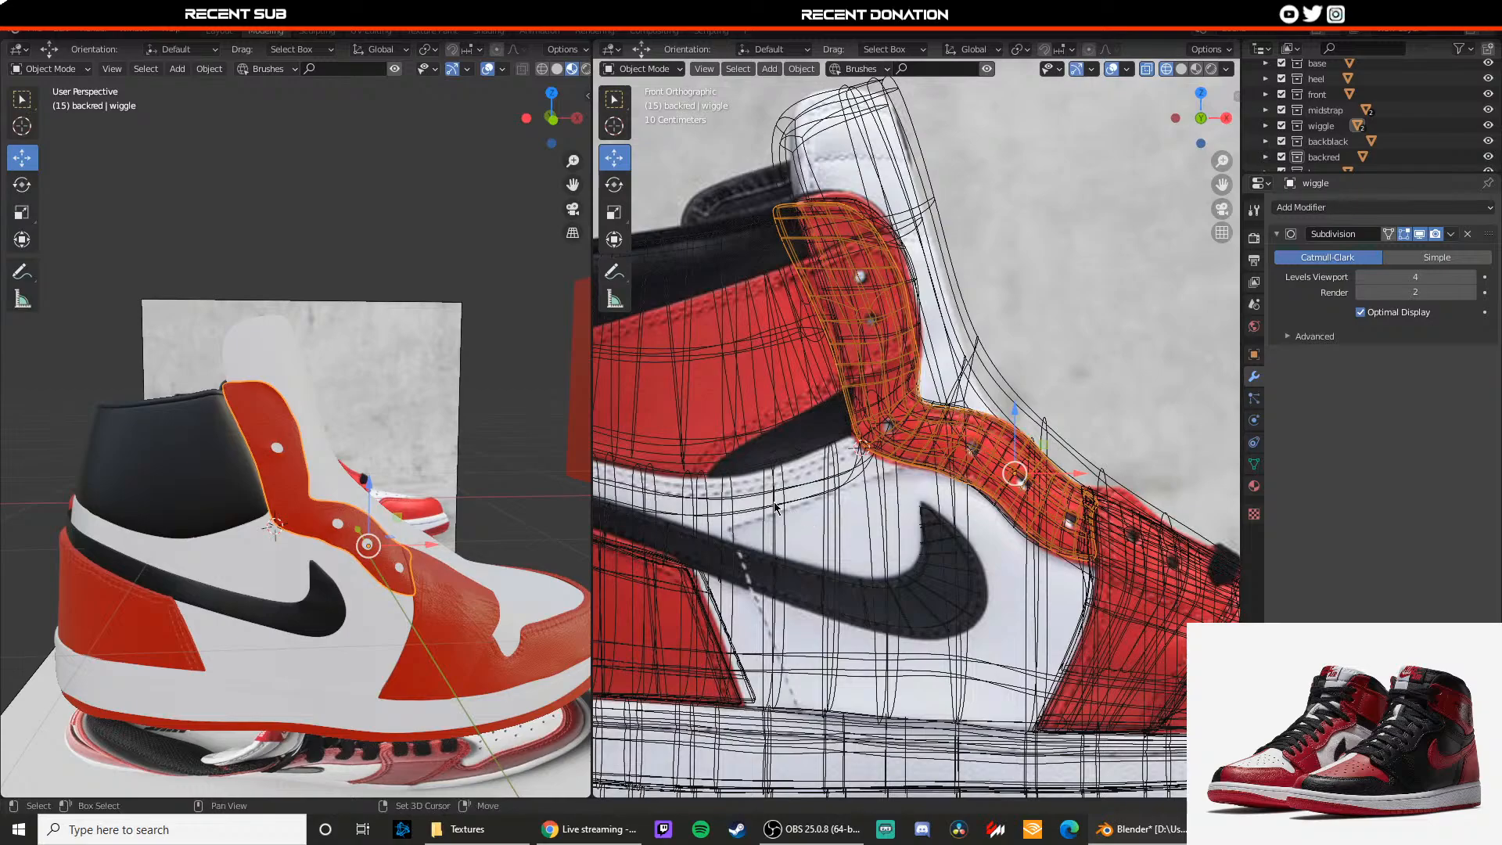
scroll(751, 496, "up", 1)
scroll(276, 426, "up", 4)
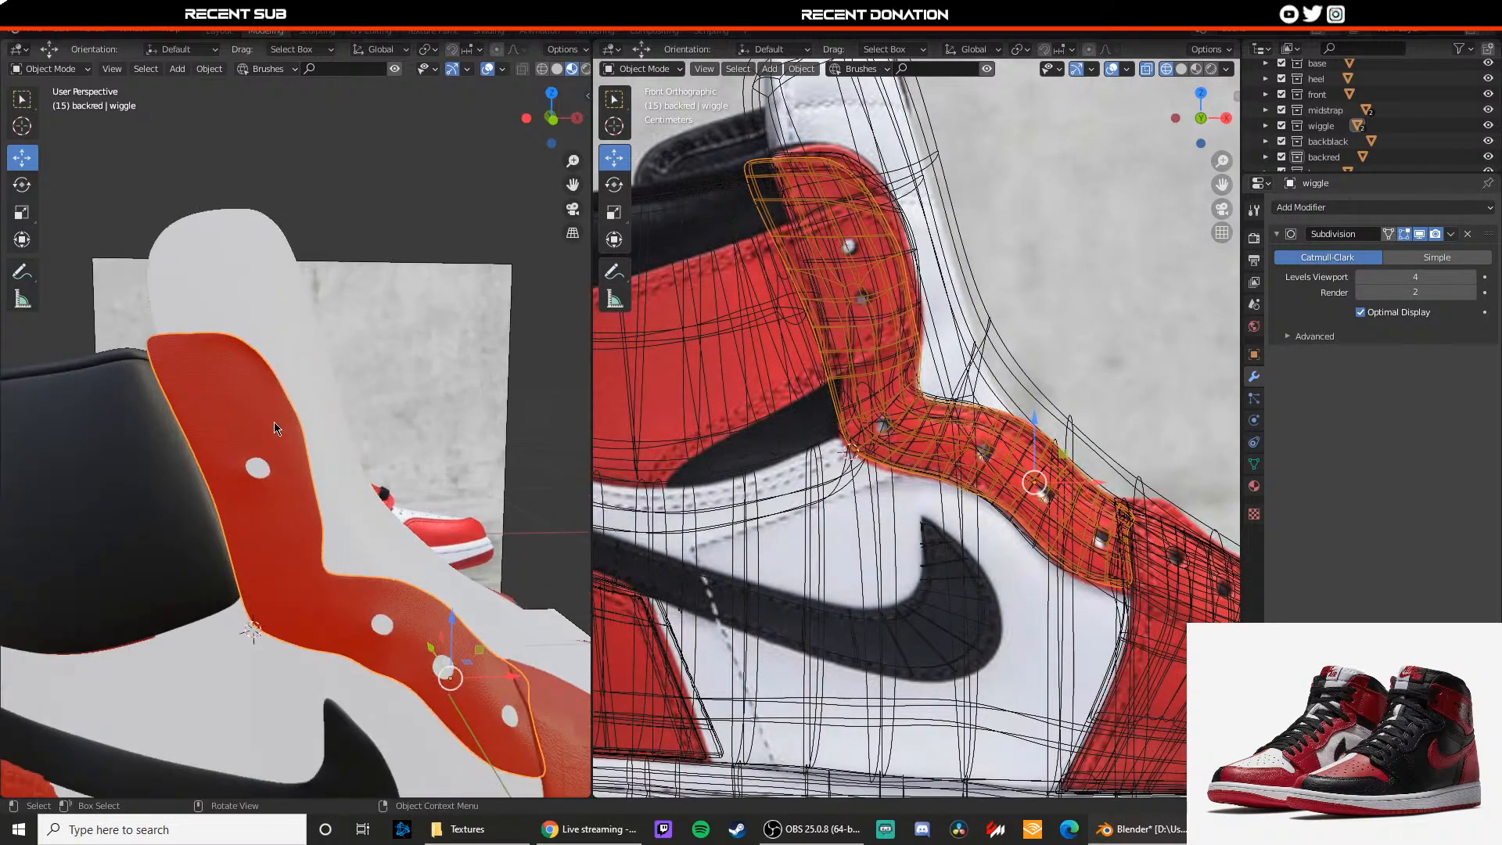
Step: Close the upper eyelet in the wiggle panel's mesh and return to Object Mode
middle_click_drag(275, 427, 333, 426, "shift")
left_click(327, 442)
scroll(327, 443, "up", 3)
key("Tab")
key("Tab")
left_click(327, 443)
key("Tab")
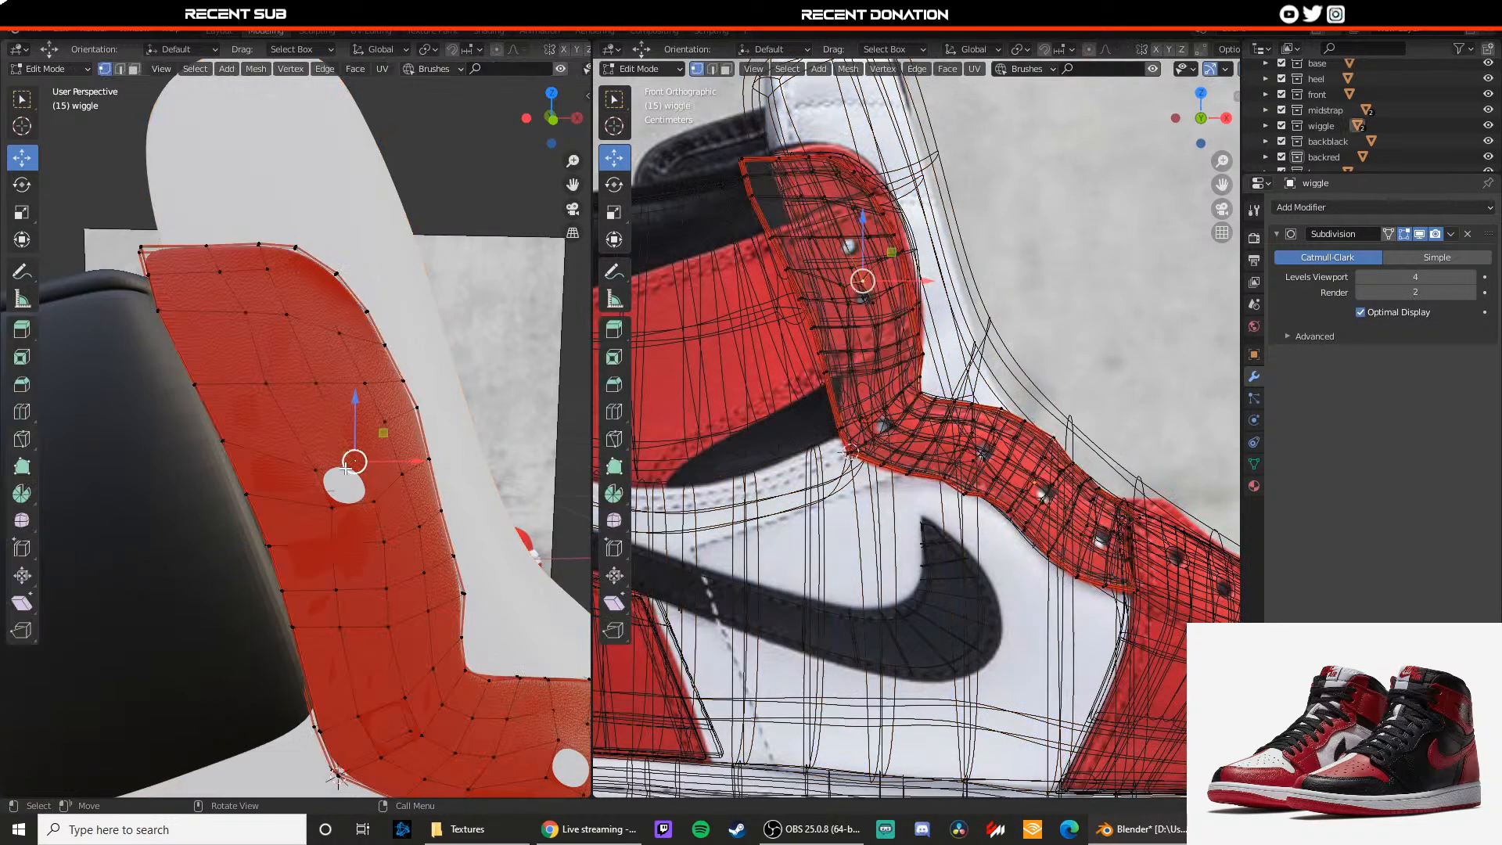
scroll(352, 500, "up", 2)
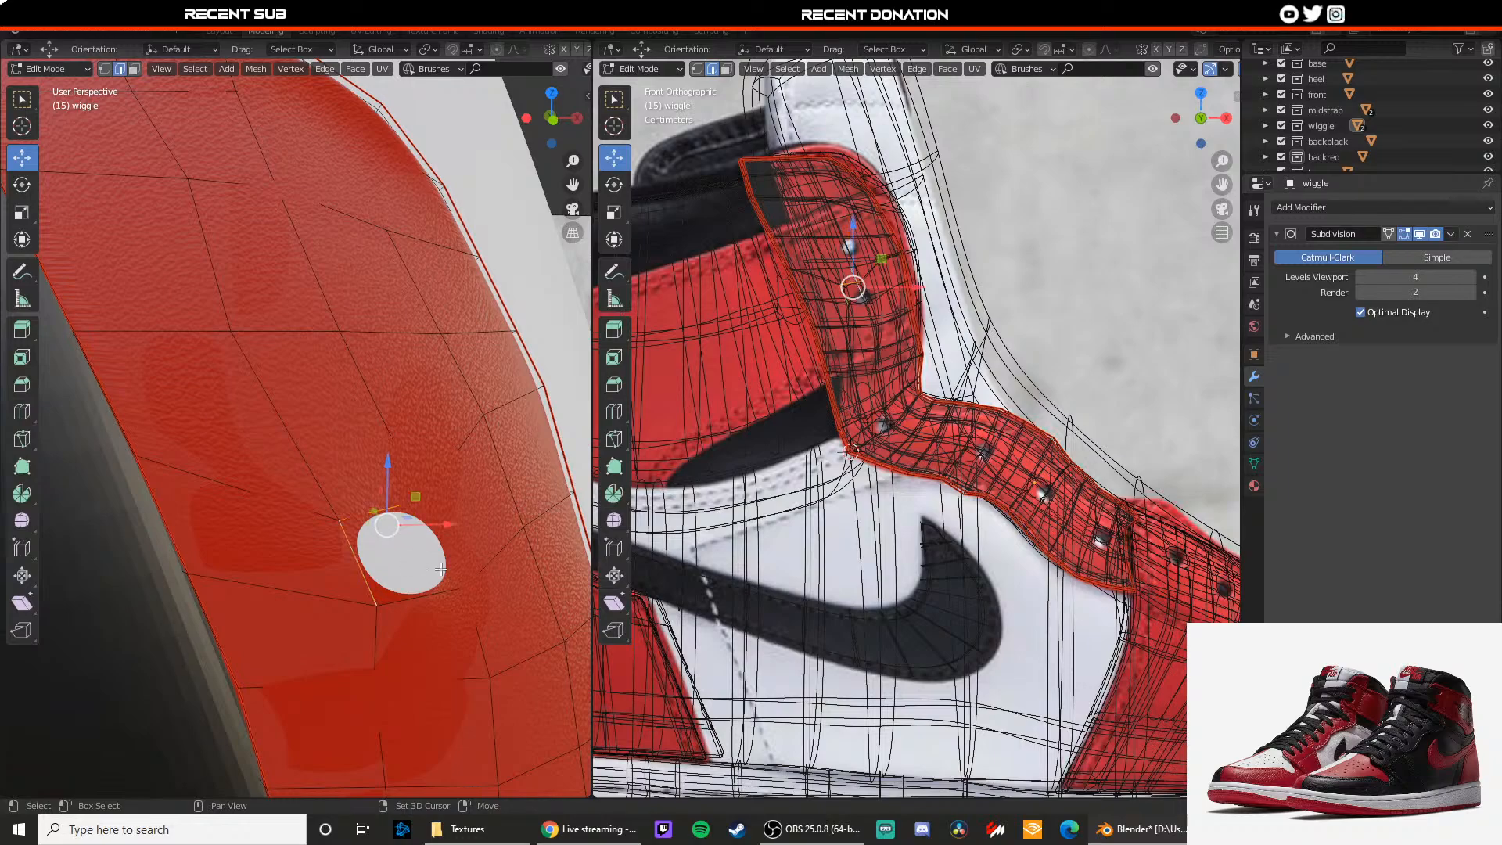
scroll(423, 585, "down", 3)
key("Tab")
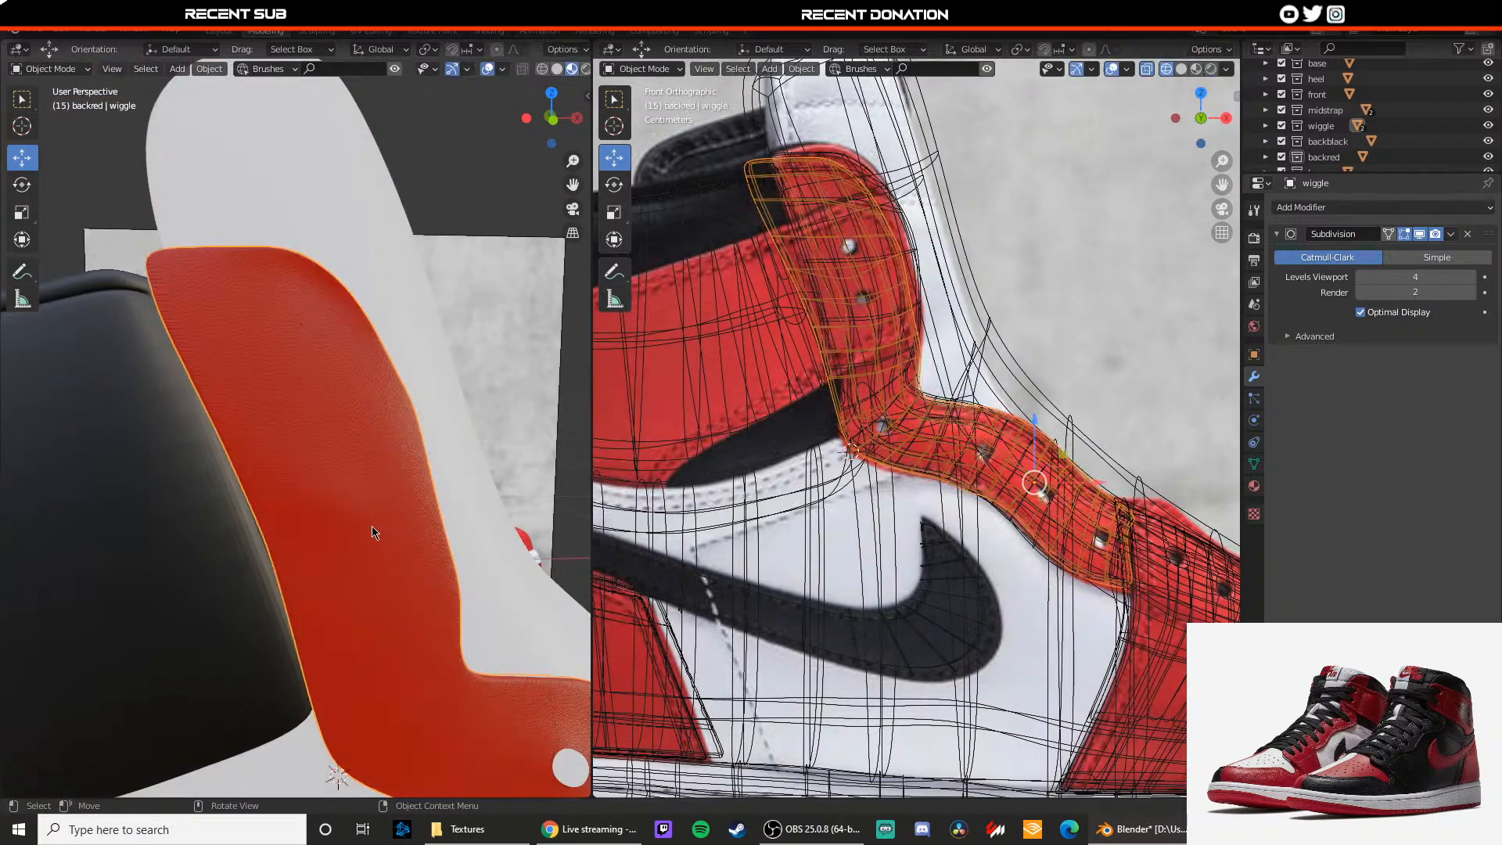
Step: Unhide the red ankle strap over the upper part of the wiggle panel
scroll(376, 458, "down", 2)
left_click(390, 437)
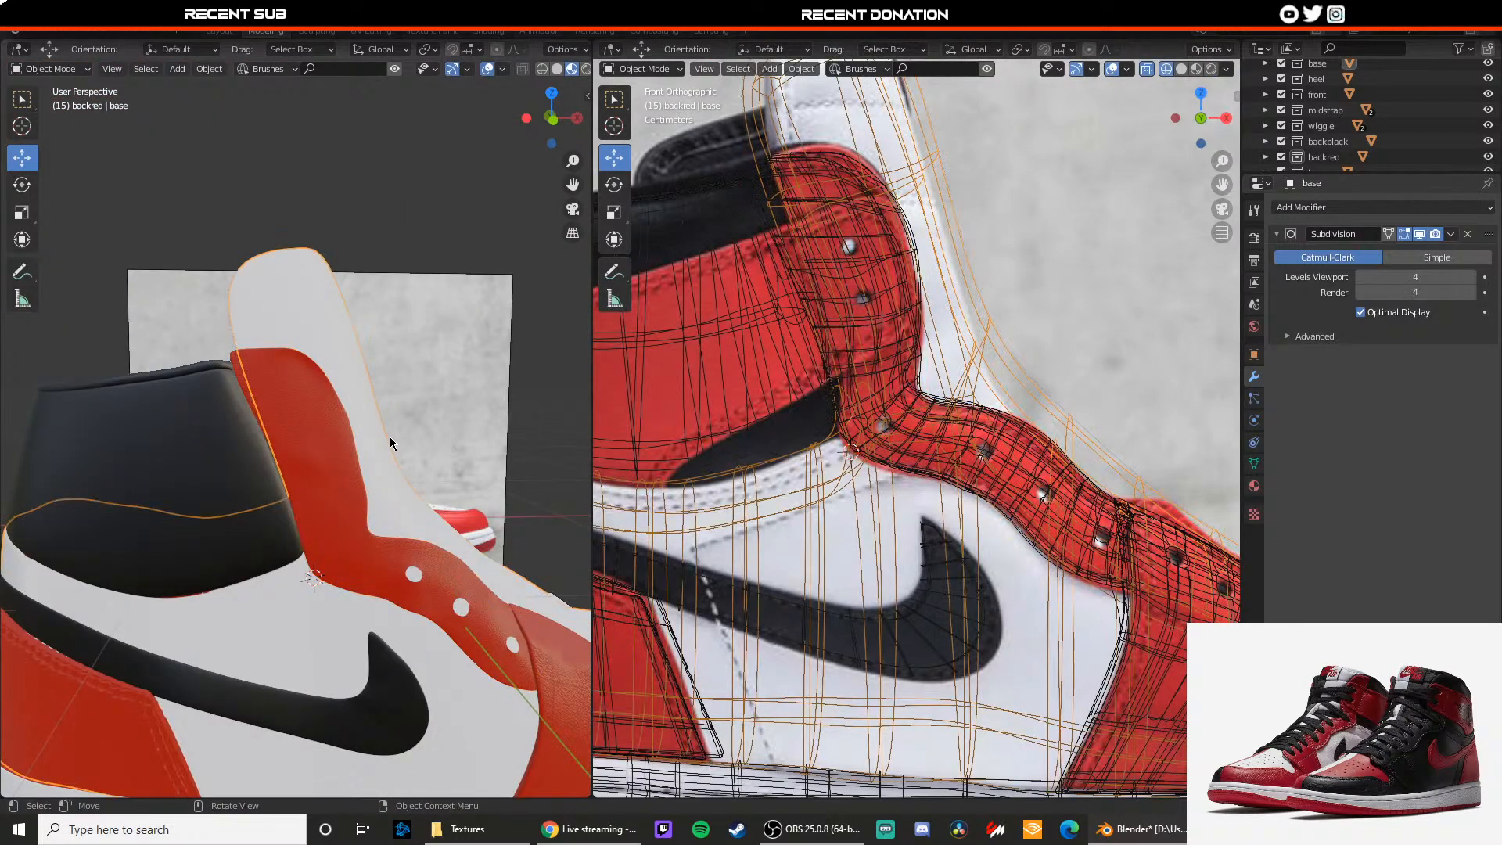
scroll(369, 434, "up", 4)
key("Tab")
key("Tab")
scroll(368, 450, "down", 7)
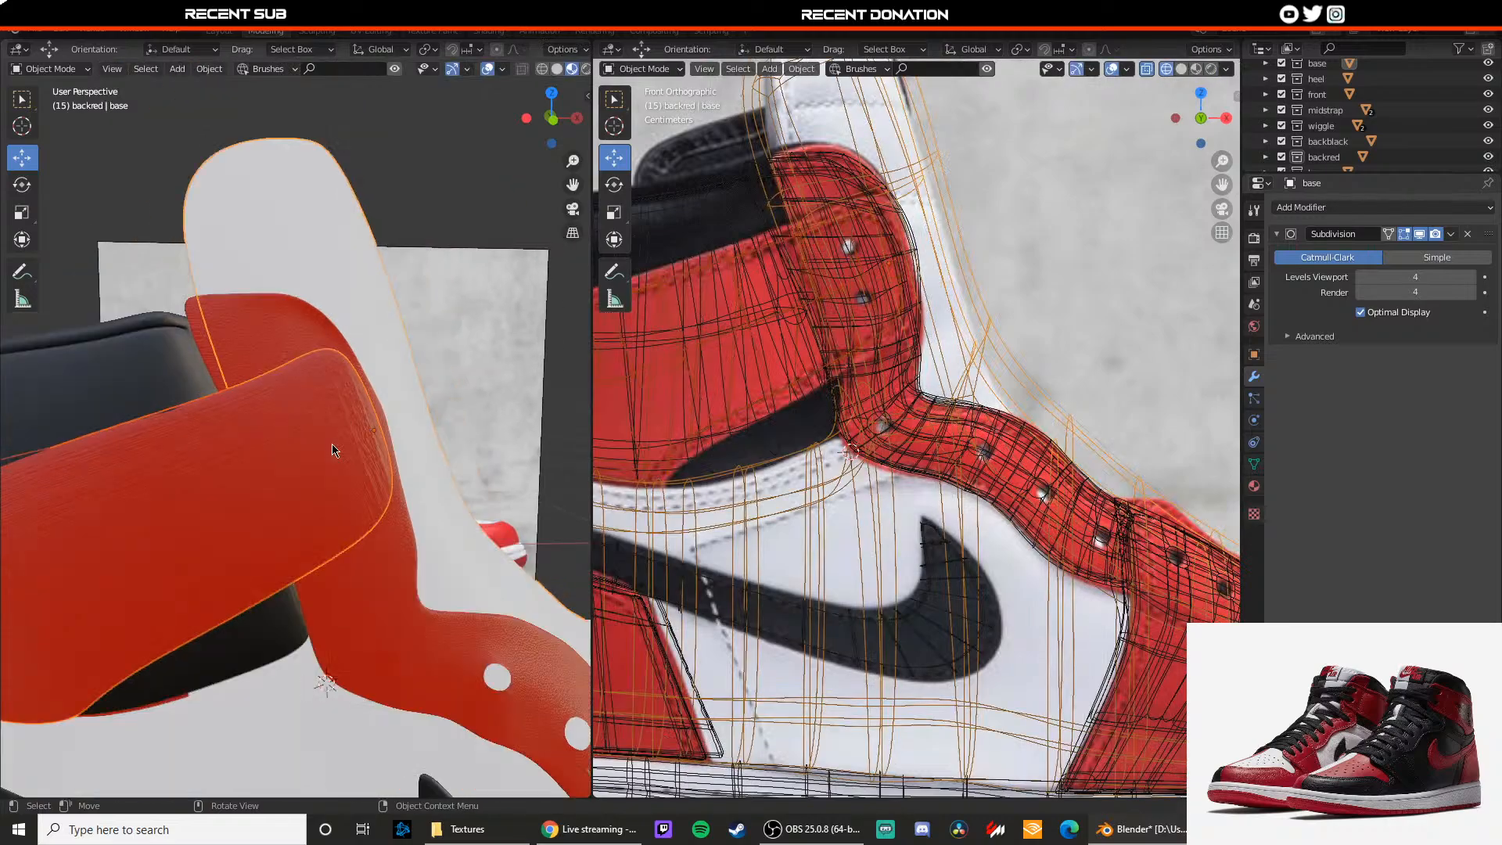
scroll(403, 452, "up", 4)
scroll(385, 466, "down", 4)
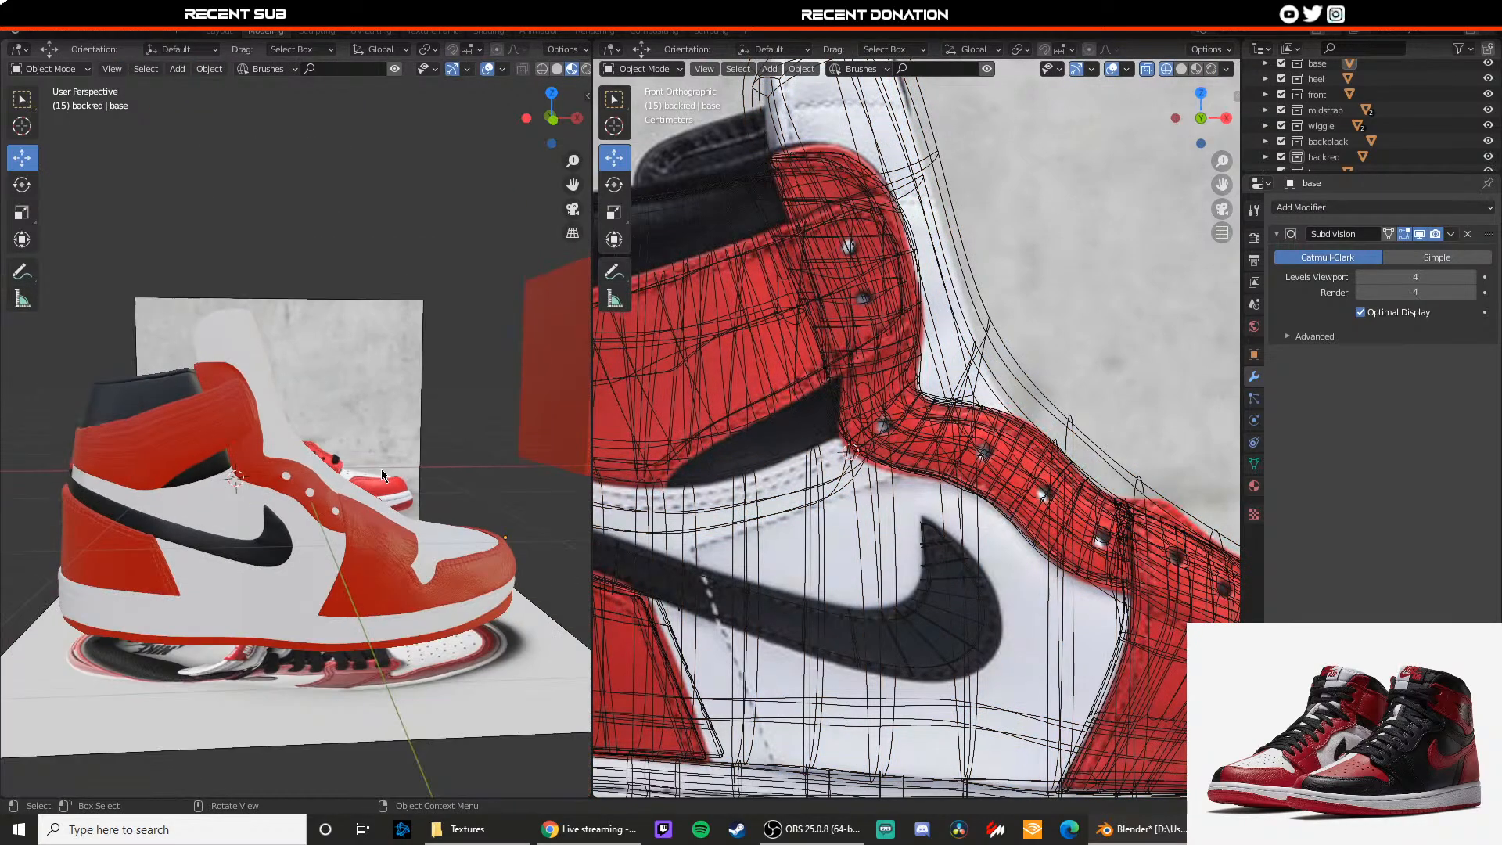
Step: Move the side reference image along Y to about -2.04 m, beyond the opposite side of the shoe, and view the model from the back
middle_click_drag(382, 463, 234, 497)
scroll(234, 478, "up", 2)
middle_click_drag(426, 507, 331, 493)
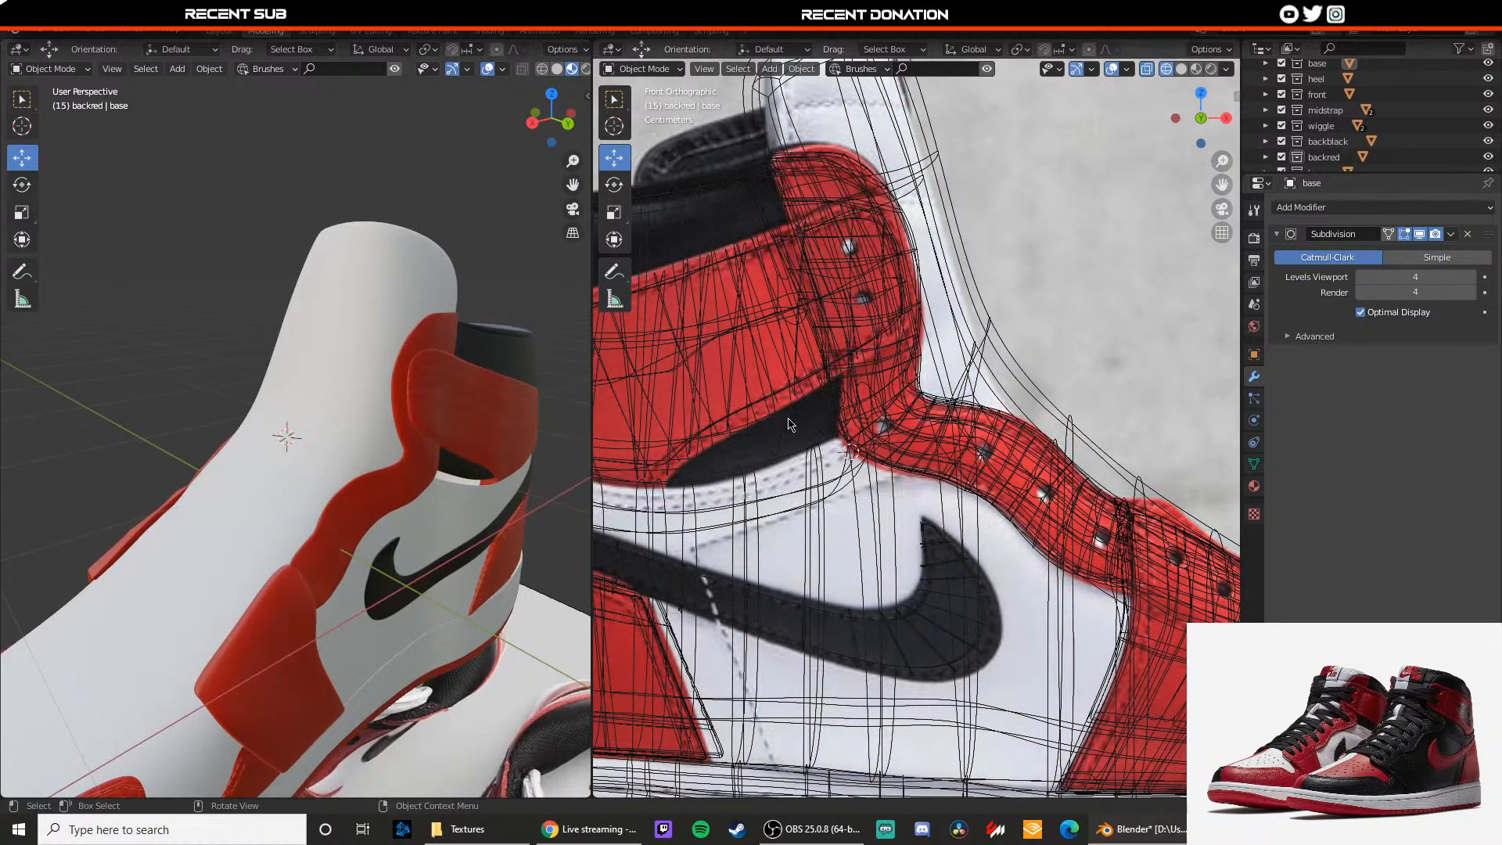
scroll(788, 425, "down", 8)
left_click(952, 366)
scroll(958, 368, "down", 5)
middle_click_drag(1146, 374, 1025, 438)
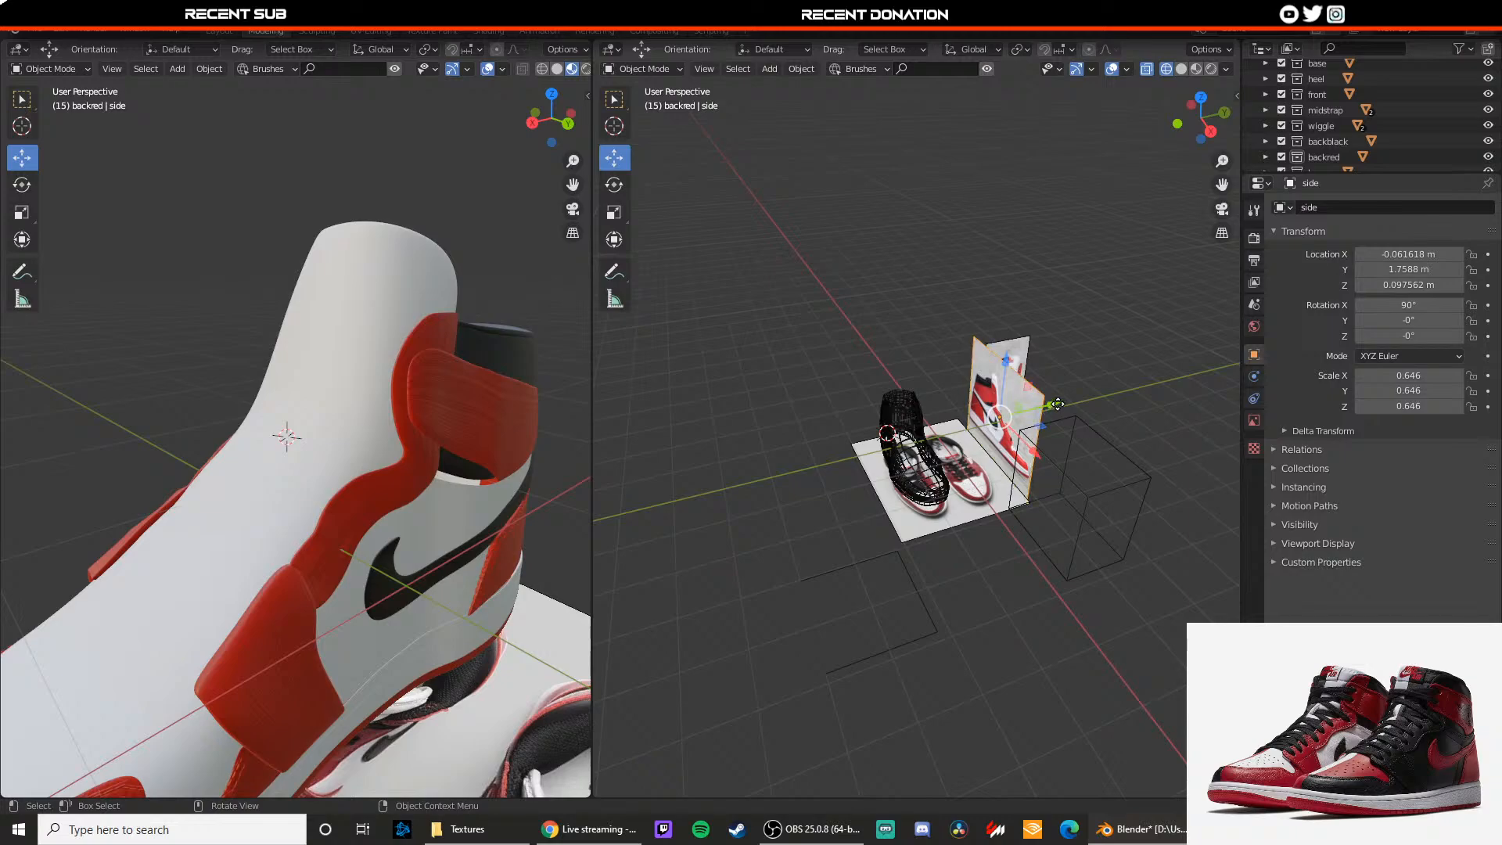
left_click_drag(1058, 403, 914, 439)
left_click(572, 114)
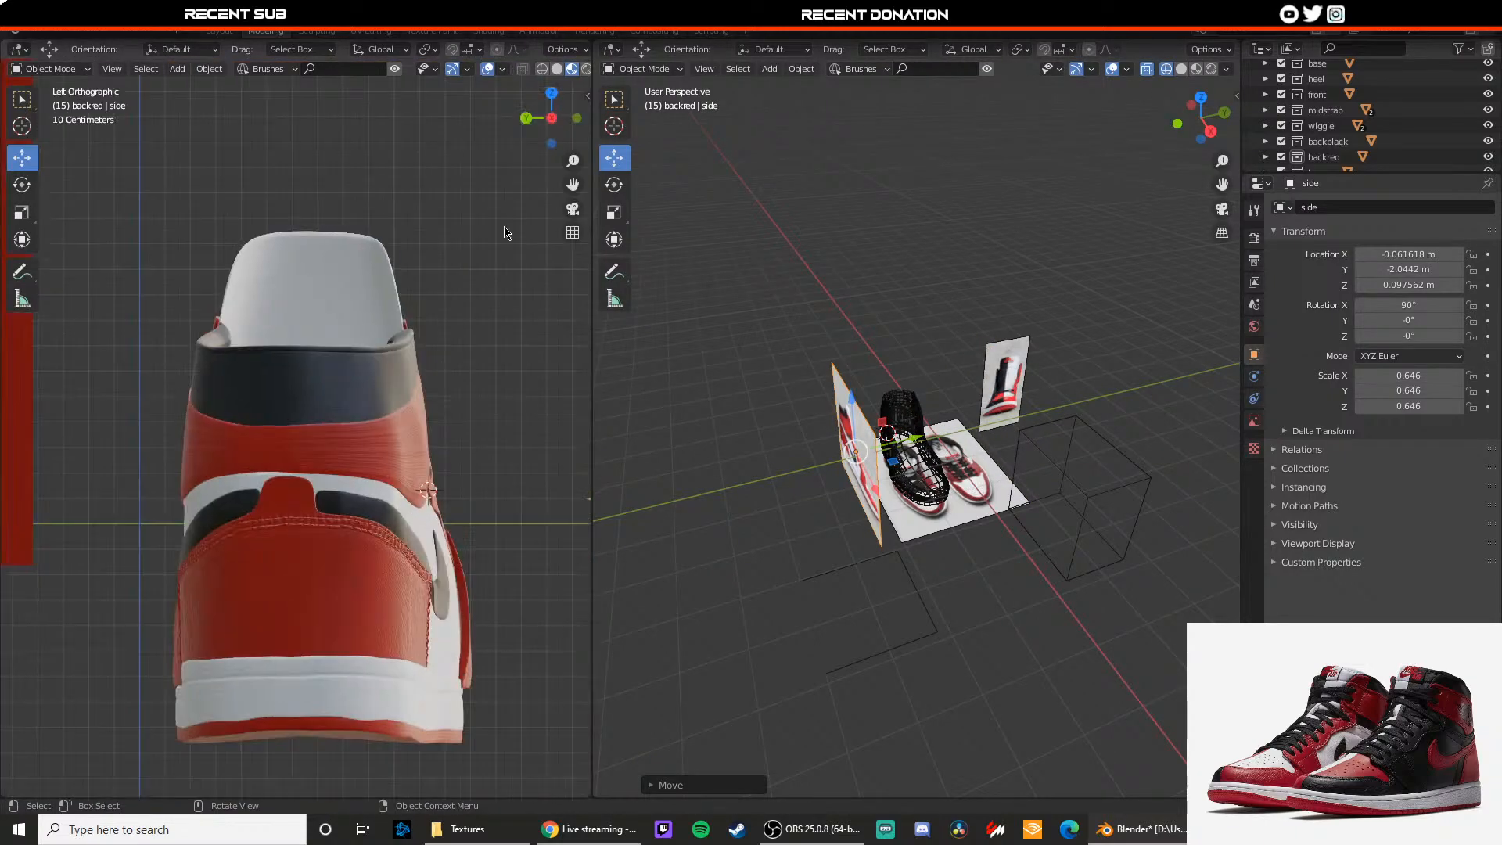
left_click(526, 118)
scroll(373, 424, "up", 8)
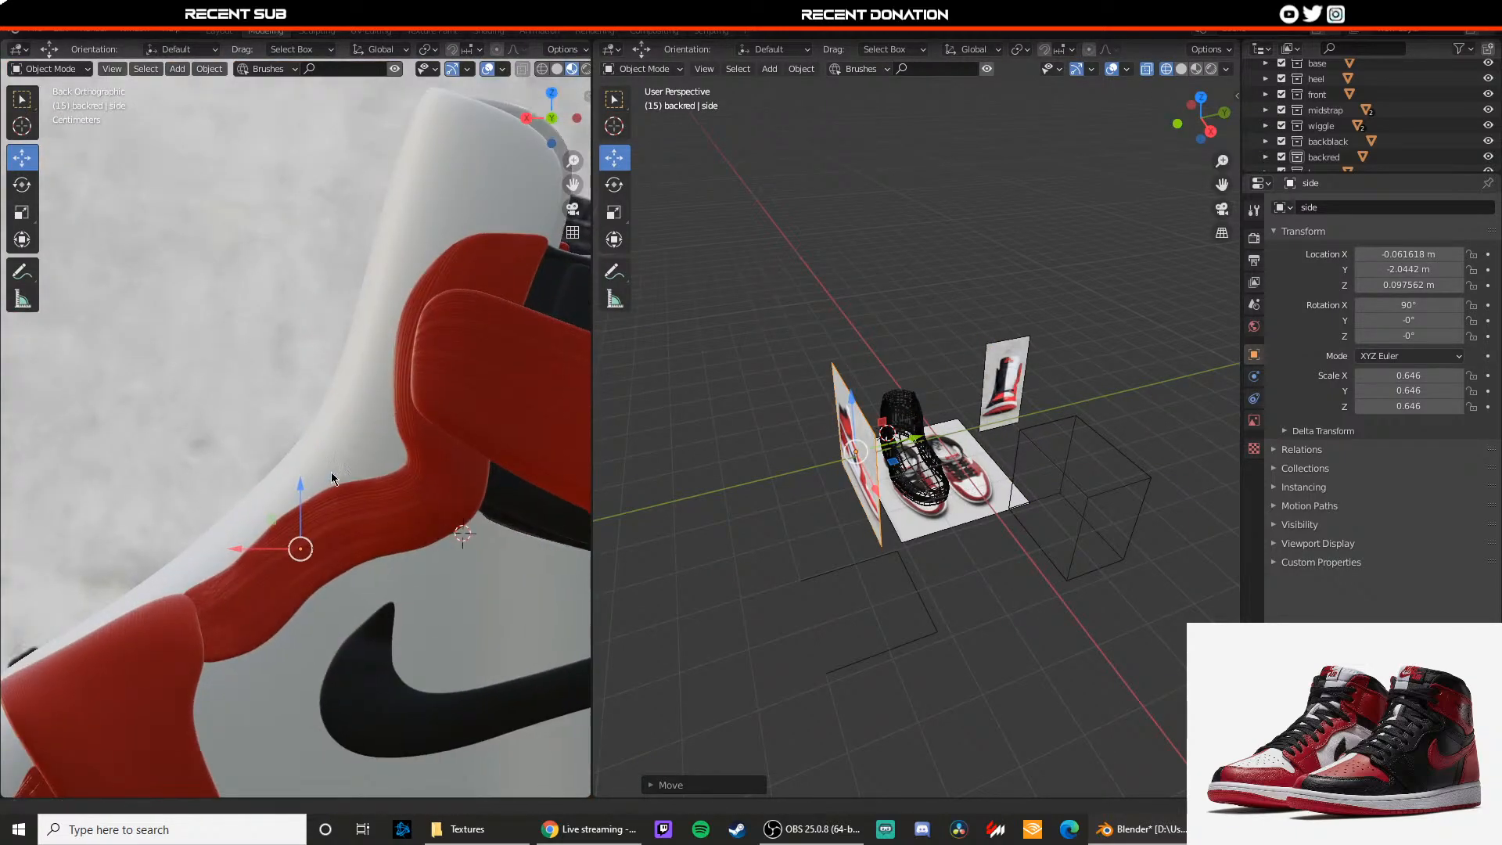
Step: Hide the mid strap and the red ankle strap on the shoe's opposite side and open the wiggle2 panel's mesh for editing
left_click(355, 459)
key("Tab")
mouse_move(336, 456)
middle_mouse_down()
mouse_move(344, 429)
mouse_move(361, 447)
mouse_move(364, 570)
mouse_move(336, 476)
middle_mouse_up()
key("Tab")
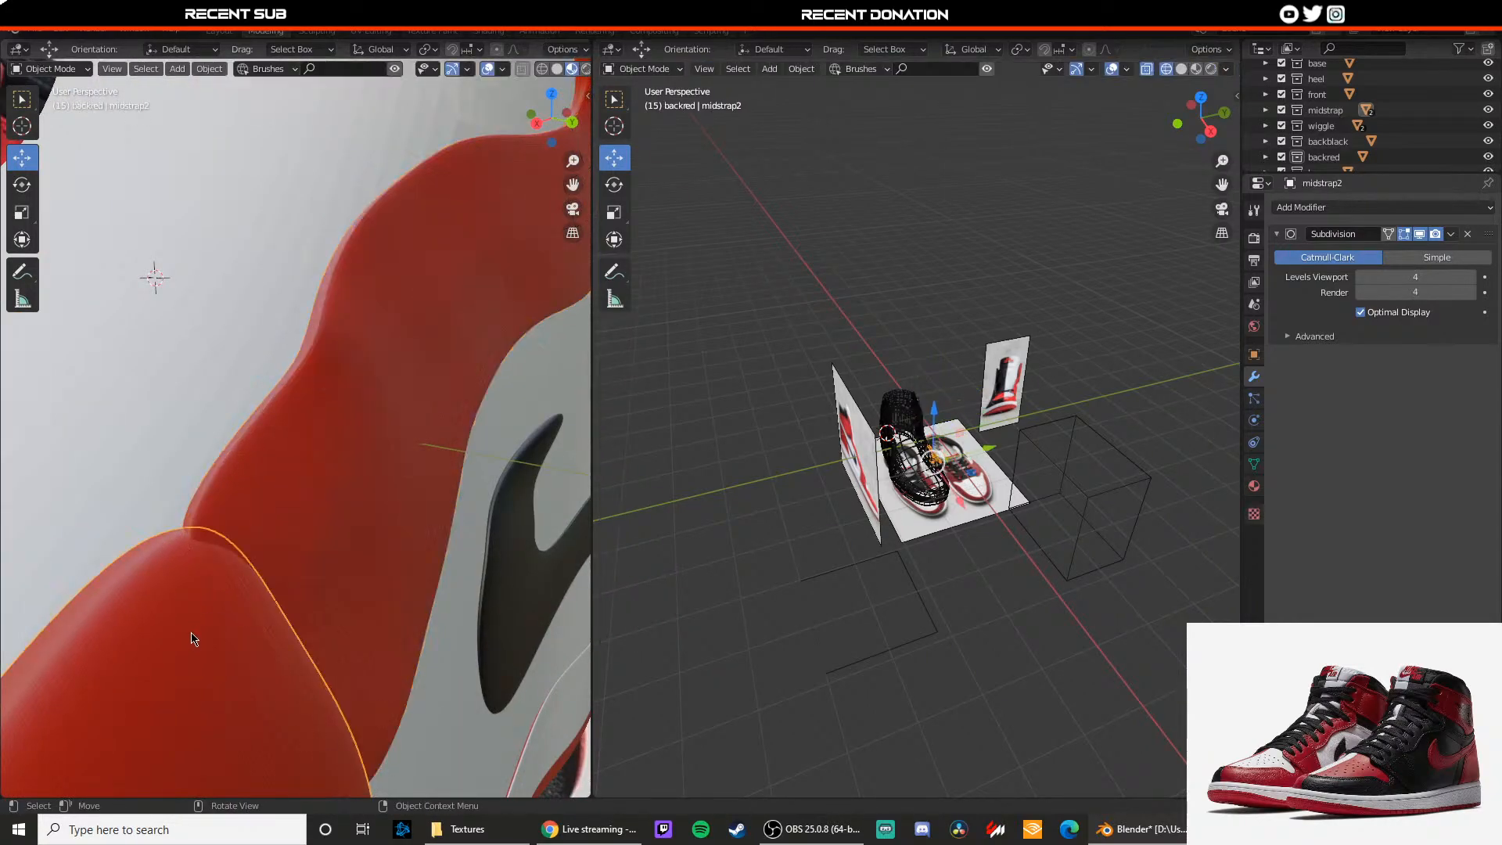
scroll(293, 462, "down", 3)
left_click(414, 333)
key("g")
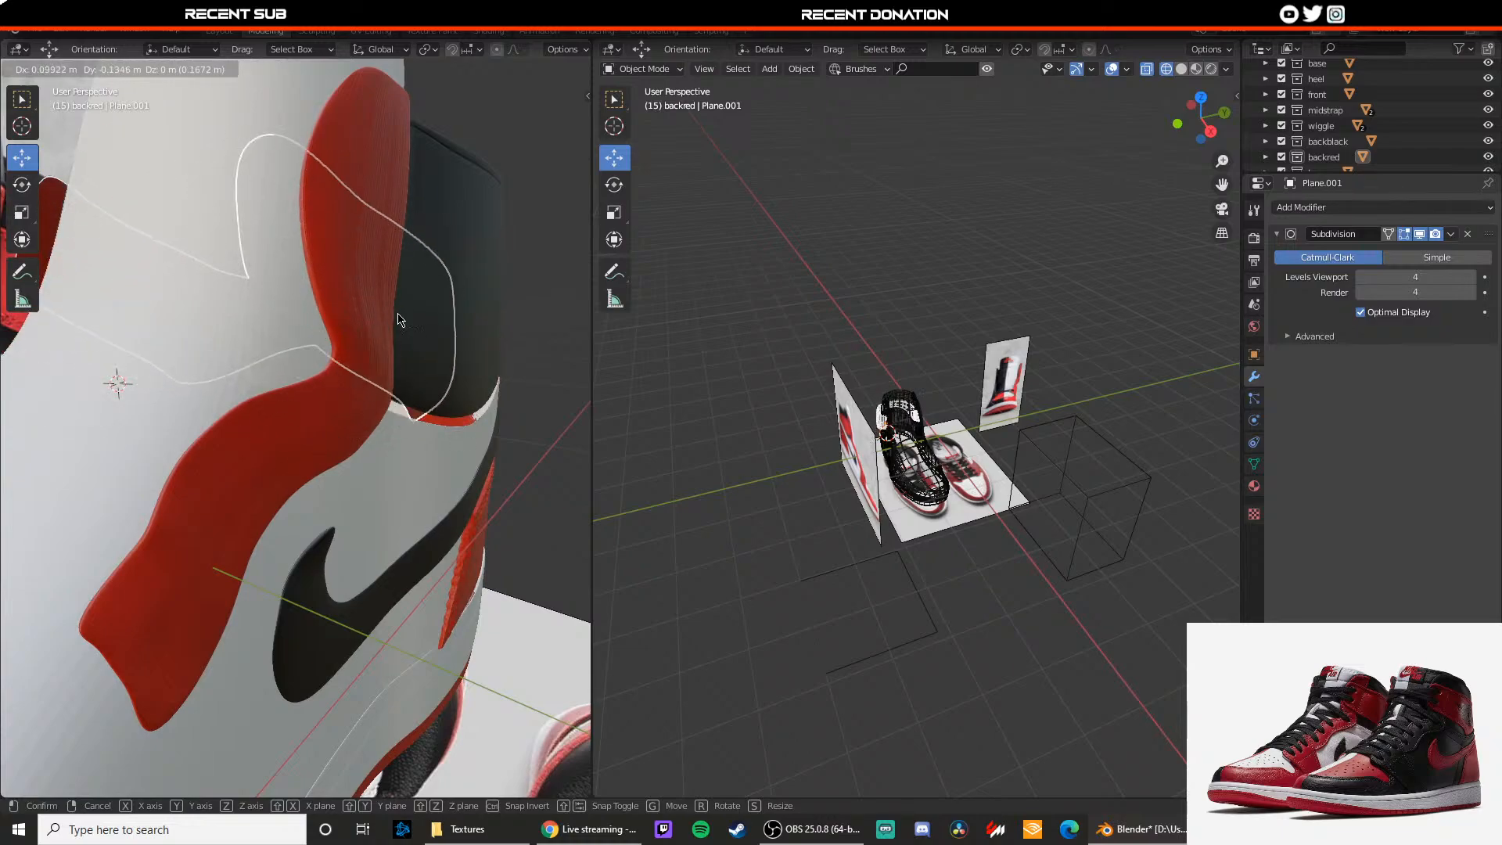
right_click(398, 318)
key("h")
left_click(285, 462)
key("Tab")
middle_click_drag(285, 462, 308, 499)
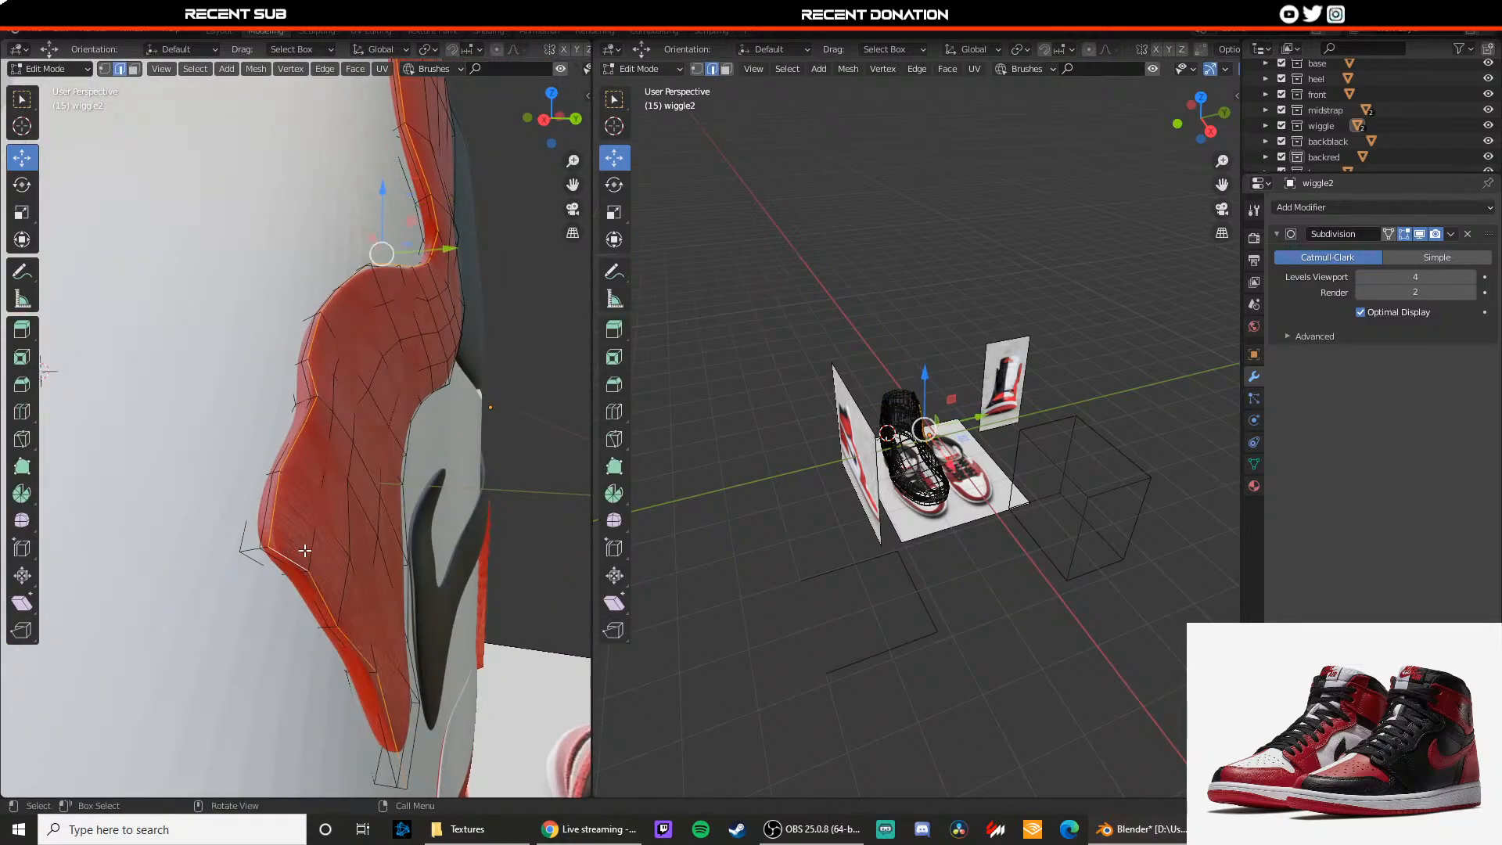
Step: Try to select the edge loop that runs along the outline of the wiggle2 panel
middle_click_drag(304, 551, 237, 523)
middle_click_drag(245, 609, 266, 504)
right_click(266, 504)
left_click(241, 504)
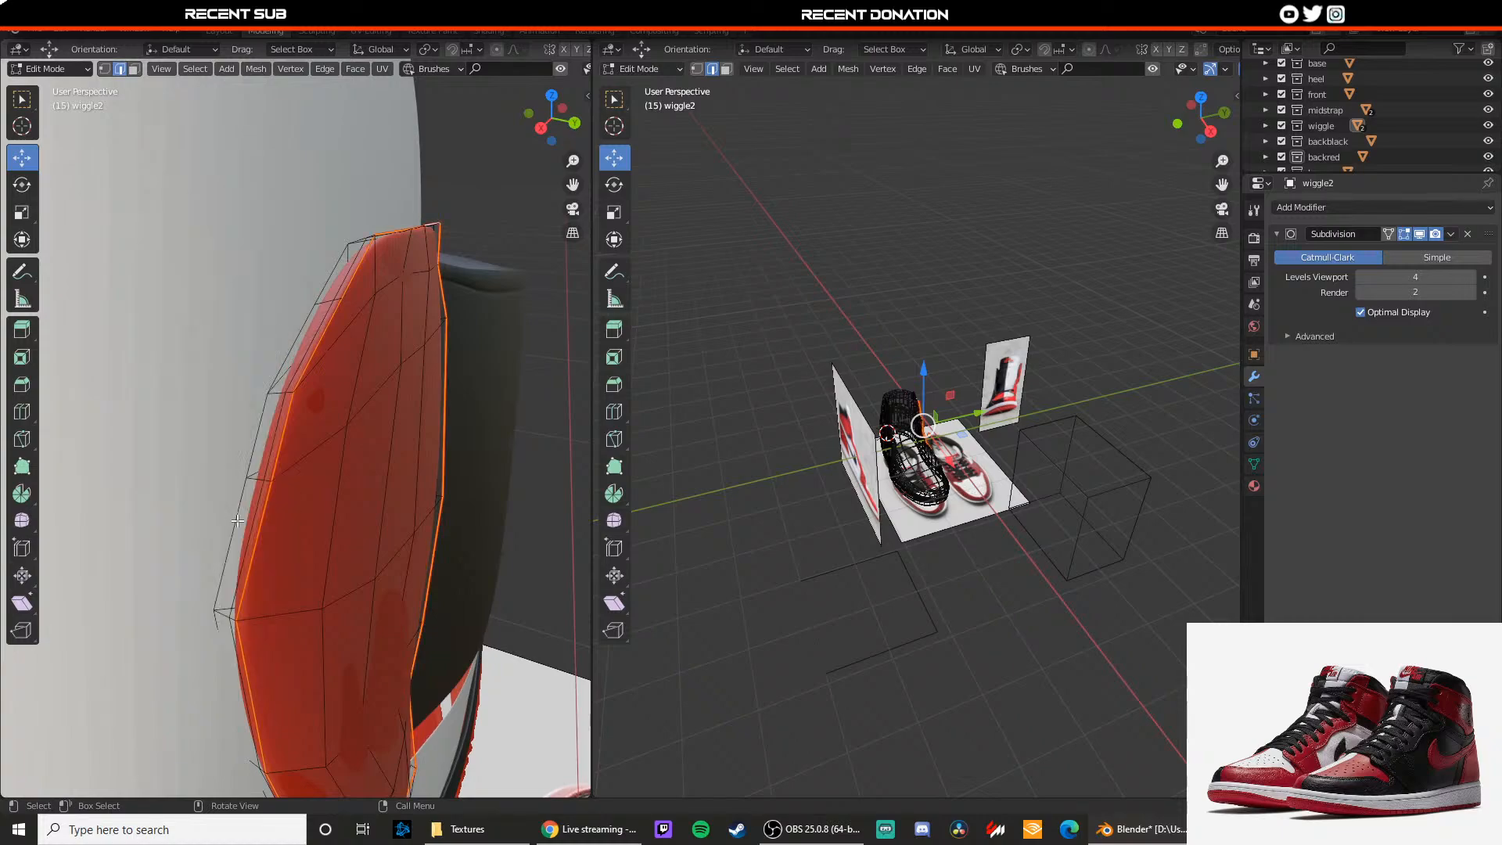
scroll(277, 579, "down", 4)
scroll(291, 617, "up", 4)
middle_click_drag(329, 721, 336, 564)
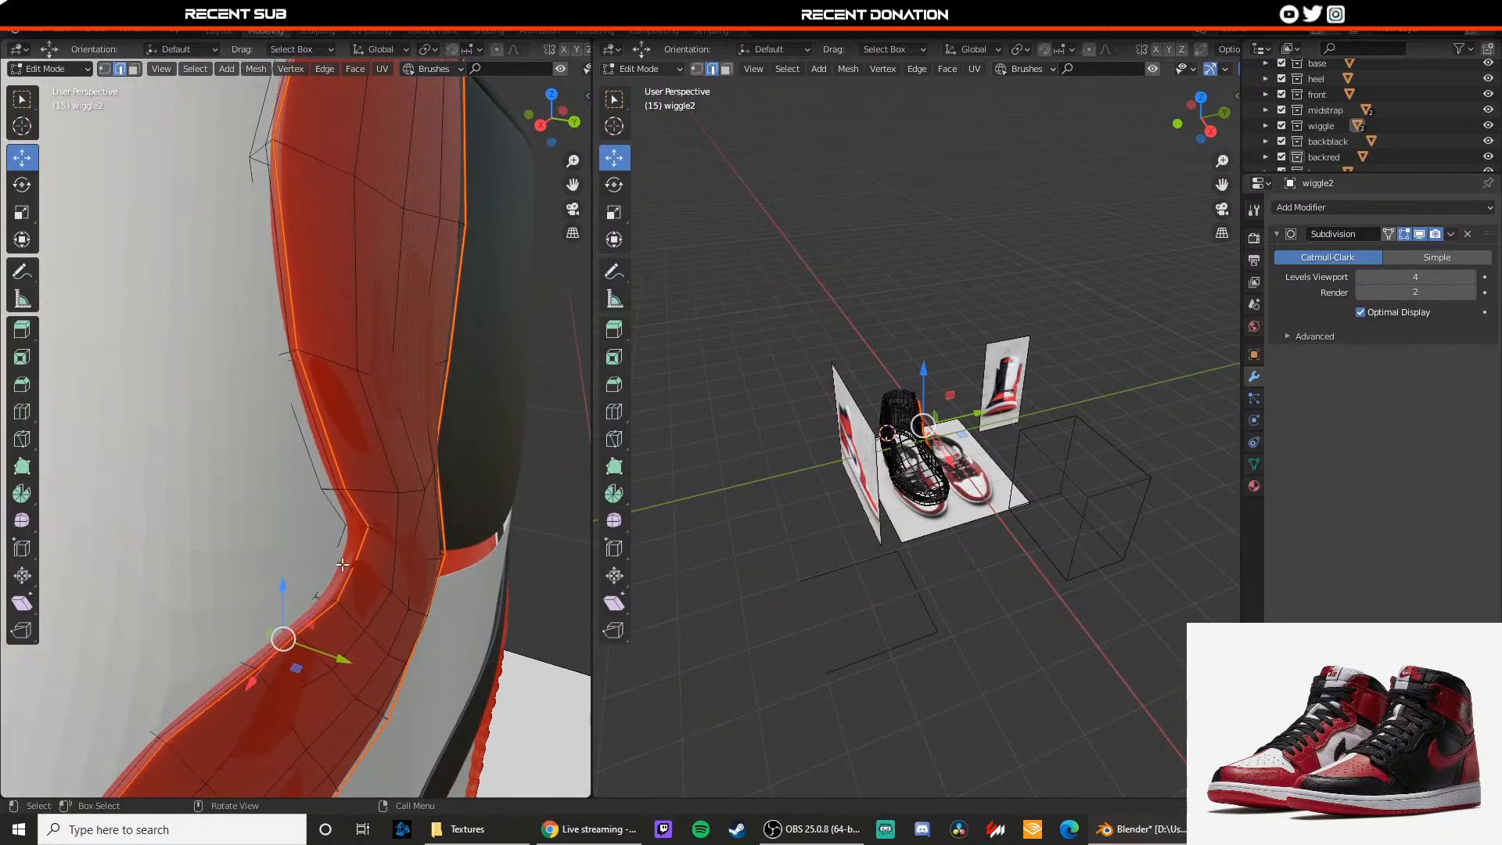
scroll(342, 564, "down", 3)
scroll(341, 564, "up", 3)
Step: Set wiggle2's Subdivision modifier to Simple and try selecting the panel's outline edges on the unsmoothed mesh
left_click(1437, 257)
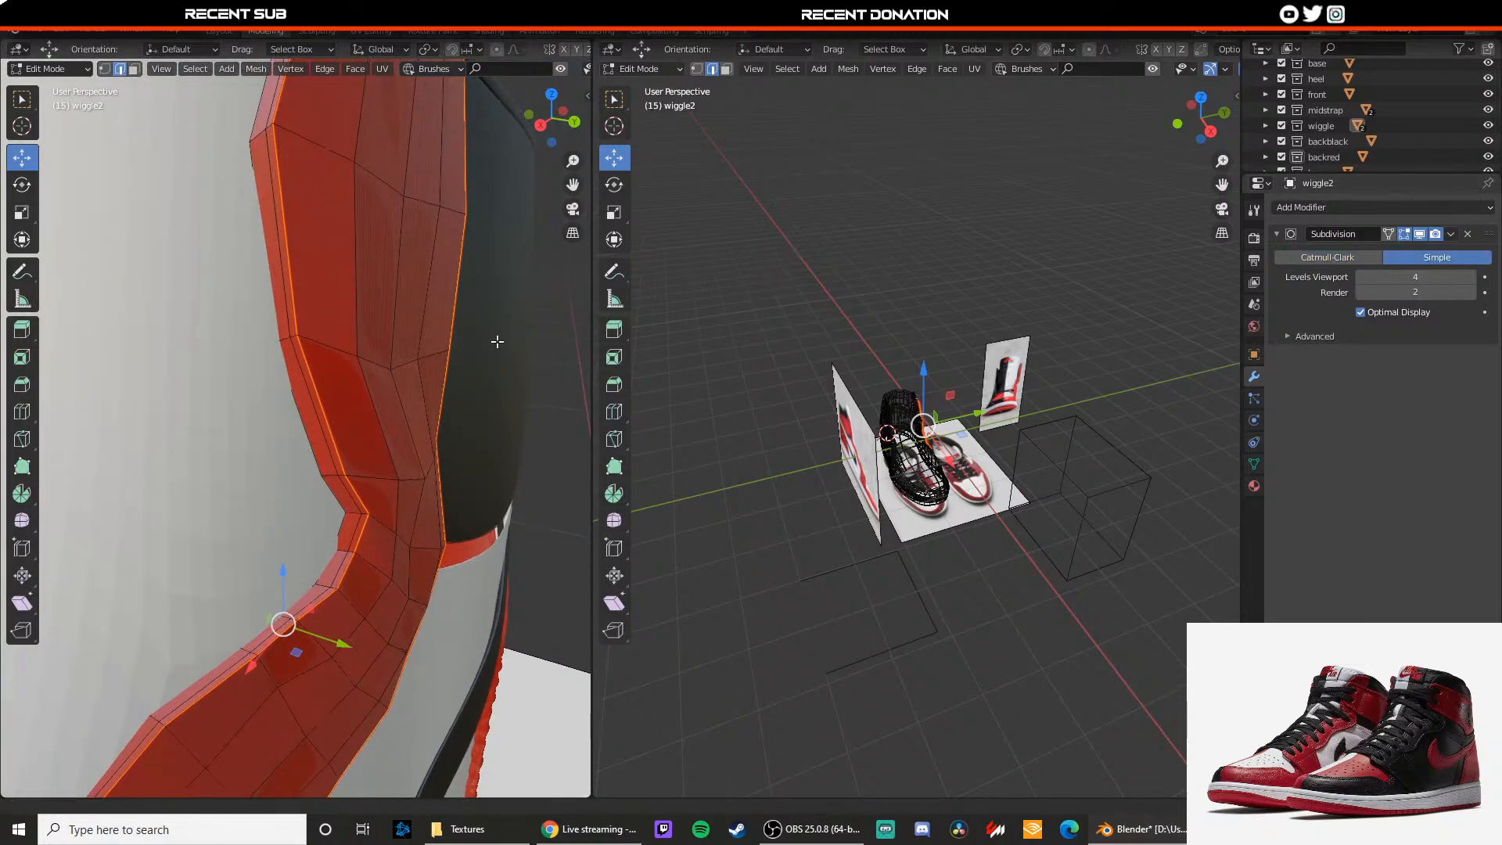
scroll(496, 335, "up", 5)
scroll(439, 289, "down", 3)
middle_click_drag(338, 347, 408, 289, "shift")
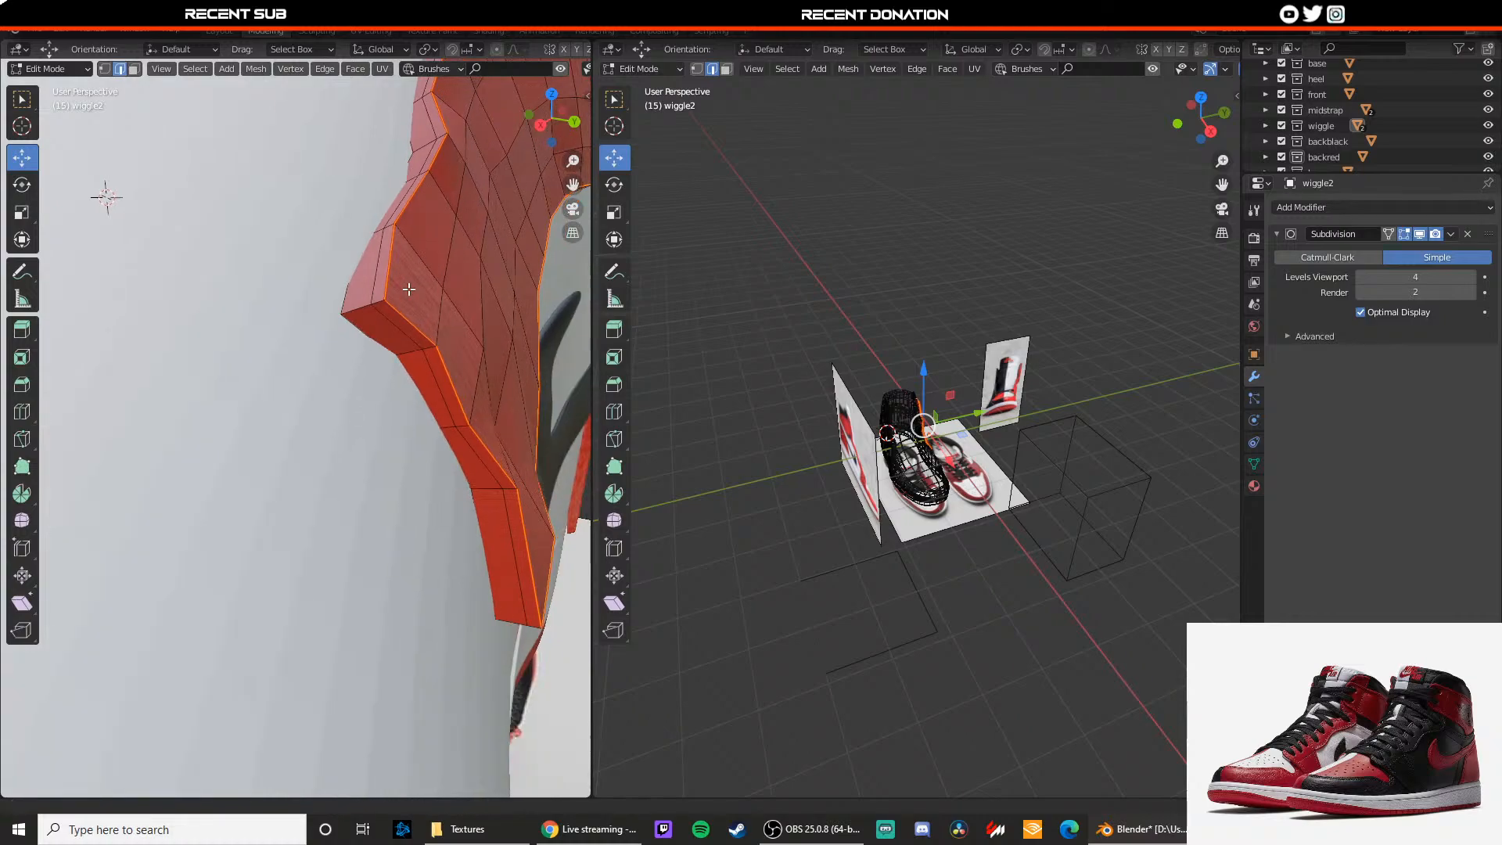
right_click(369, 340)
left_click(329, 373)
middle_click_drag(328, 372, 268, 354)
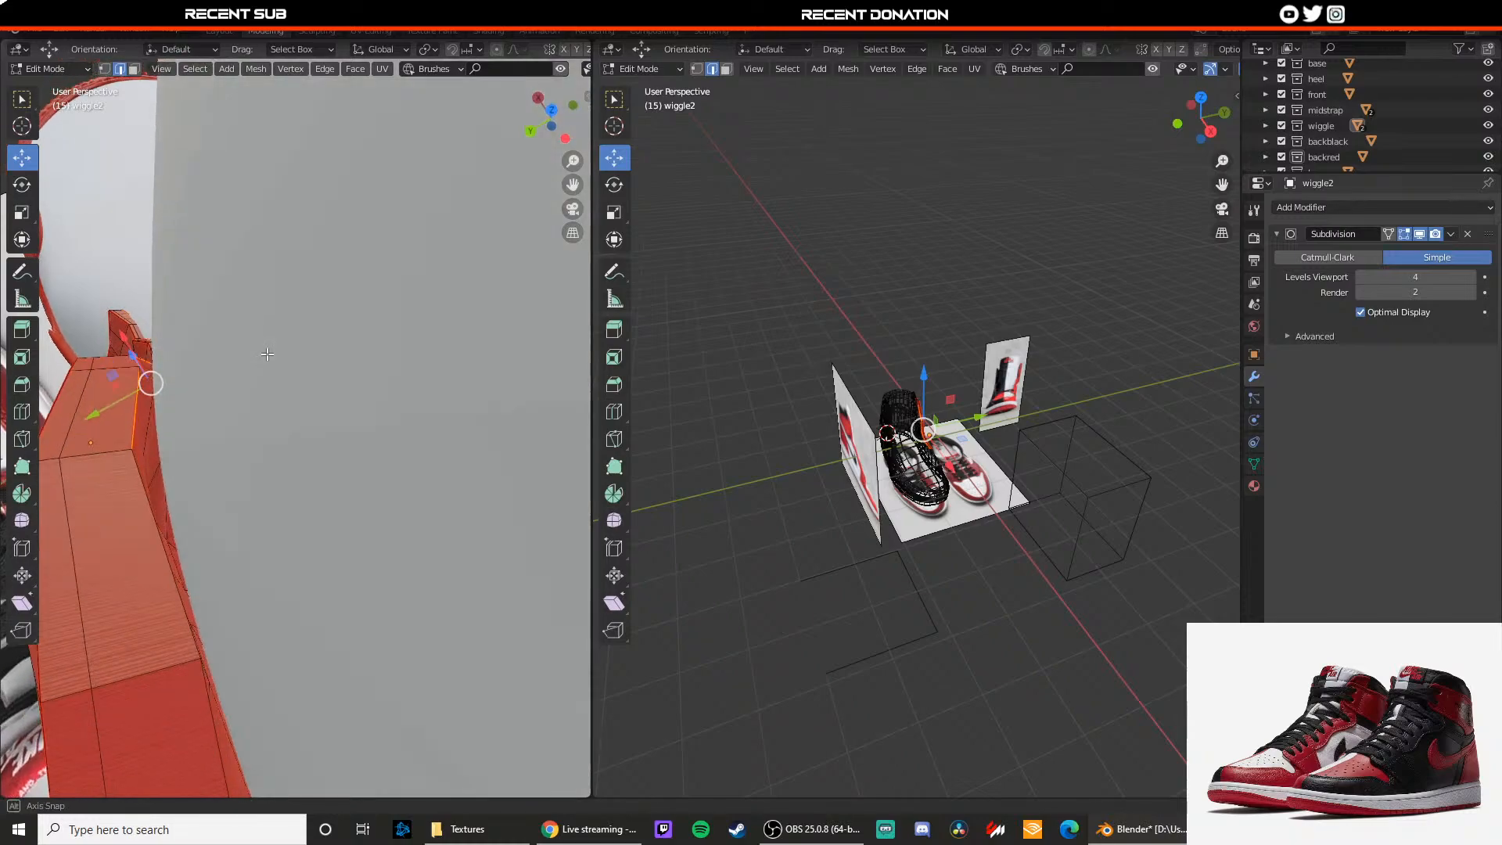
Step: Reopen the wiggle2 mesh for editing and try to select its edge loop beside the black ankle collar
middle_click_drag(163, 479, 275, 424)
key("Tab")
left_click(327, 392)
left_click(210, 470)
key("Tab")
middle_click_drag(209, 470, 326, 452)
right_click(279, 512)
left_click(283, 516)
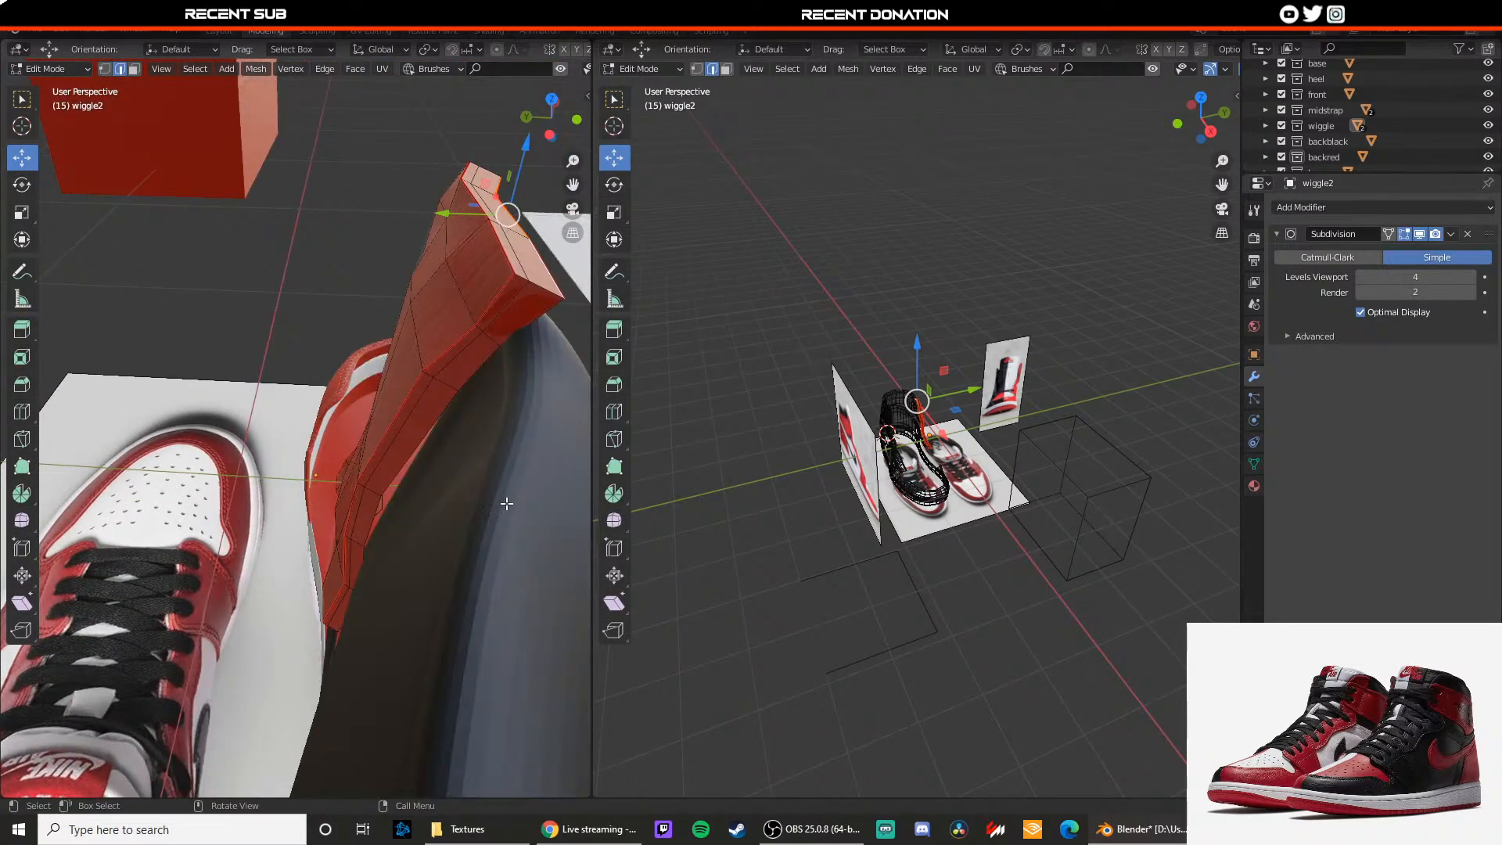
Step: Hide the black ankle collar piece and reopen the wiggle2 panel's mesh for editing
key("Tab")
left_click(496, 452)
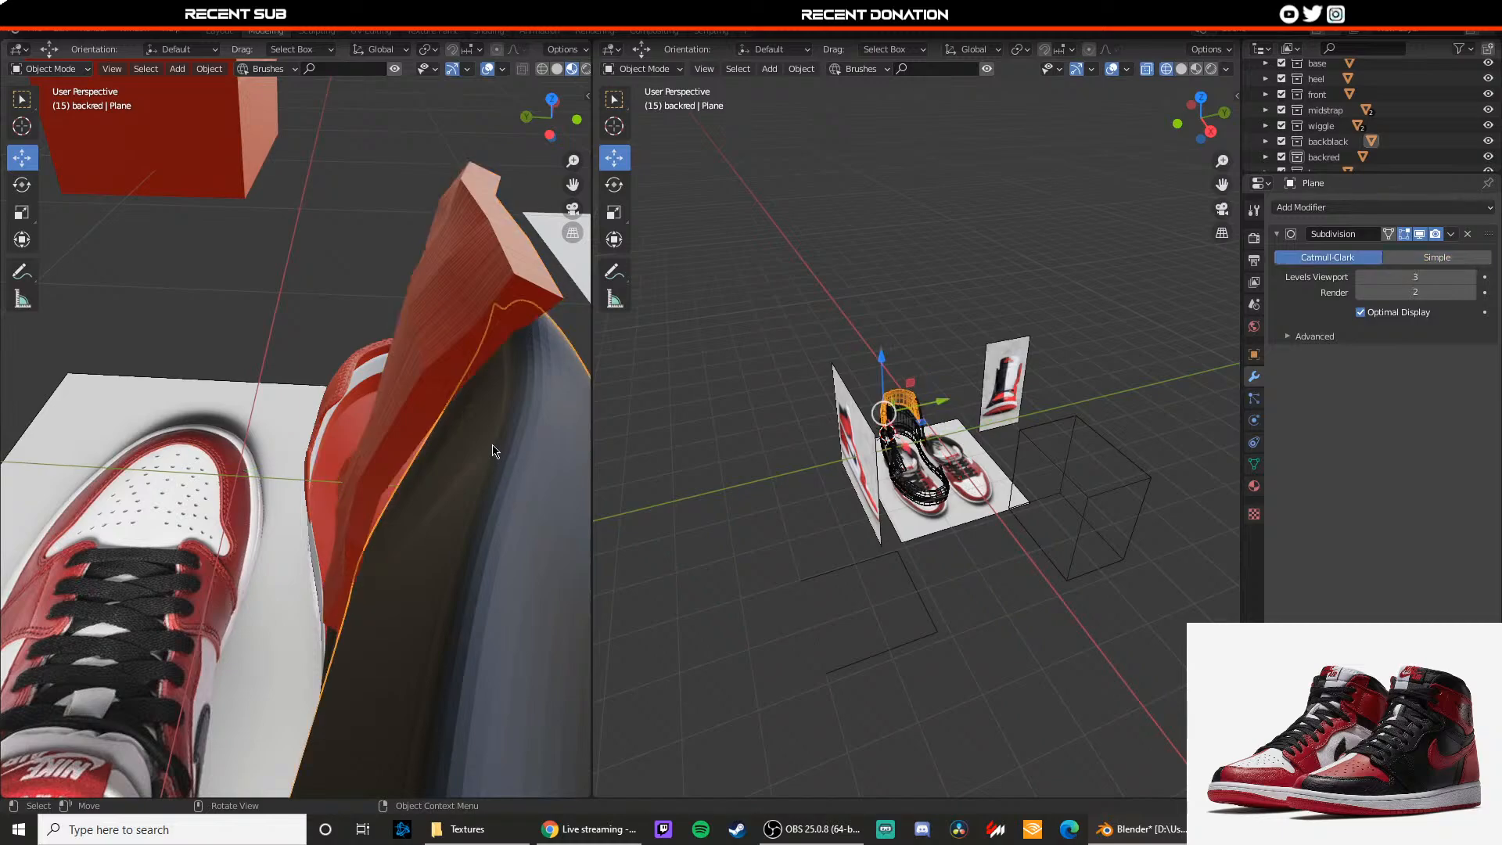
key("h")
left_click(430, 383)
key("Tab")
middle_click_drag(429, 381, 401, 405)
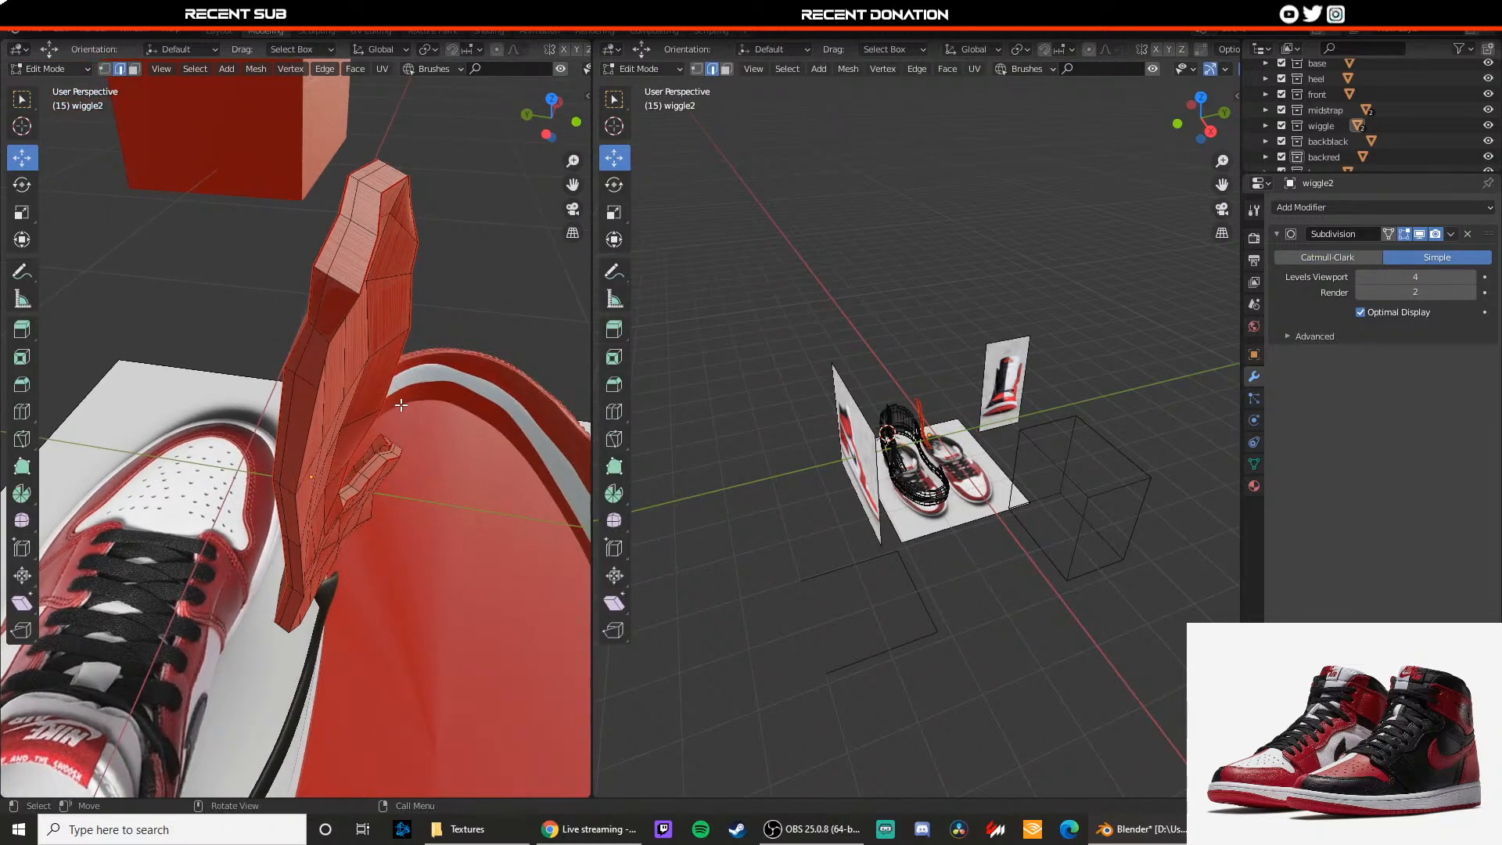
Step: Mark seams along the long outline edge loops of the wiggle2 panel
right_click(333, 341)
left_click(313, 375)
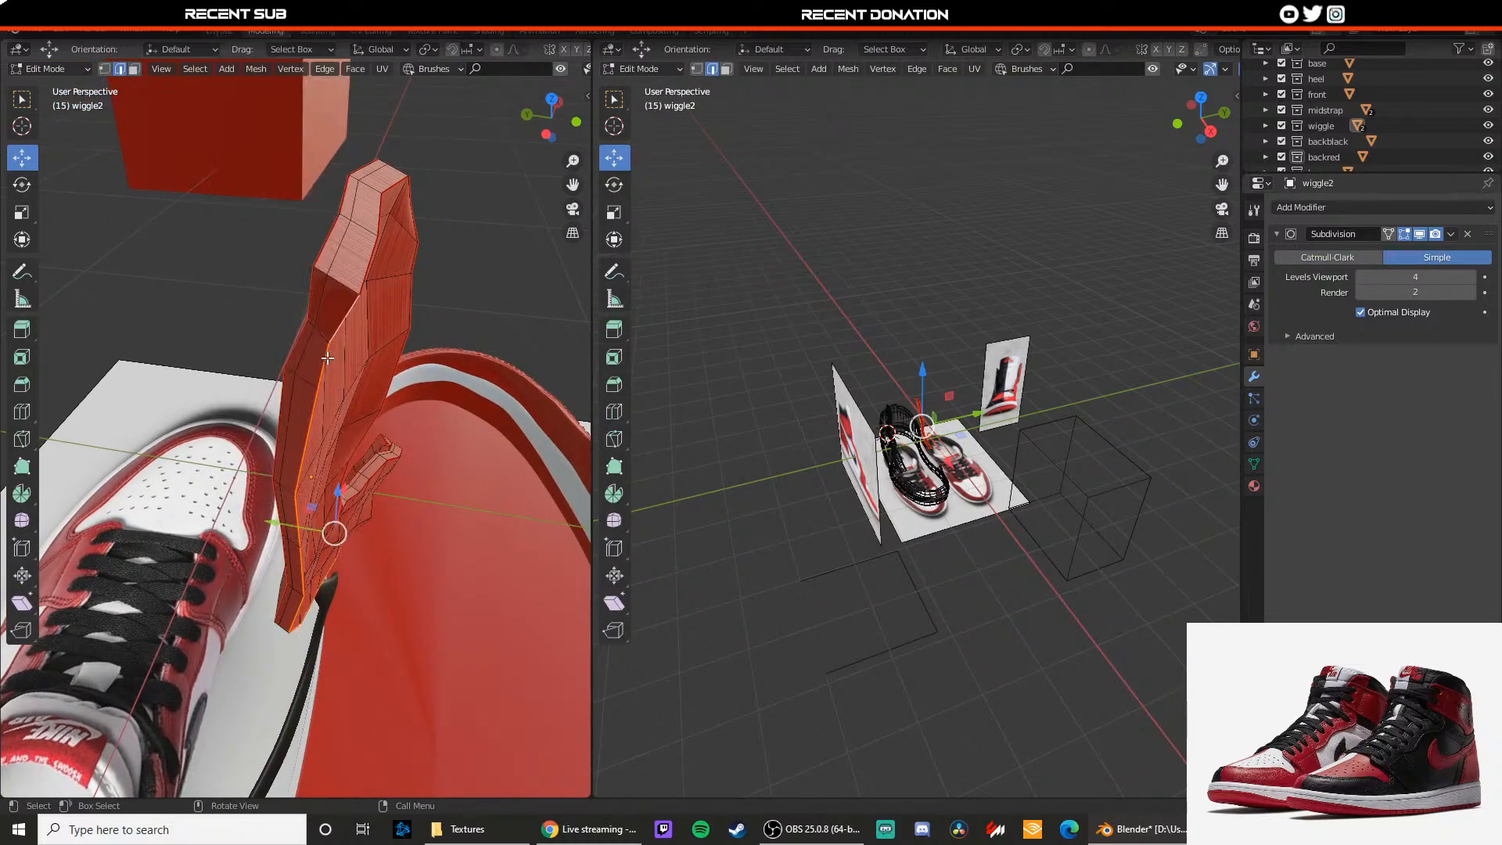
middle_click_drag(332, 403, 363, 369)
left_click(364, 354, "alt")
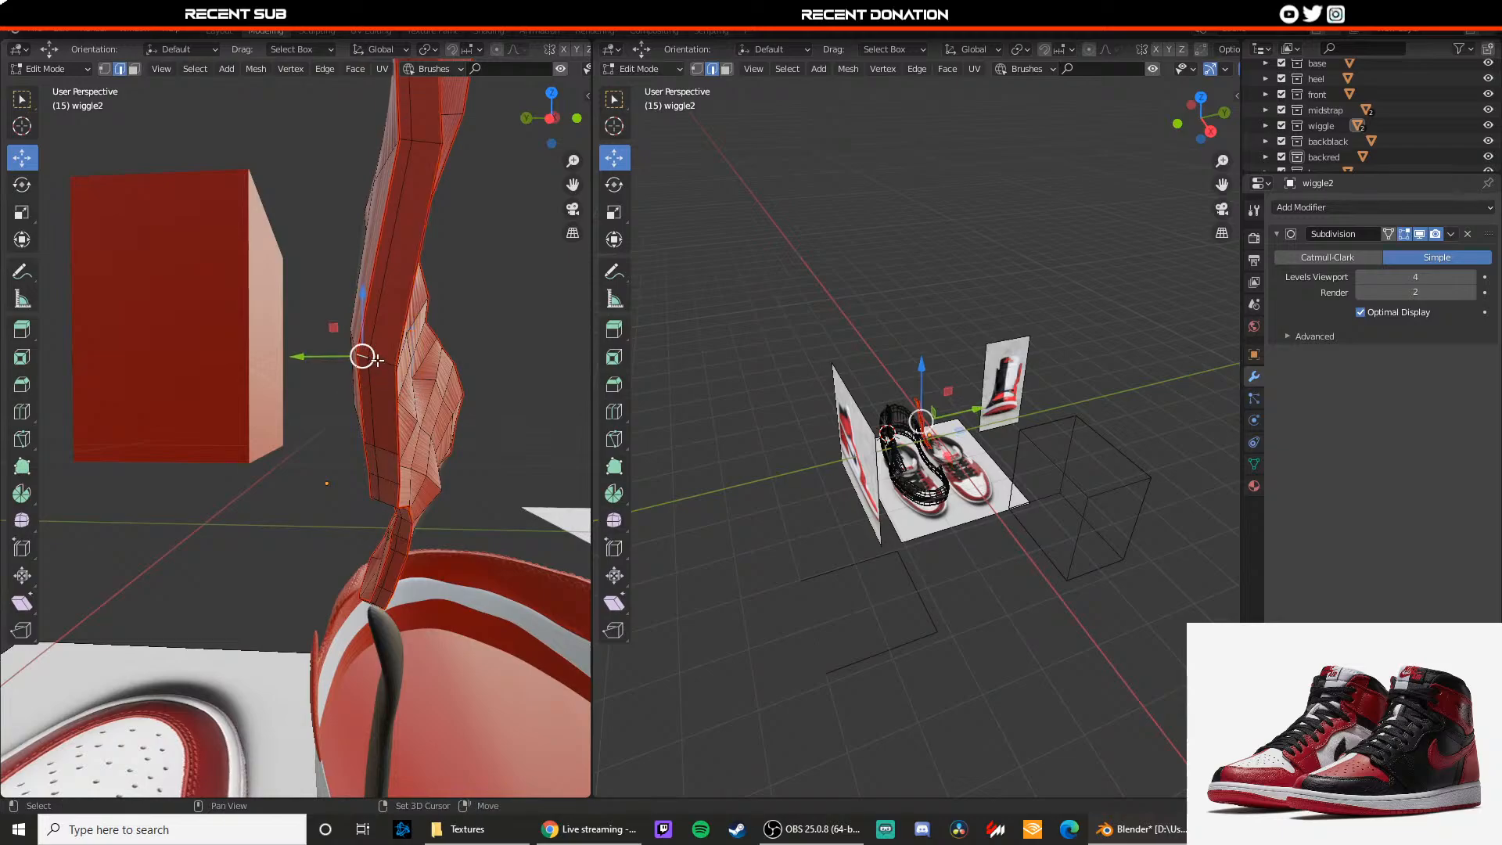
right_click(376, 365)
left_click(377, 369)
middle_click_drag(422, 413, 336, 480)
right_click(299, 501)
left_click(300, 502)
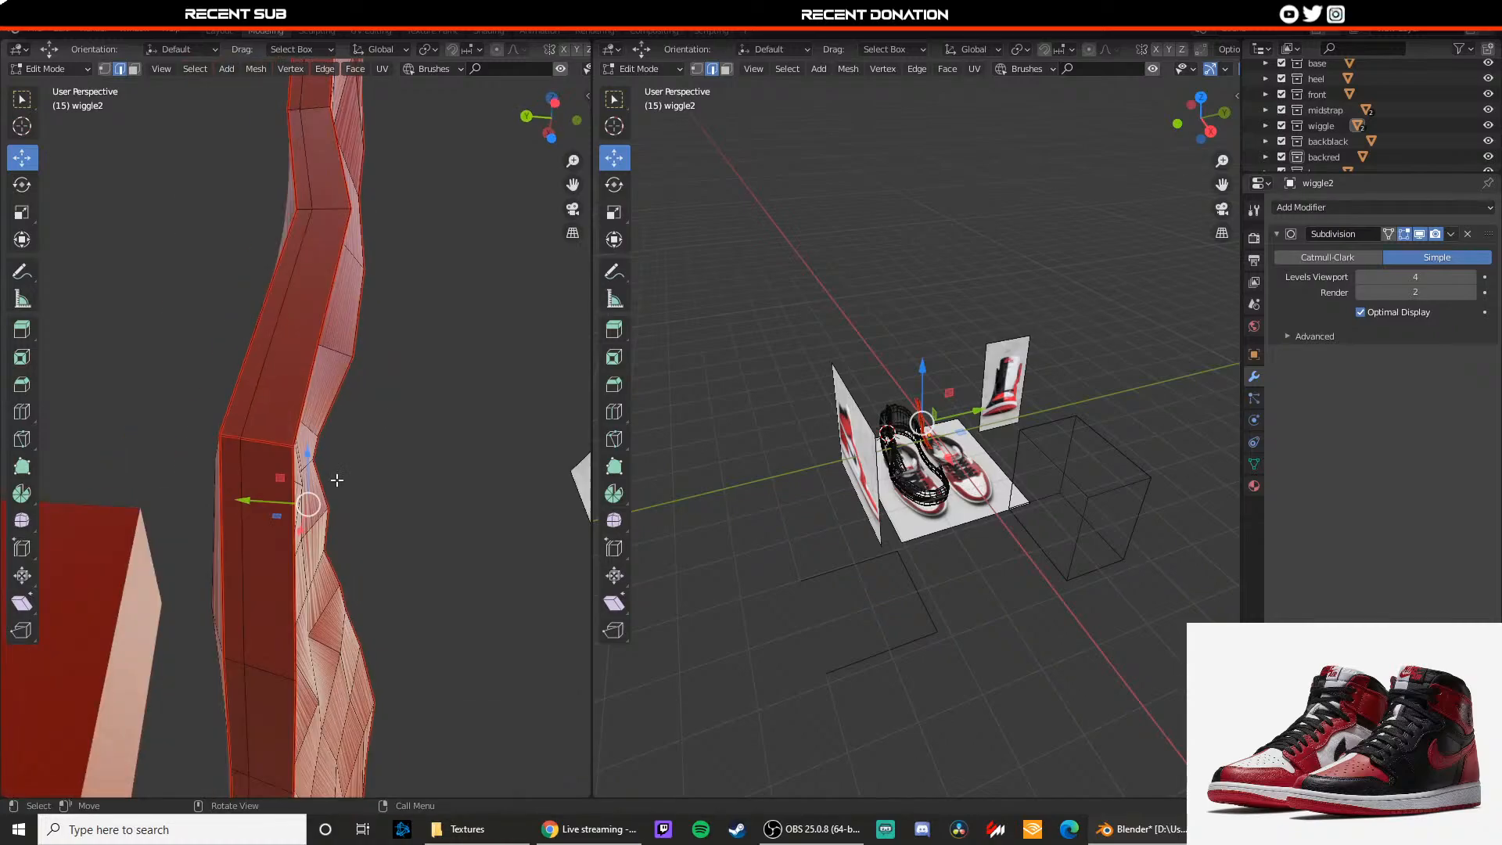
Step: Mark seams on the remaining edges across wiggle2's thickness and at the panel's ends
left_click(238, 668, "alt")
right_click(239, 672)
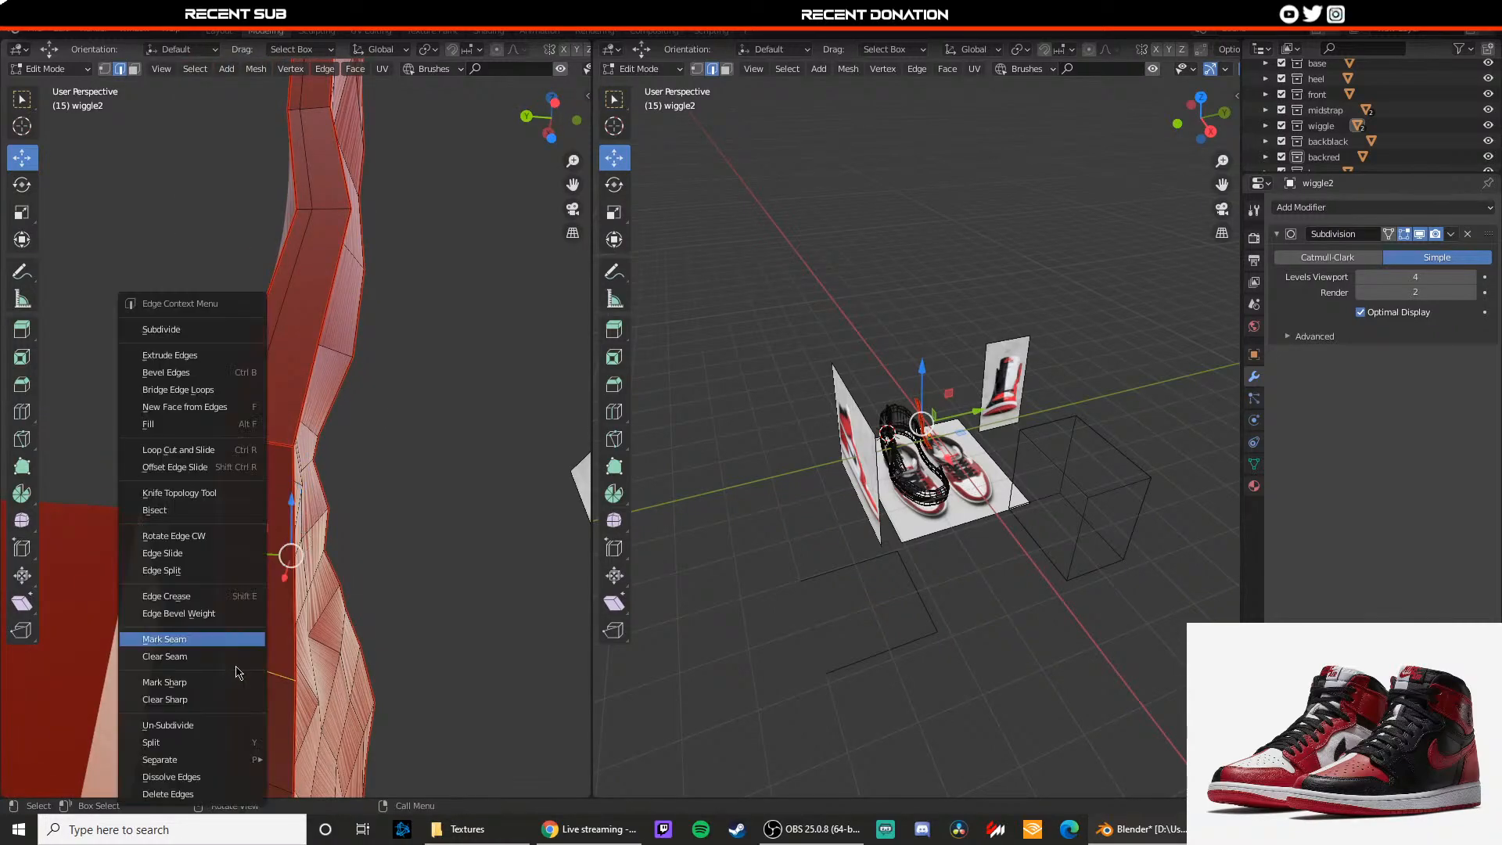
left_click(225, 647)
middle_click_drag(225, 647, 186, 671)
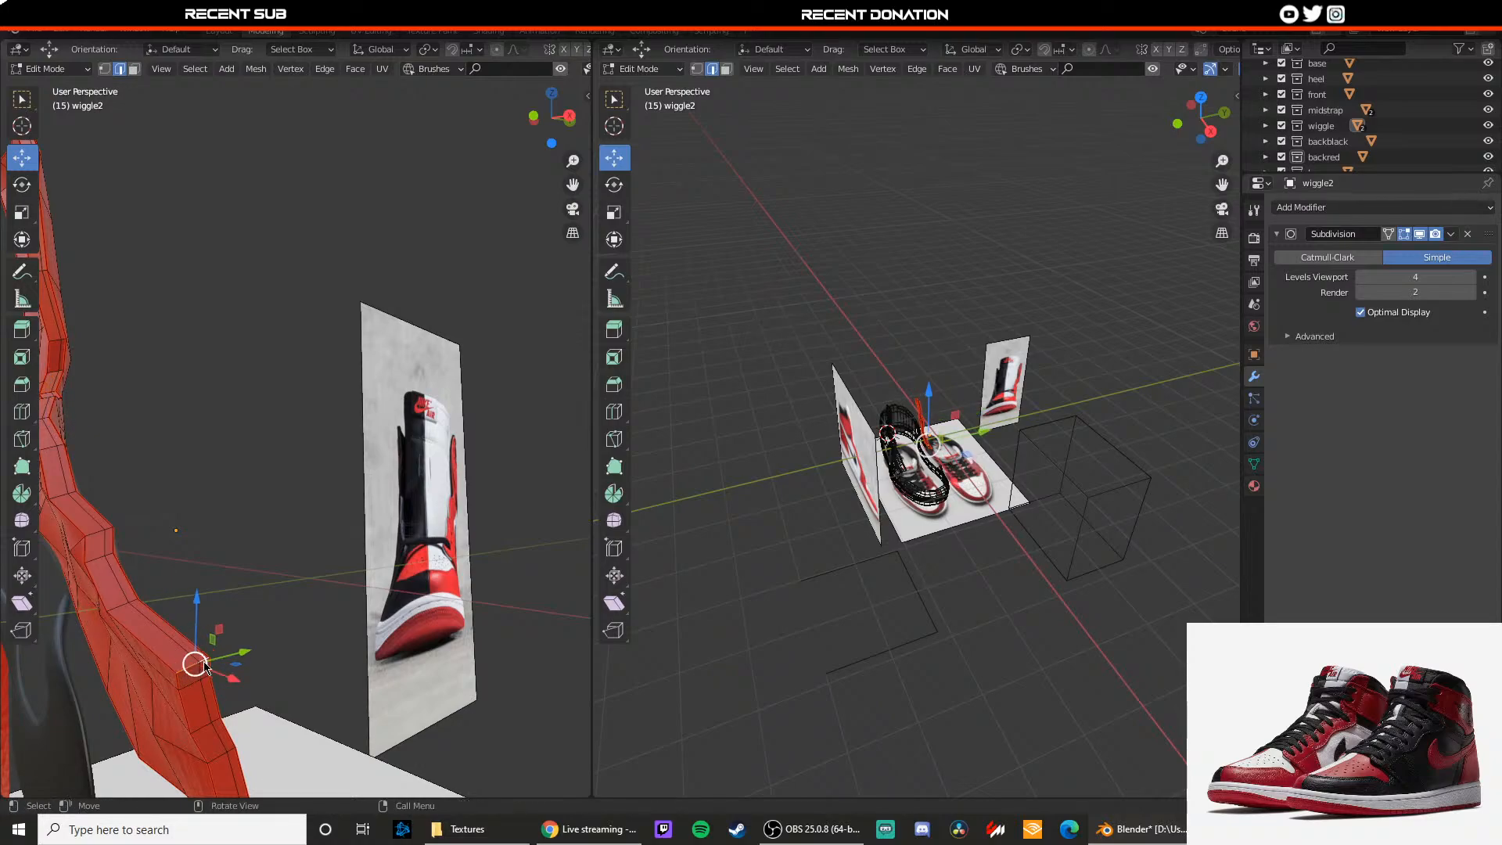
right_click(199, 663)
left_click(193, 640)
middle_click_drag(193, 642, 302, 456)
right_click(321, 453)
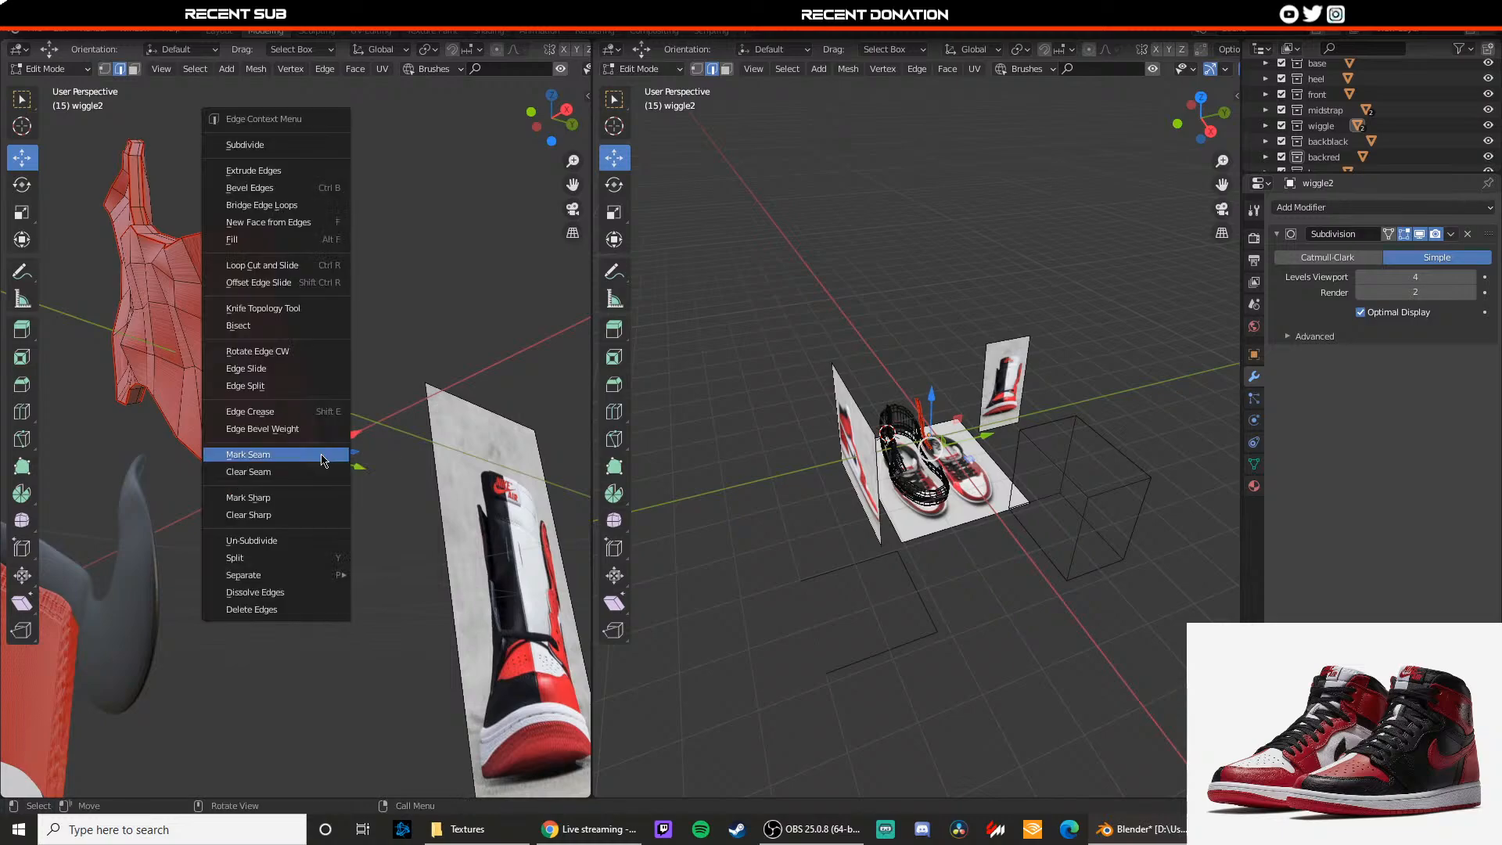
Step: Unwrap the whole wiggle2 mesh and set its Subdivision modifier back to Catmull-Clark
middle_click_drag(335, 457, 253, 497)
scroll(270, 601, "up", 4)
key("a")
key("u")
left_click(250, 426)
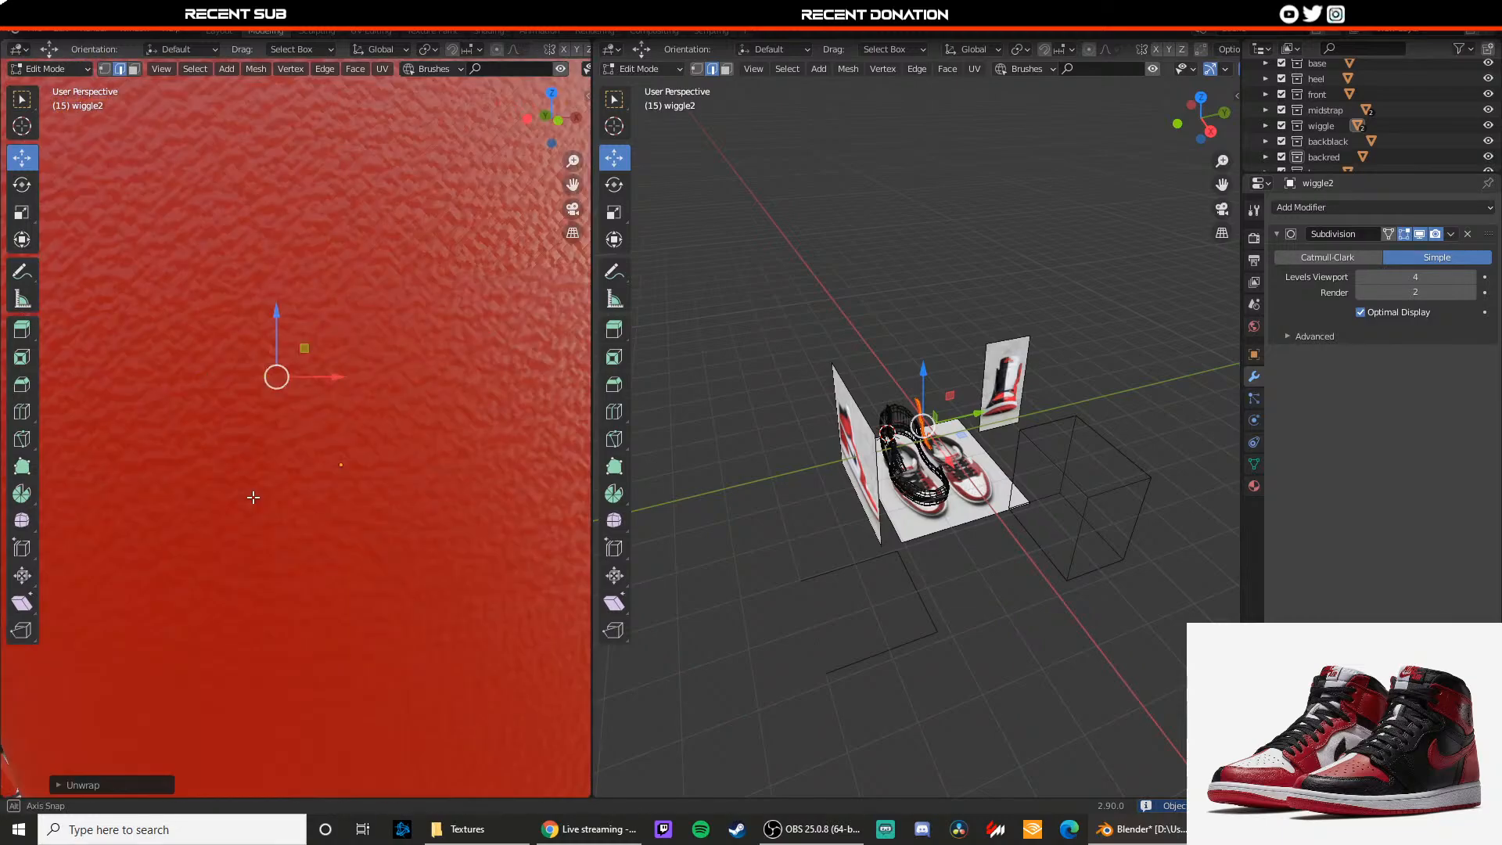
scroll(253, 497, "down", 5)
key("Tab")
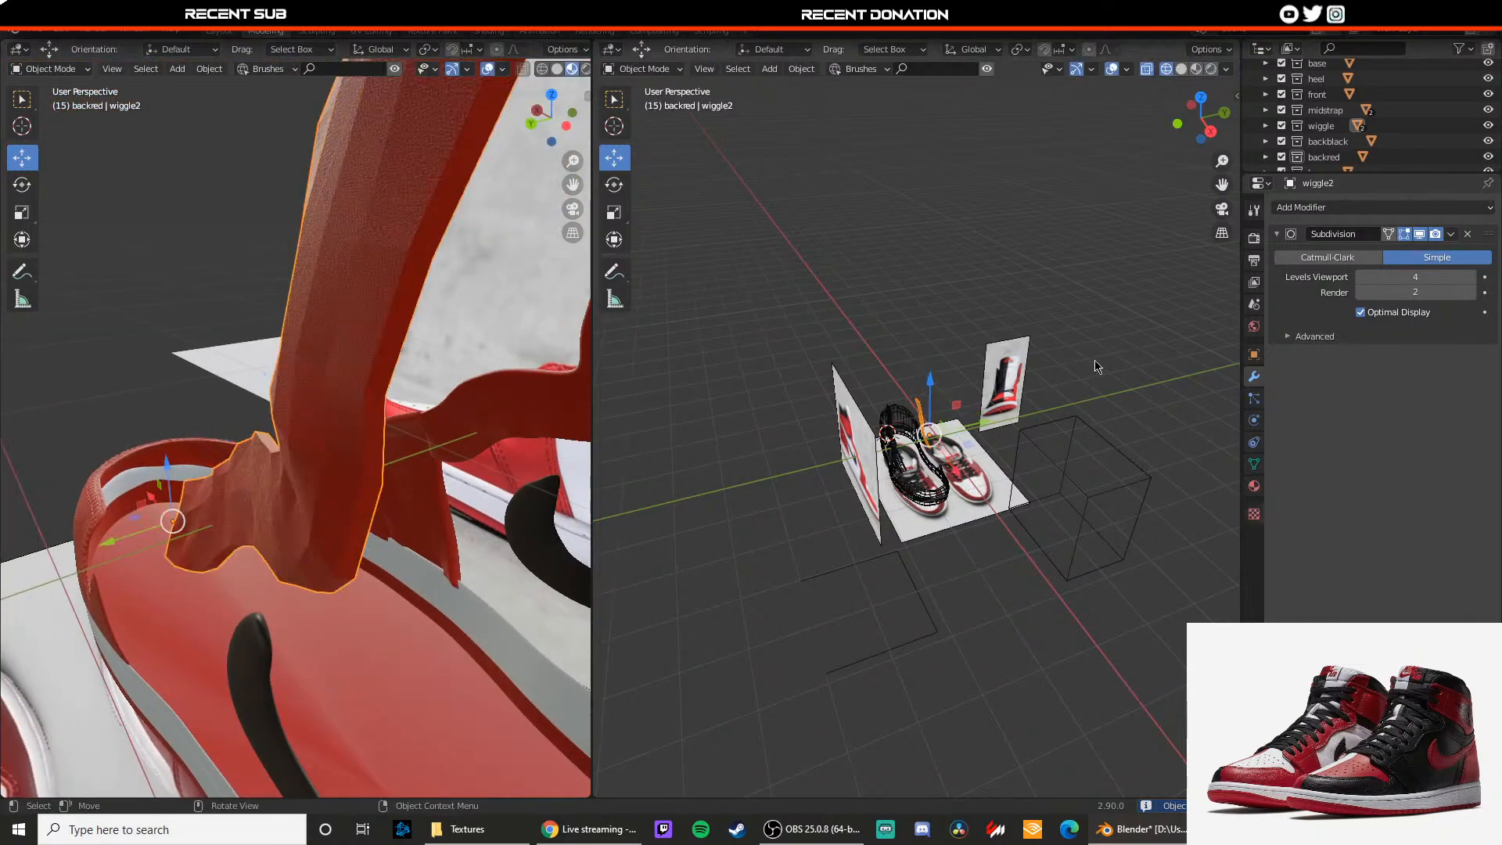
left_click(1324, 260)
Step: Unhide all the hidden parts of the shoe
left_click(480, 429)
key("ctrl+h")
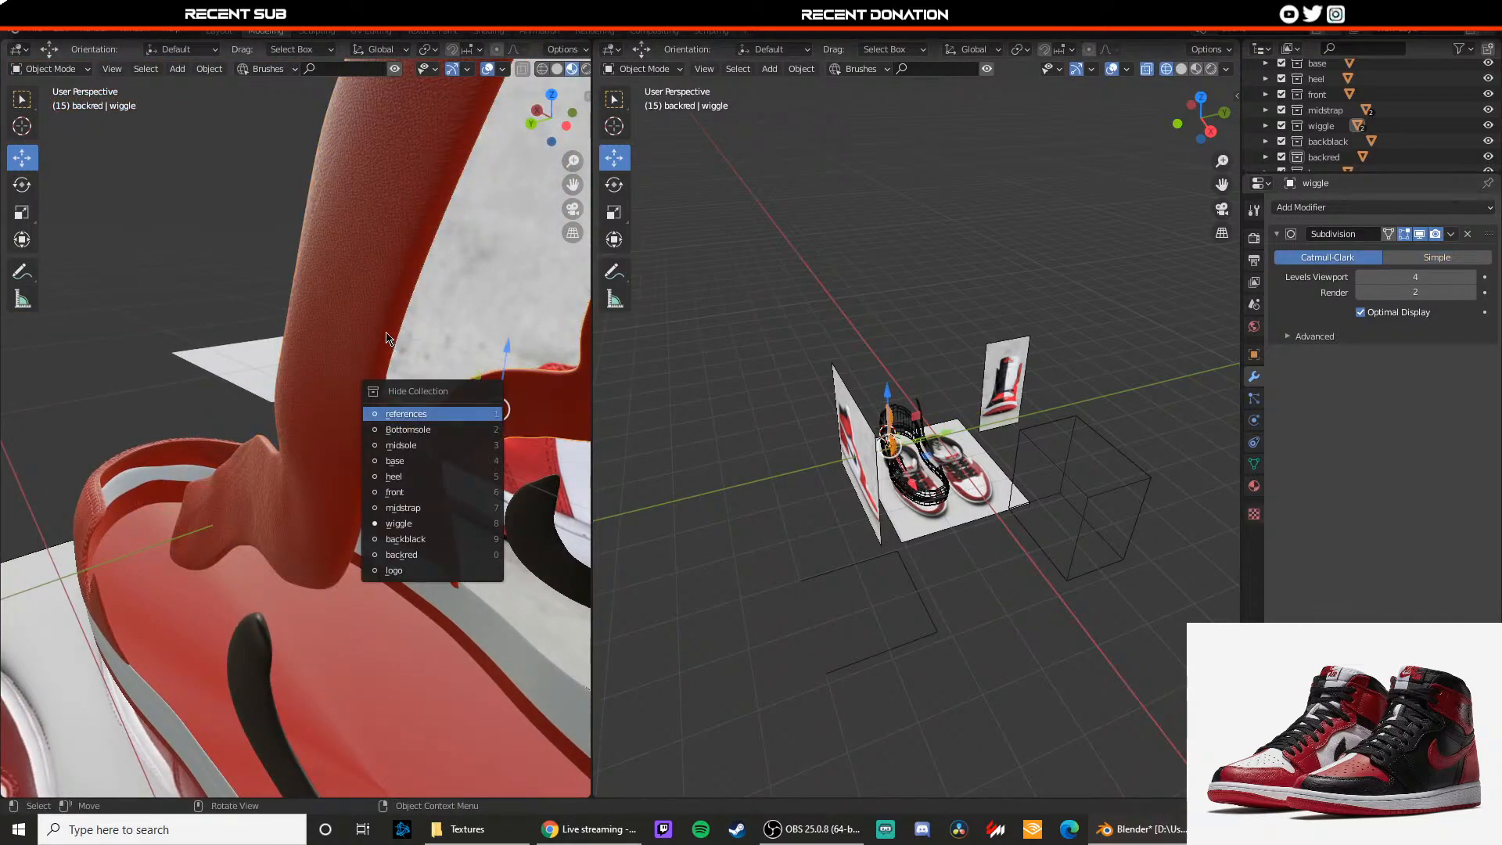
left_click(269, 318)
key("alt+h")
middle_click_drag(269, 318, 299, 423)
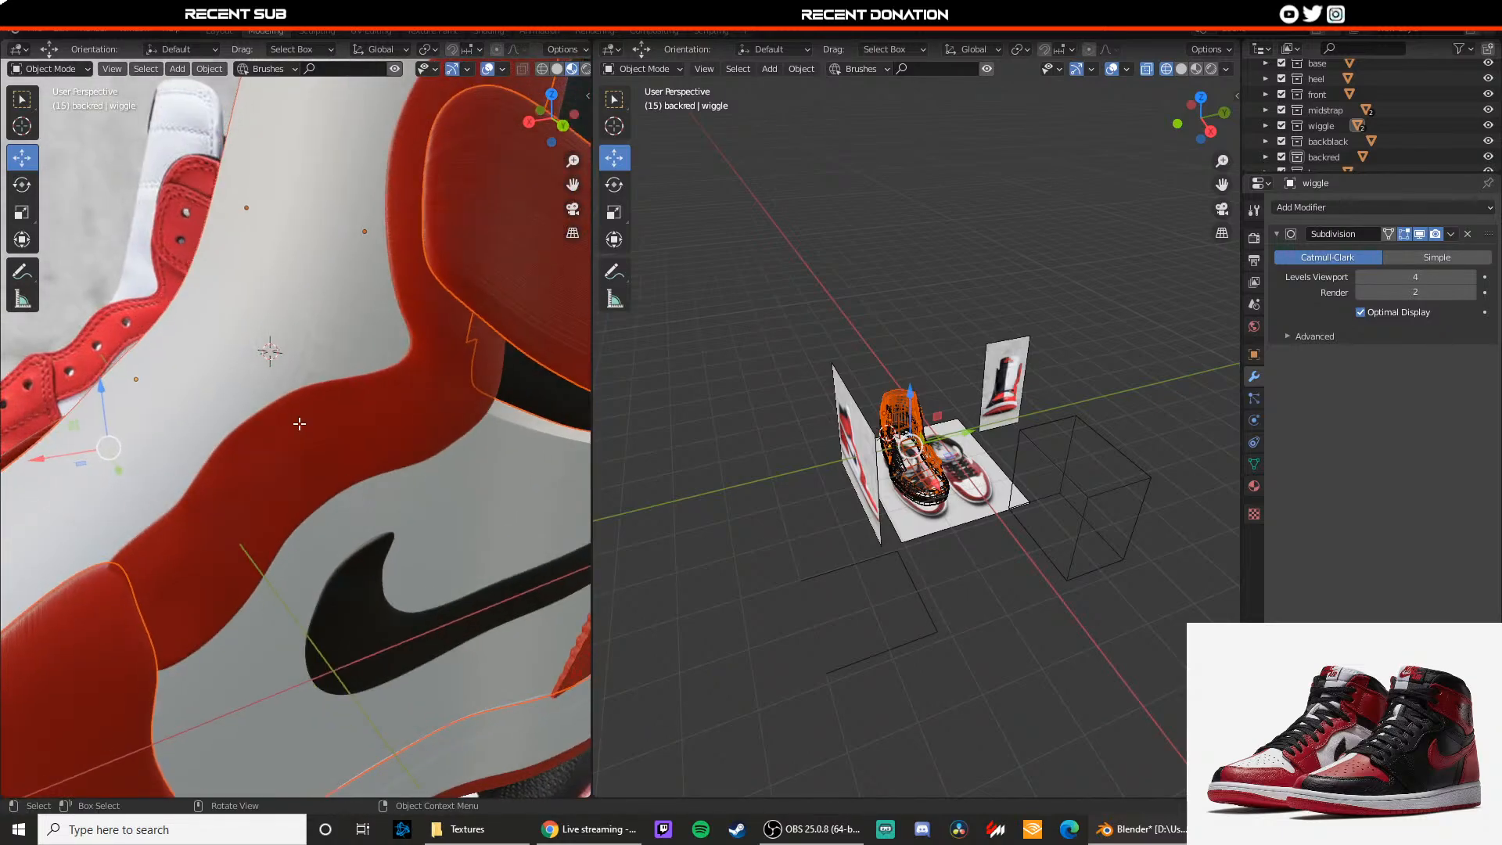
left_click(575, 116)
left_click(531, 118)
key("Tab")
scroll(329, 368, "down", 4)
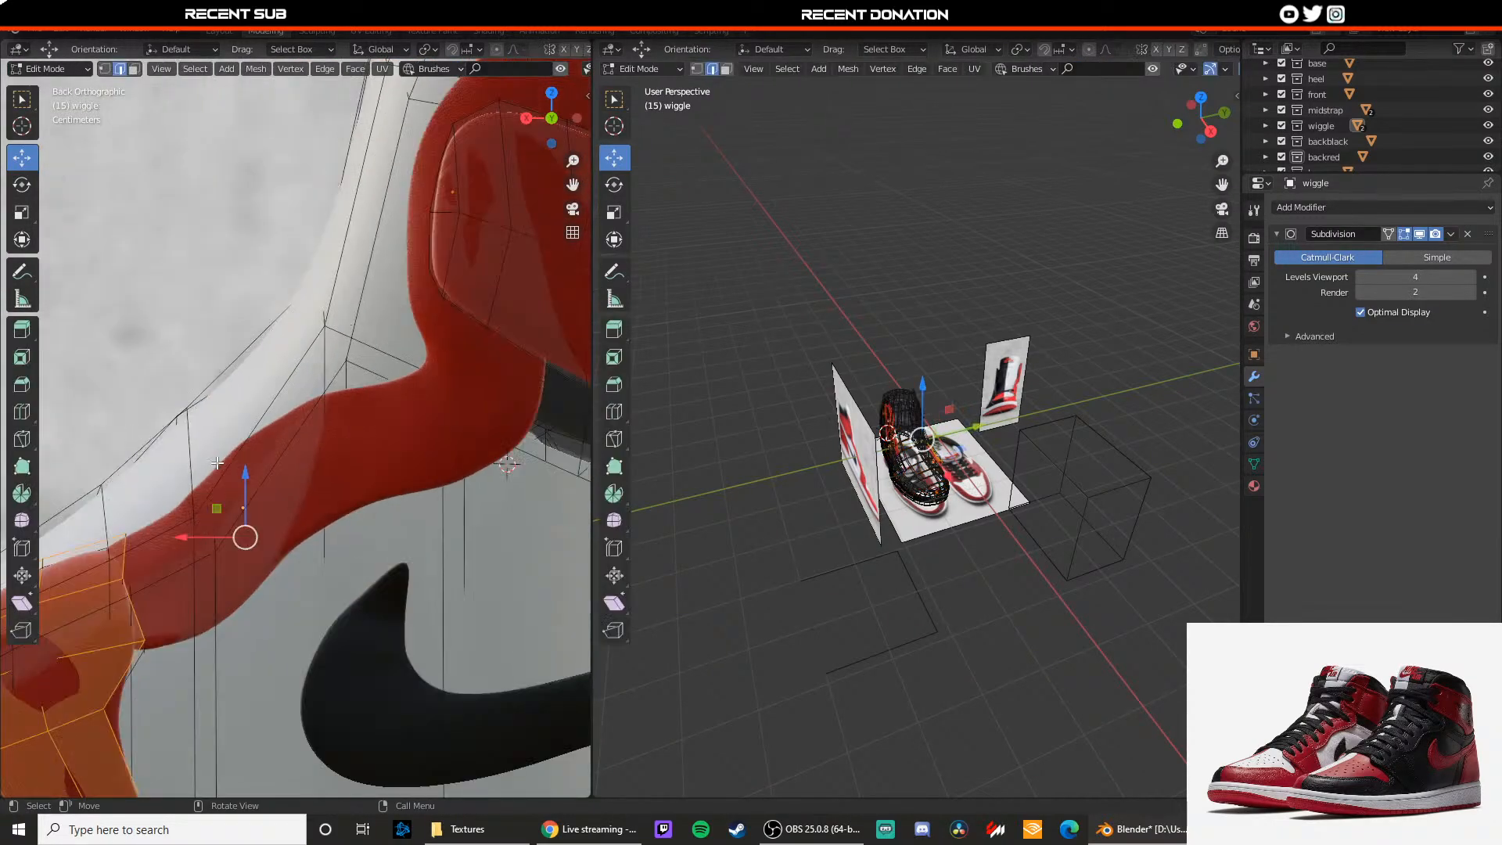
key("Tab")
left_click(395, 424)
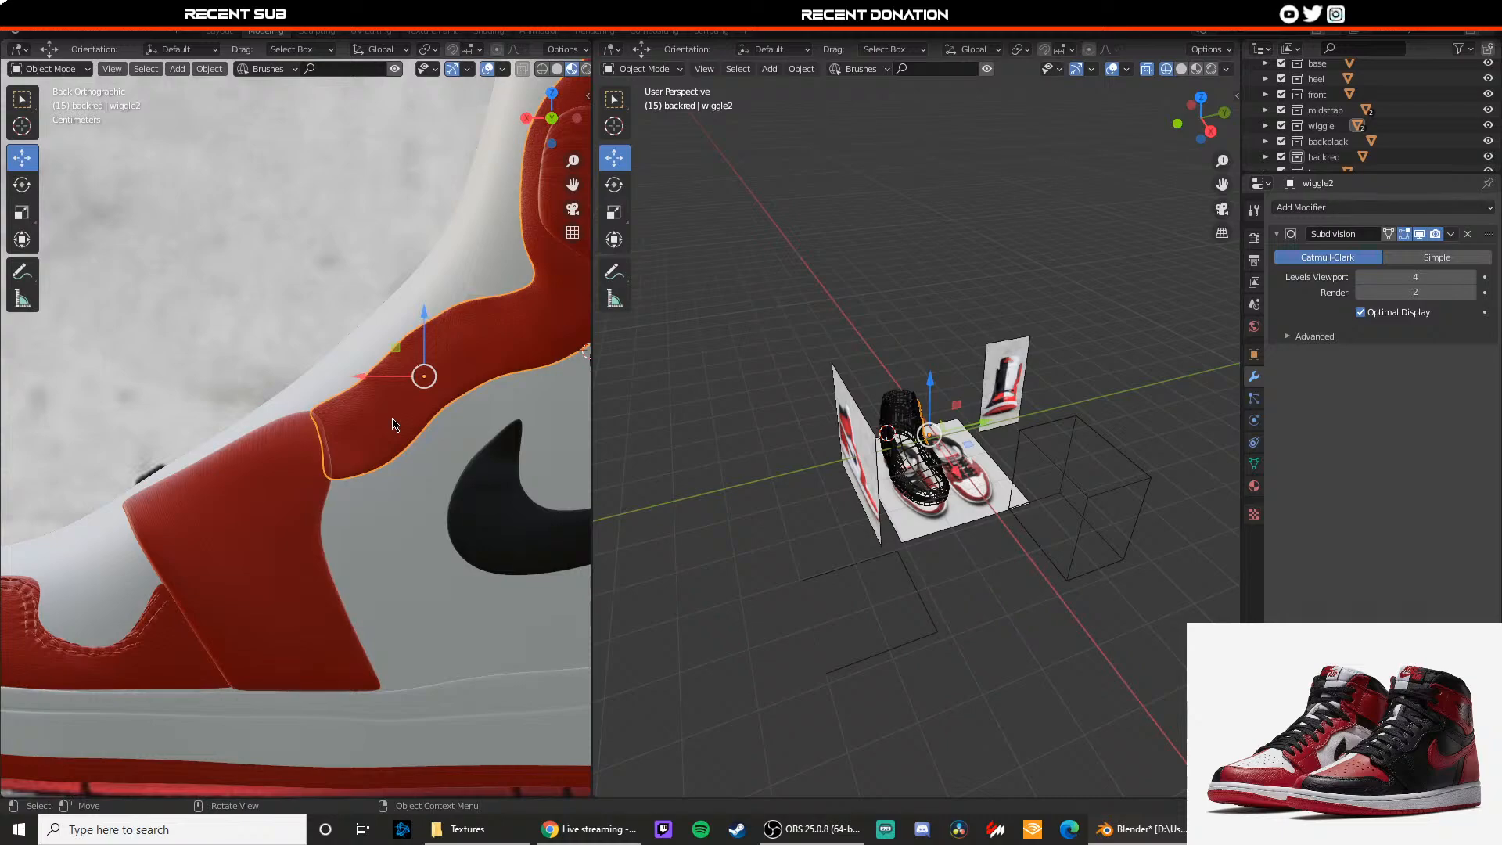
Step: Open the midstrap2 mesh for editing and set its Subdivision modifier to Simple
middle_click_drag(379, 421, 277, 506)
left_click(227, 470)
key("Tab")
key("Tab")
key("Tab")
left_click(1413, 259)
Step: Mark the outer edge loop along both sides of midstrap2 as a seam
left_click(278, 516, "alt")
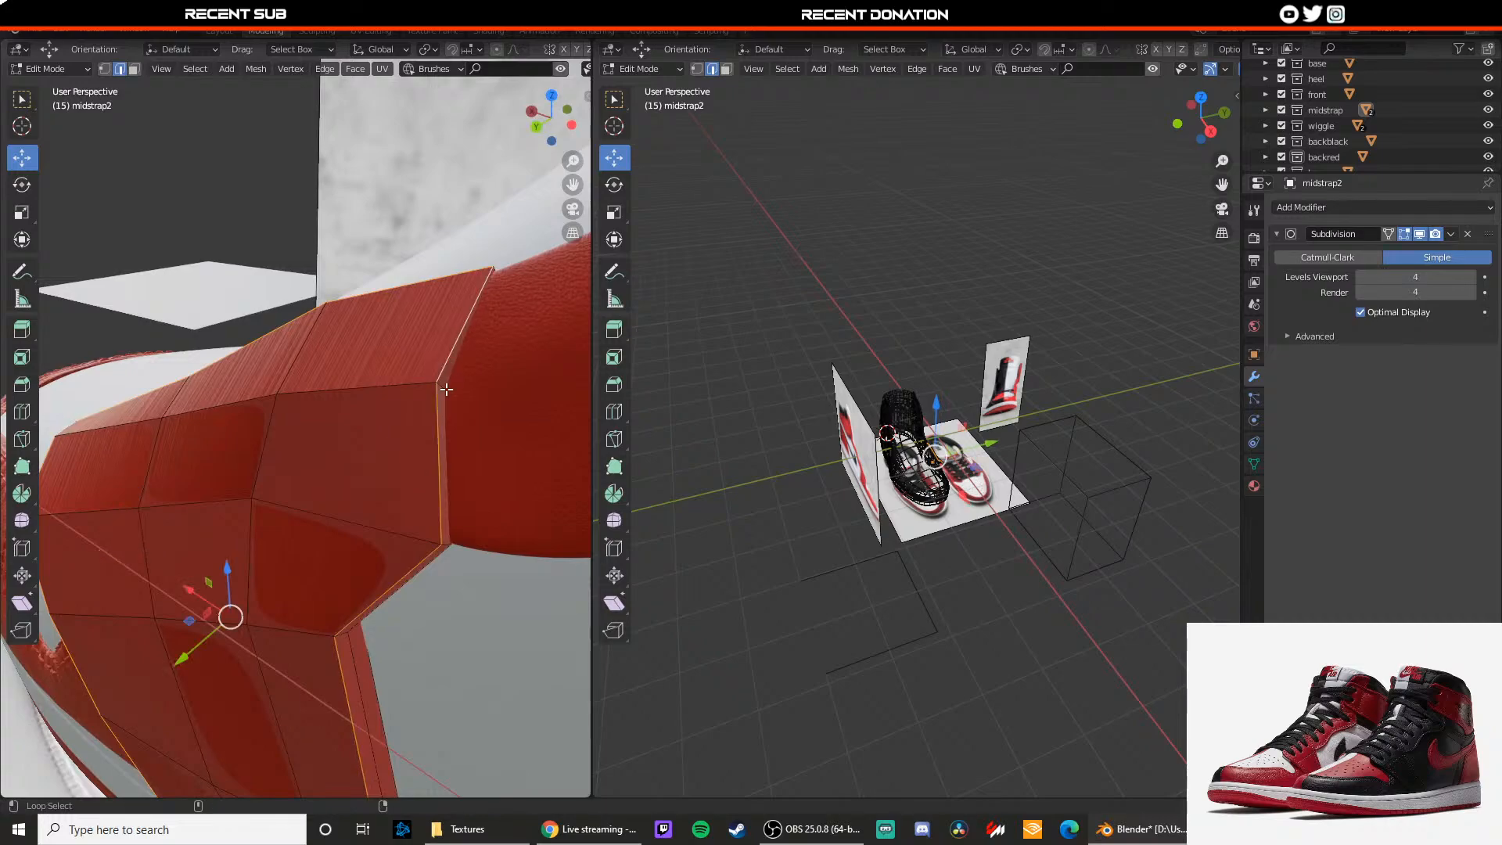
right_click(435, 471)
left_click(435, 471)
scroll(417, 524, "down", 3)
middle_click_drag(417, 524, 429, 329, "shift")
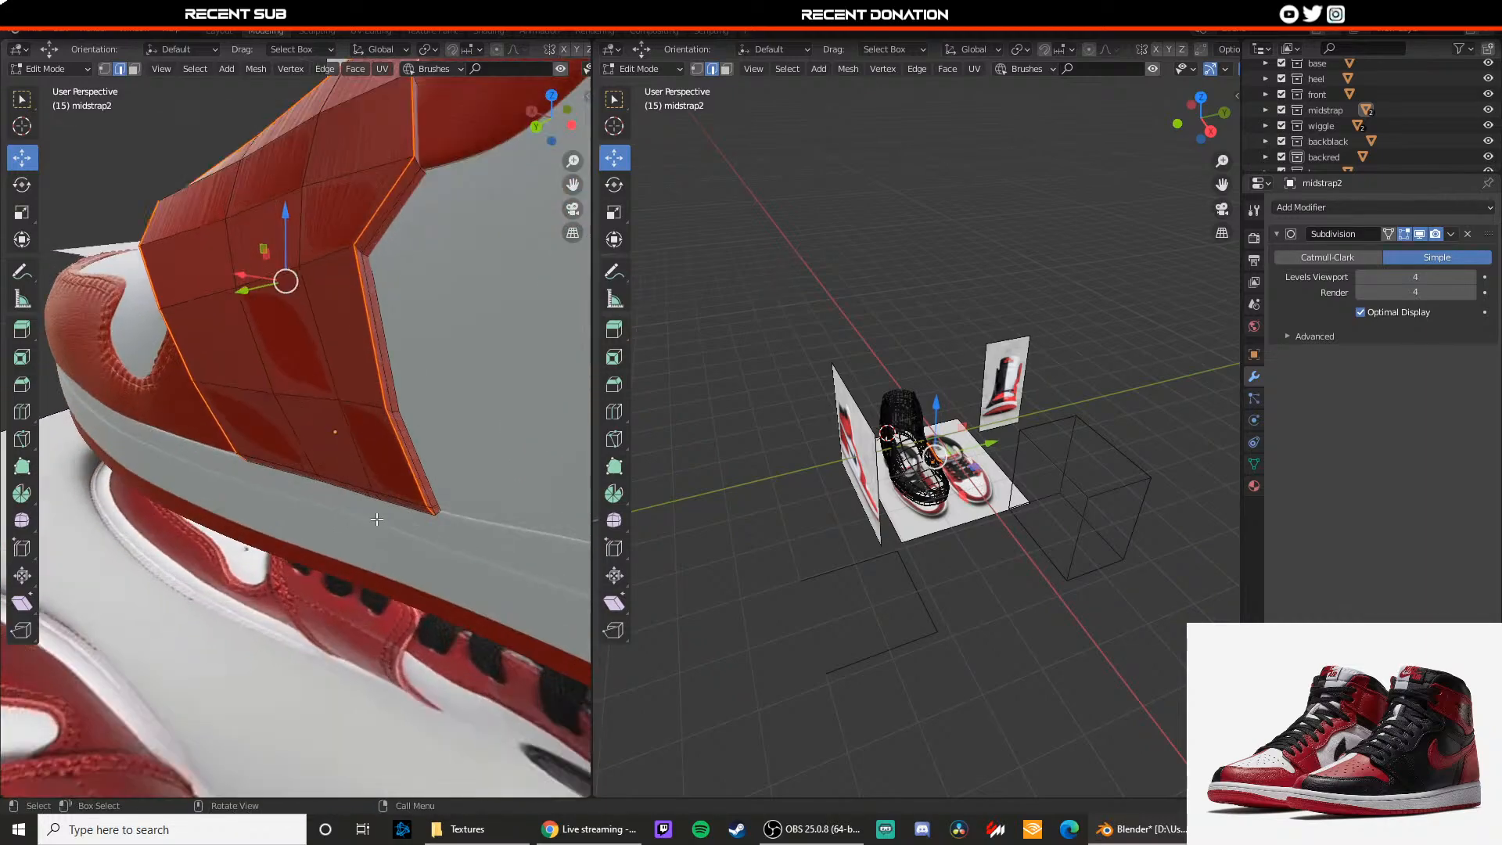
Step: Mark a seam along midstrap2's lower edge where the strap meets the sole
middle_click_drag(379, 505, 368, 453)
scroll(368, 454, "up", 3)
middle_click_drag(457, 476, 380, 387)
left_click(380, 357, "alt")
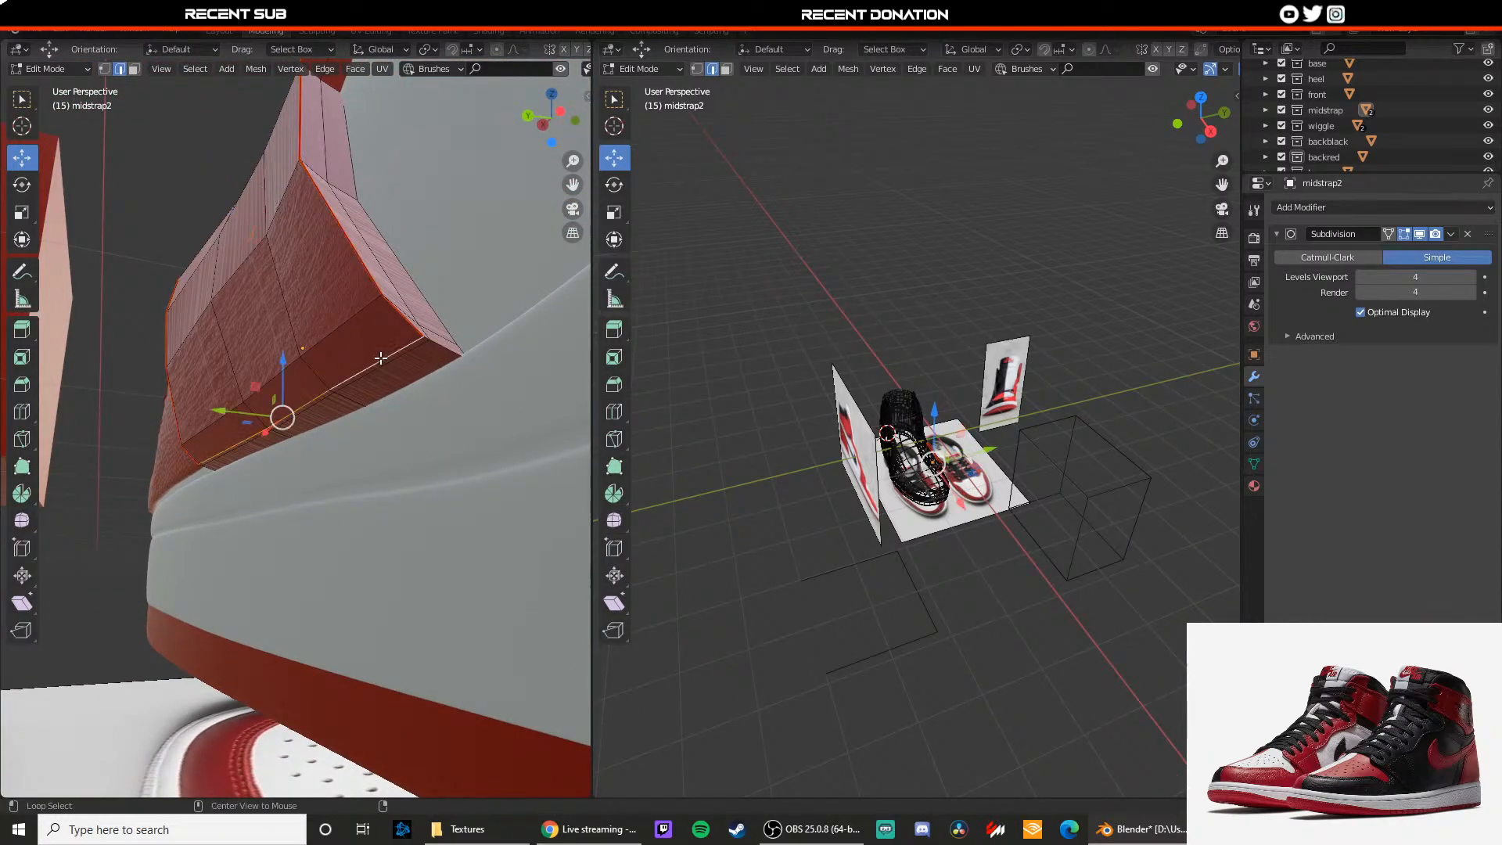
right_click(381, 359)
left_click(382, 371)
Step: Hide the base body of the shoe and reopen the midstrap2 mesh for editing
key("Tab")
left_click(448, 405)
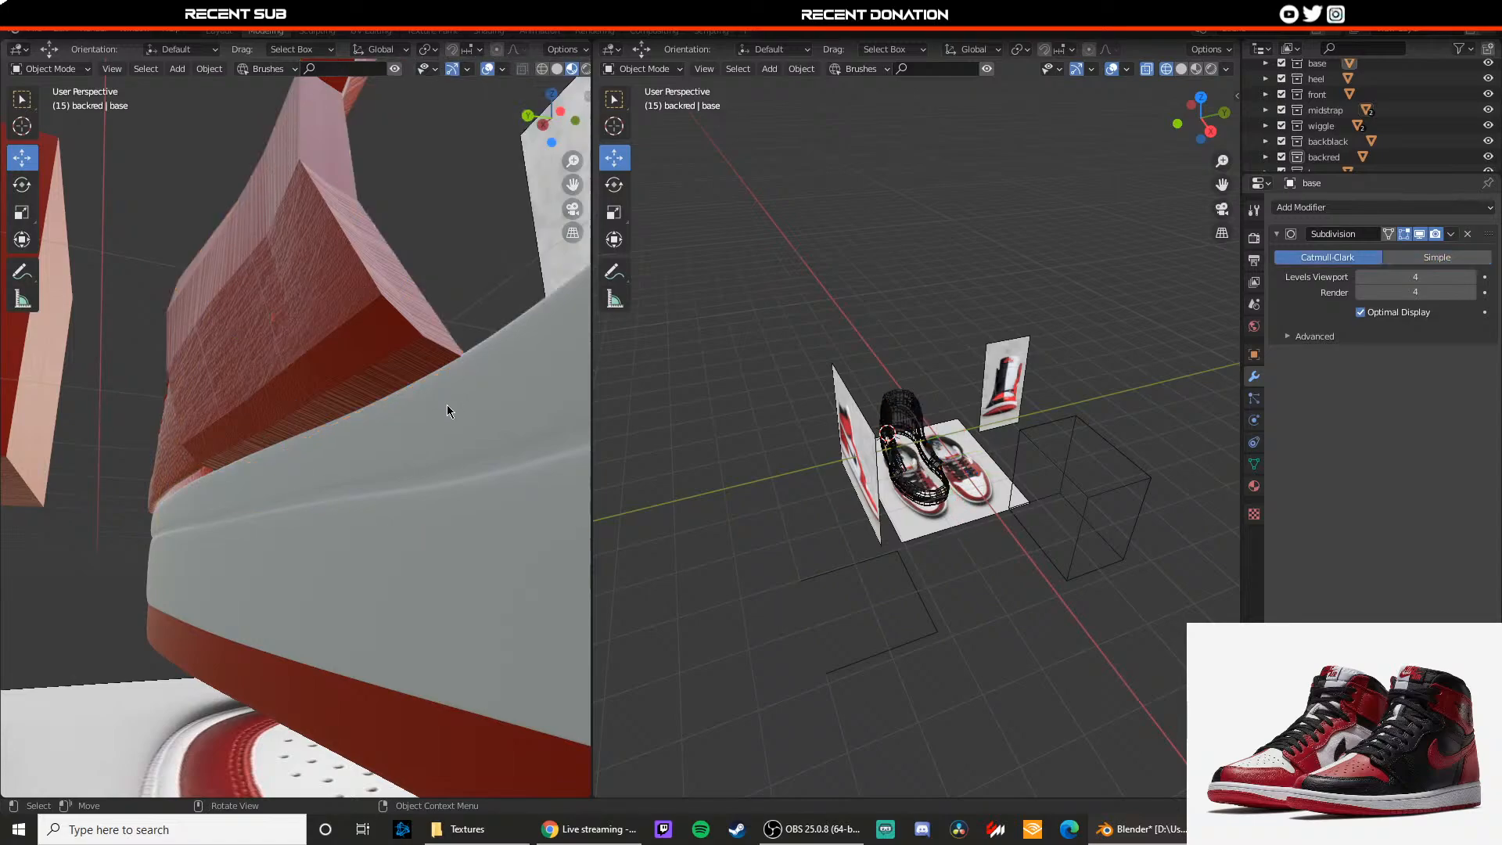
left_click(459, 403)
key("h")
left_click(391, 382)
middle_click_drag(391, 382, 360, 441)
key("Tab")
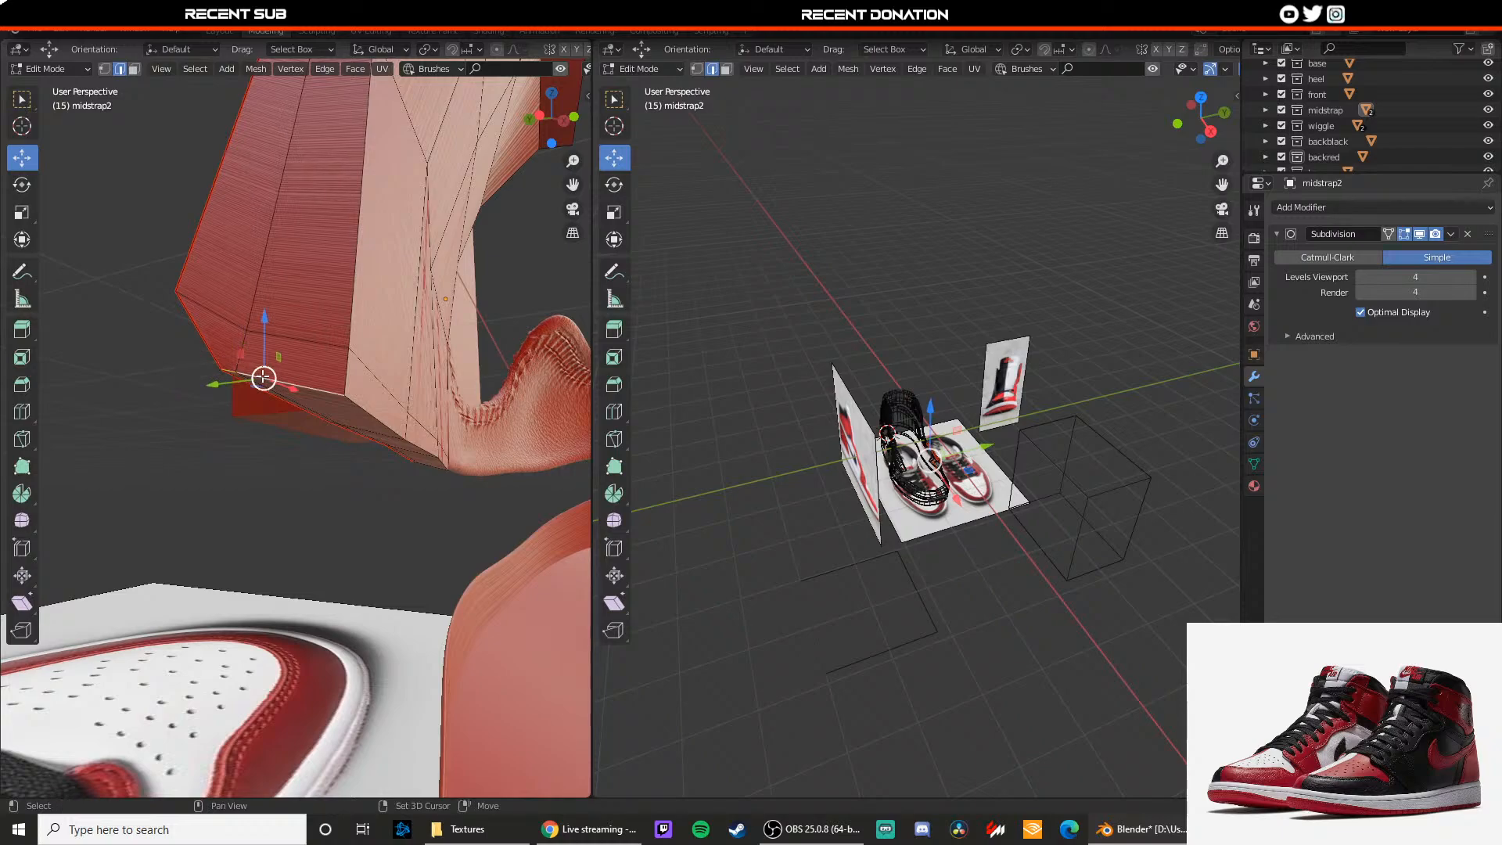
Step: Mark the exposed bottom and side edges on midstrap2's inner side as seams
right_click(263, 378)
left_click(263, 378)
middle_click_drag(263, 378, 205, 392)
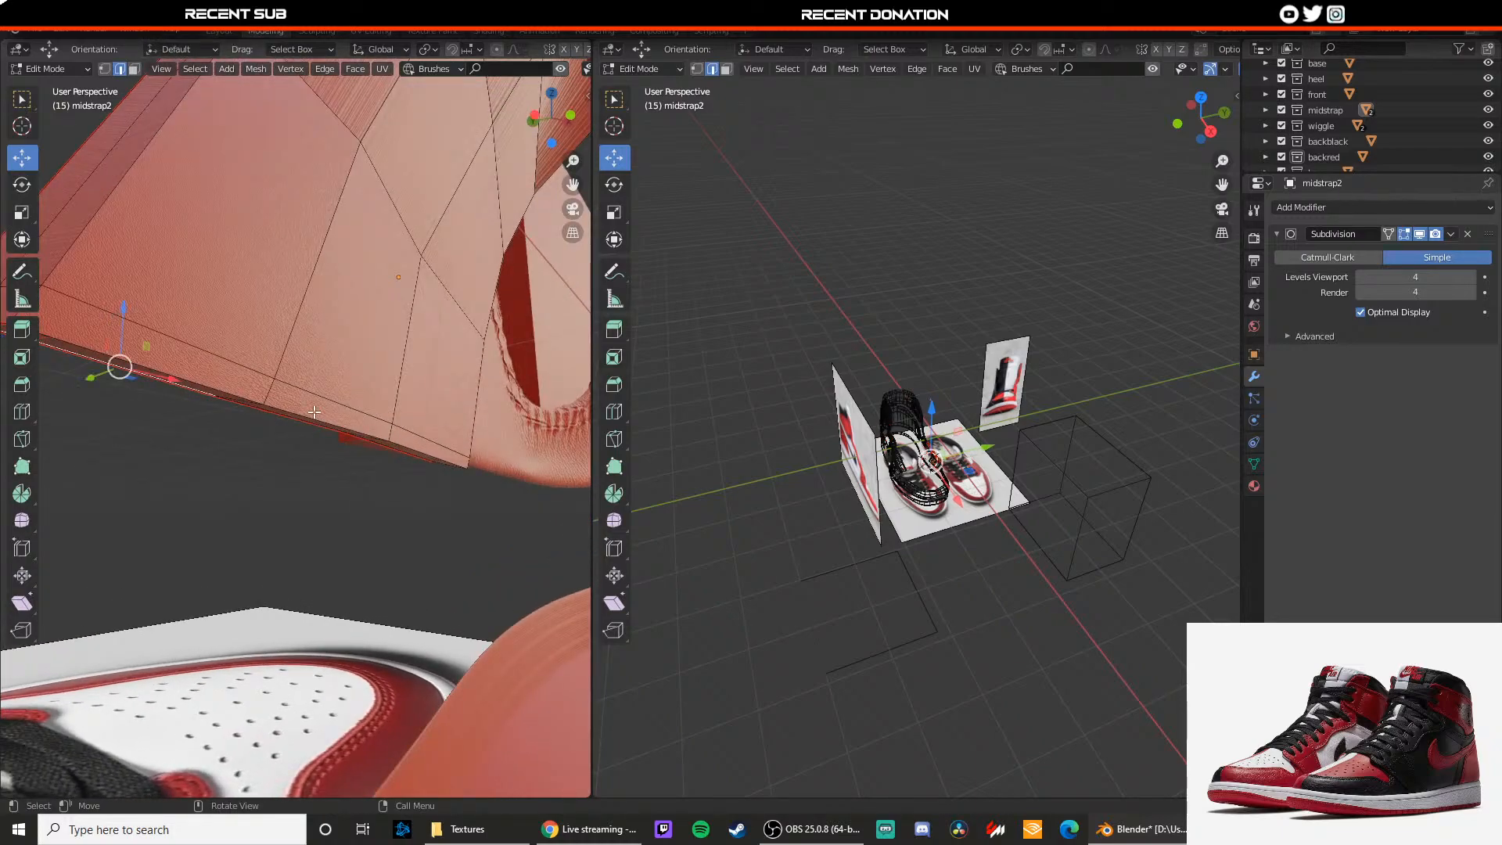
middle_click_drag(259, 464, 347, 485)
left_click(334, 466, "shift")
right_click(261, 451)
left_click(262, 452)
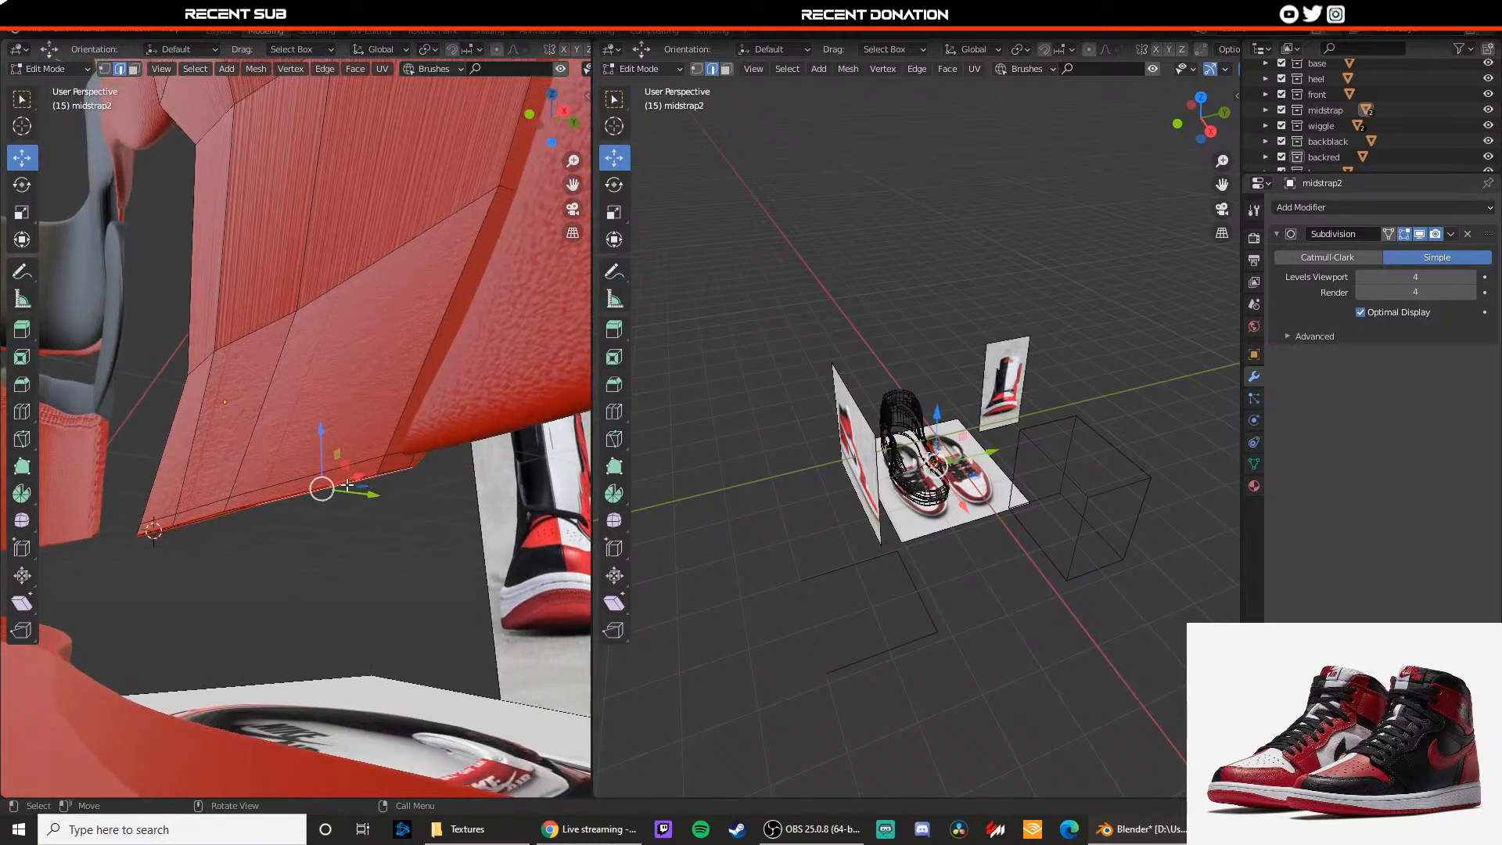
right_click(395, 426)
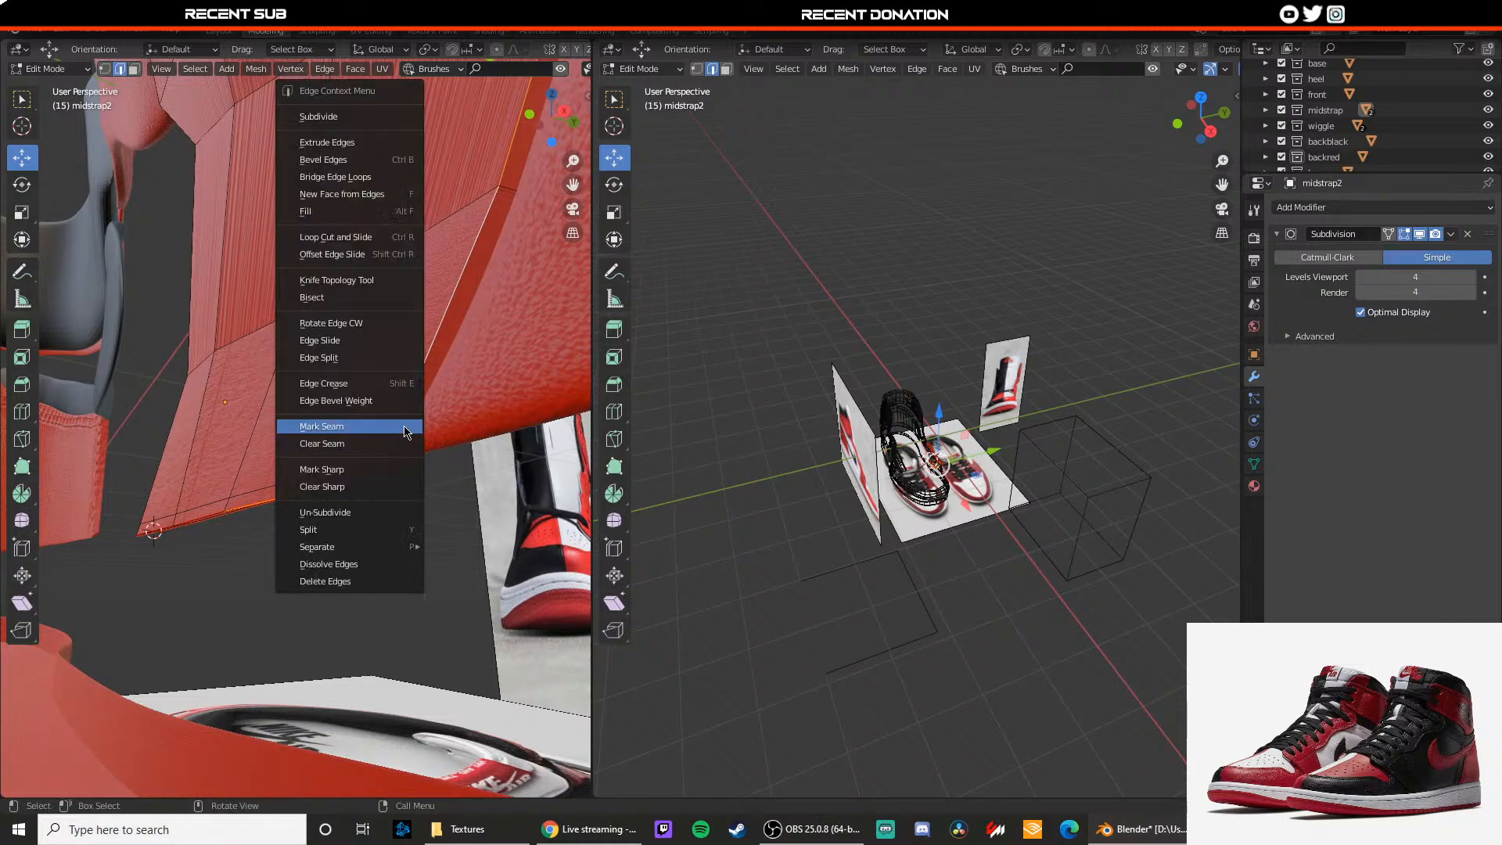
left_click(402, 426)
Step: Mark seams on the short edges at midstrap2's lower corners
middle_click_drag(396, 520, 298, 483)
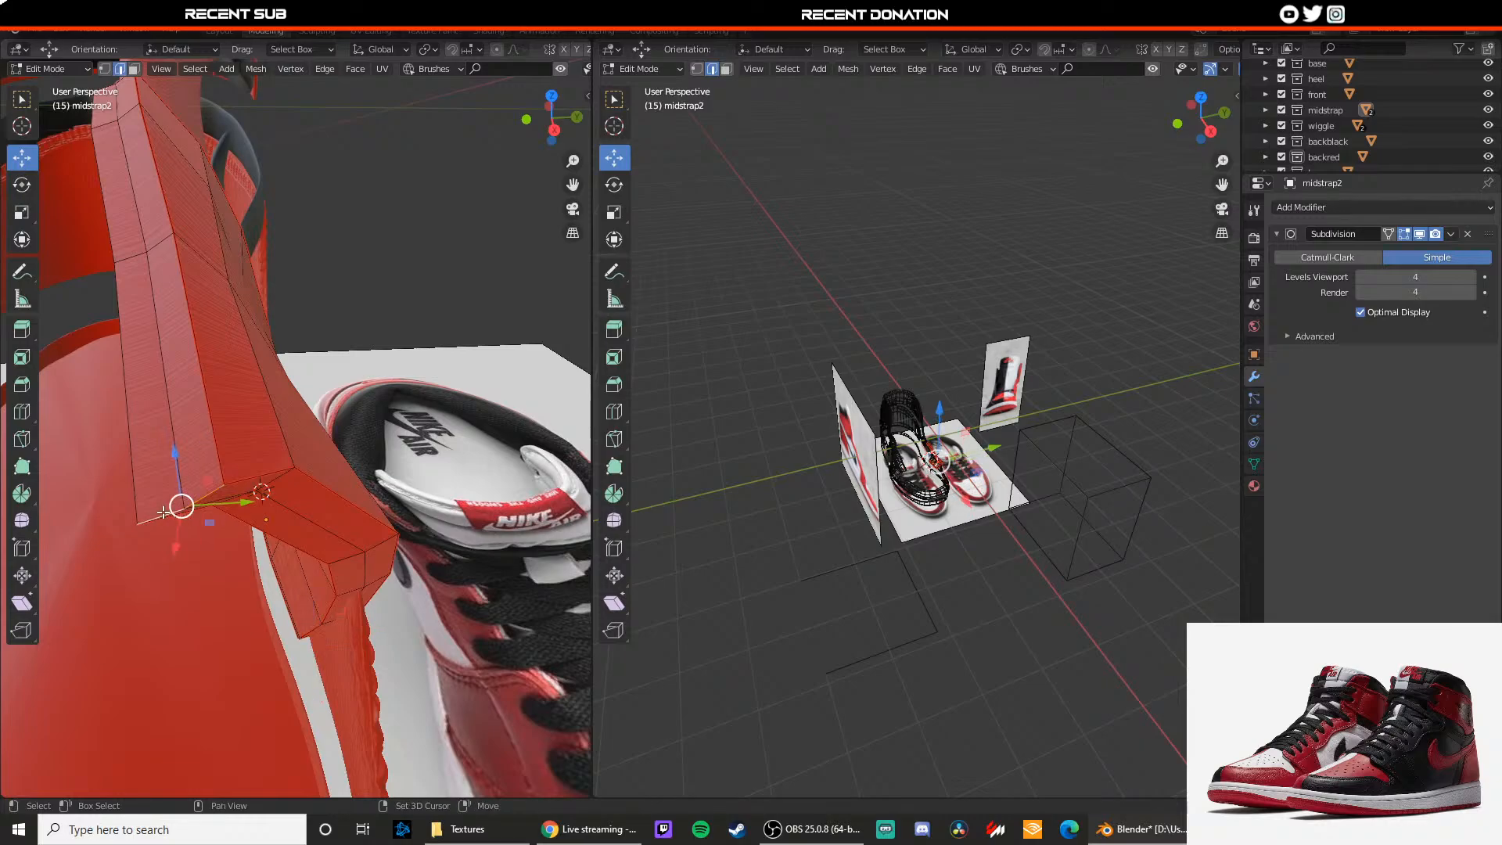
right_click(163, 512)
left_click(162, 516)
middle_click_drag(163, 509, 353, 477)
right_click(392, 465)
left_click(392, 464)
Step: Unwrap the whole midstrap2 mesh and set its Subdivision modifier back to Catmull-Clark
scroll(313, 473, "up", 2)
key("a")
key("u")
left_click(353, 477)
key("Tab")
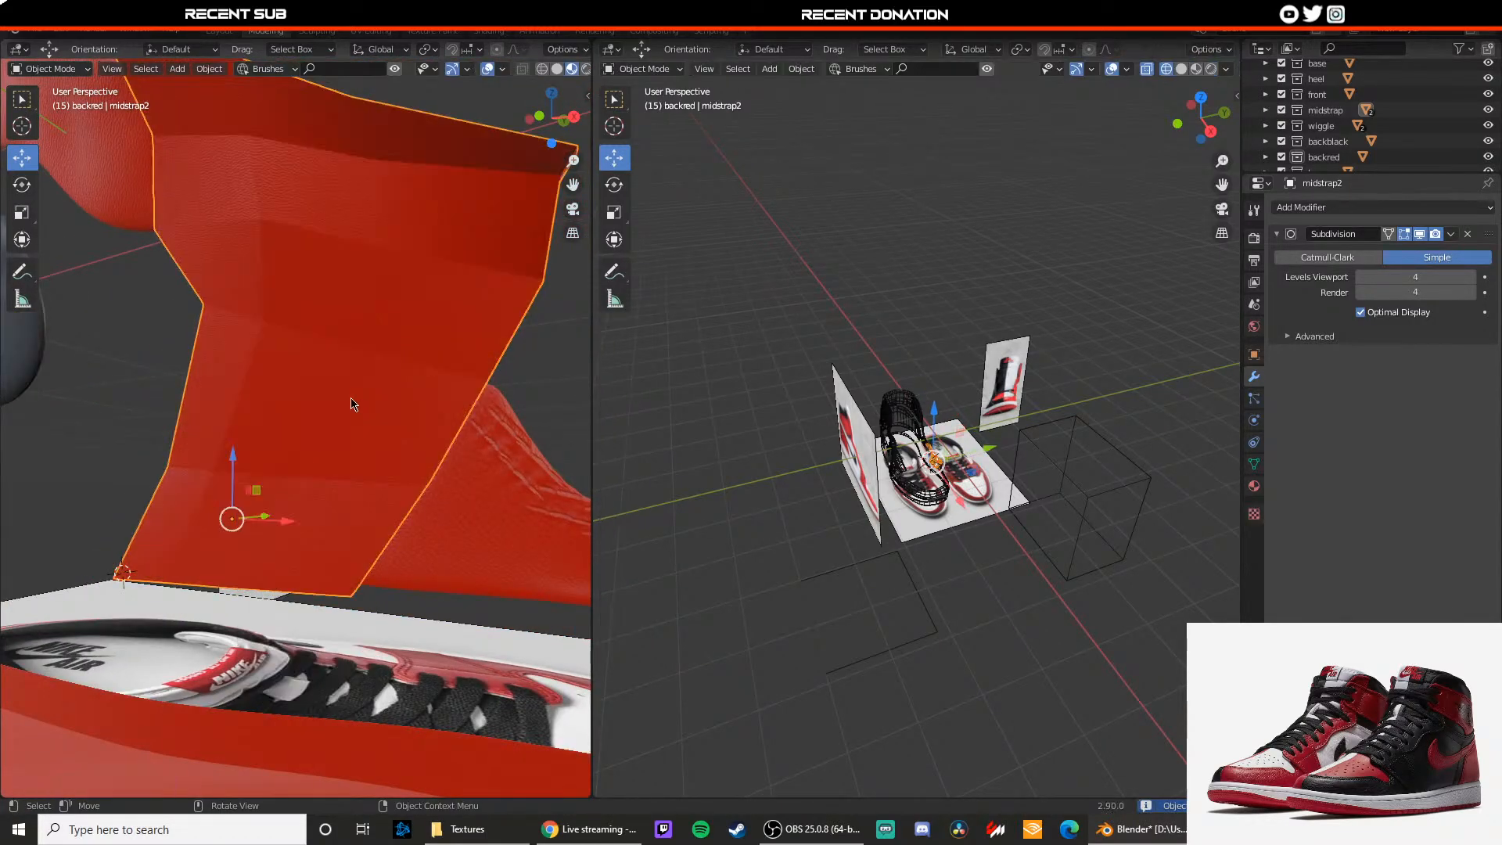
scroll(351, 398, "down", 1)
middle_click_drag(351, 398, 325, 434)
left_click(1304, 262)
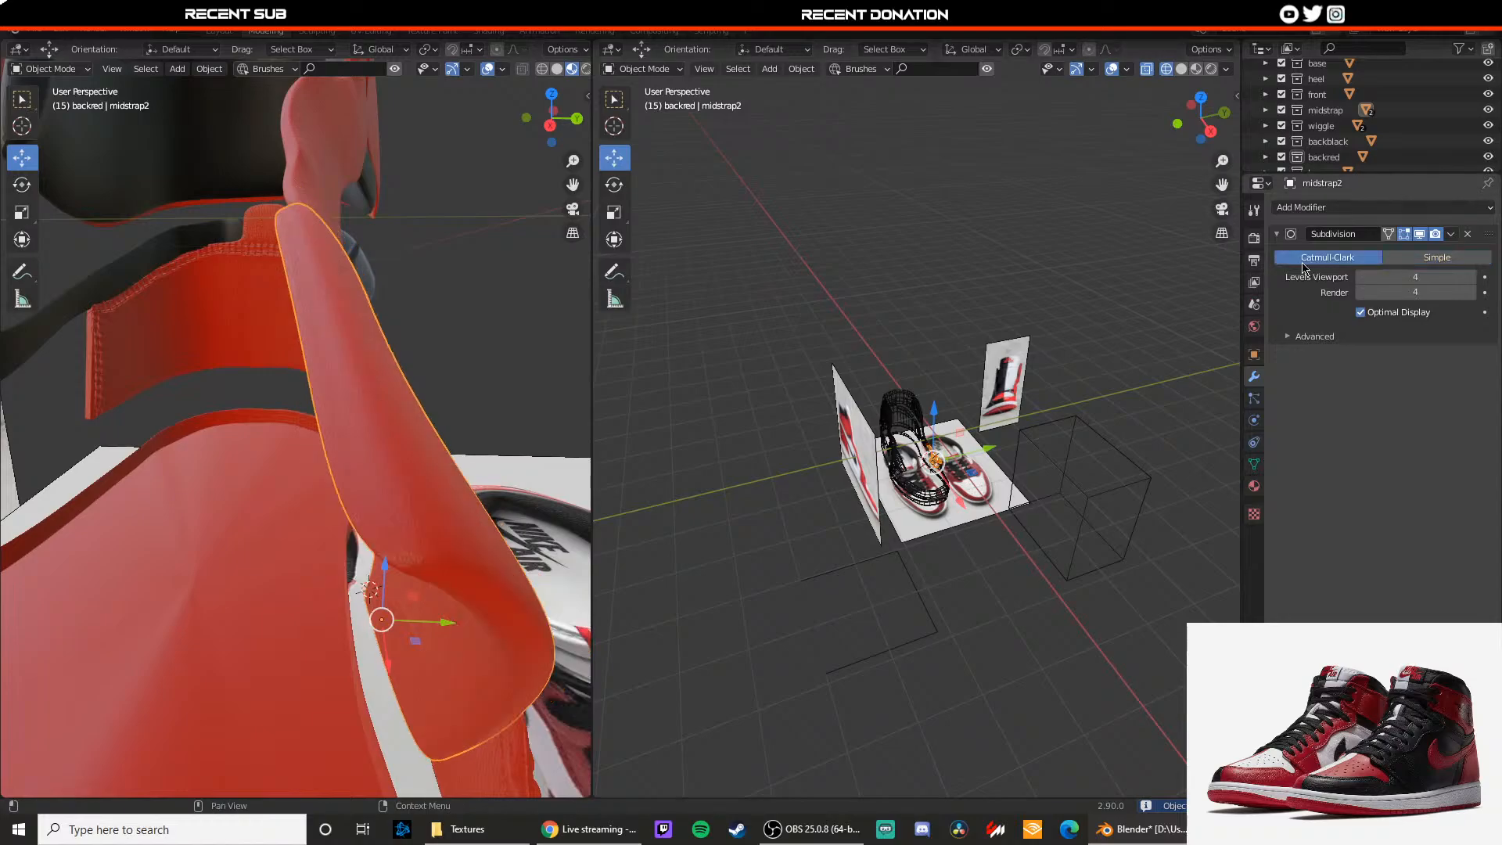
Step: Bring back the hidden shoe parts around the finished mid strap
middle_click_drag(399, 345, 306, 396)
scroll(379, 385, "down", 2)
scroll(377, 385, "down", 4)
scroll(346, 392, "up", 3)
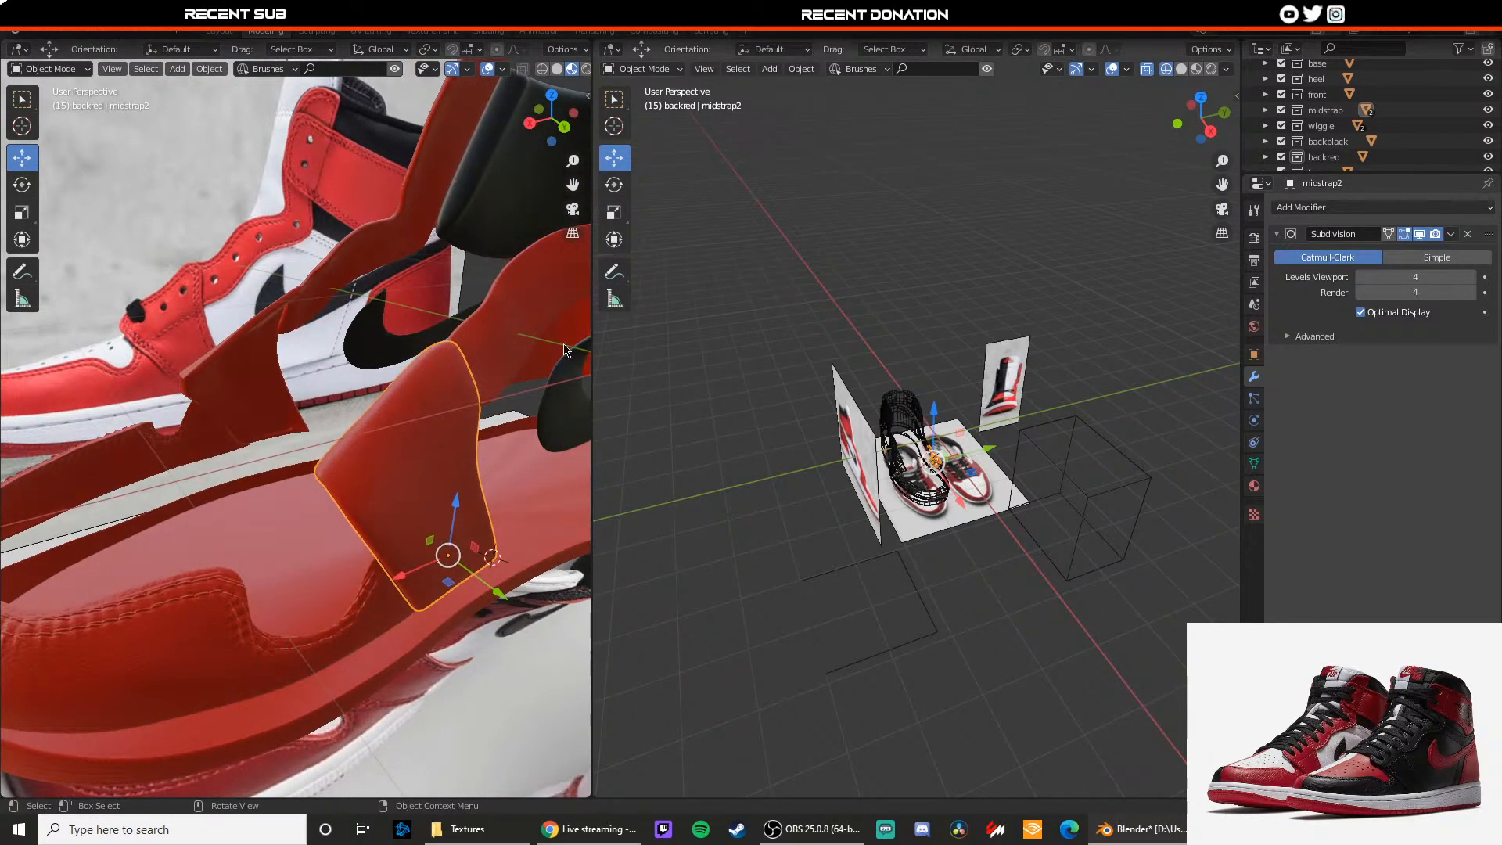
left_click(427, 355)
key("m")
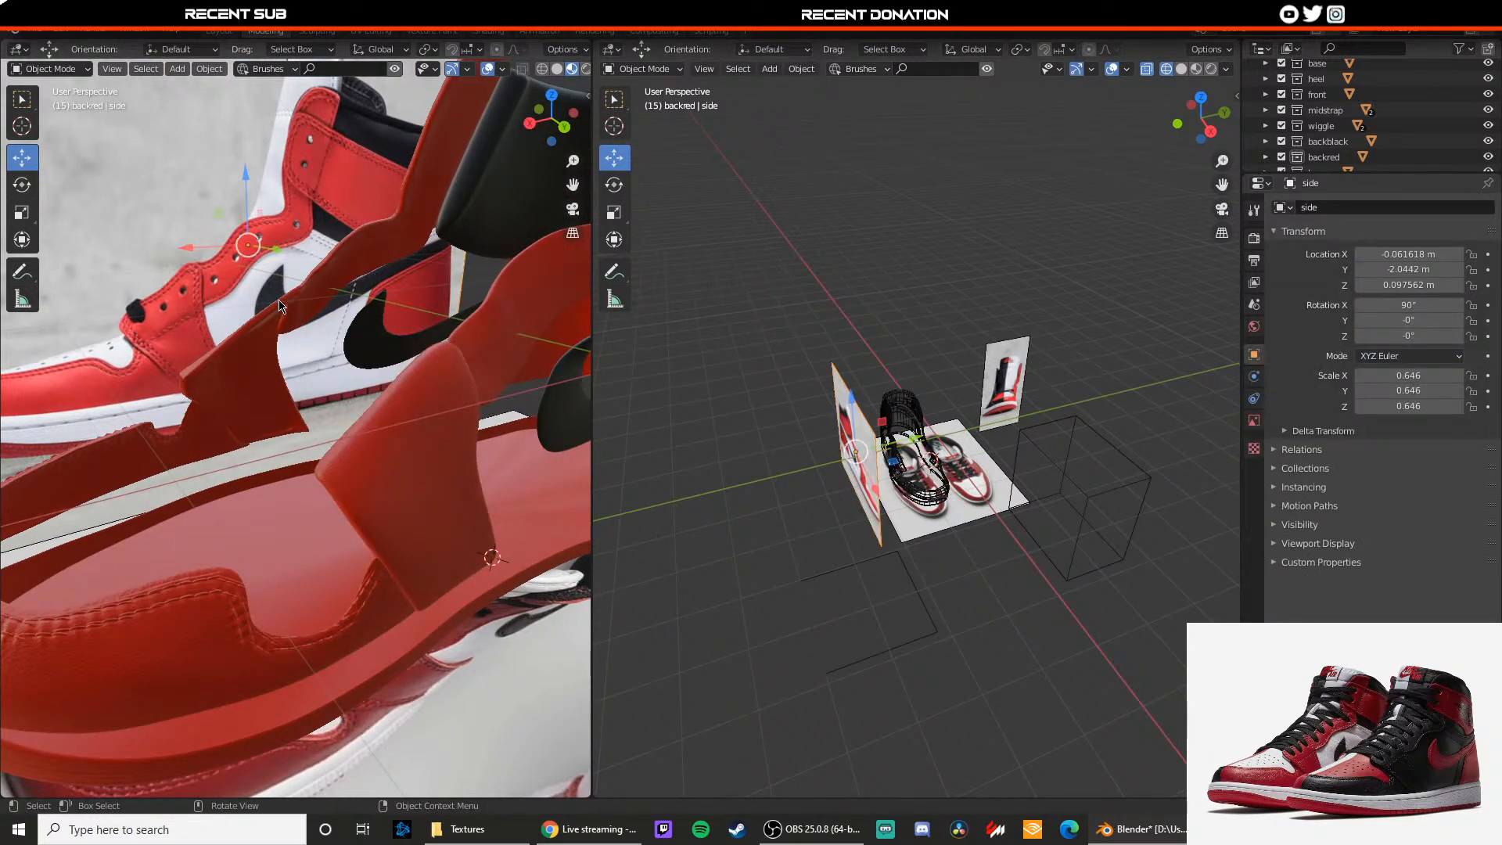
key("alt+h")
middle_click_drag(280, 306, 330, 411)
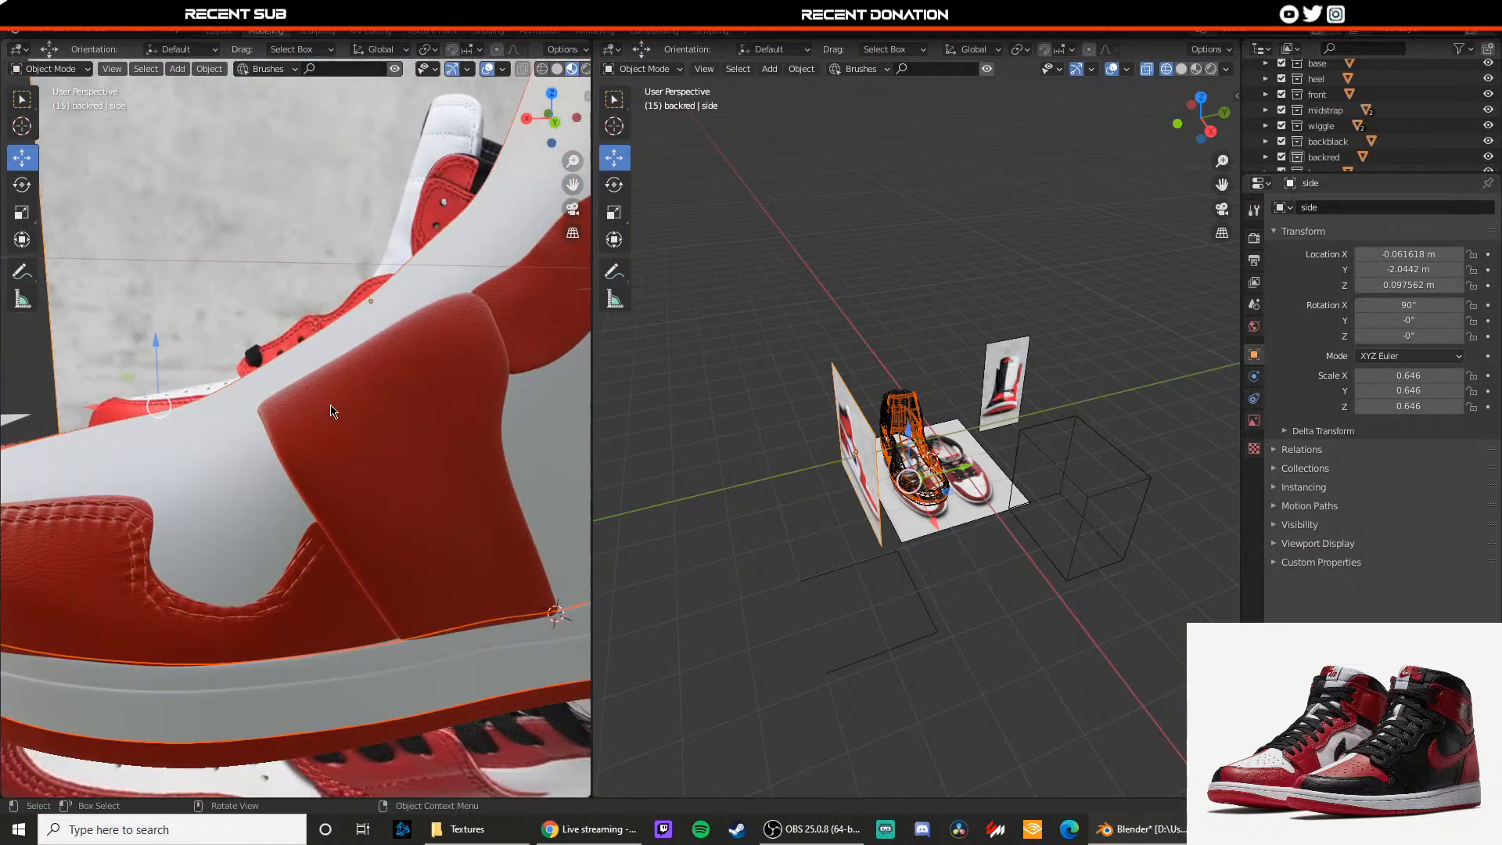
Step: Compare midstrap2 with the eyelets in the side reference in back view, and open the strap's mesh for editing
left_click(576, 121)
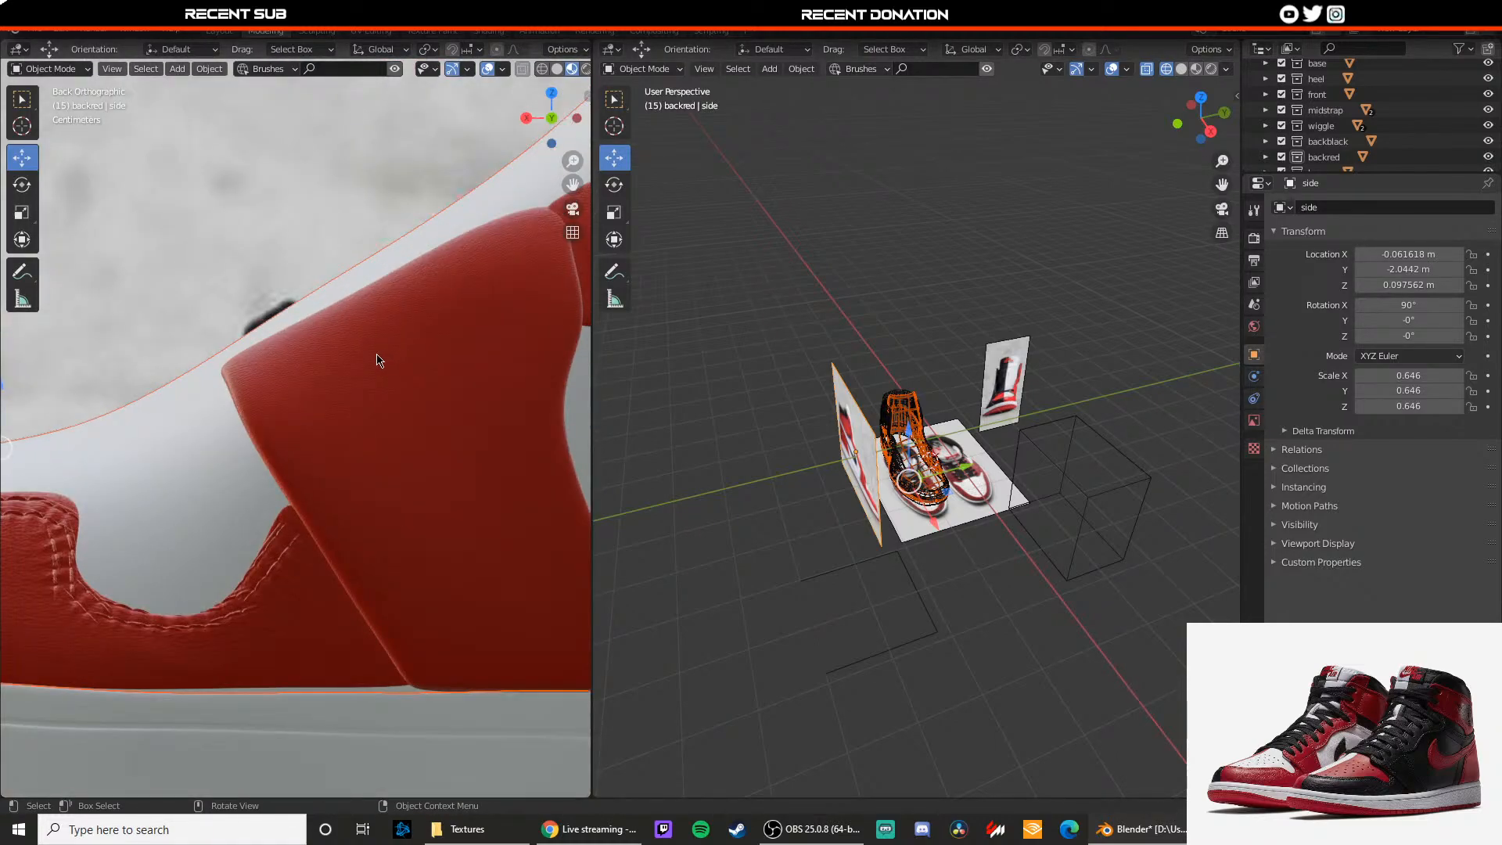
scroll(378, 360, "down", 4)
key("alt+z")
scroll(292, 353, "up", 5)
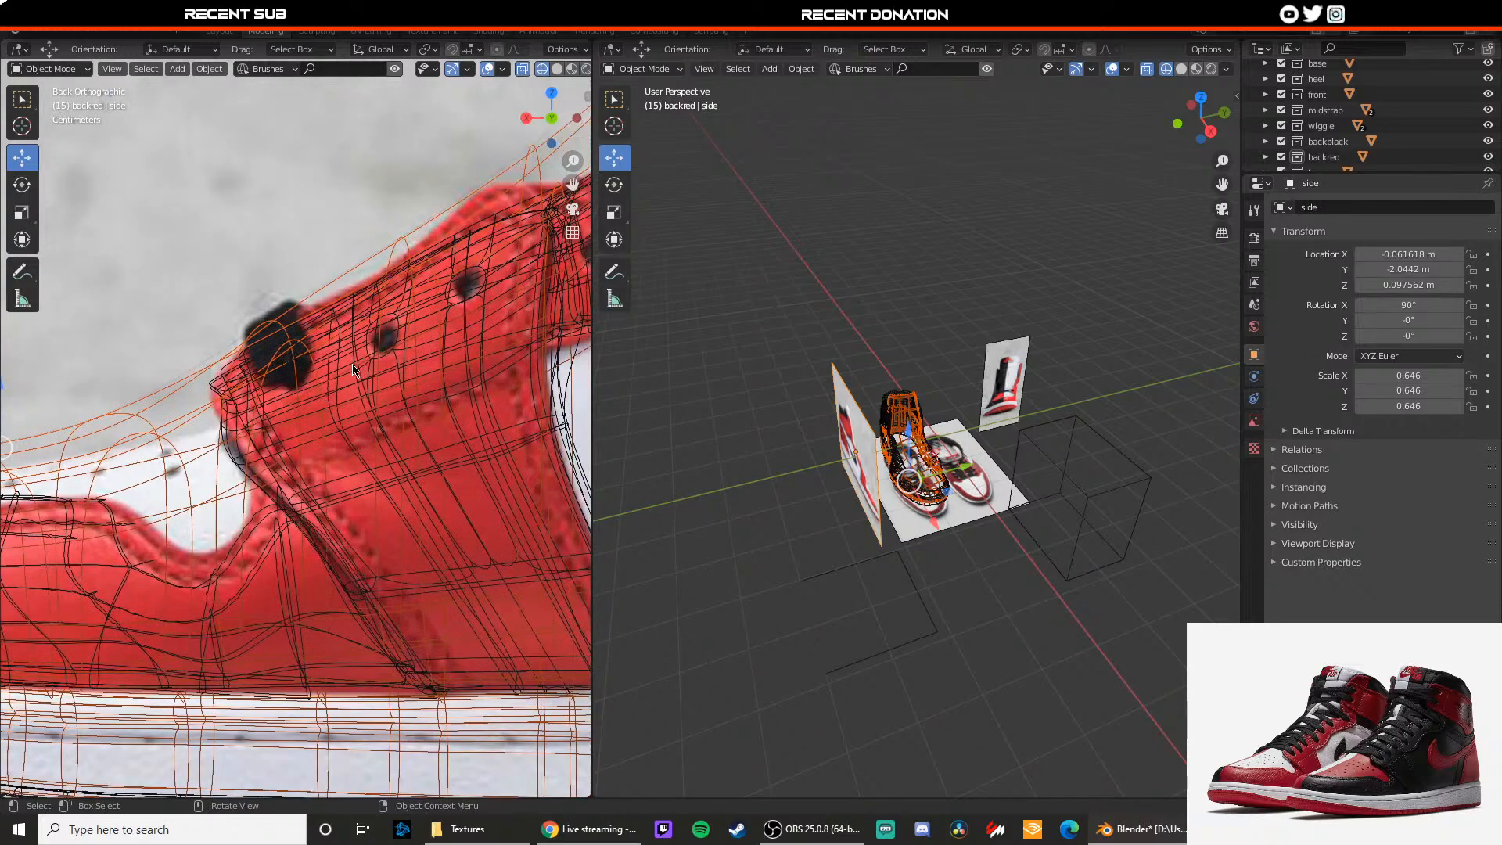
scroll(348, 383, "up", 3)
key("alt+z")
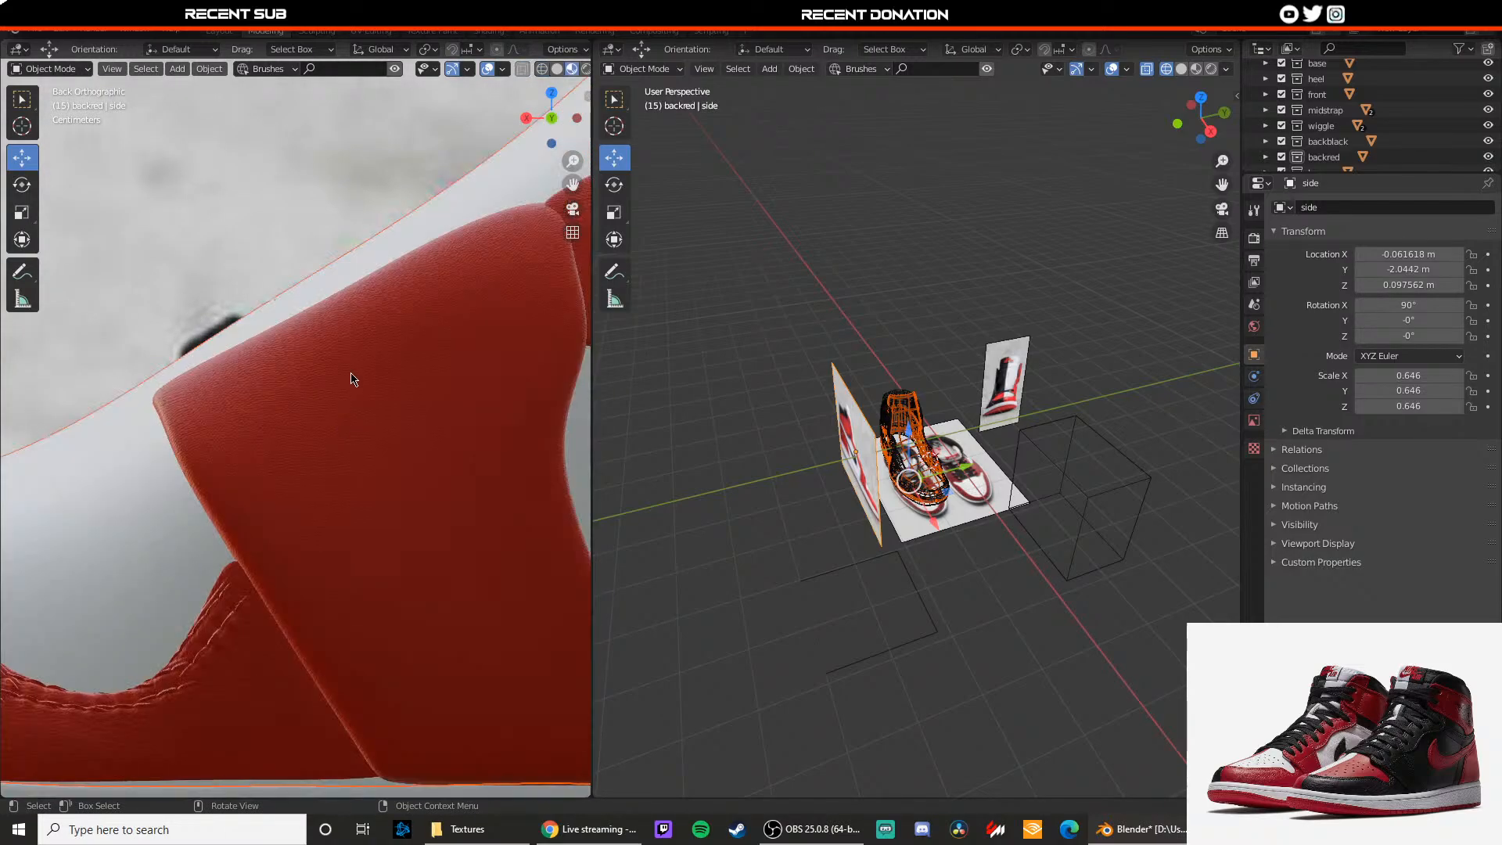
left_click(353, 377)
key("Tab")
left_click(352, 369)
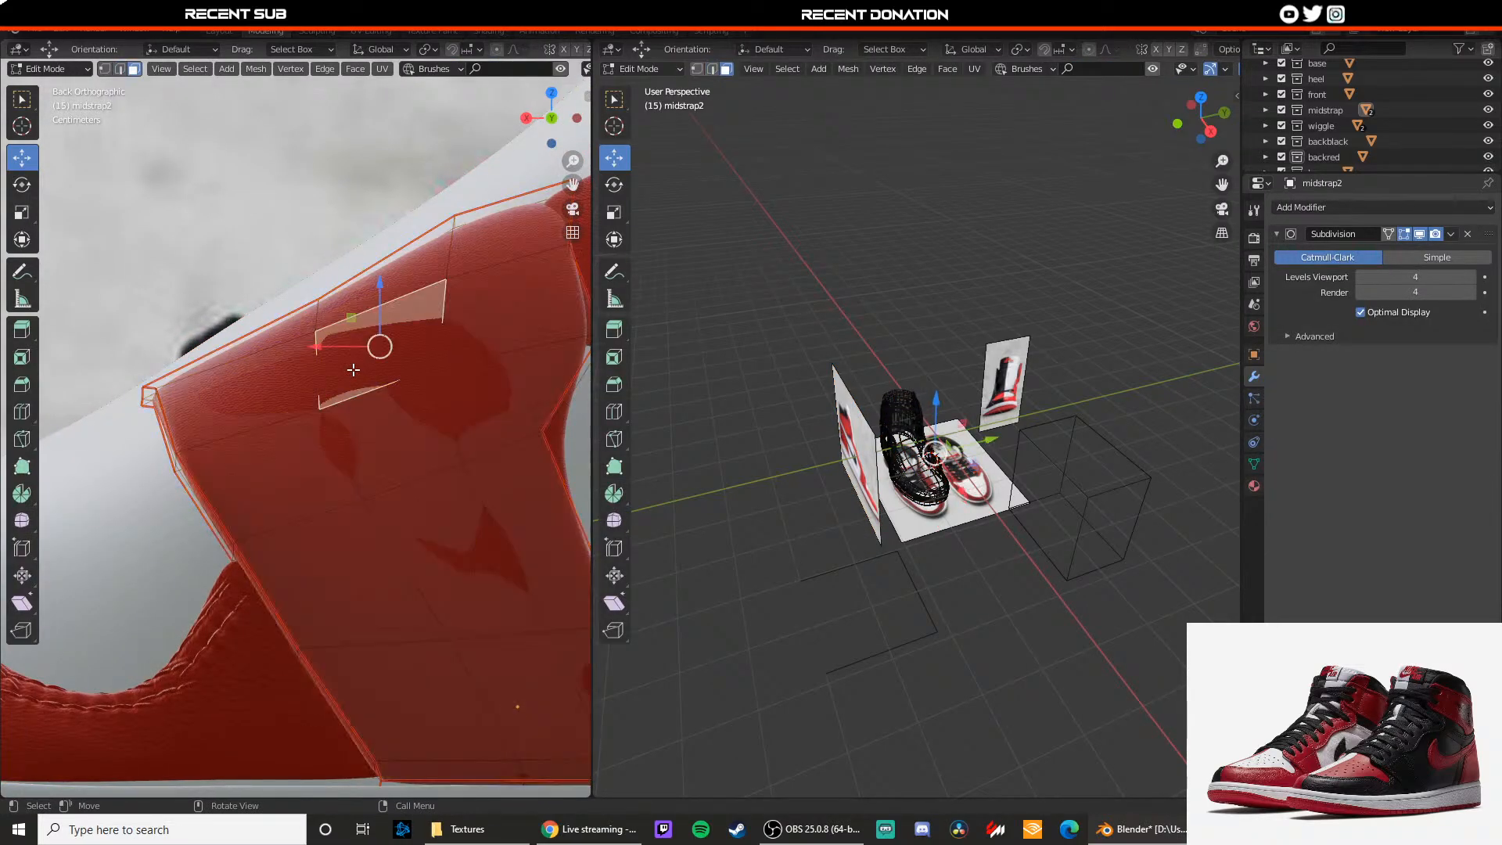
Step: Add three loop cuts running down midstrap2 between its existing edge loops and show the mesh in wireframe over the reference
key("ctrl+r")
left_click(406, 309)
left_click(418, 292)
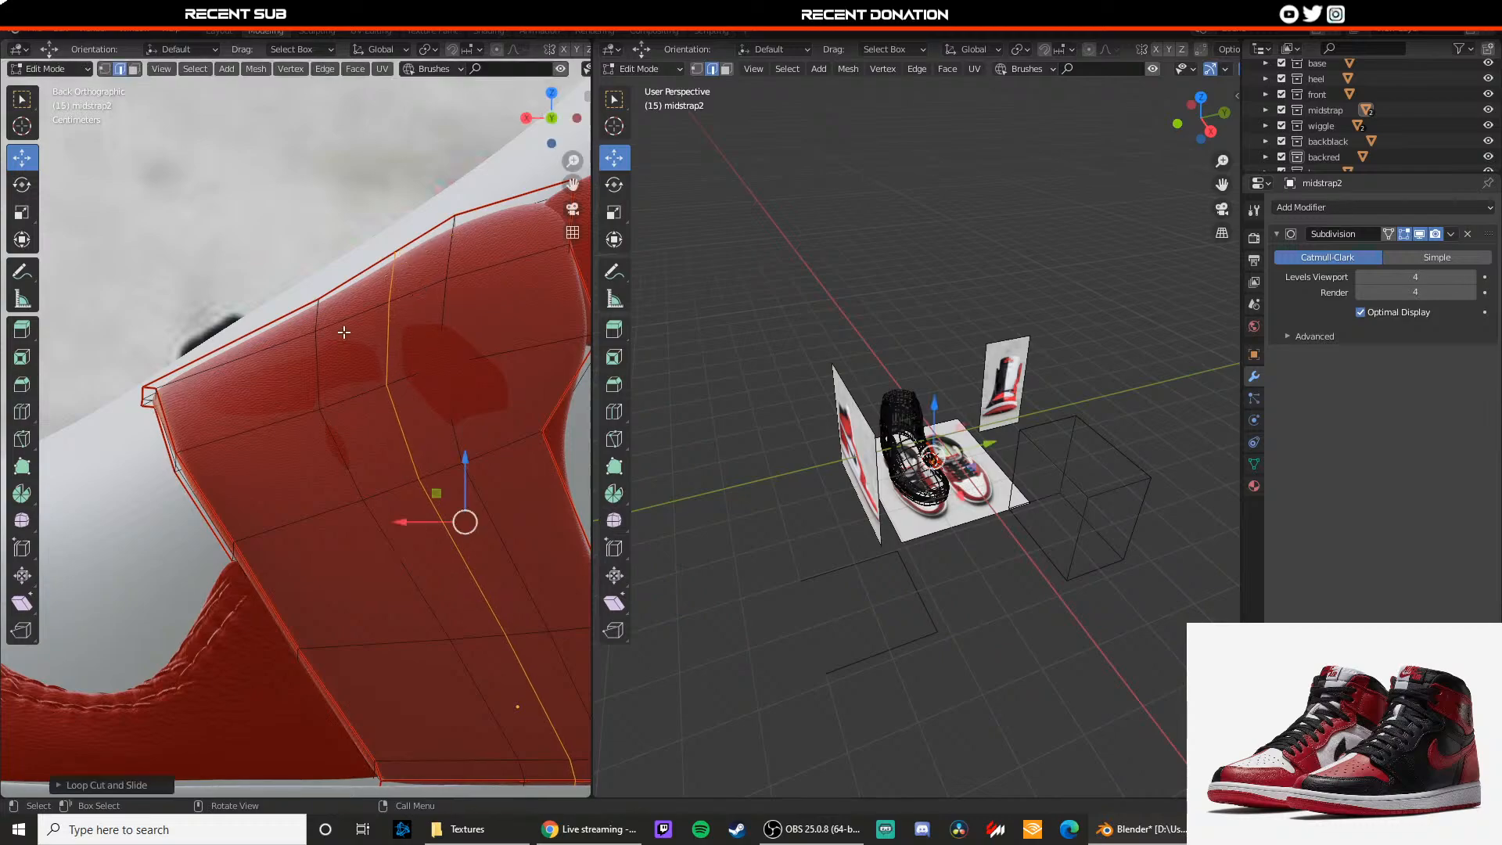
key("ctrl+r")
left_click(258, 356)
left_click(270, 355)
left_click(507, 277)
right_click(507, 277)
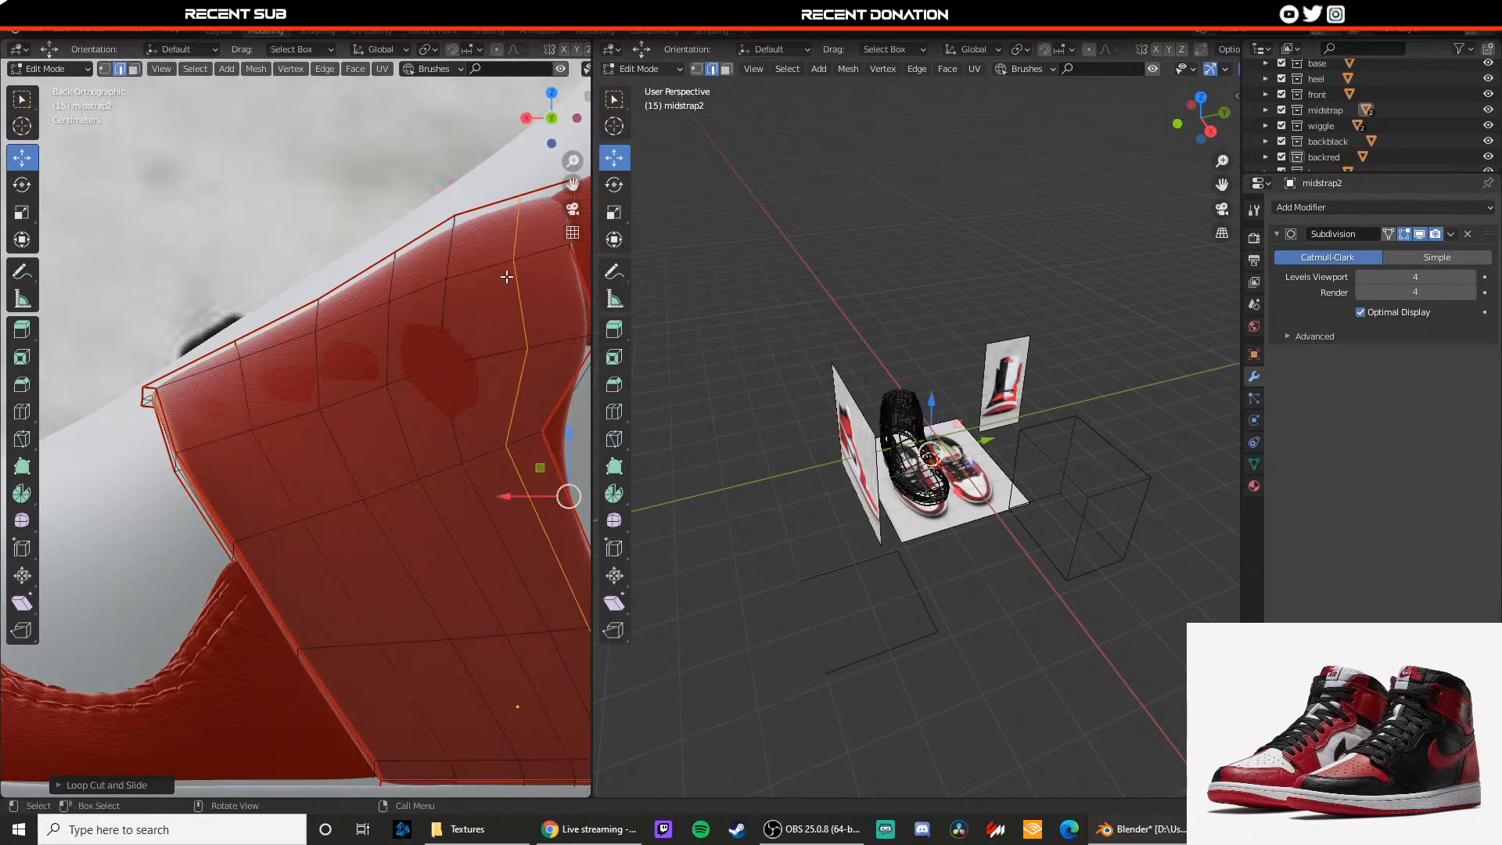
key("z")
left_click(284, 446)
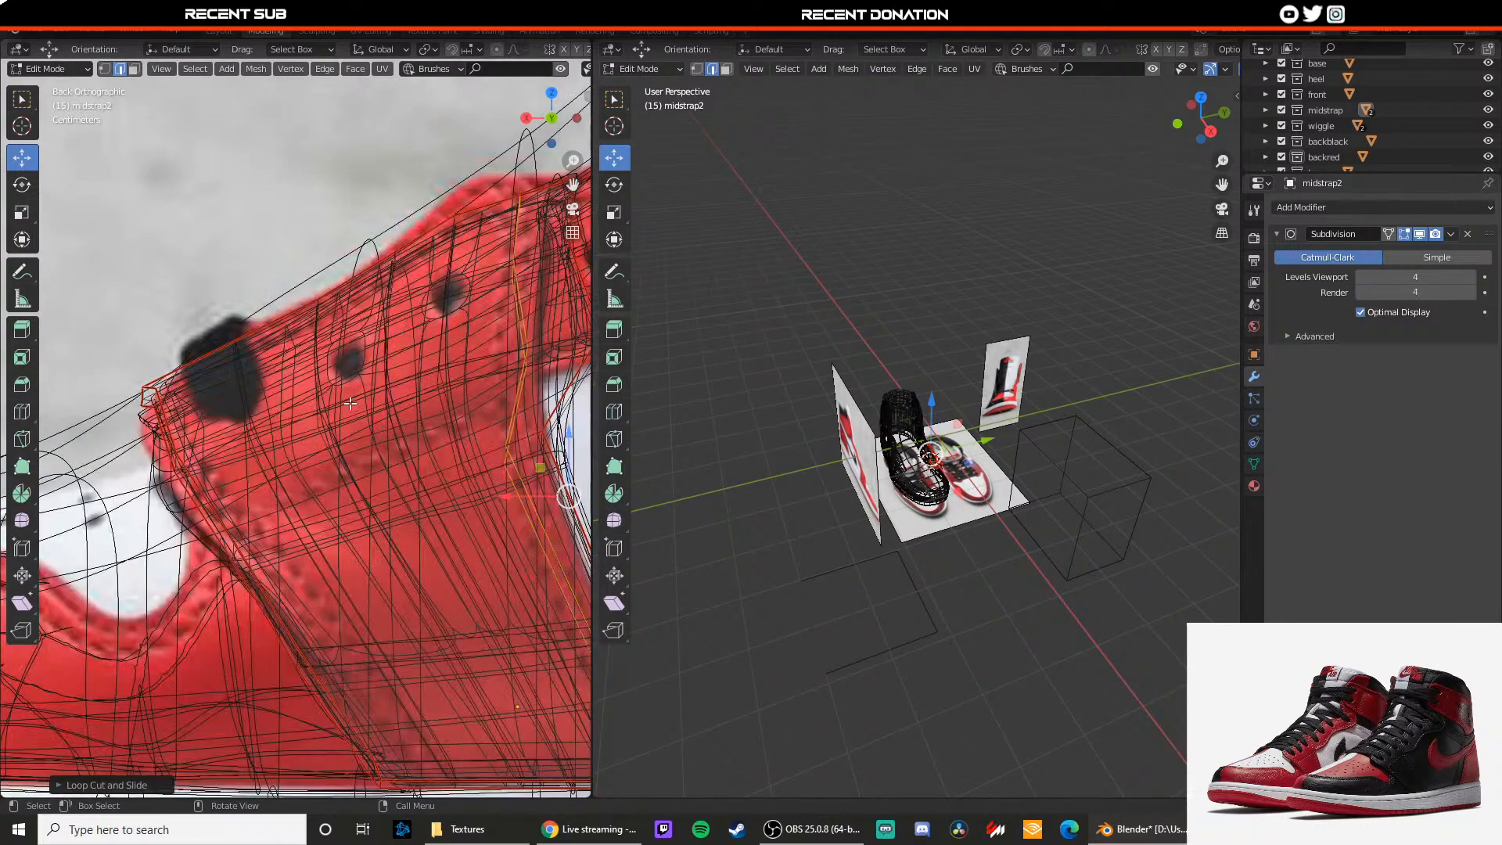
Step: Delete the midstrap2 face over the lower small eyelet in the side reference to open a hole in the strap
key("3")
left_click(345, 363)
key("z")
left_click(351, 383)
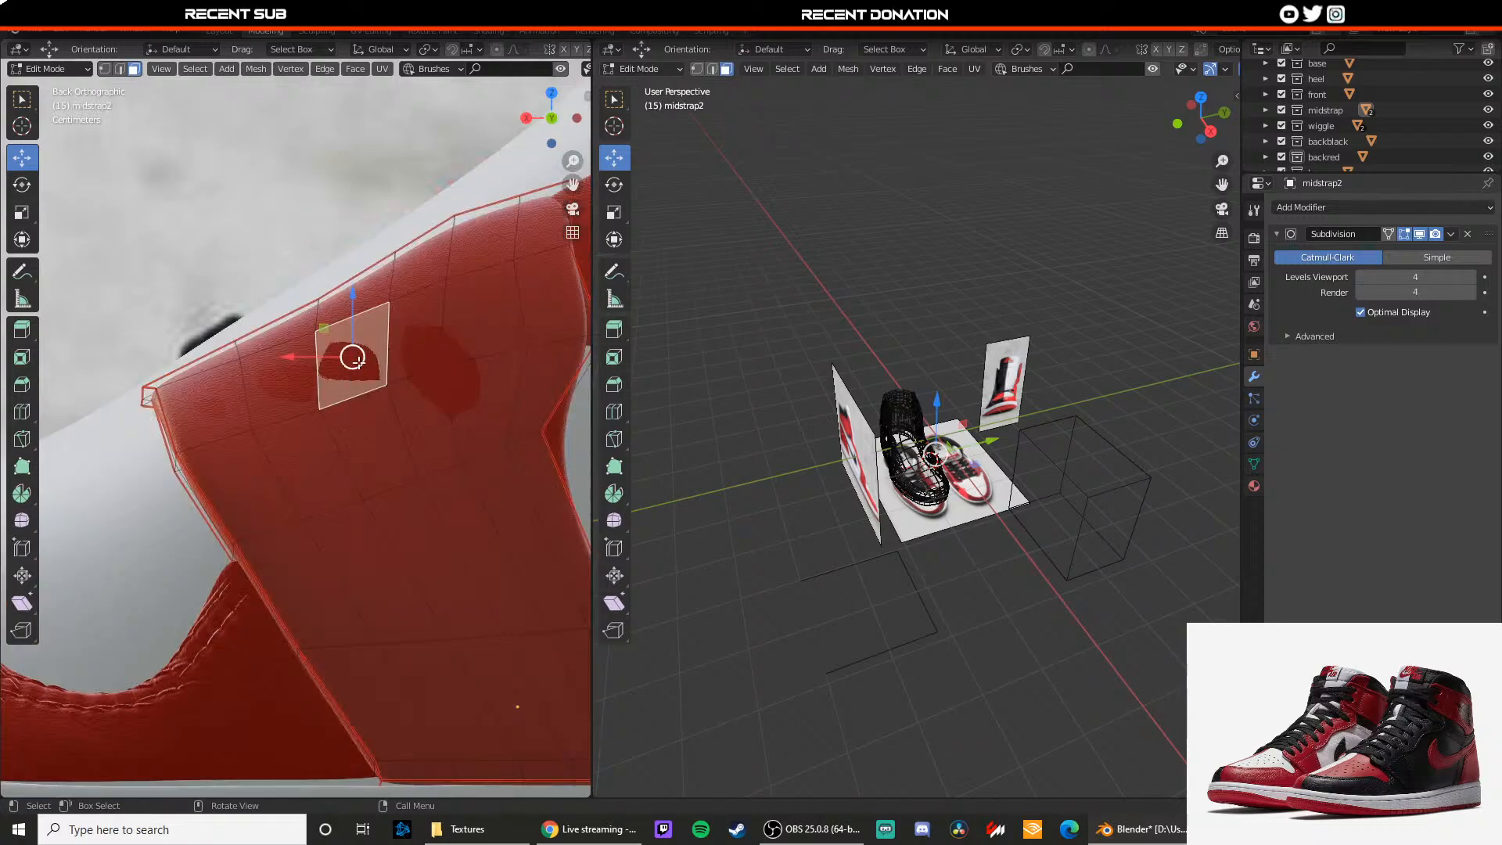
right_click(357, 365)
key("x")
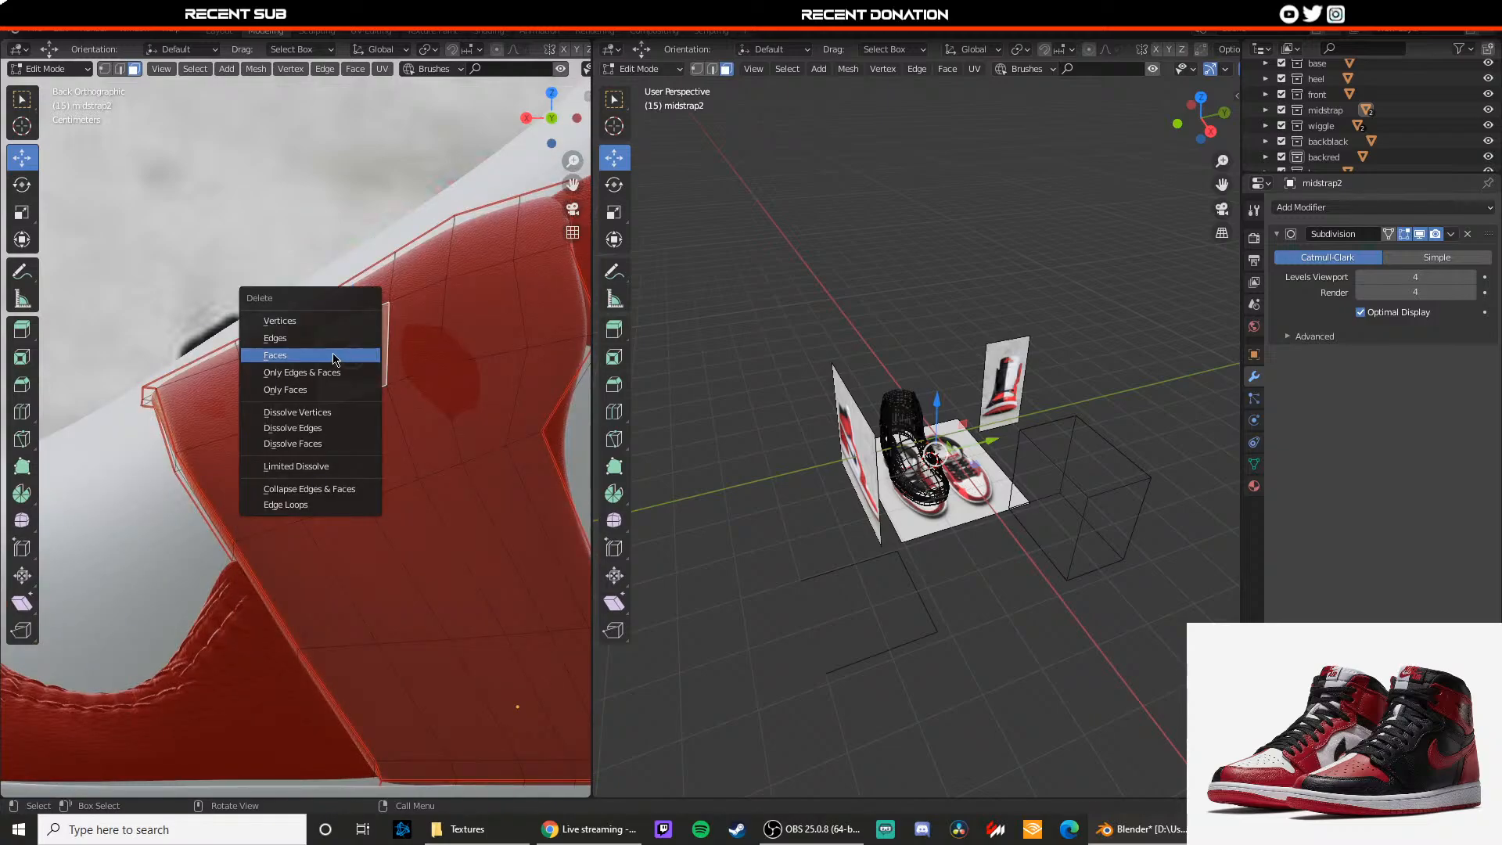
left_click(334, 356)
key("Tab")
scroll(382, 381, "up", 2)
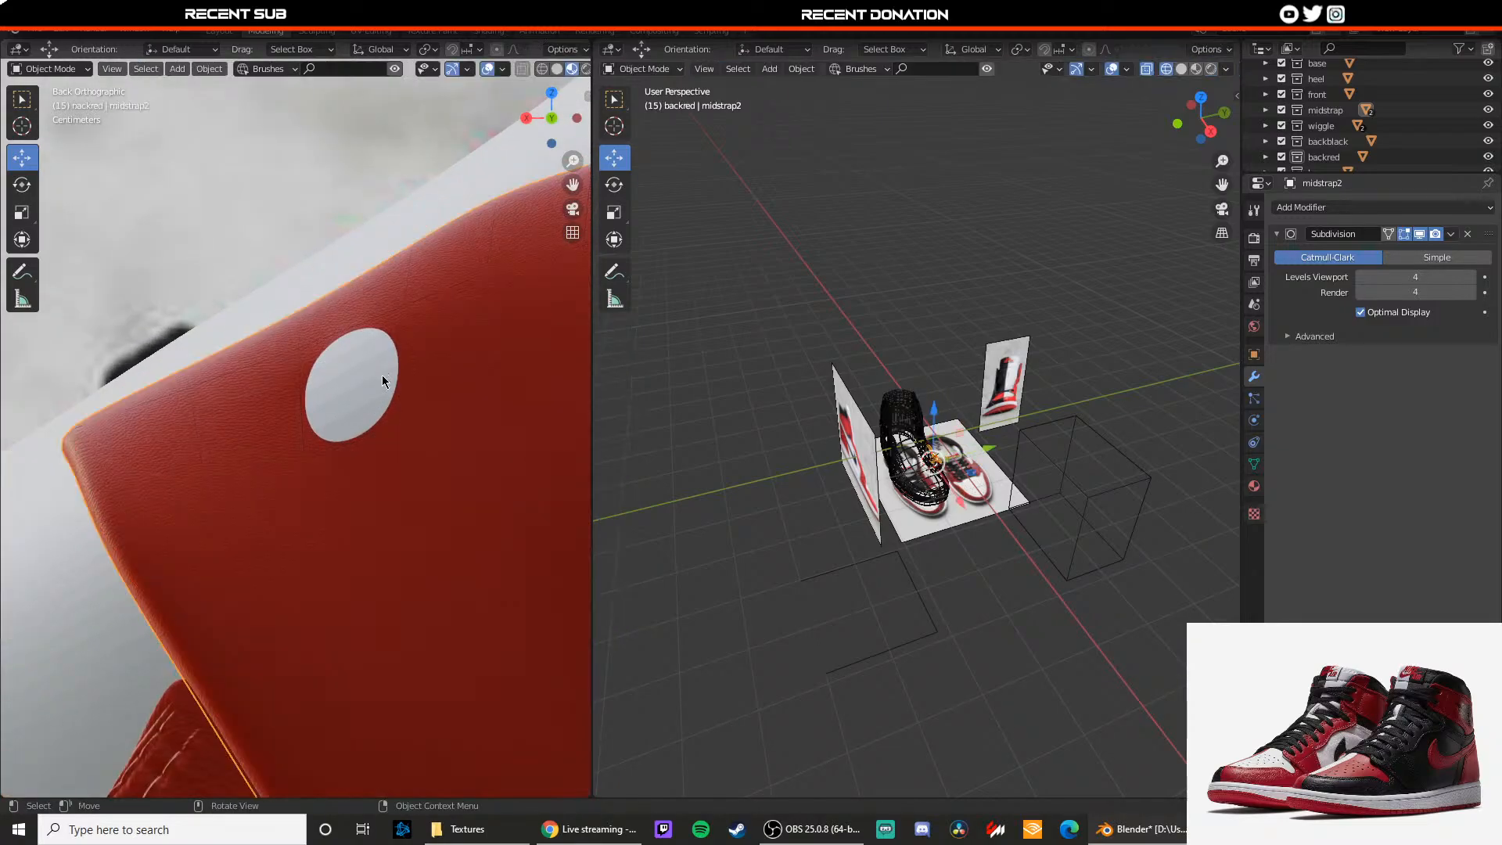
Step: Reshape the first hole in midstrap2 by moving its corner vertices to match the reference eyelet's position
key("Tab")
mouse_move(405, 282)
left_mouse_down()
mouse_move(404, 302)
mouse_move(387, 303)
left_mouse_up()
key("z")
left_click(298, 391)
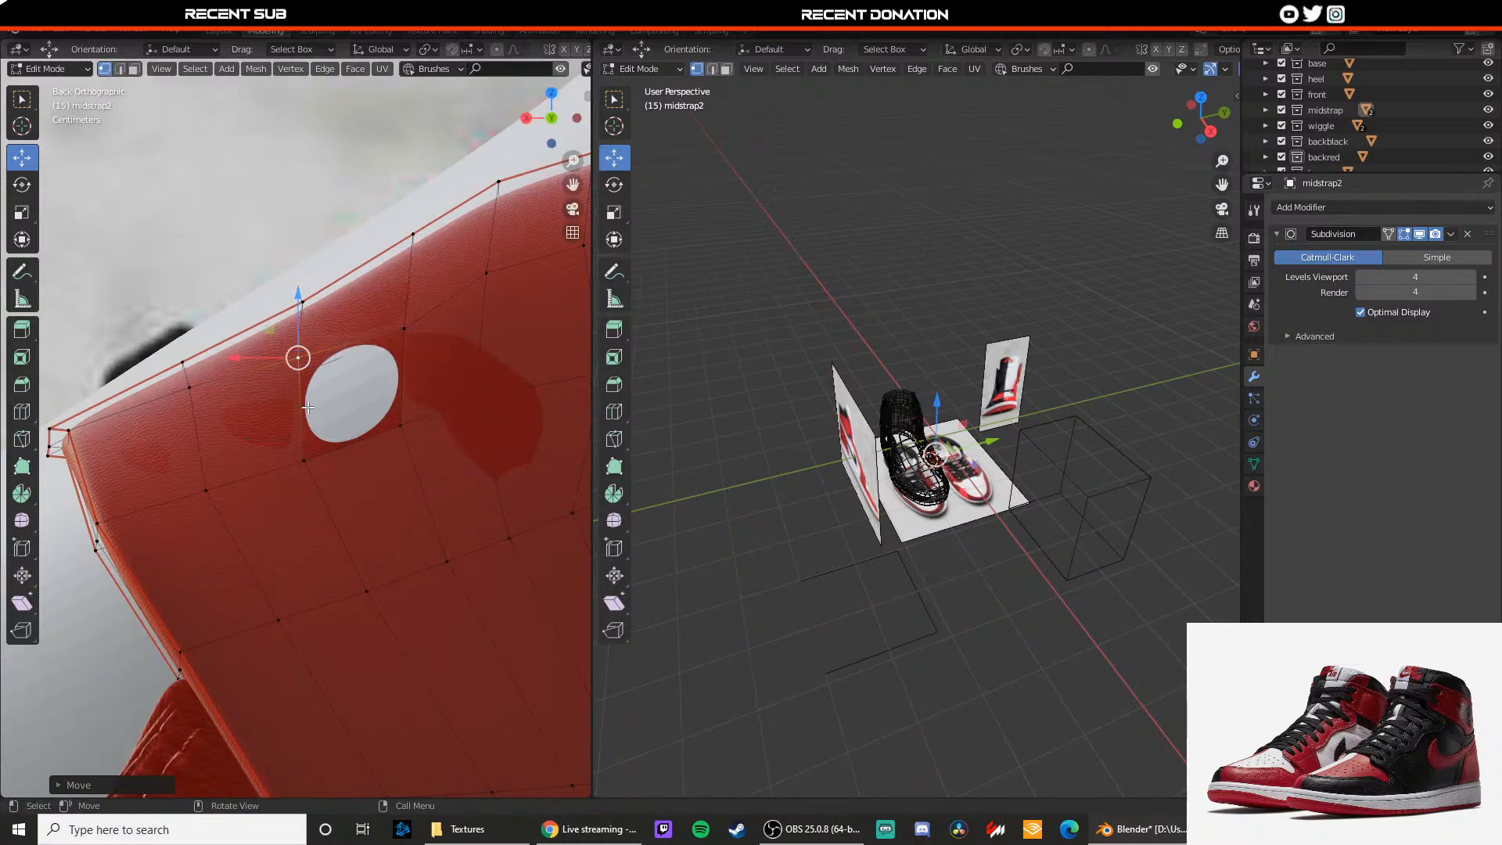
left_click_drag(262, 360, 270, 361)
left_click(302, 460)
left_click_drag(302, 439, 288, 429)
left_click(401, 425)
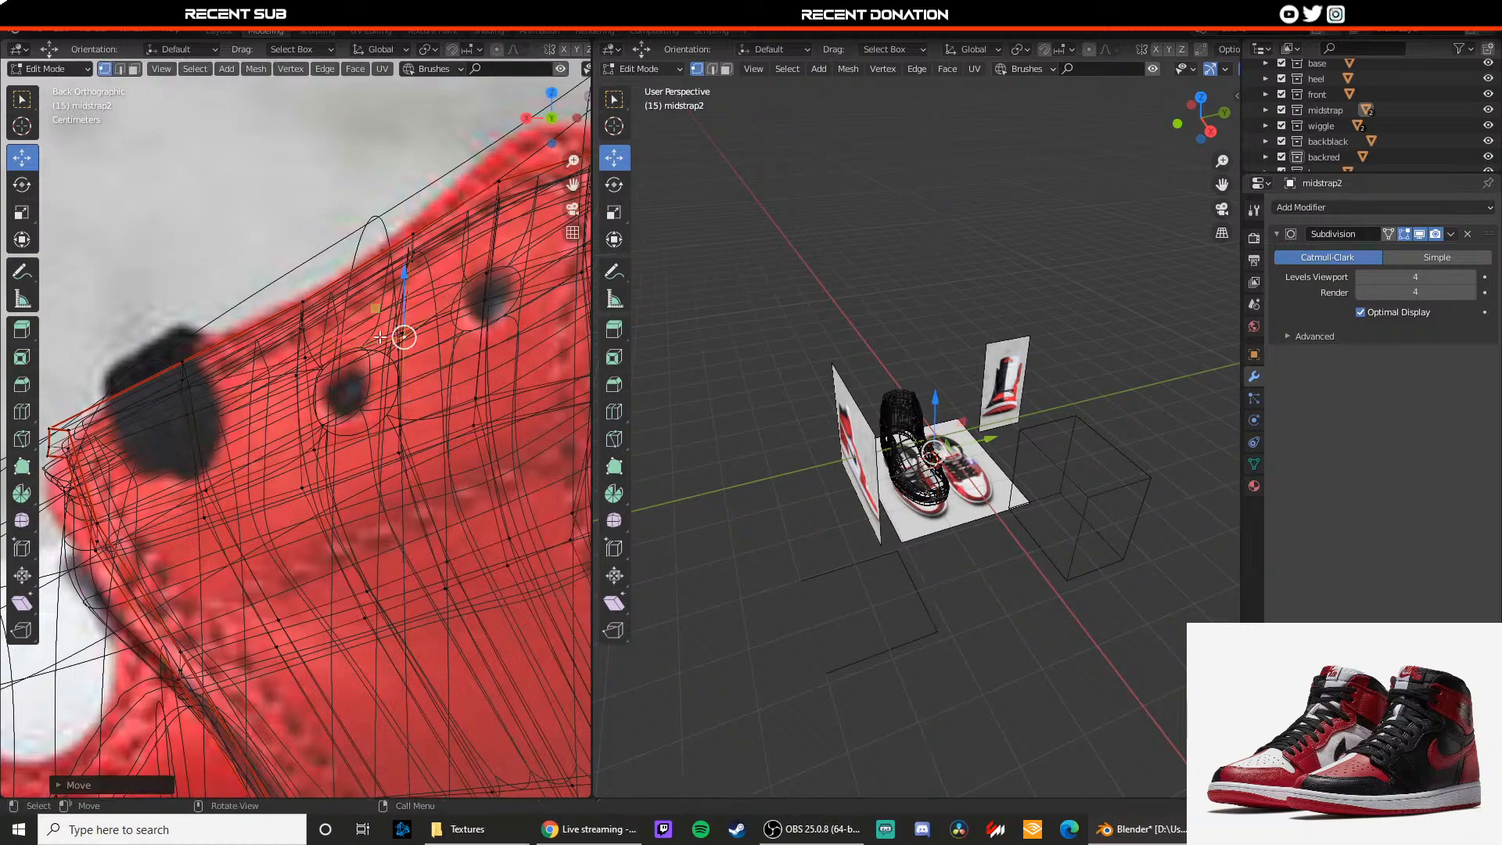
left_click(400, 425)
left_click_drag(400, 400, 400, 394)
middle_click_drag(400, 394, 341, 448, "shift")
key("Tab")
key("z")
left_click(432, 418)
middle_click_drag(436, 415, 402, 437, "shift")
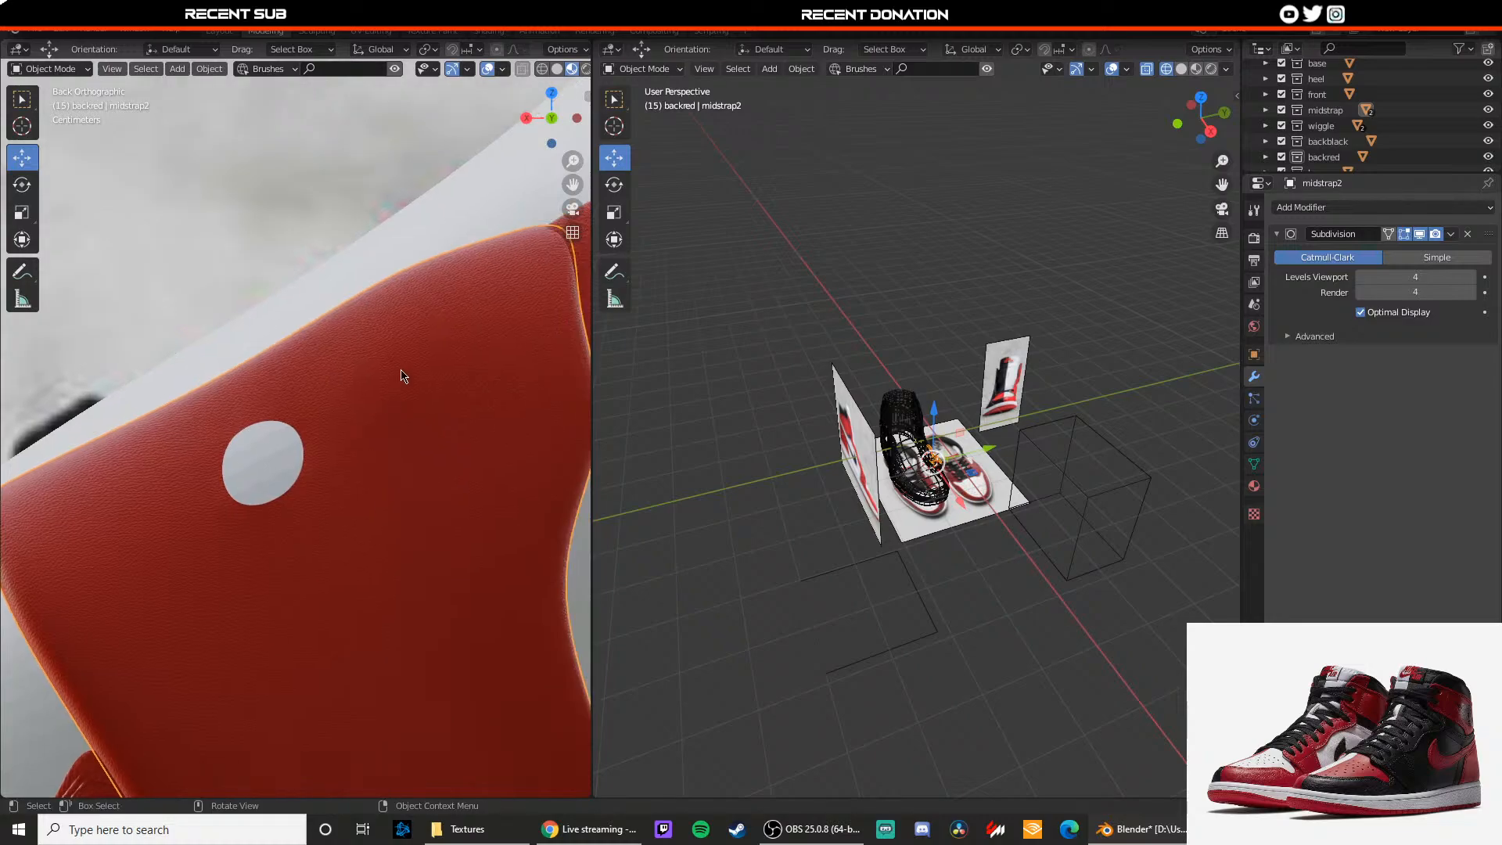
Step: Try Simple subdivision on the base and midstrap2, and set both back to Catmull-Clark
left_click(402, 374)
key("Tab")
key("Tab")
left_click(1417, 261)
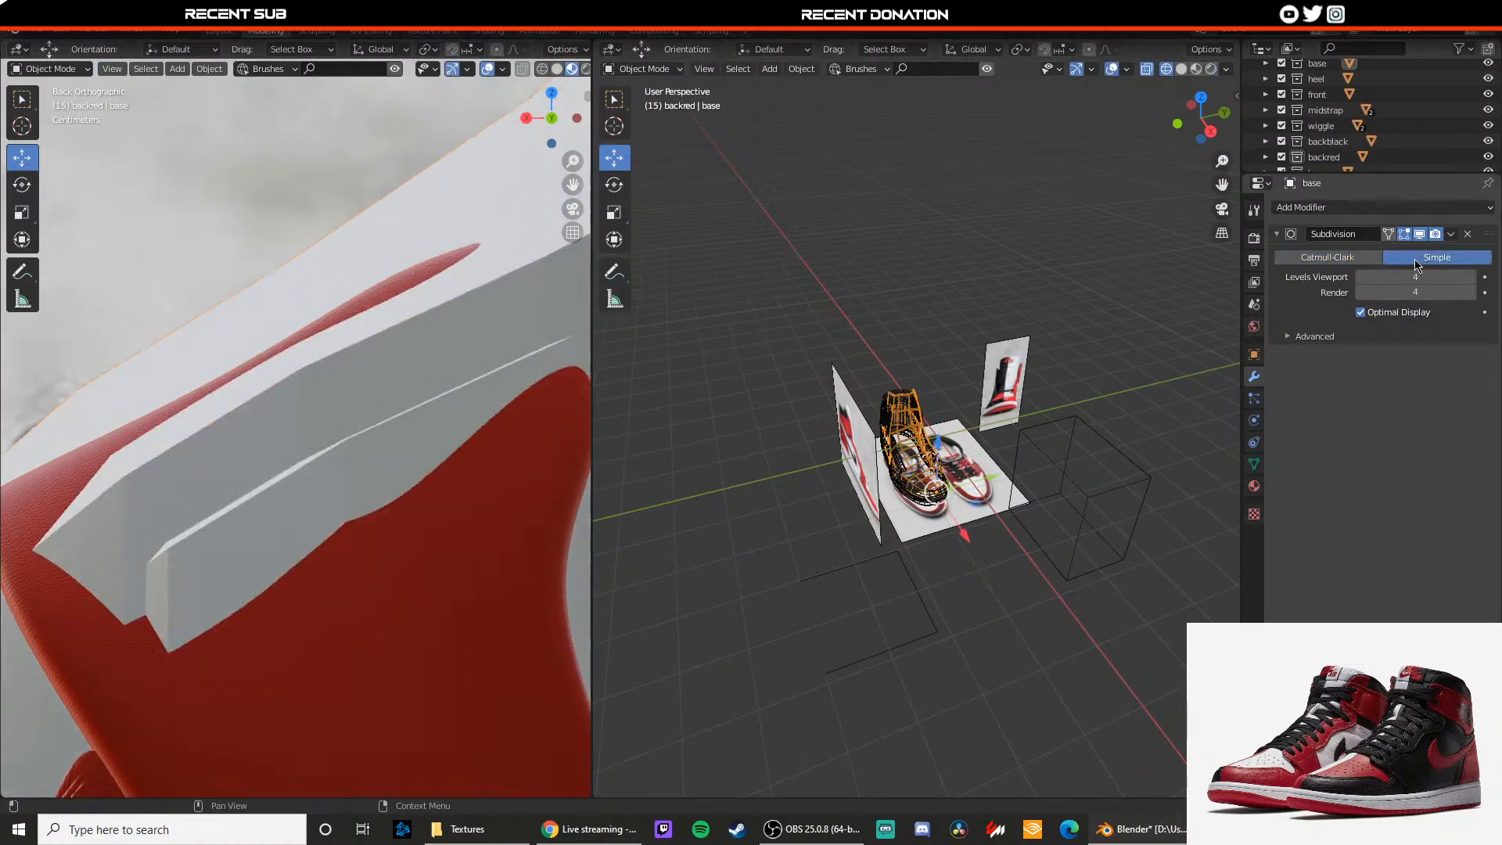
key("Tab")
key("Tab")
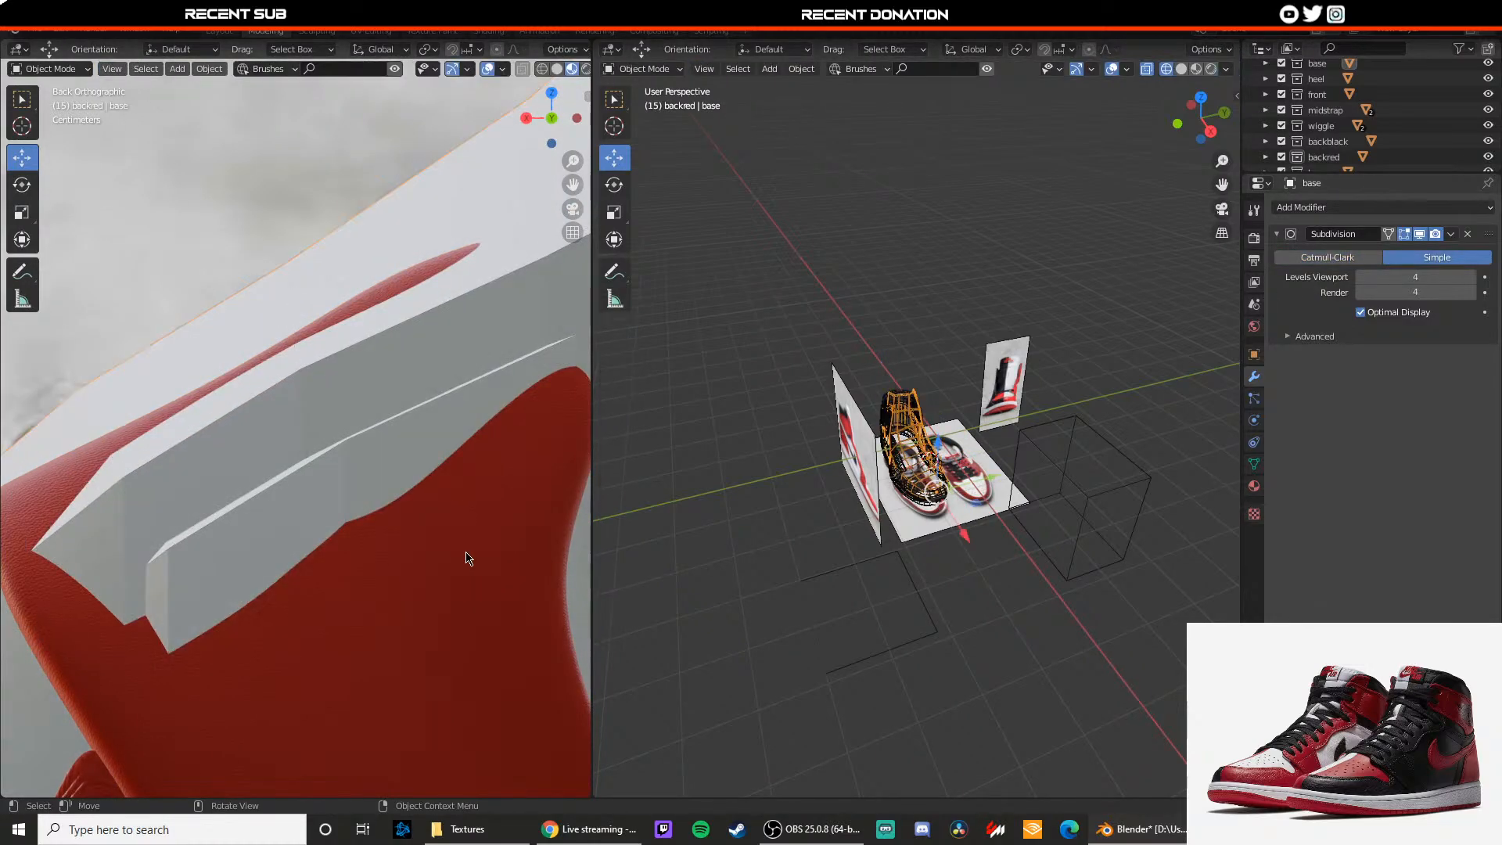
left_click(470, 560)
left_click(1439, 258)
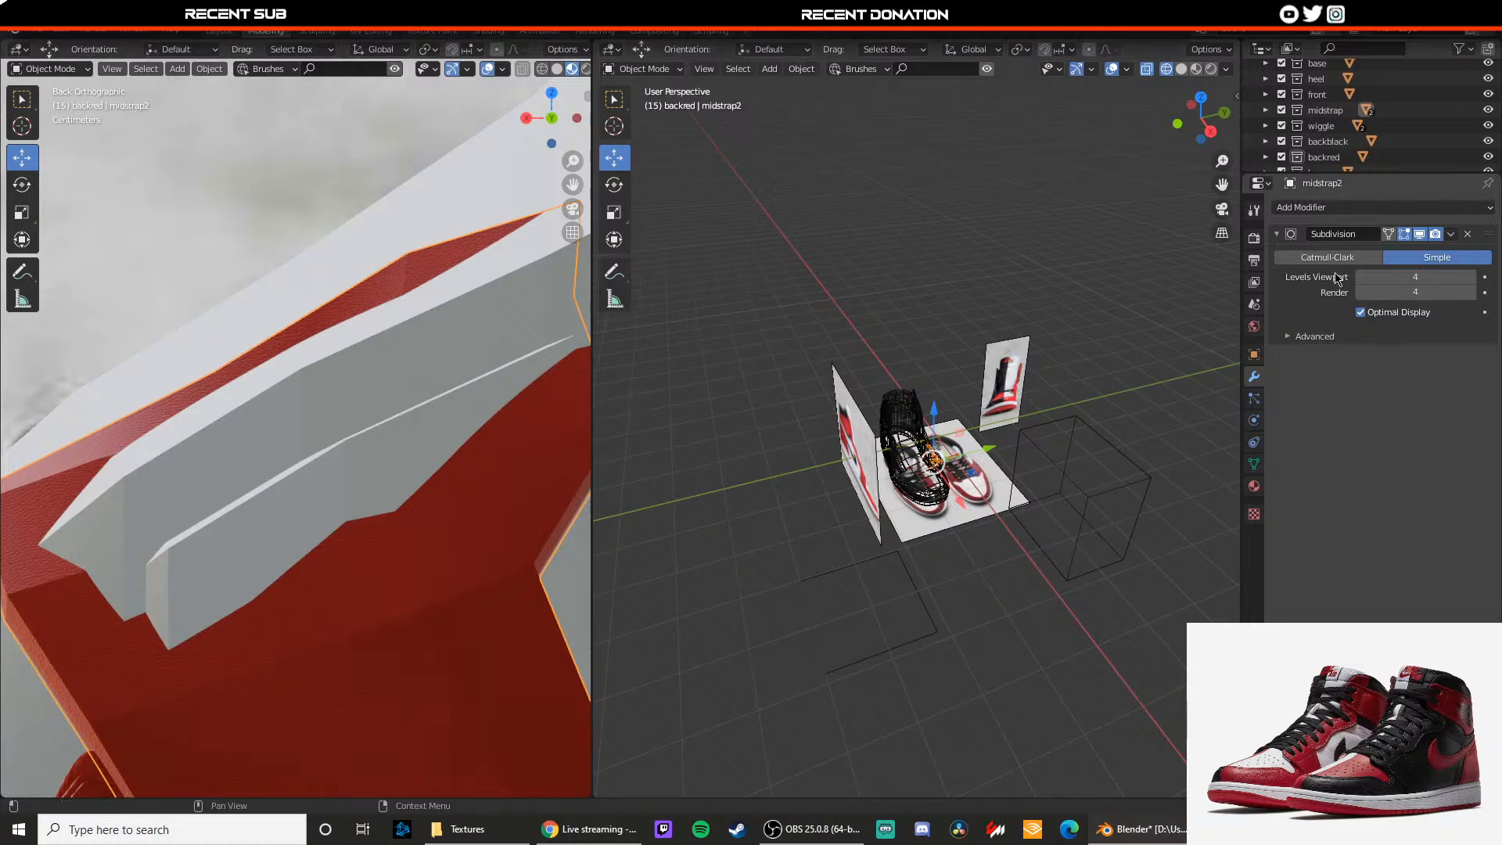
middle_click_drag(550, 454, 471, 449)
left_click(485, 285)
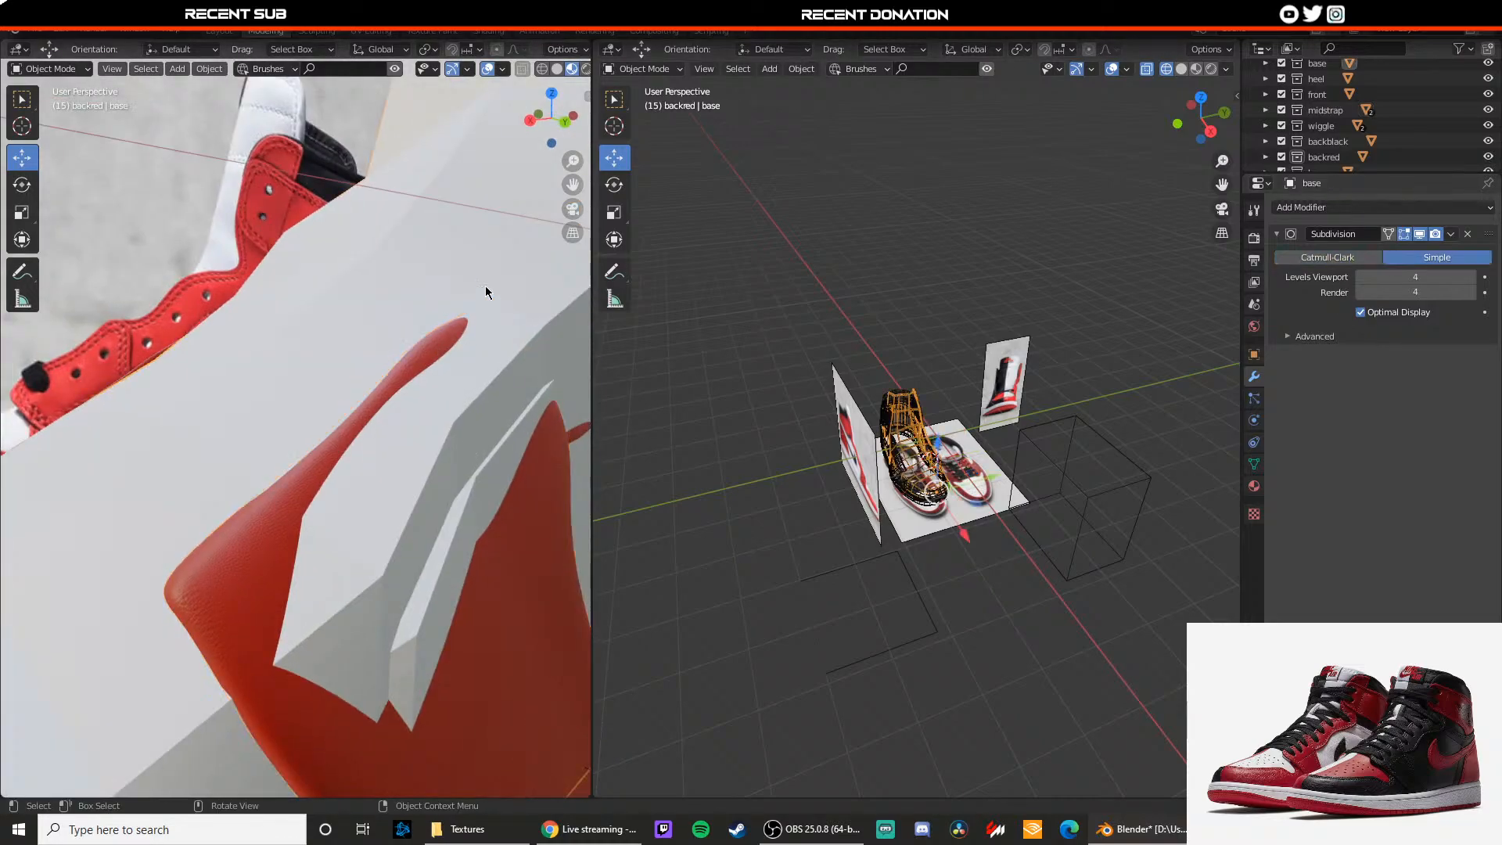
left_click(1335, 257)
left_click(453, 447)
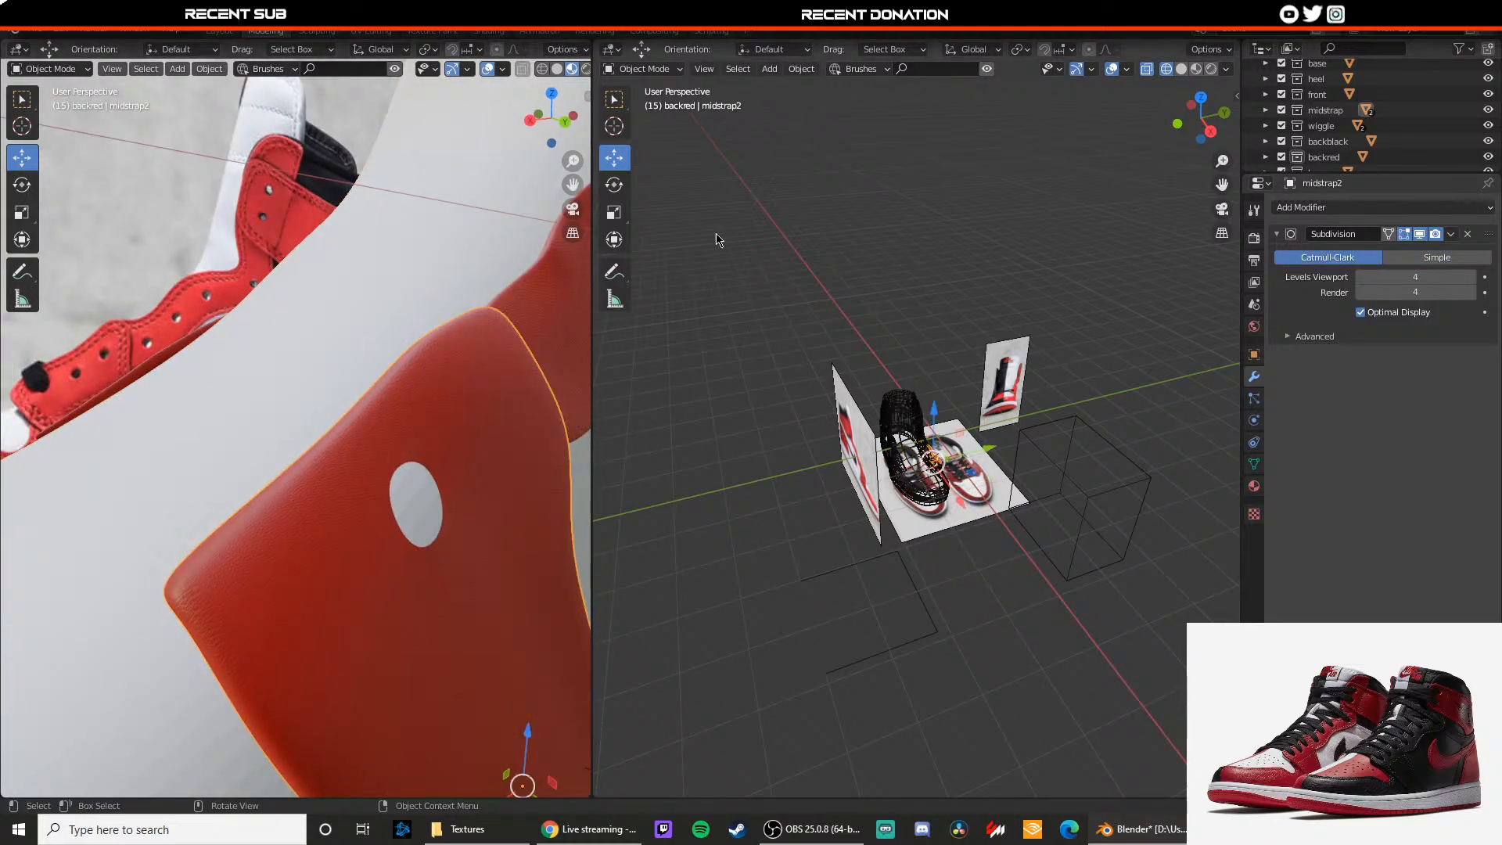
Step: In back view, move the midstrap2 vertex beside the first hole toward the heel, below the second eyelet's place
left_click(575, 120)
left_click(532, 117)
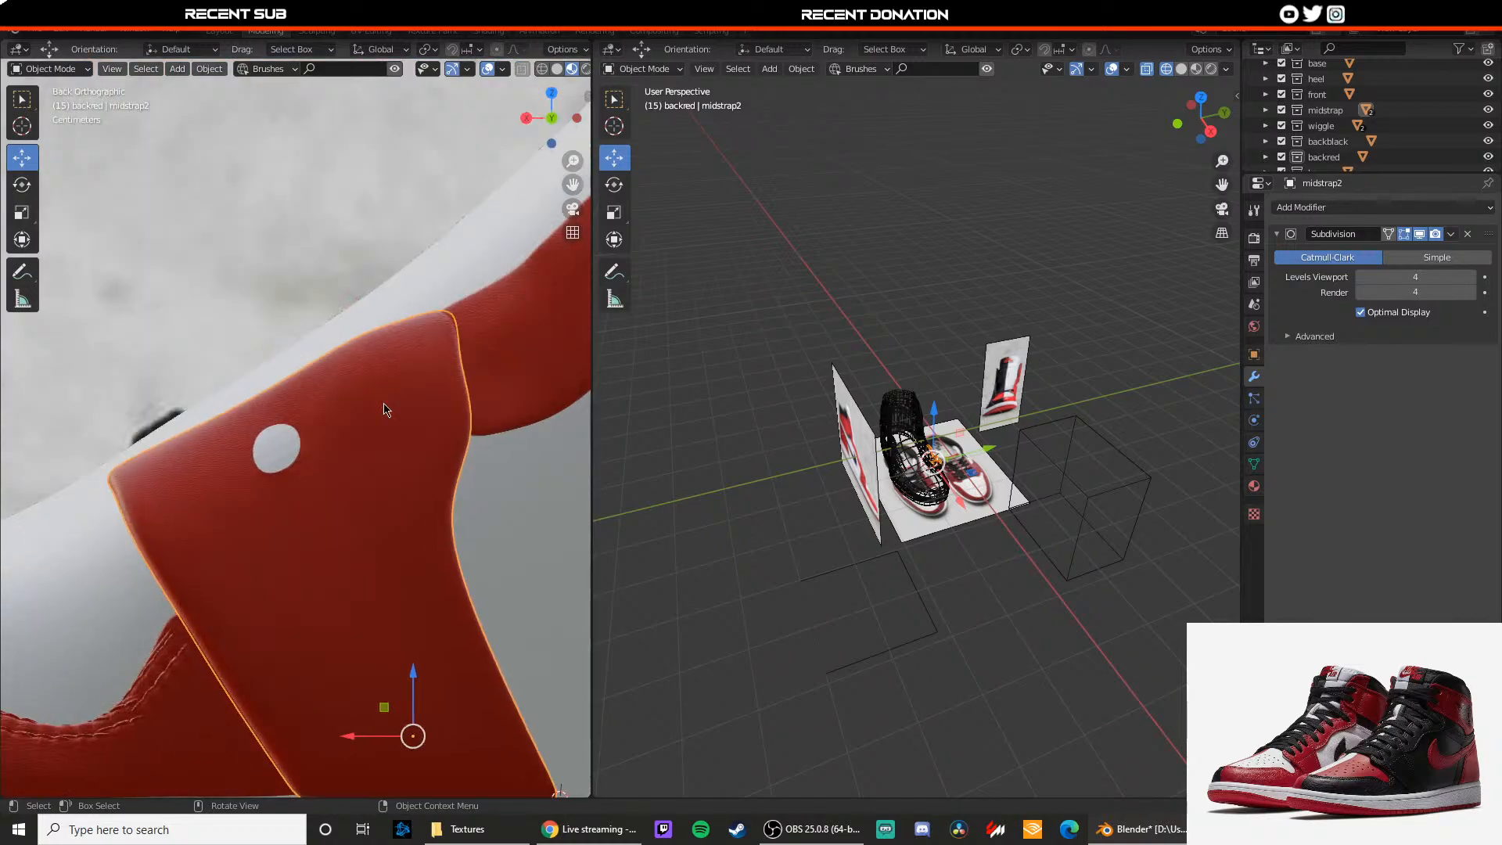
scroll(379, 412, "up", 2)
key("Tab")
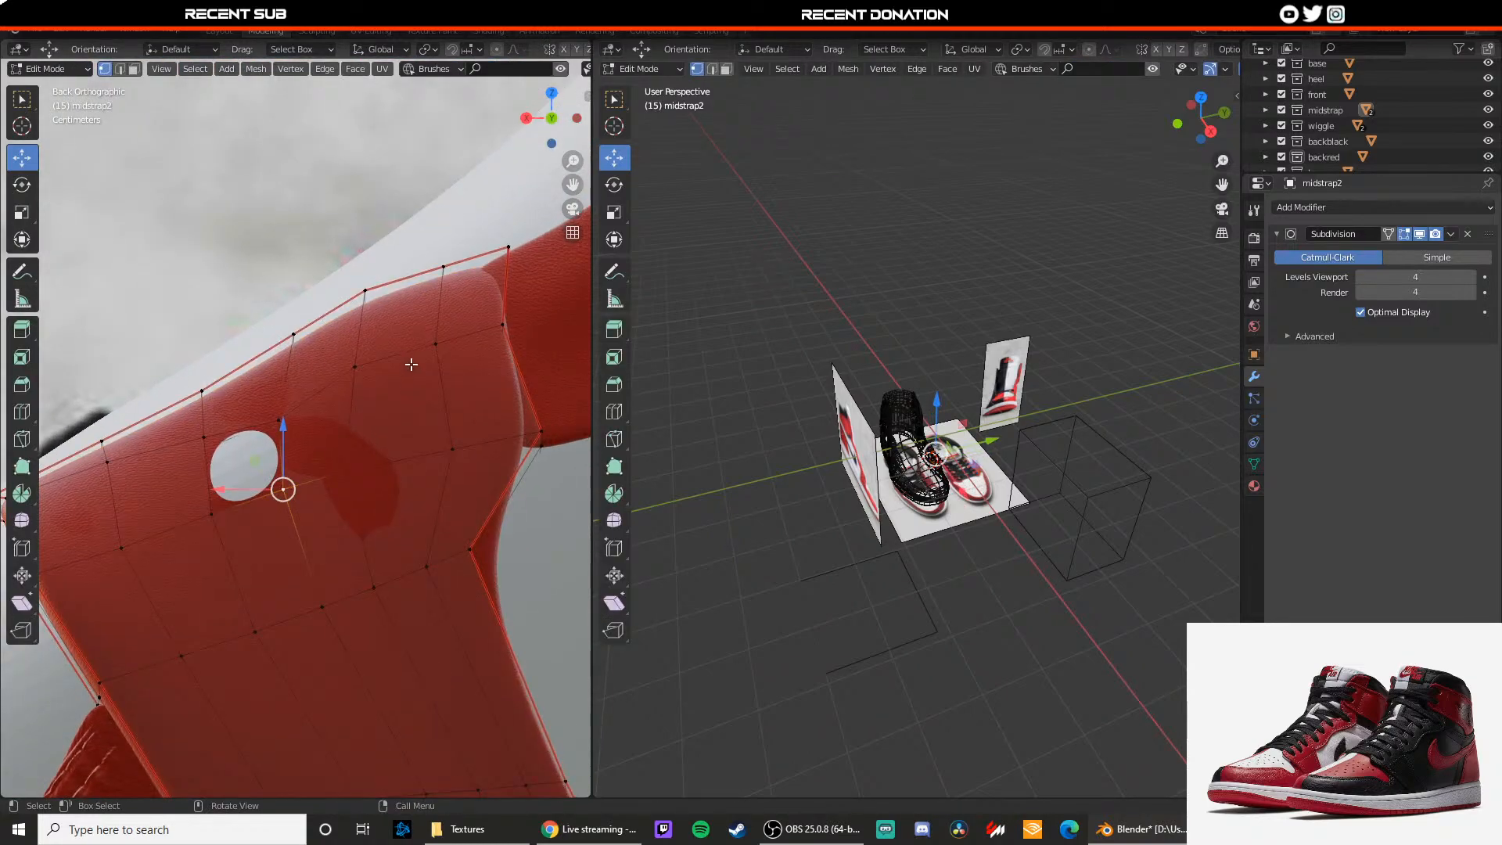
left_click_drag(315, 471, 337, 468)
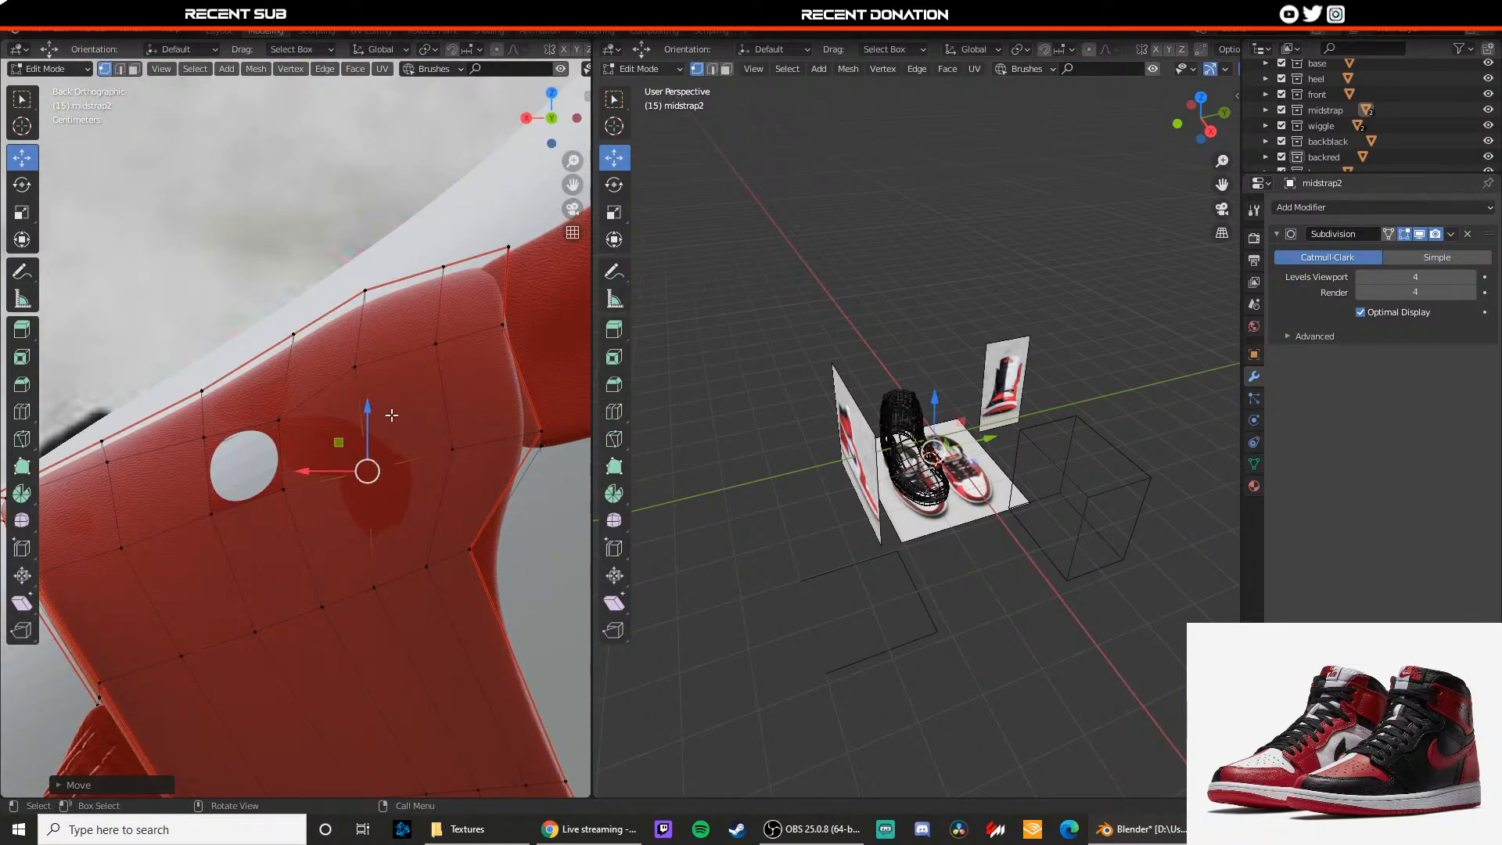
Step: Delete the midstrap2 face for the second eyelet and compare the holes with the side reference in wireframe
right_click(393, 413)
left_click(393, 413)
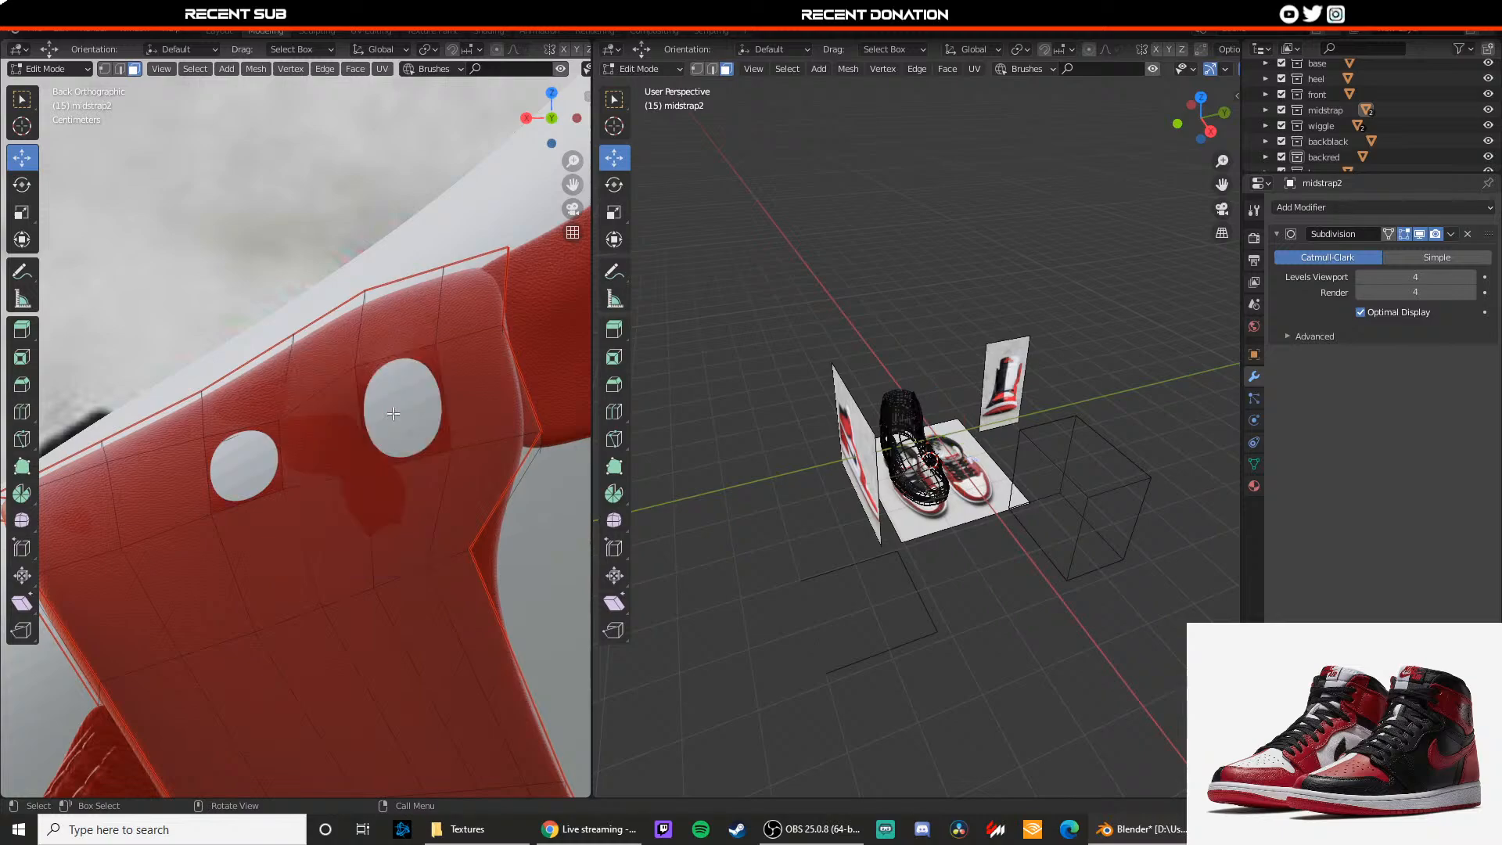
key("Tab")
key("x")
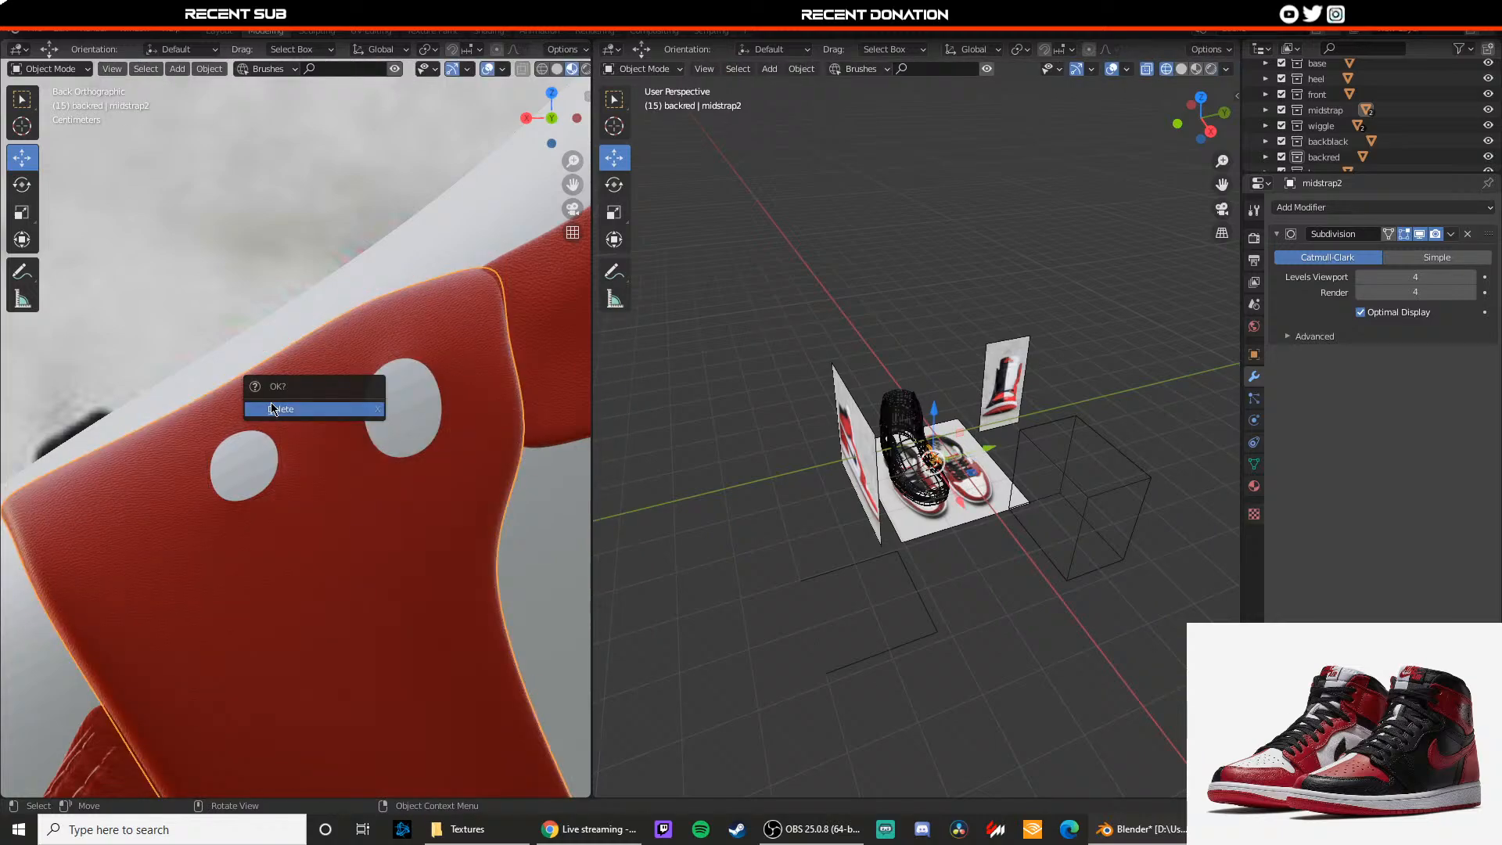
right_click(334, 413)
key("z")
left_click(324, 338)
scroll(399, 383, "up", 1)
middle_click_drag(410, 388, 394, 392, "shift")
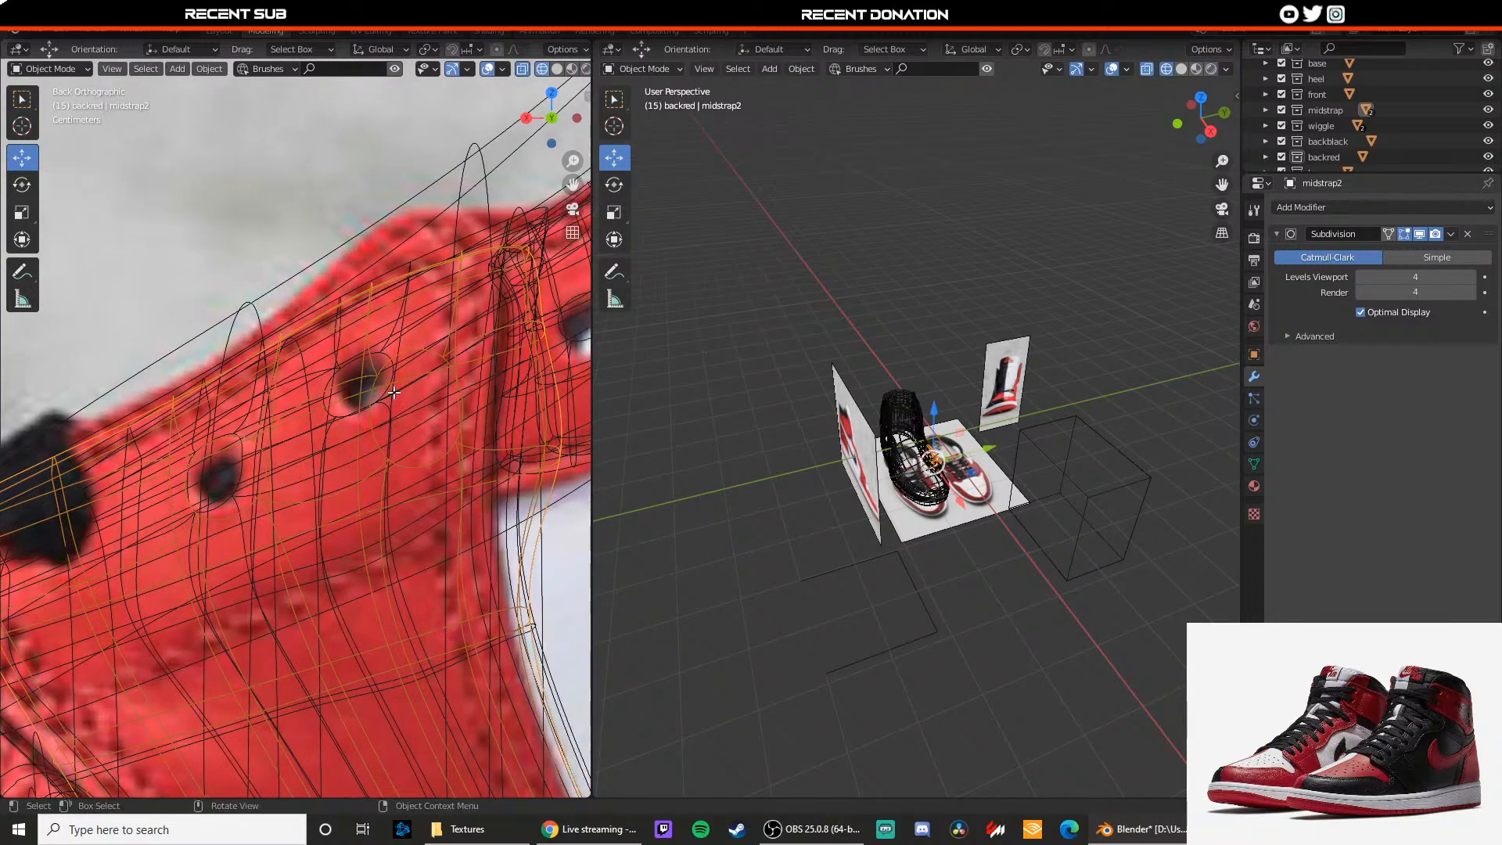
key("z")
left_click(372, 403)
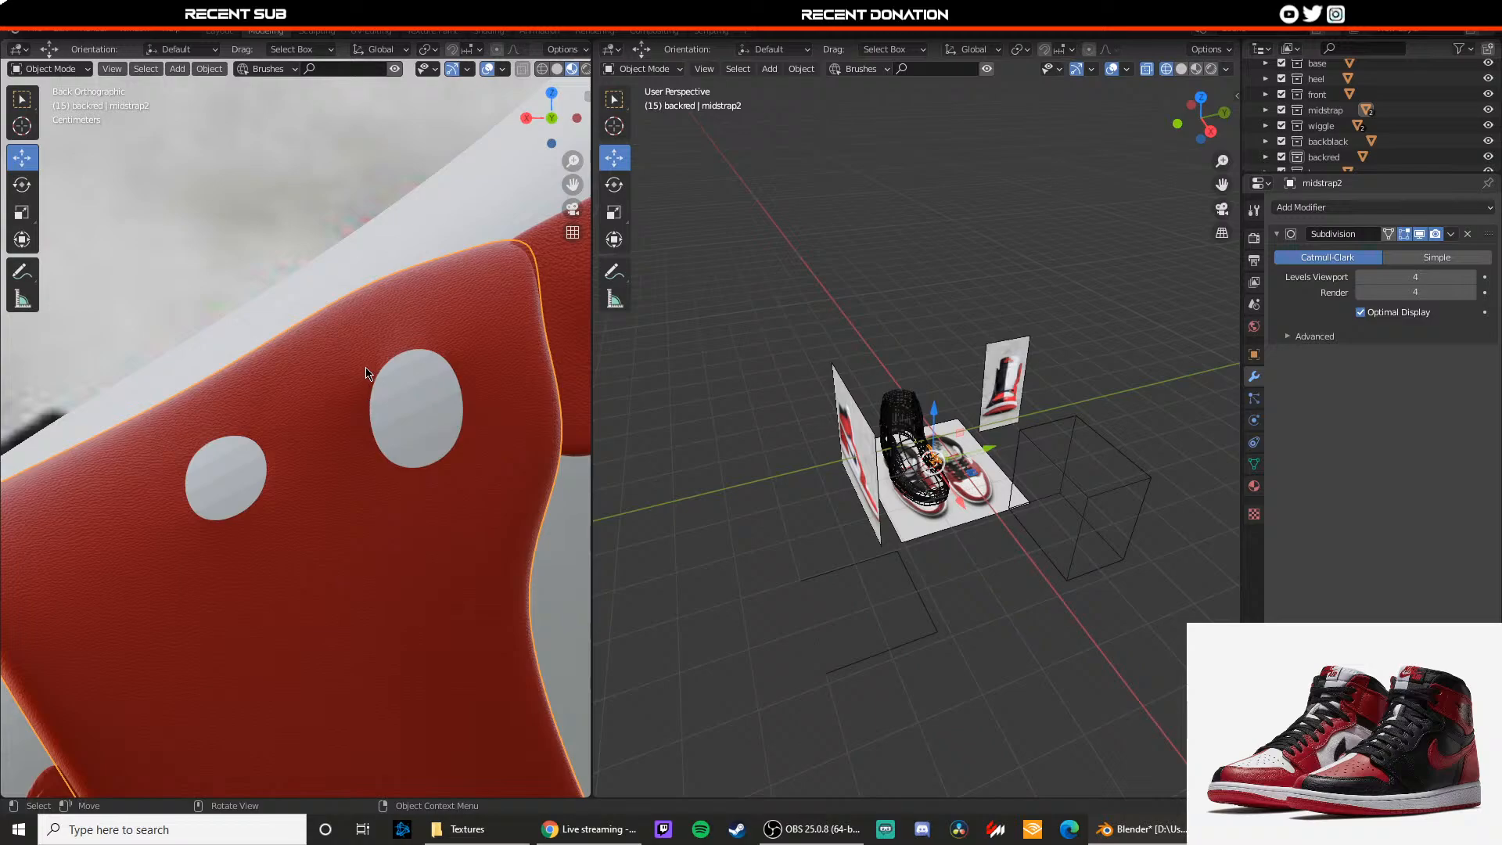
Step: Move the toe-side corner vertices of the second midstrap2 hole toward the first hole
left_click(365, 373)
key("Tab")
key("Tab")
left_click(360, 361)
key("Tab")
key("1")
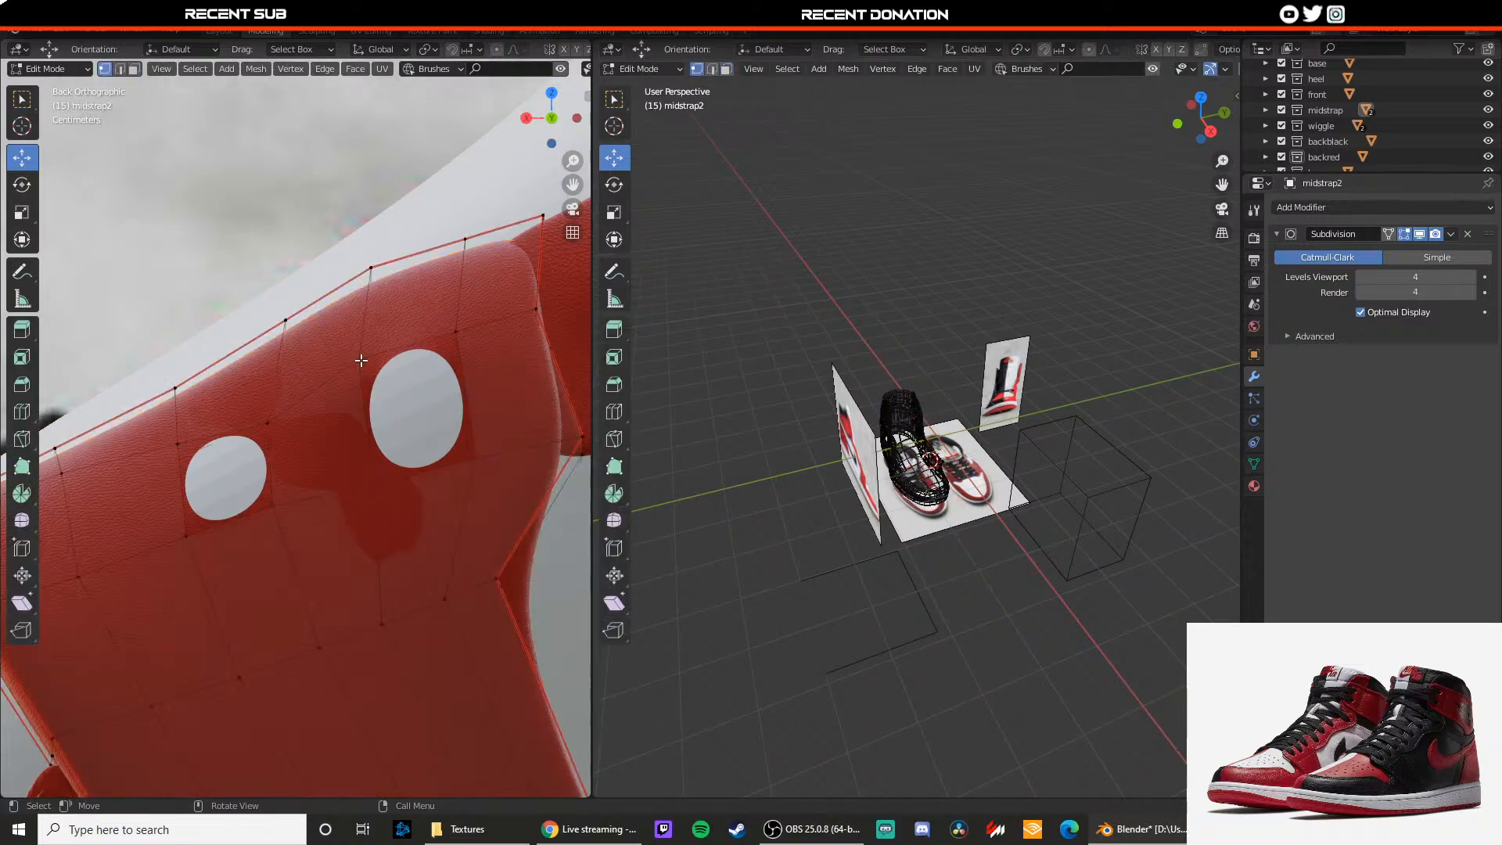
mouse_move(313, 365)
left_mouse_down()
mouse_move(291, 364)
mouse_move(335, 348)
mouse_move(340, 362)
left_mouse_up()
key("ctrl+z")
left_click(371, 482)
left_click_drag(320, 484, 306, 483)
Step: Pull the heel-side corner vertices of the second hole inward to make it round and similar in size to the first
left_click(452, 358)
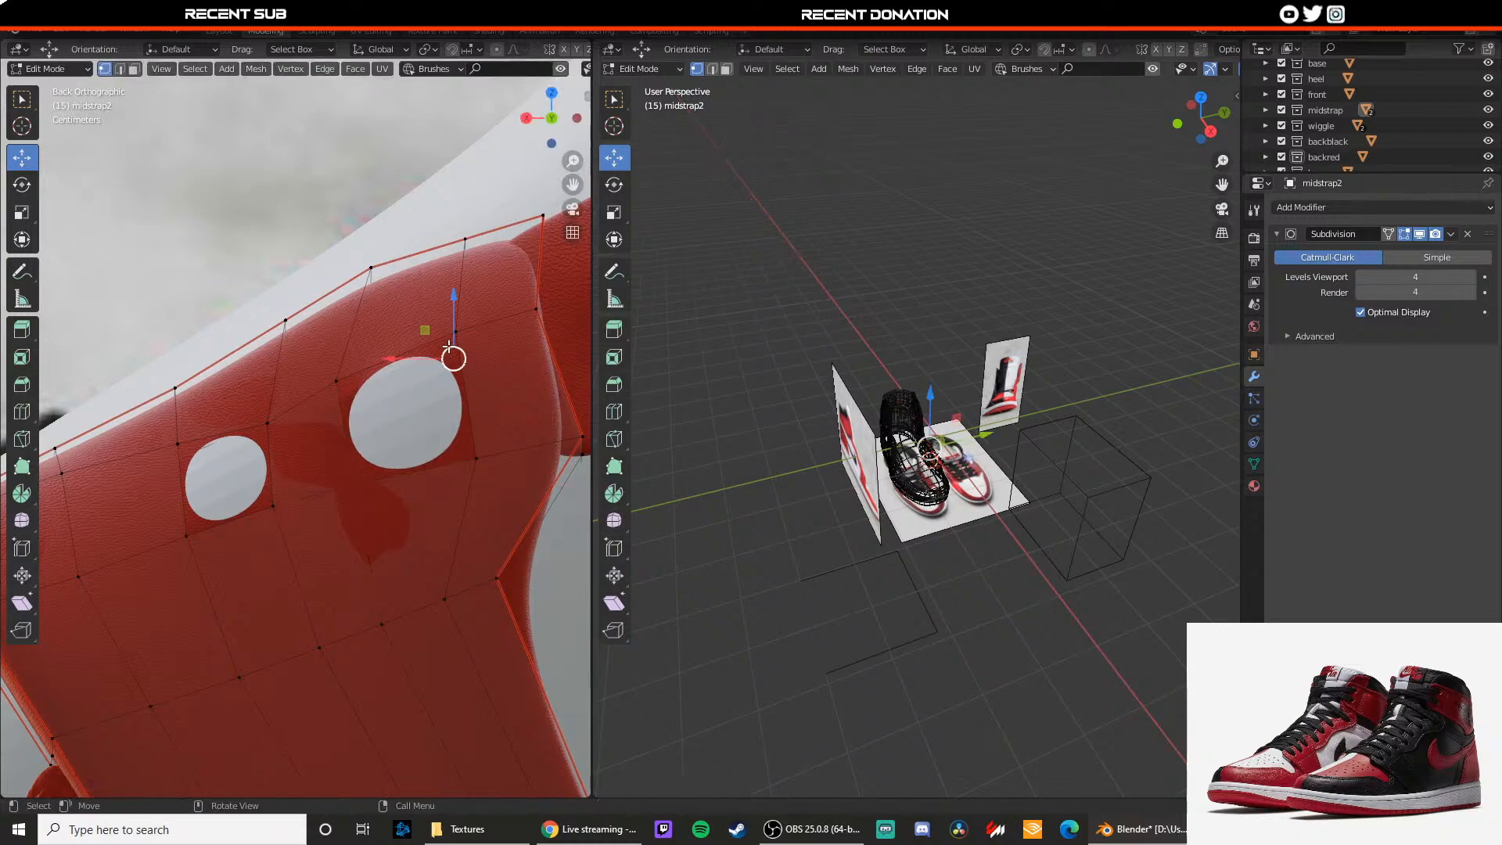
left_click_drag(382, 365, 416, 333)
left_click_drag(435, 466, 386, 466)
left_click_drag(394, 335, 425, 371)
key("Tab")
scroll(367, 416, "up", 2)
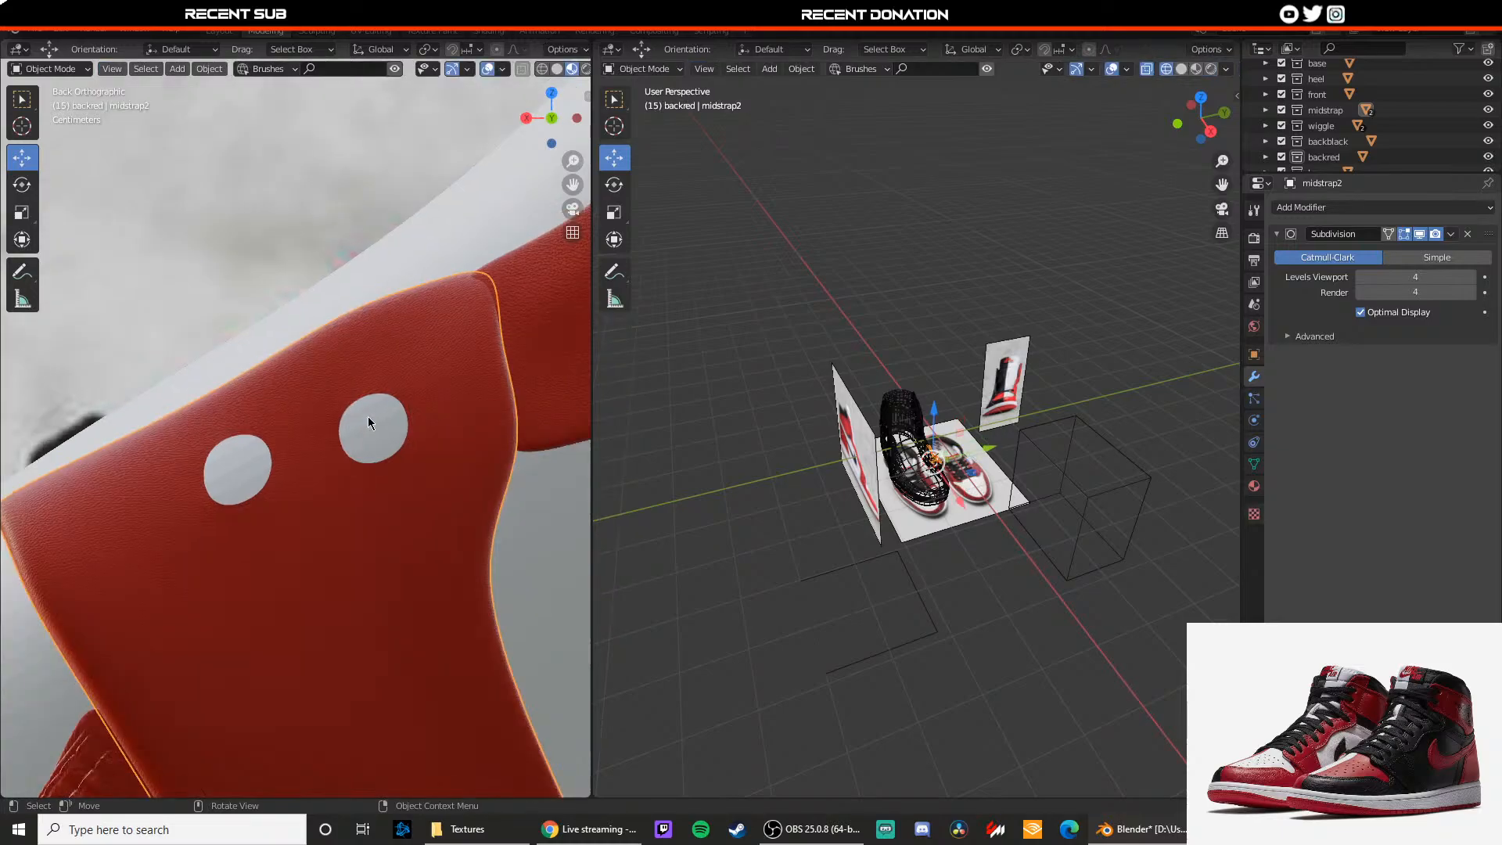
Step: View the strap on the other side of the shoe and open the midstrap mesh for editing
middle_click_drag(368, 416, 429, 413)
scroll(429, 412, "down", 3)
middle_click_drag(227, 403, 299, 430)
scroll(335, 437, "up", 4)
scroll(394, 435, "down", 2)
left_click(394, 436)
scroll(363, 444, "up", 3)
key("Tab")
scroll(295, 432, "up", 2)
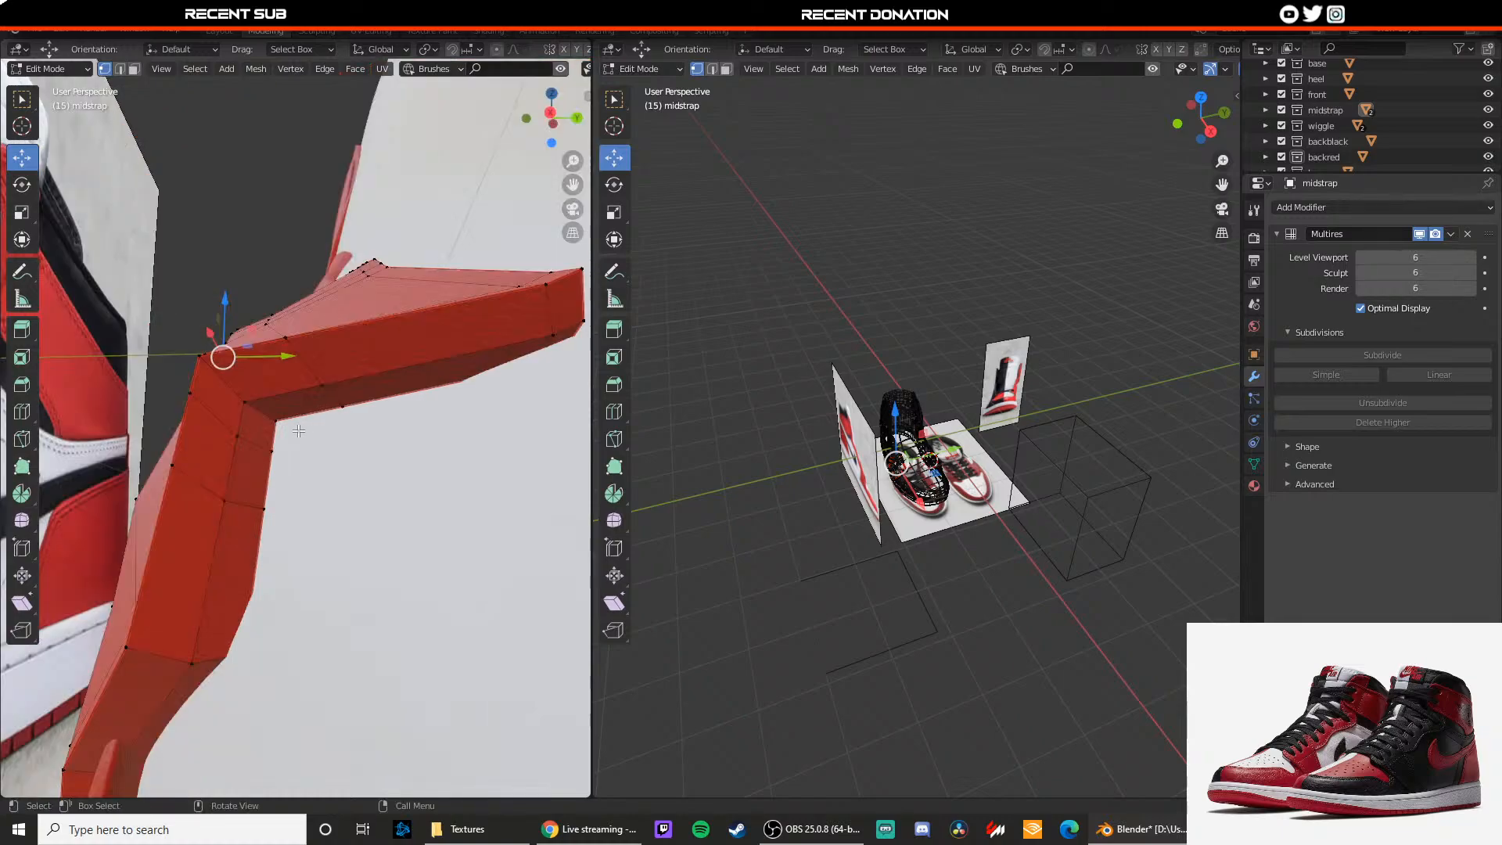
Step: Move the cross edges at midstrap's upper bend downward to space them along the curve
key("g")
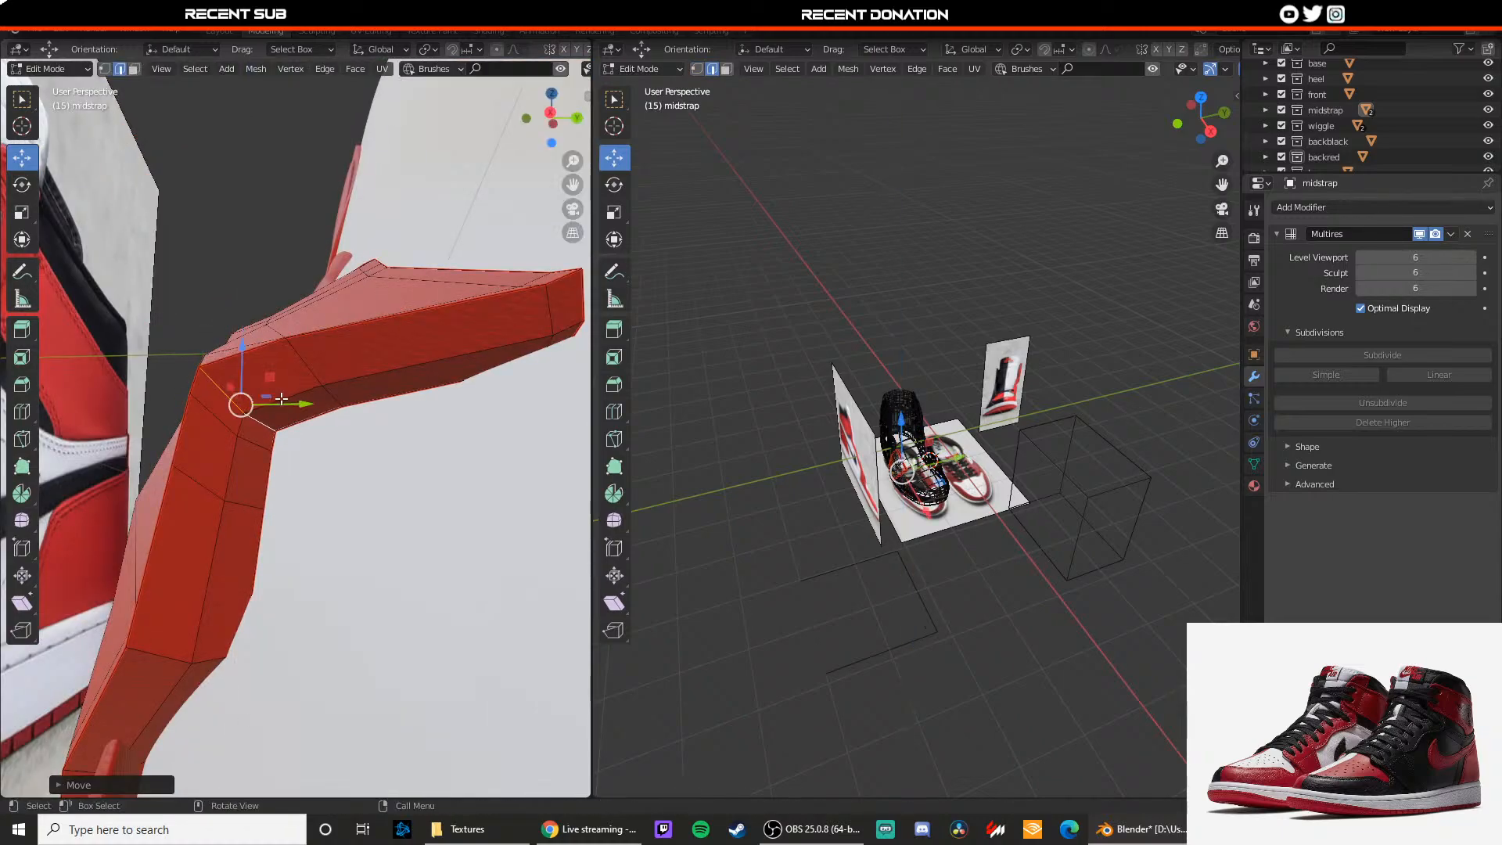
left_click(228, 422)
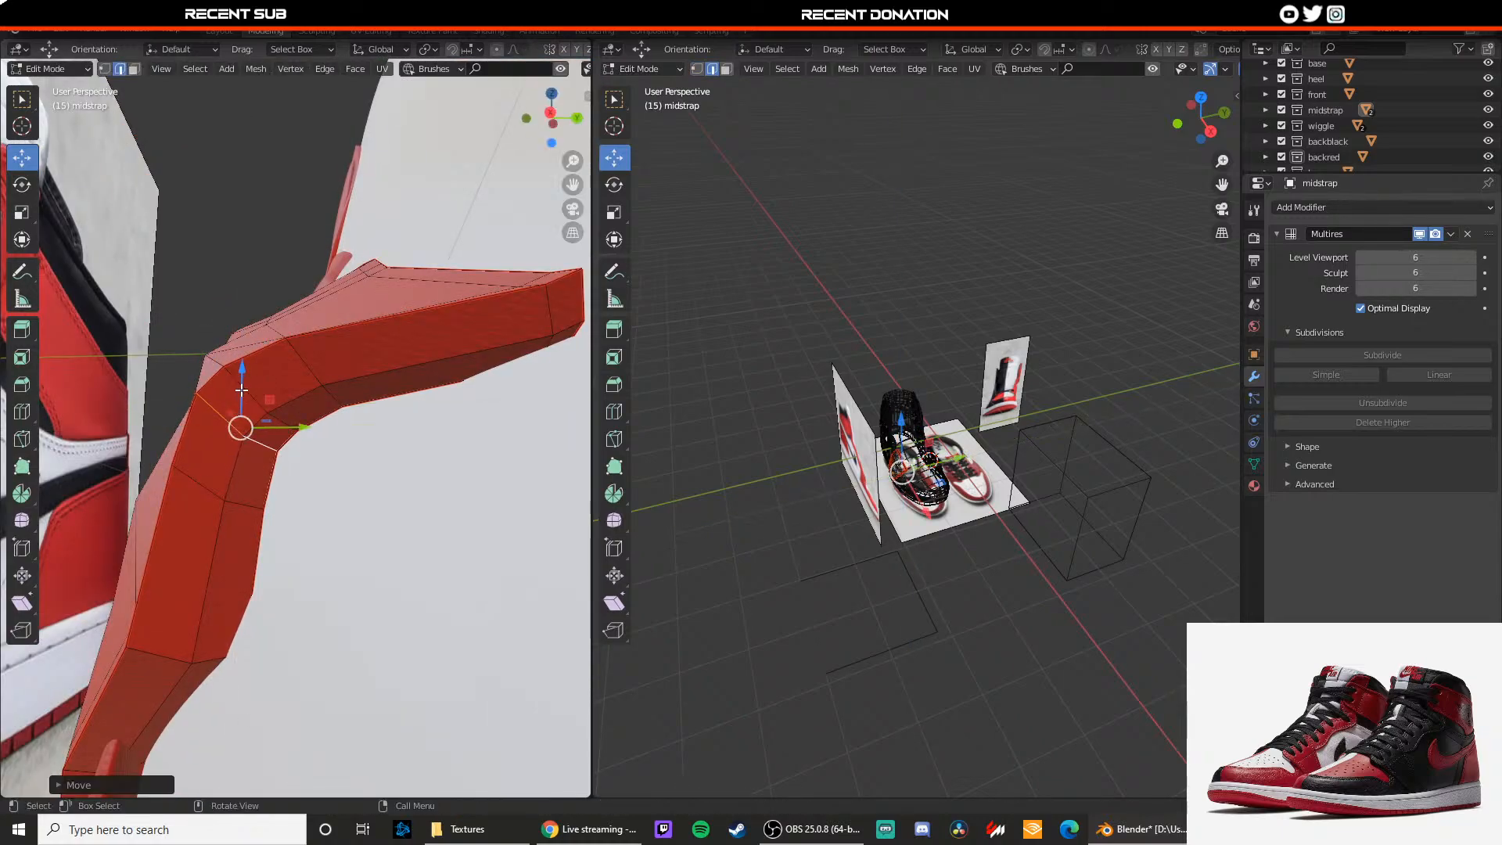
key("g")
left_click_drag(321, 449, 285, 448)
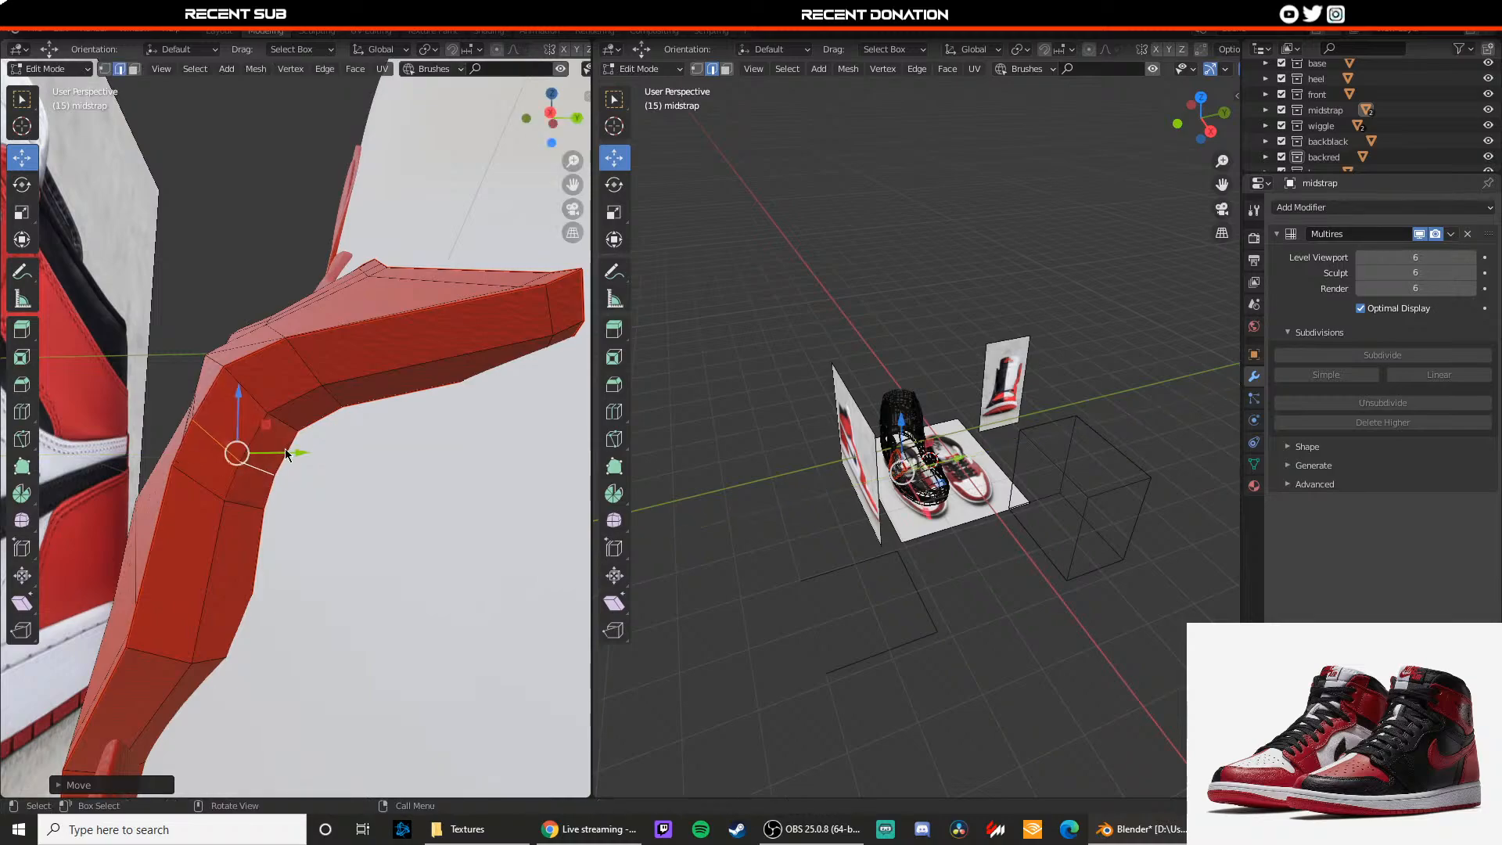
key("Tab")
middle_click_drag(269, 429, 264, 422)
key("Tab")
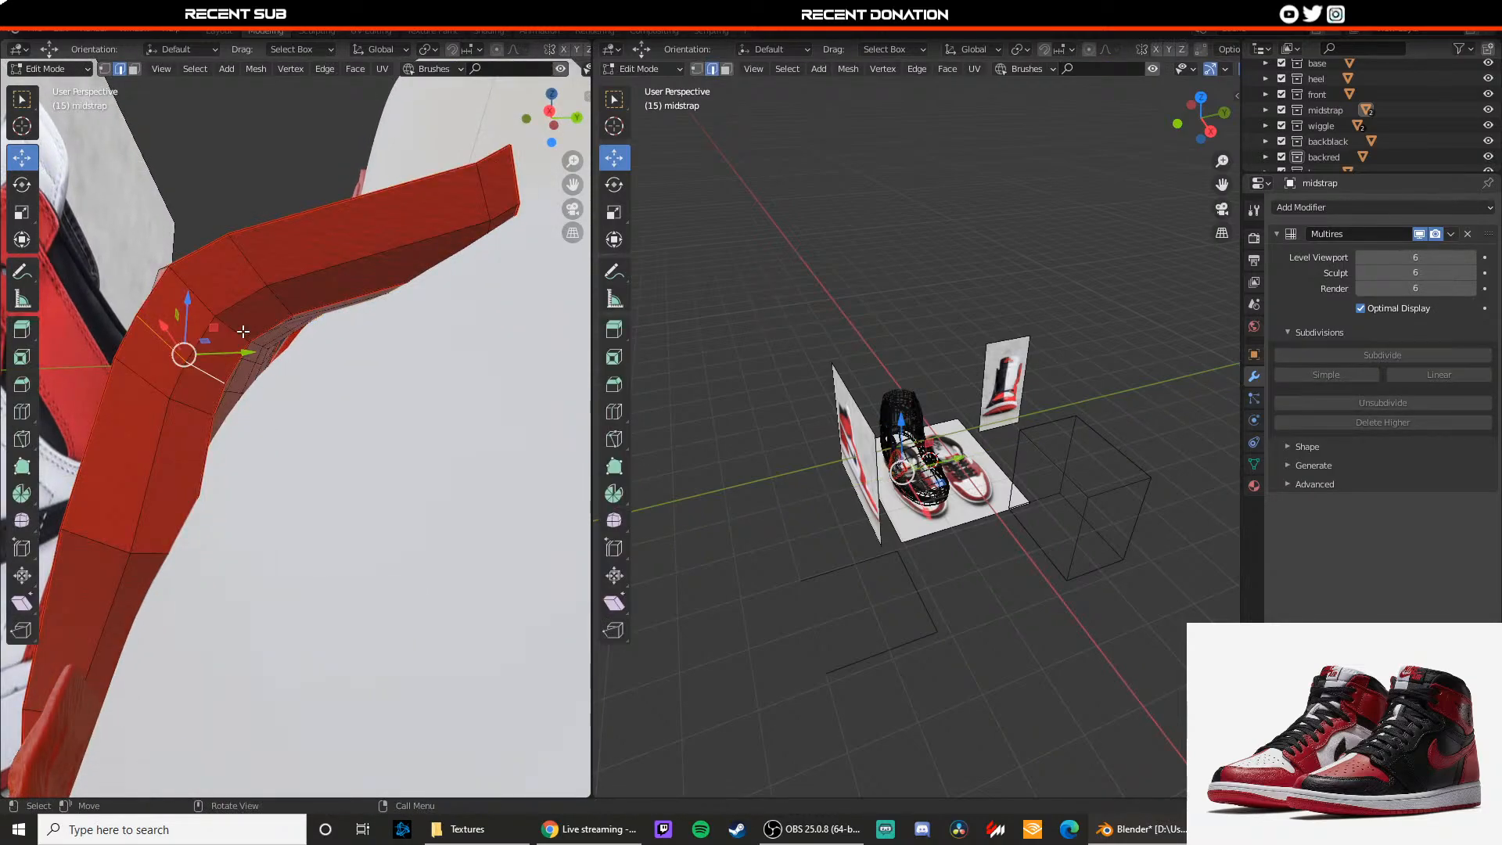
left_click_drag(273, 308, 235, 313)
key("ctrl+z")
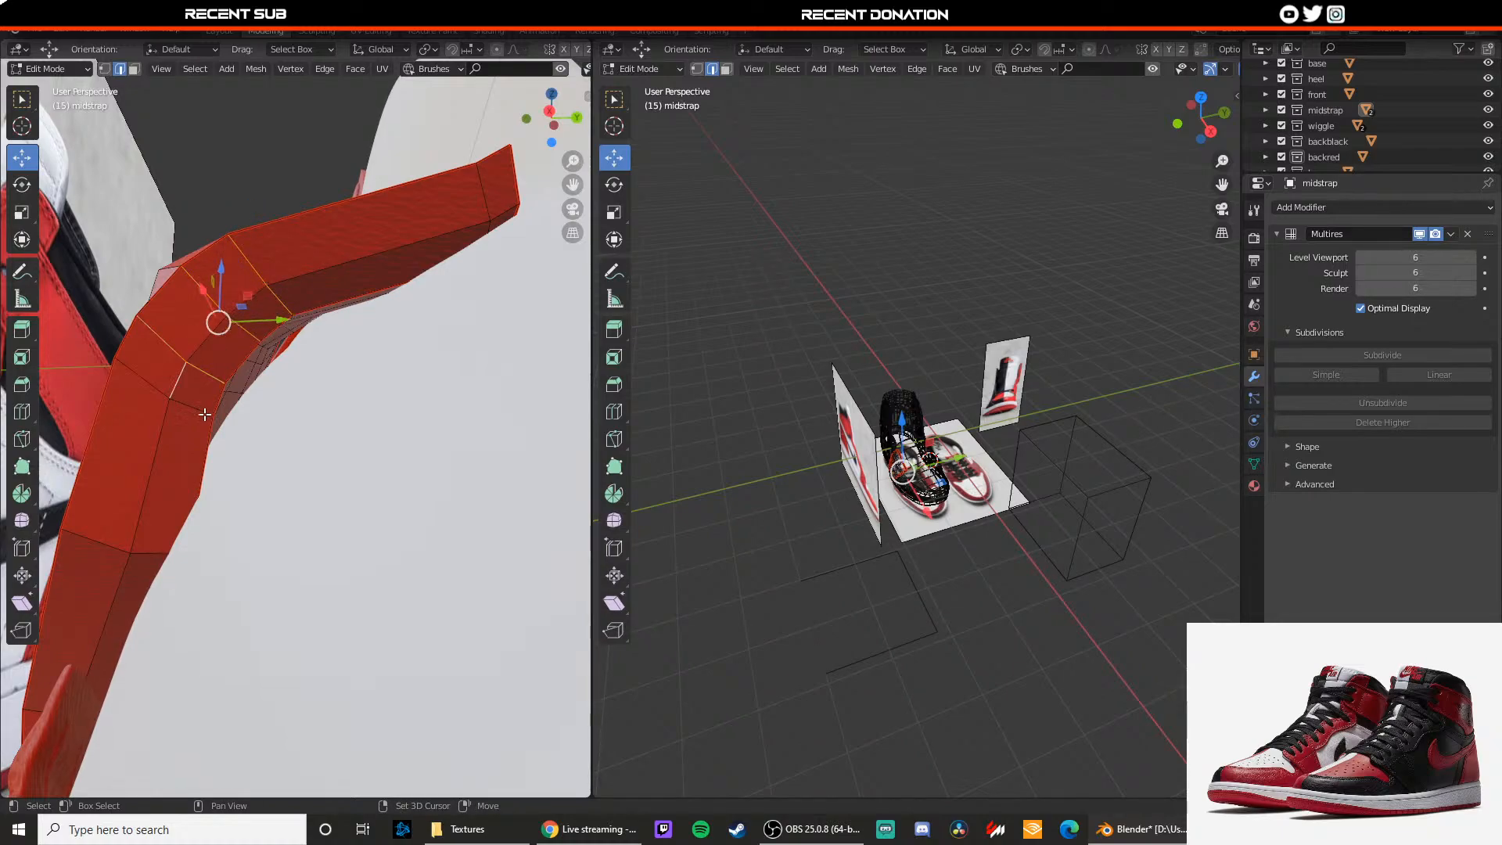
left_click_drag(253, 330, 274, 381)
key("ctrl+z")
Step: Move individual vertices along the outside of midstrap's bend to even out its curve
middle_click_drag(273, 381, 342, 508, "shift")
key("1")
left_click(226, 399)
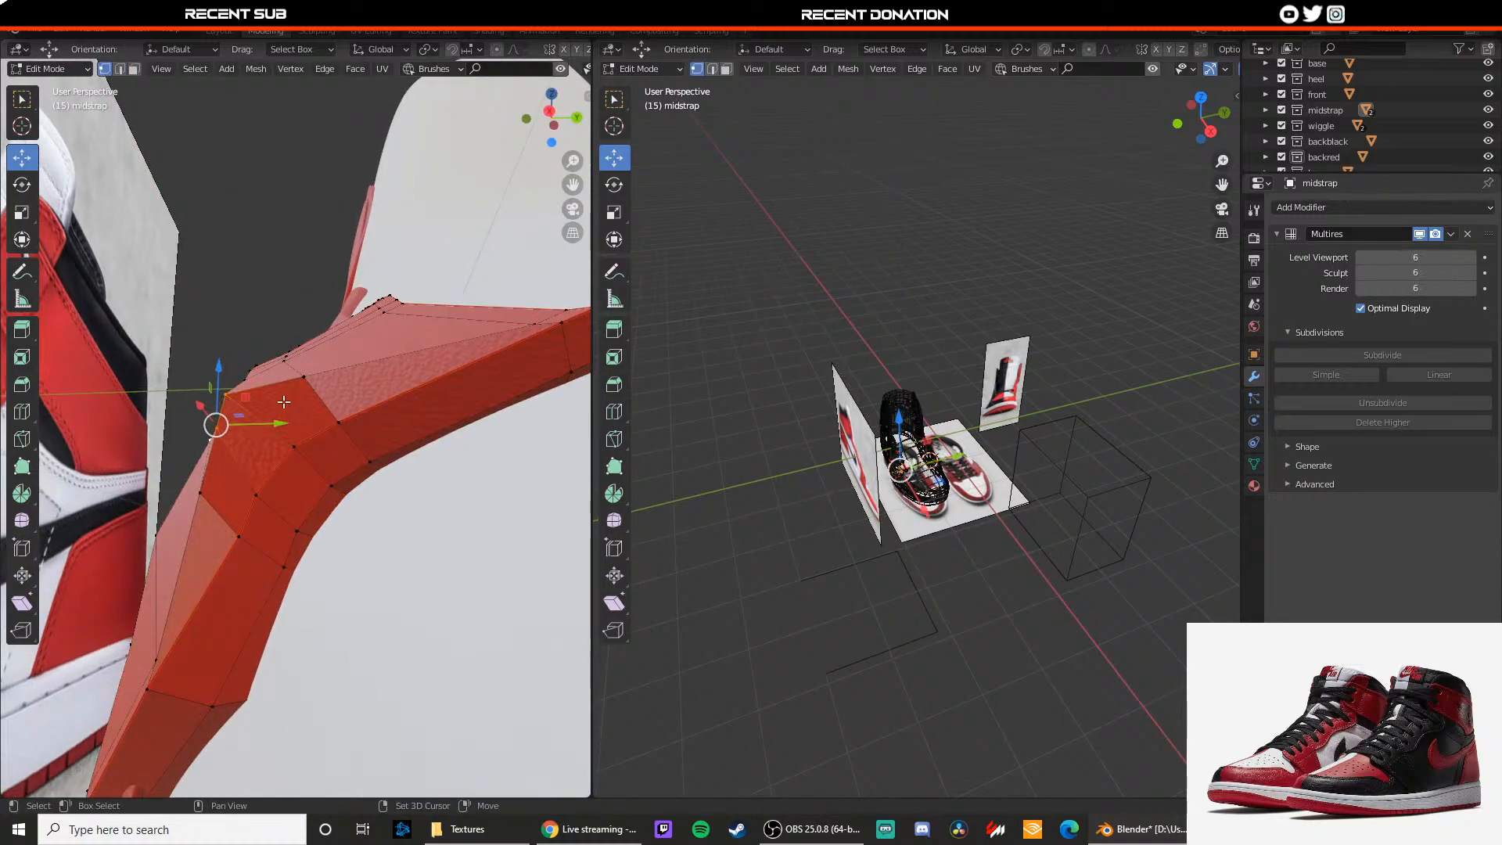
left_click_drag(236, 359, 237, 375)
mouse_move(273, 429)
left_mouse_down()
mouse_move(302, 429)
mouse_move(294, 415)
left_mouse_up()
left_click(249, 410)
left_click_drag(266, 376, 265, 388)
left_click(201, 493)
left_click_drag(232, 494, 245, 494)
left_click(159, 536)
left_click_drag(172, 536, 189, 539)
key("Tab")
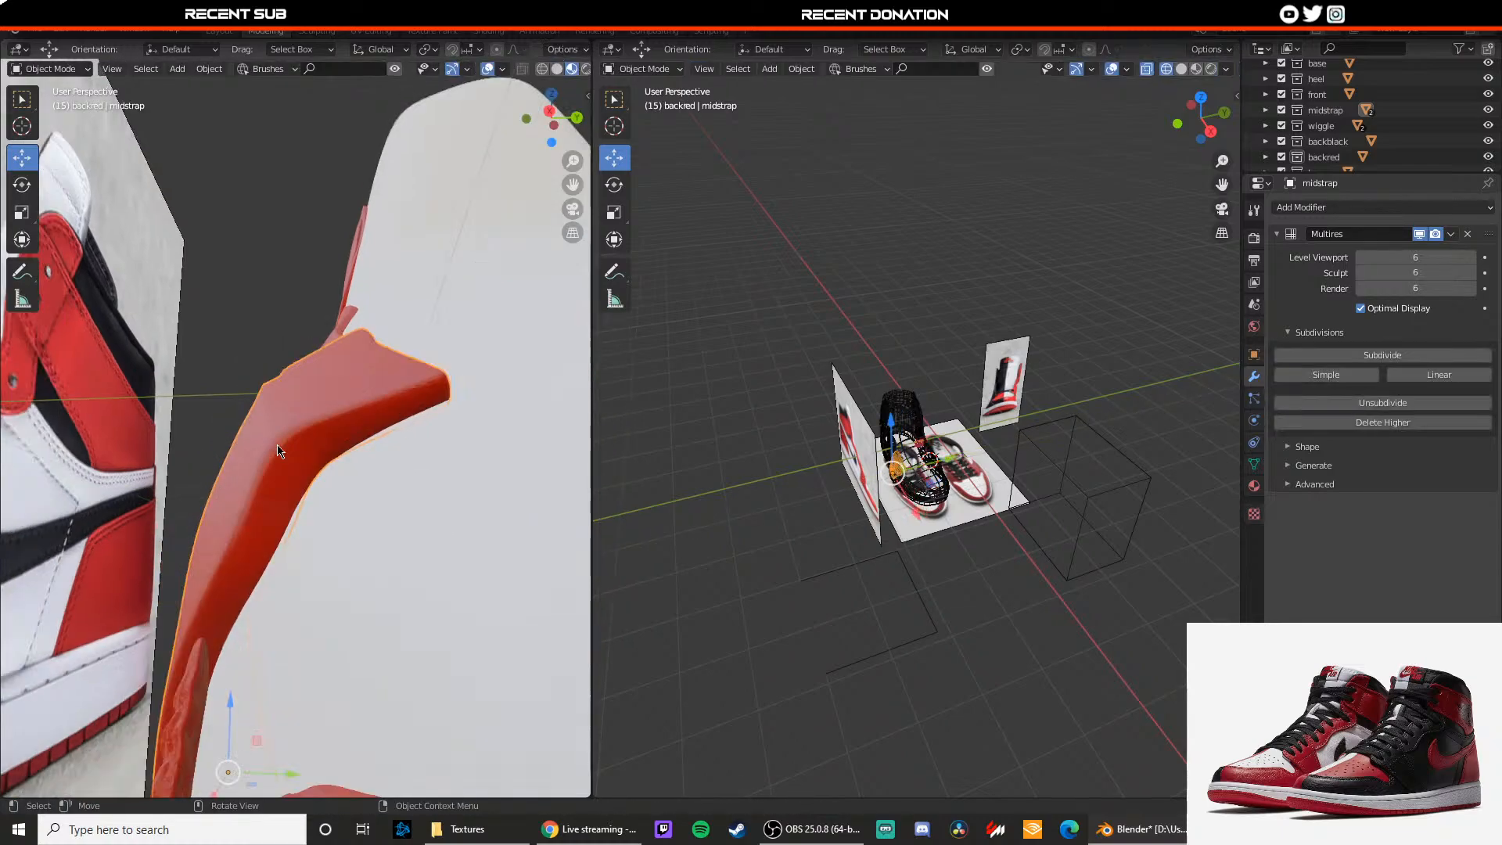
Step: Check midstrap's bend from several angles in its smooth and editable forms
mouse_move(322, 440)
middle_mouse_down()
mouse_move(280, 406)
mouse_move(372, 440)
mouse_move(327, 438)
middle_mouse_up()
key("Tab")
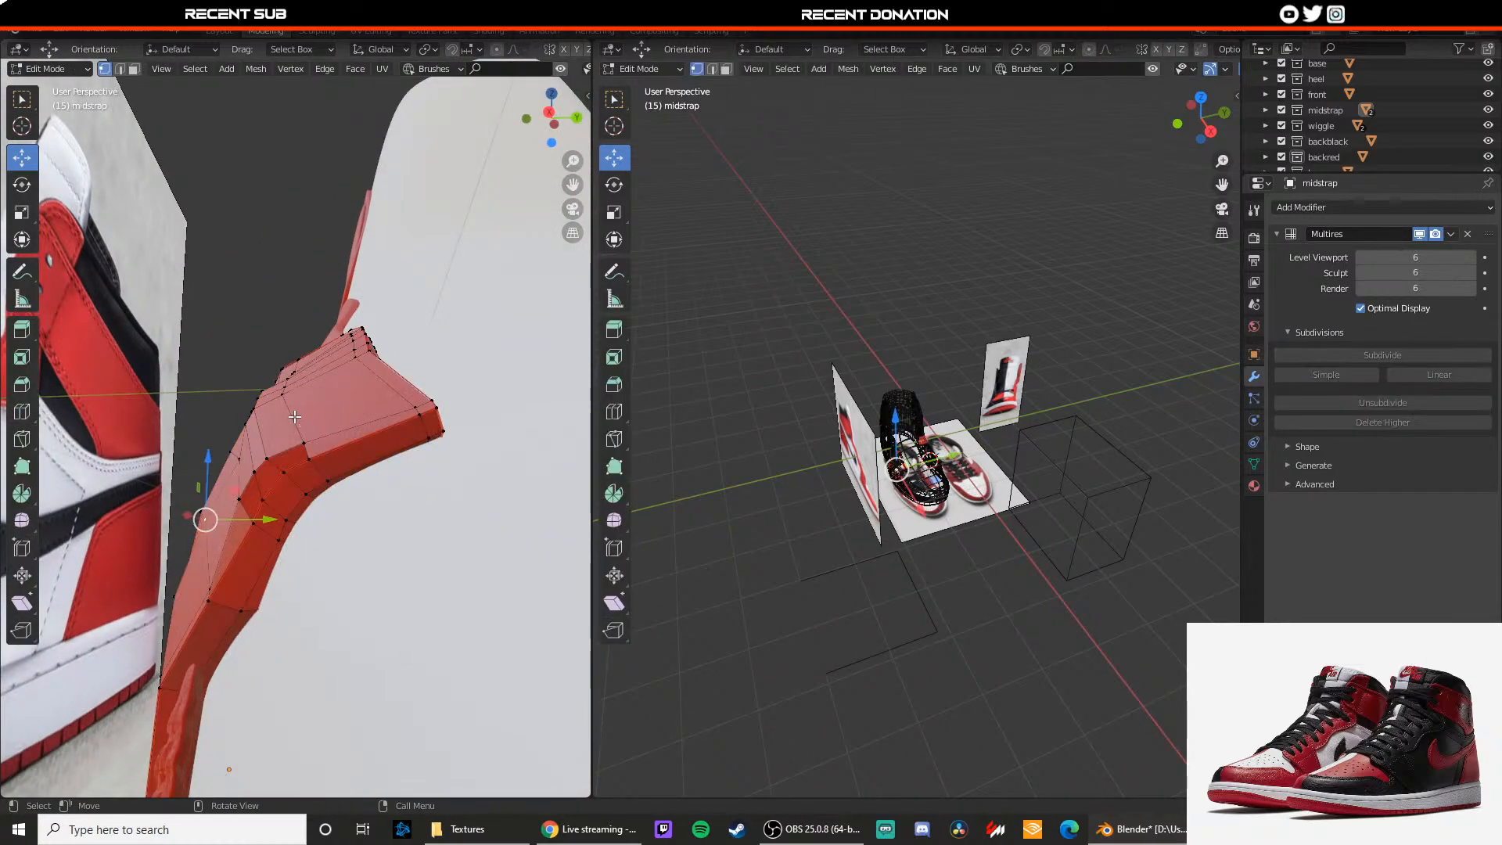
scroll(327, 439, "up", 5)
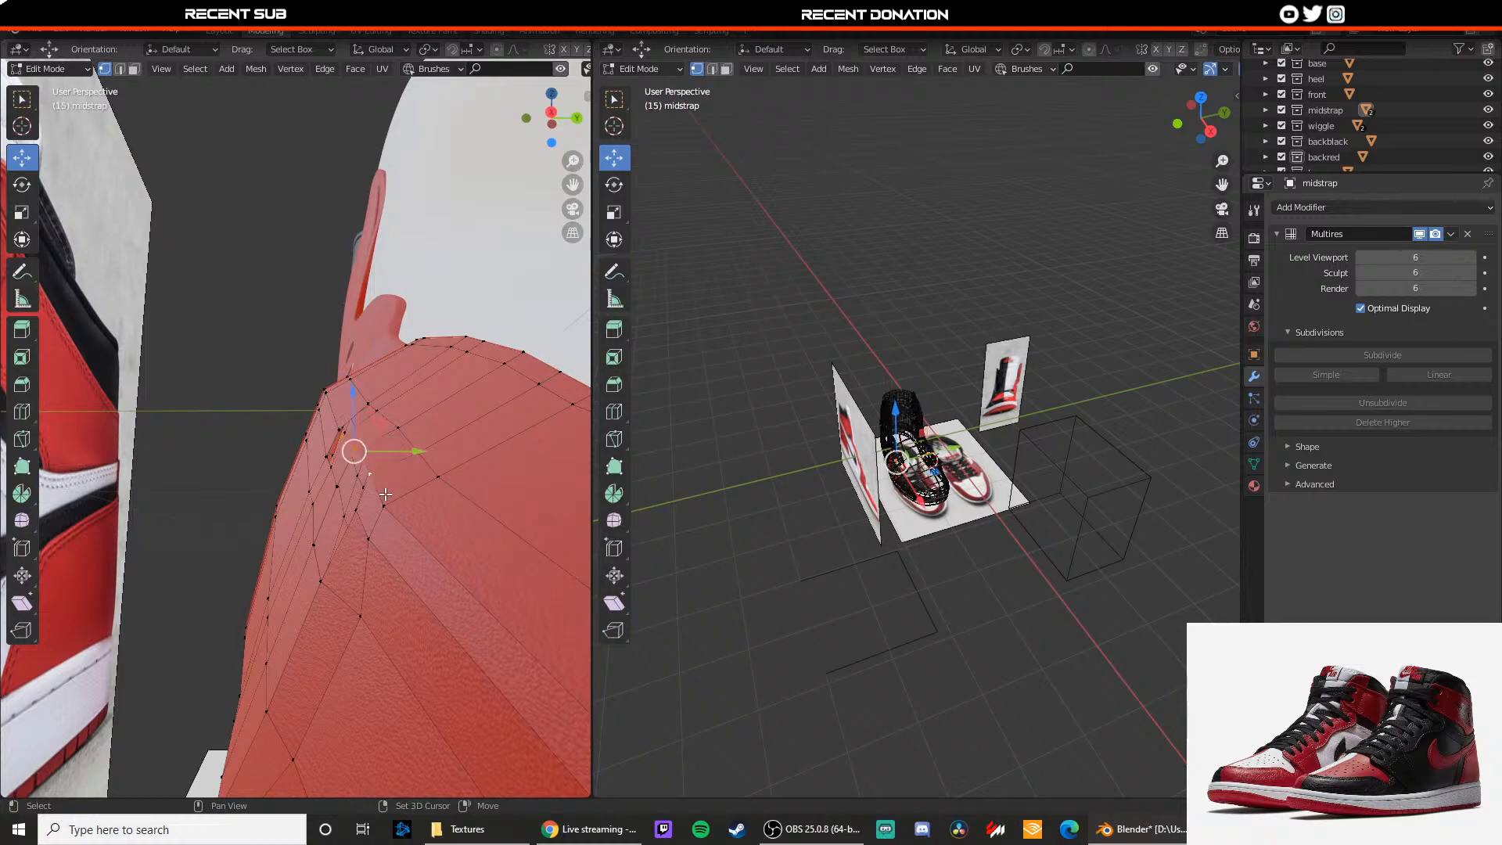
key("Tab")
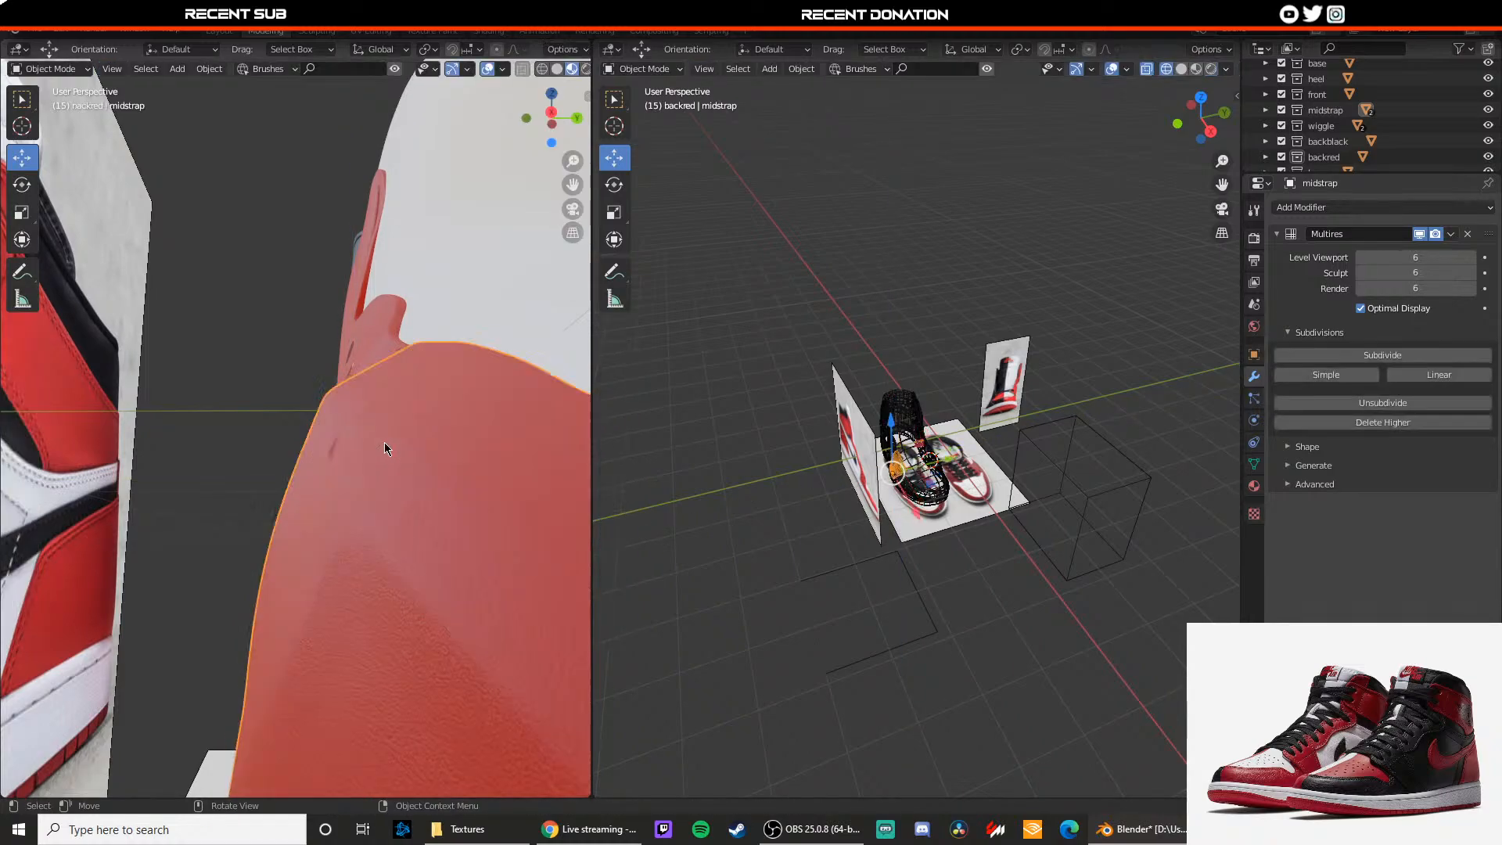
middle_click_drag(382, 449, 360, 472)
key("Tab")
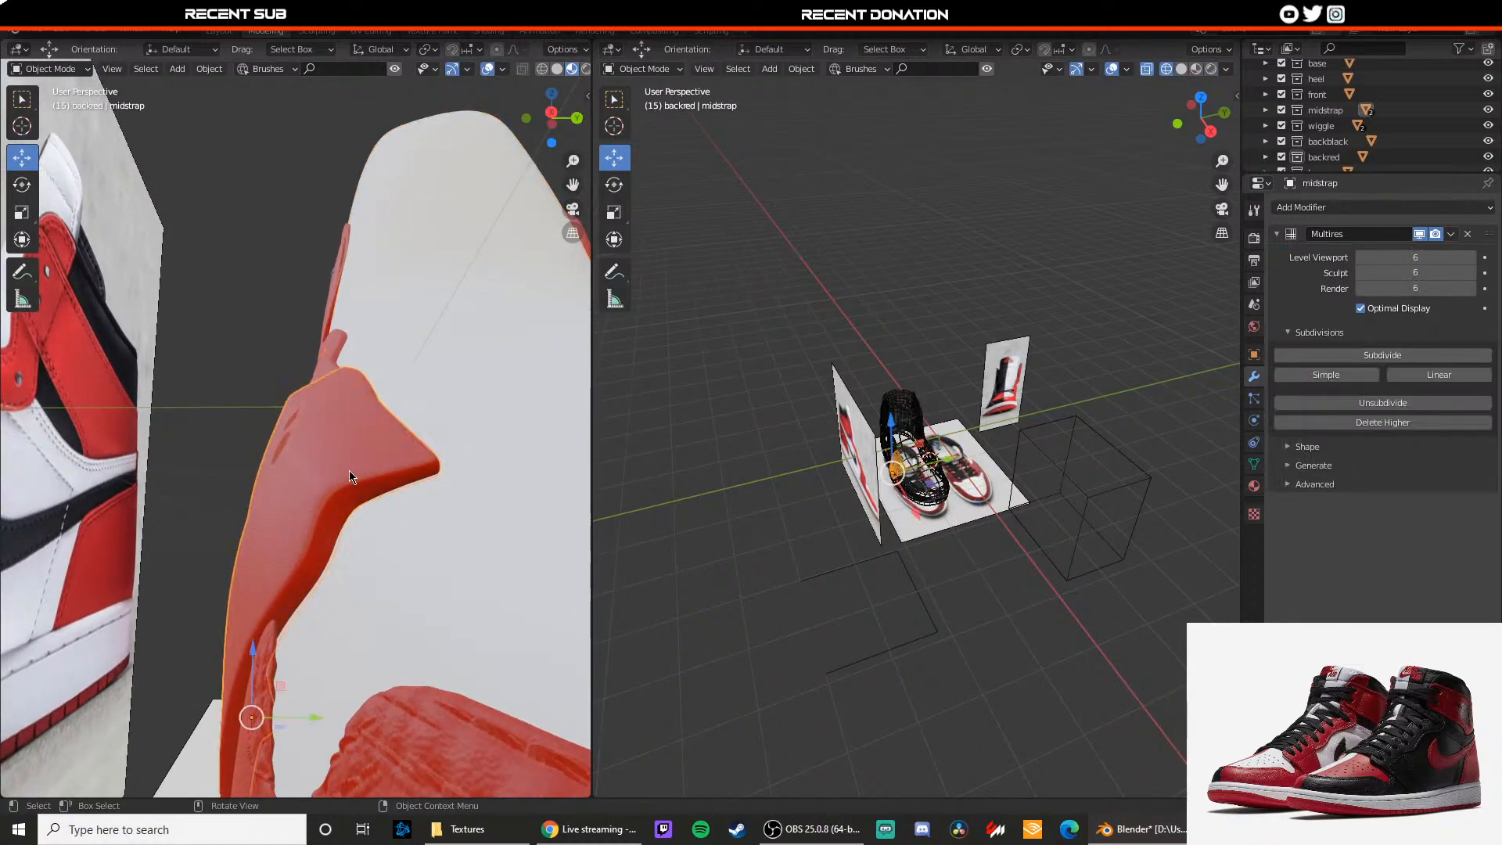
Step: Move the vertices along the inner crease of midstrap's upper bend down toward its front edge
key("KP_Decimal")
scroll(315, 442, "up", 5)
left_click(331, 467)
left_click(312, 487, "shift")
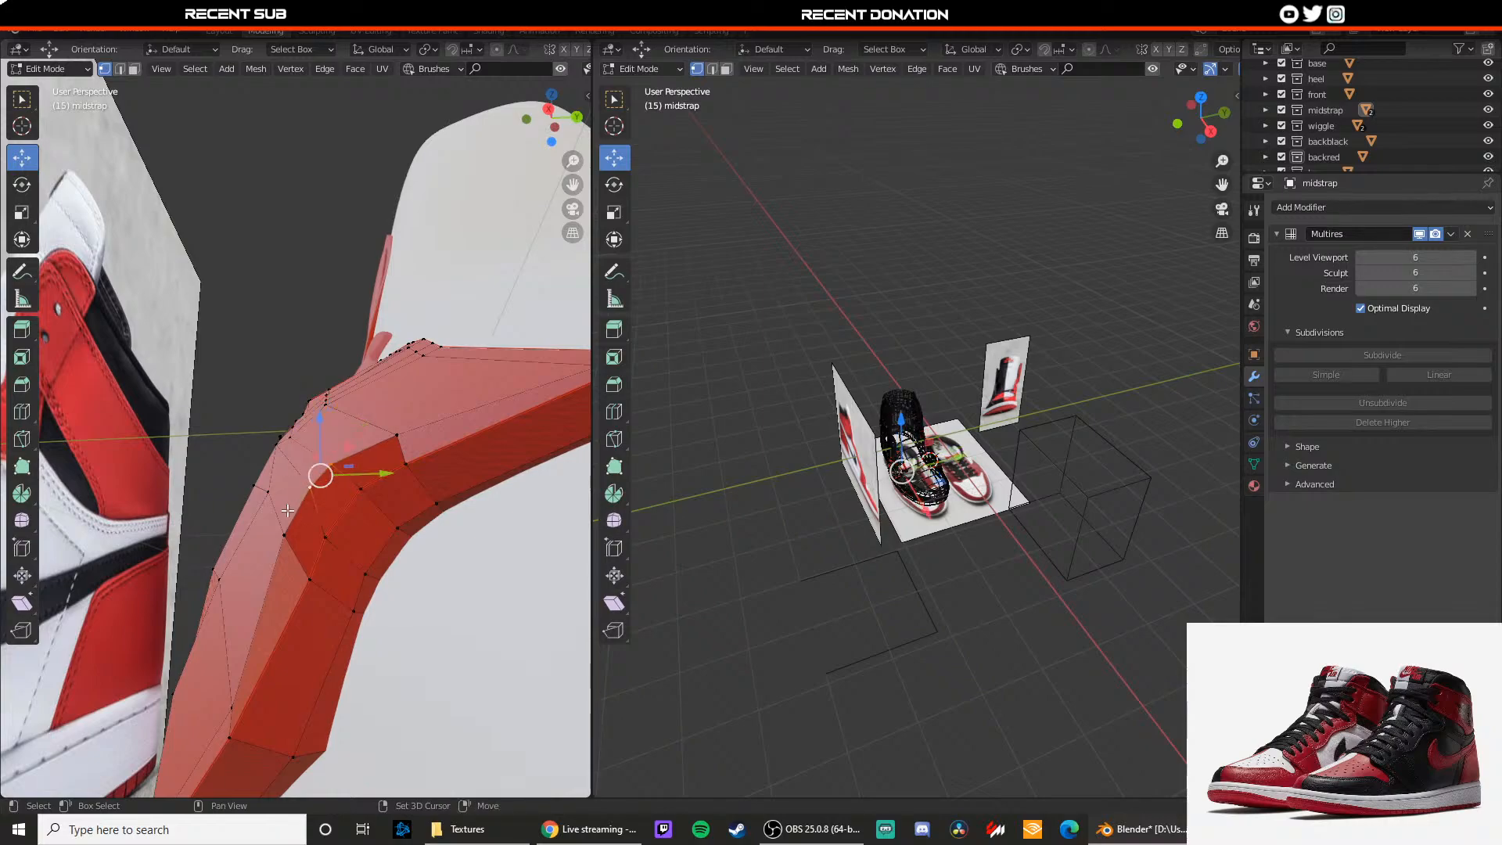
left_click(288, 513, "shift")
left_click(383, 442, "shift")
key("g")
key("z")
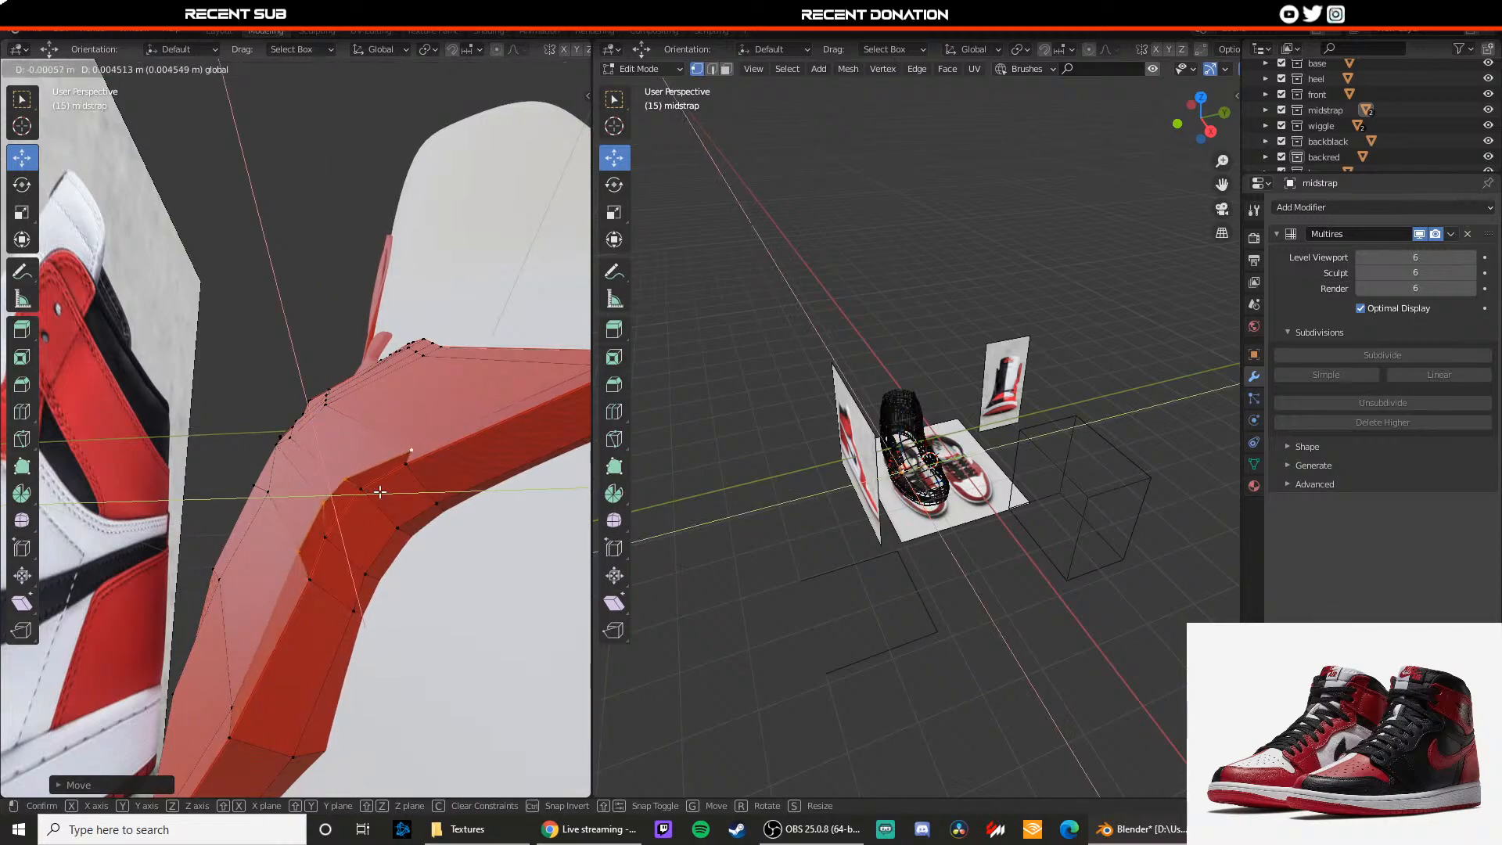
left_click_drag(342, 468, 368, 493)
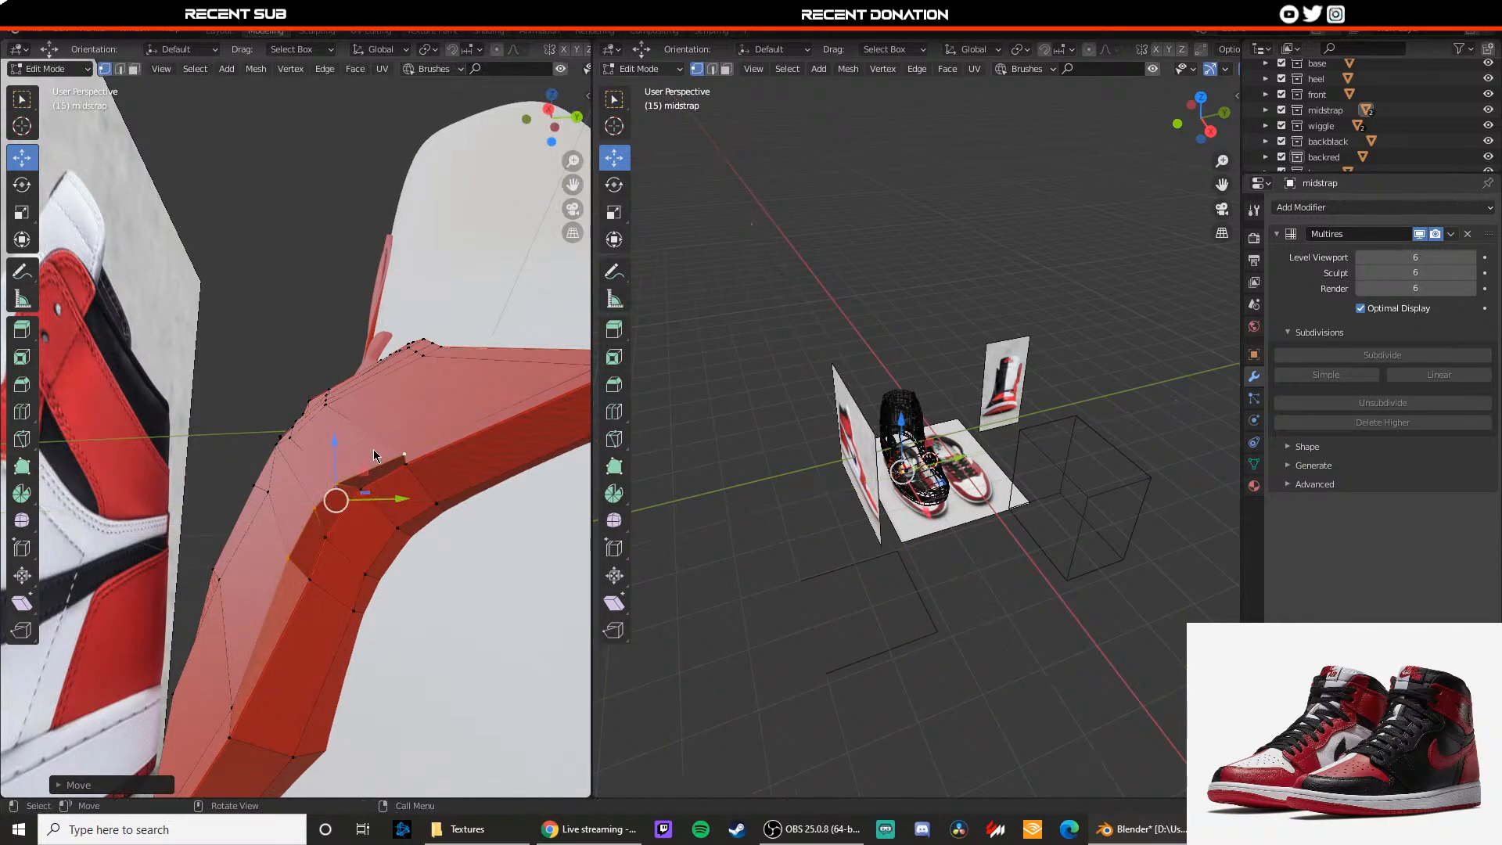
key("Tab")
key("Tab")
Step: Shift the vertices along midstrap's inner bend edge slightly sideways to even out its curve
middle_click_drag(368, 440, 391, 399)
scroll(288, 469, "up", 4)
left_click_drag(385, 551, 360, 549)
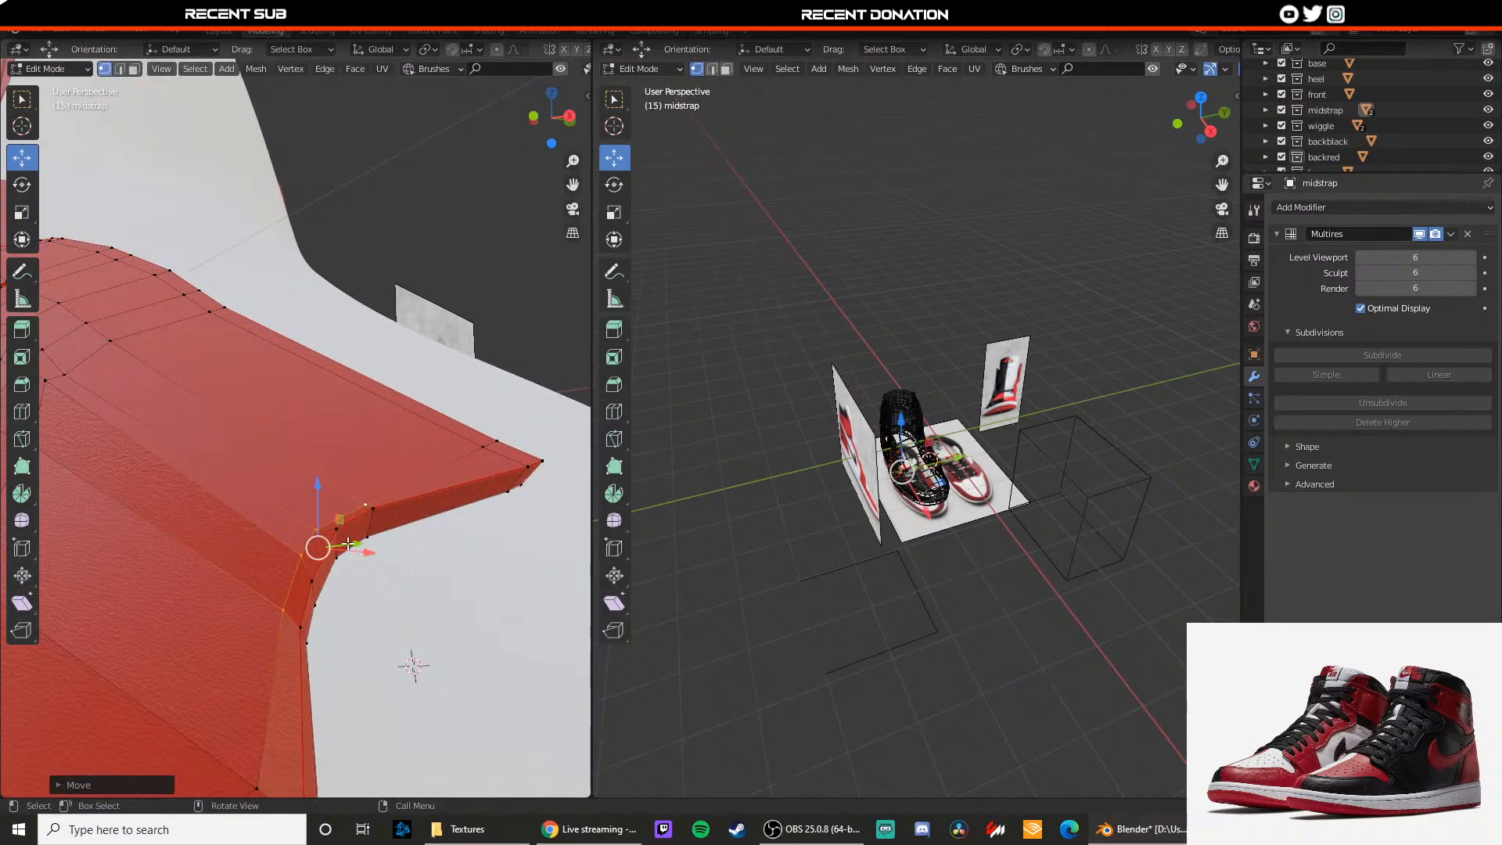
middle_click_drag(360, 549, 318, 532)
left_click_drag(266, 538, 262, 538)
left_click_drag(243, 509, 244, 511)
key("Tab")
Step: Open the midstrap2 mesh for editing and shift the edge vertices along its long front side slightly outward
left_click(374, 533)
scroll(335, 503, "down", 4)
middle_click_drag(335, 503, 289, 496)
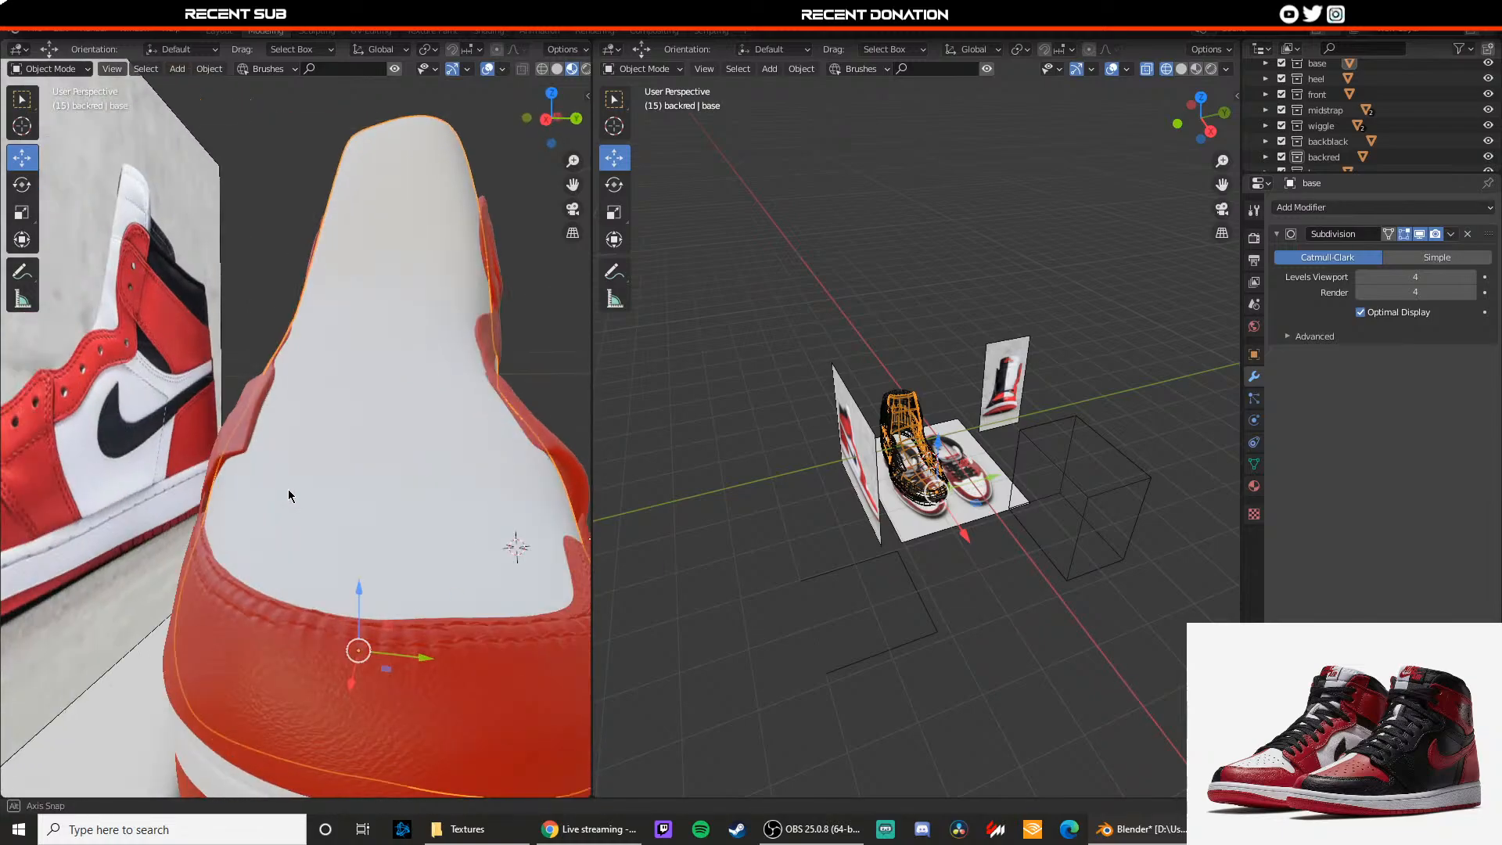
scroll(288, 496, "down", 4)
middle_click_drag(245, 316, 205, 319)
left_click(513, 416)
scroll(469, 426, "up", 4)
middle_click_drag(450, 431, 270, 471)
left_click(363, 450)
scroll(376, 446, "up", 4)
key("Tab")
left_click(270, 623)
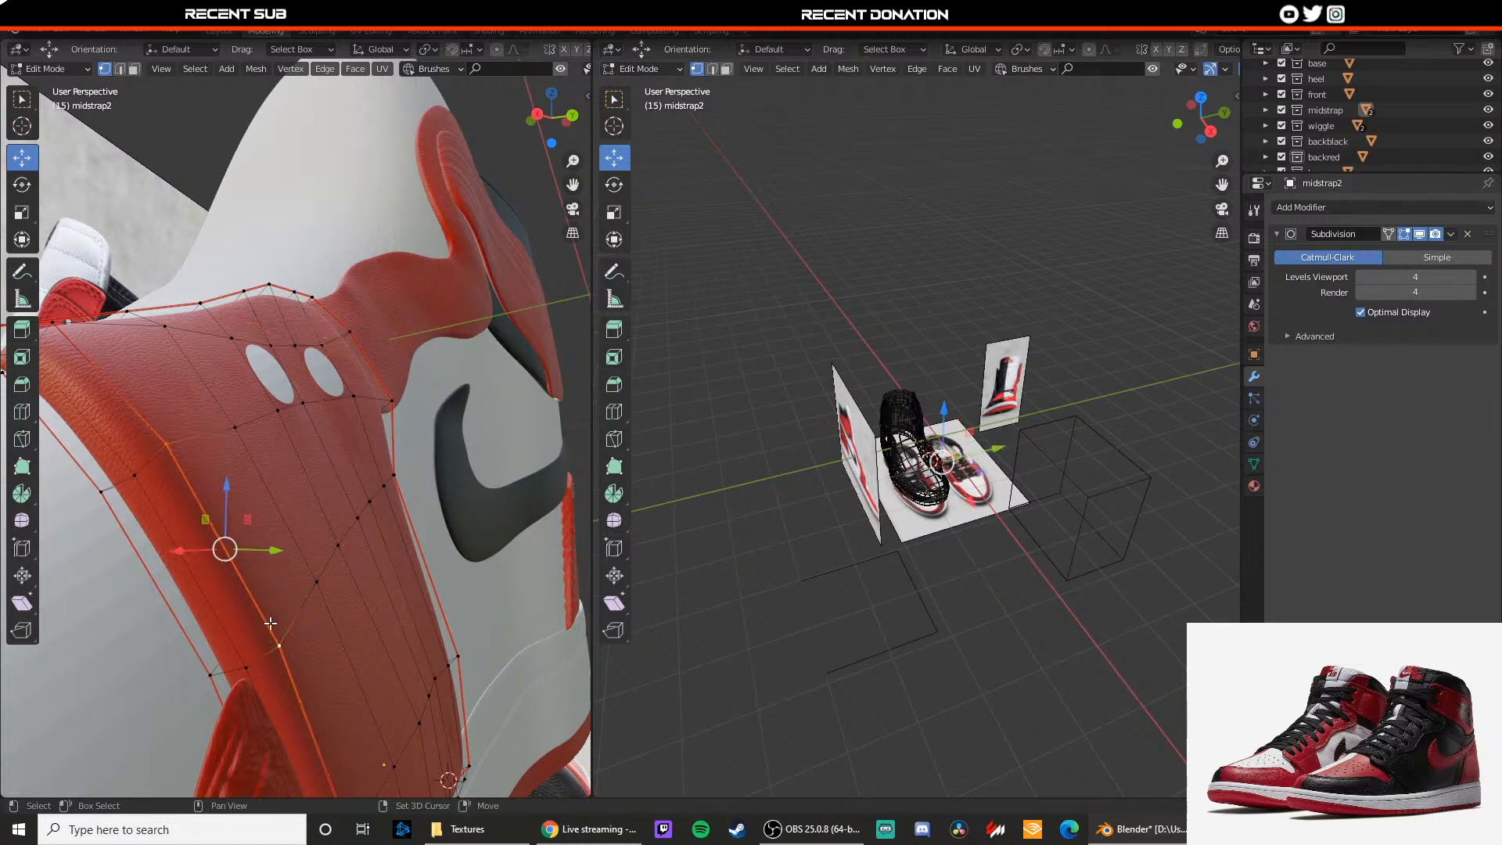
left_click_drag(263, 557, 237, 550)
Step: Lower the vertex near midstrap2's pointed upper front corner slightly and leave mesh editing
middle_click_drag(102, 356, 219, 434, "shift")
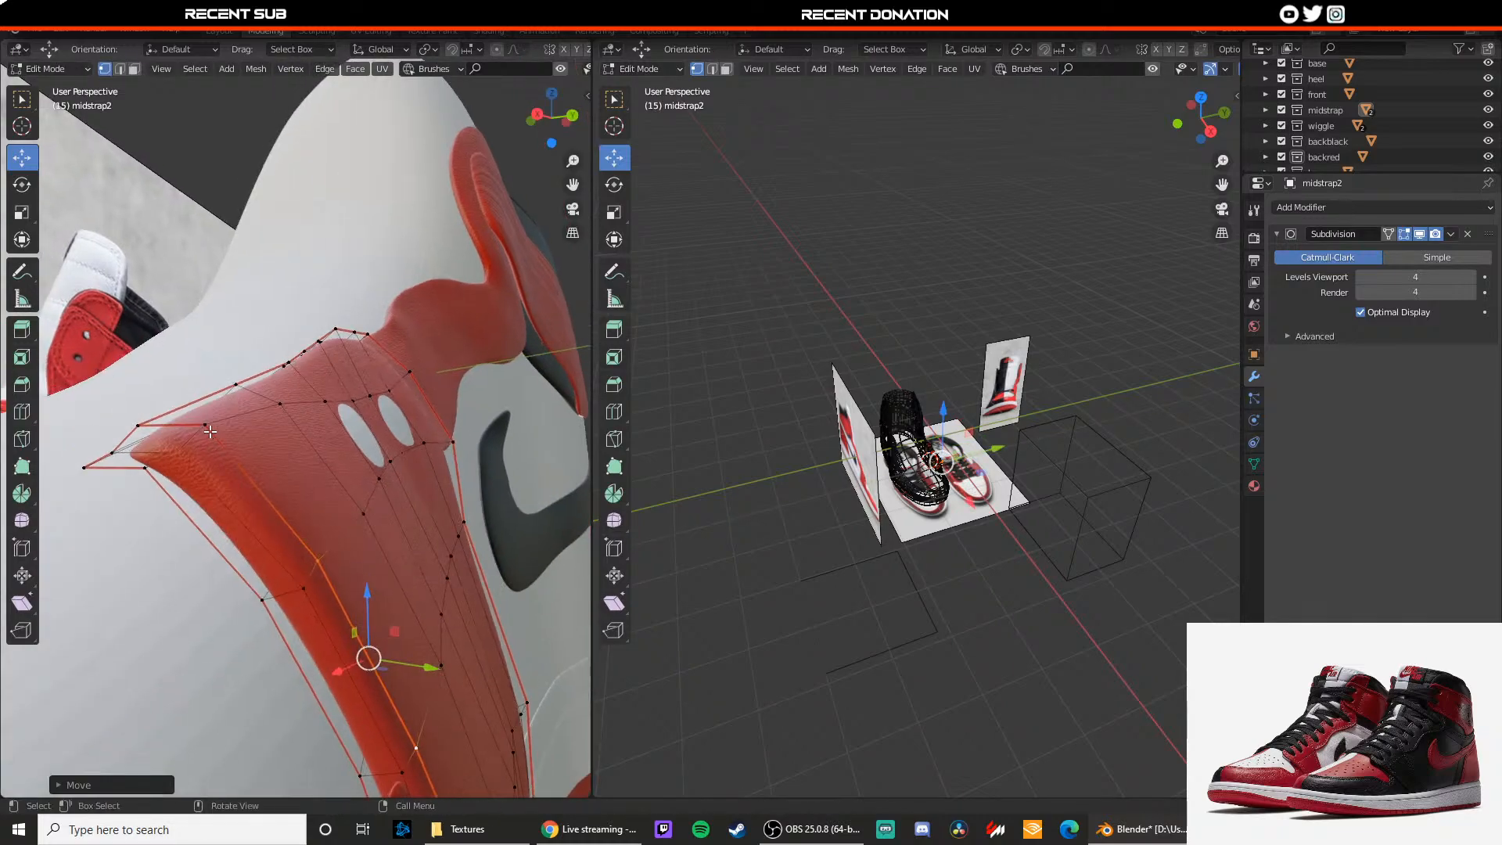
left_click(205, 423)
left_click_drag(202, 399, 200, 415)
key("Tab")
scroll(439, 477, "down", 2)
left_click(460, 488)
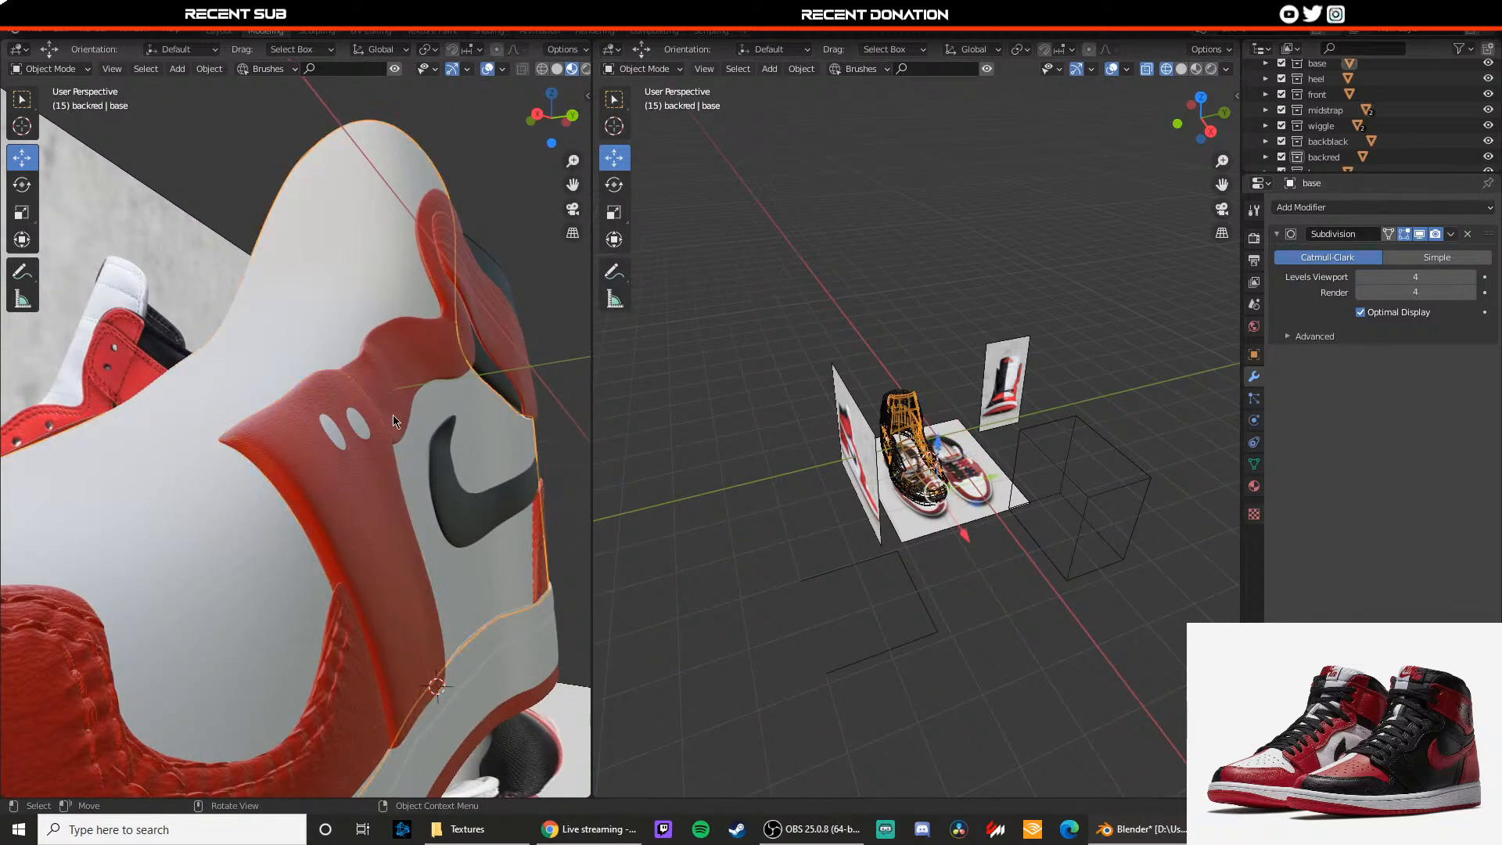
Step: Open wiggle2 for editing in the back view, shown as wireframe over the reference photo
left_click(400, 375)
left_click(572, 115)
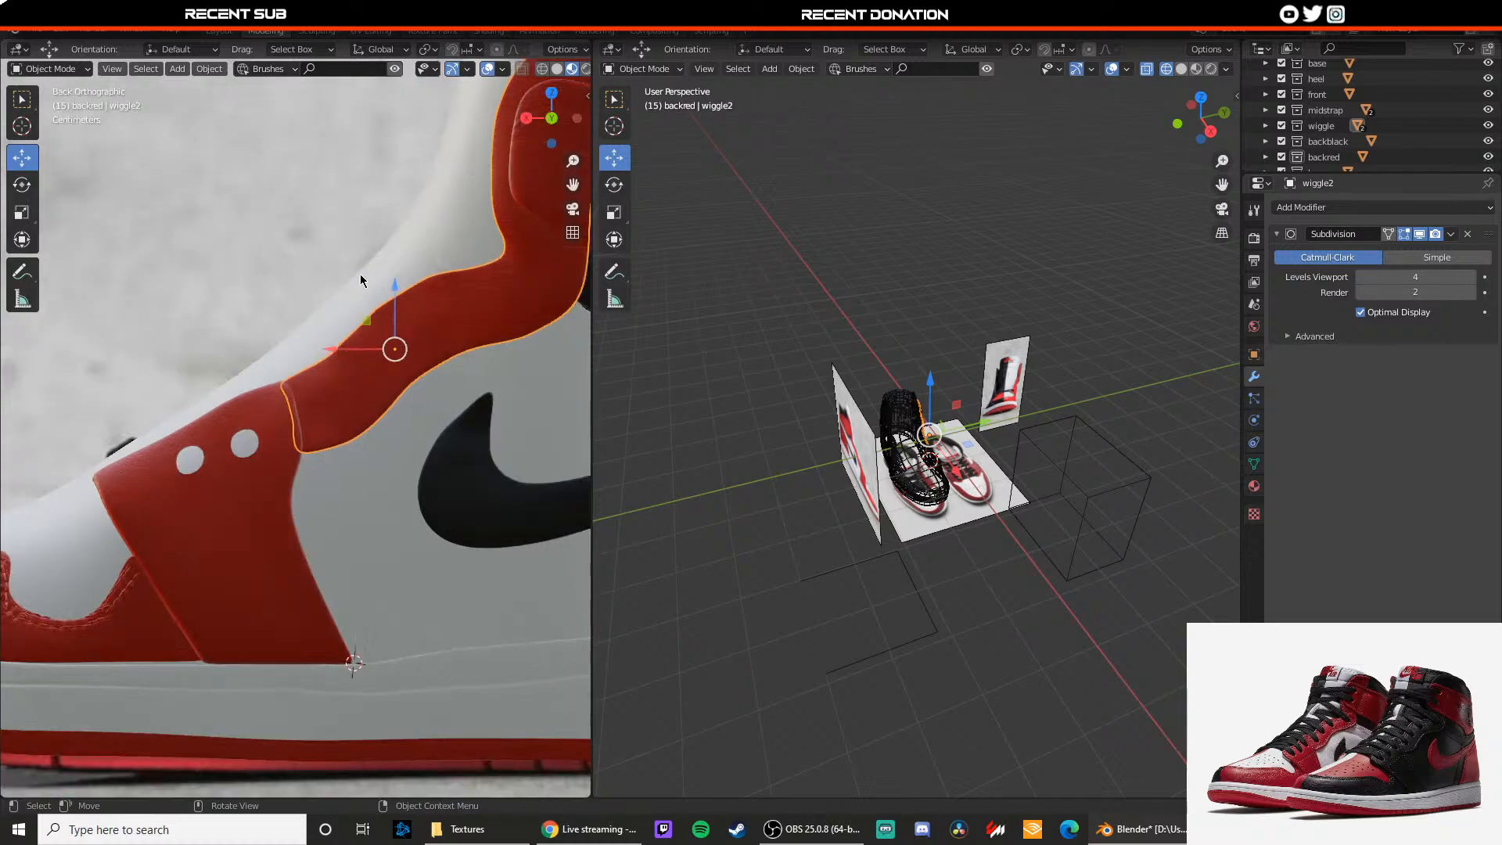
key("Tab")
middle_click_drag(369, 306, 324, 316, "shift")
scroll(329, 321, "up", 3)
key("z")
left_click(228, 329)
scroll(241, 360, "up", 2)
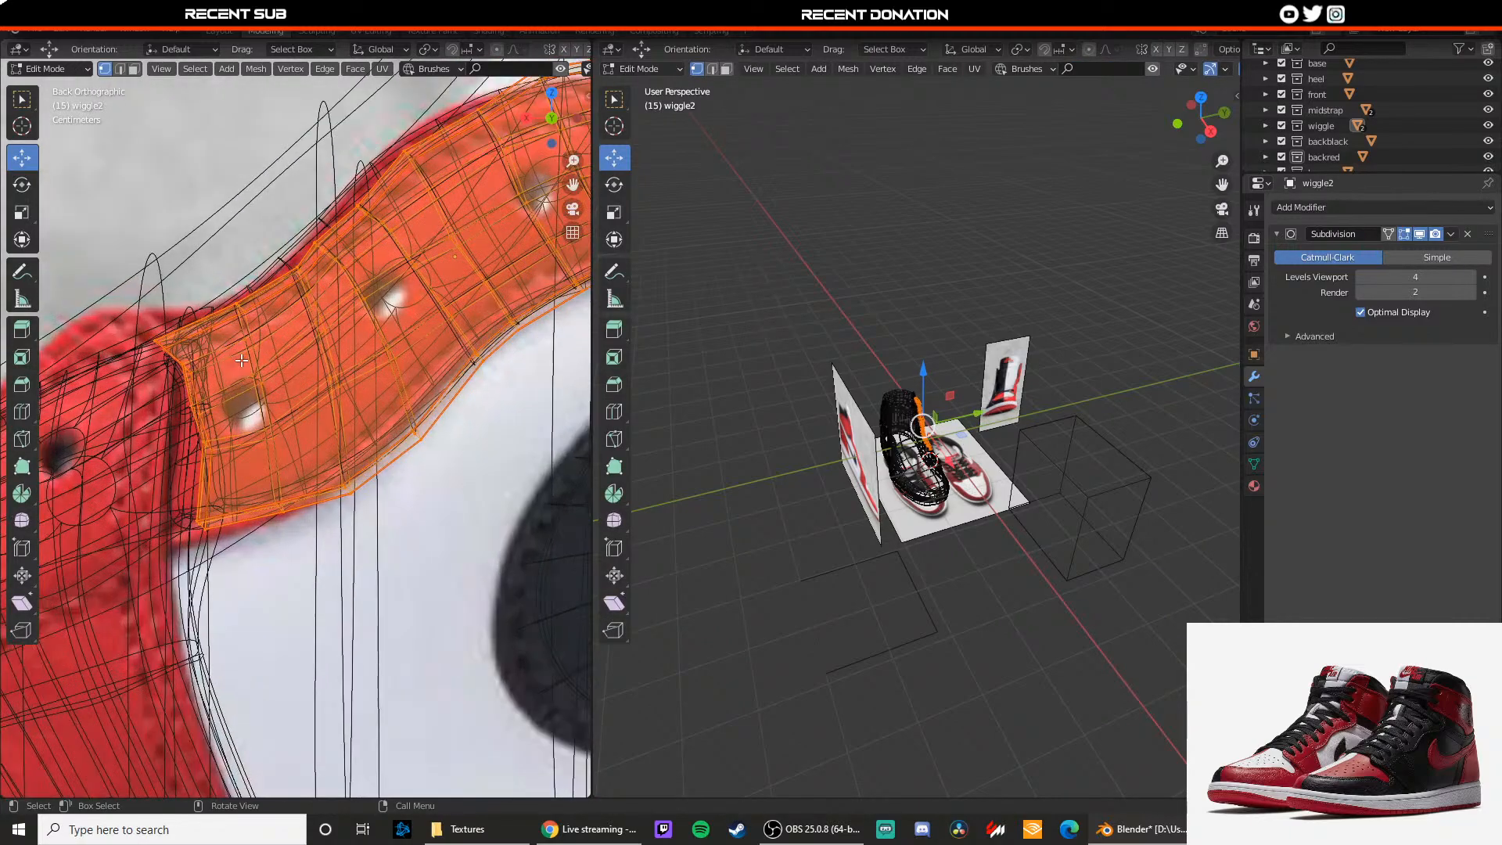
Step: Try to cut wiggle2's first eyelet hole by deleting the face over the reference eyelet nearest midstrap2
key("3")
left_click(243, 410)
key("x")
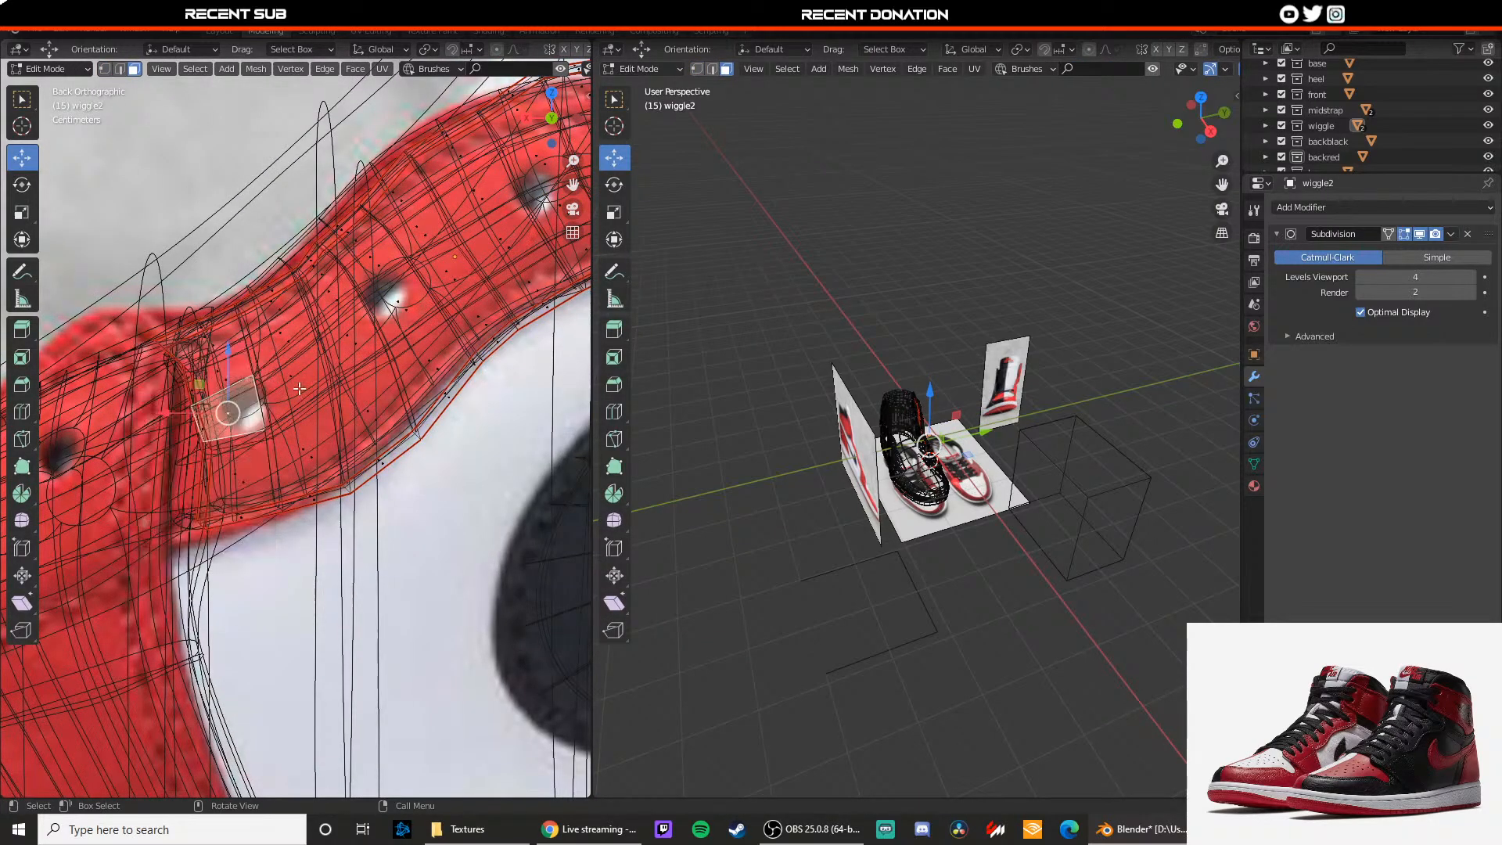
key("z")
left_click(277, 448)
scroll(276, 435, "down", 1)
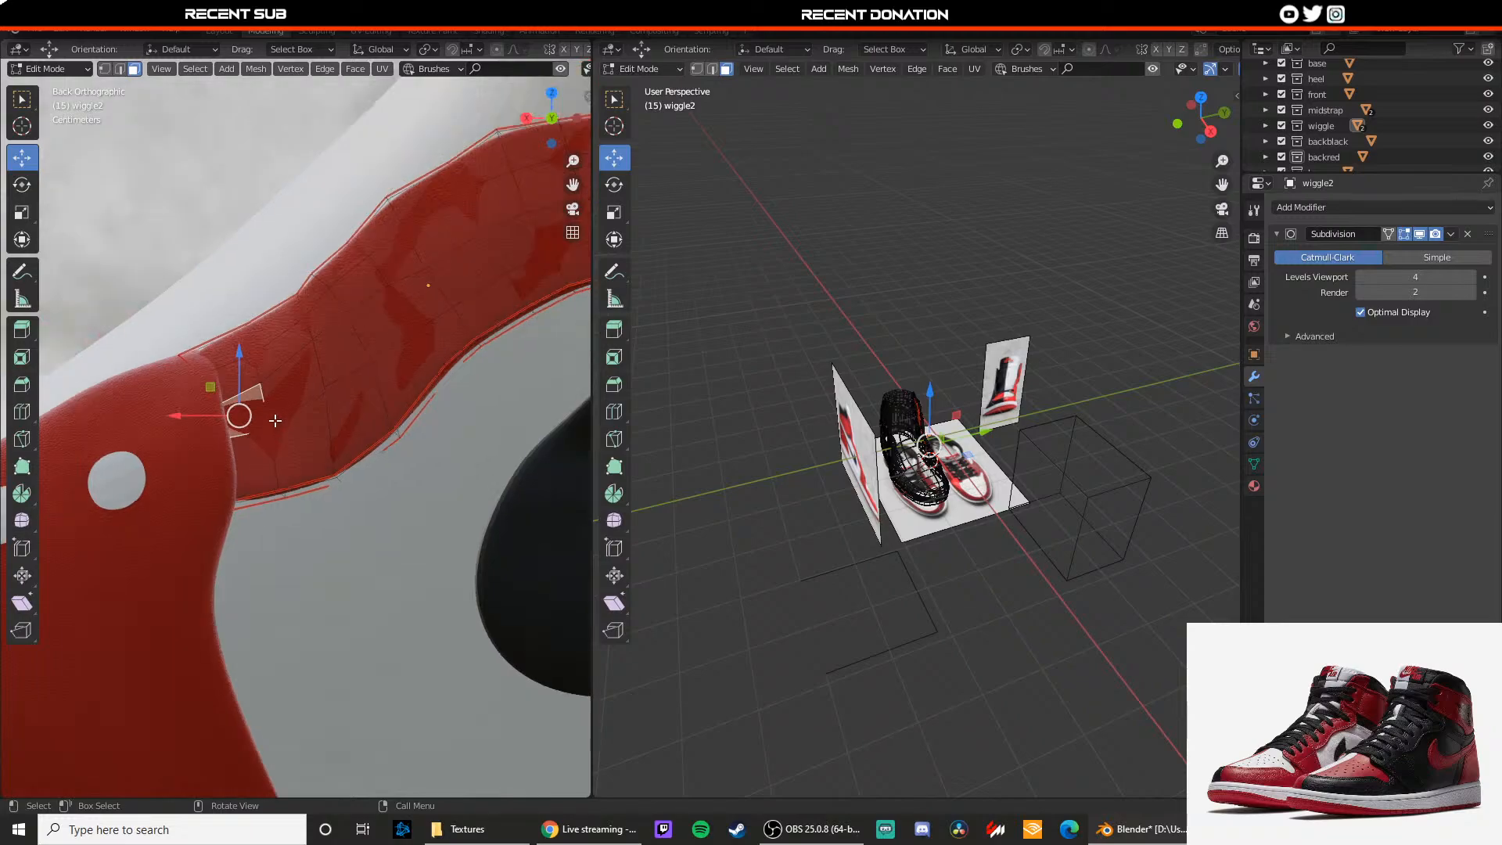
key("Tab")
key("z")
left_click(170, 419)
key("z")
left_click(197, 455)
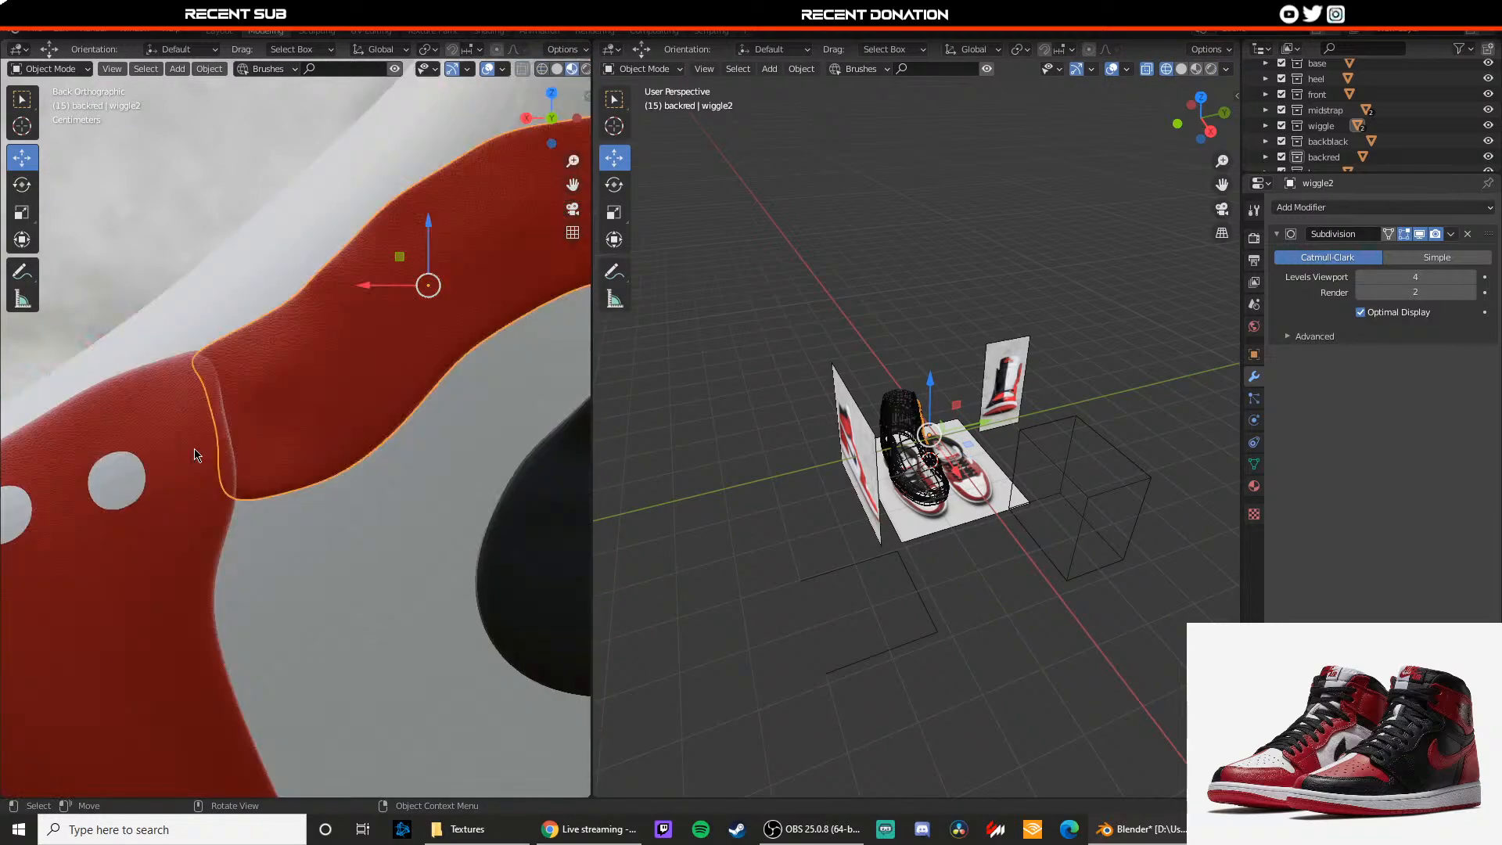
key("Tab")
key("x")
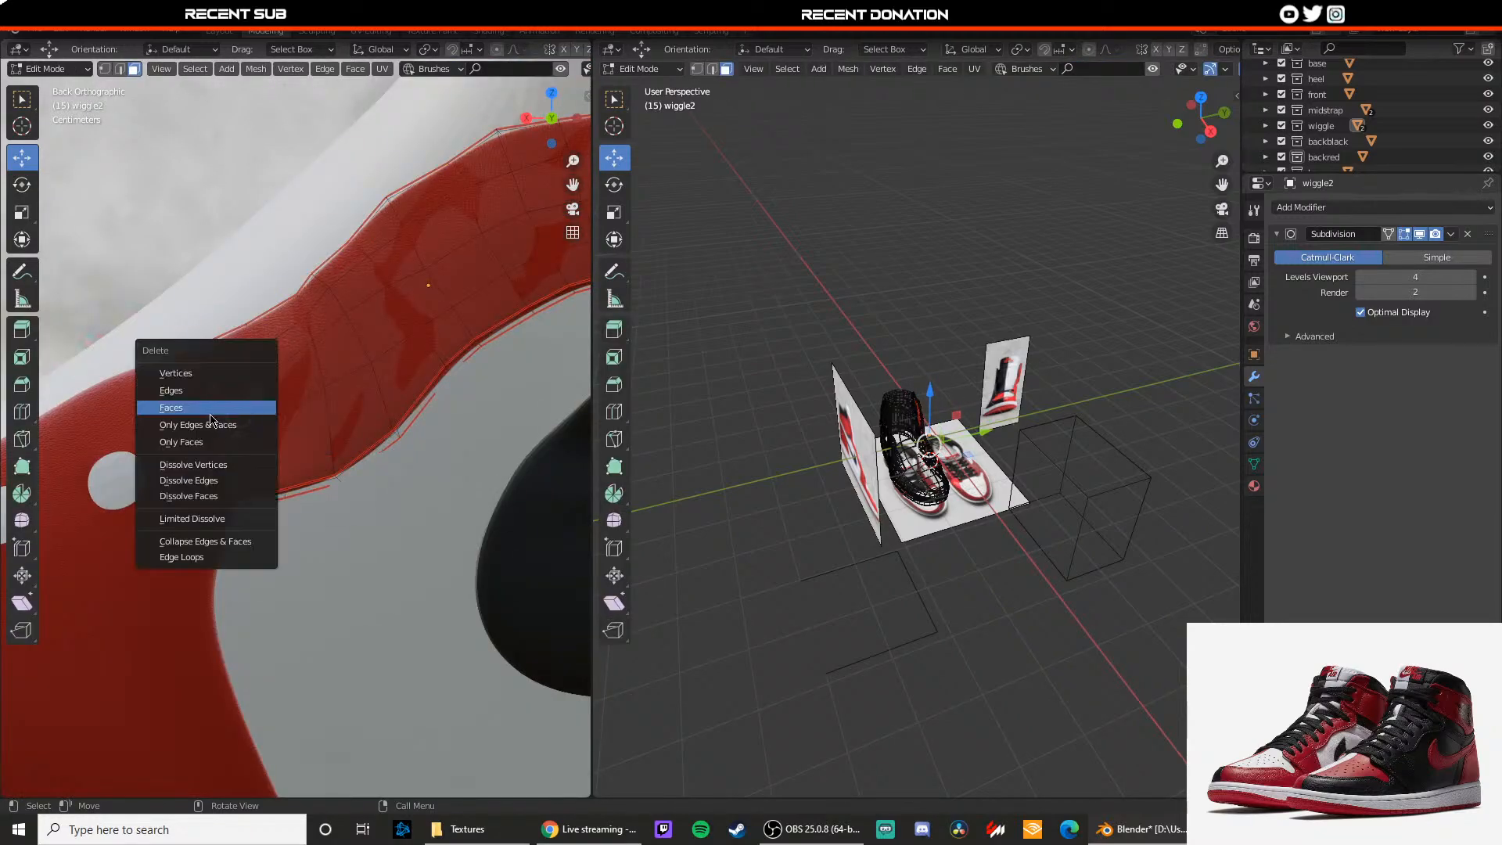
left_click(211, 407)
Step: Try to reshape the trial eyelet hole by moving its side vertices horizontally
scroll(232, 407, "up", 1)
left_click(249, 378)
left_click_drag(217, 375, 231, 376)
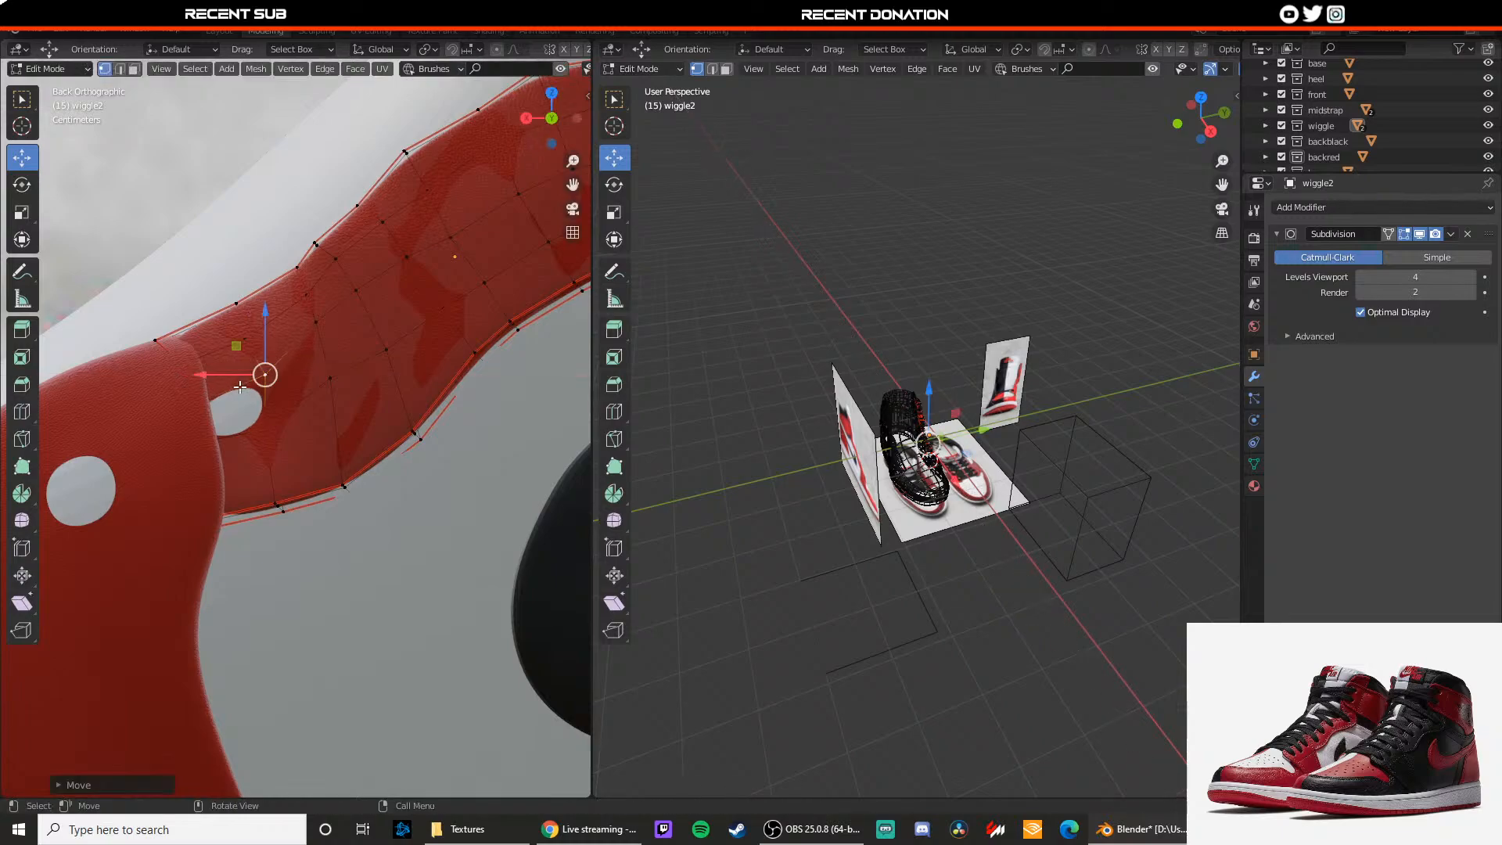
left_click(265, 428)
left_click_drag(207, 429, 220, 427)
left_click(201, 413)
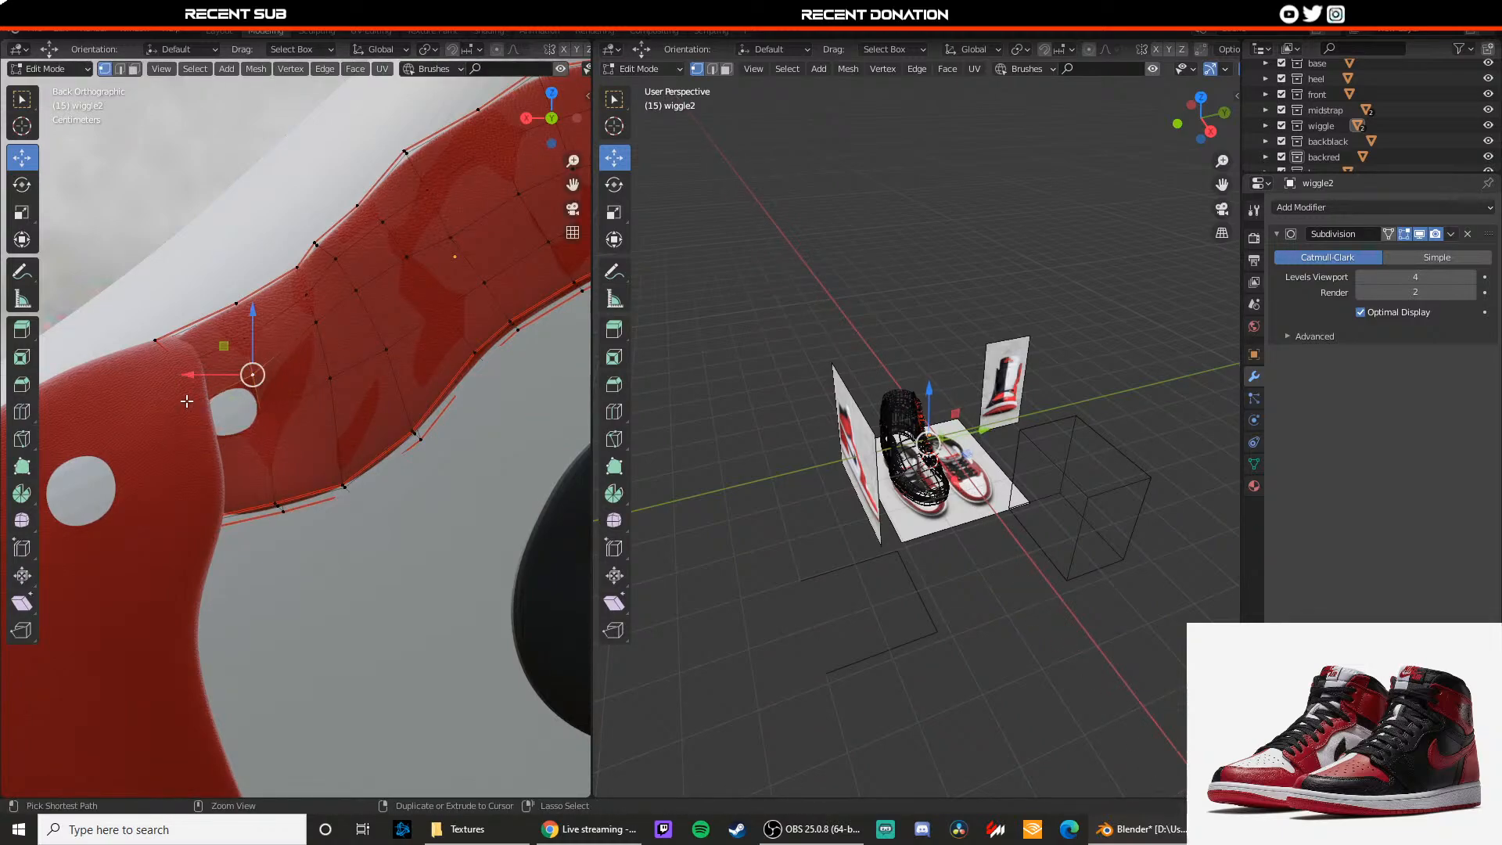
Step: Try deleting the next face along wiggle2 as the eyelet and moving the hole's vertices toward midstrap2
left_click(313, 360)
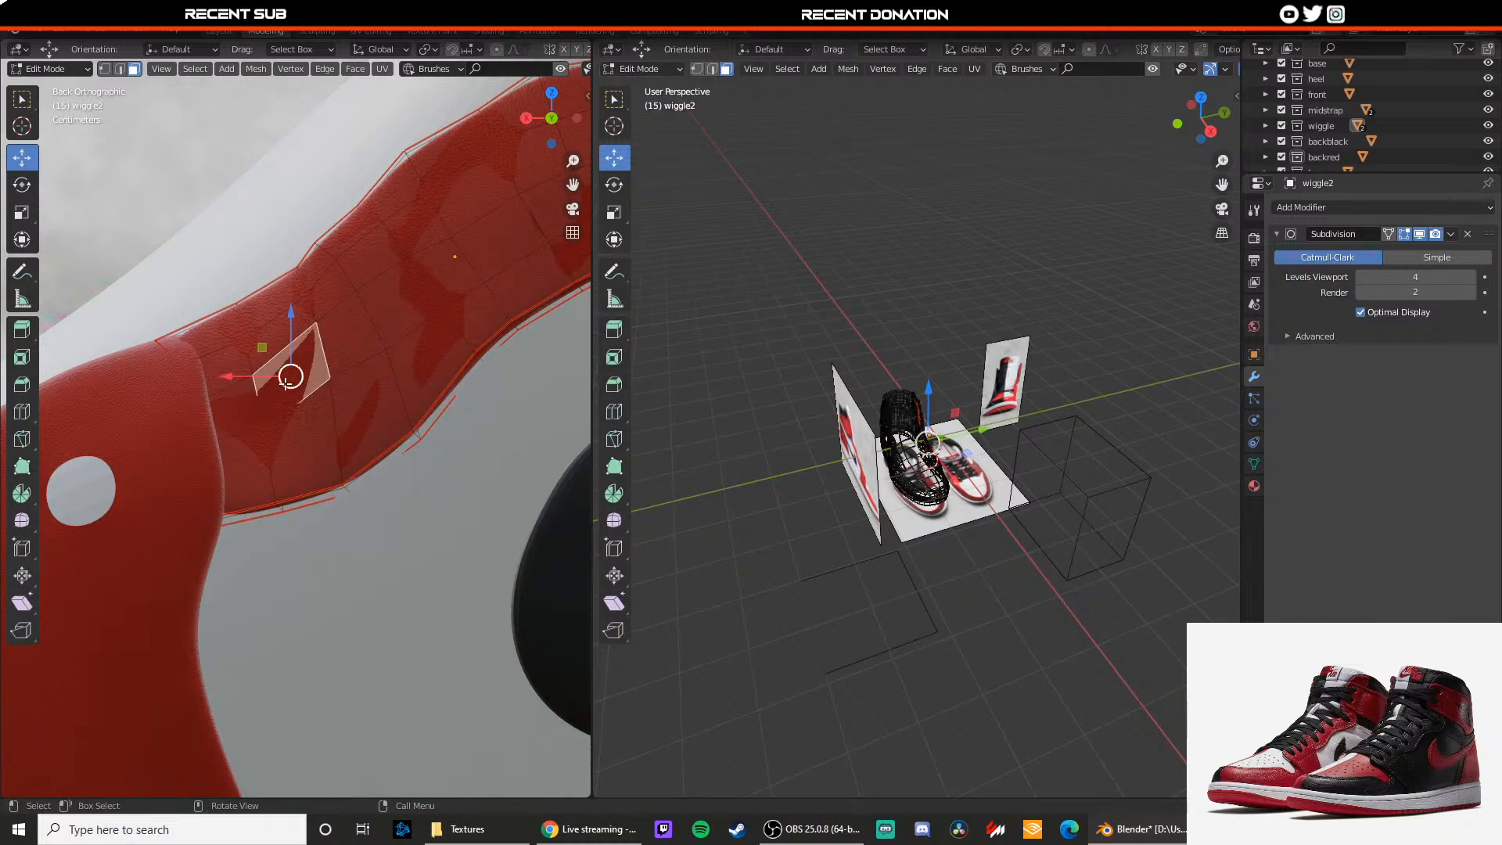
key("x")
left_click(260, 387)
left_click_drag(220, 379, 209, 379)
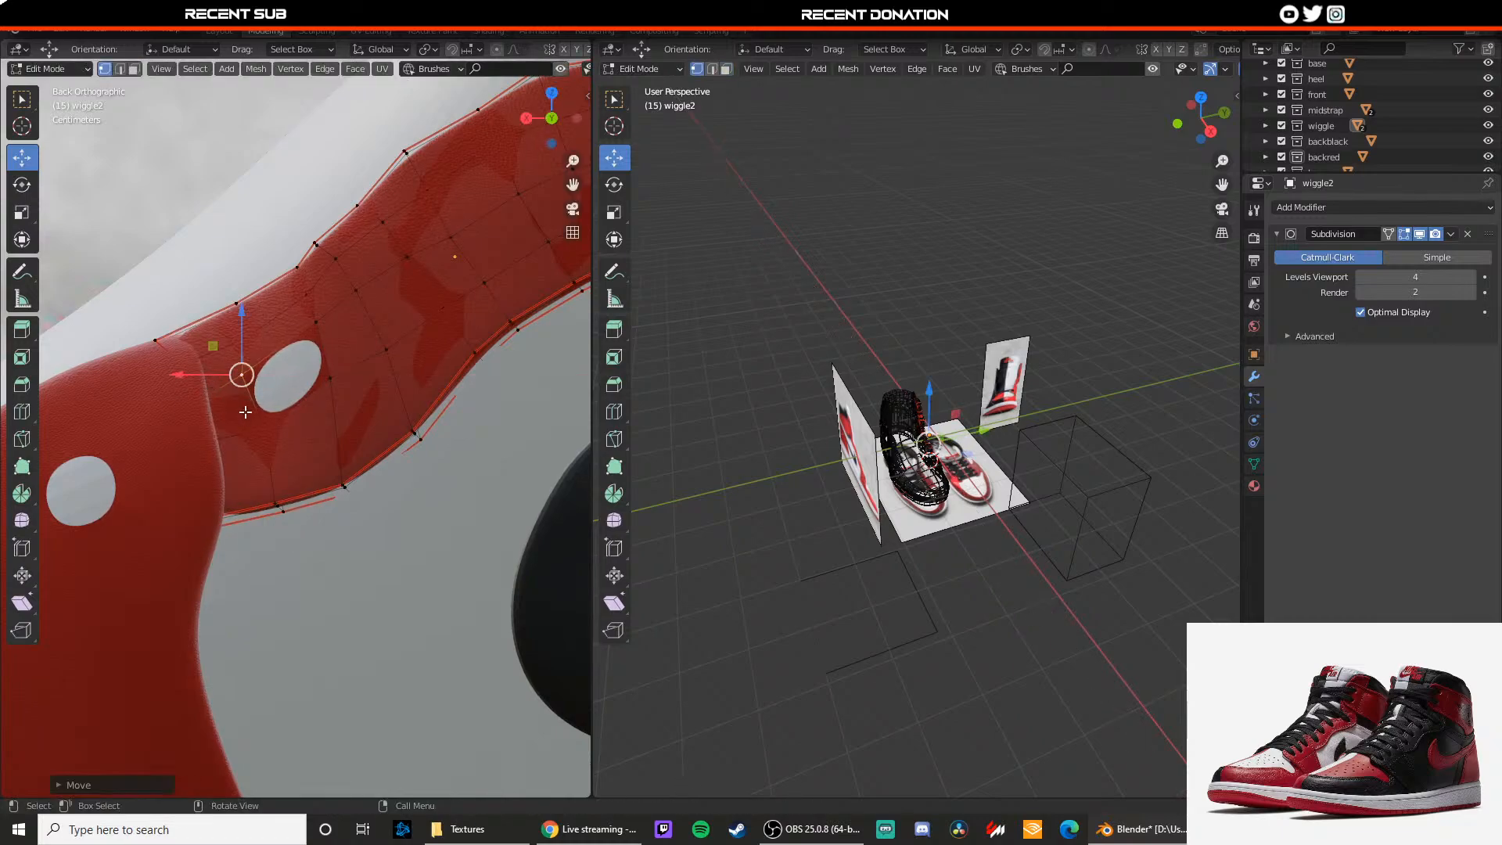
left_click(265, 430)
left_click_drag(238, 428, 191, 435)
left_click(206, 387)
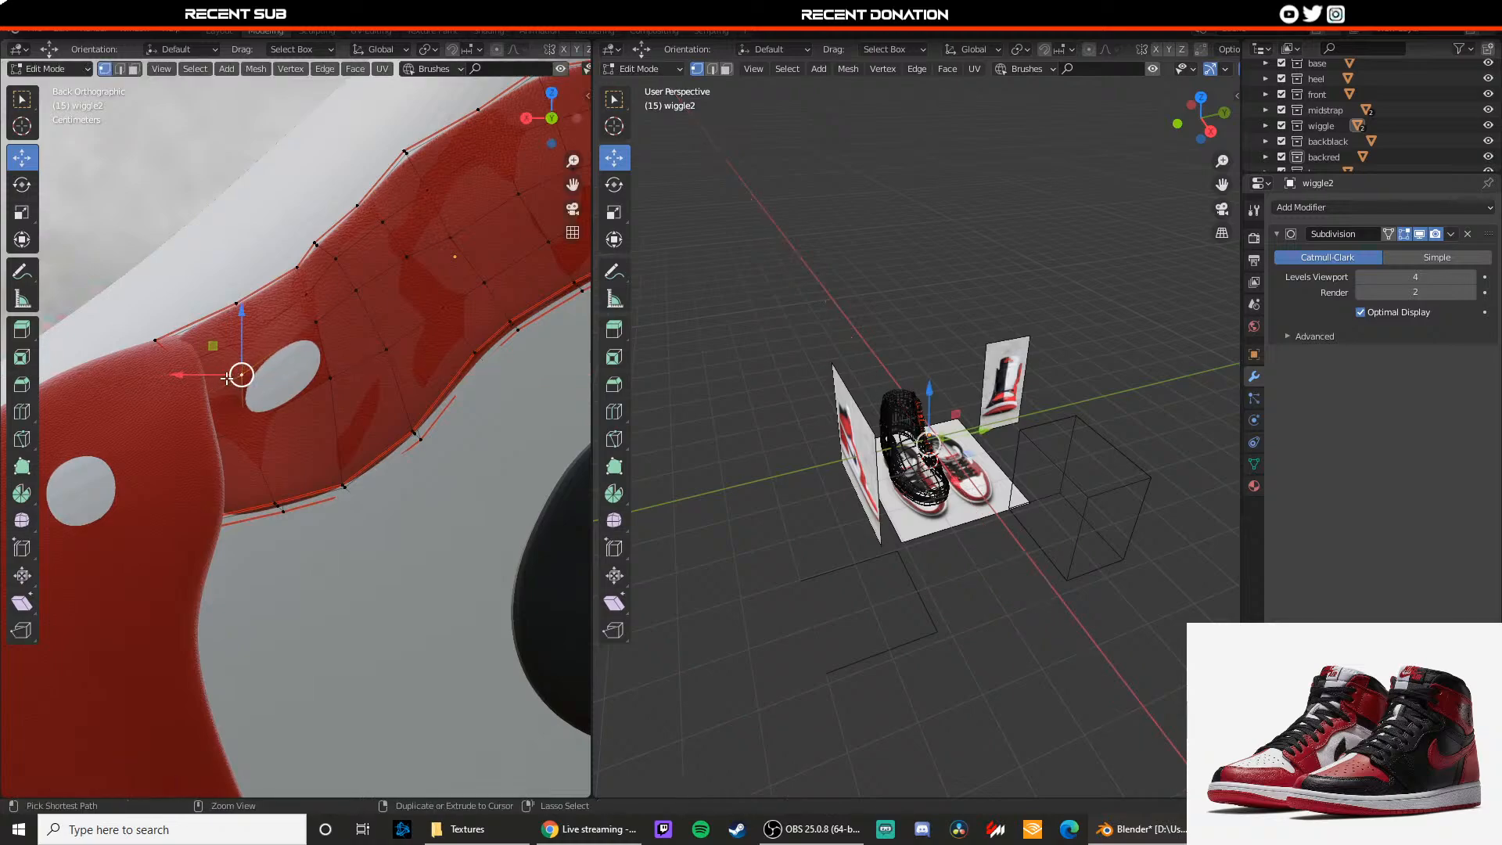
Step: Add a loop cut across wiggle2 near midstrap2 and delete a middle face beside it for the first eyelet
key("ctrl+r")
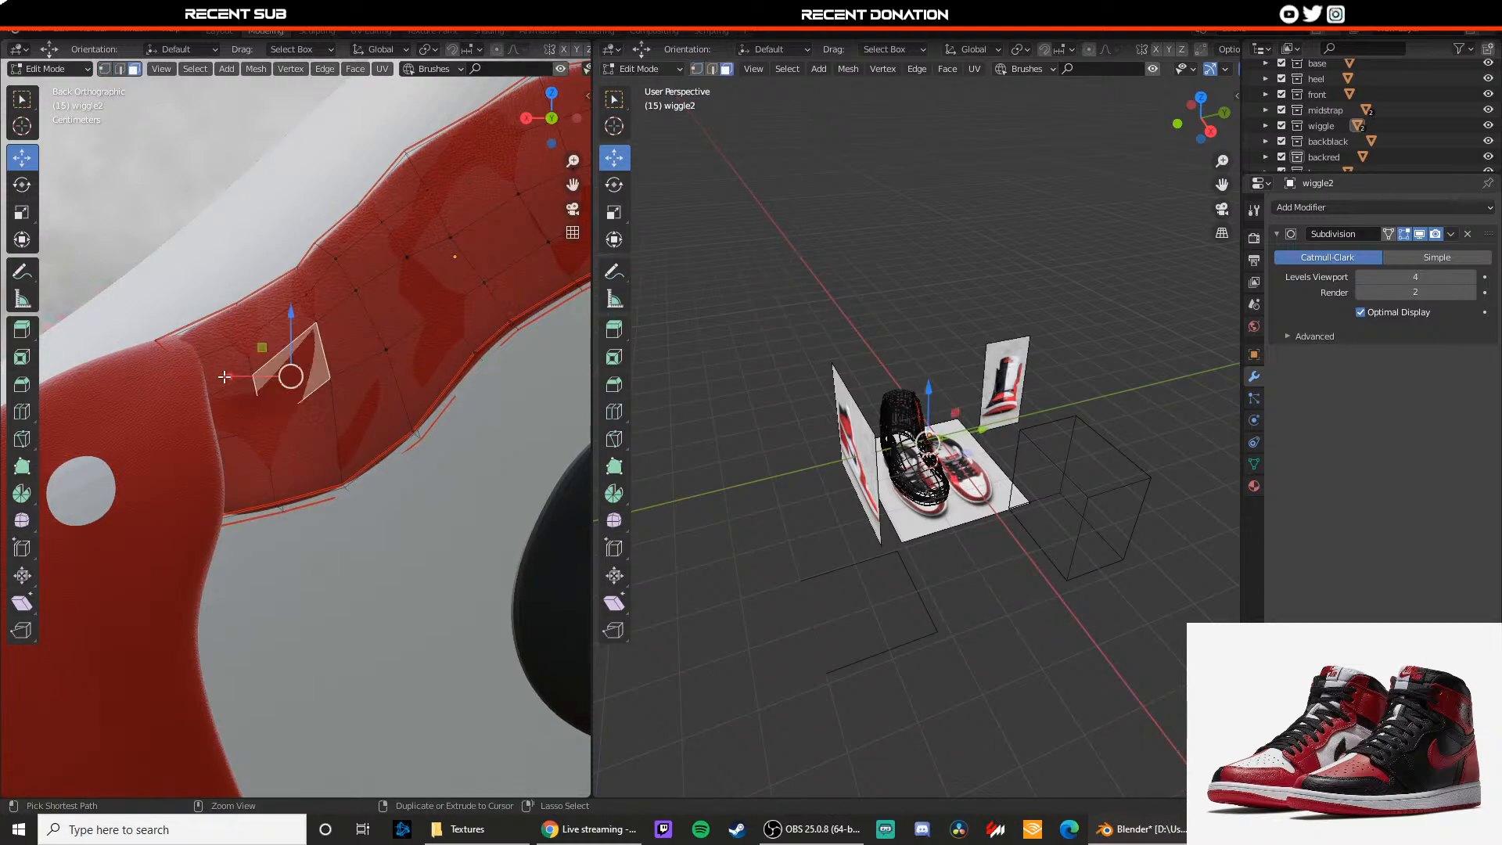
left_click(277, 333)
left_click(278, 333)
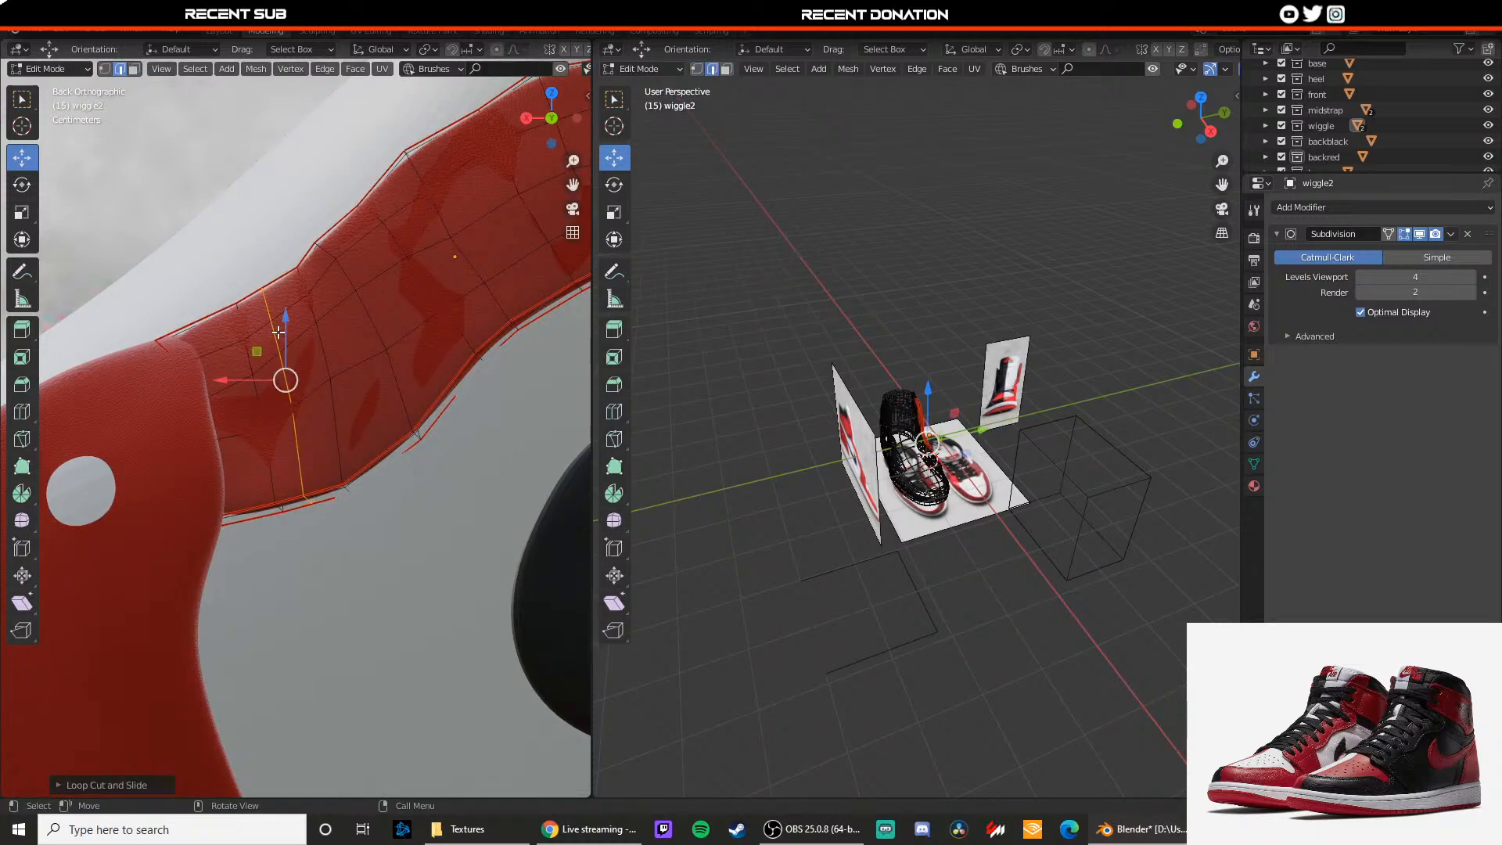
key("3")
left_click(269, 393)
key("x")
left_click(269, 395)
Step: Move the vertices around wiggle2's first eyelet hole to make it rounder
key("1")
left_click(254, 383)
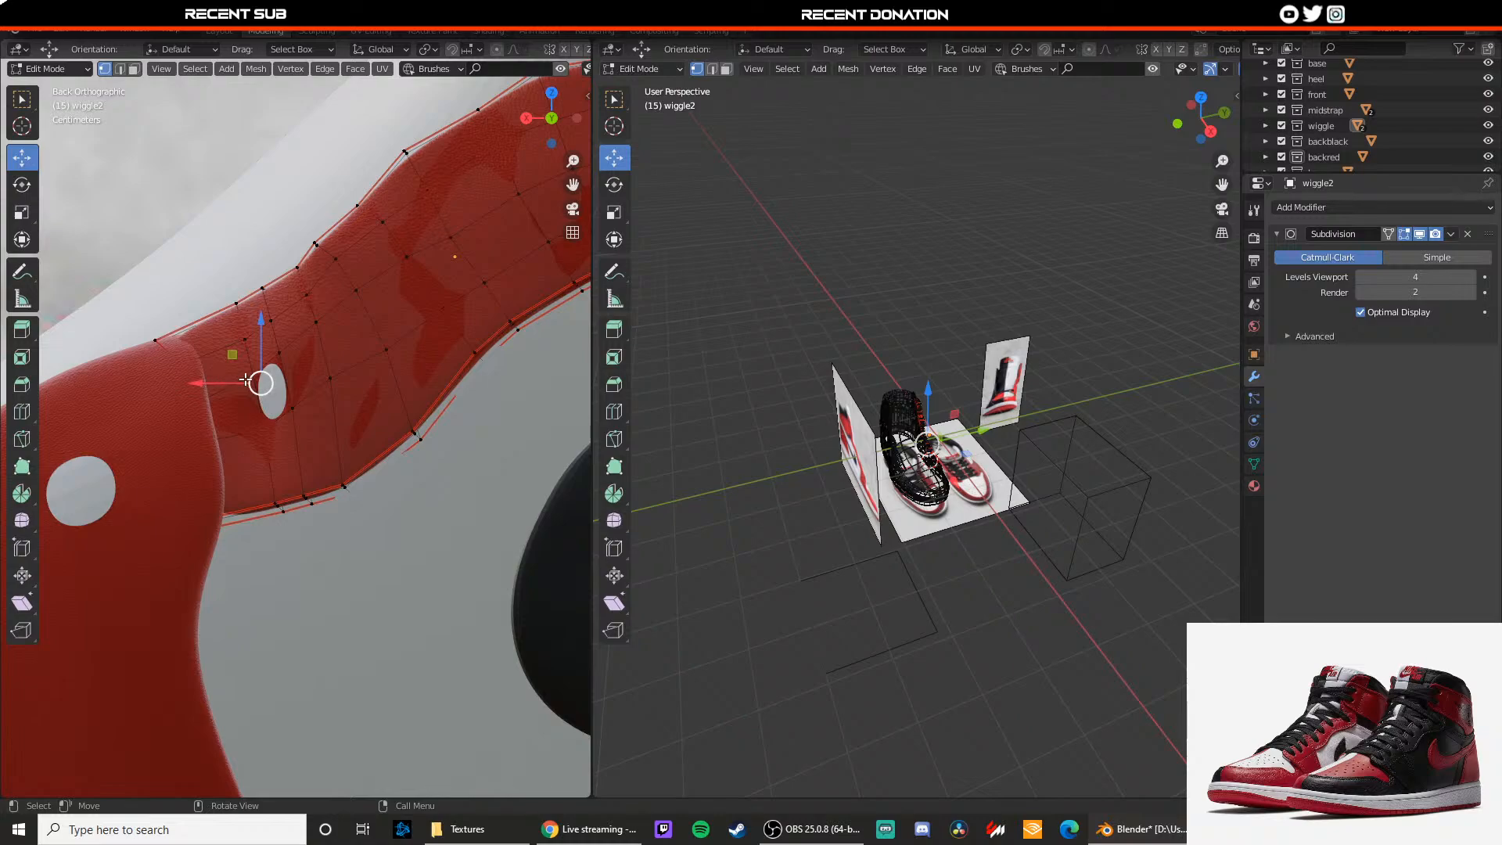
left_click_drag(246, 381, 236, 424)
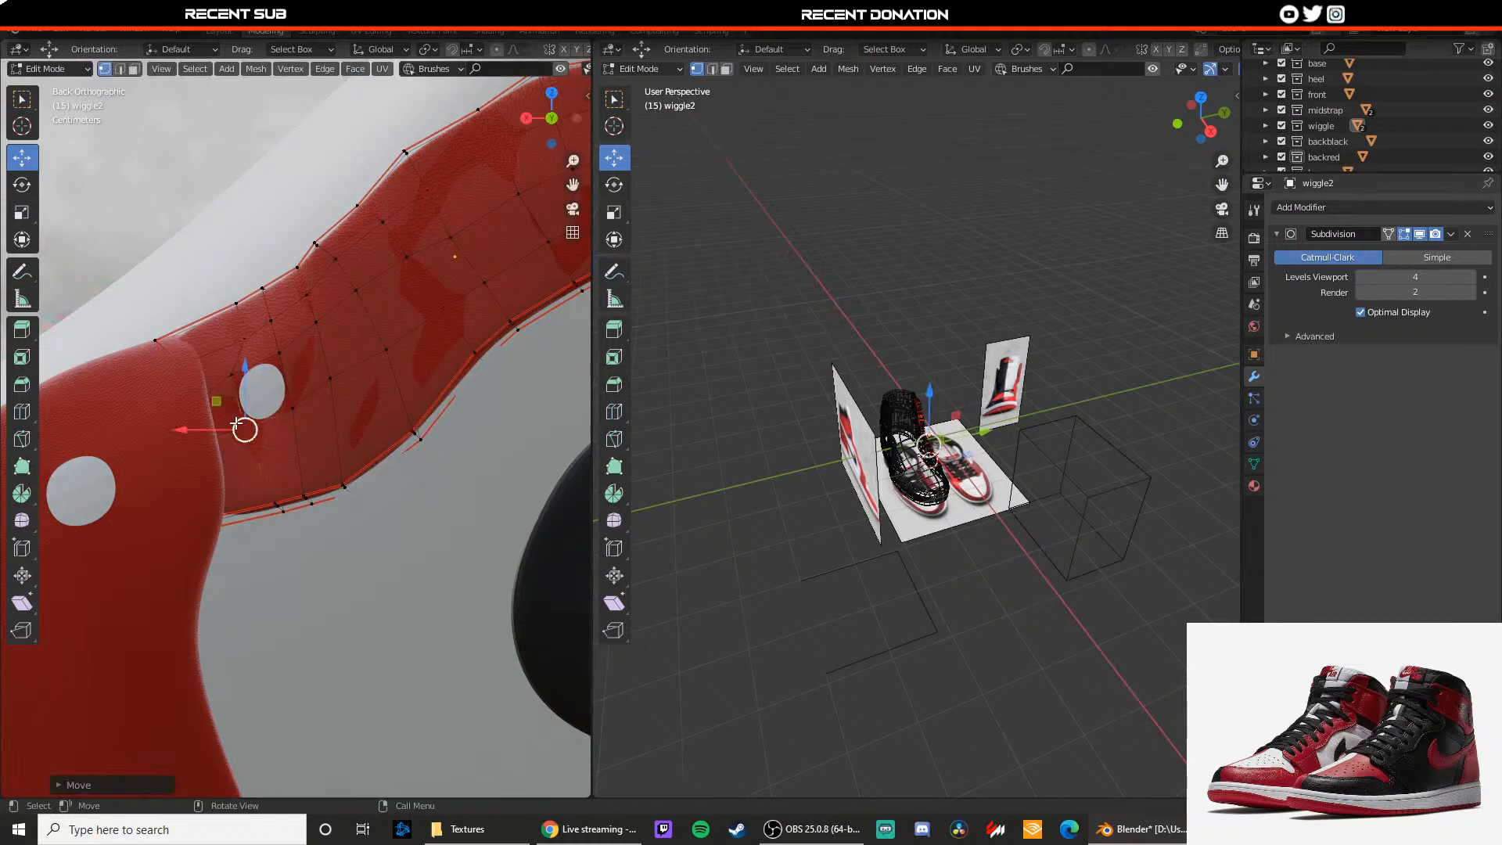
left_click(279, 353)
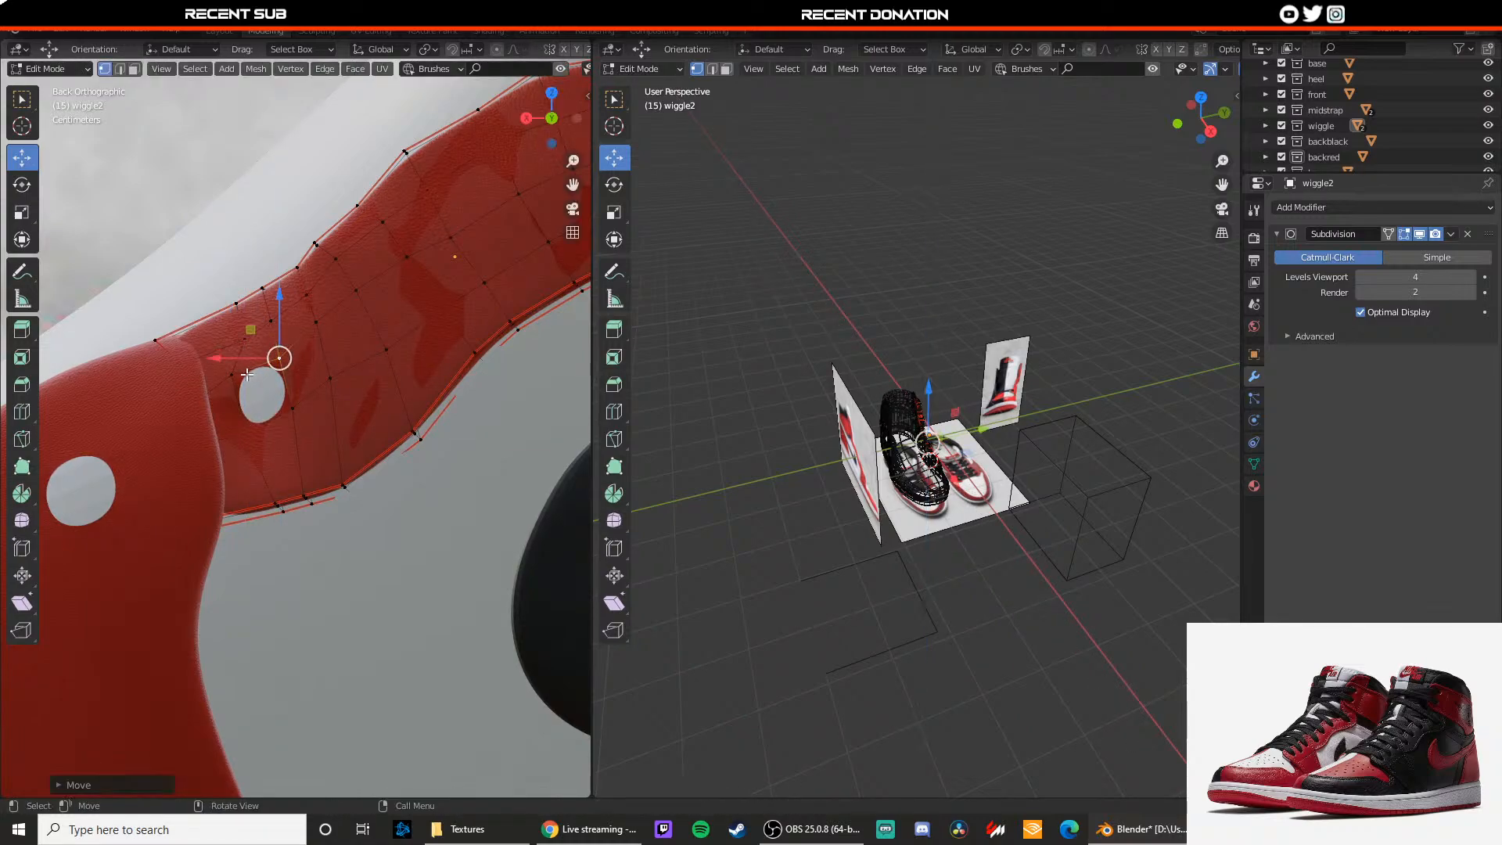
left_click(287, 381)
left_click(293, 407)
left_click_drag(261, 410, 268, 409)
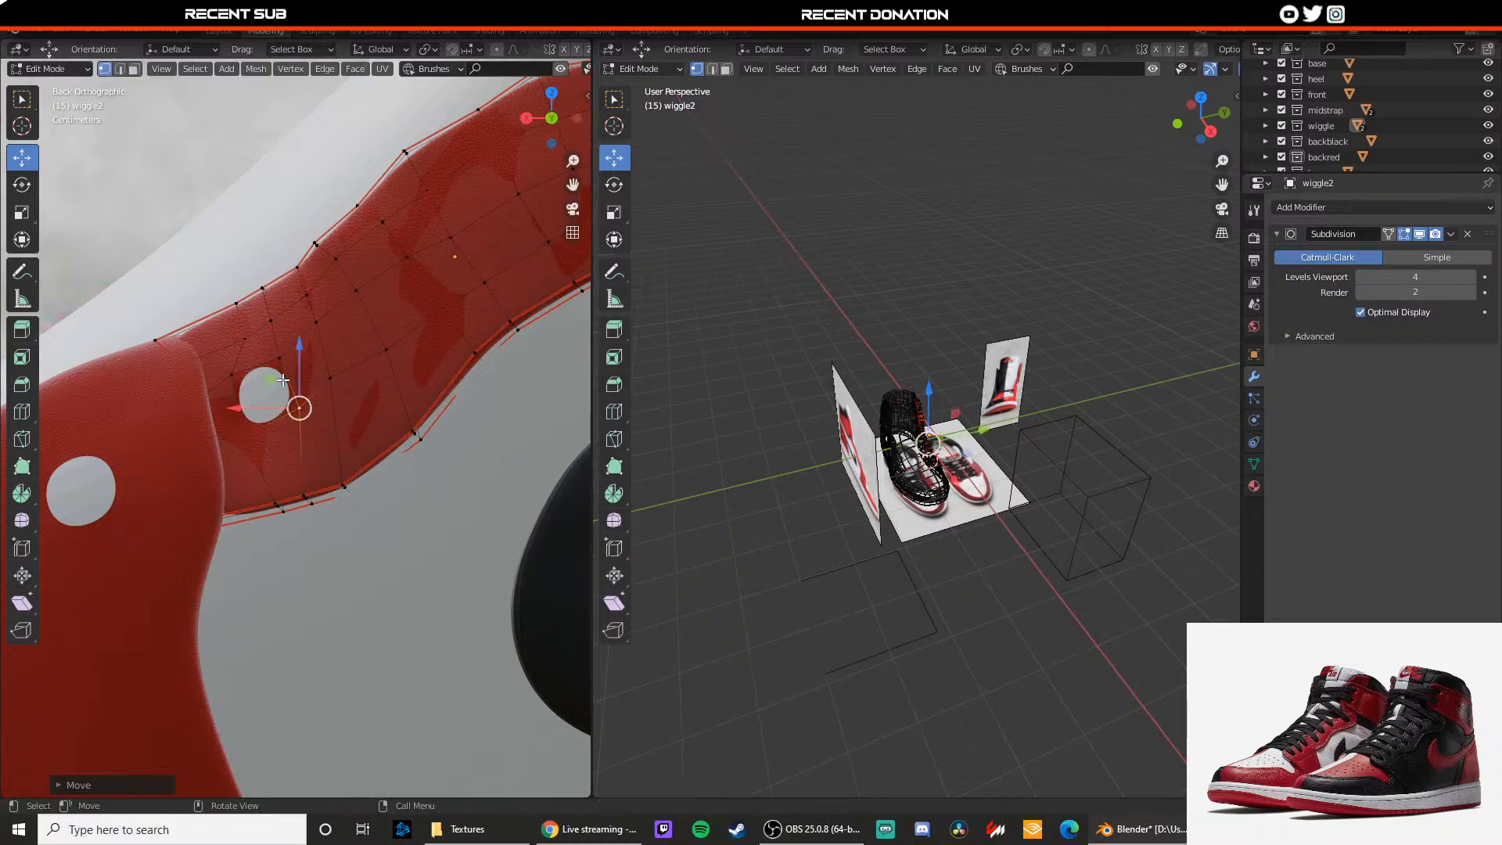
left_click(283, 363)
left_click_drag(279, 319, 278, 315)
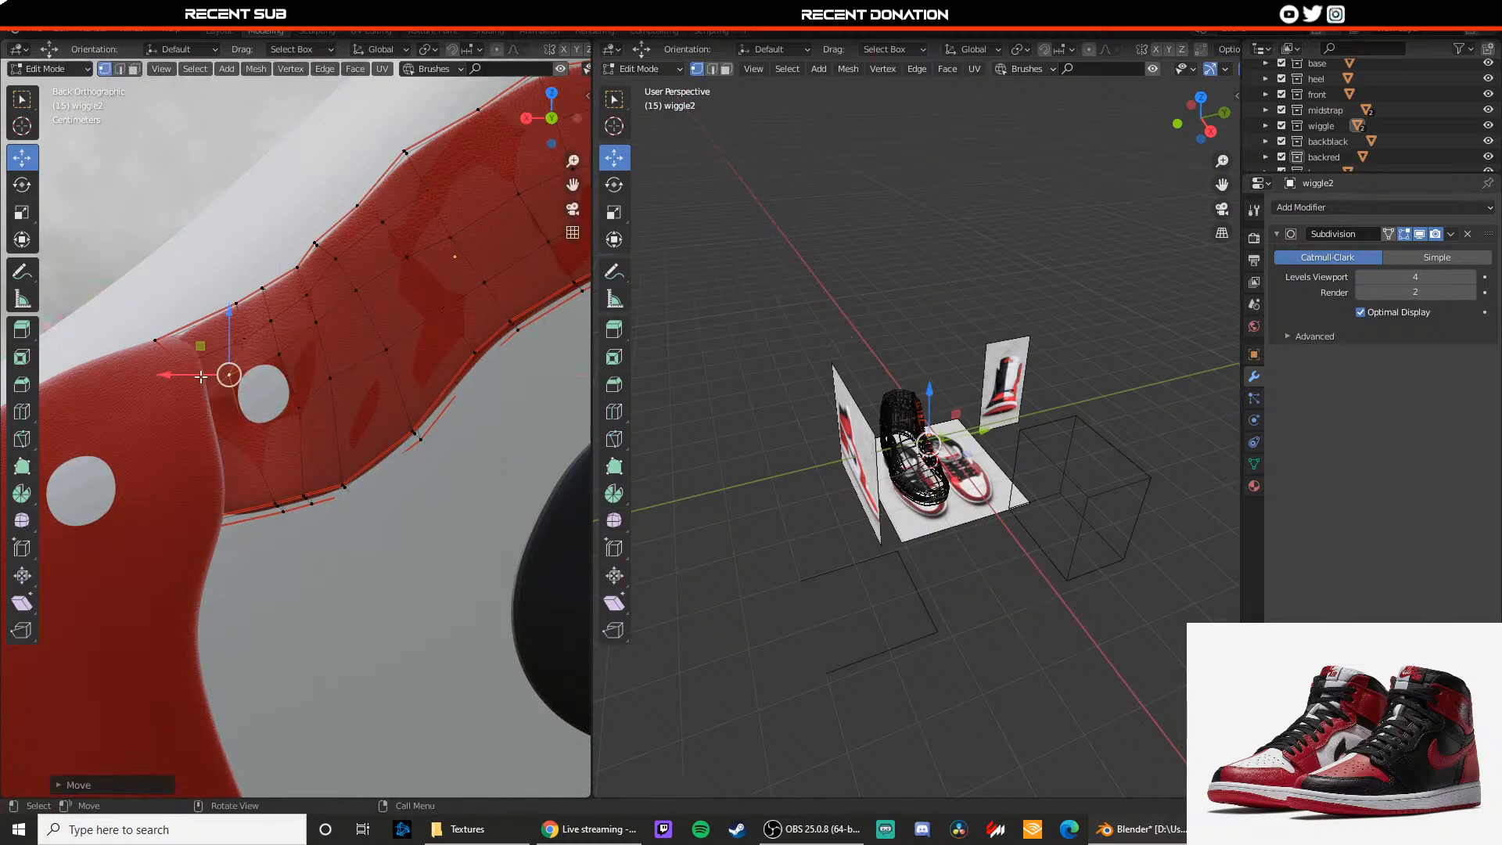
Step: Compare wiggle2's first eyelet hole with the reference photo in wireframe and shaded views
key("Tab")
key("alt+z")
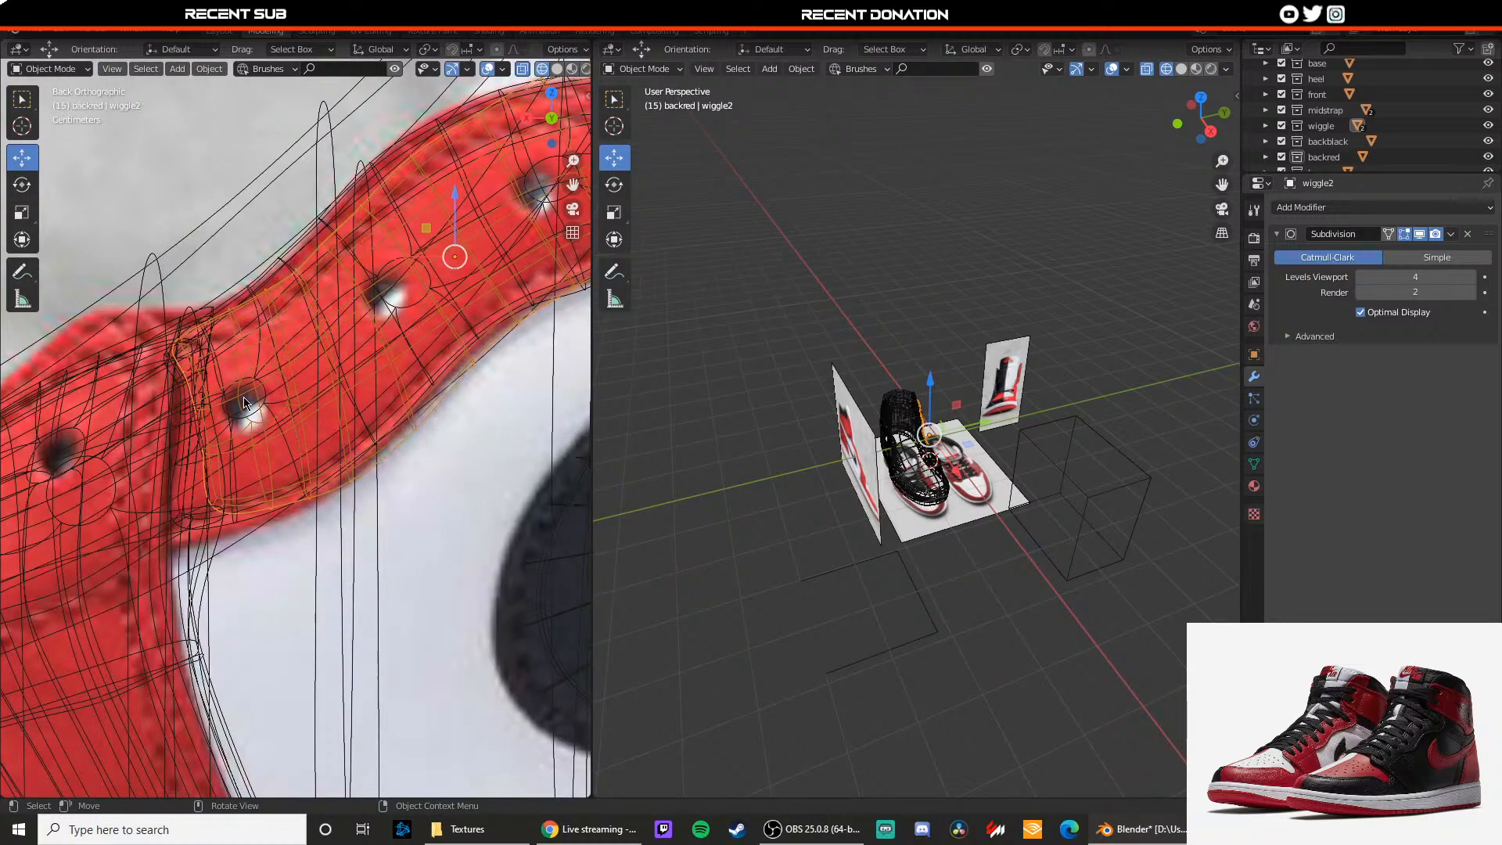
key("z")
left_click(245, 443)
middle_click_drag(380, 338, 349, 383, "shift")
left_click(362, 345)
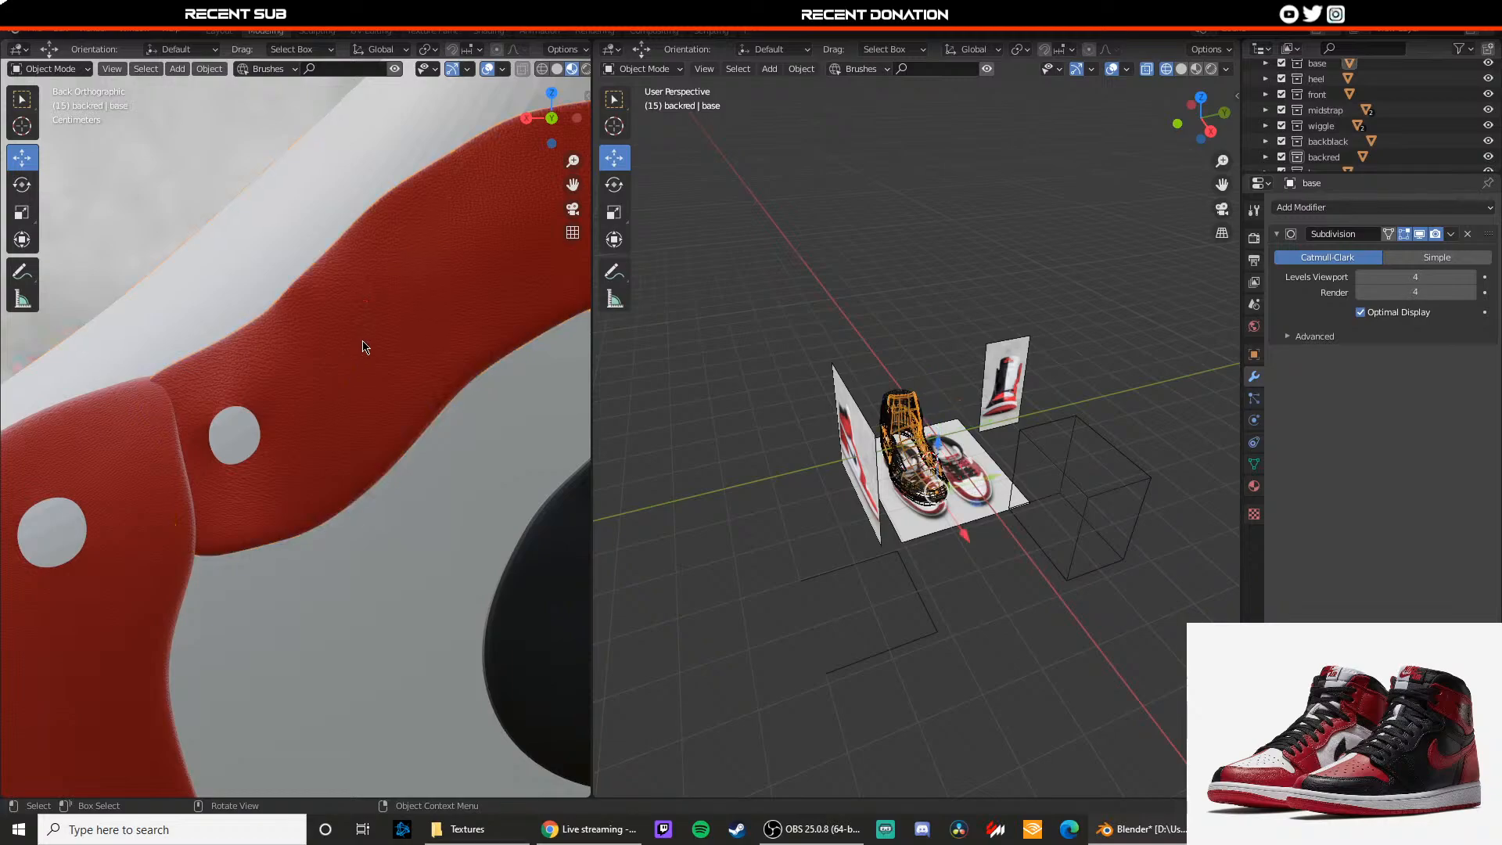
left_click(363, 345)
key("Tab")
key("Tab")
Step: Reopen the wiggle2 mesh and delete the middle face farther along it for the second eyelet
left_click(353, 329)
key("Tab")
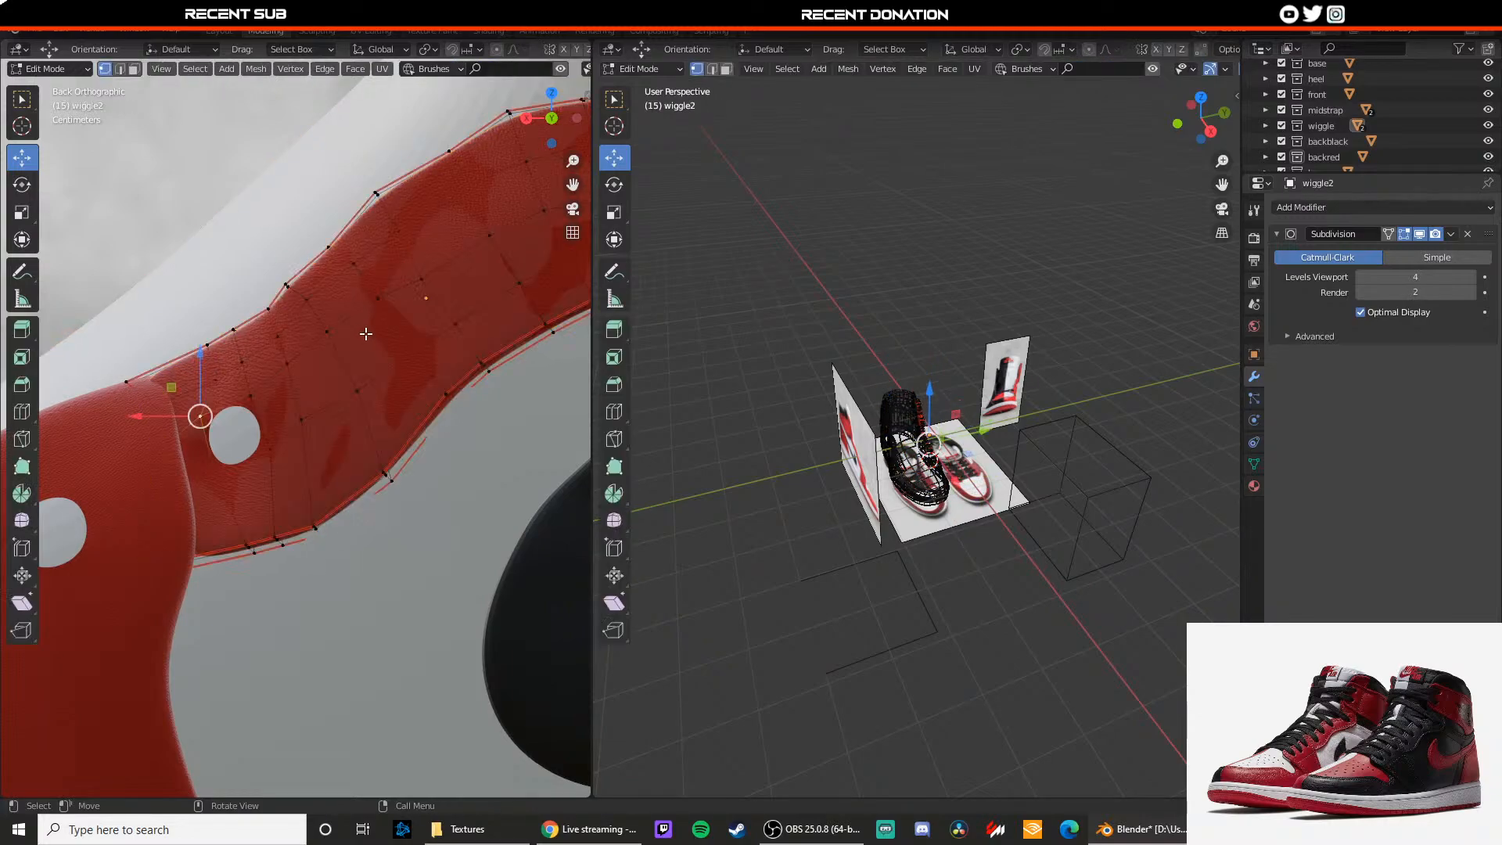
key("3")
left_click(366, 334)
key("x")
left_click(367, 334)
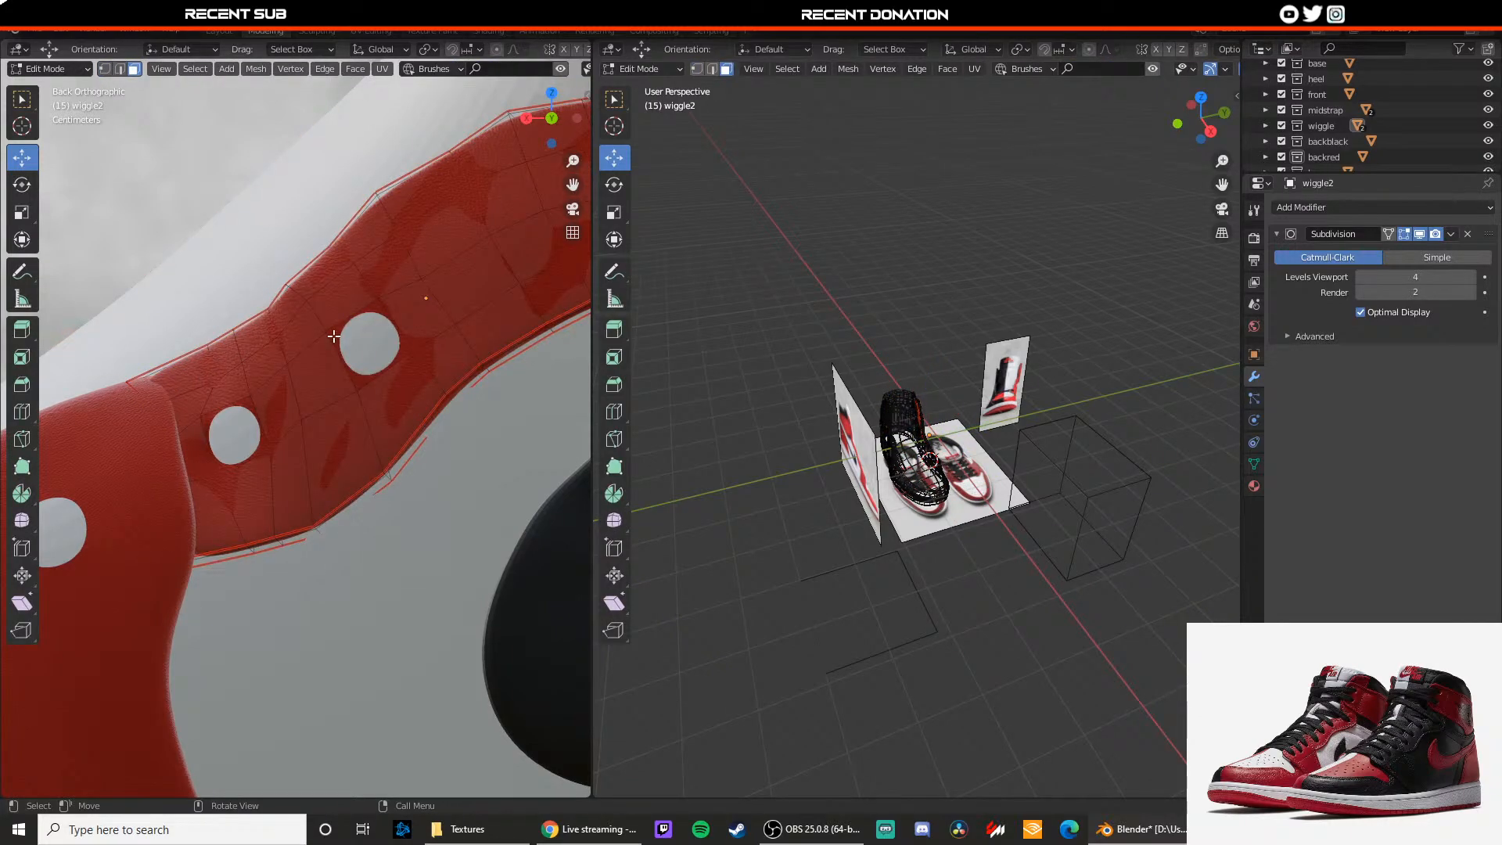
Step: Adjust the vertices around wiggle2's second eyelet hole to refine its round shape
key("1")
left_click(333, 335)
left_click(324, 322)
mouse_move(325, 311)
left_mouse_down()
mouse_move(303, 352)
mouse_move(402, 308)
mouse_move(328, 303)
left_mouse_up()
key("ctrl+z")
left_click(351, 384)
left_click(415, 355)
left_click(379, 301)
left_click(338, 343)
scroll(338, 341, "up", 1)
scroll(328, 303, "down", 2)
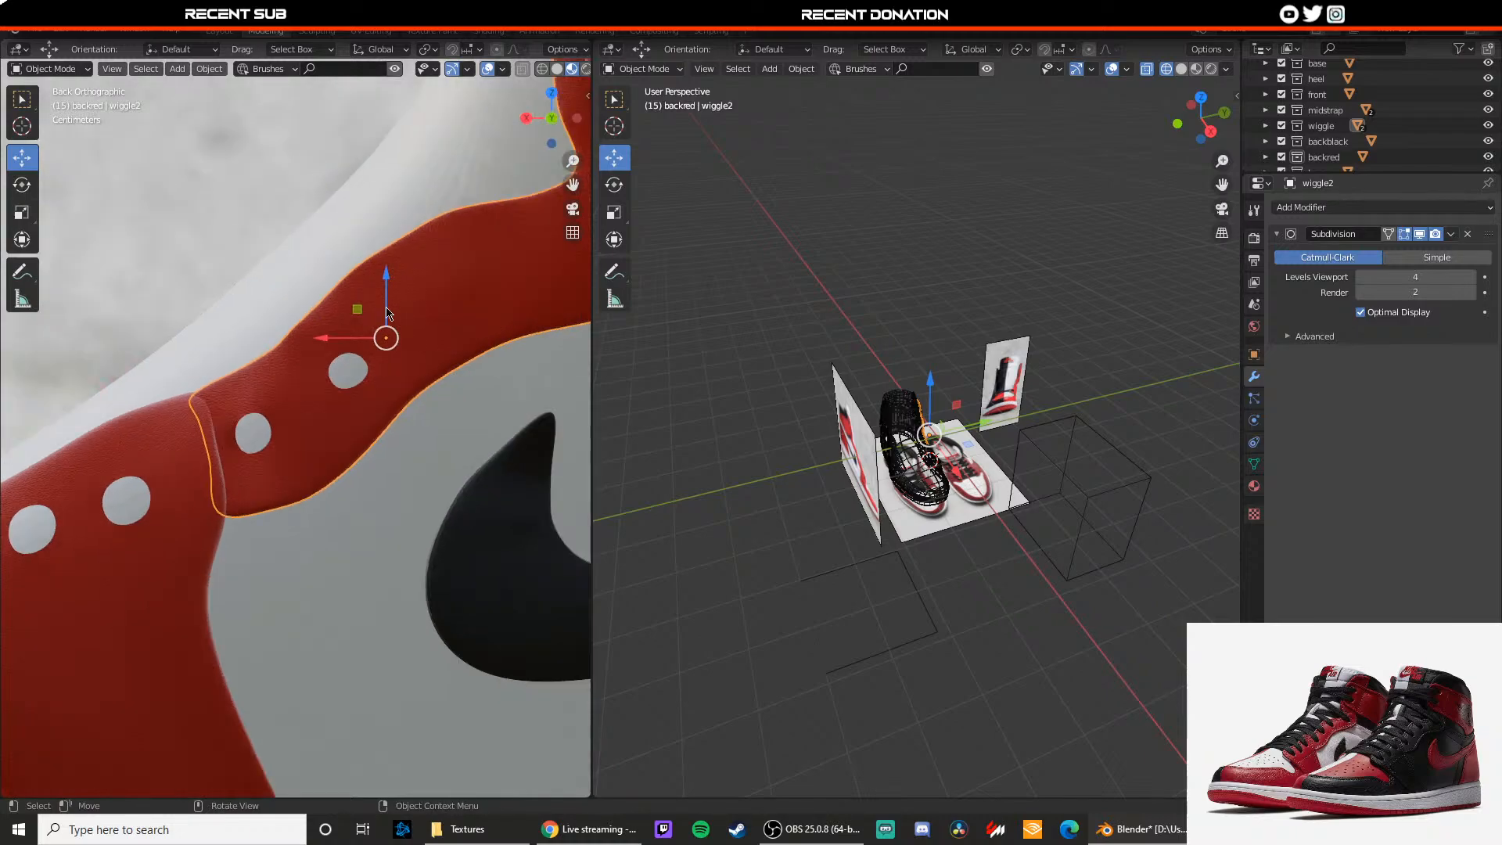
Step: Delete the middle face farther up wiggle2 to cut the third eyelet hole
key("Tab")
scroll(338, 349, "down", 1)
mouse_move(370, 366)
middle_mouse_down("shift")
mouse_move(300, 388)
mouse_move(333, 409)
middle_mouse_up("shift")
key("Tab")
key("3")
left_click(370, 326)
key("z")
left_click(381, 370)
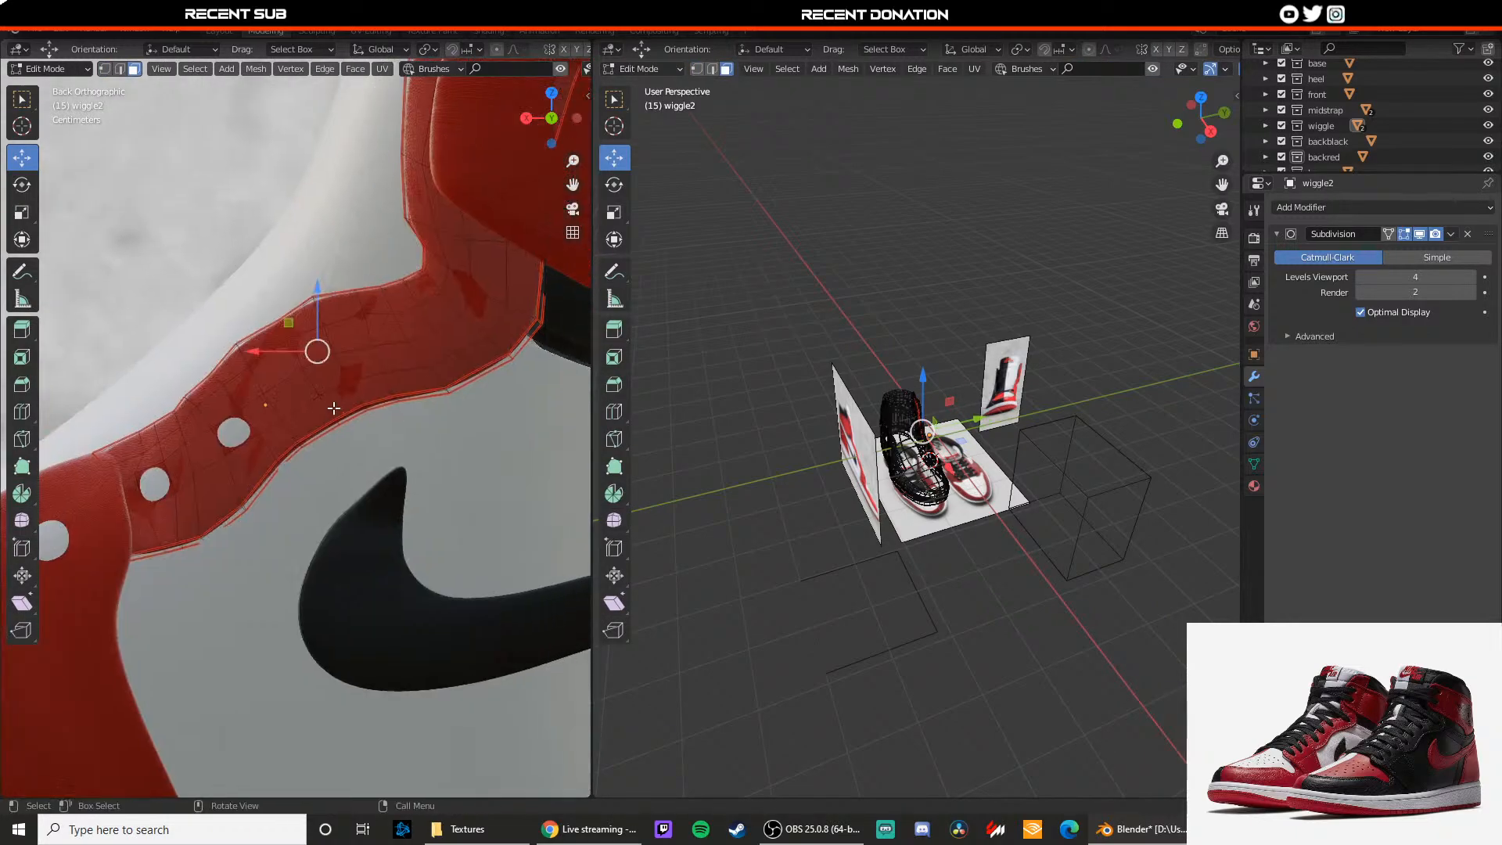
scroll(334, 408, "up", 2)
left_click(322, 309)
key("x")
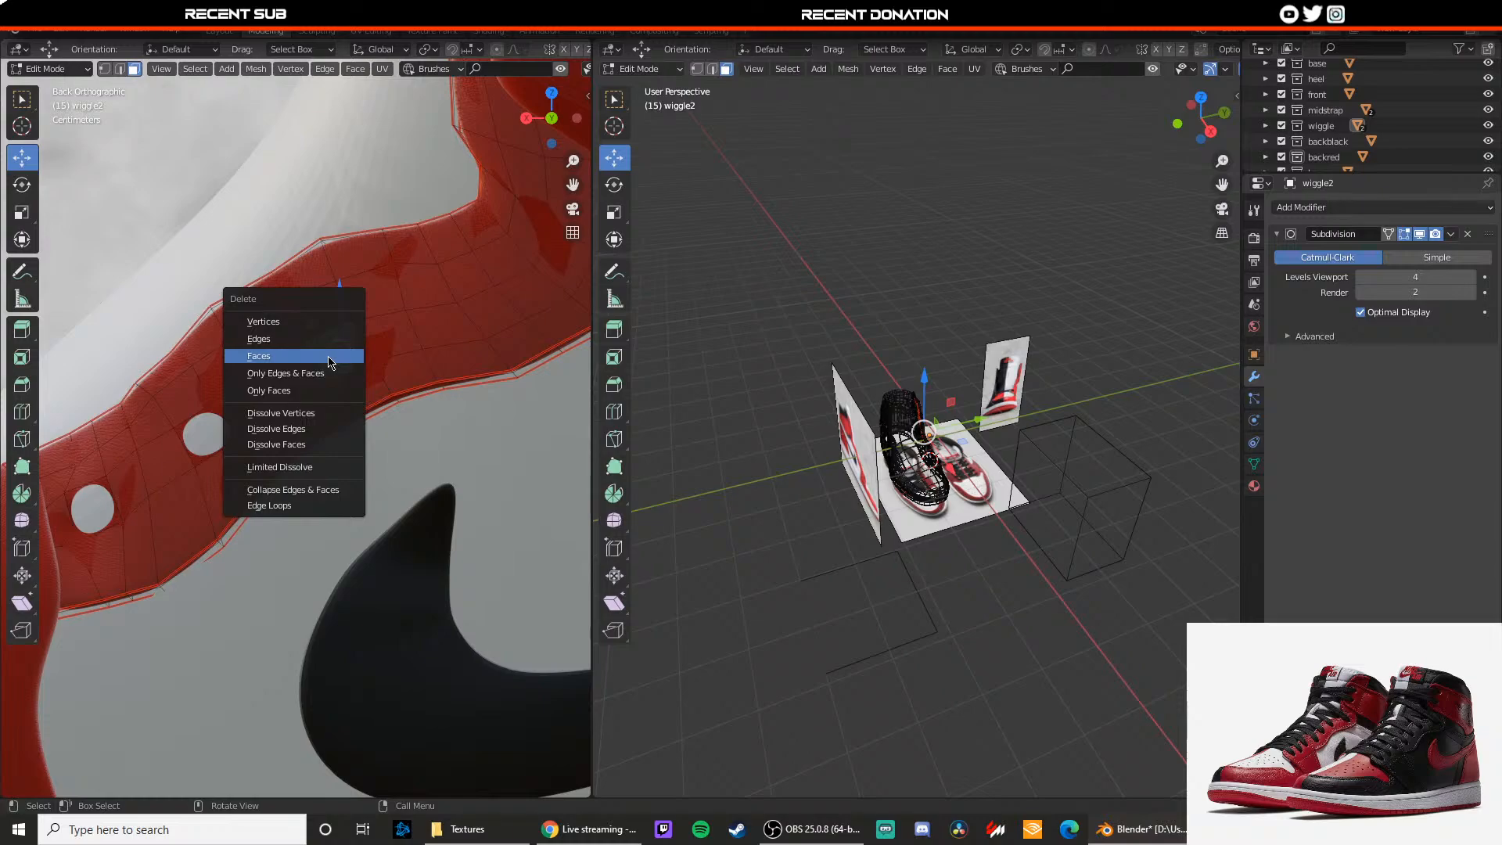
left_click(329, 362)
Step: Reposition the vertices around wiggle2's third eyelet hole to give it a rounder shape
key("1")
left_click(305, 345)
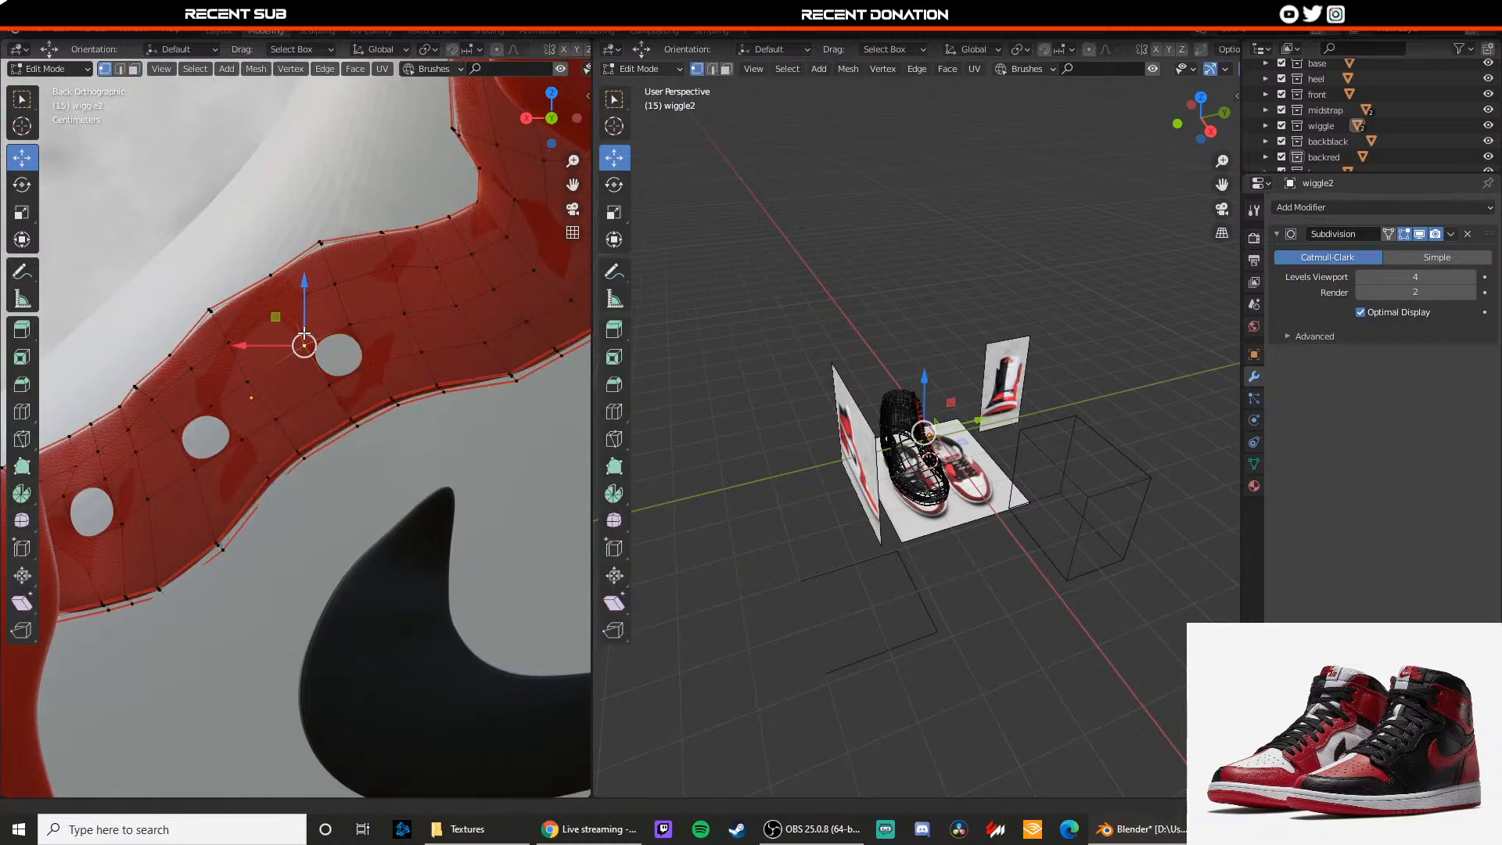
middle_click_drag(304, 333, 302, 383, "shift")
scroll(302, 383, "up", 1)
left_click_drag(303, 387, 301, 373)
left_click(331, 435)
left_click_drag(331, 435, 266, 417)
left_click(359, 363)
left_click_drag(358, 305, 358, 292)
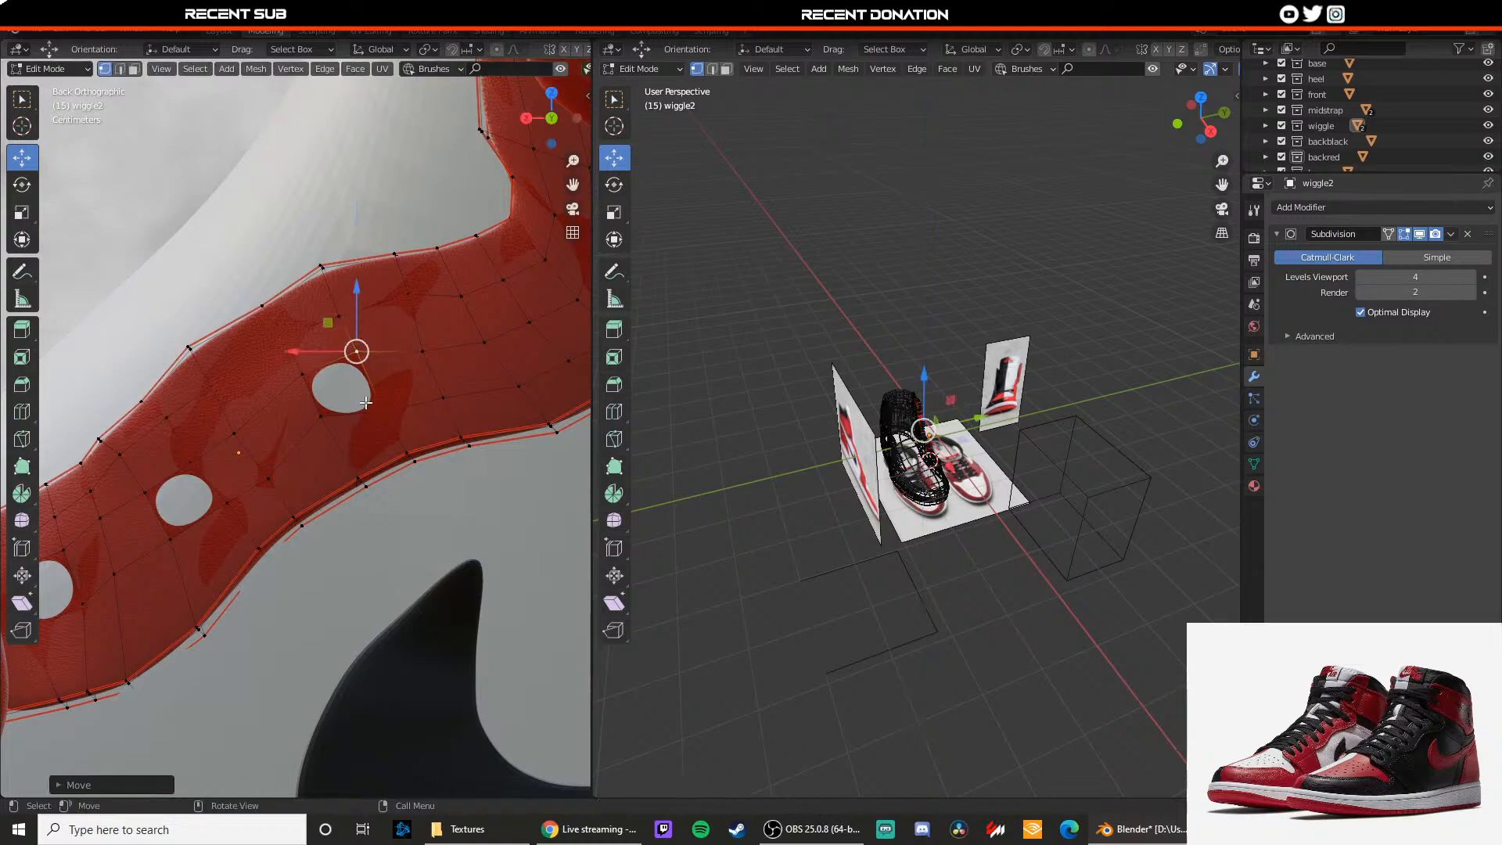
key("g")
key("z")
left_click(372, 365)
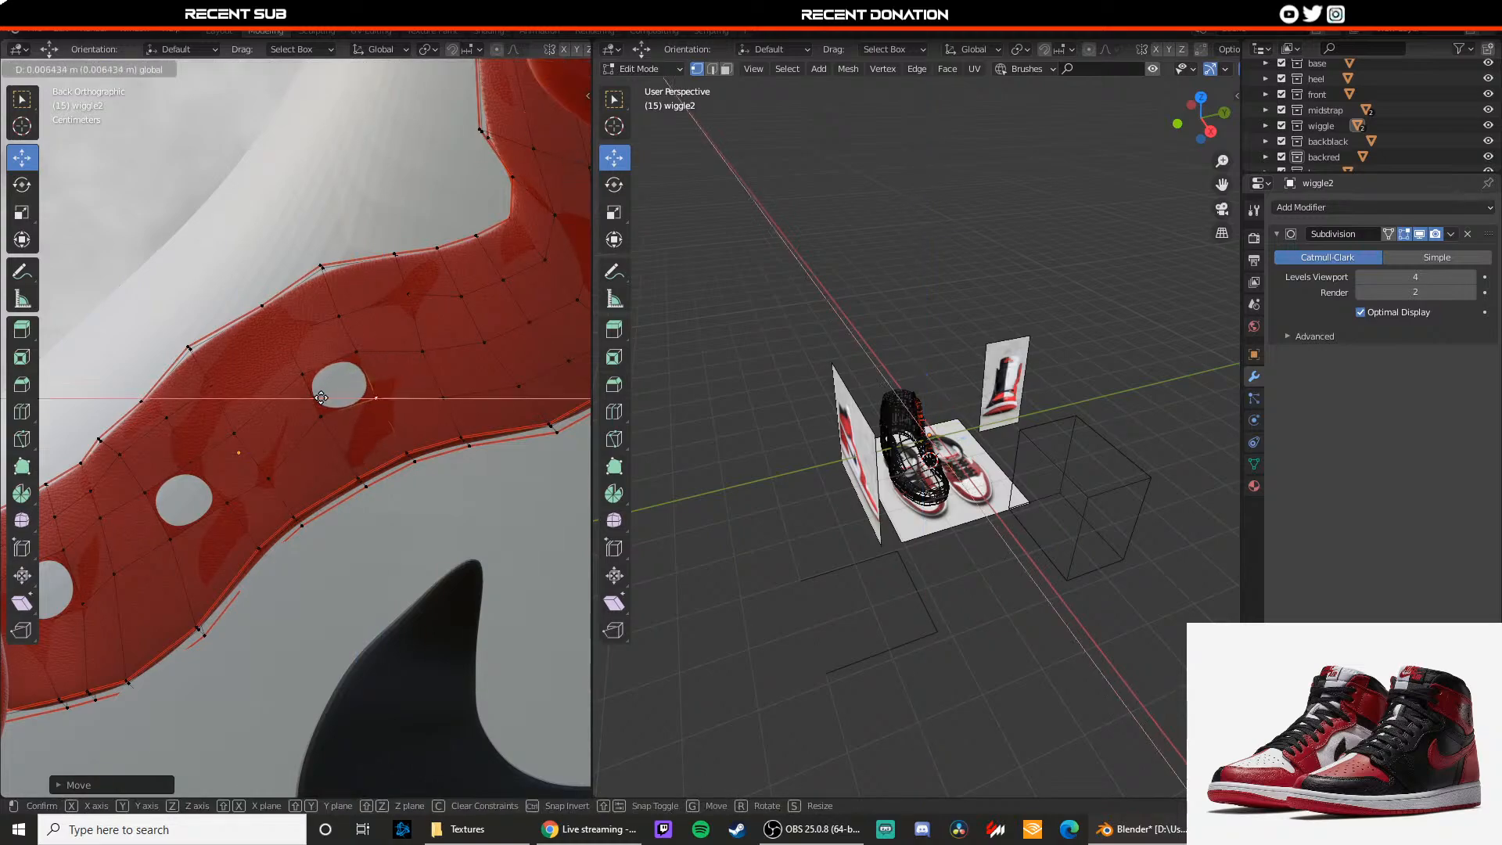
left_click(302, 374)
mouse_move(290, 369)
left_mouse_down()
mouse_move(277, 368)
mouse_move(295, 364)
left_mouse_up()
left_click(356, 351)
left_click_drag(356, 323, 352, 315)
key("Tab")
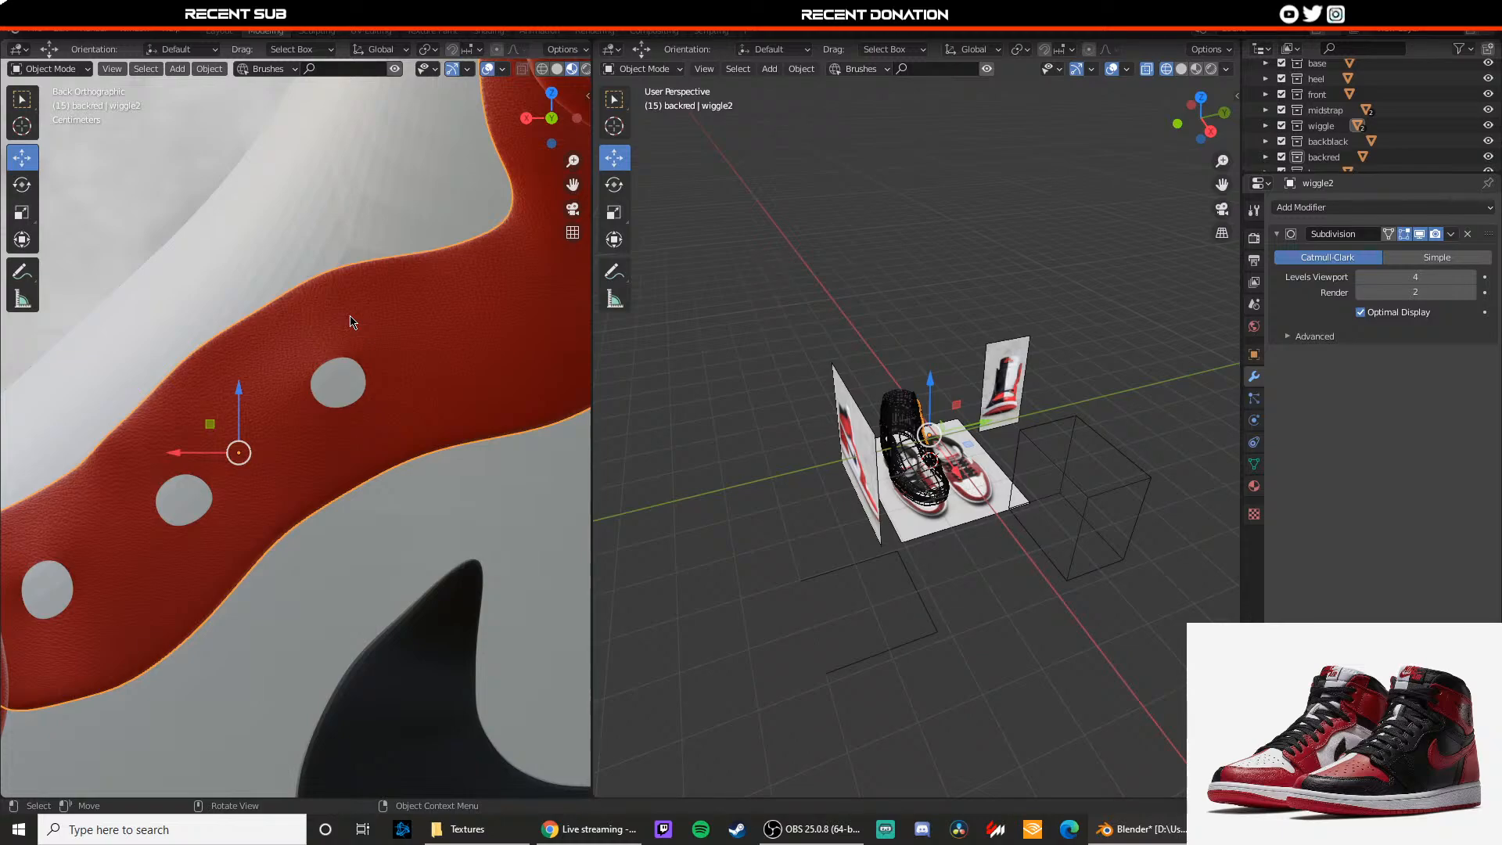
Step: Compare wiggle2's eyelet holes with the reference photo in wireframe and material preview
key("z")
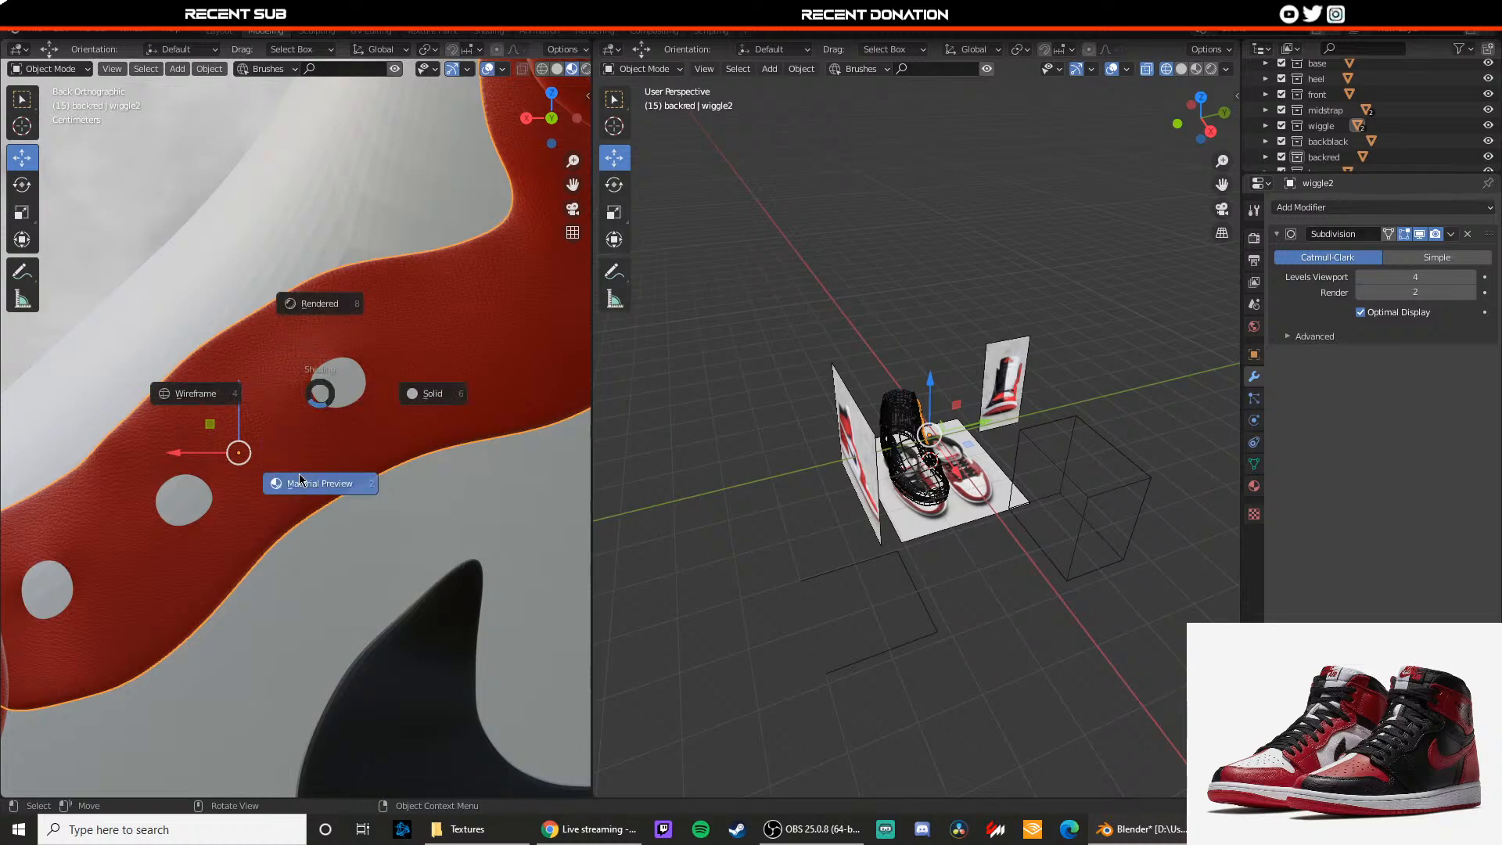
left_click(299, 474)
key("z")
left_click(176, 458)
middle_click_drag(425, 388, 302, 430, "shift")
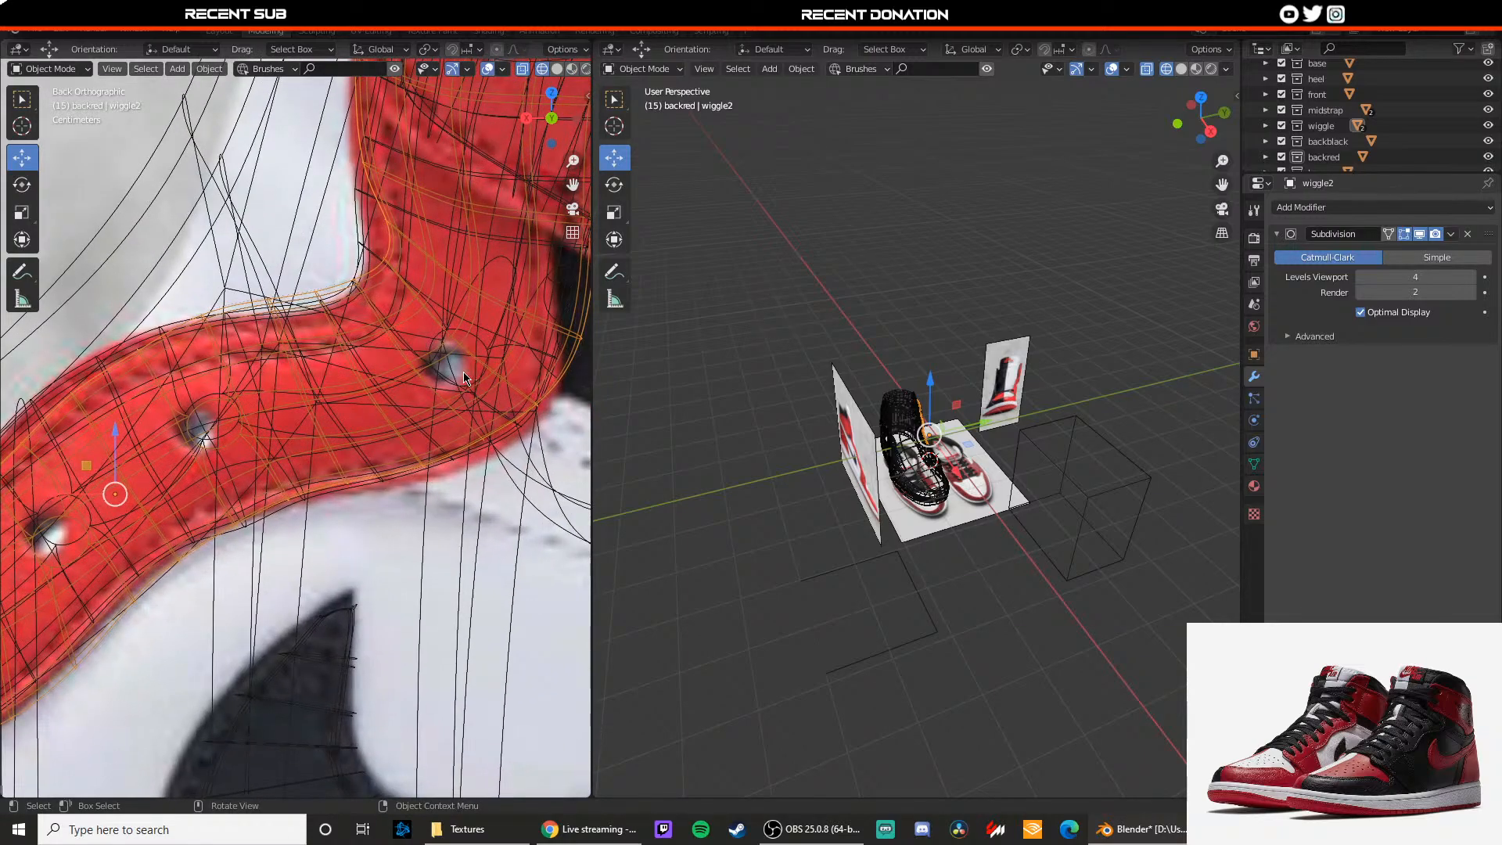
key("Tab")
key("Tab")
key("z")
left_click(445, 467)
middle_click_drag(445, 467, 446, 441)
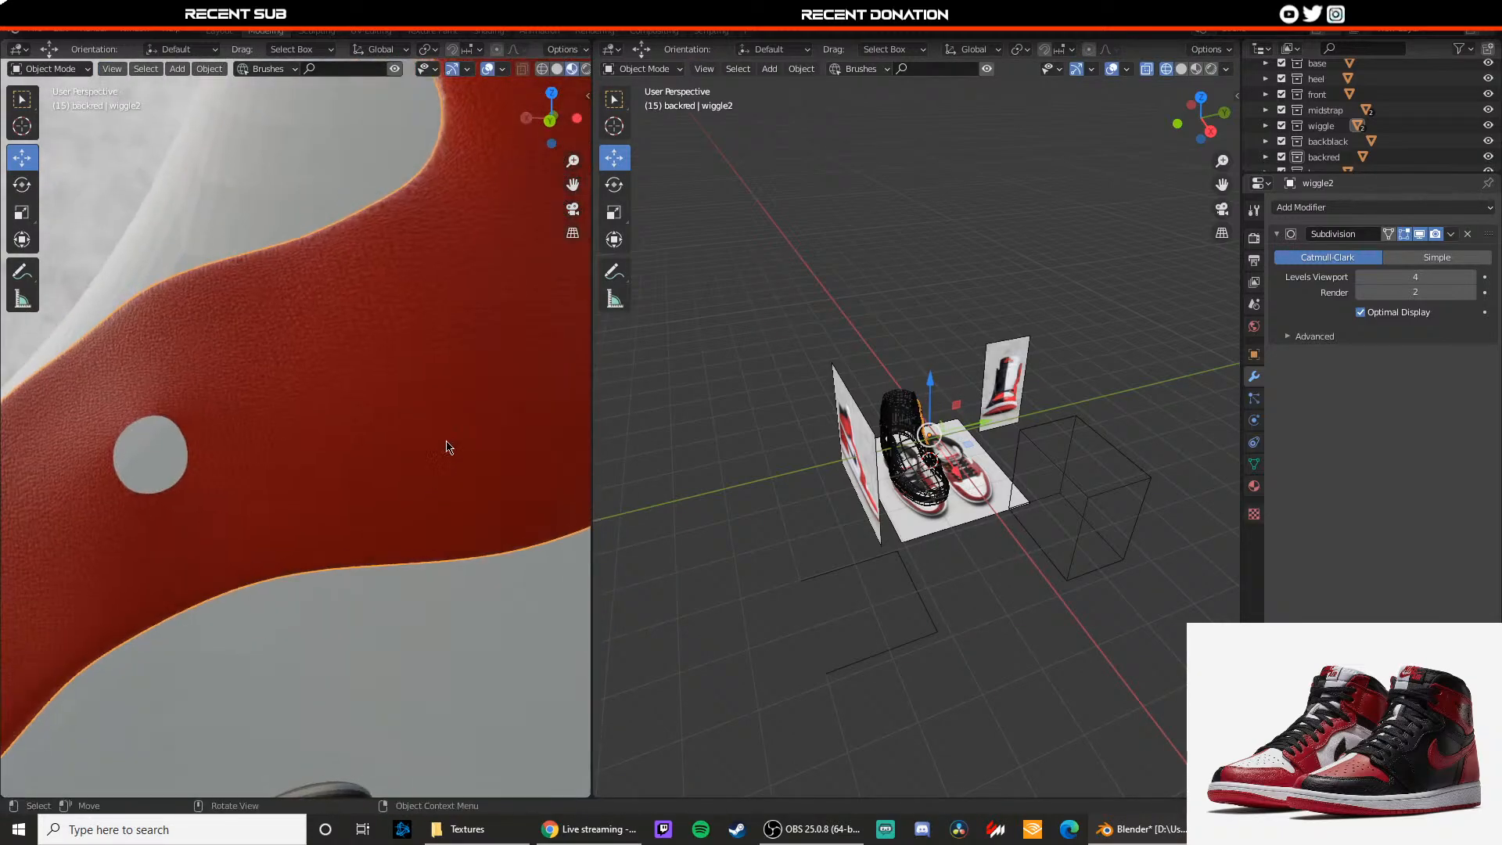
Step: Delete the face at wiggle2's bend that matches the next eyelet in the reference photo to cut the fourth hole
key("Tab")
key("3")
left_click(456, 418)
key("z")
left_click(443, 483)
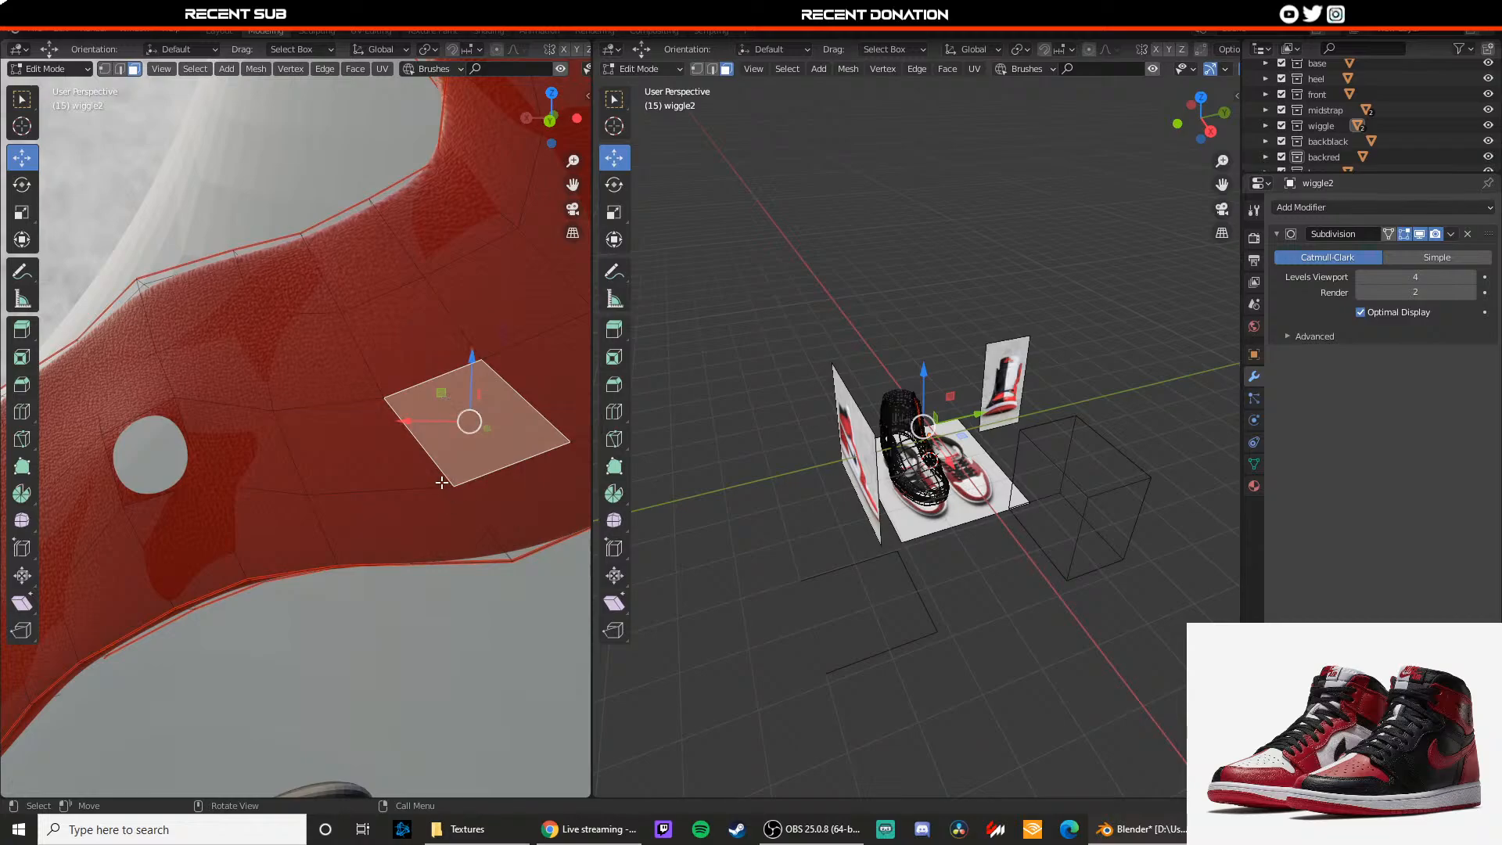
key("z")
left_click(379, 478)
key("KP_1")
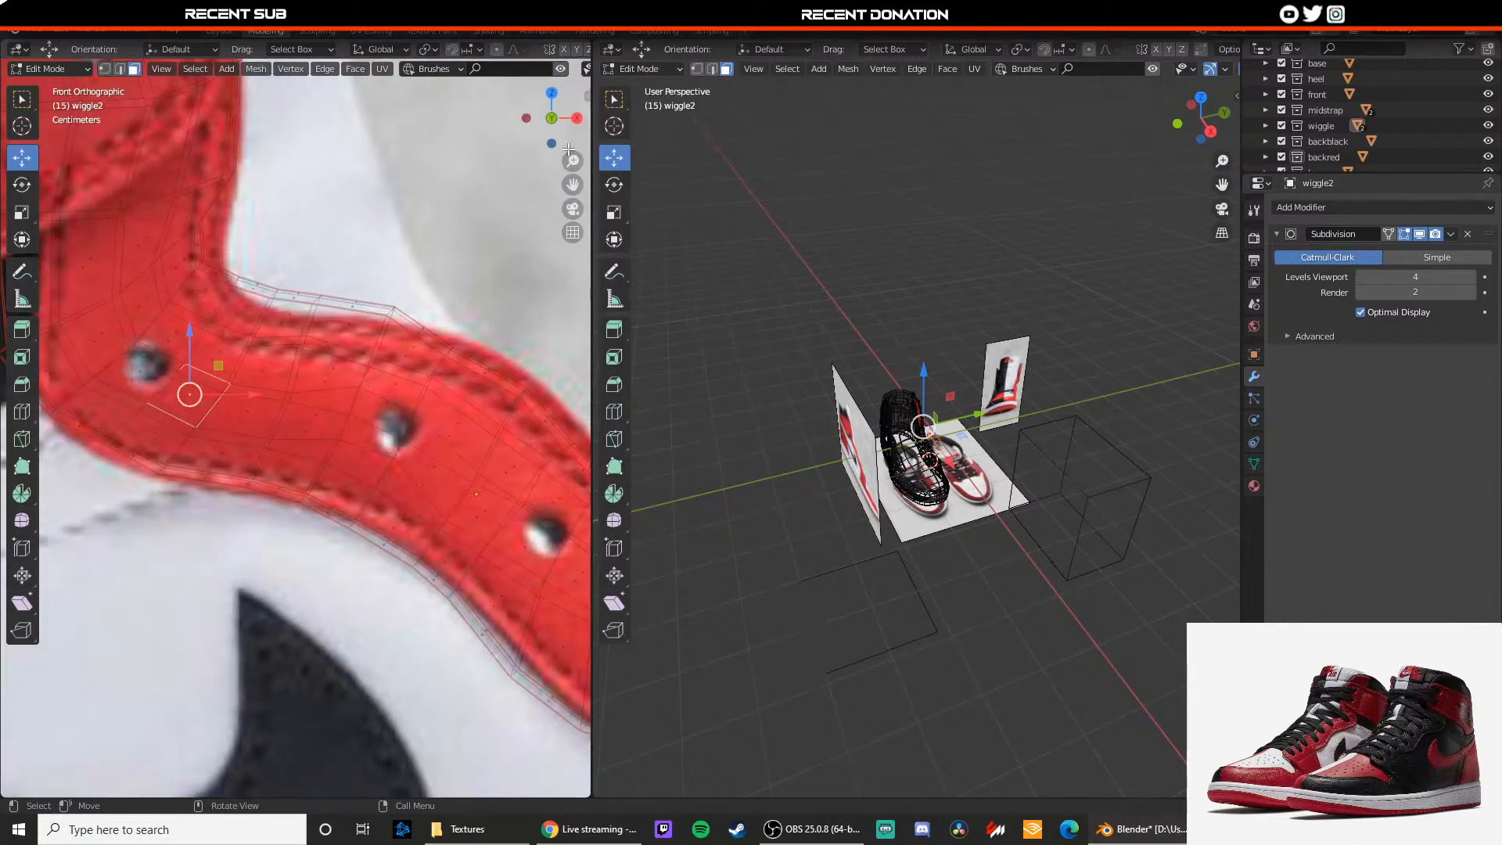
left_click(576, 119)
left_click(576, 119)
scroll(386, 379, "down", 2)
middle_click_drag(386, 379, 333, 374, "shift")
scroll(333, 374, "up", 4)
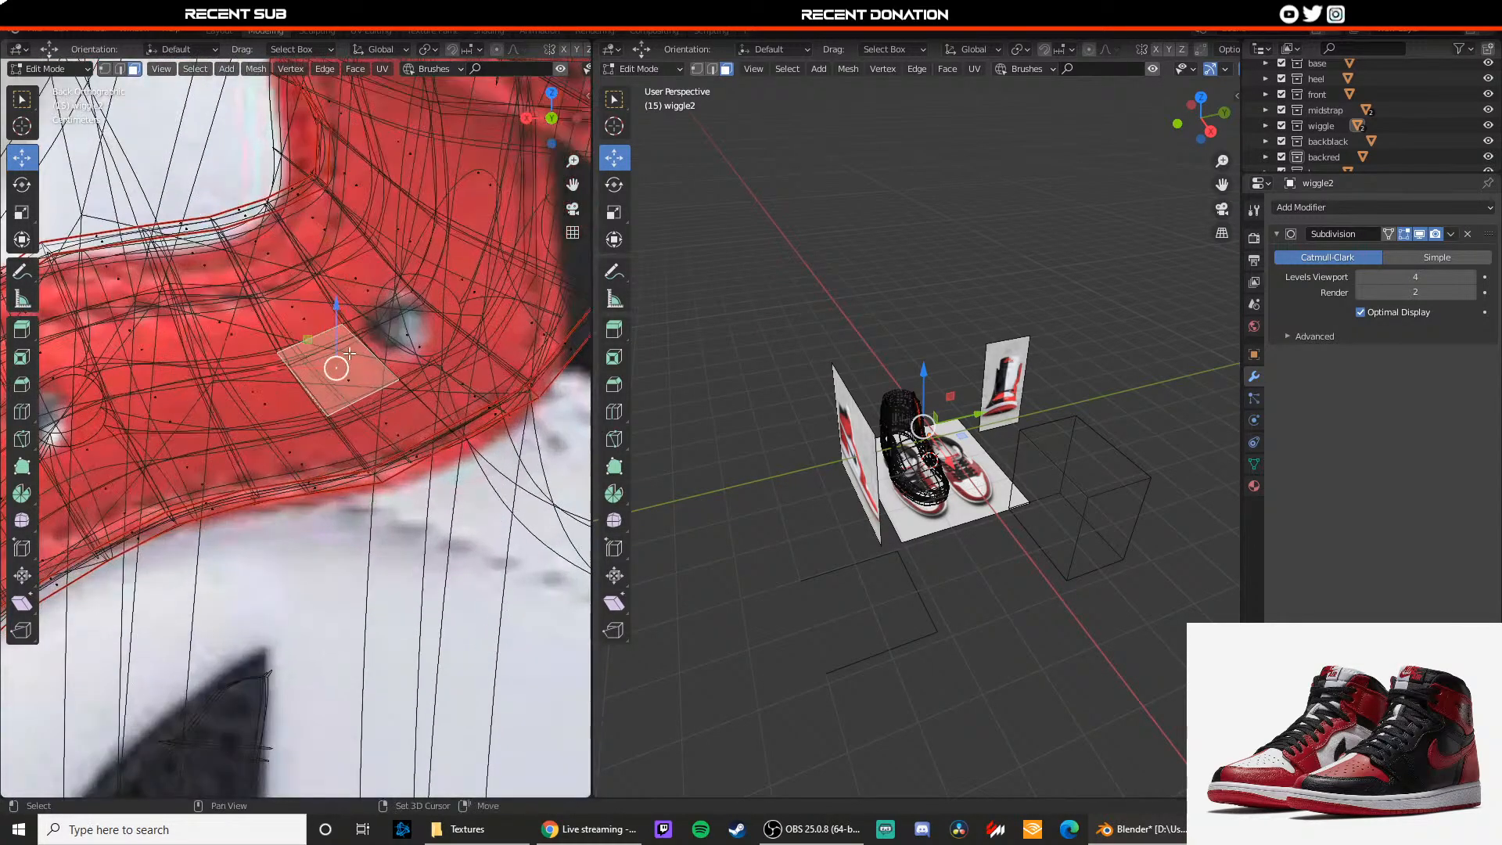
scroll(394, 342, "down", 3)
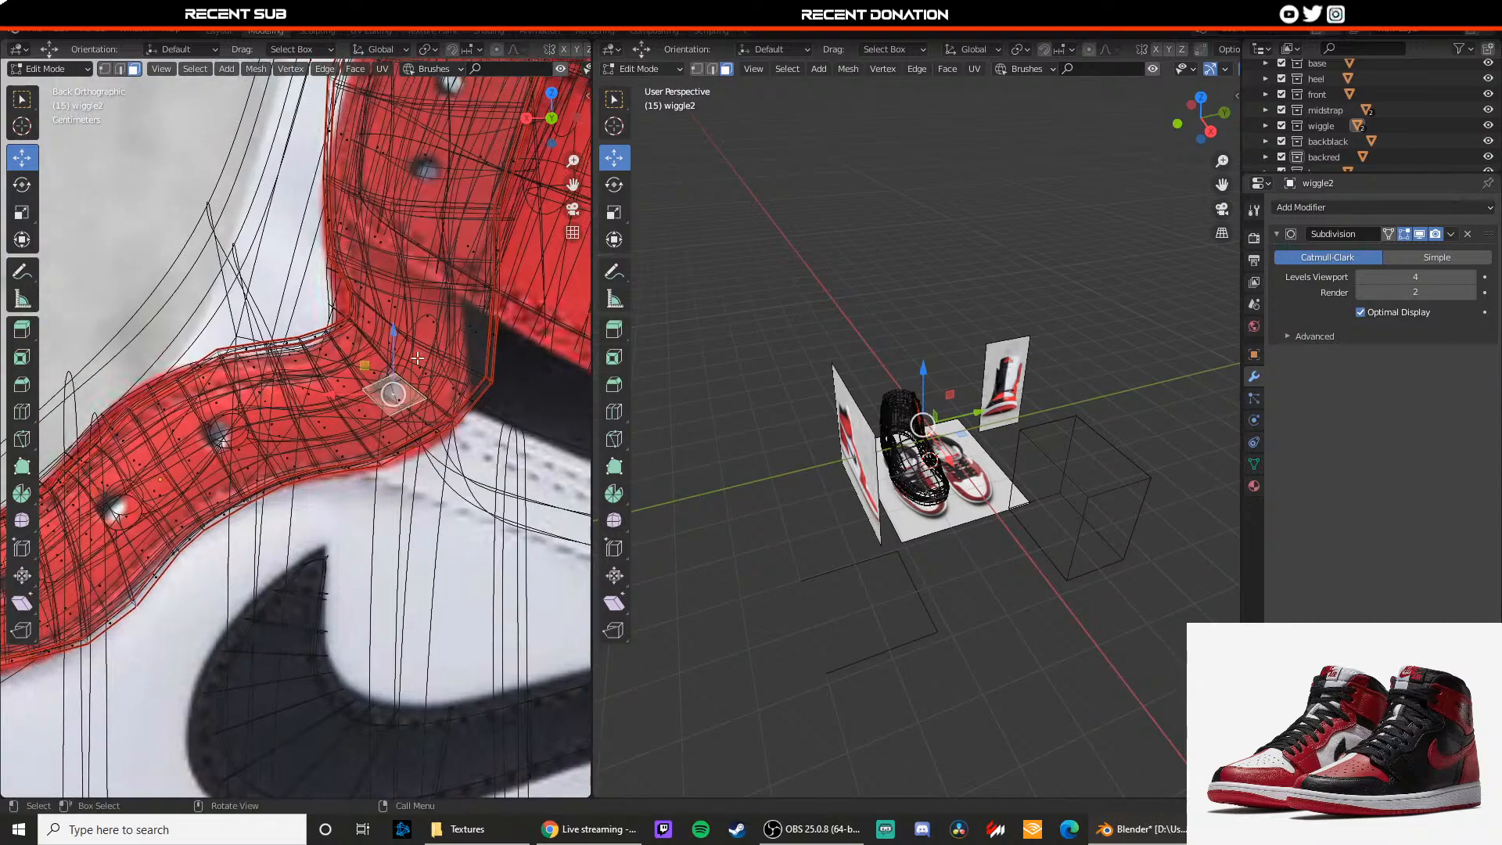
scroll(412, 362, "down", 4)
scroll(396, 362, "up", 4)
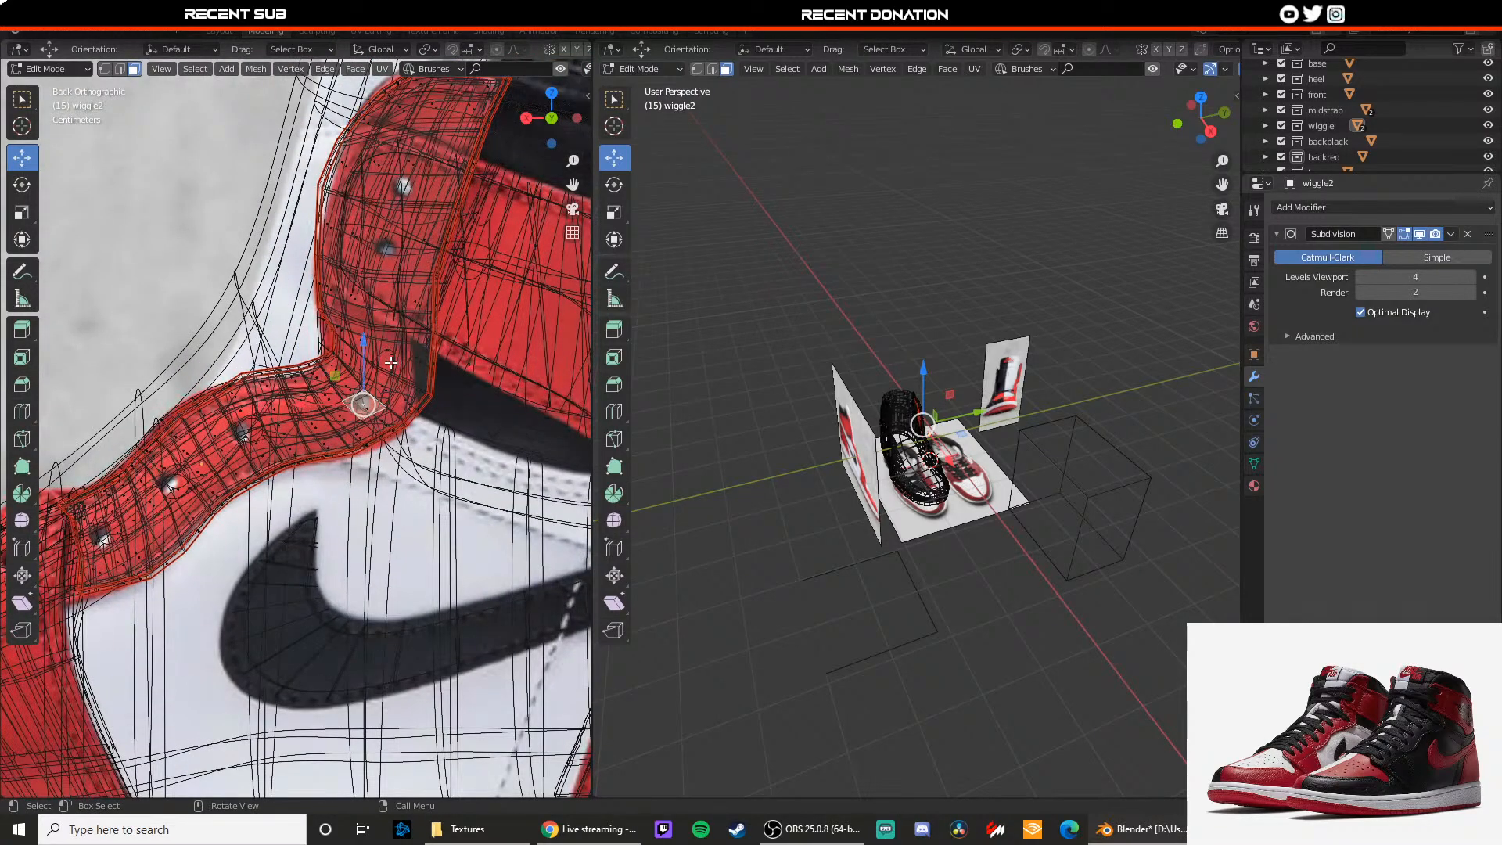
scroll(390, 363, "up", 2)
key("x")
left_click(379, 380)
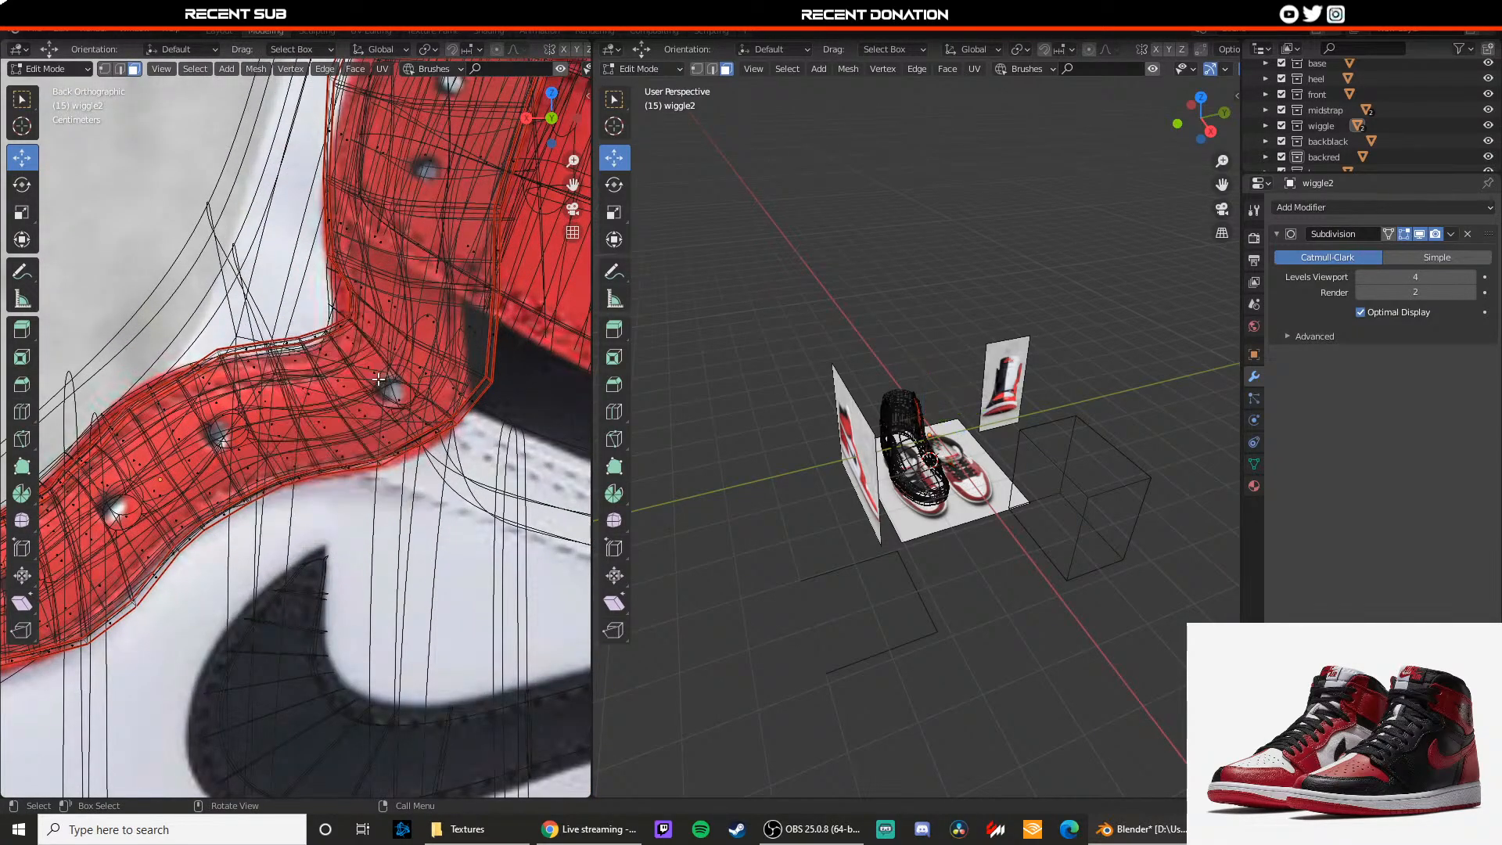
Step: Inspect the fourth eyelet hole in shaded view and check the row of holes against the surrounding panels
key("alt+z")
middle_click_drag(378, 415, 322, 399)
key("Tab")
left_click(245, 419)
key("Tab")
key("Tab")
left_click(350, 395)
key("Tab")
scroll(347, 399, "up", 4)
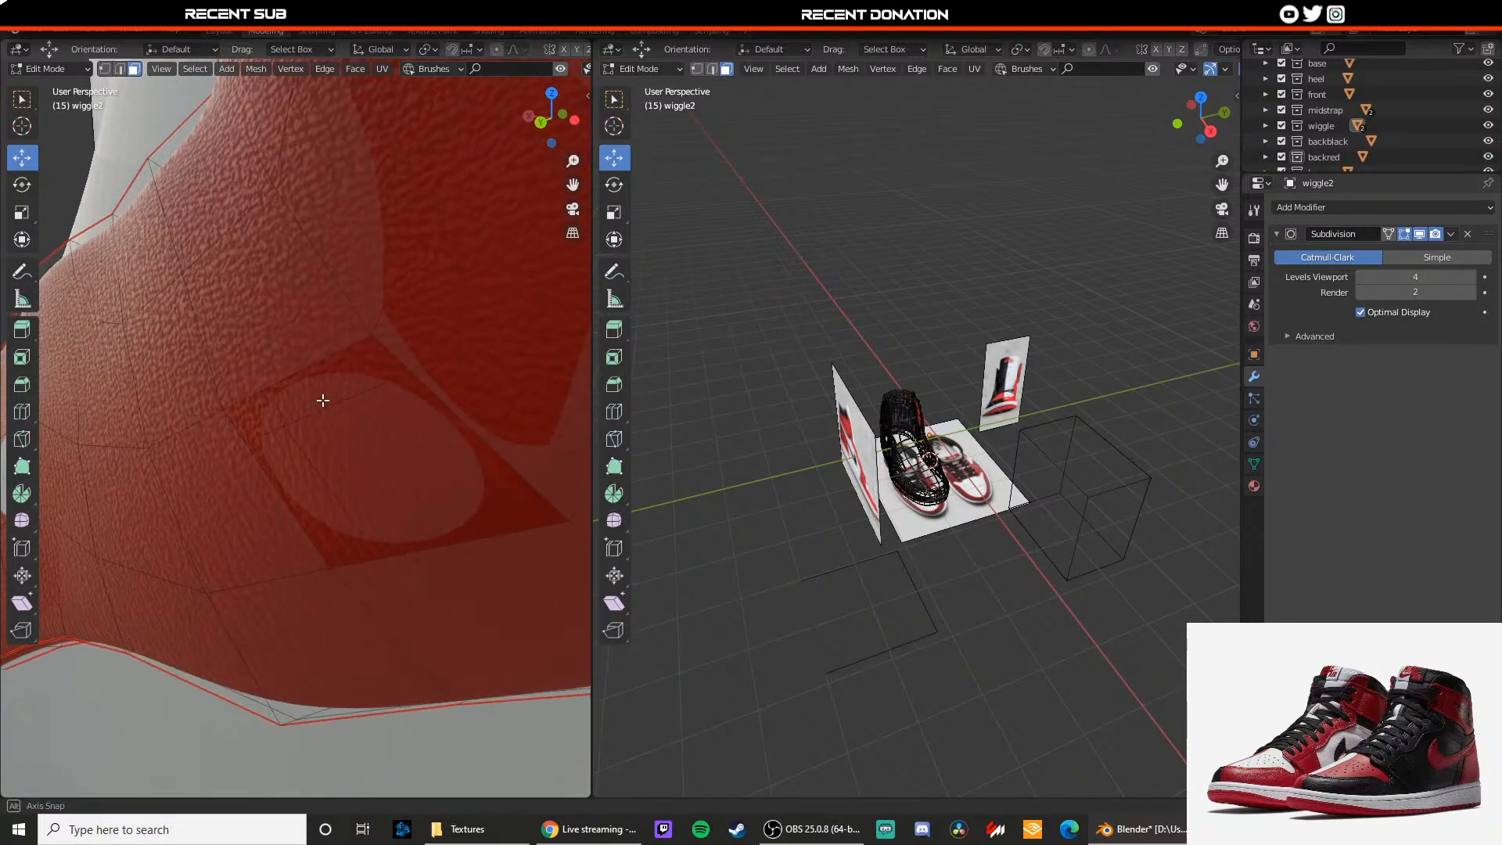
key("Tab")
scroll(315, 393, "down", 5)
scroll(186, 358, "down", 3)
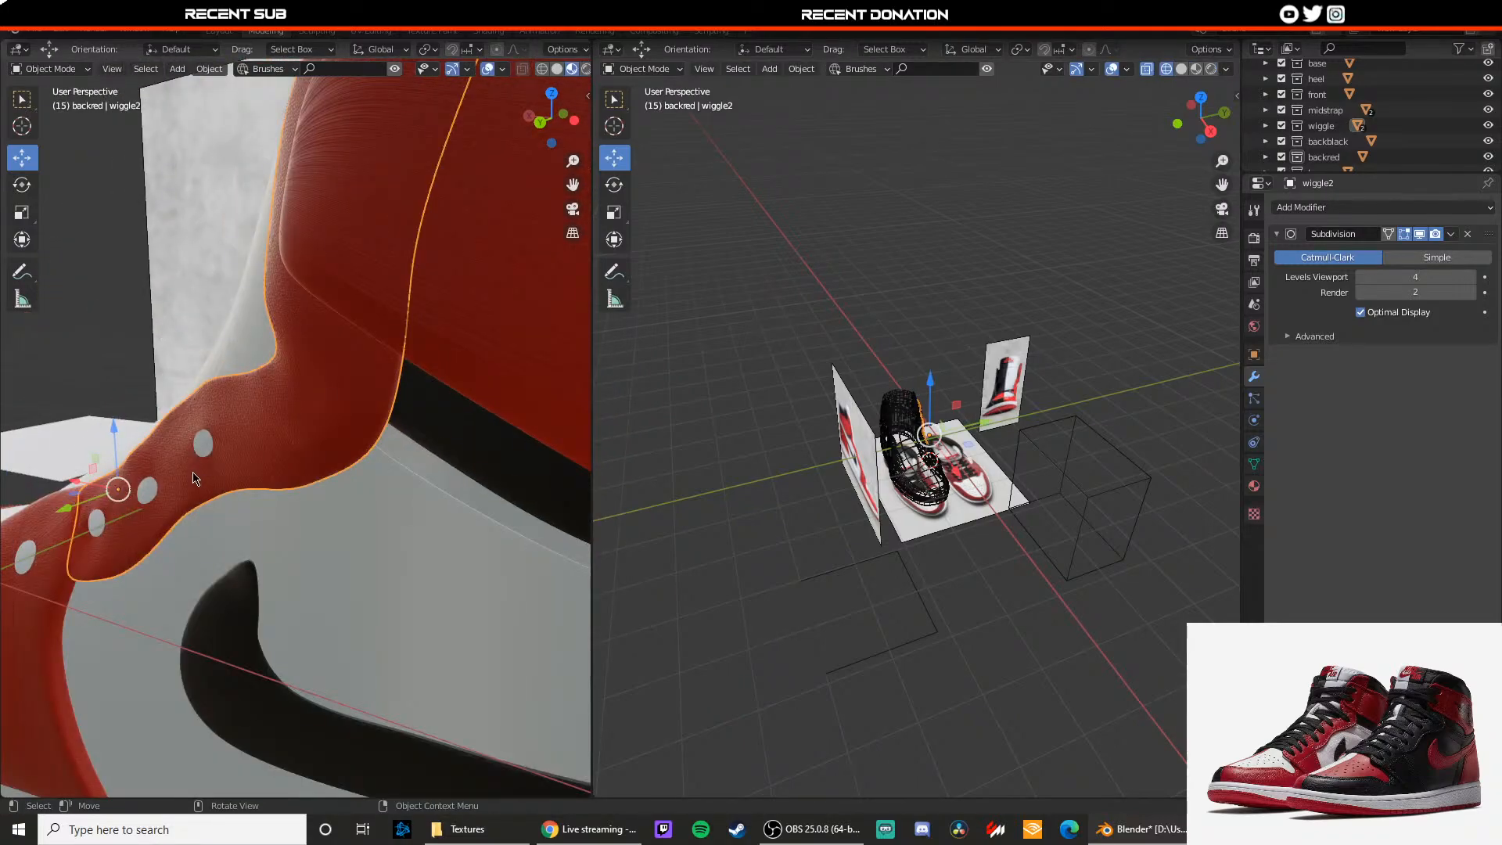
middle_click_drag(217, 435, 211, 434)
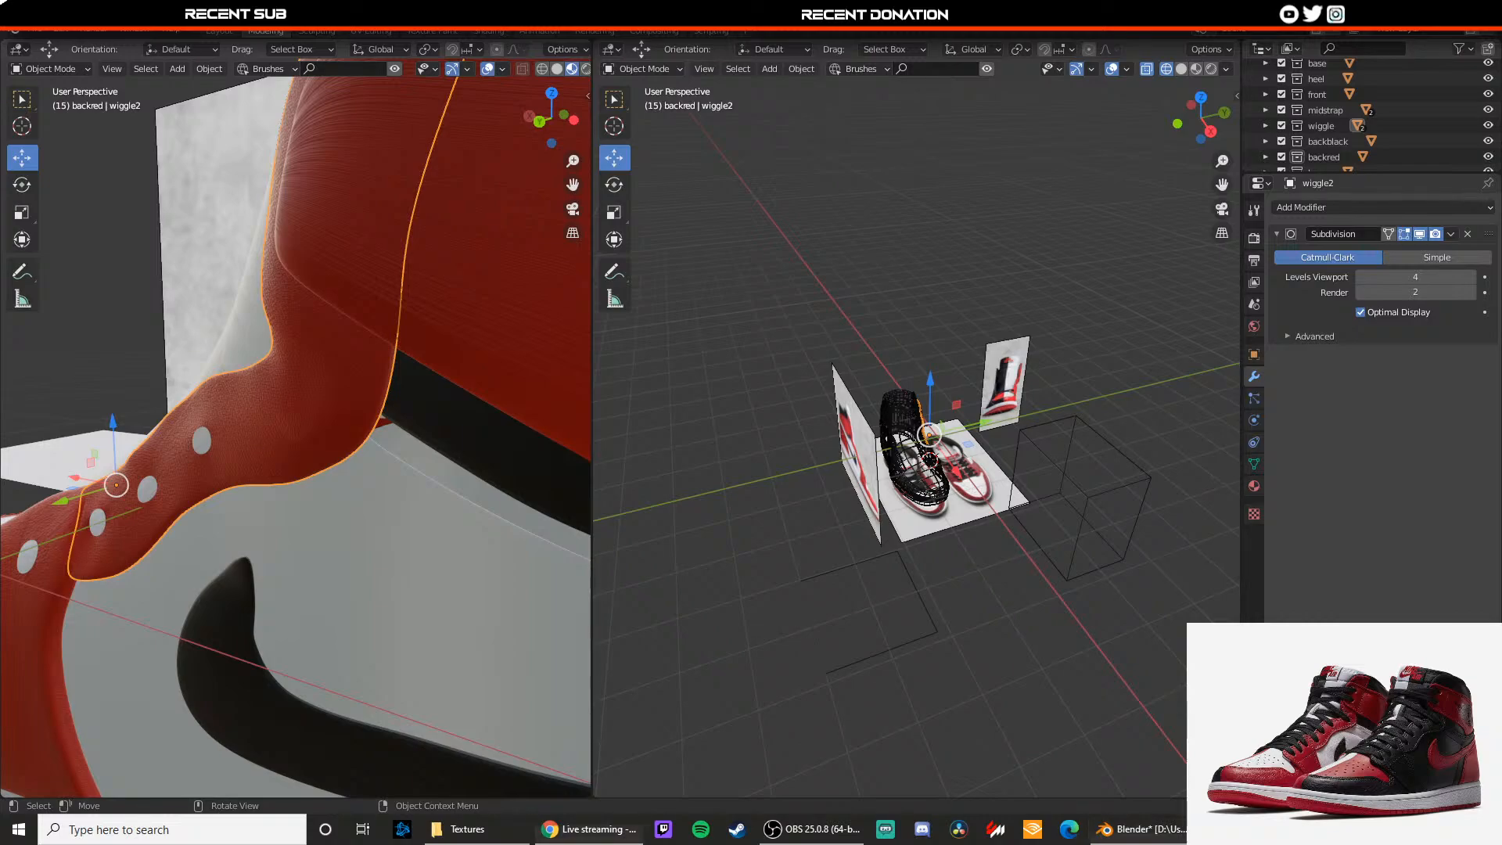
scroll(292, 422, "down", 1)
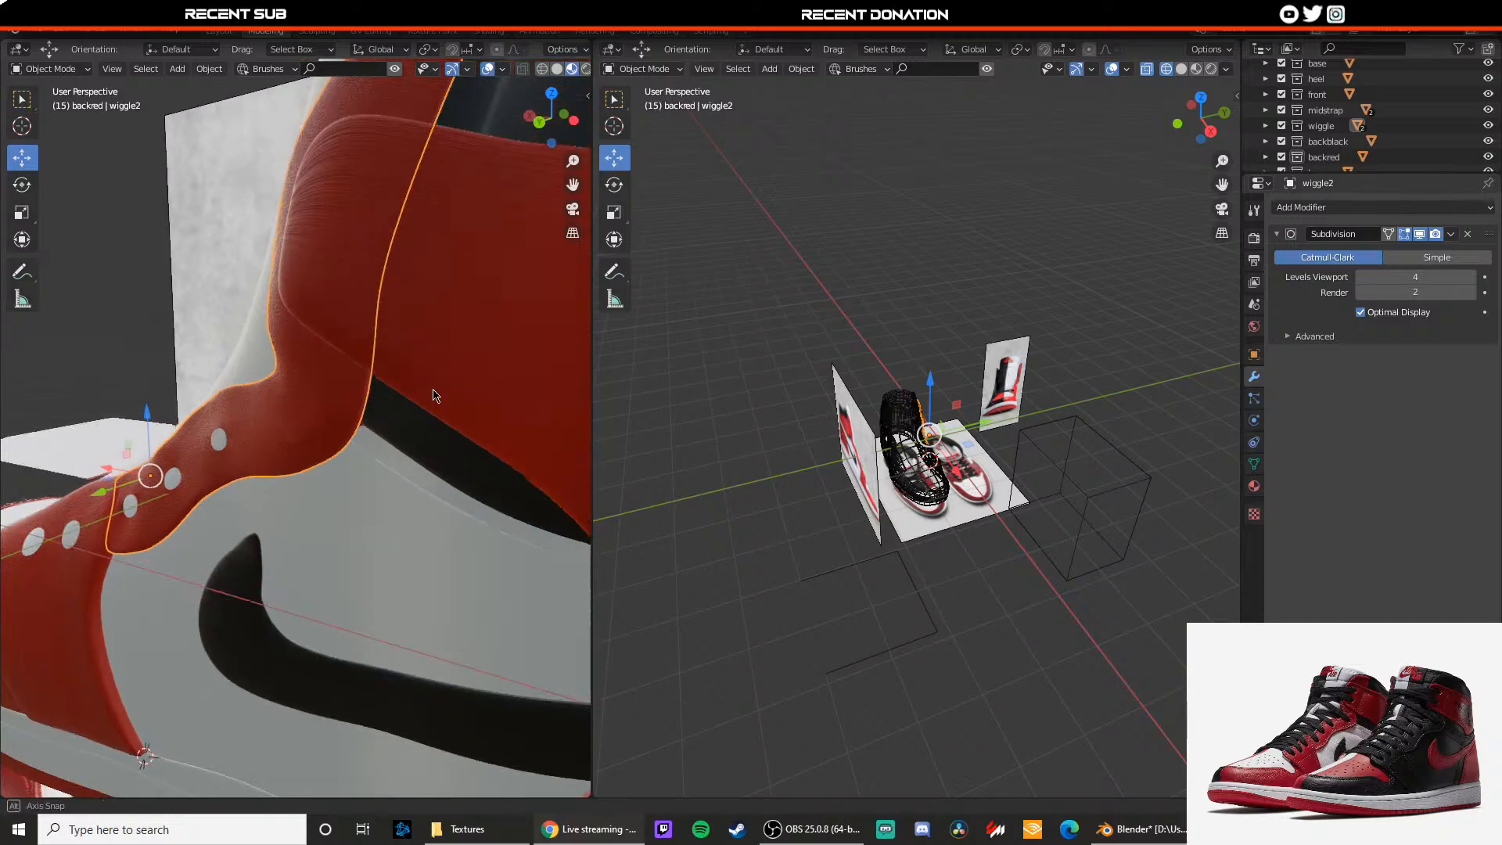
middle_click_drag(432, 396, 477, 392)
scroll(479, 390, "down", 1)
middle_click_drag(504, 339, 117, 371, "shift")
Step: Set the subdivision of the red collar panel Plane.001 to Simple and select its border edge loops
left_click(335, 375)
scroll(315, 382, "up", 2)
scroll(315, 383, "down", 4)
middle_click_drag(315, 383, 349, 440)
scroll(335, 389, "up", 3)
key("Tab")
left_click(1415, 259)
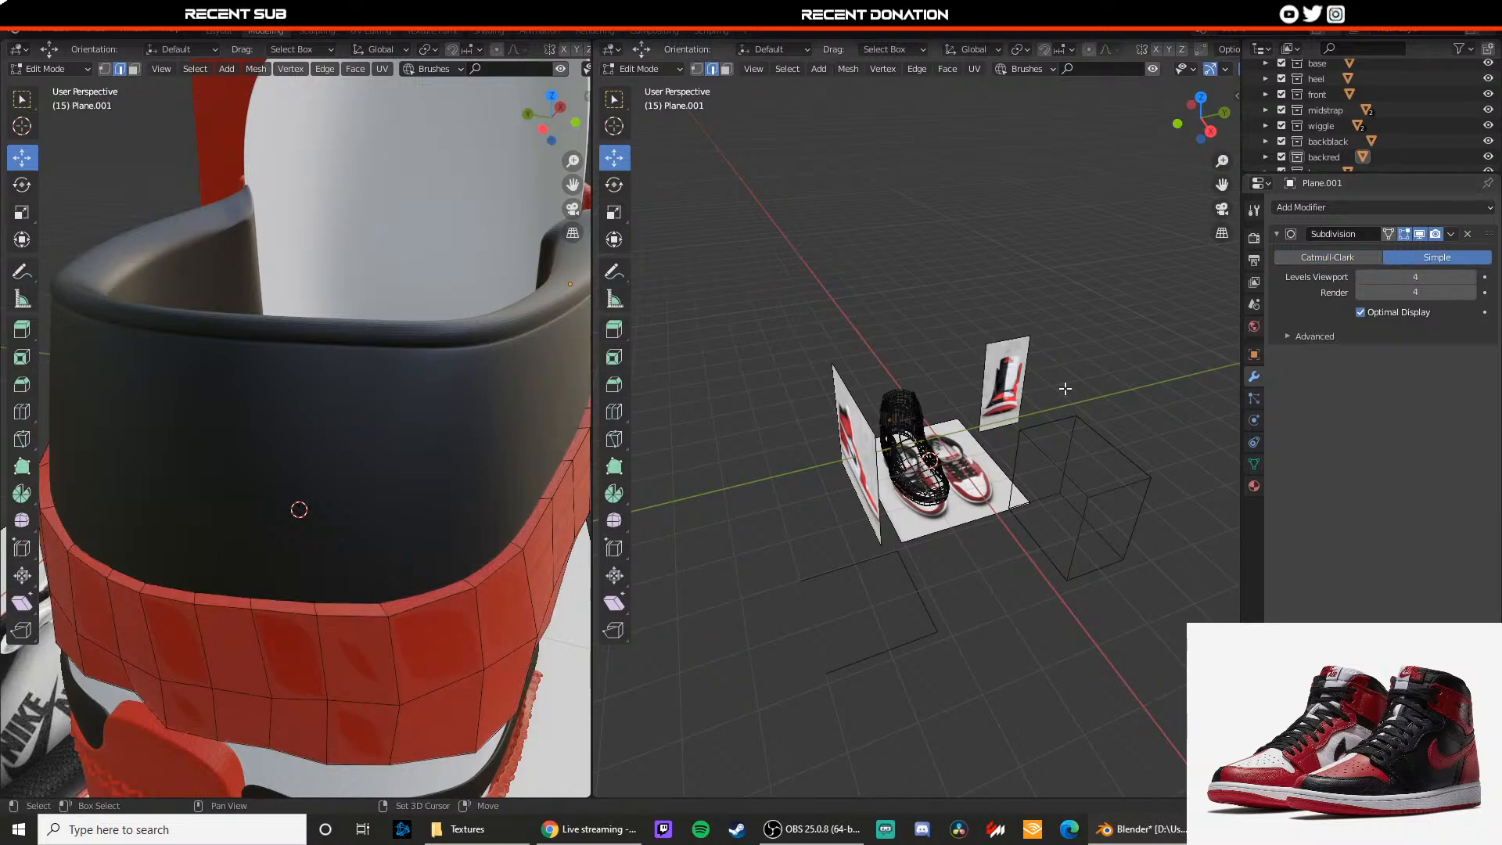
middle_click_drag(389, 557, 386, 523)
left_click(386, 524, "alt")
middle_click_drag(245, 486, 360, 430)
scroll(313, 442, "up", 3)
left_click(339, 437, "alt+shift")
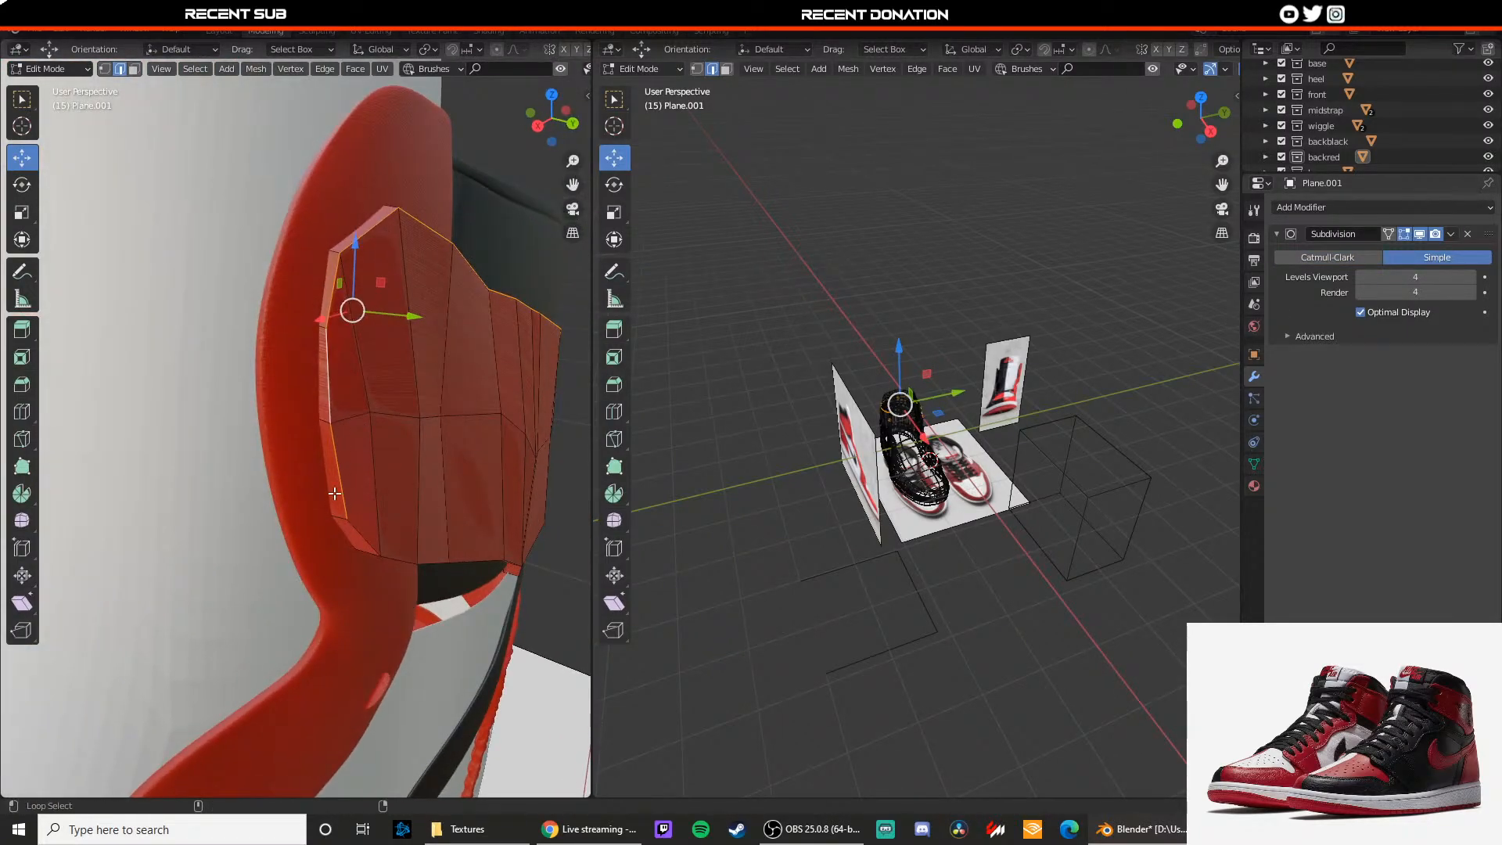
Step: Hide the wiggle panels, tongue and black collar that cover the red collar panel
key("Tab")
left_click(294, 420)
key("h")
left_click(172, 385)
key("h")
middle_click_drag(388, 425, 205, 422)
left_click(412, 346)
key("h")
left_click(323, 438)
key("Tab")
key("Tab")
scroll(270, 426, "down", 3)
left_click(174, 287)
left_click(366, 423)
Step: Mark the lower outer border loop of the red collar panel as a seam
key("Tab")
scroll(341, 412, "up", 2)
right_click(278, 395)
left_click(262, 395)
left_click(286, 416, "alt")
right_click(374, 527)
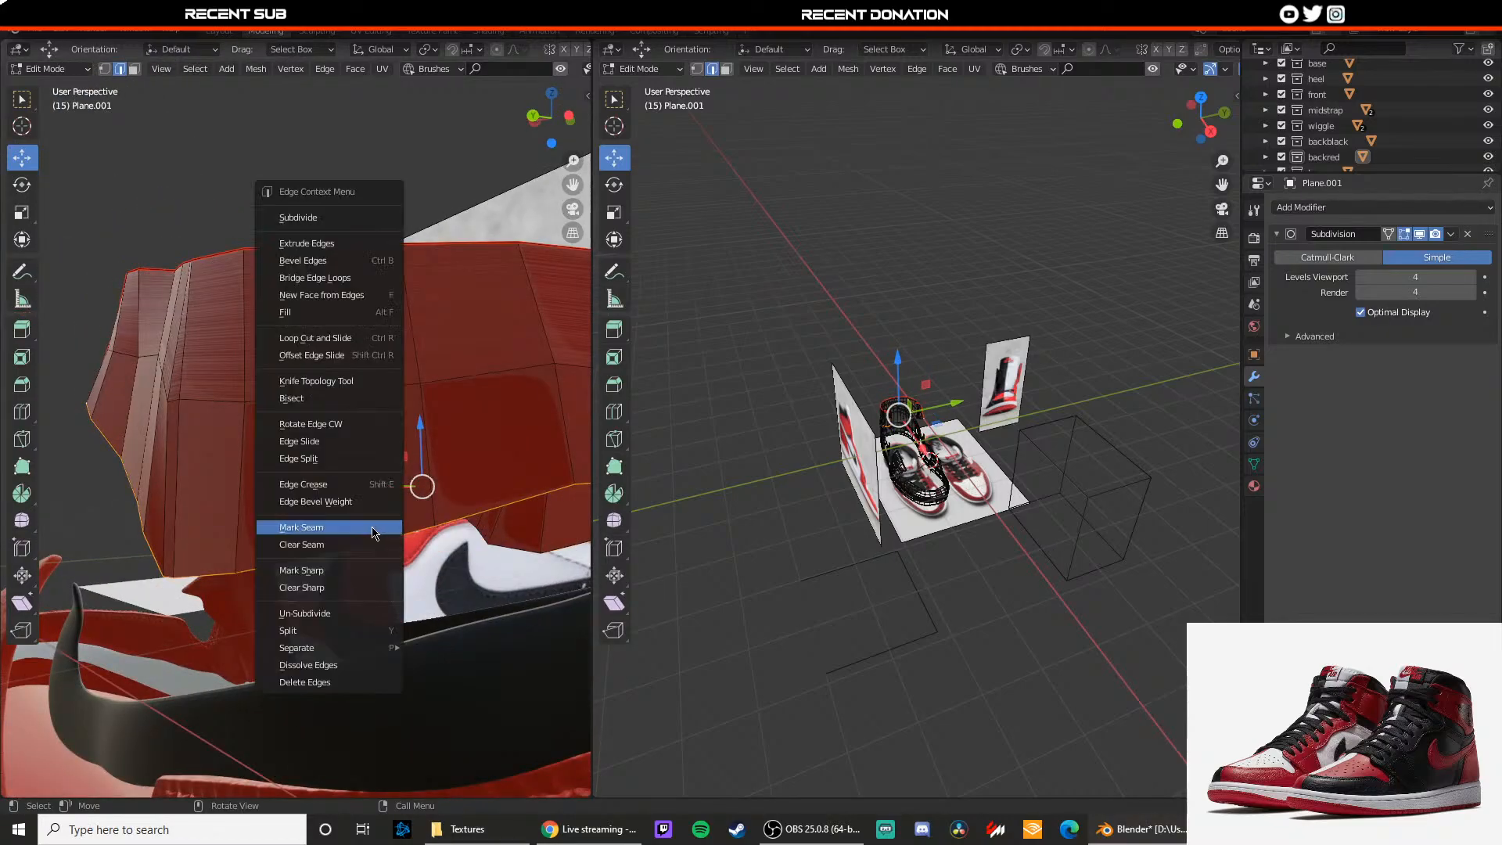
left_click(374, 529)
Step: Mark the border edges on the other side of the red collar panel as seams
scroll(374, 529, "down", 3)
middle_click_drag(374, 529, 312, 494)
scroll(302, 481, "up", 3)
left_click(310, 490, "alt")
right_click(318, 568)
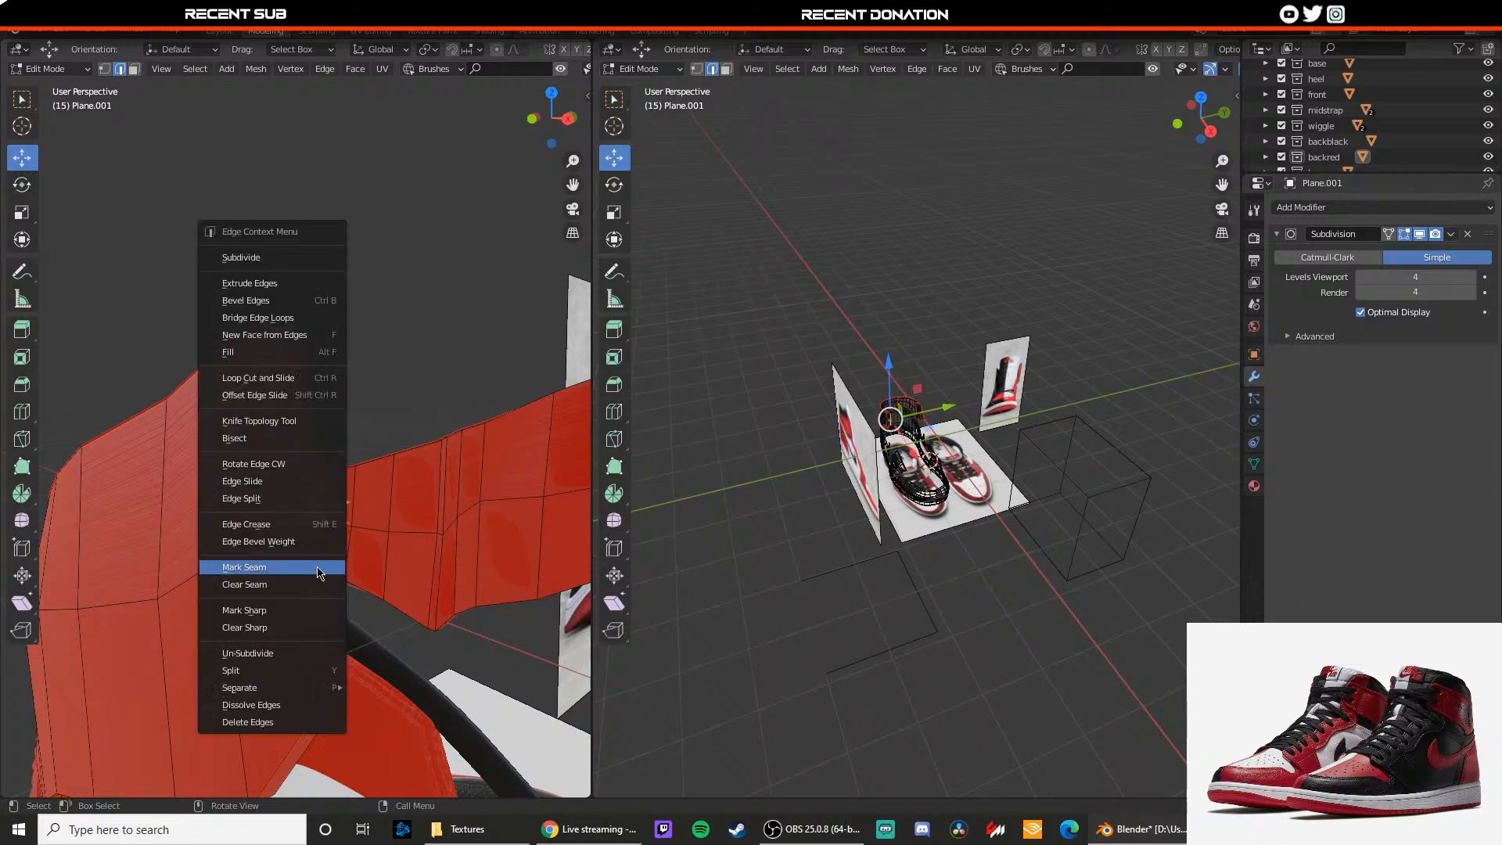
left_click(318, 569)
middle_click_drag(318, 569, 85, 509)
right_click(80, 588)
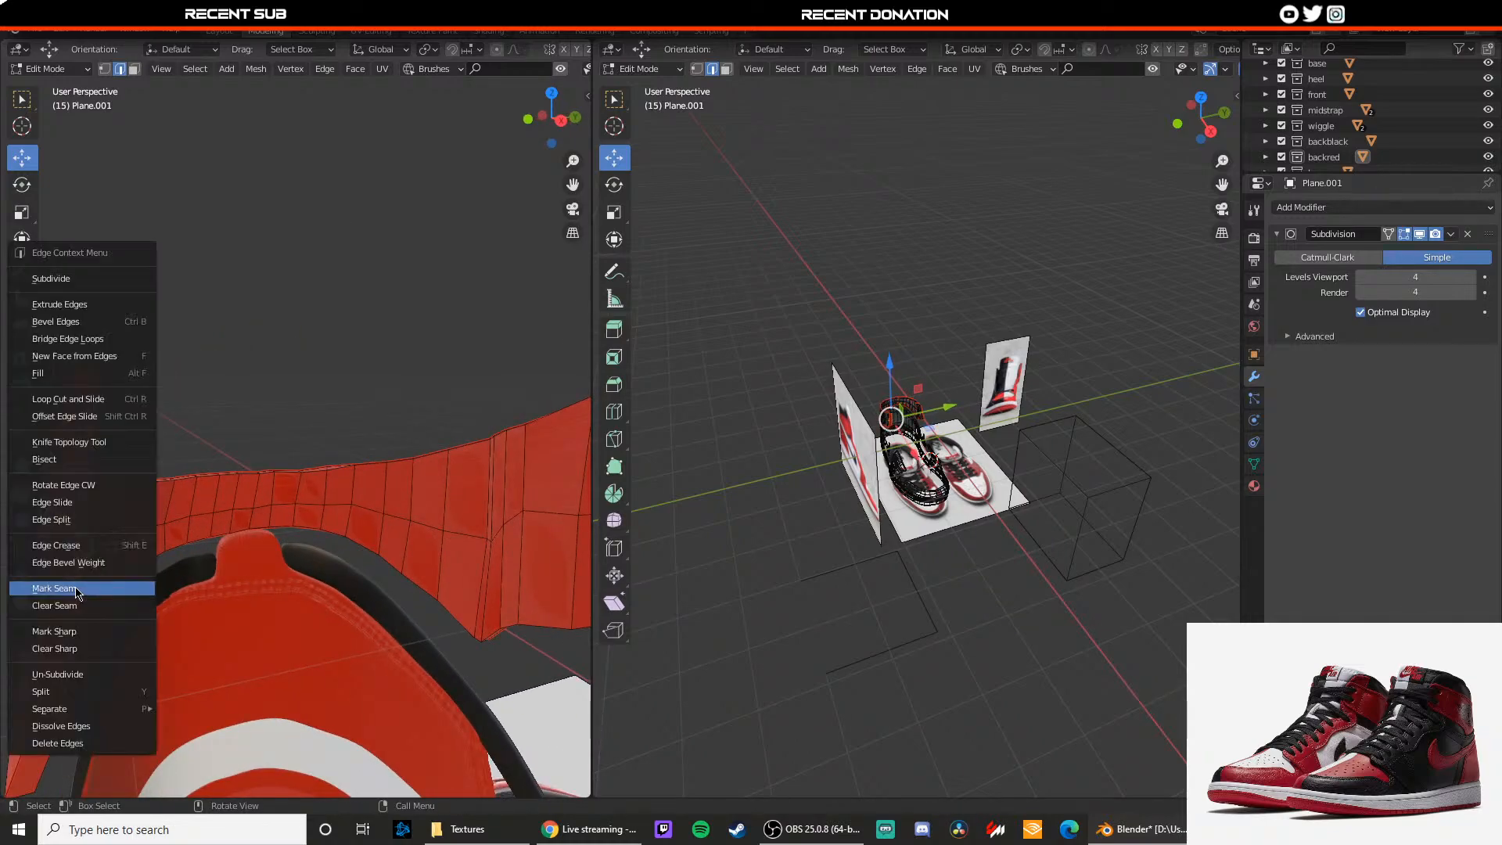
left_click(81, 583)
Step: Mark the inner and upper border edge loops of the red collar panel as seams
middle_click_drag(81, 583, 104, 453)
left_click(146, 470, "alt")
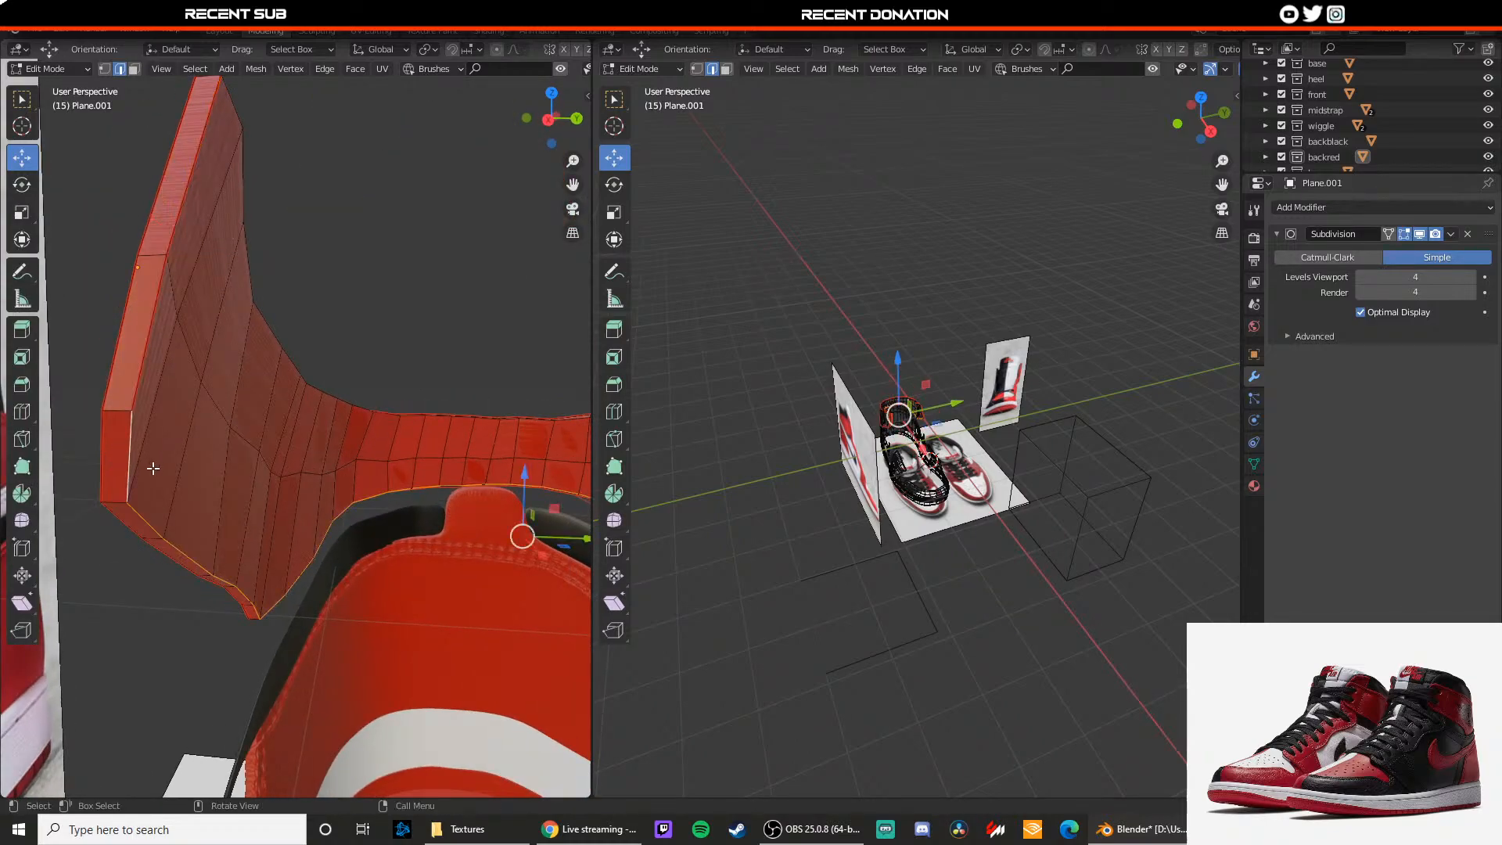
right_click(132, 466)
left_click(132, 466)
middle_click_drag(141, 467, 313, 516)
middle_click_drag(313, 516, 381, 478, "shift")
left_click(390, 510)
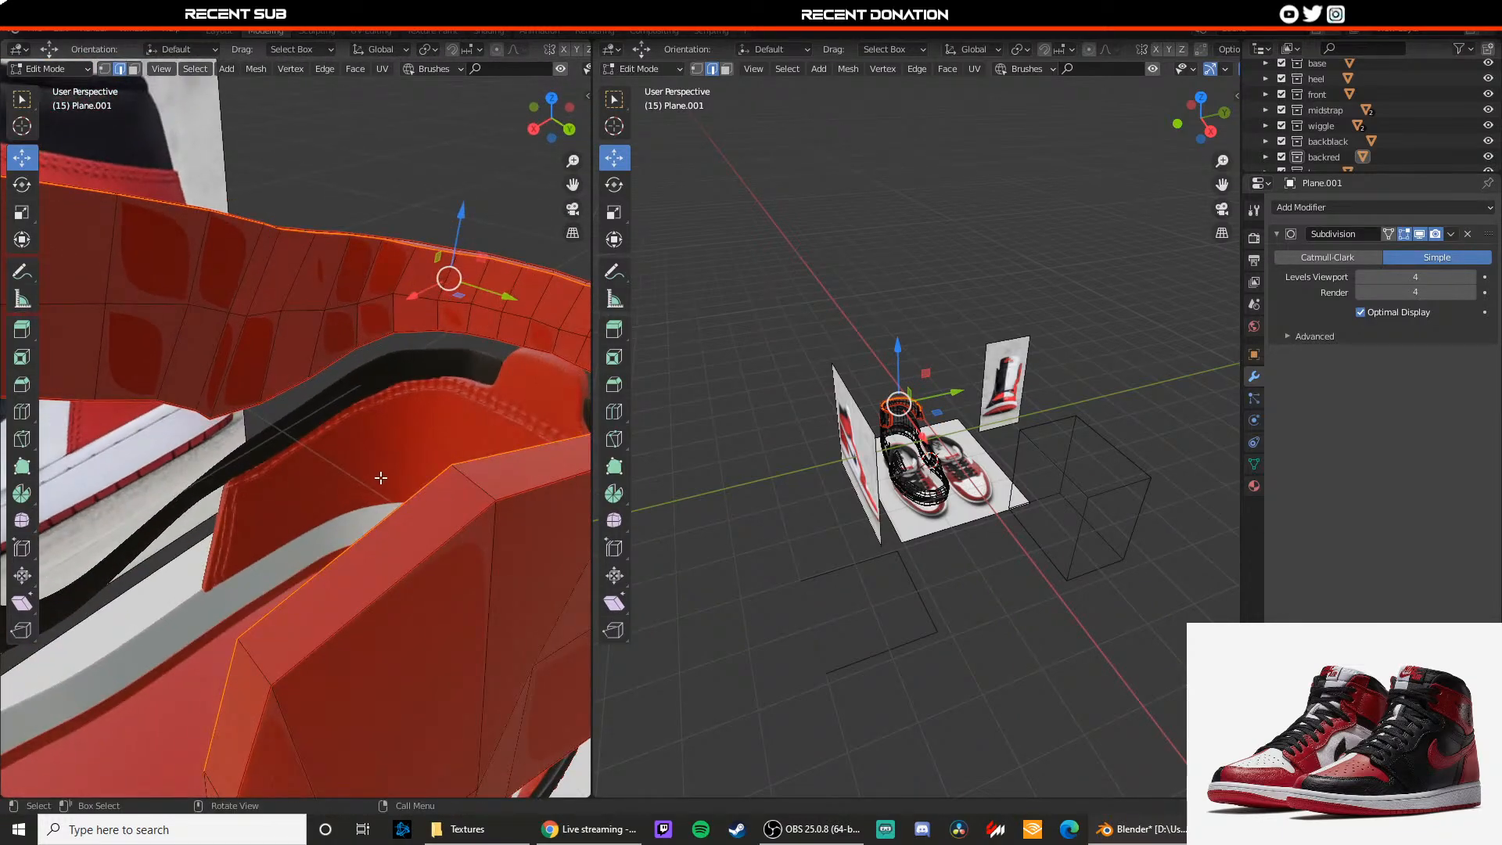
left_click(261, 666, "alt")
right_click(263, 669)
left_click(255, 649)
Step: Mark the short edges across the collar panel's thickness as seams
middle_click_drag(255, 649, 314, 321)
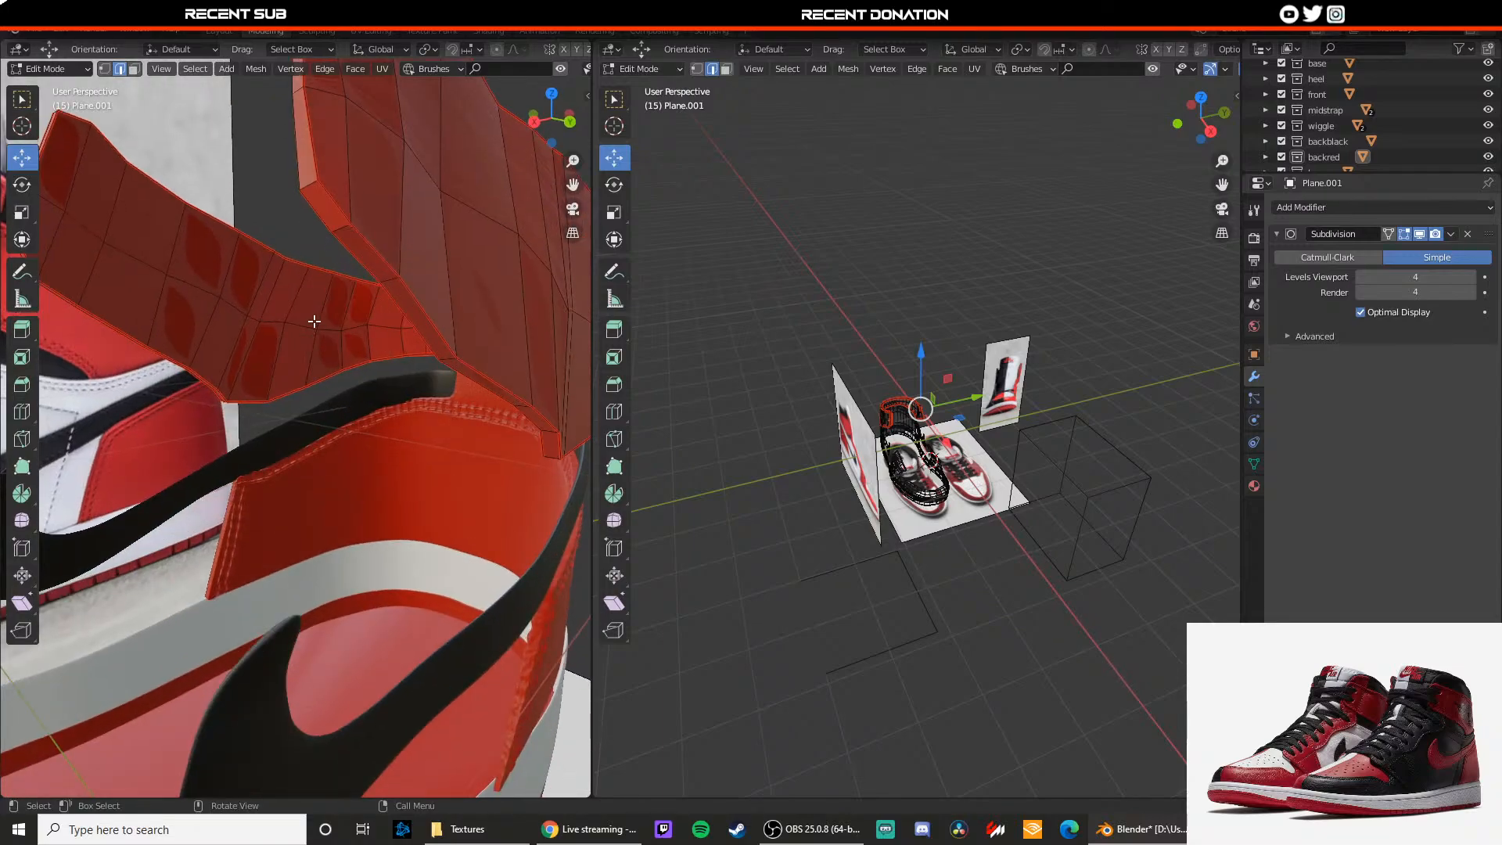
left_click(341, 232)
right_click(341, 233)
left_click(341, 236)
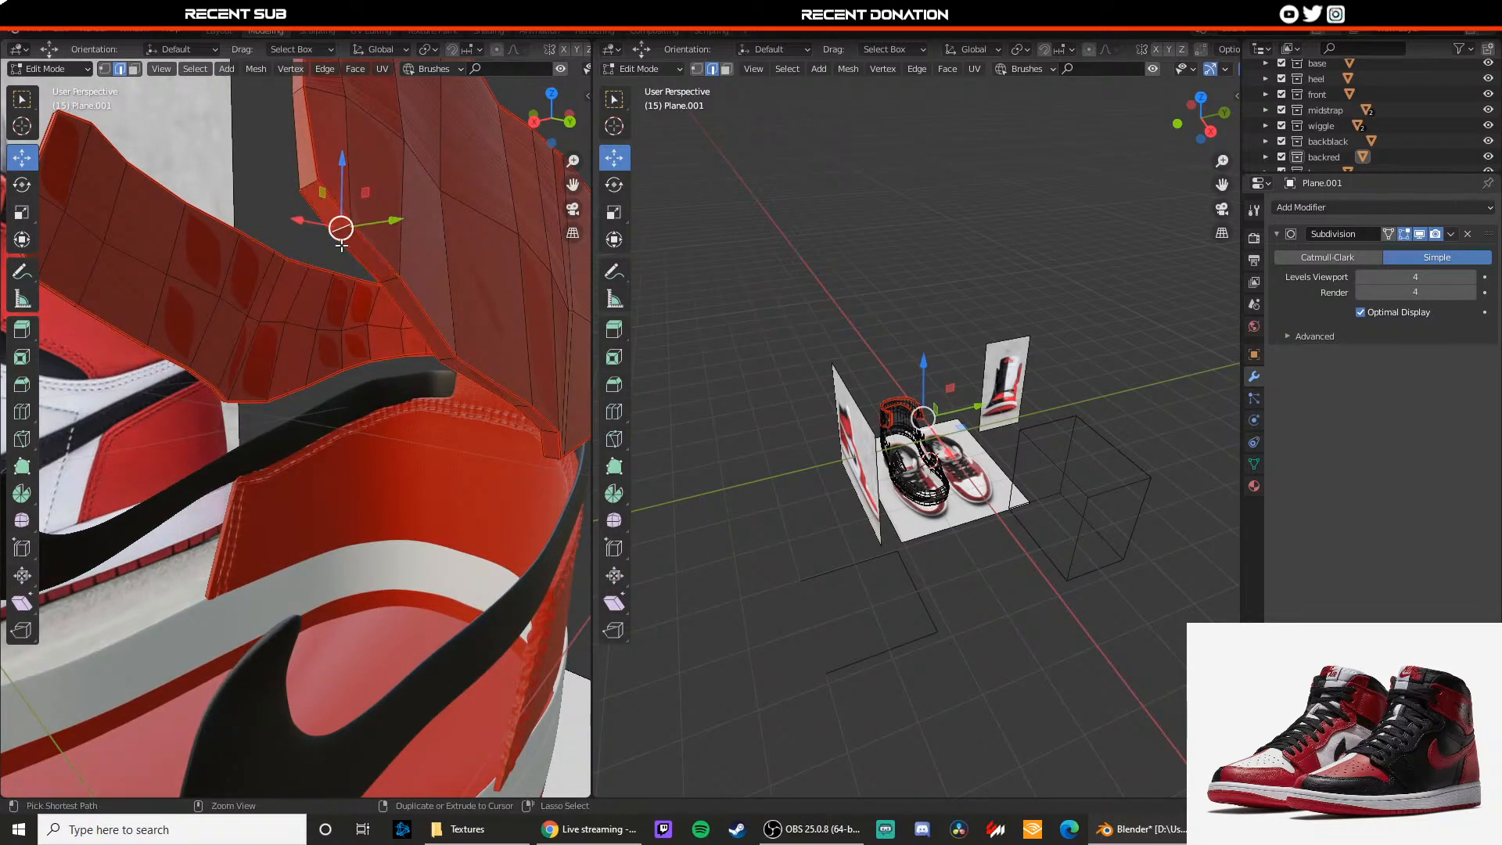
right_click(341, 246)
left_click(285, 346)
middle_click_drag(286, 348, 308, 520)
right_click(219, 505)
left_click(221, 503)
Step: Hide the heel piece Plane.005 and reopen the red collar panel's mesh for editing
scroll(302, 509, "up", 4)
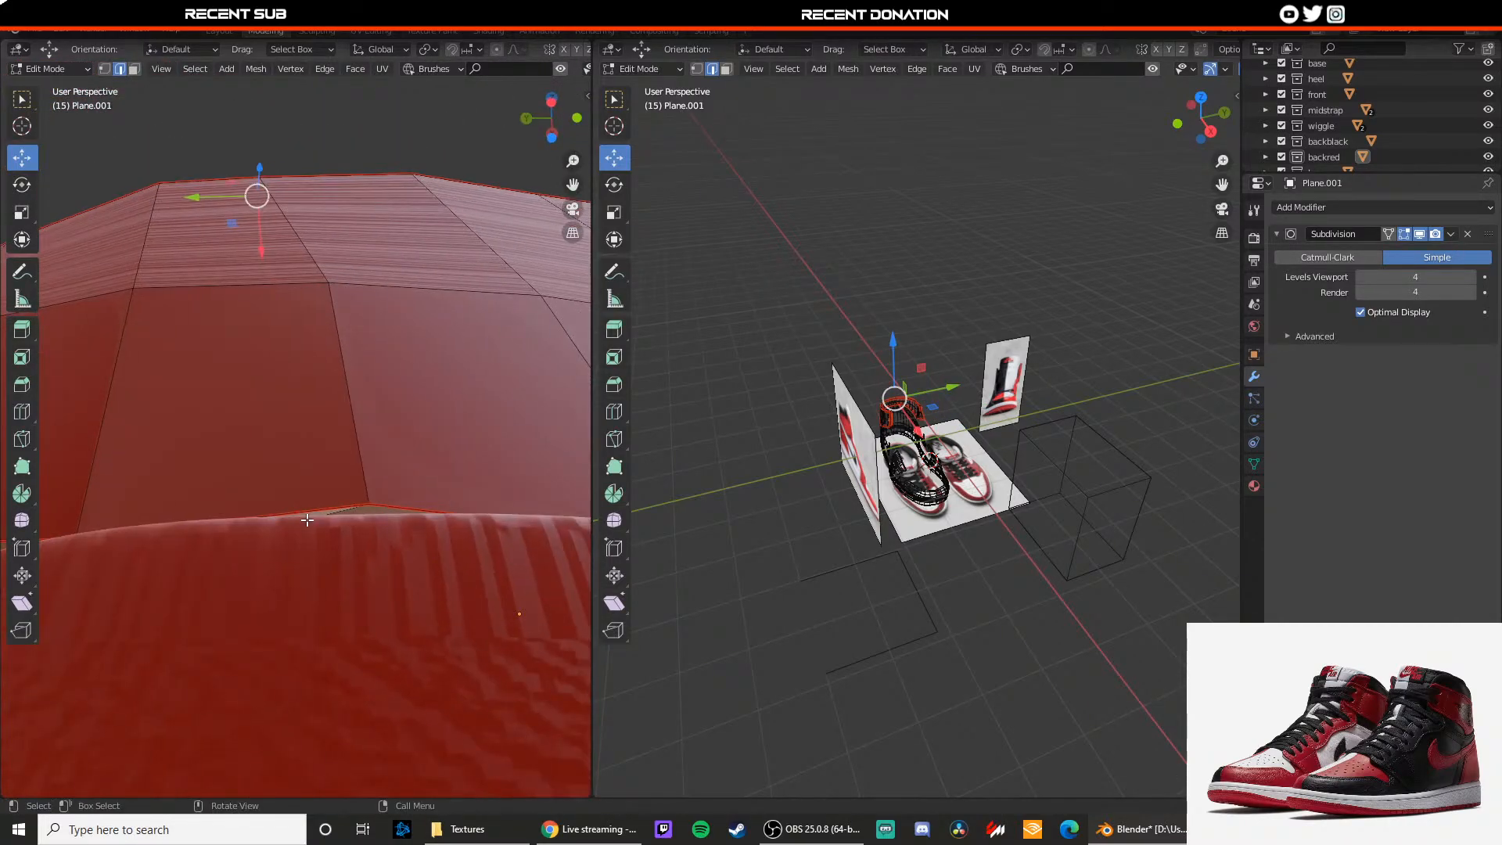
key("Tab")
scroll(319, 557, "down", 4)
left_click(314, 517)
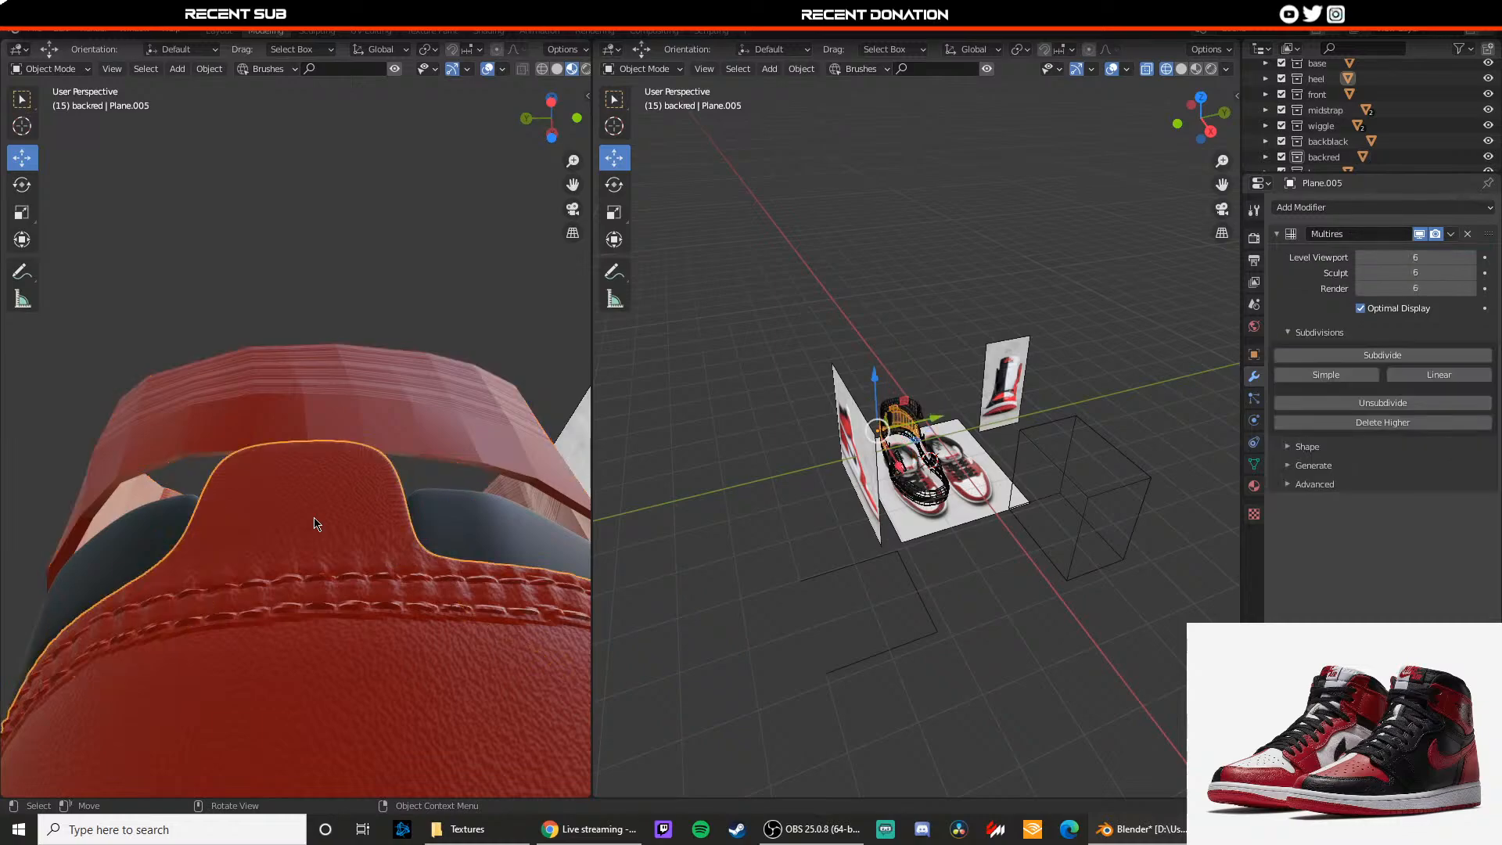
key("h")
left_click(326, 454)
key("Tab")
Step: Move the vertex on the collar panel's lower inner edge along the Y axis to even out the rim
middle_click_drag(332, 442, 320, 354)
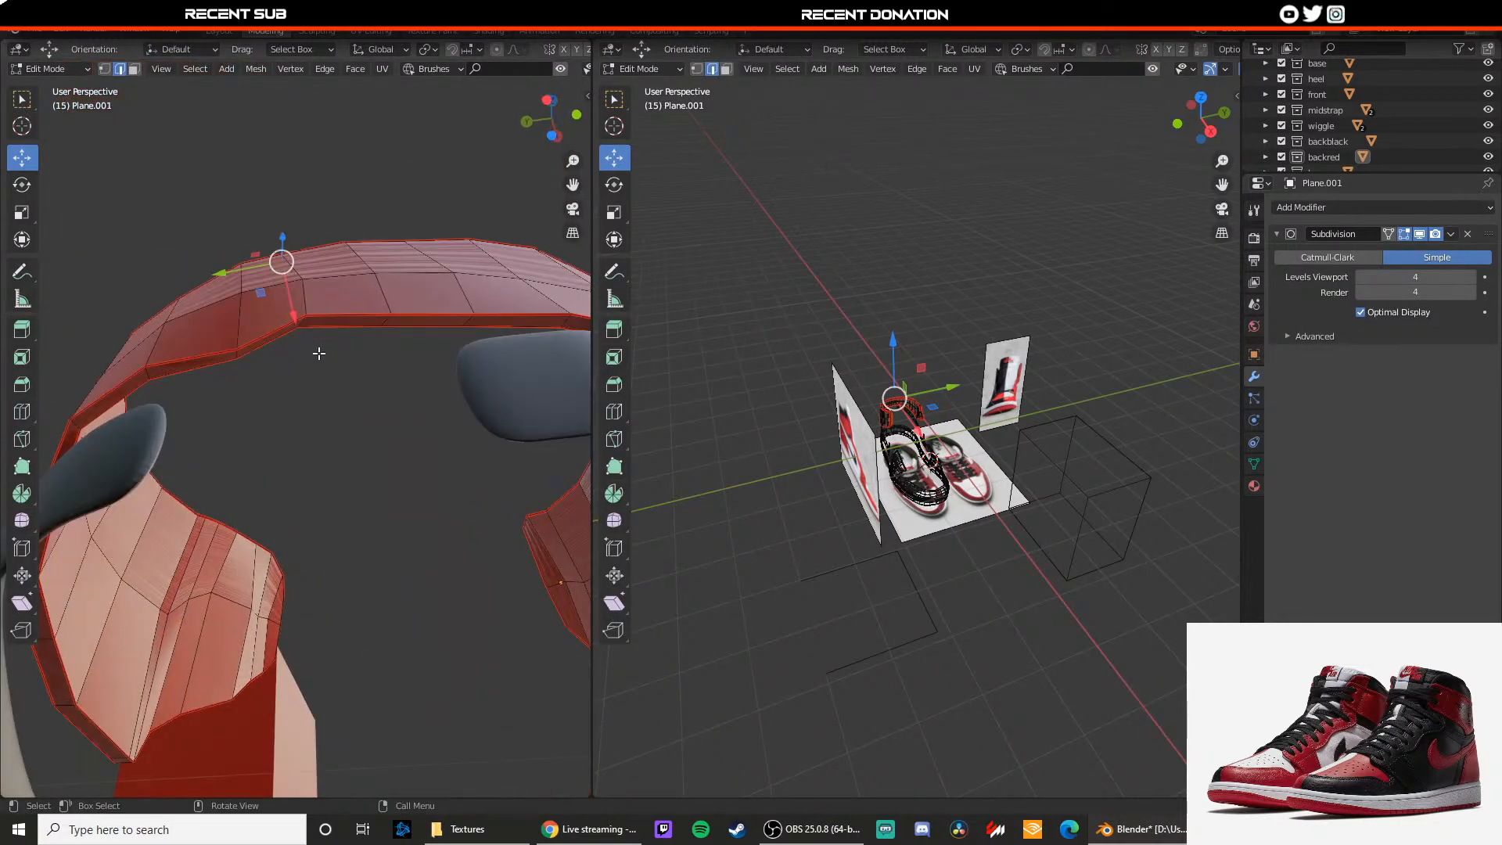
left_click(306, 321)
right_click(308, 324)
left_click(313, 336)
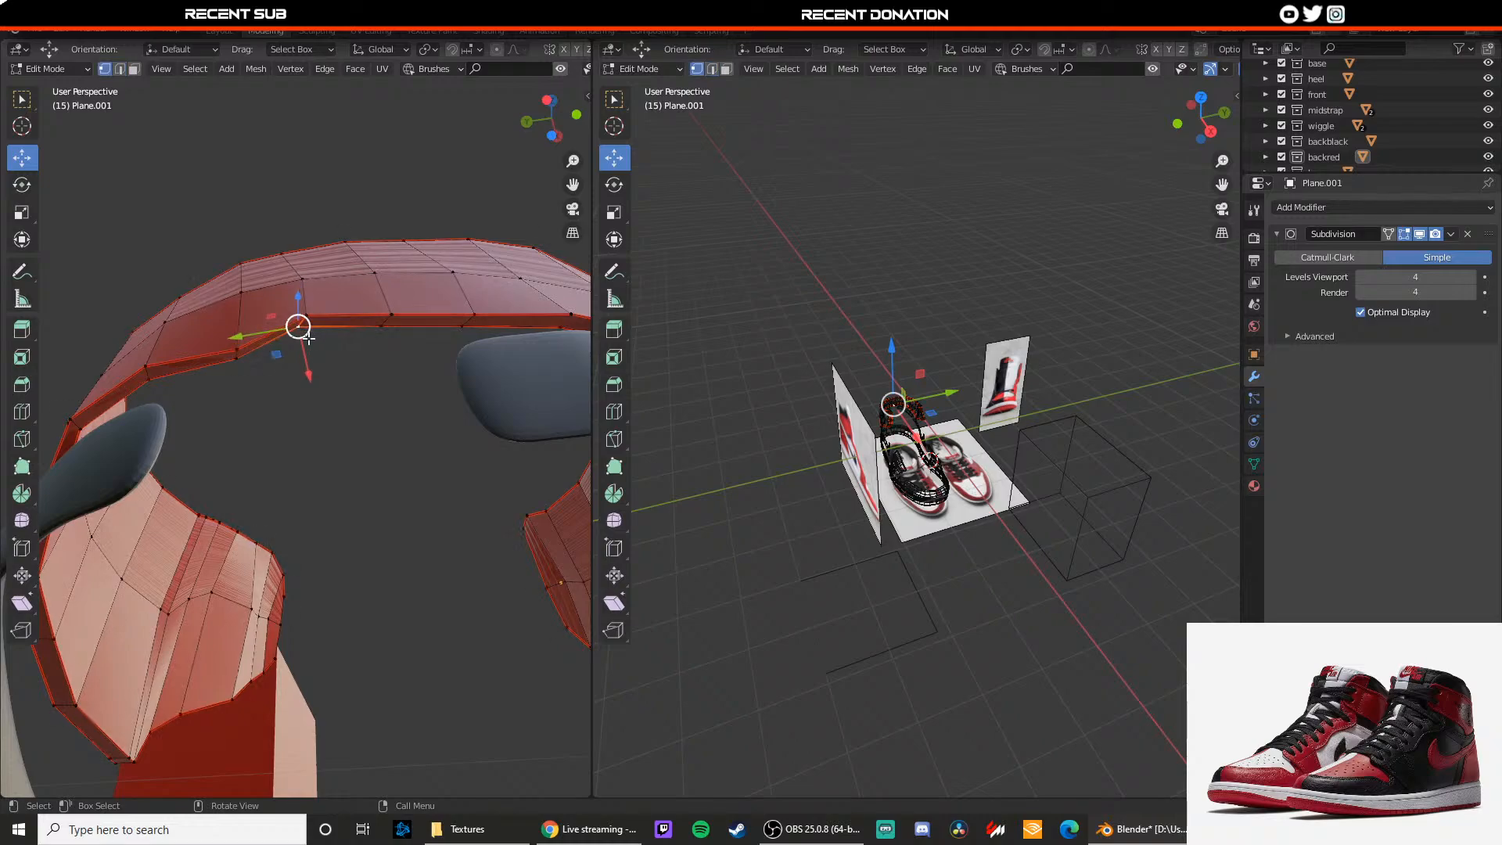
mouse_move(261, 333)
left_mouse_down()
mouse_move(312, 357)
mouse_move(241, 340)
left_mouse_up()
key("Tab")
key("Tab")
key("Tab")
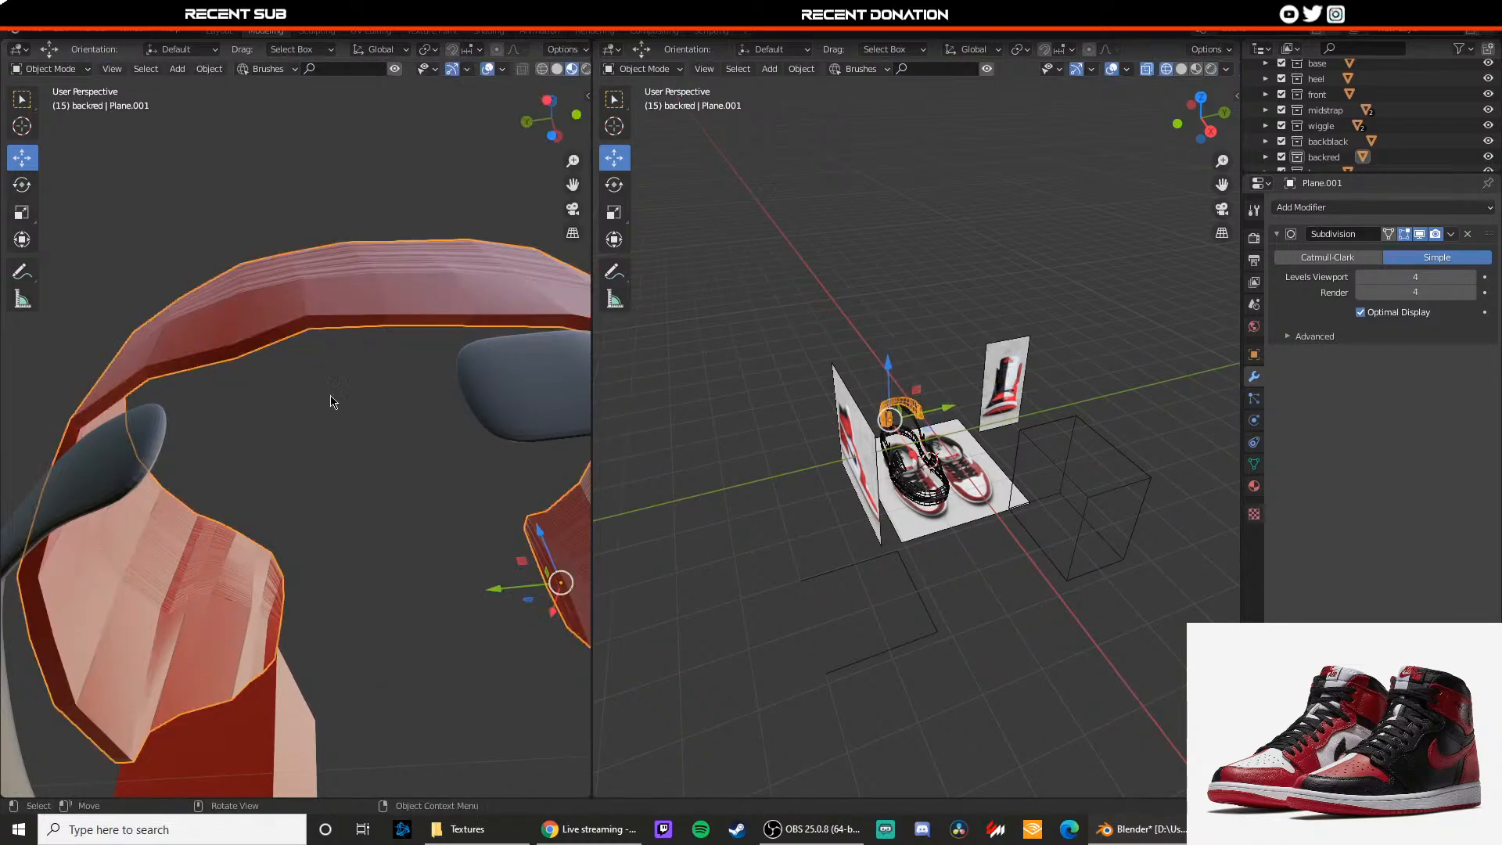
Step: Mark the selected edges near the collar panel's rim and the adjoining edge loop as seams
mouse_move(332, 399)
middle_mouse_down()
mouse_move(285, 496)
mouse_move(407, 563)
mouse_move(261, 497)
mouse_move(328, 500)
mouse_move(326, 425)
middle_mouse_up()
key("Tab")
scroll(328, 441, "up", 3)
right_click(327, 499)
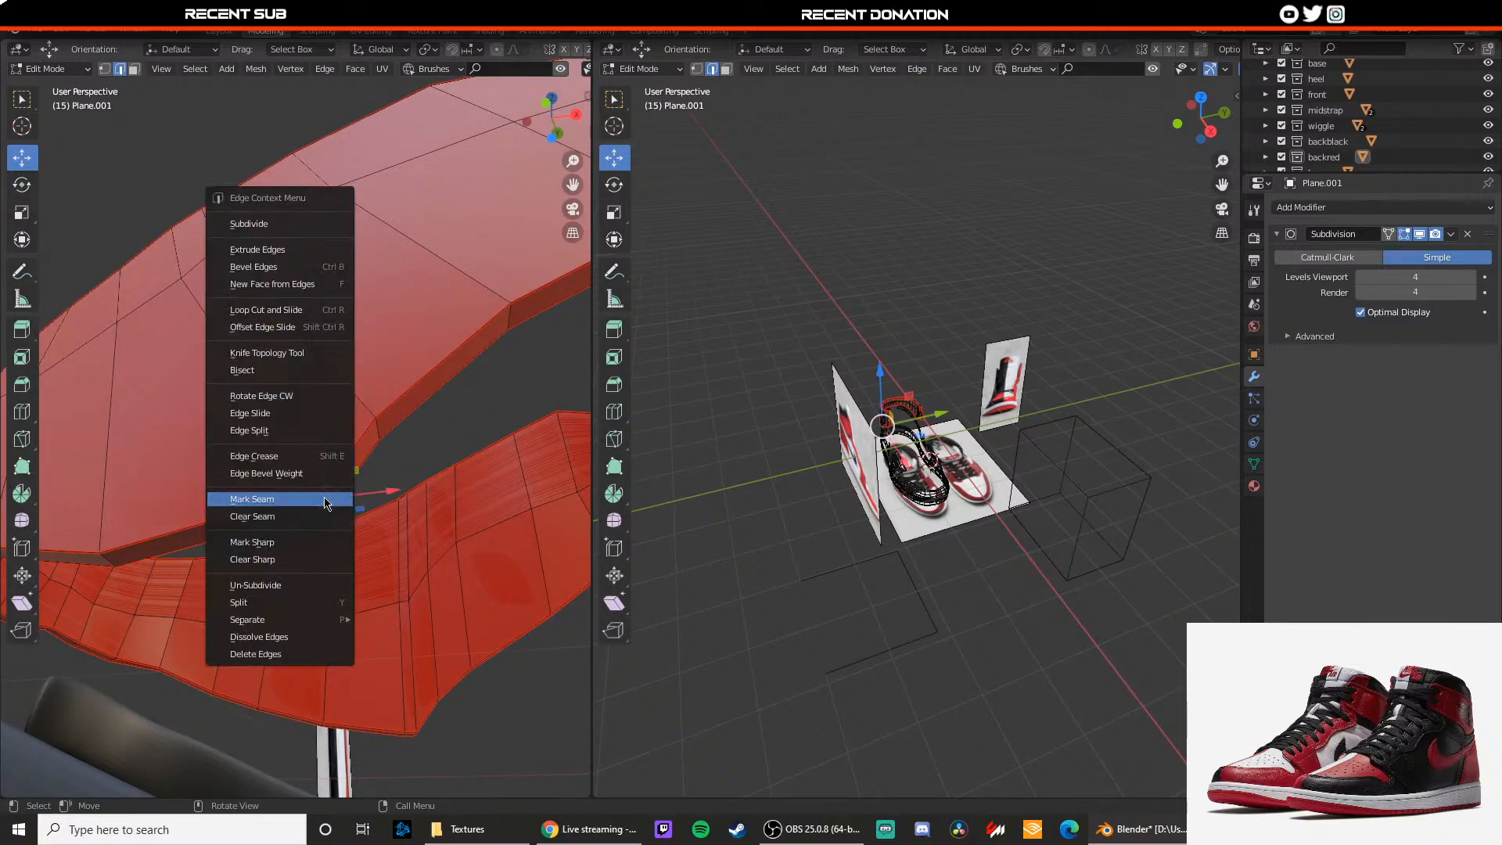
middle_click_drag(327, 499, 428, 498)
left_click(295, 481, "alt")
right_click(294, 480)
left_click(295, 483)
Step: Mark seams along the remaining border loops and end edges of the red collar panel
scroll(295, 484, "down", 4)
scroll(428, 499, "up", 3)
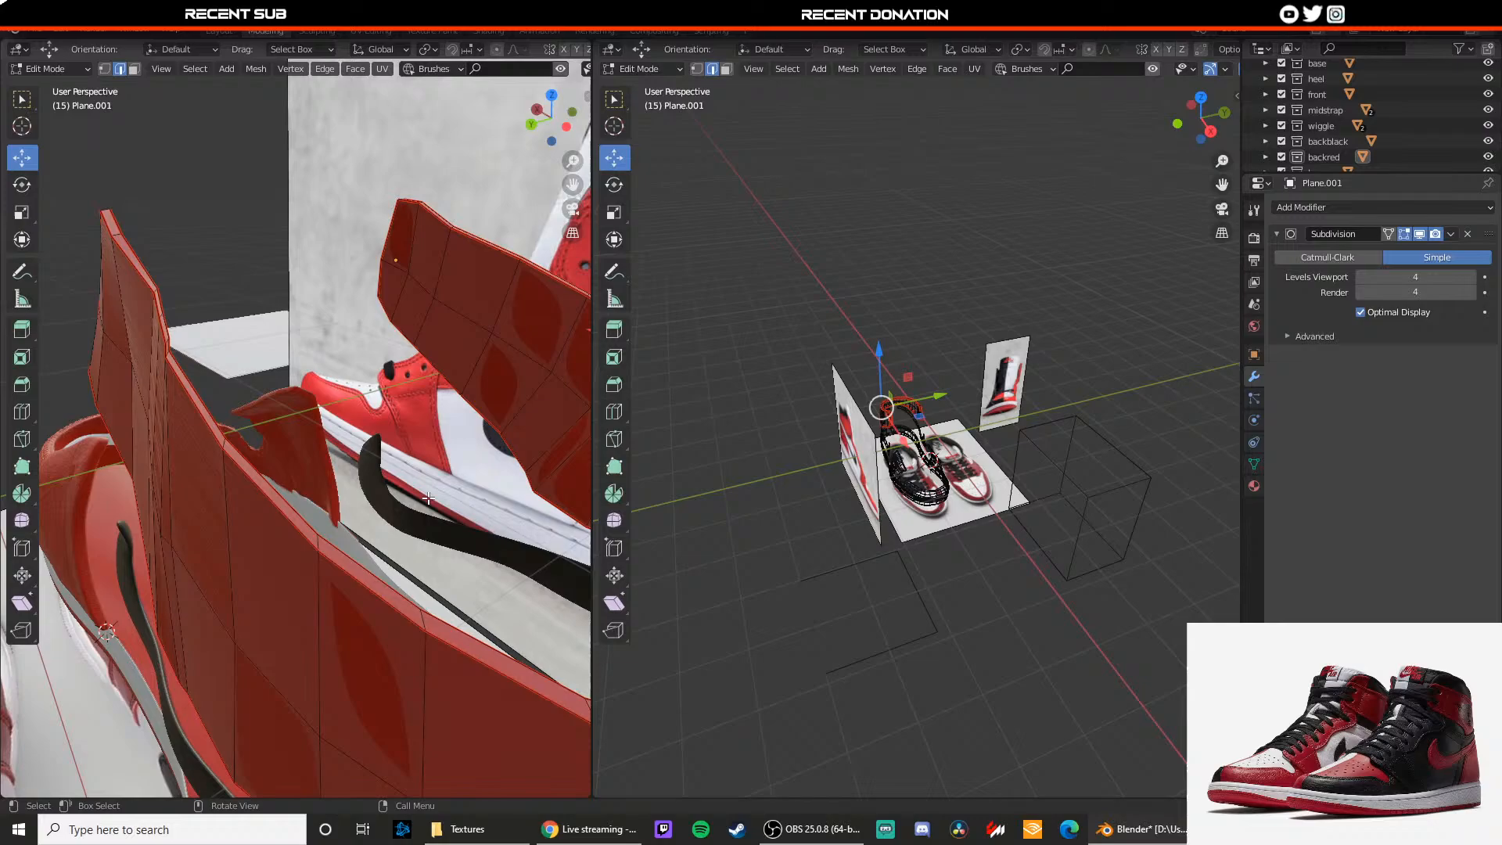
left_click(320, 543, "alt")
right_click(322, 546)
left_click(324, 548)
middle_click_drag(324, 548, 323, 458)
left_click(350, 378, "alt")
right_click(351, 379)
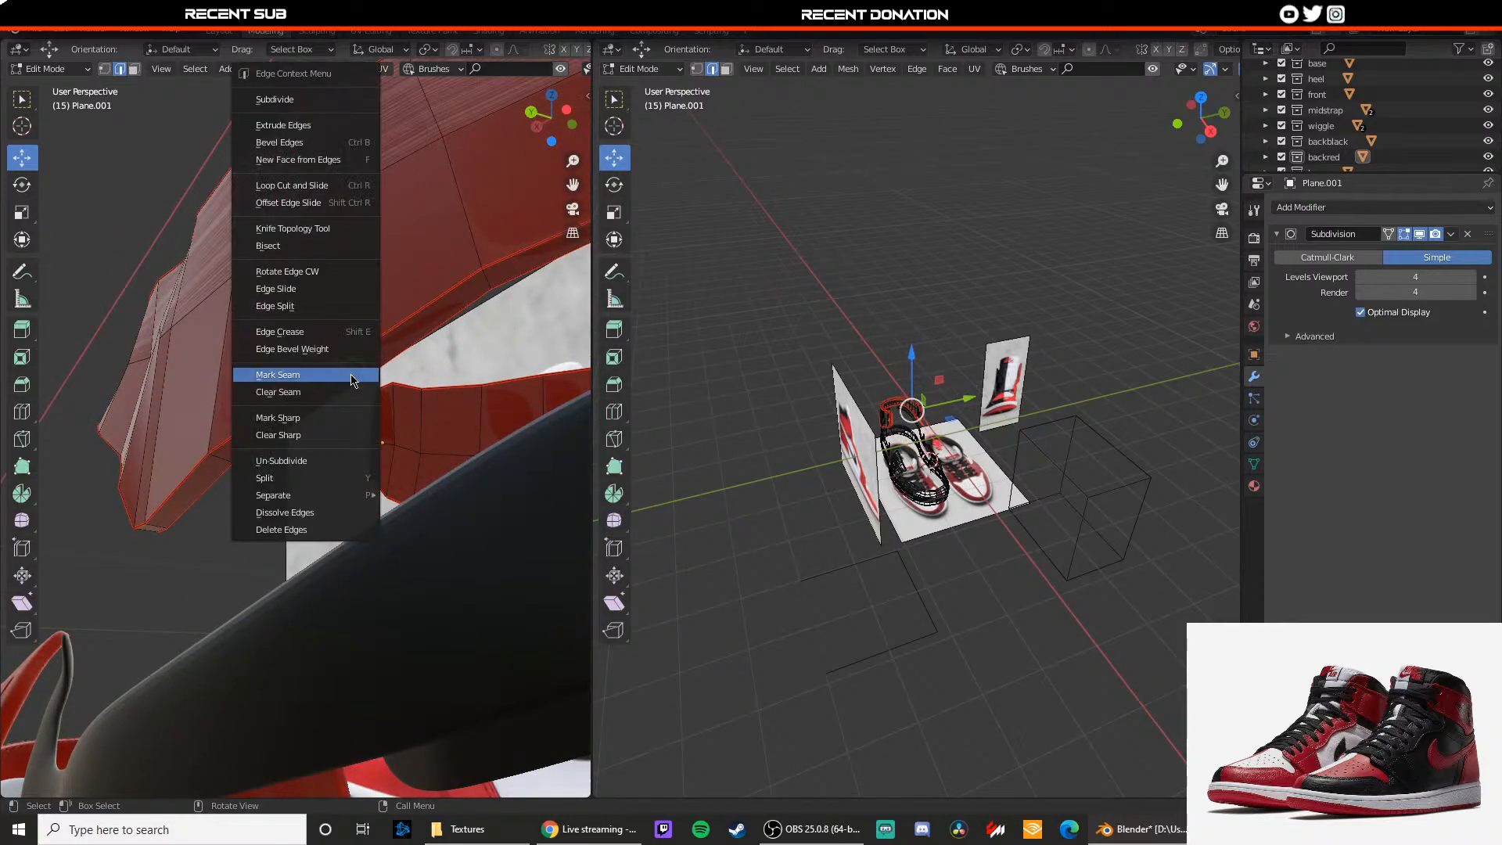
left_click(350, 378)
middle_click_drag(350, 378, 192, 396)
right_click(189, 426)
left_click(190, 427)
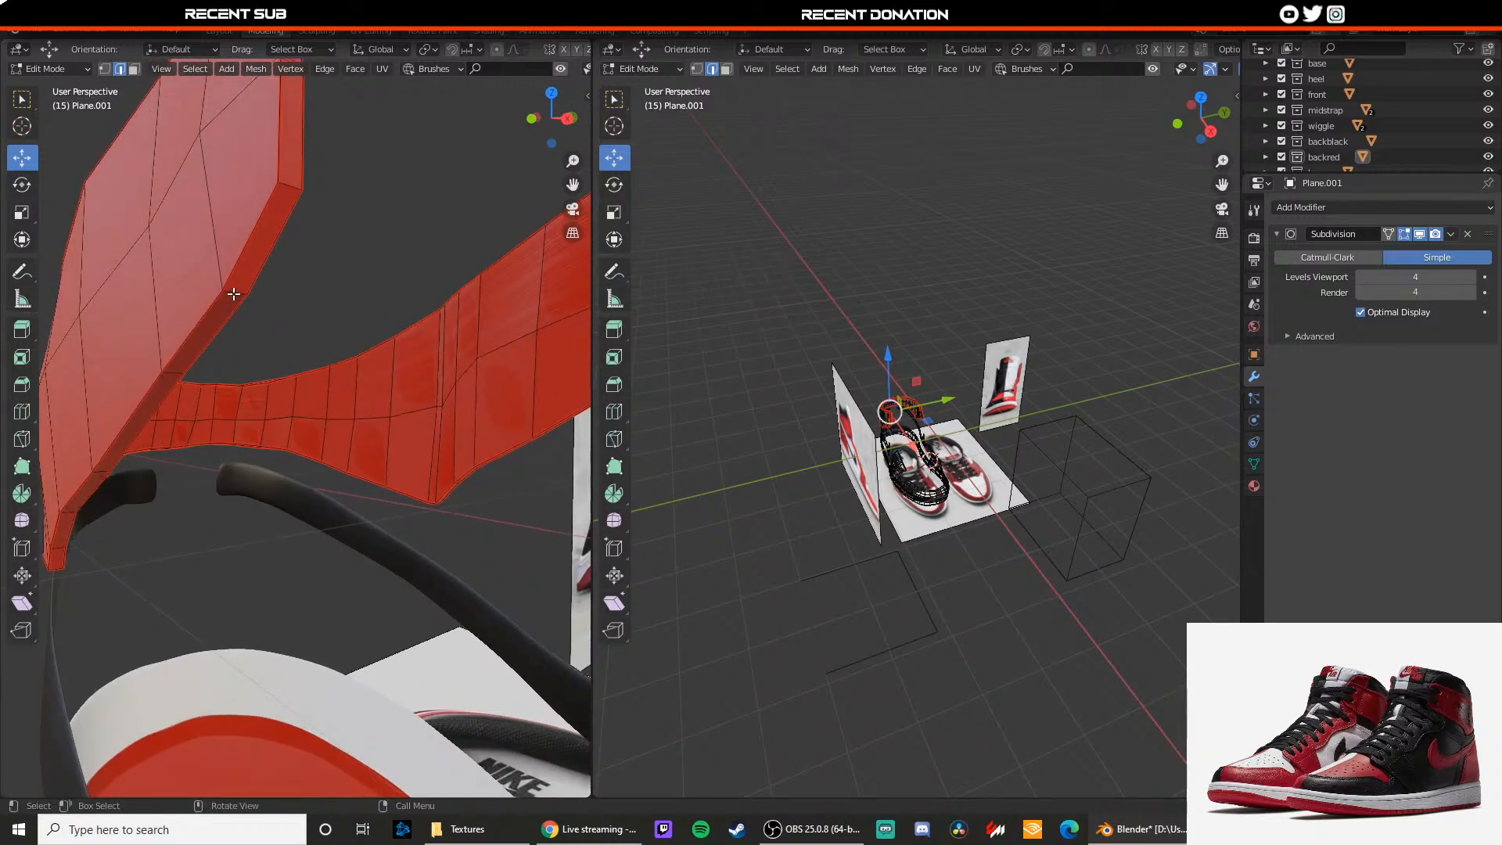
Step: Mark the short edges across the red collar panel's inner rim as seams
left_click(234, 295)
right_click(234, 295)
left_click(236, 298)
right_click(234, 295)
left_click(234, 295, "alt")
right_click(234, 295)
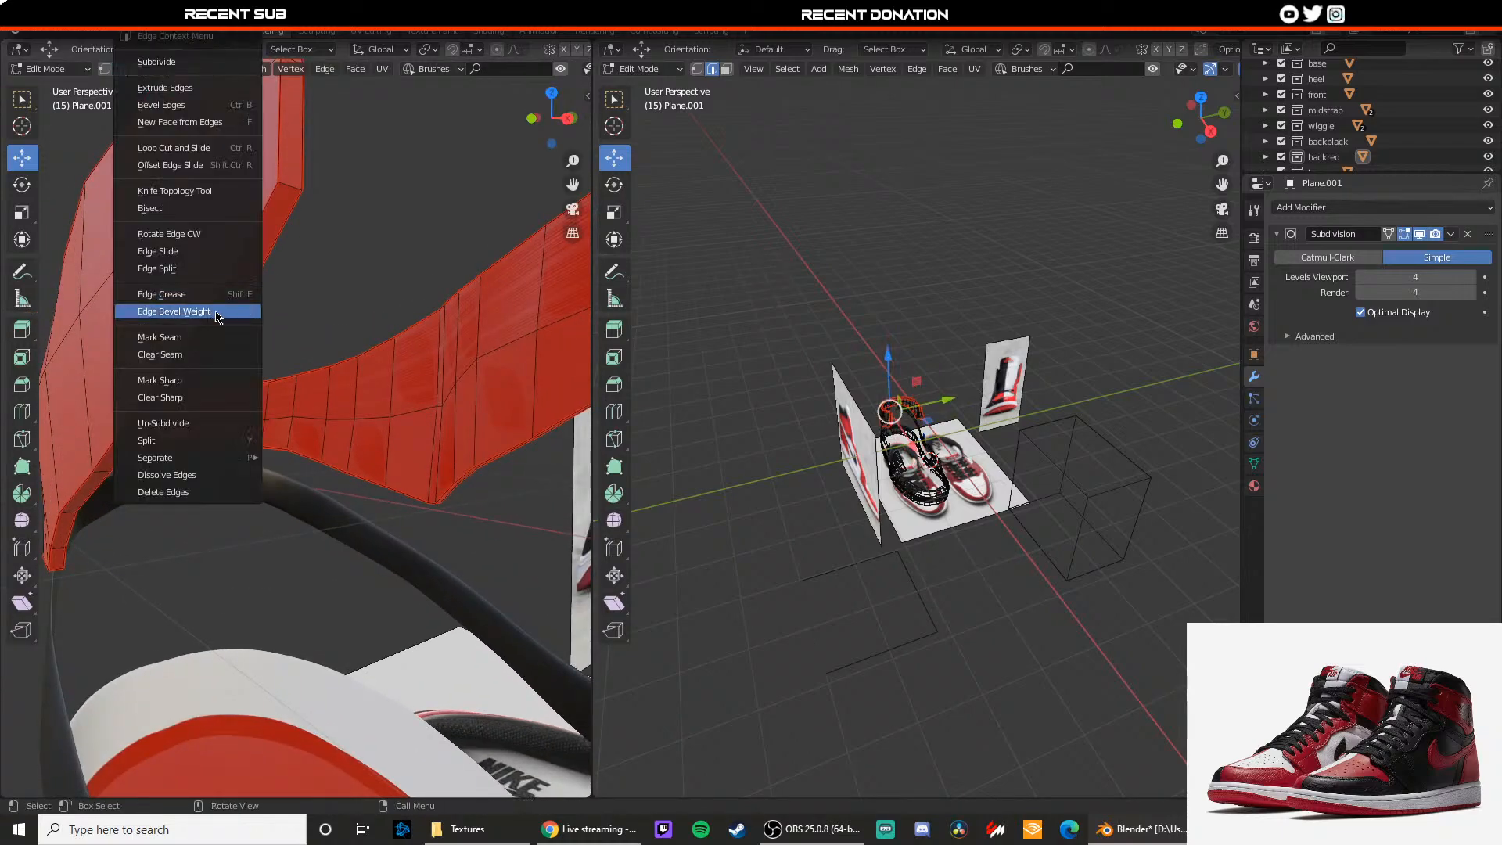
left_click(201, 337)
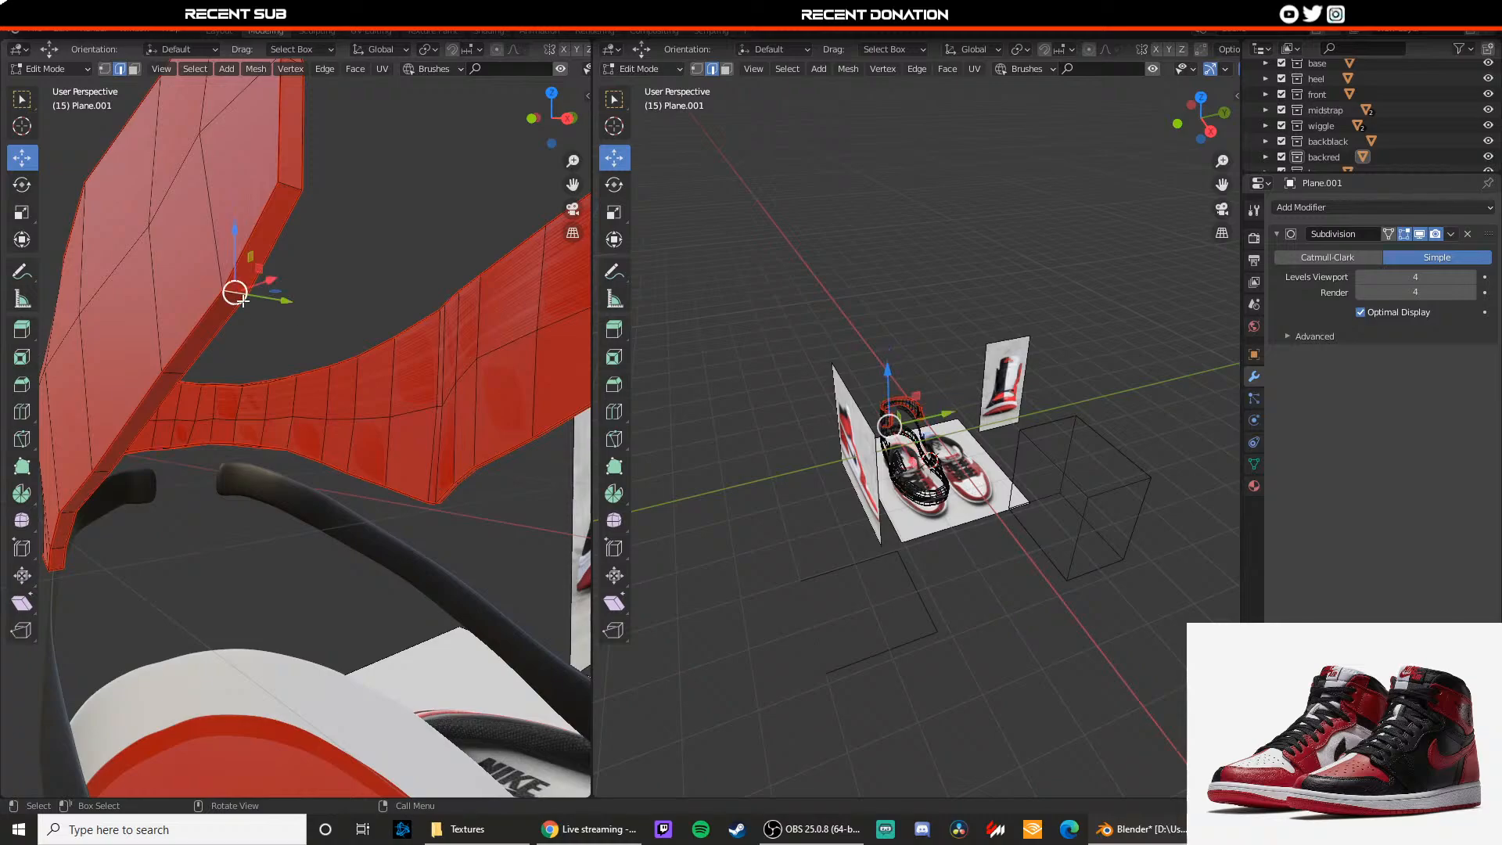
left_click(236, 299, "ctrl")
right_click(237, 299)
left_click(196, 354)
Step: Unwrap the seamed red collar panel and finish editing its mesh
key("ctrl+l")
key("u")
left_click(287, 377)
key("Tab")
scroll(266, 378, "down", 3)
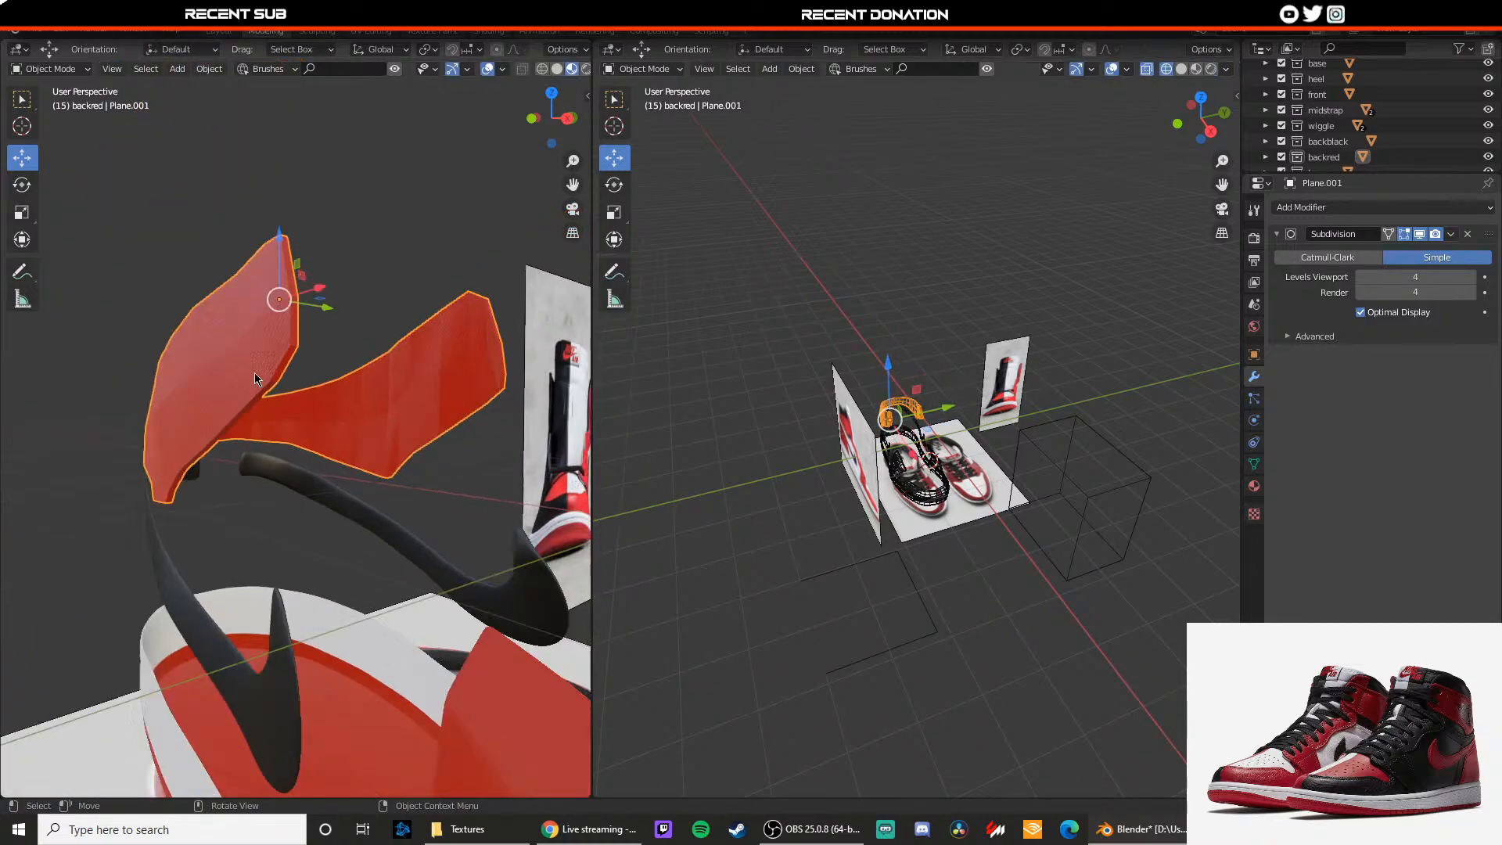
Step: Set the red collar panel's subdivision type to Catmull-Clark
middle_click_drag(255, 378, 422, 430)
left_click(1326, 258)
scroll(352, 384, "up", 2)
mouse_move(352, 383)
middle_mouse_down()
mouse_move(396, 479)
mouse_move(457, 398)
mouse_move(355, 369)
middle_mouse_up()
Step: Add loop cuts near the upper and lower edges of the red collar panel to sharpen its smoothed borders
key("Tab")
key("ctrl+r")
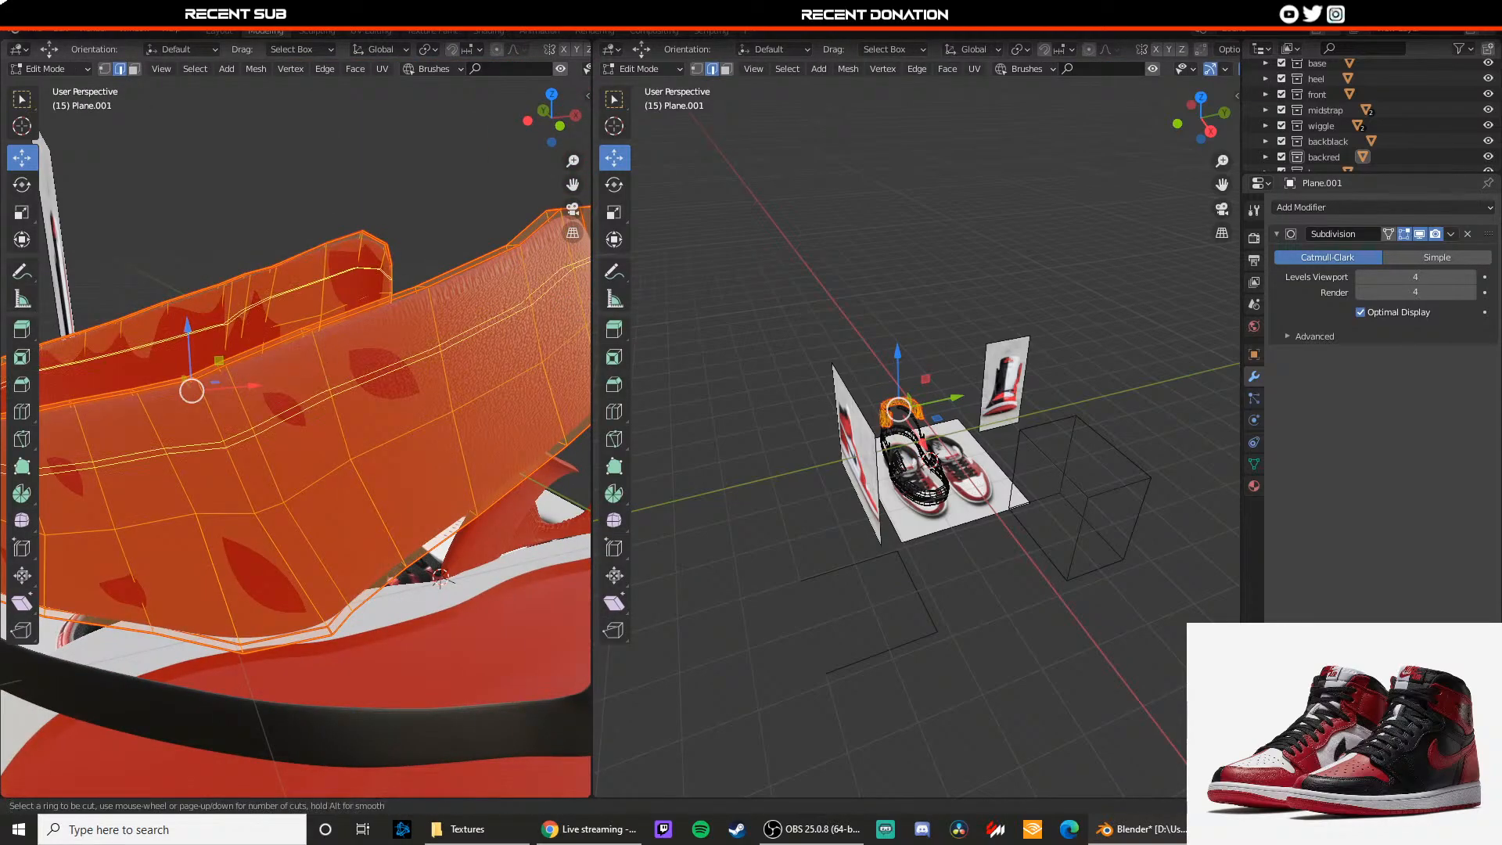
left_click(320, 369)
left_click(310, 315)
key("ctrl+r")
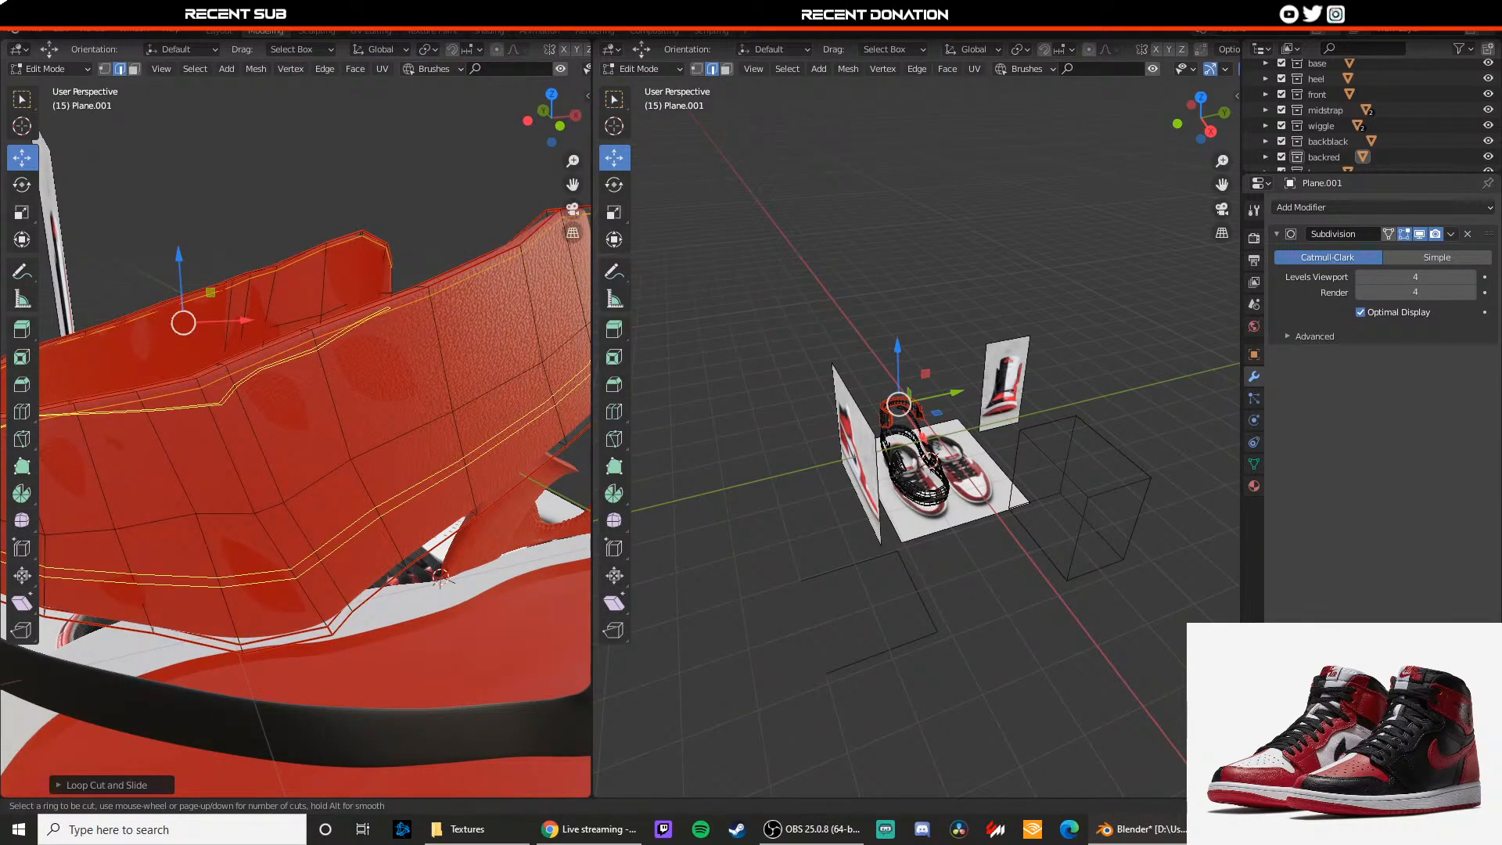
left_click(440, 577)
left_click(396, 559)
key("Tab")
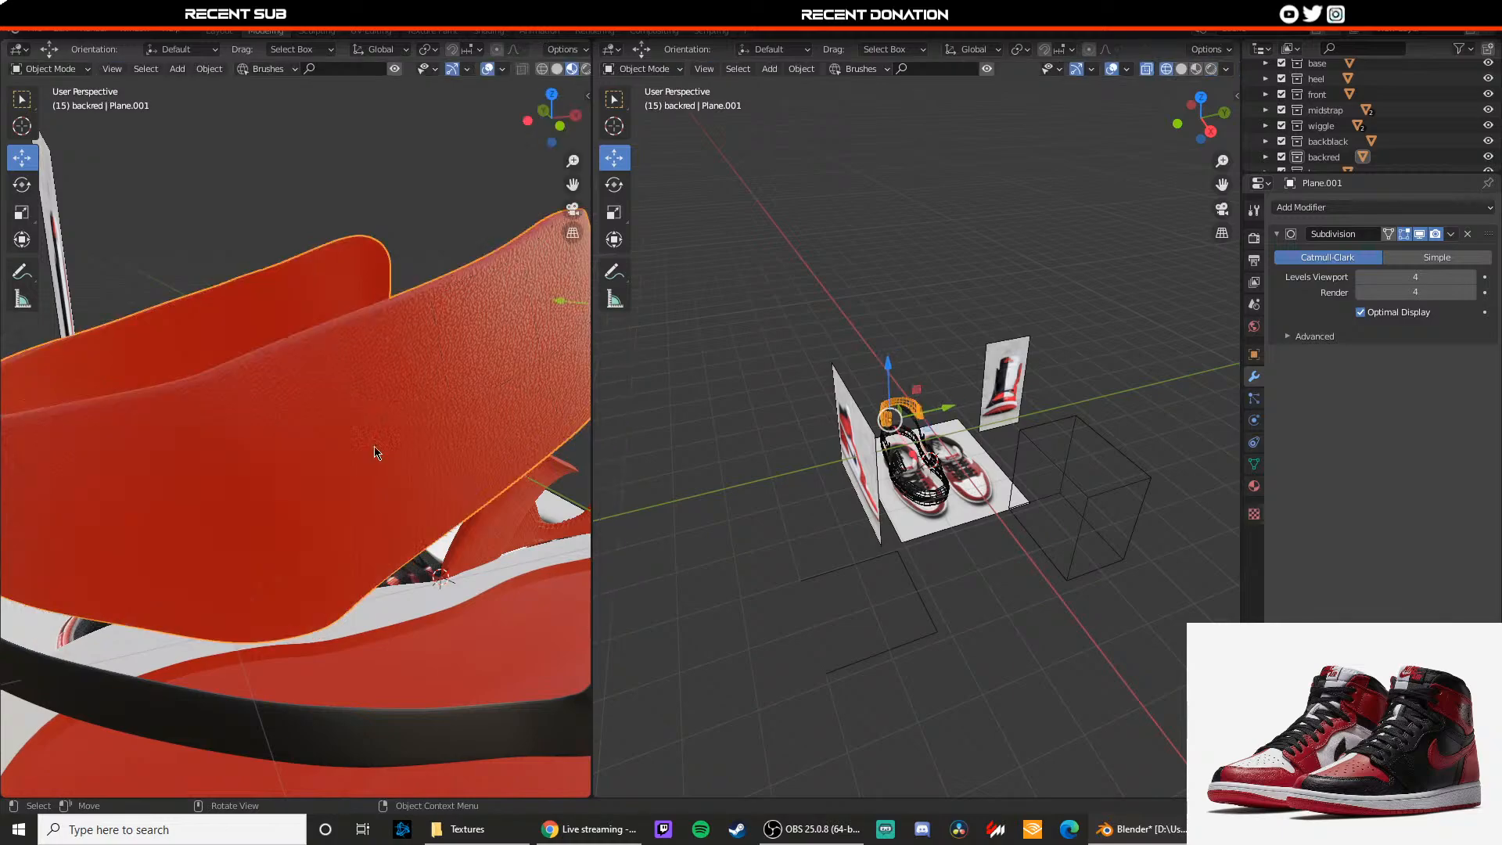
Step: Unhide all shoe parts and save the file
scroll(367, 426, "down", 1)
left_click(335, 256)
middle_click_drag(334, 255, 415, 382)
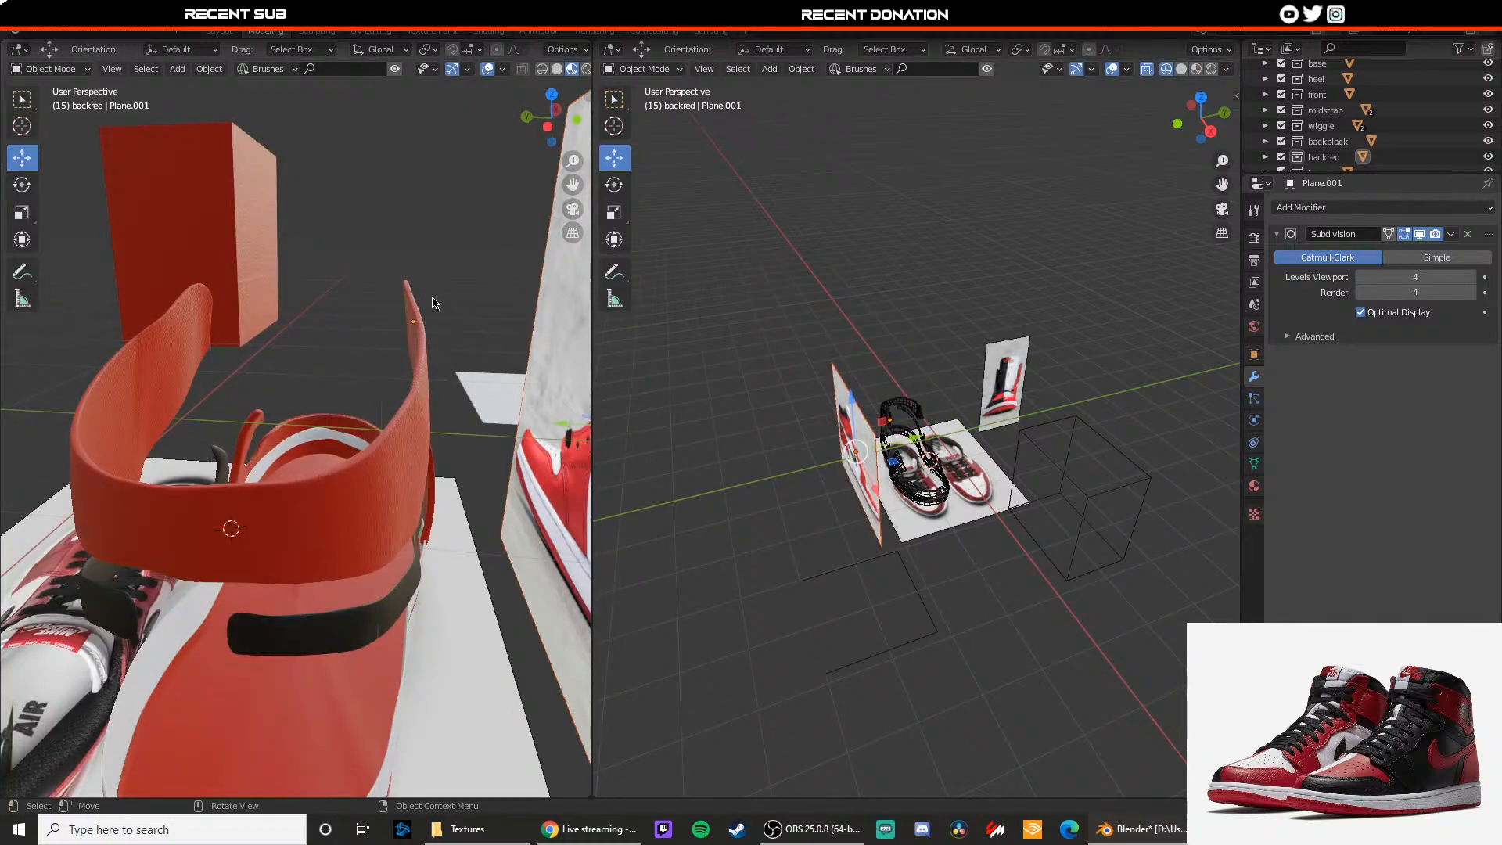
key("alt+h")
middle_click_drag(298, 415, 415, 429)
scroll(396, 422, "down", 3)
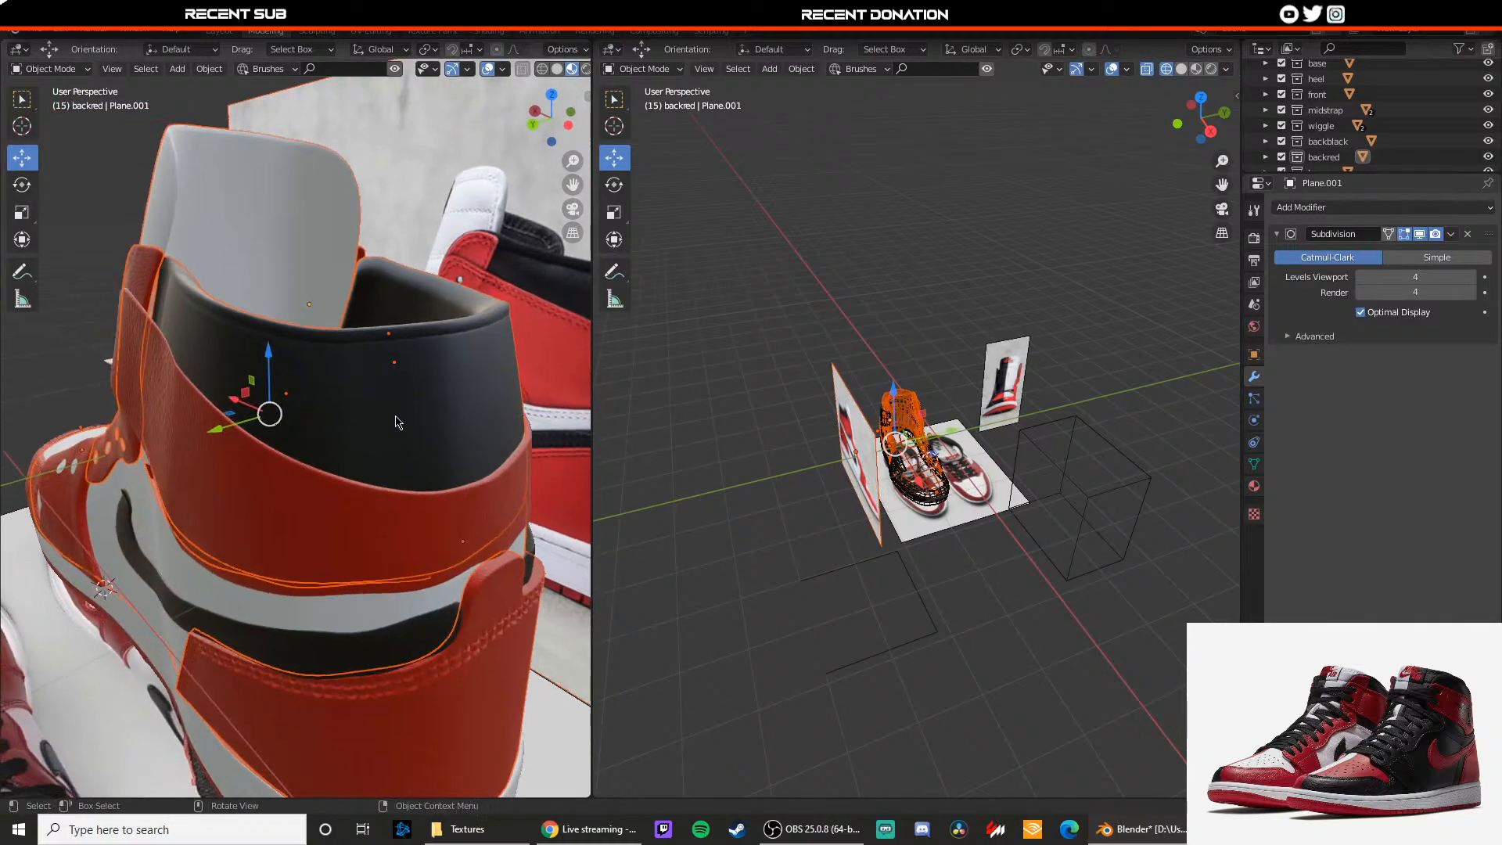
middle_click_drag(248, 340, 407, 400)
left_click(500, 365)
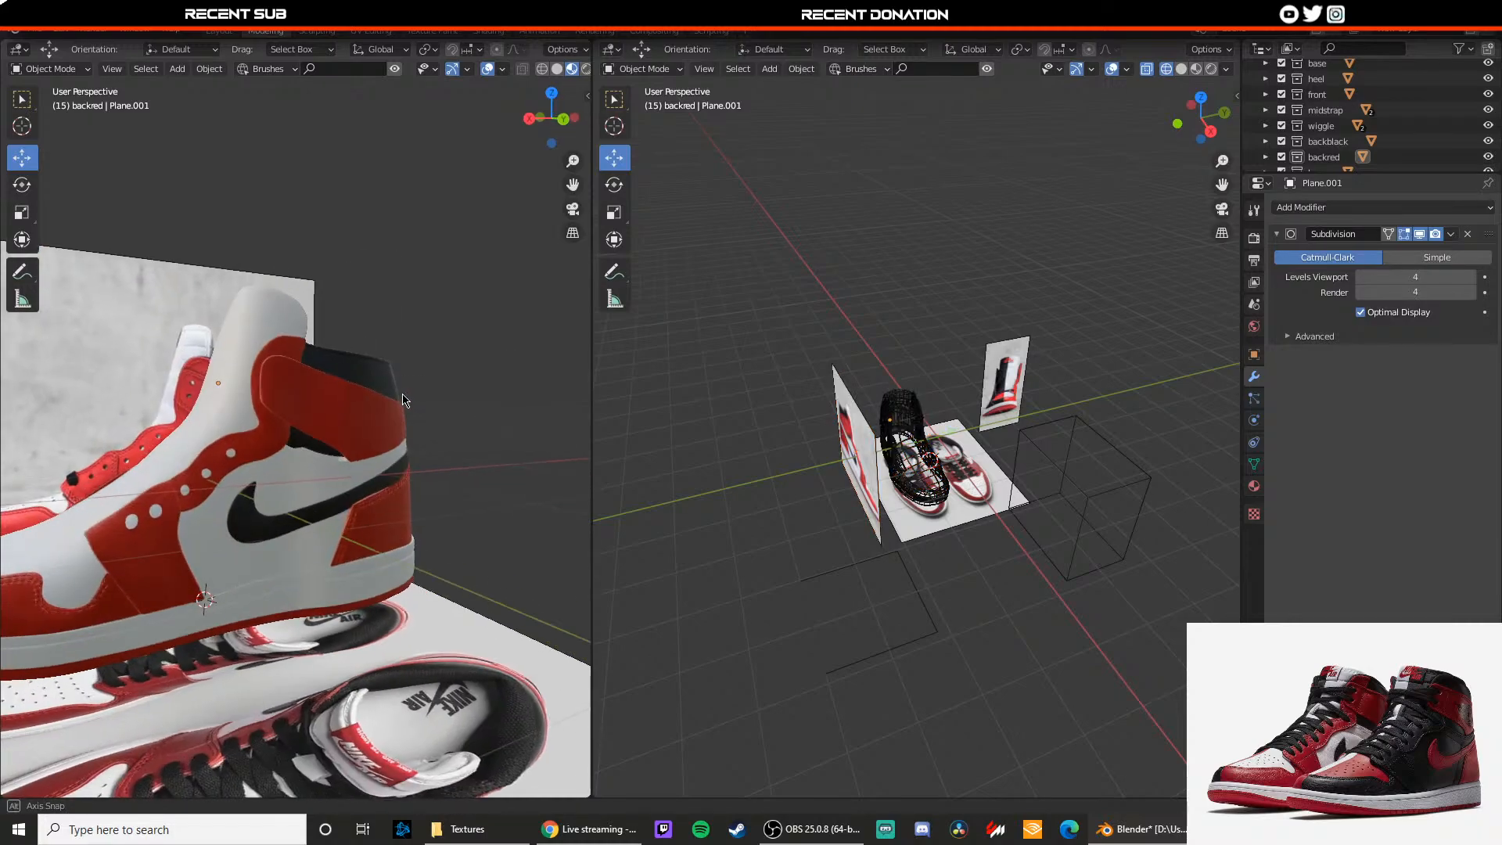
scroll(406, 400, "down", 3)
key("ctrl+s")
scroll(340, 464, "up", 3)
middle_click_drag(340, 466, 390, 471)
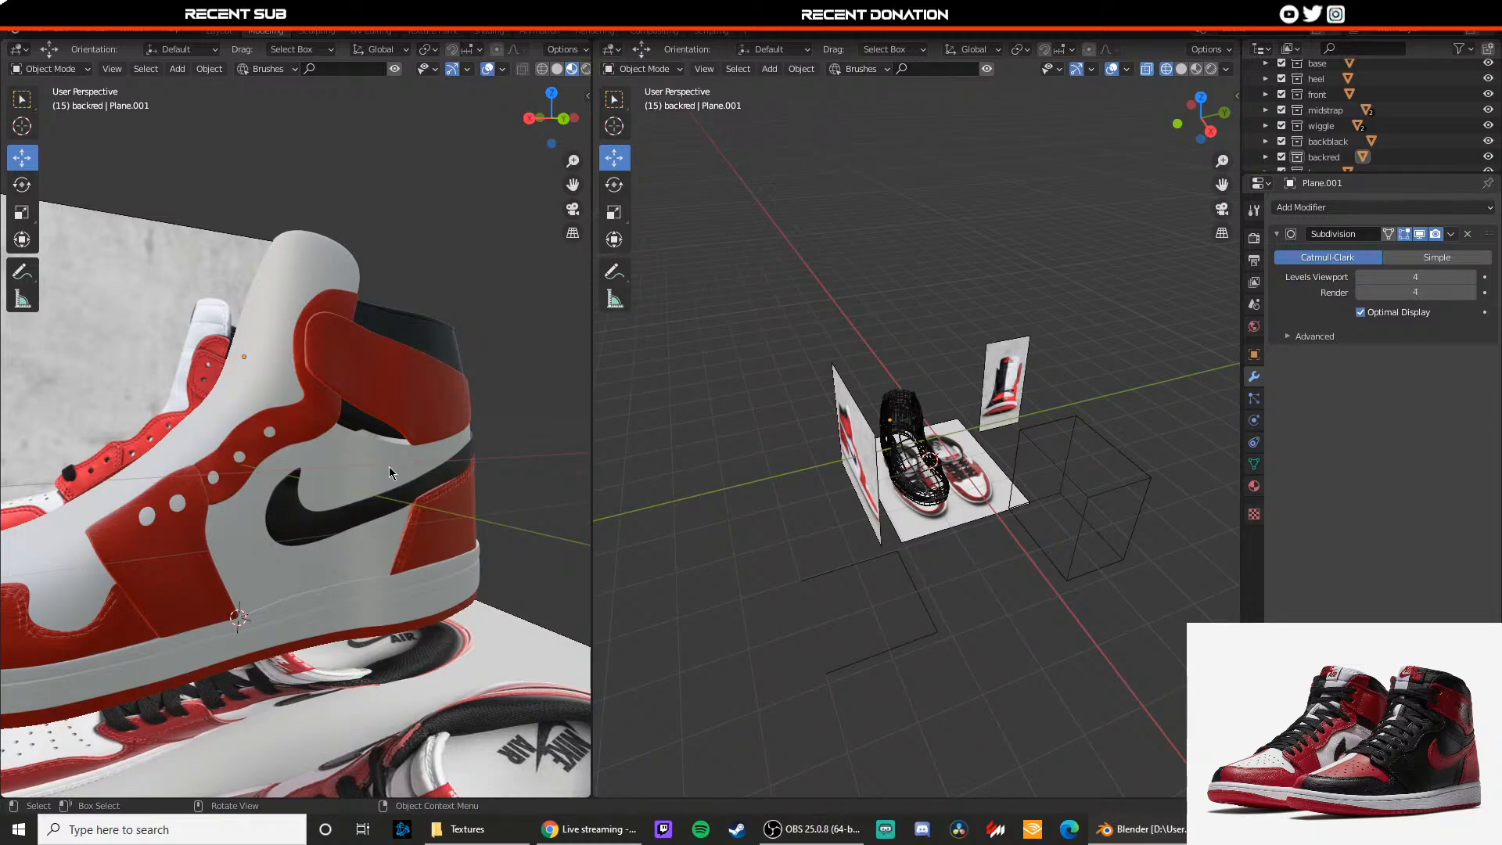
Step: Examine the red collar panel and the eyelets along the lacing panels for uneven shapes
scroll(227, 274, "up", 3)
left_click(406, 306)
scroll(402, 310, "down", 1)
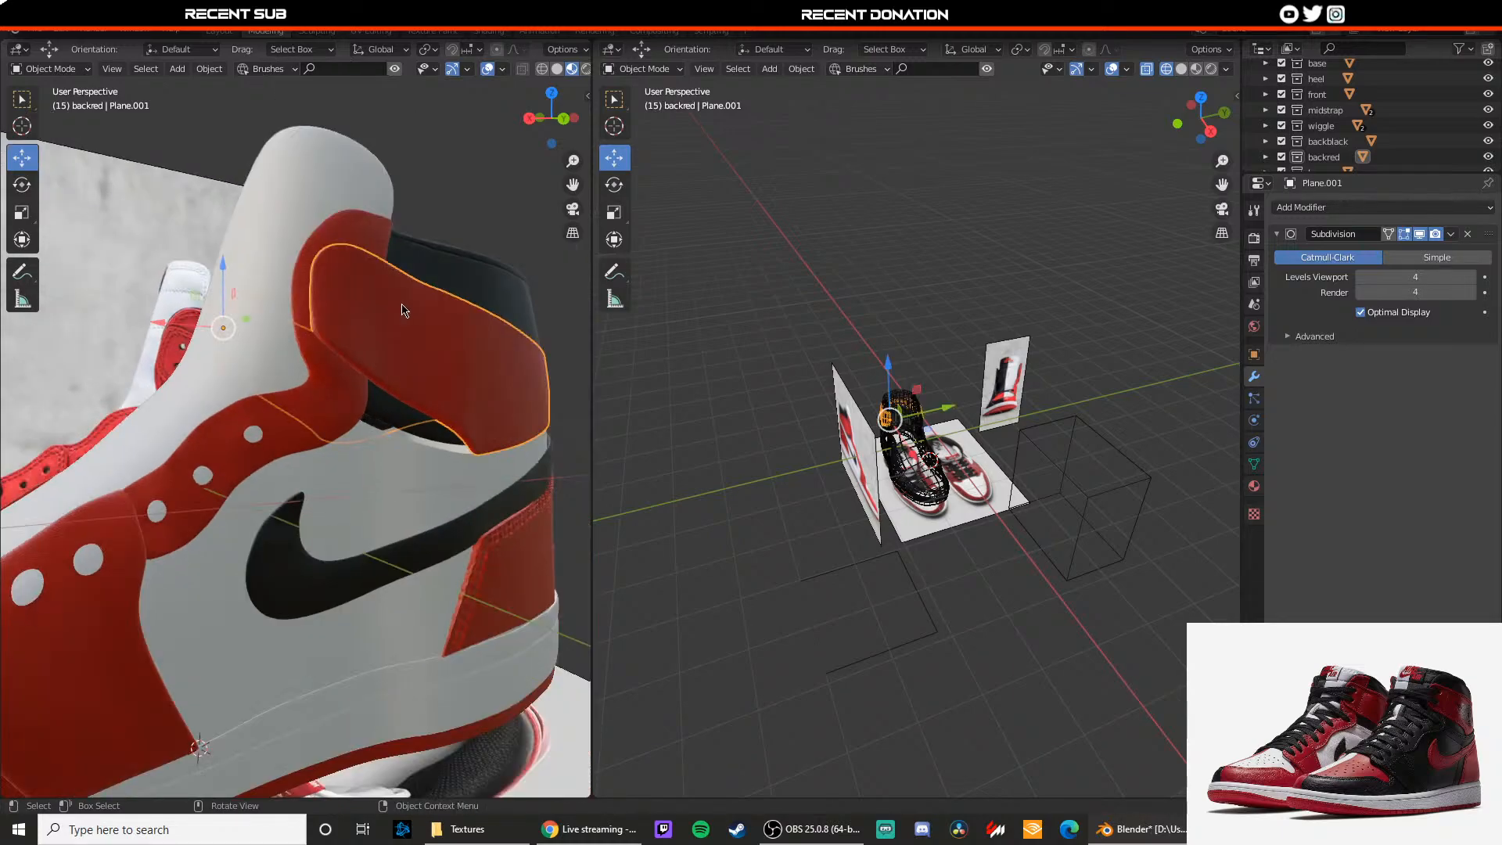
scroll(423, 281, "up", 1)
scroll(392, 336, "down", 2)
left_click(472, 278)
middle_click_drag(440, 356, 362, 356, "shift")
scroll(449, 388, "down", 3)
scroll(418, 383, "up", 3)
scroll(363, 361, "up", 3)
middle_click_drag(305, 489, 346, 440, "shift")
key("Tab")
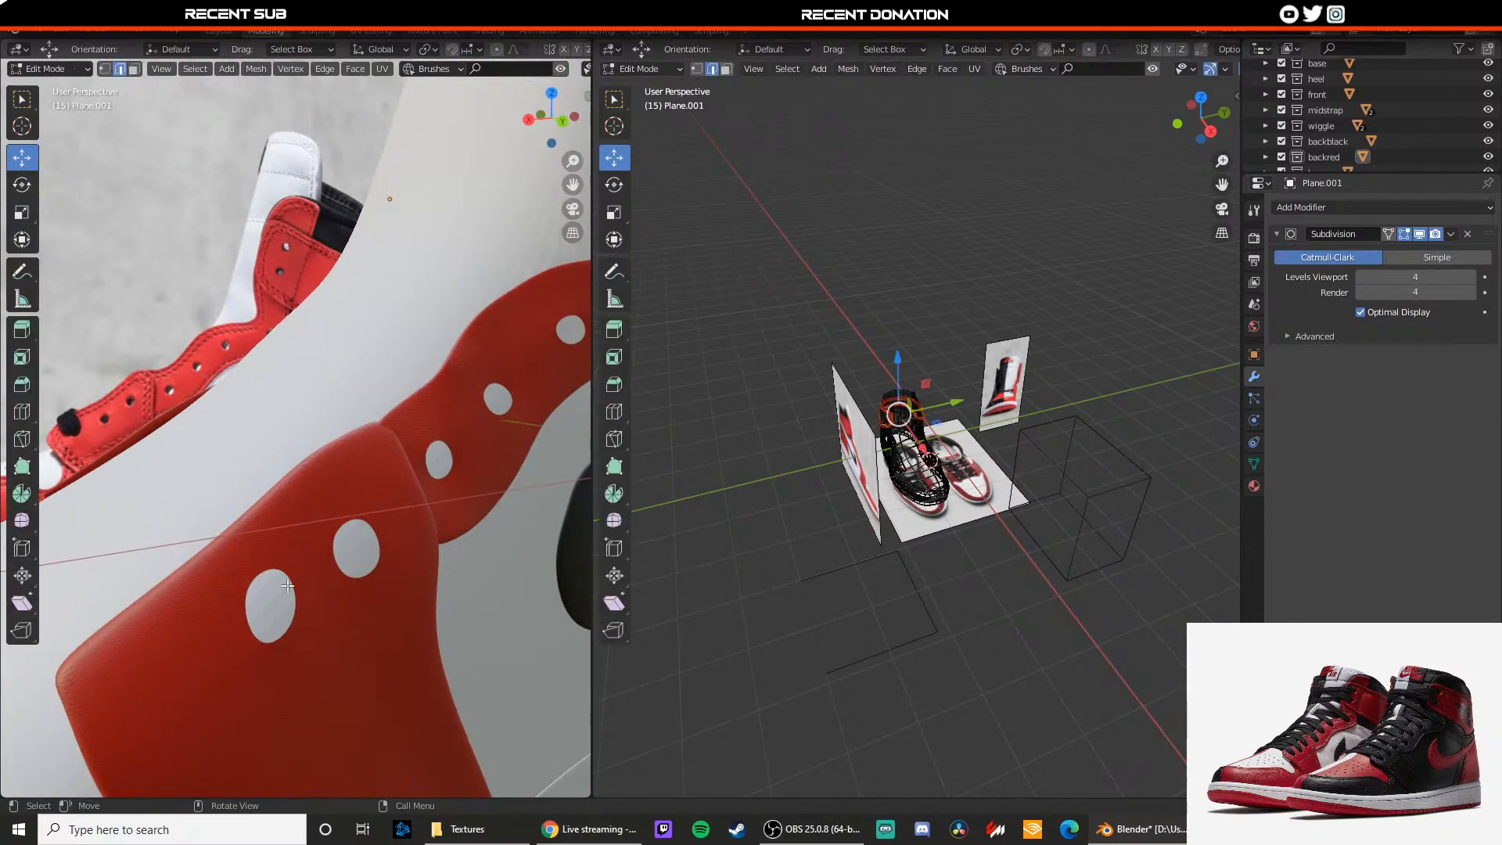
key("Tab")
Step: Move the vertex beside midstrap2's front eyelet to make the hole rounder
left_click(270, 564)
key("Tab")
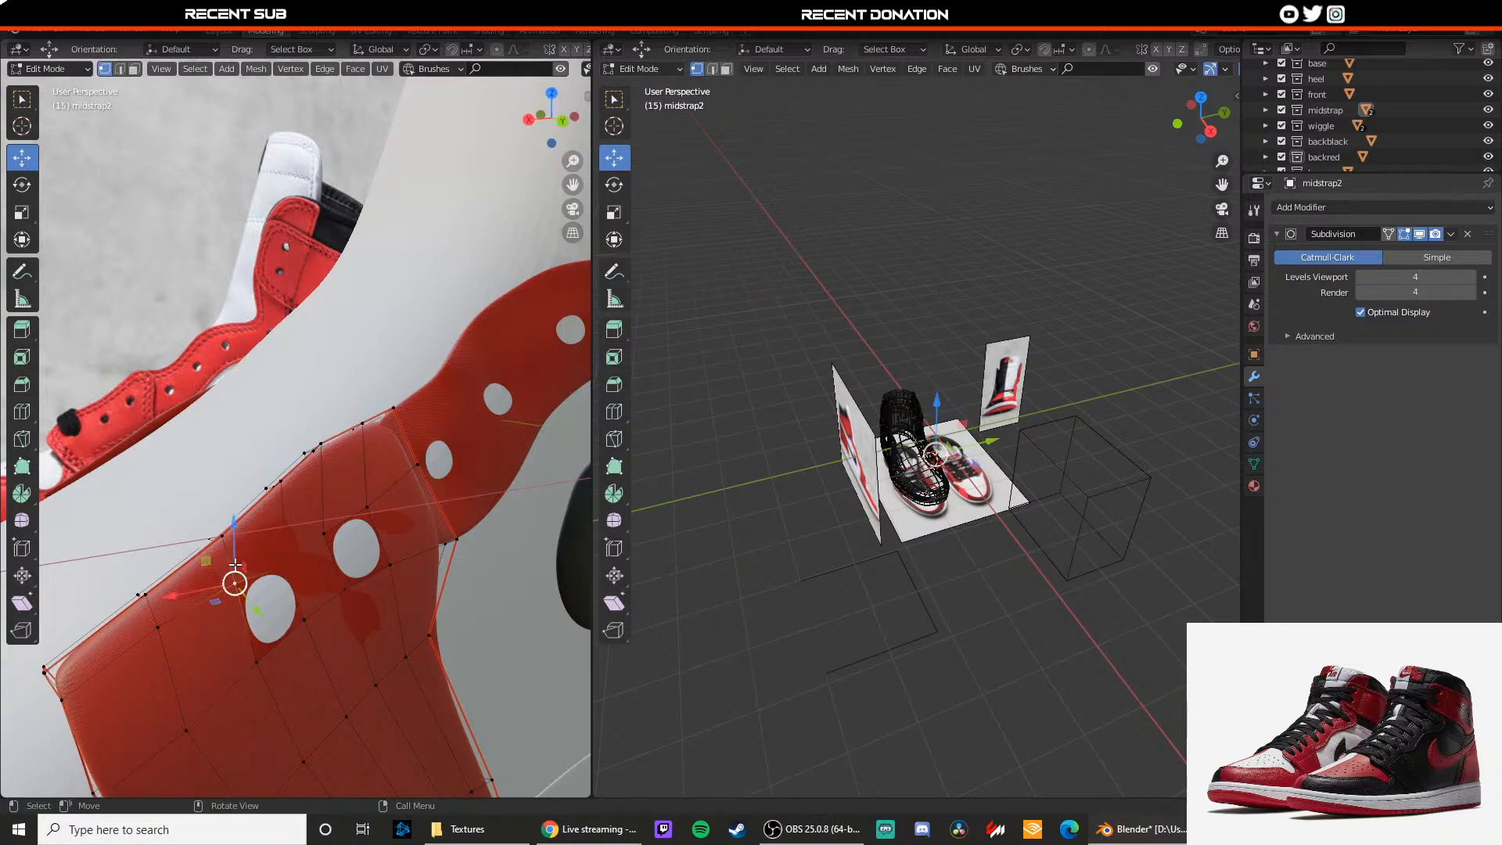
left_click_drag(235, 564, 218, 600)
key("Tab")
scroll(313, 509, "down", 4)
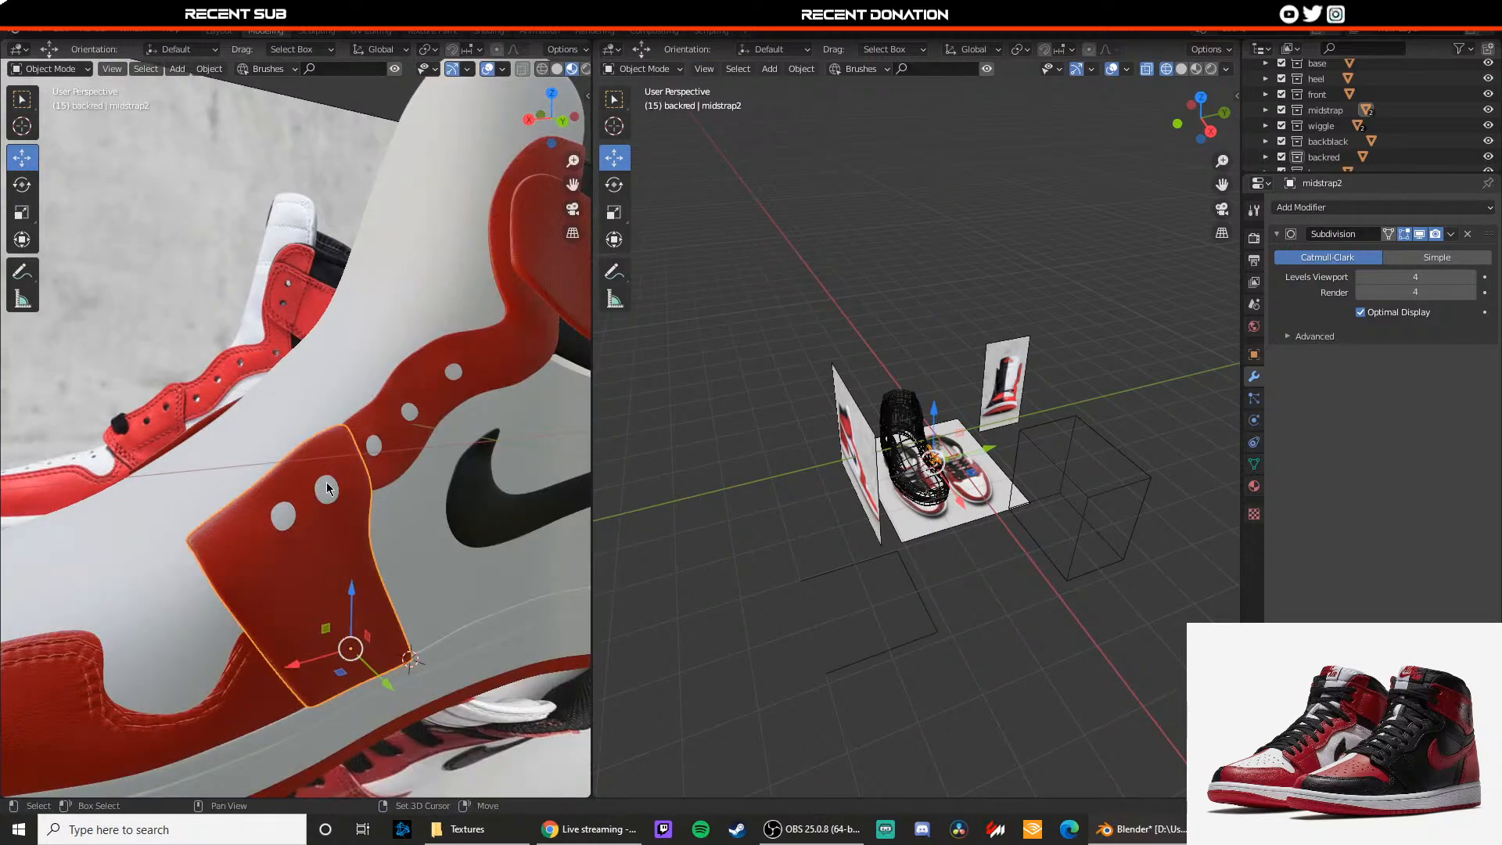
middle_click_drag(327, 489, 238, 514, "shift")
Step: Move the vertices above both midstrap2 eyelets to even out the shape of the holes
key("Tab")
scroll(238, 513, "up", 2)
left_click(197, 529)
left_click_drag(195, 502, 193, 511)
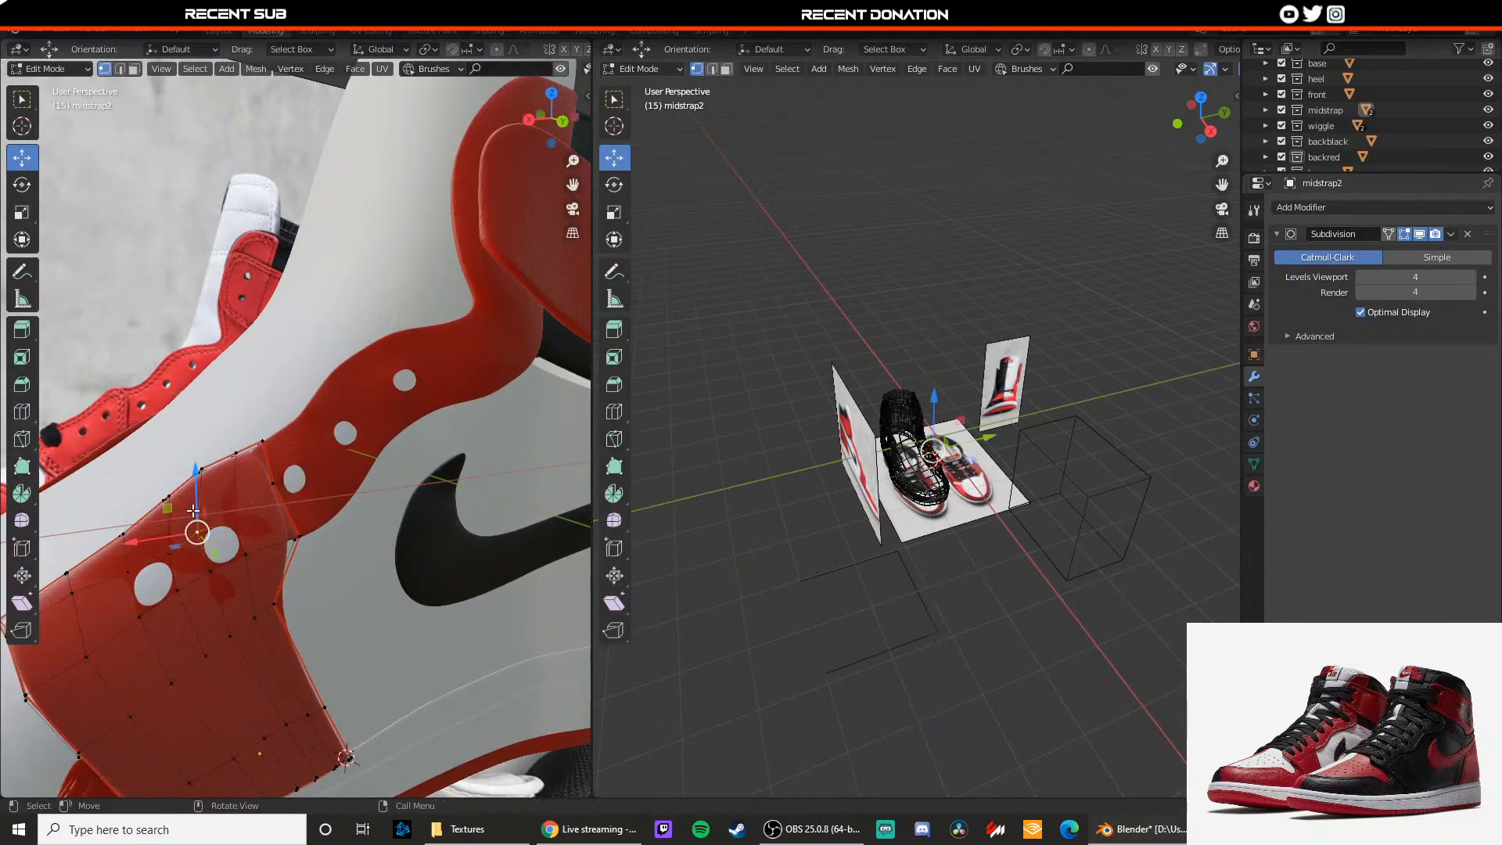
key("Tab")
key("Tab")
left_click(154, 559)
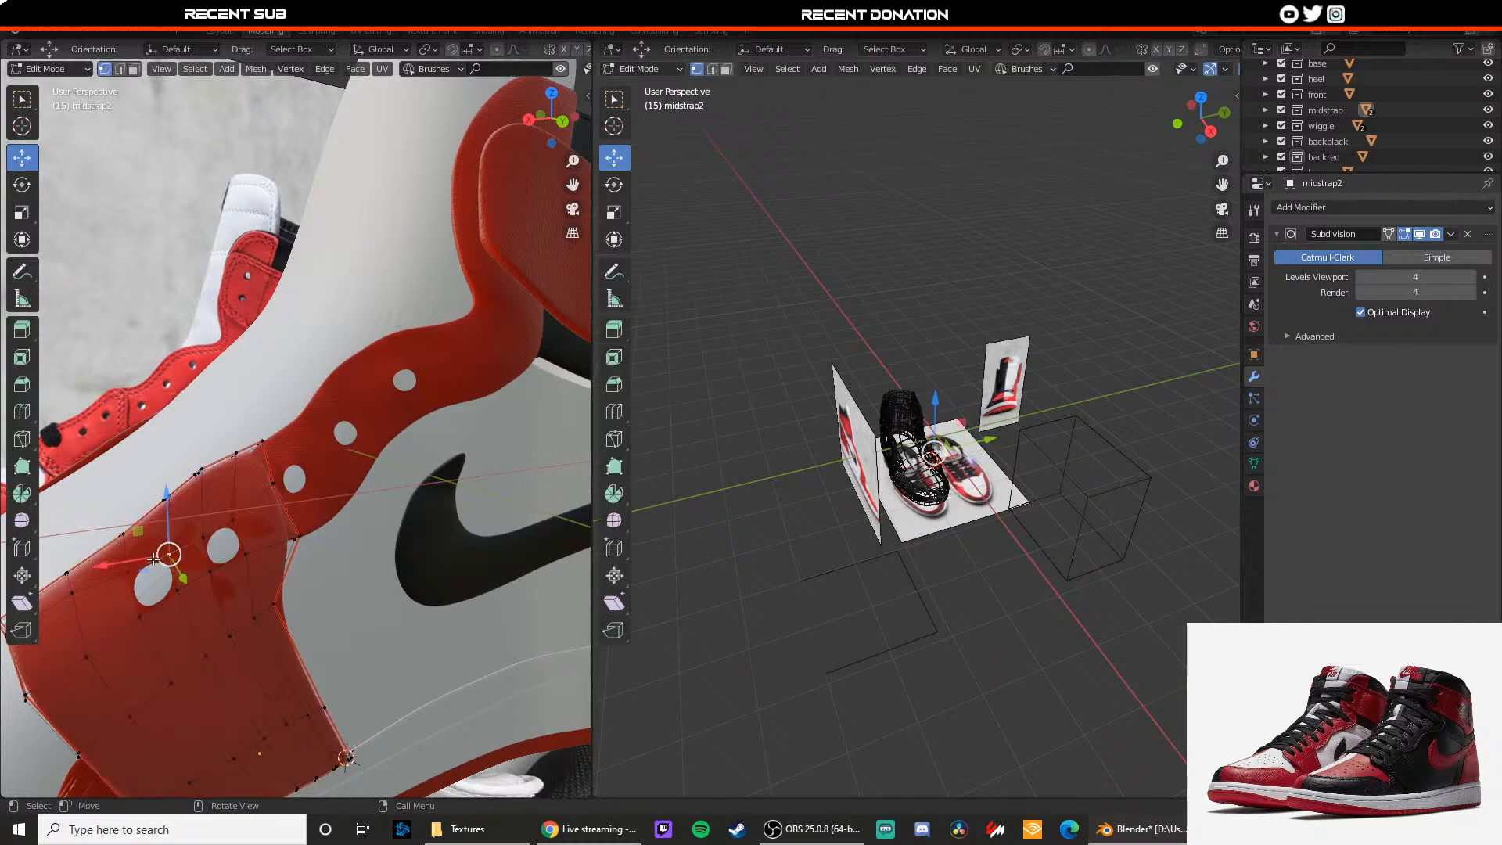
left_click_drag(153, 558, 115, 621)
key("Tab")
scroll(176, 571, "down", 1)
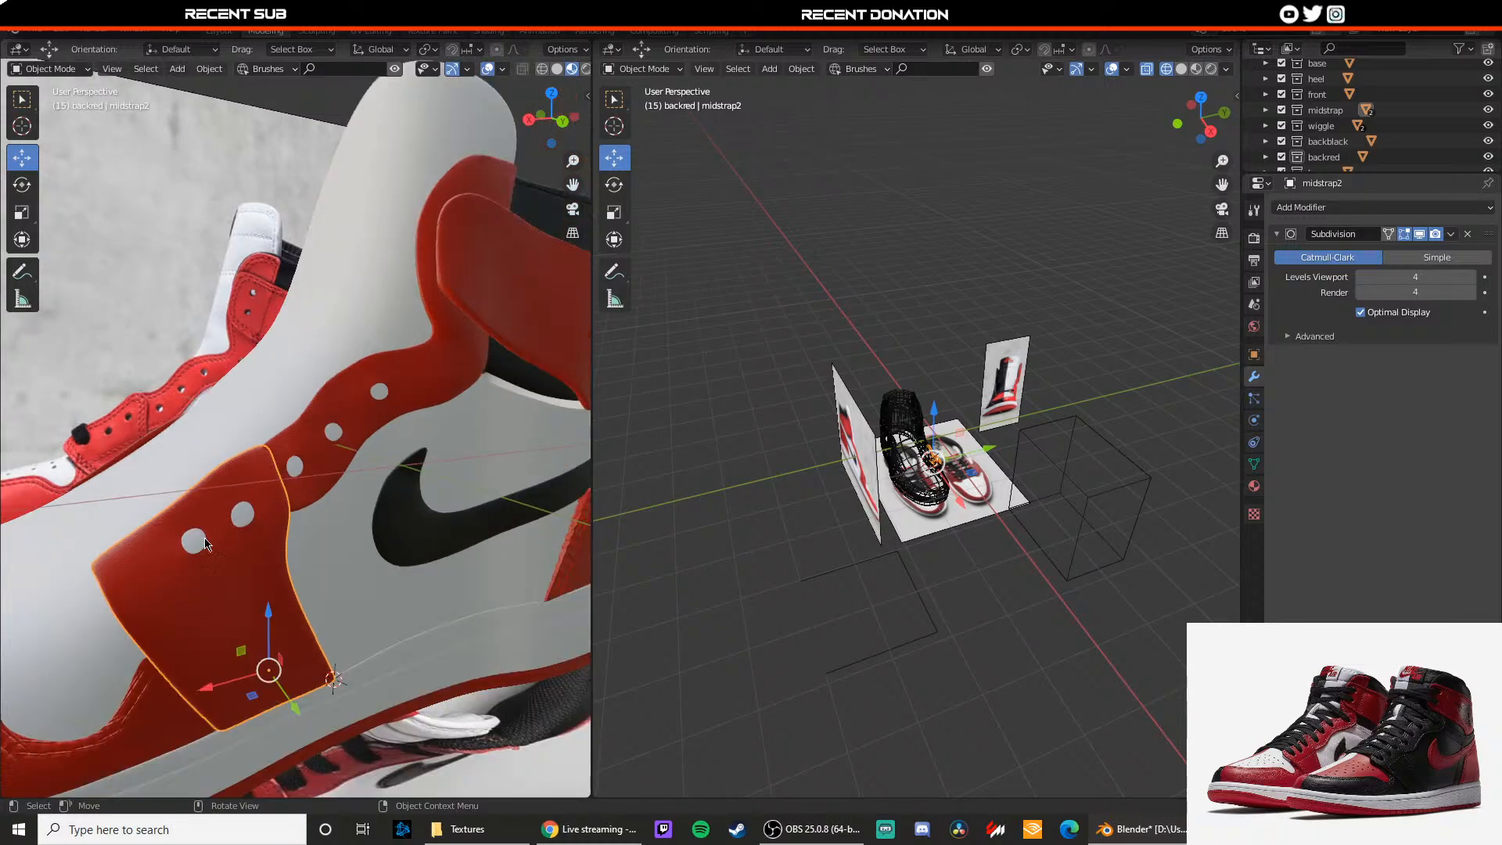
Step: Select the red collar panel and switch to the back orthographic view
scroll(257, 480, "down", 3)
middle_click_drag(256, 480, 202, 547, "shift")
scroll(273, 475, "up", 3)
middle_click_drag(254, 416, 256, 437, "shift")
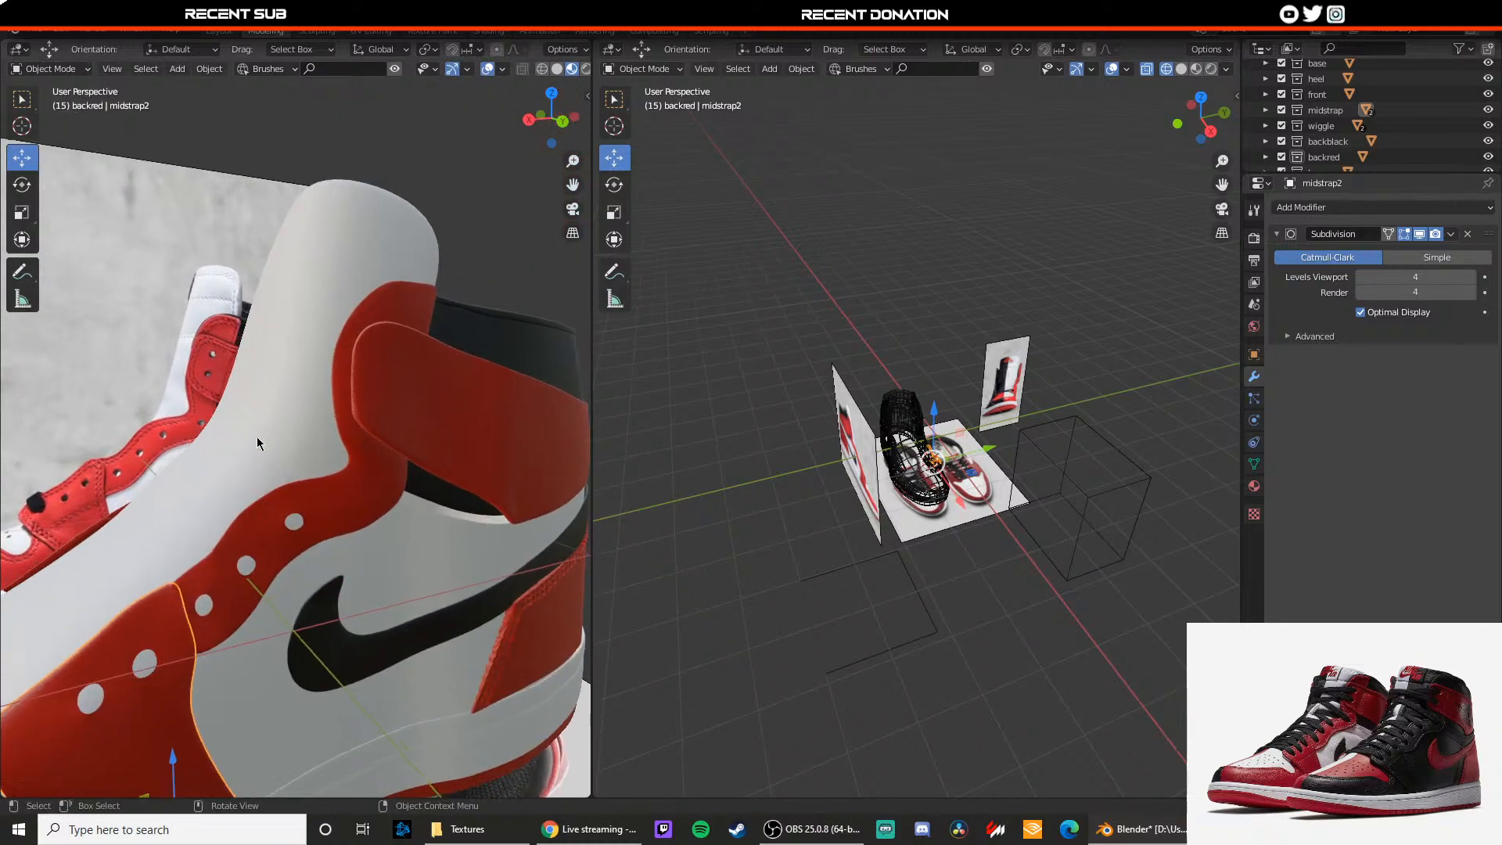
left_click(395, 411)
middle_click_drag(402, 421, 395, 464, "shift")
scroll(397, 466, "up", 1)
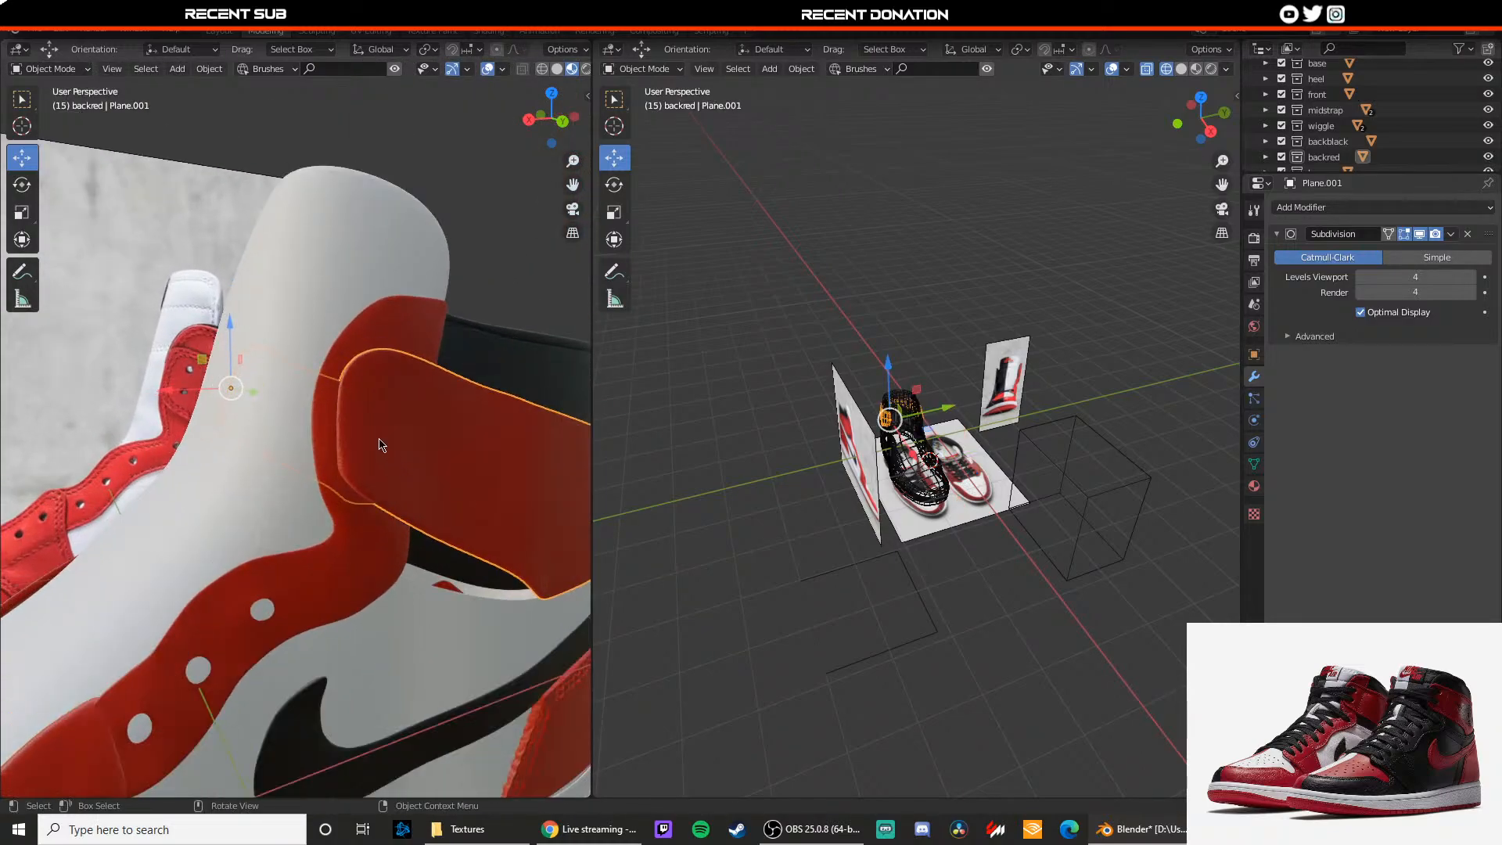
left_click(563, 119)
left_click(528, 118)
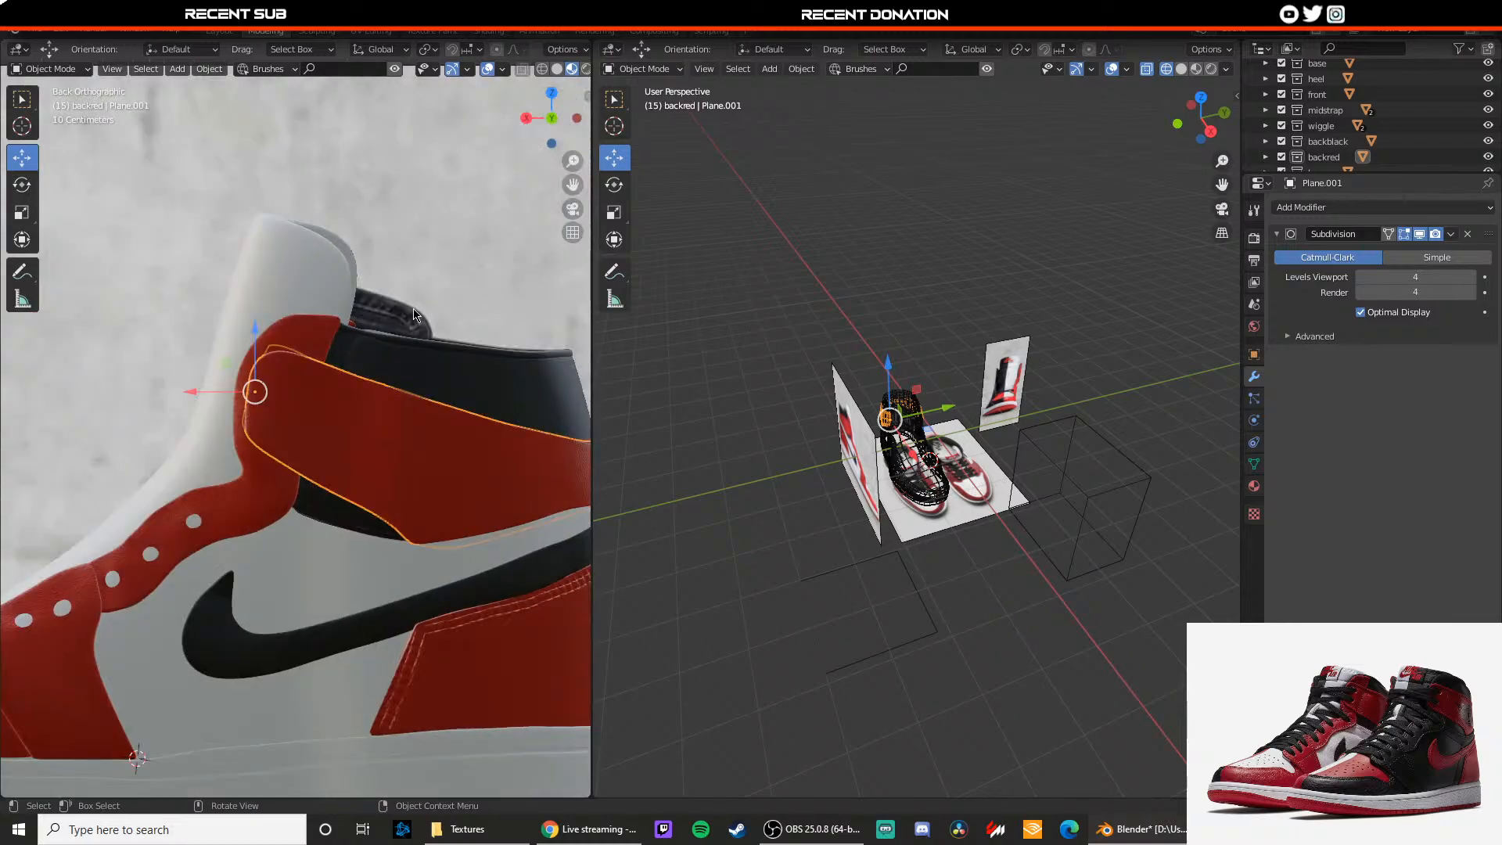
Step: Add two lengthwise loop cuts to the collar panel in wireframe shading, framing the upper eyelet in the reference photo
scroll(329, 404, "up", 3)
key("Tab")
middle_click_drag(325, 404, 345, 425, "shift")
key("z")
left_click(285, 424)
scroll(285, 423, "up", 1)
scroll(285, 424, "up", 1)
key("ctrl+r")
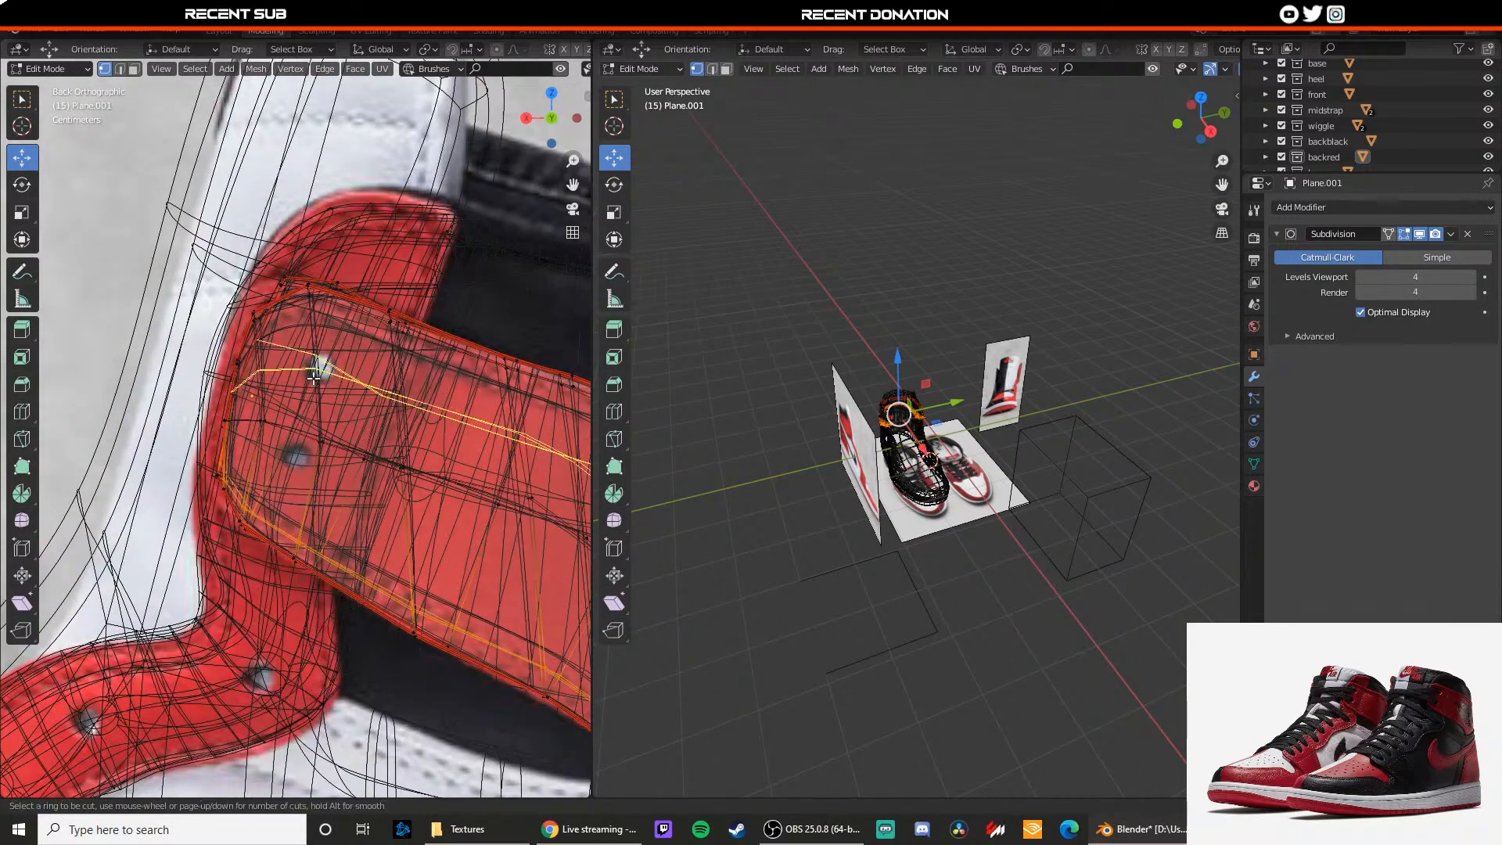
left_click(312, 336)
left_click(332, 374)
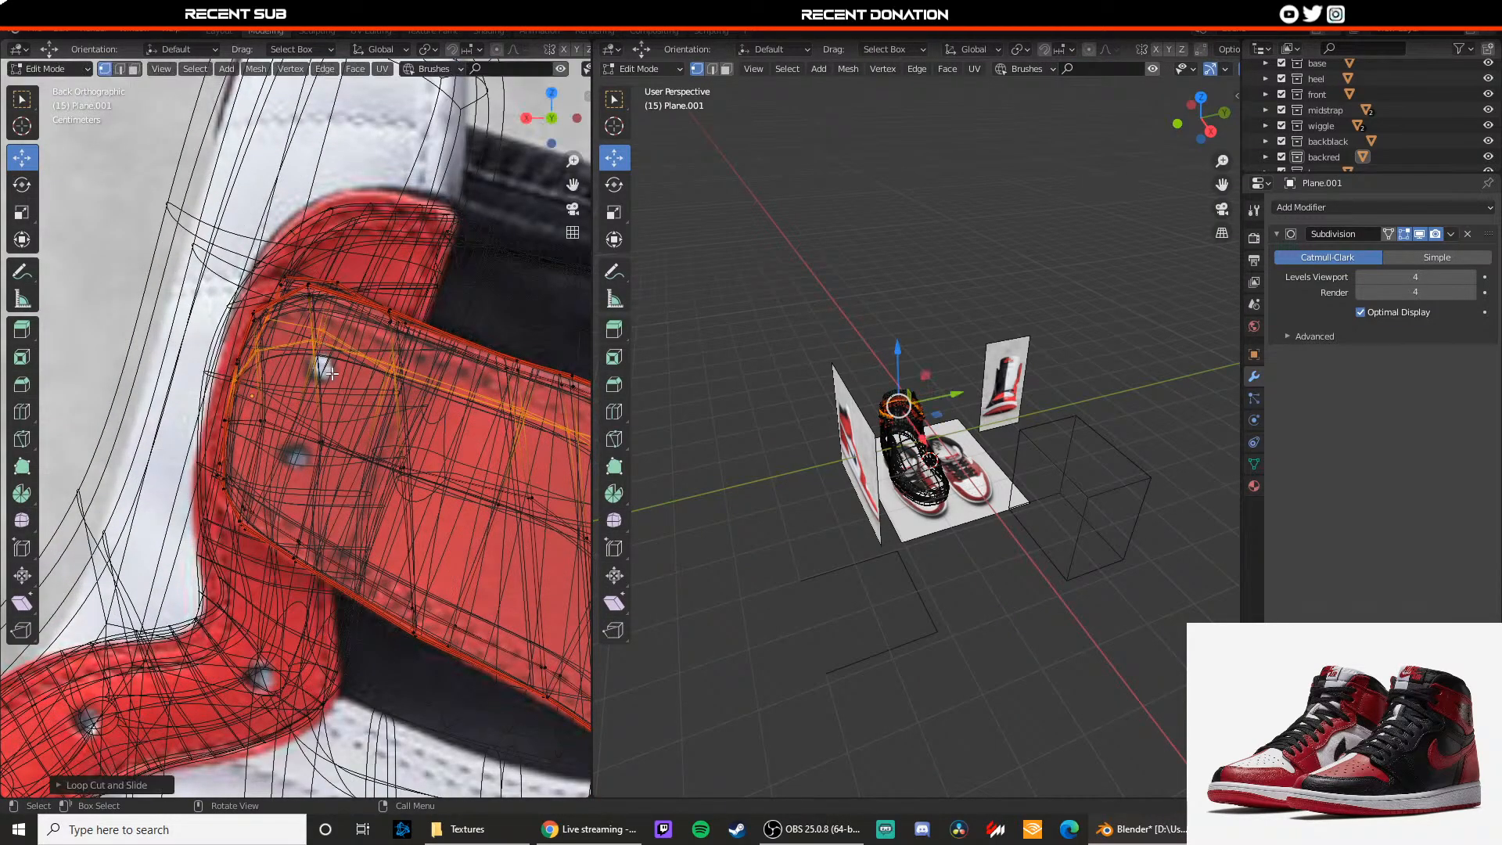
left_click(317, 403)
left_click(320, 407)
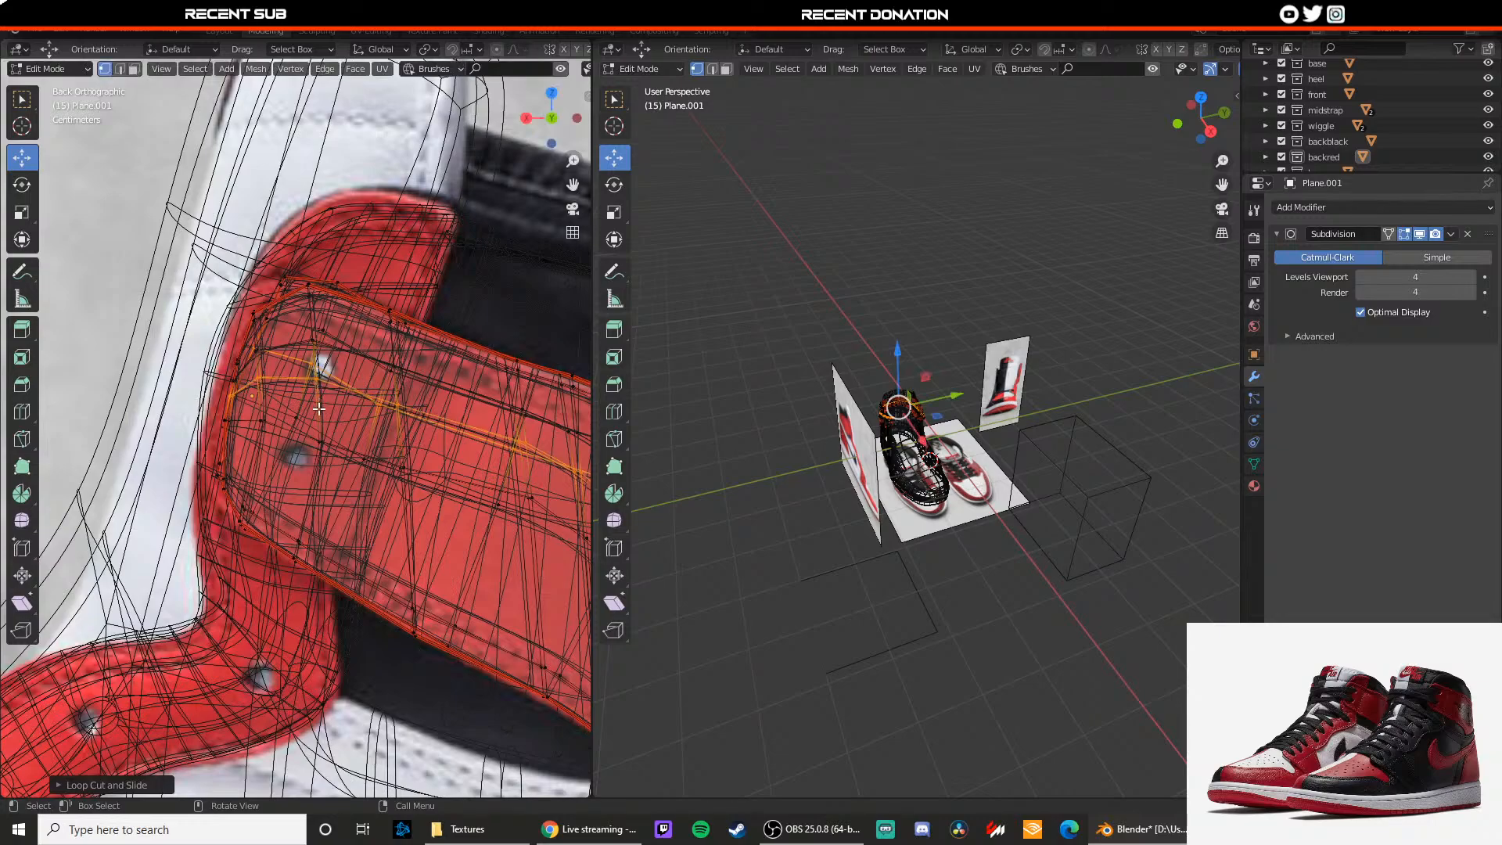
Step: Delete the collar panel's faces over the reference eyelets to open the lace holes
key("3")
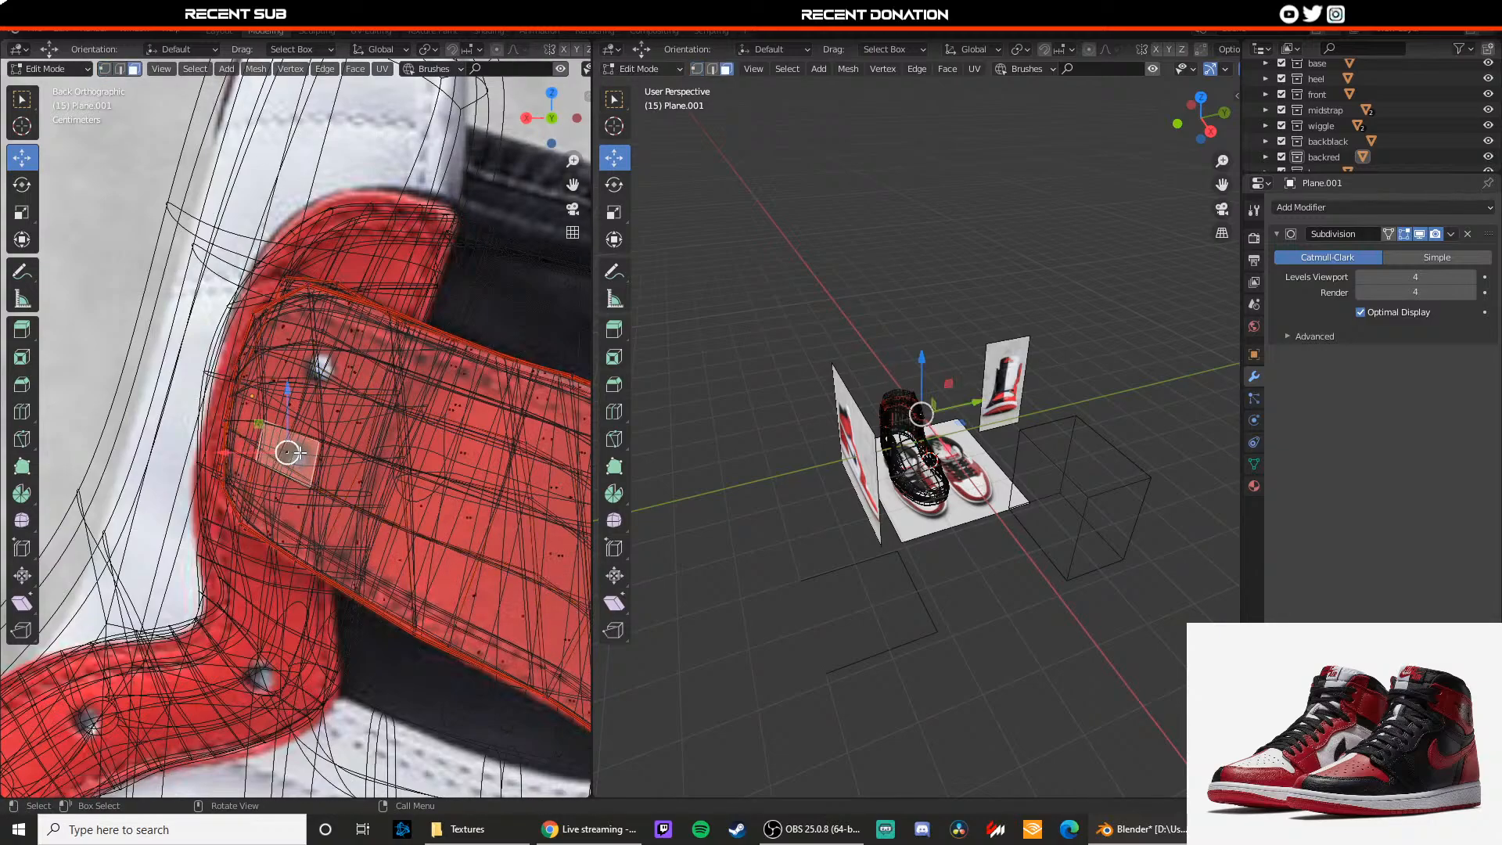
key("x")
key("shift+z")
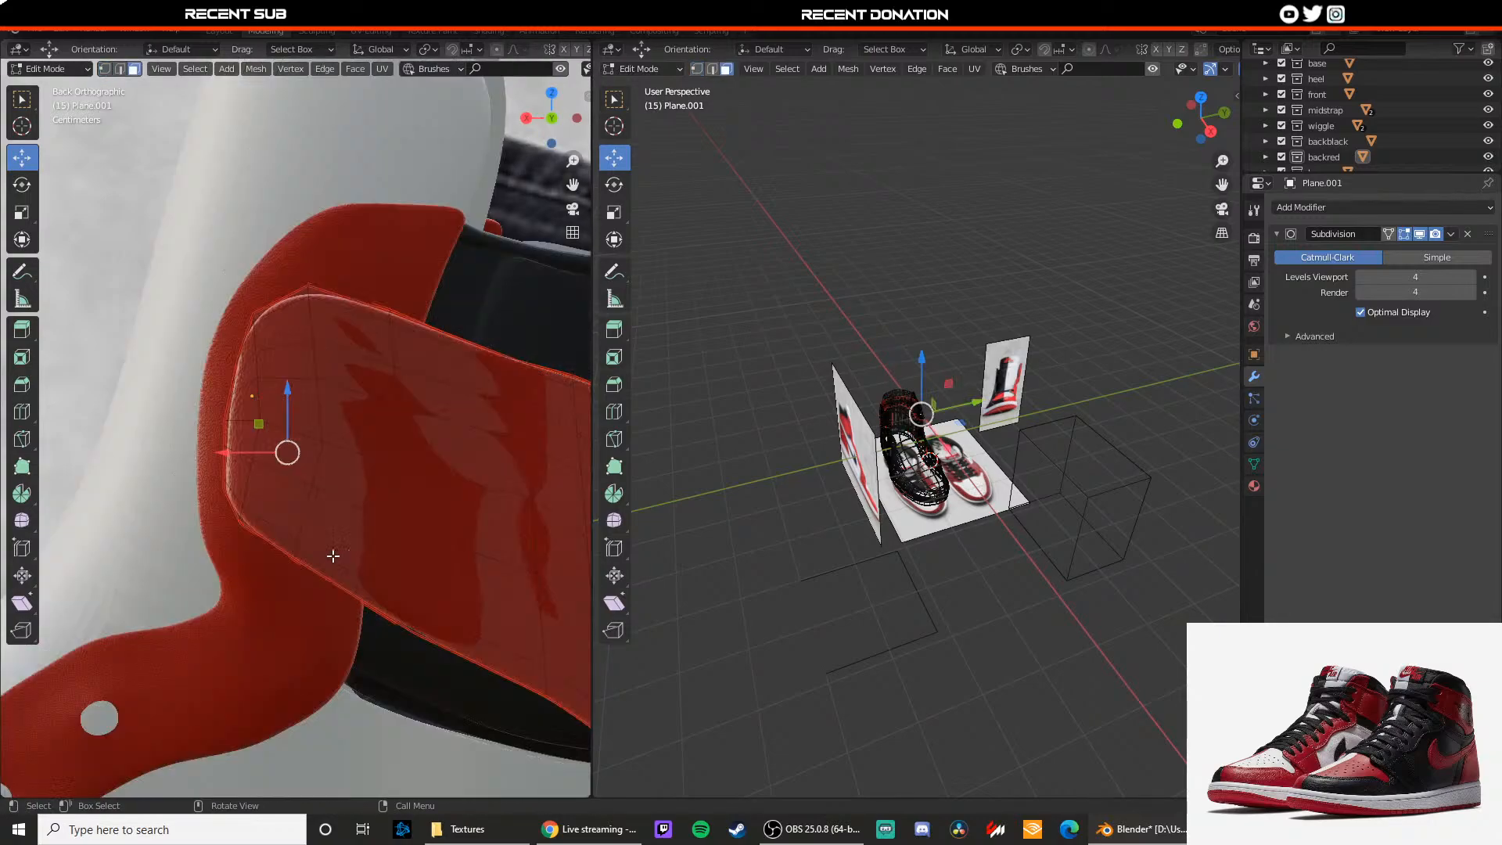
key("x")
left_click(300, 454)
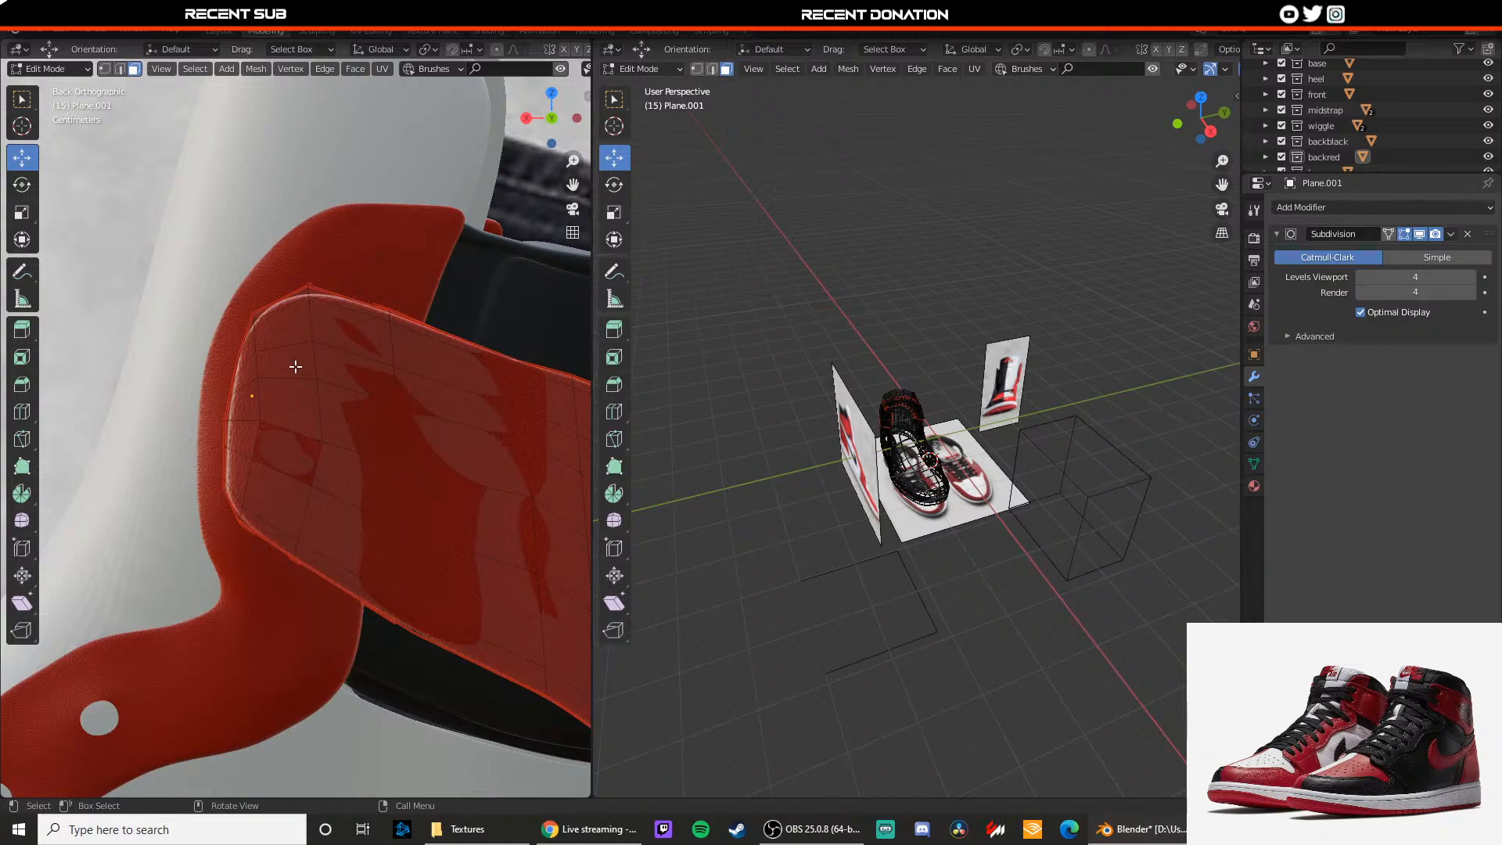
key("shift+z")
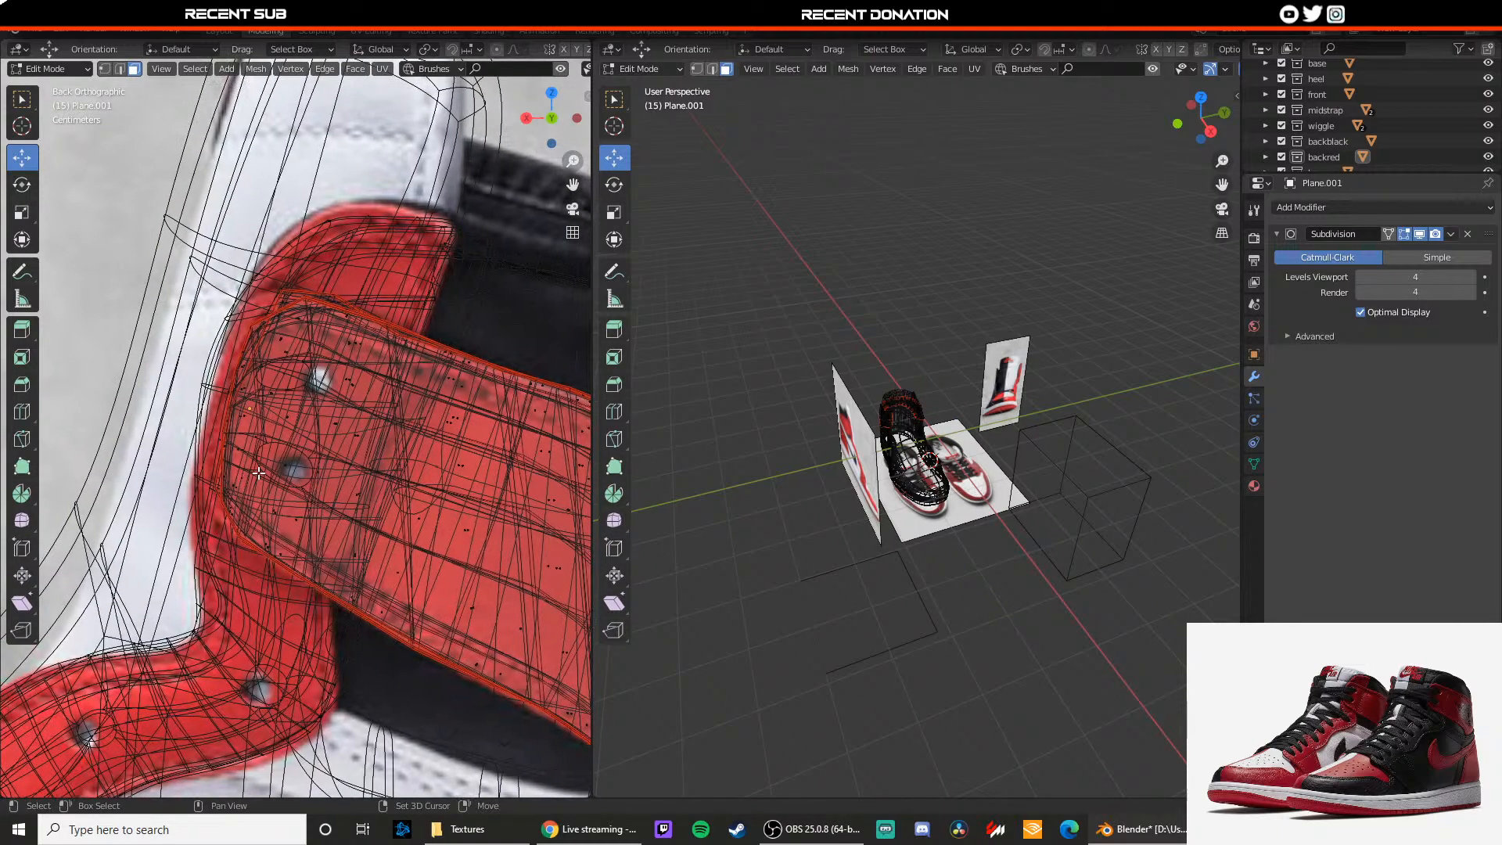
Step: Reposition the vertices around the collar panel's upper lace hole to shape its outline in the smoothed preview
scroll(260, 469, "up", 1)
key("1")
key("z")
left_click(306, 403)
left_click(306, 341)
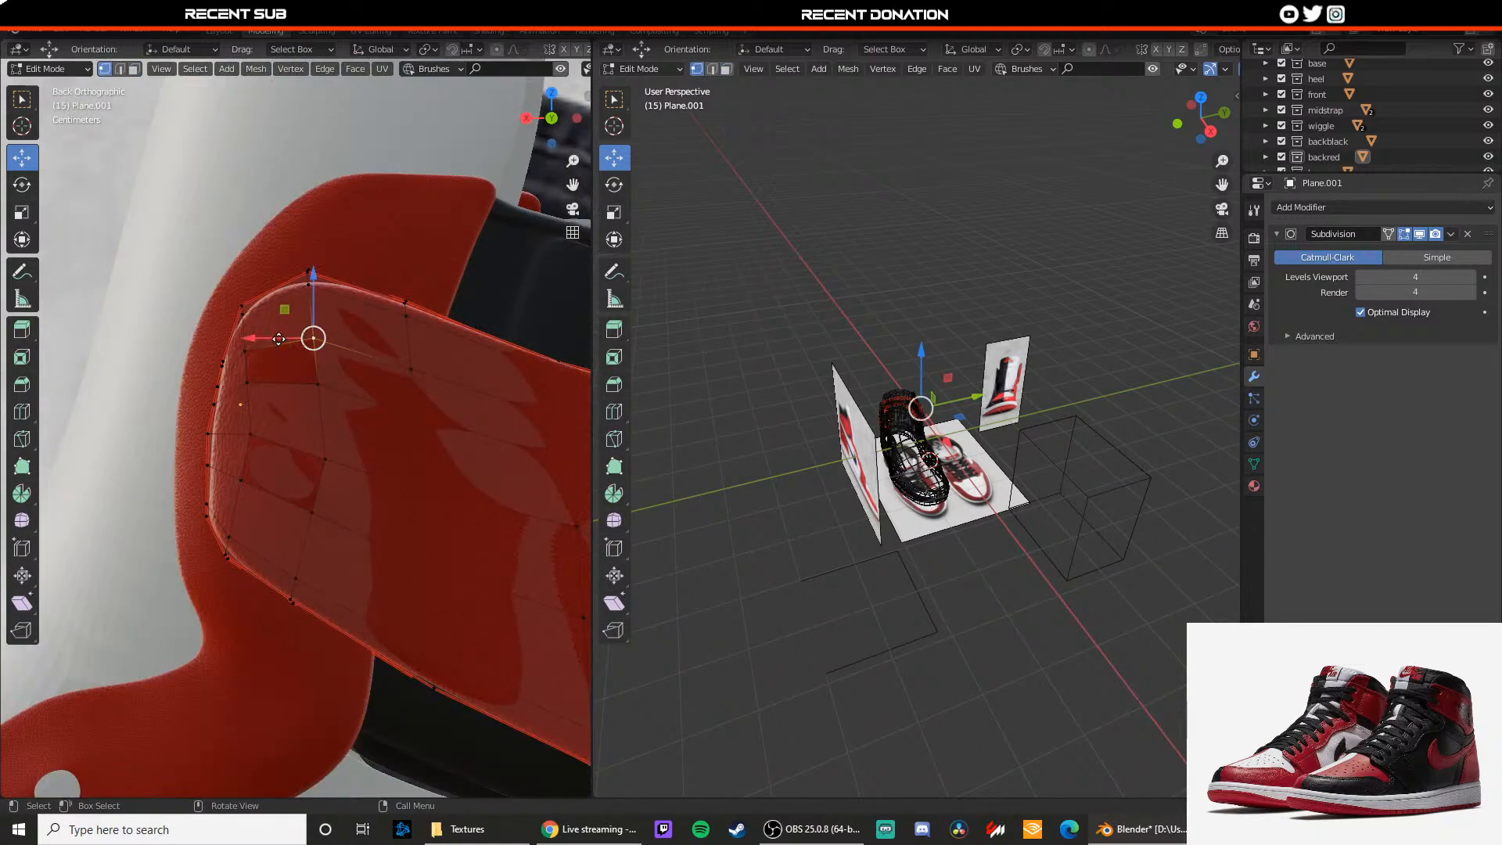
left_click_drag(278, 338, 270, 320)
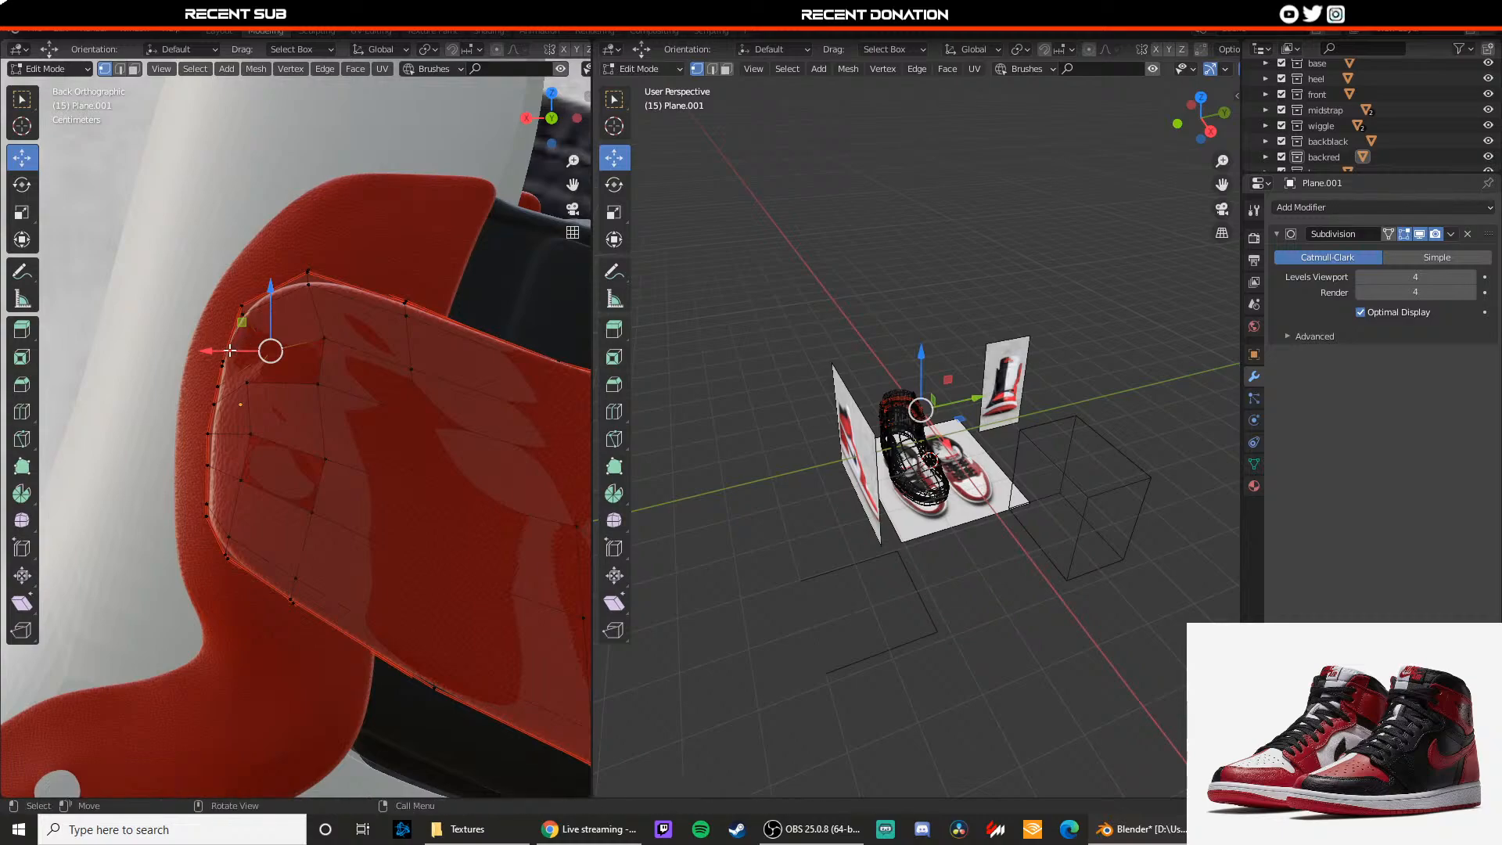
left_click_drag(201, 356, 274, 309)
left_click(325, 337)
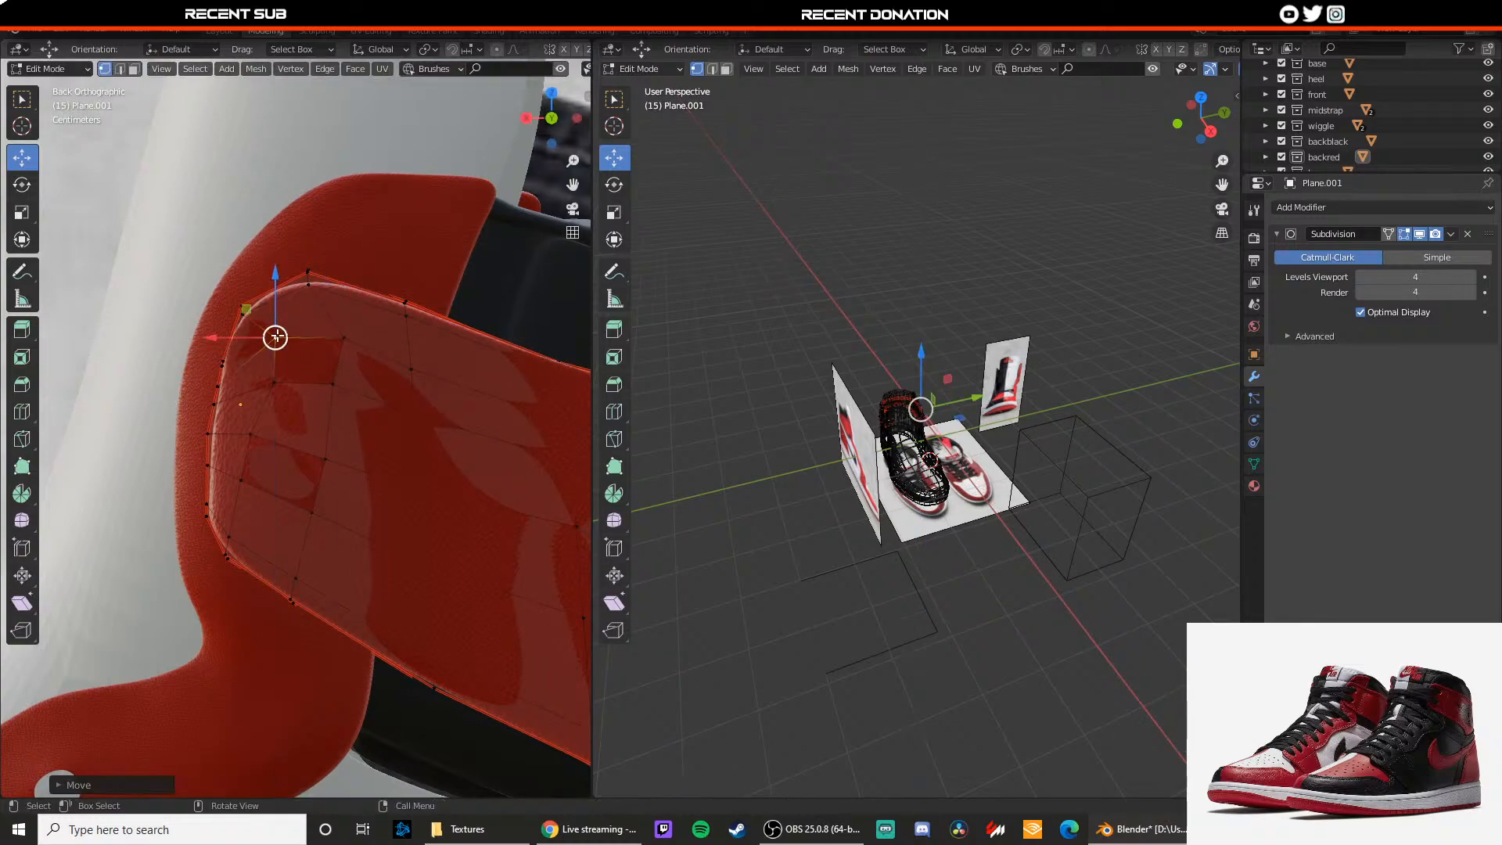
left_click(270, 388)
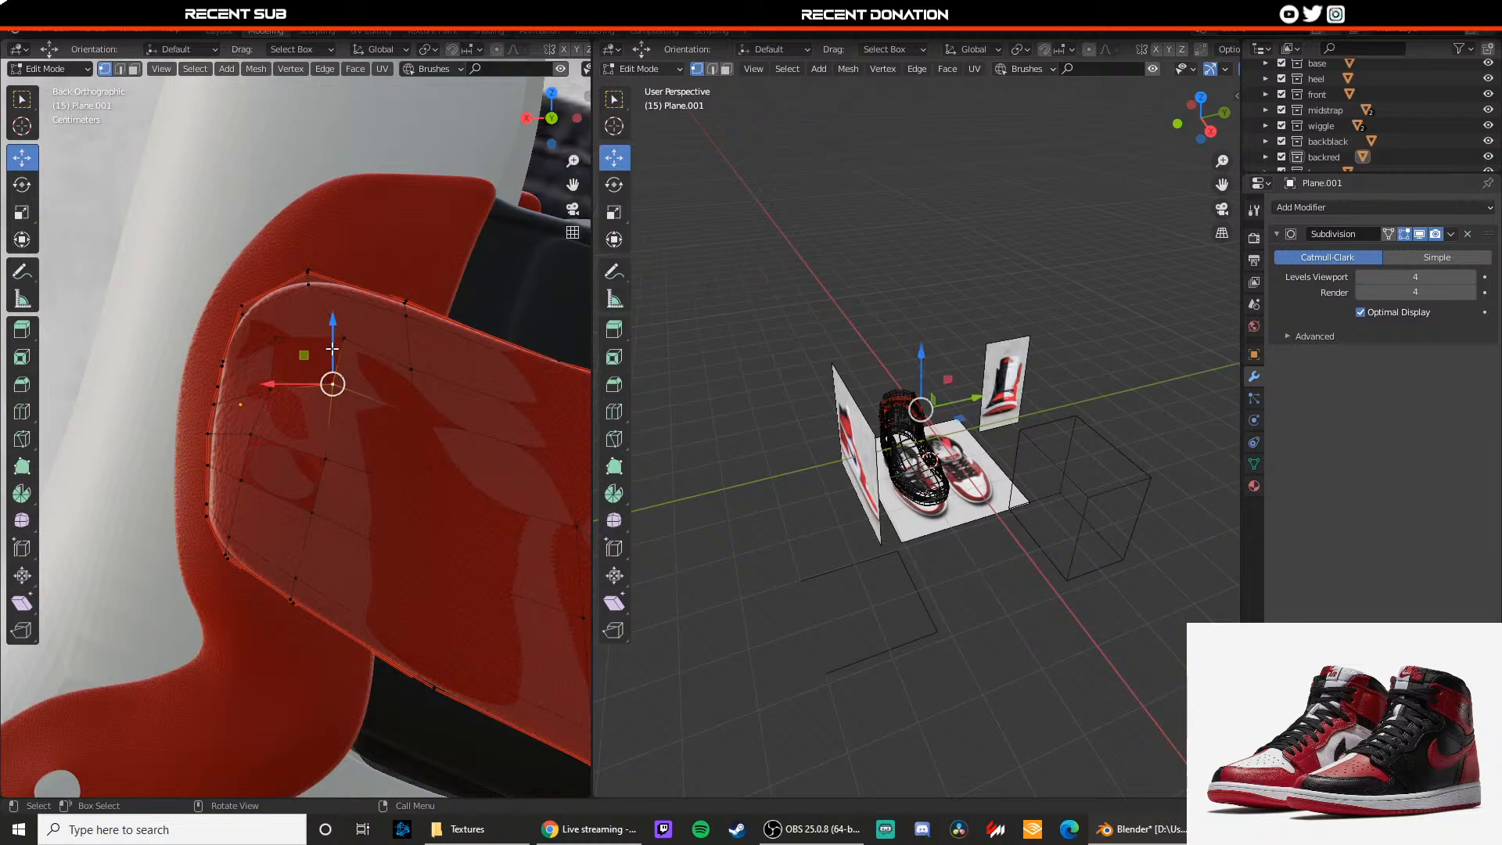
left_click_drag(332, 348, 325, 361)
Step: Shift the vertices on the front side of the collar panel's lower lace hole toward the heel to narrow it
left_click_drag(236, 434, 260, 435)
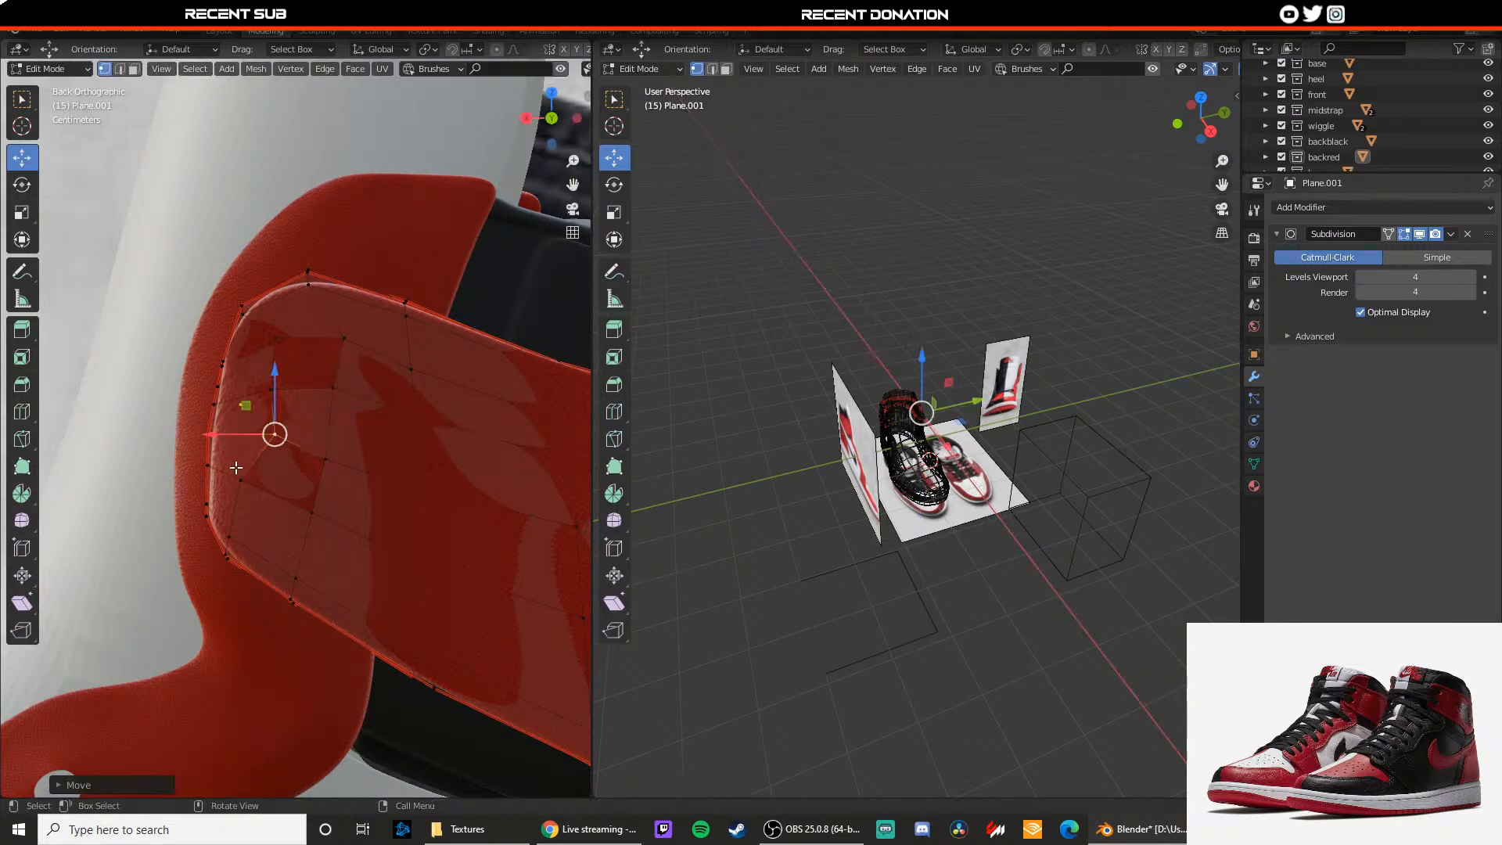
left_click_drag(205, 483, 257, 480)
left_click_drag(329, 418, 254, 464)
left_click(257, 479)
key("Tab")
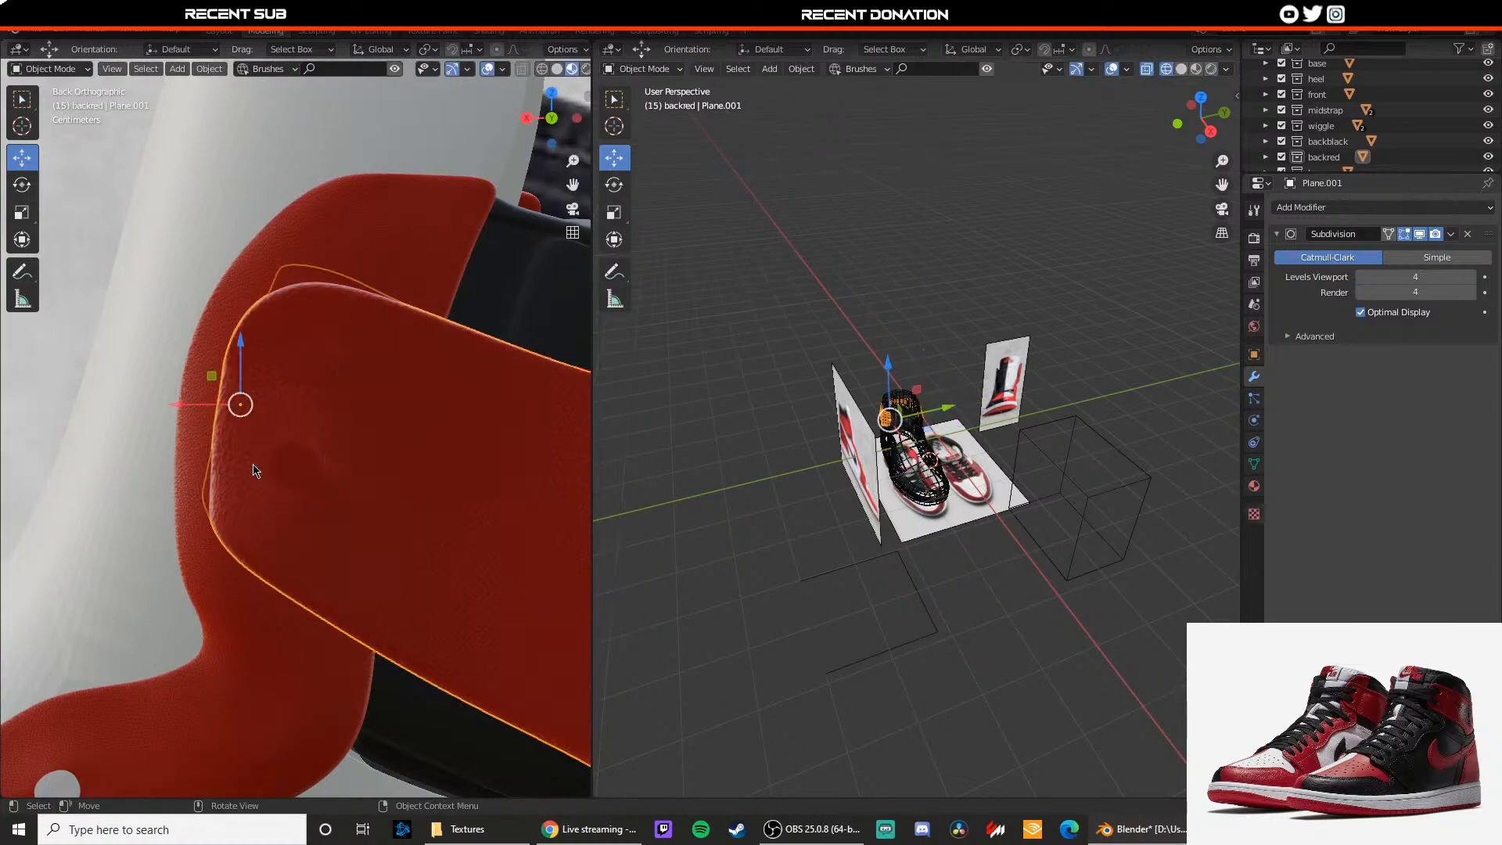
Step: Adjust the remaining vertices around the collar panel's lower lace hole to round it out
scroll(270, 470, "down", 1)
key("Tab")
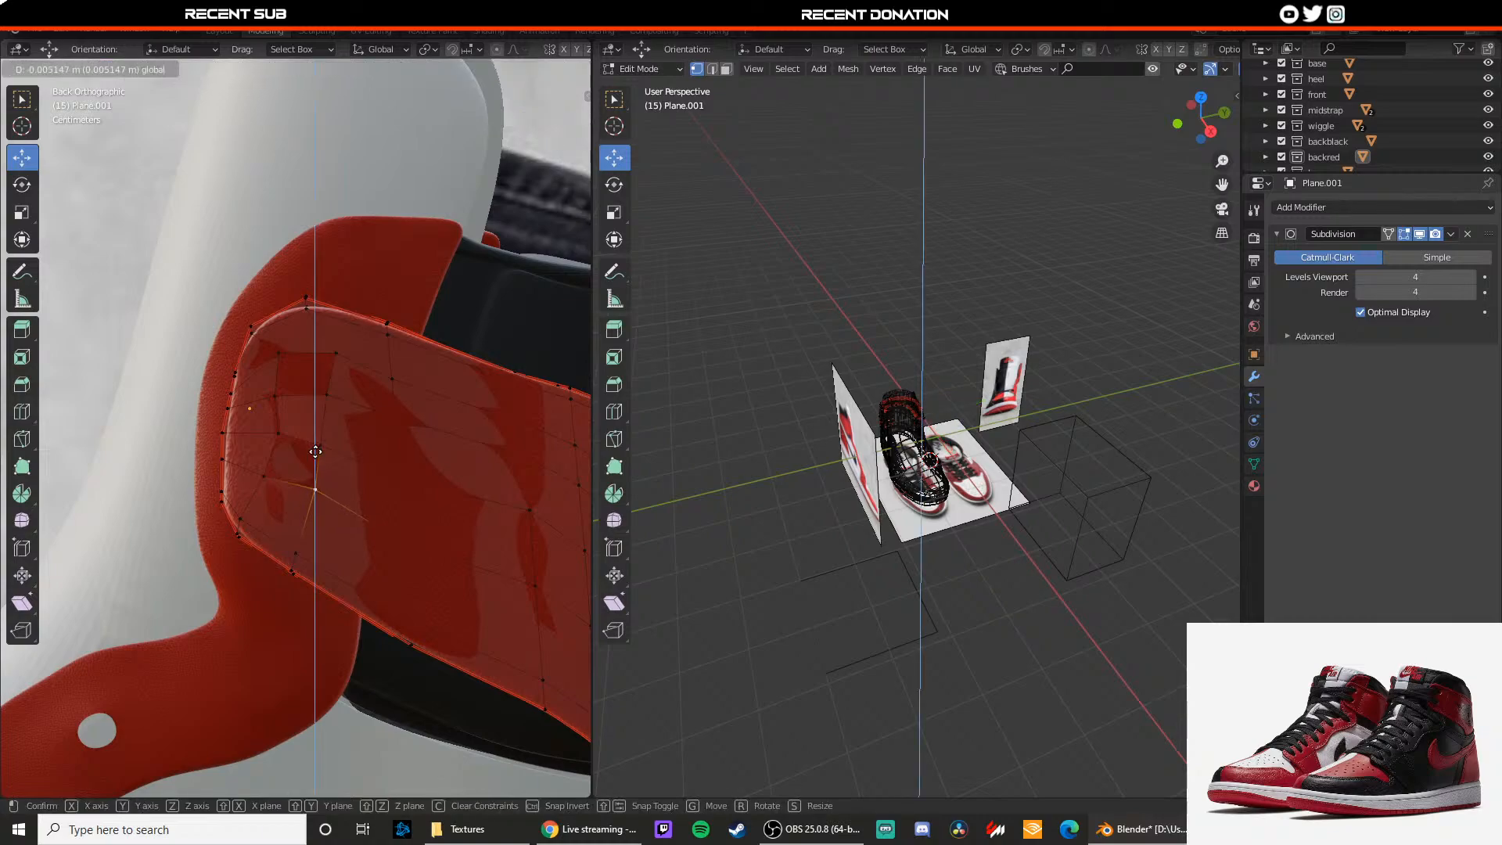
left_click(263, 477)
mouse_move(267, 433)
left_mouse_down()
mouse_move(242, 435)
mouse_move(283, 447)
left_mouse_up()
left_click(320, 445)
key("Tab")
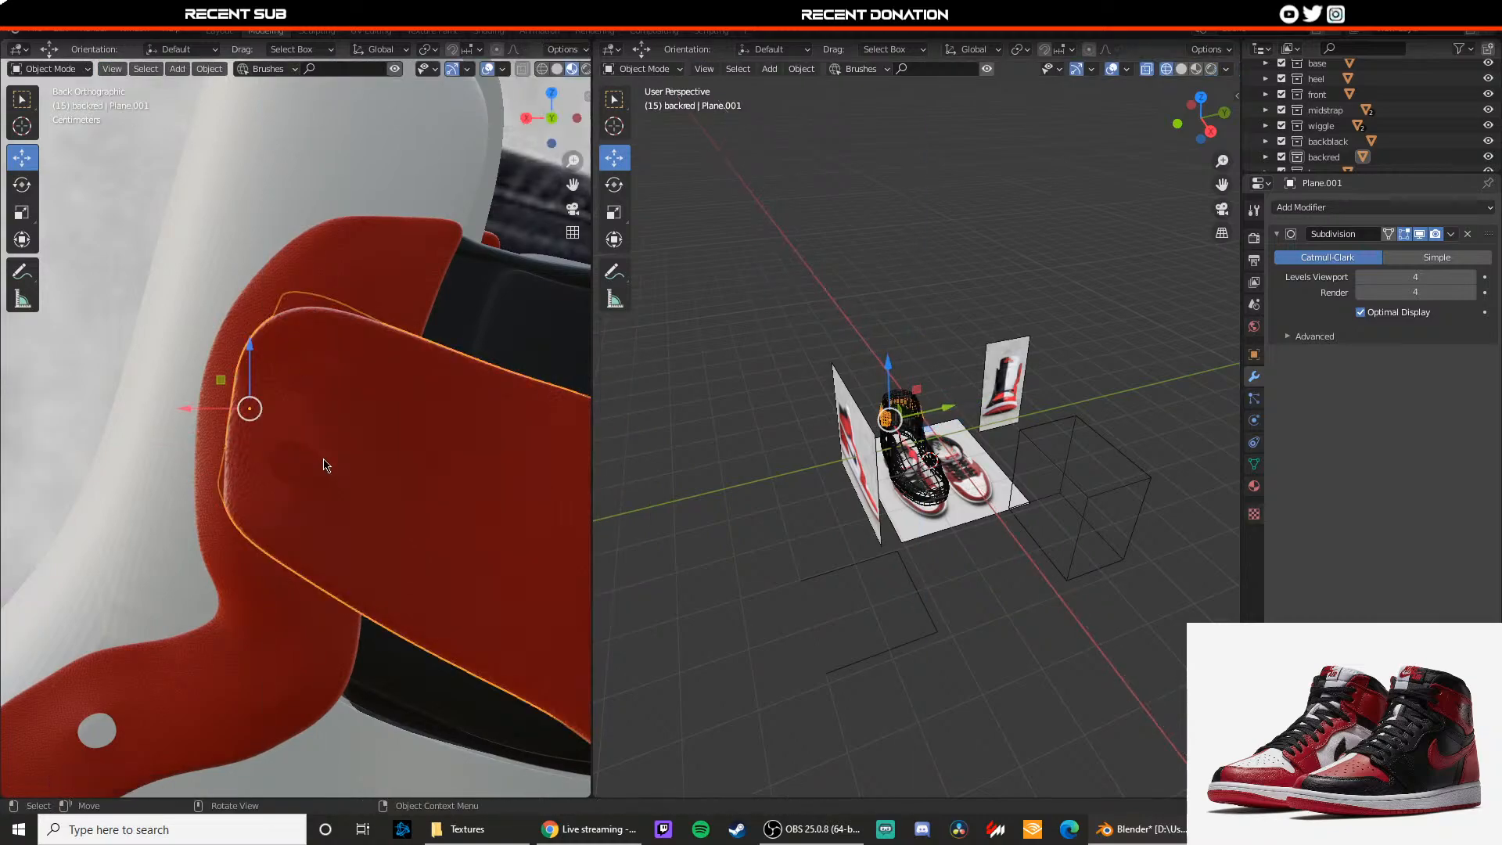
Step: Examine the mid strap and the white side panel around the swoosh from several angles
scroll(326, 465, "down", 2)
left_click(321, 463)
scroll(331, 477, "down", 3)
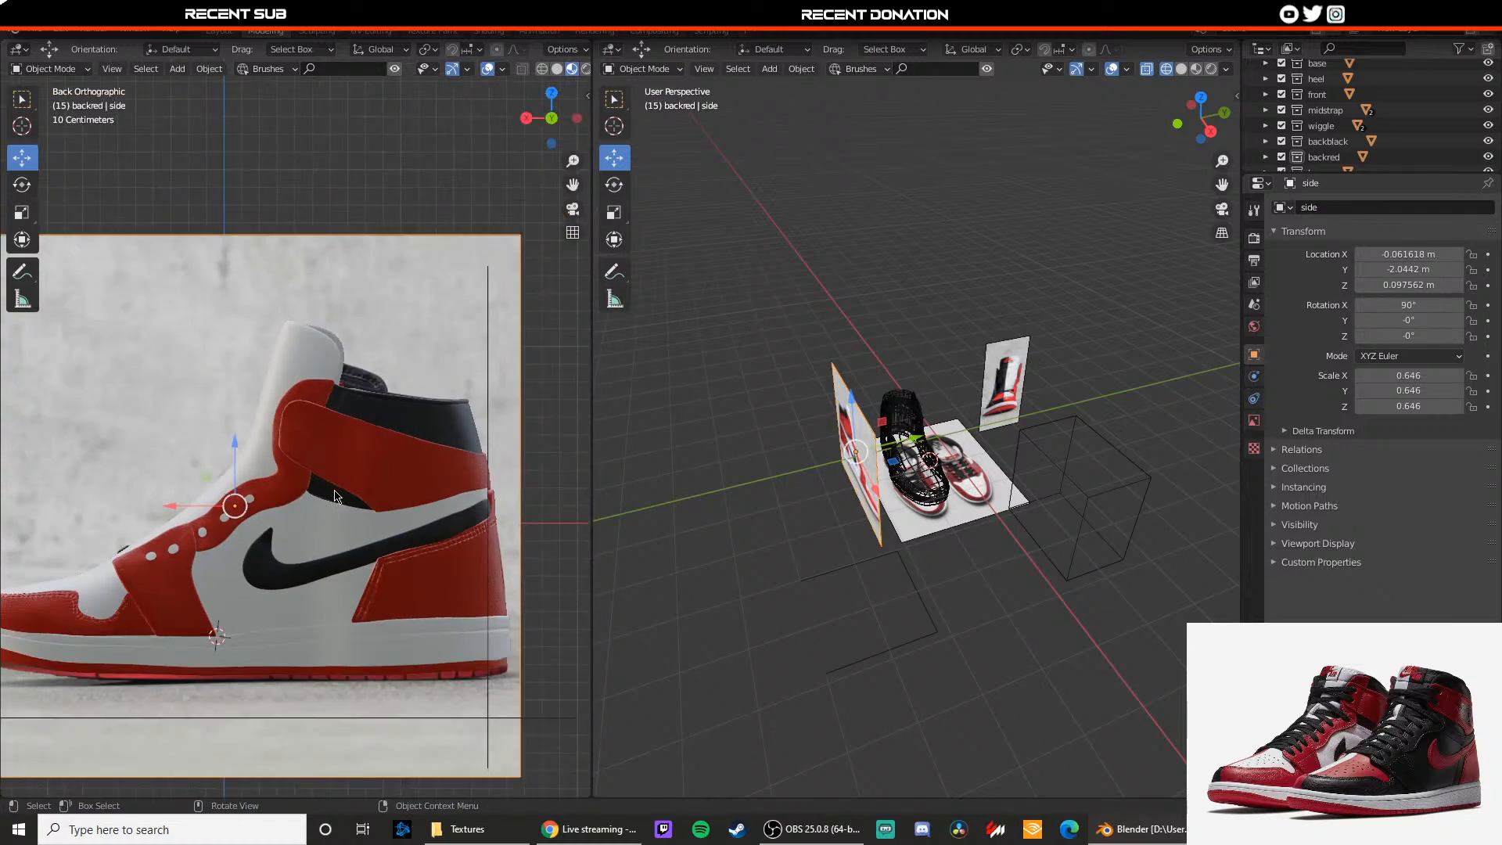
middle_click_drag(337, 497, 176, 462)
left_click(332, 513)
scroll(332, 513, "up", 2)
key("Tab")
scroll(280, 482, "up", 3)
scroll(282, 483, "down", 1)
scroll(266, 476, "up", 4)
scroll(267, 476, "down", 4)
scroll(269, 455, "up", 3)
scroll(261, 448, "down", 3)
key("Tab")
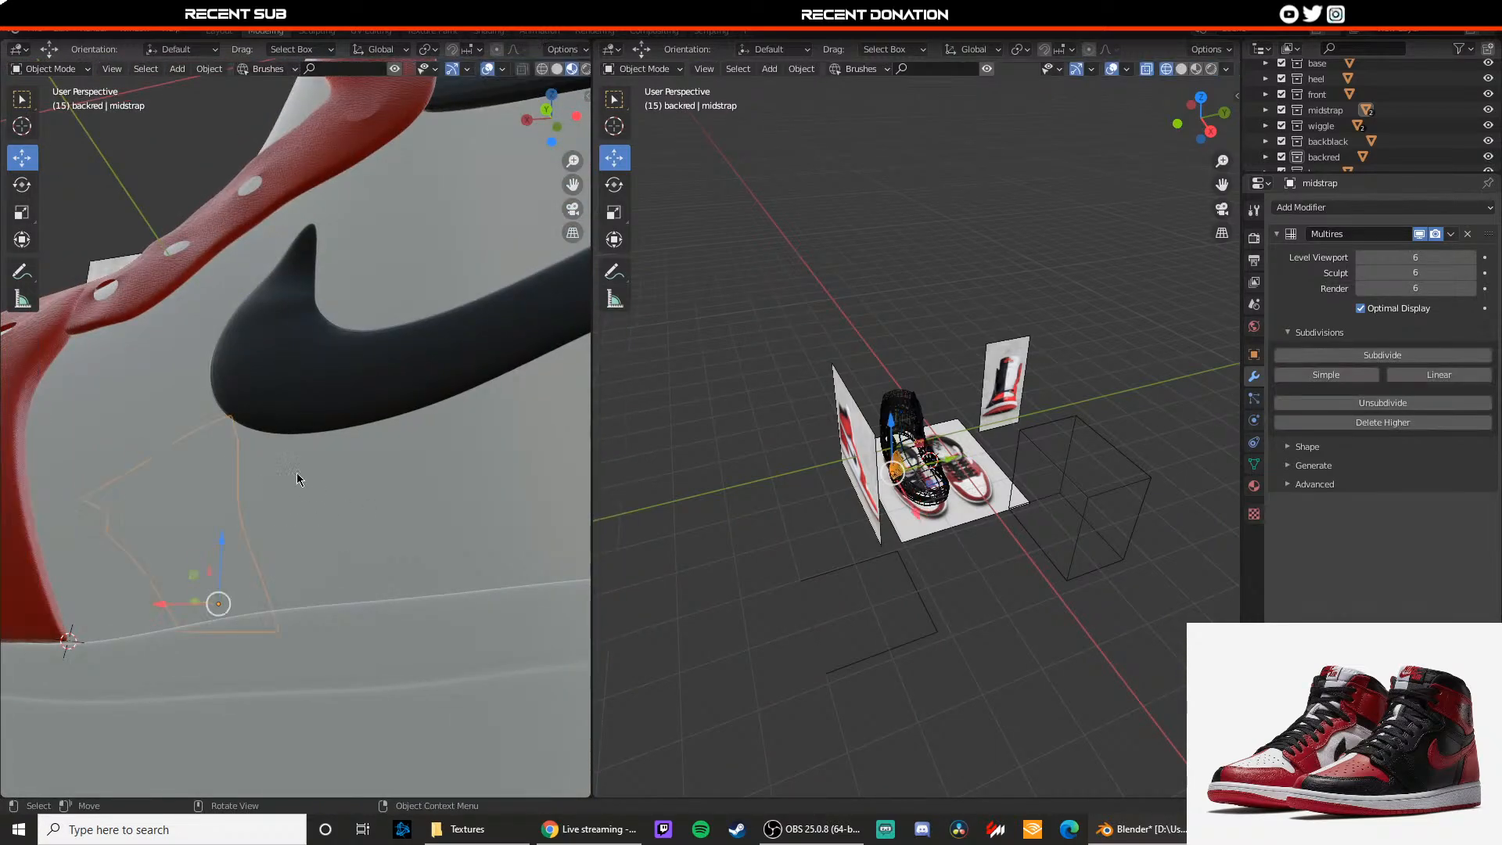
Step: Hide the white shoe body and try to move the upper lengthwise edges of the mid strap
middle_click_drag(298, 473, 227, 483)
left_click(397, 521)
key("h")
left_click(319, 532)
key("Tab")
scroll(228, 483, "up", 4)
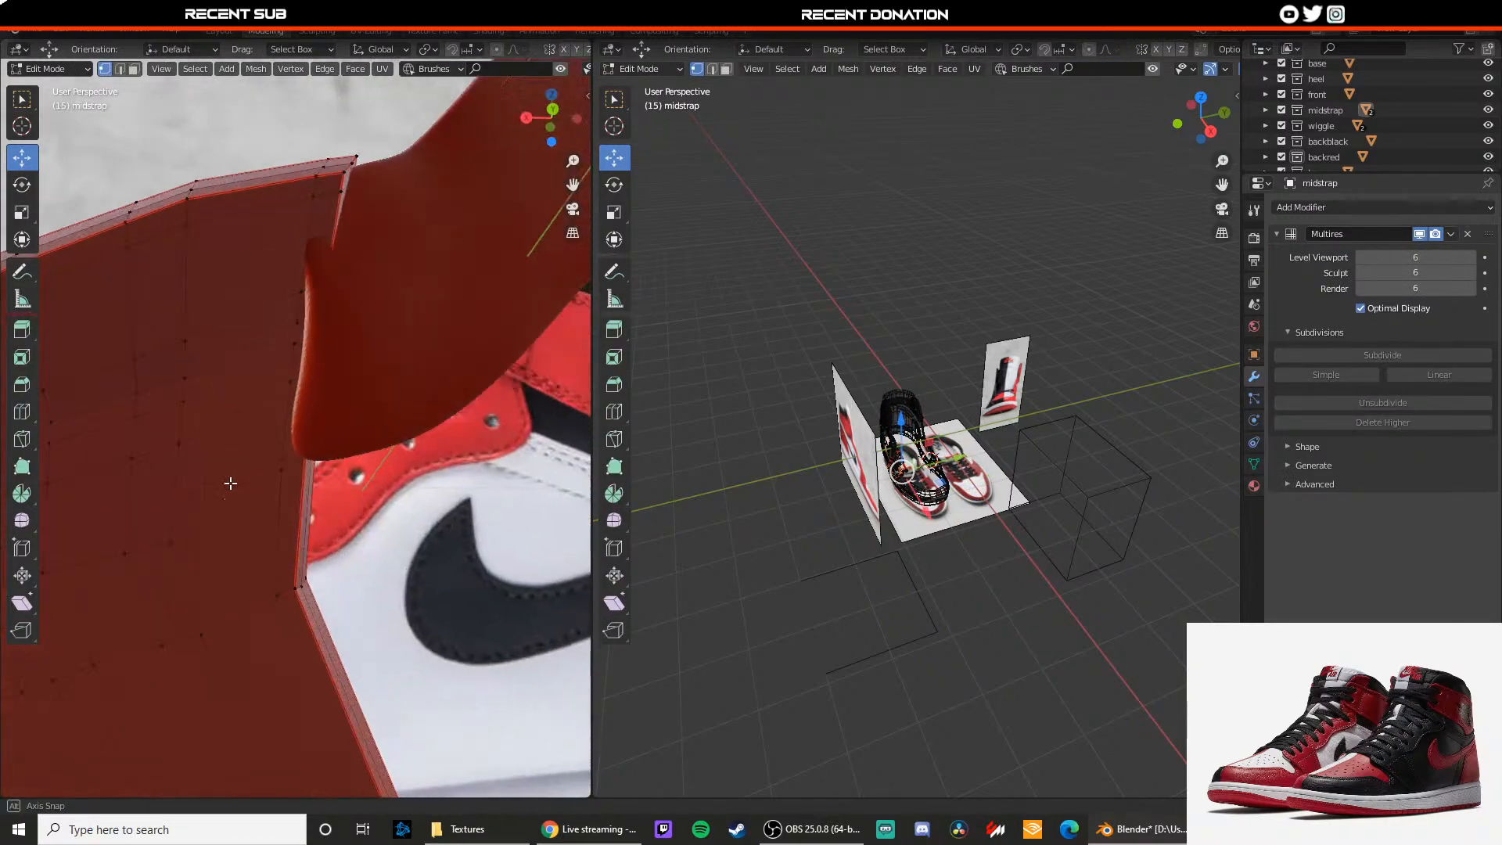
middle_click_drag(193, 395, 225, 462, "shift")
scroll(225, 462, "up", 1)
scroll(235, 461, "down", 1)
middle_click_drag(102, 462, 247, 492, "shift")
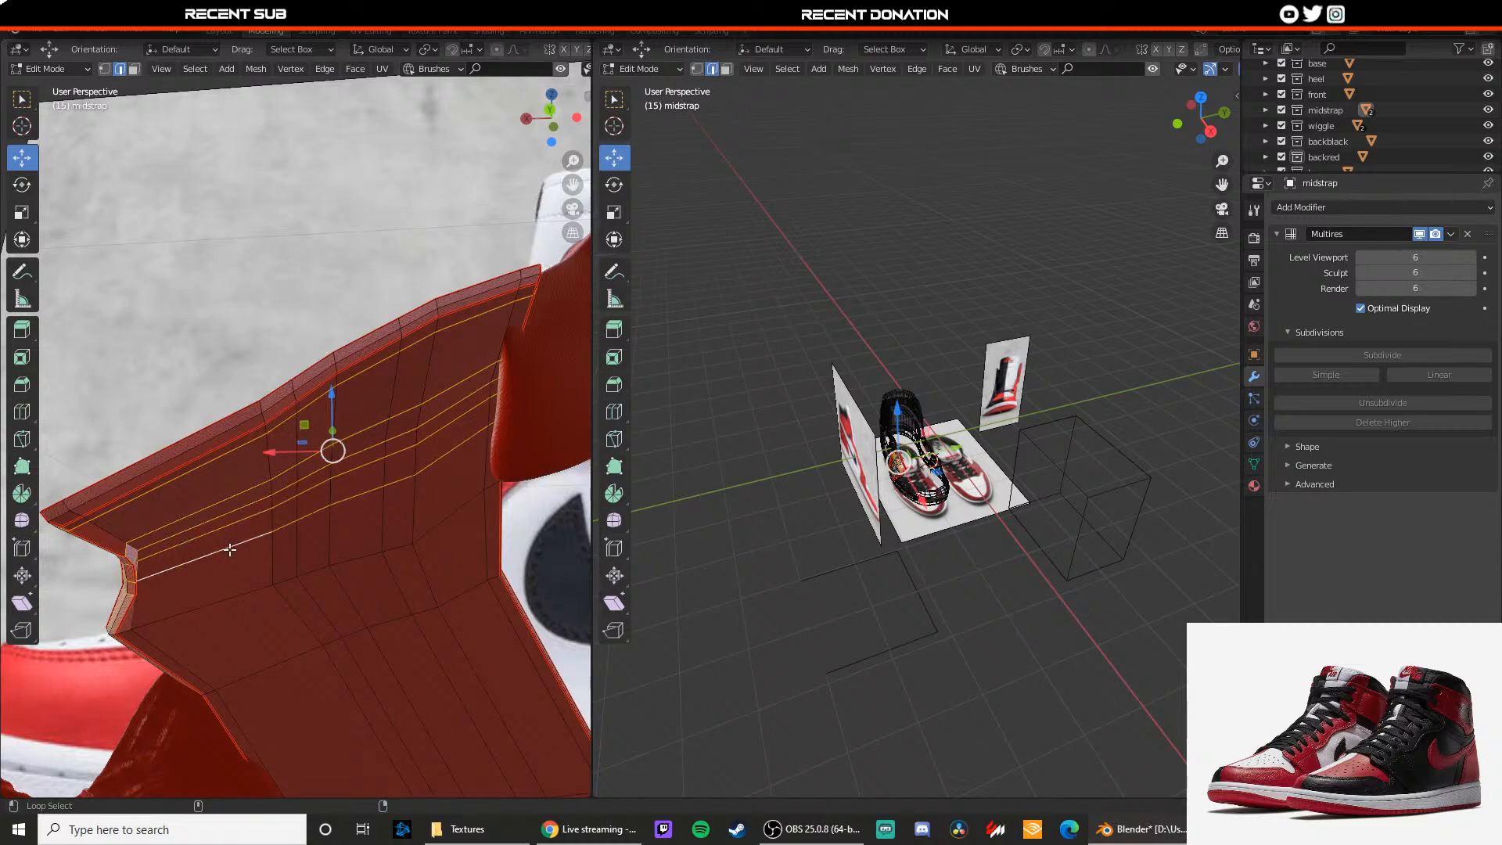
middle_click_drag(241, 581, 300, 572)
mouse_move(355, 459)
left_mouse_down()
mouse_move(329, 496)
mouse_move(355, 470)
left_mouse_up()
key("ctrl+z")
Step: Examine the textured mid strap's surface from the toe side for creases and dents
key("Tab")
middle_click_drag(316, 458, 408, 467)
left_click(405, 511)
key("Tab")
key("Tab")
left_click(408, 469)
key("Tab")
left_click_drag(449, 513, 452, 513)
key("Tab")
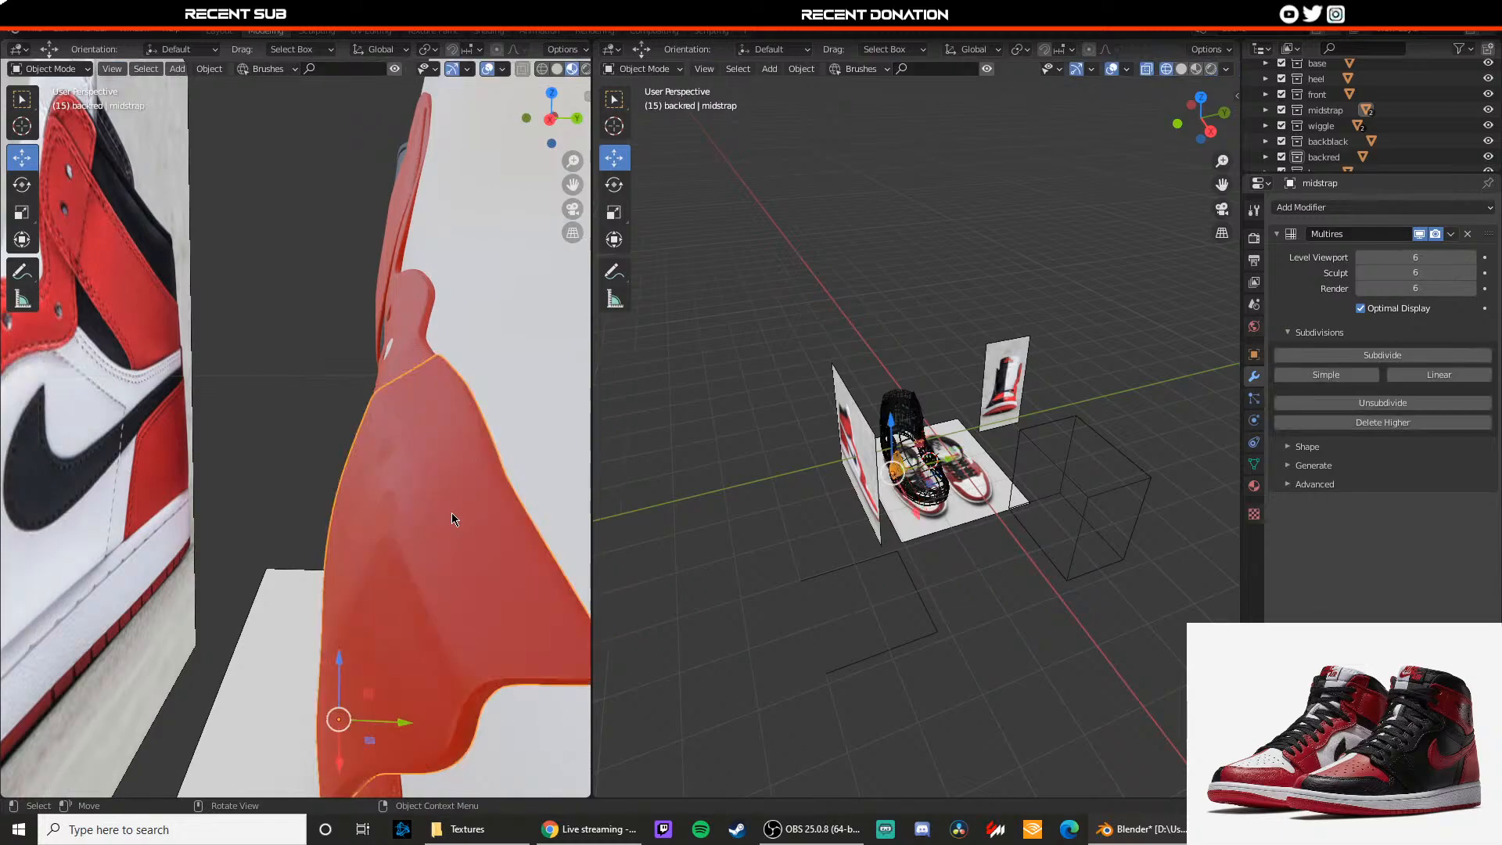
Step: Move a vertex beside the crease in the mid strap's outer surface along the X axis to smooth the bulge
middle_click_drag(476, 480, 524, 482)
scroll(396, 518, "up", 2)
key("Tab")
mouse_move(396, 518)
middle_mouse_down()
mouse_move(472, 569)
mouse_move(364, 534)
mouse_move(406, 546)
middle_mouse_up()
key("1")
left_click(360, 581)
left_click_drag(366, 546, 391, 581)
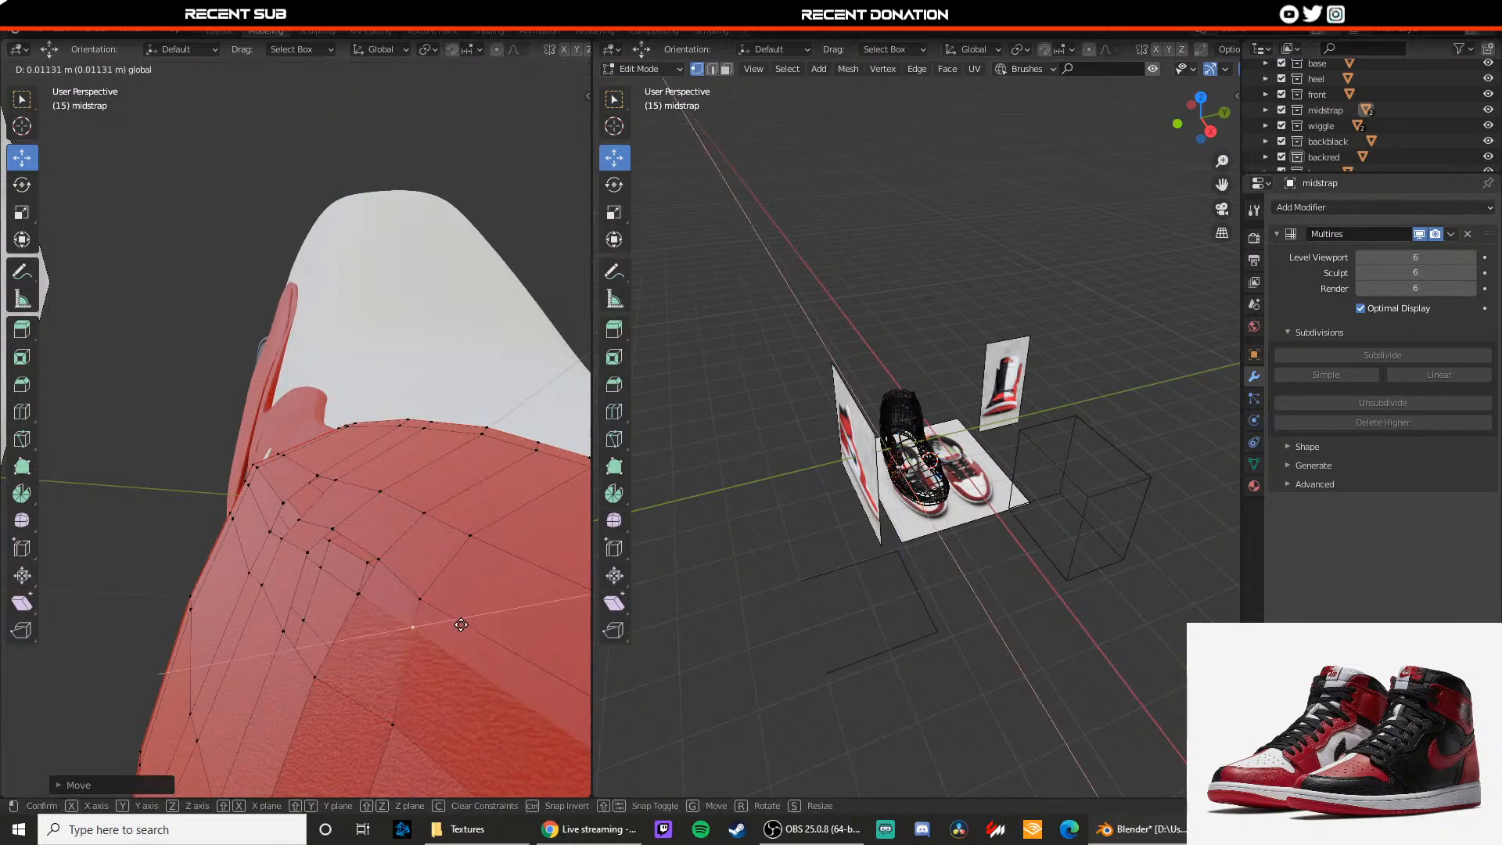
key("Tab")
key("Tab")
Step: Reposition the neighbouring vertices around the mid strap's crease to even out its curvature
middle_click_drag(364, 528, 313, 607)
left_click_drag(316, 593, 369, 623)
key("Tab")
middle_click_drag(343, 598, 396, 556)
key("Tab")
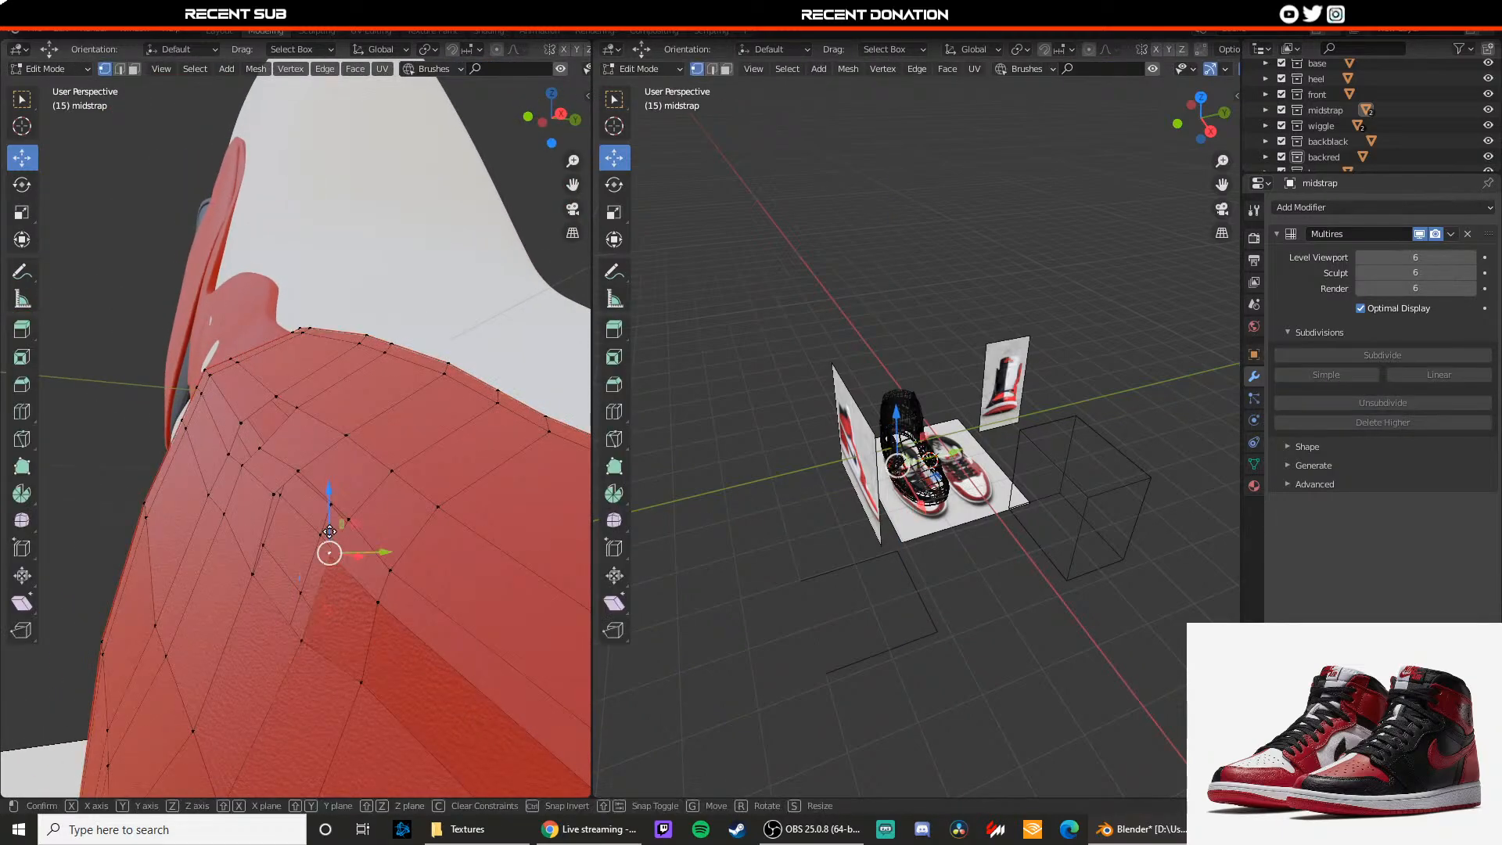
left_click_drag(329, 531, 337, 545)
middle_click_drag(313, 542, 380, 551)
key("Tab")
Step: Try to shift one more vertex near the mid strap's crease along the Y axis
middle_click_drag(185, 532, 252, 497)
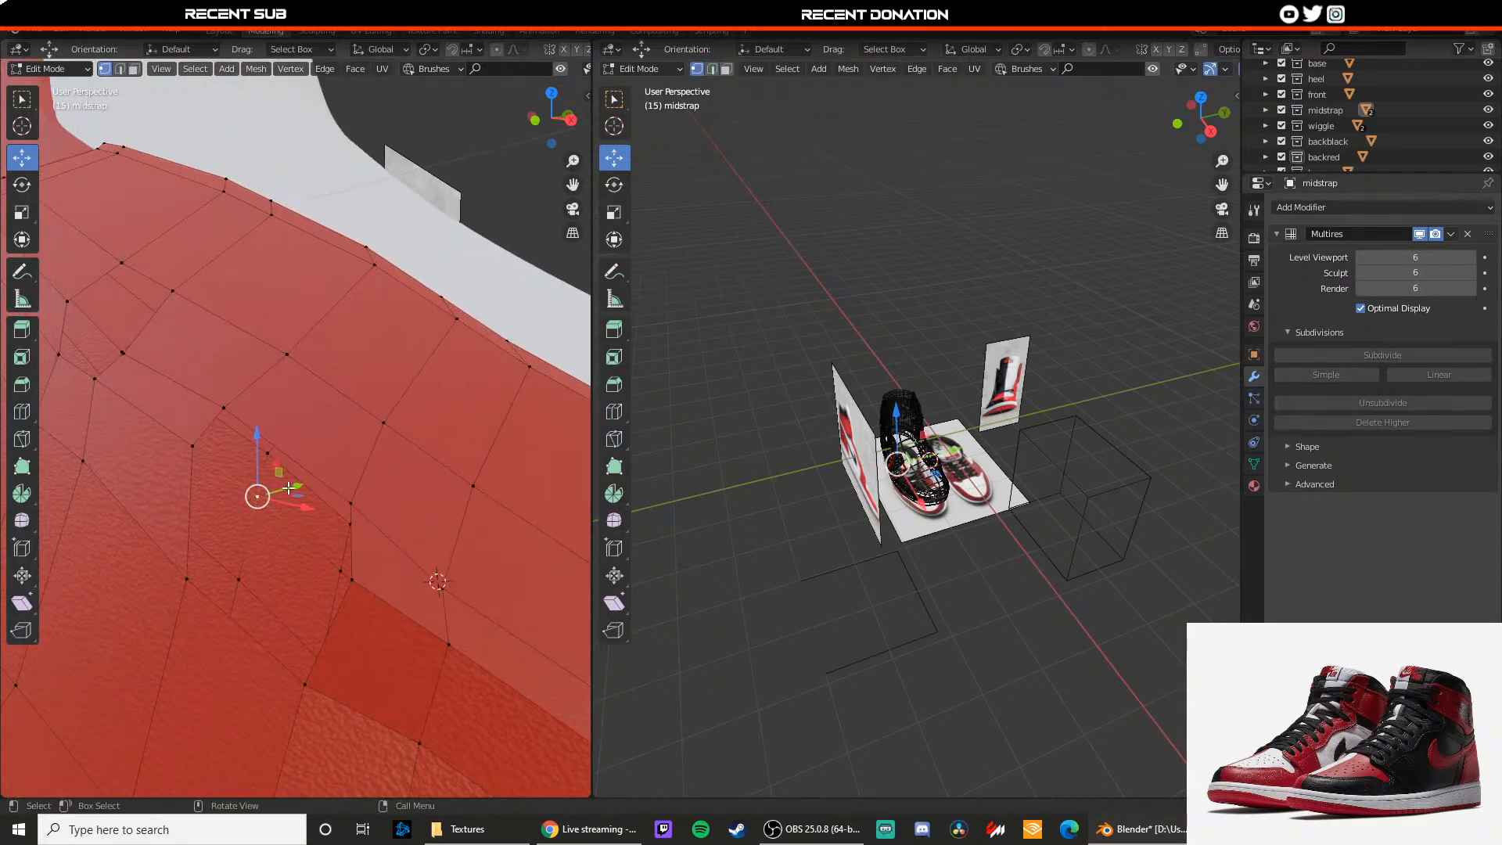
mouse_move(300, 489)
left_mouse_down()
mouse_move(387, 488)
mouse_move(325, 488)
left_mouse_up()
key("ctrl+z")
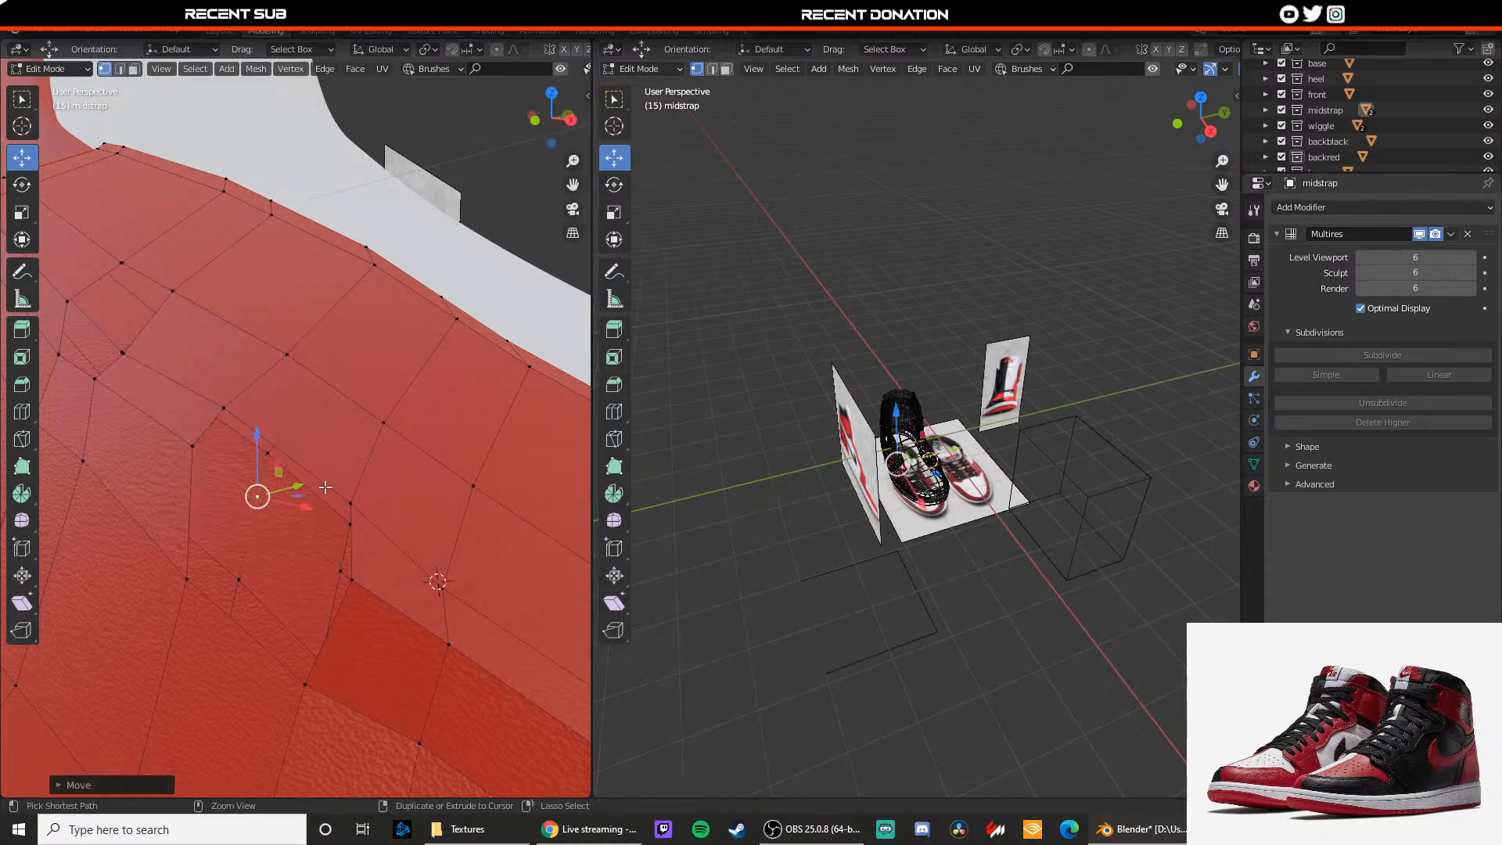
key("Tab")
scroll(337, 494, "down", 5)
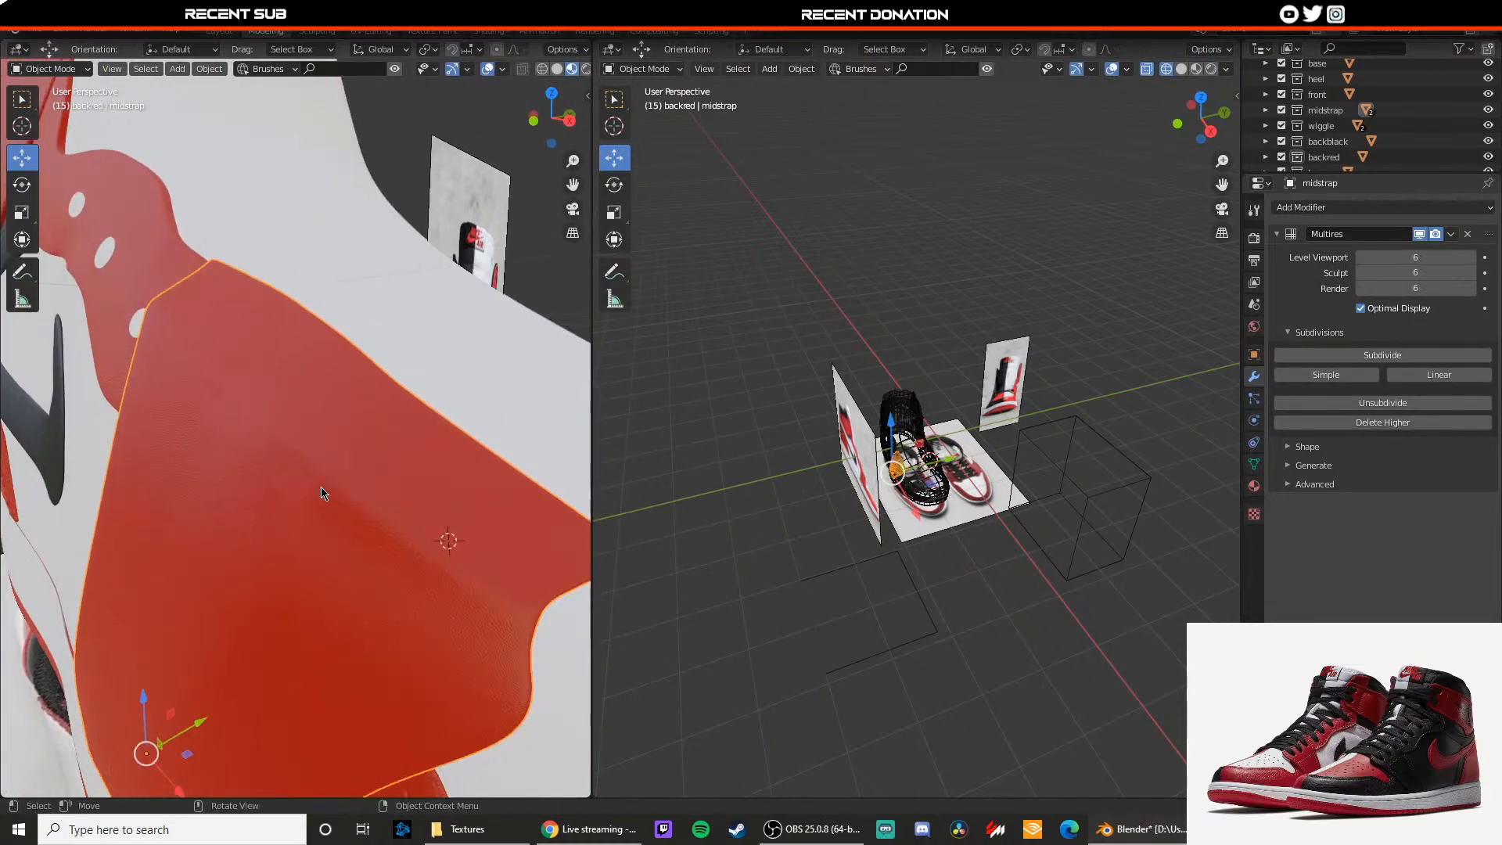
middle_click_drag(325, 493, 288, 453)
scroll(290, 455, "down", 6)
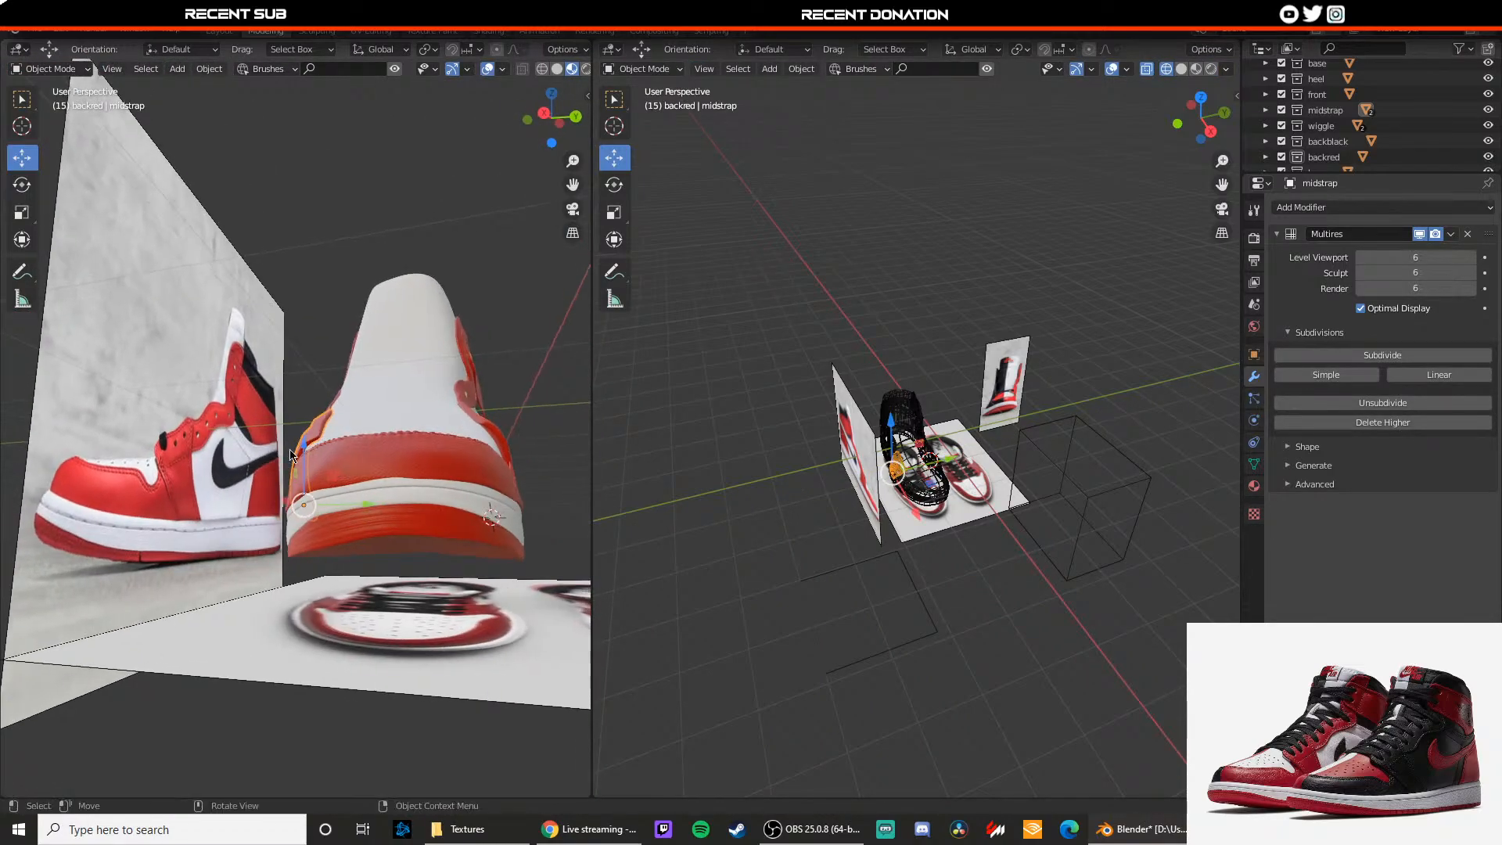
Step: Pull the front edge of midstrap2 along the Y axis so the strap reaches further over the shoe body
scroll(508, 388, "up", 5)
middle_click_drag(508, 388, 393, 470, "shift")
left_click(319, 495)
scroll(319, 492, "up", 3)
key("Tab")
key("2")
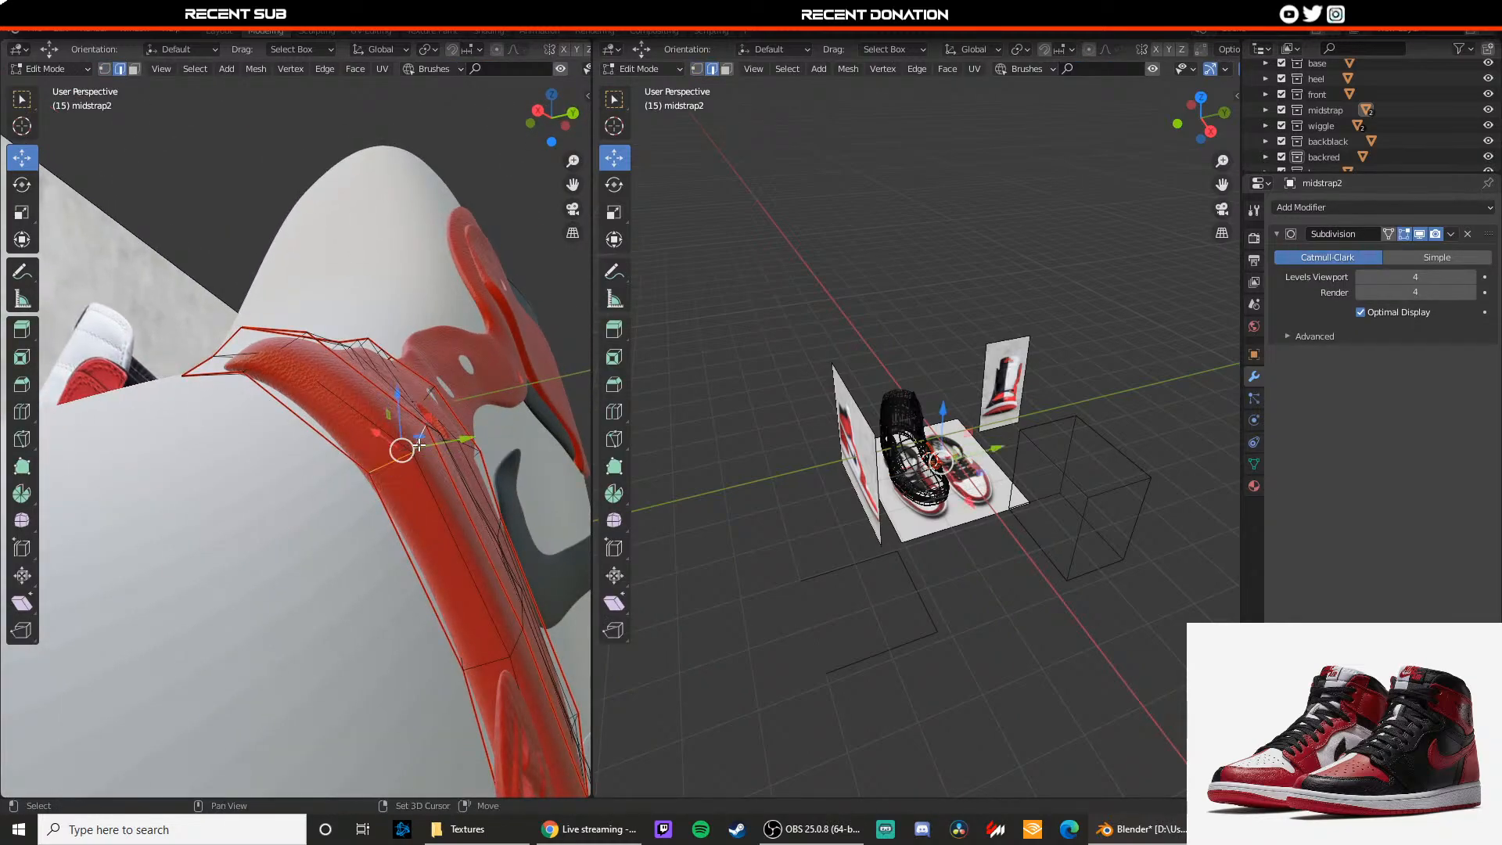
left_click_drag(418, 445, 354, 444)
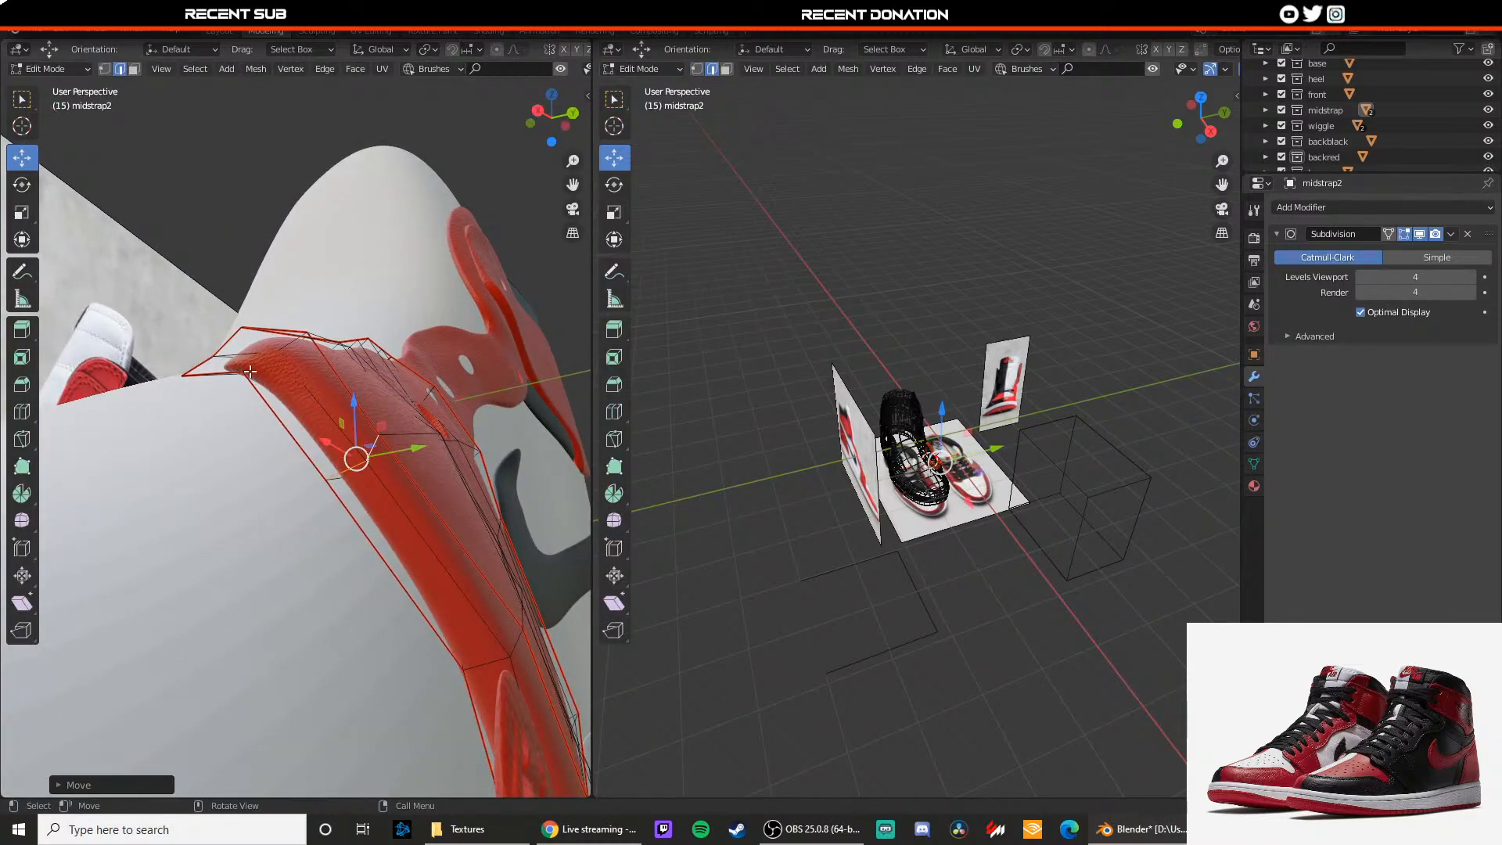
Step: Lower the edge at midstrap2's tip along the Z axis and pull the tip outward so it hugs the shoe body
key("g")
key("z")
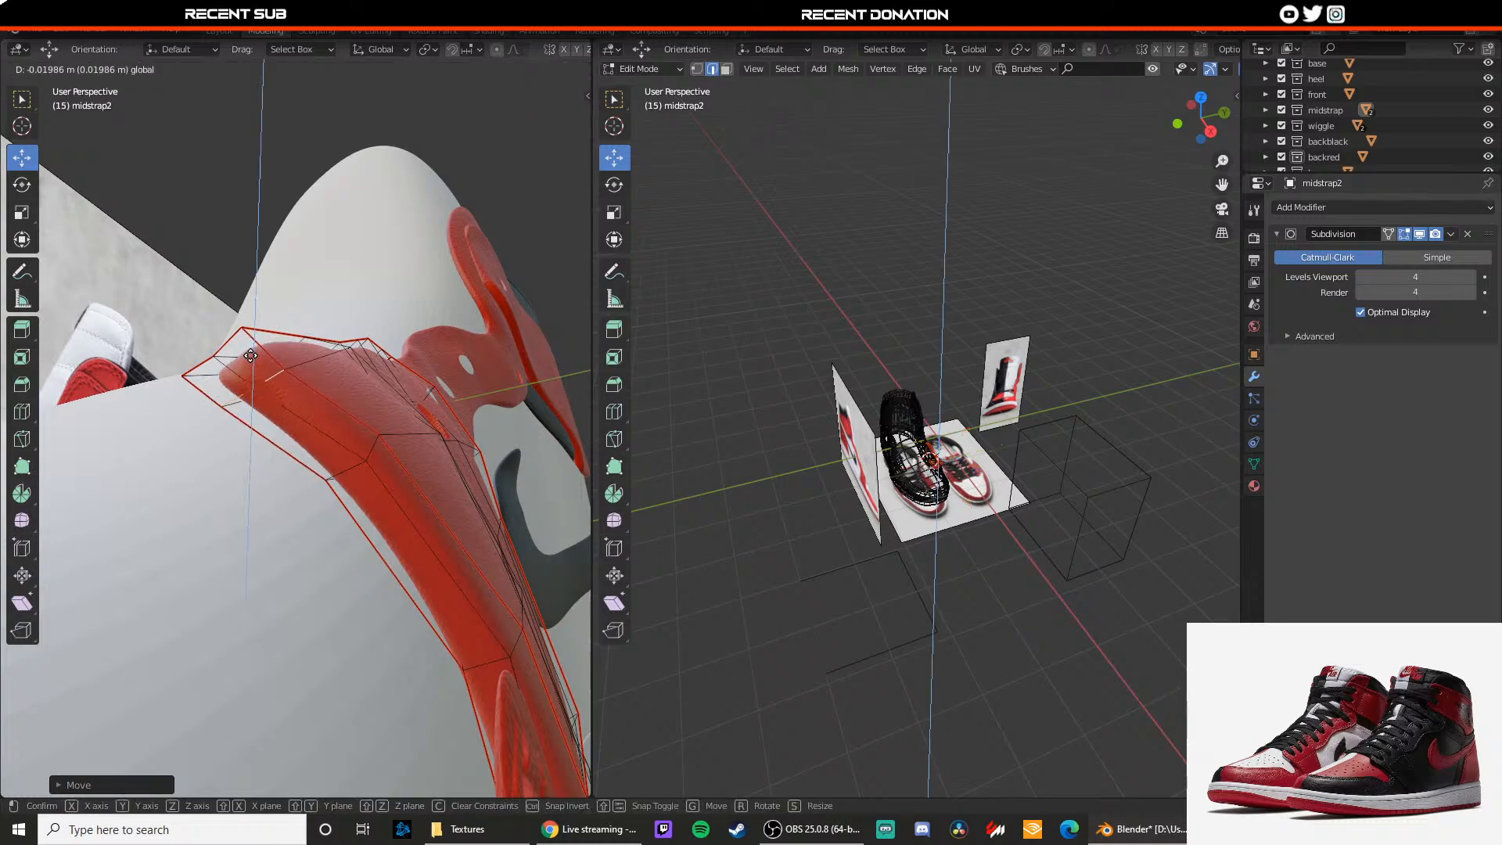
left_click(266, 396)
middle_click_drag(266, 397, 303, 405)
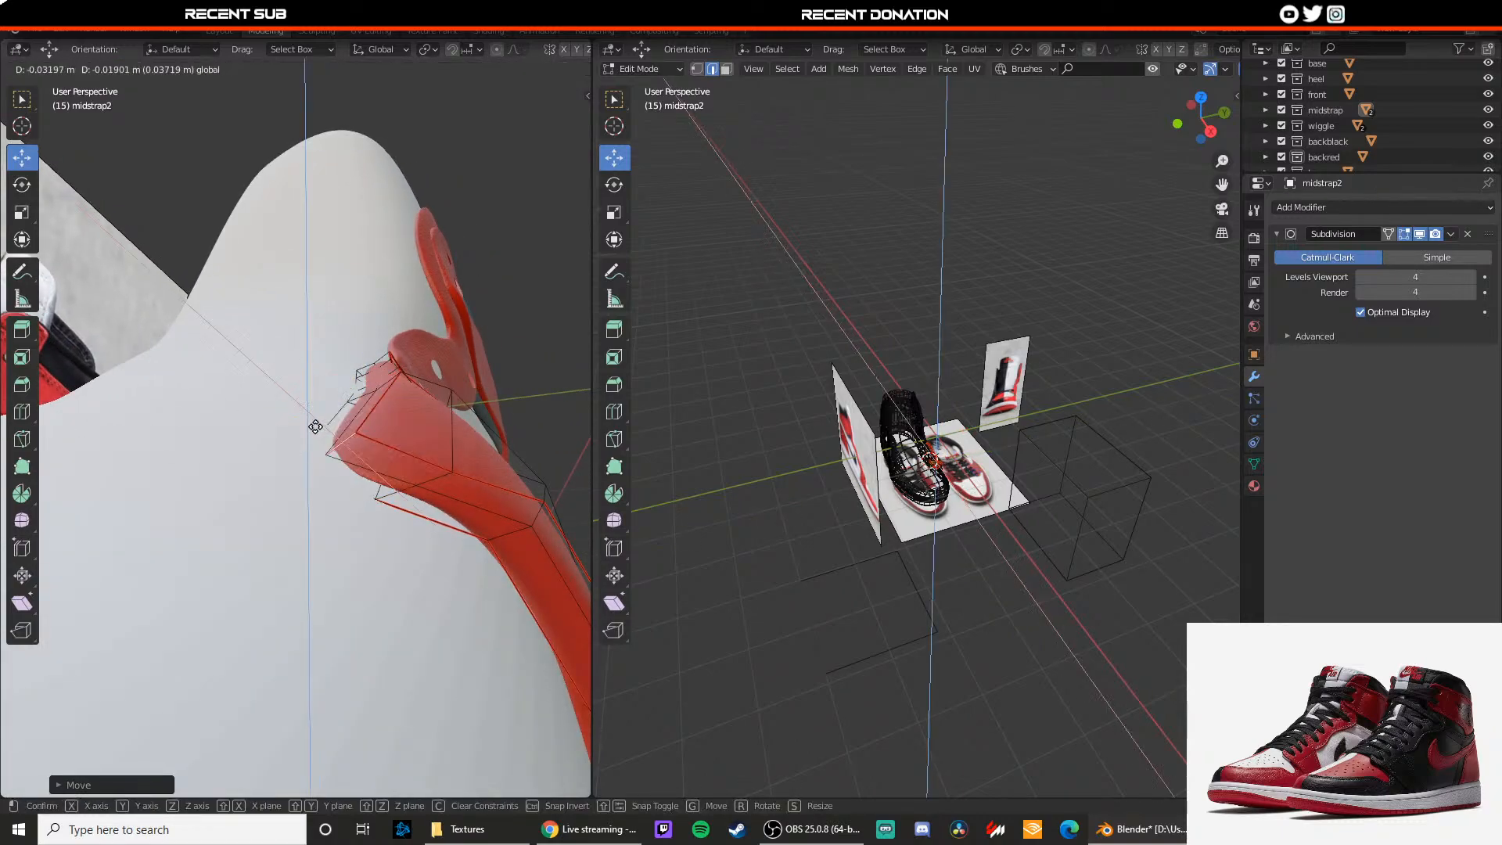
key("Tab")
middle_click_drag(404, 486, 392, 510)
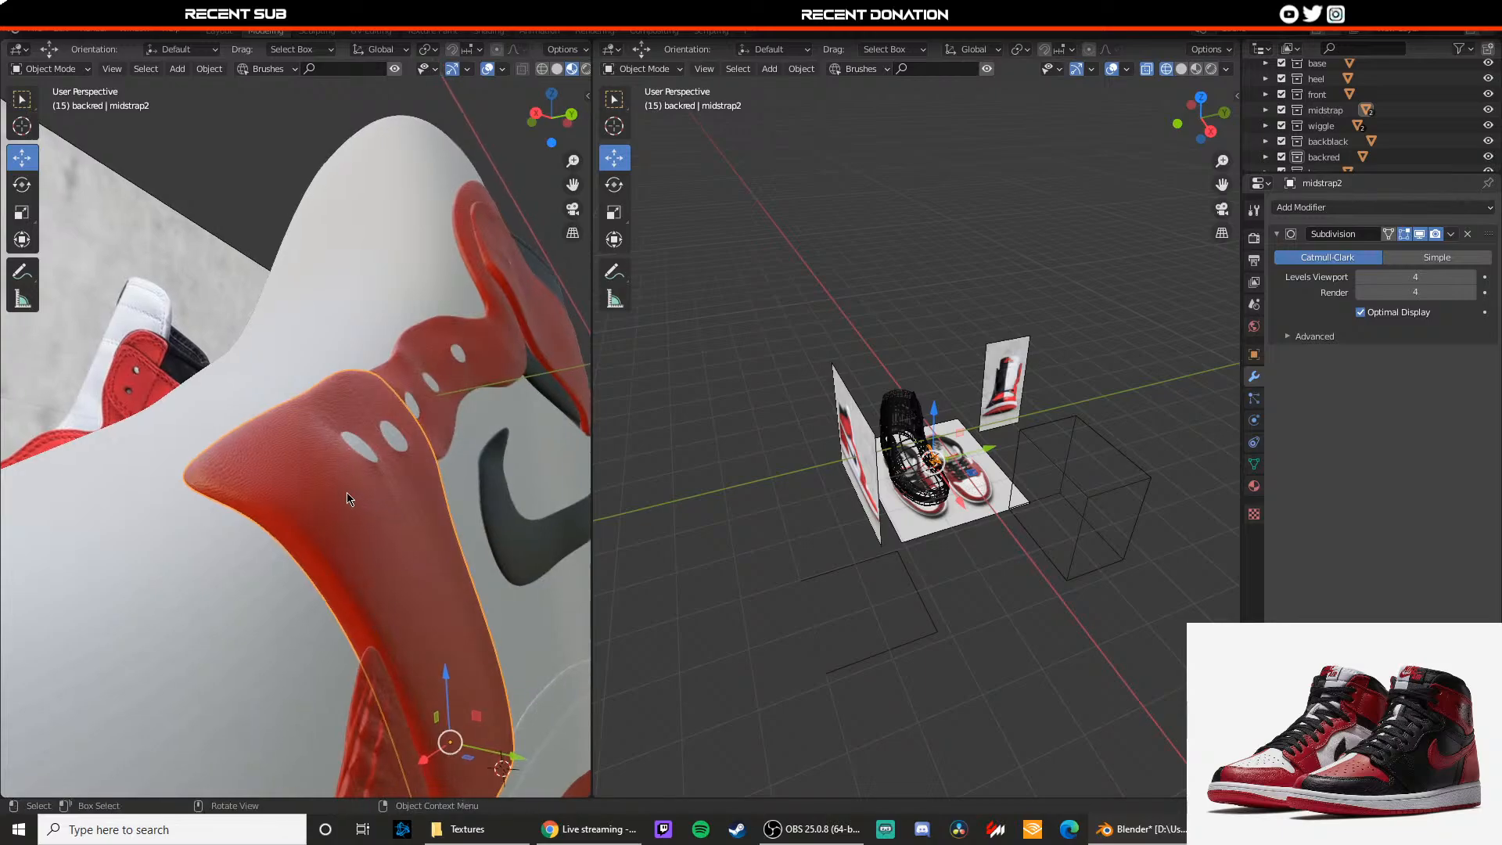
Step: Shift the vertices at the mid strap's rear upper edge beside the adjoining panel's eyelet to even out its border
scroll(347, 496, "down", 5)
left_click(234, 452)
middle_click_drag(234, 451, 273, 501)
left_click(303, 482)
key("Tab")
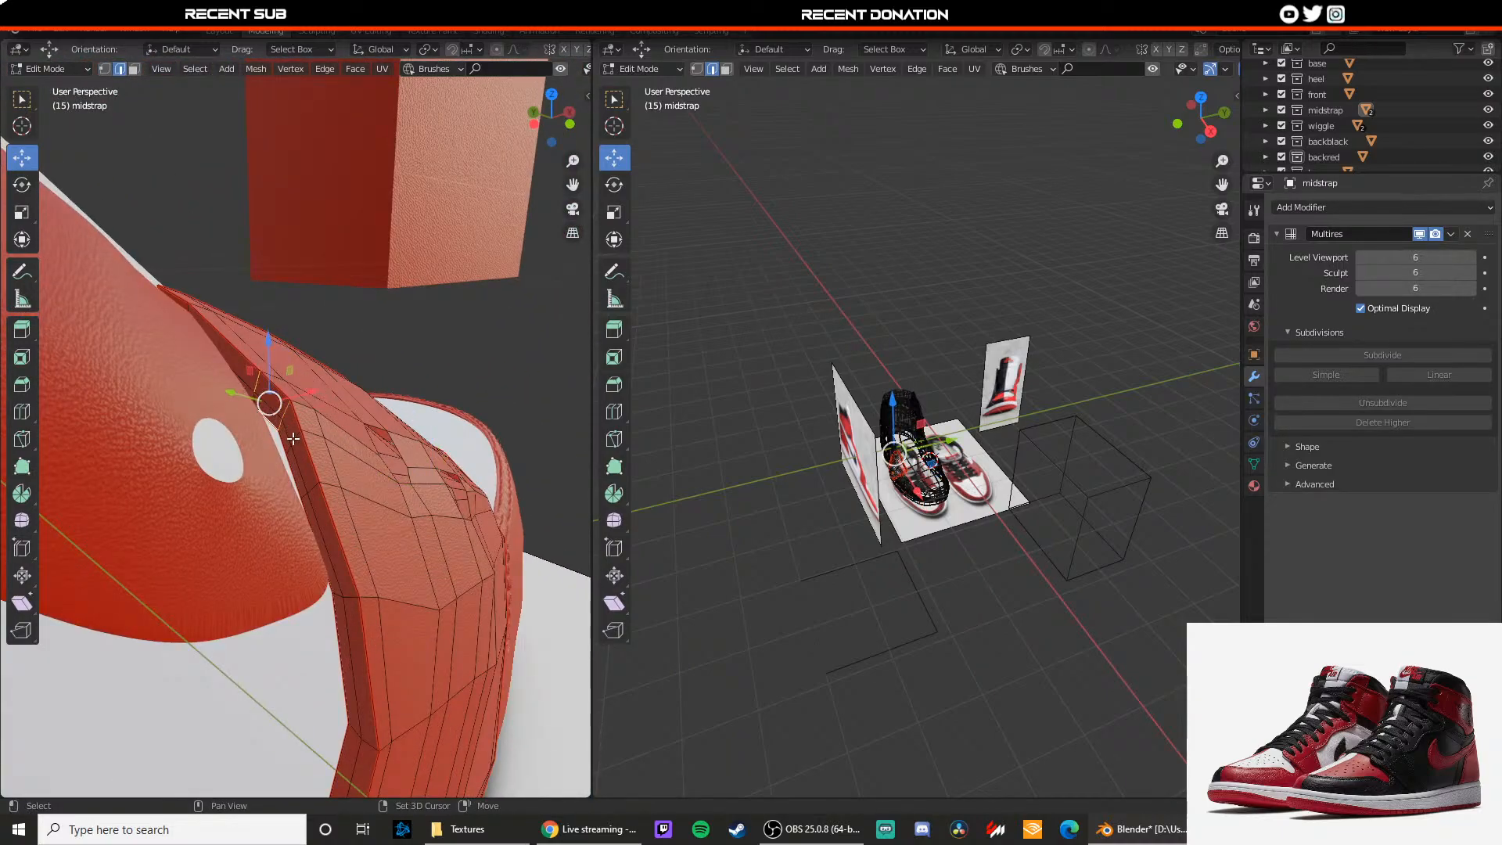
left_click_drag(278, 383, 229, 415)
key("ctrl+z")
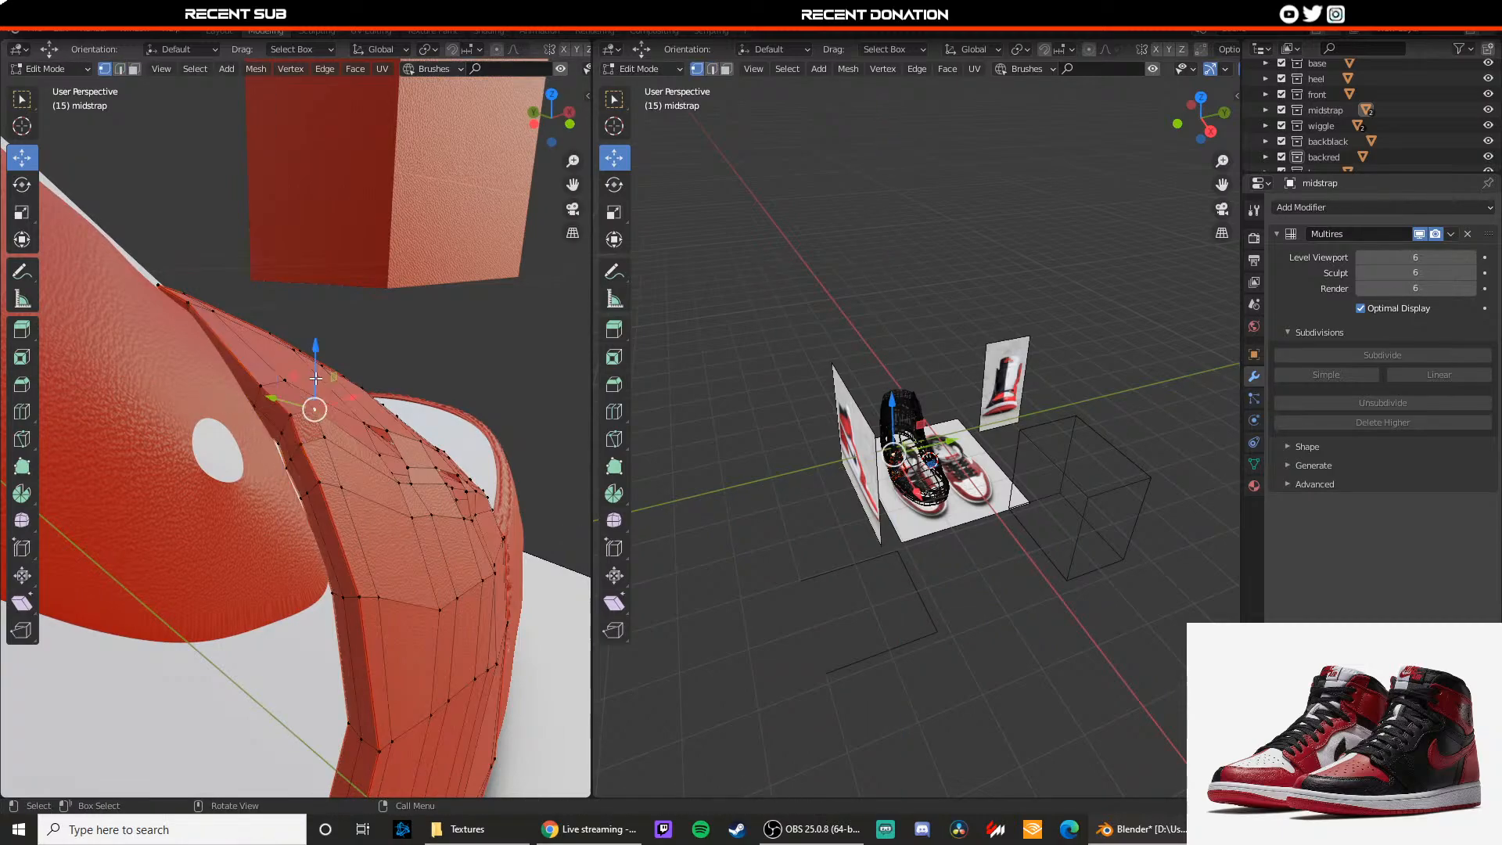
left_click_drag(316, 379, 287, 414)
left_click_drag(285, 357, 297, 413)
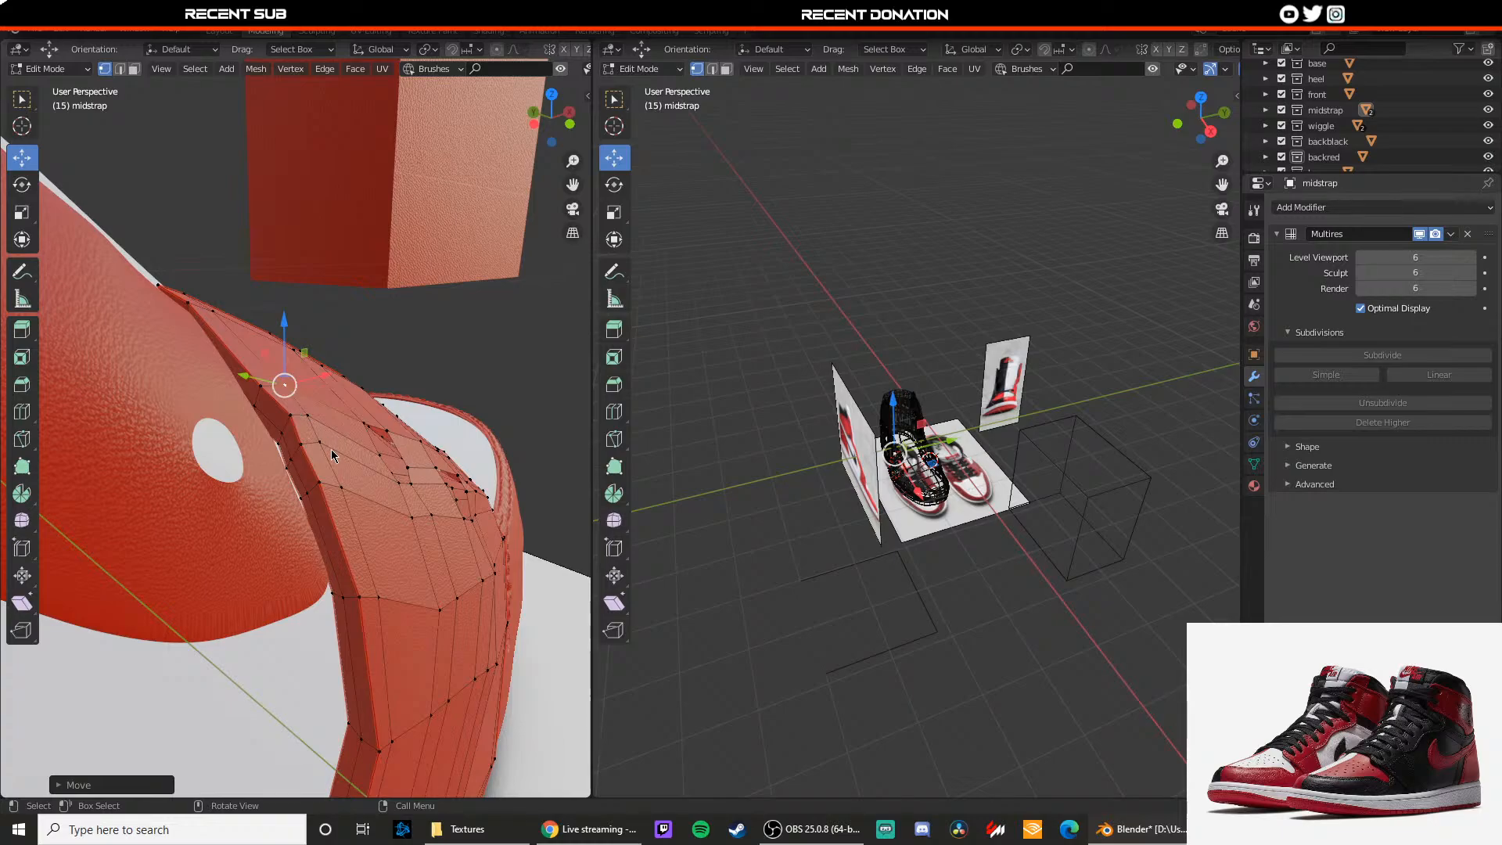
key("Tab")
Step: Inspect the vertices of the mid strap's rear edge beside the eyelet in wireframe display
scroll(336, 454, "up", 6)
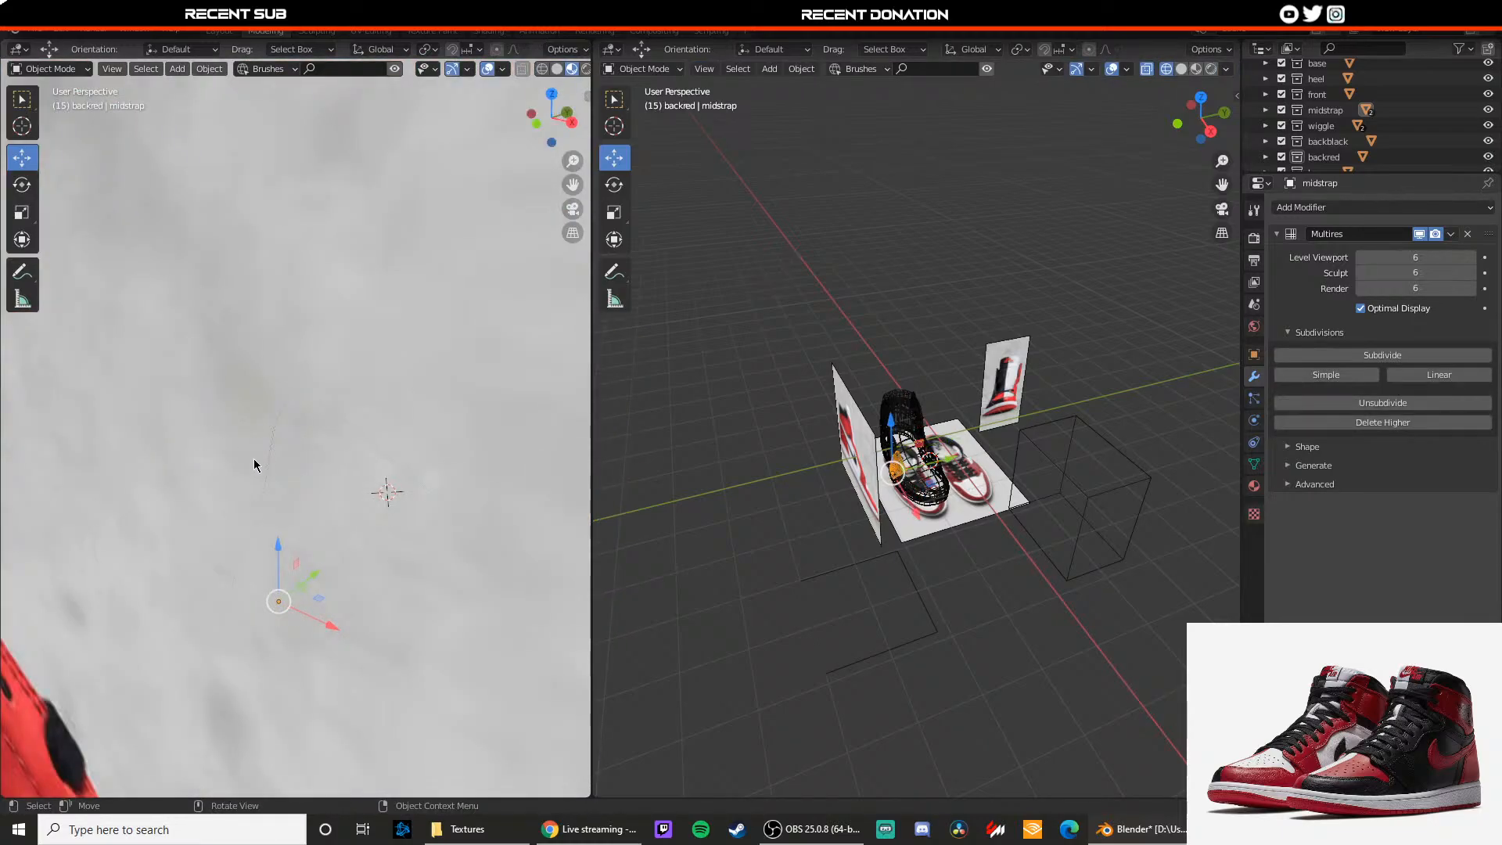
middle_click_drag(253, 459, 335, 475)
scroll(335, 475, "up", 6)
key("Tab")
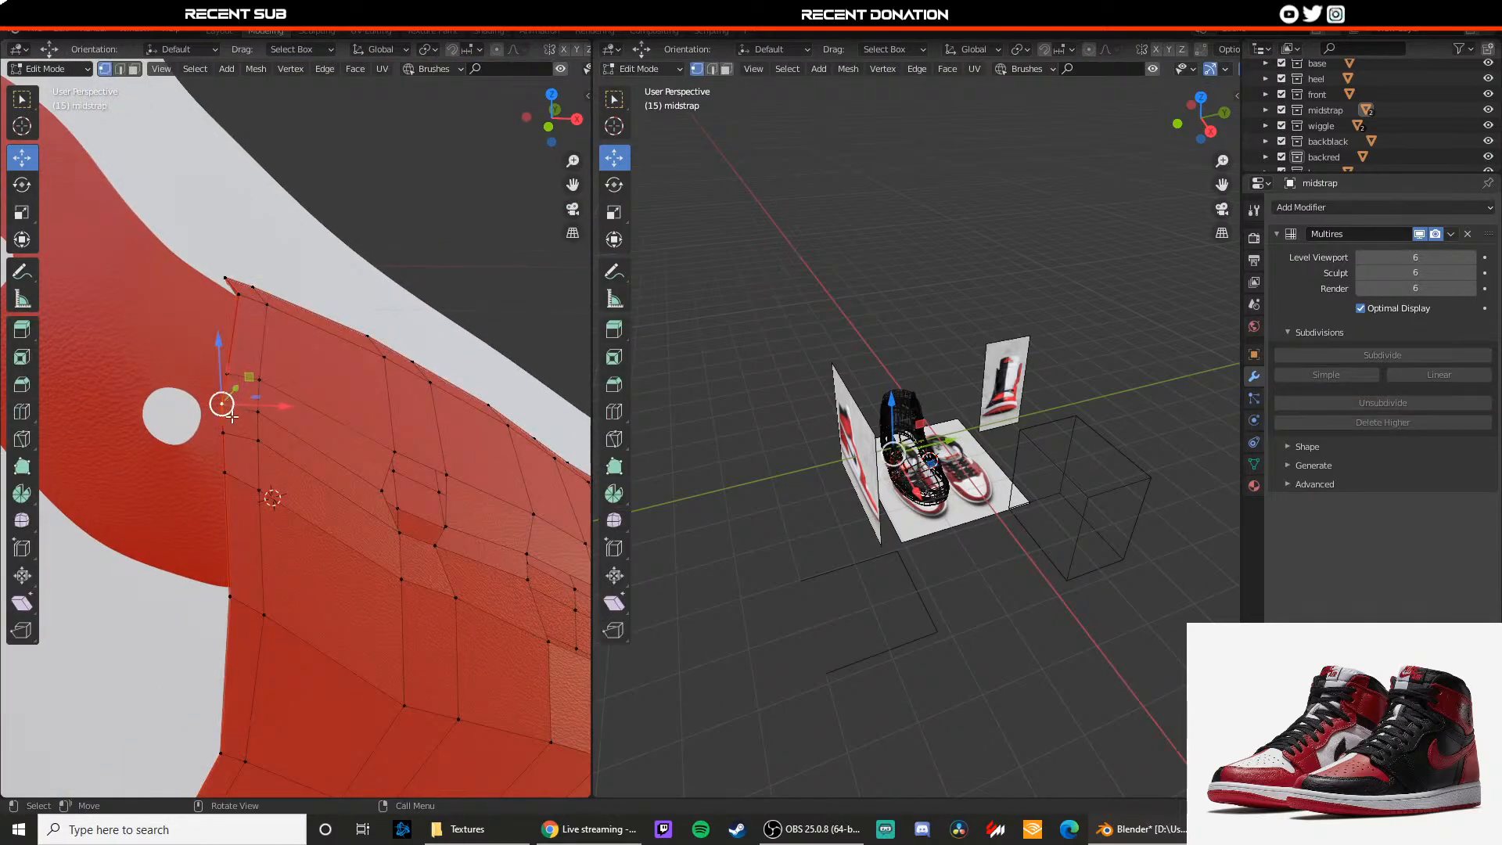
key("shift+z")
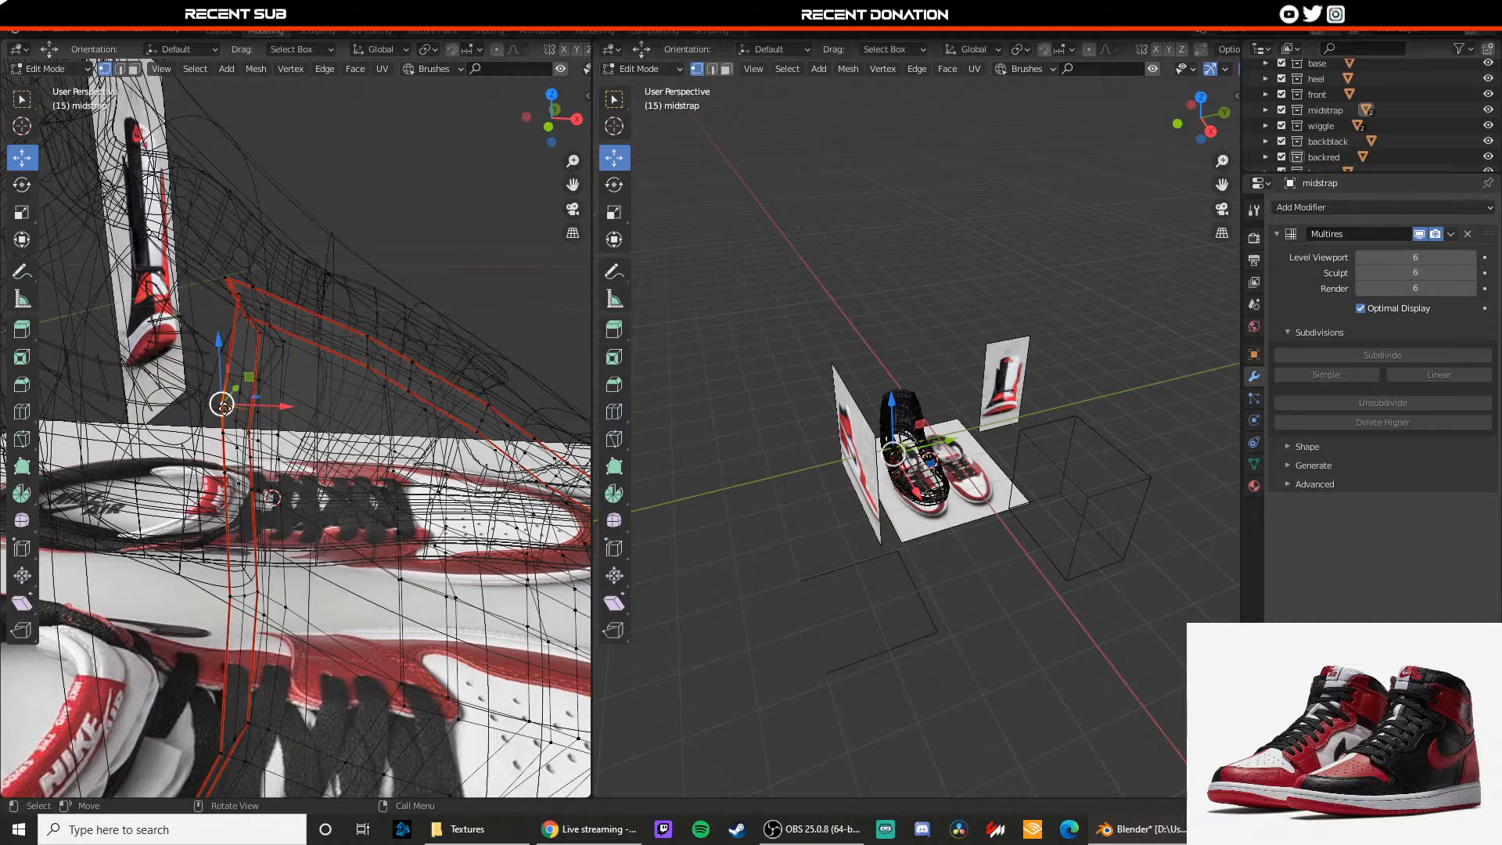
left_click_drag(223, 405, 202, 390)
key("z")
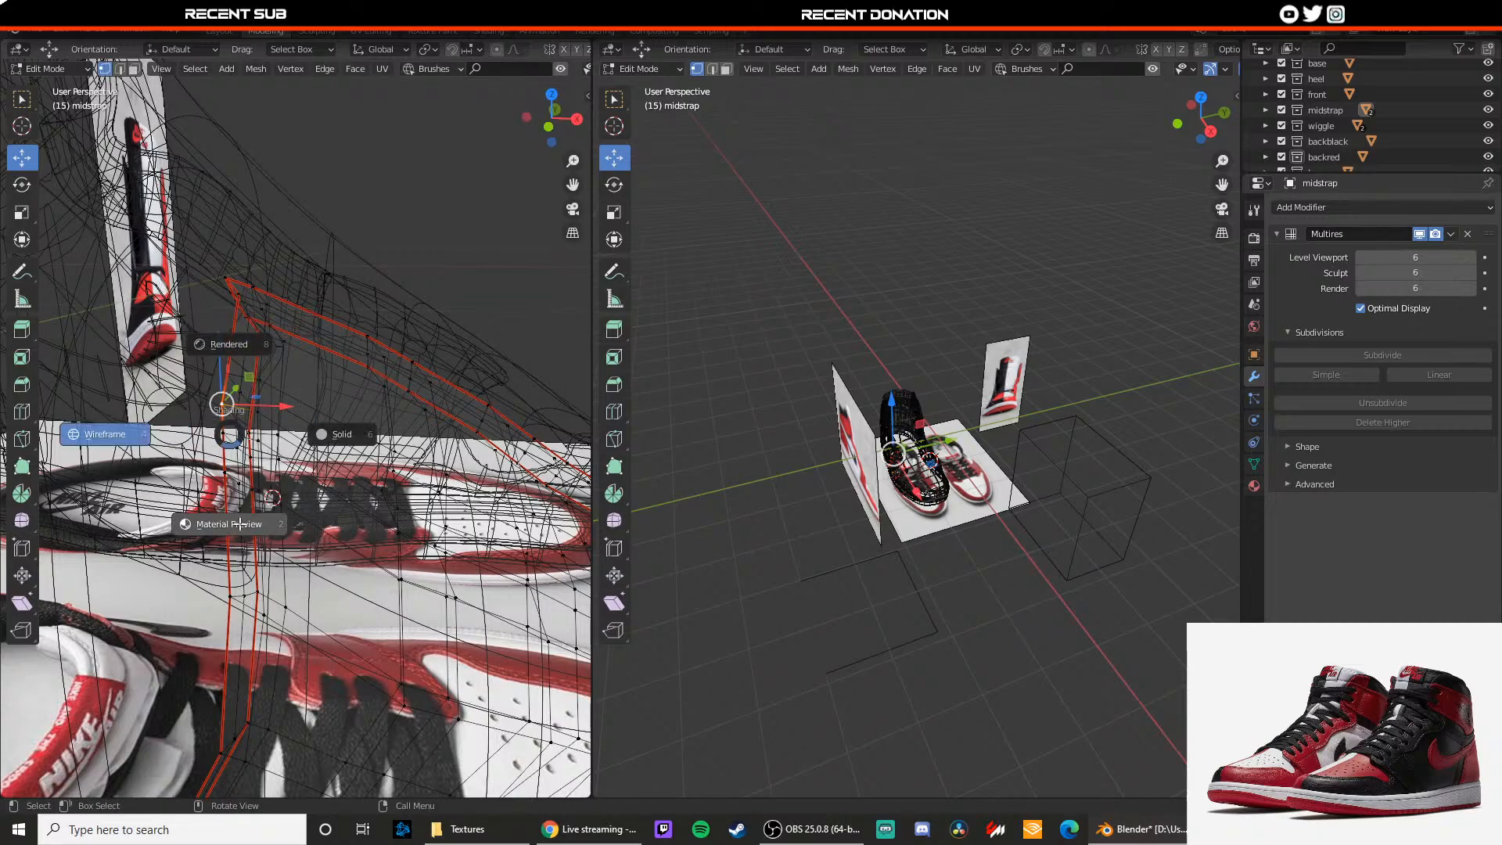
left_click(234, 501)
key("Tab")
Step: Save the project file and review the shoe against the side reference image
left_click(431, 375)
left_click(447, 325)
scroll(434, 409, "down", 3)
middle_click_drag(433, 407, 364, 421)
scroll(283, 440, "up", 2)
key("ctrl+s")
scroll(283, 439, "down", 3)
scroll(284, 462, "up", 3)
scroll(450, 419, "down", 1)
scroll(449, 435, "down", 4)
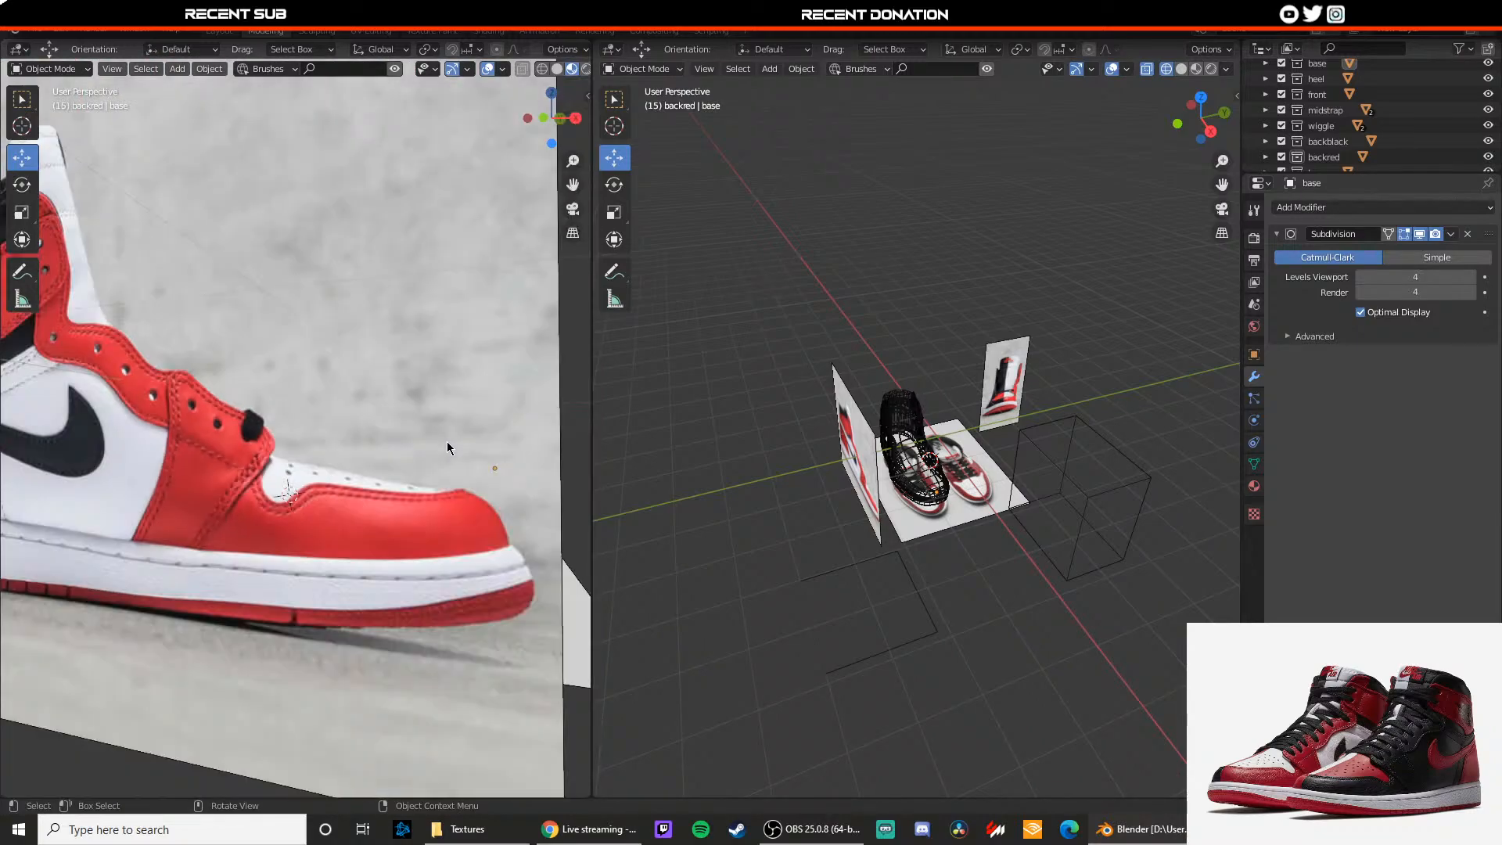
Step: Move the side reference image along the Y axis to about 0.24 m and align the view to the front
left_click(210, 447)
left_click_drag(212, 395, 533, 268)
key("KP_1")
scroll(331, 447, "up", 5)
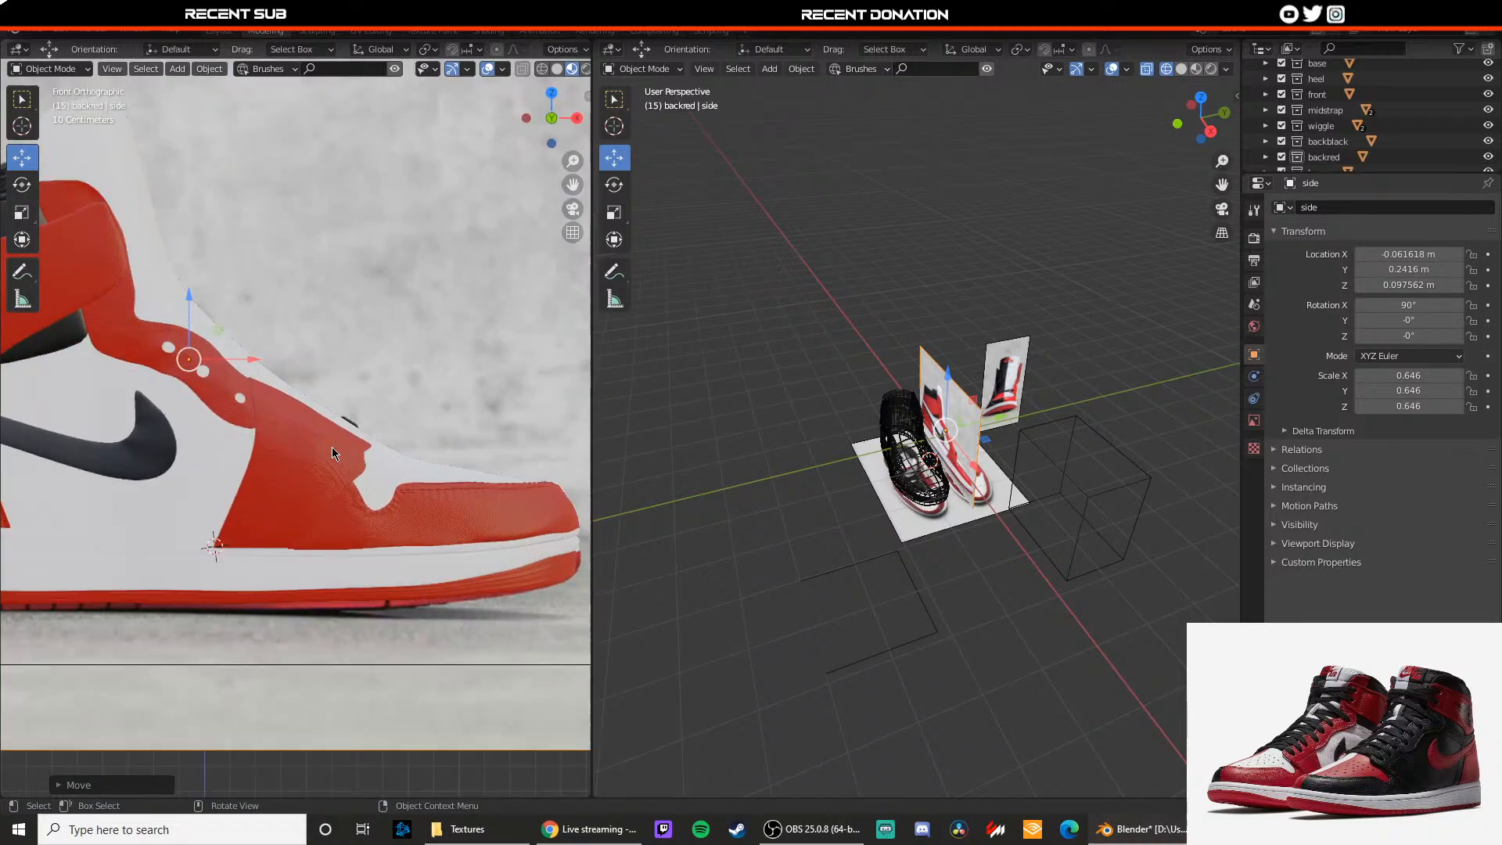
Step: Shift the mid strap's lower front corner vertices back along the X axis to match the reference outline
left_click(332, 448)
key("Tab")
scroll(352, 461, "up", 5)
key("shift+z")
scroll(331, 457, "up", 3)
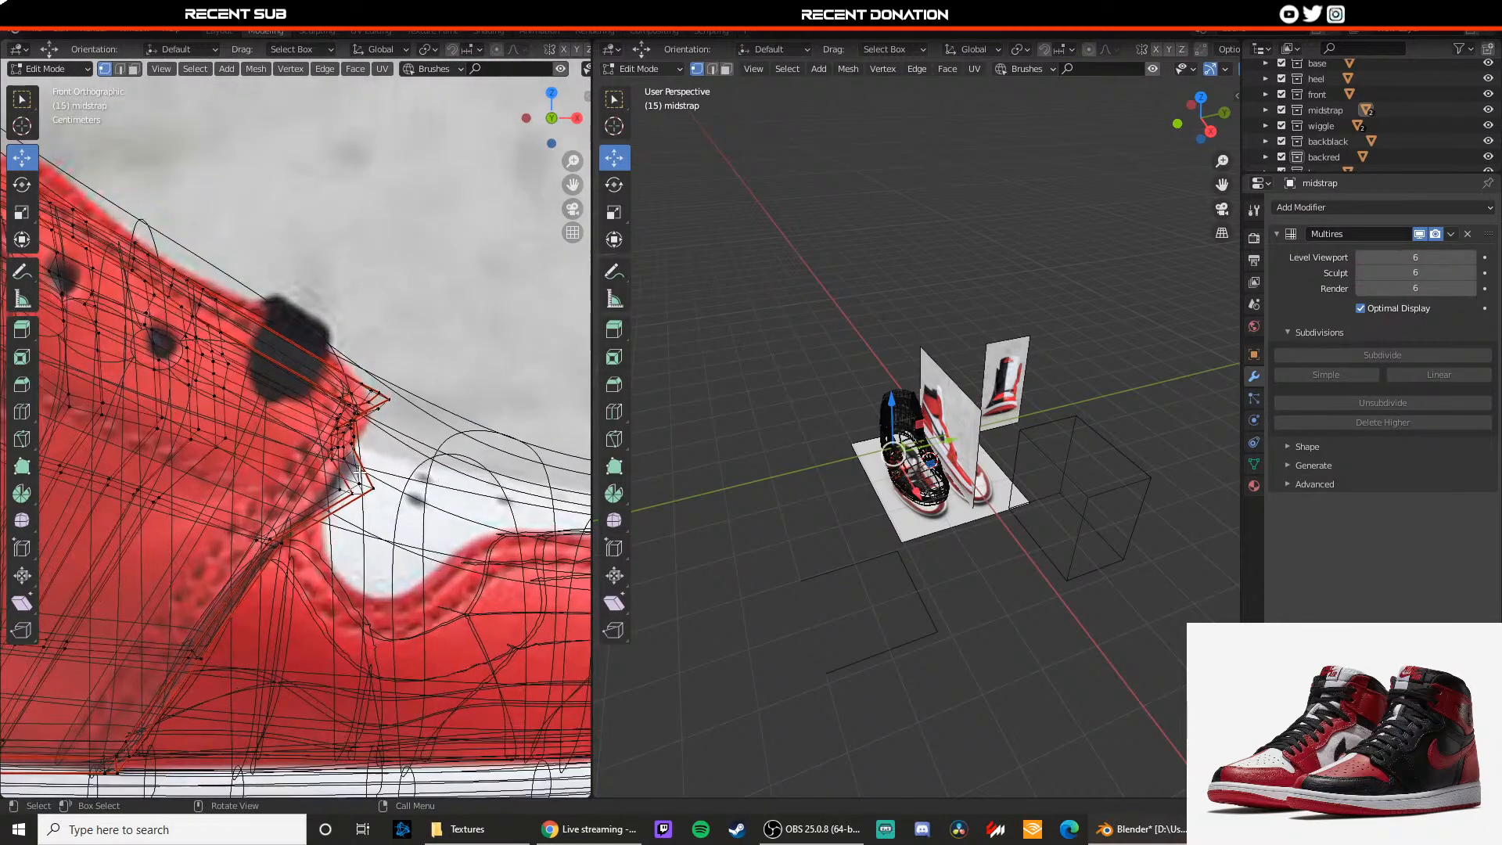
key("g")
key("x")
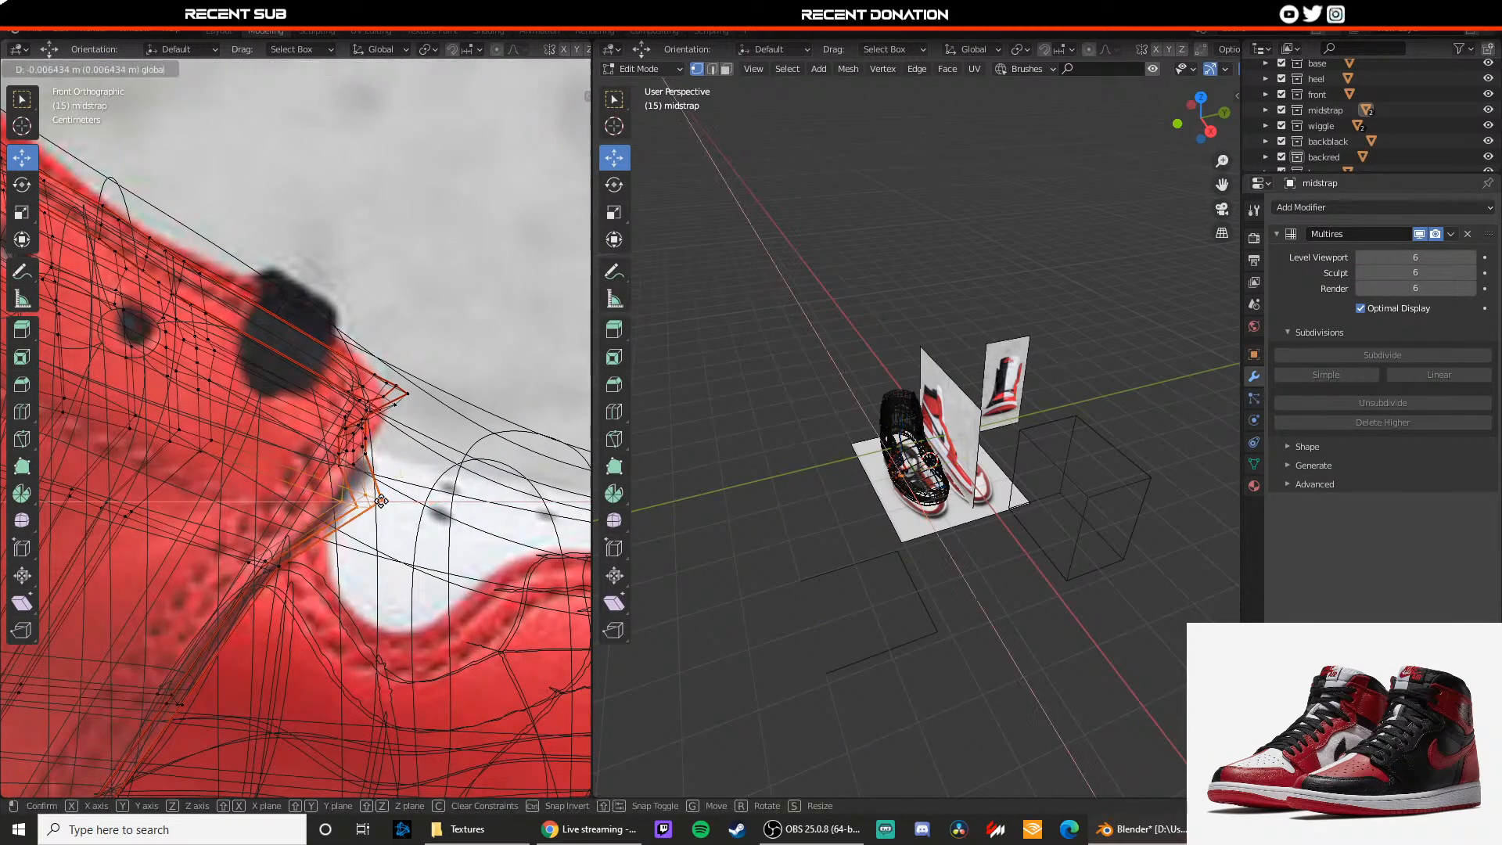
left_click(346, 501)
key("shift+z")
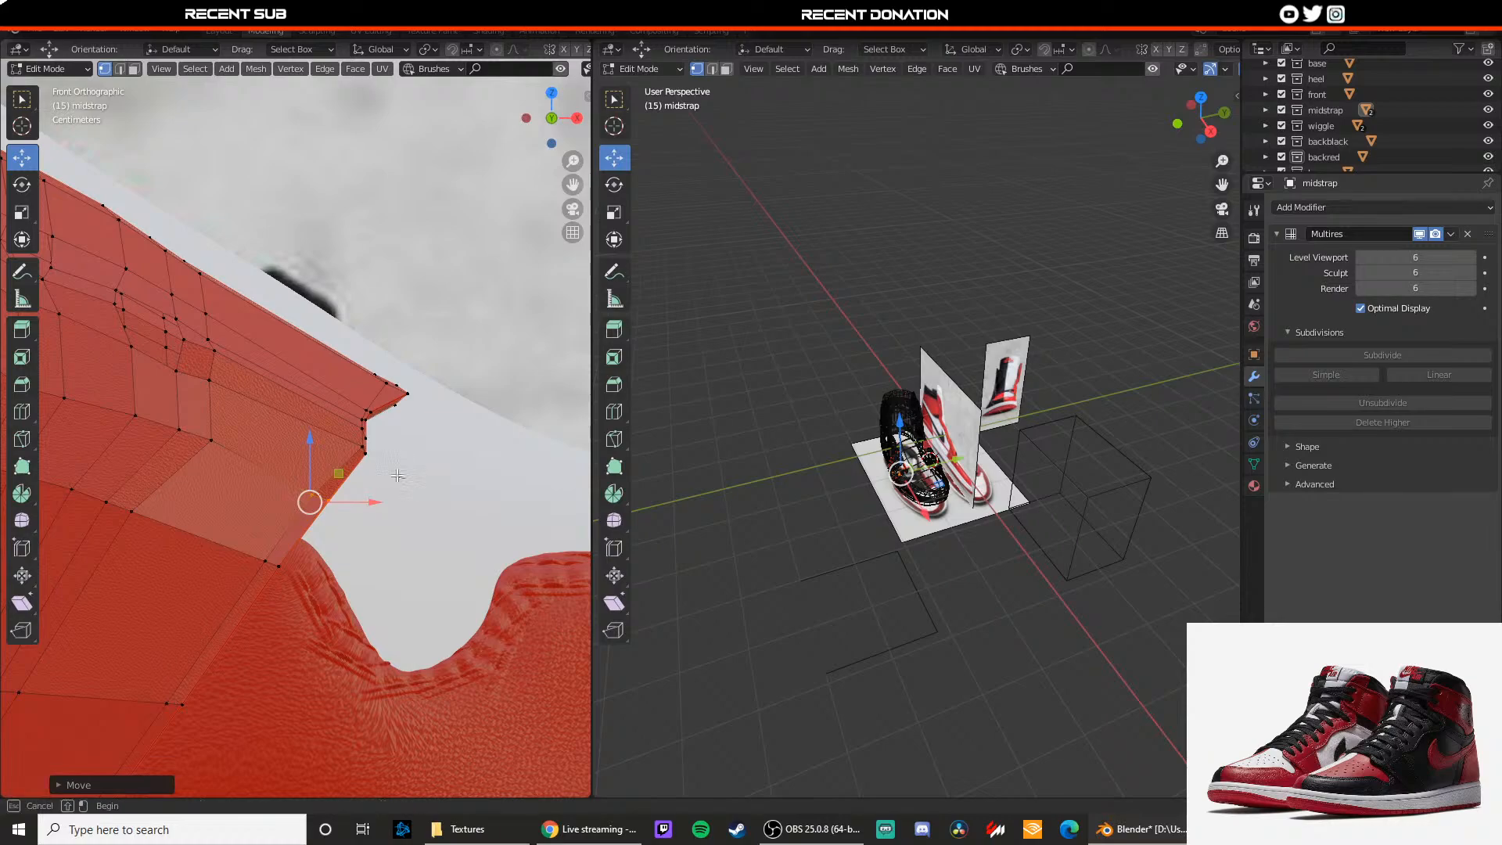
left_click_drag(392, 442, 381, 442)
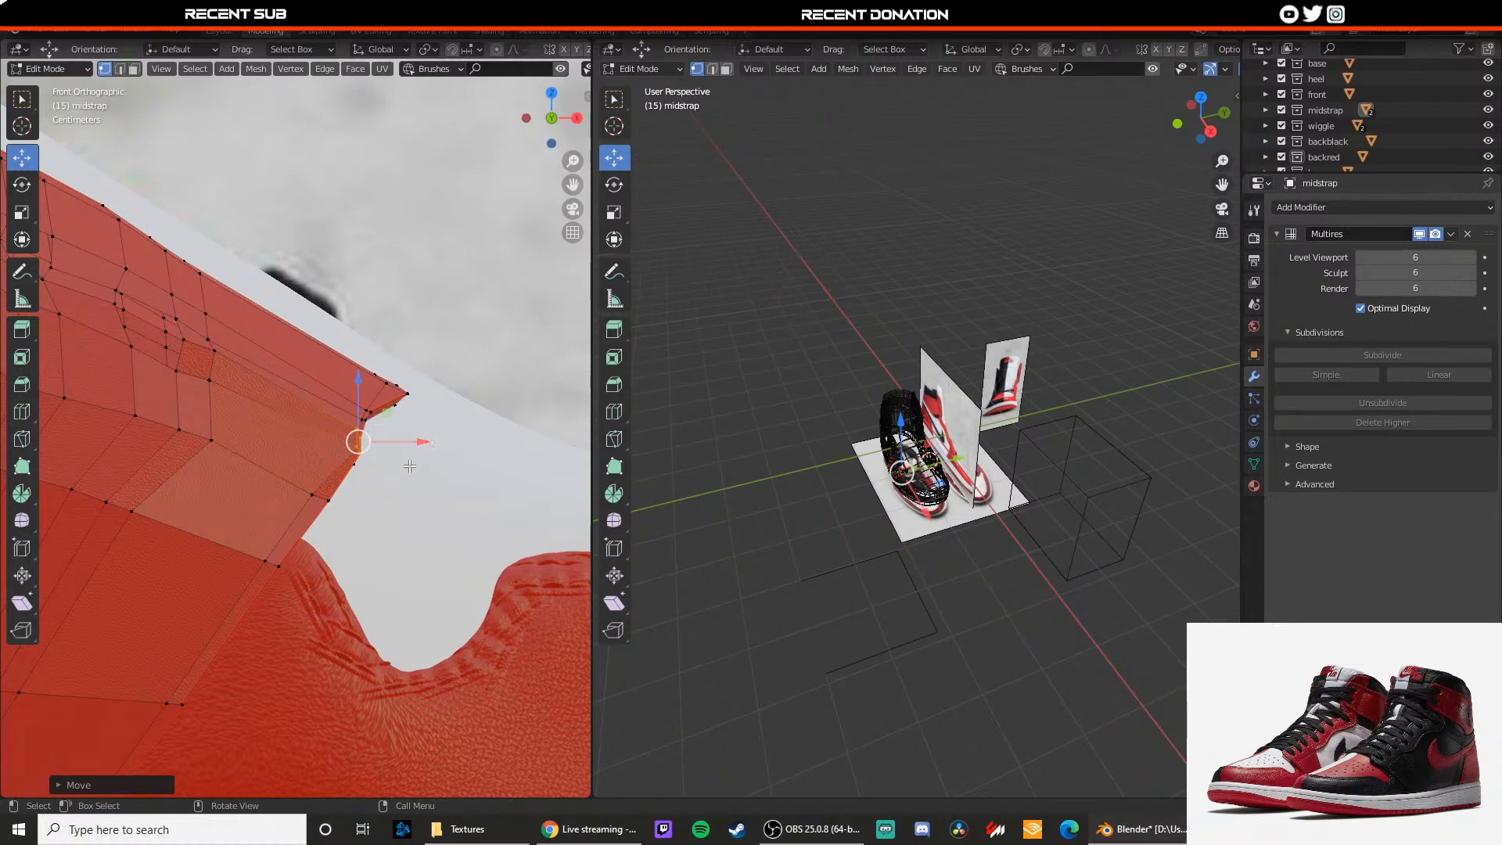
Step: Select the vertices at the tip of the mid strap's upper front corner in wireframe display against the reference
key("shift+z")
key("z")
left_click_drag(379, 374, 408, 392)
left_click(450, 378)
key("ctrl+z")
key("z")
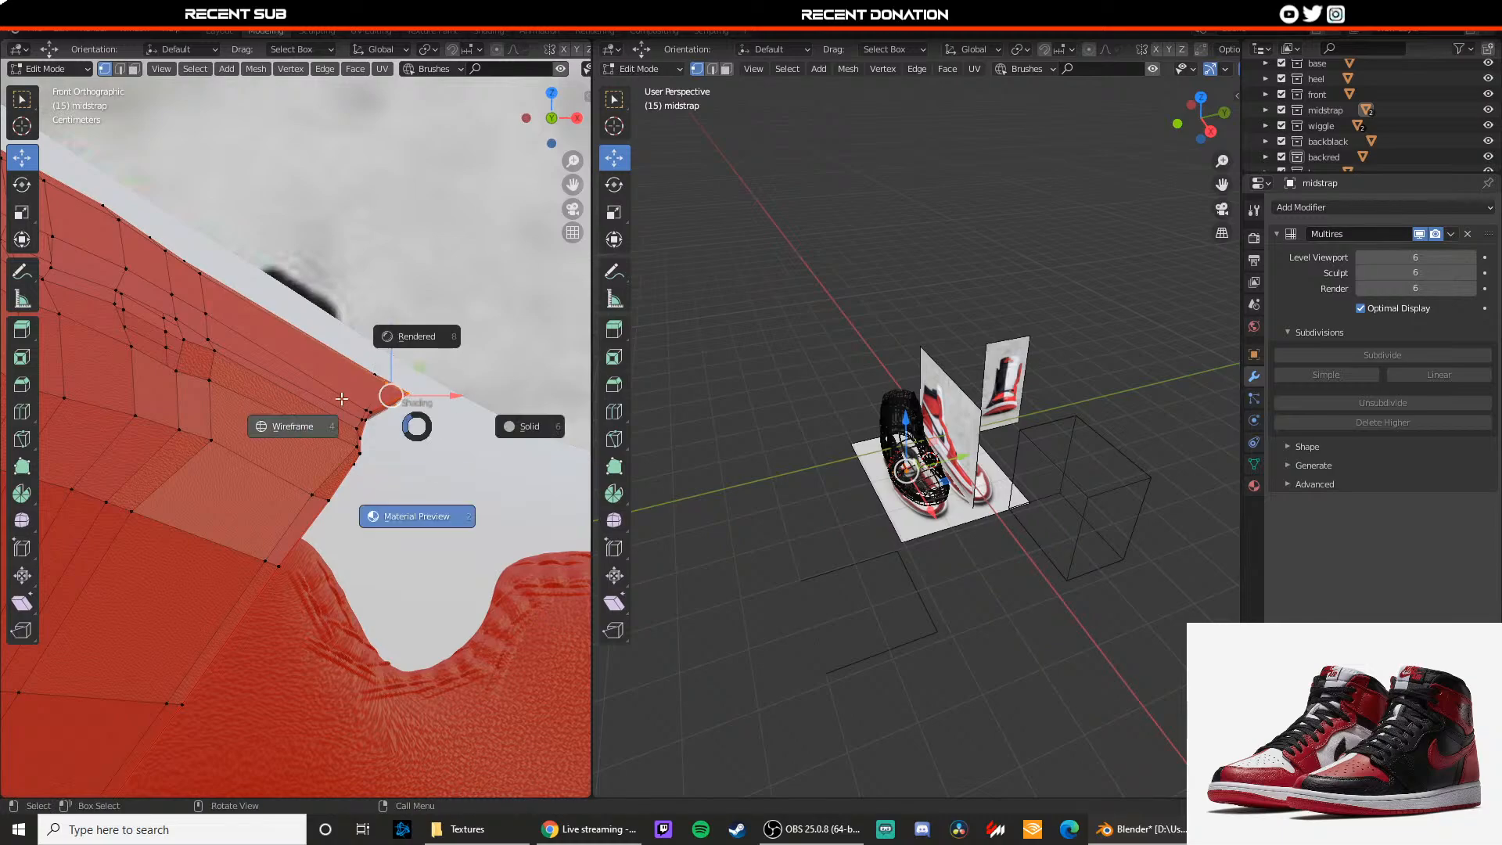
left_click(376, 424)
scroll(451, 395, "up", 2)
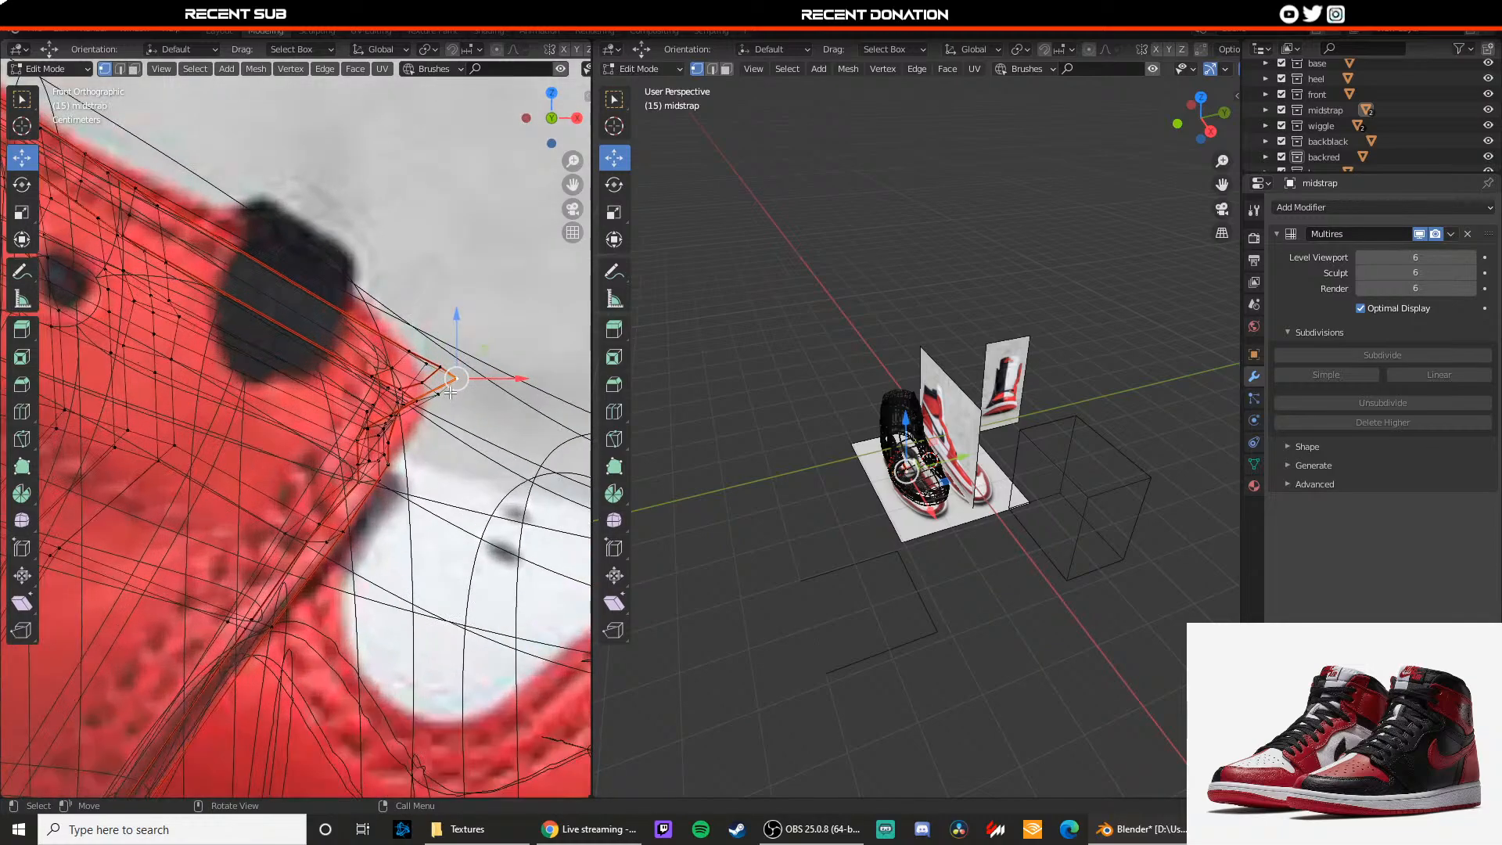
mouse_move(460, 384)
left_mouse_down()
mouse_move(437, 372)
mouse_move(456, 377)
left_mouse_up()
key("shift+z")
Step: Add the neighbouring front border vertices to the selection and reposition the mid strap's front tip
mouse_move(461, 414)
middle_mouse_down()
mouse_move(379, 496)
mouse_move(560, 554)
mouse_move(230, 497)
mouse_move(326, 510)
mouse_move(319, 480)
mouse_move(263, 449)
middle_mouse_up()
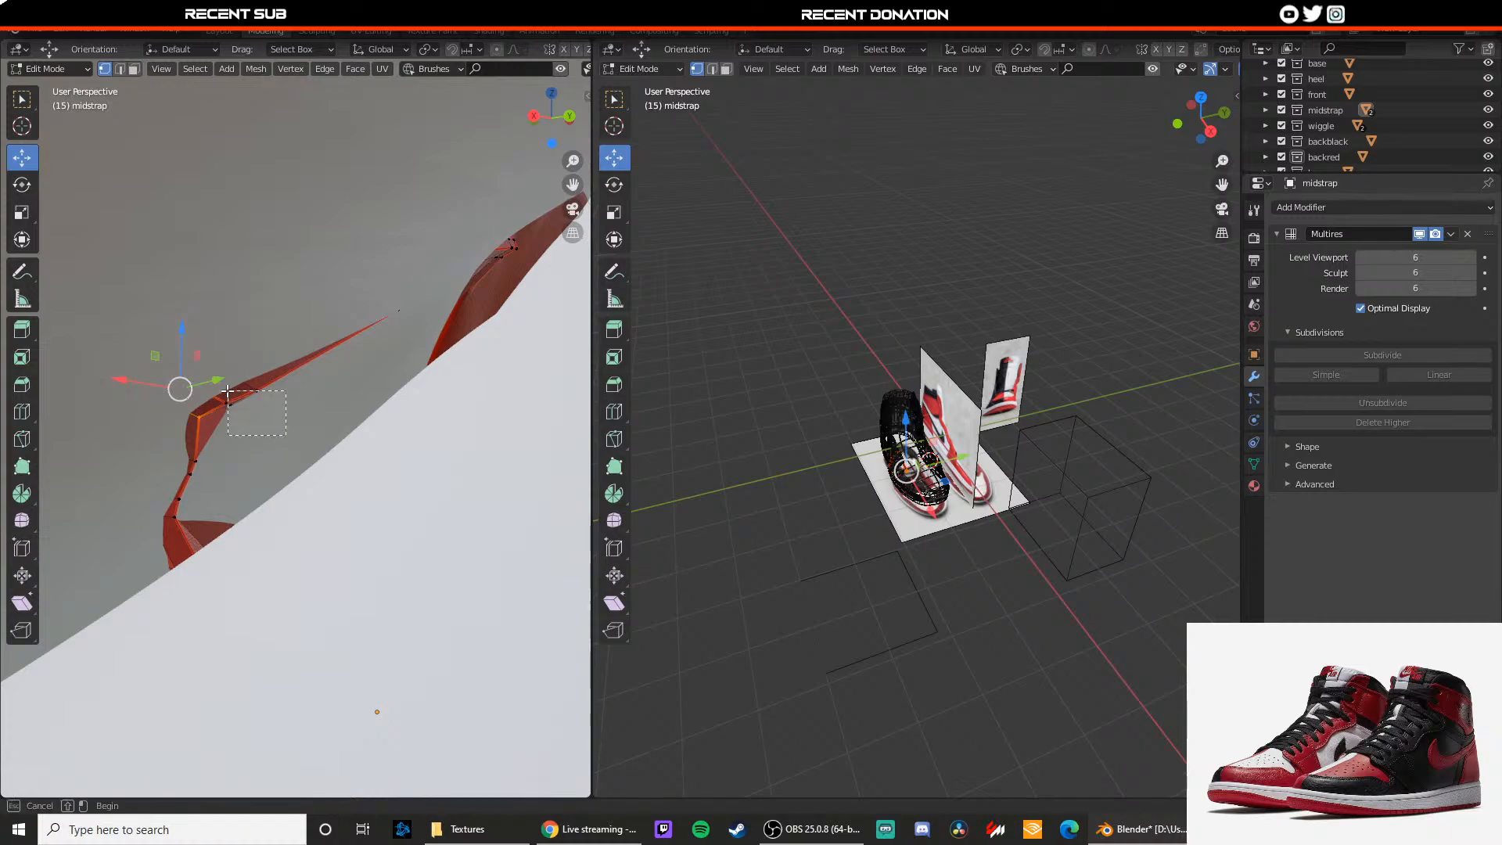
left_click_drag(228, 390, 194, 374, "shift")
mouse_move(197, 377)
middle_mouse_down()
mouse_move(248, 391)
mouse_move(206, 389)
mouse_move(192, 334)
middle_mouse_up()
key("shift+z")
left_click_drag(267, 406, 268, 409, "shift")
key("shift+z")
mouse_move(268, 409)
middle_mouse_down()
mouse_move(339, 436)
mouse_move(392, 481)
middle_mouse_up()
left_click_drag(370, 462, 334, 435)
Step: Move the edges across the mid strap's front border along the Y axis and down the Z axis
middle_click_drag(377, 438, 309, 499)
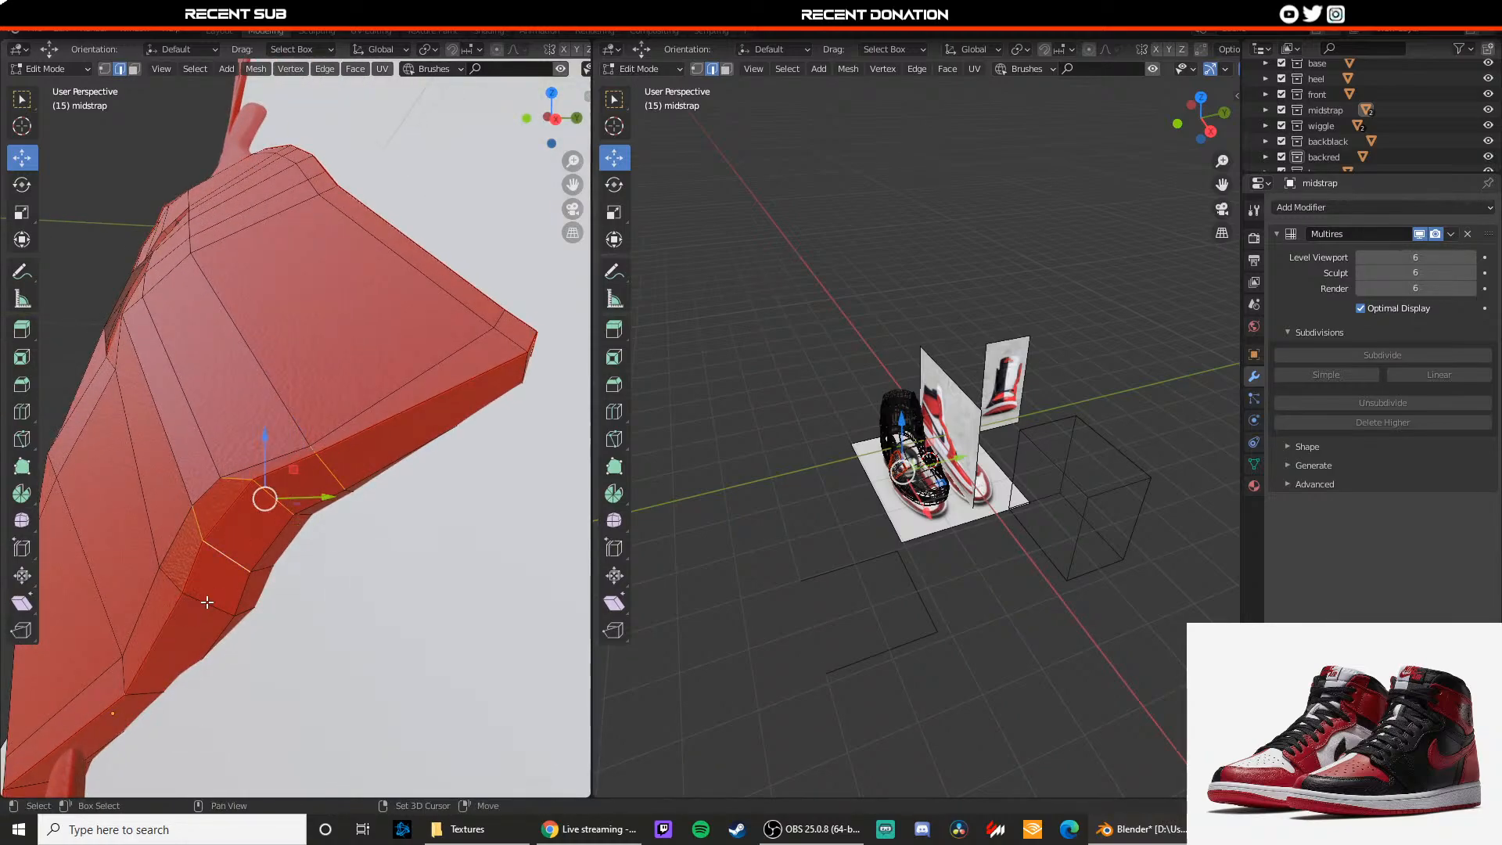
middle_click_drag(273, 614, 262, 576)
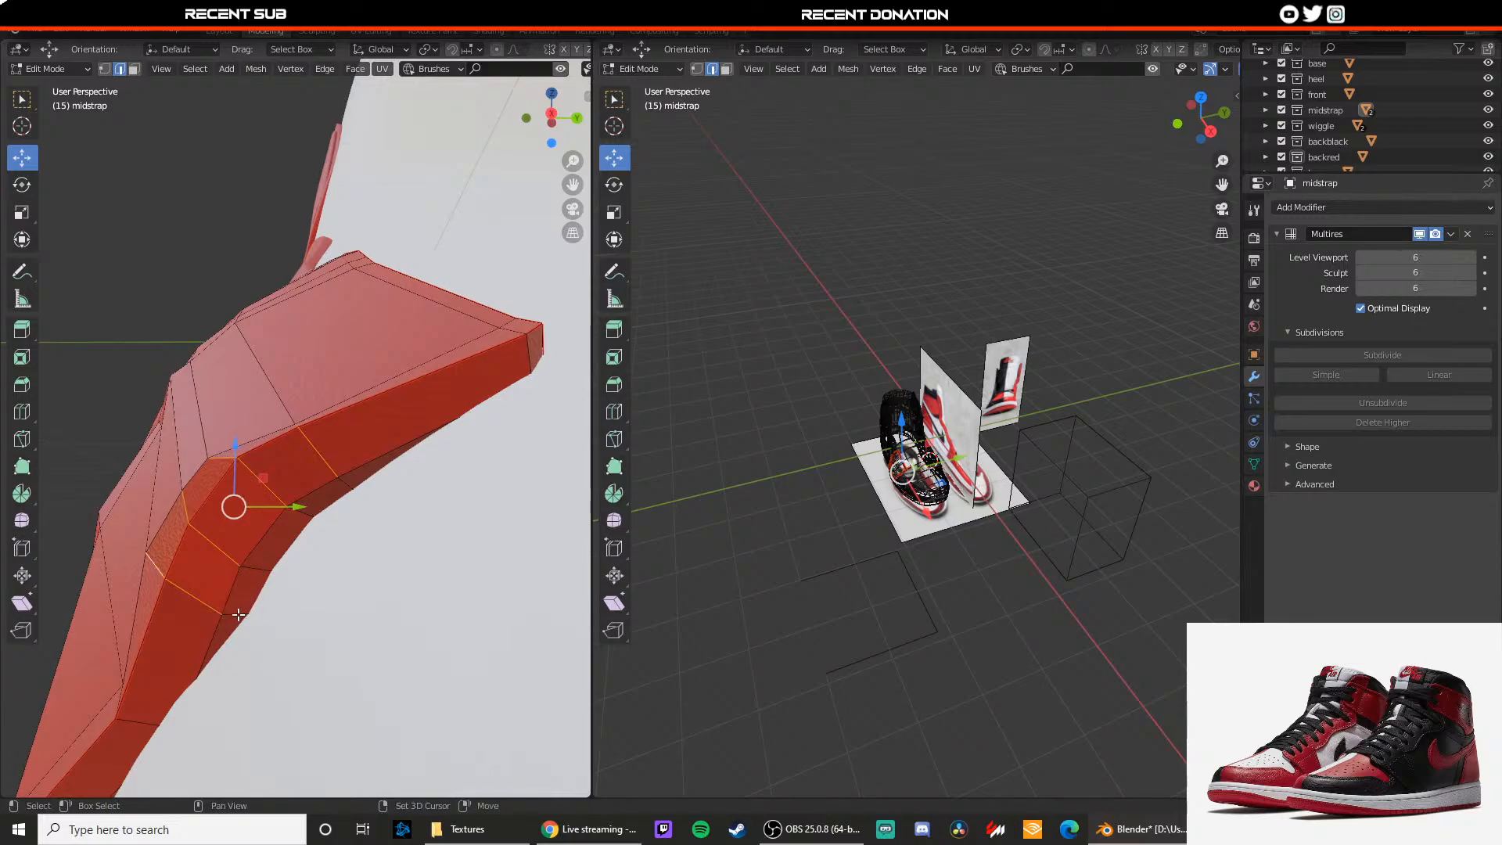
left_click_drag(290, 518, 304, 516)
left_click_drag(252, 462, 288, 514)
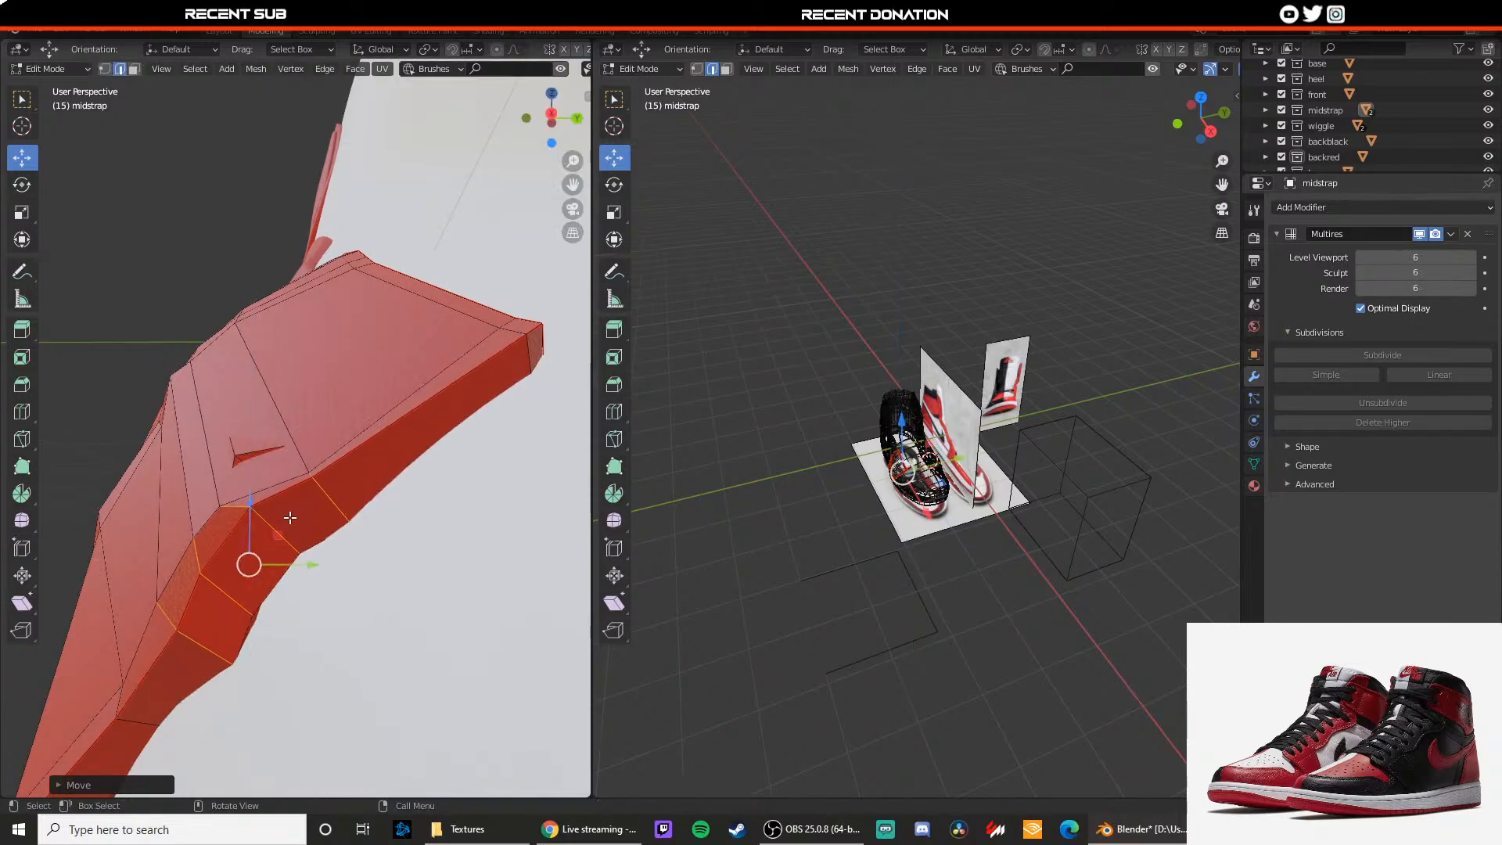
Step: Undo the last edge move and reposition the mid strap's selected front border edges in wireframe display
key("ctrl+z")
key("shift+z")
mouse_move(279, 512)
middle_mouse_down()
mouse_move(216, 493)
mouse_move(266, 524)
mouse_move(238, 532)
mouse_move(209, 491)
mouse_move(348, 508)
middle_mouse_up()
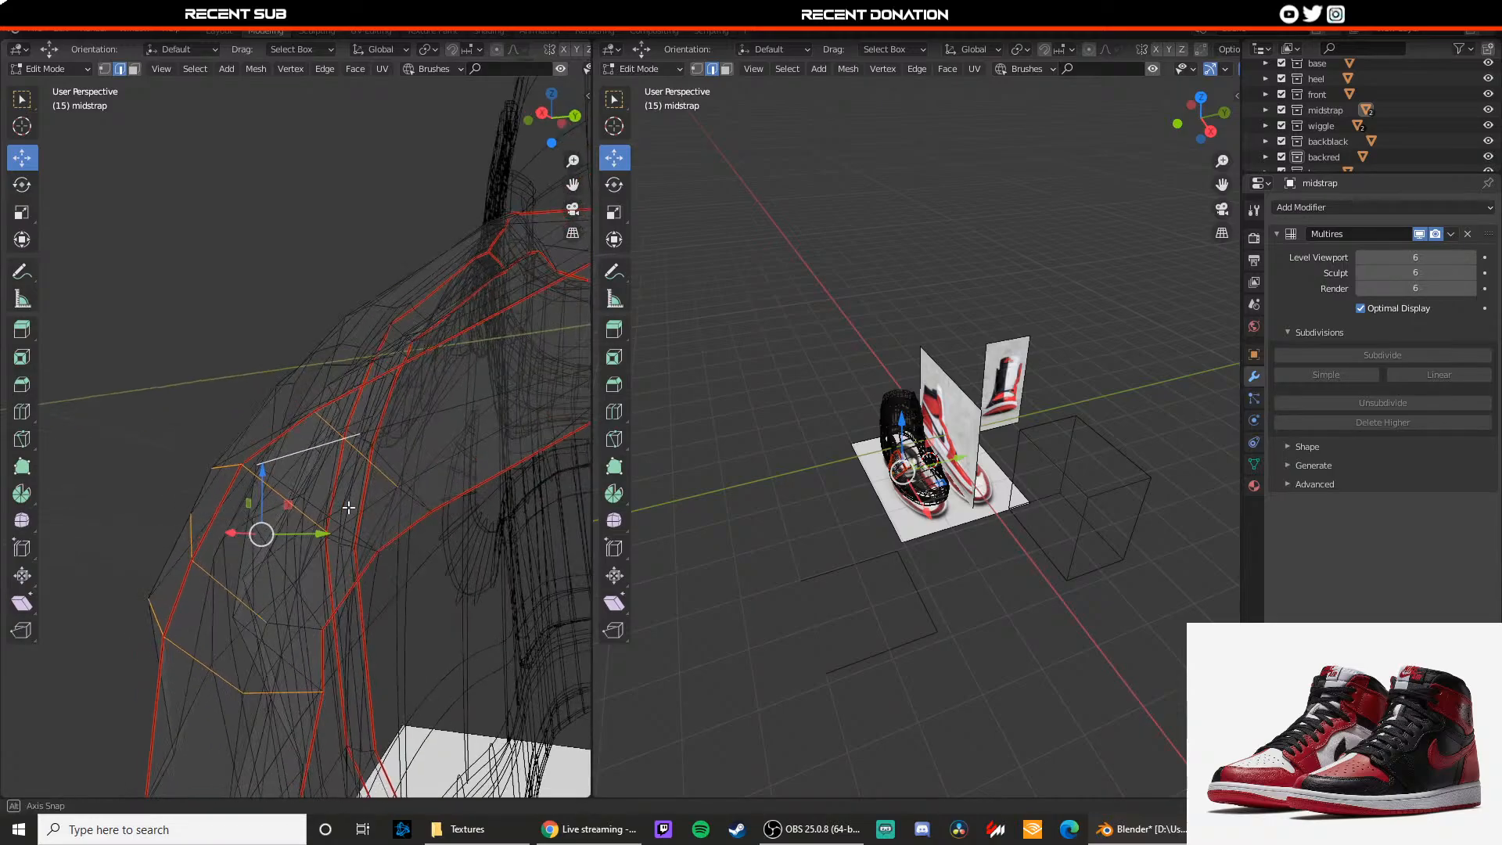
mouse_move(282, 581)
middle_mouse_down()
mouse_move(338, 594)
mouse_move(277, 587)
mouse_move(276, 608)
middle_mouse_up()
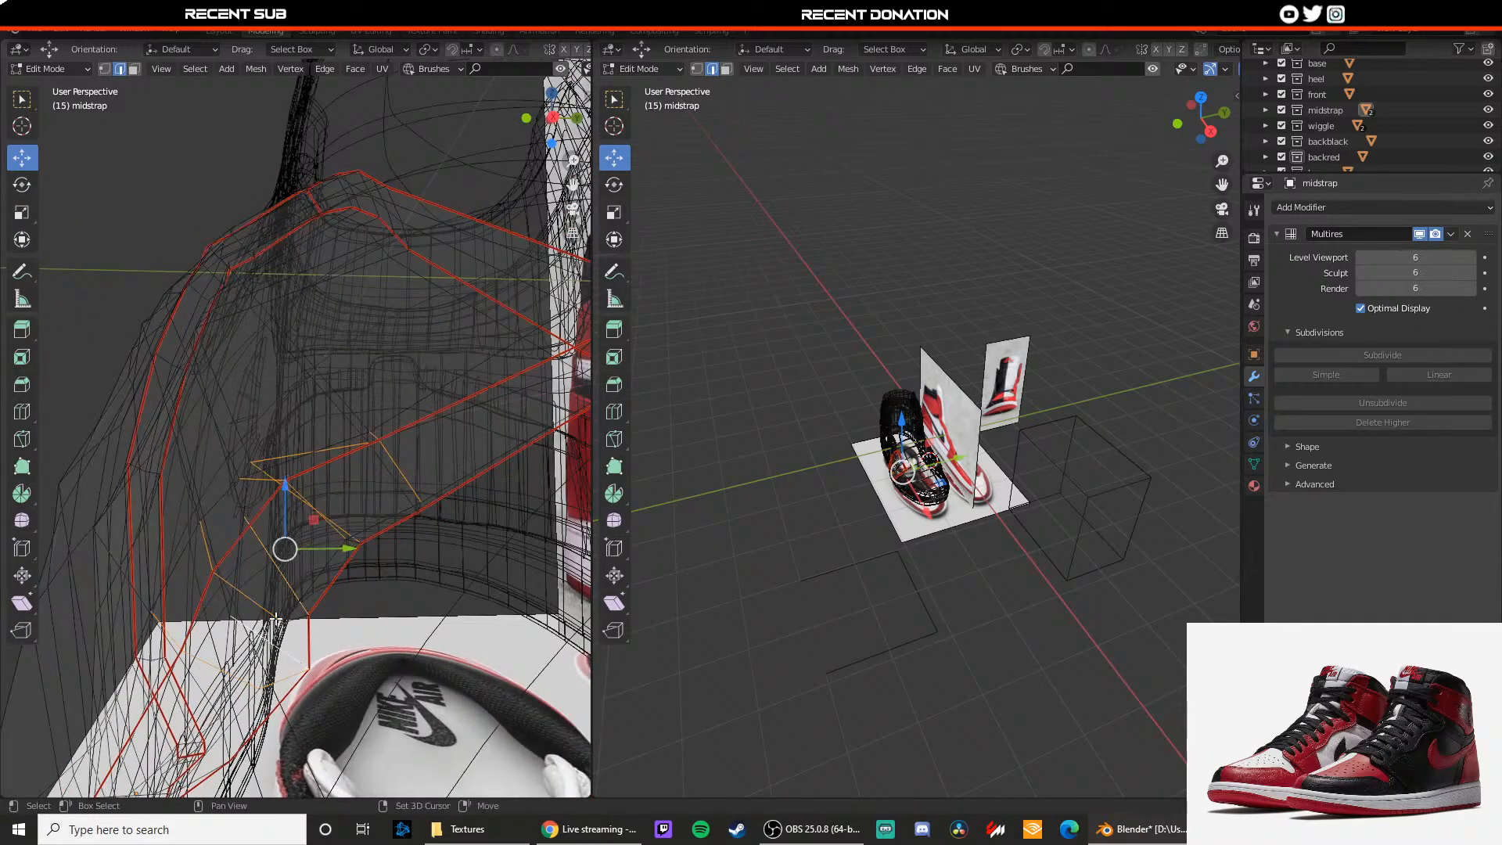
mouse_move(343, 549)
left_mouse_down()
mouse_move(364, 549)
mouse_move(314, 519)
left_mouse_up()
key("ctrl+z")
key("z")
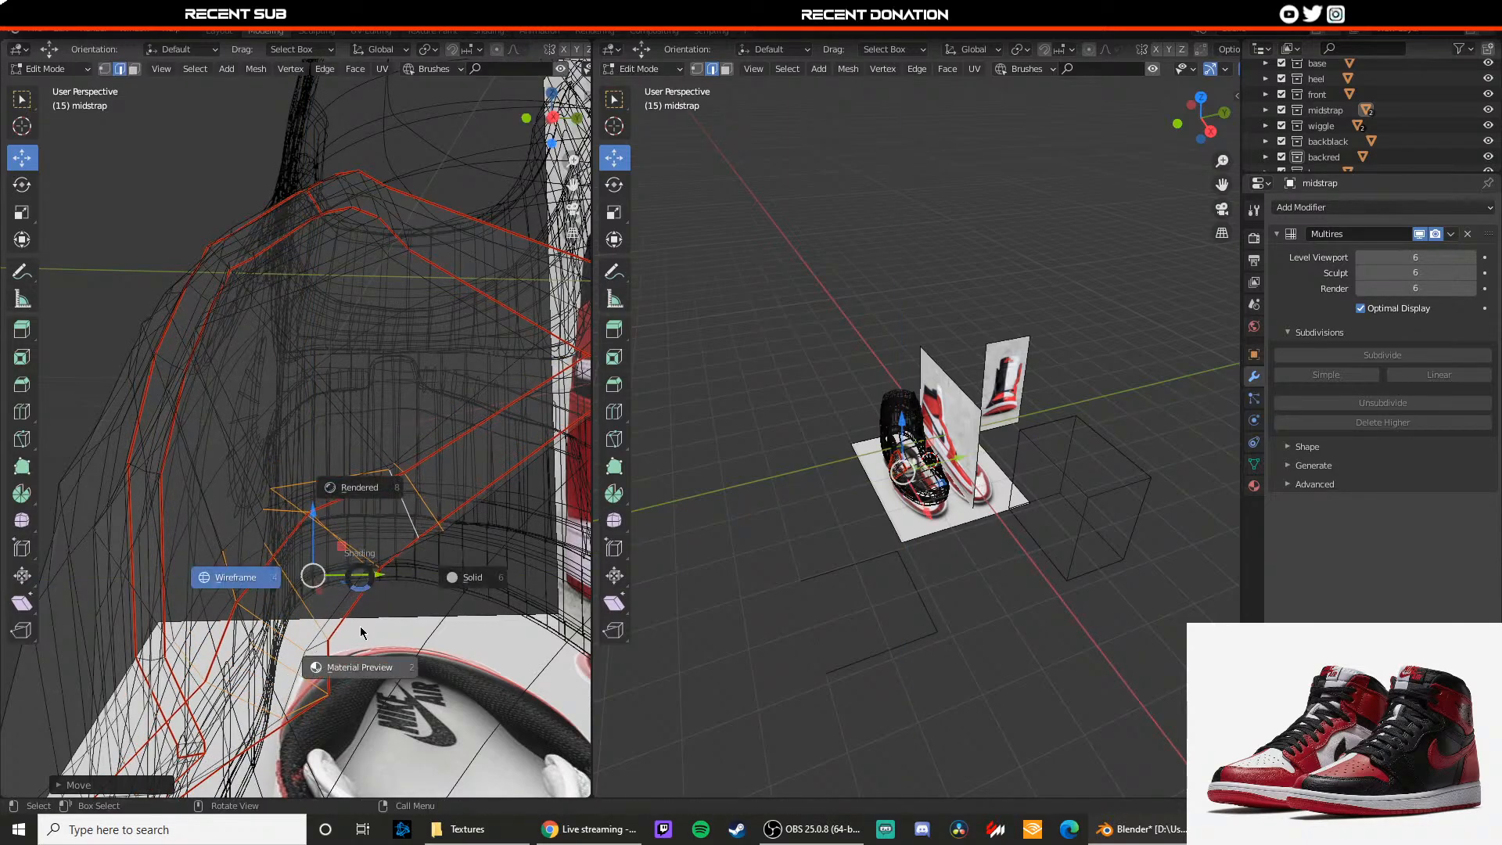
left_click(361, 652)
Step: Move the mid strap's front border edges along the Y axis in material preview and inspect the resulting shape
middle_click_drag(351, 601, 331, 575)
left_click_drag(331, 572, 324, 571)
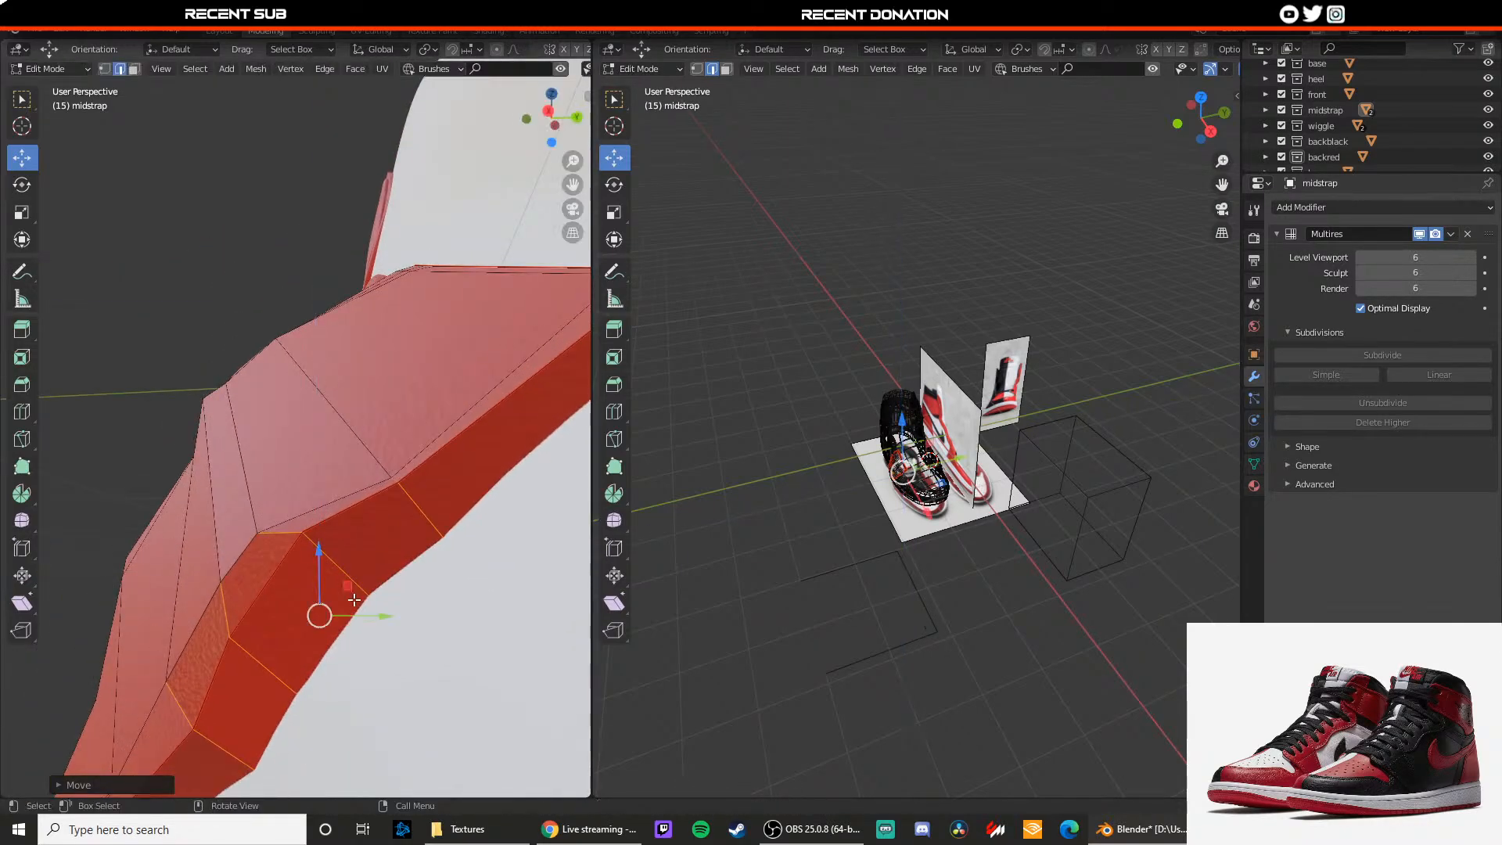
left_click_drag(379, 616, 393, 624)
key("Tab")
middle_click_drag(301, 485, 324, 623)
key("Tab")
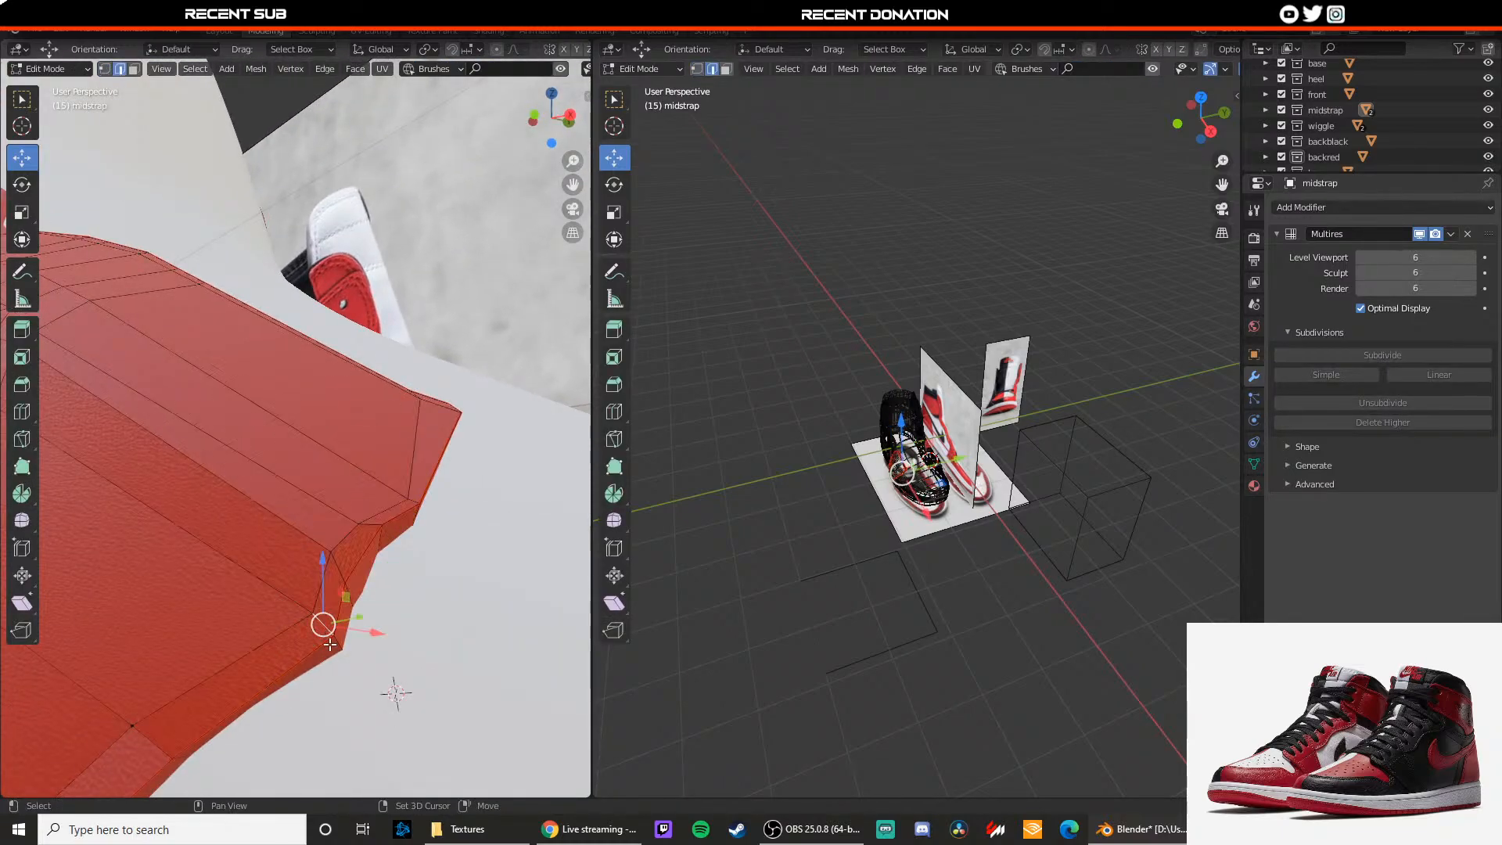
Step: Move the mid strap's lower front corner edge back about 0.007 m along the X axis and reveal all hidden objects
key("g")
key("x")
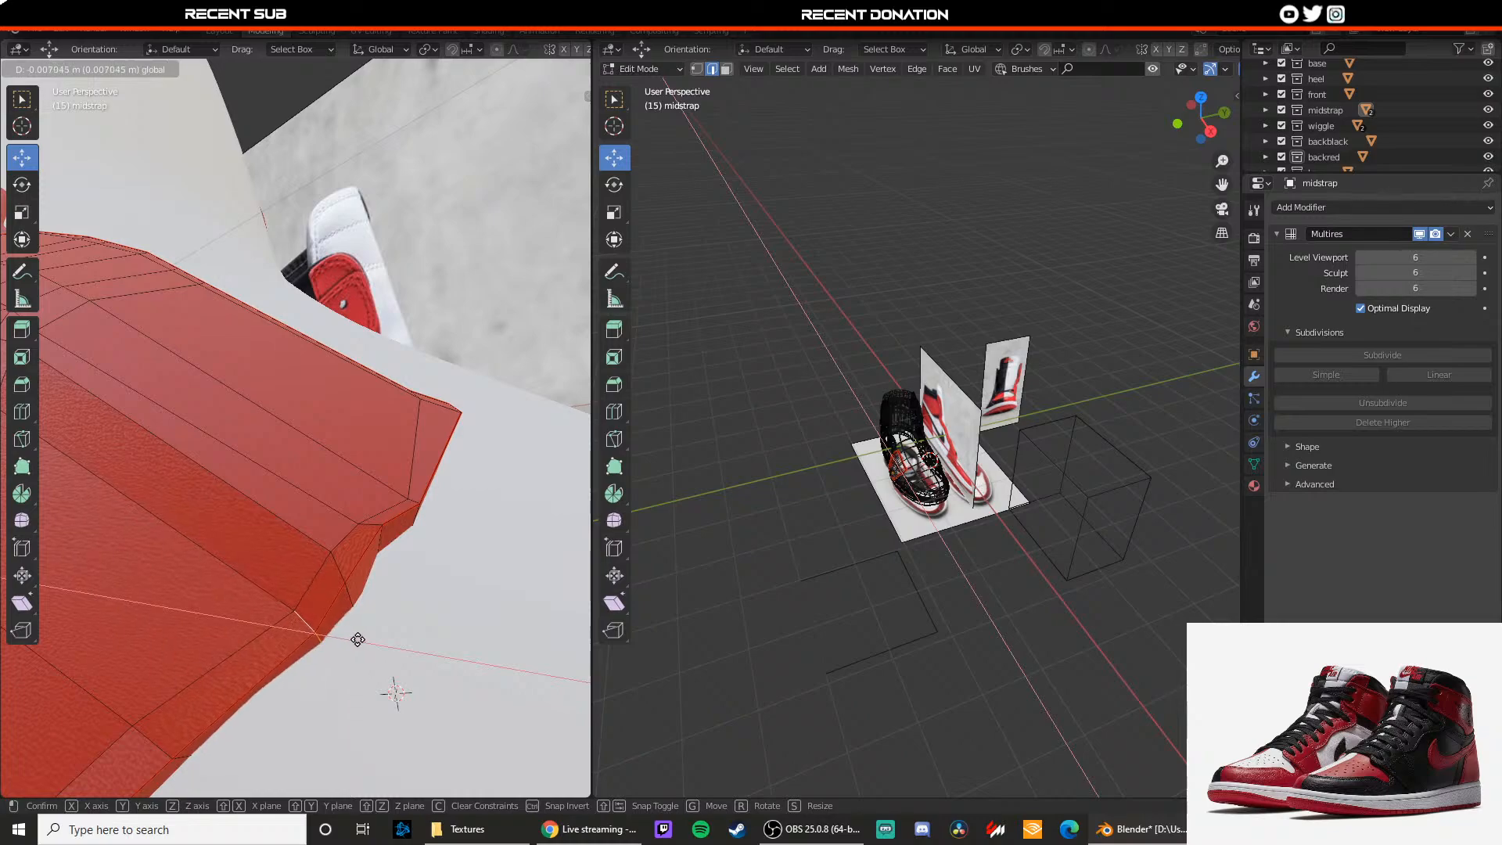
left_click(358, 637)
key("Tab")
scroll(370, 591, "down", 3)
key("alt+h")
middle_click_drag(369, 590, 434, 584)
scroll(434, 585, "down", 2)
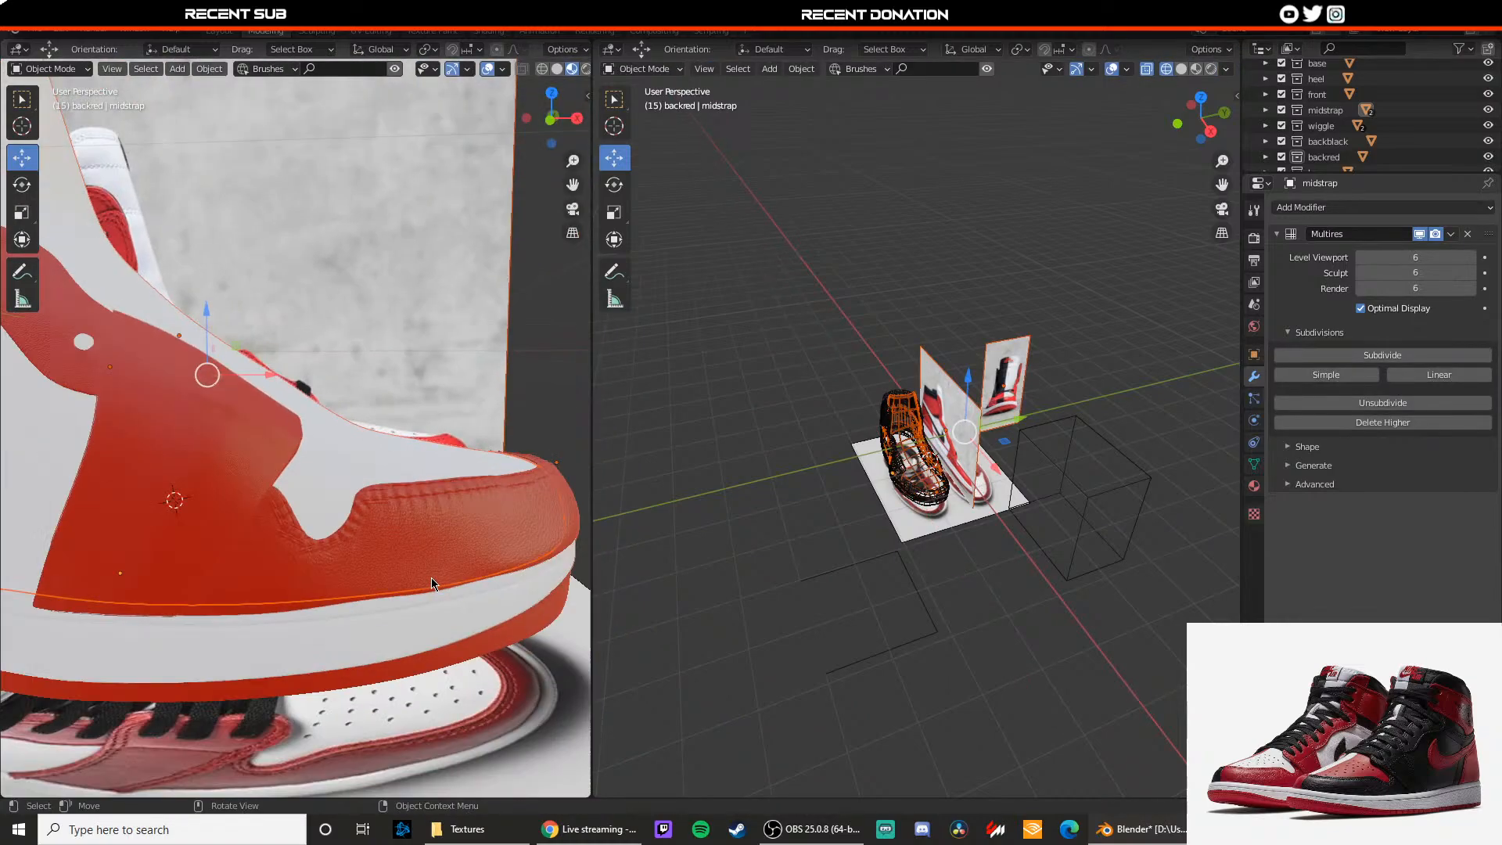
scroll(431, 577, "down", 2)
left_click(379, 475)
middle_click_drag(379, 509, 255, 529)
scroll(255, 528, "down", 3)
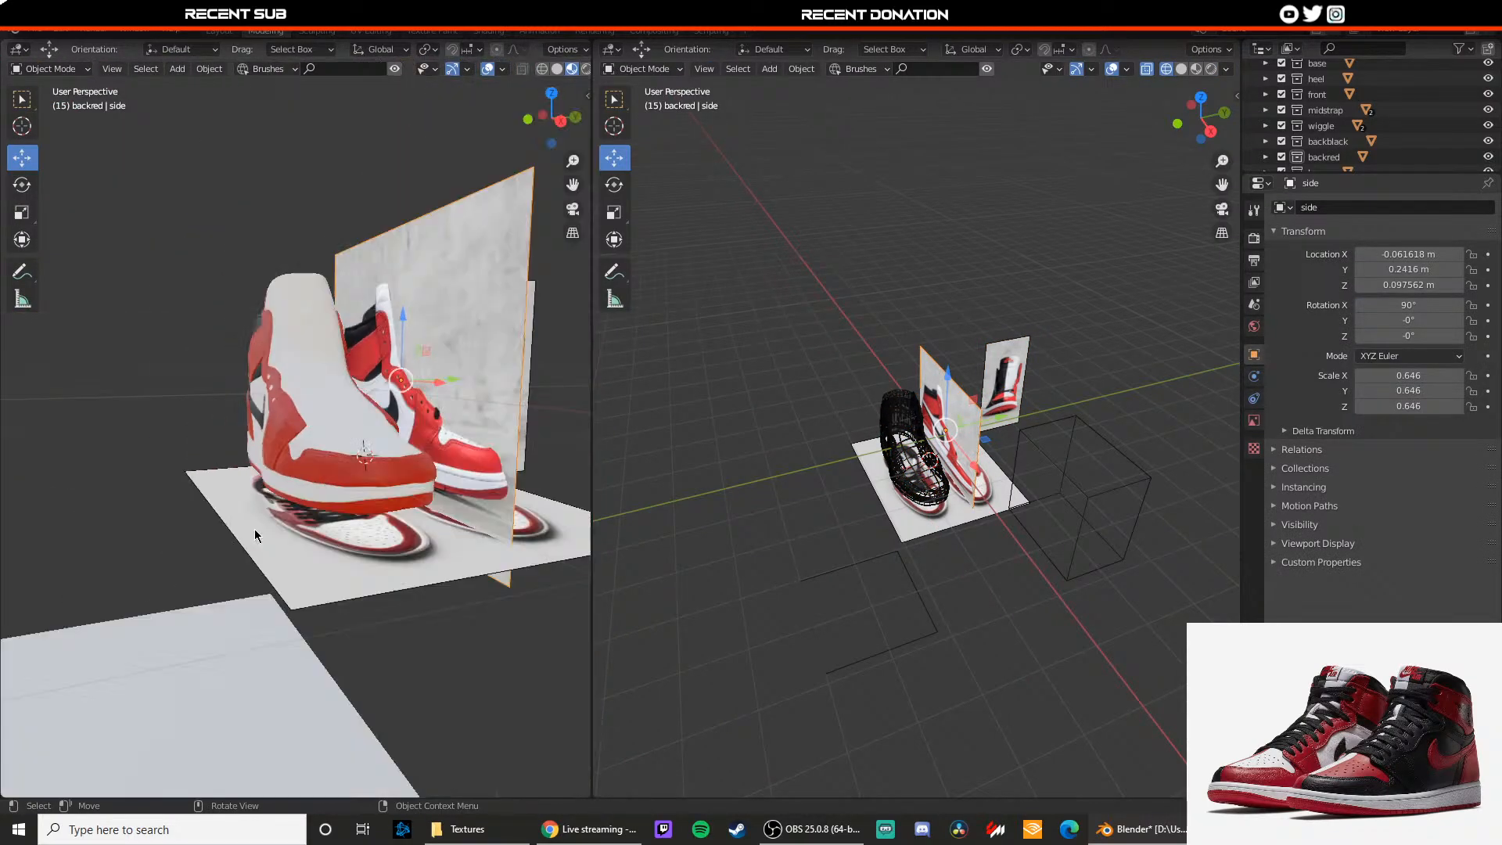
Step: Open the mid strap for editing and reposition two vertices beside its narrow opening near the upper rear edge
scroll(302, 518, "up", 8)
left_click(309, 523)
key("Tab")
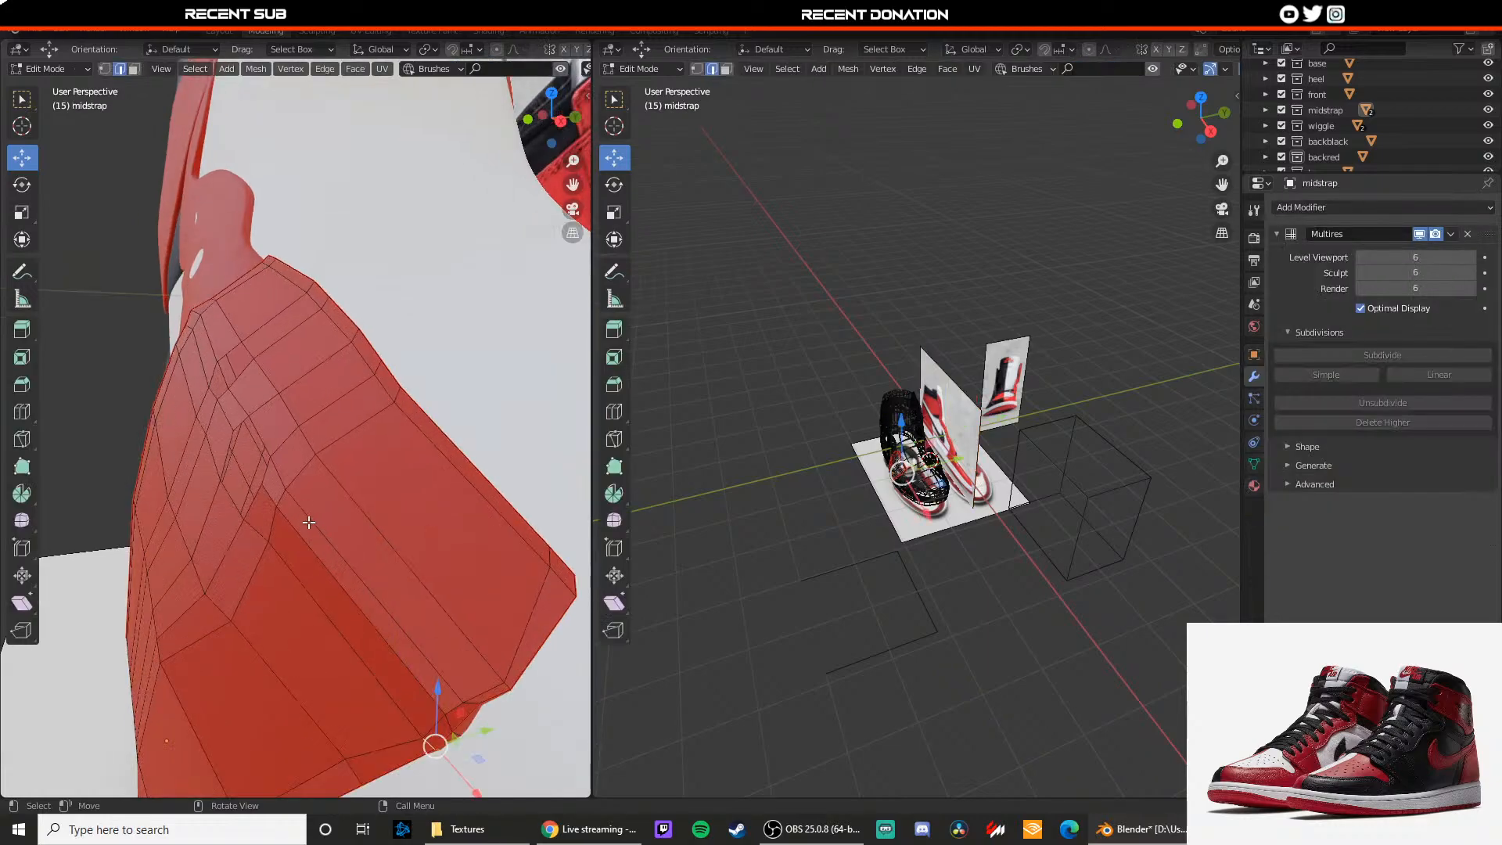
middle_click_drag(309, 523, 247, 460)
key("1")
left_click(372, 600)
key("g")
left_click(388, 600)
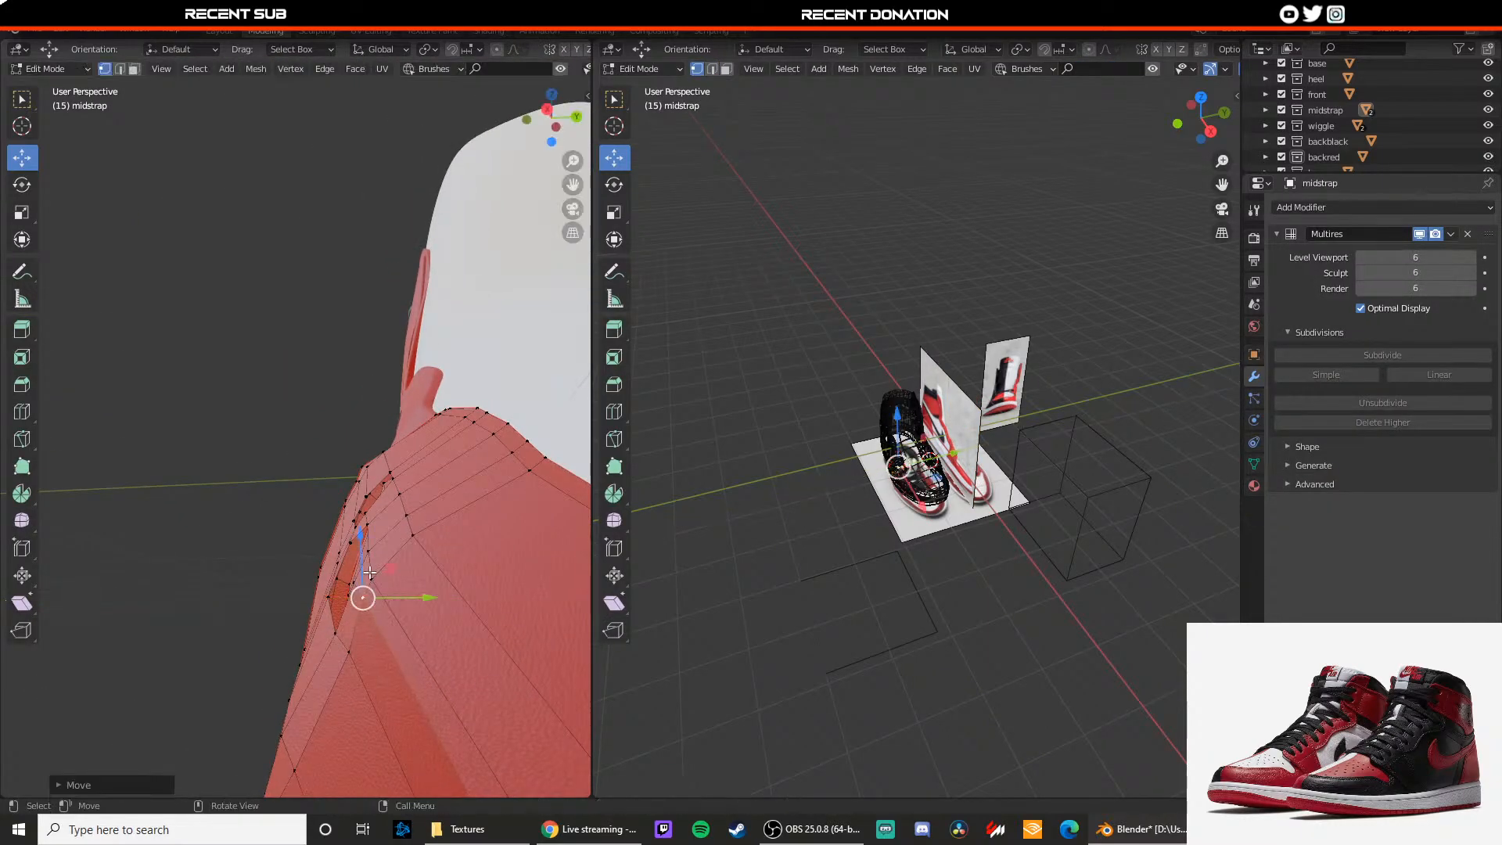
key("g")
left_click(379, 548)
Step: Finish editing the mid strap, save the file, and open the red ankle strap for editing in front view
key("Tab")
left_click(261, 427)
middle_click_drag(261, 427, 438, 492)
key("ctrl+s")
scroll(251, 490, "down", 4)
middle_click_drag(251, 490, 364, 550, "shift")
scroll(364, 549, "up", 2)
left_click(367, 465)
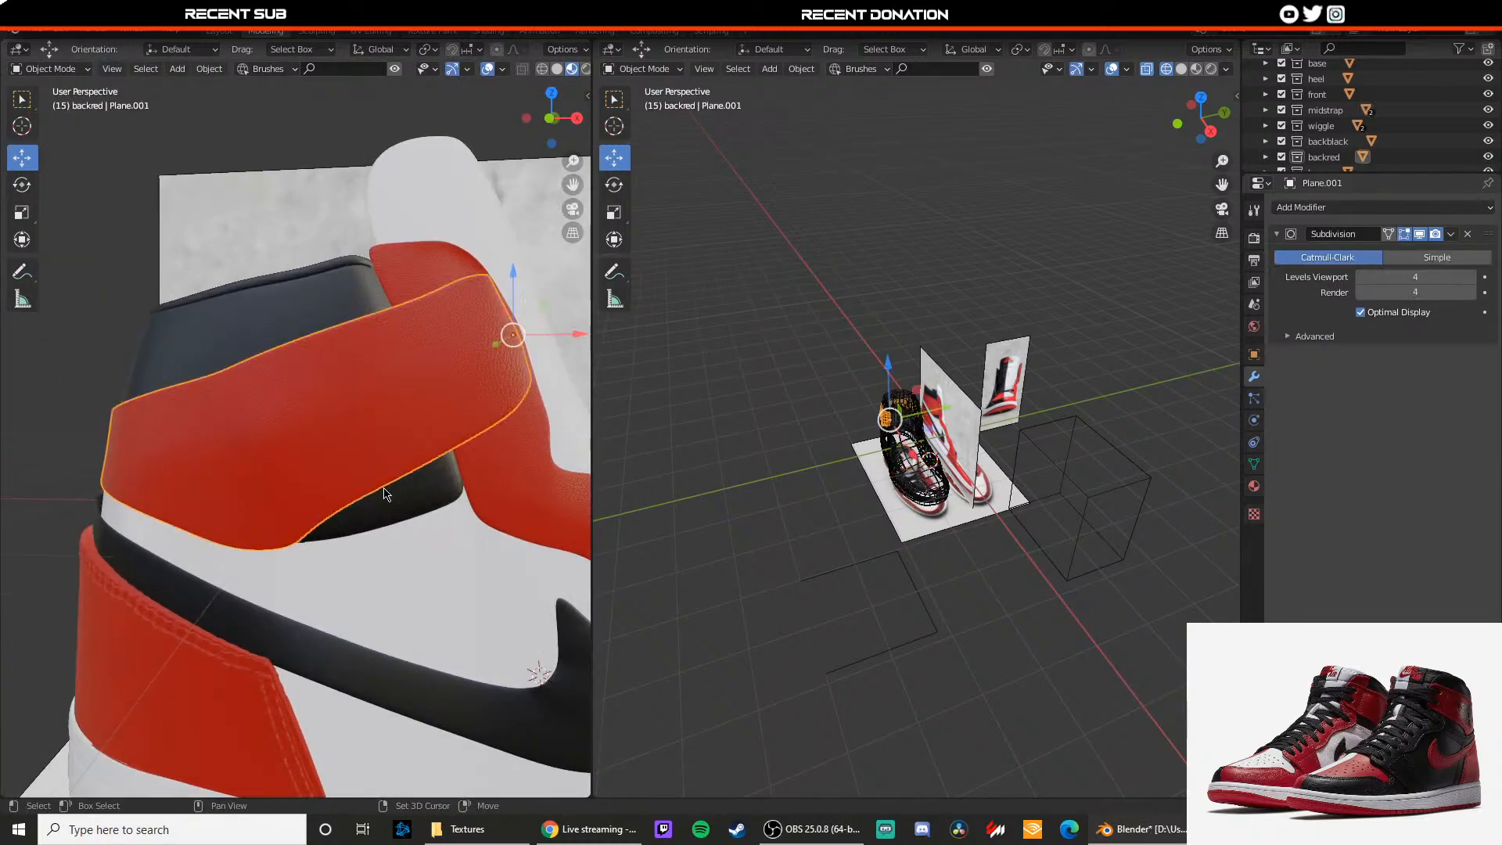
scroll(385, 496, "up", 2)
middle_click_drag(386, 496, 239, 520)
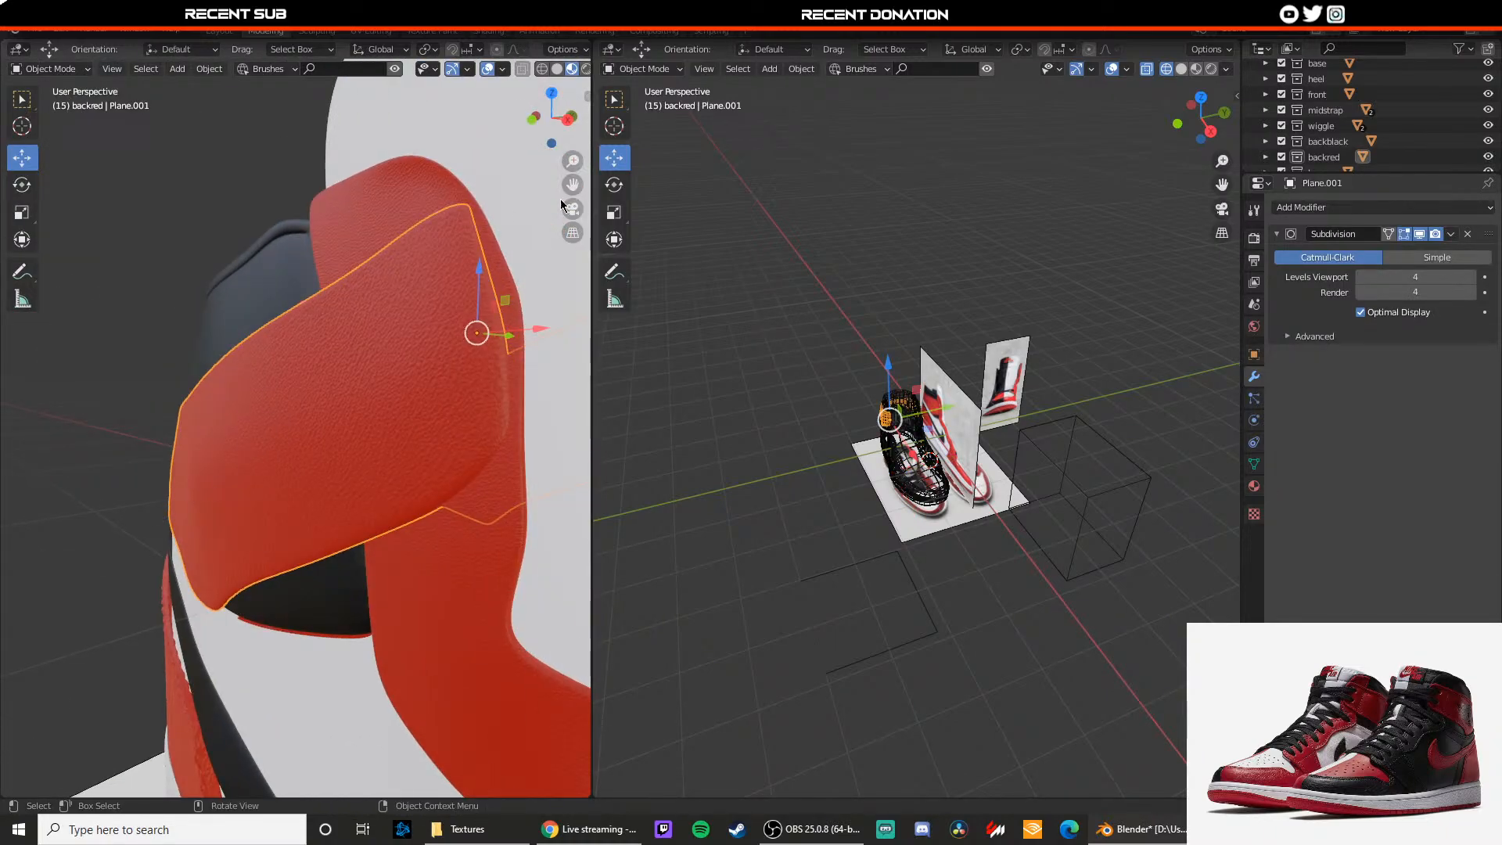
left_click(532, 119)
scroll(456, 432, "up", 3)
key("Tab")
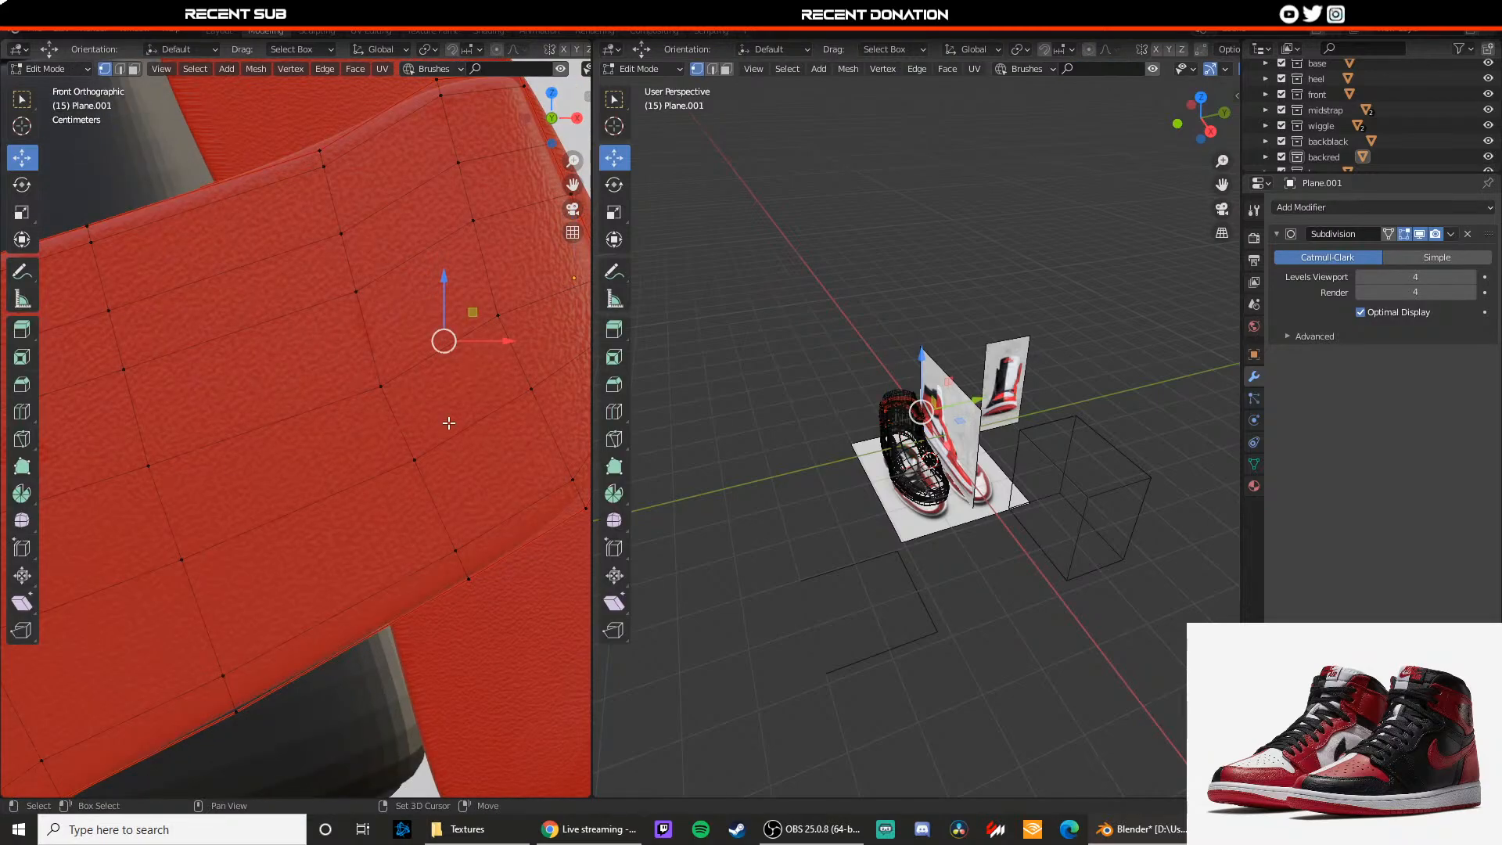
Step: Add a loop cut across the ankle strap just behind the two eyelets in the reference image
middle_click_drag(447, 423, 378, 545, "shift")
key("shift+z")
scroll(345, 420, "down", 2)
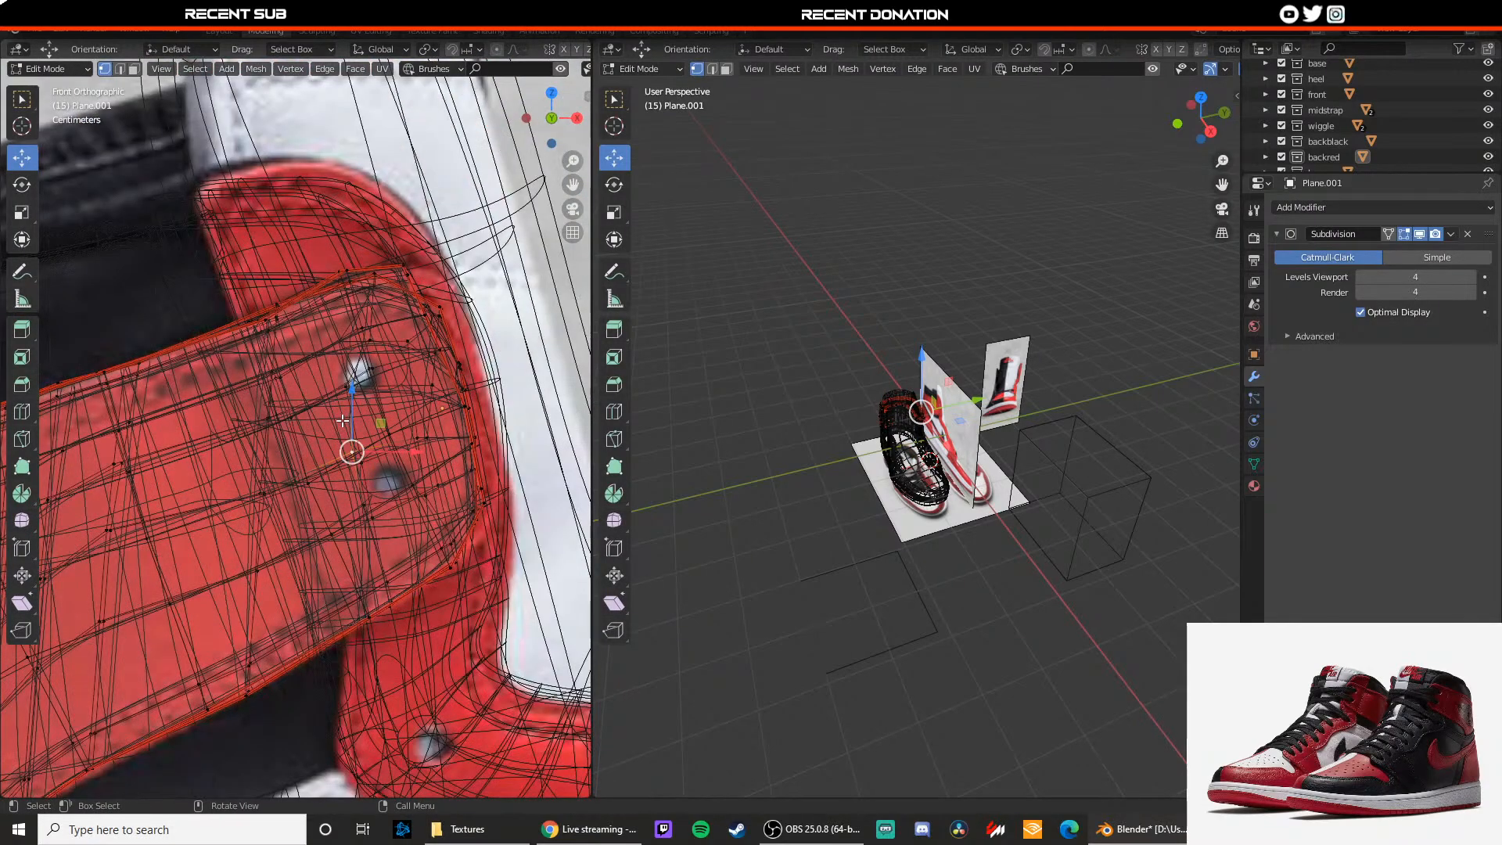
middle_click_drag(374, 361, 337, 379)
key("shift+z")
middle_click_drag(205, 519, 286, 446, "shift")
scroll(286, 446, "up", 3)
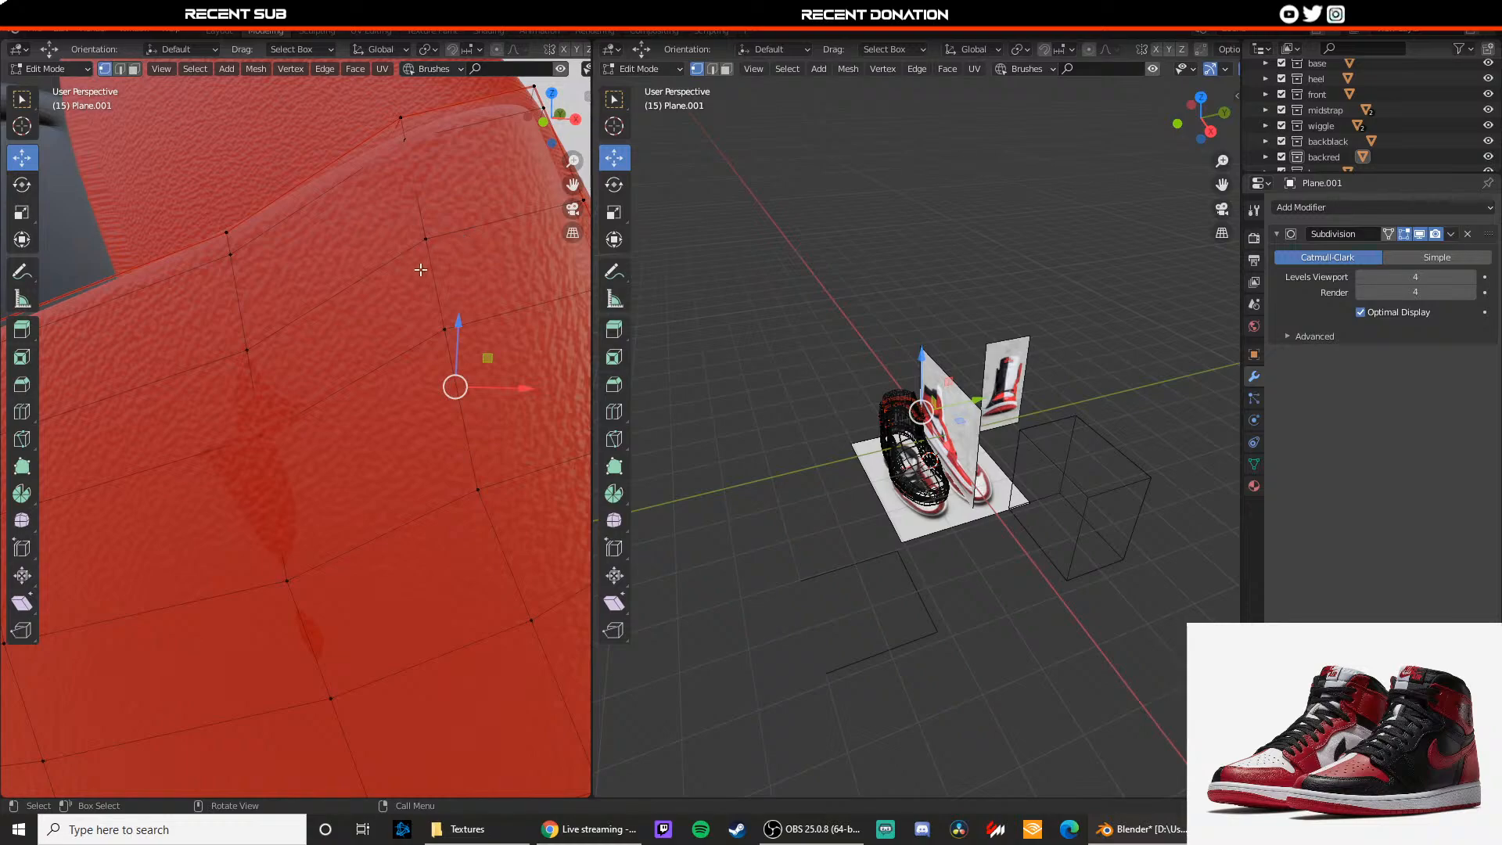
key("KP_1")
scroll(289, 325, "down", 4)
left_click_drag(273, 349, 289, 390)
key("alt+z")
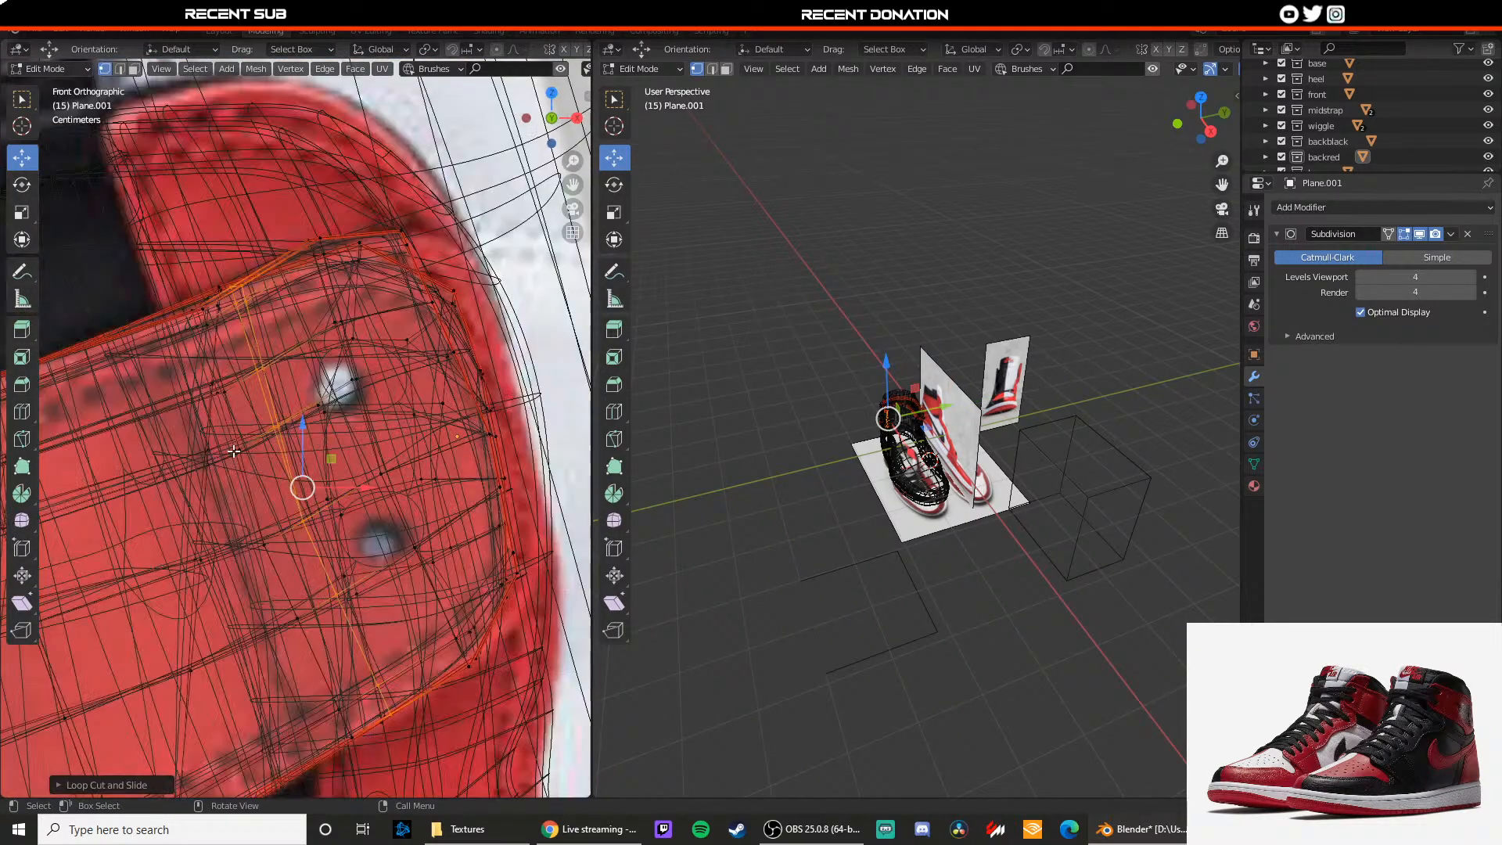
Step: Delete the two ankle strap faces that lie over the reference eyelets to open the lace holes
left_click(317, 369)
key("x")
left_click(314, 371)
left_click(352, 530)
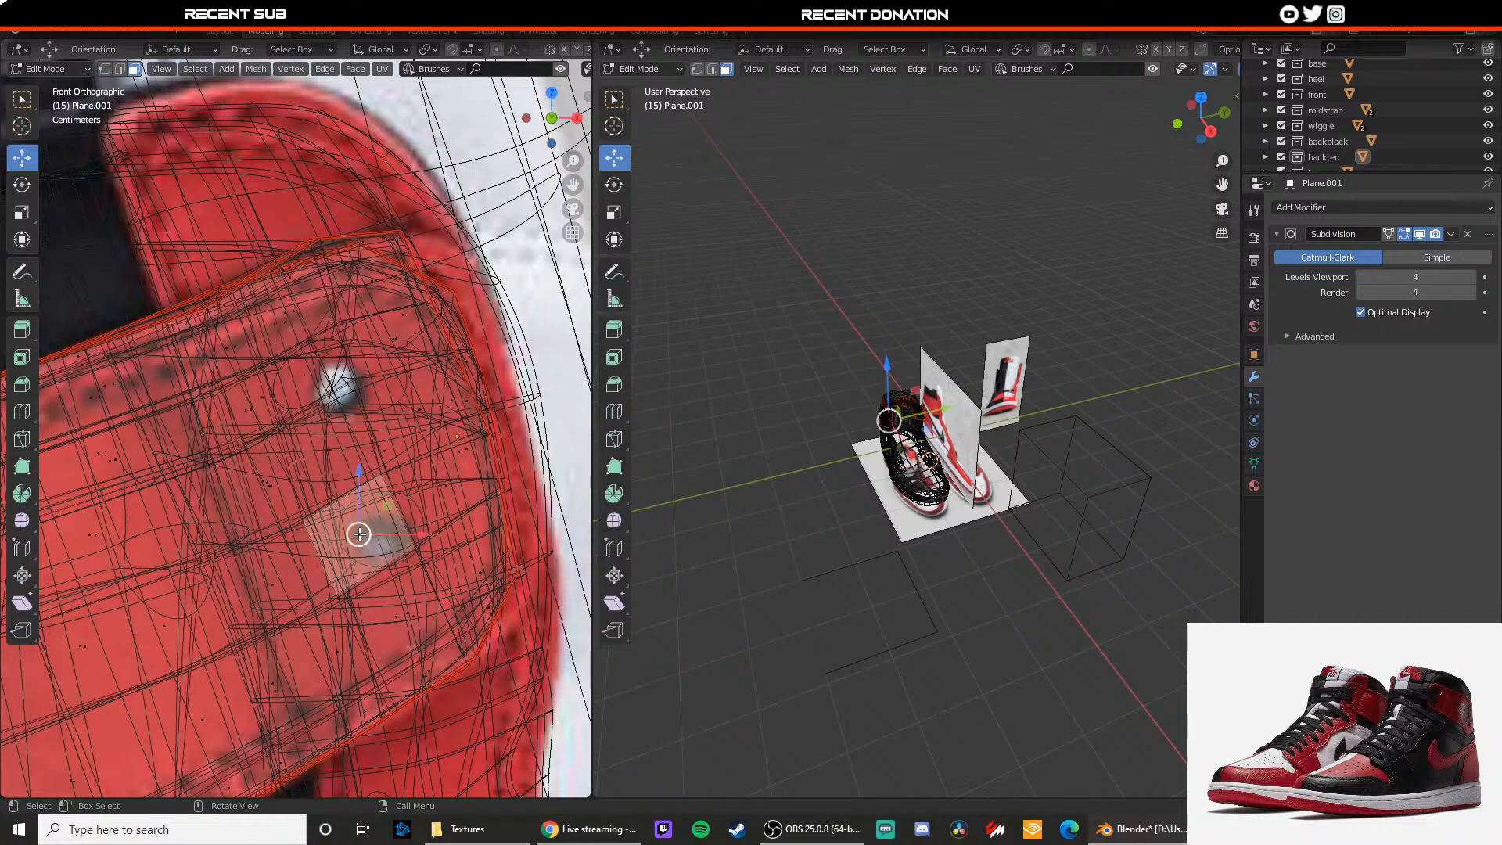
key("x")
left_click(353, 530)
left_click(357, 534)
key("alt+z")
key("x")
left_click(358, 551)
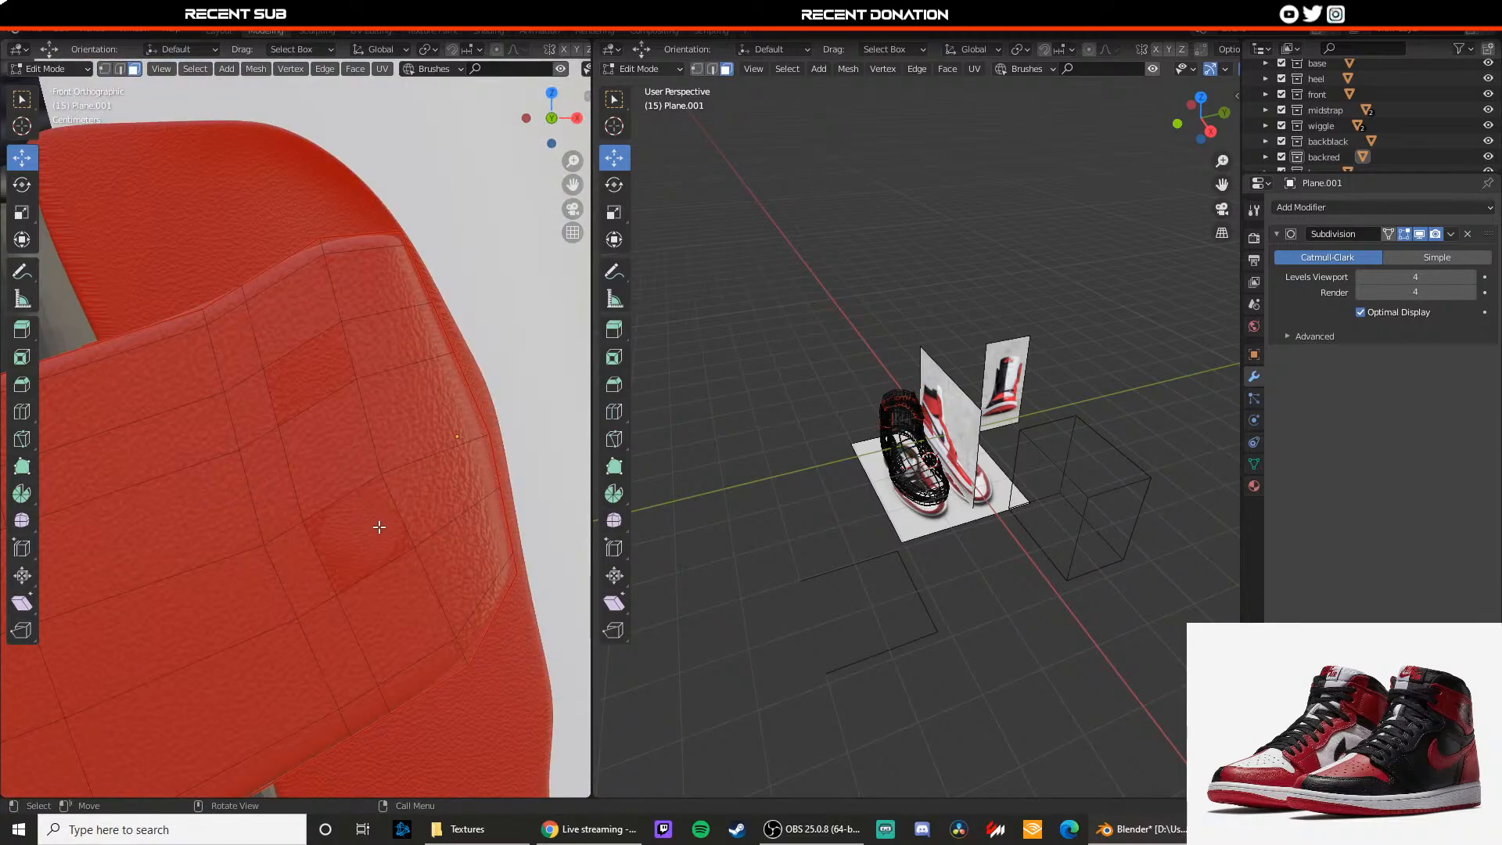
Step: Move the corner vertices of the ankle strap's upper lace hole along the X and Z axes
scroll(379, 527, "down", 4)
mouse_move(378, 527)
middle_mouse_down()
mouse_move(226, 533)
mouse_move(272, 498)
mouse_move(362, 496)
mouse_move(338, 515)
mouse_move(493, 510)
mouse_move(392, 439)
mouse_move(361, 517)
middle_mouse_up()
scroll(360, 493, "down", 6)
scroll(338, 511, "up", 8)
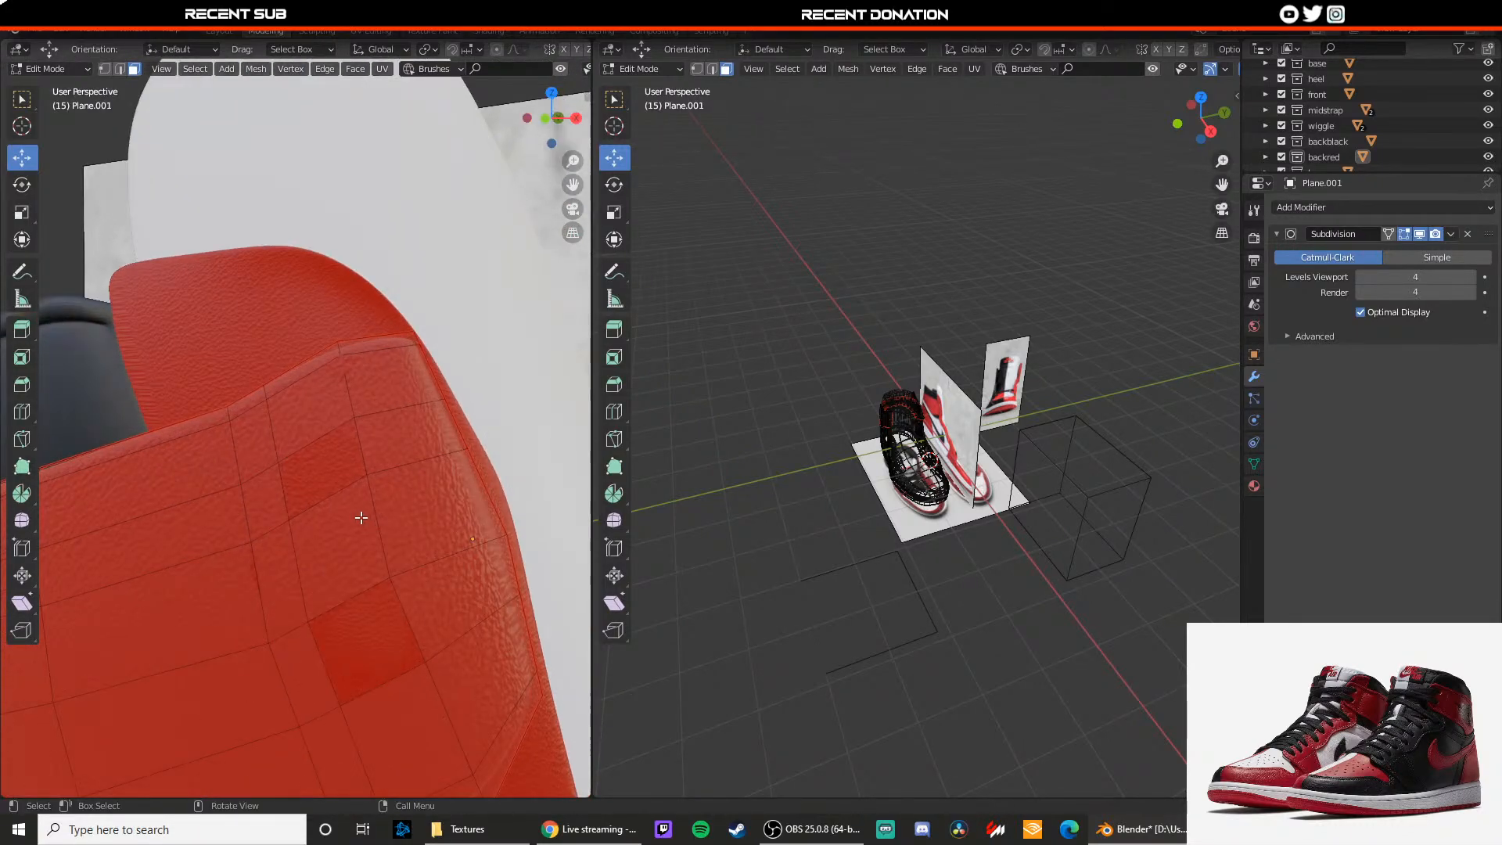
left_click_drag(382, 479, 397, 480)
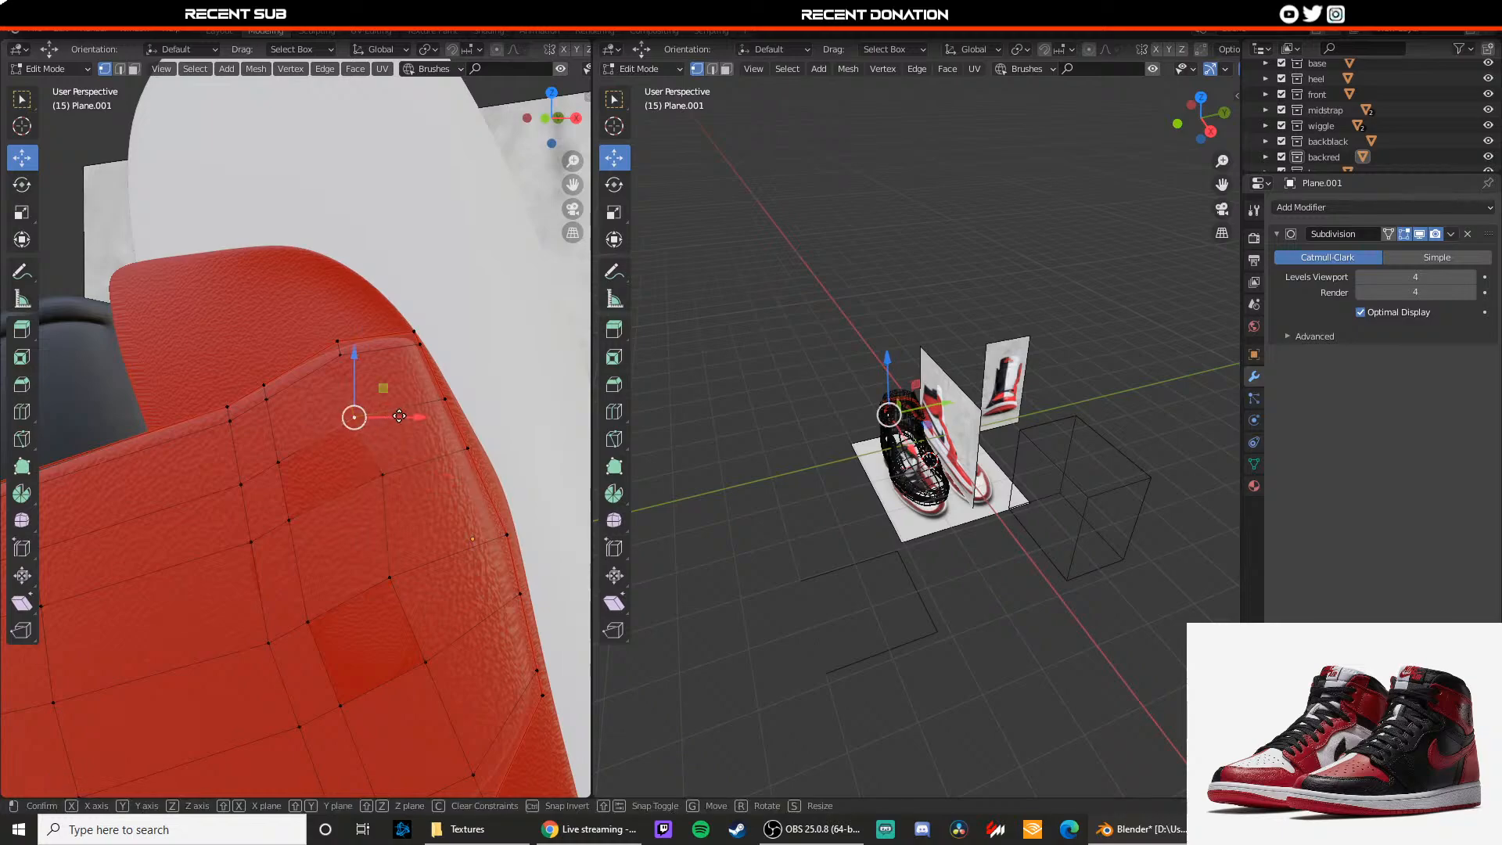
left_click_drag(399, 416, 409, 416)
left_click_drag(278, 462, 289, 413)
left_click(289, 518)
mouse_move(327, 517)
left_mouse_down()
mouse_move(342, 522)
mouse_move(306, 496)
left_mouse_up()
Step: Adjust the vertices around the ankle strap's lace holes from an angled view, moving the lower hole's corner along the Y axis
middle_click_drag(305, 499, 188, 552)
left_click_drag(420, 471, 413, 474)
middle_click_drag(366, 478, 310, 566)
left_click(360, 549)
left_click_drag(393, 535, 382, 534)
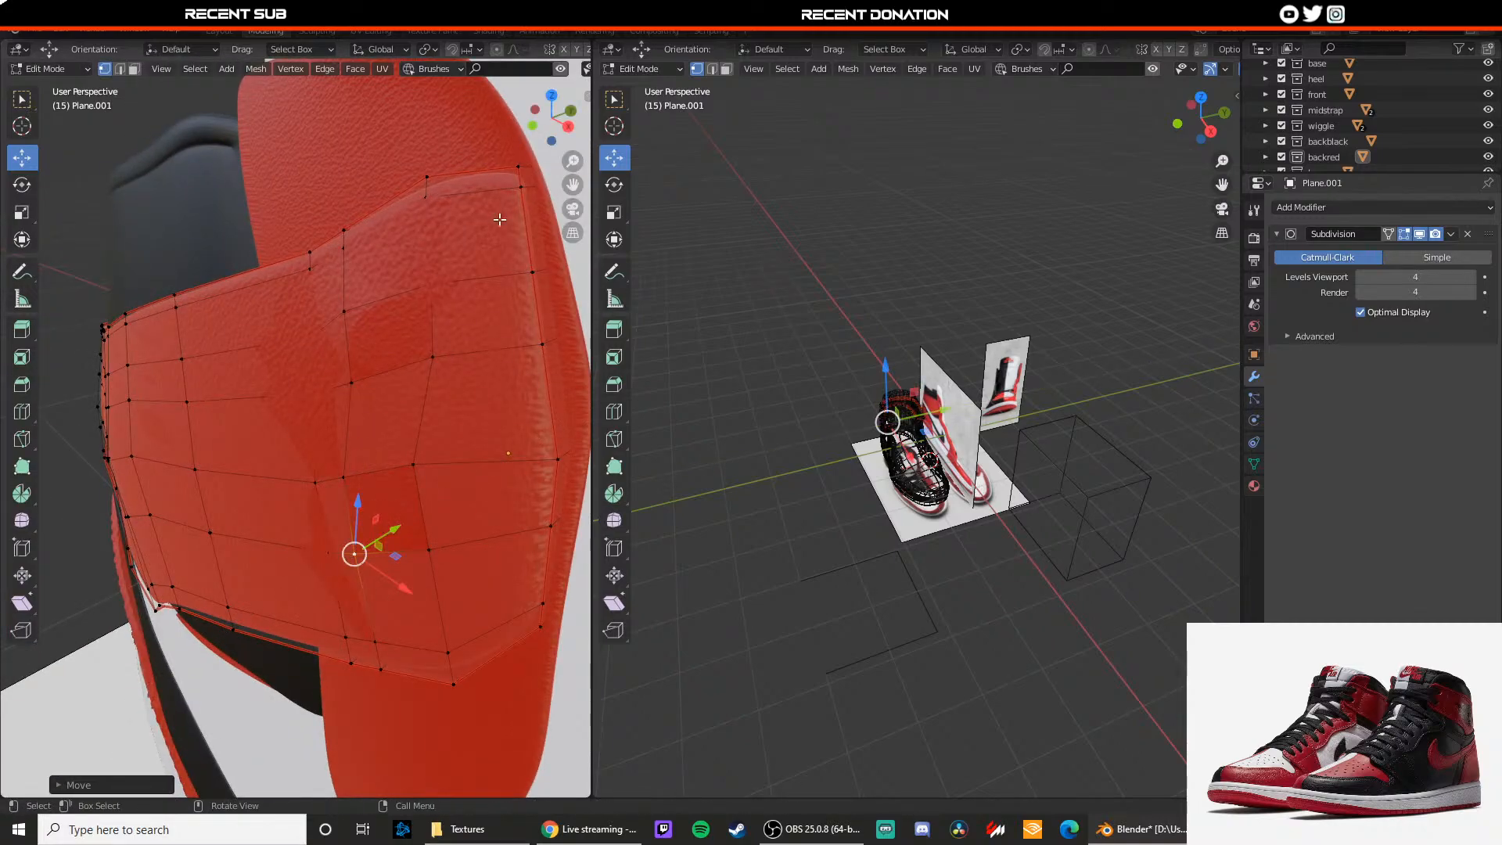
Step: Reshape the ankle strap's lower lace hole in front view by shifting its corner vertices to match the reference eyelet
key("KP_1")
key("z")
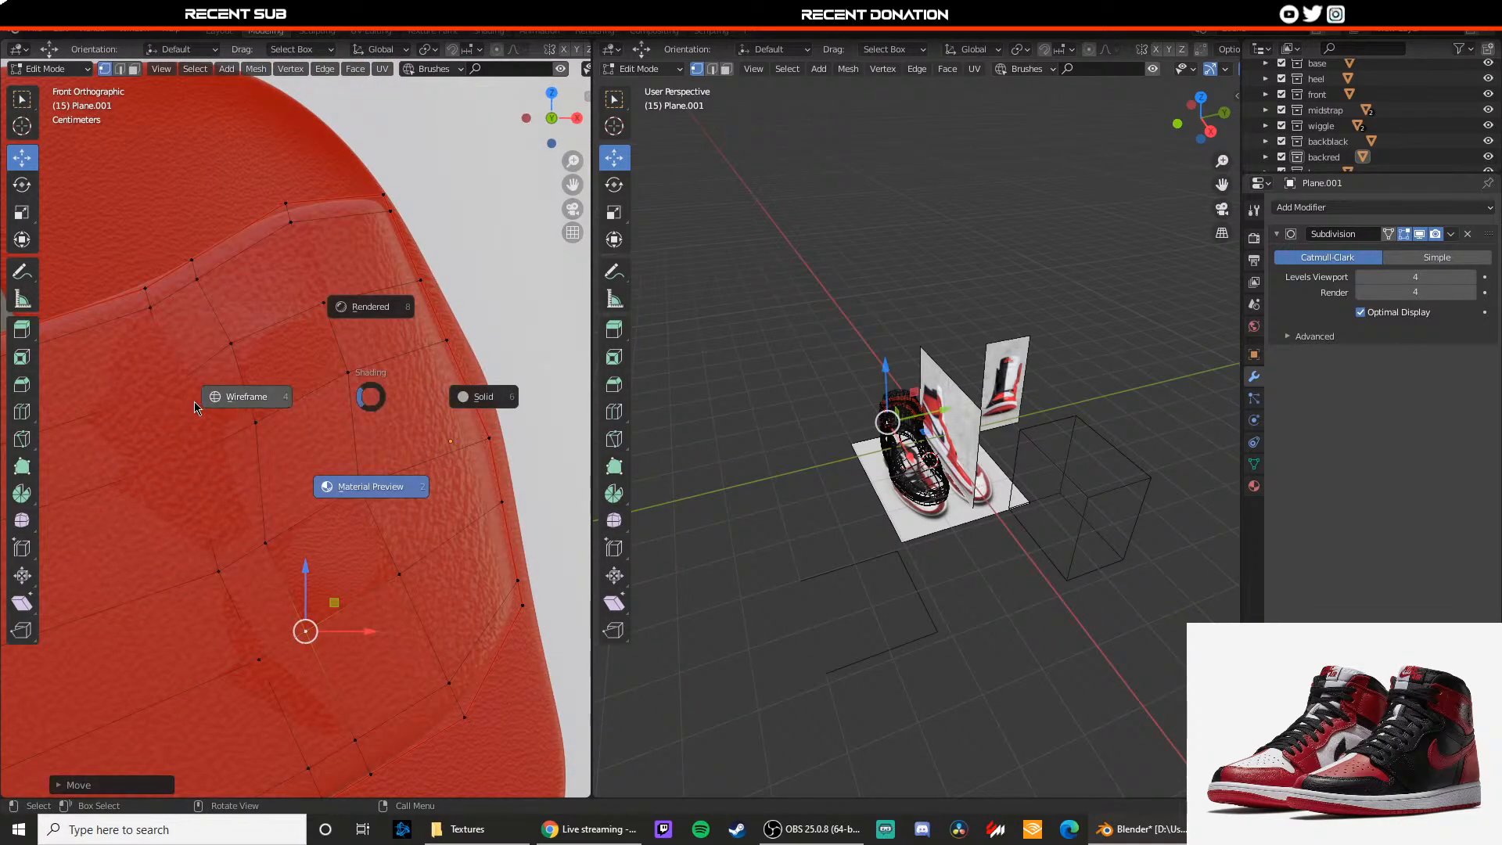
left_click(217, 401)
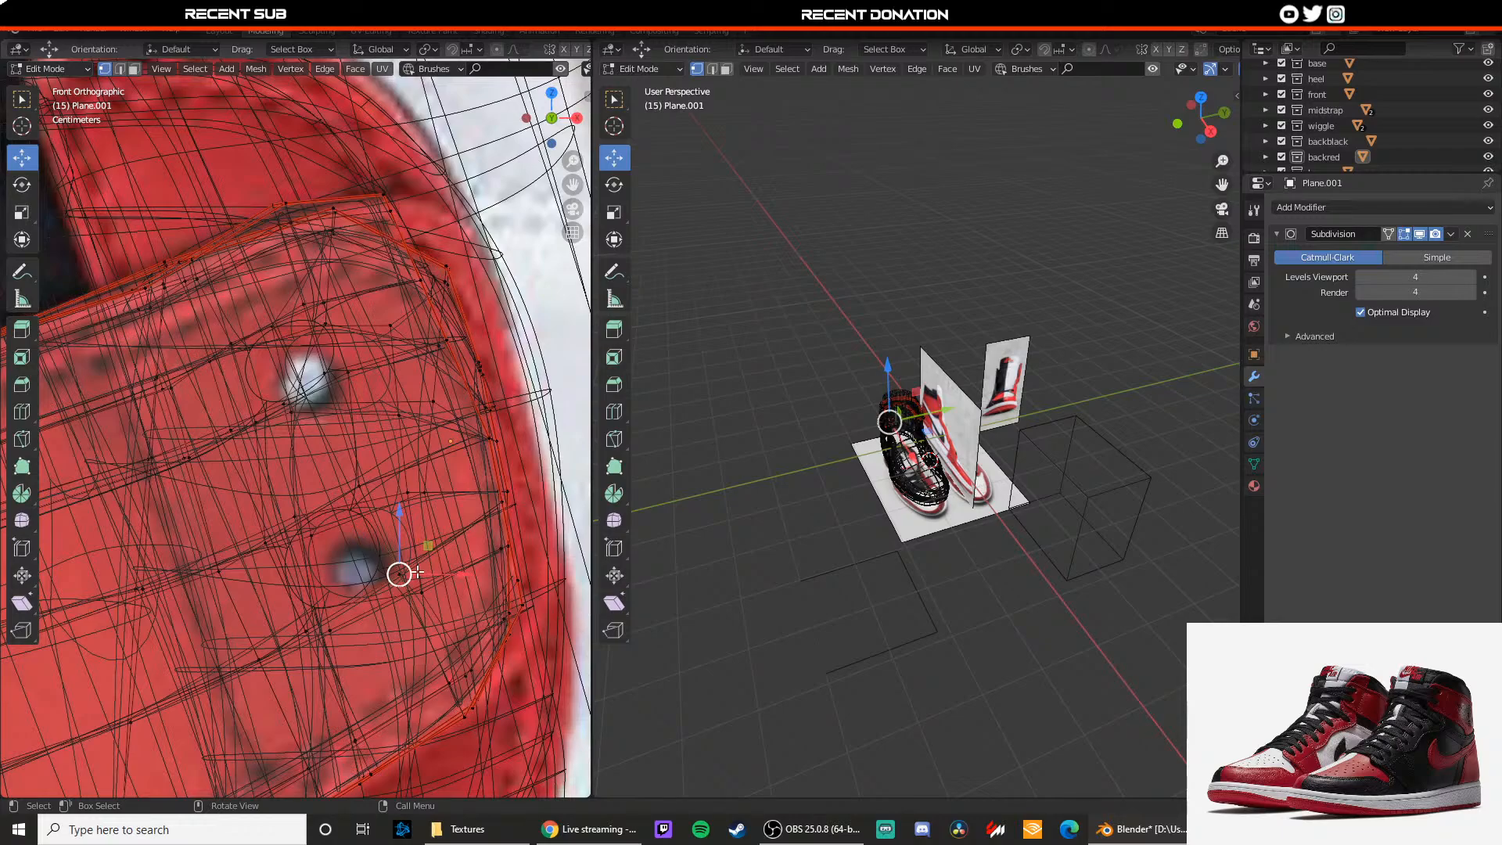
key("shift+z")
left_click_drag(398, 577, 409, 575)
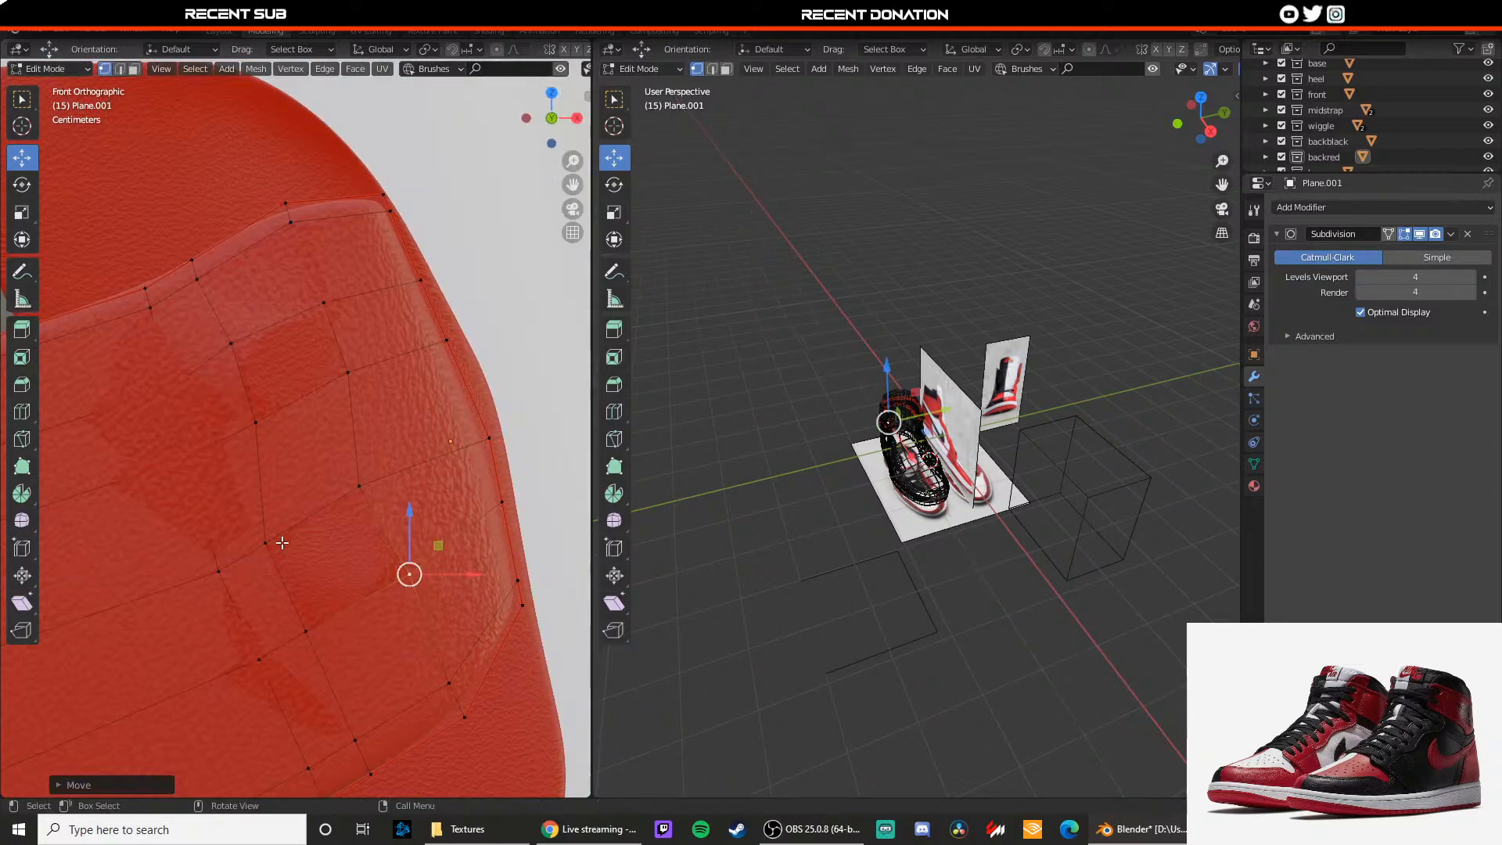
left_click(273, 540)
left_click_drag(315, 541, 286, 492)
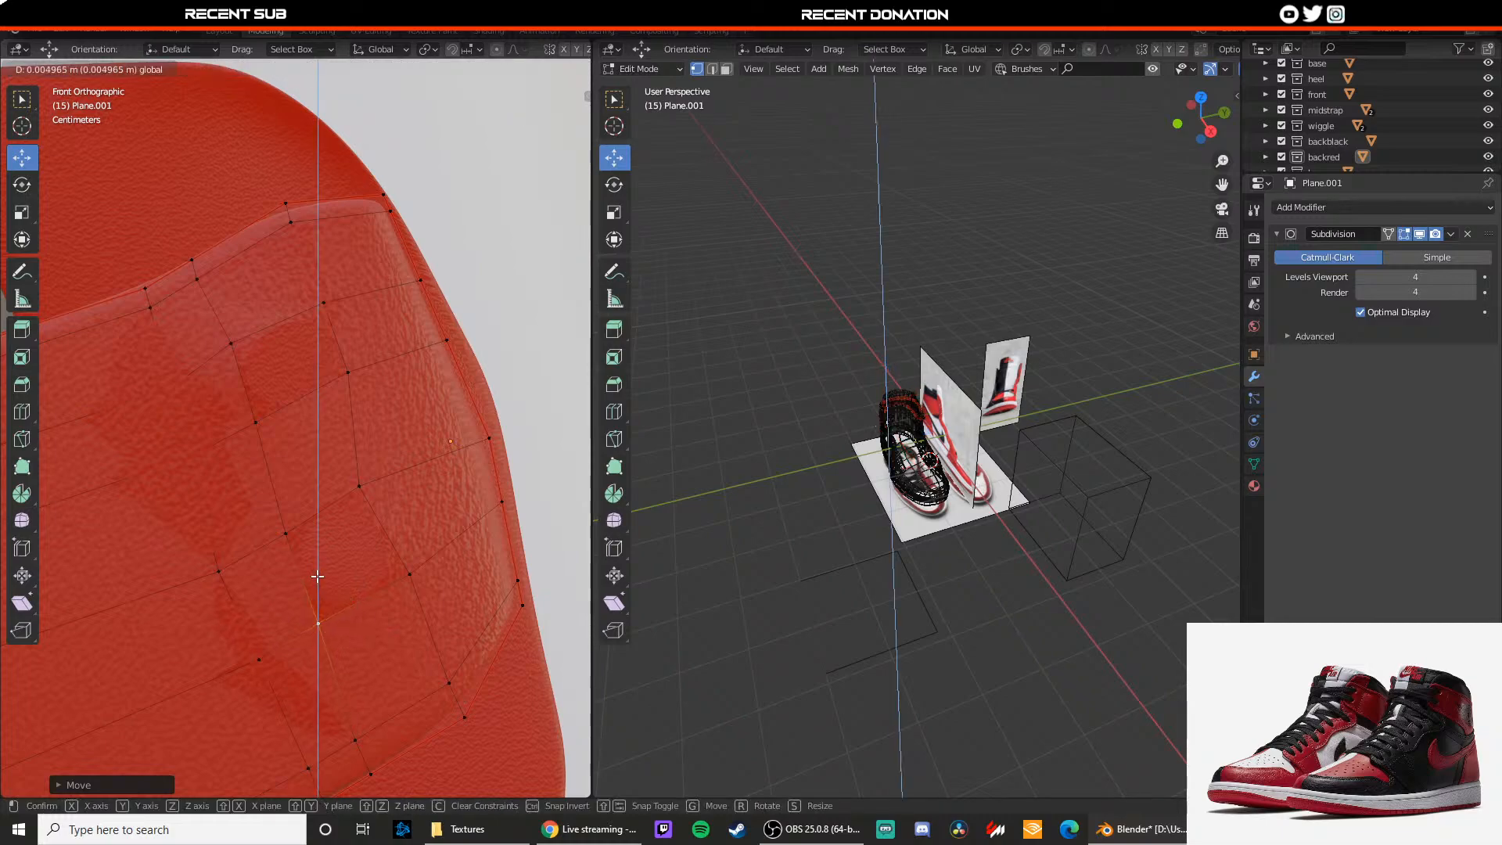
left_click(359, 486)
left_click_drag(388, 486, 398, 485)
key("z")
left_click(402, 539)
scroll(403, 539, "down", 2)
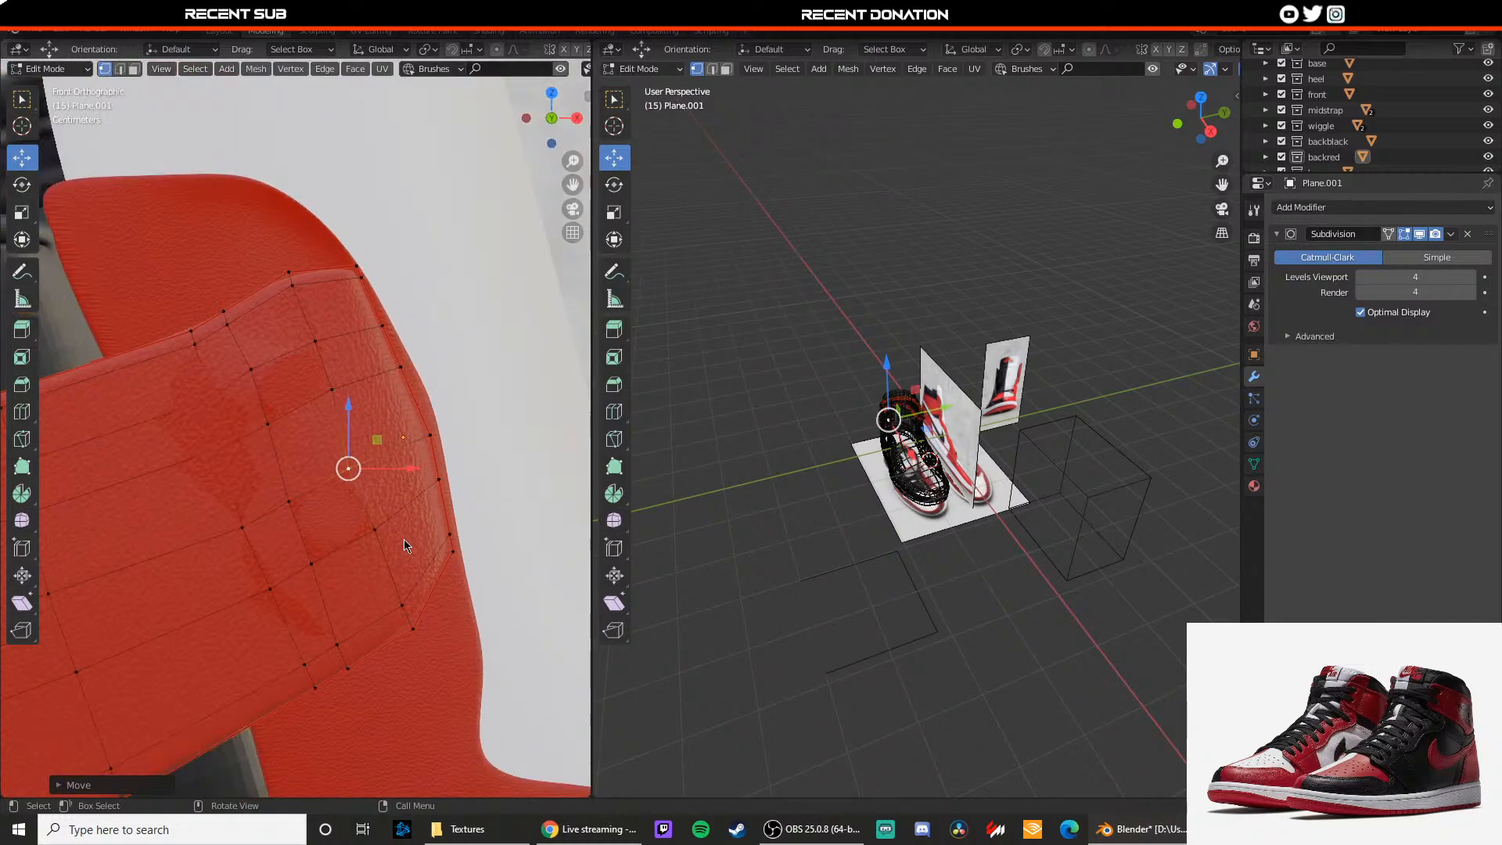
Step: Leave mesh editing and open the ankle strap in Sculpt Mode in the Sculpting workspace
key("Tab")
left_click(201, 382)
left_click(153, 270)
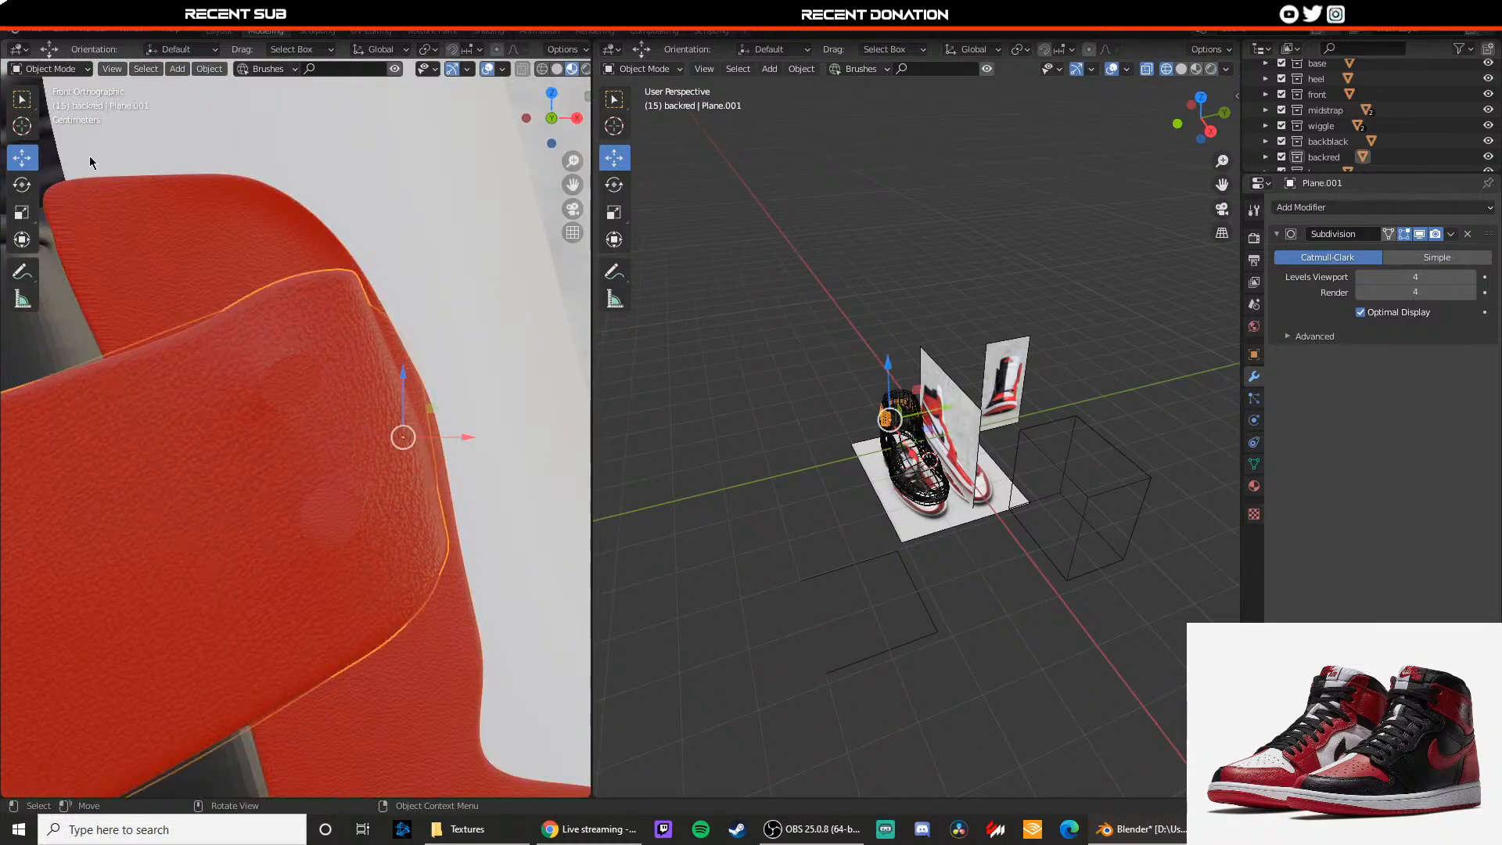
left_click(65, 72)
left_click(70, 121)
left_click(326, 31)
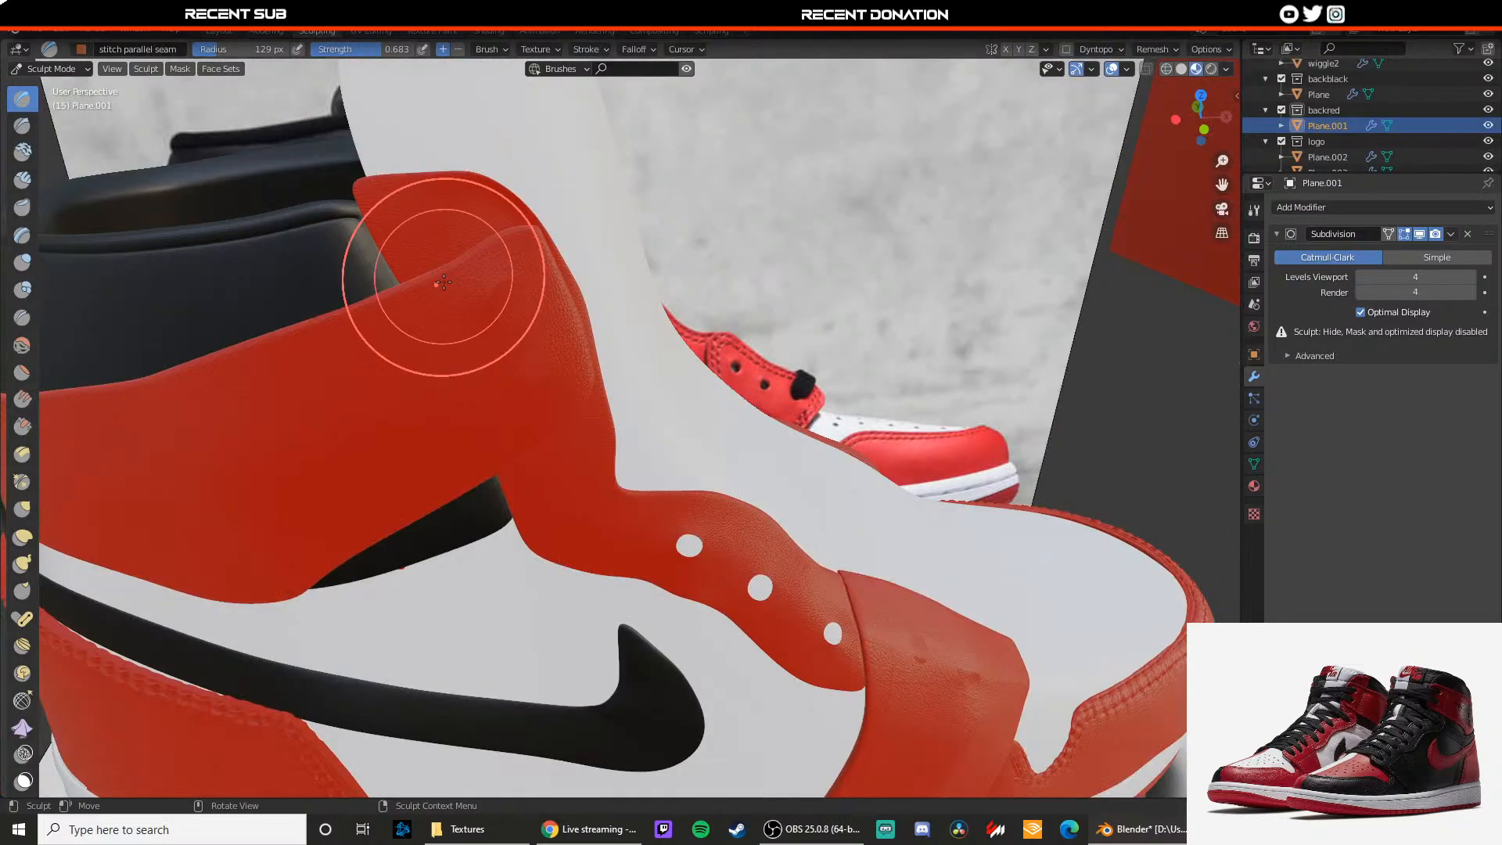
Step: Try the stitch parallel seam brush along the ankle strap's front edge, and return to Object Mode
scroll(520, 469, "down", 5)
scroll(575, 428, "up", 5)
scroll(533, 369, "up", 2)
middle_click_drag(535, 369, 599, 417, "shift")
left_click_drag(570, 224, 575, 236)
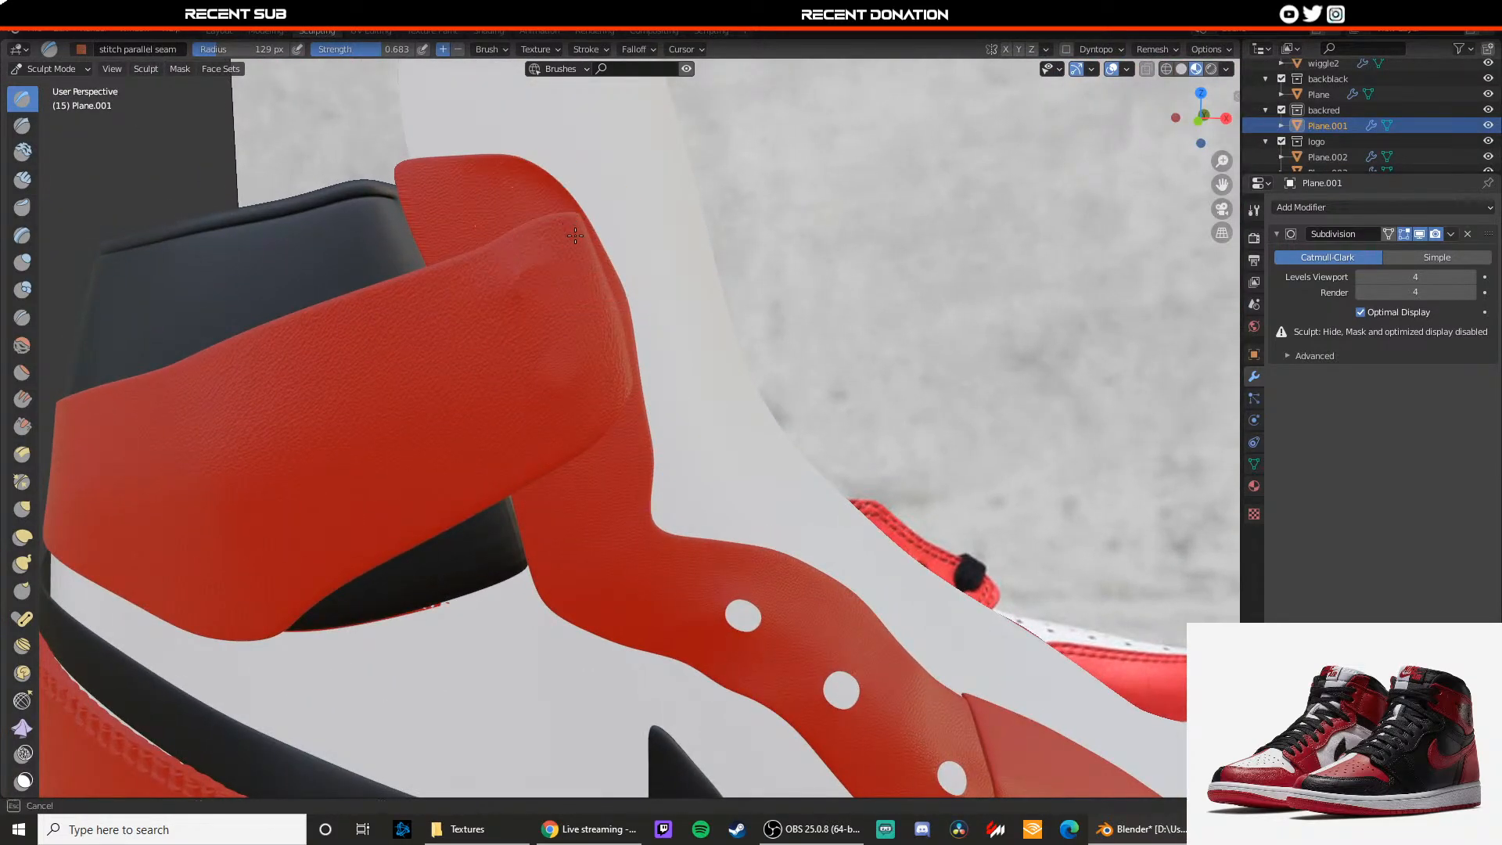
left_click_drag(610, 327, 618, 366)
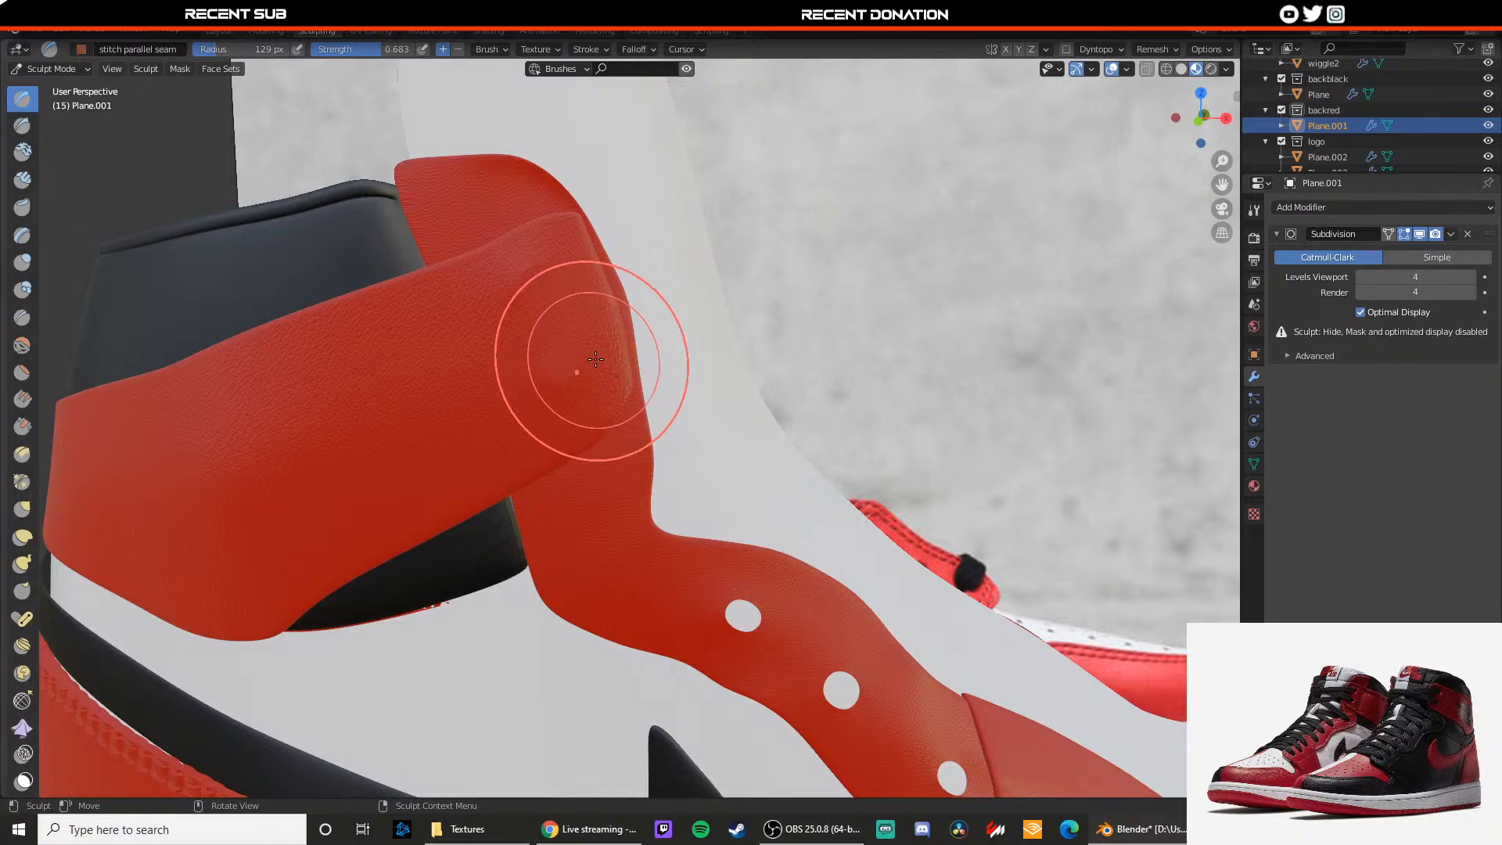
key("Tab")
key("Tab")
left_click(51, 68)
left_click(55, 87)
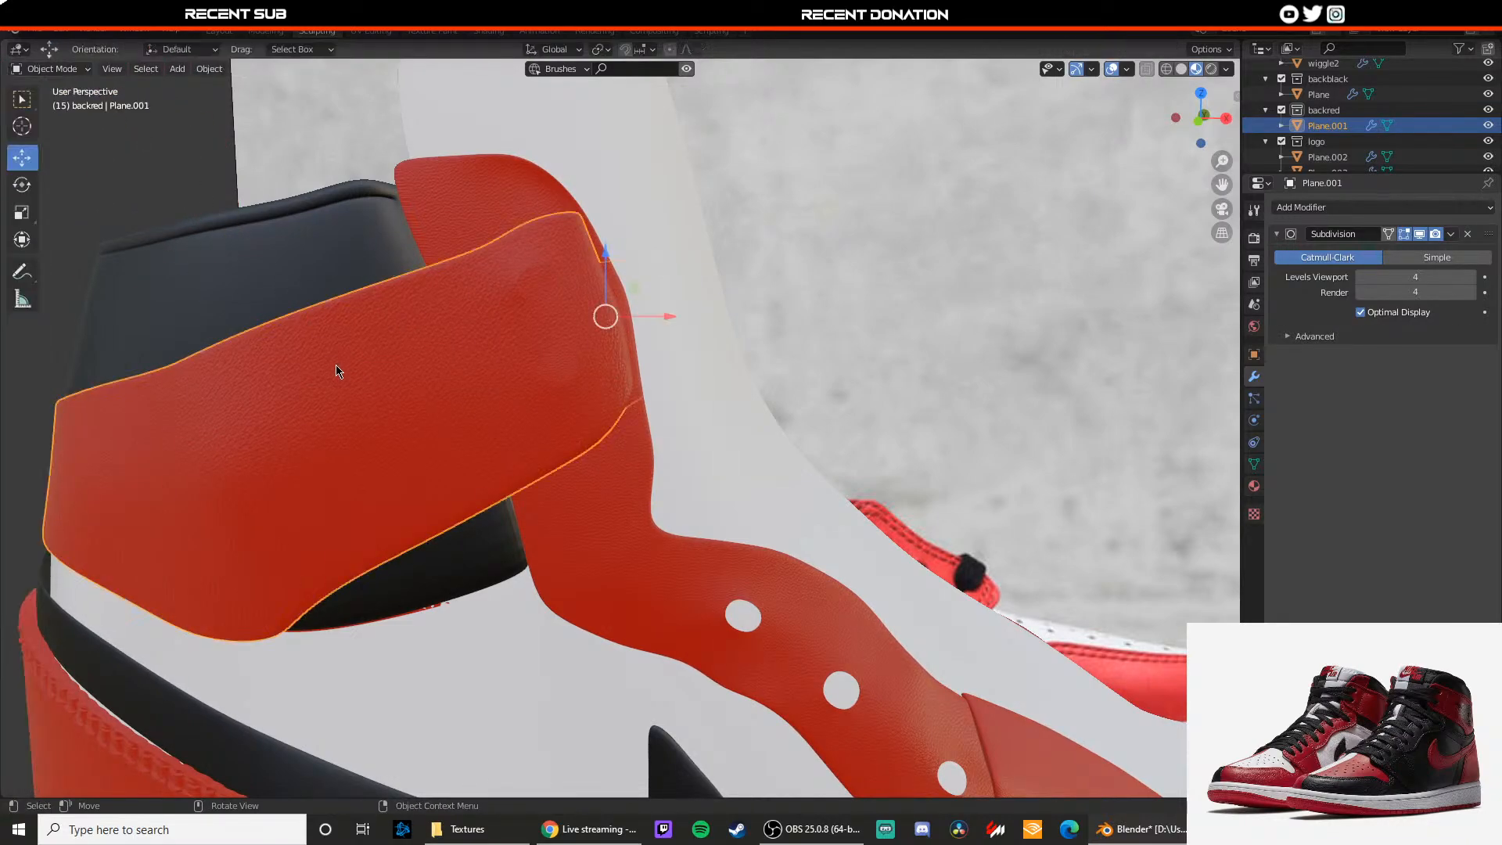
Step: Replace the ankle strap's Subdivision modifier with a Multiresolution modifier subdivided to level 6
left_click(1468, 234)
left_click(1382, 207)
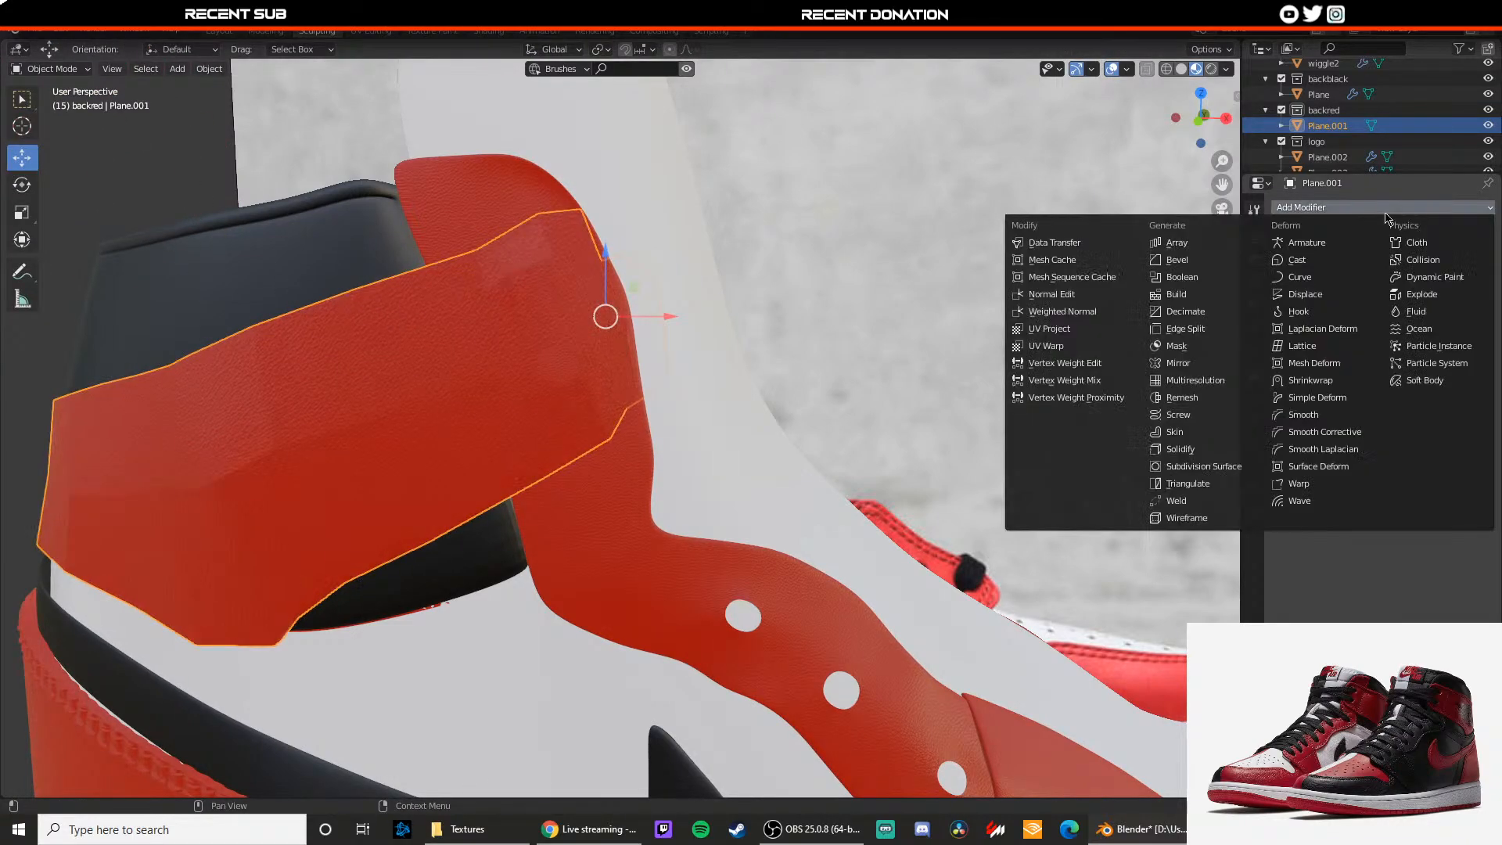
left_click(1197, 382)
left_click(1379, 356)
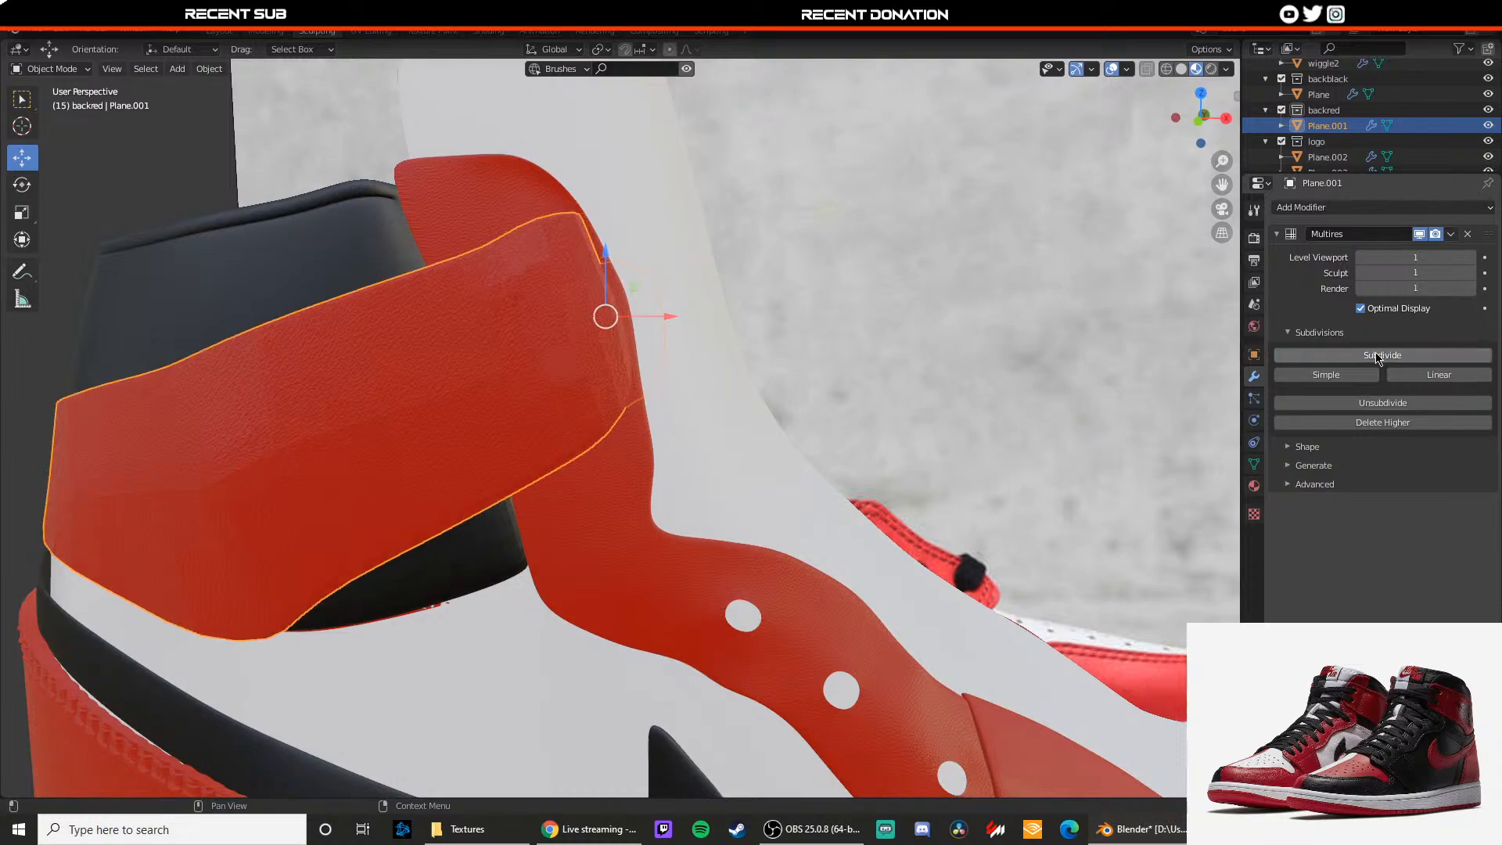
left_click(1379, 356)
left_click(1378, 356)
left_click(1378, 356)
left_click(1378, 356)
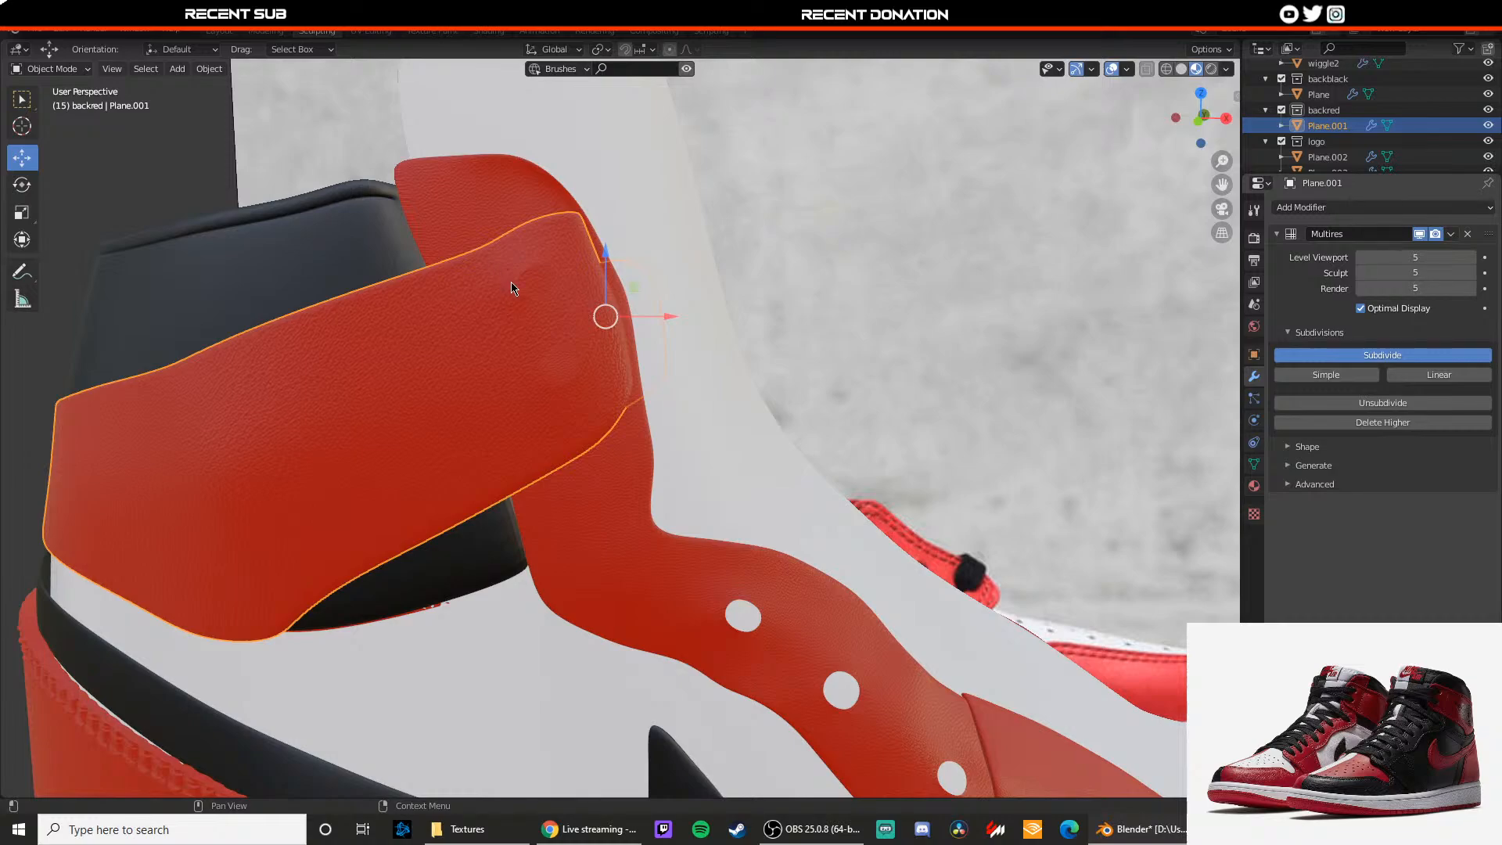
scroll(519, 286, "up", 1)
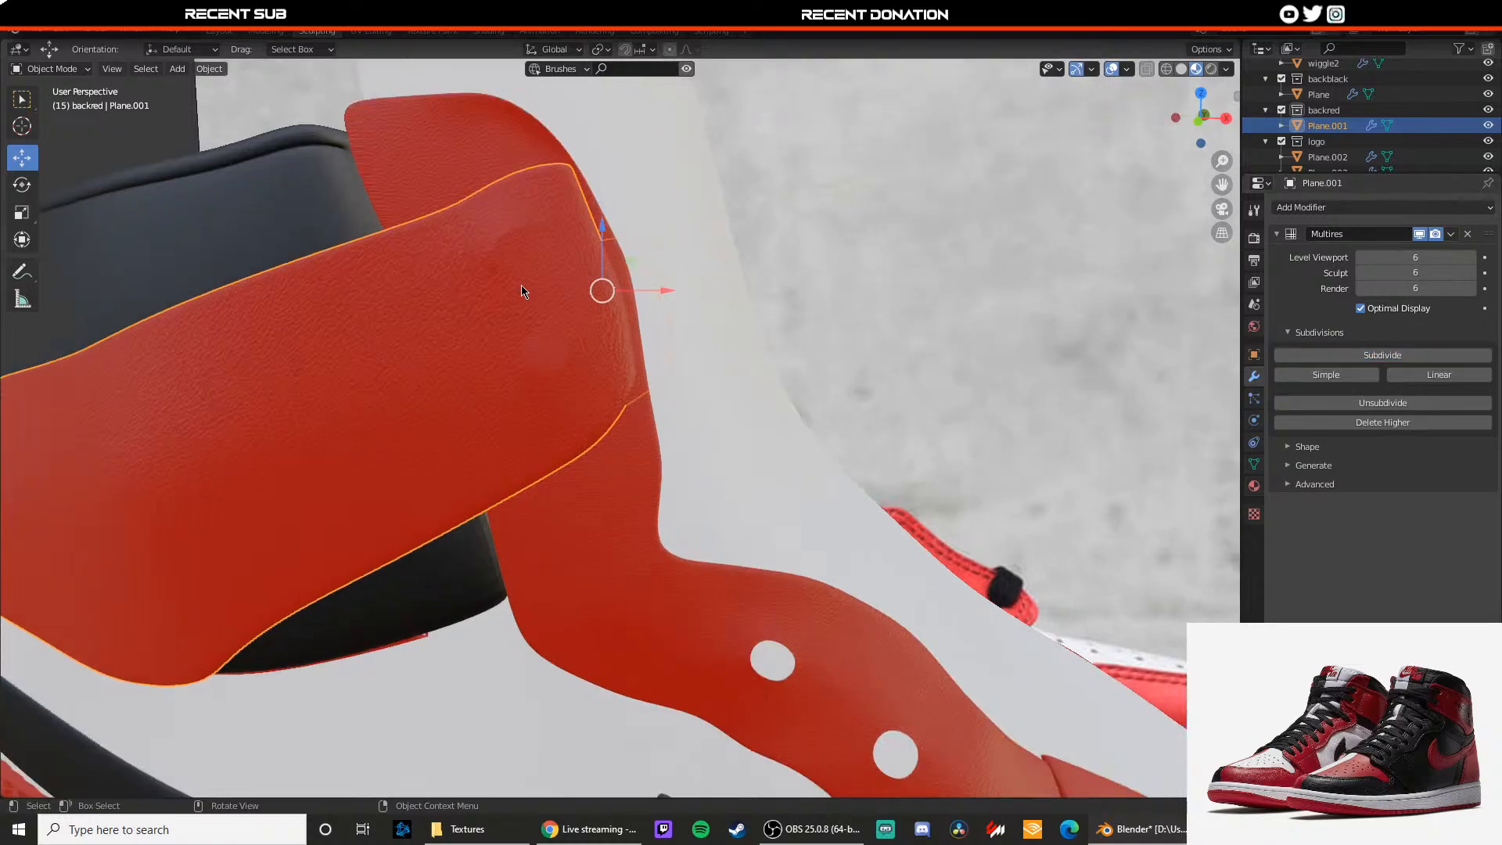
Step: Switch the ankle strap from Object Mode to Sculpt Mode
scroll(520, 286, "down", 1)
middle_click_drag(520, 291, 573, 323, "shift")
left_click(82, 69)
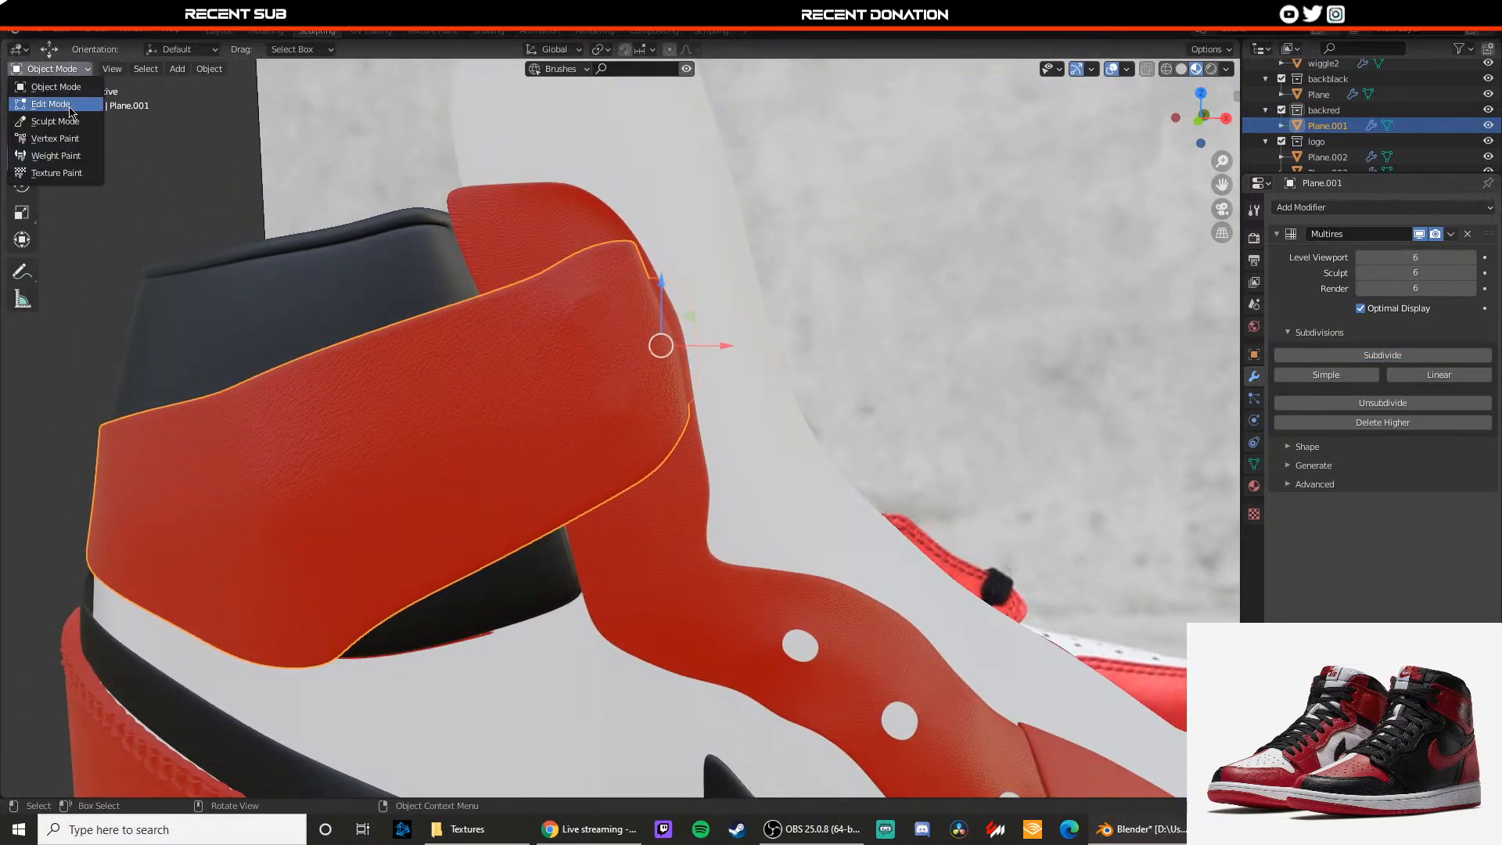
key("Return")
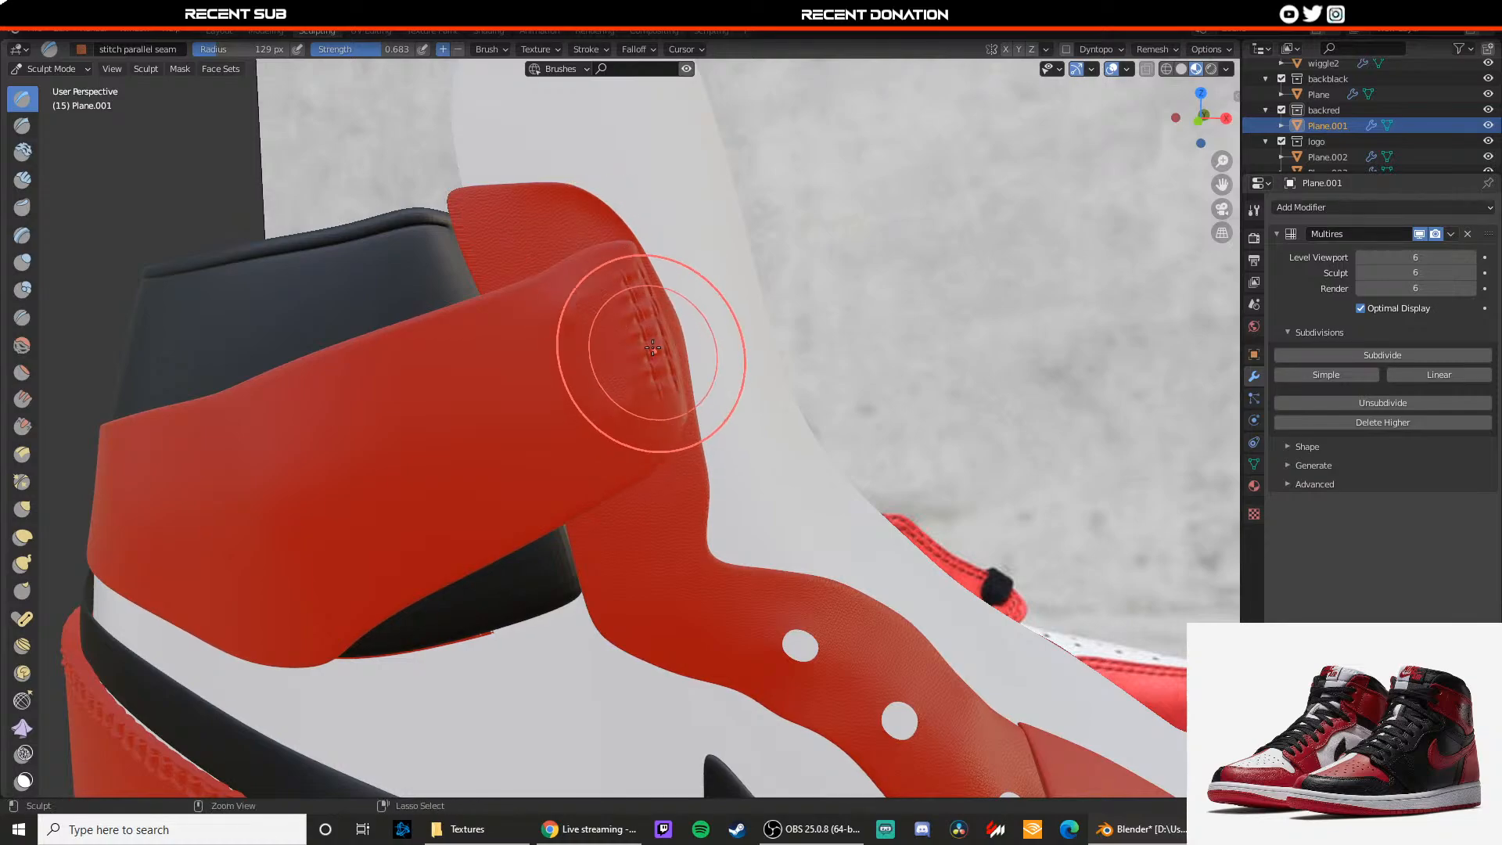
Step: Try sculpting a parallel stitch seam down the ankle strap's front edge and around its lower corner, and undo the strokes
scroll(630, 325, "up", 2)
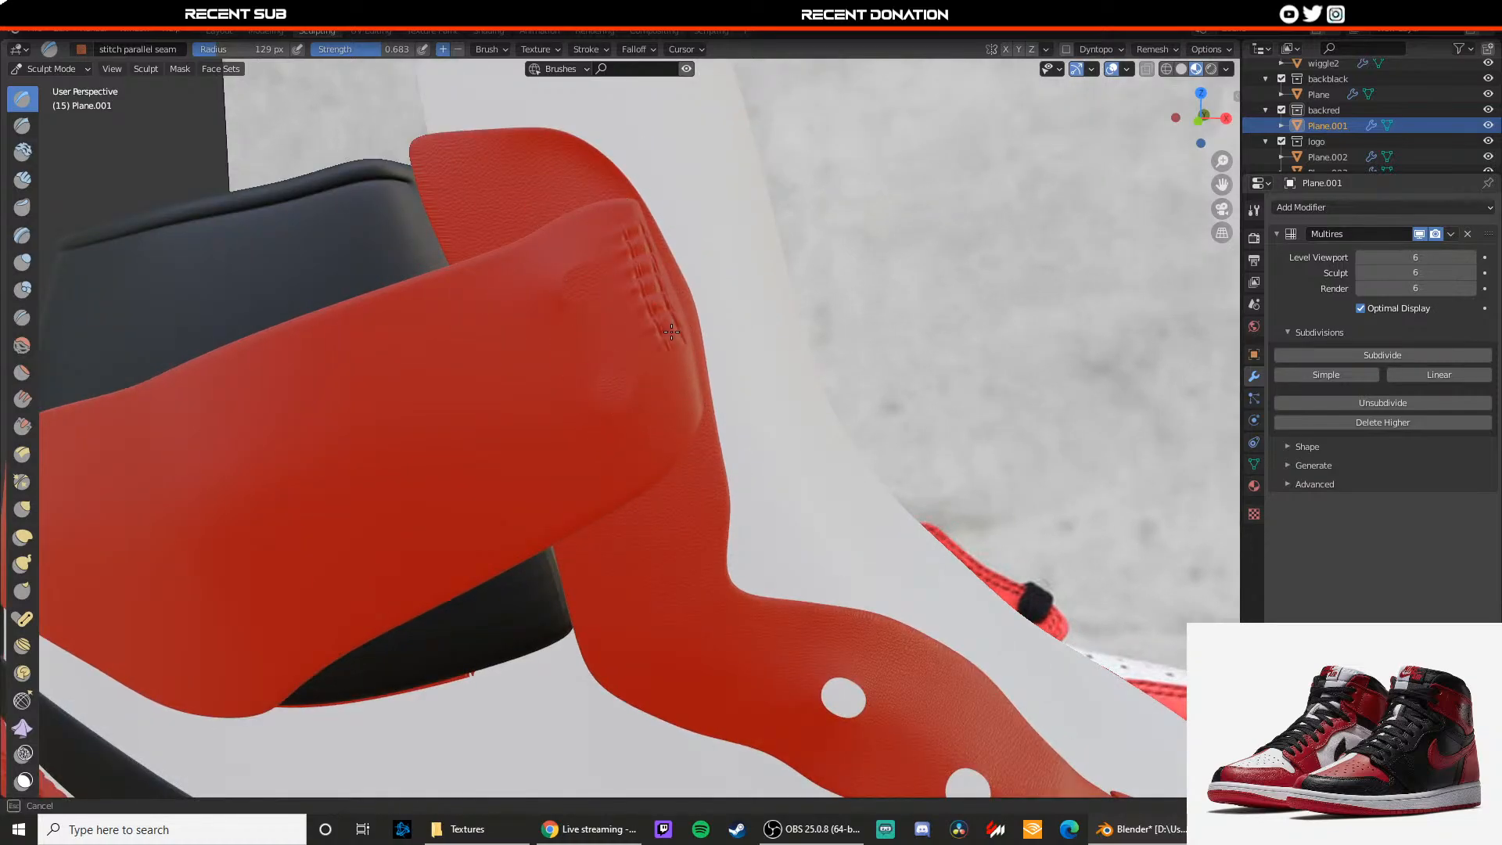
mouse_move(771, 369)
middle_mouse_down()
mouse_move(751, 402)
mouse_move(634, 390)
mouse_move(797, 376)
middle_mouse_up()
middle_click_drag(635, 342, 612, 314)
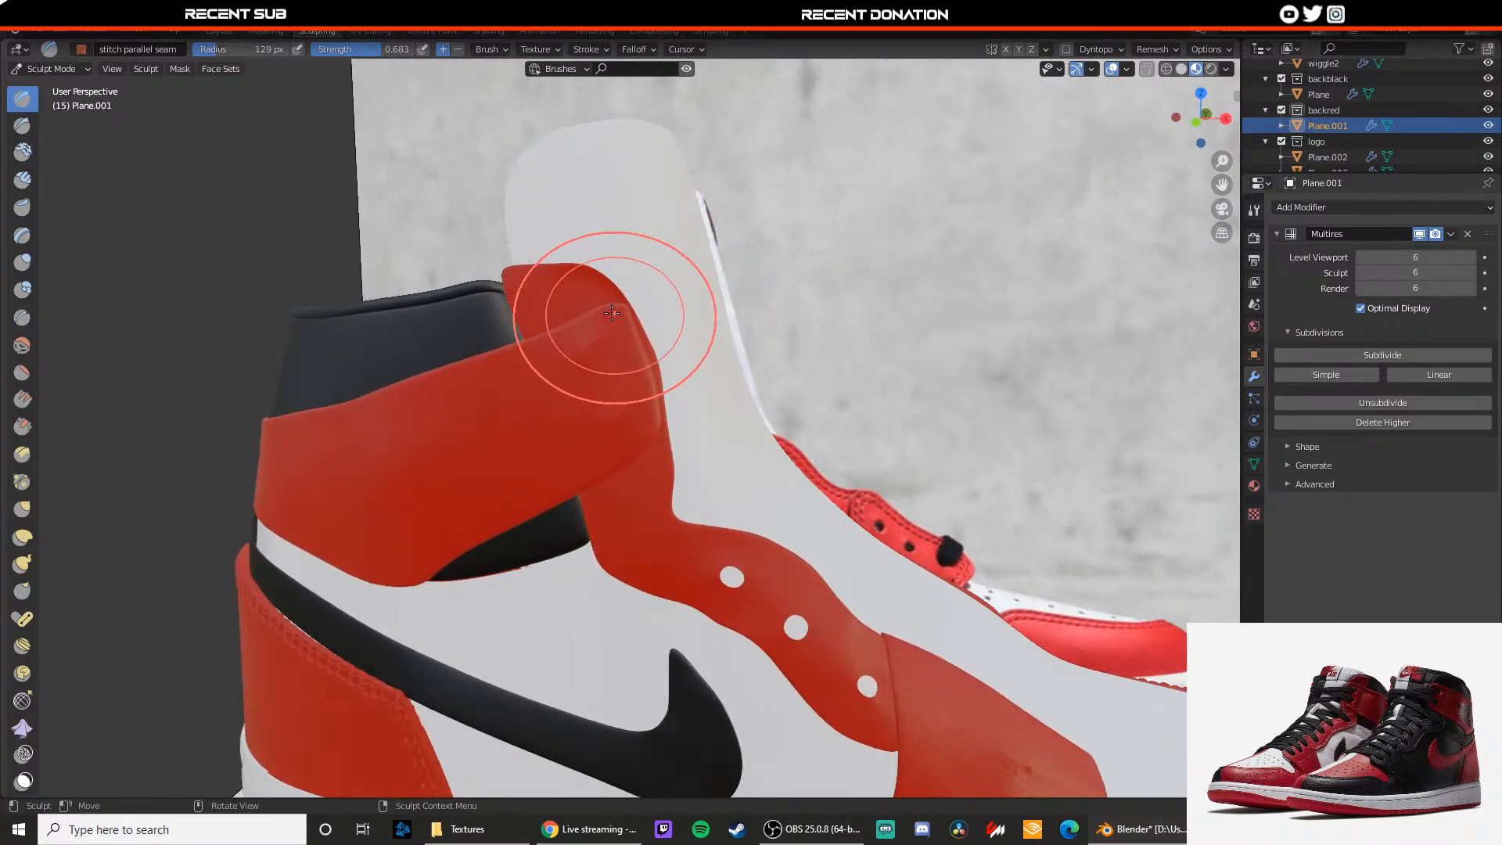
scroll(621, 336, "up", 1)
left_click_drag(630, 305, 643, 332)
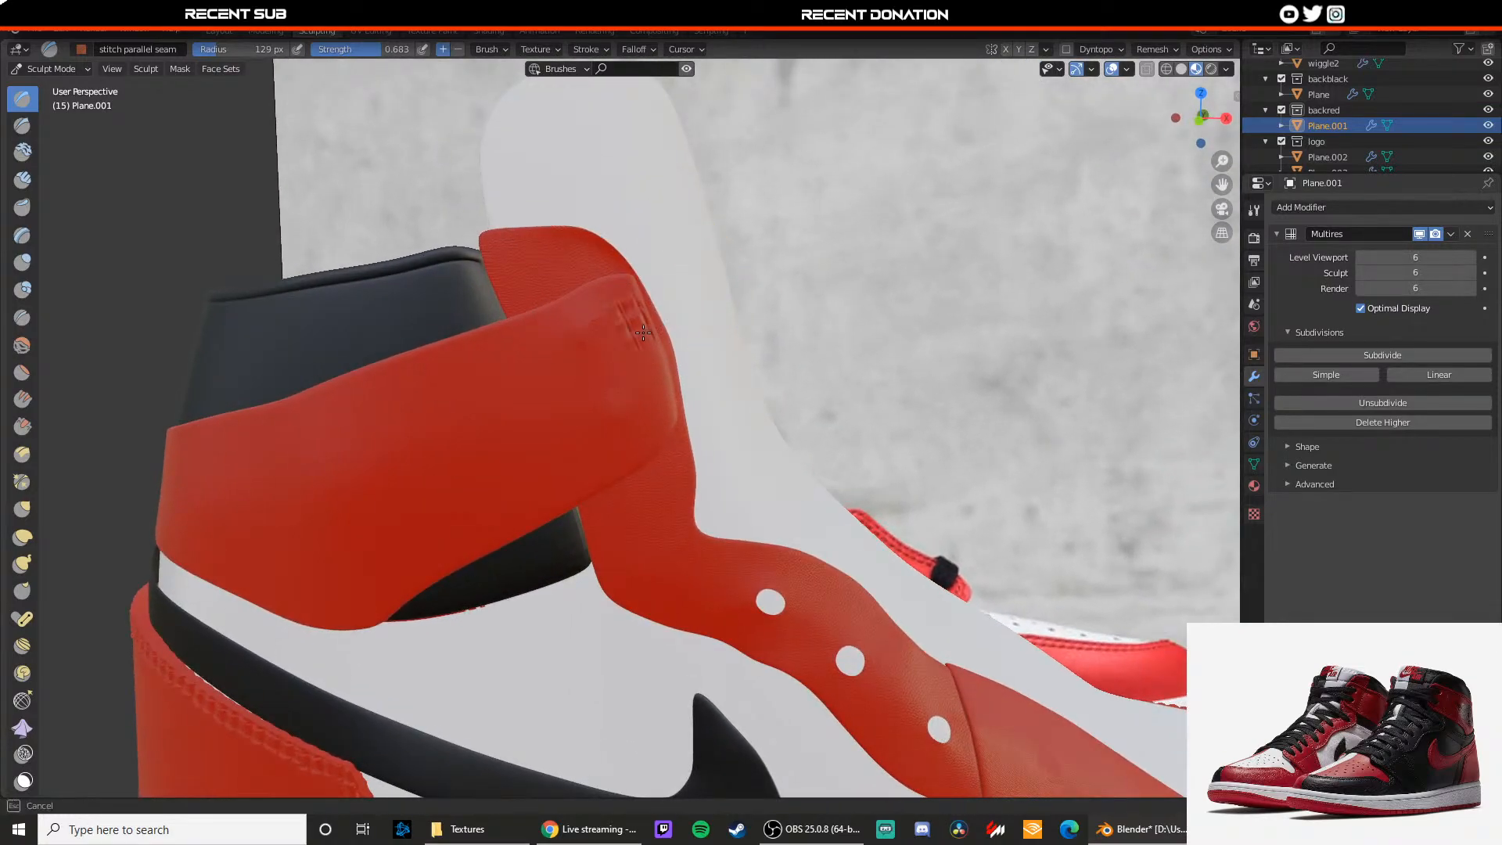
key("ctrl+z")
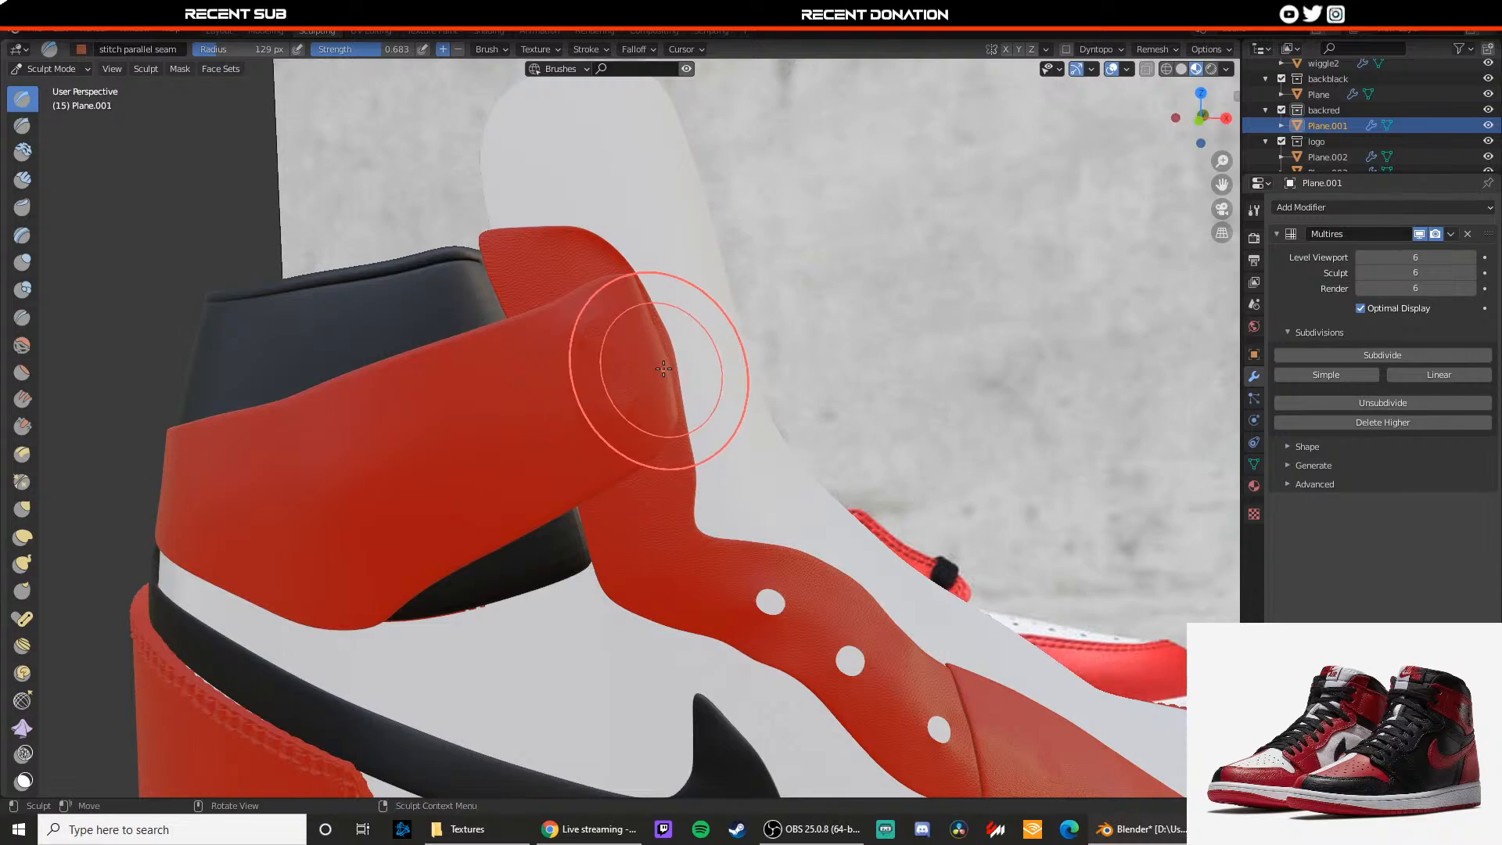
middle_click_drag(637, 352, 637, 255)
left_click_drag(637, 255, 642, 274)
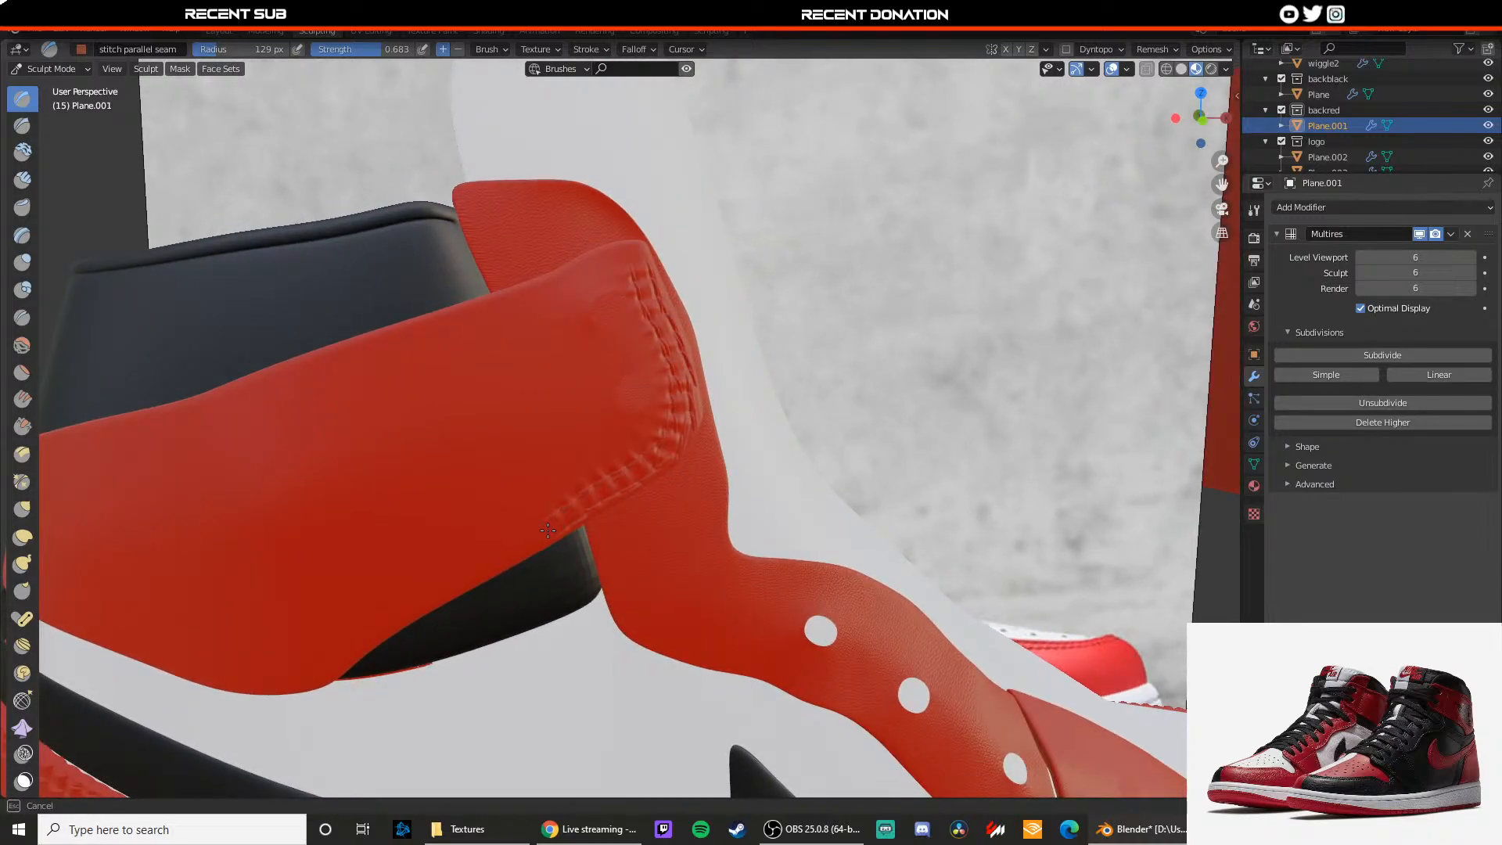
left_click_drag(548, 531, 519, 503)
middle_click_drag(519, 503, 604, 403)
key("ctrl+z")
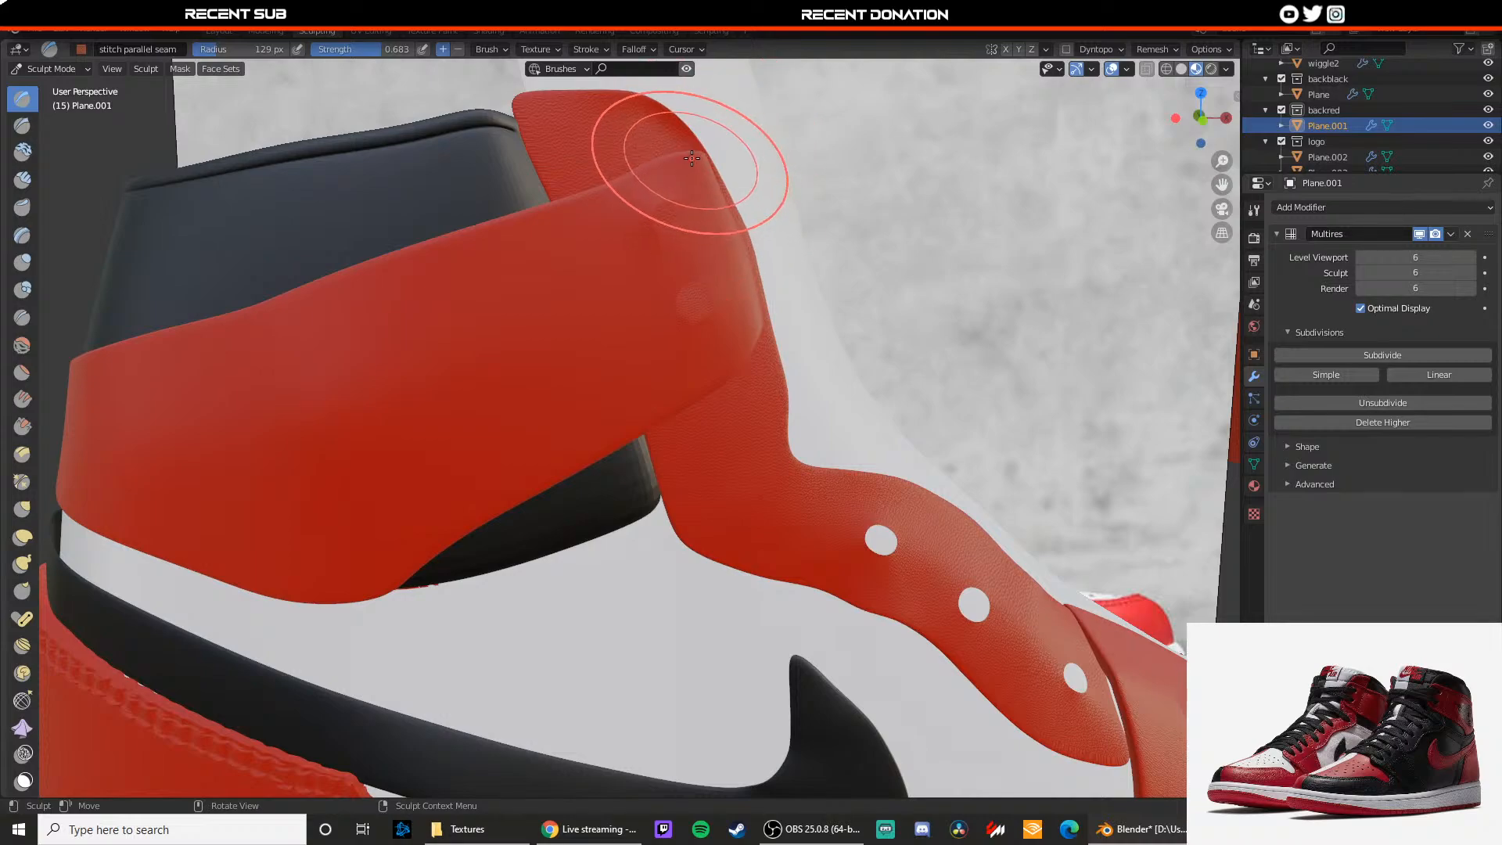
Step: Sculpt a short parallel stitch seam down the ankle strap's front edge, undoing the strokes that round the lower corner
left_click_drag(692, 159, 712, 205)
mouse_move(731, 257)
left_mouse_down()
mouse_move(748, 352)
mouse_move(744, 300)
left_mouse_up()
key("ctrl+z")
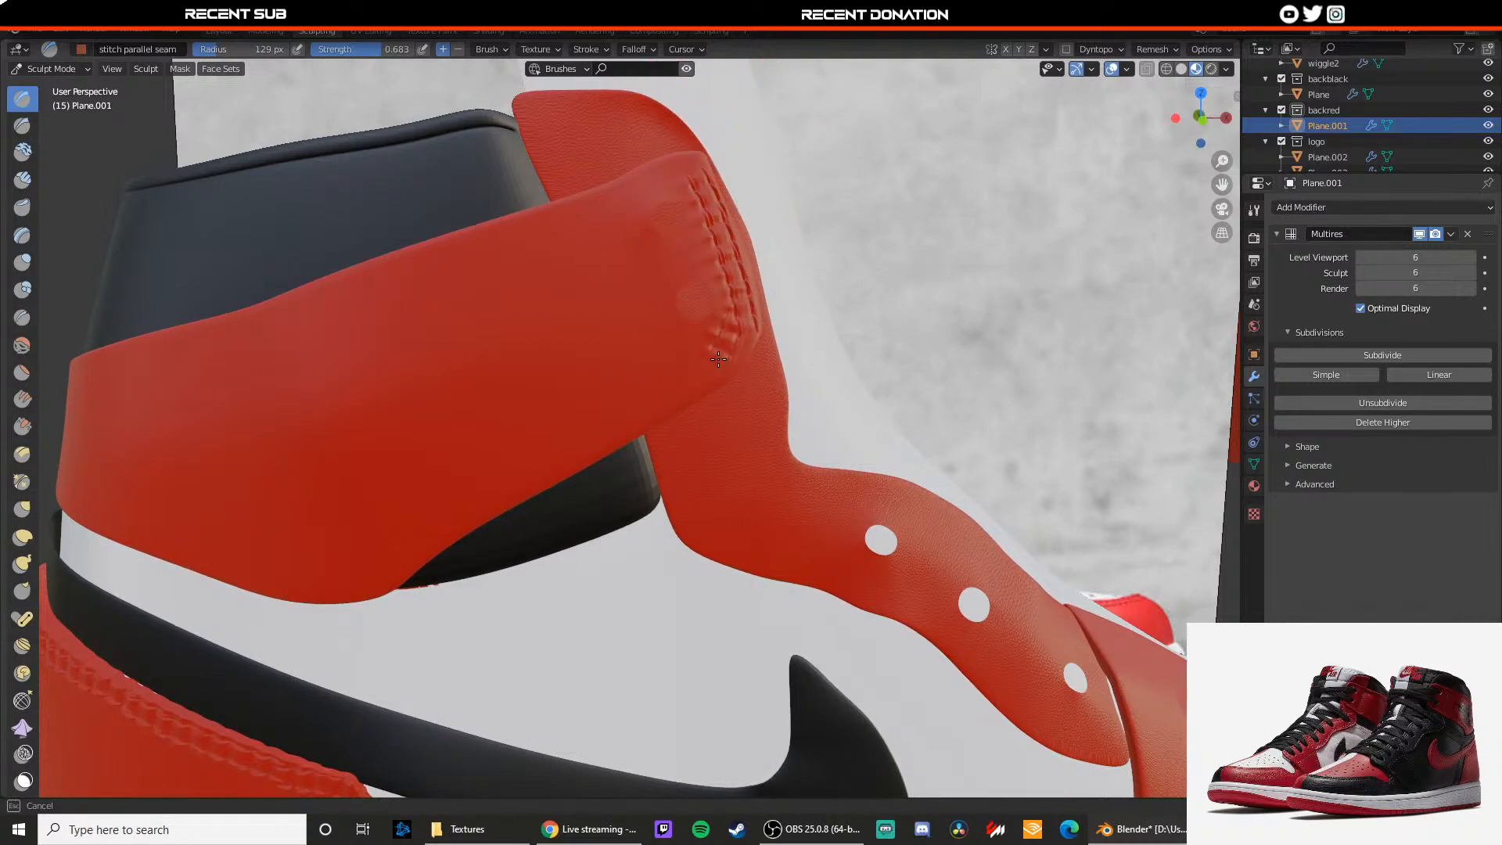
left_click_drag(718, 359, 712, 370)
key("ctrl+z")
mouse_move(736, 311)
left_mouse_down()
mouse_move(739, 337)
mouse_move(686, 389)
left_mouse_up()
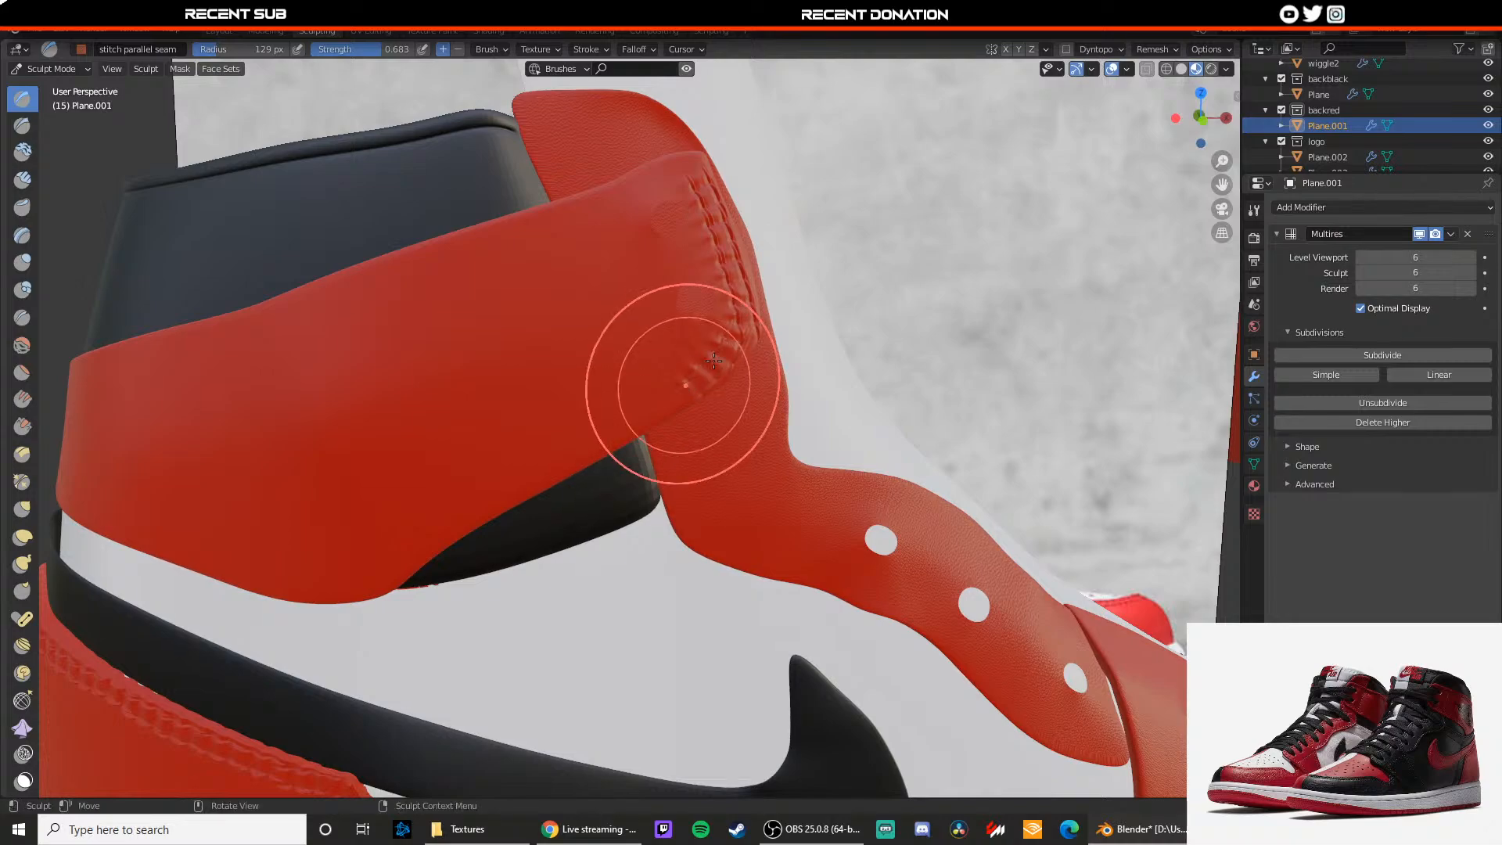
key("ctrl+z")
mouse_move(738, 299)
left_mouse_down()
mouse_move(733, 343)
mouse_move(738, 279)
left_mouse_up()
key("ctrl+z")
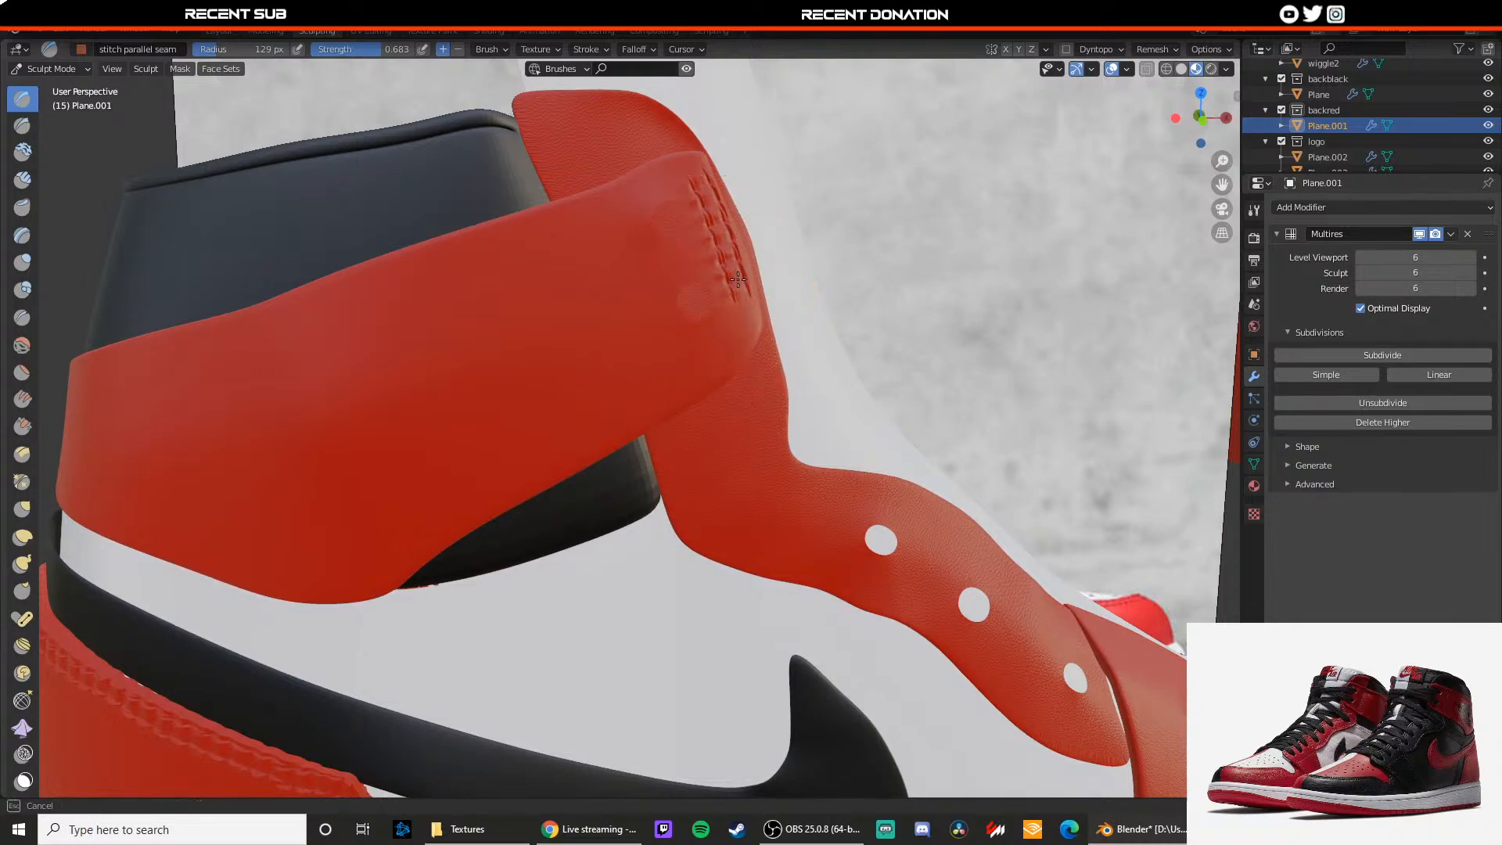
left_click_drag(722, 341, 713, 352)
key("ctrl+z")
left_click_drag(737, 275, 734, 334)
left_click_drag(646, 408, 643, 413)
key("ctrl+z")
Step: Try stitching the ankle strap's lower edge from the rear dip up to the front corner, and undo the strokes
left_click_drag(391, 565, 431, 536)
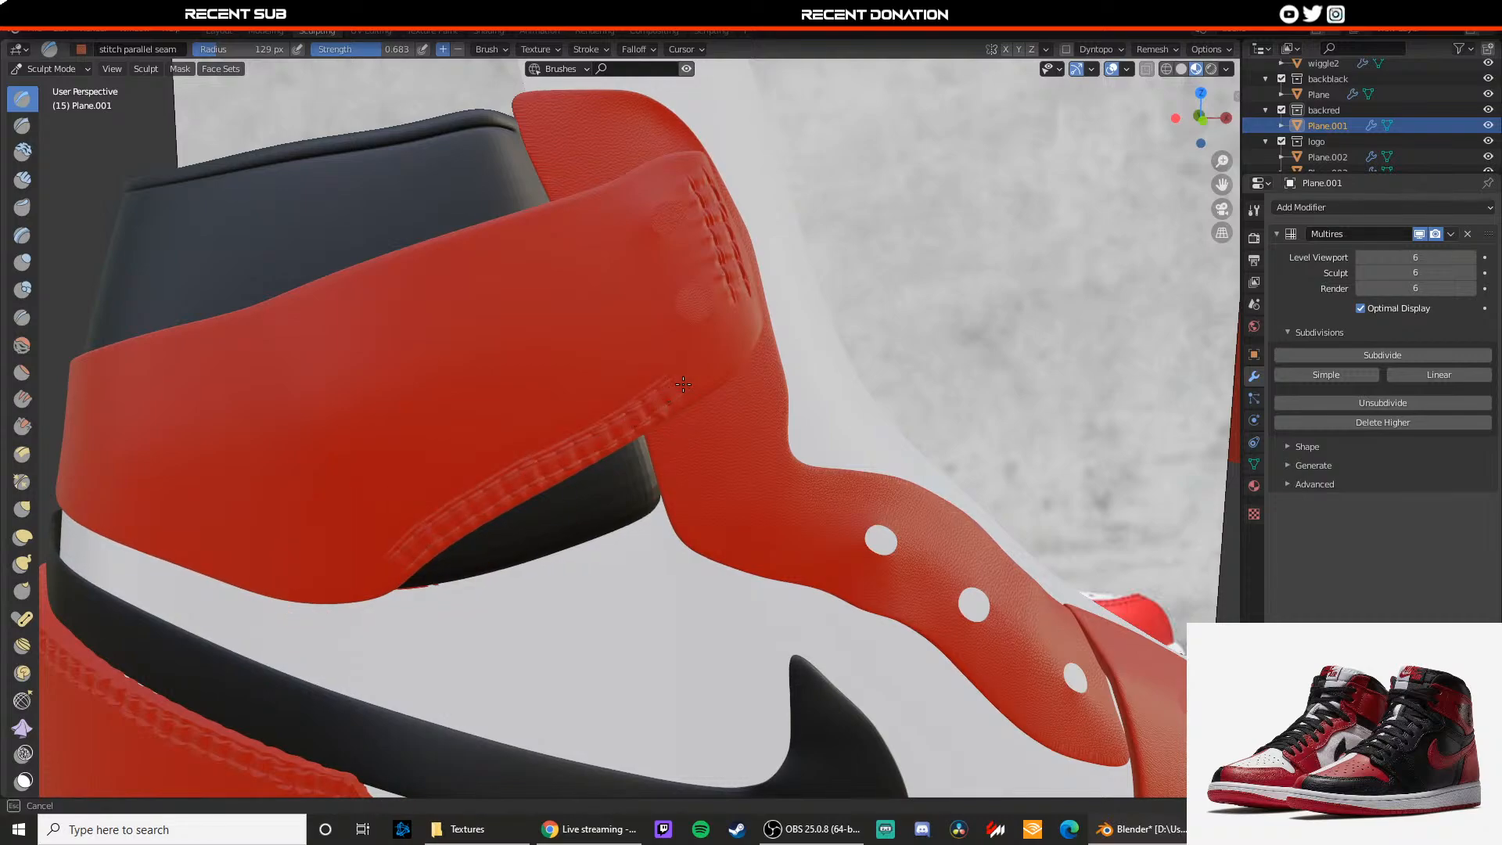
left_click_drag(684, 384, 707, 375)
key("ctrl+z")
scroll(548, 439, "up", 1)
left_click_drag(342, 611, 348, 604)
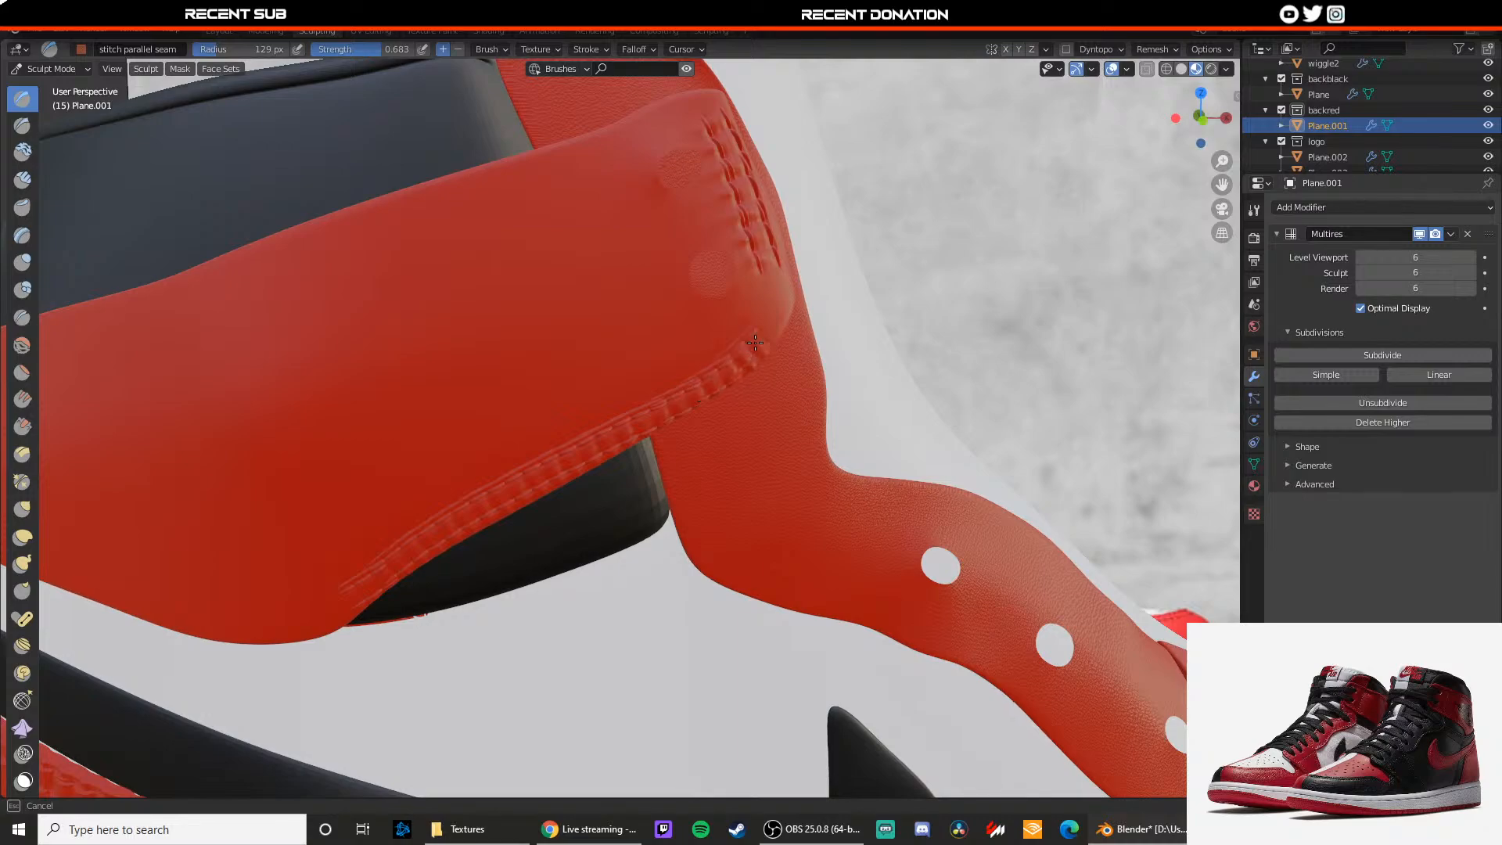
left_click_drag(775, 279, 712, 115)
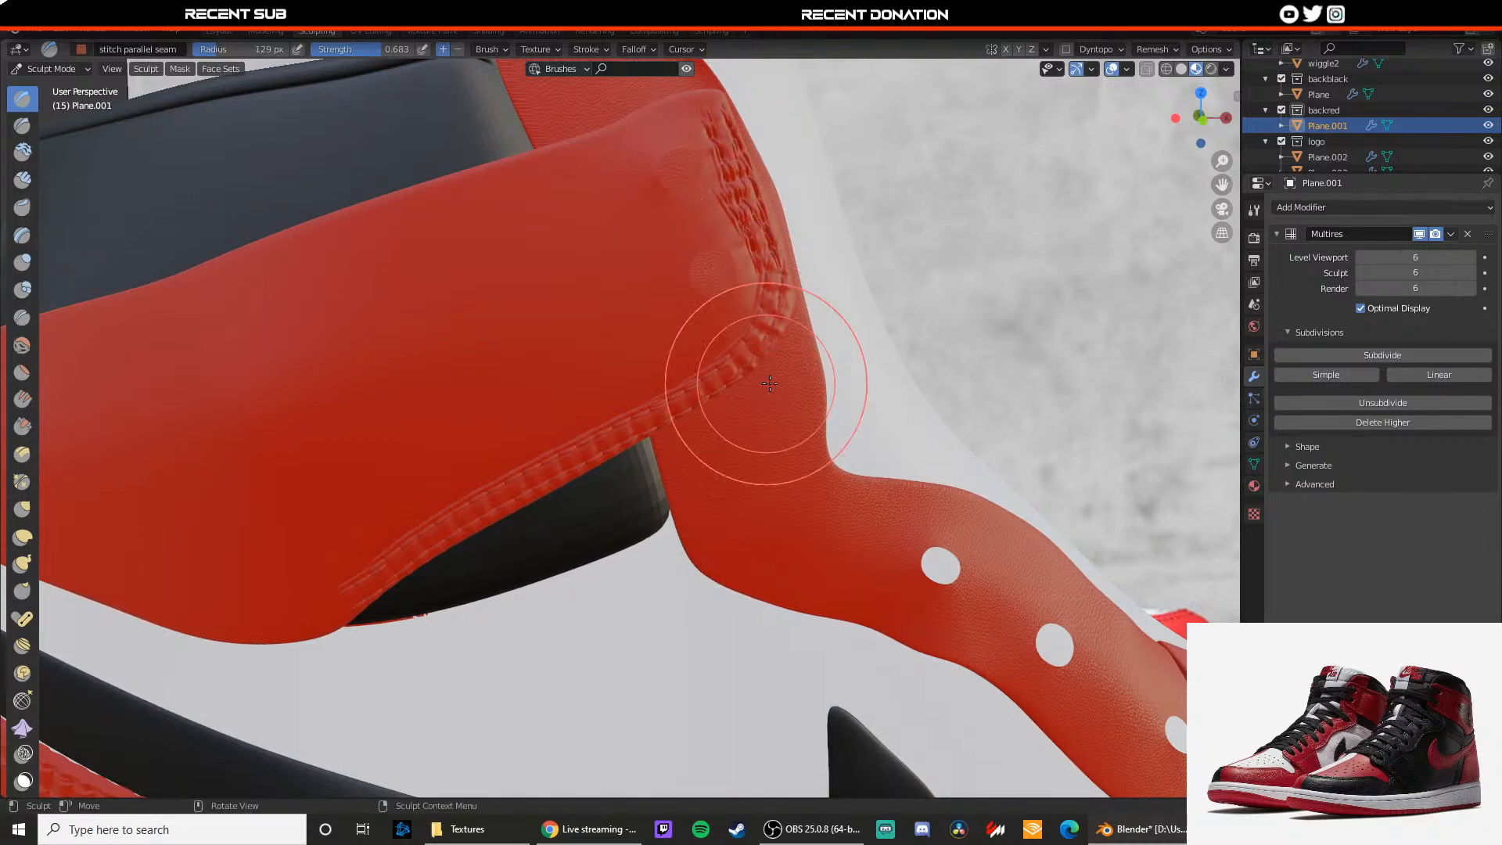
key("ctrl+z")
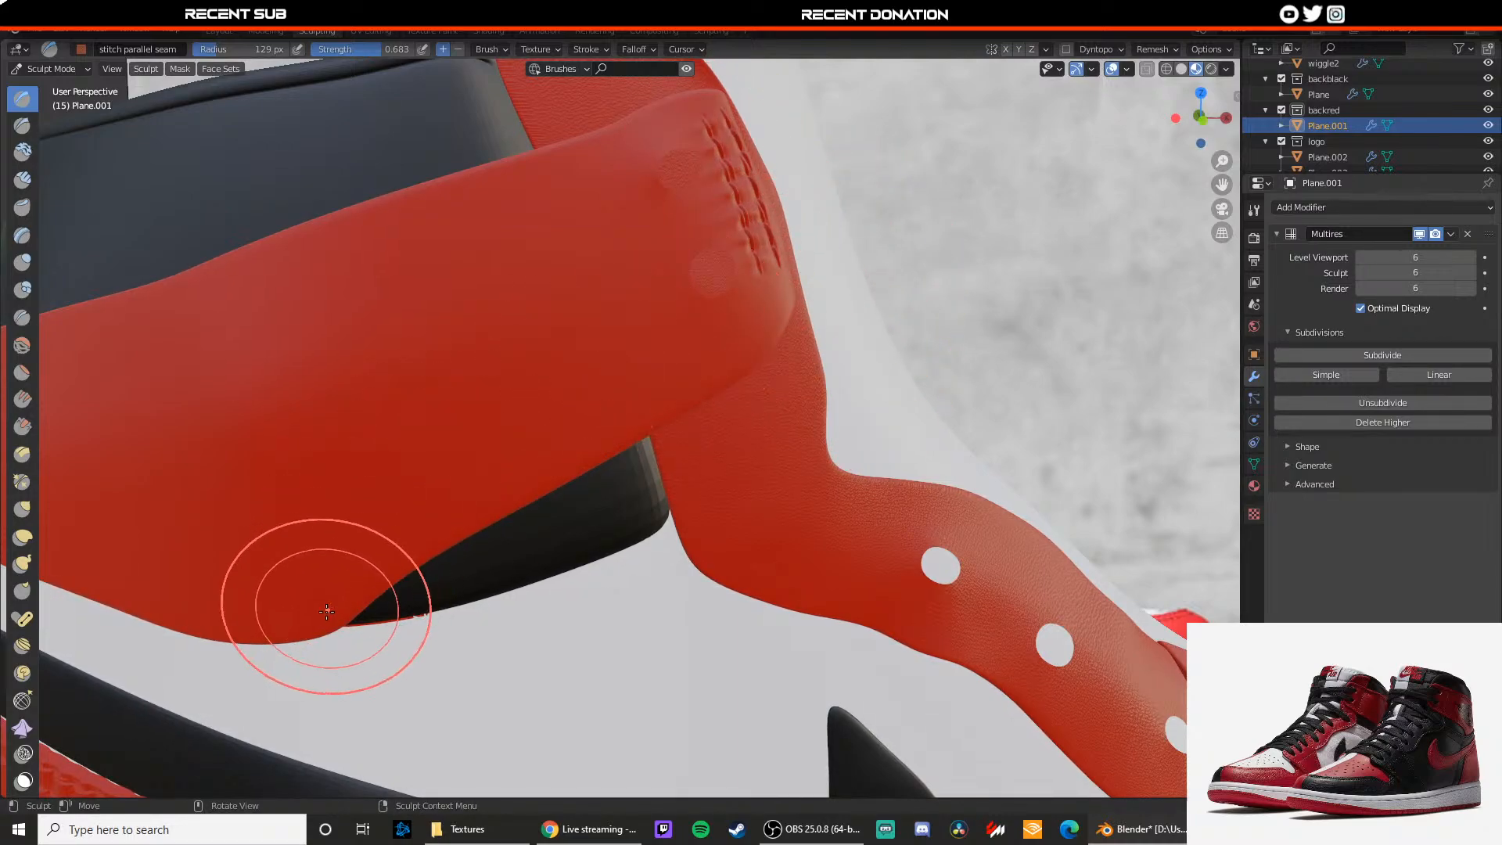
left_click_drag(334, 615, 446, 526)
key("ctrl+z")
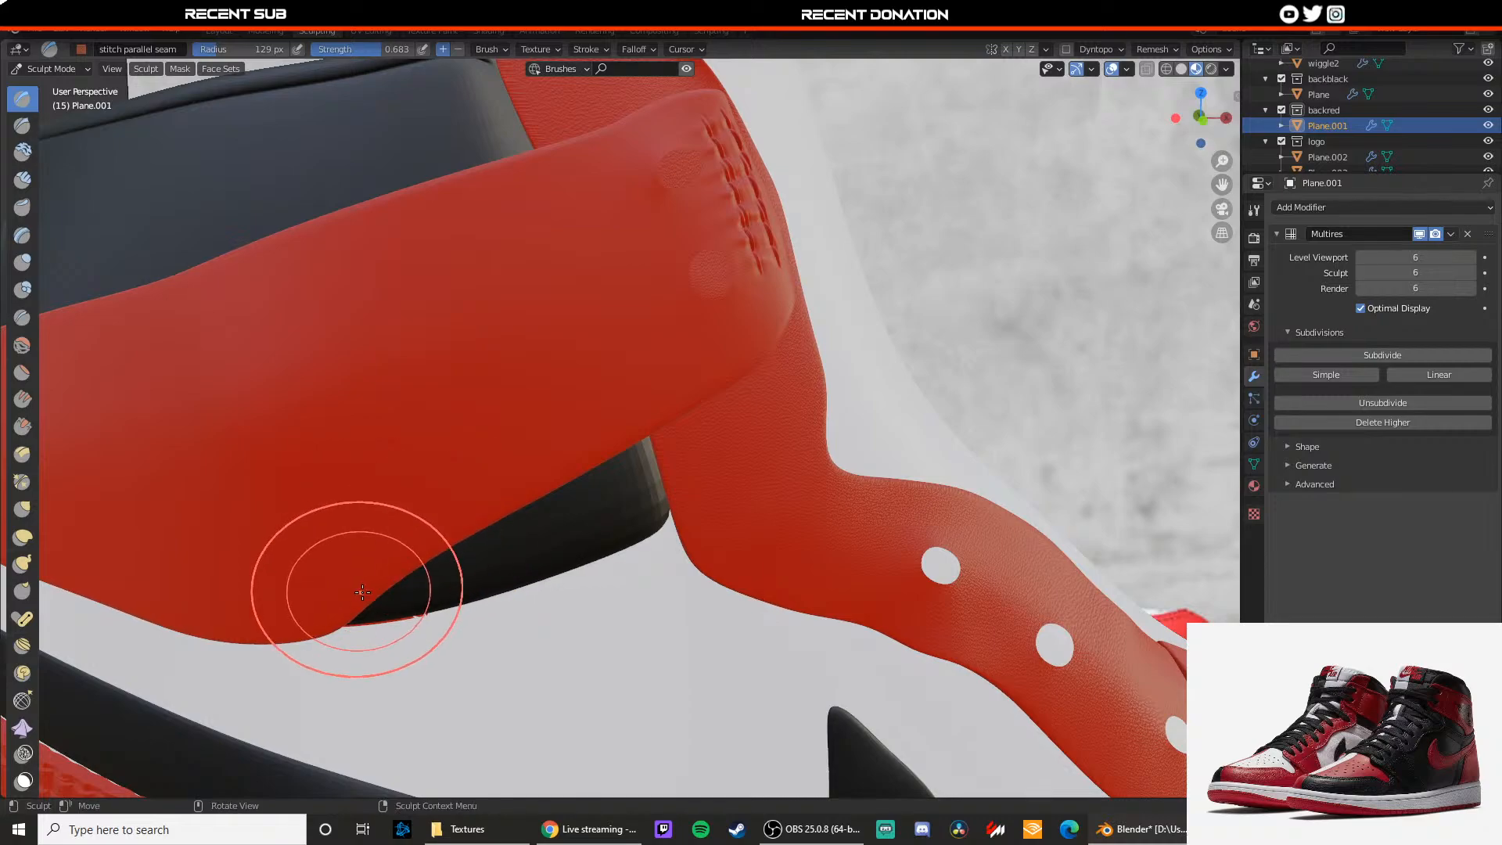
Step: Sculpt the stitch seam along the ankle strap's lower edge and join it to the front seam around the corner
left_click_drag(362, 593, 423, 551)
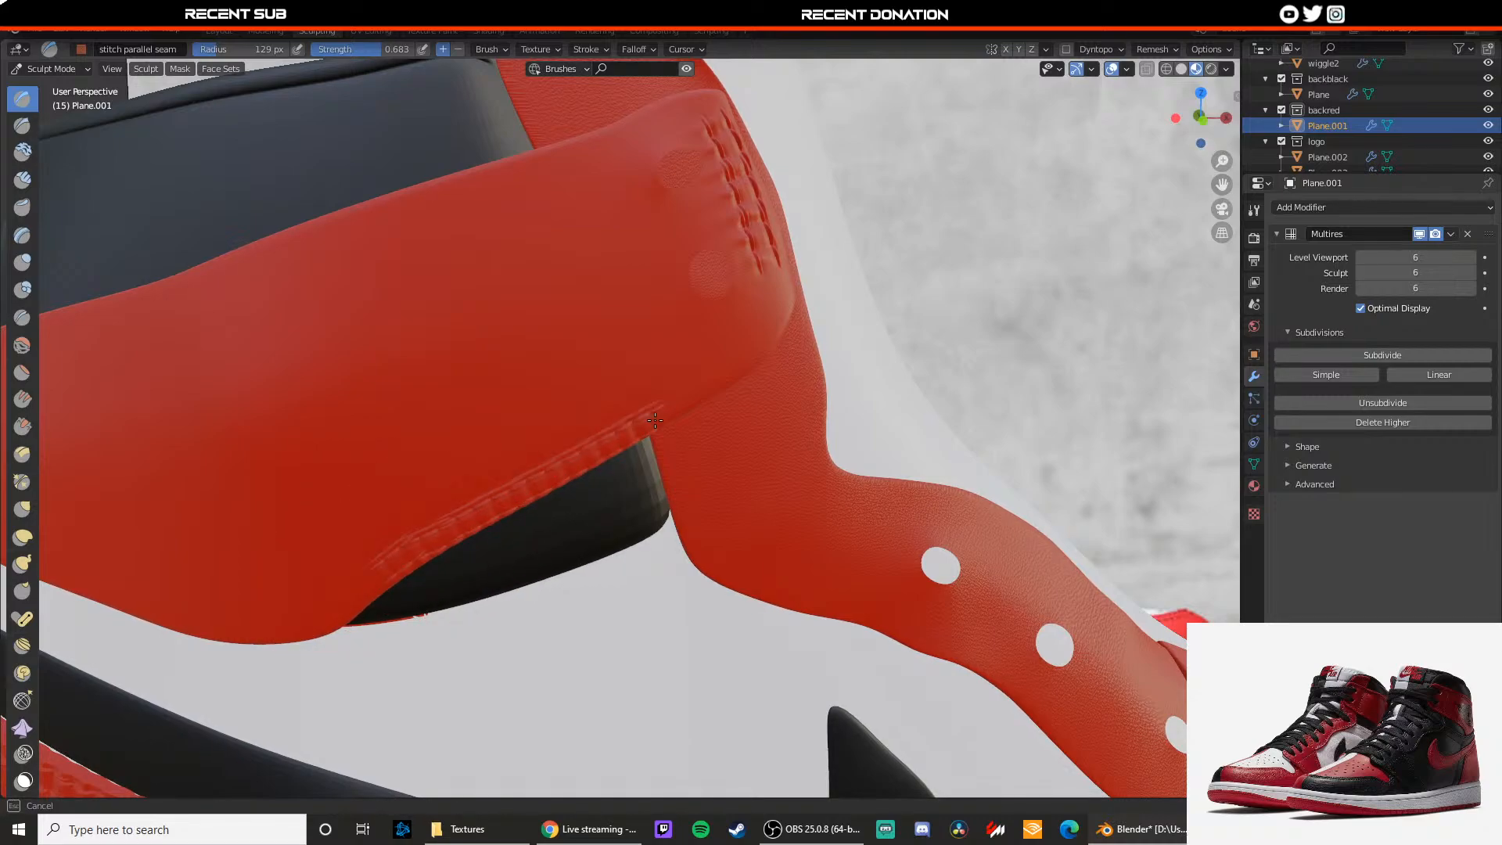
left_click_drag(758, 345, 761, 343)
scroll(782, 398, "down", 4)
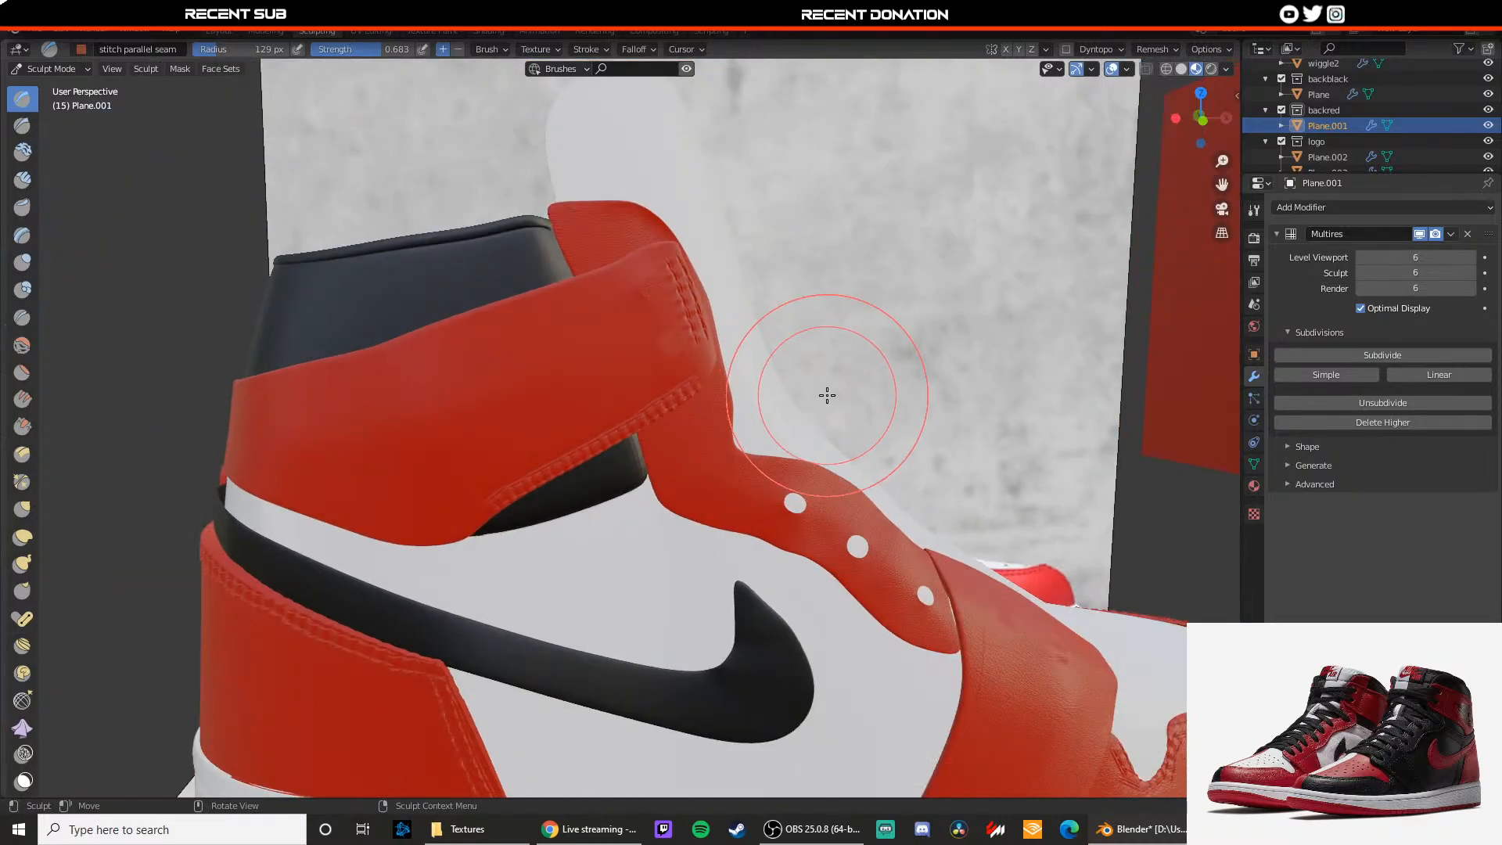
mouse_move(822, 398)
middle_mouse_down()
mouse_move(674, 407)
mouse_move(697, 376)
mouse_move(739, 365)
middle_mouse_up()
scroll(700, 376, "up", 3)
mouse_move(691, 354)
left_mouse_down()
mouse_move(718, 304)
mouse_move(713, 263)
left_mouse_up()
Step: Try extending the lower stitch seam along the ankle strap's bottom curve toward the heel, and undo the extension strokes
middle_click_drag(646, 419, 689, 386)
left_click_drag(446, 472, 388, 508)
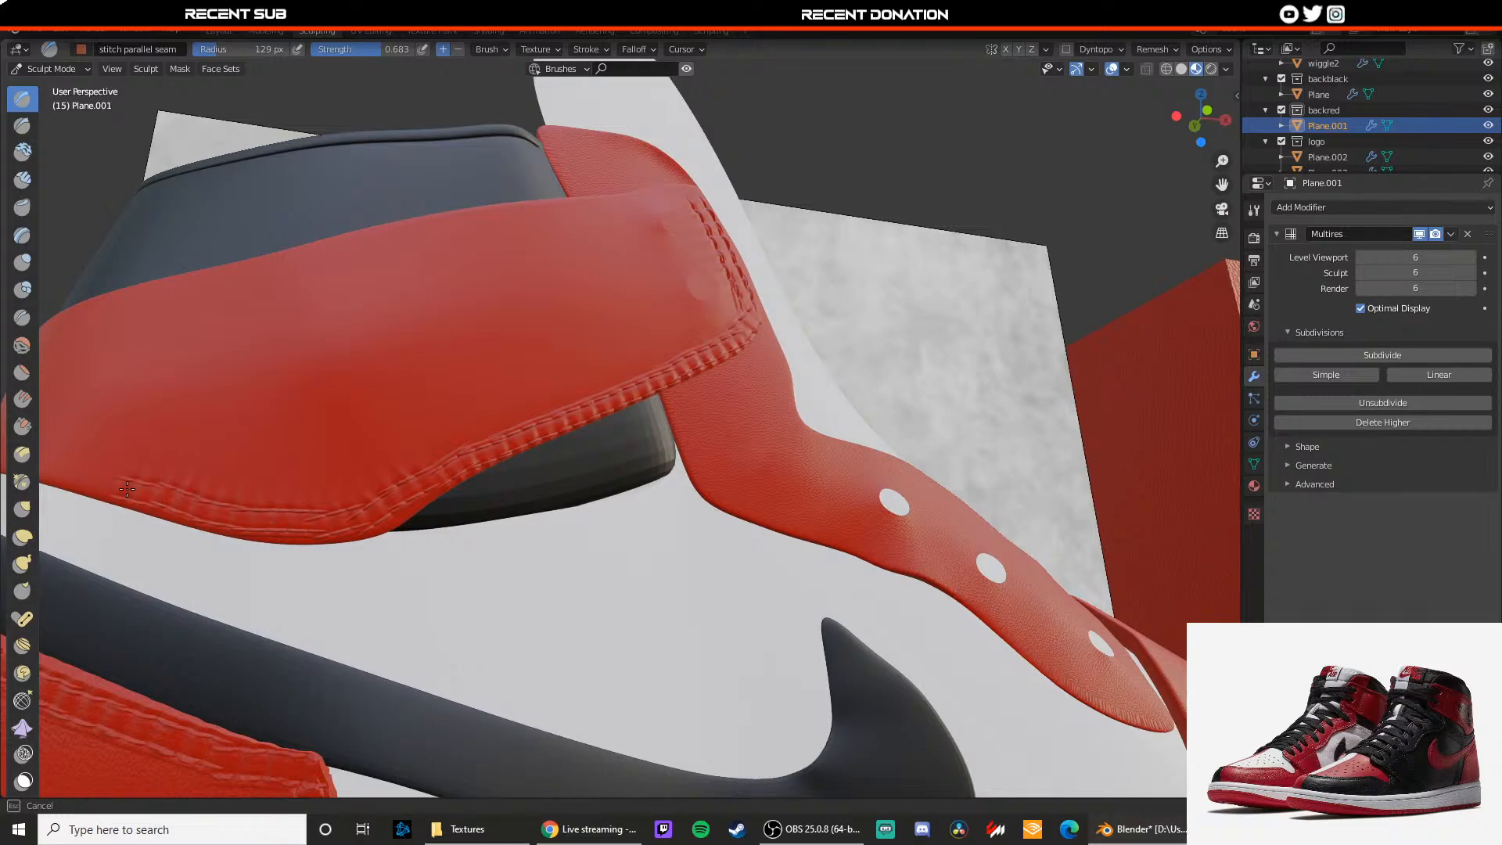
left_click_drag(126, 489, 119, 487)
scroll(156, 486, "down", 3)
mouse_move(227, 476)
middle_mouse_down()
mouse_move(242, 503)
mouse_move(306, 477)
mouse_move(407, 483)
mouse_move(291, 487)
middle_mouse_up()
middle_click_drag(486, 499, 439, 502)
scroll(436, 503, "up", 2)
mouse_move(424, 542)
left_mouse_down()
mouse_move(471, 500)
mouse_move(430, 551)
mouse_move(359, 575)
mouse_move(333, 621)
left_mouse_up()
key("ctrl+z")
key("ctrl+z")
scroll(430, 546, "up", 2)
scroll(450, 492, "down", 3)
middle_click_drag(466, 446, 523, 559, "shift")
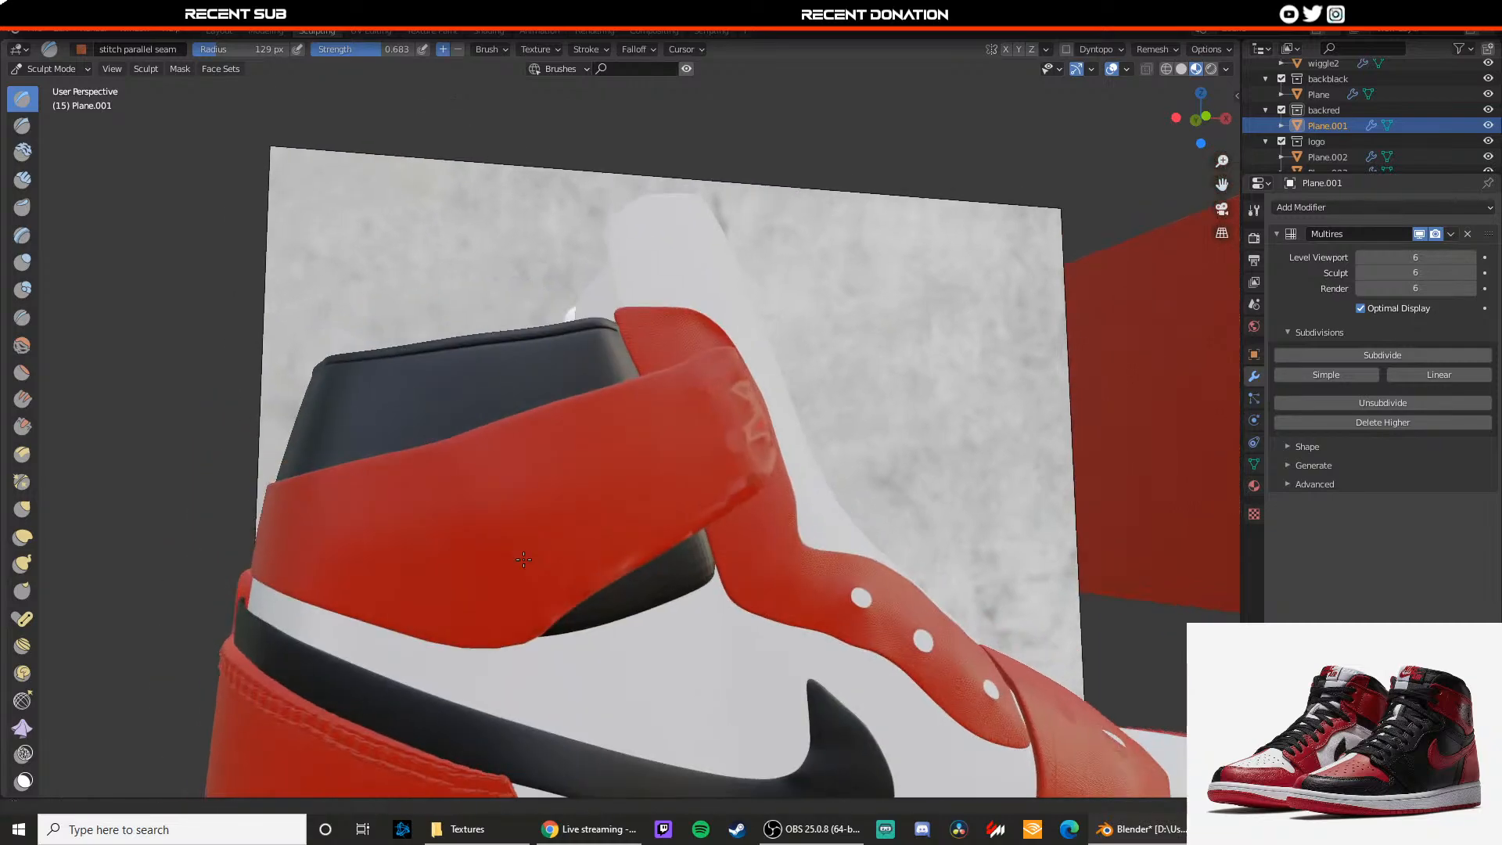
Step: Try stitching the ankle strap's upper front corner and upper edge, and undo the strokes
scroll(728, 444, "up", 2)
middle_click_drag(731, 443, 715, 463)
mouse_move(785, 345)
left_mouse_down()
mouse_move(757, 330)
mouse_move(770, 331)
mouse_move(743, 343)
left_mouse_up()
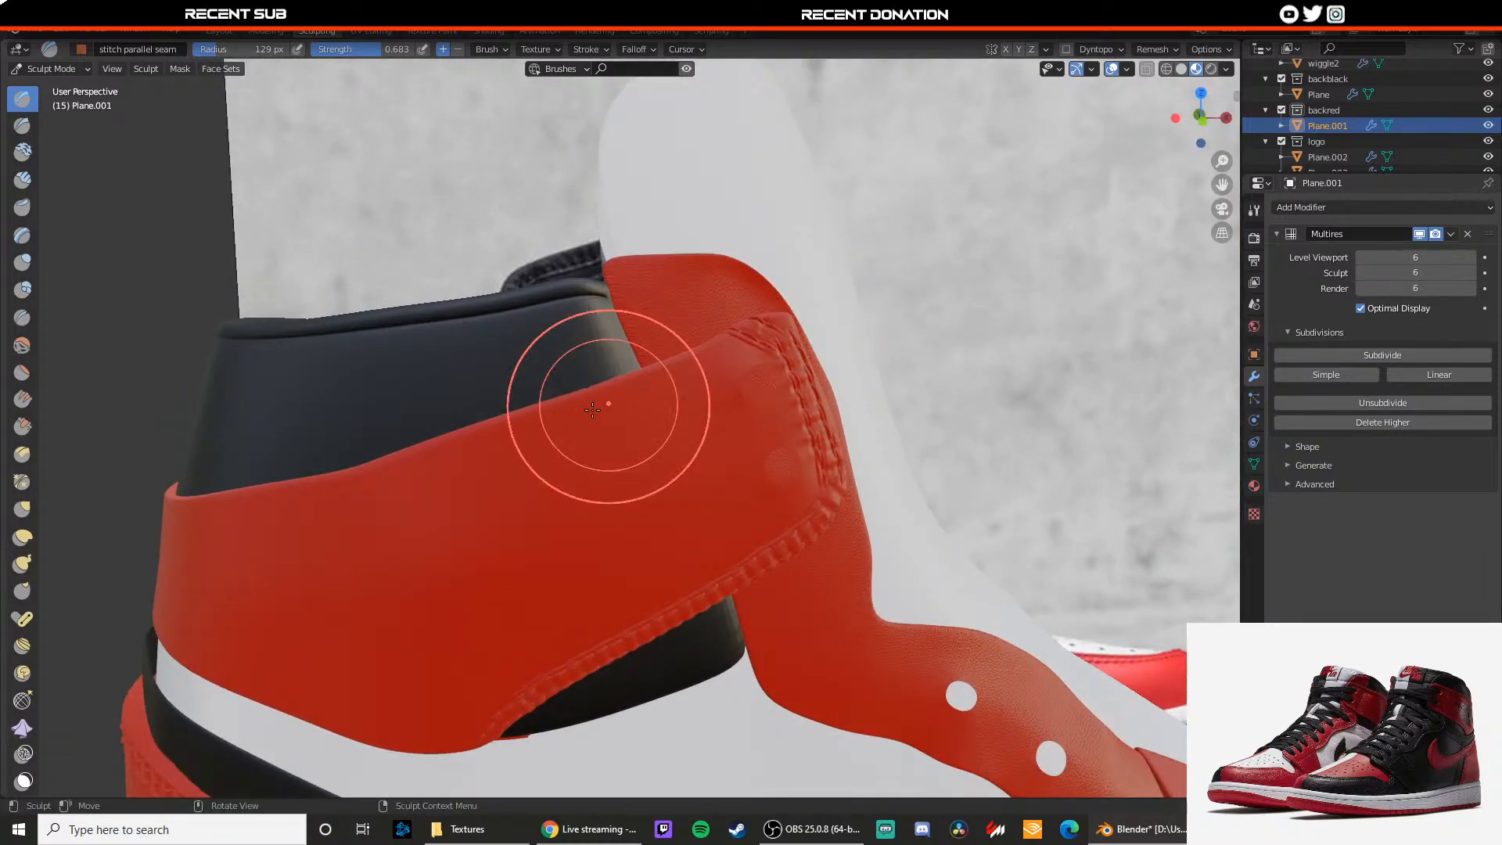
left_click_drag(514, 427, 542, 415)
left_click_drag(626, 388, 633, 383)
key("ctrl+z")
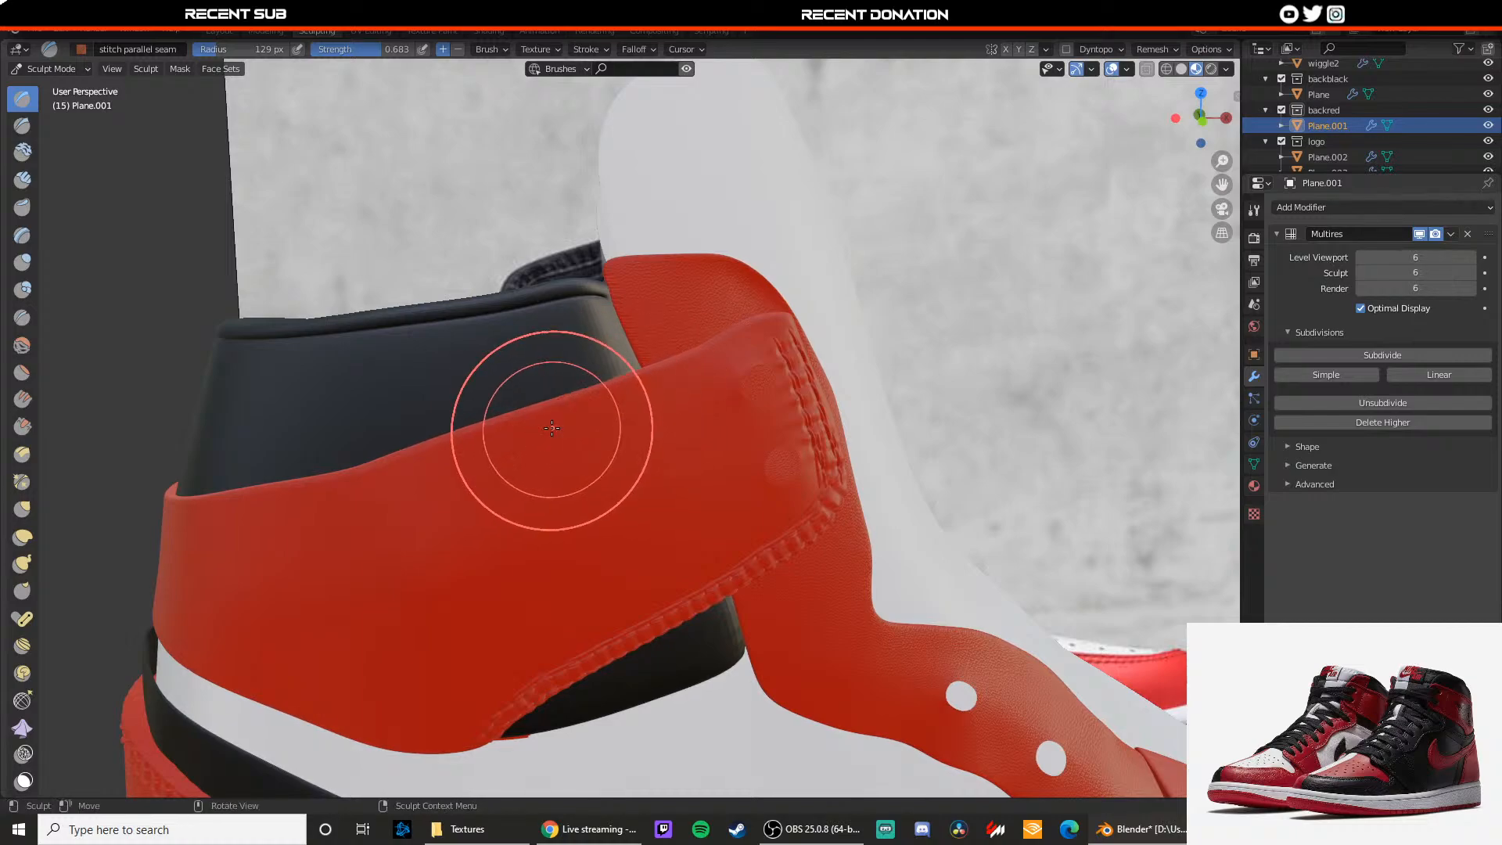
Step: Sculpt the stitch seam along the ankle strap's upper edge from mid-strap to the front corner, redoing uneven strokes
scroll(553, 428, "up", 1)
left_click_drag(524, 416, 574, 395)
left_click_drag(670, 356, 665, 361)
key("ctrl+z")
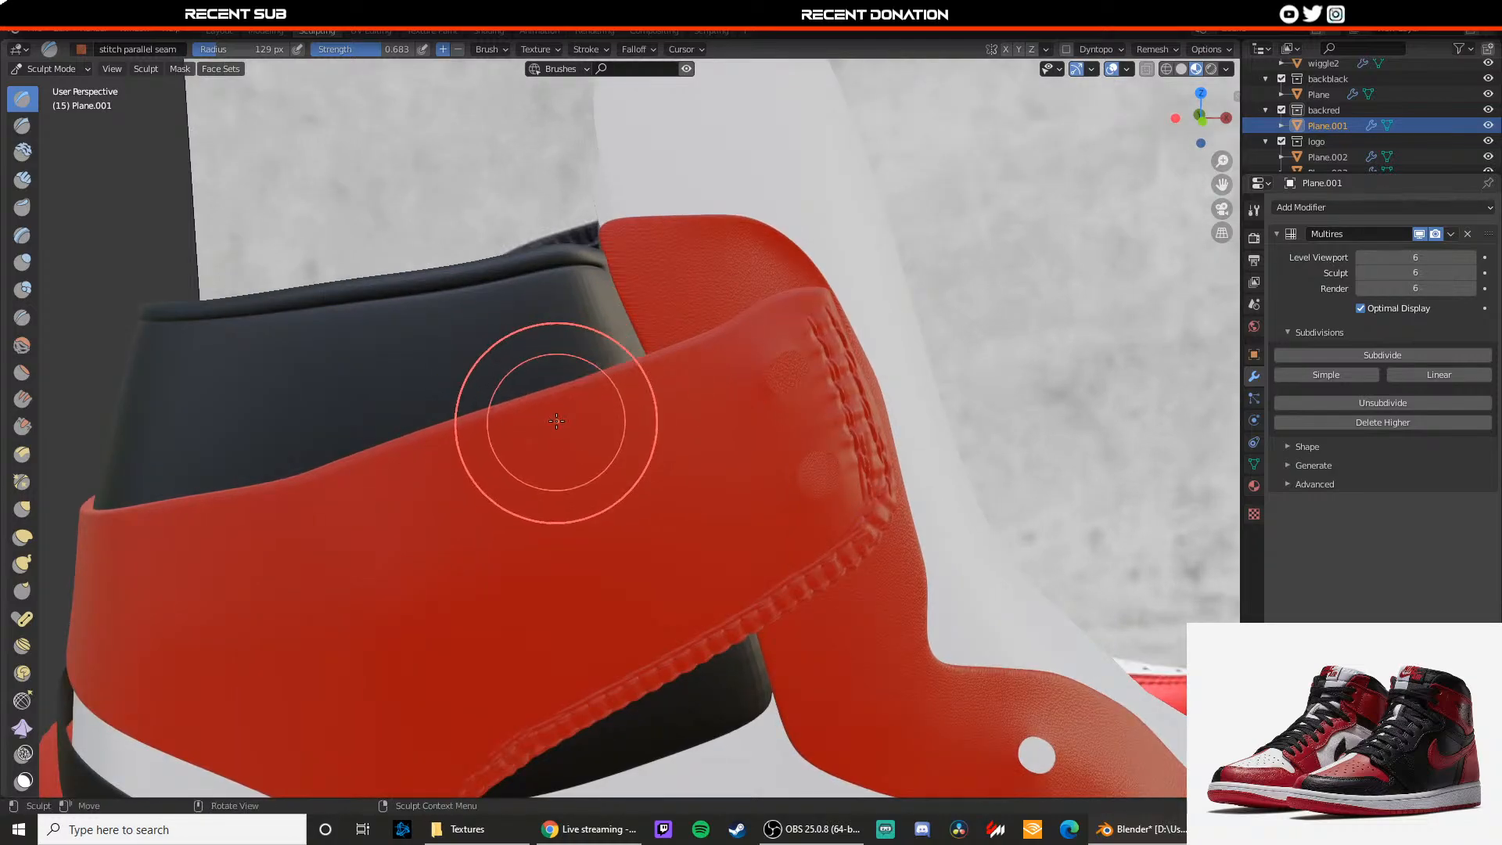
left_click_drag(547, 418, 554, 407)
left_click_drag(751, 327, 794, 302)
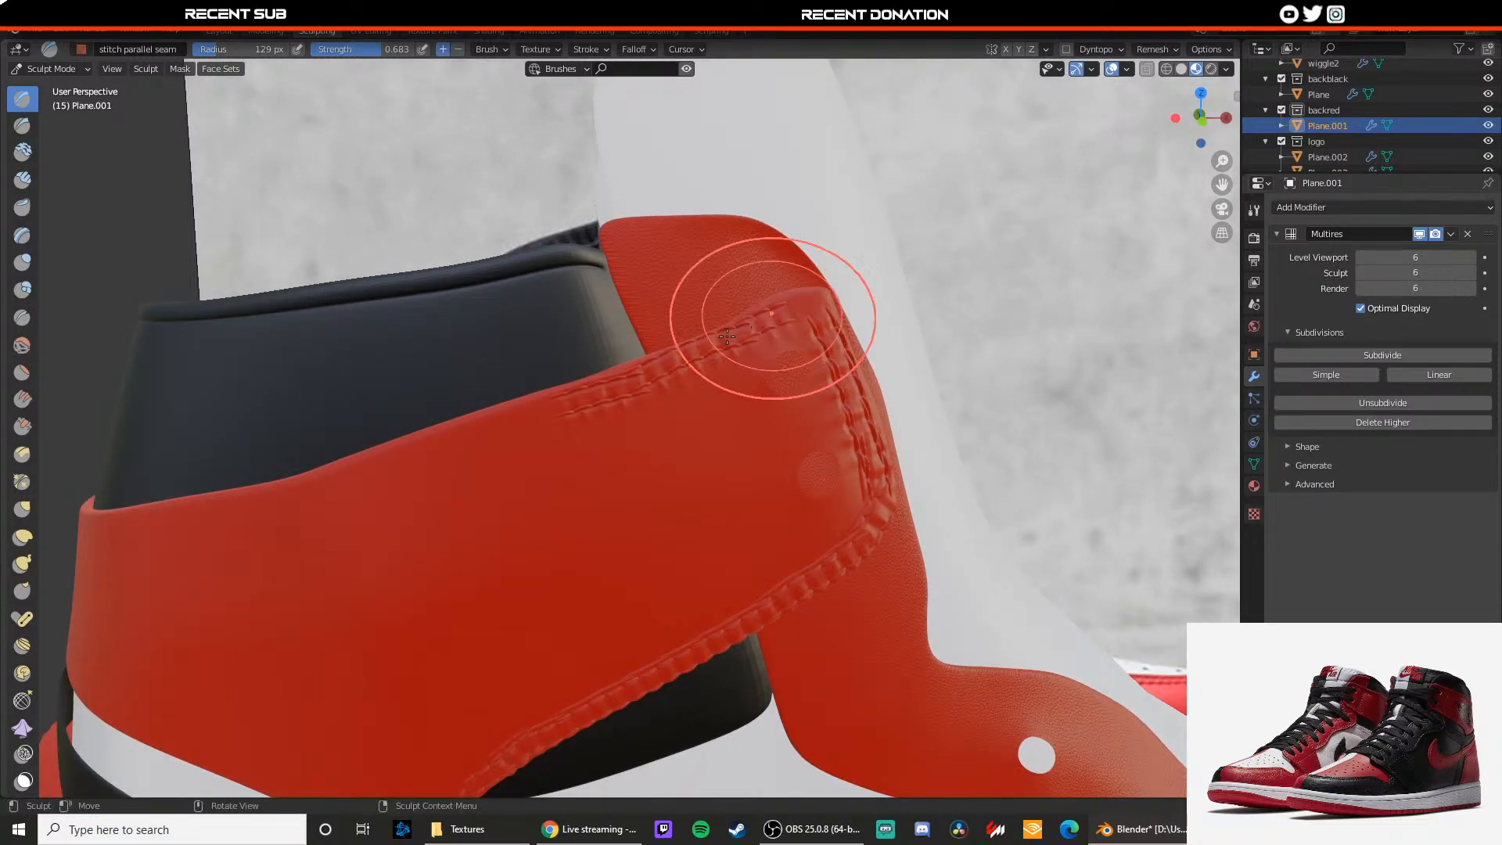
key("ctrl+z")
left_click_drag(718, 337, 721, 336)
key("ctrl+z")
left_click_drag(553, 418, 729, 341)
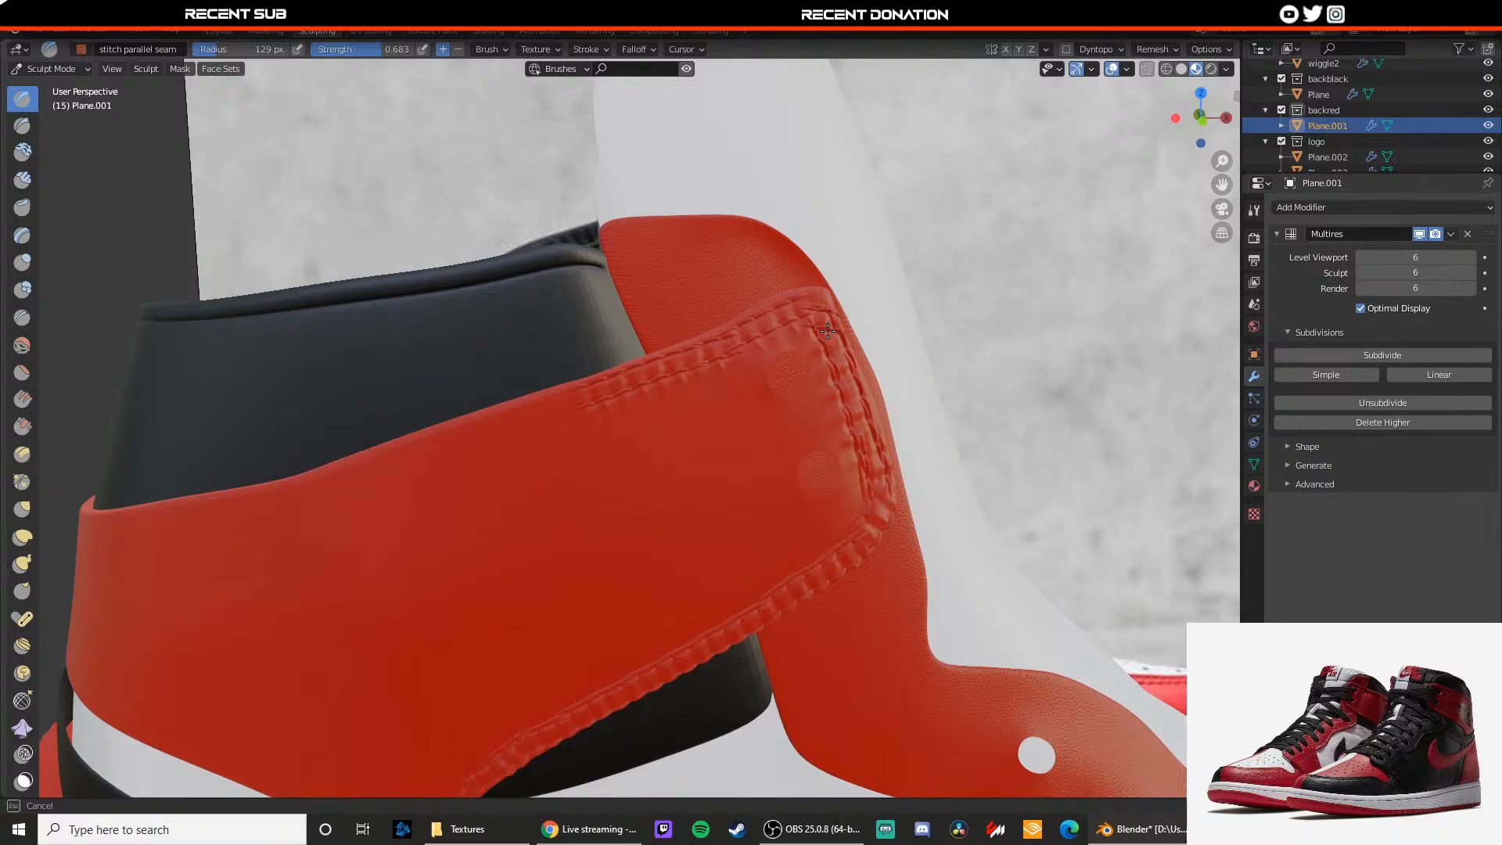
Step: Undo the last seam stroke and sculpt the parallel stitch seam along the red collar strap's upper edge, from the front corner toward the heel
key("ctrl+z")
left_click_drag(828, 331, 775, 322)
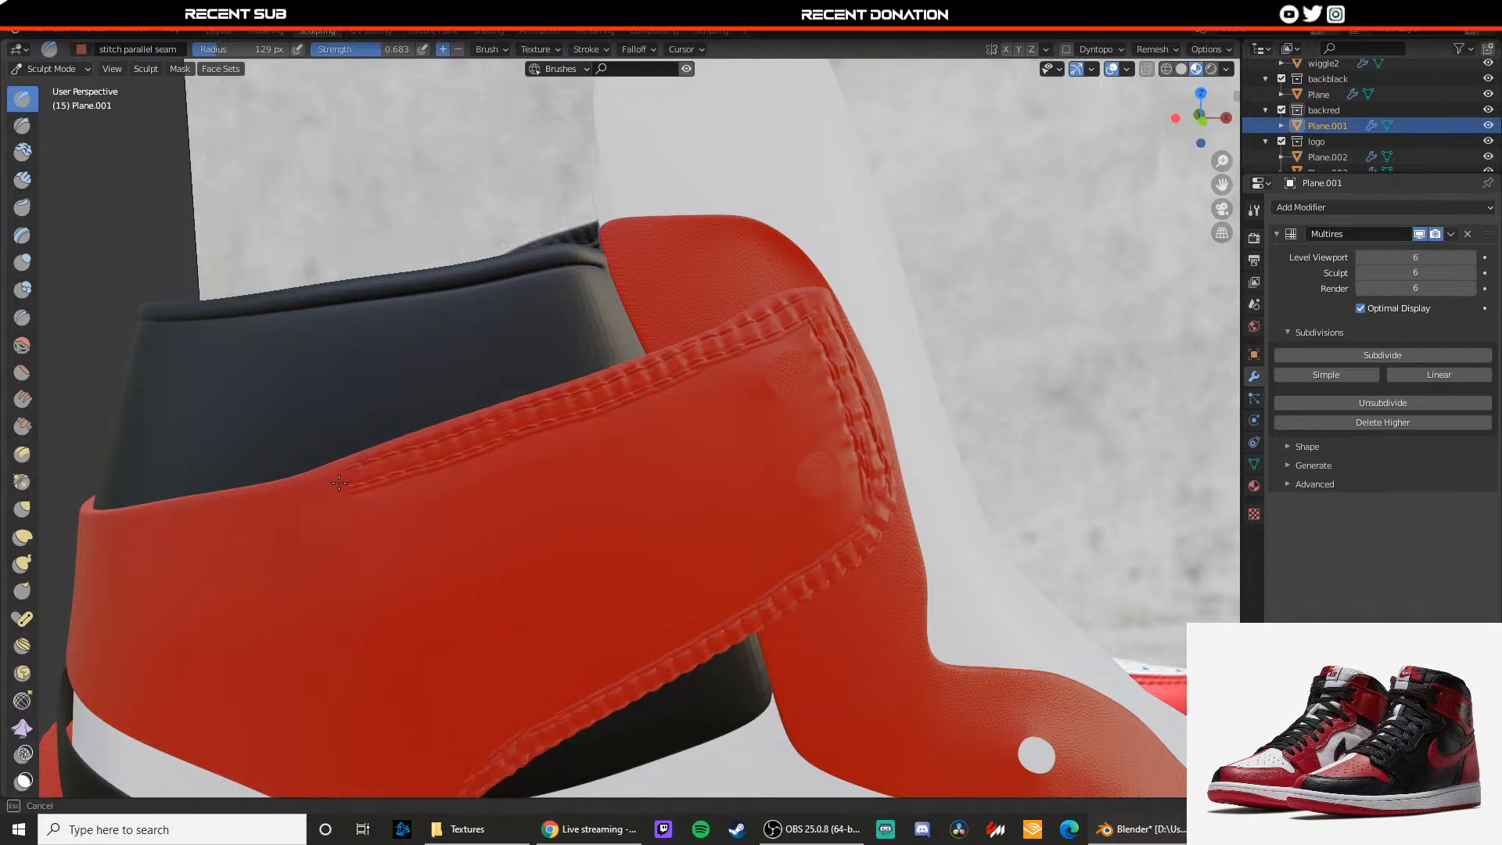
left_click_drag(258, 502, 229, 505)
mouse_move(228, 505)
middle_mouse_down()
mouse_move(289, 476)
mouse_move(540, 446)
middle_mouse_up()
scroll(289, 476, "down", 1)
Step: Try to extend the stitch seam along the strap's upper edge as far as the heel corner
left_click_drag(686, 438, 493, 481)
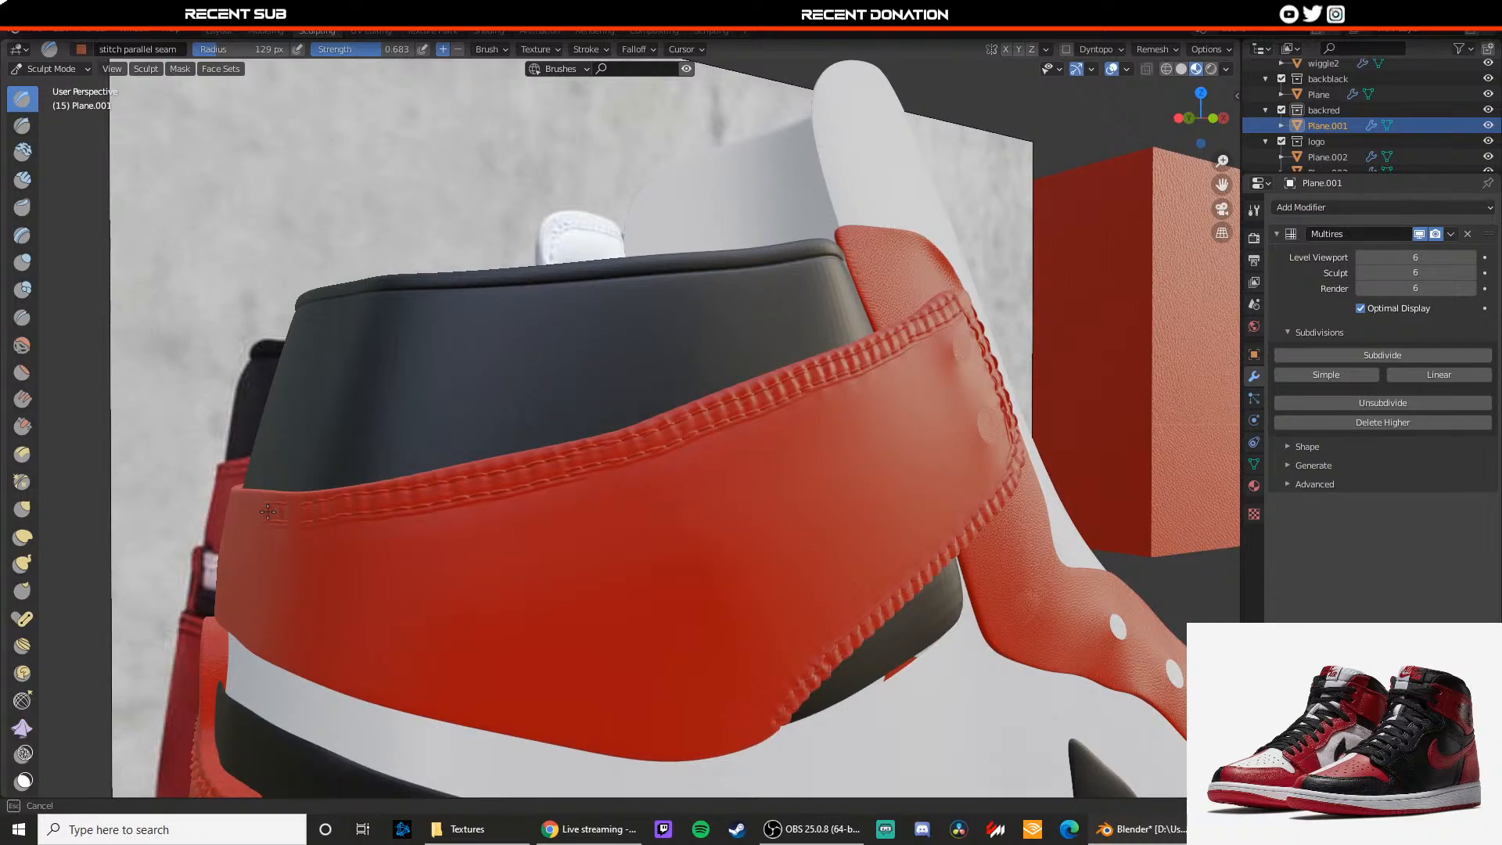
left_click_drag(267, 512, 257, 512)
middle_click_drag(257, 512, 352, 494)
key("ctrl+z")
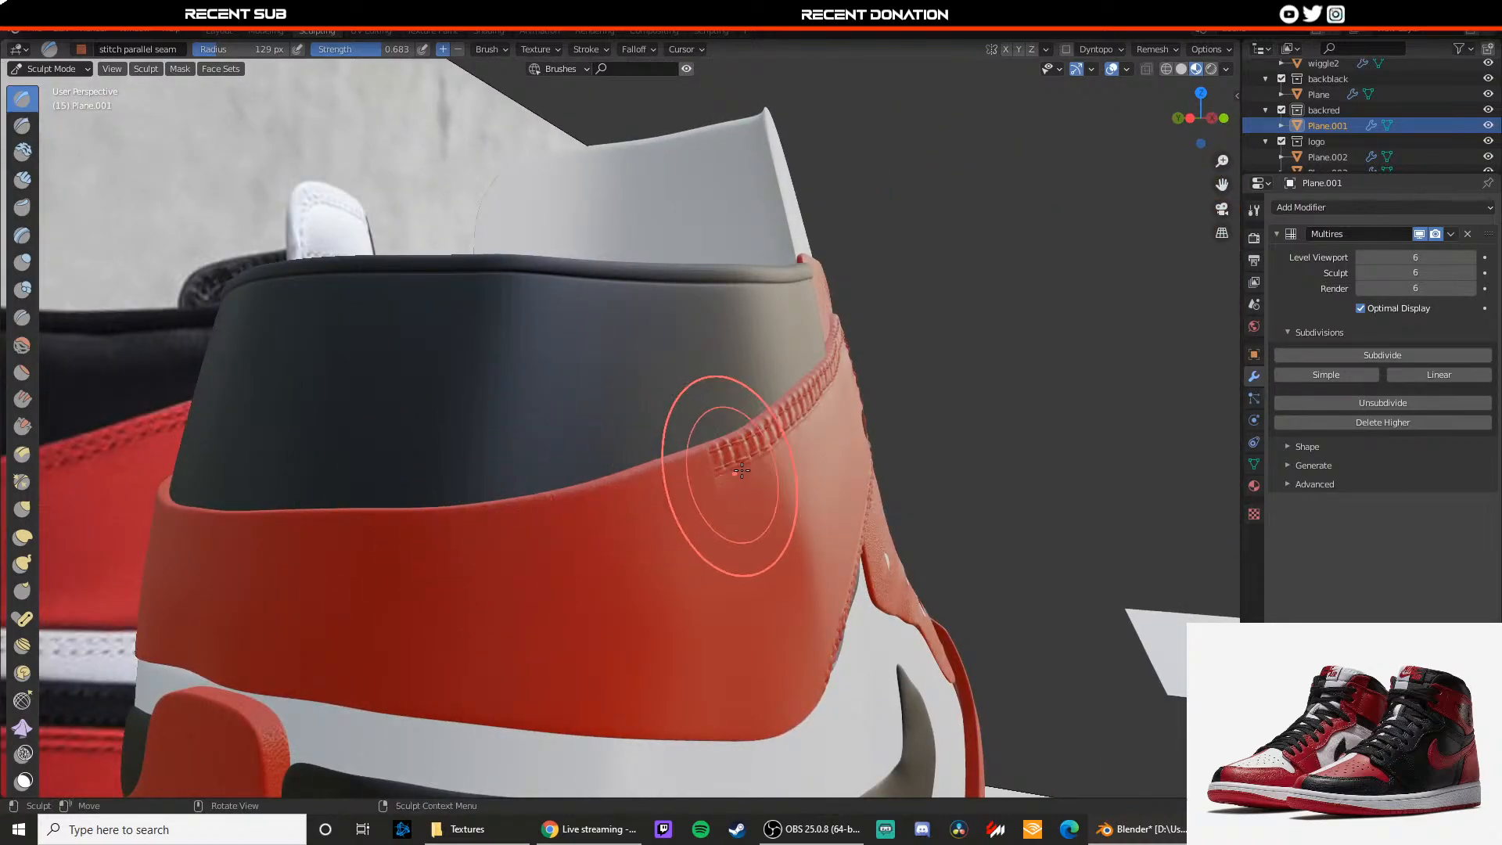
Step: Sculpt the parallel stitch seam along the strap's upper edge around the first heel corner
left_click_drag(719, 472, 694, 470)
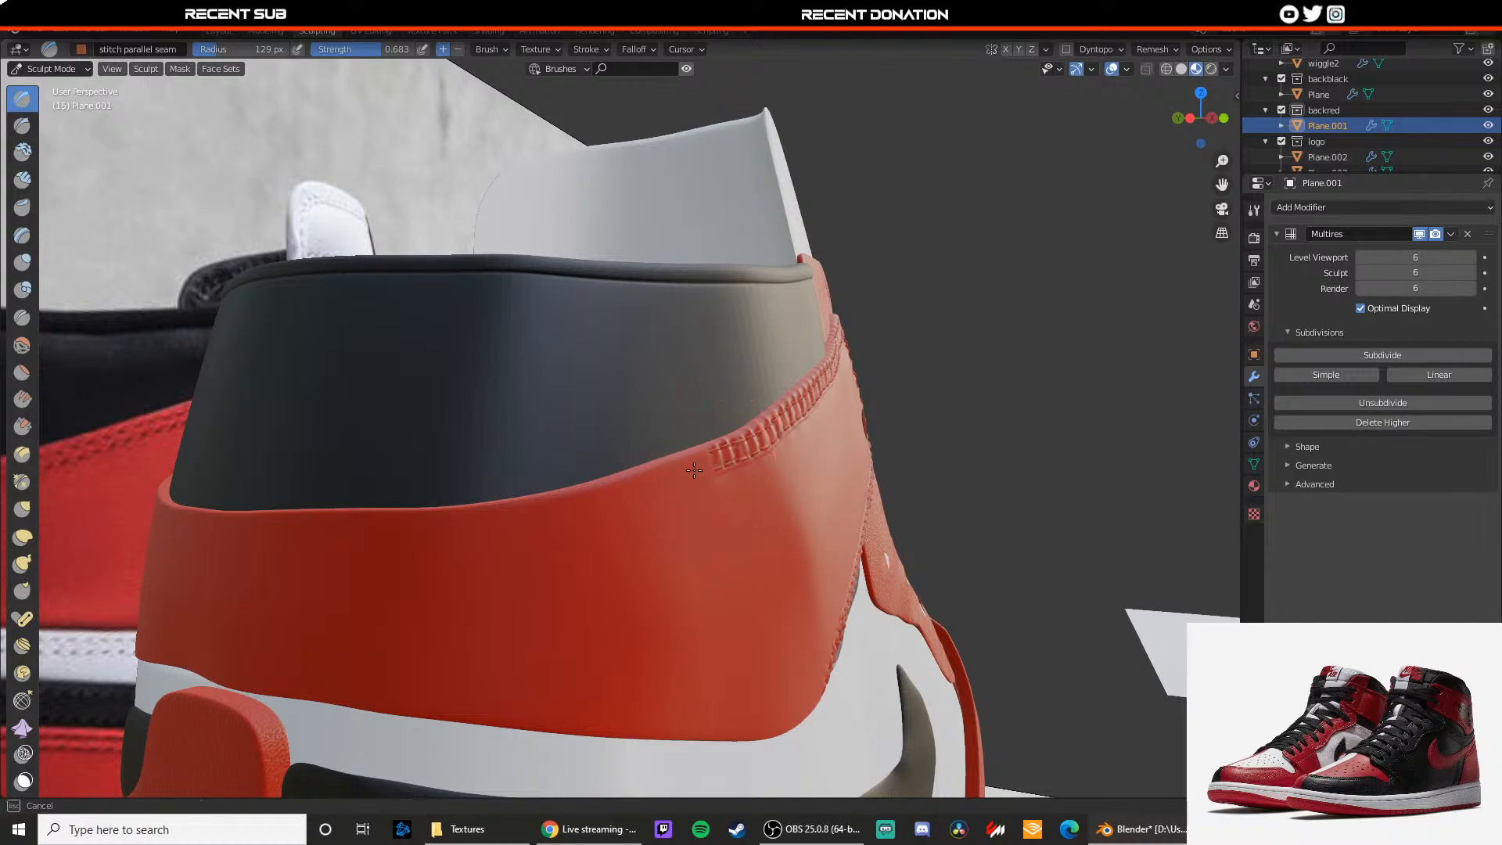
left_click_drag(578, 502, 557, 503)
middle_click_drag(503, 514, 550, 490, "shift")
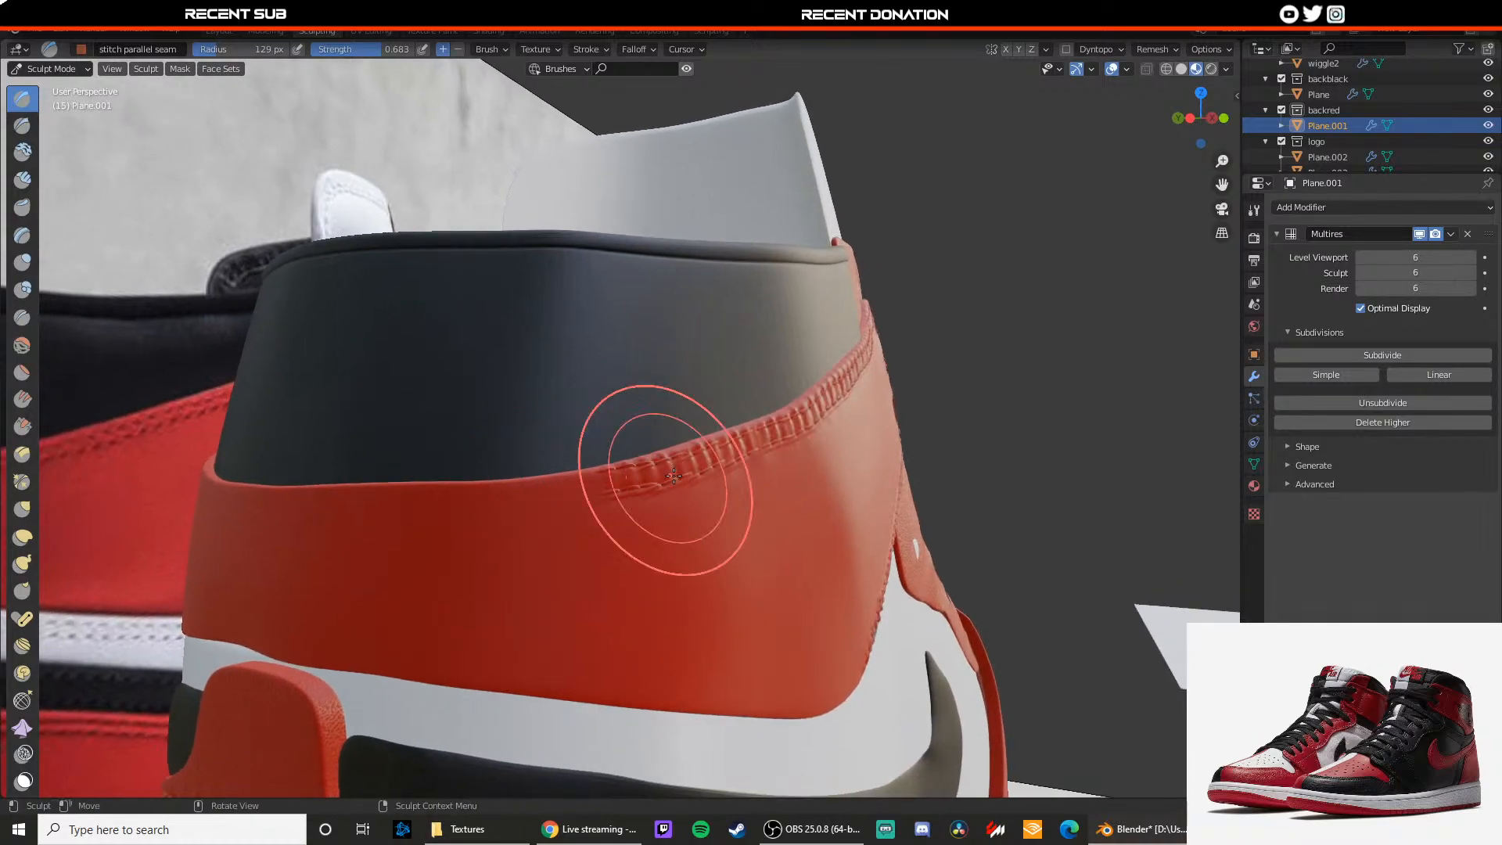
left_click_drag(662, 478, 607, 486)
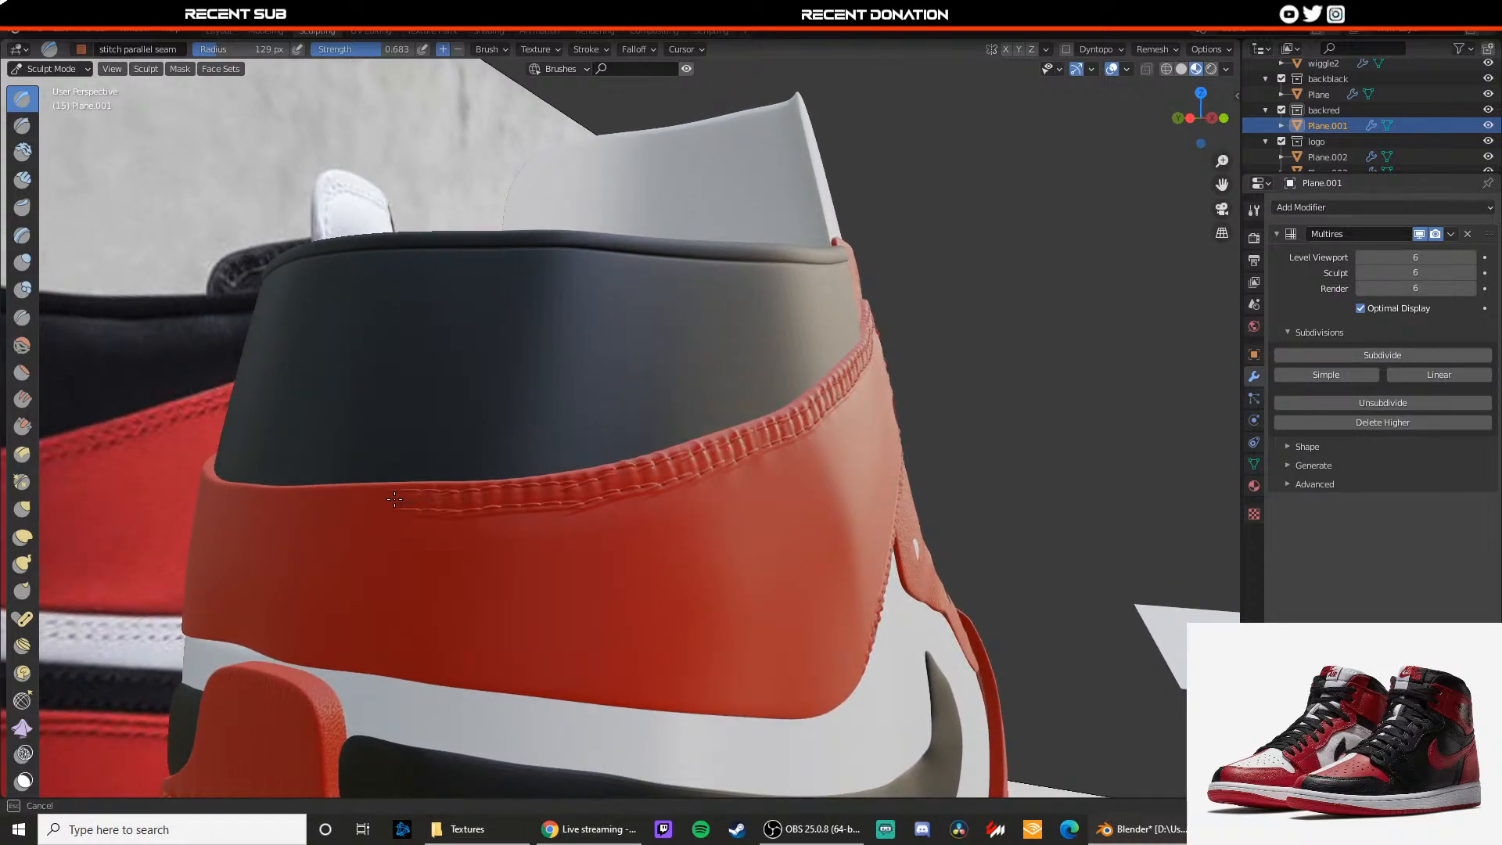
left_click_drag(308, 503, 300, 501)
Step: Continue the parallel stitch seam along the upper edge across the back of the heel, redoing the stroke once
middle_click_drag(300, 501, 544, 506)
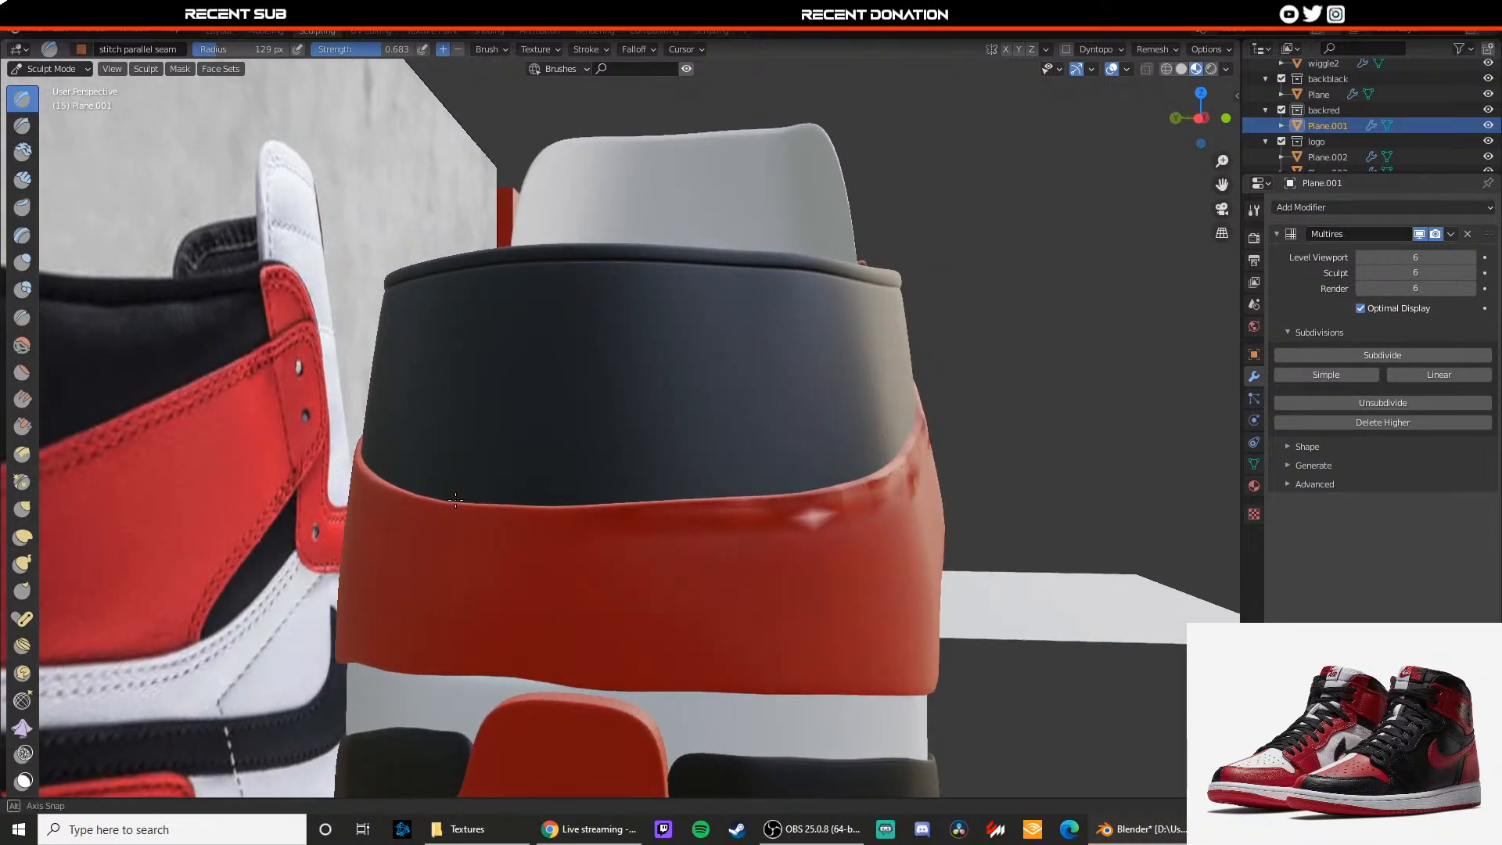
left_click_drag(624, 525, 568, 524)
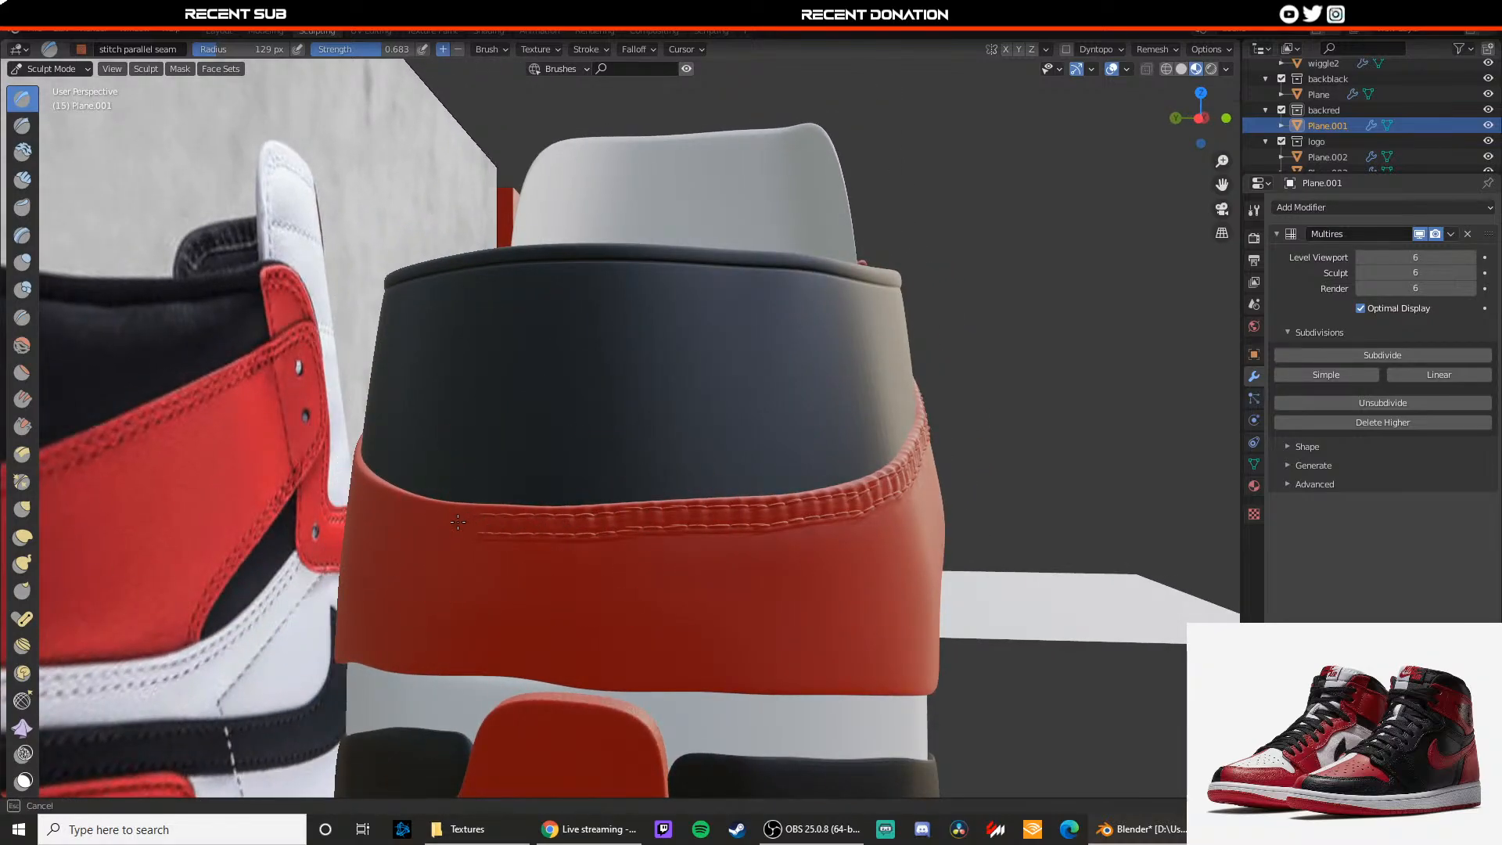
left_click_drag(365, 498, 363, 498)
middle_click_drag(385, 436, 437, 518)
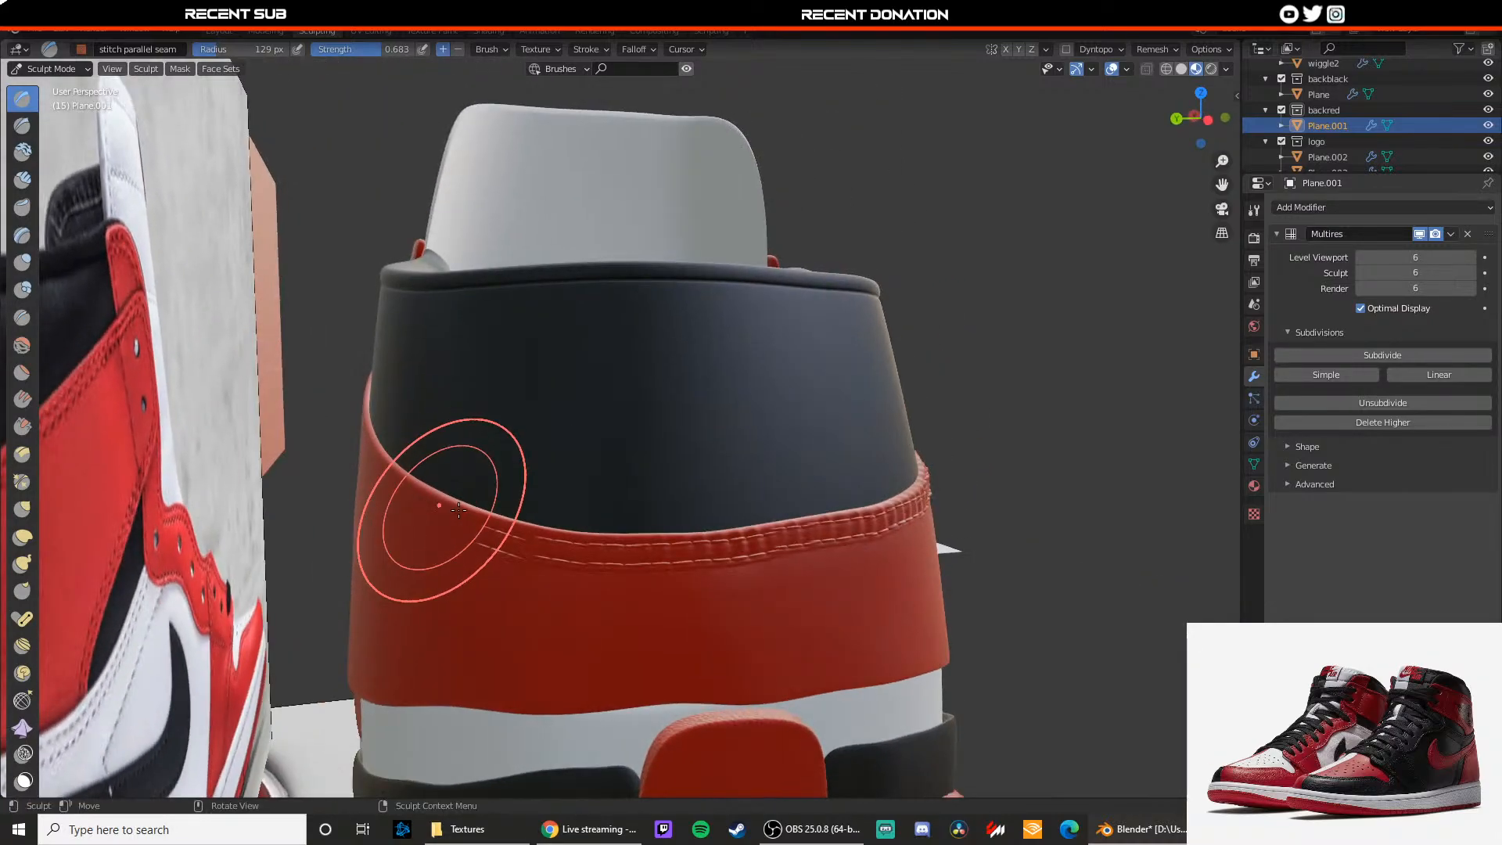
left_click_drag(751, 537, 724, 547)
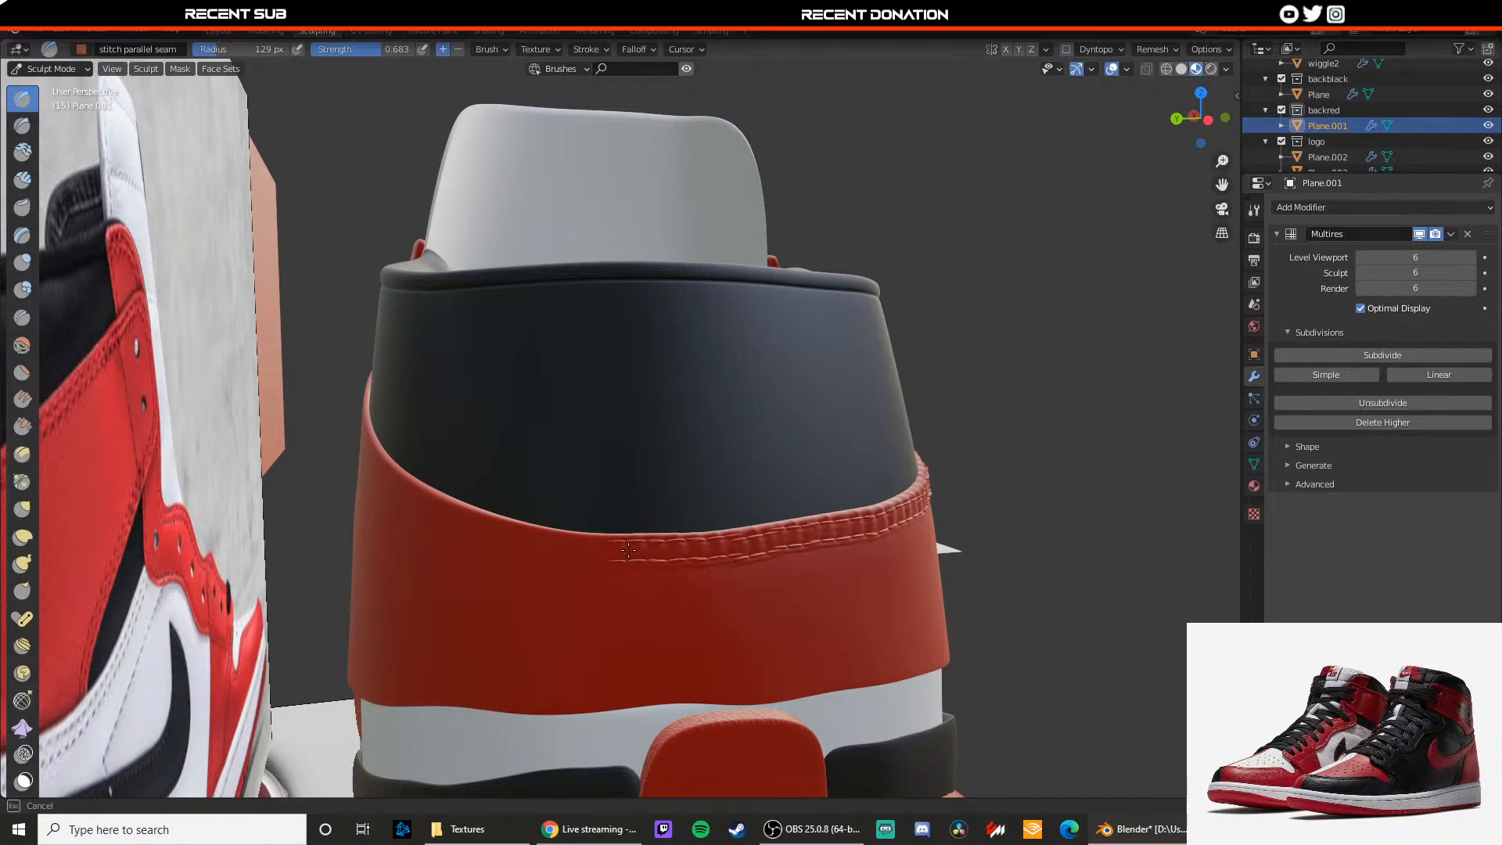
left_click_drag(500, 536, 492, 533)
Step: Try to carry the stitch seam from the heel onto the opposite side of the collar
middle_click_drag(491, 532, 537, 529)
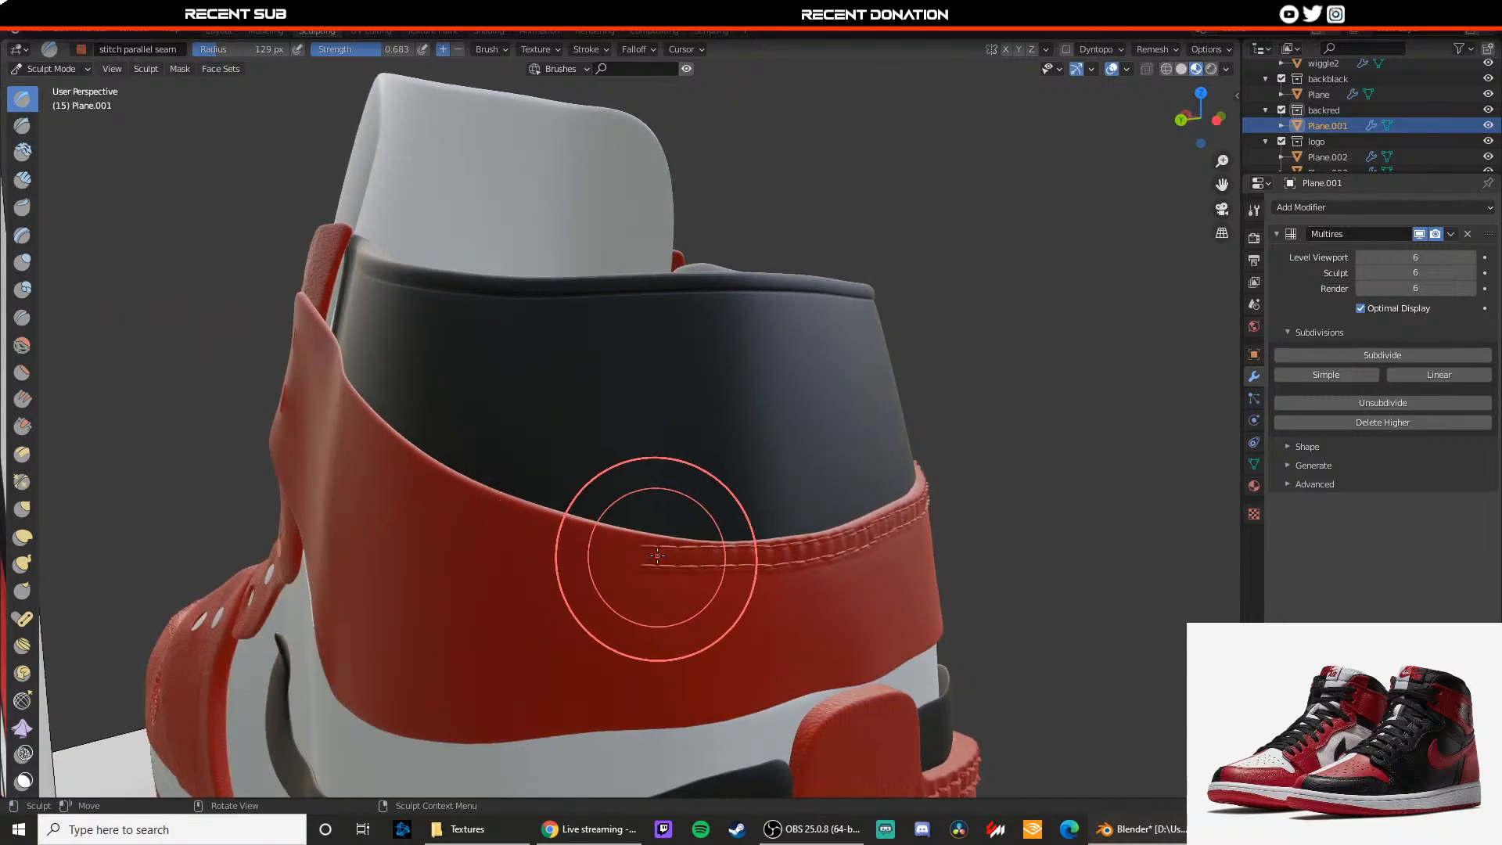
left_click_drag(653, 553, 601, 544)
left_click_drag(483, 512, 435, 485)
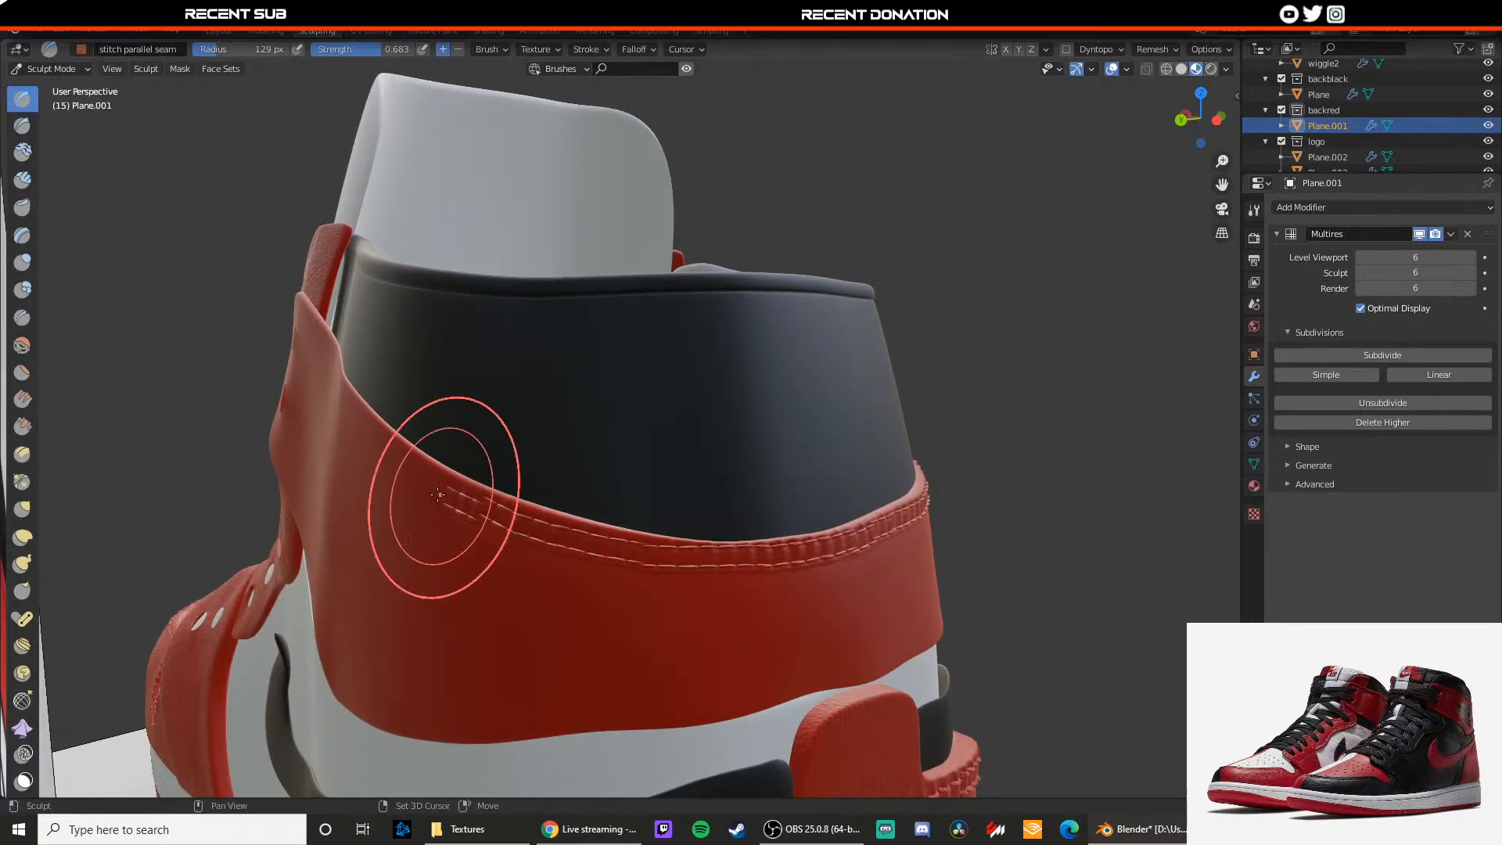
mouse_move(435, 486)
middle_mouse_down()
mouse_move(527, 540)
mouse_move(763, 610)
middle_mouse_up()
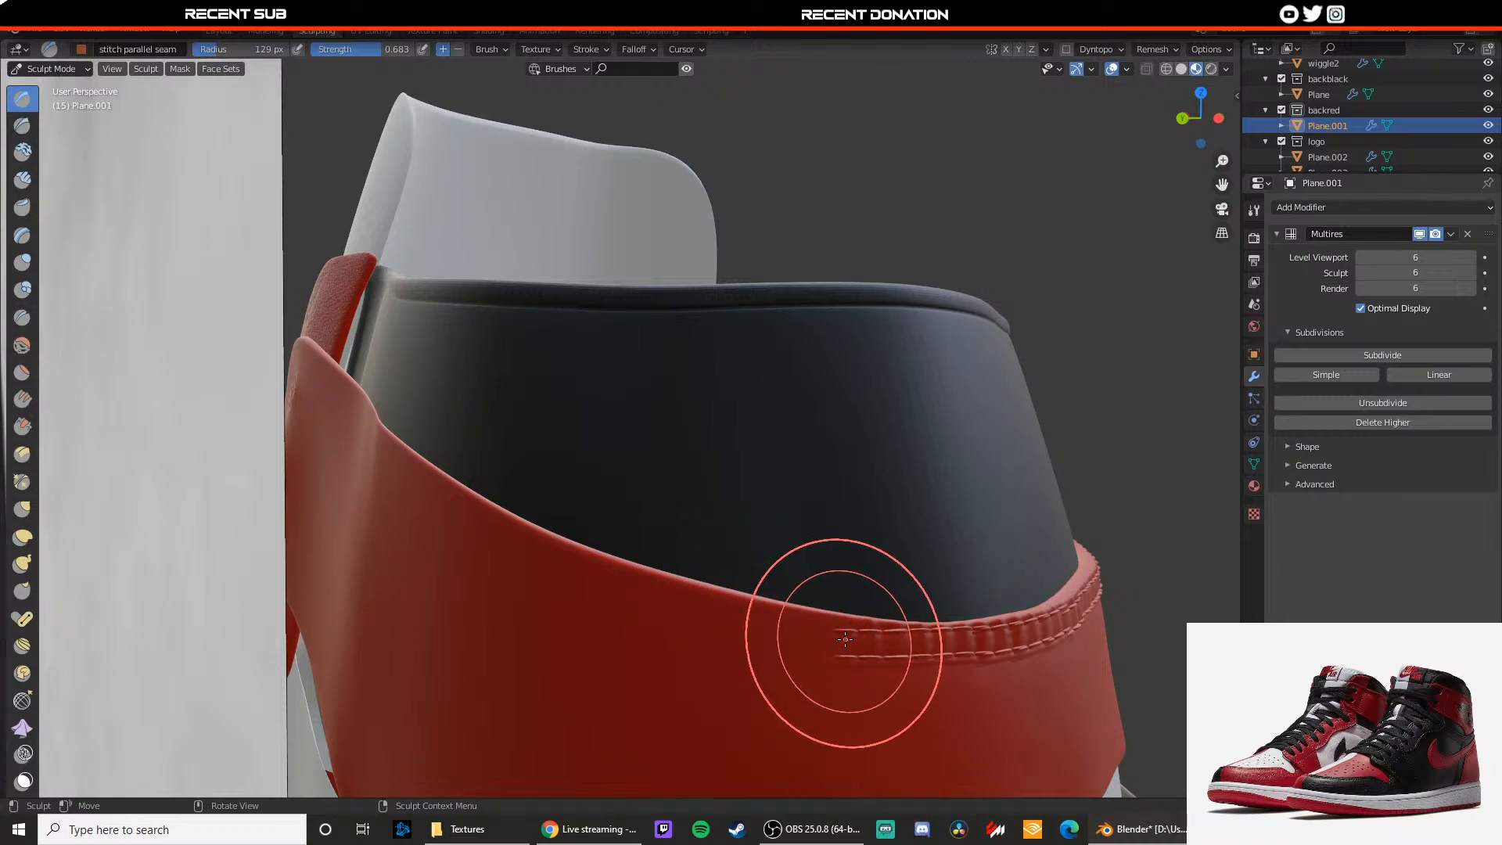
Step: Hide the side reference image that blocks the view and return to sculpting the red collar piece
scroll(826, 635, "down", 1)
key("Tab")
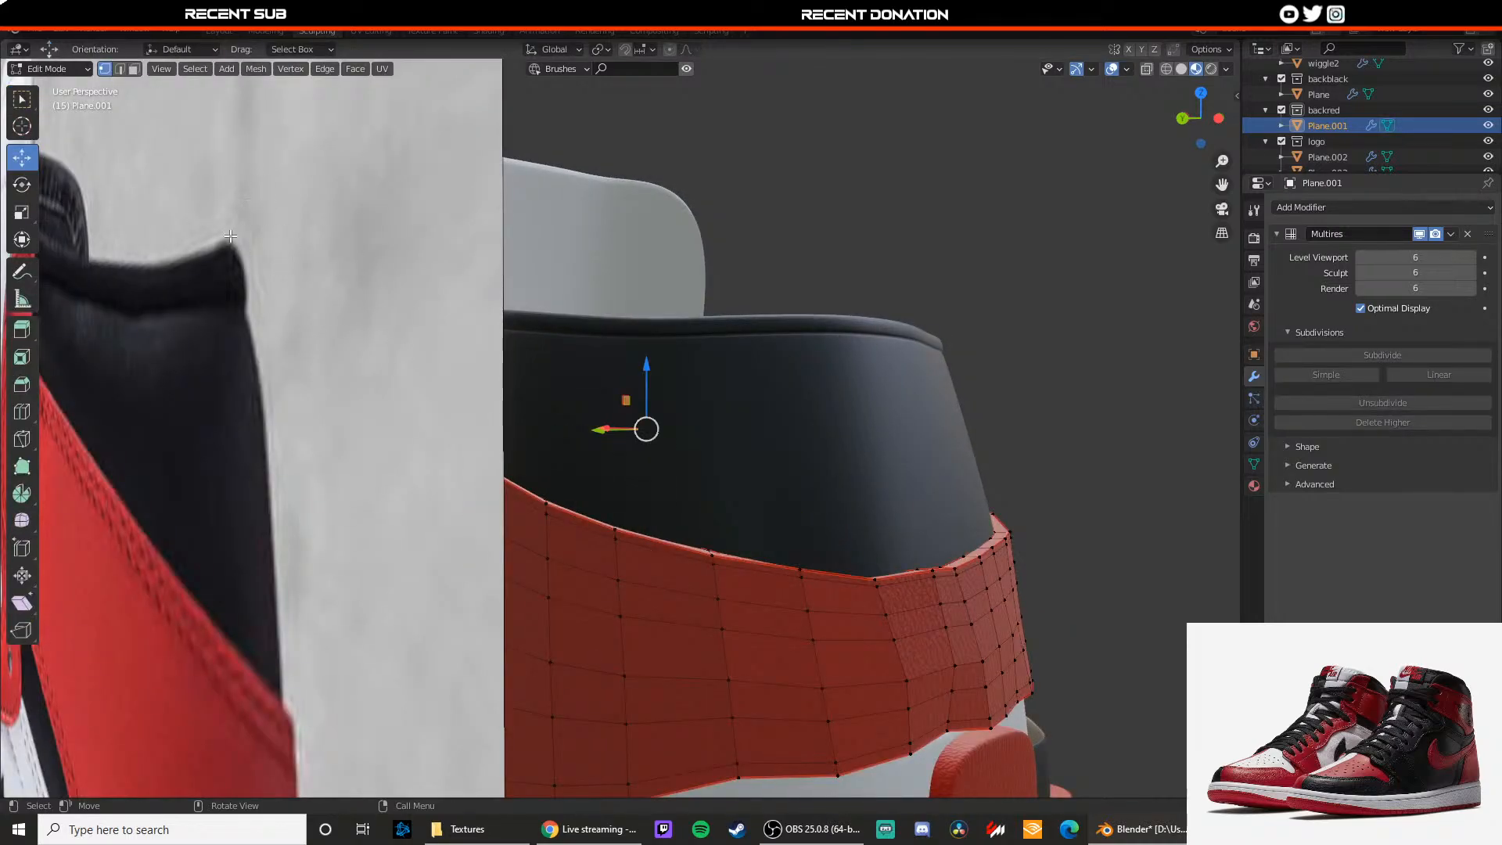
left_click(76, 69)
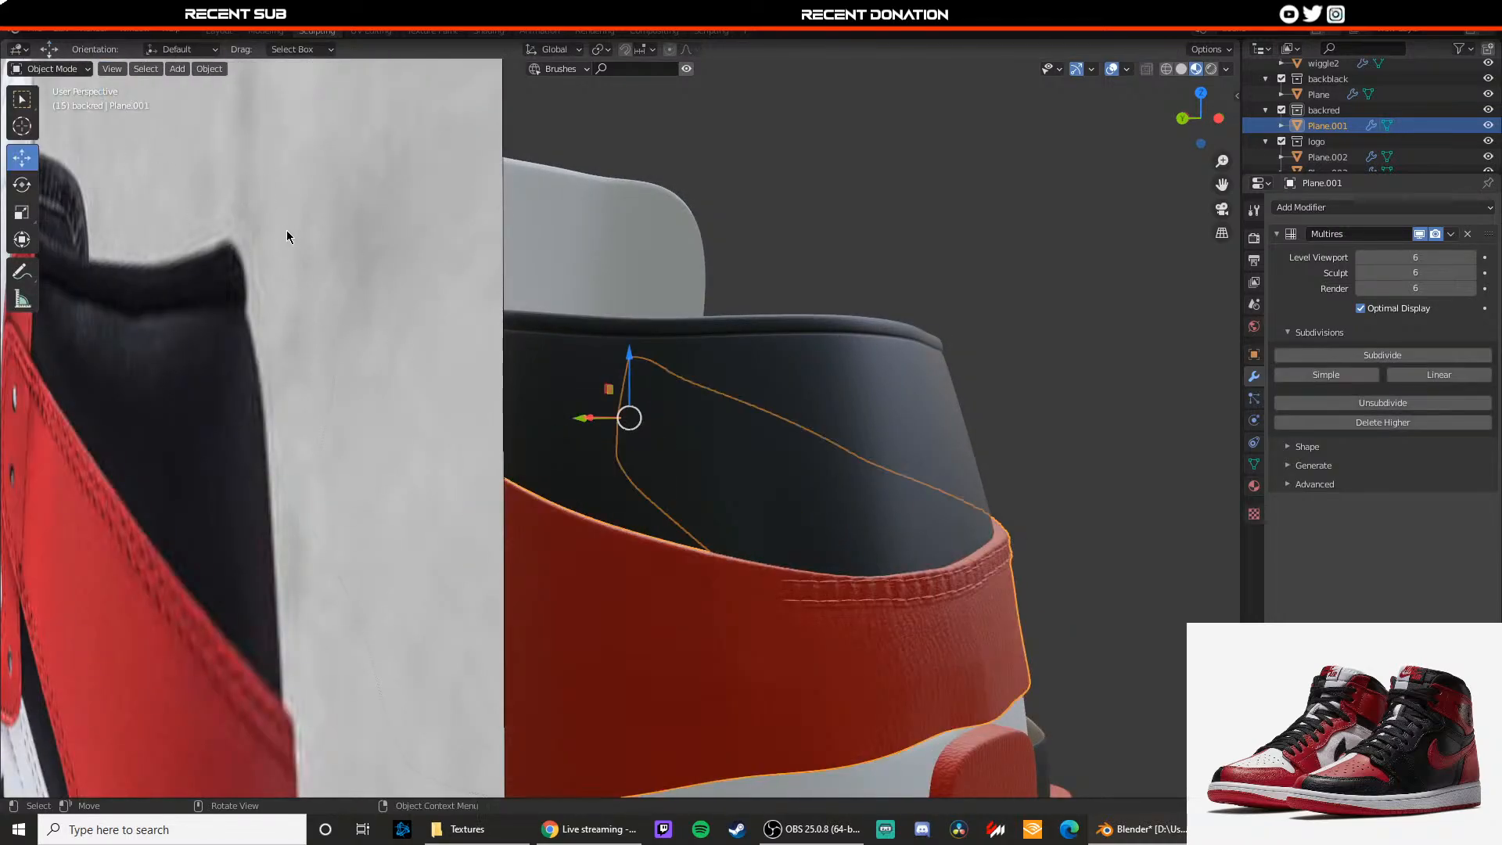
left_click(289, 280)
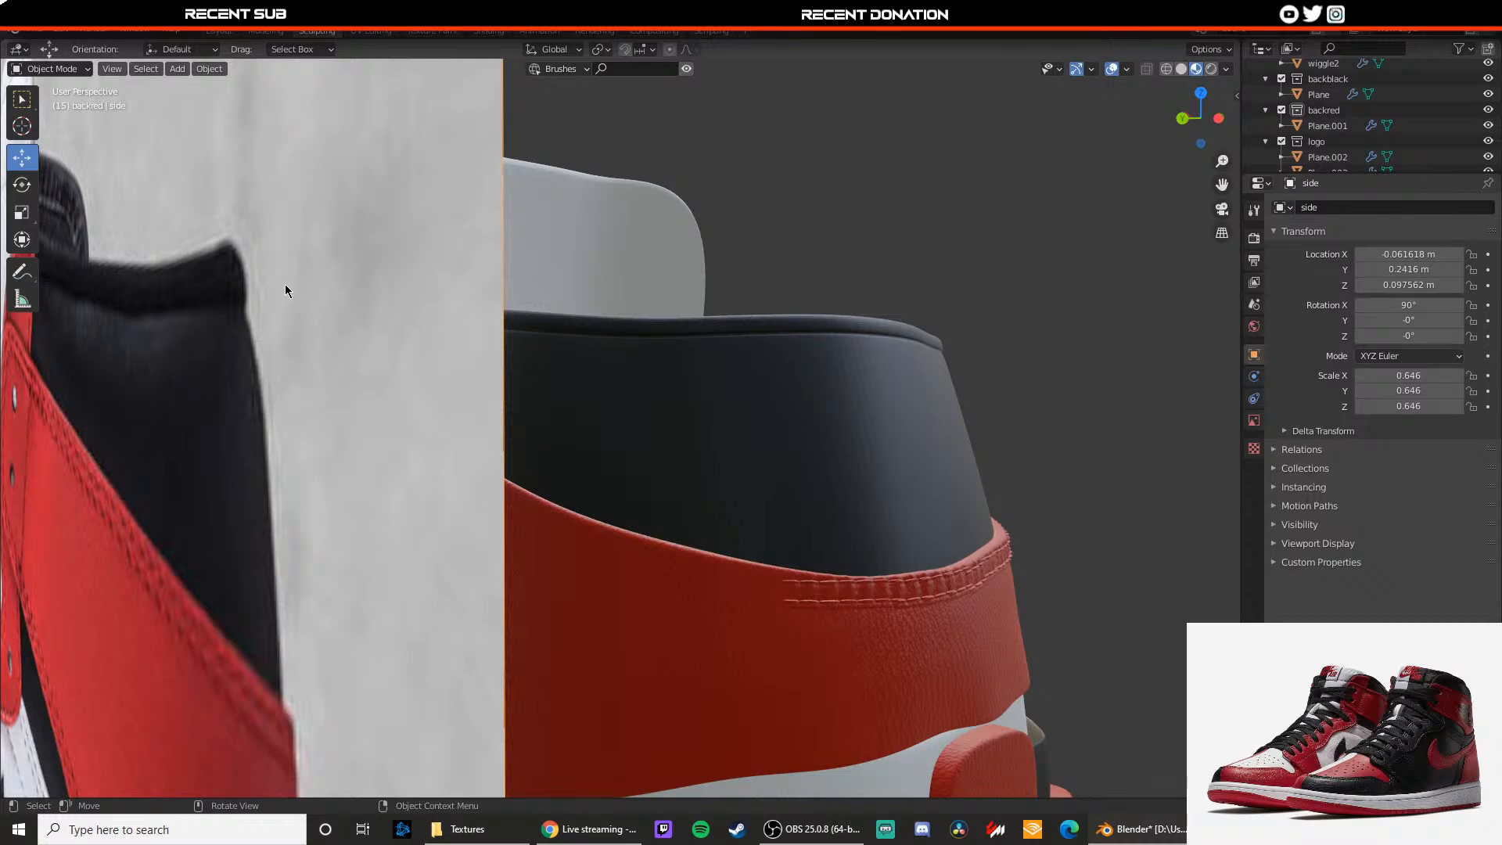
key("h")
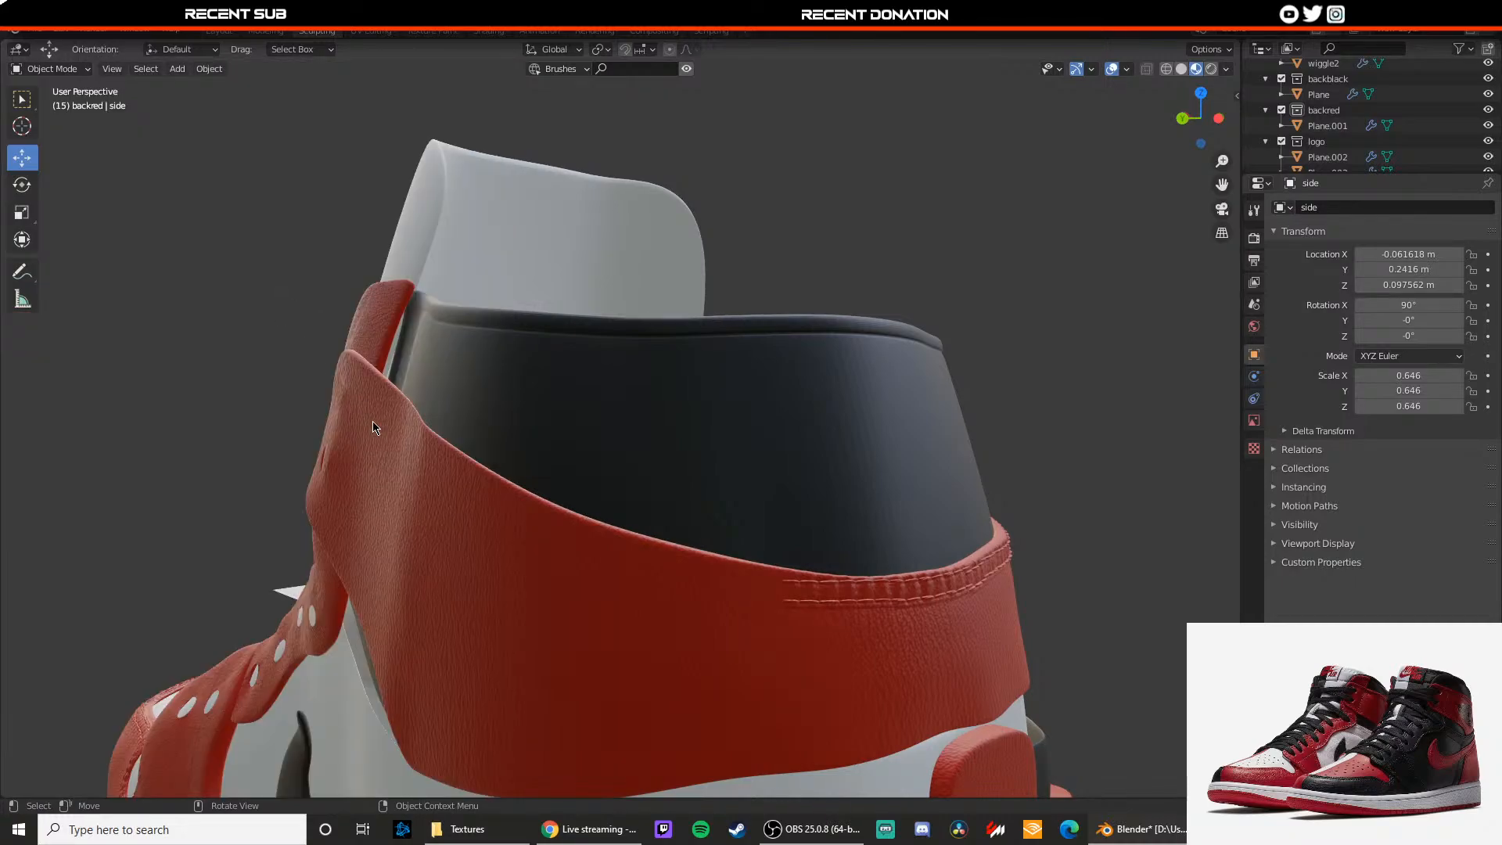
left_click(553, 541)
left_click(51, 69)
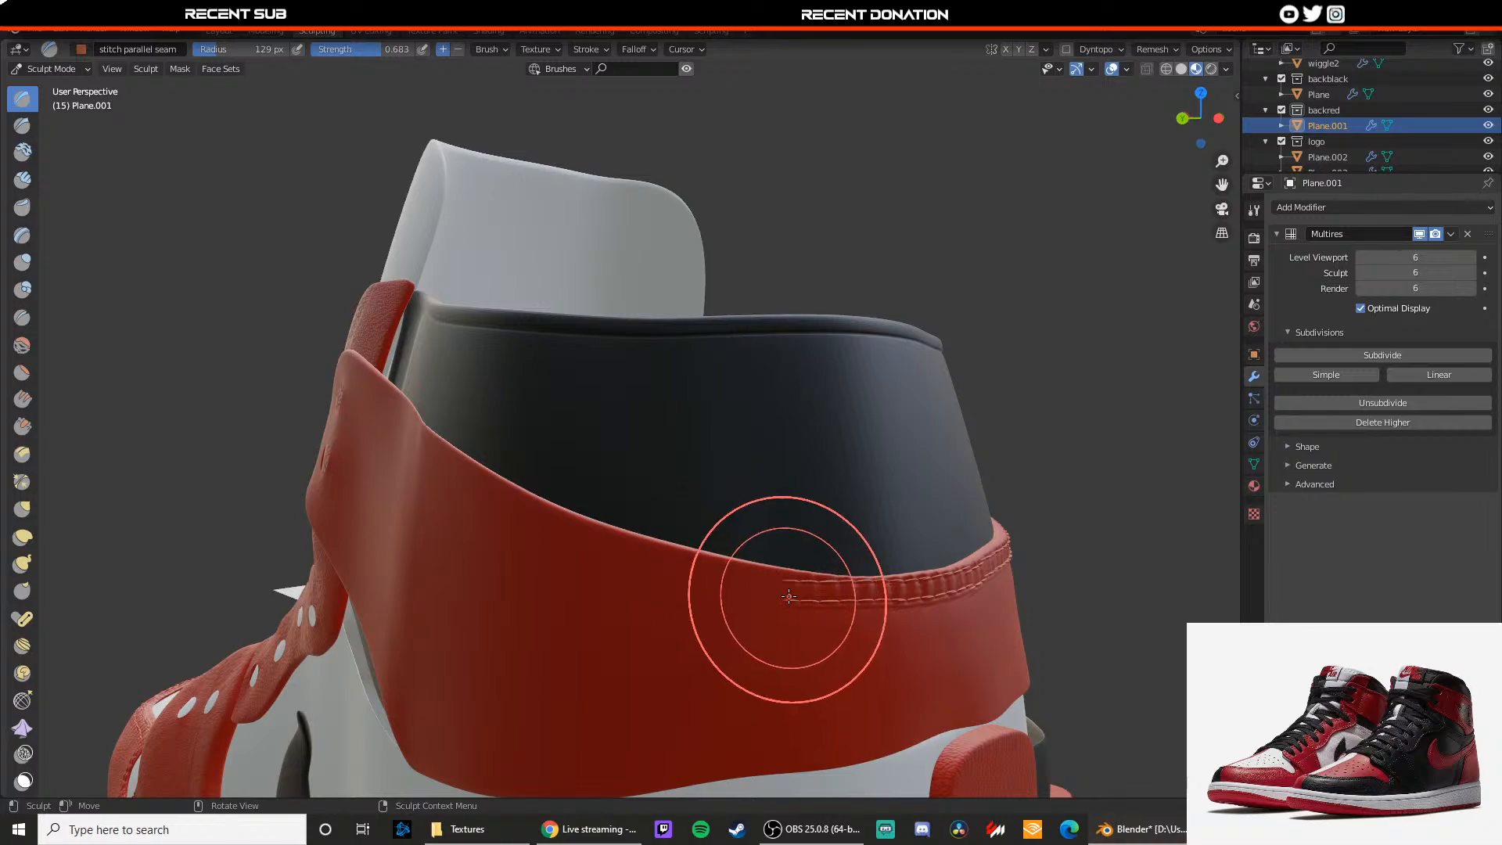
Step: Try several seam strokes along the upper edge on the shoe's opposite side, undoing each one
left_click_drag(789, 597, 751, 583)
key("ctrl+z")
key("ctrl+z")
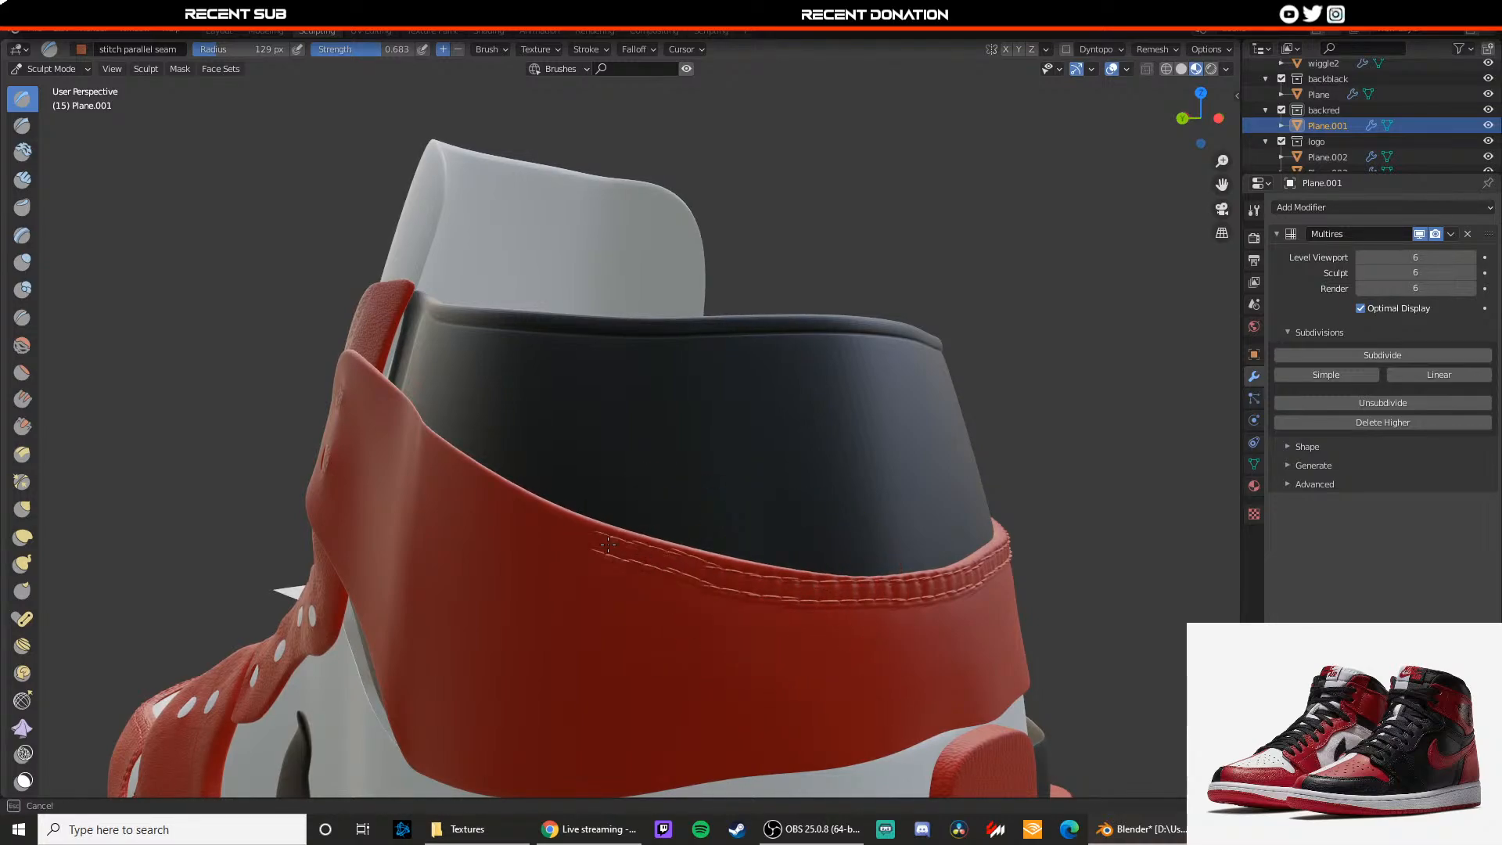
left_click_drag(542, 521, 503, 503)
key("ctrl+z")
mouse_move(503, 503)
middle_mouse_down()
mouse_move(546, 529)
mouse_move(688, 537)
mouse_move(796, 599)
middle_mouse_up()
mouse_move(813, 595)
left_mouse_down()
mouse_move(736, 583)
mouse_move(794, 591)
left_mouse_up()
key("ctrl+z")
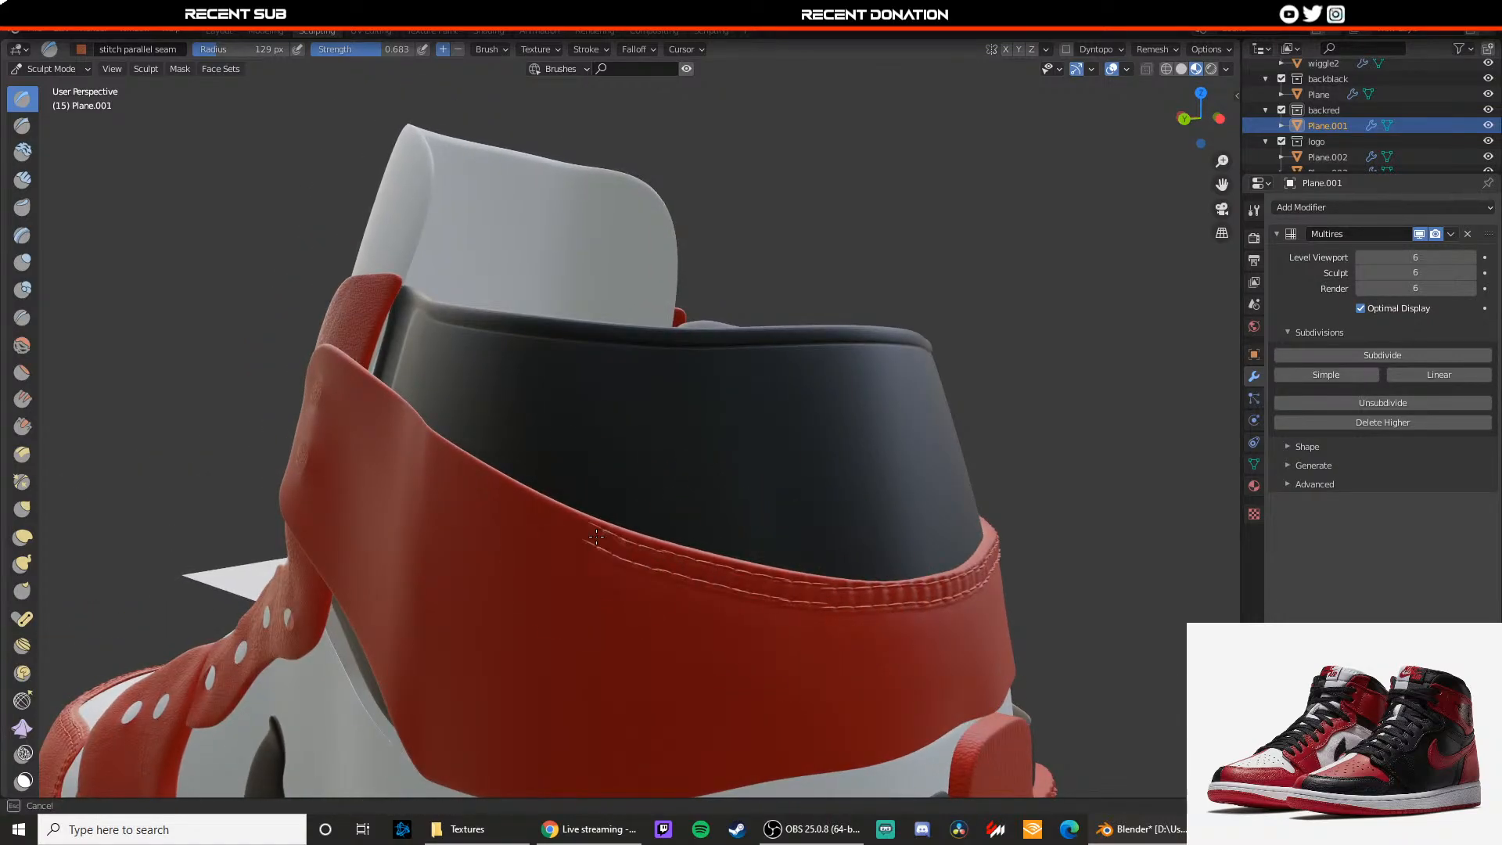
key("ctrl+z")
middle_click_drag(596, 537, 714, 571)
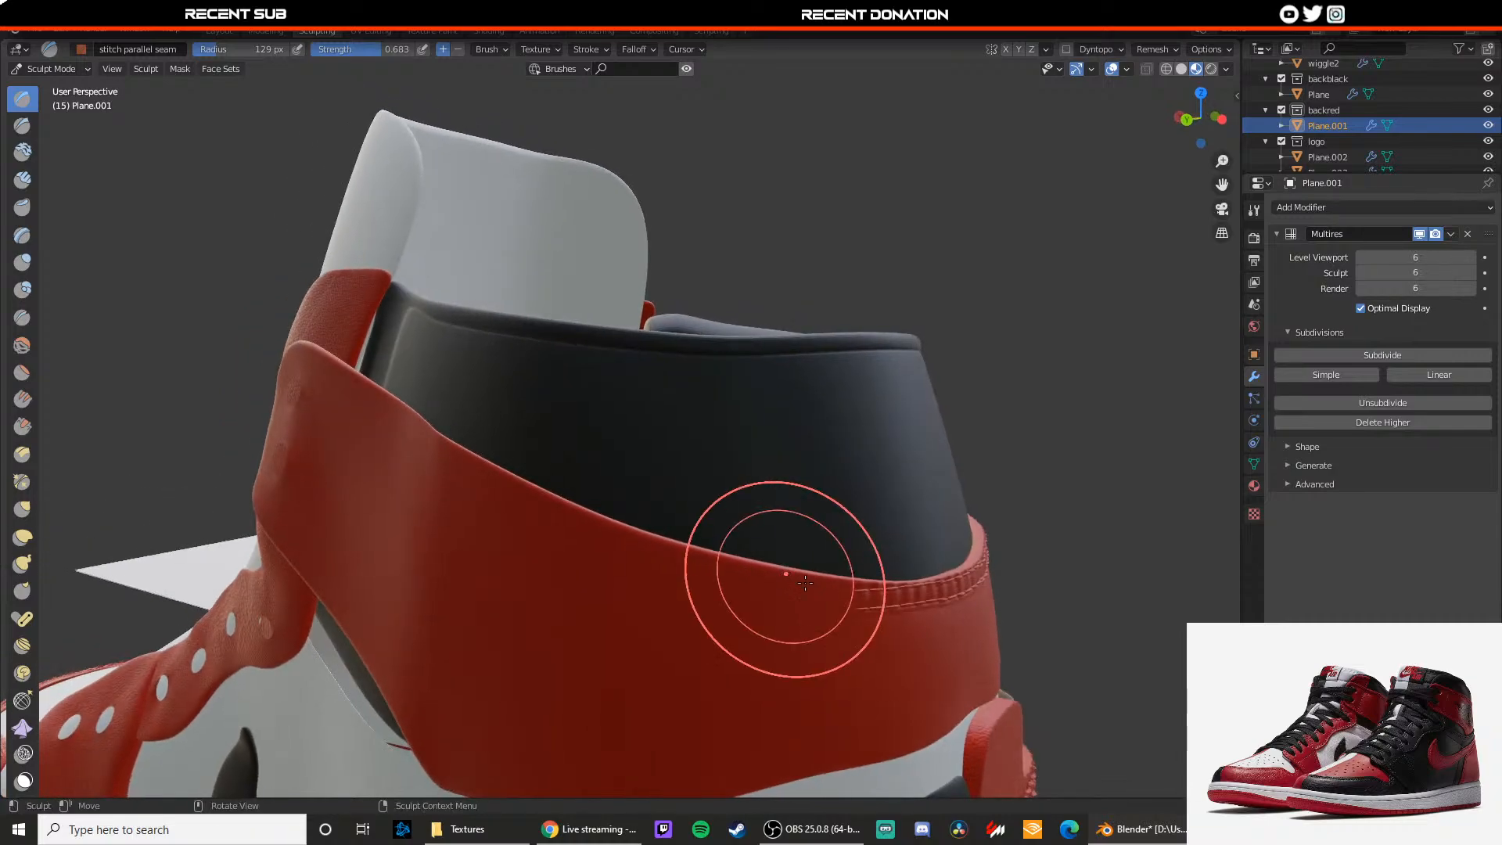
Step: Sculpt the stitch seam along the opposite side's upper edge from the heel toward the front, undoing and repeating uneven strokes
left_click_drag(806, 591, 805, 593)
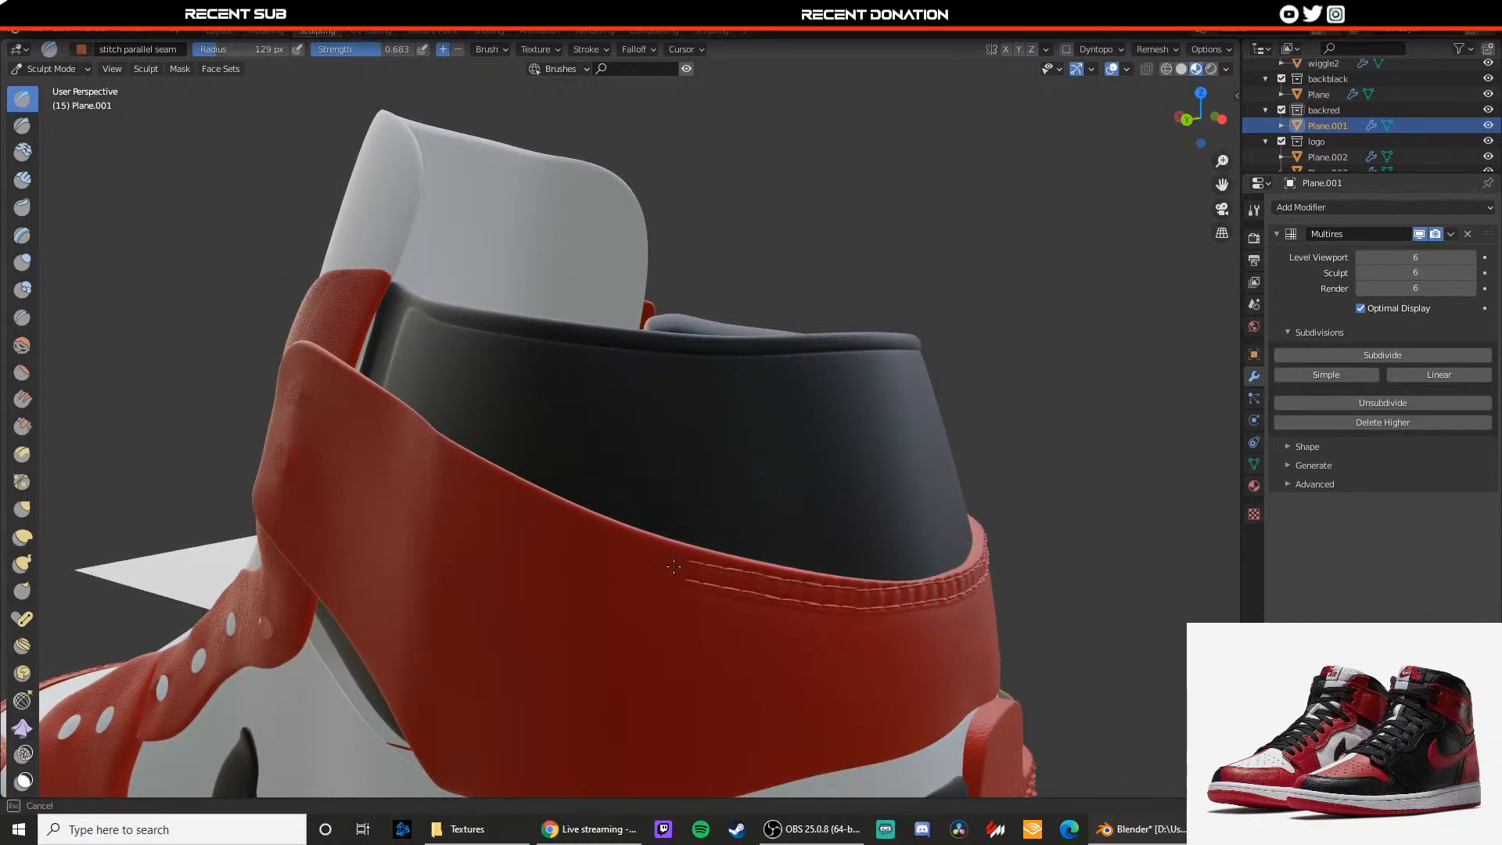
left_click_drag(622, 545, 618, 542)
middle_click_drag(618, 542, 674, 566)
left_click_drag(749, 577, 675, 551)
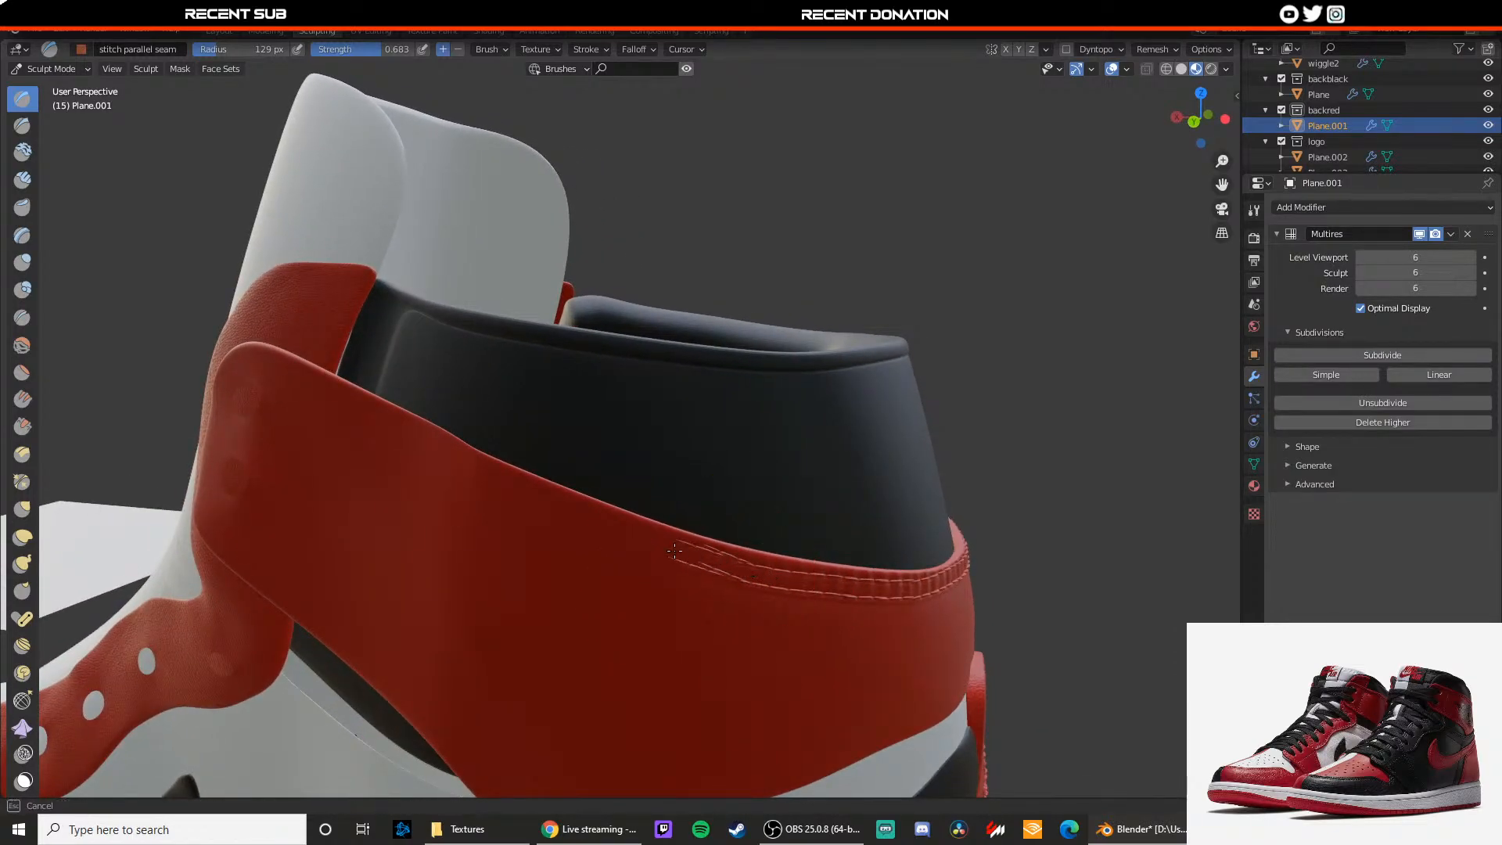
left_click_drag(561, 510, 560, 510)
key("ctrl+z")
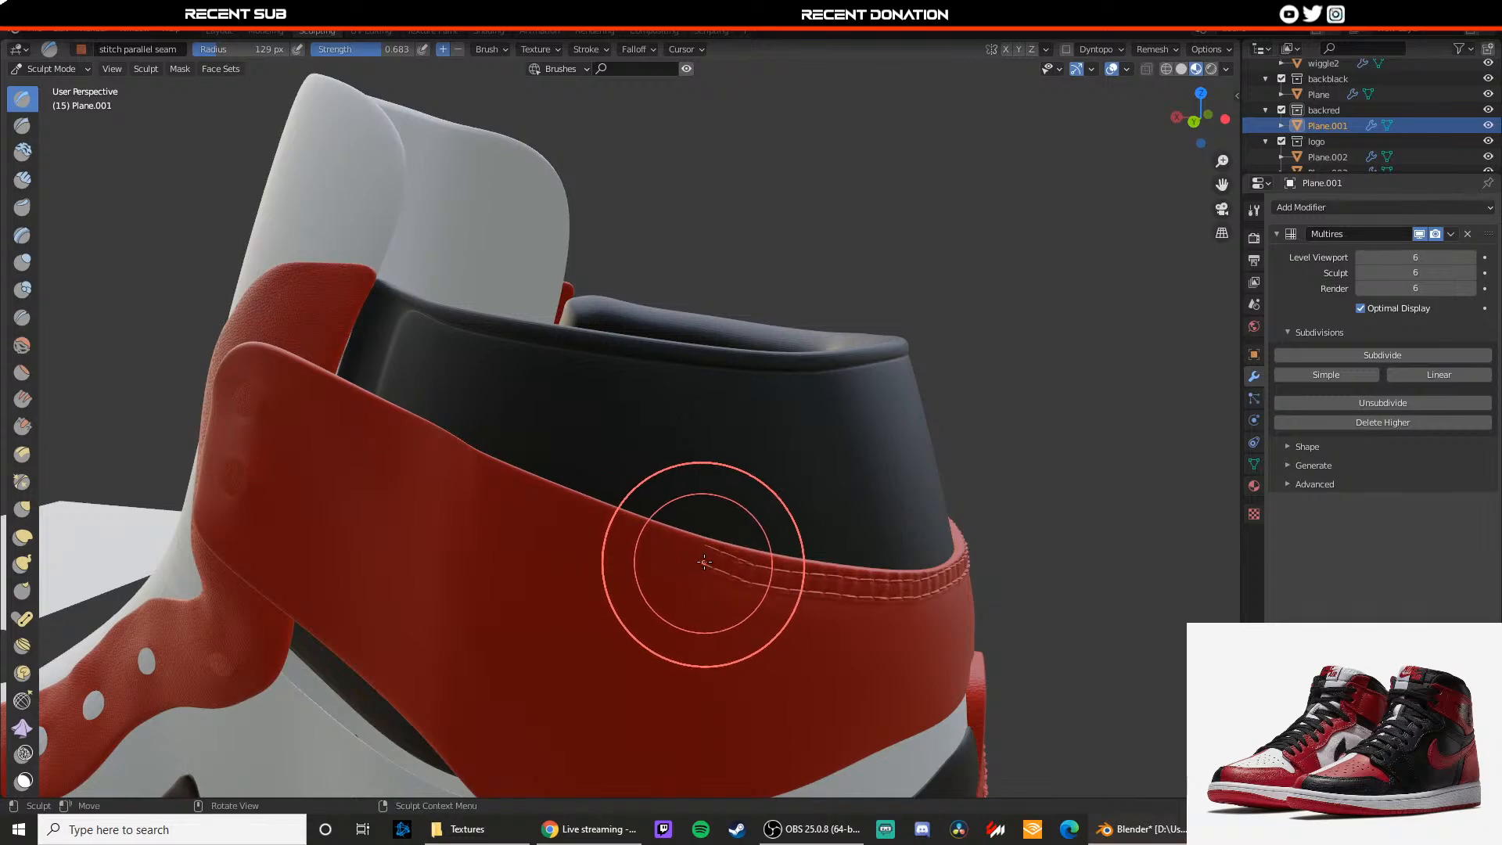
mouse_move(703, 563)
left_mouse_down()
mouse_move(601, 529)
mouse_move(684, 551)
left_mouse_up()
key("ctrl+z")
key("ctrl+z")
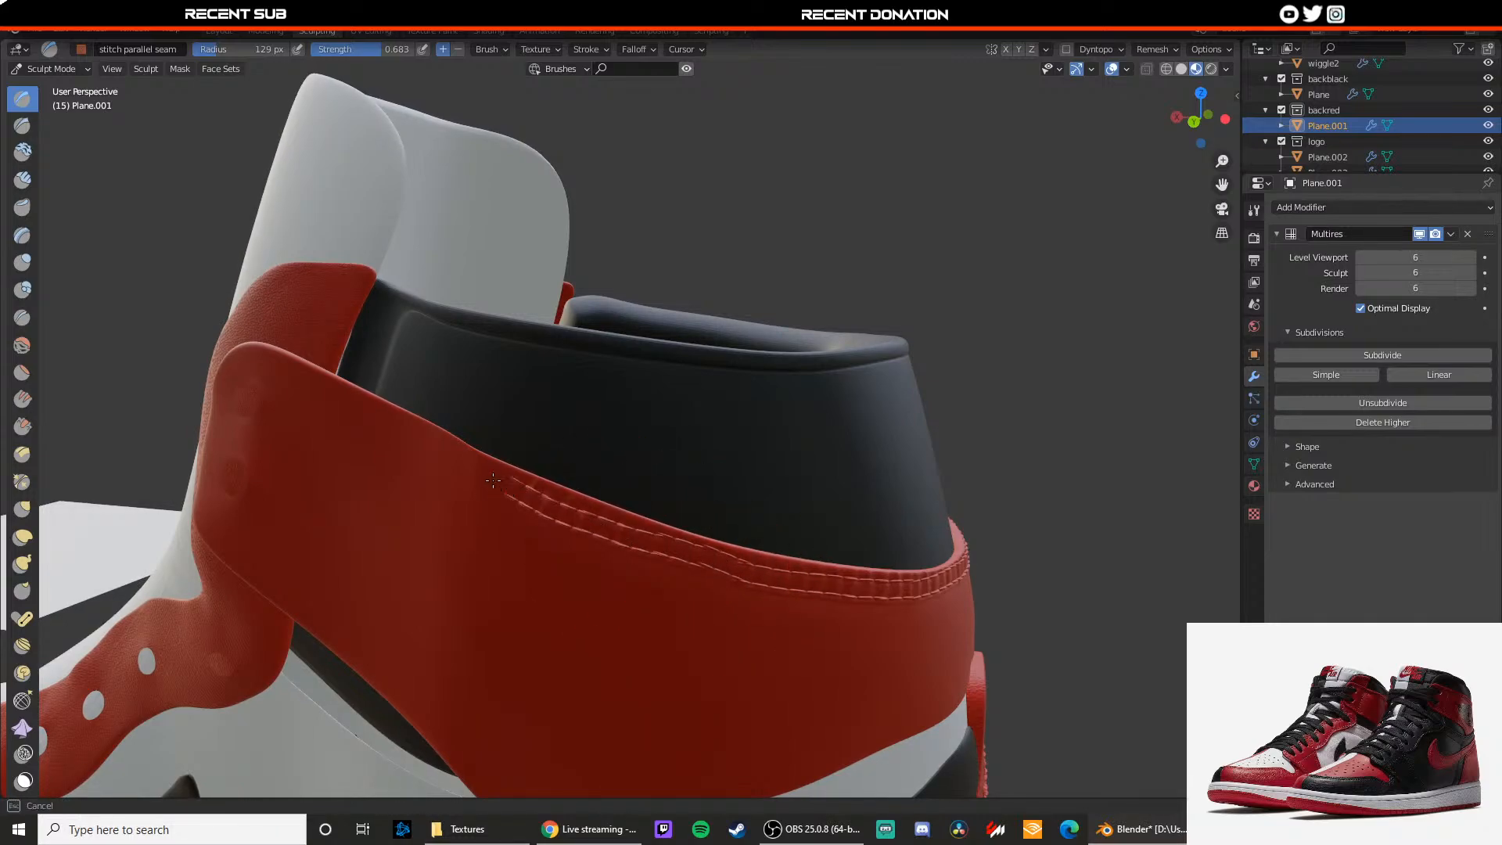
middle_click_drag(389, 425, 537, 519)
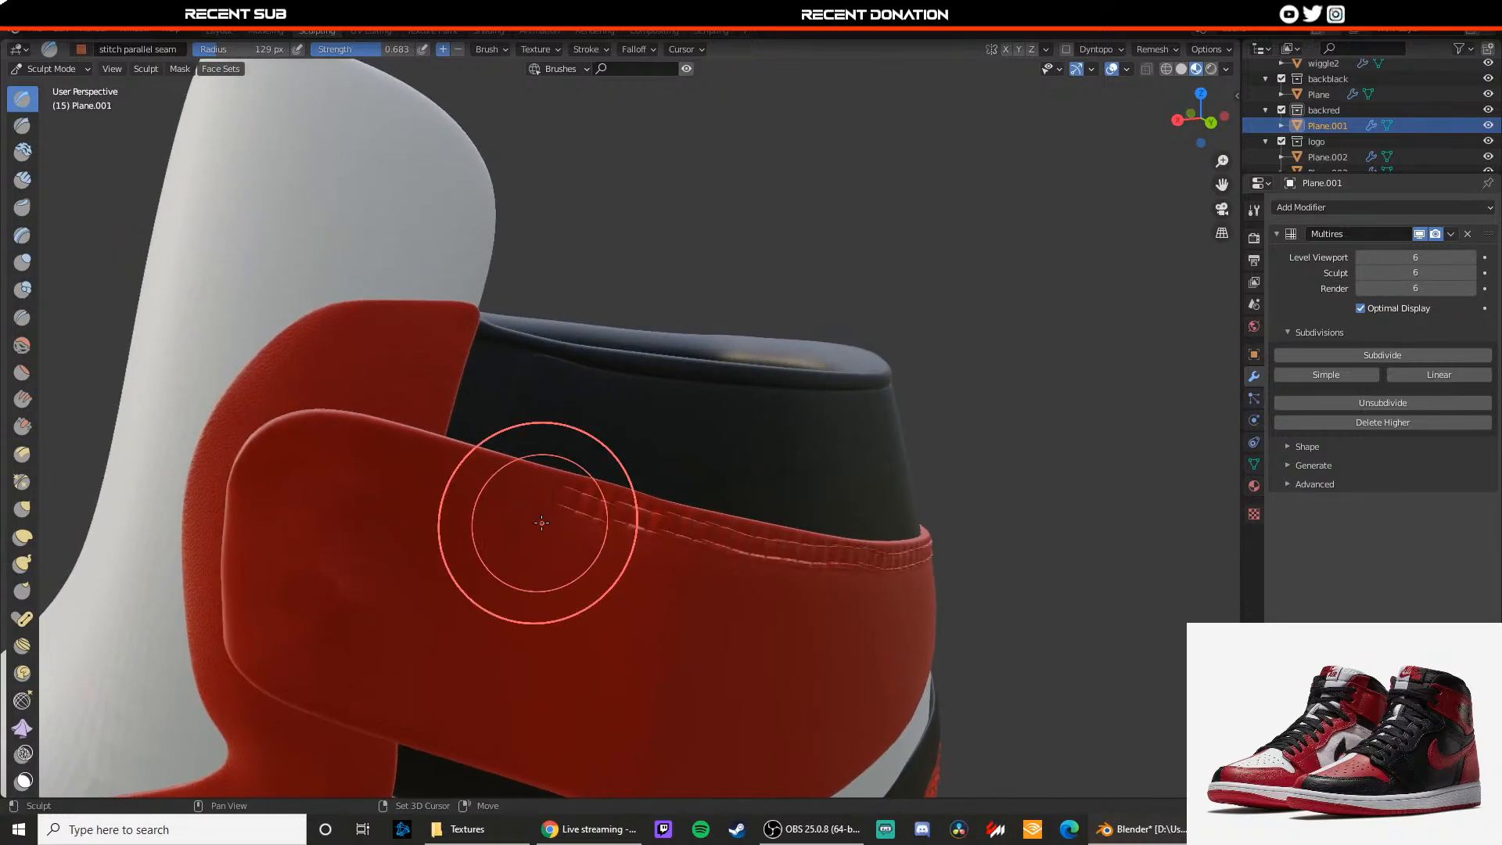
Step: Extend the stitch seam around the strap's upper front corner and down its front edge, undoing and repeating uneven strokes
left_click_drag(587, 503, 495, 471)
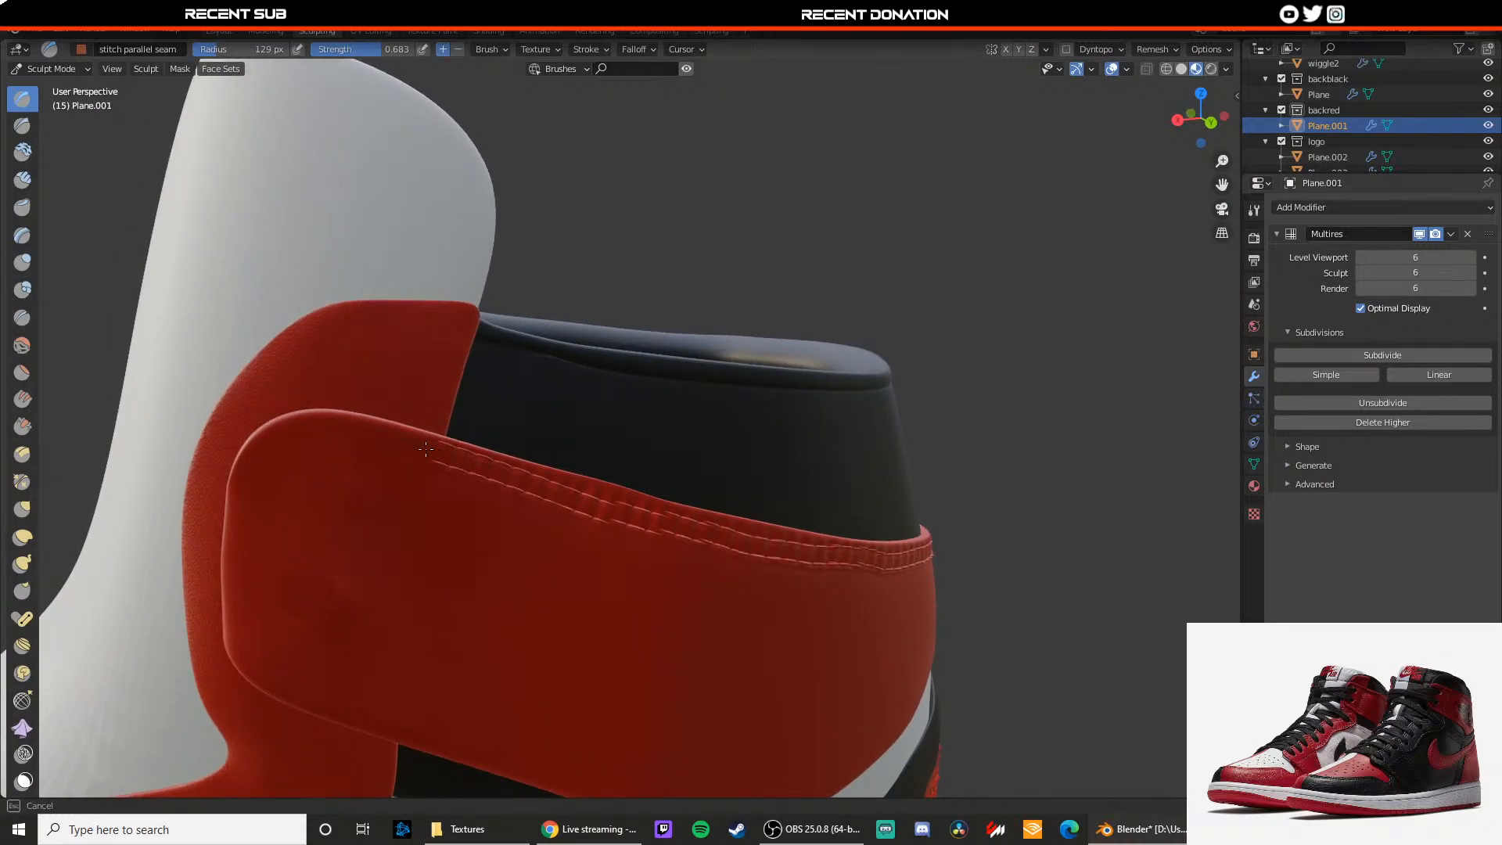
left_click_drag(264, 461, 263, 466)
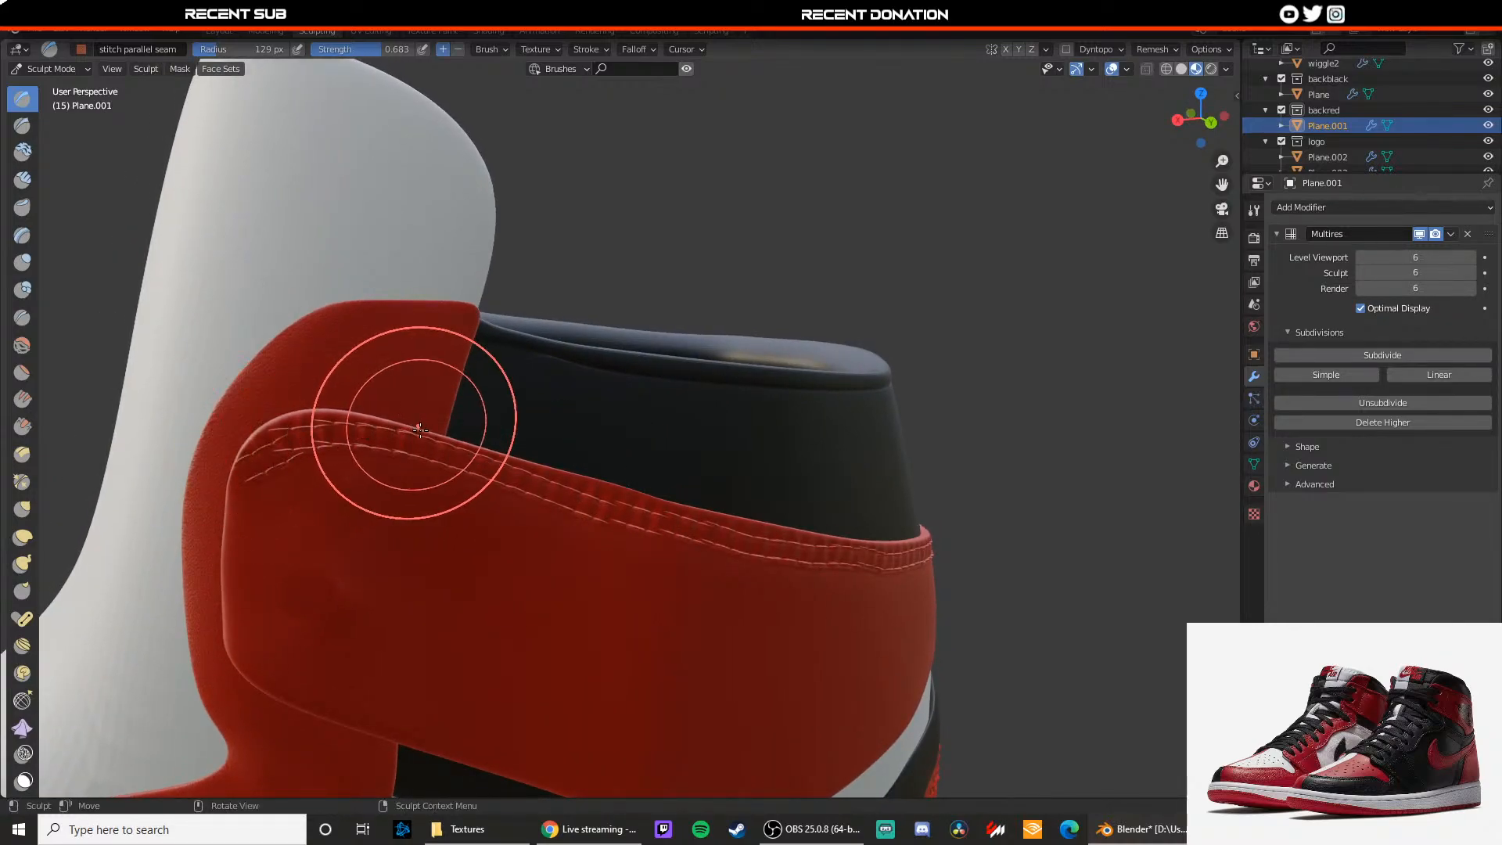
key("ctrl+z")
left_click_drag(598, 511, 479, 469)
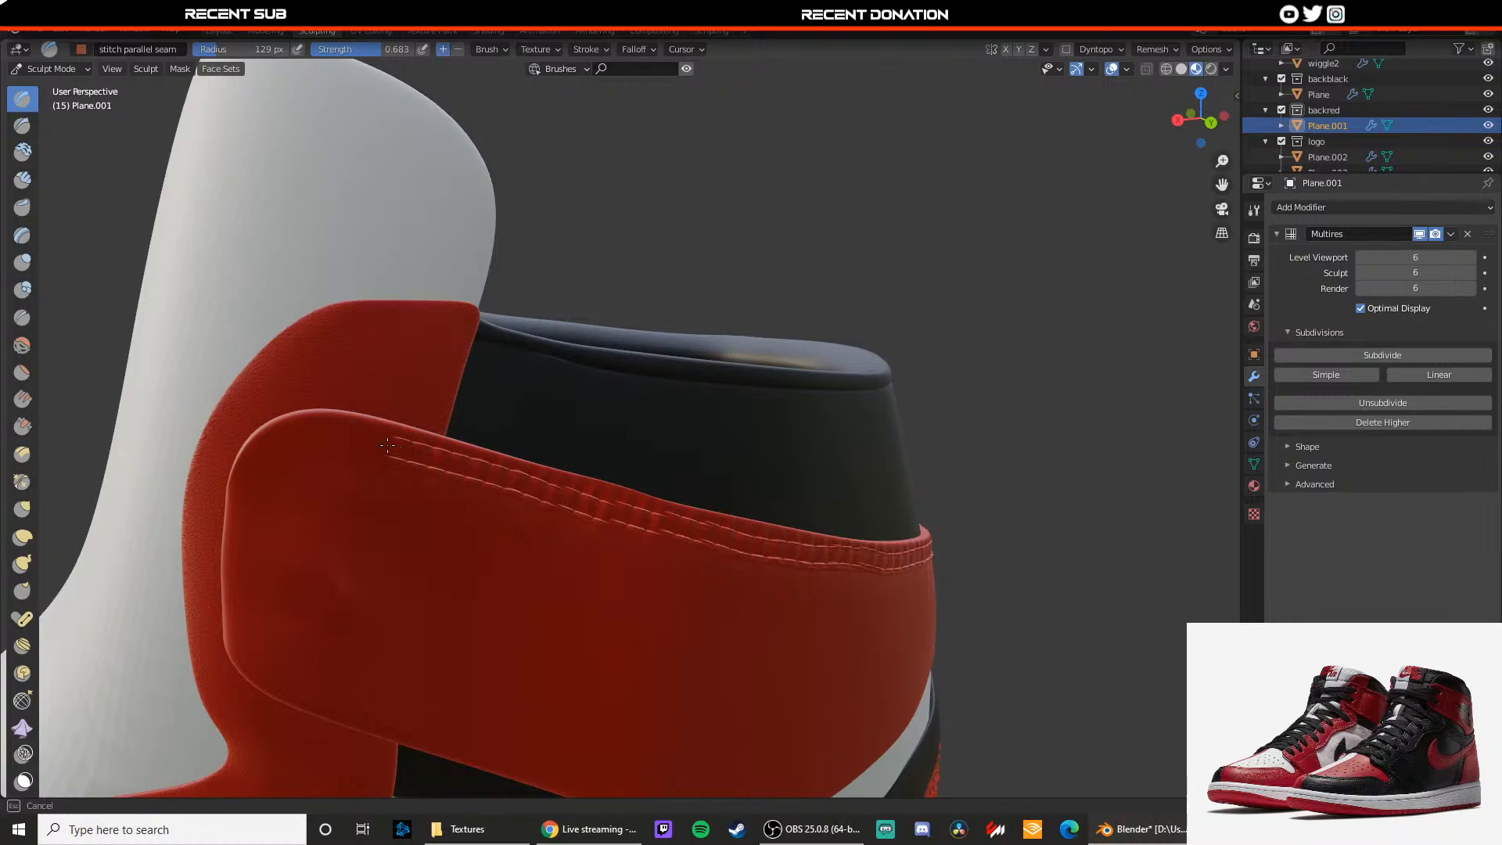
mouse_move(387, 445)
left_mouse_down()
mouse_move(289, 443)
mouse_move(272, 481)
mouse_move(280, 445)
left_mouse_up()
key("ctrl+z")
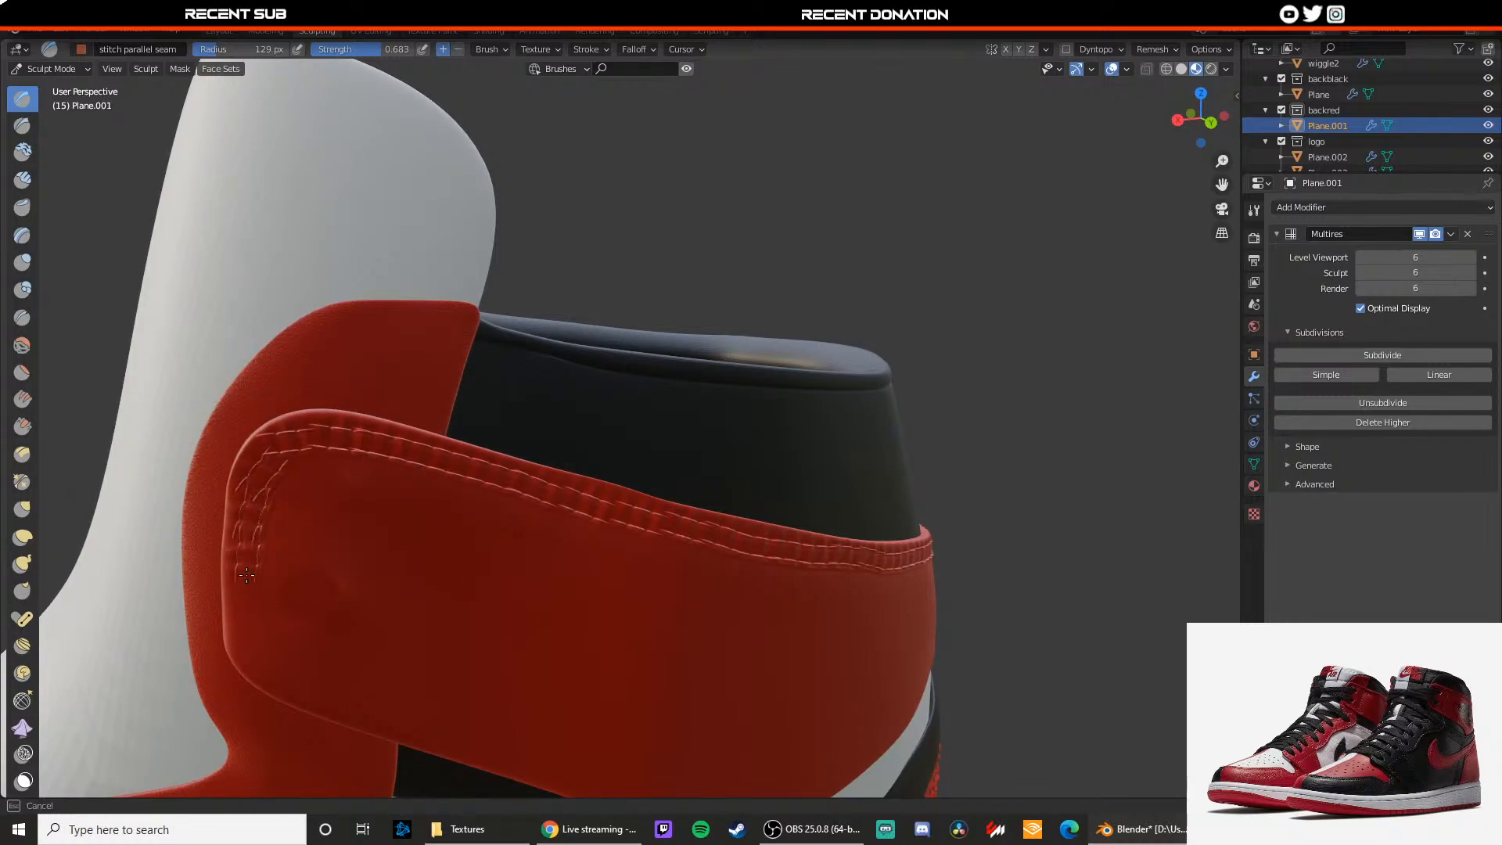
left_click_drag(253, 659, 254, 660)
Step: Sculpt the stitch seam around the strap's lower front corner and along its lower edge
mouse_move(253, 659)
middle_mouse_down()
mouse_move(352, 576)
mouse_move(336, 536)
middle_mouse_up()
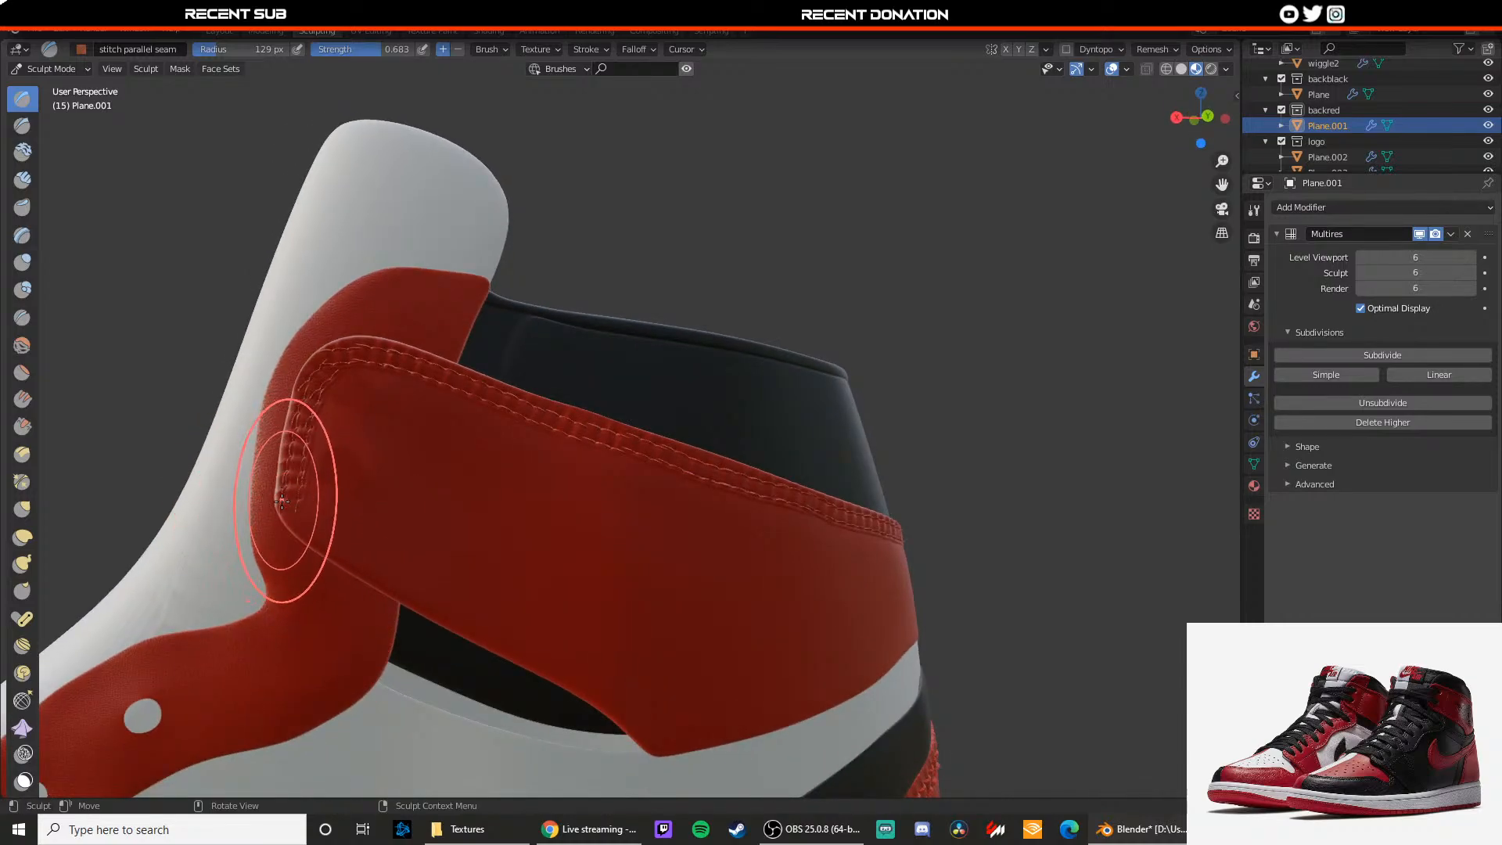
scroll(234, 509, "up", 1)
mouse_move(225, 530)
left_mouse_down()
mouse_move(216, 552)
mouse_move(195, 514)
left_mouse_up()
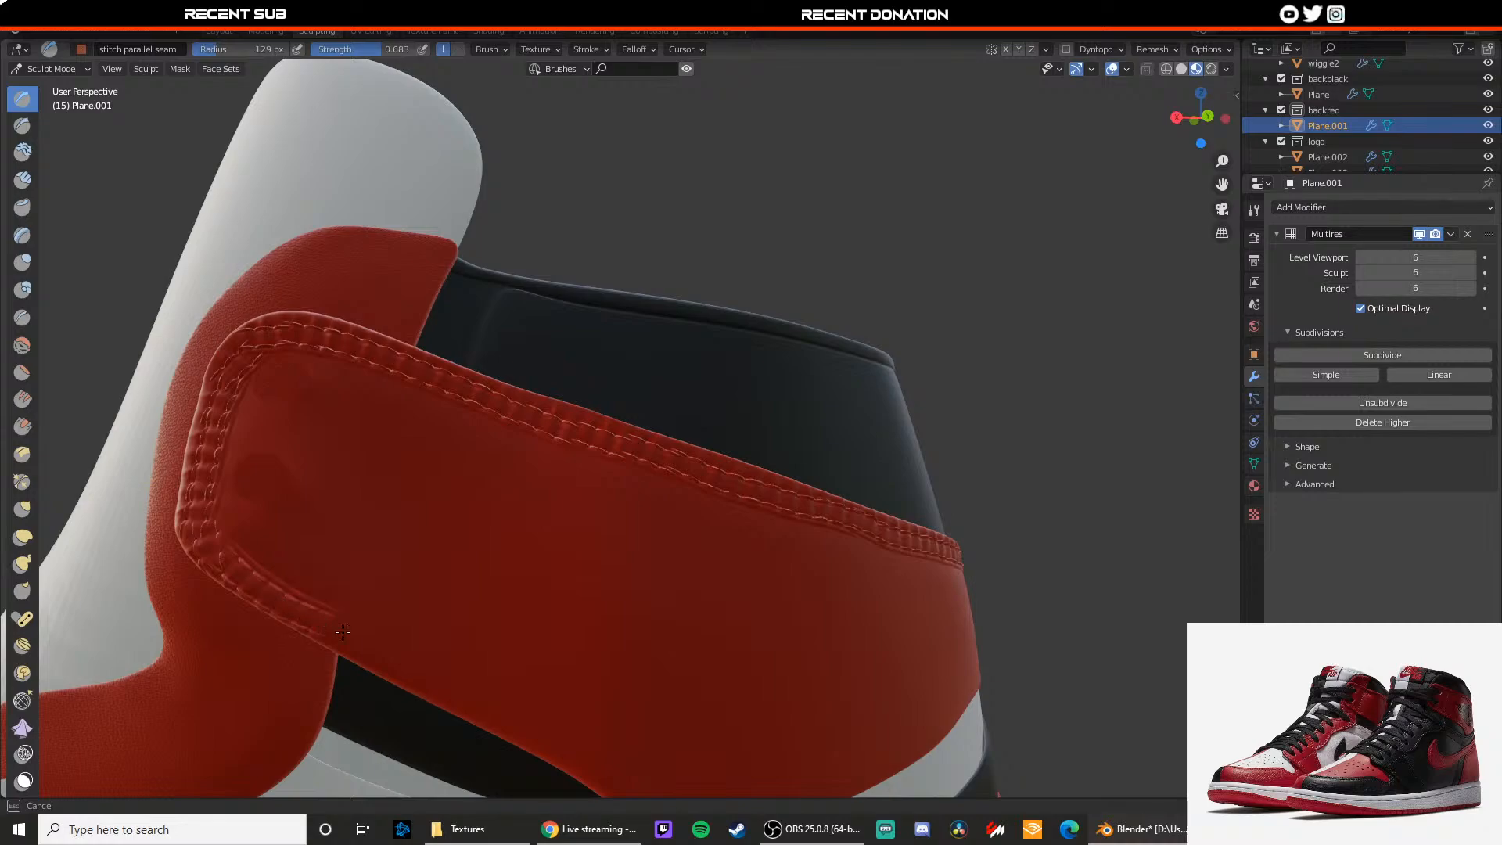
left_click_drag(493, 710, 500, 711)
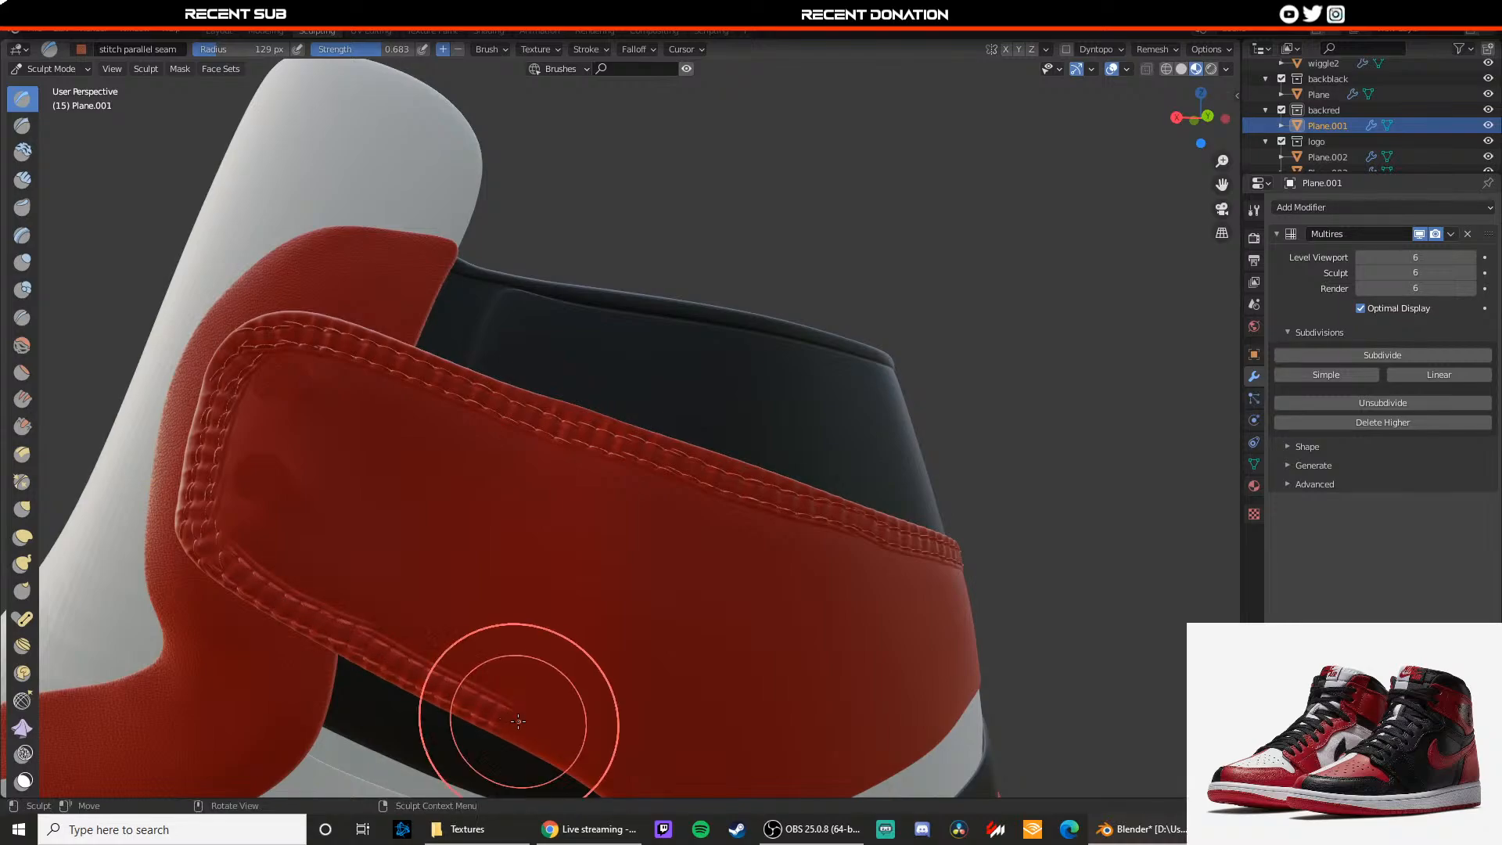
Step: Finish the stitch seam along the strap's lower edge down to its lowest corner and check it on the whole shoe
middle_click_drag(500, 711, 537, 637)
left_click_drag(492, 629, 520, 644)
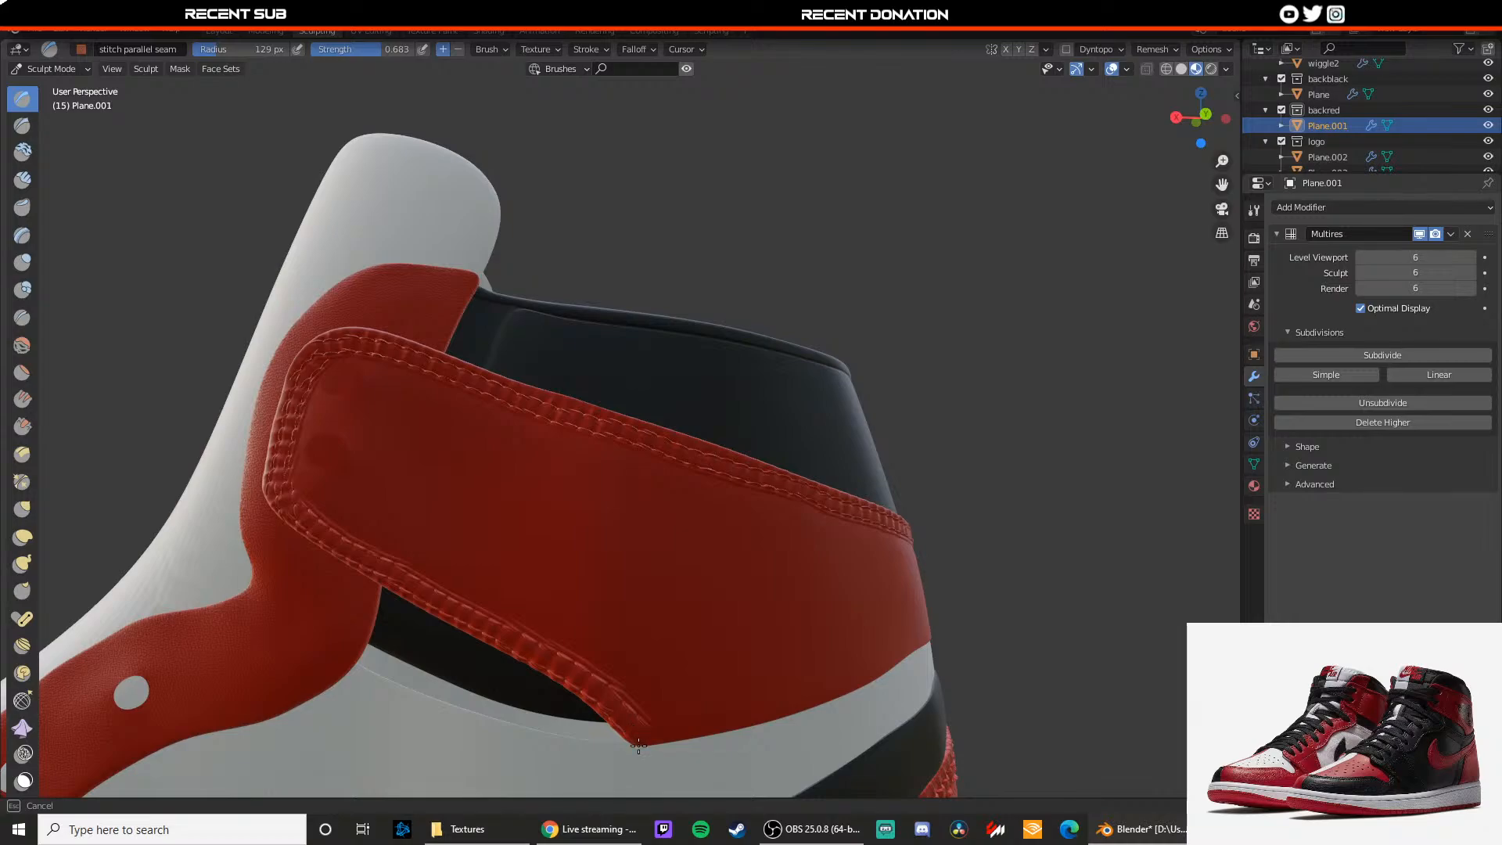
left_click_drag(642, 745, 641, 747)
mouse_move(642, 747)
middle_mouse_down()
mouse_move(647, 765)
mouse_move(640, 648)
middle_mouse_up()
middle_click_drag(498, 604, 344, 603)
scroll(456, 600, "down", 5)
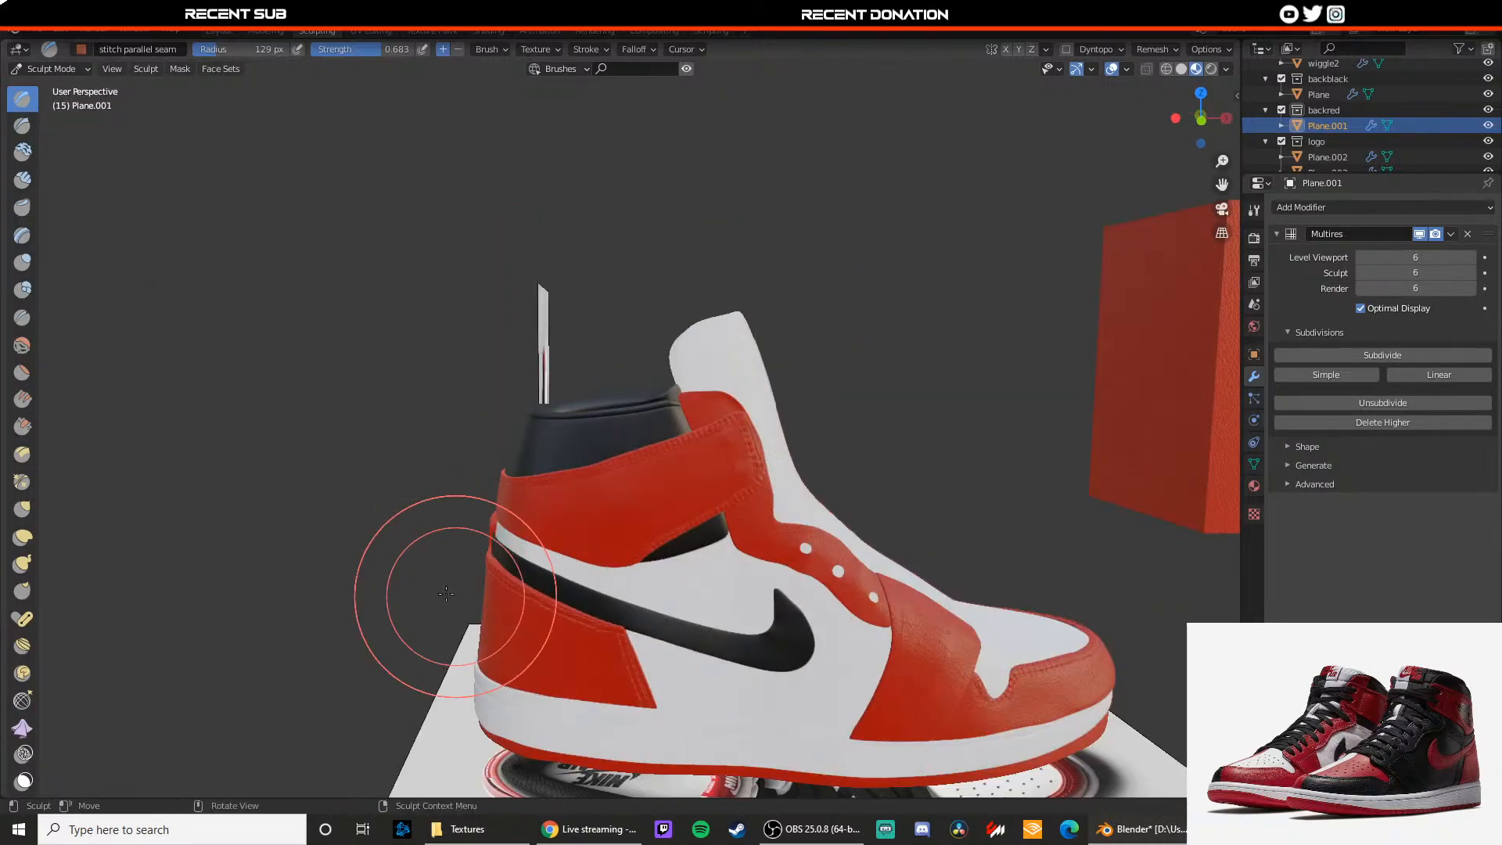
Step: Examine the finished collar strap stitching on both sides and compare it with the rest of the shoe
middle_click_drag(626, 603, 513, 580, "shift")
scroll(485, 567, "up", 5)
middle_click_drag(422, 542, 544, 611, "shift")
scroll(546, 612, "up", 4)
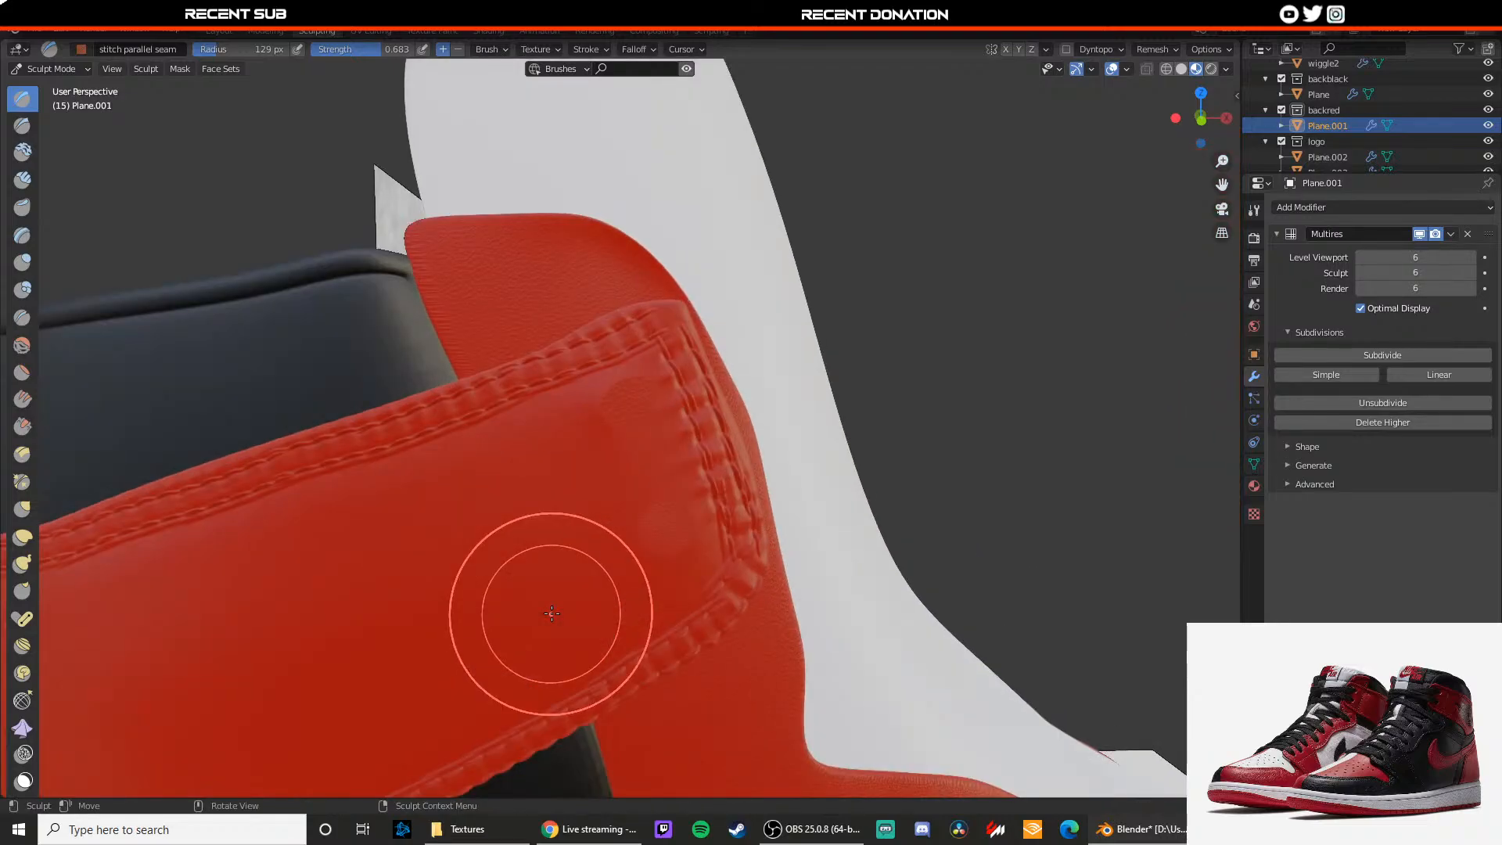
middle_click_drag(675, 626, 350, 566)
scroll(532, 618, "down", 4)
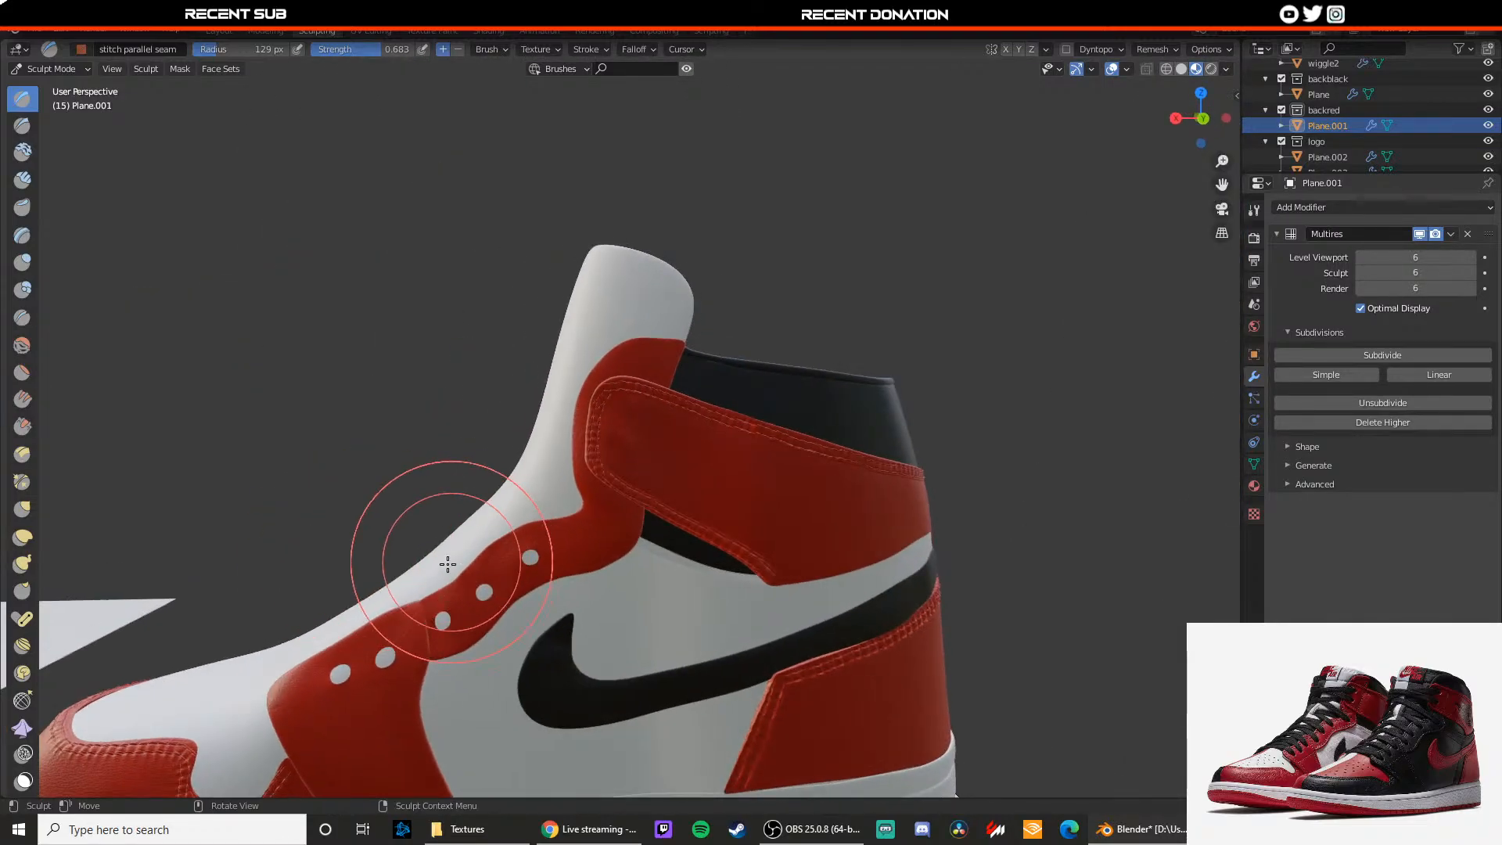
middle_click_drag(390, 622, 307, 604)
scroll(579, 616, "down", 3)
middle_click_drag(697, 624, 322, 584, "shift")
middle_click_drag(610, 603, 503, 570, "shift")
scroll(514, 563, "up", 3)
scroll(532, 565, "down", 6)
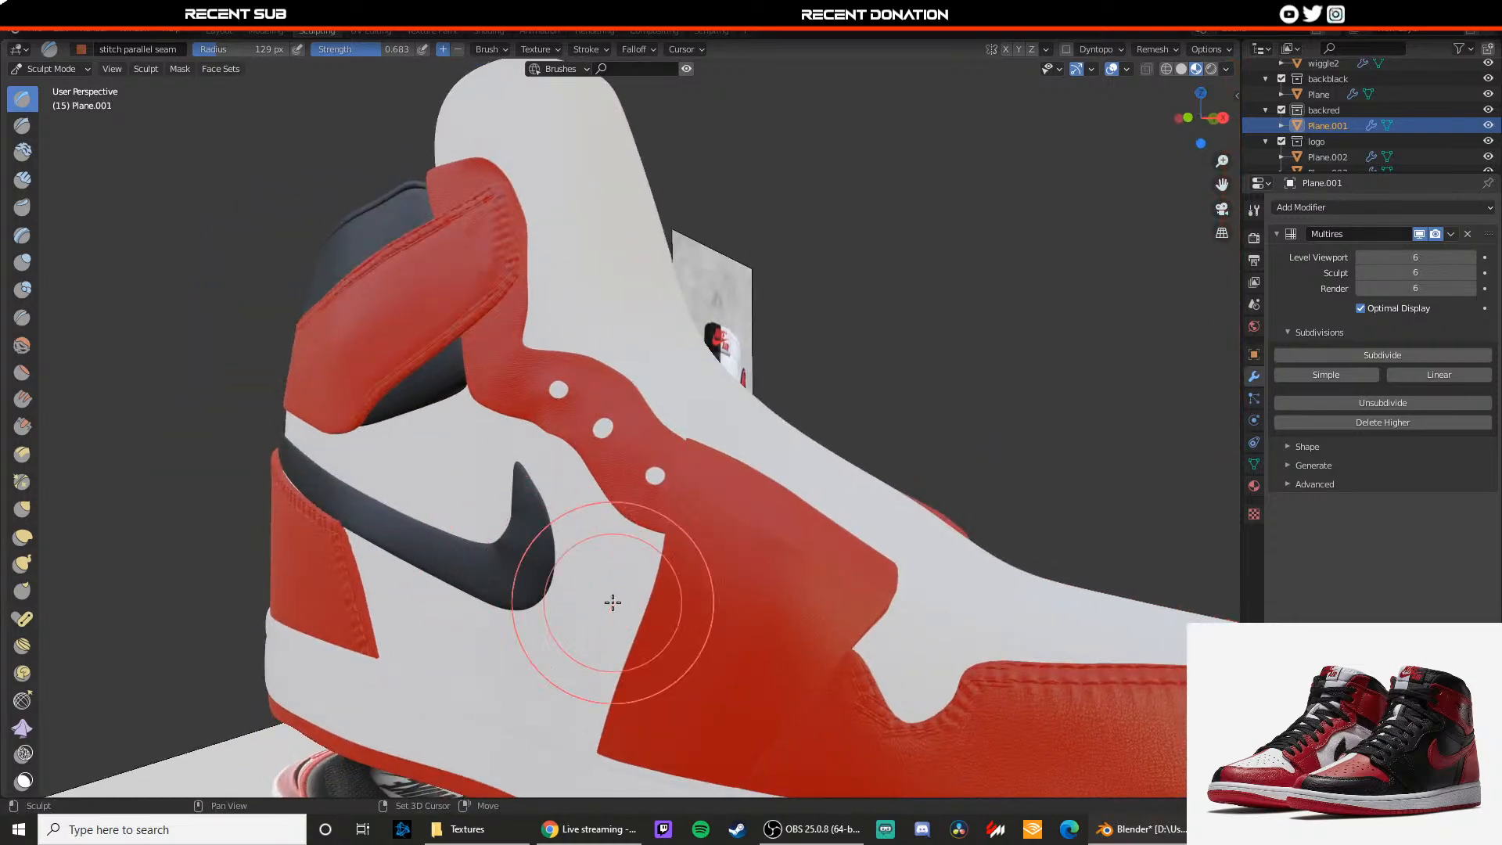
middle_click_drag(612, 540, 619, 535)
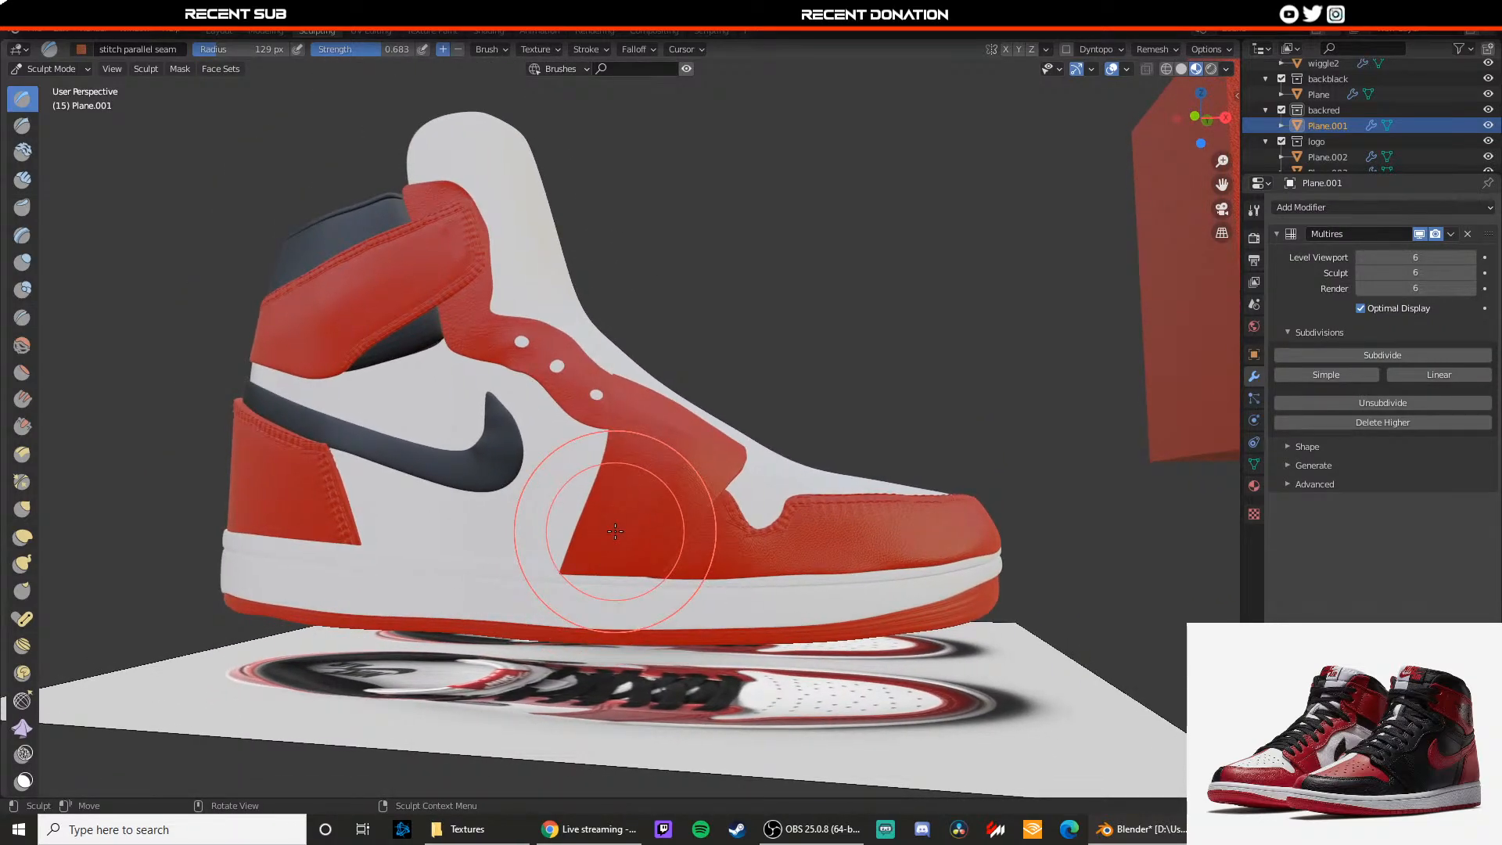
Step: Show the side reference image from the references collection behind the shoe
scroll(1395, 125, "up", 8)
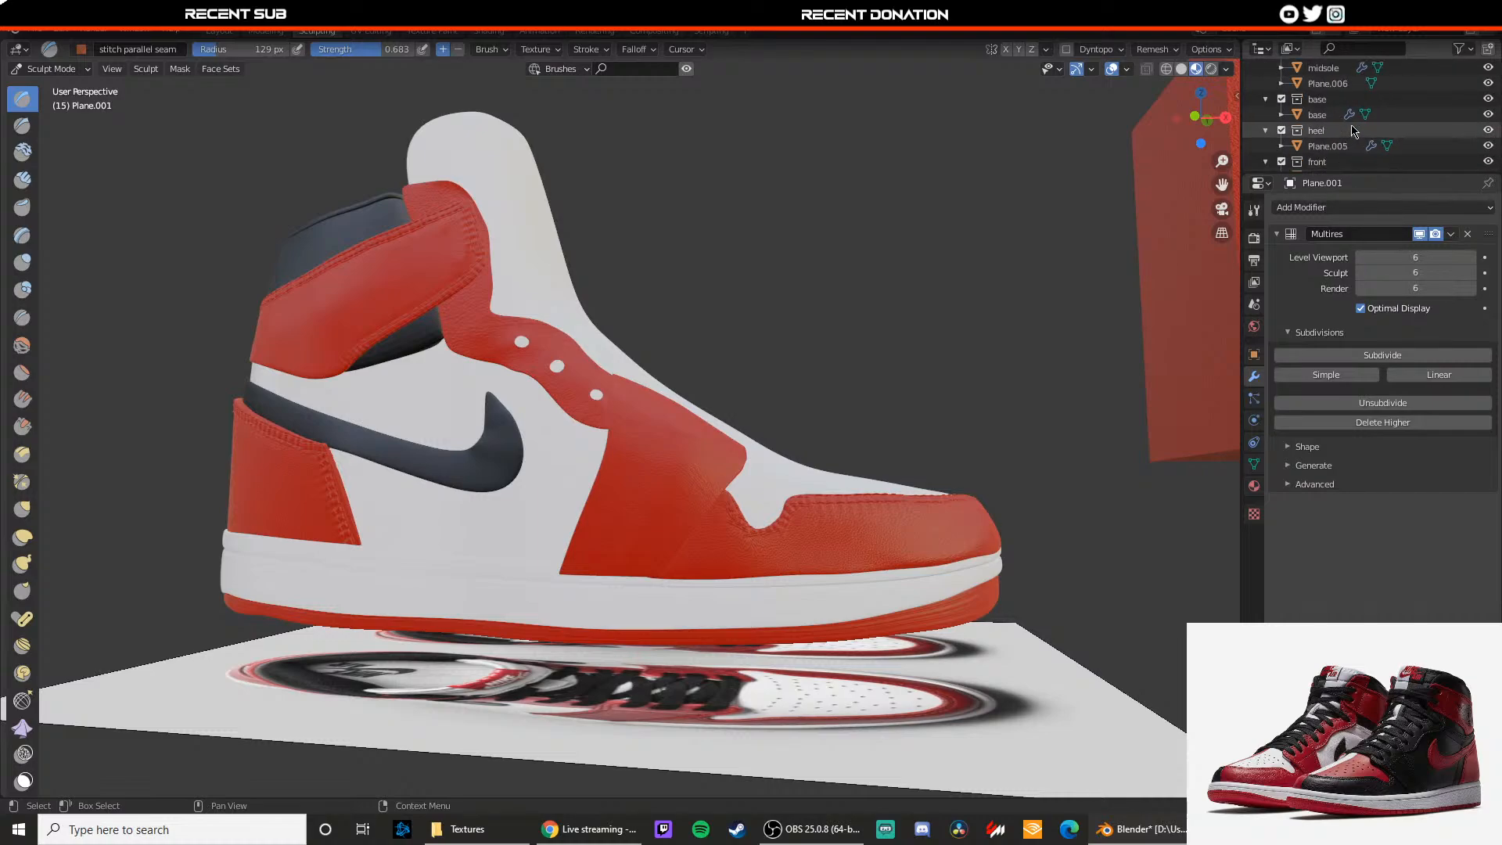
left_click(1266, 84)
left_click(1488, 131)
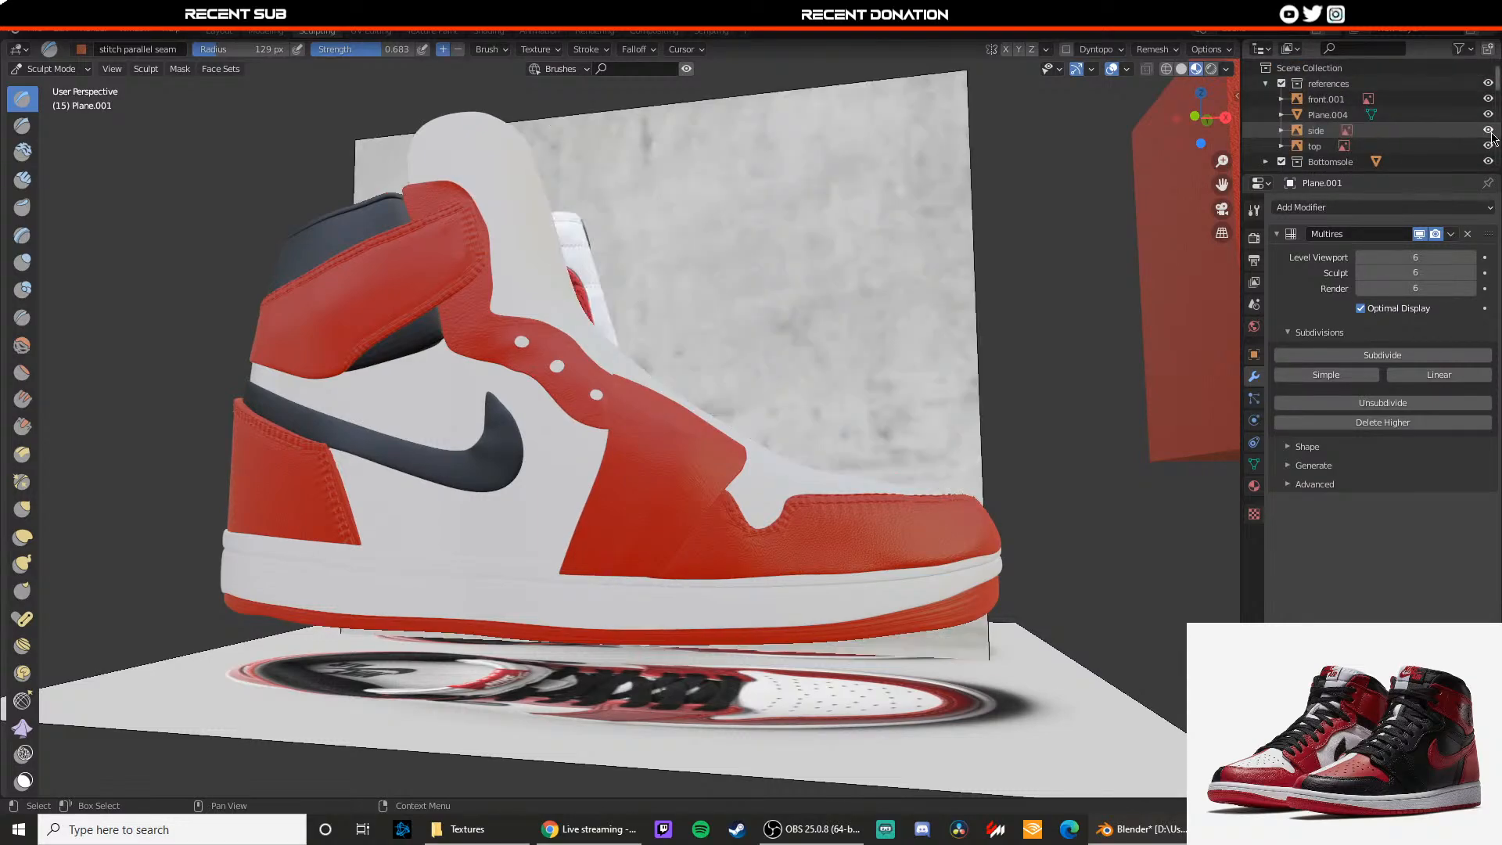
middle_click_drag(905, 367, 935, 356)
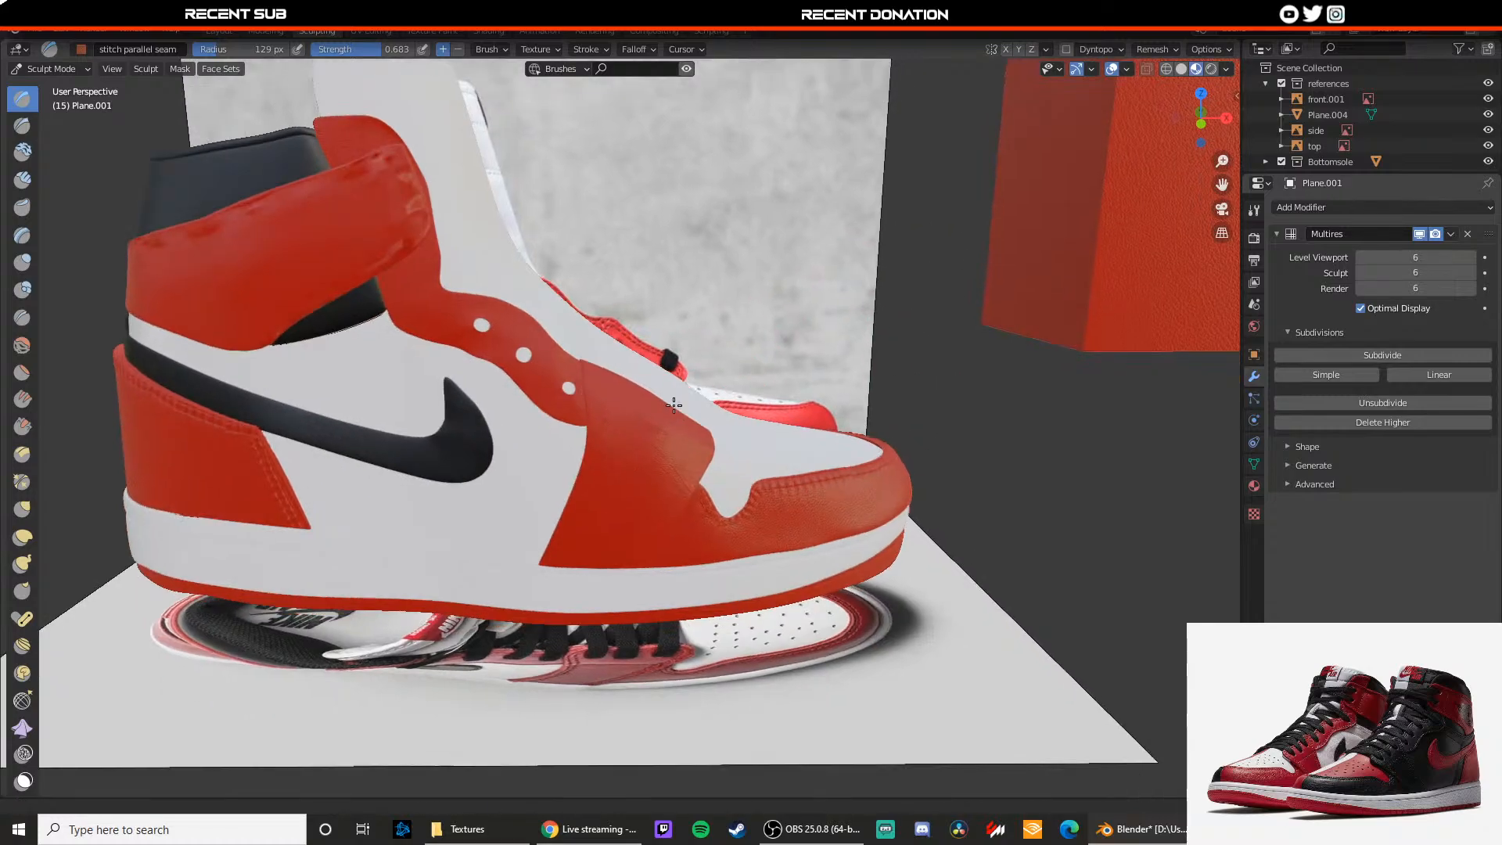
Step: Leave sculpting on the collar, select the red midstrap panel in Object Mode, and put it in Sculpt Mode
scroll(673, 444, "up", 4)
left_click(69, 69)
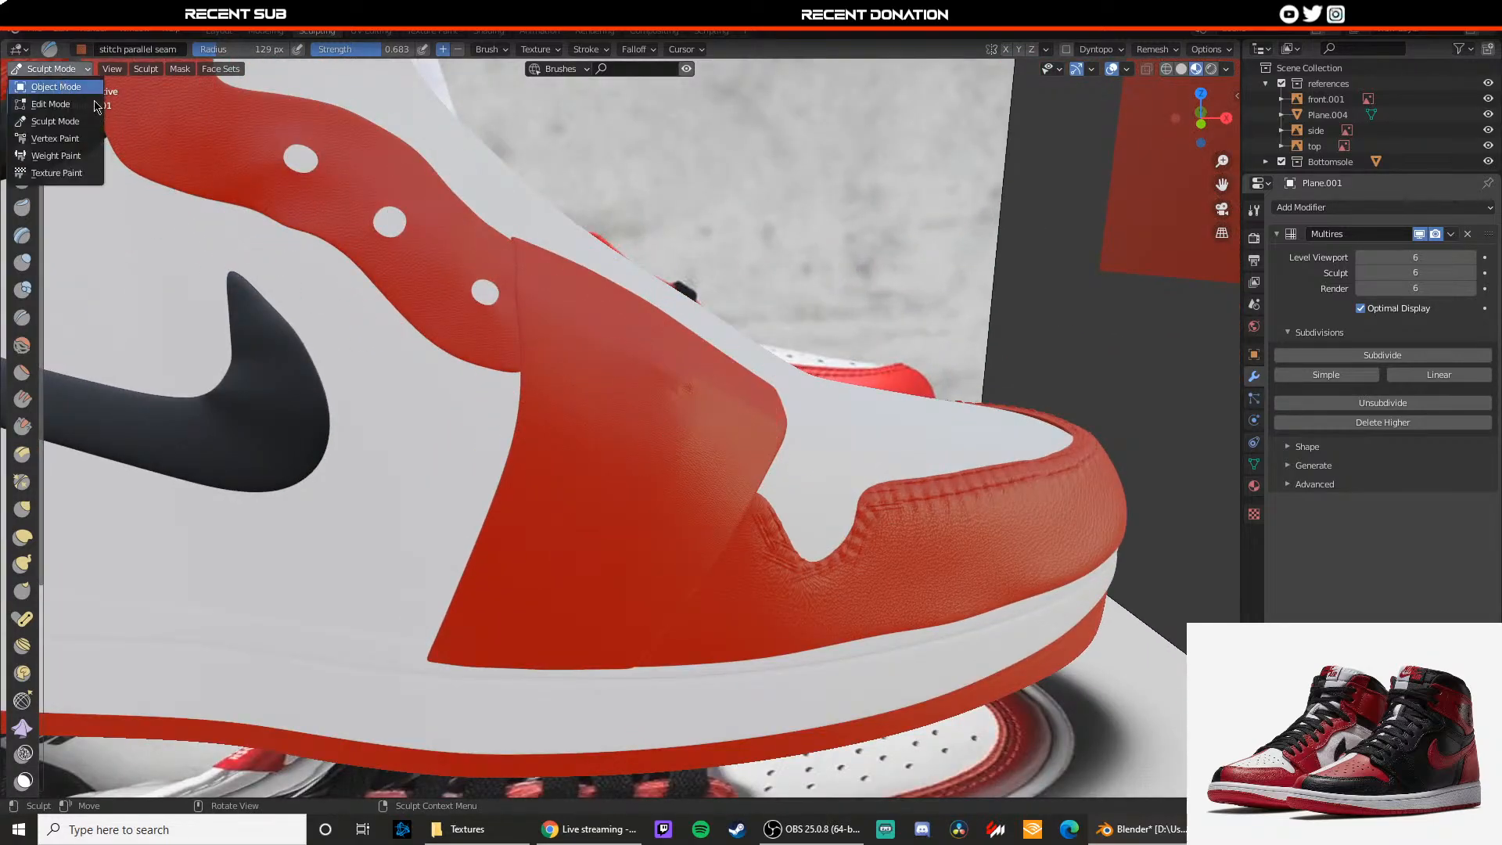
key("Return")
left_click(592, 337)
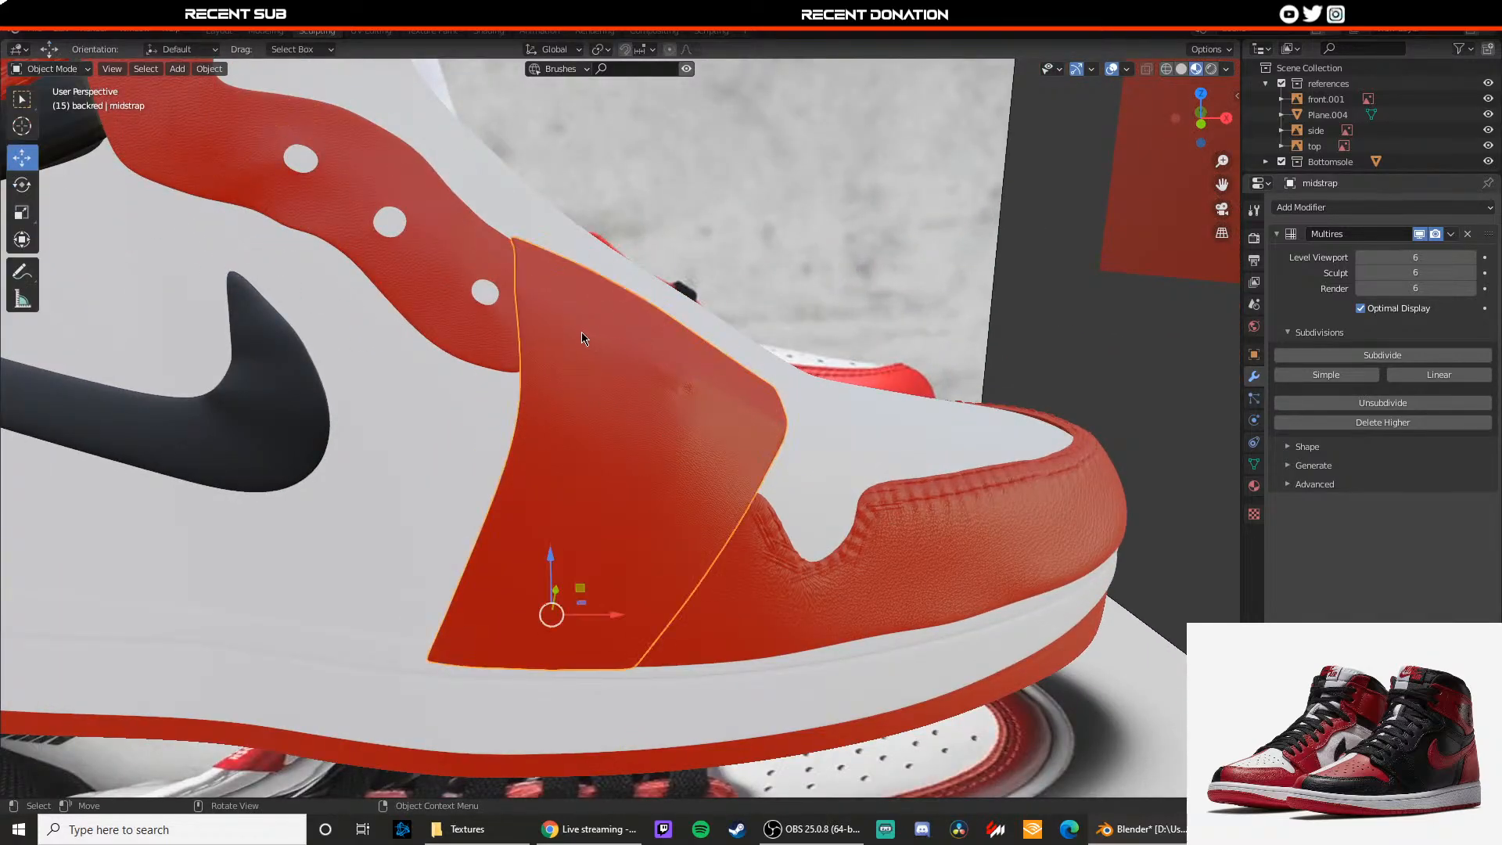
left_click(1254, 355)
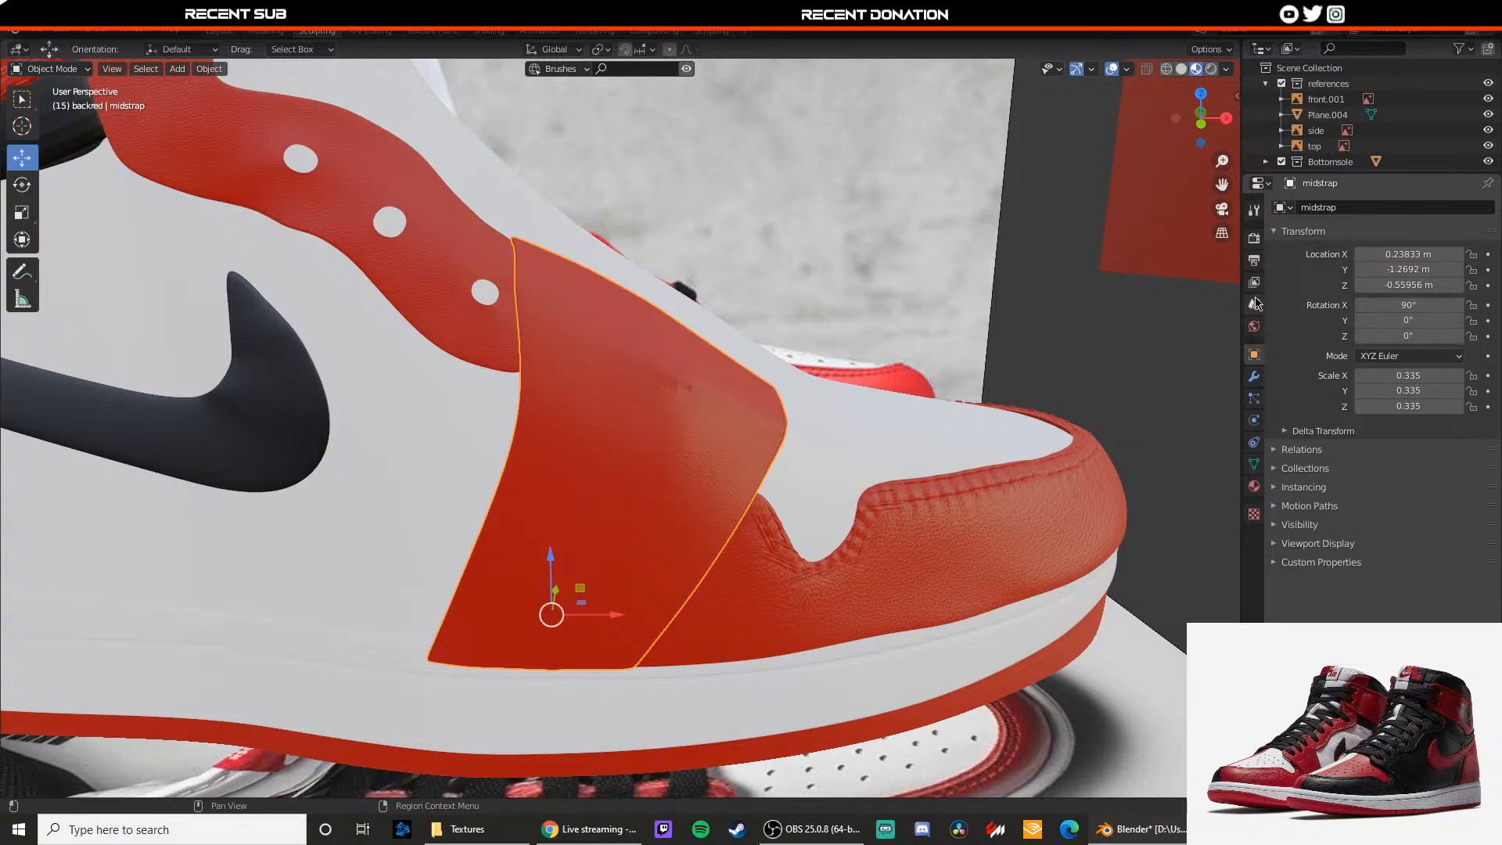
left_click(1255, 377)
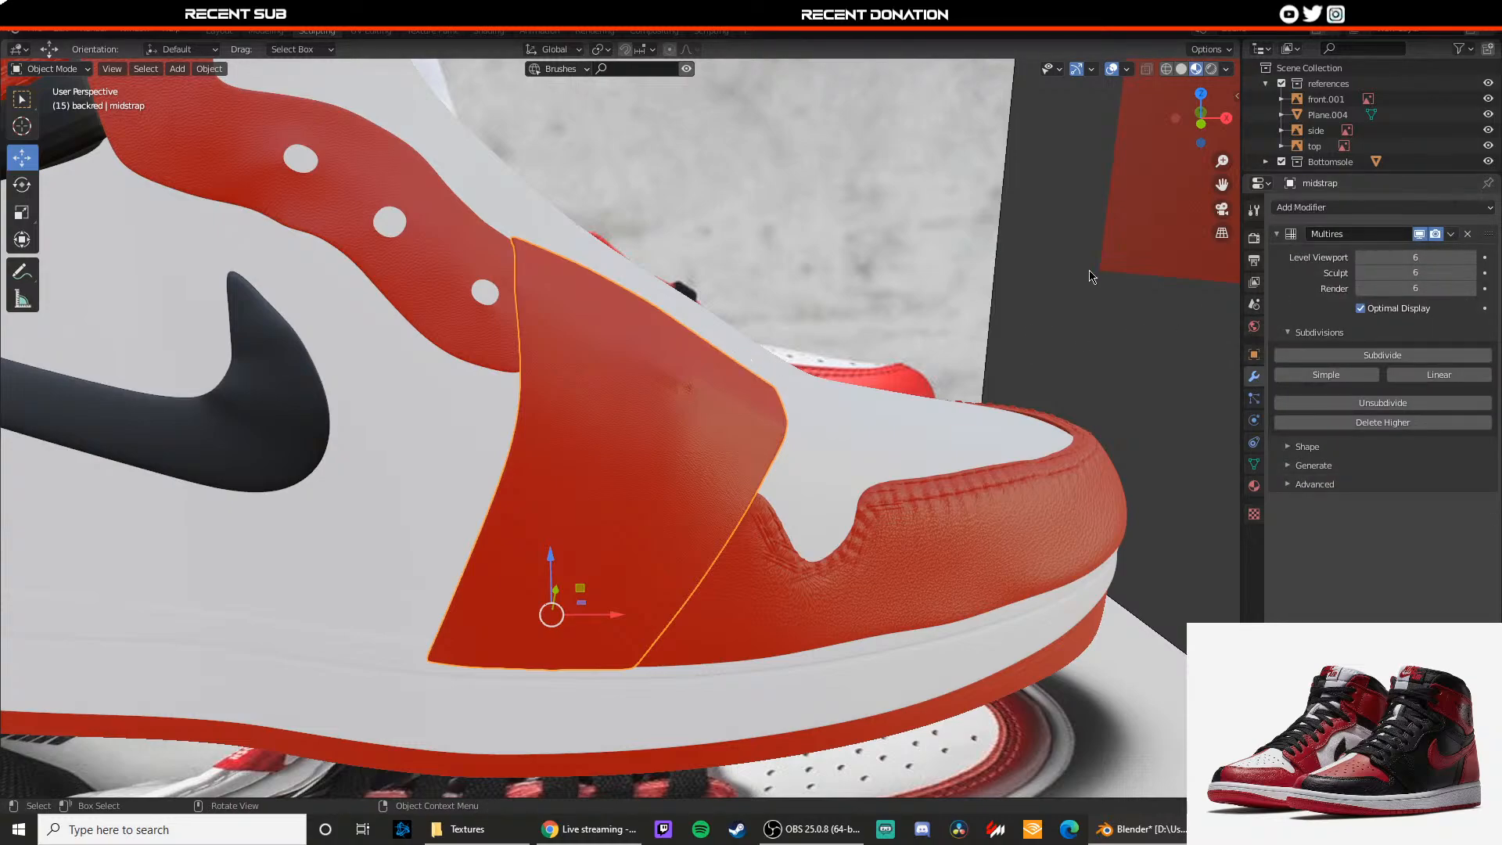
left_click(69, 72)
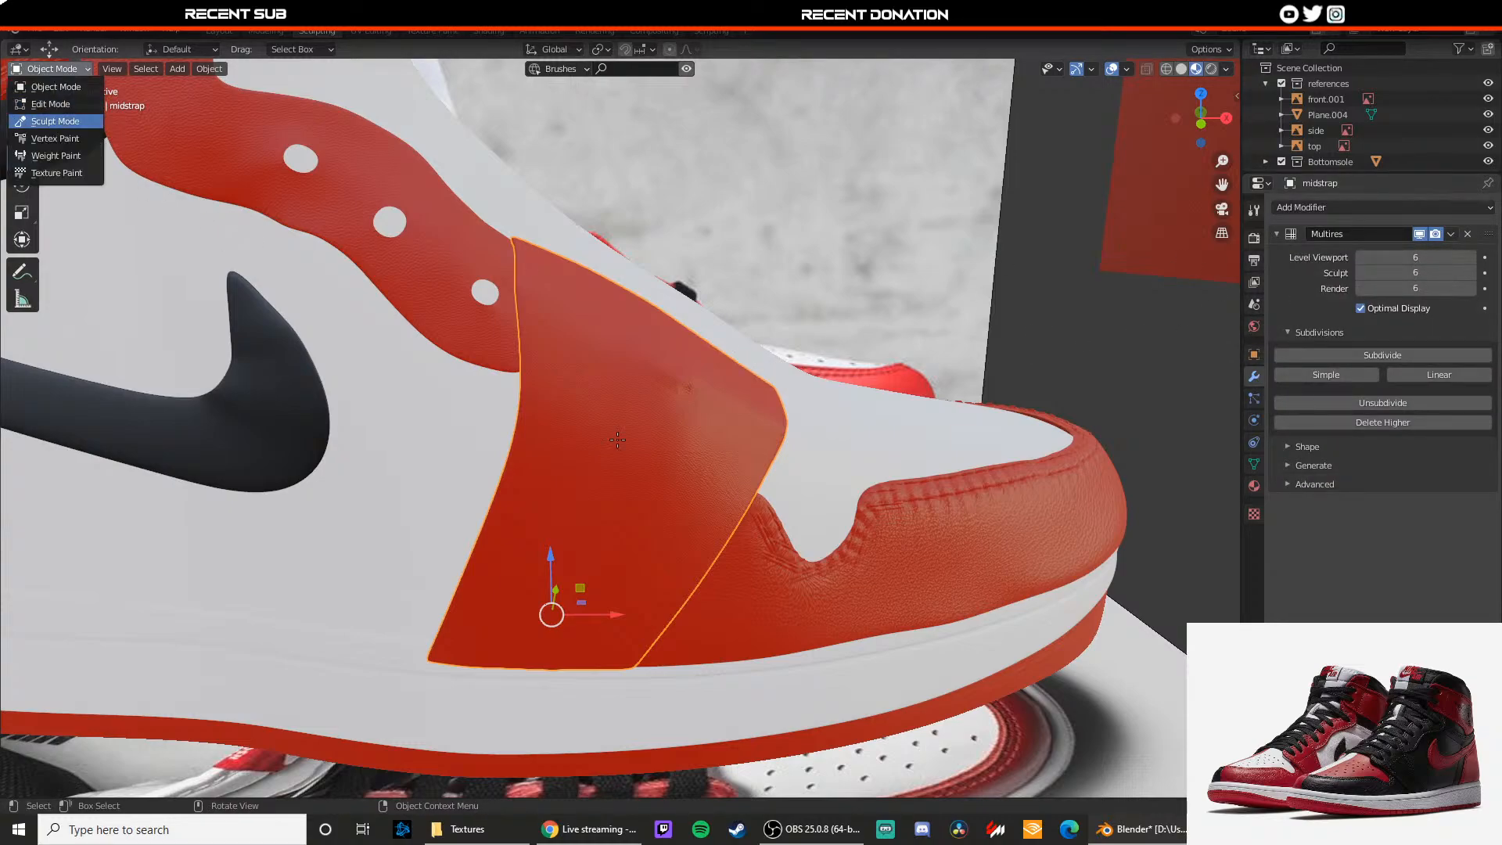
Step: Try to sculpt the stitch seam up the midstrap's front edge from the sole, undoing each uneven stroke
middle_click_drag(655, 447, 645, 430)
left_click_drag(583, 592, 638, 510)
key("ctrl+z")
scroll(610, 586, "up", 1)
middle_click_drag(614, 593, 626, 566)
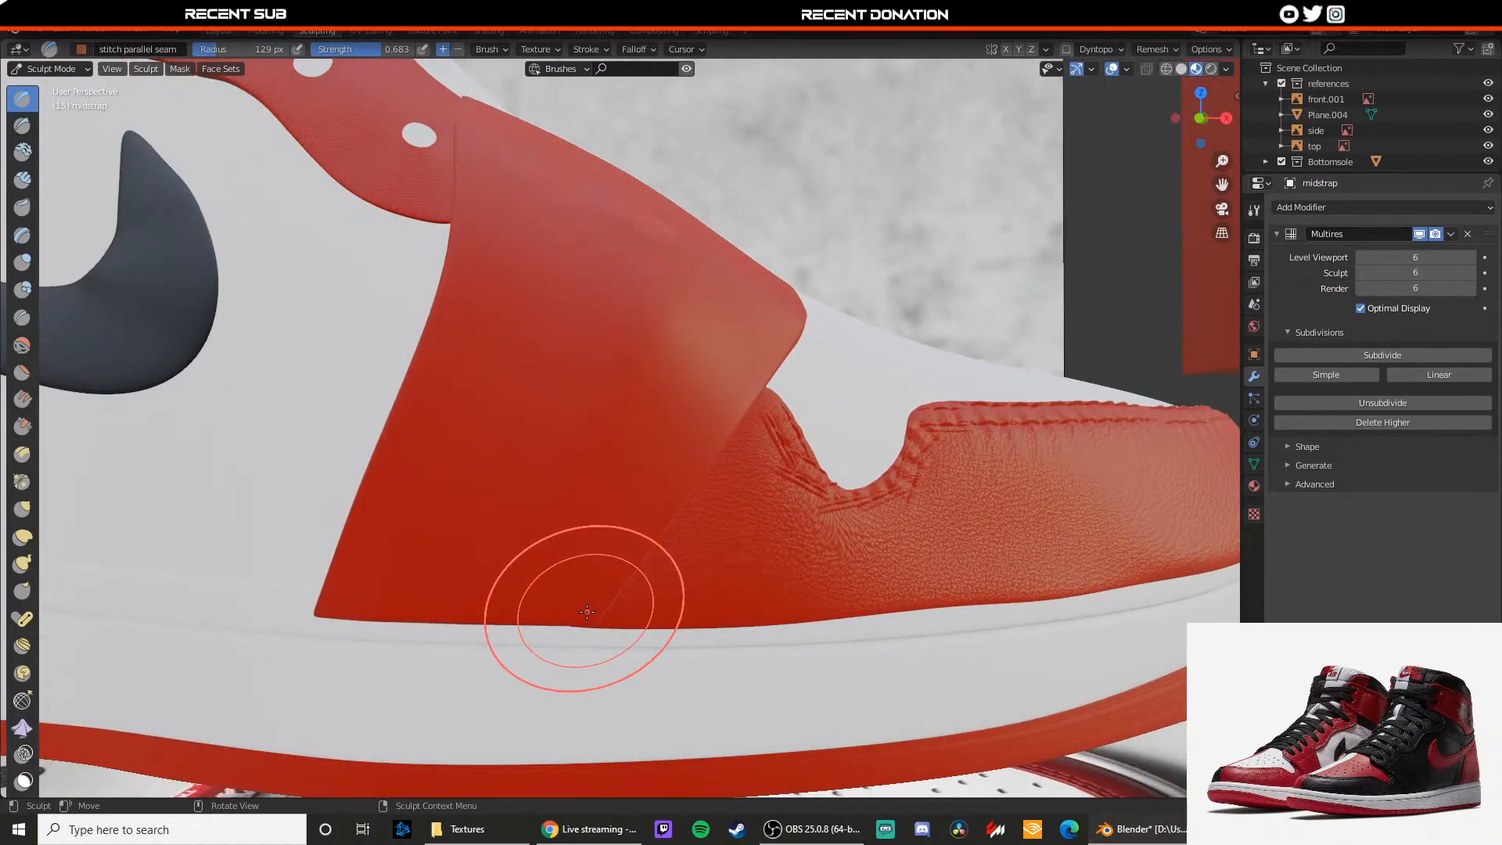
left_click_drag(591, 603, 625, 539)
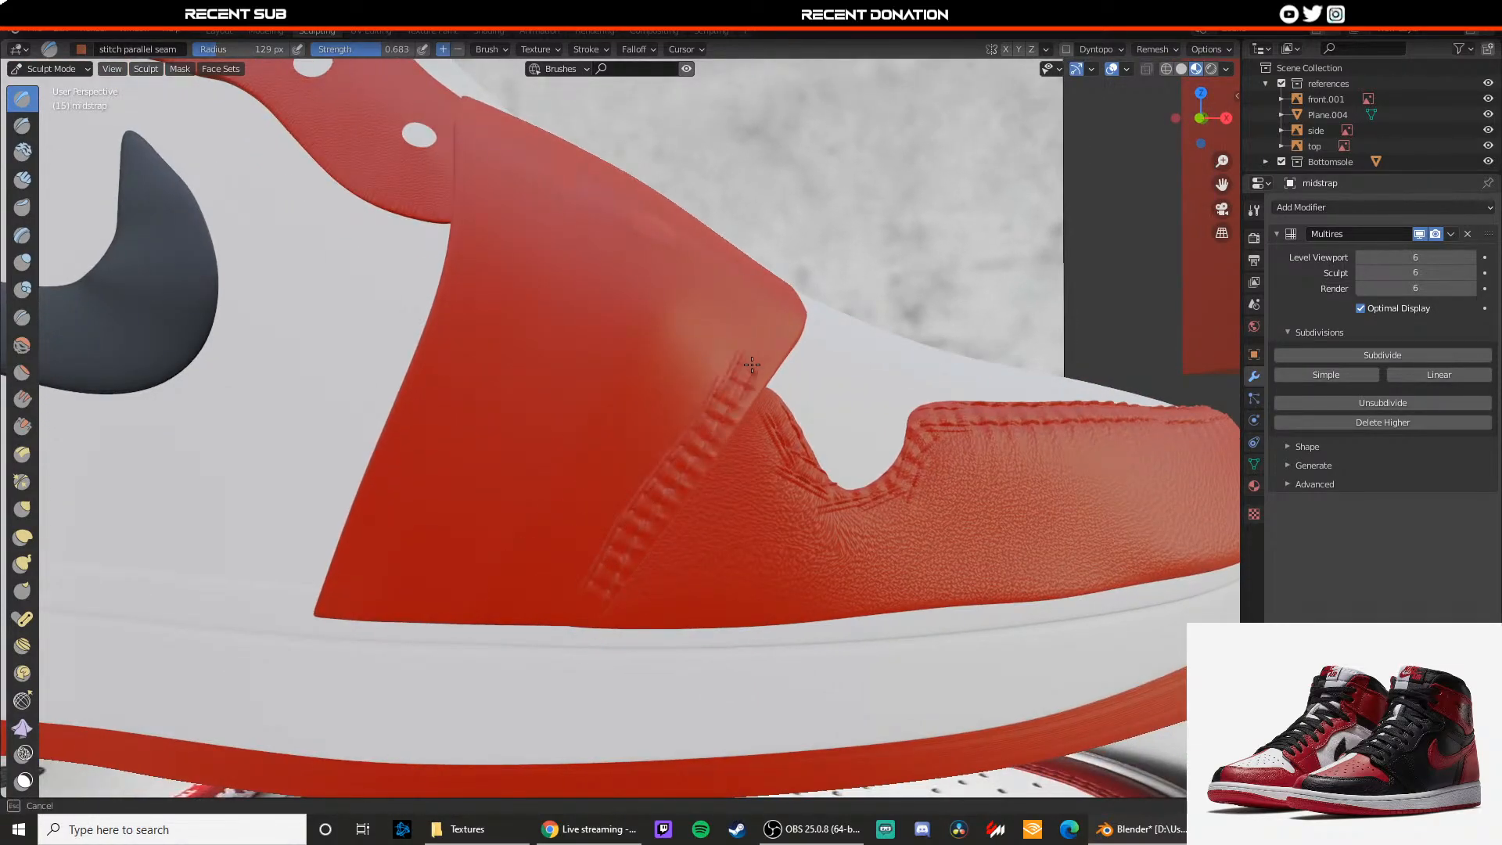
mouse_move(791, 307)
middle_mouse_down()
mouse_move(698, 419)
mouse_move(681, 392)
mouse_move(694, 362)
middle_mouse_up()
scroll(692, 418, "down", 1)
key("ctrl+z")
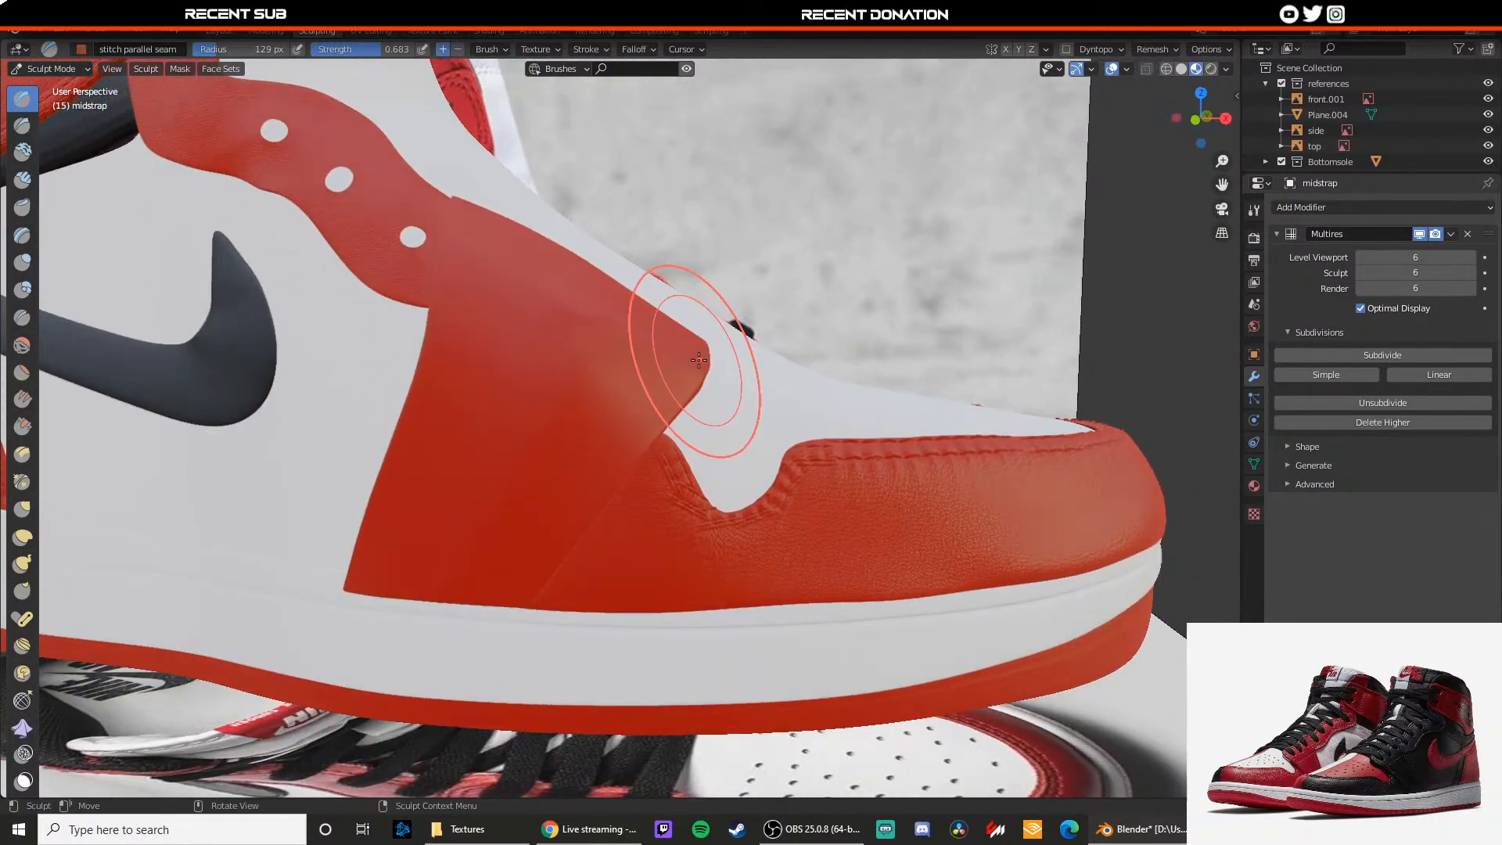
left_click_drag(524, 598, 543, 574)
left_click_drag(575, 521, 577, 517)
key("ctrl+z")
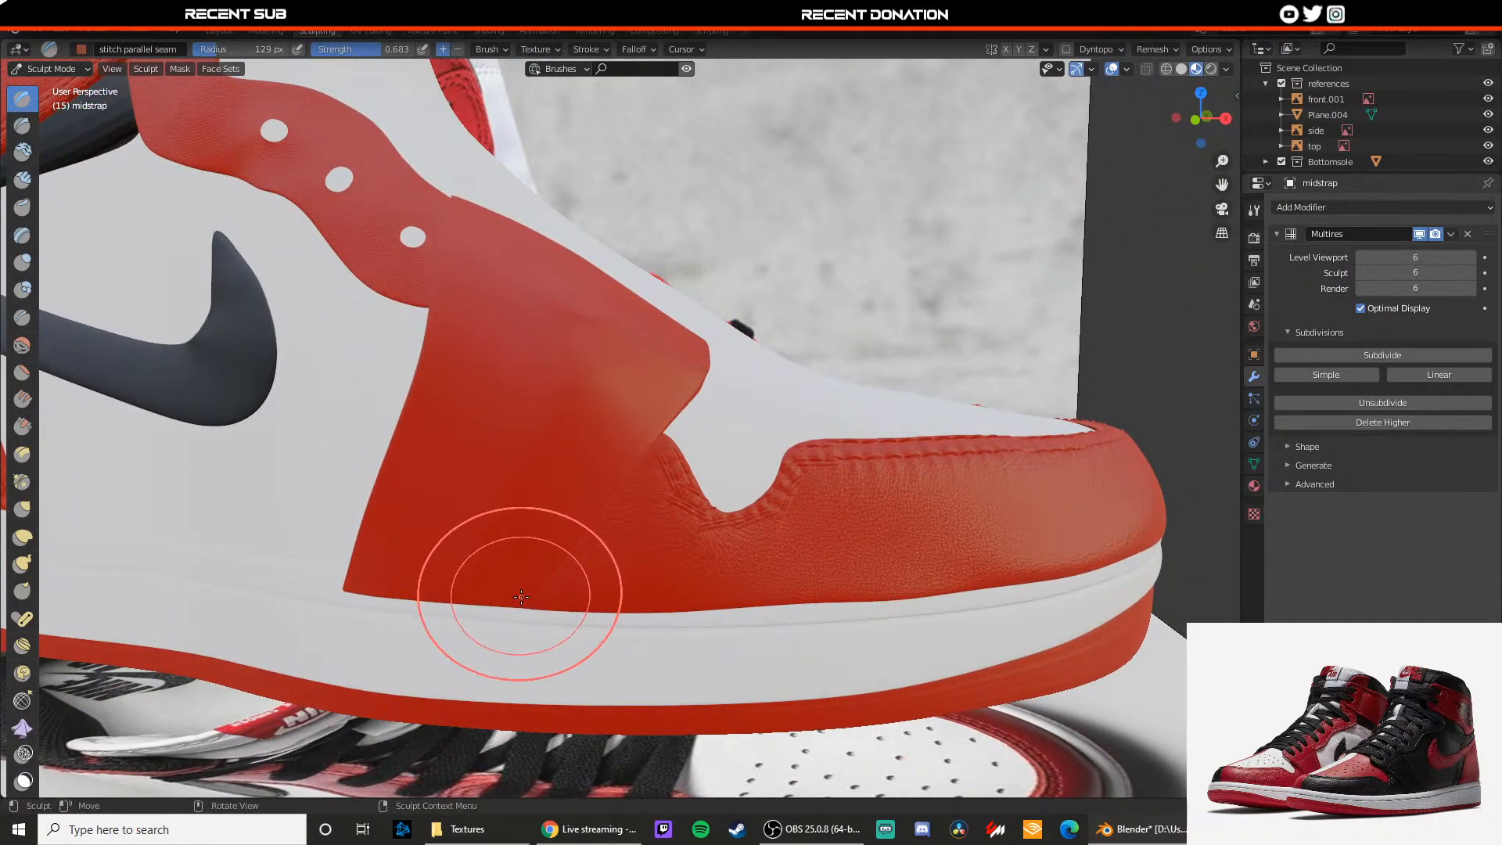
Step: Sculpt the stitch seam up the midstrap's front edge, around its front corner and back along the upper edge
left_click_drag(520, 600, 543, 556)
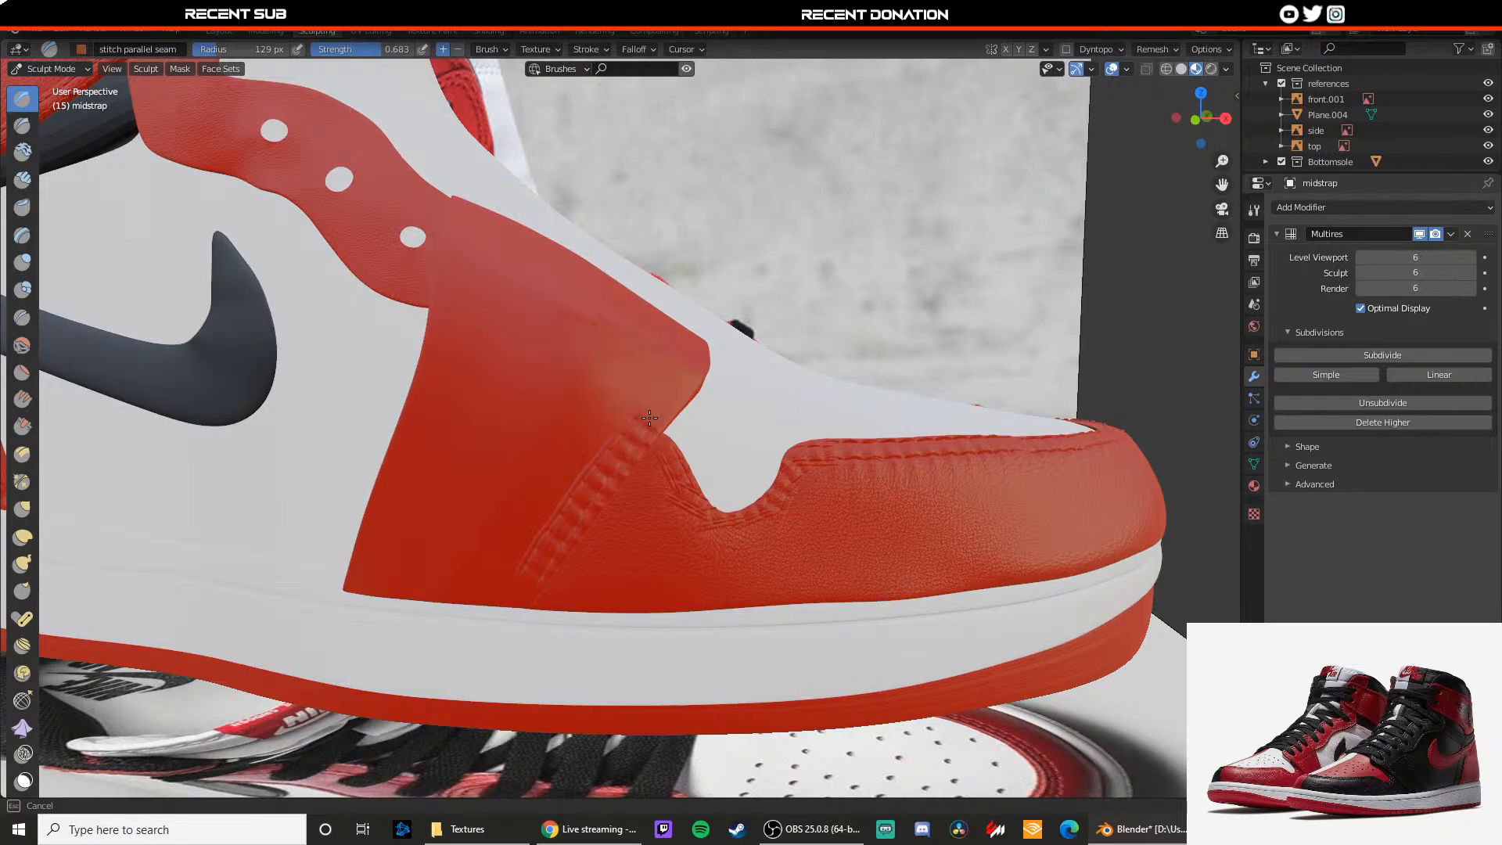
middle_click_drag(695, 364, 582, 480)
left_click_drag(469, 567, 529, 532)
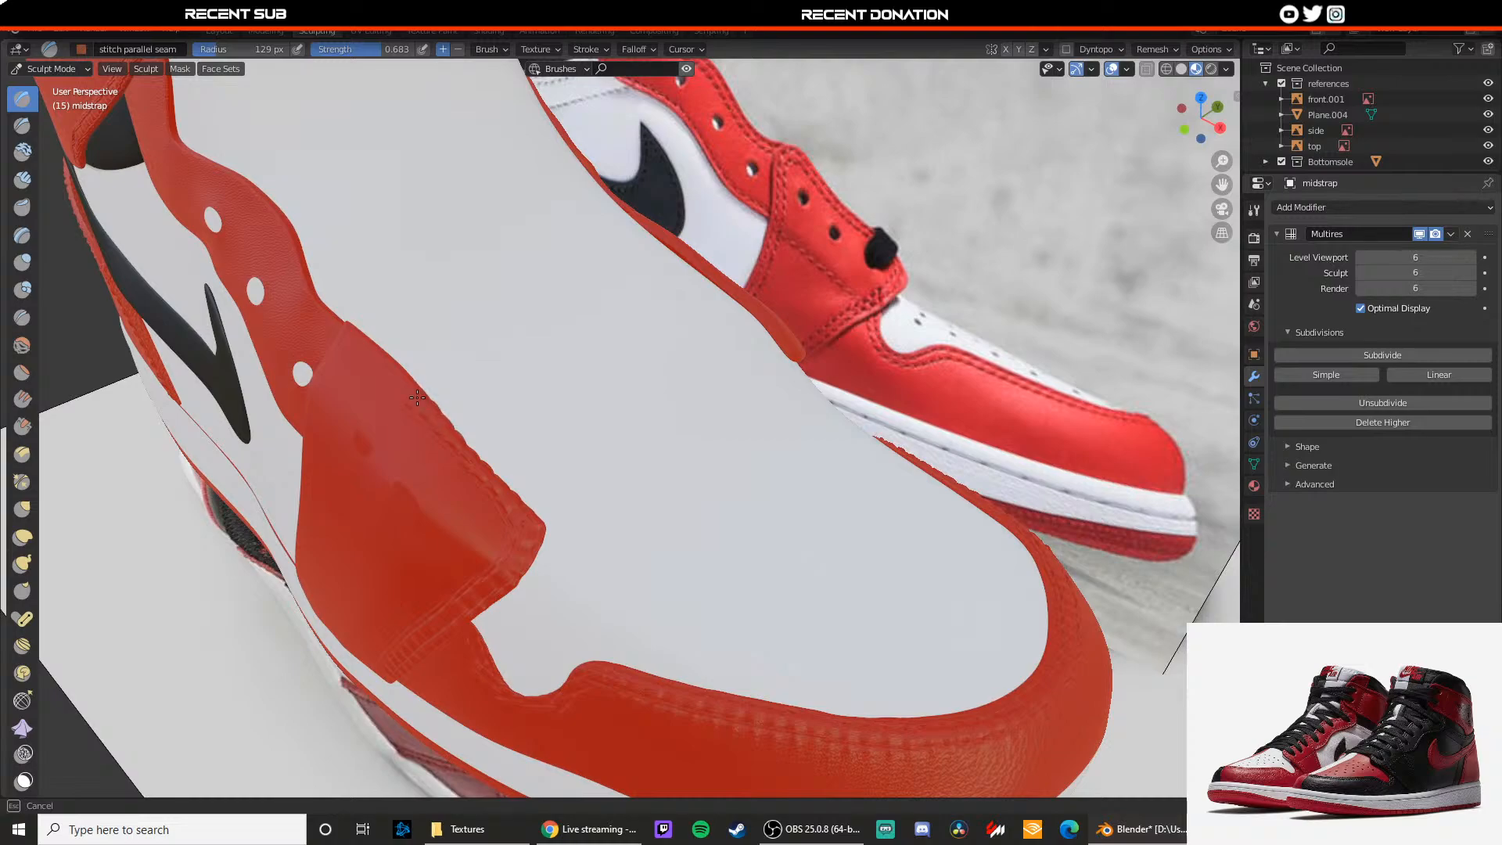
left_click_drag(362, 339, 359, 336)
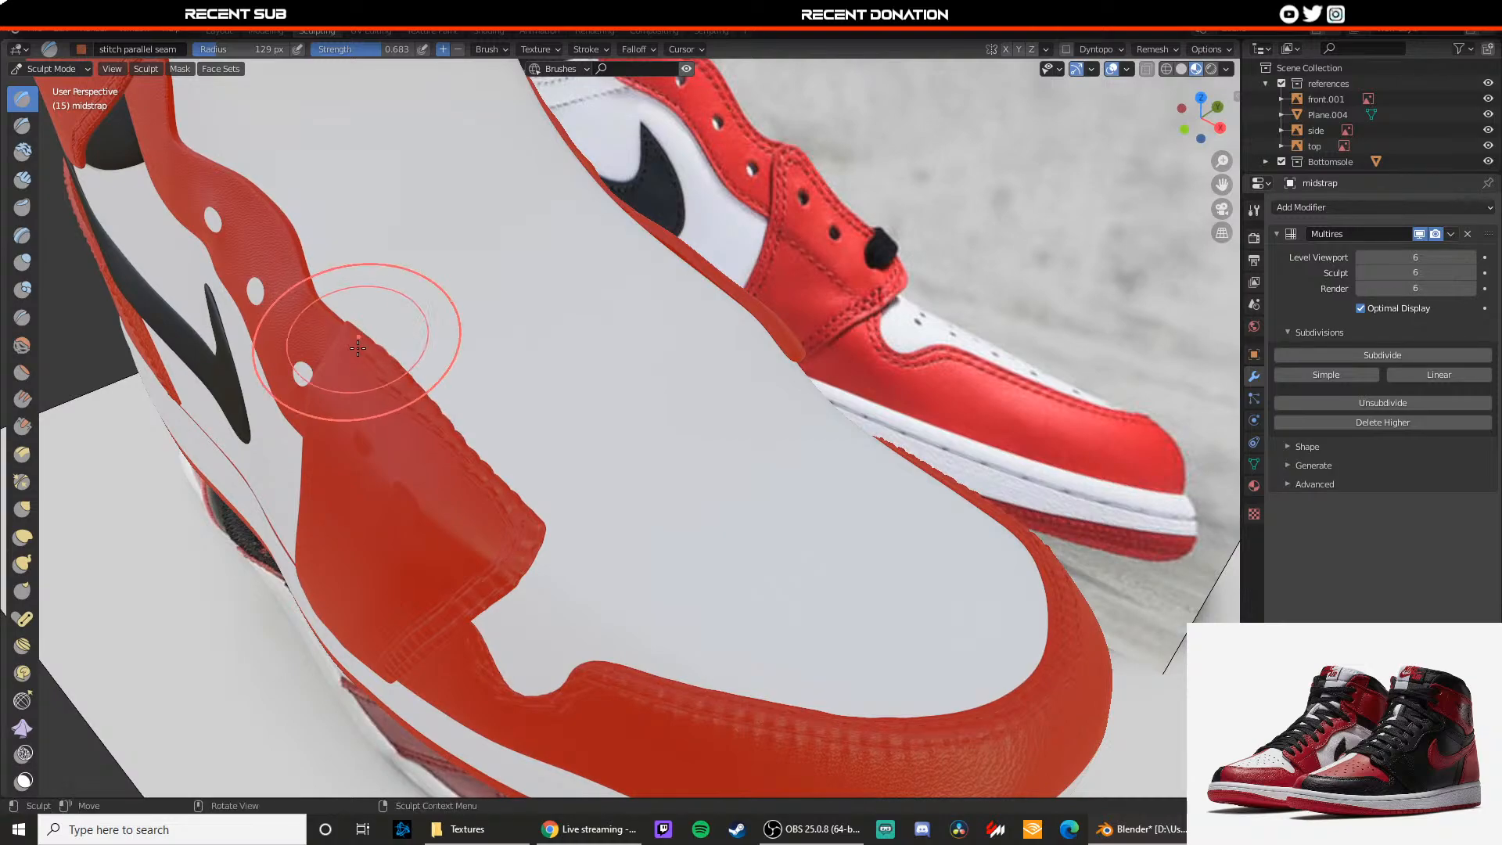
middle_click_drag(359, 336, 474, 309)
middle_click_drag(550, 397, 543, 369)
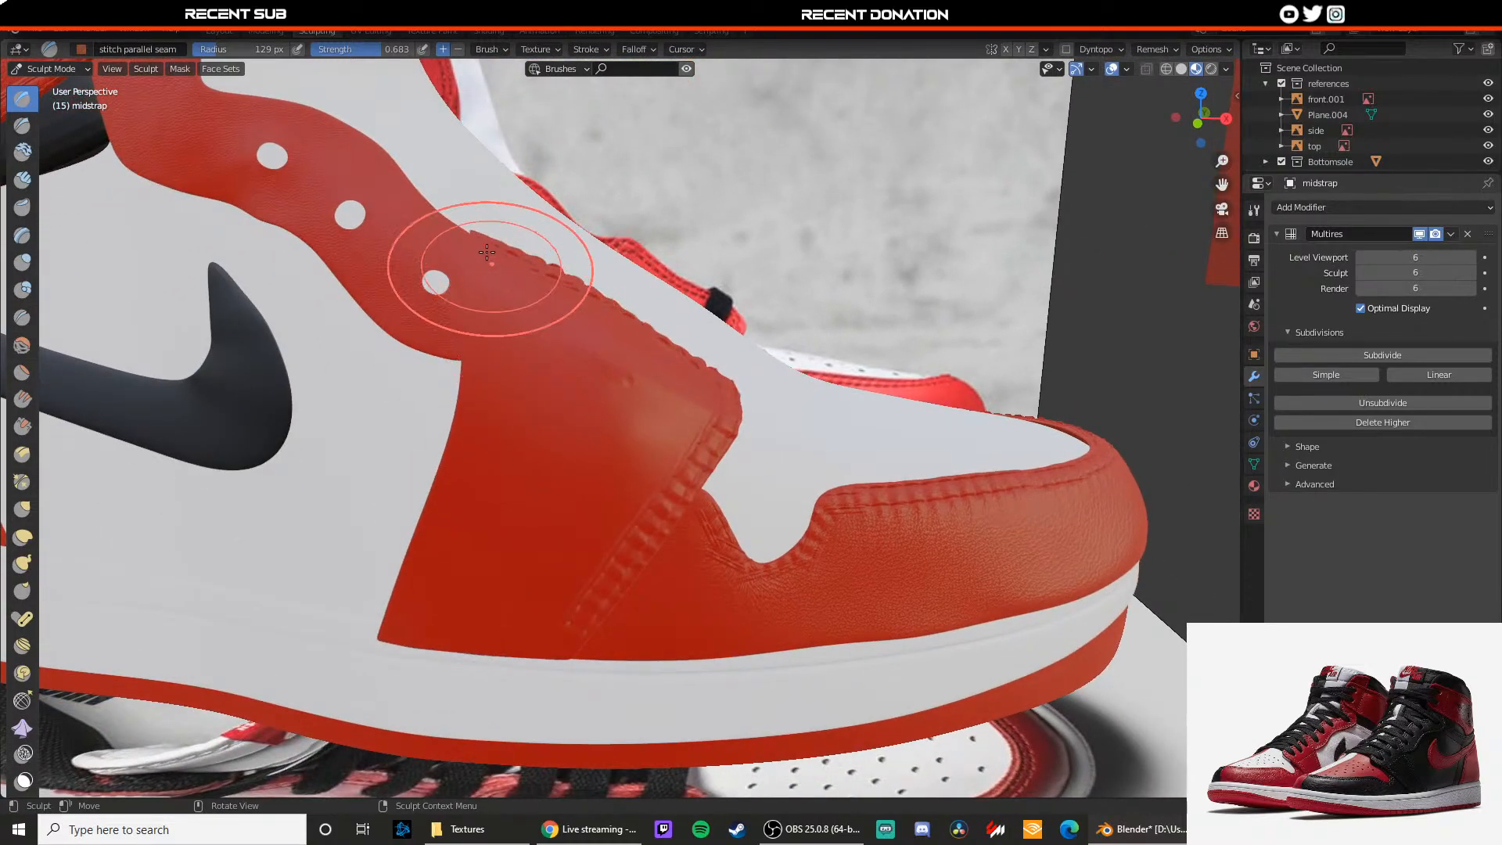
Step: Try to sculpt the stitch seam along the midstrap's rear edge, first from the upper corner and again from the sole, undoing both strokes
middle_click_drag(480, 245, 484, 316)
middle_click_drag(491, 381, 528, 341, "shift")
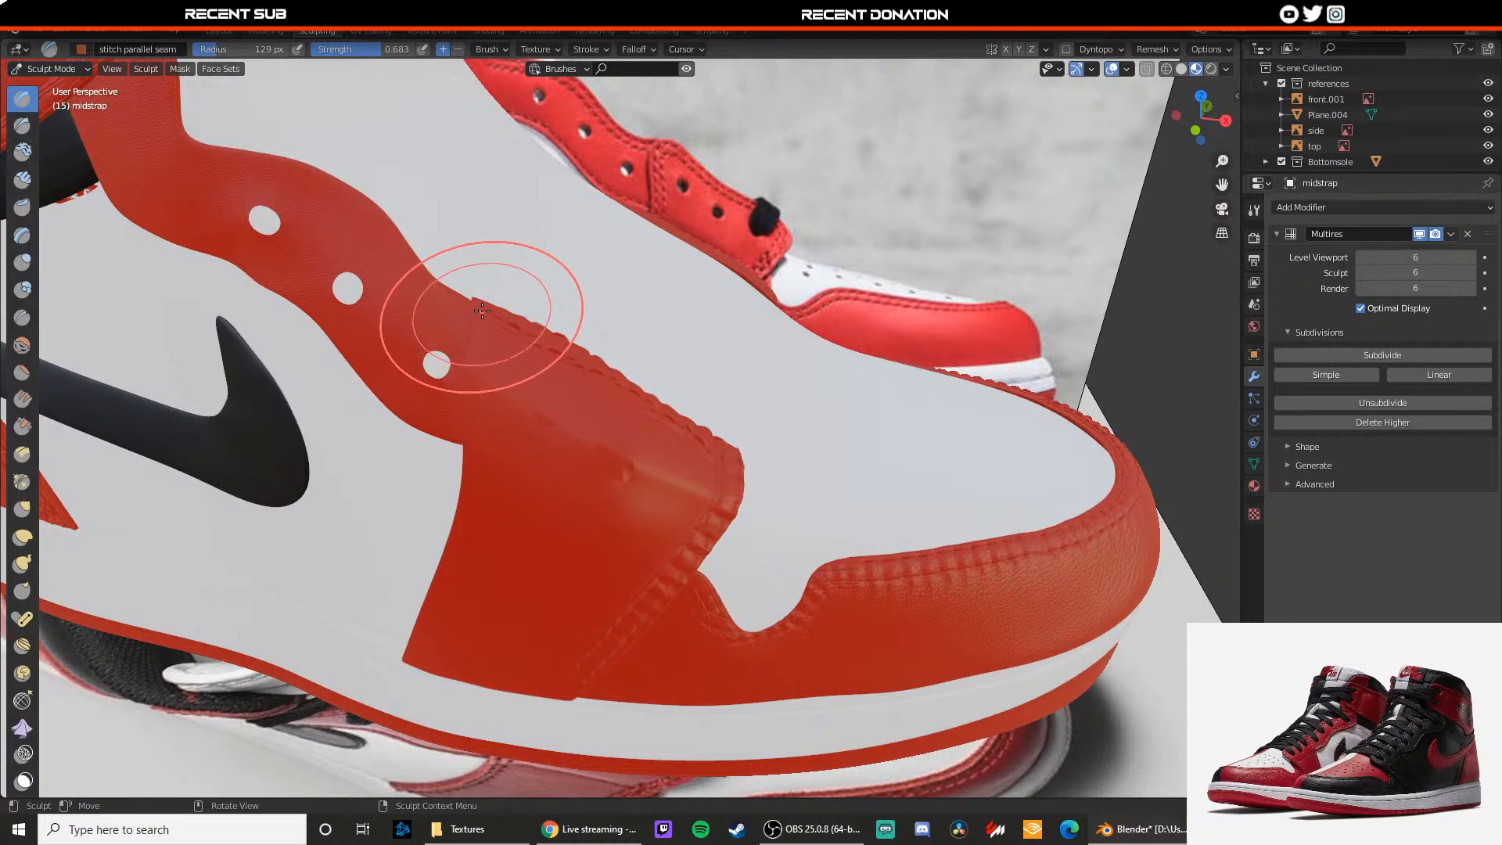
left_click_drag(480, 311, 481, 368)
key("ctrl+z")
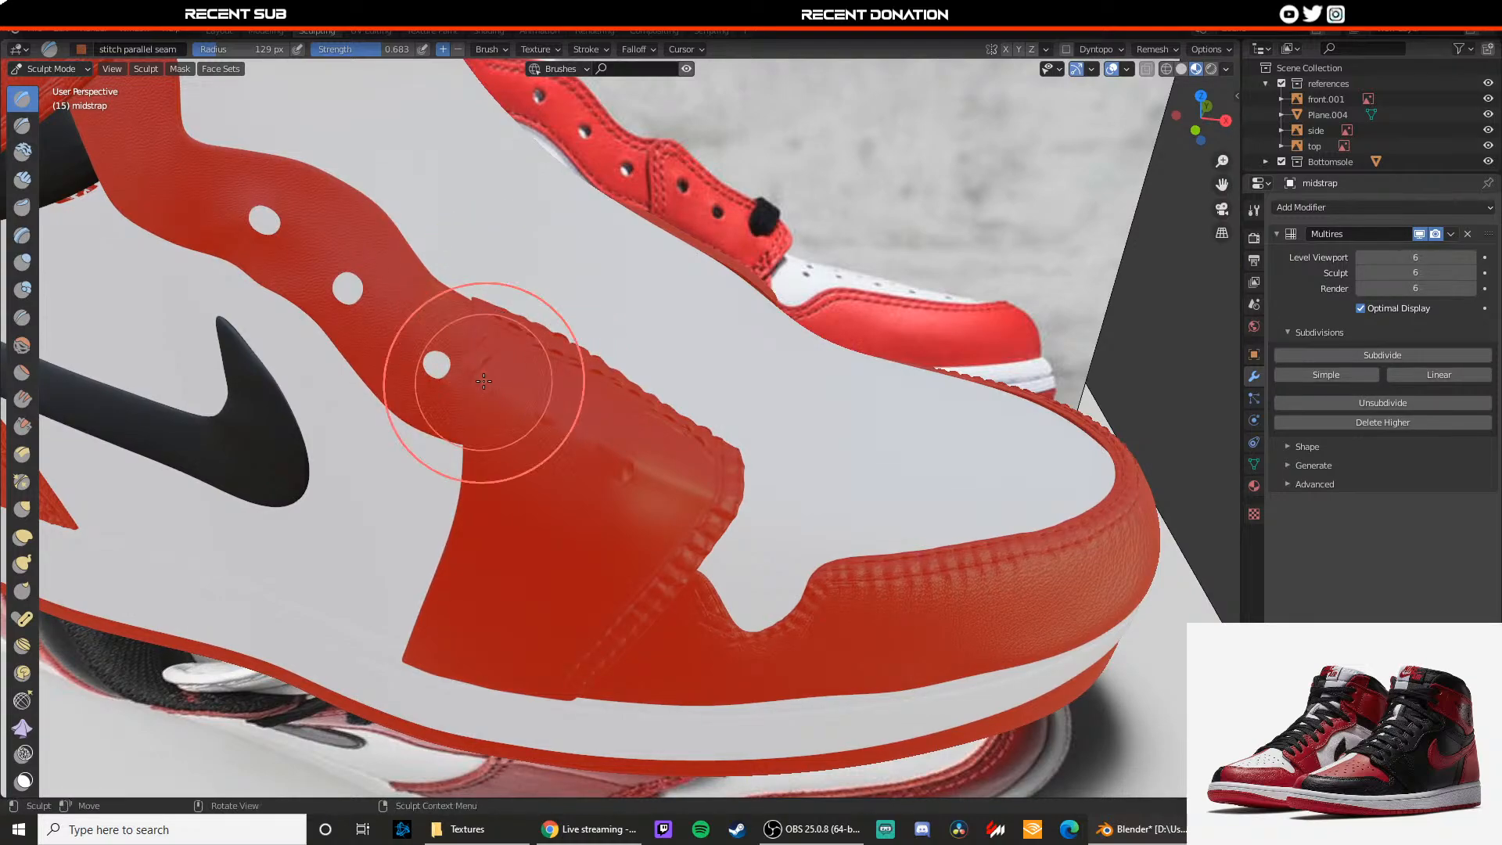
middle_click_drag(457, 579, 474, 513)
left_click_drag(435, 592, 439, 572)
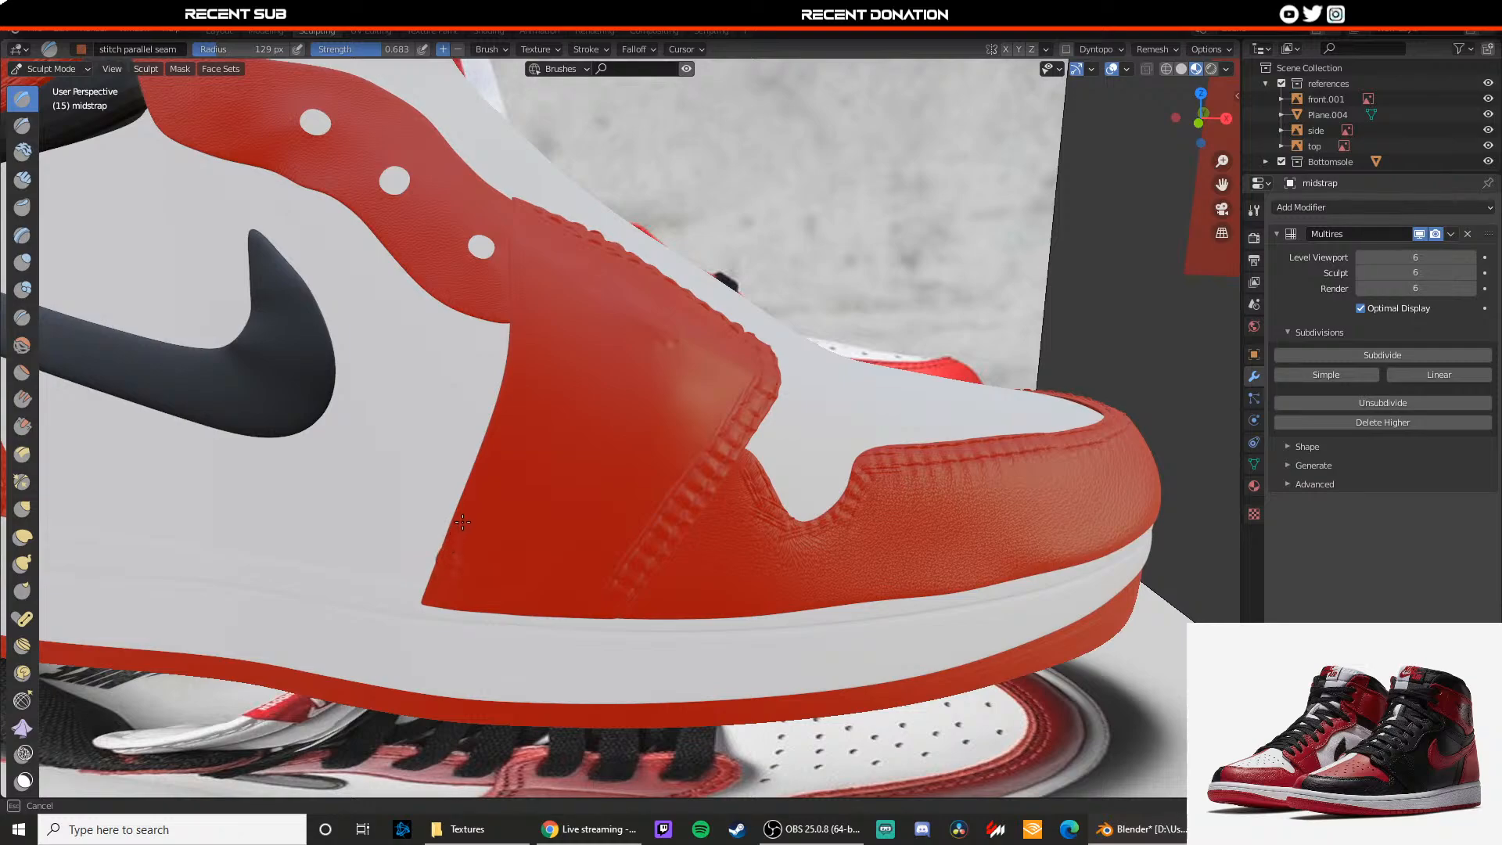
left_click_drag(482, 475, 483, 471)
key("ctrl+z")
Step: Sculpt the stitch seam along the midstrap's whole rear edge, from its lower corner at the sole to the upper corner by the eyelets
left_click_drag(438, 592, 467, 531)
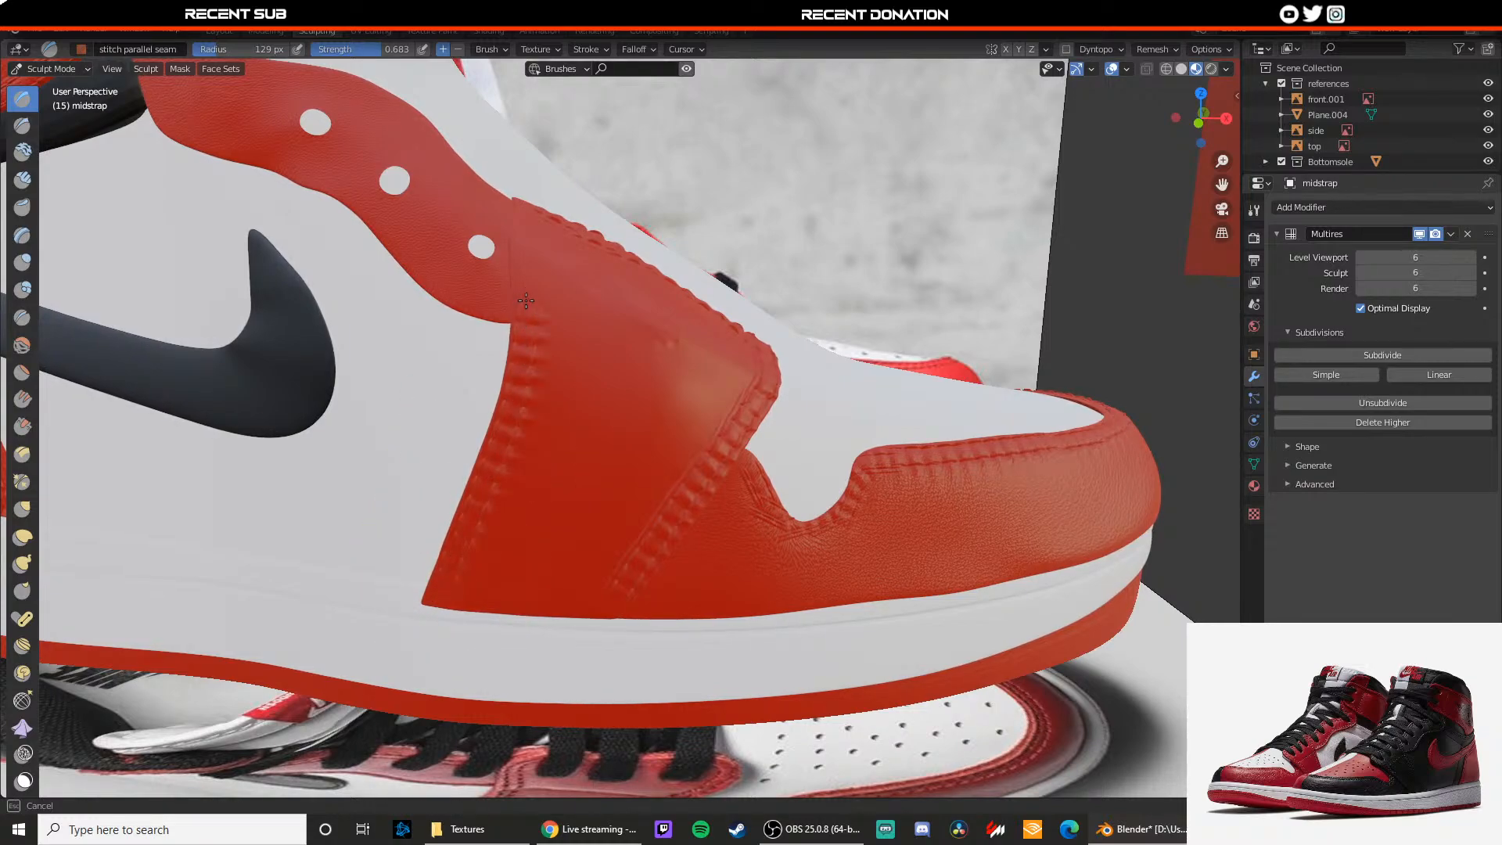
left_click_drag(525, 220, 526, 224)
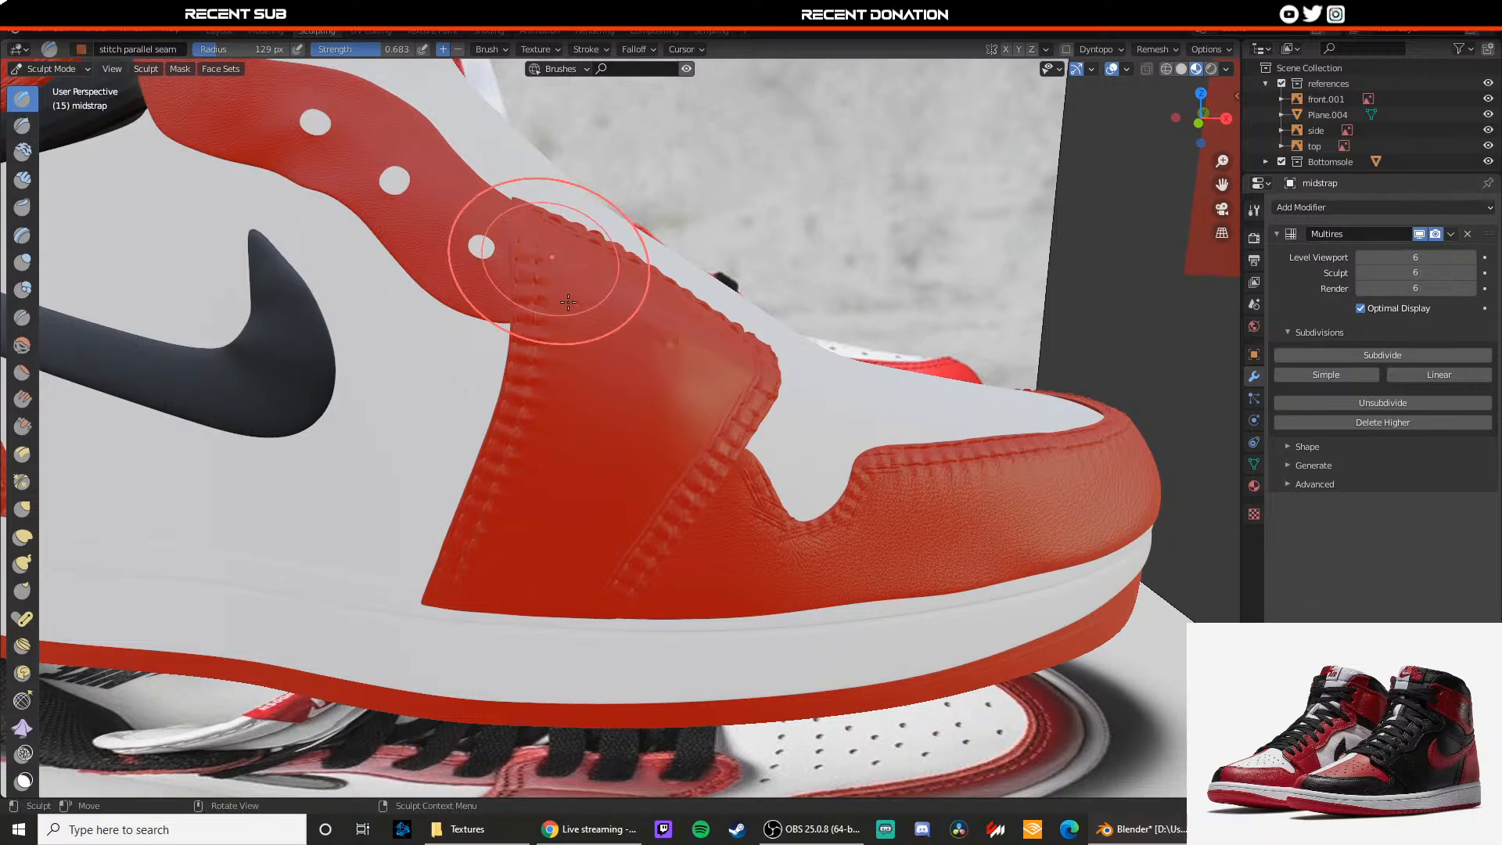
middle_click_drag(549, 261, 553, 380)
left_click_drag(512, 416, 511, 323)
mouse_move(540, 461)
middle_mouse_down()
mouse_move(556, 406)
mouse_move(509, 407)
middle_mouse_up()
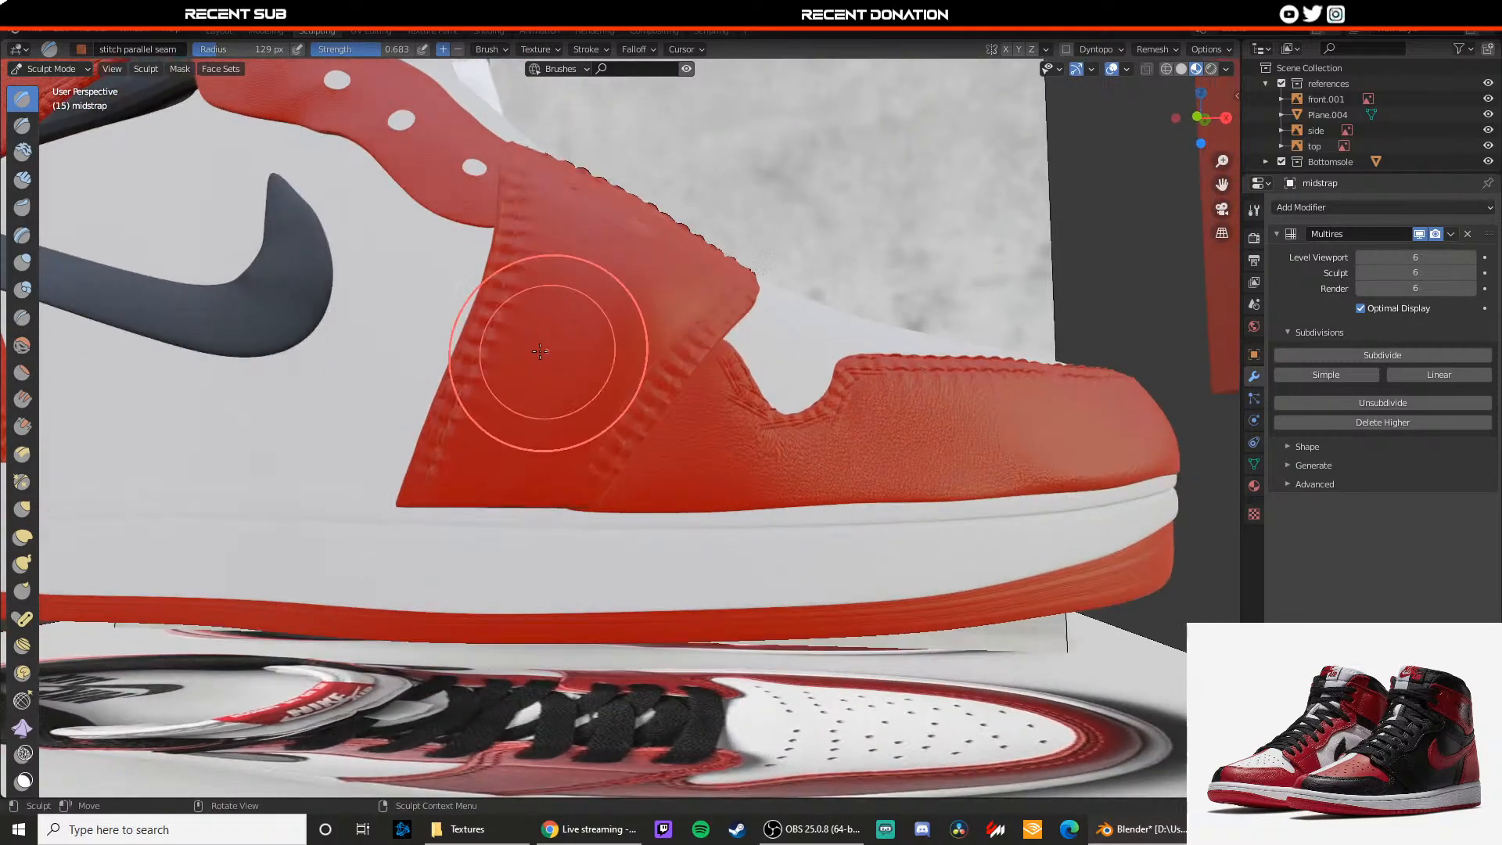
left_click_drag(428, 474, 413, 496)
Step: Extend the midstrap's front-edge seam down to the lower corner and try a seam along the bottom edge toward the rear
left_click_drag(587, 473, 594, 486)
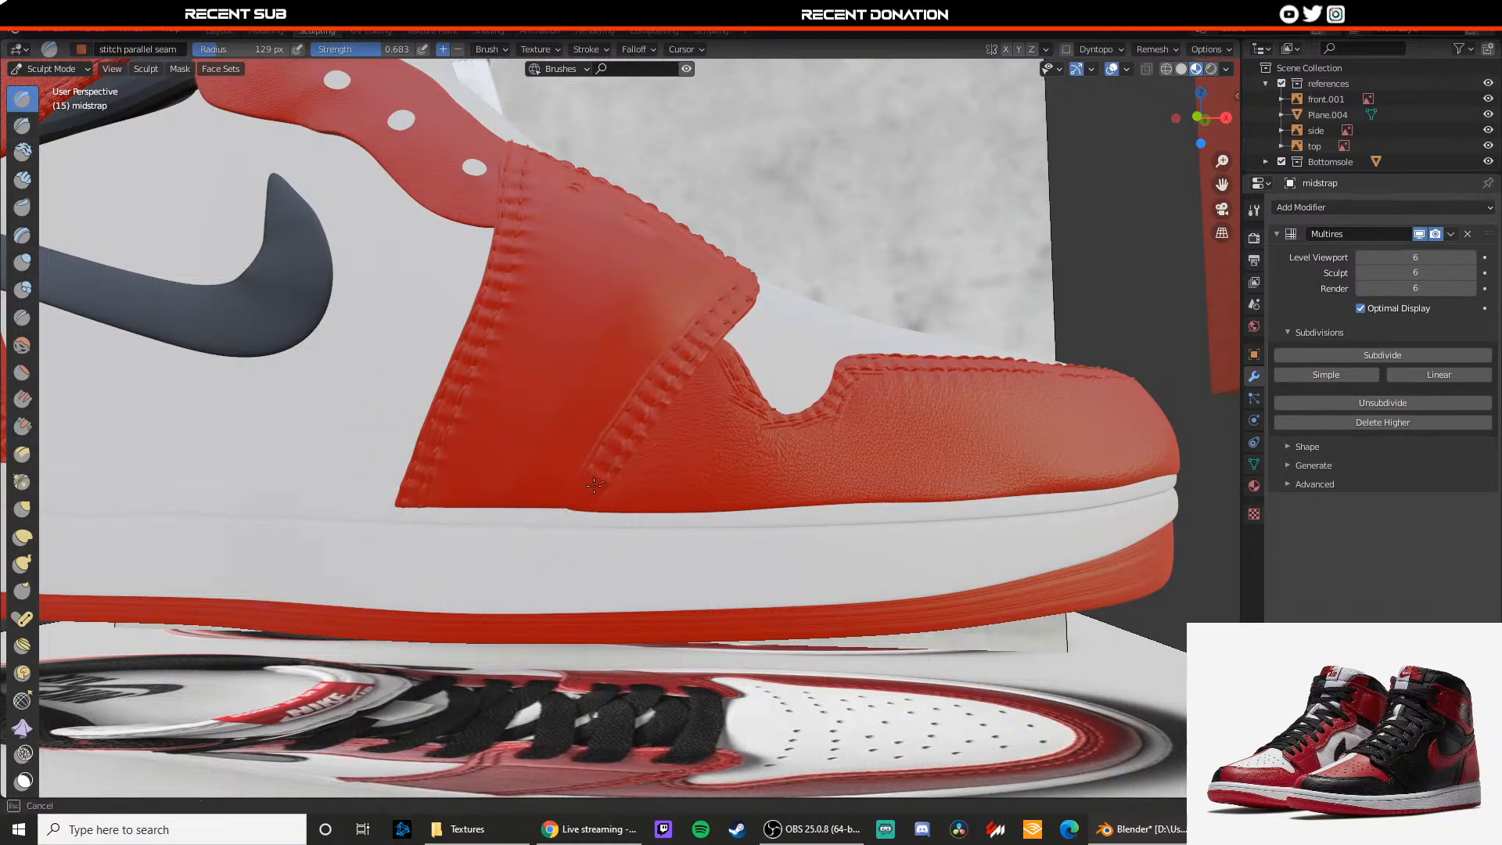
left_click_drag(477, 501, 469, 501)
key("ctrl+z")
key("ctrl+z")
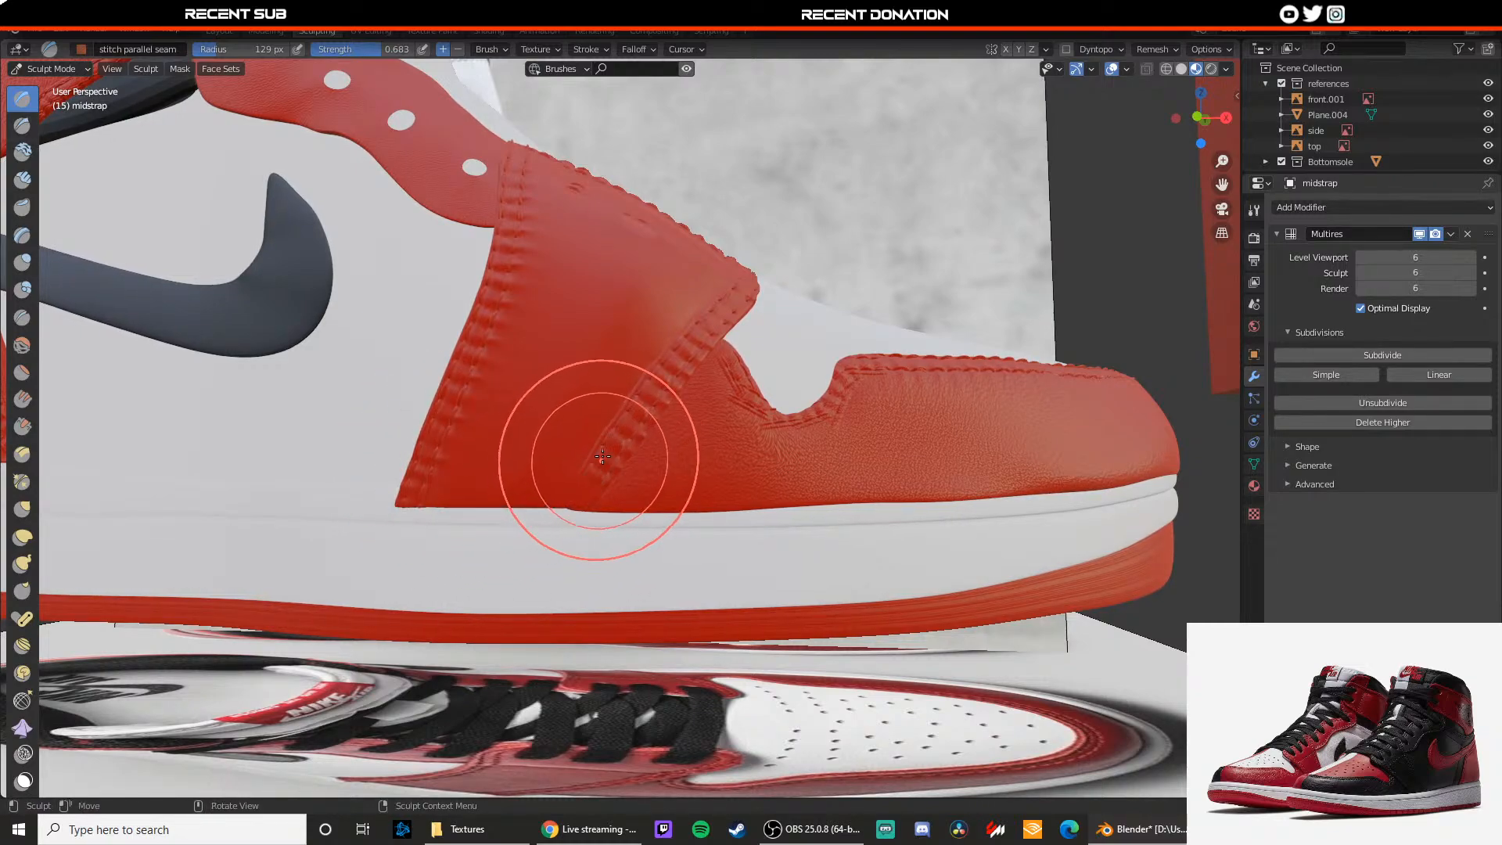
left_click_drag(597, 463, 568, 493)
left_click_drag(423, 498, 416, 494)
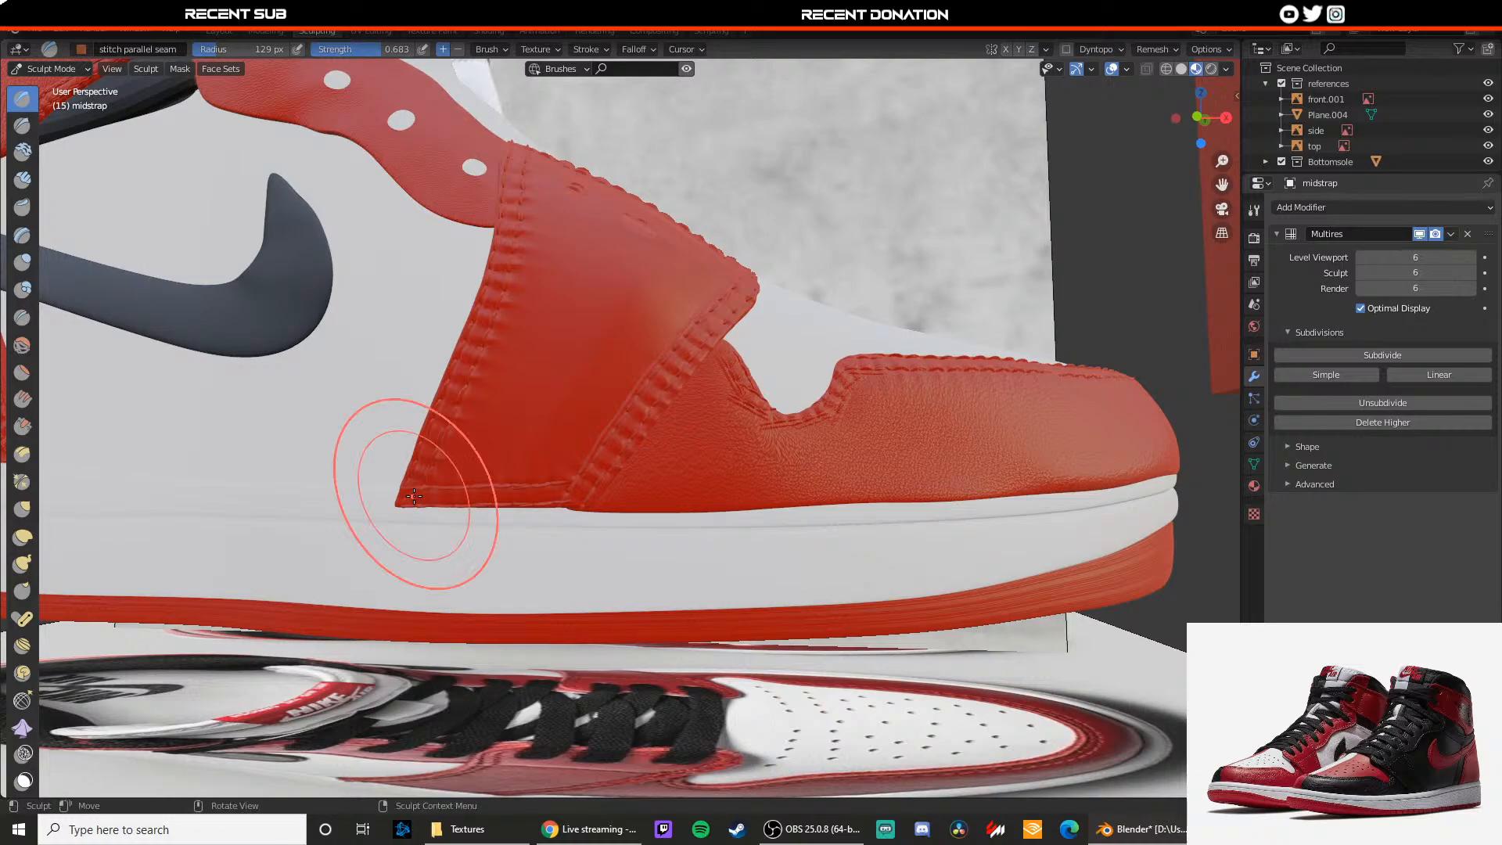
Step: Try to sculpt the bottom-edge seam starting from the midstrap's lower rear corner, cancelling the uneven strokes
middle_click_drag(606, 456, 592, 497)
scroll(604, 469, "down", 2)
middle_click_drag(661, 407, 687, 368)
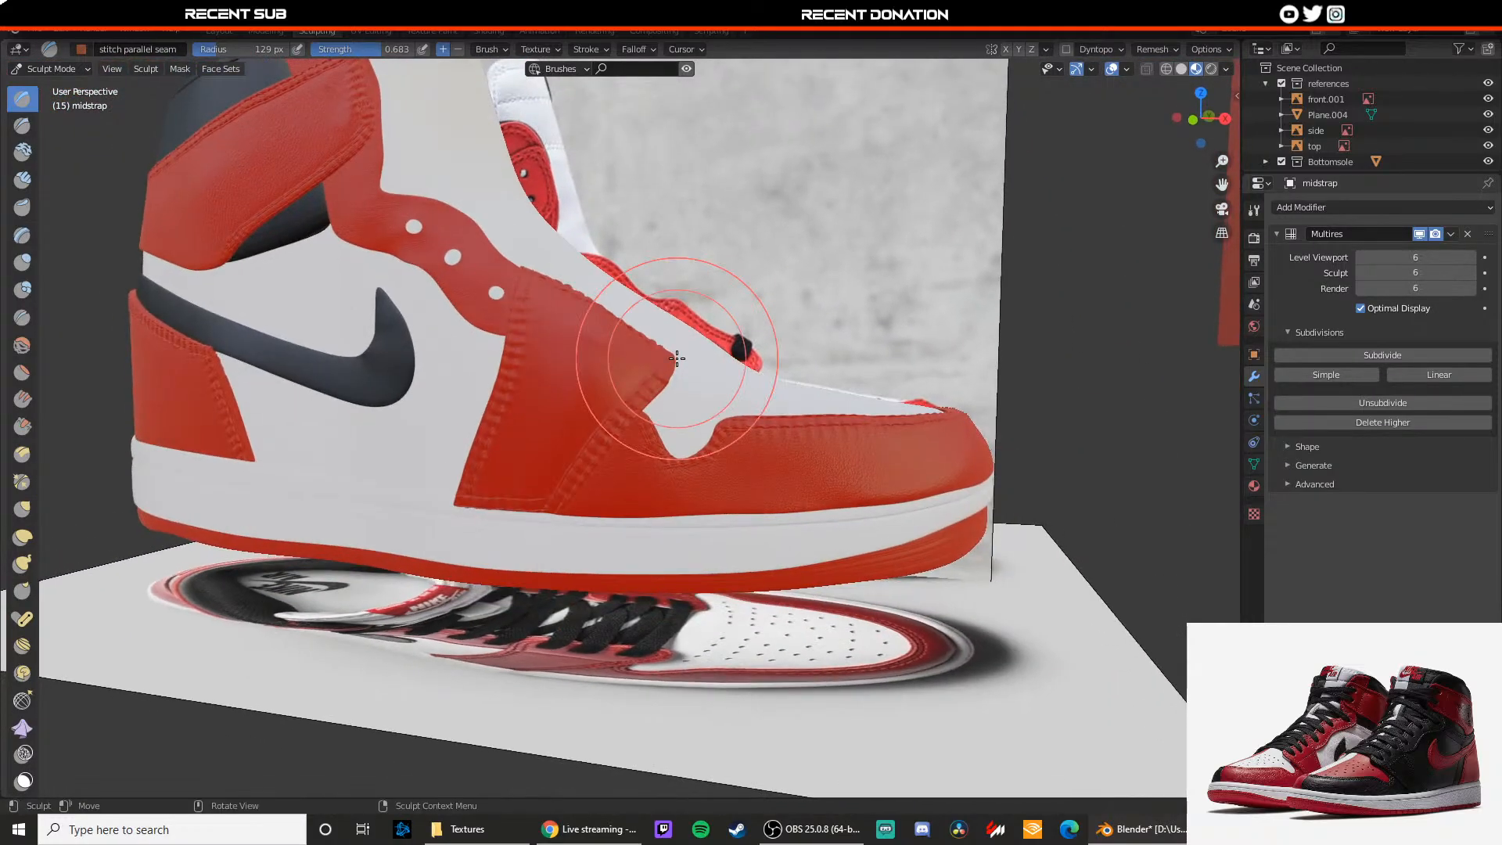
scroll(520, 452, "up", 3)
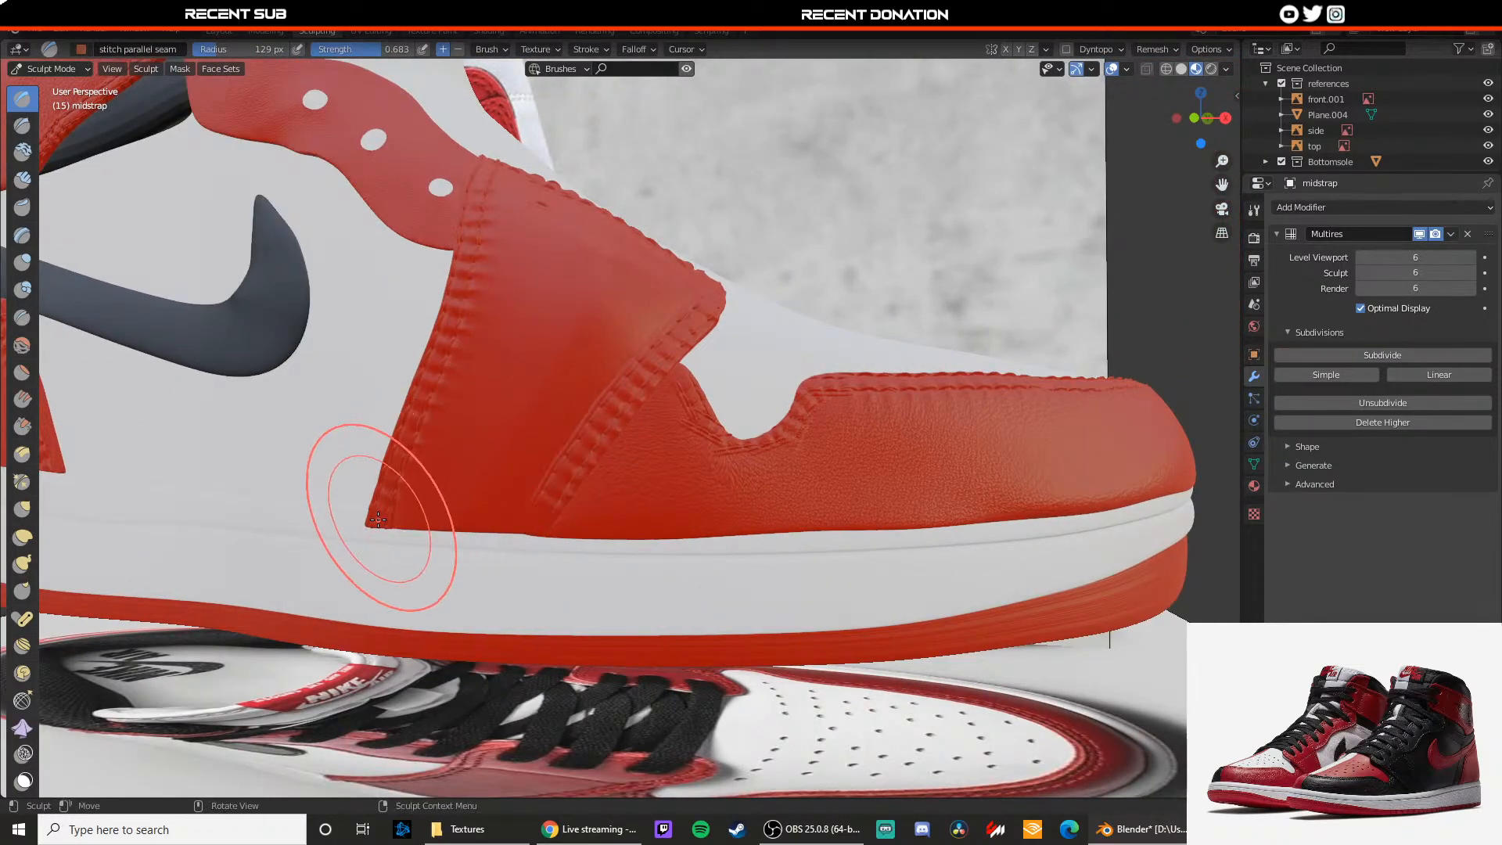
mouse_move(378, 516)
left_mouse_down()
mouse_move(416, 520)
mouse_move(385, 510)
mouse_move(324, 542)
left_mouse_up()
key("Escape")
scroll(498, 515, "up", 1)
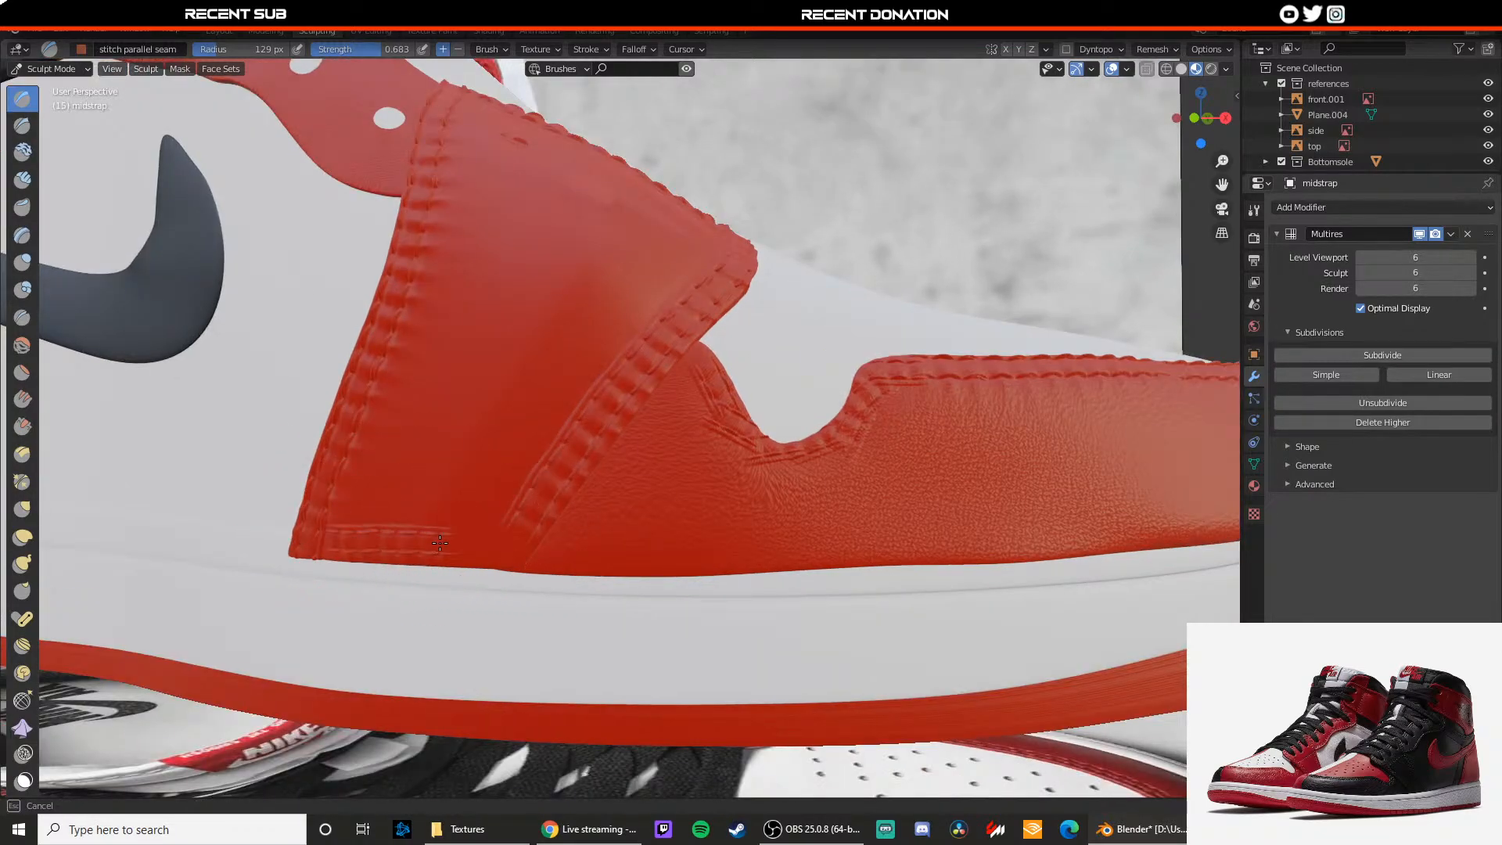
key("Escape")
scroll(551, 505, "down", 1)
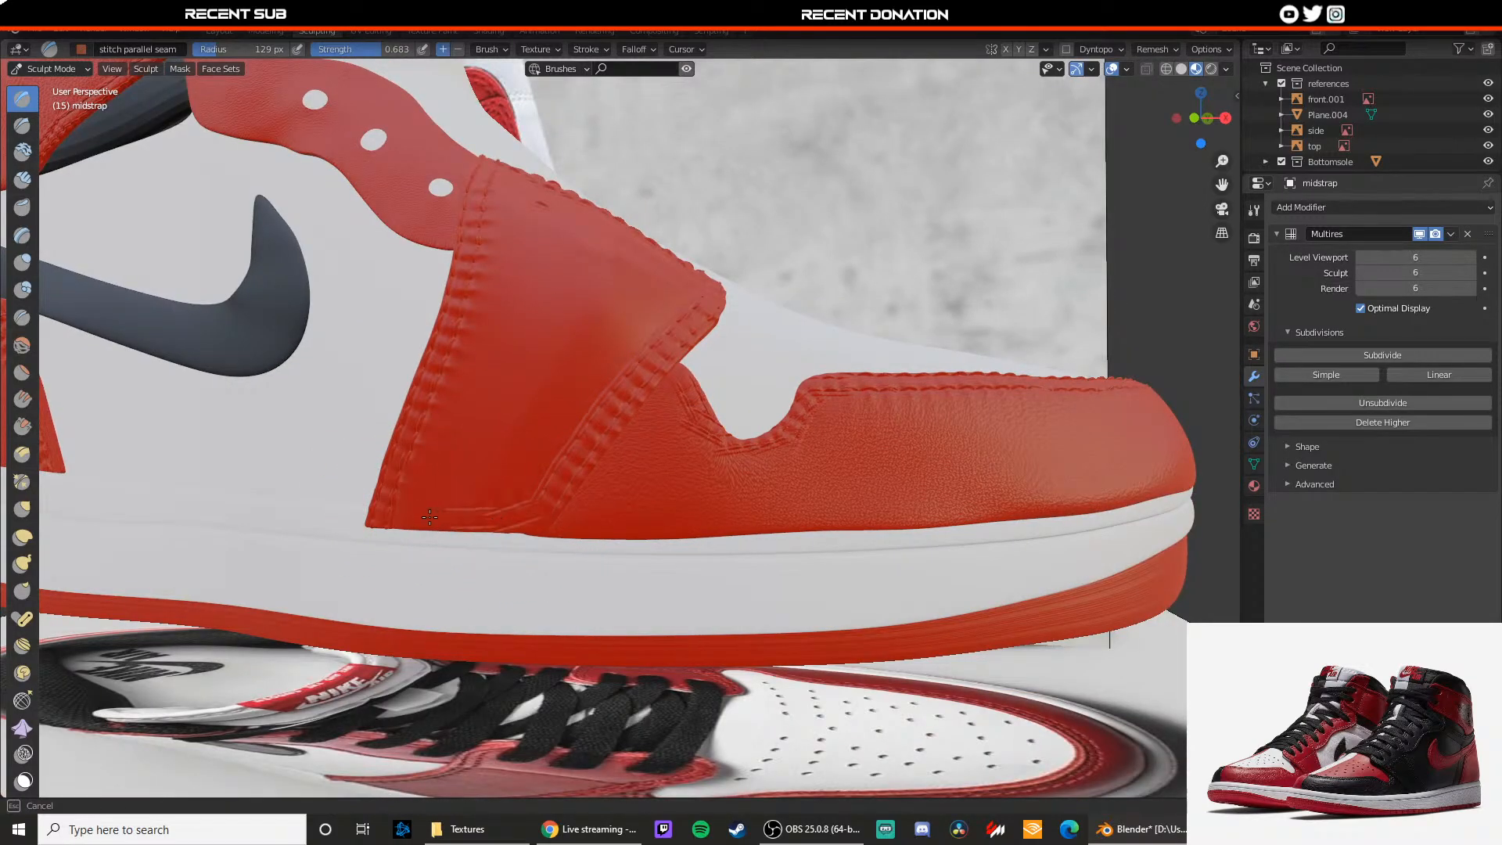
Step: Try to sculpt the stitch seam along the midstrap's bottom edge toward the rear corner, compare it in solid shading, and undo the stroke
key("Escape")
mouse_move(546, 510)
left_mouse_down()
mouse_move(487, 519)
mouse_move(536, 512)
left_mouse_up()
key("Escape")
left_click_drag(437, 518, 385, 515)
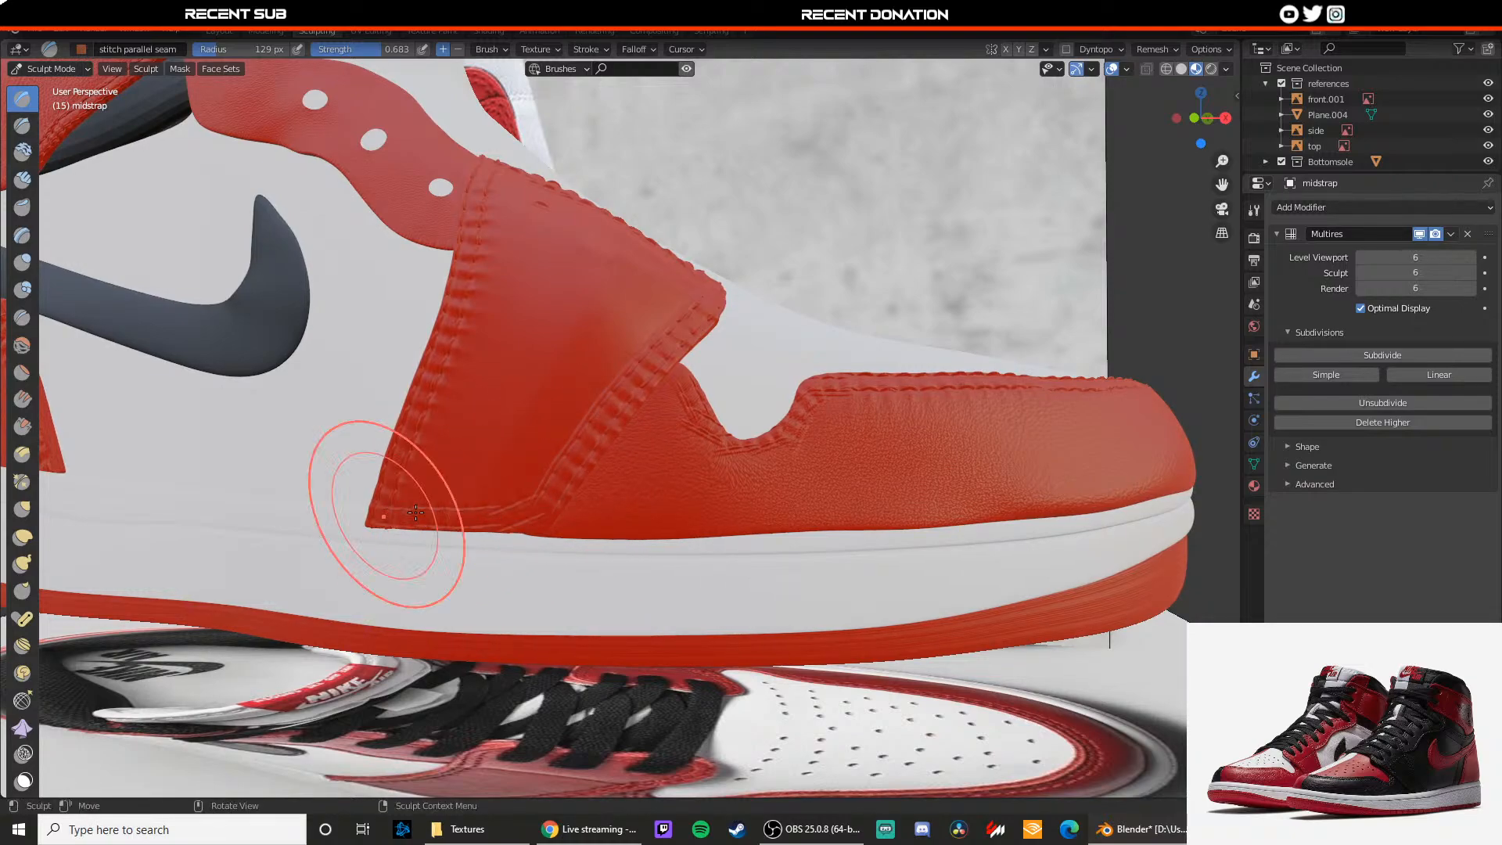
key("z")
key("z")
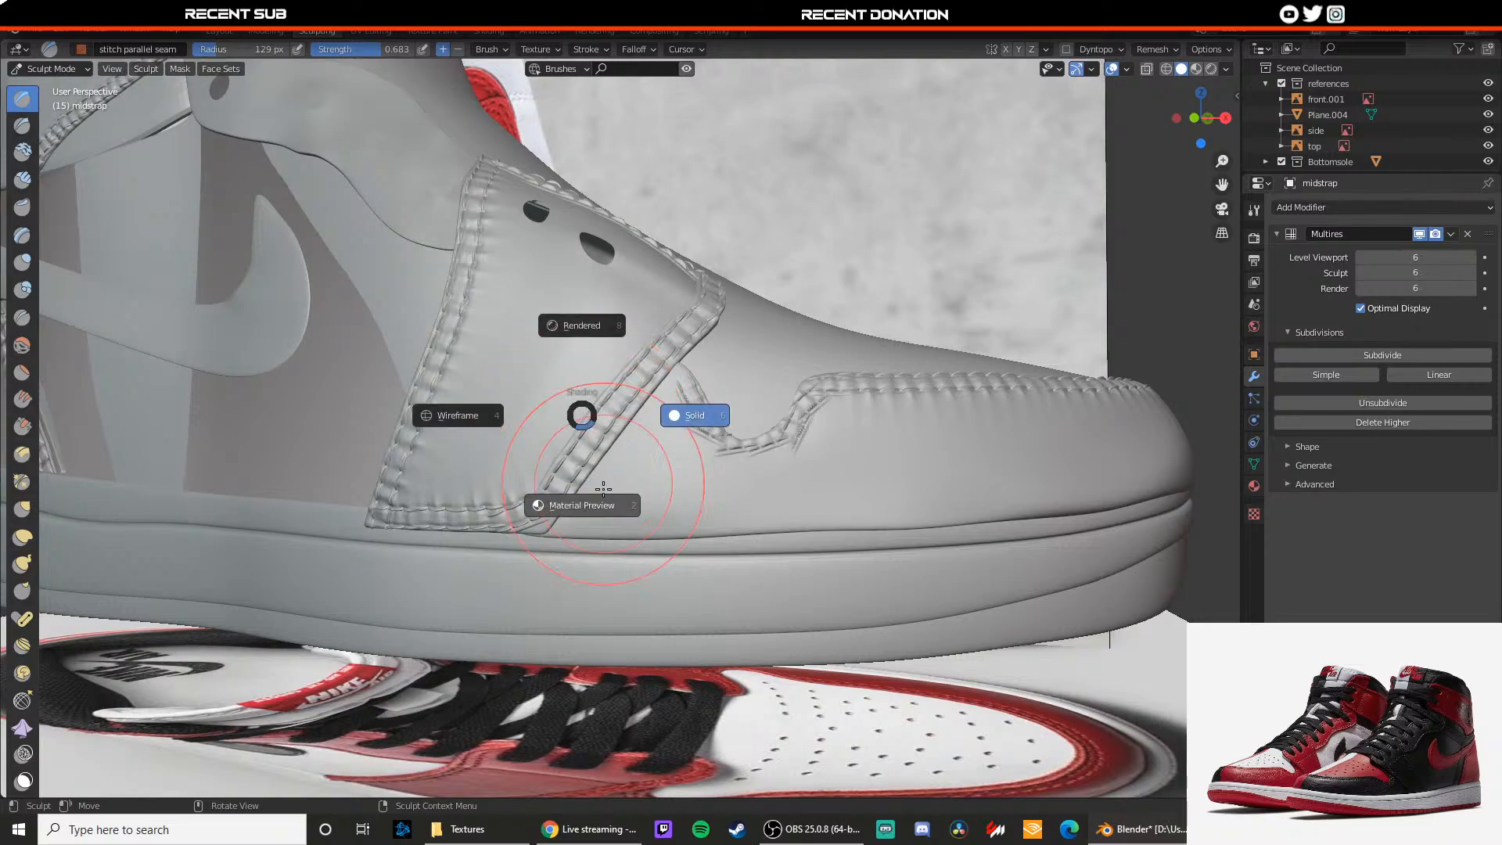
left_click(582, 474)
scroll(587, 456, "down", 2)
mouse_move(586, 457)
middle_mouse_down()
mouse_move(570, 461)
mouse_move(587, 476)
middle_mouse_up()
scroll(556, 493, "up", 2)
key("ctrl+z")
Step: Retry the midstrap's bottom-edge seam with short strokes from both corners, undoing each one and the old lower-corner stitching
left_click_drag(578, 464, 489, 487)
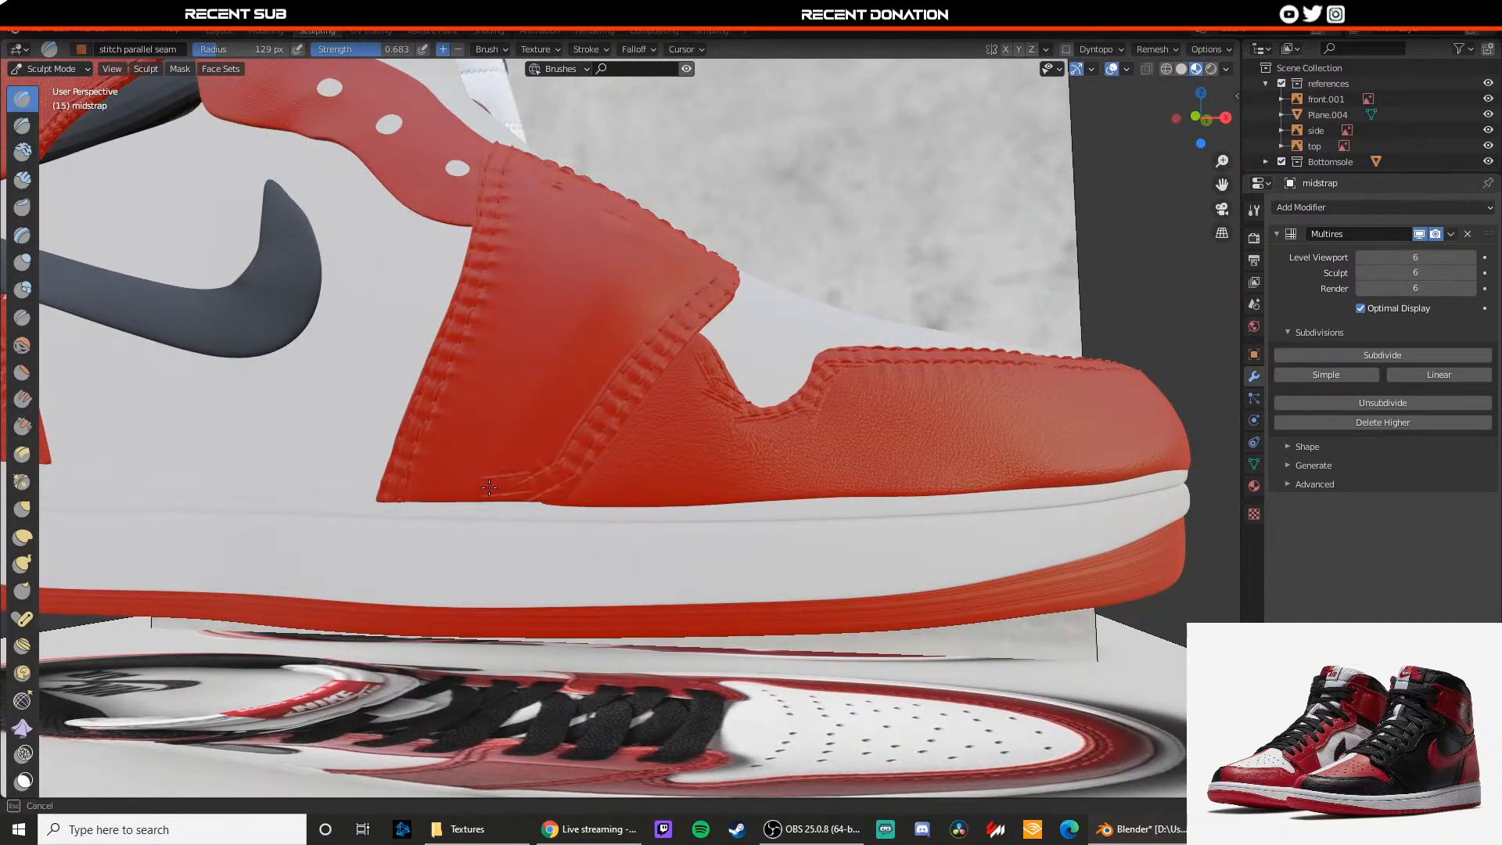
key("ctrl+z")
mouse_move(397, 488)
left_mouse_down()
mouse_move(483, 492)
mouse_move(426, 487)
left_mouse_up()
key("ctrl+z")
left_click_drag(520, 486, 521, 487)
key("ctrl+z")
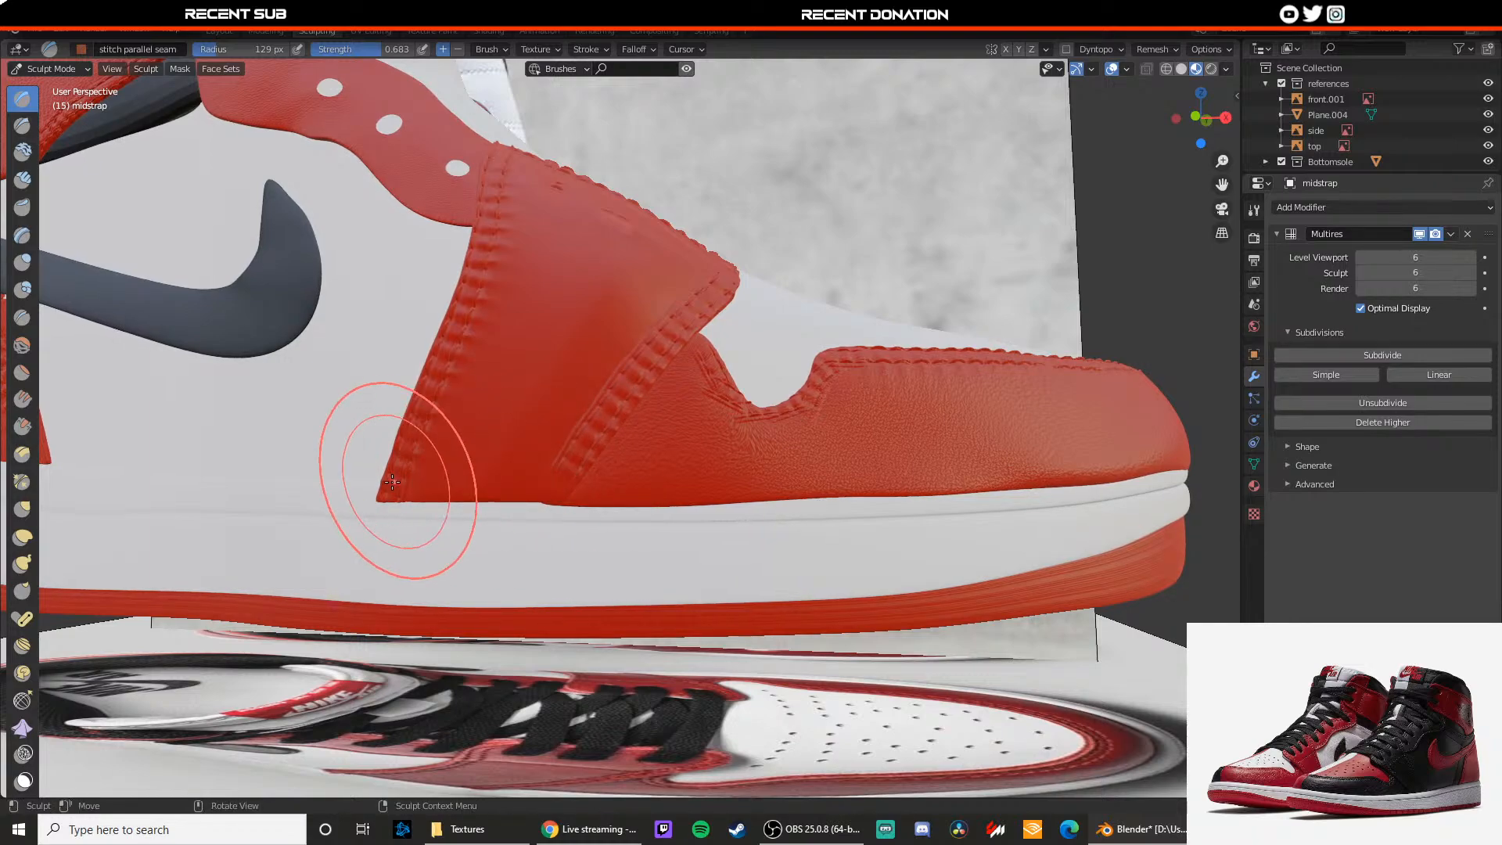
Step: Sculpt the stitch seam along the midstrap's bottom edge from the rear corner forward and extend the front-edge seam down to meet it
left_click_drag(403, 486, 526, 482)
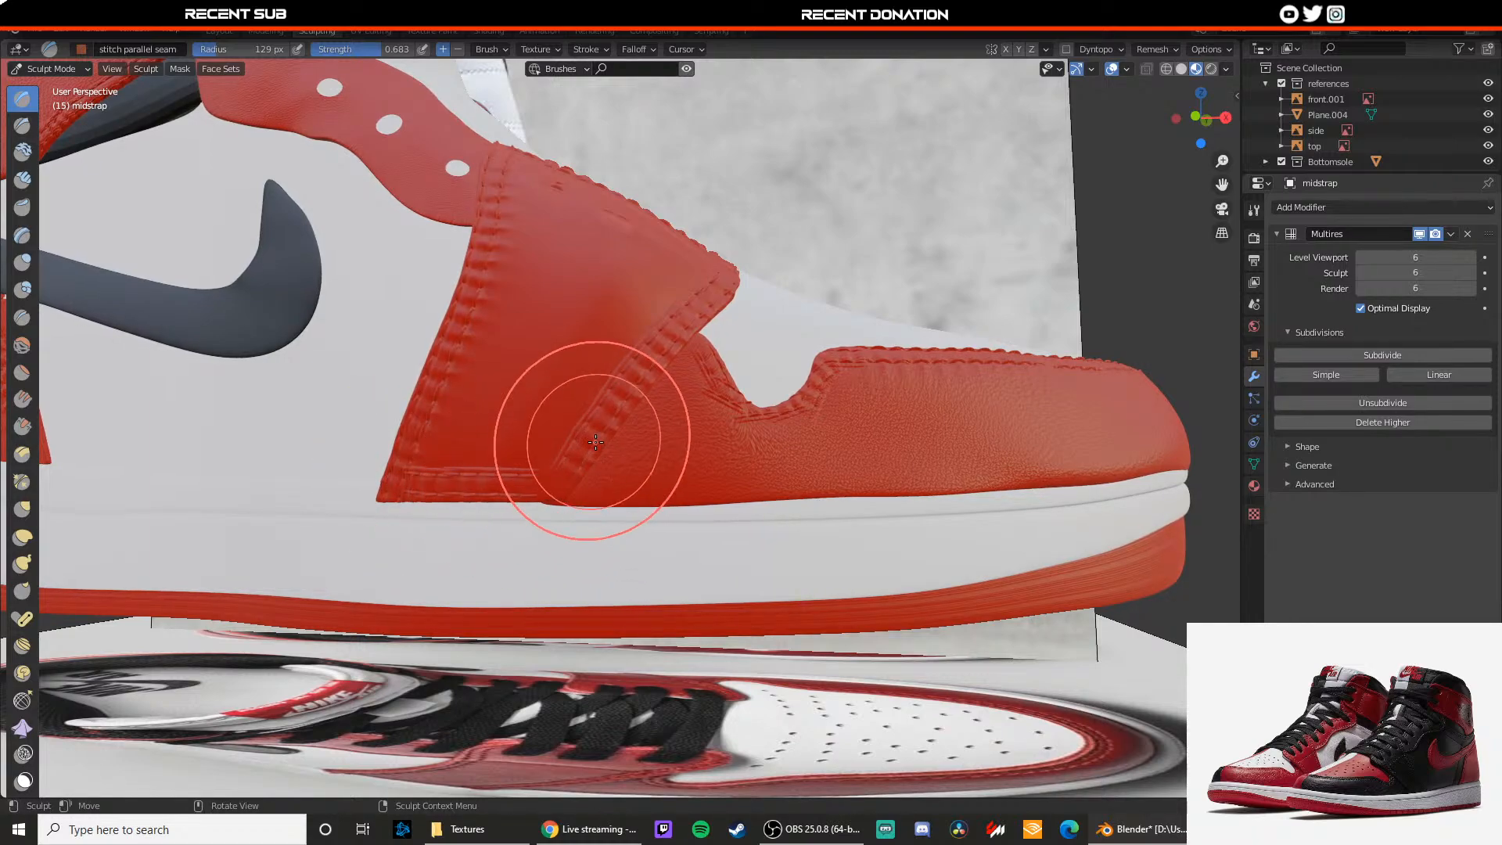
left_click_drag(593, 441, 547, 478)
Step: Return to Object Mode and move the side reference image along the Y axis to the opposite side of the shoe
scroll(633, 445, "down", 3)
mouse_move(755, 415)
middle_mouse_down()
mouse_move(752, 467)
mouse_move(556, 462)
mouse_move(537, 442)
middle_mouse_up()
scroll(753, 467, "down", 3)
scroll(694, 465, "up", 5)
scroll(536, 443, "up", 3)
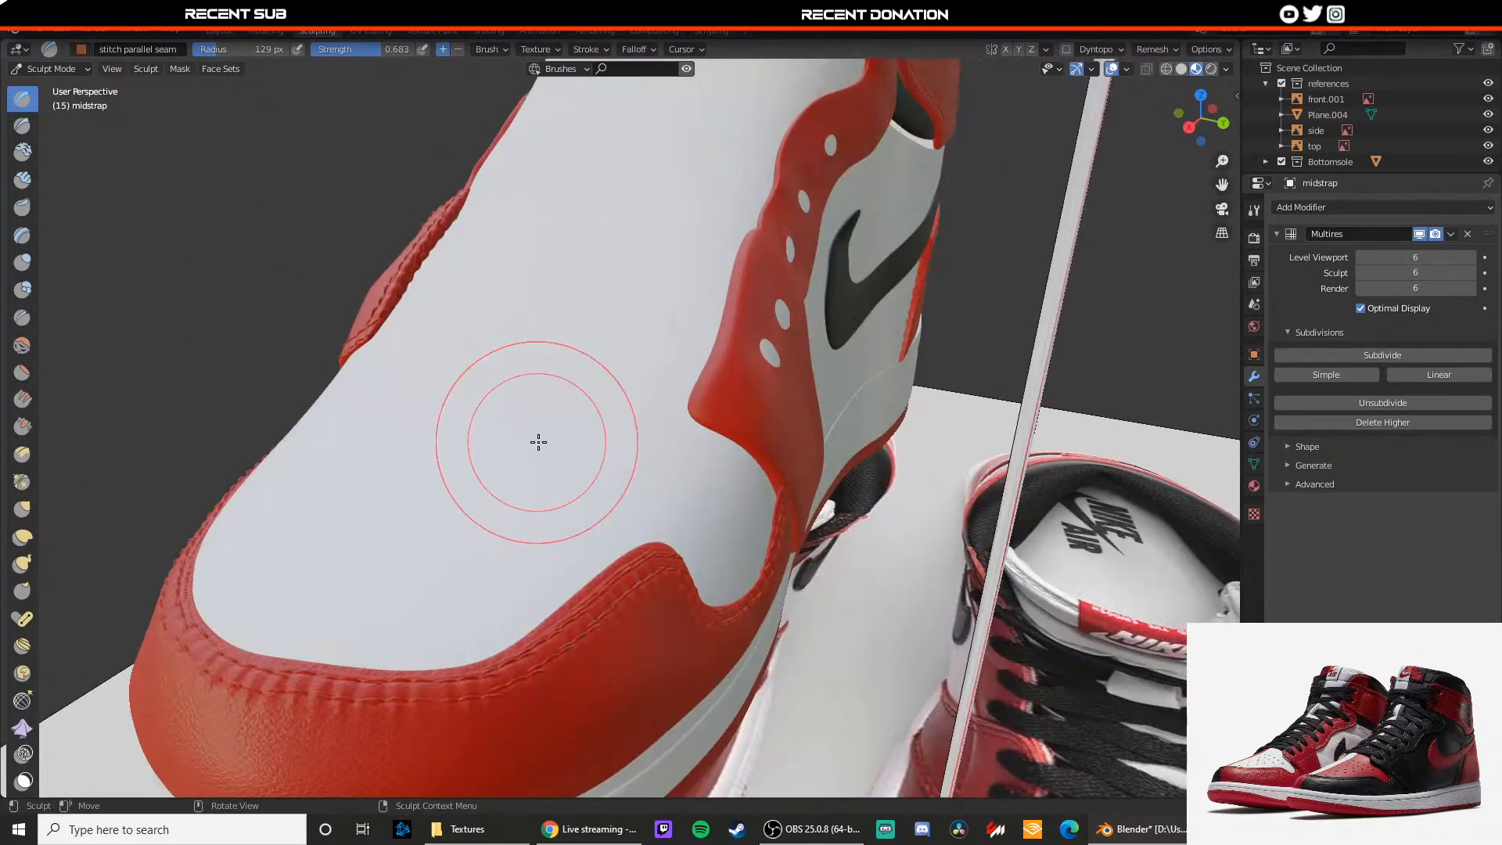
scroll(547, 436, "down", 4)
key("Tab")
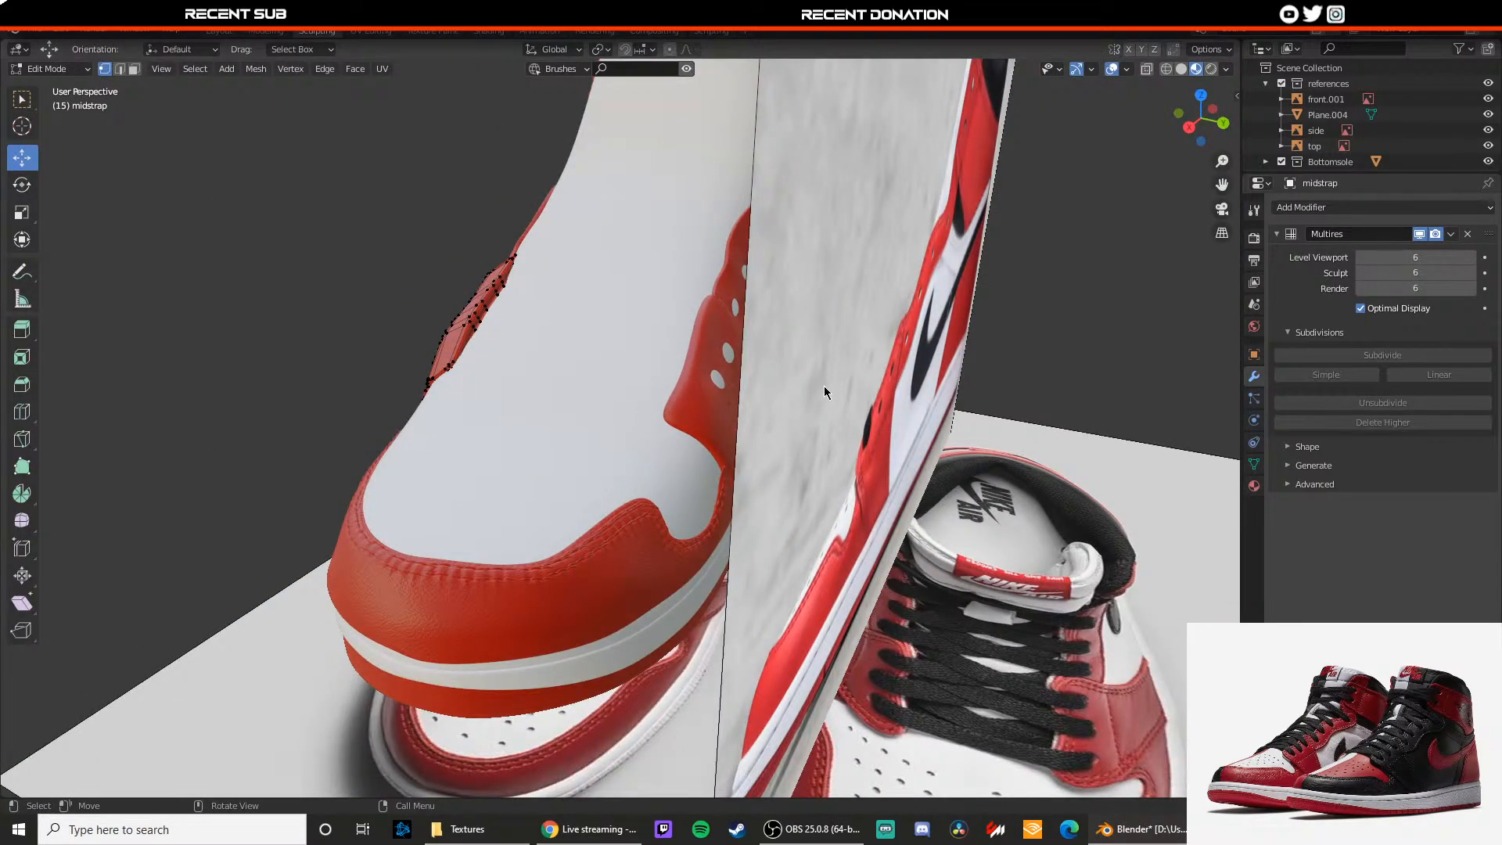
key("Tab")
left_click(75, 70)
left_click(853, 378)
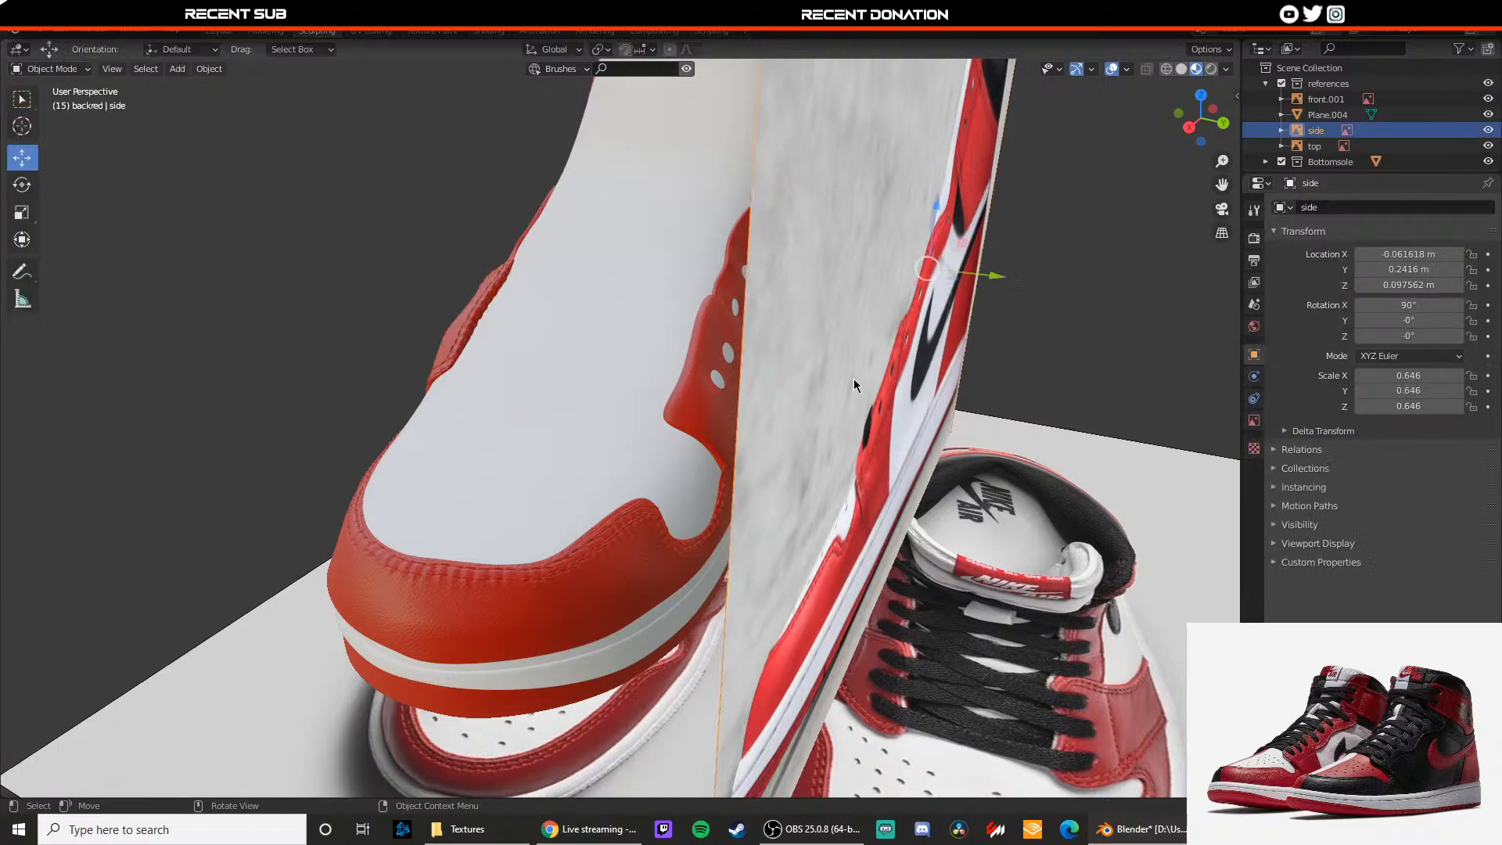
left_click_drag(996, 274, 489, 265)
Step: Replace the Subdivision modifier on the opposite panel, midstrap2, with a Multiresolution modifier subdivided to level 6
middle_click_drag(627, 430, 415, 387)
left_click(527, 407)
middle_click_drag(527, 406, 609, 406)
scroll(608, 407, "up", 2)
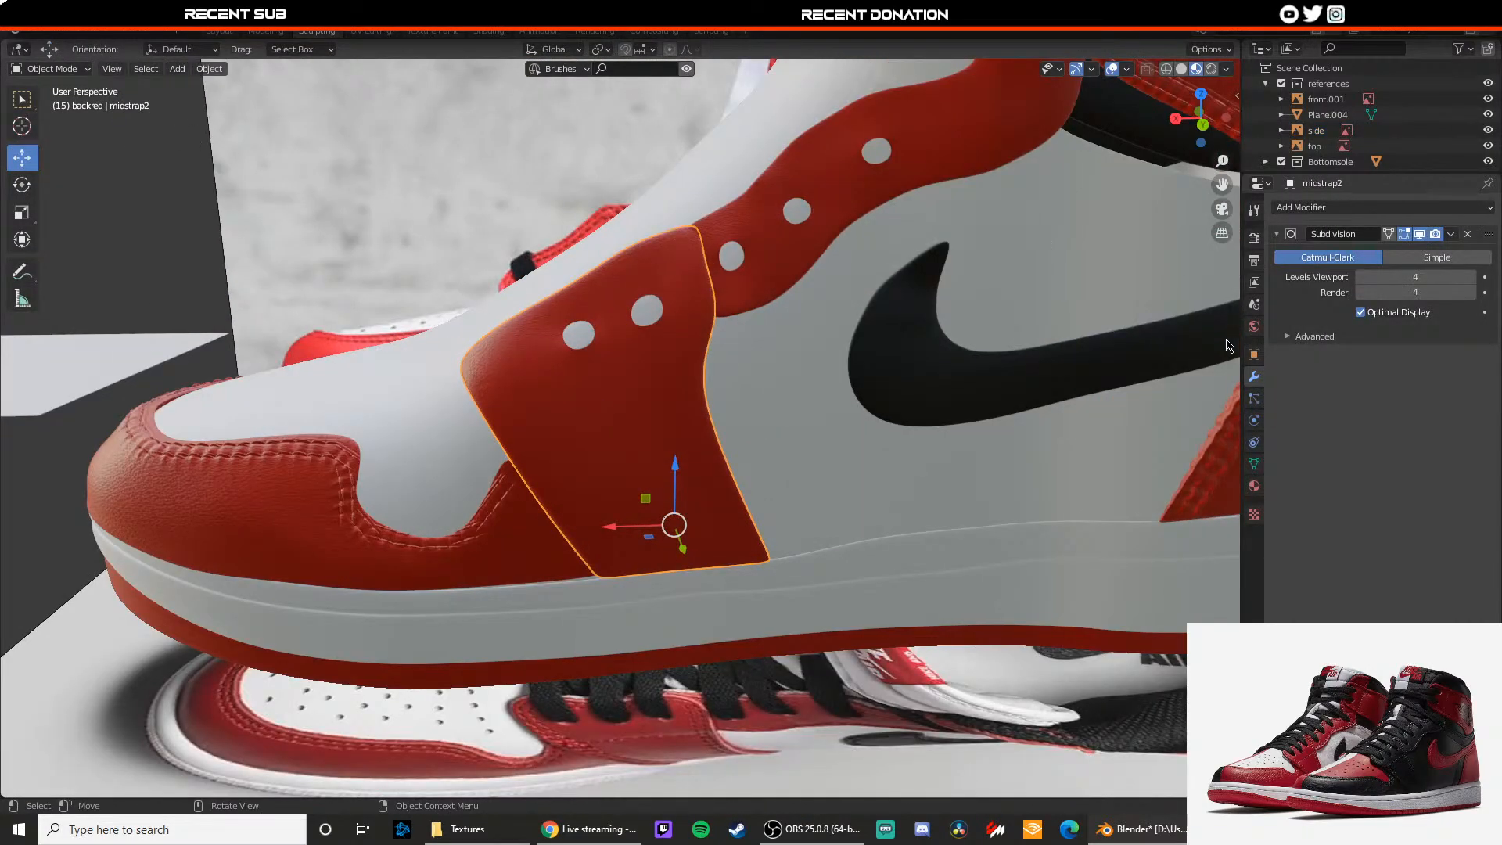
left_click(1469, 235)
left_click(1404, 208)
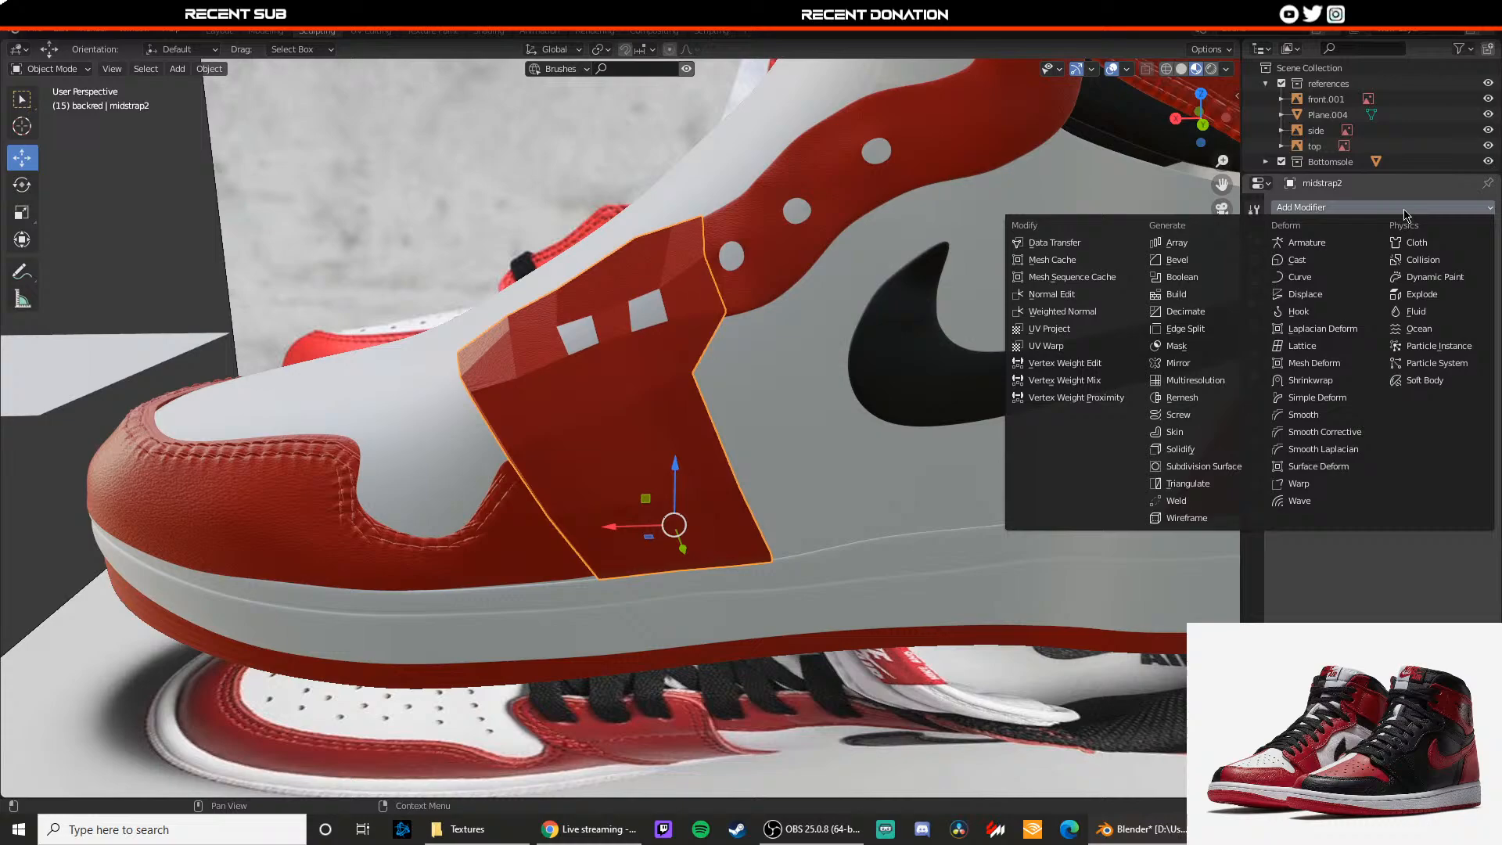
left_click(1218, 384)
left_click(1362, 356)
left_click(1362, 355)
left_click(1362, 356)
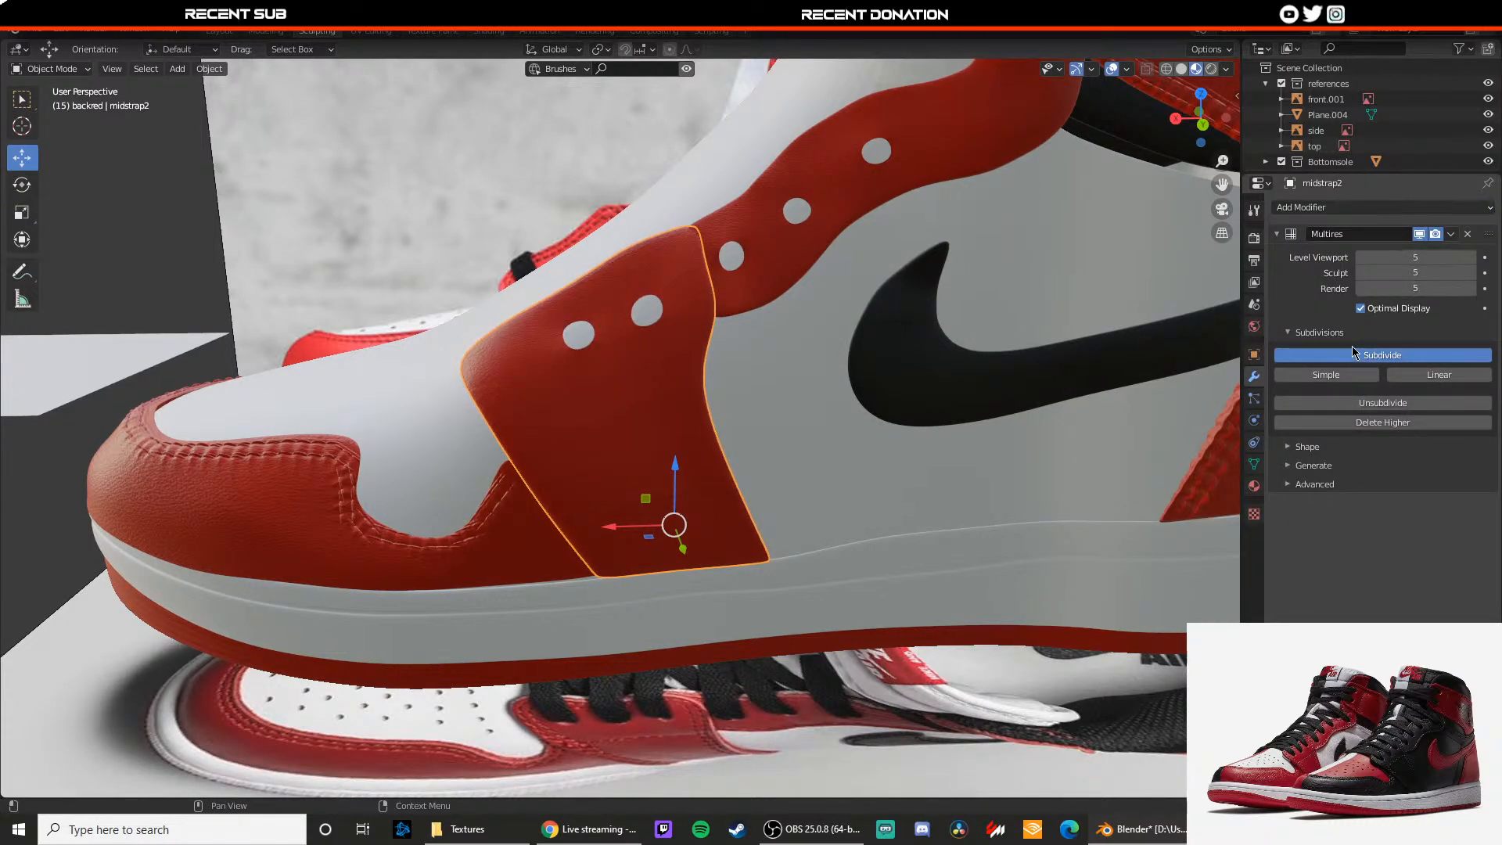
left_click(1355, 354)
Step: Switch the midstrap2 panel to Sculpt Mode
scroll(637, 353, "up", 3)
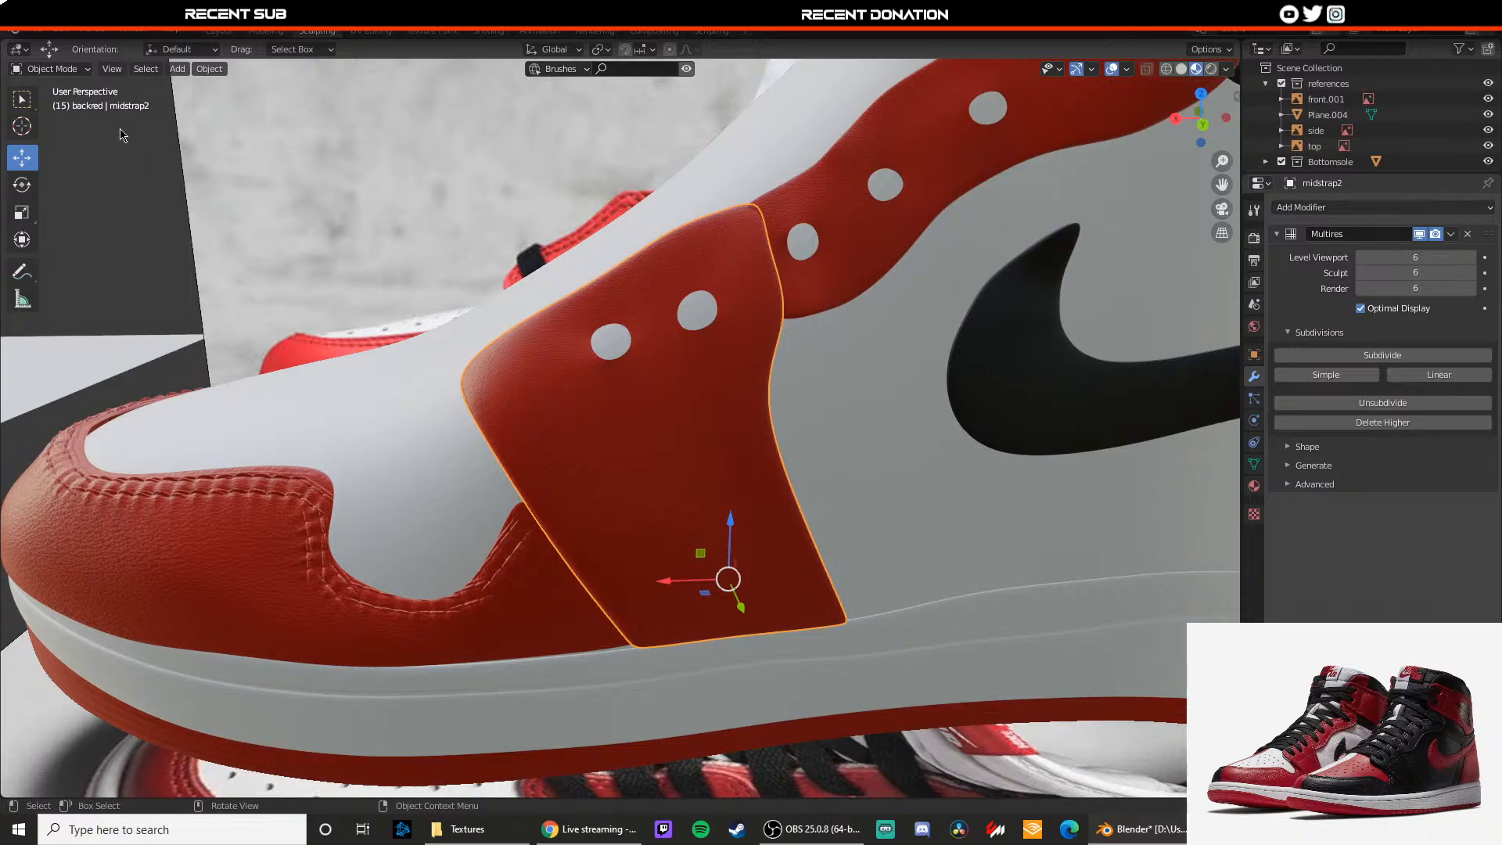
left_click(53, 69)
left_click(56, 122)
middle_click_drag(607, 406, 588, 390)
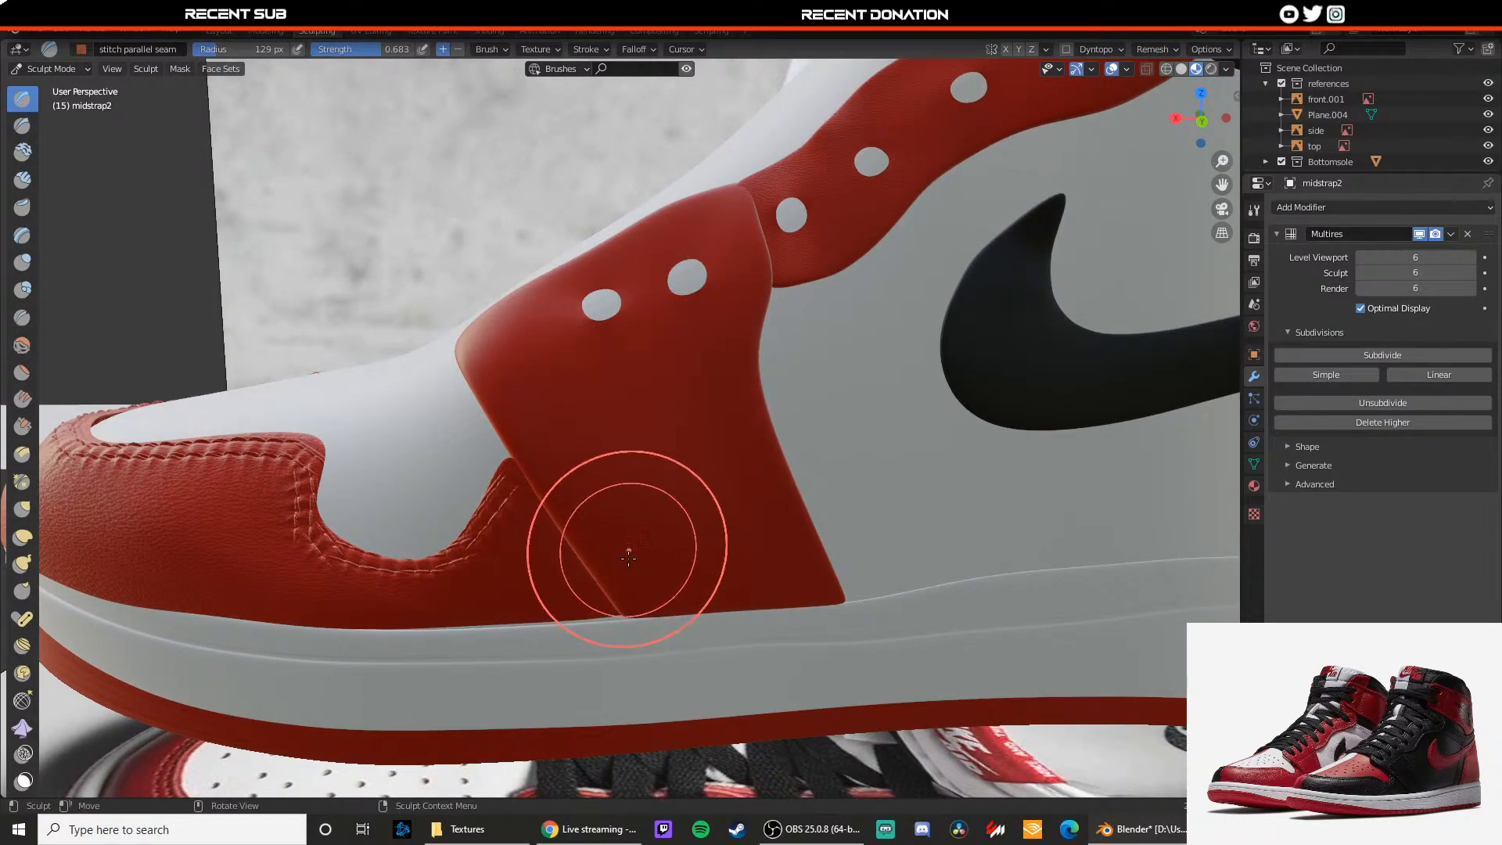
Step: Try to sculpt the stitch seam up midstrap2's front edge and along its top edge, undoing both strokes
scroll(628, 558, "up", 1)
middle_click_drag(629, 558, 643, 545)
left_click_drag(647, 634, 611, 571, "ctrl")
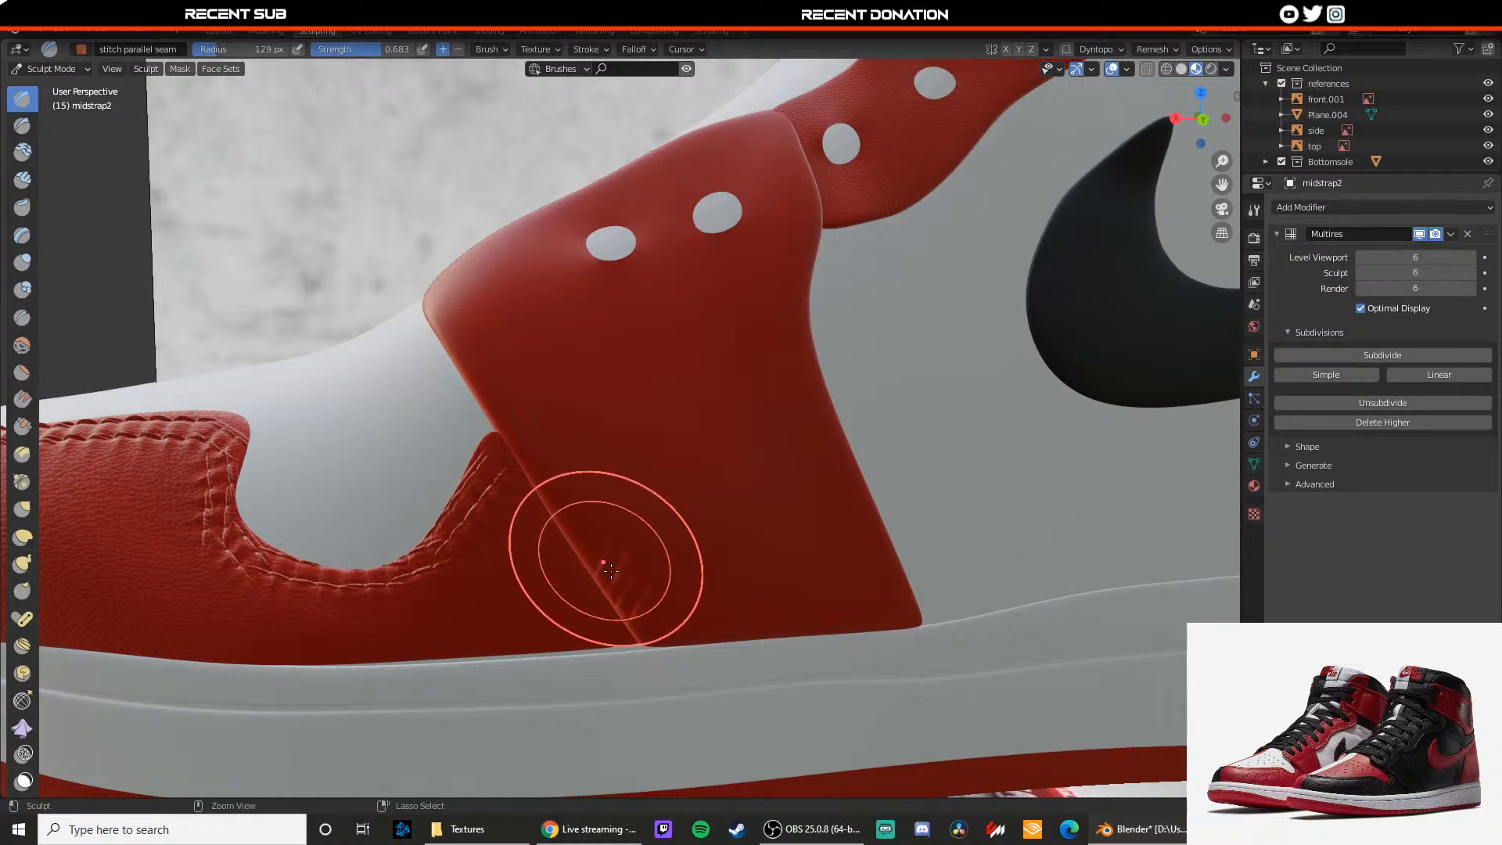
key("ctrl+z")
middle_click_drag(624, 562, 637, 616)
left_click_drag(498, 441, 499, 442)
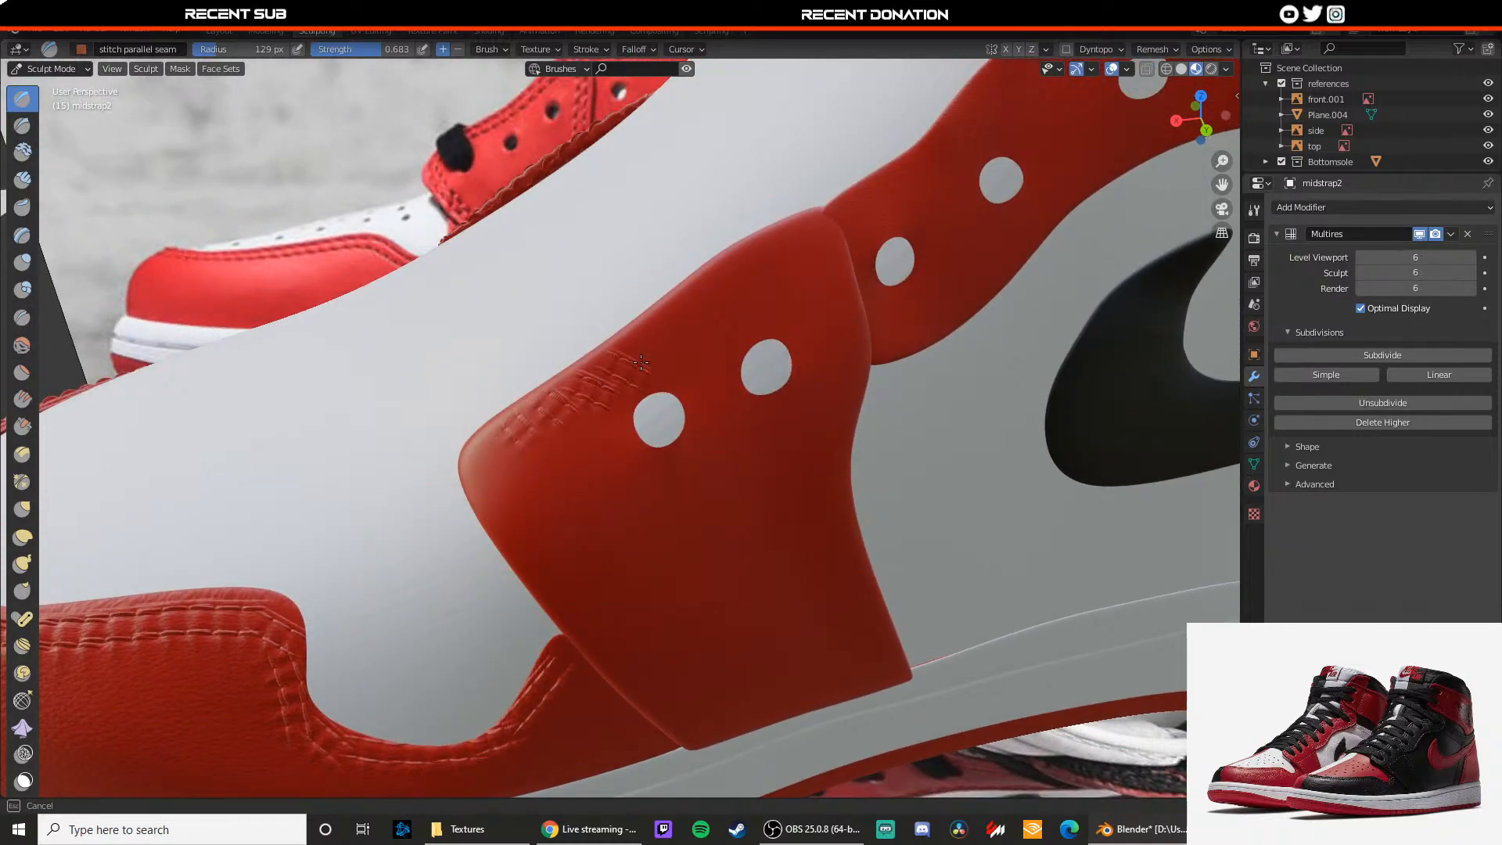
left_click_drag(641, 362, 665, 351)
key("ctrl+z")
scroll(607, 454, "down", 1)
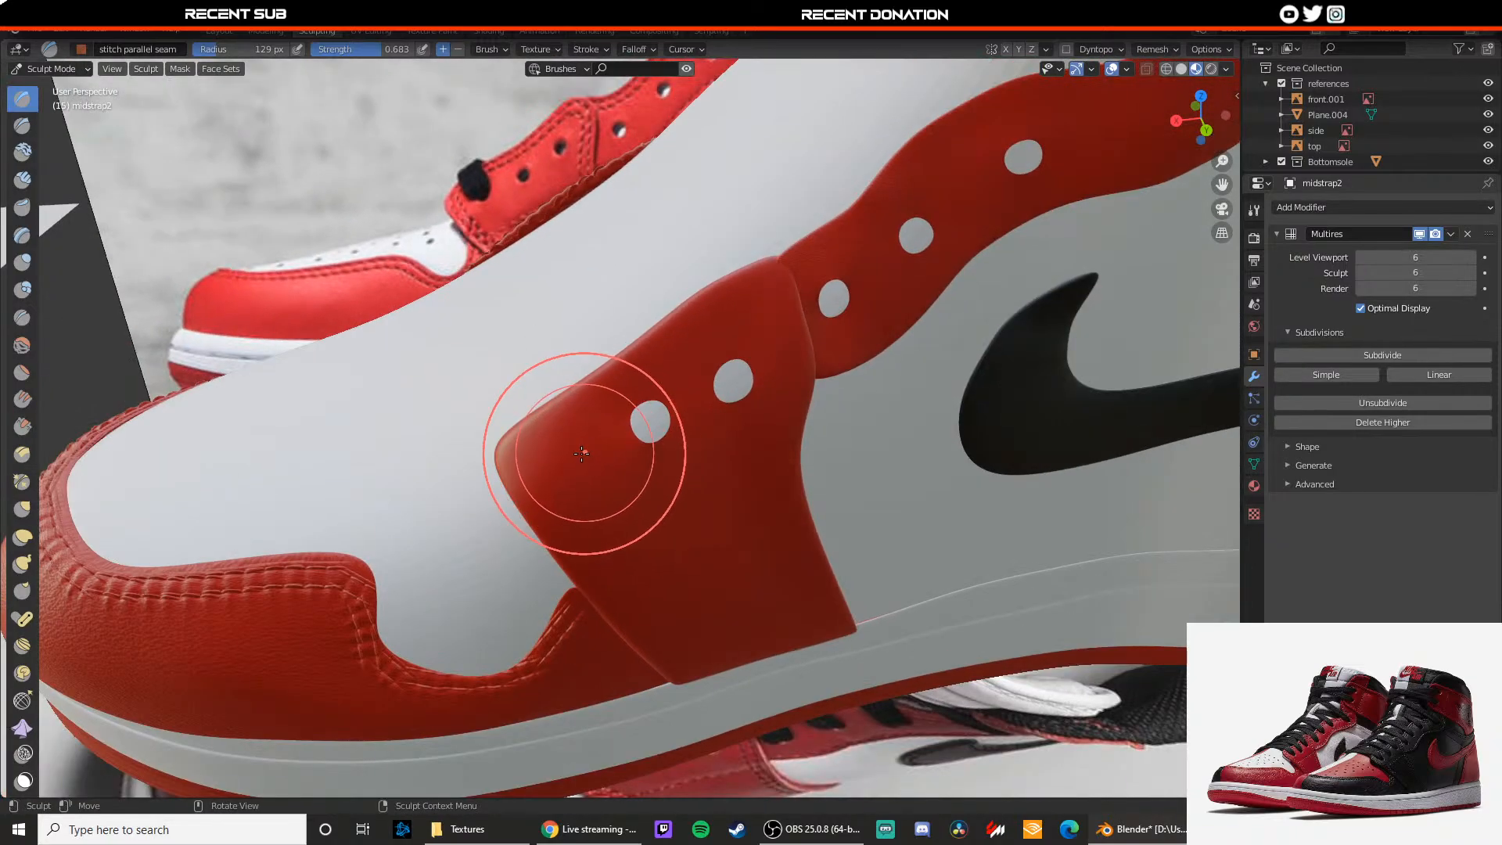
Step: Show the brush settings and try the seam along midstrap2's top edge from the front corner past both eyelets, undoing it
left_click(1255, 210)
middle_click_drag(570, 440, 548, 438)
left_click_drag(503, 440, 584, 385)
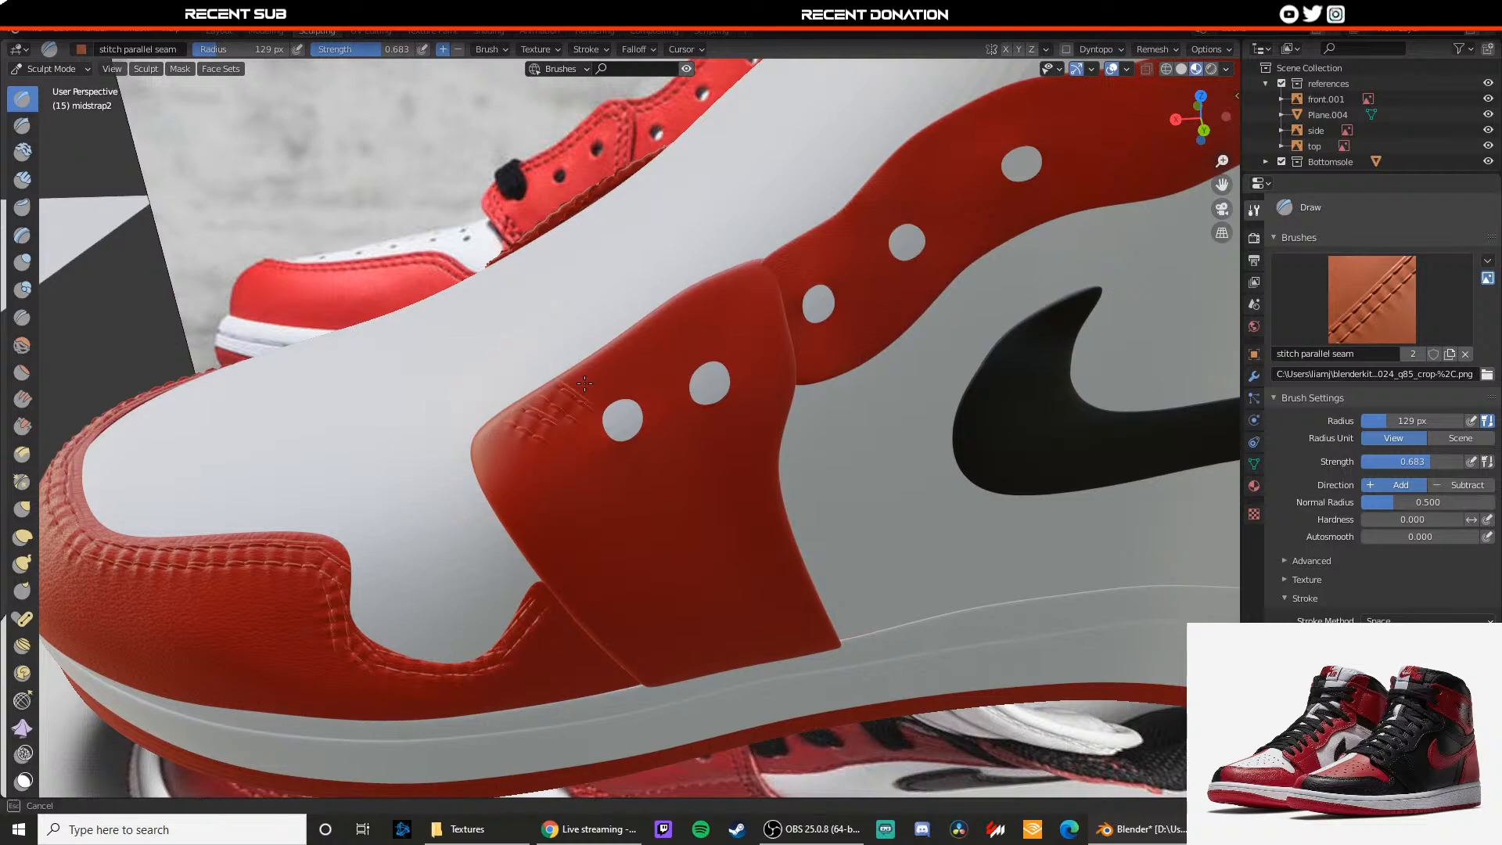
left_click_drag(683, 329, 692, 316)
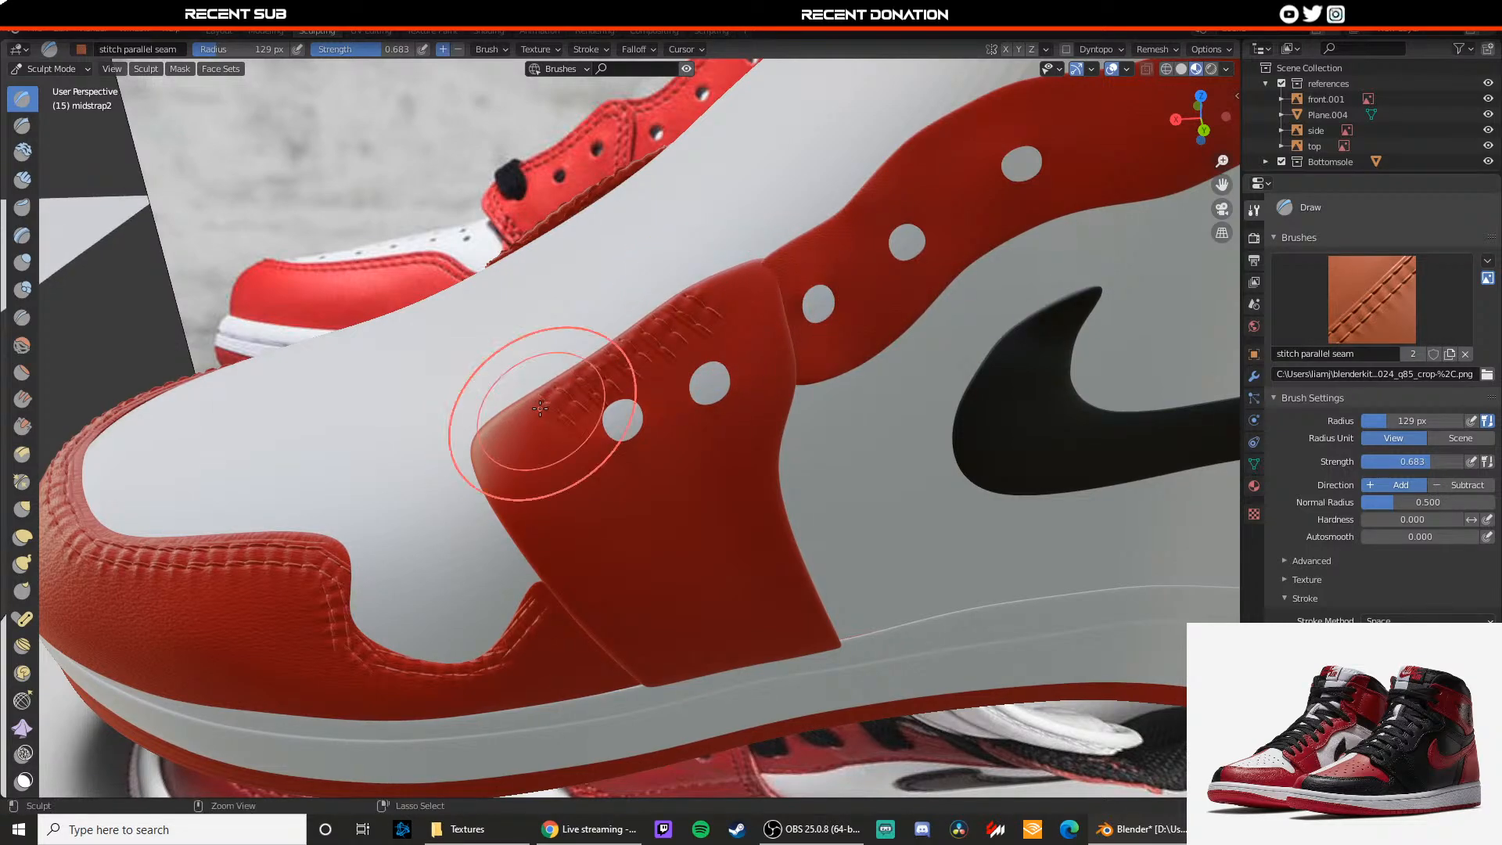
key("ctrl+z")
Step: Enter Edit Mode on midstrap2 and add an edge loop slid close to the panel's top edge
left_click(62, 71)
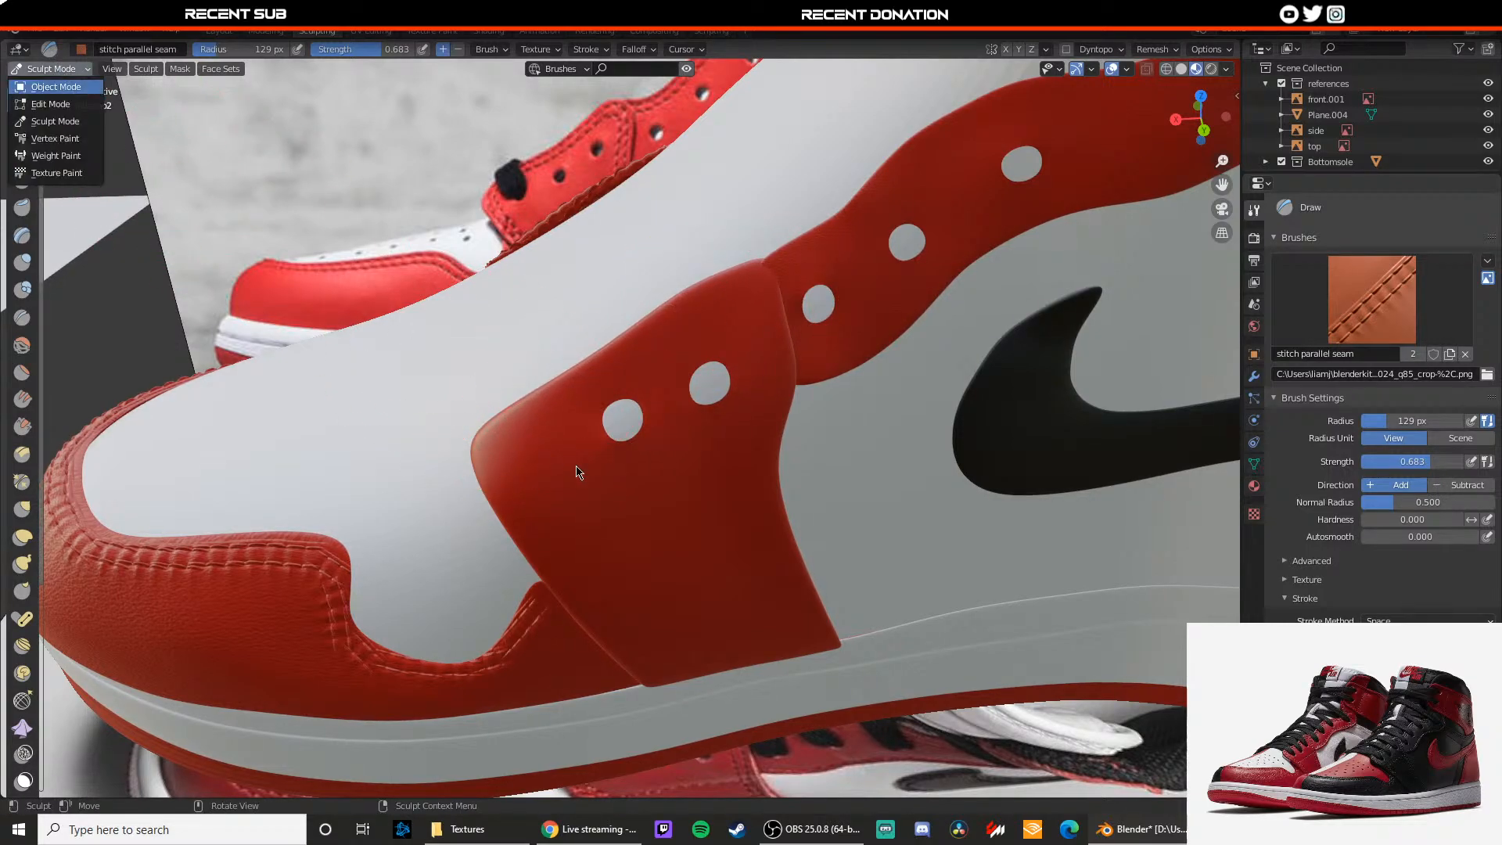
key("Tab")
middle_click_drag(622, 427, 714, 472)
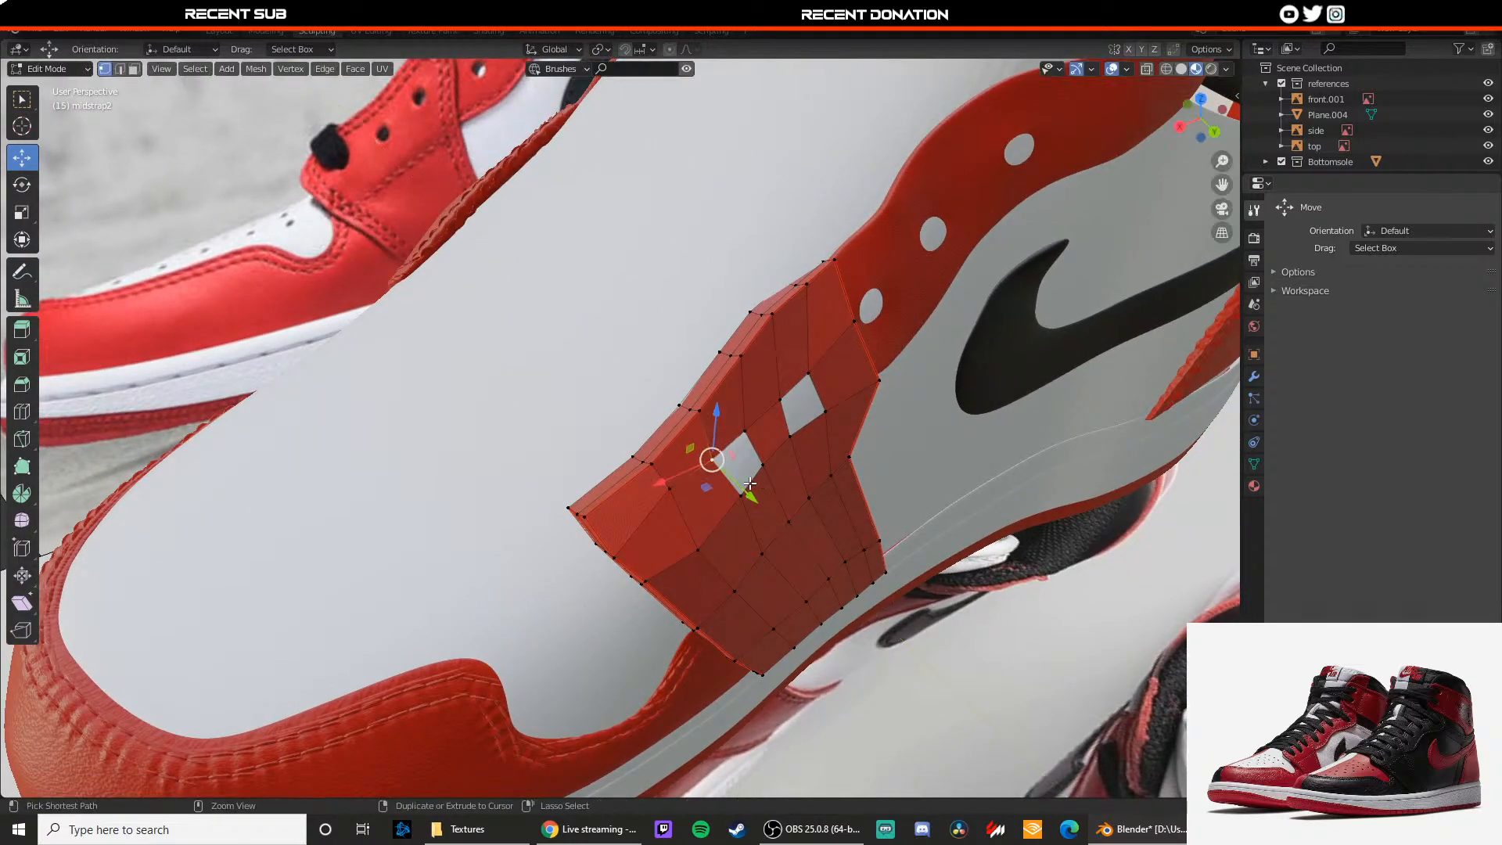
key("ctrl+r")
left_click(662, 476)
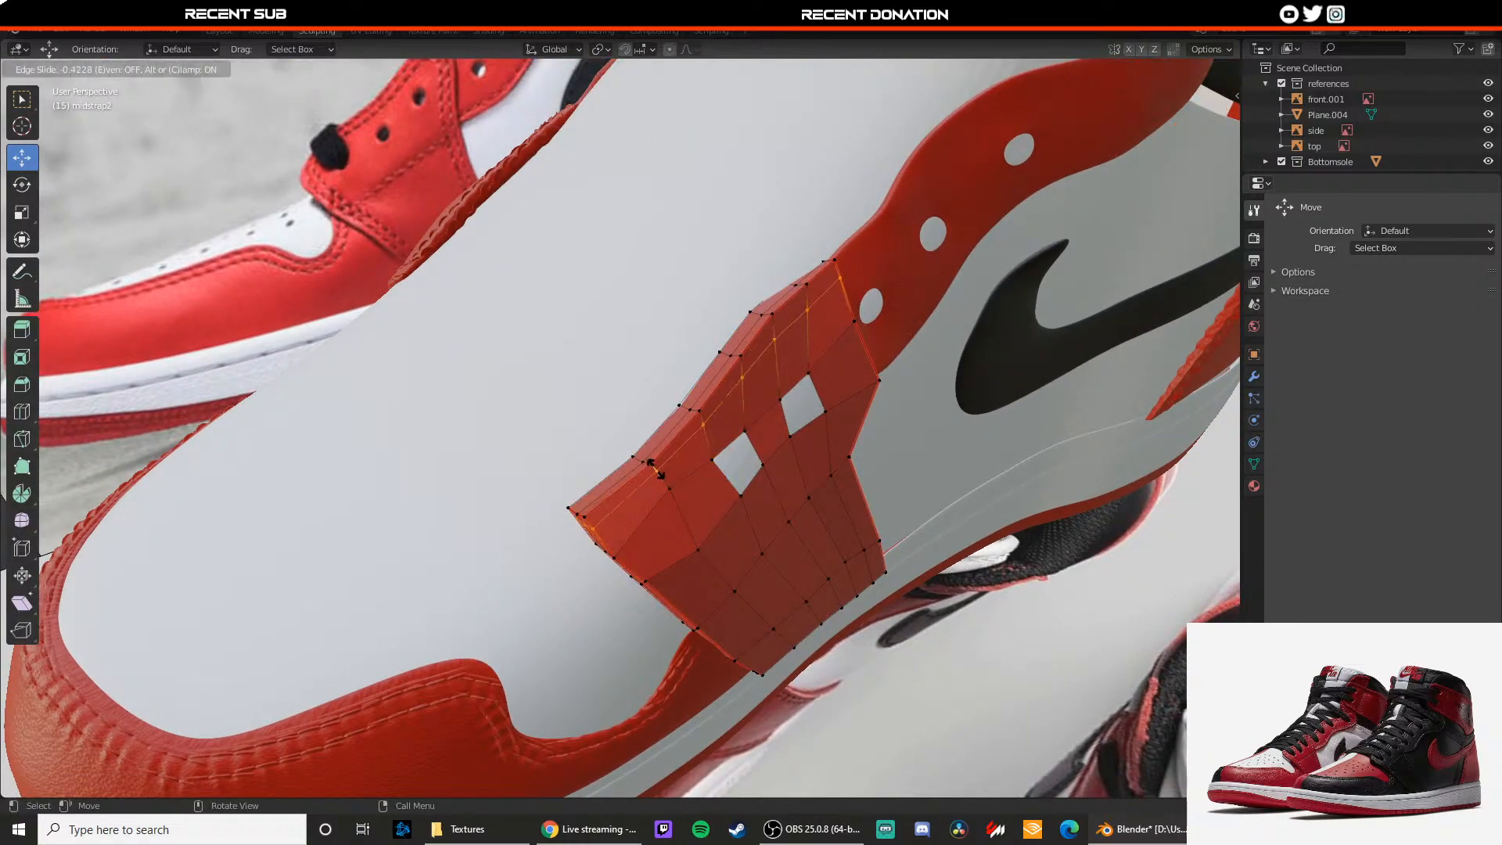
left_click(659, 467)
Step: Add edge loops close to midstrap2's front, rear and bottom edges to sharpen its outline
middle_click_drag(679, 495, 637, 471)
key("ctrl+r")
left_click(521, 441)
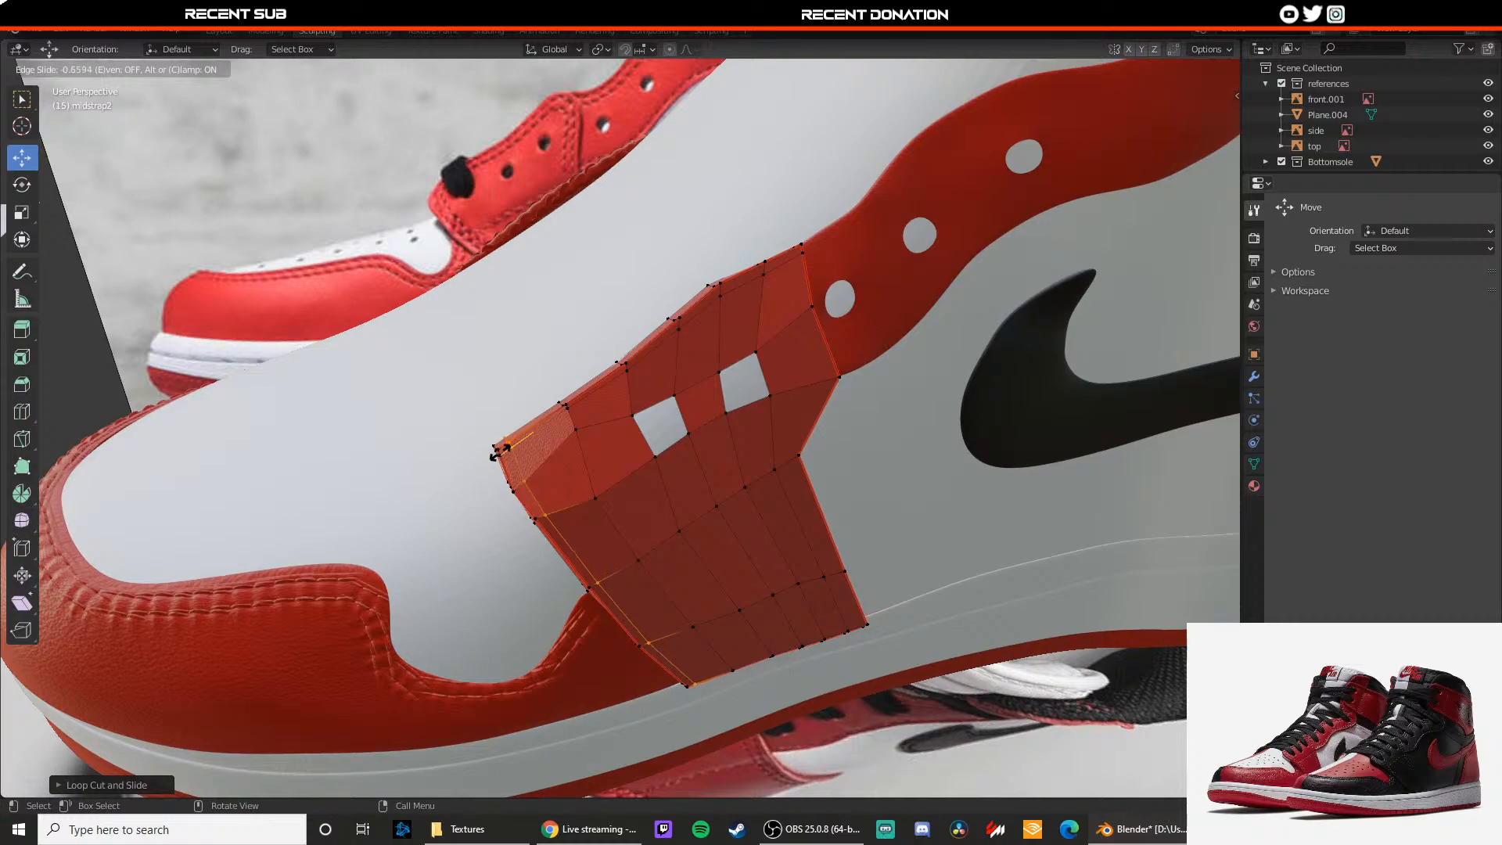
left_click(495, 457)
key("ctrl+r")
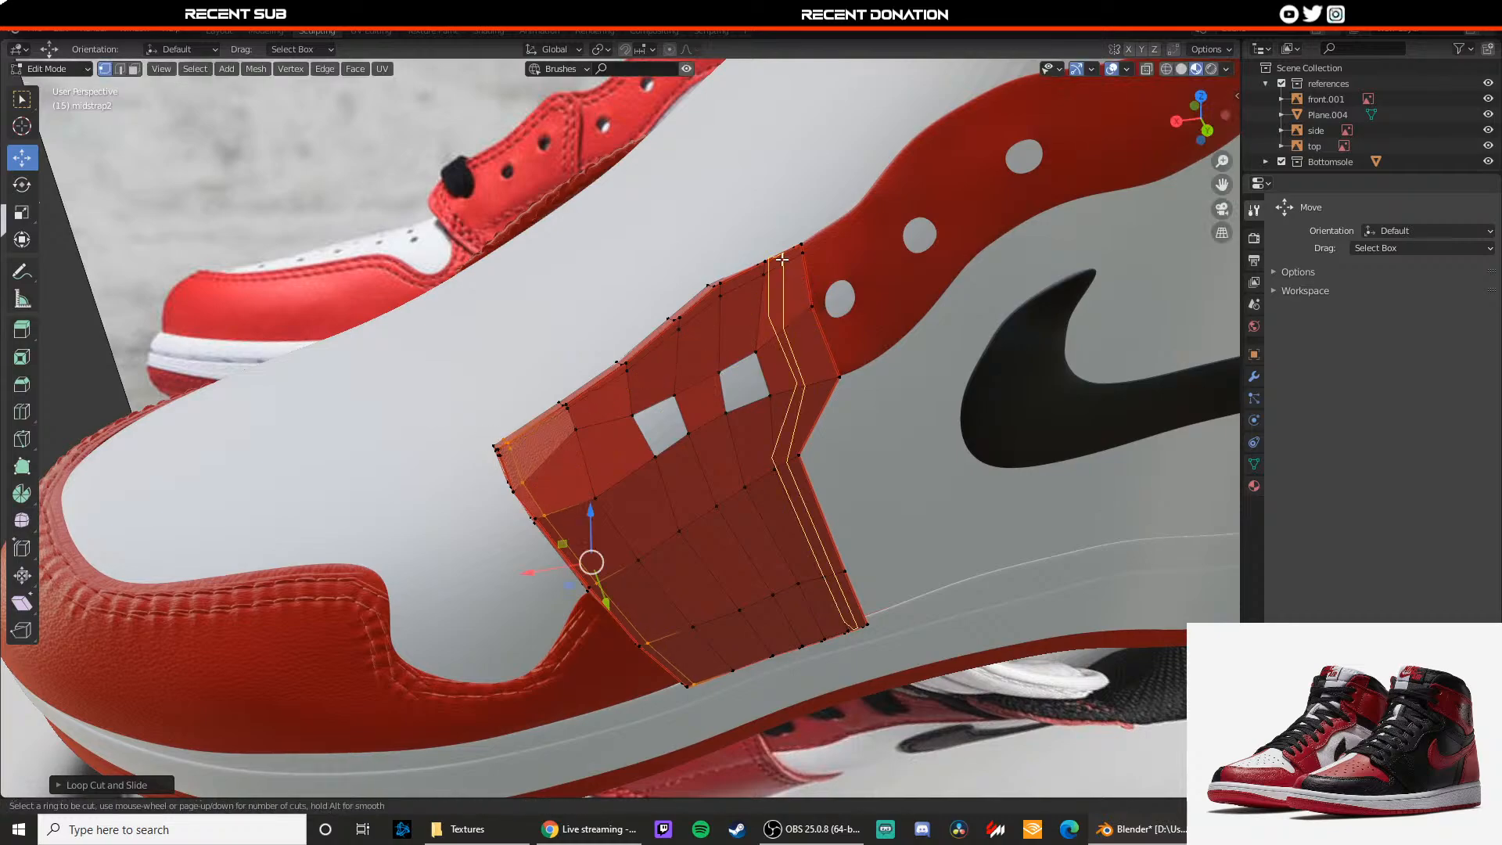
left_click(844, 623)
left_click(857, 636)
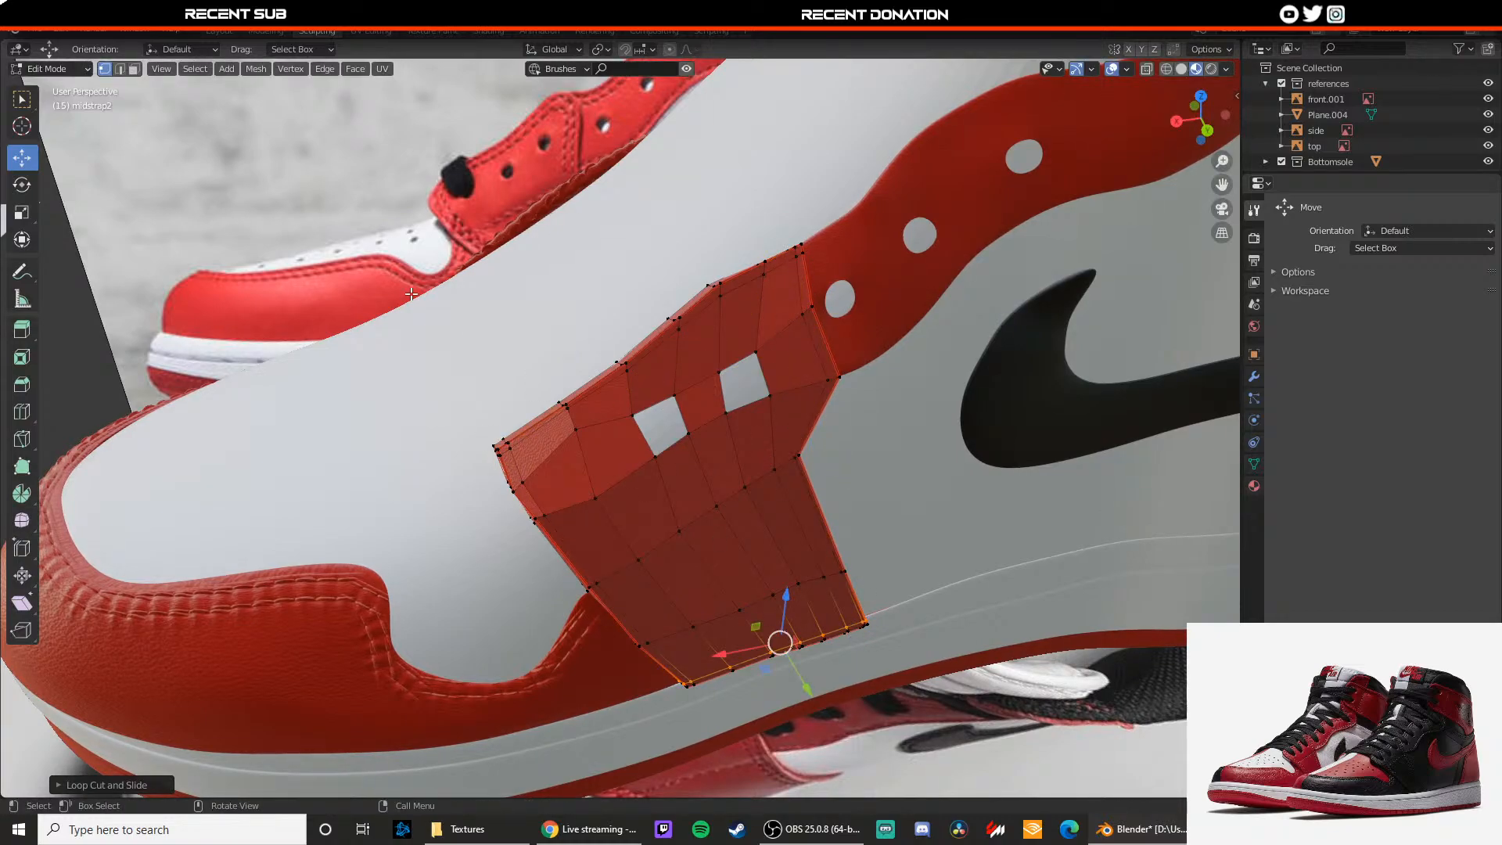
Step: Return midstrap2 to Object Mode and reopen it in Sculpt Mode
left_click(56, 70)
left_click(67, 88)
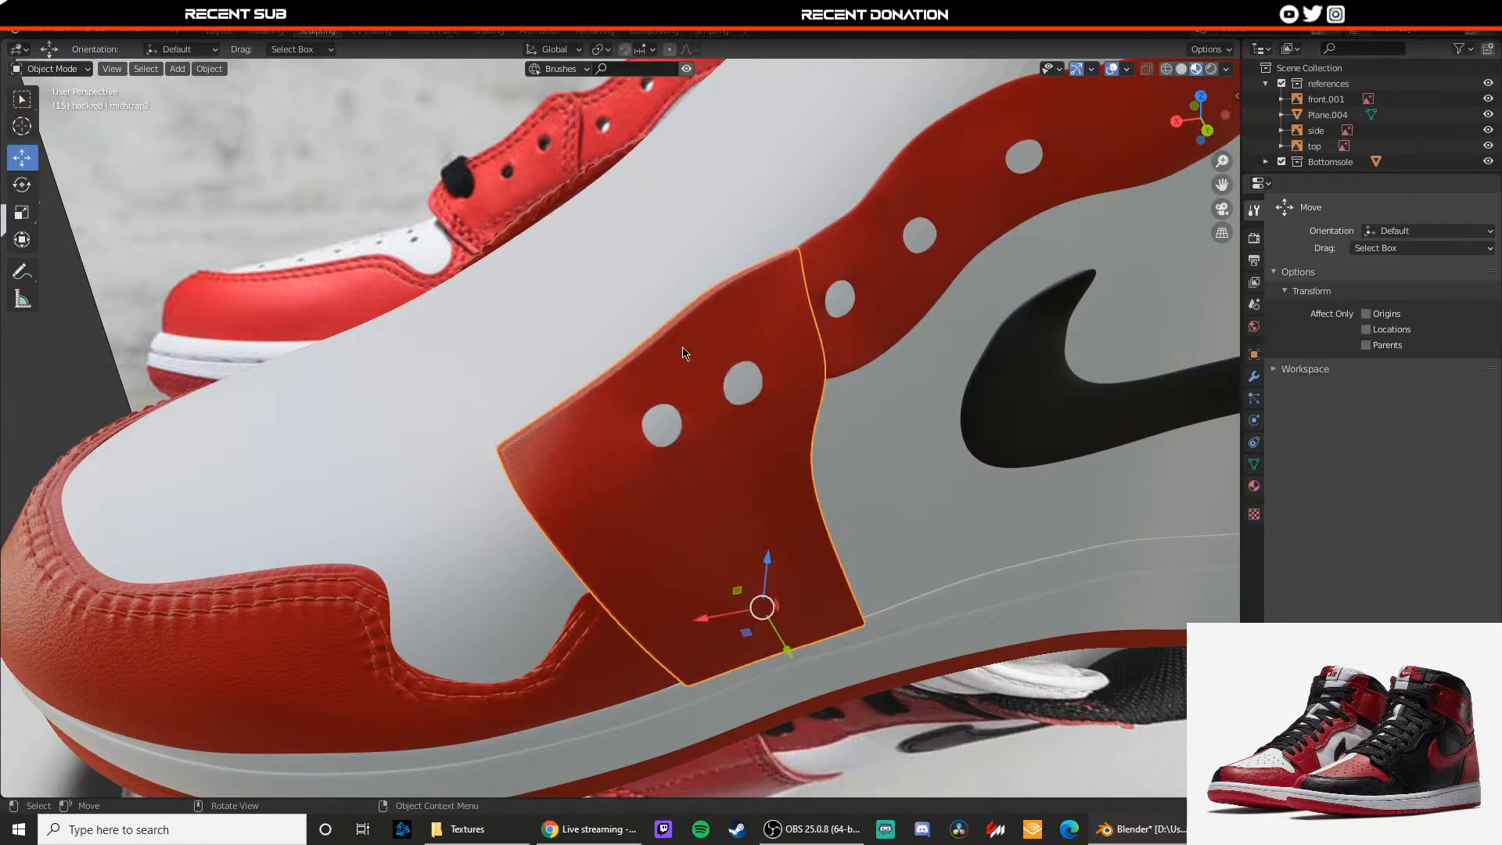
left_click(57, 69)
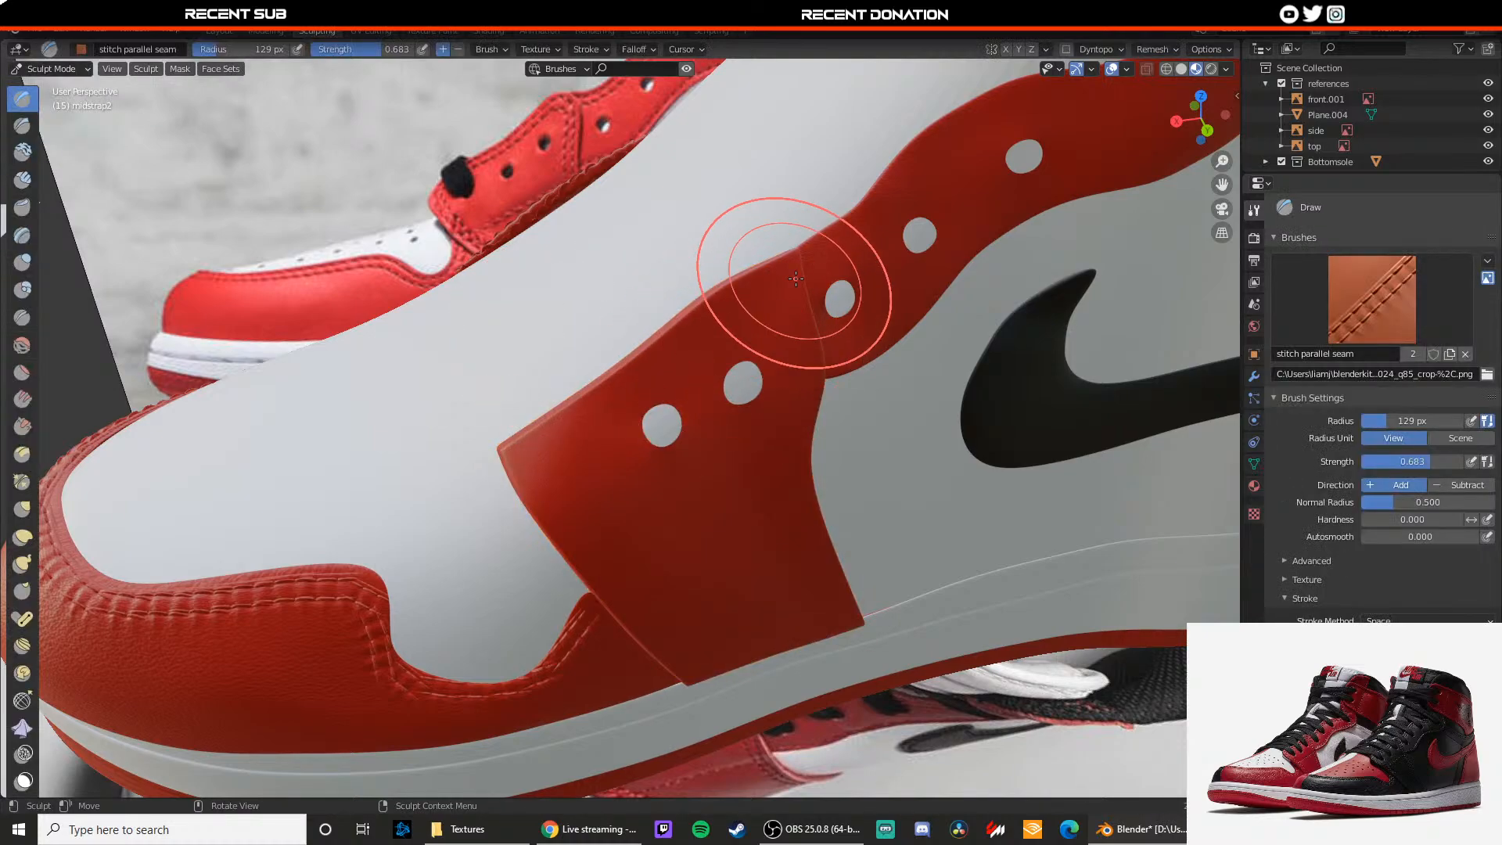
Step: Try to sculpt the stitch seam along midstrap2's top edge and along its front edge in both directions, cancelling every stroke
left_click_drag(781, 276, 690, 344)
key("ctrl+z")
middle_click_drag(724, 368, 702, 345)
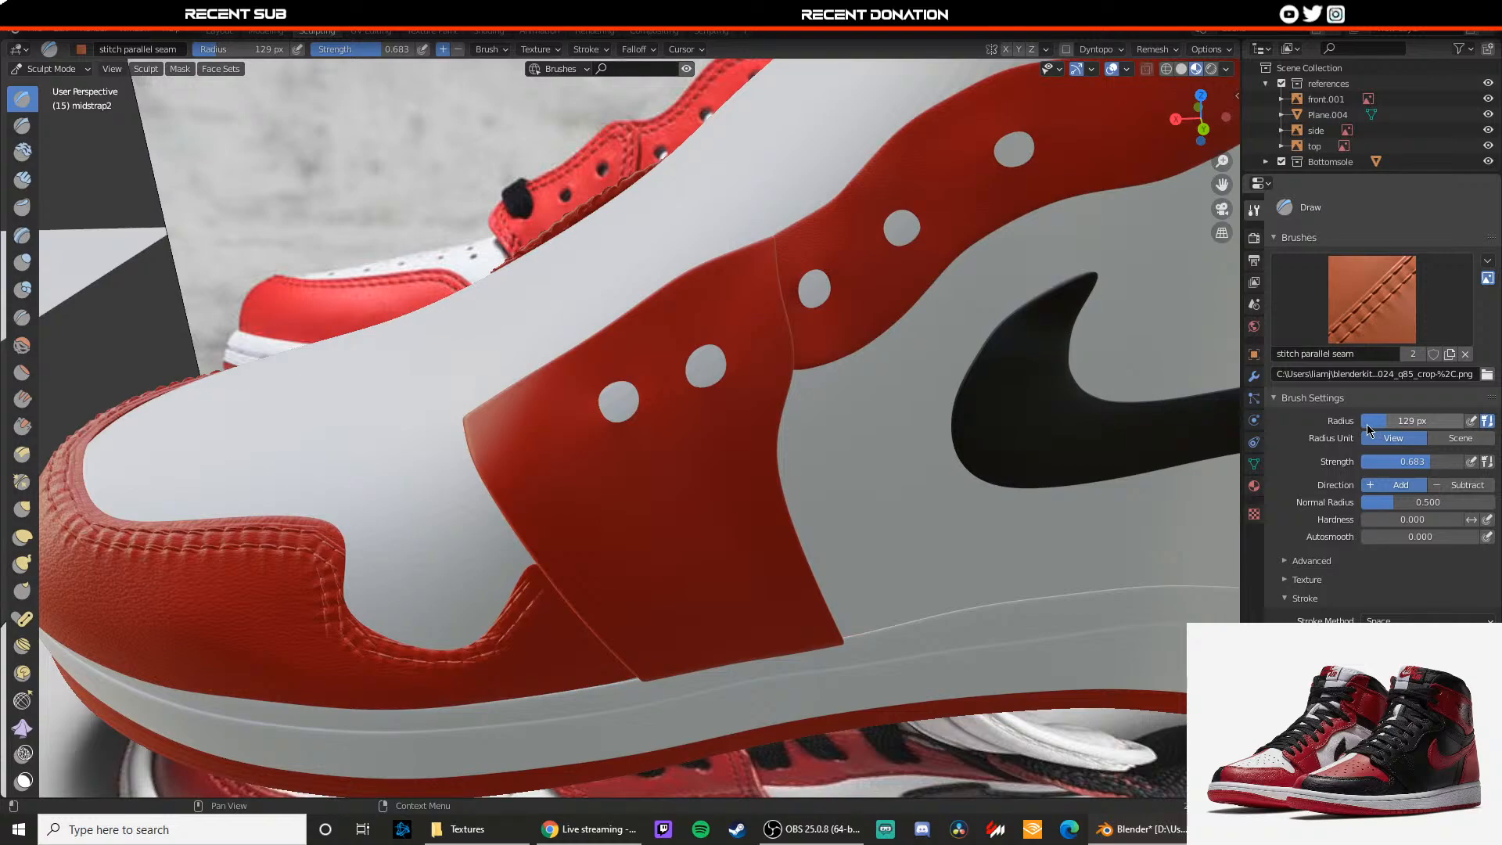
middle_click_drag(724, 497, 736, 487)
left_click_drag(655, 638, 634, 605)
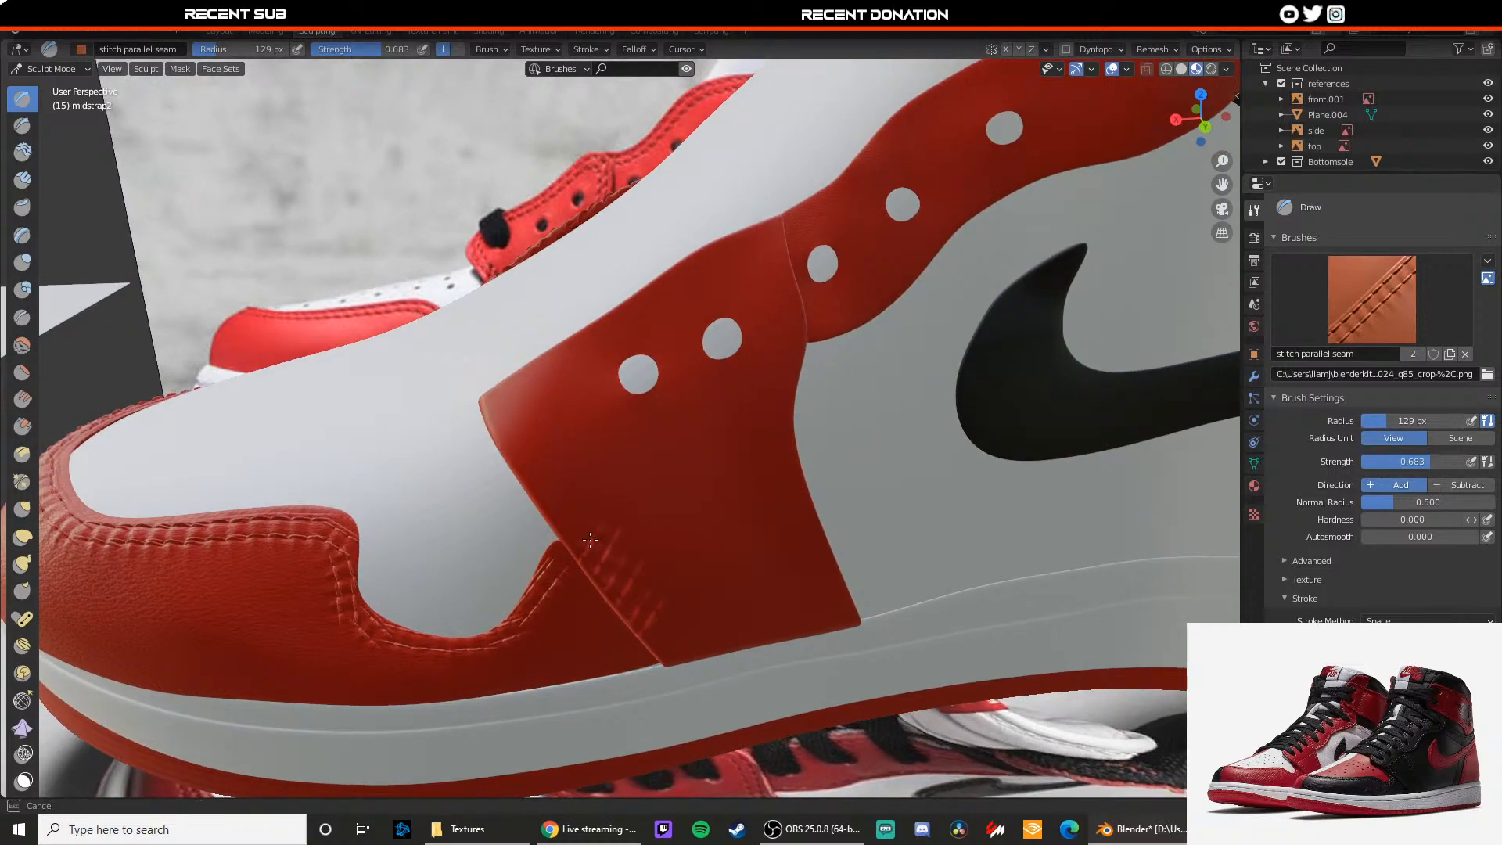
key("Escape")
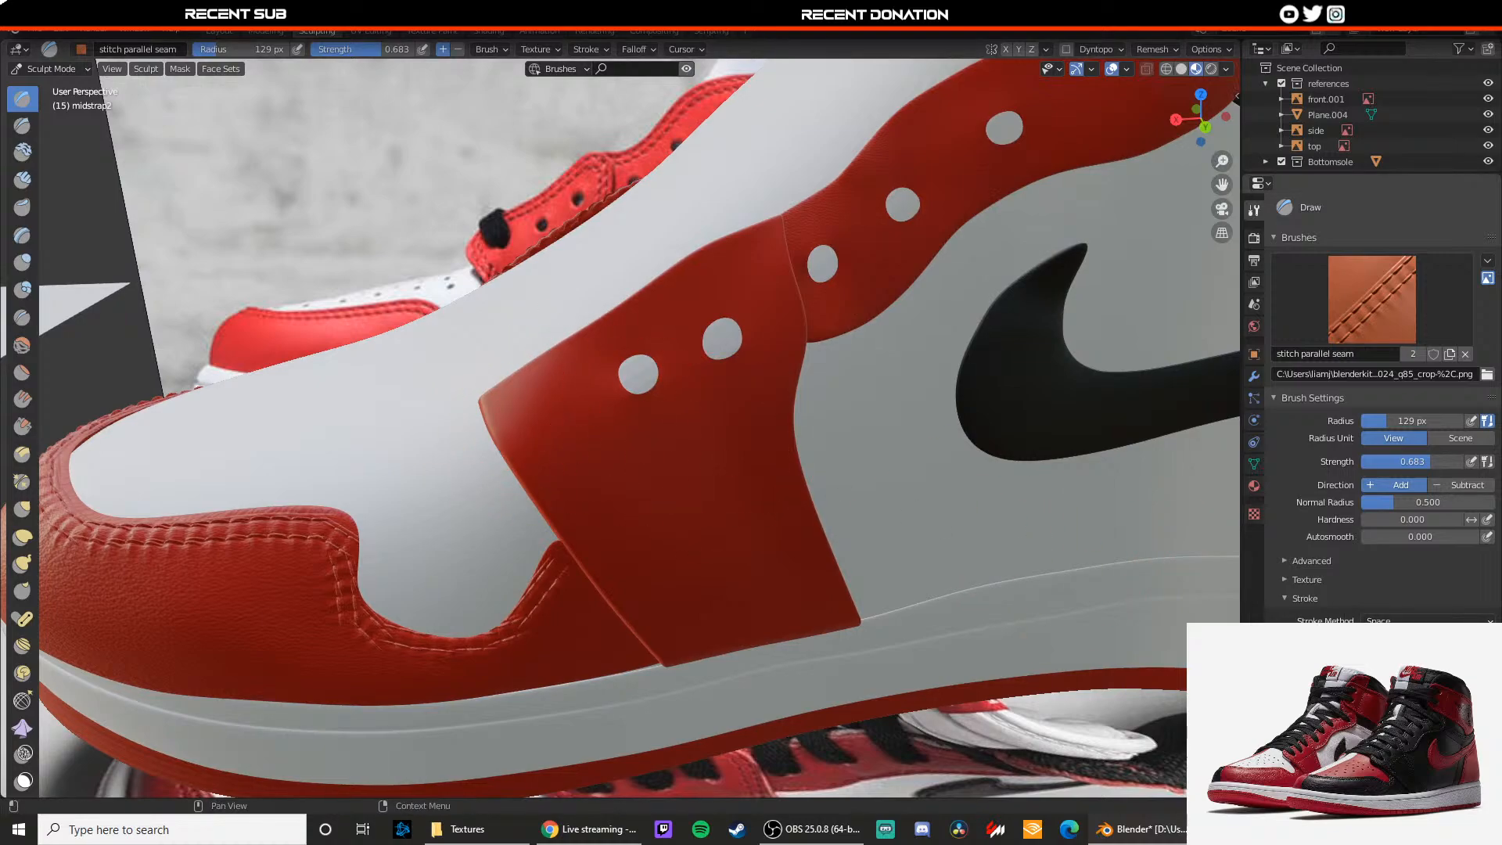
left_click_drag(504, 402, 529, 474)
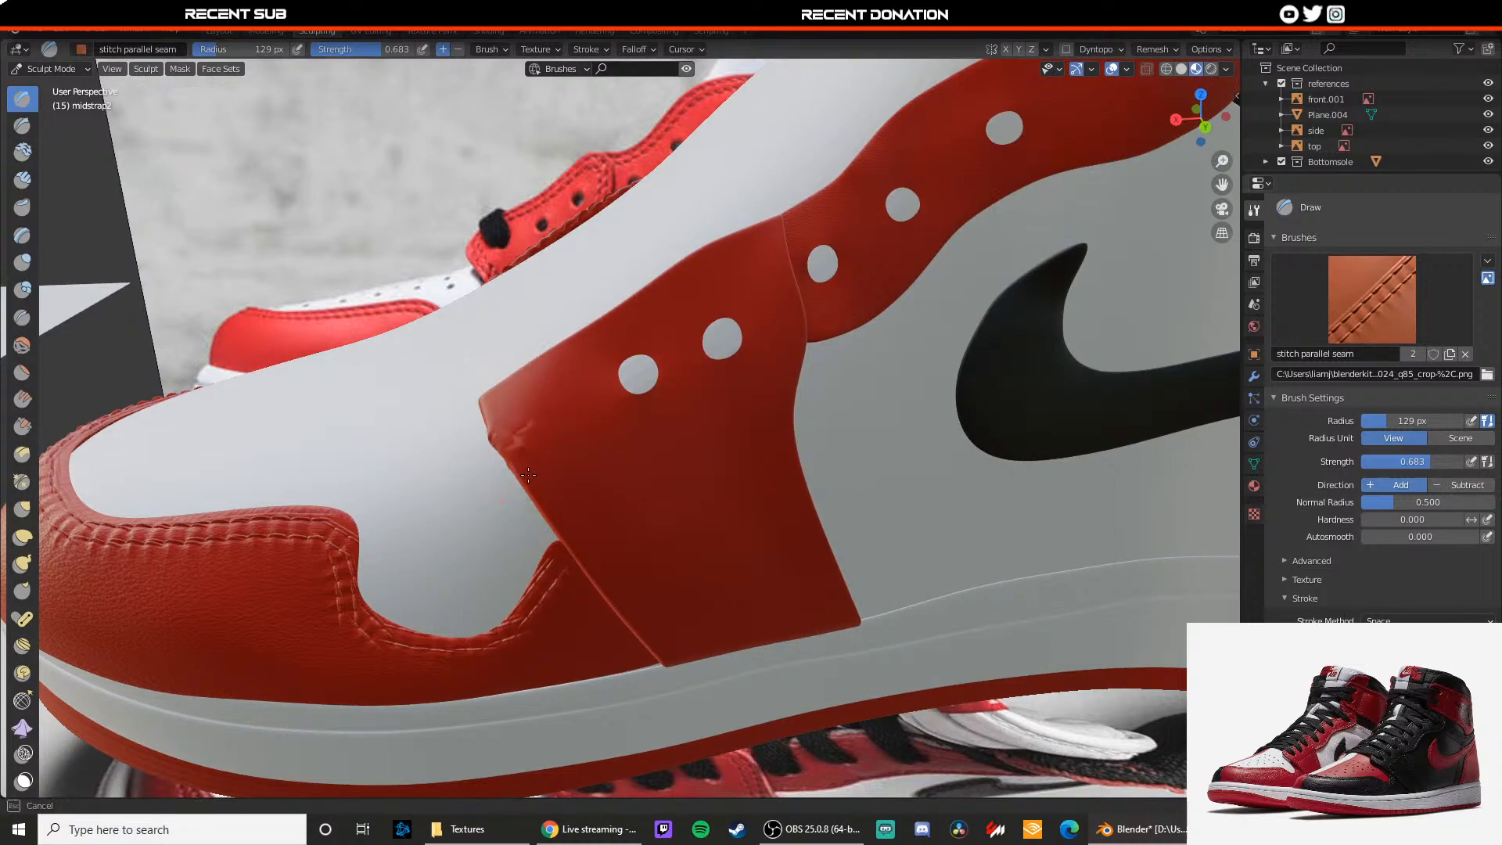
left_click_drag(571, 531, 540, 540)
key("Escape")
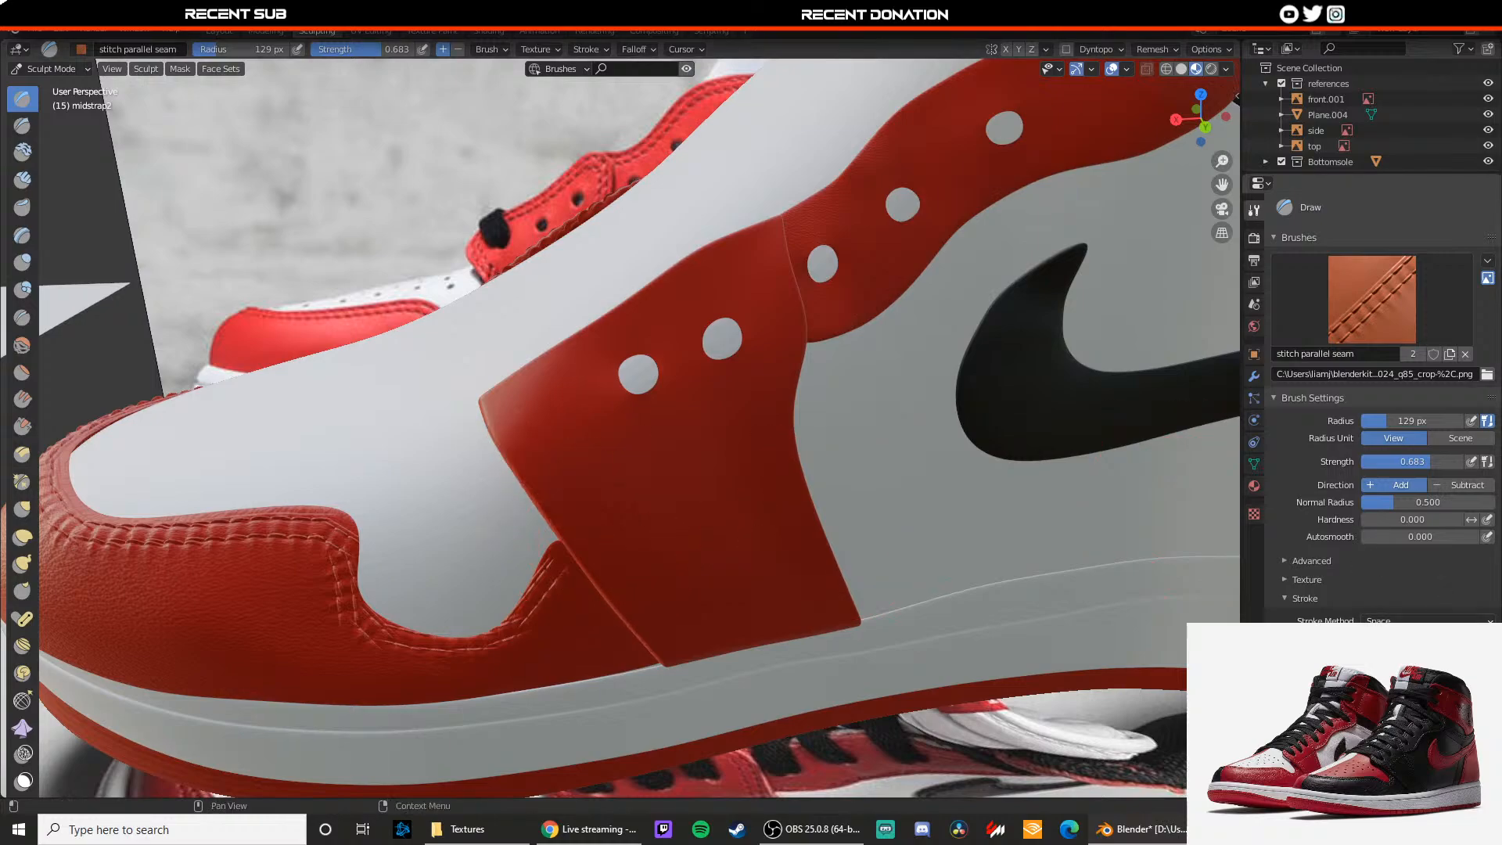
Step: Try to sculpt the stitch seam along midstrap2's top edge with the stitch parallel seam brush, and undo it
scroll(1381, 407, "down", 2)
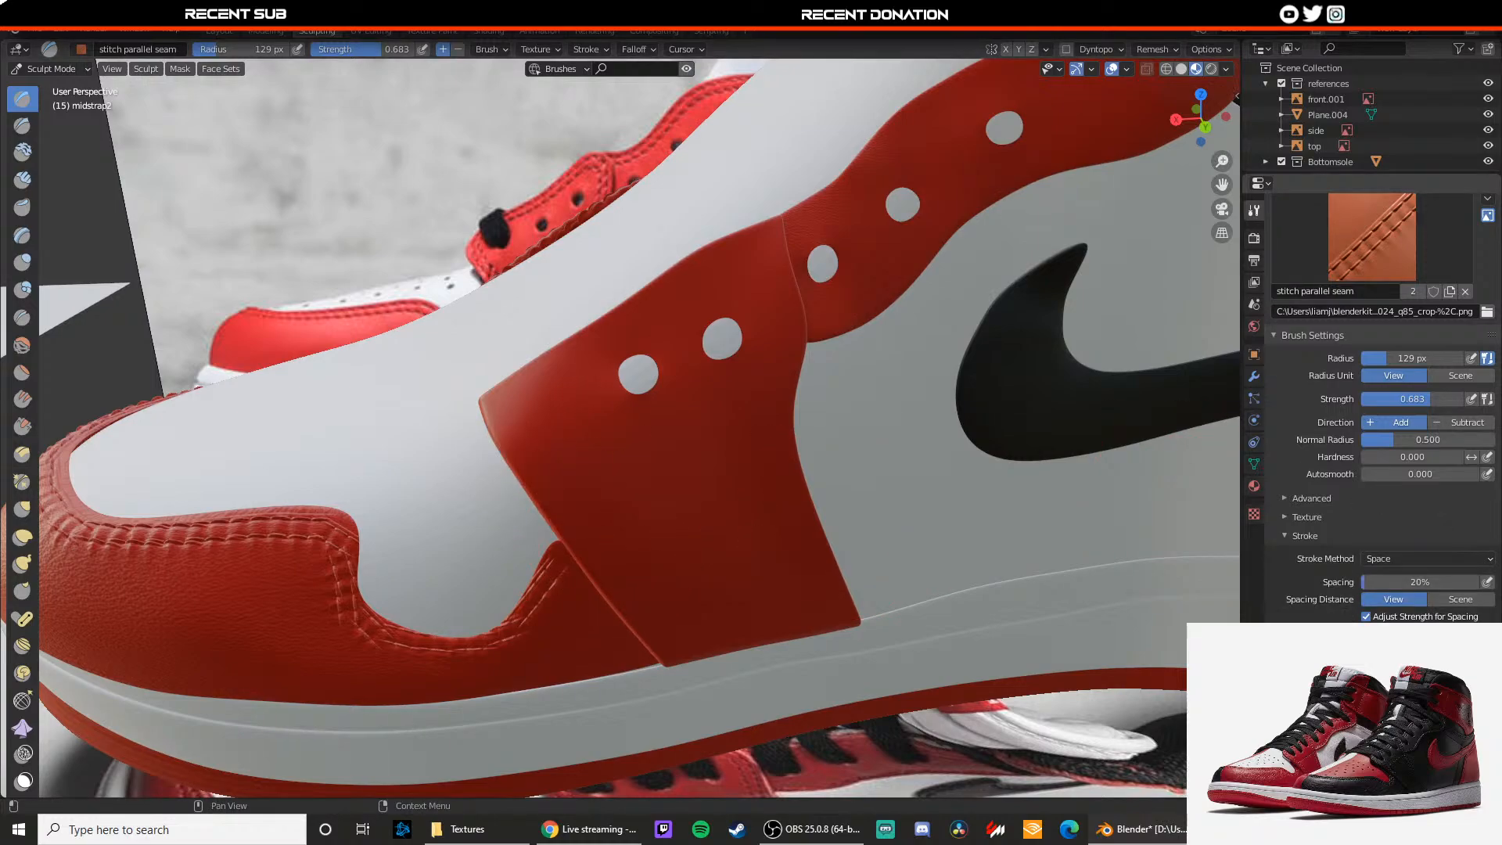
scroll(1381, 406, "down", 3)
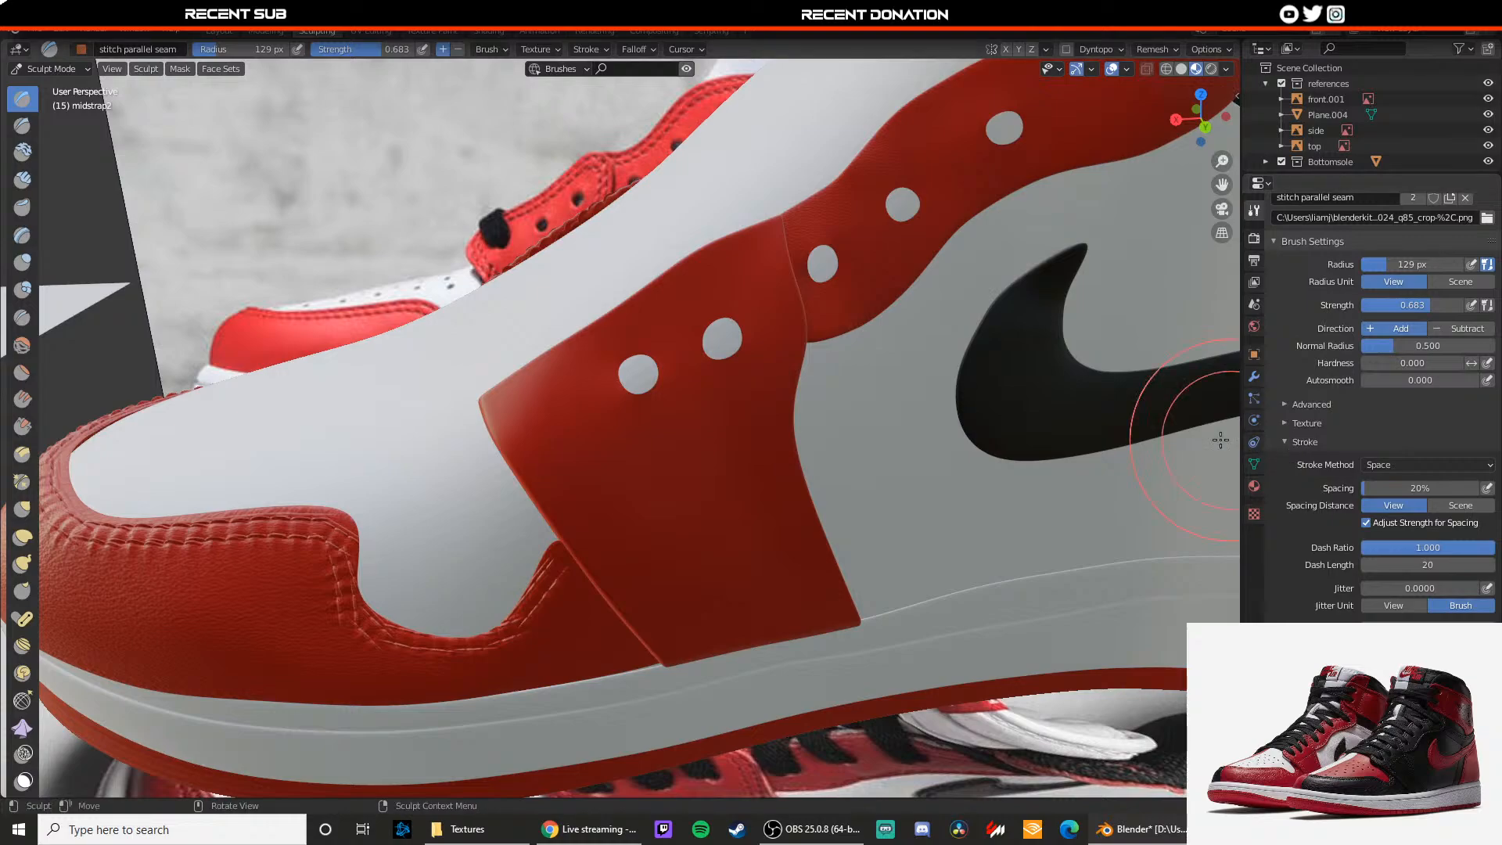
scroll(1280, 393, "up", 1)
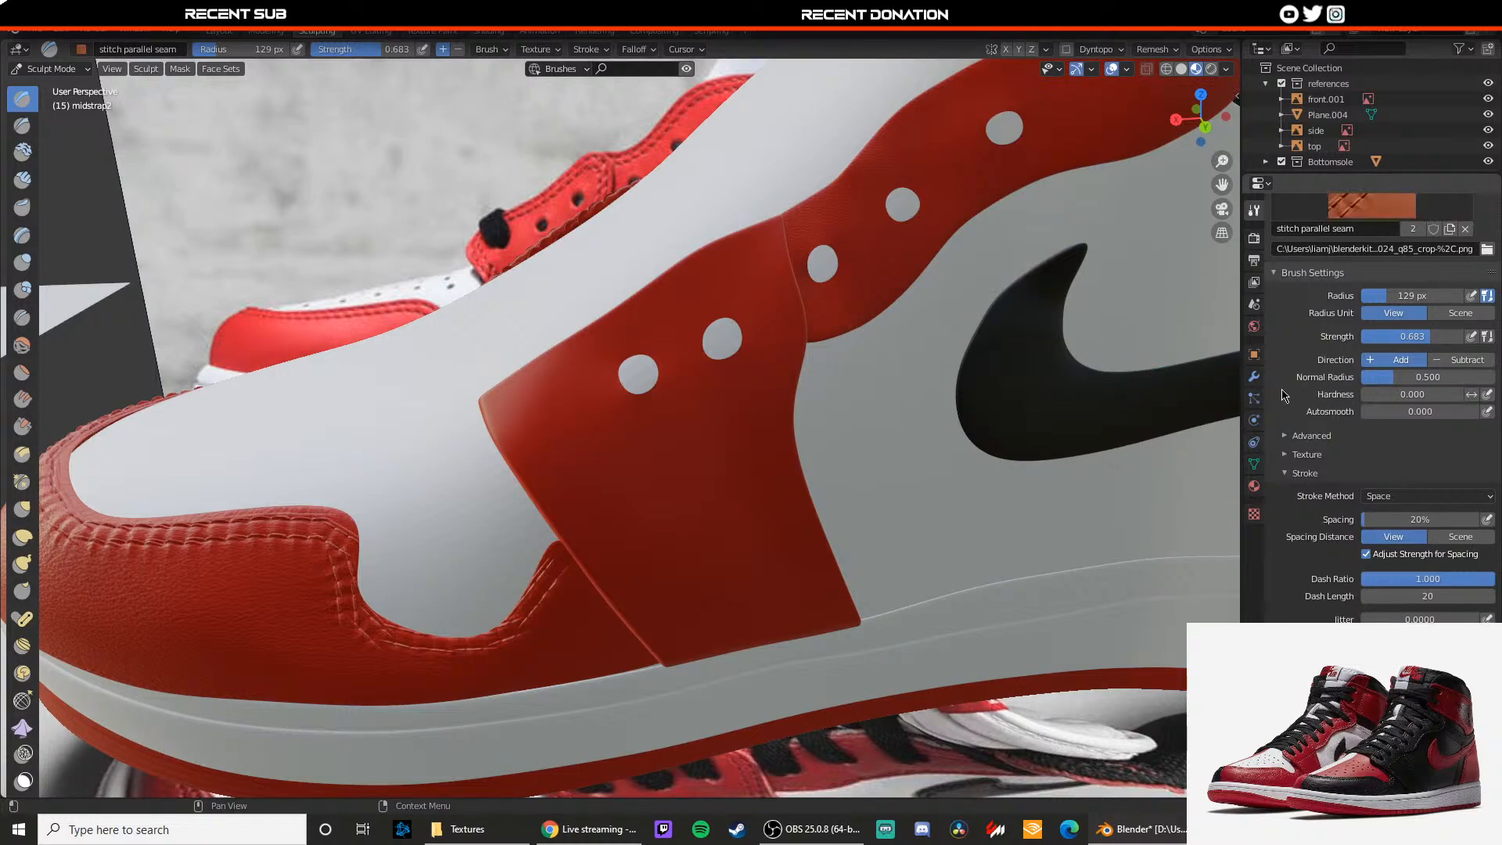
left_click_drag(503, 368, 564, 364)
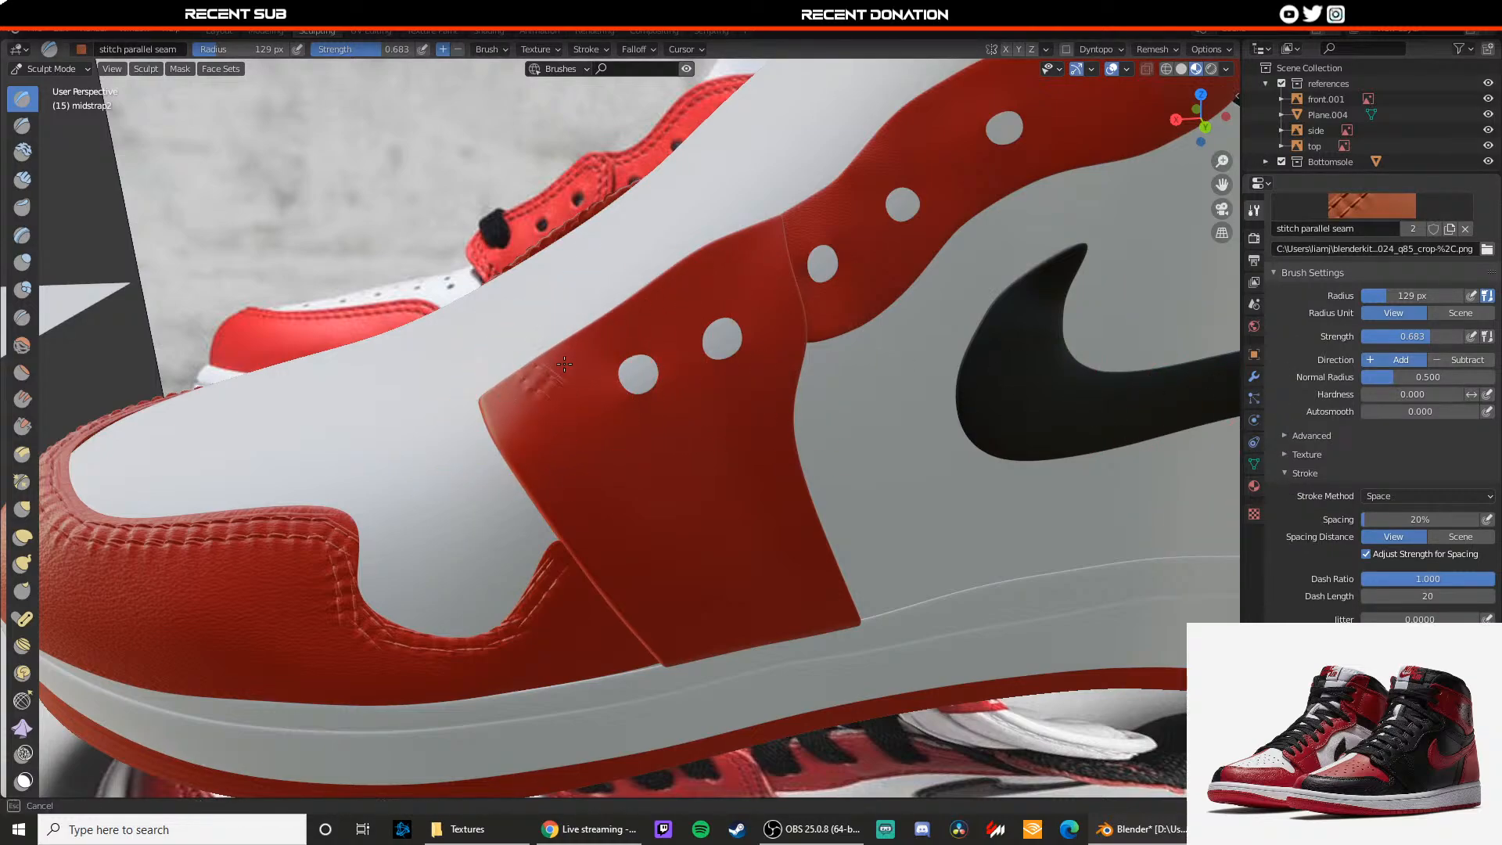
left_click_drag(737, 266, 759, 254)
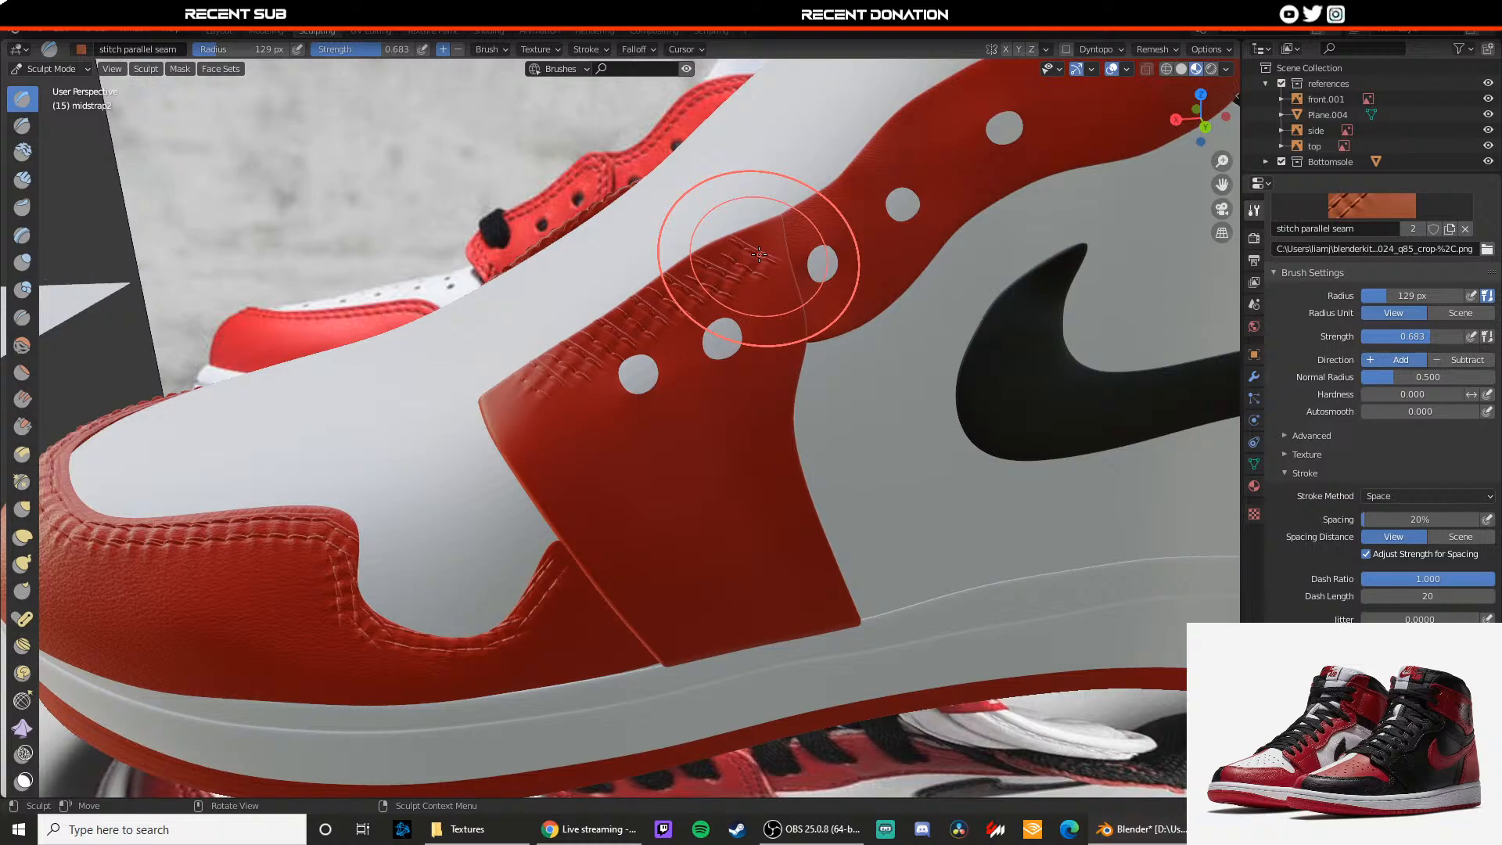
key("ctrl+z")
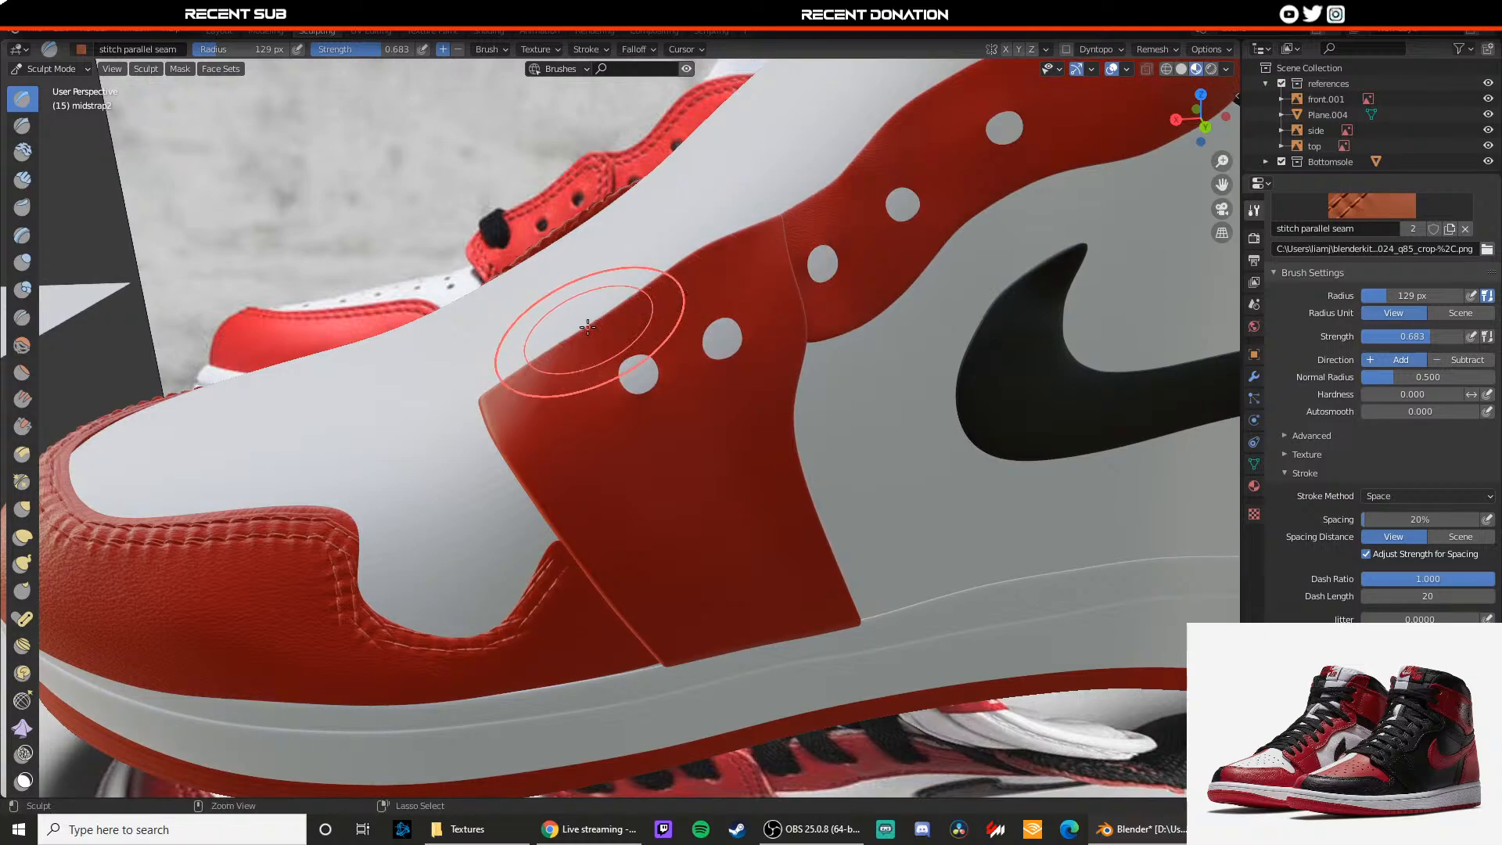
Step: Try short stitch seam strokes up midstrap2's front edge, cancel them and check the brush's stroke settings
middle_click_drag(654, 579, 634, 540)
left_click_drag(634, 557, 638, 555)
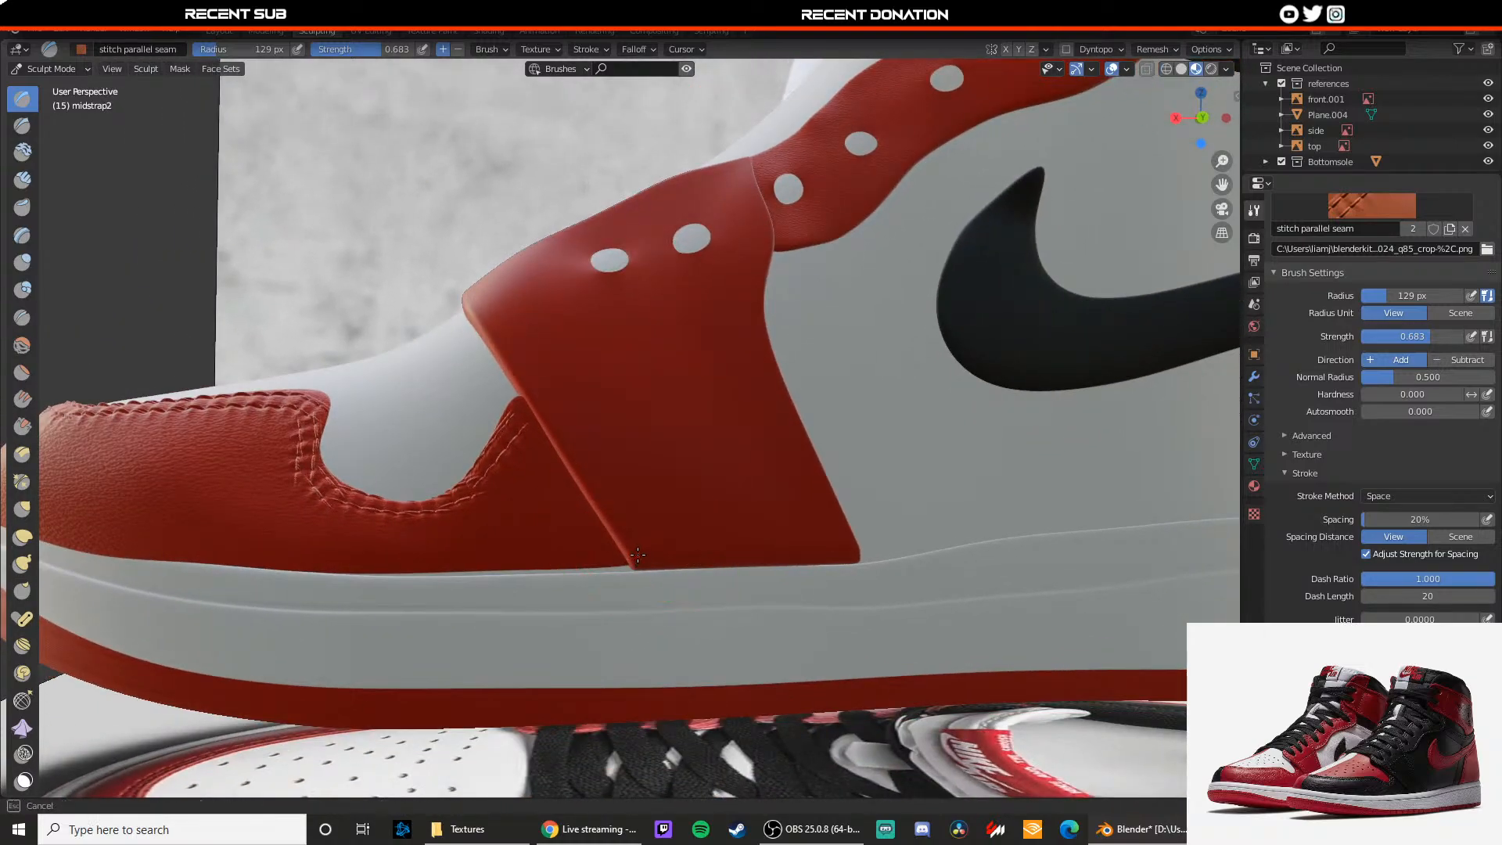
left_click_drag(602, 496, 592, 478)
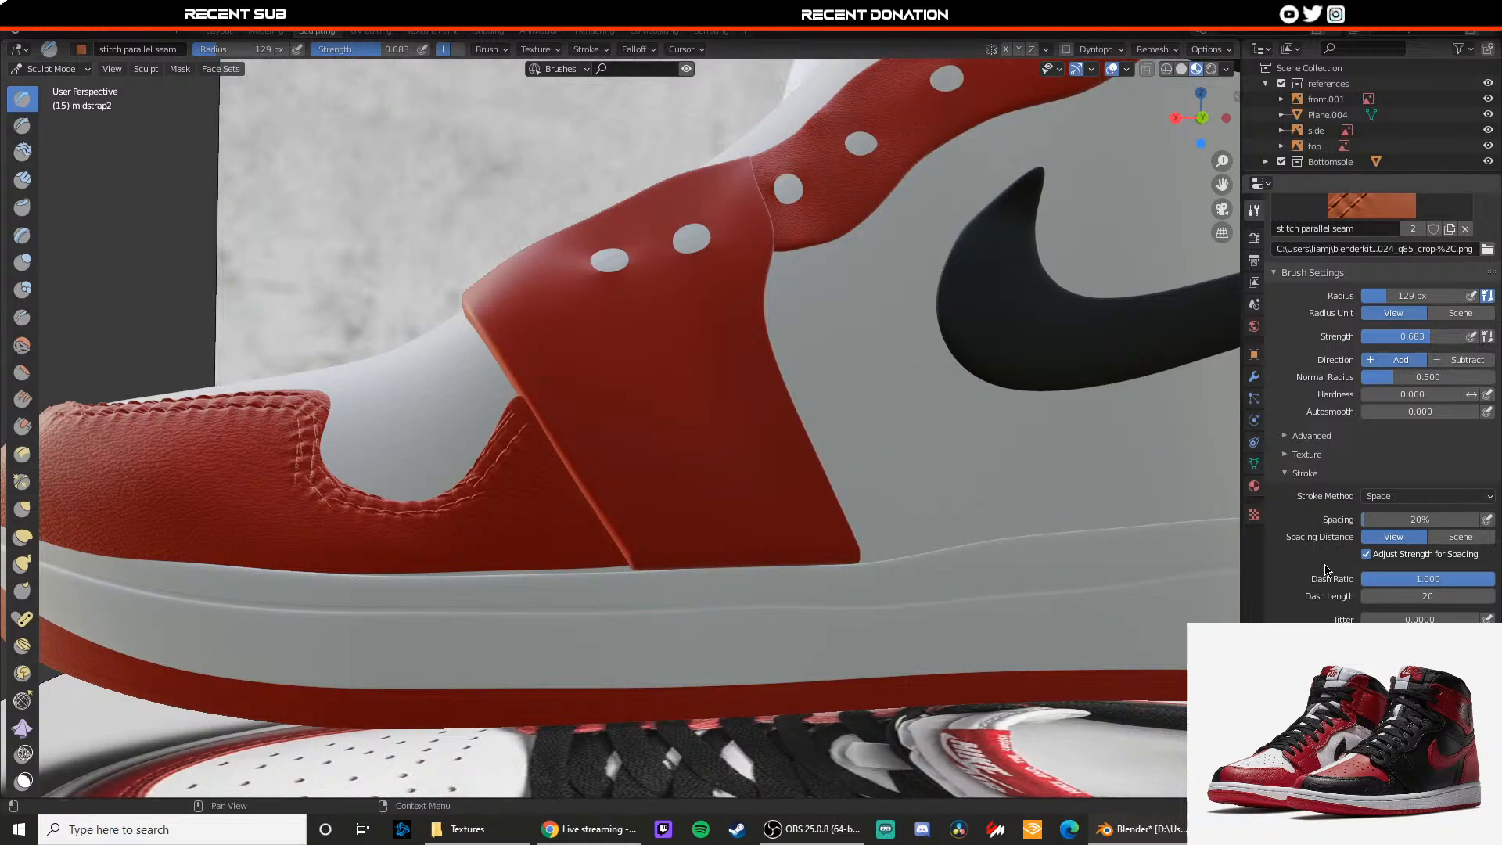
scroll(1323, 571, "down", 5)
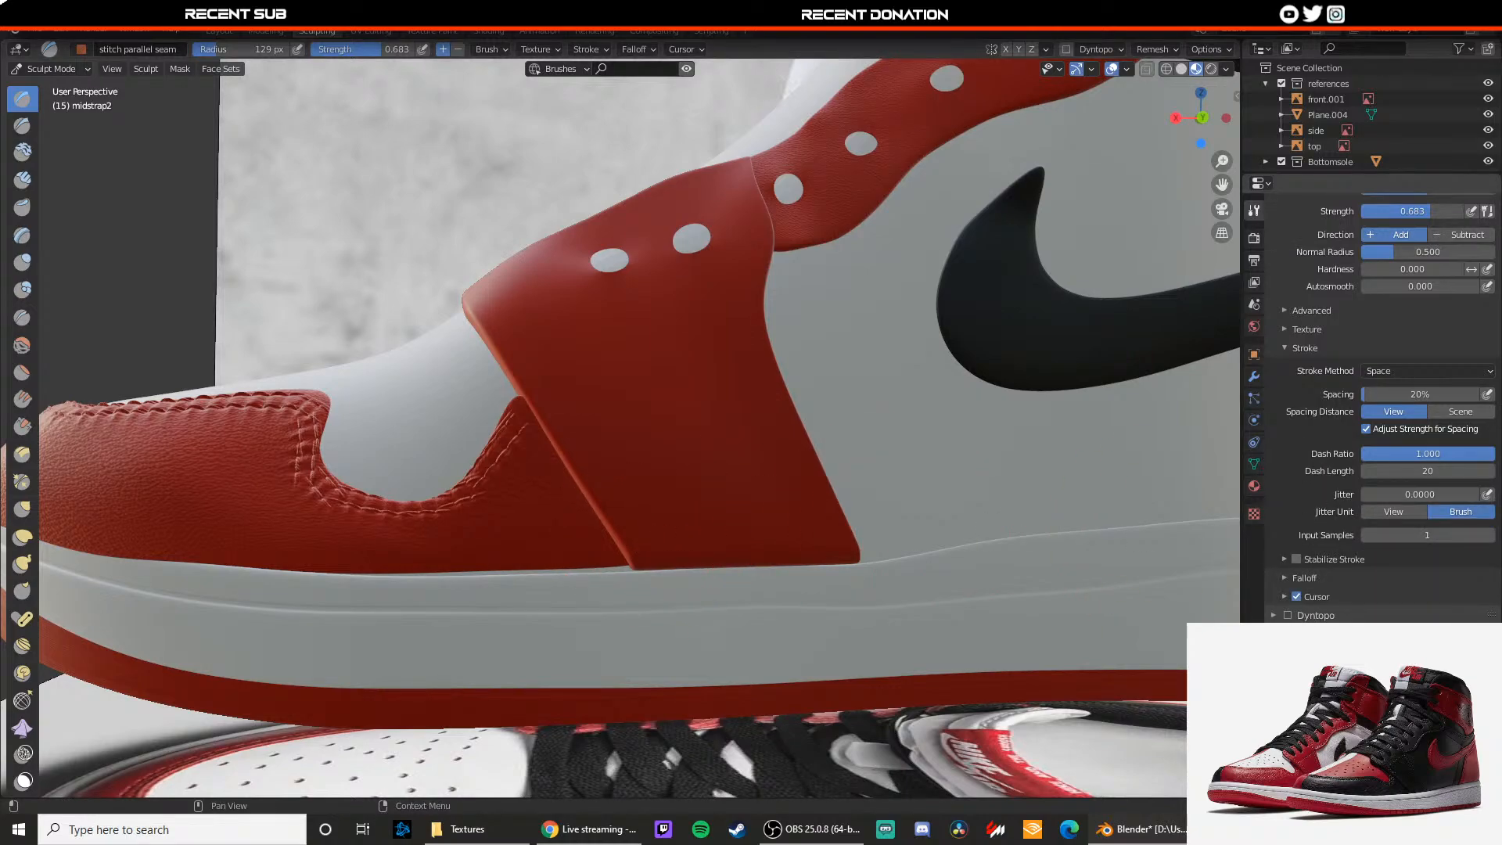
scroll(1377, 407, "up", 4)
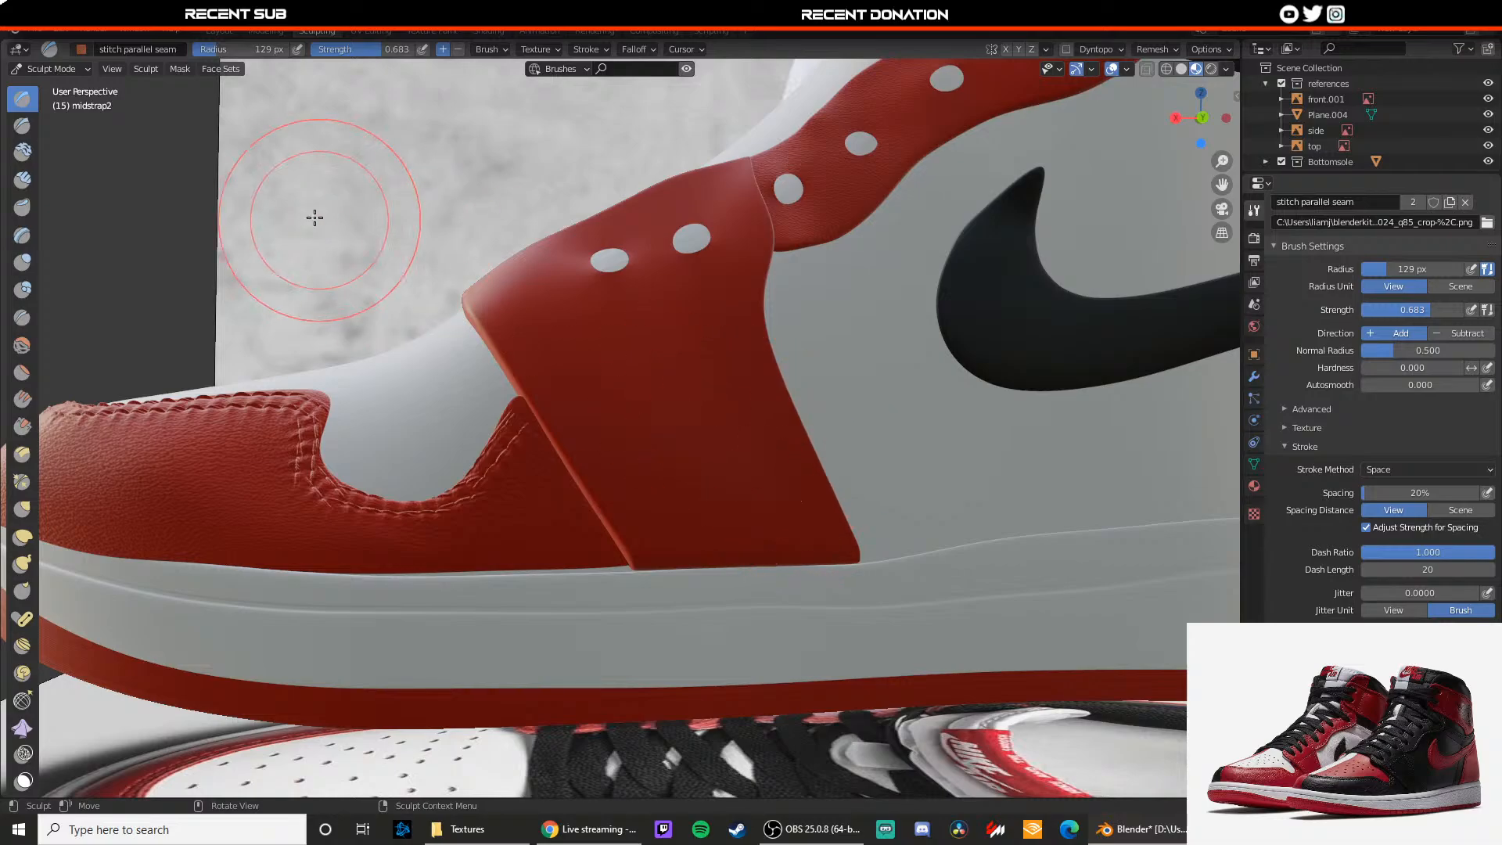
Step: Leave Sculpt Mode on midstrap2 and return to Object Mode
mouse_move(368, 355)
middle_mouse_down()
mouse_move(589, 404)
mouse_move(532, 356)
middle_mouse_up()
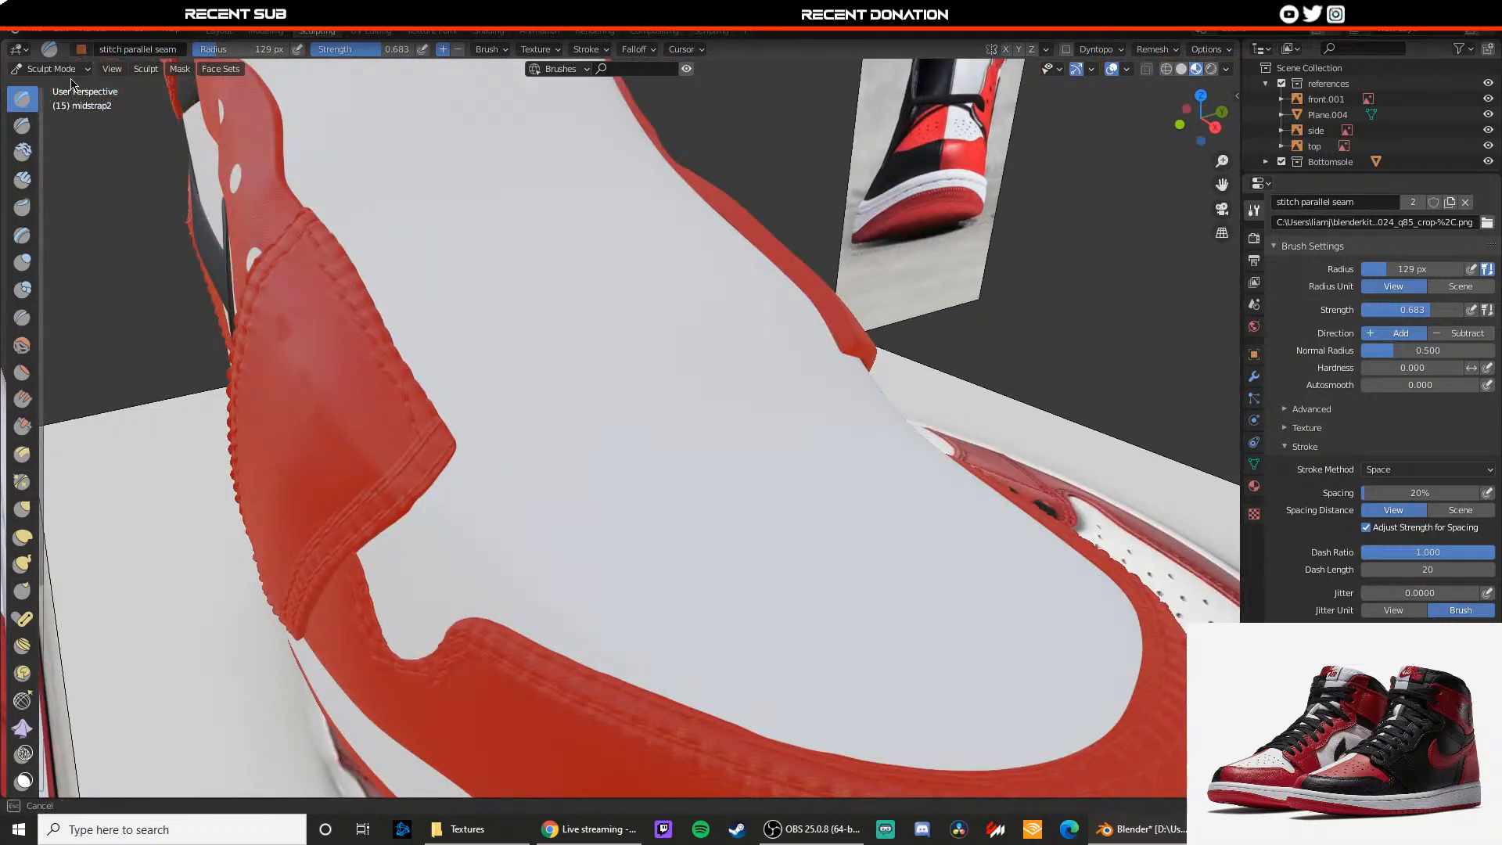
left_click(50, 69)
middle_click_drag(358, 349, 432, 362)
scroll(477, 375, "down", 3)
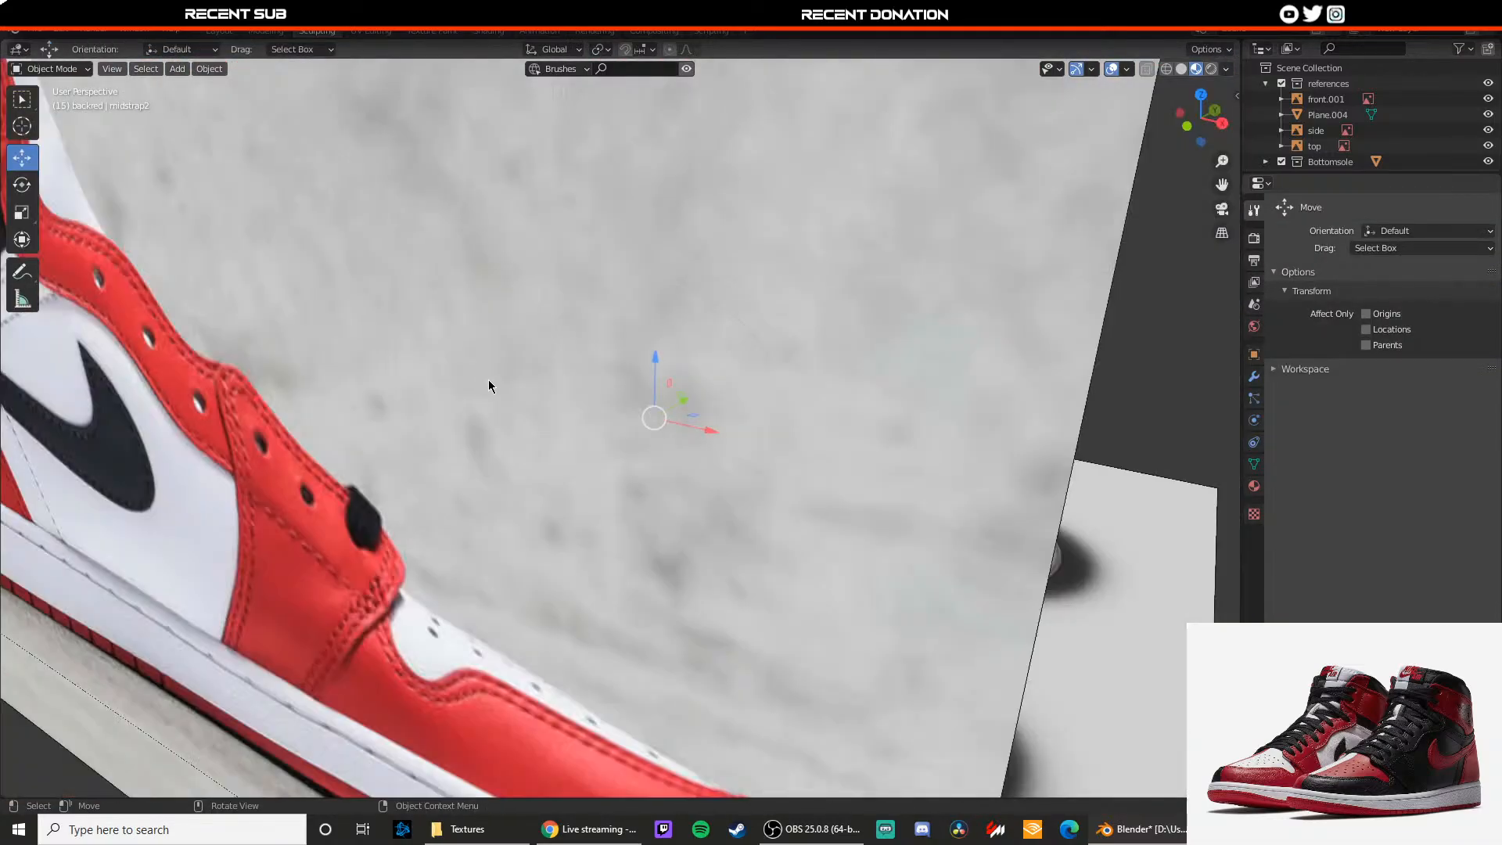
Step: Open the already stitched midstrap on the shoe's other side in Sculpt Mode for comparison, and return it to Object Mode
scroll(376, 384, "up", 1)
middle_click_drag(315, 385, 500, 383)
left_click(453, 403)
left_click(76, 72)
left_click(54, 122)
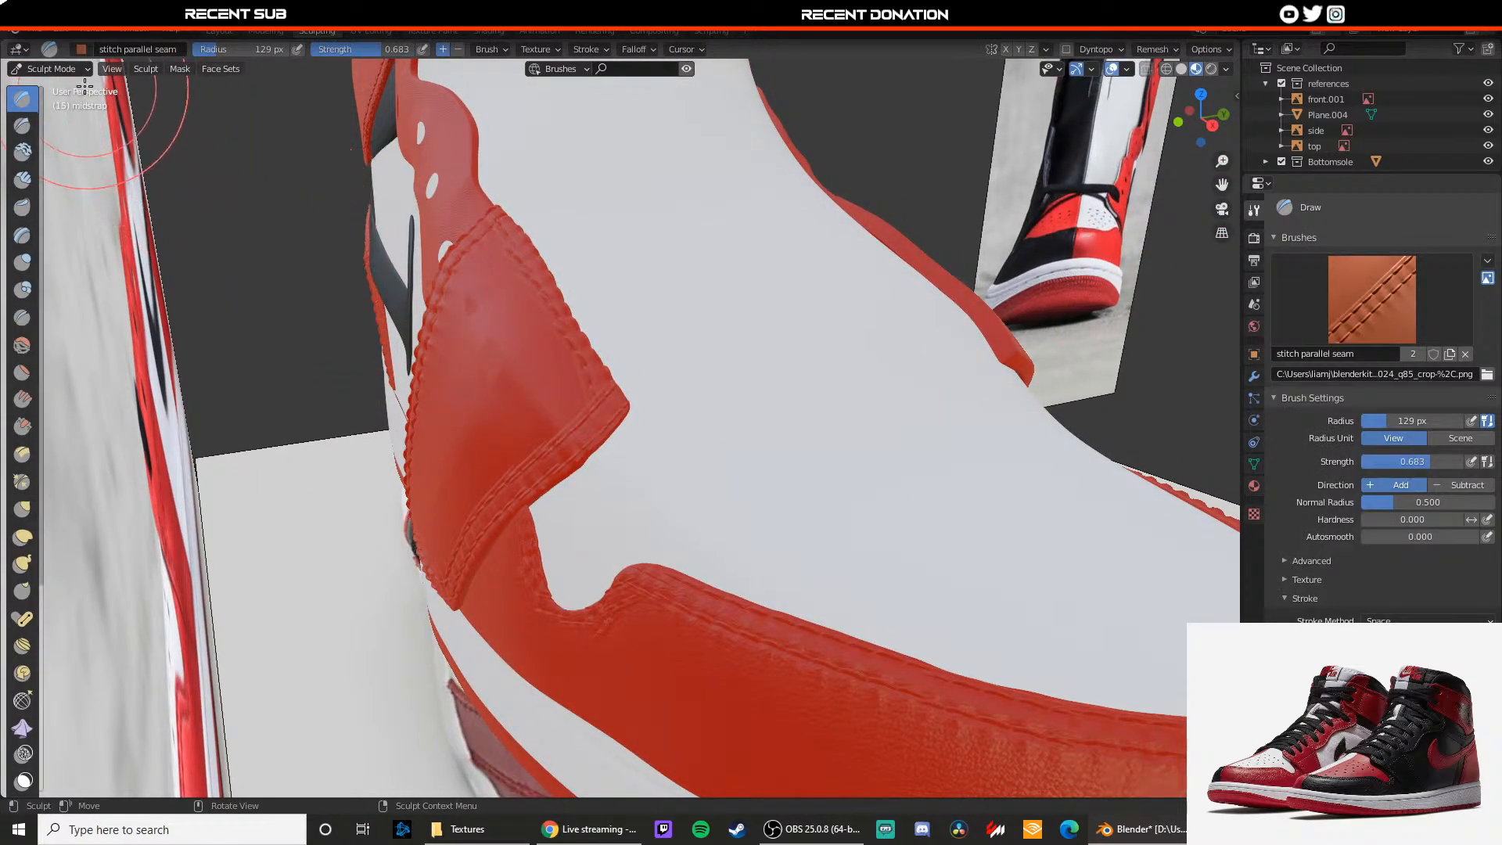
left_click(51, 69)
left_click(74, 88)
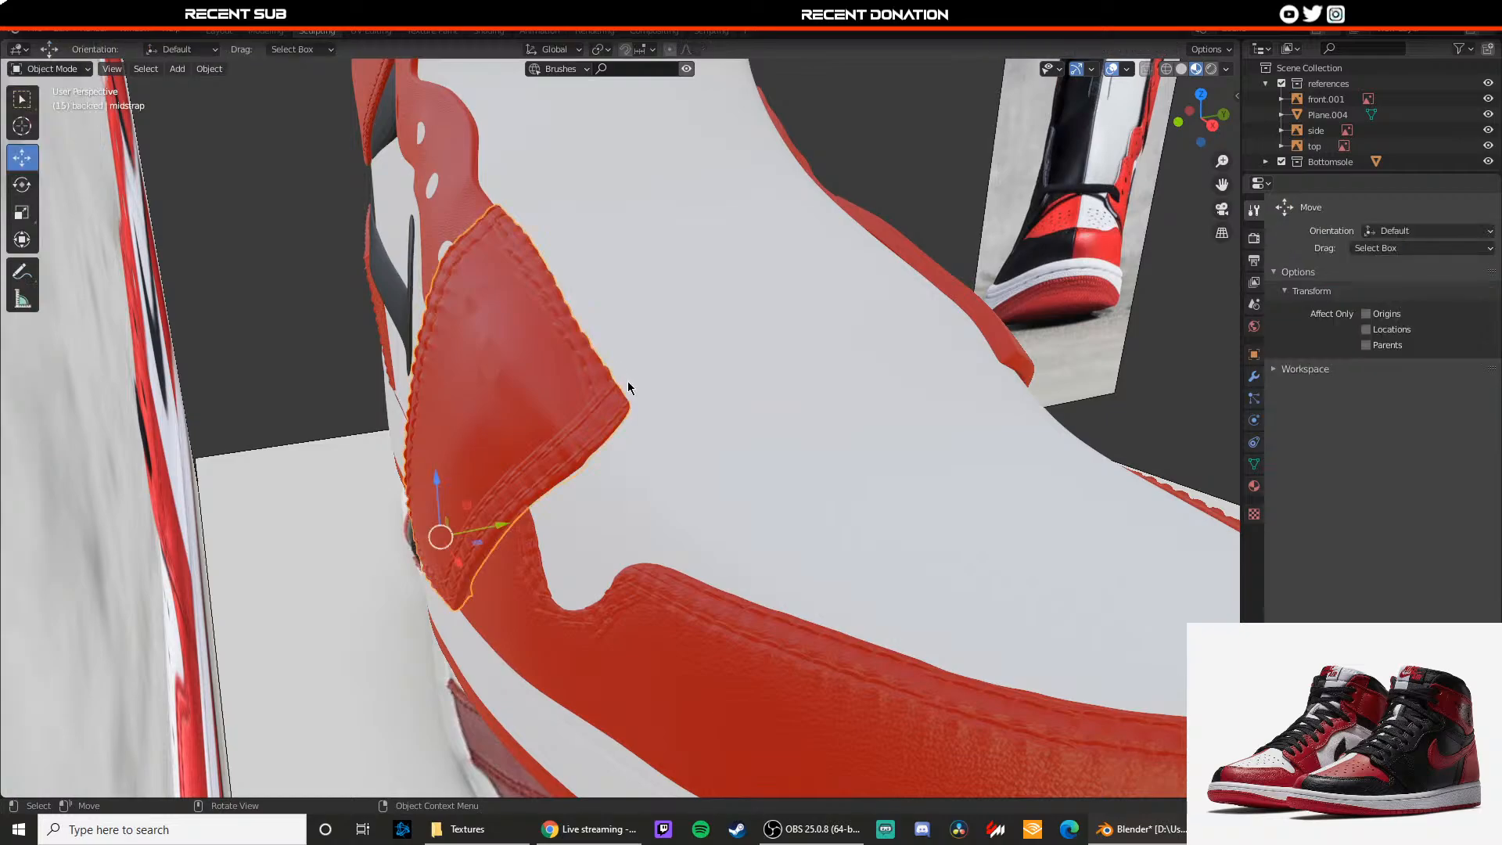
Step: Select midstrap2, delete its Multires modifier and add a fresh Multiresolution modifier
middle_click_drag(628, 382, 493, 389)
left_click(697, 443)
left_click(1254, 376)
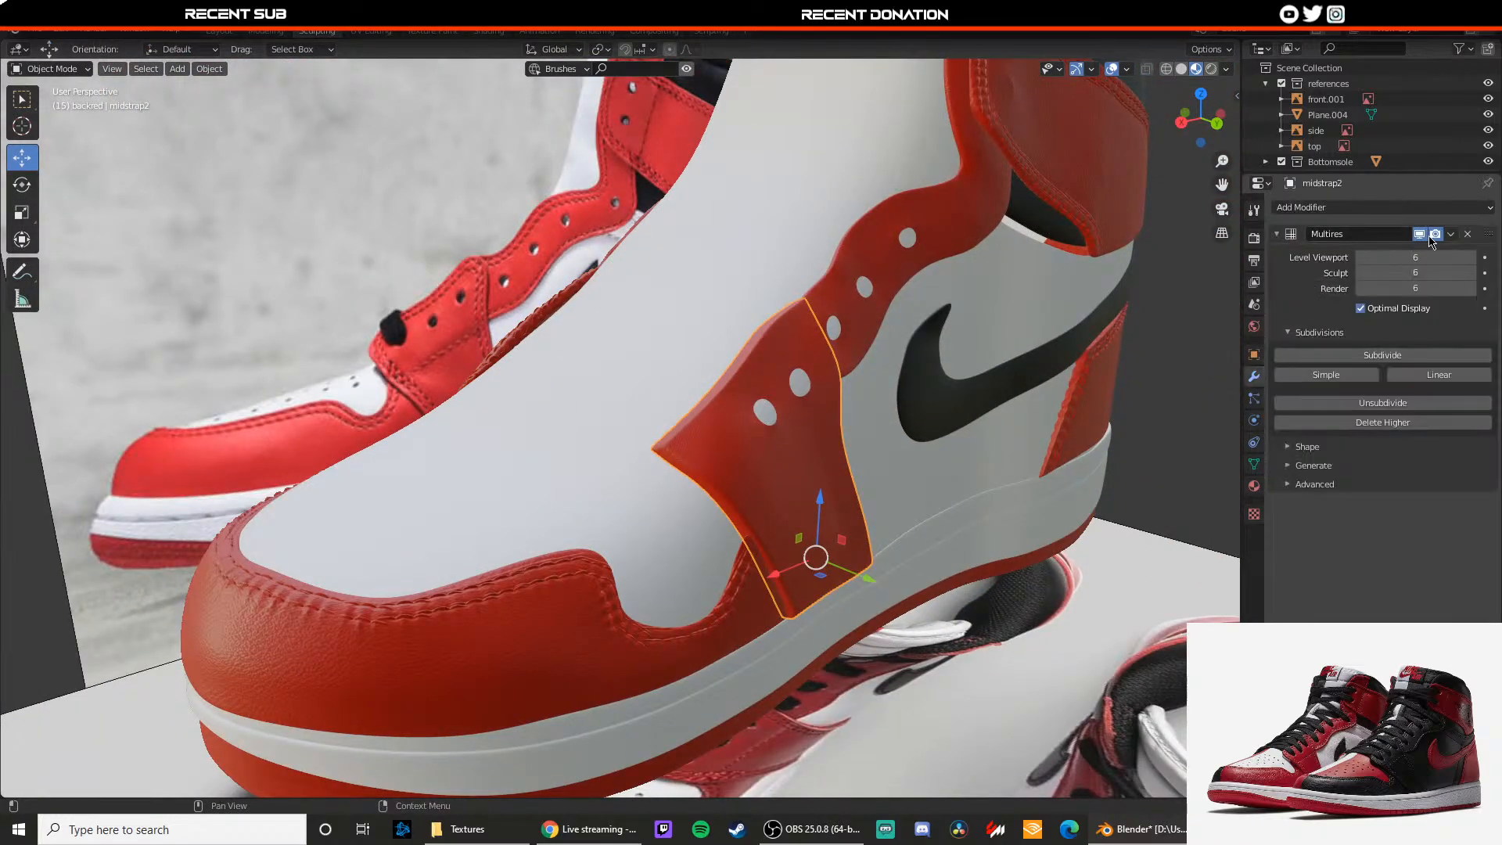
left_click(1467, 234)
left_click(1381, 207)
left_click(1219, 390)
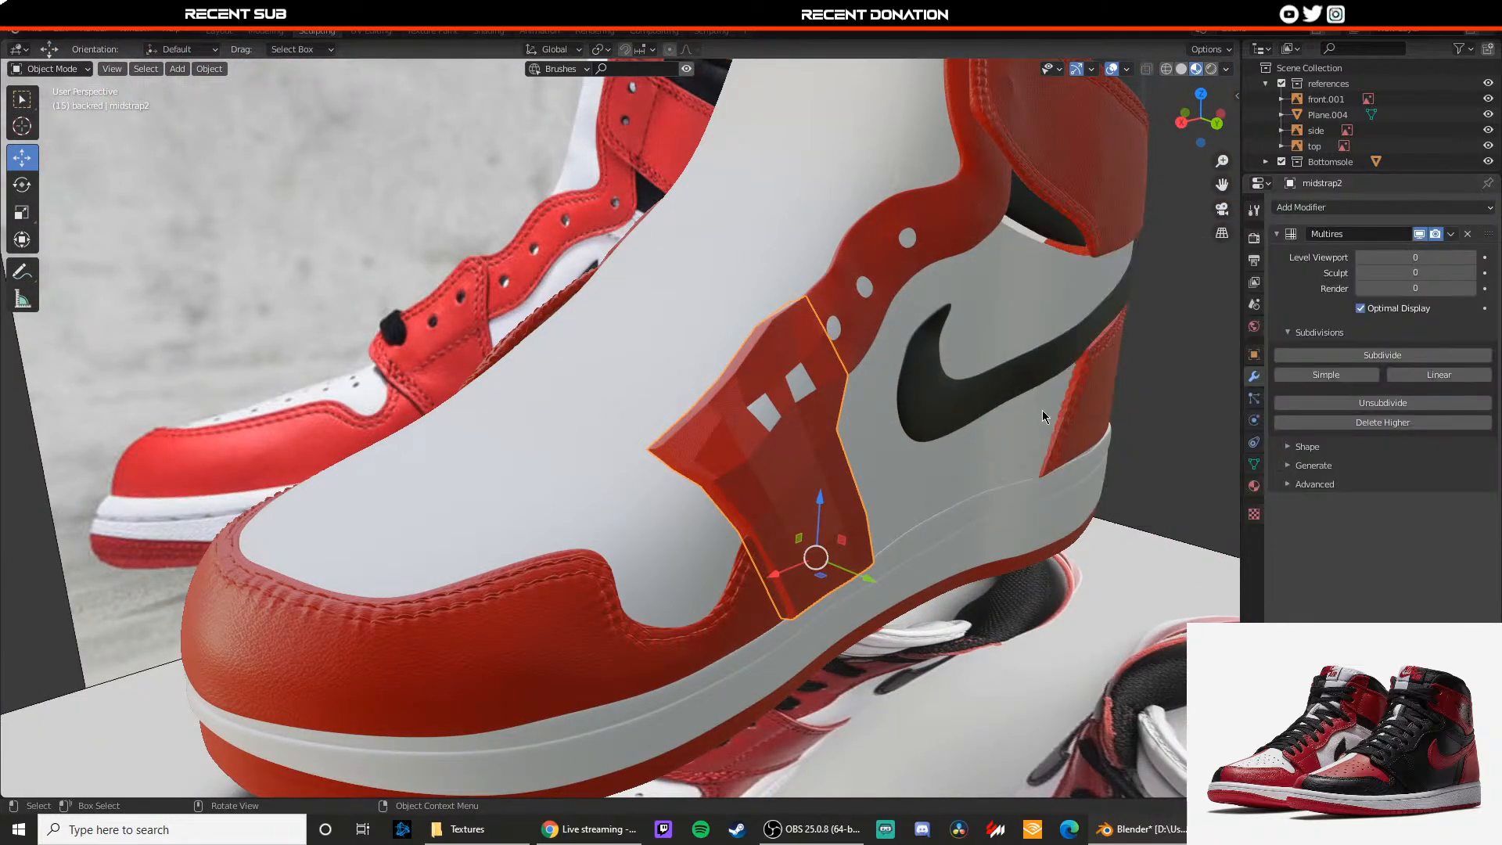
Step: Subdivide midstrap2's new Multires modifier up to level 6
middle_click_drag(1042, 410, 758, 374)
left_click(1342, 357)
left_click(1343, 357)
left_click(1342, 357)
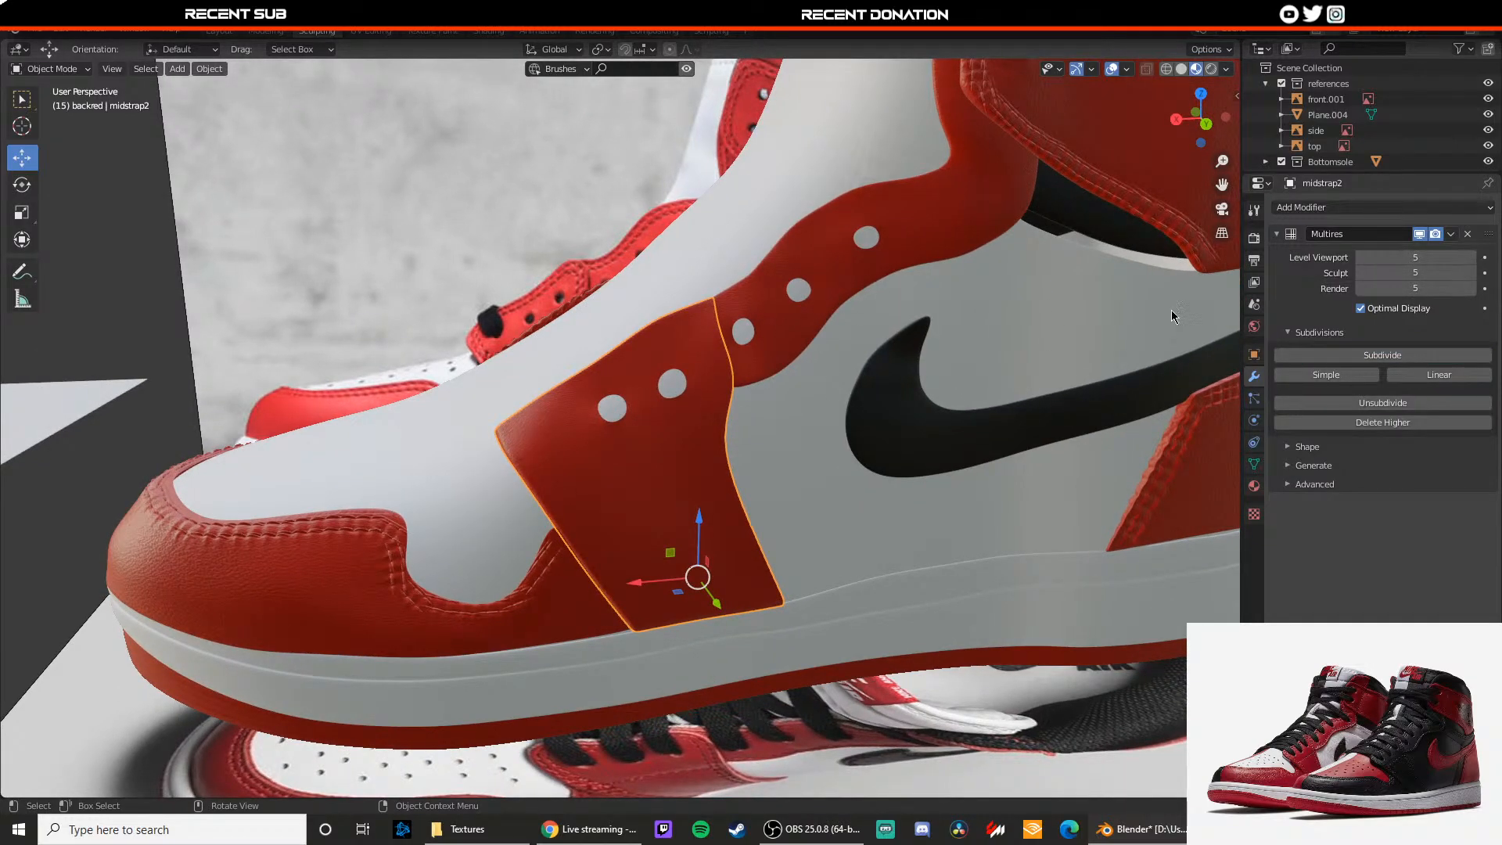
left_click(1338, 355)
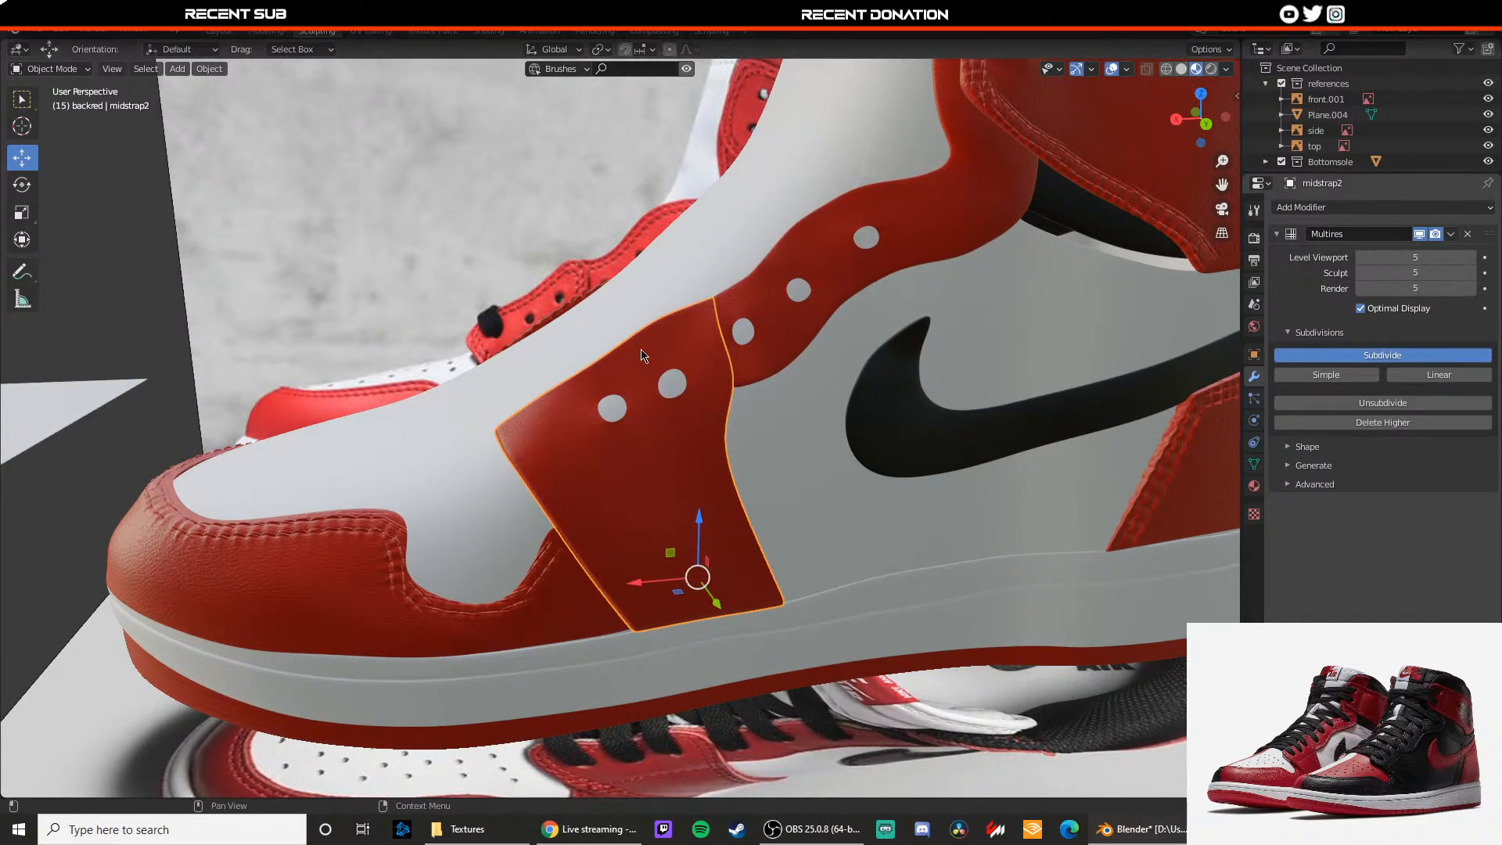
Step: Check midstrap2's base mesh in Edit Mode and reopen the panel in Sculpt Mode
key("Tab")
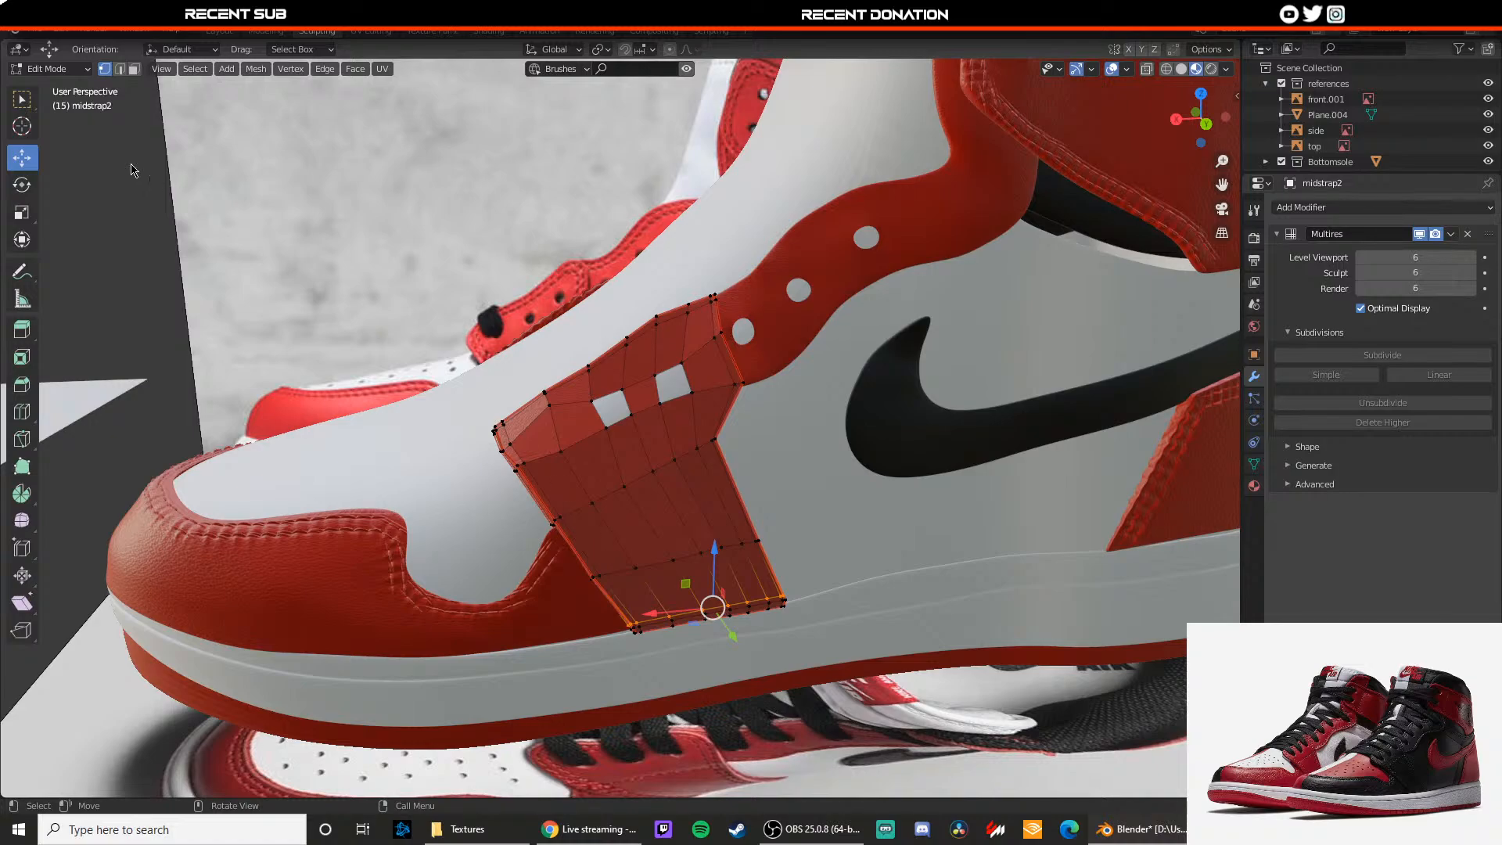
key("Tab")
left_click(70, 72)
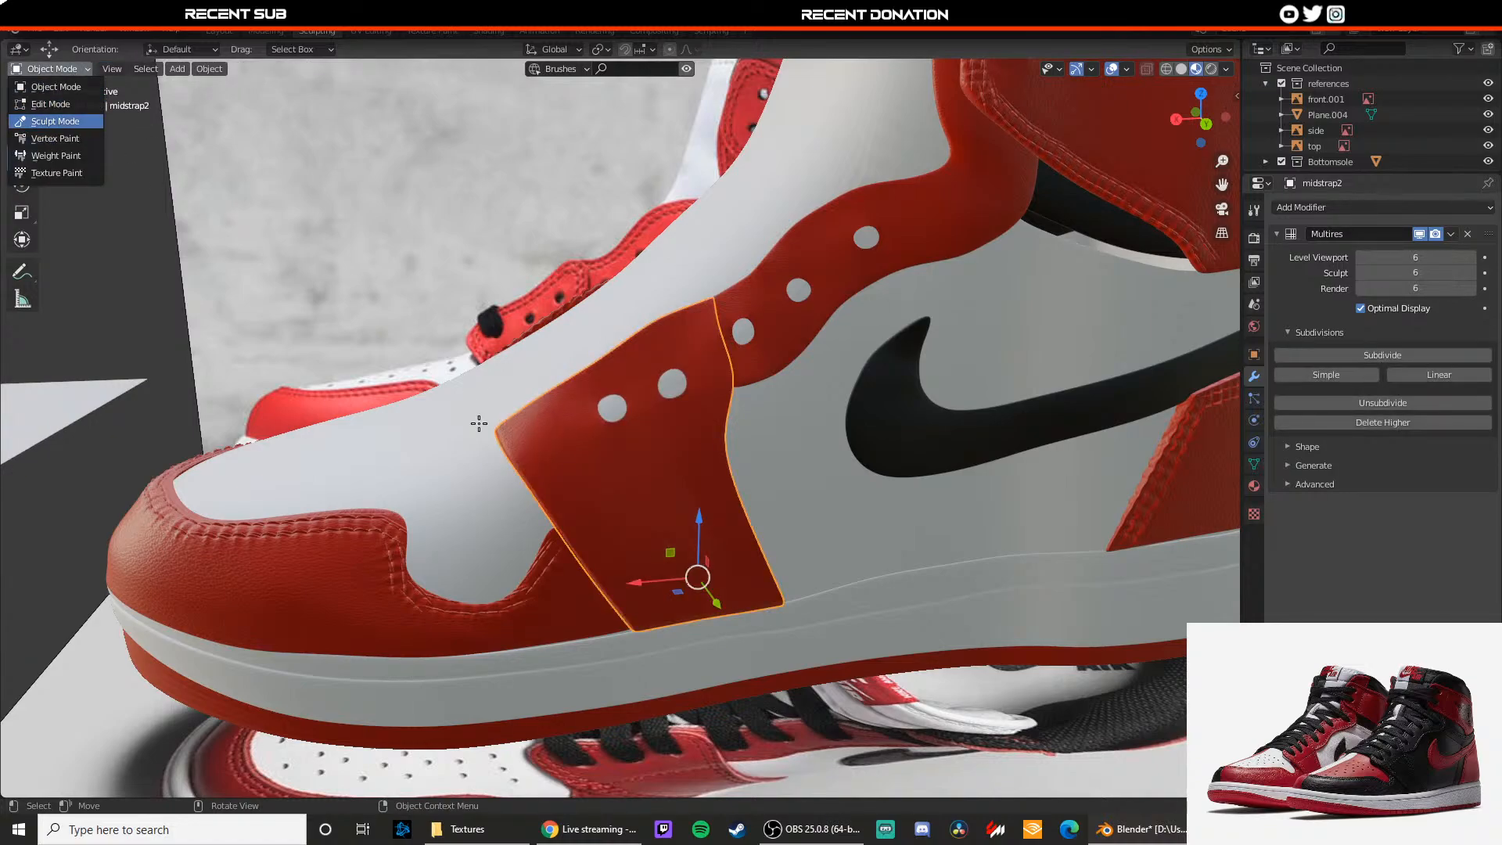
left_click(54, 114)
Step: Try the stitch seam twice up midstrap2's front edge from the sole, undoing each stroke, and inspect the panel's edges
left_click_drag(638, 583, 586, 518)
key("ctrl+z")
left_click_drag(645, 582, 601, 554)
key("ctrl+z")
scroll(607, 573, "up", 3)
middle_click_drag(607, 573, 548, 673)
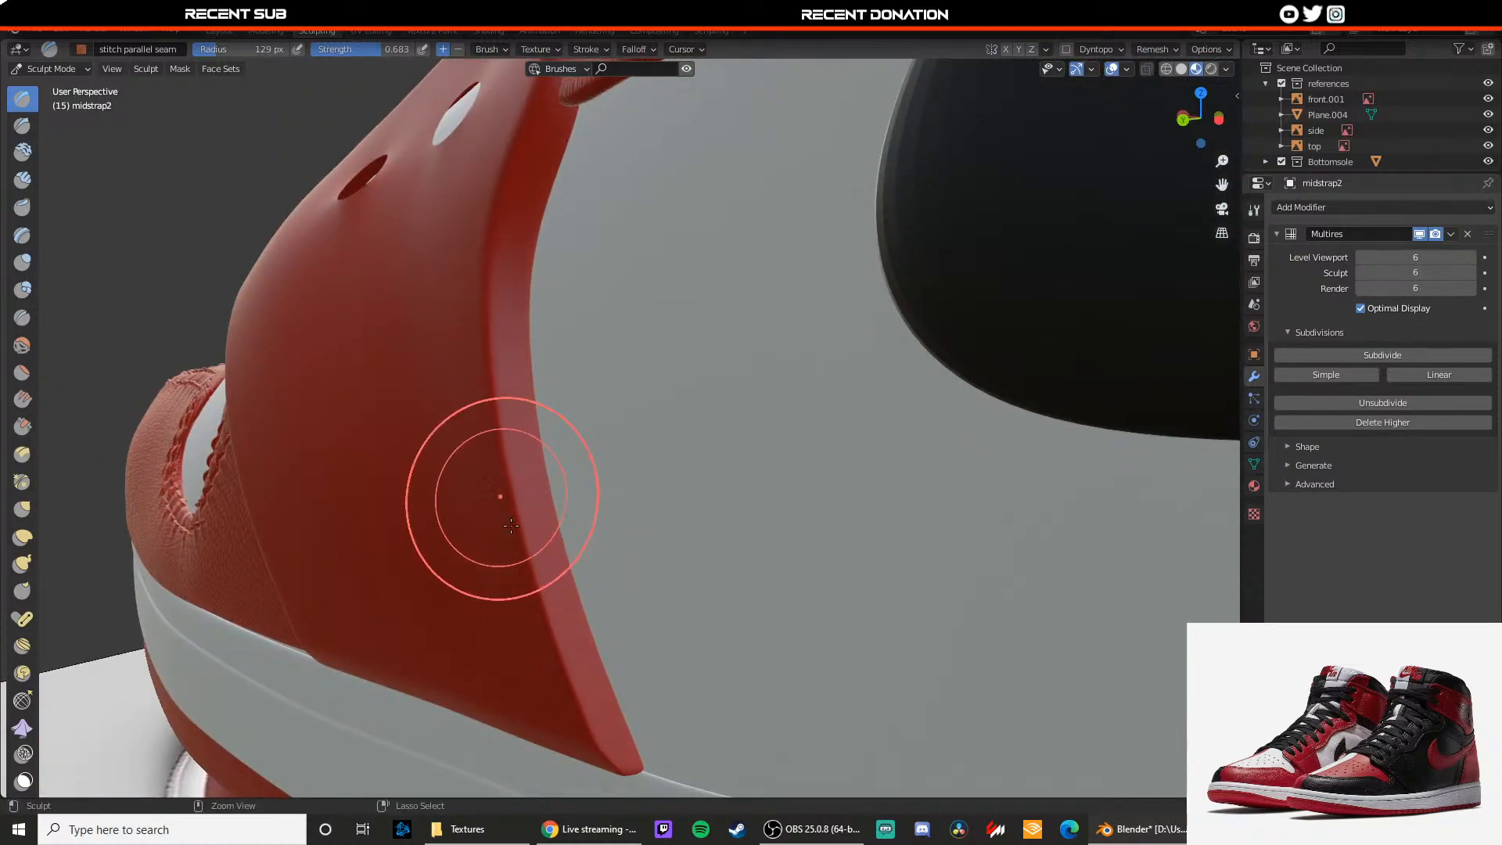
middle_click_drag(496, 493, 575, 529)
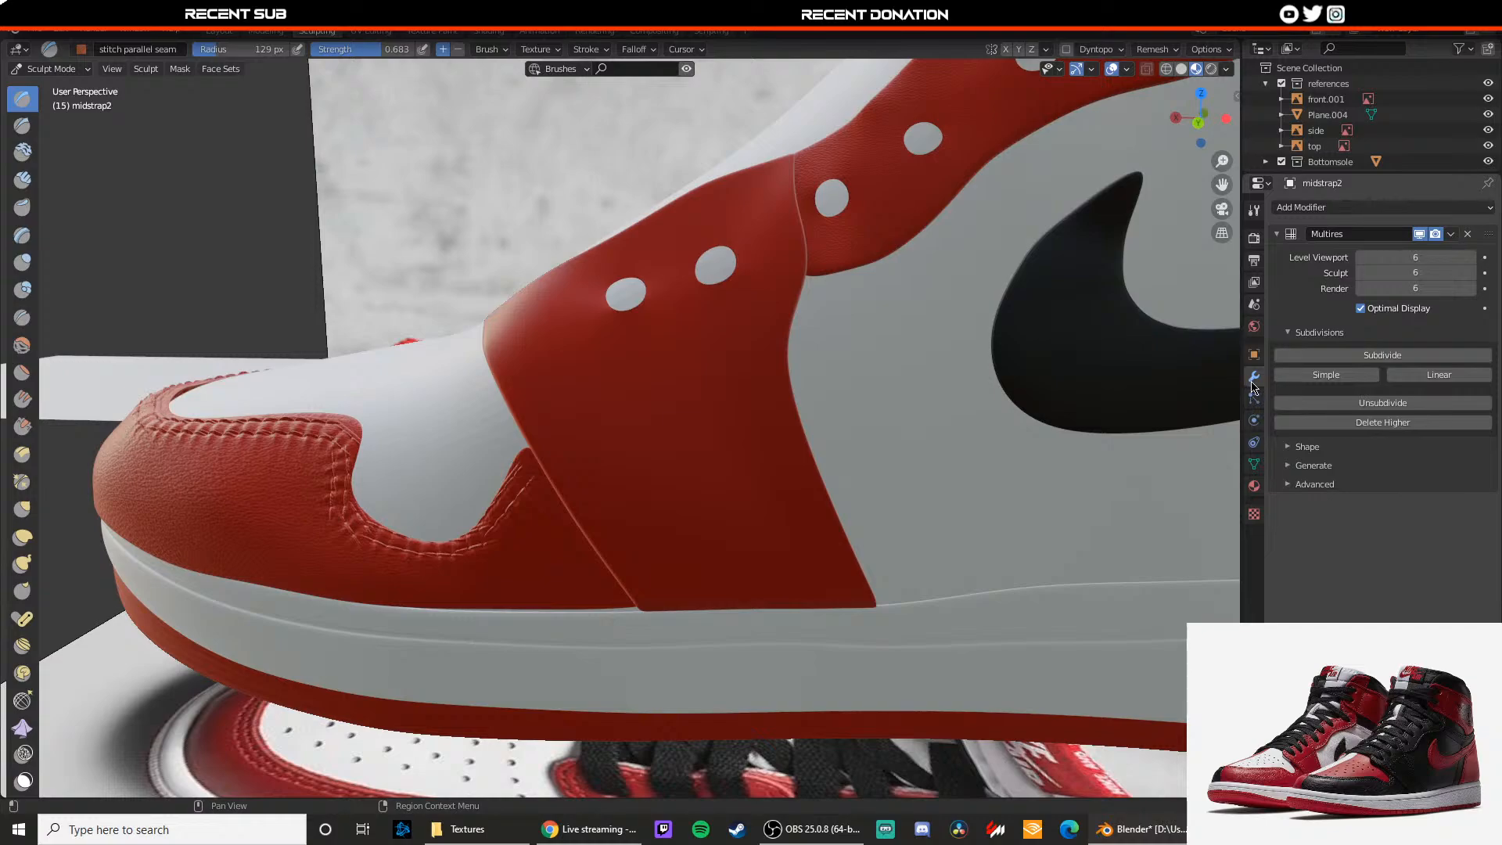
Step: Expand the stitch parallel seam brush's texture settings to reach the mapping, angle and Rake options
left_click(1256, 211)
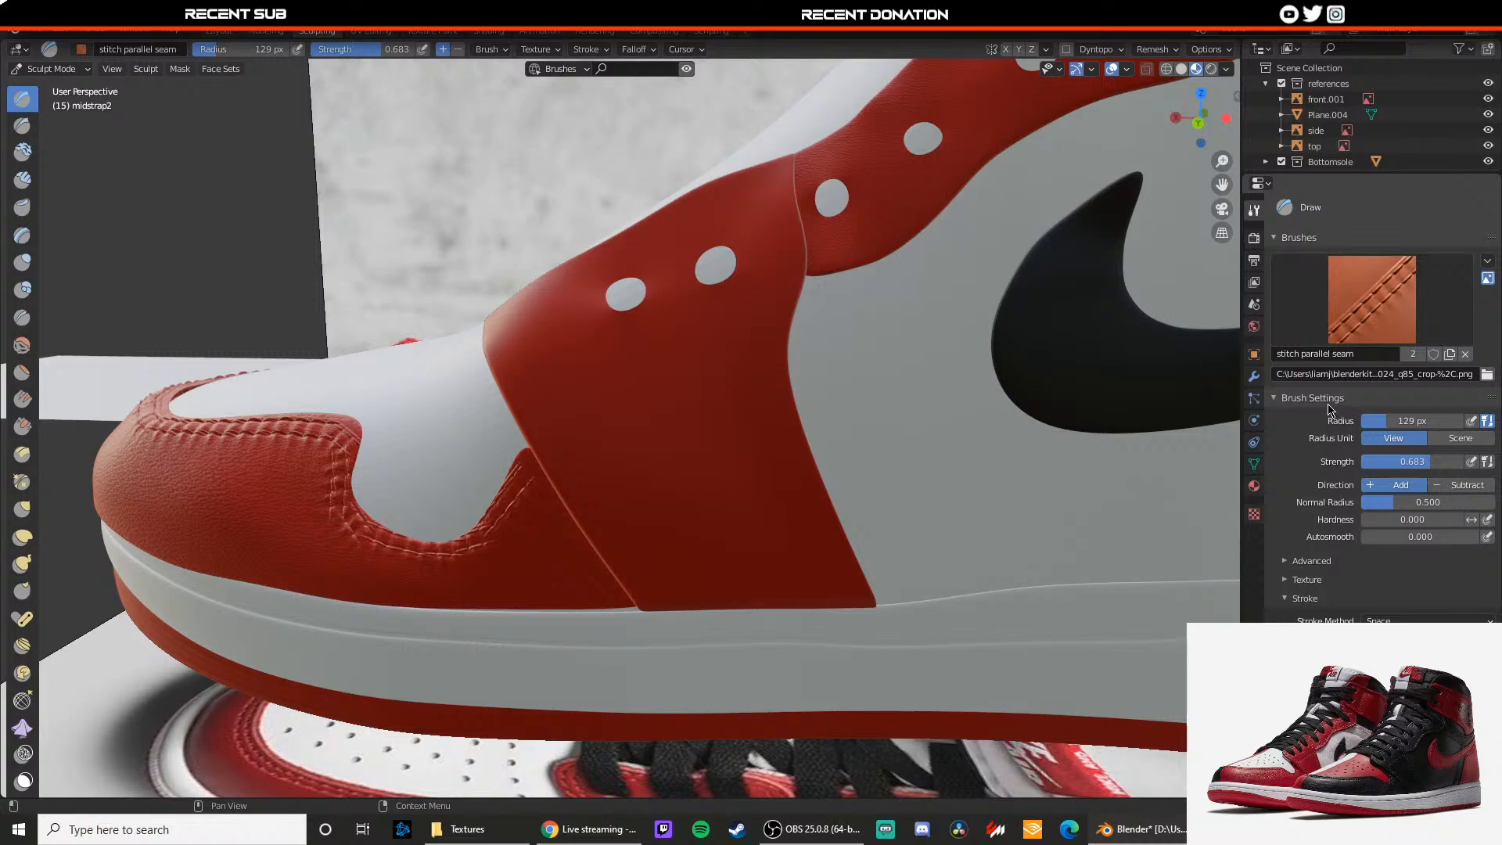
left_click(1288, 561)
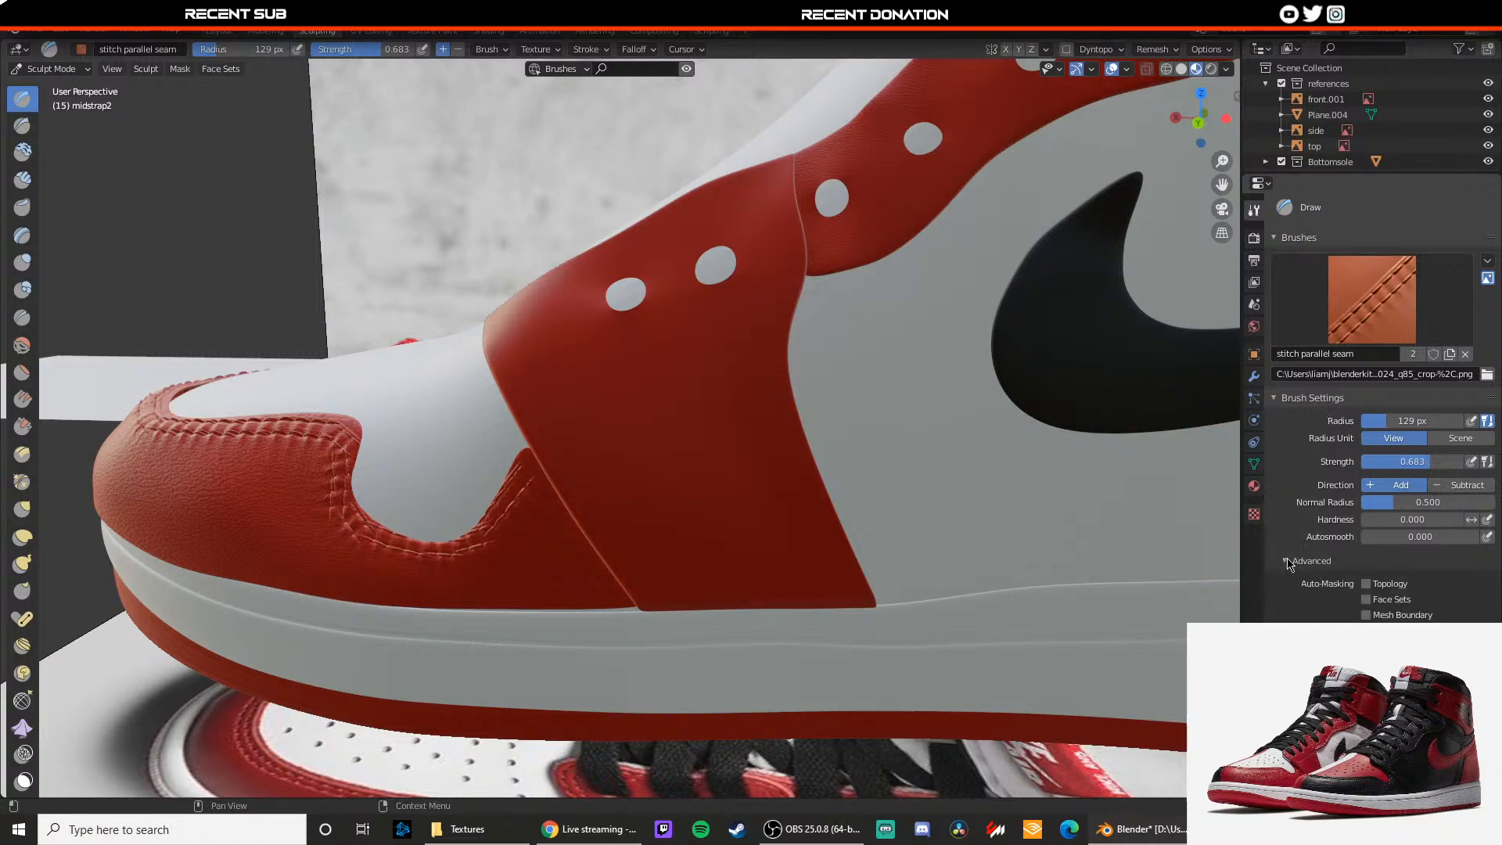
left_click(1288, 561)
left_click(1287, 579)
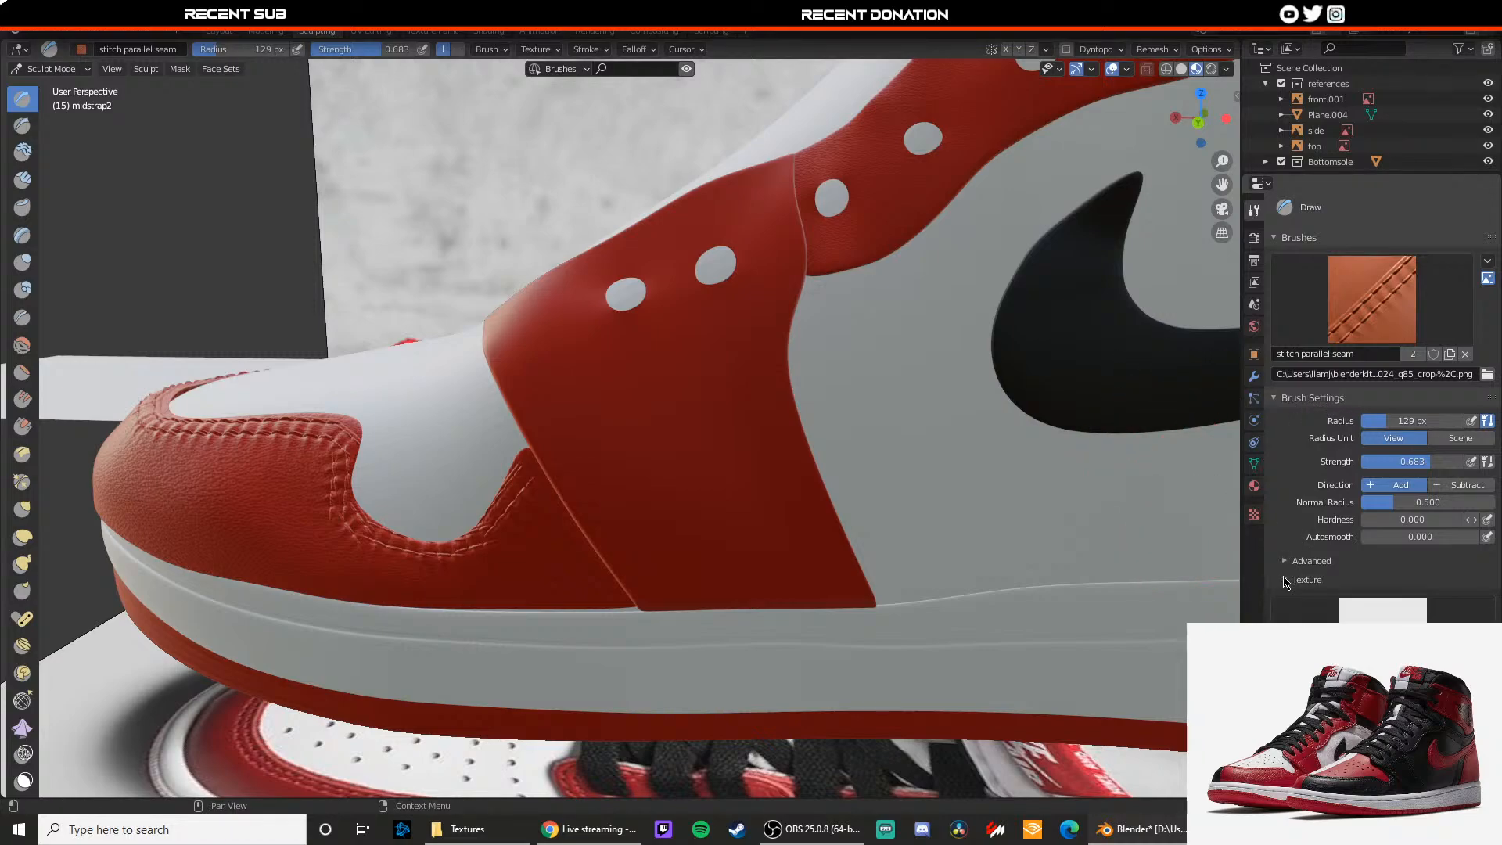
scroll(1288, 580, "down", 4)
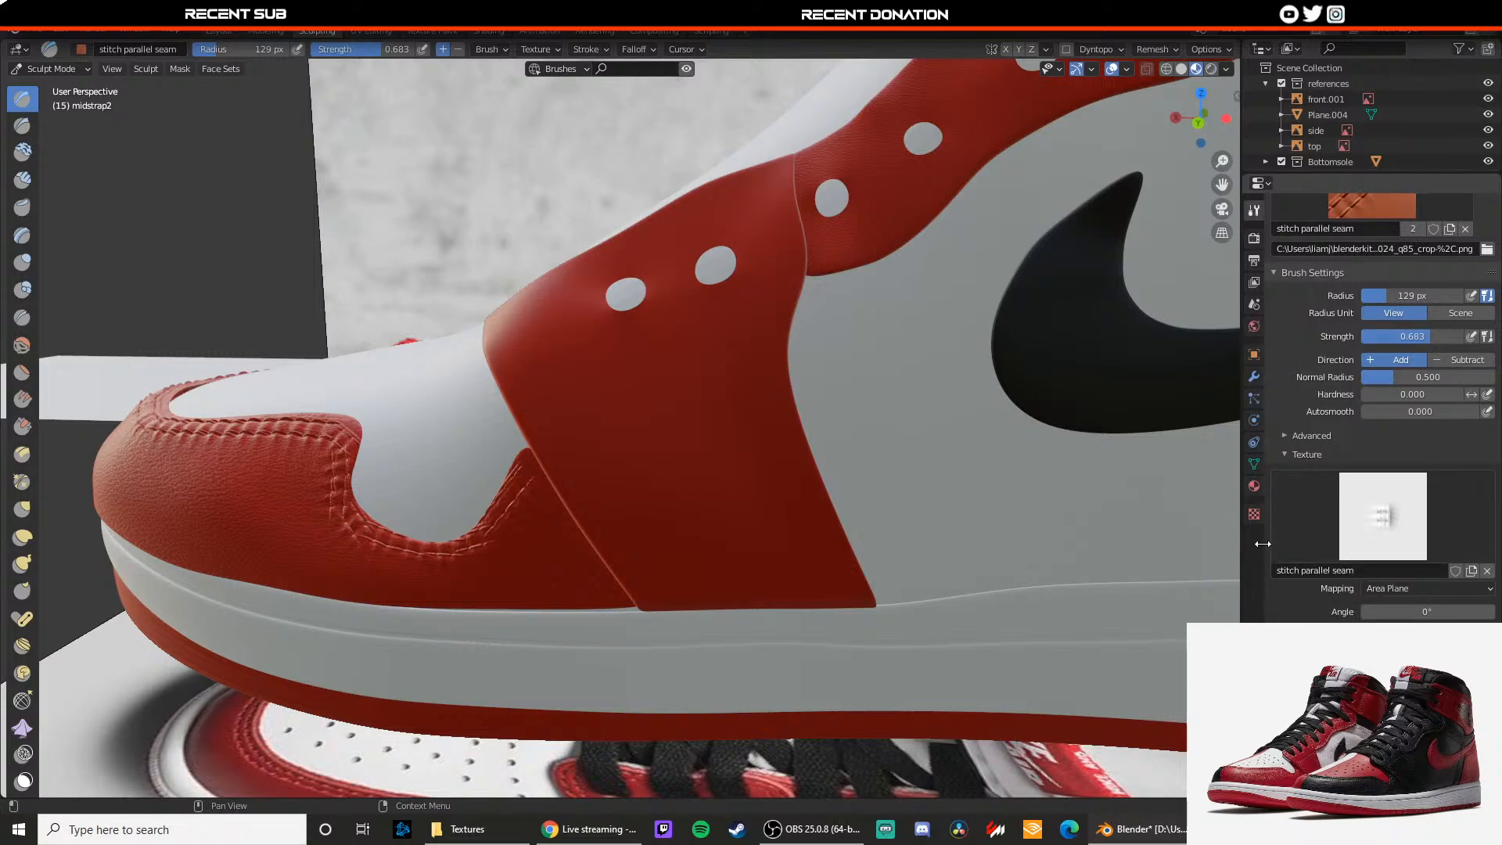
scroll(1383, 618, "down", 1)
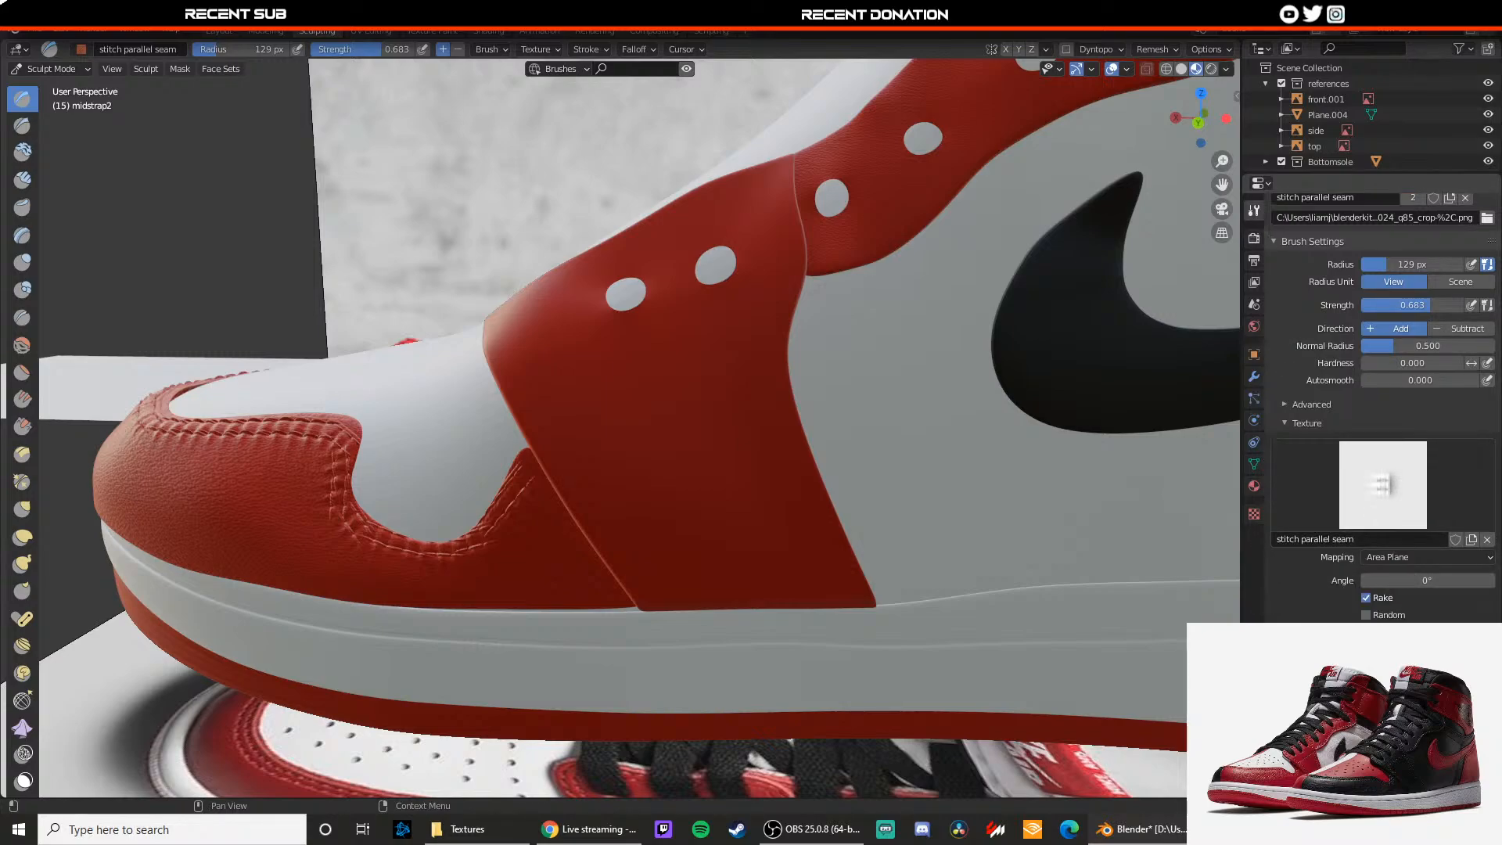
scroll(1376, 622, "down", 1)
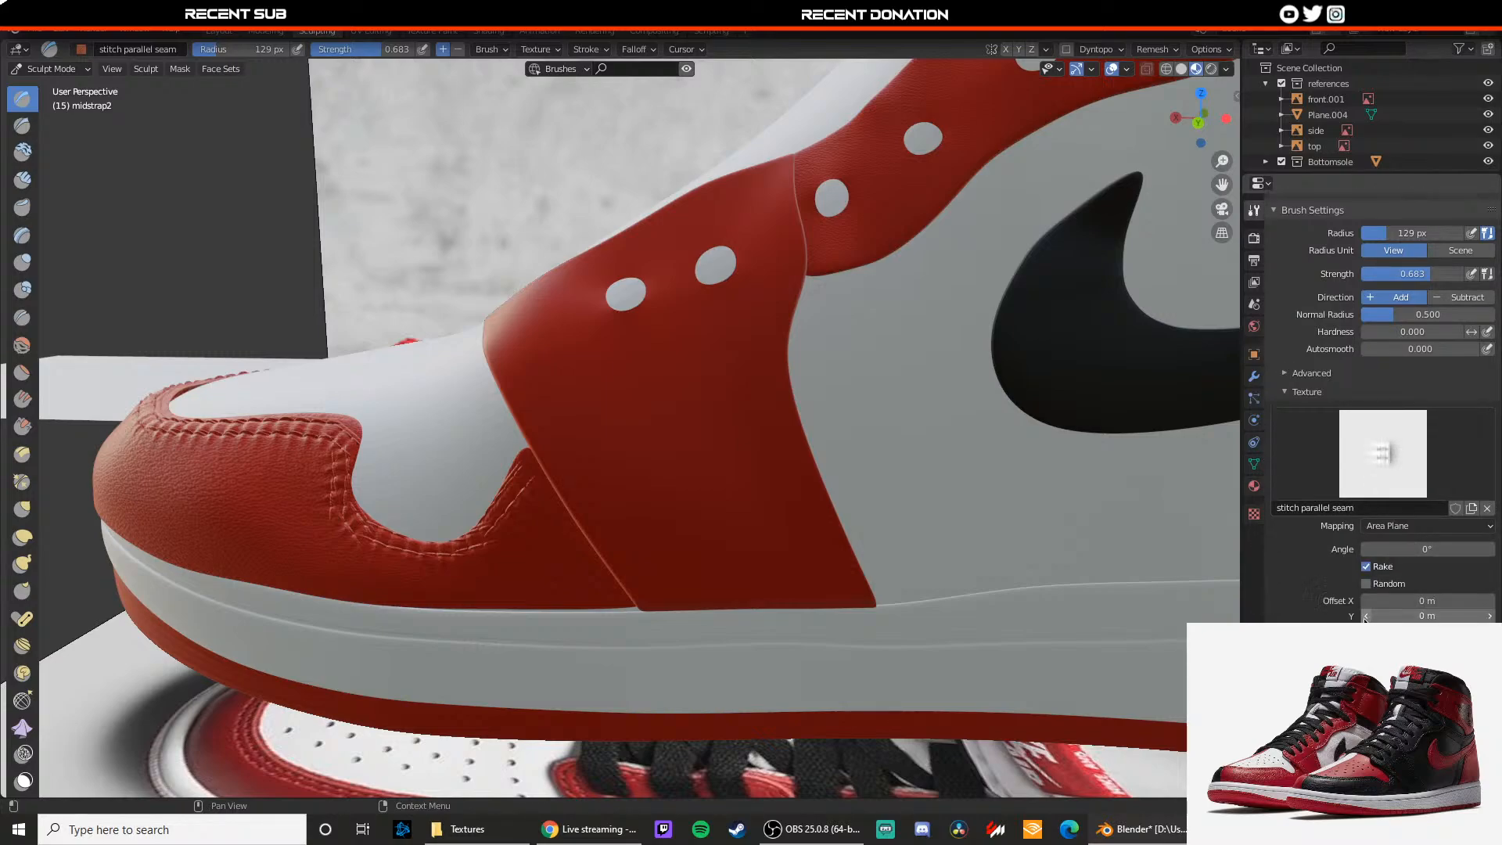
Step: Turn off Rake for the brush texture and test a seam stroke on midstrap2's front edge, undoing it
left_click(1363, 572)
left_click_drag(630, 575, 594, 514)
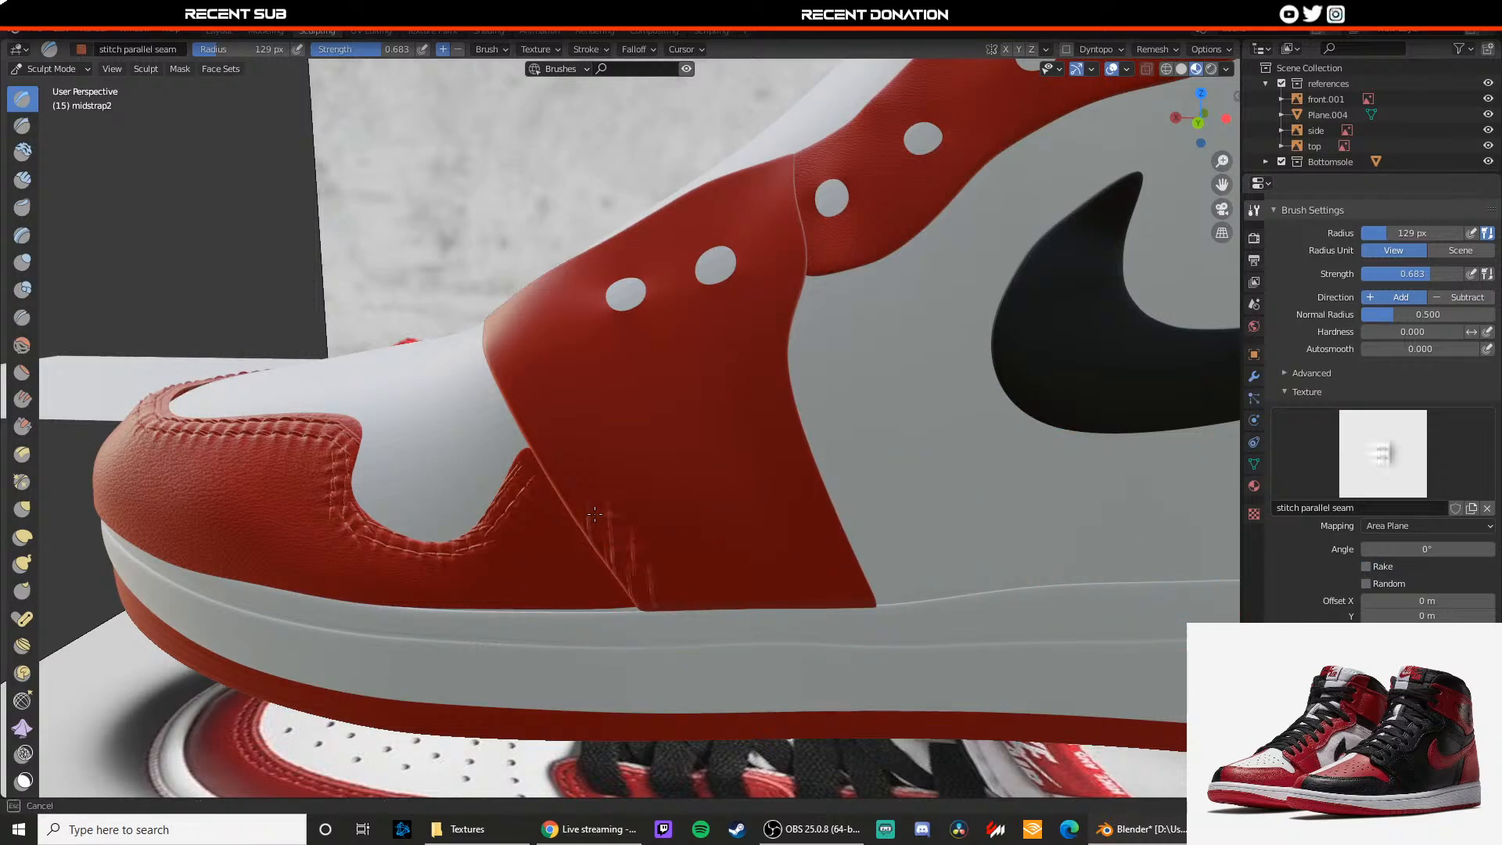
key("ctrl+z")
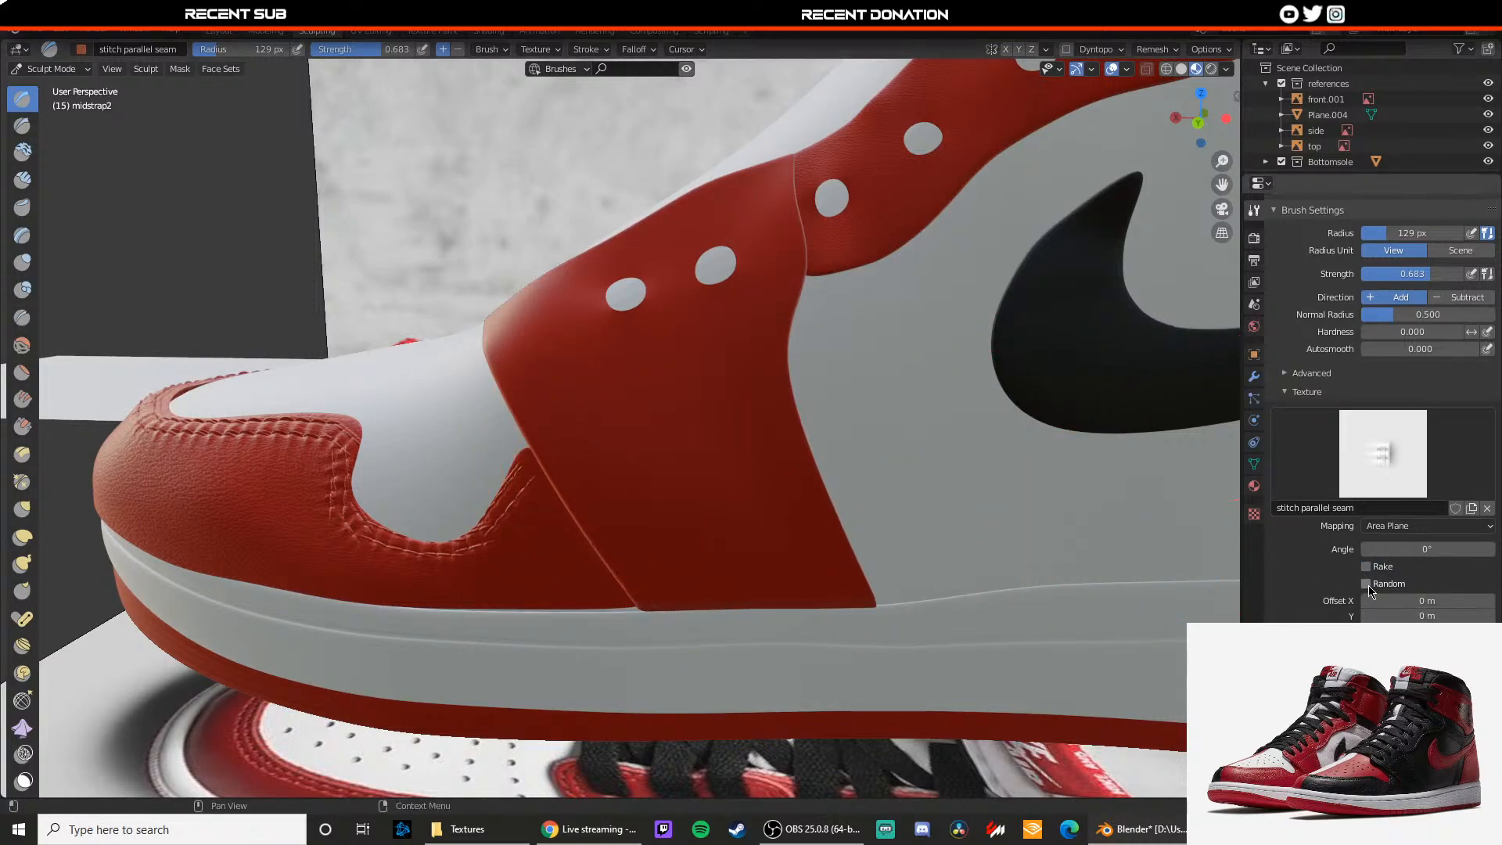
Step: With Rake back on, set the brush texture angle to 2.1° and test a stroke near midstrap2's bottom edge, undoing it
left_click_drag(1428, 549, 1434, 550)
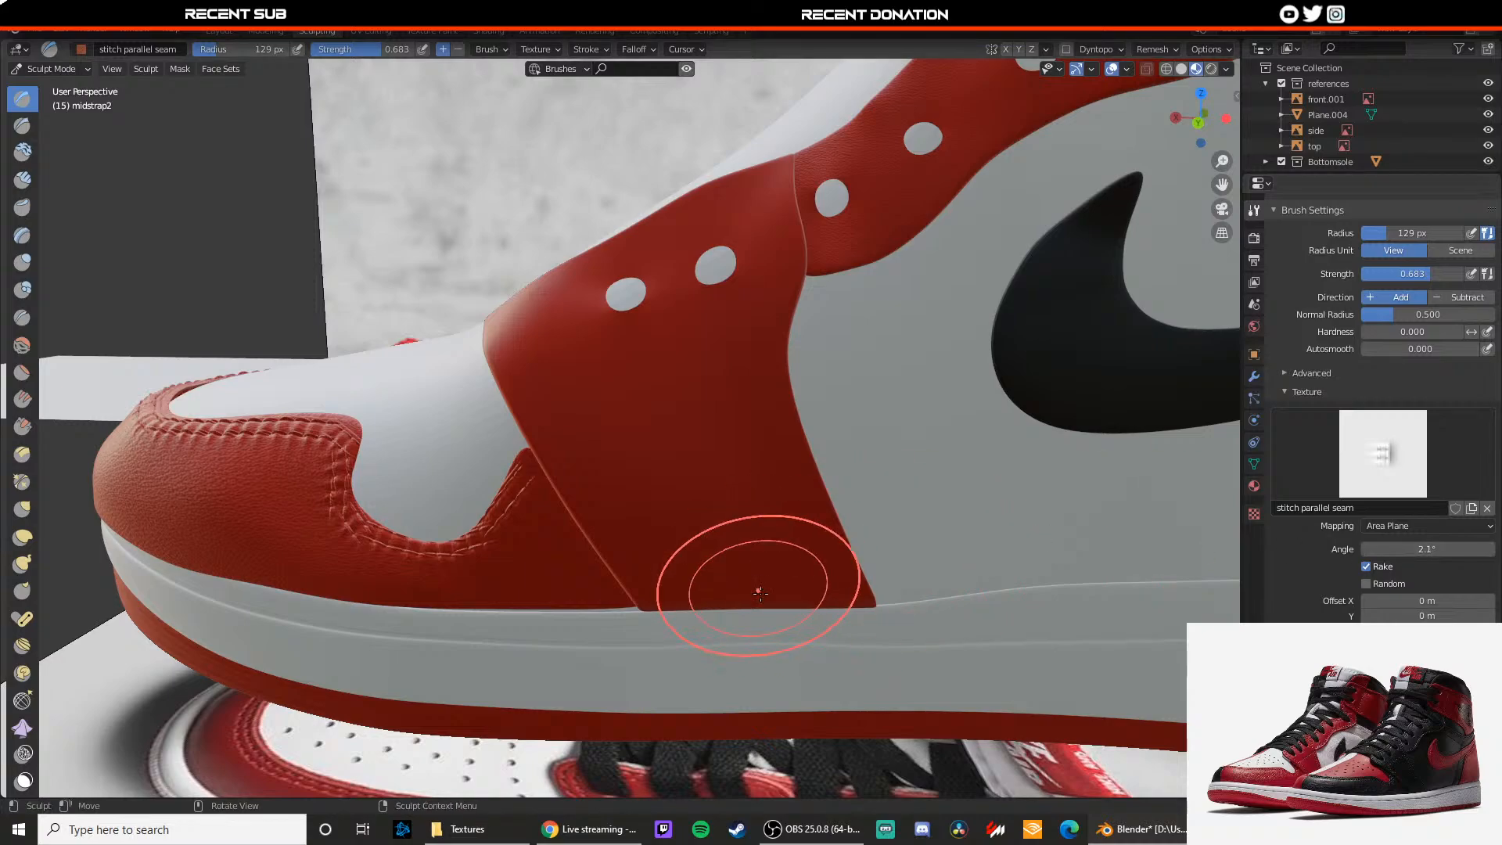
left_click_drag(682, 601, 647, 515)
key("ctrl+z")
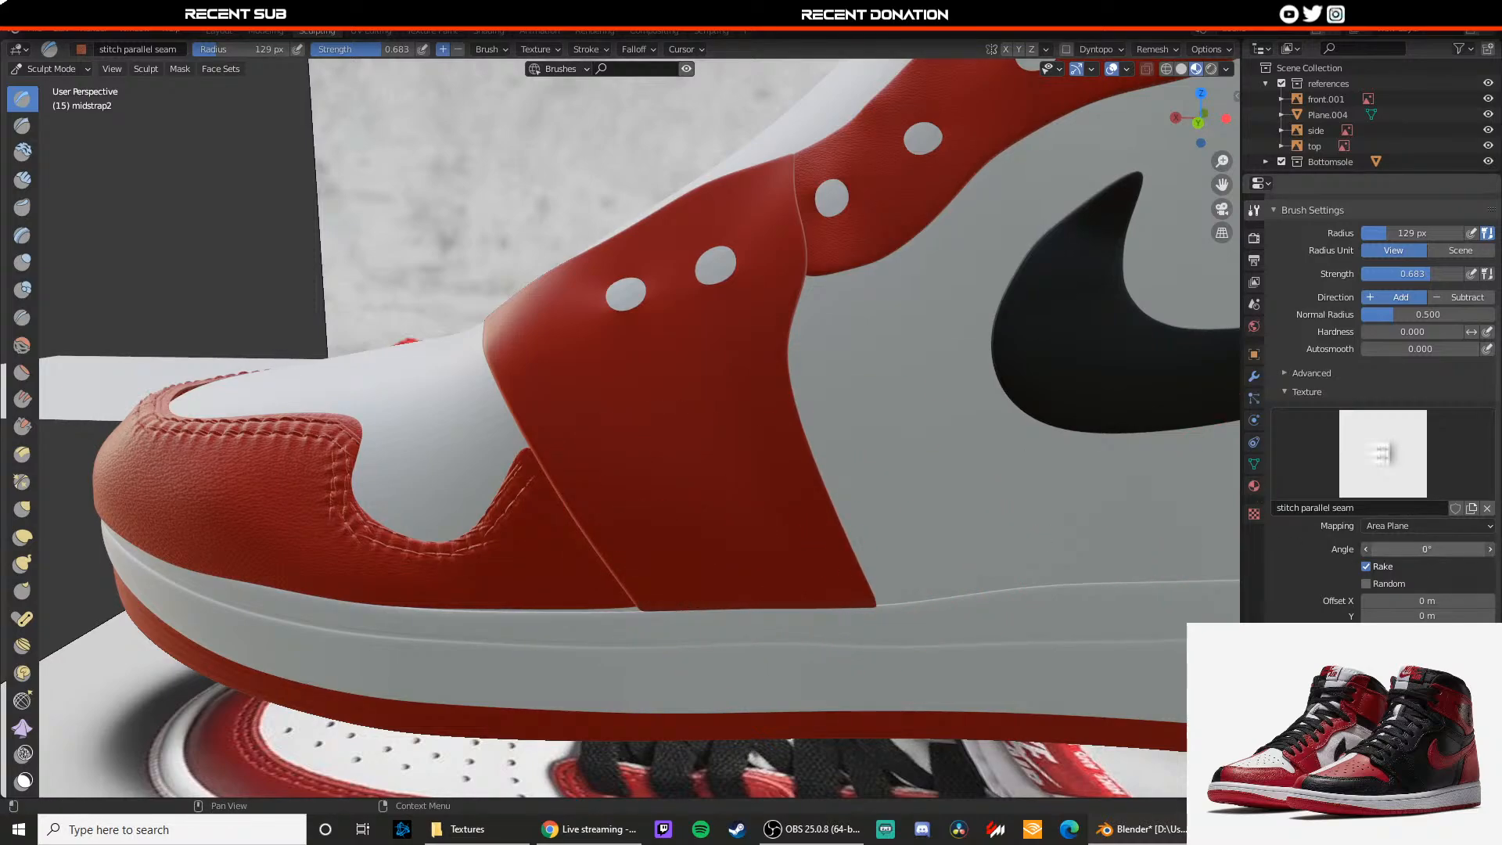
Step: Set the brush texture angle to 40° and test the seam on midstrap2's front edge, undoing the stroke
double_click(1427, 549)
type("40")
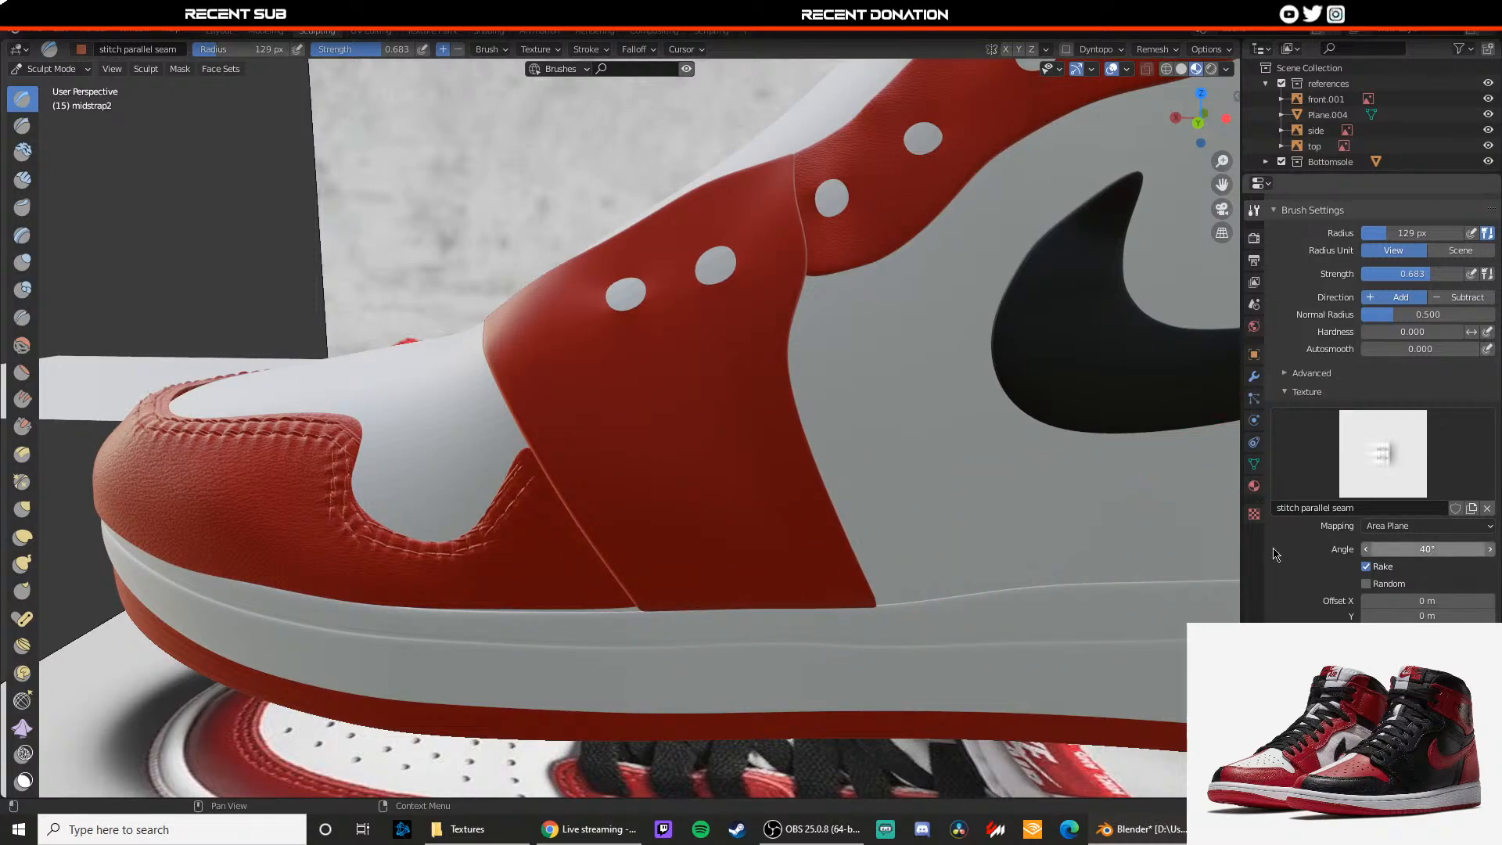
key("Return")
left_click_drag(601, 508, 605, 508)
key("ctrl+z")
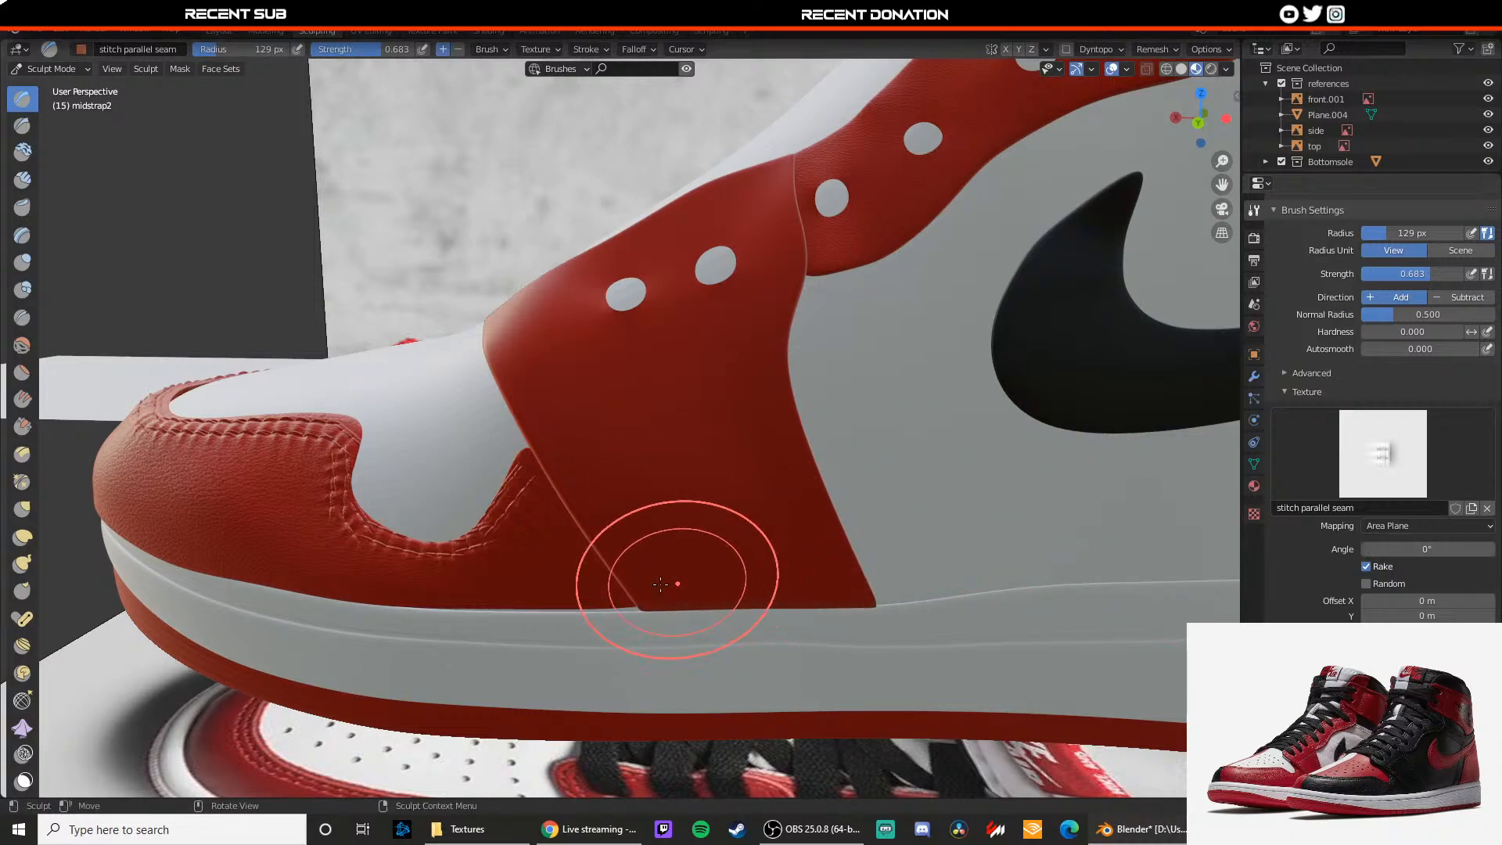
Step: Test the seam on midstrap2's front edge at brush texture angles of 0° and 89.1°, undoing each stroke
left_click_drag(642, 600, 632, 578)
key("ctrl+z")
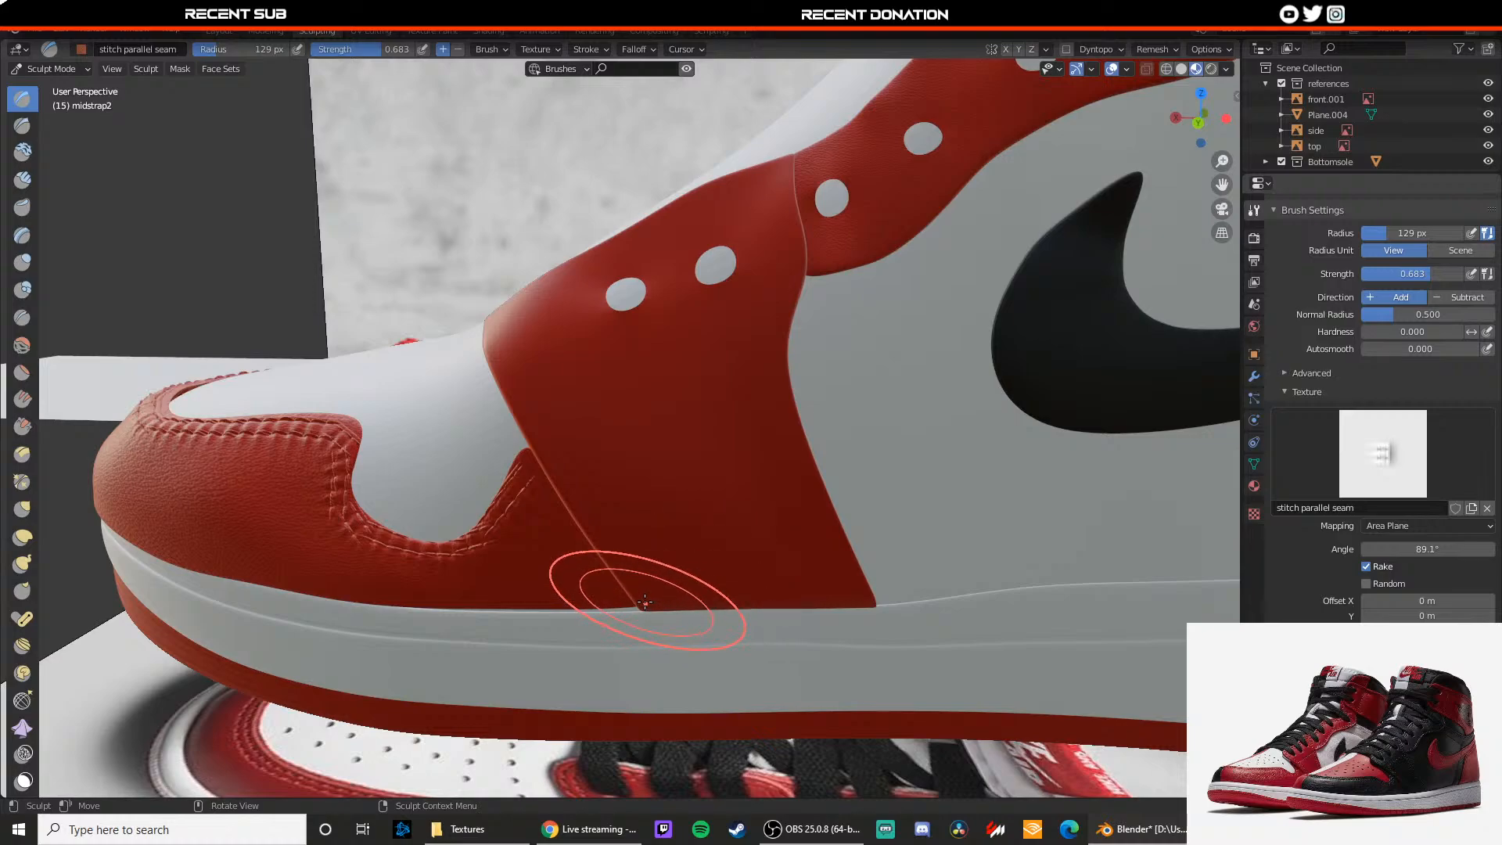
left_click_drag(644, 600, 608, 509)
key("ctrl+z")
Step: Set the brush texture angle to 120° and try seam strokes along midstrap2's front edge, undoing the test strokes
mouse_move(1405, 549)
left_mouse_down()
mouse_move(1443, 549)
mouse_move(1431, 550)
left_mouse_up()
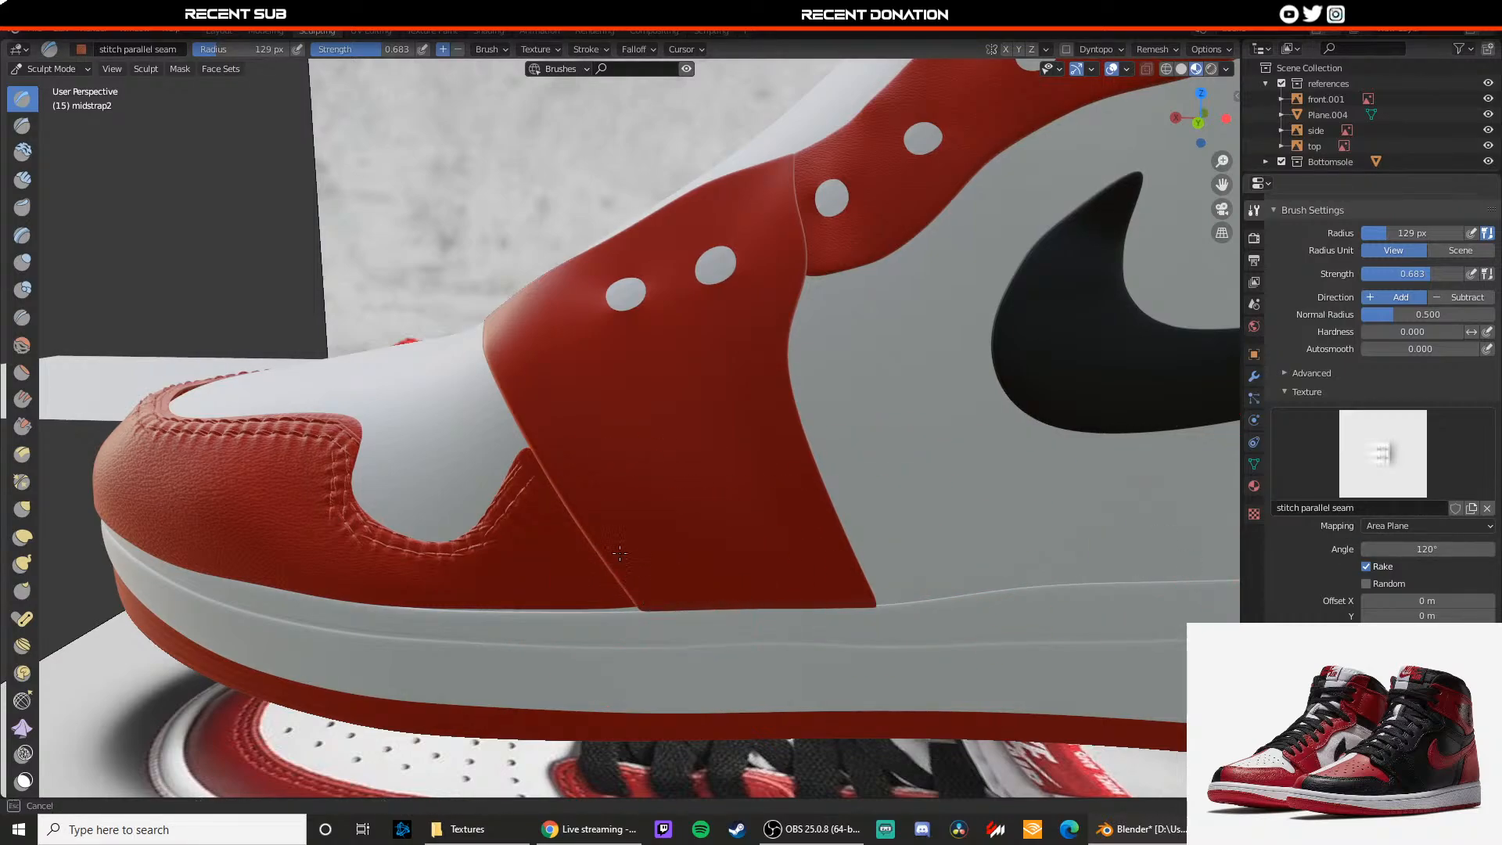
left_click_drag(631, 585, 603, 523)
key("ctrl+z")
middle_click_drag(600, 536, 688, 551)
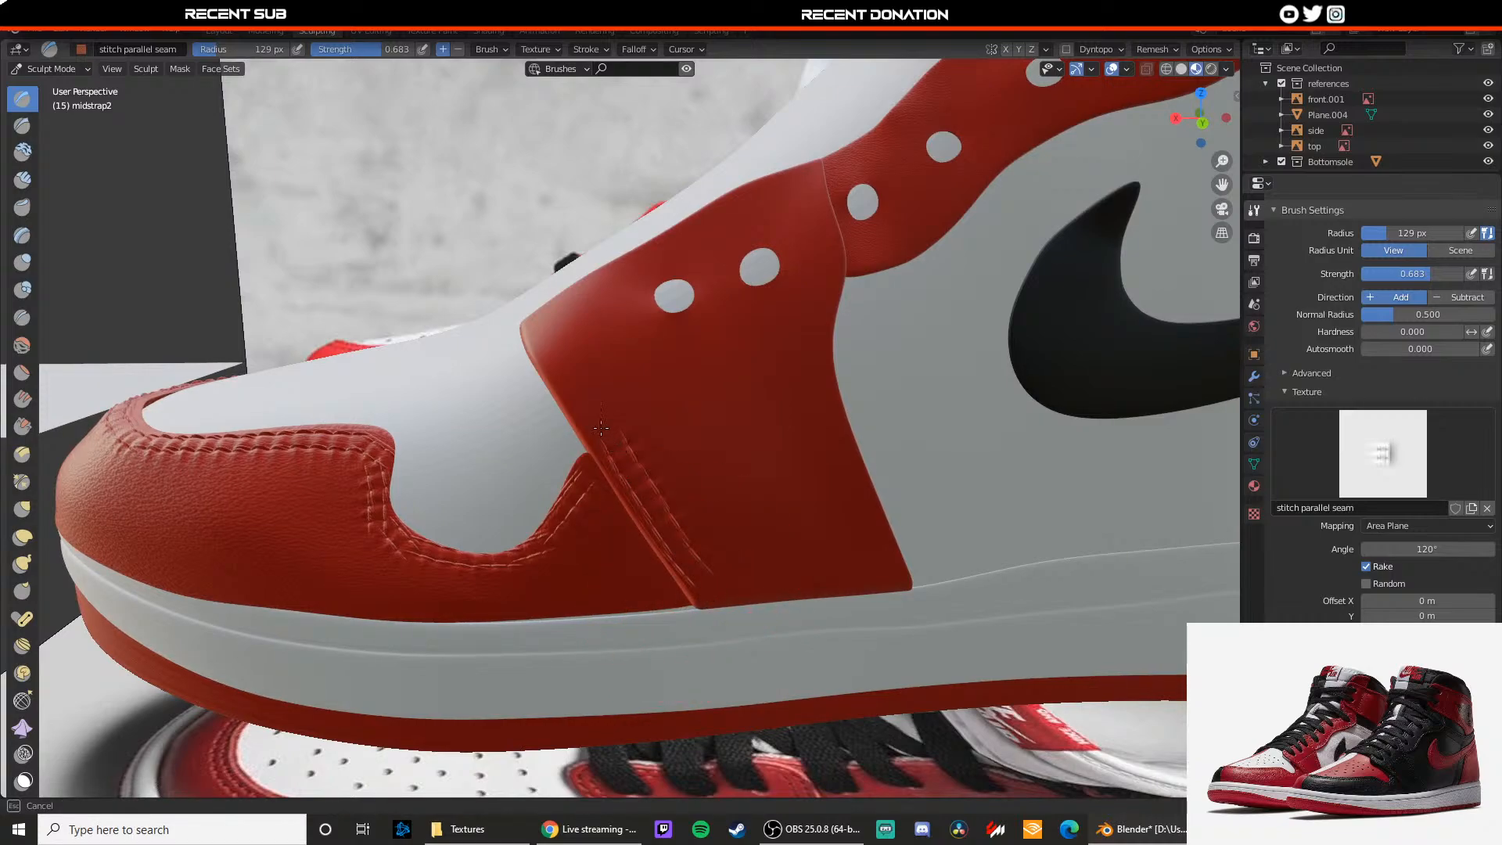
left_click_drag(538, 323, 539, 318)
mouse_move(539, 318)
middle_mouse_down()
mouse_move(630, 429)
mouse_move(578, 391)
middle_mouse_up()
key("ctrl+z")
left_click_drag(577, 391, 613, 442)
key("ctrl+z")
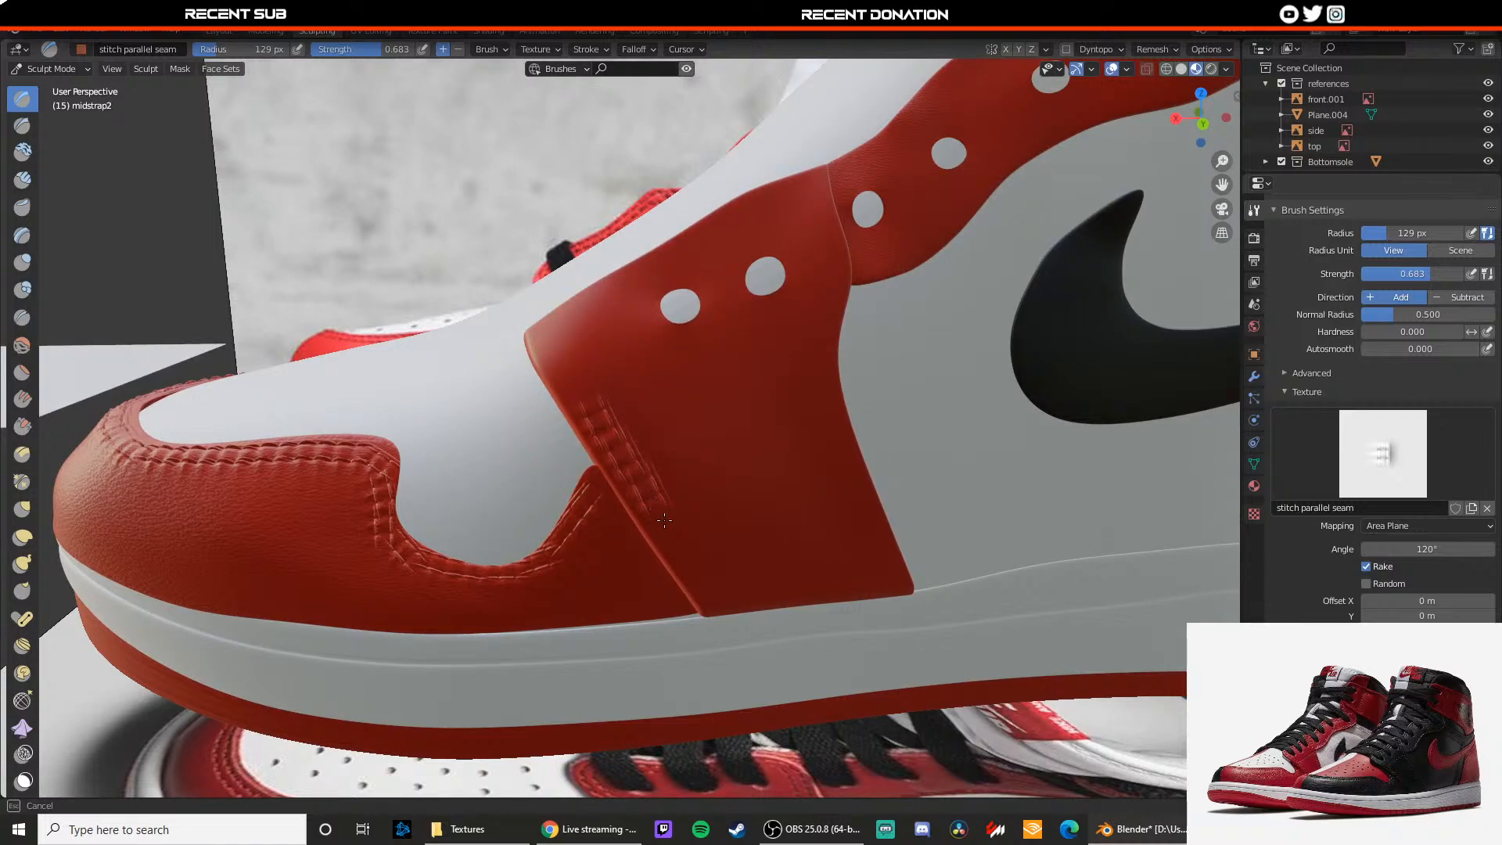
key("ctrl+z")
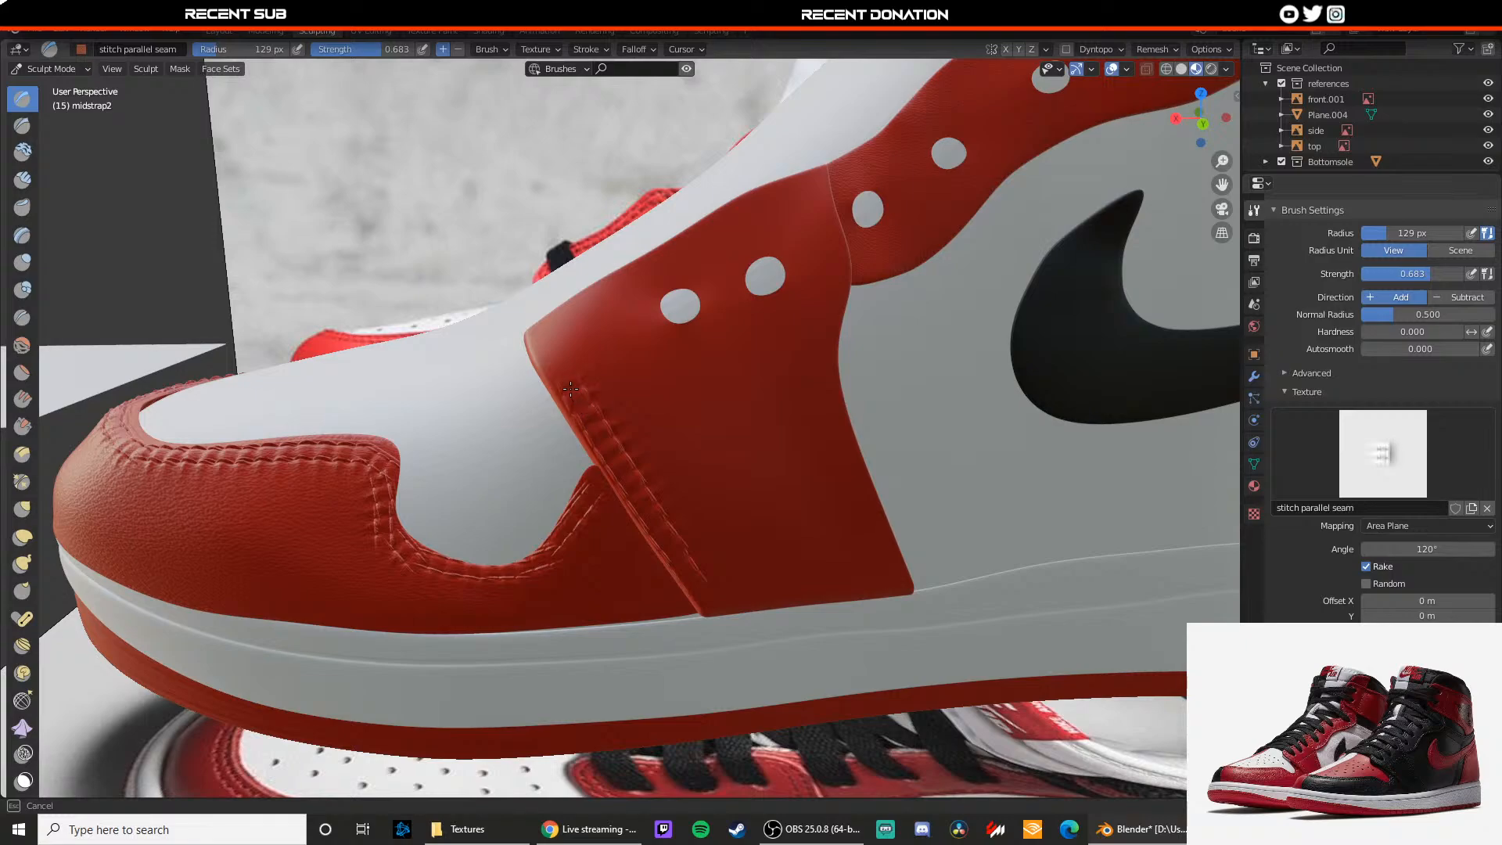
Step: Sculpt the parallel stitch seam along midstrap2's front edge from its bottom corner upward, undoing a misplaced stroke
left_click_drag(570, 389, 570, 387)
middle_click_drag(597, 429, 656, 554)
mouse_move(636, 504)
left_mouse_down()
mouse_move(583, 418)
mouse_move(604, 446)
left_mouse_up()
key("ctrl+z")
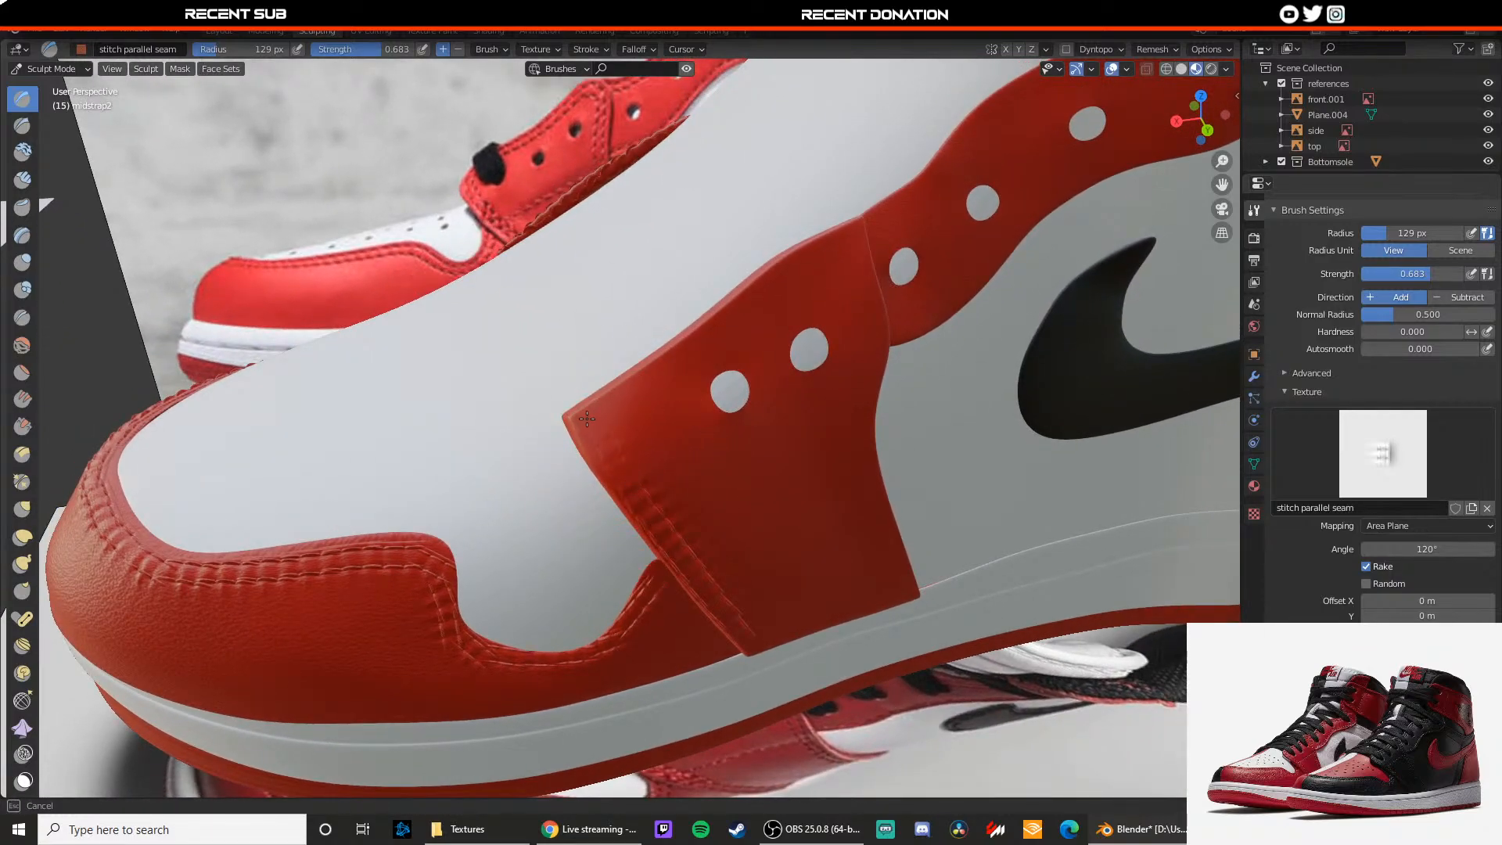
middle_click_drag(632, 491, 561, 382, "ctrl")
scroll(608, 441, "down", 2)
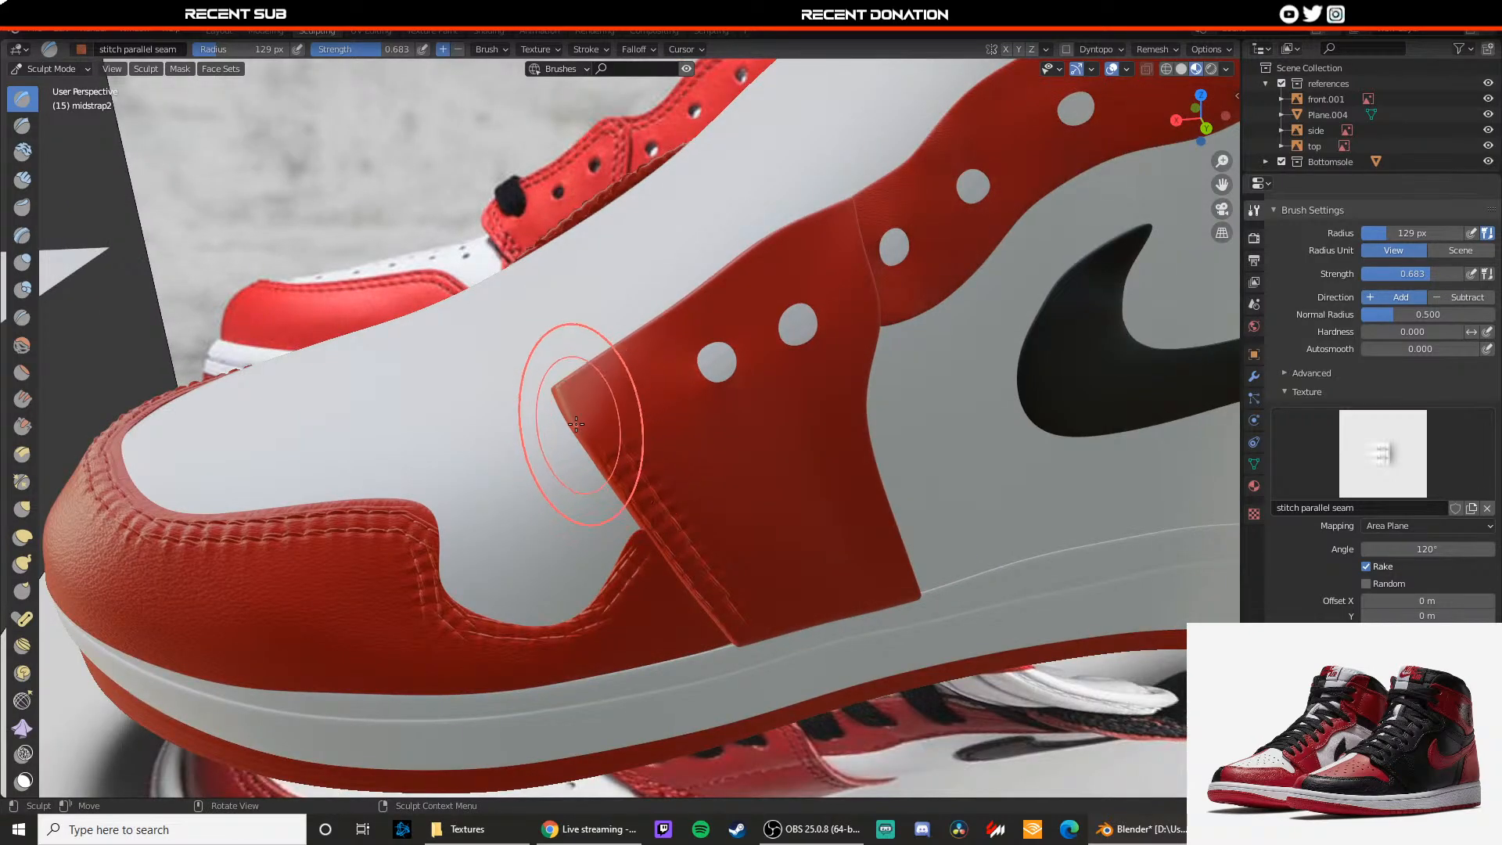
Step: Extend the front-edge seam up to midstrap2's upper front corner, undoing the stray strokes across the panel
mouse_move(653, 502)
left_mouse_down()
mouse_move(605, 438)
mouse_move(655, 507)
left_mouse_up()
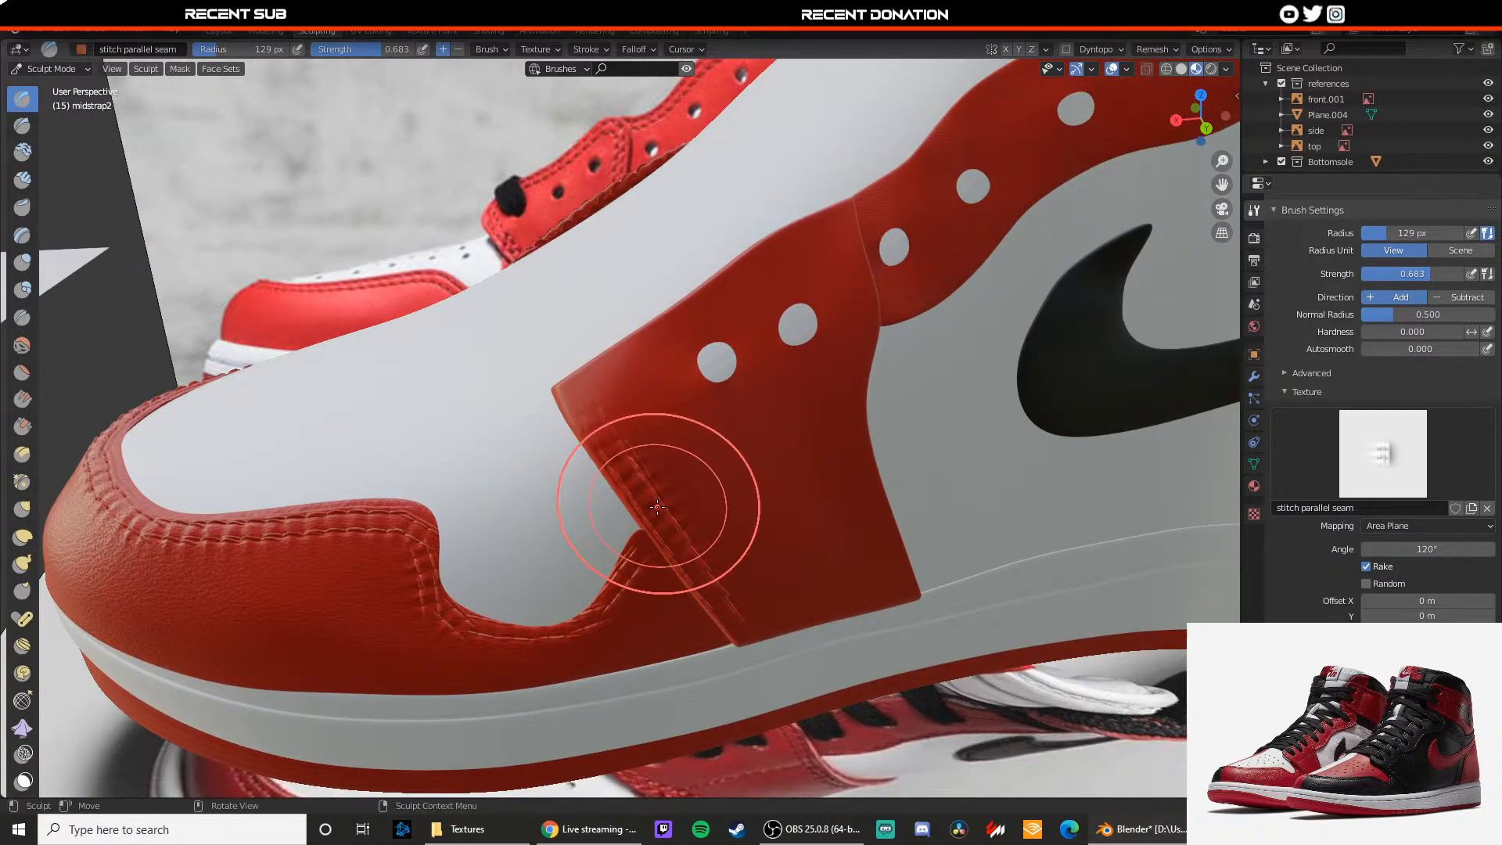
middle_click_drag(656, 507, 617, 456)
mouse_move(633, 480)
left_mouse_down()
mouse_move(653, 517)
mouse_move(733, 526)
left_mouse_up()
key("ctrl+z")
mouse_move(641, 495)
left_mouse_down()
mouse_move(669, 538)
mouse_move(649, 511)
mouse_move(671, 538)
mouse_move(688, 520)
left_mouse_up()
key("ctrl+z")
key("ctrl+z")
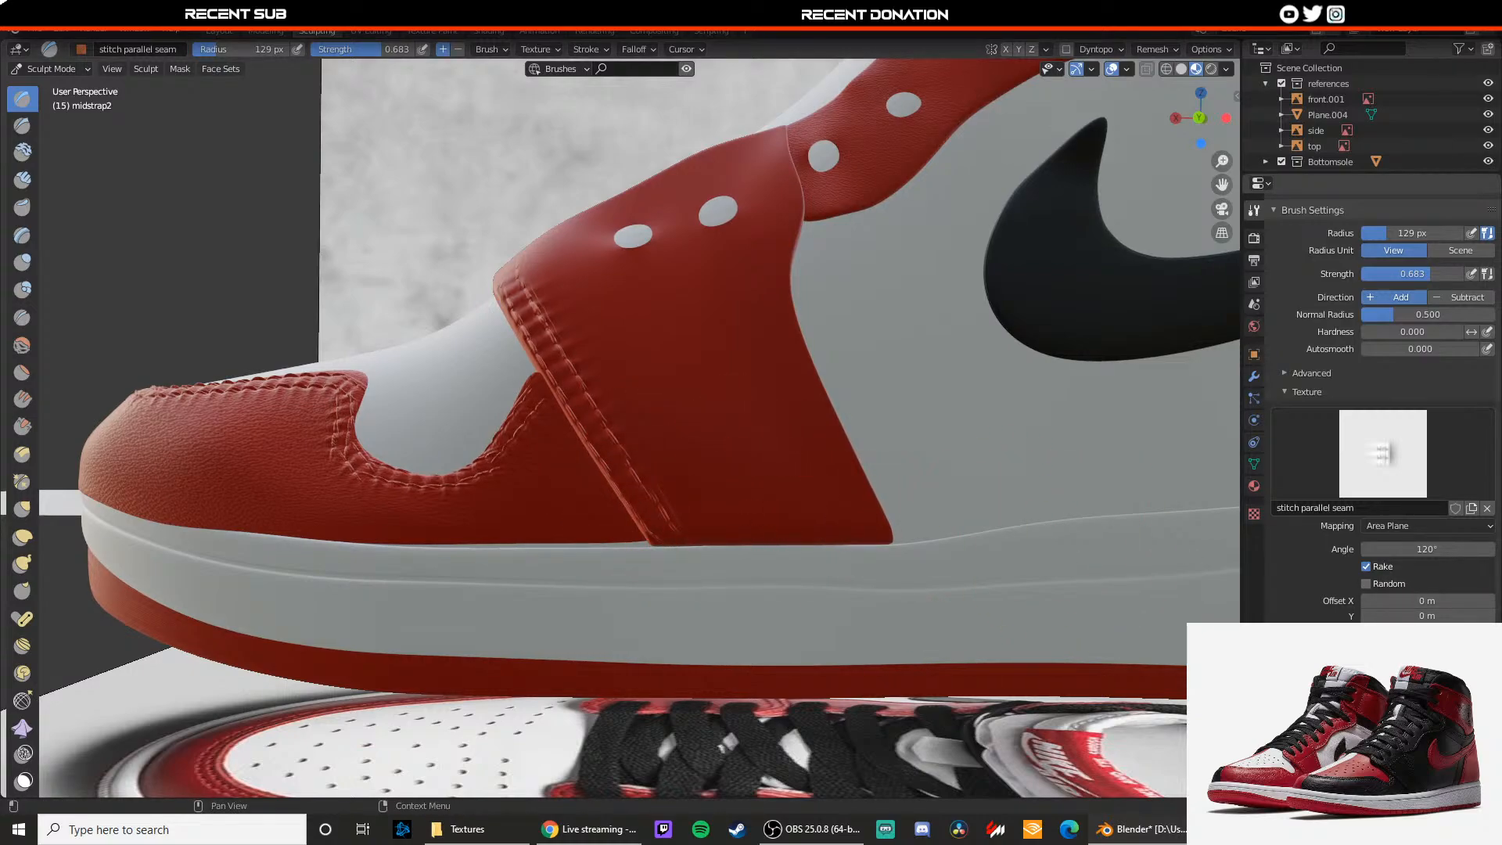
Step: Set the brush texture angle to 0° and sculpt the parallel seam along midstrap2's bottom edge
left_click_drag(1427, 549, 1377, 550)
mouse_move(681, 532)
left_mouse_down()
mouse_move(783, 528)
mouse_move(693, 523)
left_mouse_up()
key("ctrl+z")
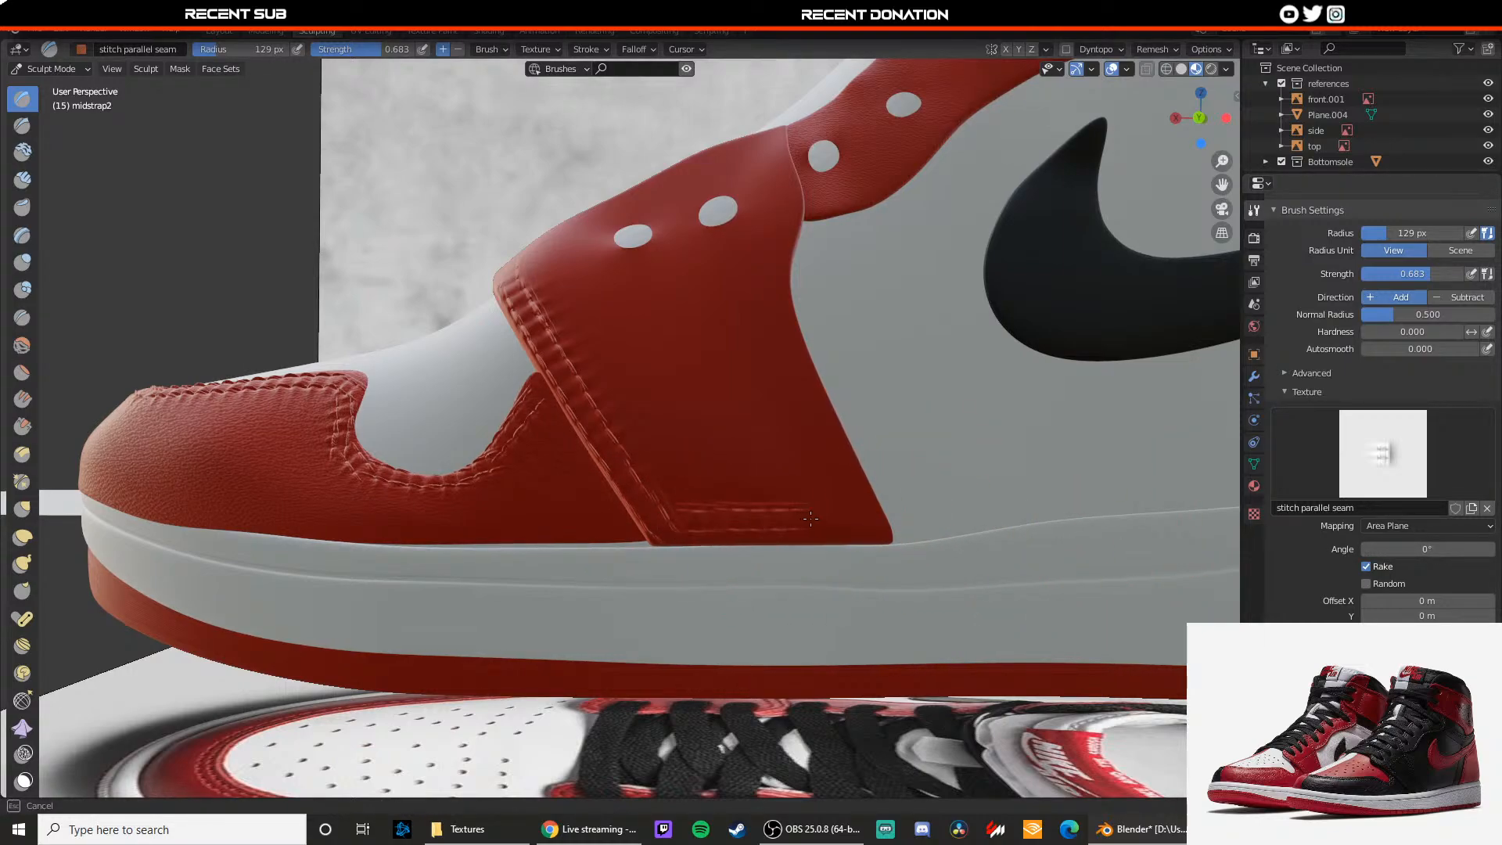
left_click_drag(810, 518, 812, 518)
key("ctrl+z")
left_click_drag(678, 526, 762, 523)
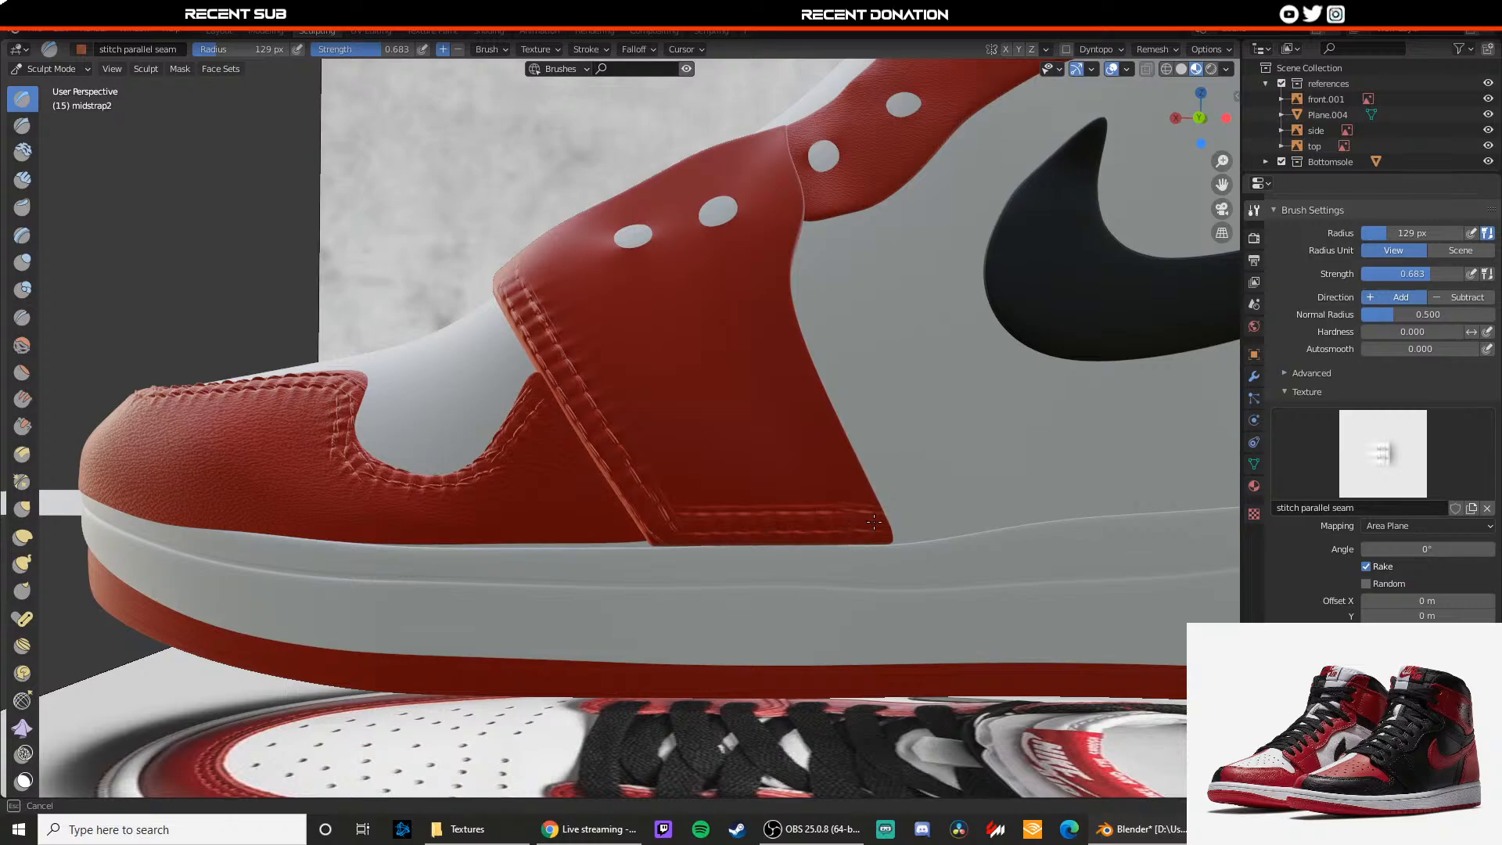
left_click_drag(874, 522, 876, 522)
scroll(801, 480, "down", 1)
Step: Try a seam stroke on midstrap2's rear edge with the brush texture angle at 0°, undoing it
middle_click_drag(801, 479, 809, 503)
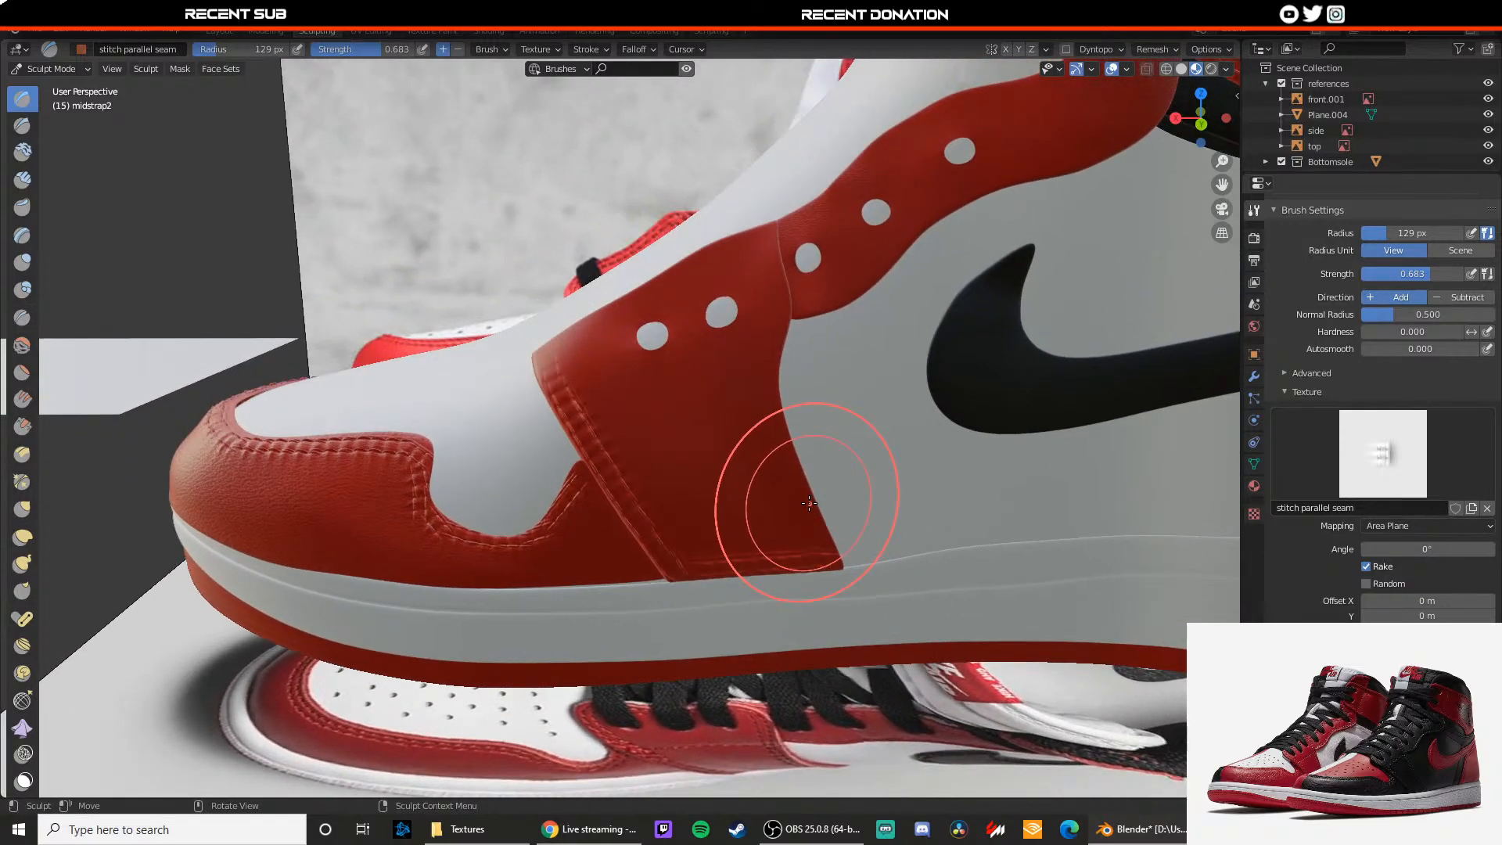
mouse_move(664, 466)
middle_mouse_down()
mouse_move(715, 498)
mouse_move(691, 459)
middle_mouse_up()
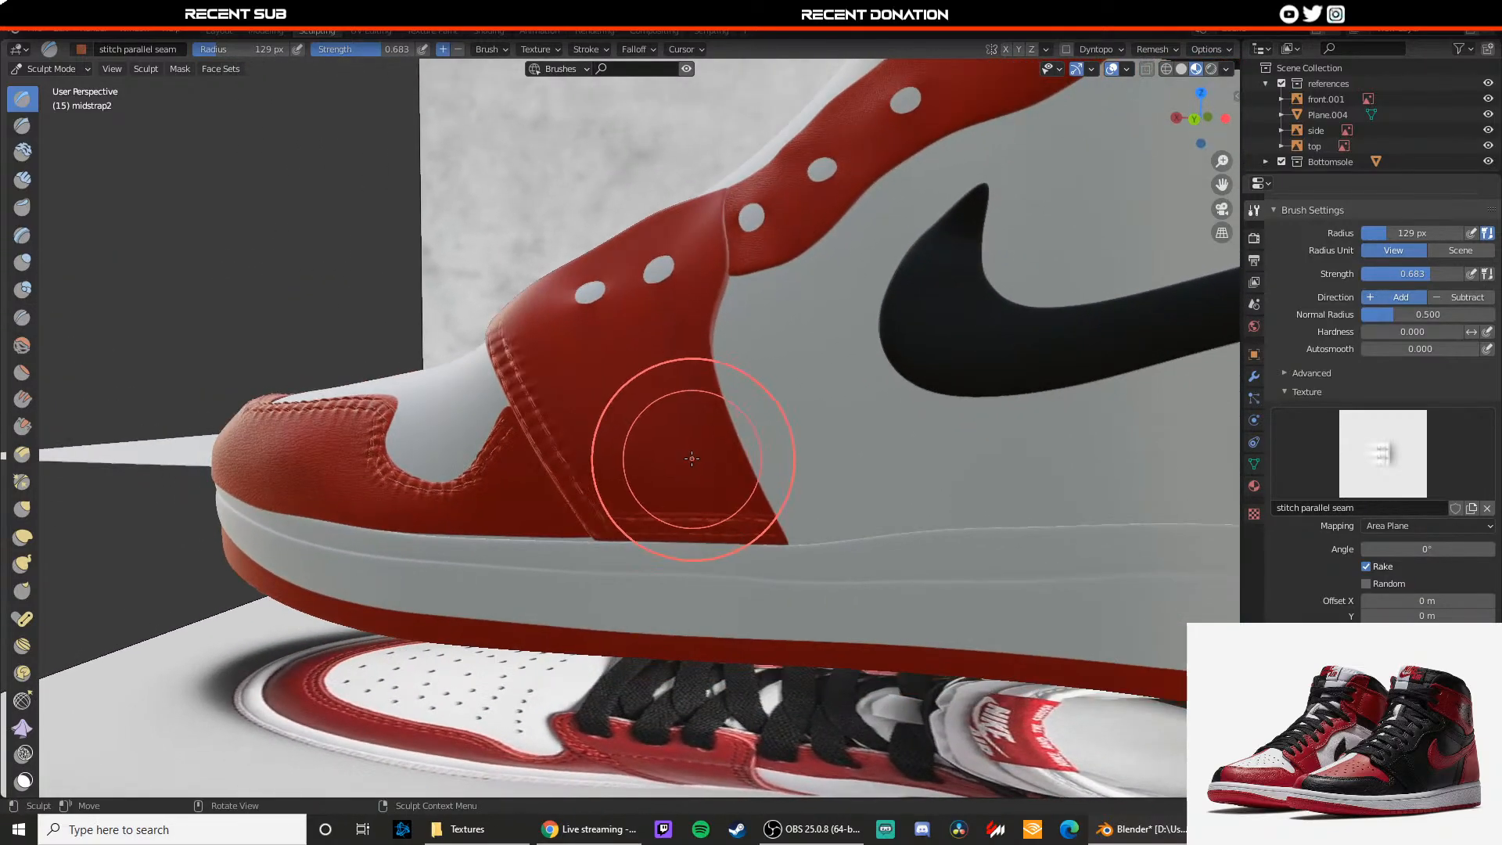
scroll(691, 459, "up", 1)
left_click_drag(720, 342, 734, 383)
key("ctrl+z")
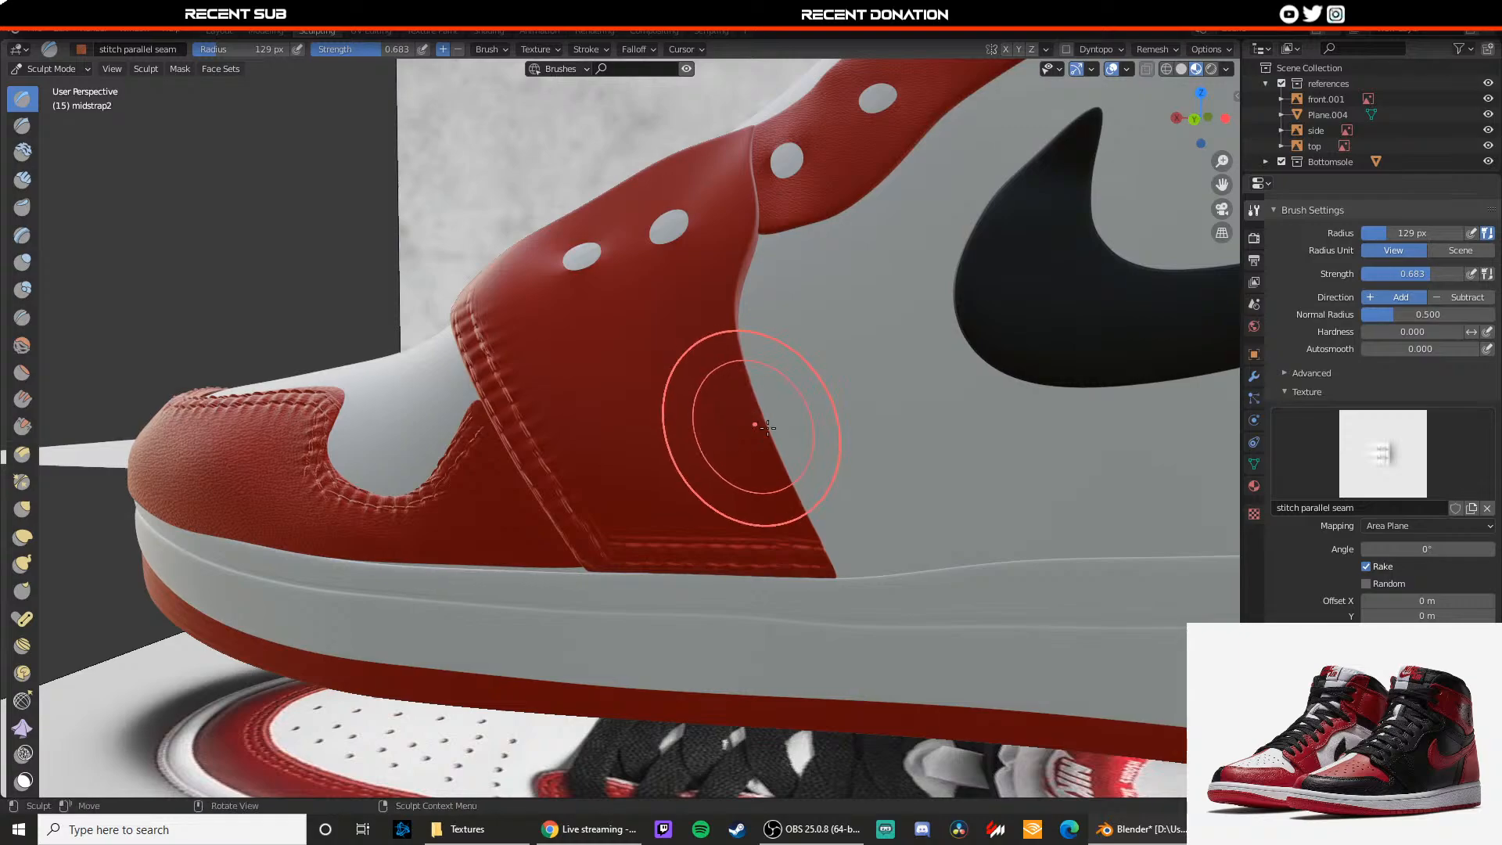
Step: Set the brush texture angle to 120° and test a seam stroke up midstrap2's rear edge, undoing it
left_click(1414, 550)
type("1")
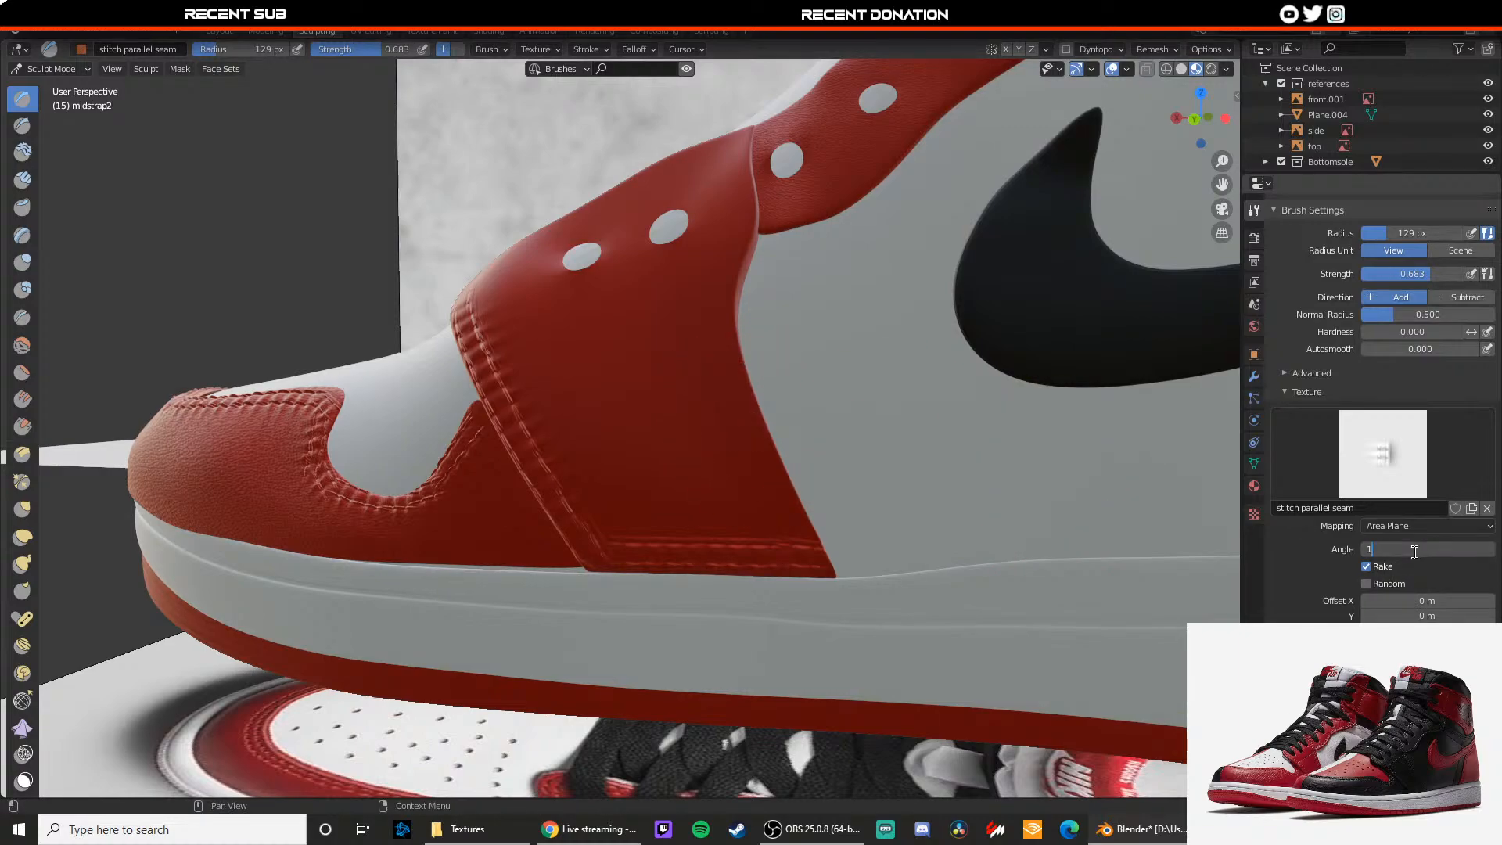
type("20")
key("Return")
left_click_drag(790, 534, 804, 543)
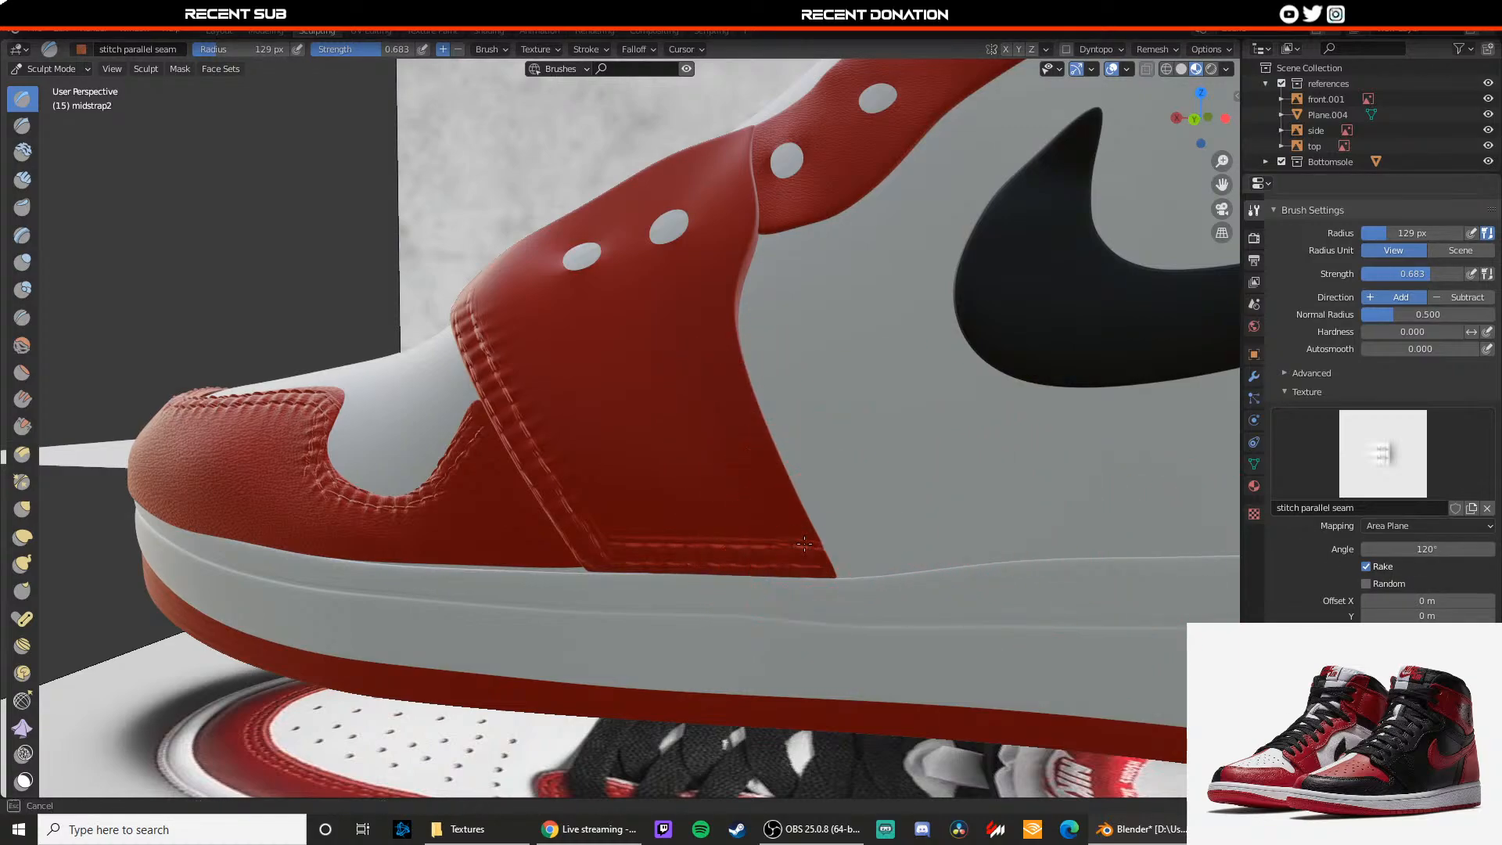
left_click_drag(751, 443, 748, 438)
key("ctrl+z")
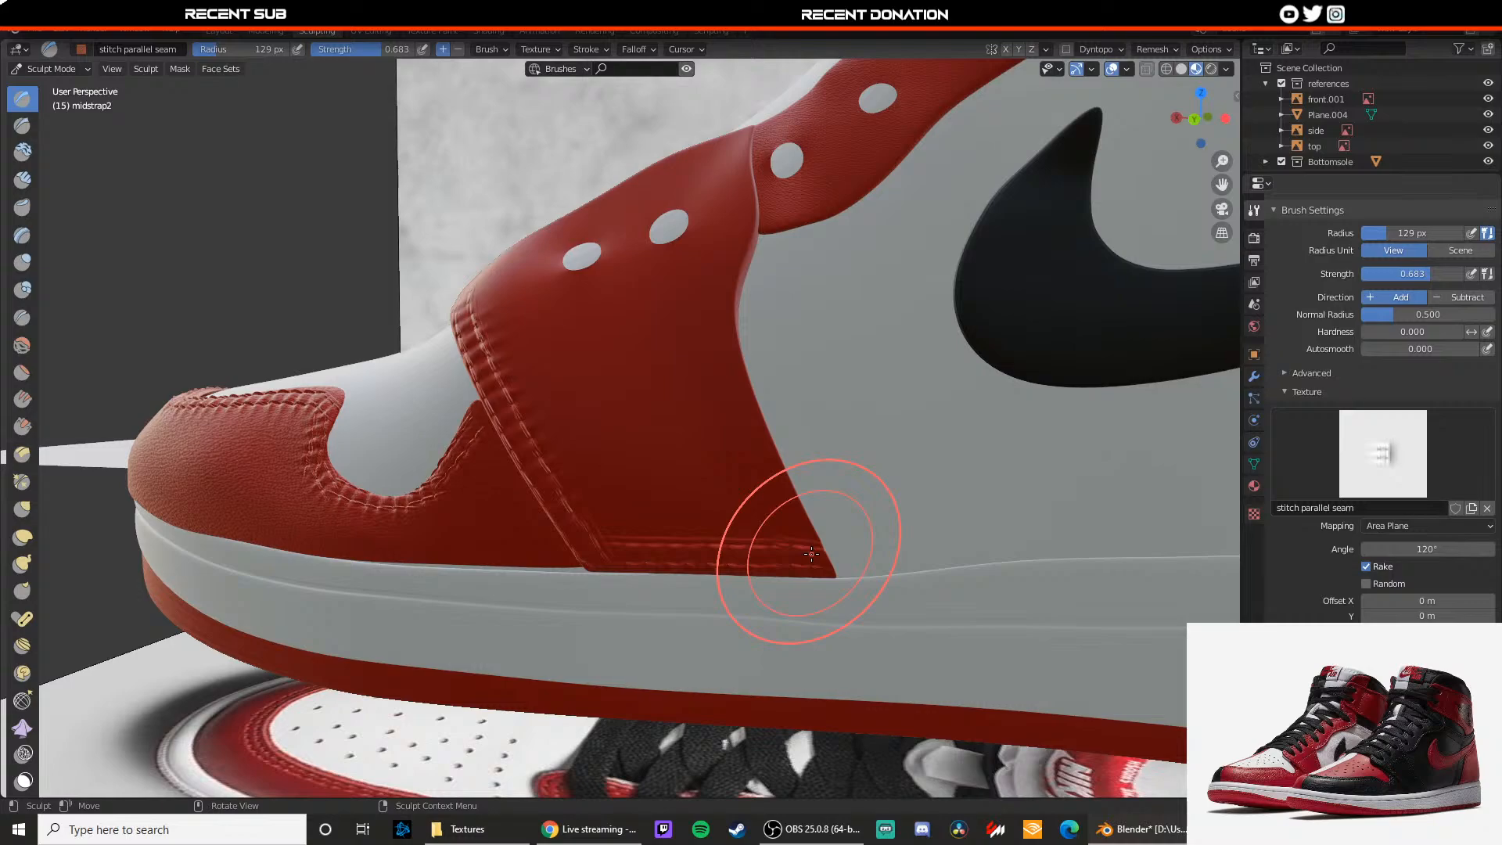
Step: Retry the rear-edge seam from midstrap2's bottom rear corner at the same 120° angle, undoing each attempt
left_click_drag(811, 554, 780, 494)
left_click_drag(734, 381, 736, 388)
key("ctrl+z")
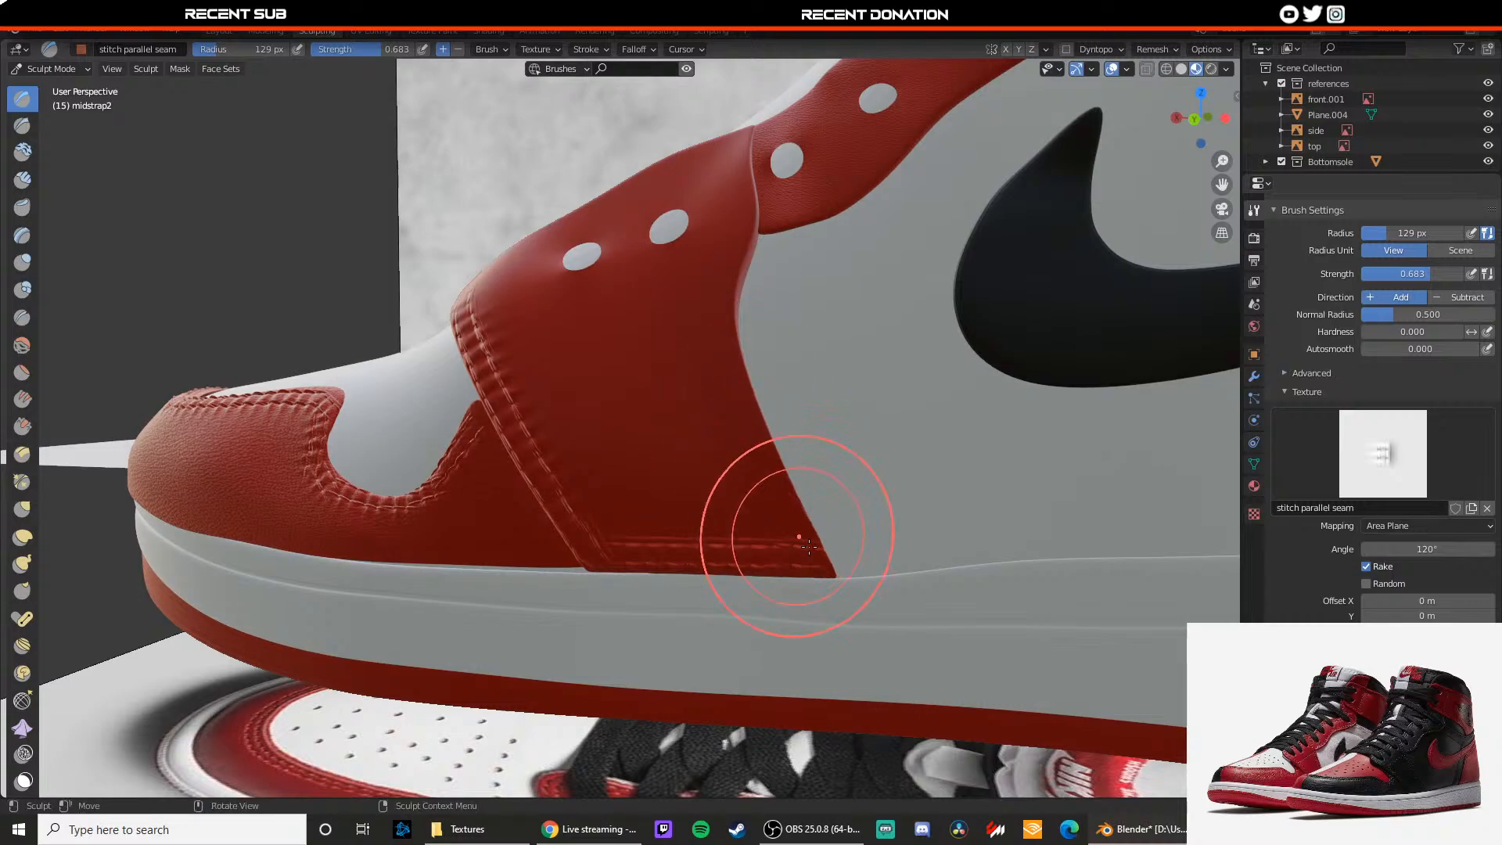
left_click_drag(771, 553, 790, 505)
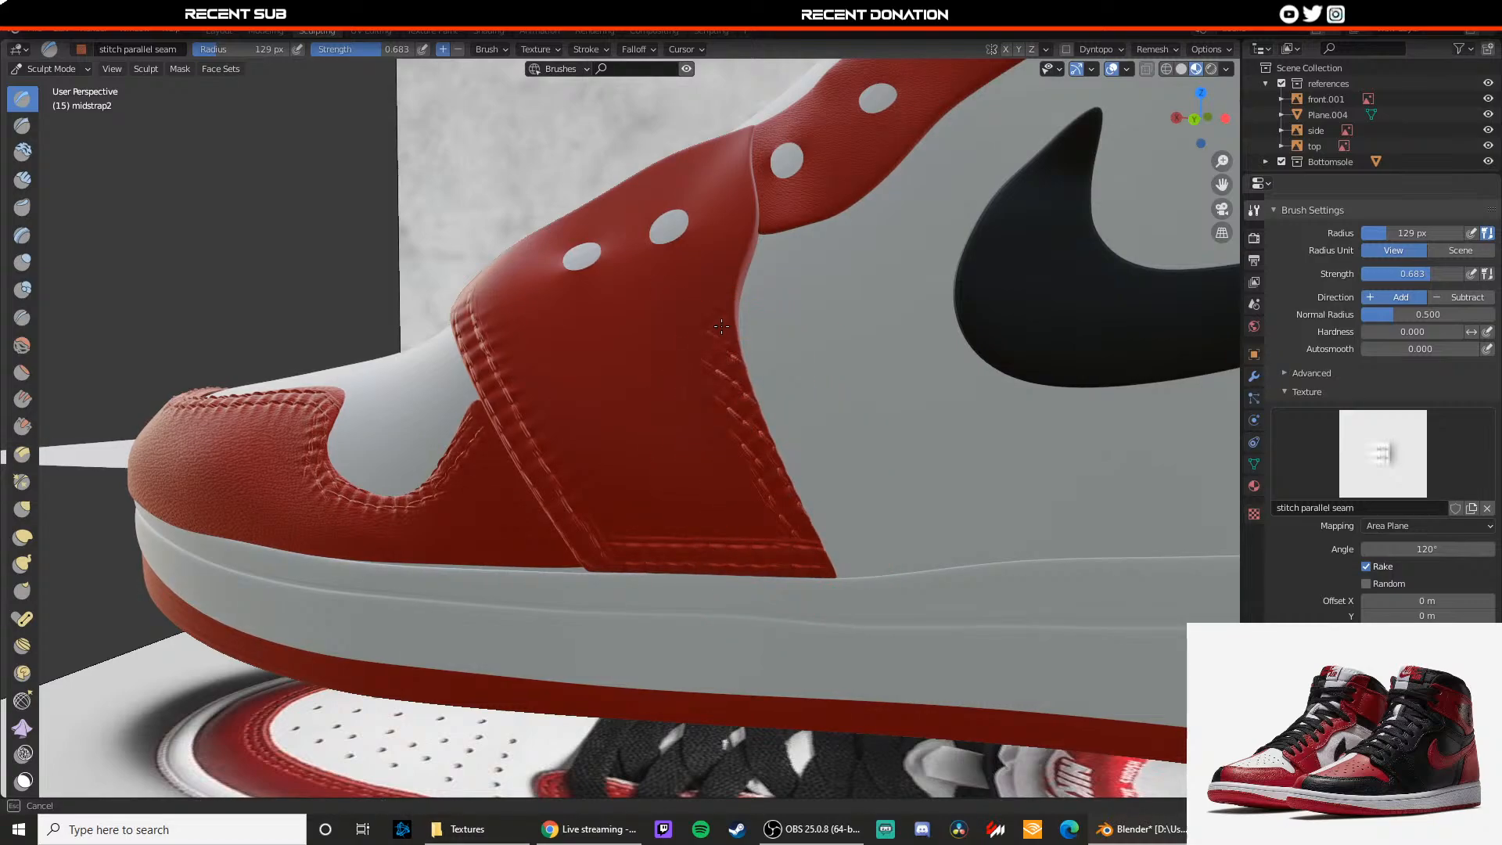
left_click_drag(724, 278, 721, 314)
key("ctrl+z")
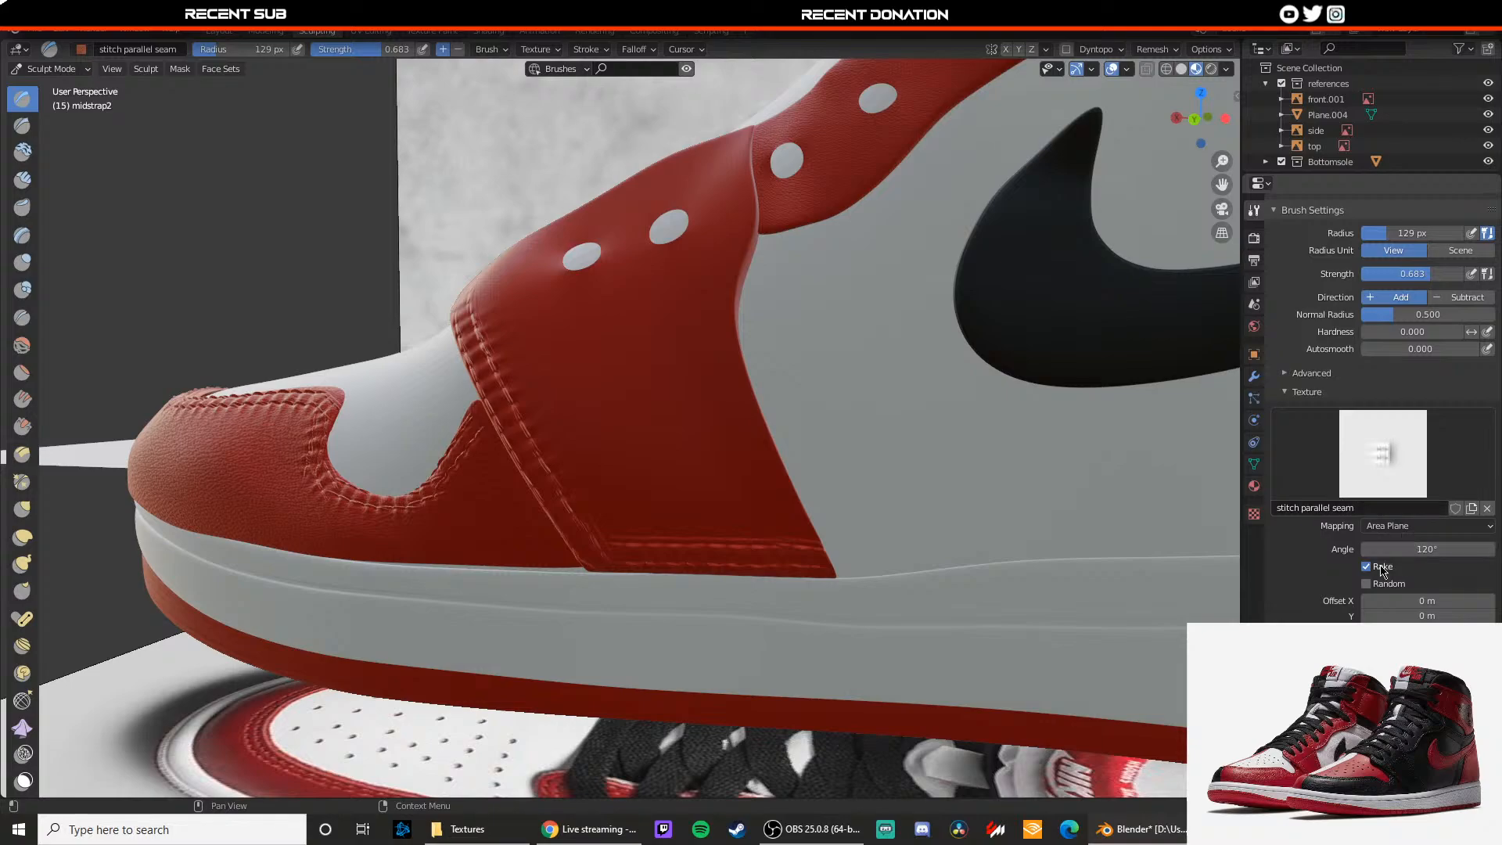
Step: Enable Random for the brush texture and test the rear-edge seam with random angles of 3° and 0°, undoing both strokes
left_click_drag(809, 557, 813, 562)
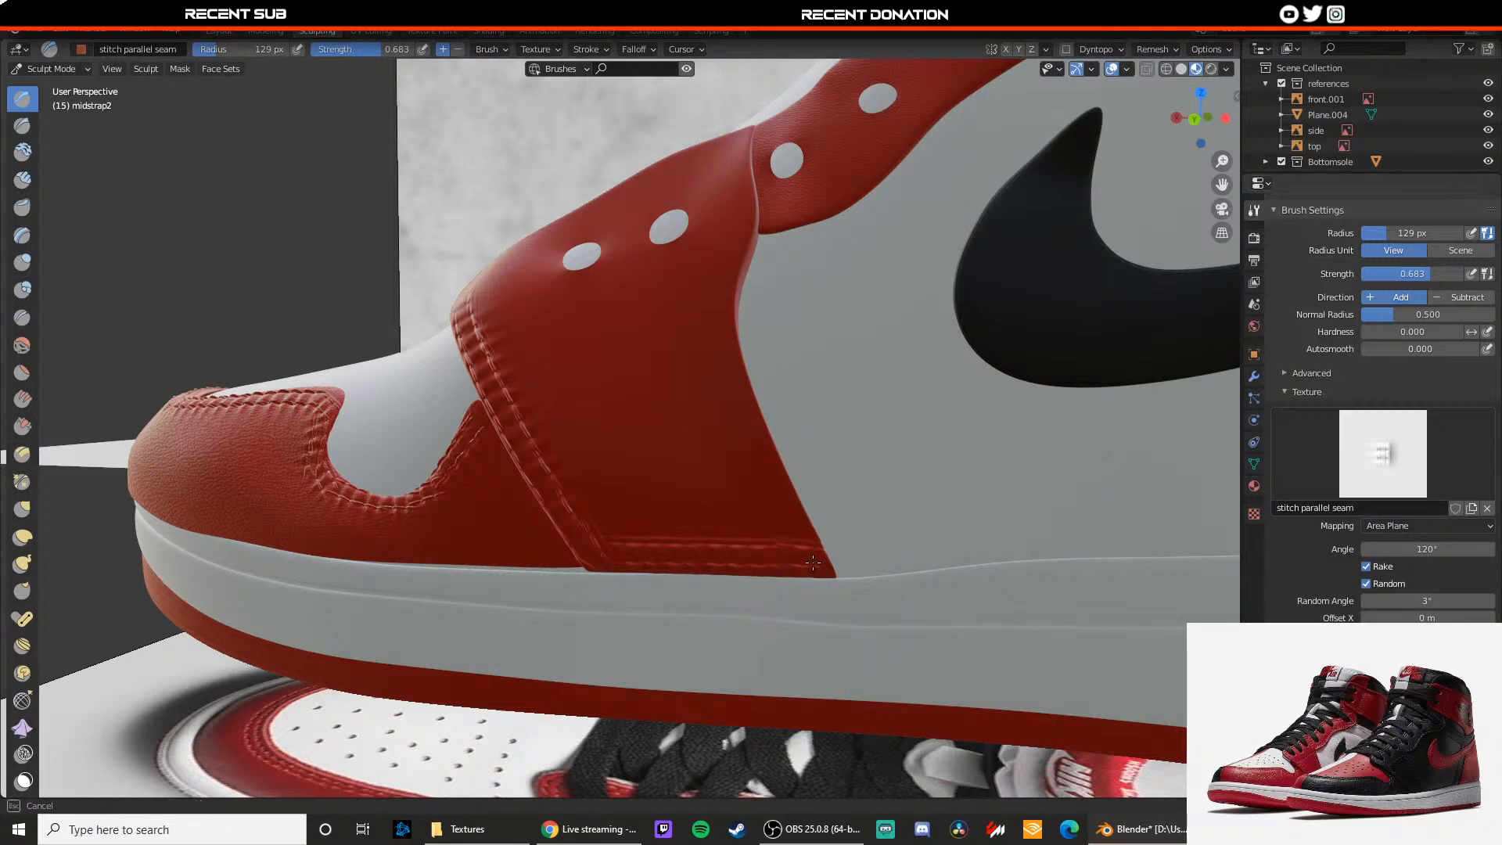
left_click_drag(727, 321, 742, 415)
key("ctrl+z")
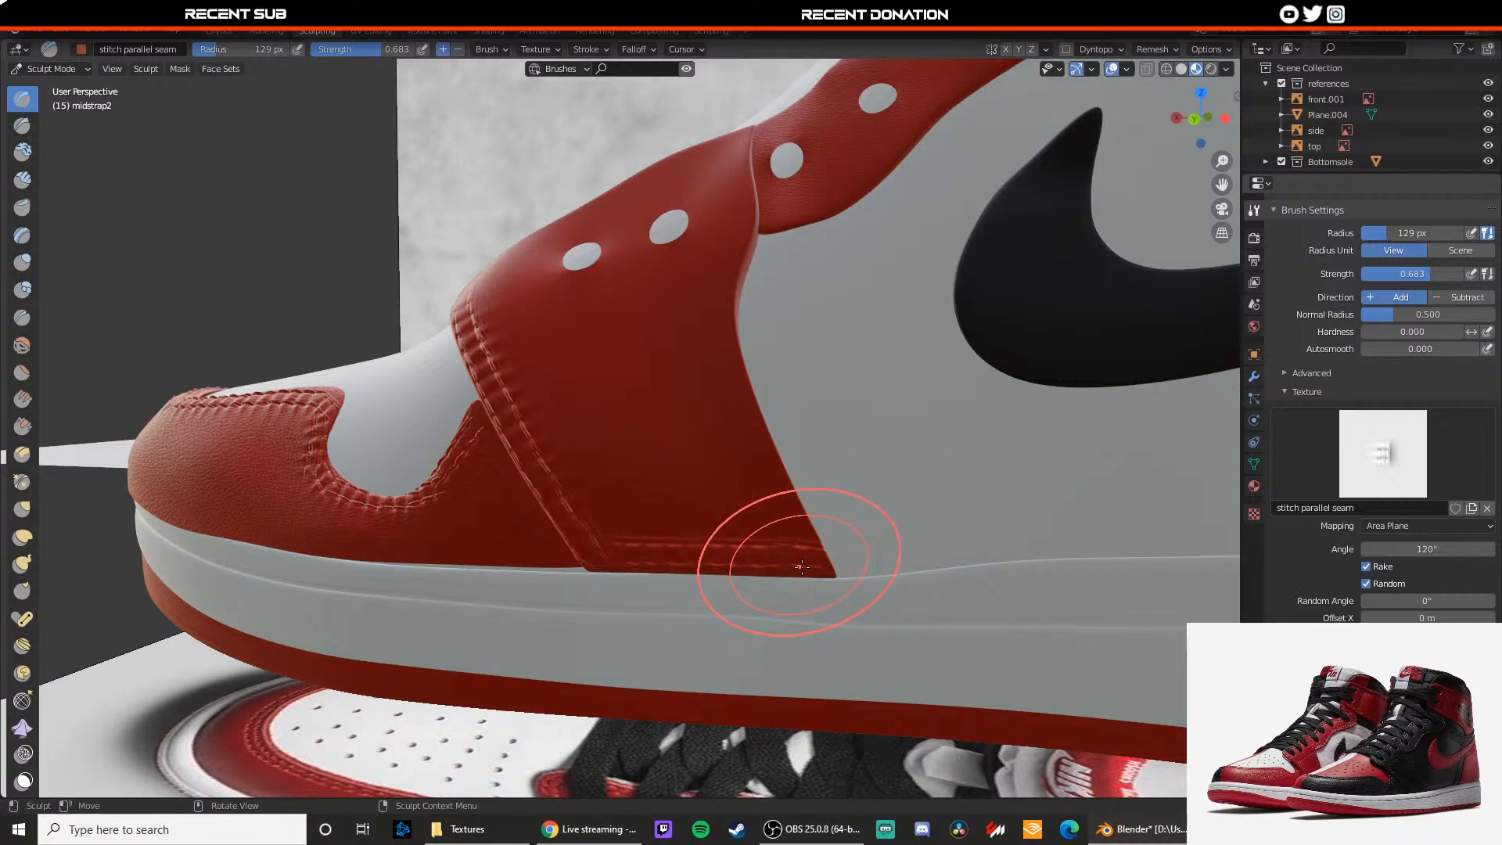
left_click_drag(788, 554, 801, 535)
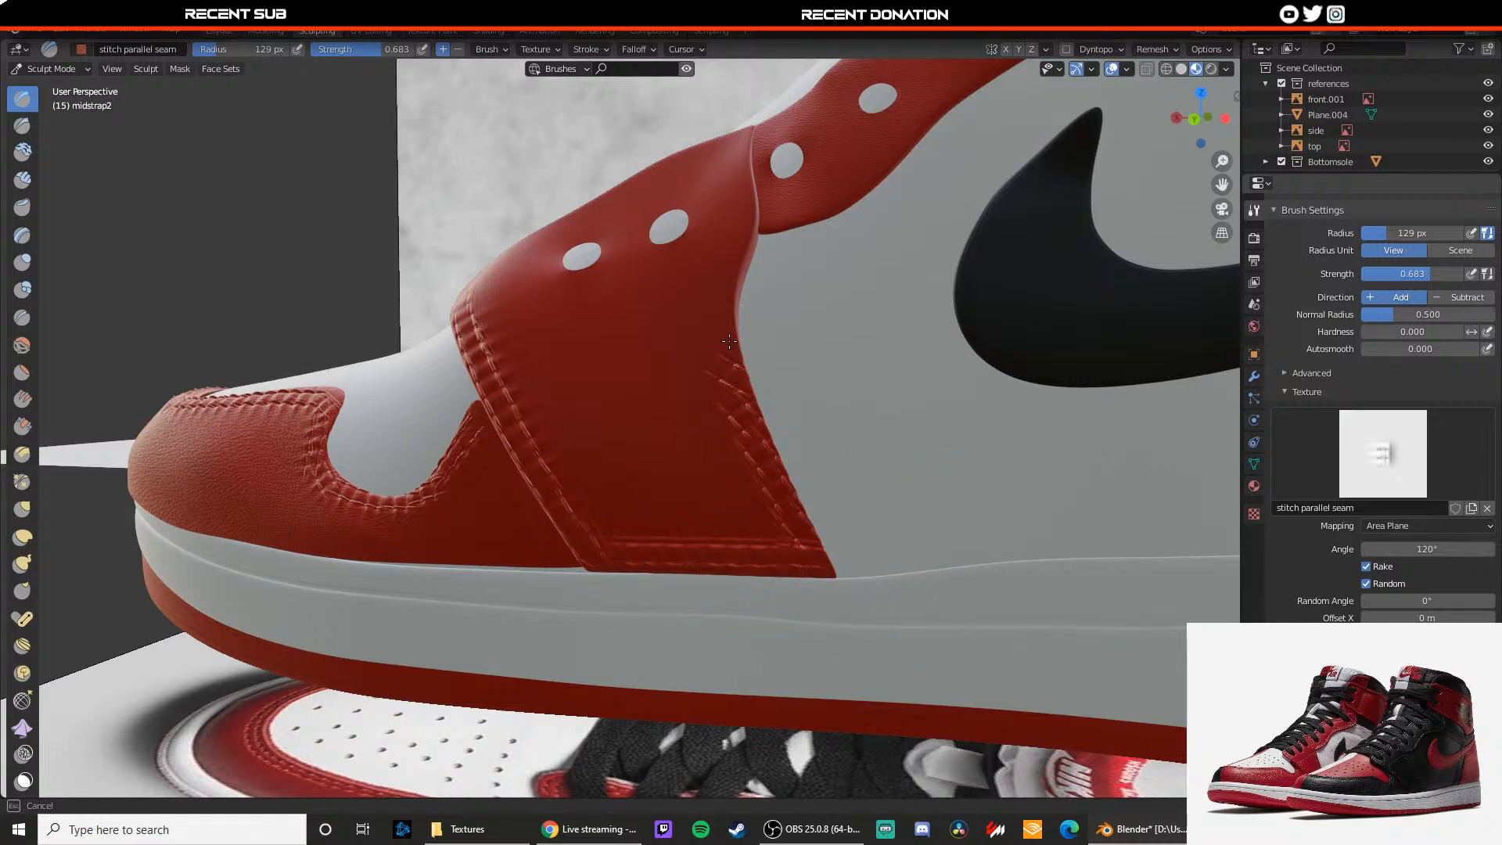
left_click_drag(729, 341, 751, 446)
key("ctrl+z")
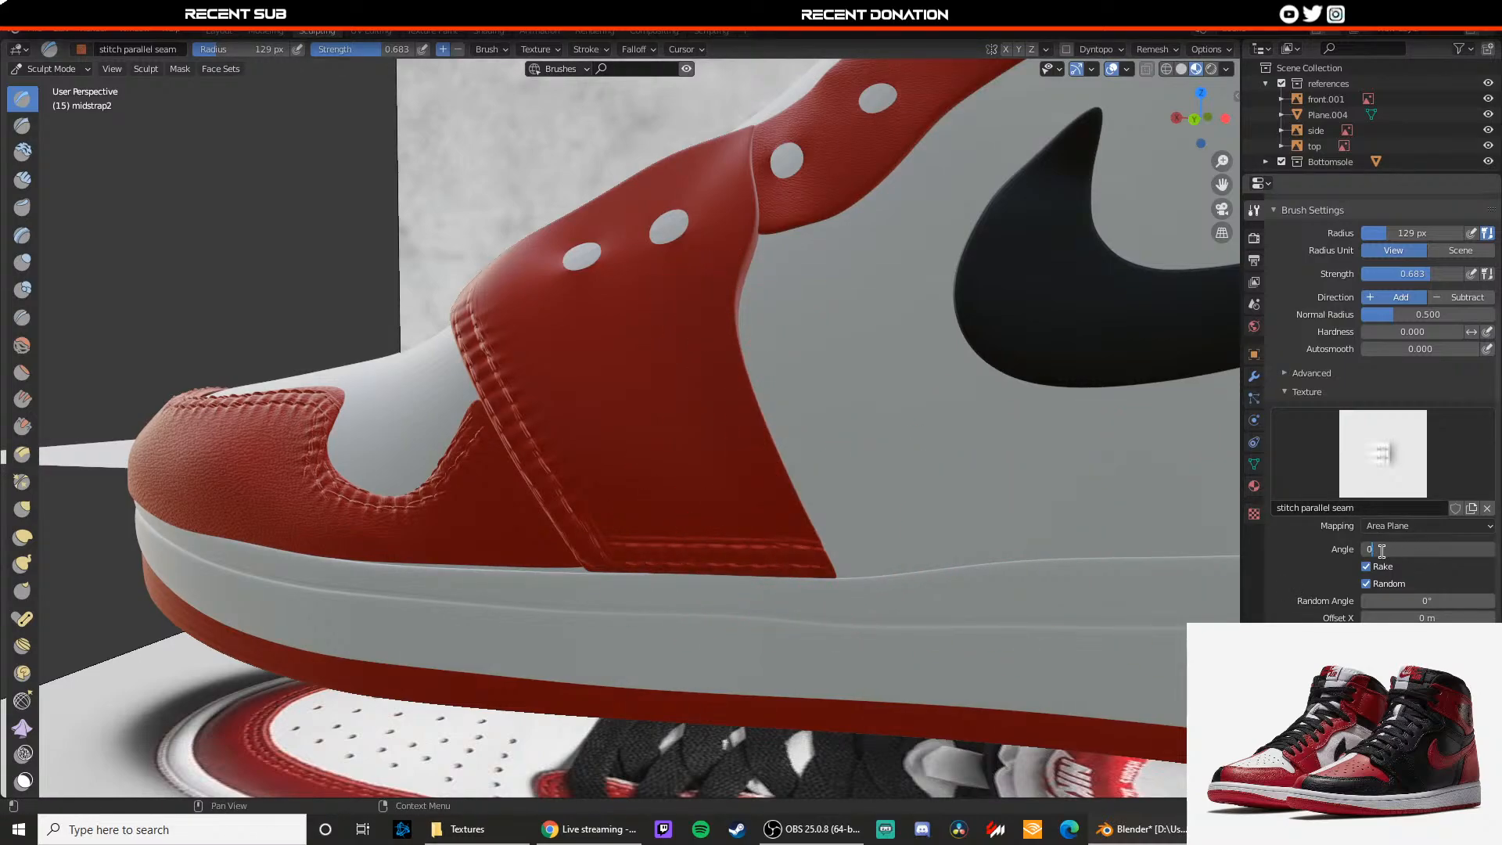
Step: Set the texture angle to 0°, test a rear-edge stroke with Rake off and cancel it, then restore Rake and disable Random
key("Return")
left_click(1409, 549)
left_click_drag(732, 473, 780, 479)
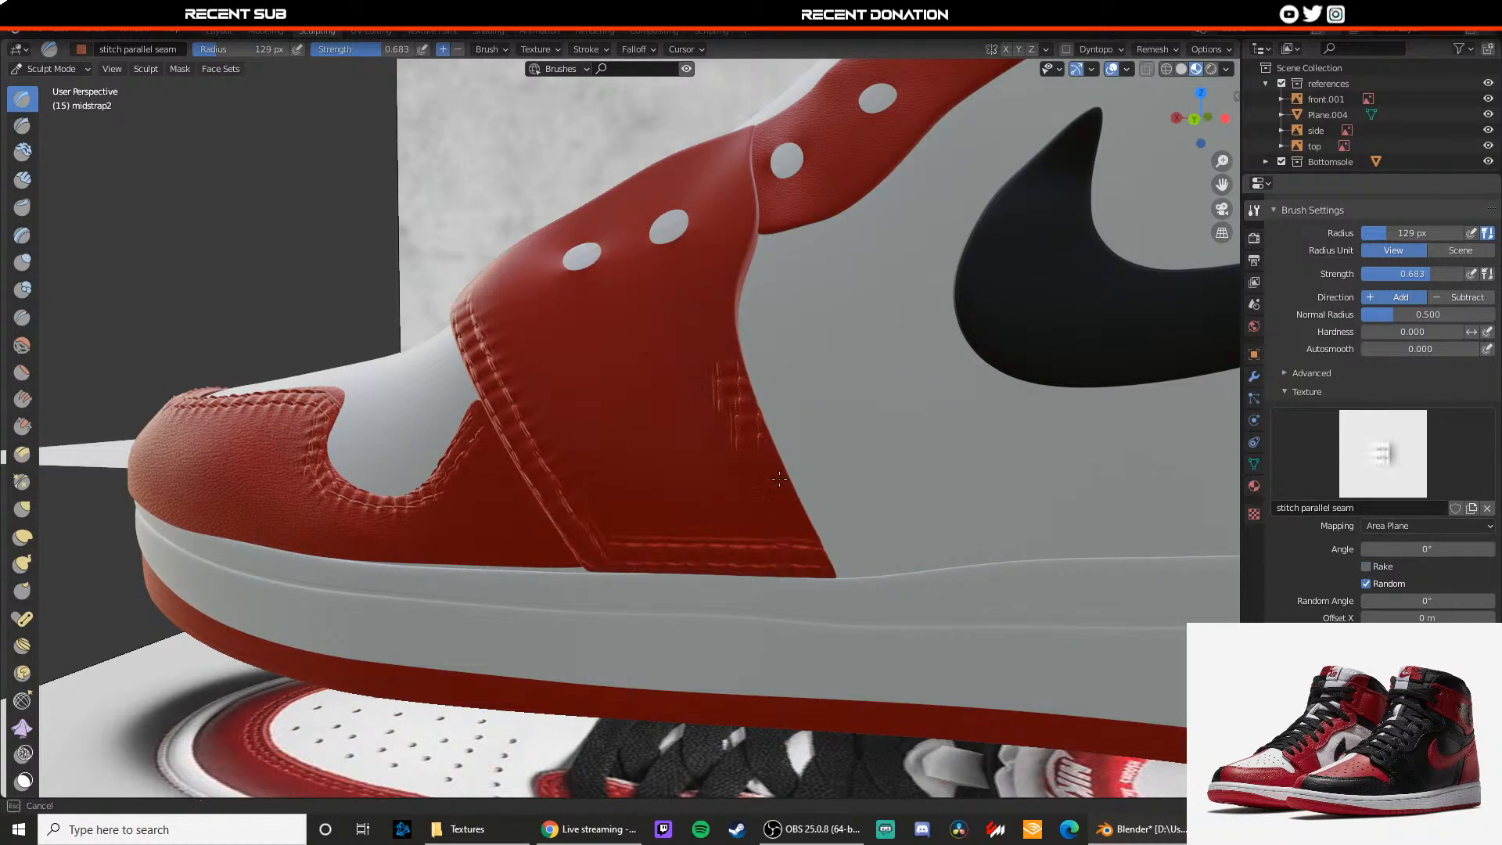
key("Escape")
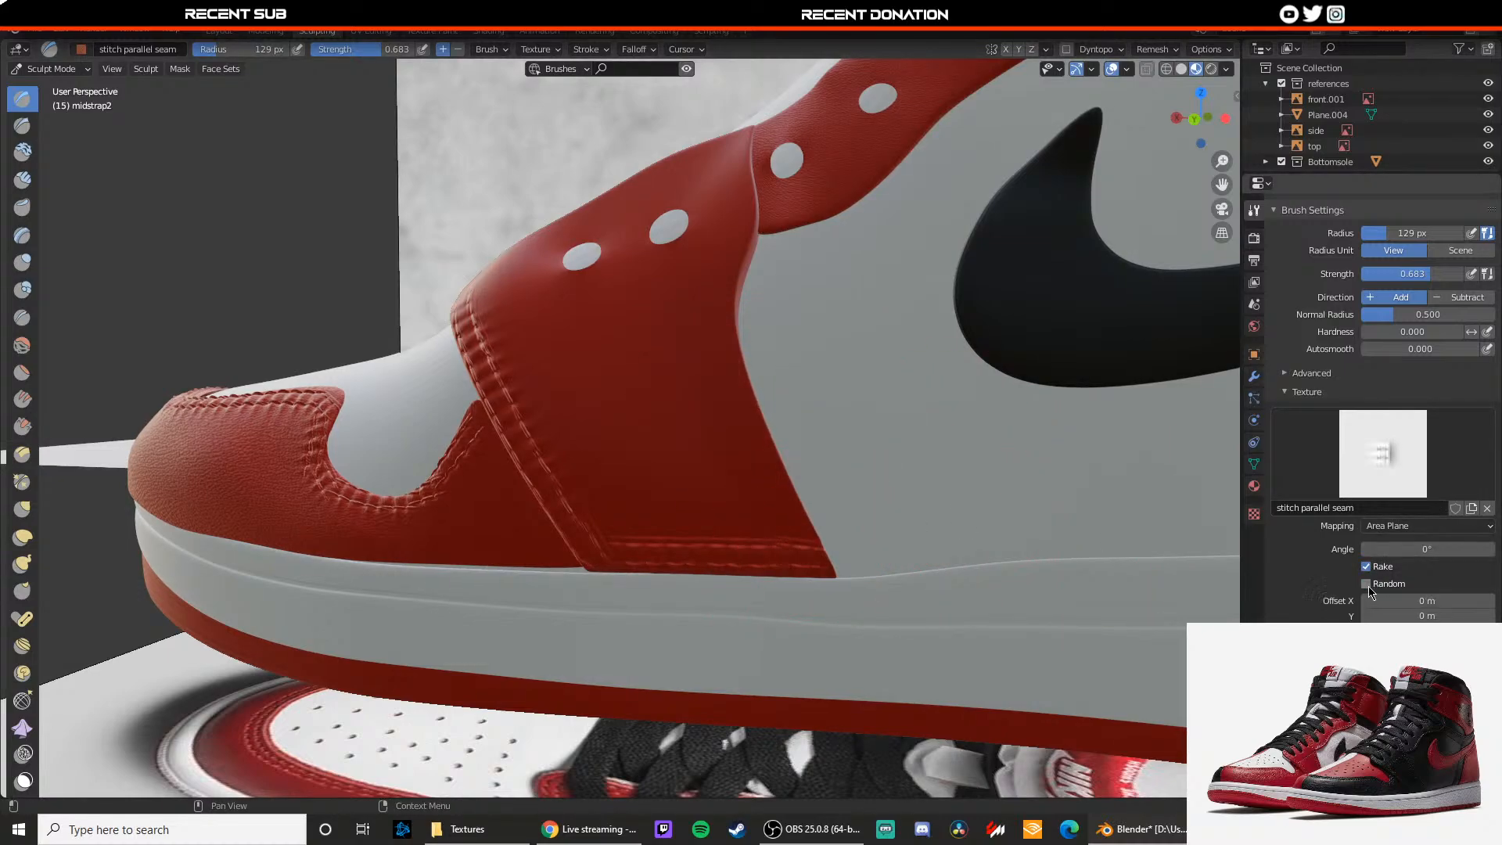
Step: Switch the brush texture mapping to 3D and test a stroke on midstrap2's rear edge, undoing it
left_click(1420, 526)
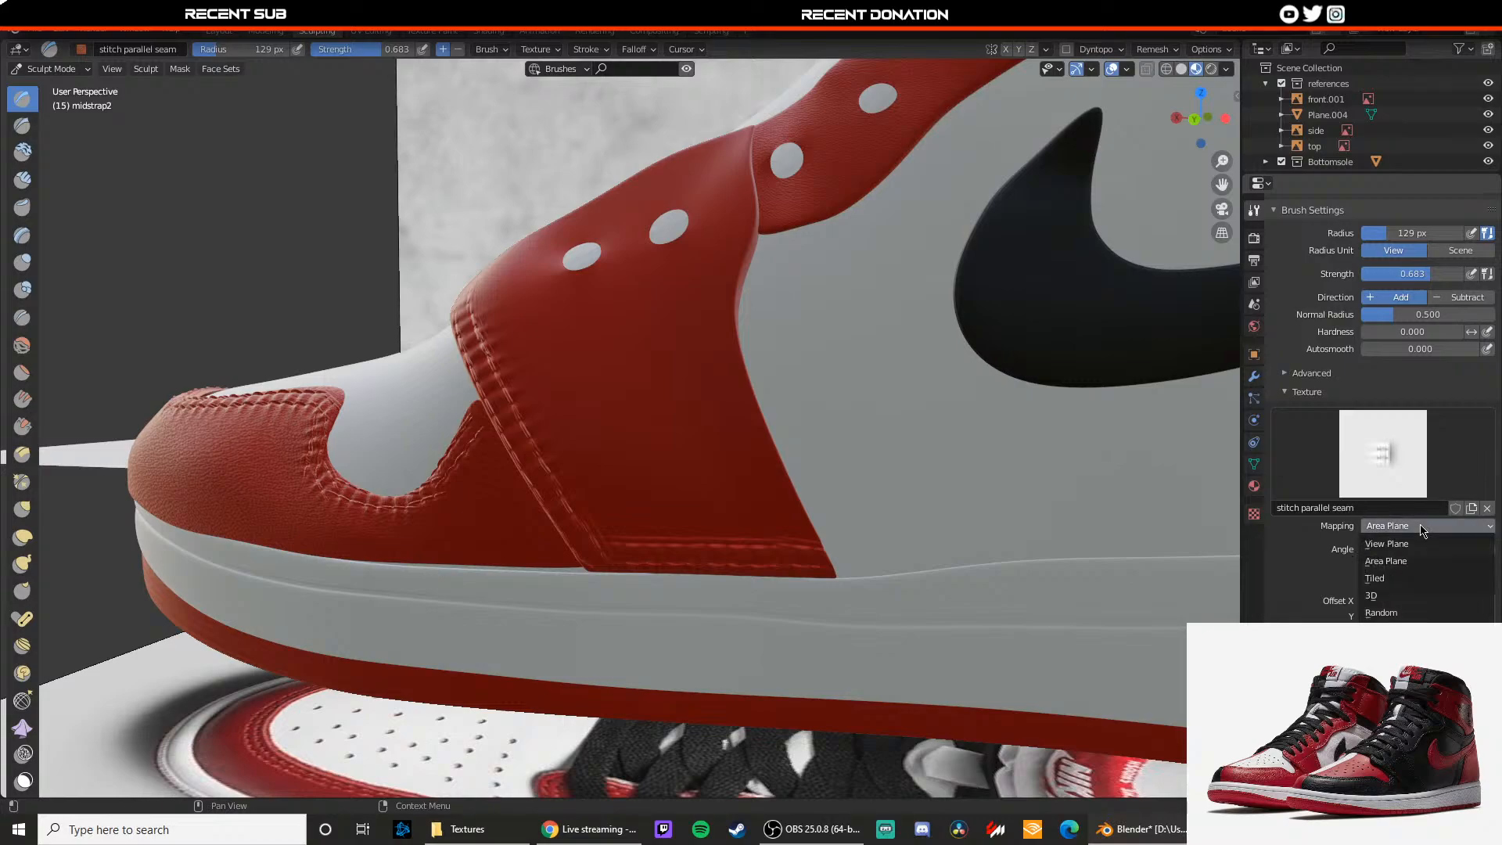
left_click(1372, 595)
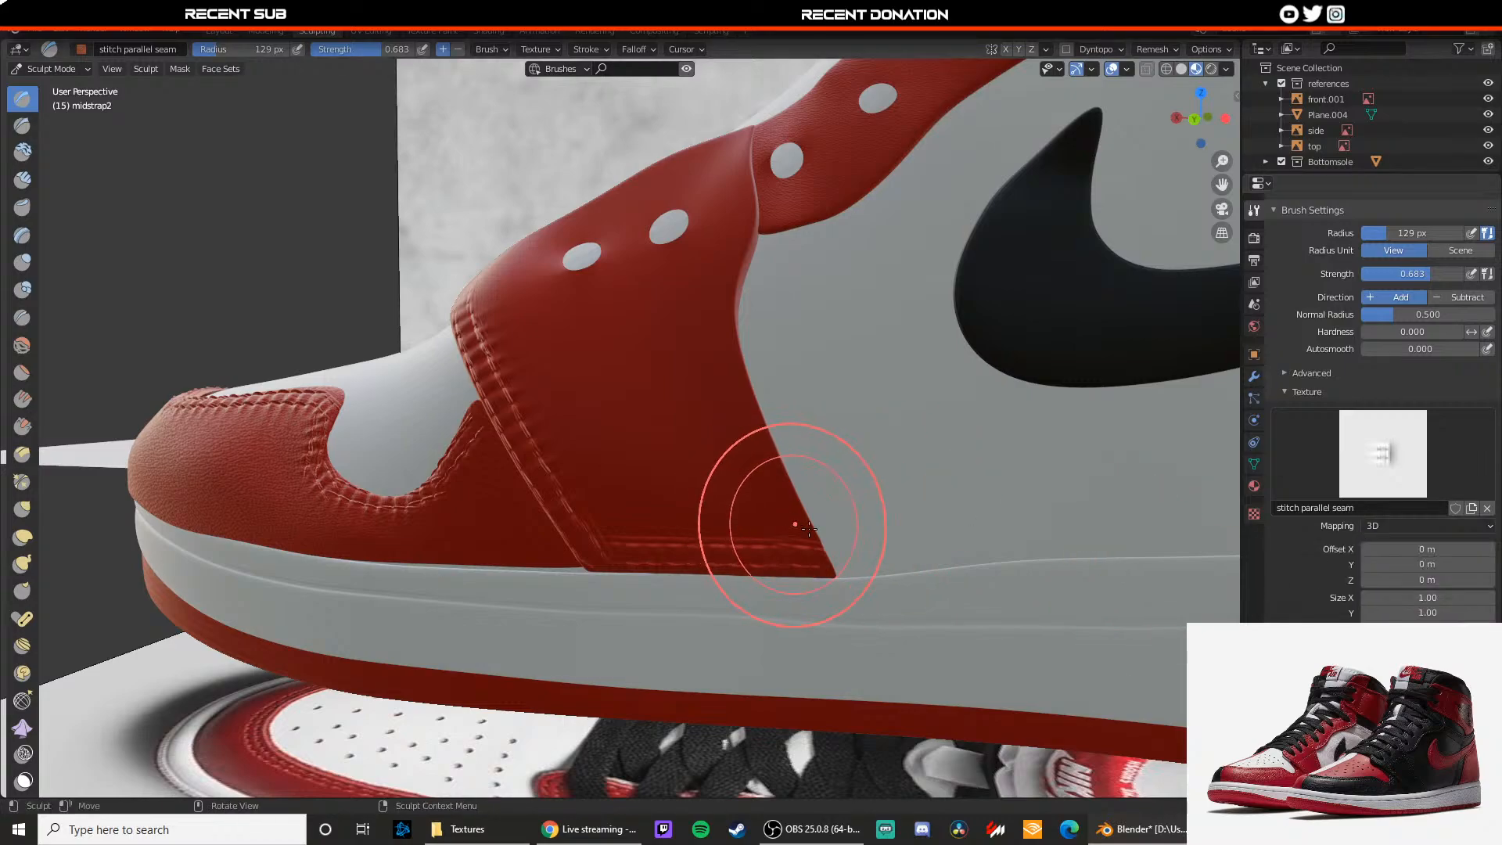
left_click_drag(791, 520, 802, 540)
left_click_drag(767, 476, 760, 471)
key("ctrl+z")
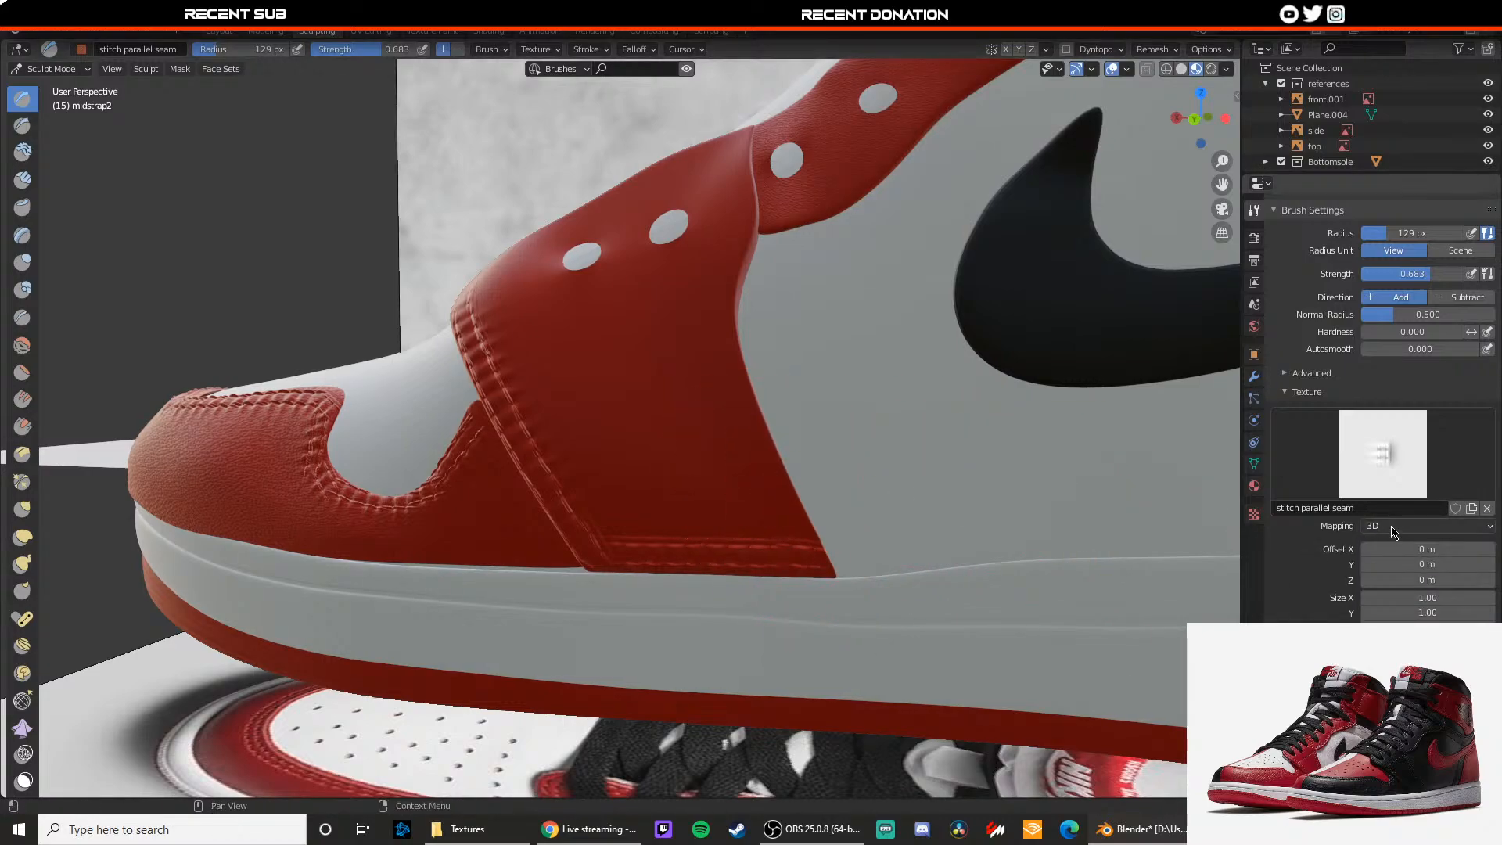
Step: Switch the brush texture mapping to View Plane and sculpt the seam up midstrap2's entire rear edge
left_click(1393, 528)
left_click(1392, 545)
left_click_drag(819, 536, 774, 495)
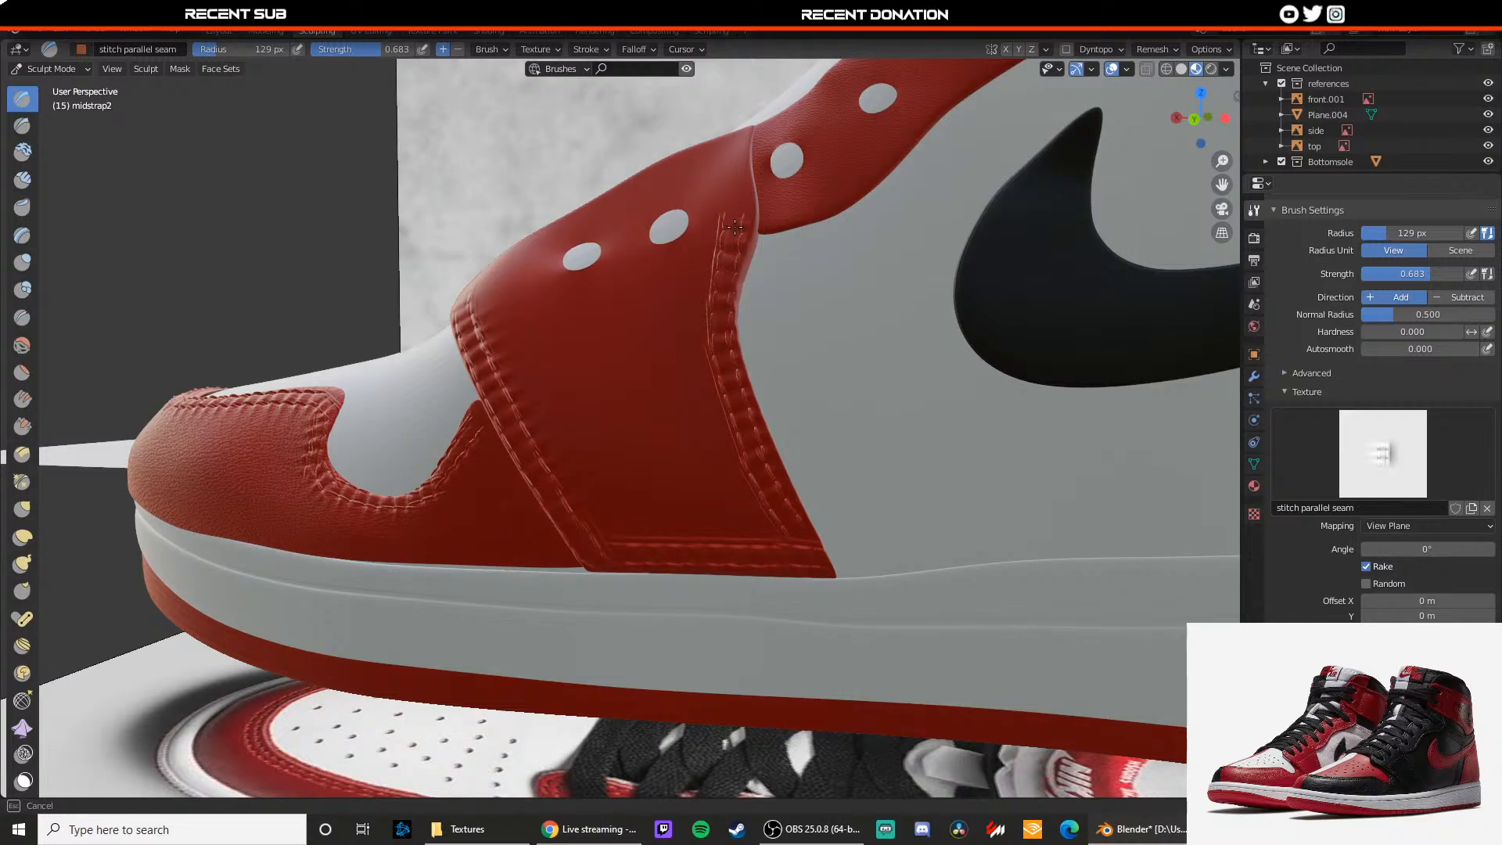
left_click_drag(736, 191, 737, 190)
middle_click_drag(740, 227, 764, 399)
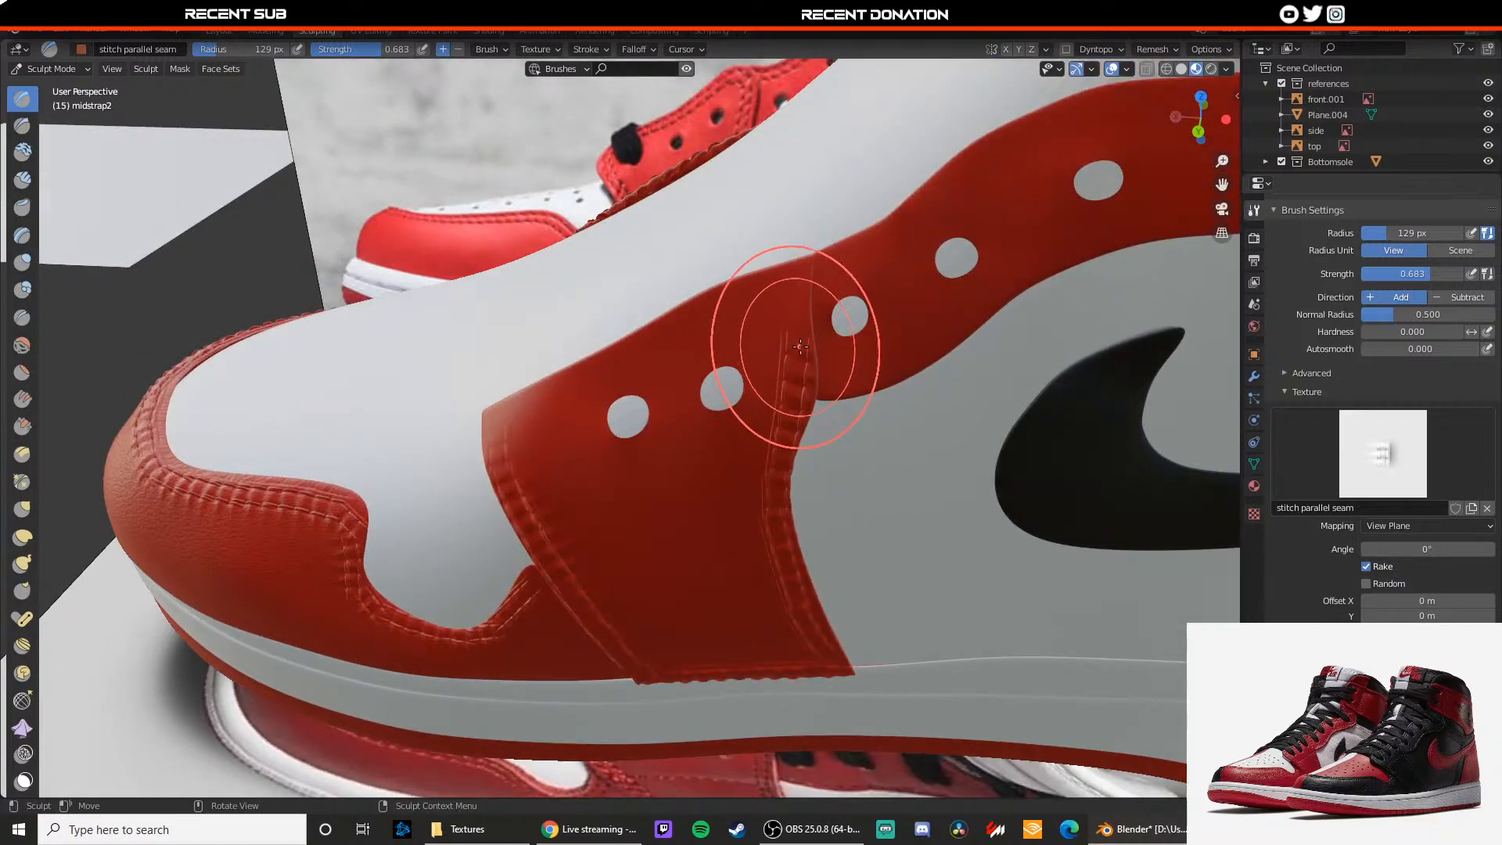
left_click_drag(799, 341, 793, 286)
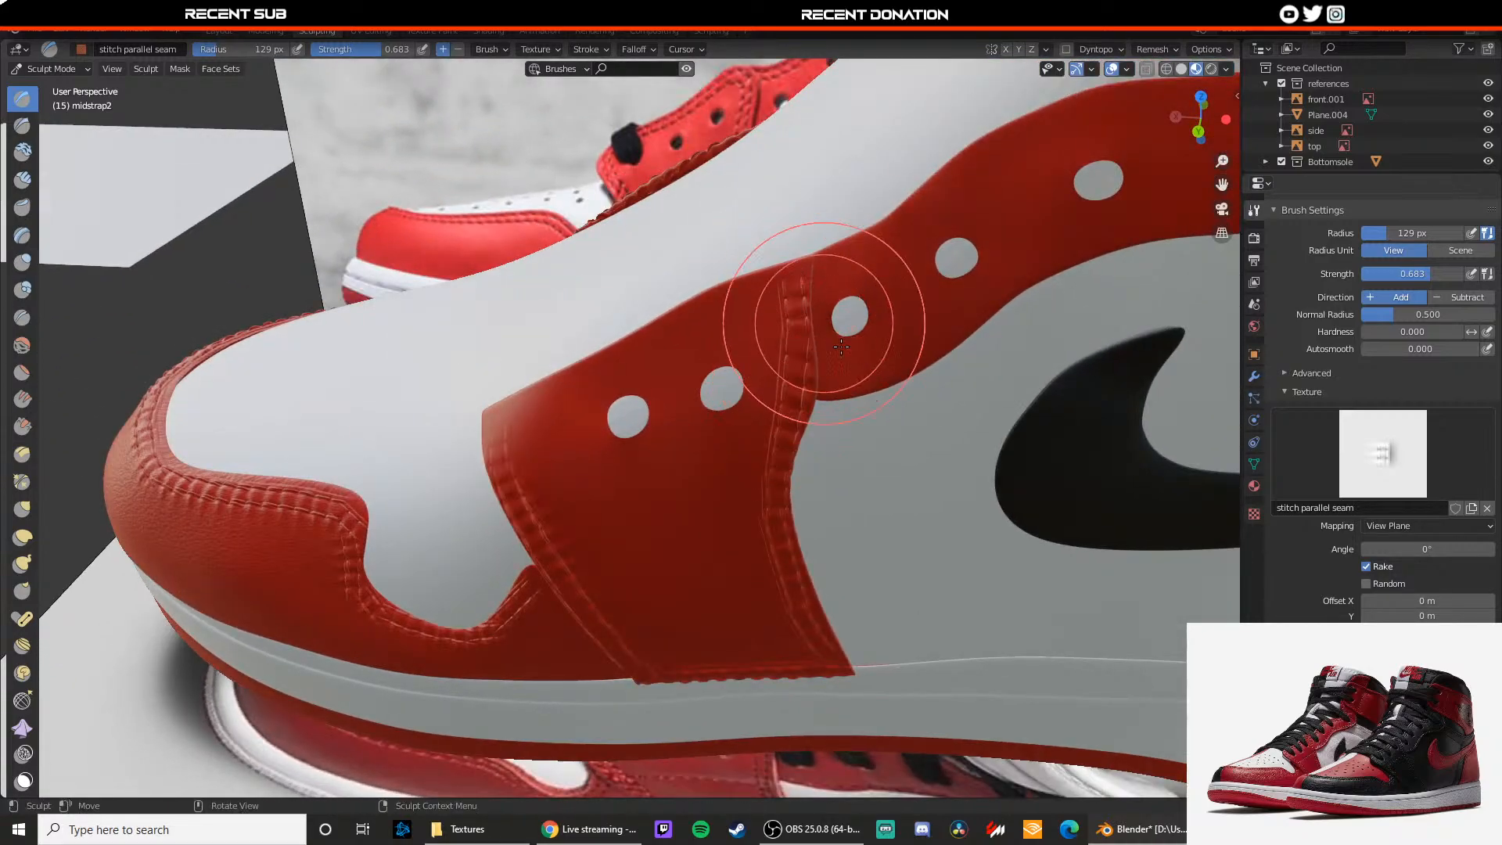
Step: Sculpt the parallel seam along midstrap2's upper edge from the front corner to the rear corner, keeping View Plane mapping
left_click(1393, 526)
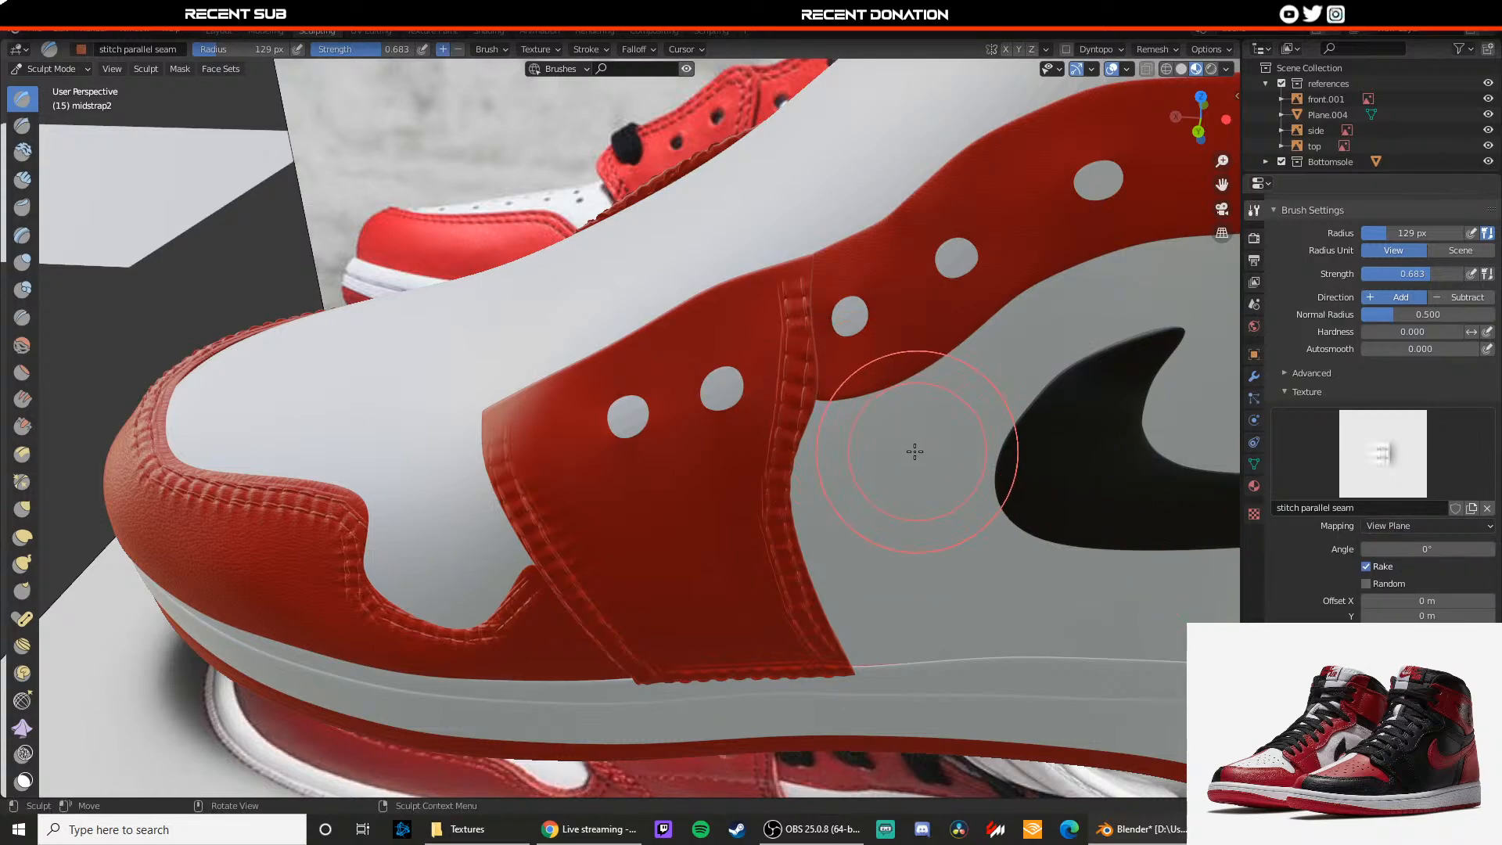
mouse_move(911, 536)
middle_mouse_down()
mouse_move(771, 420)
mouse_move(711, 413)
middle_mouse_up()
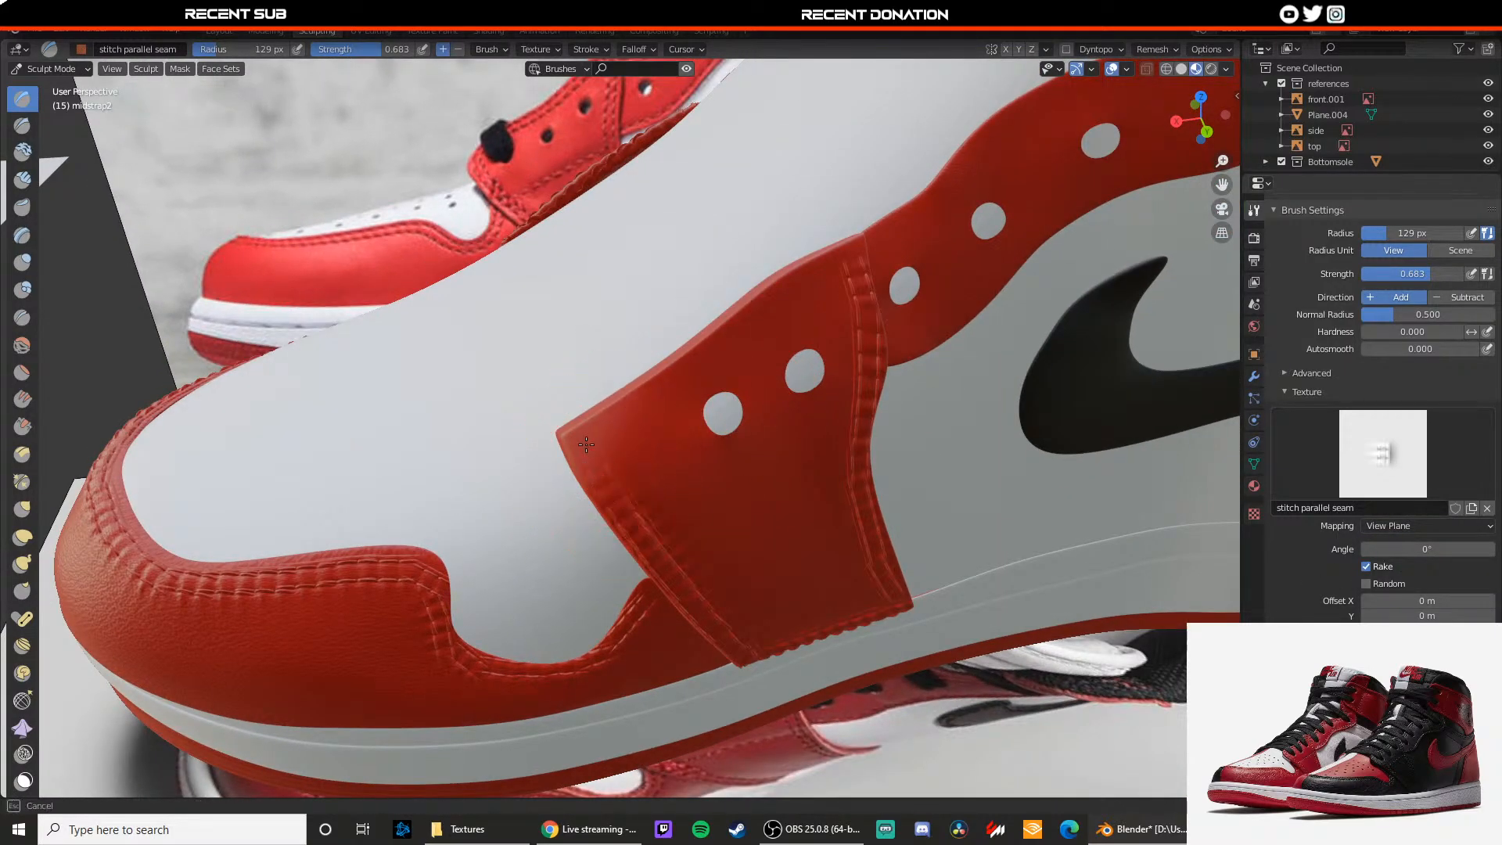
left_click_drag(620, 453, 589, 438)
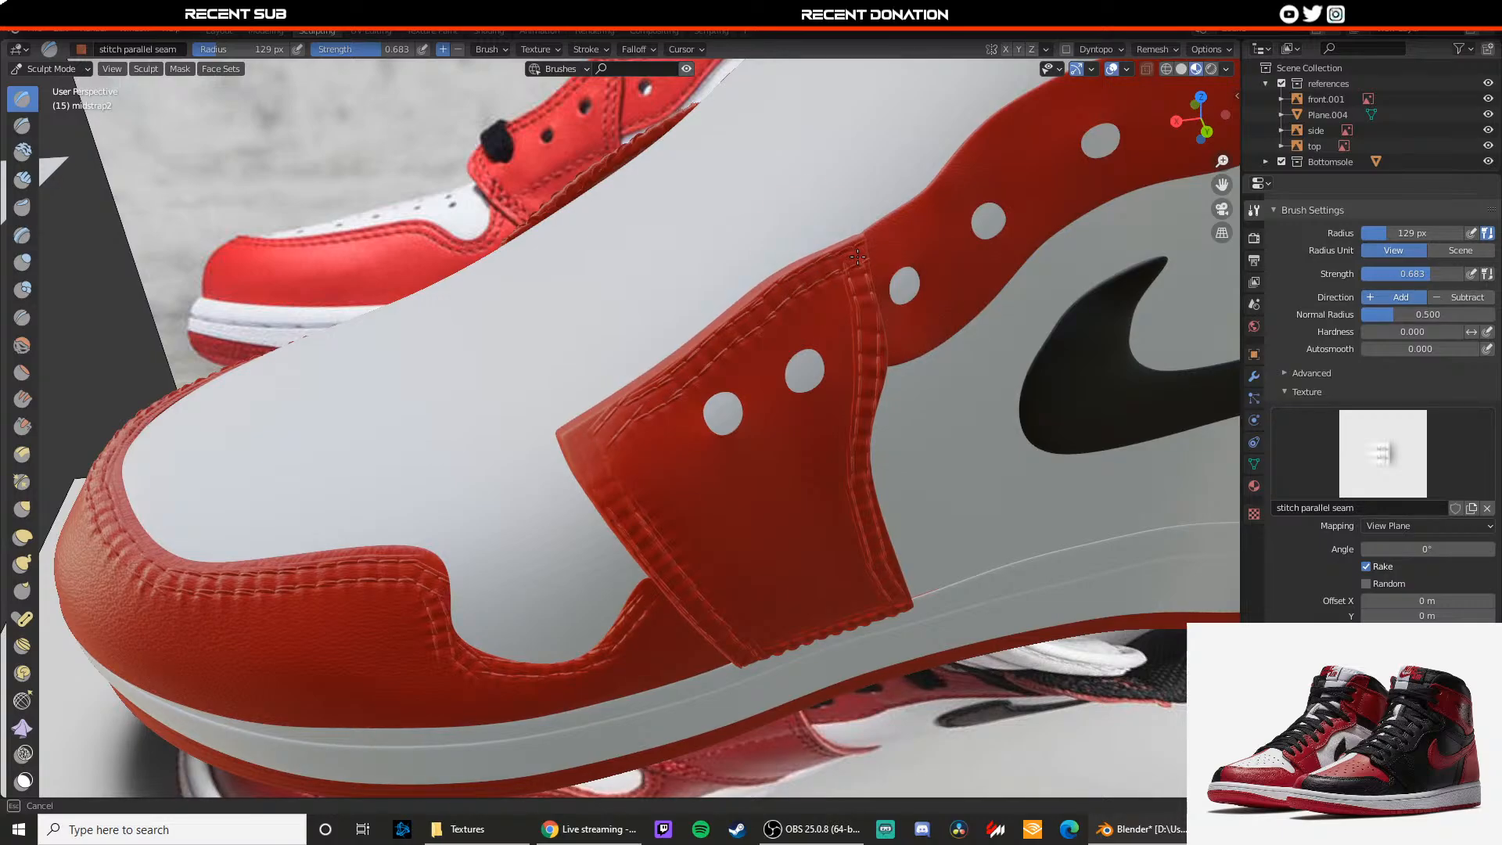
Step: Replace midstrap2's Multires modifier with a fresh one subdivided to level 6, setting its viewport level to 0
scroll(858, 266, "down", 4)
middle_click_drag(864, 372, 814, 324)
scroll(728, 352, "down", 2)
middle_click_drag(724, 352, 867, 440)
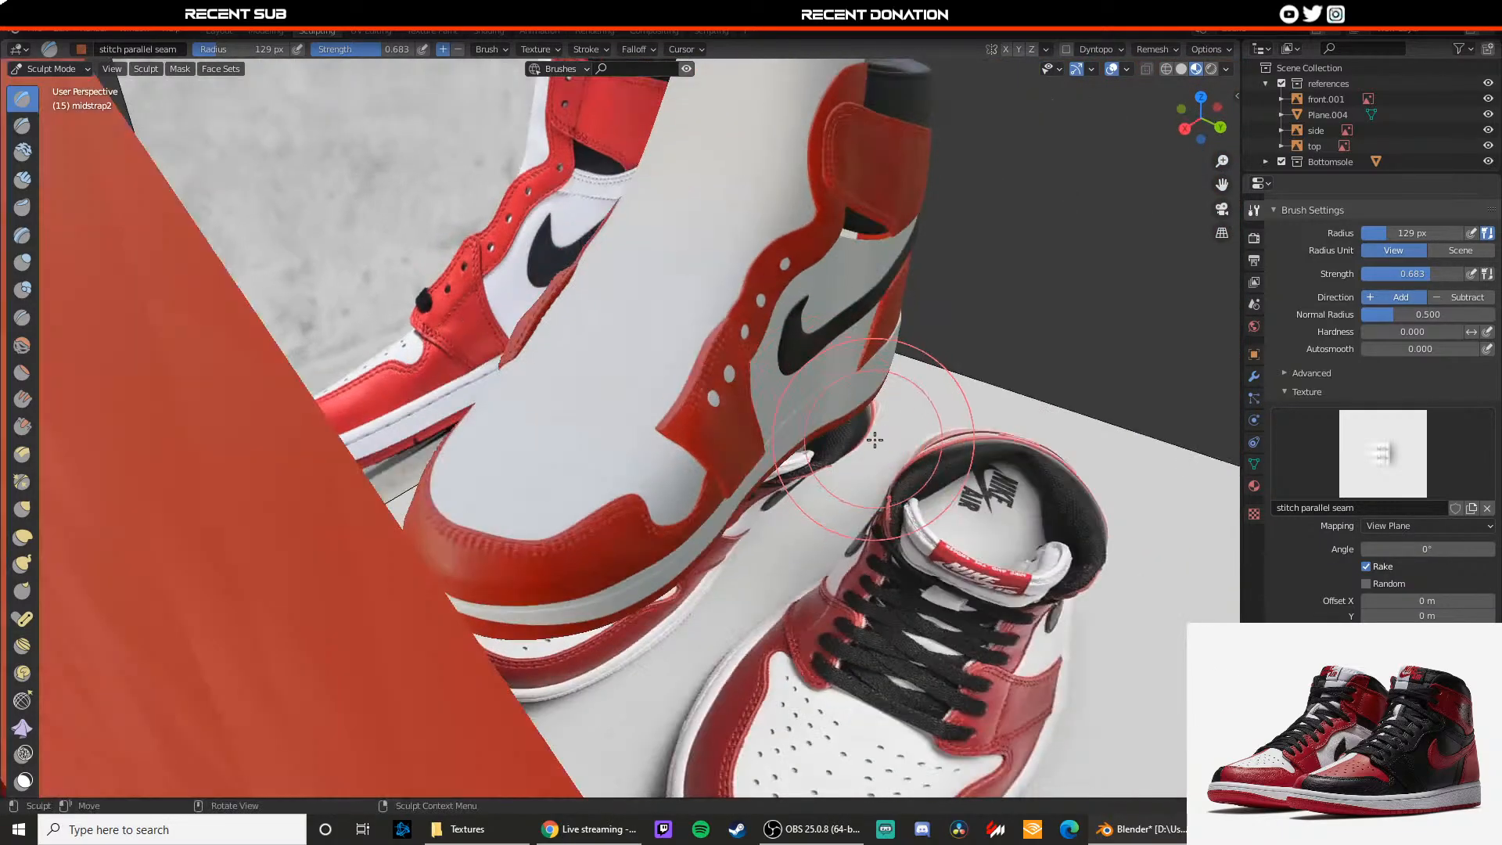
scroll(875, 440, "up", 5)
middle_click_drag(821, 496, 704, 420)
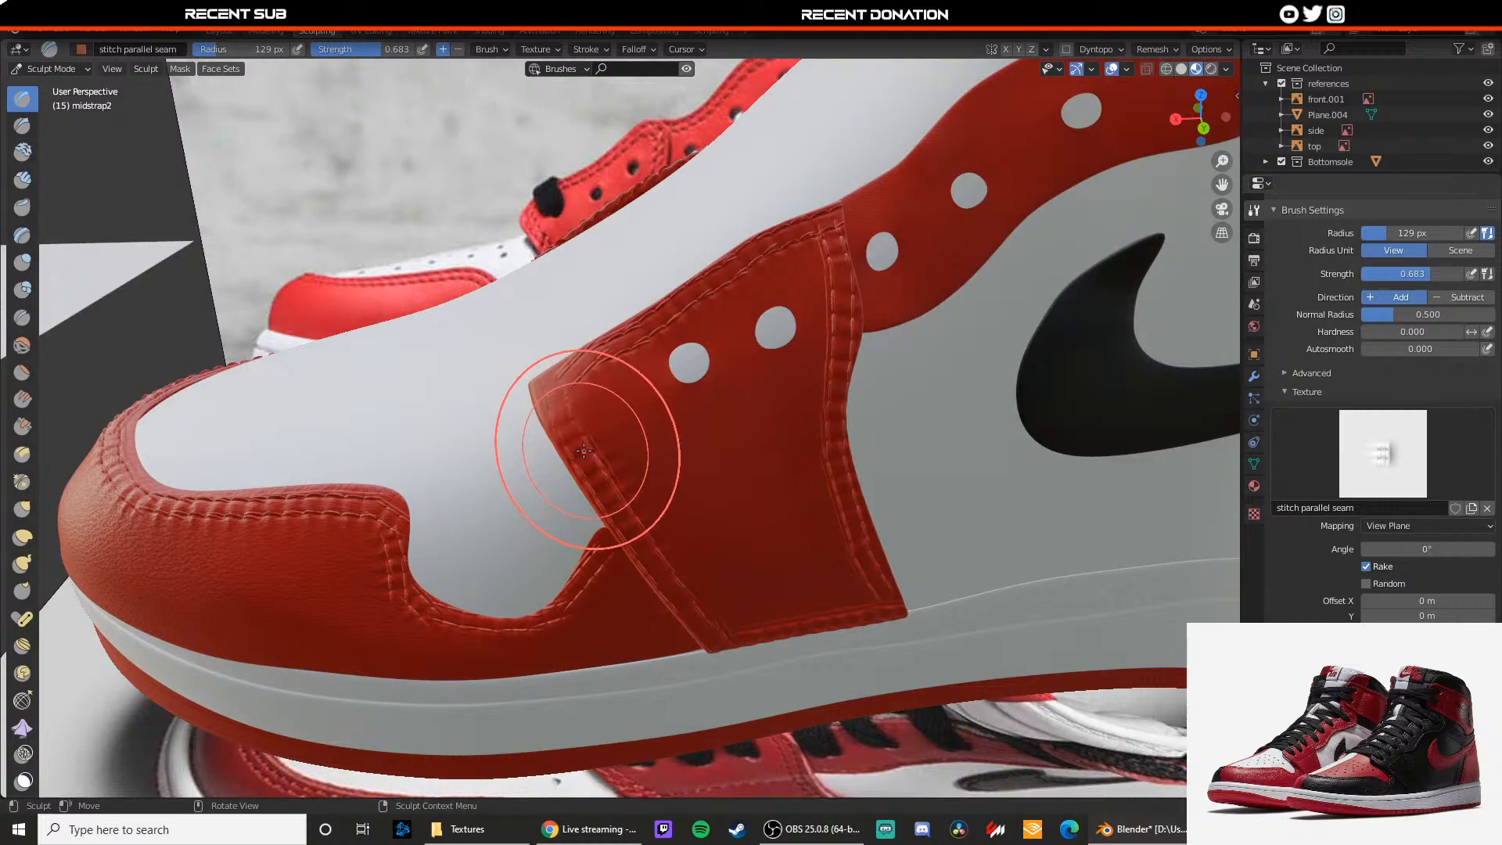
left_click(1254, 376)
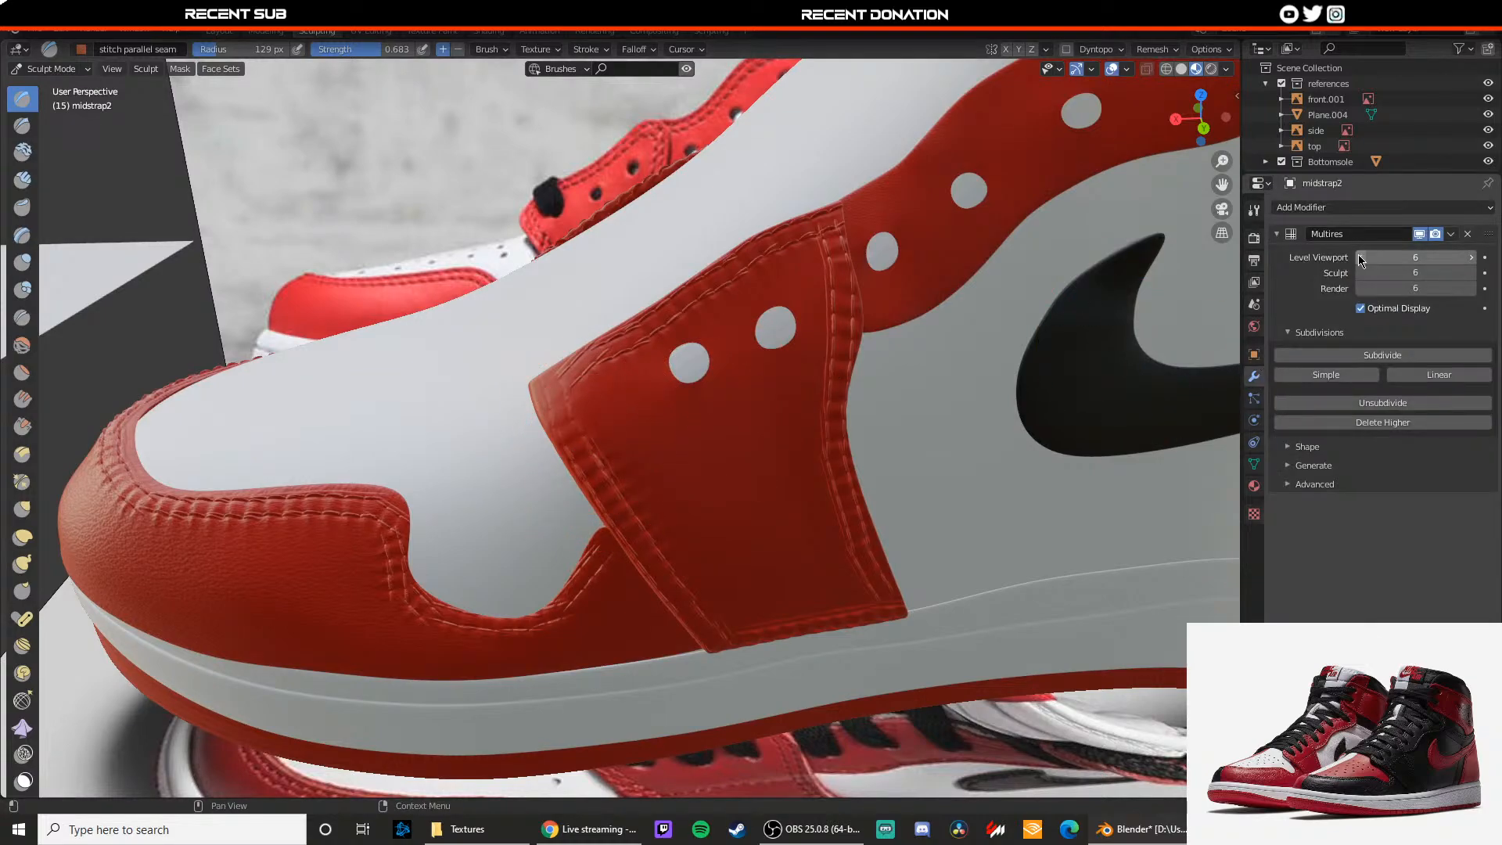
left_click(1467, 234)
left_click(1382, 207)
left_click(1221, 392)
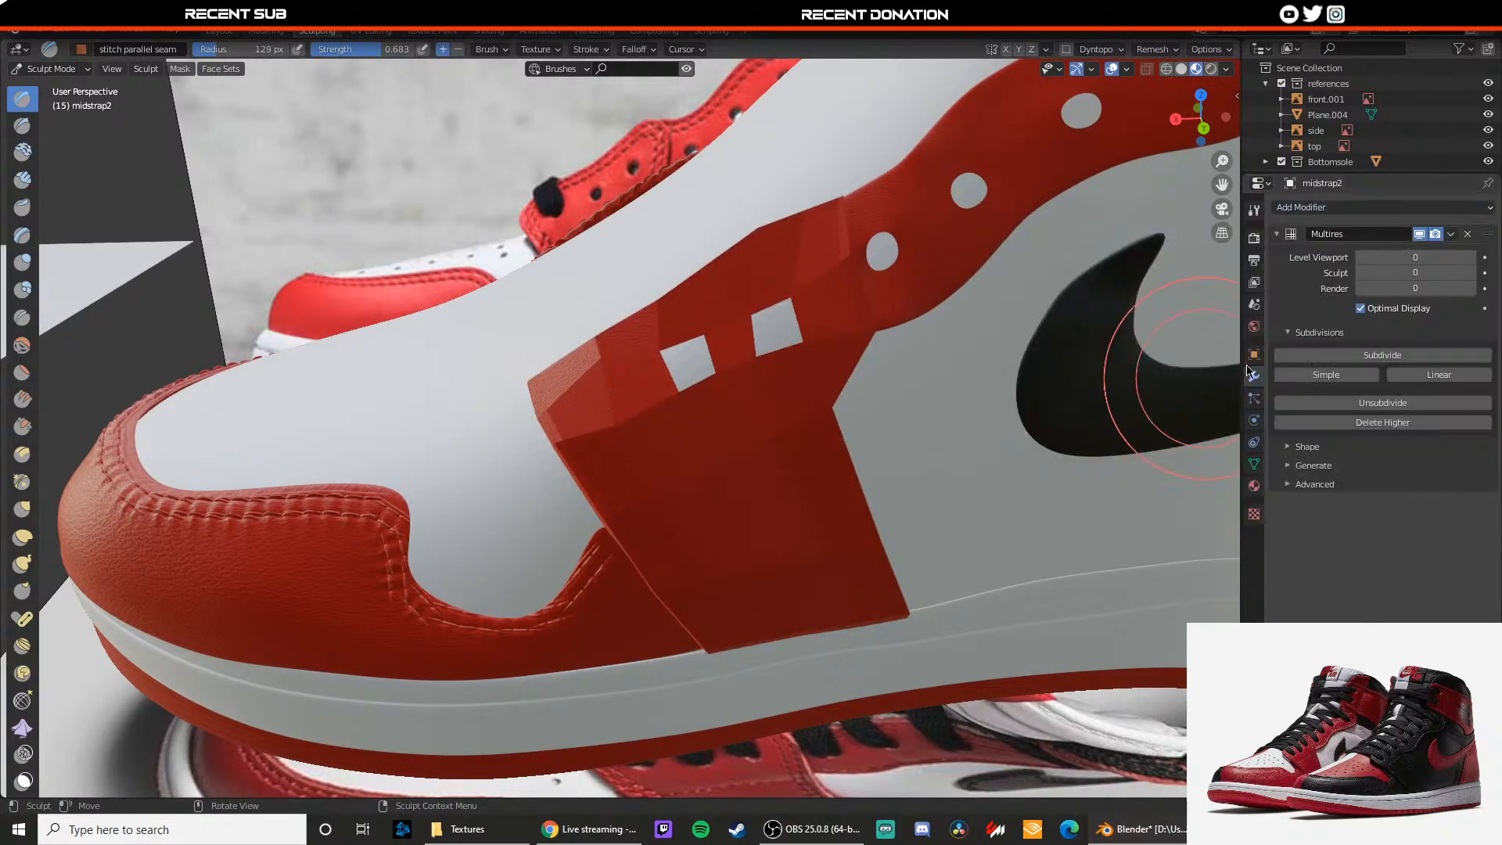
left_click(1355, 357)
left_click(1355, 359)
left_click(1355, 359)
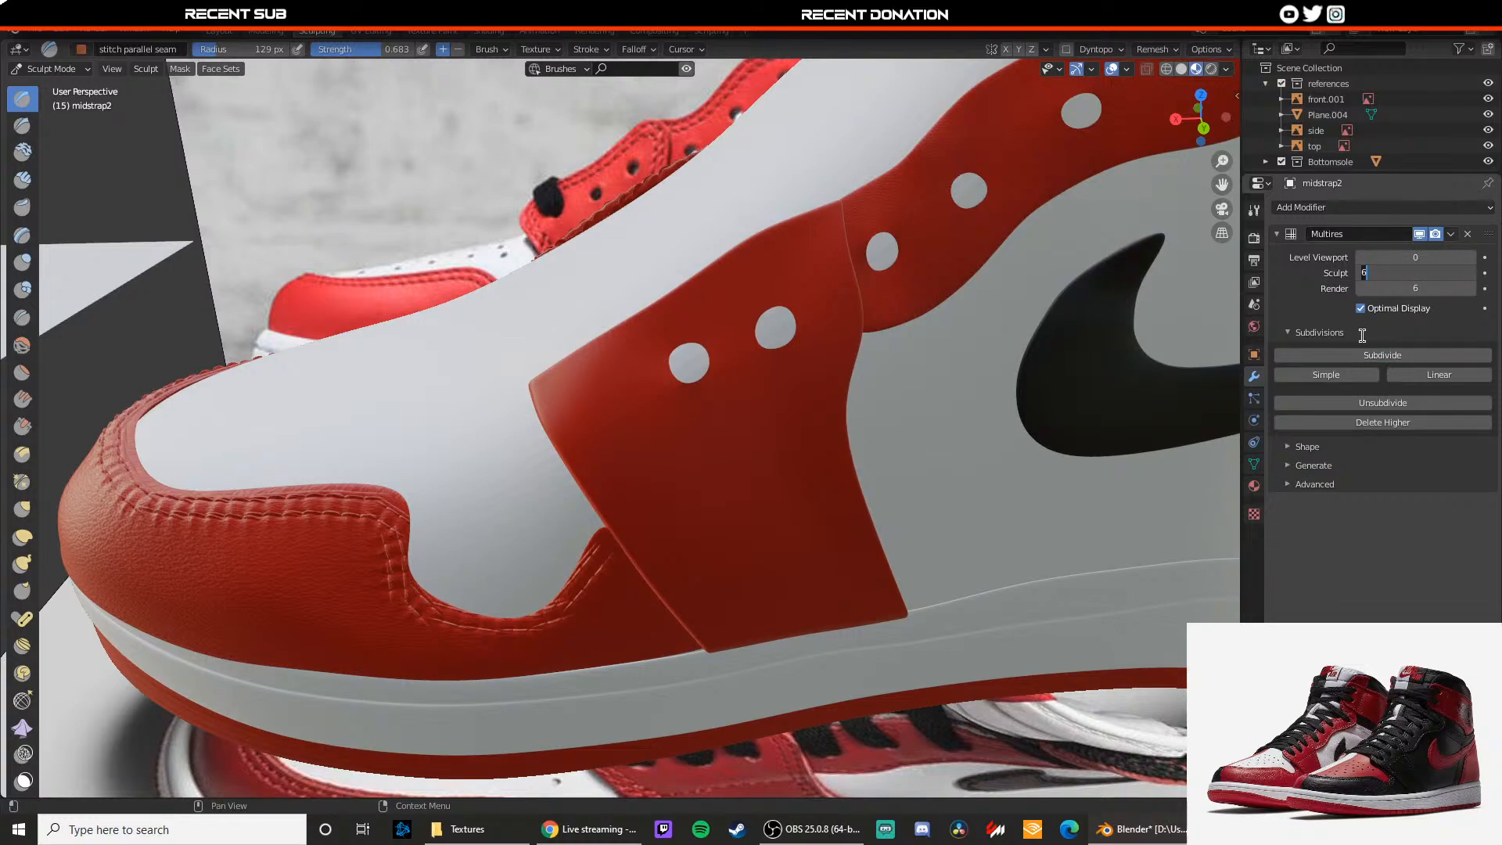
key("Return")
left_click(1471, 259)
Step: Return to the brush settings, test a seam stroke at midstrap2's front corner, undo it and save the file
left_click(1254, 236)
left_click(1254, 210)
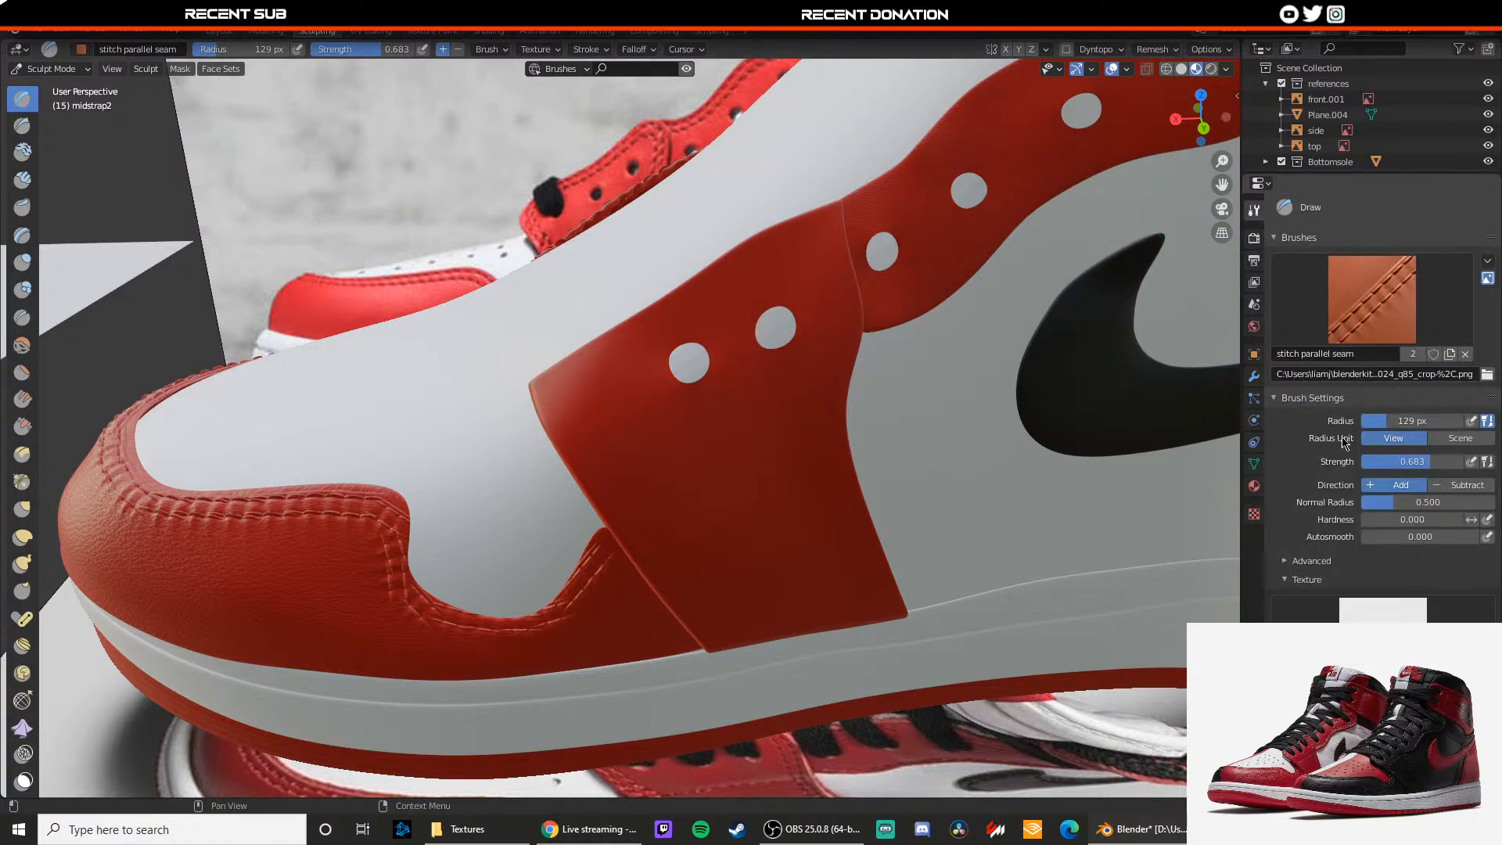
scroll(1333, 518, "down", 2)
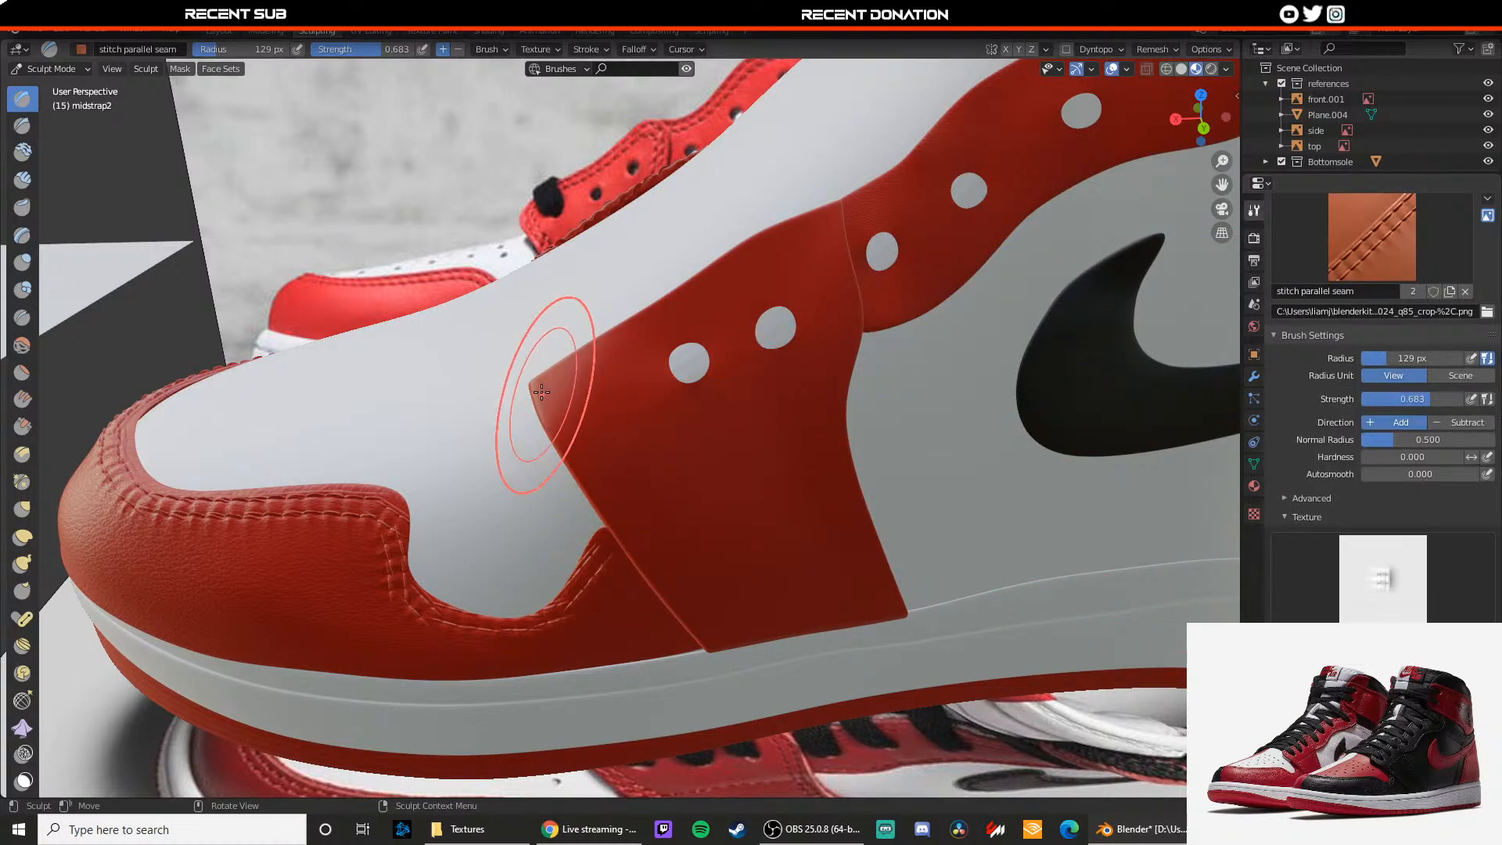
left_click_drag(545, 390, 567, 413)
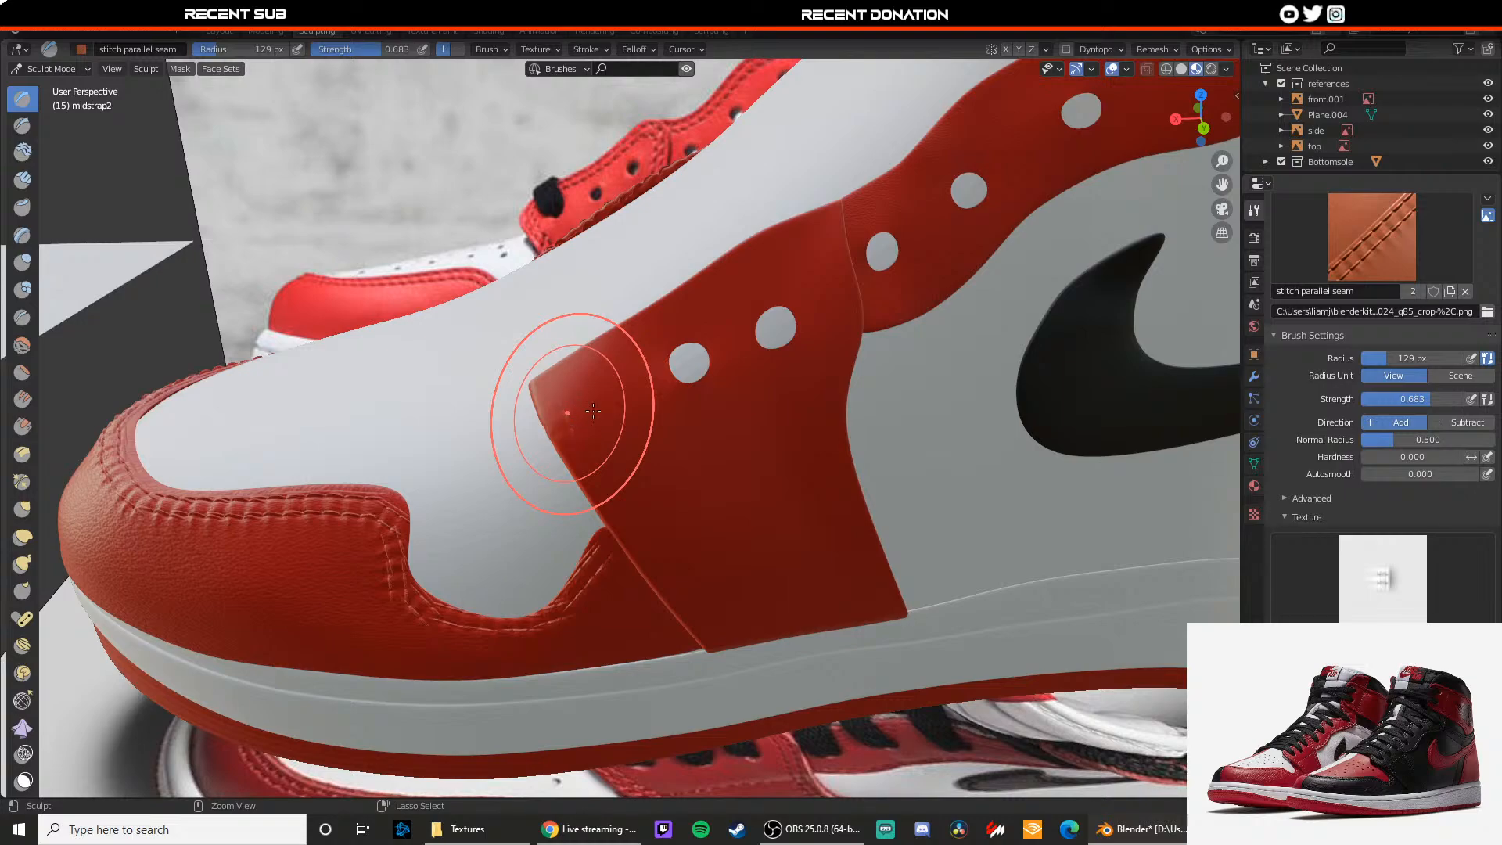
key("ctrl+z")
scroll(591, 406, "up", 1)
key("ctrl+s")
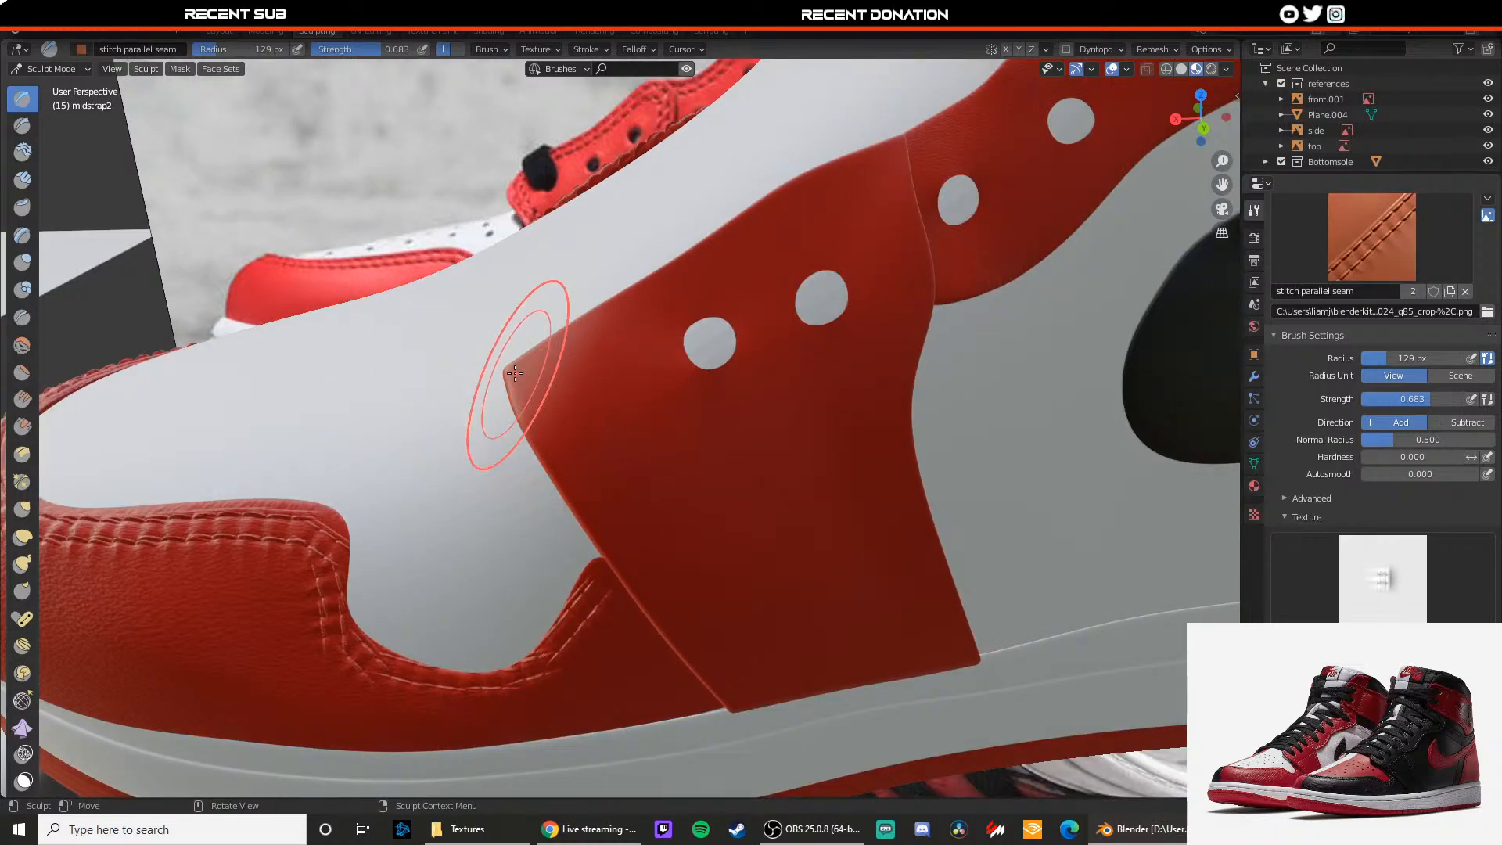
Step: Try to sculpt the parallel seam along midstrap2's front edge with separate strokes from its upper and lower ends, undoing them all
left_click_drag(517, 368, 541, 418)
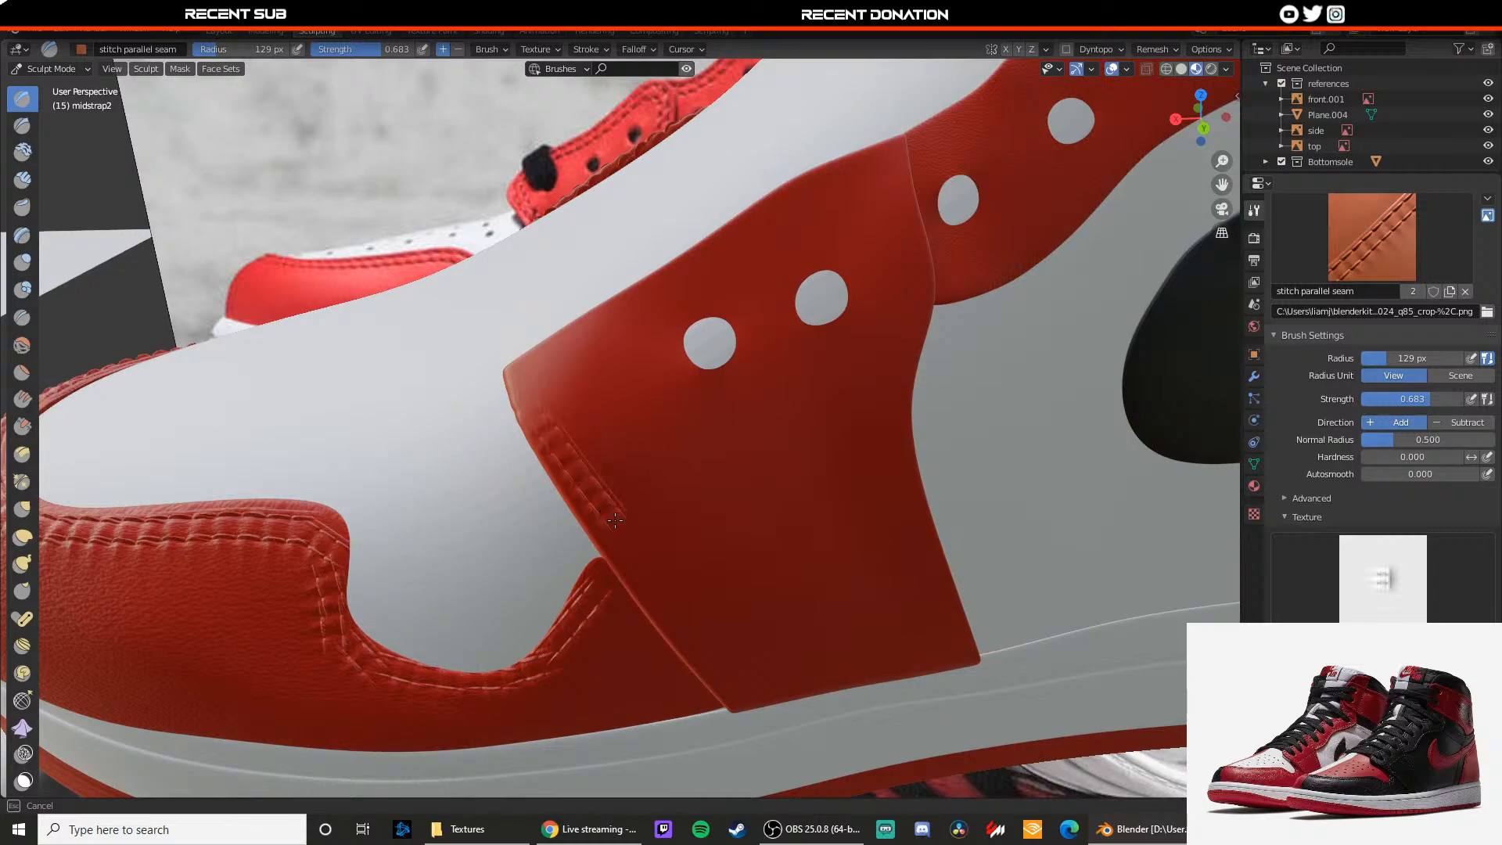
left_click_drag(615, 521, 620, 535)
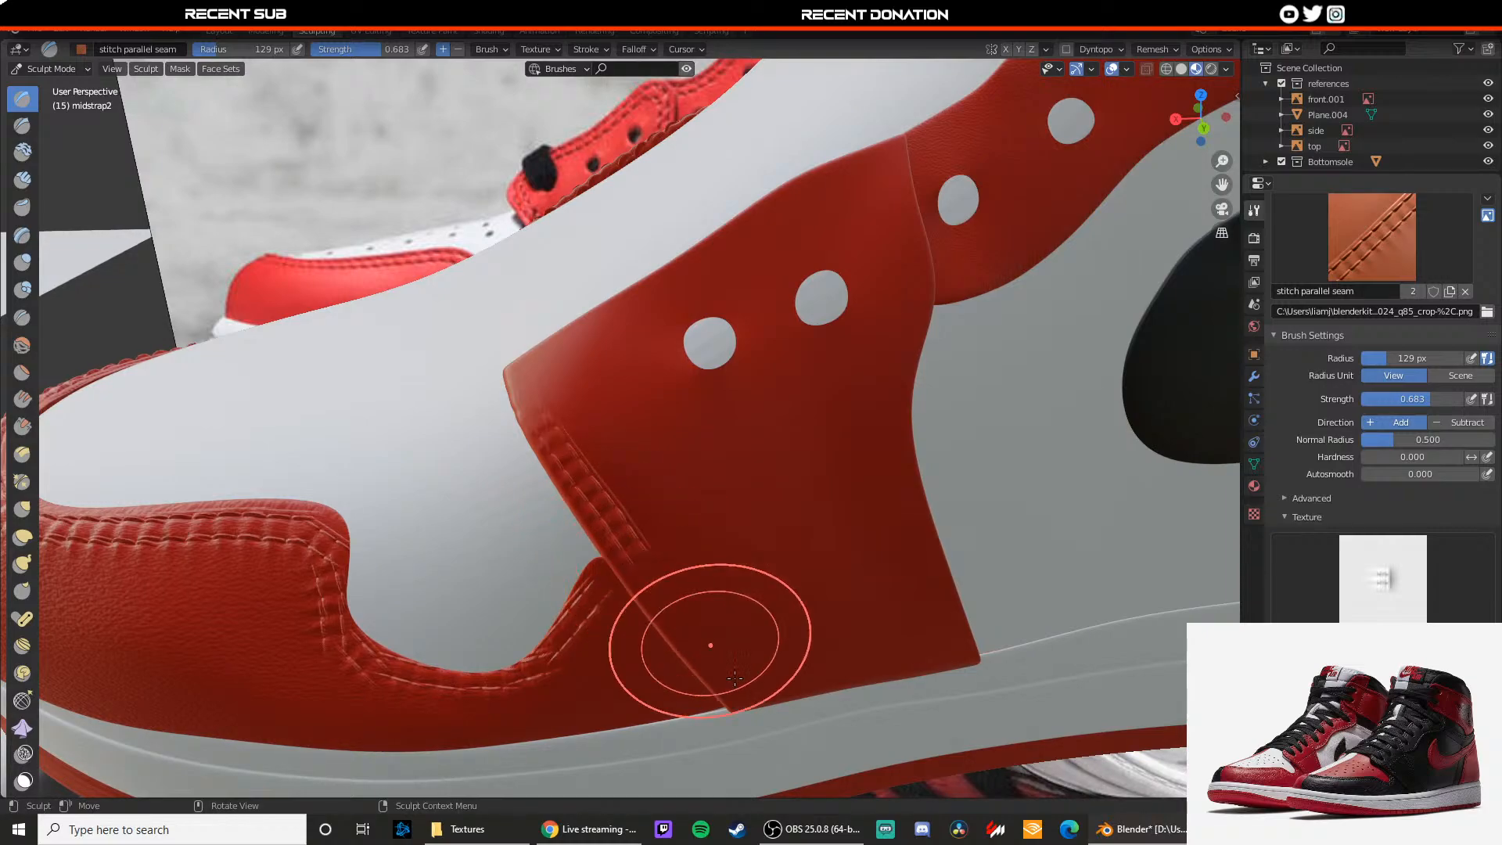
left_click_drag(728, 690, 705, 661)
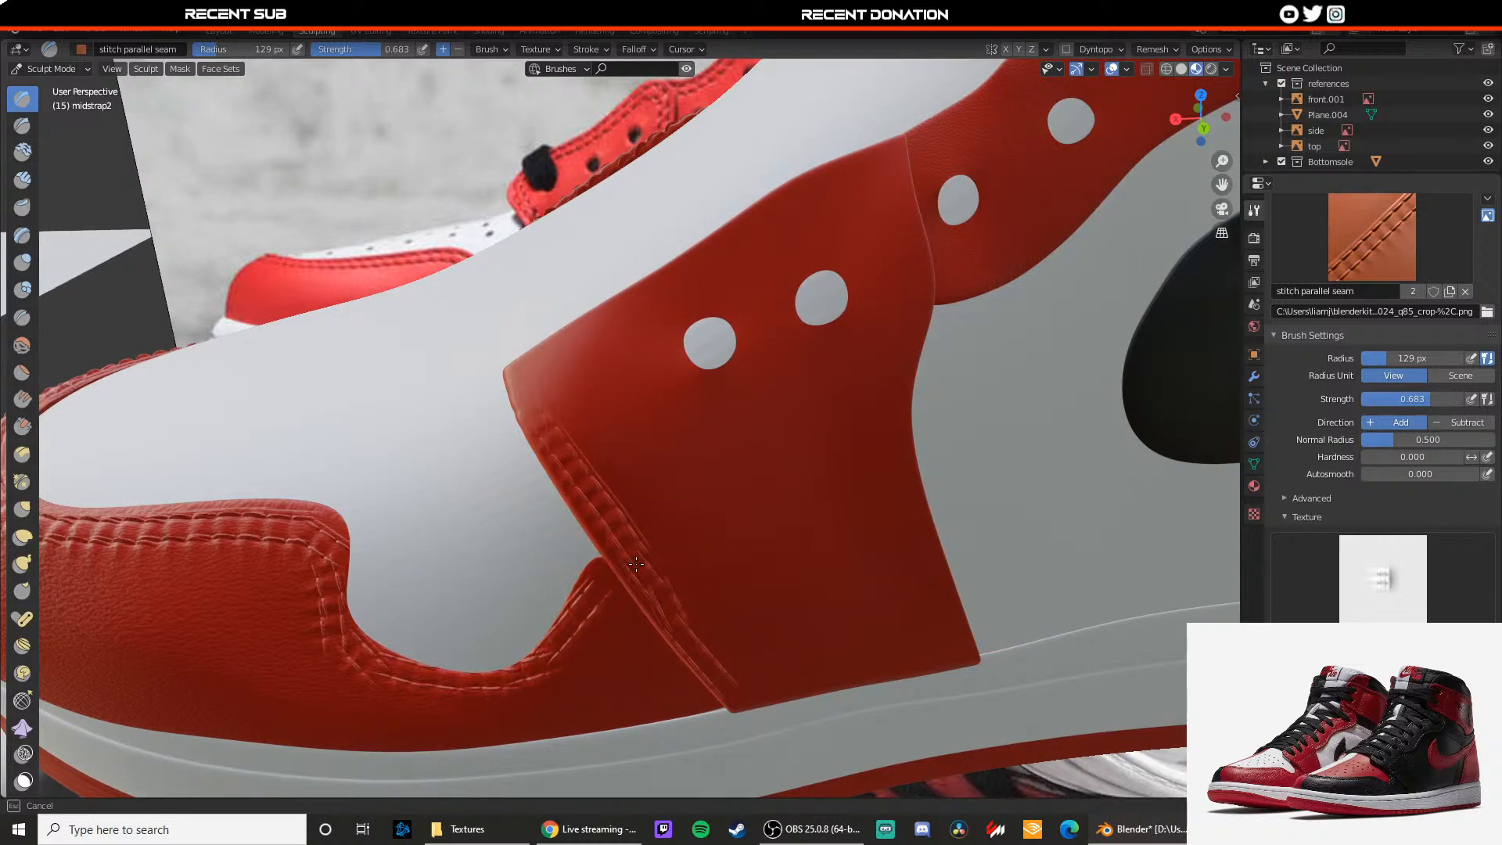
key("ctrl+z")
left_click_drag(636, 564, 652, 585)
left_click_drag(738, 697, 736, 693)
key("ctrl+z")
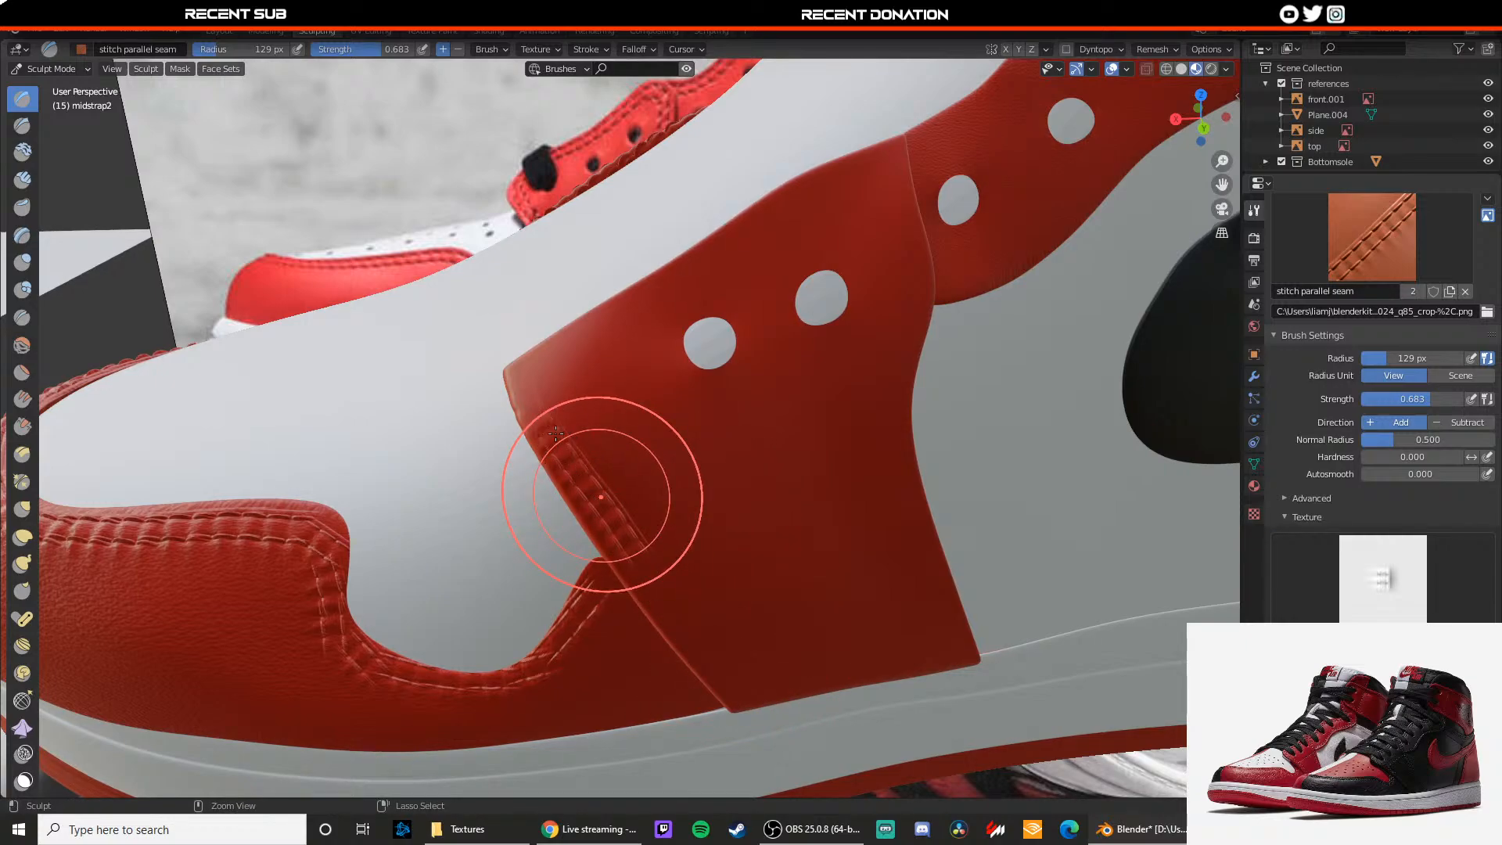
key("ctrl+z")
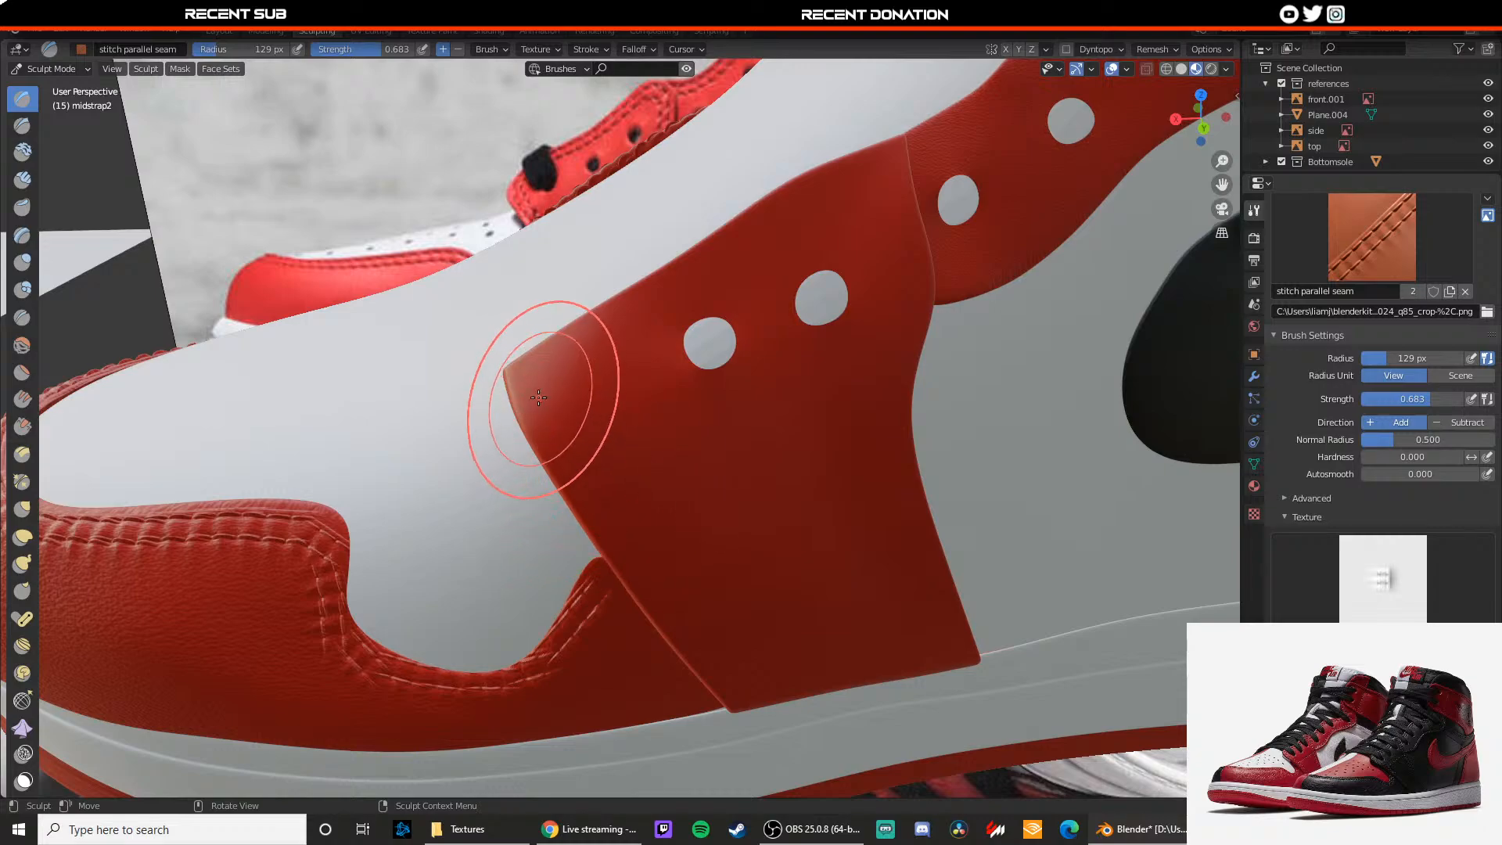
Step: Sculpt the parallel seam down midstrap2's front edge and along its bottom edge to the rear corner
left_click_drag(518, 380, 534, 406)
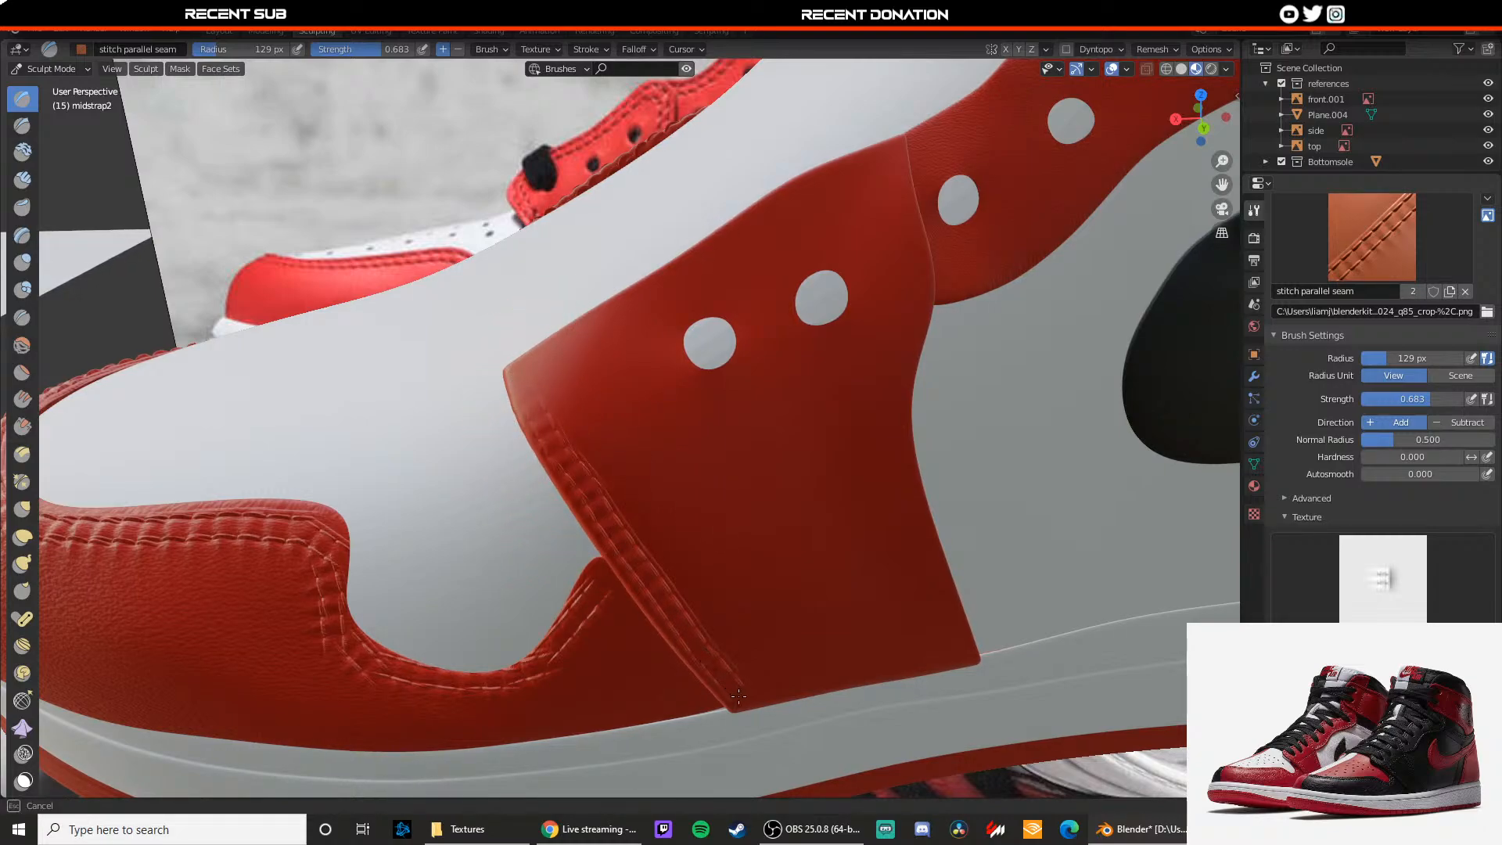
mouse_move(742, 702)
left_mouse_down()
mouse_move(939, 654)
mouse_move(930, 667)
left_mouse_up()
left_click_drag(829, 686, 827, 685)
key("ctrl+z")
left_click_drag(956, 654, 823, 675)
key("ctrl+z")
Step: Sculpt the parallel seam up midstrap2's rear edge from the bottom corner to the upper corner, redoing the first stroke
left_click_drag(955, 652, 955, 643)
left_click_drag(931, 572, 930, 572)
key("ctrl+z")
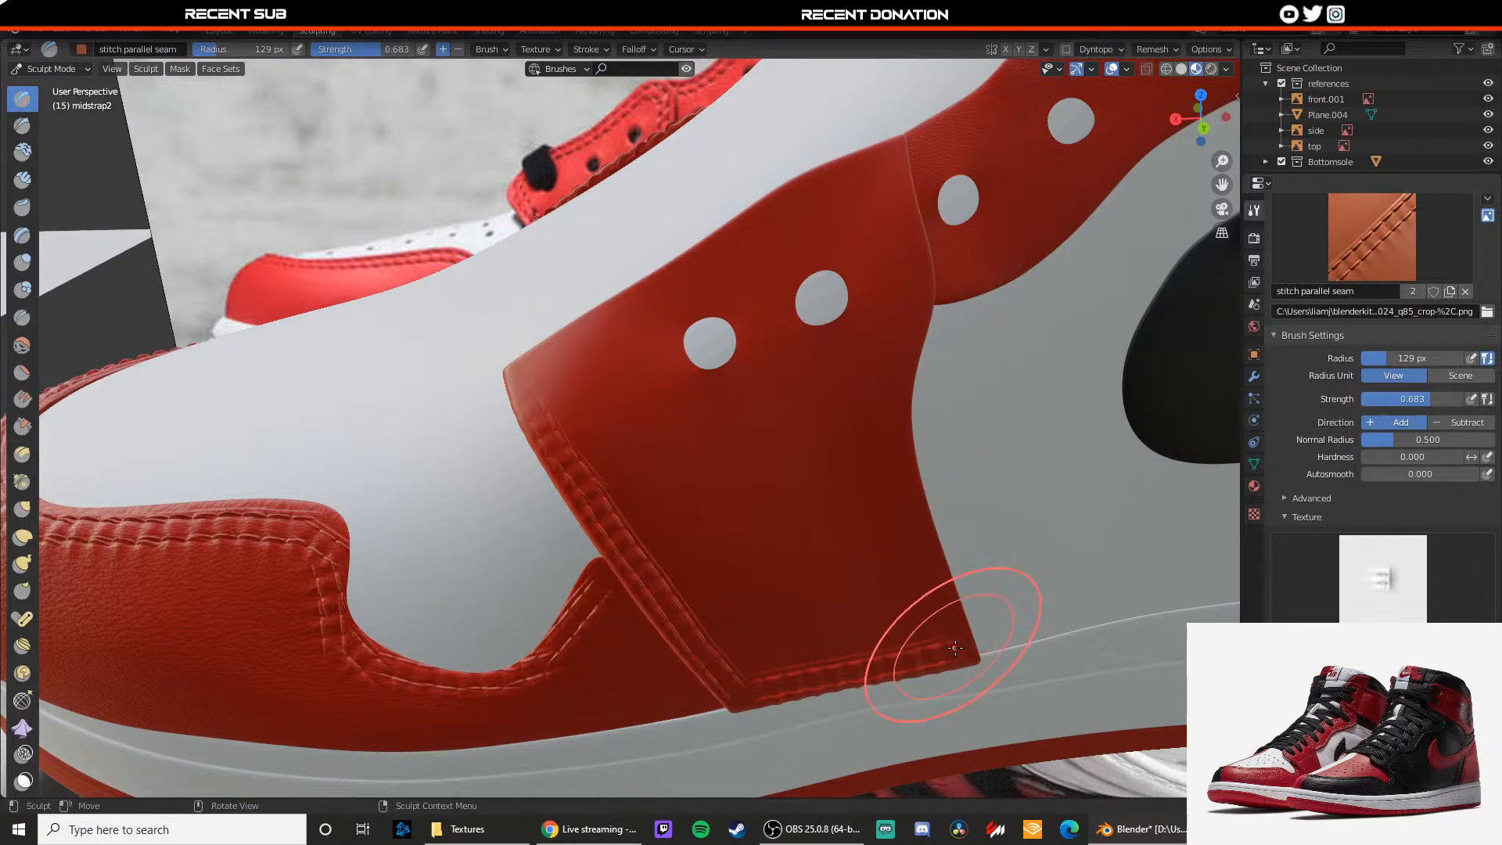
left_click_drag(956, 646, 940, 594)
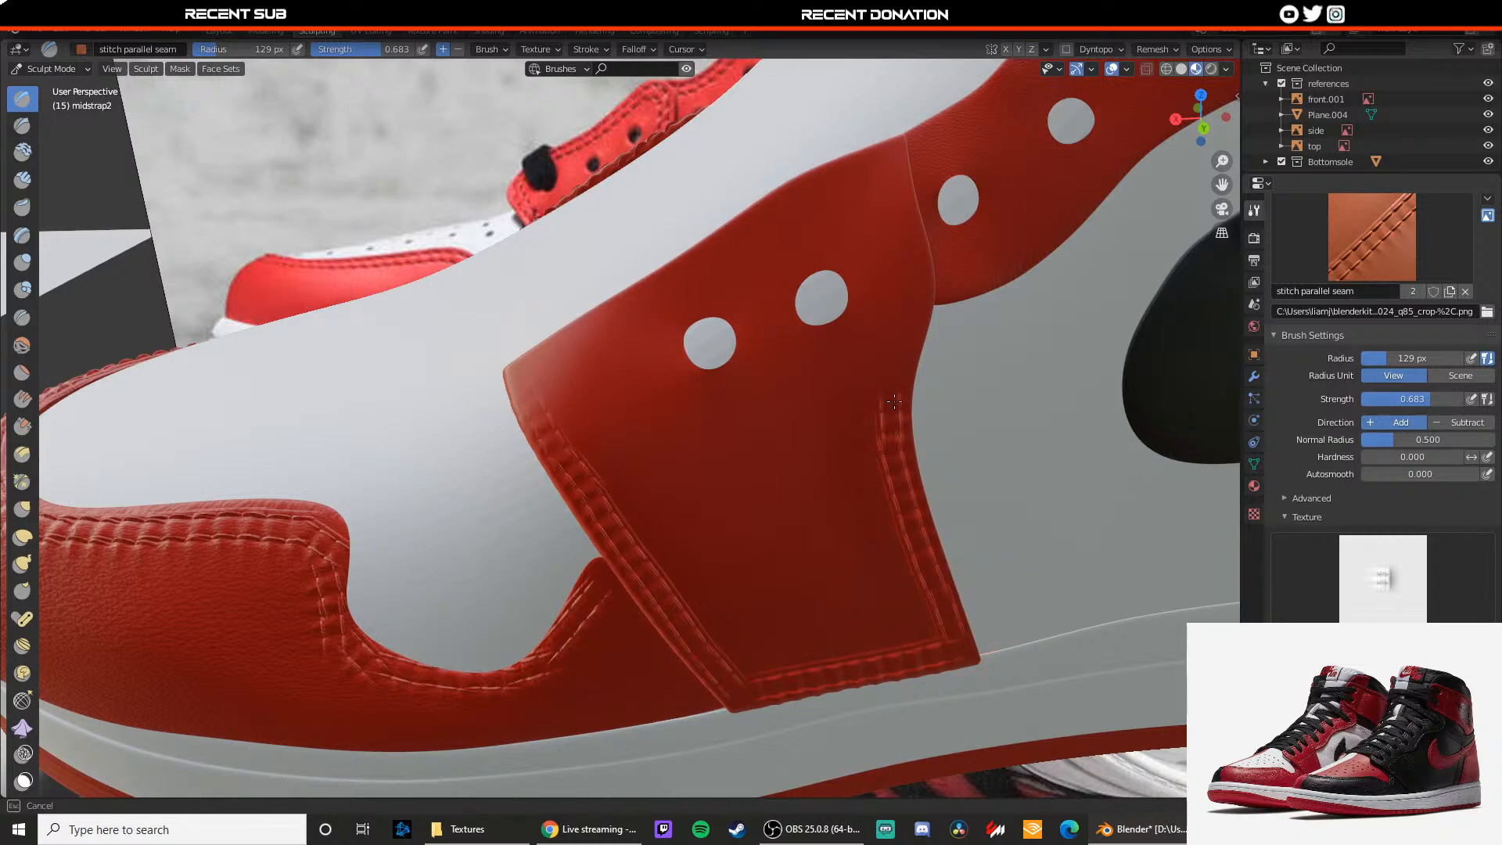
left_click_drag(911, 291, 912, 290)
middle_click_drag(928, 365, 924, 430, "shift")
left_click_drag(898, 366, 909, 317)
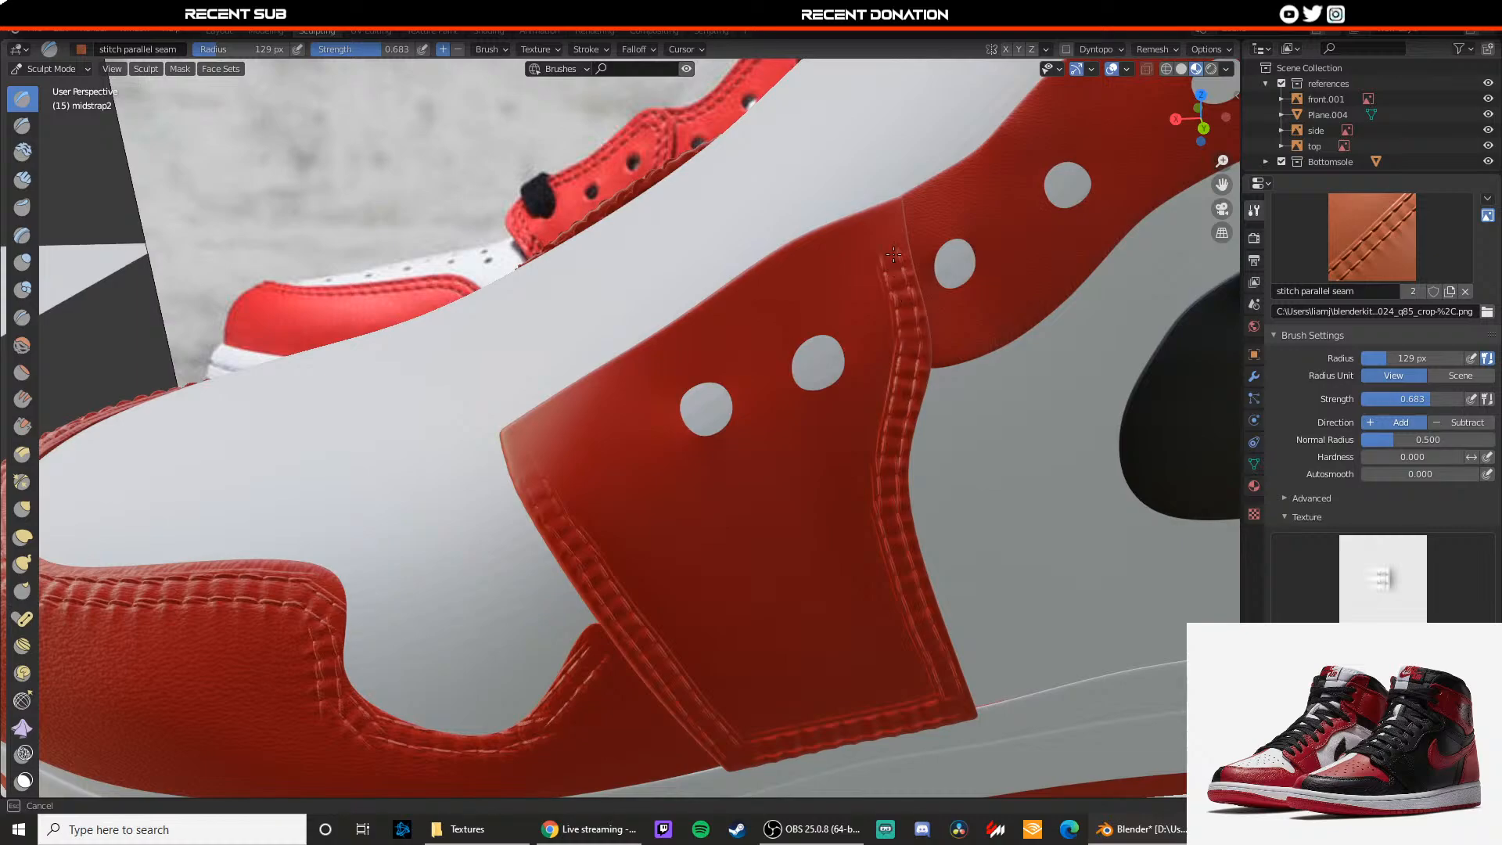
left_click_drag(894, 255, 898, 220)
Step: Extend the front seam to midstrap2's front corner and sculpt the seam along the upper edge to the rear corner
left_click_drag(510, 471, 521, 439)
mouse_move(526, 443)
middle_mouse_down()
mouse_move(540, 494)
mouse_move(599, 514)
middle_mouse_up()
left_click_drag(602, 546, 588, 522)
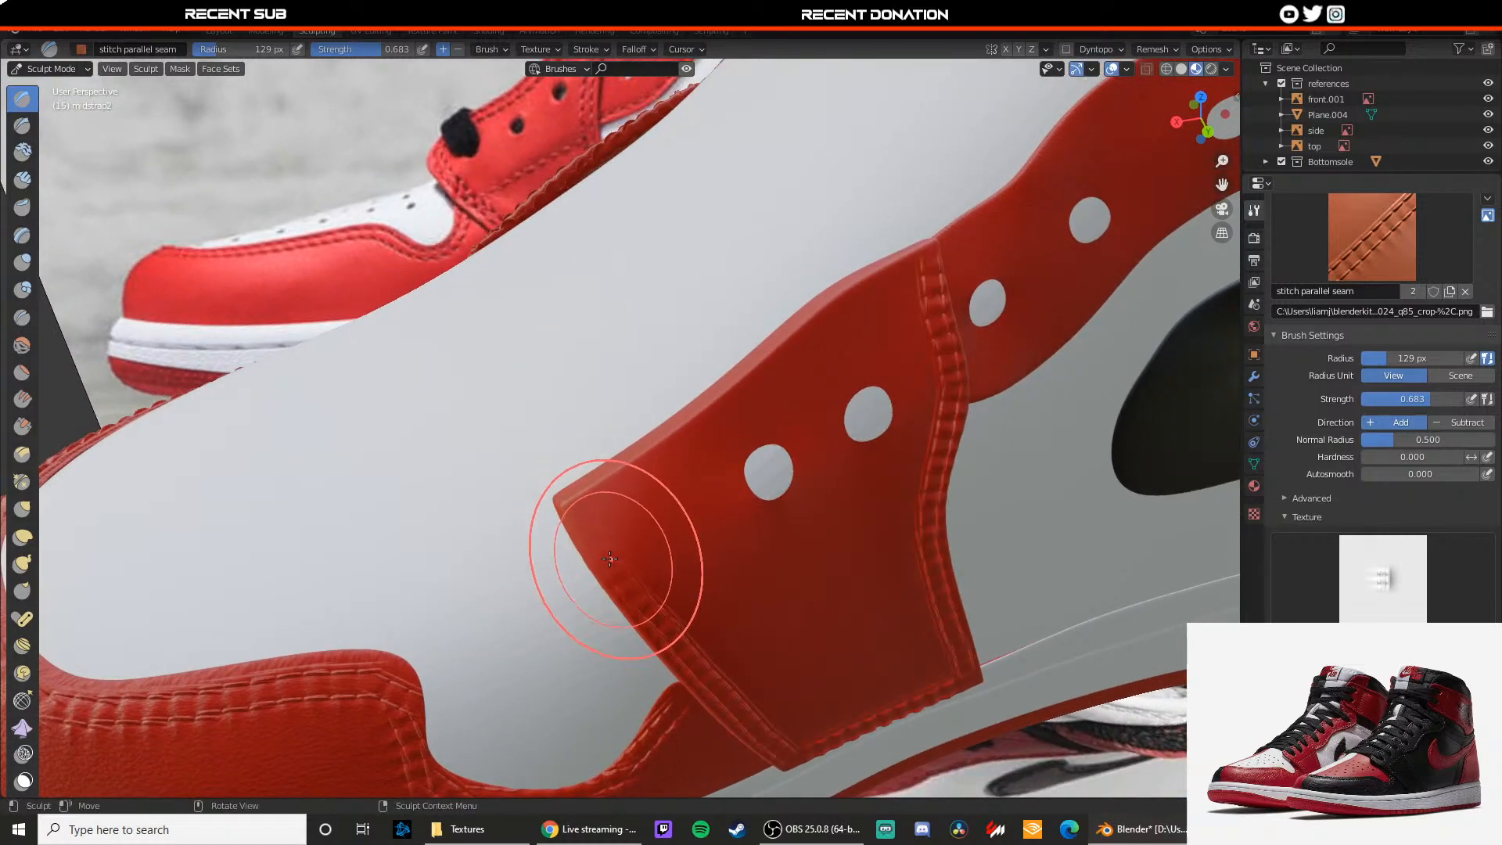
scroll(587, 635, "up", 2)
mouse_move(614, 571)
left_mouse_down()
mouse_move(591, 570)
mouse_move(569, 534)
left_mouse_up()
key("ctrl+z")
scroll(602, 588, "down", 2)
left_click_drag(619, 576, 585, 519)
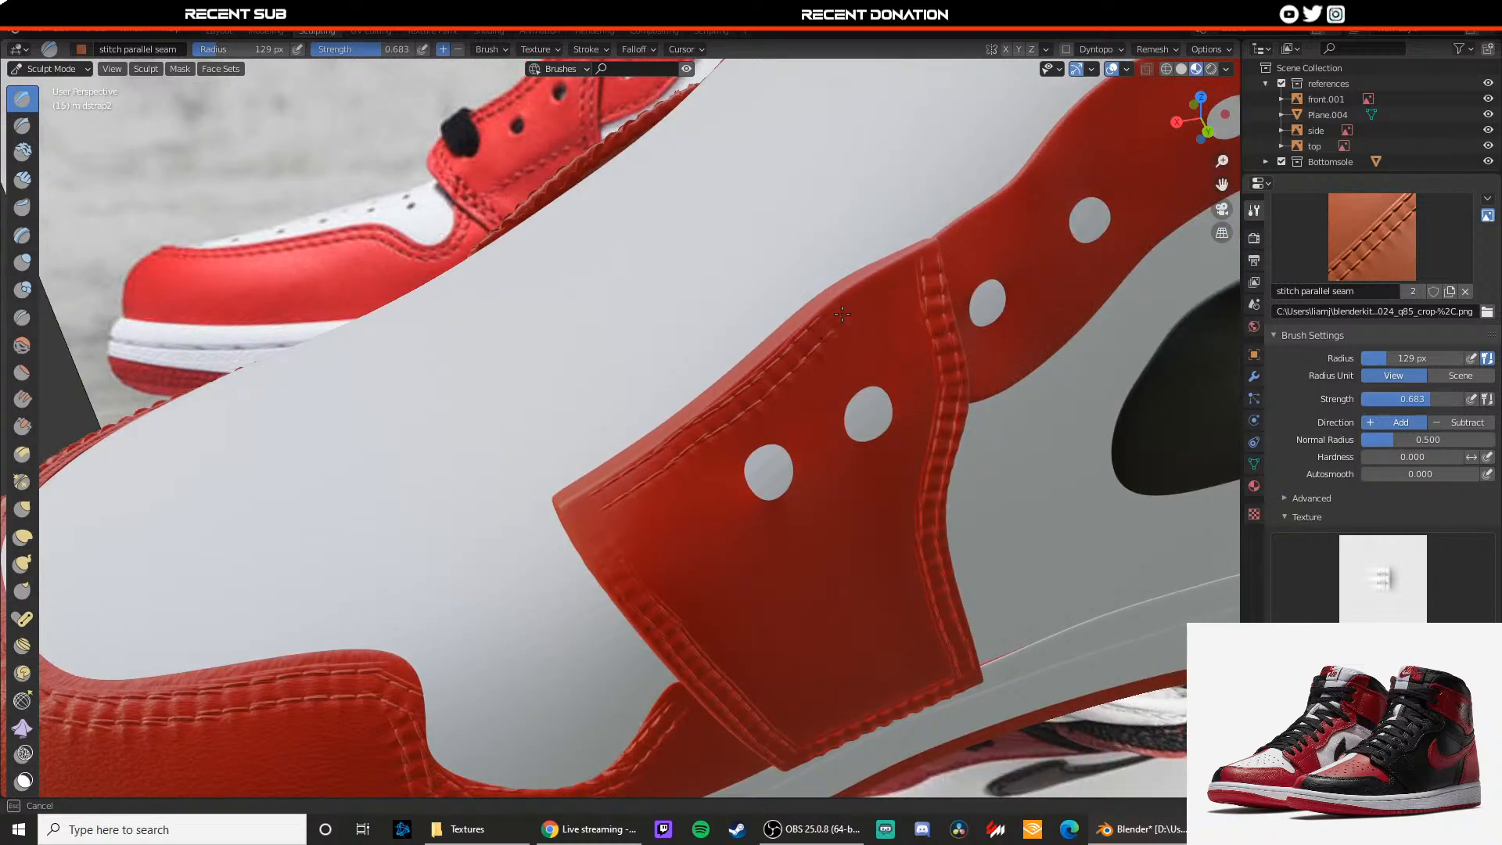
left_click_drag(926, 263, 931, 262)
Step: Examine the sculpted seams around midstrap2 up close and against the rest of the shoe
middle_click_drag(740, 440, 681, 385)
middle_click_drag(533, 437, 565, 451)
scroll(574, 453, "up", 1)
scroll(618, 471, "down", 1)
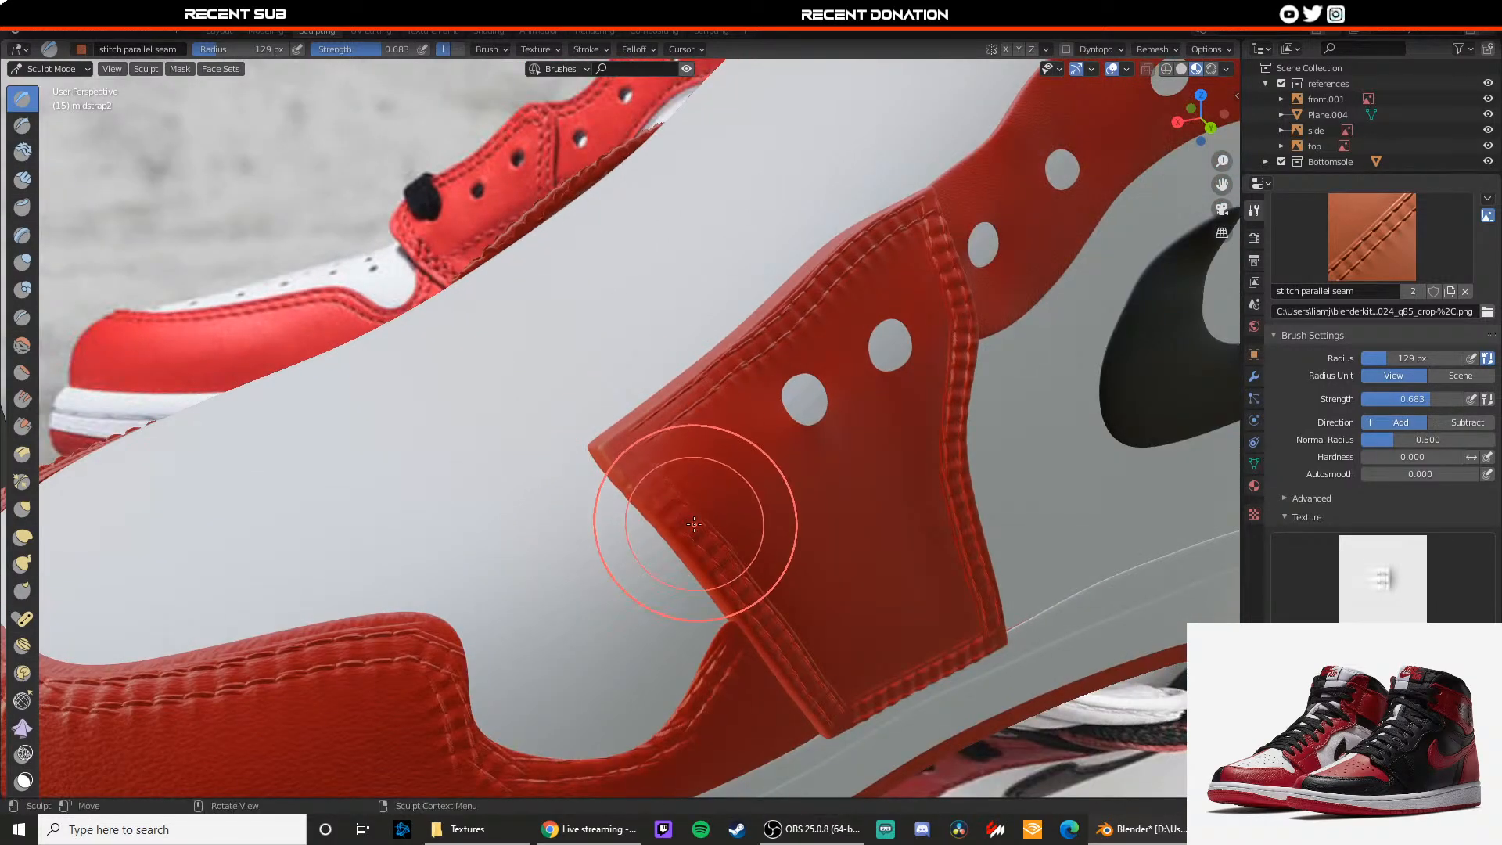
middle_click_drag(685, 477, 621, 404)
scroll(616, 398, "up", 2)
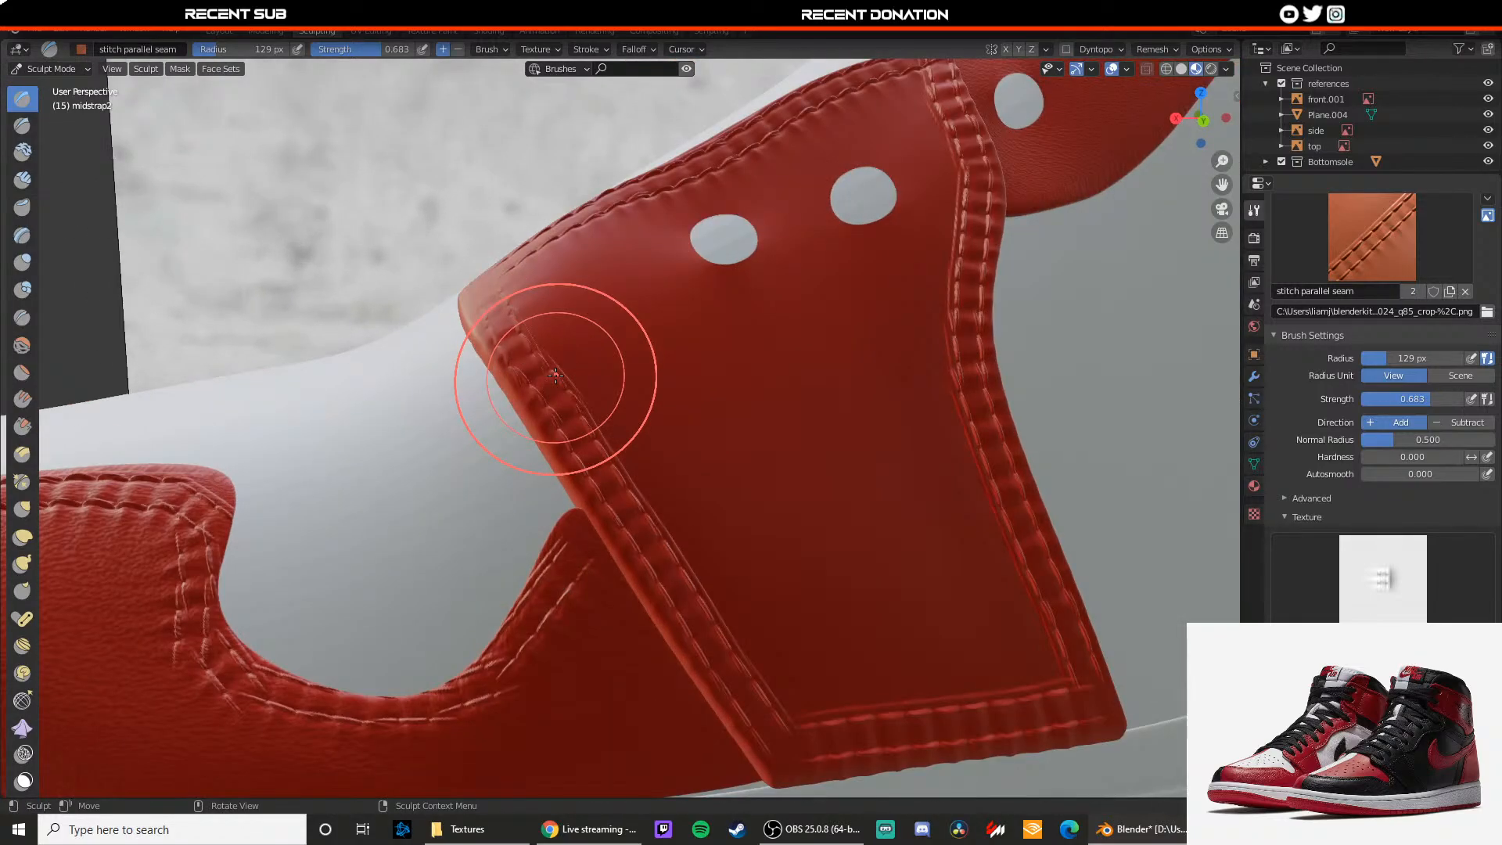
scroll(555, 376, "down", 5)
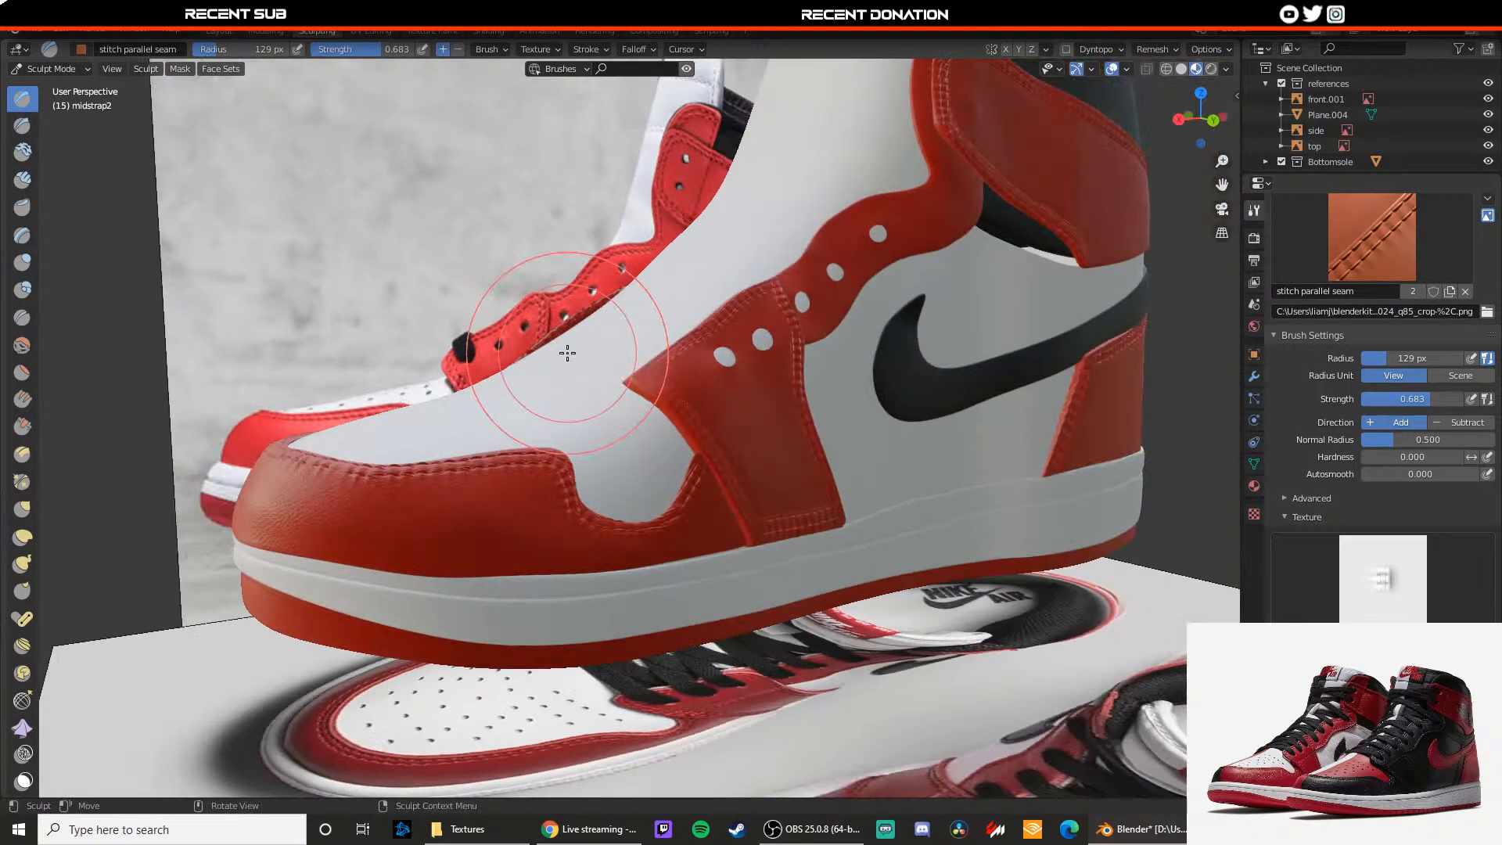
key("z")
left_click(587, 452)
mouse_move(647, 428)
middle_mouse_down()
mouse_move(575, 460)
mouse_move(519, 364)
mouse_move(771, 399)
mouse_move(516, 429)
mouse_move(593, 494)
middle_mouse_up()
scroll(569, 461, "down", 4)
scroll(591, 415, "up", 2)
scroll(593, 495, "up", 2)
scroll(593, 493, "down", 6)
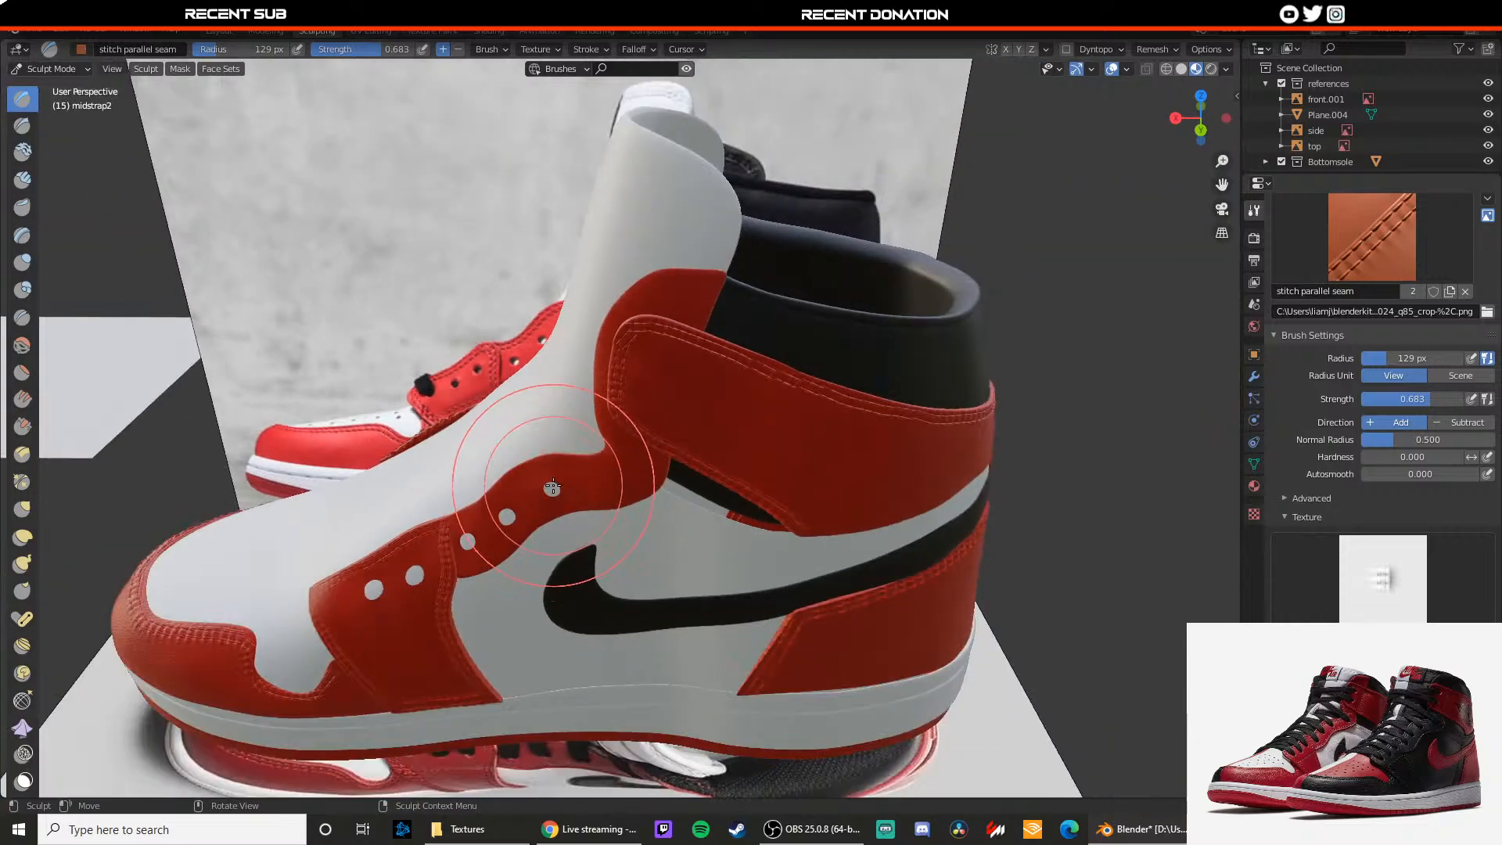
Step: Switch from Sculpt Mode to Object Mode and select wiggle2, the wavy red eyelet panel behind midstrap2
left_click(51, 69)
left_click(51, 87)
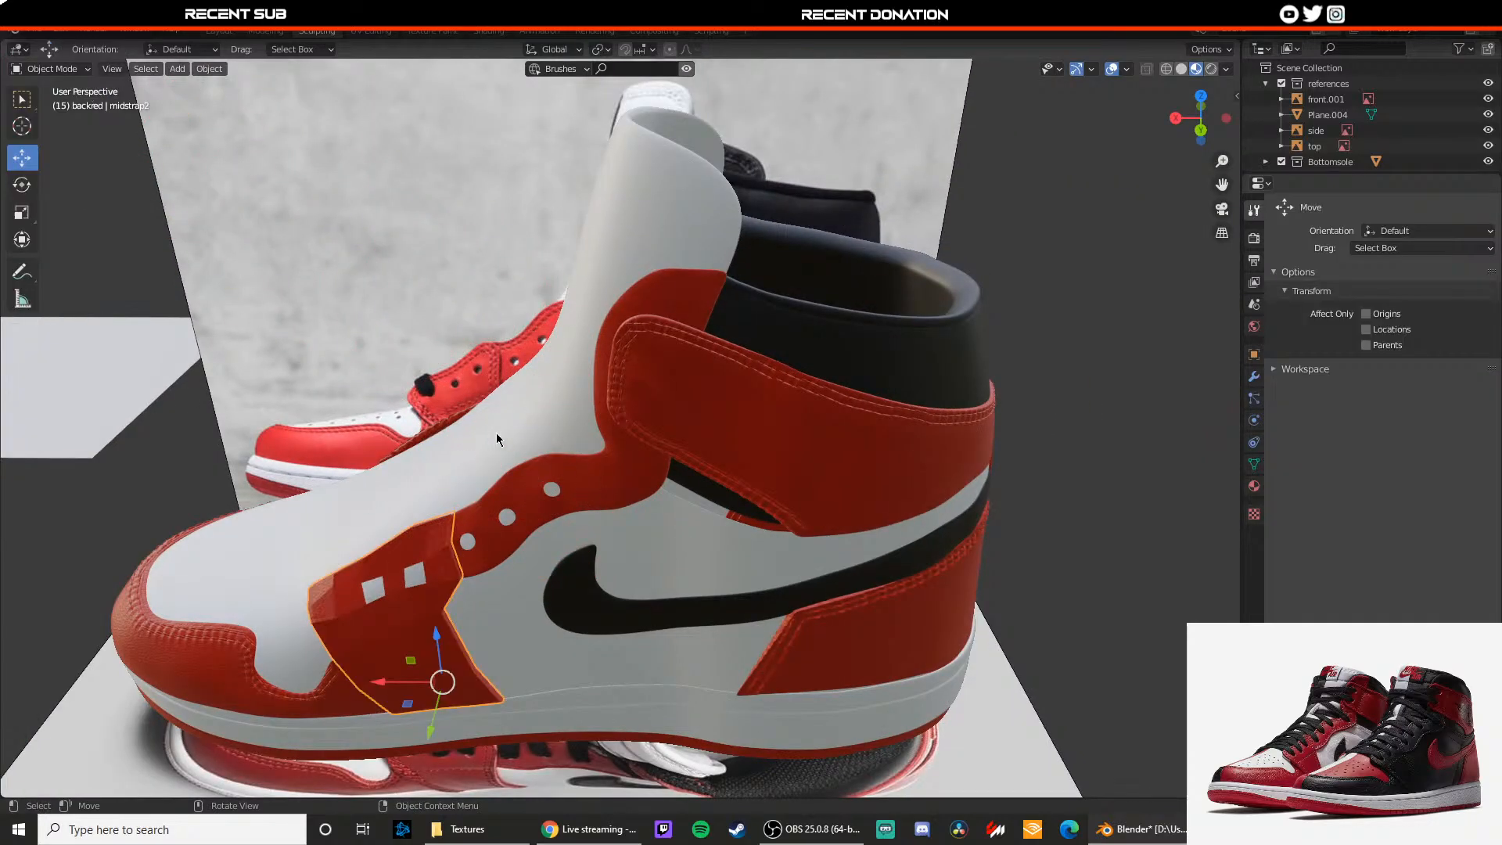
mouse_move(352, 427)
middle_mouse_down()
mouse_move(493, 420)
mouse_move(327, 387)
middle_mouse_up()
scroll(575, 438, "up", 3)
left_click(577, 439)
middle_click_drag(577, 439, 617, 433)
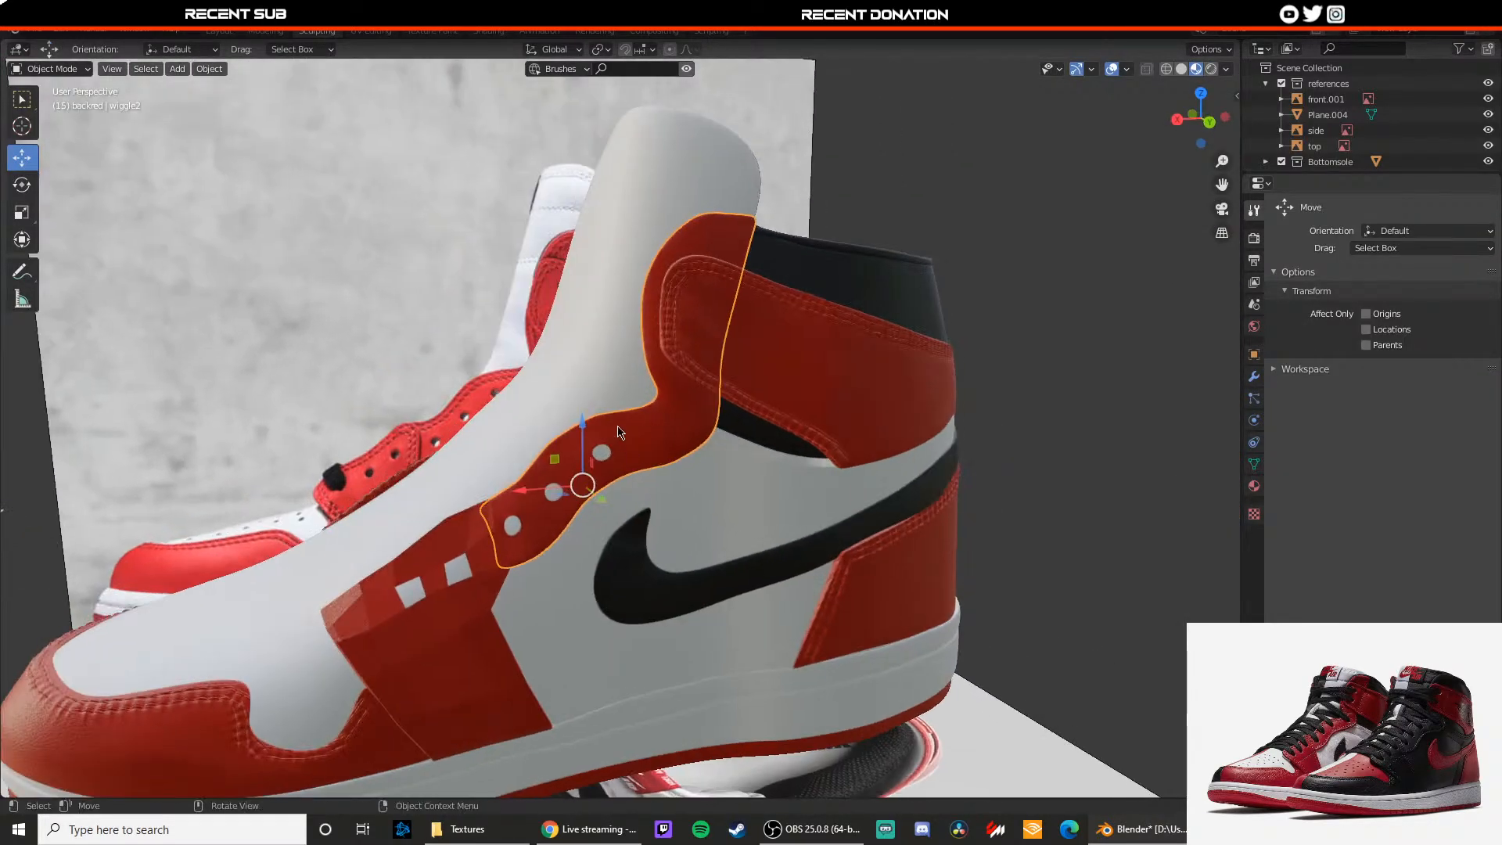
scroll(414, 384, "down", 6)
middle_click_drag(414, 384, 659, 450)
scroll(477, 394, "up", 2)
scroll(485, 407, "up", 2)
scroll(540, 419, "up", 5)
scroll(518, 424, "down", 5)
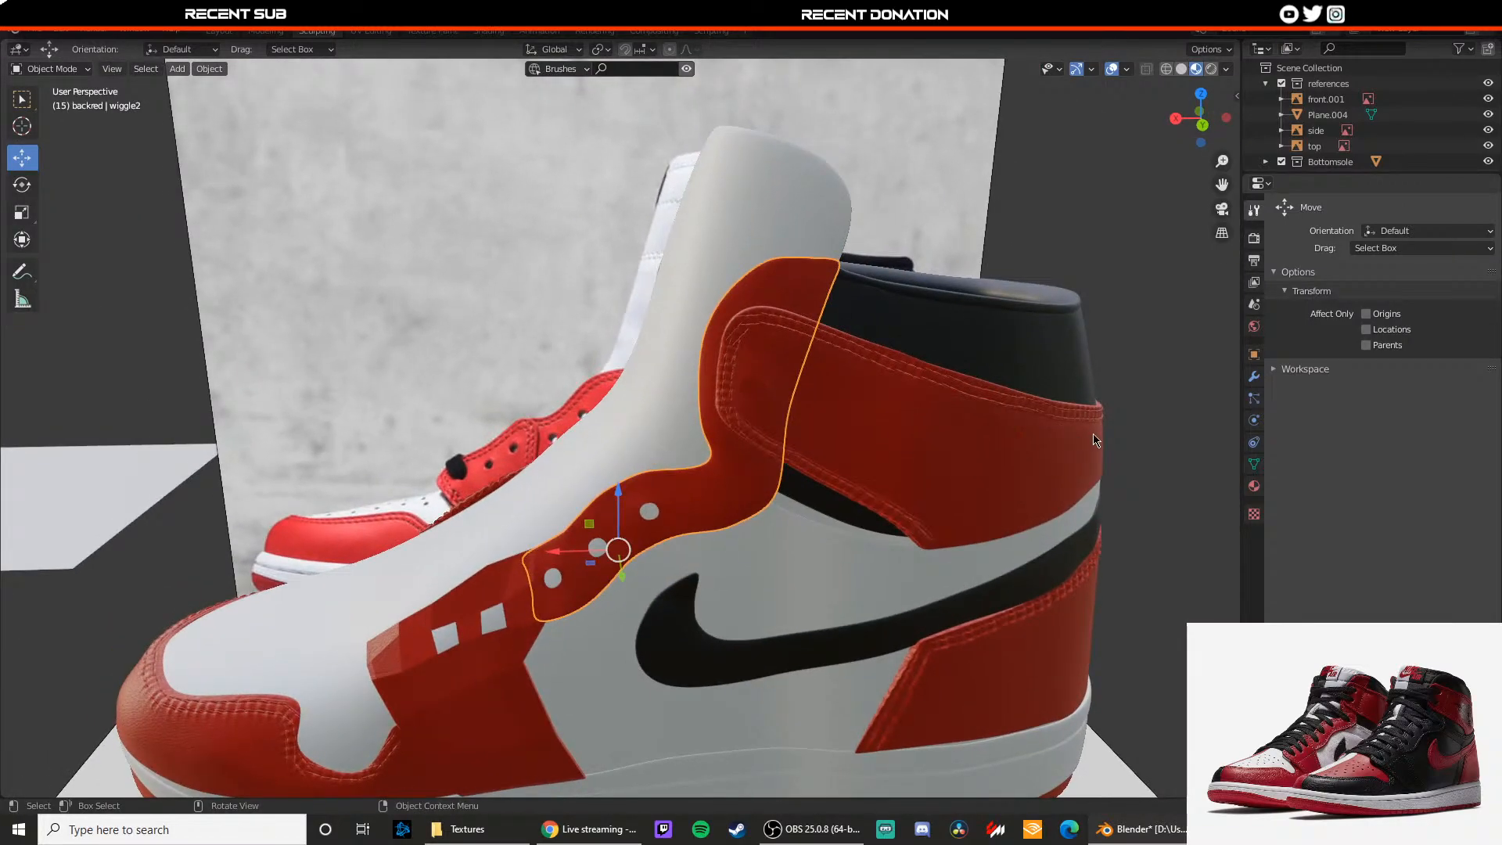
Step: Replace wiggle2's existing modifier with a new Multiresolution modifier subdivided to level 6
left_click(1254, 355)
left_click(1254, 262)
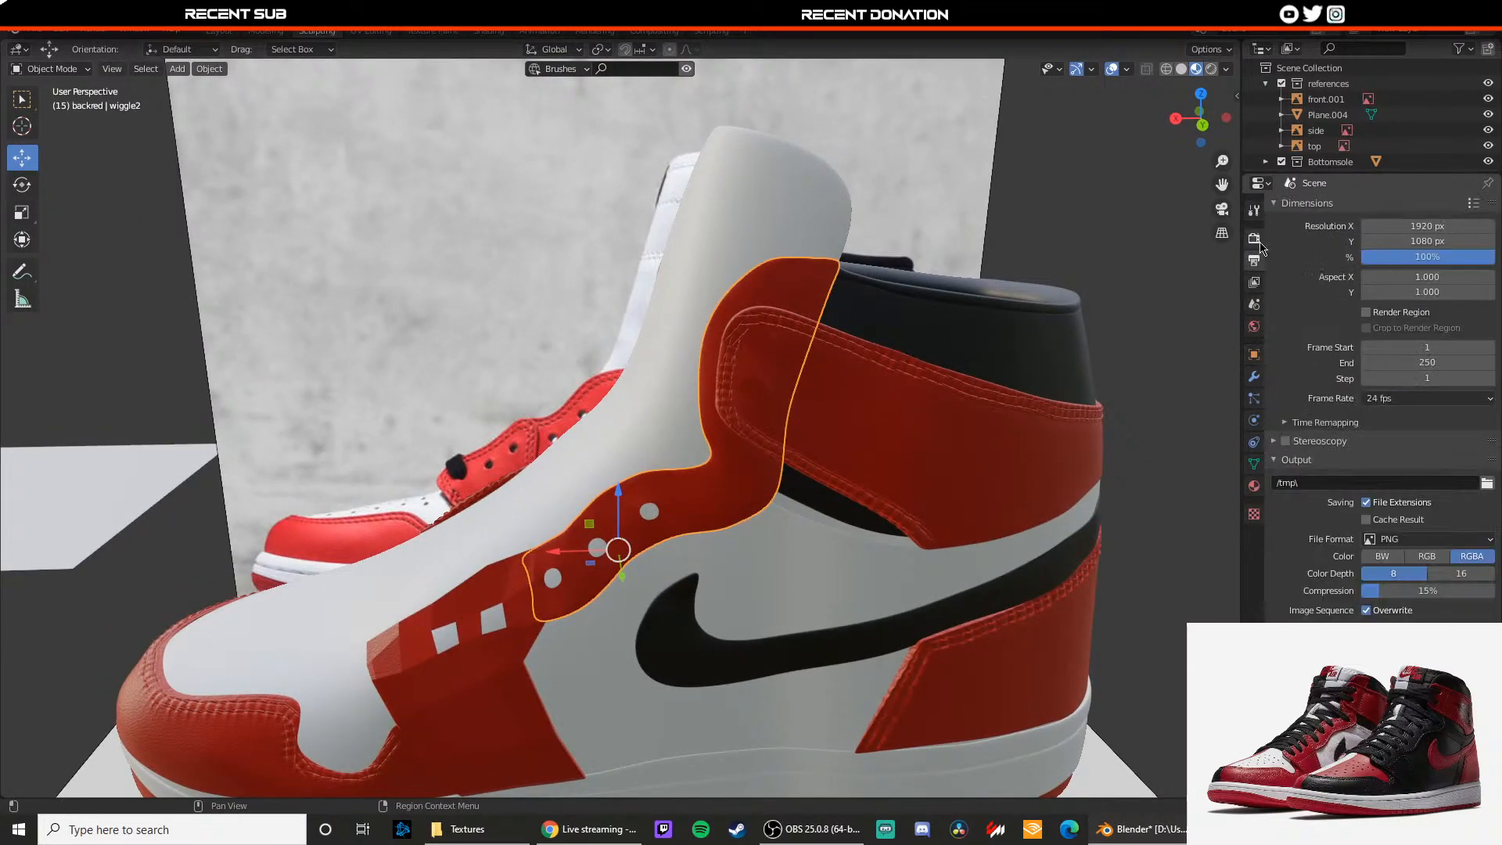
left_click(1255, 241)
left_click(1256, 380)
left_click(1467, 234)
left_click(1330, 208)
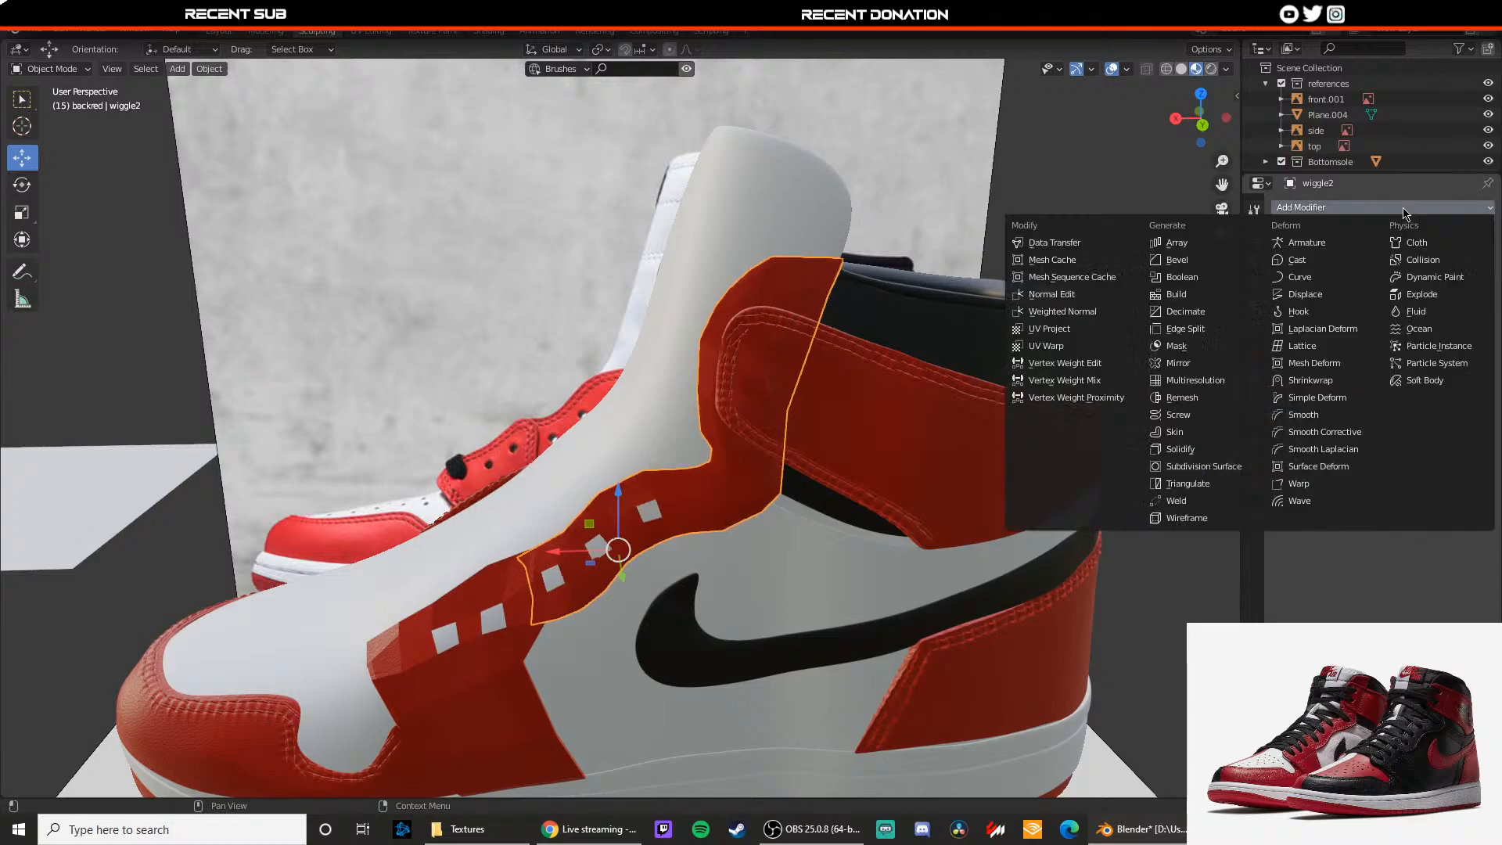
left_click(1177, 380)
left_click(1371, 356)
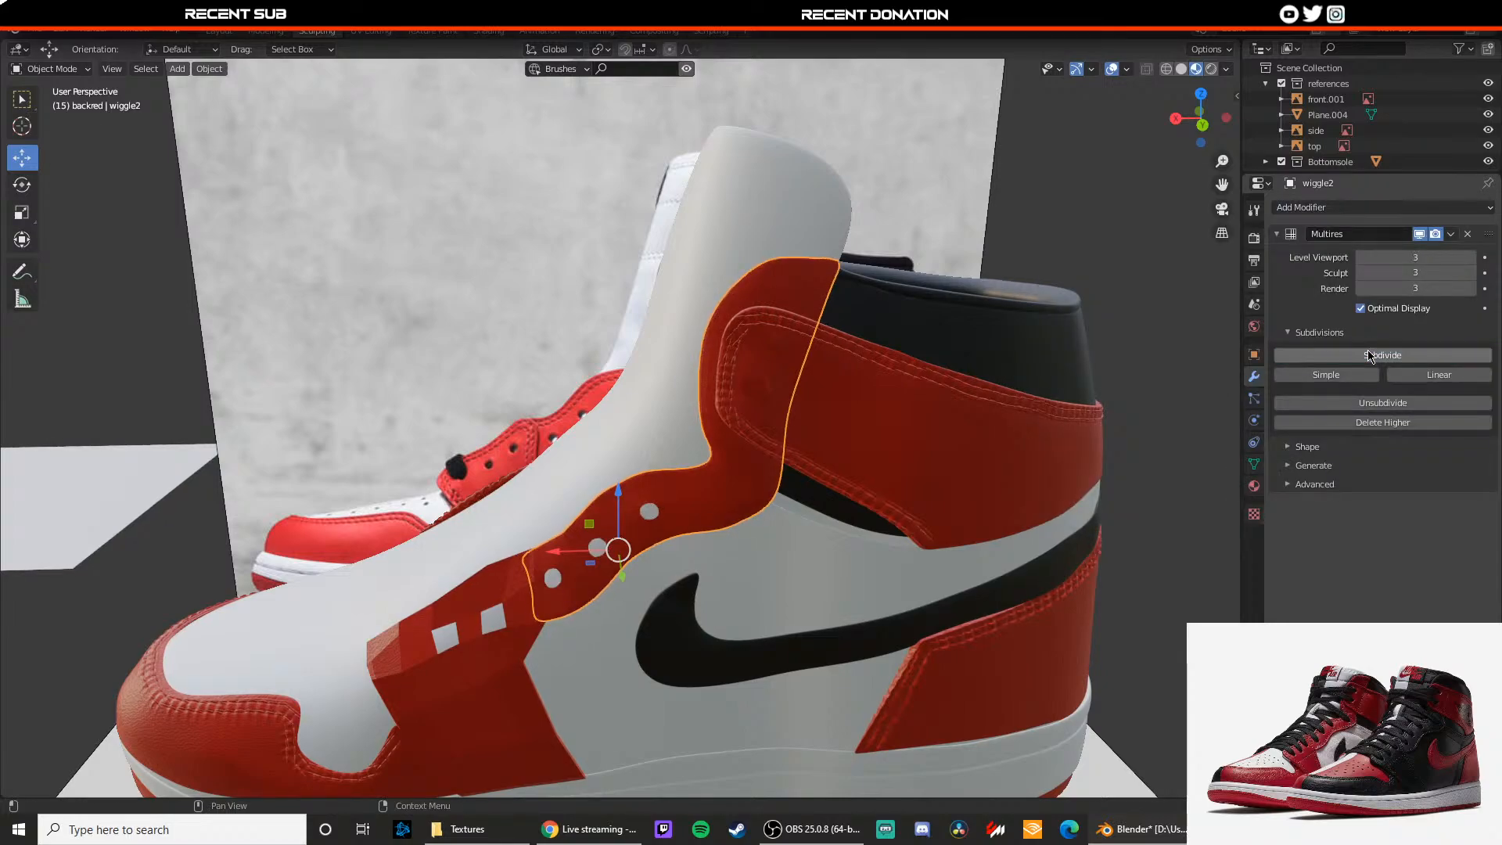
left_click(1370, 356)
left_click(1370, 356)
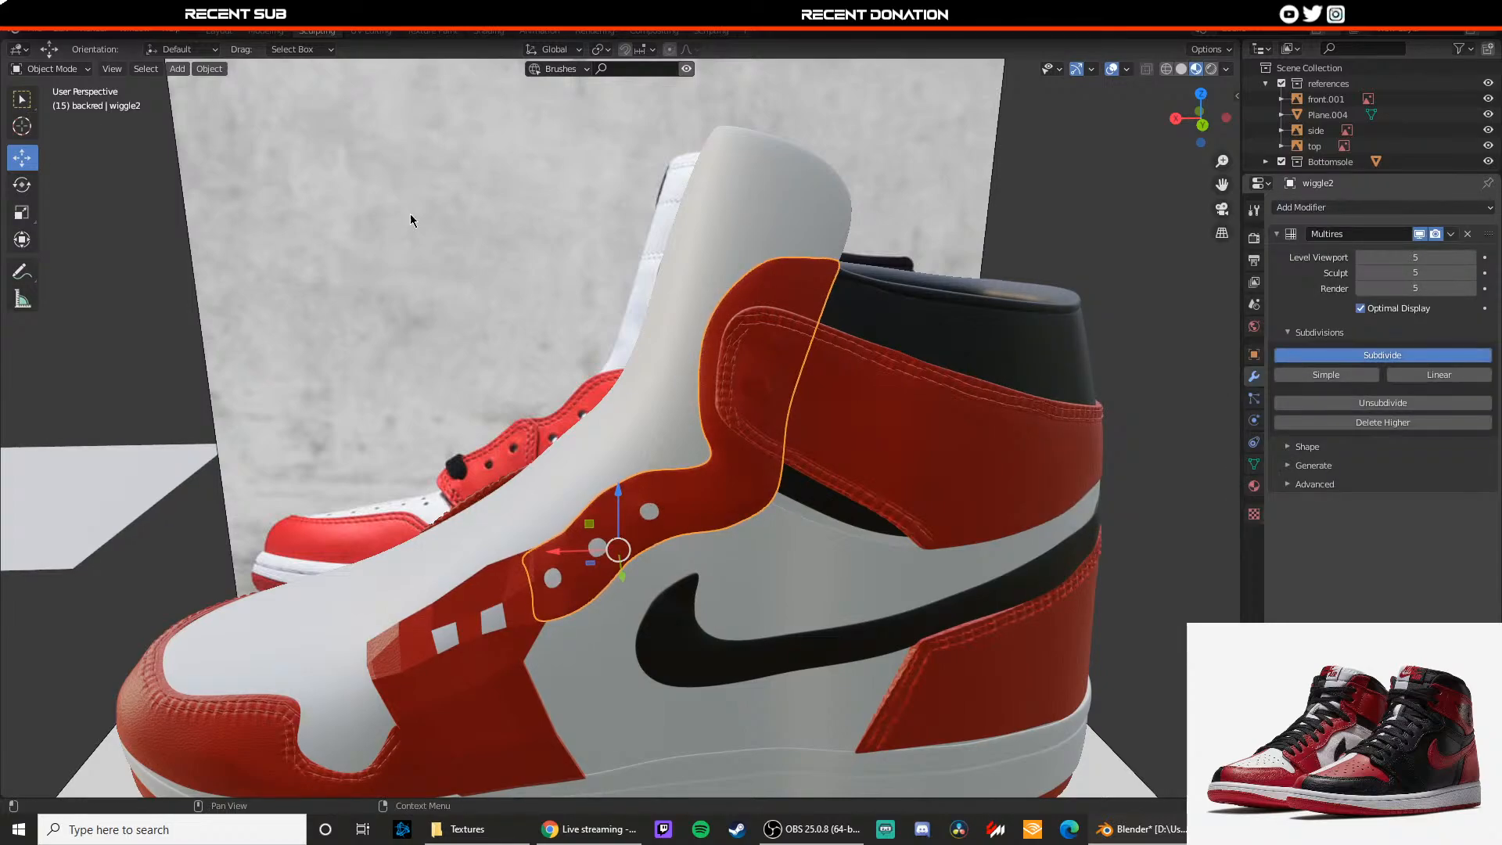
Step: Switch wiggle2 to Sculpt Mode and sculpt a parallel stitched seam down its front end beside the lowest eyelet
left_click(48, 69)
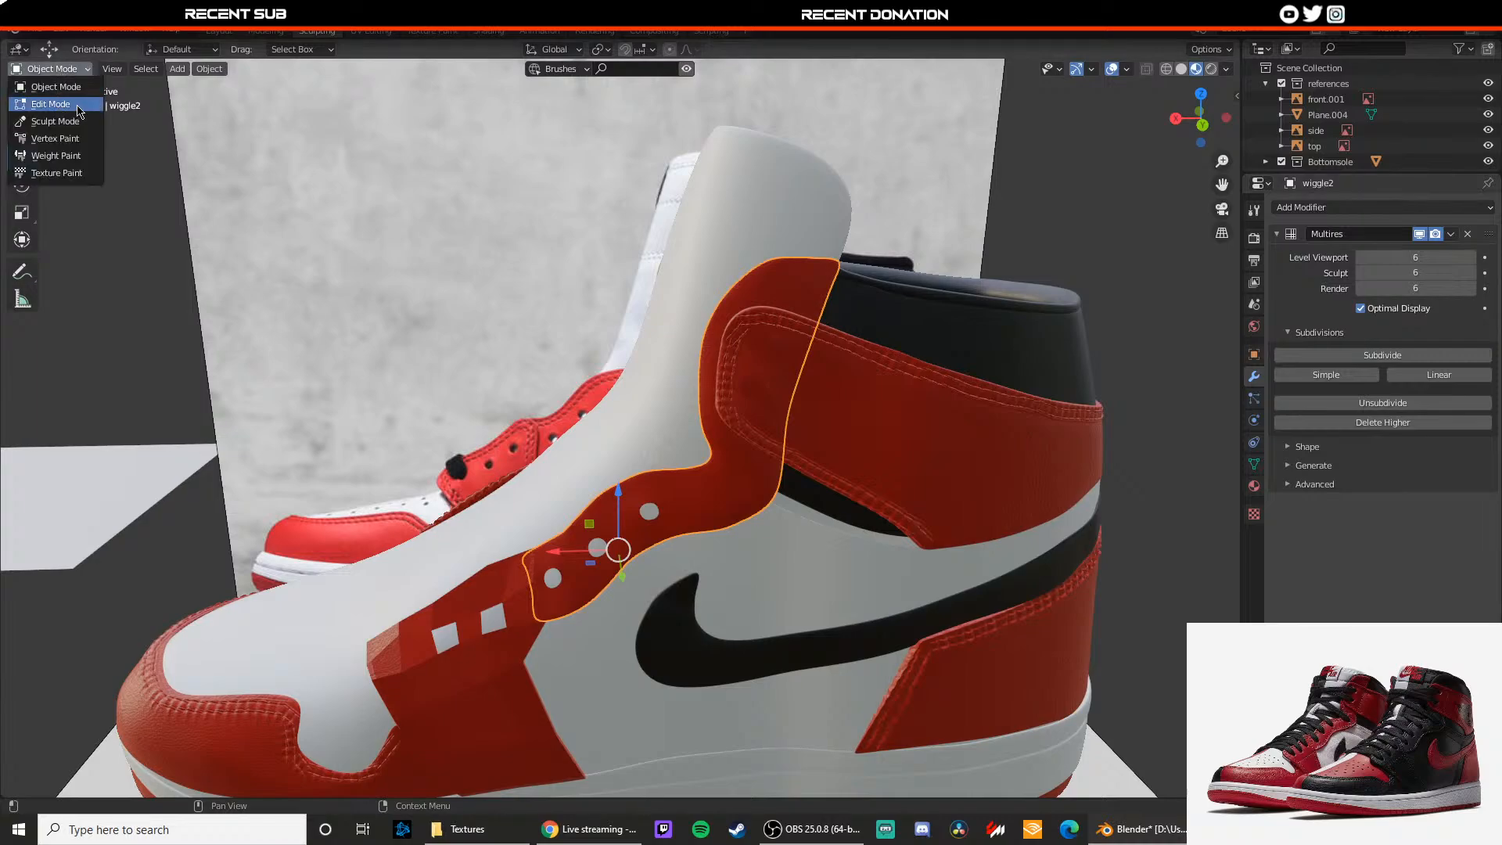
left_click(48, 109)
scroll(583, 490, "up", 5)
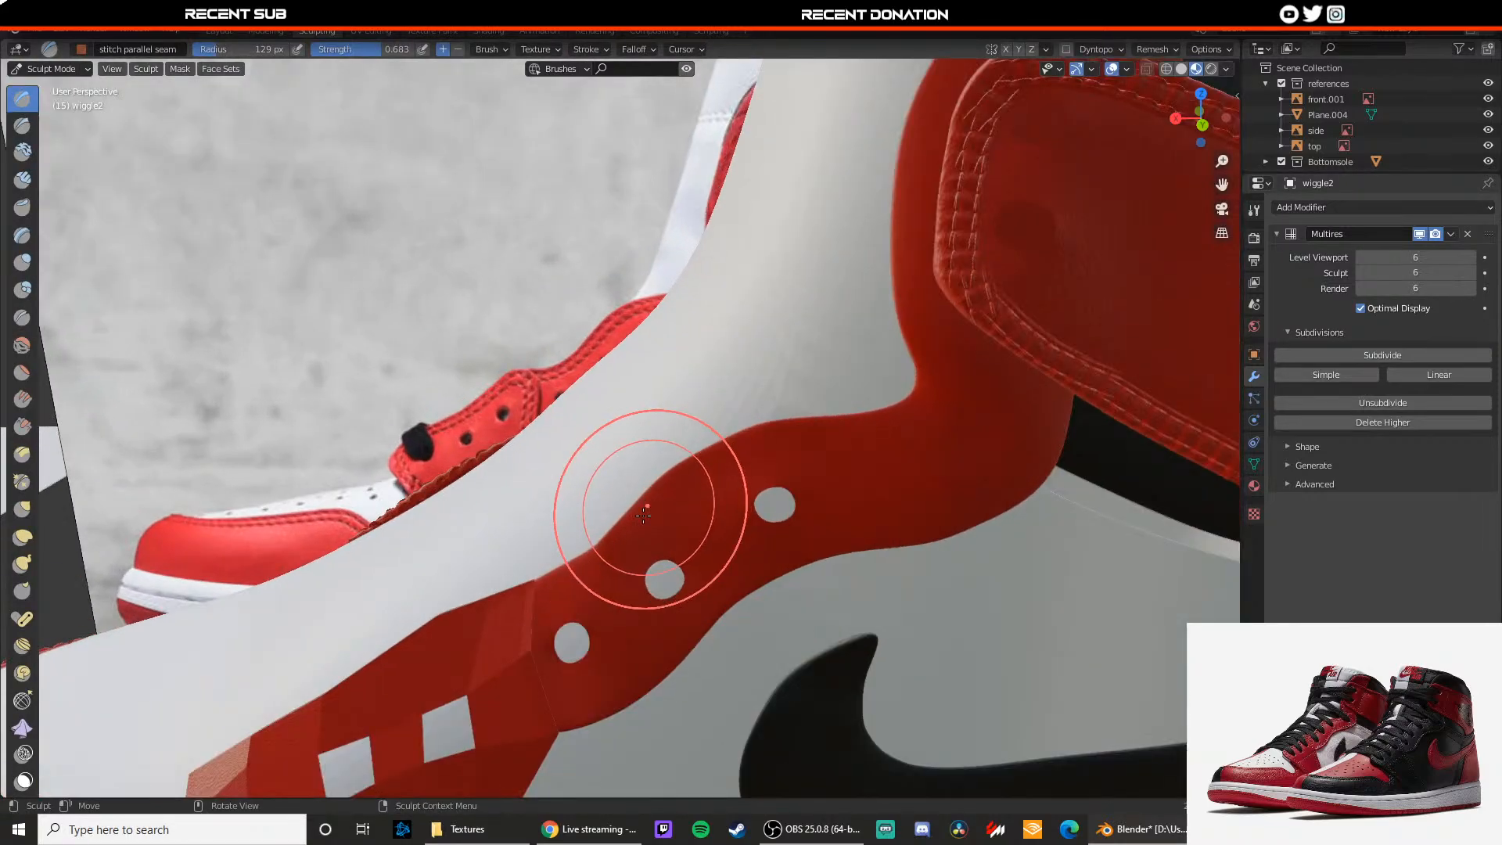
mouse_move(619, 516)
left_mouse_down()
mouse_move(503, 614)
mouse_move(520, 570)
mouse_move(532, 579)
left_mouse_up()
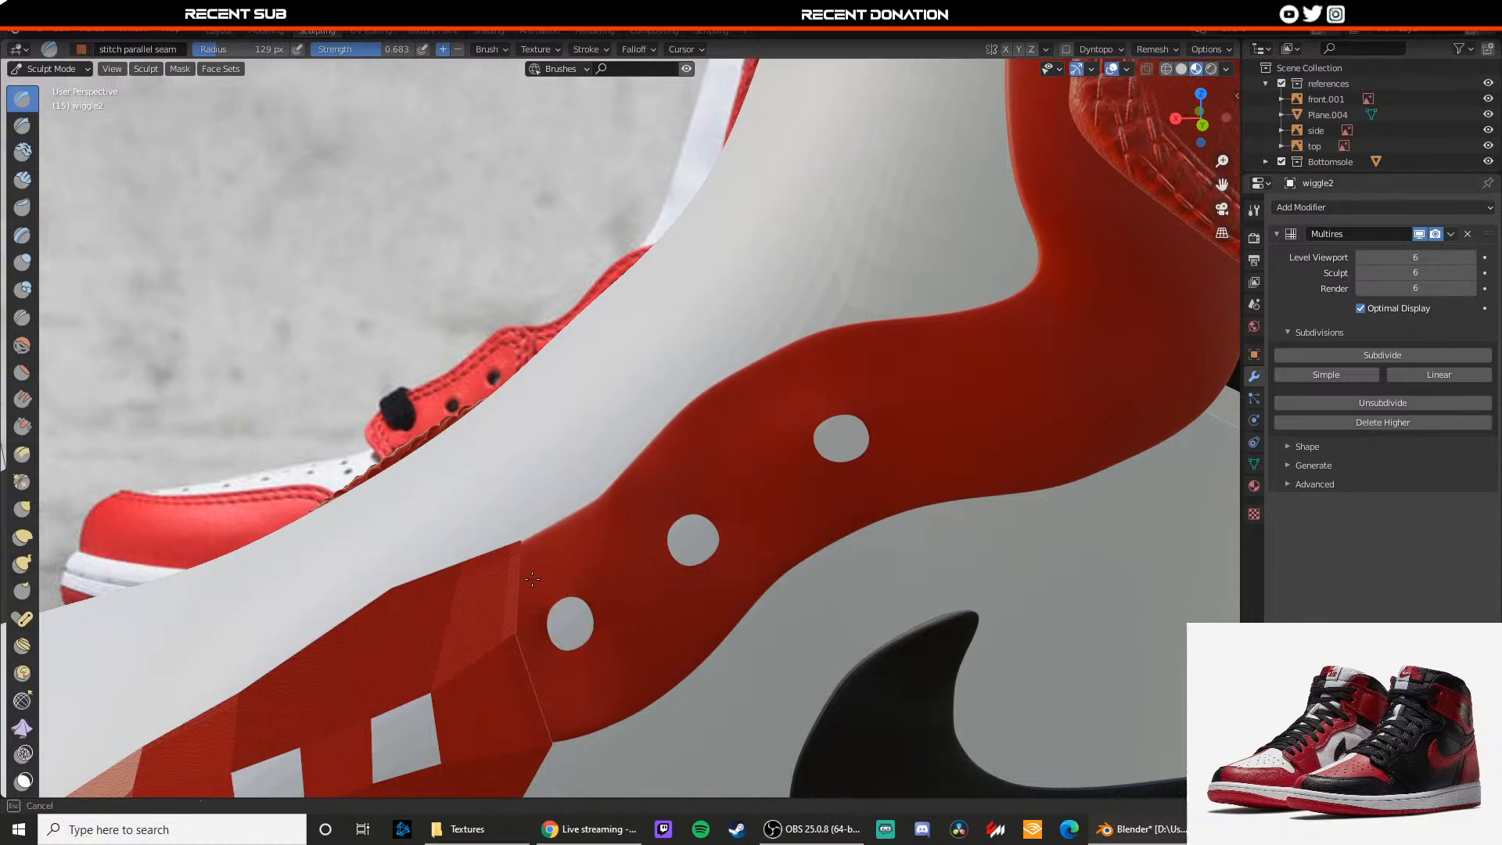
mouse_move(559, 714)
left_mouse_down()
mouse_move(530, 688)
mouse_move(538, 704)
mouse_move(607, 709)
left_mouse_up()
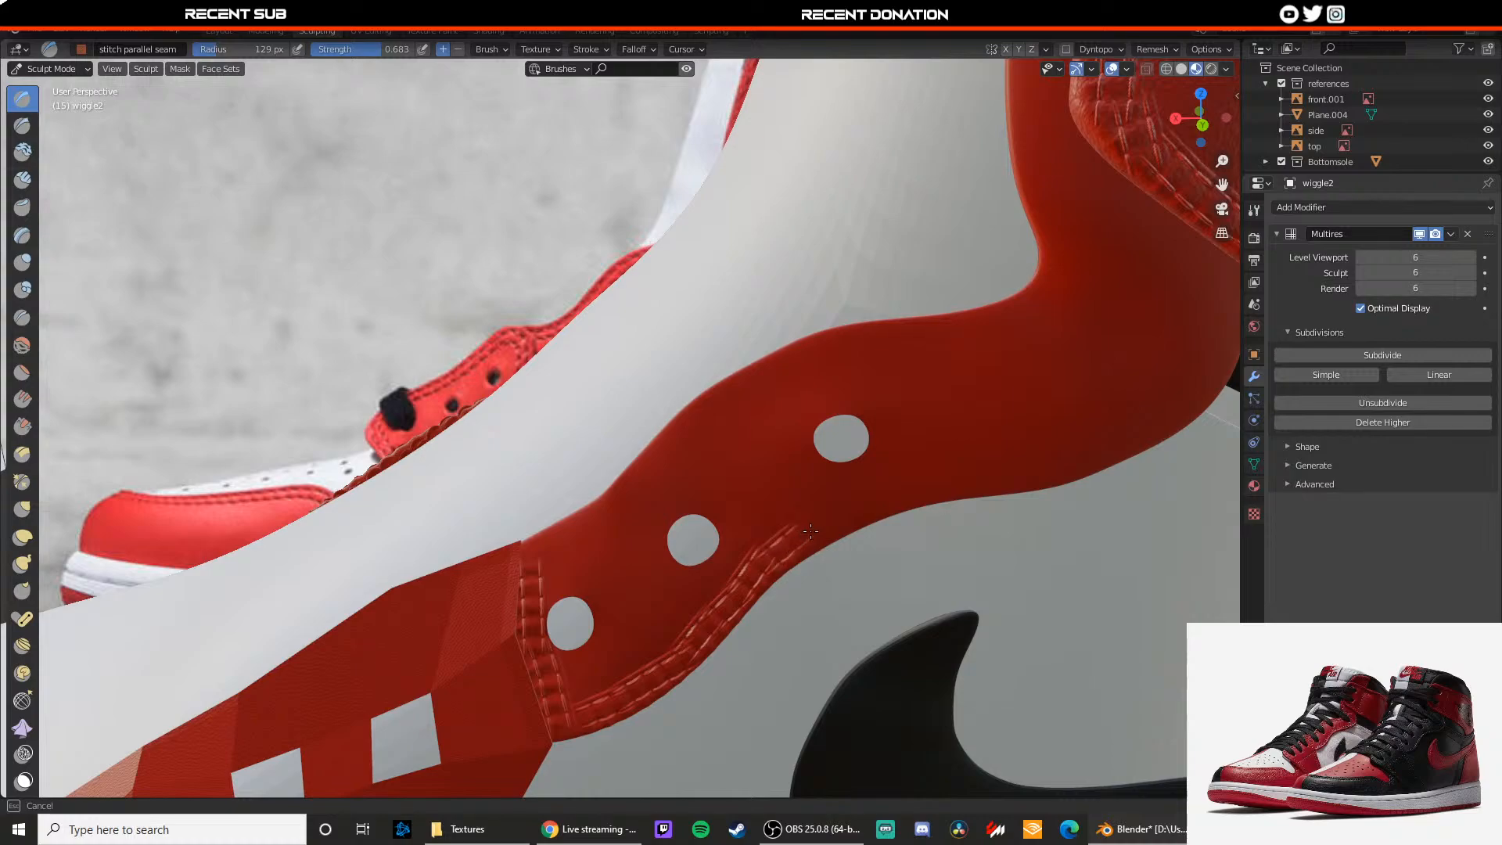
mouse_move(890, 499)
middle_mouse_down()
mouse_move(853, 517)
mouse_move(861, 527)
mouse_move(778, 499)
middle_mouse_up()
key("ctrl+z")
middle_click_drag(654, 557, 665, 532)
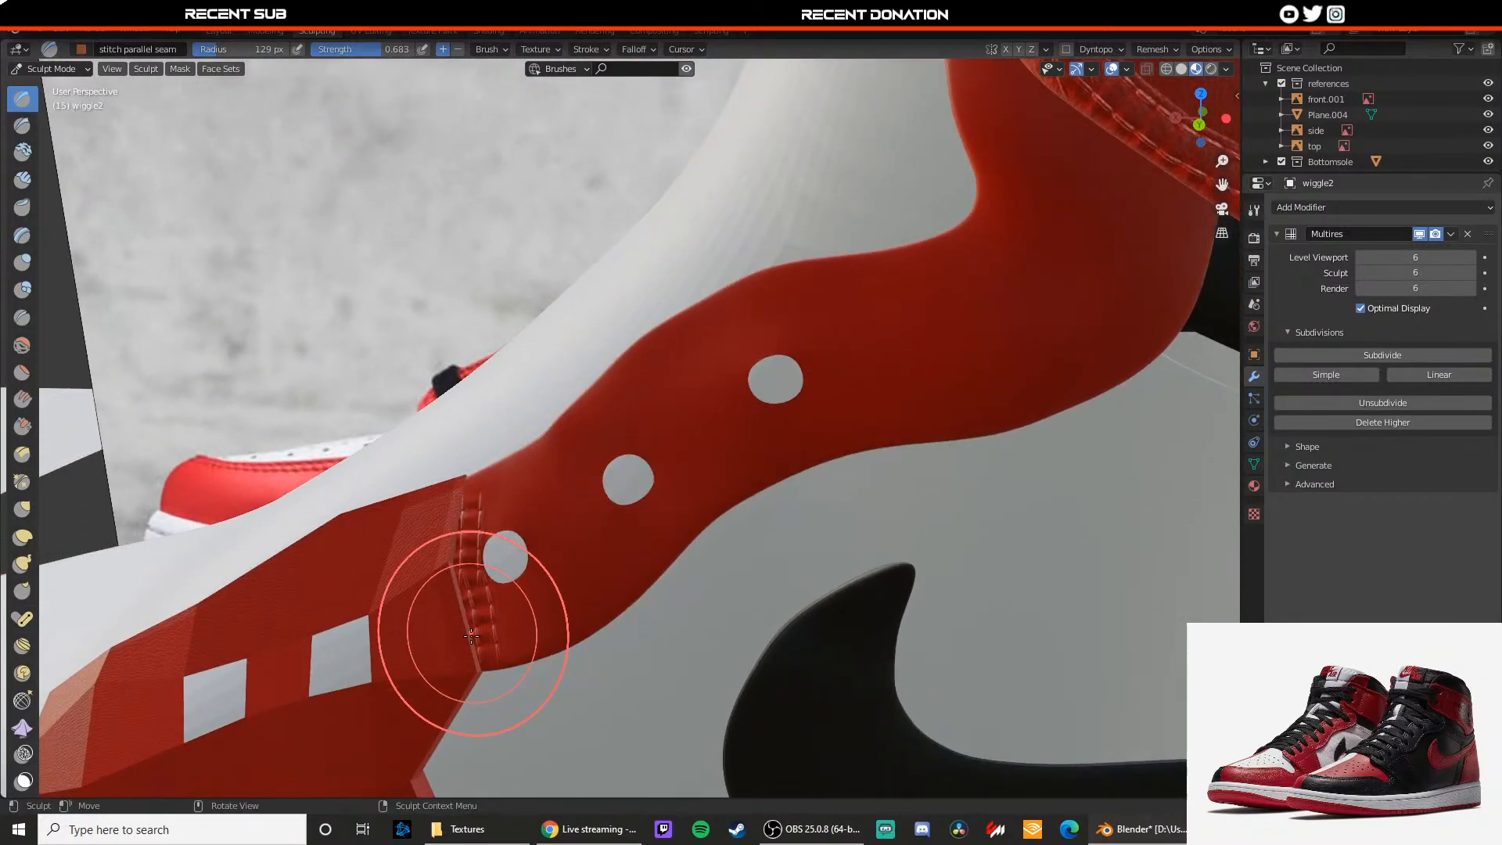
Step: Sculpt the parallel seam along wiggle2's lower edge from the front corner to past the third eyelet
left_click_drag(482, 651, 497, 655)
left_click_drag(592, 613, 635, 566)
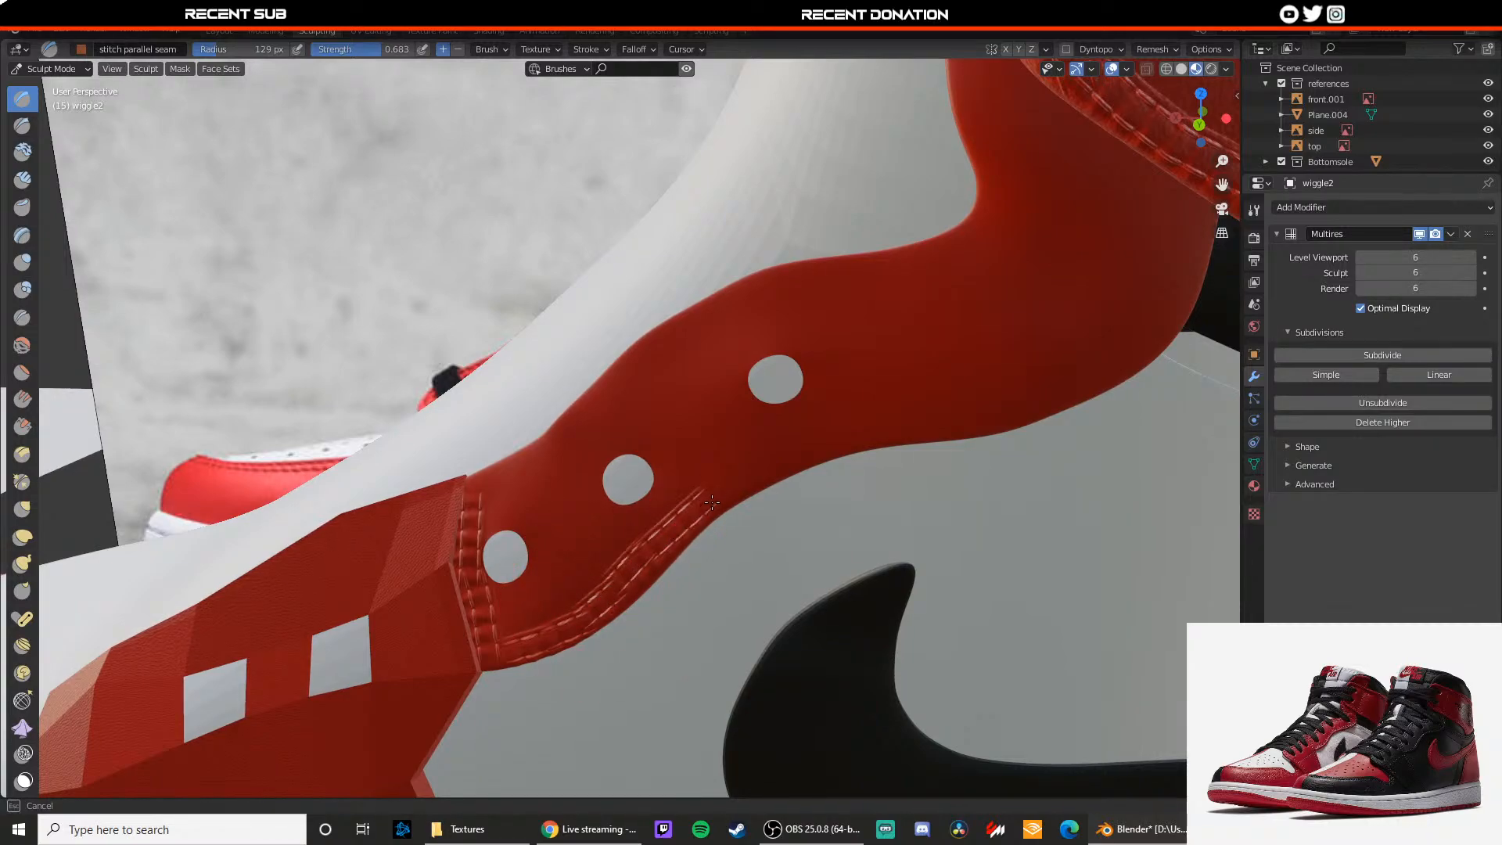
left_click_drag(712, 502, 705, 501)
left_click_drag(816, 444, 819, 444)
middle_click_drag(844, 493, 759, 510, "shift")
left_click_drag(733, 463, 746, 458)
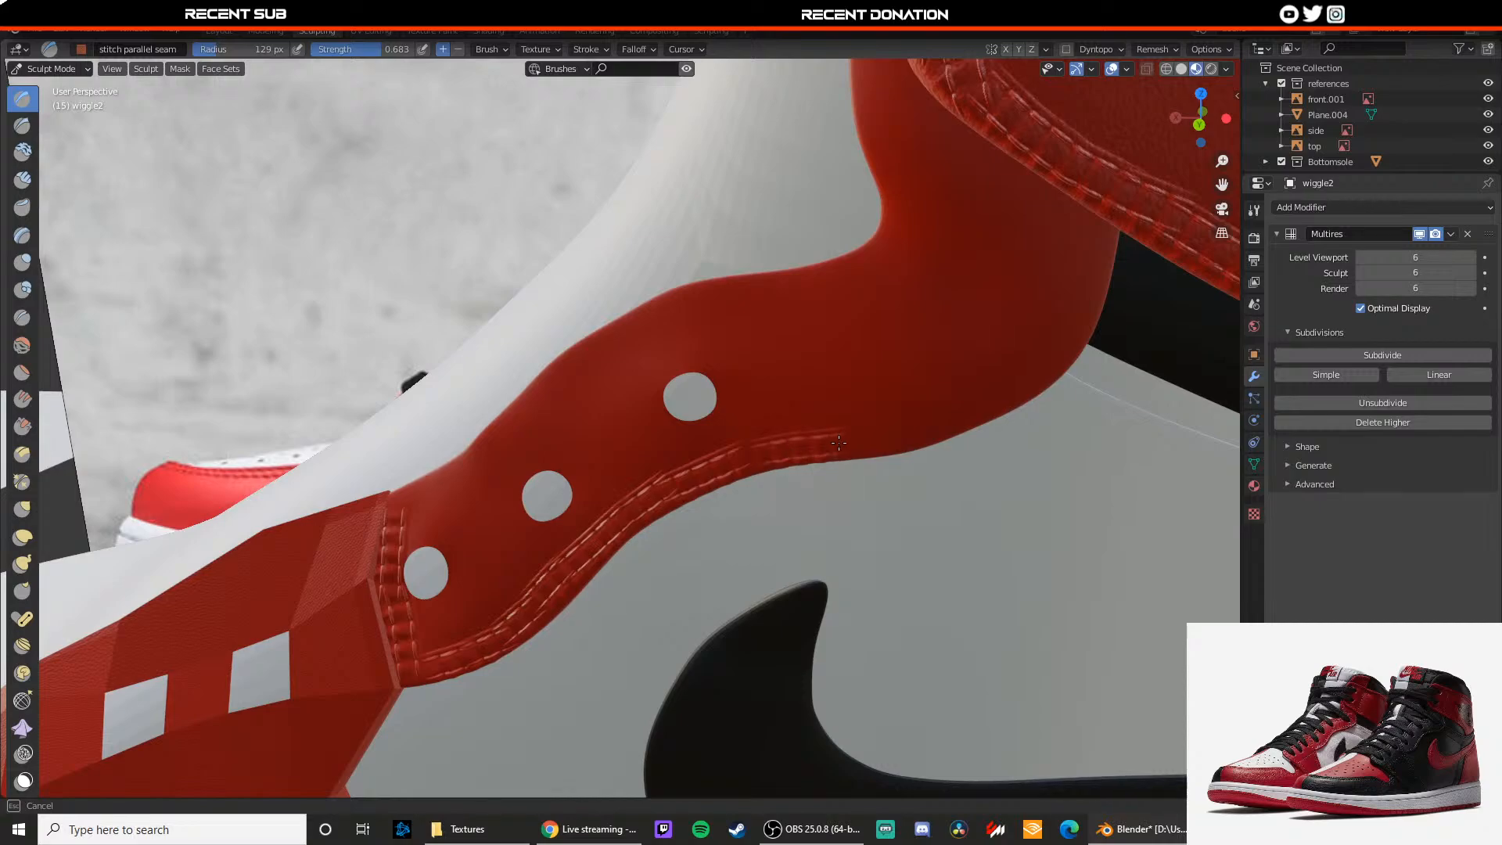
left_click_drag(886, 434, 888, 434)
Step: Continue the lower-edge seam around wiggle2's rear bend up to just below the ankle strap
middle_click_drag(892, 468, 765, 530, "shift")
left_click_drag(737, 506, 788, 492)
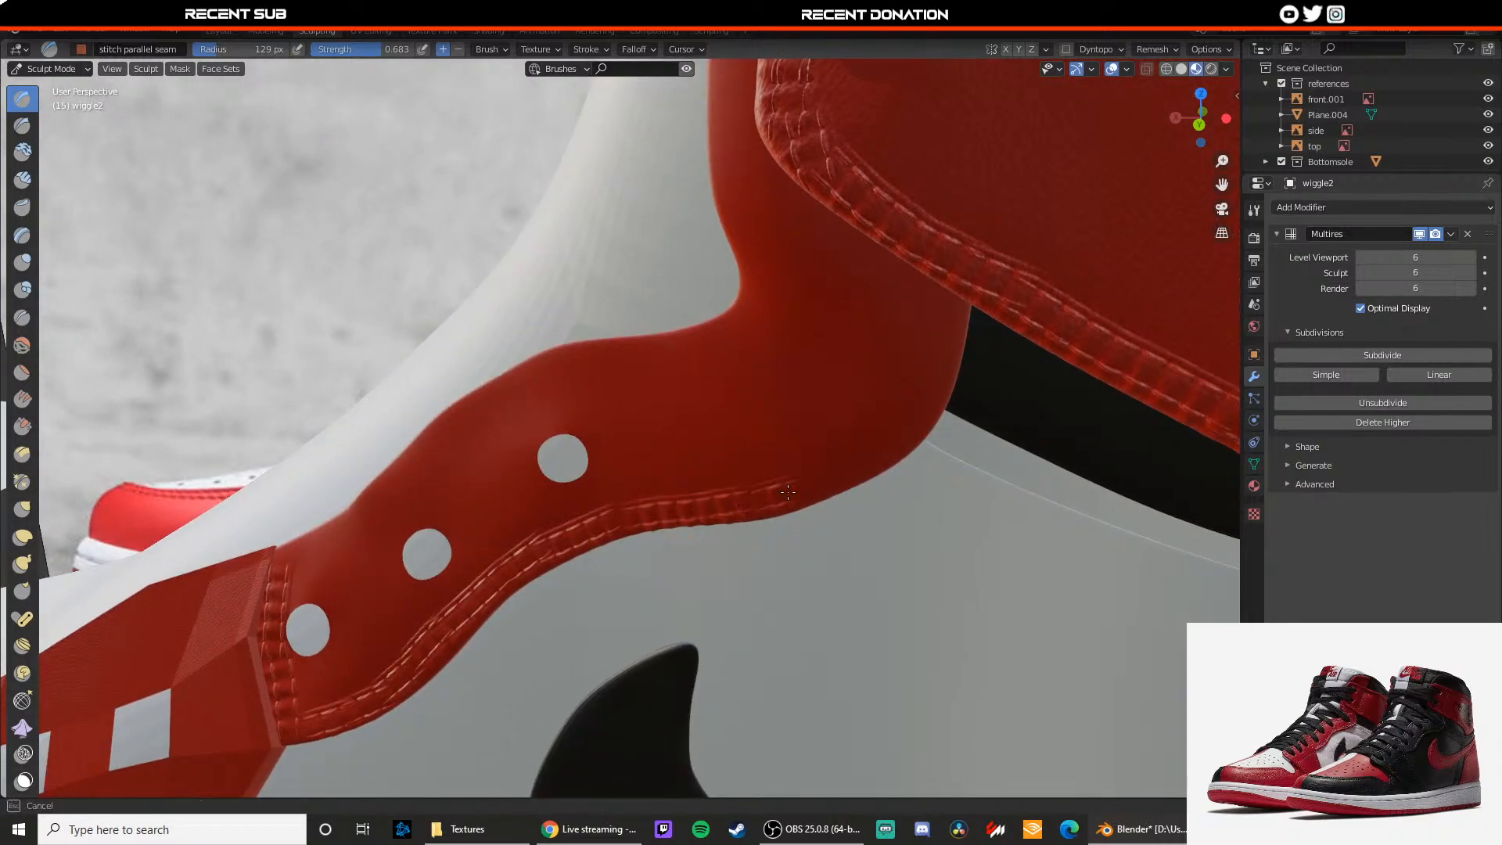
left_click_drag(927, 389, 928, 390)
middle_click_drag(928, 390, 754, 453, "shift")
key("z")
left_click(785, 545)
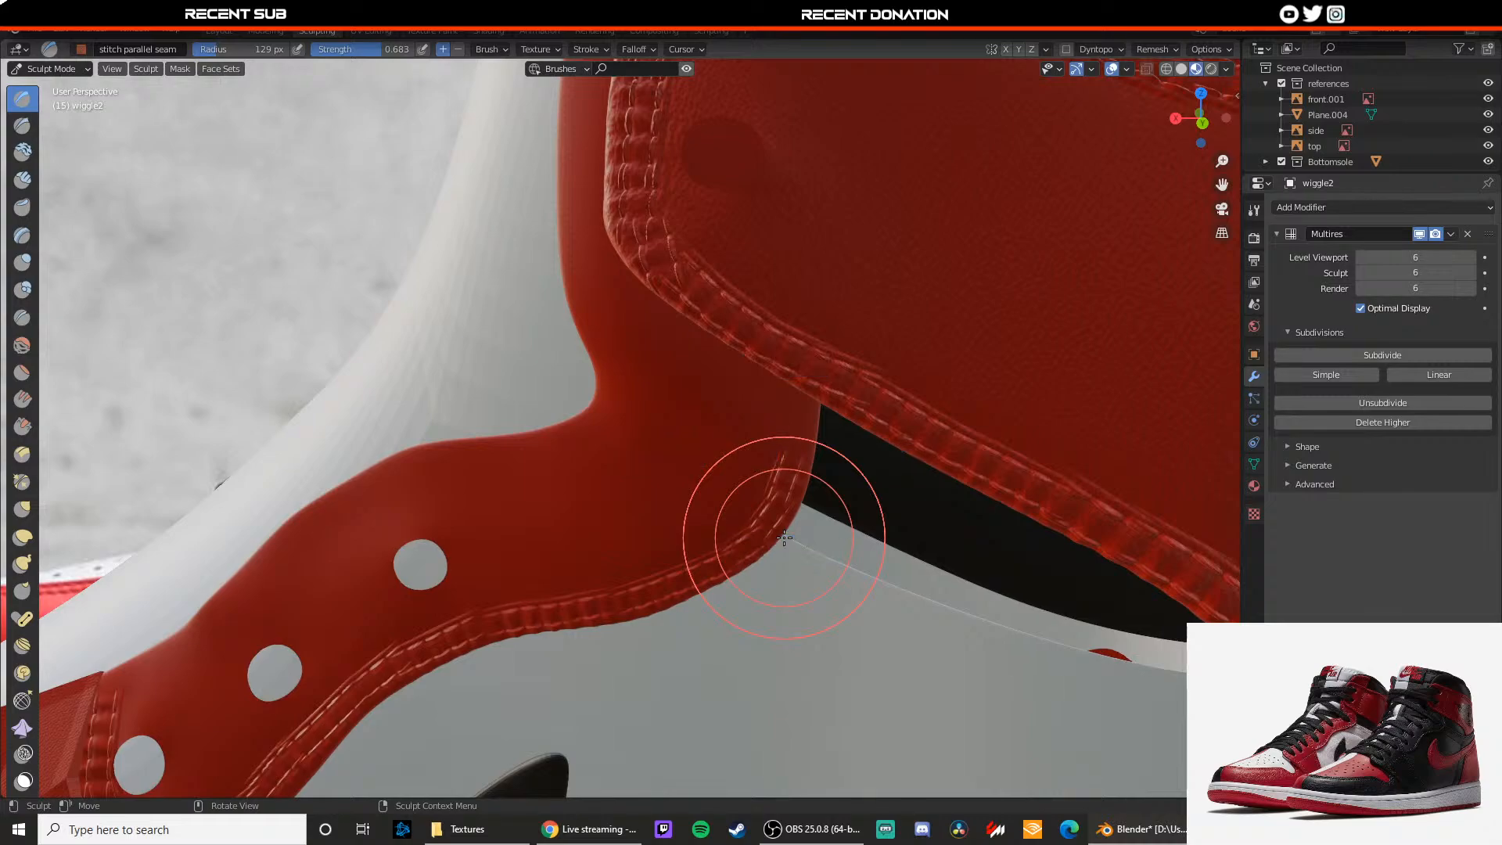
Step: Switch to Object Mode and hide the ankle strap Plane.001 and the white upper body Plane to expose wiggle2
left_click(66, 70)
left_click(56, 87)
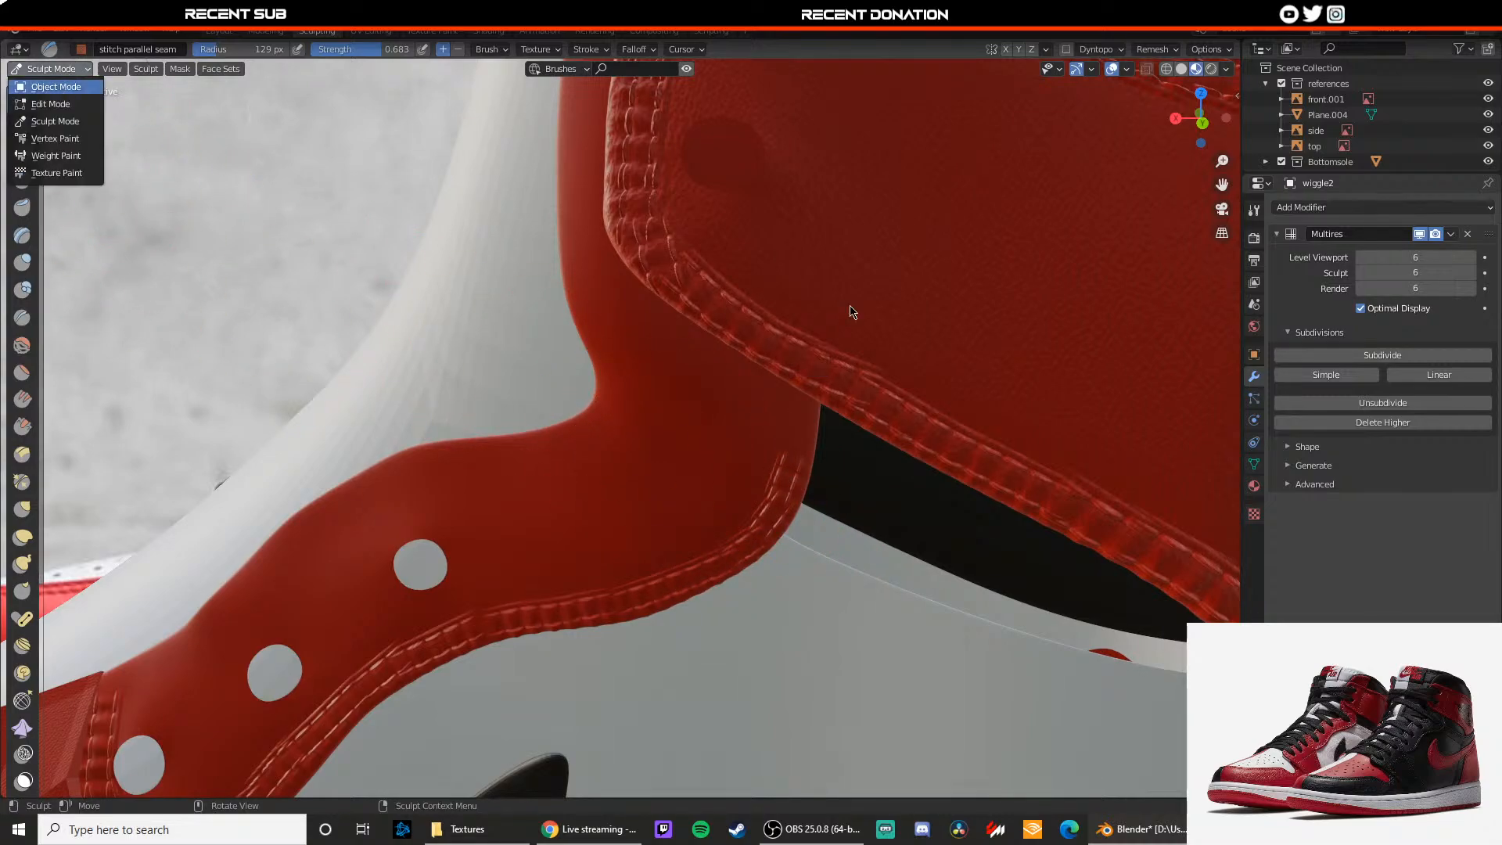
left_click(876, 292)
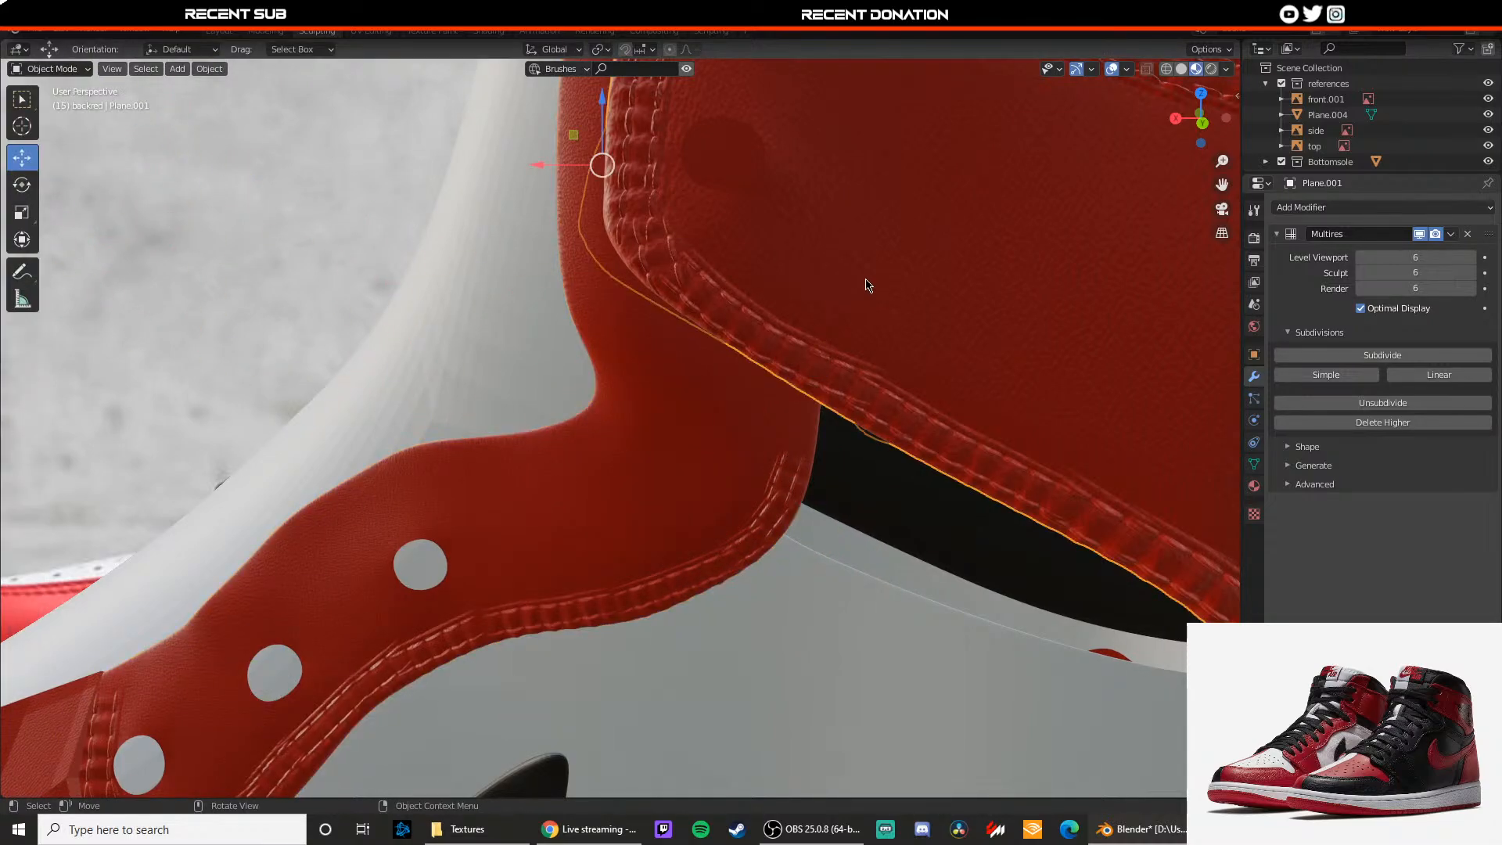
key("h")
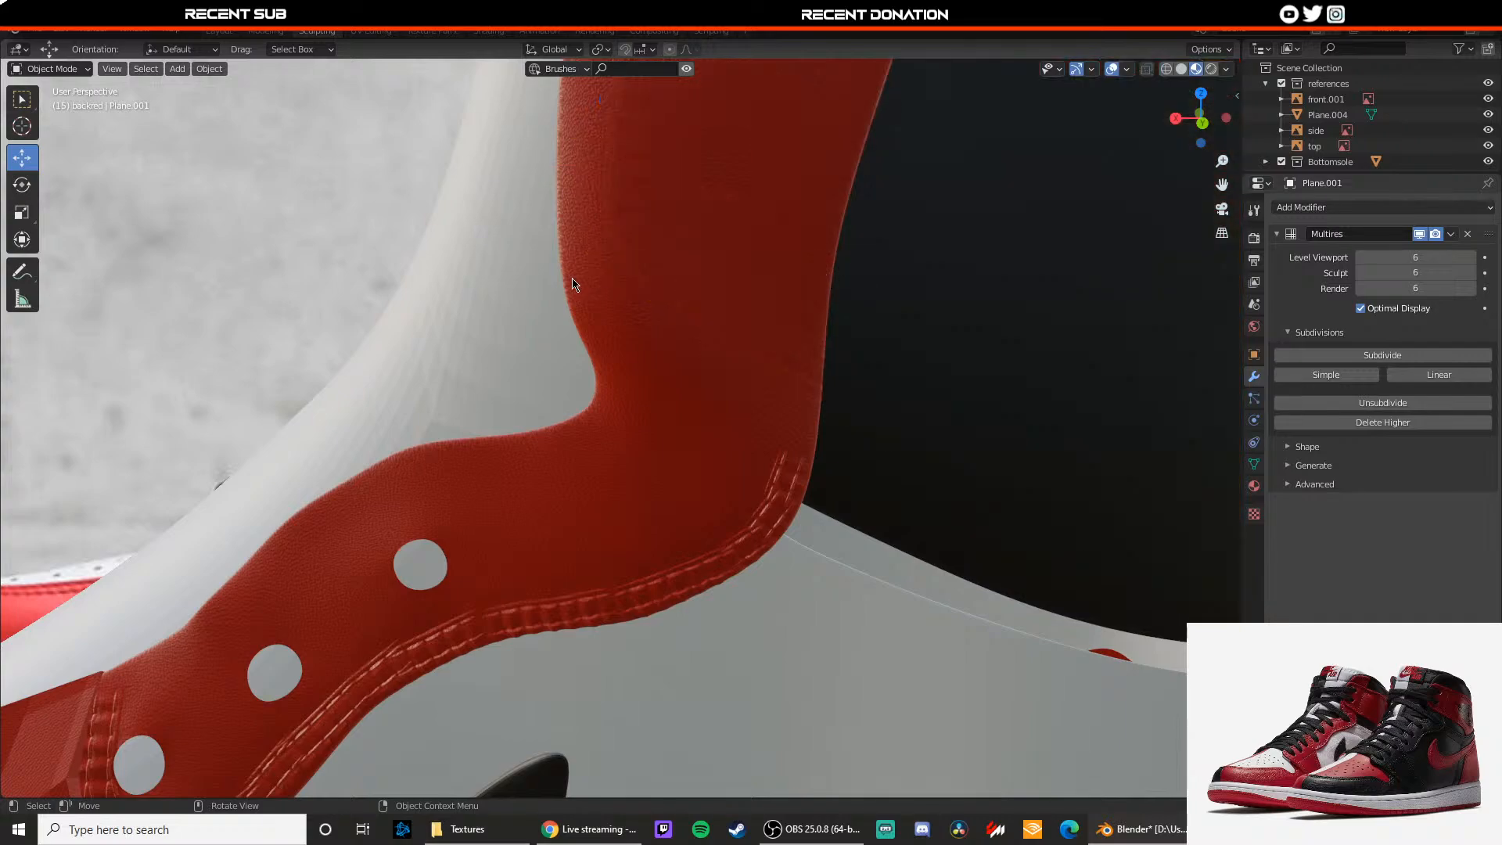
left_click(573, 285)
key("h")
key("alt+h")
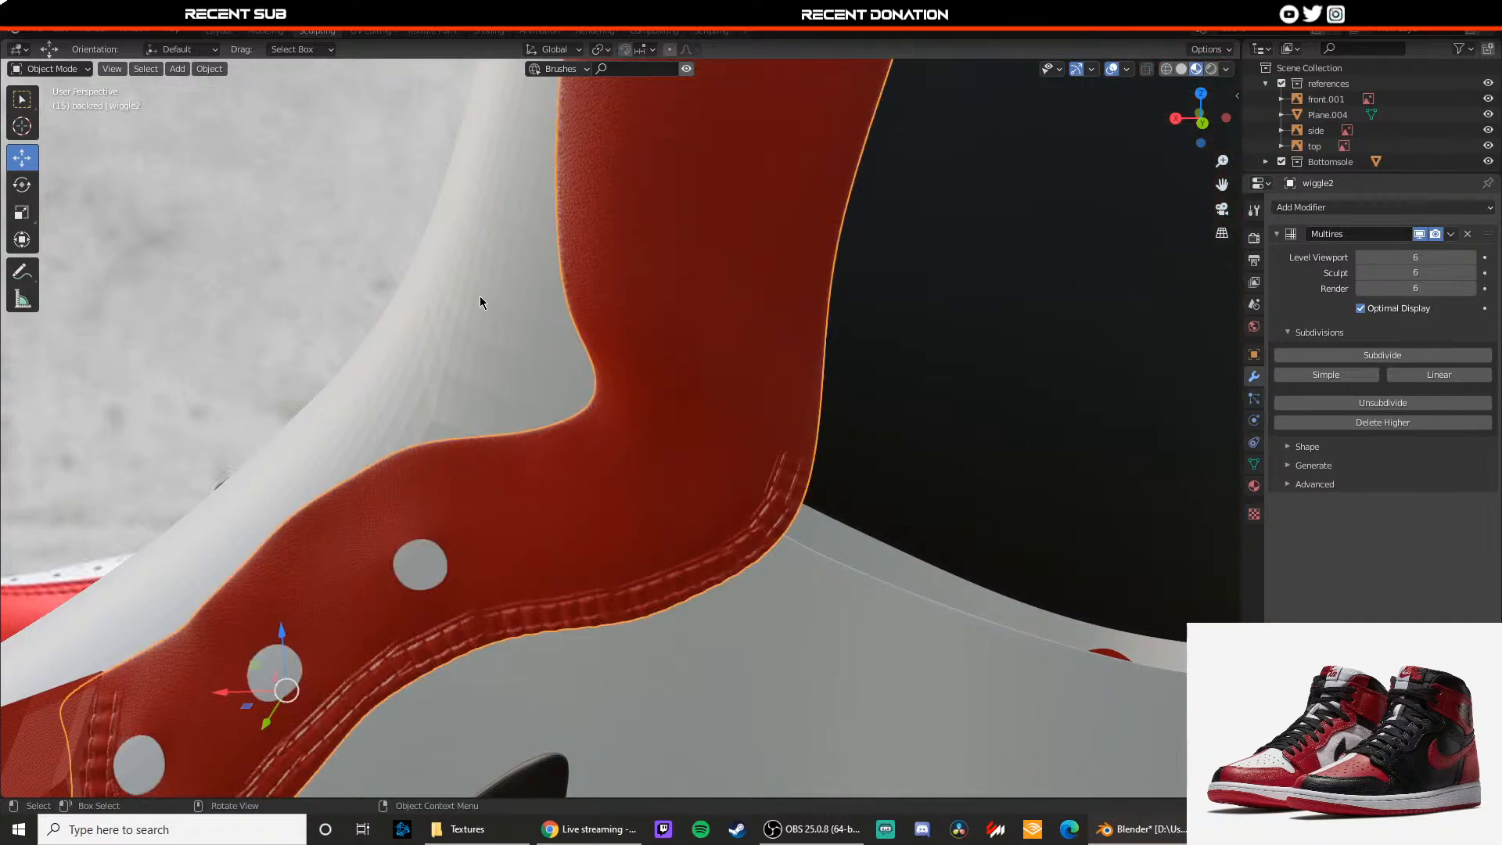
left_click(480, 296)
key("h")
scroll(488, 374, "down", 1)
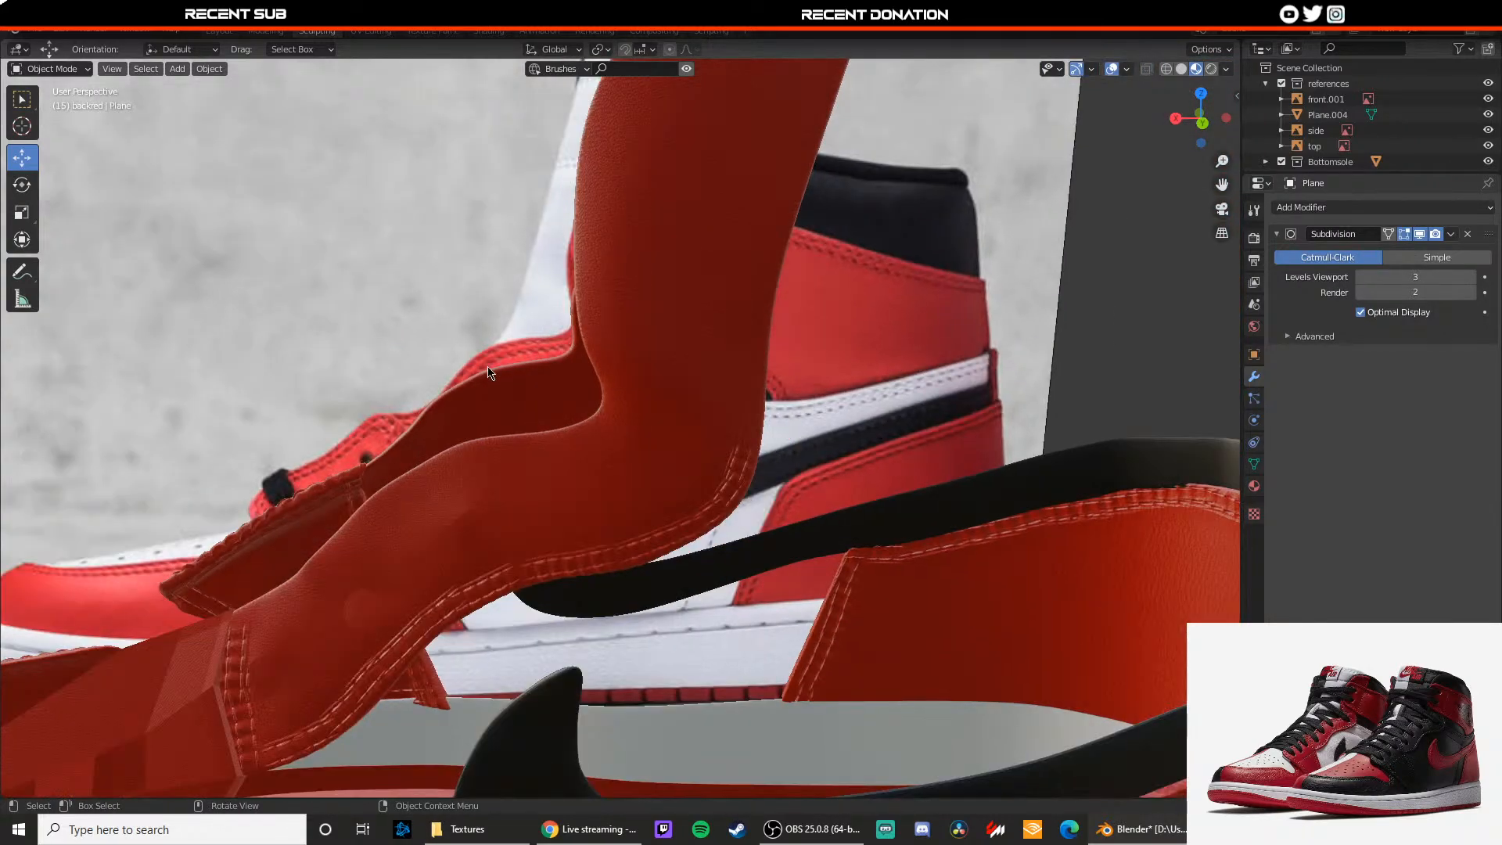
Step: Return wiggle2 to Sculpt Mode and extend the seam from the rear bend up the exposed rear edge
left_click(566, 331)
left_click(51, 69)
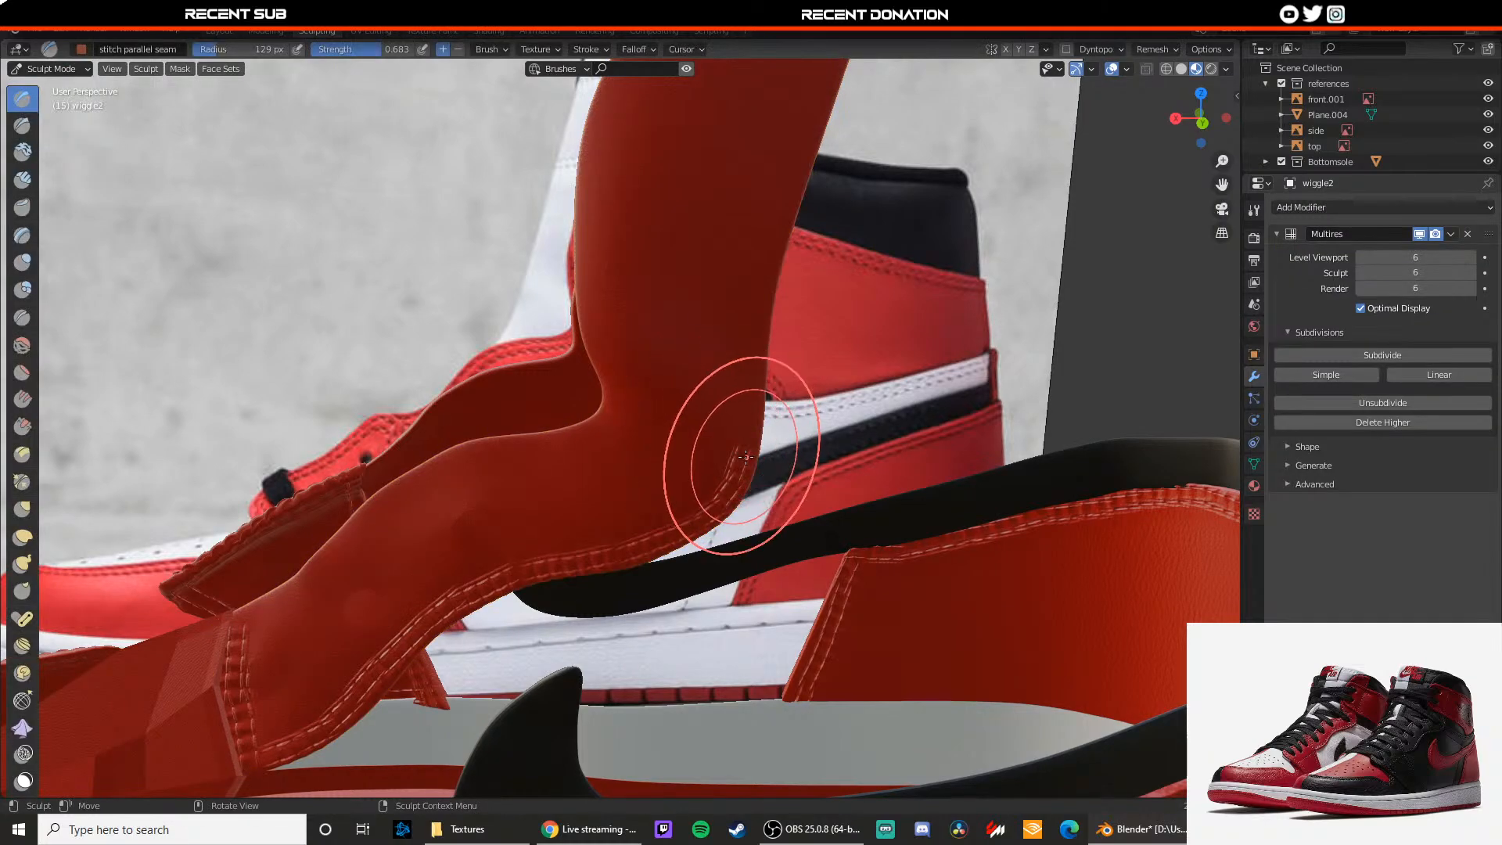
scroll(744, 454, "up", 1)
left_click_drag(788, 477, 799, 425)
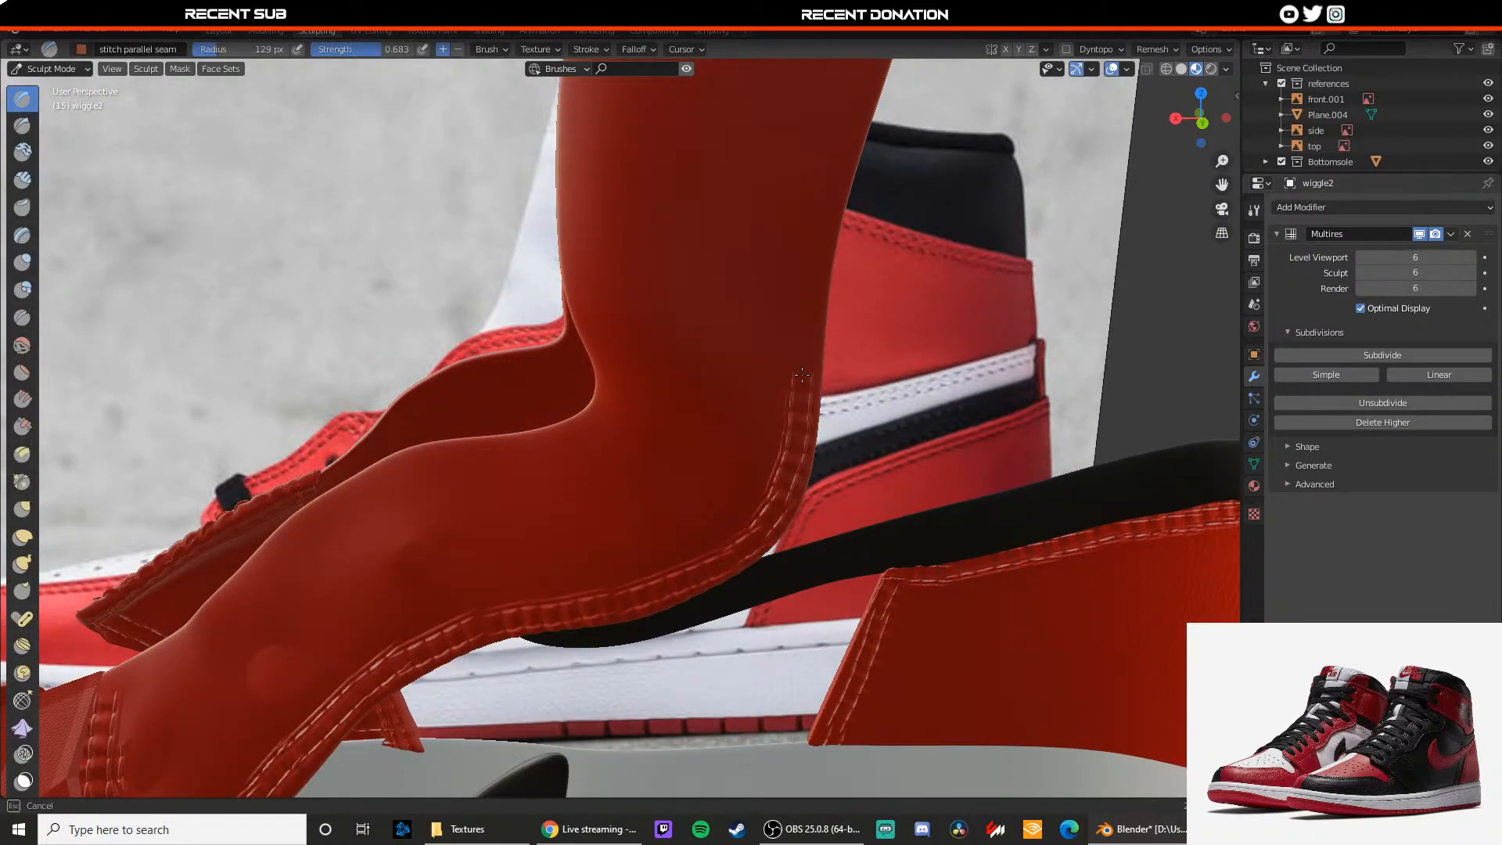
left_click_drag(813, 283, 816, 265)
Step: Continue the seam along the upper part of wiggle2's rear edge to the top corner
middle_click_drag(816, 259, 747, 410, "shift")
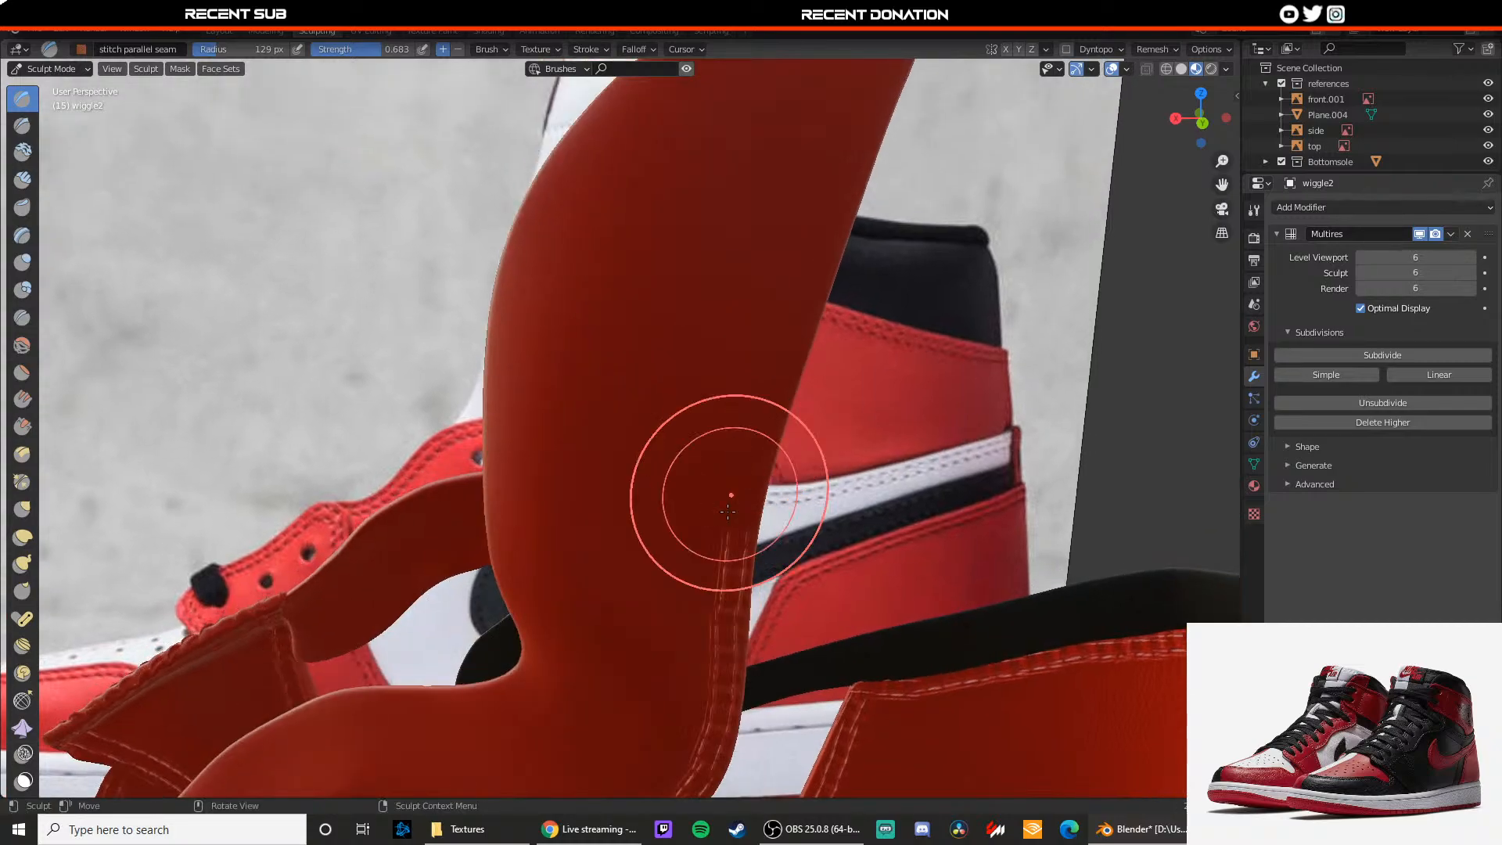
left_click_drag(729, 554, 736, 541)
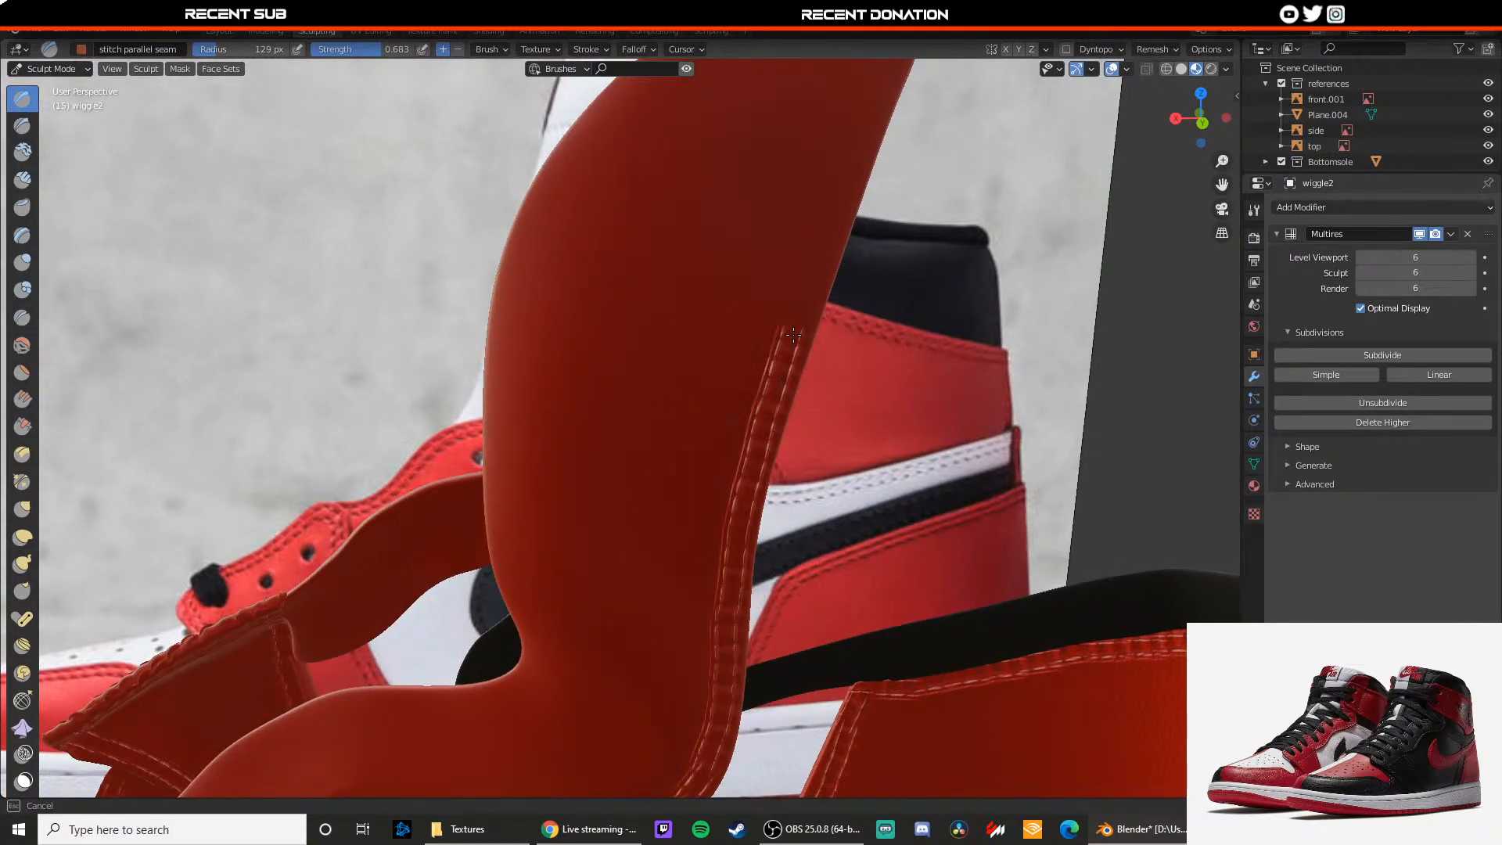
left_click_drag(809, 295, 820, 261)
middle_click_drag(820, 251, 748, 369, "shift")
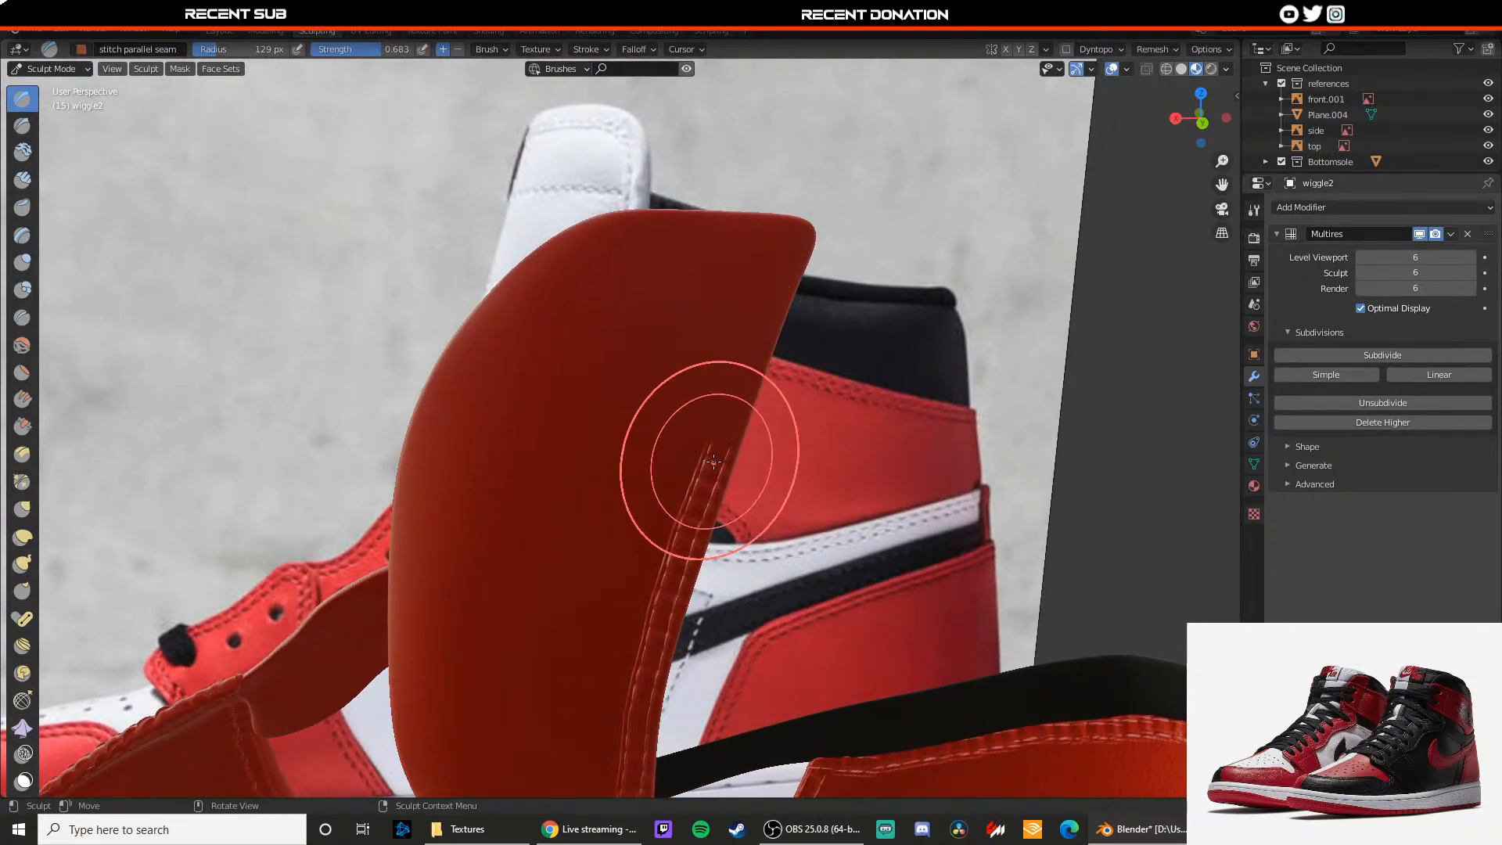
left_click_drag(711, 460, 744, 388)
left_click_drag(791, 260, 792, 256)
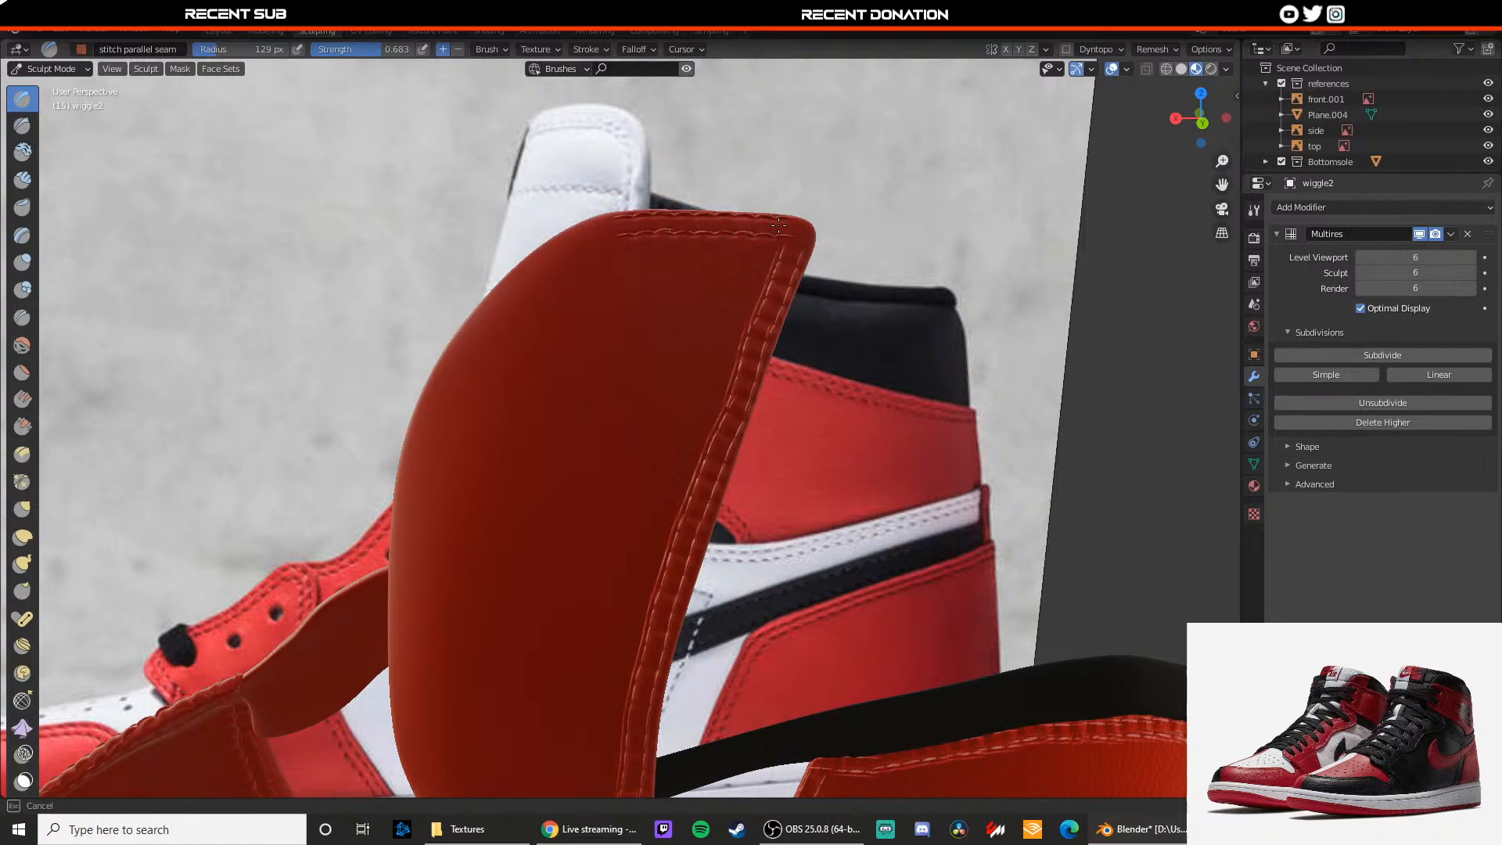
Step: Sculpt the seam along wiggle2's top edge into the upper front curve, undoing the stroke down the front edge
mouse_move(802, 237)
left_mouse_down()
mouse_move(636, 249)
mouse_move(617, 230)
mouse_move(563, 256)
mouse_move(594, 235)
left_mouse_up()
key("ctrl+z")
middle_click_drag(457, 361, 764, 295)
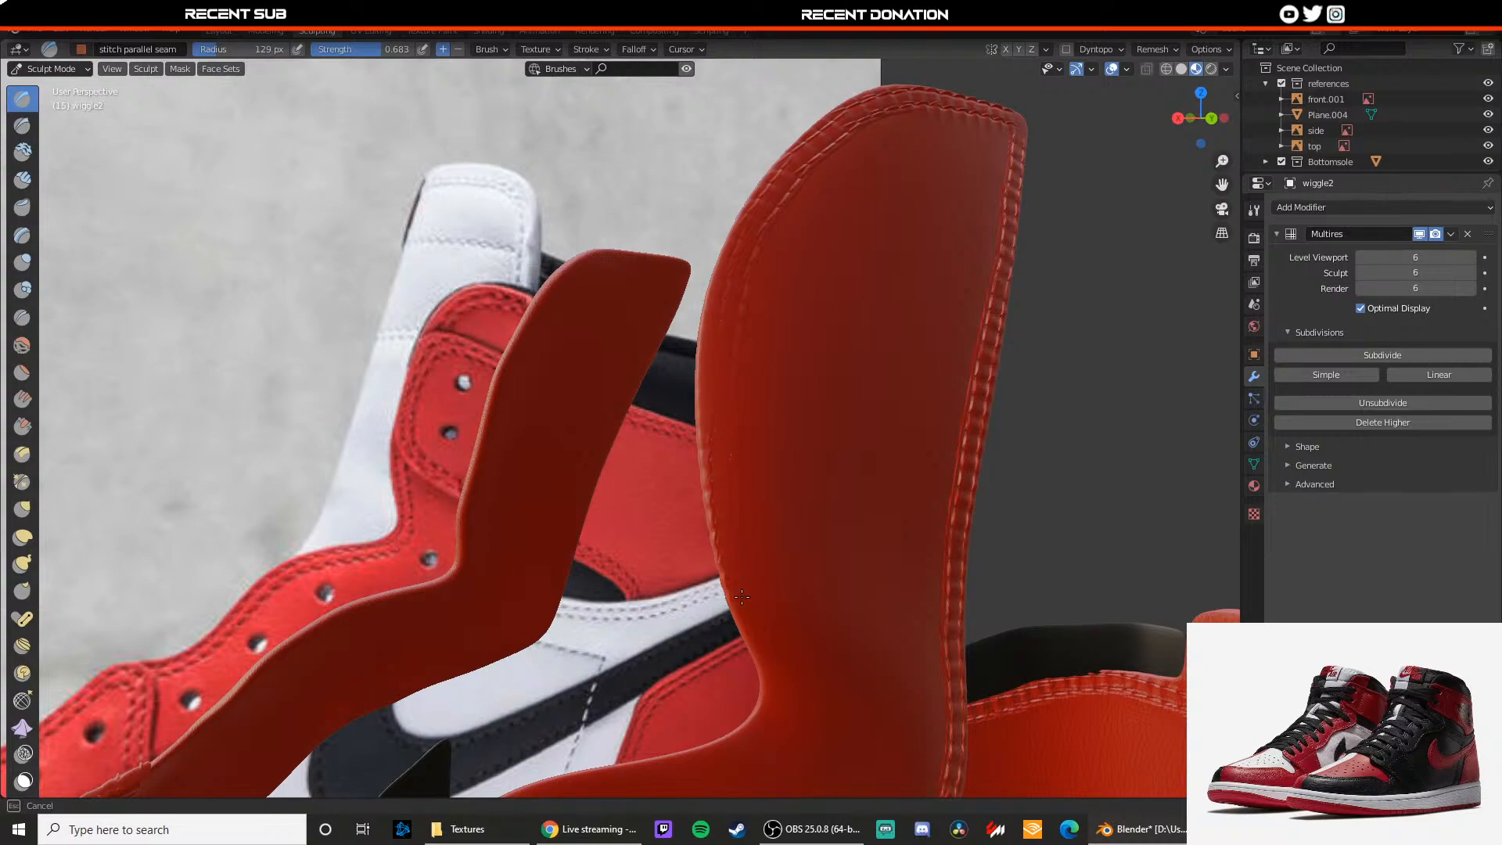
key("ctrl+z")
middle_click_drag(756, 492, 731, 453, "shift")
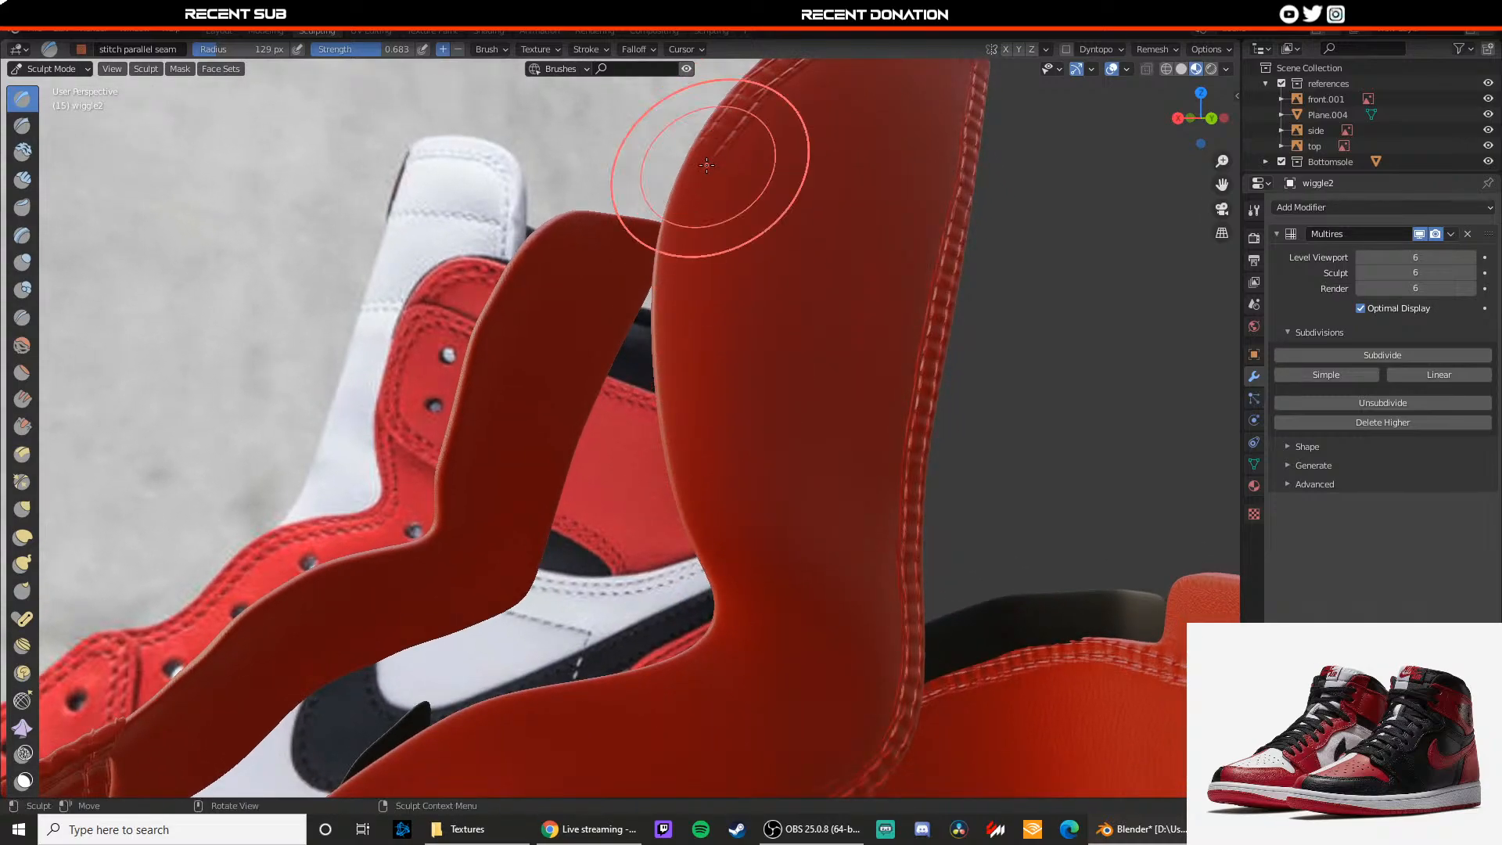
Step: Try adding an edge loop close to wiggle2's front edge in Edit Mode, and go back to Sculpt Mode
left_click(45, 69)
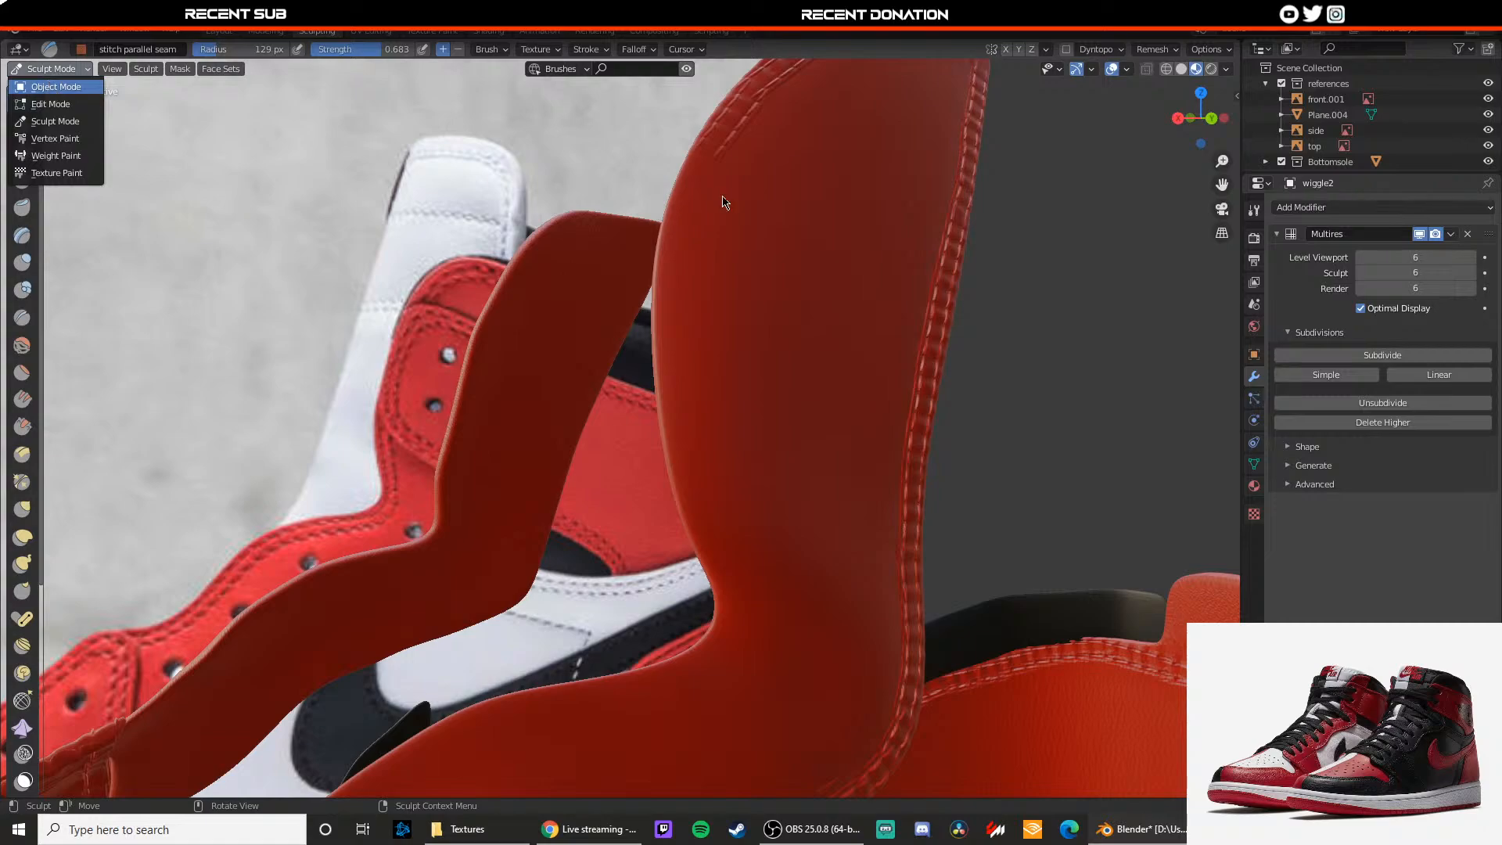
left_click(49, 86)
key("Tab")
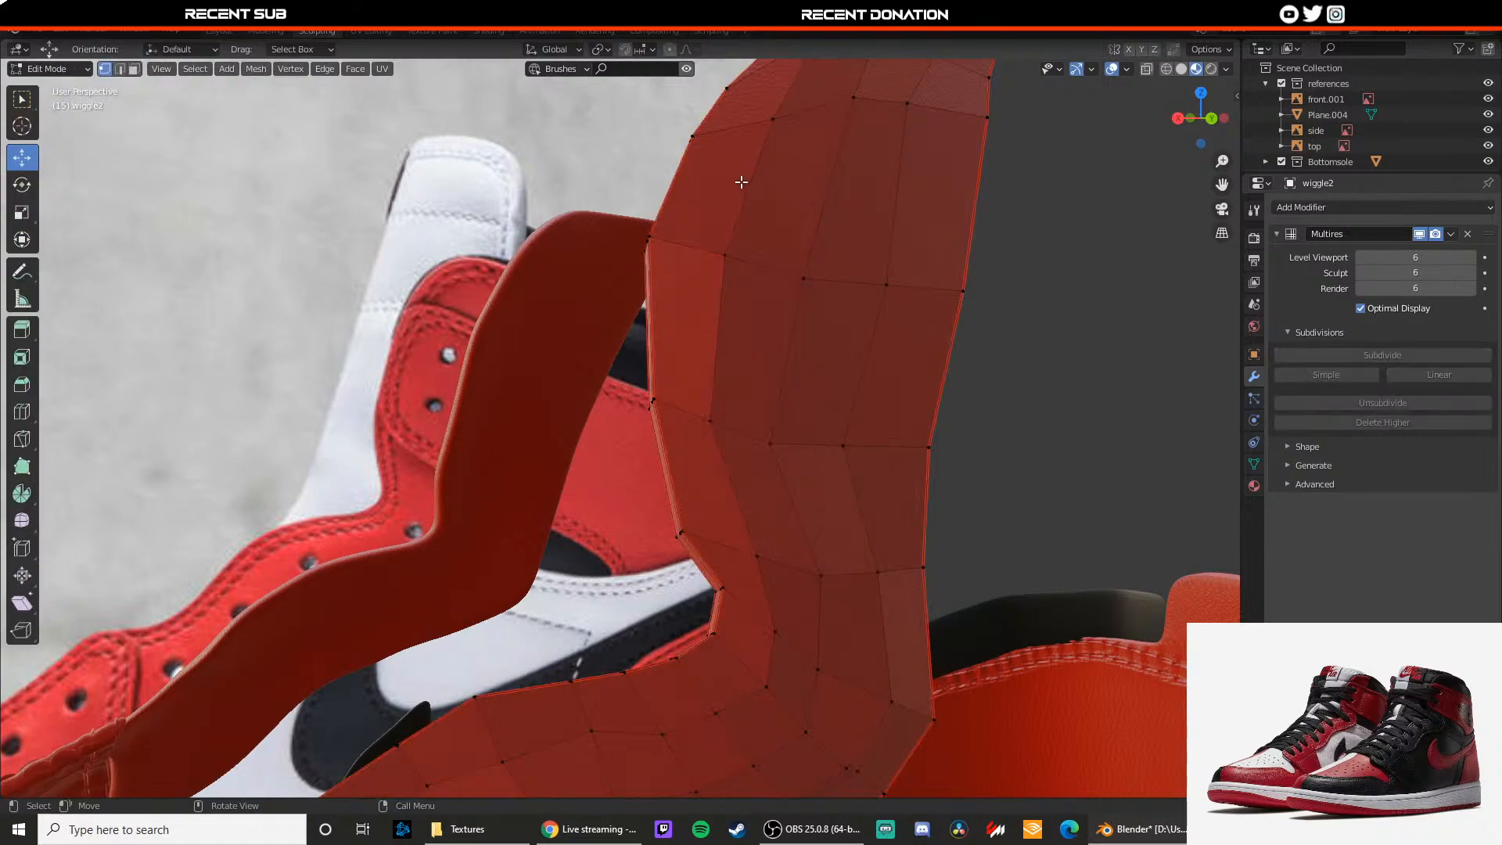
key("ctrl+r")
left_click_drag(685, 258, 663, 258)
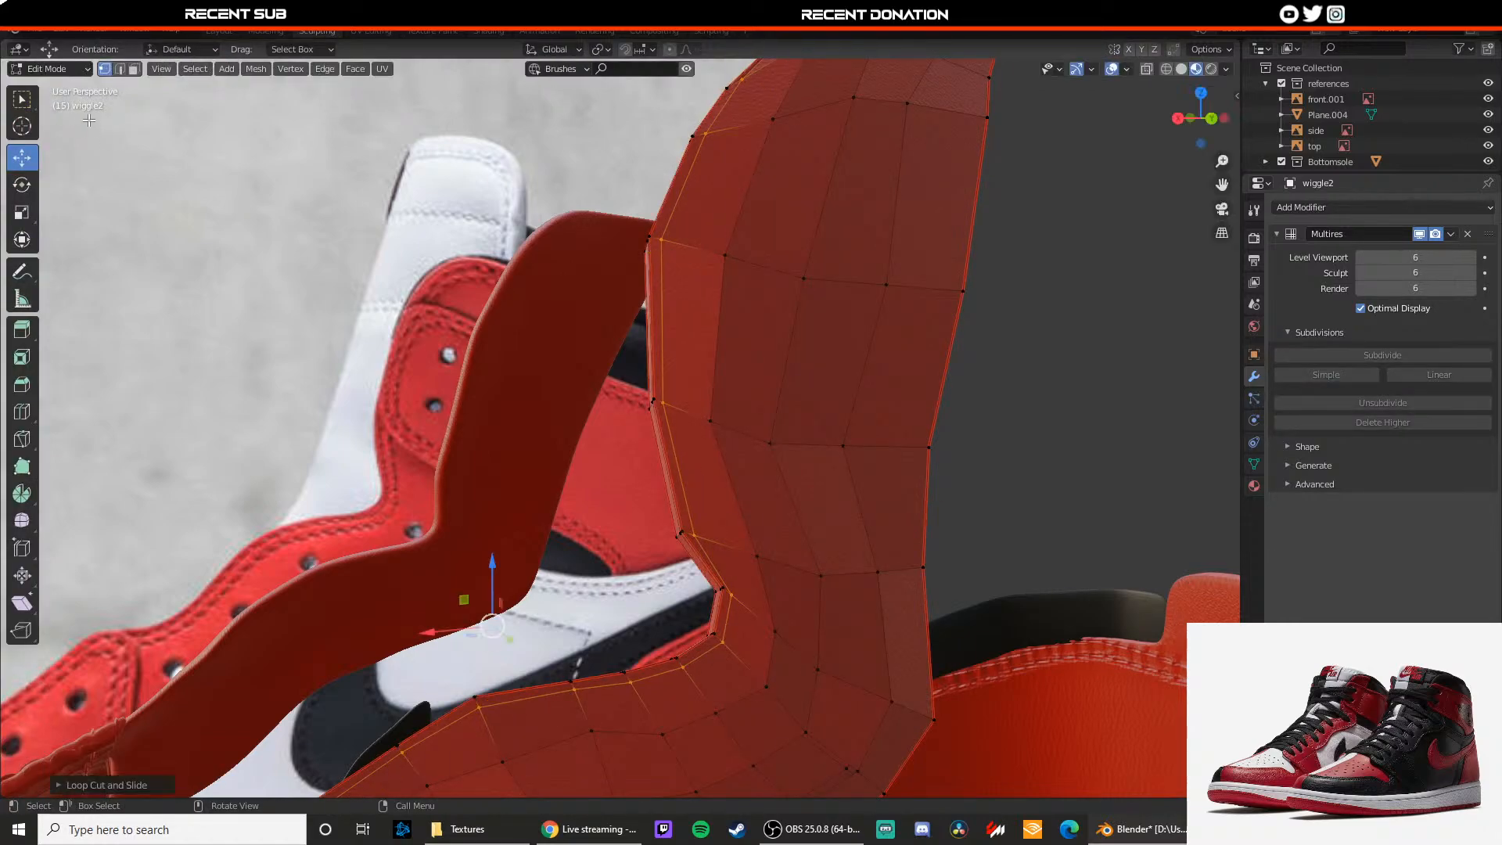
left_click(47, 69)
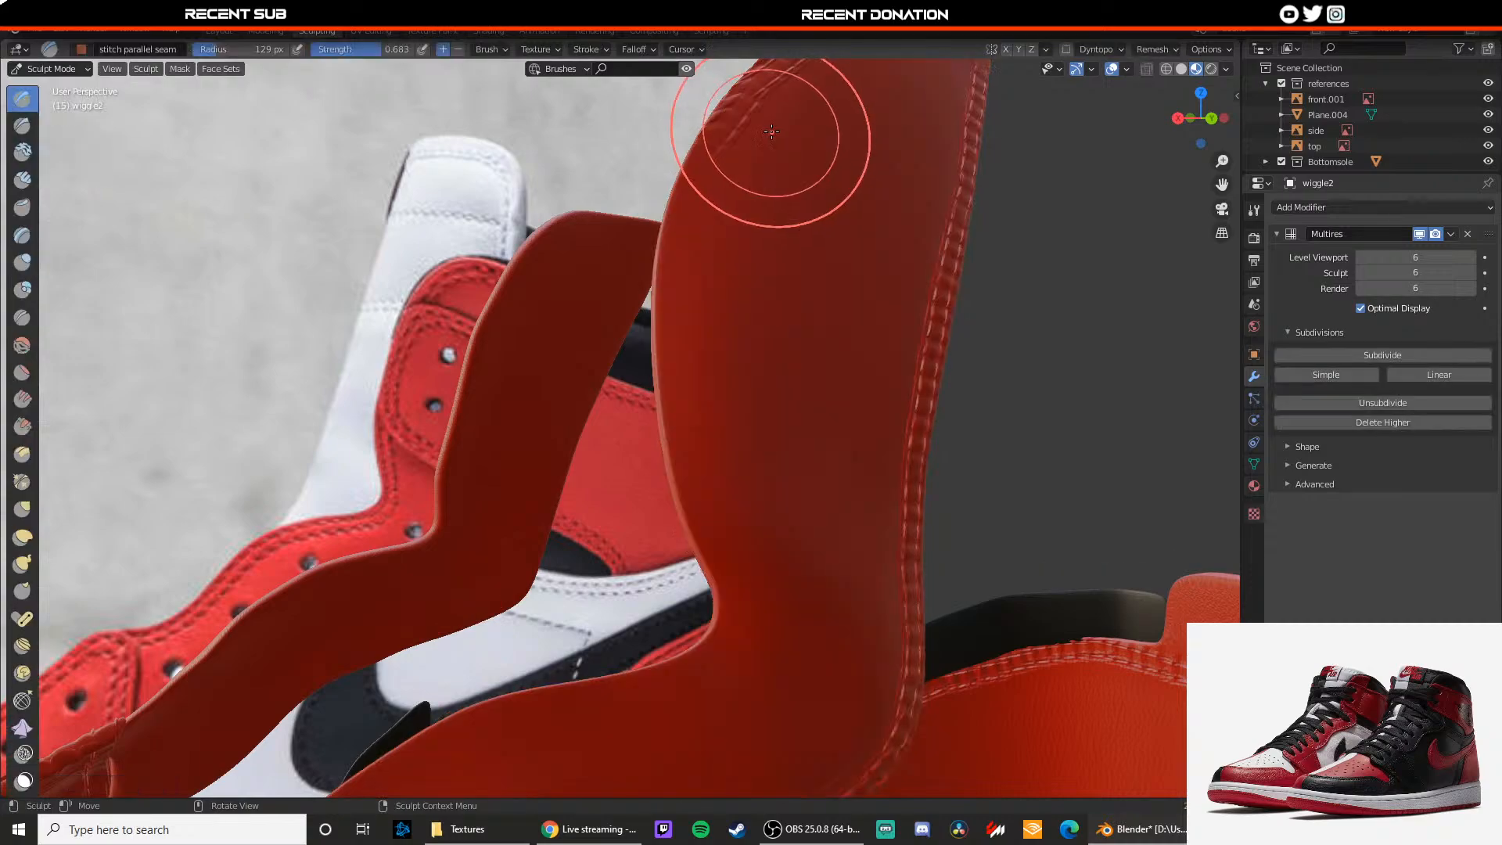
Step: Try resculpting the seam on wiggle2's upper front curve, and undo the recent seam strokes and loop cut
mouse_move(737, 116)
left_mouse_down()
mouse_move(752, 94)
mouse_move(723, 145)
left_mouse_up()
key("ctrl+z")
left_click_drag(756, 74, 713, 148)
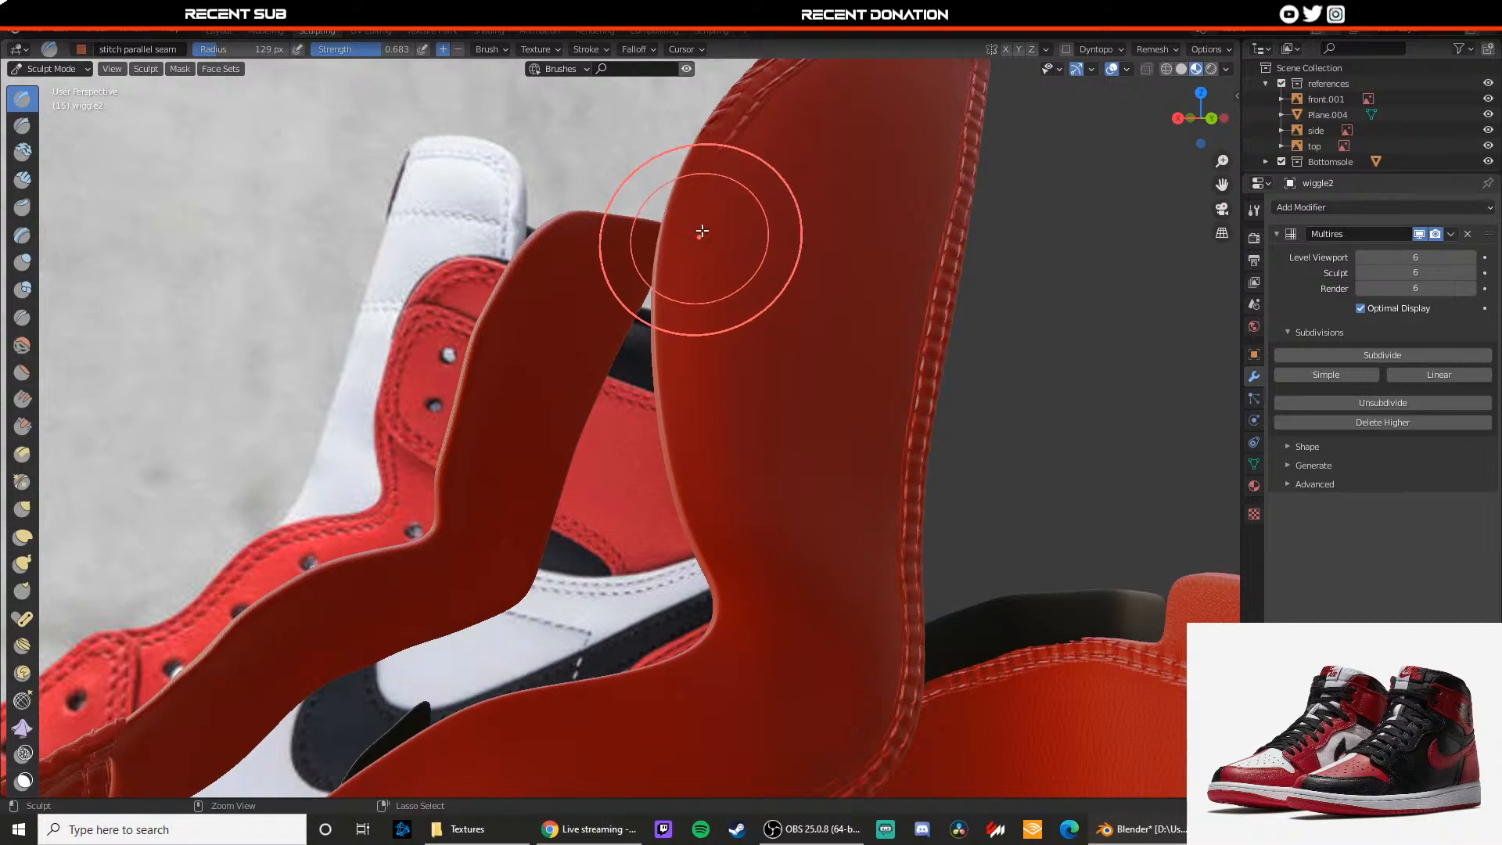
key("Tab")
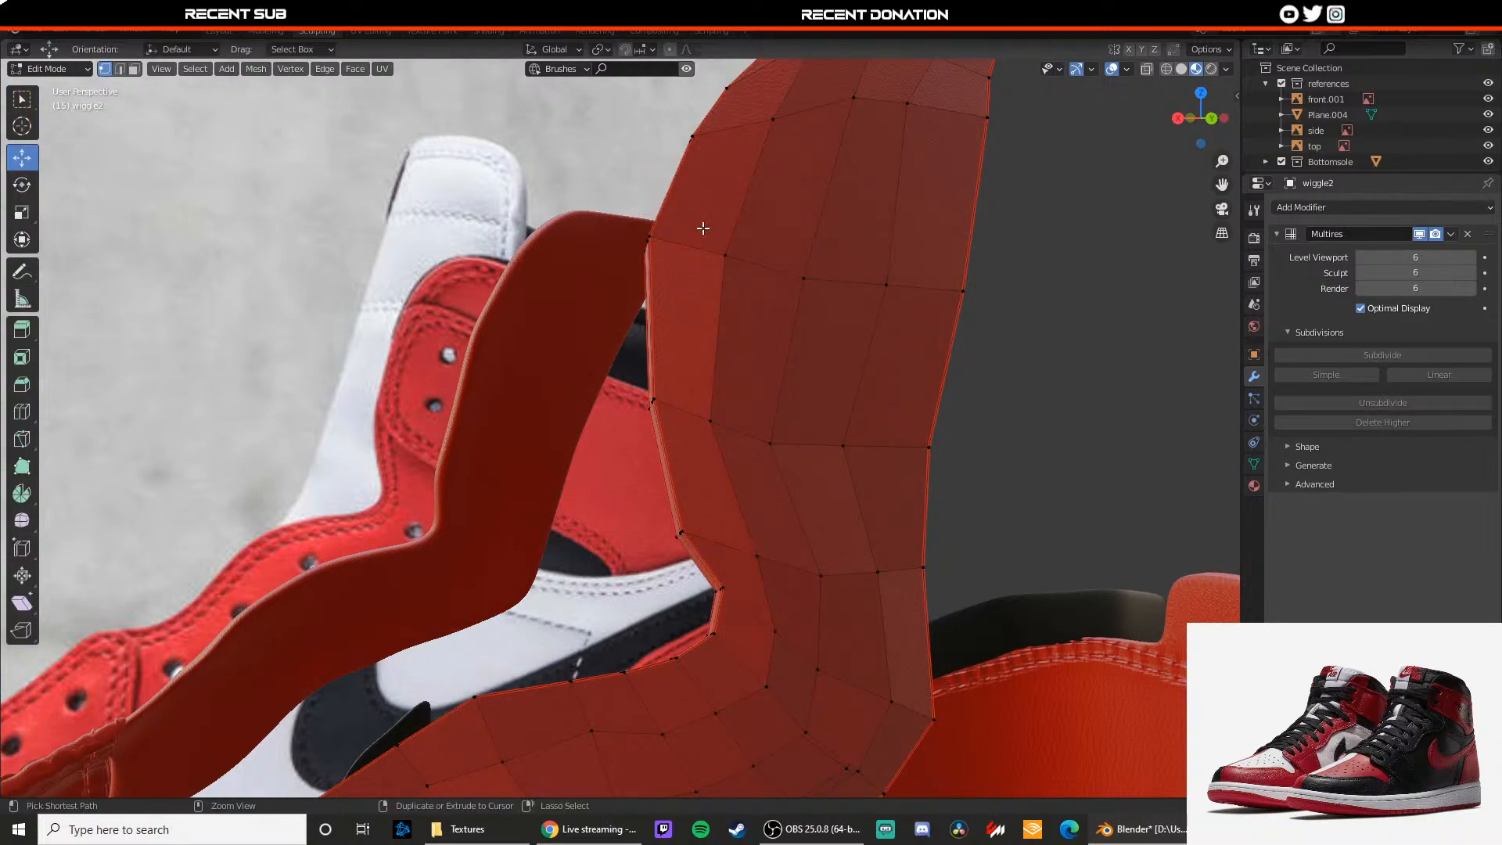
key("Tab")
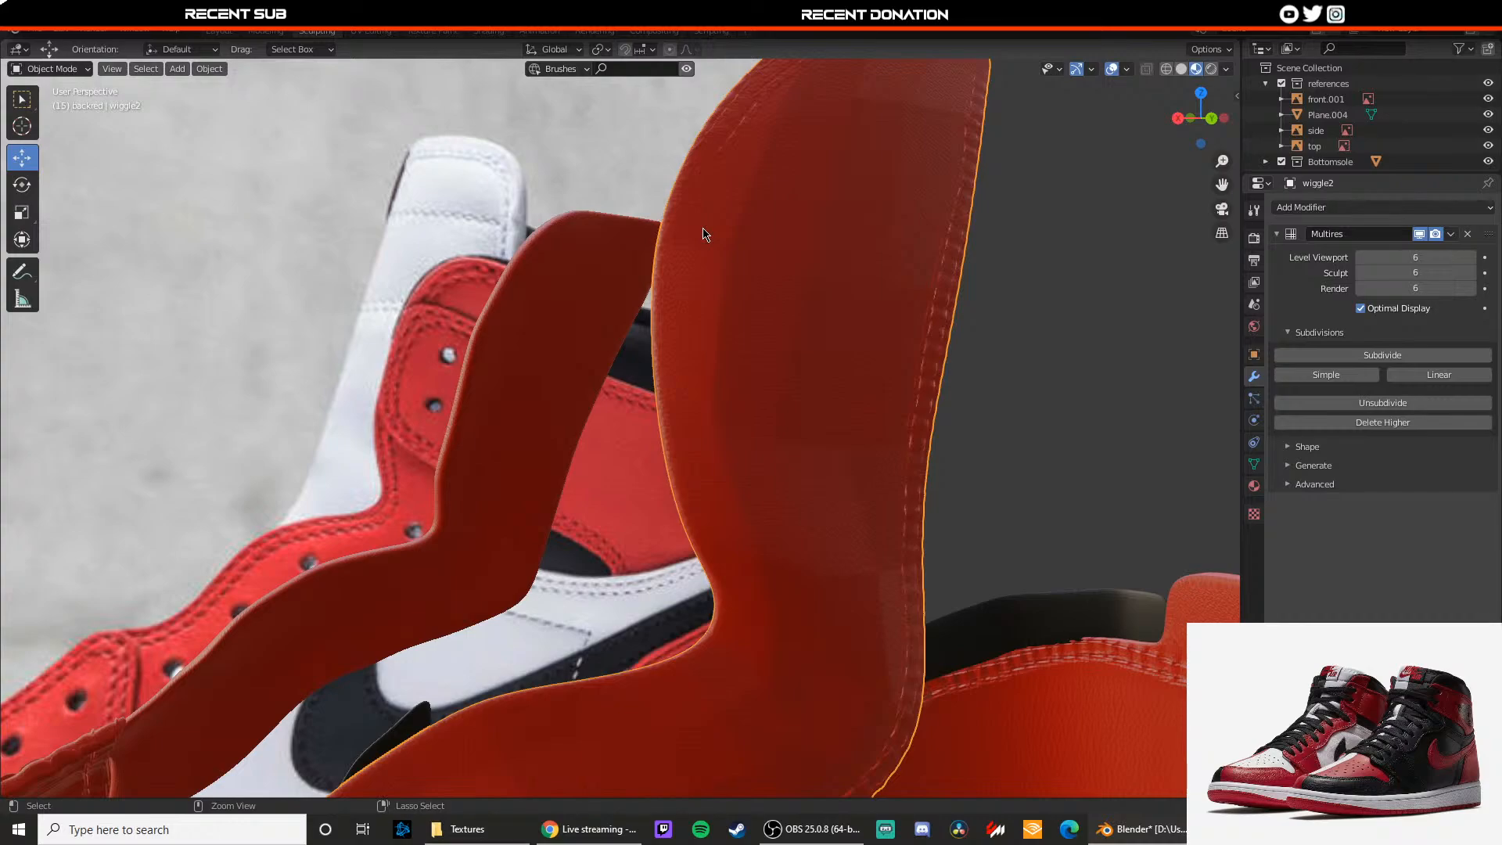
key("ctrl+Tab")
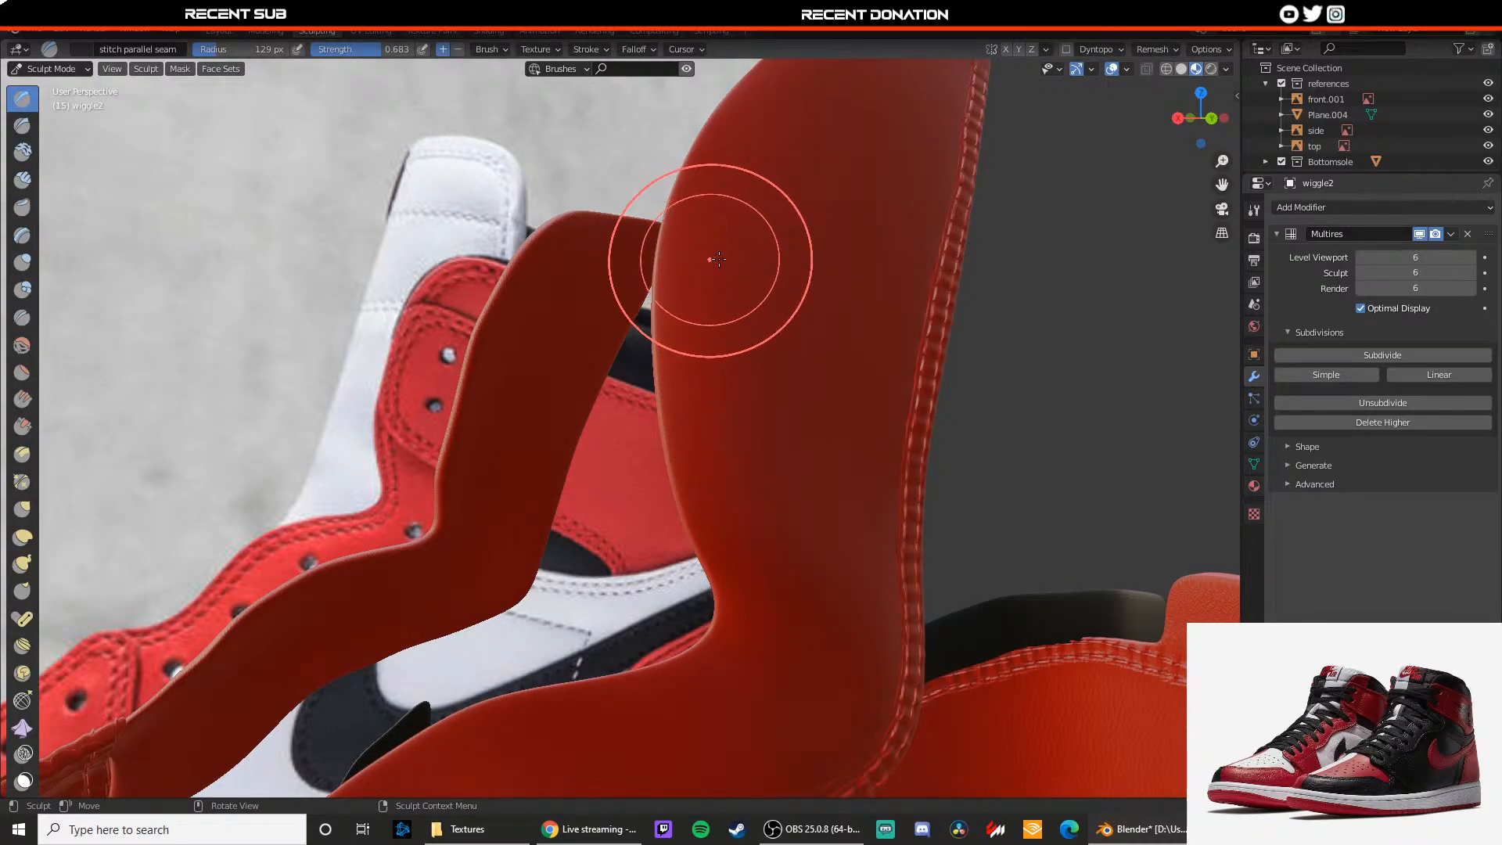
Step: Restore the short seam along wiggle2's top edge beside the rear corner
middle_click_drag(708, 255, 686, 337)
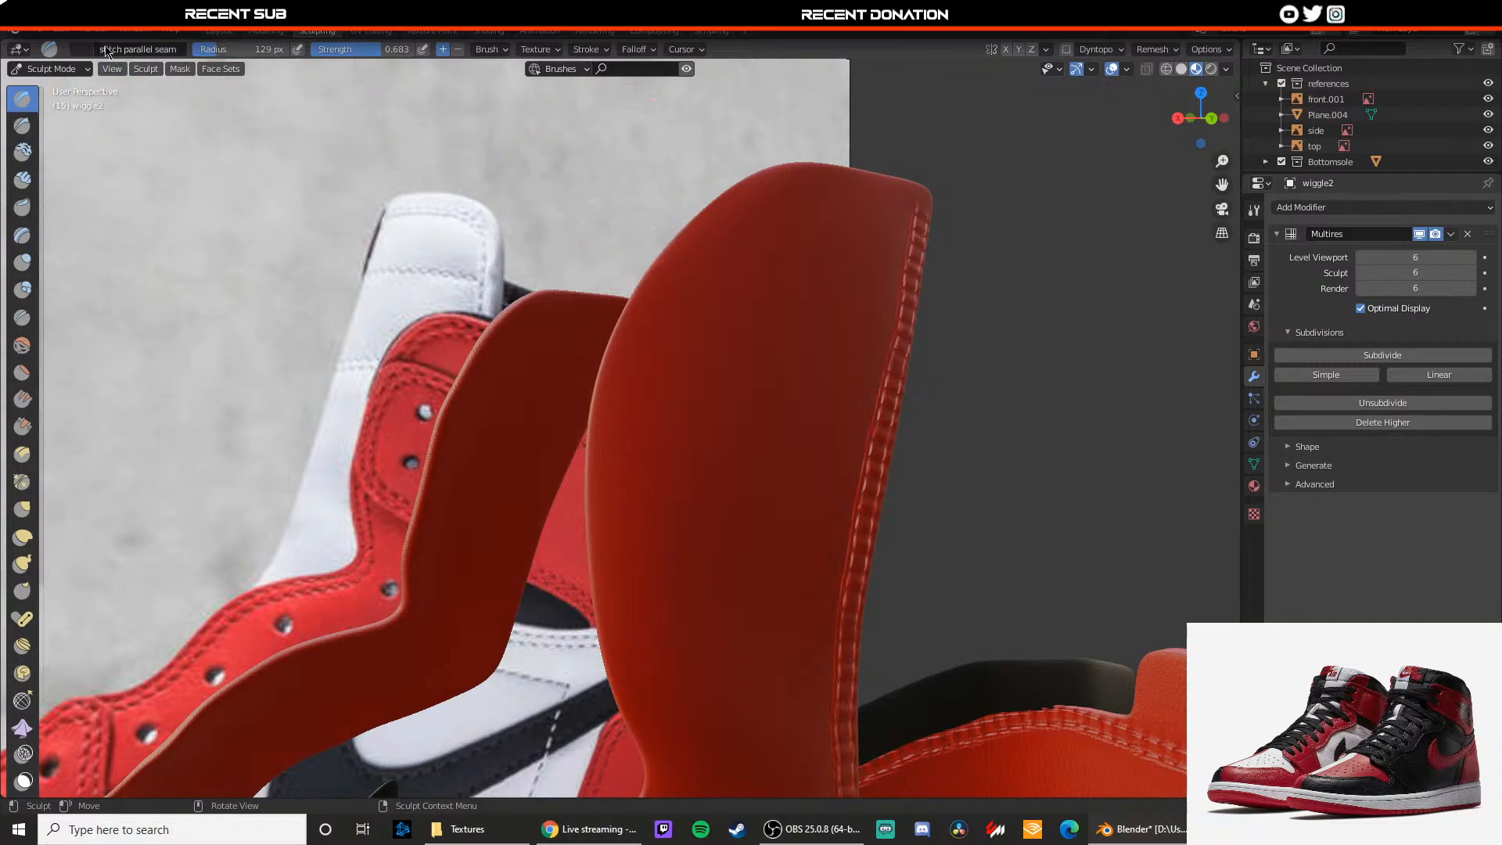
left_click(59, 31)
left_click(77, 62)
middle_click_drag(493, 216, 517, 193, "shift")
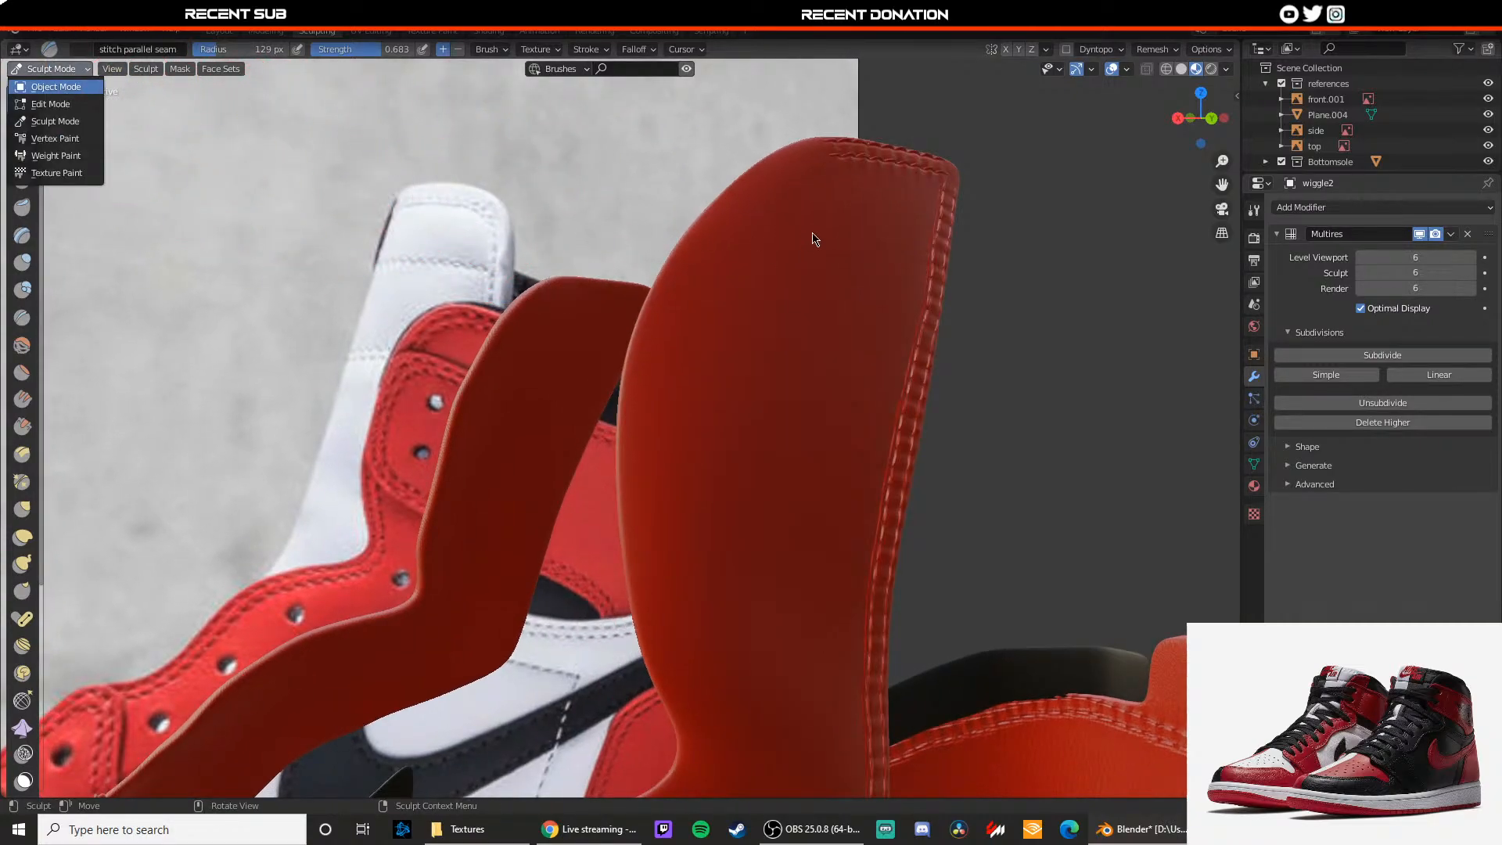
Step: Add an edge loop close to wiggle2's front edge in Edit Mode, and return to Object Mode
key("Return")
key("Tab")
key("ctrl+r")
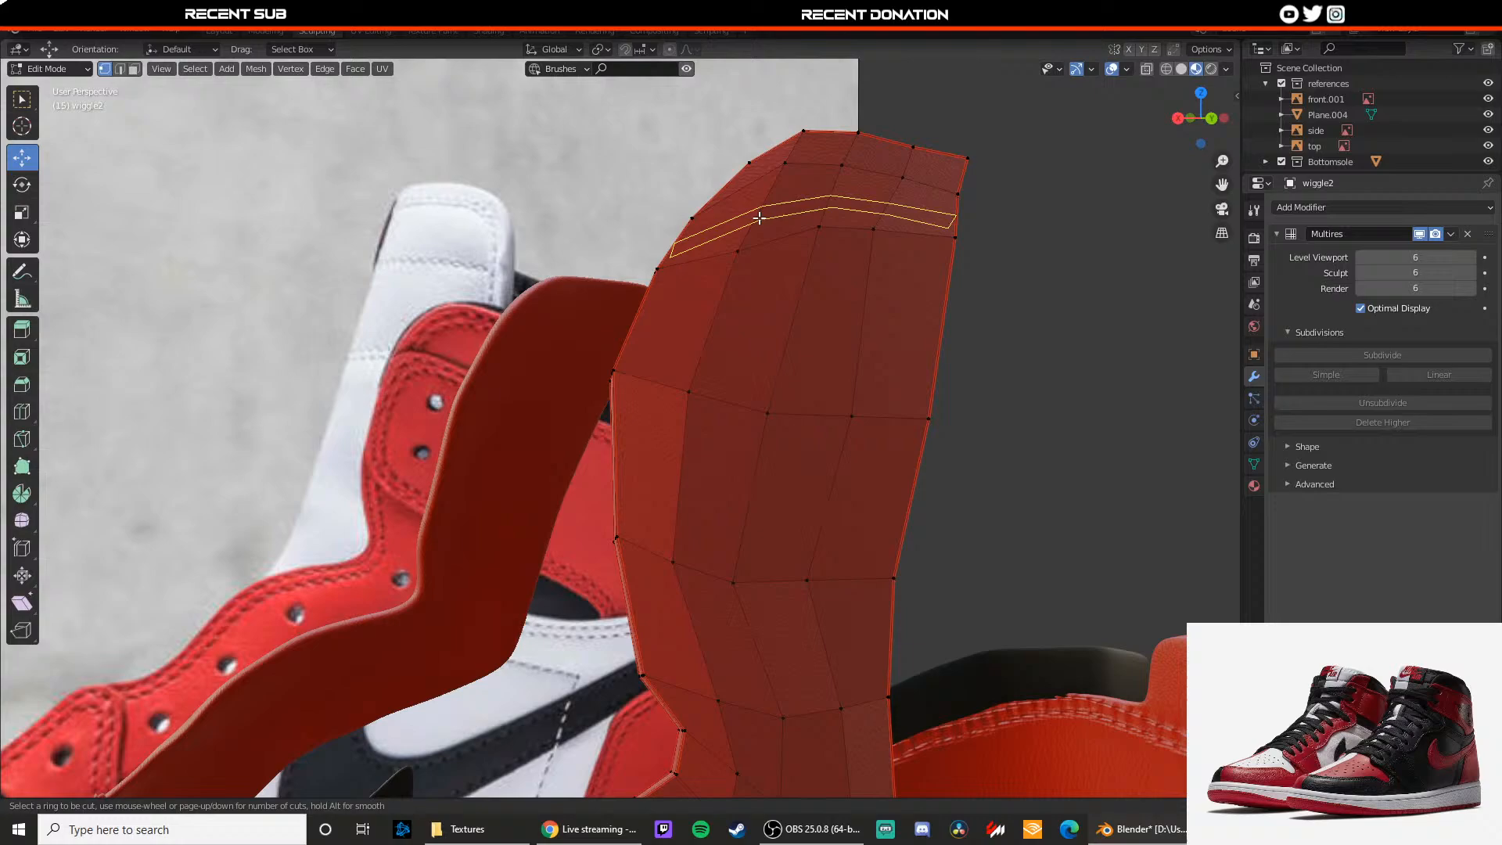
left_click(702, 256)
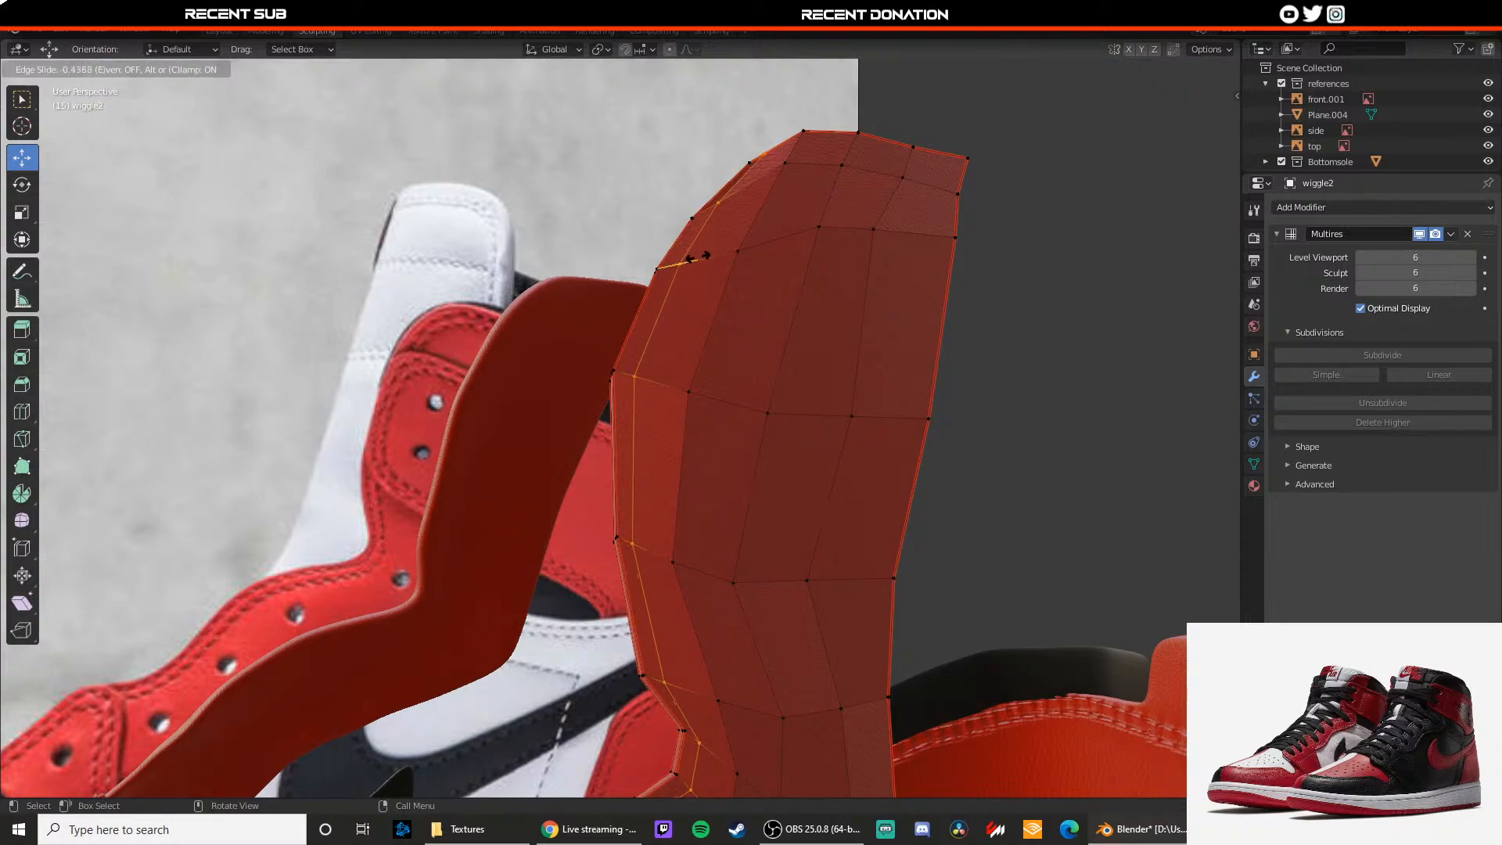
left_click(702, 256)
left_click(47, 69)
key("Return")
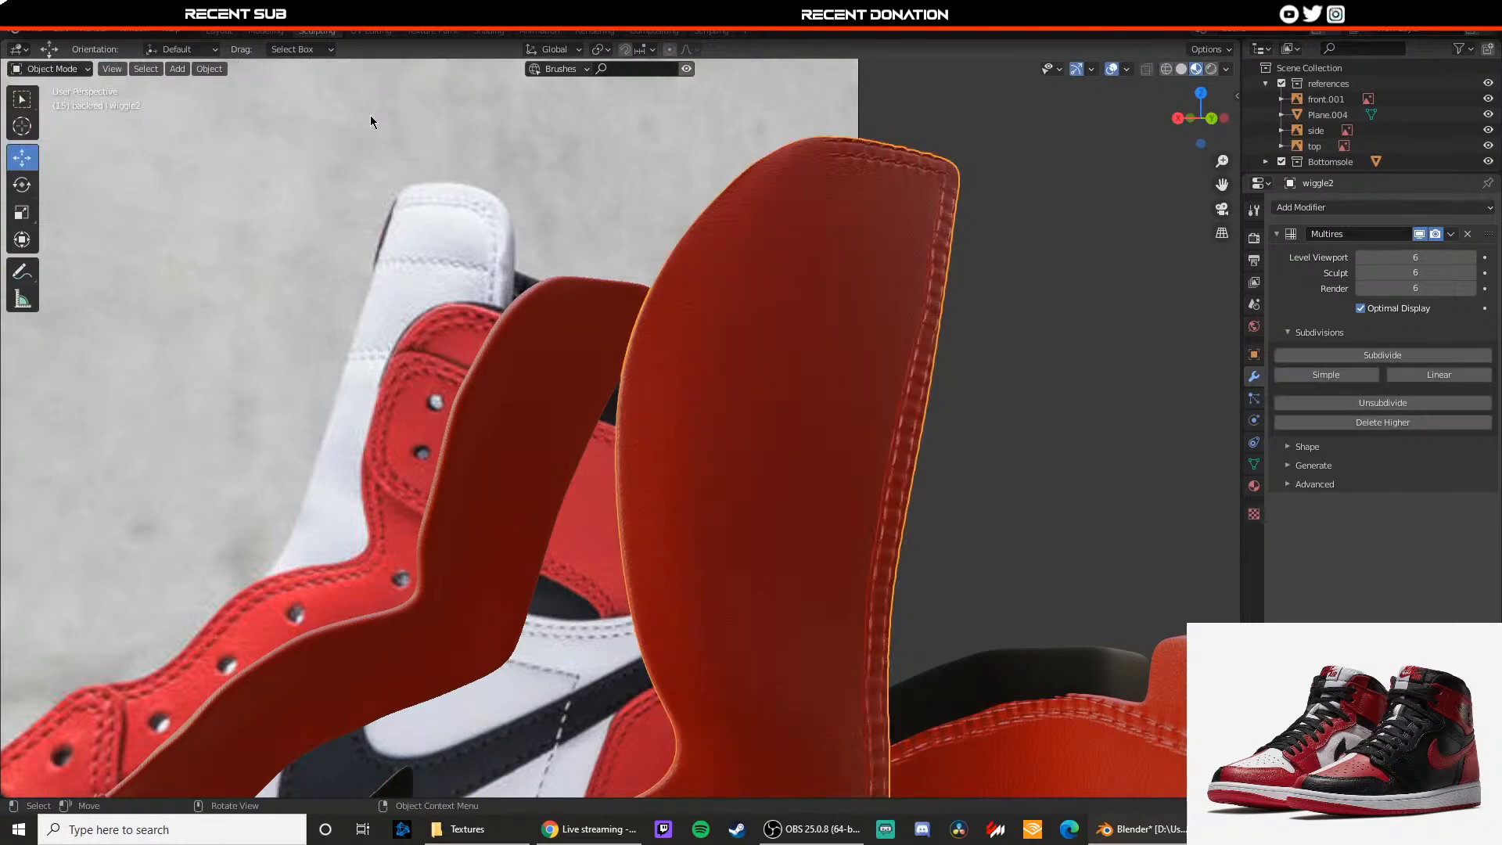
Step: Switch wiggle2 to Sculpt Mode for stitching with the stitch parallel seam brush
left_click(47, 69)
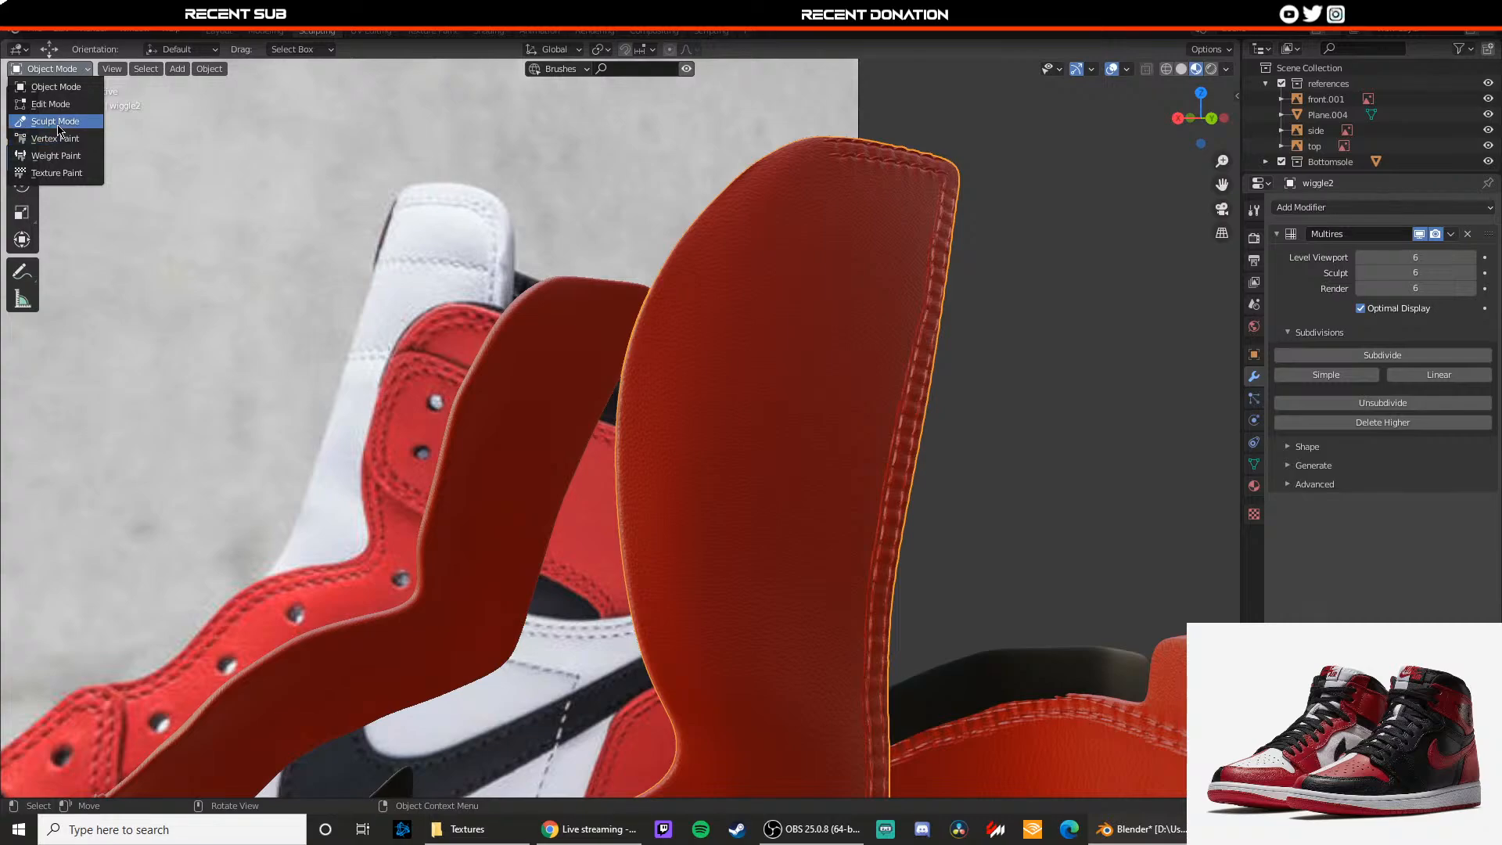
left_click(72, 122)
scroll(792, 192, "up", 2)
scroll(805, 144, "down", 1)
middle_click_drag(875, 143, 842, 206, "shift")
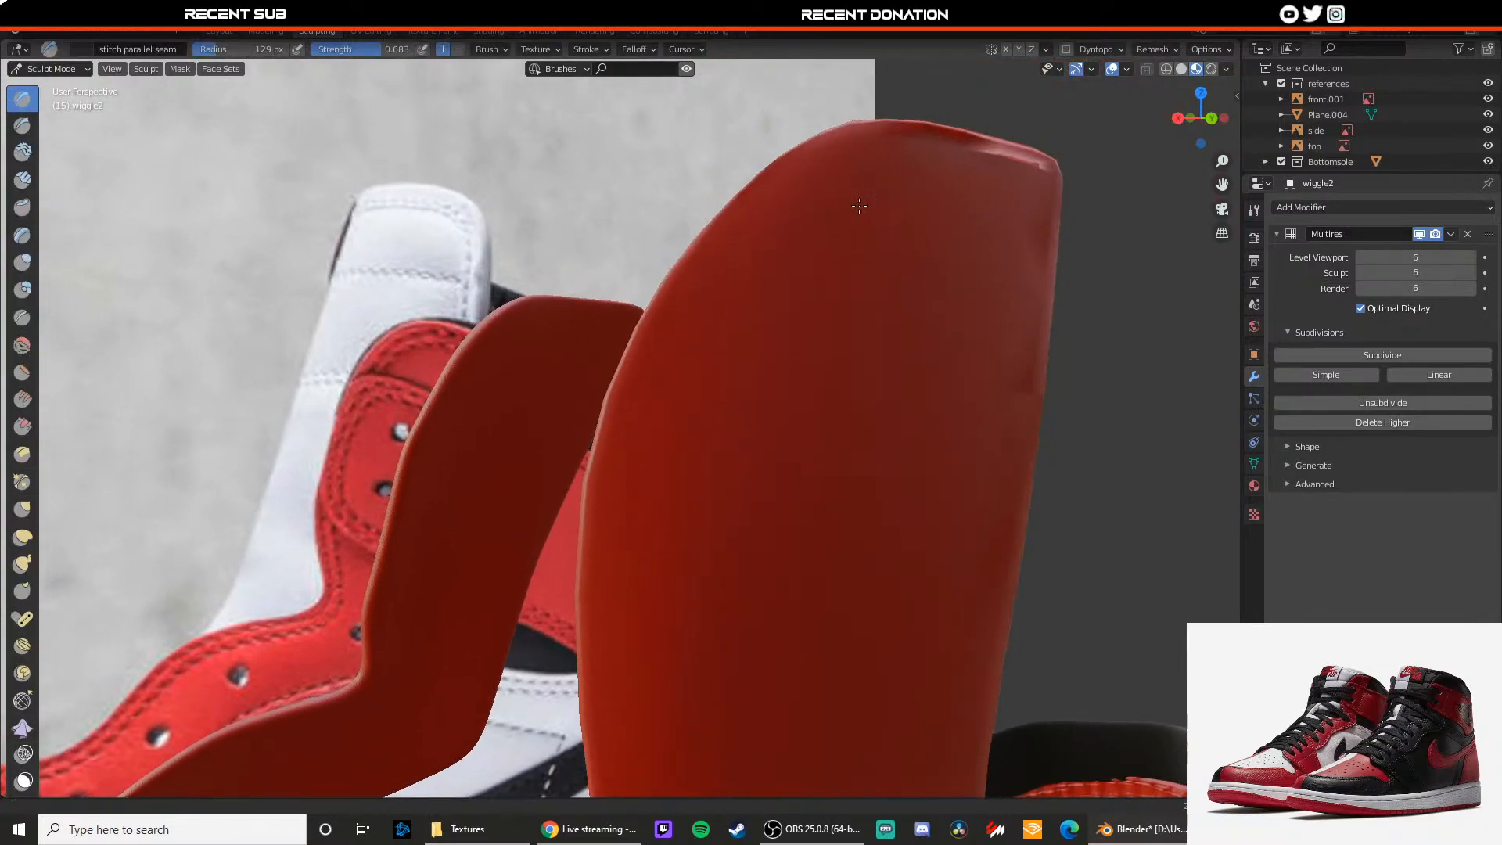
Step: Try extending the stitched seam from wiggle2's top edge toward its upper front curve, and undo the strokes
left_click_drag(911, 138, 843, 144)
key("ctrl+z")
scroll(845, 163, "down", 2)
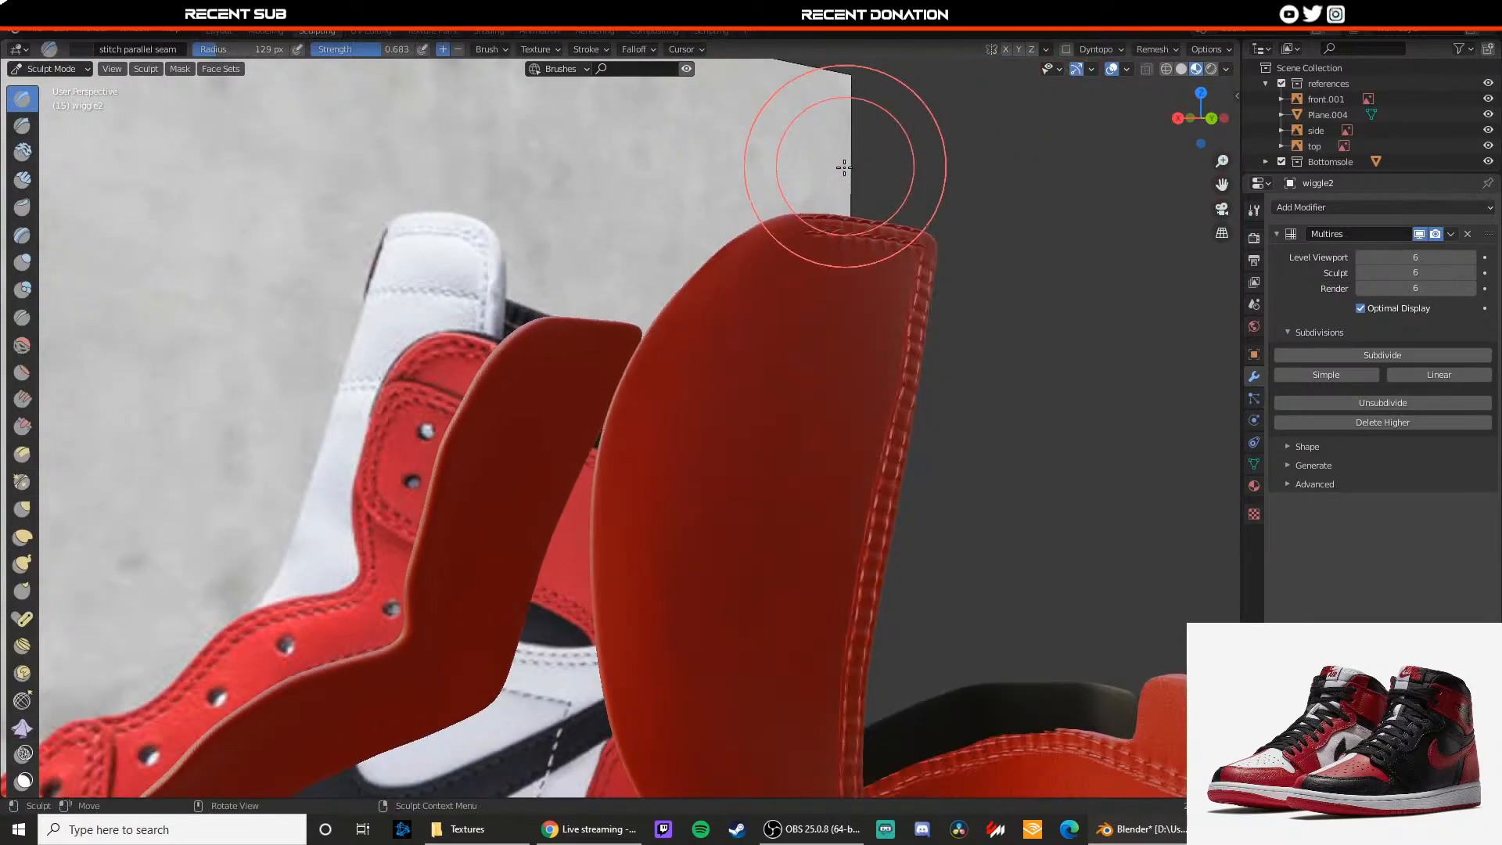
left_click_drag(815, 220, 739, 256)
key("ctrl+z")
scroll(780, 243, "up", 1)
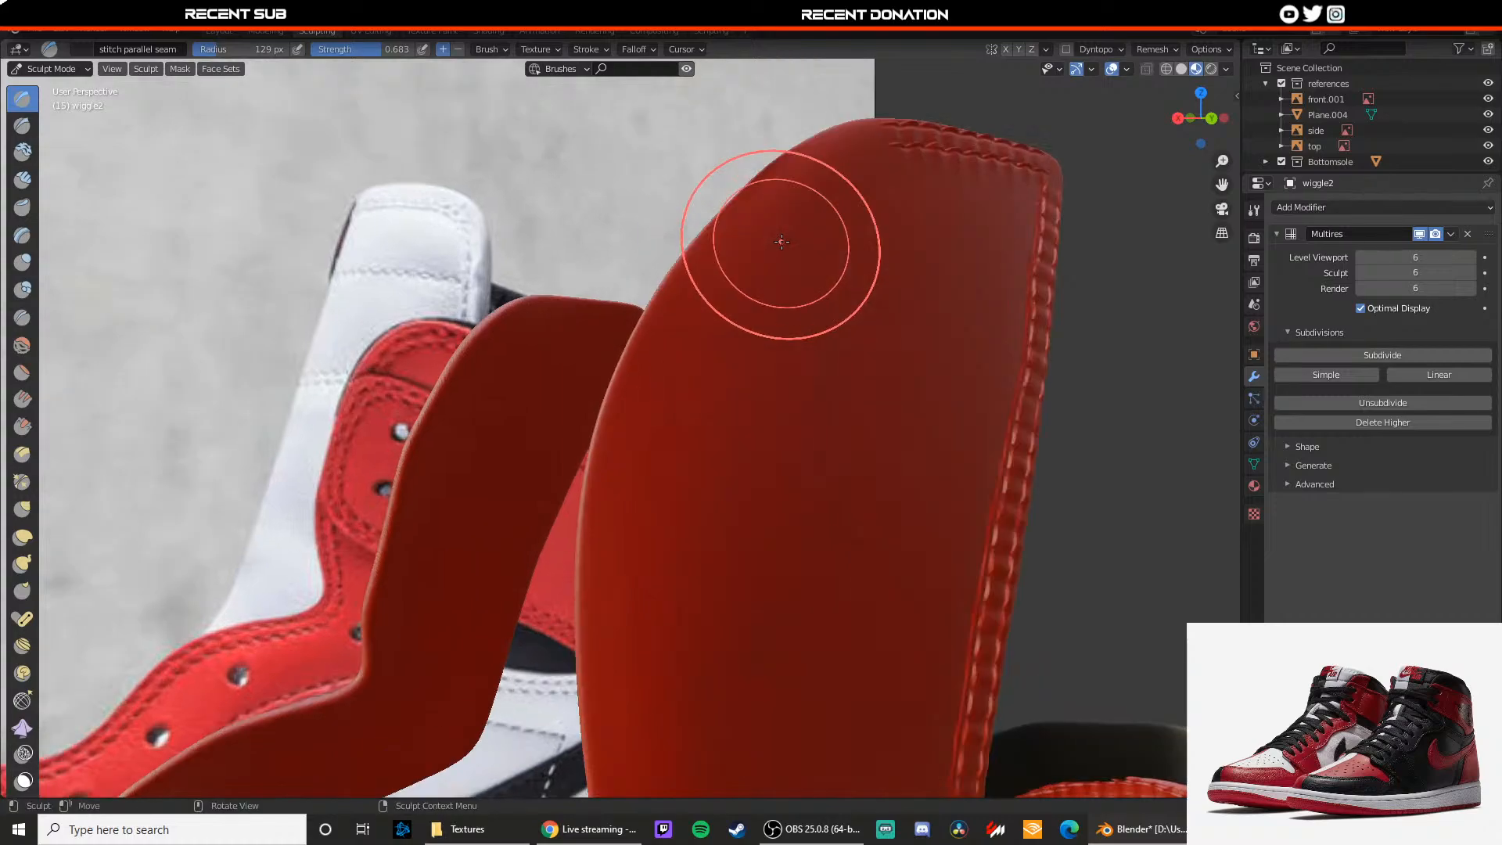
mouse_move(809, 235)
middle_mouse_down()
mouse_move(836, 244)
mouse_move(741, 203)
middle_mouse_up()
scroll(795, 217, "down", 1)
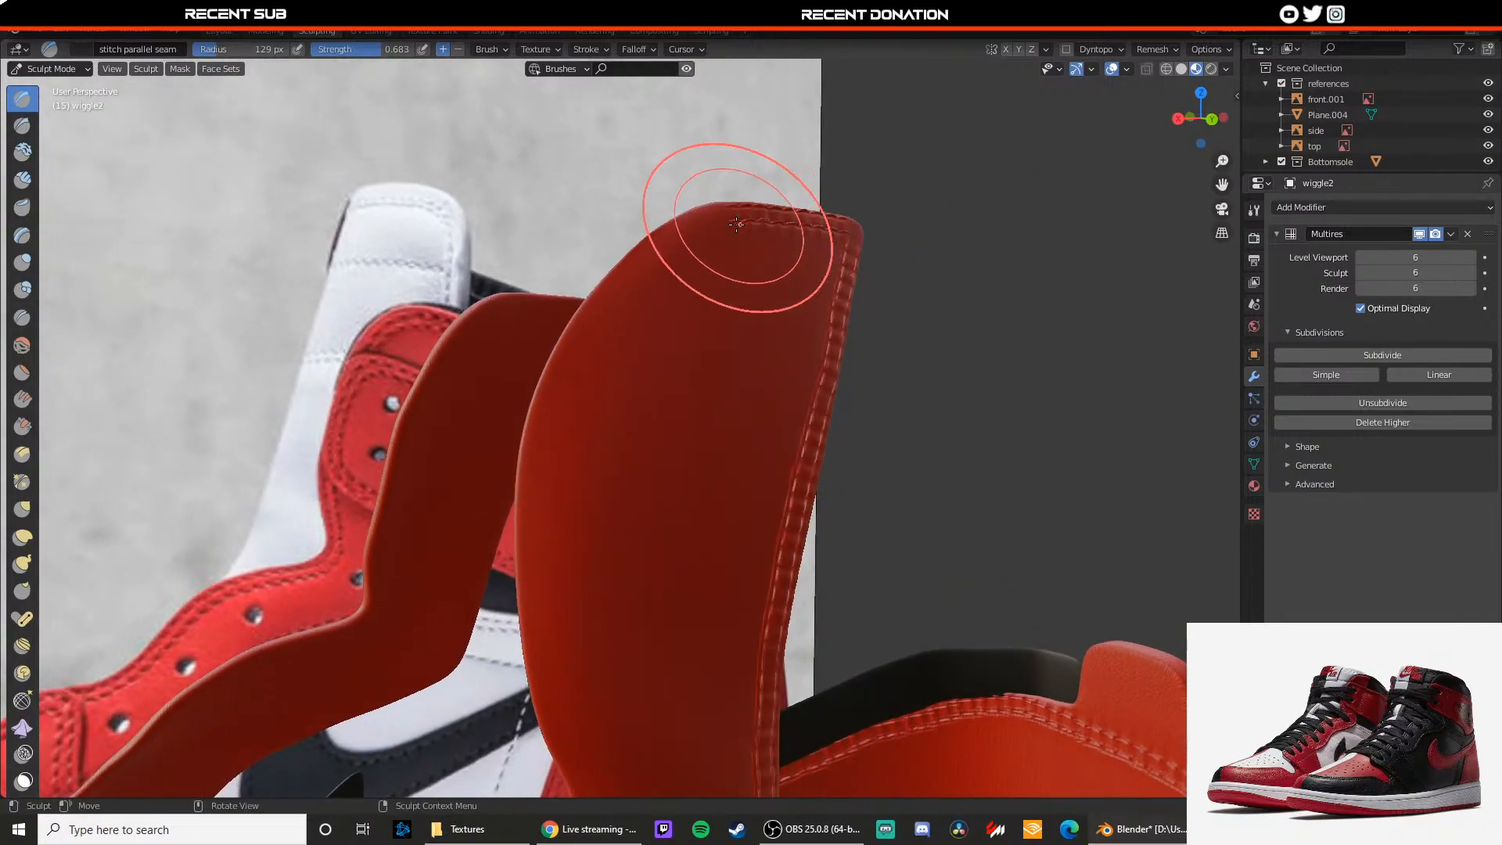
middle_click_drag(720, 252, 710, 291)
scroll(721, 229, "up", 1)
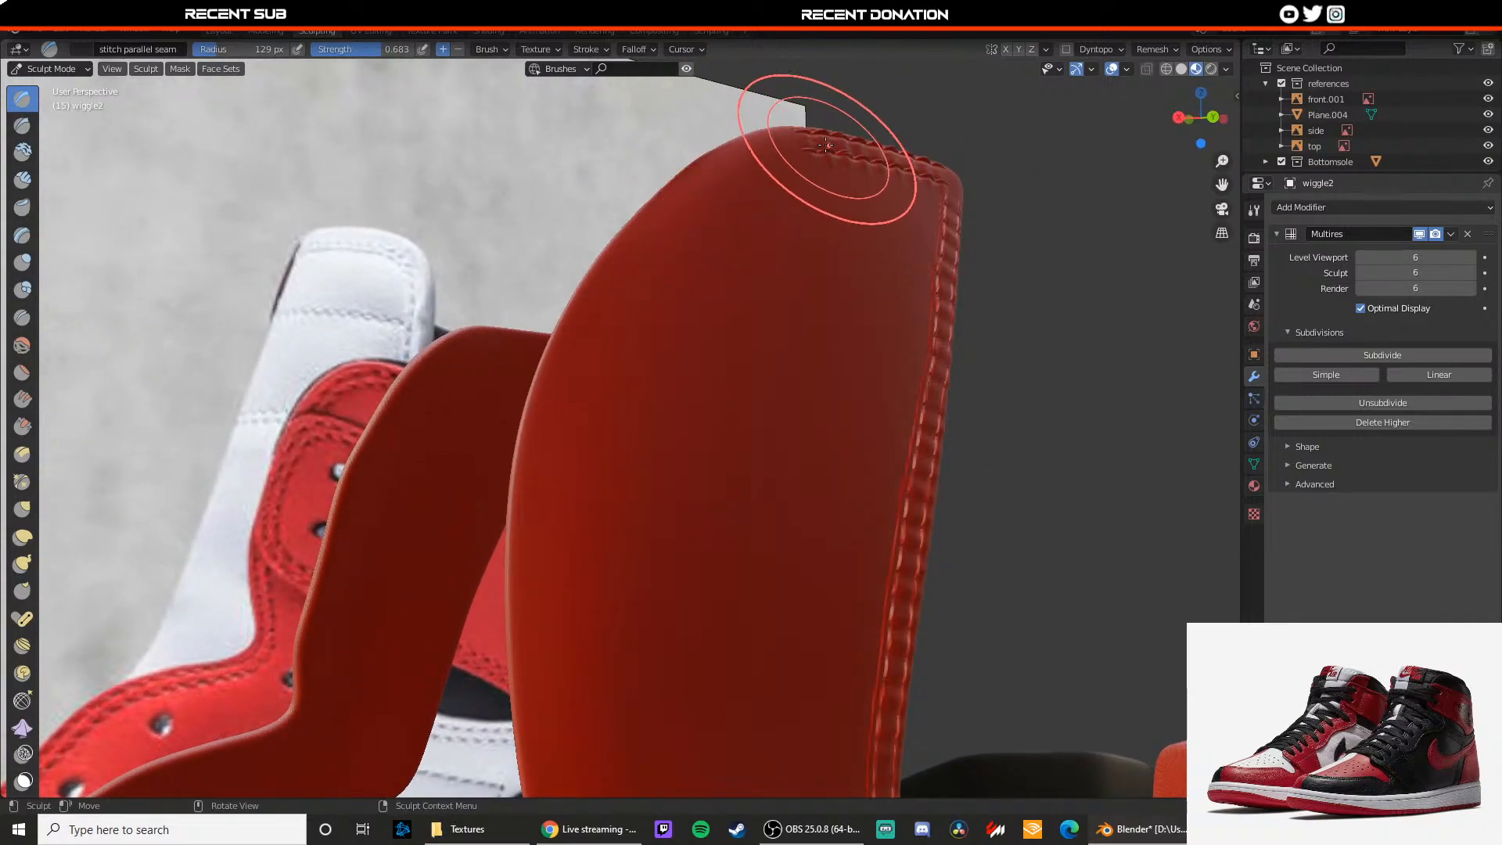
mouse_move(816, 137)
left_mouse_down()
mouse_move(659, 200)
mouse_move(701, 170)
left_mouse_up()
key("ctrl+z")
key("ctrl+z")
key("ctrl+z")
Step: Try sculpting a parallel seam around wiggle2's upper front curve in both directions, and undo the recent strokes
left_click_drag(663, 216, 711, 170)
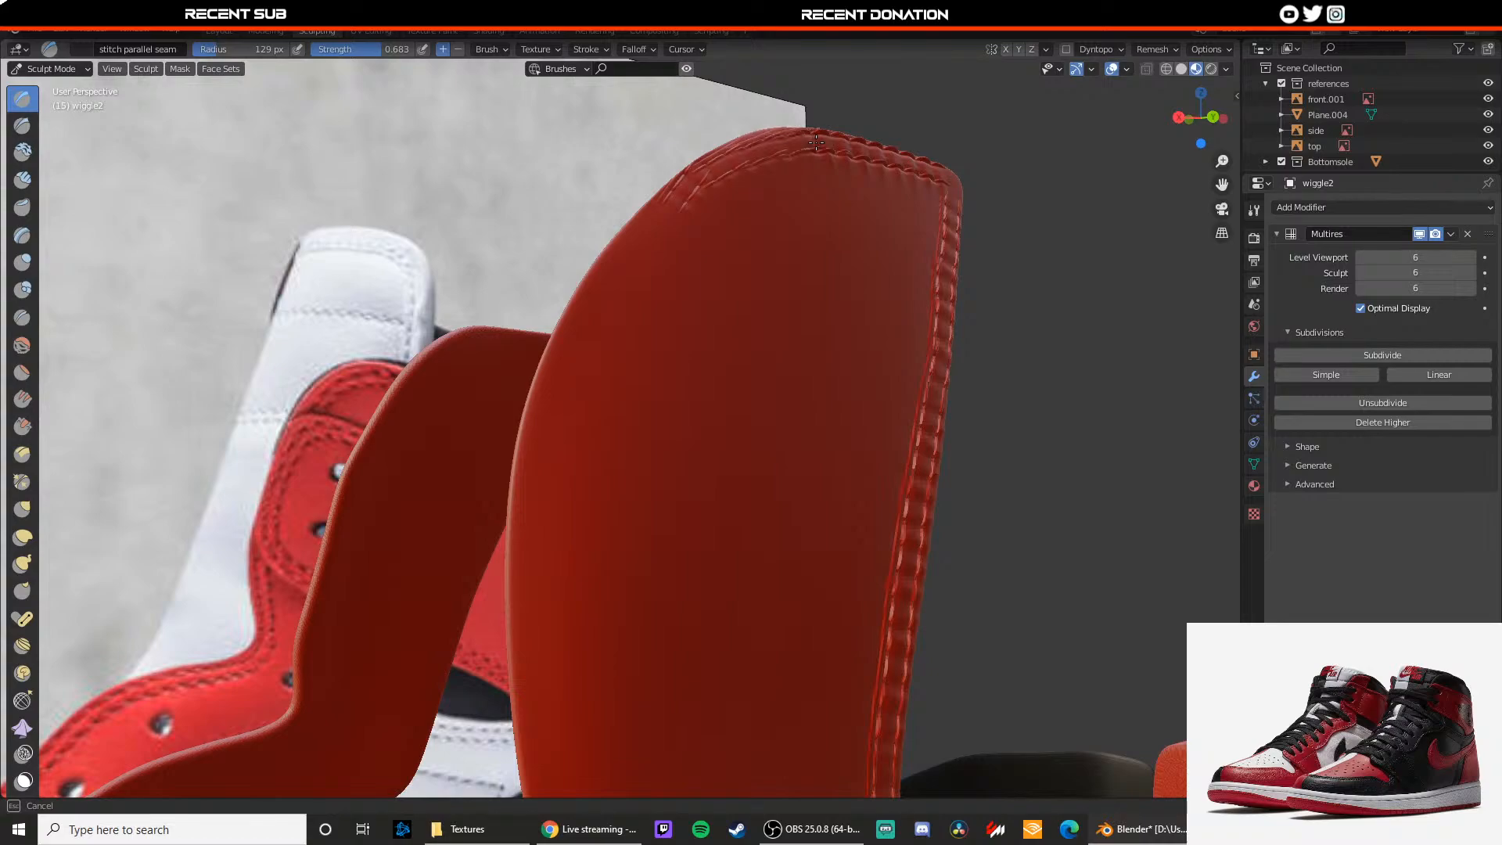
left_click_drag(816, 143, 825, 142)
left_click_drag(703, 178, 669, 210)
left_click_drag(607, 275, 608, 273)
key("ctrl+z")
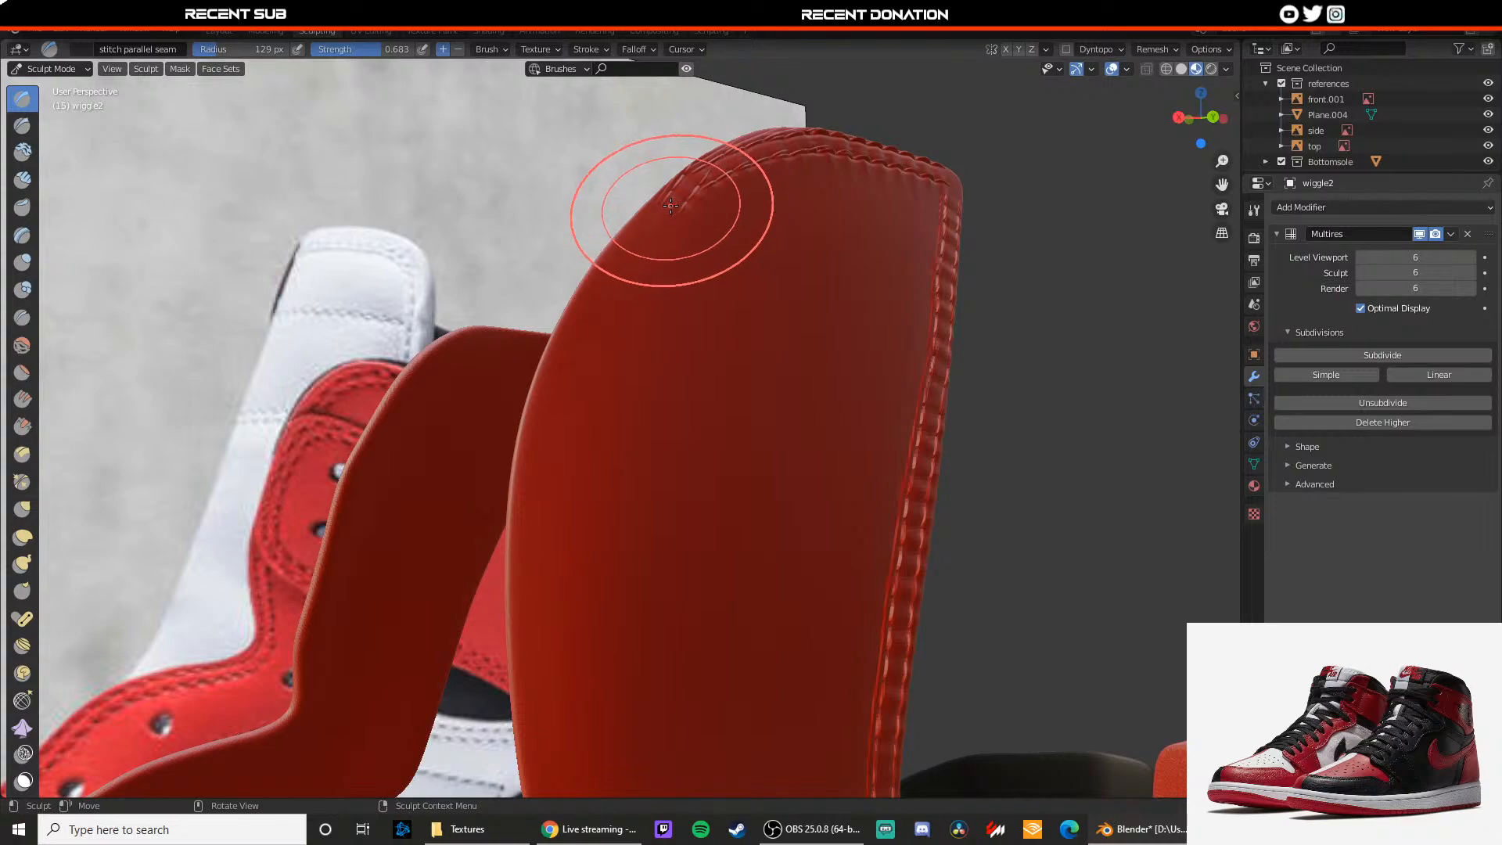
key("ctrl+z")
Step: Sculpt the parallel seam from wiggle2's top edge around the upper front curve and down the front edge
left_click_drag(705, 173, 706, 172)
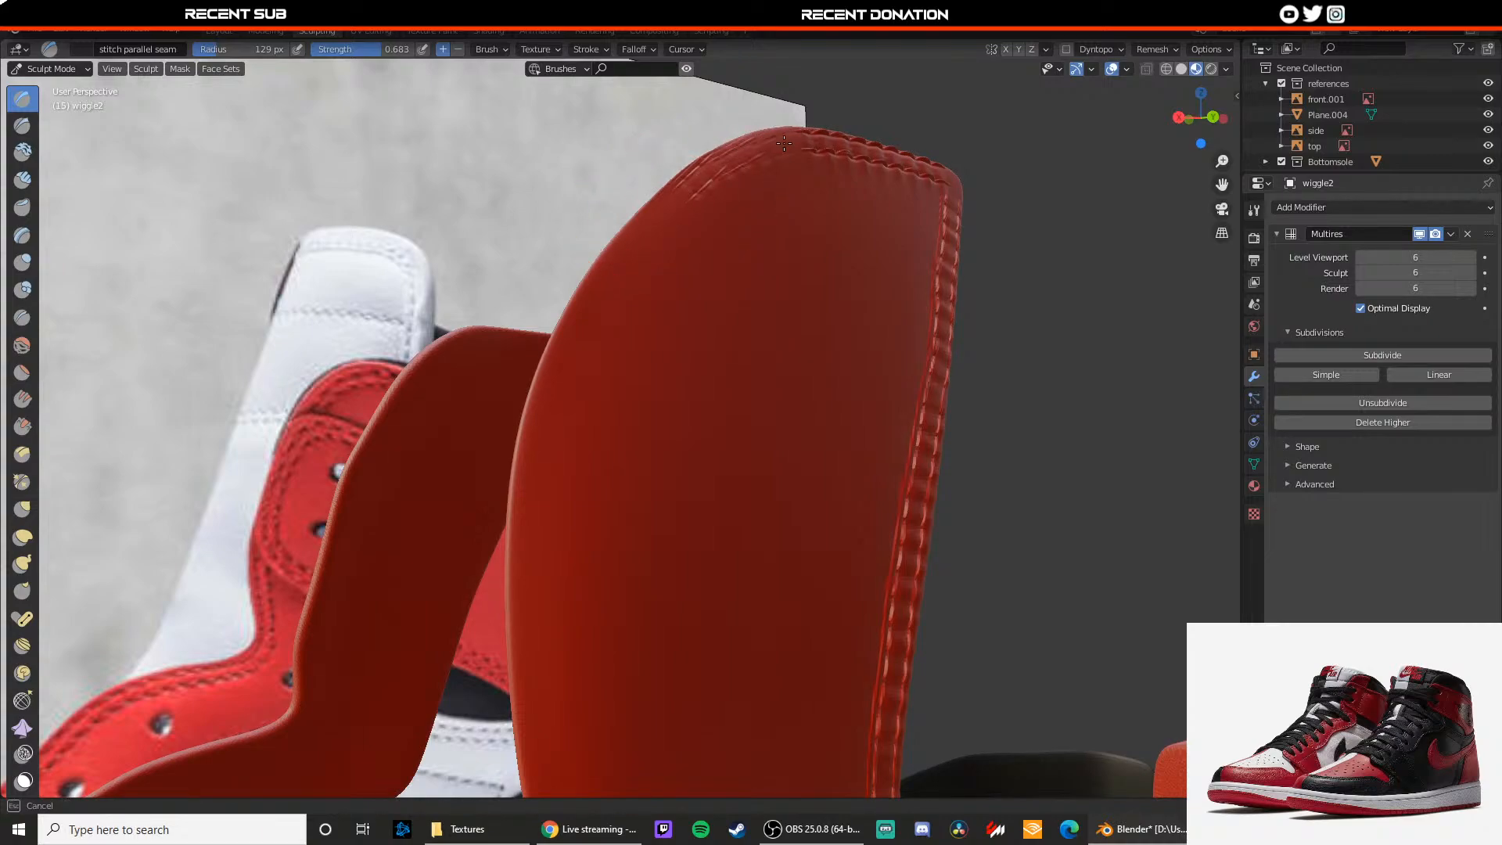
left_click_drag(807, 143, 806, 144)
left_click_drag(710, 176, 662, 206)
left_click_drag(554, 424, 553, 428)
middle_click_drag(556, 431, 601, 332, "shift")
left_click_drag(601, 238, 593, 269)
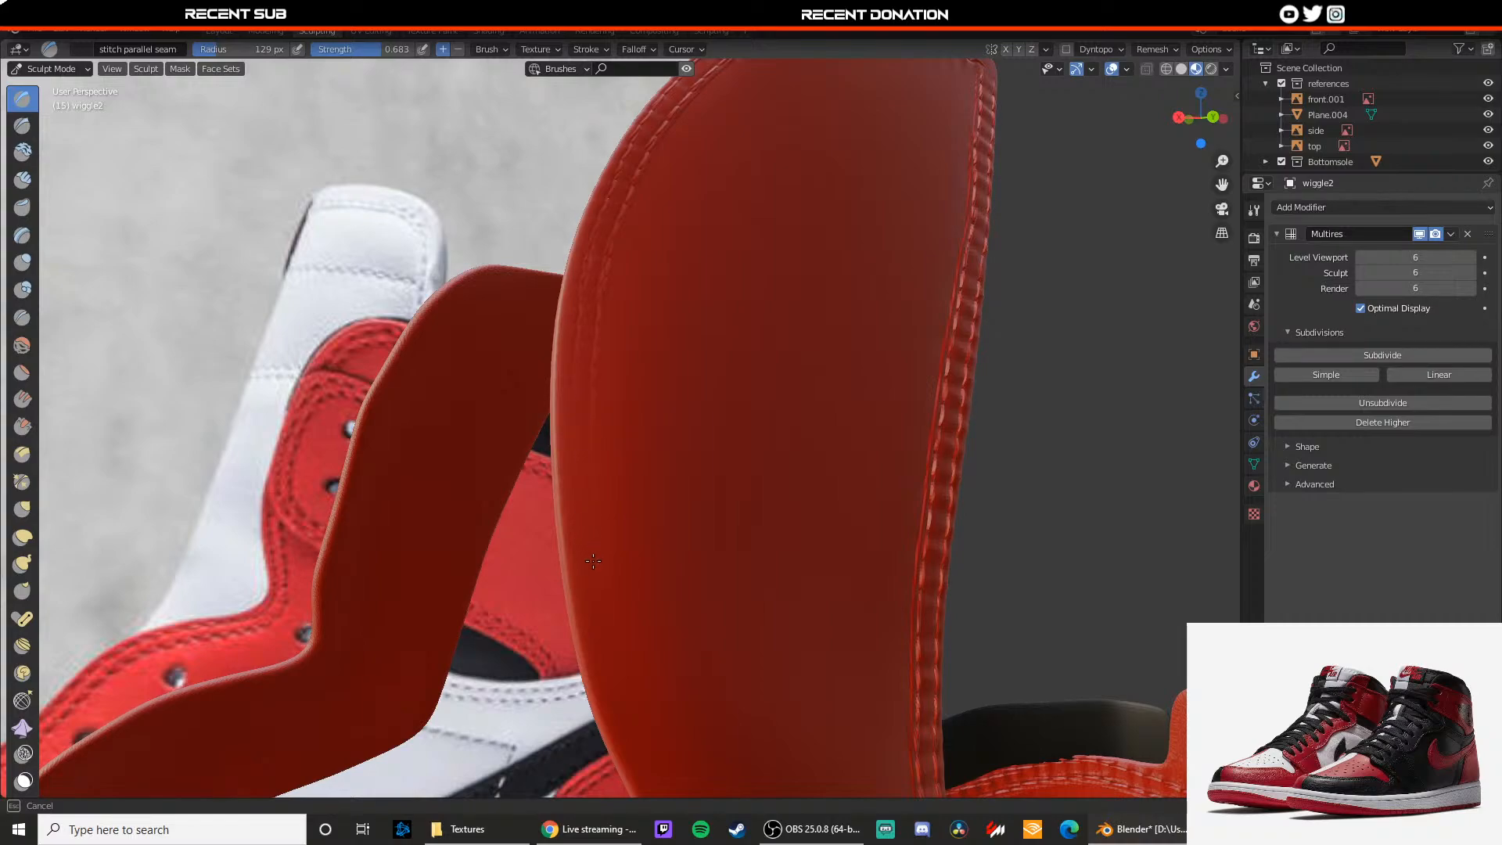
Step: Continue the parallel seam down the lower part of wiggle2's front edge to the inner bend
middle_click_drag(593, 561, 590, 425, "shift")
scroll(587, 426, "up", 4)
scroll(581, 420, "down", 2)
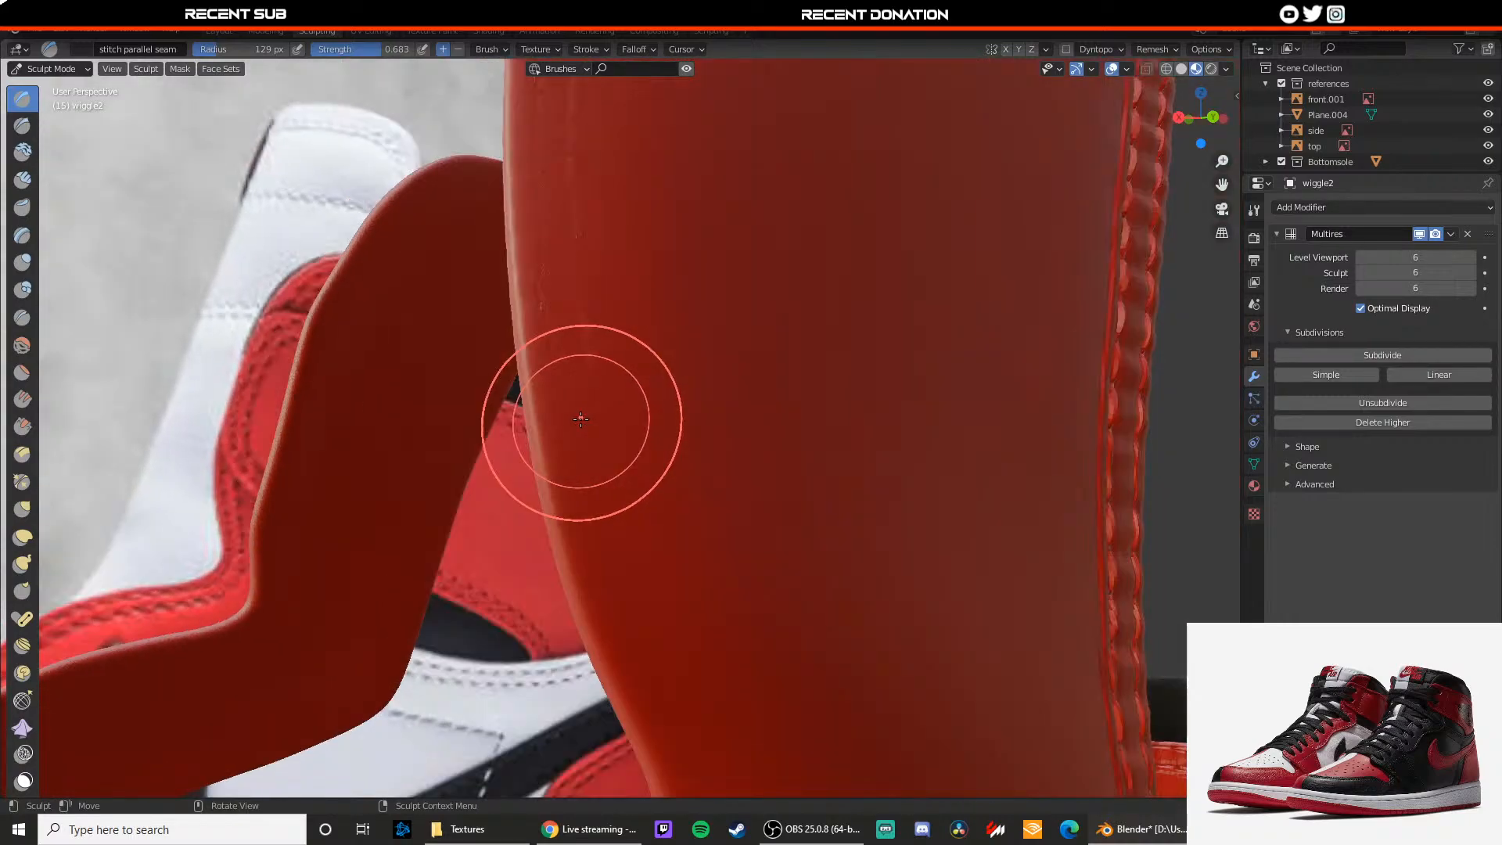
left_click_drag(572, 337, 585, 409)
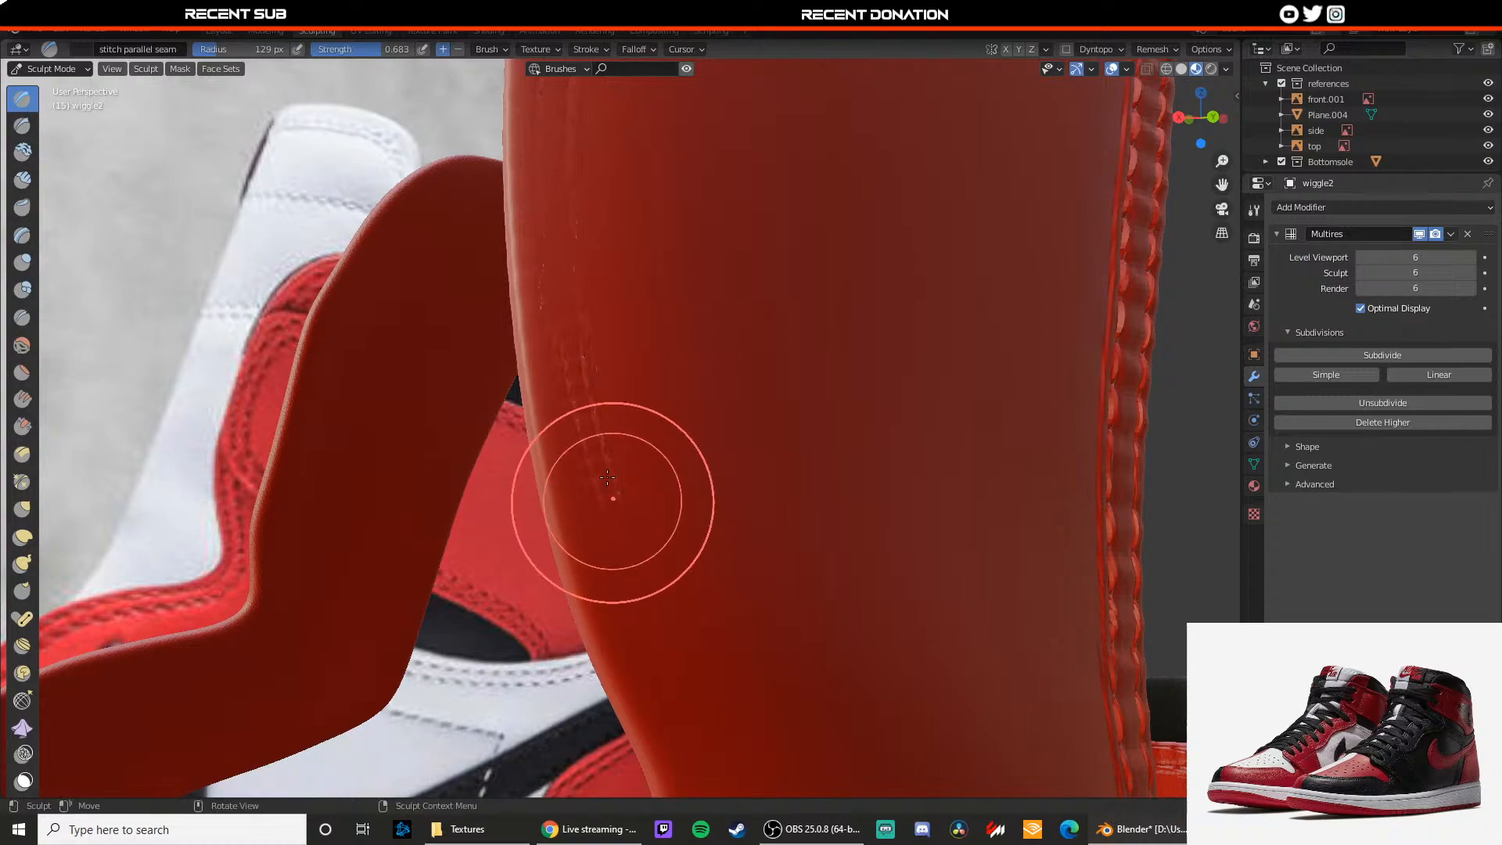
scroll(611, 470, "down", 3)
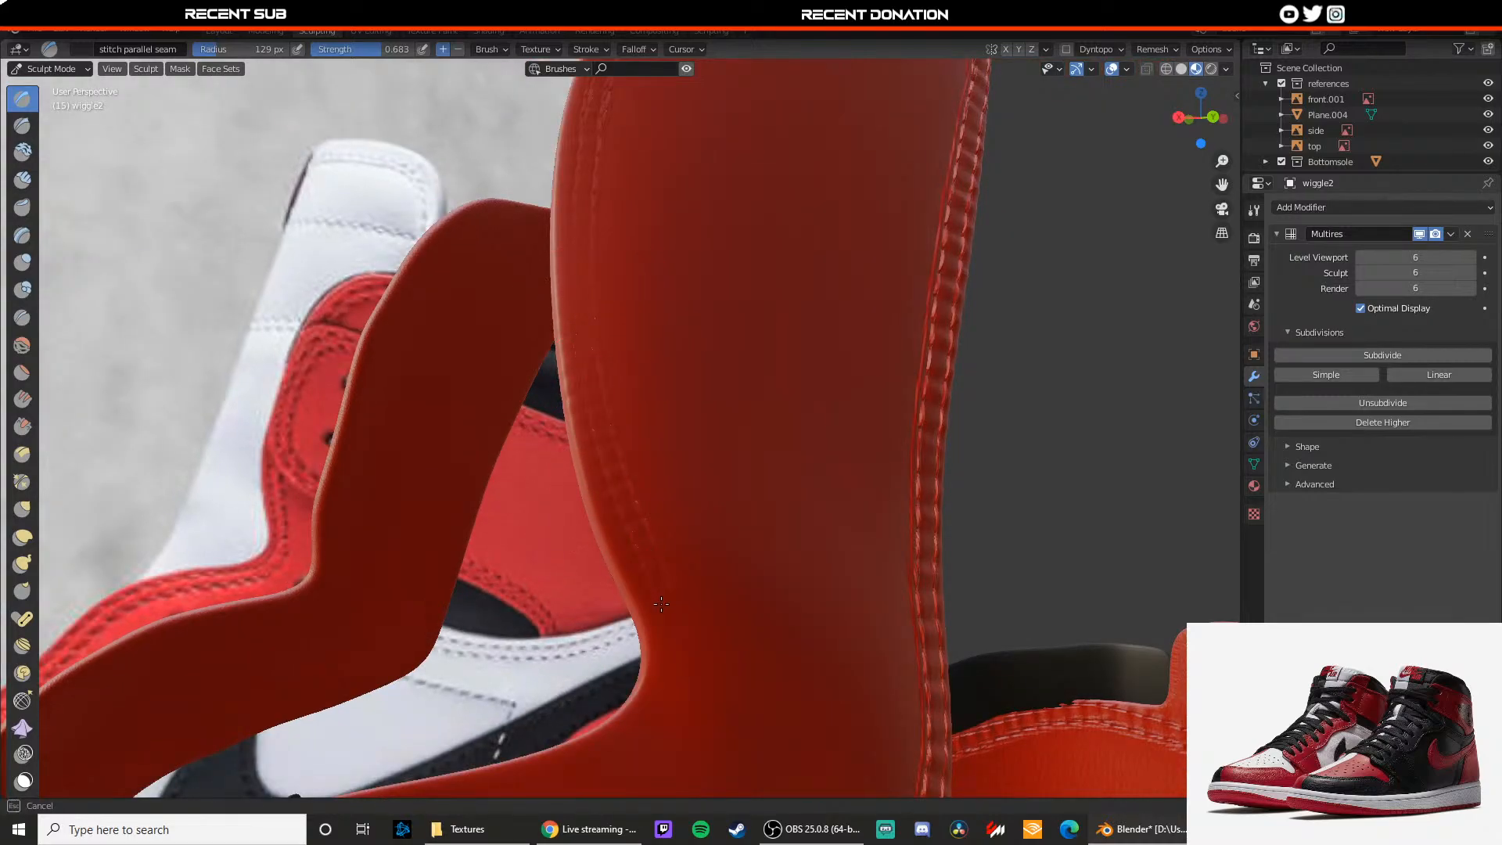
middle_click_drag(664, 613, 670, 528, "shift")
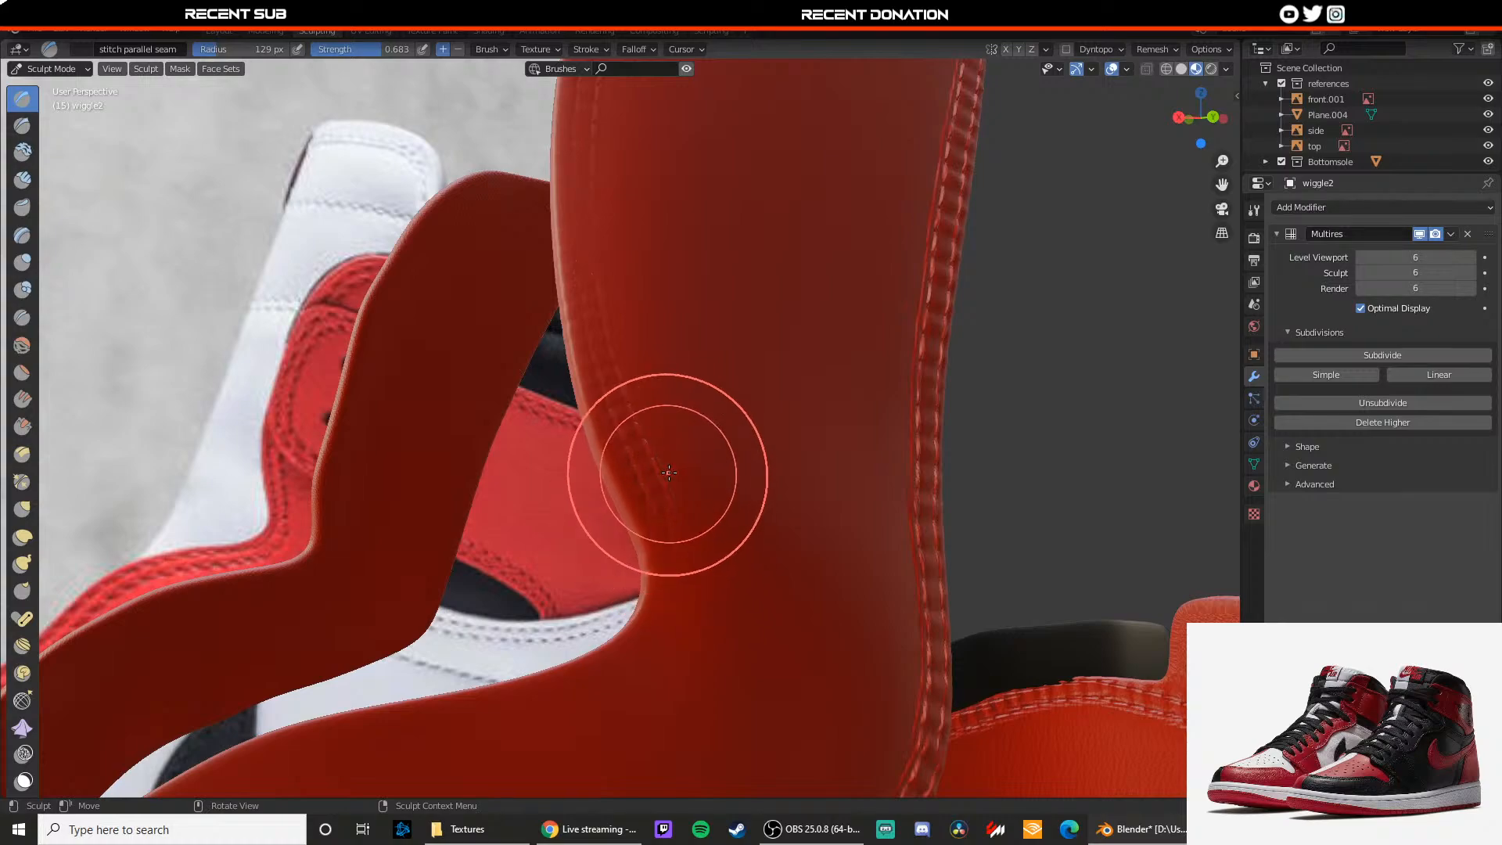
left_click_drag(653, 485, 670, 558)
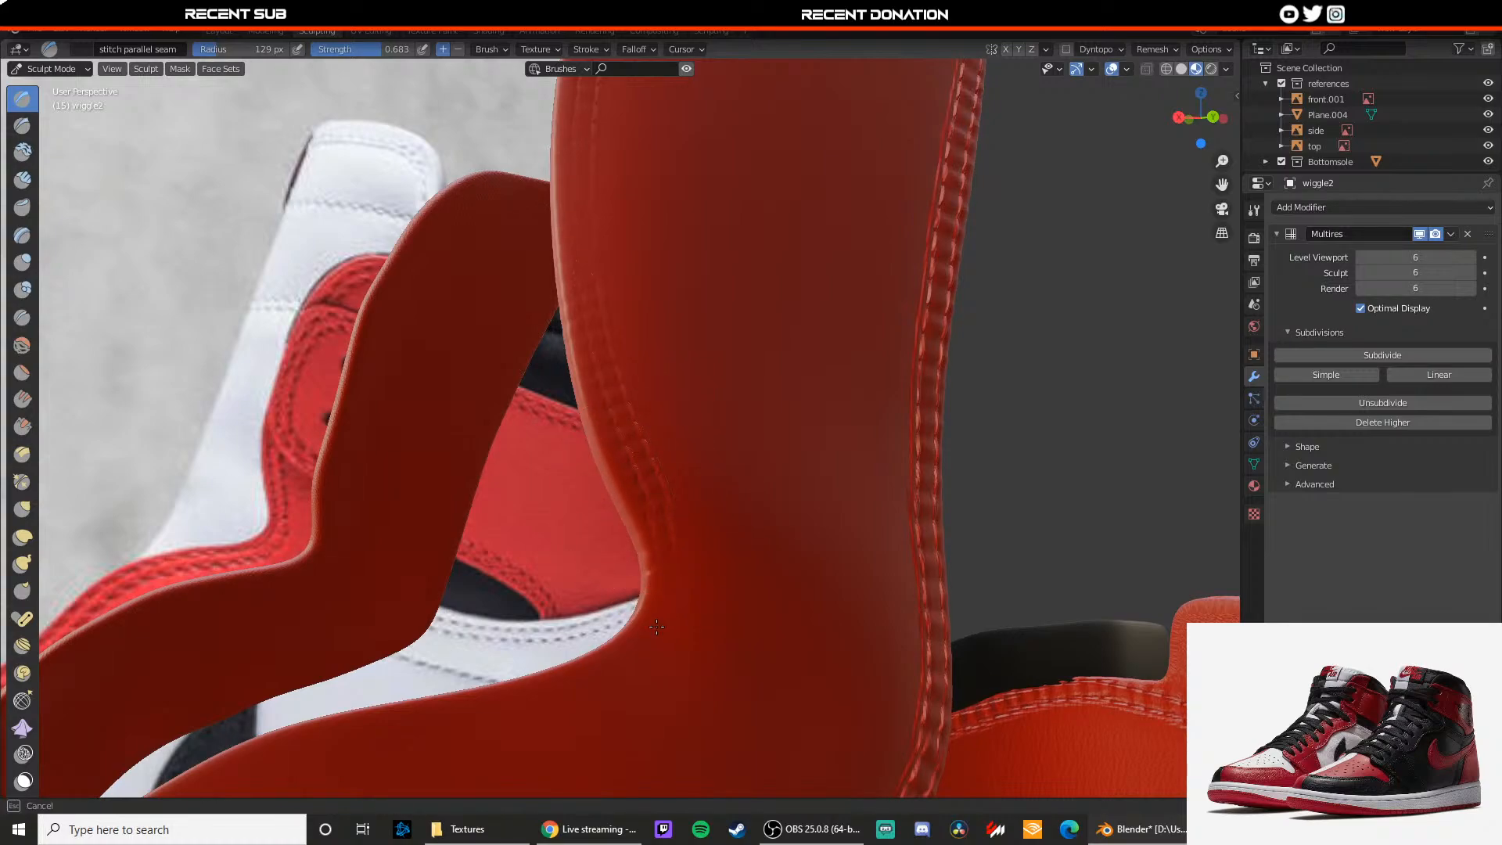
Step: Try carrying the seam around wiggle2's inner bend toward the eyelet strip, and undo the last stroke
mouse_move(638, 640)
middle_mouse_down()
mouse_move(614, 527)
mouse_move(620, 436)
mouse_move(597, 396)
mouse_move(599, 430)
mouse_move(573, 428)
mouse_move(691, 392)
mouse_move(660, 462)
middle_mouse_up()
left_click_drag(661, 463, 656, 502)
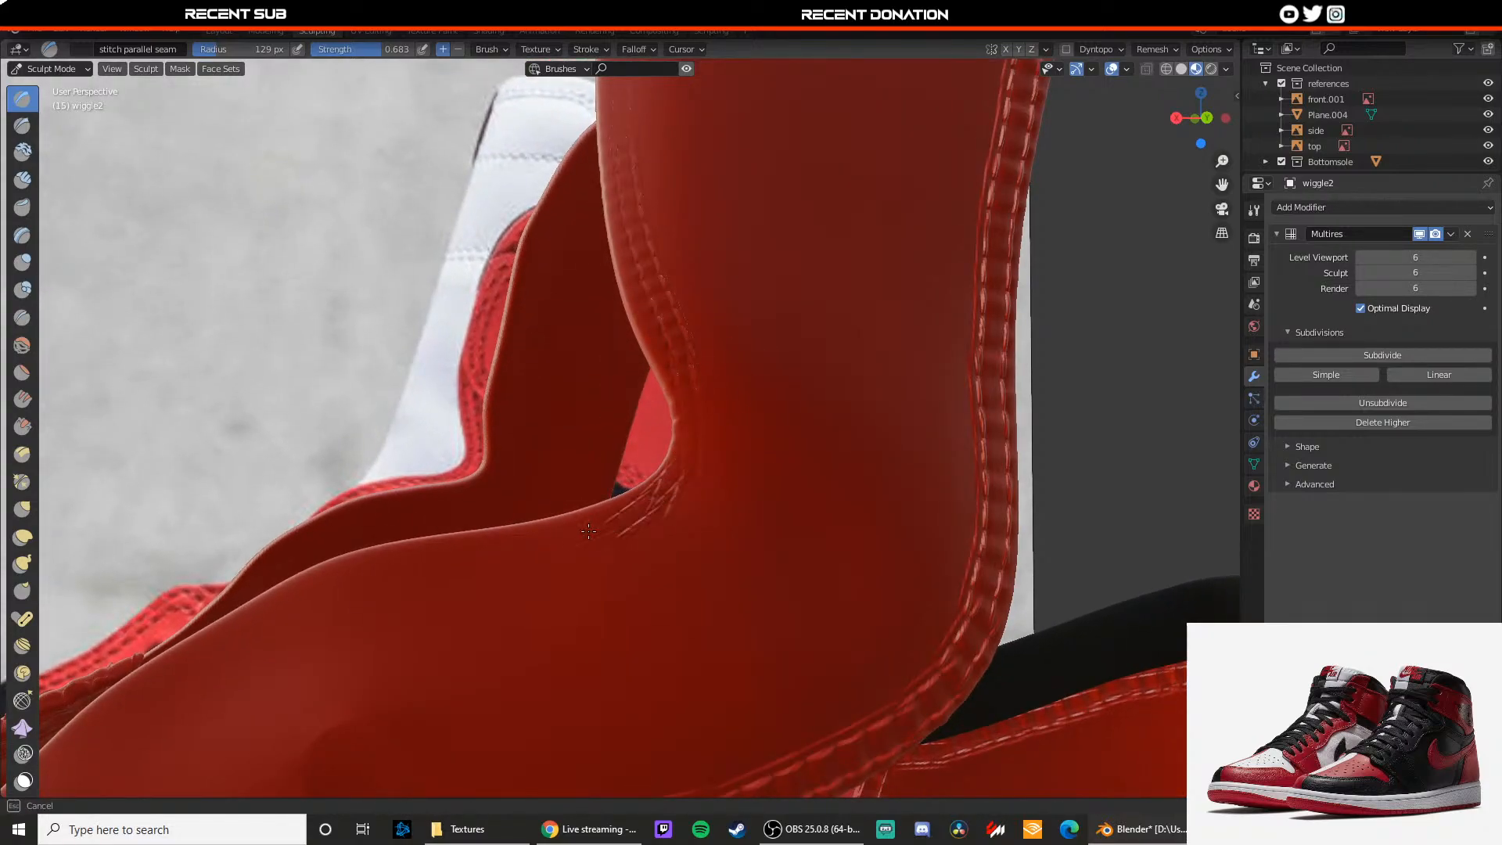
left_click_drag(484, 550, 465, 552)
mouse_move(464, 553)
middle_mouse_down("ctrl")
mouse_move(503, 486)
mouse_move(565, 474)
mouse_move(594, 496)
middle_mouse_up("ctrl")
key("ctrl+z")
middle_click_drag(594, 496, 666, 463, "shift")
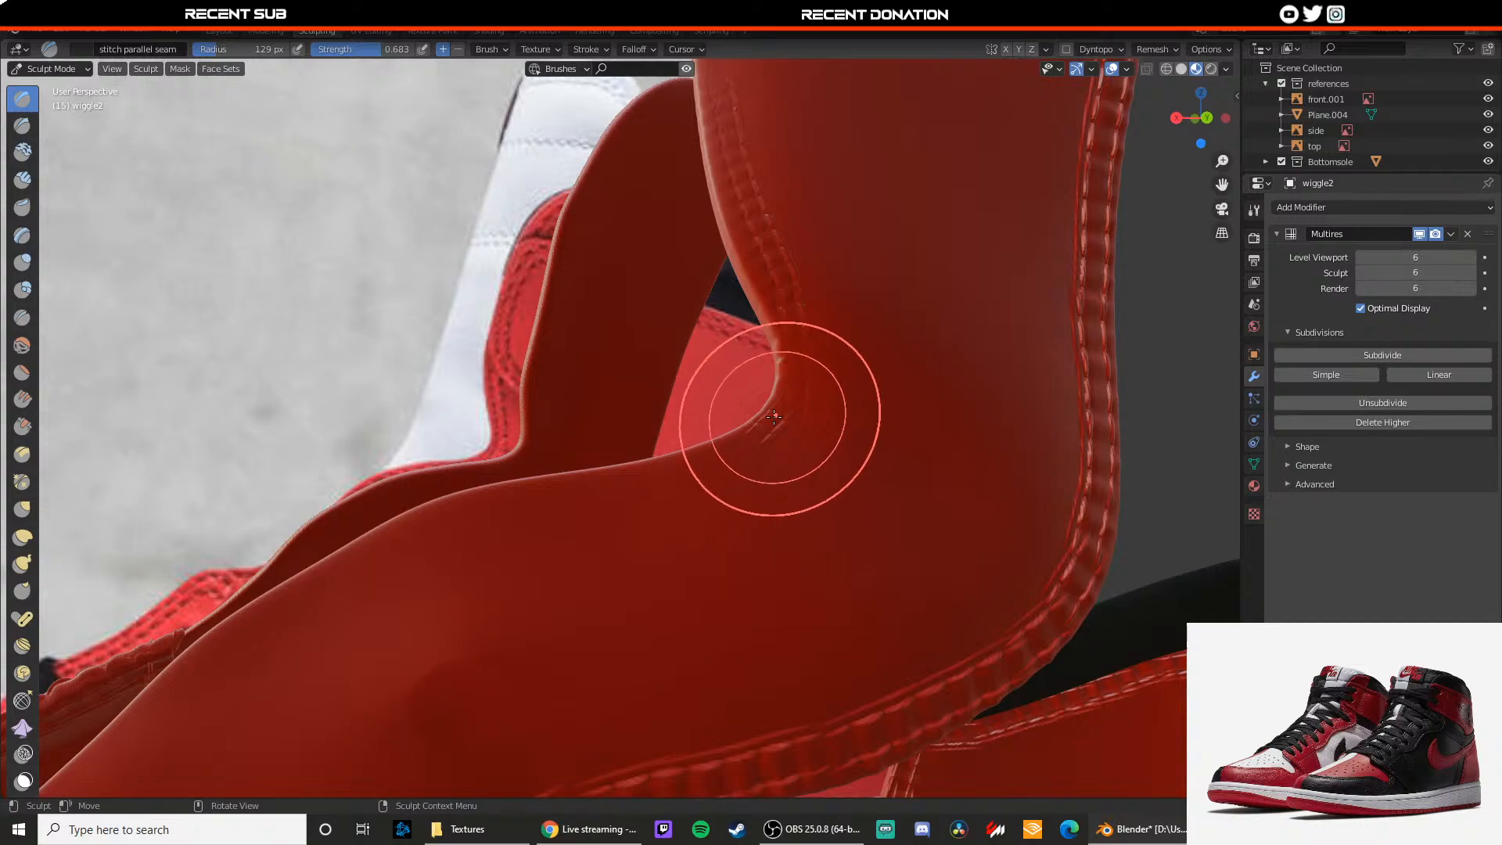
Step: Sculpt the parallel seam from the inner bend along the strip's upper edge to its stitched front end
scroll(752, 429, "down", 2)
mouse_move(748, 429)
middle_mouse_down()
mouse_move(767, 386)
mouse_move(776, 402)
middle_mouse_up()
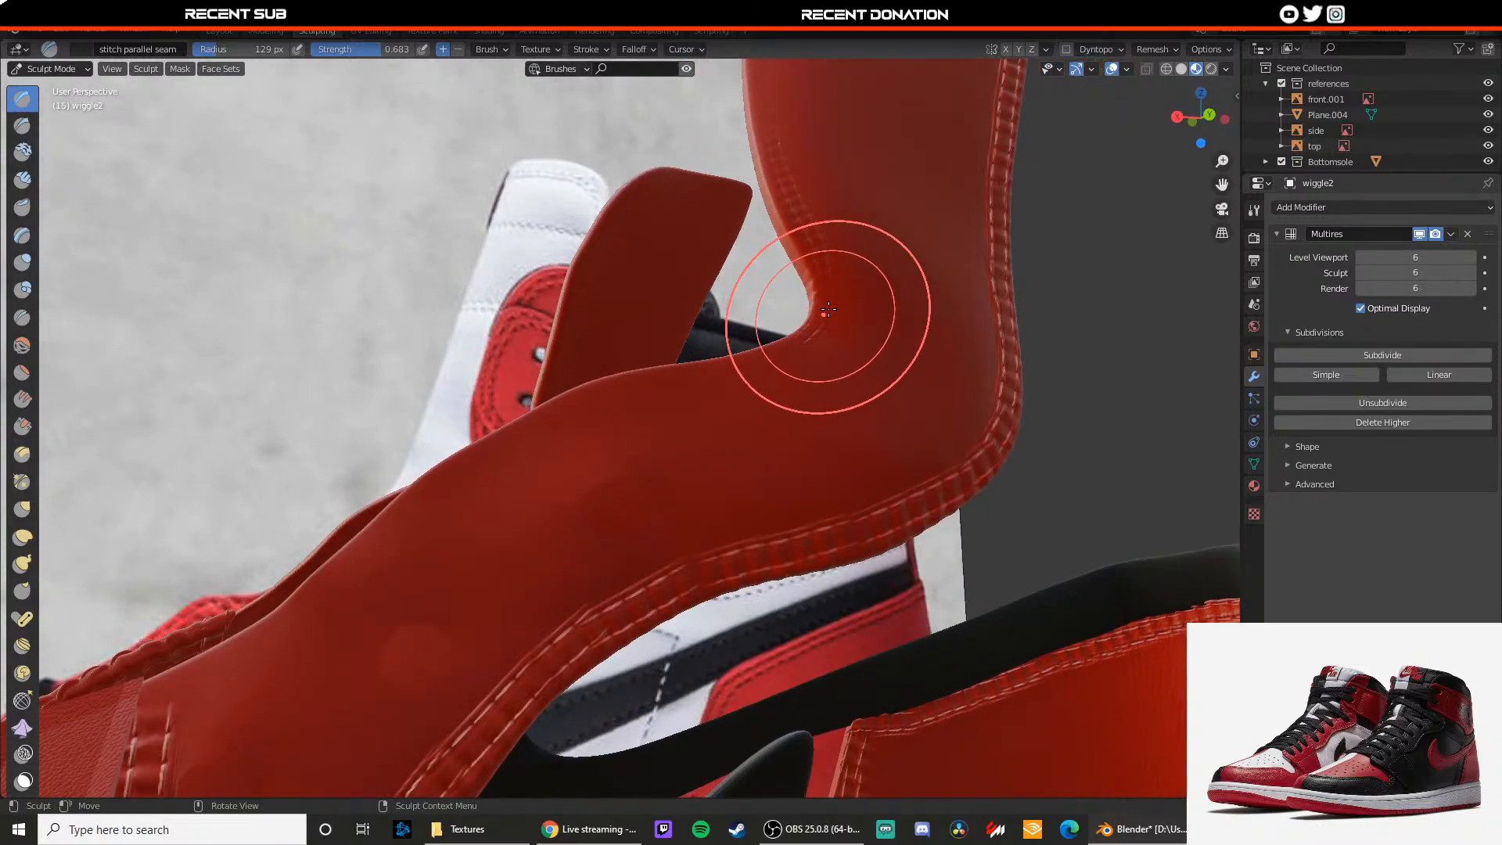
left_click_drag(826, 319, 799, 349)
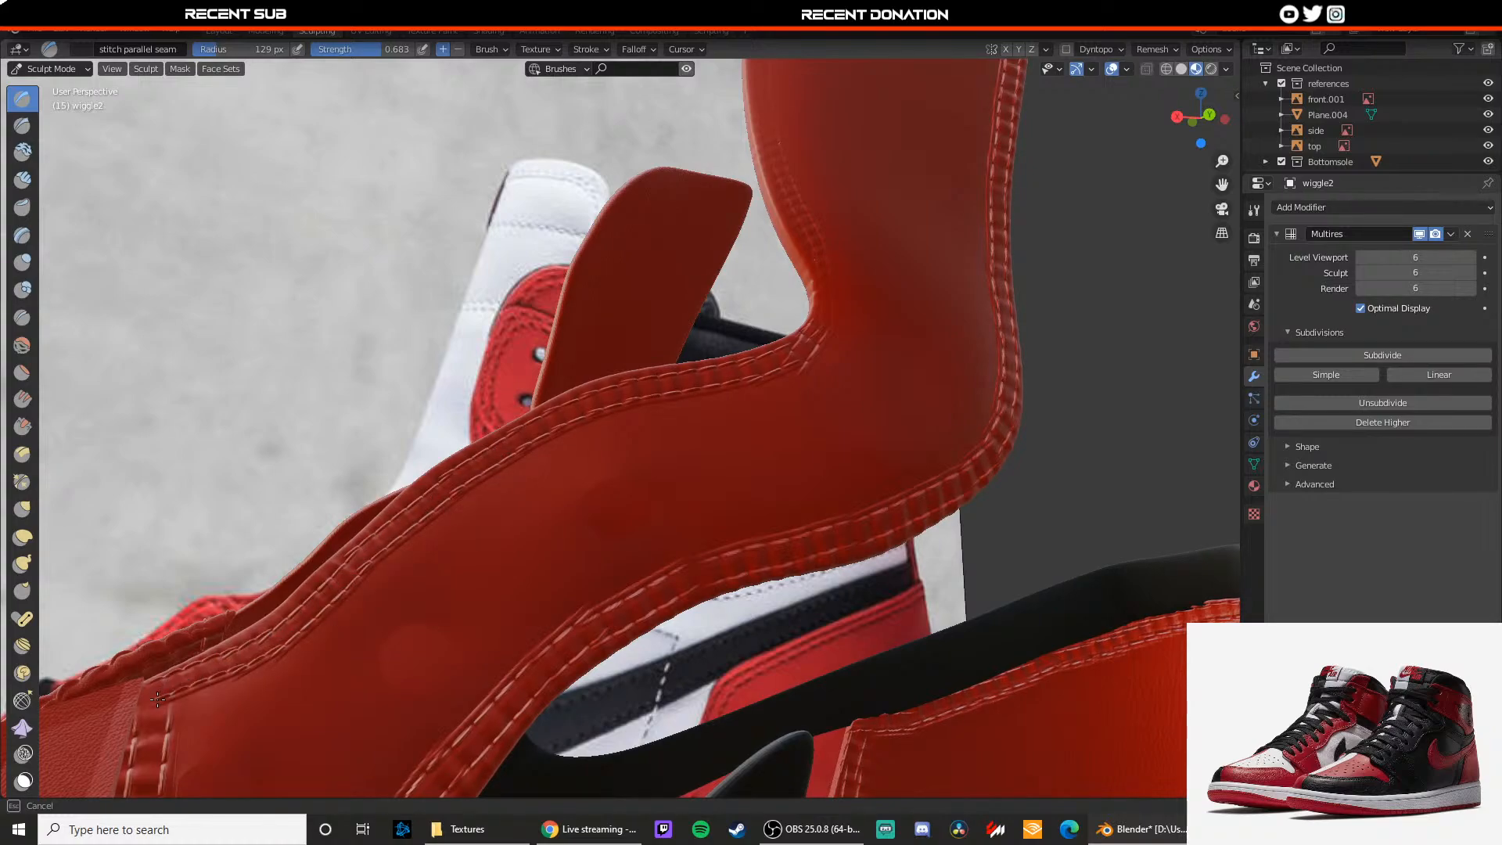
left_click_drag(155, 721, 154, 705)
scroll(246, 550, "down", 3)
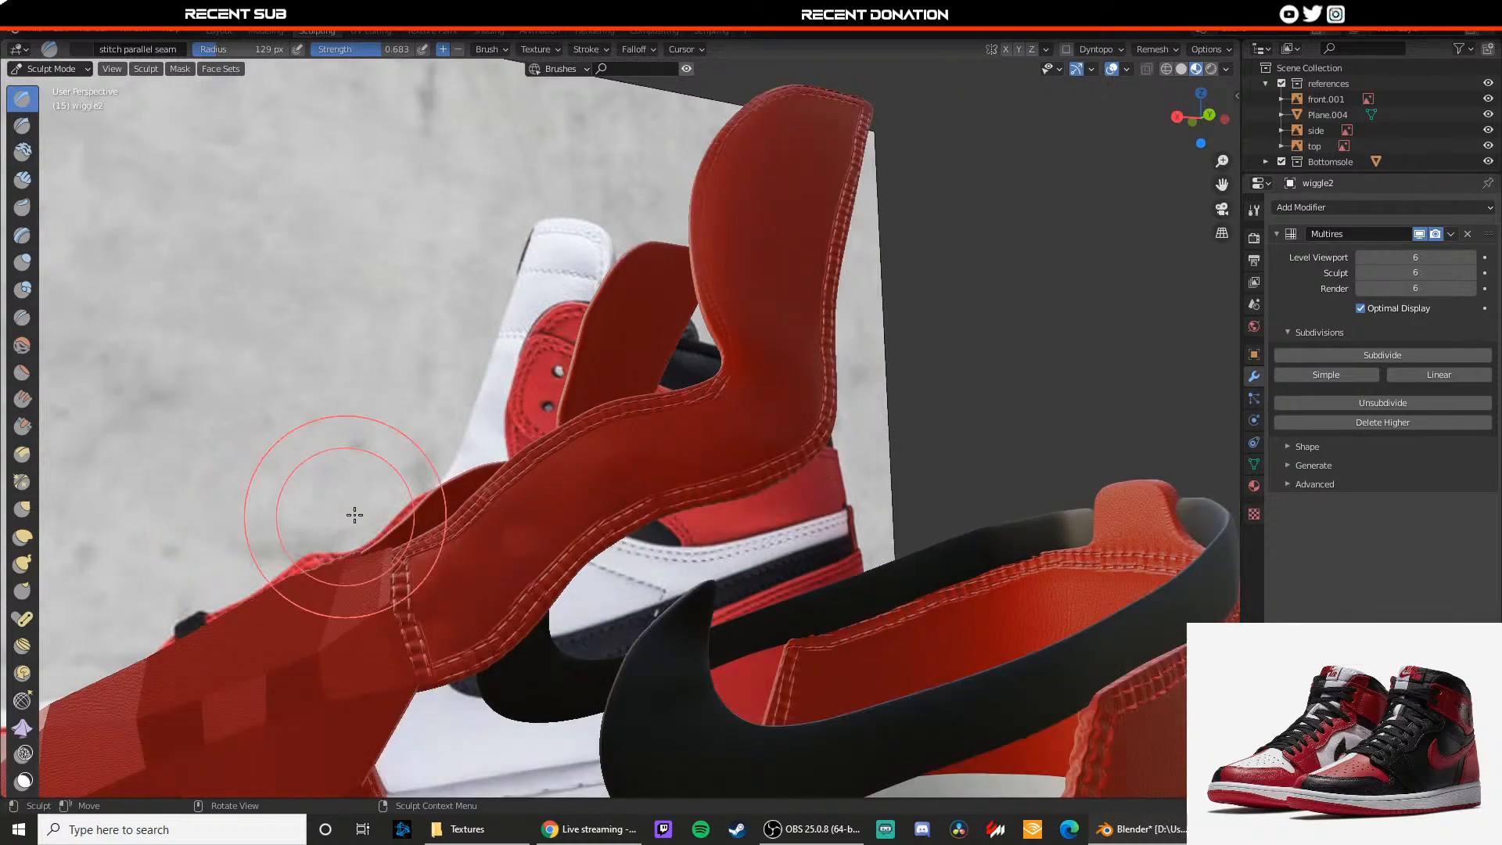
scroll(419, 548, "up", 3)
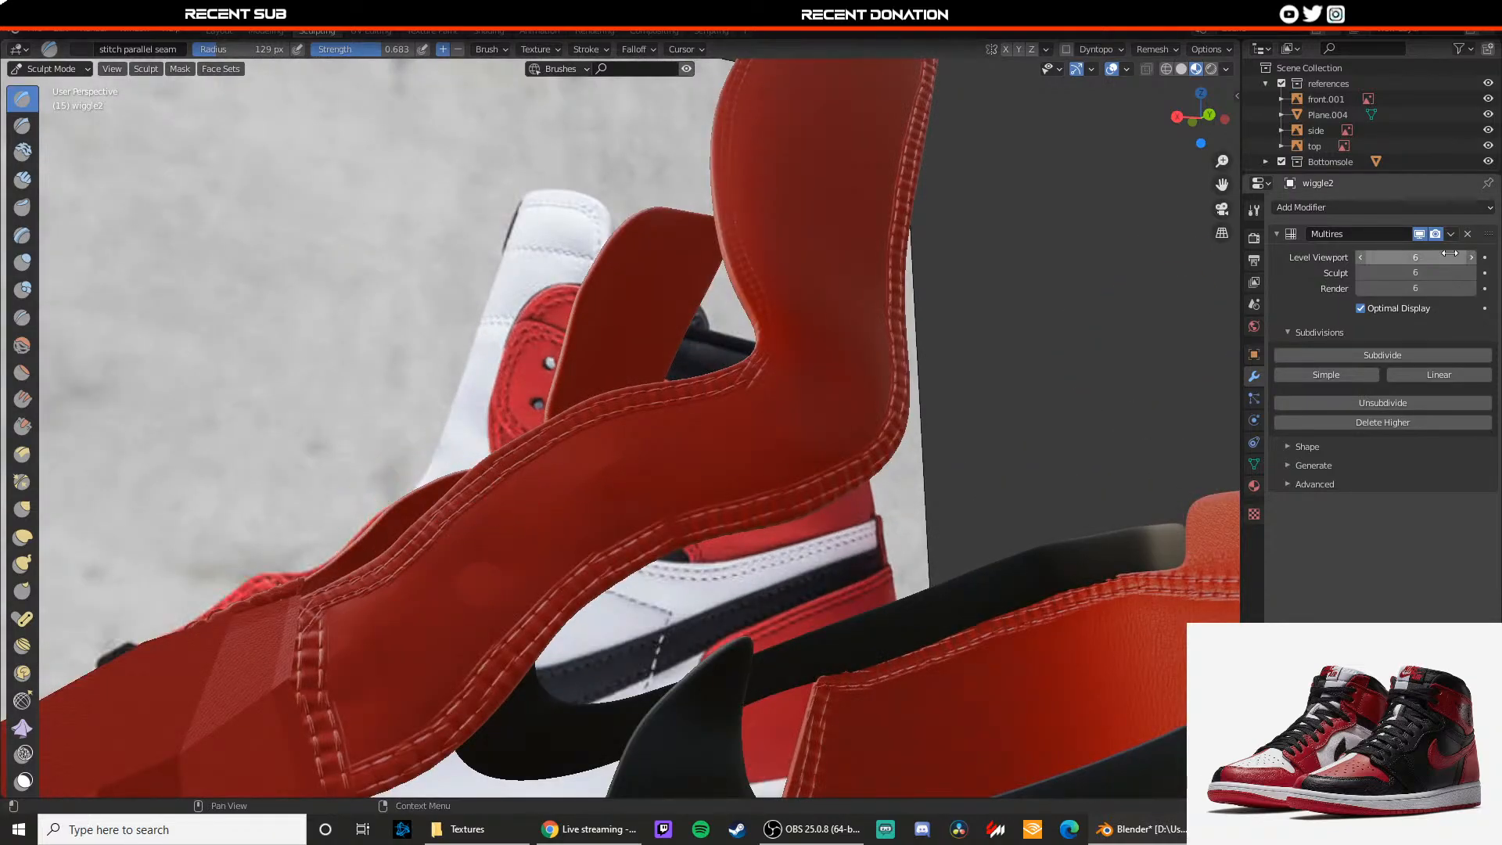
Step: Remove wiggle2's Multires modifier with its sculpted detail, and add a new Multiresolution modifier
left_click(1469, 235)
left_click(1393, 209)
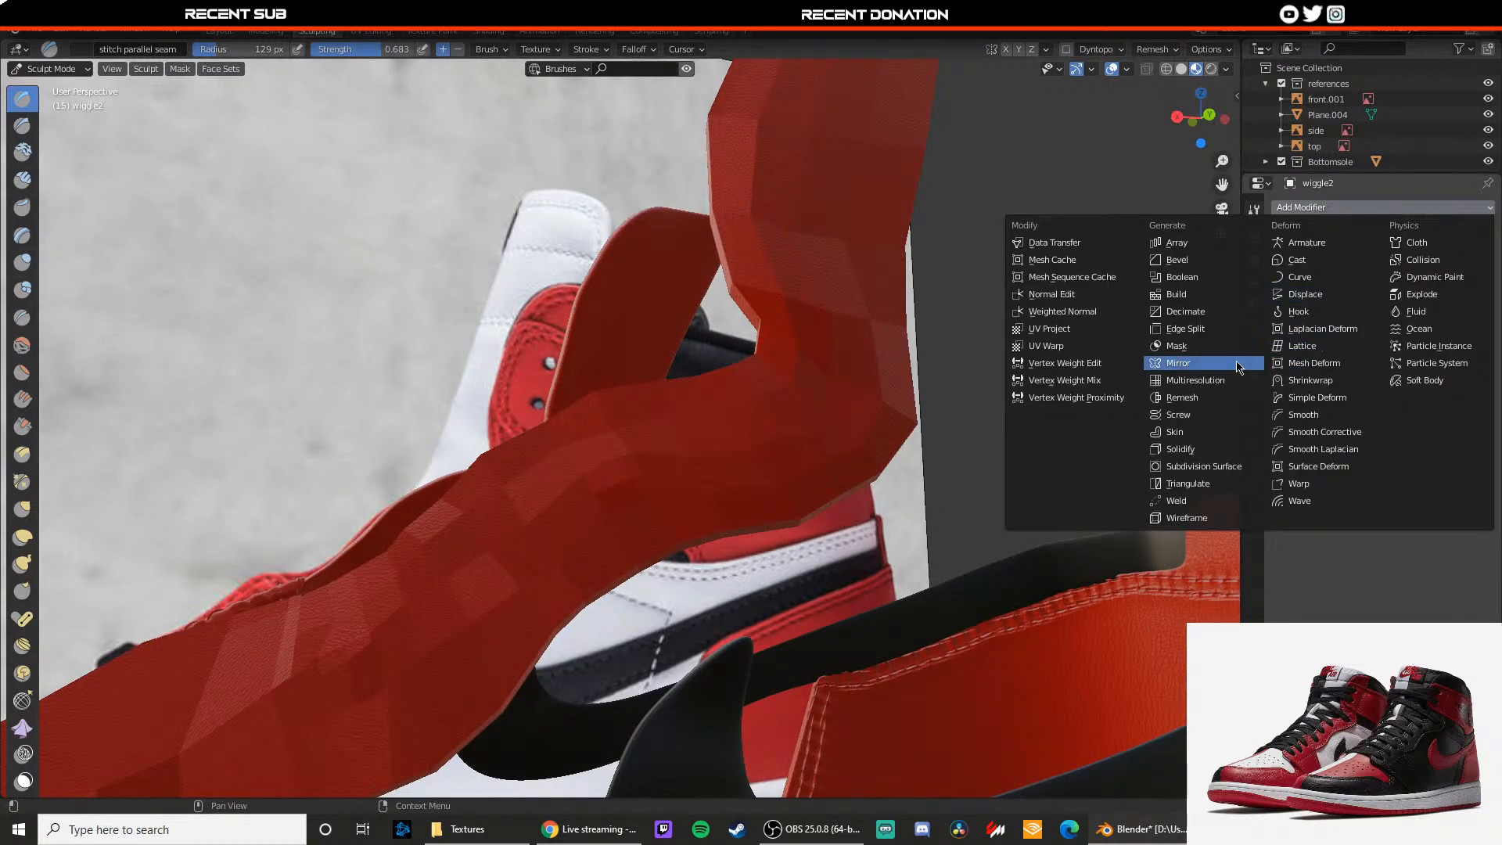
left_click(1220, 380)
middle_click_drag(1006, 276, 845, 329)
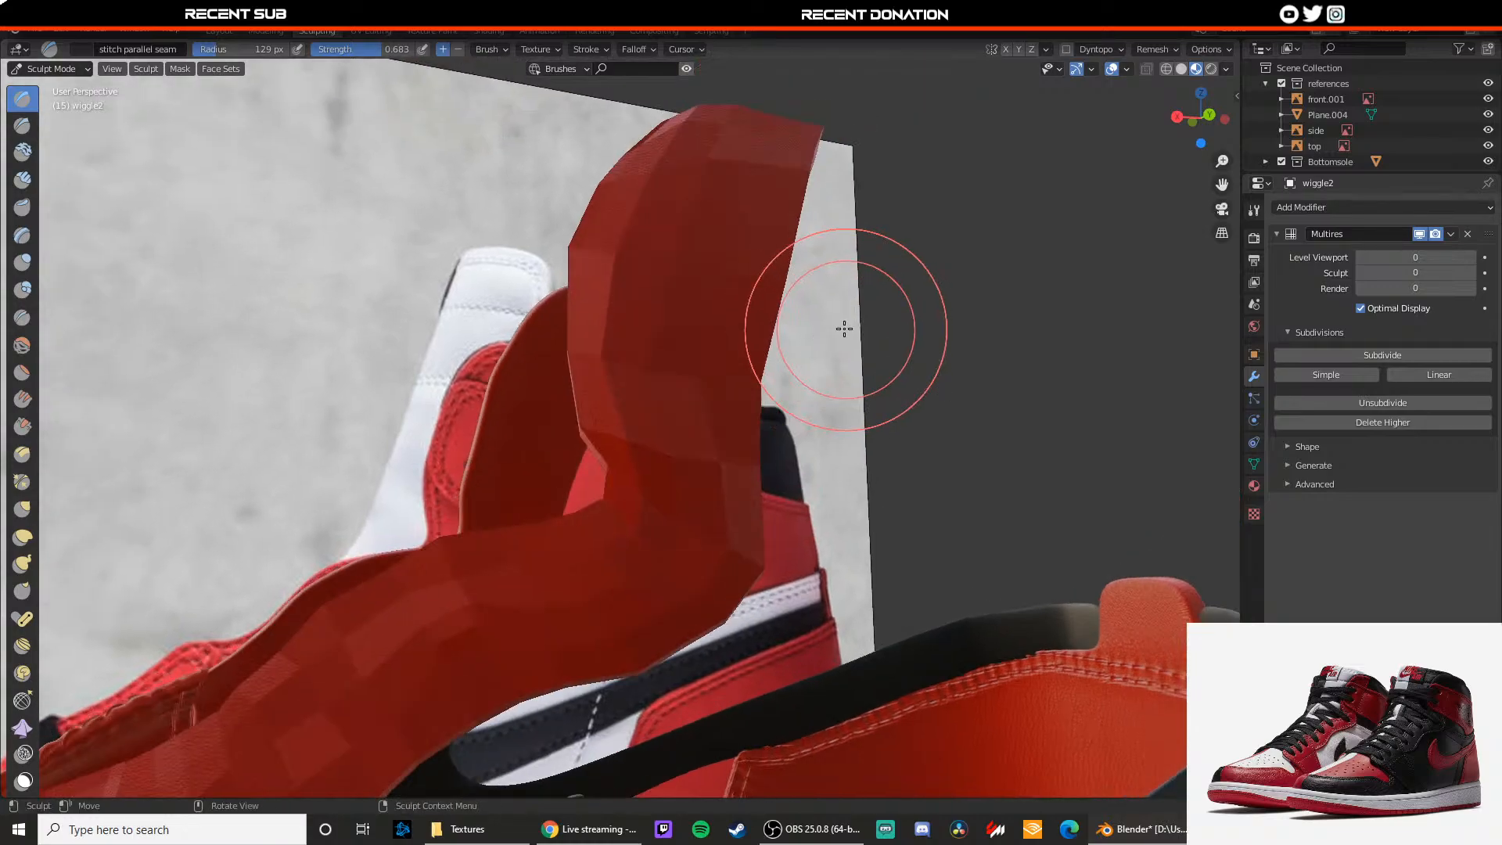
mouse_move(744, 241)
middle_mouse_down()
mouse_move(727, 320)
mouse_move(912, 378)
mouse_move(797, 394)
mouse_move(905, 379)
mouse_move(947, 352)
mouse_move(658, 387)
middle_mouse_up()
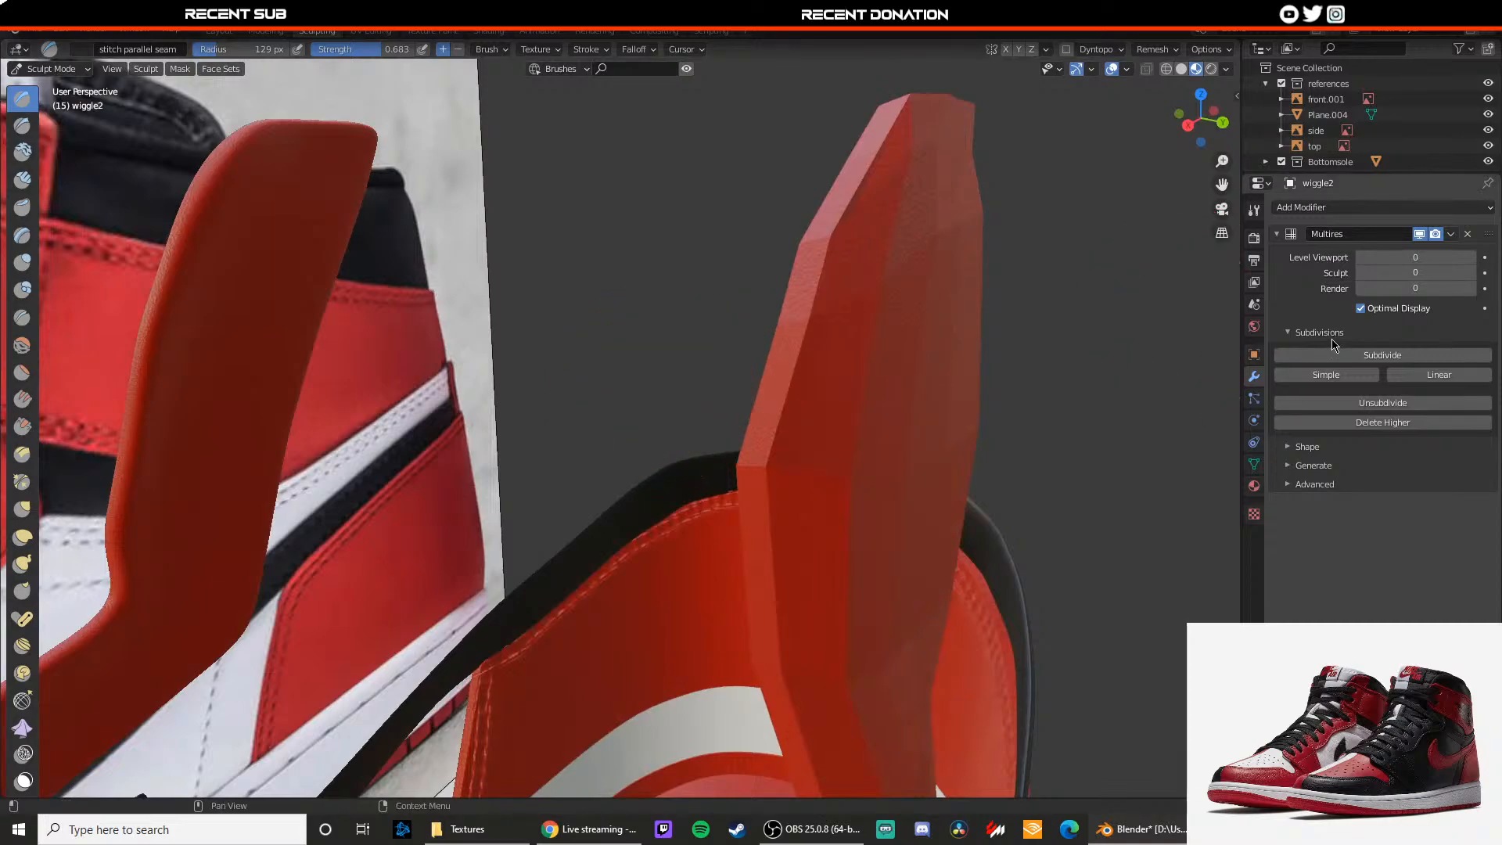
Step: Subdivide wiggle2's new Multires modifier to level 6 and set its viewport level to 6
left_click(1343, 358)
mouse_move(974, 360)
middle_mouse_down()
mouse_move(915, 359)
mouse_move(927, 343)
middle_mouse_up()
left_click(1384, 359)
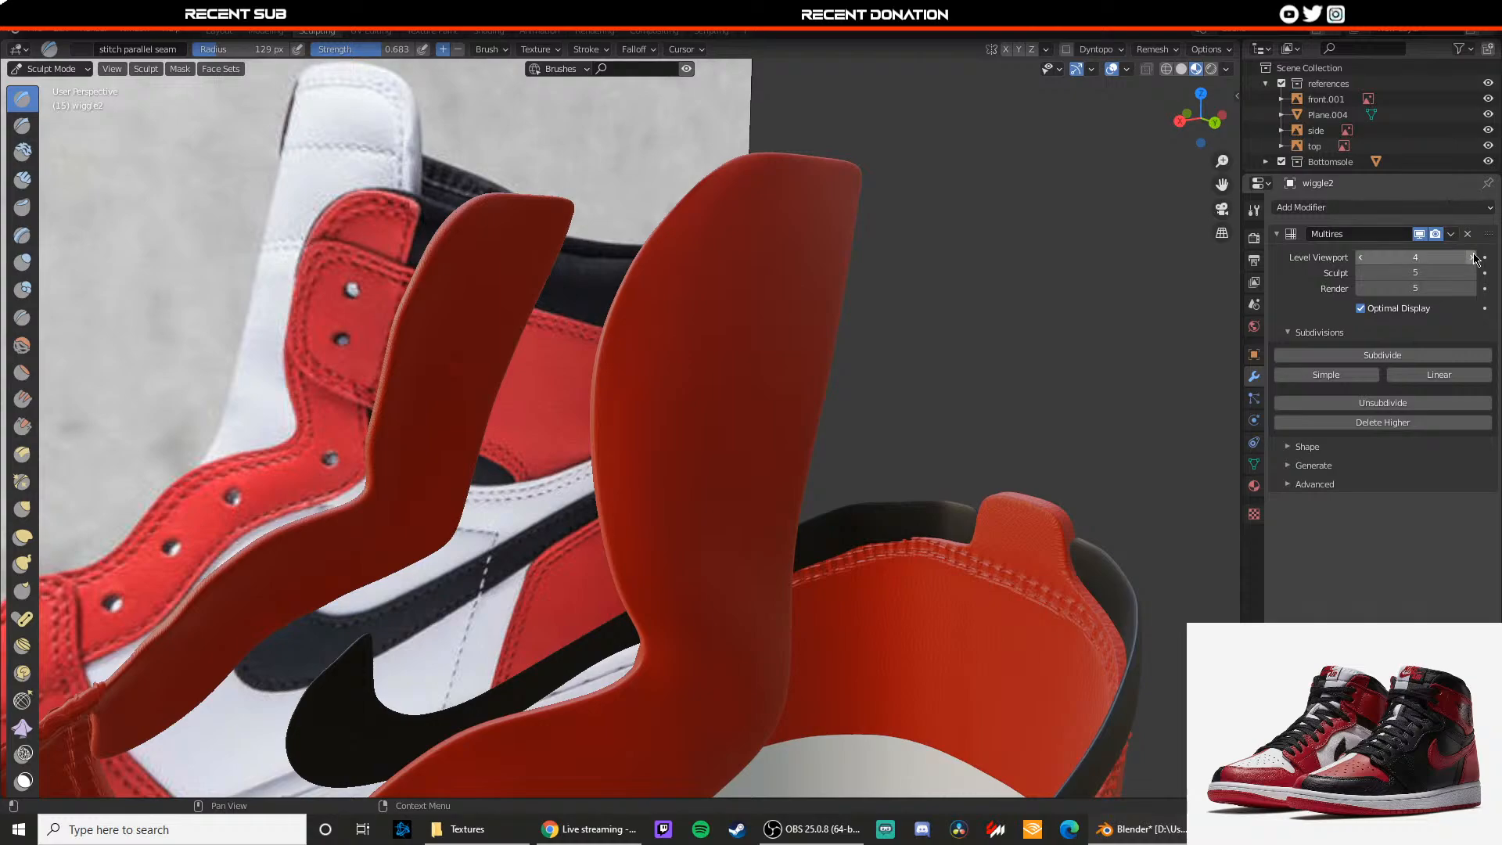
left_click(1418, 358)
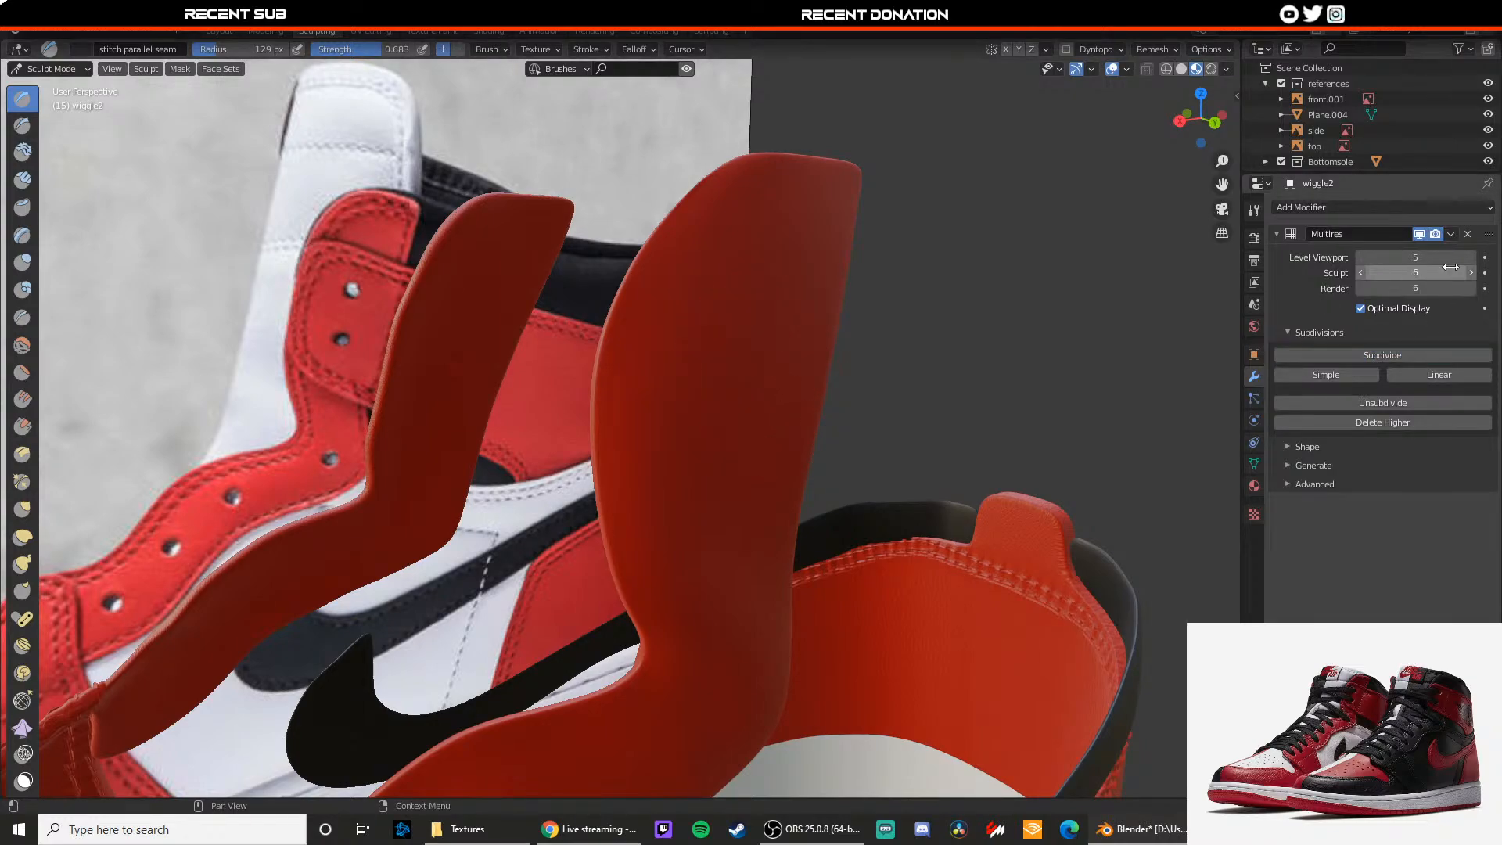
left_click(1472, 258)
Step: Sculpt the first stretch of parallel seam along the upper edge of wiggle2's strip, starting near its front end
scroll(789, 386, "up", 4)
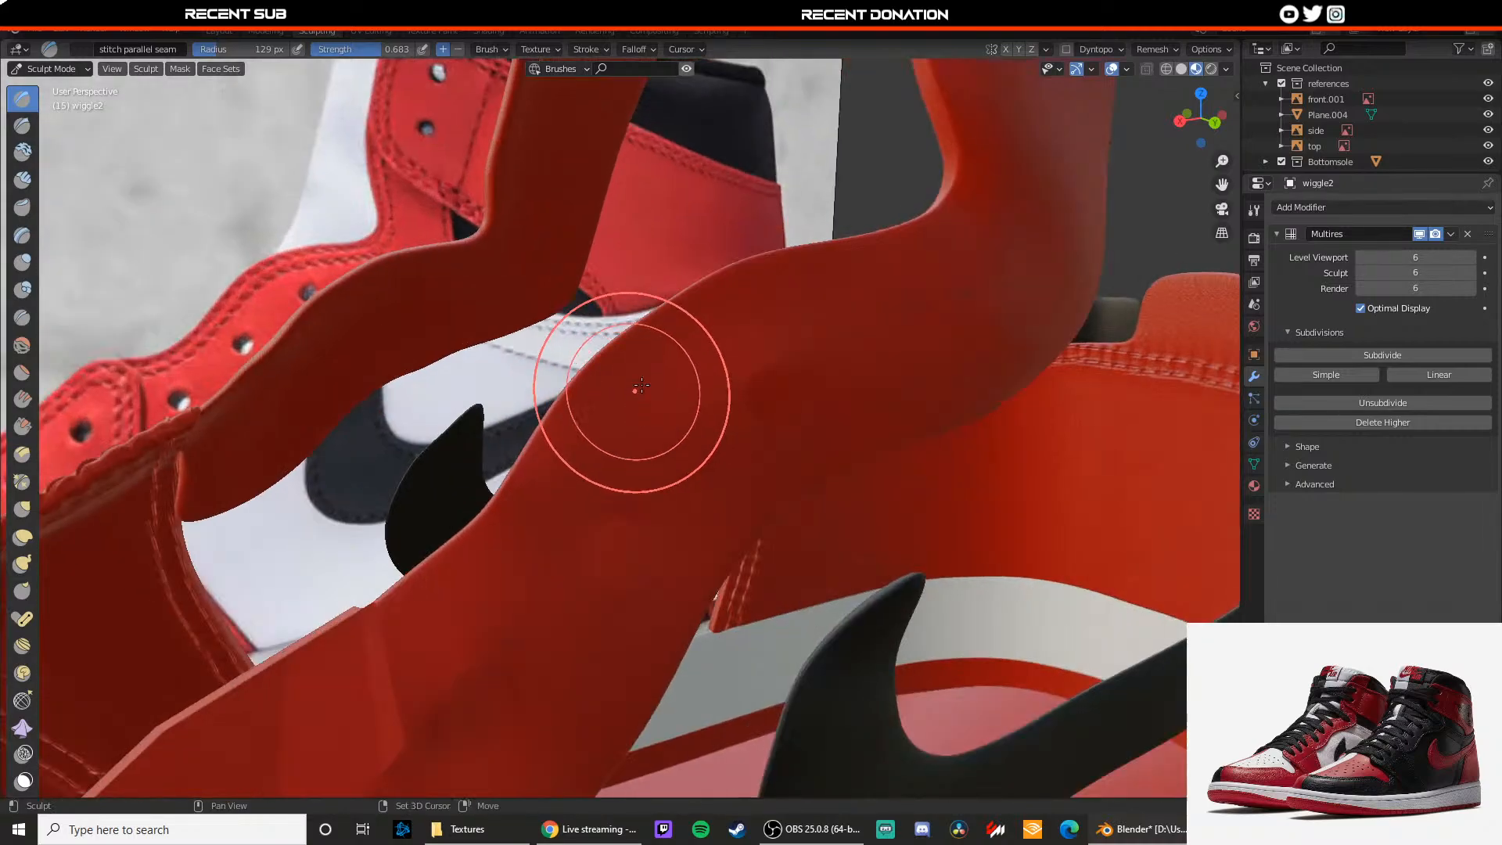
middle_click_drag(641, 385, 679, 324, "shift")
left_click_drag(440, 532, 442, 530)
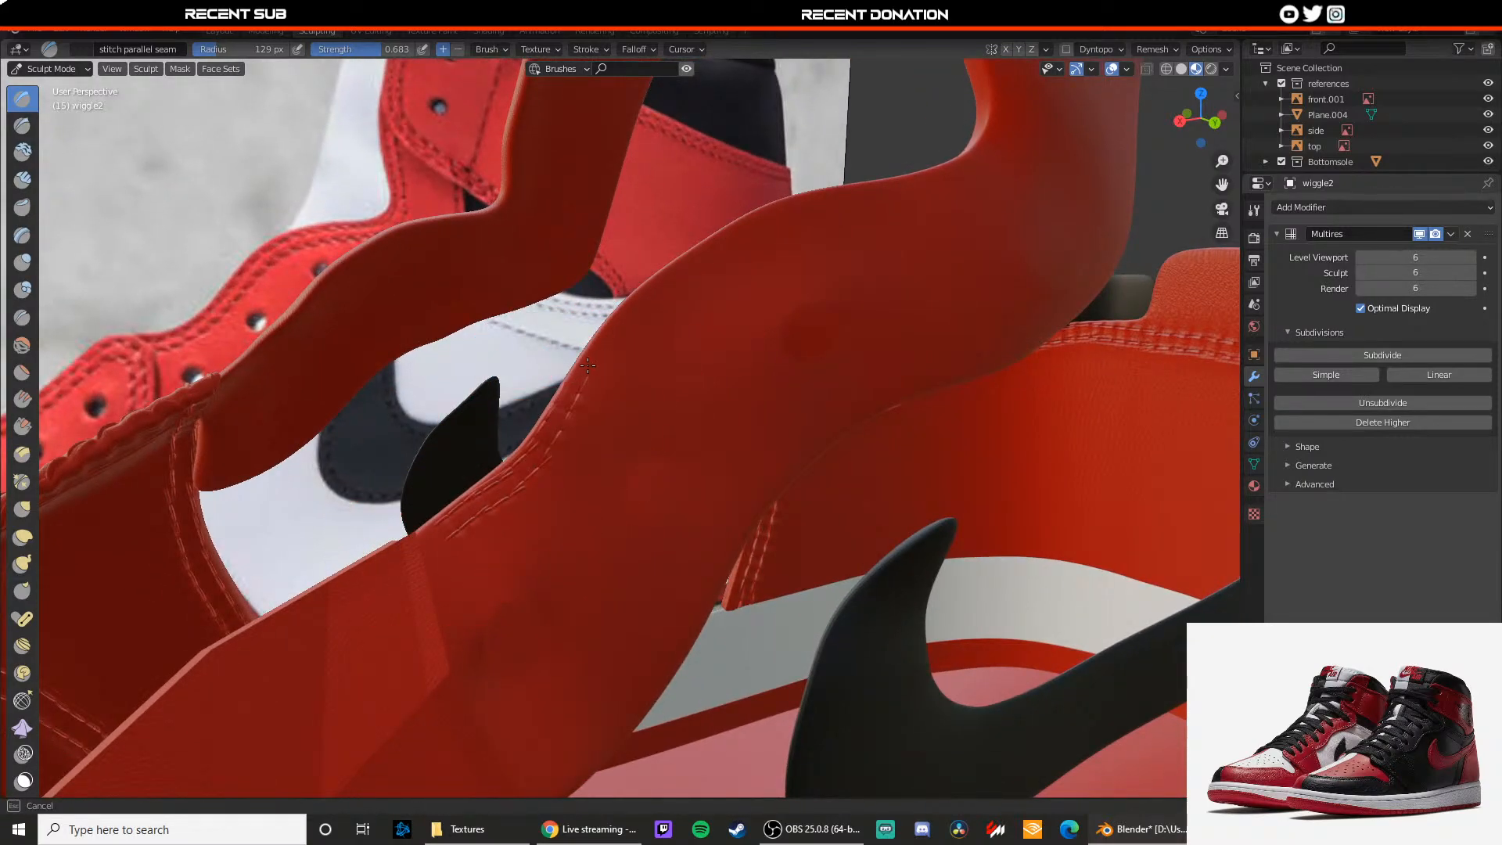
left_click_drag(587, 365, 587, 368)
scroll(581, 380, "down", 3)
mouse_move(519, 415)
middle_mouse_down()
mouse_move(426, 378)
mouse_move(564, 456)
middle_mouse_up()
scroll(491, 417, "up", 3)
Step: Try short strokes extending the new seam along the strip's upper edge, undoing the first one
left_click_drag(679, 463, 738, 395)
key("ctrl+z")
scroll(681, 458, "up", 1)
left_click_drag(690, 460, 785, 375)
Step: Sculpt the parallel seam along the rest of the strip's upper edge and into wiggle2's inner bend
middle_click_drag(670, 470, 704, 453)
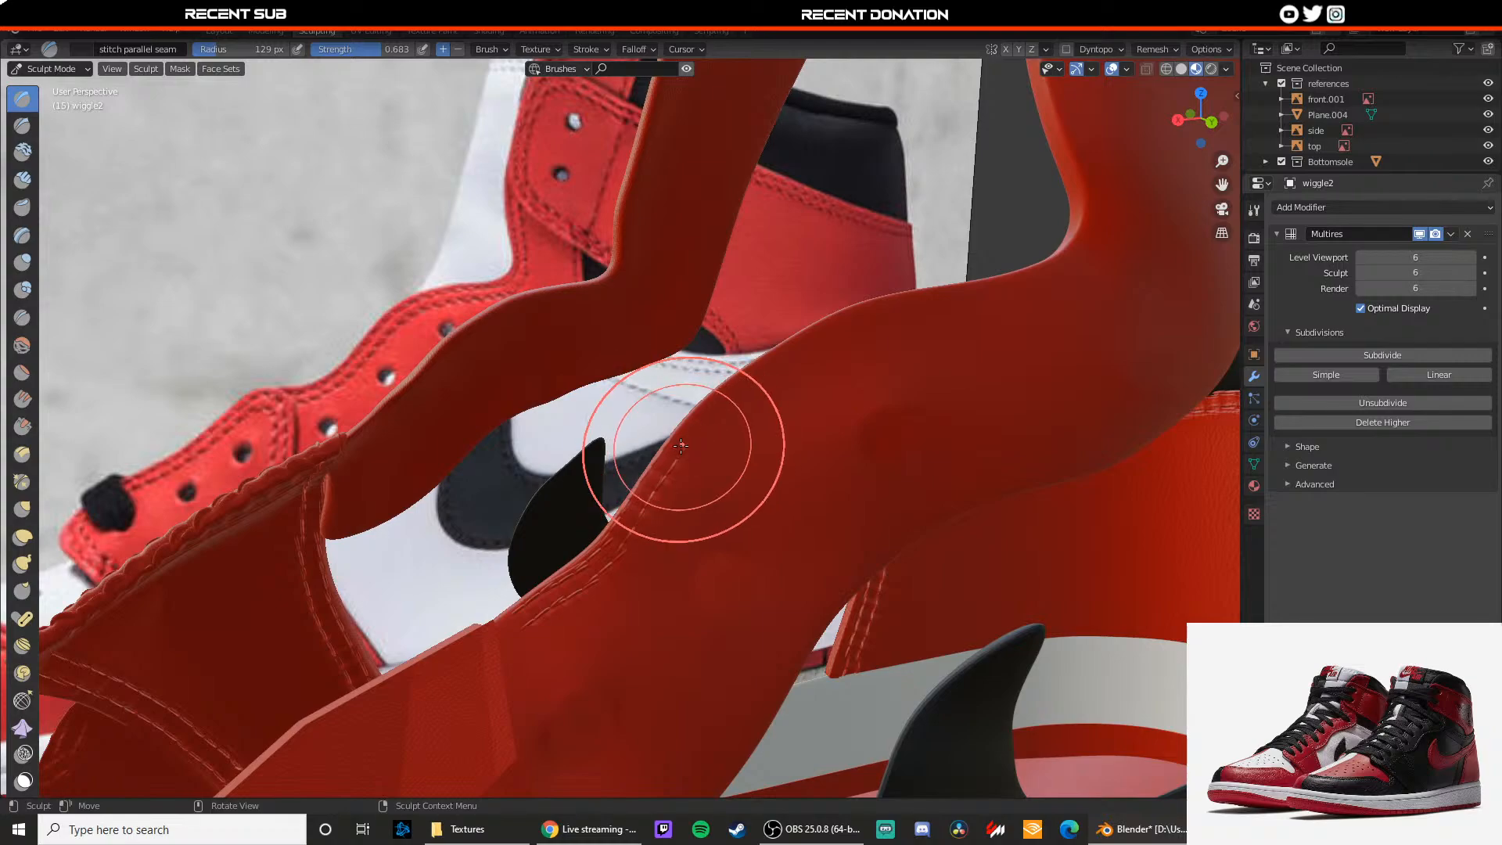
left_click_drag(677, 460, 699, 427)
key("ctrl+z")
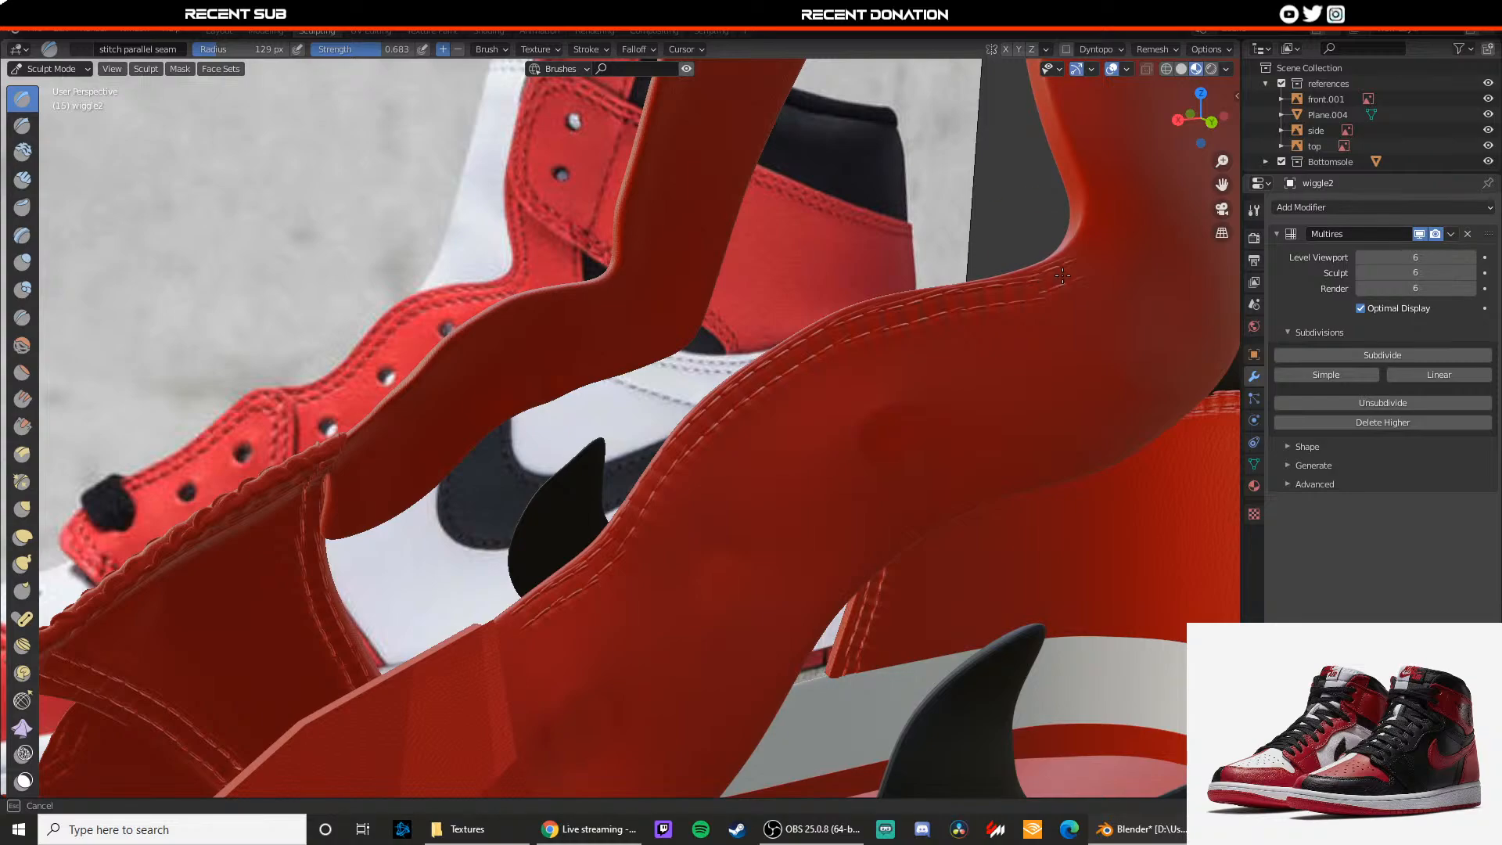
middle_click_drag(1063, 274, 848, 402)
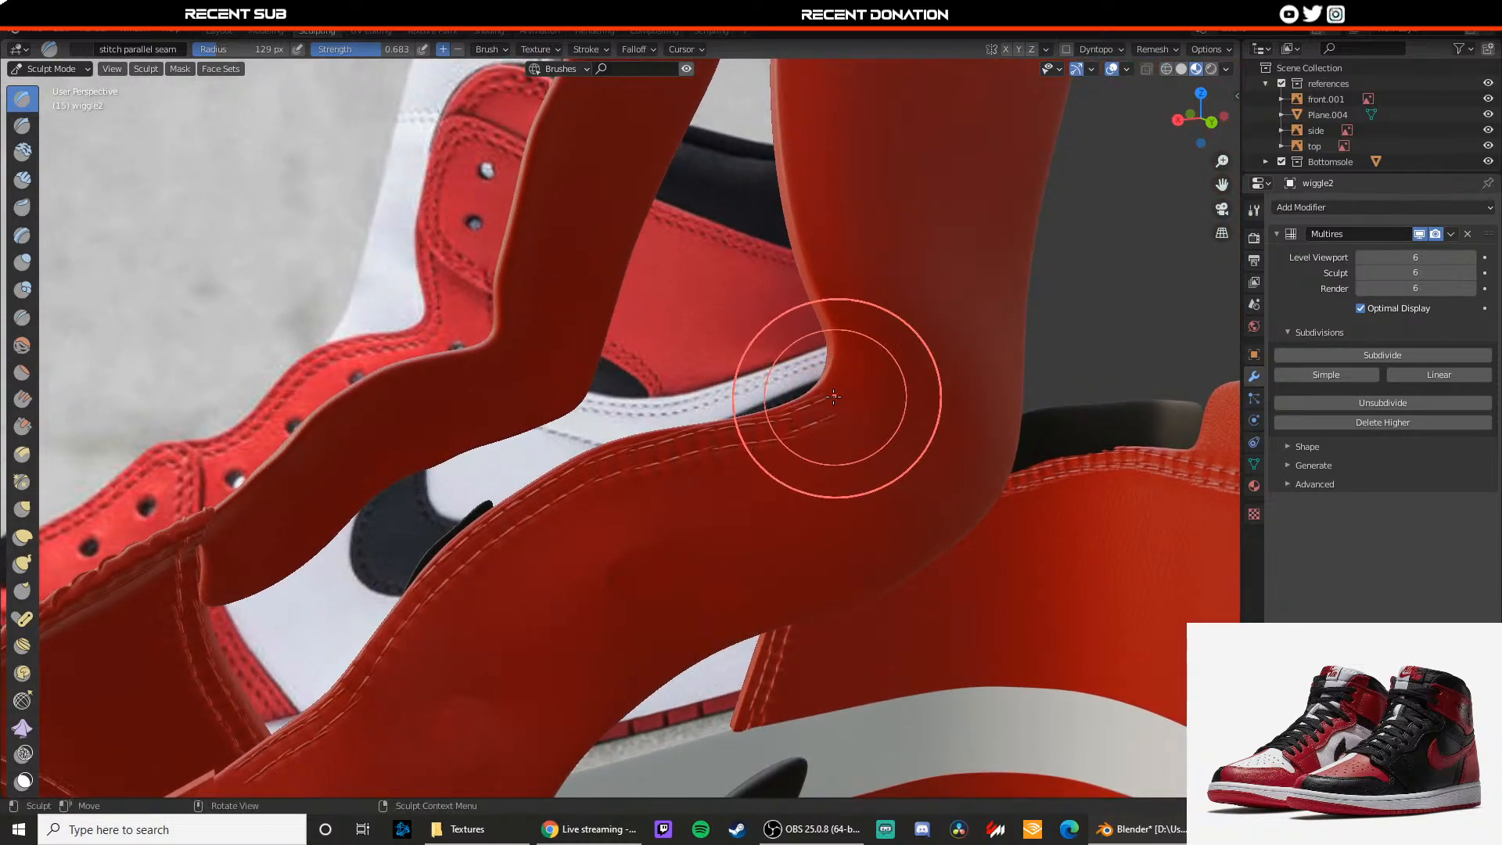
left_click_drag(809, 423, 855, 370)
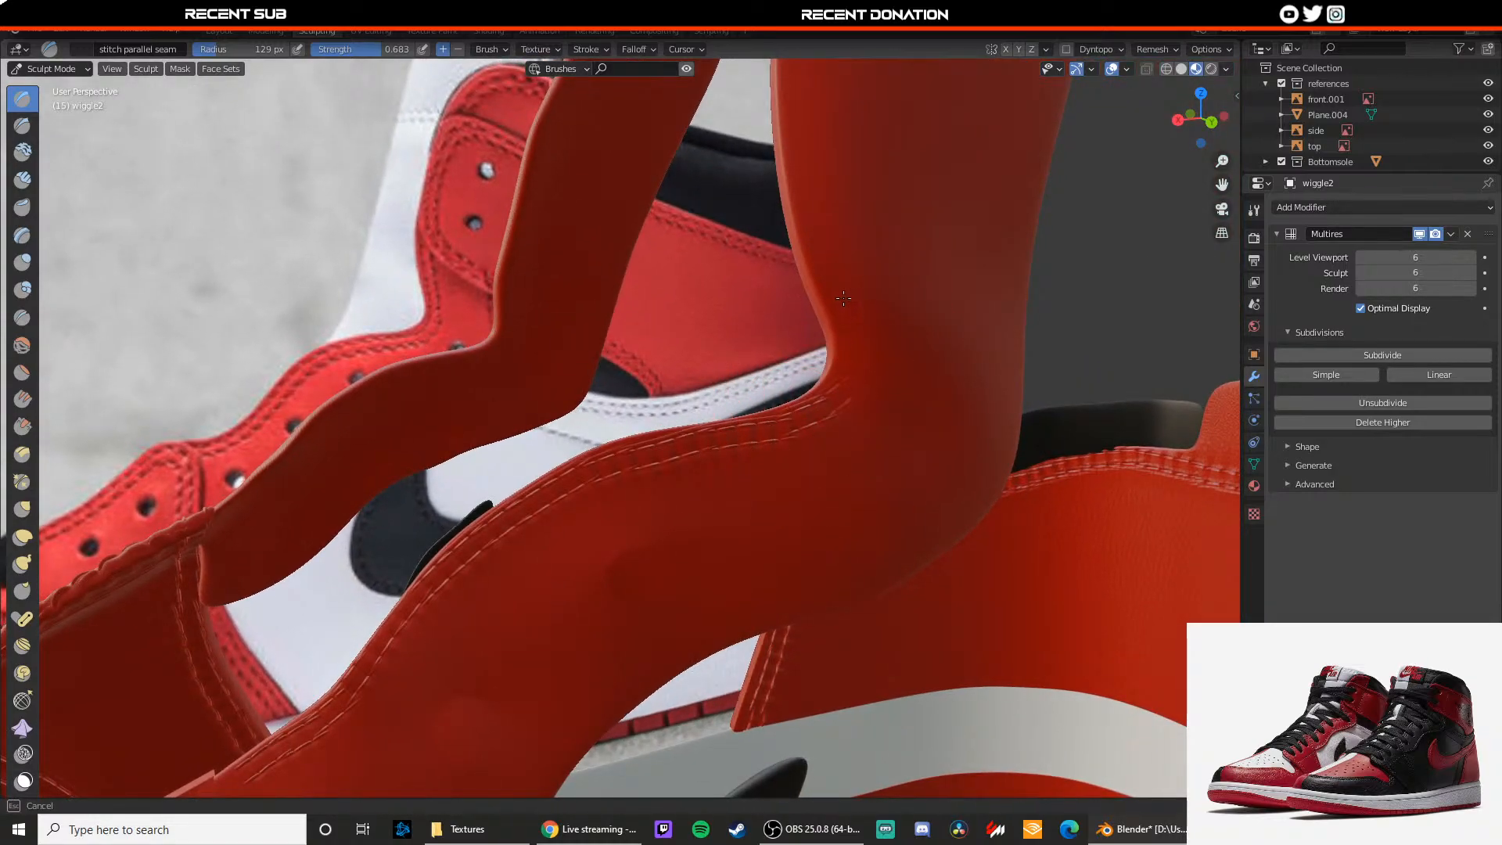
middle_click_drag(825, 241, 759, 490)
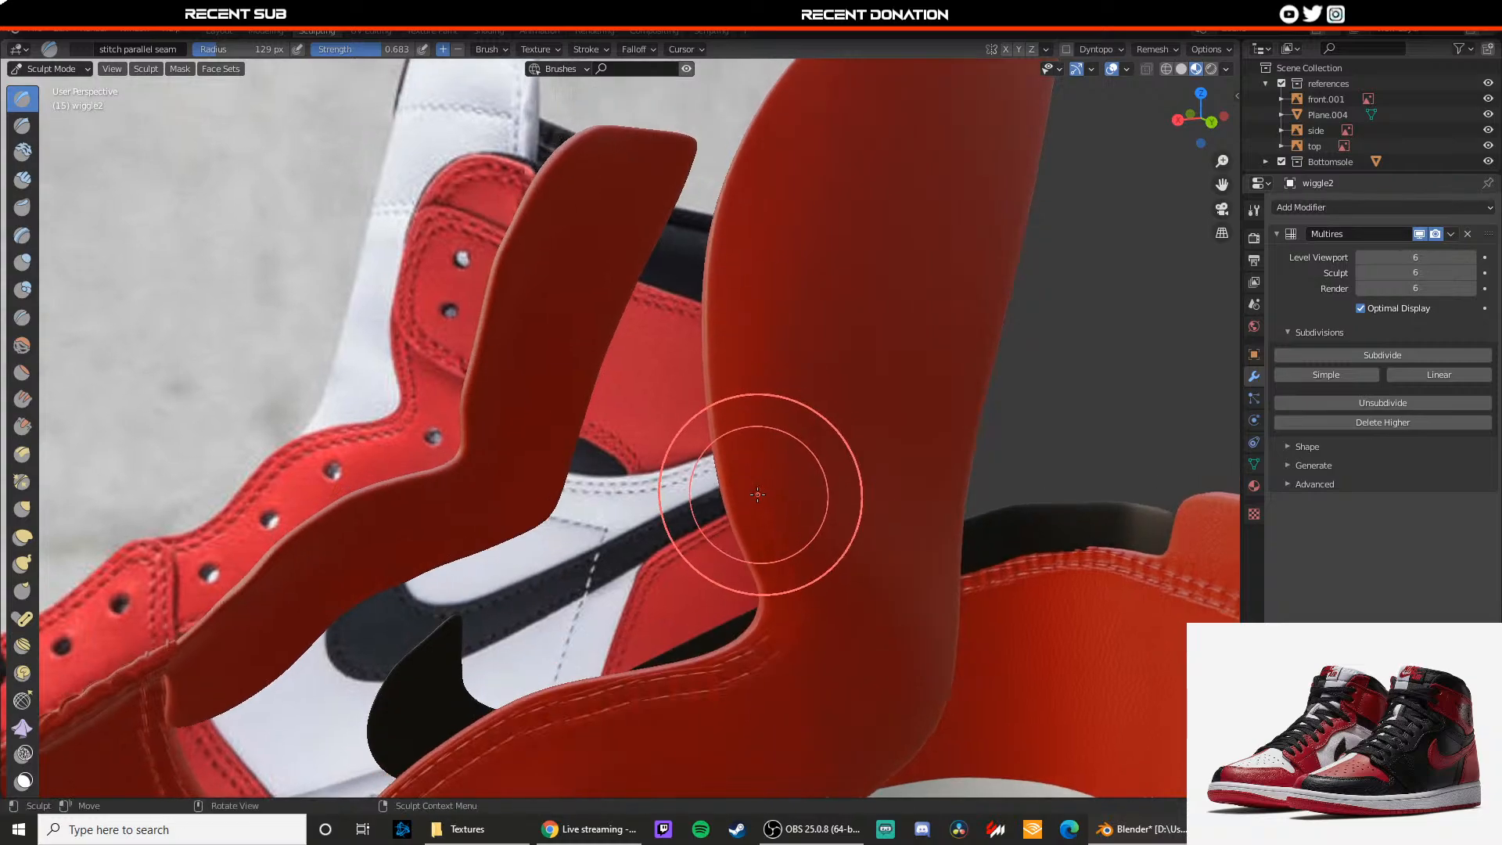
Step: Sculpt the parallel stitched seam up the front edge of wiggle2's upright part and across its top edge to the corner
left_click_drag(758, 490, 740, 463)
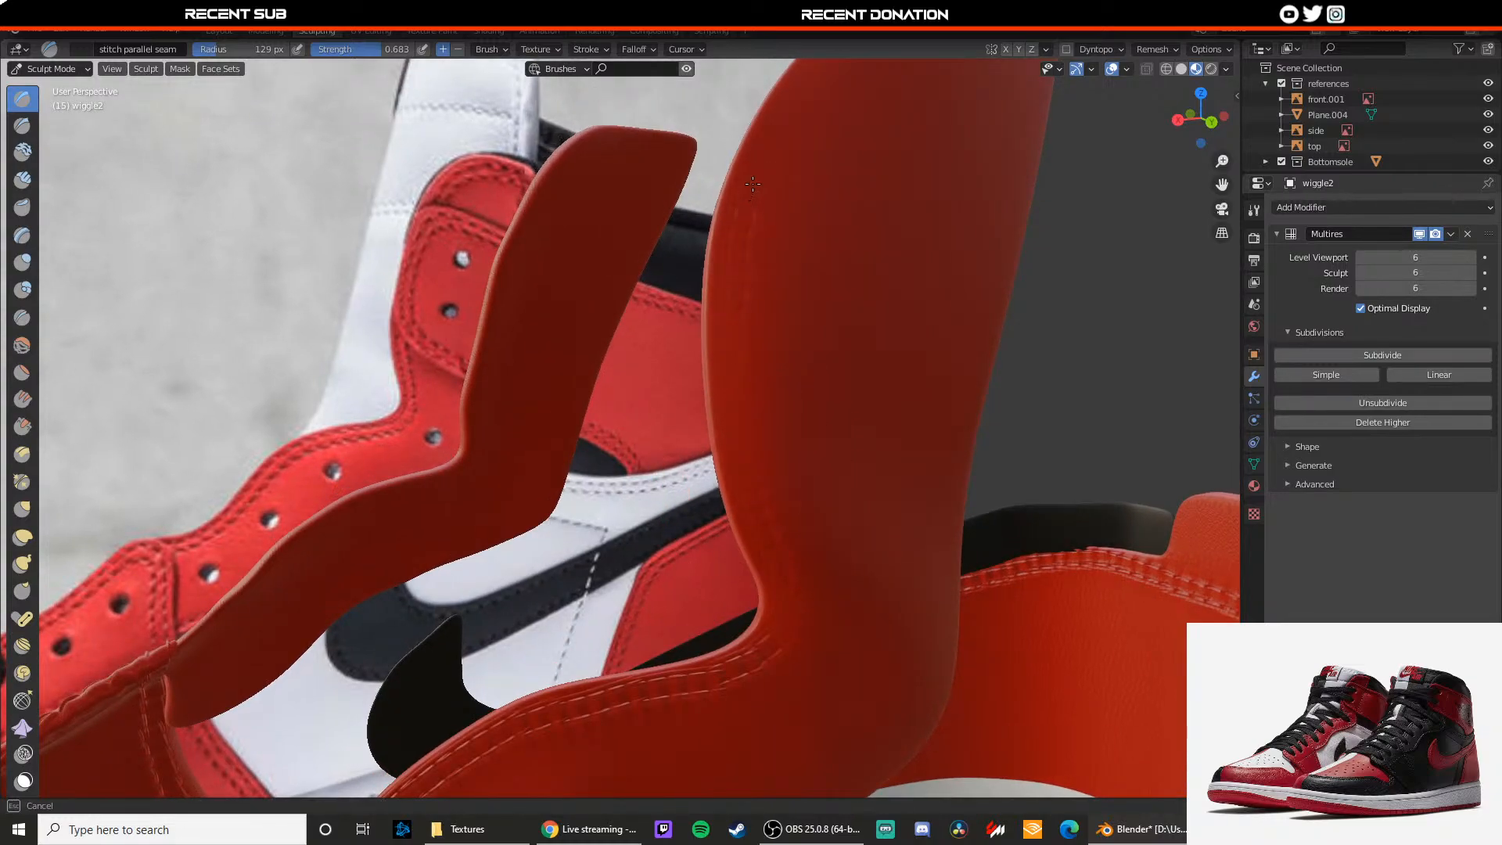
left_click_drag(752, 184, 764, 161)
middle_click_drag(764, 161, 613, 379)
left_click_drag(604, 396, 617, 362)
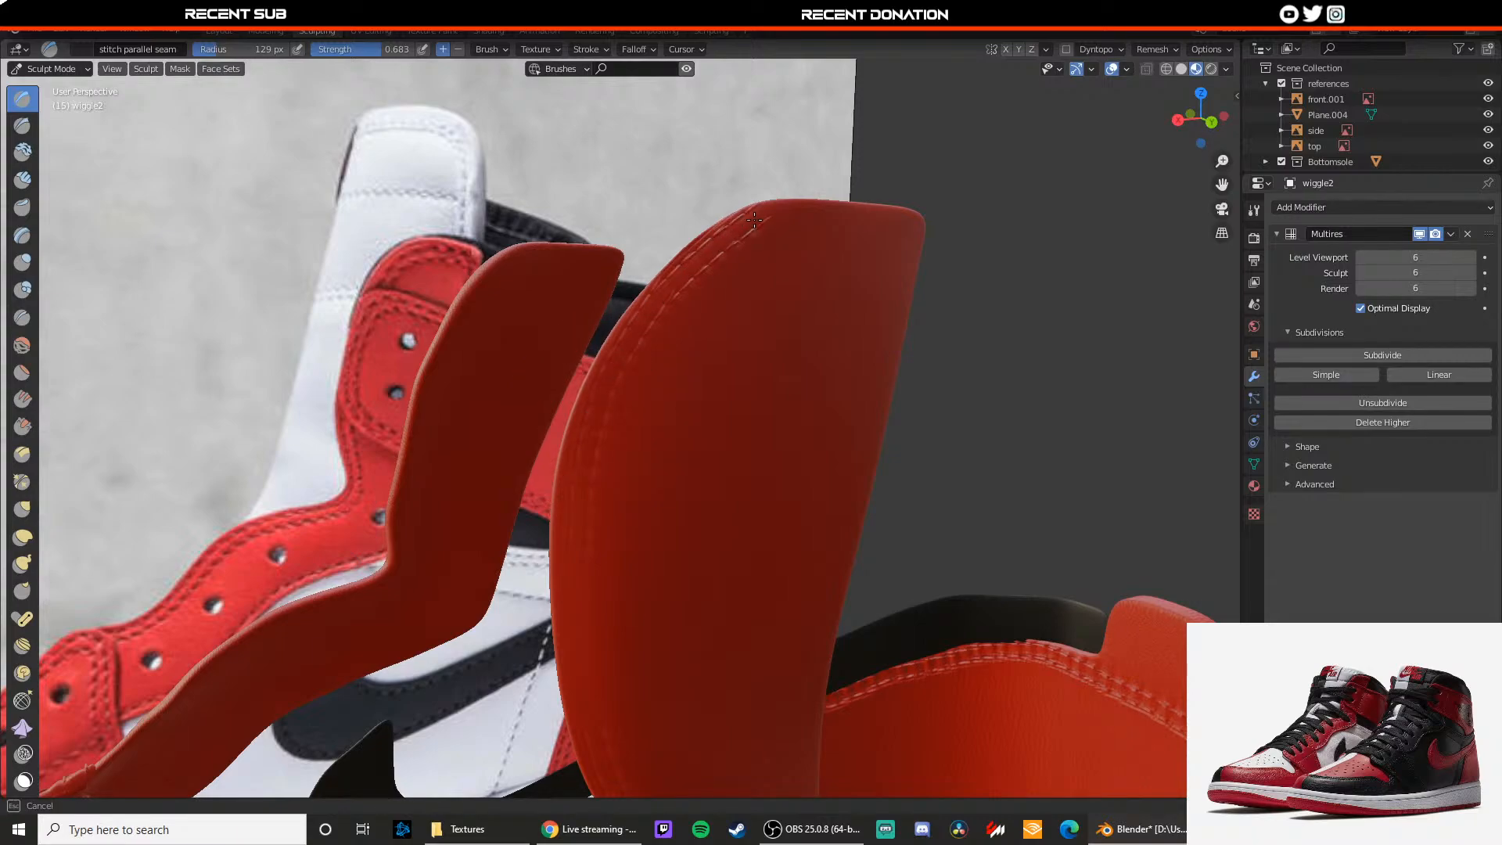
left_click_drag(754, 220, 753, 221)
middle_click_drag(753, 221, 621, 336)
left_click_drag(667, 285, 677, 281)
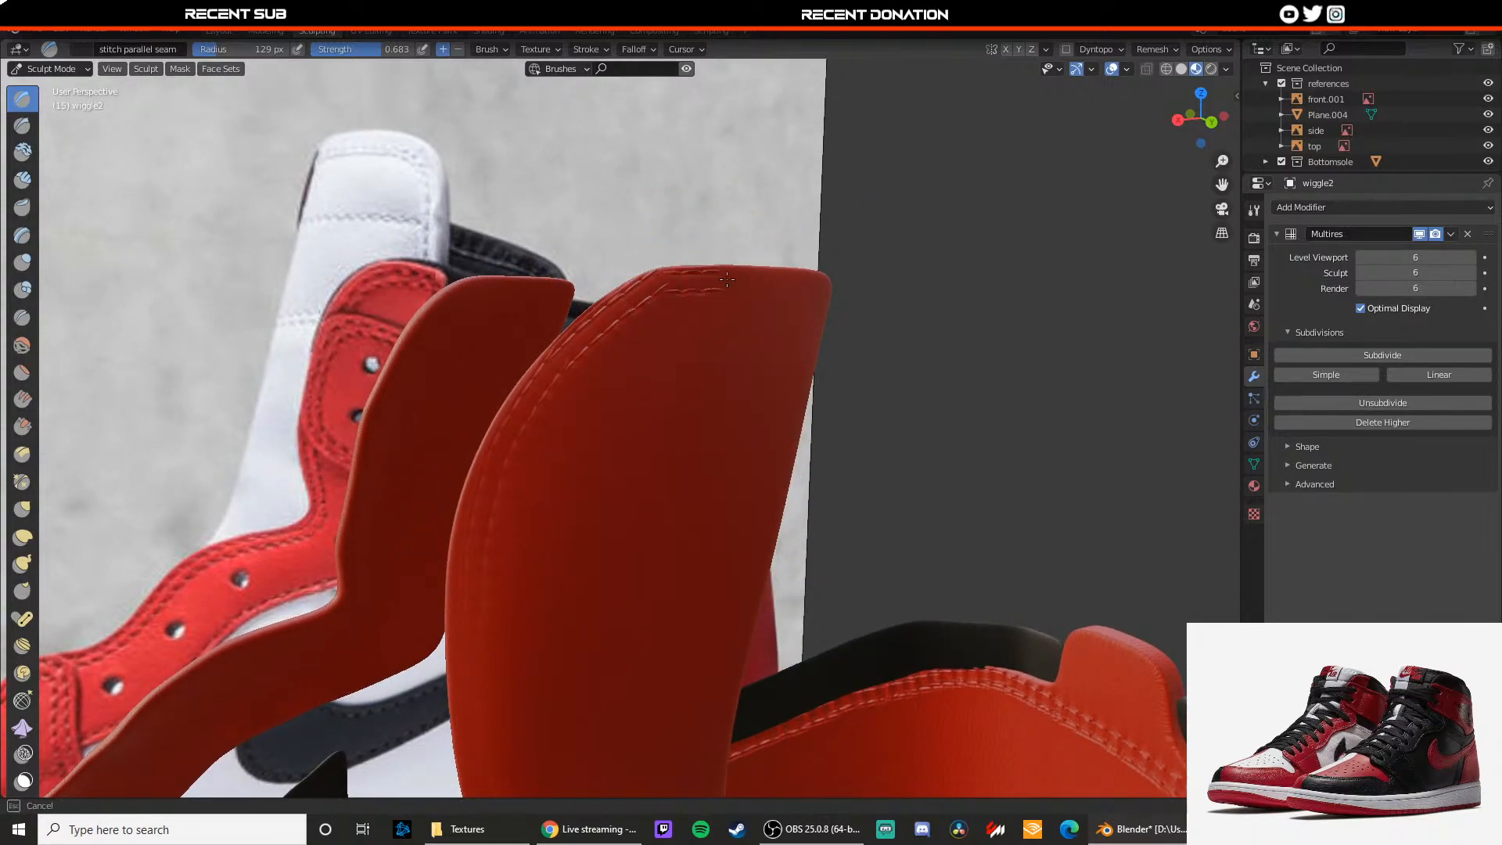
left_click_drag(819, 287, 819, 286)
mouse_move(818, 286)
middle_mouse_down()
mouse_move(714, 251)
mouse_move(653, 273)
mouse_move(771, 285)
mouse_move(856, 344)
mouse_move(889, 326)
middle_mouse_up()
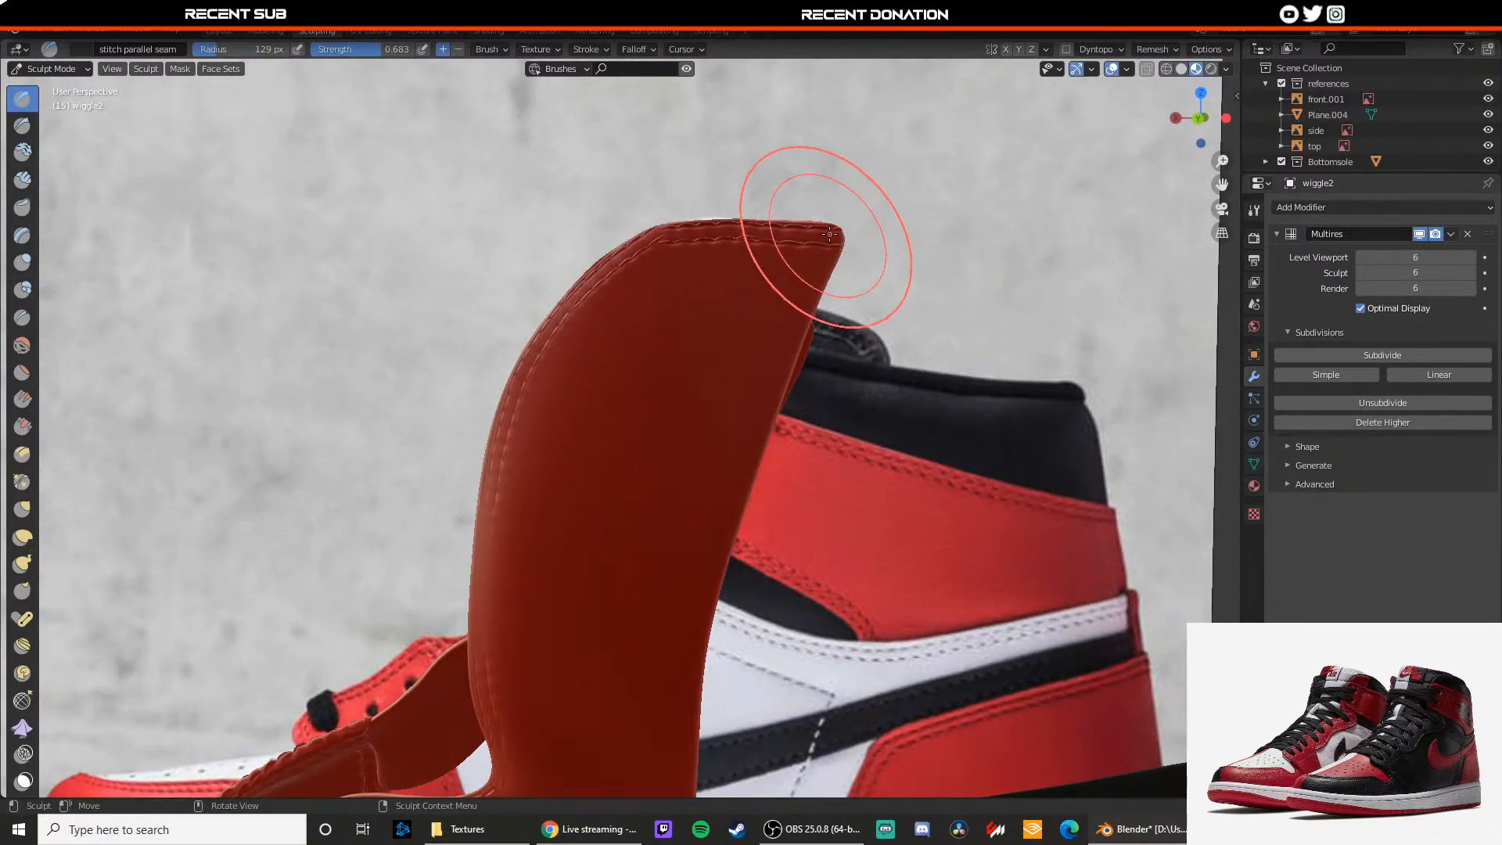
Step: Sculpt the parallel seam down the back edge of wiggle2's upright part, from the top corner to the lower bend
left_click_drag(795, 262, 812, 278)
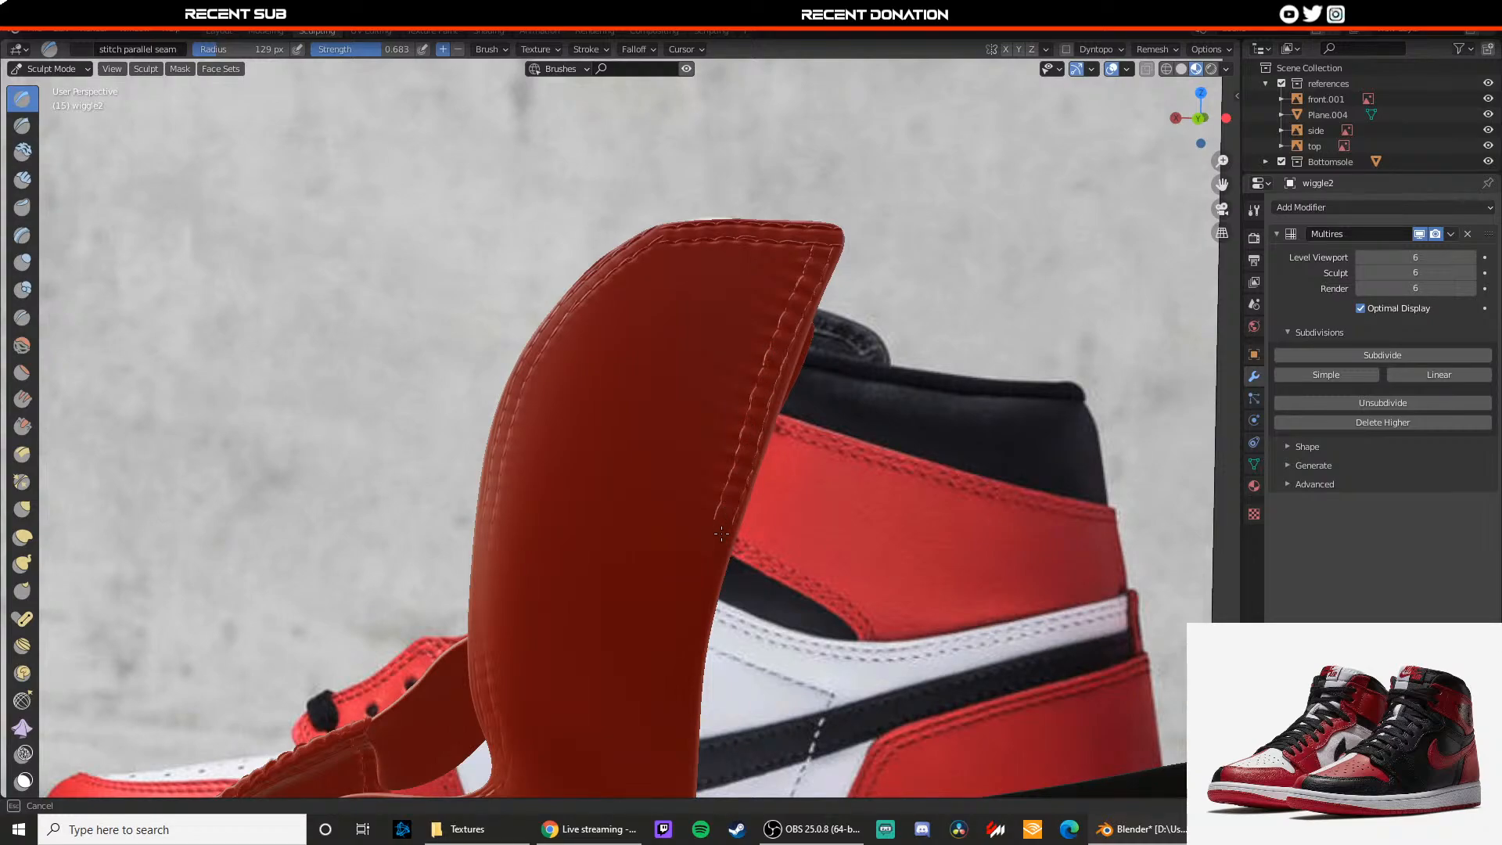
left_click_drag(711, 567, 707, 583)
middle_click_drag(702, 551, 694, 410, "shift")
left_click_drag(699, 391, 707, 405)
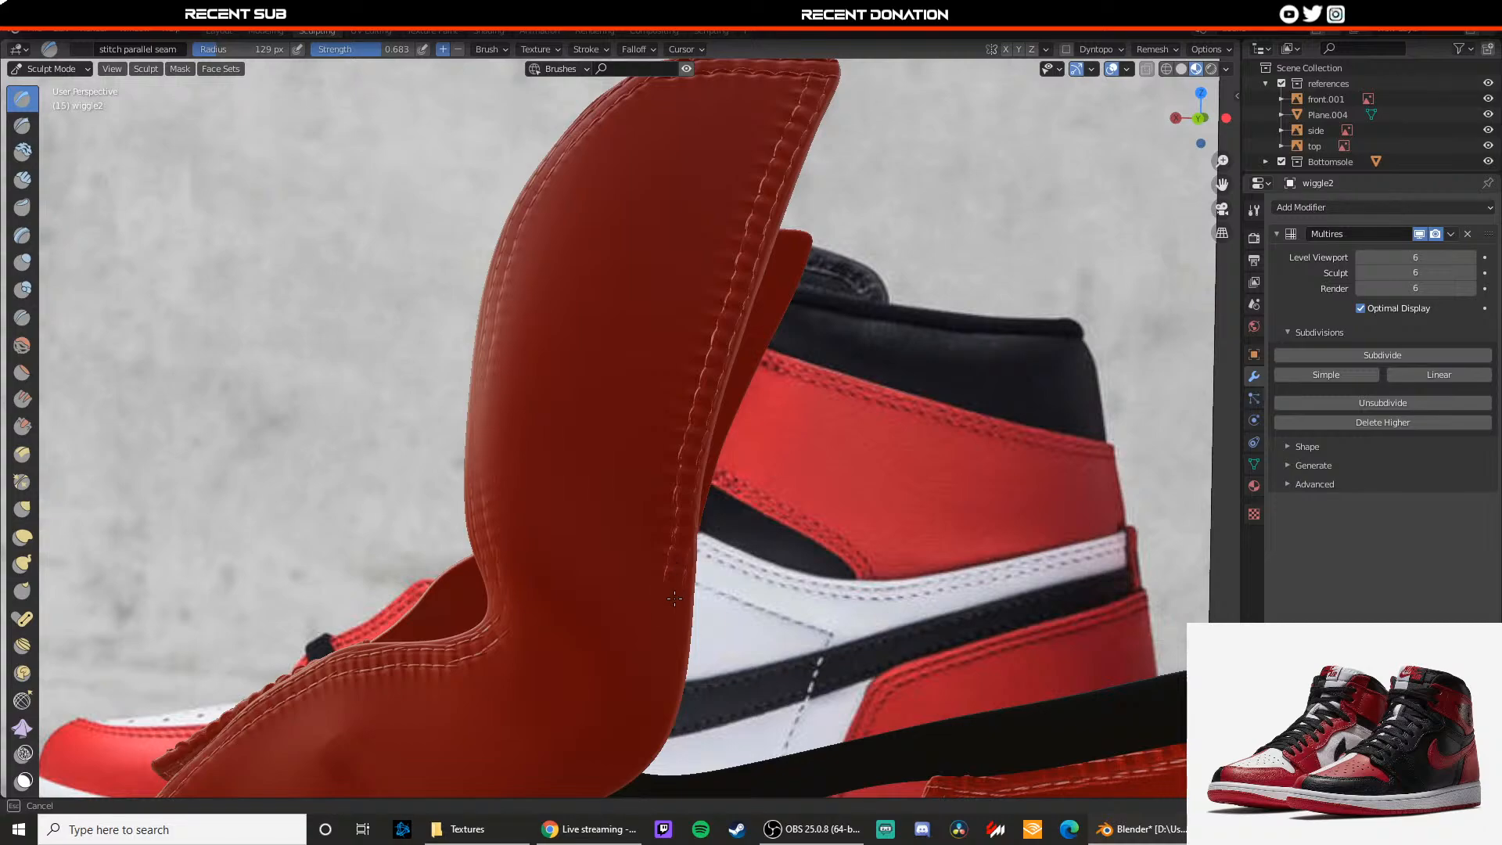
left_click_drag(659, 710, 658, 715)
middle_click_drag(660, 715, 724, 472, "shift")
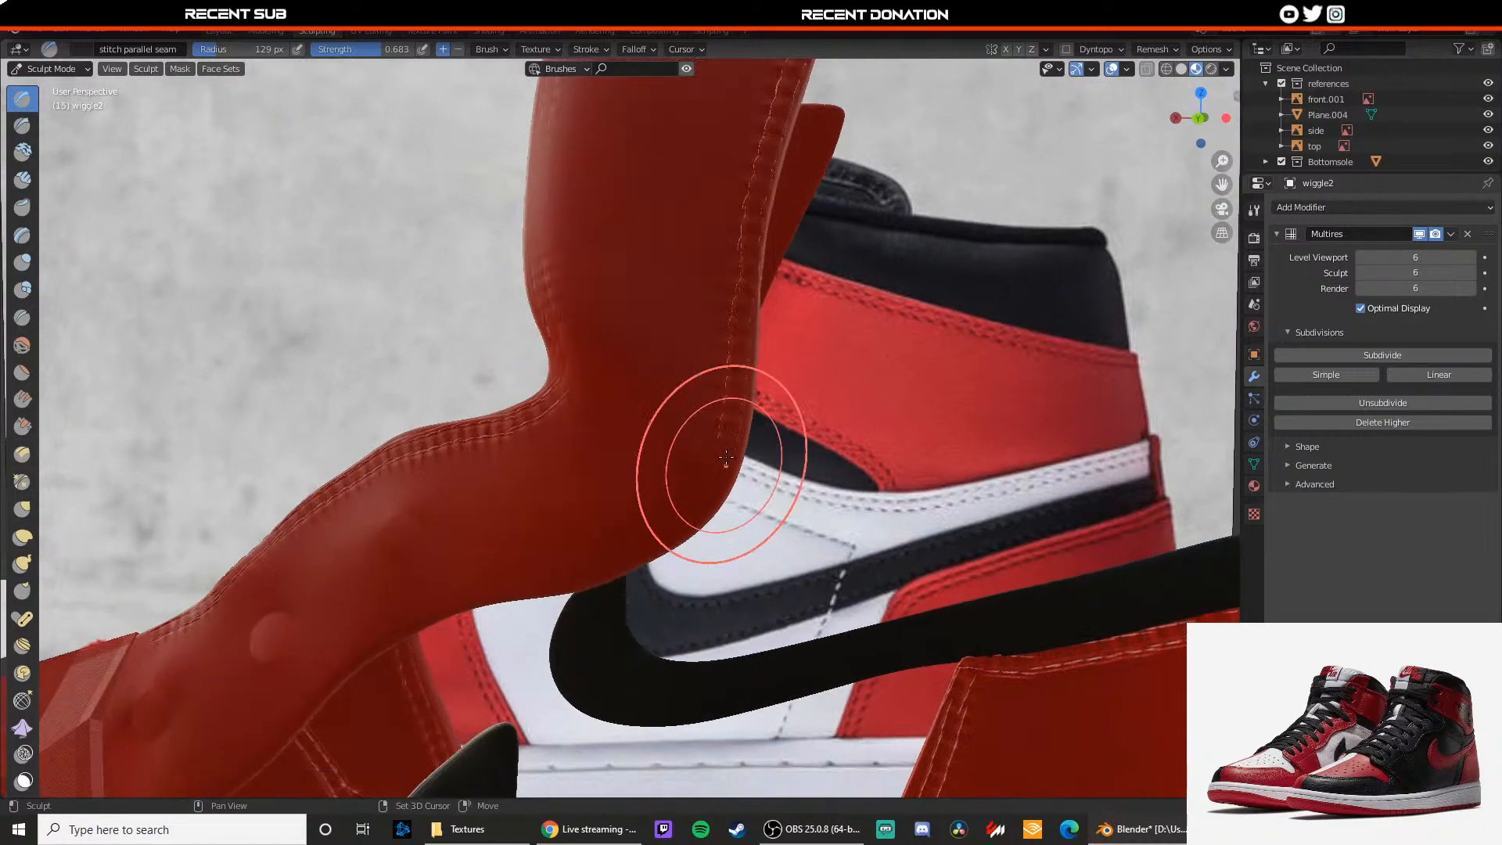
Step: Sculpt the parallel seam around wiggle2's lower bend and along the strip's lower edge to the front end
left_click_drag(726, 429, 726, 440)
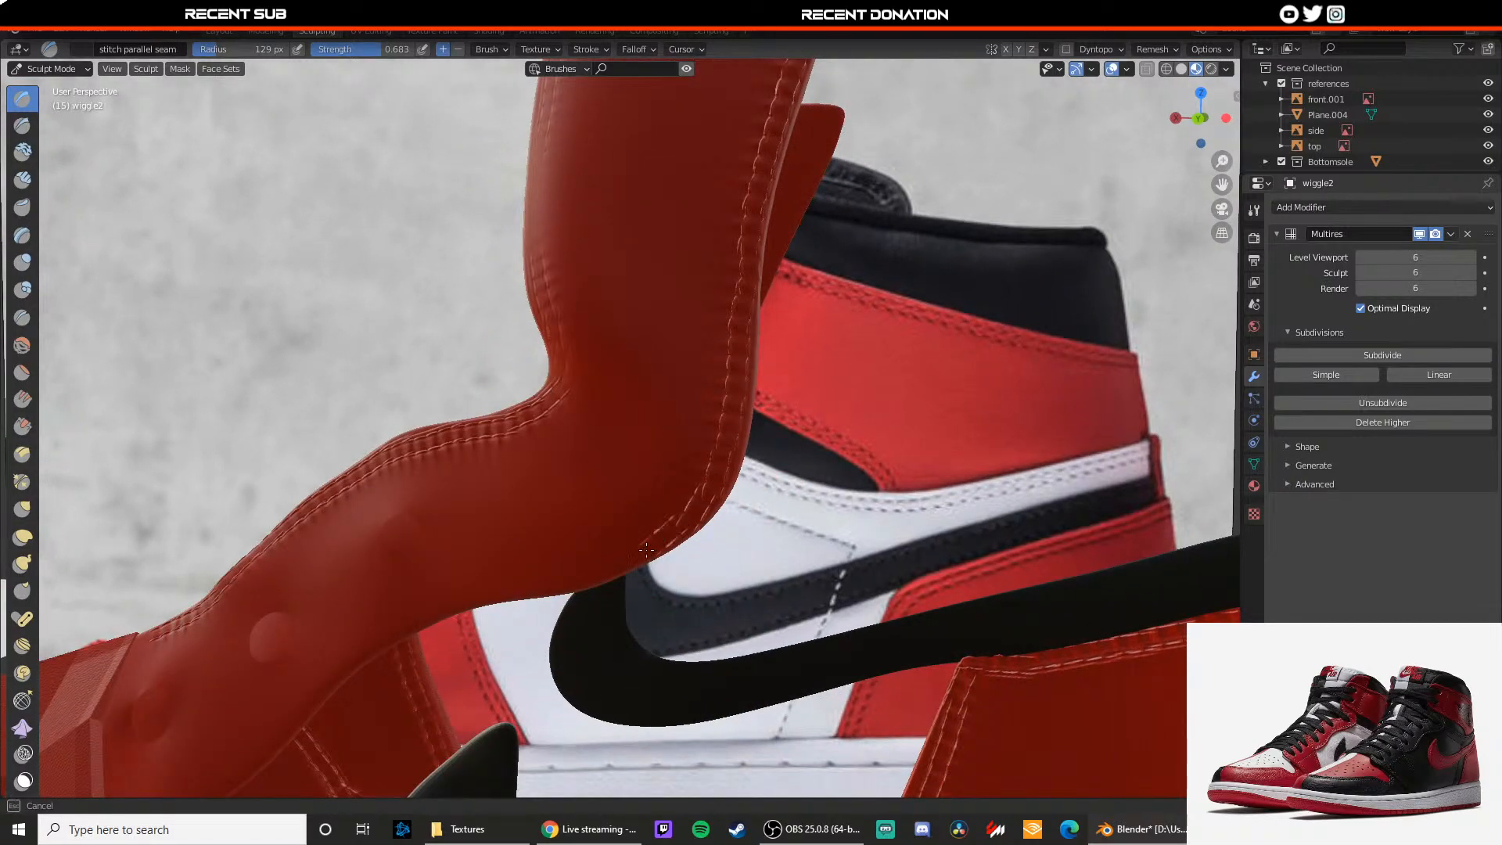
left_click_drag(512, 585, 487, 539)
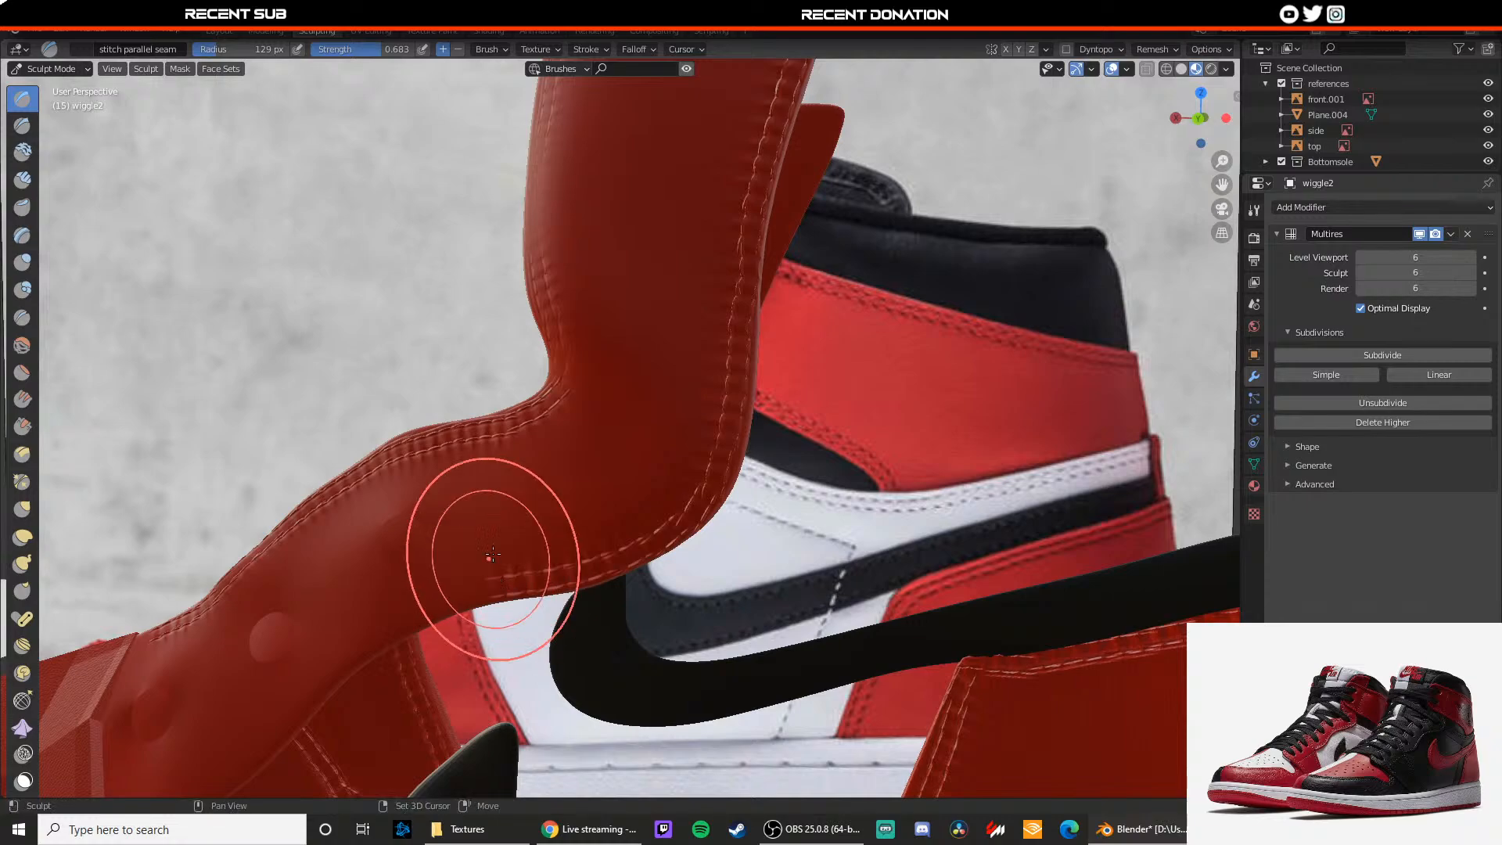
middle_click_drag(486, 539, 630, 470, "shift")
mouse_move(630, 470)
left_mouse_down()
mouse_move(621, 503)
mouse_move(621, 470)
mouse_move(583, 502)
left_mouse_up()
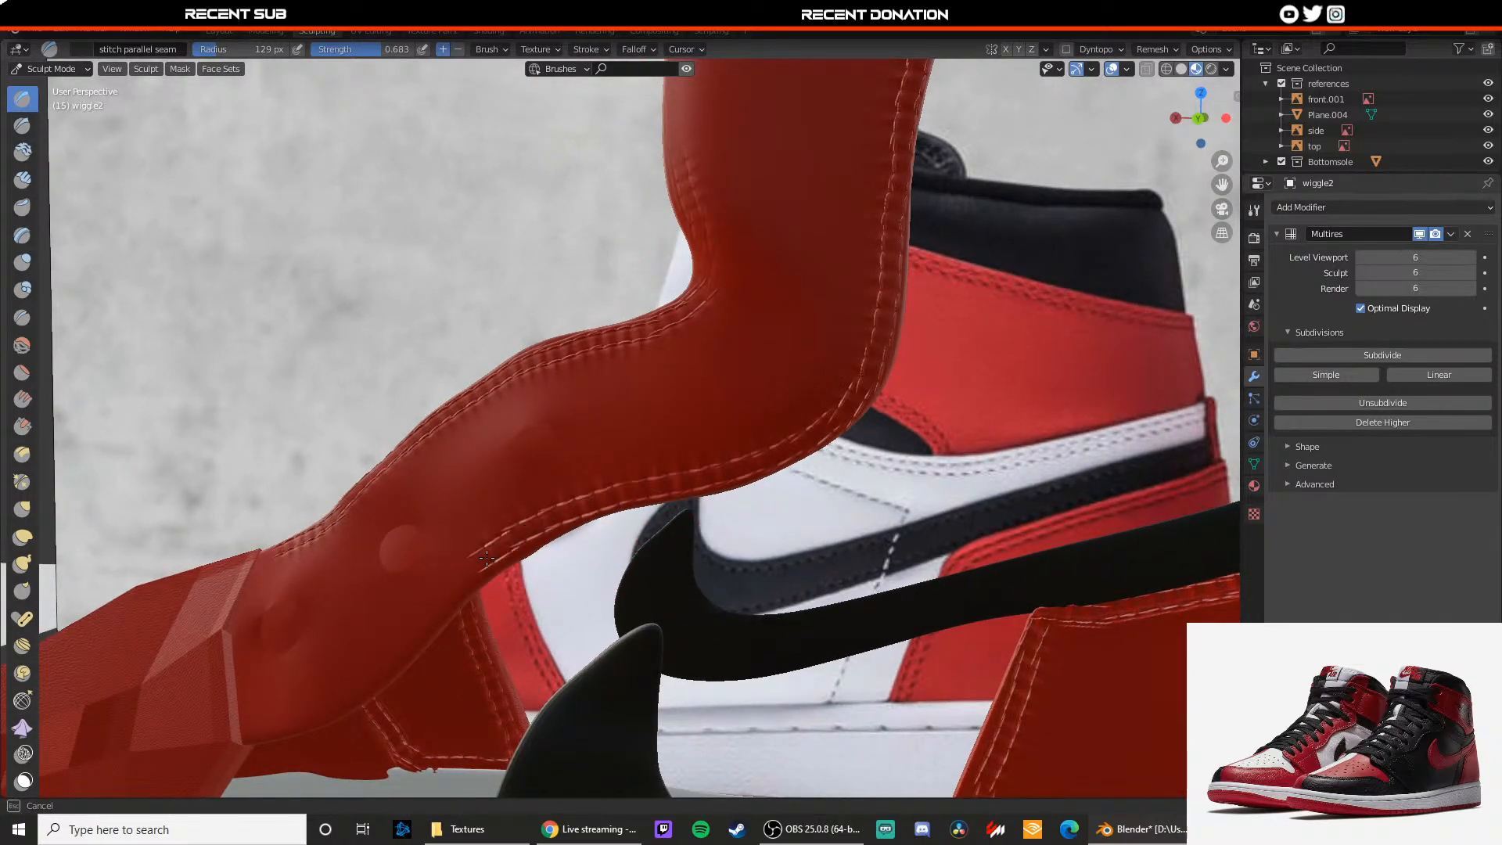
left_click_drag(471, 574, 468, 577)
mouse_move(468, 577)
middle_mouse_down("shift")
mouse_move(629, 453)
mouse_move(716, 444)
mouse_move(690, 450)
middle_mouse_up("shift")
left_click_drag(690, 450, 672, 463)
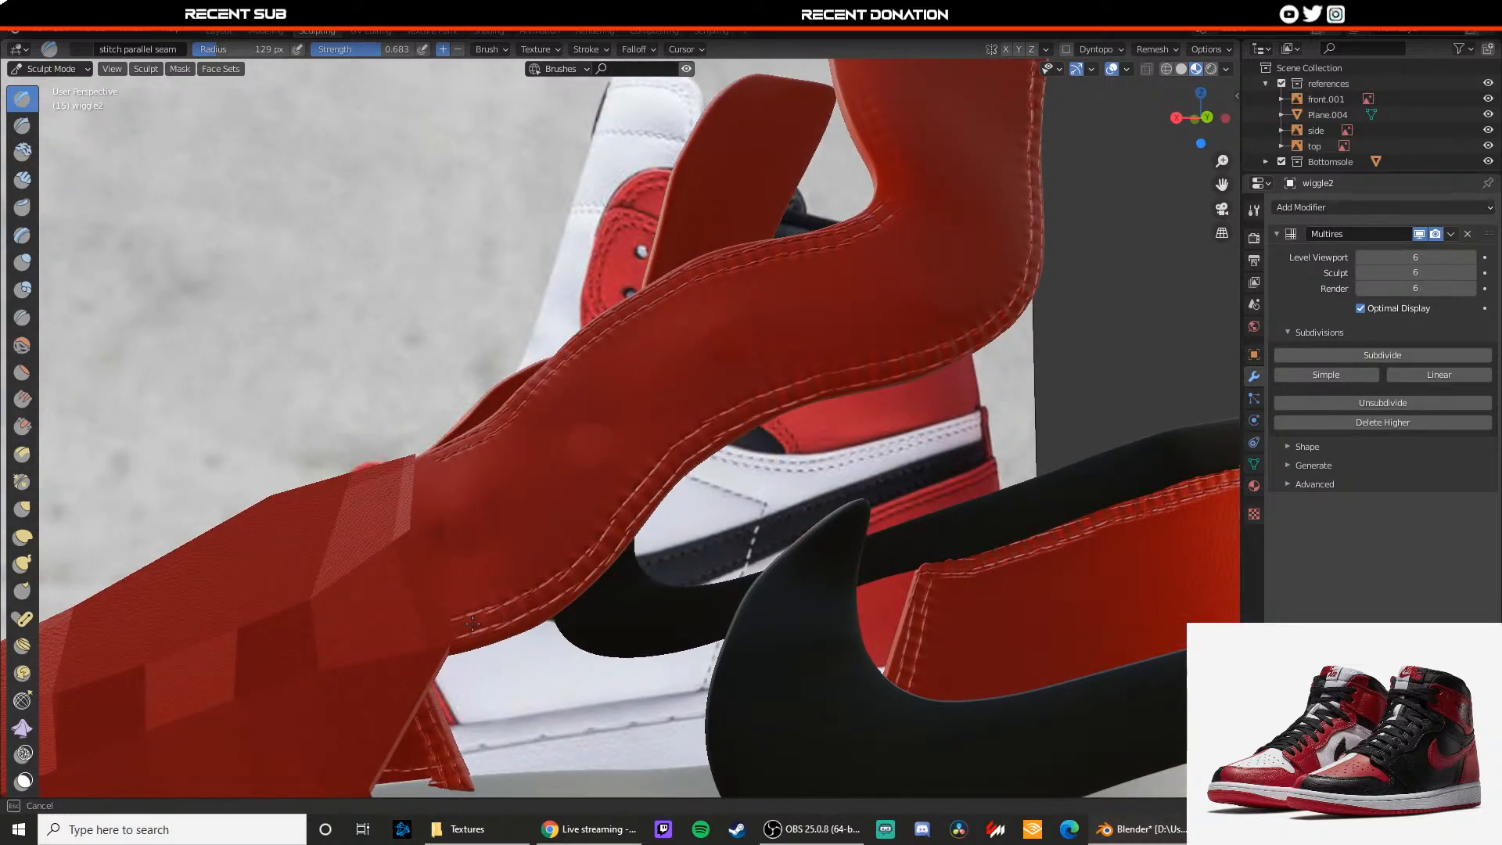
Step: Sculpt a parallel seam across wiggle2's front end between its upper and lower edge seams, undoing the first attempt
middle_click_drag(472, 623, 497, 470)
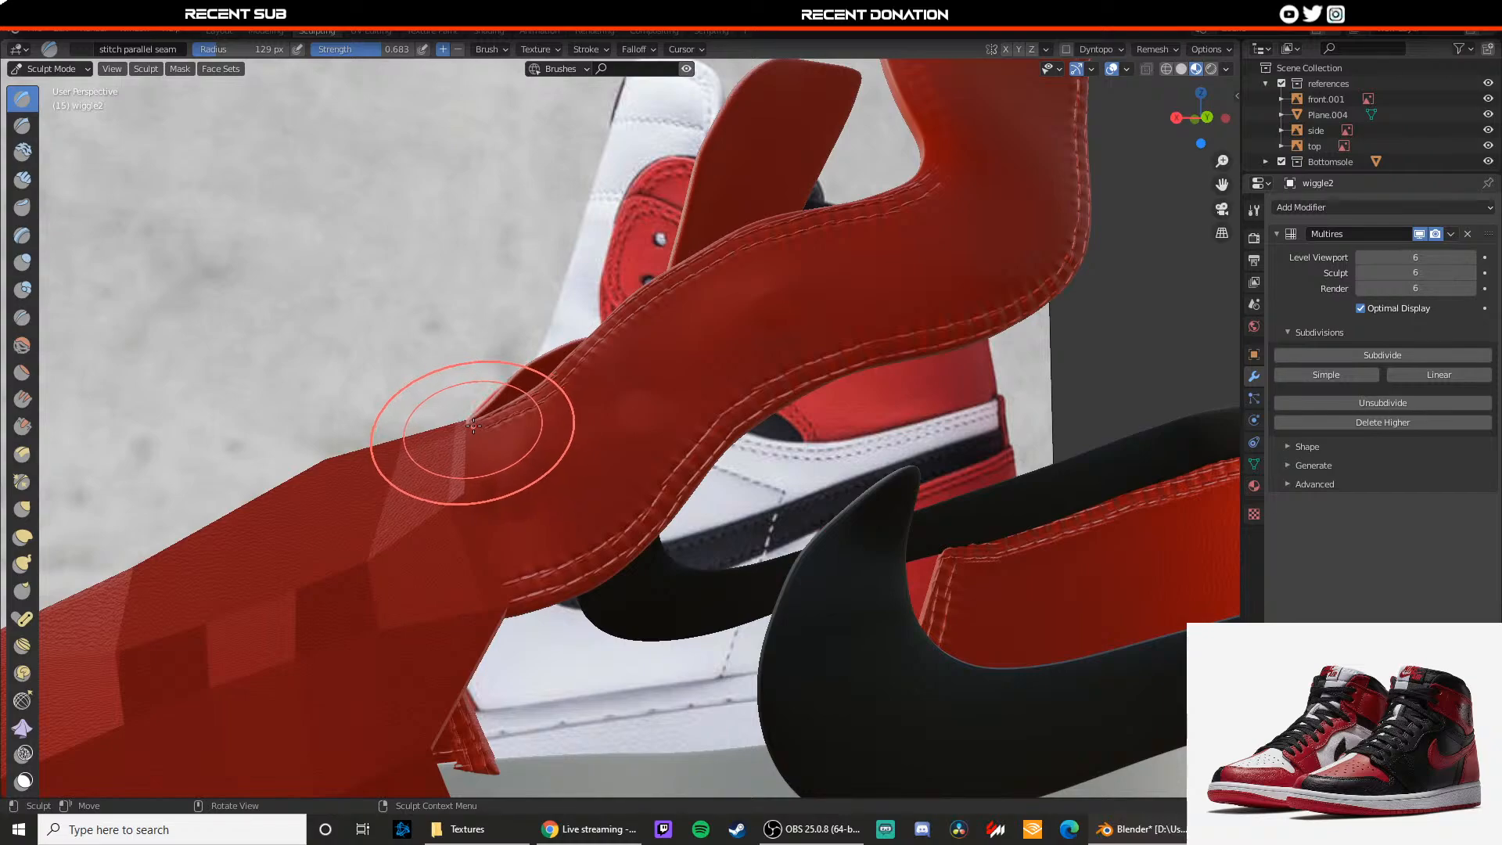
left_click_drag(473, 426, 476, 479)
key("ctrl+z")
left_click_drag(474, 427, 476, 462)
middle_click_drag(477, 450, 492, 464)
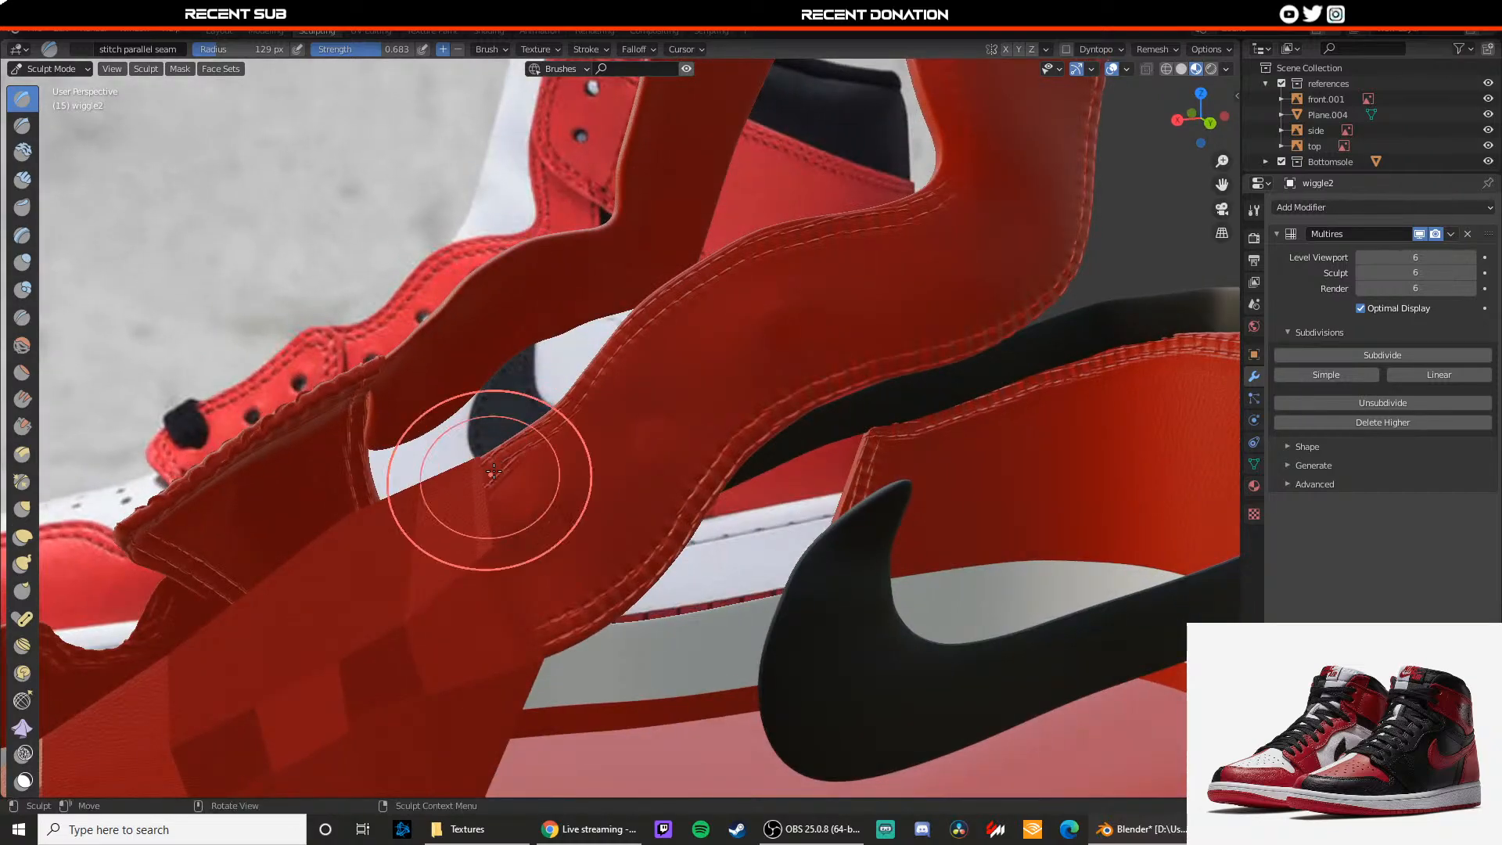
left_click_drag(507, 478, 493, 491)
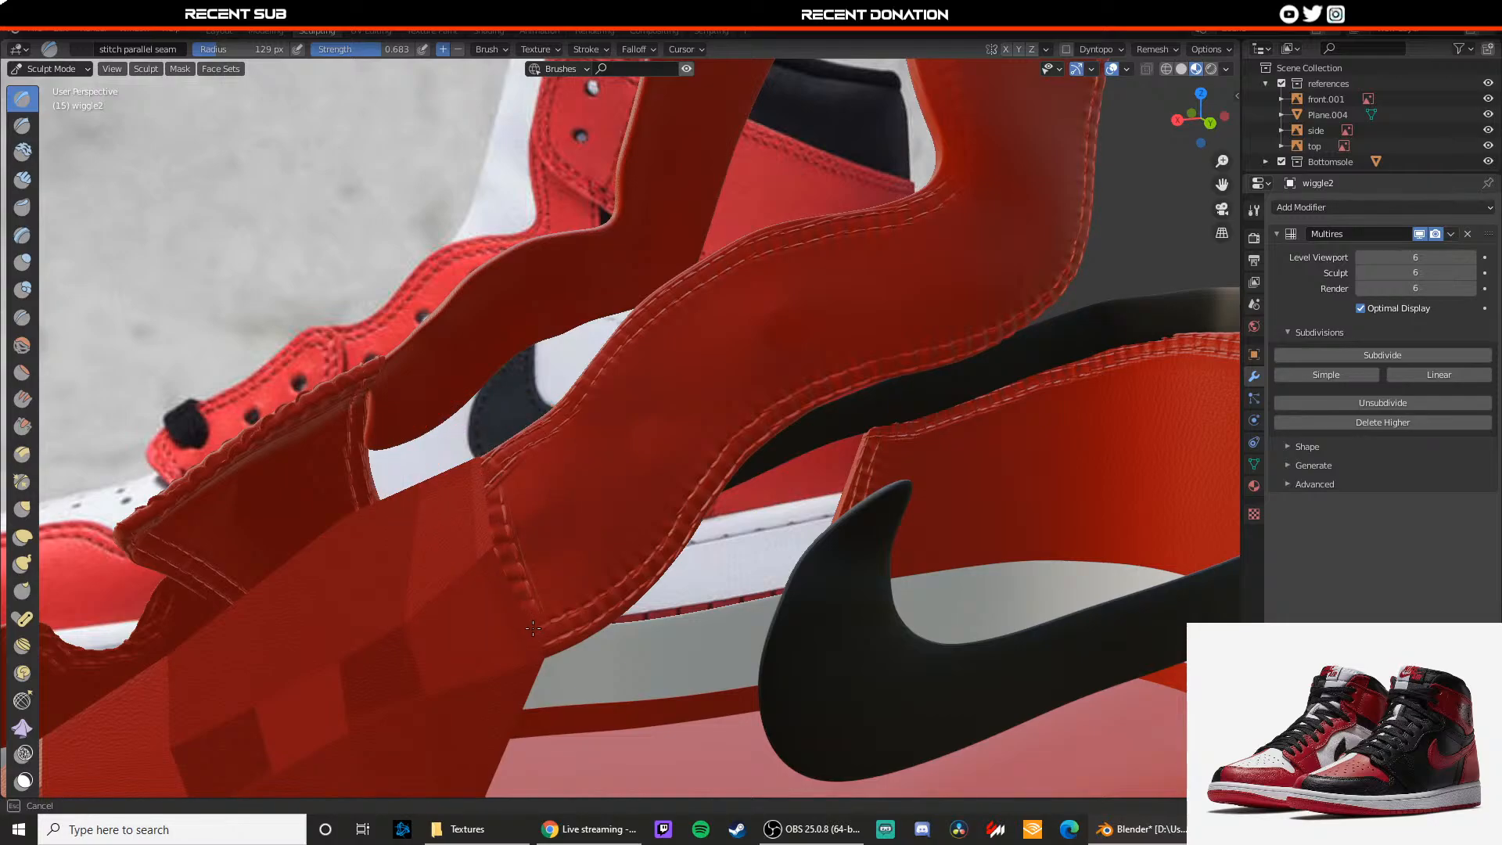
left_click_drag(533, 628, 539, 630)
Step: Switch the viewport to solid shading and inspect the seams on wiggle2 from several angles
scroll(673, 492, "down", 2)
mouse_move(701, 466)
middle_mouse_down()
mouse_move(630, 529)
mouse_move(798, 348)
middle_mouse_up()
scroll(660, 493, "down", 1)
key("z")
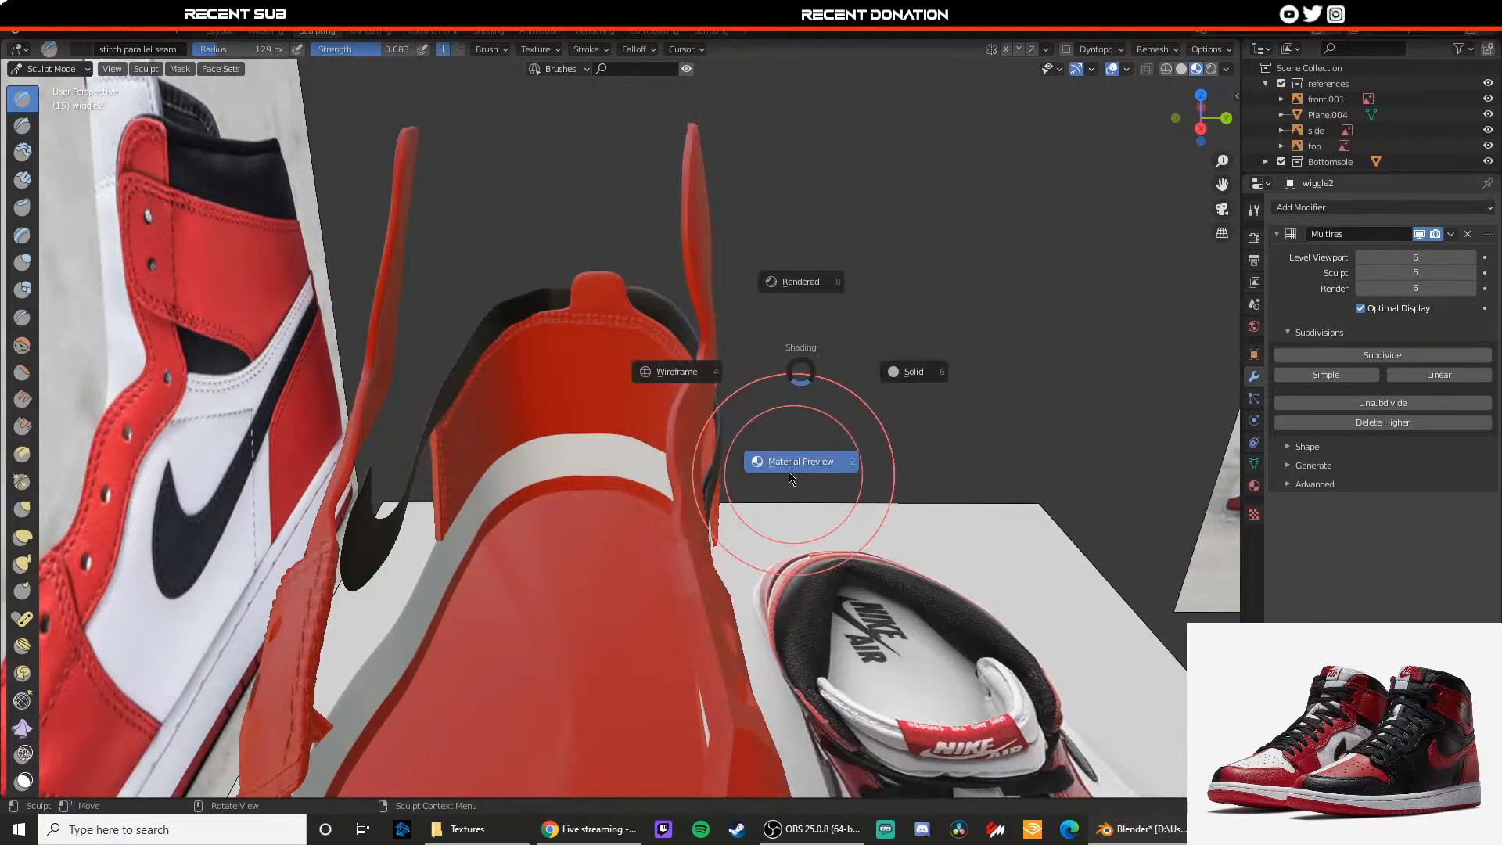
left_click(789, 477)
mouse_move(767, 405)
middle_mouse_down()
mouse_move(609, 376)
mouse_move(596, 349)
mouse_move(603, 453)
mouse_move(926, 530)
mouse_move(959, 520)
middle_mouse_up()
key("z")
left_click(736, 381)
scroll(601, 391, "up", 1)
scroll(603, 453, "up", 3)
scroll(703, 404, "down", 2)
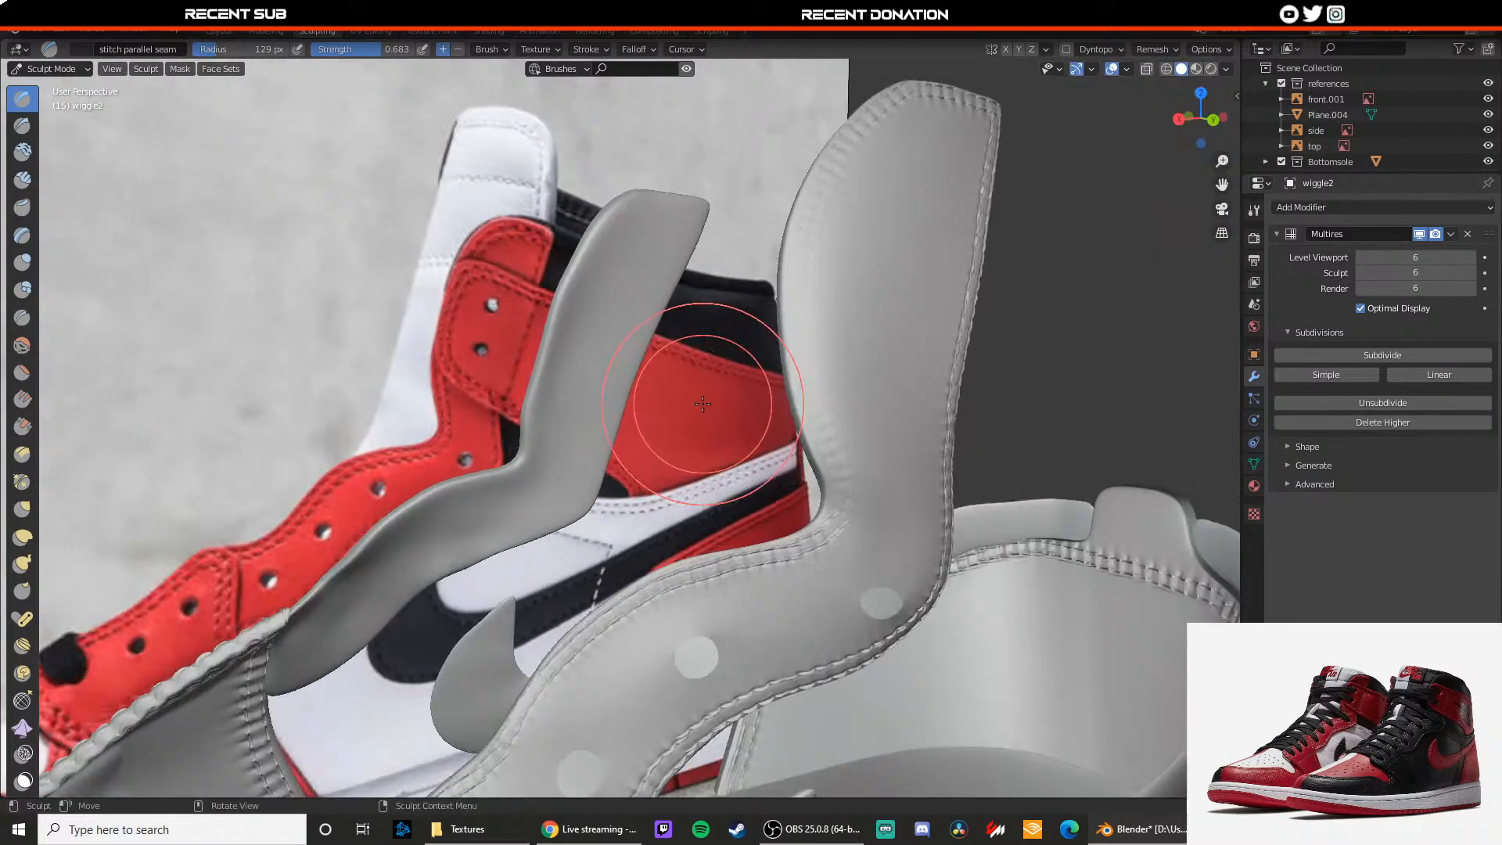
scroll(703, 404, "down", 2)
middle_click_drag(703, 404, 922, 412)
middle_click_drag(691, 379, 579, 313)
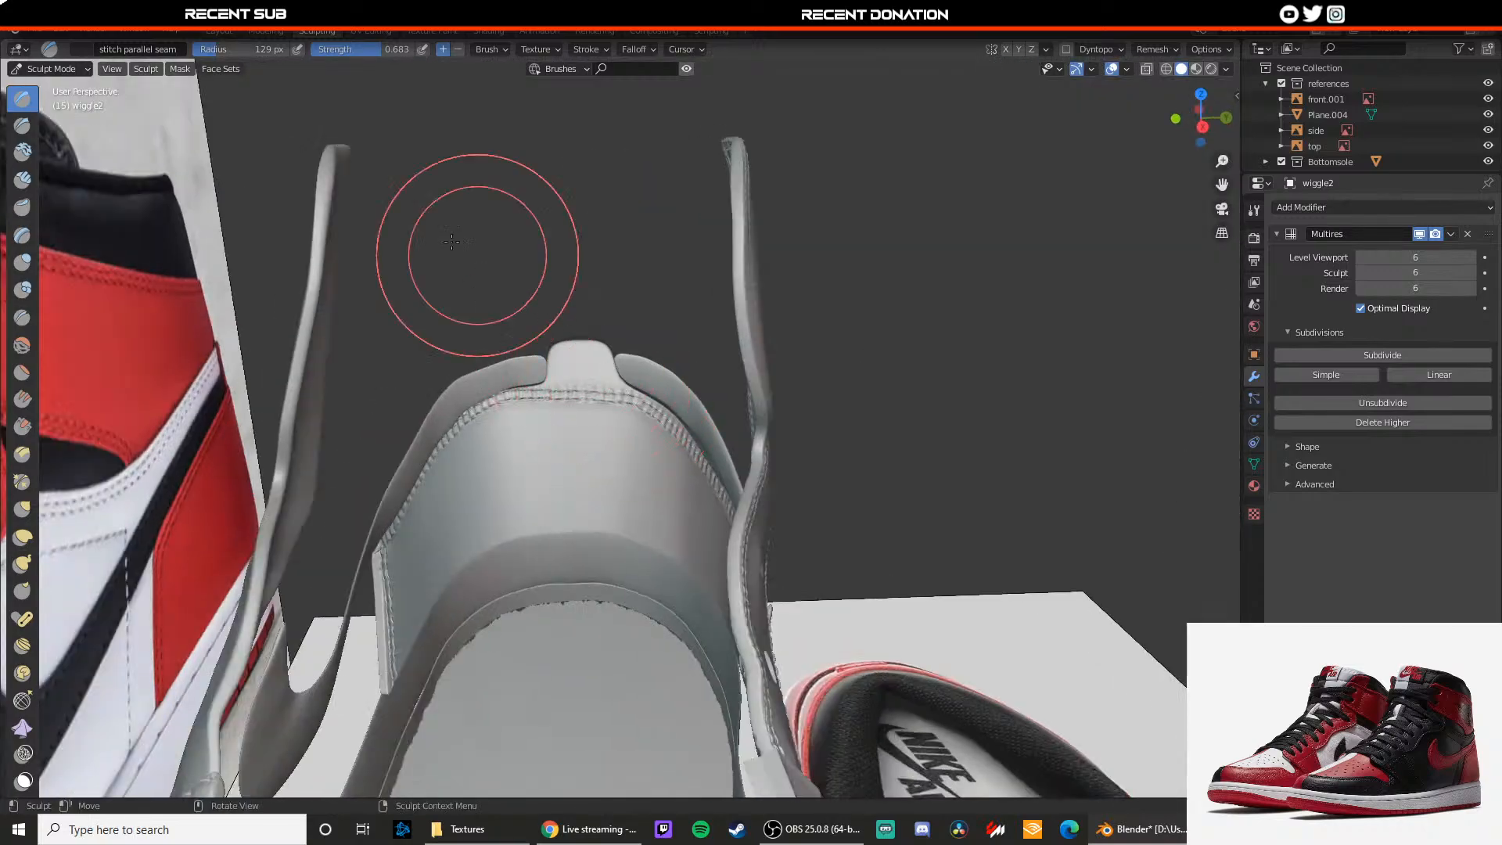
Step: Return to Object Mode and move the side reference image along Y to about 0.076 m, past the far side of the shoe
left_click(50, 69)
middle_click_drag(439, 231, 524, 320)
left_click(409, 334)
scroll(571, 316, "down", 4)
left_click(476, 385)
scroll(475, 385, "down", 3)
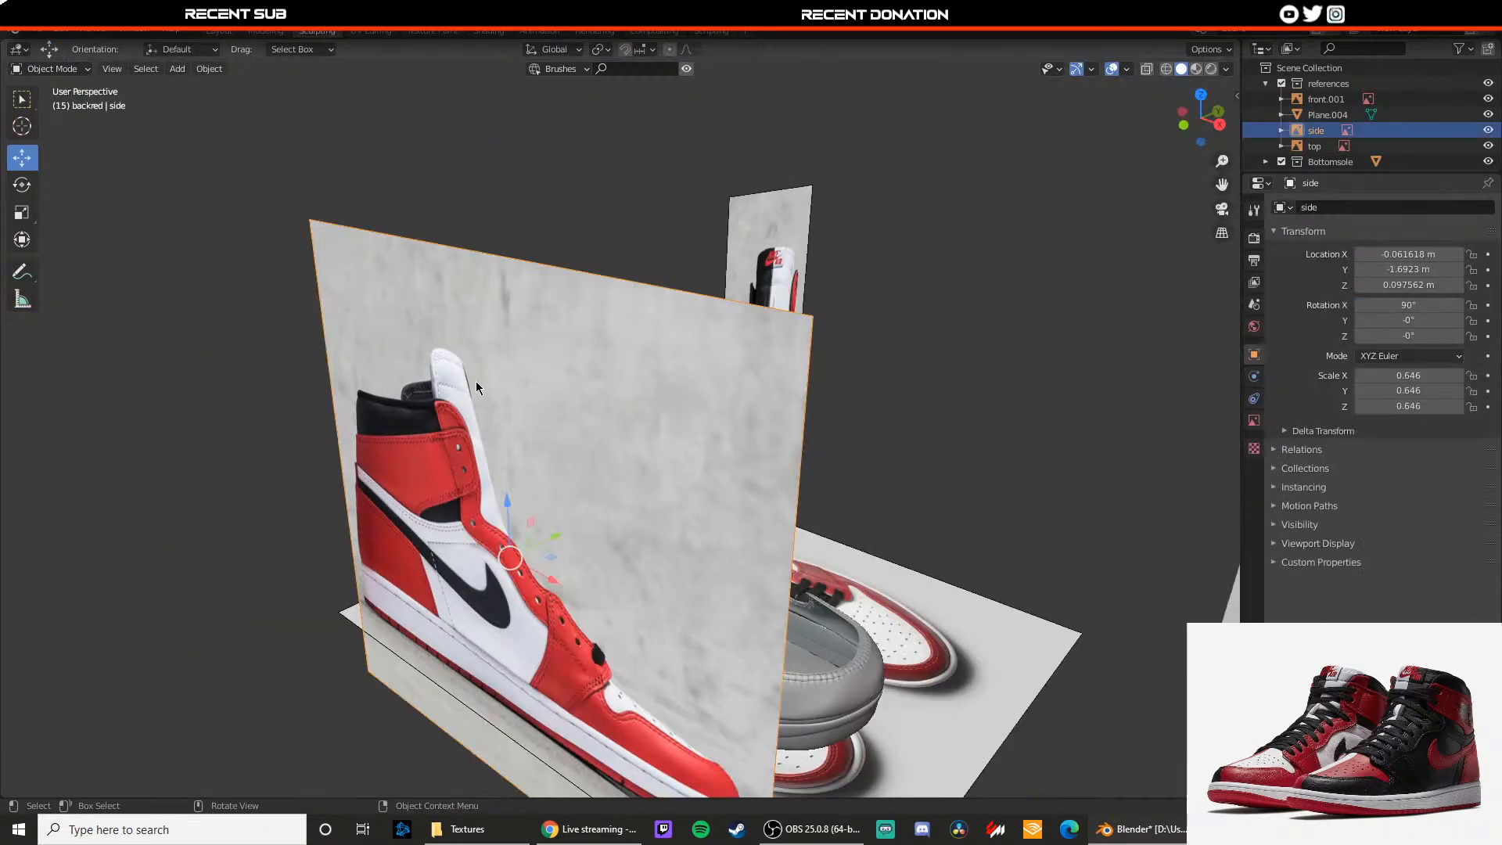
left_click_drag(553, 541, 767, 450)
scroll(516, 448, "up", 2)
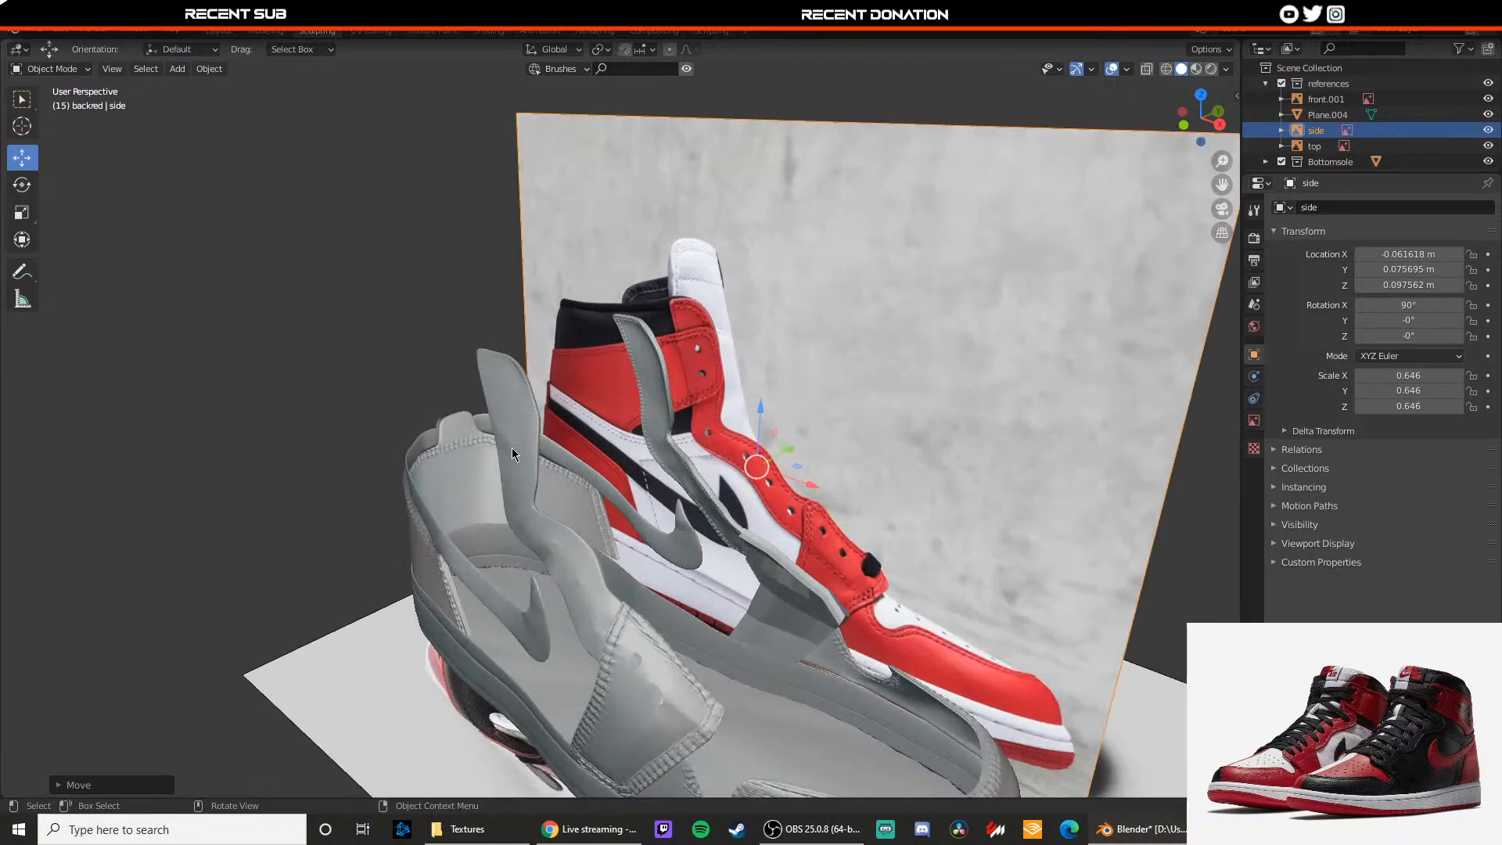
Step: Select the wiggle panel and replace its Subdivision modifier with a Multiresolution modifier
left_click(511, 447)
scroll(530, 434, "up", 3)
middle_click_drag(588, 427, 658, 378)
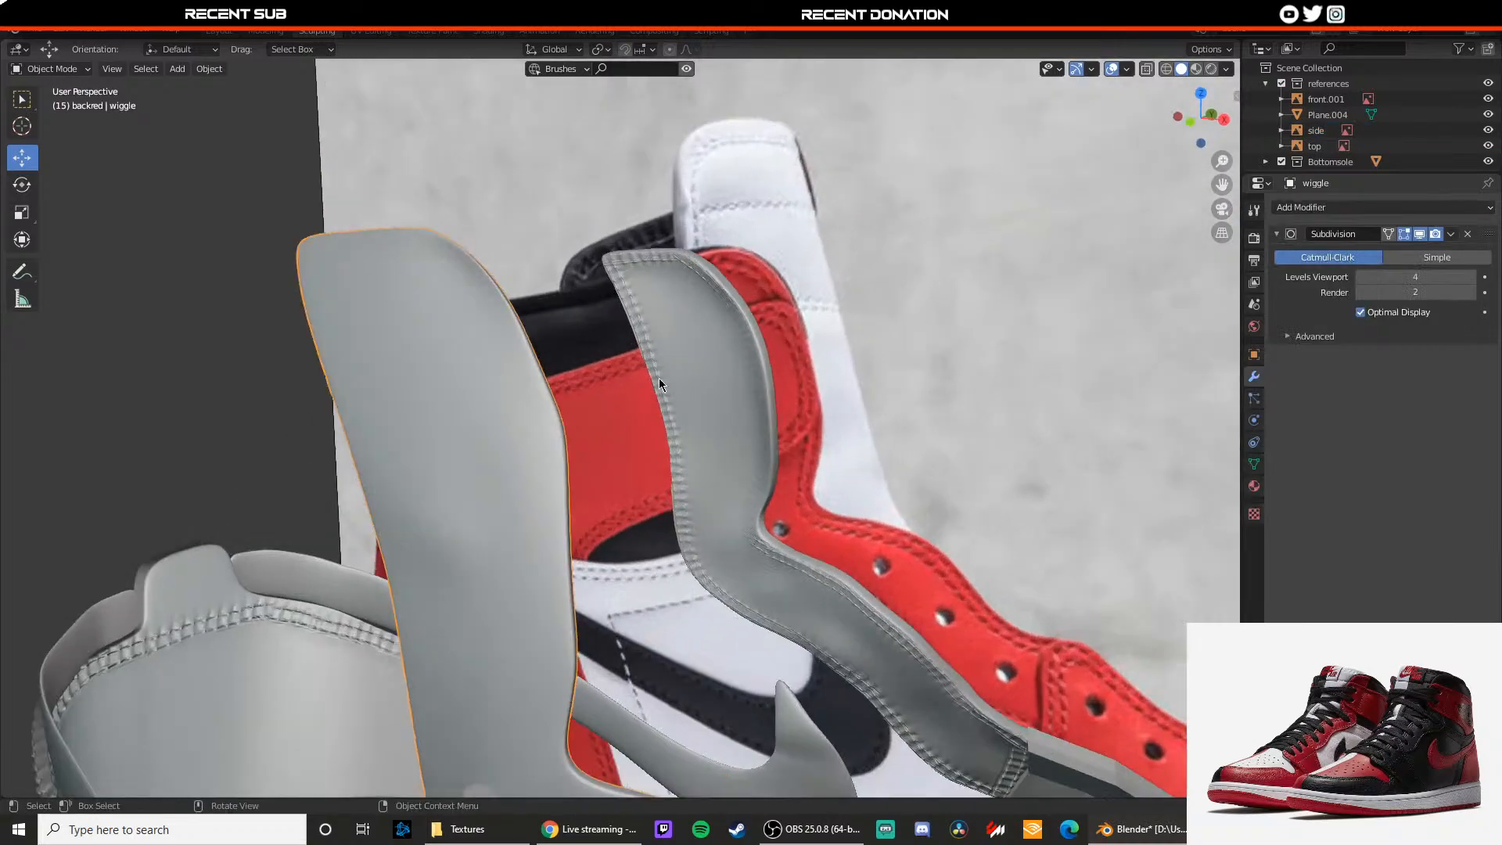
left_click(1468, 234)
left_click(1439, 207)
left_click(1170, 363)
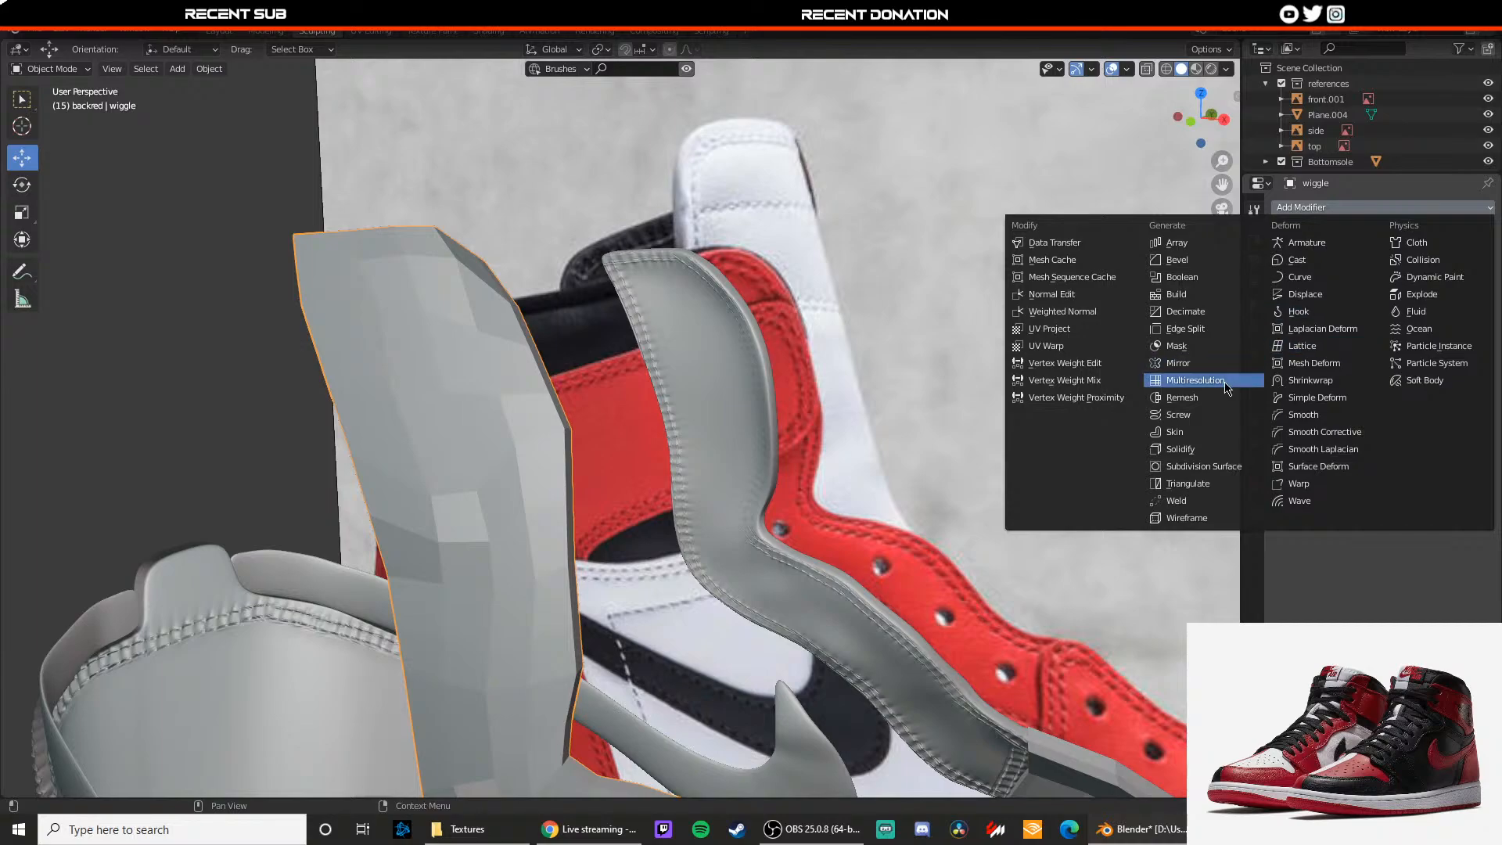
left_click(1194, 380)
Step: Subdivide wiggle's Multires modifier to level 6
left_click(1402, 354)
left_click(1403, 354)
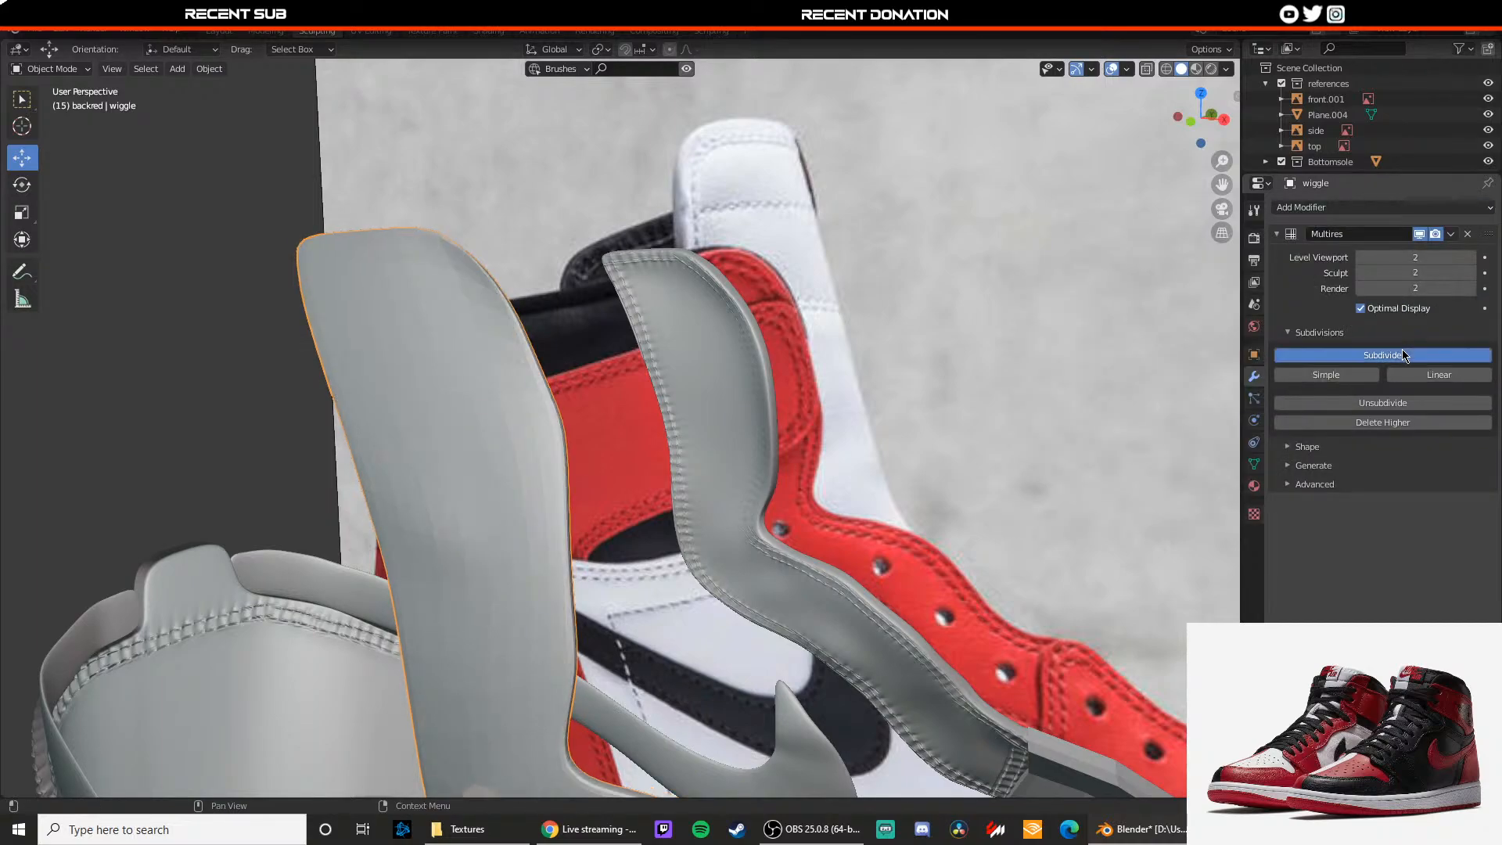
left_click(1402, 354)
left_click(1397, 353)
left_click(1395, 356)
left_click(1393, 356)
Step: Enter Sculpt Mode and sculpt the parallel seam along wiggle's upper strip edge from the front end to the inner bend, undoing the first stroke
left_click(80, 70)
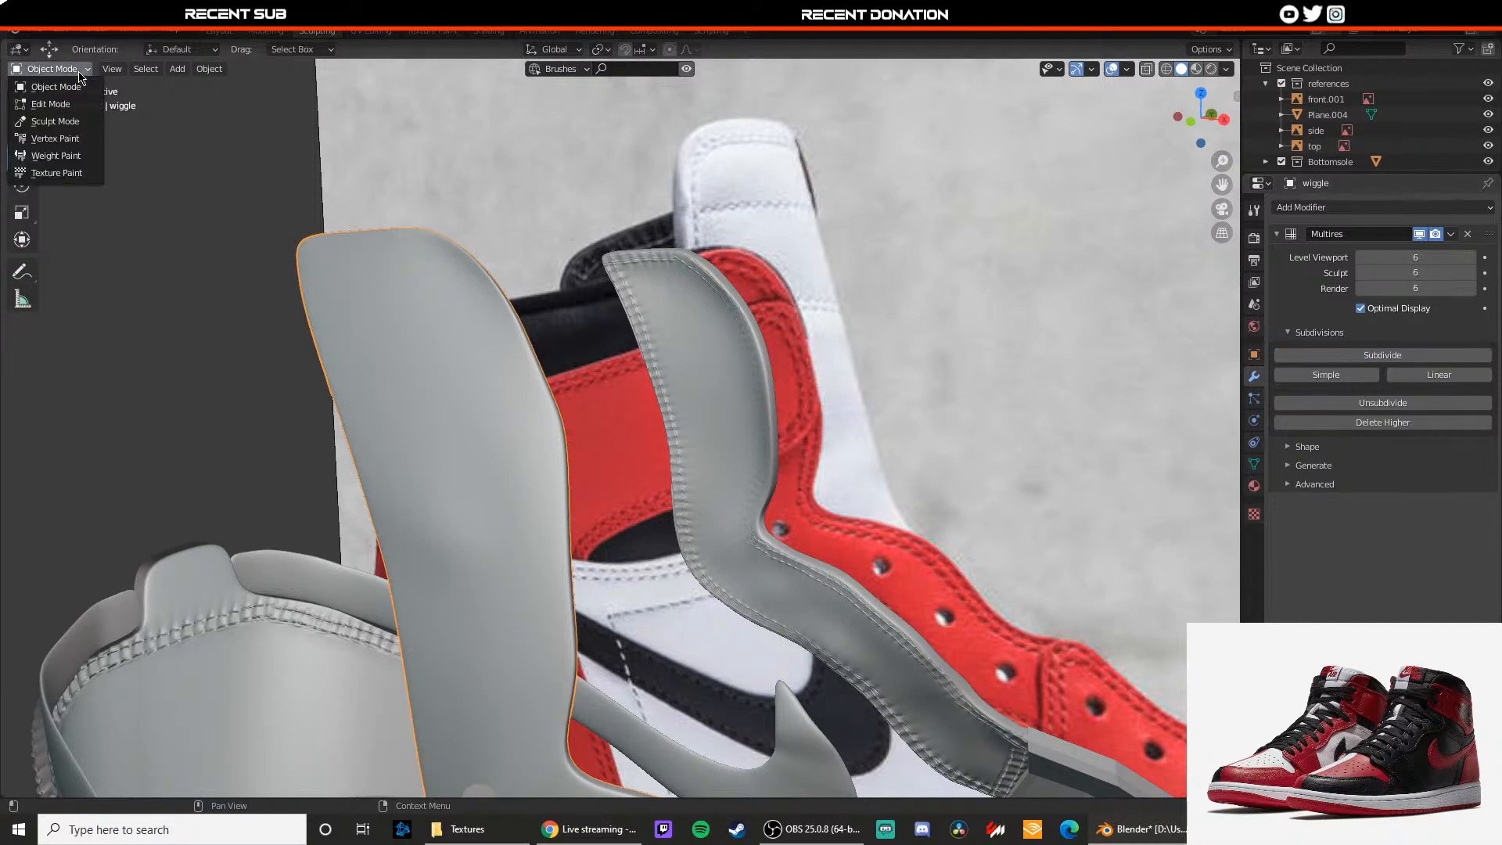
left_click(77, 119)
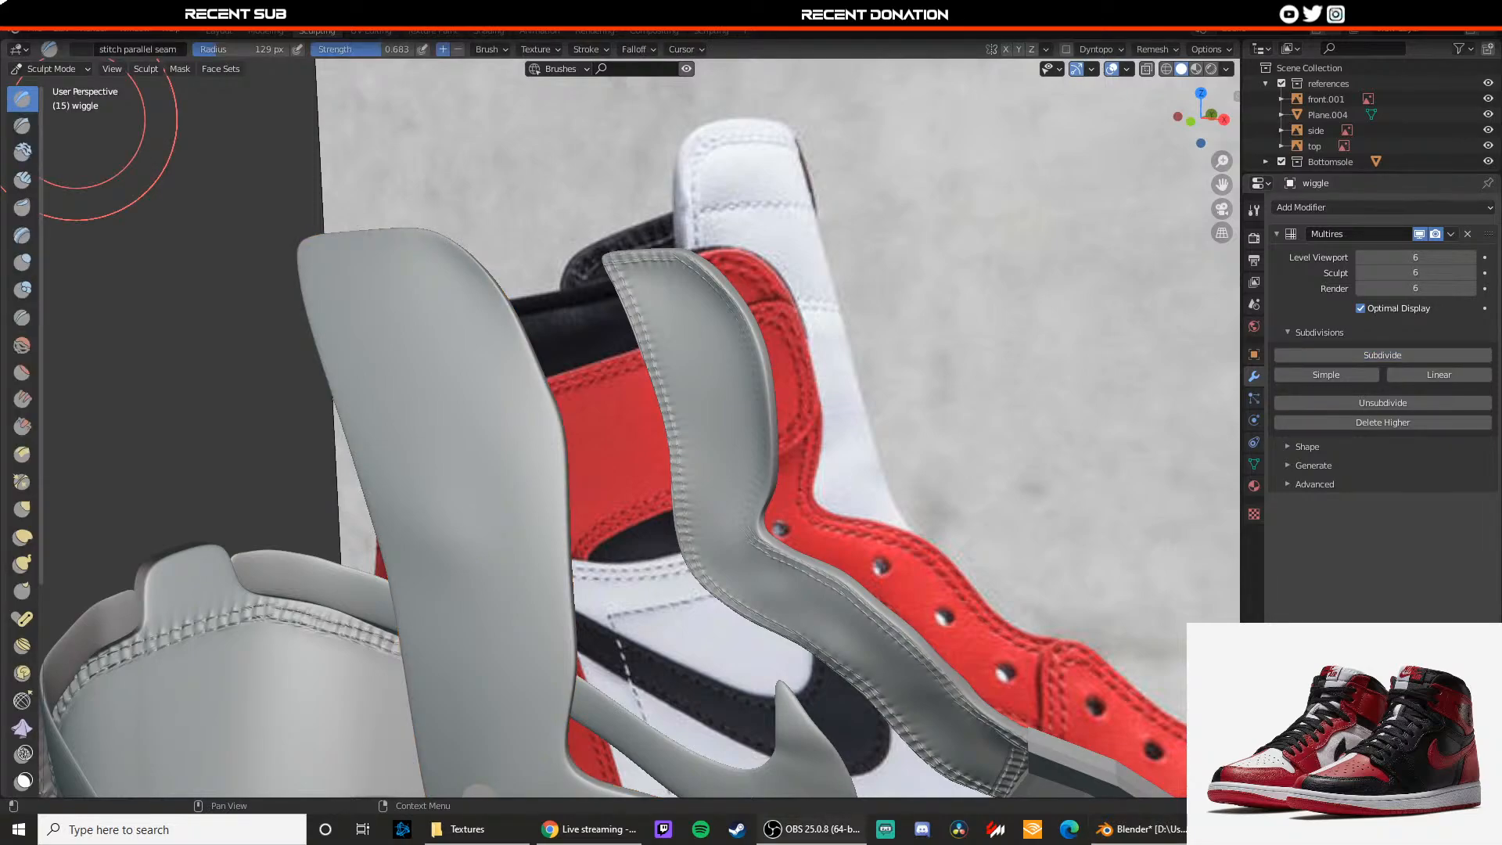
mouse_move(426, 386)
middle_mouse_down()
mouse_move(408, 358)
mouse_move(460, 446)
mouse_move(472, 342)
middle_mouse_up()
mouse_move(465, 412)
middle_mouse_down()
mouse_move(462, 397)
mouse_move(483, 442)
mouse_move(533, 436)
mouse_move(503, 443)
mouse_move(552, 331)
mouse_move(604, 486)
mouse_move(774, 494)
mouse_move(691, 500)
mouse_move(711, 577)
mouse_move(715, 546)
mouse_move(597, 501)
mouse_move(573, 524)
mouse_move(584, 537)
mouse_move(561, 601)
mouse_move(660, 594)
mouse_move(597, 541)
mouse_move(503, 516)
mouse_move(624, 504)
mouse_move(680, 519)
middle_mouse_up()
scroll(660, 594, "up", 3)
middle_click_drag(764, 489, 764, 489)
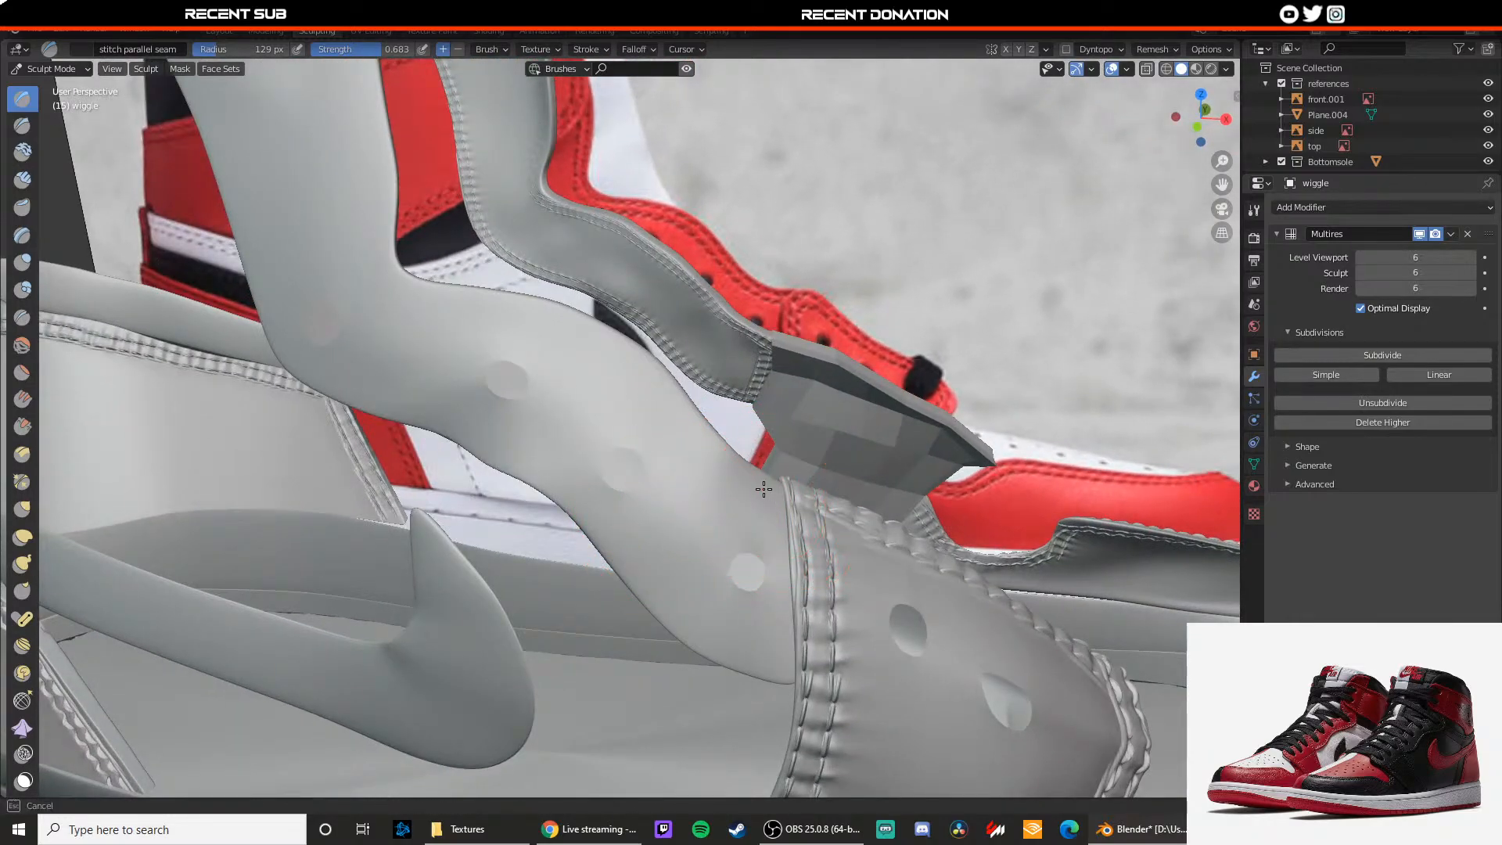
left_click_drag(727, 469, 736, 473)
key("ctrl+z")
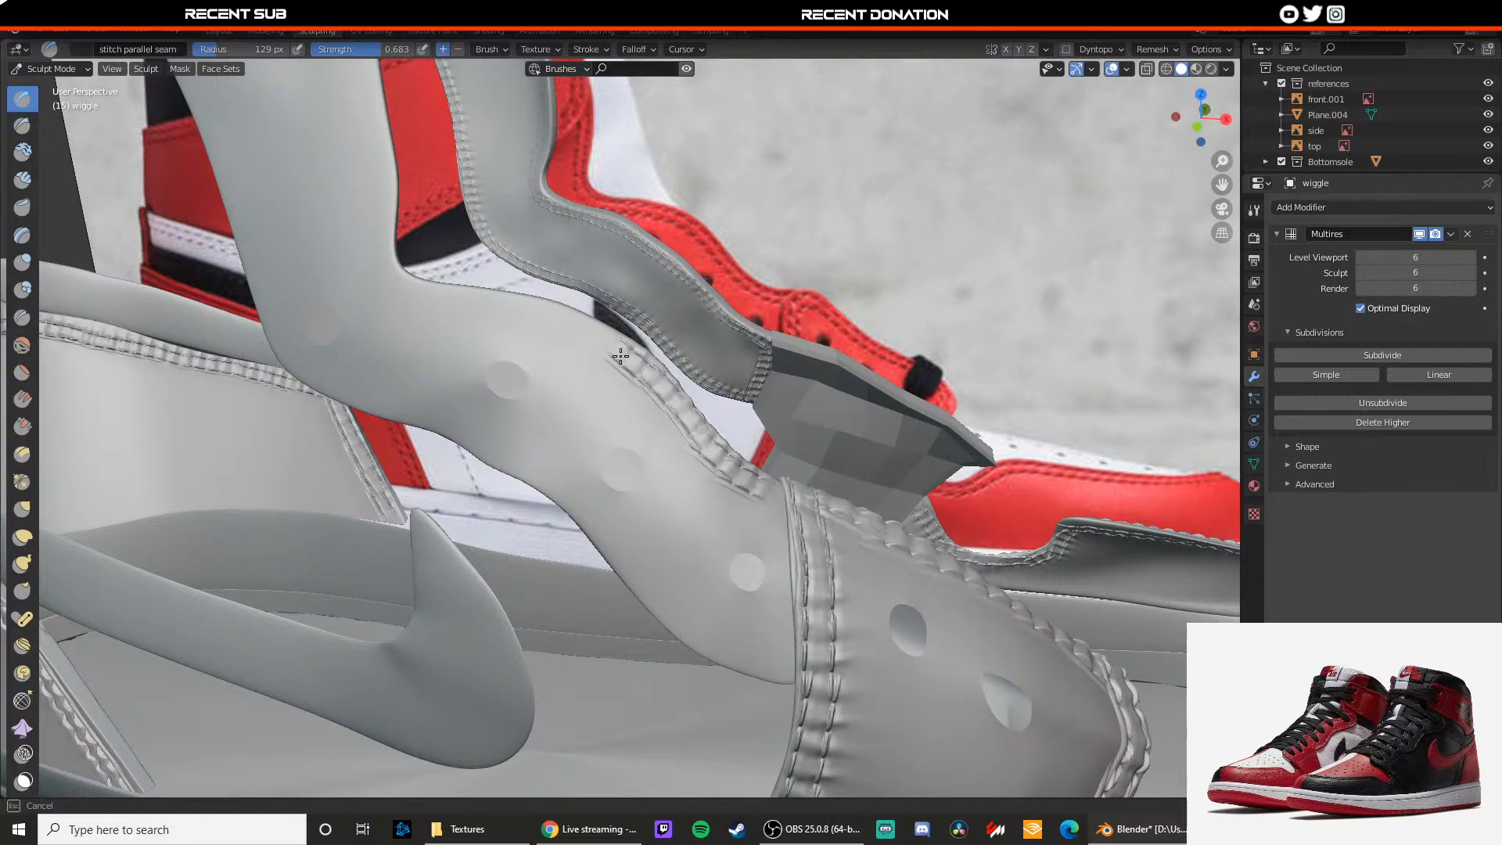
left_click_drag(621, 356, 610, 352)
middle_click_drag(604, 352, 798, 548, "shift")
mouse_move(800, 555)
left_mouse_down()
mouse_move(588, 489)
mouse_move(571, 310)
left_mouse_up()
Step: Sculpt the parallel seam up the front edge of wiggle's upright part and across its top edge
middle_click_drag(572, 309, 647, 575, "shift")
left_click_drag(648, 575, 639, 535)
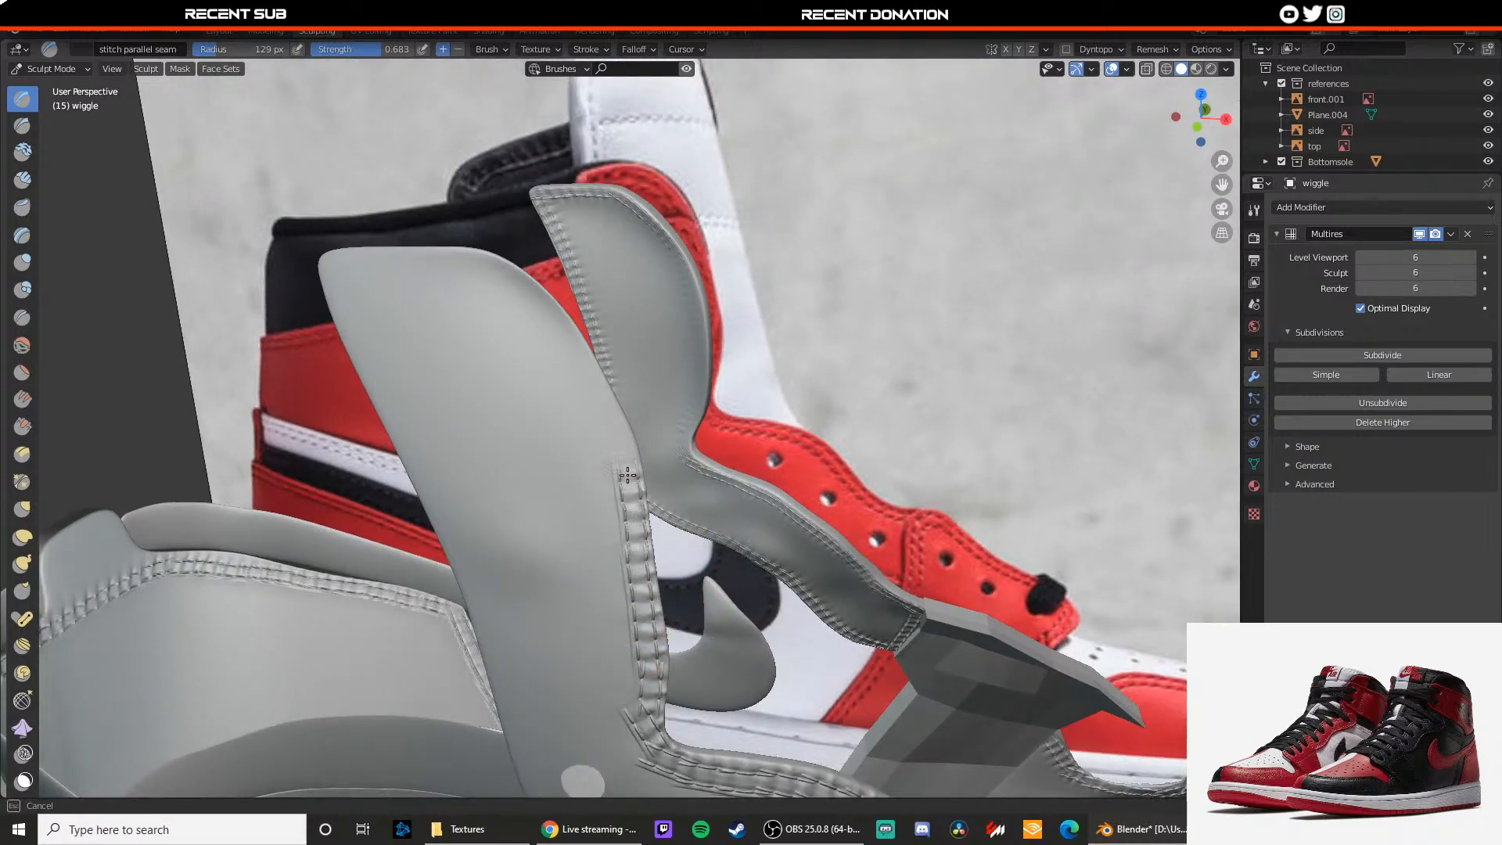
left_click_drag(627, 475, 612, 423)
left_click_drag(589, 371, 558, 335)
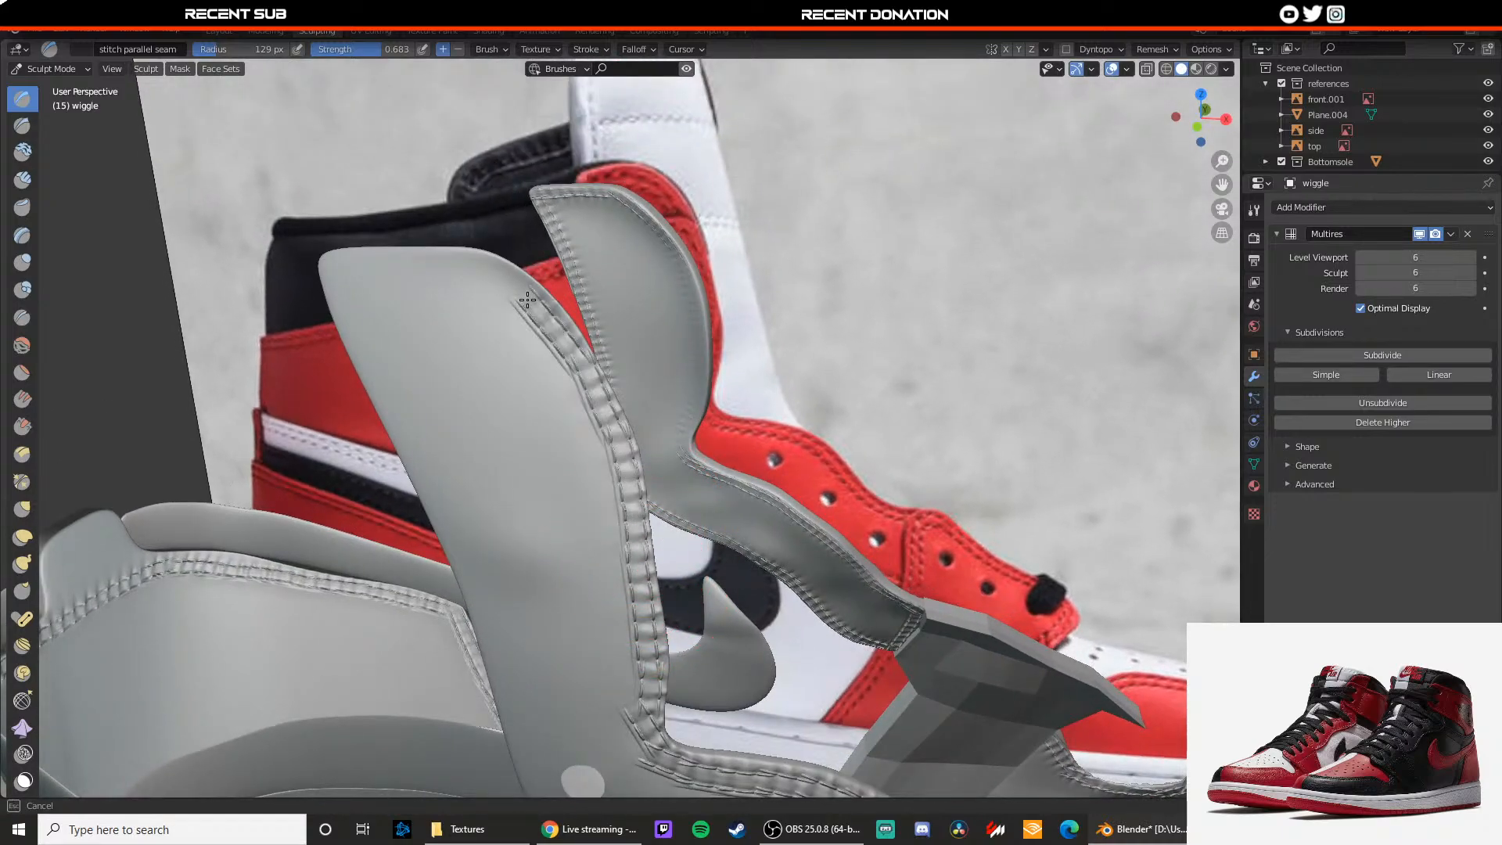
mouse_move(497, 273)
left_mouse_down()
mouse_move(444, 252)
mouse_move(342, 271)
left_mouse_up()
middle_click_drag(392, 345, 416, 306, "shift")
Step: Sculpt the parallel seam down the back edge of wiggle's upright part toward the lower bend
left_click_drag(362, 228, 374, 271)
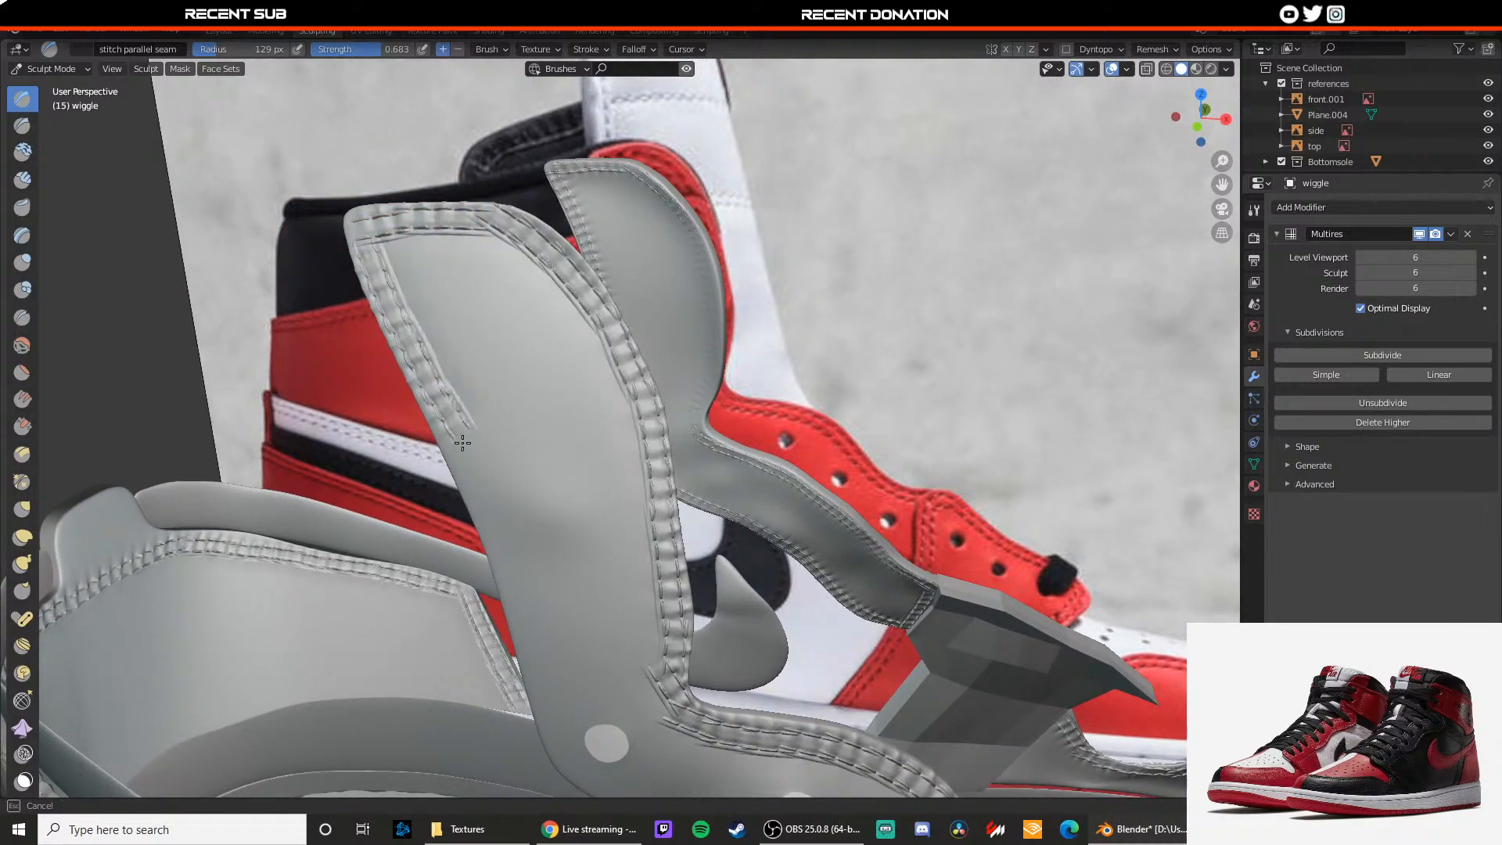
left_click_drag(520, 596, 527, 614)
middle_click_drag(537, 602, 553, 500)
left_click_drag(577, 302, 588, 339)
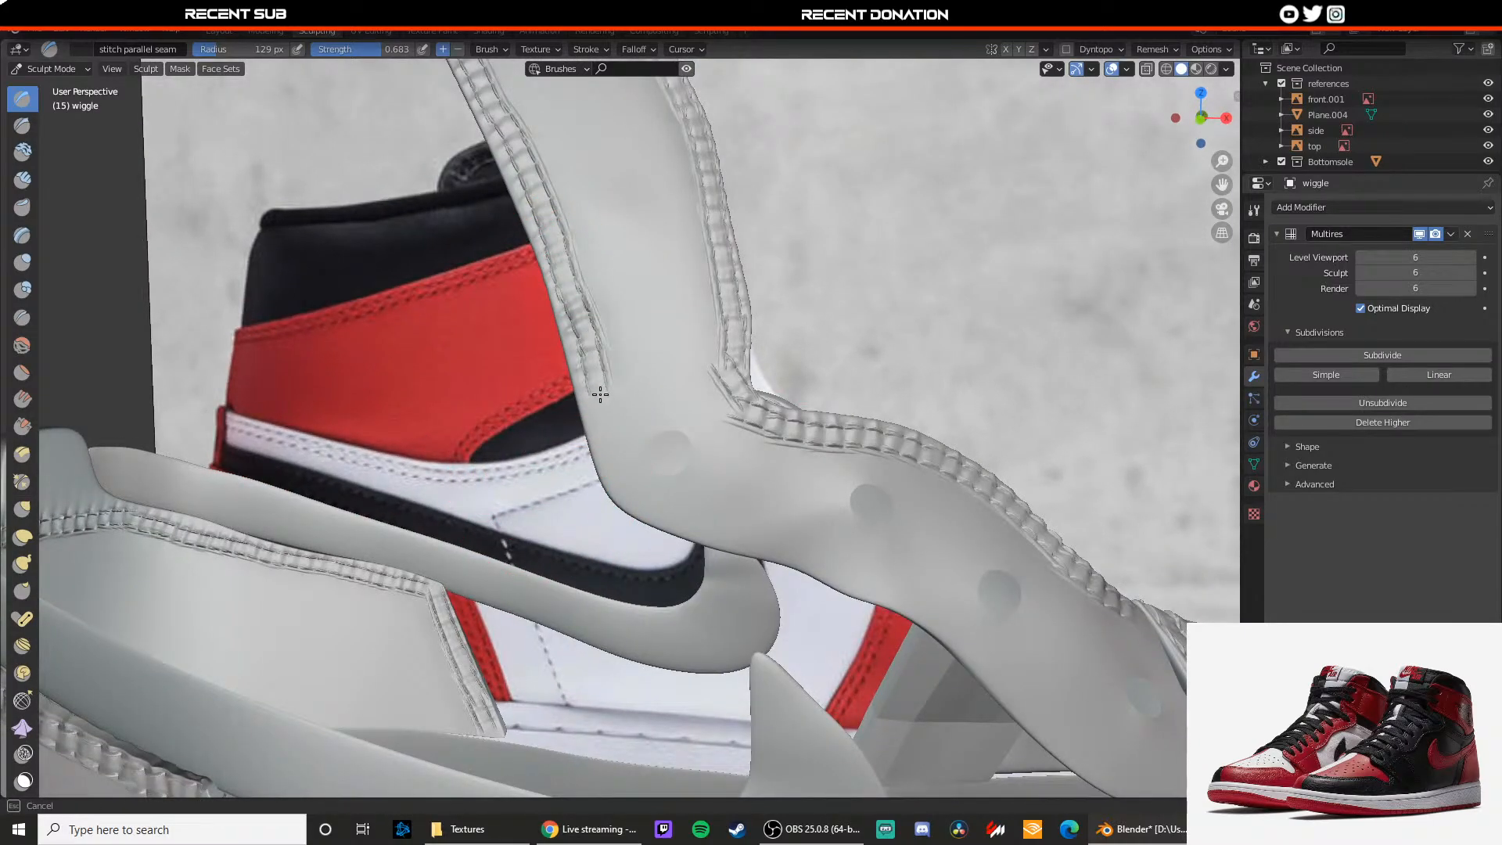
Step: Sculpt the parallel seam around wiggle's lower bend and along the strip's lower edge to the stitched front panel
left_click_drag(638, 495, 798, 560)
middle_click_drag(939, 603, 732, 524, "shift")
left_click_drag(579, 474, 611, 485)
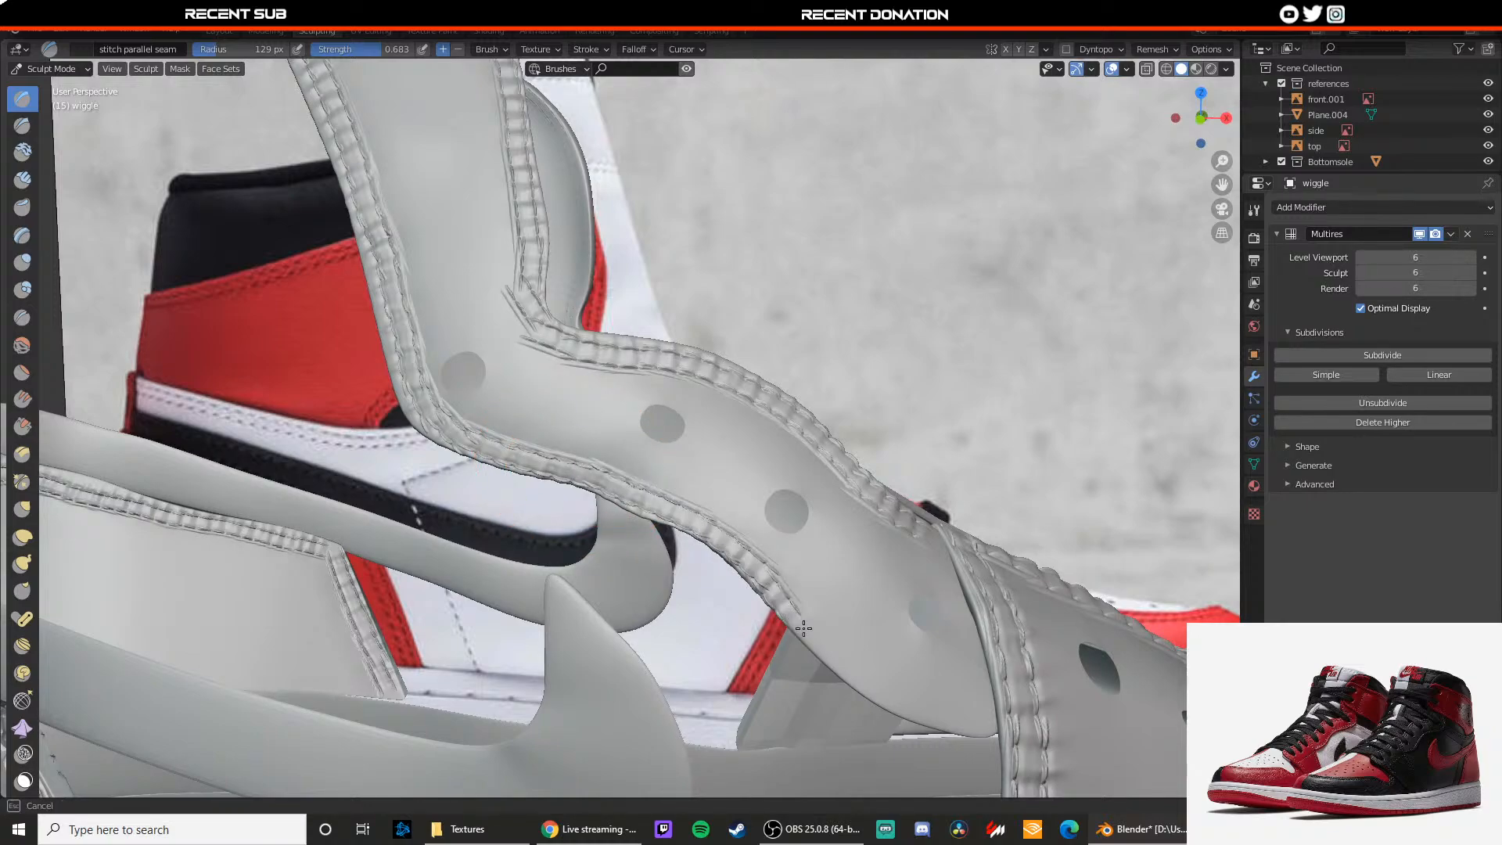
middle_click_drag(943, 713, 788, 637, "shift")
left_click_drag(856, 659, 859, 662)
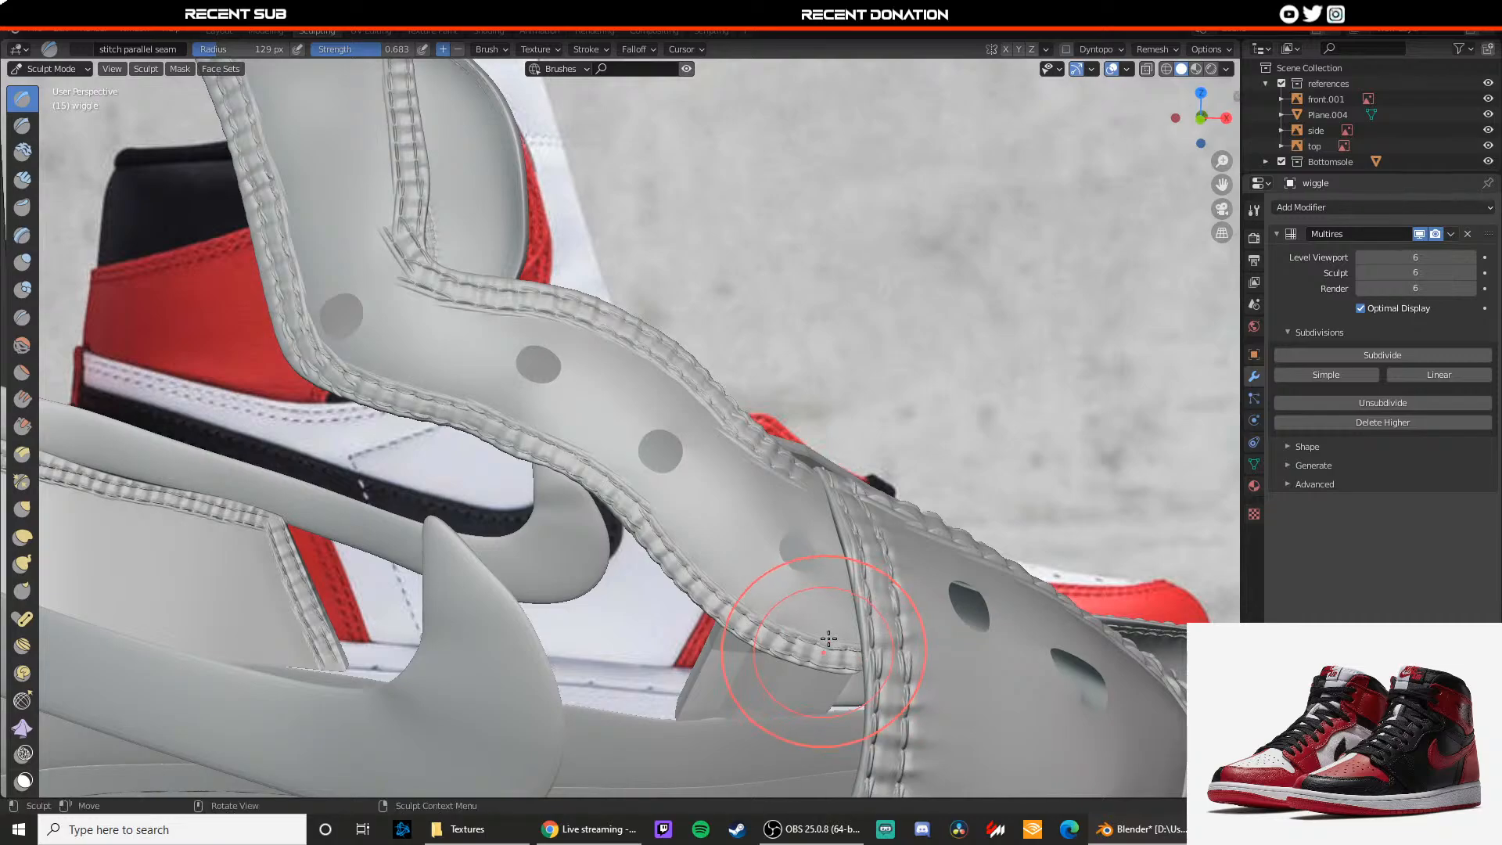
Step: Inspect wiggle's finished seams on the whole shoe, and return to Object Mode
scroll(826, 644, "down", 3)
middle_click_drag(770, 542, 751, 577)
scroll(747, 577, "down", 3)
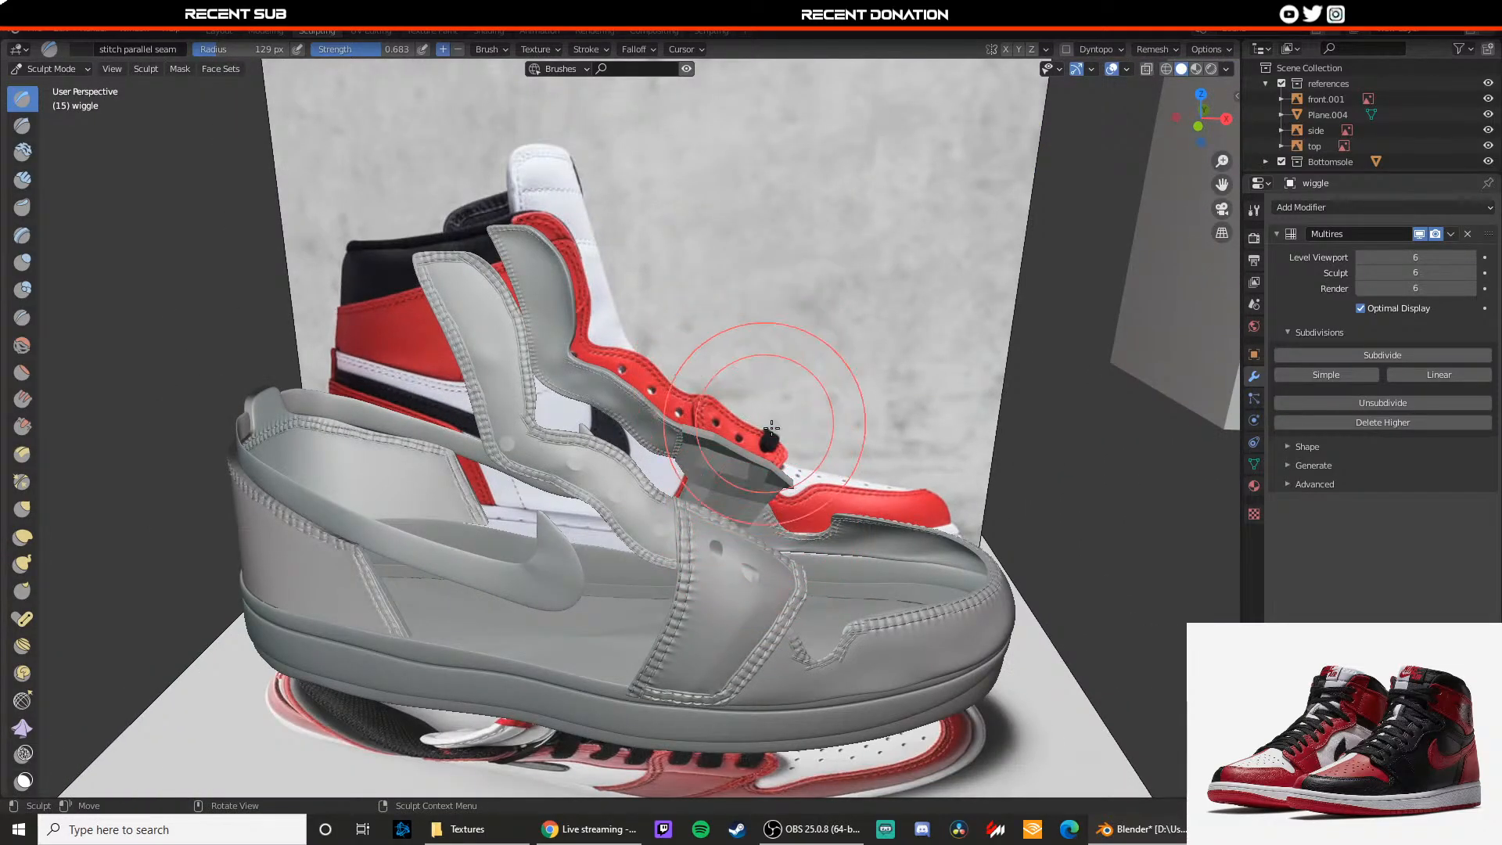
scroll(772, 426, "up", 3)
middle_click_drag(771, 425, 500, 351)
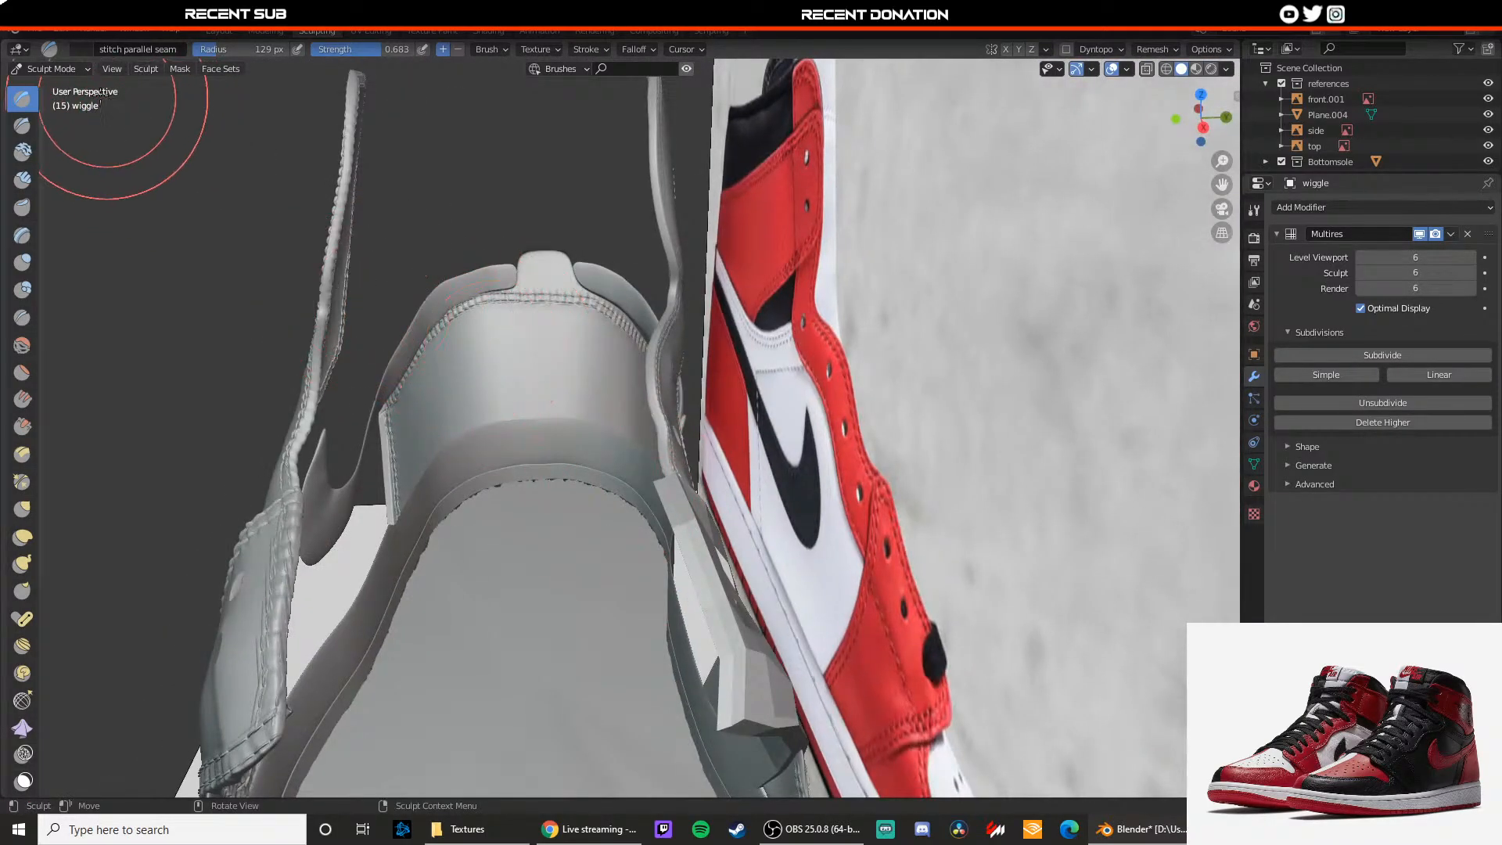
left_click(66, 69)
scroll(622, 426, "down", 2)
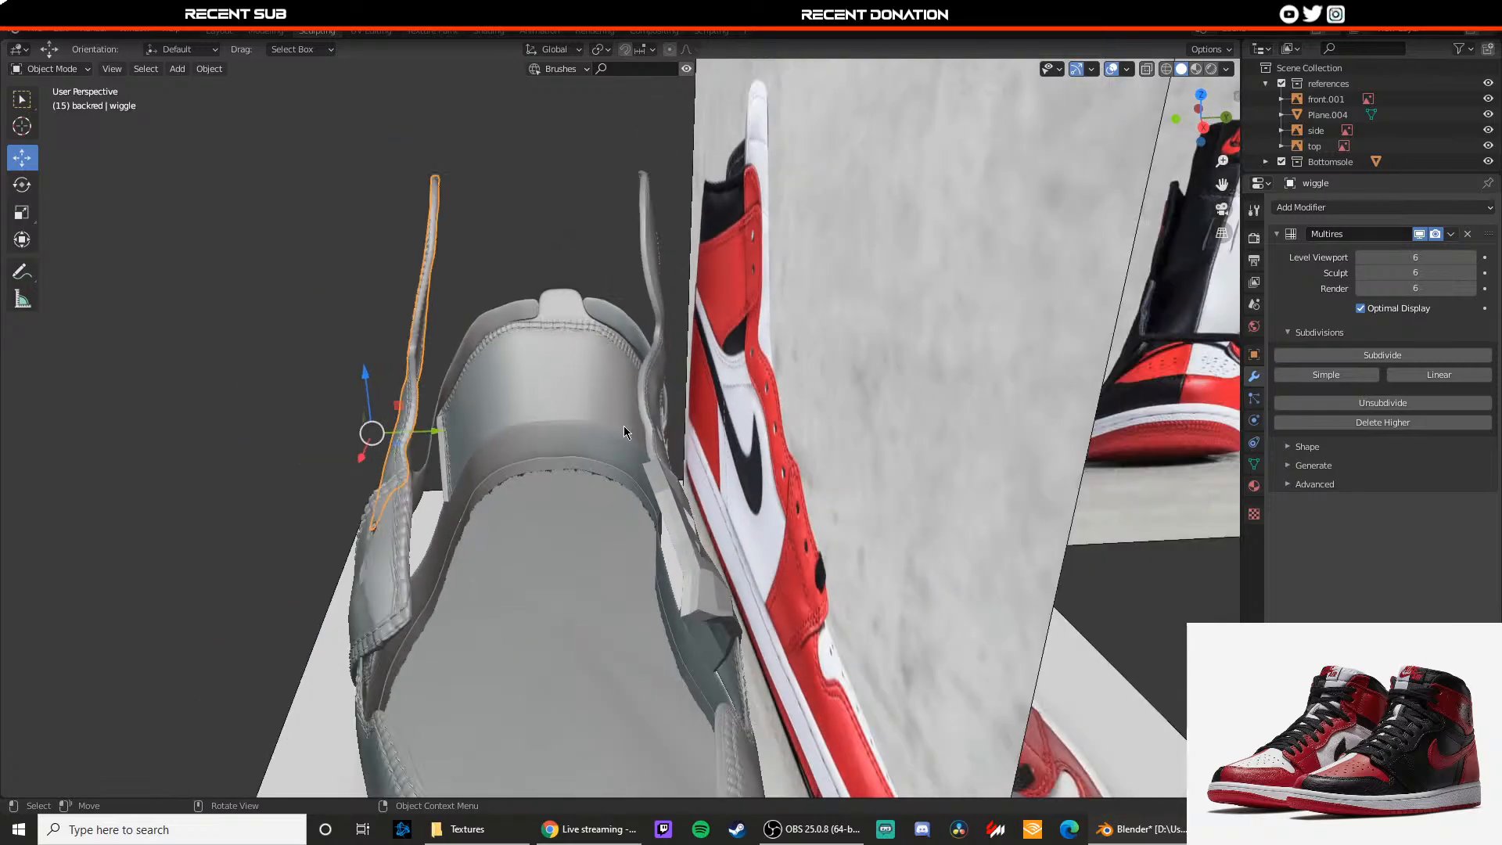
Step: Select the wiggle2 strip on the near side of the shoe and switch it to Sculpt Mode
middle_click_drag(623, 425, 582, 421)
left_click(775, 437)
key("KP_Decimal")
left_click_drag(776, 437, 625, 413)
scroll(625, 423, "down", 5)
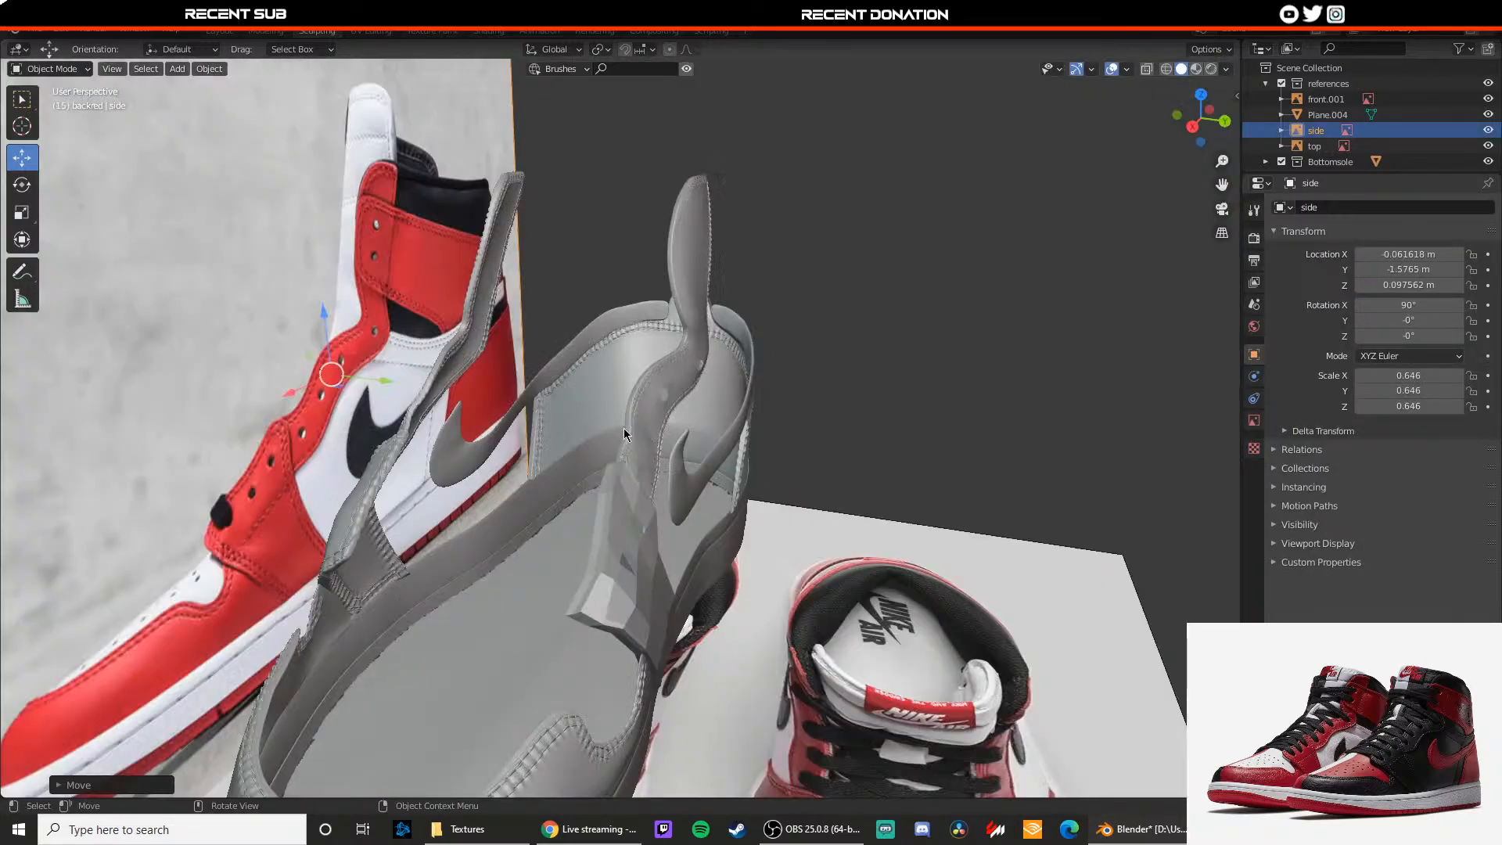
middle_click_drag(625, 431, 547, 400)
left_click(571, 466)
scroll(577, 464, "up", 2)
scroll(576, 462, "up", 3)
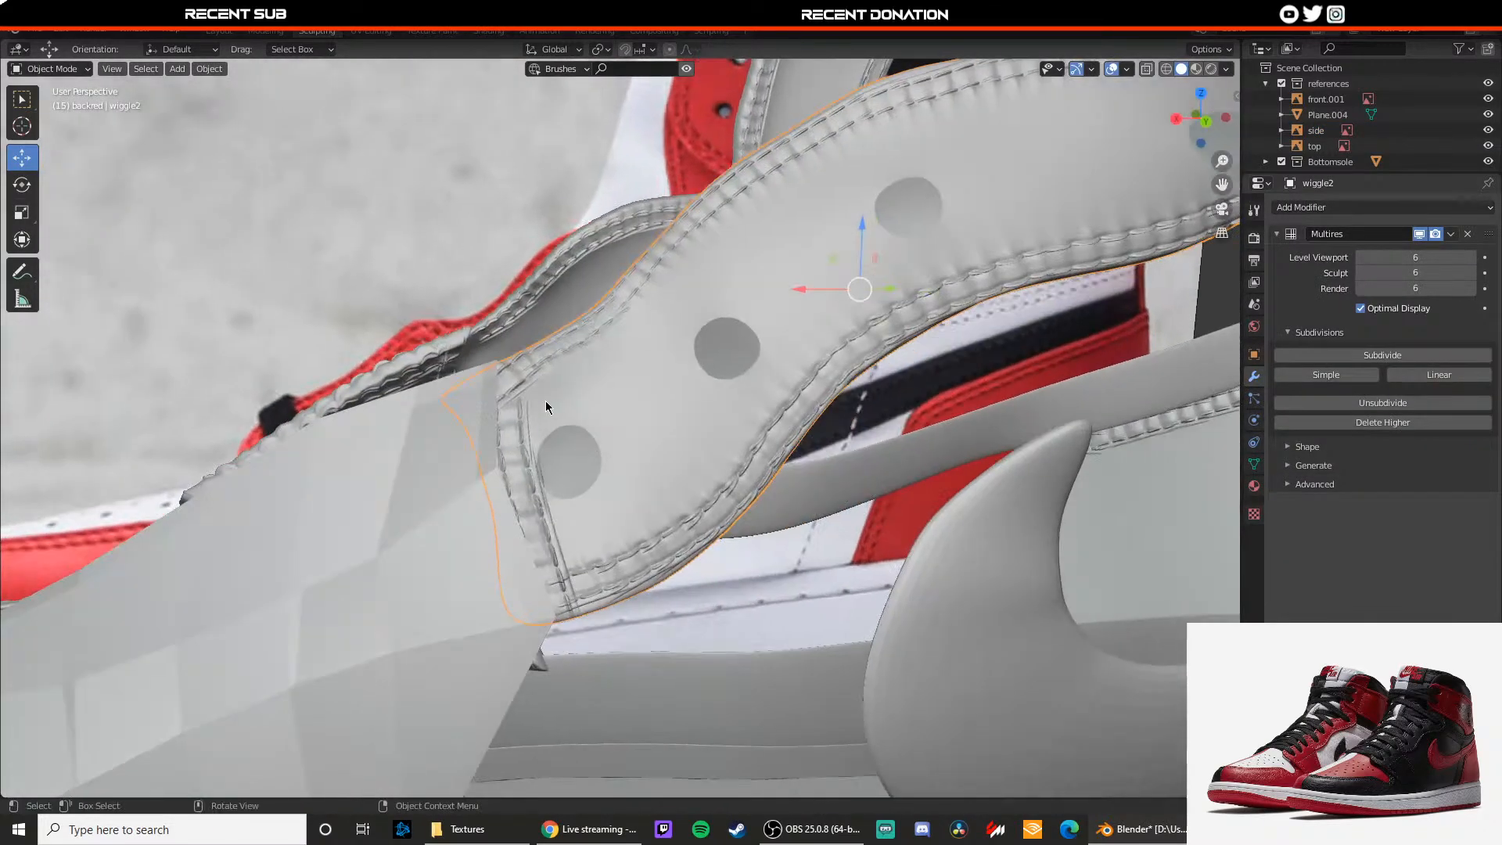
left_click(62, 72)
left_click(48, 121)
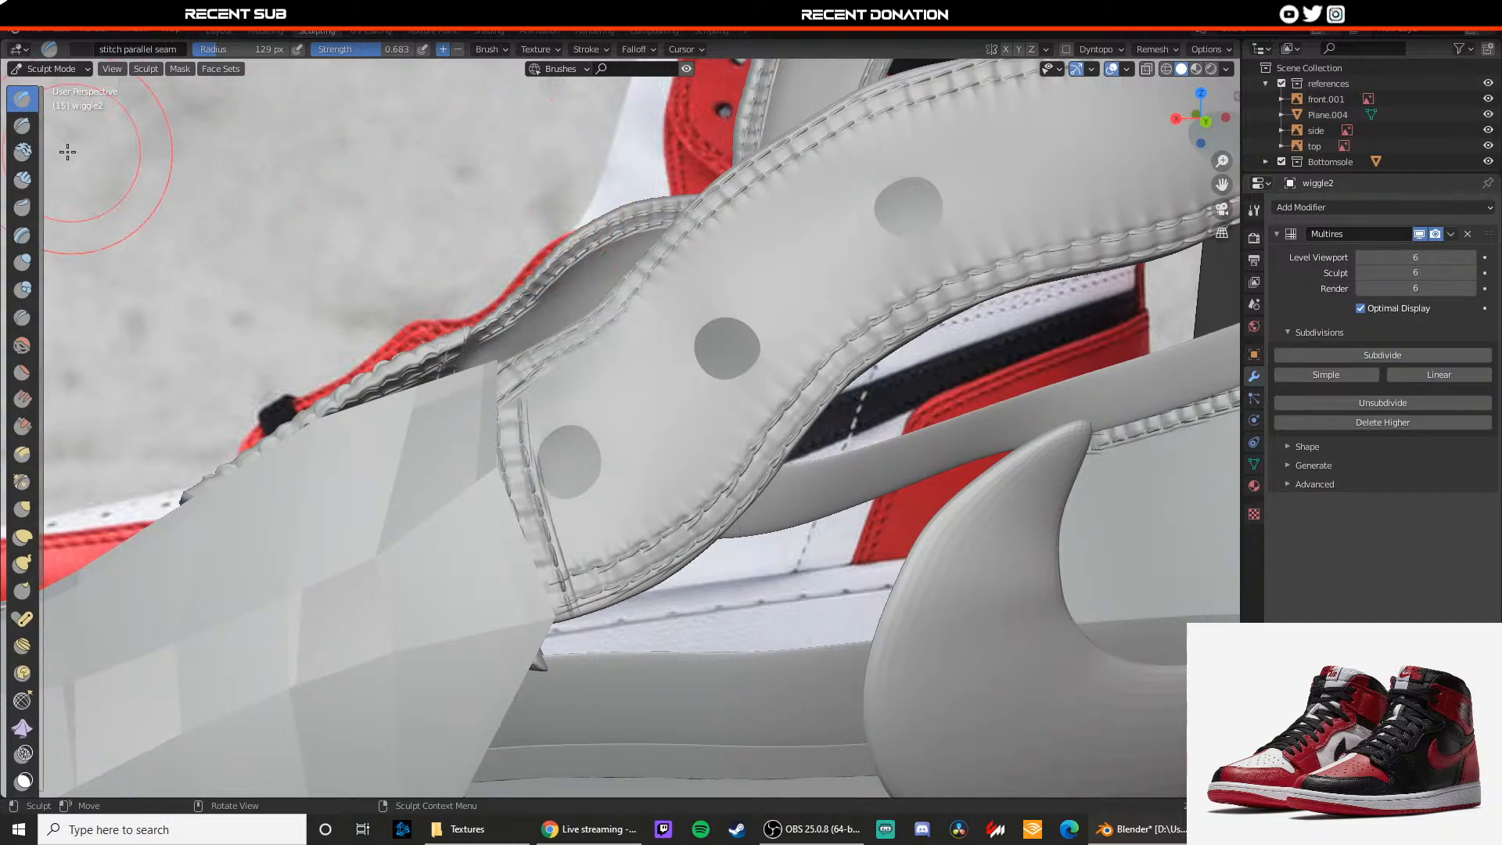
scroll(23, 625, "down", 2)
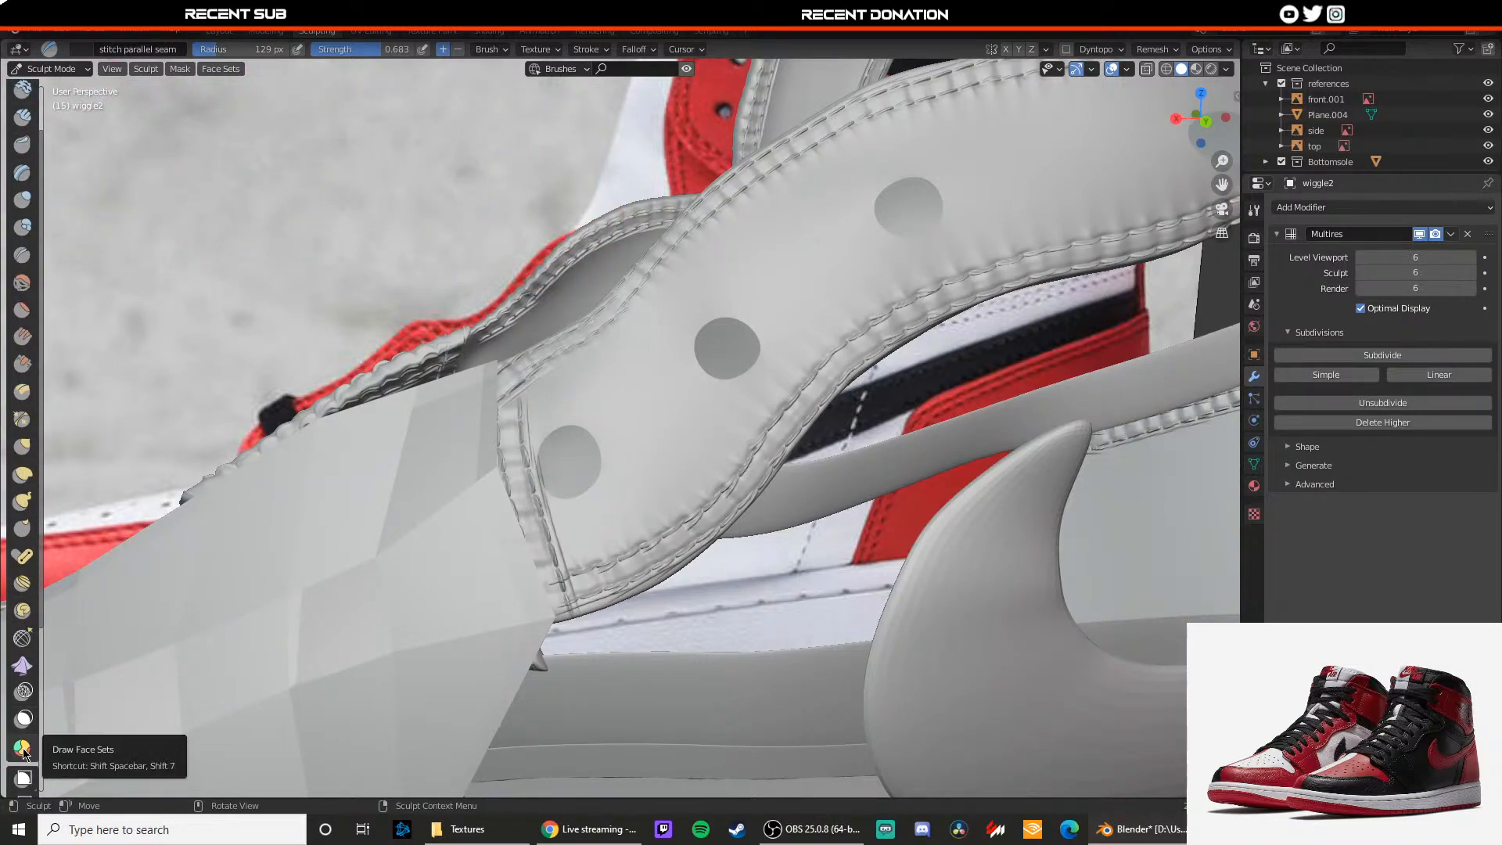
scroll(24, 763, "down", 1)
scroll(24, 762, "down", 3)
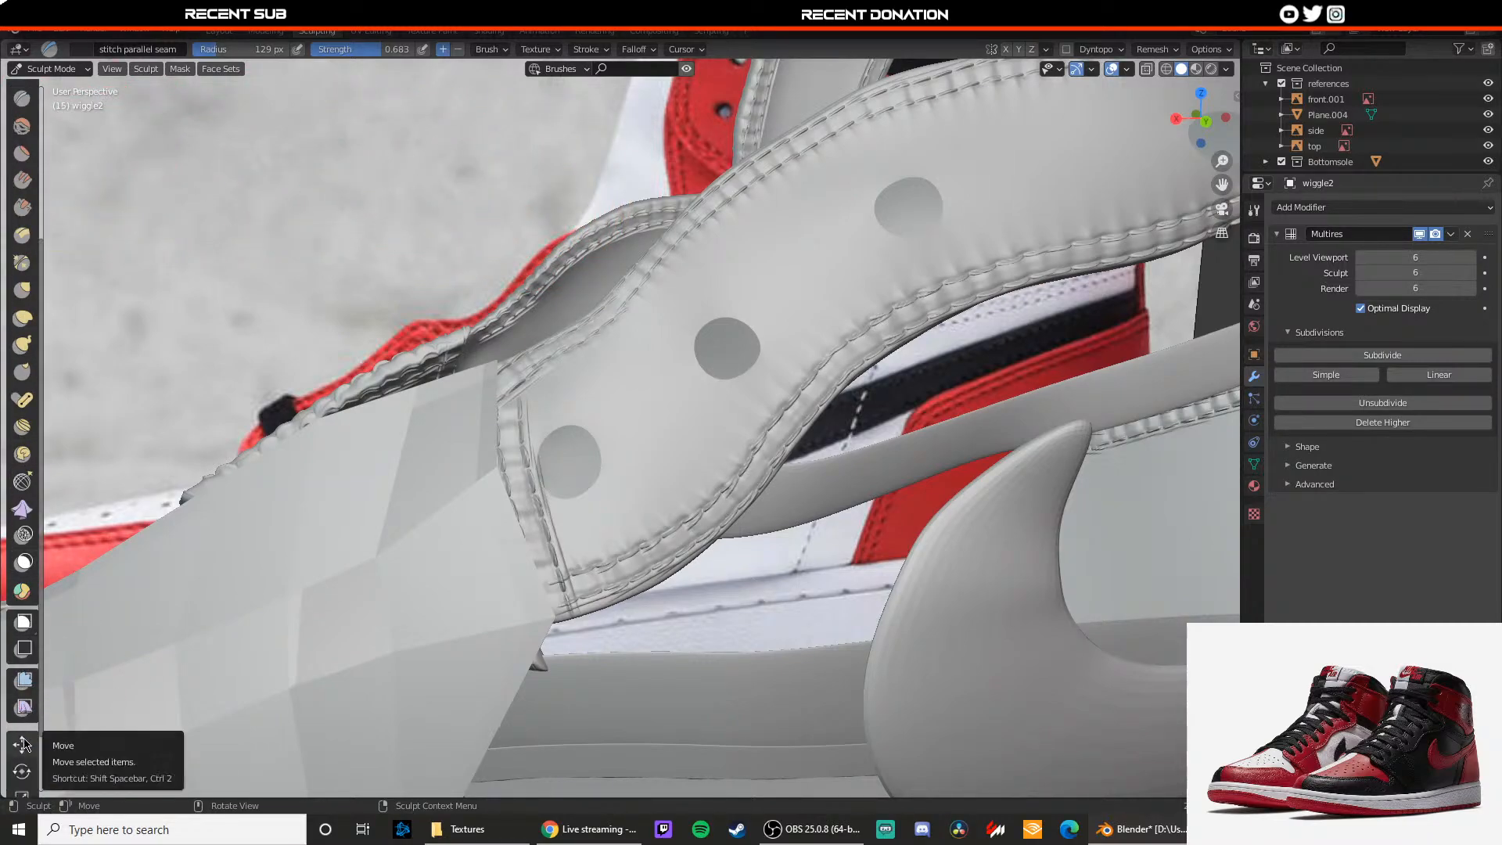
scroll(39, 701, "up", 6)
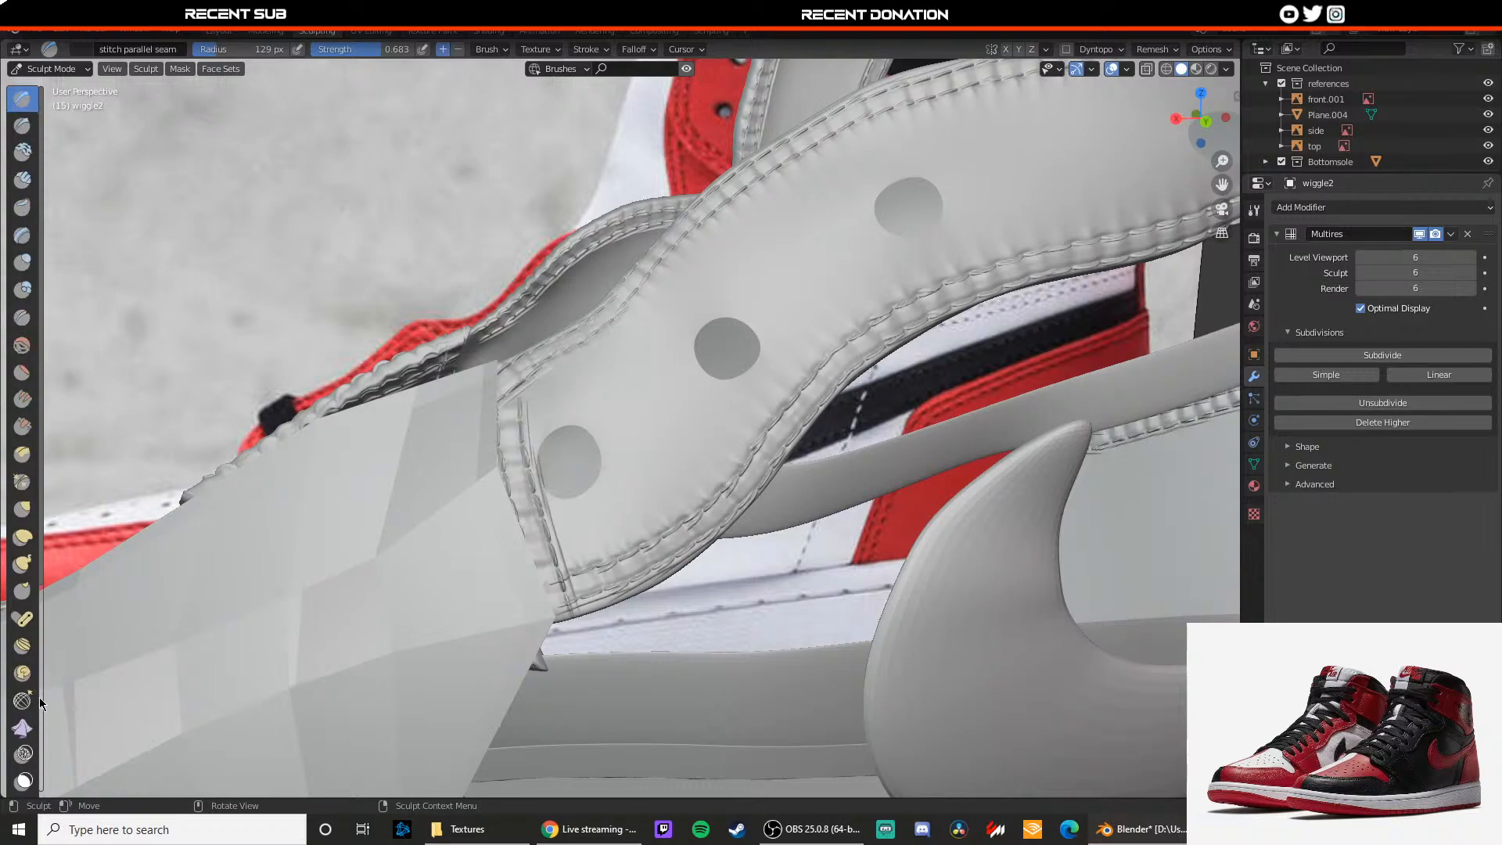
Step: Replace wiggle2's Multires modifier with a fresh one subdivided to level 6, clearing the sculpted seams
middle_click_drag(604, 458, 637, 470)
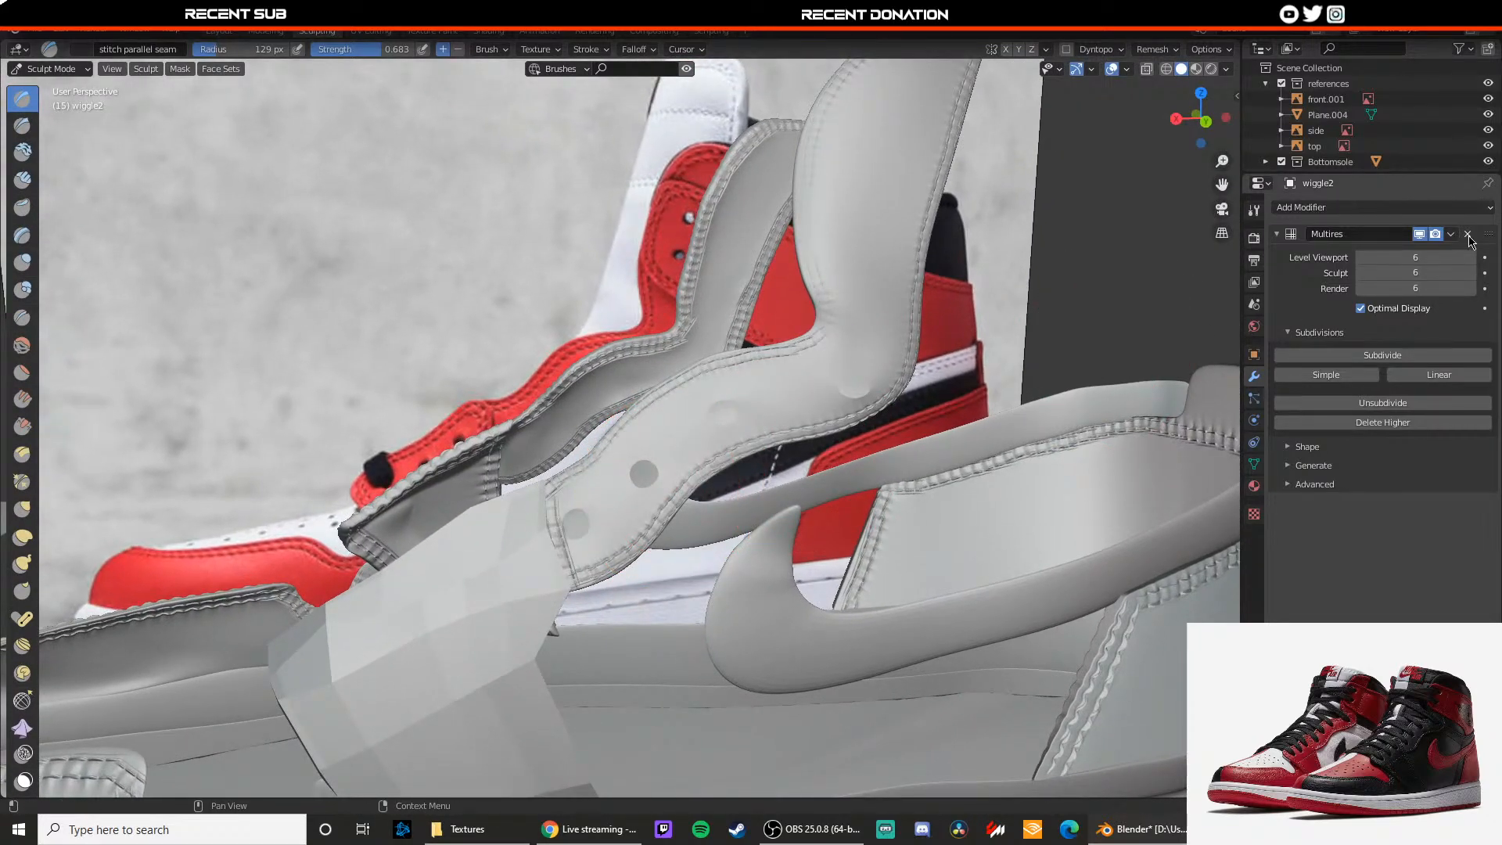
left_click(1400, 208)
left_click(1201, 378)
left_click(1385, 356)
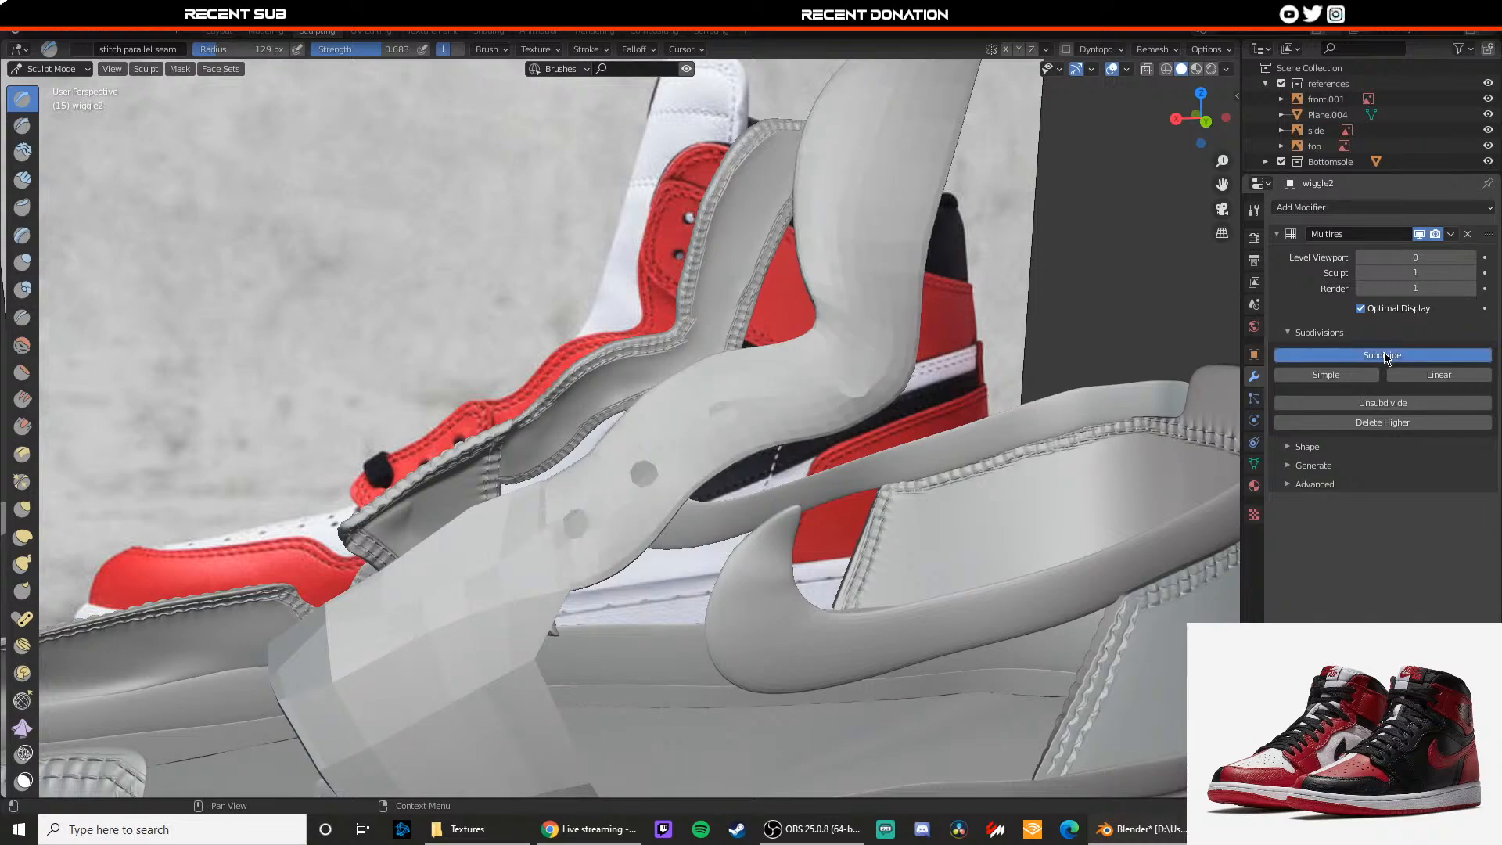
left_click(1478, 264)
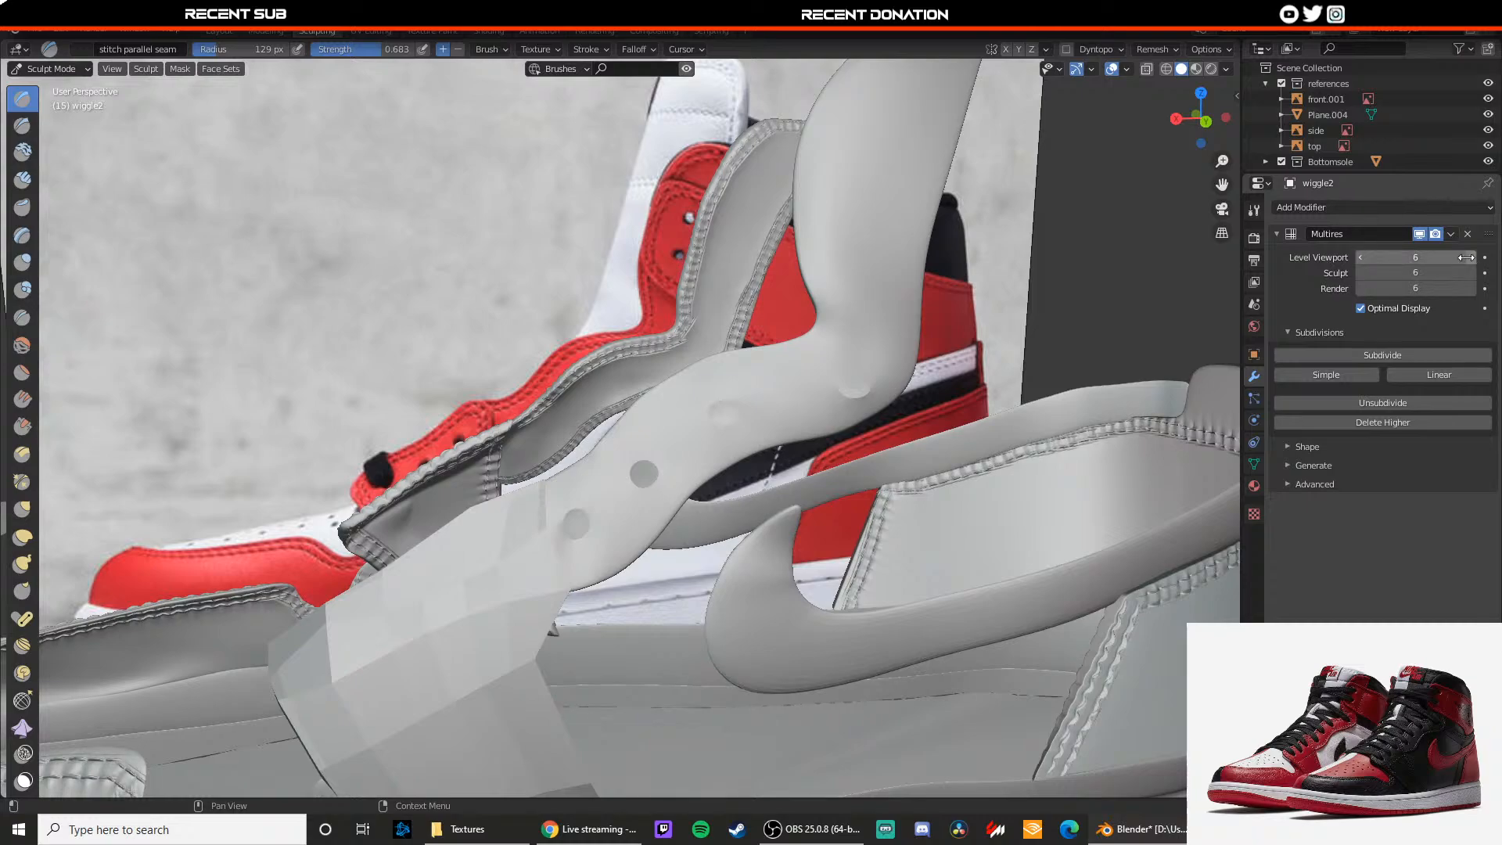
scroll(555, 532, "up", 3)
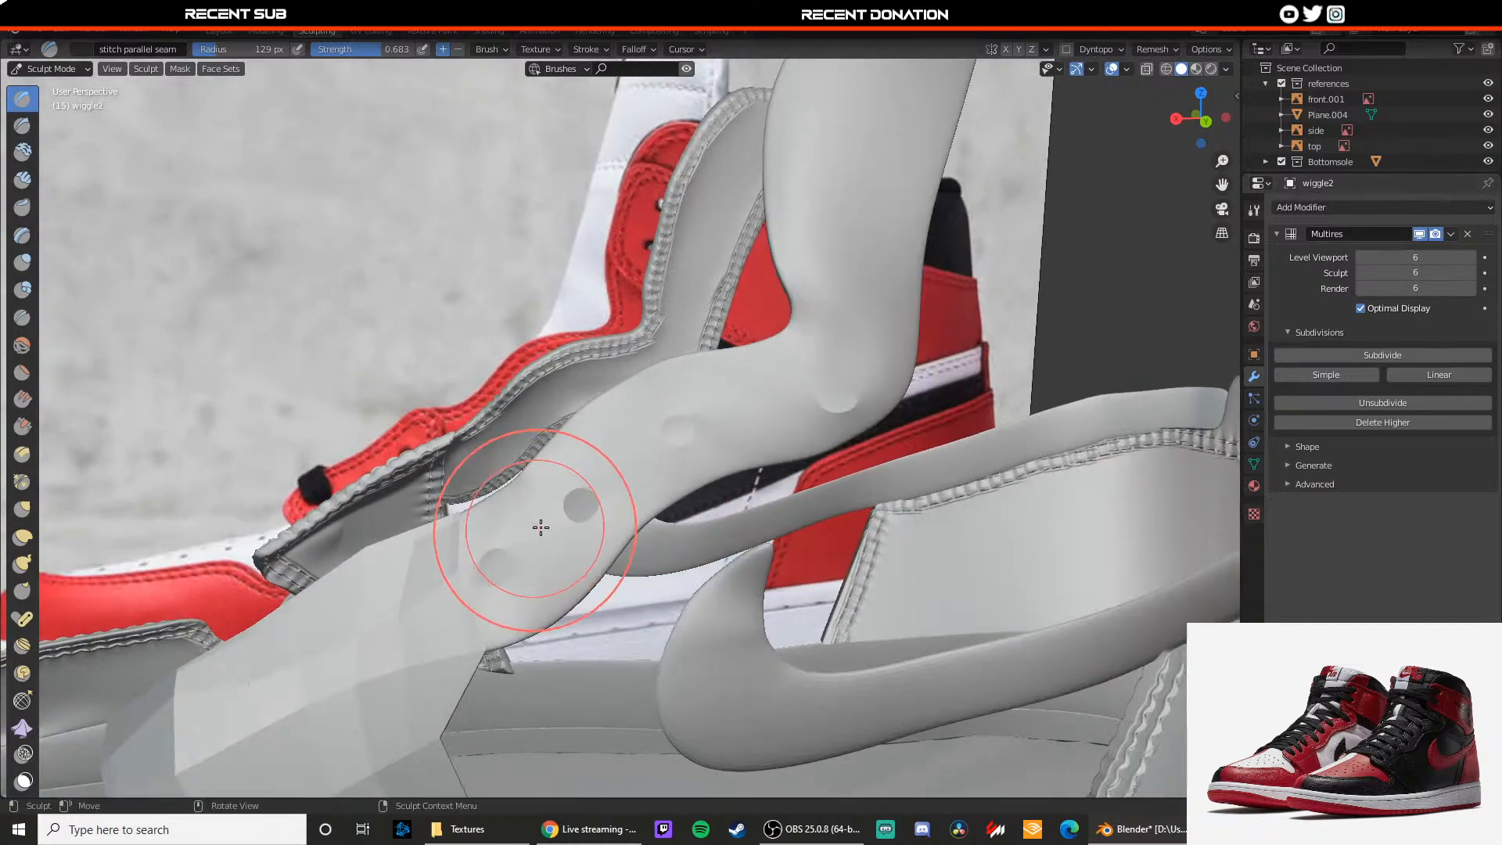
middle_click_drag(541, 528, 547, 528)
scroll(513, 534, "up", 1)
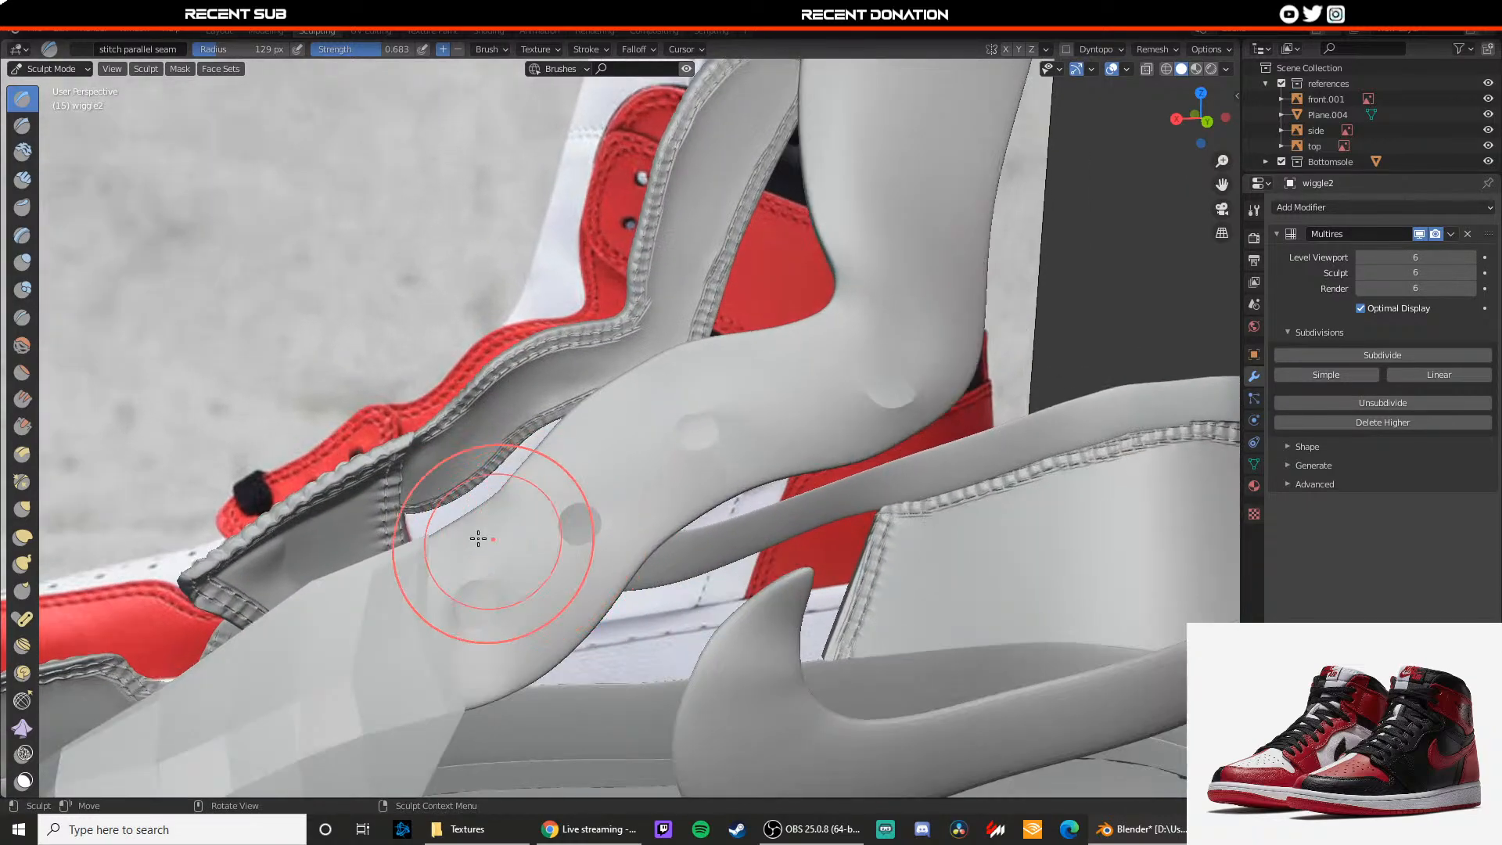
left_click_drag(433, 541, 492, 515)
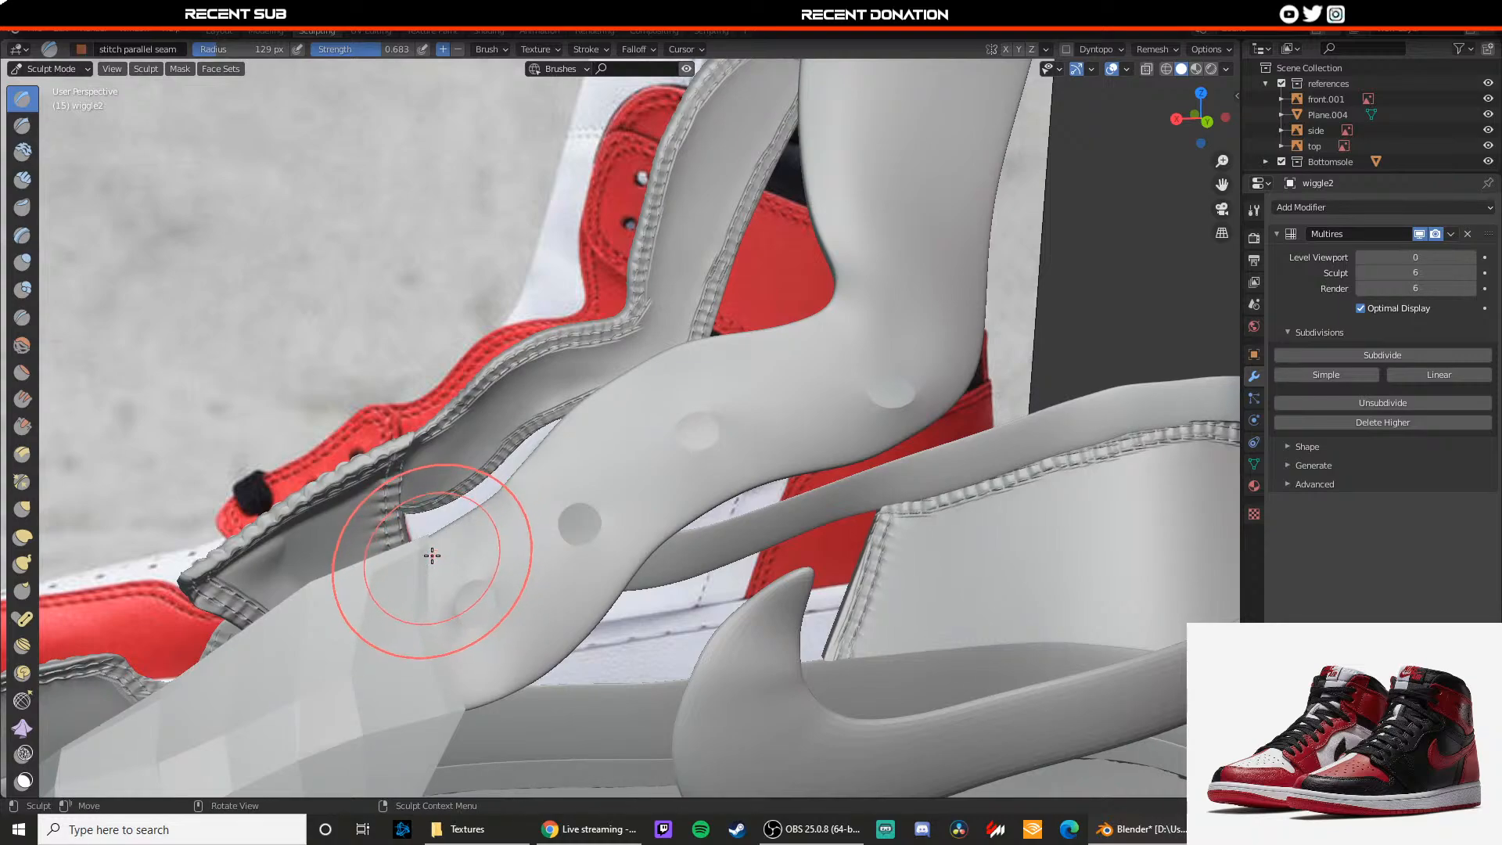
key("ctrl+0")
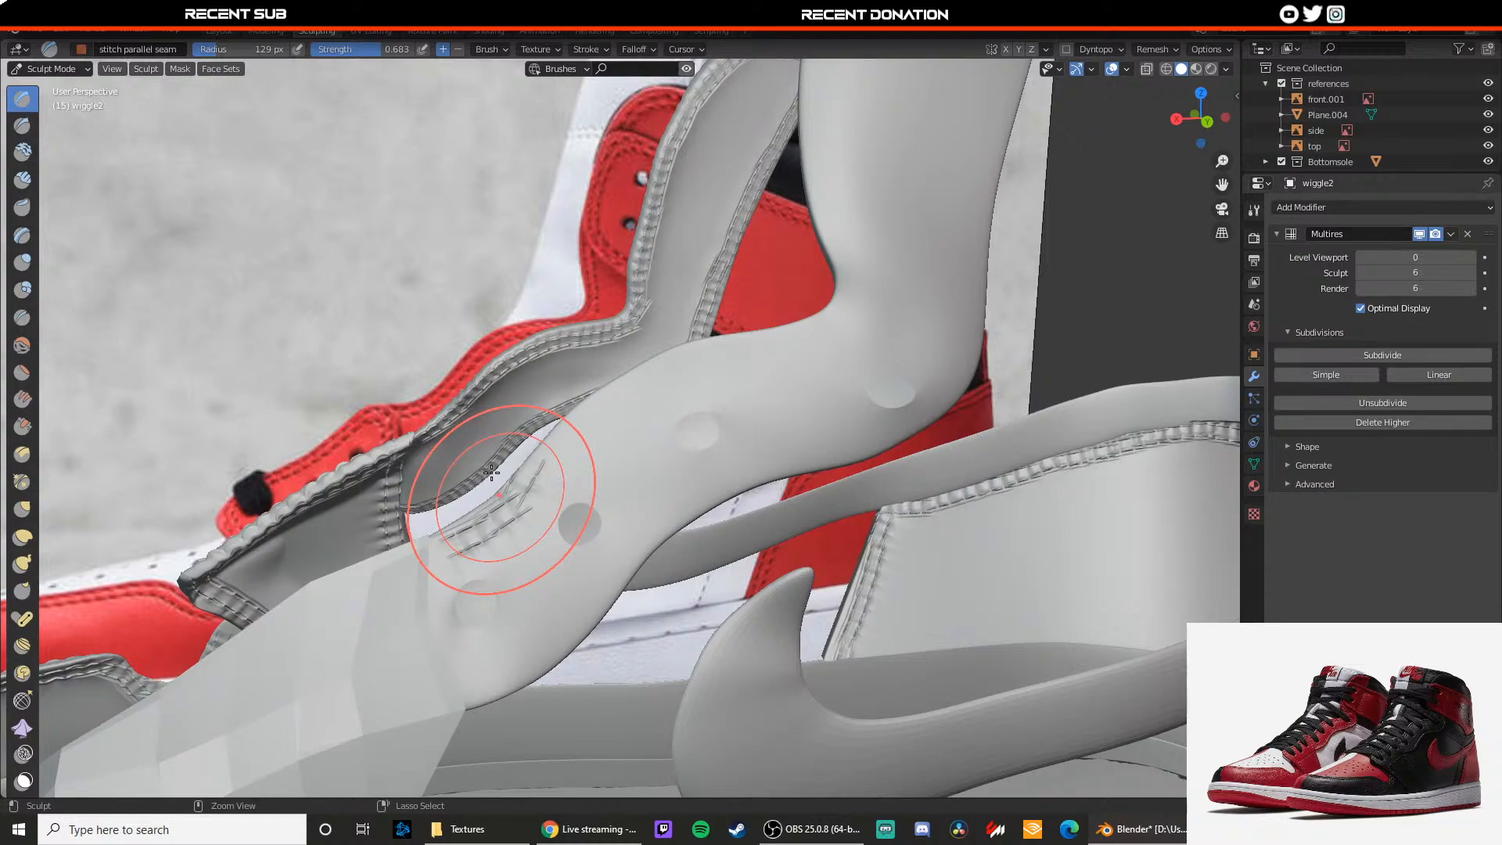
scroll(491, 472, "down", 5)
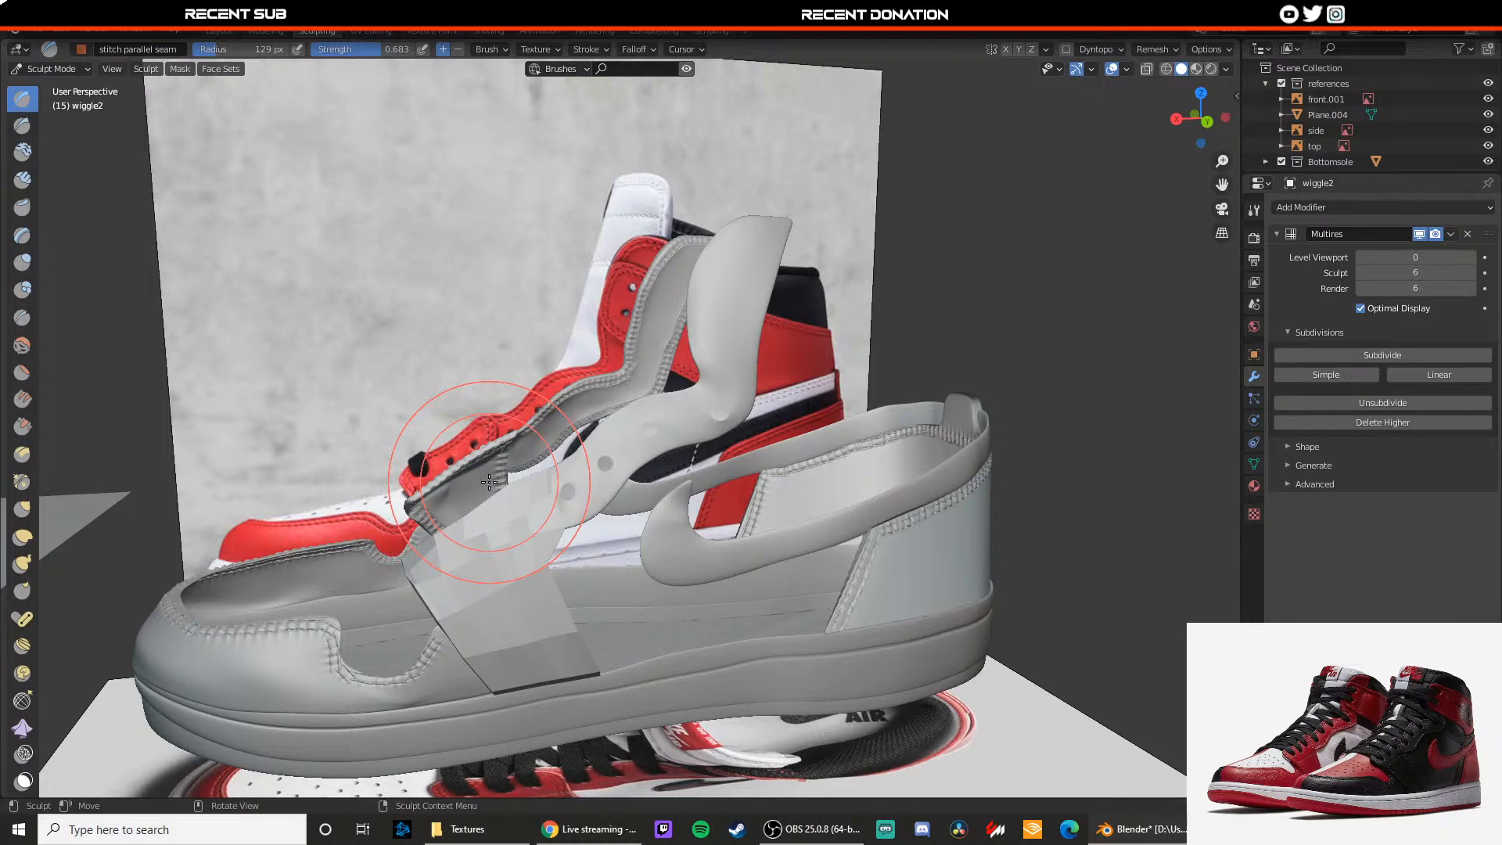
Step: Sculpt the parallel seam along the upper edge of wiggle2's lower strip, from its front end to the inner bend
scroll(501, 493, "up", 5)
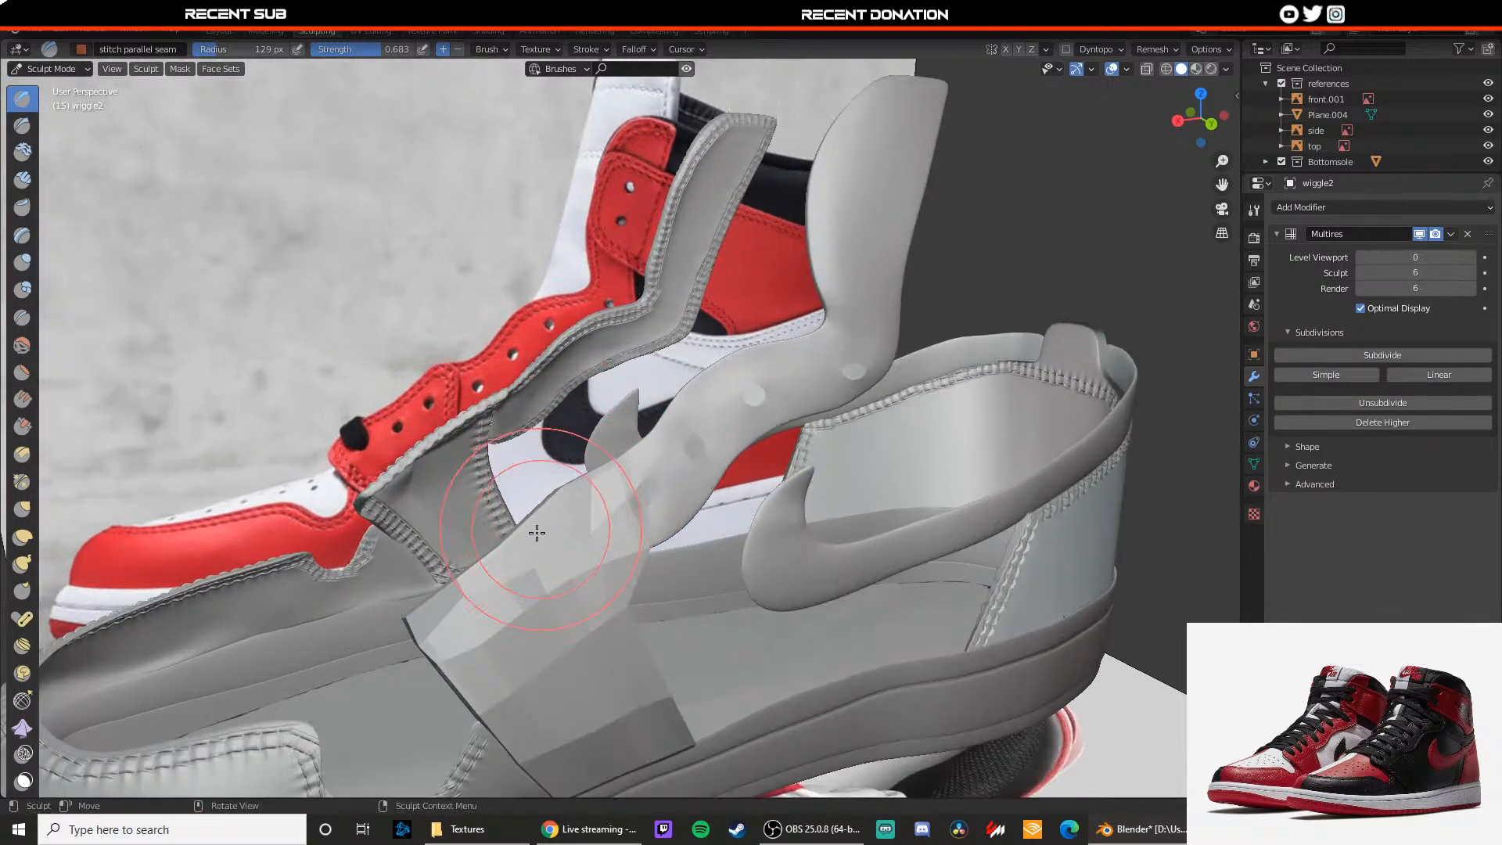
left_click_drag(537, 532, 459, 599)
middle_click_drag(487, 573, 529, 561, "shift")
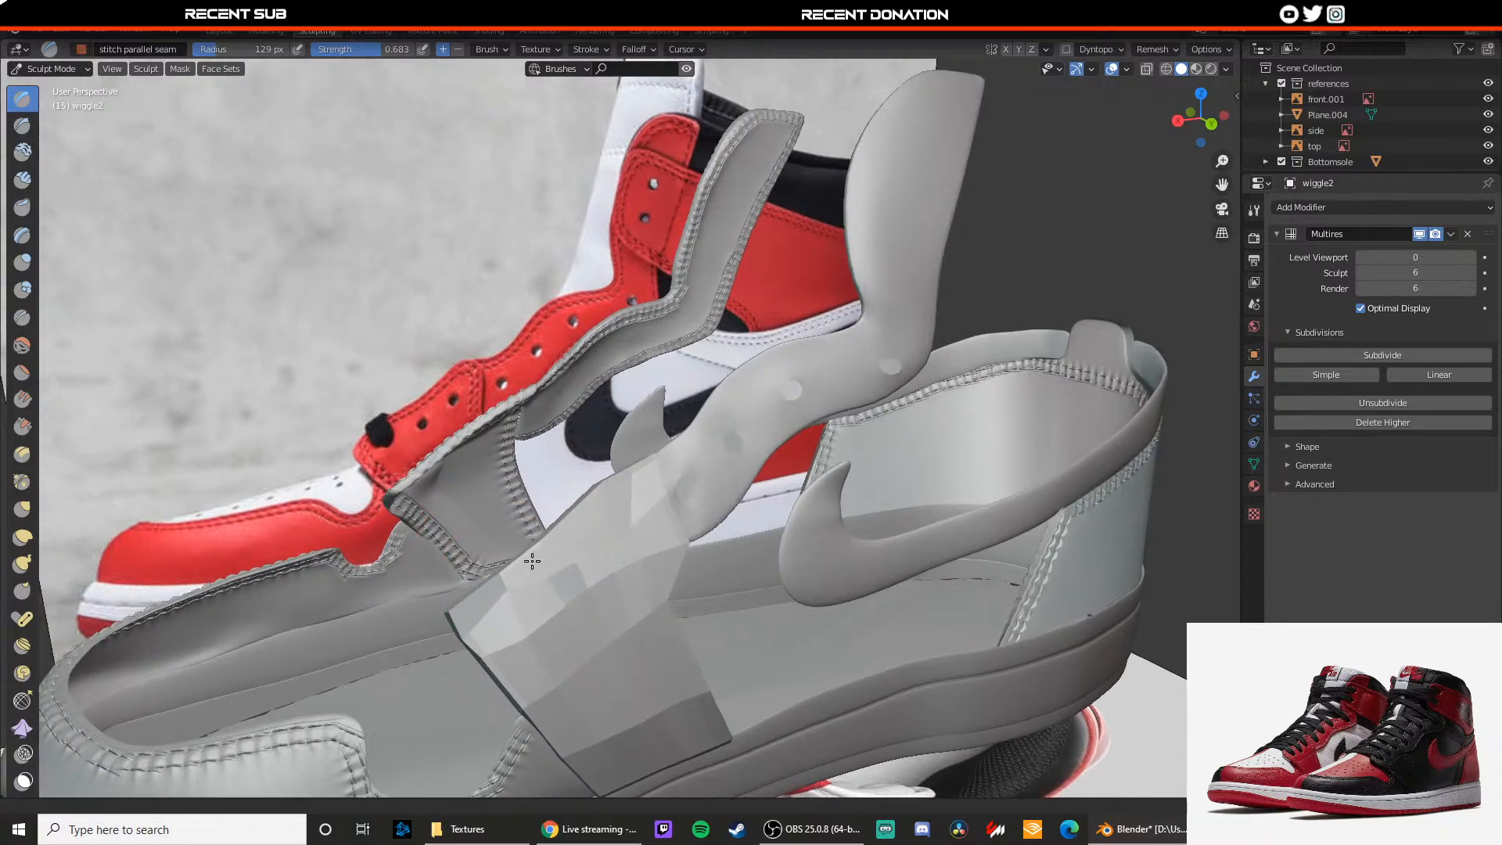
middle_click_drag(453, 427, 467, 405, "shift")
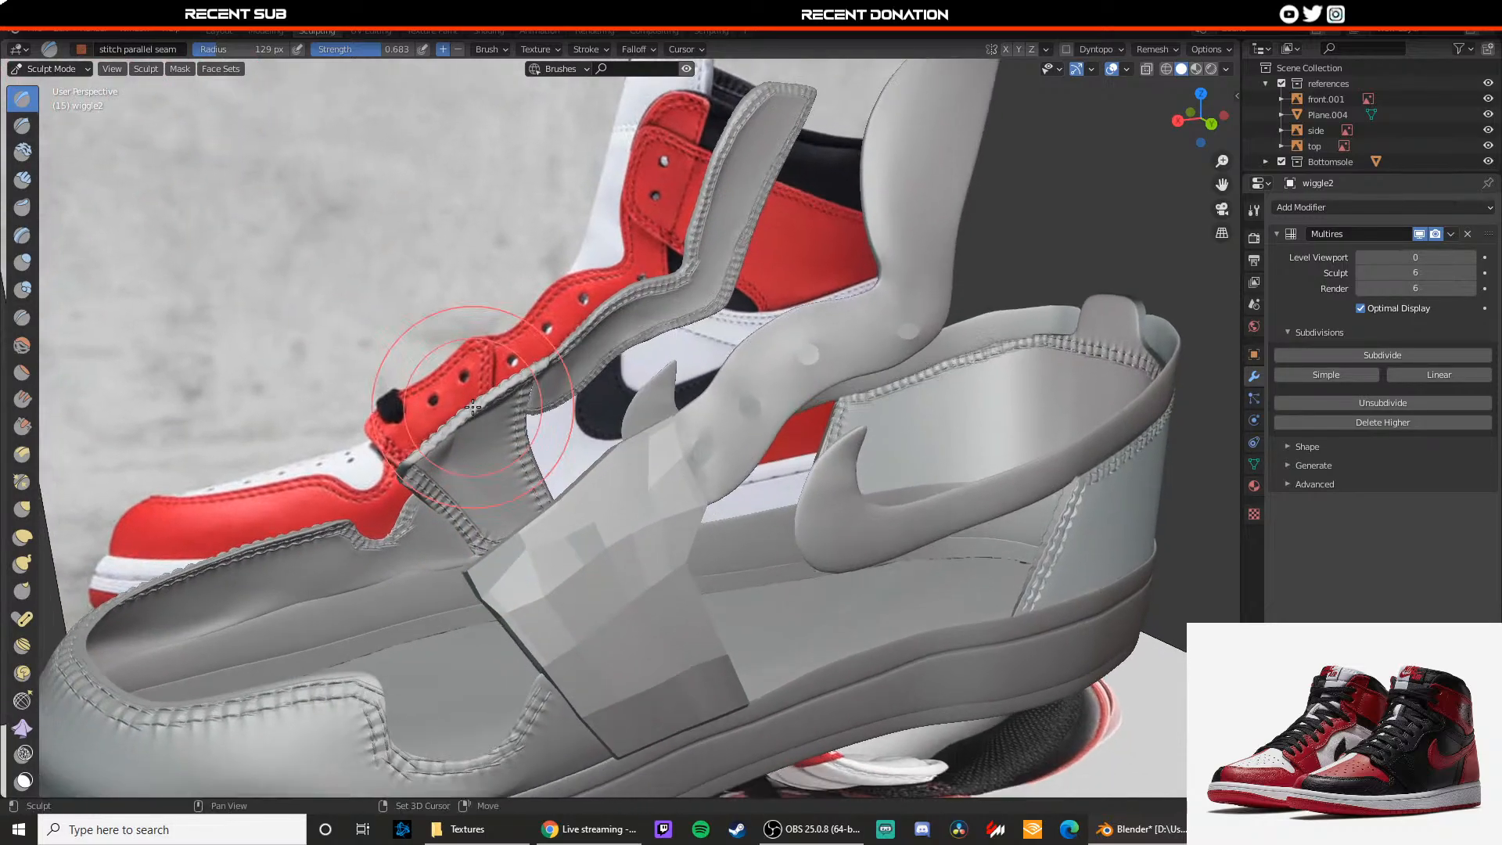
middle_click_drag(557, 450, 526, 581, "shift")
scroll(486, 514, "up", 3)
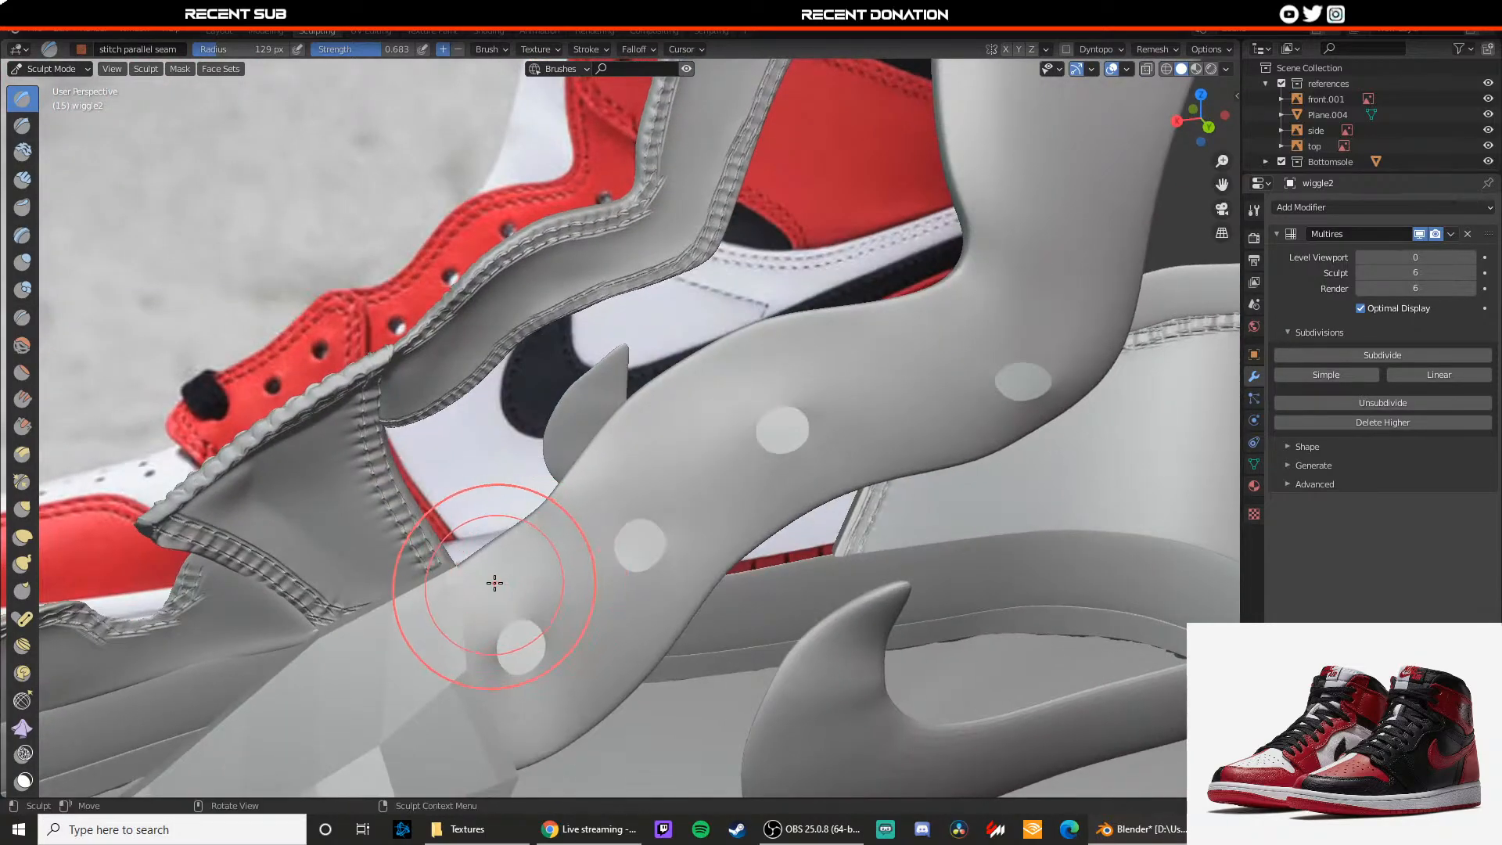
scroll(489, 586, "down", 1)
left_click_drag(503, 566, 498, 562)
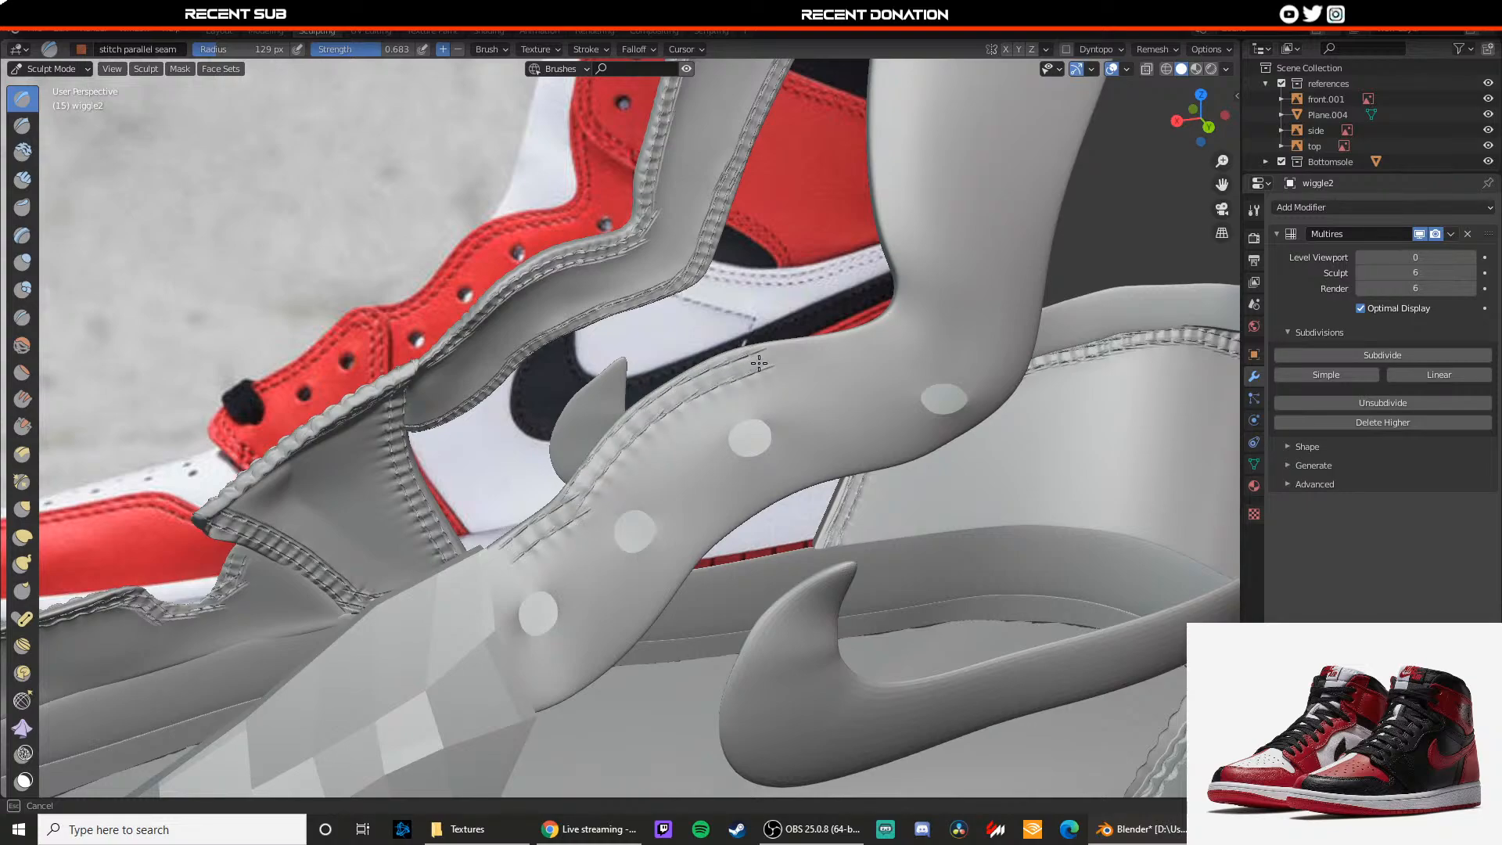
middle_click_drag(809, 353, 628, 452)
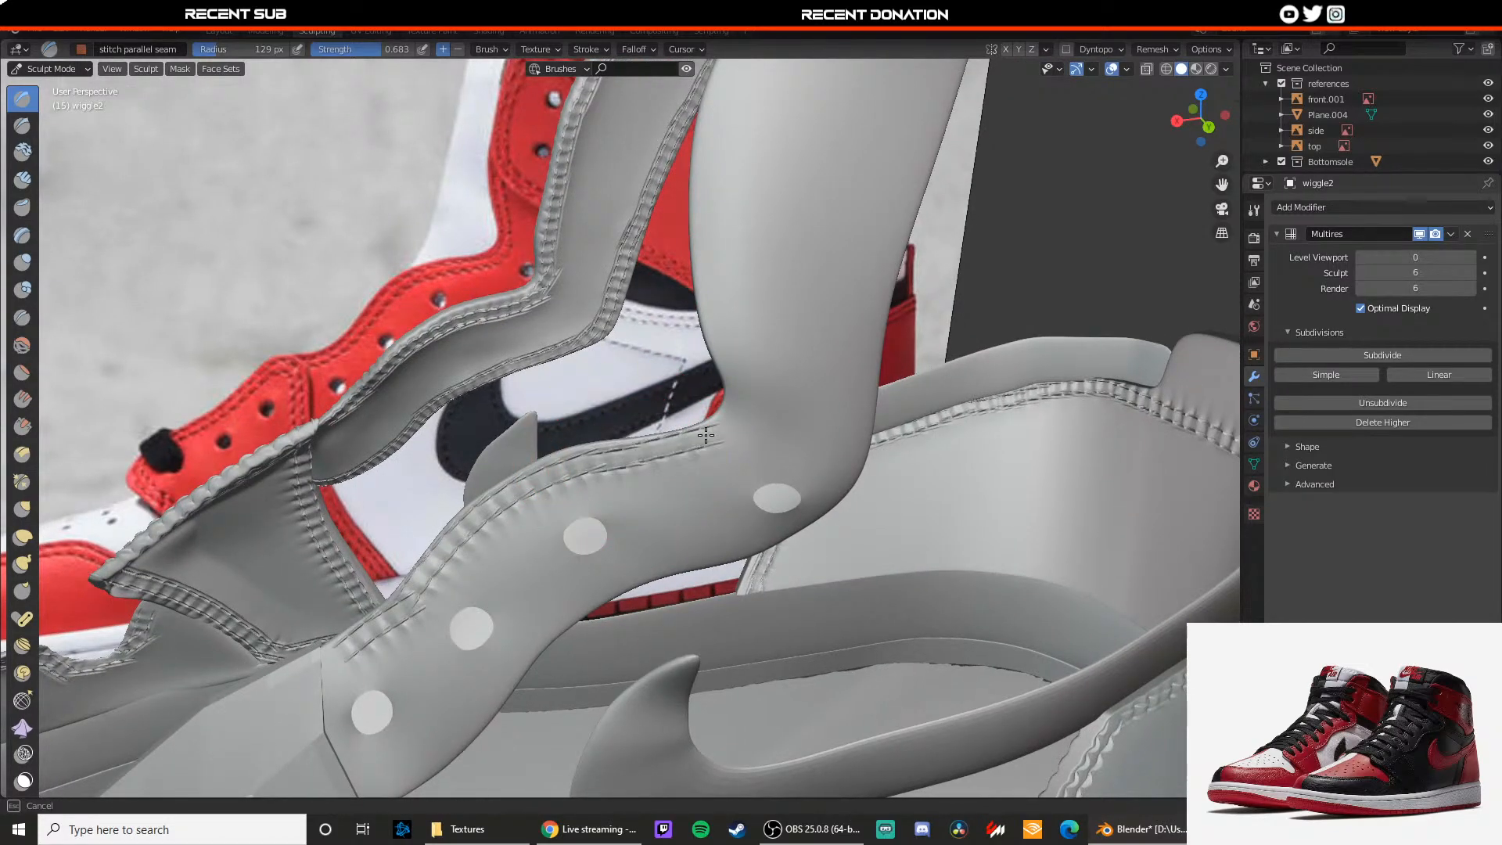
Step: Sculpt the parallel seam from wiggle2's inner bend up the upright part's front edge and across its top edge
middle_click_drag(736, 367, 719, 428, "shift")
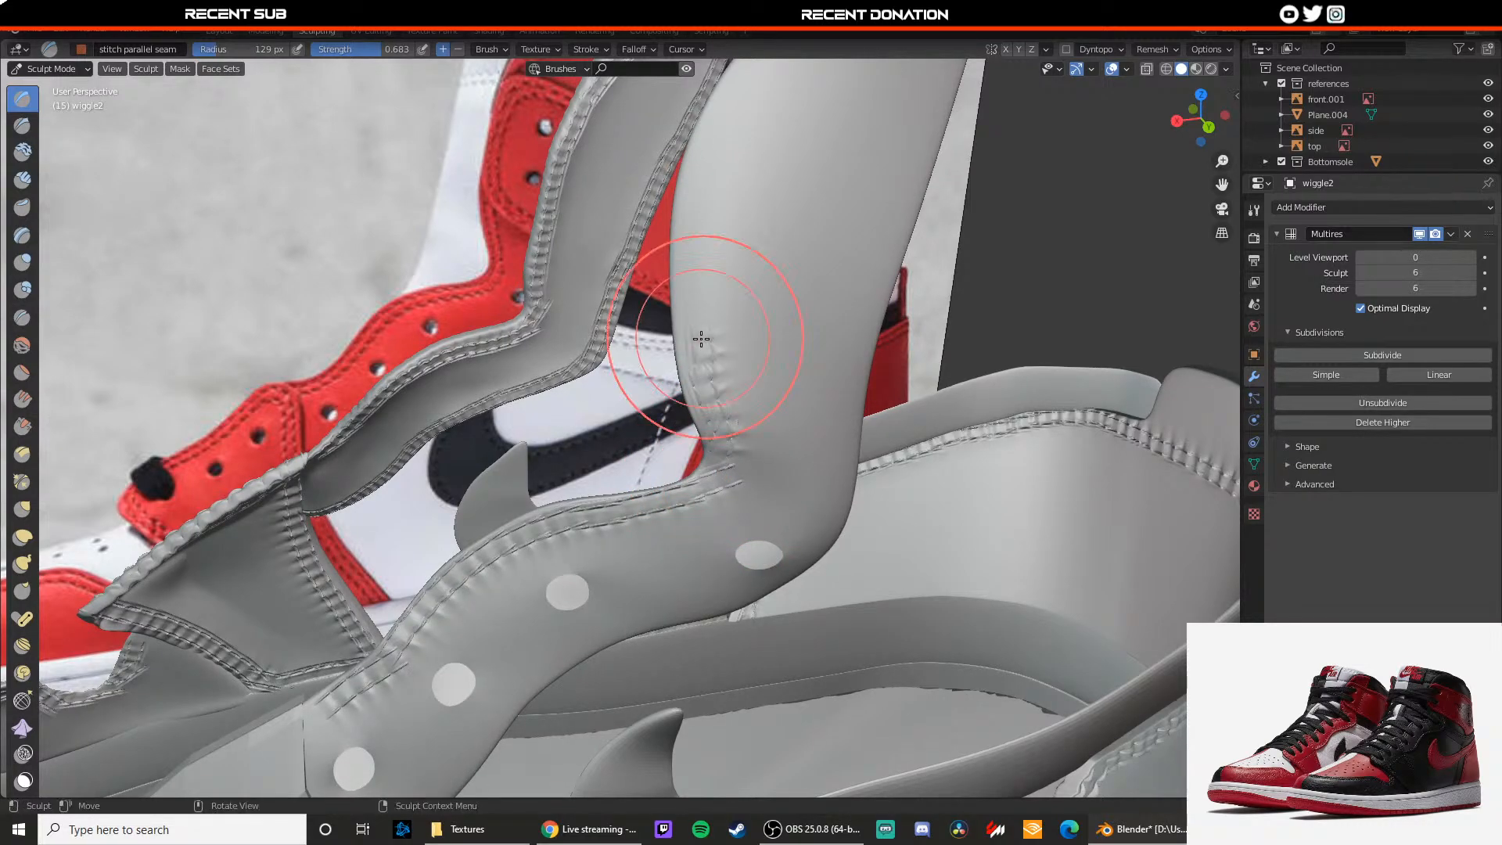
middle_click_drag(731, 359, 670, 496, "shift")
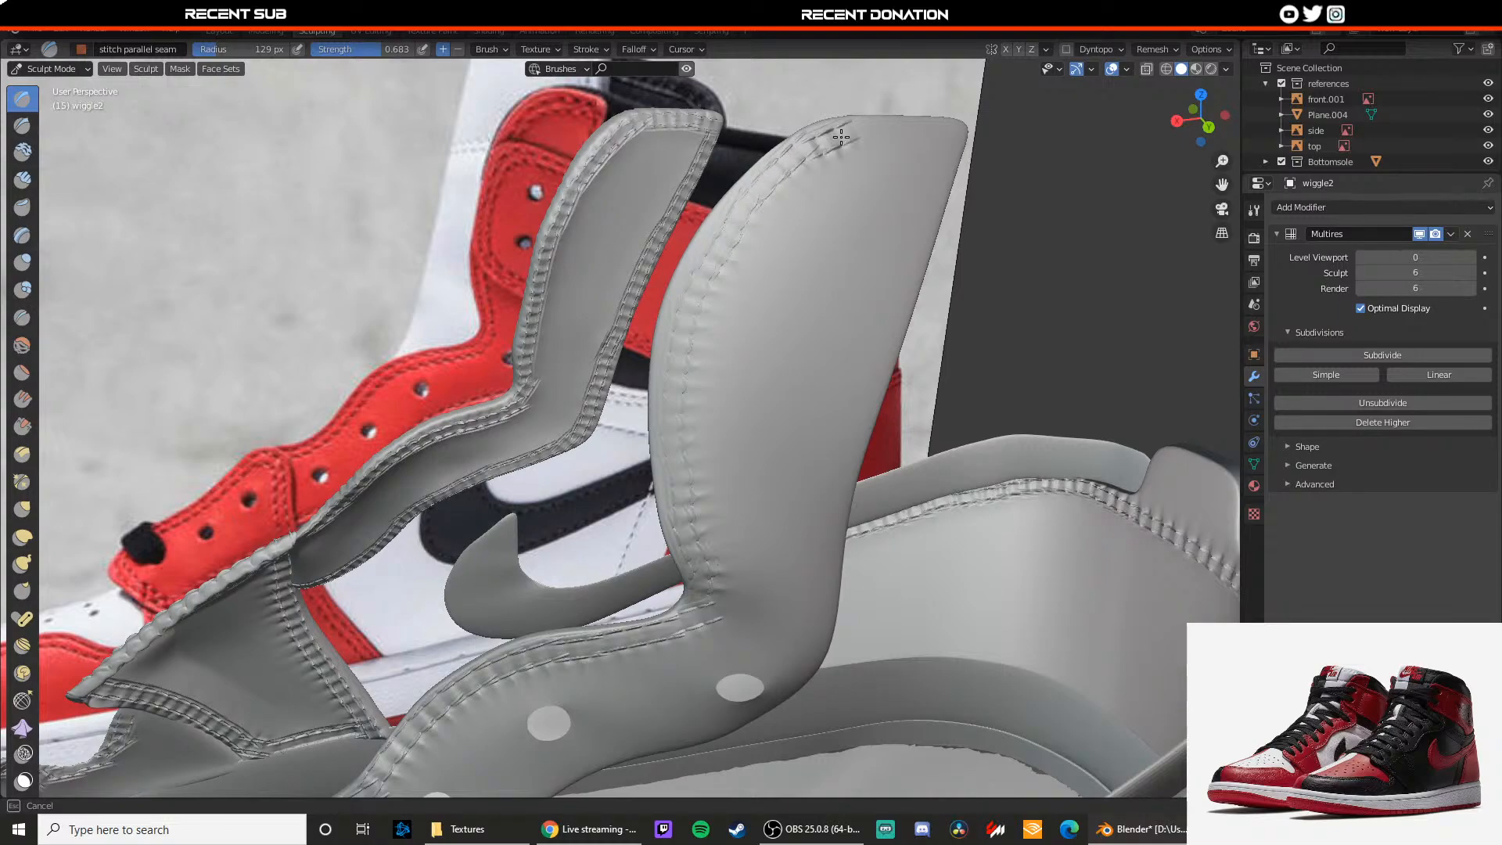
left_click_drag(947, 134, 948, 137)
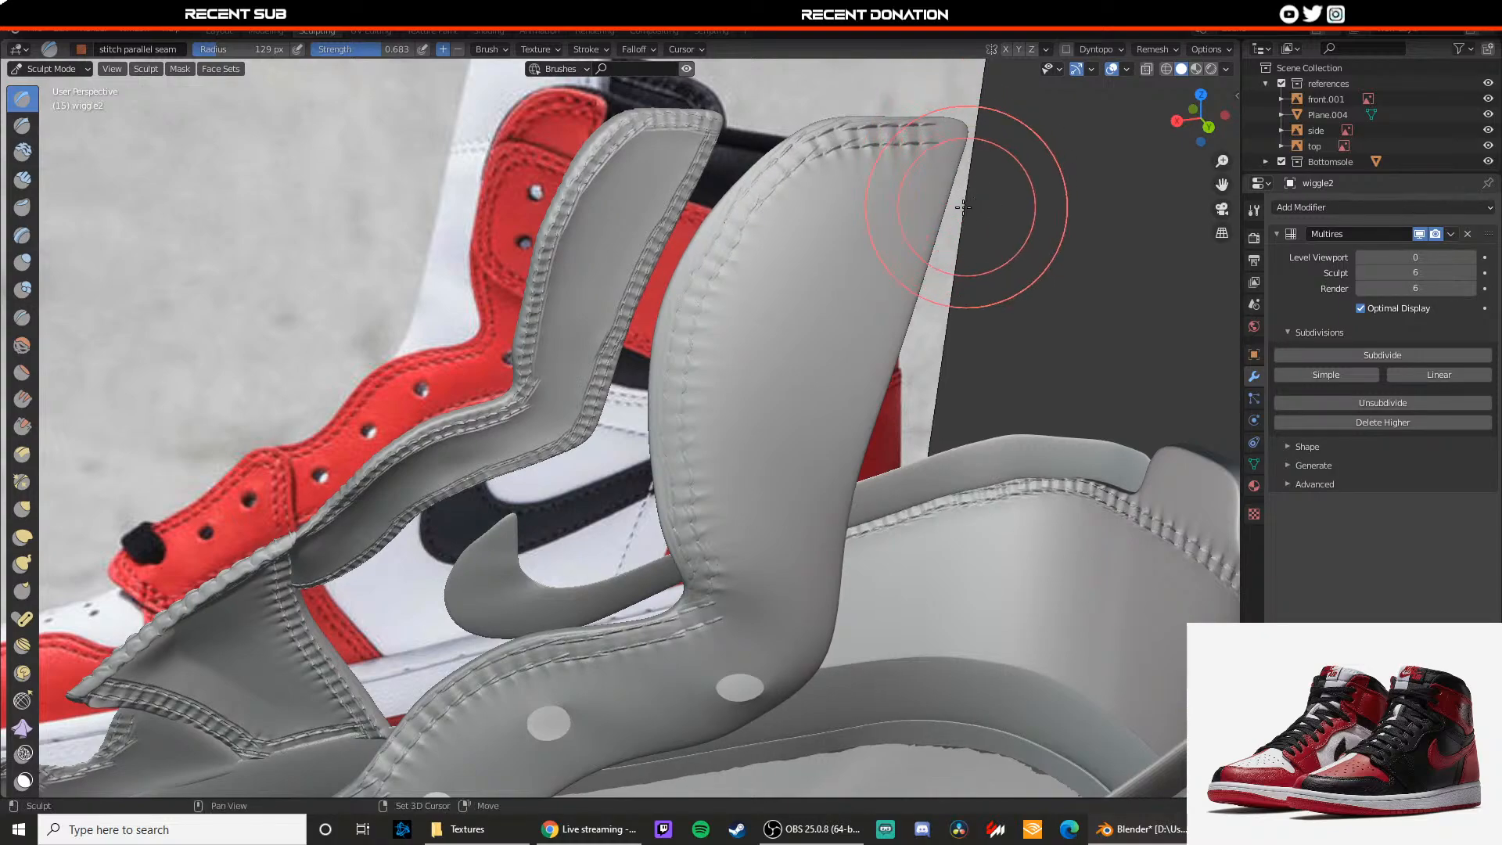
middle_click_drag(968, 207, 874, 207, "shift")
left_click_drag(851, 130, 847, 183)
middle_click_drag(837, 188, 799, 194)
key("ctrl+z")
mouse_move(789, 129)
left_mouse_down()
mouse_move(825, 122)
mouse_move(817, 147)
left_mouse_up()
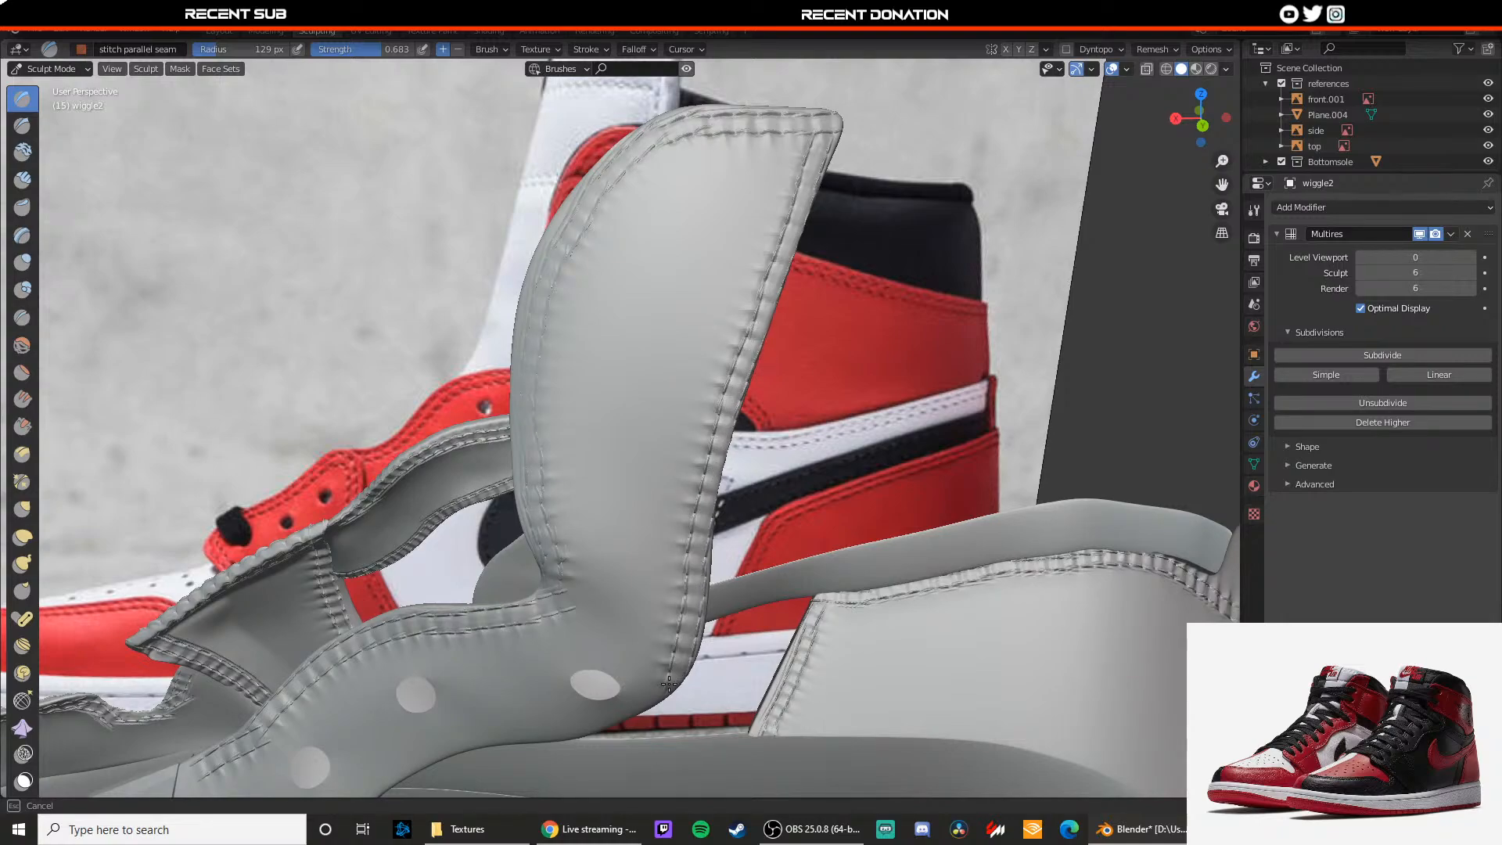
left_click_drag(647, 699, 645, 696)
mouse_move(643, 641)
middle_mouse_down()
mouse_move(641, 537)
mouse_move(619, 665)
middle_mouse_up()
key("ctrl+z")
Step: Sculpt the parallel seam down the back edge of wiggle2's upright part toward the outer bend
left_click_drag(774, 202, 763, 240)
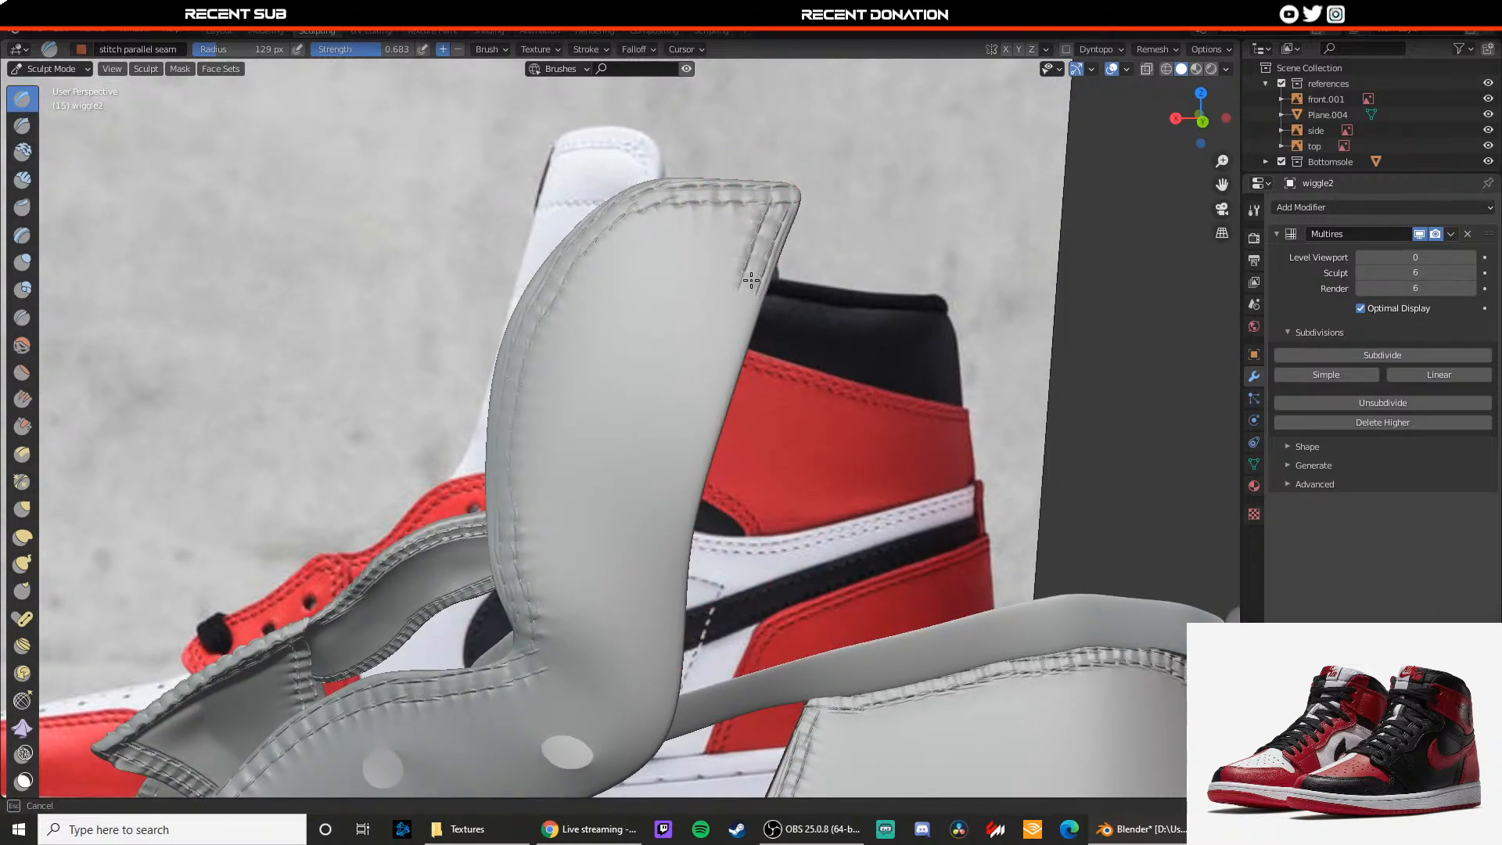
left_click_drag(714, 398, 704, 430)
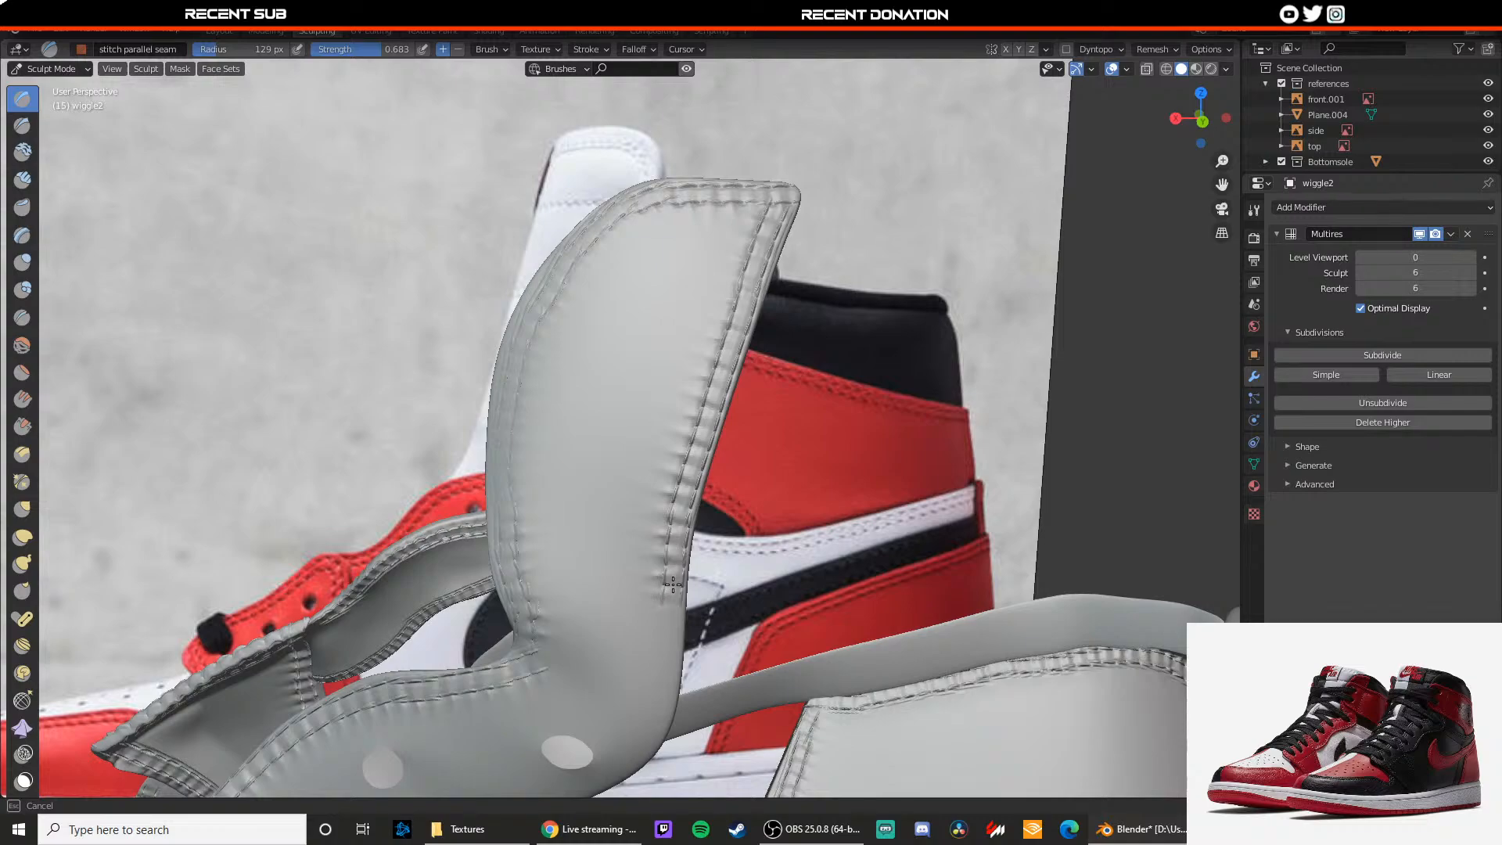
left_click_drag(666, 621, 658, 708)
Step: Sculpt the parallel seam around wiggle2's outer bend and along the strip's lower edge to its front end
middle_click_drag(656, 677, 720, 546, "shift")
left_click_drag(718, 569, 712, 601)
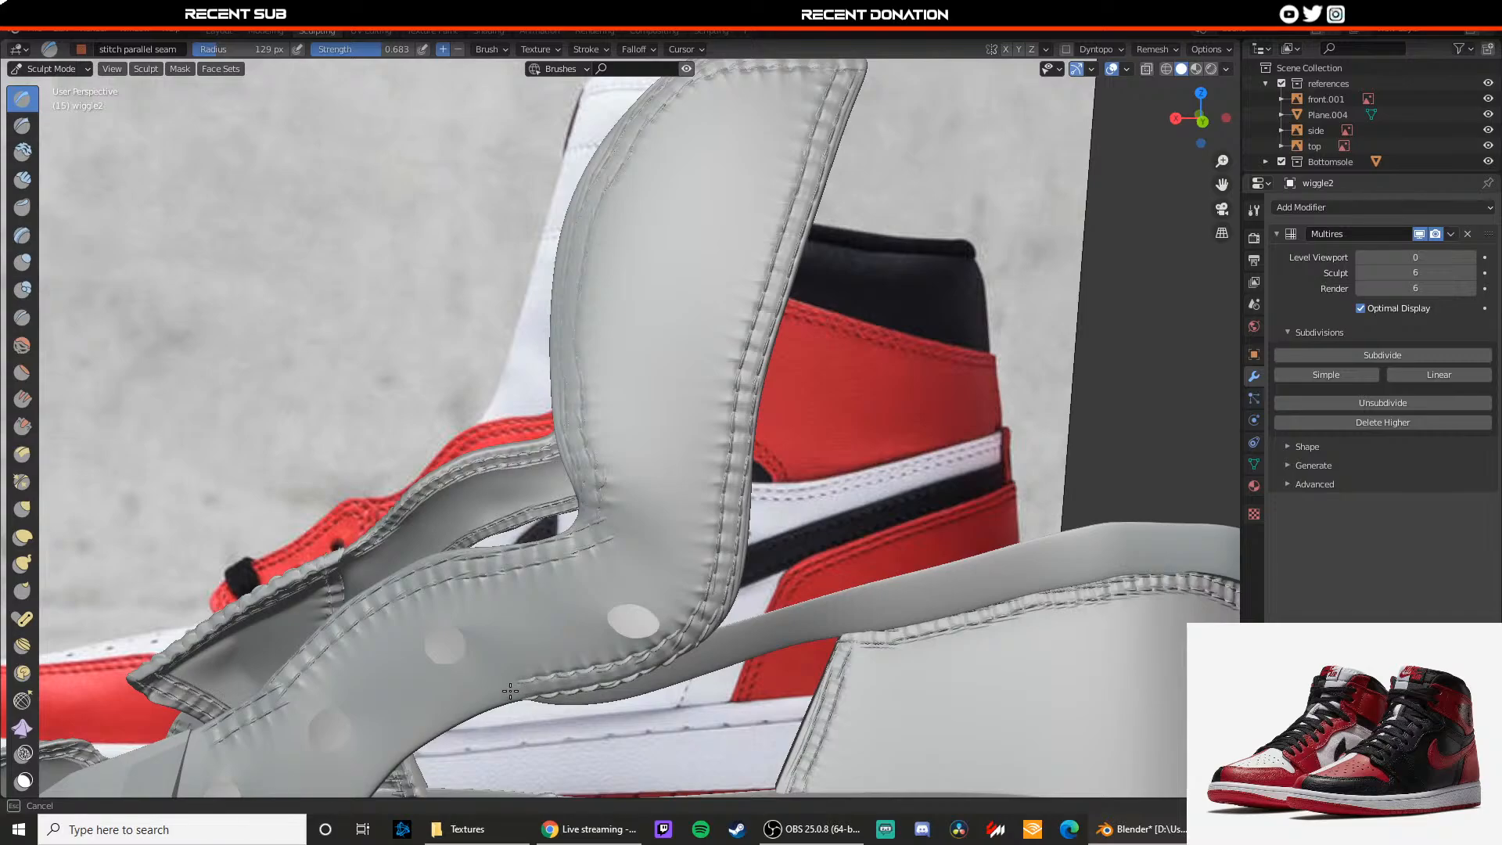
mouse_move(435, 725)
middle_mouse_down()
mouse_move(637, 553)
mouse_move(637, 570)
mouse_move(640, 540)
mouse_move(673, 596)
mouse_move(621, 537)
mouse_move(664, 479)
mouse_move(681, 503)
middle_mouse_up()
left_click_drag(721, 505, 627, 568)
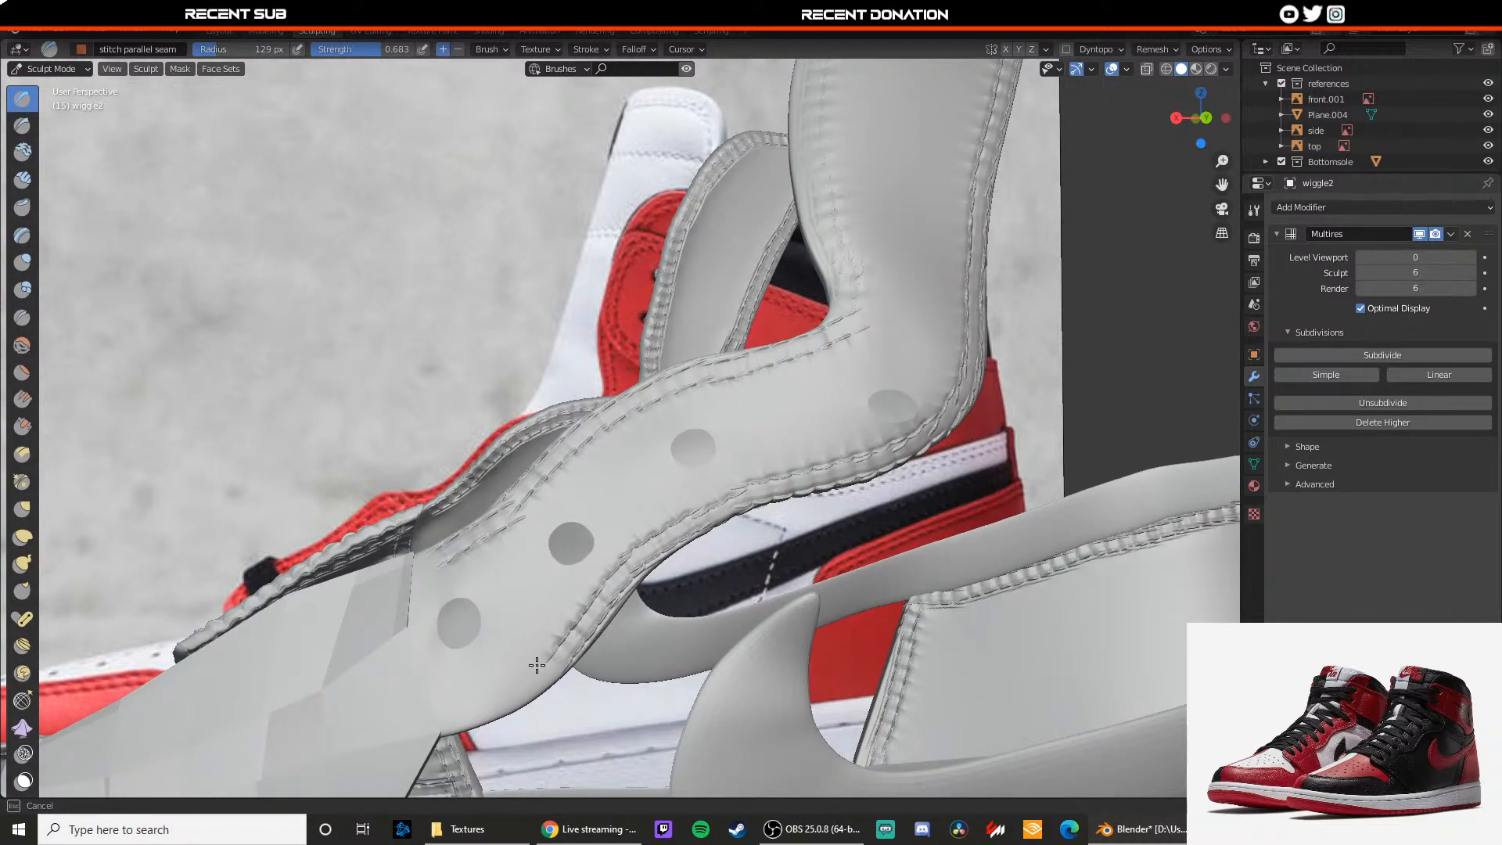
left_click_drag(536, 665, 435, 720)
Step: Check wiggle2's seams against the whole shoe and return to Object Mode
mouse_move(435, 720)
middle_mouse_down()
mouse_move(503, 674)
mouse_move(547, 504)
mouse_move(546, 517)
middle_mouse_up()
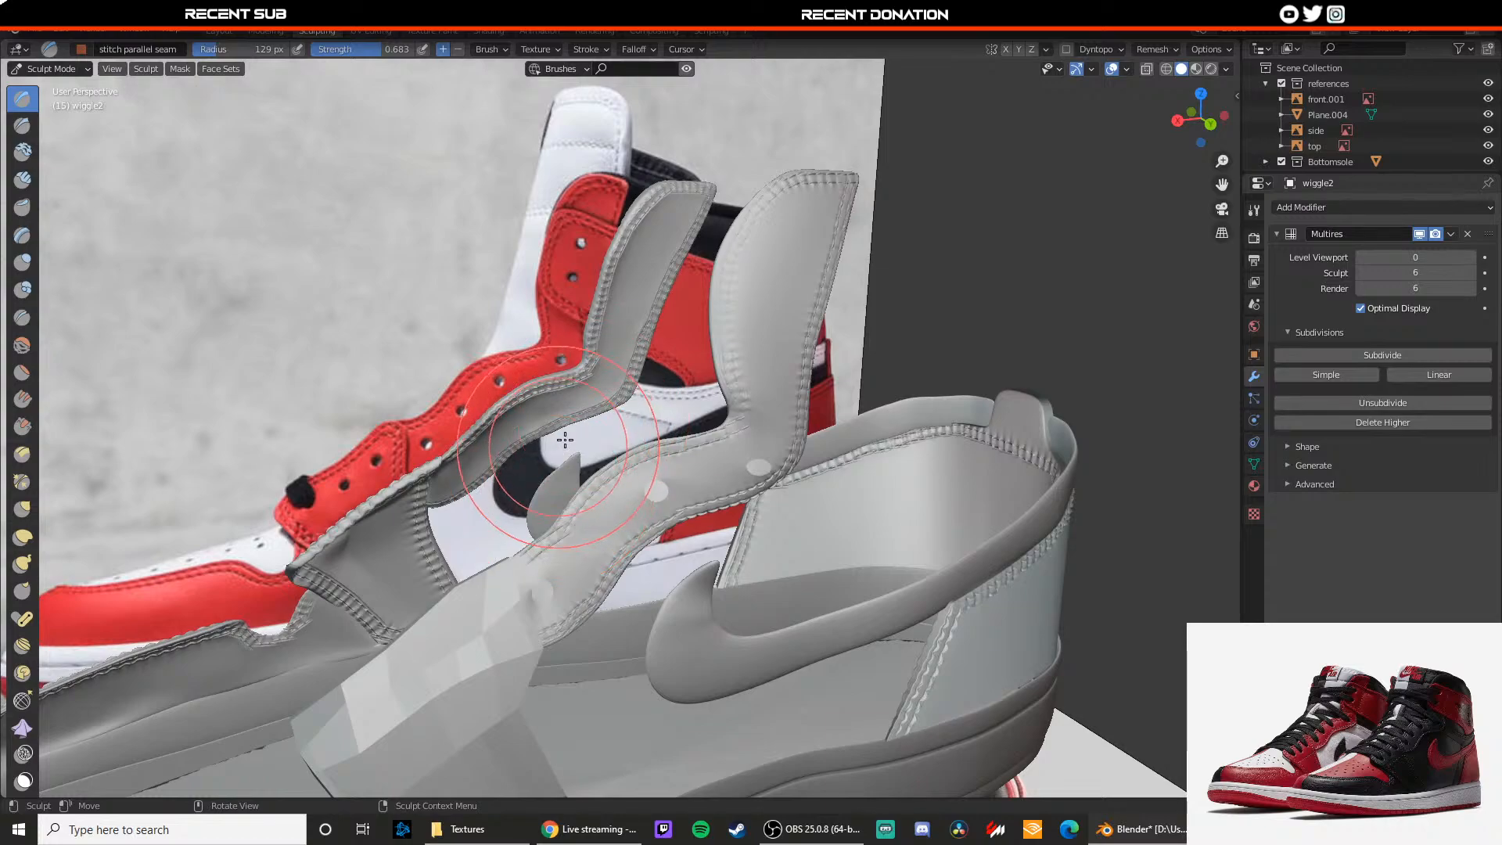
scroll(900, 368, "up", 1)
left_click(78, 69)
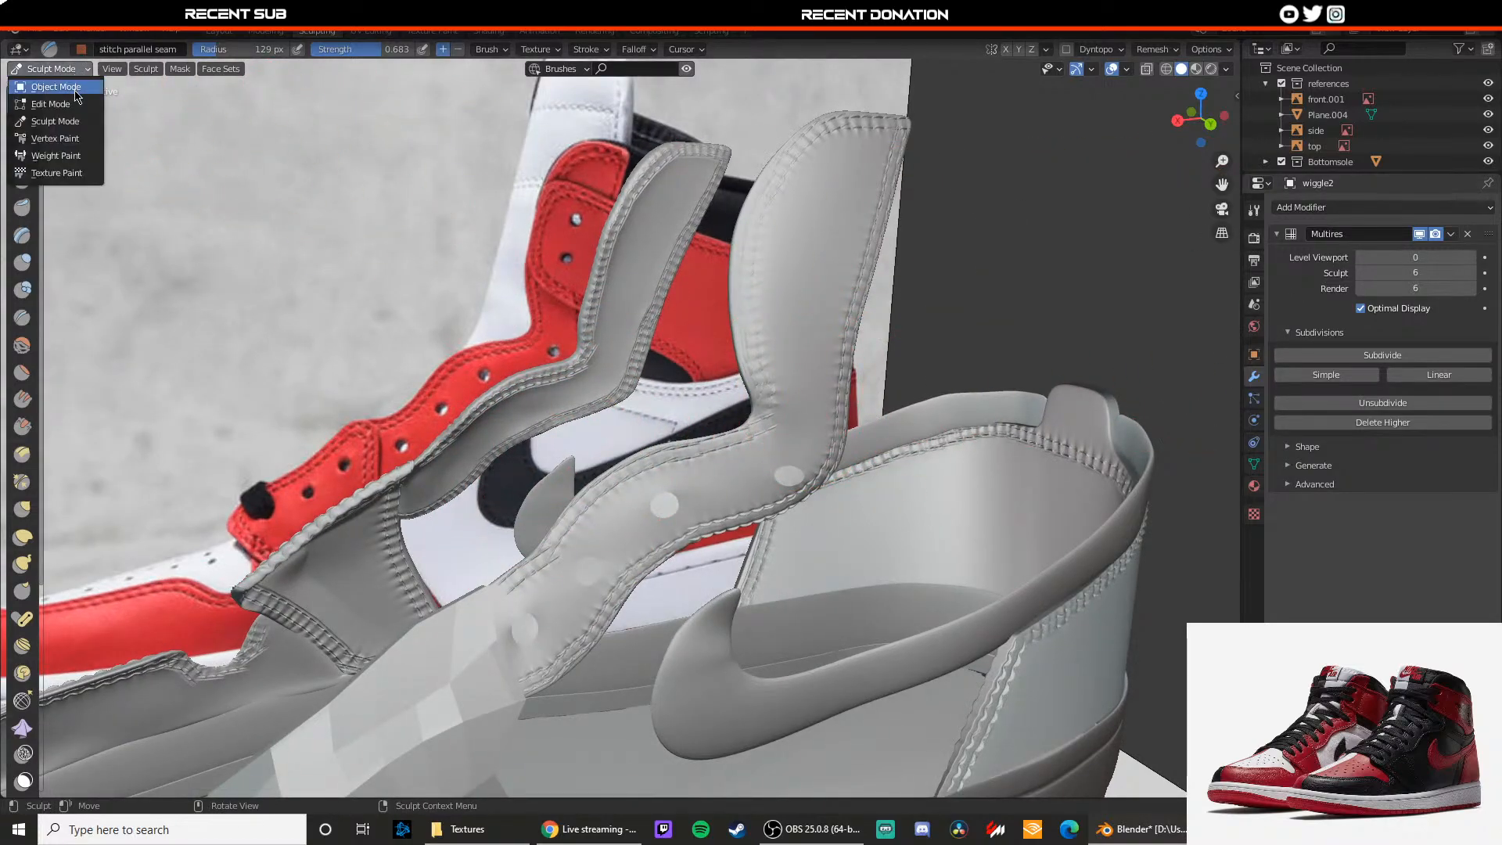
left_click(78, 86)
scroll(689, 420, "down", 1)
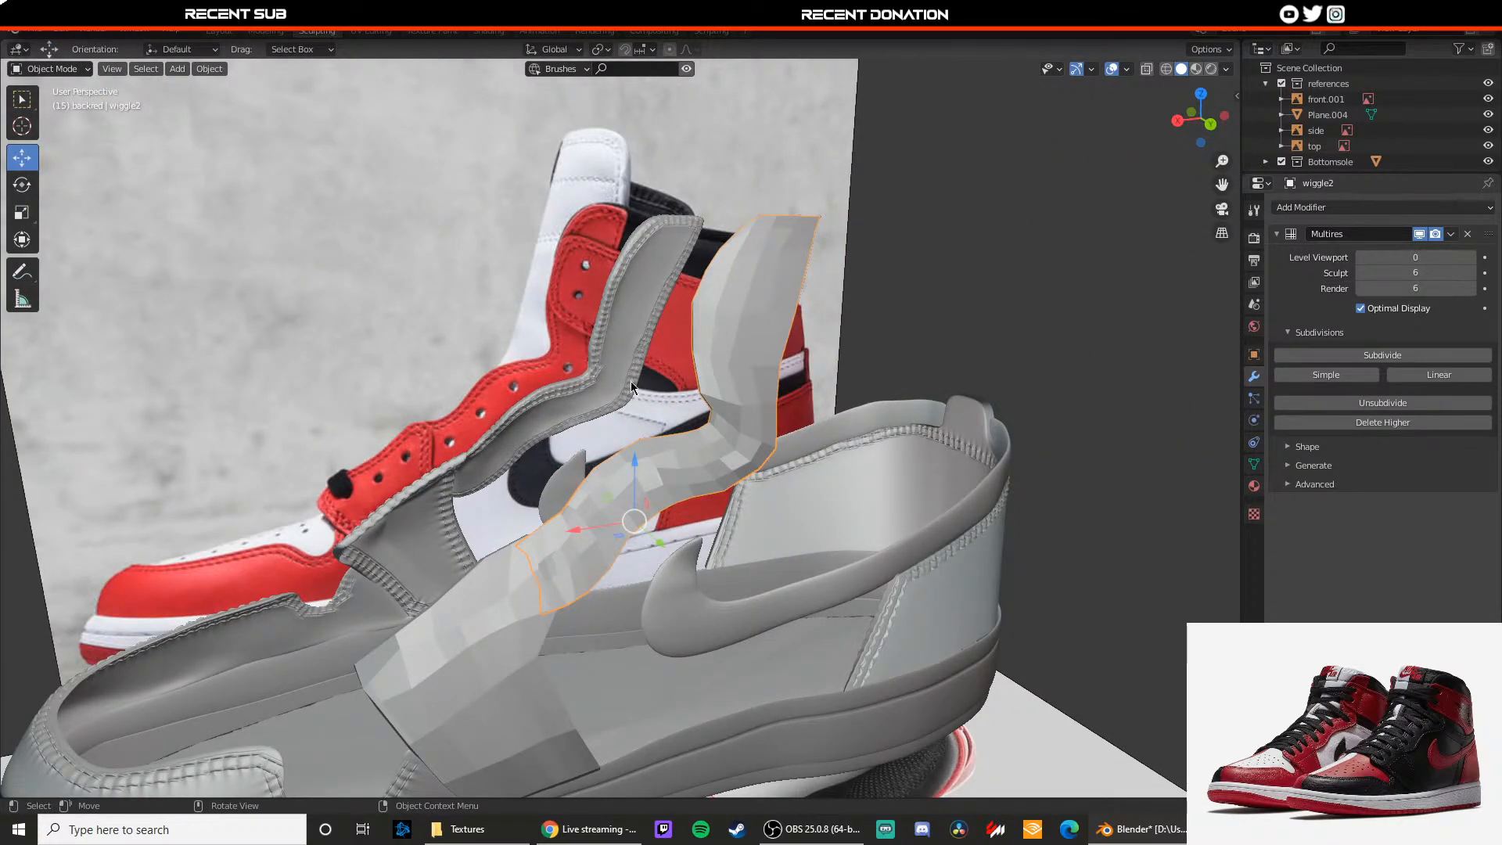
Step: Set wiggle2's Multires viewport level to 6, deselect the strip and reveal all hidden shoe parts
left_click(1471, 257)
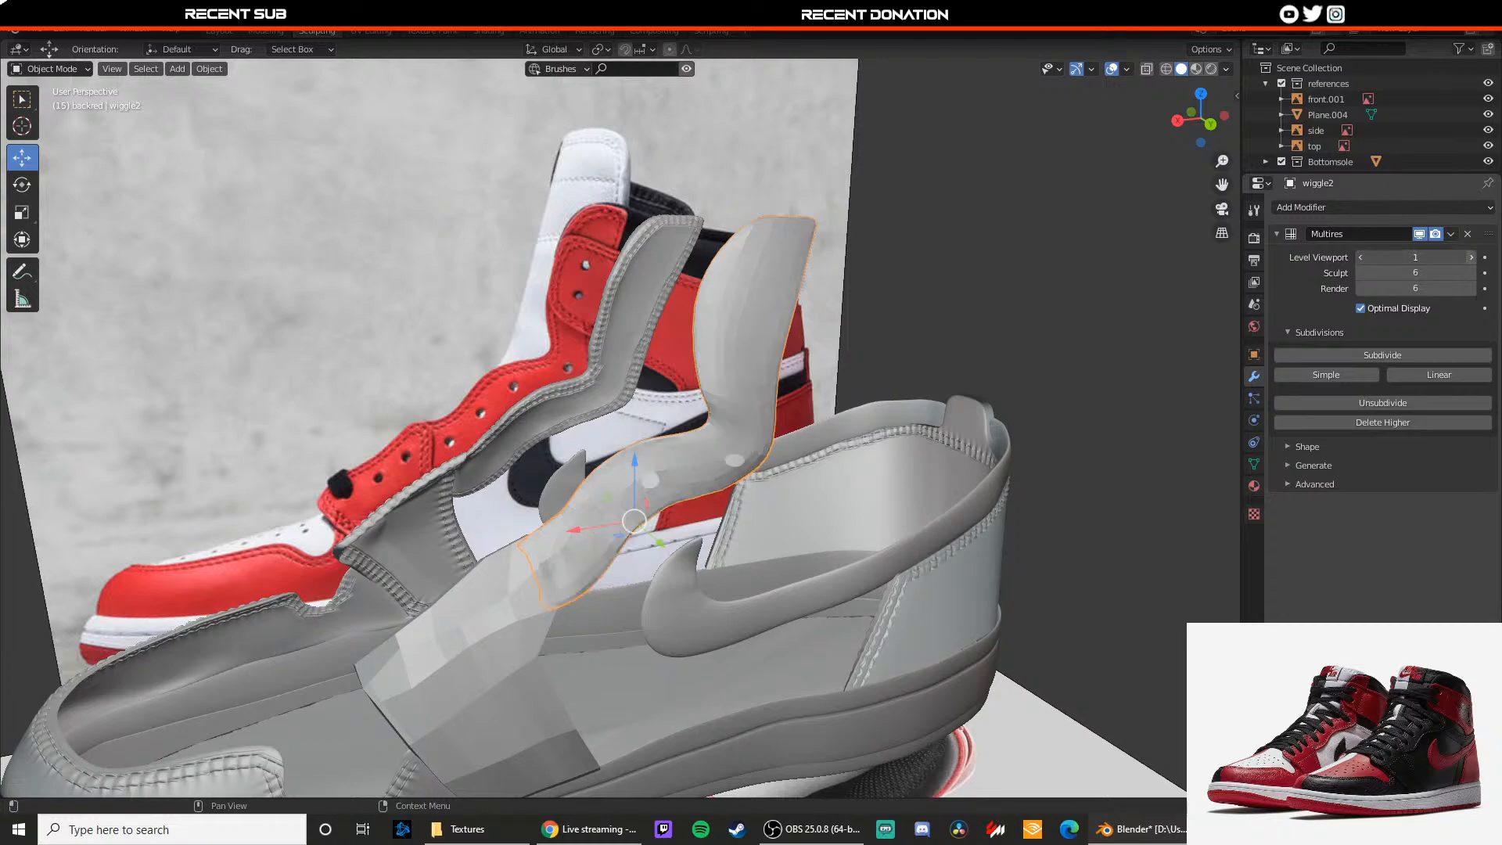
left_click(1471, 257)
left_click(1471, 257)
left_click(1471, 257)
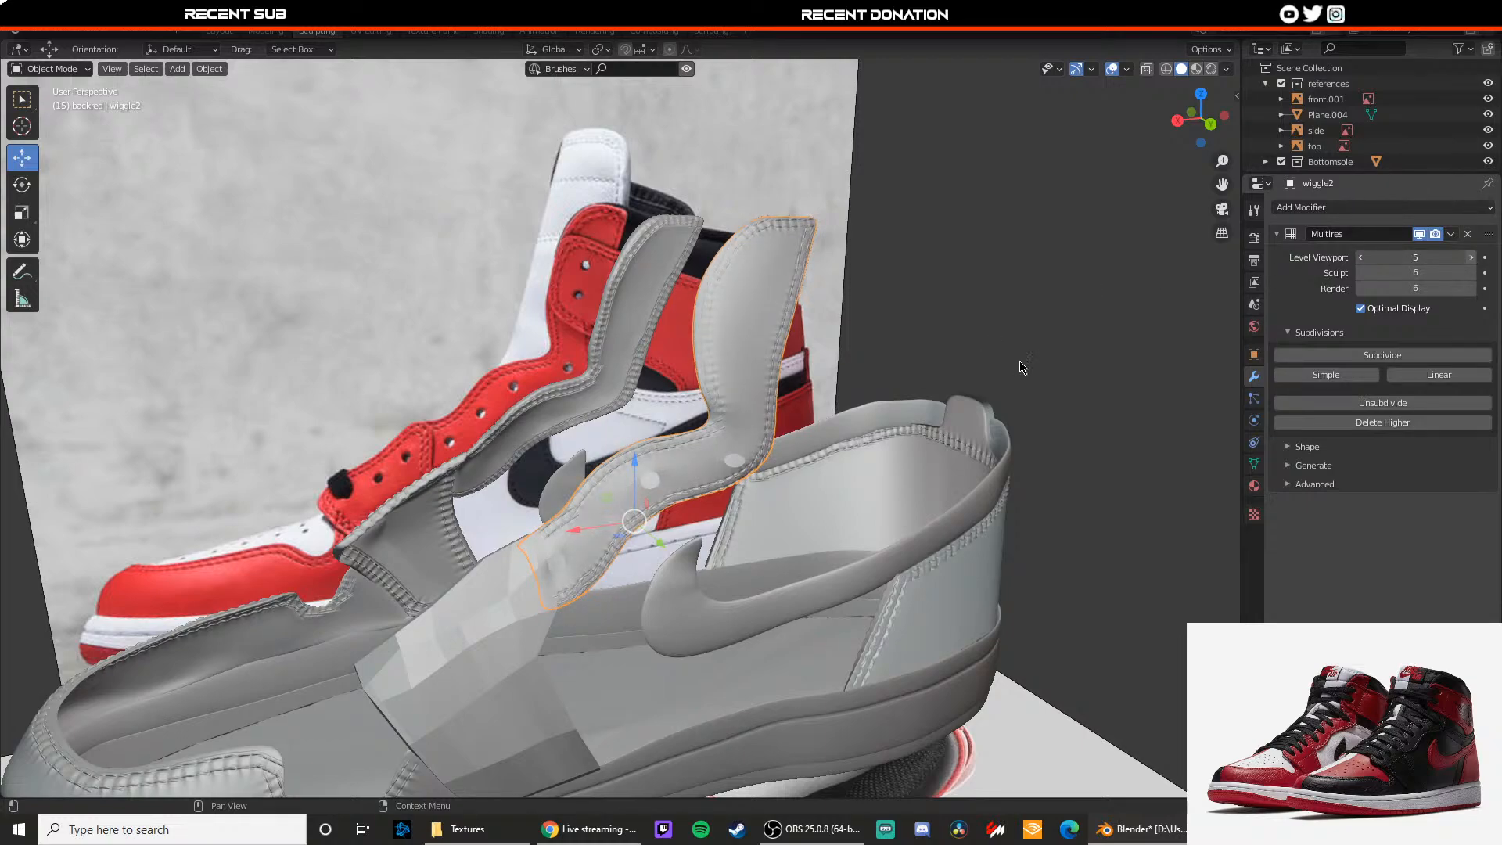
left_click(949, 284)
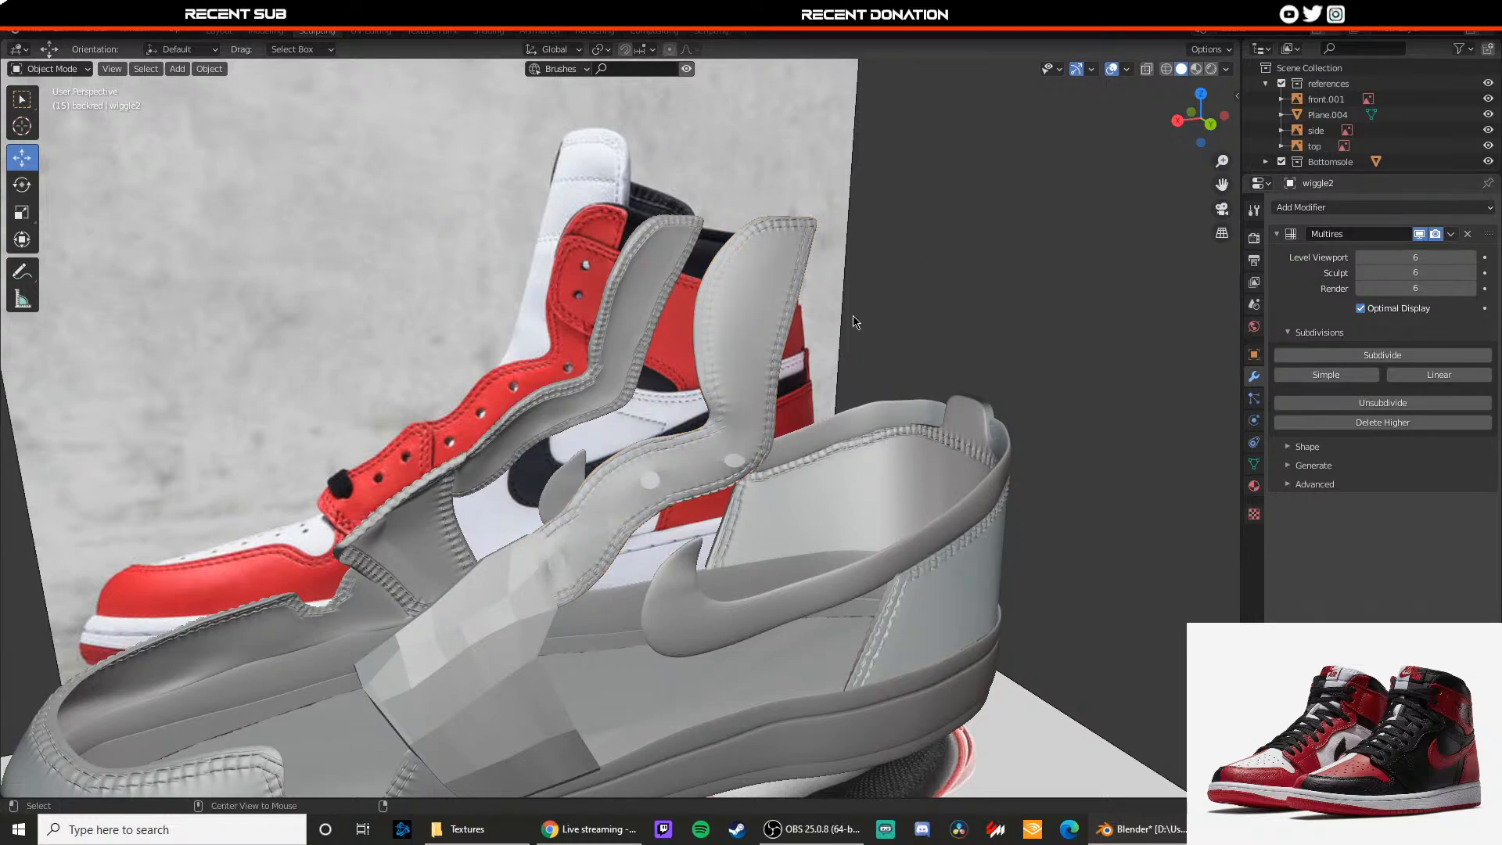
key("alt+h")
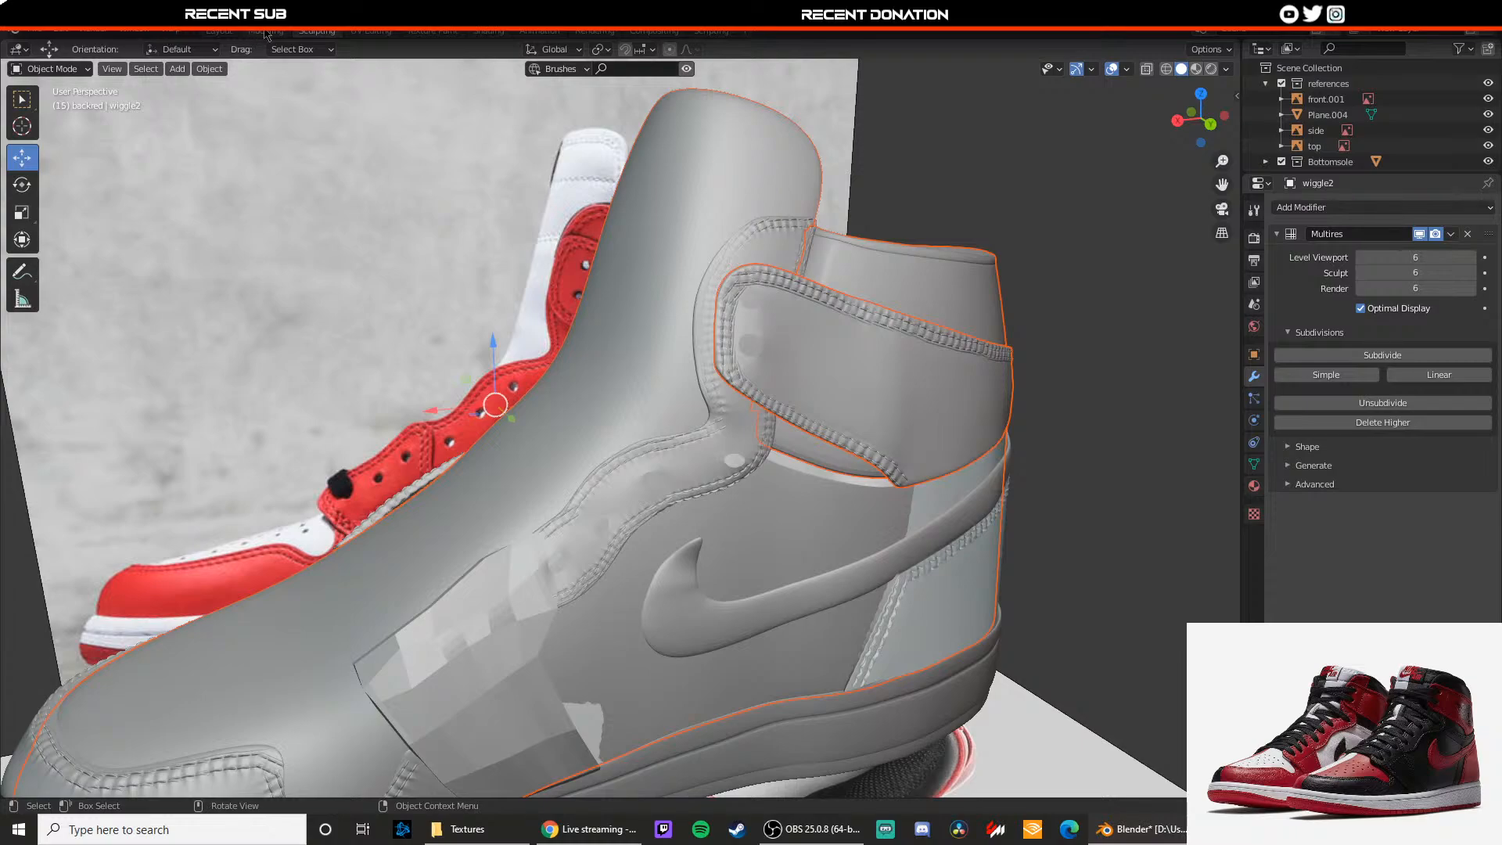
Step: Switch to the Modeling workspace in Object Mode, set midstrap2's Multires viewport level to 6 and deselect it
left_click(266, 34)
scroll(664, 321, "down", 4)
scroll(470, 316, "down", 12)
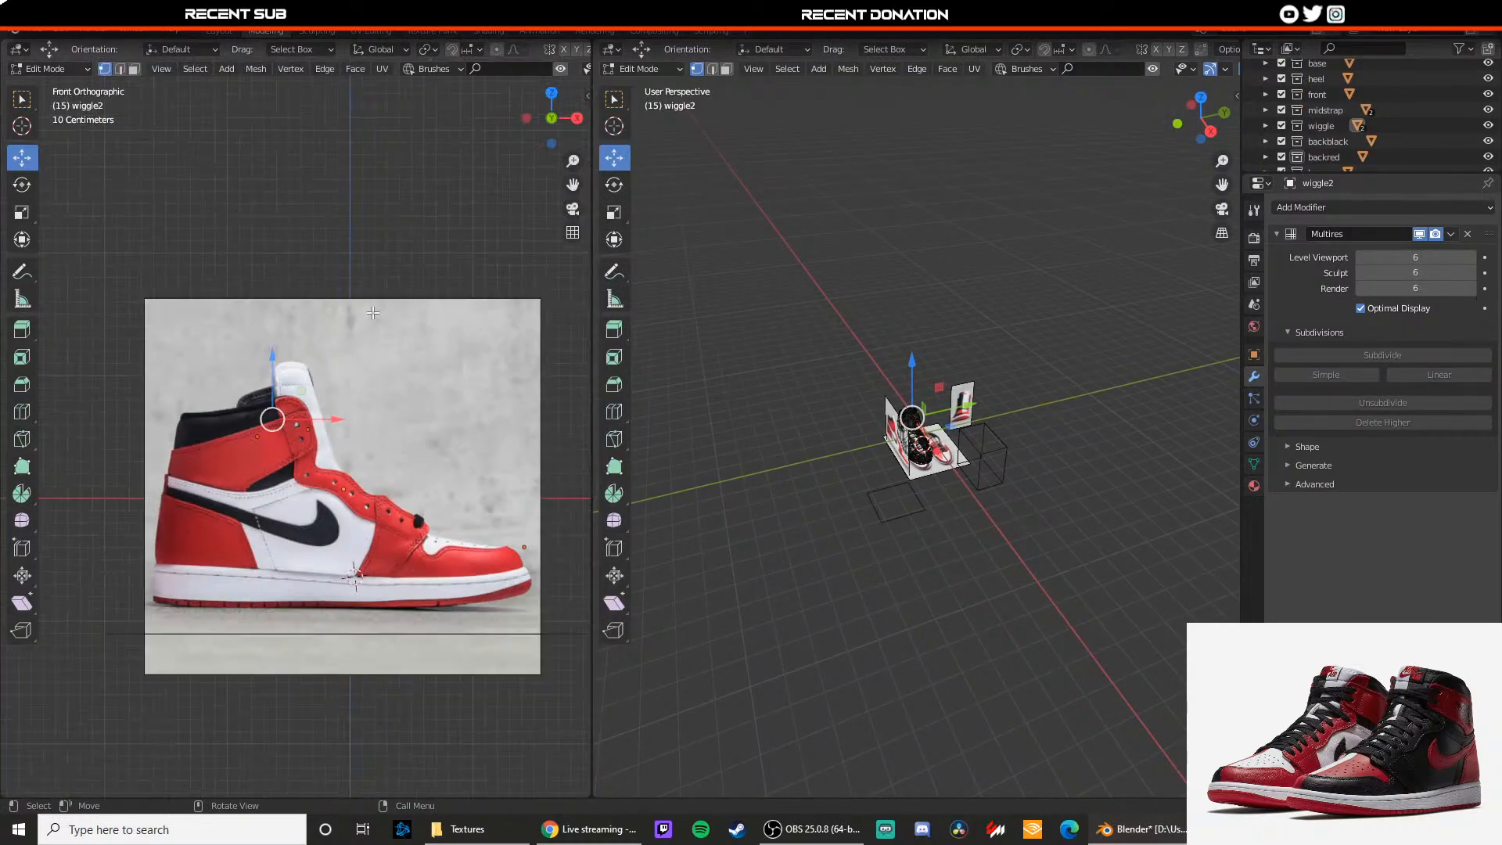
middle_click_drag(373, 313, 383, 337)
scroll(383, 344, "up", 8)
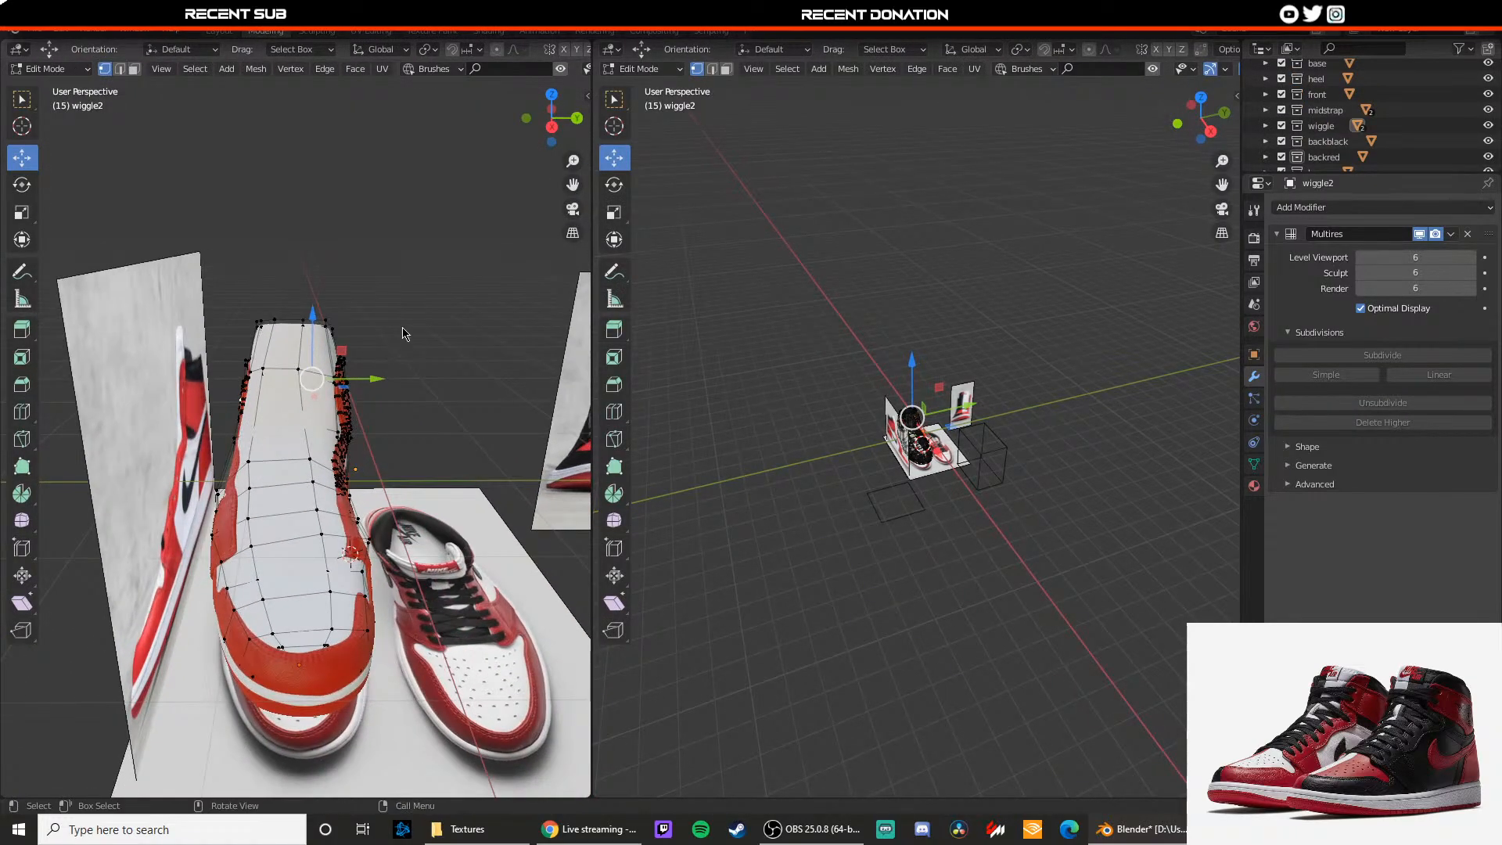
key("Tab")
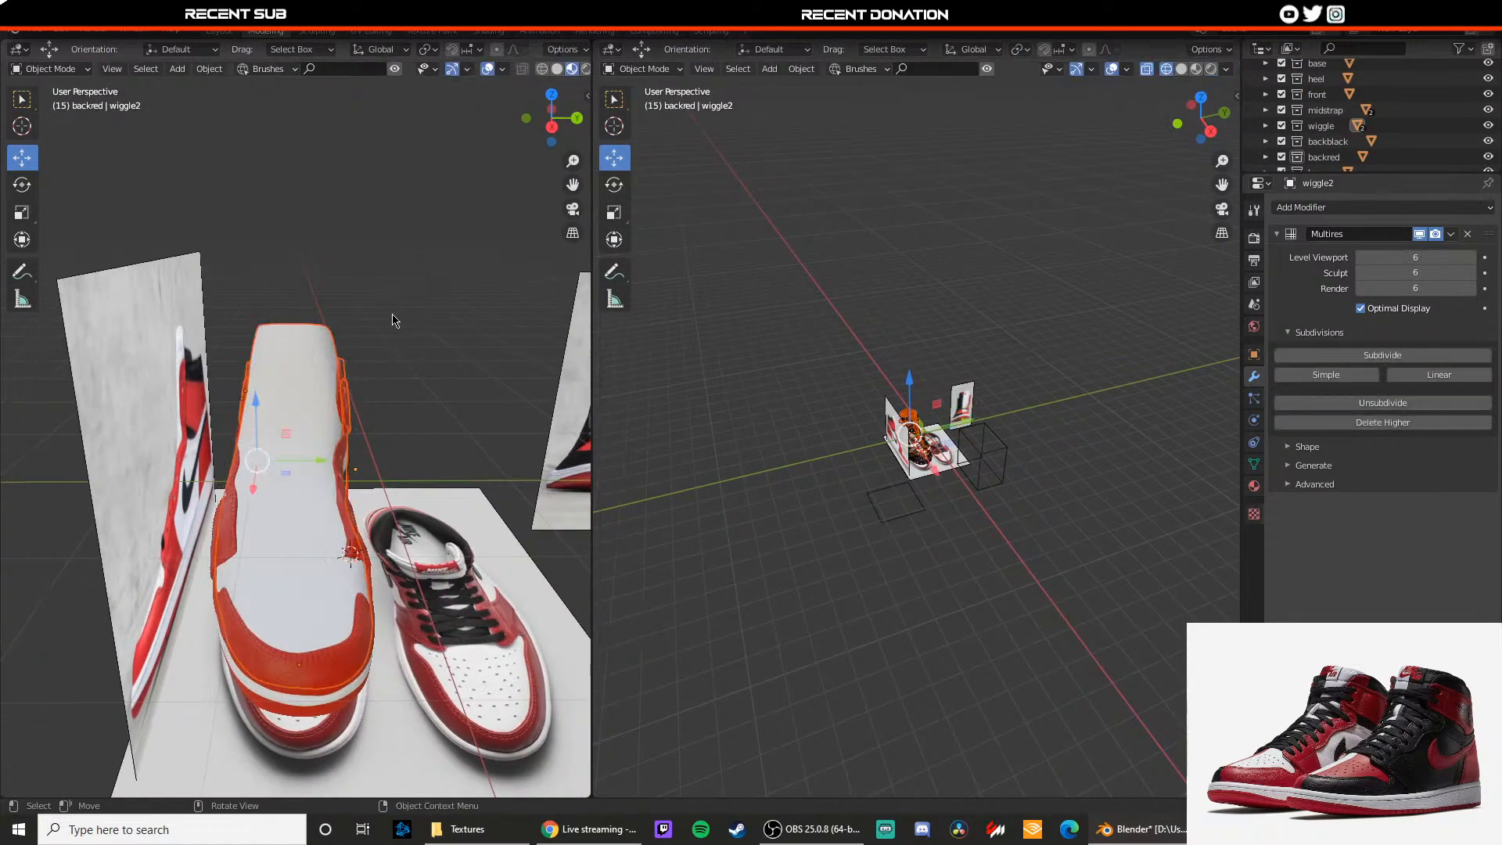
left_click(405, 357)
middle_click_drag(396, 378, 297, 378)
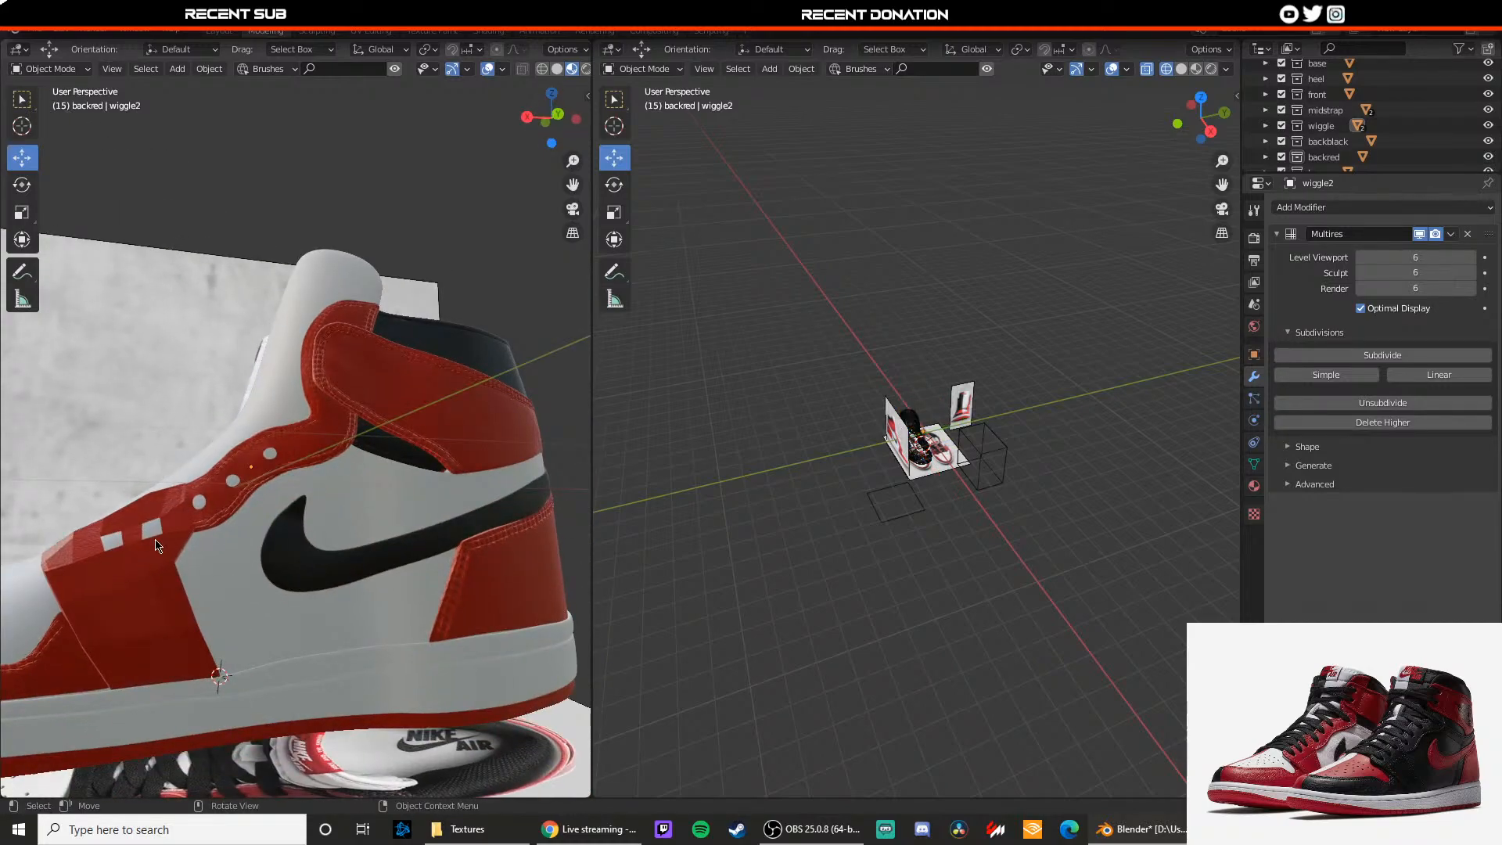
left_click(156, 545)
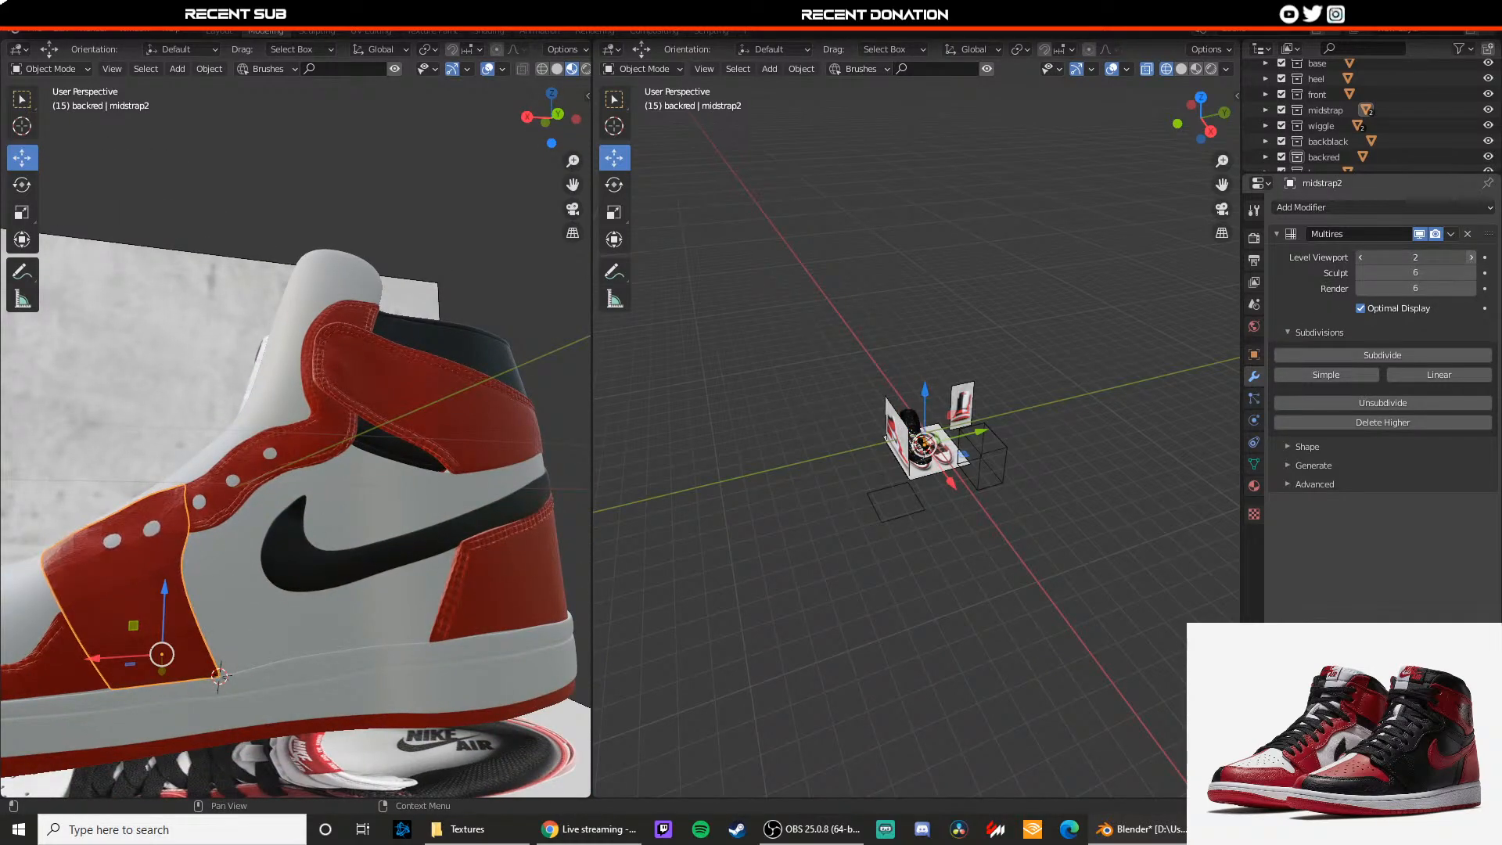
left_click(507, 316)
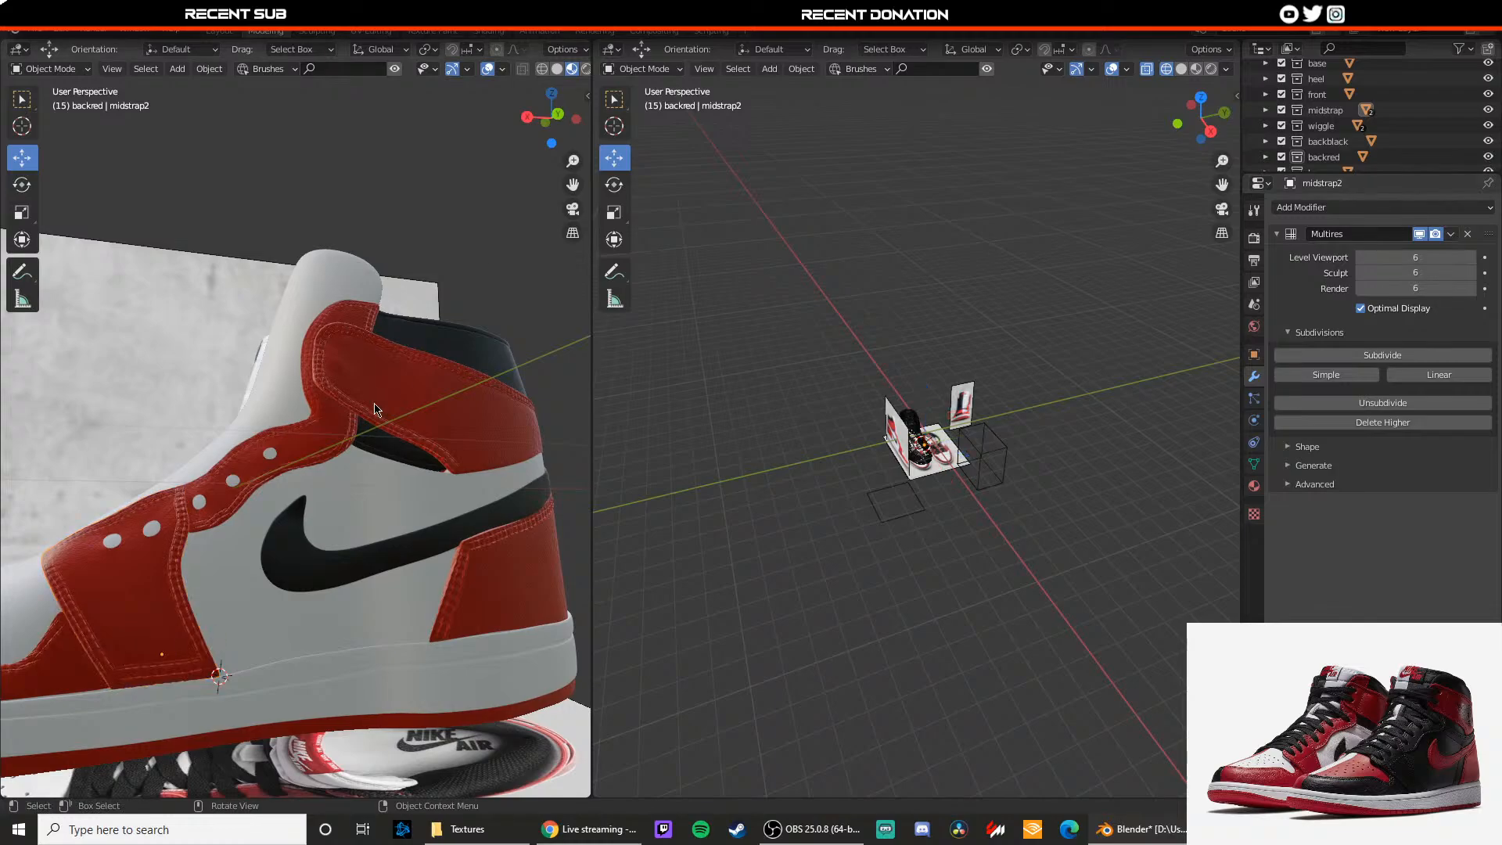
Step: Move the side reference image to the other side of the shoe, to Y location 0.40813 m
scroll(372, 409, "down", 3)
middle_click_drag(321, 313, 467, 456)
scroll(353, 419, "up", 3)
middle_click_drag(354, 420, 234, 371)
left_click(366, 352)
left_click(235, 360)
scroll(251, 376, "down", 3)
mouse_move(343, 460)
left_mouse_down()
mouse_move(496, 571)
mouse_move(368, 450)
left_mouse_up()
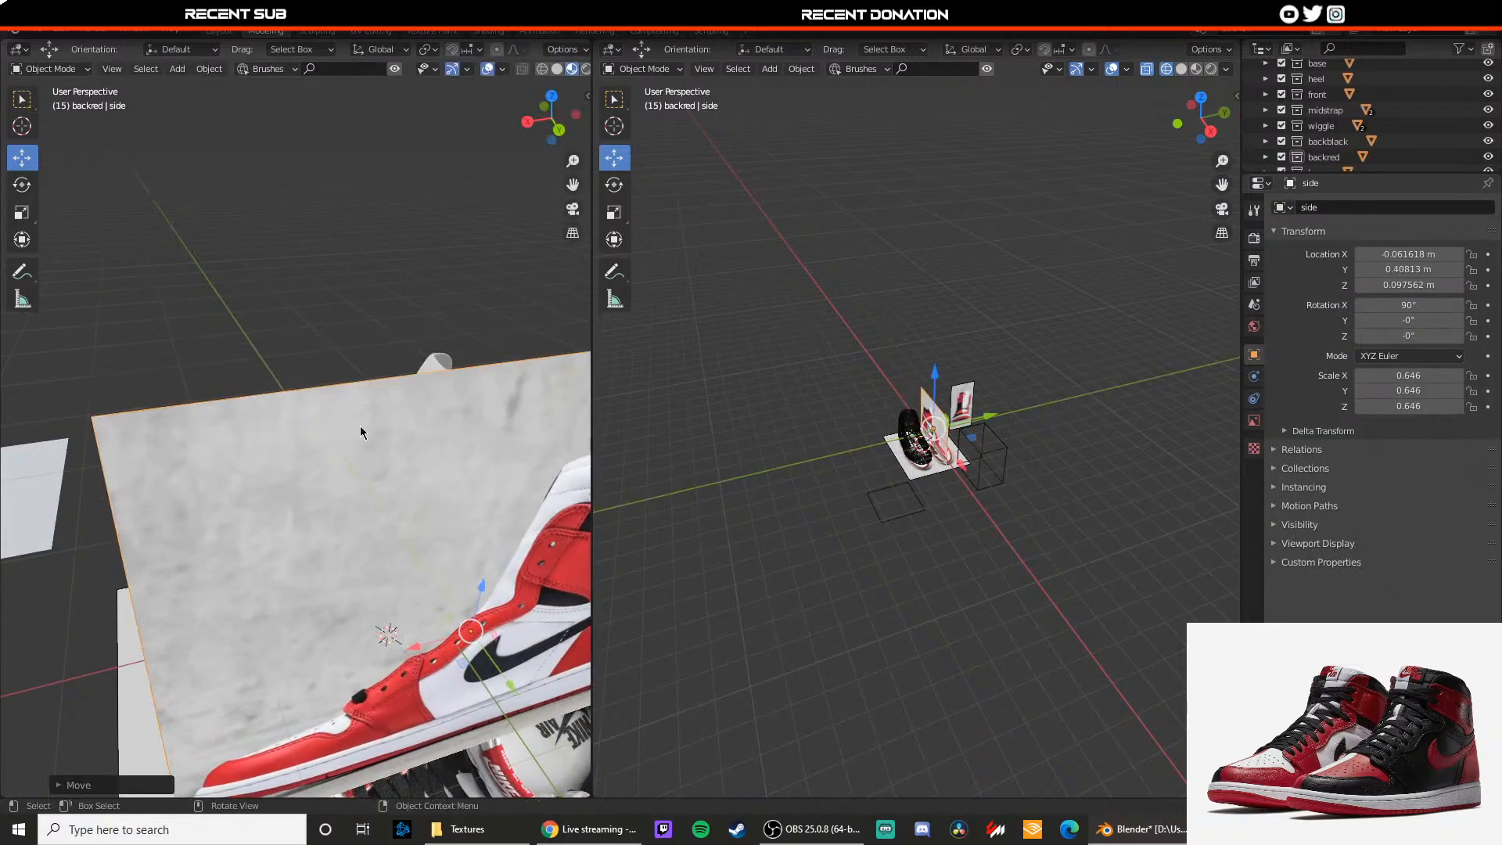
Step: Replace the base's Subdivision modifier with a Multires modifier and subdivide it to level 6
middle_click_drag(363, 429, 583, 403)
scroll(306, 407, "up", 4)
middle_click_drag(307, 410, 235, 396)
left_click(235, 396)
left_click(1255, 376)
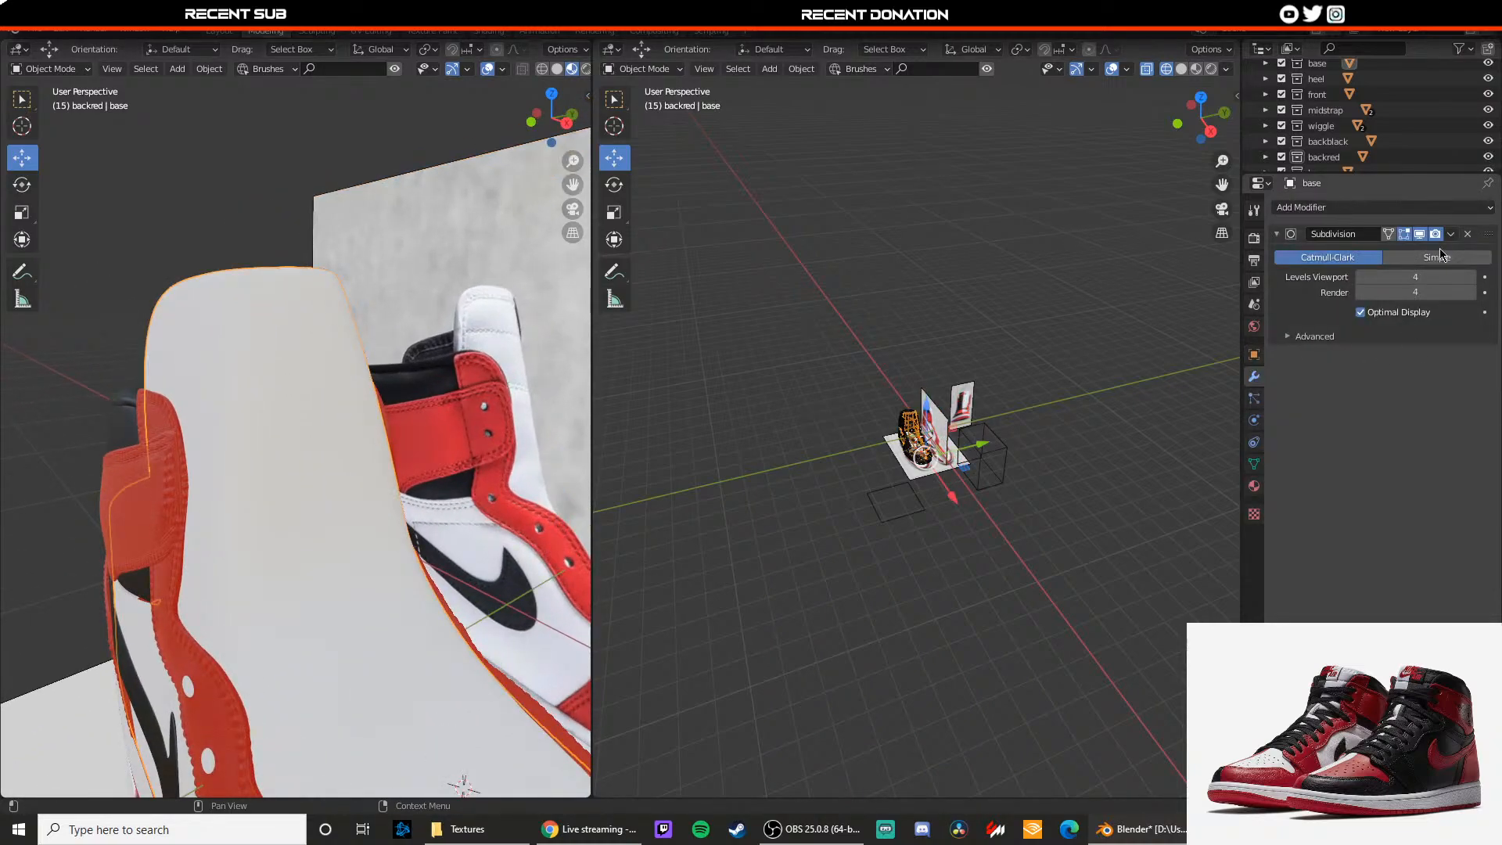
left_click(1468, 235)
left_click(1440, 208)
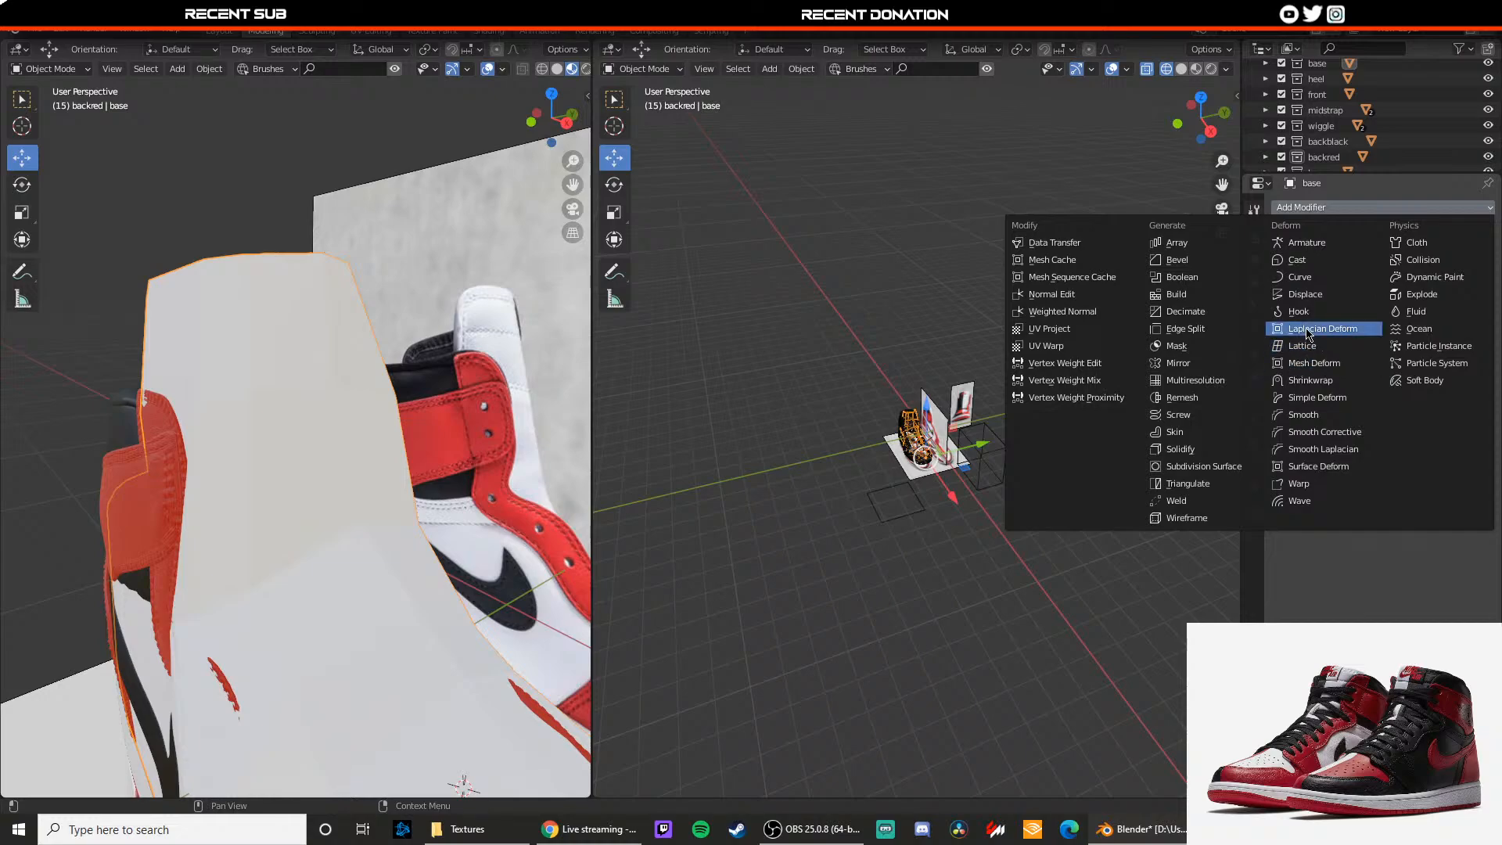
left_click(1196, 380)
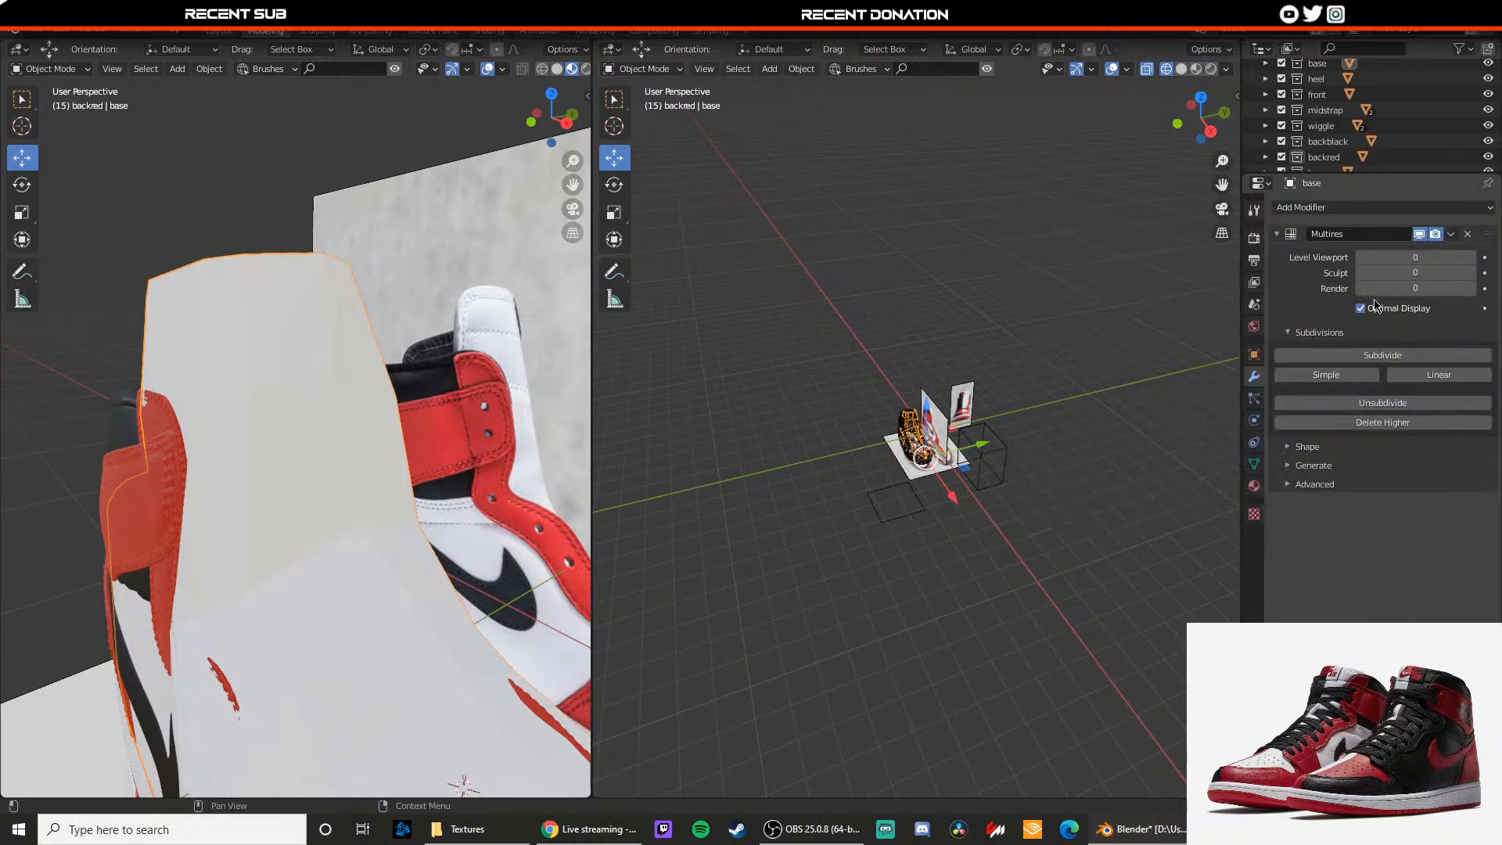
left_click(1371, 356)
left_click(1371, 356)
left_click(1371, 356)
left_click(1371, 356)
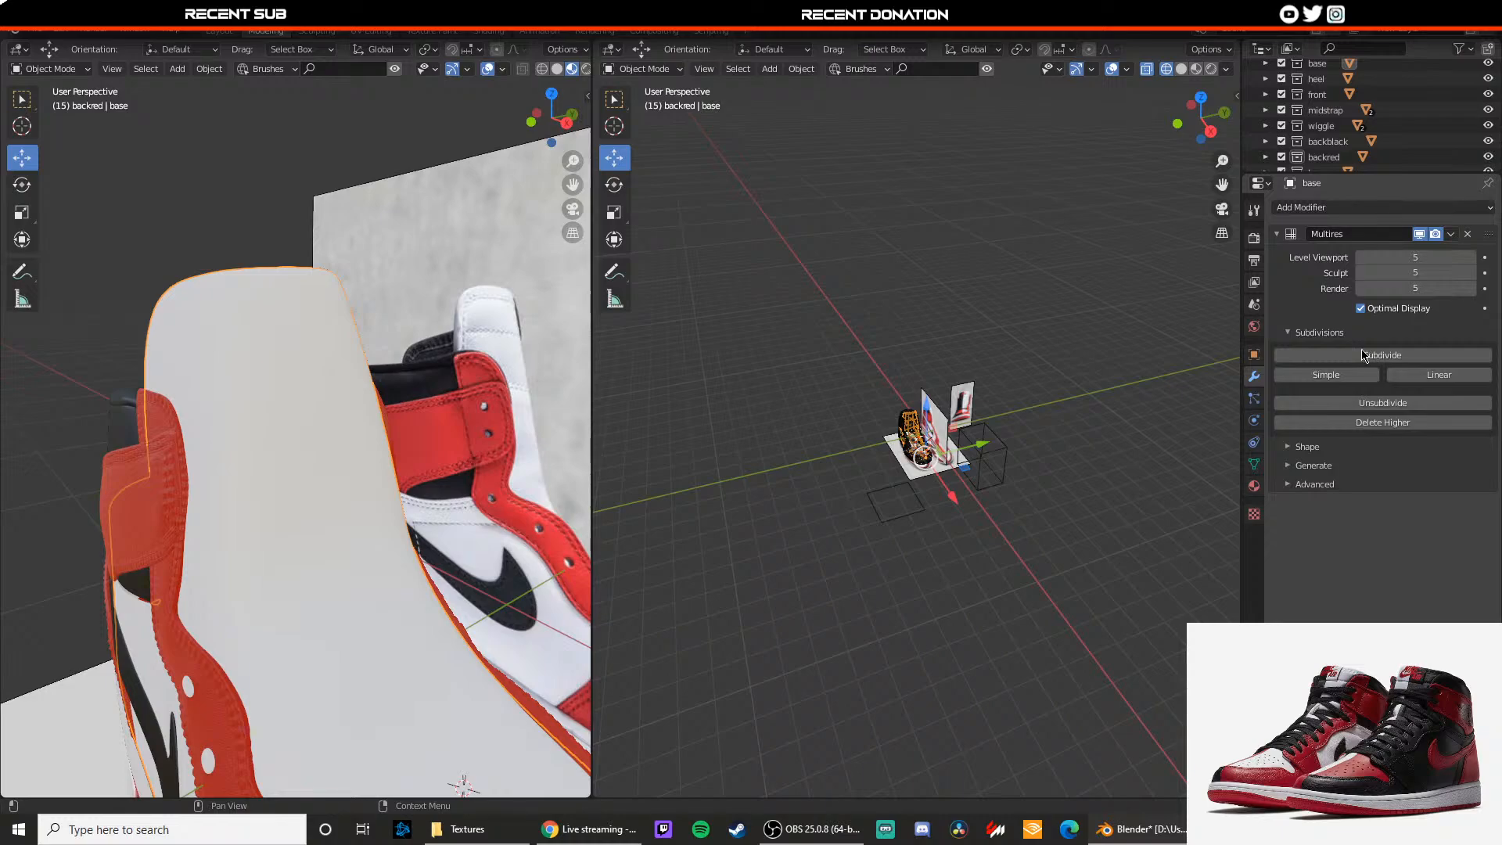
left_click(1056, 349)
mouse_move(477, 383)
middle_mouse_down()
mouse_move(438, 384)
mouse_move(462, 374)
middle_mouse_up()
scroll(444, 344, "down", 5)
scroll(462, 374, "up", 8)
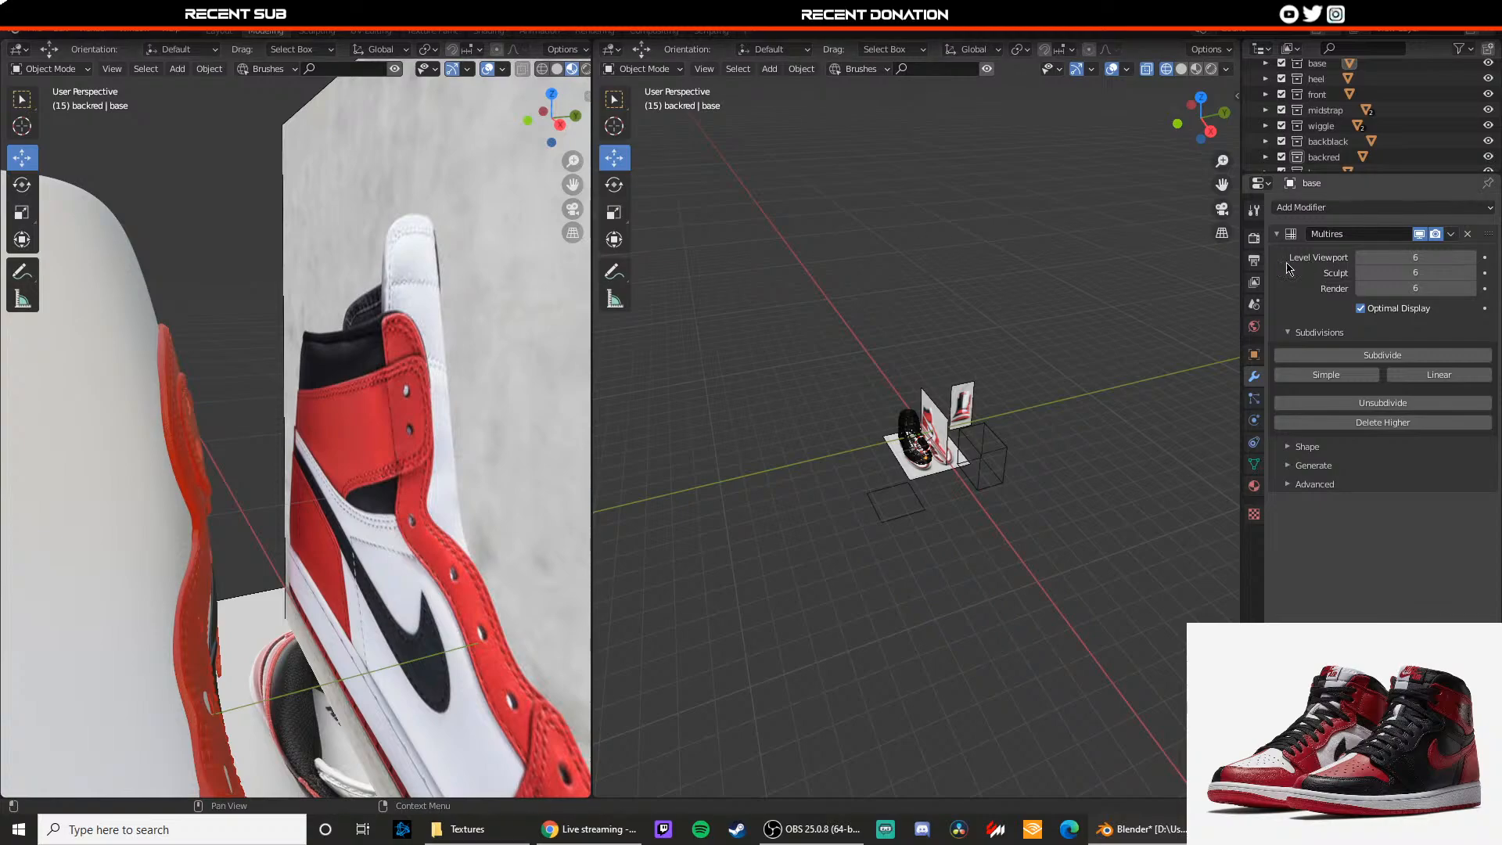
Step: Select the base, switch to the Sculpting workspace and open the base in Sculpt Mode
middle_click_drag(406, 313, 196, 329)
left_click(217, 334)
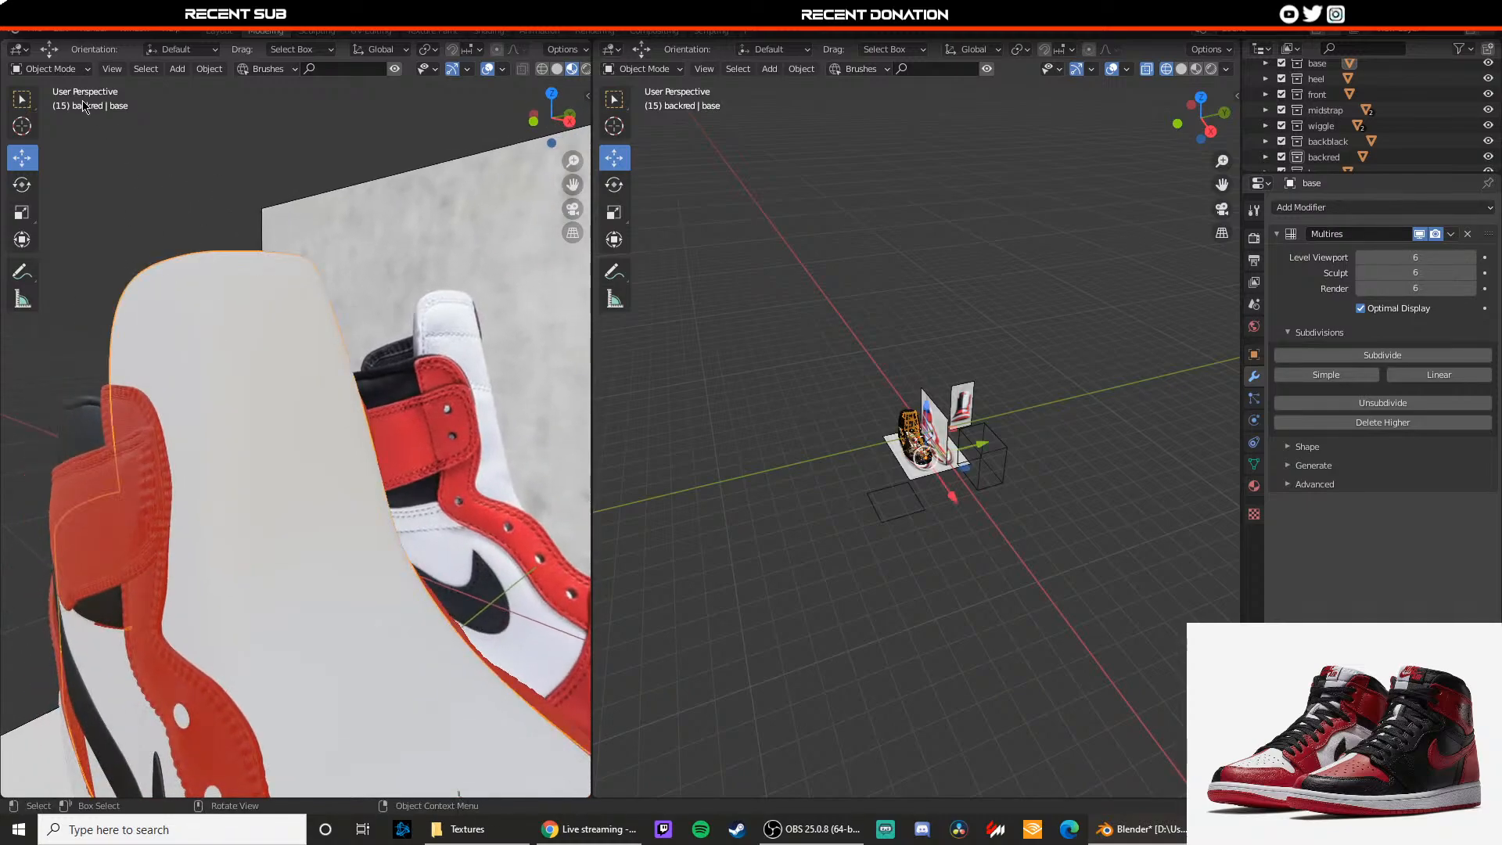
left_click(317, 32)
left_click(58, 71)
scroll(547, 345, "down", 7)
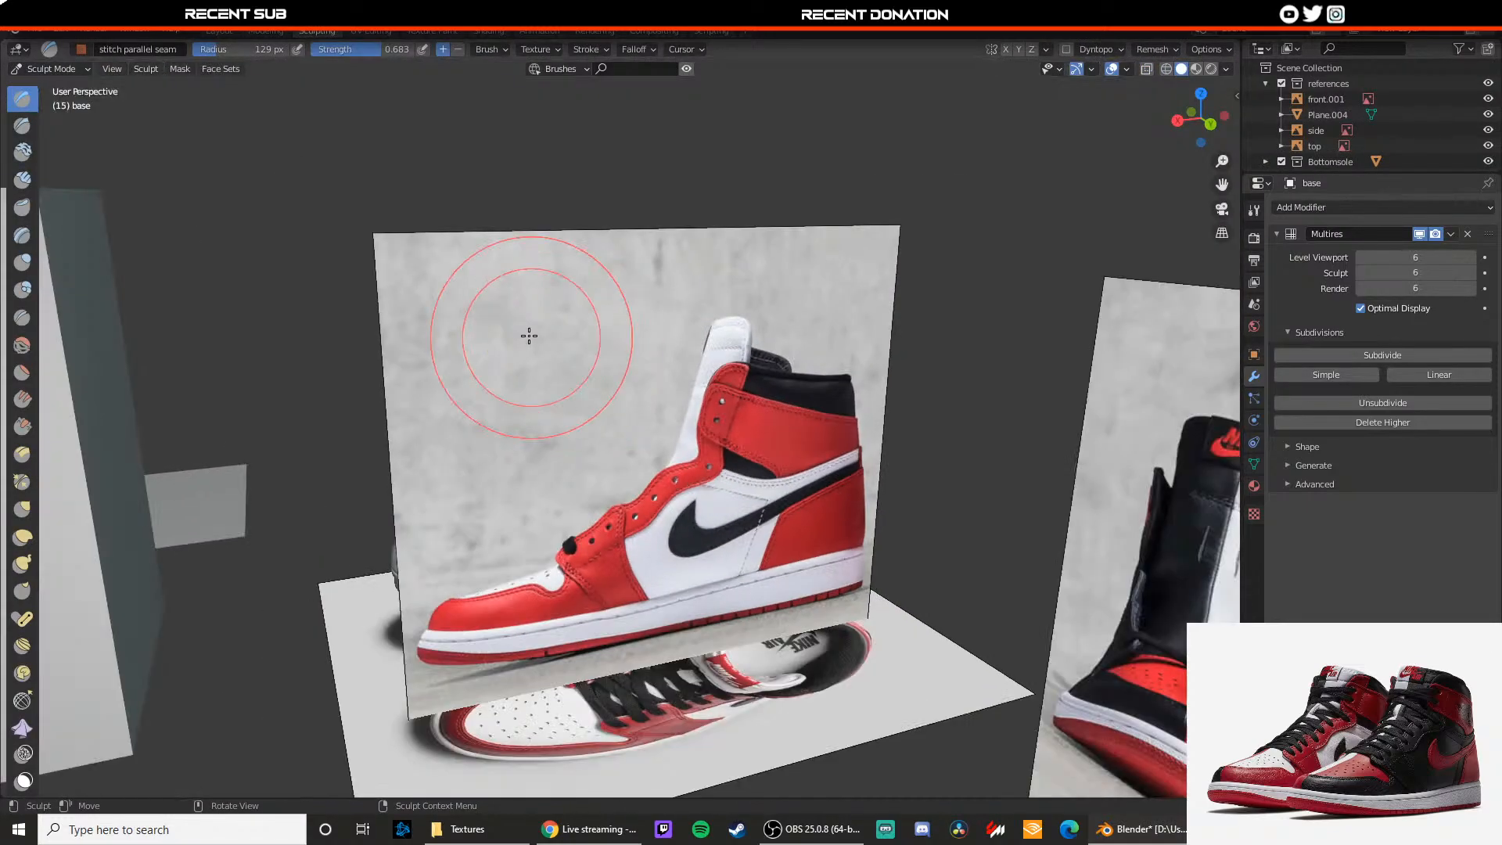
Step: Try a stitch parallel seam stroke across the front of the base's tongue and undo it
mouse_move(530, 336)
middle_mouse_down()
mouse_move(674, 340)
mouse_move(536, 449)
middle_mouse_up()
scroll(535, 450, "up", 3)
middle_click_drag(443, 435, 563, 449)
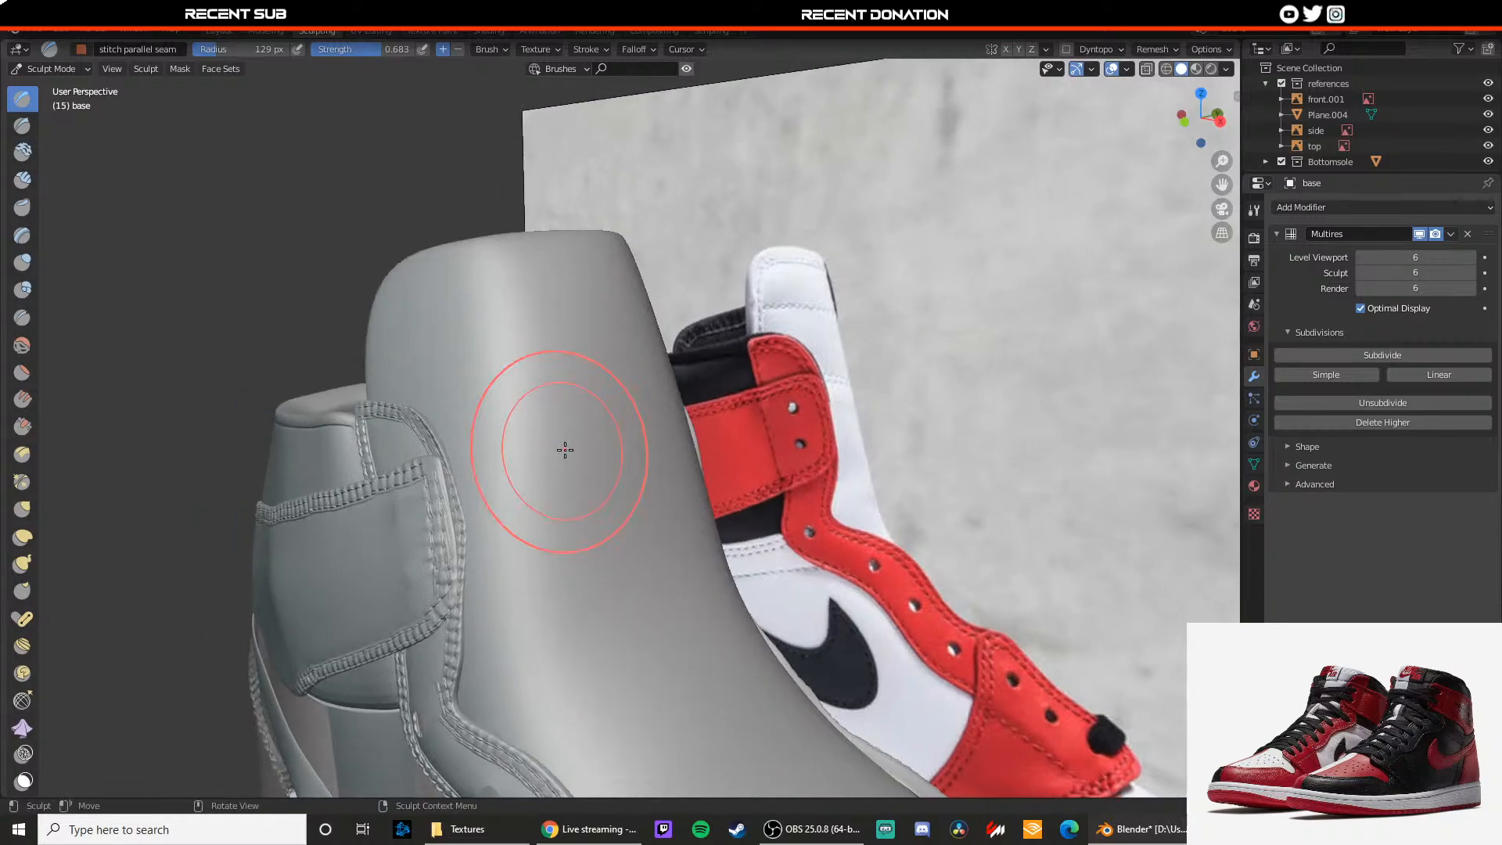
scroll(562, 450, "up", 2)
scroll(363, 473, "up", 1)
middle_click_drag(362, 472, 378, 462)
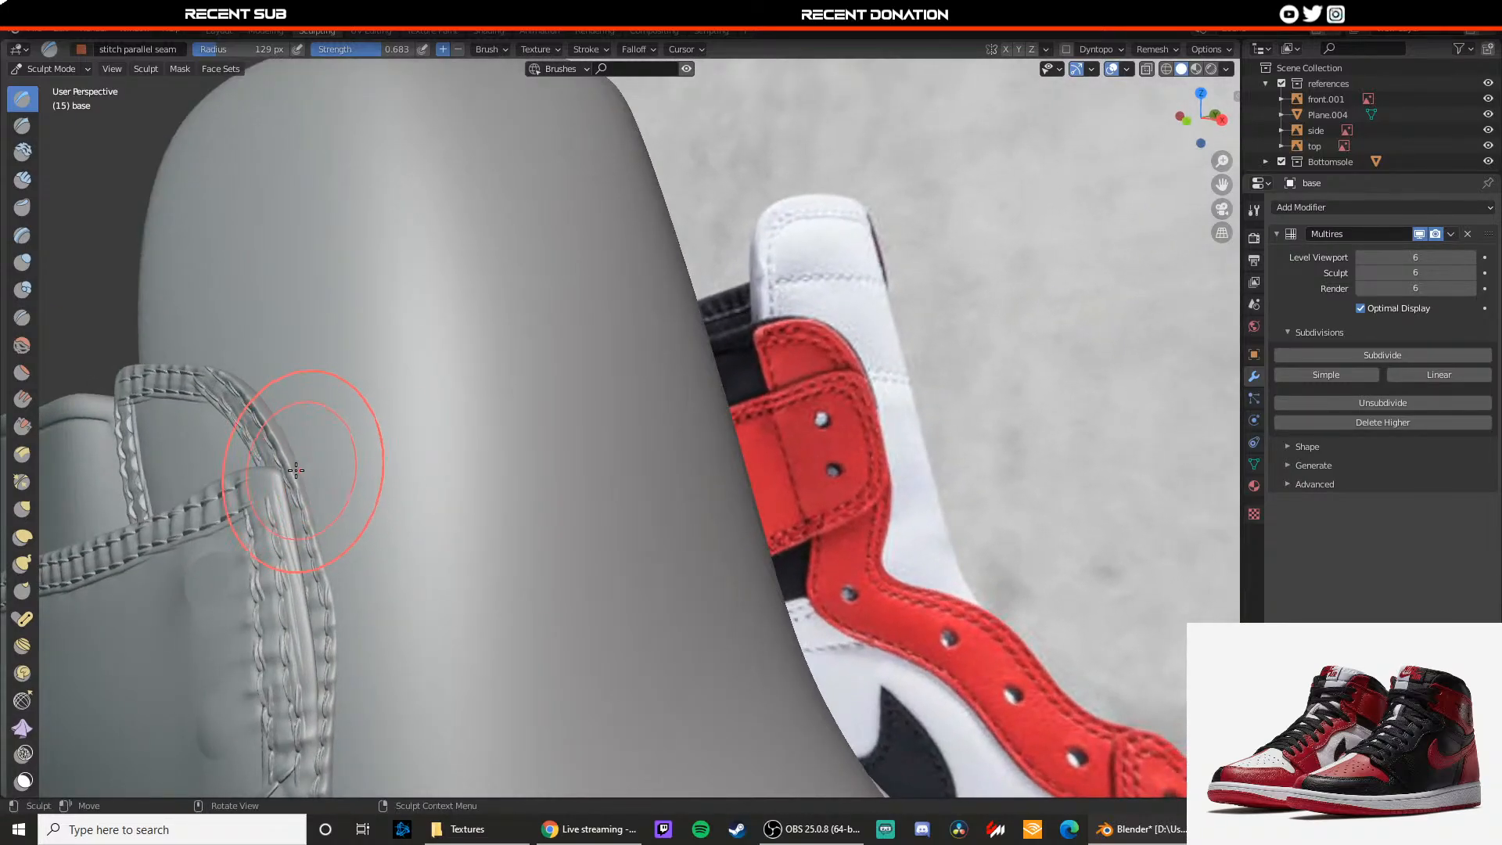
mouse_move(316, 468)
left_mouse_down()
mouse_move(371, 446)
mouse_move(373, 470)
mouse_move(469, 436)
left_mouse_up()
key("ctrl+z")
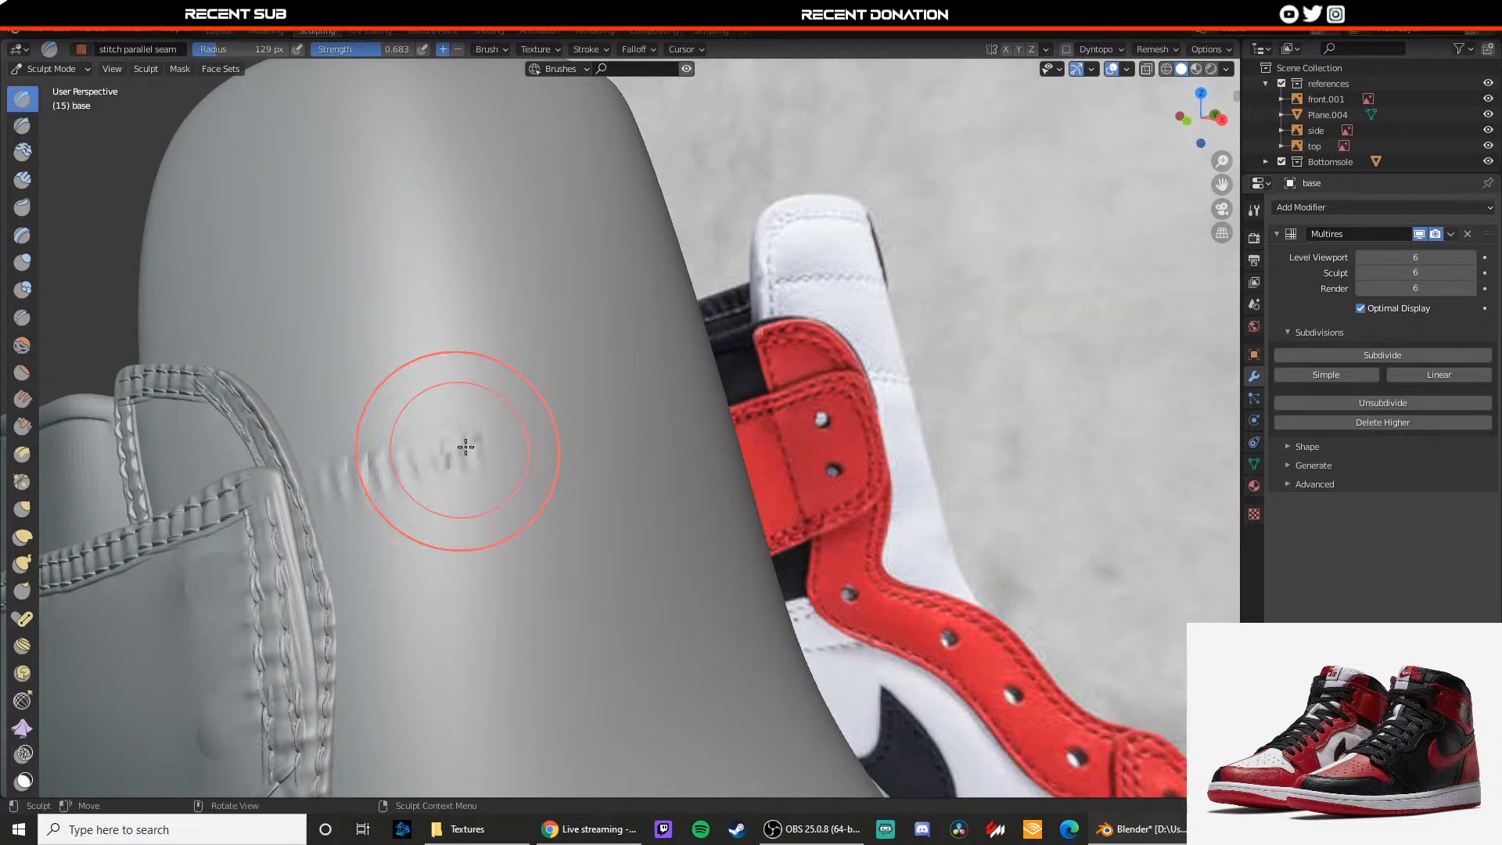
key("ctrl+z")
Step: Return to Object Mode and replace the base's Multires with a fresh one subdivided to level 6
left_click(1255, 210)
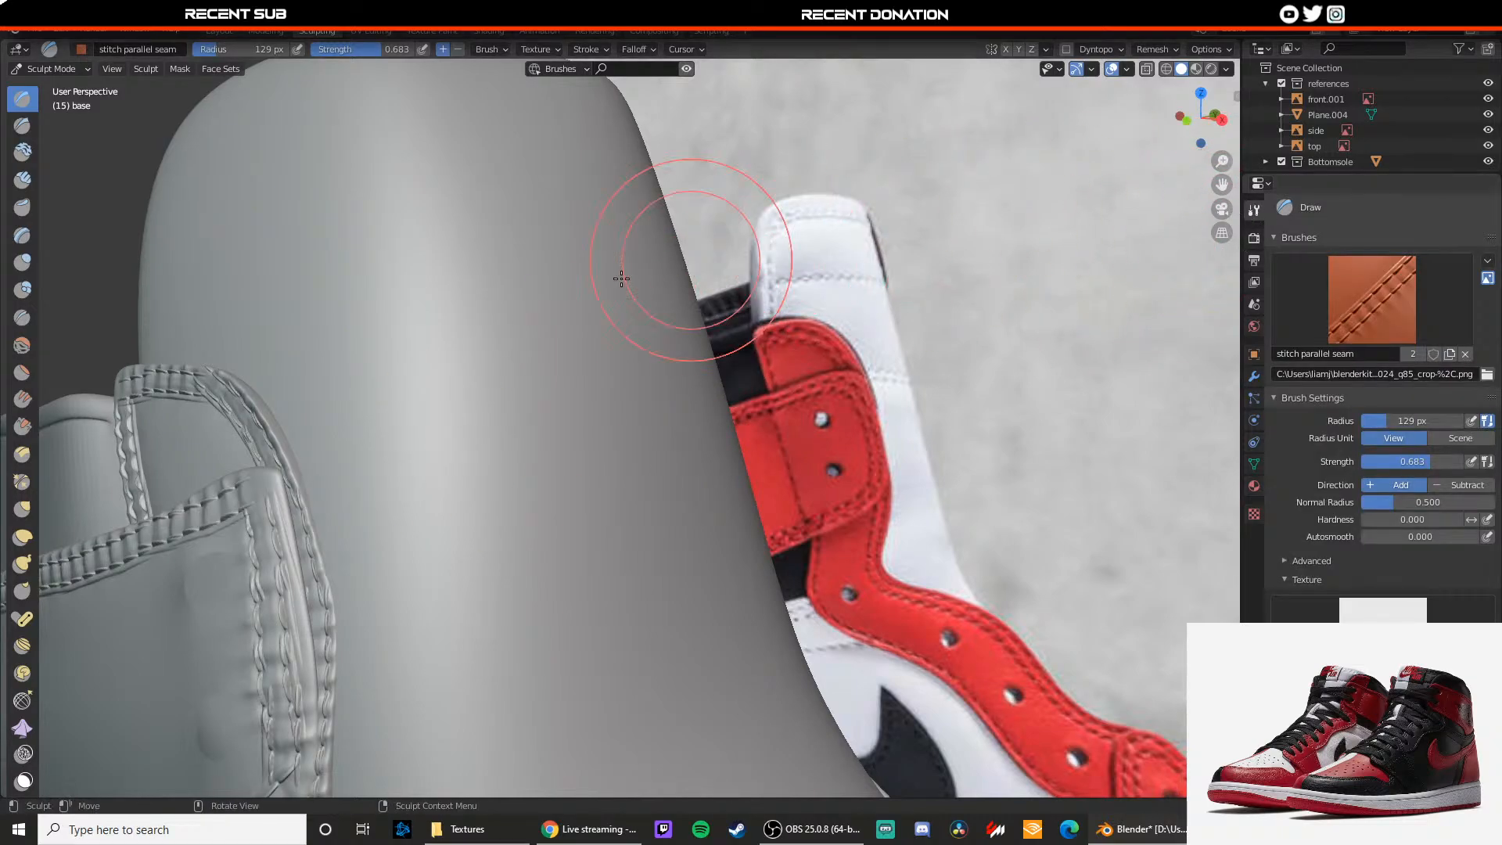
left_click(70, 68)
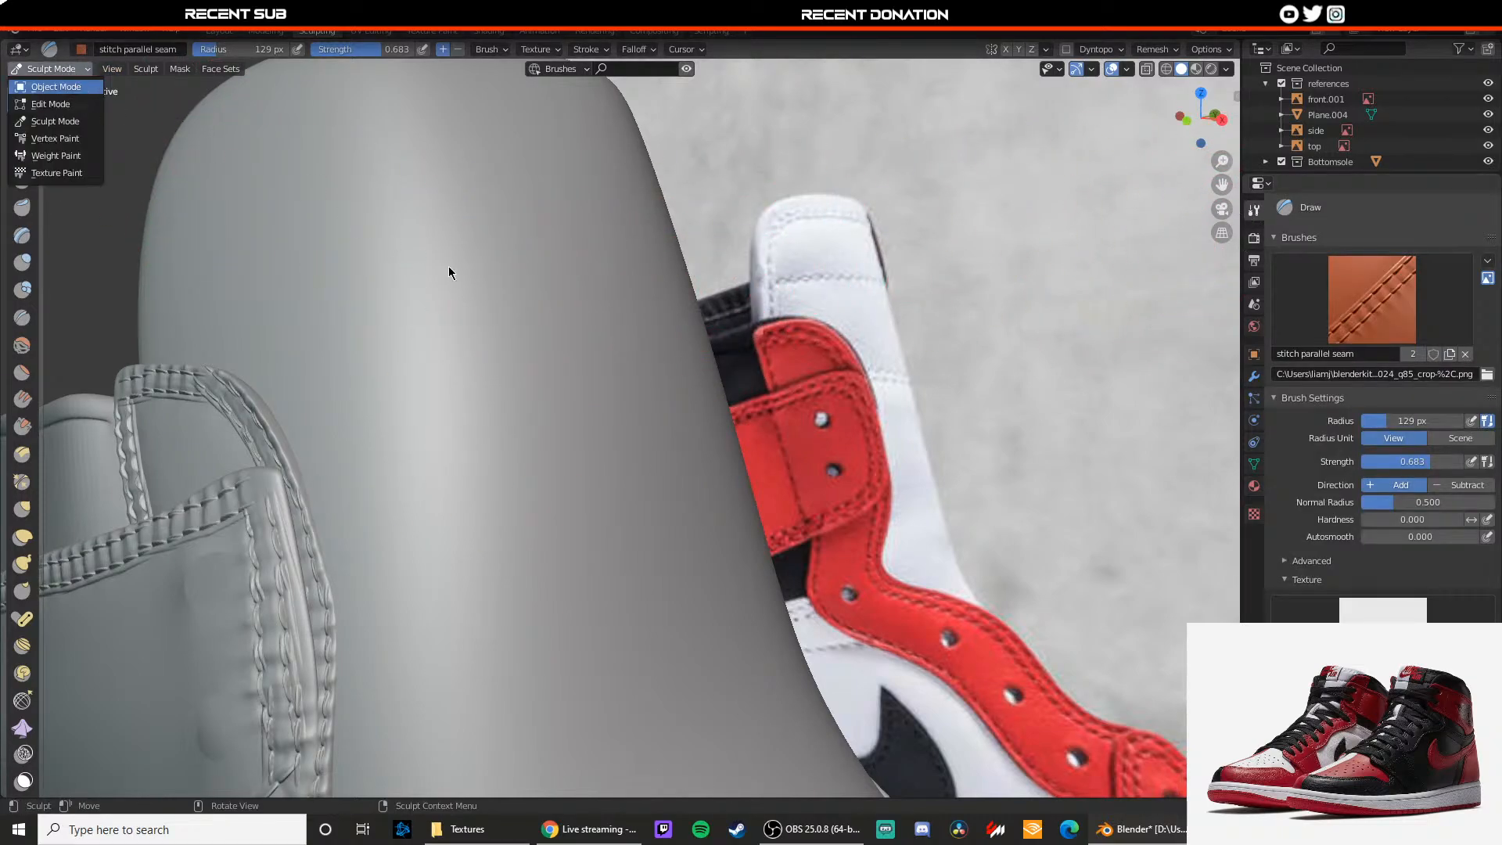
key("Return")
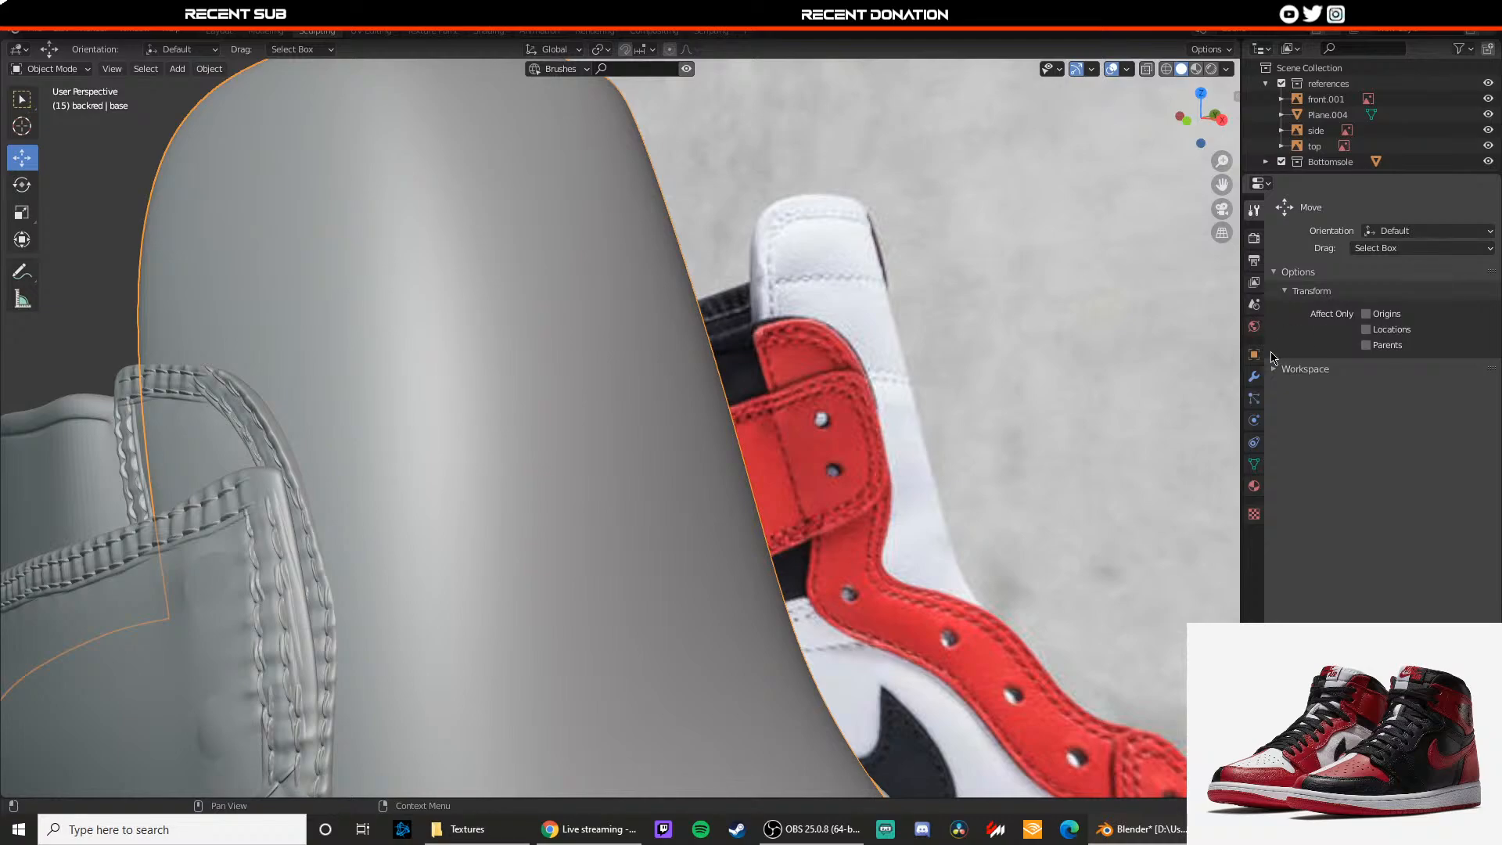
left_click(1254, 376)
left_click(1469, 234)
left_click(1456, 208)
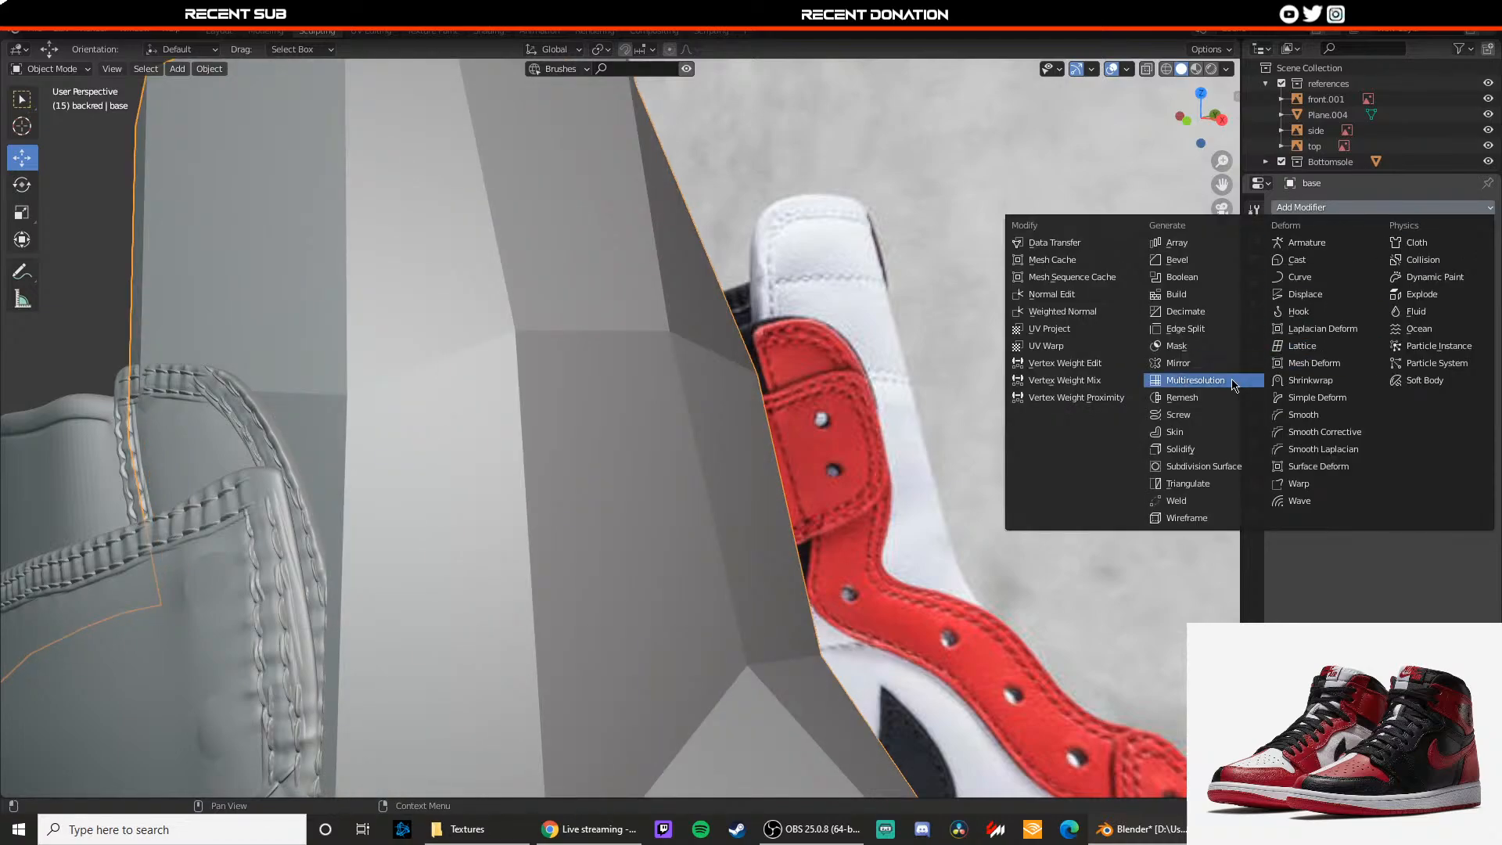
left_click(1189, 378)
left_click(1422, 356)
left_click(1383, 356)
left_click(1383, 356)
left_click(1382, 356)
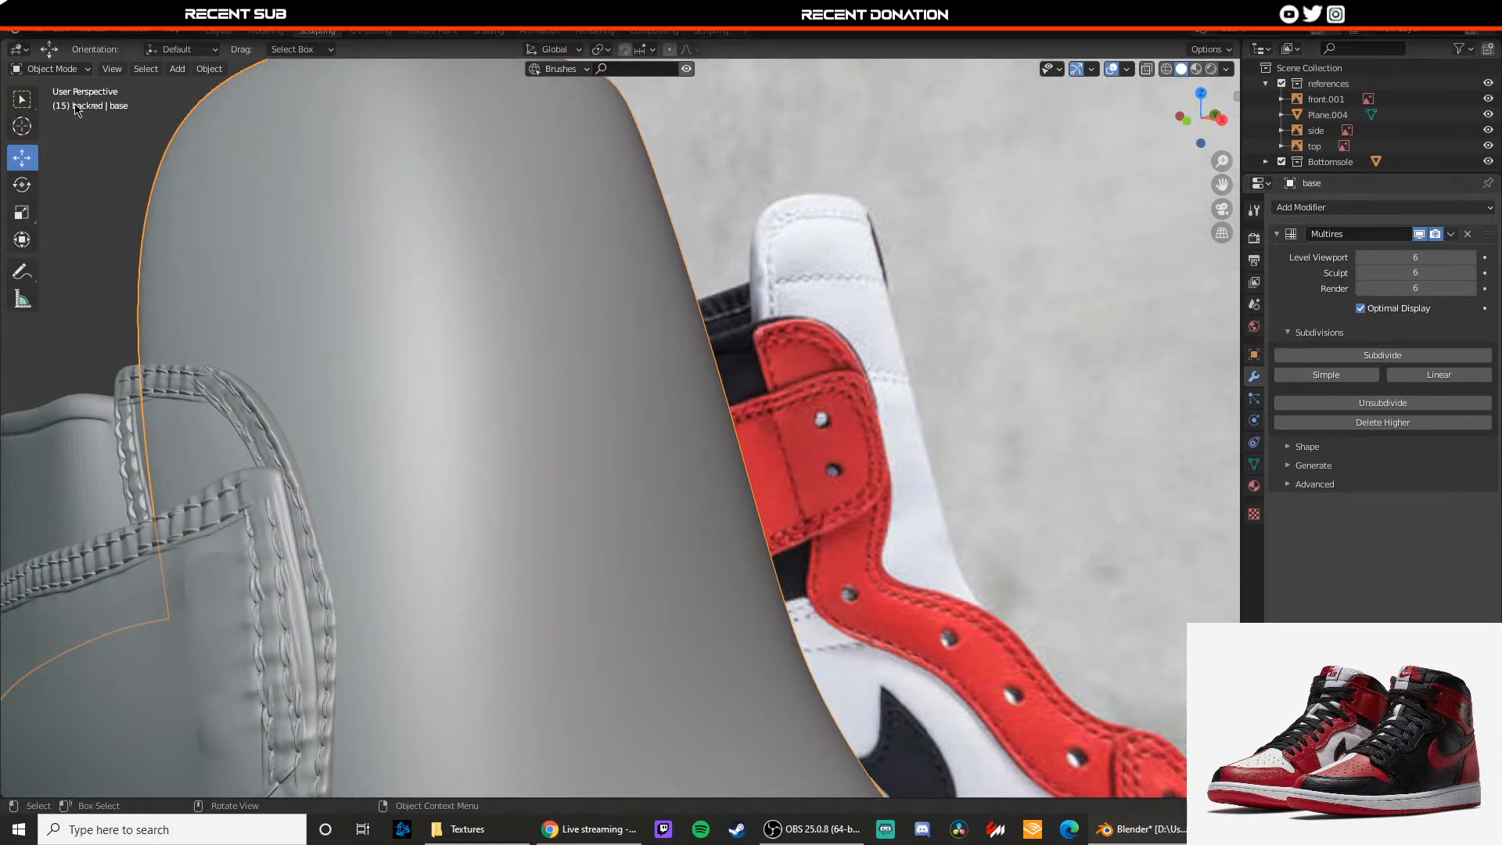
Step: Sculpt a parallel seam horizontally across the base's tongue from one collar edge to the other with the stitch parallel seam brush
left_click(52, 69)
left_click(61, 125)
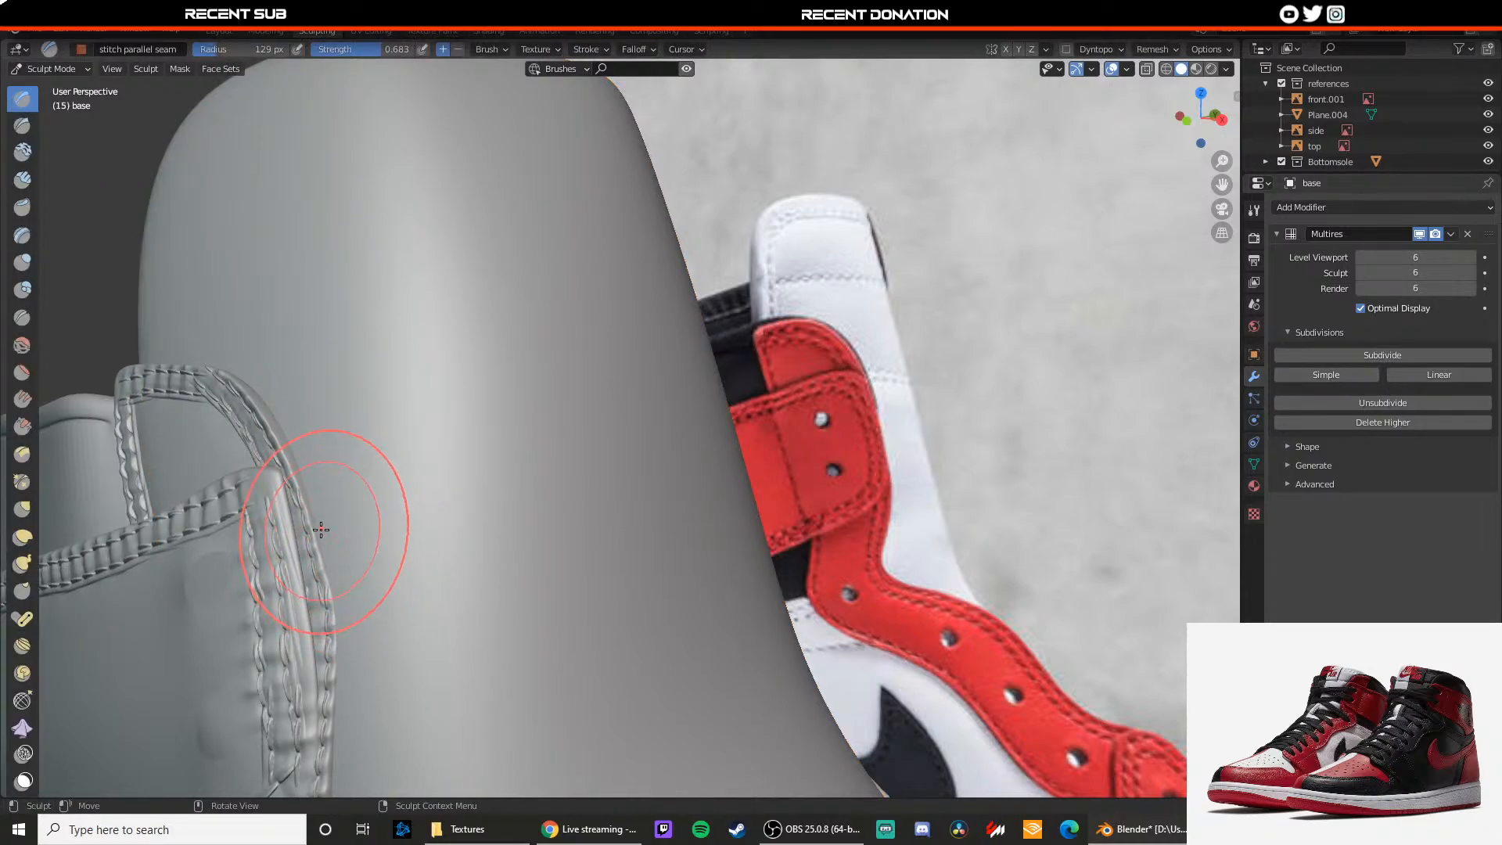
left_click_drag(321, 530, 343, 523)
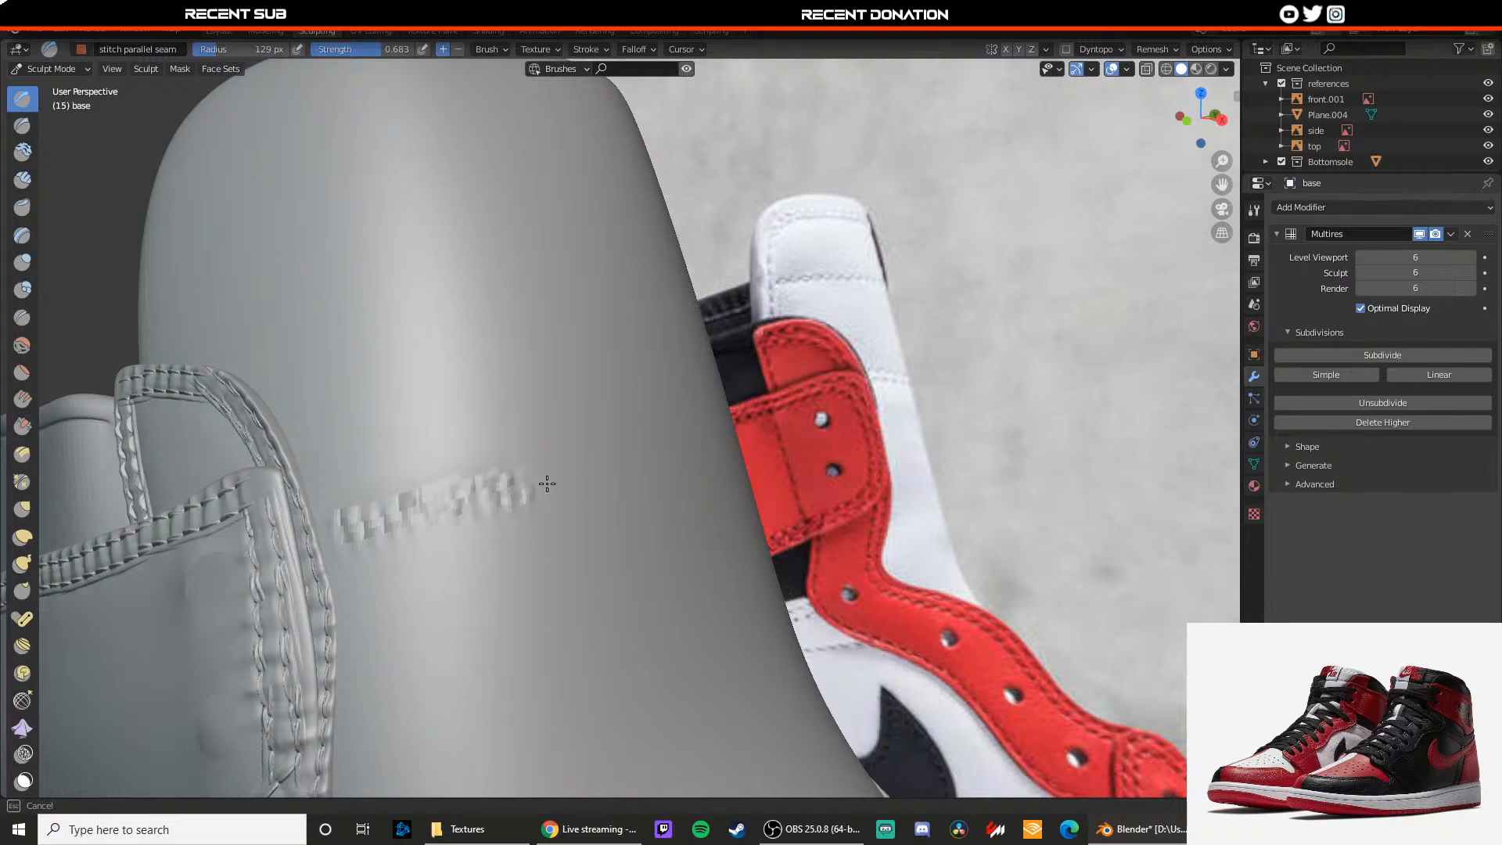
left_click_drag(643, 471, 646, 471)
middle_click_drag(627, 474, 513, 480)
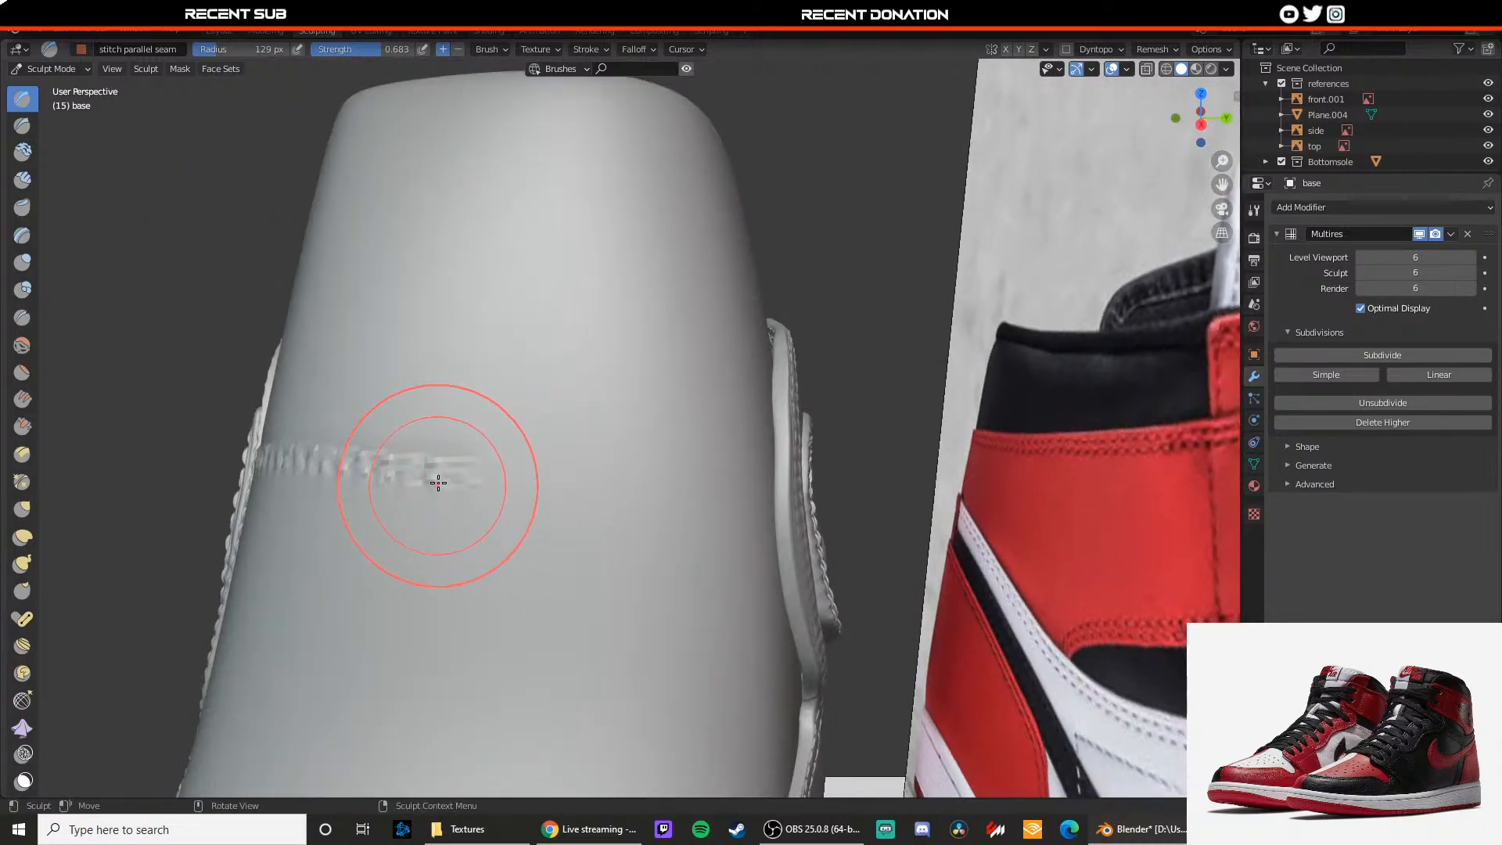
left_click_drag(463, 475, 572, 477)
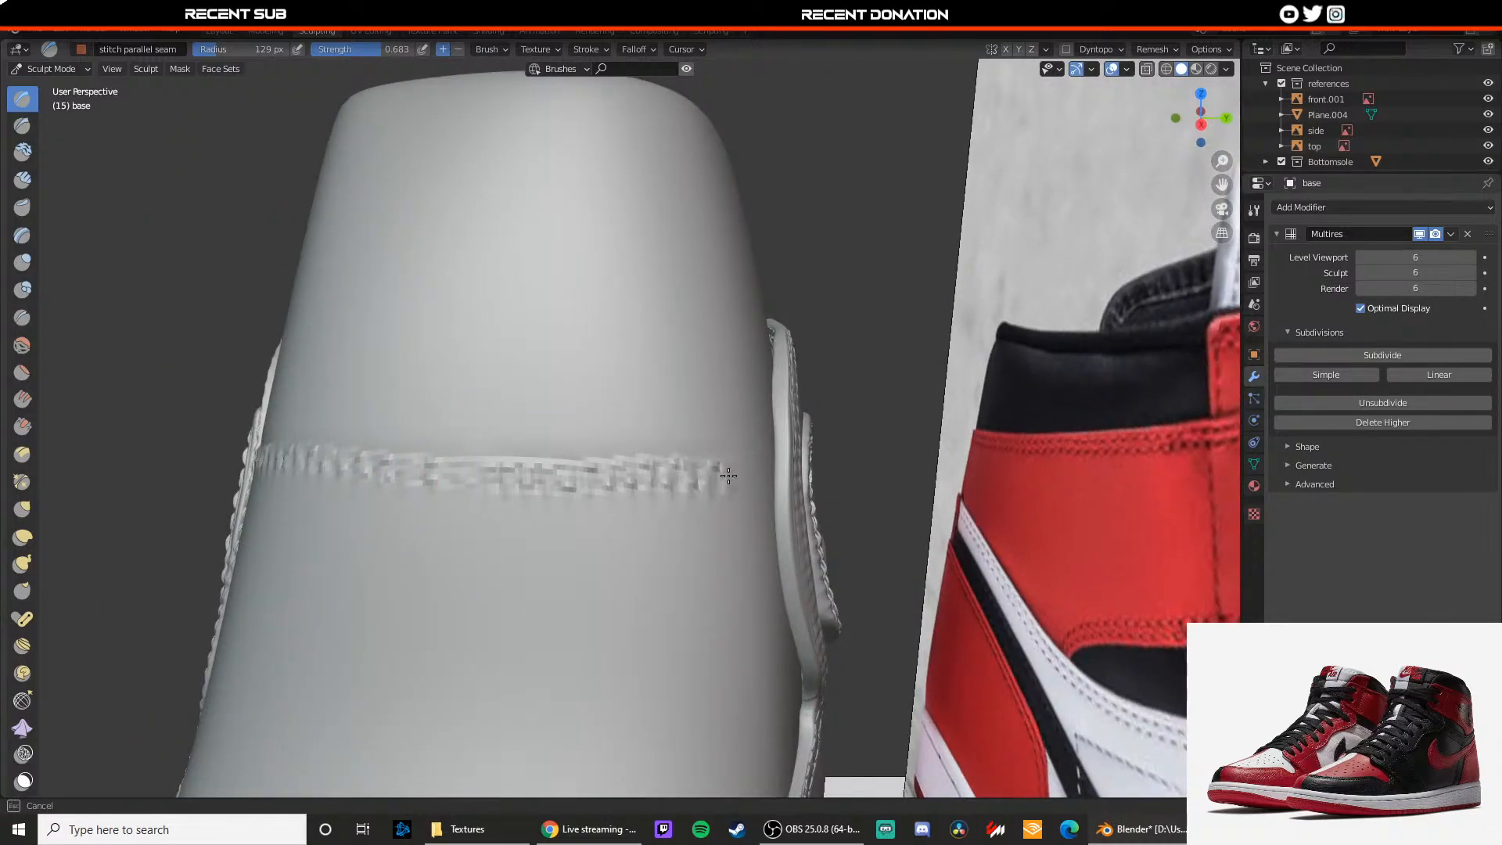
left_click_drag(729, 476, 752, 478)
middle_click_drag(736, 475, 583, 467)
scroll(610, 500, "up", 3)
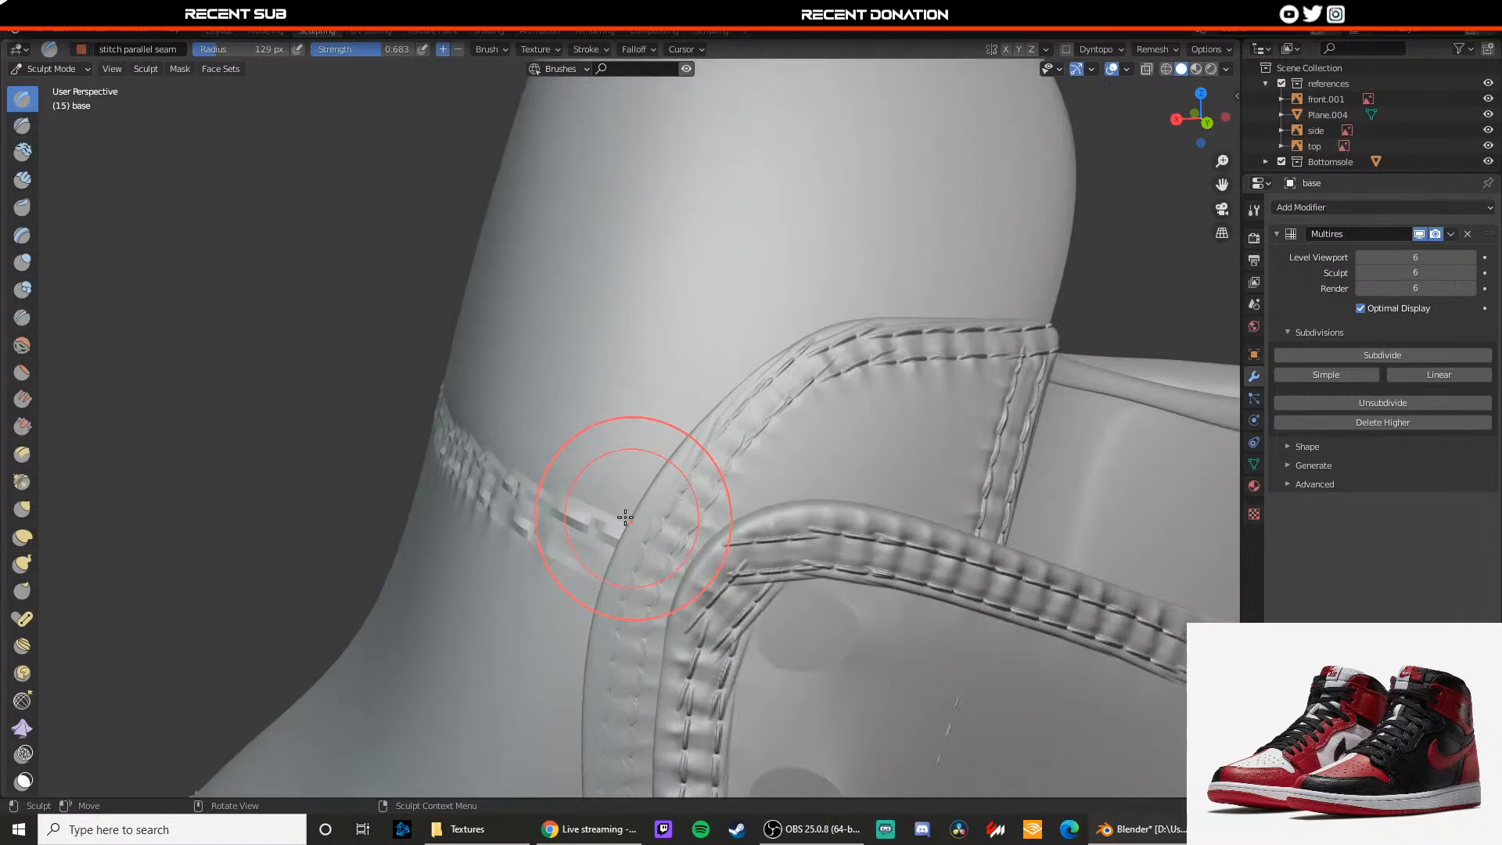
middle_click_drag(625, 517, 737, 496)
scroll(724, 473, "down", 3)
Step: Return to Object Mode in the Modeling workspace and remove the Multires modifier from the base
left_click(55, 72)
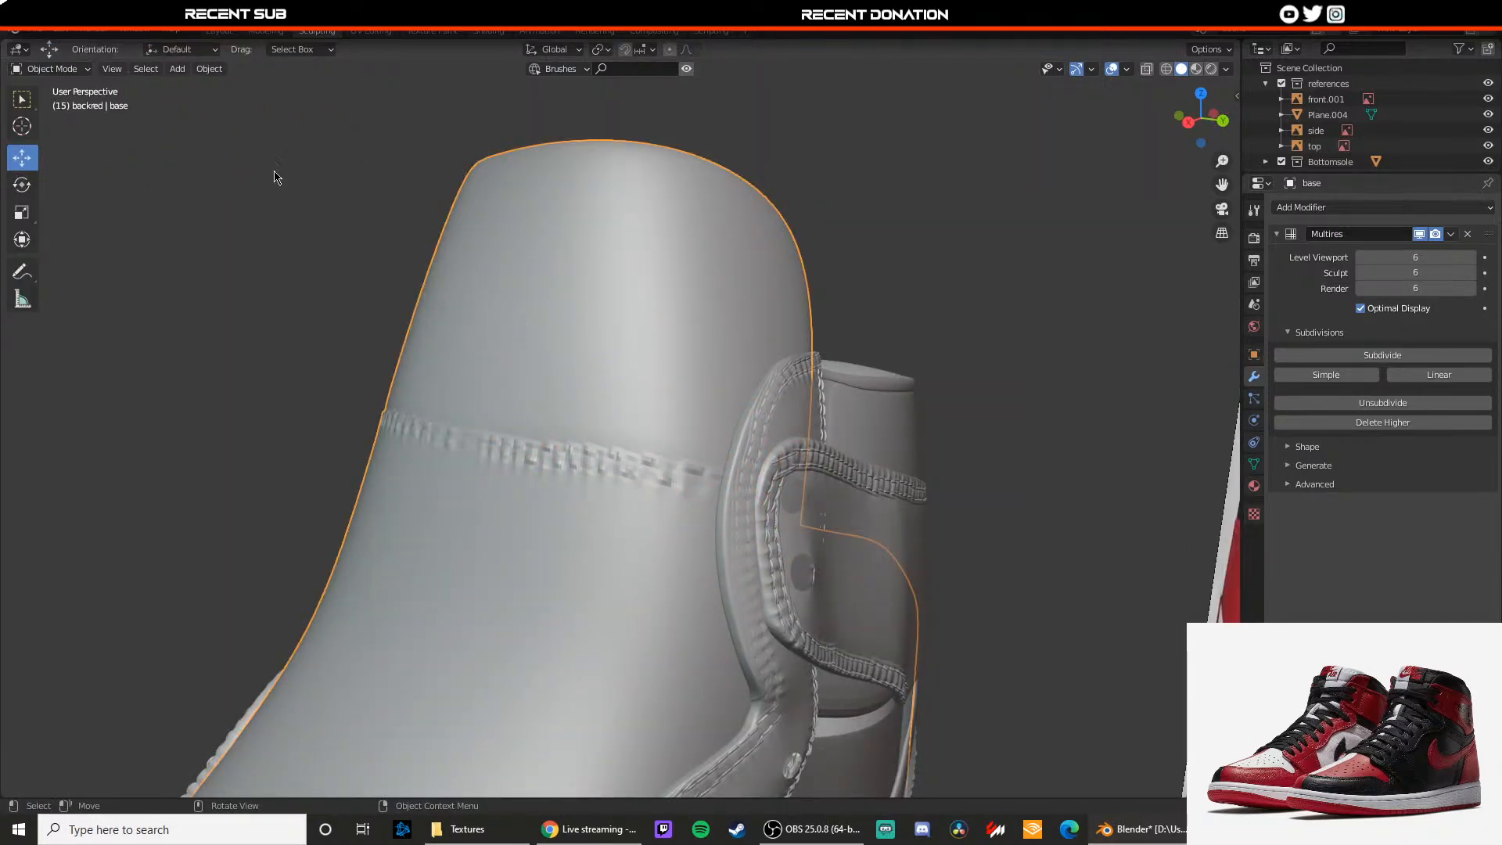
left_click(268, 31)
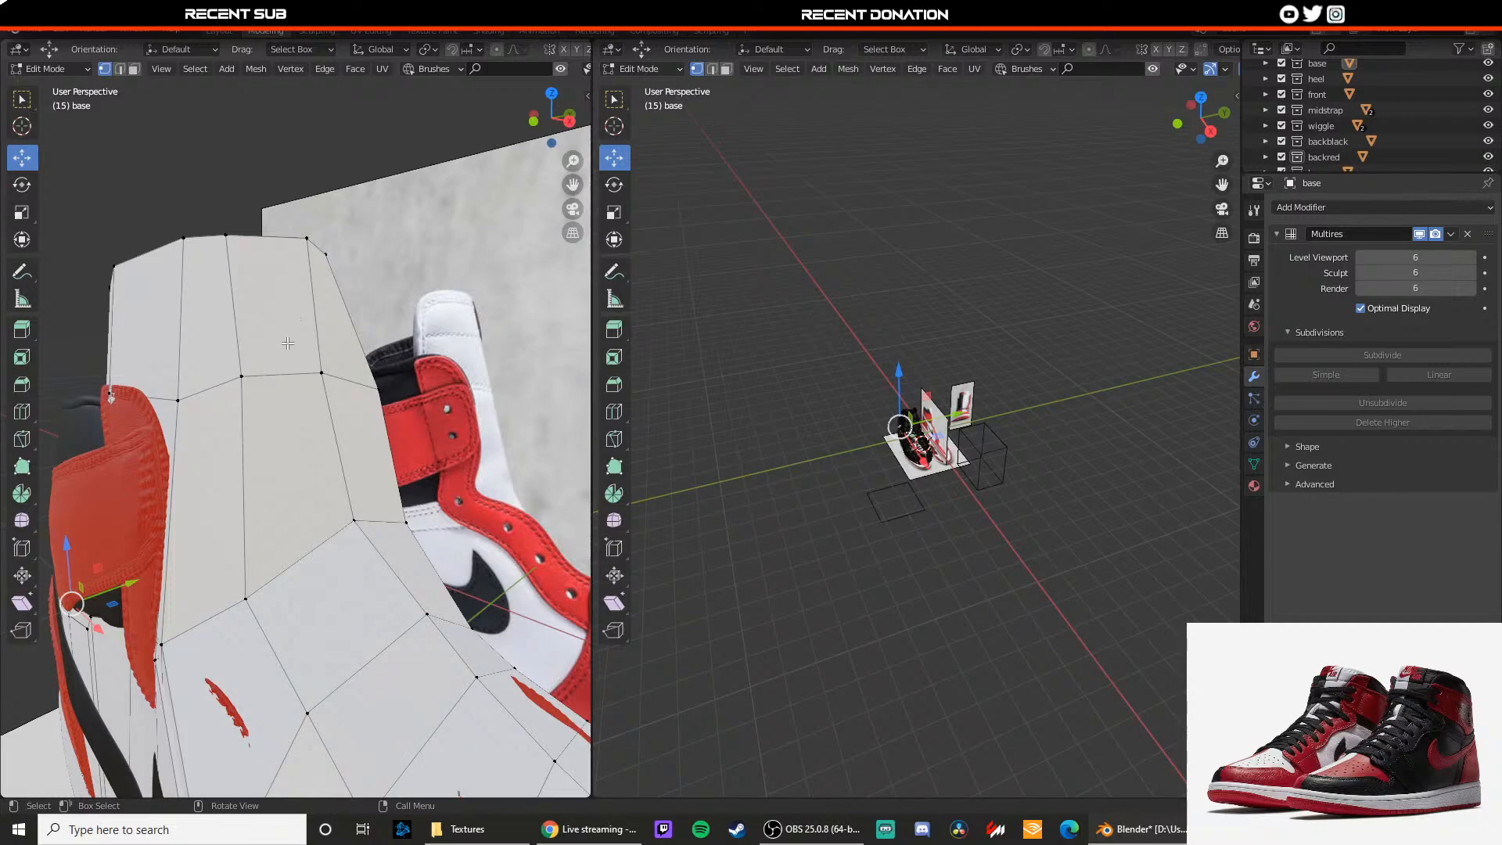
key("Tab")
scroll(279, 347, "up", 5)
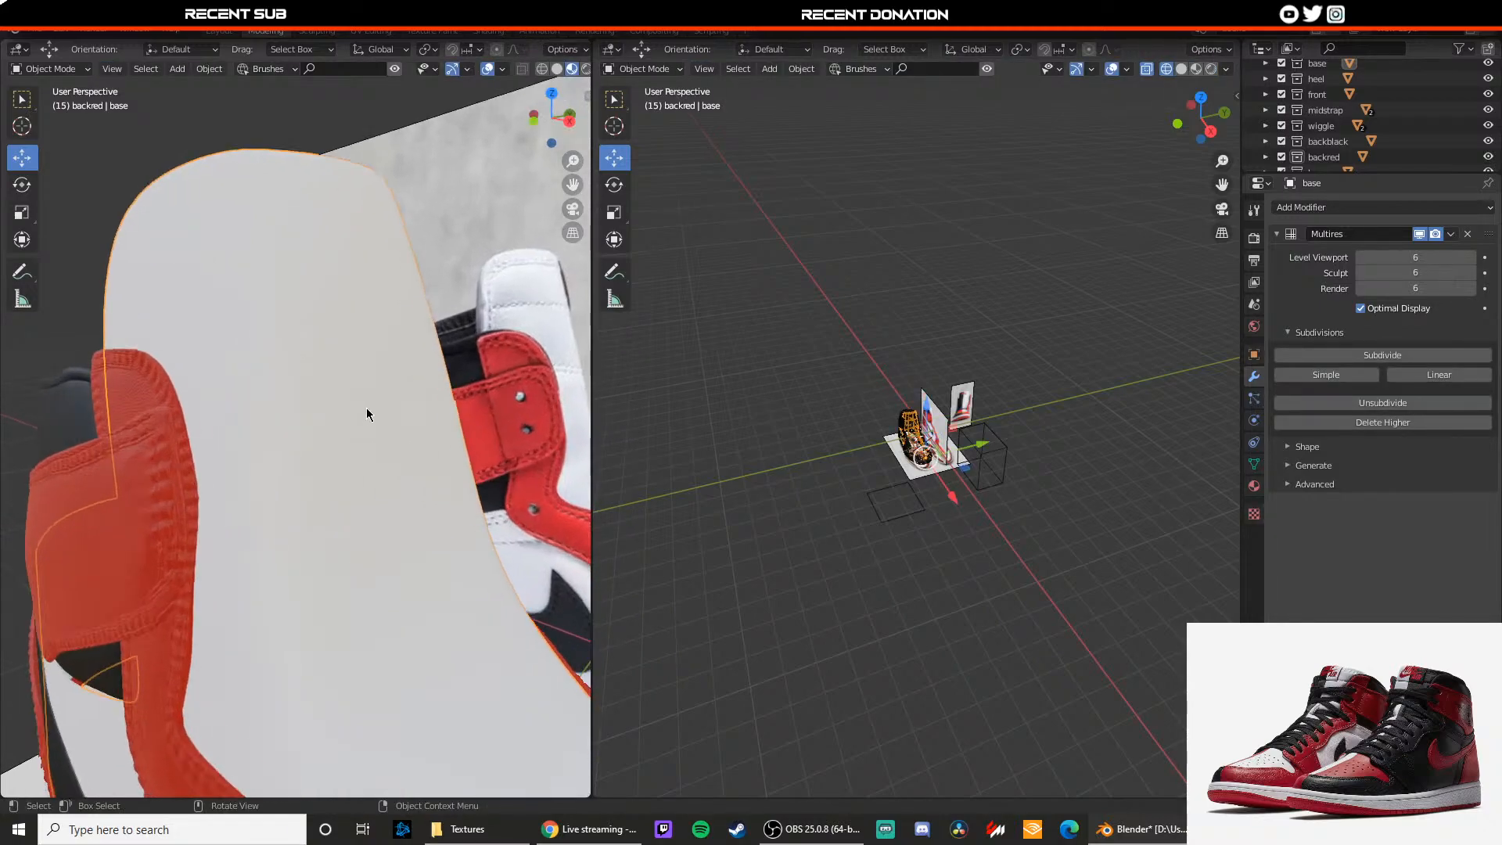
scroll(358, 406, "down", 1)
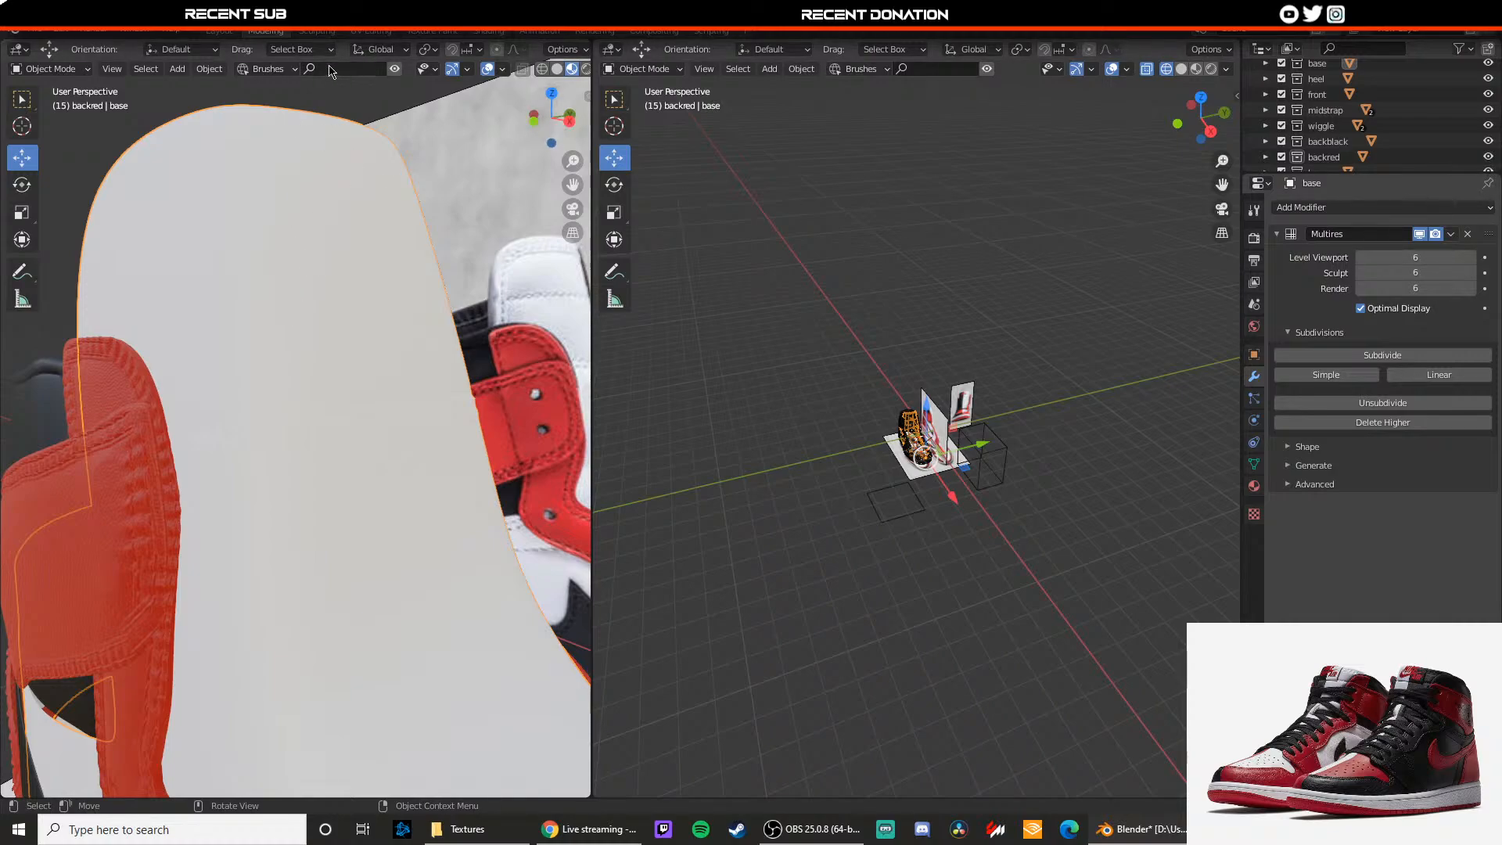
left_click(1470, 237)
Step: Open the base in Edit Mode and add horizontal loop cuts across its tongue
key("Tab")
key("ctrl+r")
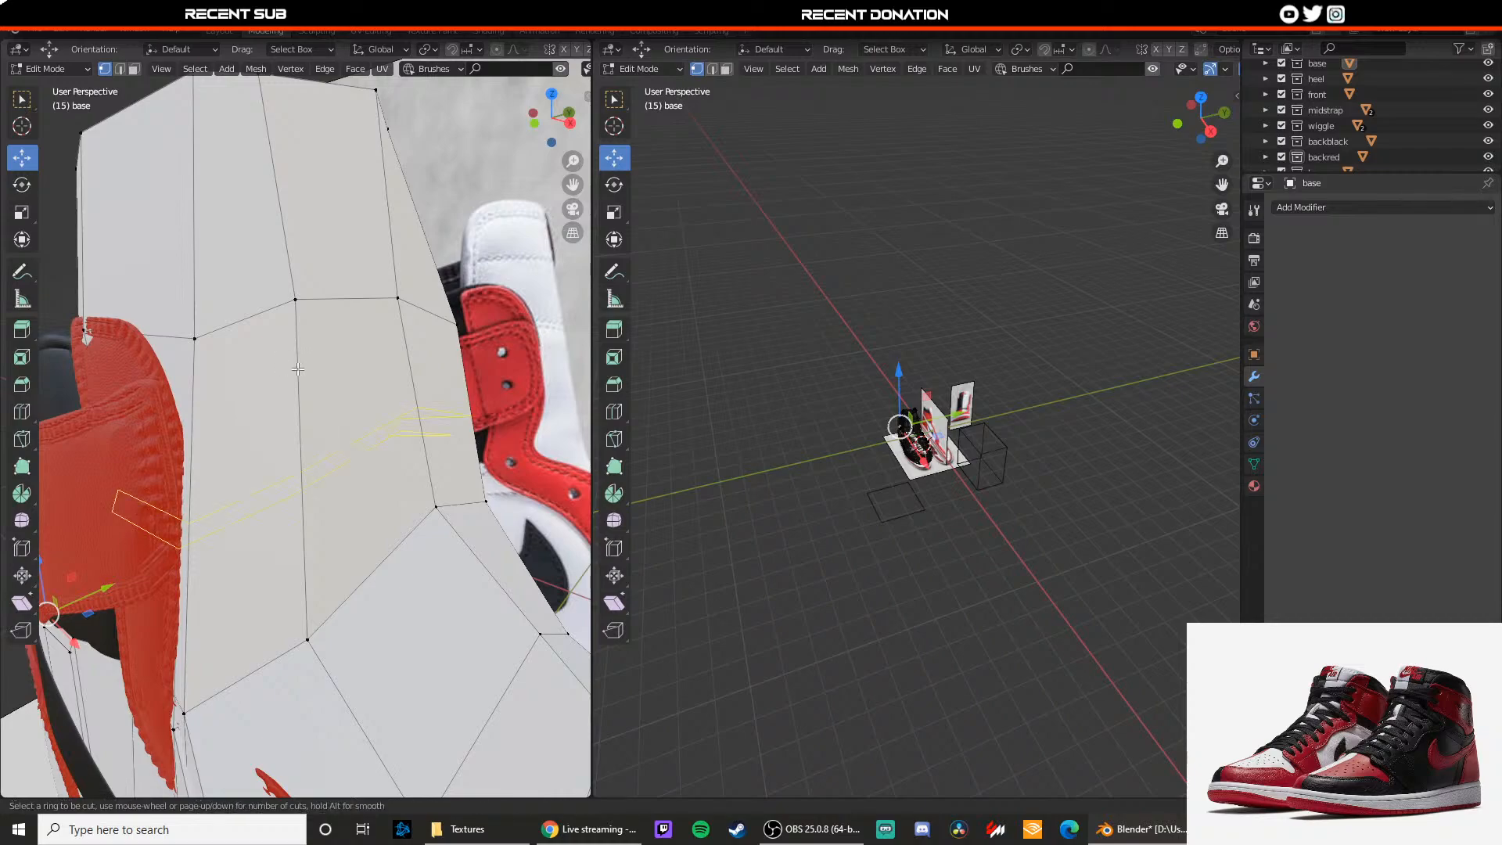
left_click(288, 248)
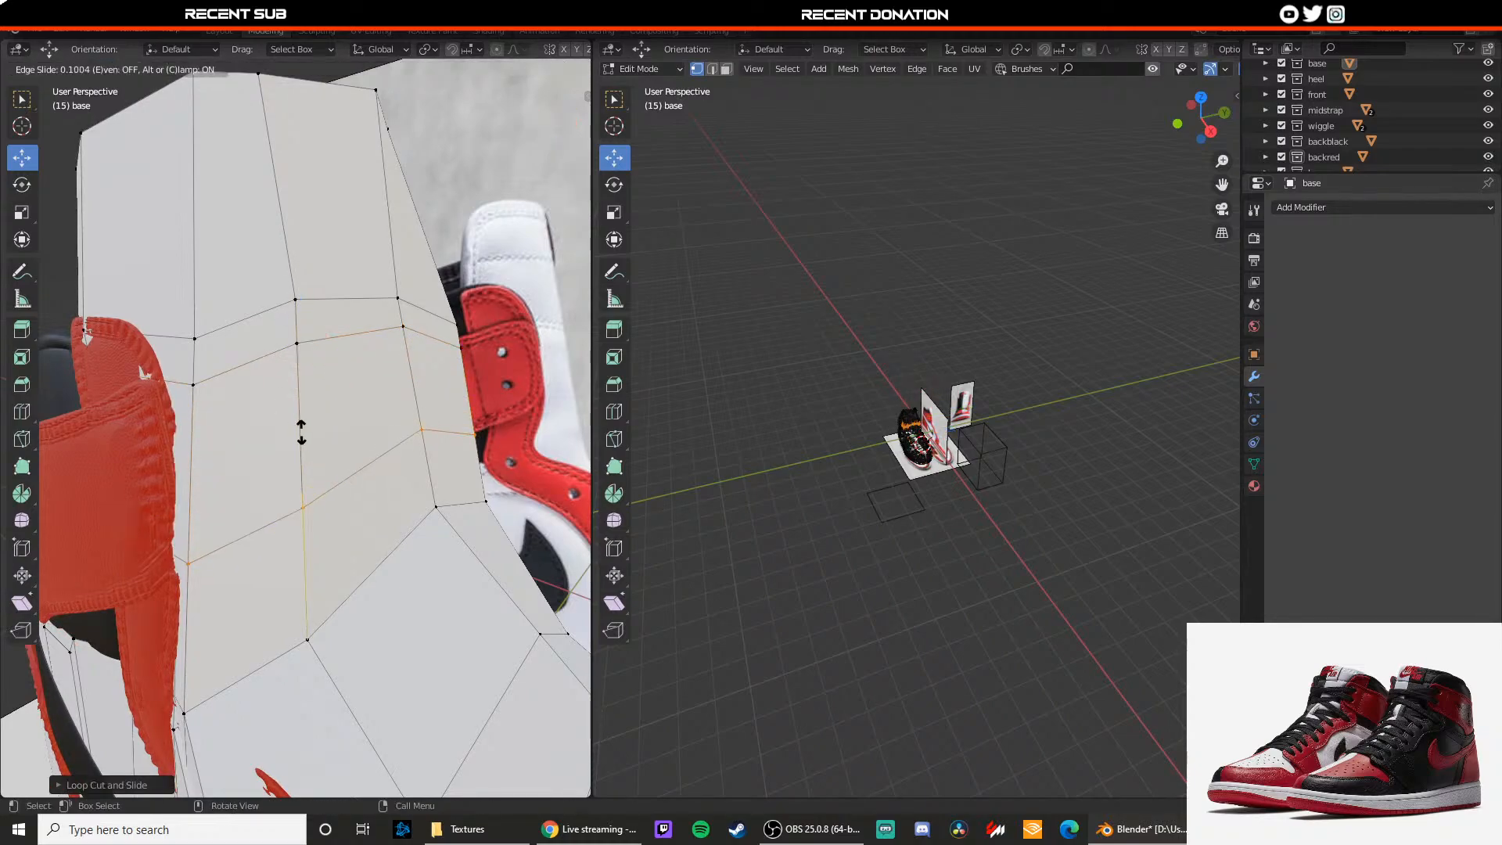
left_click(308, 490)
middle_click_drag(308, 490, 328, 456)
key("ctrl+r")
left_click(321, 440)
left_click(322, 443)
Step: Add more horizontal loop cuts to the base's tongue, two near its upper part and one near its lower bend
key("ctrl+r")
left_click(251, 299)
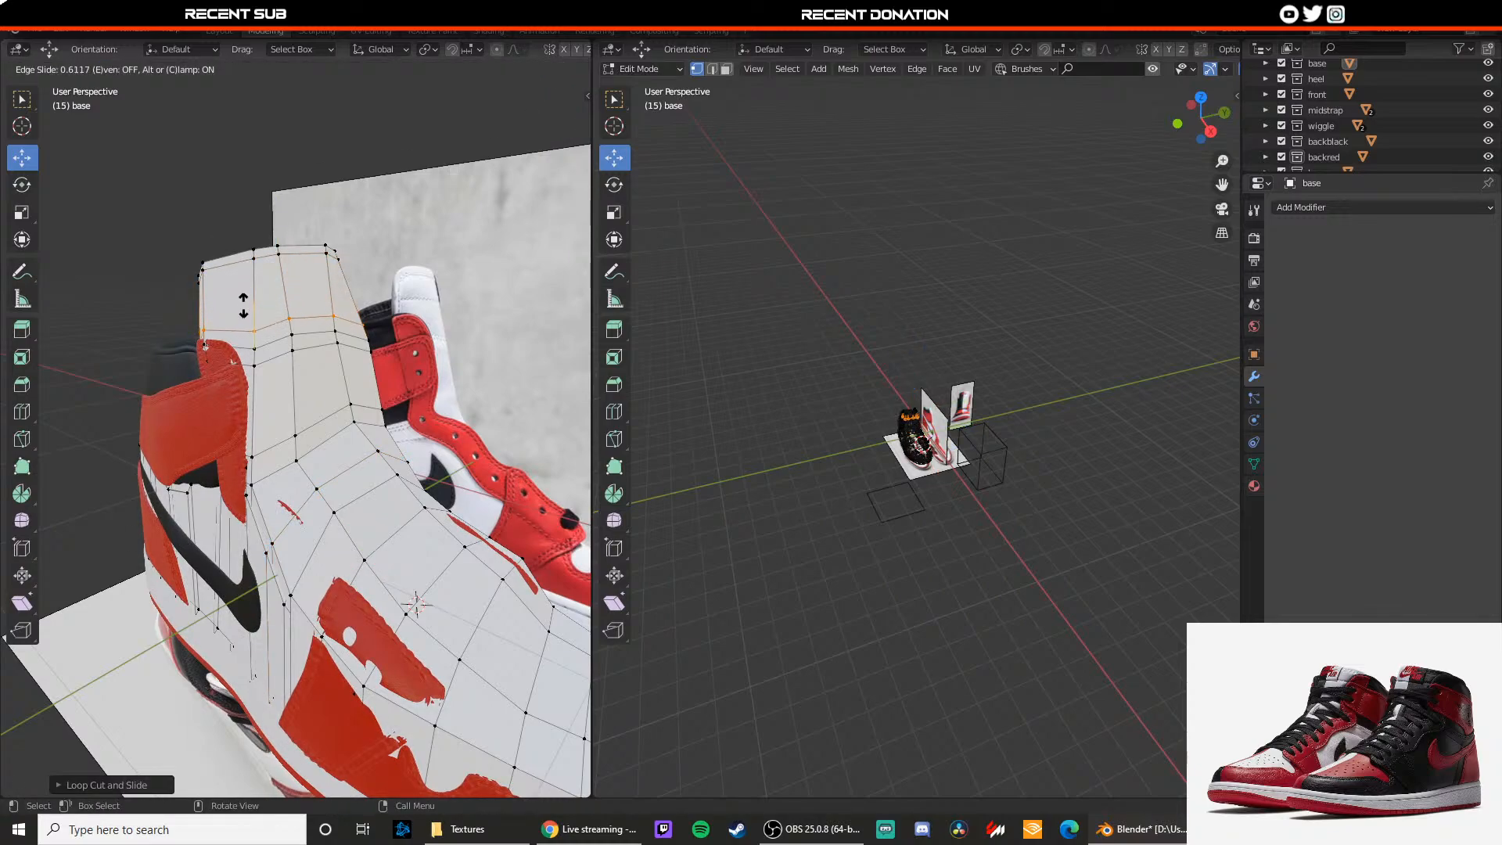
left_click(244, 305)
key("ctrl+r")
left_click(248, 293)
left_click(251, 290)
key("ctrl+r")
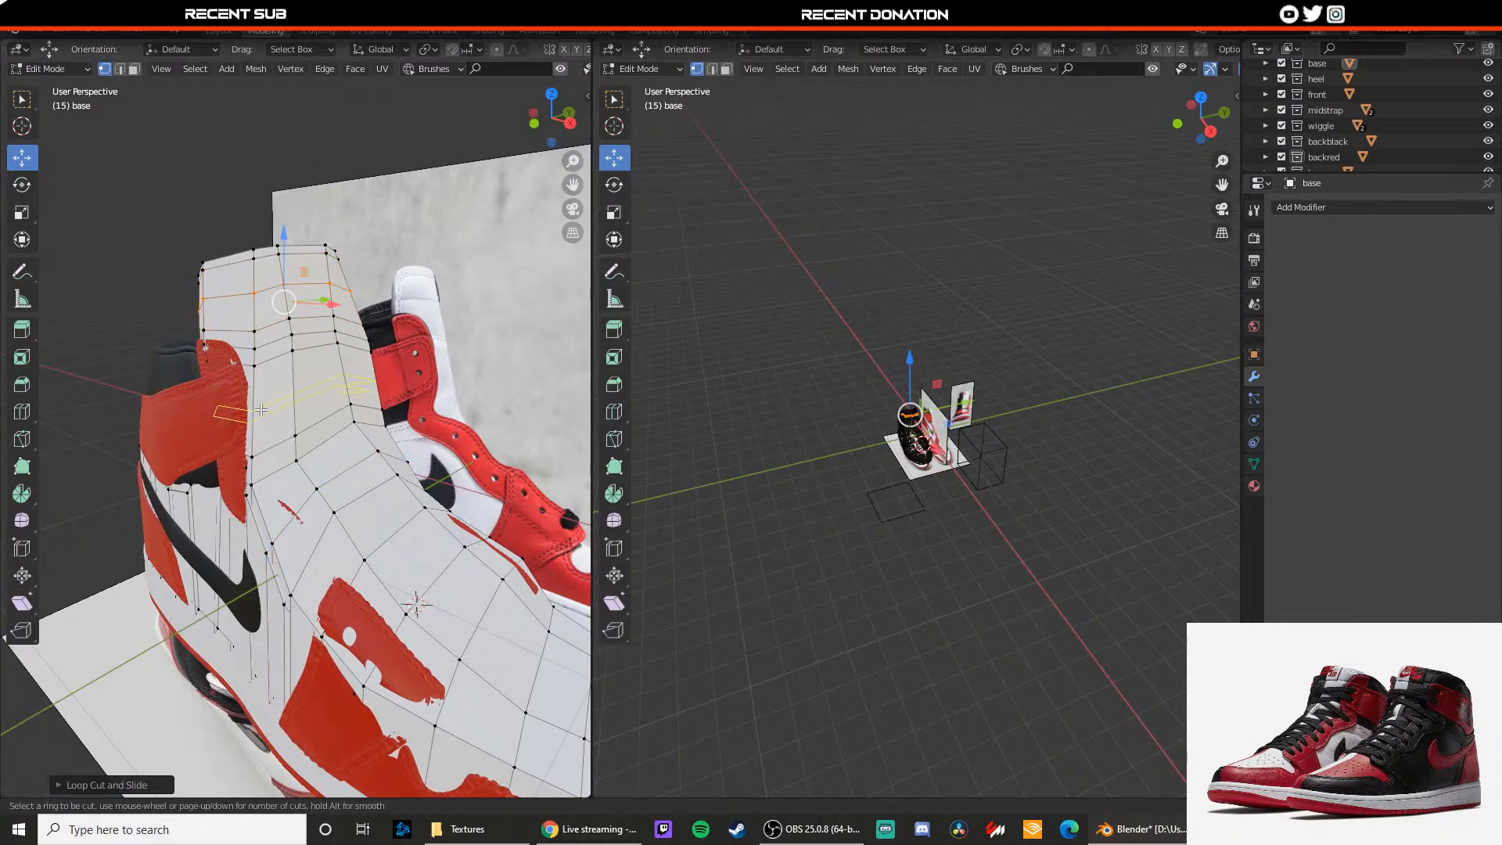
left_click(260, 409)
left_click(260, 412)
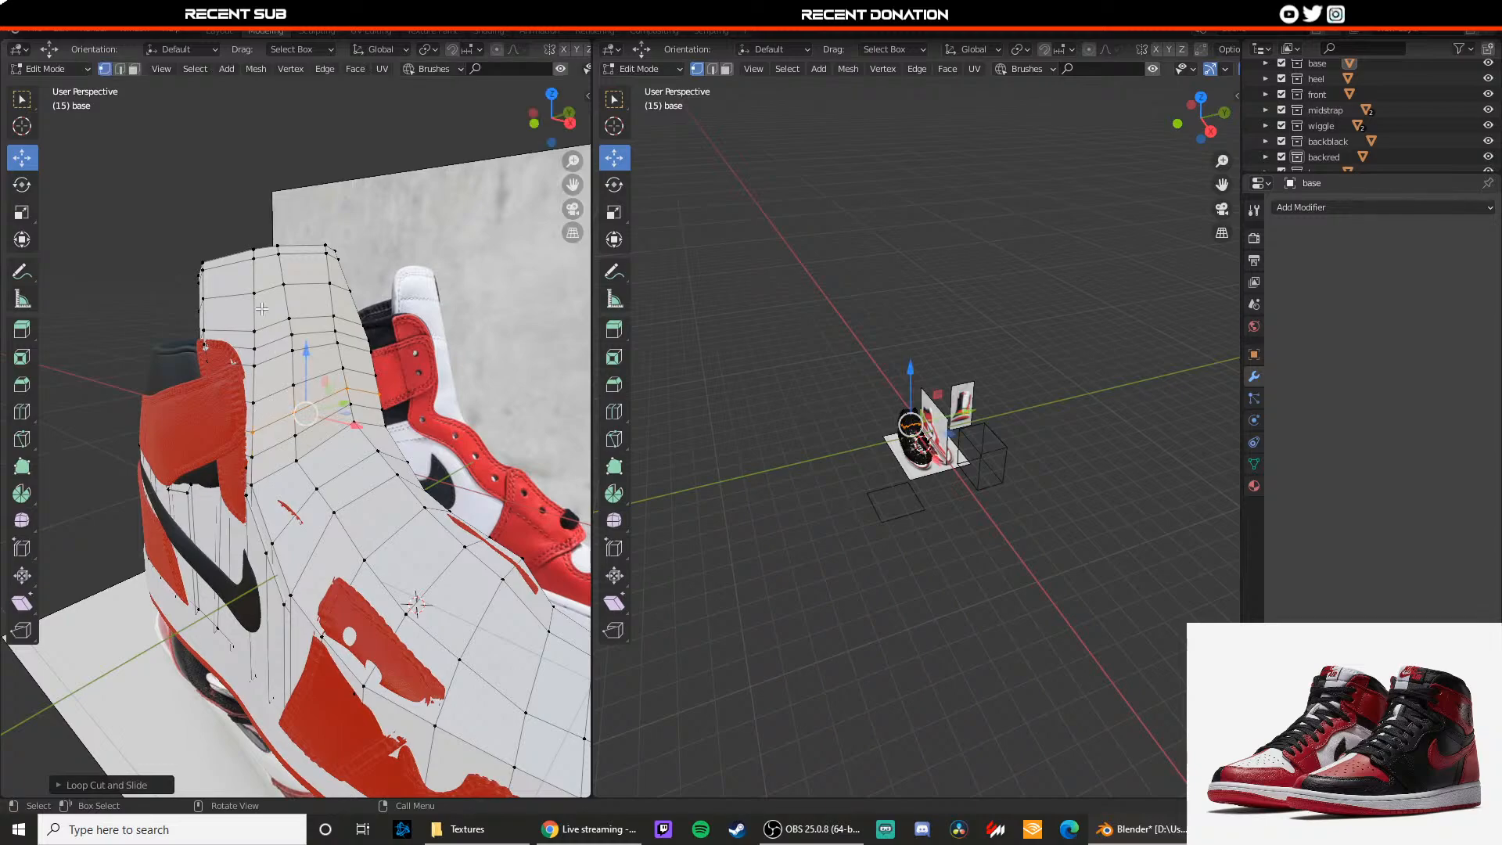
Step: Leave Edit Mode, open the Sculpting workspace and switch to Object Mode
scroll(262, 309, "down", 3)
scroll(266, 301, "up", 3)
key("Tab")
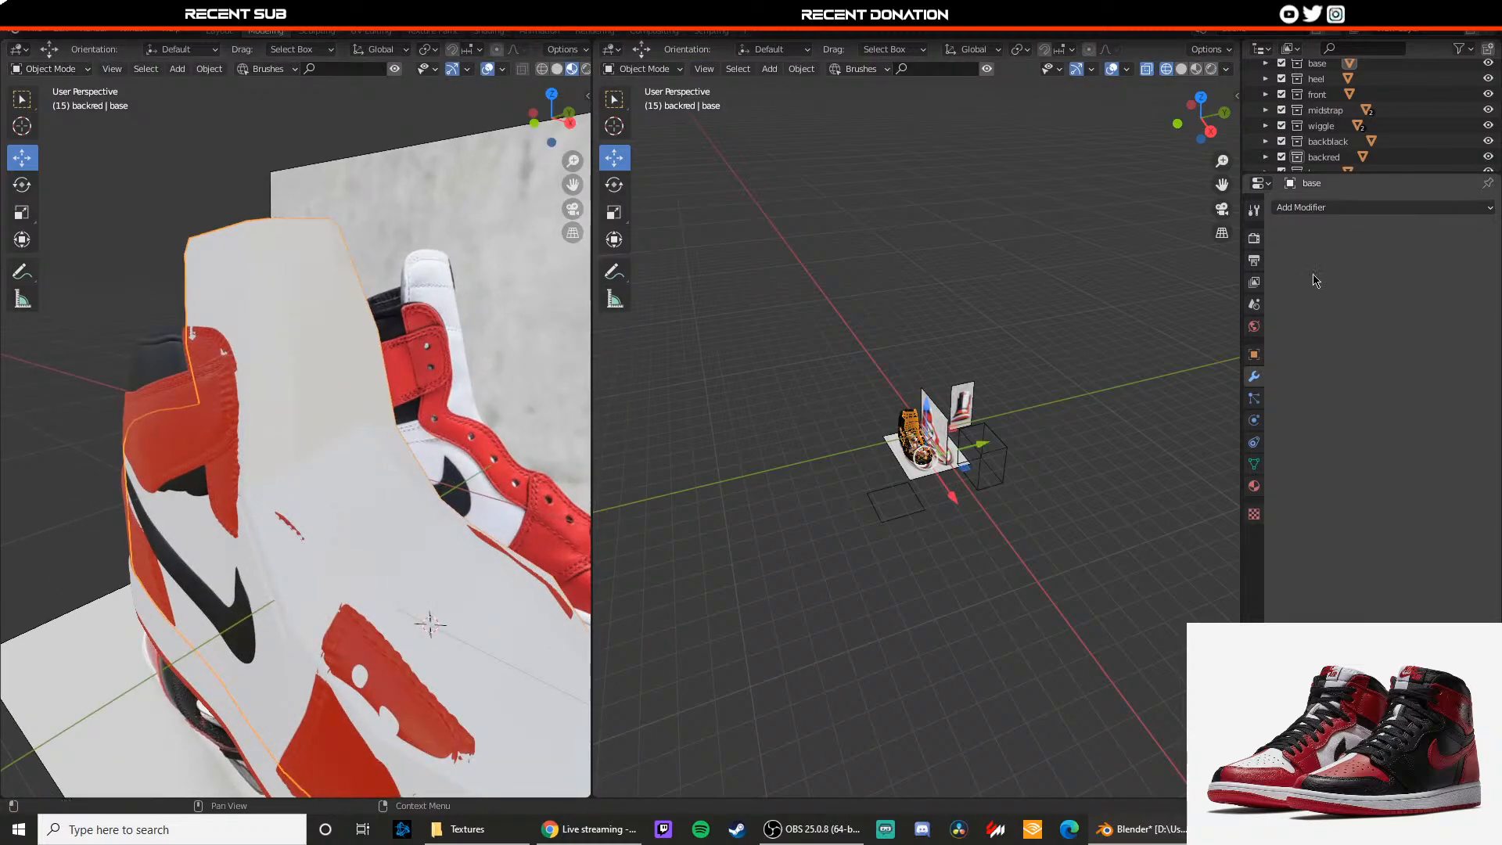
left_click(317, 30)
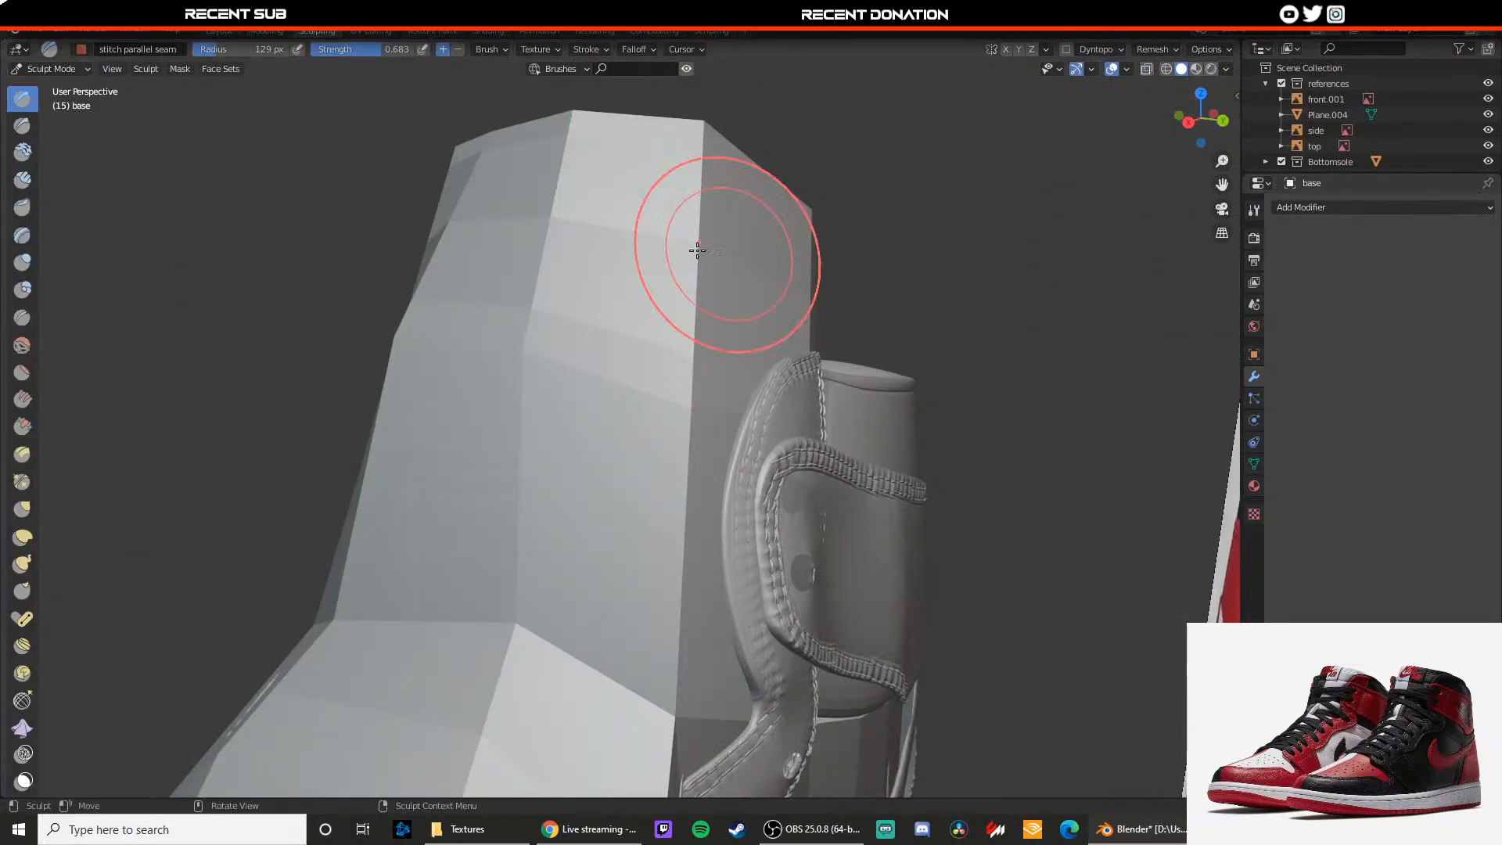
scroll(321, 161, "up", 5)
left_click(48, 69)
left_click(77, 86)
scroll(313, 187, "down", 6)
middle_click_drag(274, 188, 547, 212)
Step: Select the base and add a Multires modifier subdivided to level 6
left_click(651, 368)
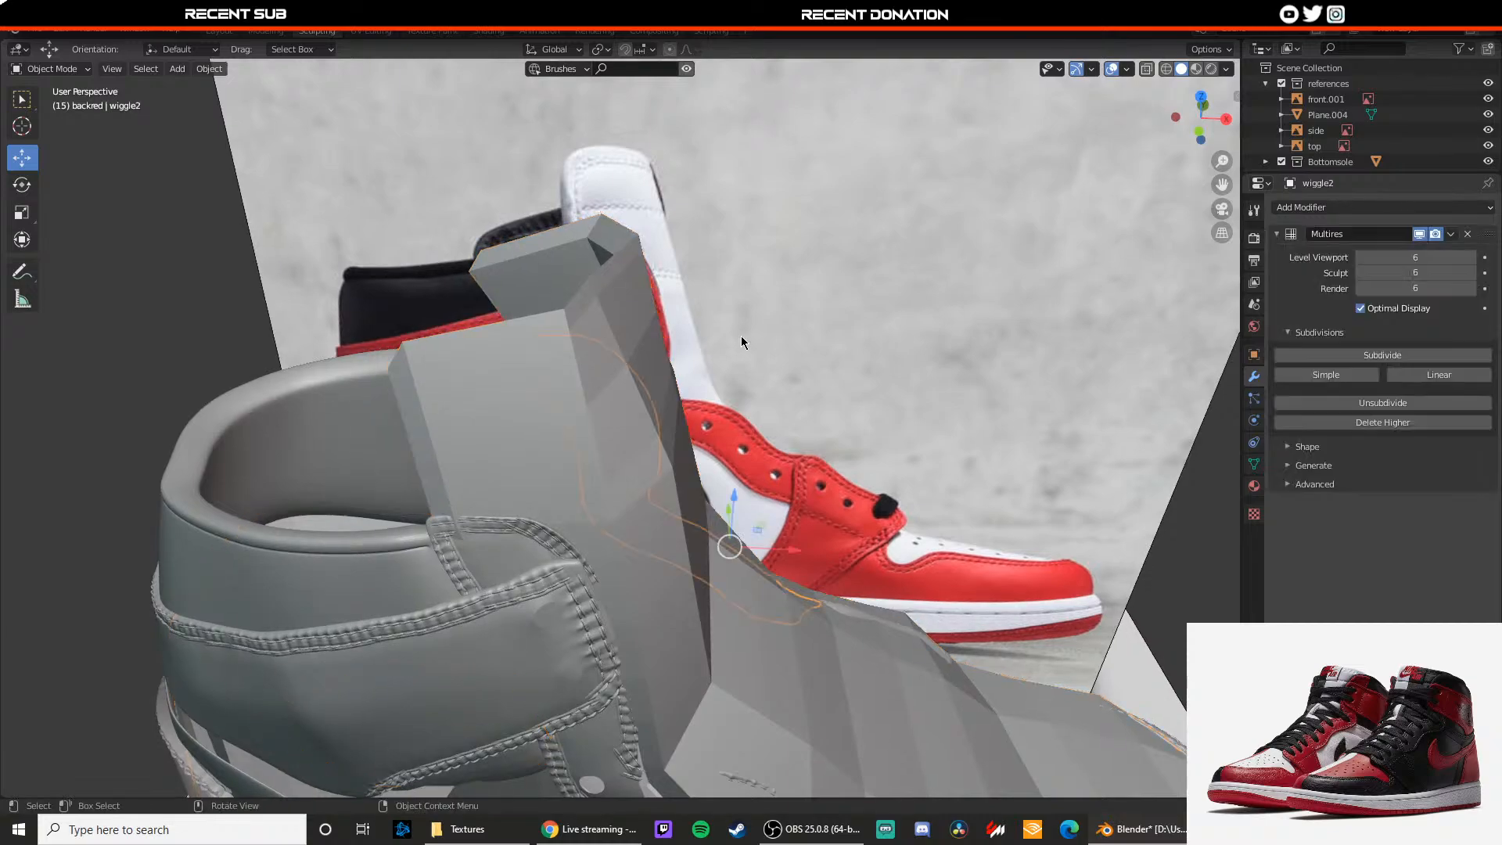
left_click(475, 388)
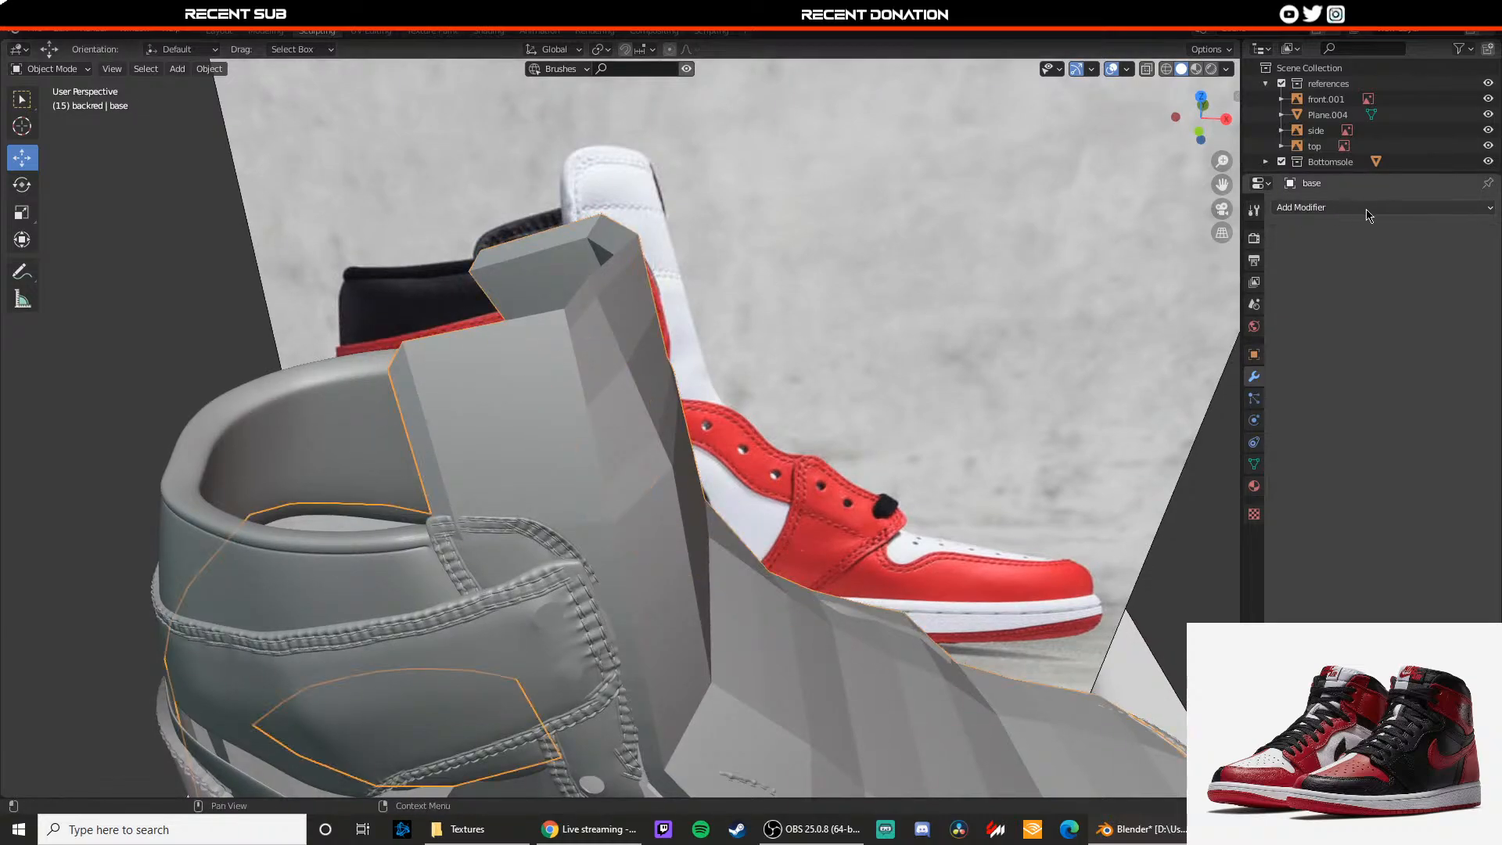
left_click(1330, 207)
left_click(1230, 381)
left_click(1381, 355)
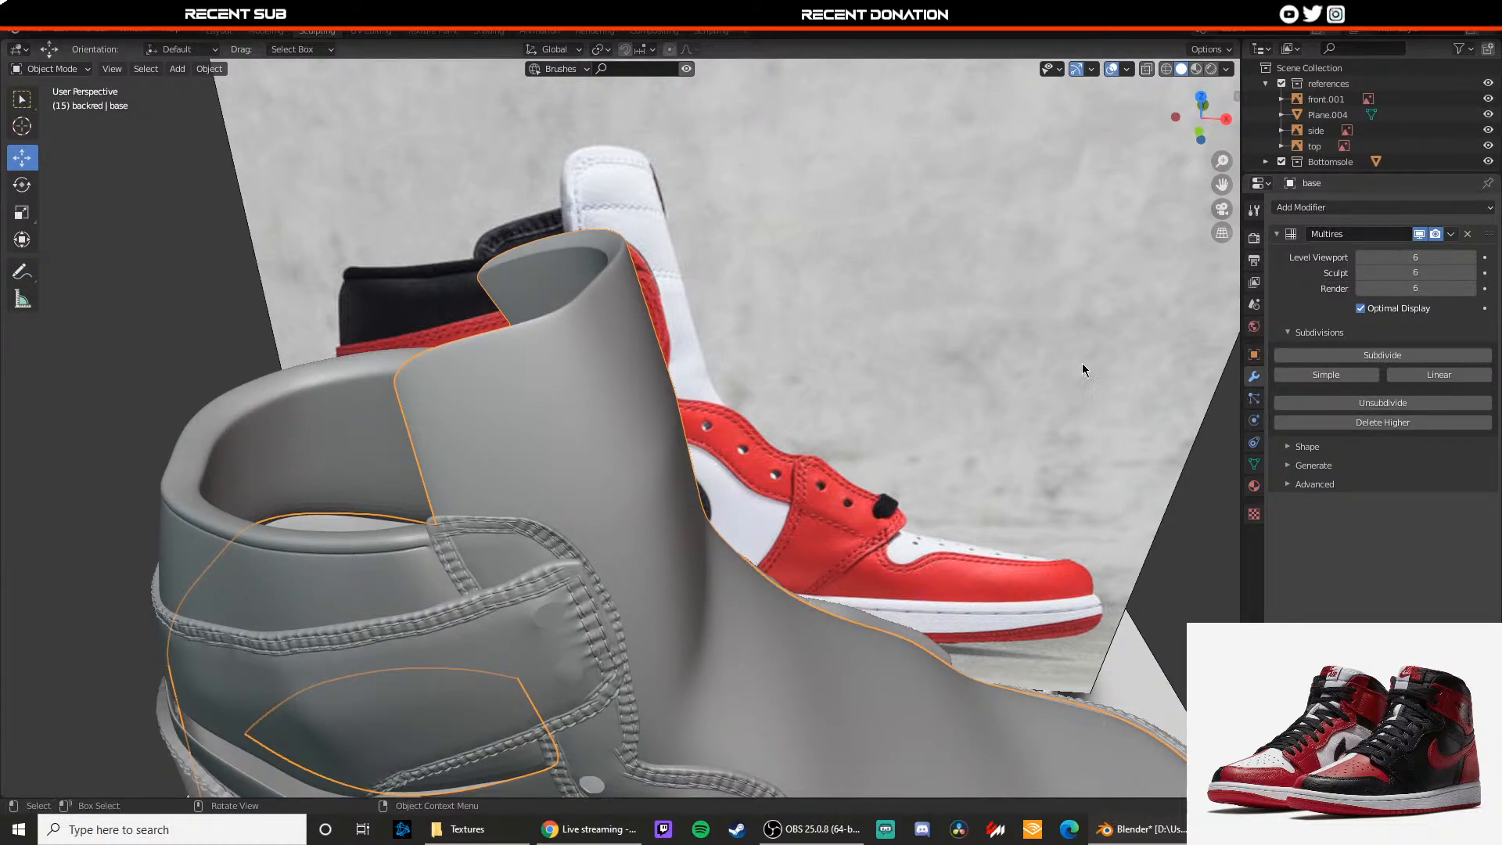
Step: Switch the base to Sculpt Mode and try a short parallel seam stroke across the tongue beside the collar
middle_click_drag(811, 365, 352, 241)
left_click(51, 69)
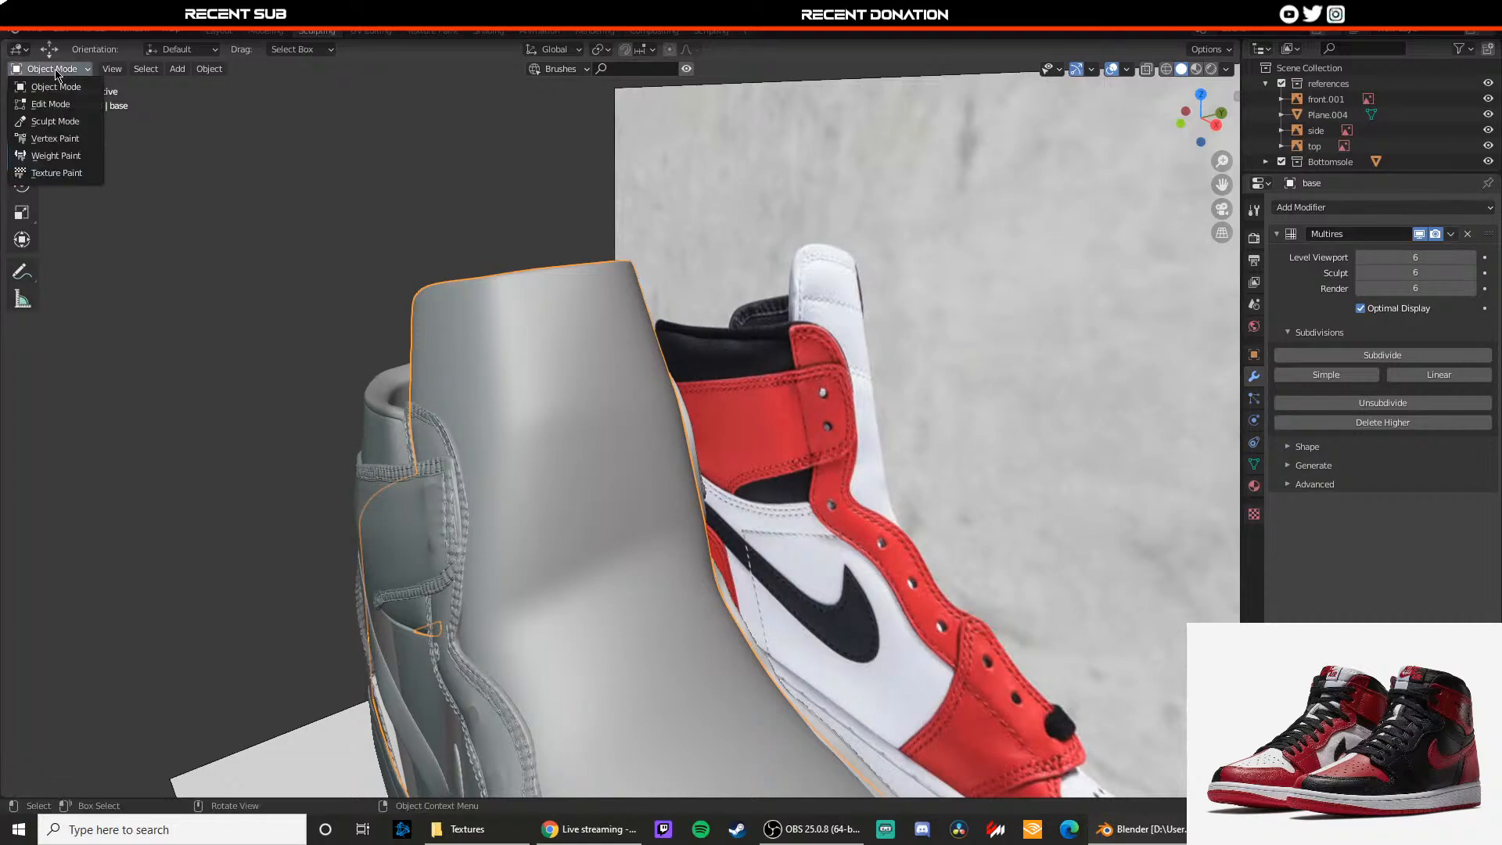
middle_click_drag(506, 352, 517, 335)
scroll(516, 334, "up", 2)
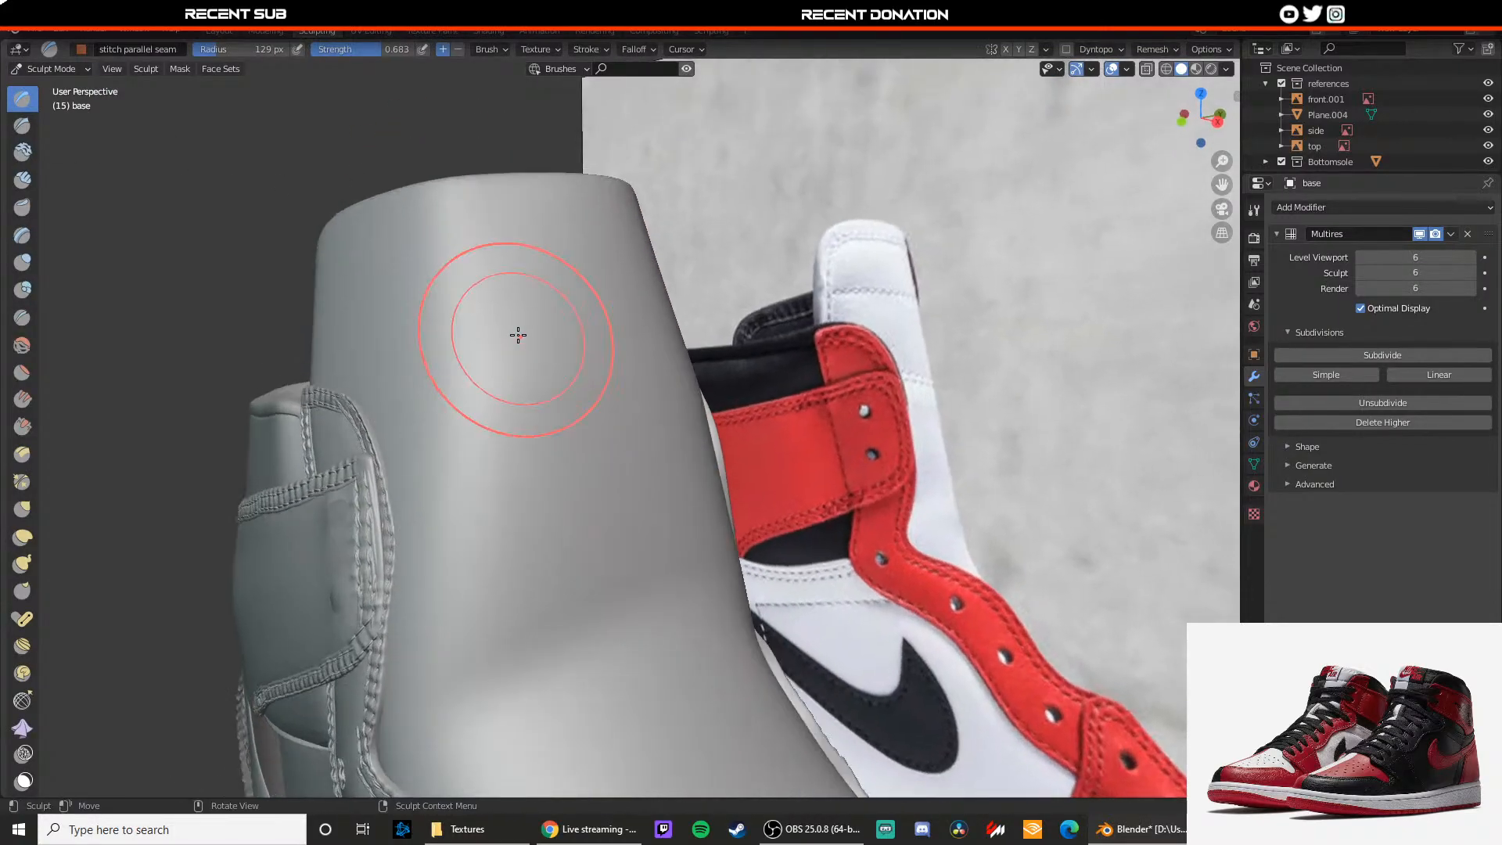
scroll(485, 461, "up", 2)
left_click_drag(369, 490, 467, 475)
key("ctrl+z")
Step: Sculpt a horizontal parallel seam from the collar edge across the front of the tongue with the stitch parallel seam brush
scroll(412, 479, "up", 1)
mouse_move(412, 479)
middle_mouse_down()
mouse_move(399, 467)
mouse_move(412, 446)
mouse_move(335, 453)
middle_mouse_up()
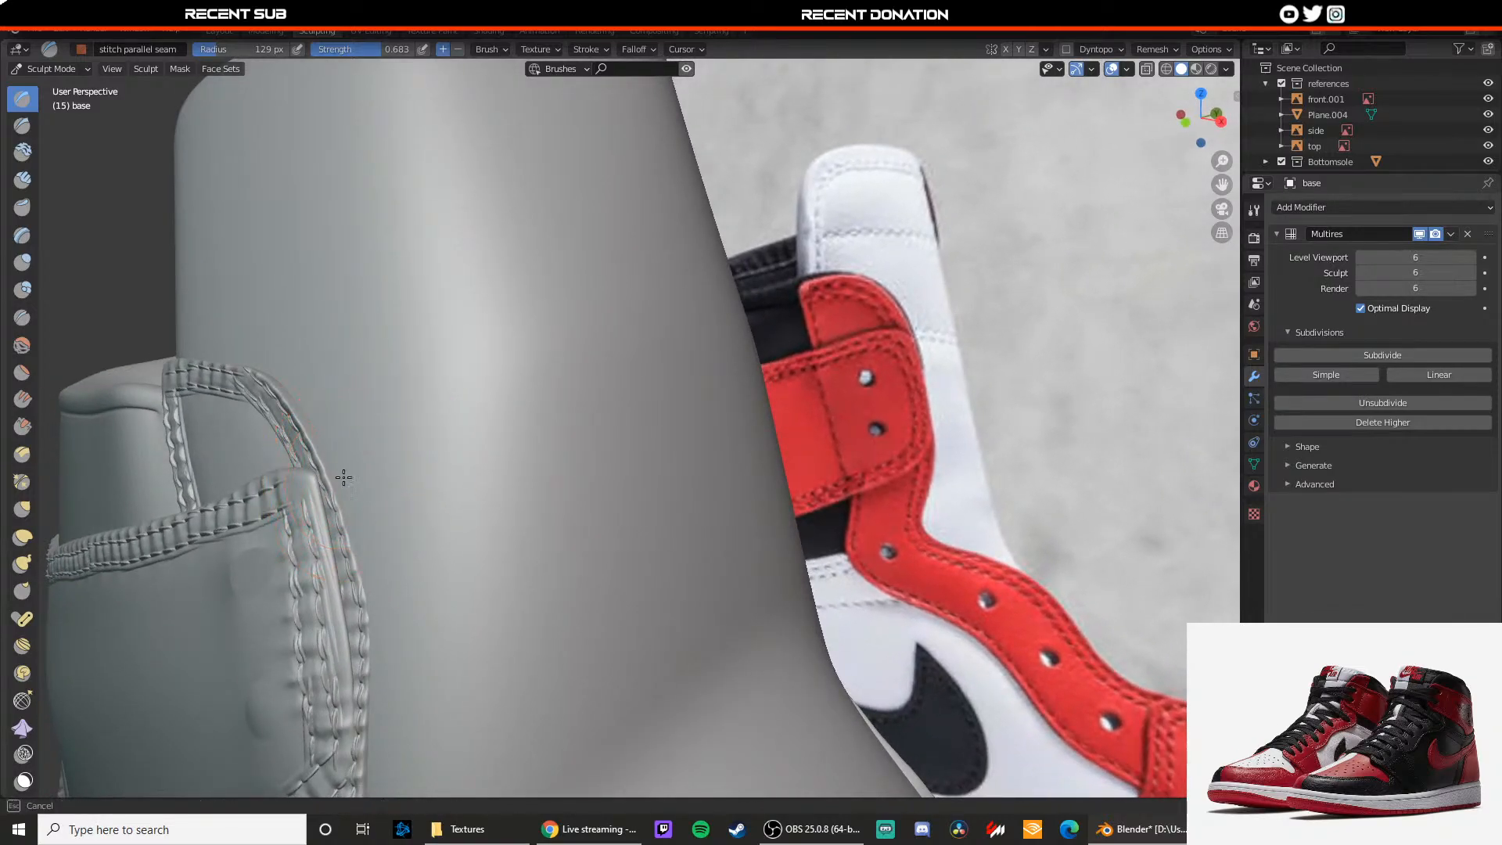
left_click_drag(367, 474, 378, 473)
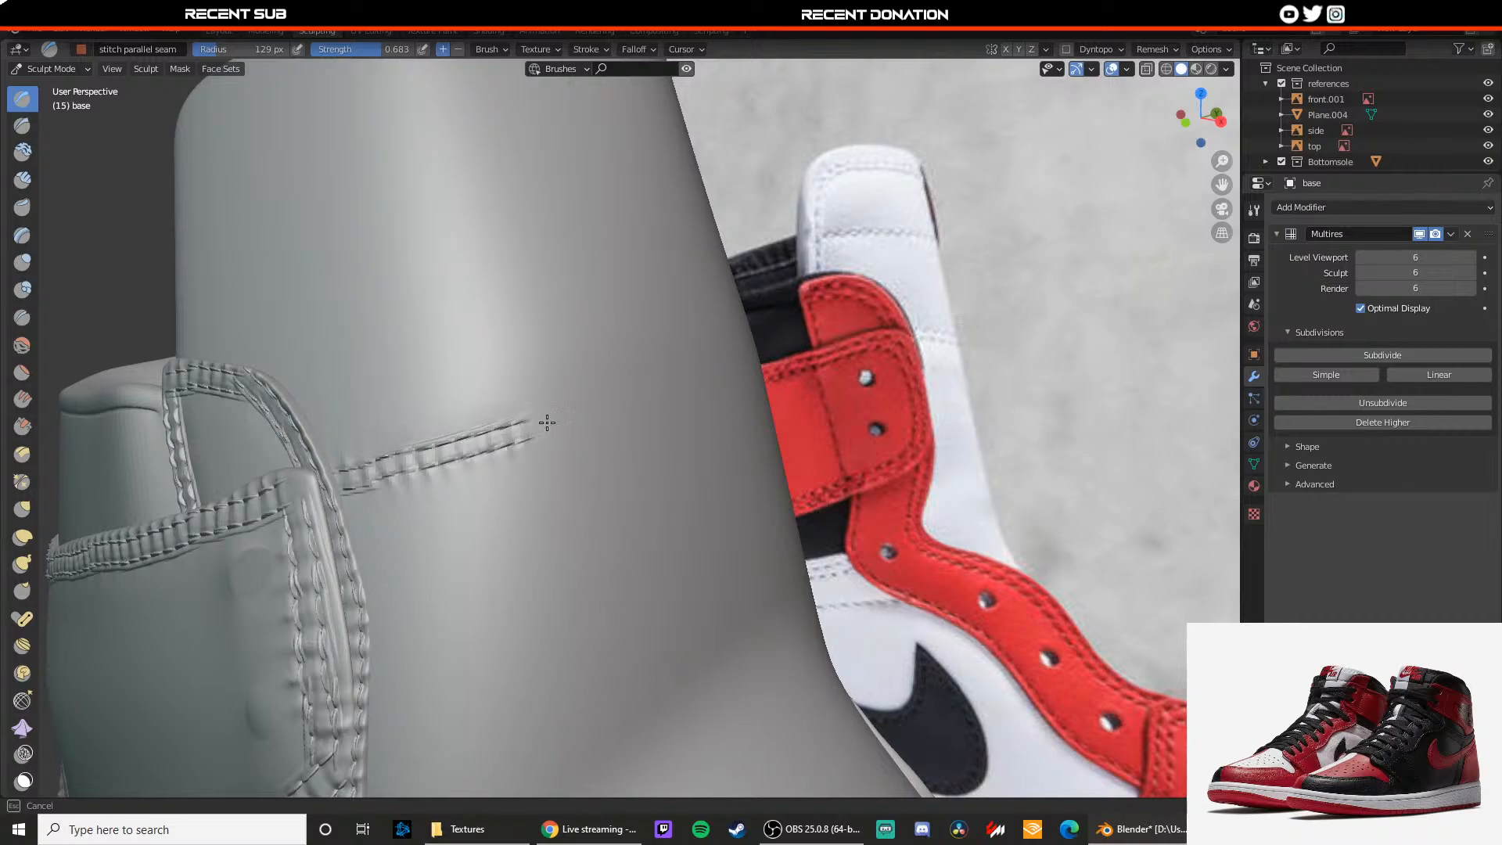
left_click_drag(547, 422, 575, 407)
middle_click_drag(576, 403, 429, 420)
left_click_drag(381, 398, 432, 396)
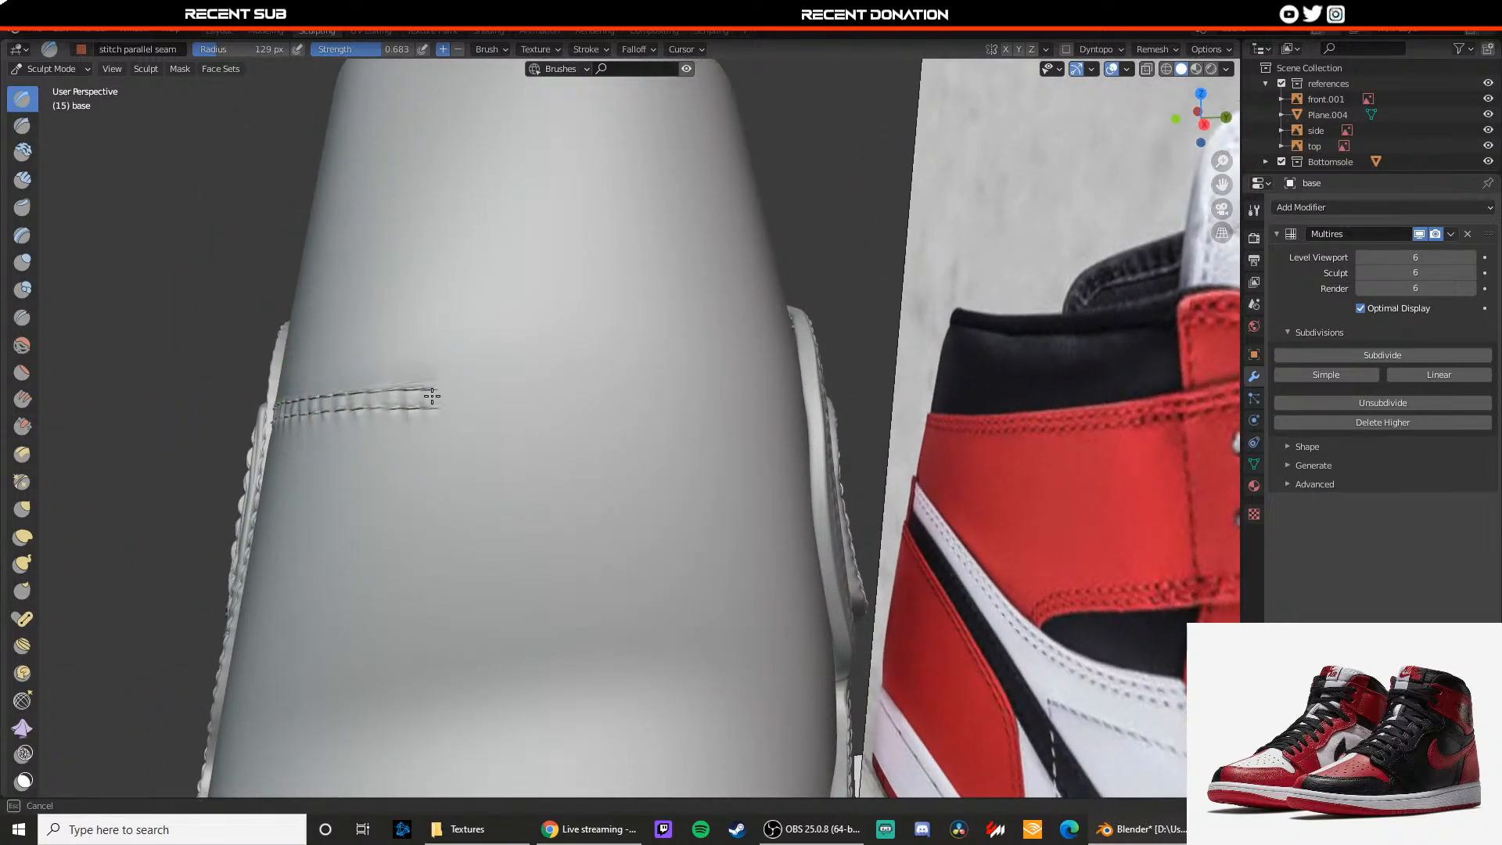
left_click_drag(546, 393, 570, 389)
Step: Extend the horizontal seam around the tongue to the opposite collar edge
middle_click_drag(570, 389, 482, 393)
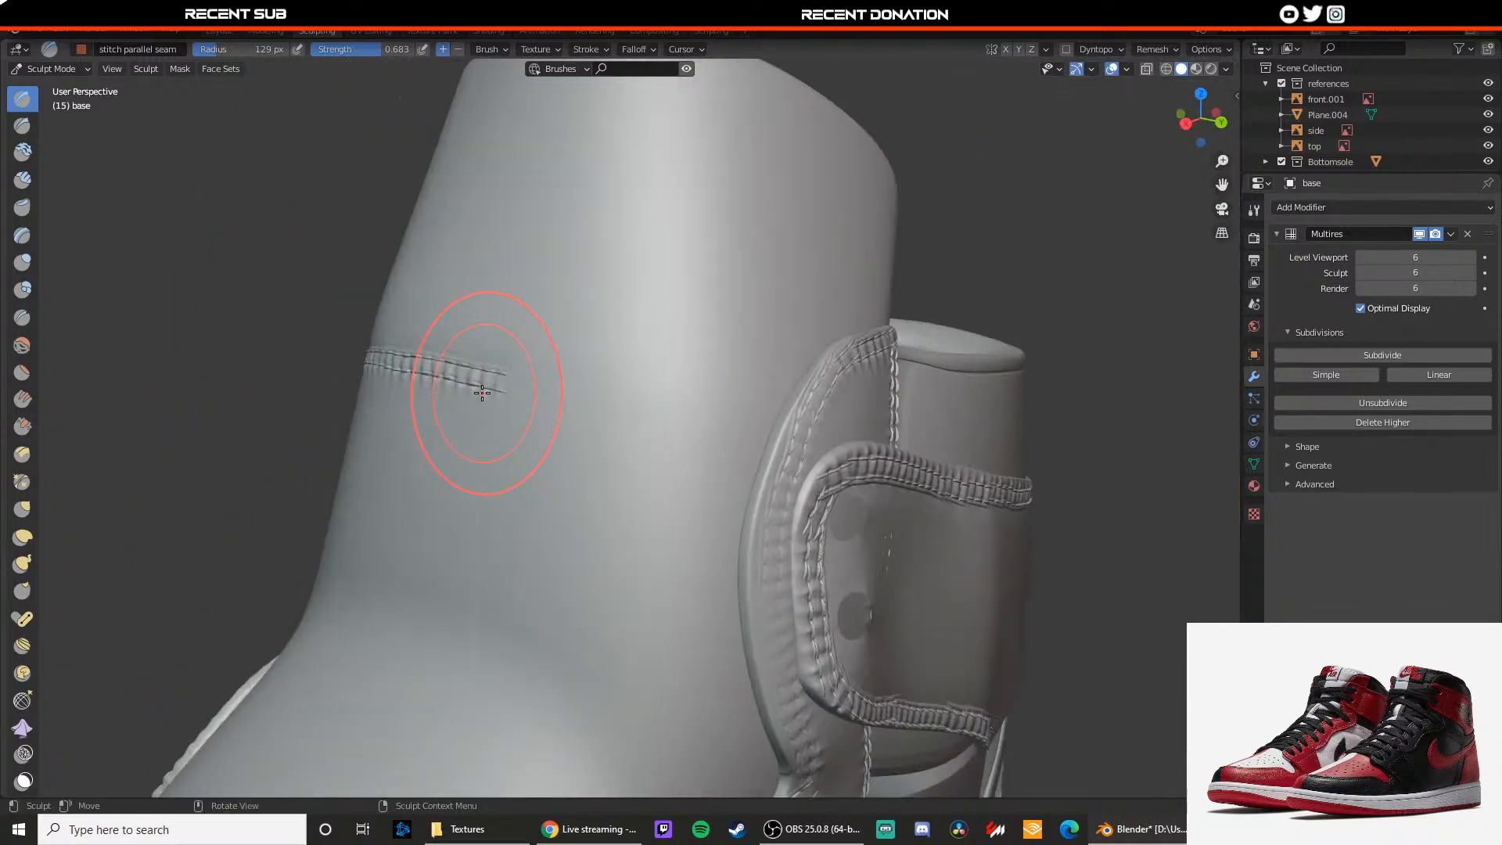
left_click_drag(558, 391, 561, 390)
mouse_move(560, 390)
middle_mouse_down()
mouse_move(520, 396)
mouse_move(504, 376)
middle_mouse_up()
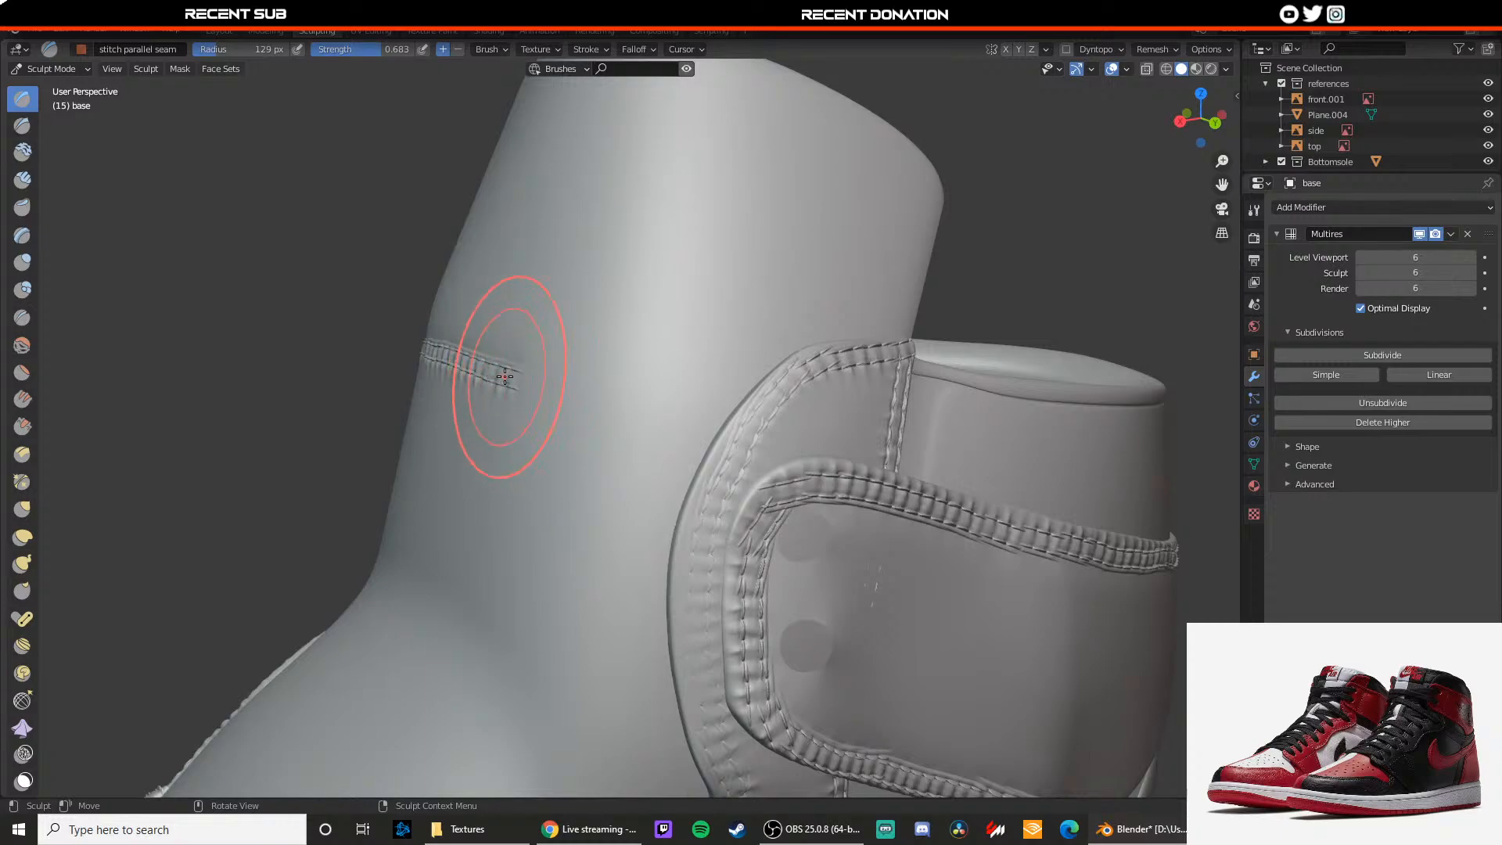
left_click_drag(577, 394, 512, 378)
key("ctrl+z")
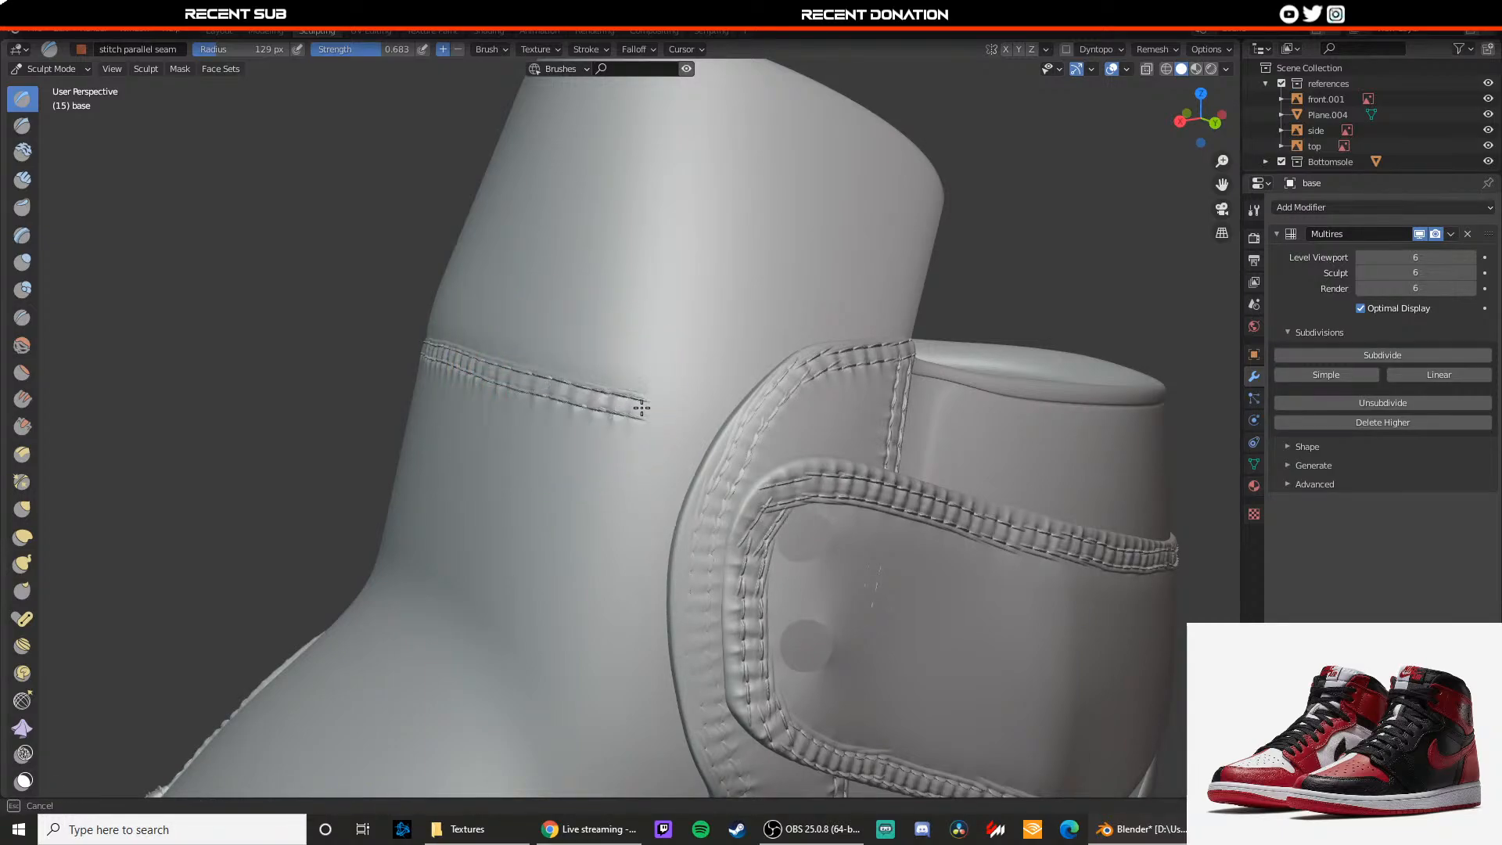
left_click_drag(716, 425, 716, 425)
Step: Try to sculpt a vertical seam up the tongue's side edge from the collar
mouse_move(599, 391)
middle_mouse_down()
mouse_move(620, 369)
mouse_move(714, 436)
mouse_move(567, 369)
mouse_move(579, 402)
mouse_move(506, 483)
mouse_move(519, 486)
mouse_move(424, 560)
mouse_move(476, 546)
middle_mouse_up()
scroll(501, 481, "up", 1)
scroll(509, 489, "up", 2)
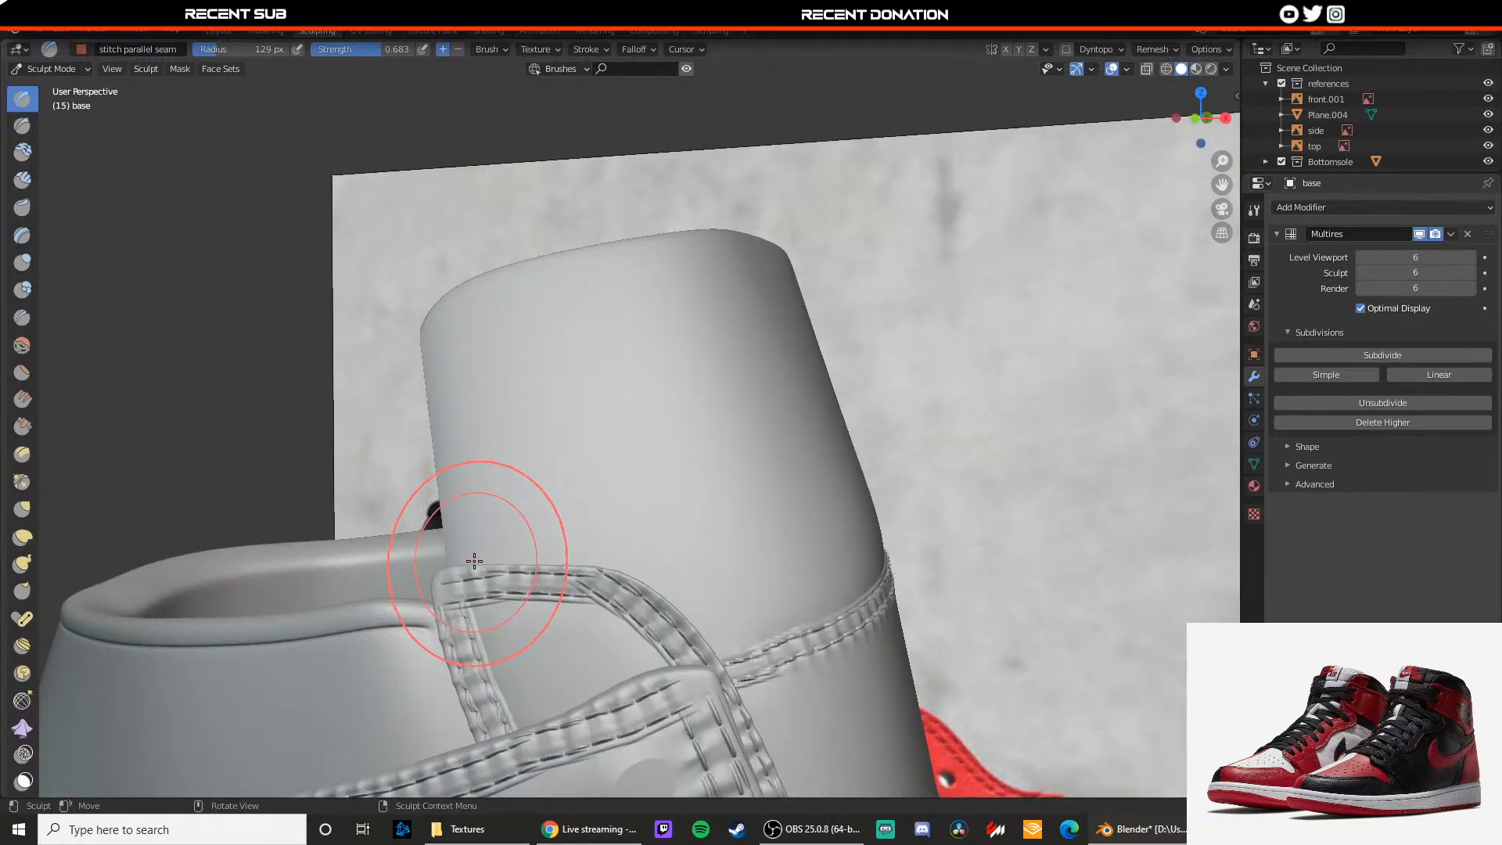
left_click_drag(472, 570, 466, 455)
key("ctrl+z")
scroll(462, 536, "up", 1)
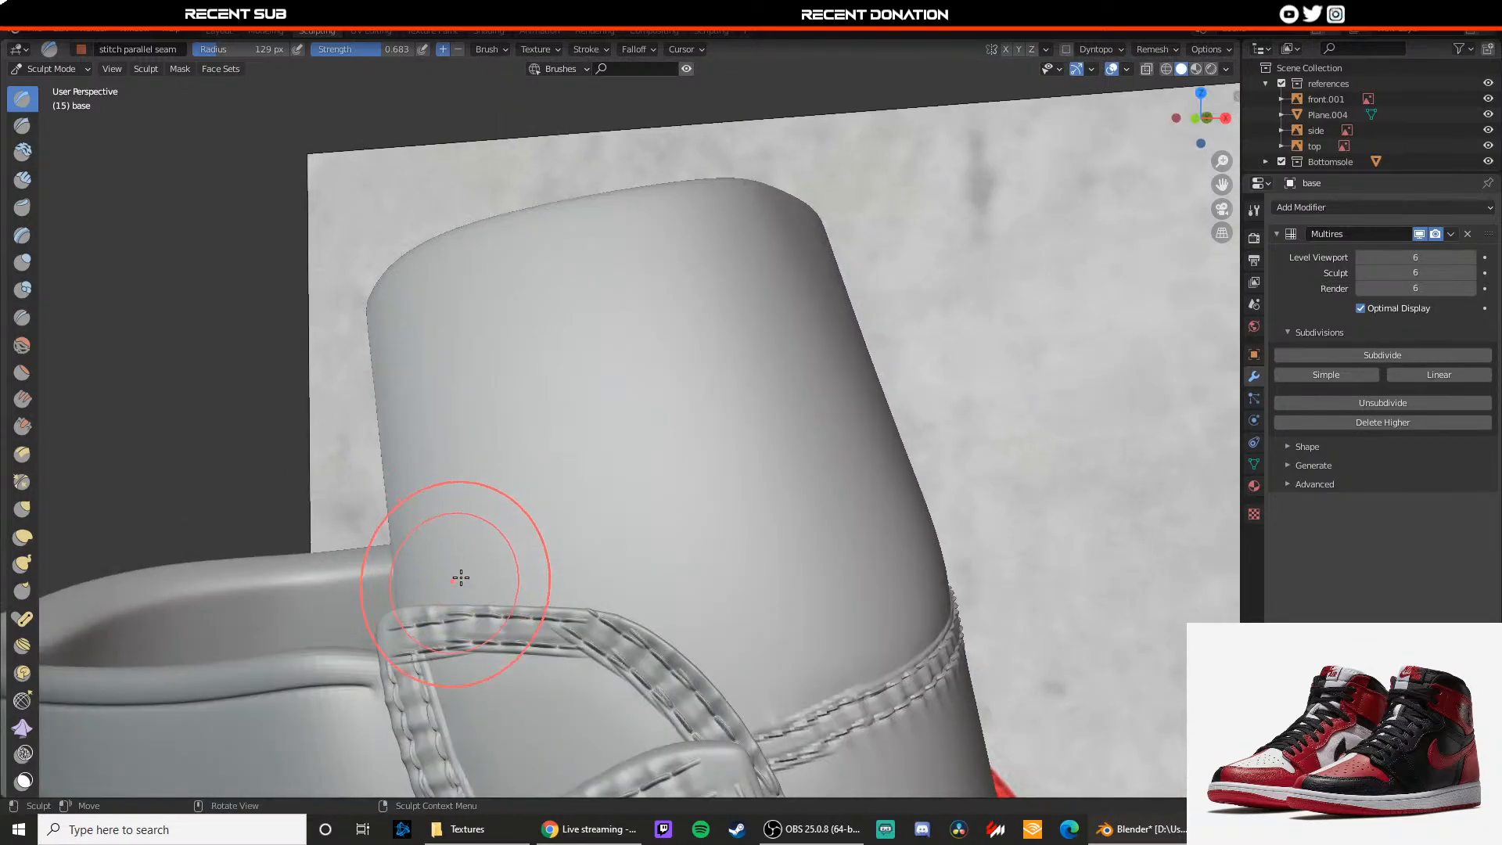
Step: Lower the stitch parallel seam brush's strength to 0.442 and test it with short strokes along the tongue's side edge
left_click(1256, 239)
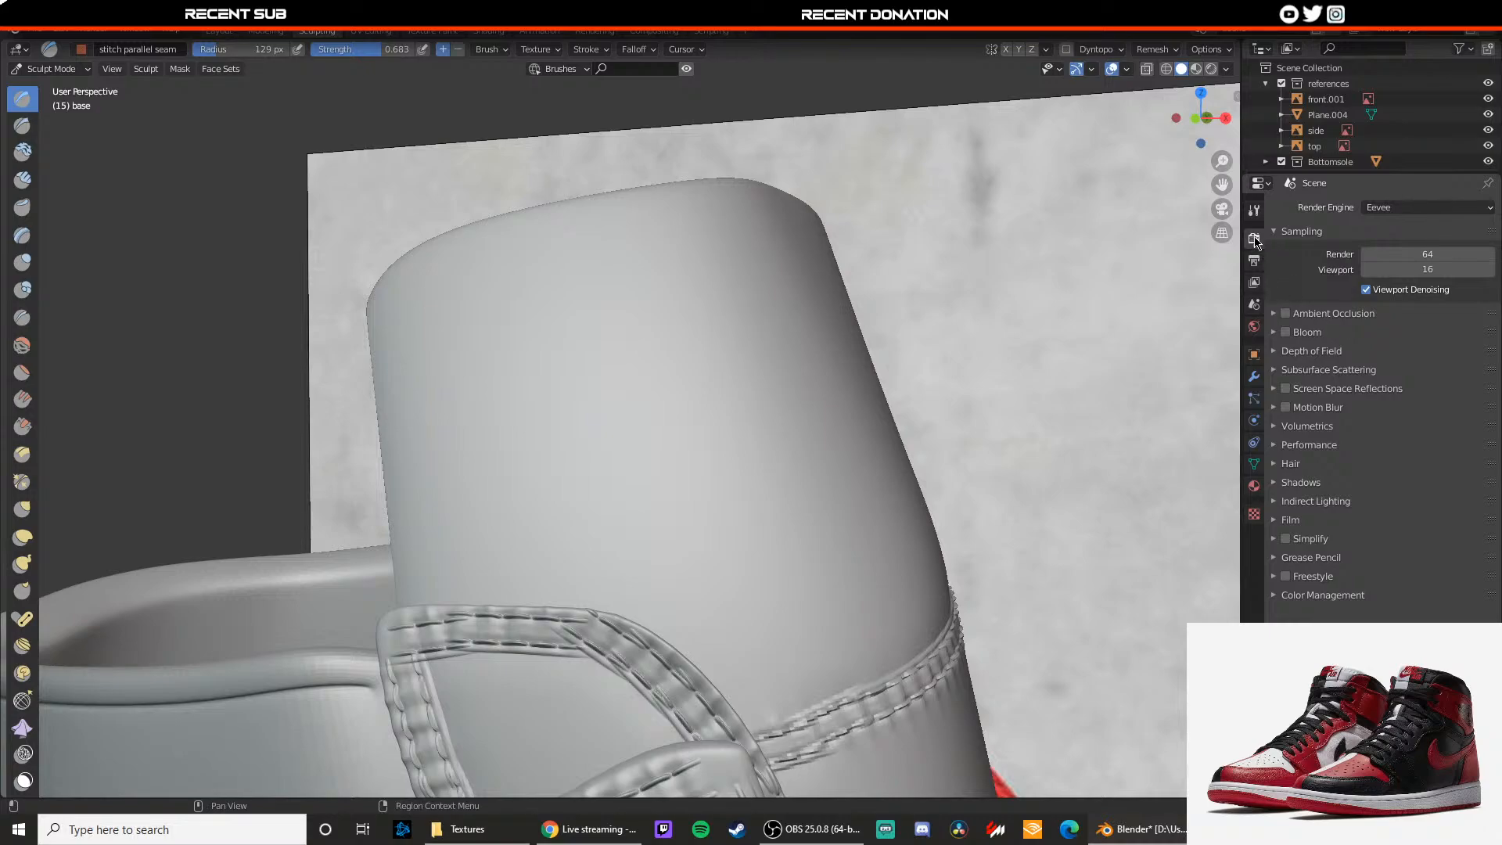
left_click(1254, 210)
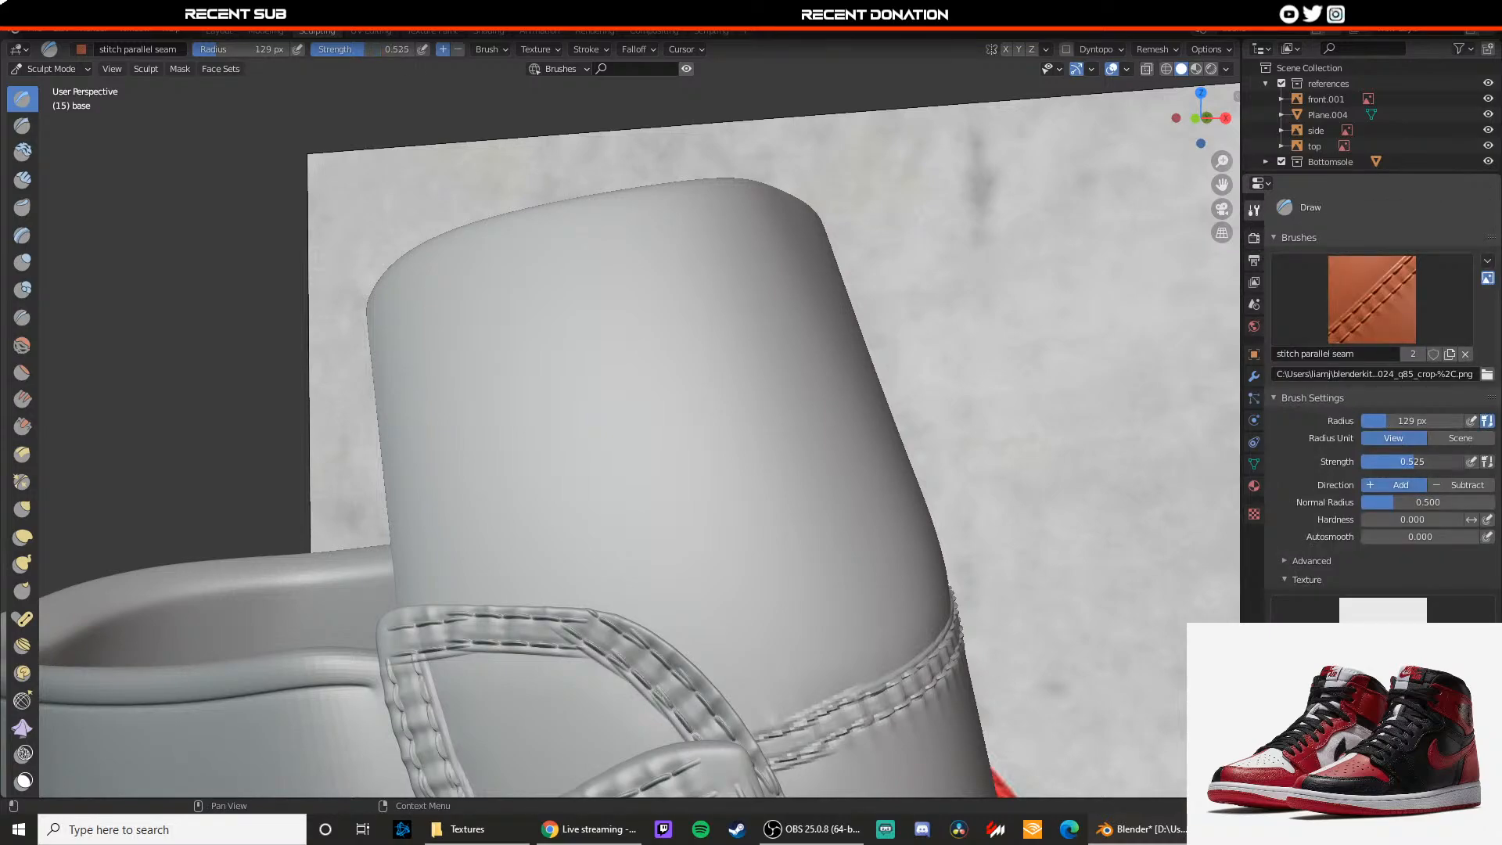
mouse_move(414, 602)
left_mouse_down()
mouse_move(411, 527)
mouse_move(428, 597)
left_mouse_up()
key("ctrl+z")
left_click_drag(416, 520, 416, 491)
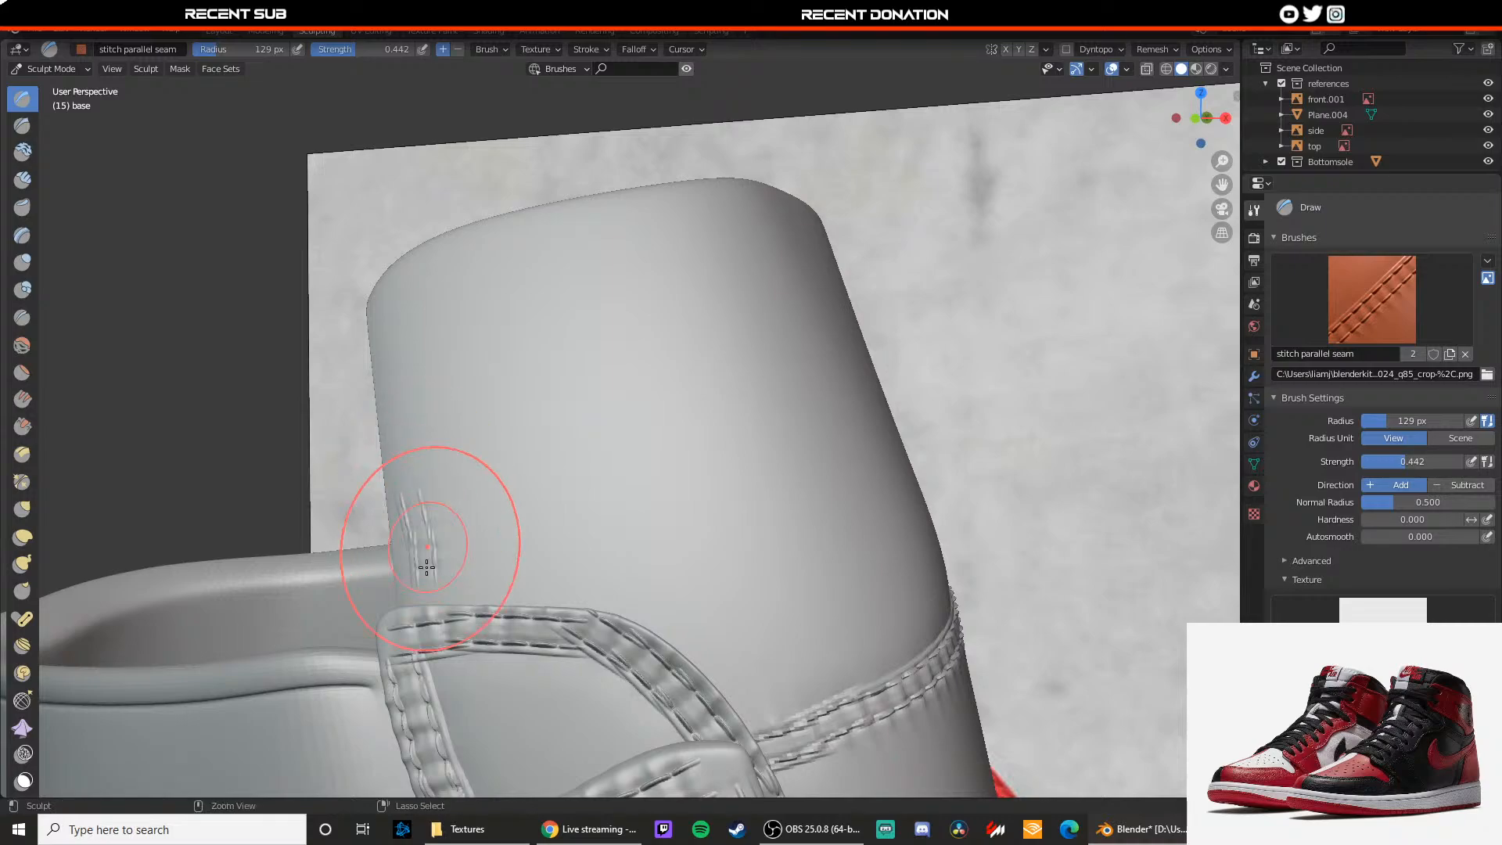
key("ctrl+z")
Step: Sculpt a parallel seam up the tongue's side edge, around its upper corner and along the start of the top rim
left_click_drag(436, 671, 433, 648)
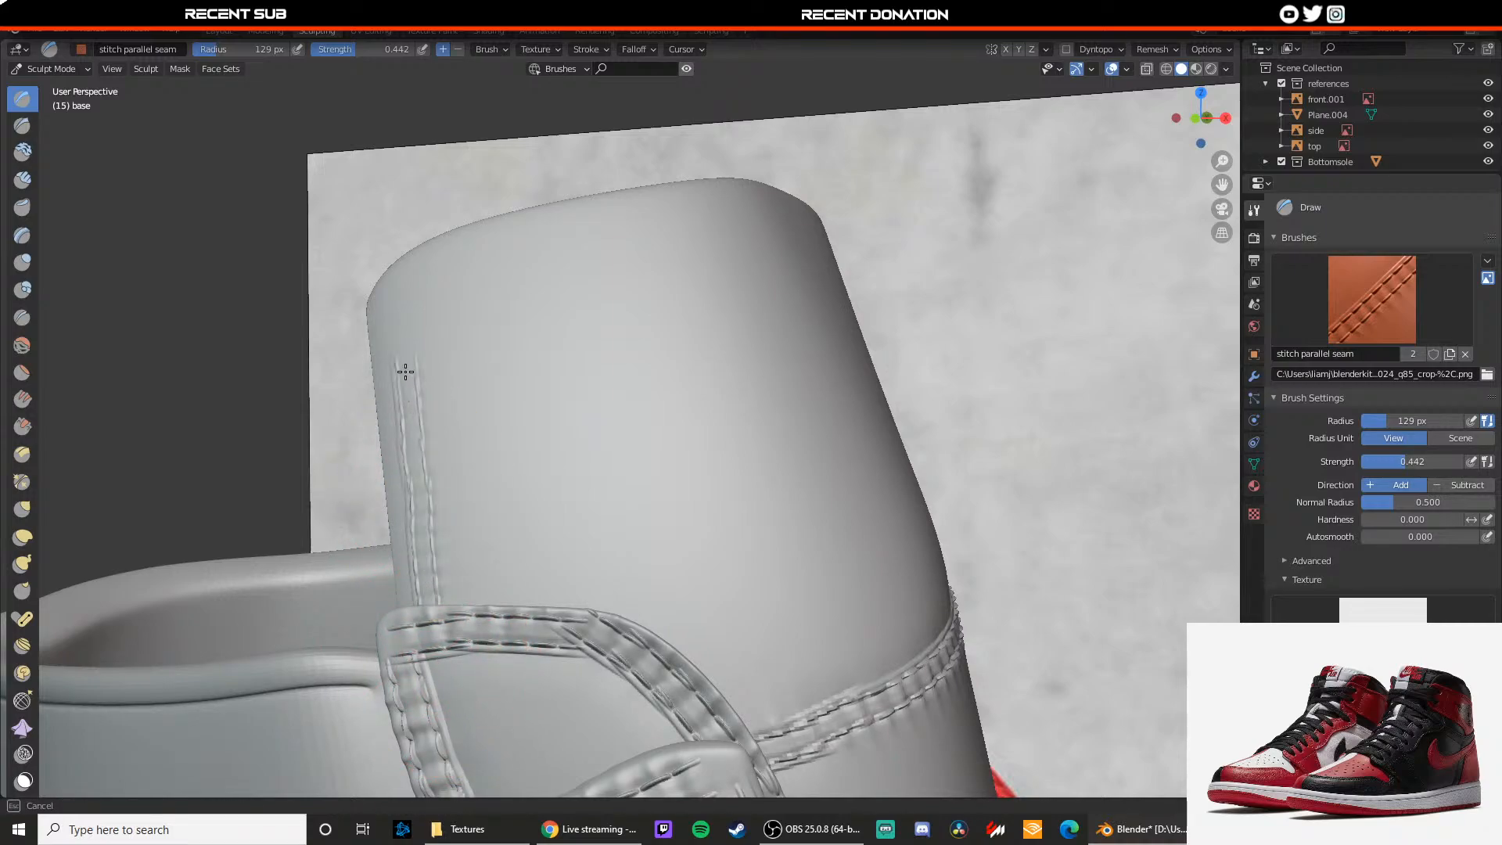
left_click_drag(400, 325, 401, 324)
middle_click_drag(409, 338, 425, 501)
mouse_move(426, 507)
left_mouse_down()
mouse_move(420, 471)
mouse_move(460, 431)
mouse_move(434, 438)
mouse_move(427, 504)
mouse_move(445, 457)
left_mouse_up()
key("ctrl+z")
key("ctrl+z")
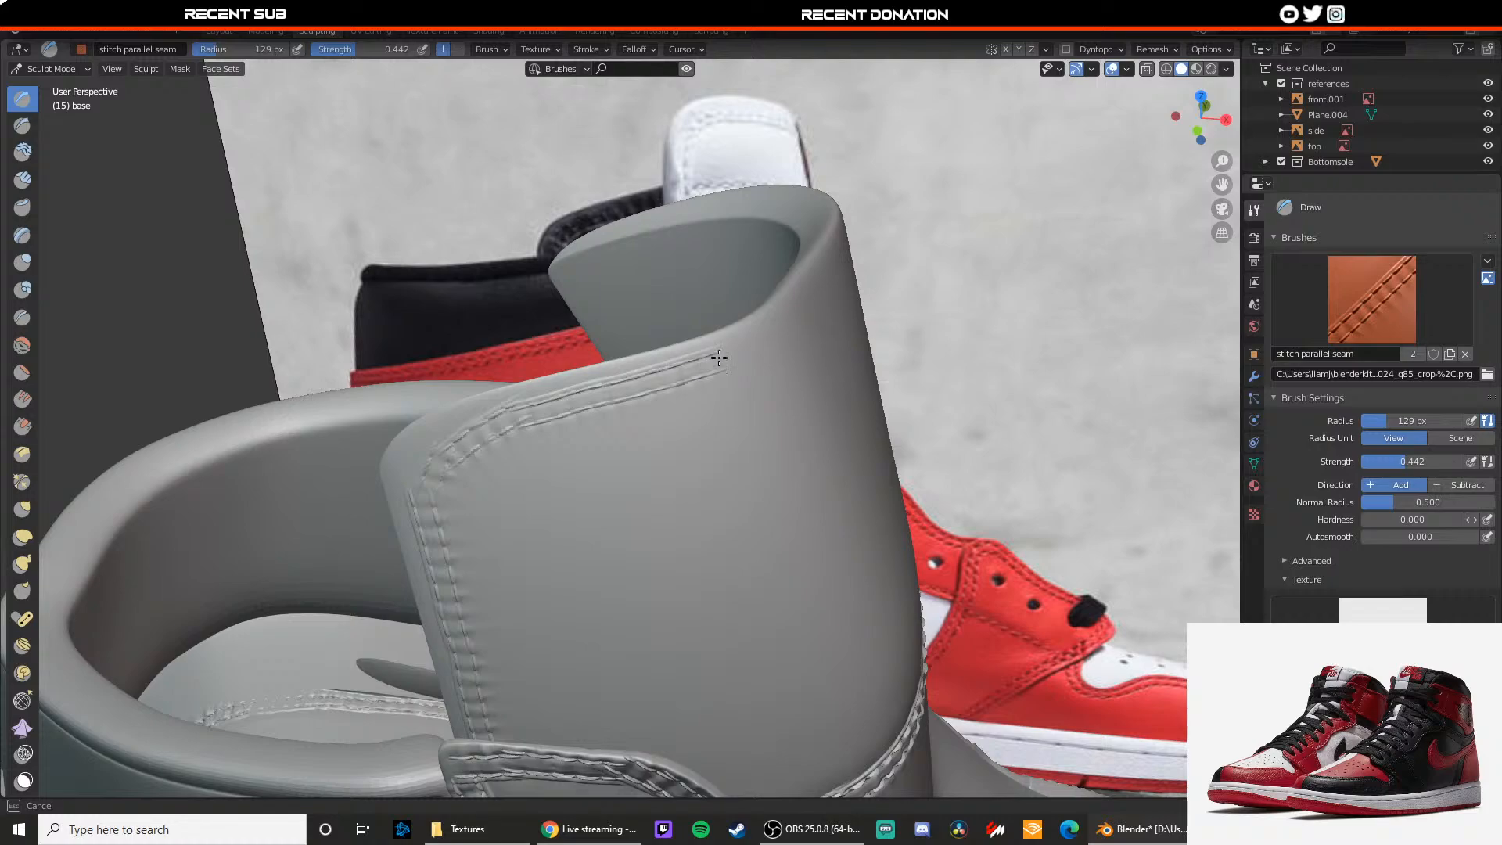
left_click_drag(719, 358, 720, 358)
Step: Continue the parallel seam along the tongue's top rim across the front towards the opposite corner
mouse_move(721, 358)
middle_mouse_down()
mouse_move(620, 392)
mouse_move(469, 387)
middle_mouse_up()
mouse_move(386, 289)
left_mouse_down()
mouse_move(429, 303)
mouse_move(396, 306)
left_mouse_up()
key("ctrl+z")
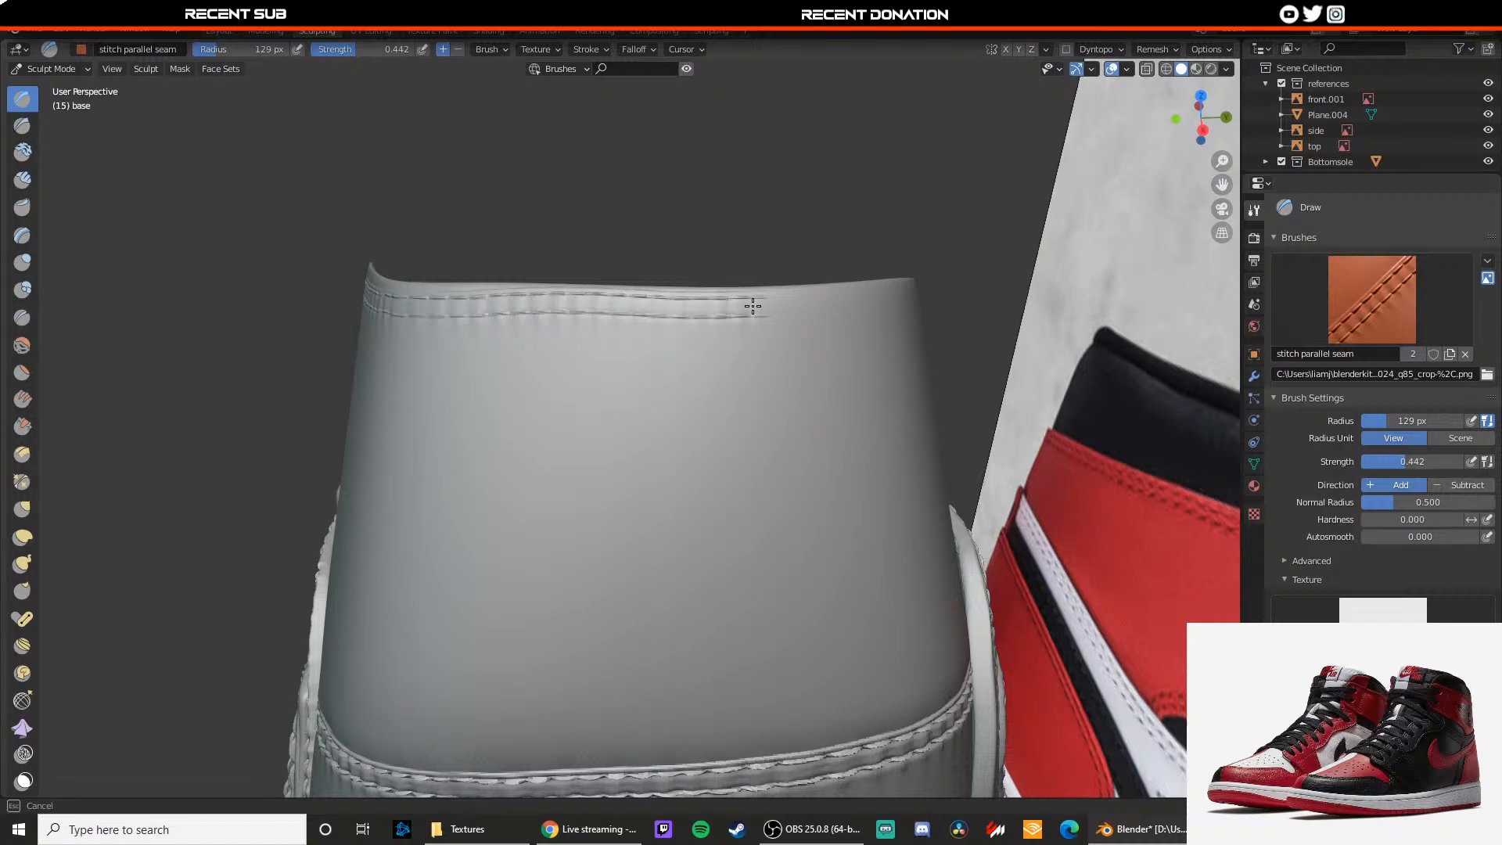
left_click_drag(868, 297, 868, 300)
middle_click_drag(867, 300, 683, 312)
middle_click_drag(583, 366, 600, 349)
left_click_drag(570, 324, 571, 315)
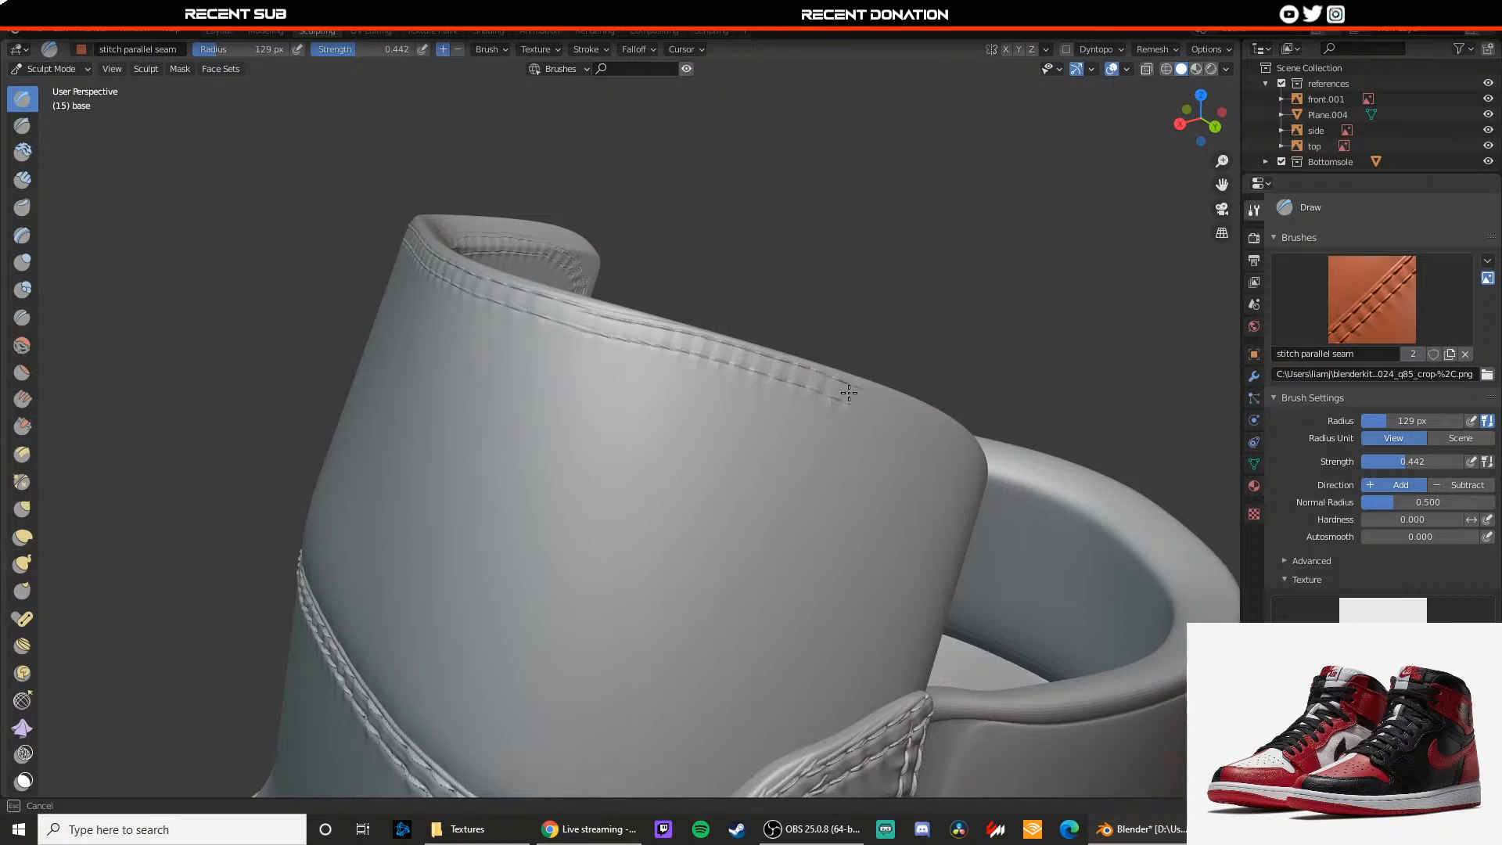
Step: Sculpt the parallel stitch seam along the tongue's top edge, around the corner and down its side edge
left_click_drag(924, 418, 936, 423)
middle_click_drag(936, 426, 782, 396)
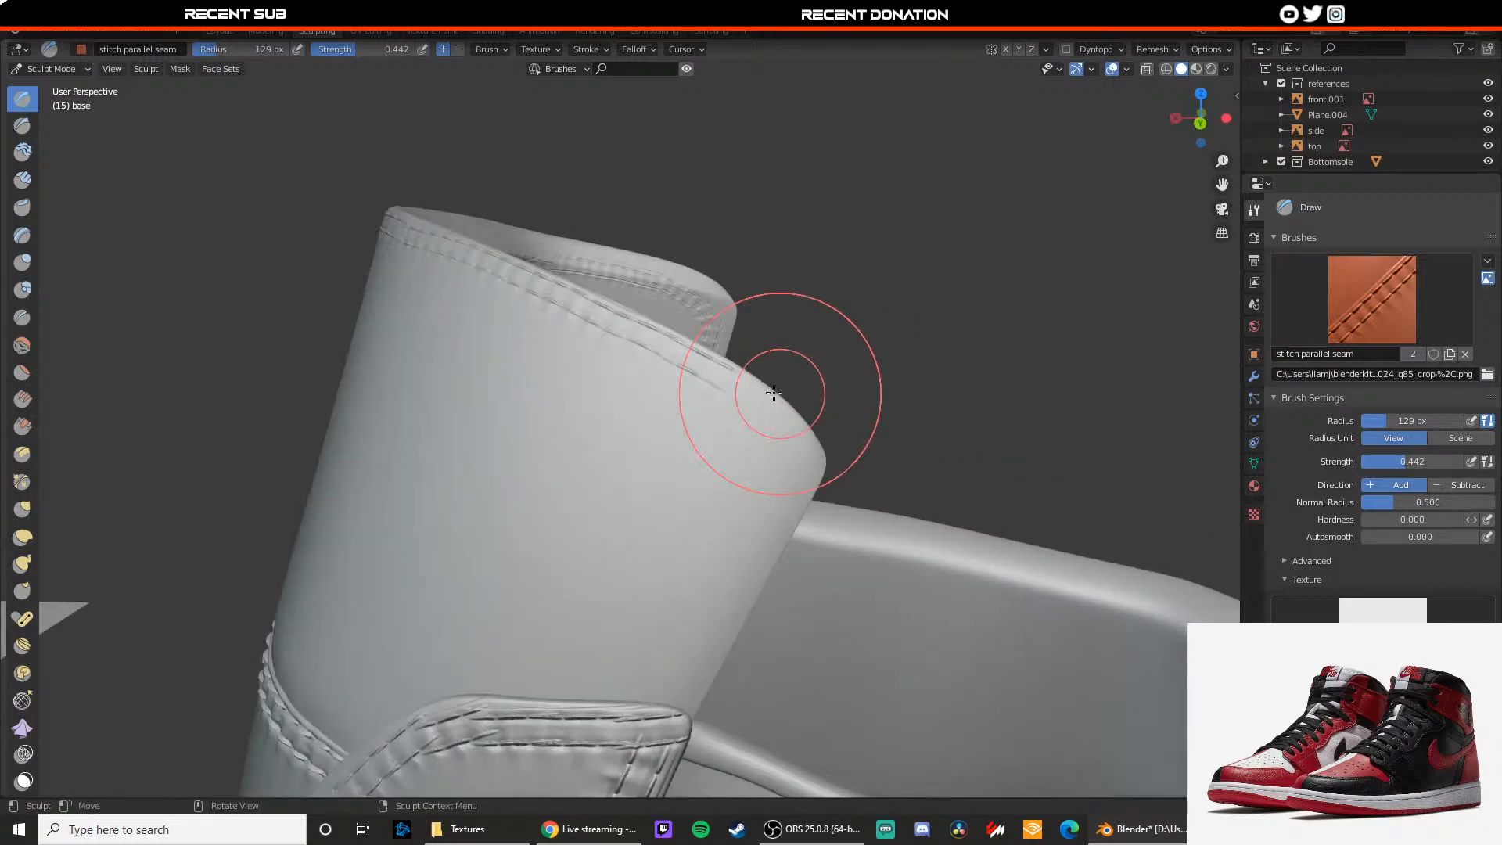
left_click_drag(708, 375, 761, 404)
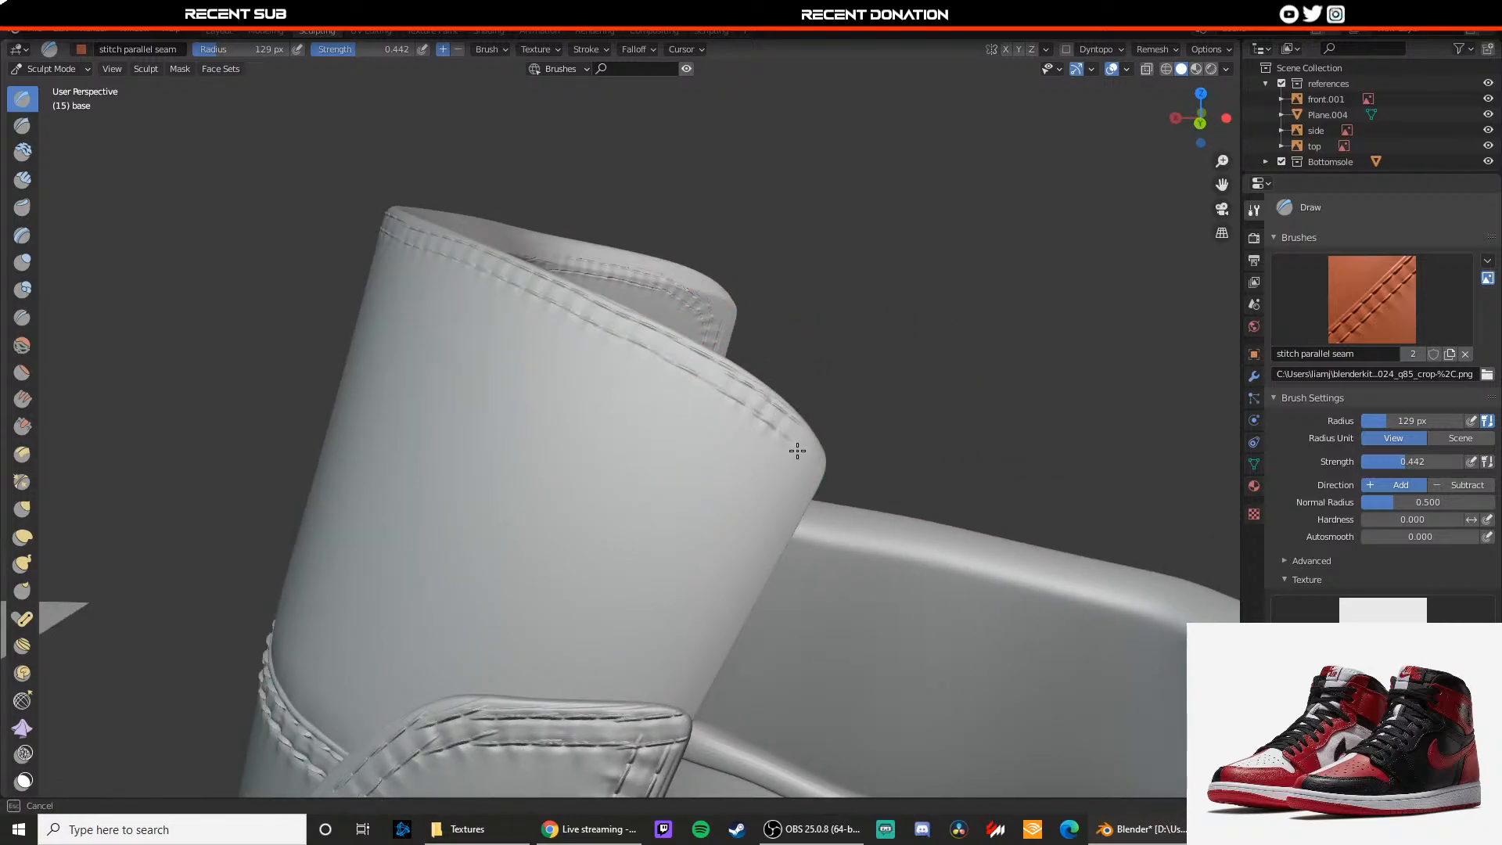
left_click_drag(792, 475, 796, 474)
middle_click_drag(668, 677, 665, 538)
left_click_drag(791, 328, 800, 317)
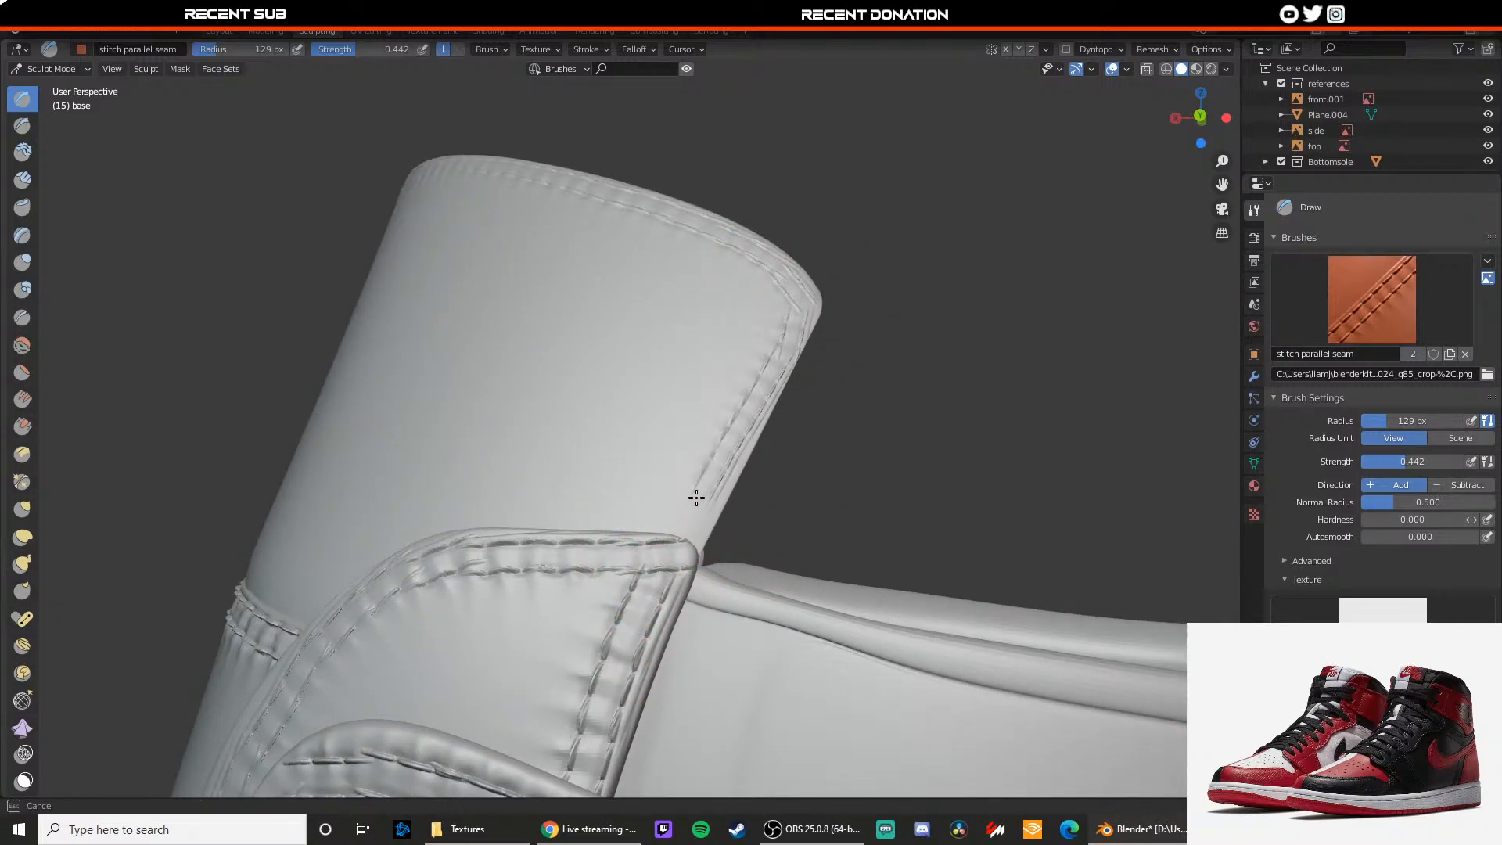
Step: Start a horizontal parallel stitch seam across the middle of the tongue, running in from its side edge
scroll(536, 472, "down", 5)
middle_click_drag(574, 482, 674, 460)
scroll(617, 475, "up", 1)
scroll(617, 475, "up", 2)
middle_click_drag(383, 467, 443, 439)
scroll(374, 458, "up", 2)
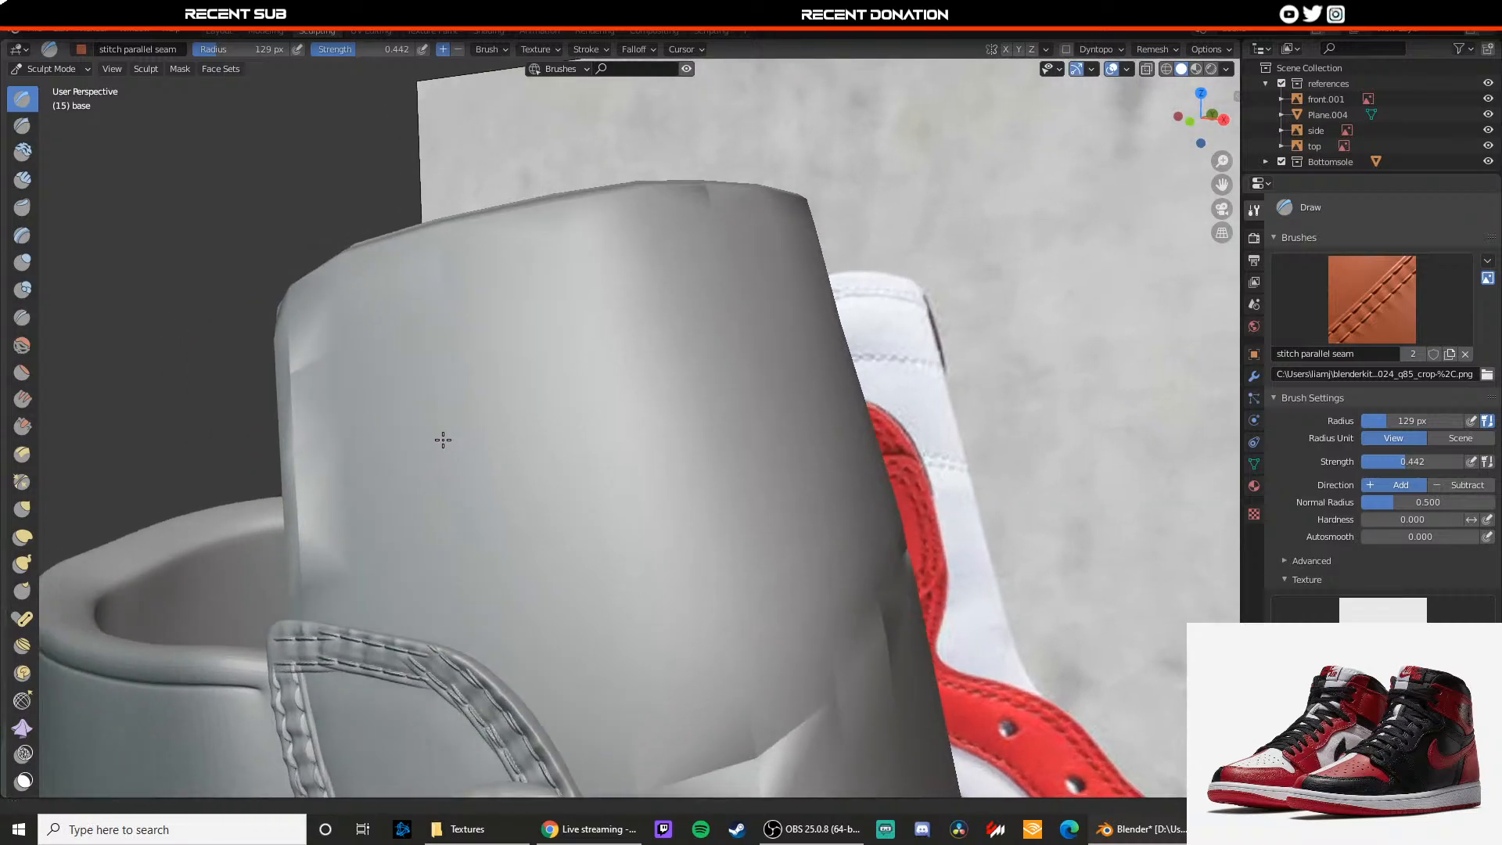
mouse_move(344, 467)
left_mouse_down()
mouse_move(362, 467)
mouse_move(320, 466)
left_mouse_up()
key("ctrl+z")
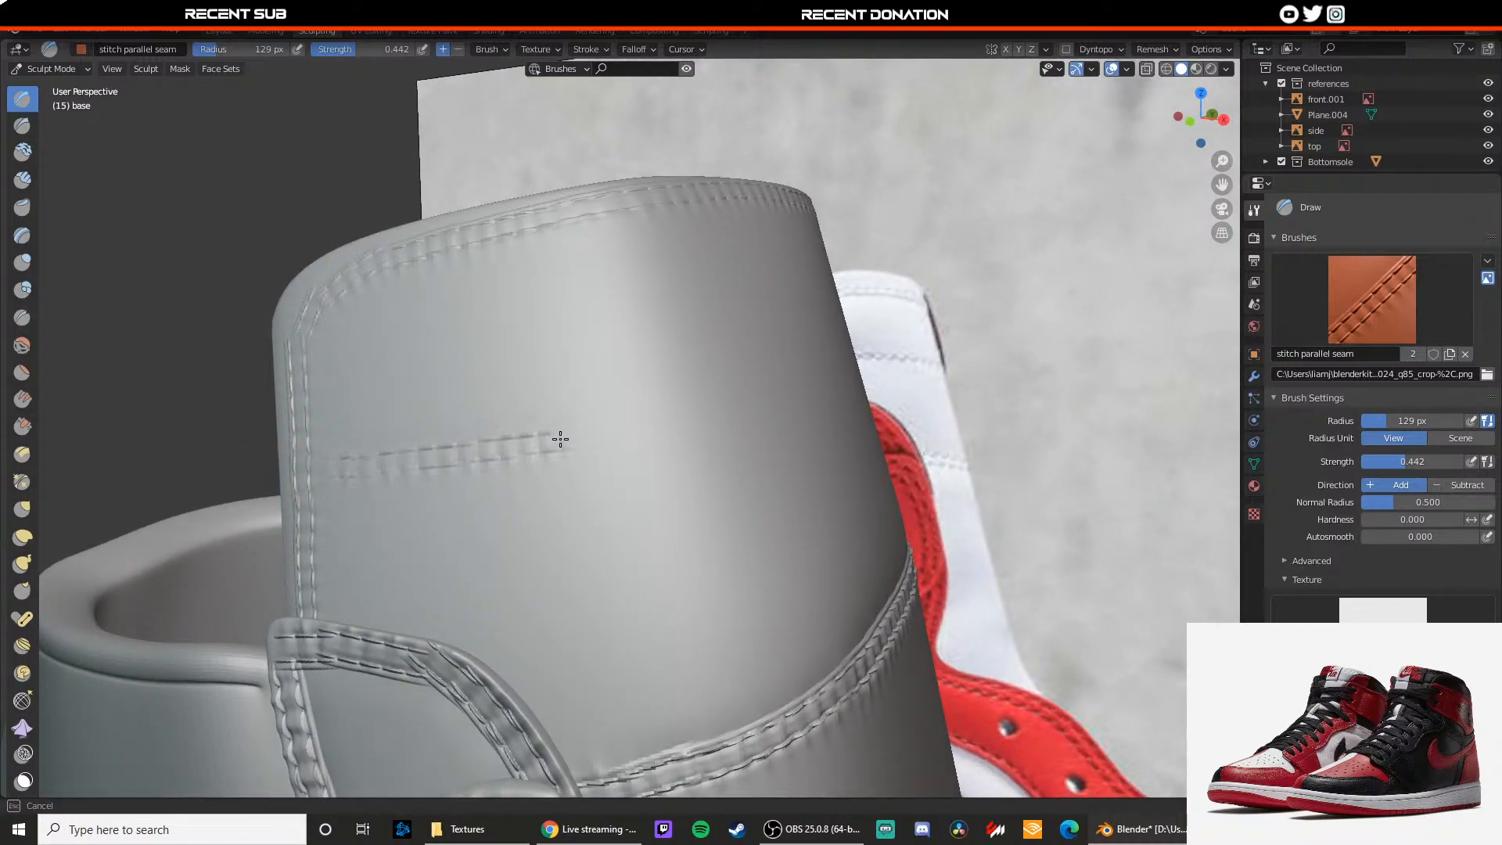
middle_click_drag(710, 409, 563, 414)
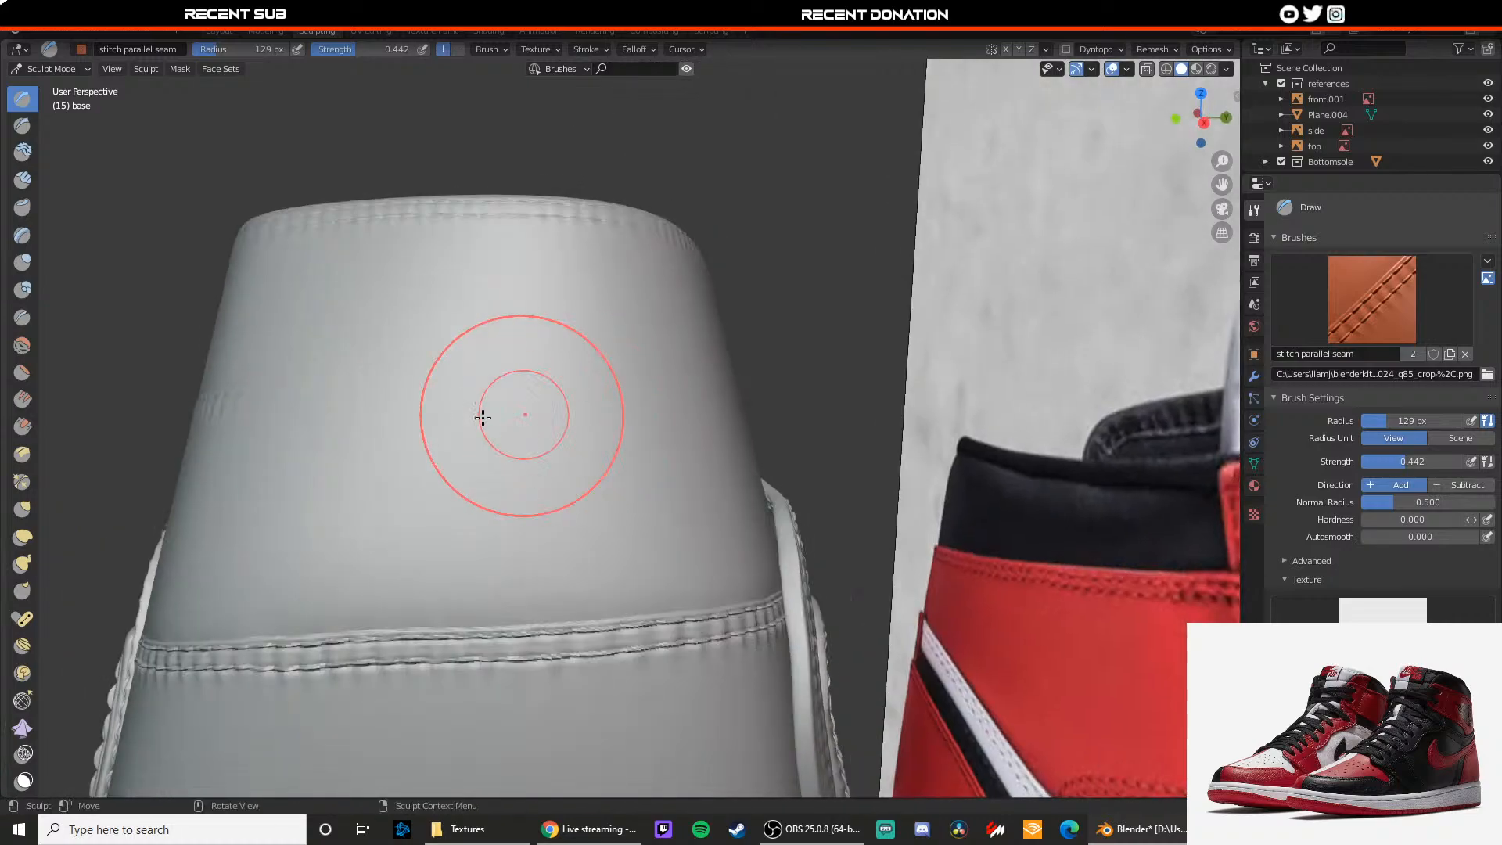
left_click_drag(214, 405, 262, 403)
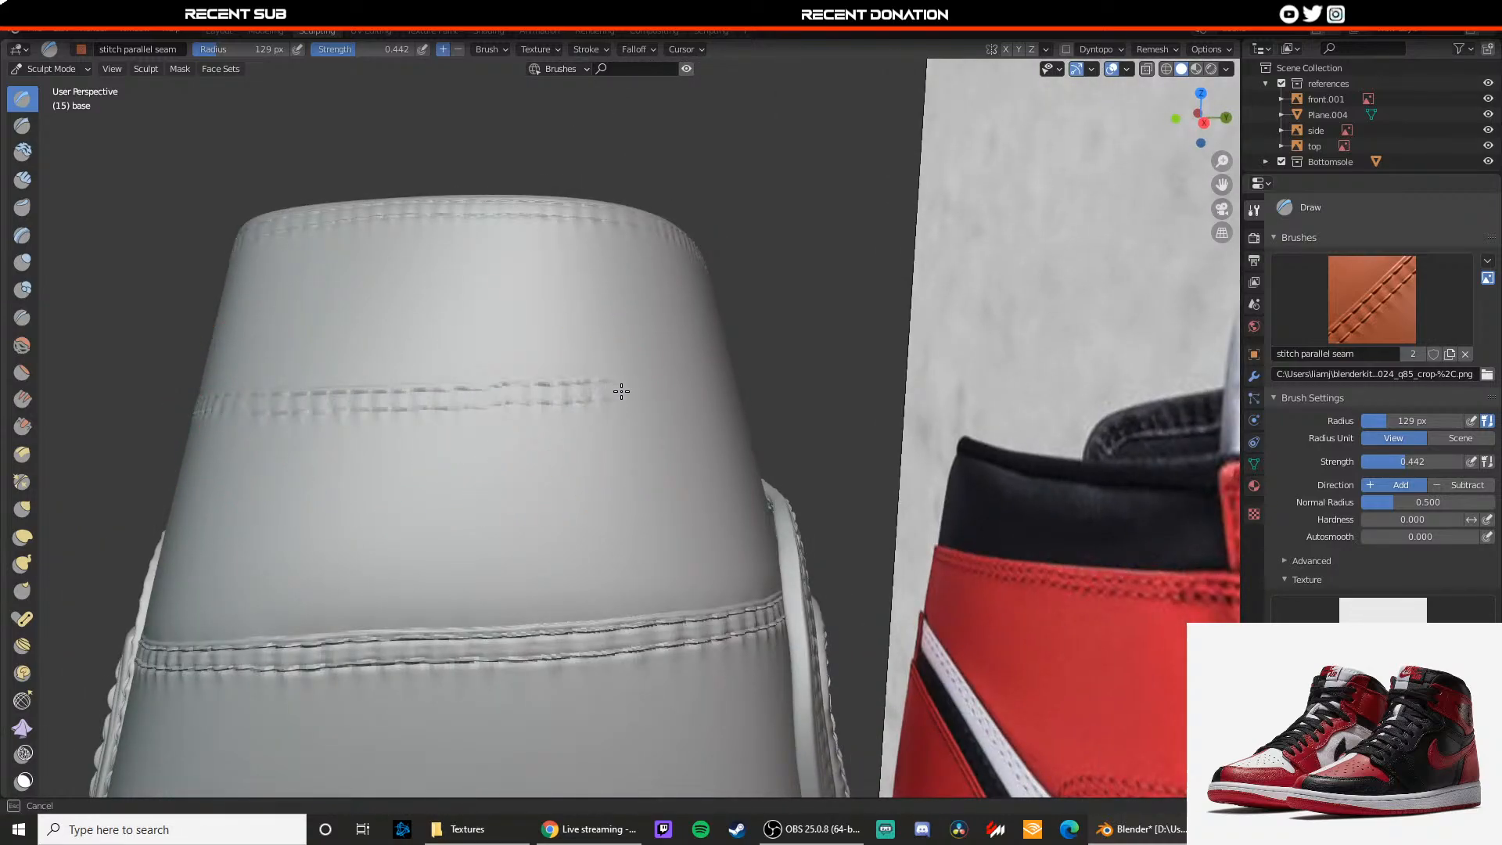
middle_click_drag(674, 394, 551, 395)
key("ctrl+z")
Step: Continue the horizontal stitch seam across the tongue's front to the opposite side edge
middle_click_drag(435, 392, 551, 394)
mouse_move(397, 453)
left_mouse_down()
mouse_move(509, 437)
mouse_move(442, 451)
left_mouse_up()
key("ctrl+z")
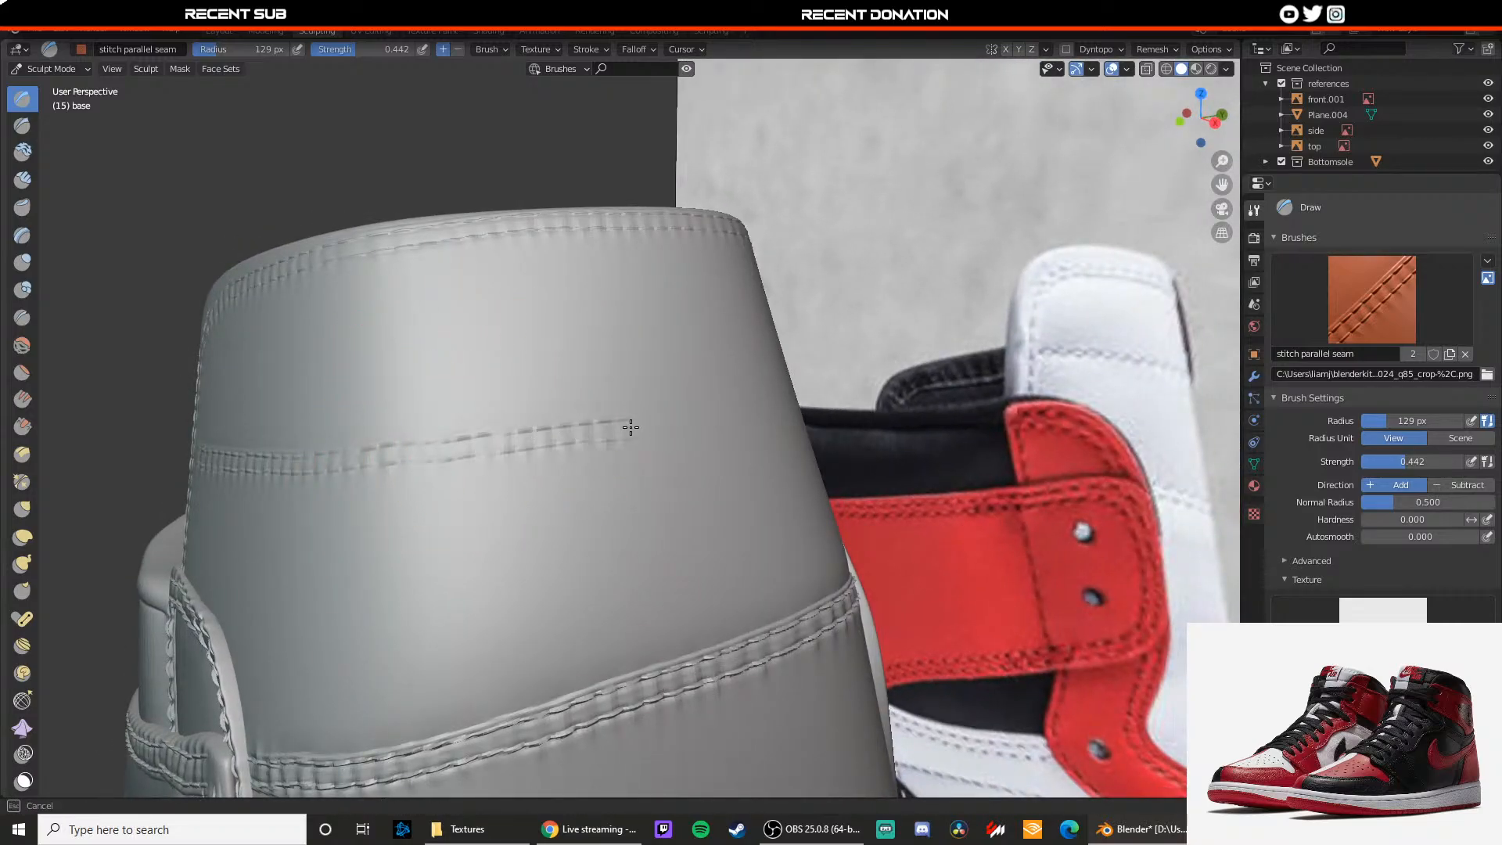
middle_click_drag(715, 414, 450, 406)
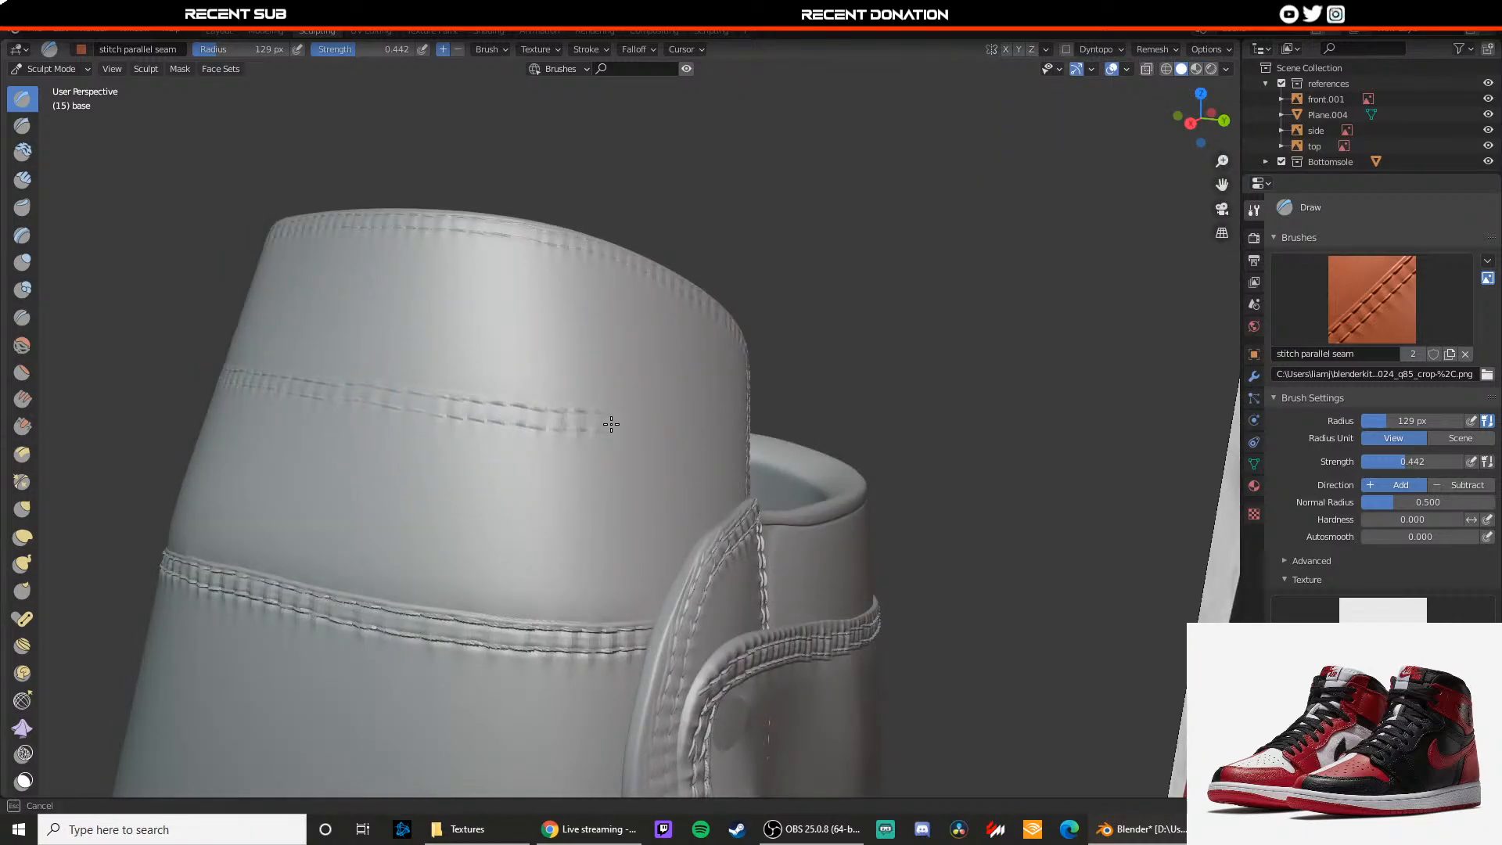
middle_click_drag(653, 428, 555, 420)
scroll(553, 420, "up", 1)
scroll(533, 418, "down", 1)
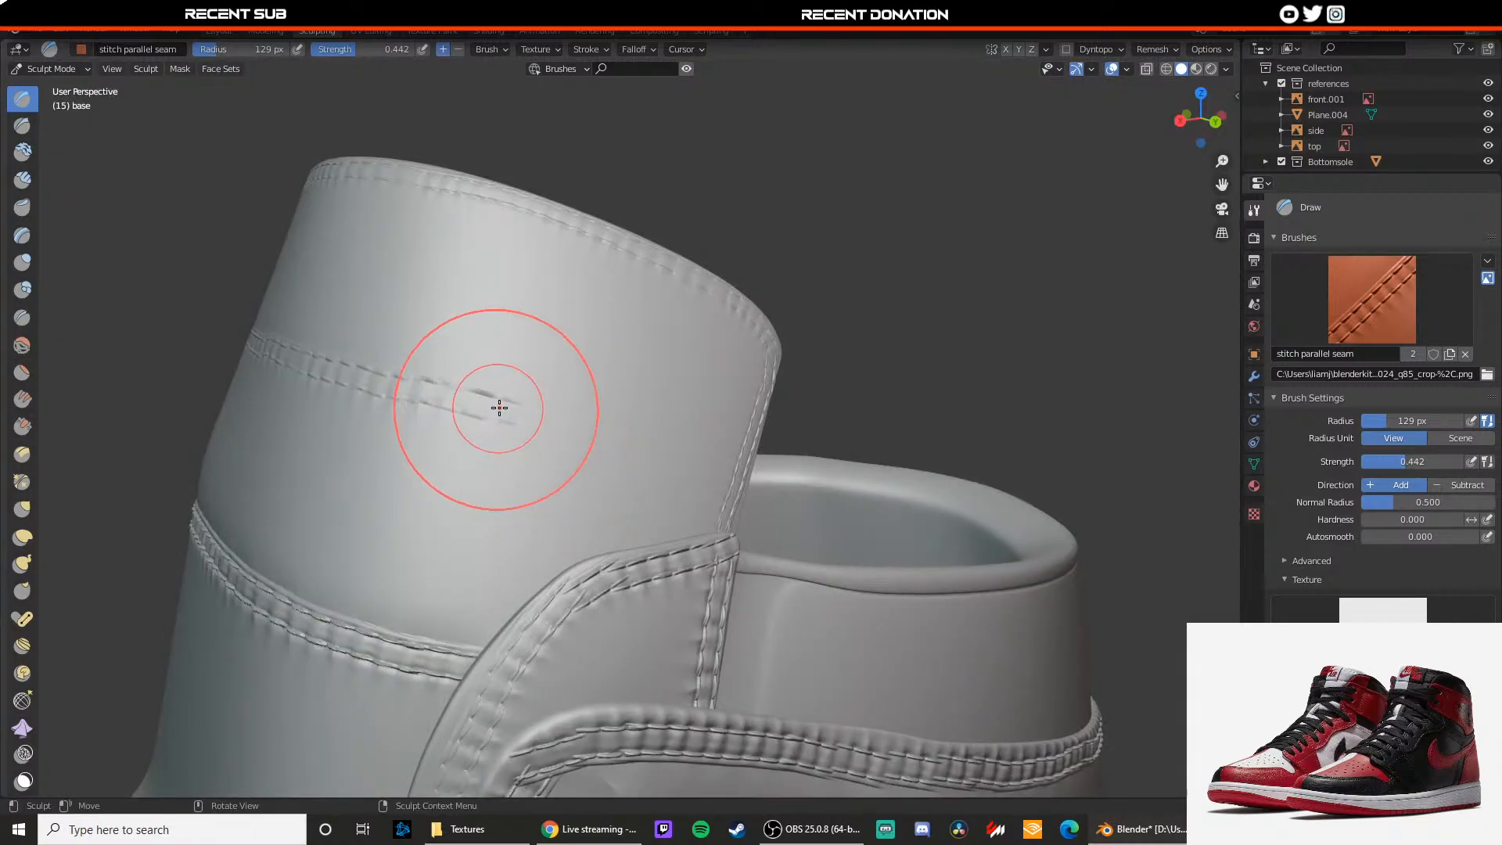
left_click_drag(471, 404, 733, 456)
Step: Display the shoe in Material Preview shading and switch to Object Mode with nothing selected
mouse_move(597, 429)
middle_mouse_down()
mouse_move(785, 501)
mouse_move(778, 375)
mouse_move(655, 403)
middle_mouse_up()
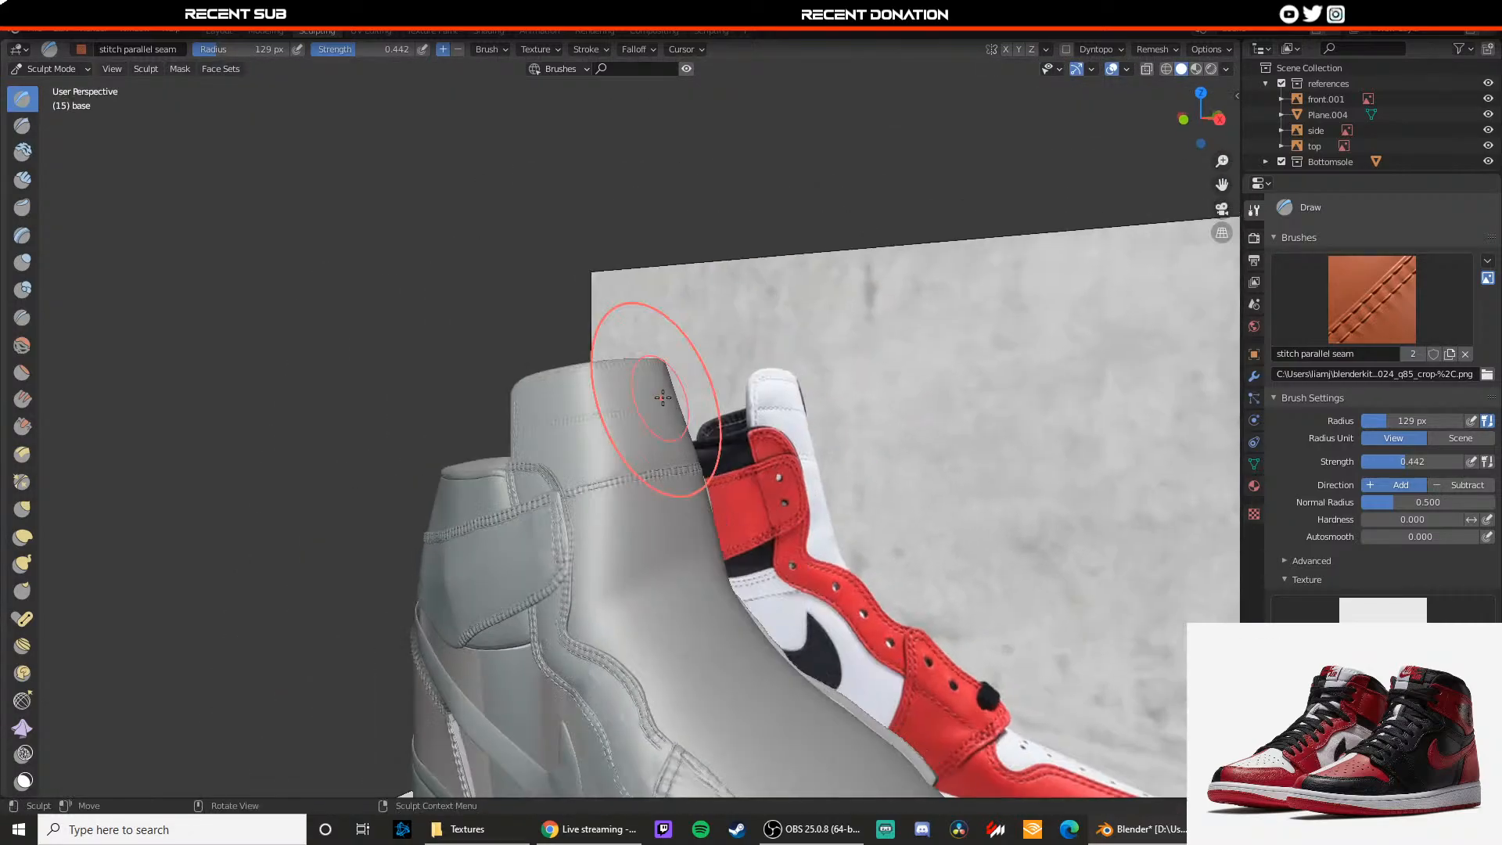
key("z")
left_click(650, 315)
key("z")
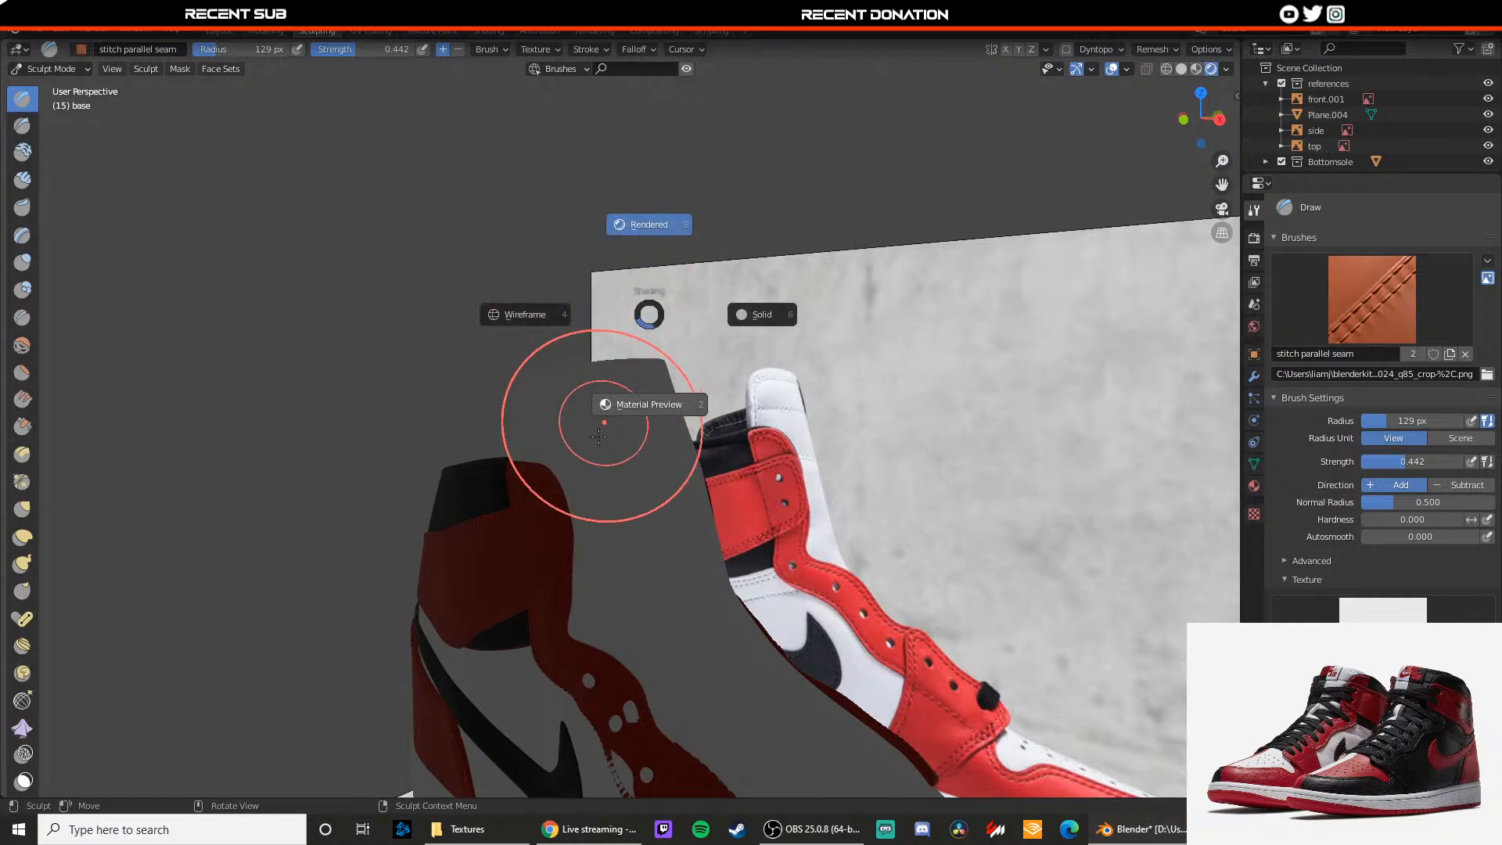
left_click(613, 407)
left_click(49, 69)
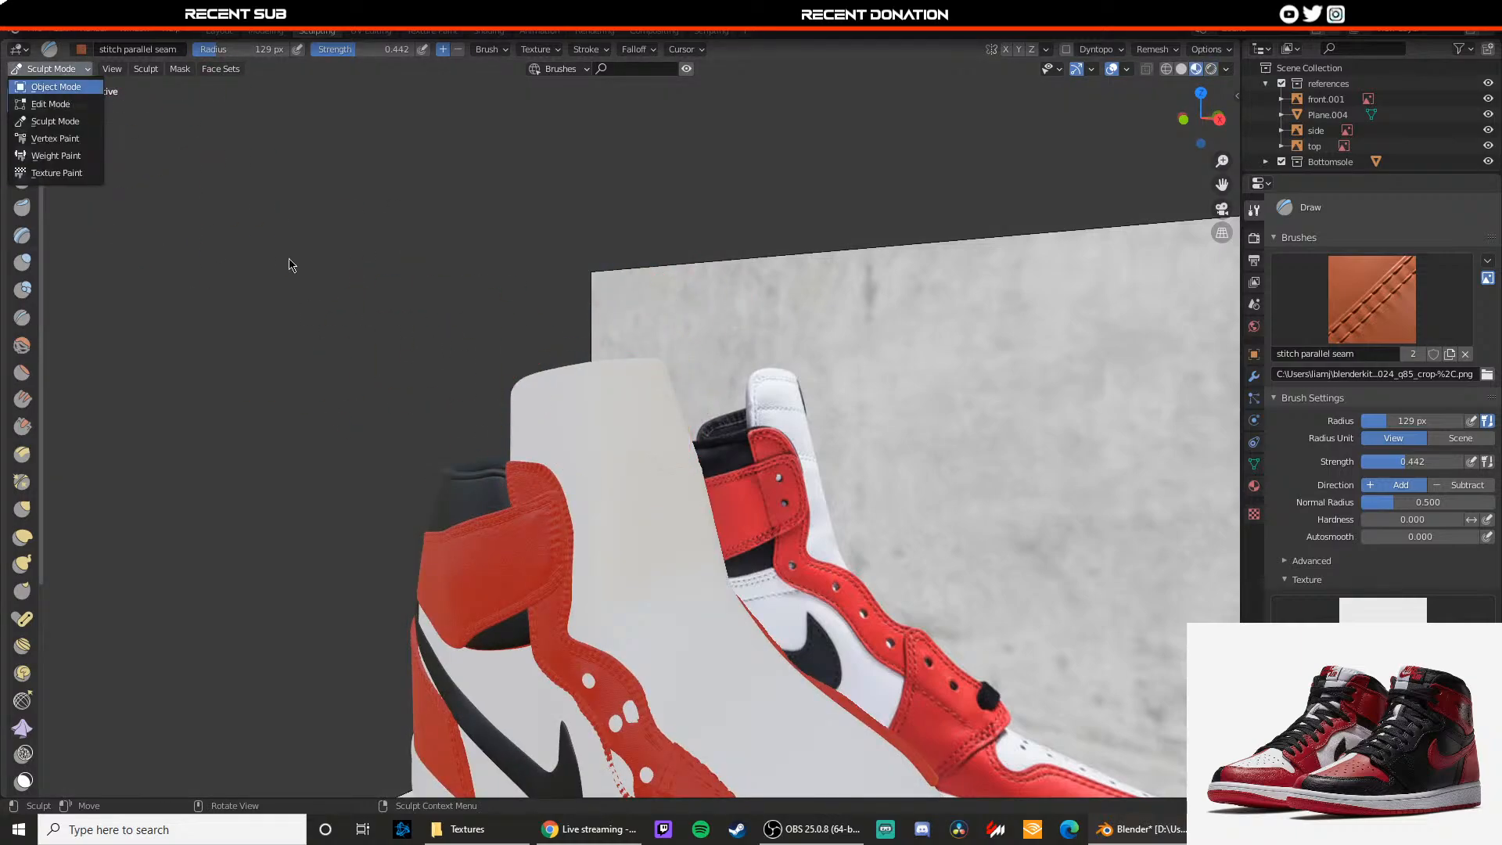
scroll(429, 409, "down", 2)
key("alt+a")
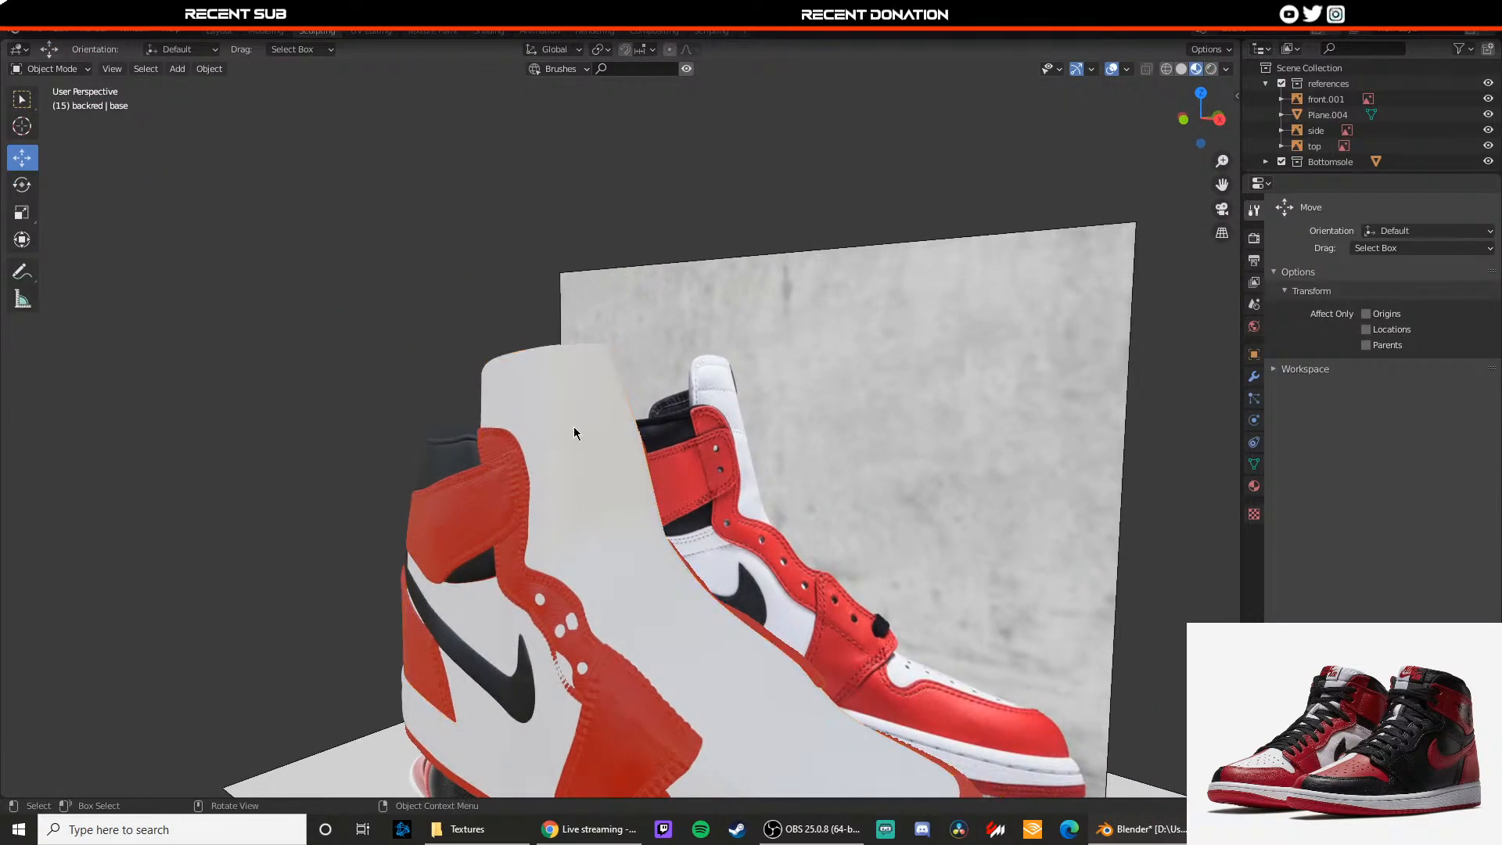
Step: Examine the coloured shoe's tongue, upper and toe from several angles against the reference images
middle_click_drag(574, 427, 580, 492)
scroll(426, 478, "up", 4)
scroll(621, 456, "down", 2)
scroll(580, 491, "up", 3)
left_click(587, 510)
scroll(588, 509, "up", 2)
left_click(726, 453)
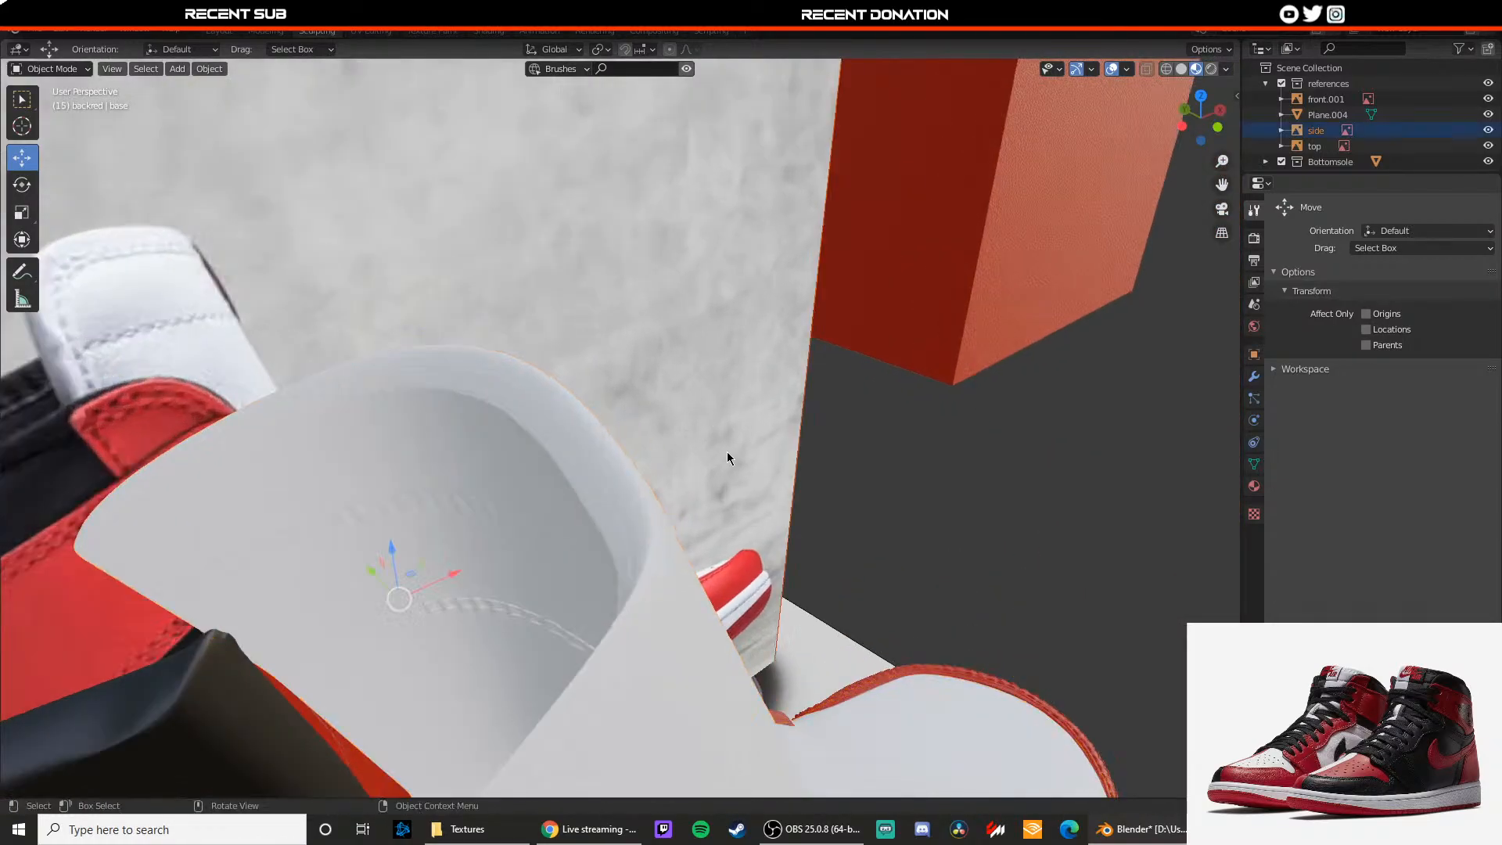
middle_click_drag(726, 452, 762, 493)
scroll(782, 379, "down", 3)
left_click(932, 476)
middle_click_drag(932, 476, 507, 494)
scroll(654, 538, "down", 2)
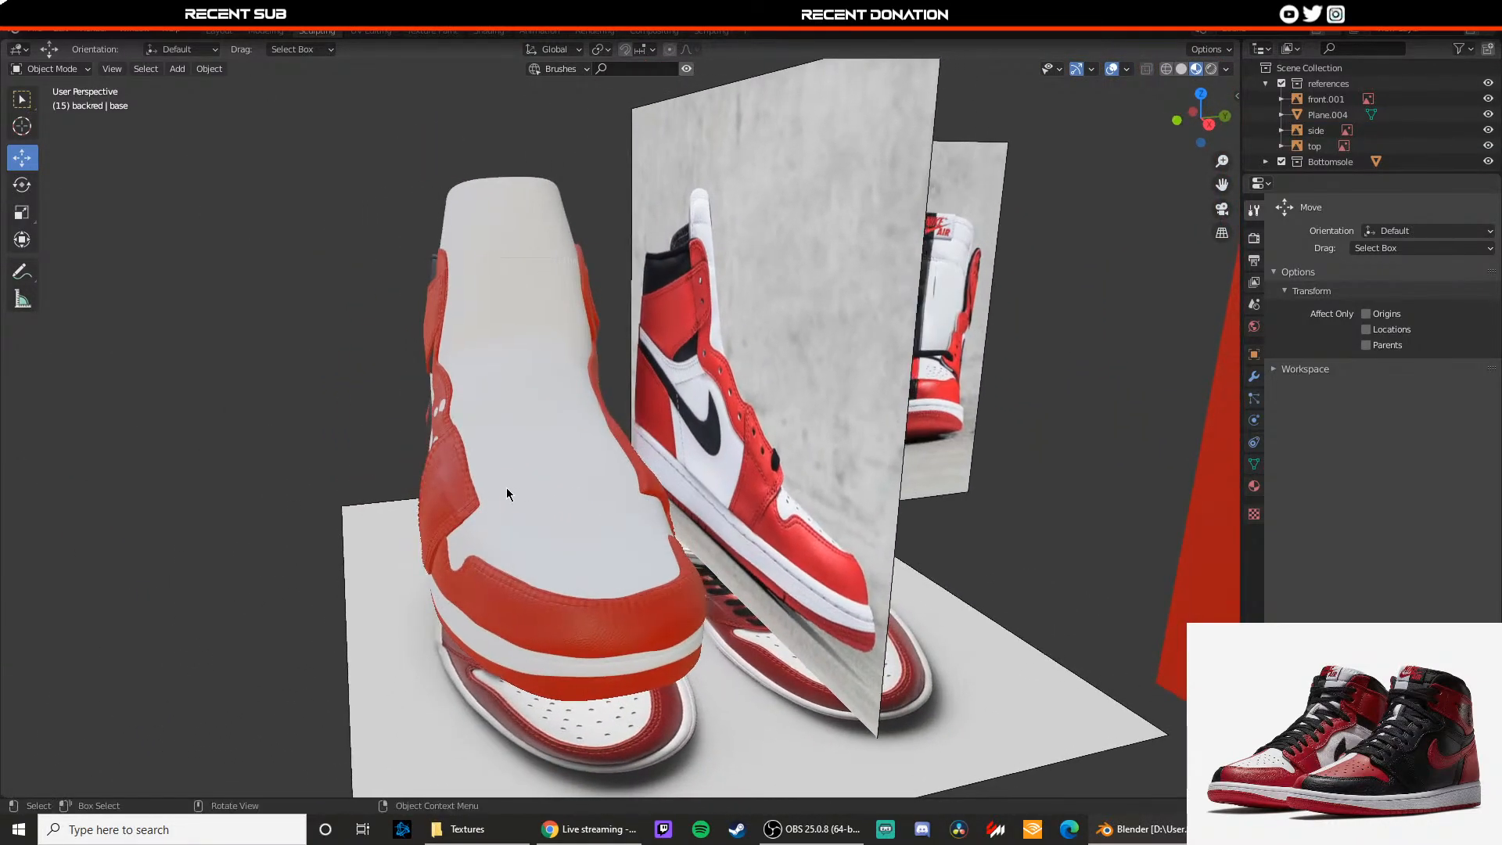
middle_click_drag(659, 444, 521, 429)
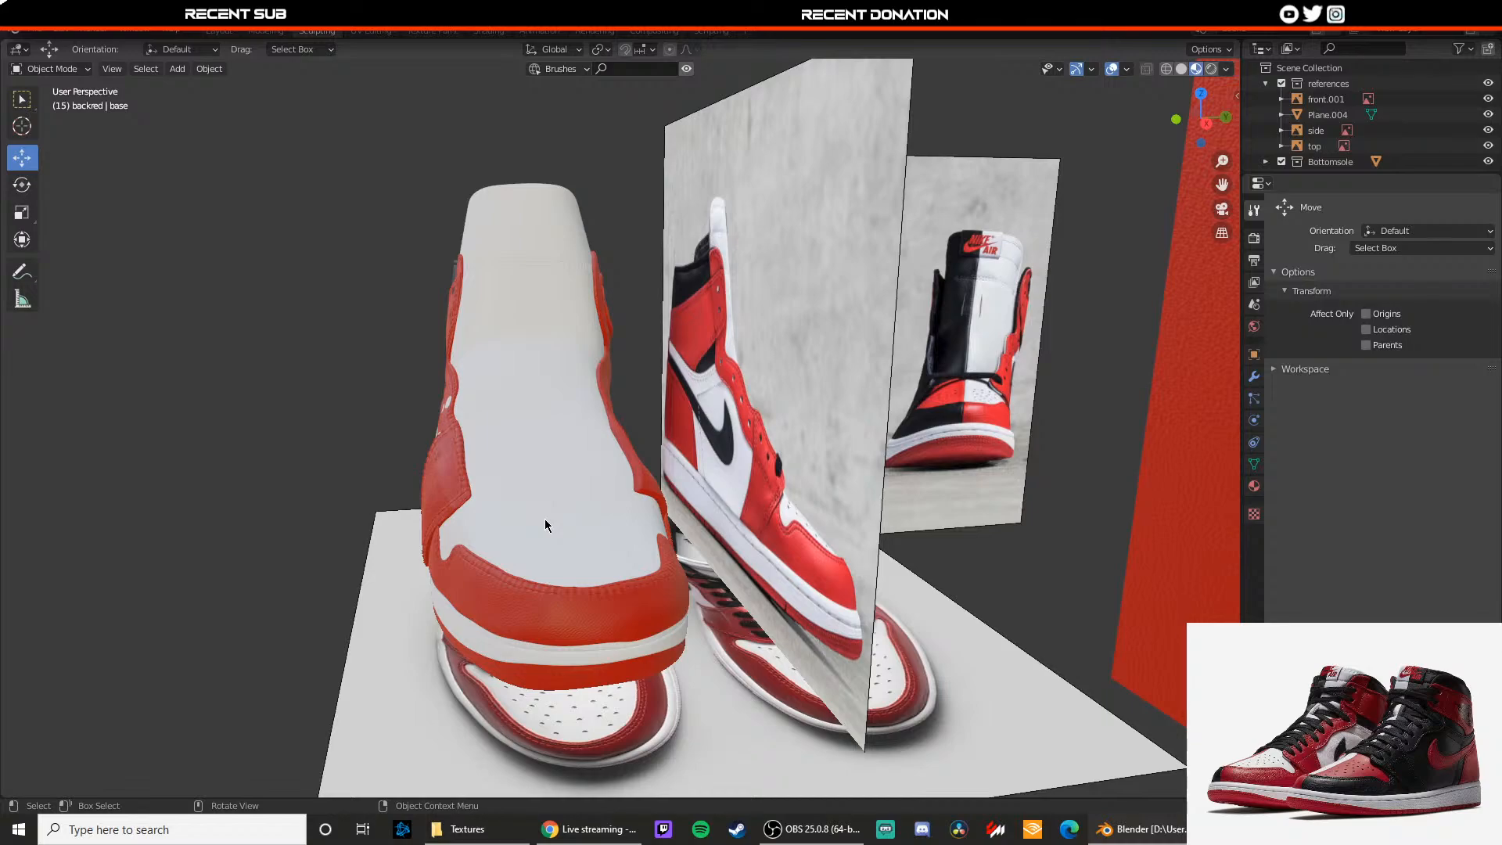
Step: Launch GIMP to prepare a new texture image
left_click(182, 839)
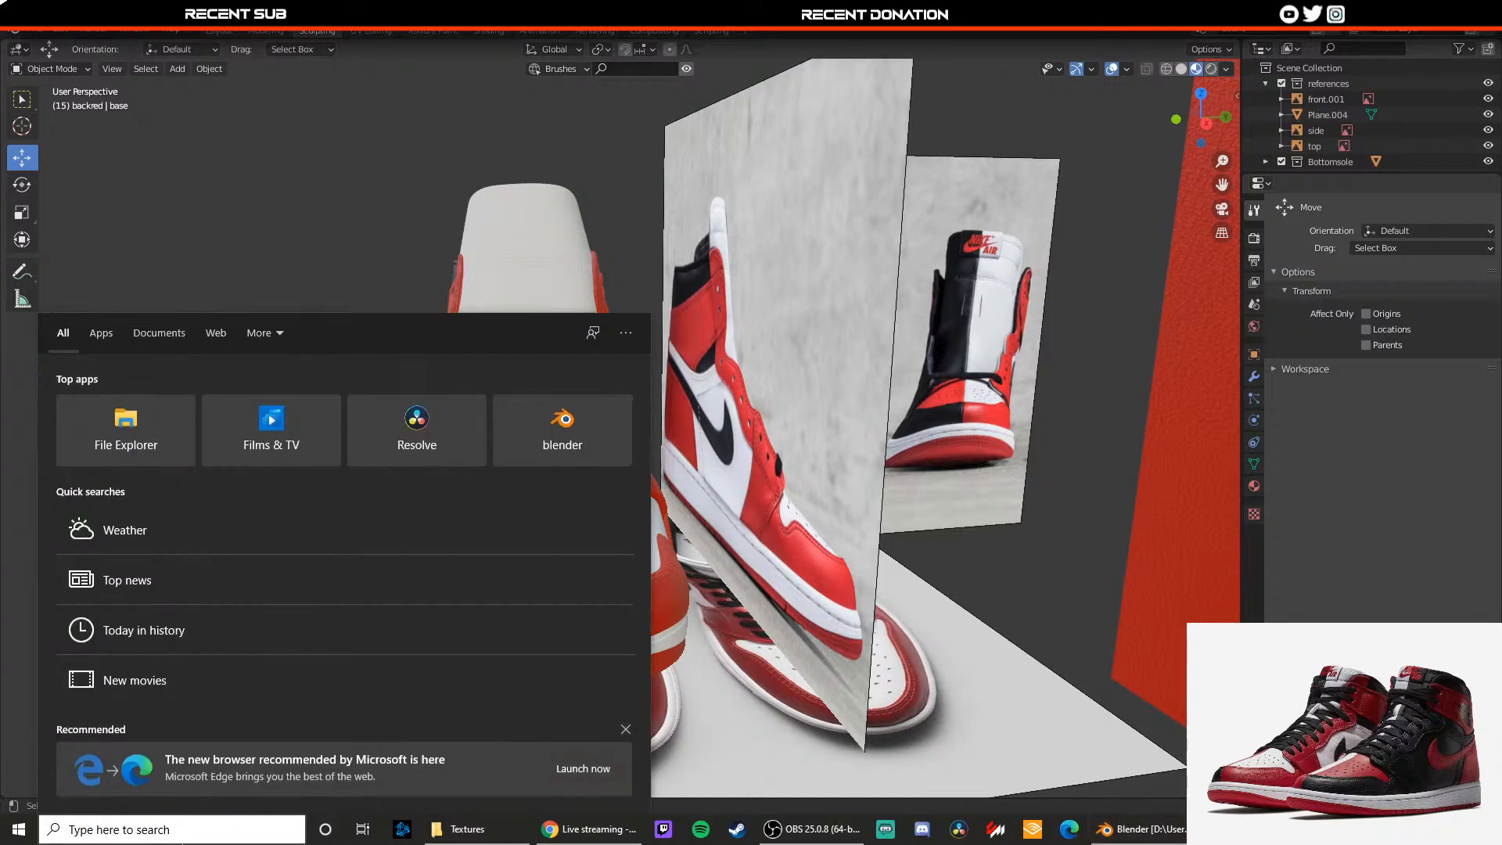
type("GIMP")
key("Return")
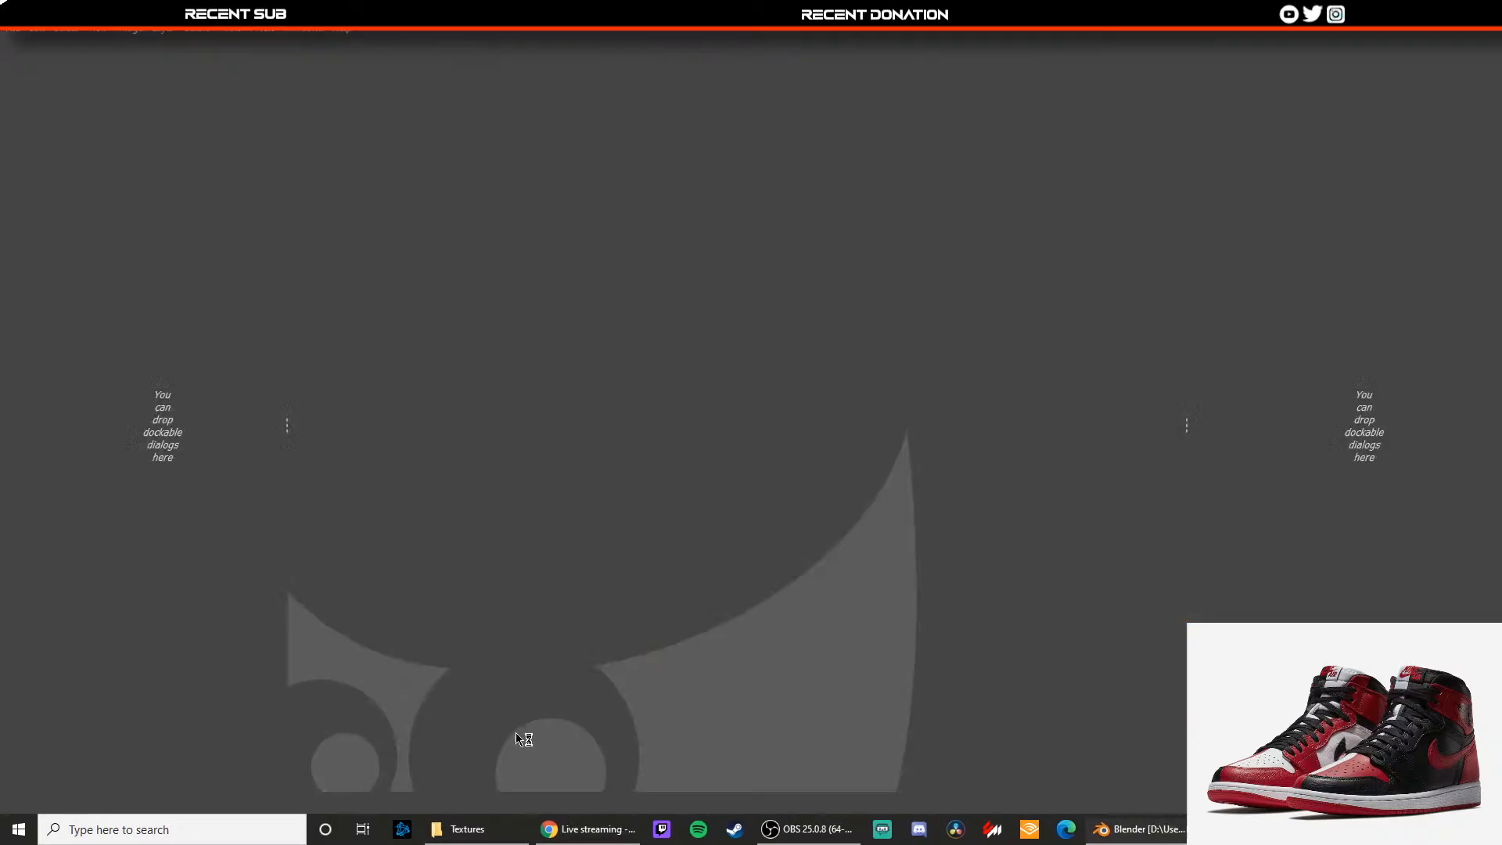
Step: Create a new 800 × 800 px RGB image filled with transparency
left_click(14, 30)
left_click(23, 44)
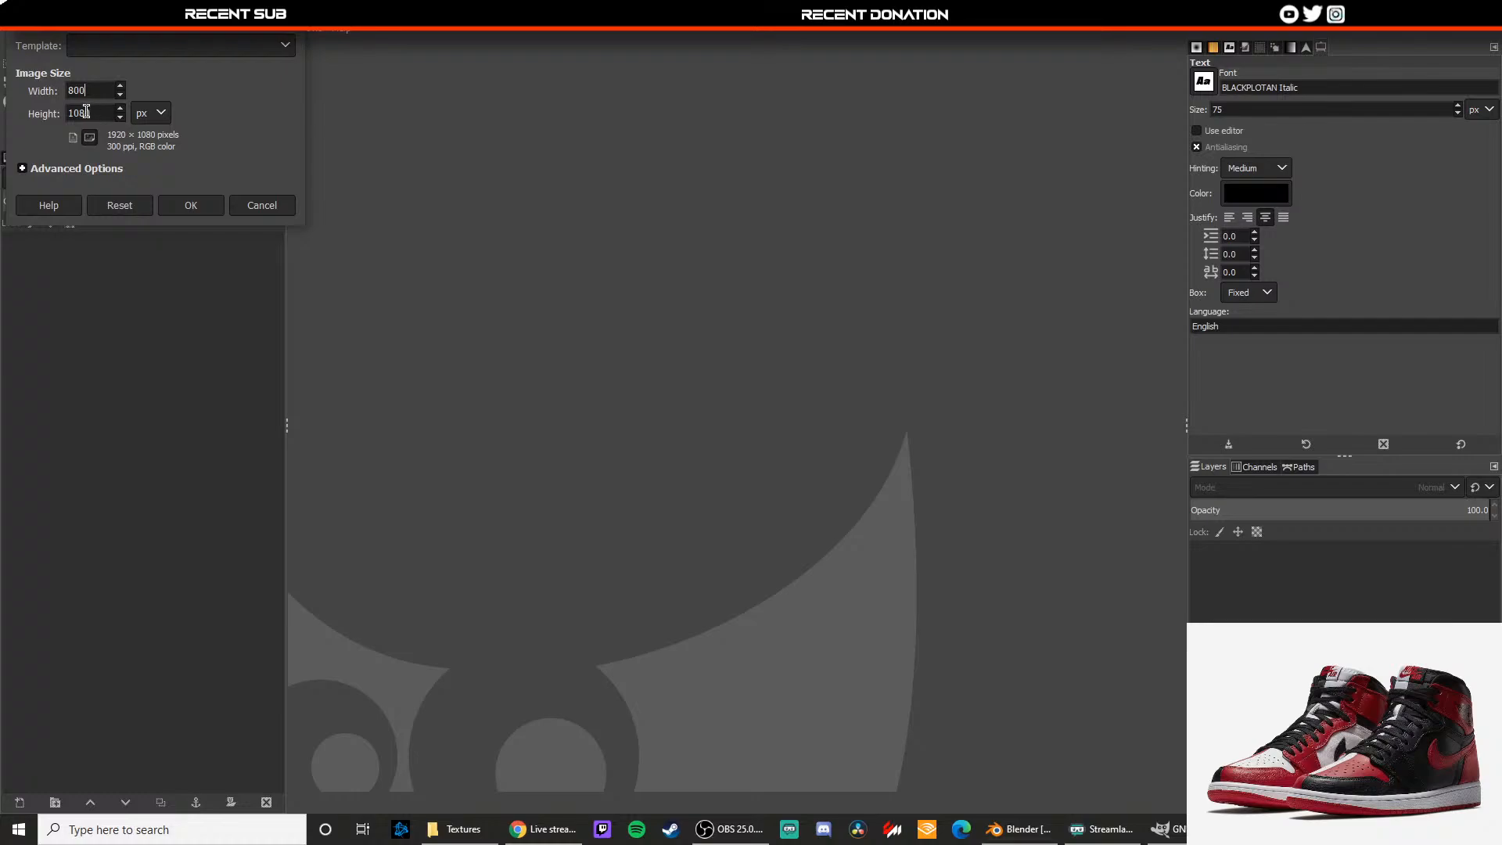
key("Tab")
left_click(35, 169)
left_click(164, 369)
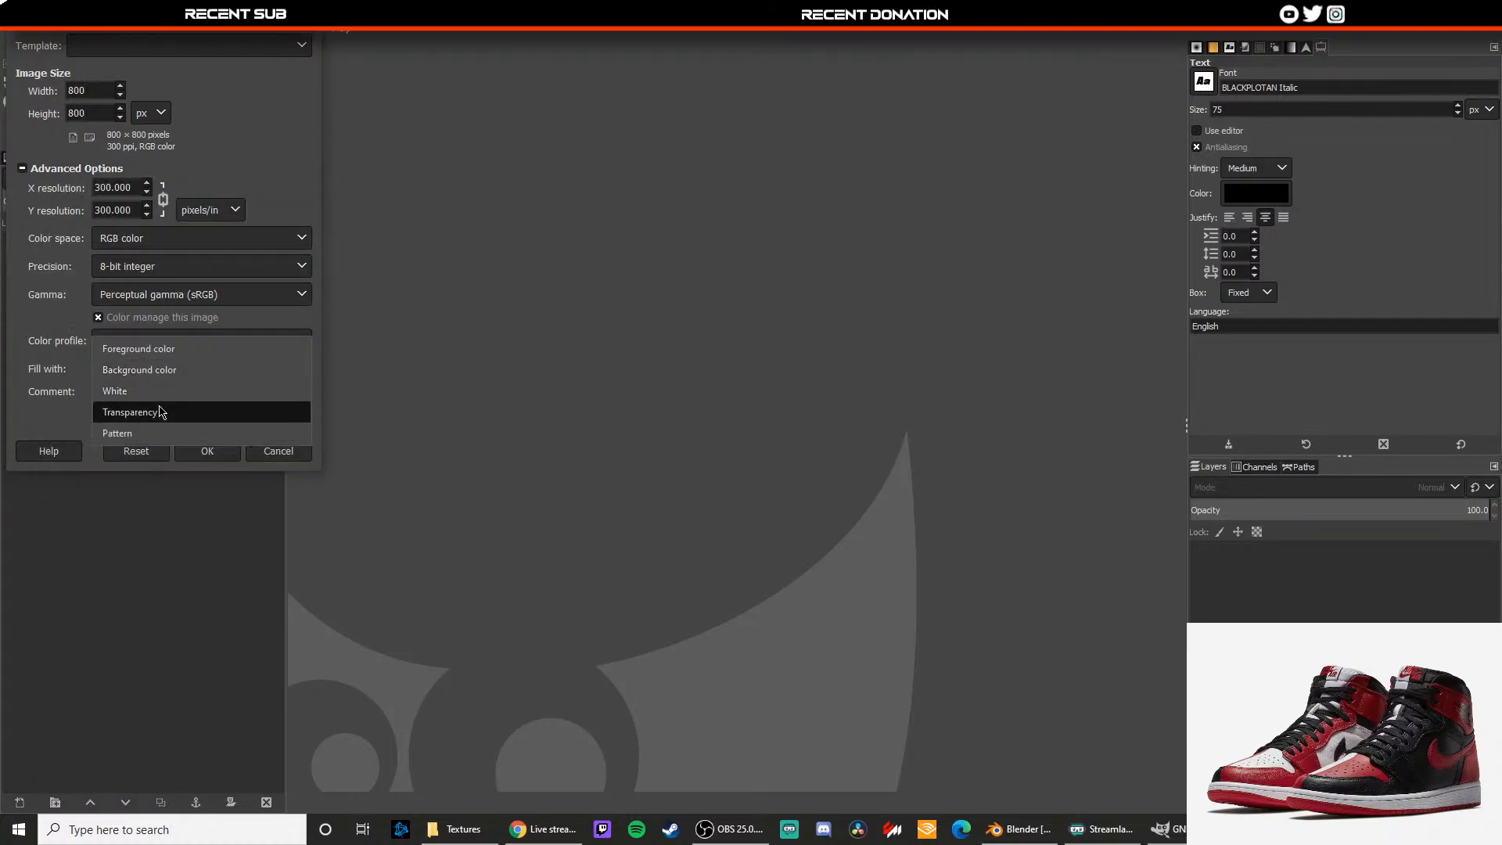
left_click(161, 409)
left_click(205, 450)
Step: Set the foreground colour to white and fill the Background layer with it
left_click(137, 125)
left_click_drag(939, 446, 814, 337)
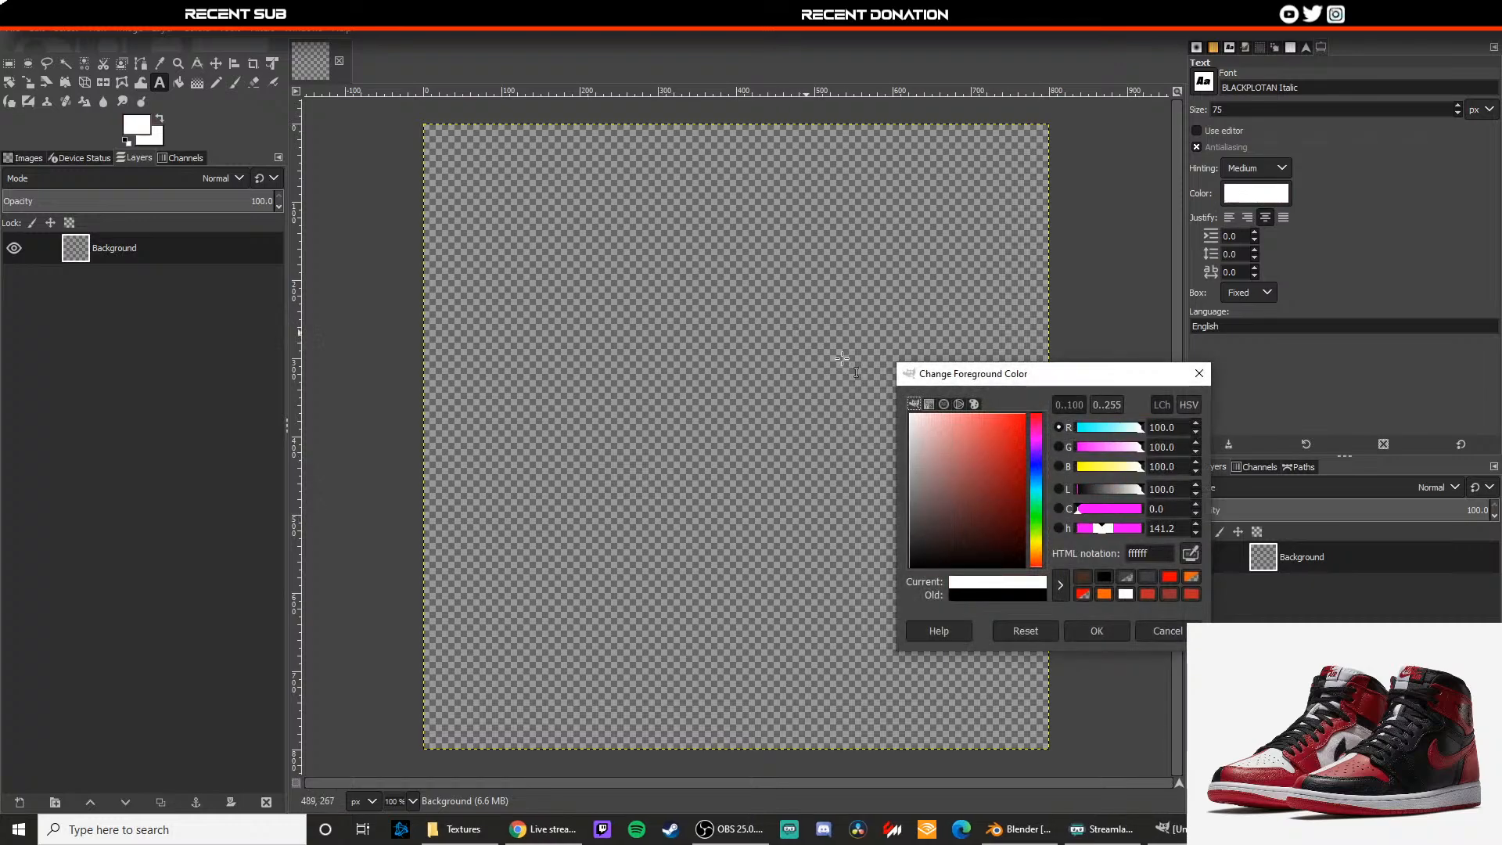
left_click(1093, 631)
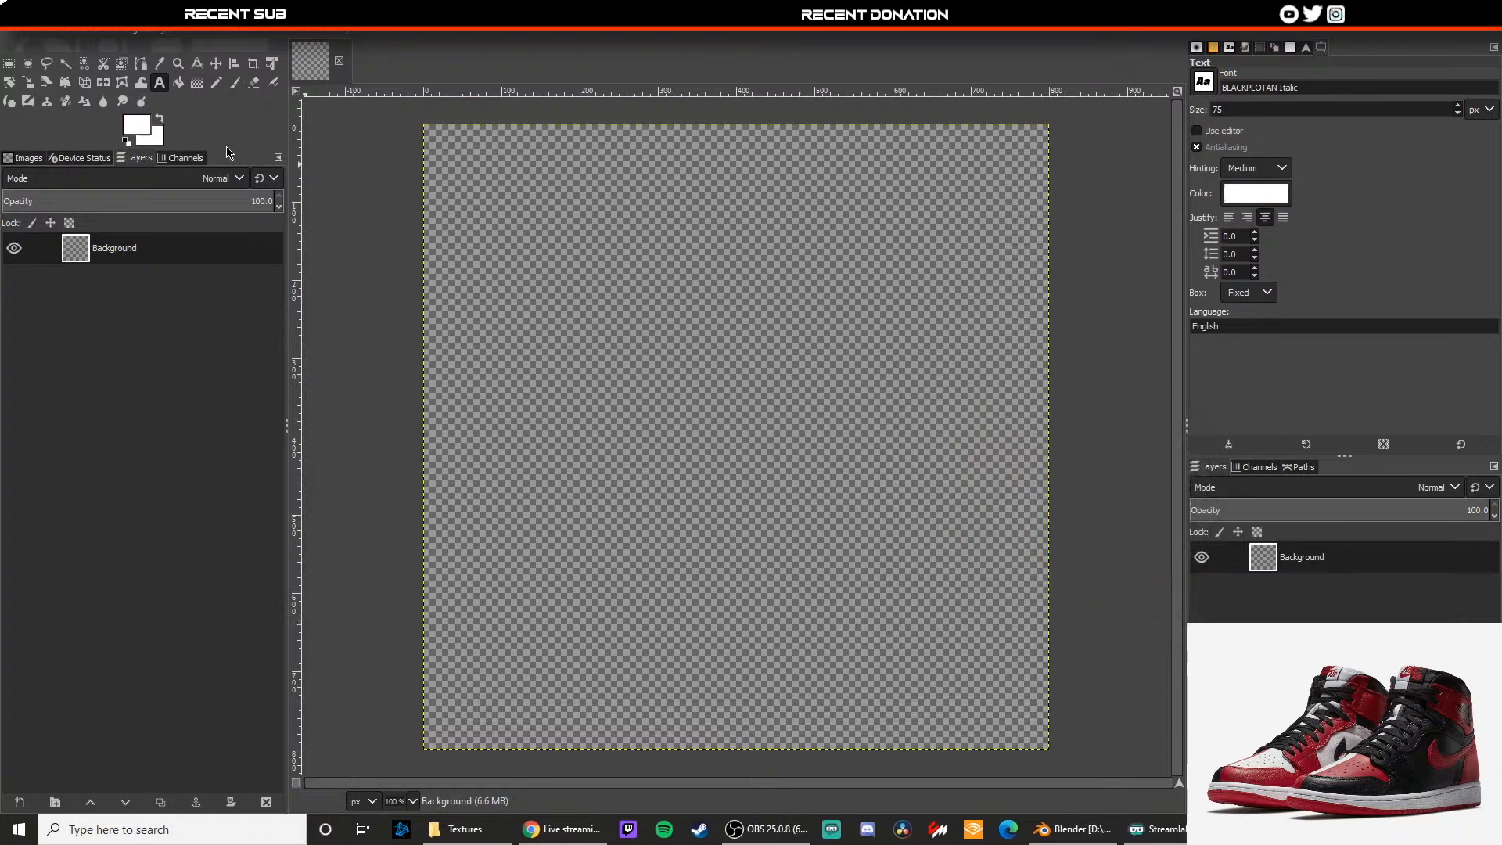
left_click(178, 83)
key("ctrl+comma")
Step: Add a transparent 800 × 800 px layer named DOTS above the background
left_click(160, 30)
left_click(184, 45)
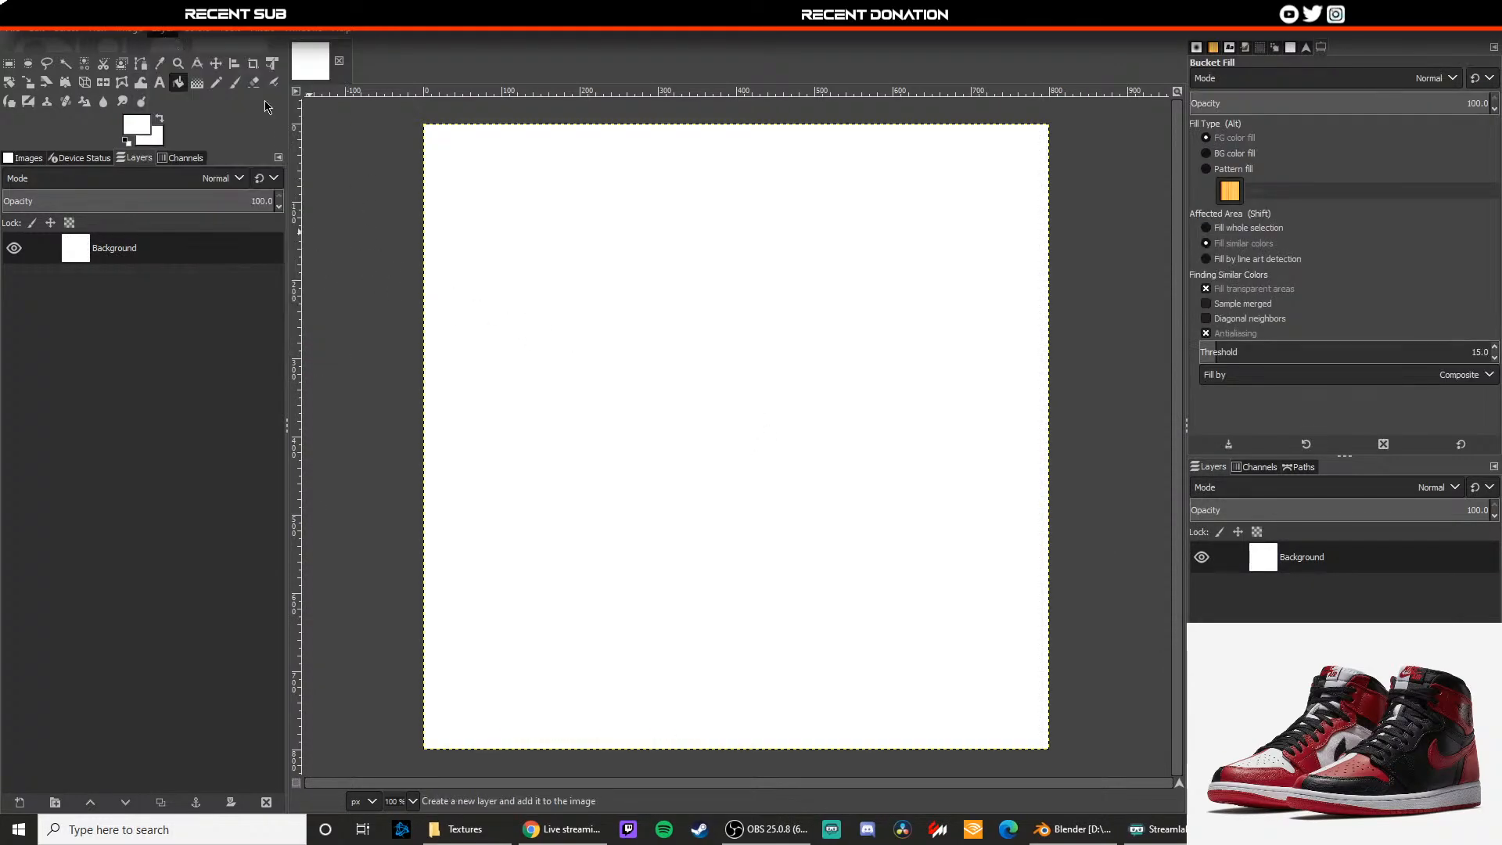
type("DOTS")
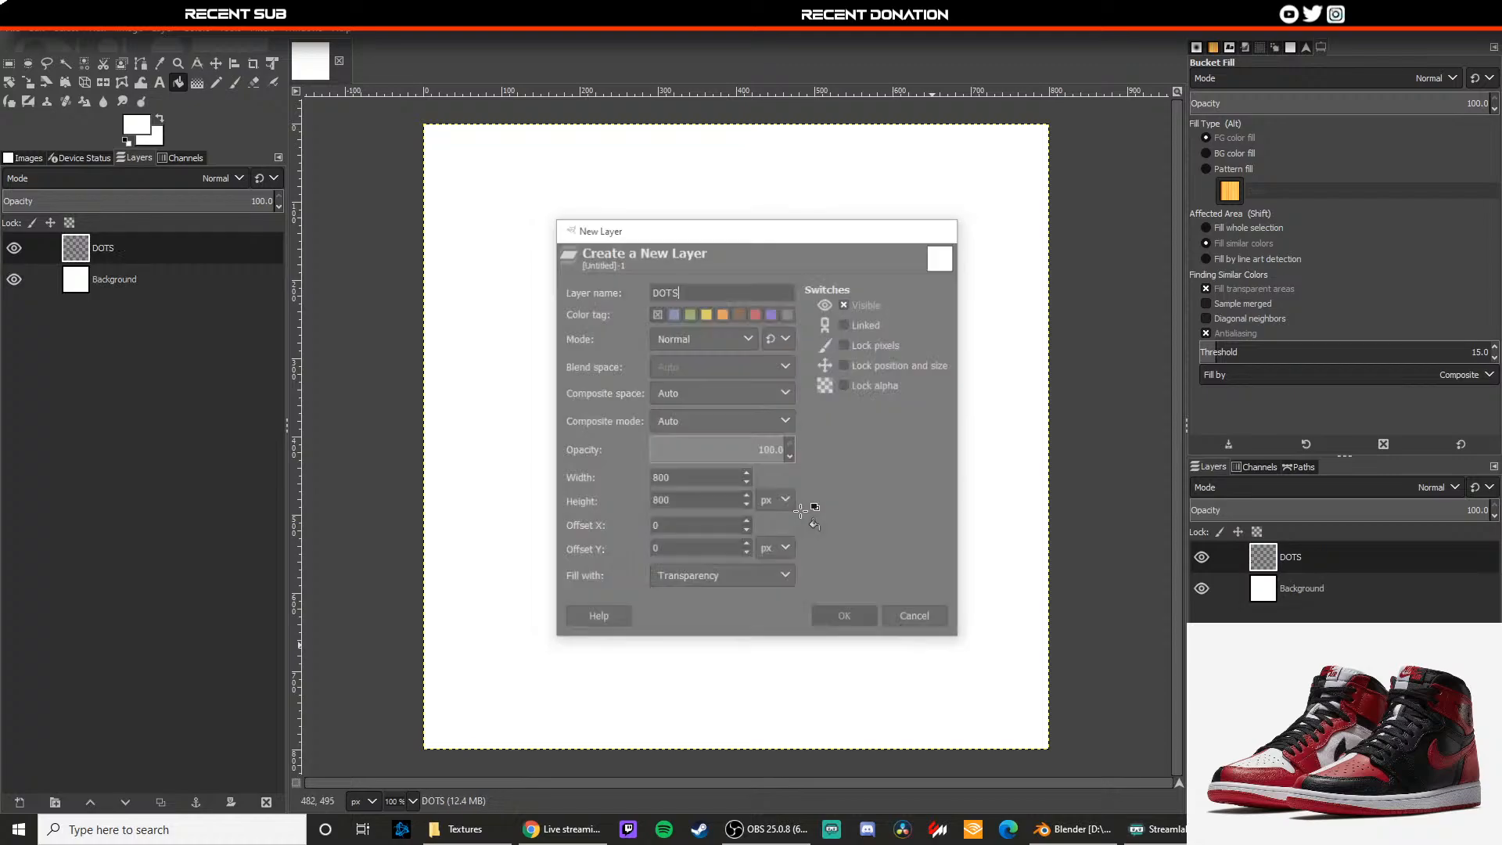
key("Return")
Step: Fill an elliptical selection of about 17 × 16 px with black on the DOTS layer and clear the selection
left_click(28, 63)
left_click(136, 123)
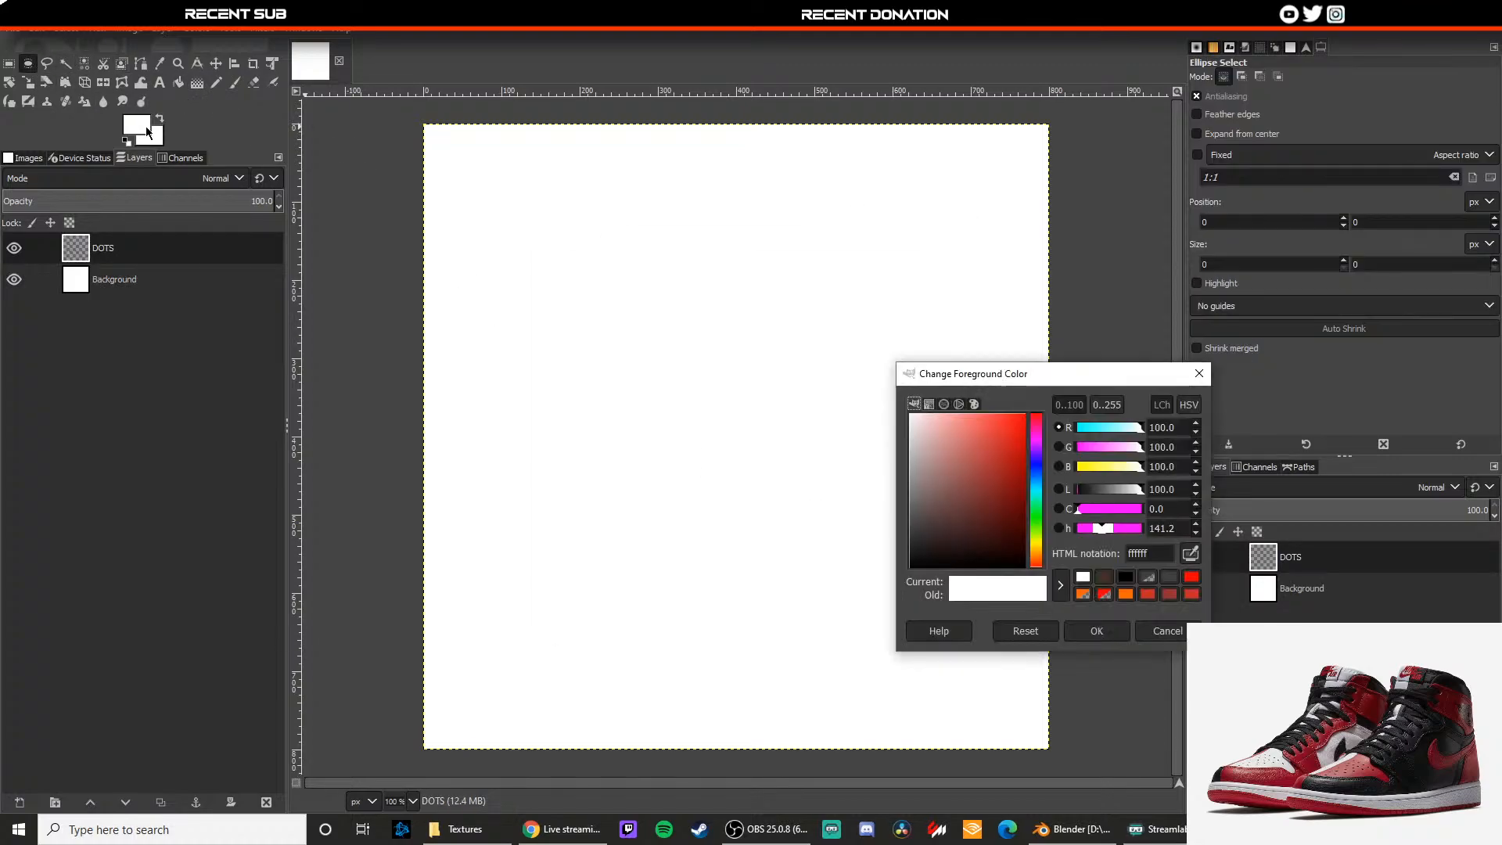
left_click(1127, 577)
left_click(1097, 630)
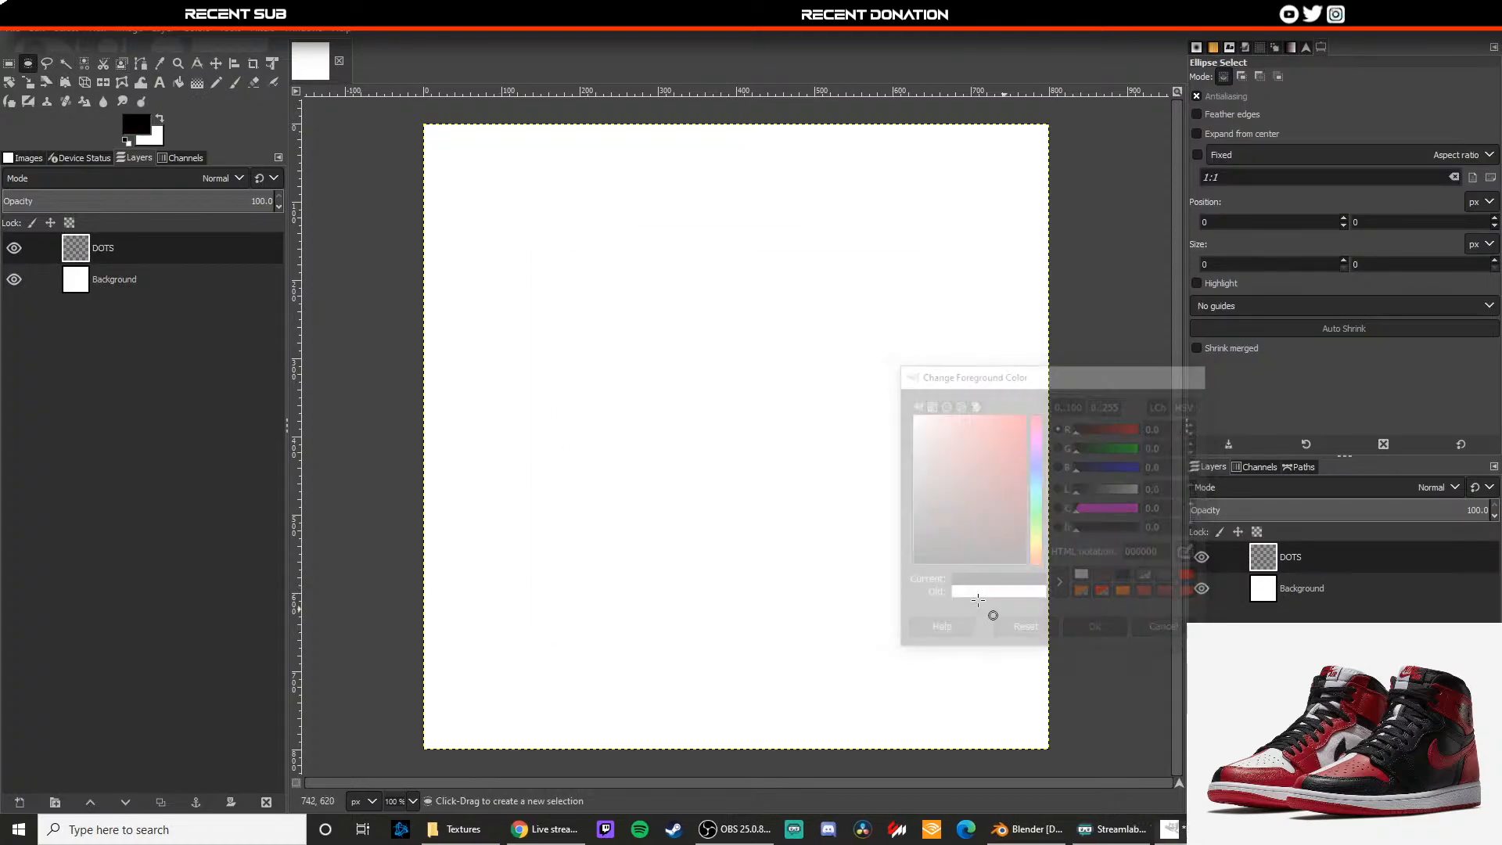
left_click_drag(545, 470, 559, 485)
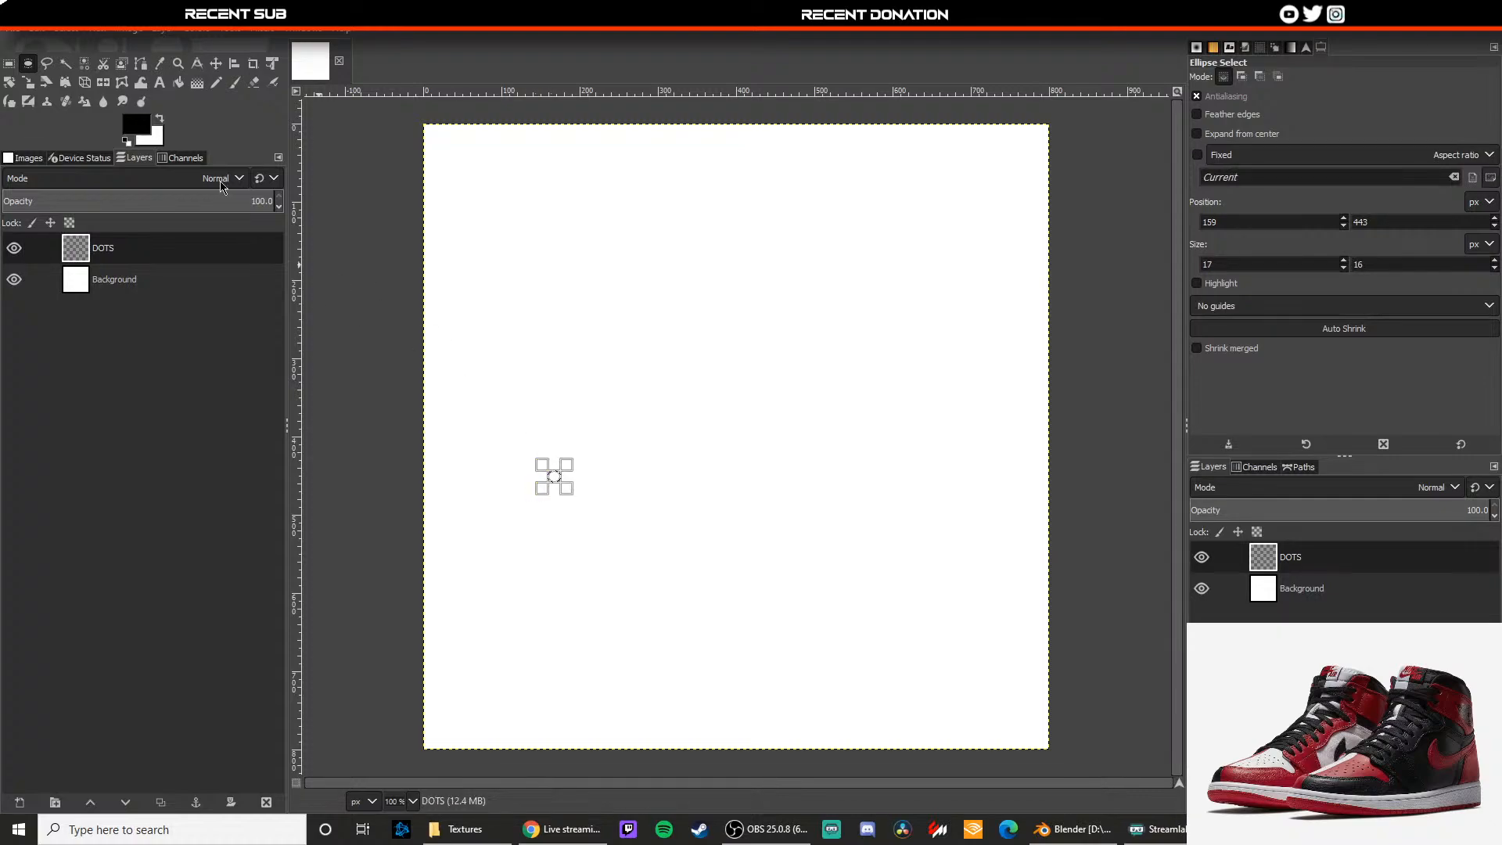
left_click(179, 82)
scroll(540, 407, "up", 1, "ctrl")
left_click(563, 510)
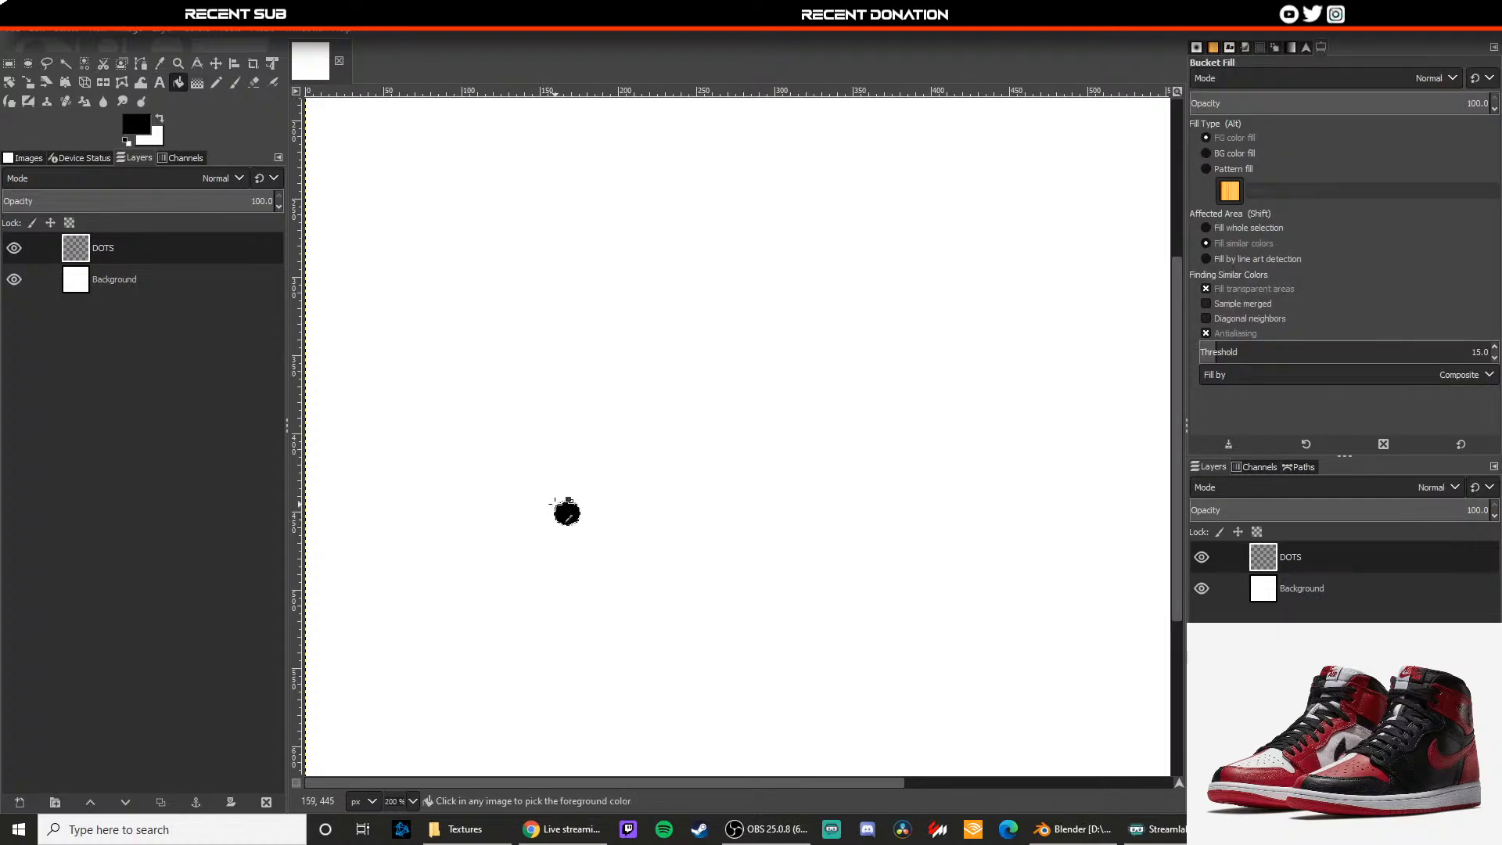
scroll(513, 469, "down", 2, "ctrl")
left_click(68, 29)
left_click(93, 67)
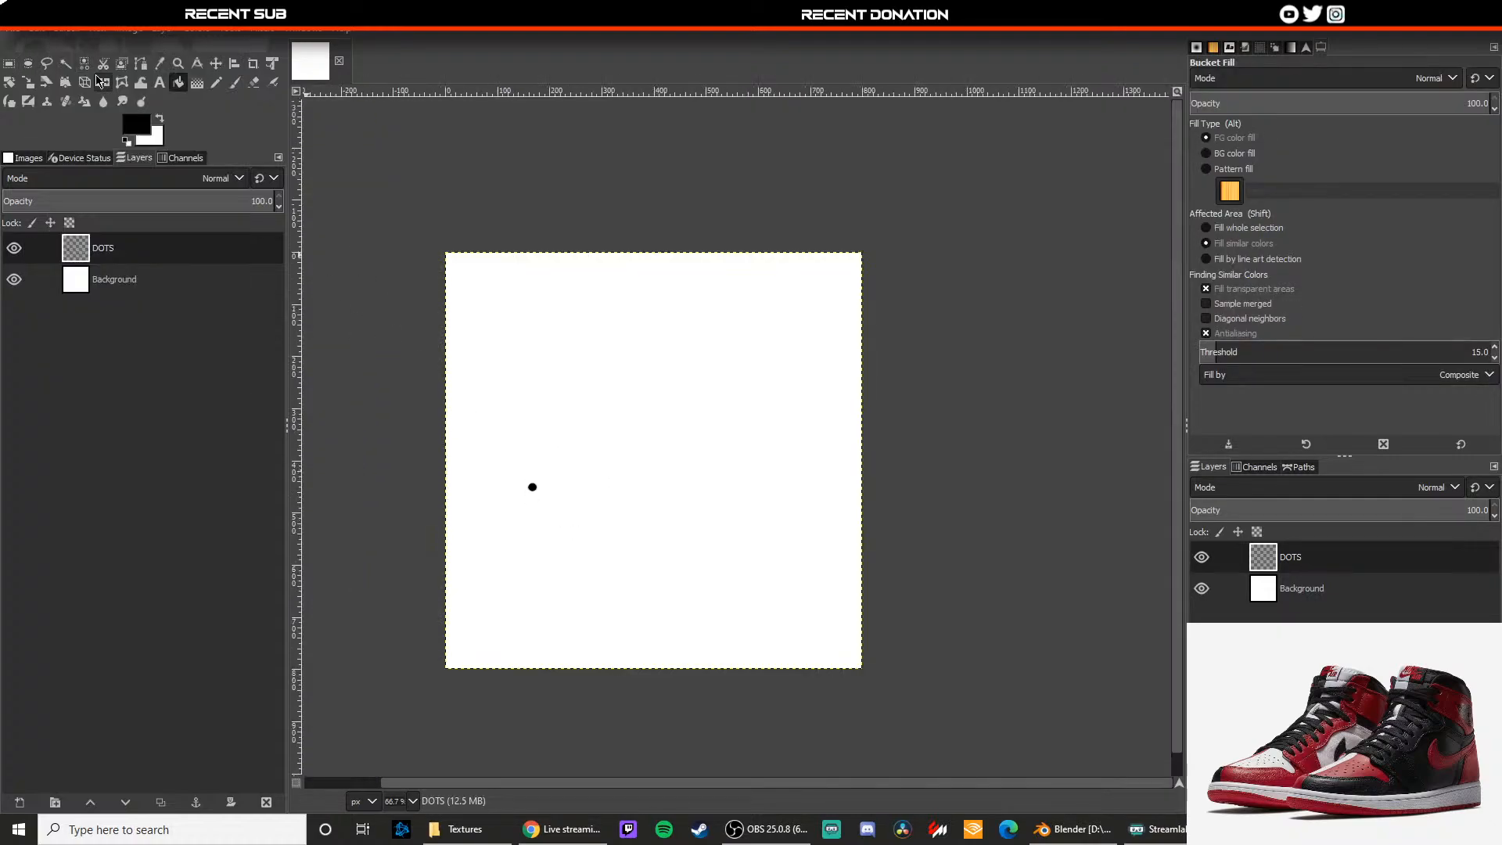
Step: Copy the black dot with a rectangular selection of about 70 × 76 px and place the pasted copy diagonally above the original
left_click(15, 65)
left_click_drag(512, 500, 549, 460)
key("ctrl+c")
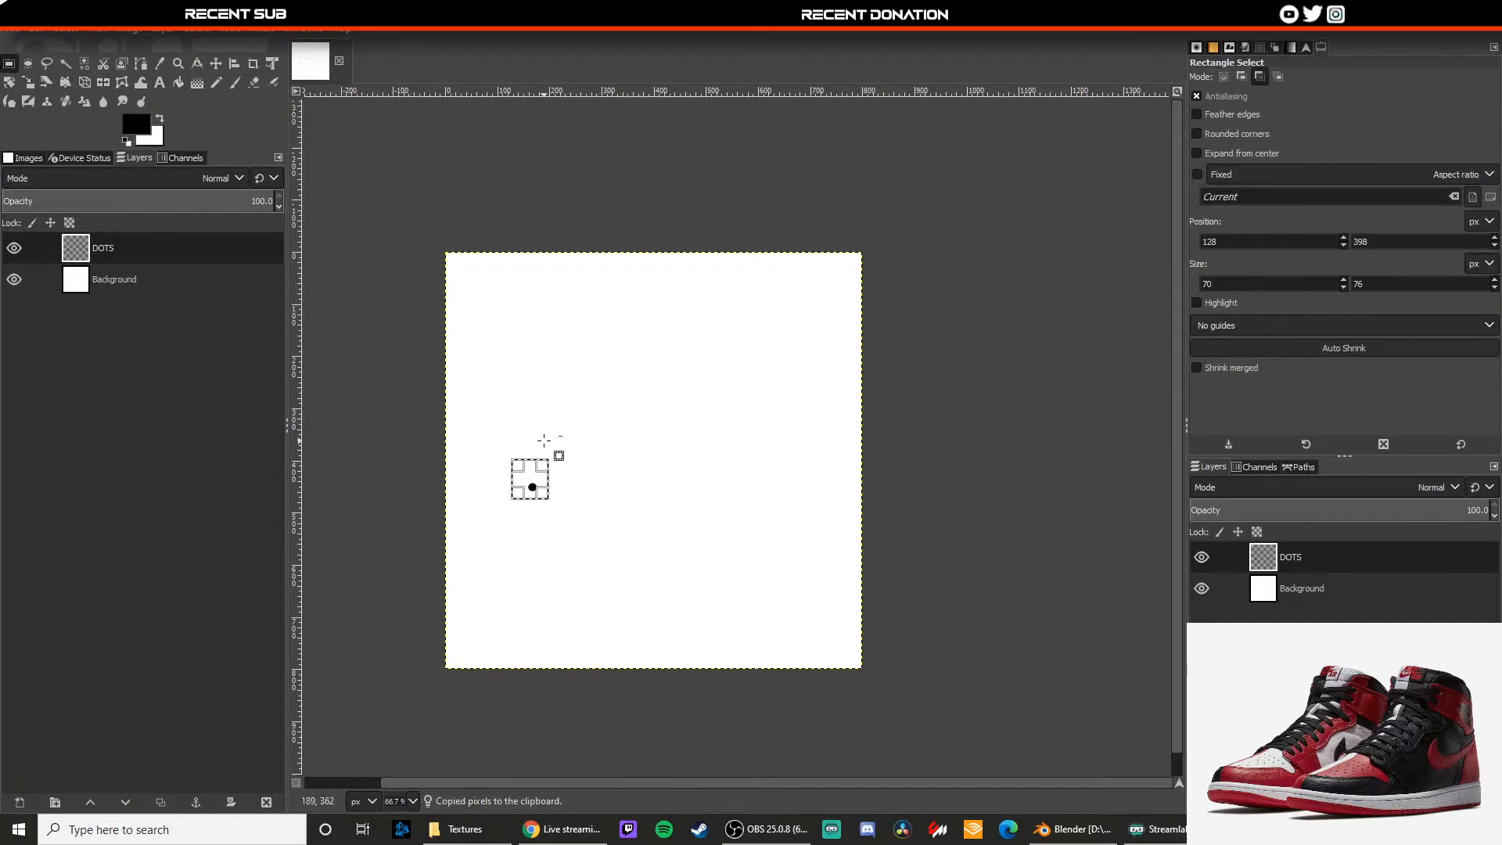
key("ctrl+v")
left_click(216, 63)
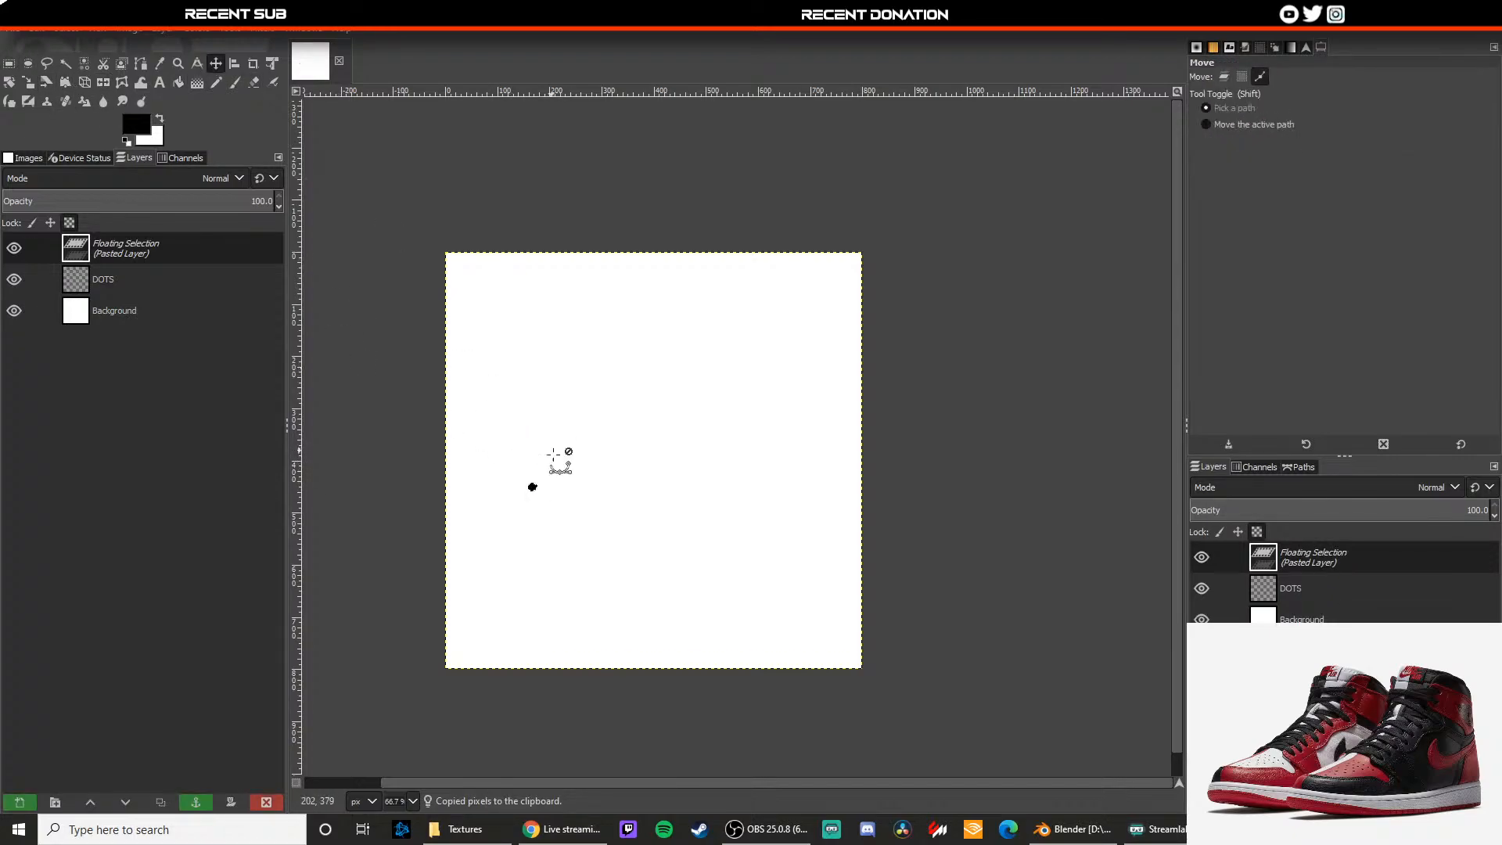
scroll(555, 455, "up", 2, "ctrl")
left_click_drag(502, 523, 578, 464)
Step: Paste further copies of the dot and scatter them irregularly into a loose cluster beside the first ones
key("ctrl+c")
key("ctrl+v")
key("ctrl+c")
key("ctrl+v")
key("ctrl+c")
key("ctrl+v")
key("ctrl+c")
key("ctrl+v")
key("ctrl+c")
key("ctrl+v")
key("ctrl+c")
key("ctrl+v")
key("ctrl+c")
key("ctrl+v")
key("ctrl+c")
key("ctrl+v")
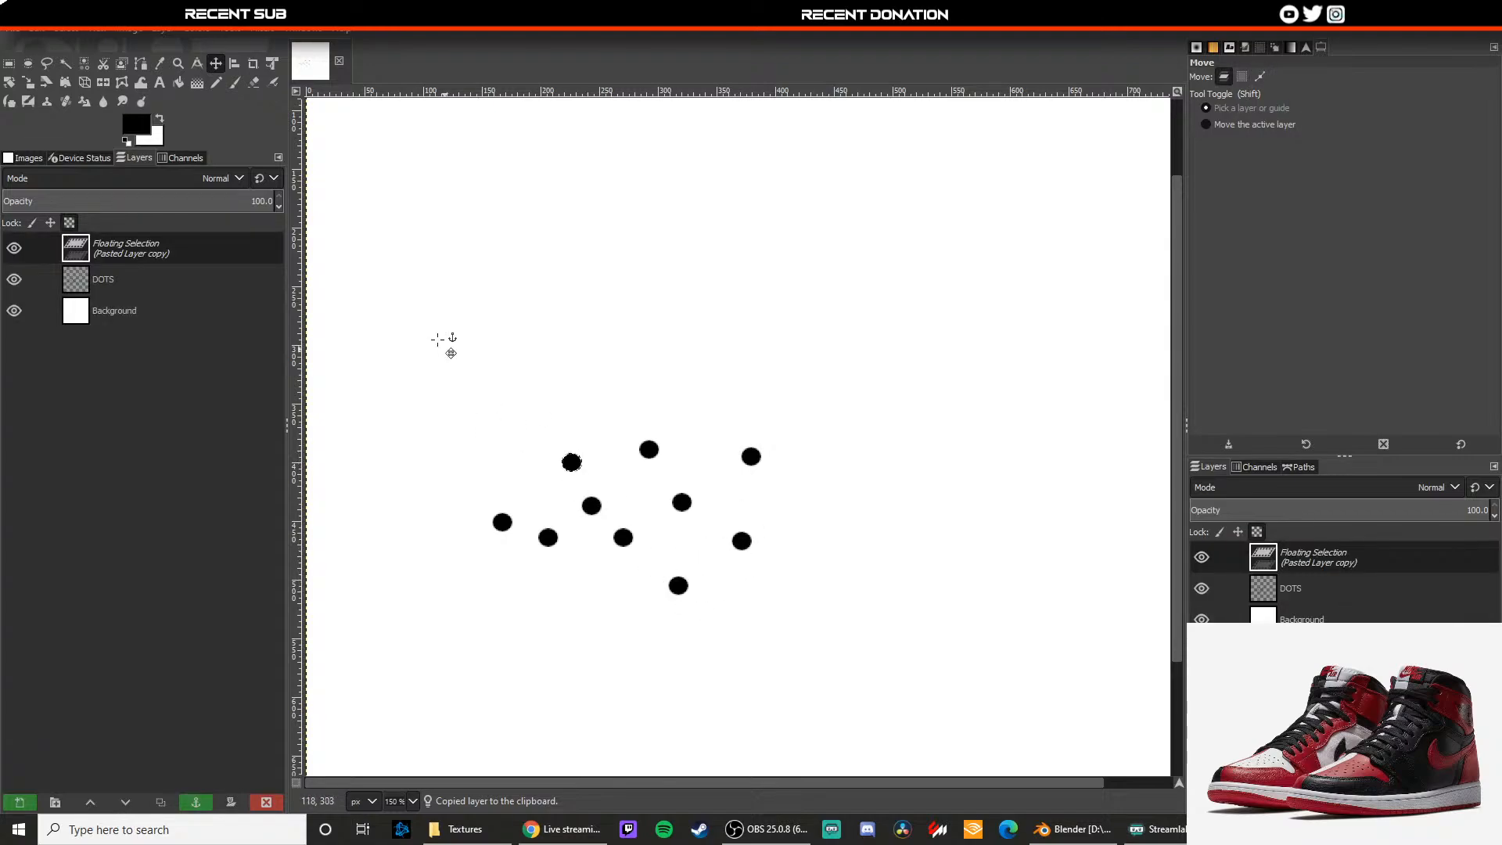
Step: Try to copy the whole cluster of dots with rectangular selections around it
key("r")
left_click_drag(794, 649, 479, 392)
key("ctrl+c")
key("ctrl+v")
scroll(571, 438, "down", 3)
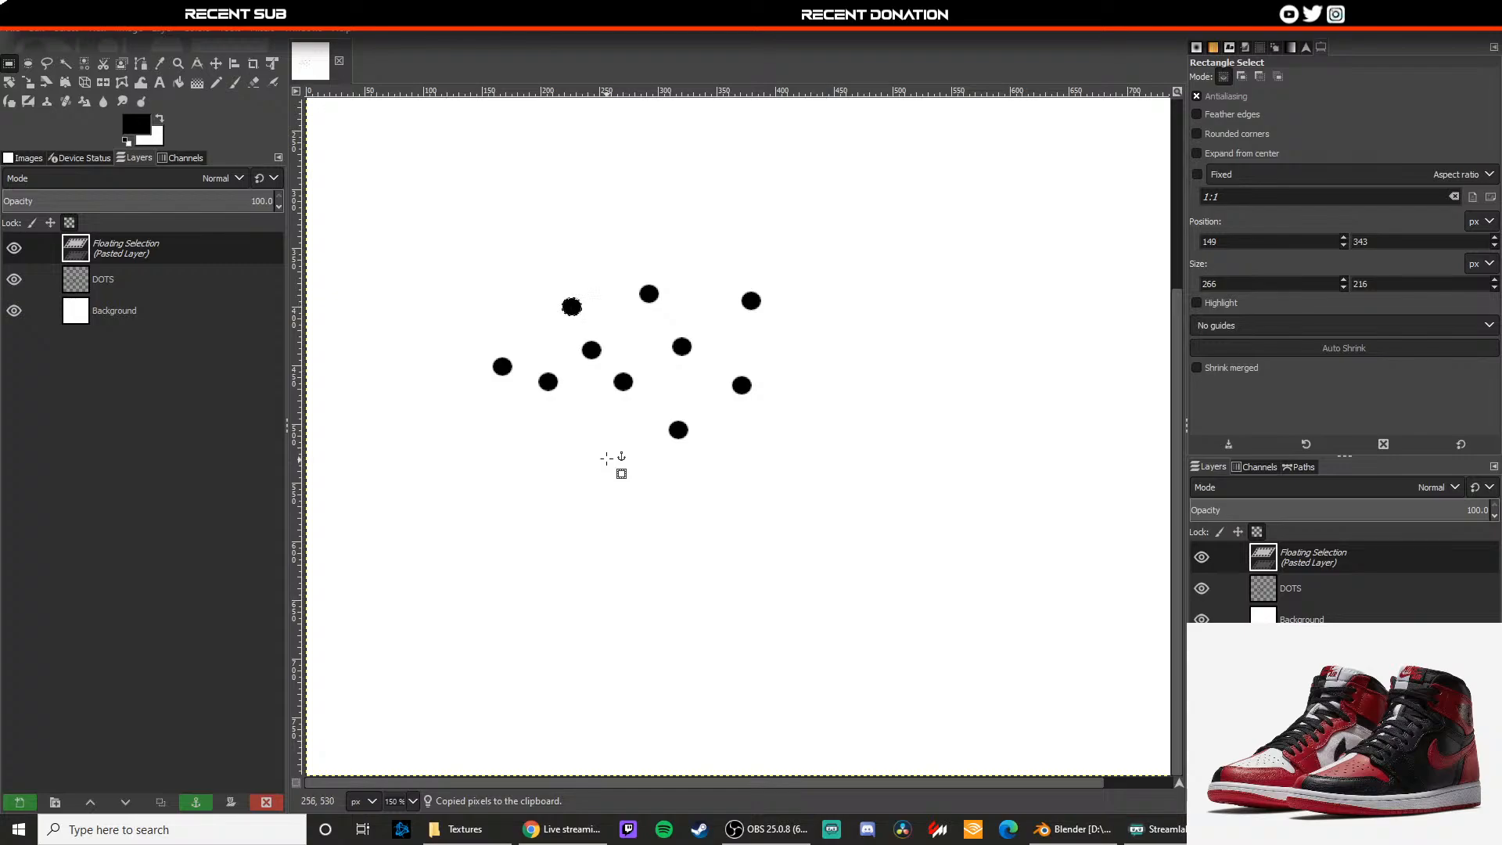
left_click_drag(621, 382, 645, 433)
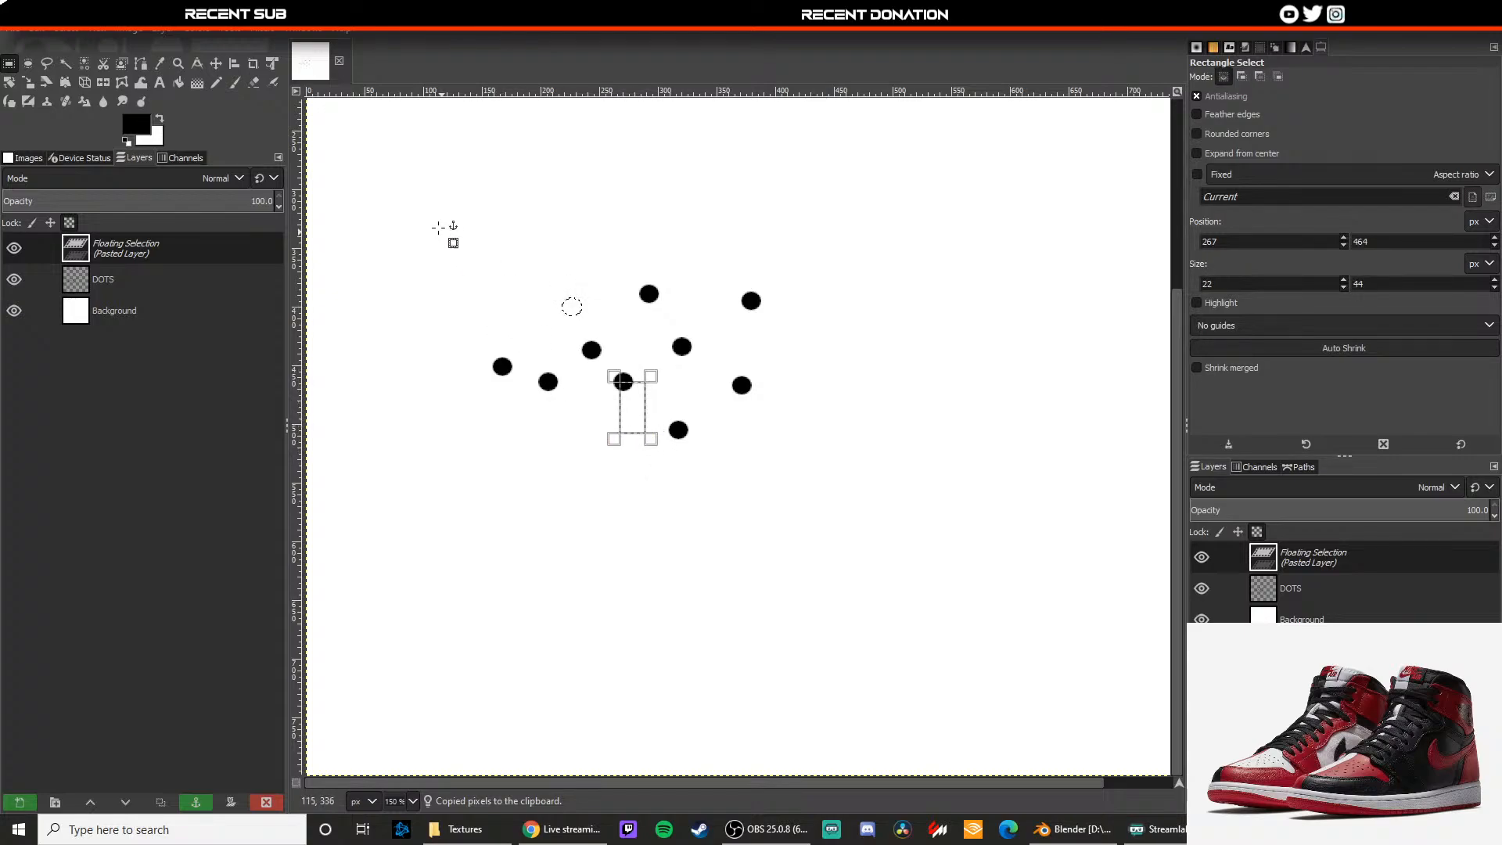
left_click_drag(432, 220, 788, 454)
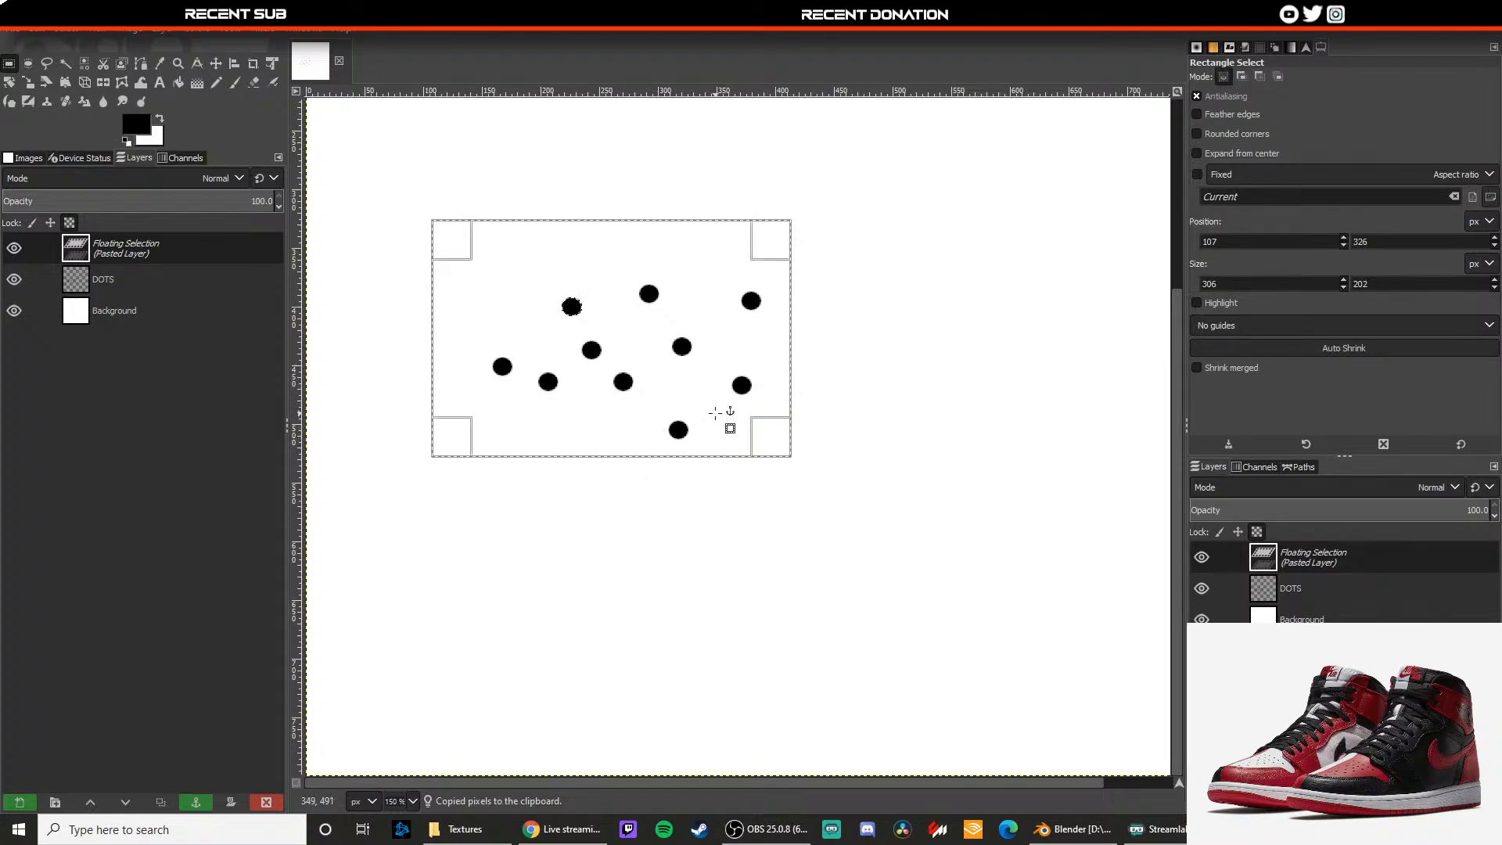
left_click(346, 193)
Step: Anchor the floating dot onto the DOTS layer and undo the last change to its position
left_click(215, 66)
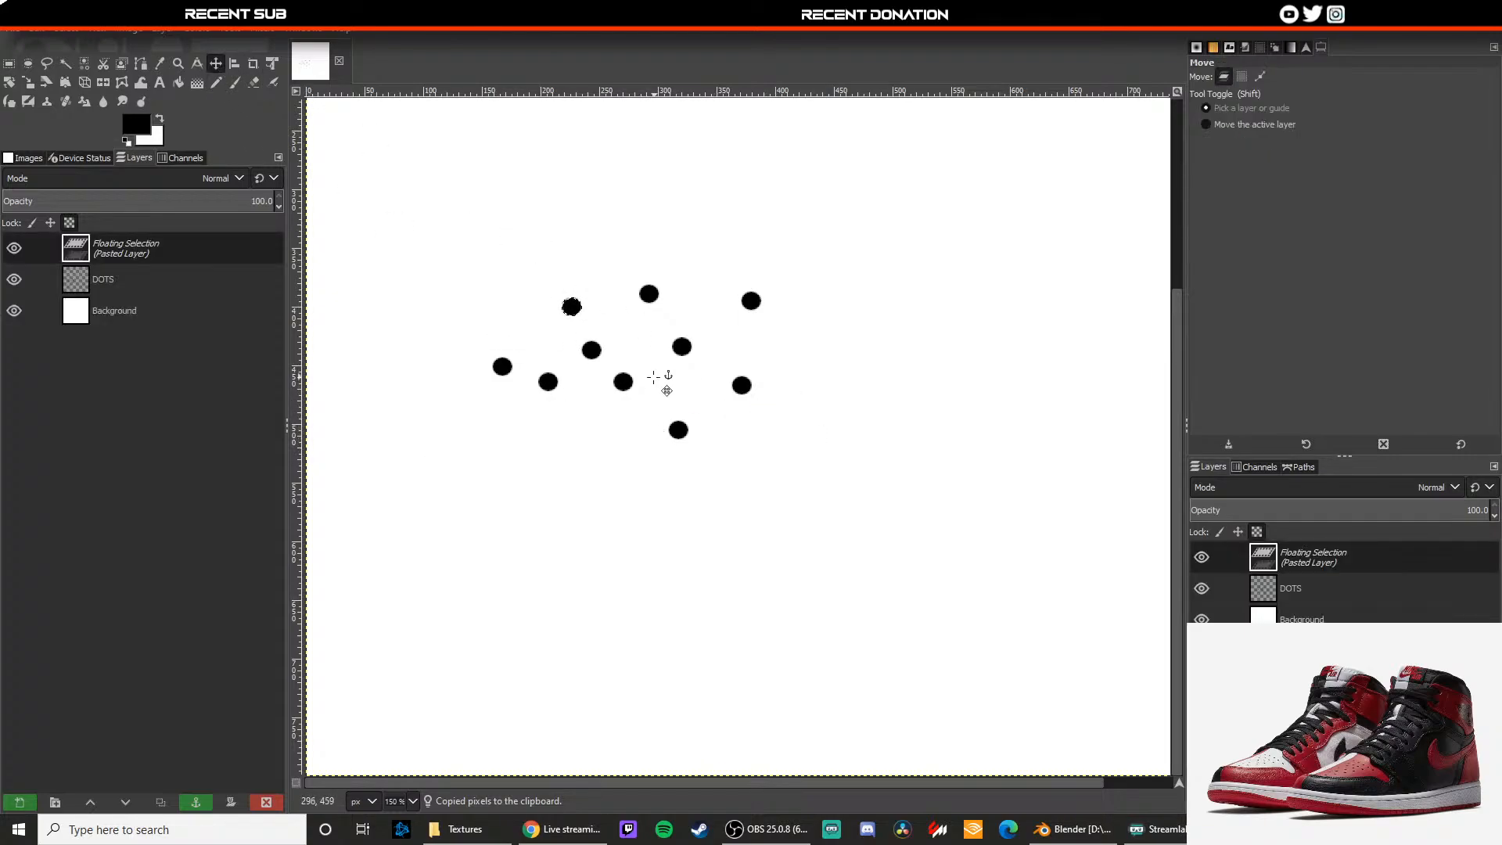
left_click(689, 446)
left_click_drag(577, 306, 592, 349)
key("ctrl+z")
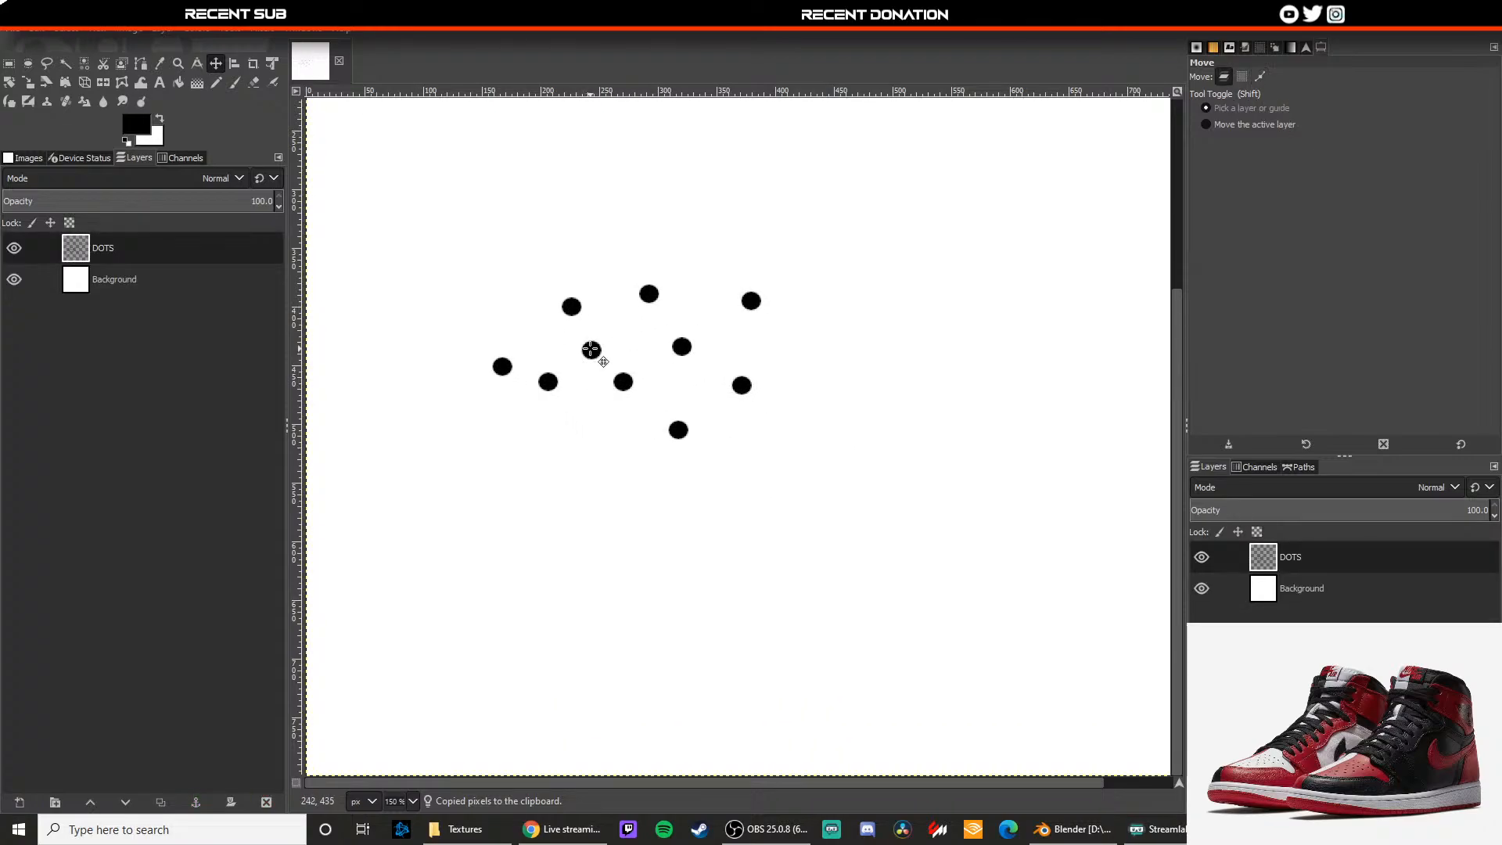
Step: Copy the entire DOTS layer and spread pasted copies of the cluster across the width of the canvas
scroll(593, 348, "down", 1, "ctrl")
key("ctrl+c")
key("ctrl+v")
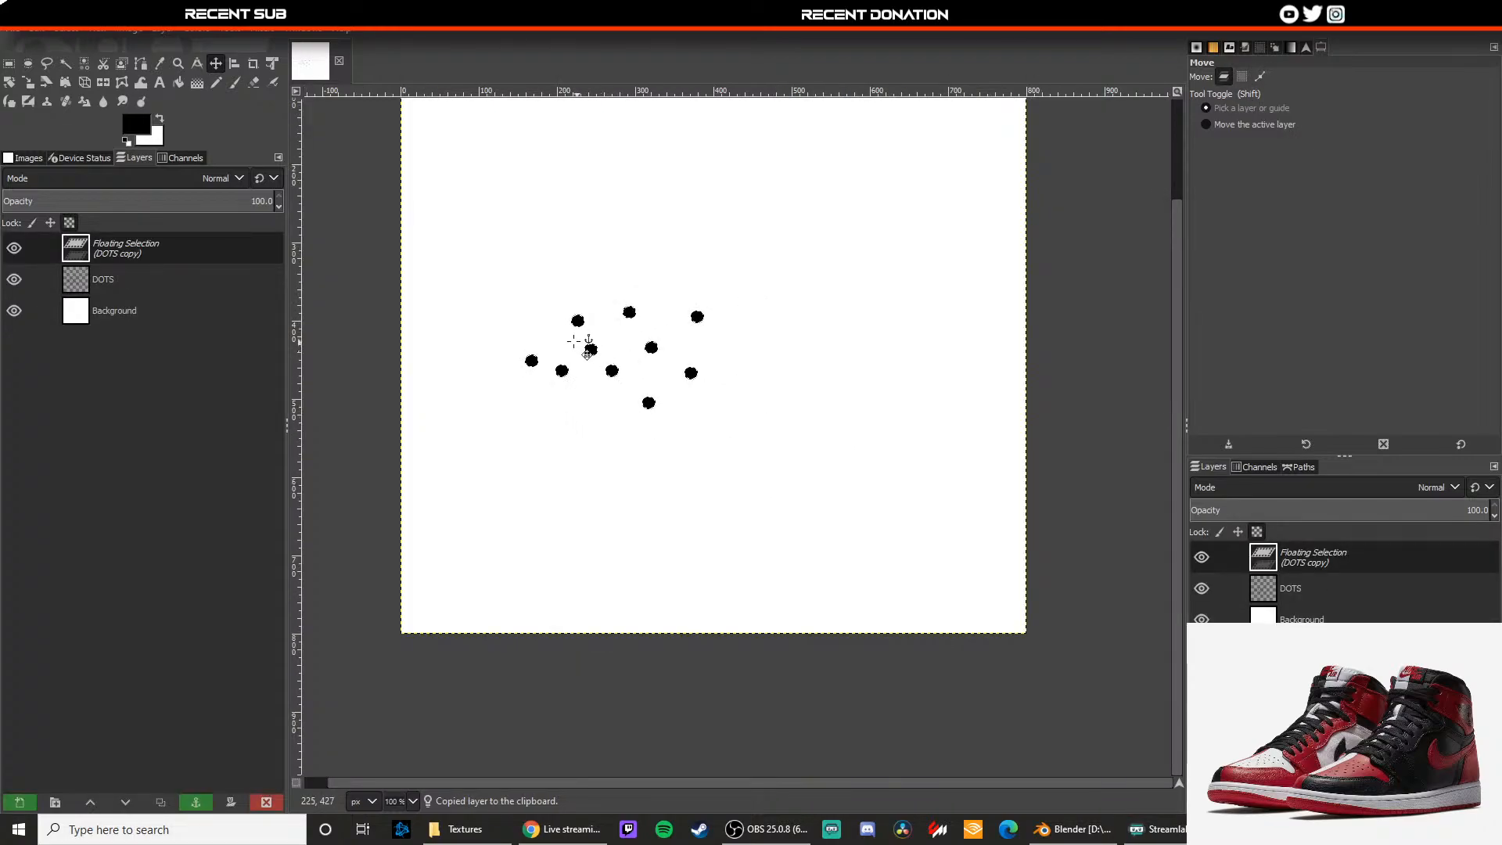
left_click_drag(627, 313, 925, 430)
key("minus")
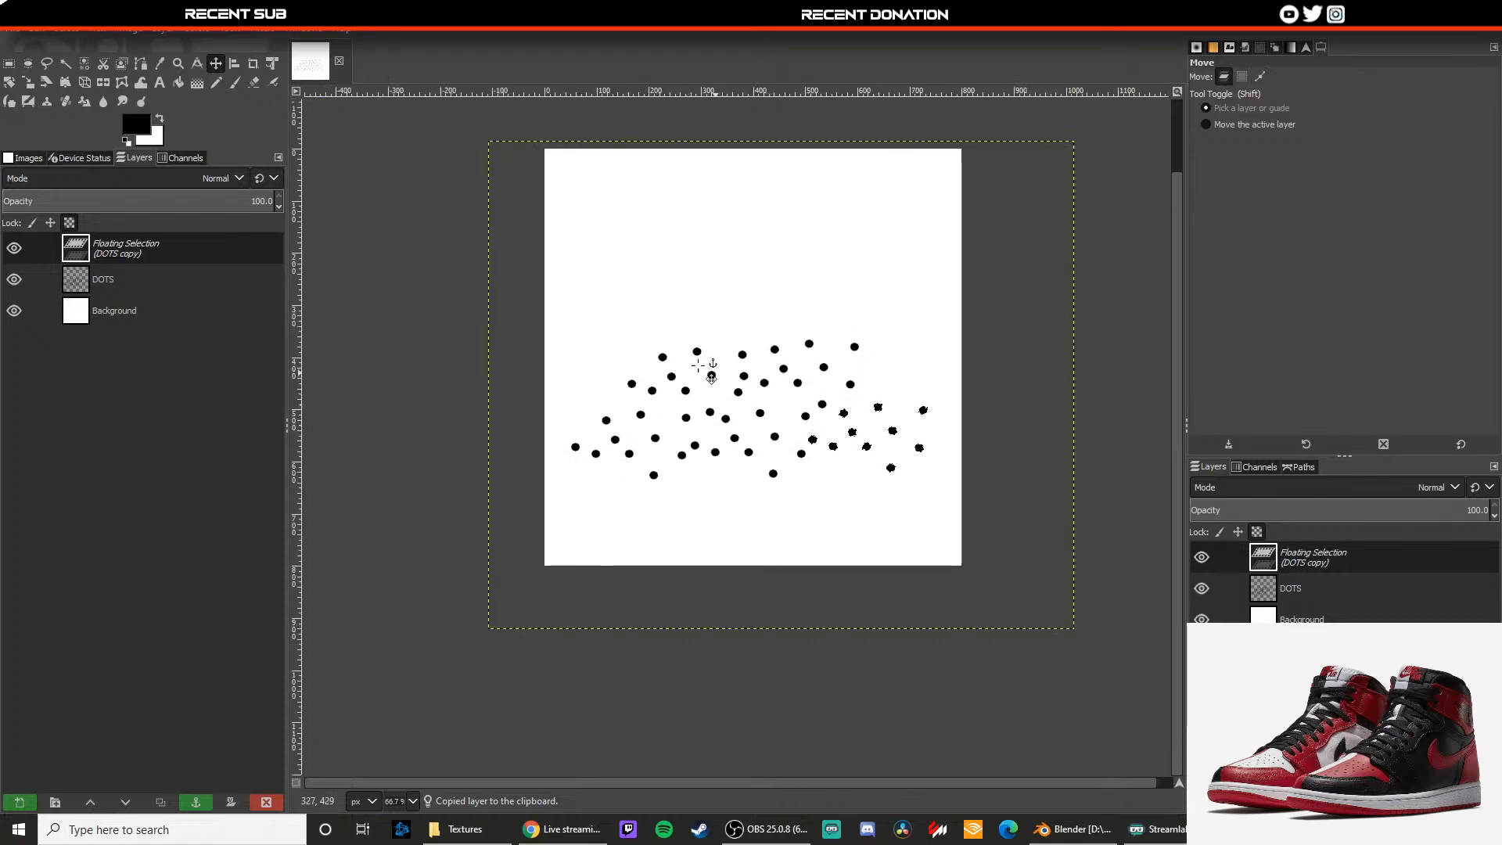
Step: Export the image as DOTS.png to the Documents/Models to Sell/Jordan1s/Textures folder on the Work (D:) drive
left_click(13, 28)
left_click(40, 253)
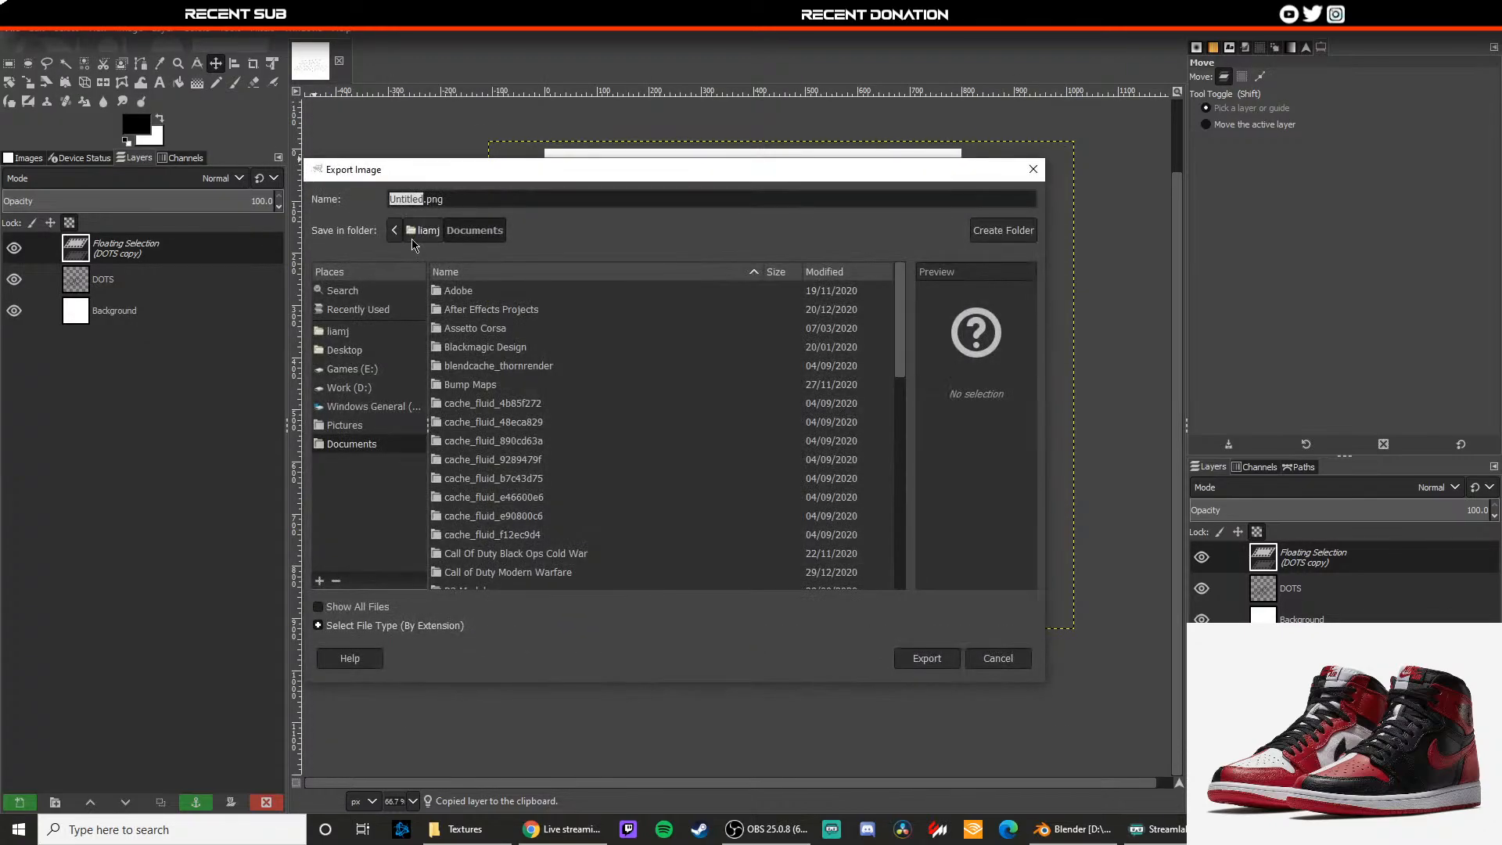
left_click(361, 391)
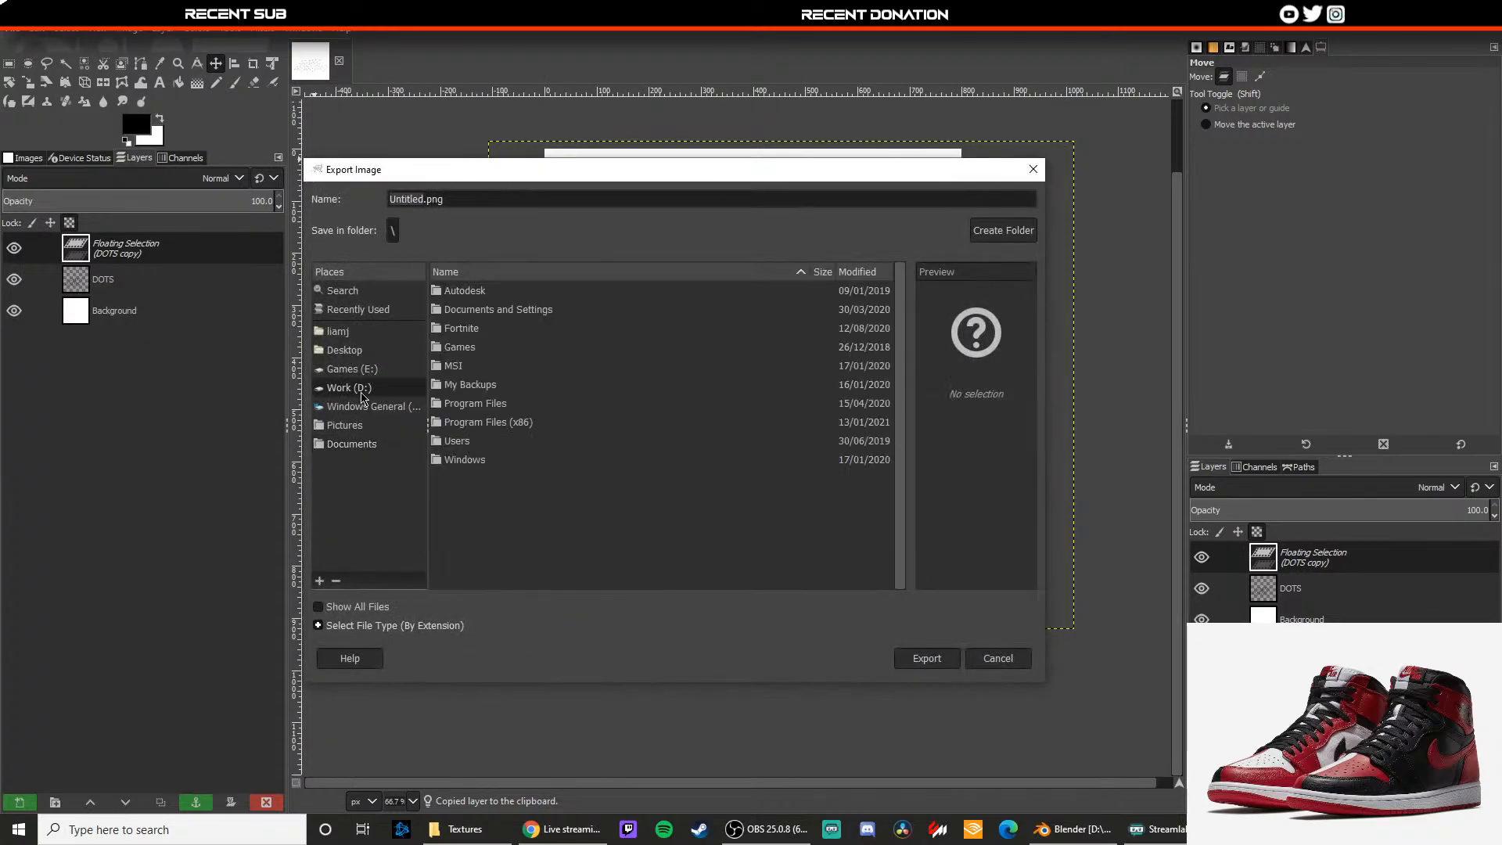
double_click(473, 443)
double_click(462, 309)
scroll(460, 344, "down", 1)
double_click(500, 424)
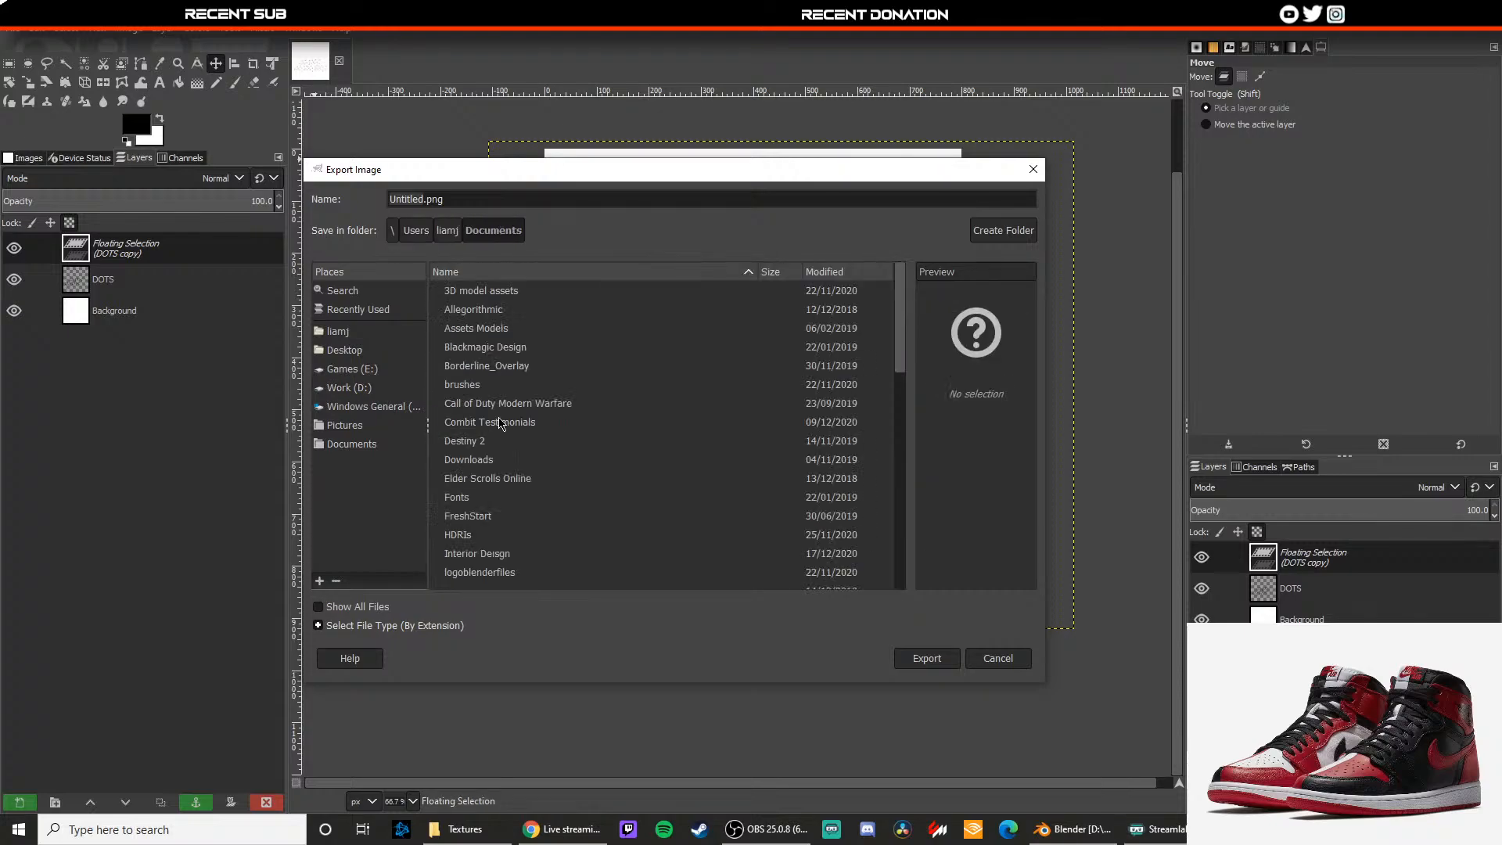
scroll(501, 424, "down", 3)
double_click(482, 501)
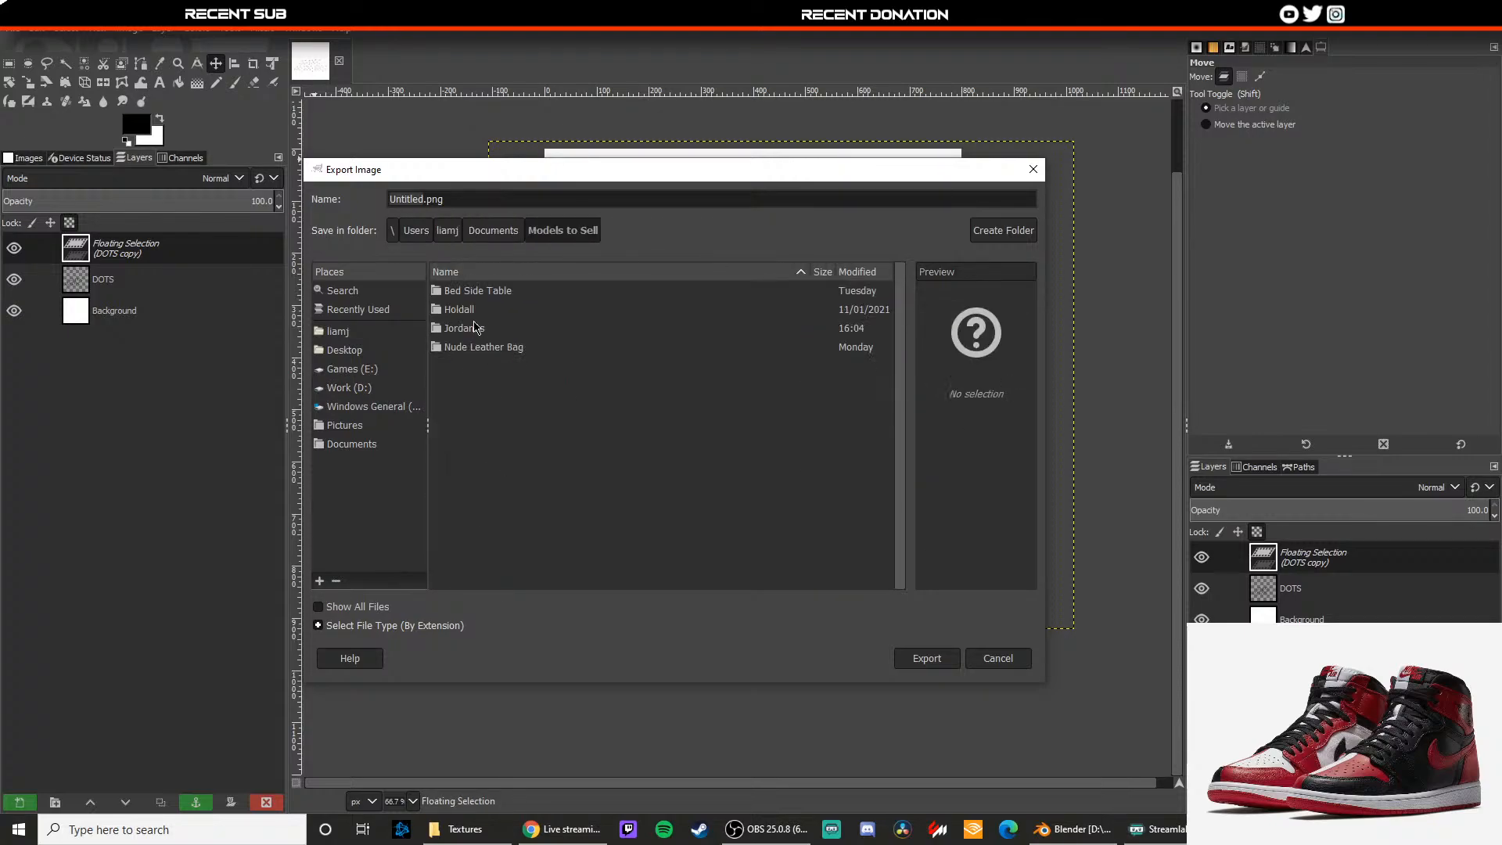
double_click(476, 327)
double_click(479, 329)
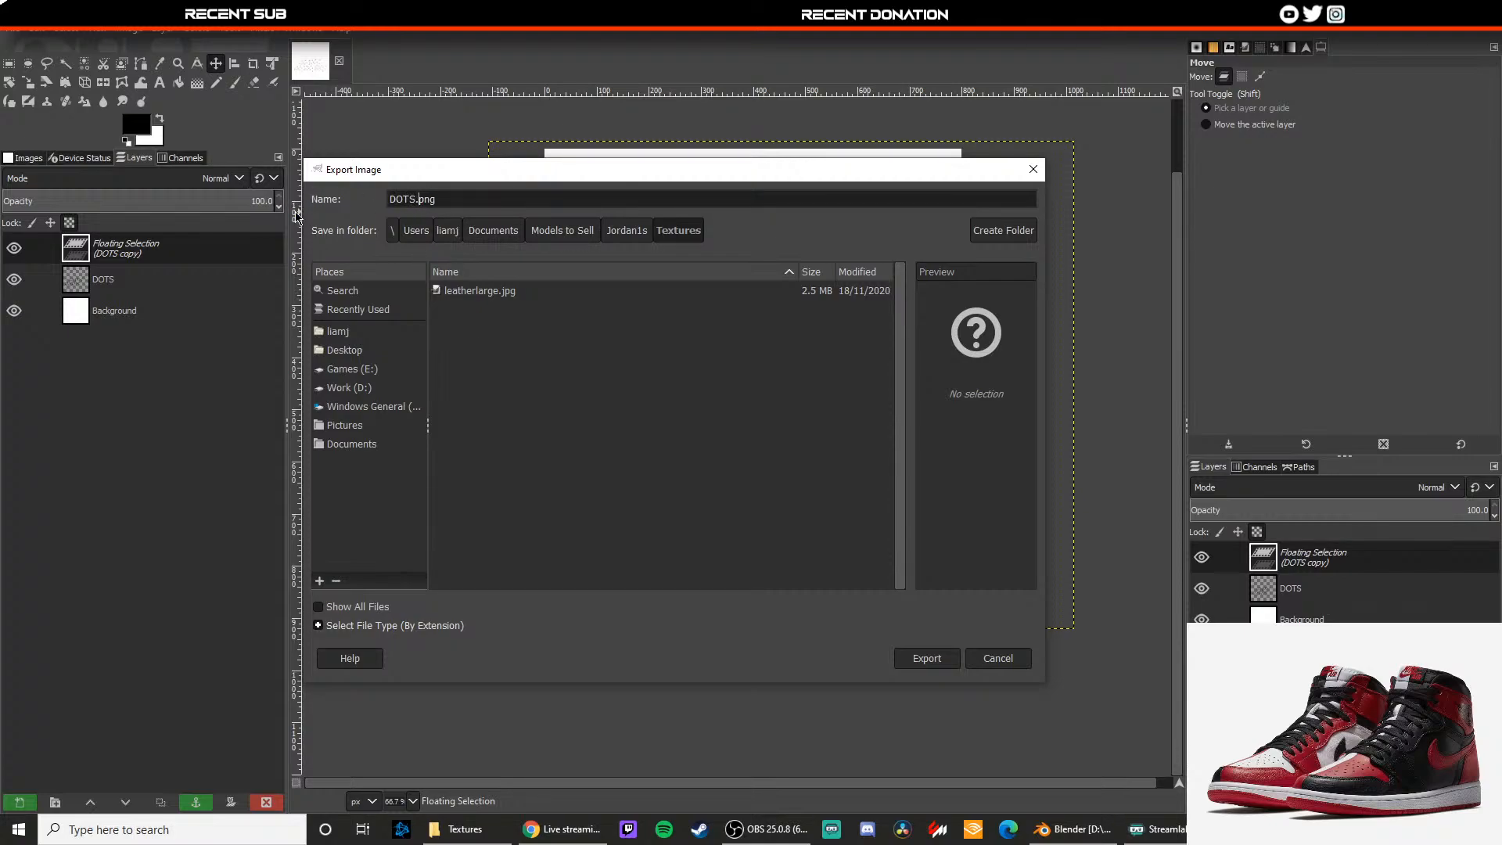
key("Return")
key("Return")
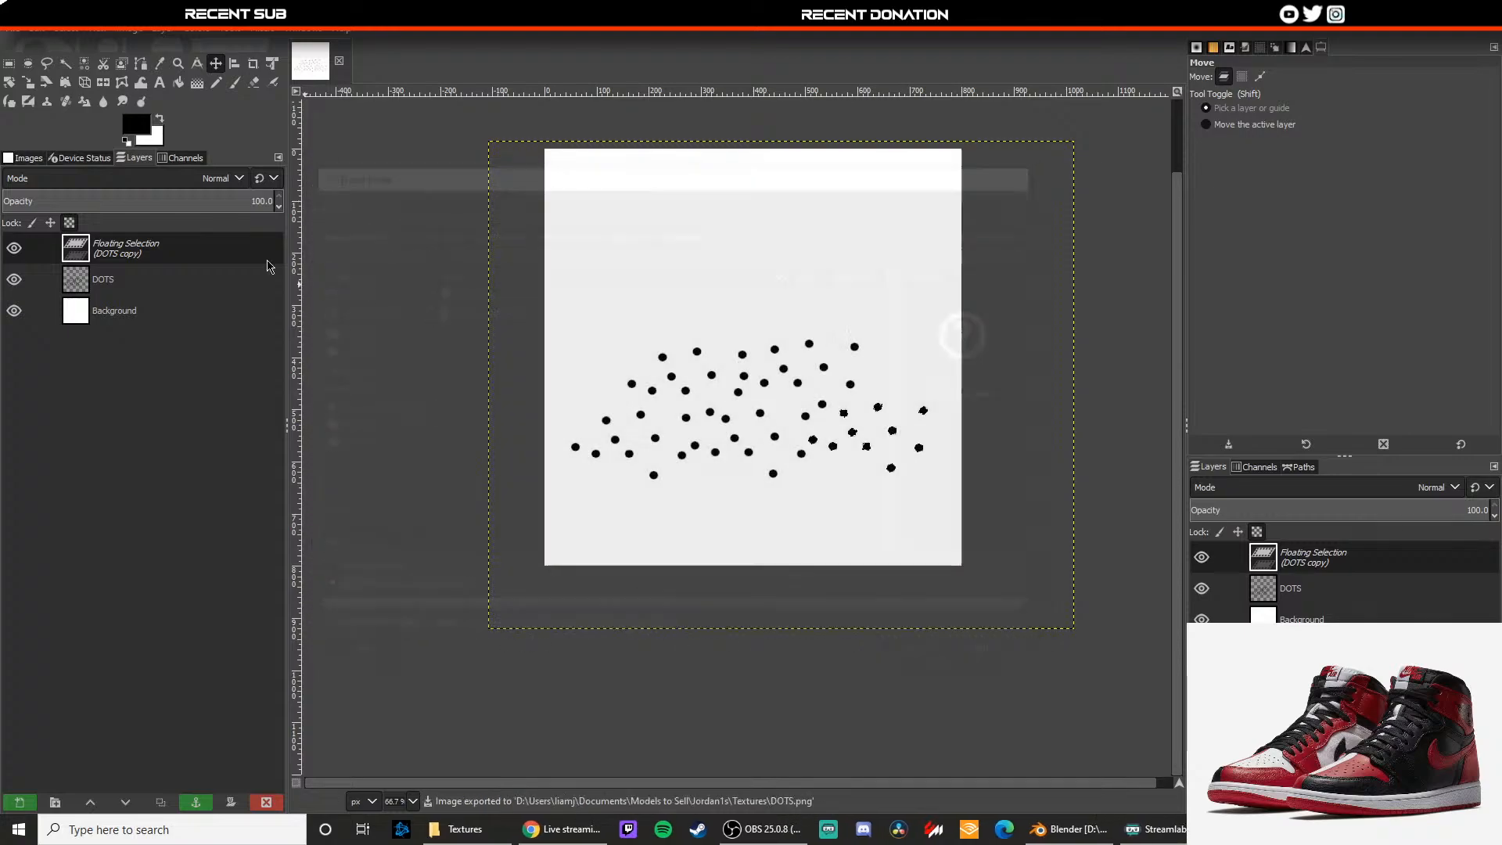
Step: Start saving the image as a GIMP project and browse to the user's Documents folder on the Work (D:) drive
left_click(14, 30)
left_click(45, 191)
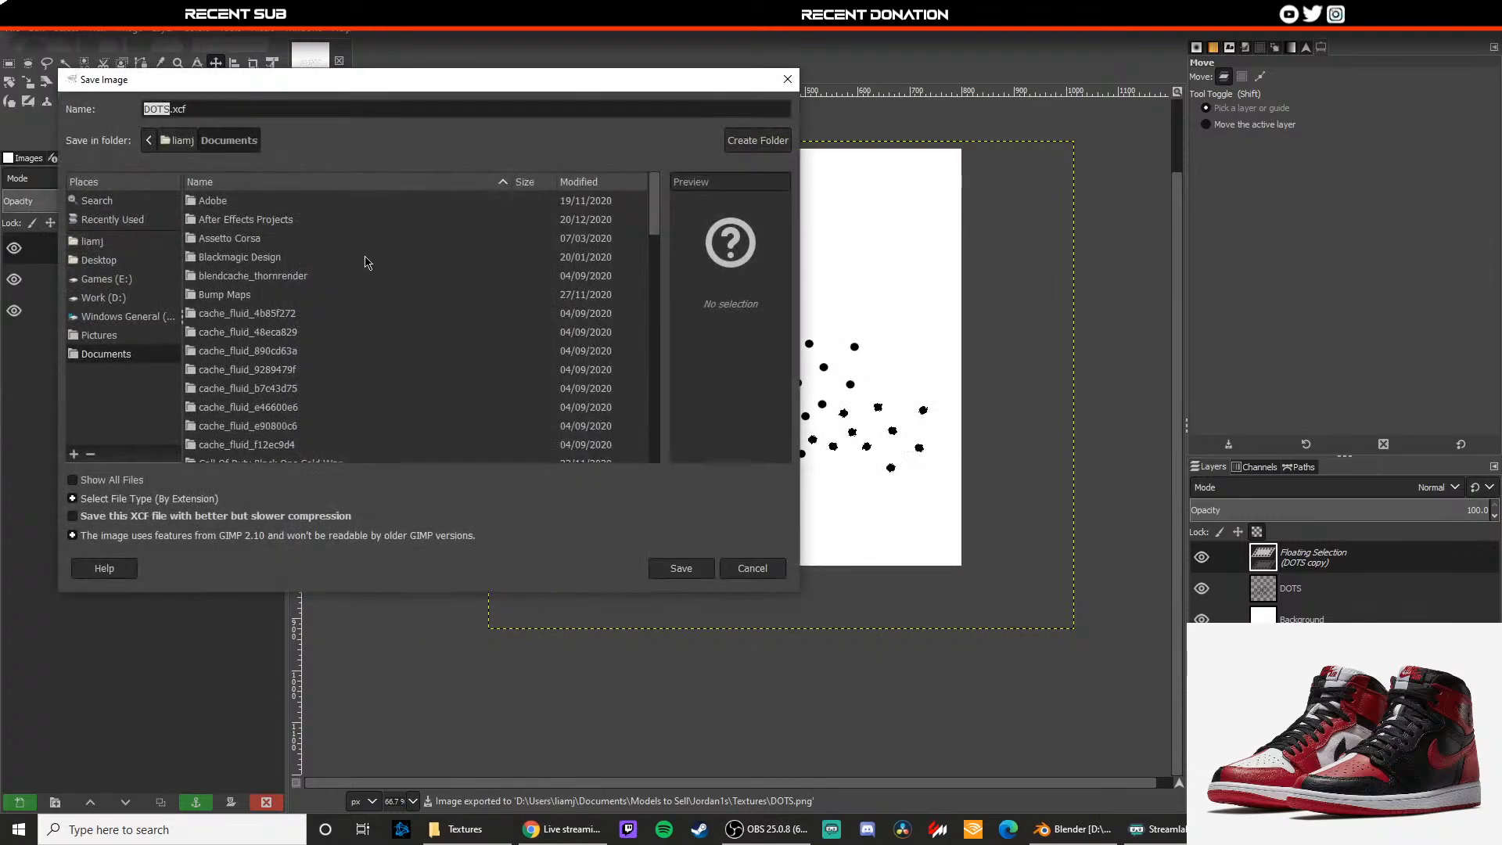
scroll(234, 383, "down", 10)
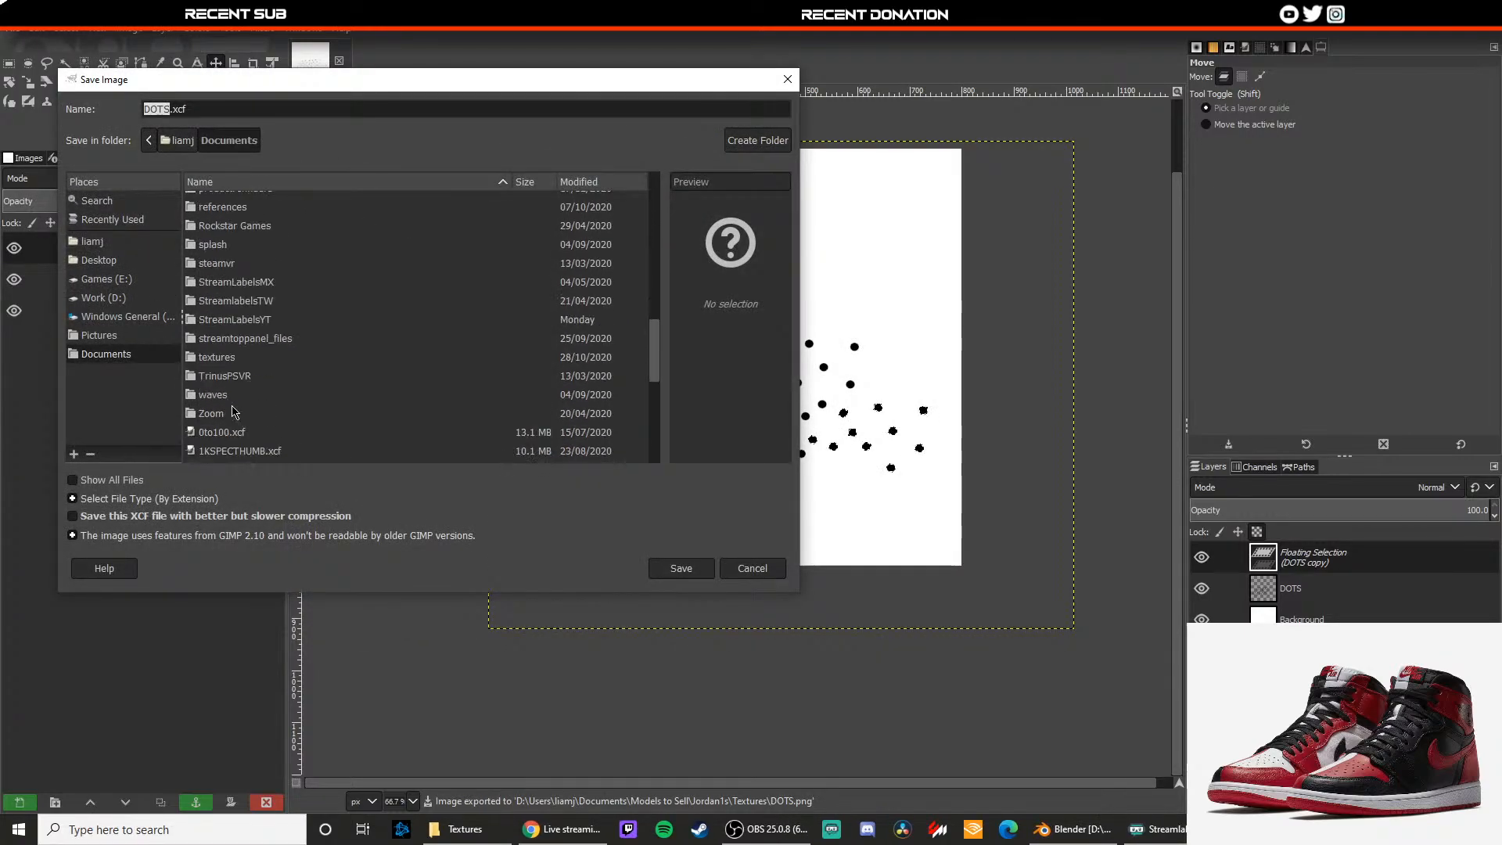
left_click(116, 299)
double_click(231, 354)
double_click(221, 226)
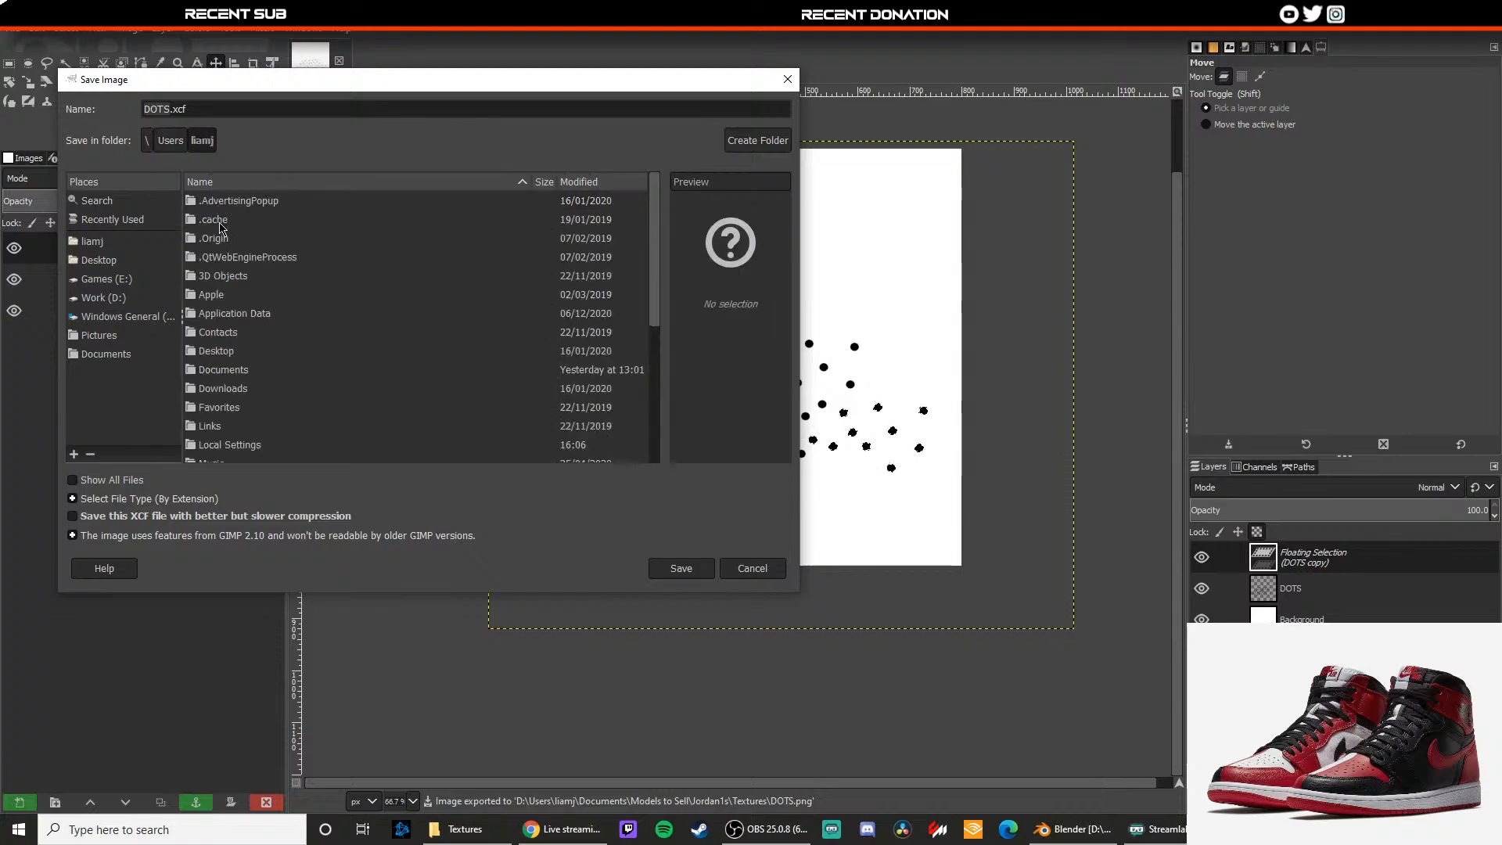
double_click(231, 352)
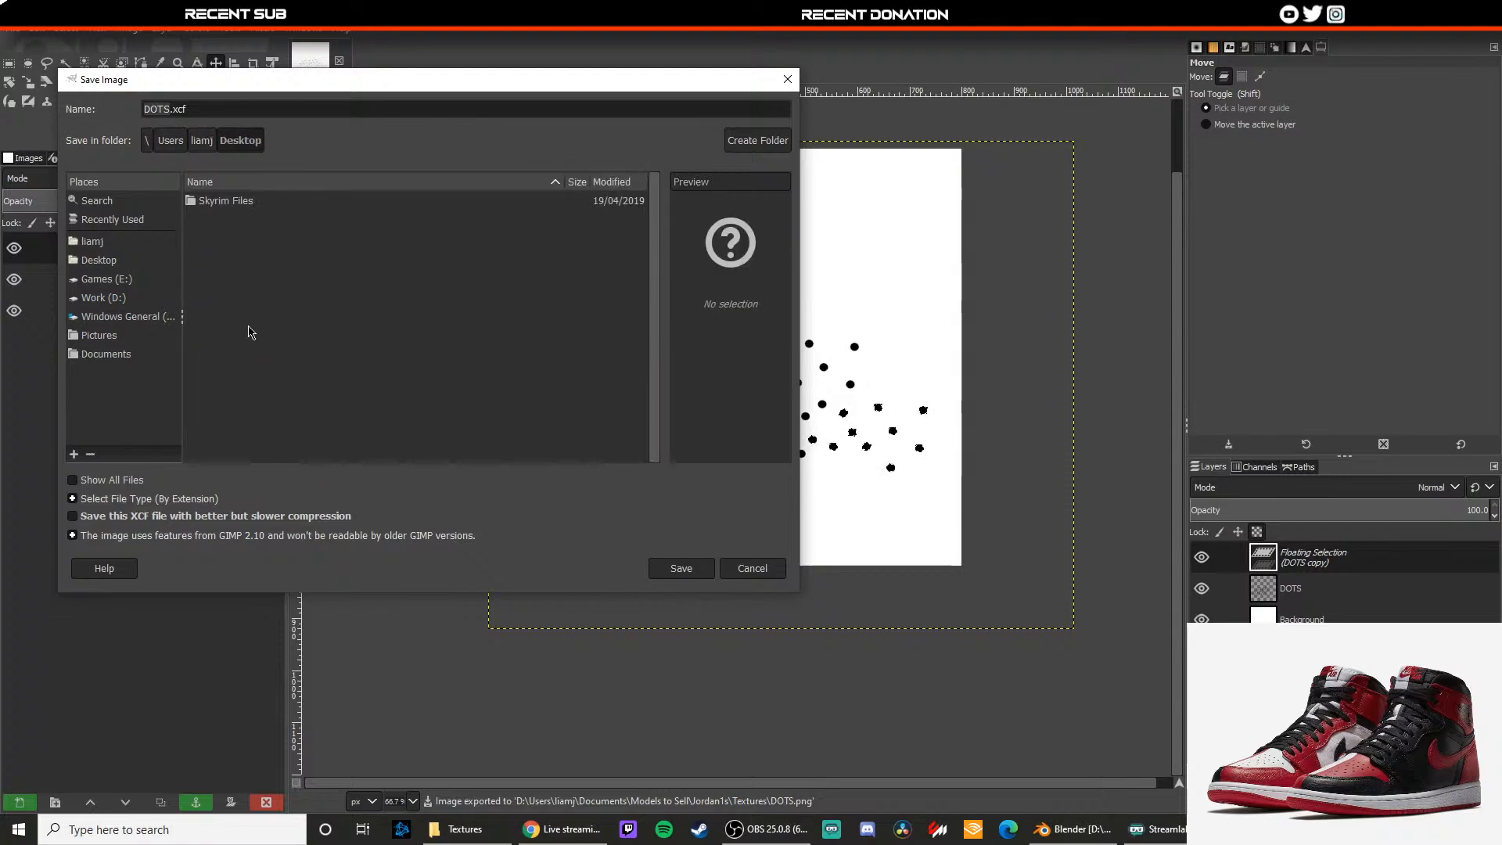
left_click(202, 140)
double_click(227, 346)
scroll(240, 329, "down", 5)
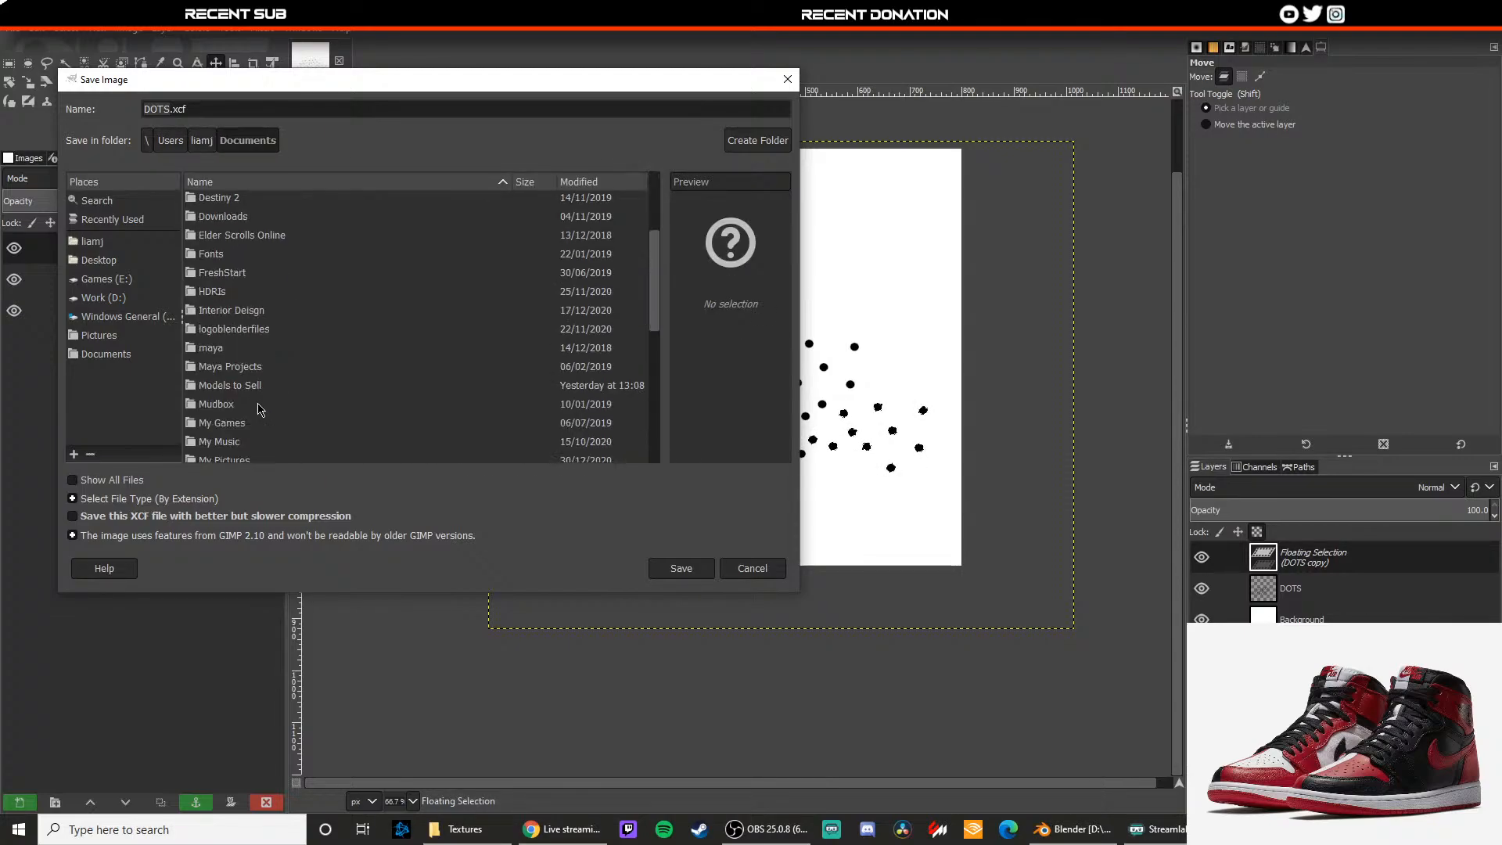
Step: Save the project as DOTS.xcf in the Models to Sell/Jordan1s/Textures folder
double_click(236, 421)
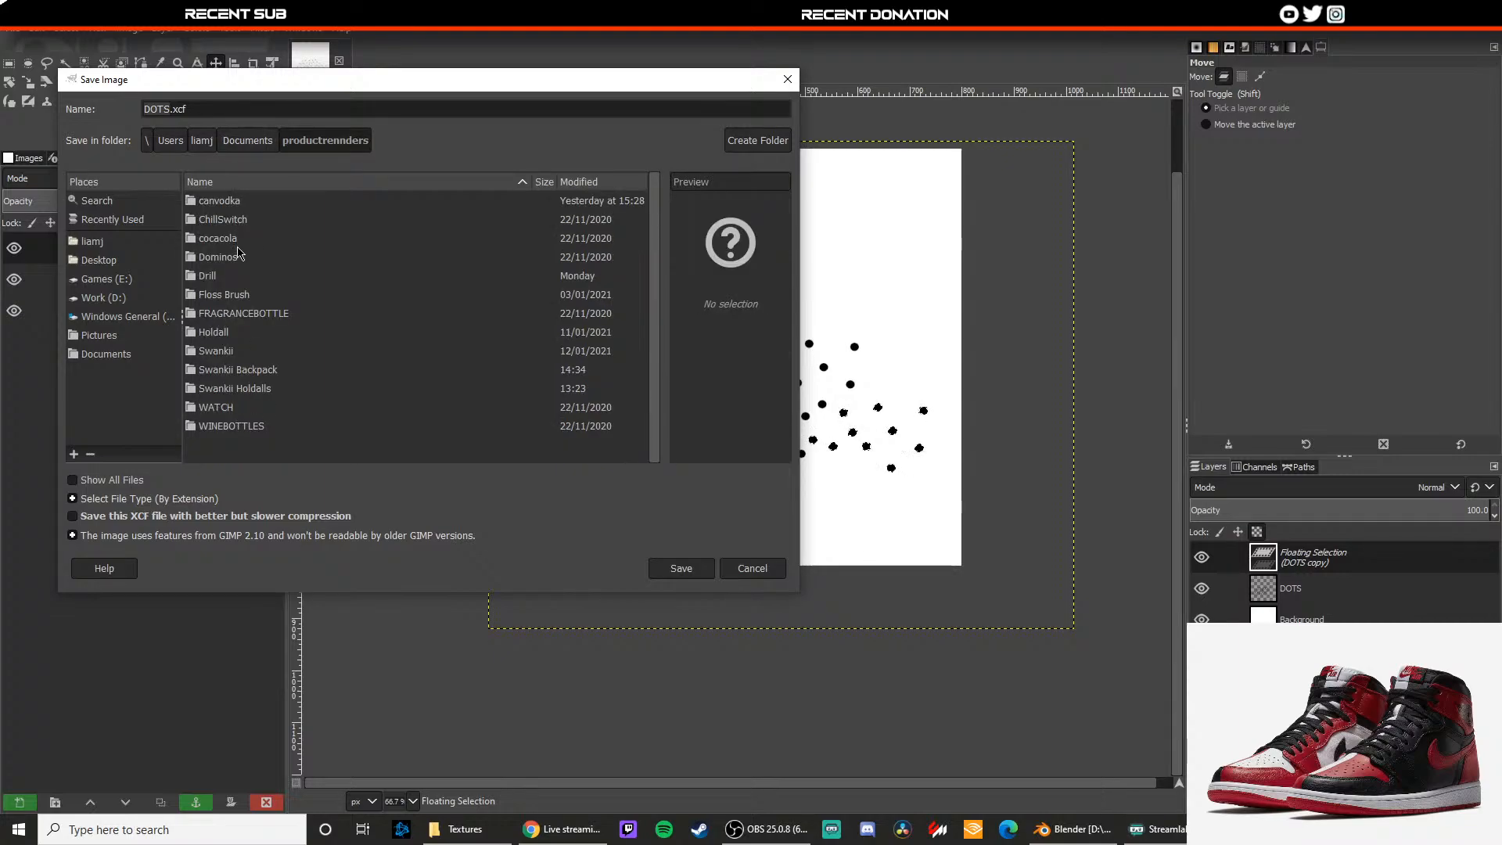
left_click(247, 140)
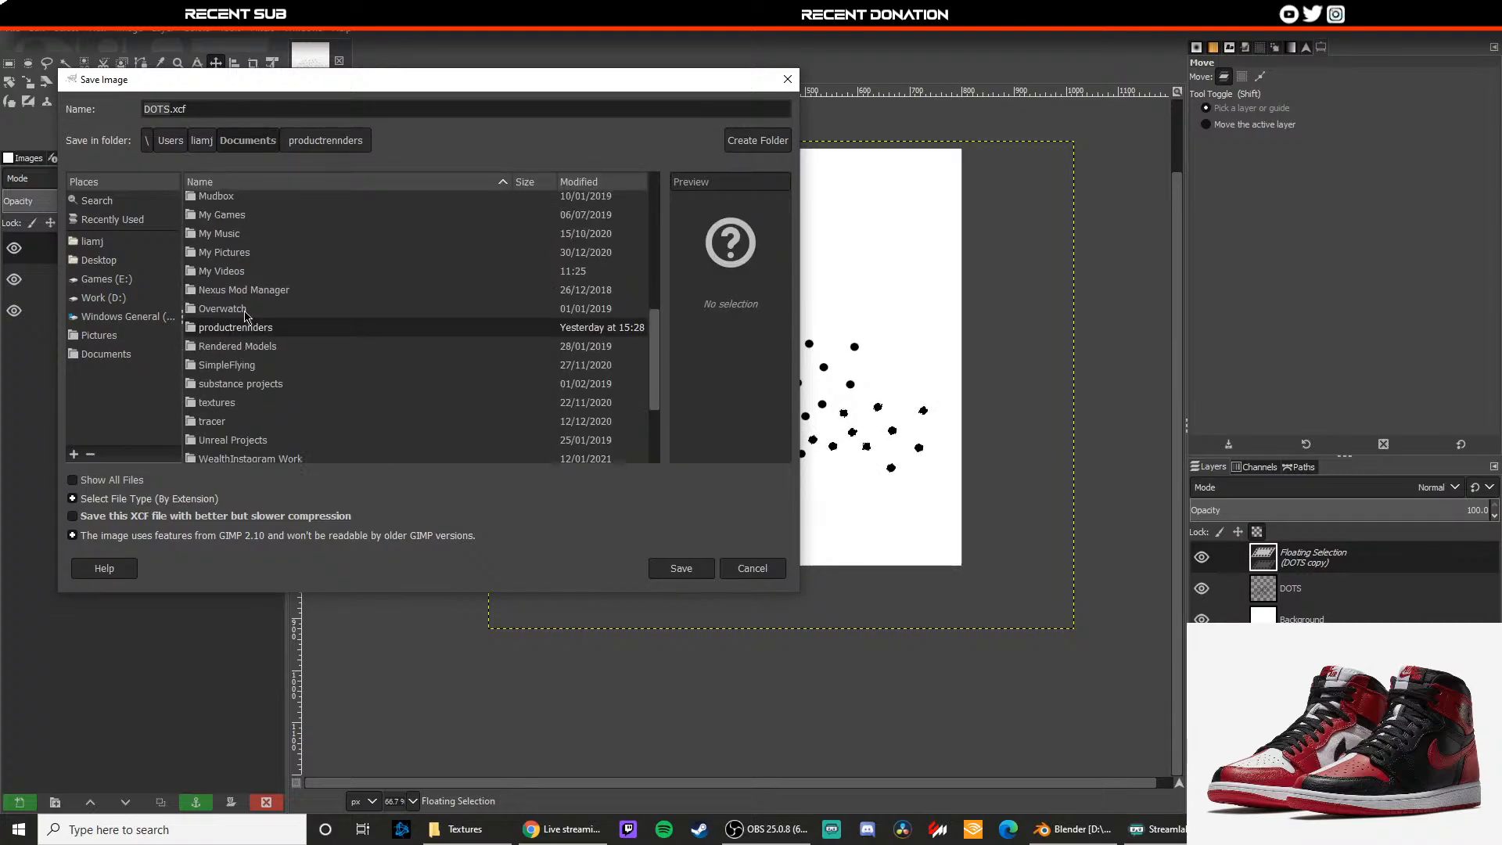
scroll(240, 260, "up", 1)
double_click(244, 221)
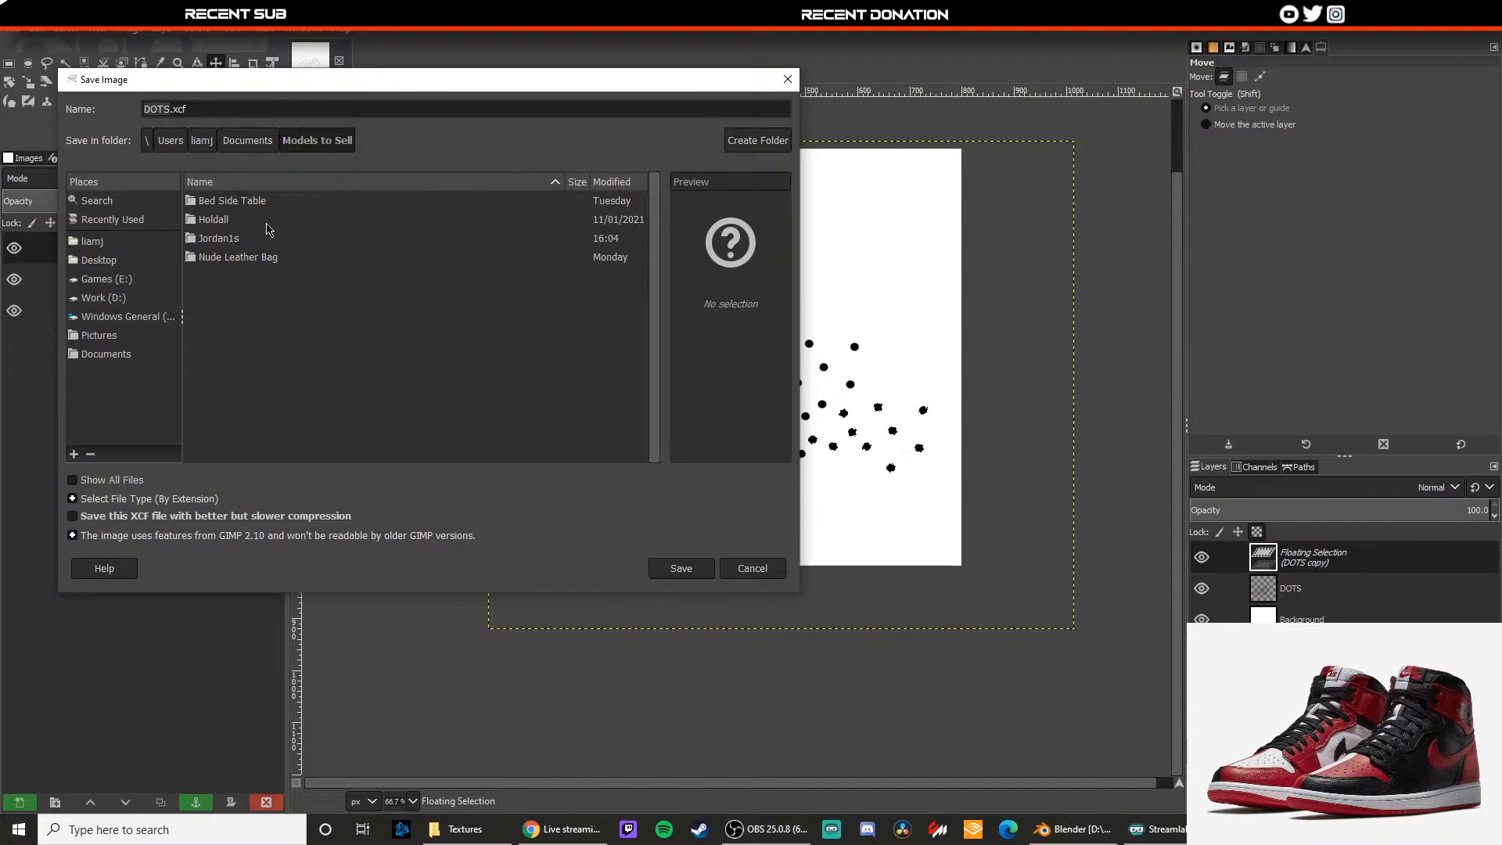
double_click(250, 239)
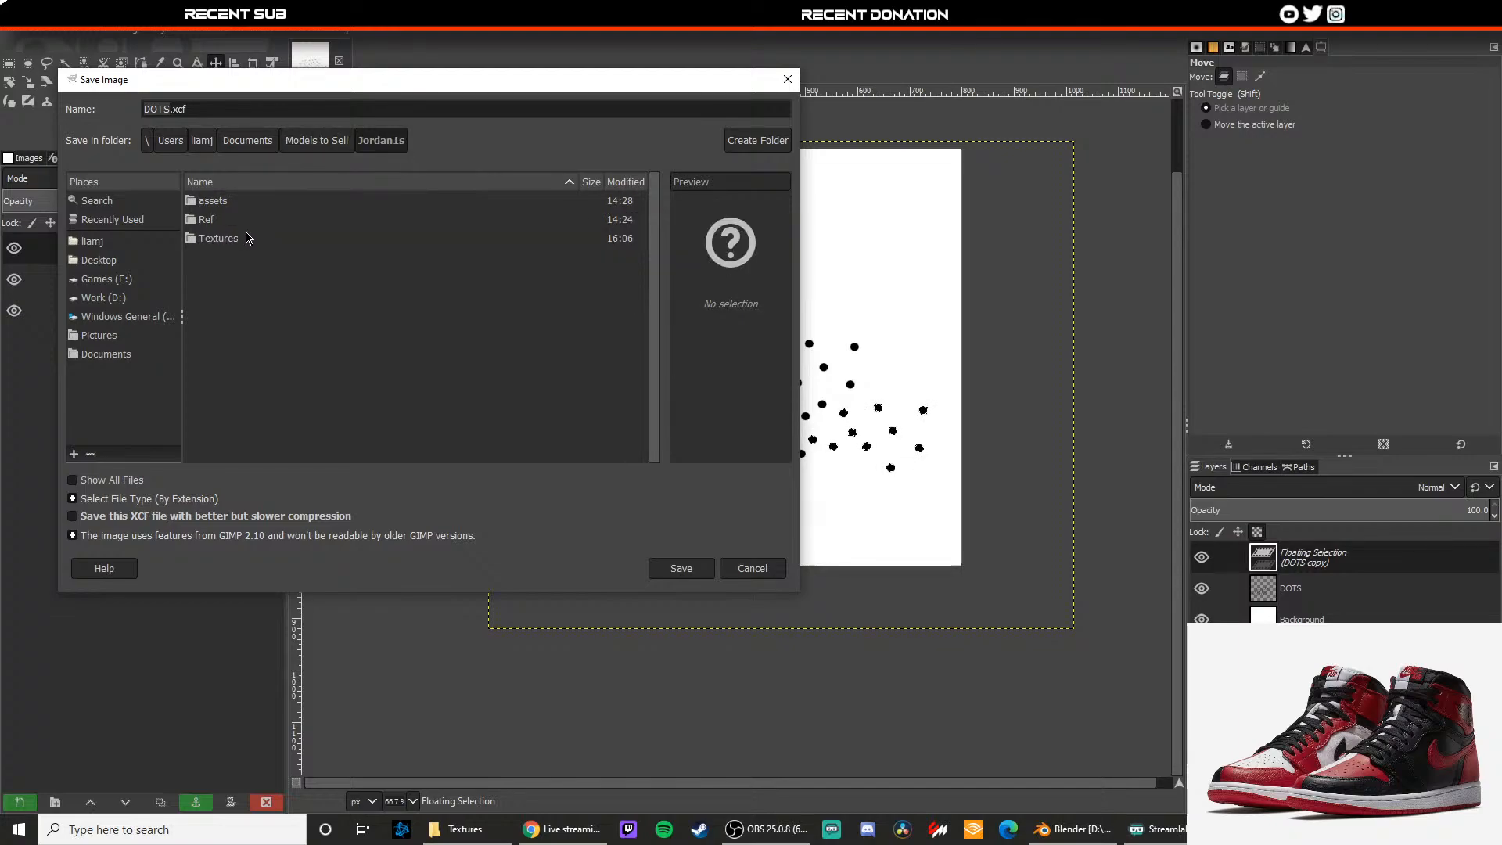
double_click(217, 237)
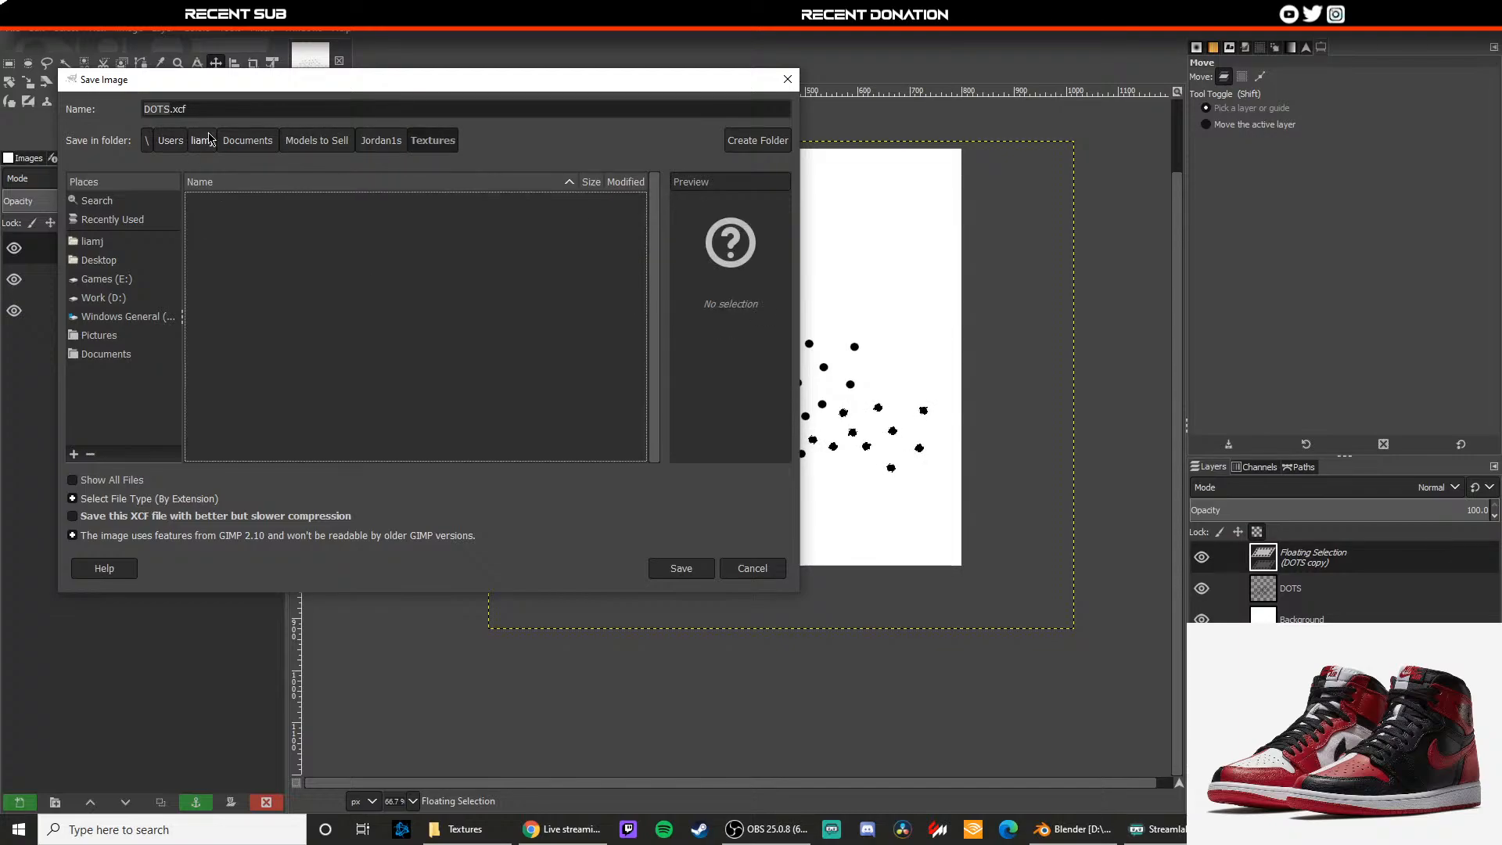
left_click(681, 568)
Step: Switch to Blender and mark the selected edges across the shoe's base mesh as a seam
left_click(1073, 831)
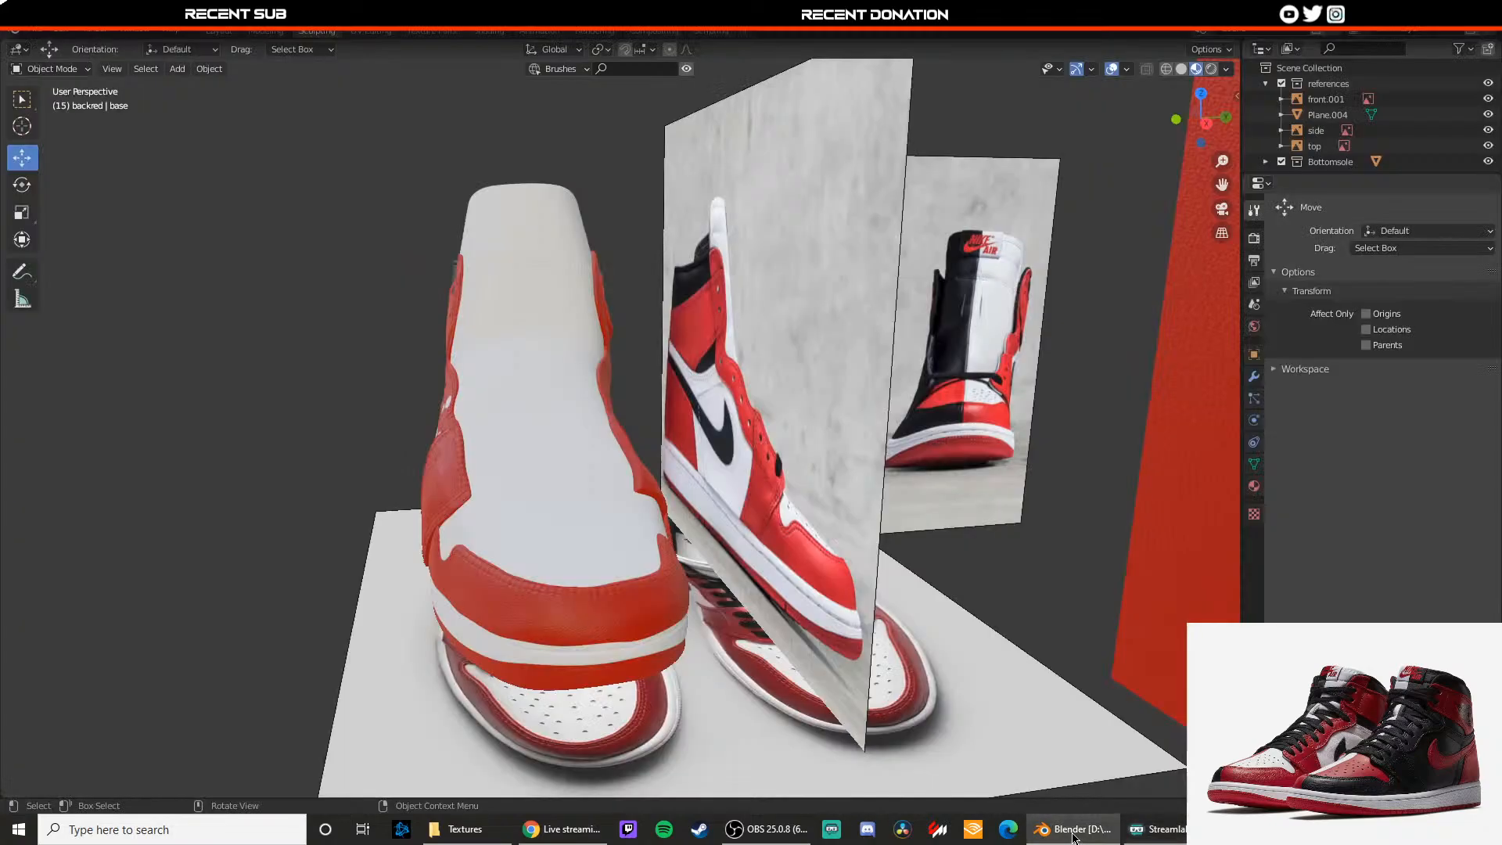
left_click(562, 476)
key("Tab")
middle_click_drag(599, 429, 665, 468)
scroll(626, 462, "up", 2)
key("2")
right_click(507, 468)
left_click(448, 459)
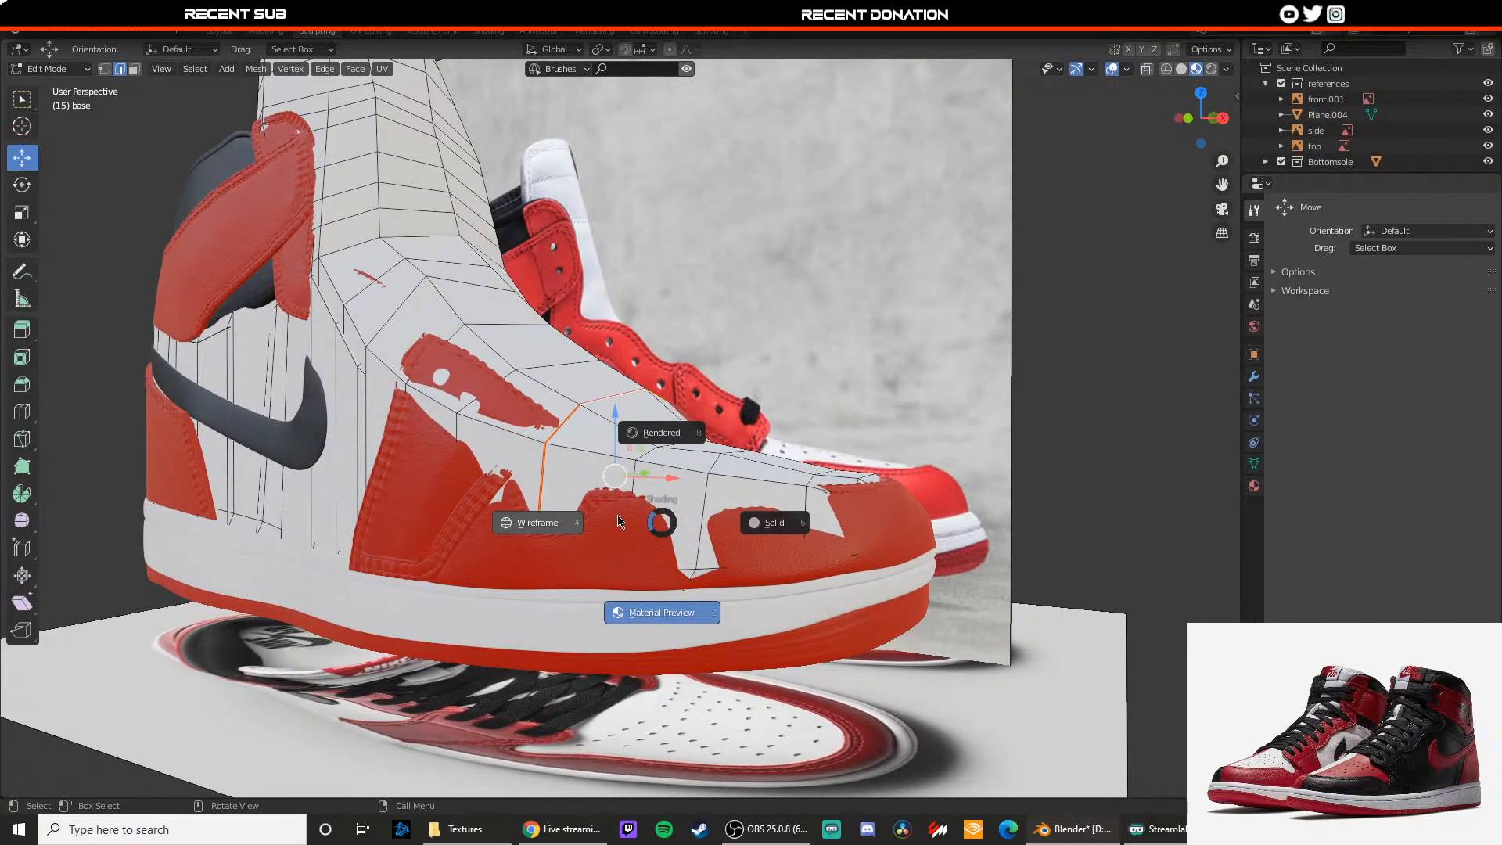
key("Tab")
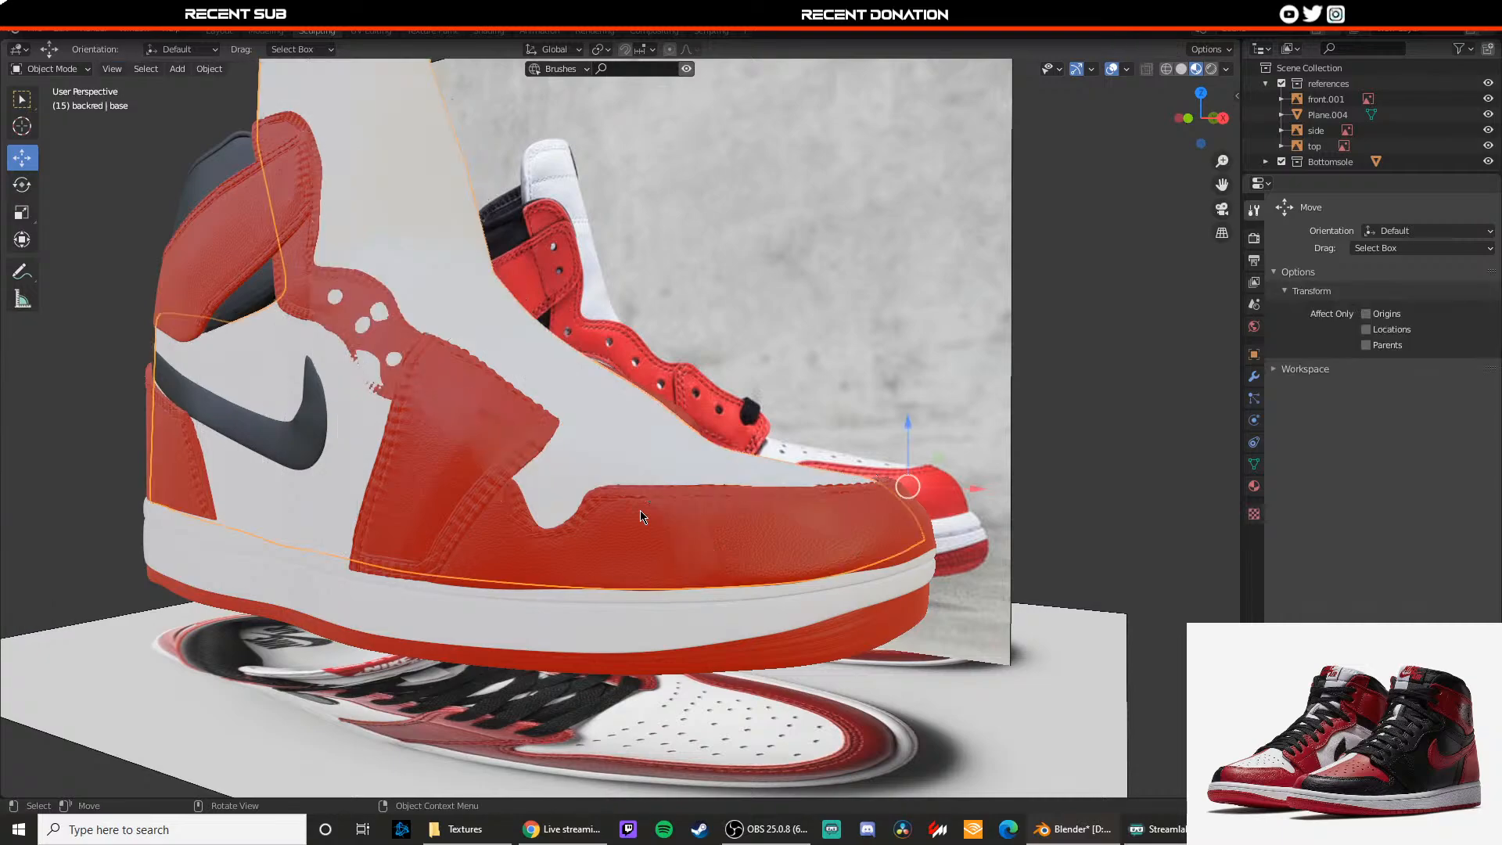
Step: Hide the red toe panel, the red side panel, the white midsole and the bottom sole
key("h")
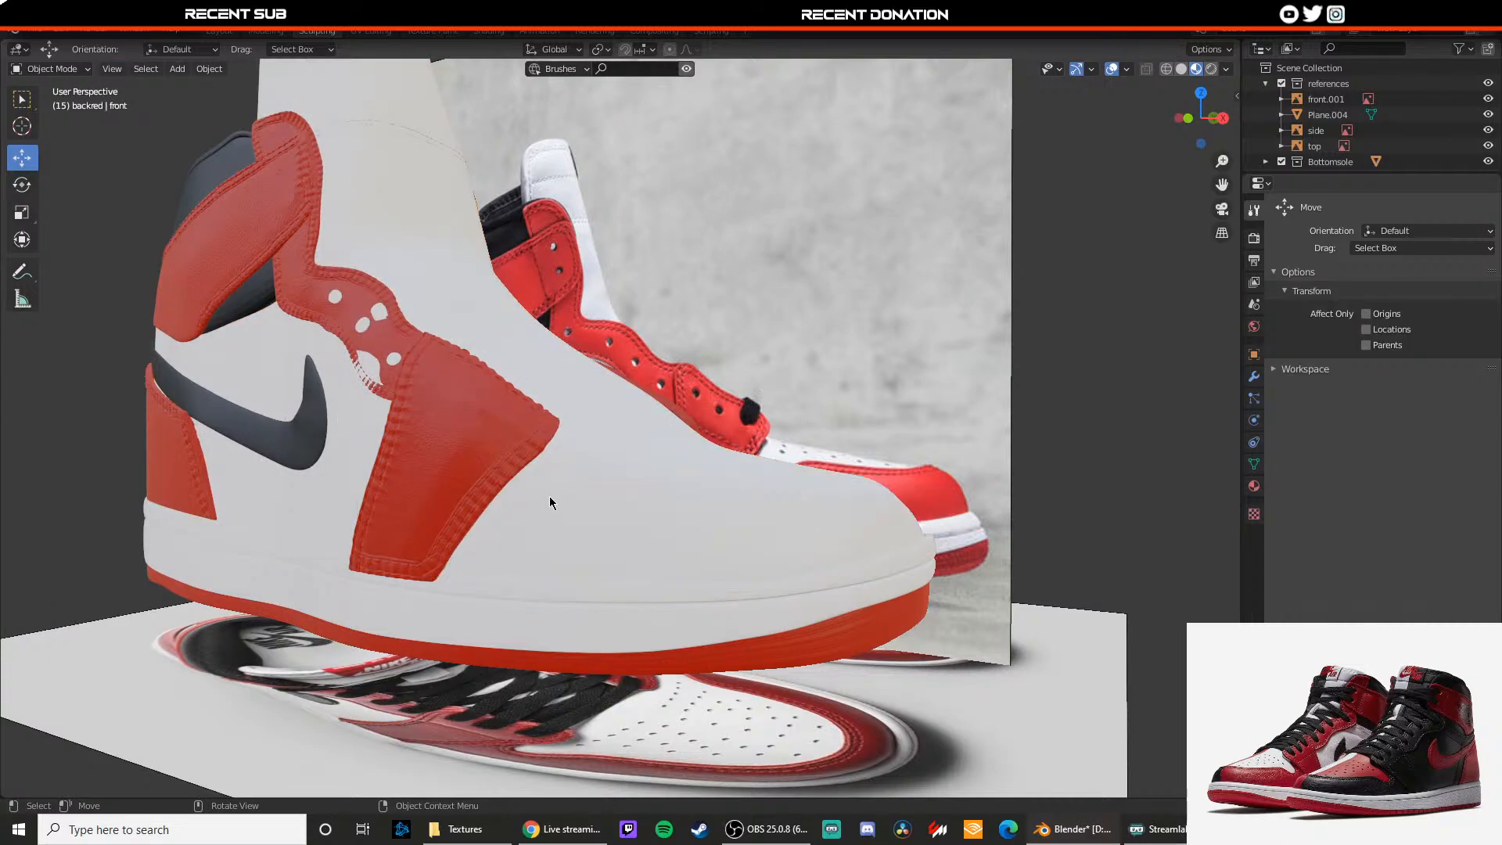
key("h")
left_click(657, 630)
key("h")
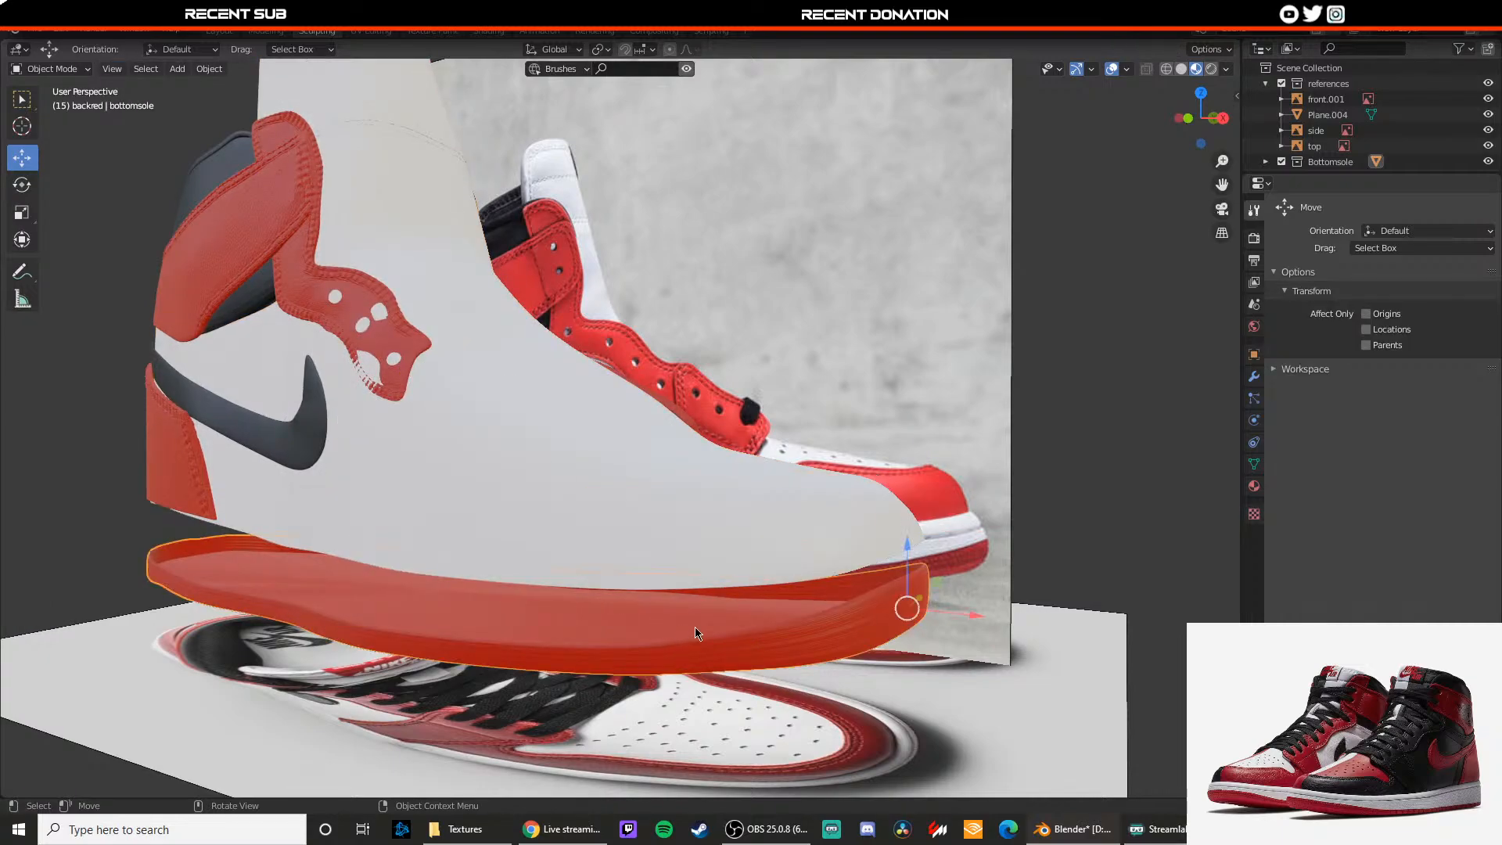
key("h")
Step: Mark the edge loop along the bottom rim of the base mesh as a seam
middle_click_drag(695, 627, 653, 548)
left_click(670, 577)
key("Tab")
scroll(548, 658, "up", 2)
left_click(528, 681, "alt")
right_click(529, 681)
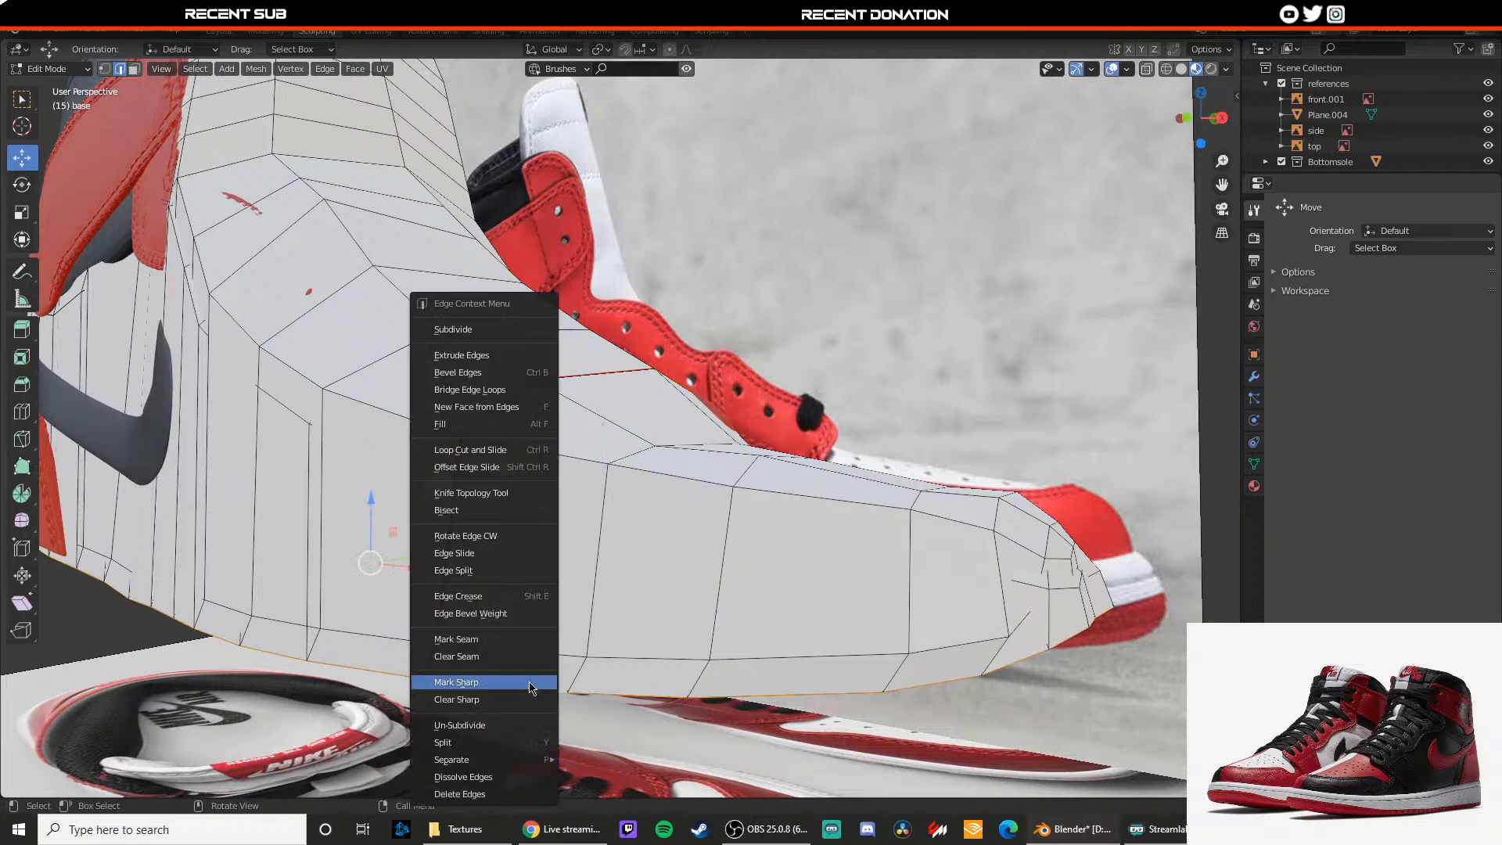
left_click(505, 639)
Step: Mark the vertical edges of the base mesh beside the remaining red side panel as a seam
middle_click_drag(505, 639, 435, 609)
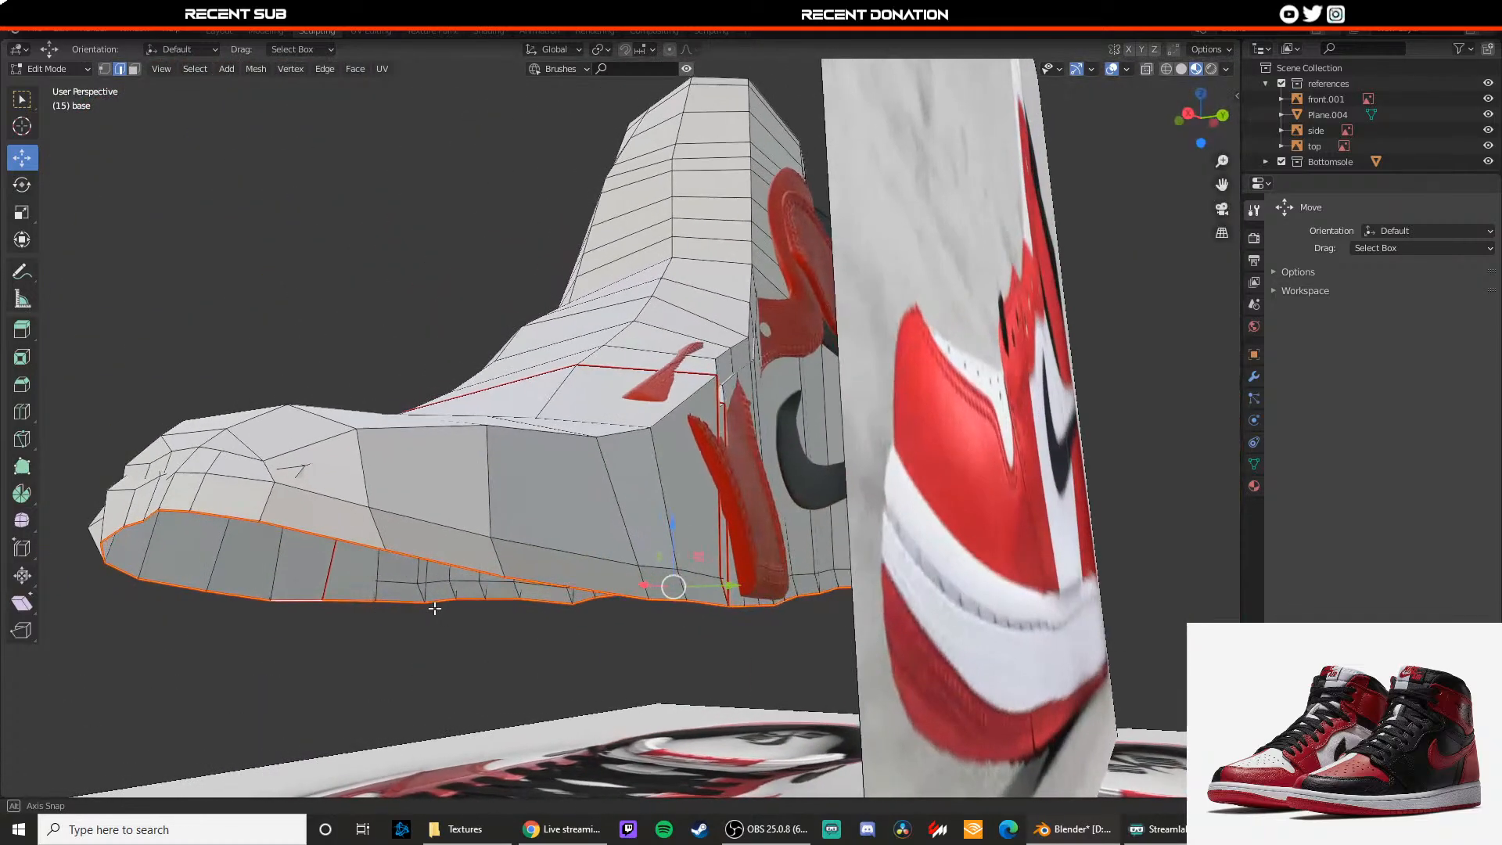
right_click(611, 512)
left_click(607, 514)
middle_click_drag(607, 513, 552, 414)
scroll(610, 522, "up", 2)
scroll(594, 509, "up", 2)
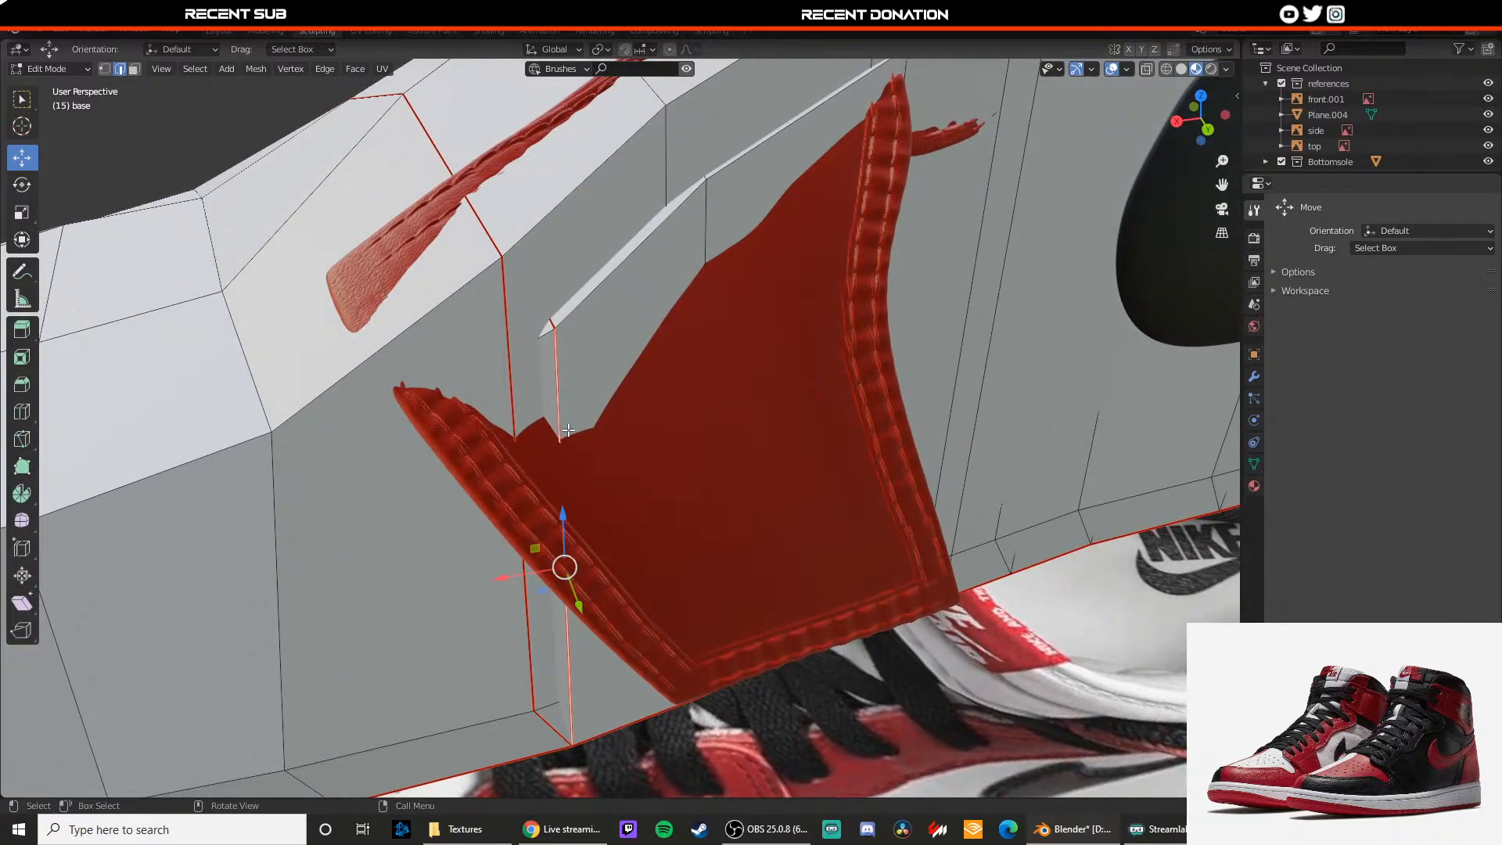
right_click(568, 429)
key("Escape")
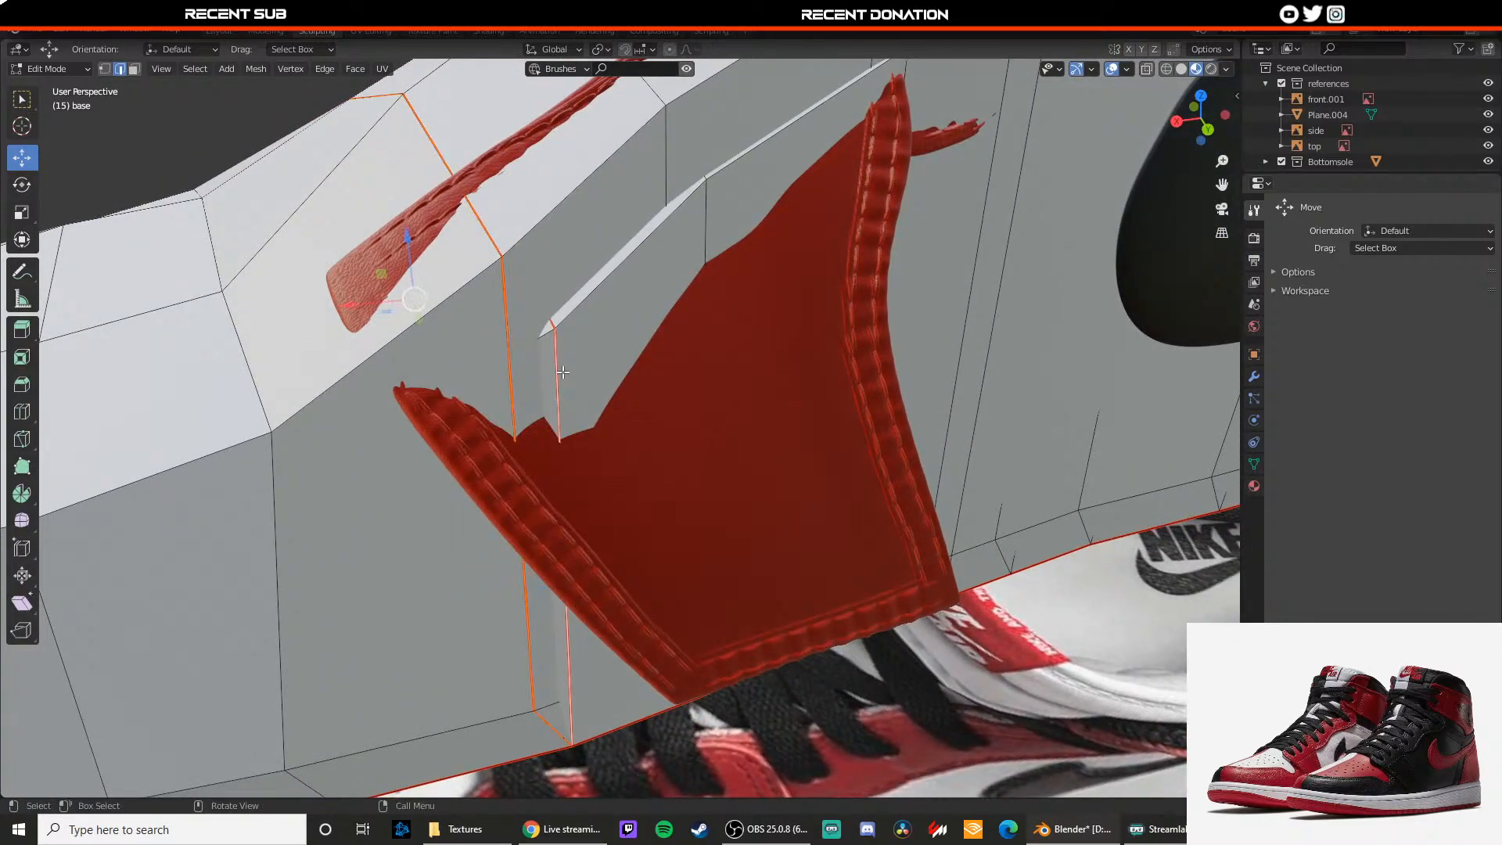
right_click(558, 362)
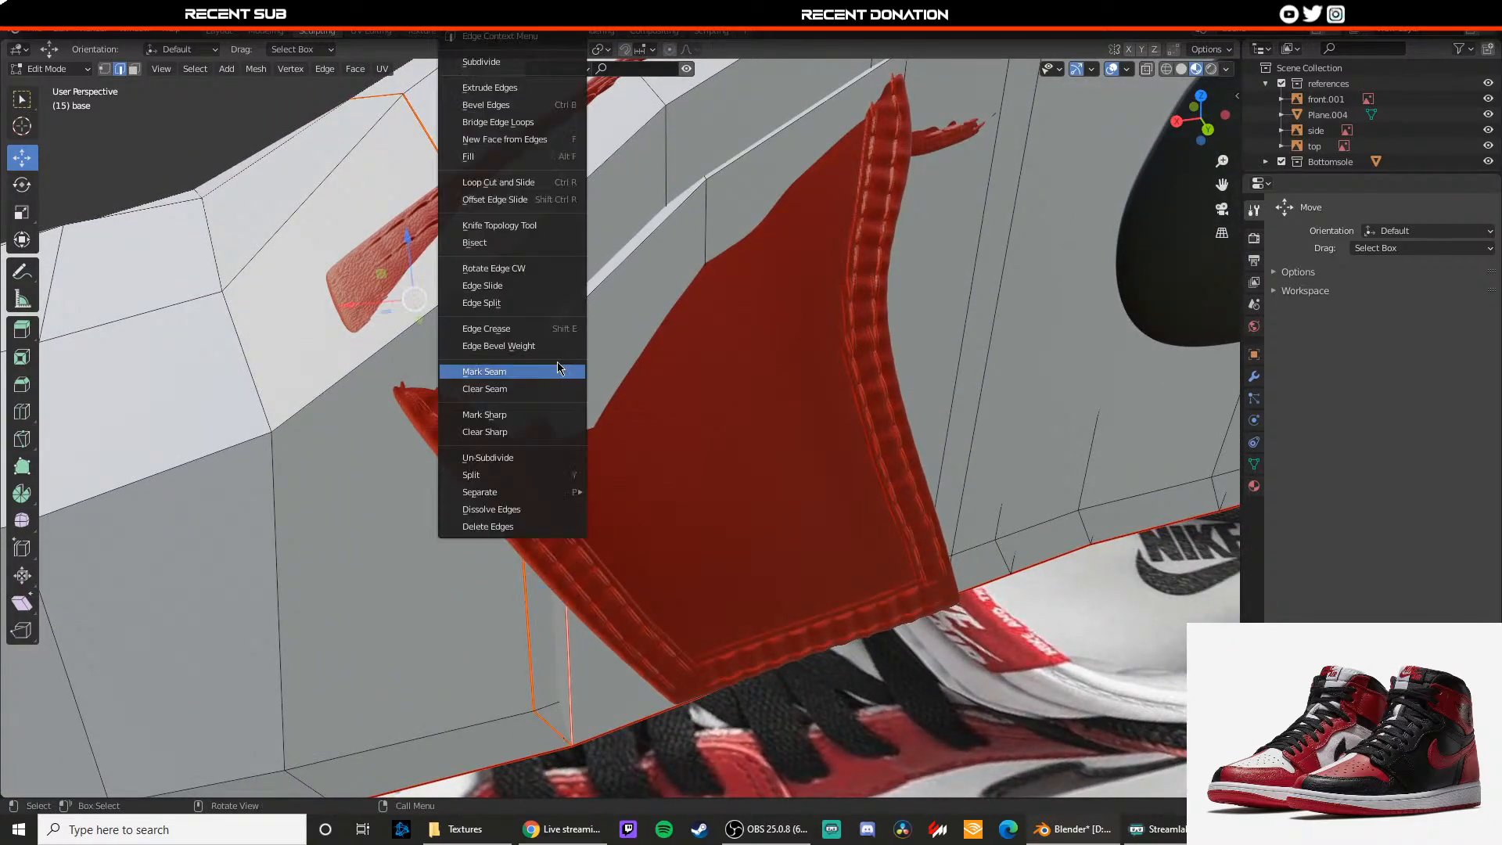
left_click(515, 372)
Step: Move the base mesh vertices beneath the small red side panel inward along the Y axis
middle_click_drag(561, 349, 662, 391)
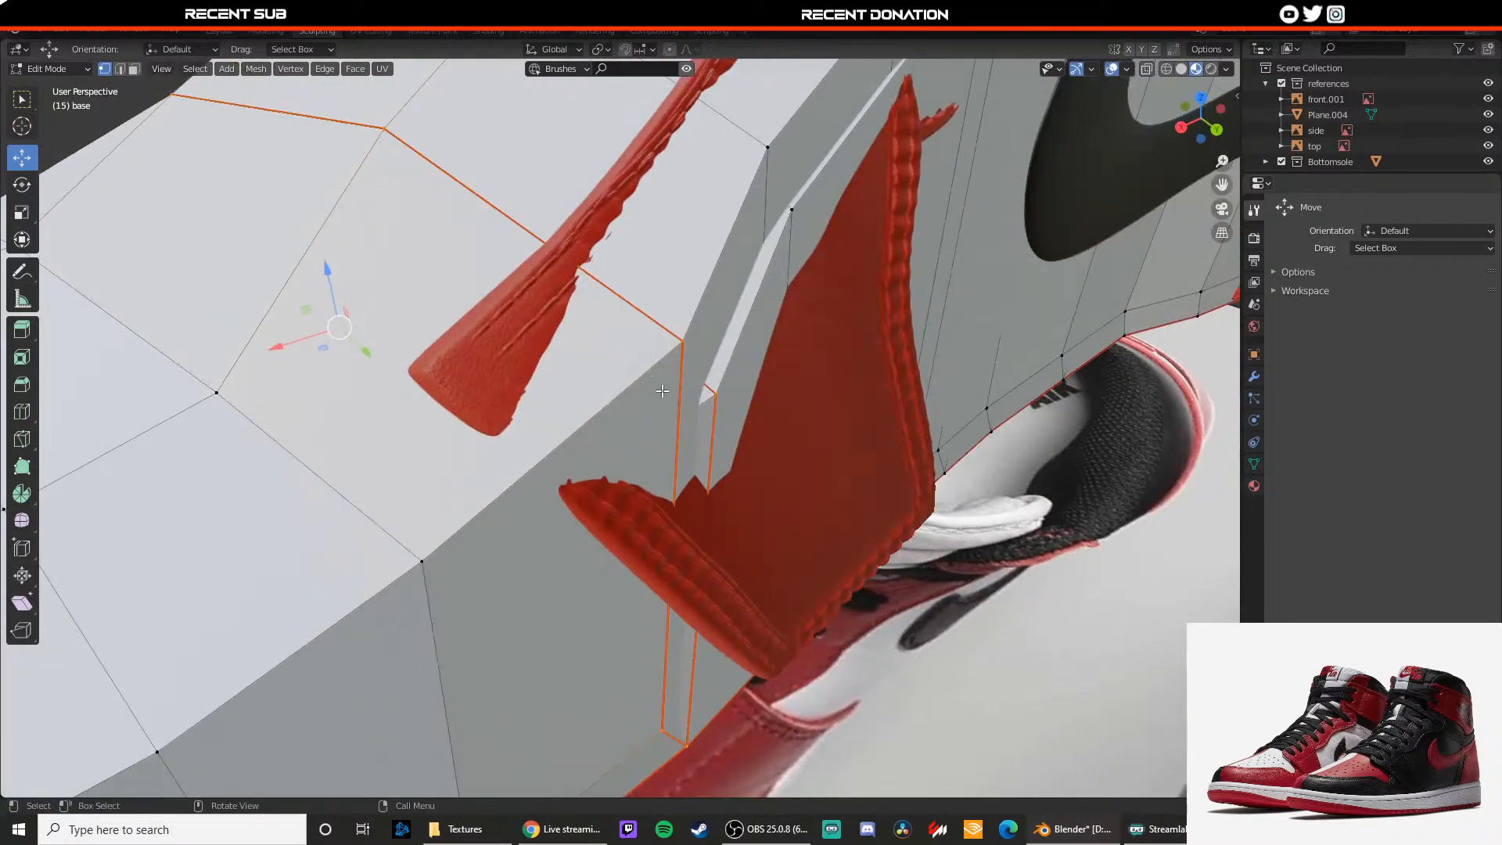
left_click_drag(759, 411, 731, 406)
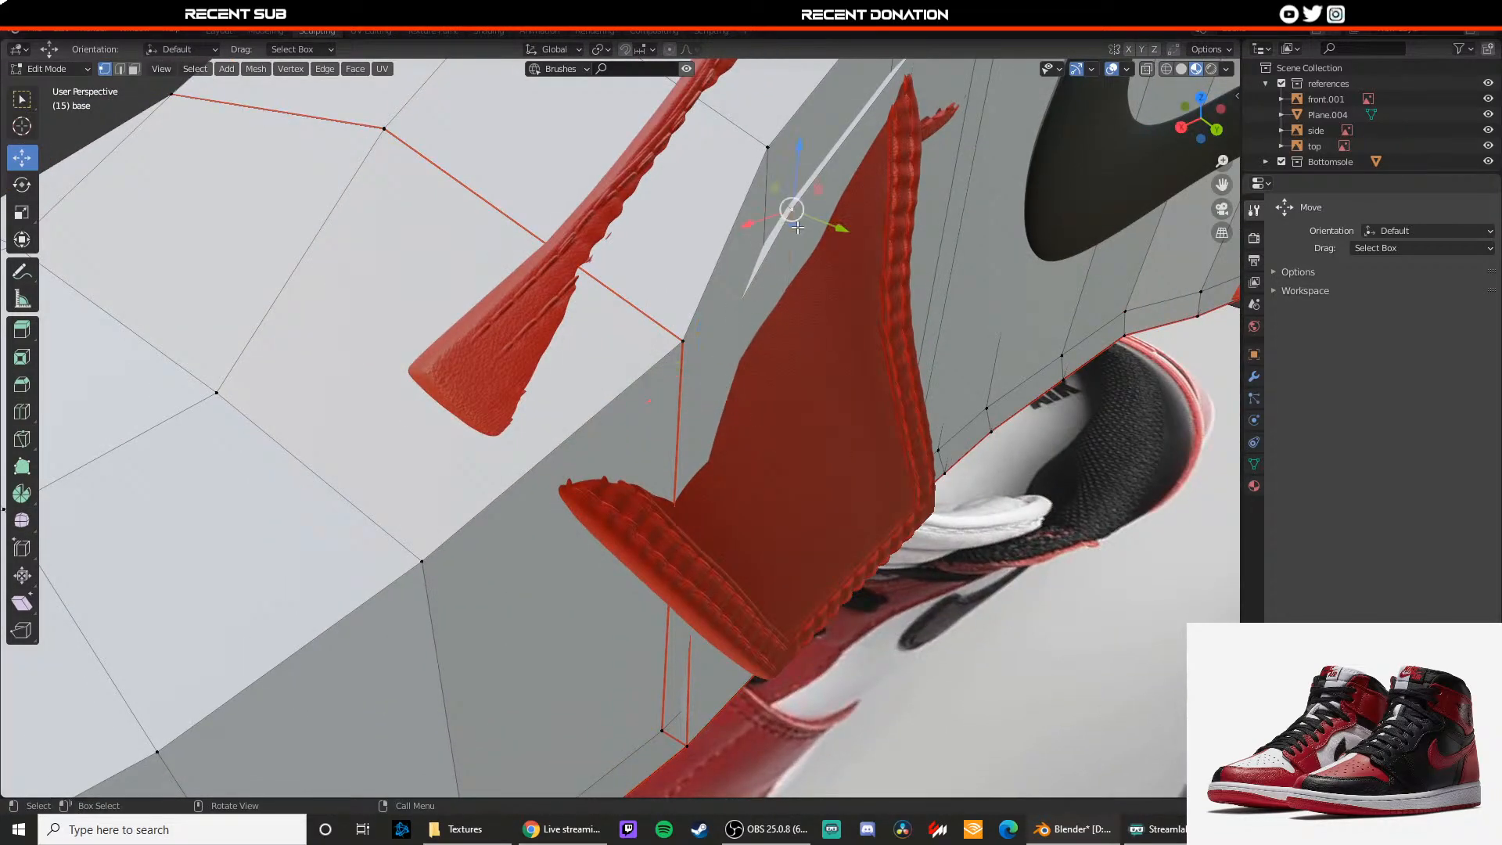
middle_click_drag(797, 227, 813, 318, "shift")
scroll(802, 345, "down", 3)
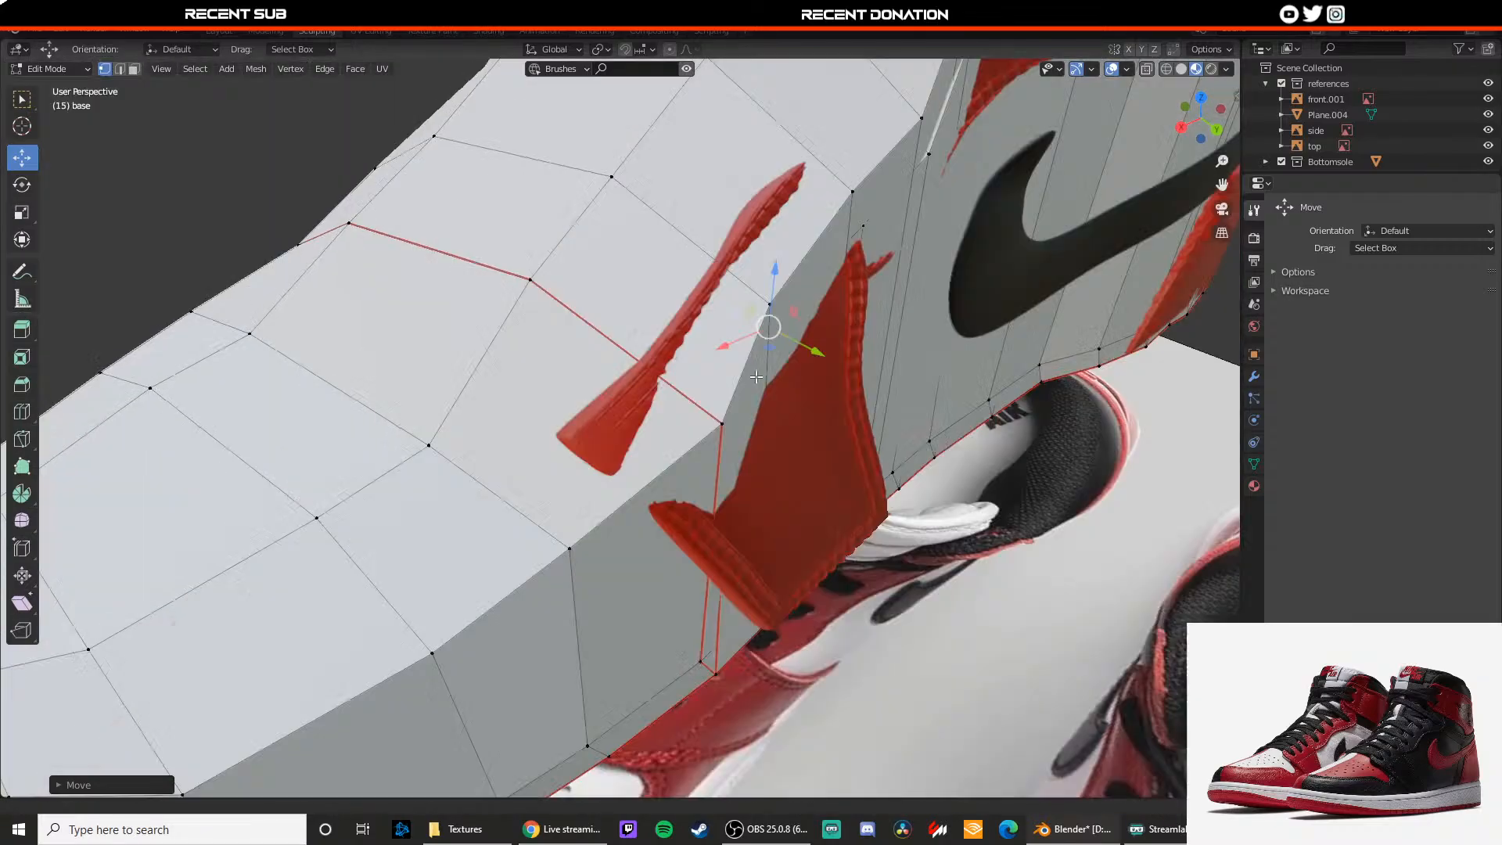
key("Tab")
key("Tab")
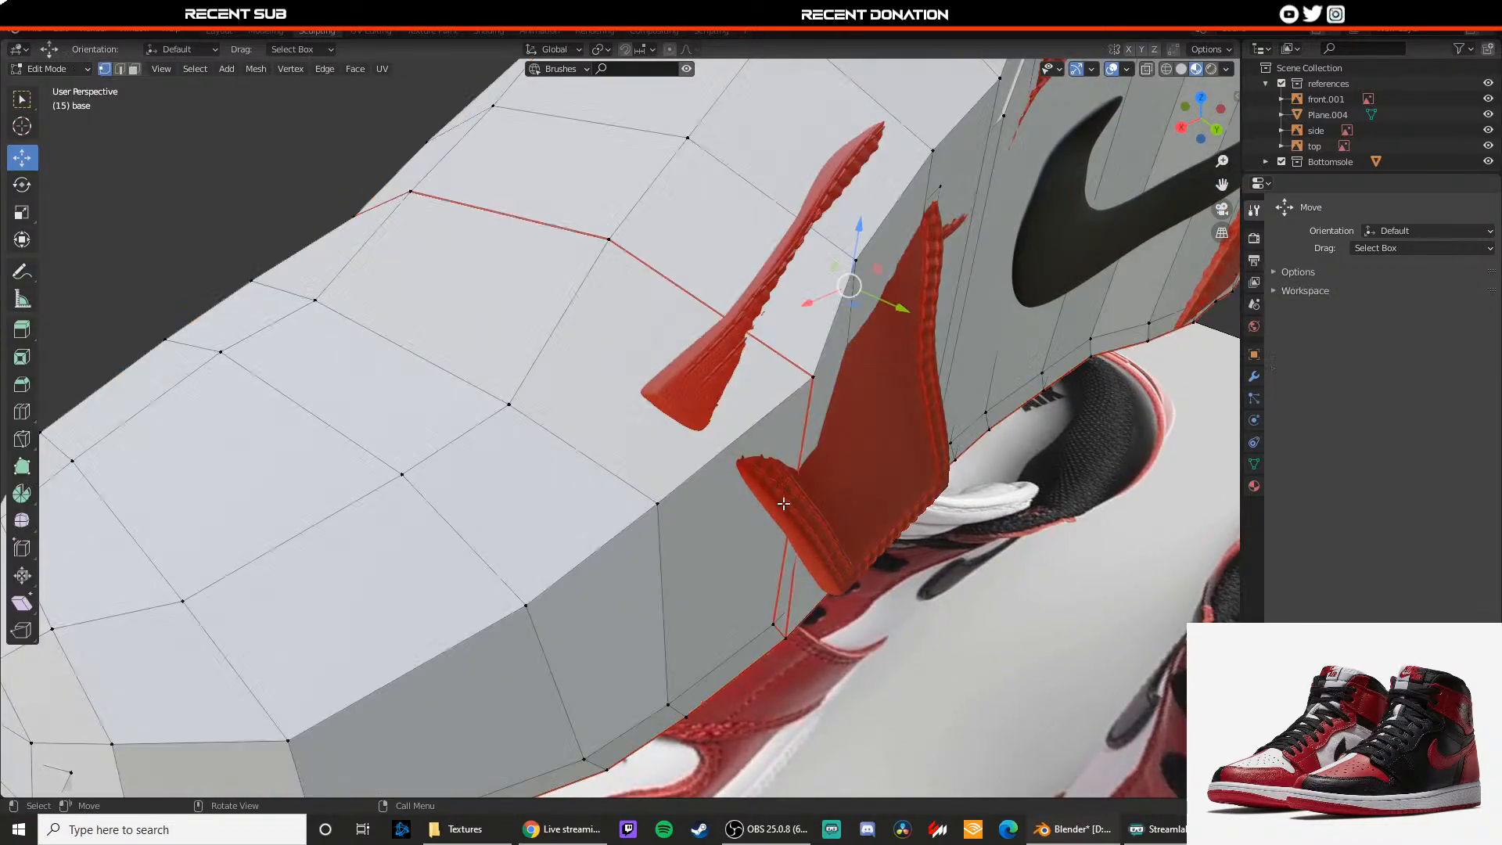
Step: Reposition the bottom vertices of the narrow seamed strip beneath the red side panel, working in wireframe view
left_click_drag(805, 641, 789, 640)
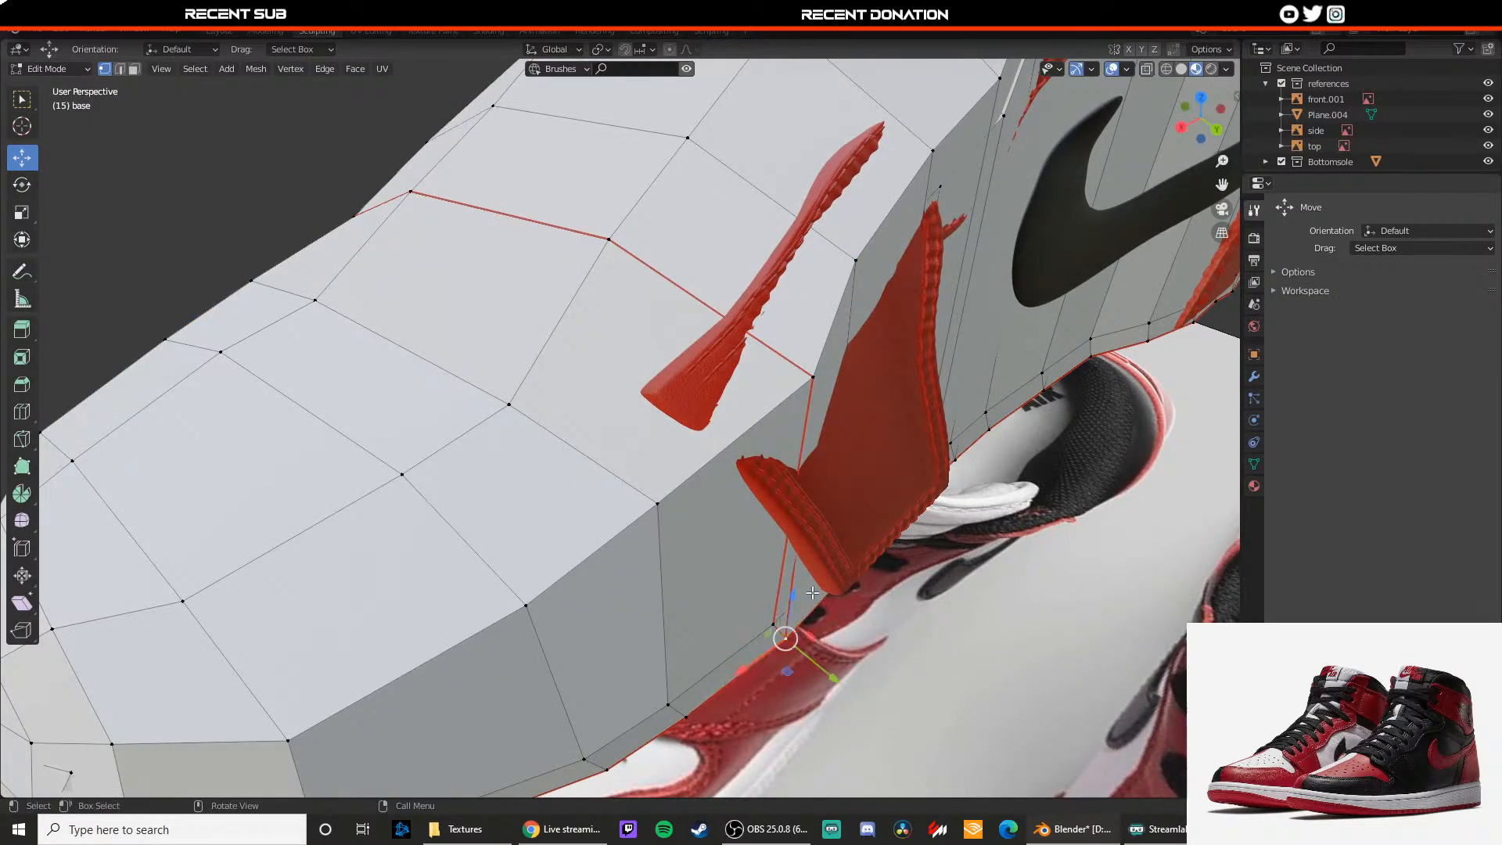
scroll(767, 628, "up", 4)
key("z")
middle_click_drag(837, 596, 841, 563)
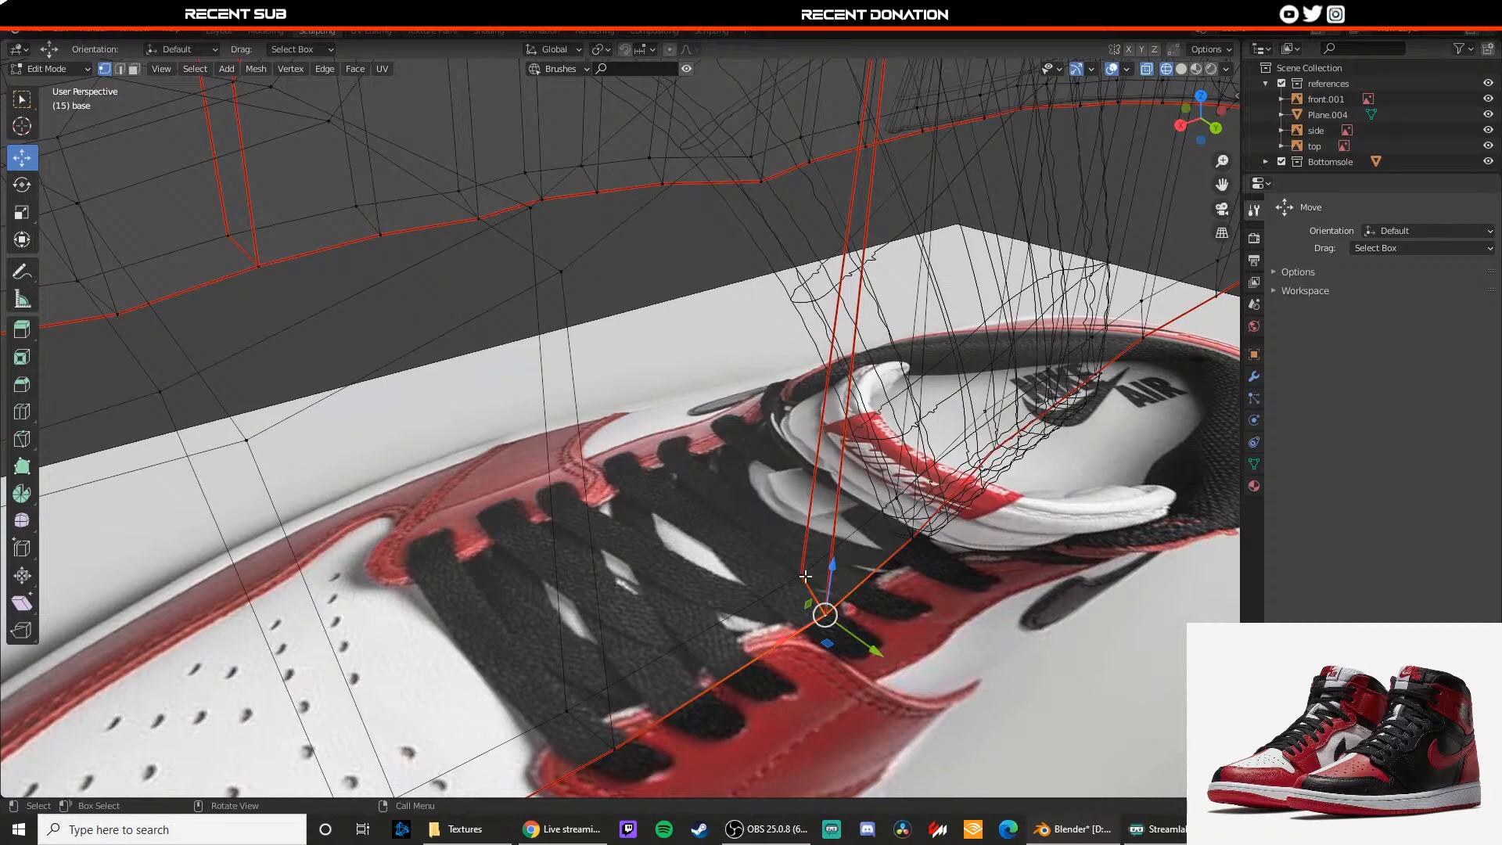
left_click_drag(811, 528, 807, 556)
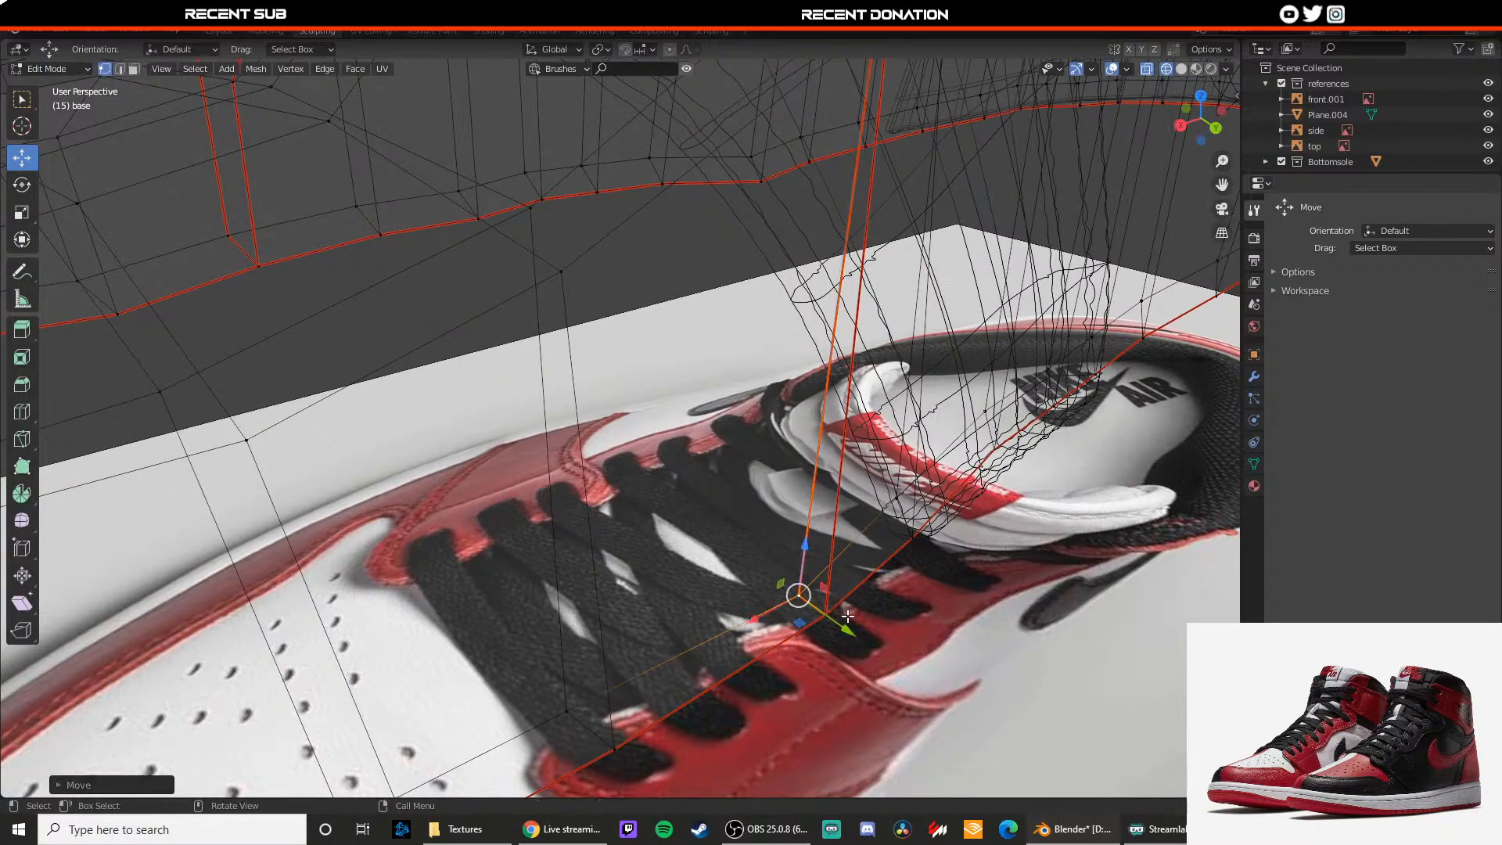
left_click_drag(847, 618, 839, 611)
Step: Adjust the upper vertex of the seamed strip behind the red side panel along the Y axis
middle_click_drag(858, 298, 852, 403, "shift")
left_click_drag(884, 212, 924, 226)
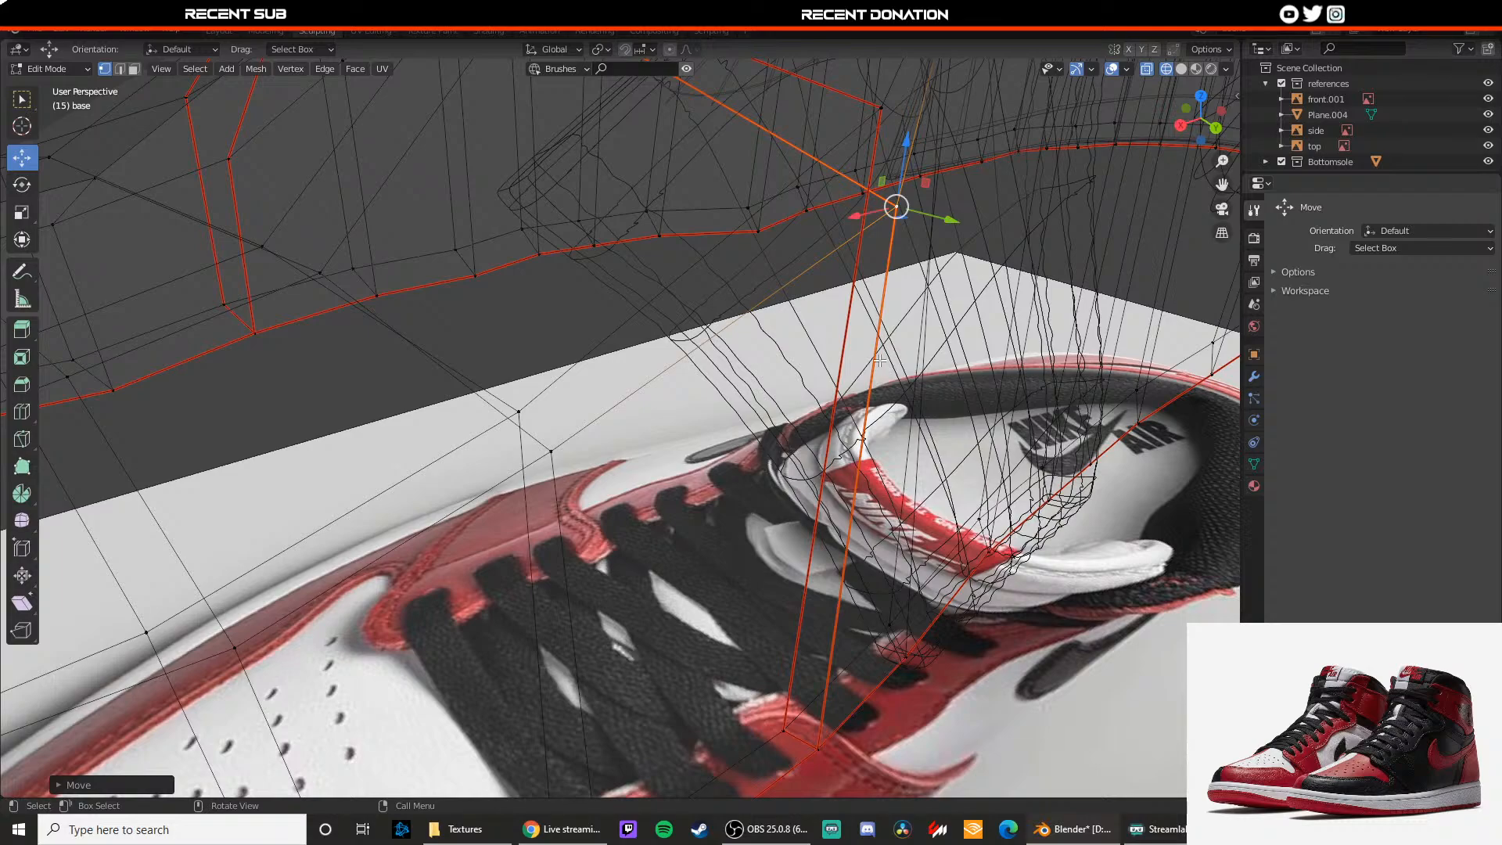
key("z")
middle_click_drag(882, 382, 871, 466, "shift")
mouse_move(929, 302)
left_mouse_down()
mouse_move(873, 289)
mouse_move(949, 308)
mouse_move(936, 309)
left_mouse_up()
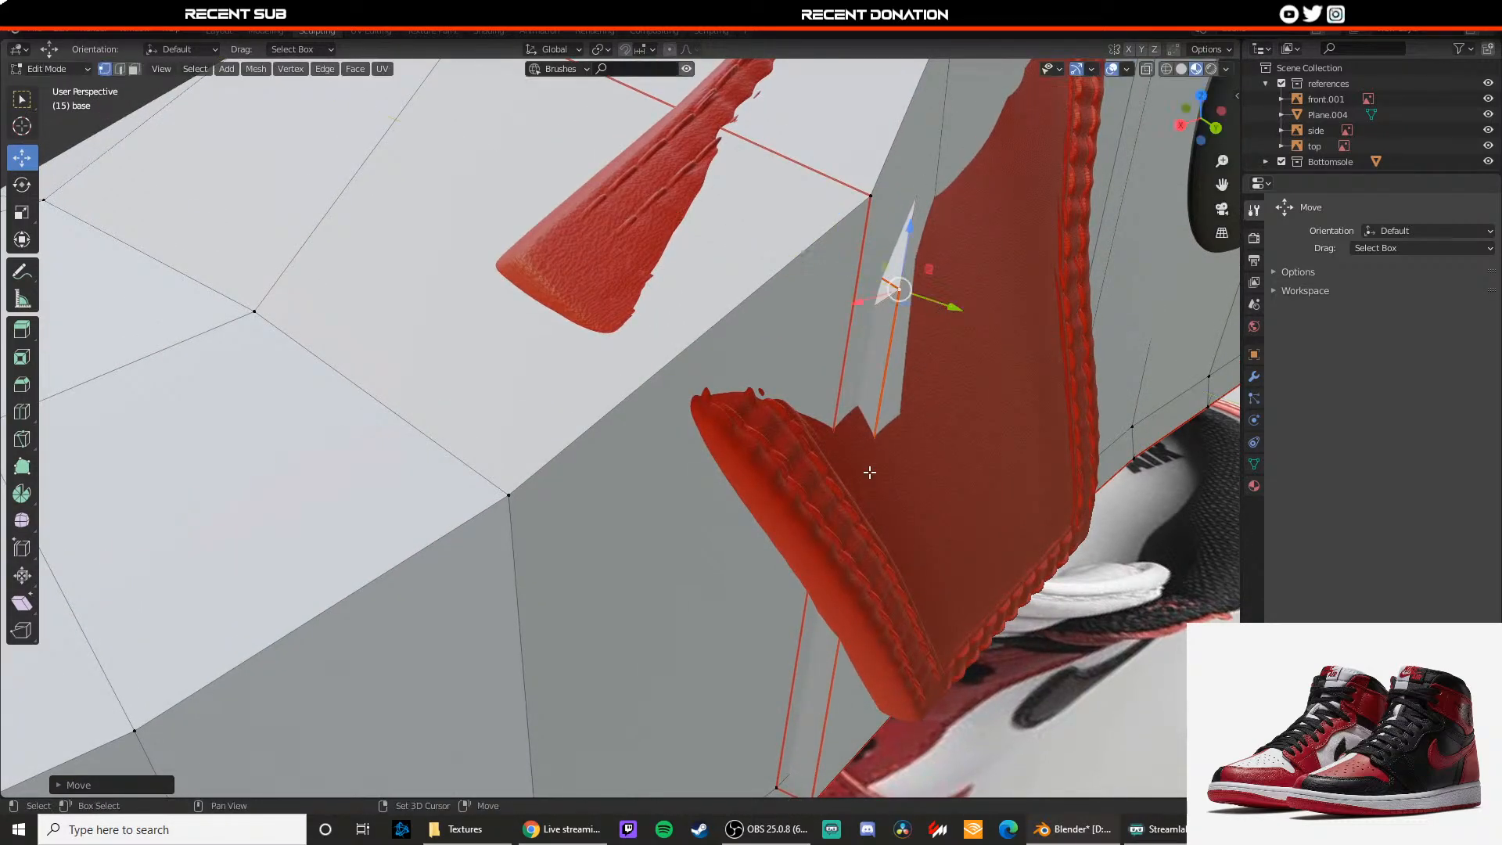
Step: Move the bottom rim vertex beneath the red side panel inward along Y, and undo the last adjustment
middle_click_drag(868, 473, 965, 478, "shift")
left_click_drag(1012, 510, 951, 513)
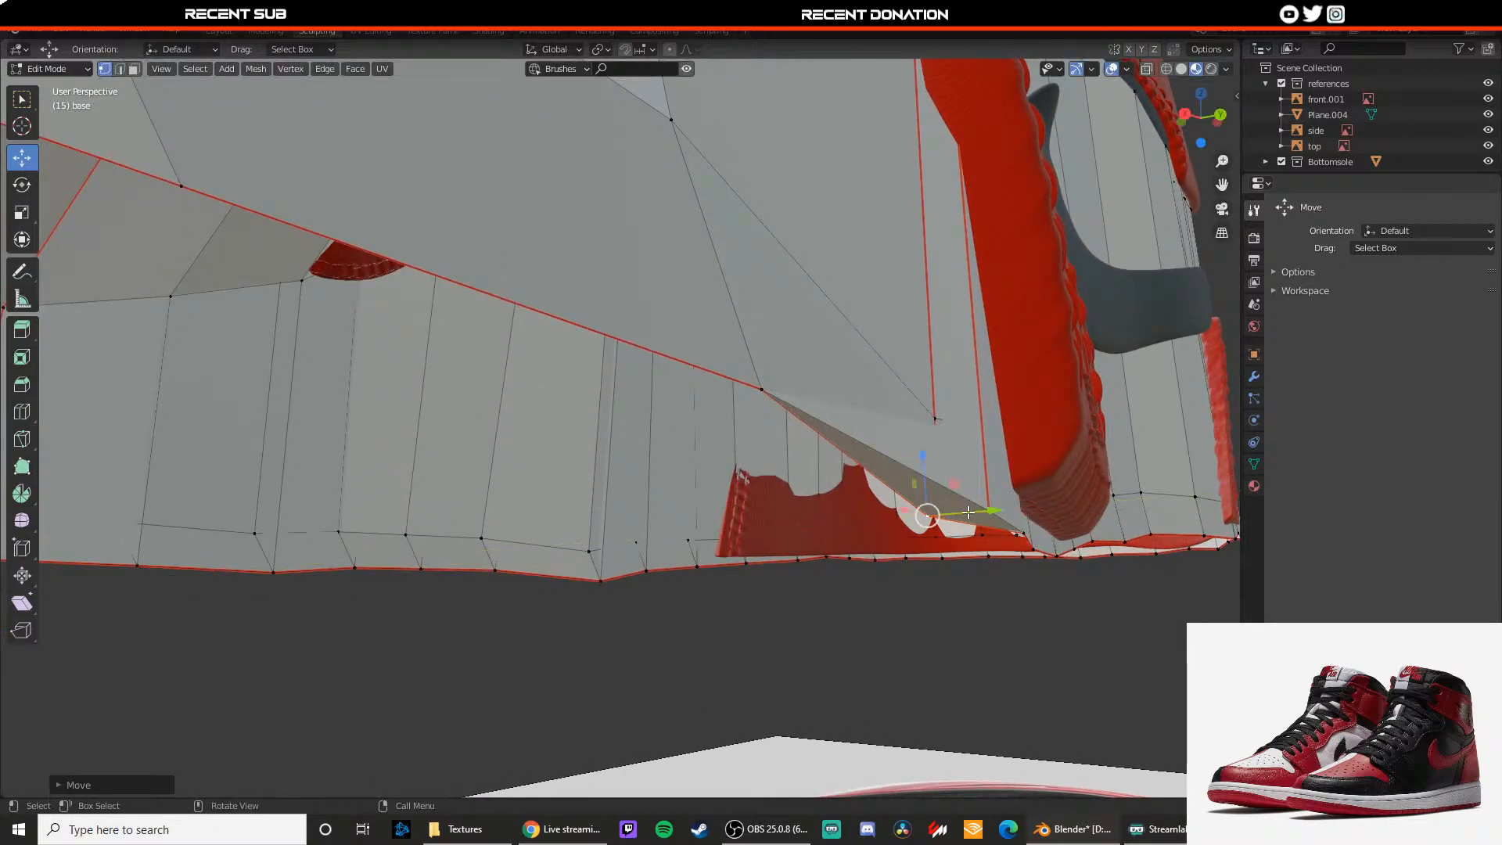
key("z")
middle_click_drag(1023, 482, 927, 496)
left_click_drag(1126, 424, 1169, 402)
key("ctrl+z")
Step: Adjust the bottom rim vertices along the side near the toe on the Y axis to even out the rim
middle_click_drag(1168, 402, 412, 541)
left_click_drag(319, 550, 248, 525)
middle_click_drag(254, 526, 353, 586)
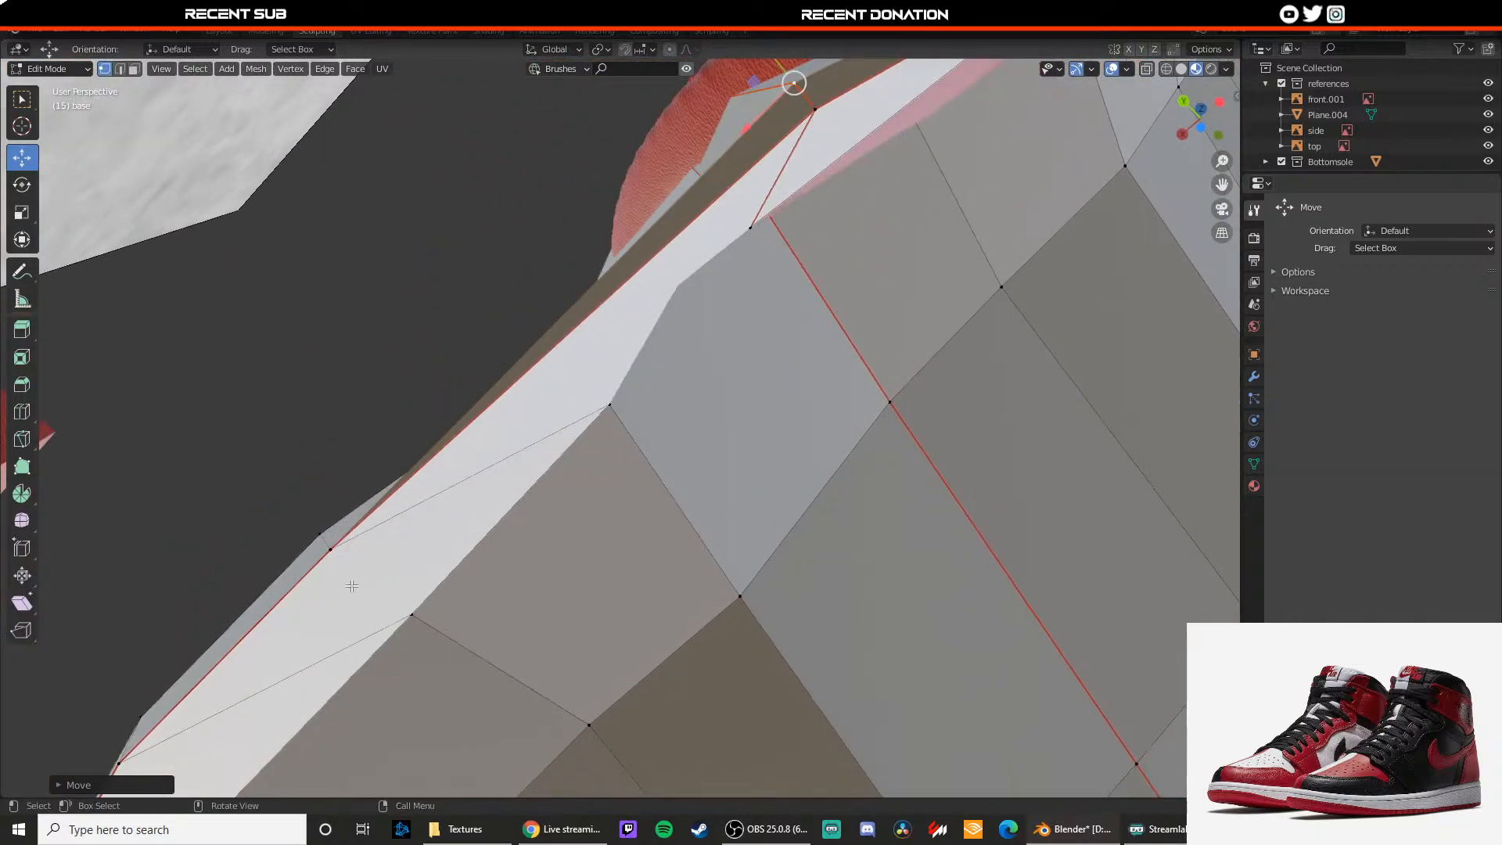
left_click_drag(287, 525, 306, 540)
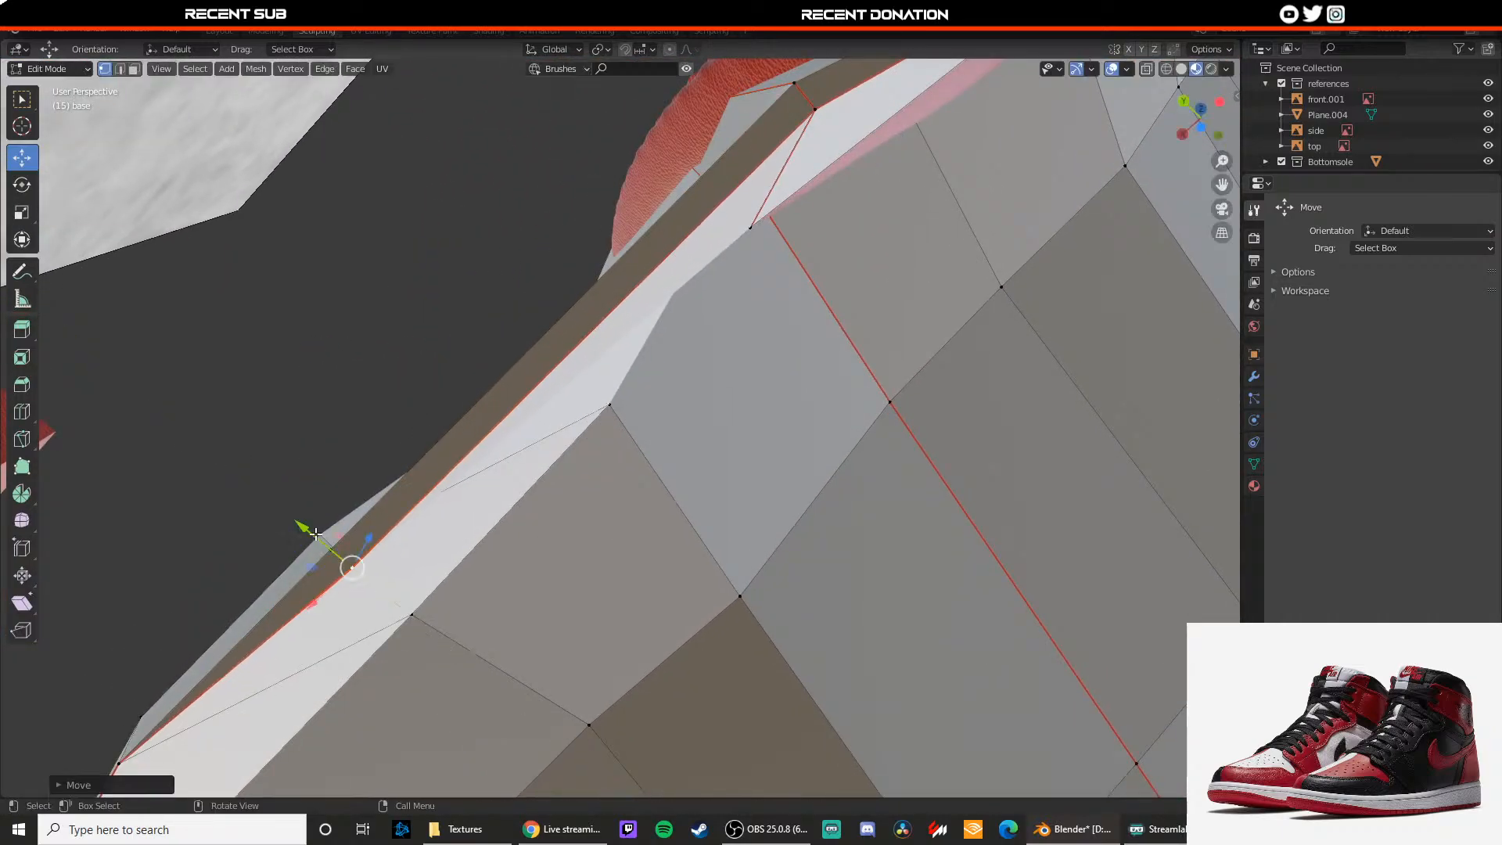
scroll(389, 478, "down", 4)
middle_click_drag(390, 478, 447, 497)
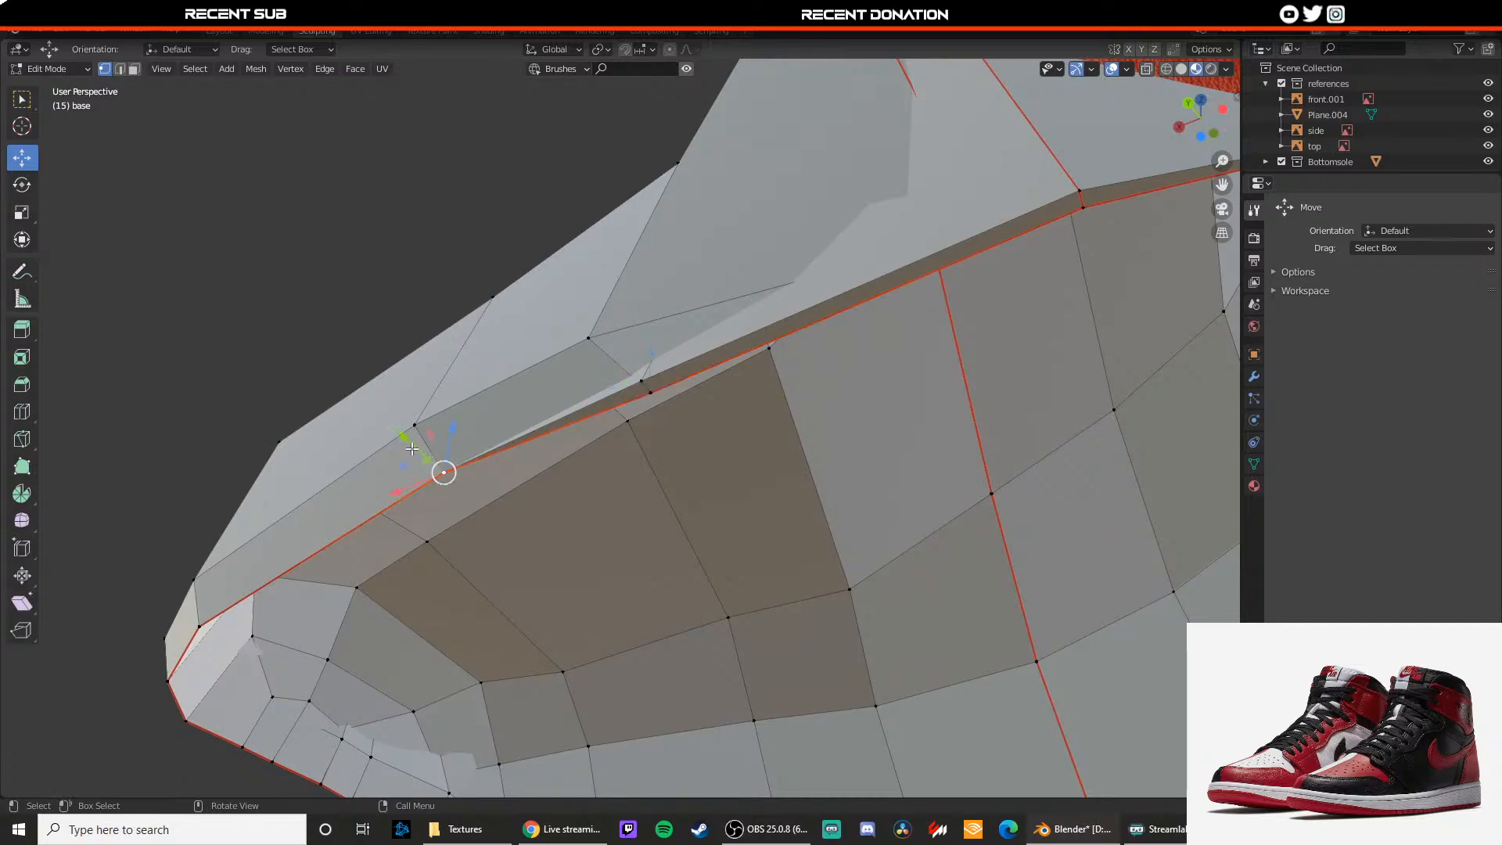
left_click_drag(412, 449, 501, 459)
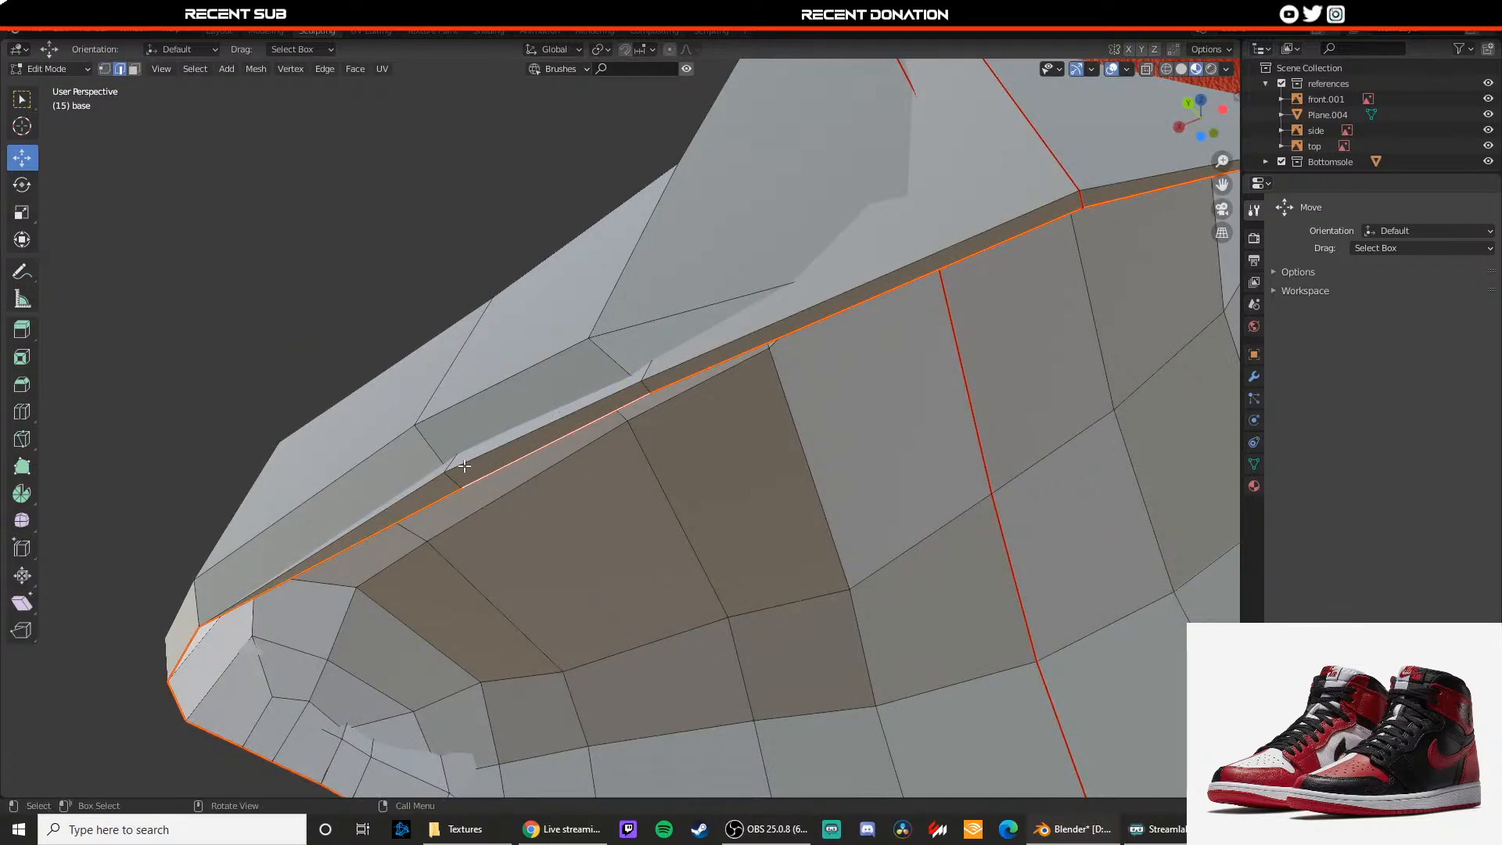
Step: Scale the edge loop around the bottom rim of the base mesh to about 0.99
scroll(469, 472, "up", 5)
scroll(497, 489, "down", 6)
key("s")
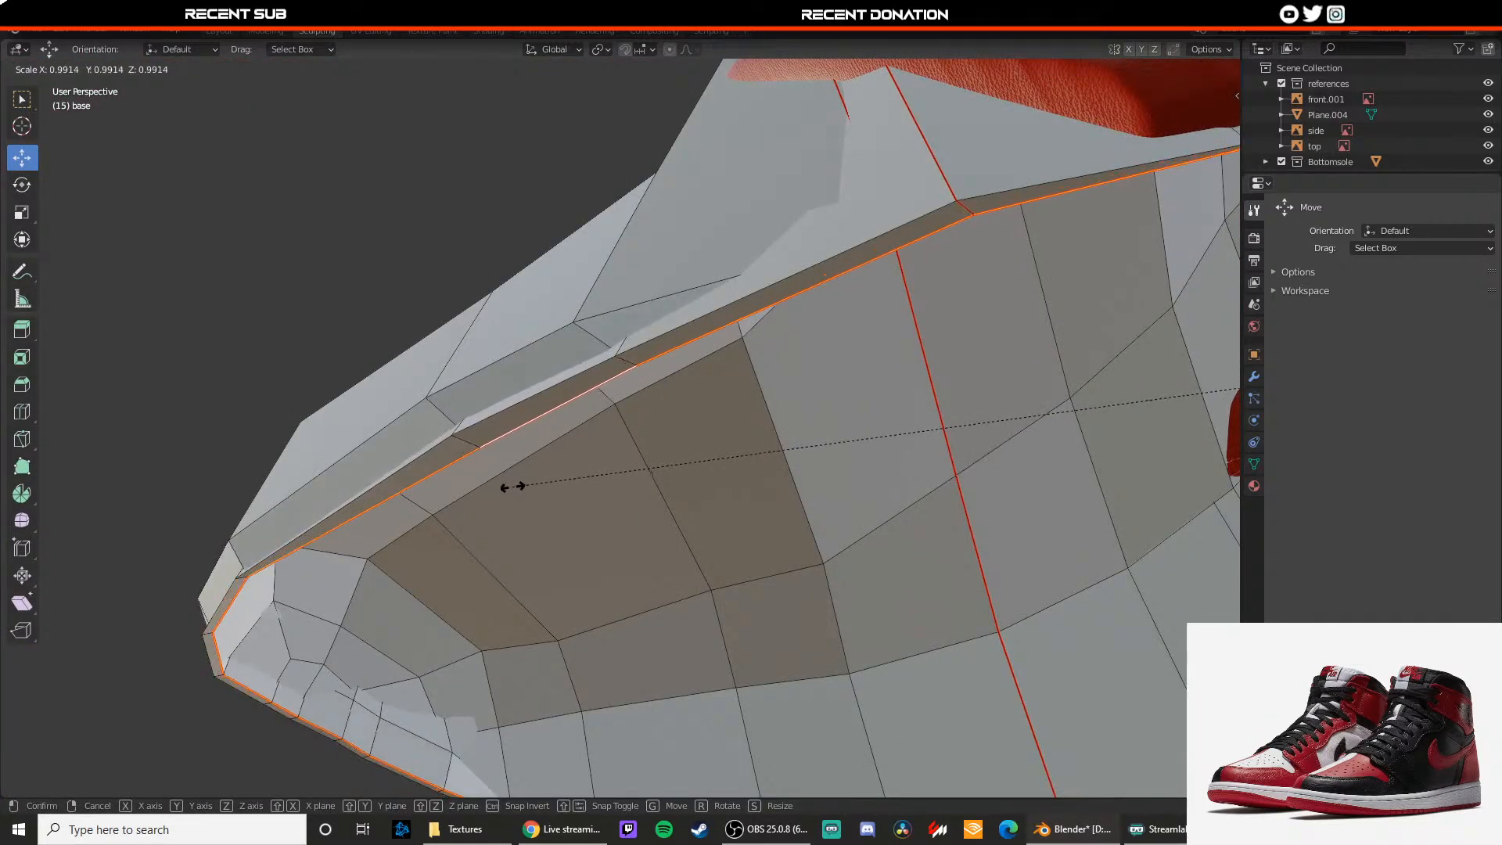
left_click(517, 486)
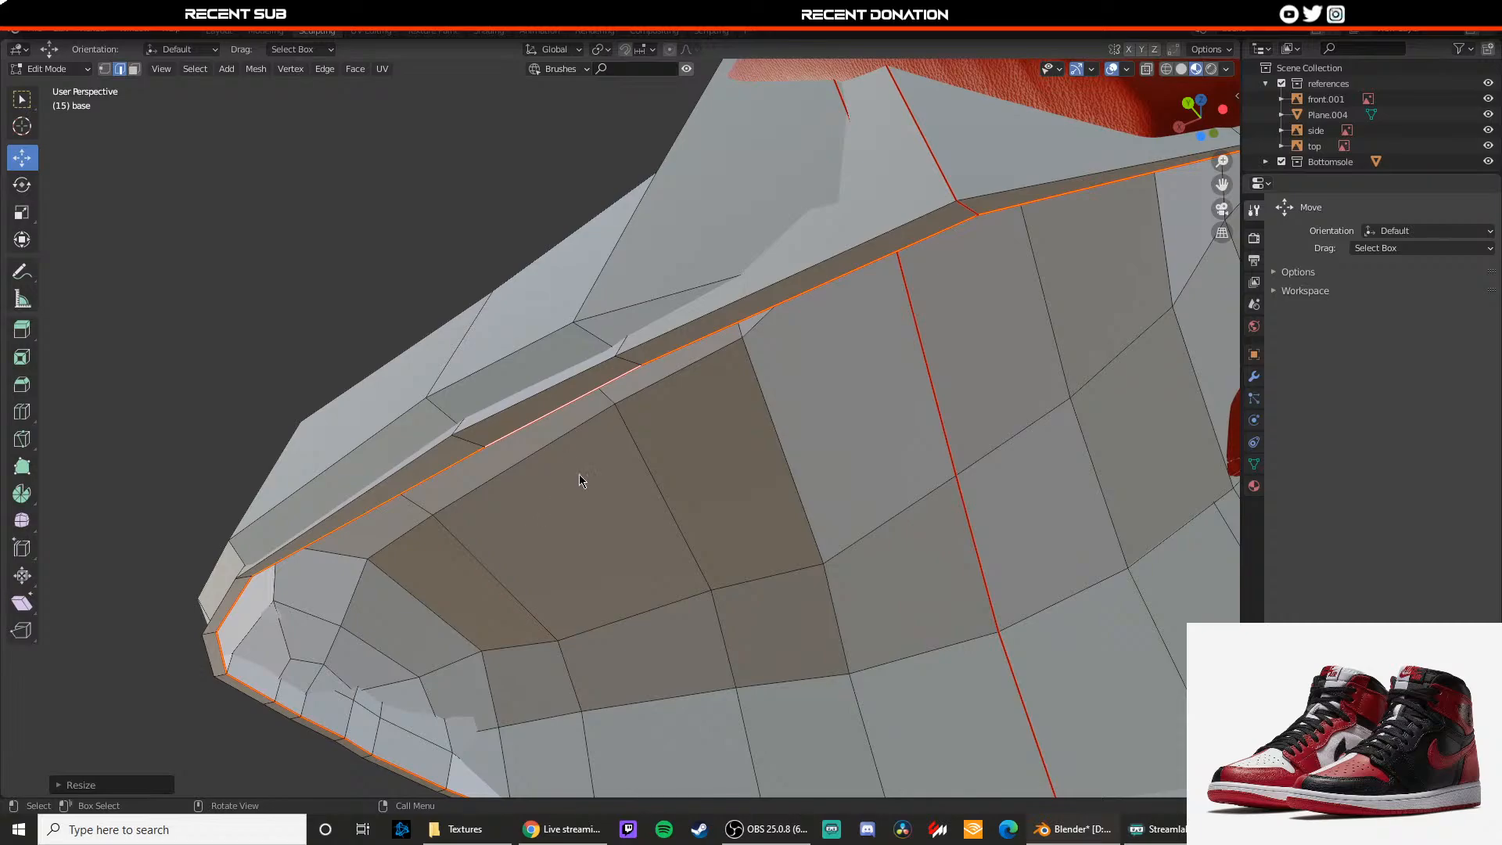
key("Tab")
middle_click_drag(605, 444, 569, 503, "shift")
key("Tab")
middle_click_drag(815, 328, 793, 366, "shift")
Step: Move the hidden vertex above the bottom rim beside the vertical seam outward, selecting it through the mesh
key("1")
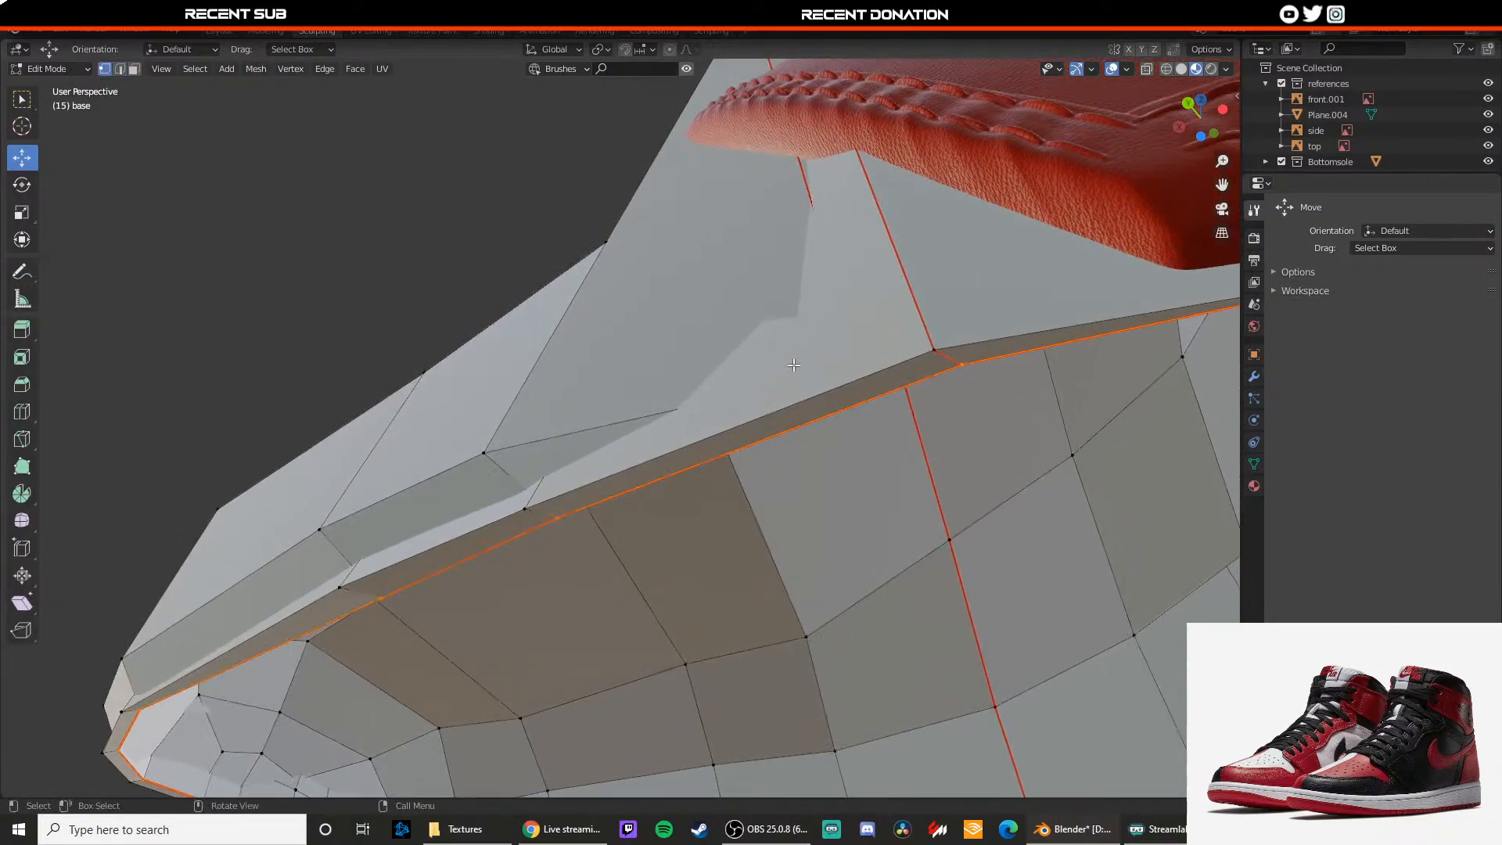
key("alt+z")
left_click(860, 365)
key("alt+z")
left_click_drag(839, 342, 759, 309)
middle_click_drag(759, 310, 670, 443)
scroll(708, 448, "down", 5)
scroll(533, 430, "up", 2)
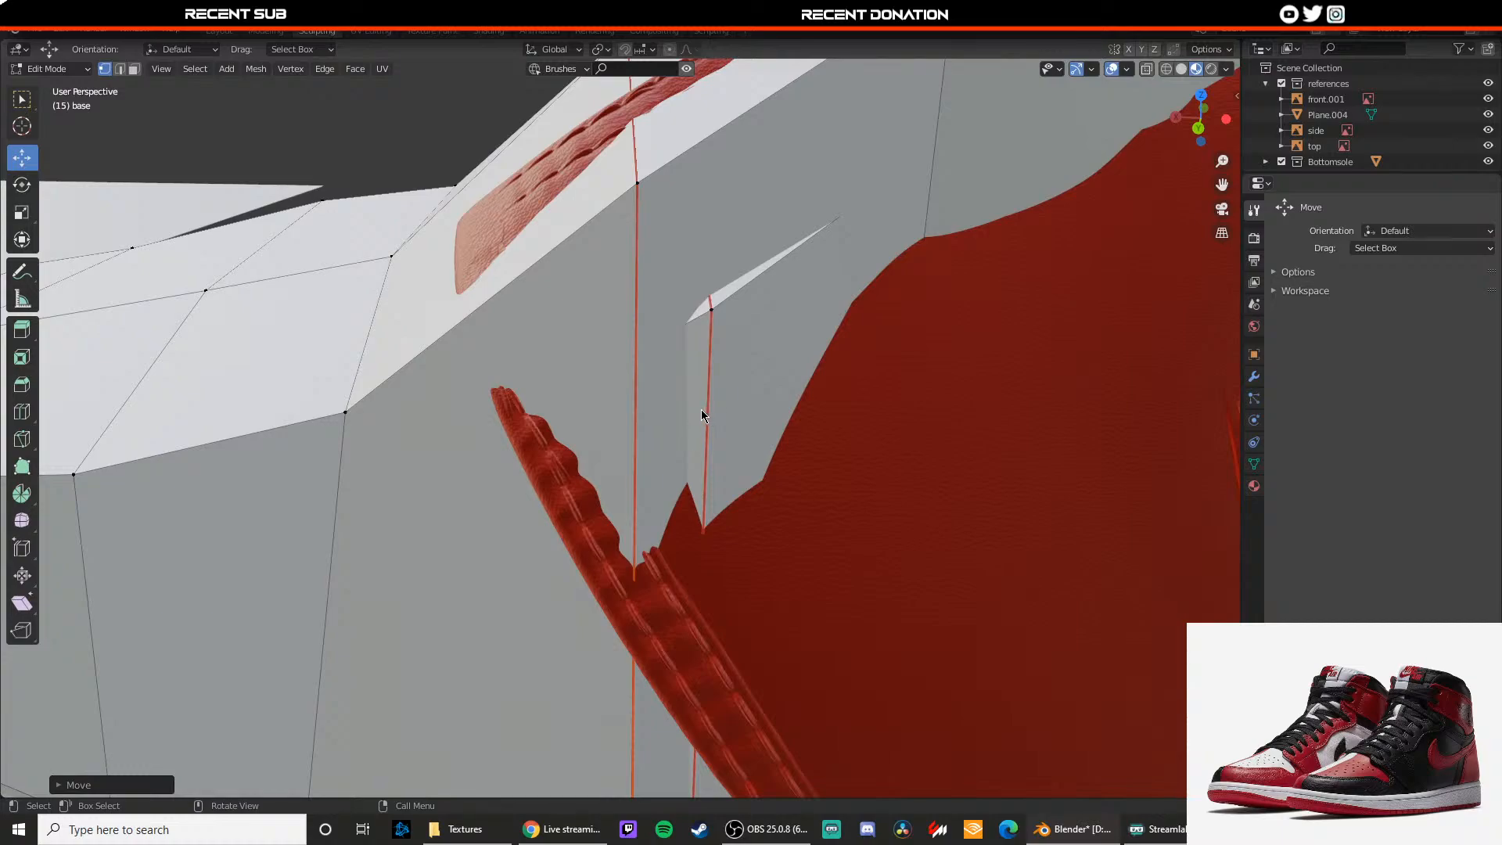
Step: Clear the seam from the vertical edge loops of the base mesh beside the red side panel
key("Tab")
key("Tab")
left_click(705, 420, "alt")
key("x")
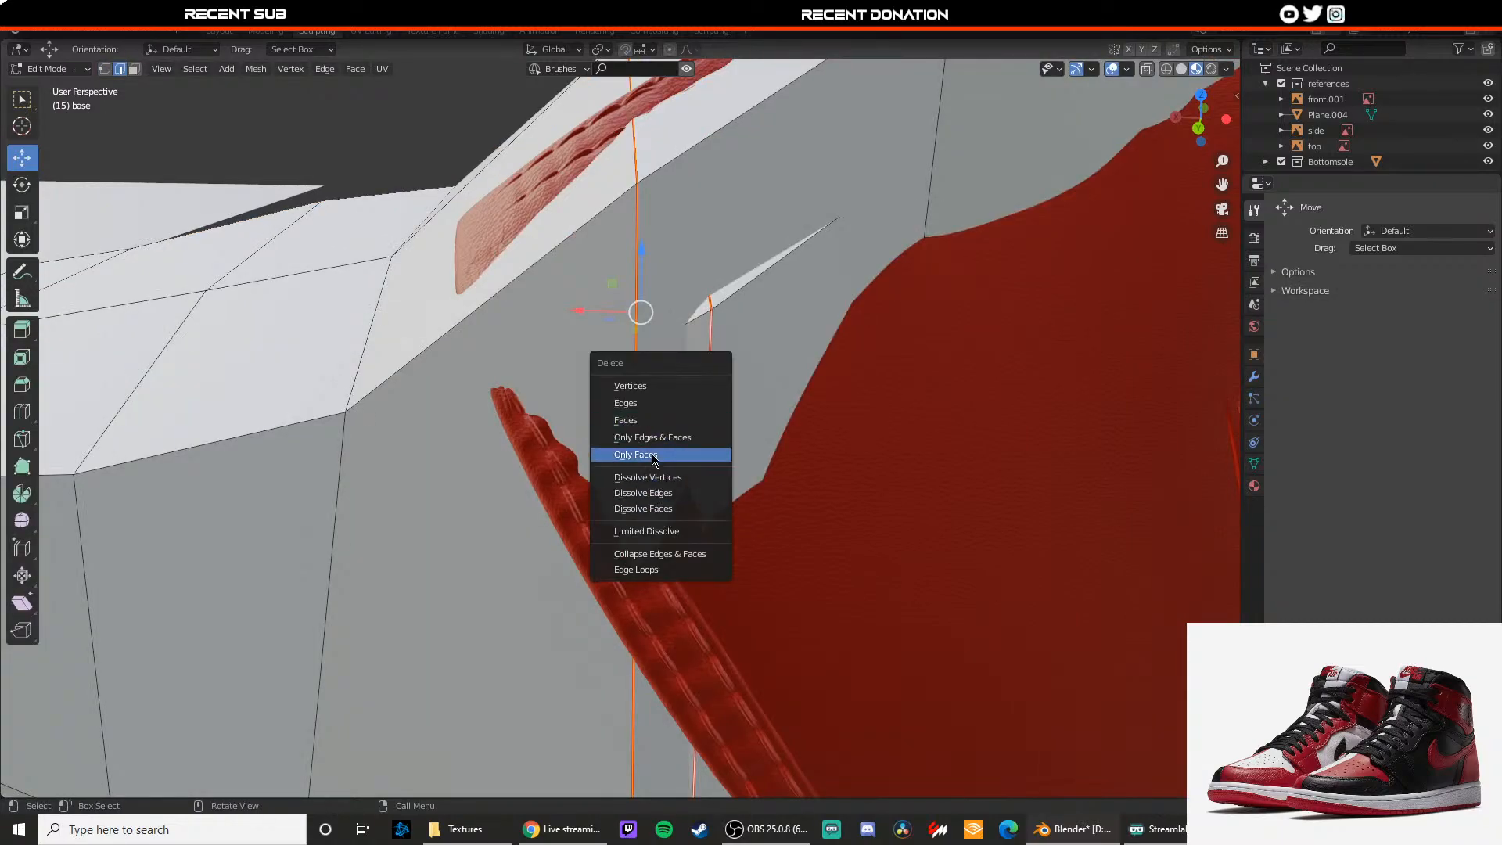
key("Escape")
right_click(582, 440)
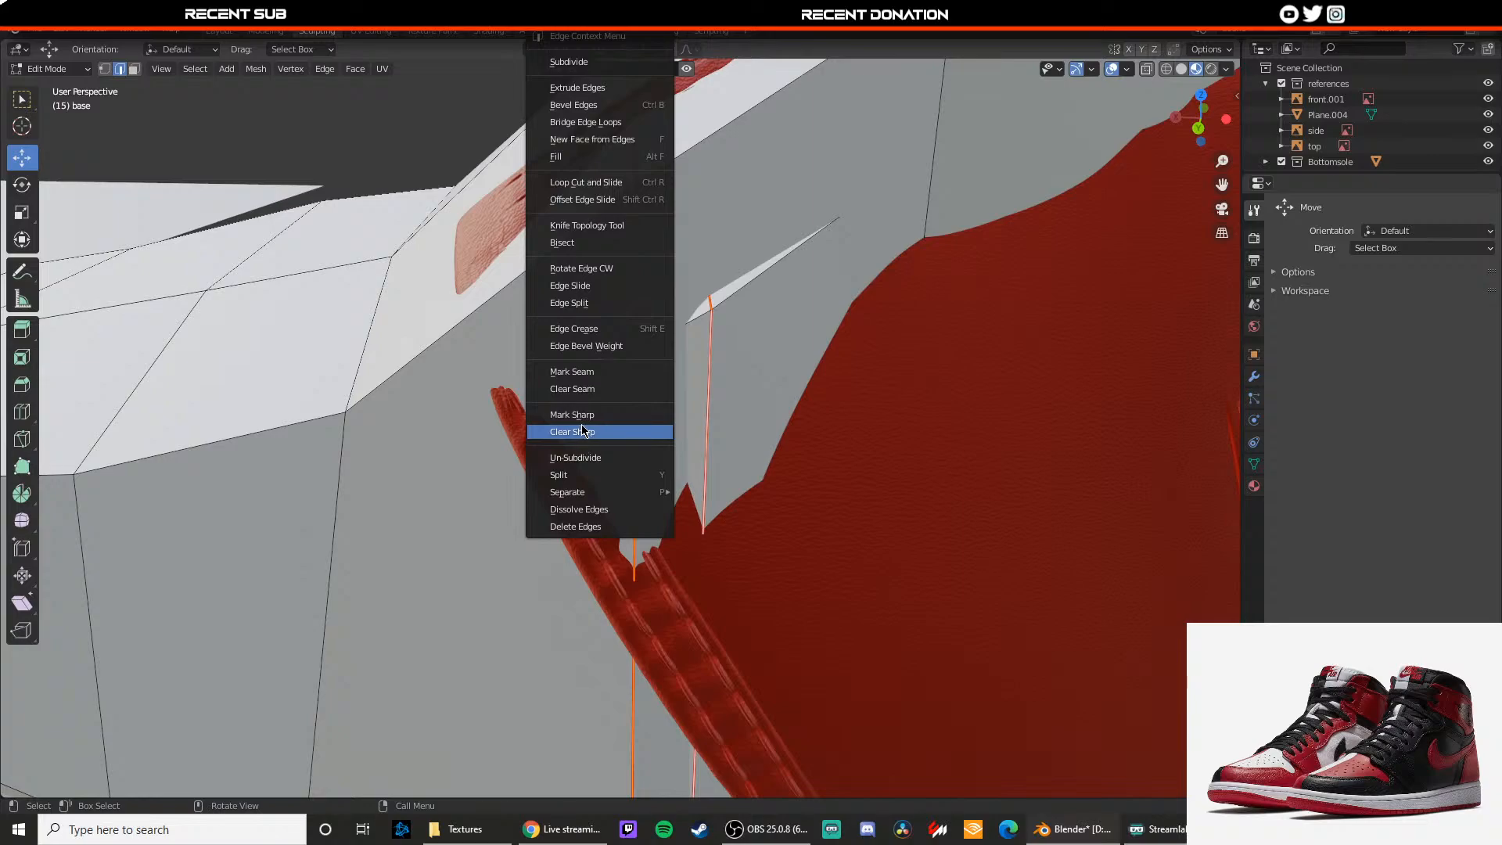
left_click(582, 396)
scroll(582, 395, "down", 1)
middle_click_drag(582, 395, 591, 344, "shift")
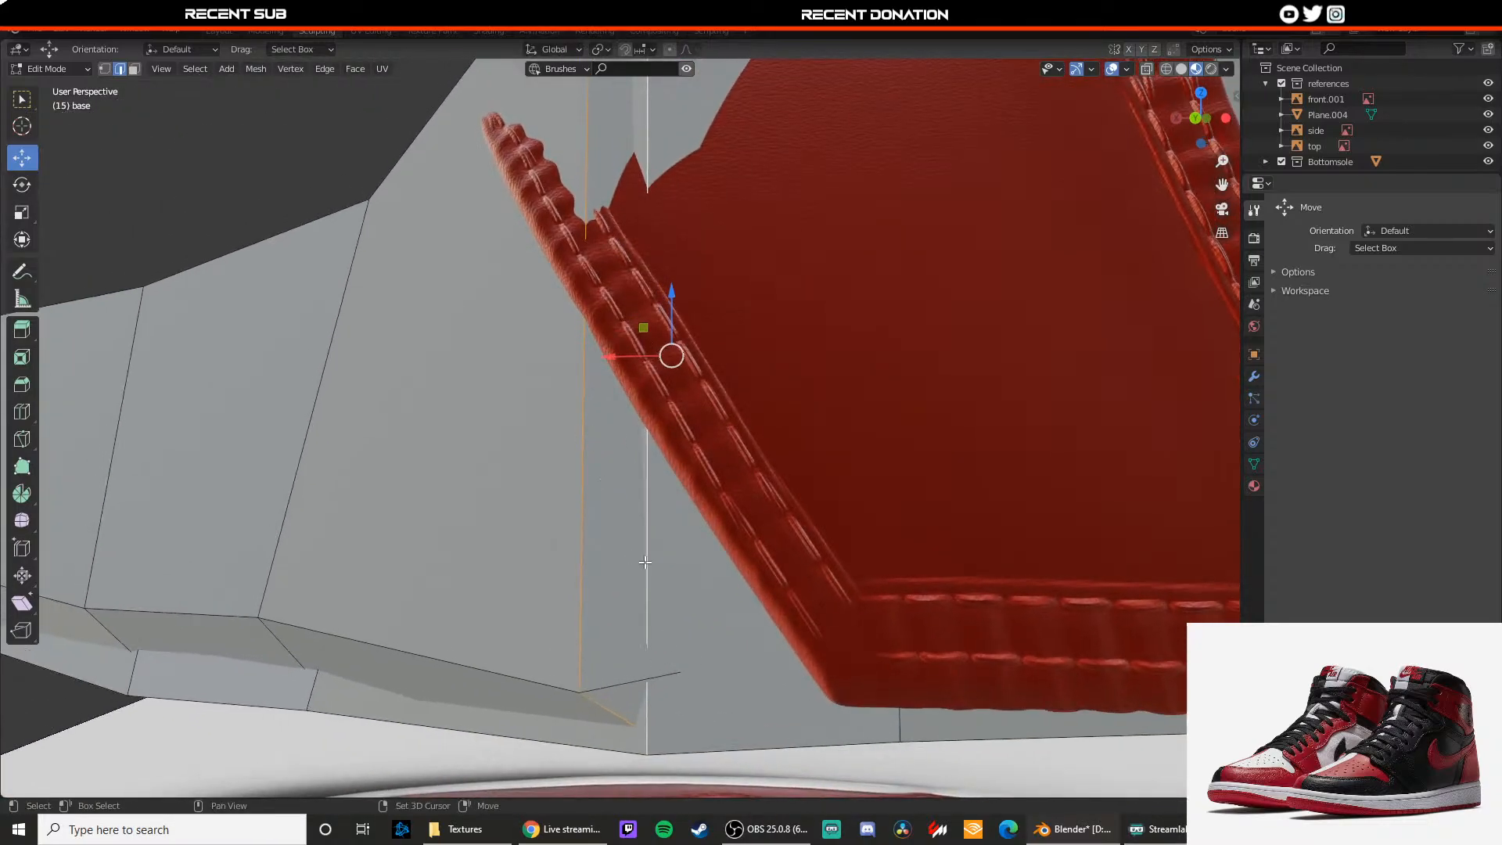
Step: Move the base mesh vertex hidden under the red side panel's lower edge outward along Y in wireframe view
key("1")
middle_click_drag(610, 626, 493, 438, "shift")
left_click(613, 518)
scroll(614, 518, "up", 2)
mouse_move(673, 512)
middle_mouse_down()
mouse_move(605, 490)
mouse_move(644, 449)
mouse_move(575, 461)
mouse_move(671, 449)
mouse_move(671, 411)
mouse_move(766, 322)
middle_mouse_up()
key("z")
left_click(500, 462)
left_click_drag(692, 309, 582, 436)
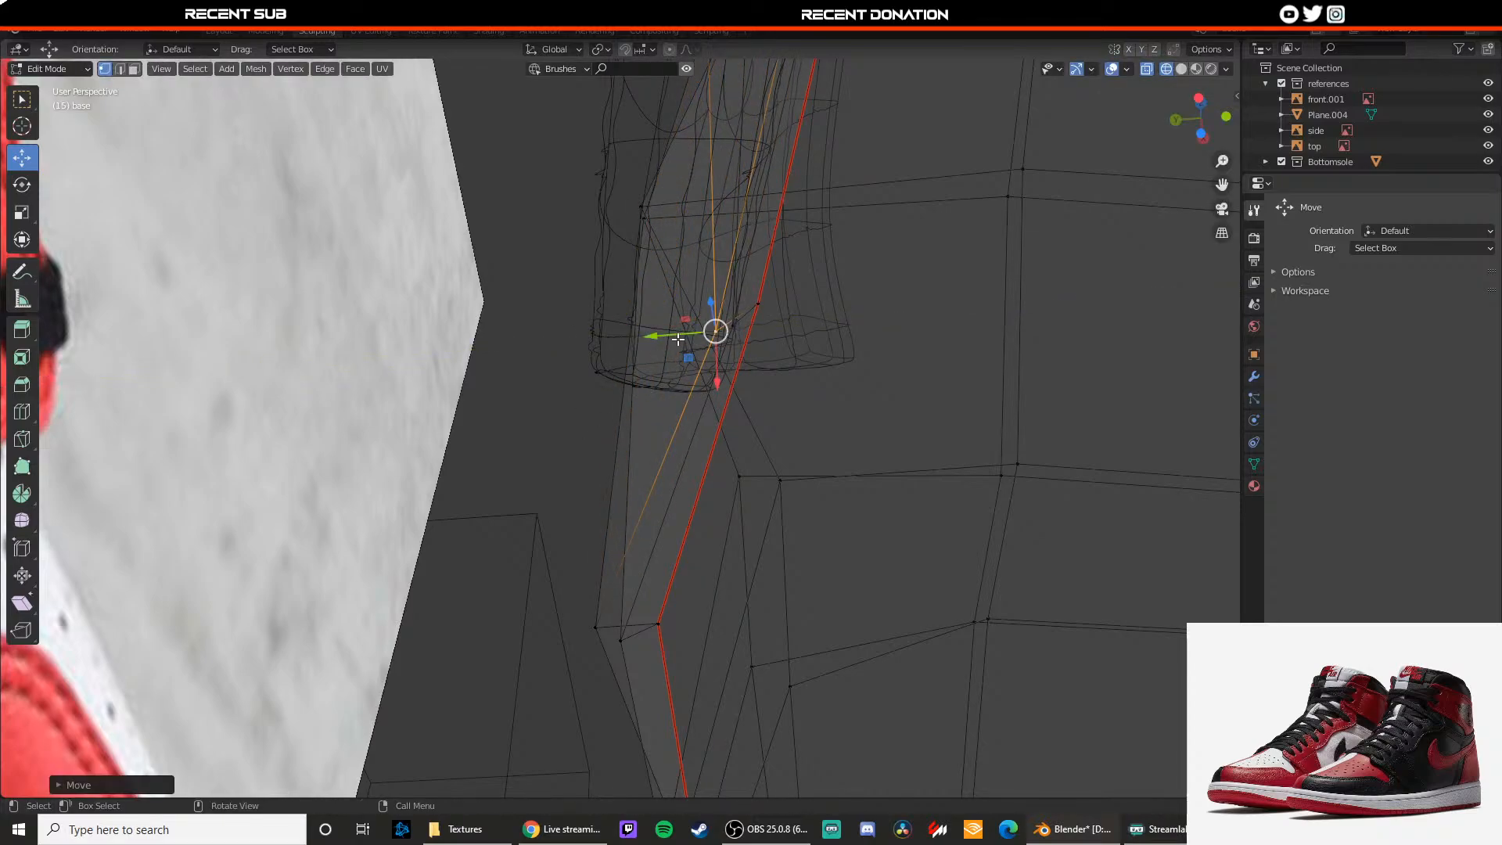
left_click_drag(679, 336, 557, 335)
Step: Return to shaded view and shift the vertex under the panel's lower edge slightly back inward along Y
key("shift+z")
middle_click_drag(570, 483, 572, 474)
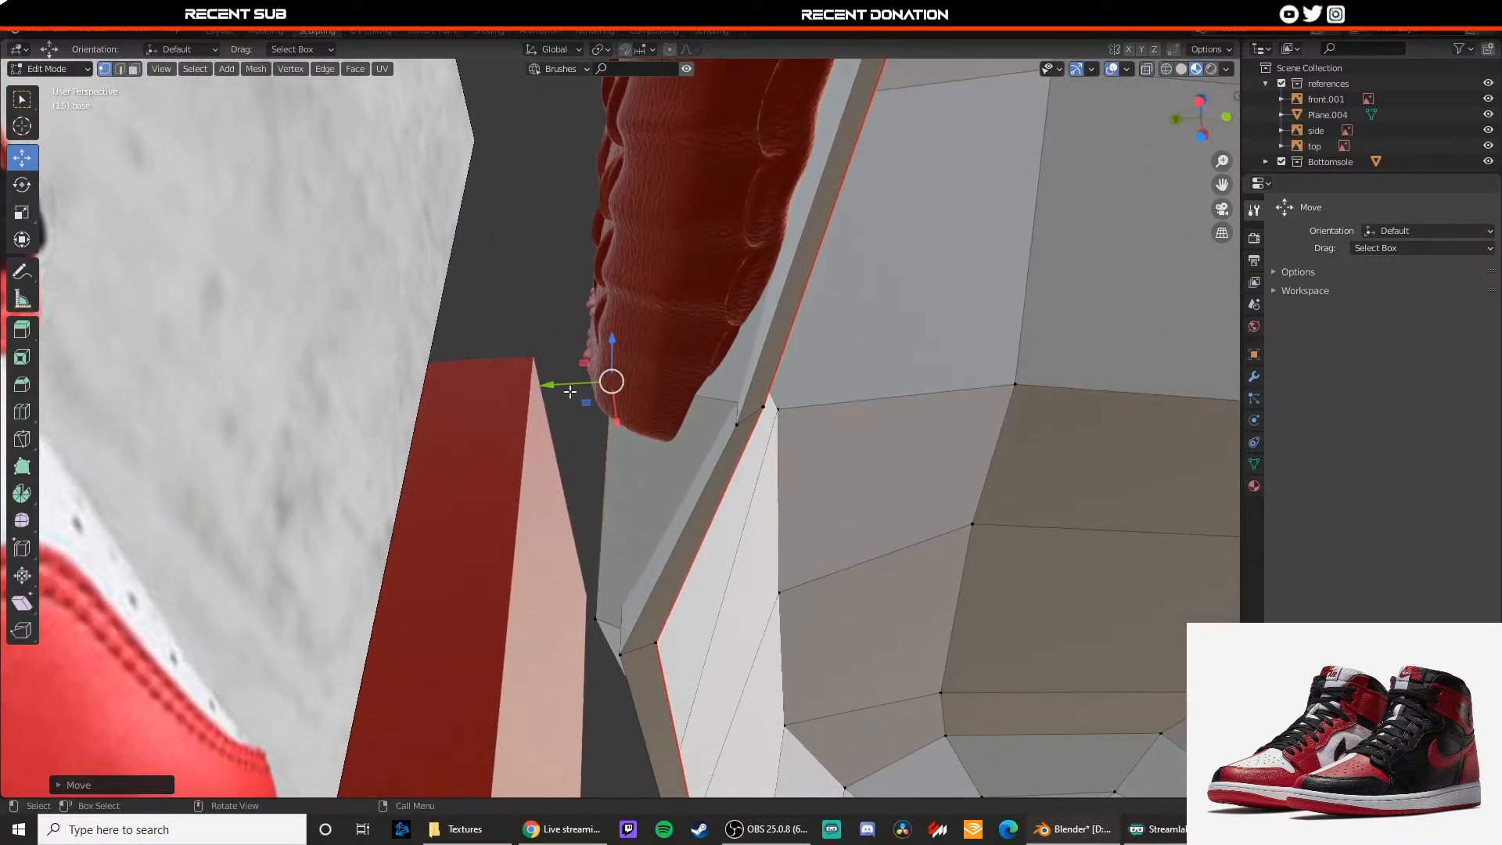
left_click_drag(553, 385, 584, 387)
middle_click_drag(585, 389, 618, 558)
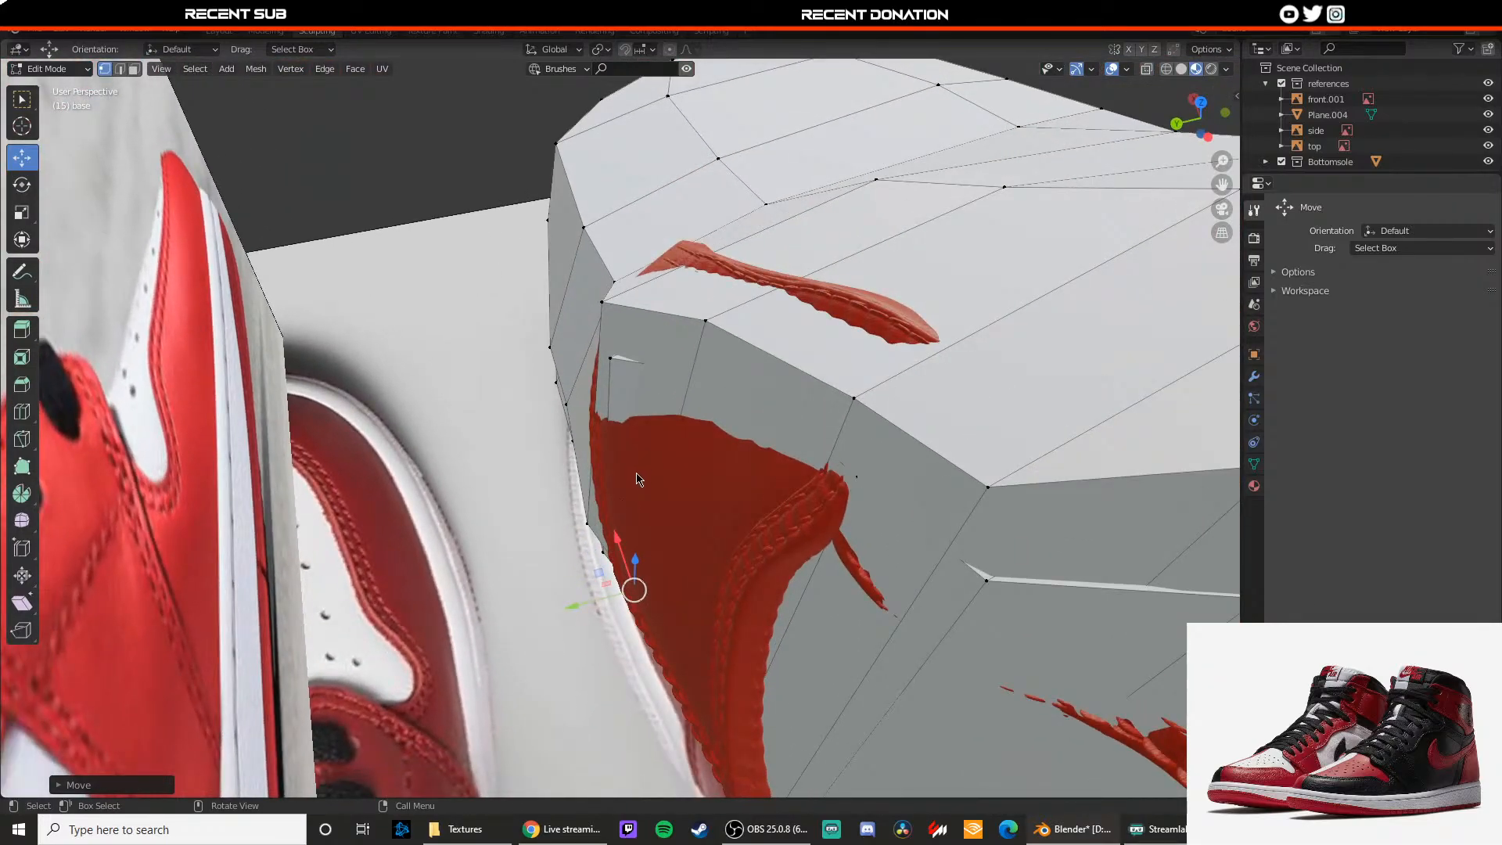
Step: Adjust the height of the inner vertex just above the bottom rim near the toe in wireframe view
key("Tab")
middle_click_drag(637, 470, 767, 504)
key("Tab")
left_click(886, 513)
middle_click_drag(885, 513, 695, 504)
middle_click_drag(916, 616, 852, 578, "shift")
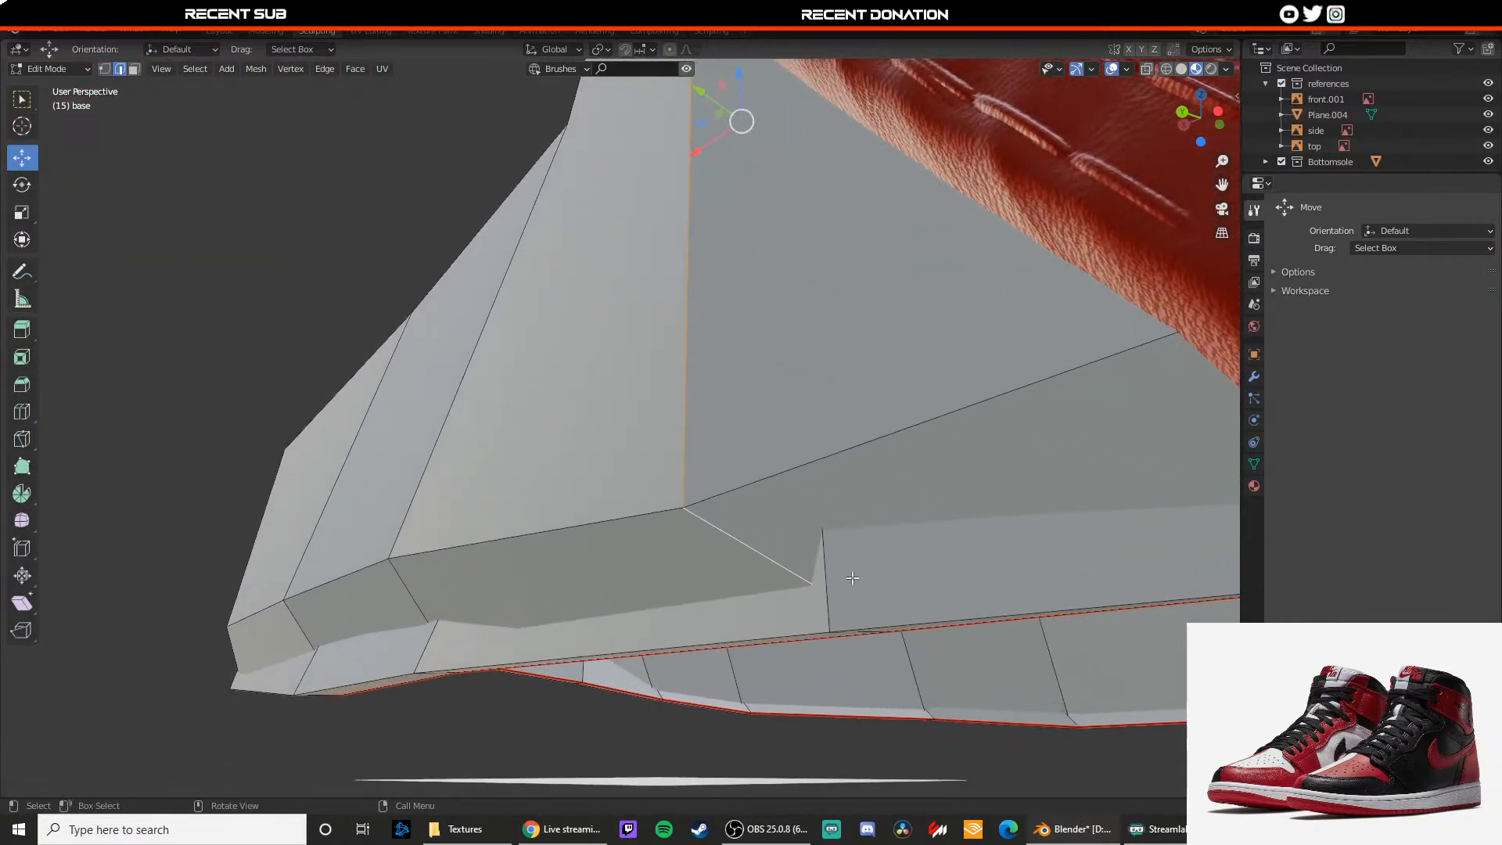
left_click(788, 526)
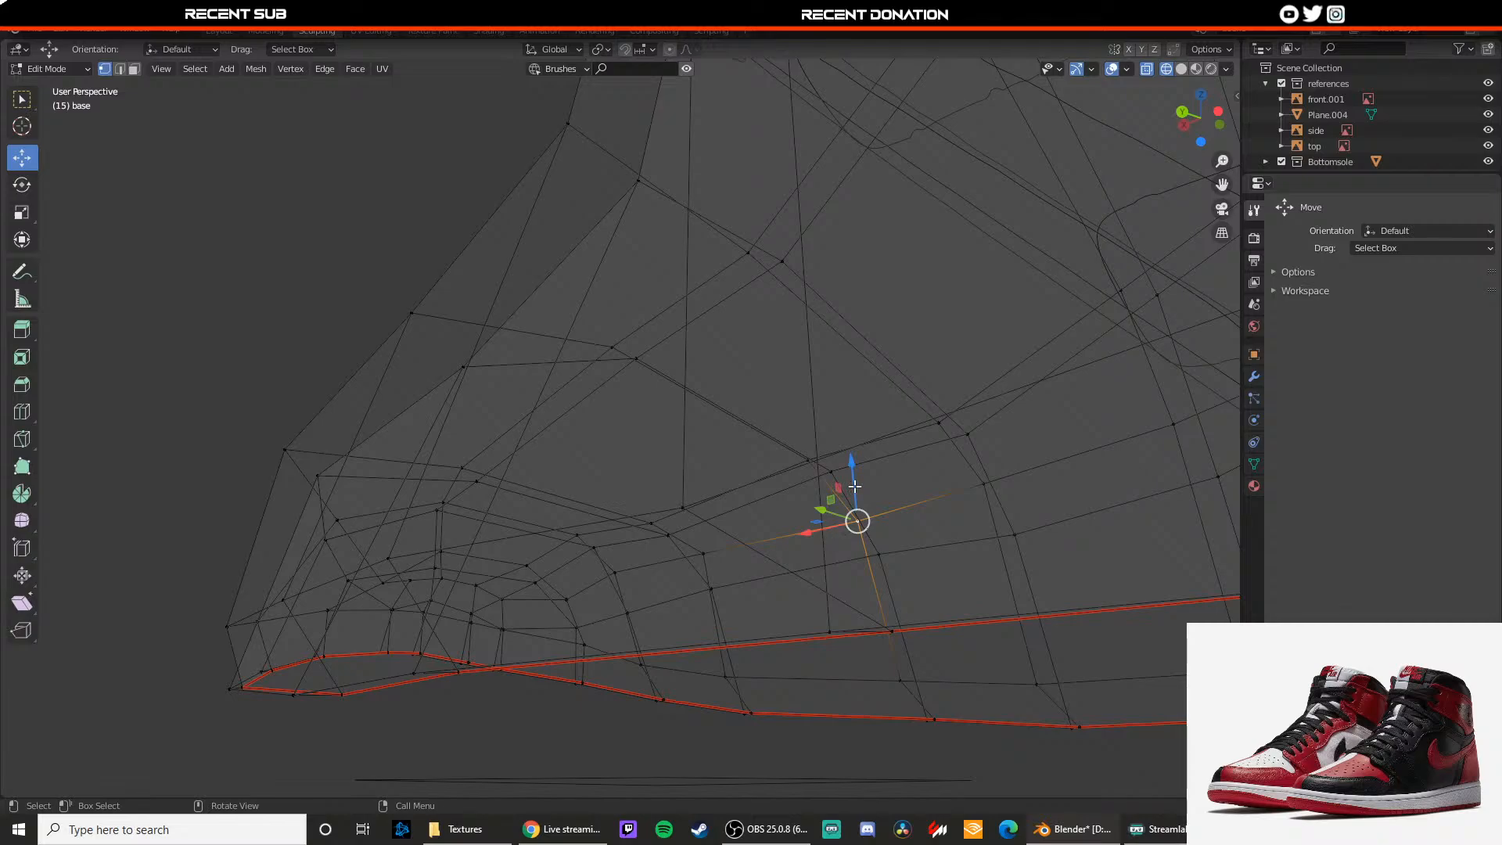
mouse_move(854, 486)
left_mouse_down()
mouse_move(869, 529)
mouse_move(872, 499)
left_mouse_up()
key("z")
left_click(870, 557)
mouse_move(867, 610)
middle_mouse_down()
mouse_move(814, 576)
mouse_move(796, 533)
mouse_move(725, 535)
mouse_move(791, 537)
middle_mouse_up()
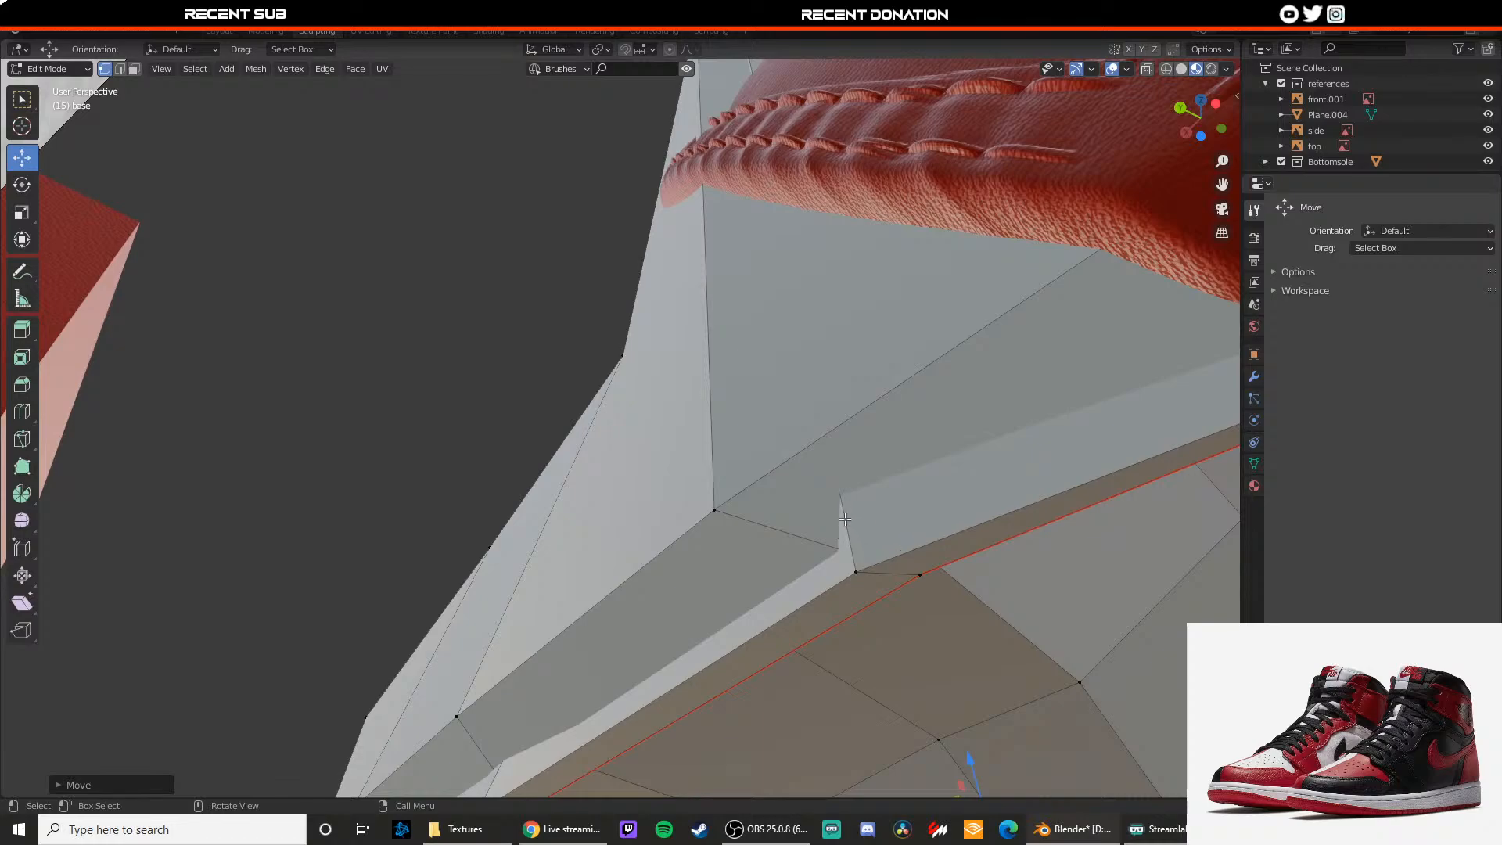
Step: Move the vertex bordering the bottom rim near the toe outward along the Y axis
key("shift+z")
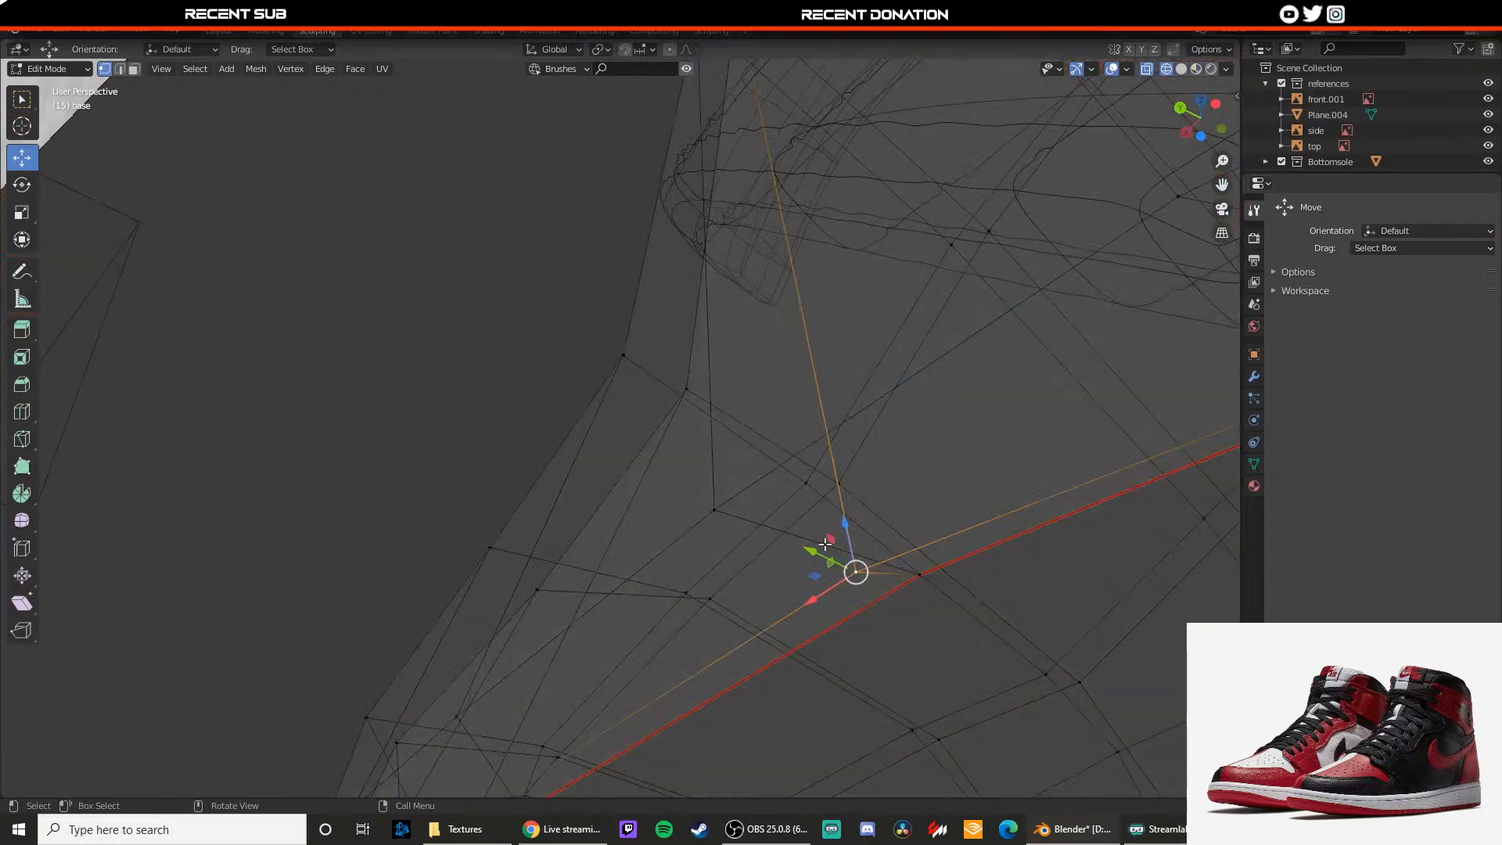
middle_click_drag(838, 543, 856, 539)
left_click(843, 591)
left_click_drag(812, 541, 676, 525)
middle_click_drag(677, 525, 653, 487)
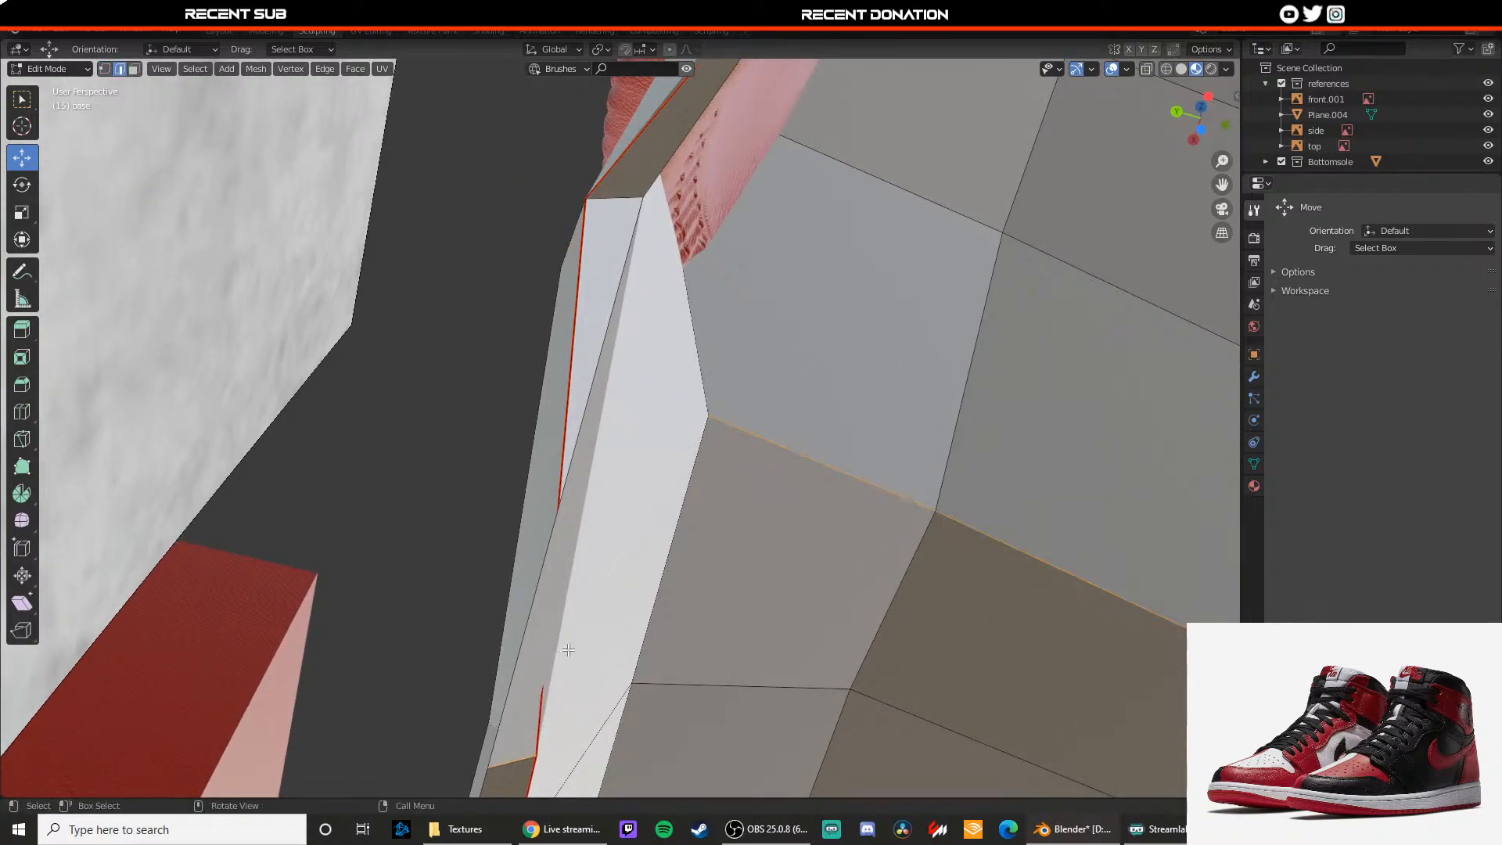
Step: Select the seamed edge loop around the bottom rim and rescale it uniformly
left_click(540, 696, "alt")
scroll(579, 668, "down", 3)
scroll(595, 655, "up", 1)
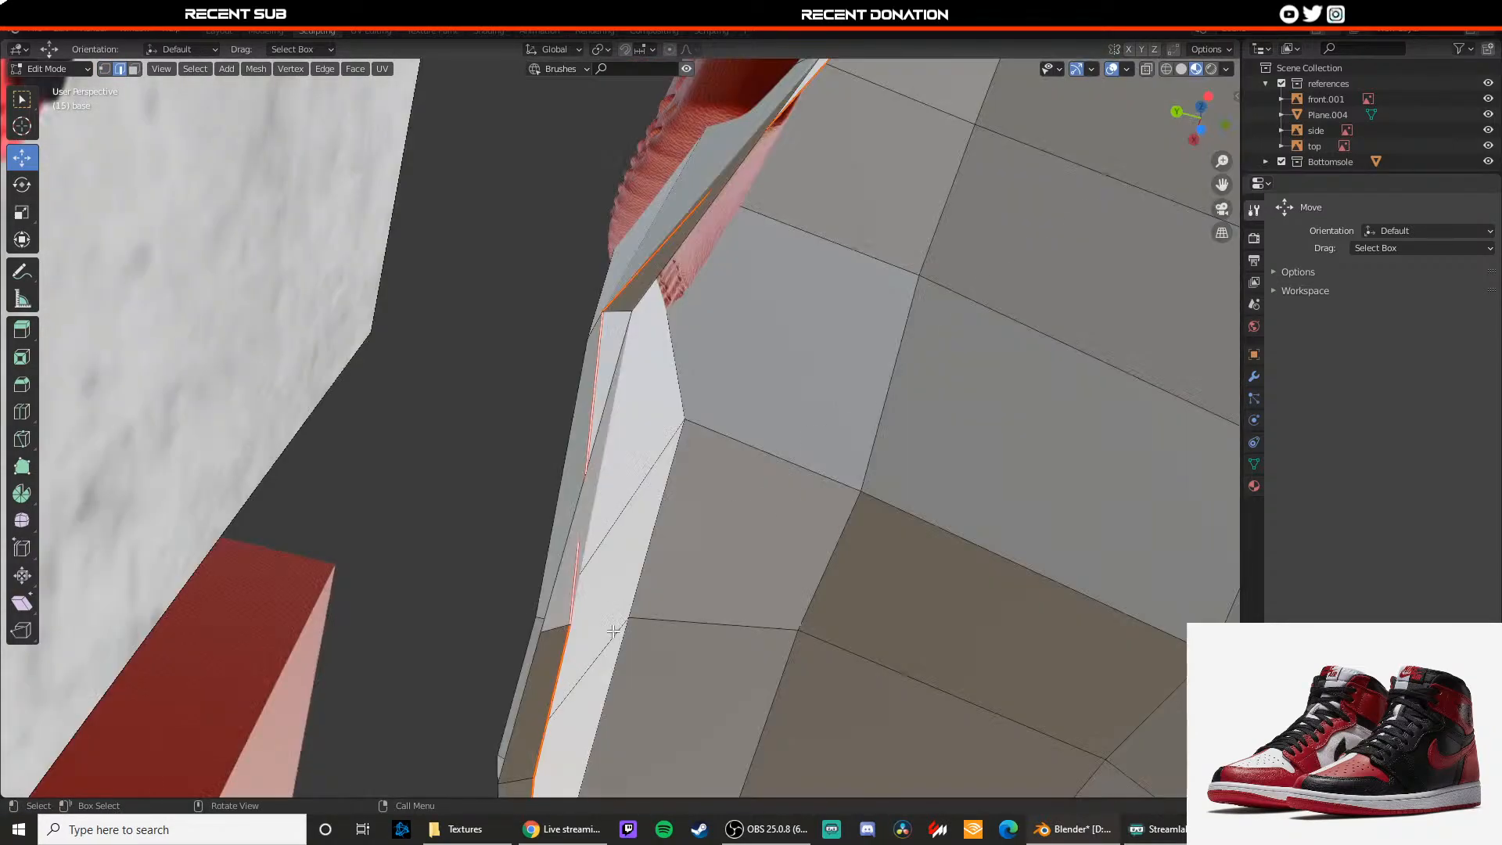
key("s")
left_click(602, 628)
middle_click_drag(602, 627, 593, 603)
scroll(593, 603, "down", 1)
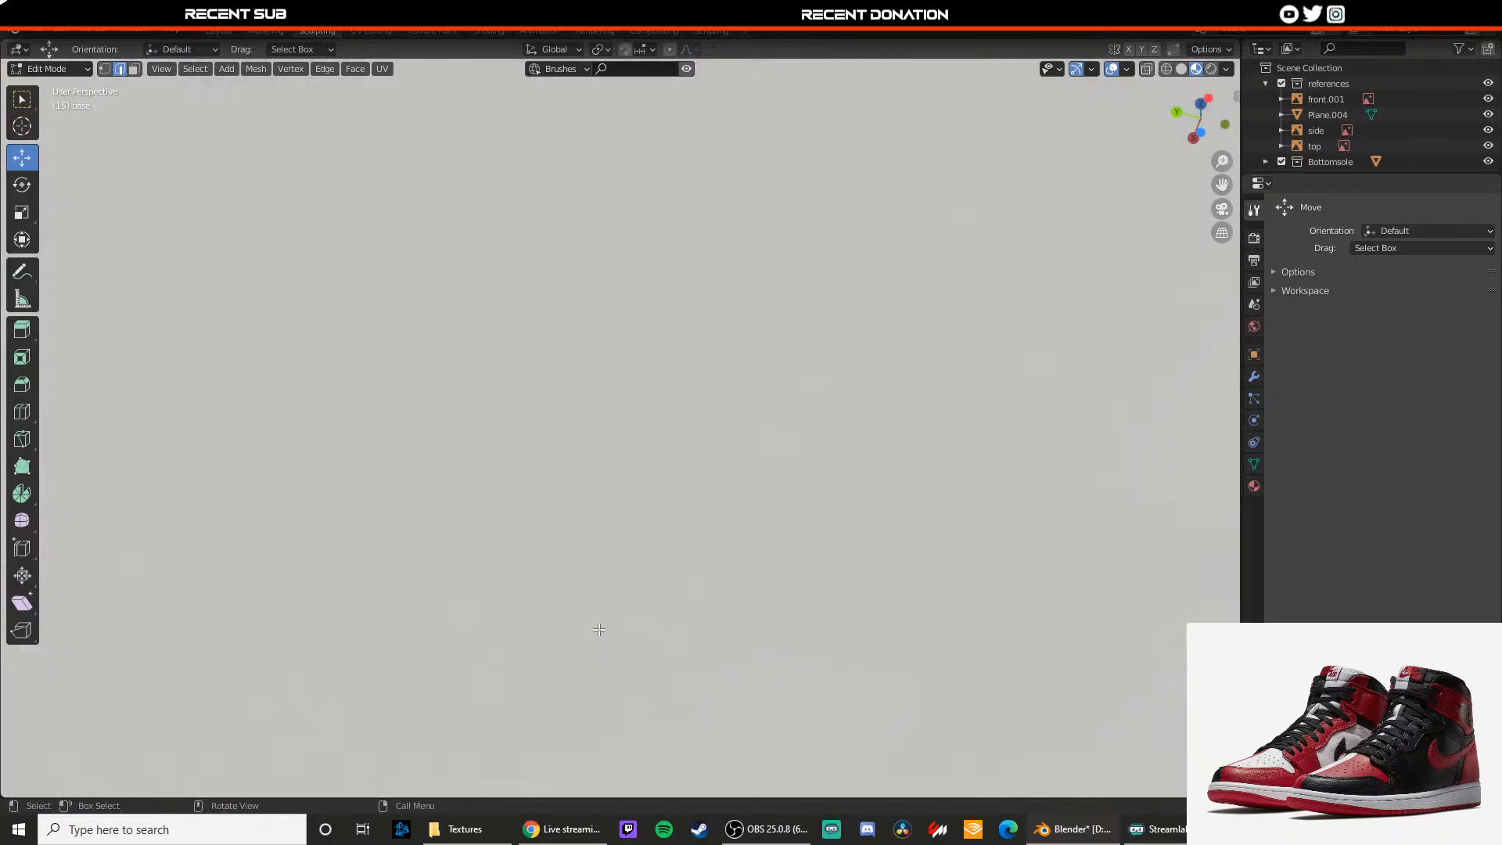
Step: Move the single bottom rim vertex along the side outward on the Y axis
scroll(585, 588, "up", 1)
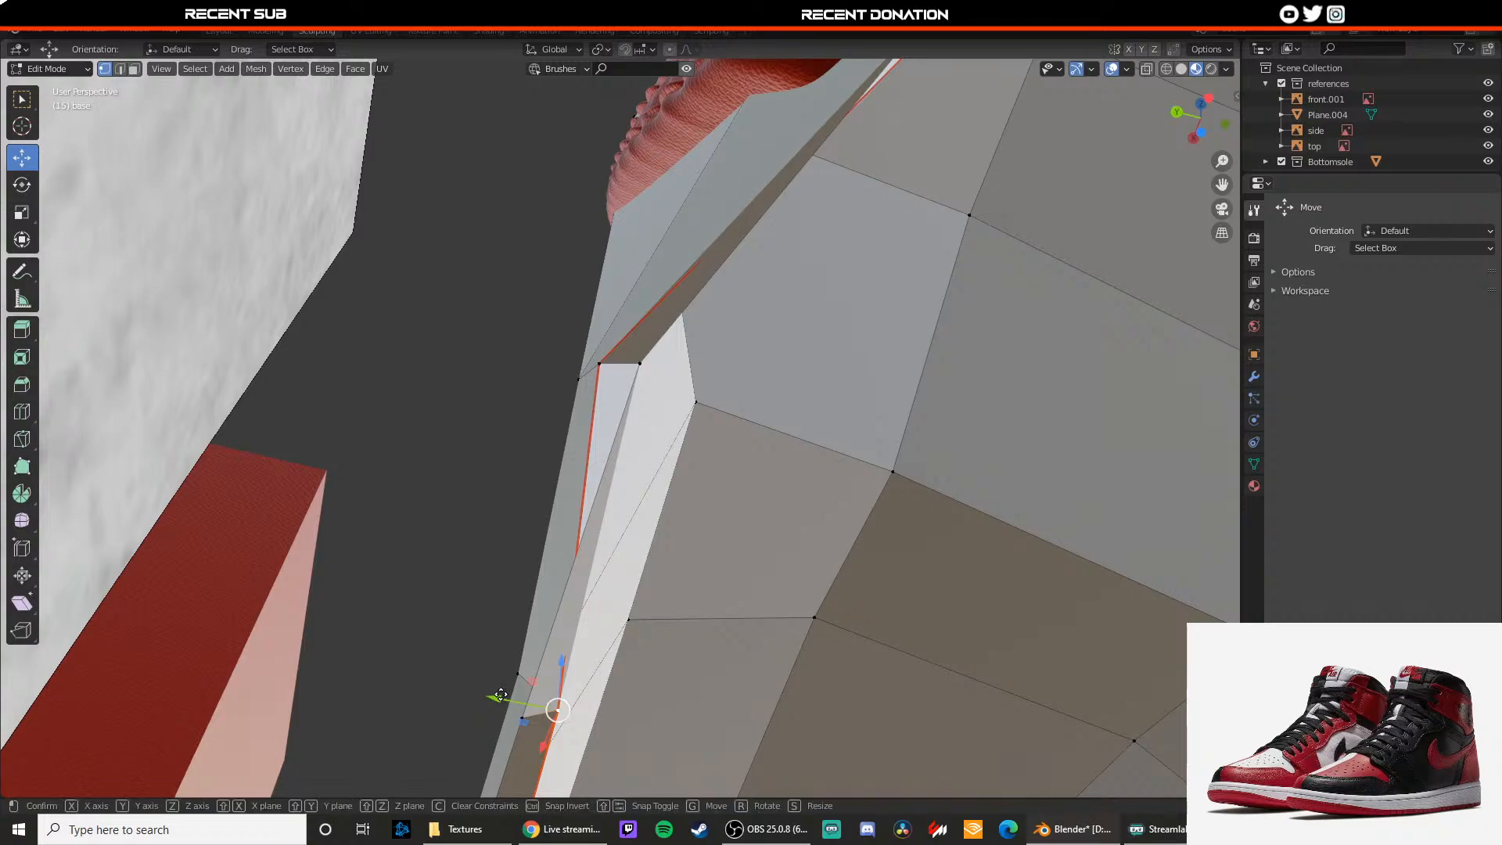
left_click(447, 692)
middle_click_drag(447, 692, 485, 484)
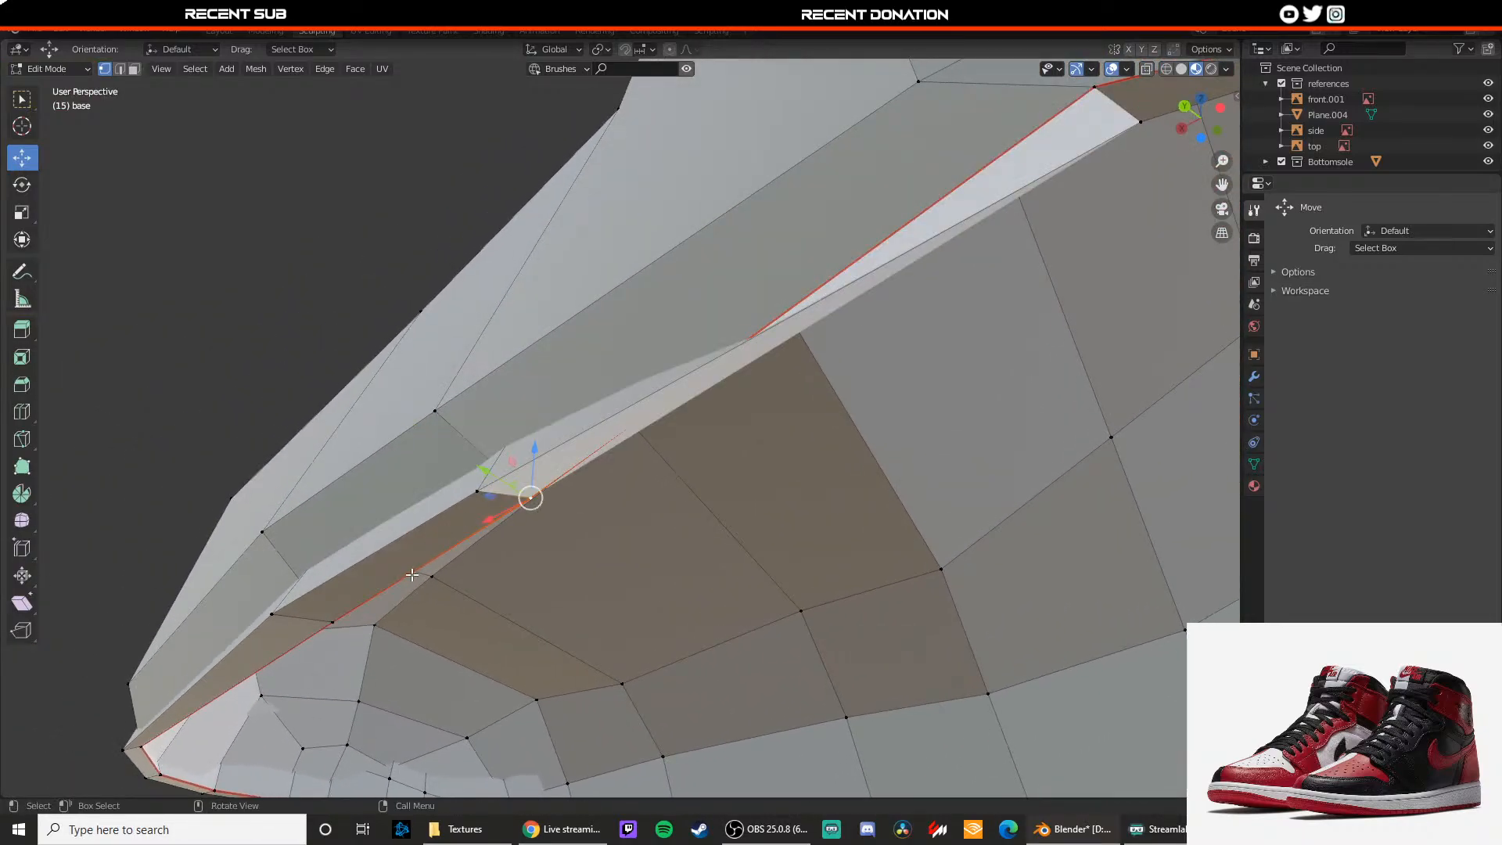
Step: Scale the seamed edge loop around the bottom rim uniformly by about 1.05
scroll(419, 575, "down", 1)
scroll(426, 563, "down", 1)
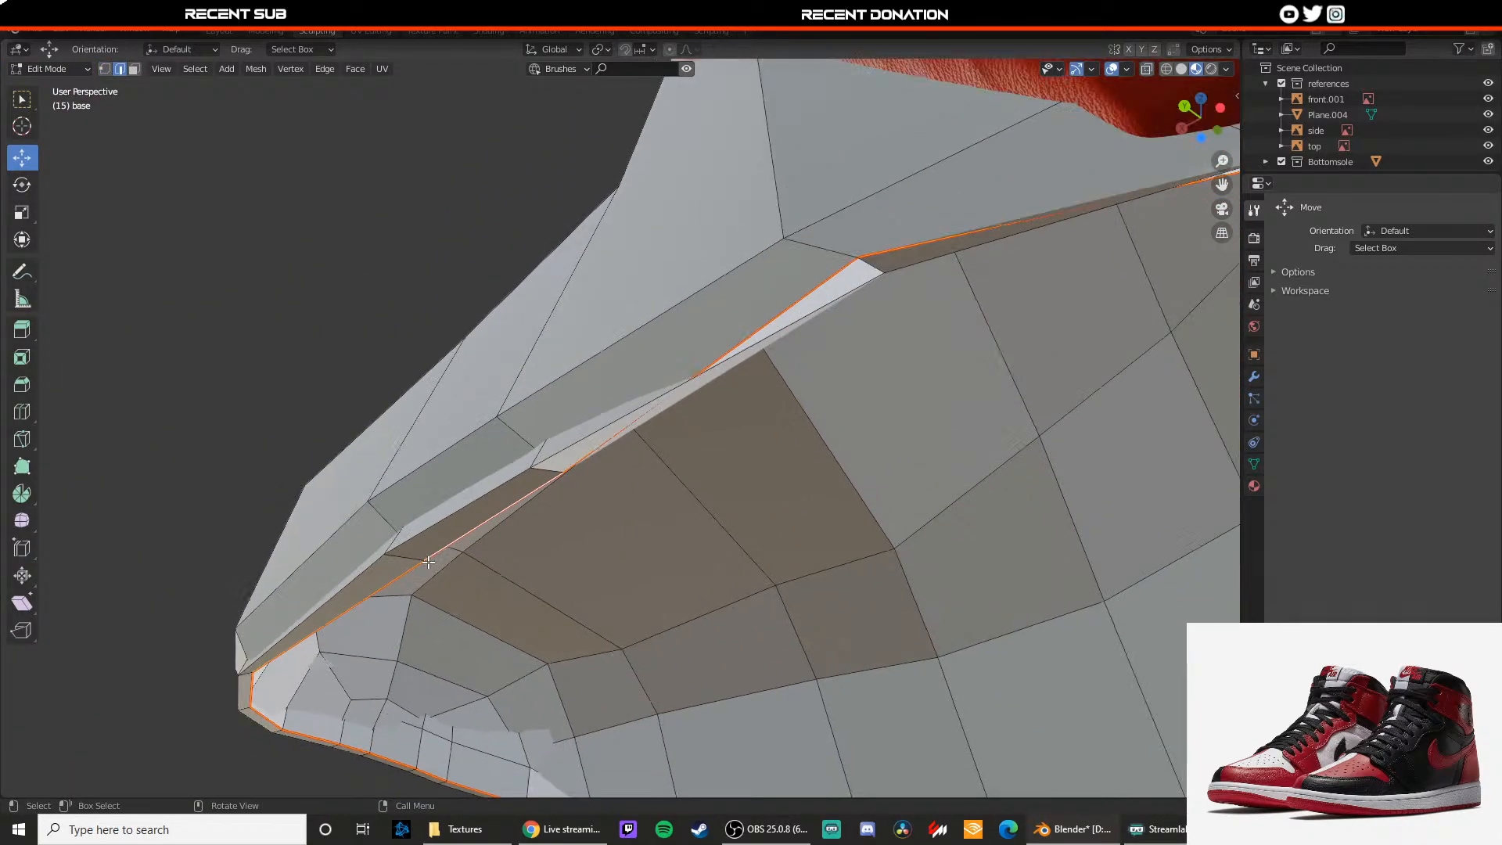
scroll(426, 563, "down", 1)
key("s")
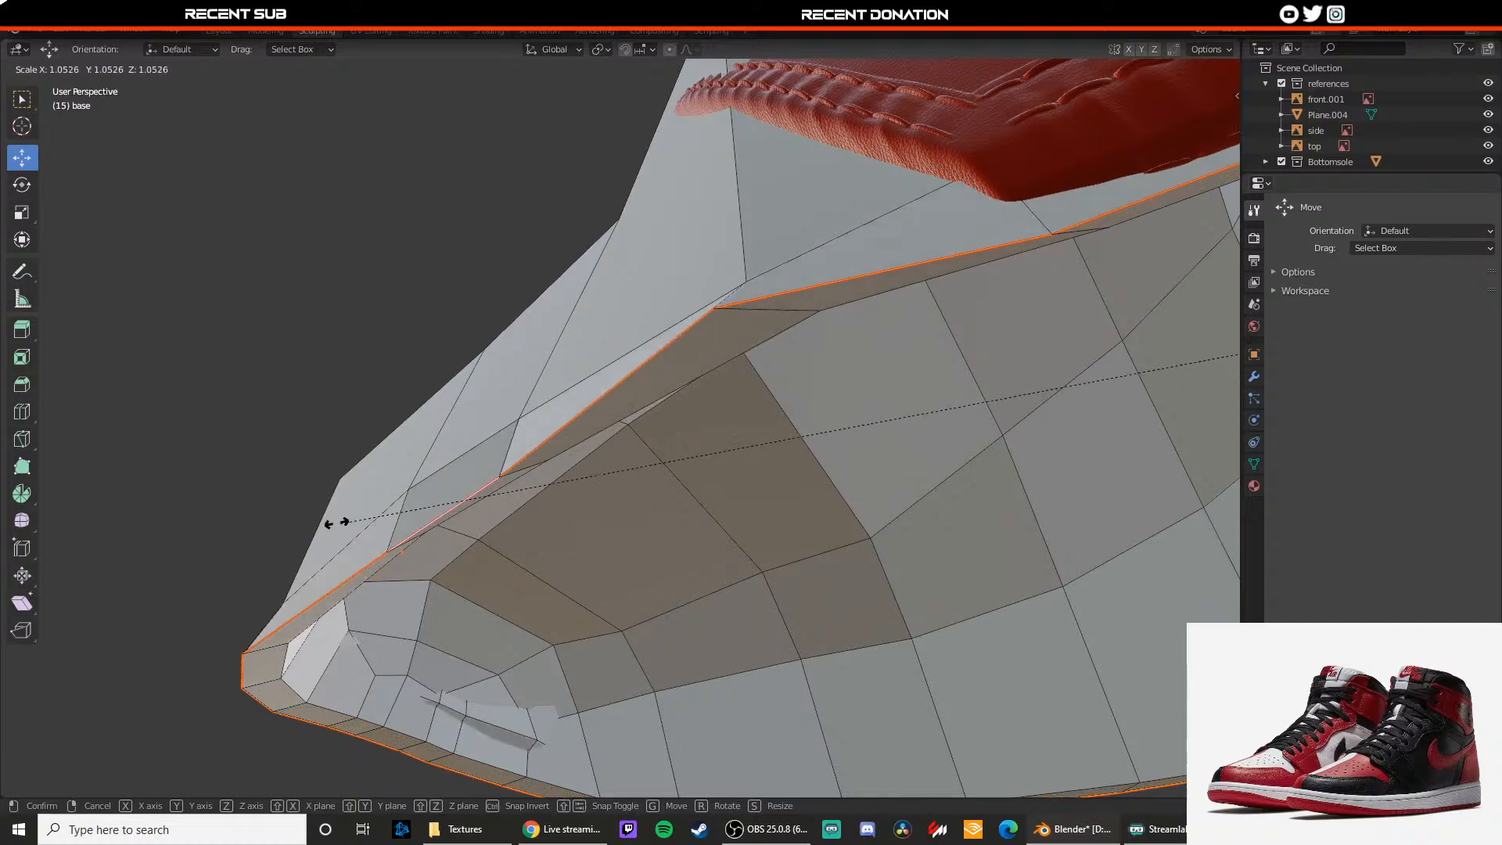
left_click(330, 521)
Step: Move the inner vertex beside the bottom rim near the toe along the Y and X axes
middle_click_drag(344, 513, 470, 438)
key("1")
left_click(613, 270)
middle_click_drag(641, 439, 566, 350)
scroll(557, 380, "down", 2)
left_click_drag(529, 268, 581, 291)
middle_click_drag(740, 227, 711, 316)
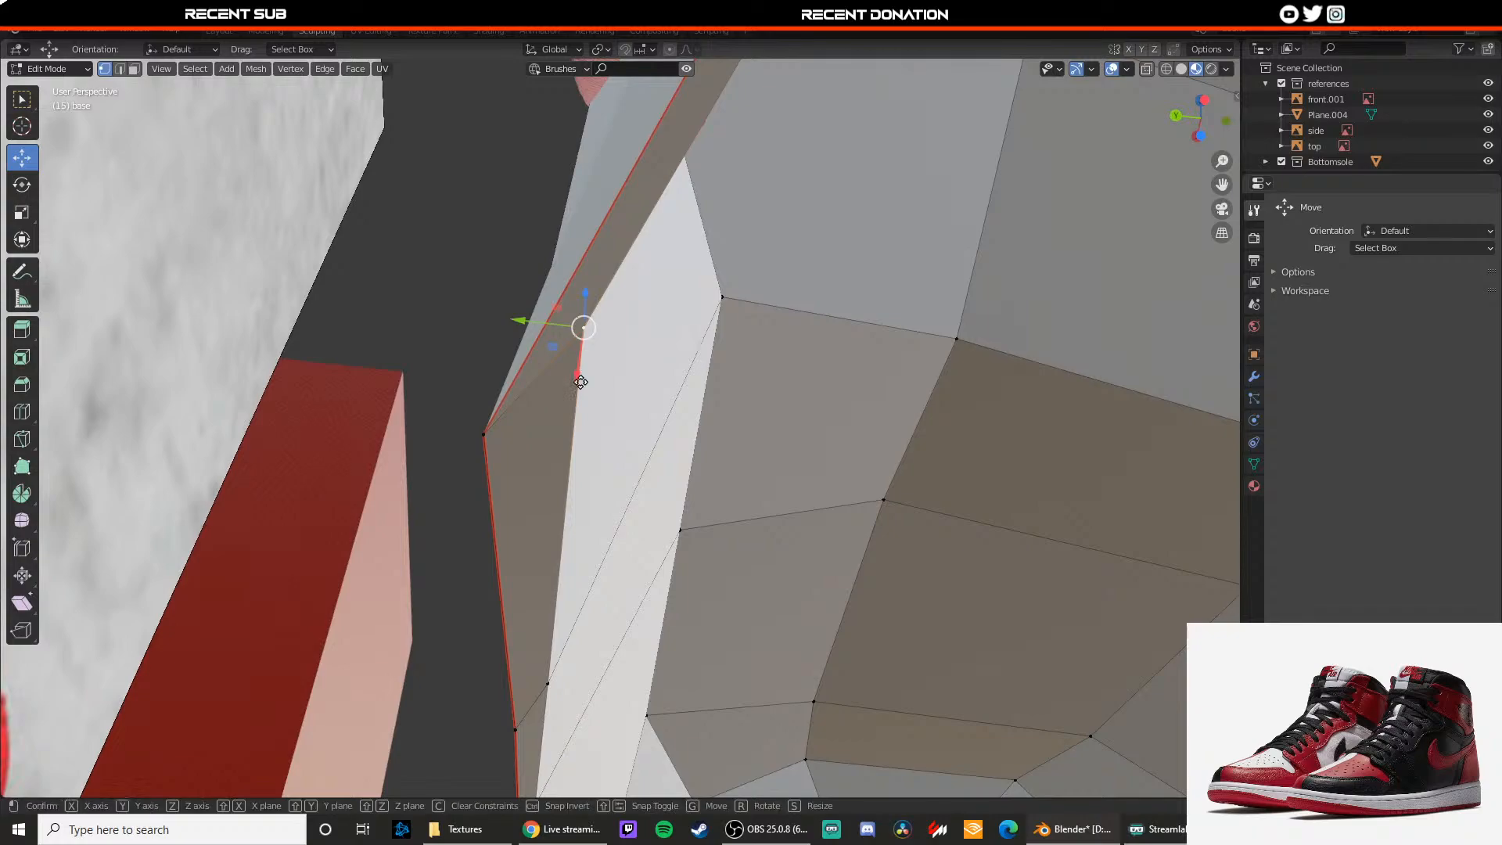
left_click(580, 382)
Step: Inspect the base around the red side panel in another shading mode and in Object Mode, then reopen the base for editing
middle_click_drag(580, 382, 703, 468)
mouse_move(708, 408)
middle_mouse_down()
mouse_move(803, 478)
mouse_move(704, 468)
mouse_move(737, 469)
mouse_move(731, 318)
mouse_move(533, 284)
mouse_move(630, 306)
middle_mouse_up()
key("z")
left_click(589, 485)
key("z")
left_click(728, 552)
scroll(715, 421, "down", 1)
key("Tab")
left_click(734, 439)
key("Tab")
key("Tab")
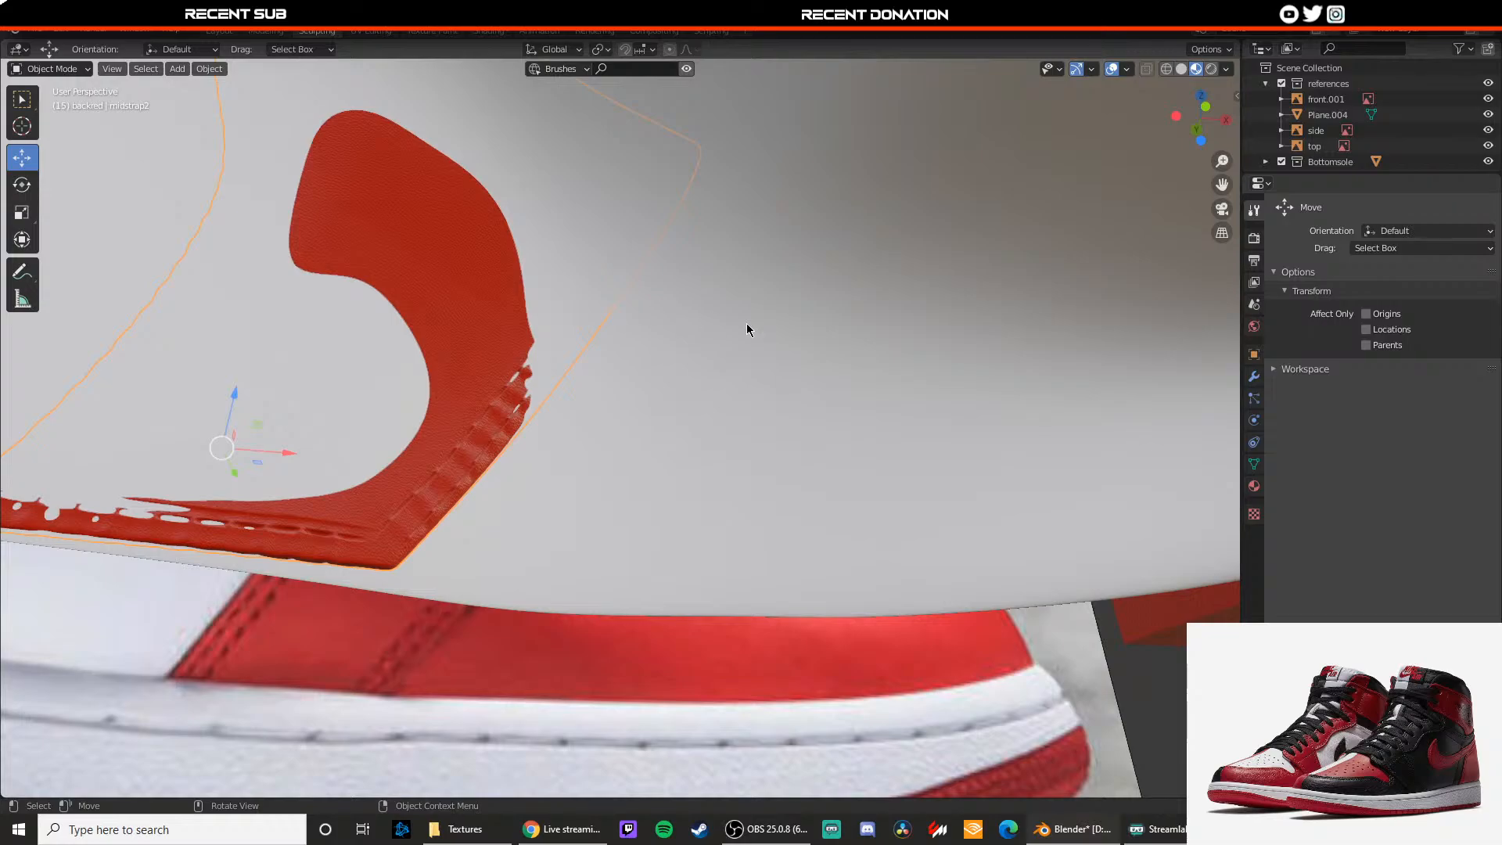
left_click(744, 323)
key("Tab")
Step: Lower the vertex on the base's upper side edge between the two red panels along the Z axis
middle_click_drag(718, 324, 664, 270)
middle_click_drag(538, 308, 574, 392)
key("1")
middle_click_drag(735, 300, 548, 392)
scroll(796, 226, "down", 5)
left_click(610, 208)
middle_click_drag(610, 208, 580, 213)
left_click_drag(604, 177, 603, 230)
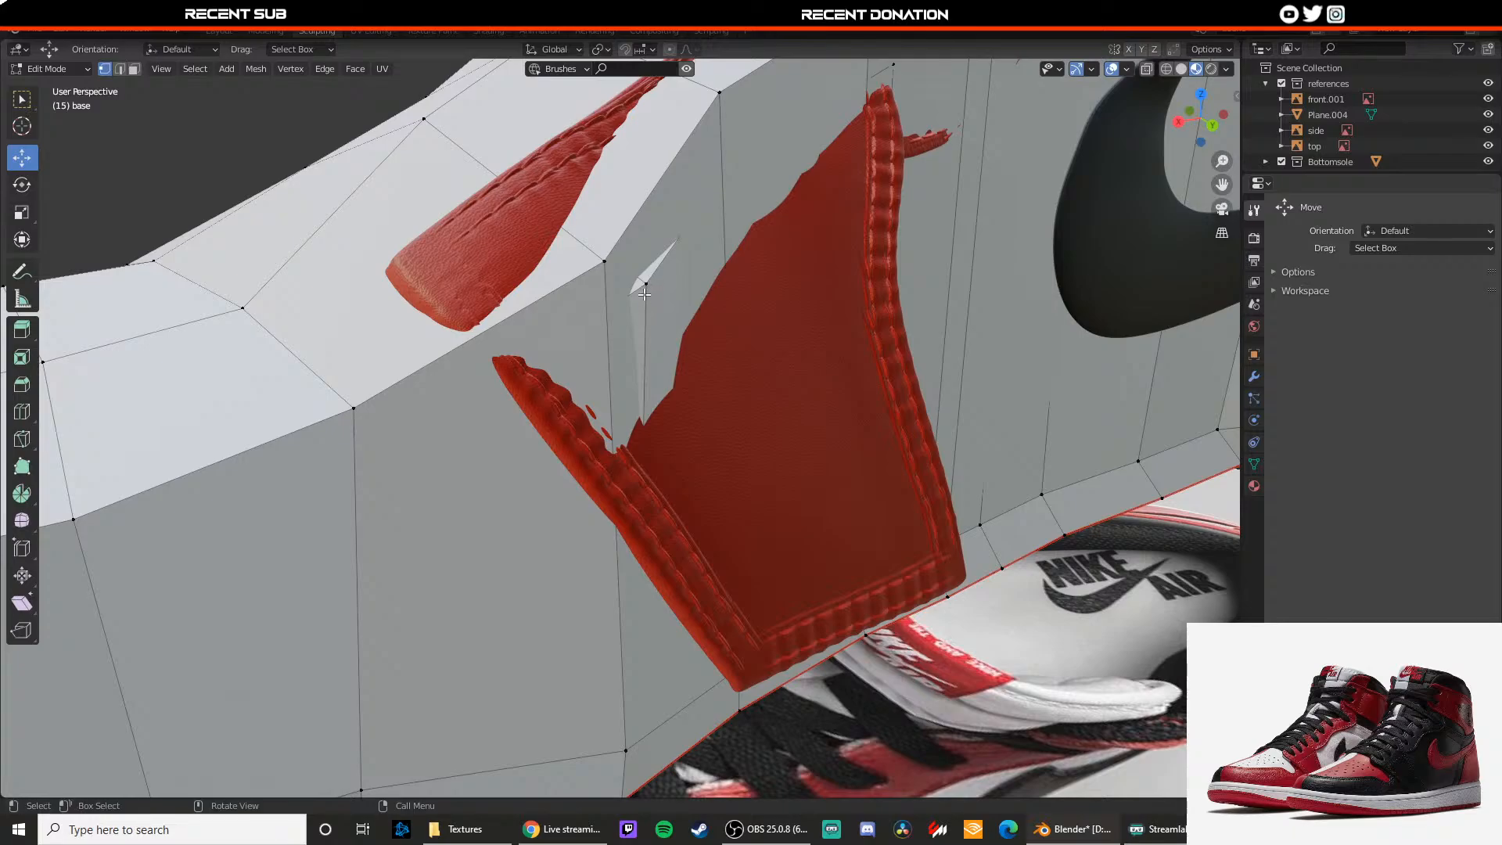
Step: Move the protruding vertex beside the red side panel inward along the Y axis
scroll(628, 290, "up", 3)
scroll(627, 282, "down", 3)
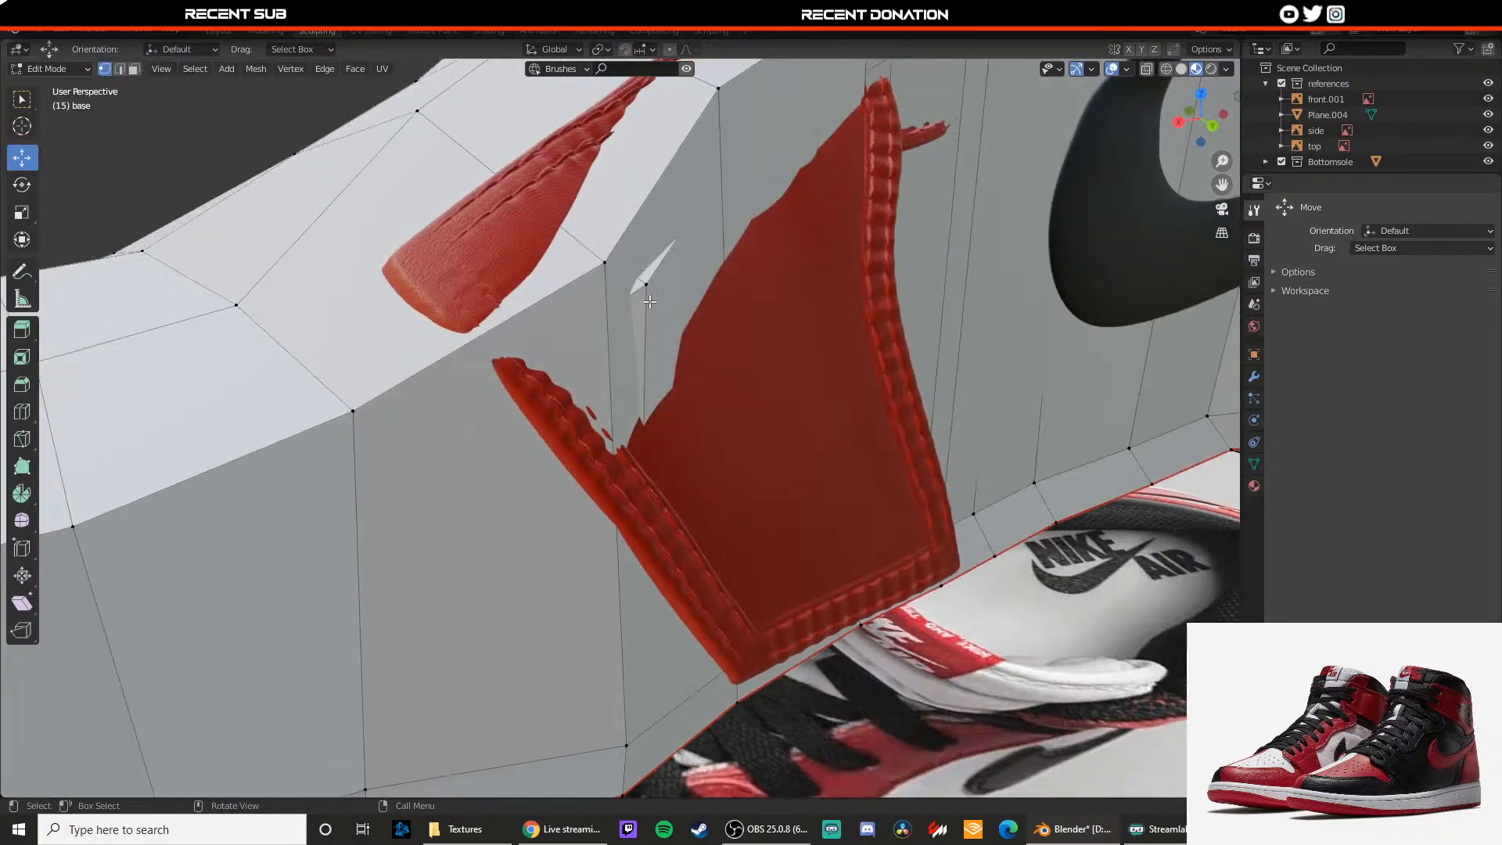
left_click(631, 292)
middle_click_drag(631, 293, 688, 277)
left_click_drag(692, 293, 657, 305)
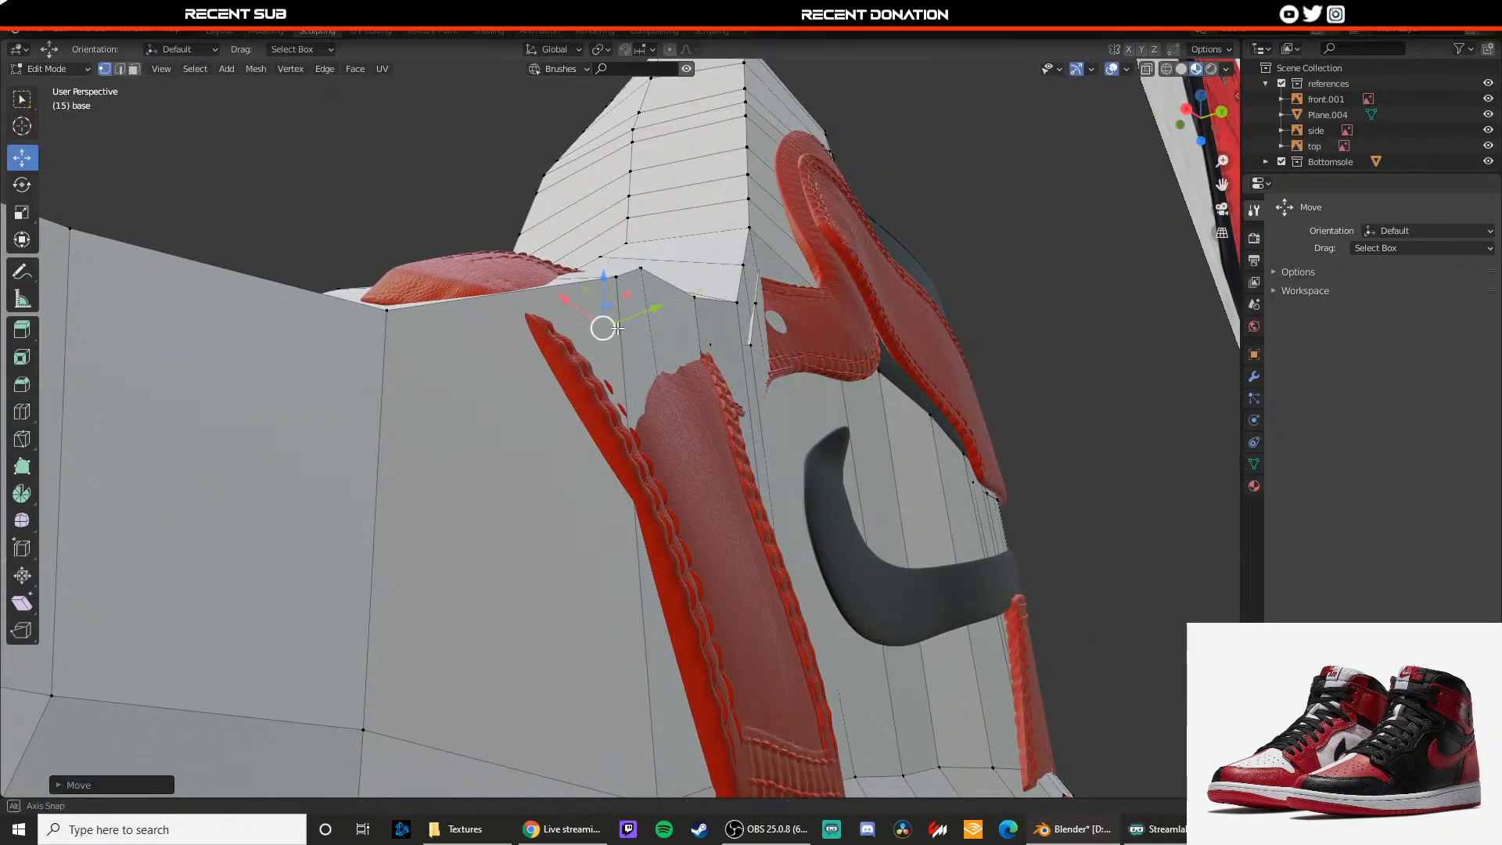
middle_click_drag(548, 368, 661, 354)
left_click_drag(628, 315, 604, 368)
key("ctrl+z")
middle_click_drag(603, 369, 648, 360)
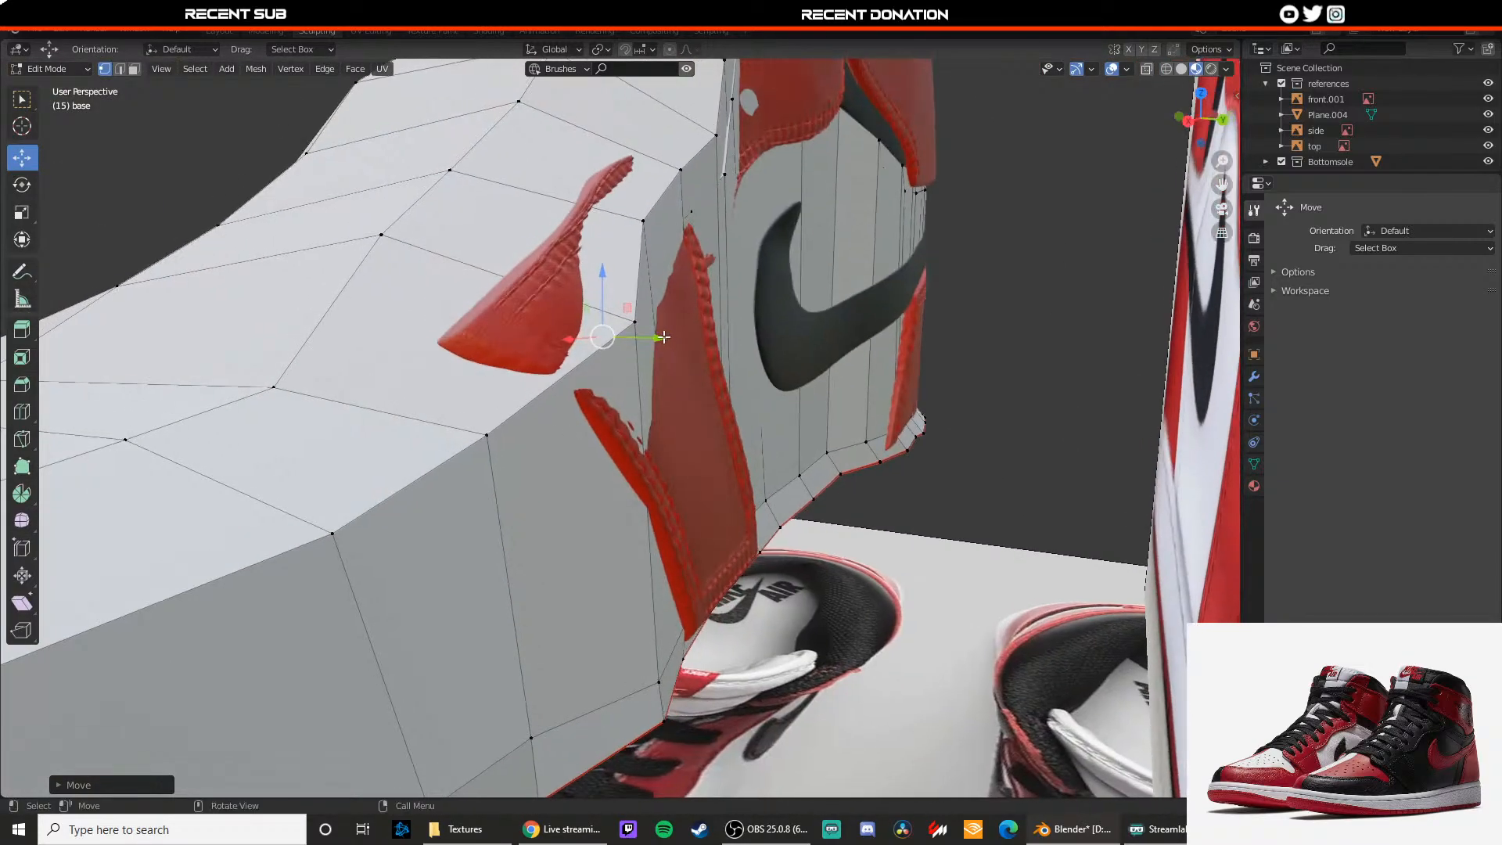
Step: Select the edges running across the forefoot from the bottom rim over the top and mark them as a seam
key("2")
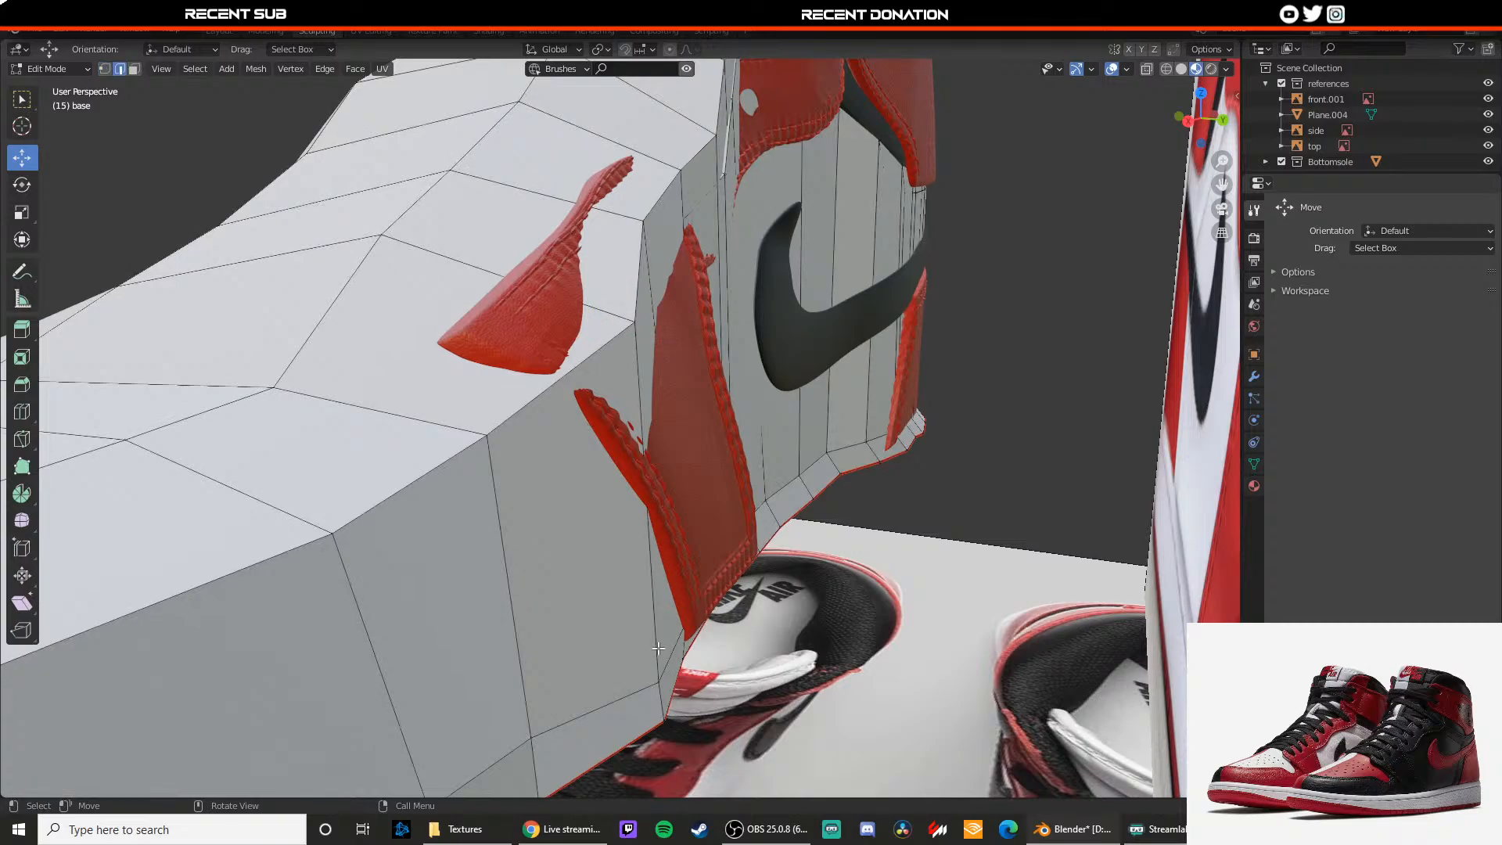
left_click(655, 598, "shift")
scroll(484, 297, "down", 1)
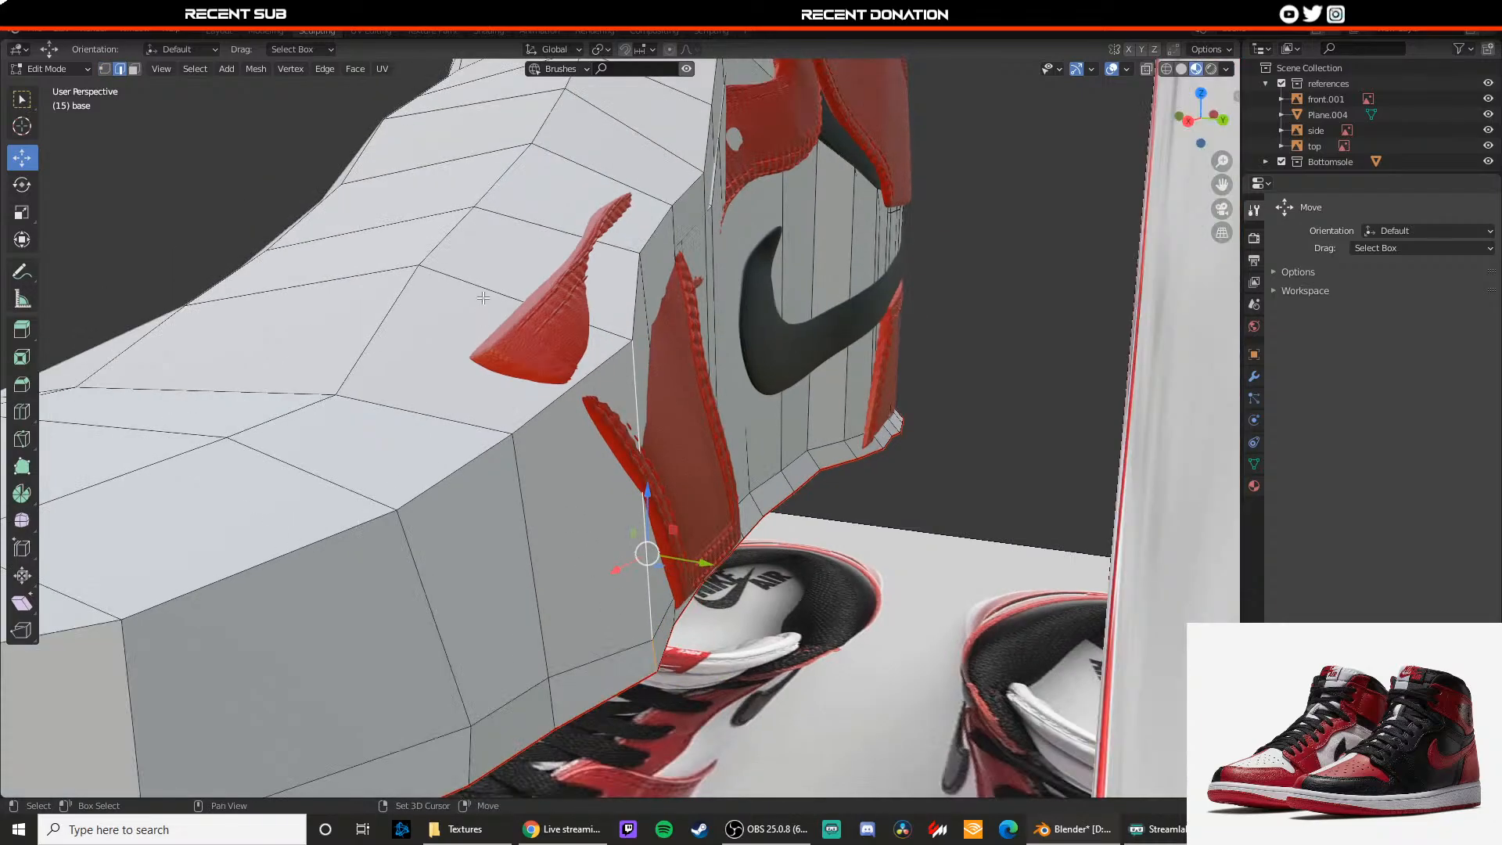
middle_click_drag(359, 359, 455, 421)
middle_click_drag(511, 540, 517, 467)
right_click(499, 498)
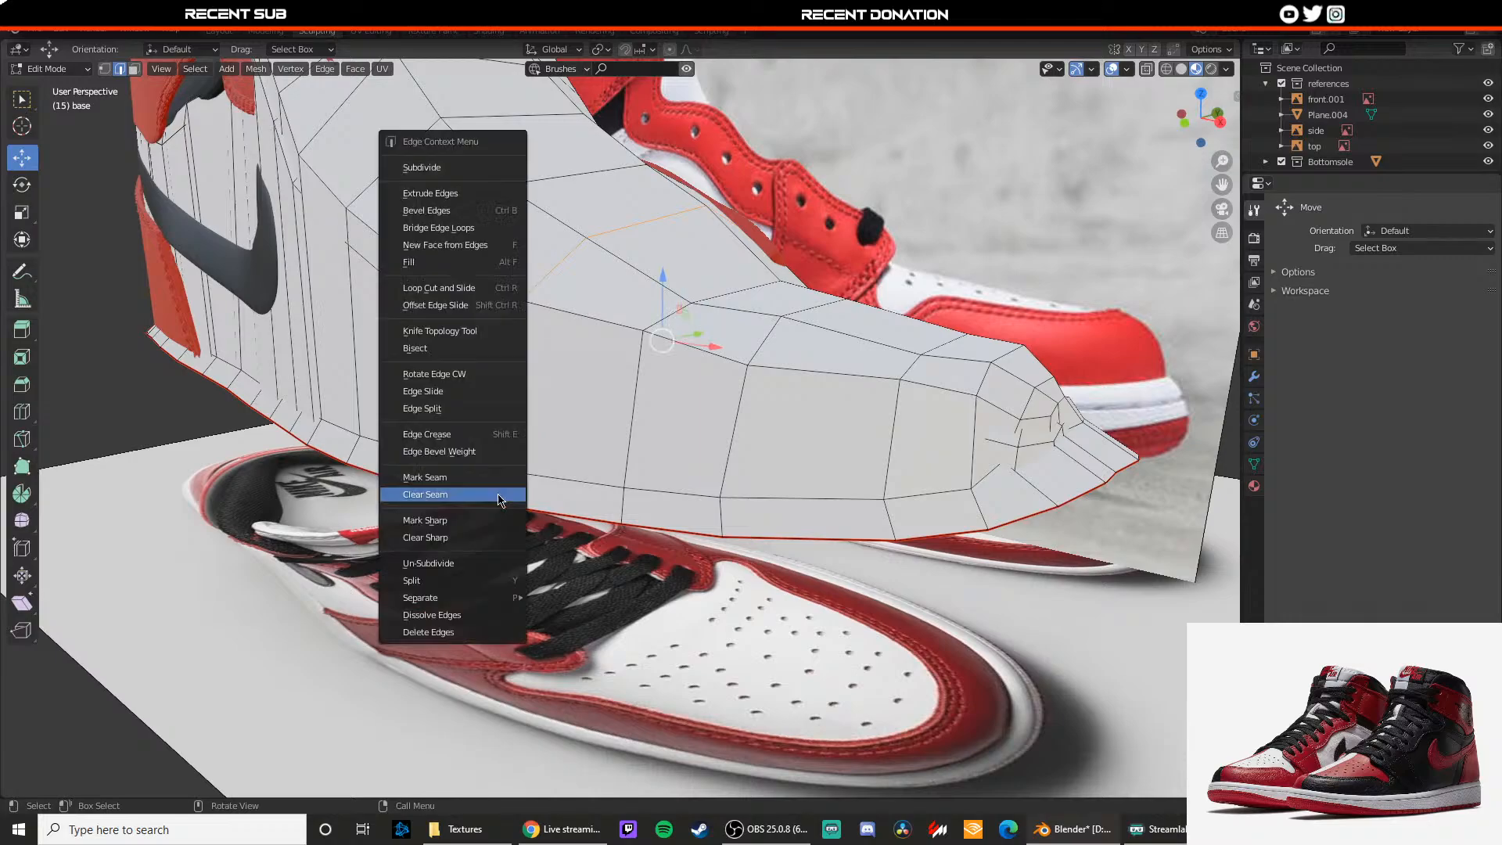
left_click(496, 480)
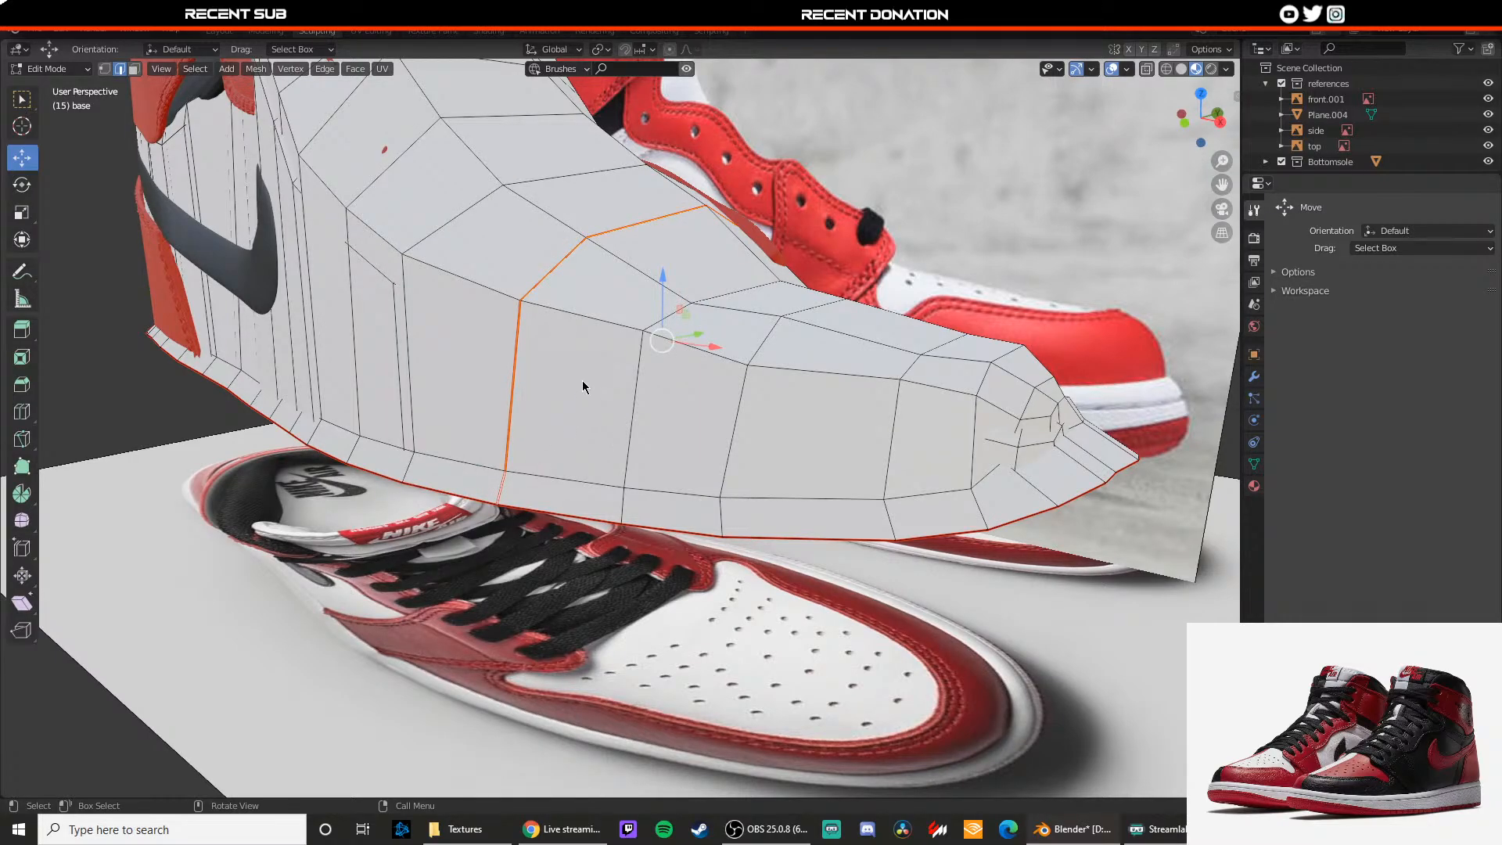
Step: Nudge vertices on the side of the base behind the forefoot seam and check the smoothed shape in Object Mode
mouse_move(584, 387)
middle_mouse_down()
mouse_move(650, 375)
mouse_move(617, 362)
mouse_move(696, 413)
mouse_move(716, 387)
mouse_move(704, 368)
mouse_move(579, 366)
middle_mouse_up()
scroll(716, 387, "up", 1)
left_click(708, 366)
scroll(548, 352, "up", 2)
mouse_move(426, 309)
middle_mouse_down("shift")
mouse_move(493, 374)
mouse_move(362, 336)
mouse_move(496, 345)
mouse_move(521, 286)
mouse_move(443, 329)
middle_mouse_up("shift")
key("1")
left_click_drag(366, 296, 361, 311)
mouse_move(350, 318)
middle_mouse_down()
mouse_move(288, 329)
mouse_move(370, 302)
middle_mouse_up()
left_click_drag(377, 344, 375, 349)
key("Tab")
middle_click_drag(378, 335, 919, 486)
scroll(650, 474, "up", 2)
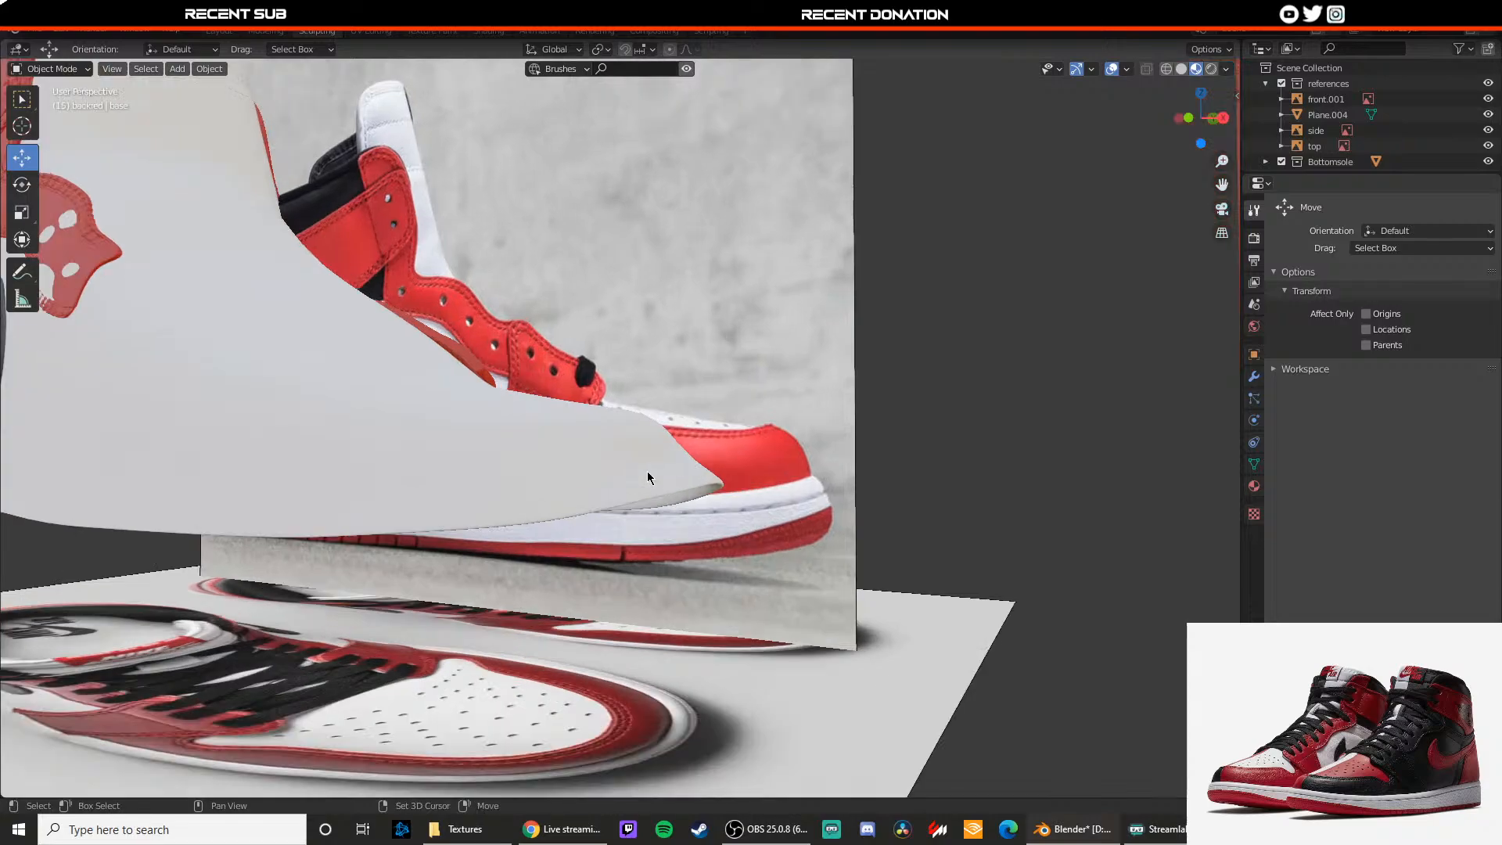
mouse_move(494, 421)
middle_mouse_down()
mouse_move(519, 493)
mouse_move(510, 427)
middle_mouse_up()
Step: Unwrap the whole base mesh and show its islands in the UV Editing workspace
key("Tab")
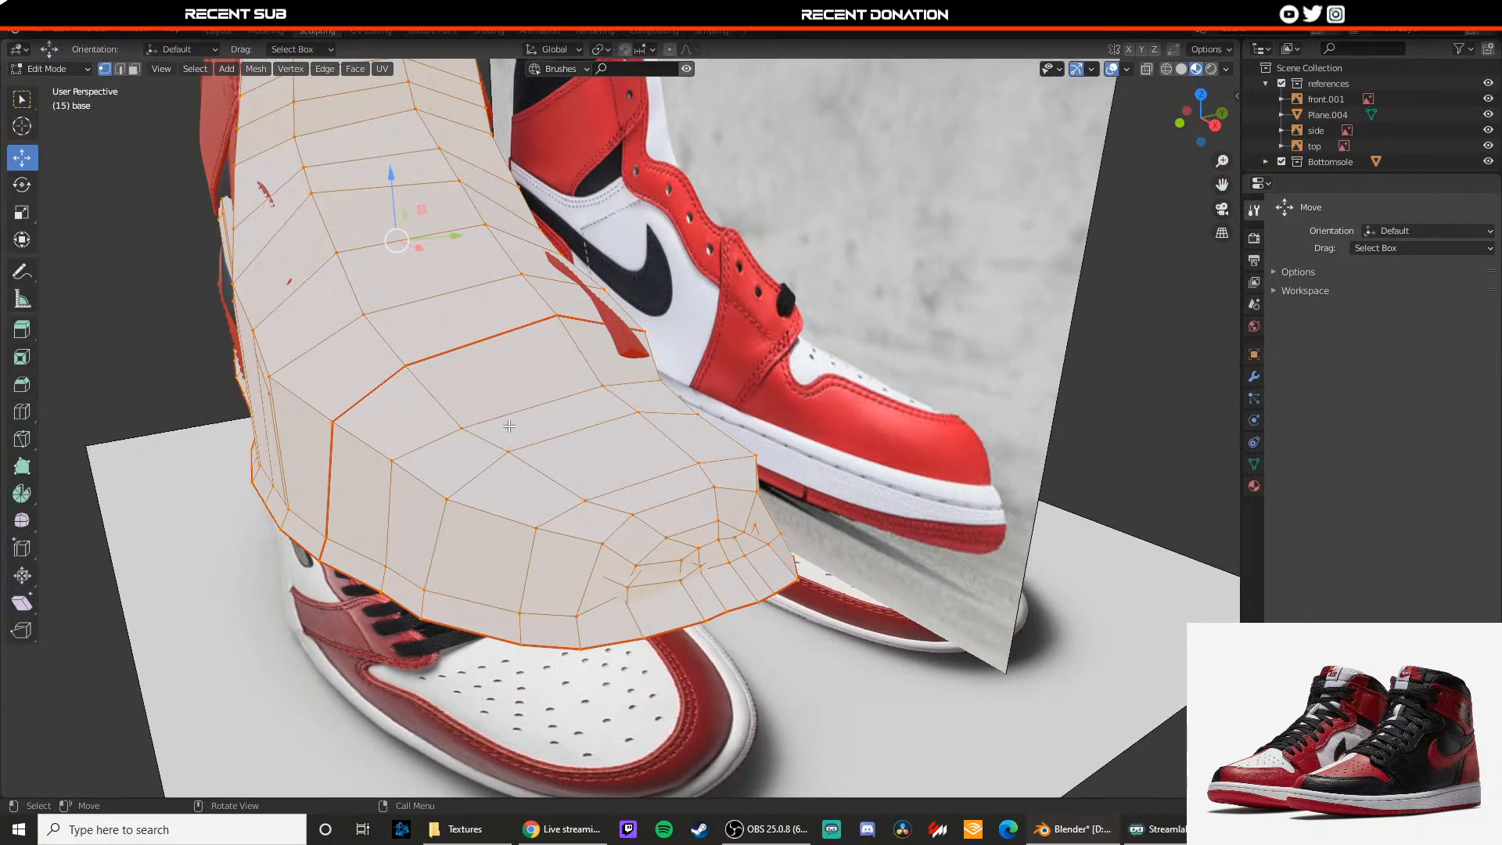
key("u")
left_click(509, 426)
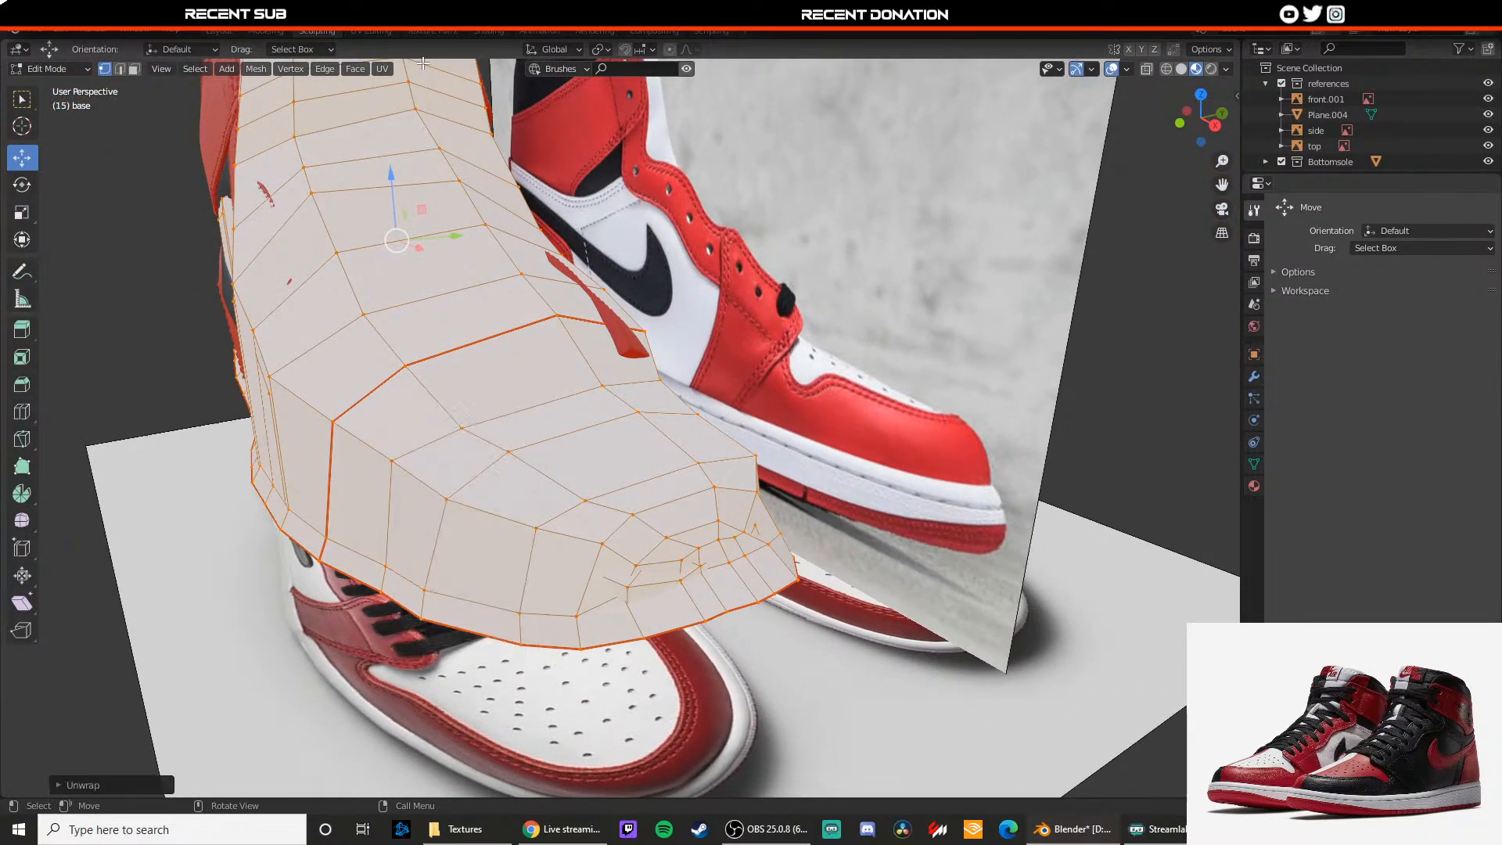
left_click(388, 35)
scroll(396, 398, "up", 8)
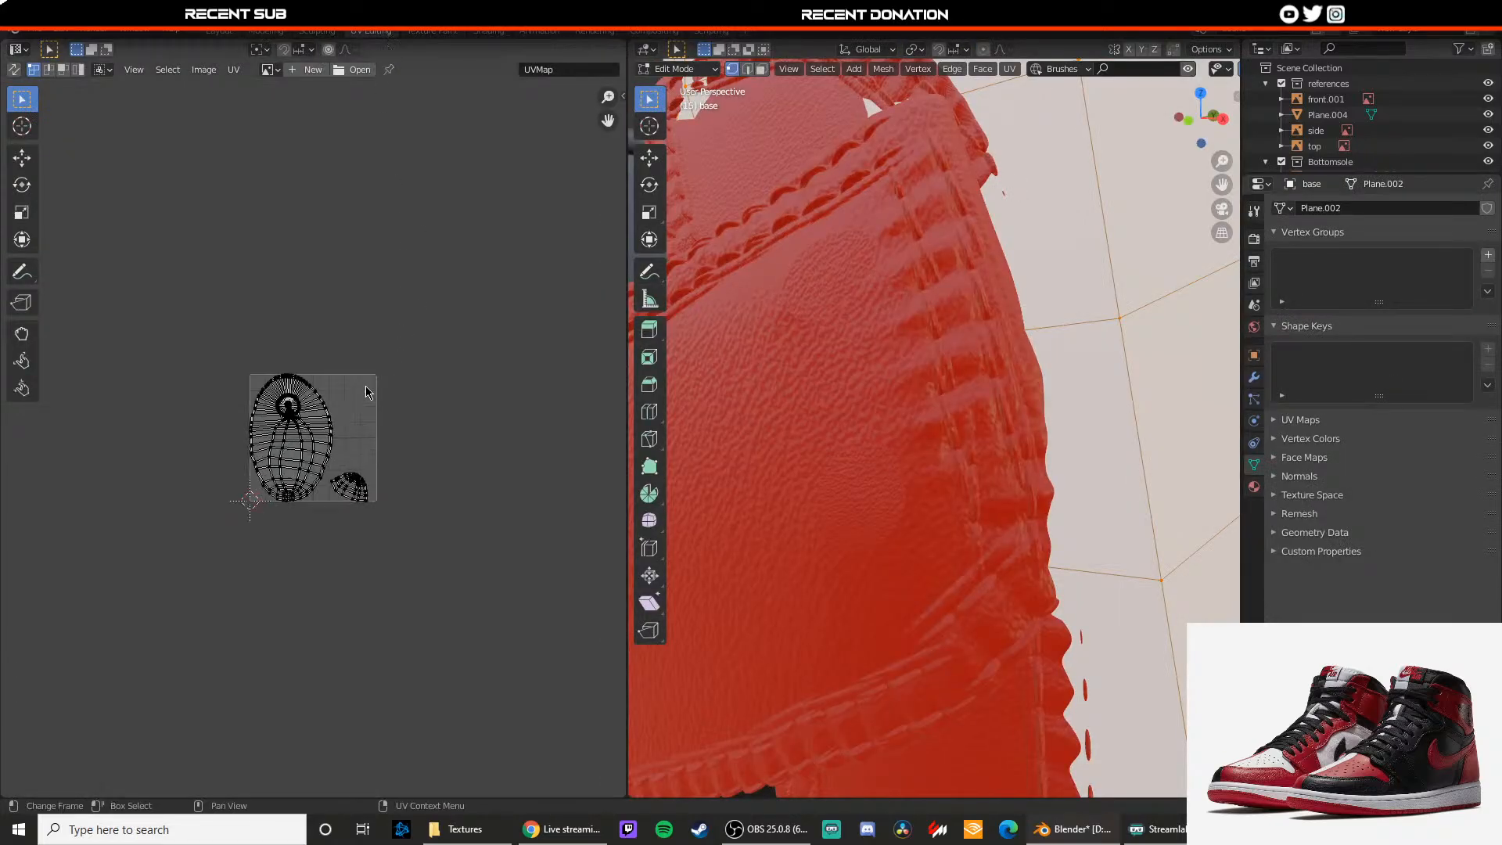
scroll(1126, 501, "down", 6)
middle_click_drag(1126, 501, 945, 461, "shift")
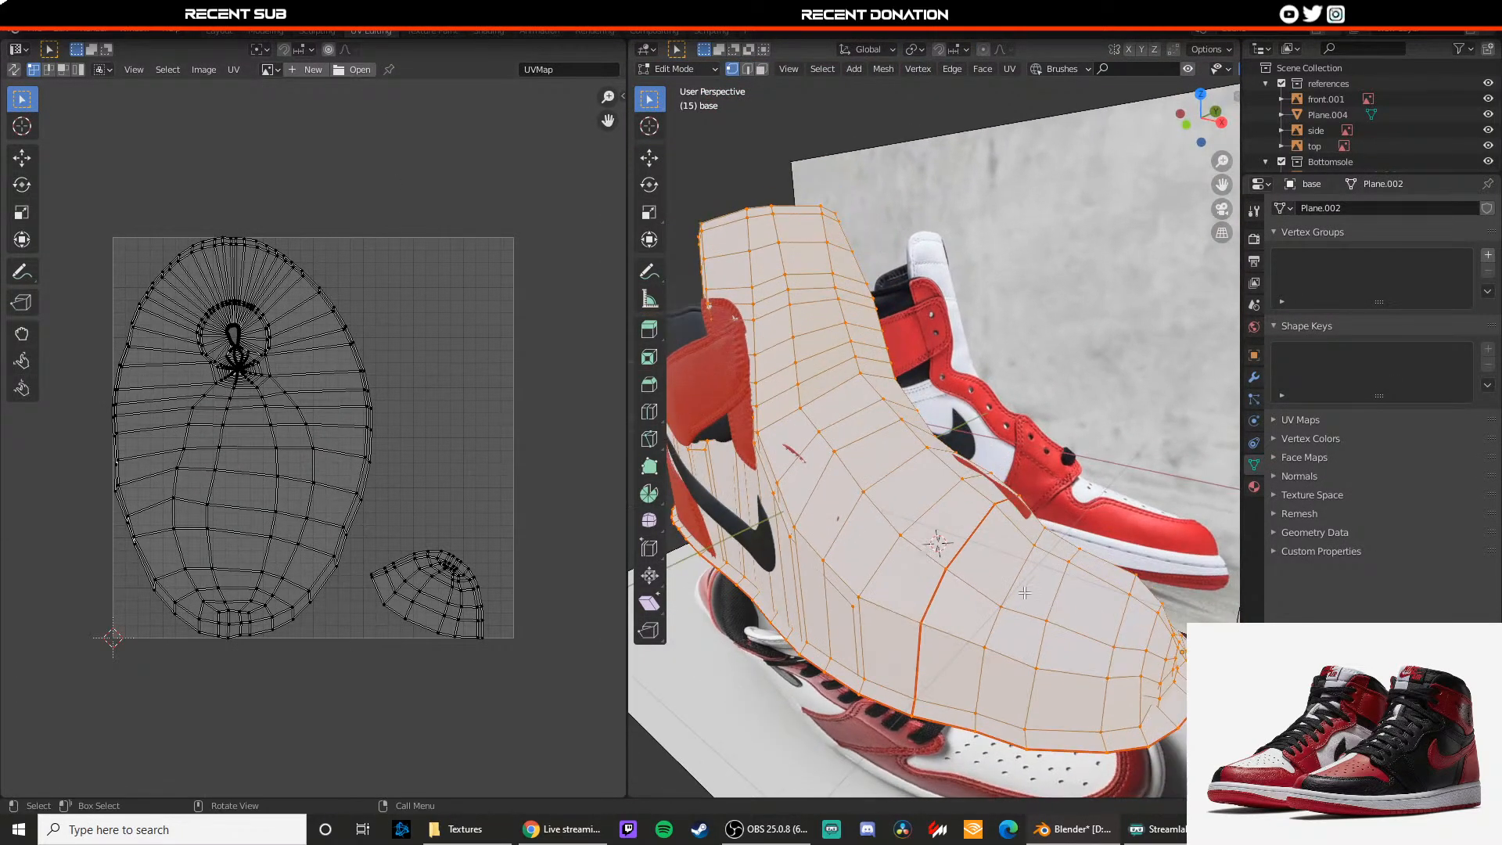
Step: Pick a face on the toe section to identify its UV island, then reselect all of the UVs
key("3")
left_click(1040, 600)
key("a")
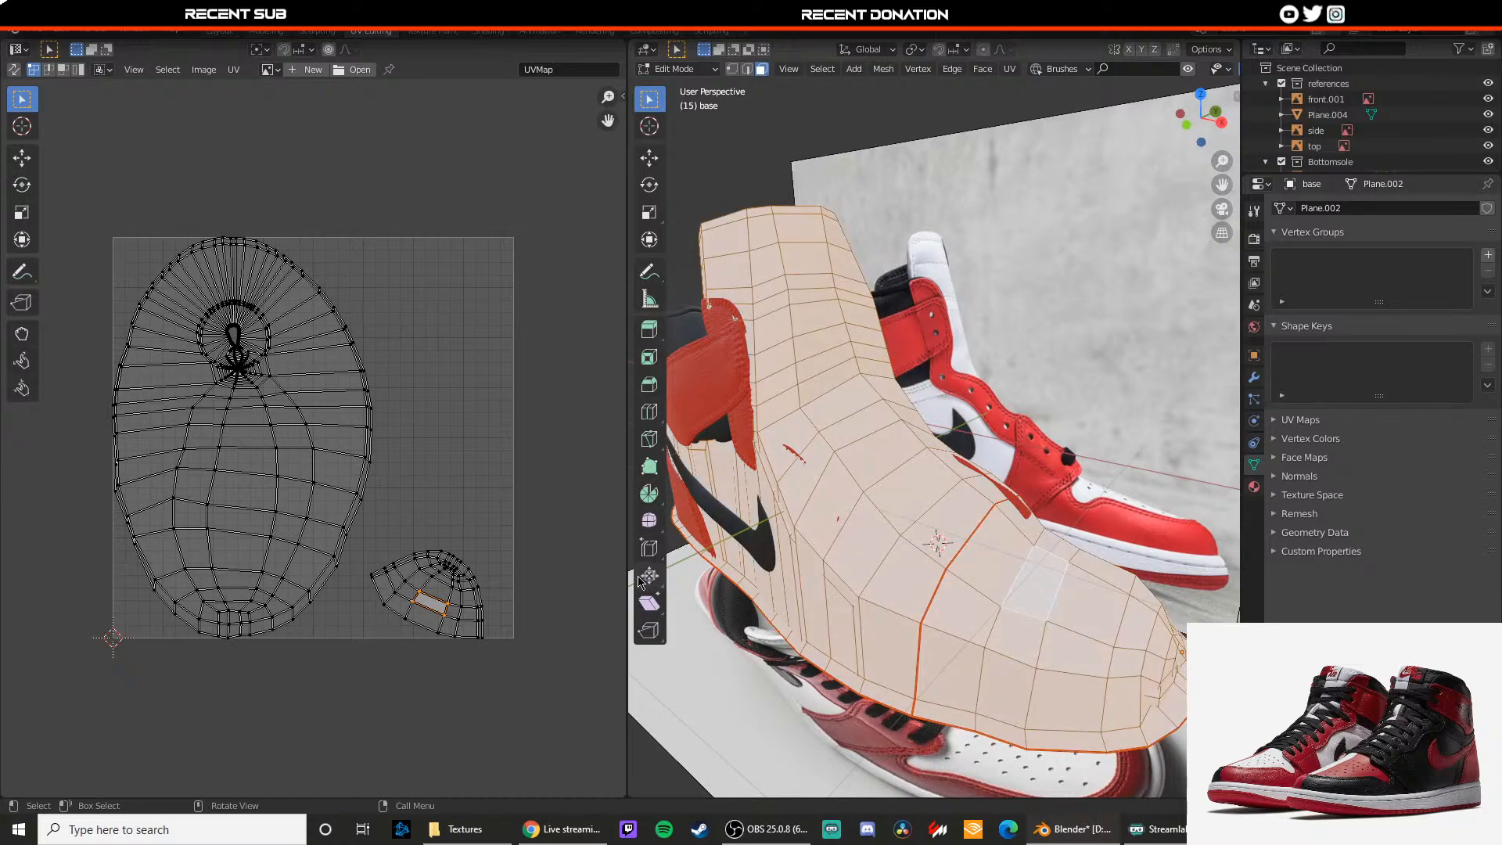
key("l")
key("a")
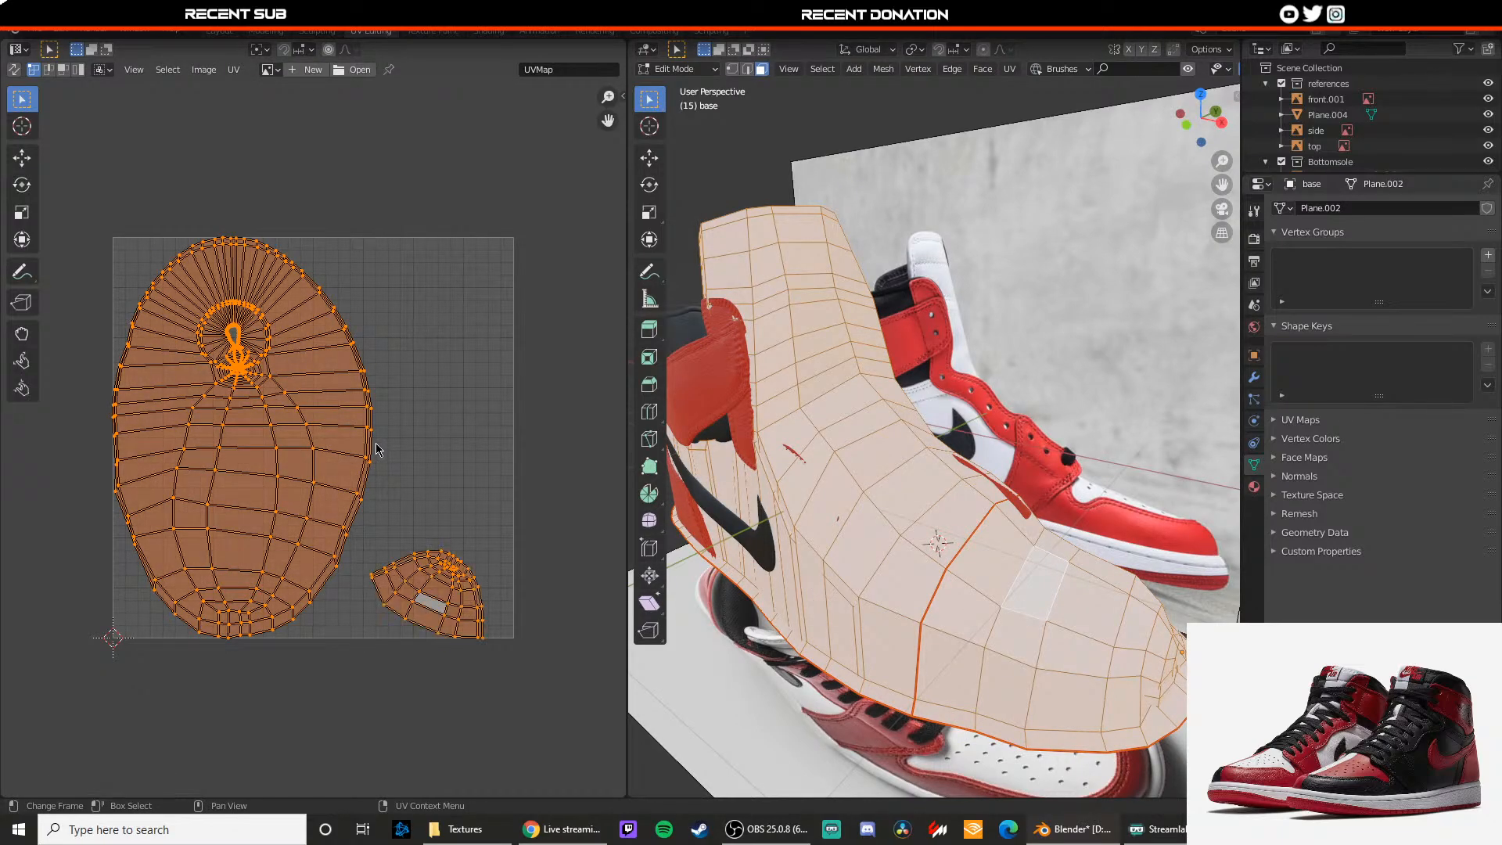
Step: Shrink the large oval UV island of the rear section and move it into the upper-left corner of the UV square
left_click(372, 436)
key("l")
key("s")
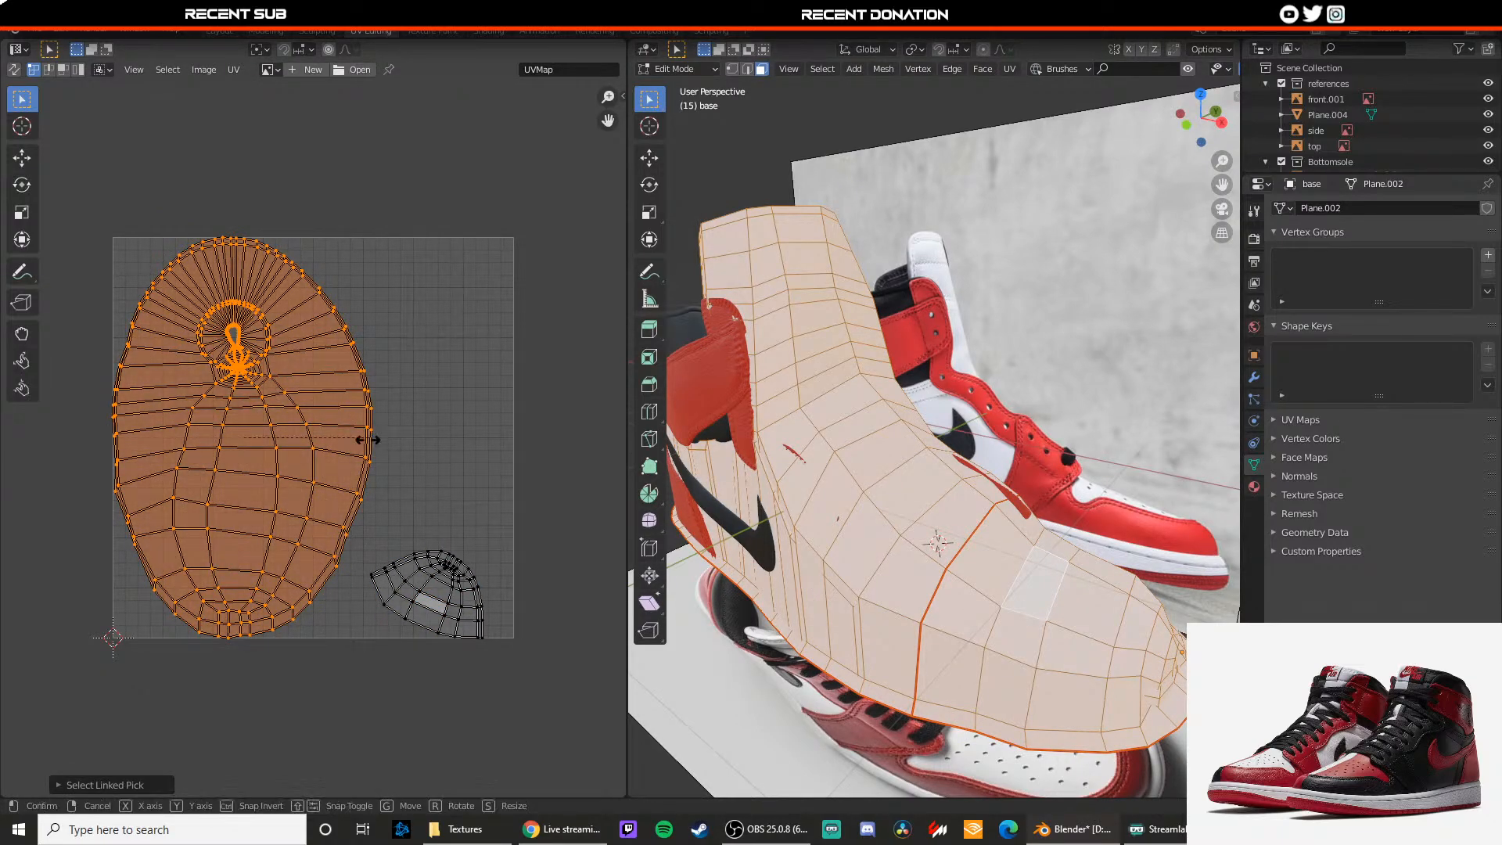
left_click(352, 447)
key("g")
left_click(344, 424)
key("s")
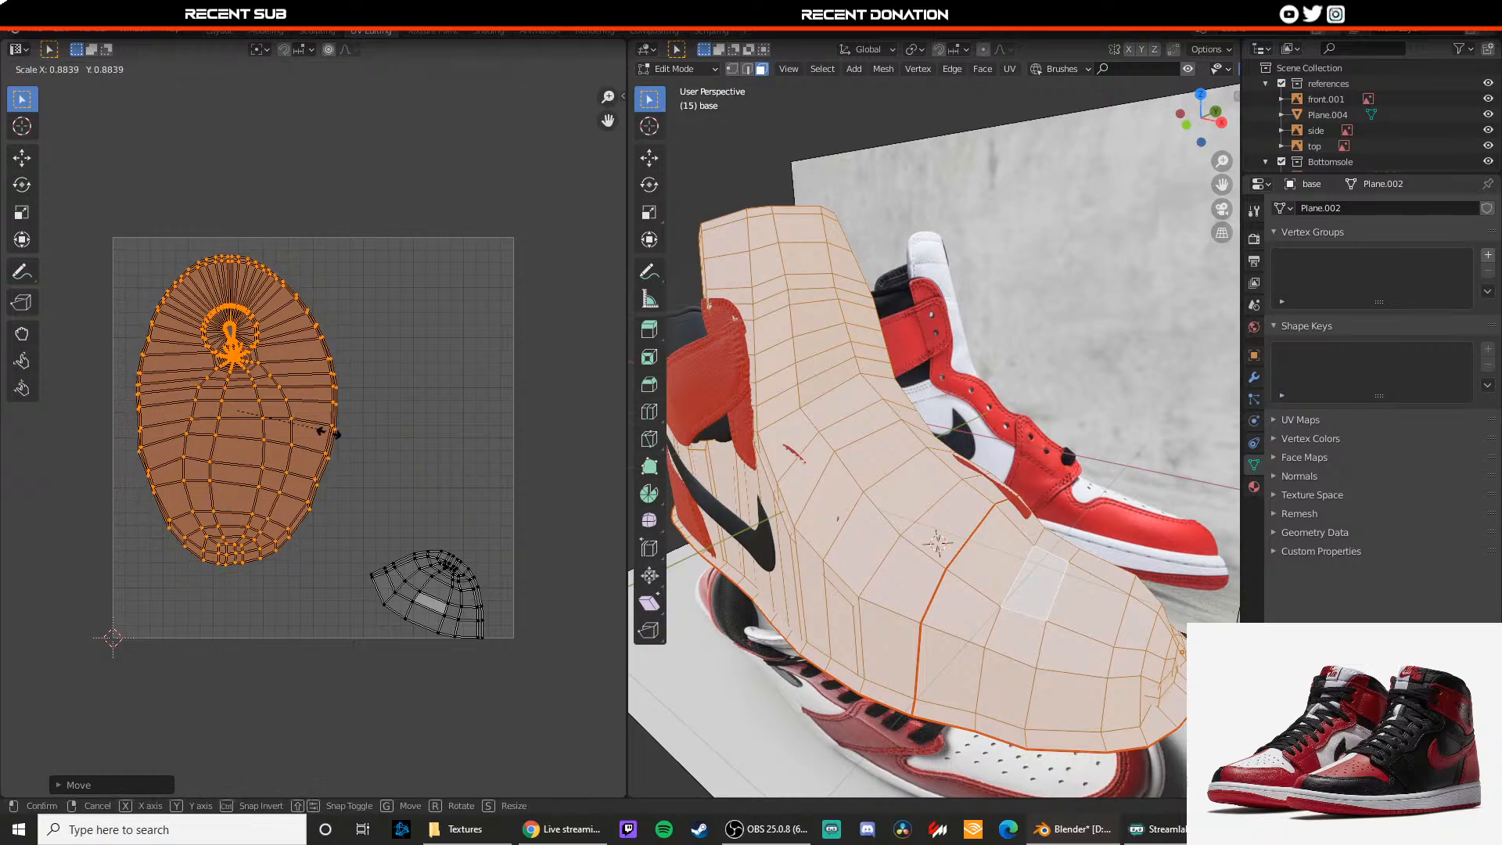
left_click(286, 441)
key("g")
left_click(271, 404)
key("s")
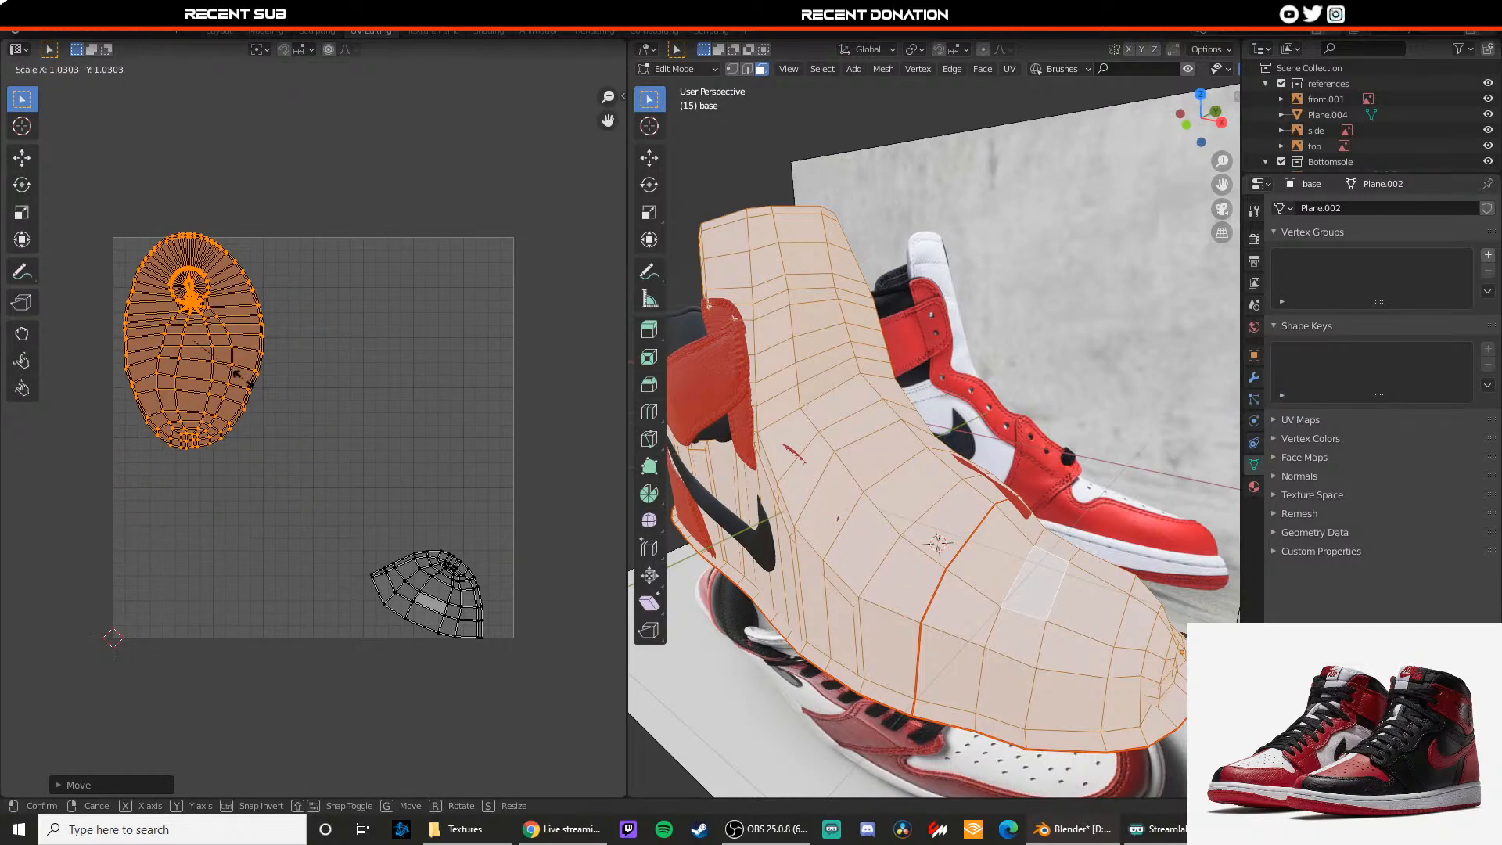
left_click(230, 355)
key("g")
left_click(206, 323)
key("alt+a")
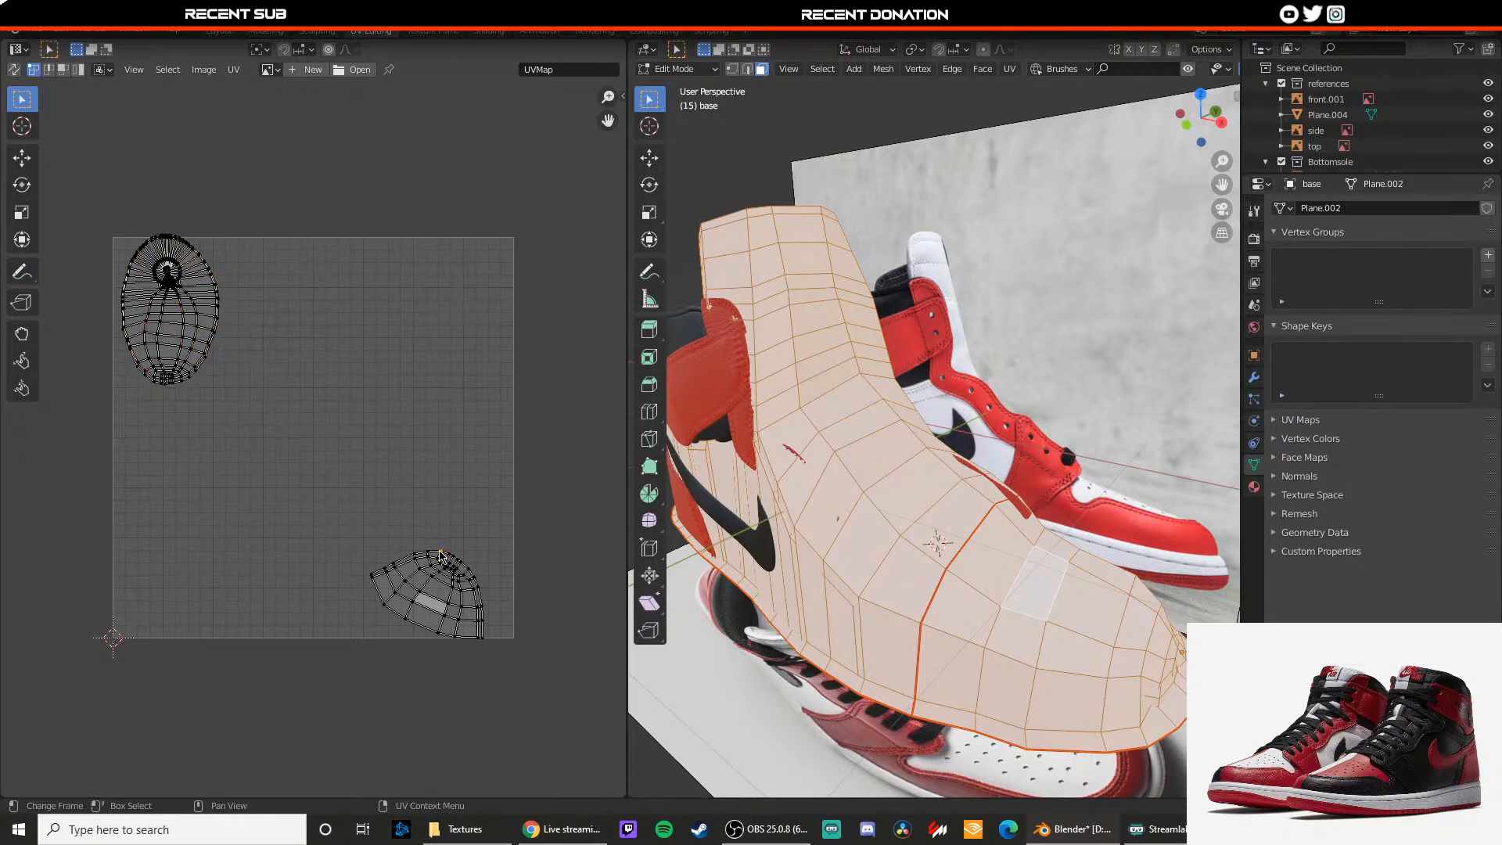
Step: Enlarge the toe UV island, rotate it upright and move it to the lower middle of the UV square
key("l")
key("s")
left_click(378, 505)
key("r")
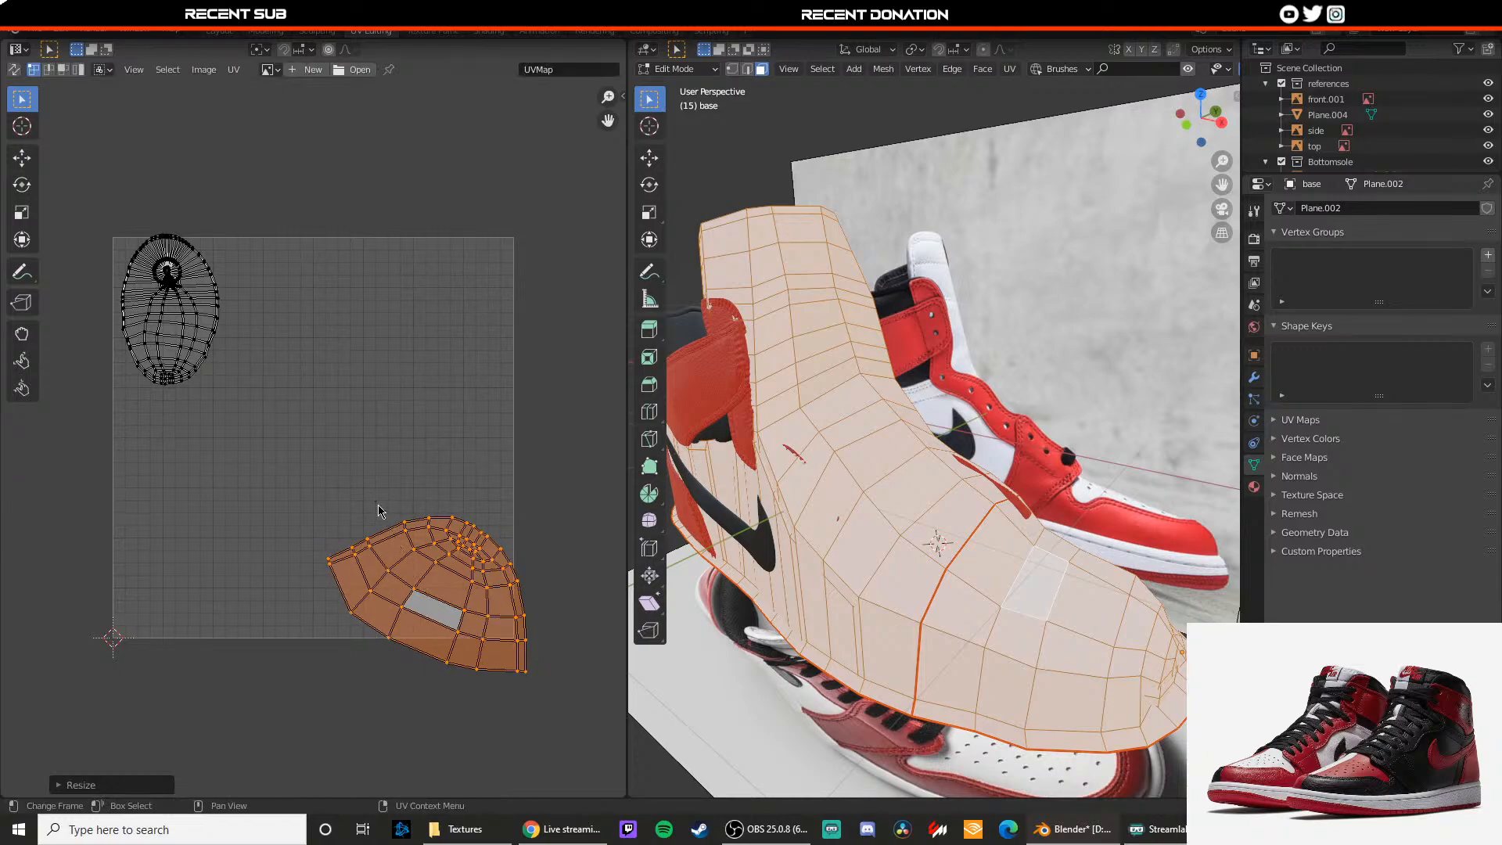
left_click(336, 535)
key("g")
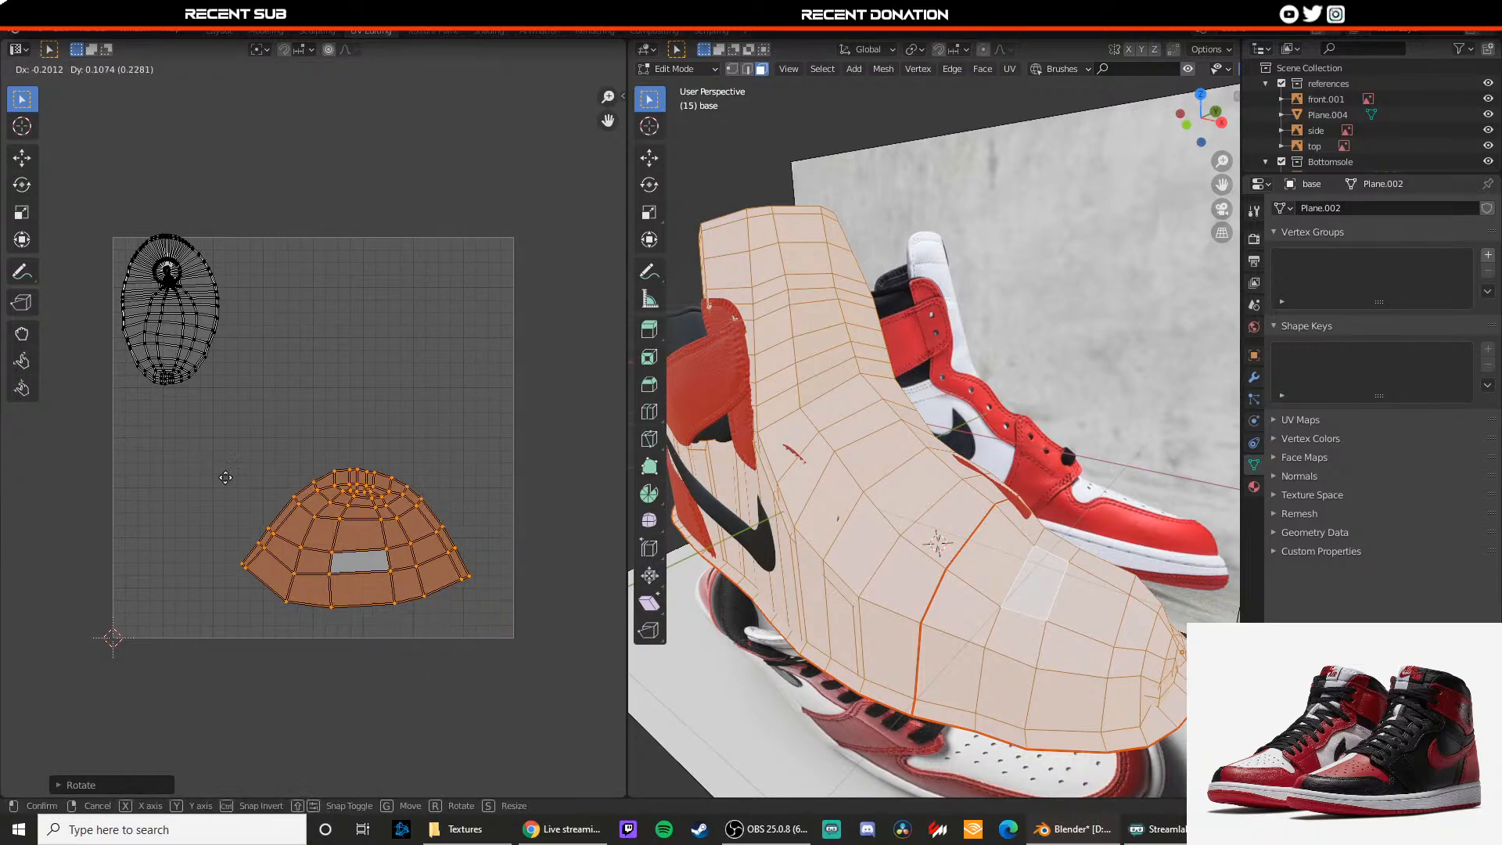
left_click(211, 462)
key("alt+a")
Step: Load DOTS.png from the Textures folder as the image behind the UVs
left_click(269, 69)
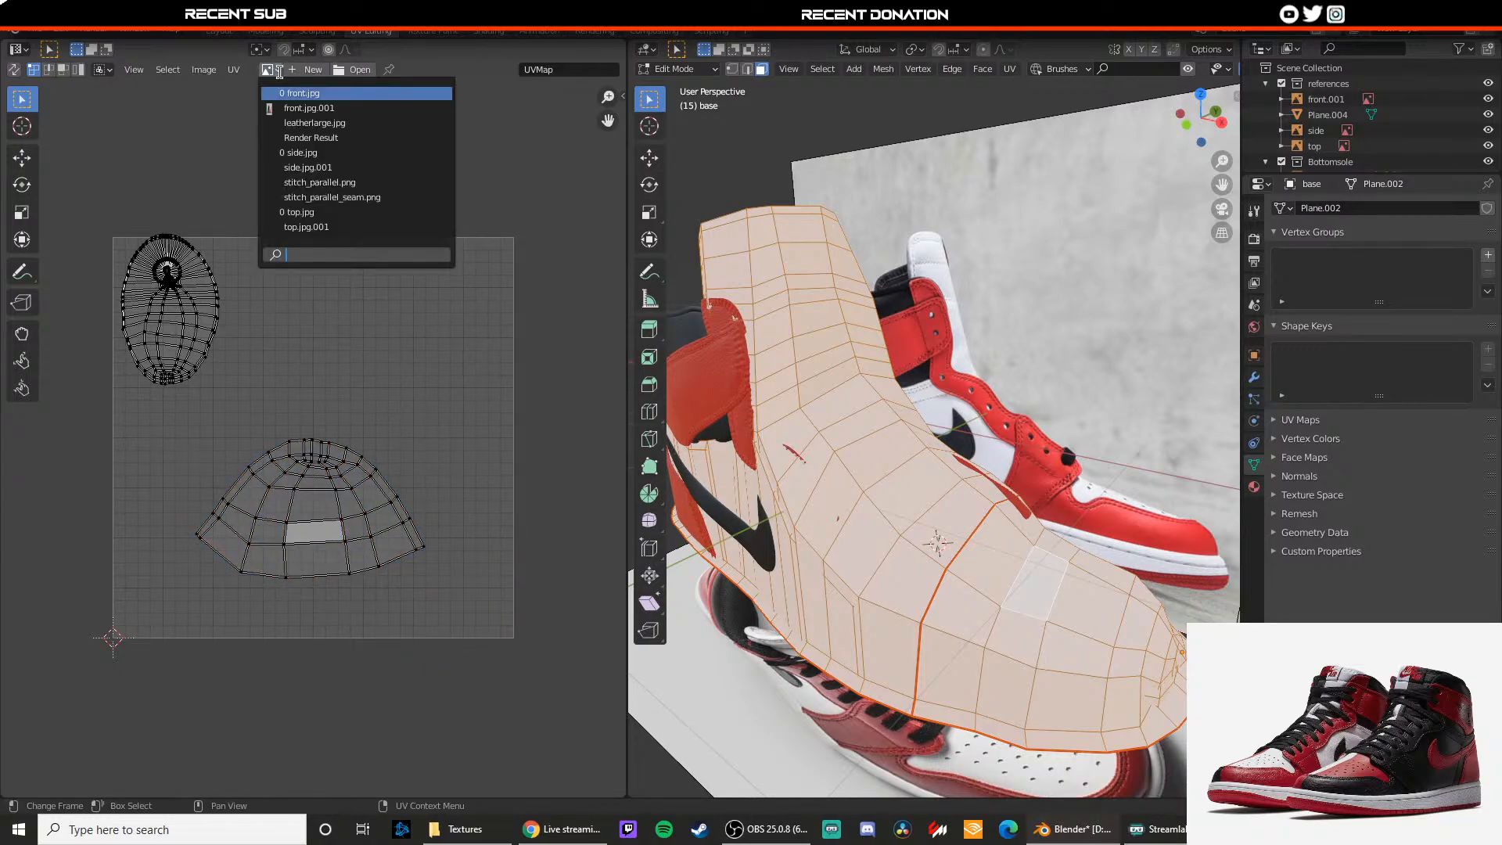
left_click(354, 70)
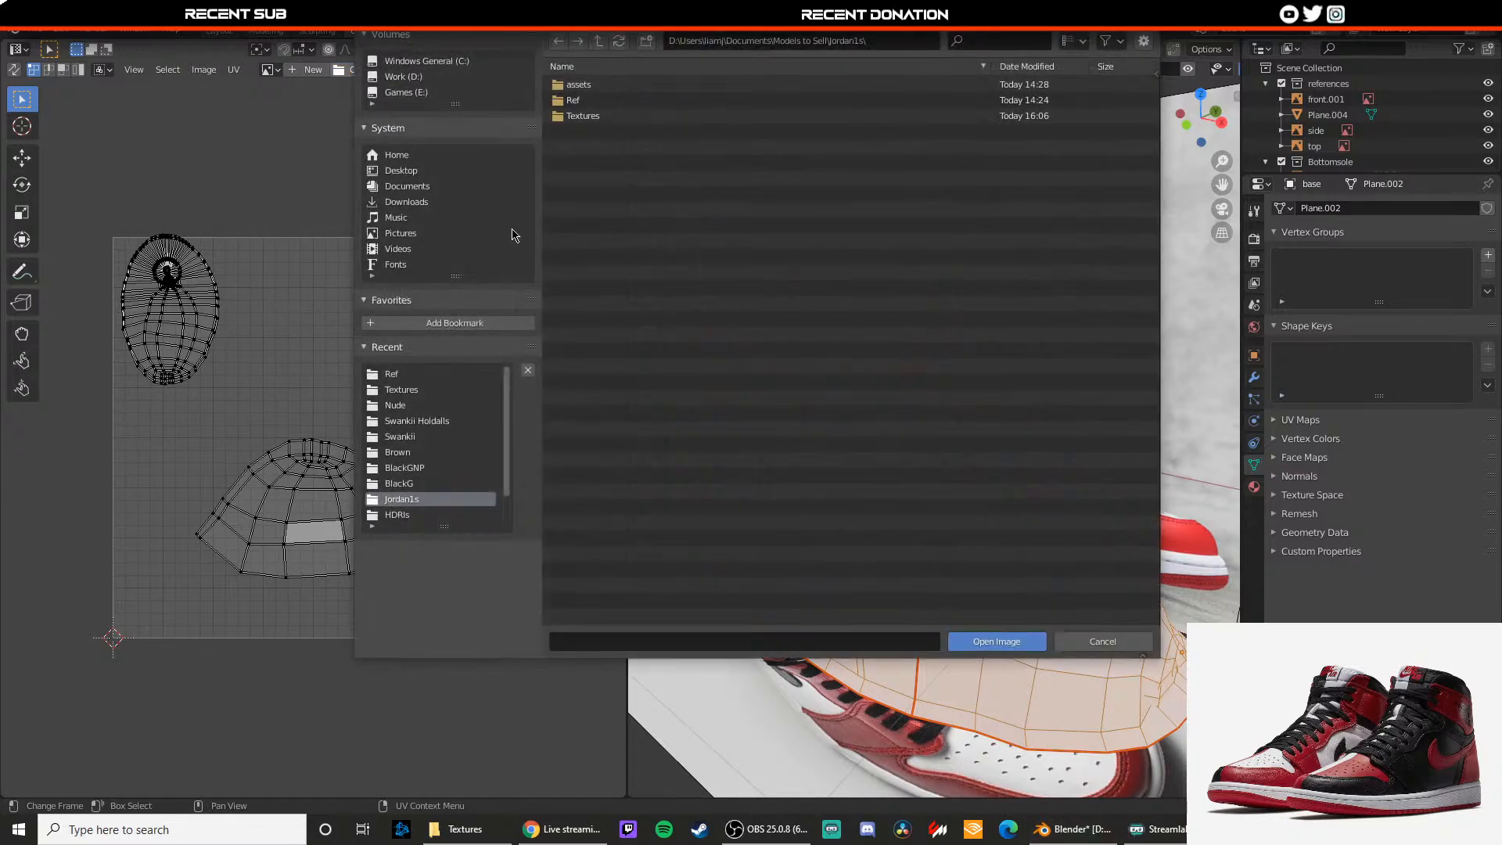
double_click(583, 116)
double_click(580, 84)
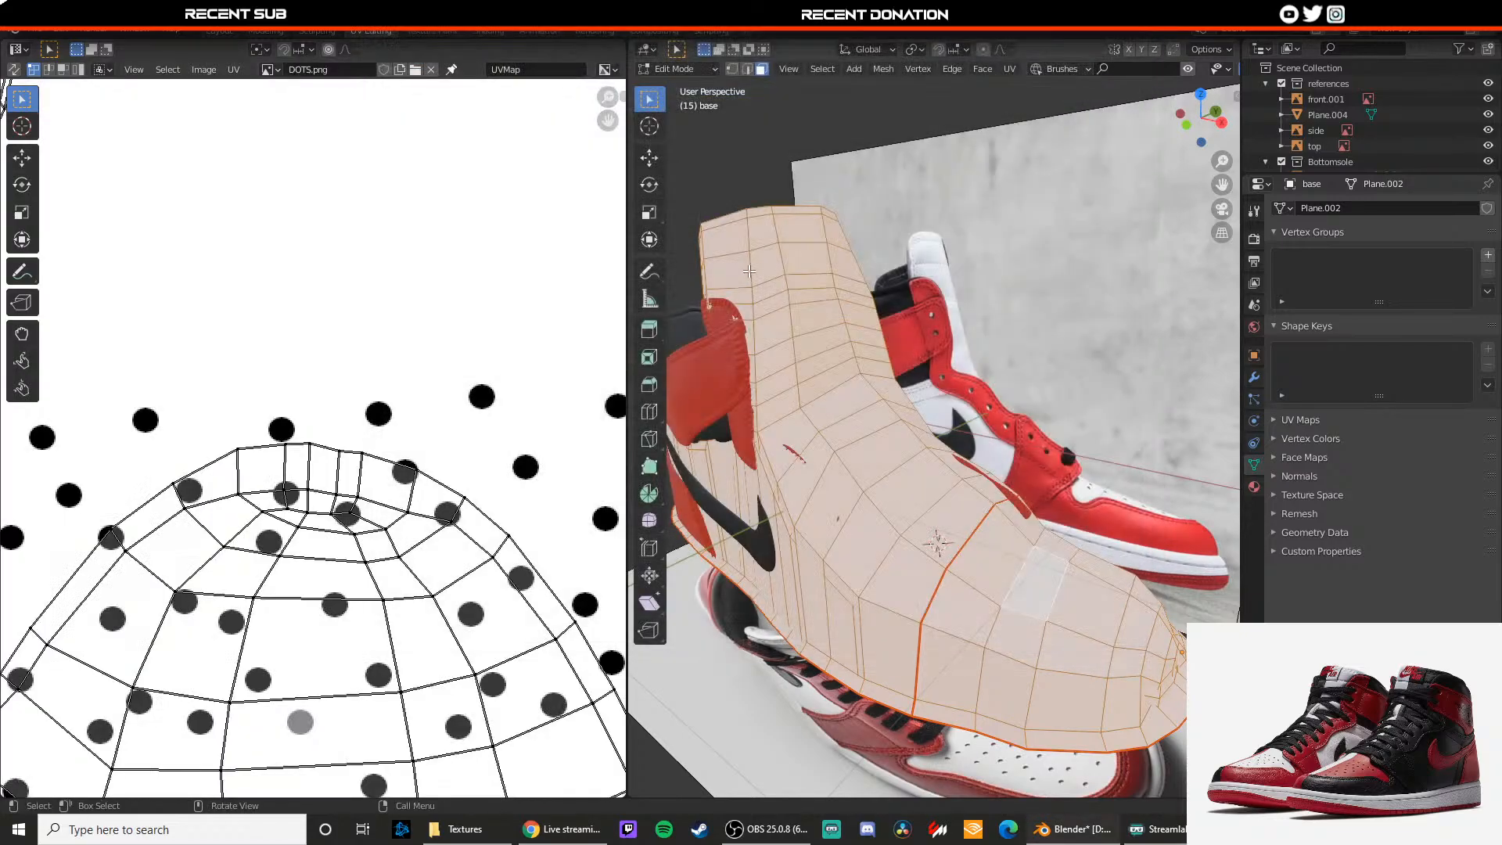
Step: Enlarge the toe UV island slightly and shift it up over the dot pattern
scroll(466, 366, "down", 5)
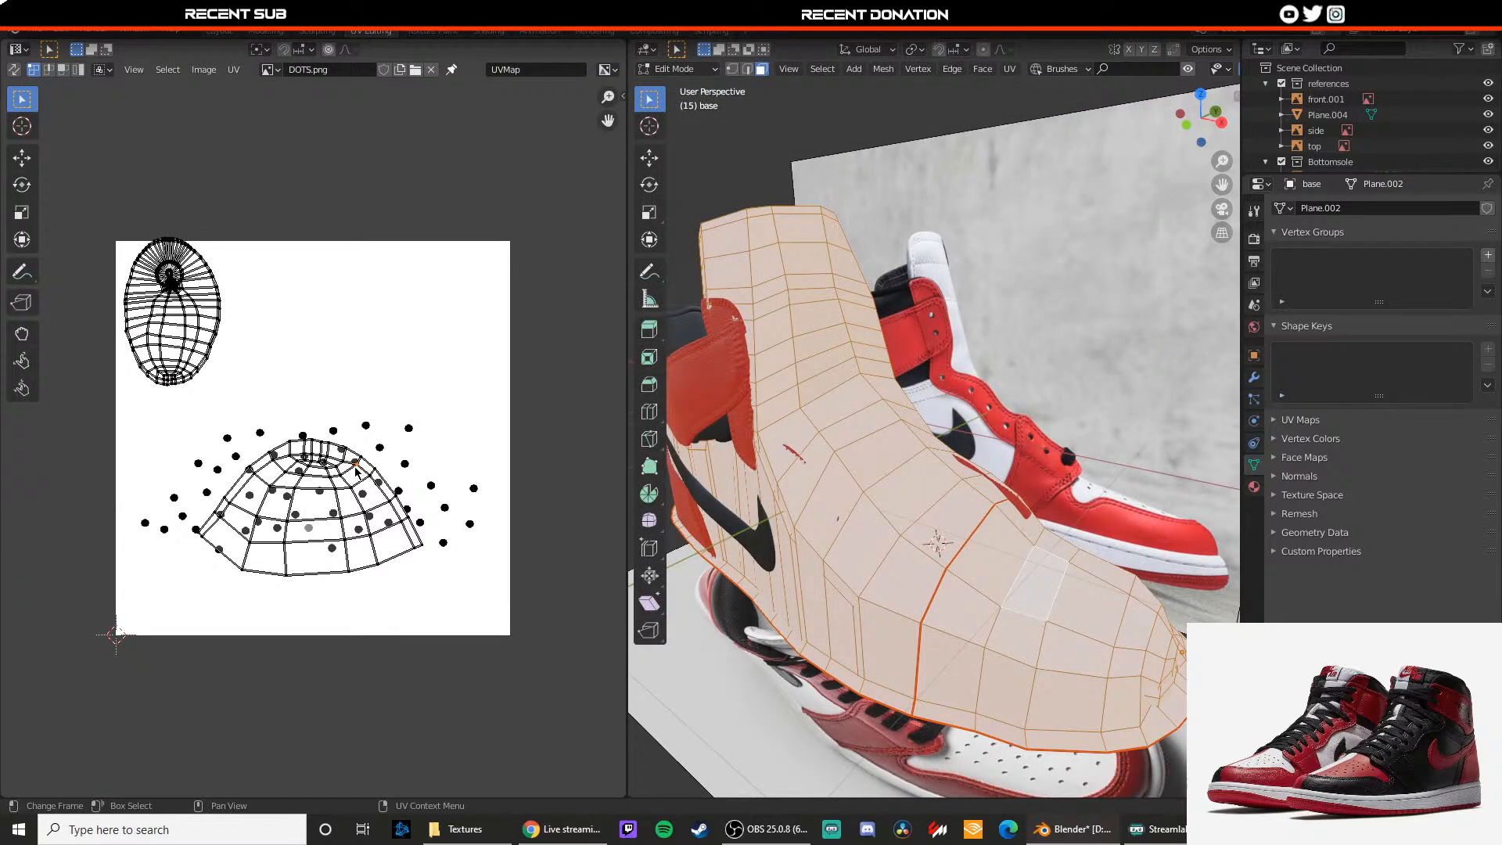
key("l")
key("s")
left_click(374, 452)
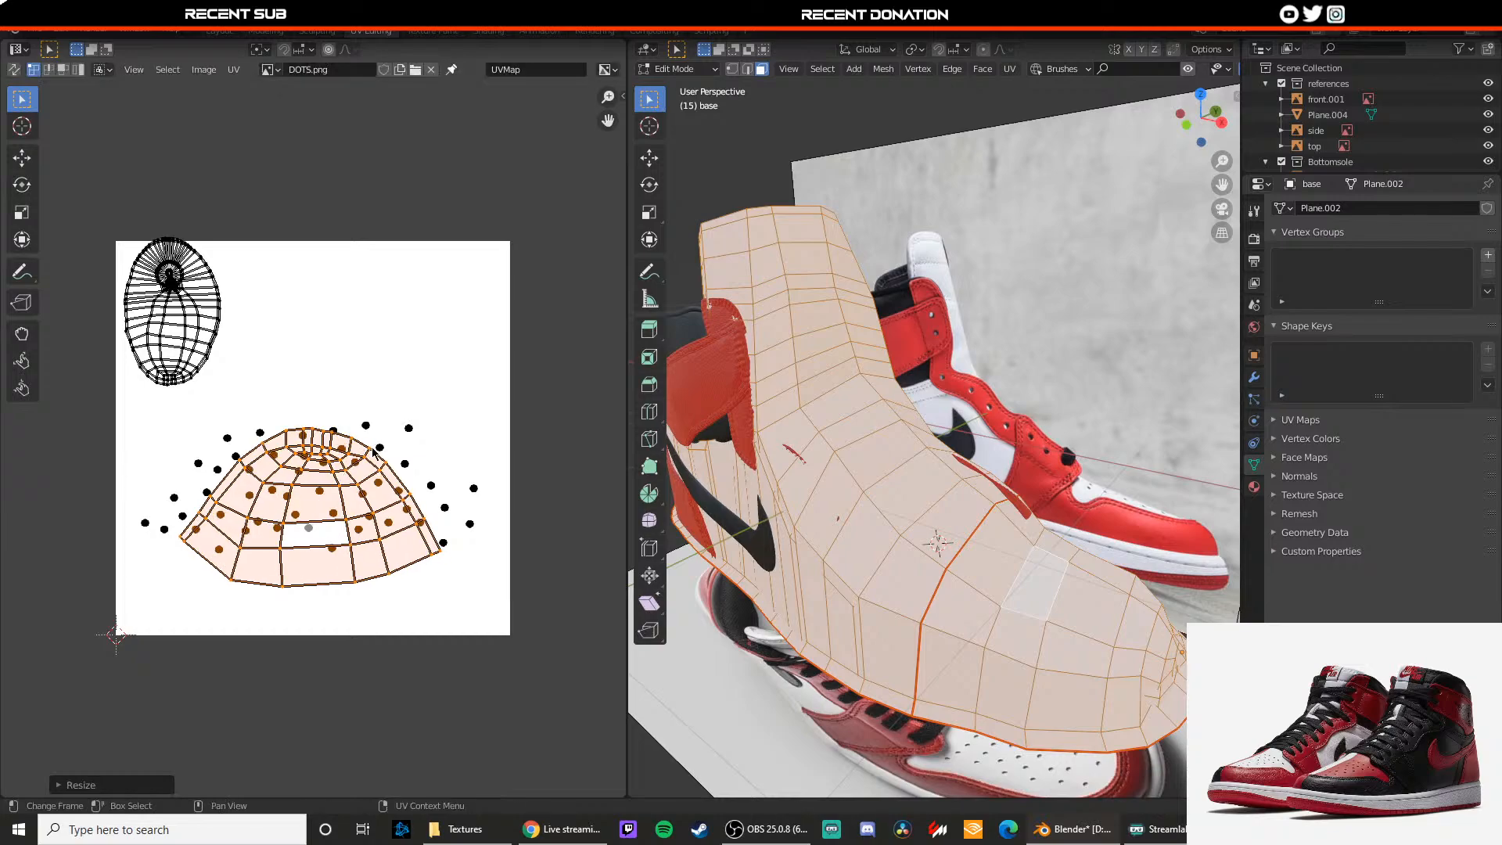
key("g")
left_click(369, 429)
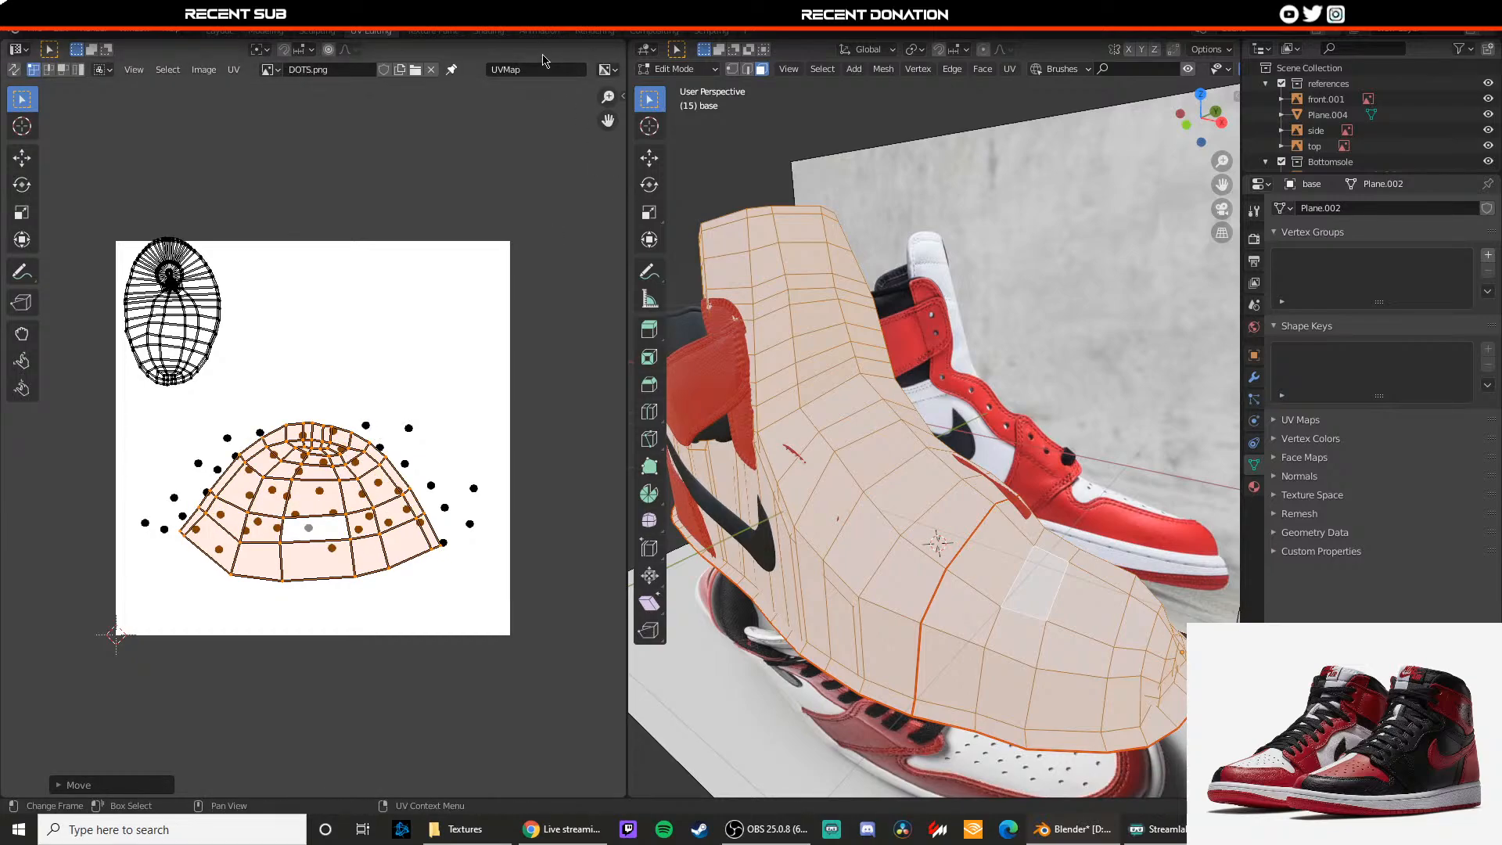
Step: Switch to the Shading workspace and select the base object to show its white material
left_click(488, 32)
scroll(756, 299, "up", 4)
scroll(756, 299, "down", 3)
mouse_move(756, 299)
middle_mouse_down()
mouse_move(750, 323)
mouse_move(749, 281)
middle_mouse_up()
left_click(735, 286)
left_click(750, 280)
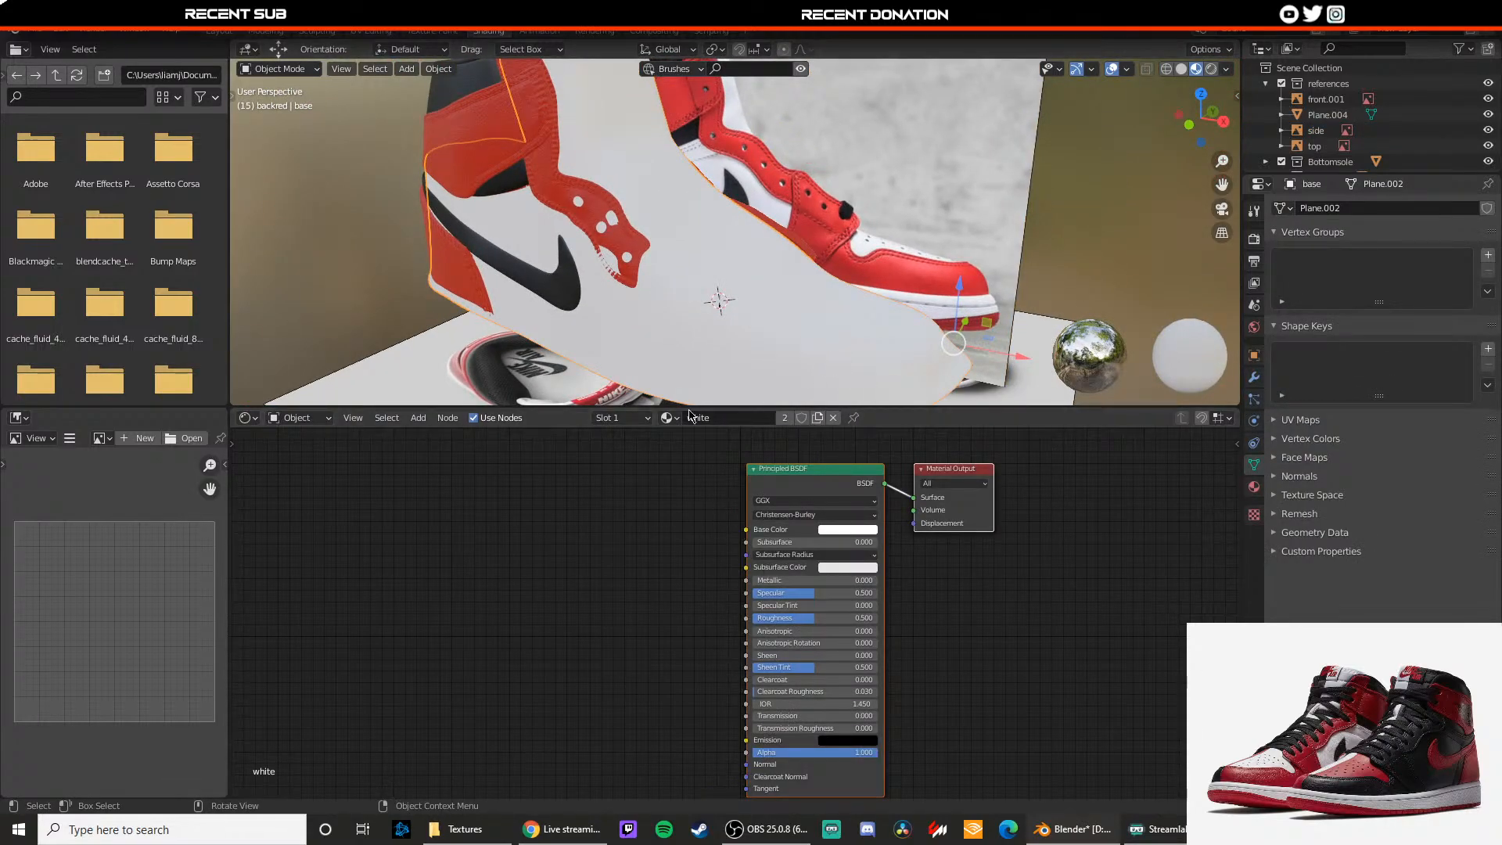
Step: Add a cube to the scene and create a new material named base on it
key("shift+a")
left_click(757, 330)
key("KP_Decimal")
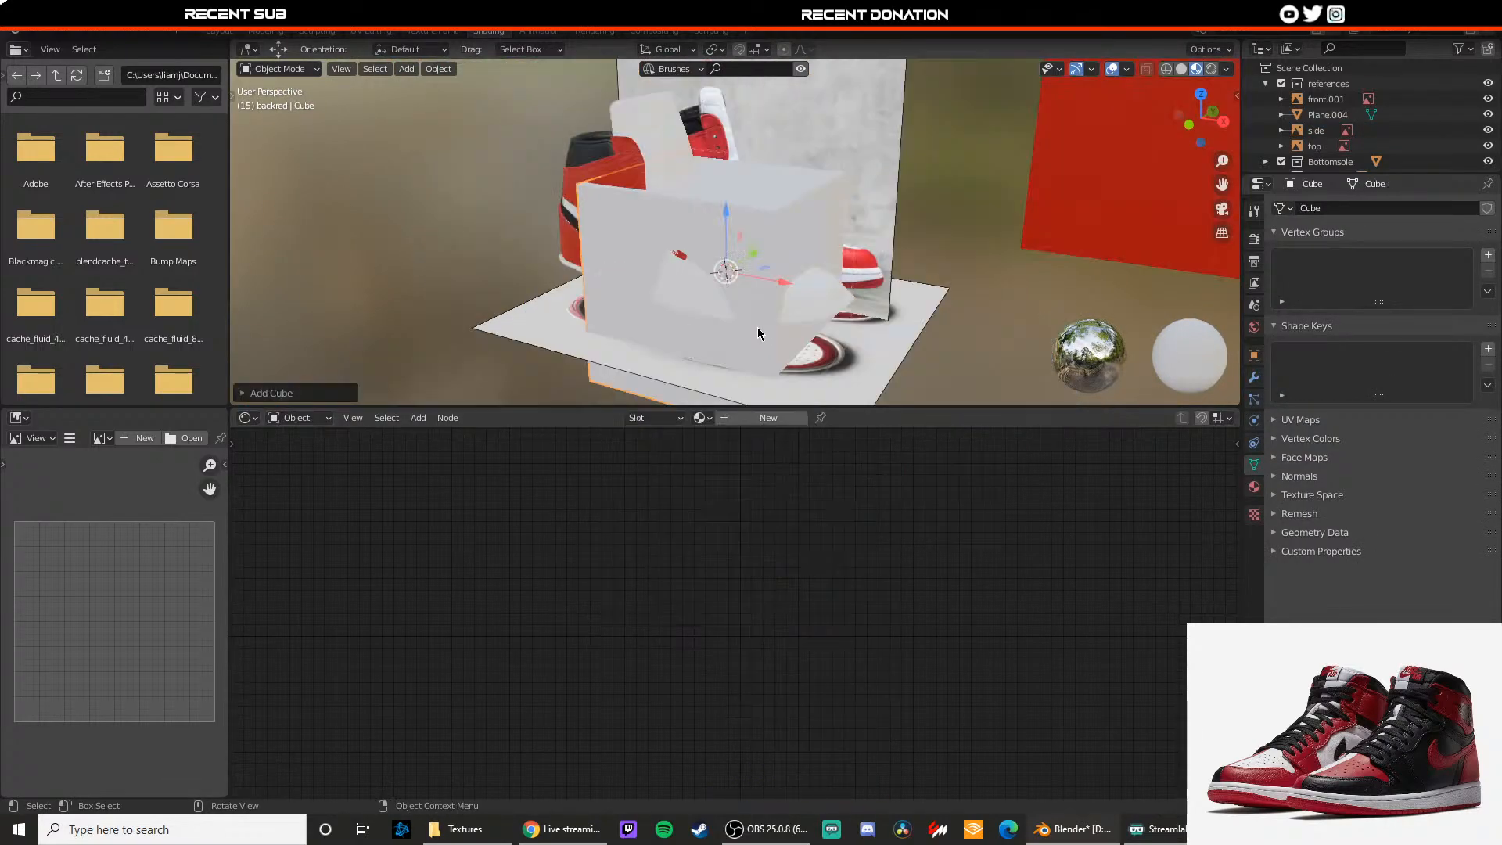
left_click(768, 418)
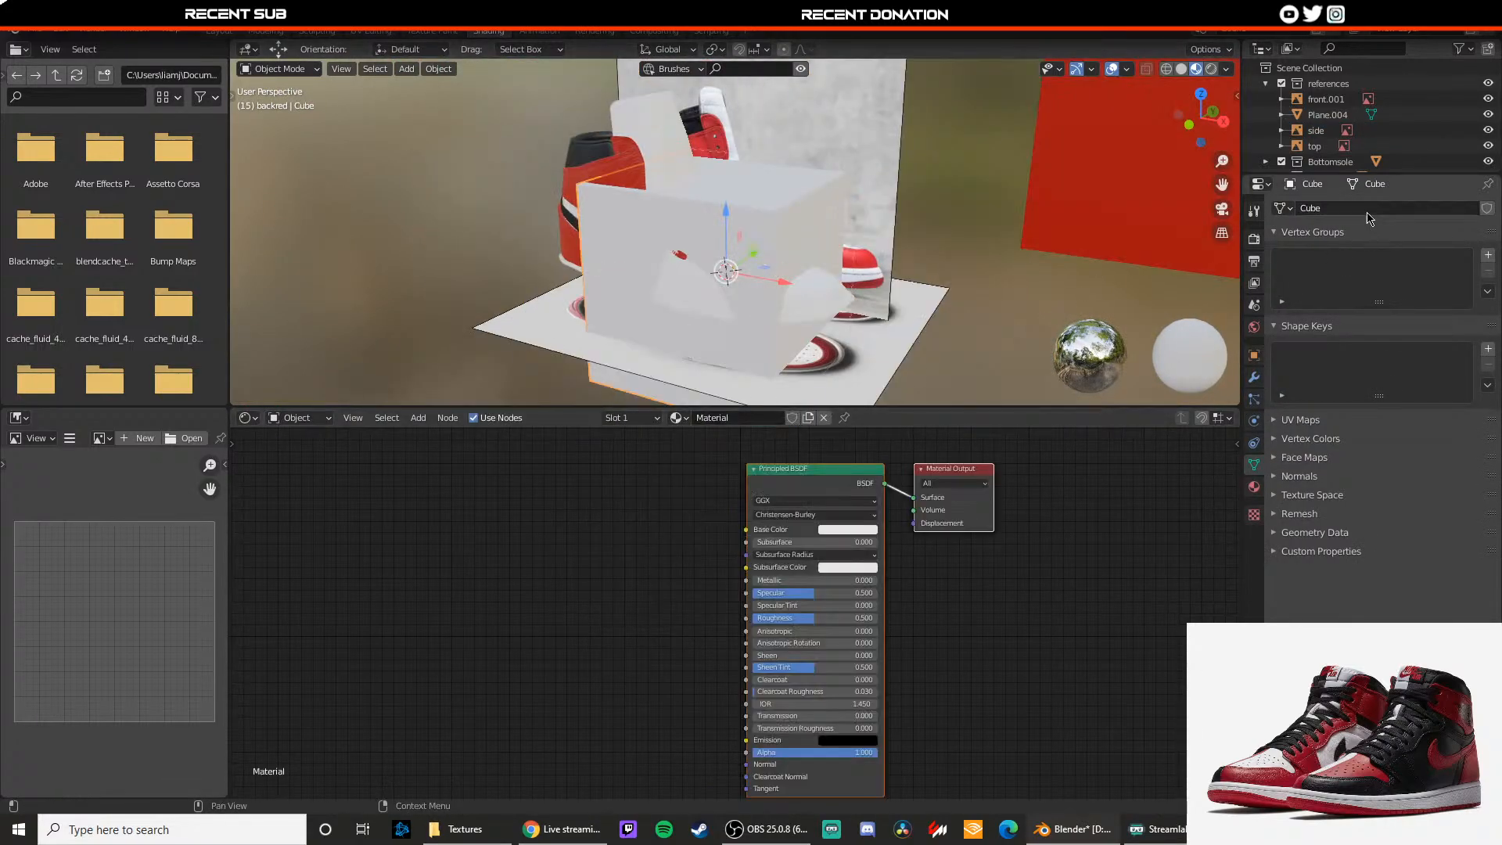
left_click(1255, 487)
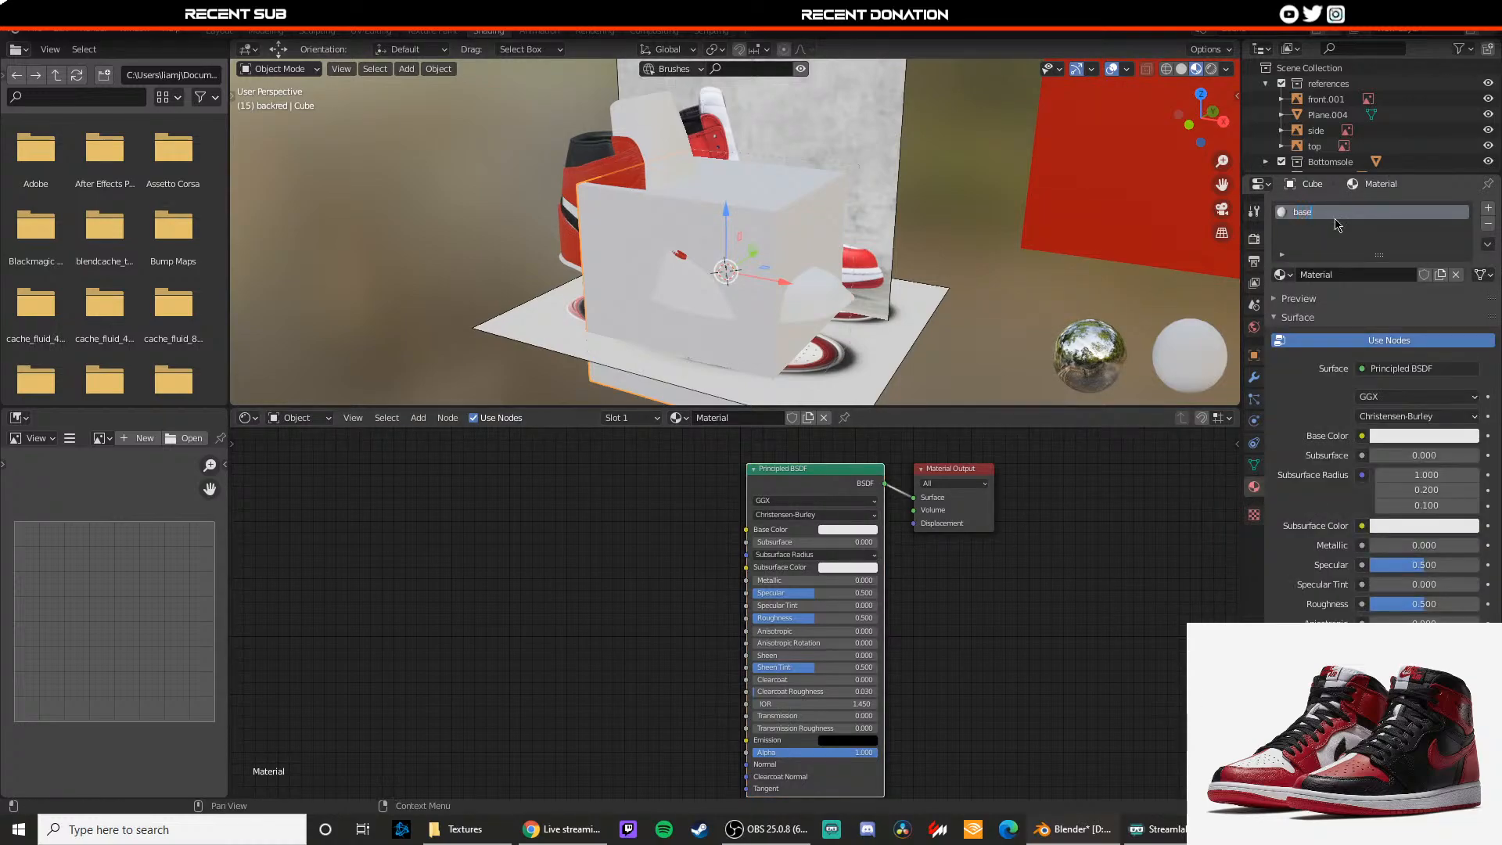
key("Return")
Step: Brighten the base material's Base Color to white, with the red and green channels at 1.000
middle_click_drag(950, 583, 853, 595)
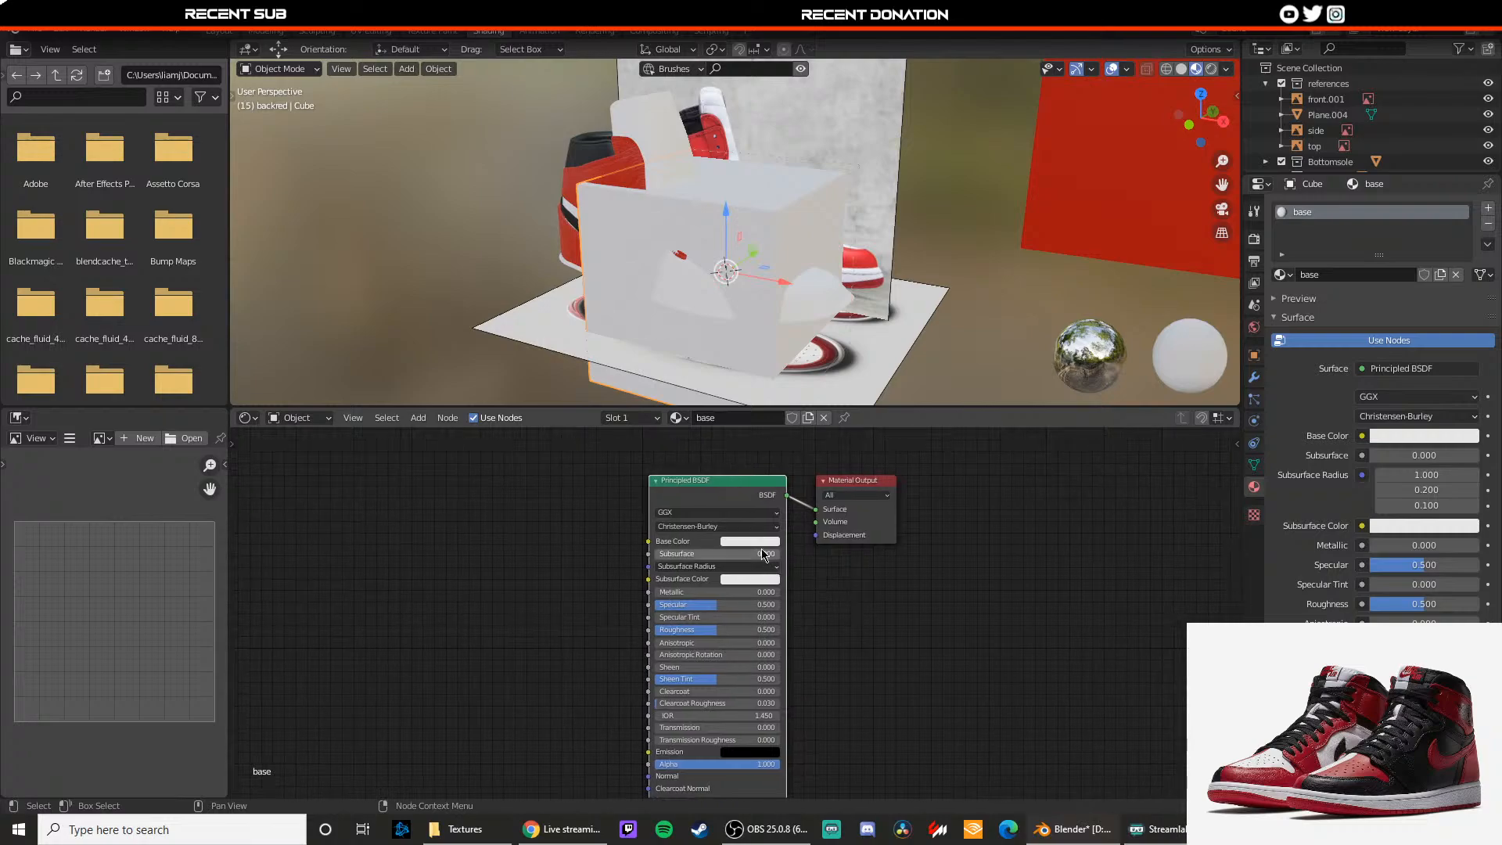
left_click(753, 542)
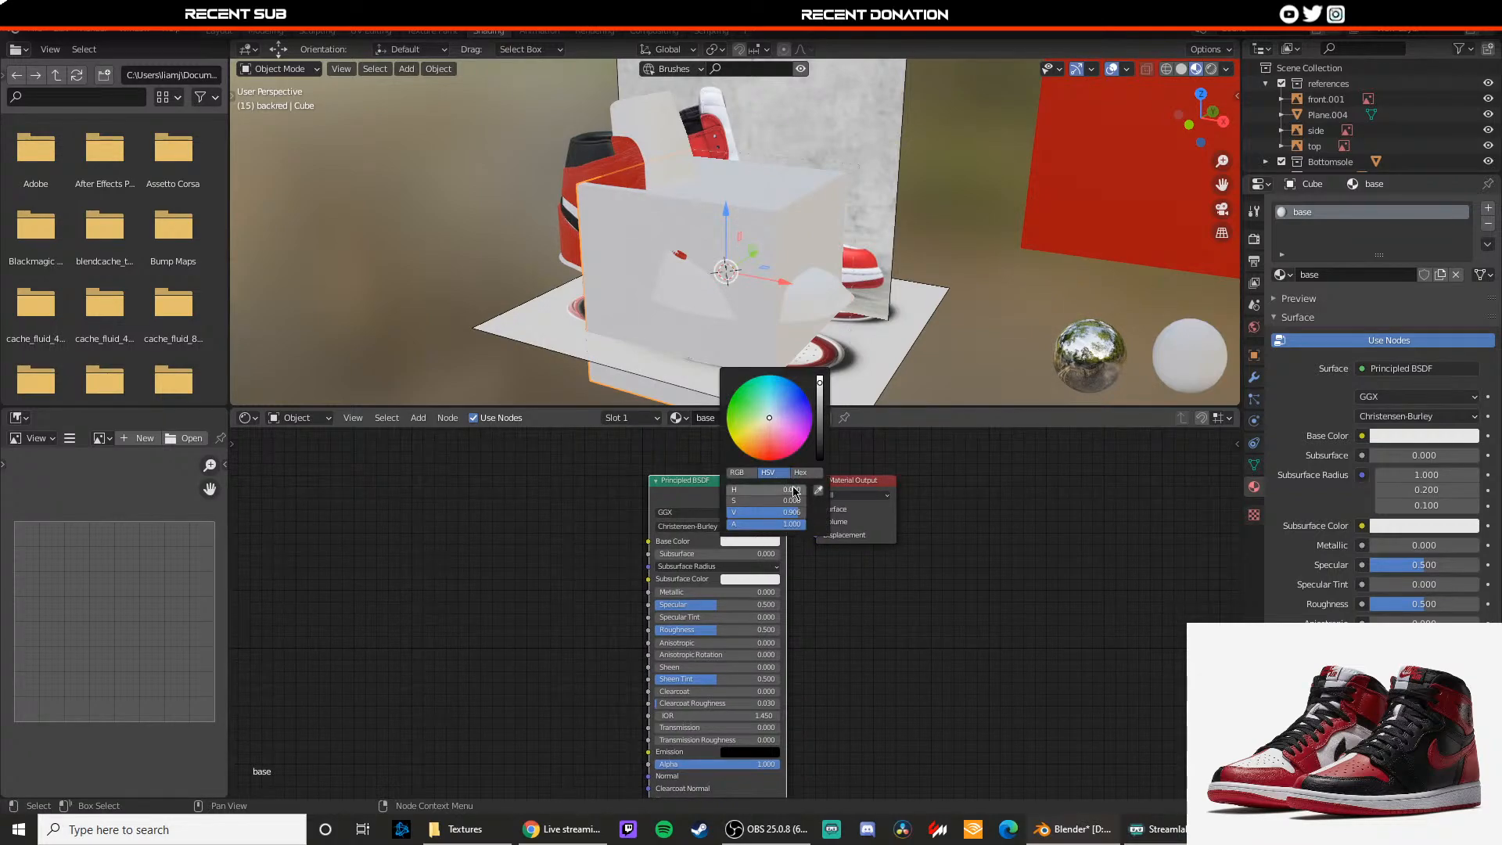
left_click(743, 472)
left_click_drag(787, 490, 796, 490)
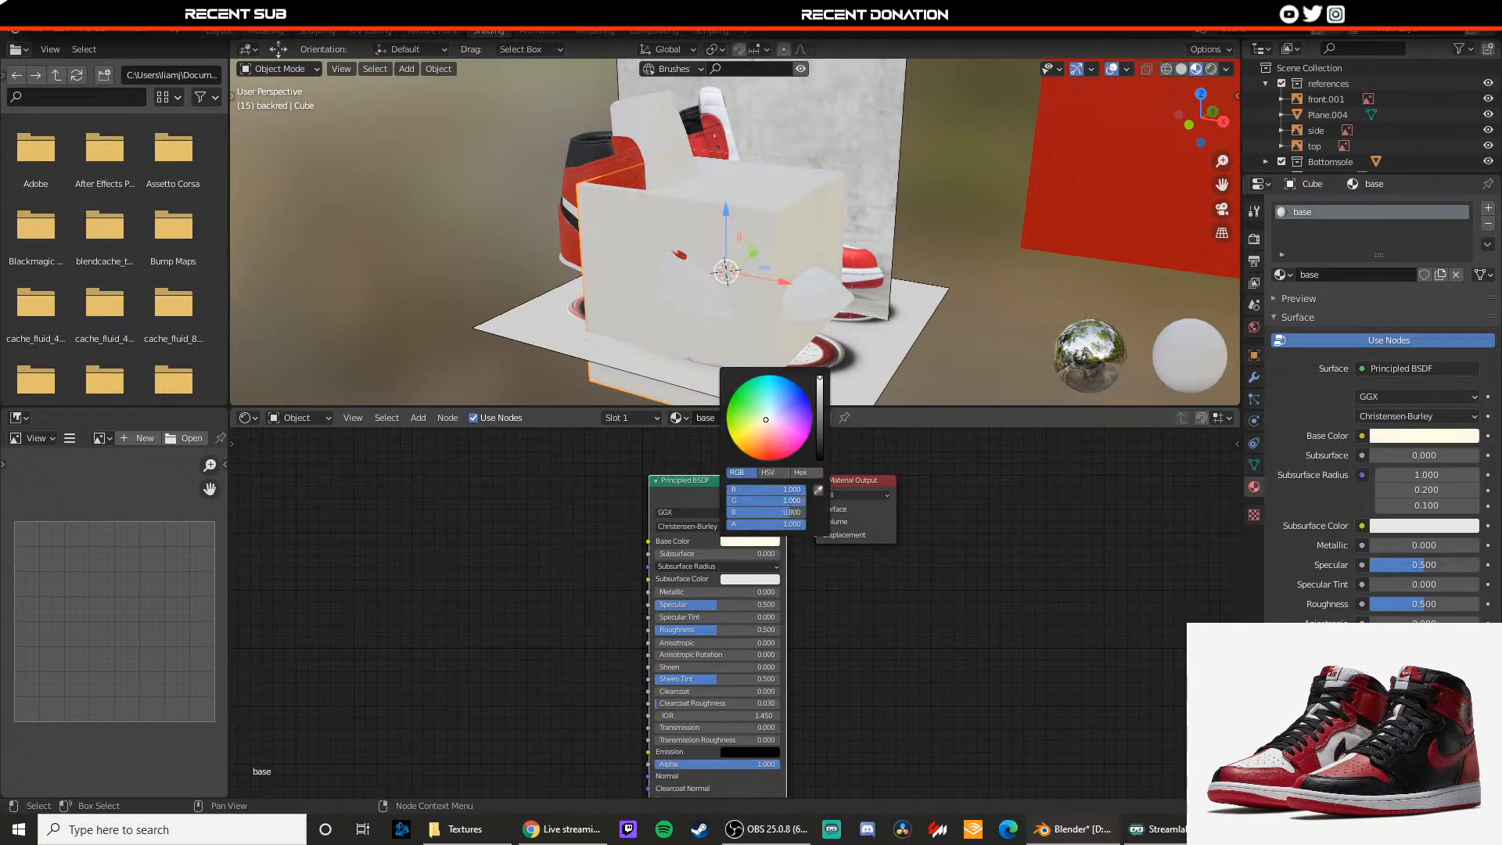
Step: Add an Image Texture node and a Bump node to the base material's node tree
left_click(419, 417)
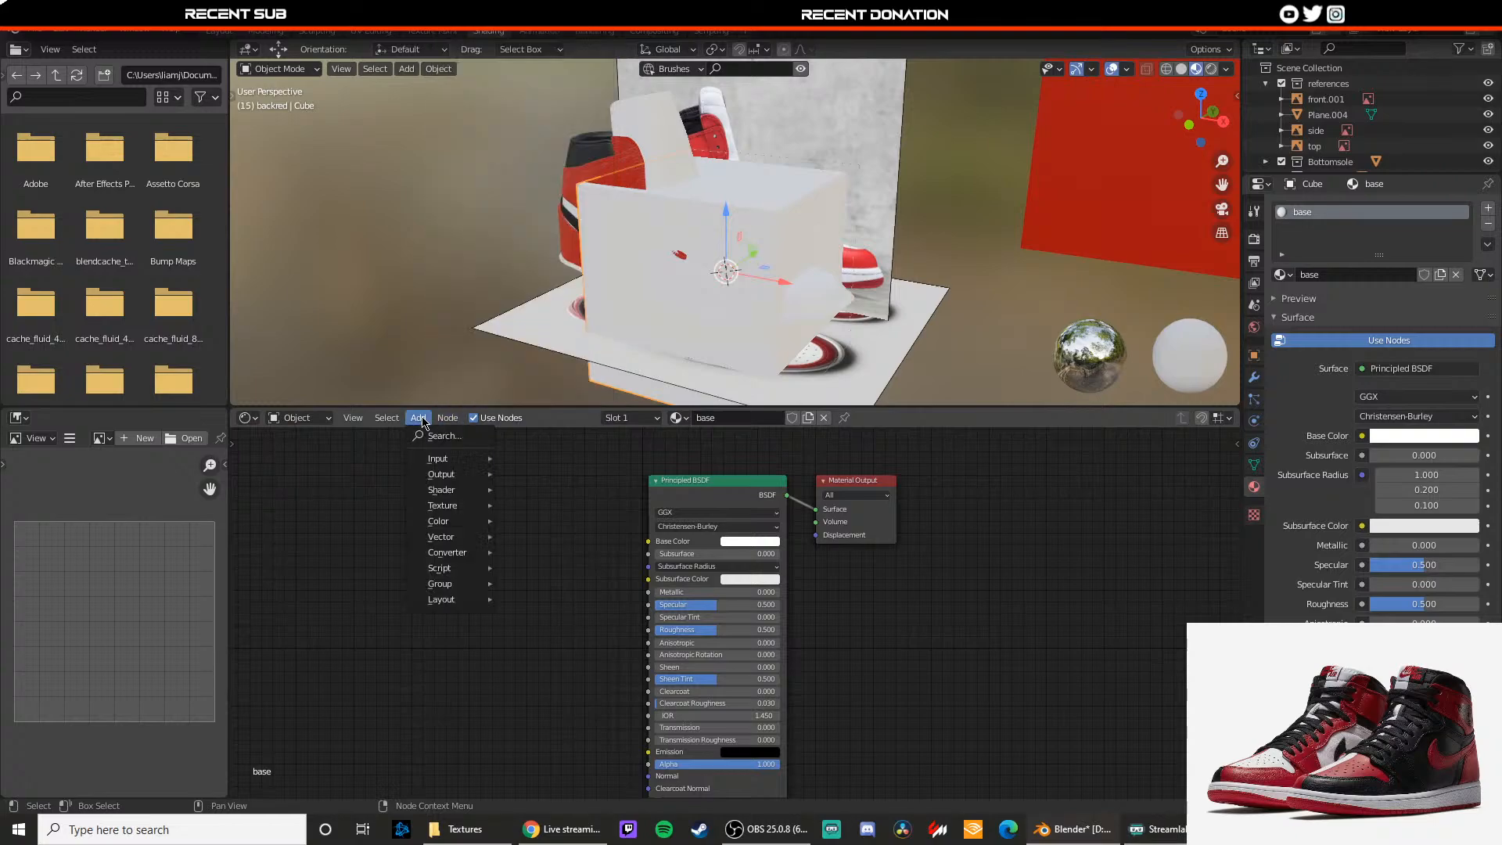
left_click(436, 429)
type("ima")
key("Return")
left_click(329, 601)
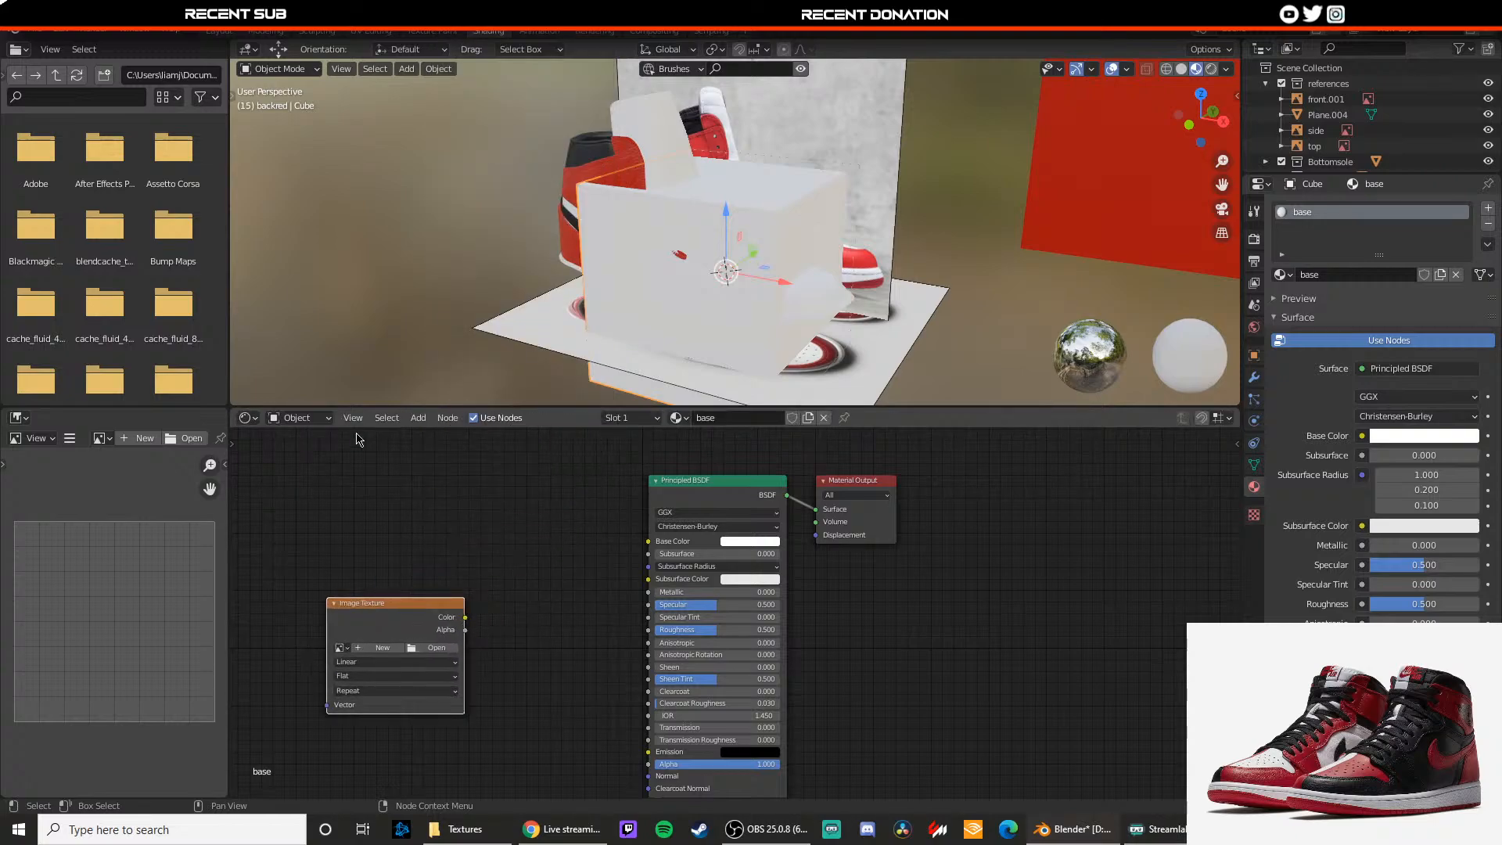
left_click(419, 419)
left_click(431, 440)
type("bu")
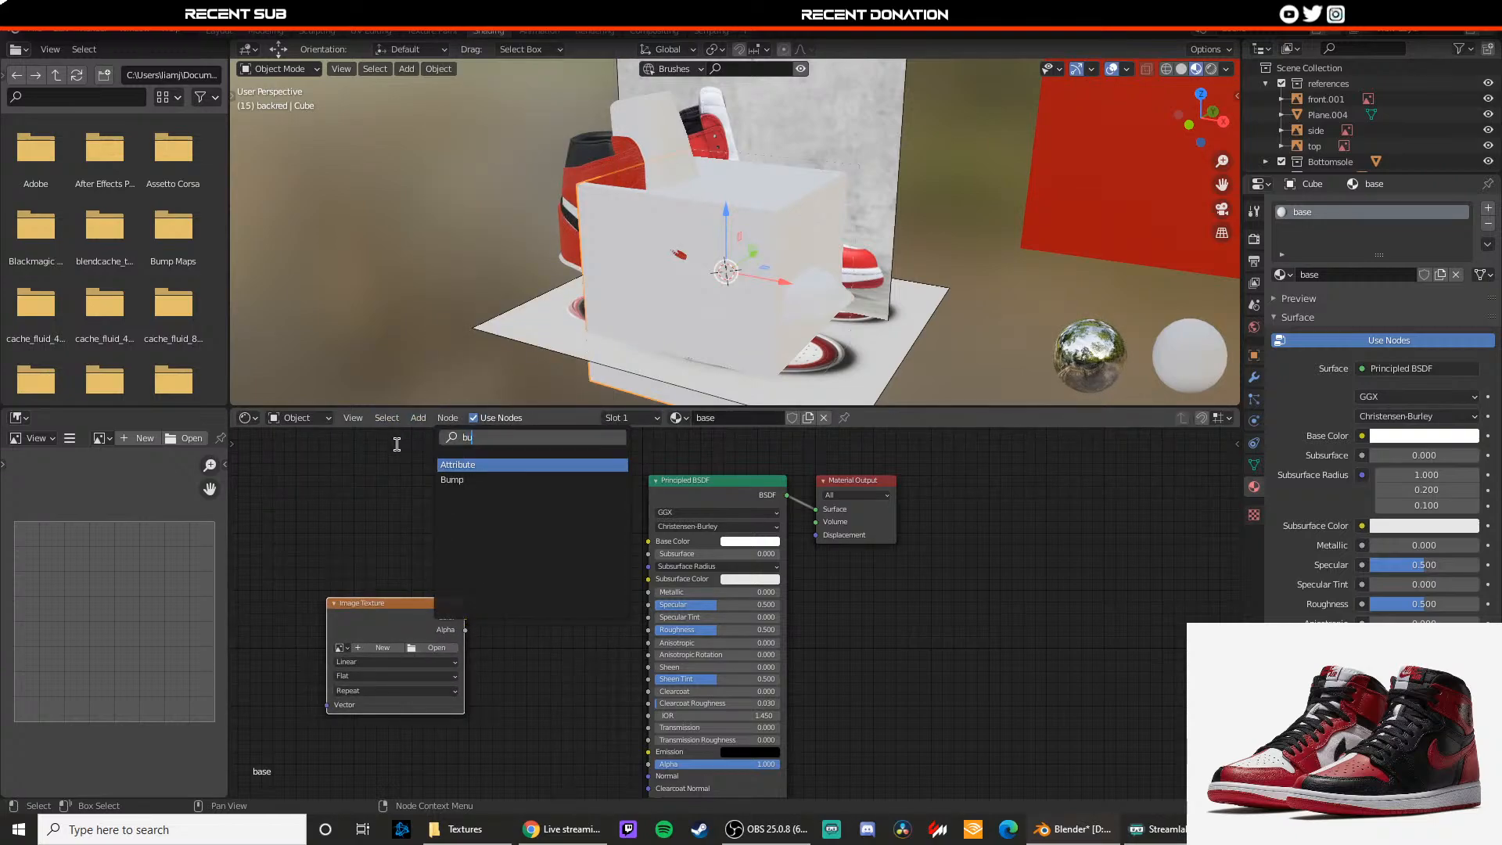
left_click(512, 468)
left_click(555, 656)
Step: Connect the image texture's Color to the Bump Height and the Bump Normal to the Principled BSDF Normal input
middle_click_drag(554, 648, 581, 526)
left_click_drag(503, 486, 676, 653)
left_click_drag(469, 505, 514, 678)
Step: Load DOTS.png from the Textures folder into the image texture node and place the node beside the Bump node
left_click(409, 558)
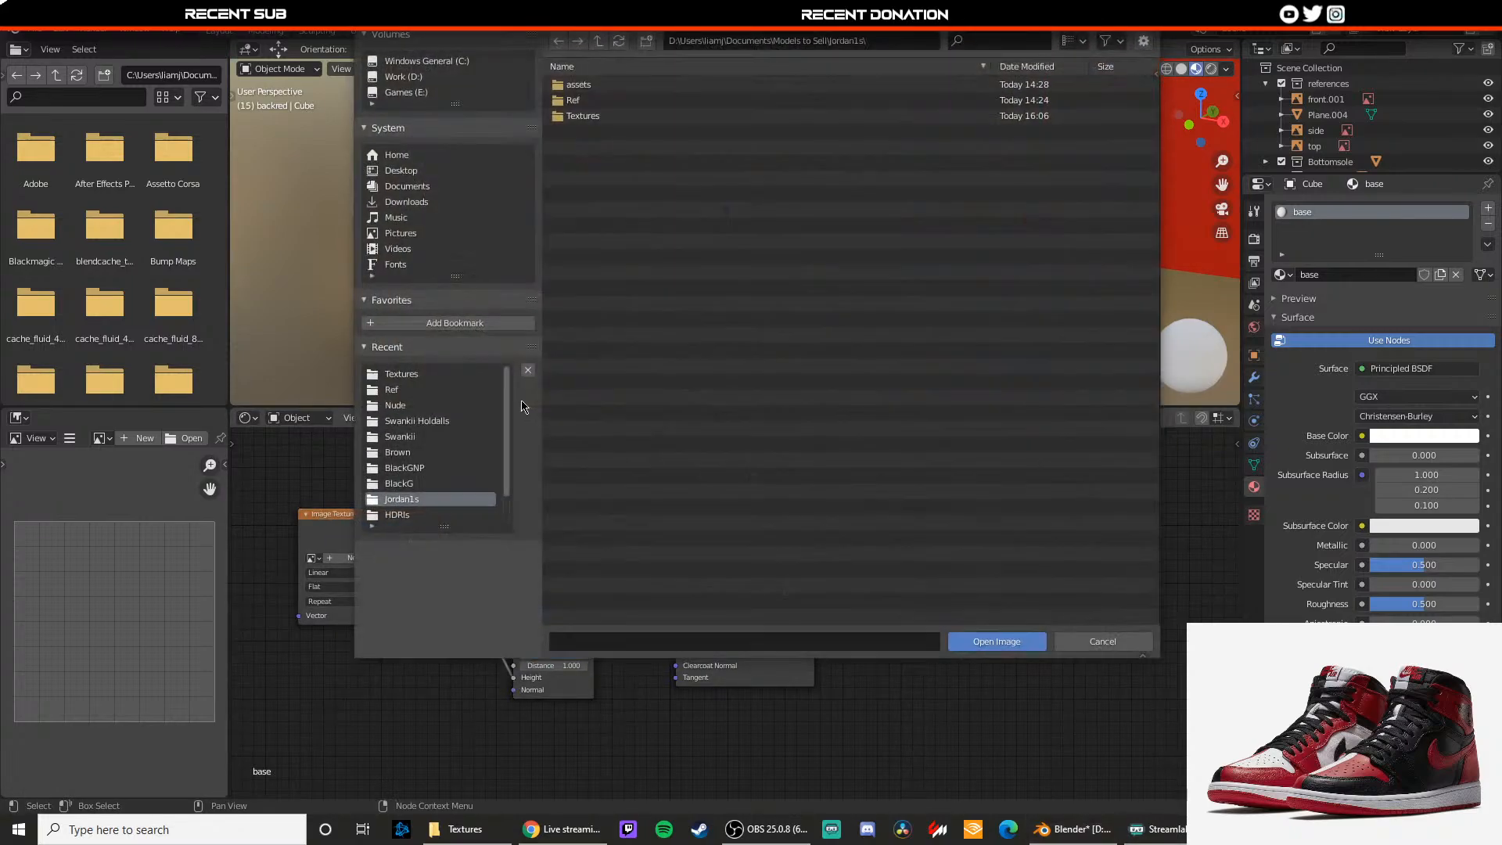
double_click(592, 116)
double_click(585, 85)
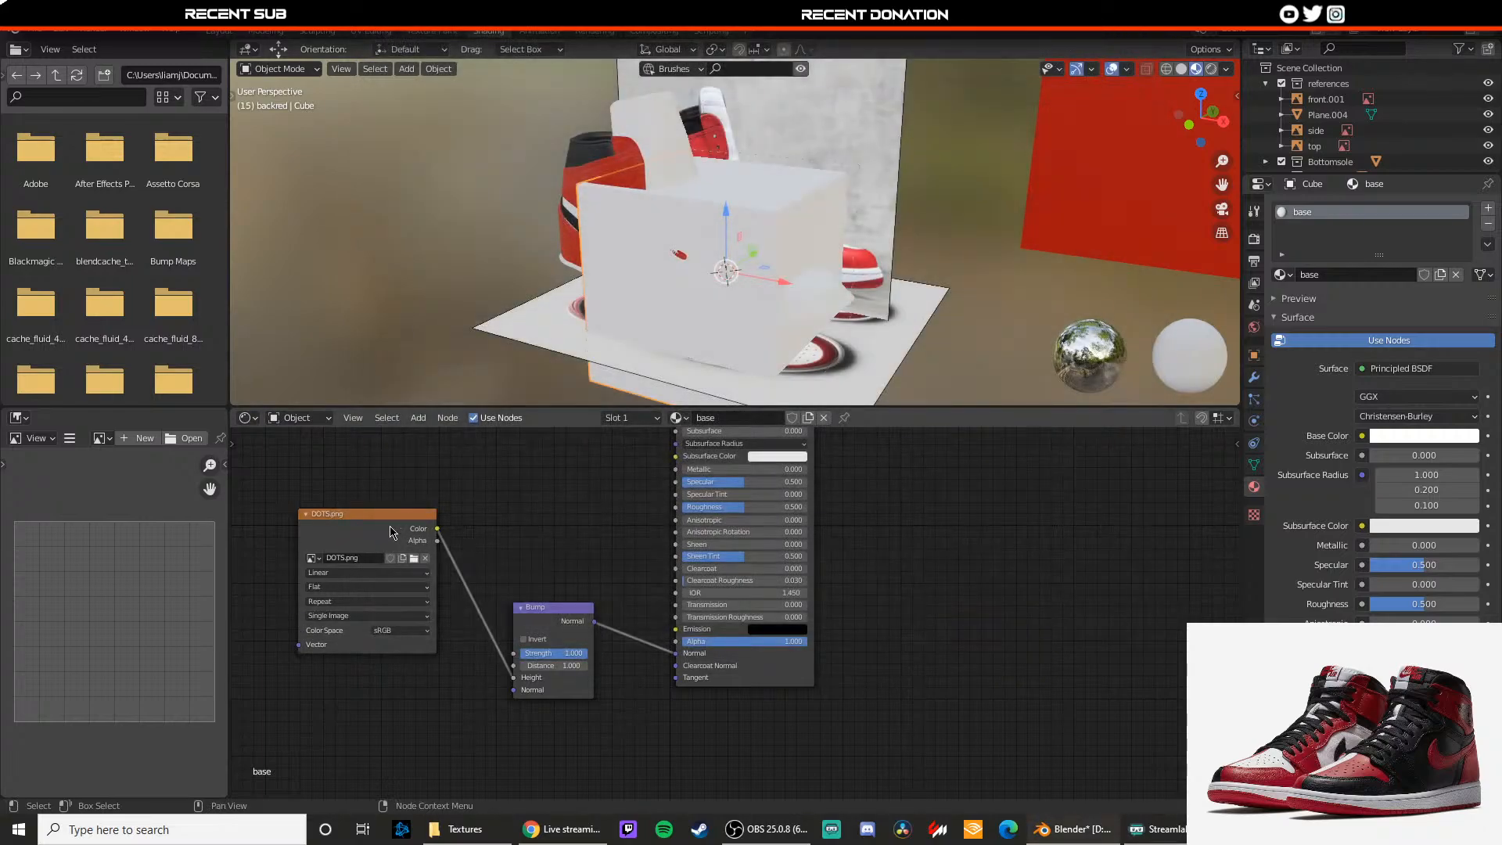
left_click_drag(439, 542, 432, 612)
Step: Move the cube along the Y axis, well clear of the shoe
middle_click_drag(634, 295, 592, 220)
scroll(593, 221, "down", 3)
left_click_drag(628, 210, 598, 219)
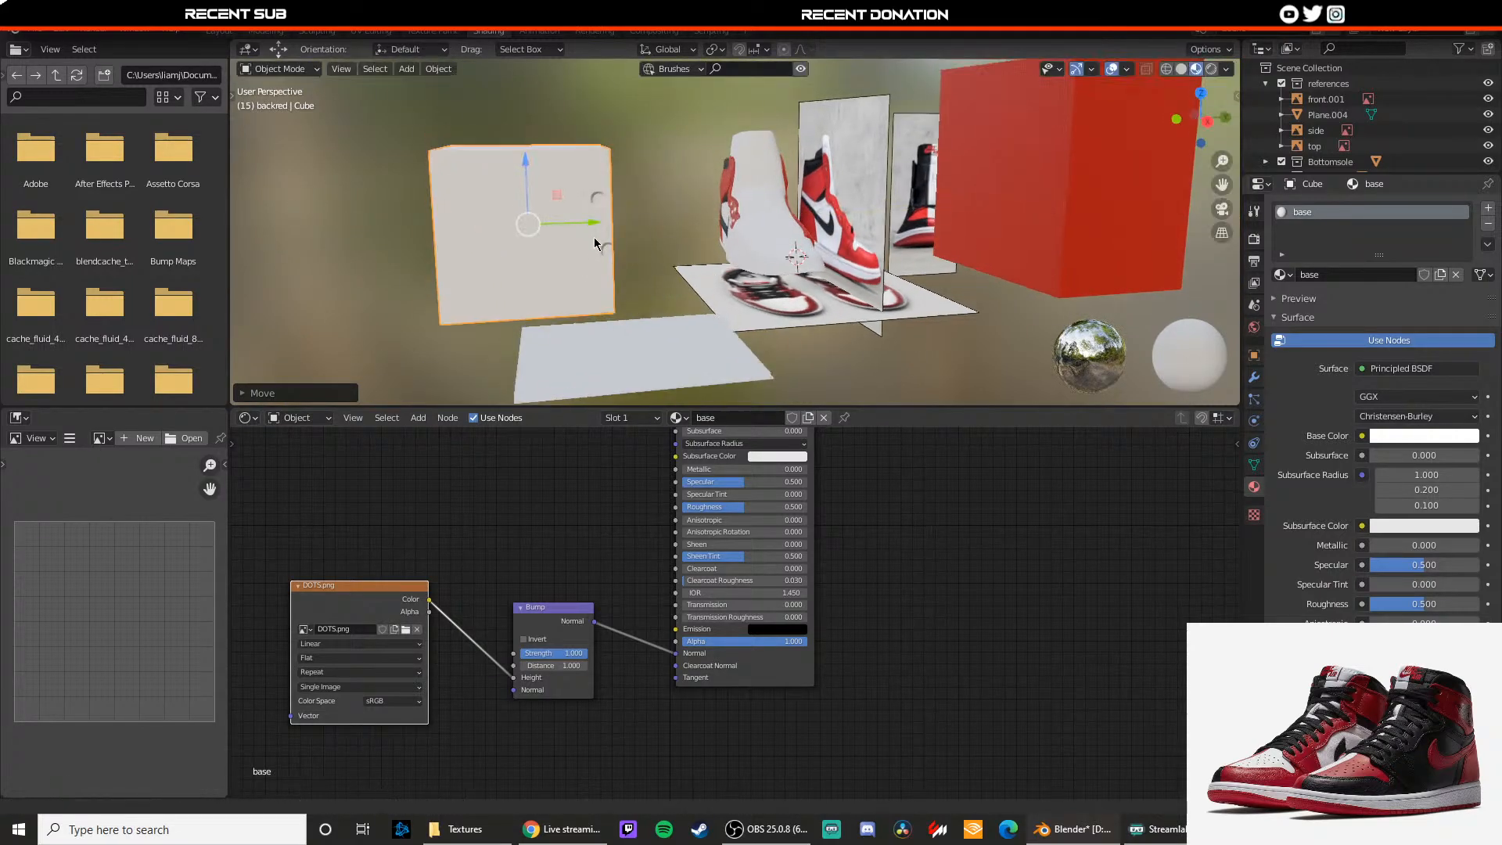
Step: Replace the shoe base object's white material with the base material
scroll(591, 244, "up", 4)
left_click(792, 274)
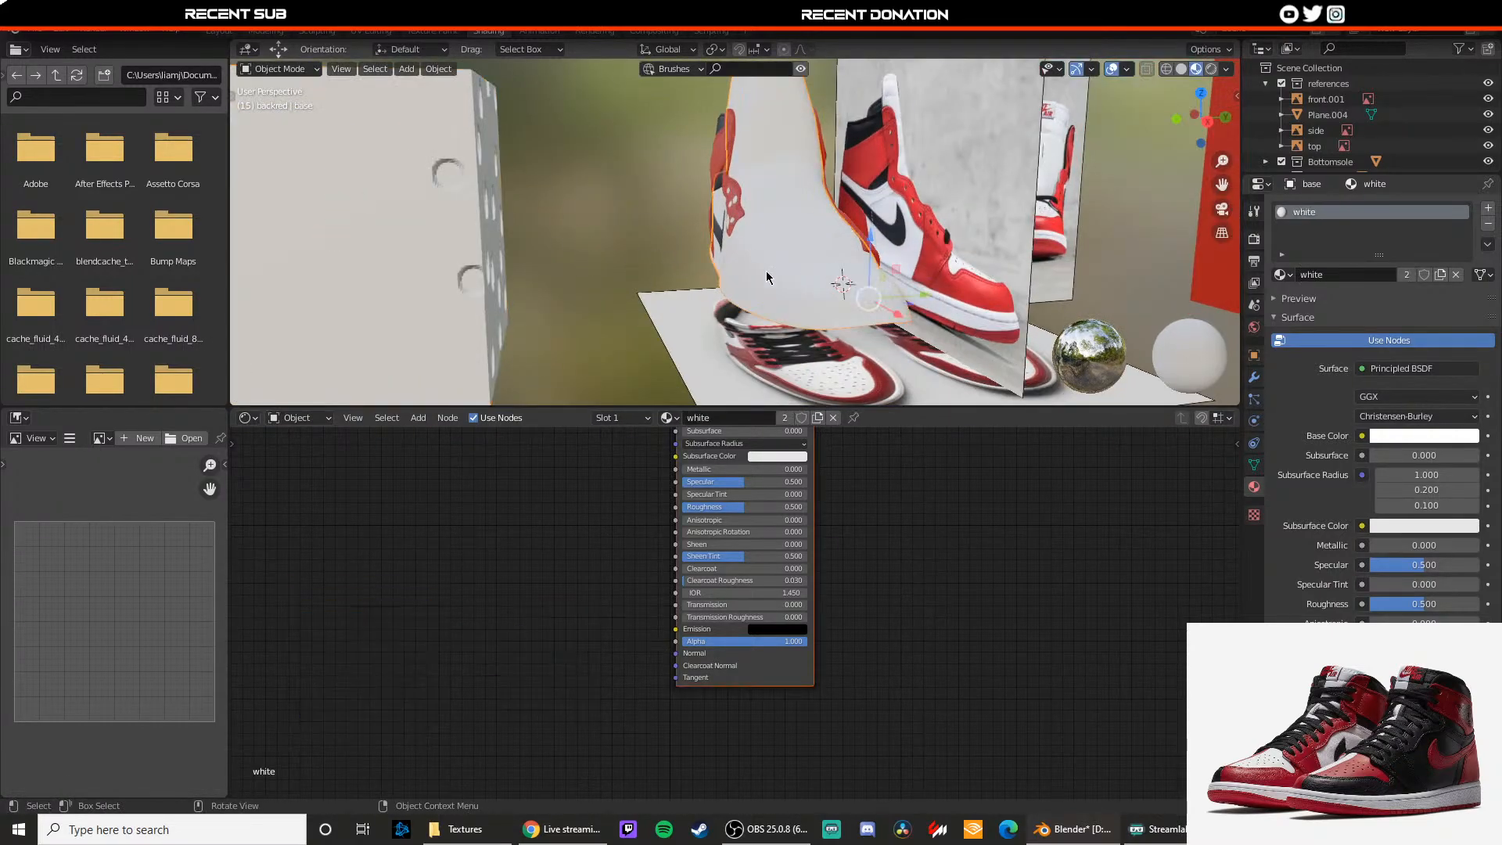
left_click(667, 417)
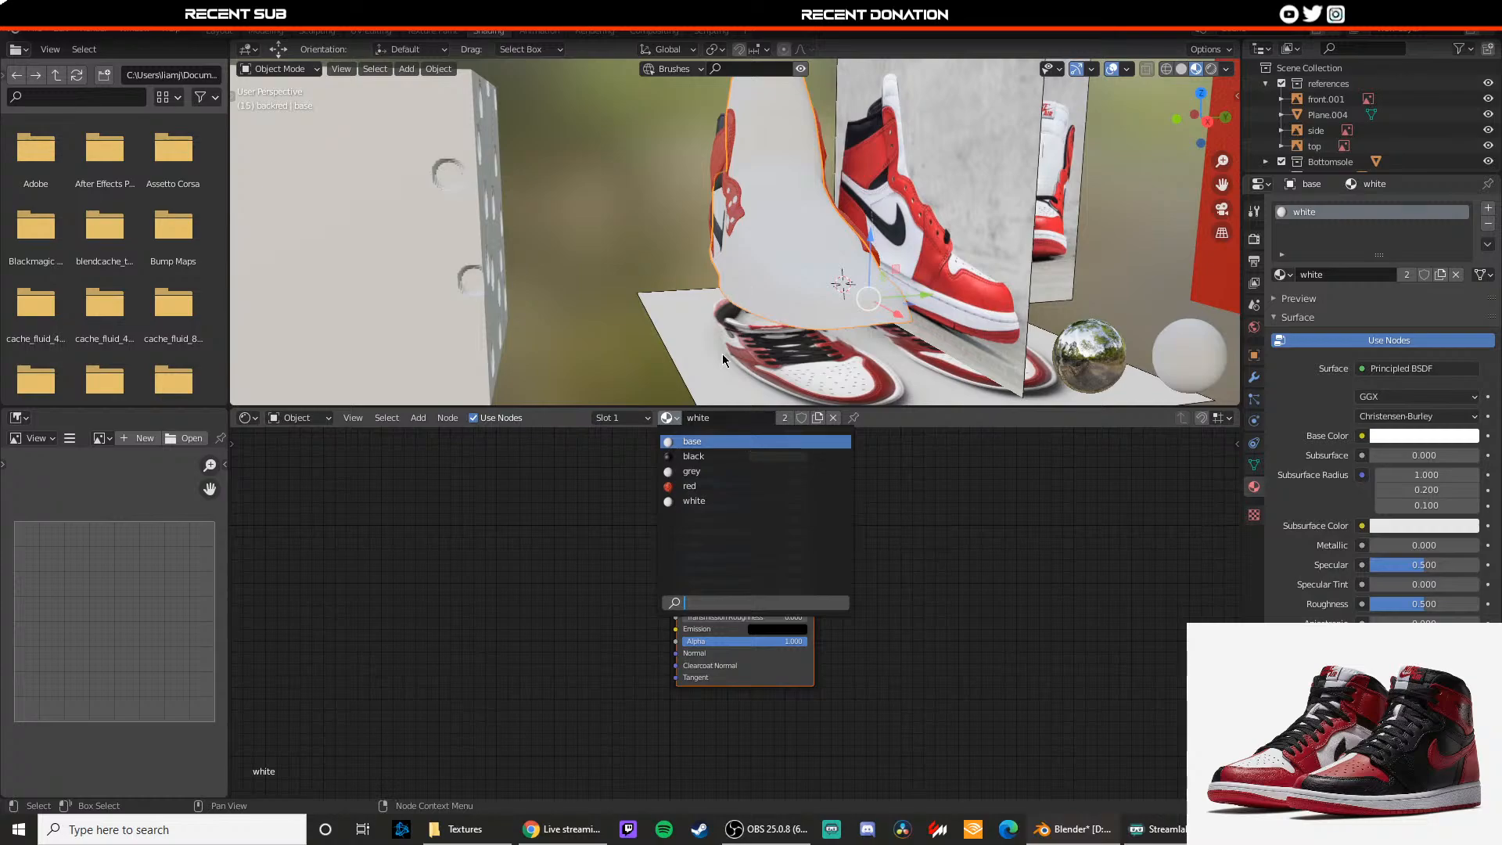
scroll(726, 280, "up", 1)
middle_click_drag(726, 280, 689, 264)
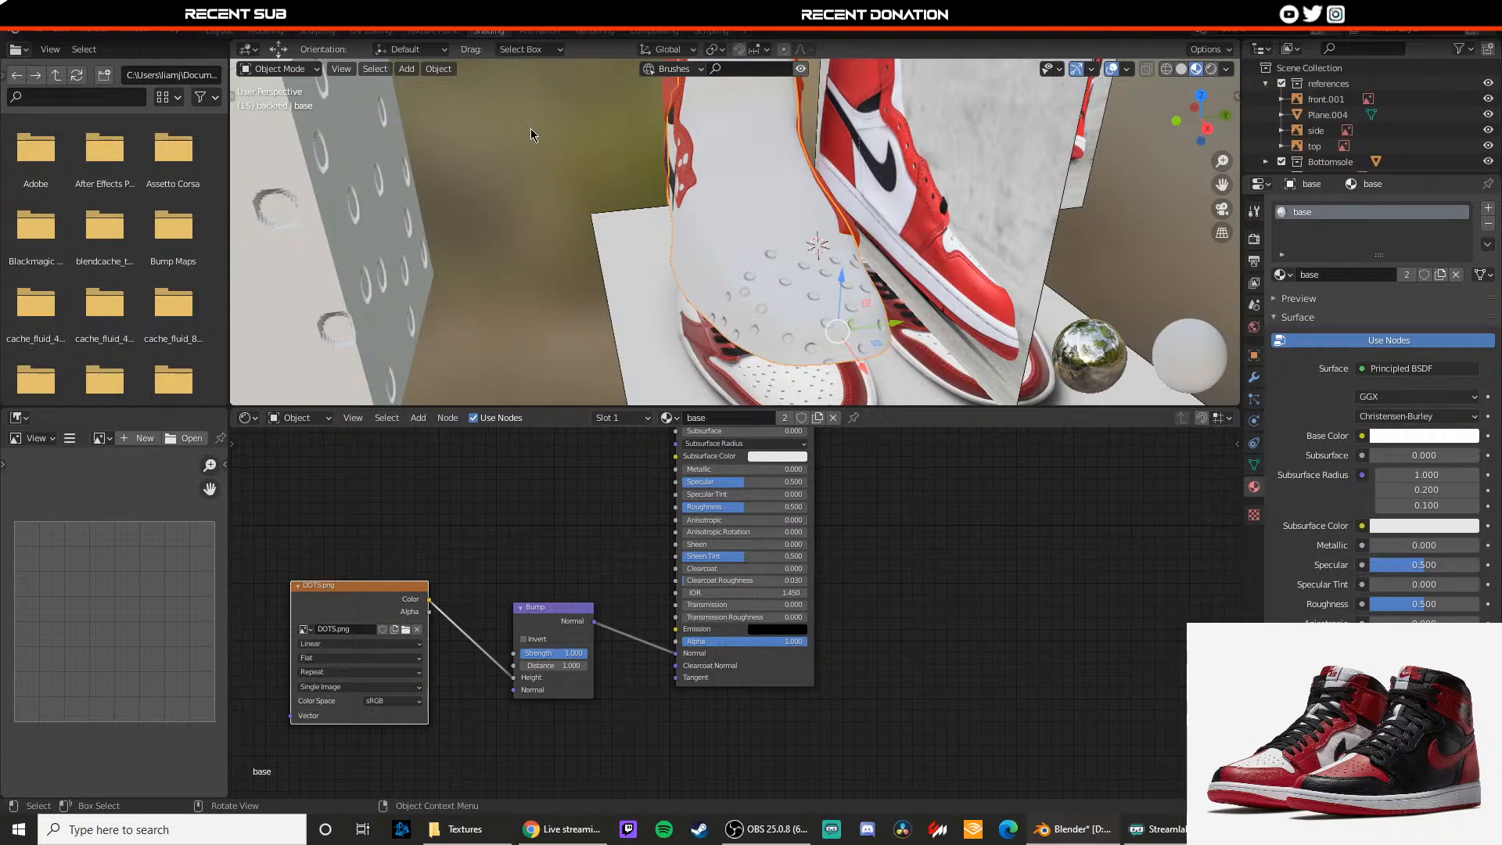
Step: Select the edge path outlining the top of the toe on the shoe base mesh and mark it as a seam
scroll(639, 260, "up", 1)
key("Tab")
mouse_move(639, 260)
middle_mouse_down("shift")
mouse_move(615, 233)
mouse_move(665, 247)
middle_mouse_up("shift")
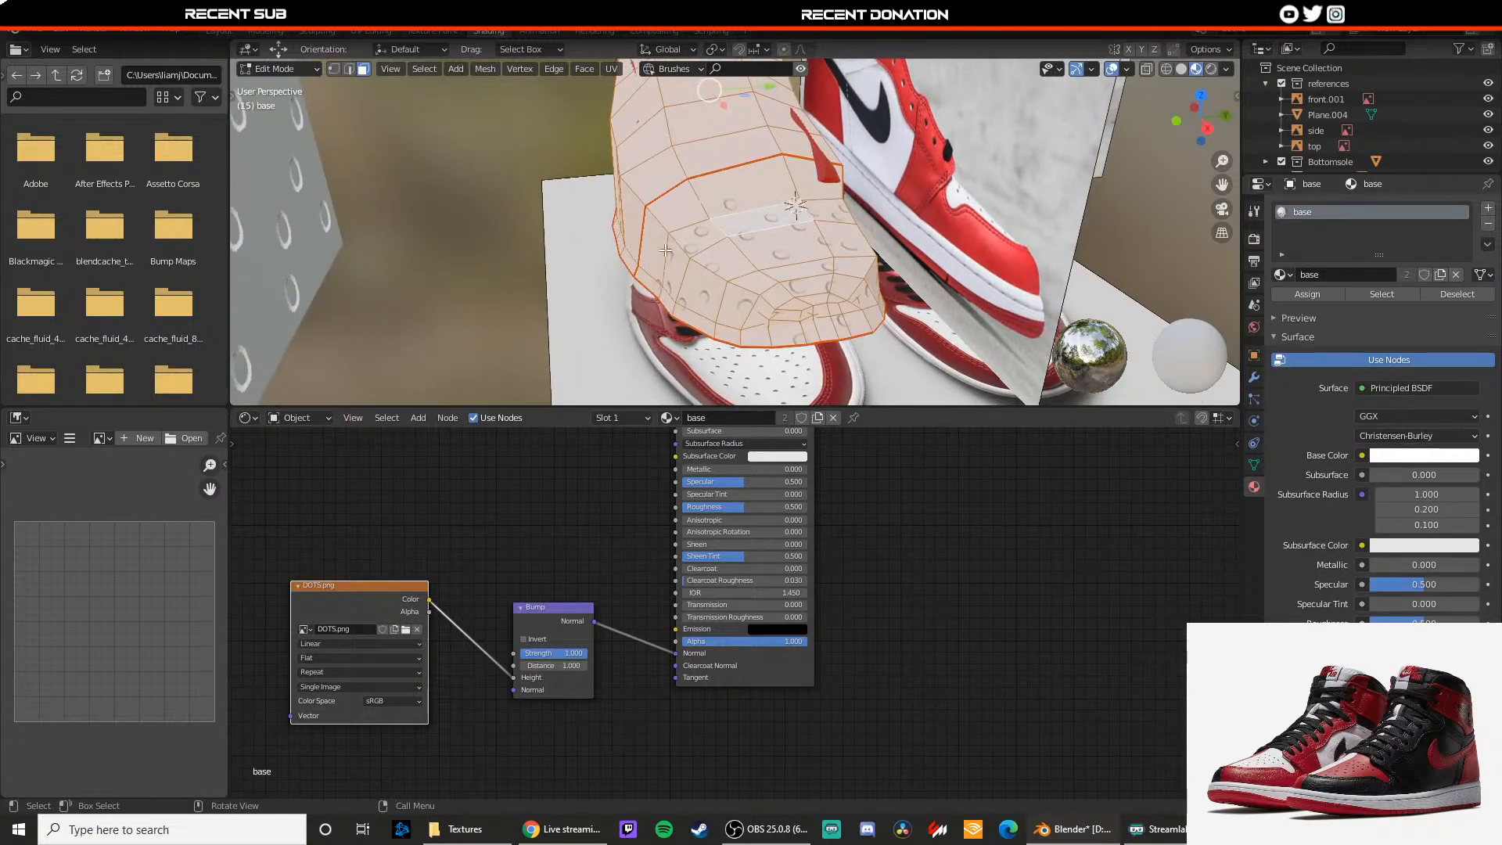
key("2")
left_click(671, 236)
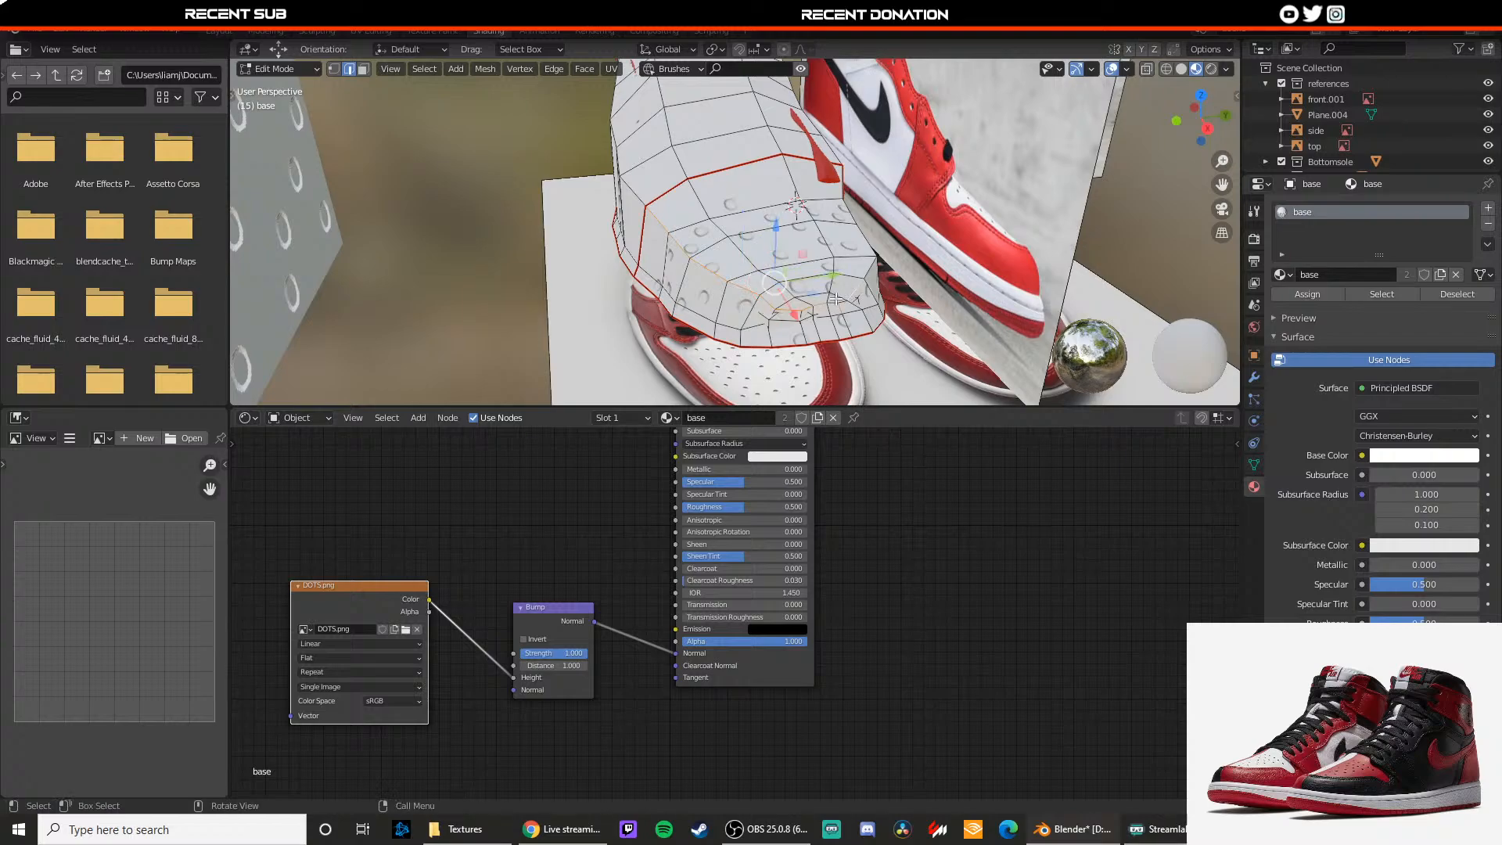
middle_click_drag(782, 305, 773, 298)
scroll(778, 265, "up", 3)
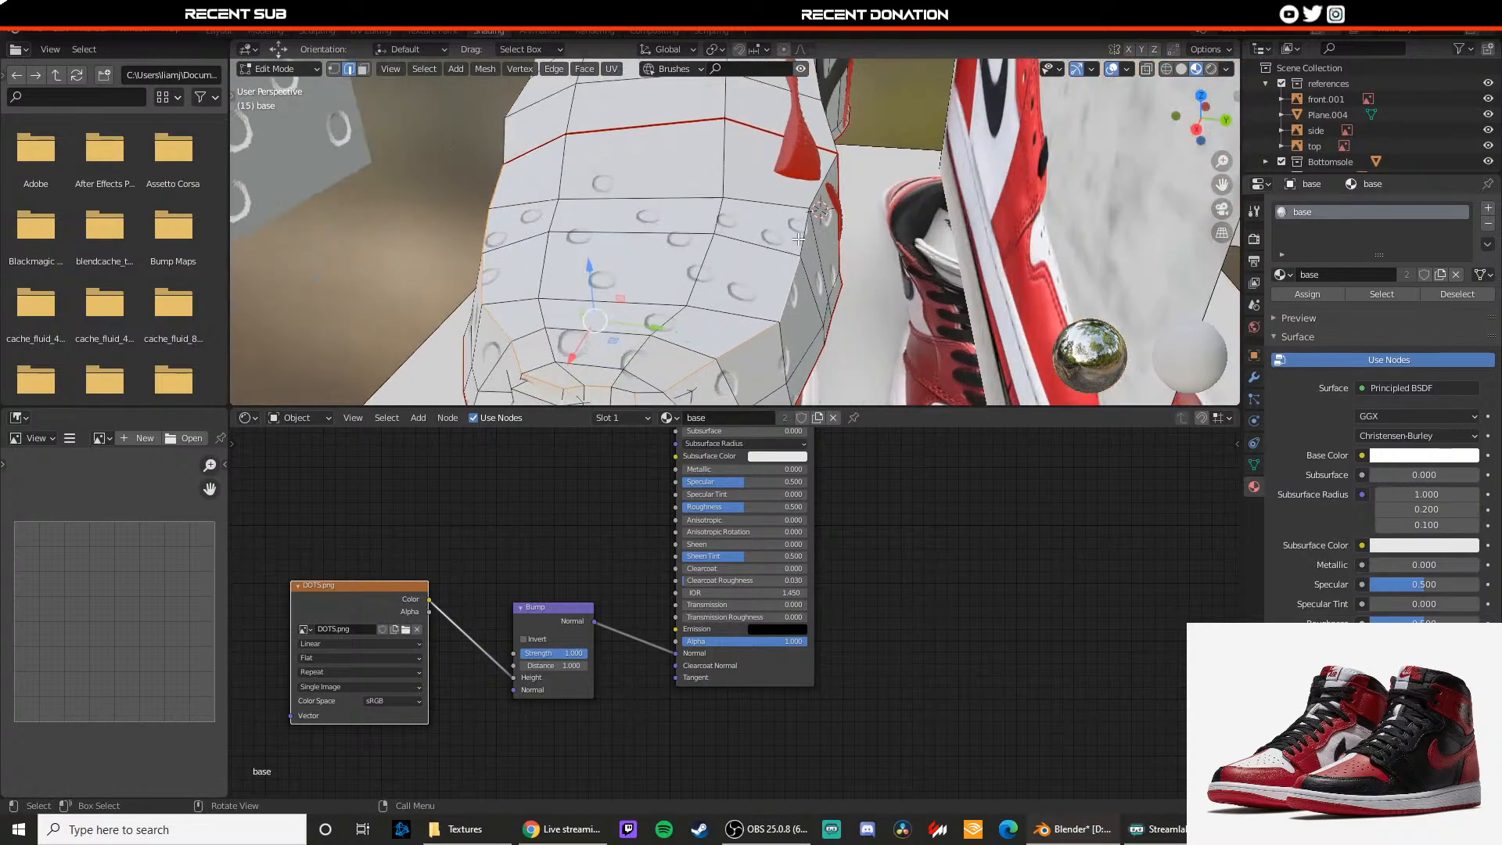
left_click(805, 233, "ctrl")
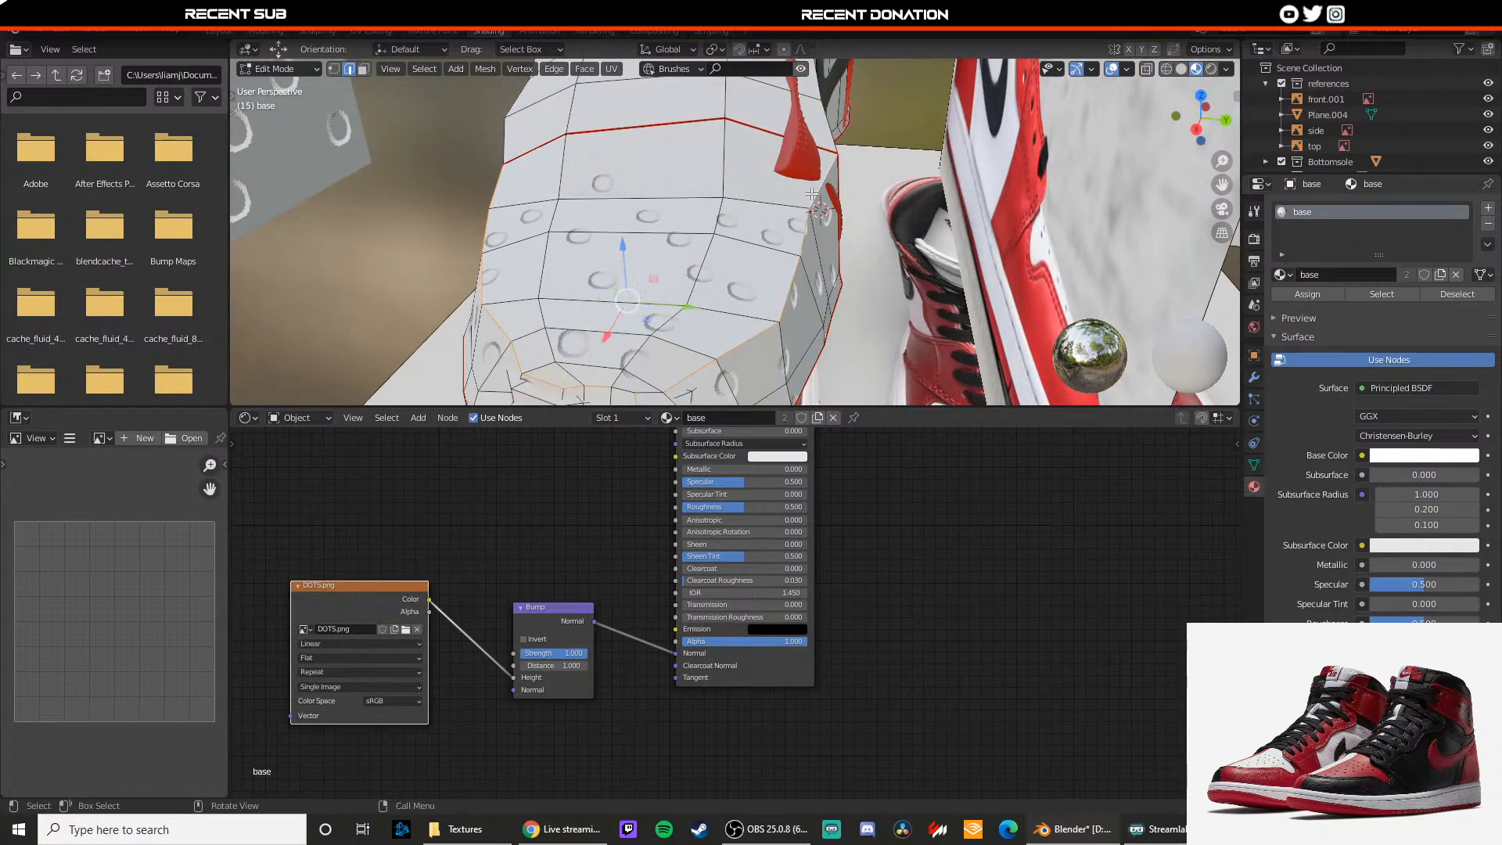
right_click(813, 194)
left_click(759, 372)
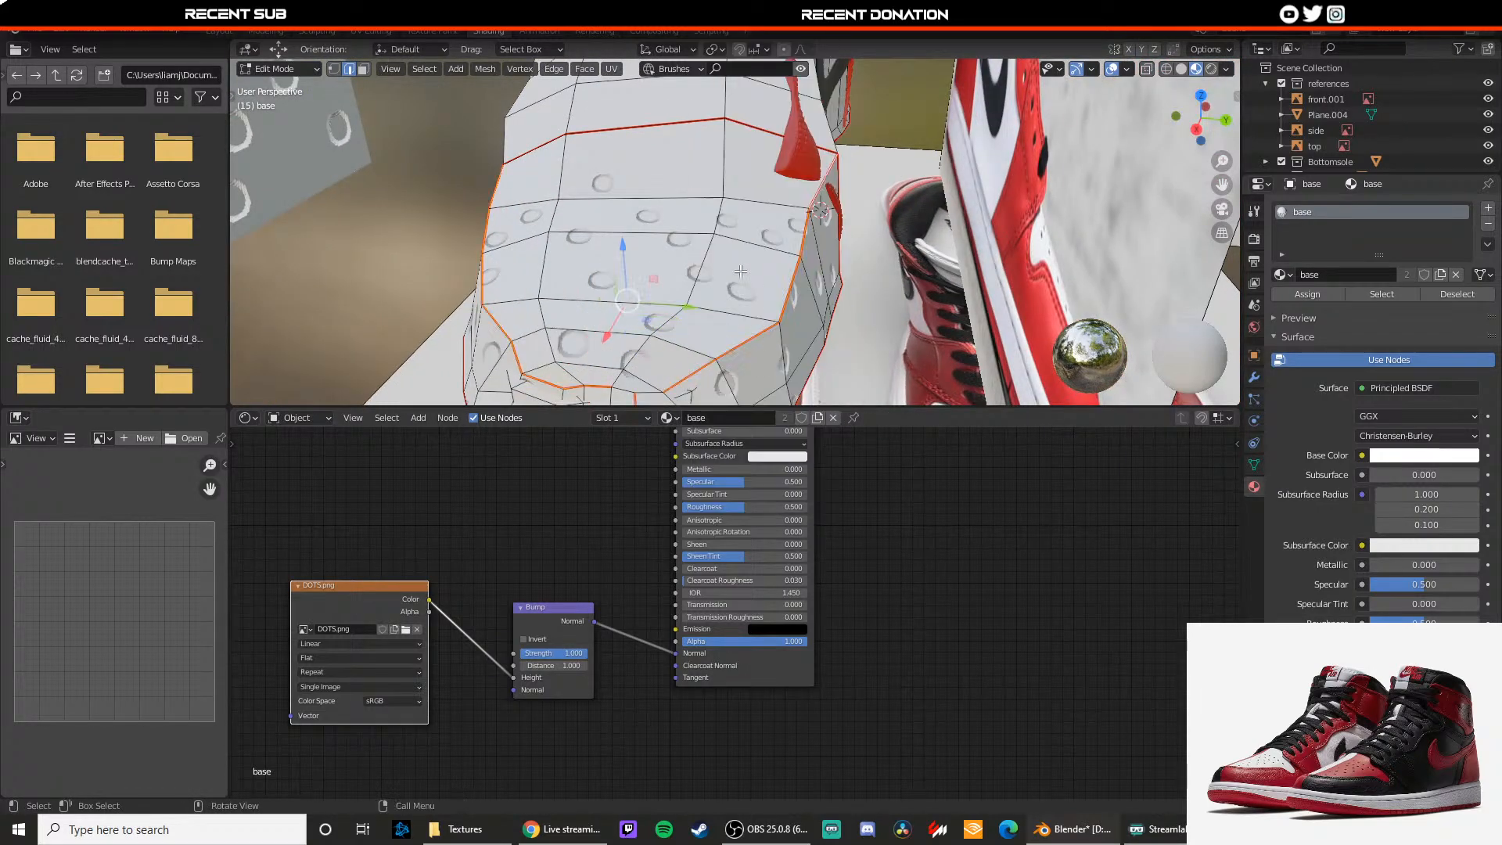
Step: Select the whole shoe base mesh and unwrap it with the toe outline seam
key("a")
key("u")
left_click(701, 258)
scroll(694, 258, "down", 2)
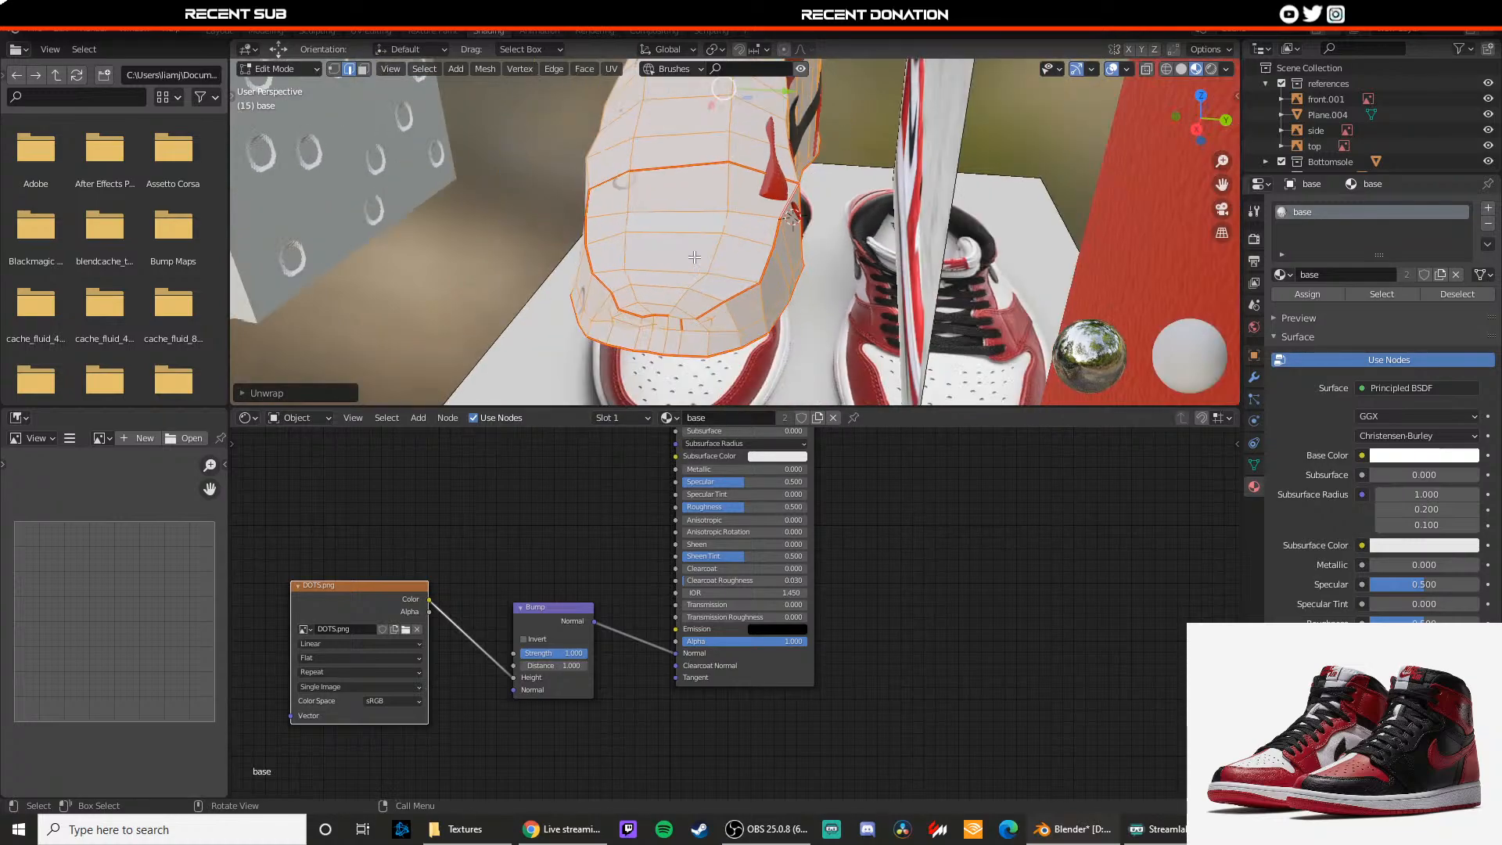
Step: Switch to the UV Editing workspace and show the whole mesh's UV layout over DOTS.png
left_click(694, 258)
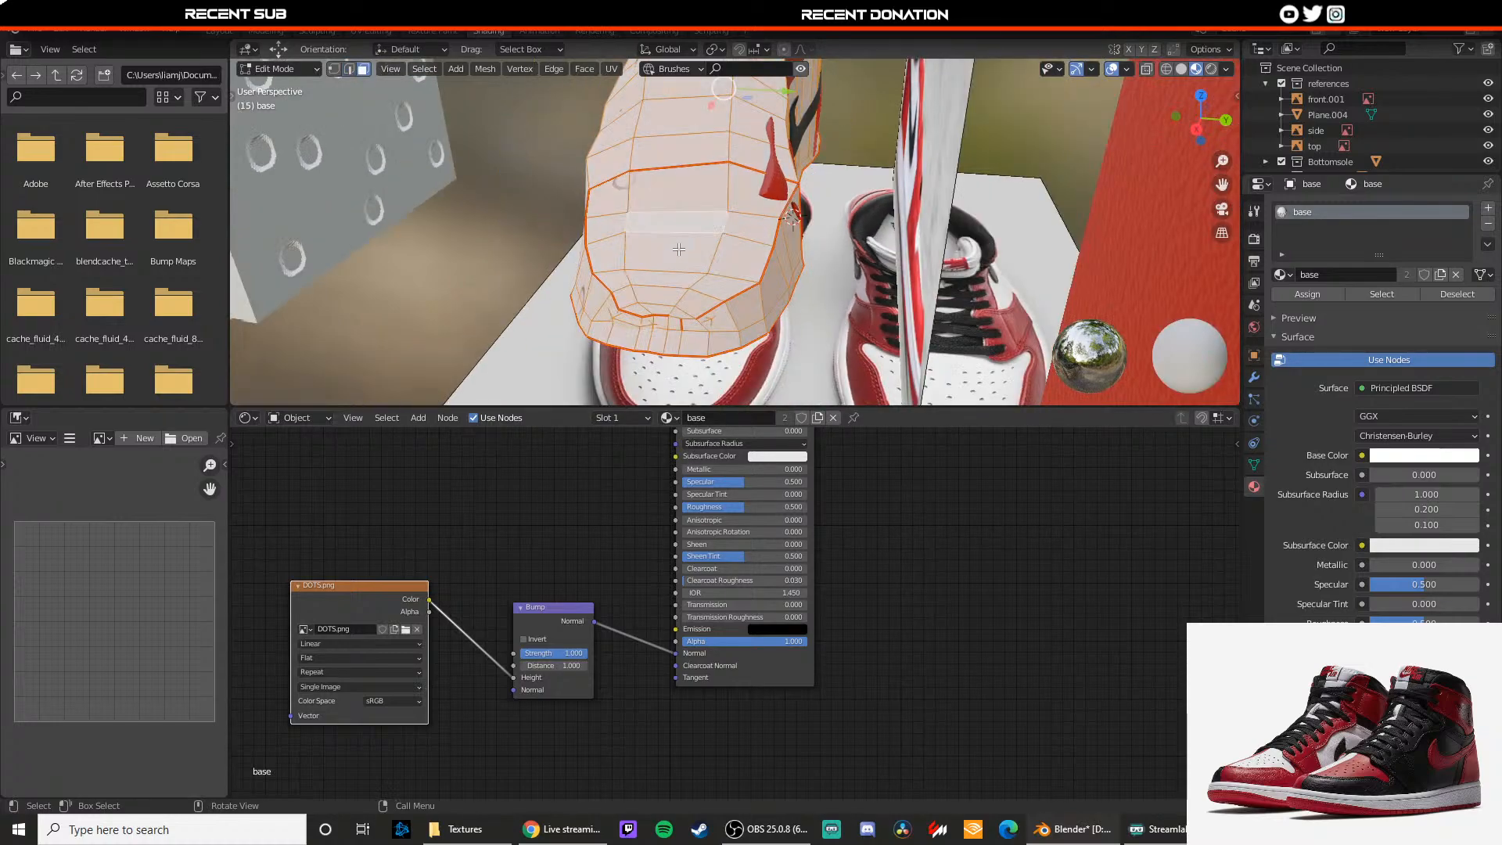
left_click(395, 32)
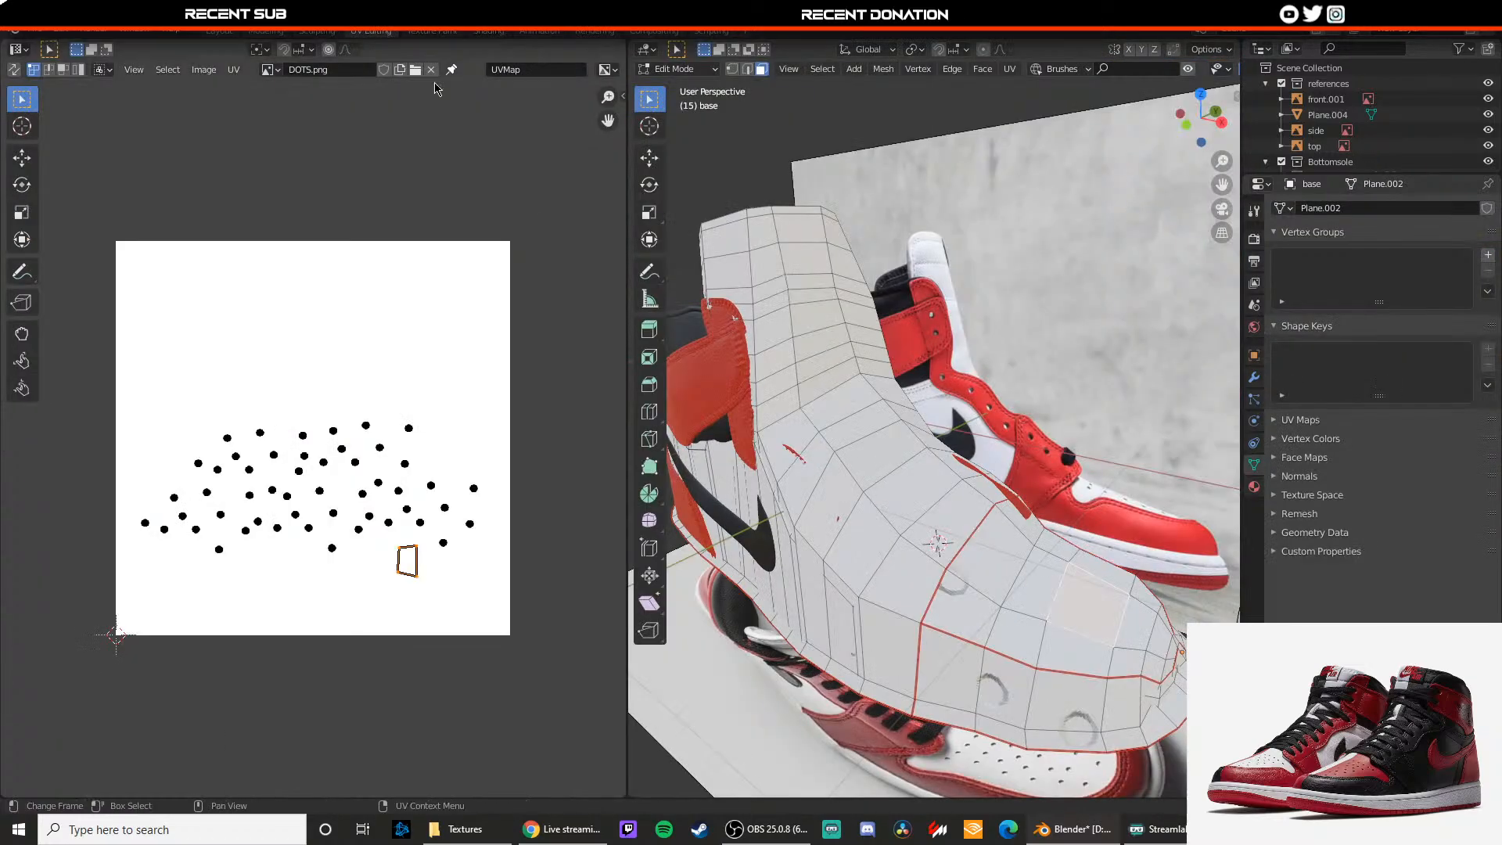
key("a")
left_click(1000, 576)
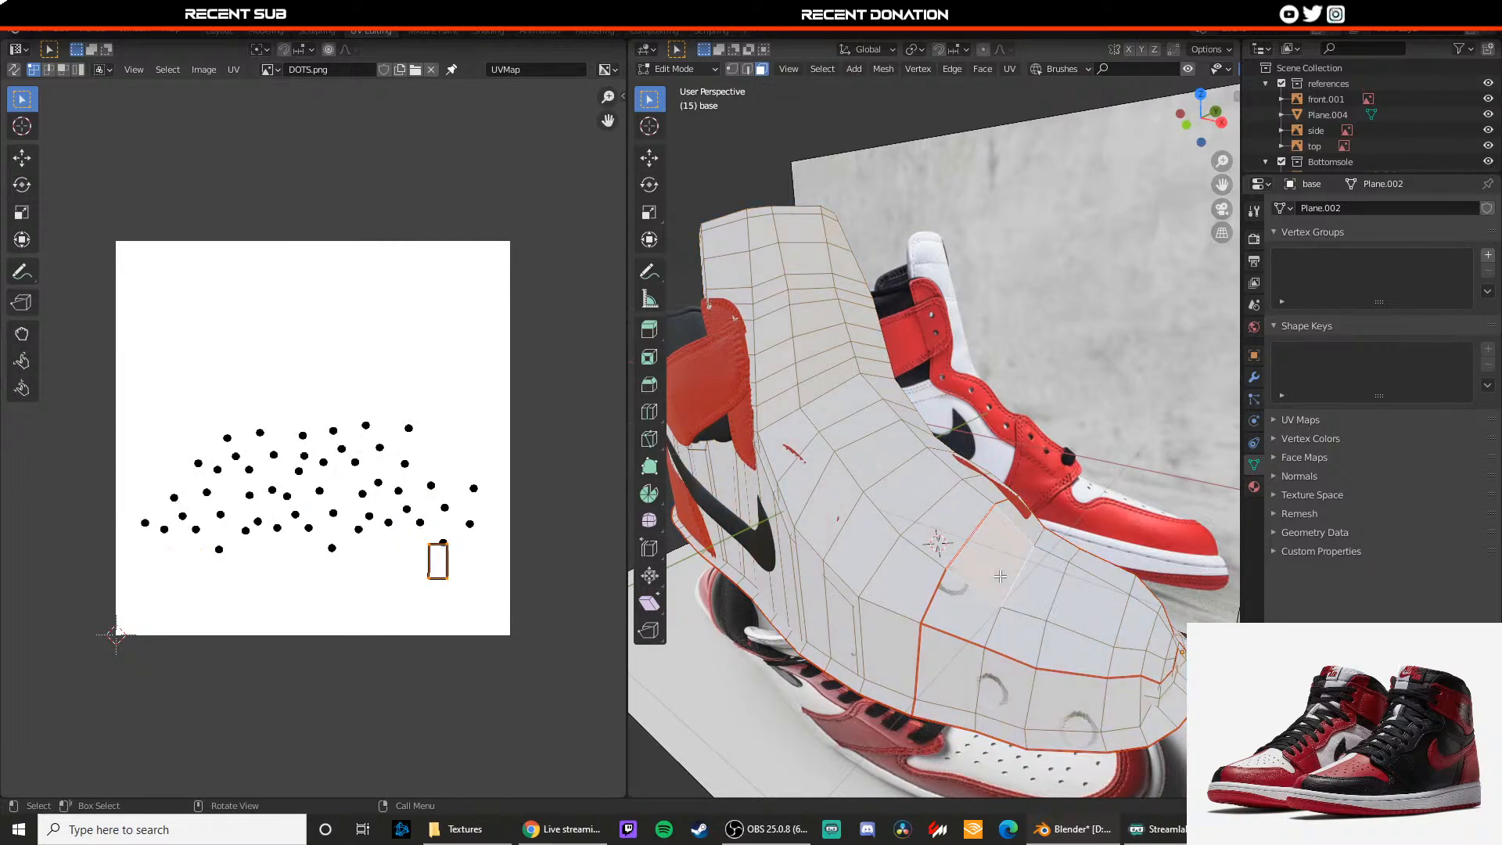
key("a")
key("alt+a")
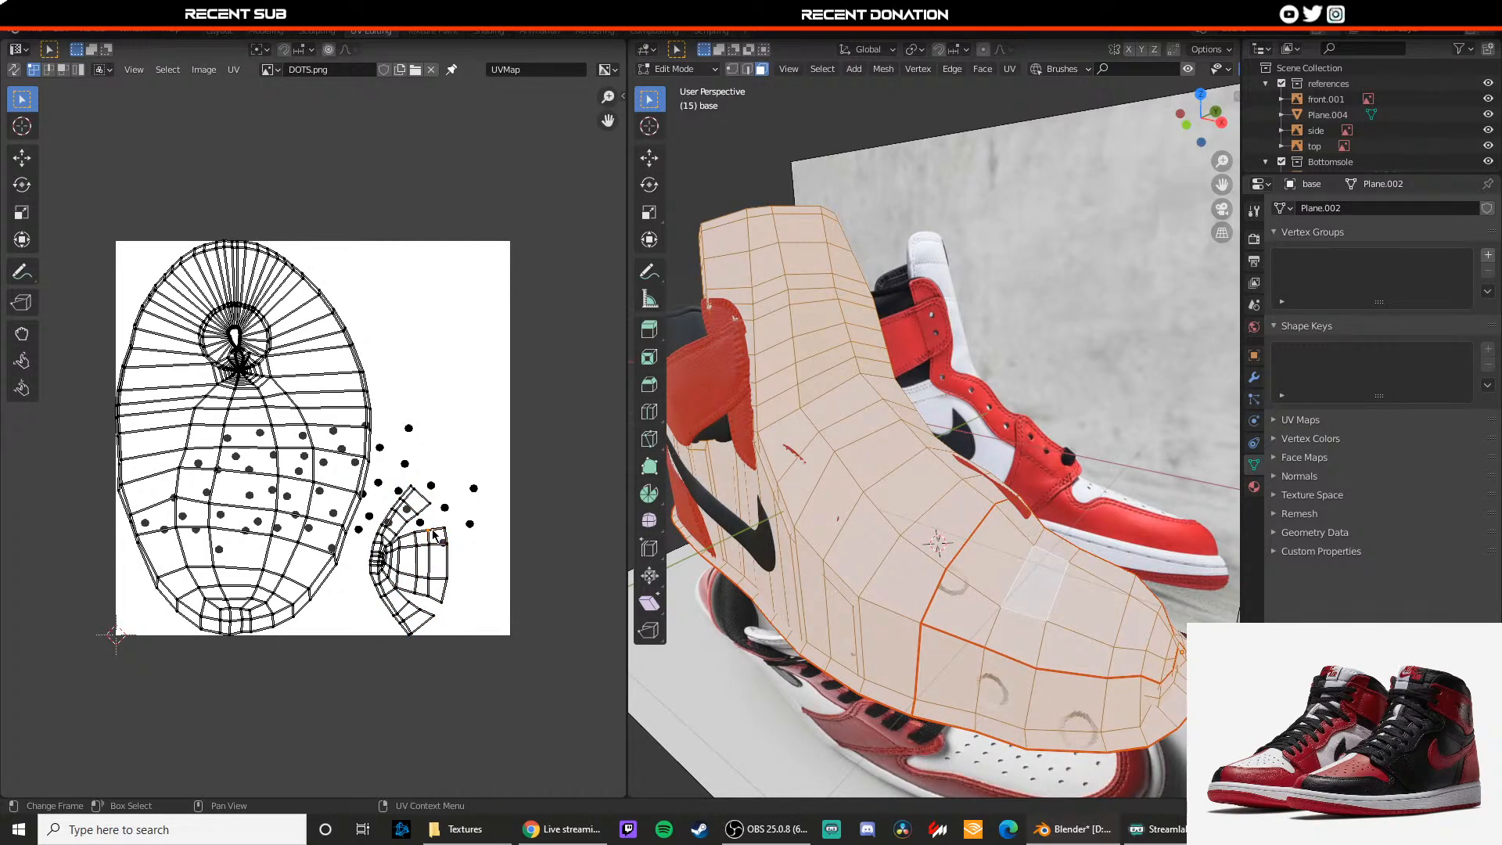
Step: Select the linked toe UV island and move it slightly up over the dots
key("l")
key("g")
left_click(443, 491)
Step: Mark the missing edges at the front corner of the toe outline as seams to close the loop
mouse_move(900, 509)
middle_mouse_down()
mouse_move(932, 525)
mouse_move(869, 523)
mouse_move(885, 532)
middle_mouse_up()
scroll(933, 525, "up", 3)
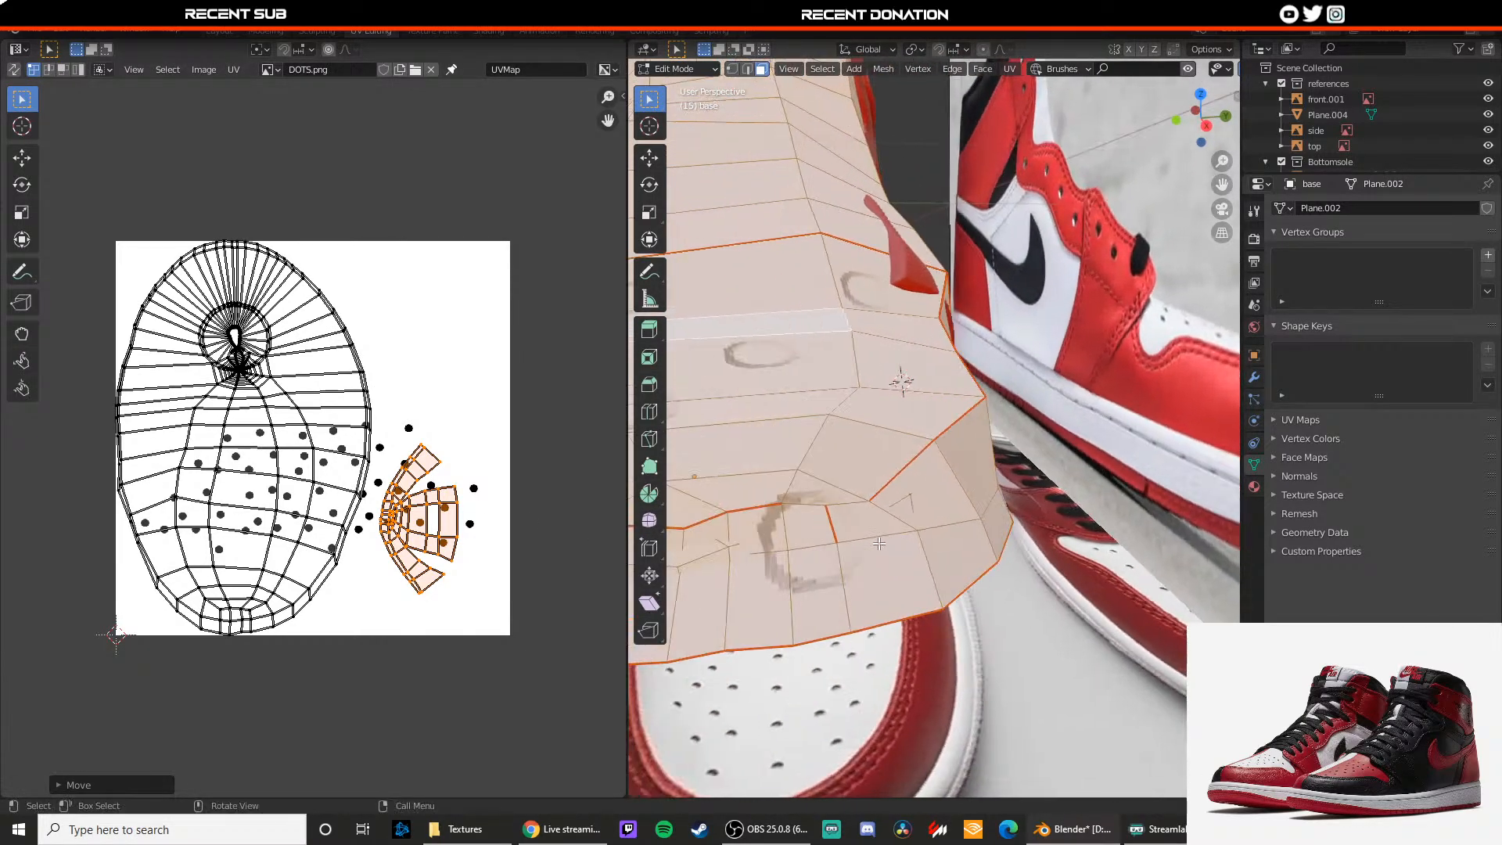
scroll(861, 535, "up", 3)
key("2")
left_click(744, 588)
right_click(744, 589)
left_click(740, 593)
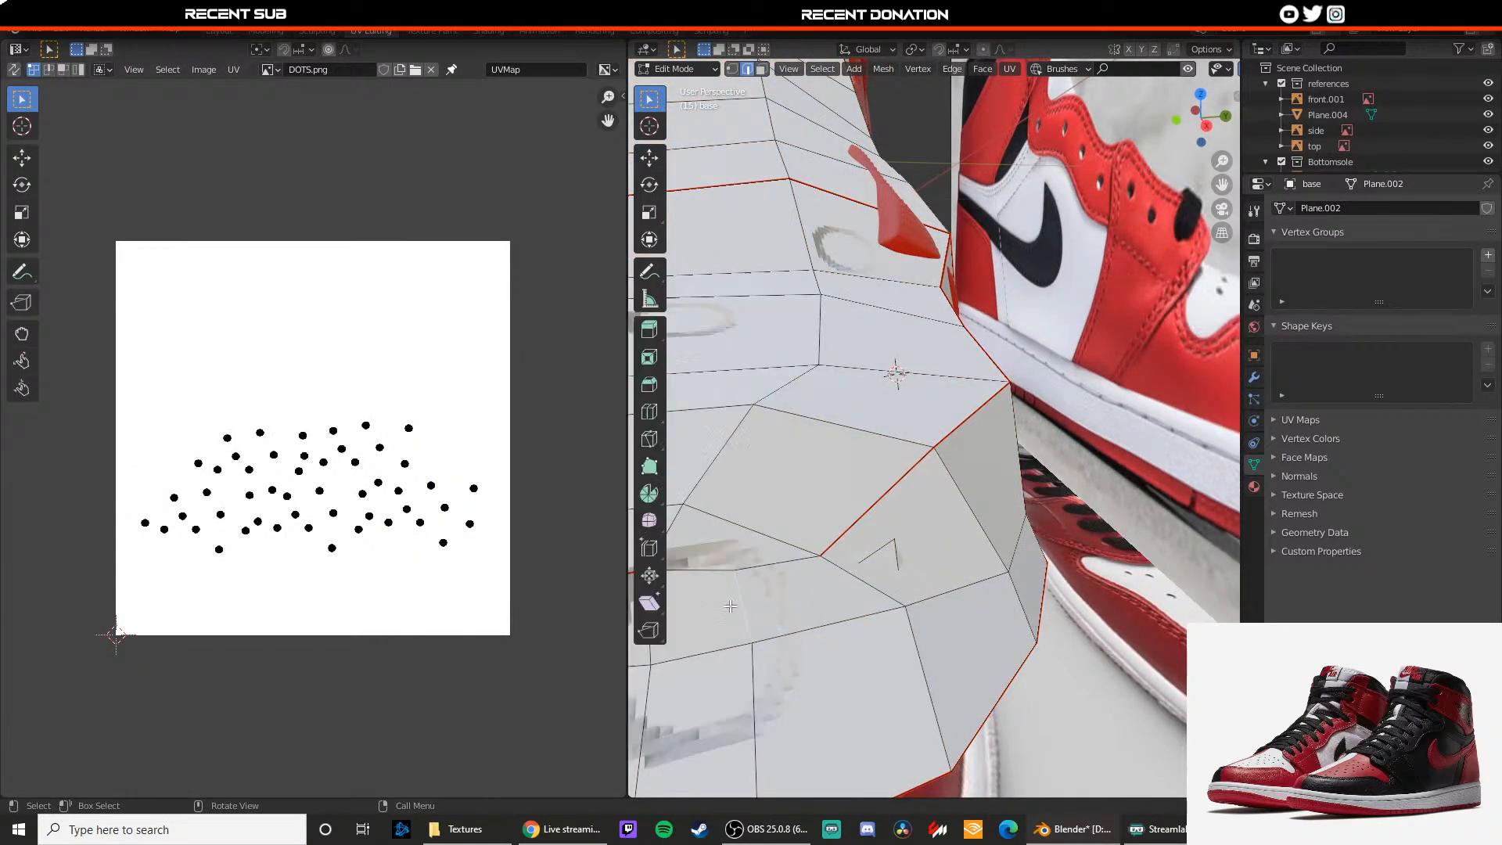
middle_click_drag(739, 593, 792, 573)
right_click(851, 568)
left_click(849, 570)
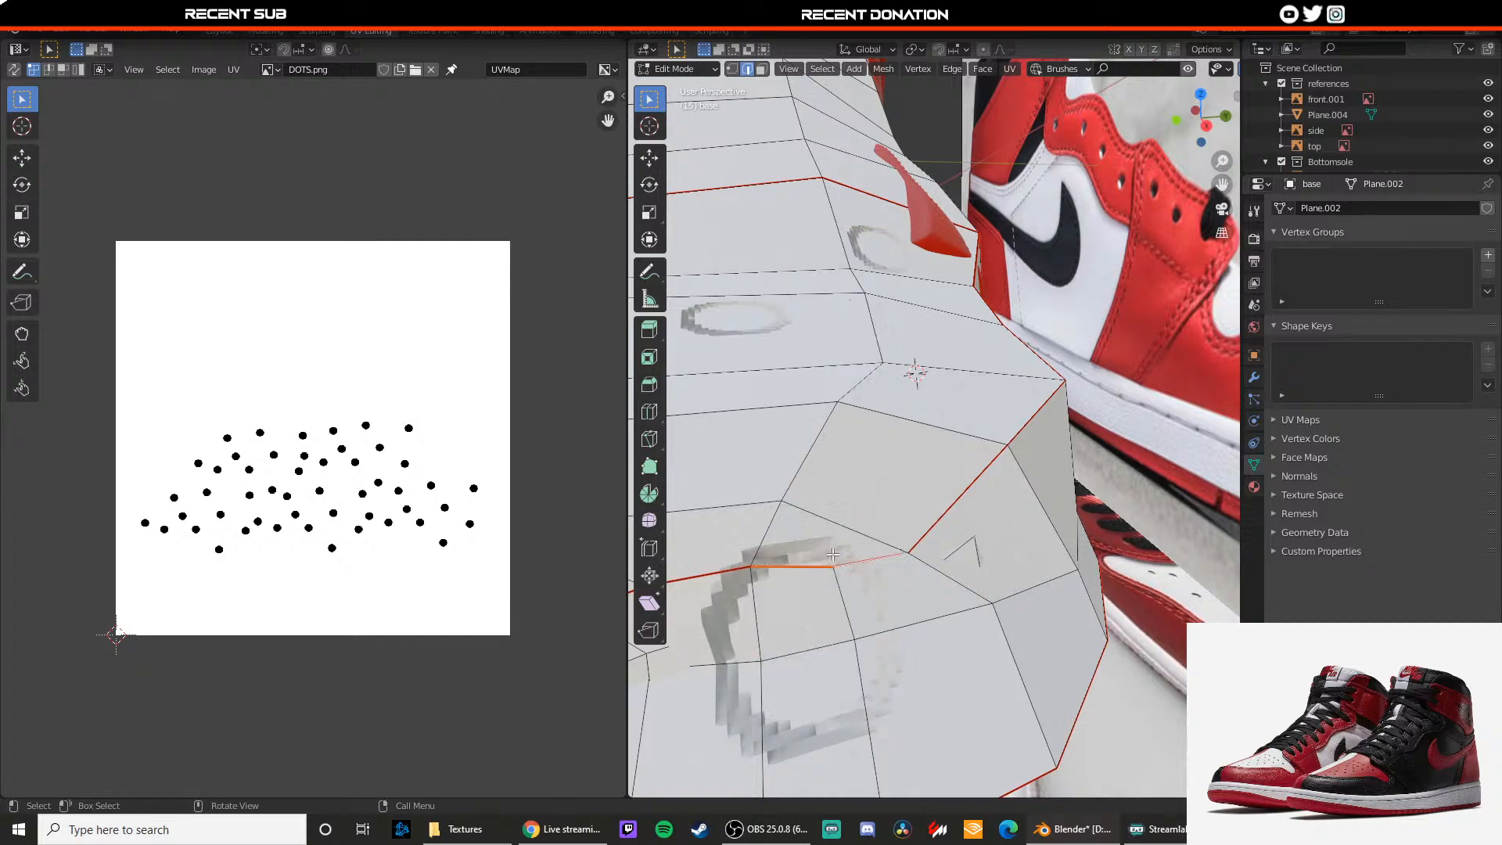
Step: Activate the Move tool in vertex selection and select the vertex at the toe seam's front corner
key("1")
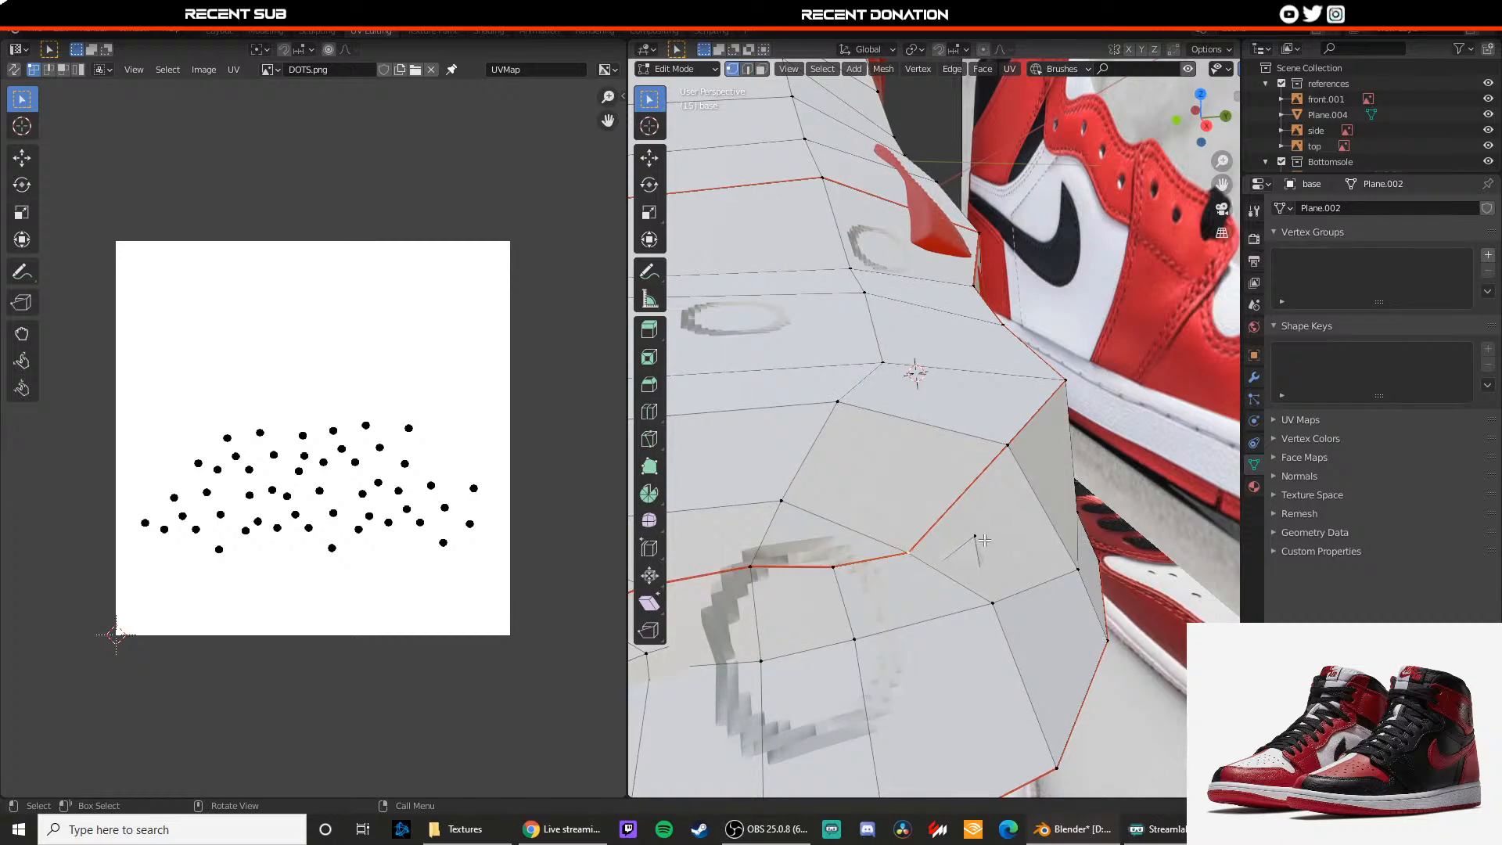
key("shift+space")
key("g")
left_click_drag(975, 511, 976, 520)
left_click_drag(987, 563, 851, 564)
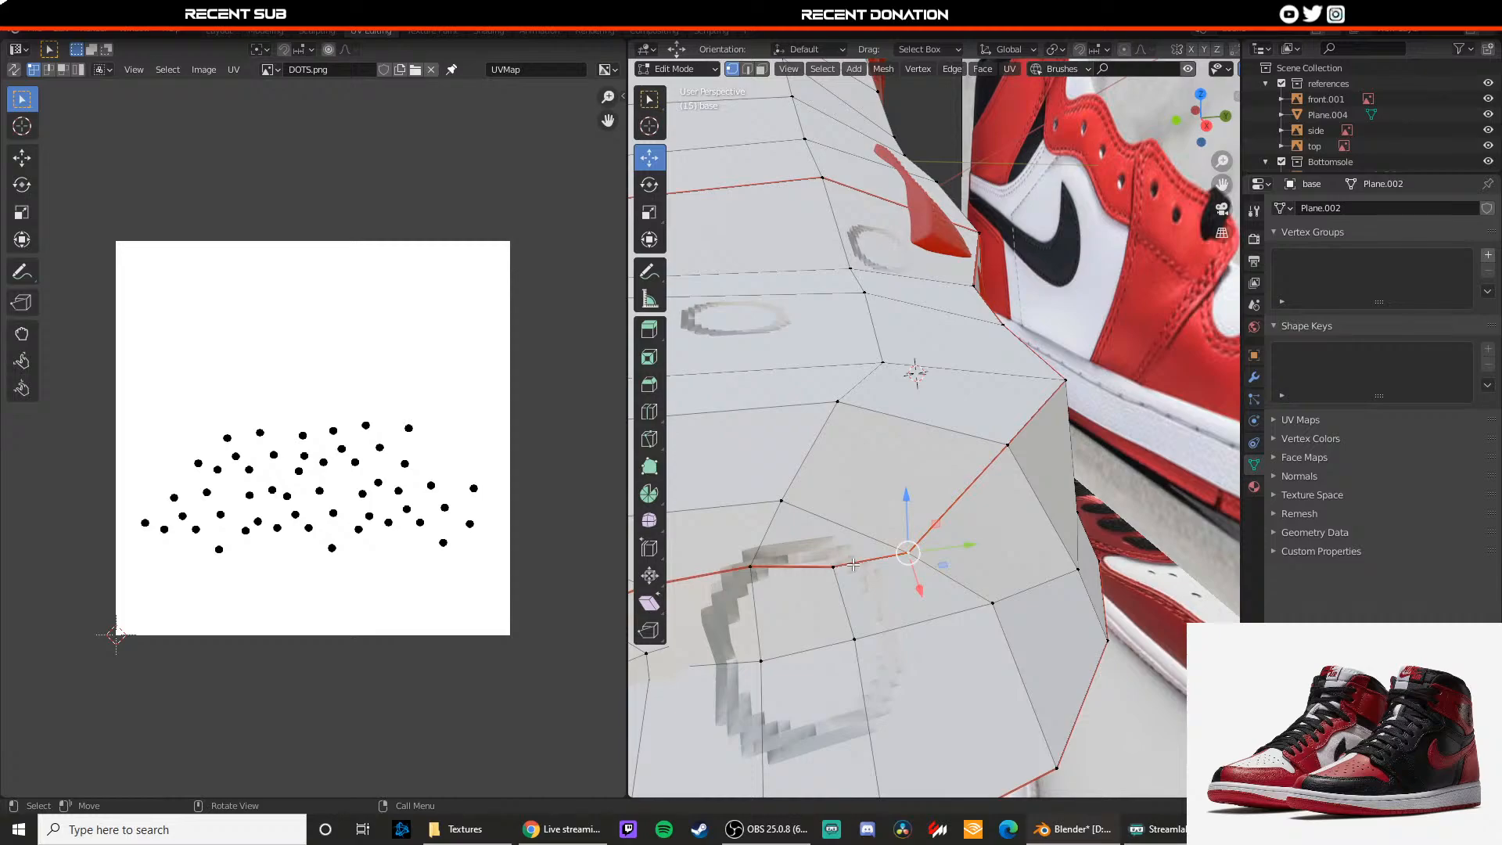
Step: Unwrap the whole shoe base mesh again with the closed toe seam
key("a")
key("u")
left_click(851, 563)
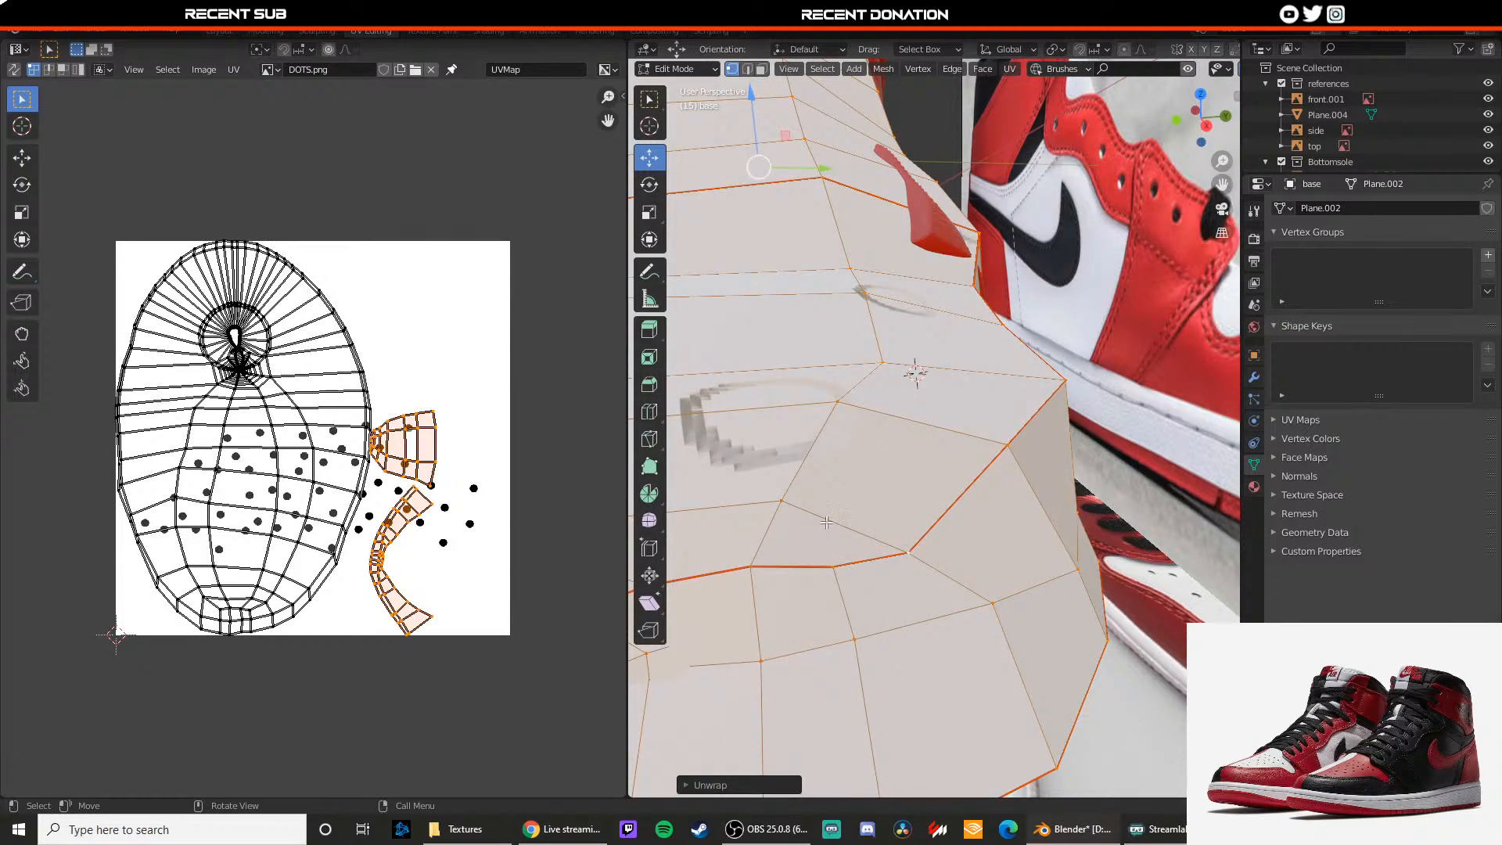
Step: Select single faces on top of the toe to identify their place in the UV layout
key("3")
left_click(848, 460)
key("a")
left_click(785, 431)
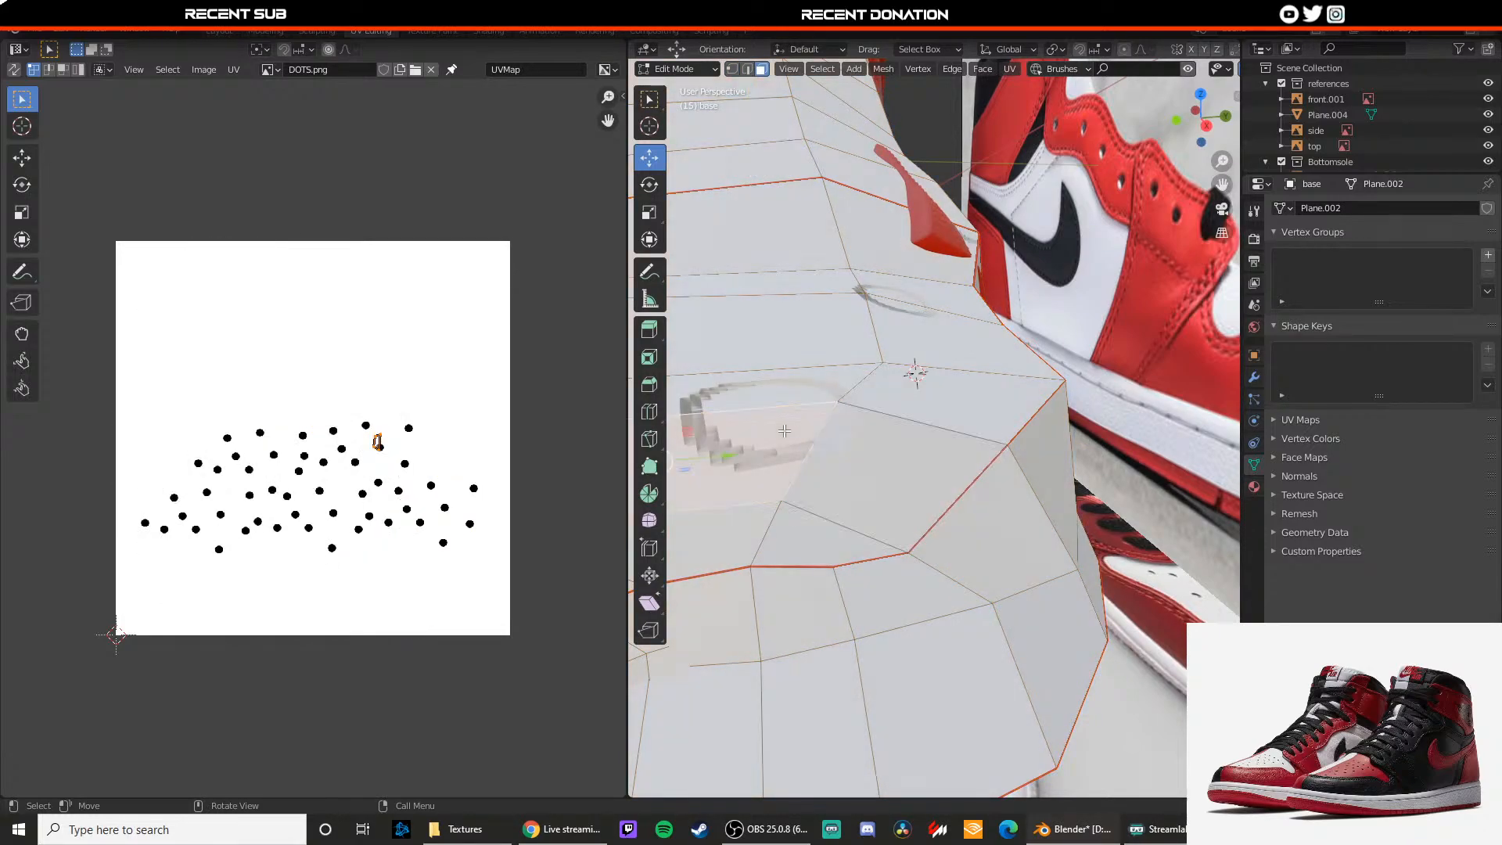
Step: Shrink the curved toe-side UV strip and move it to the upper right area of the image, clear of the dots
key("a")
key("alt+a")
key("l")
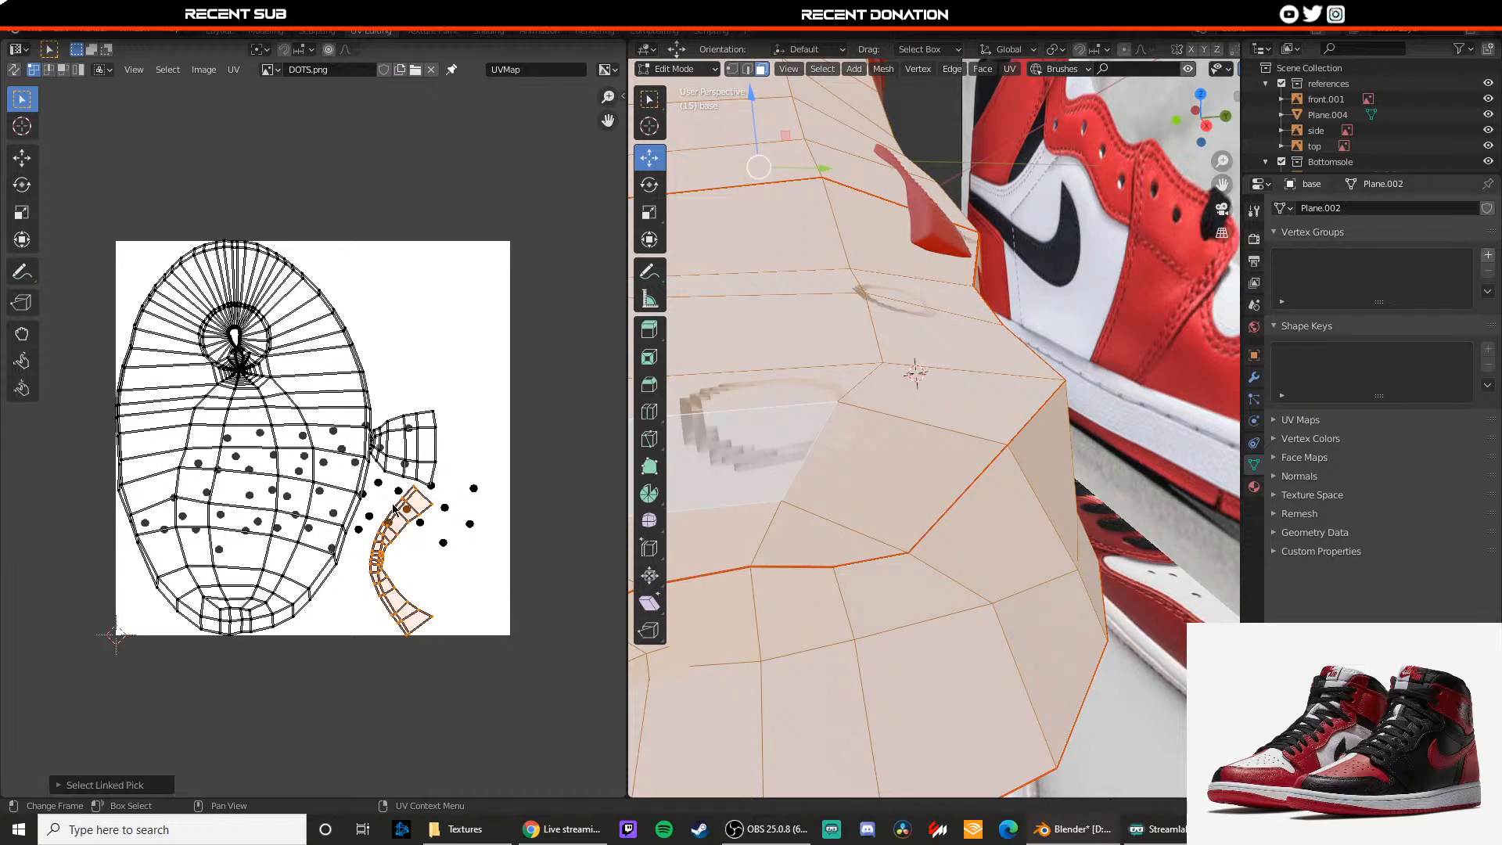
key("g")
key("s")
left_click(441, 291)
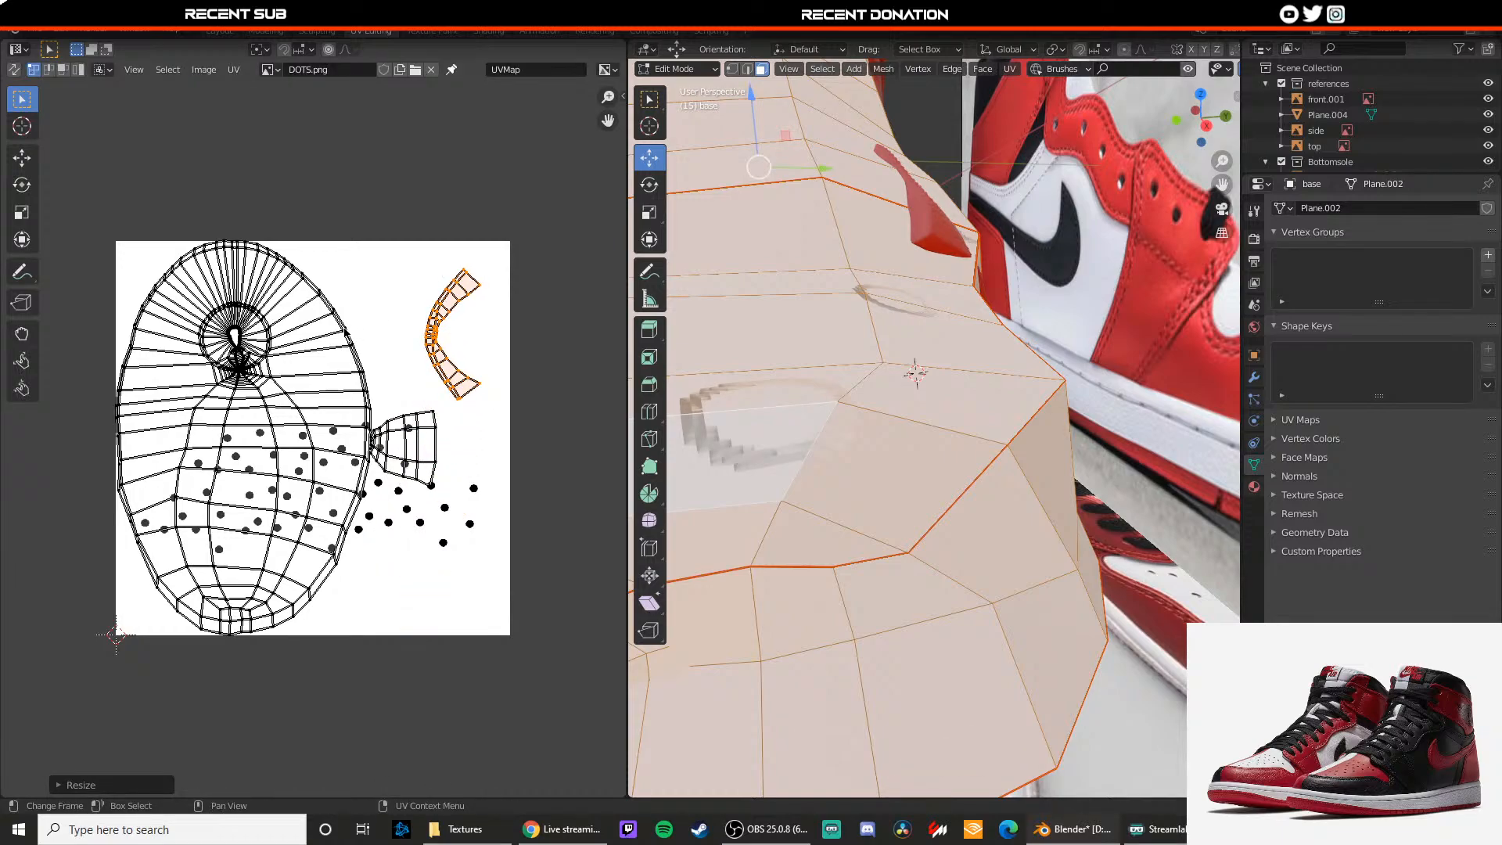
Step: Shrink the main shoe body UV island and place it in the upper left area of the image, clear of the dots
key("alt+a")
key("l")
key("s")
left_click(314, 368)
key("g")
left_click(287, 289)
key("s")
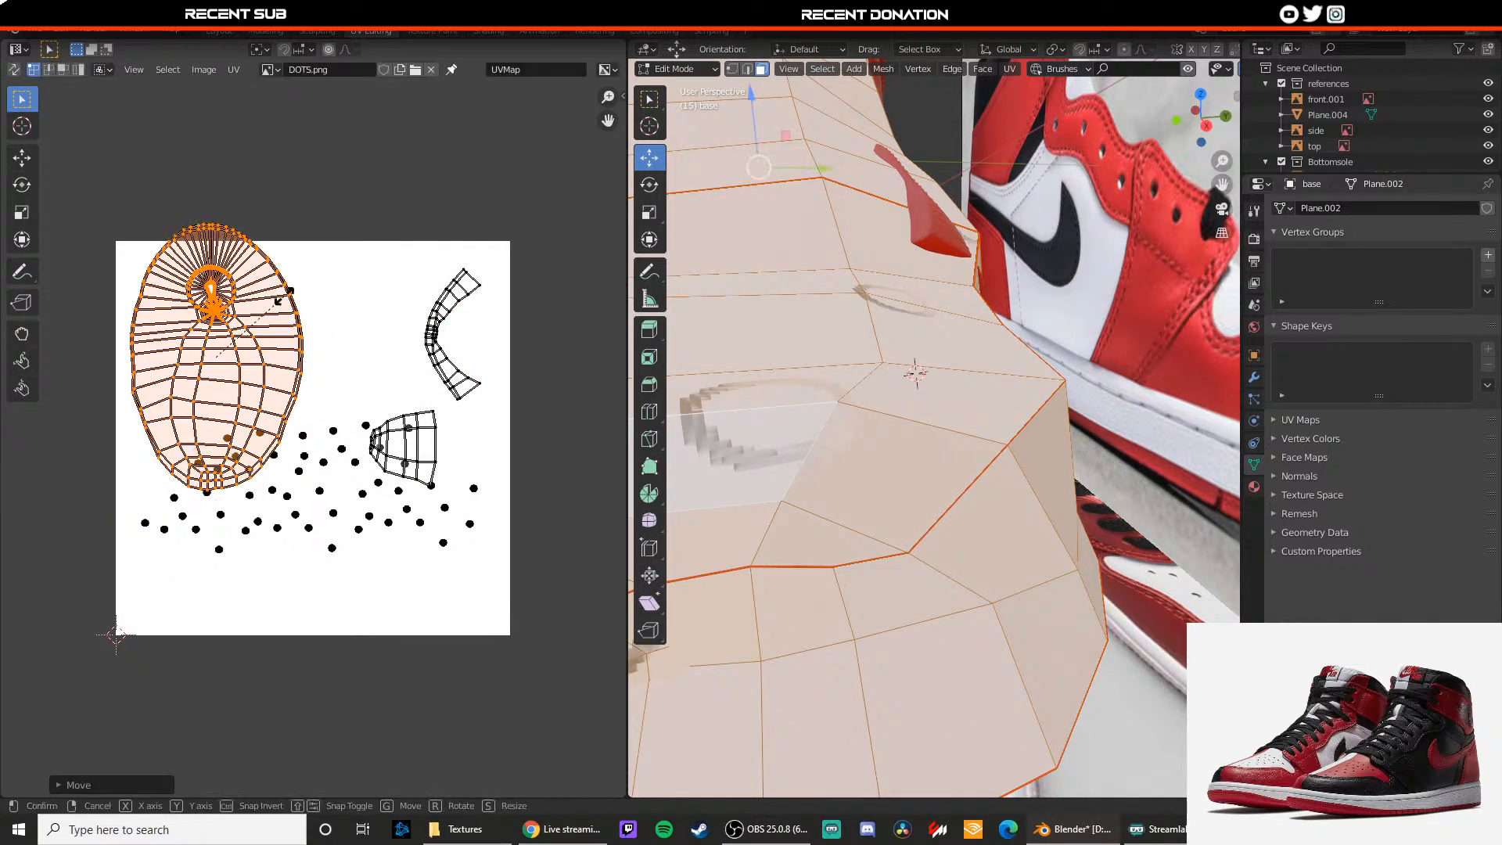
left_click(257, 321)
key("g")
left_click(230, 290)
Step: Rotate the toe-top UV island upright, enlarge it and position it over the dot pattern
left_click(430, 417)
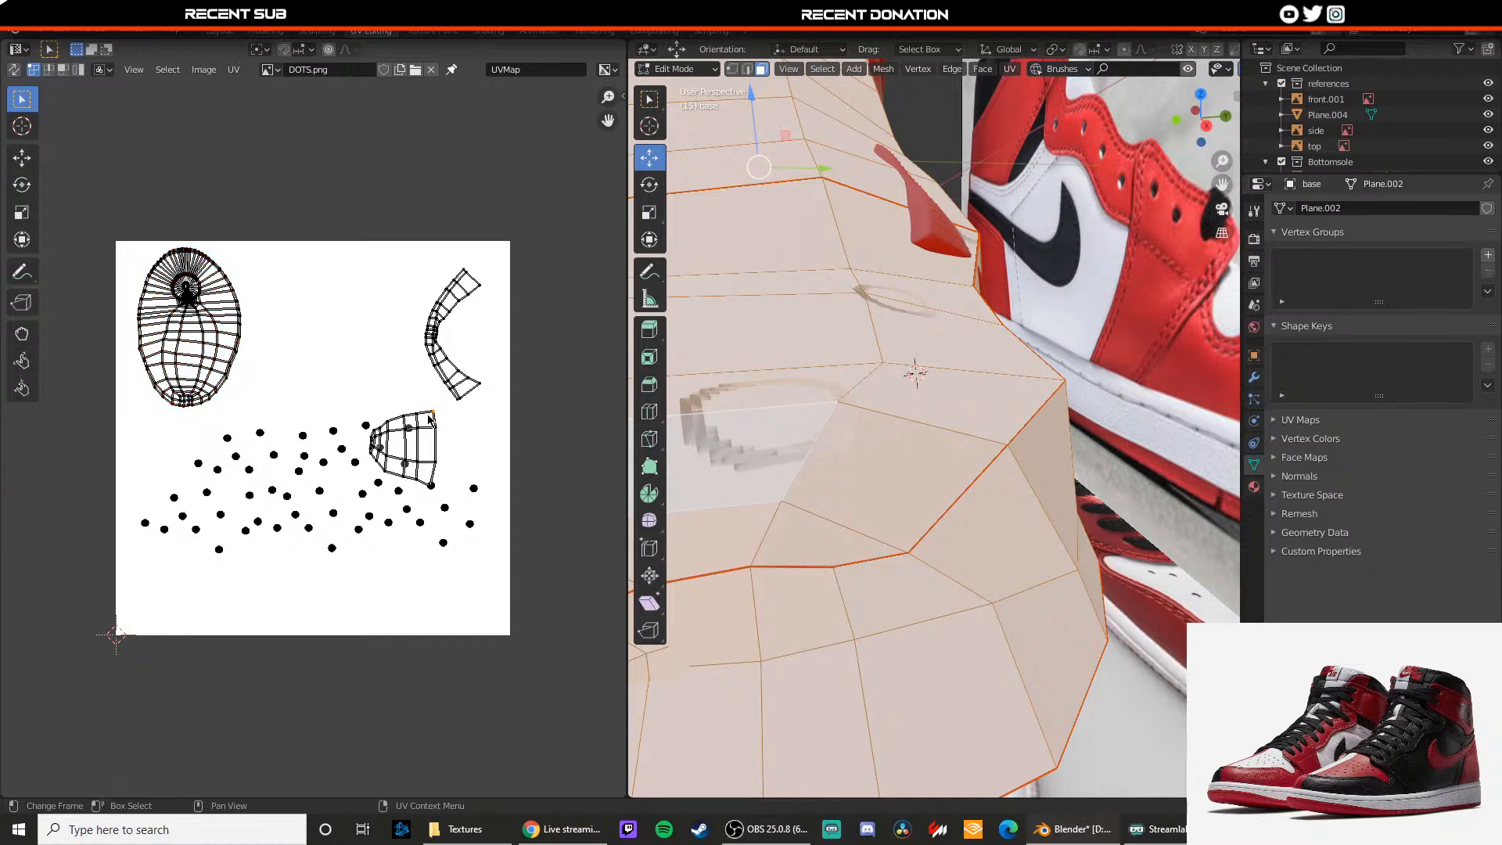
key("l")
key("r")
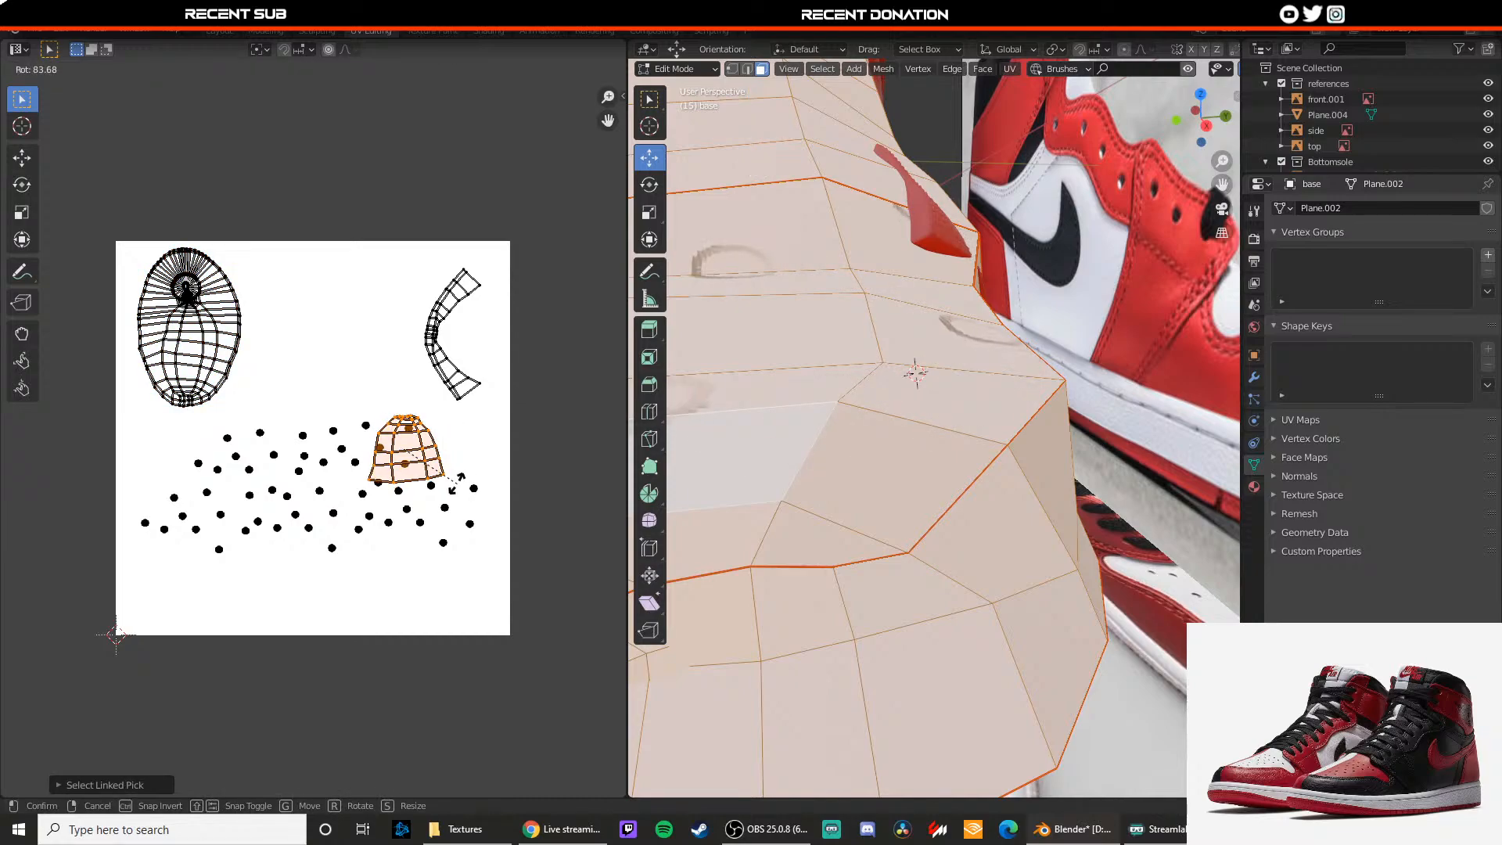
left_click(451, 483)
key("s")
left_click(584, 341)
key("g")
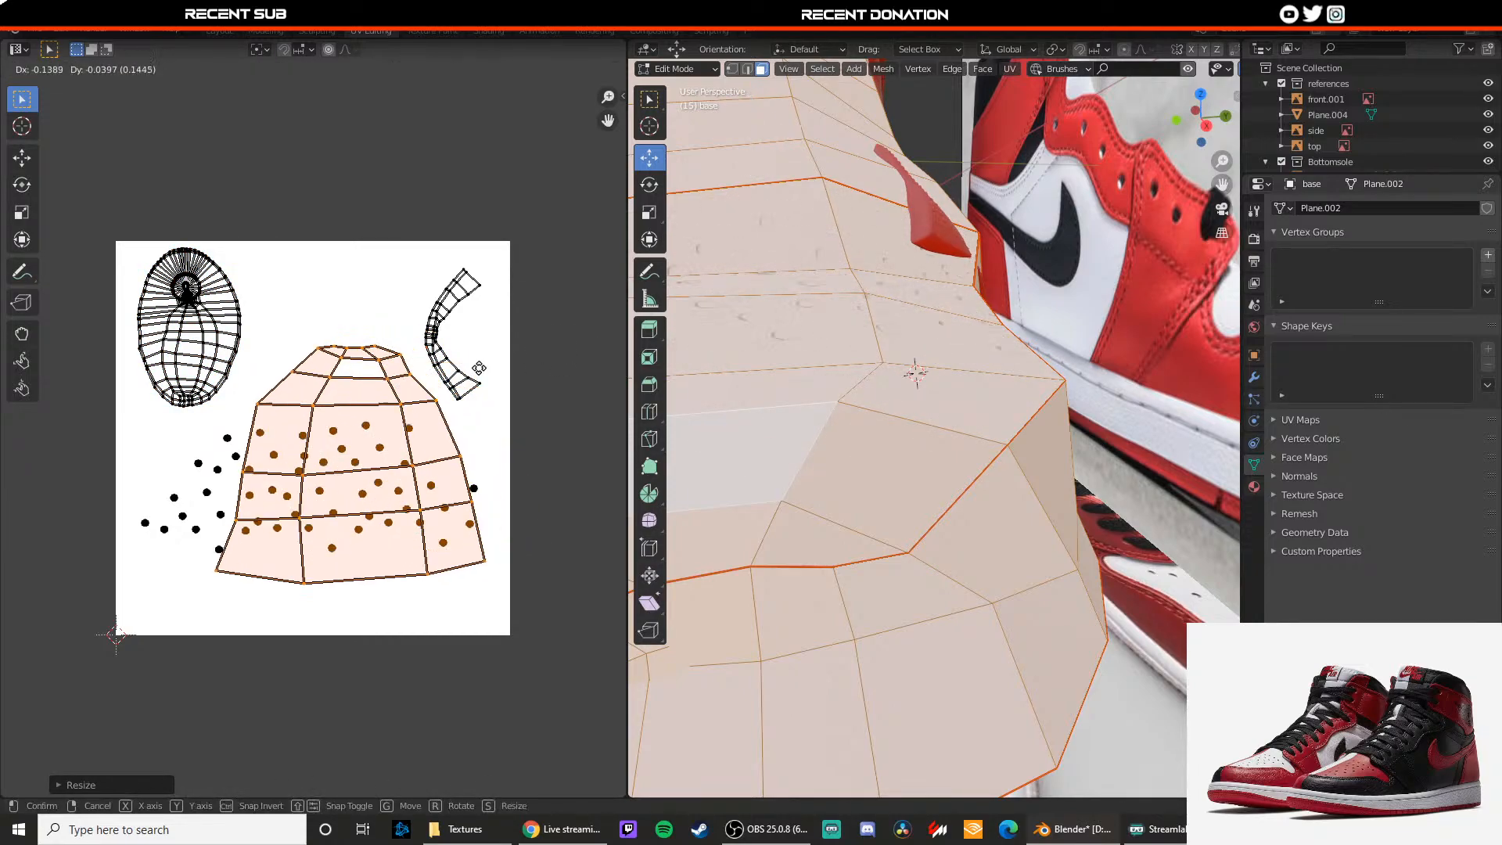
left_click(432, 384)
Step: Shift the toe-top island slightly up, enlarge it by about 1.07 and leave Edit Mode to check the dots on the toe
scroll(848, 499, "down", 3)
middle_click_drag(849, 499, 887, 523)
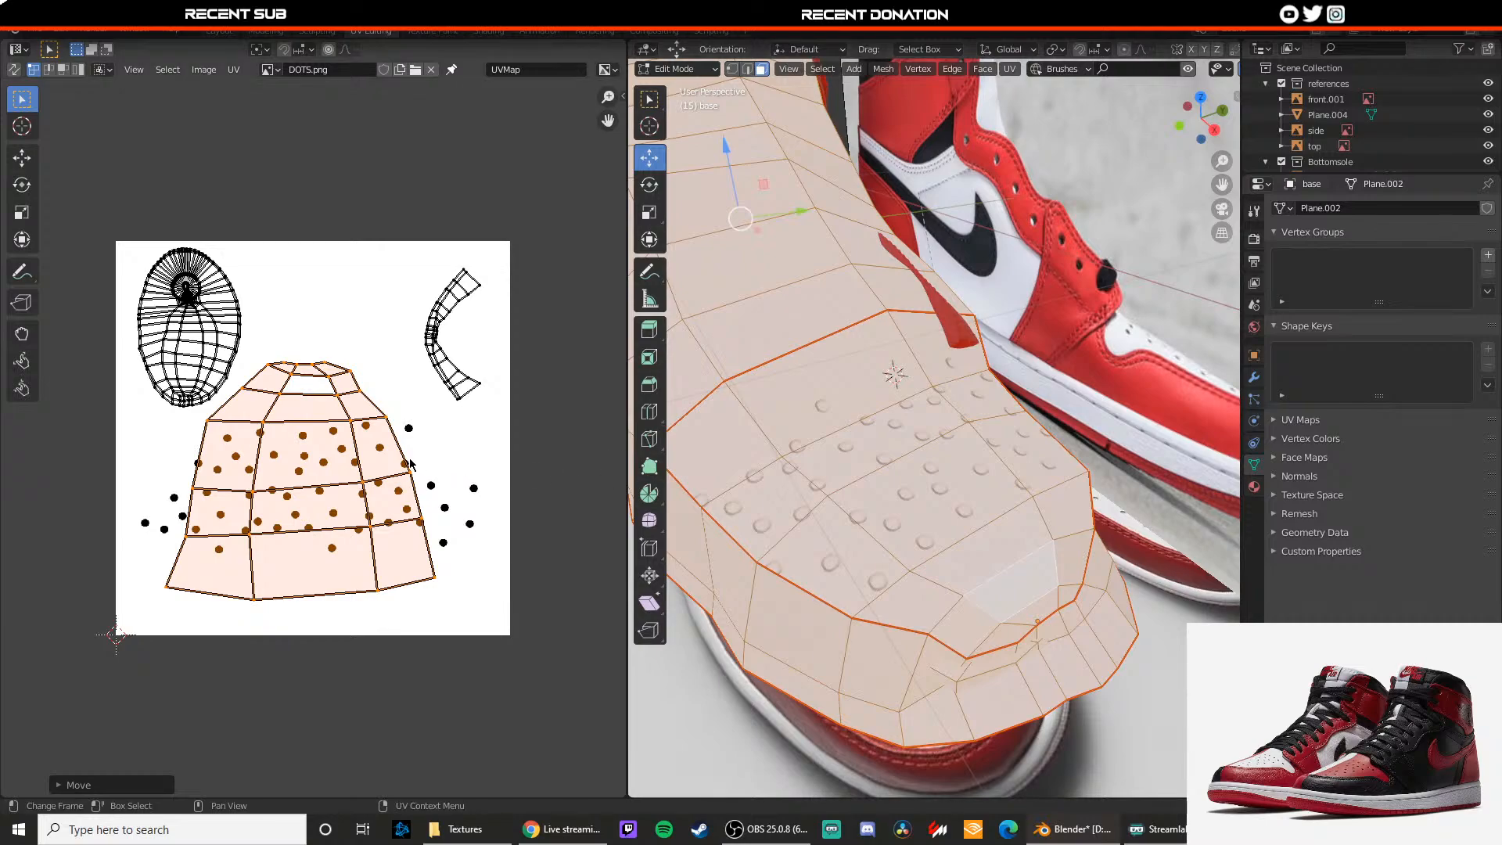
key("g")
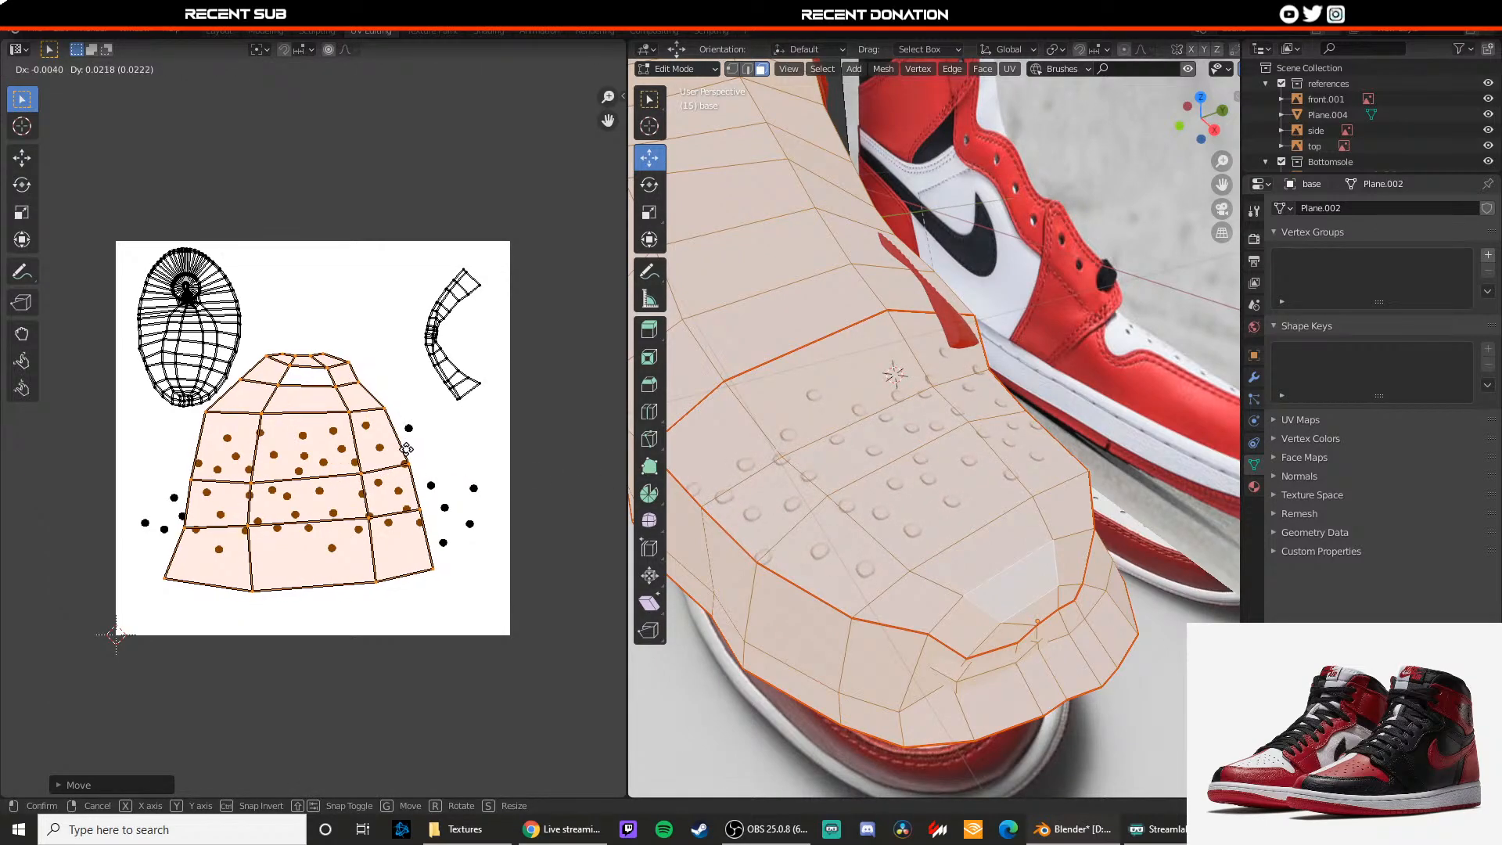
left_click(404, 452)
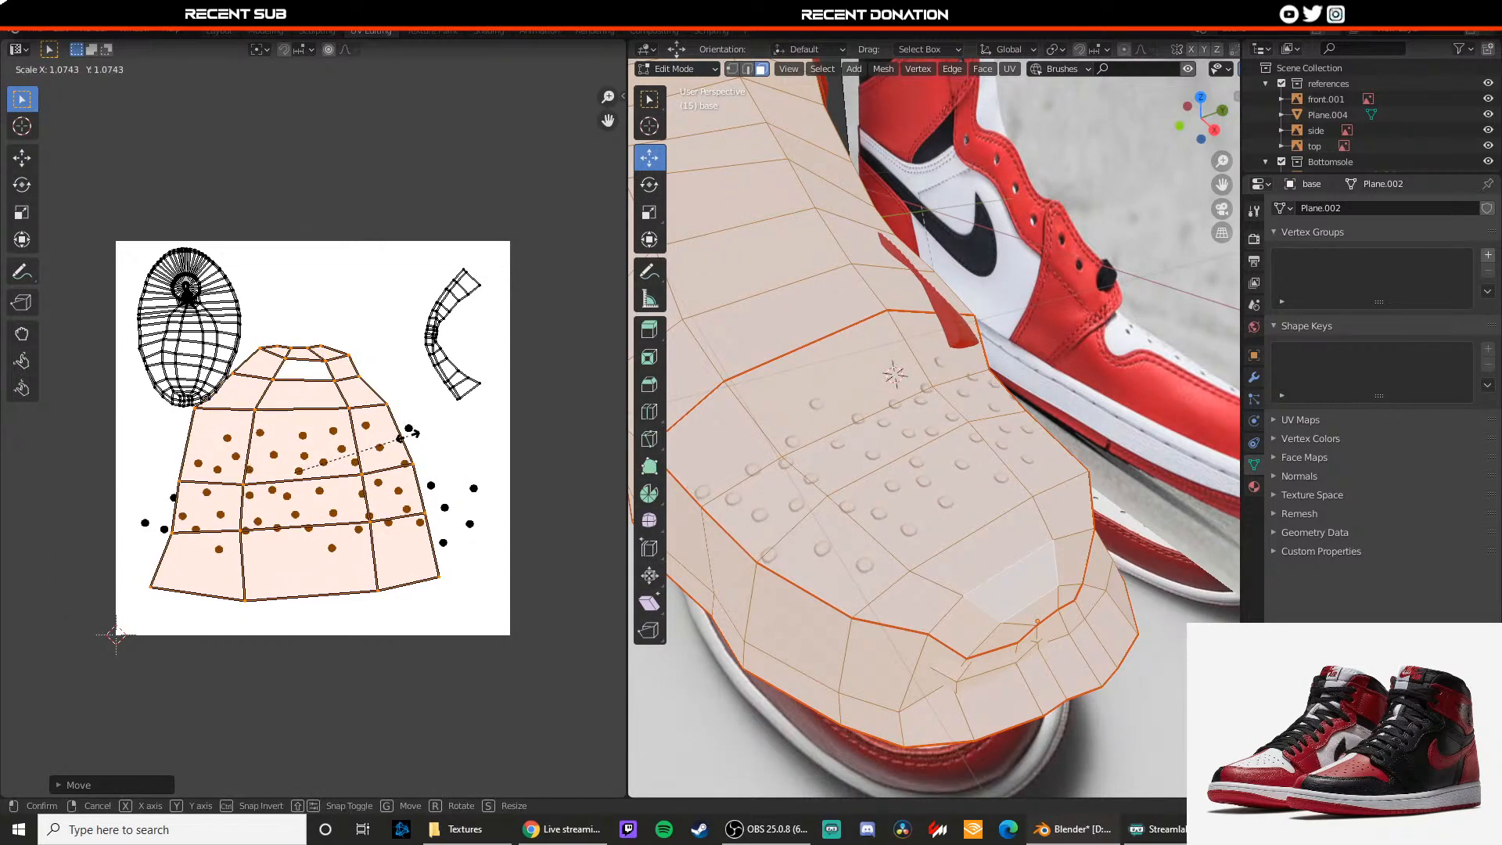
left_click(411, 433)
key("Tab")
middle_click_drag(876, 479, 961, 520)
Step: Switch to GIMP and activate Rectangle Select with the dot pattern enlarged
key("alt+Tab")
scroll(695, 444, "up", 1)
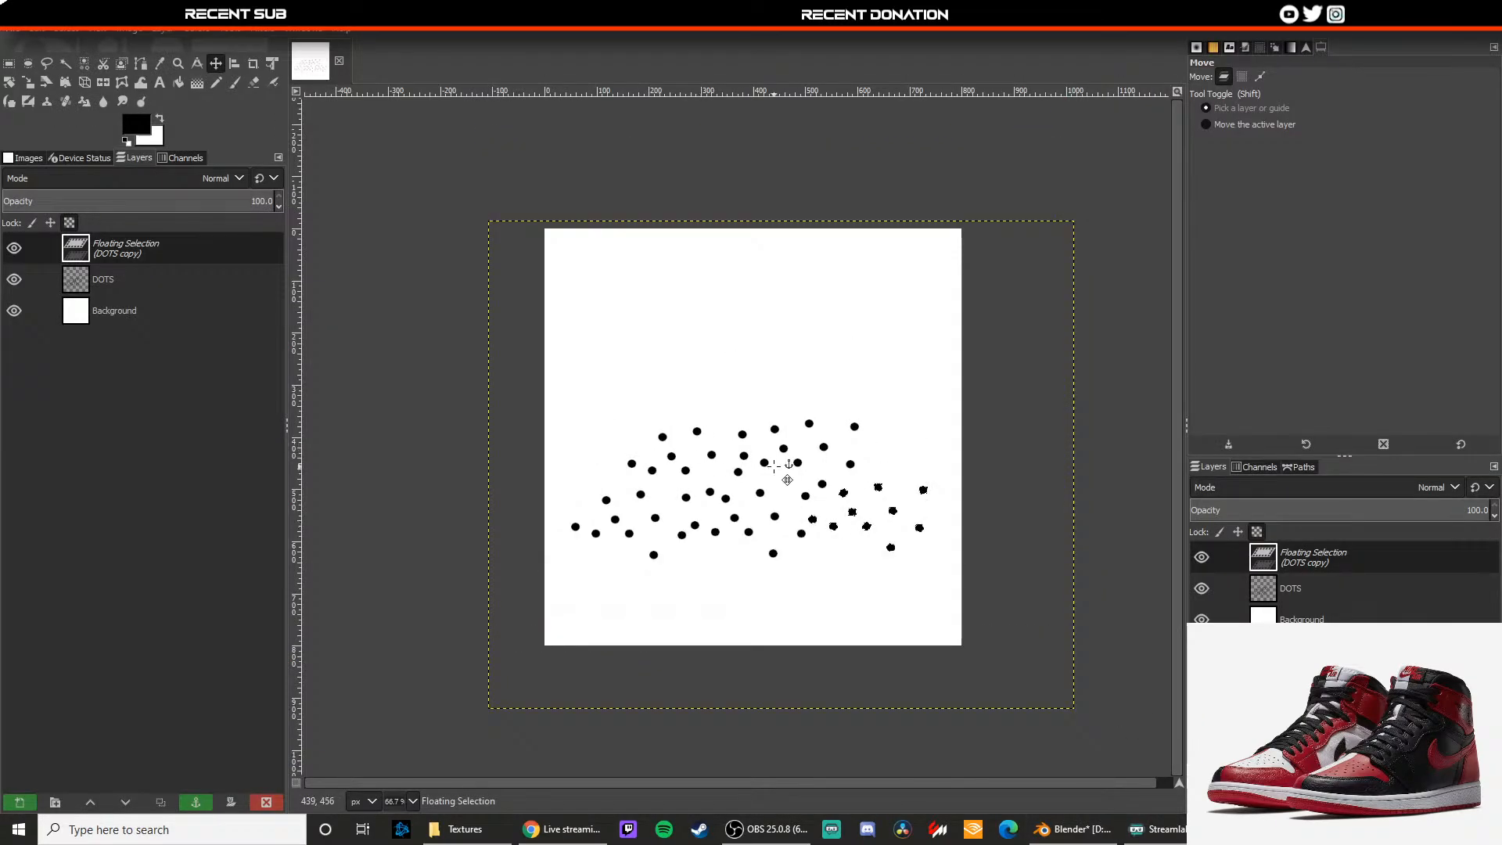
scroll(774, 466, "up", 1, "ctrl")
key("r")
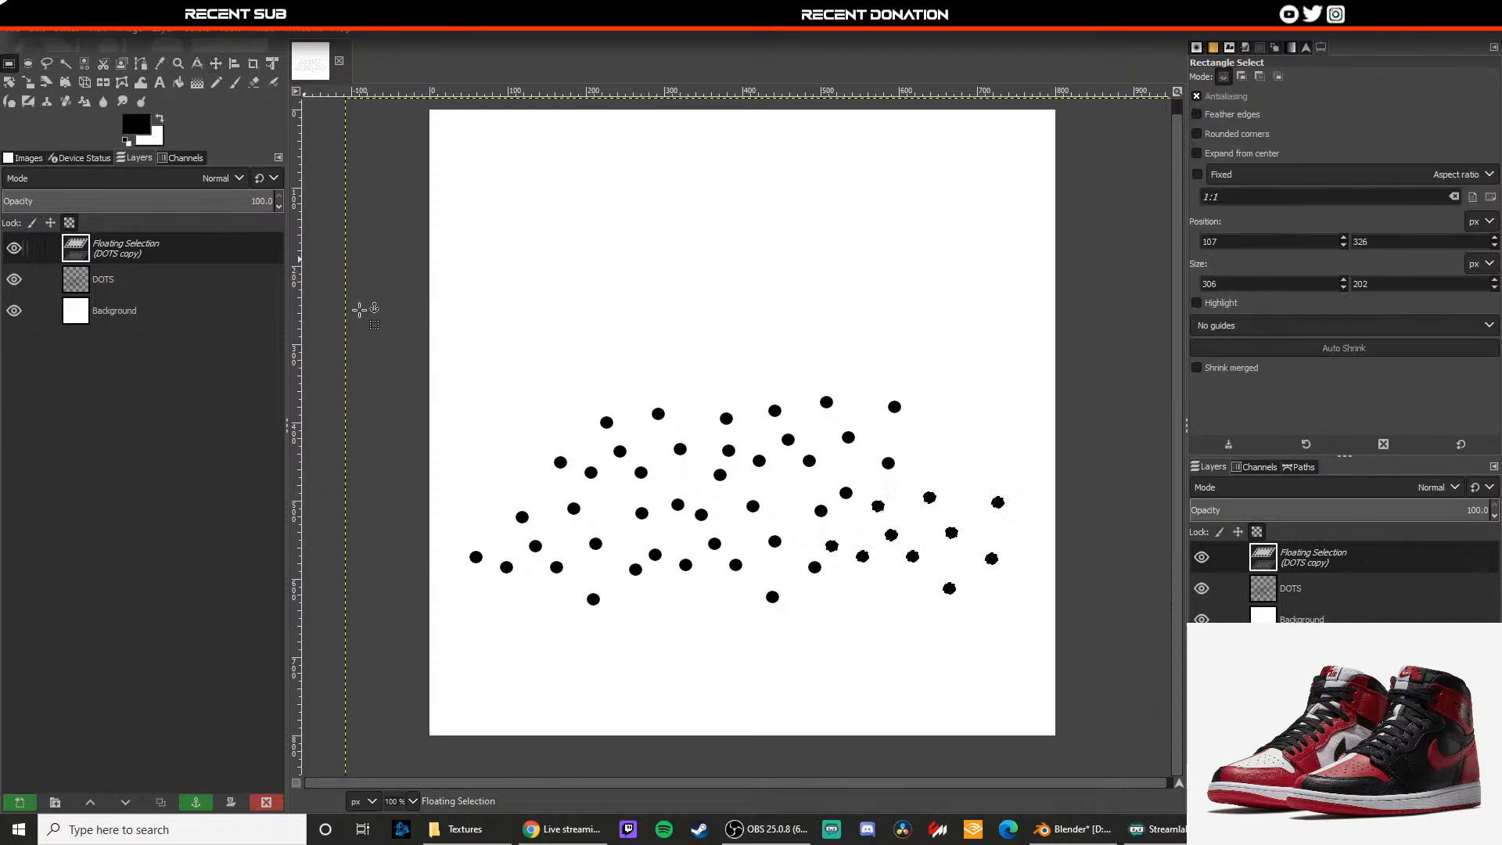
scroll(684, 503, "up", 1, "ctrl")
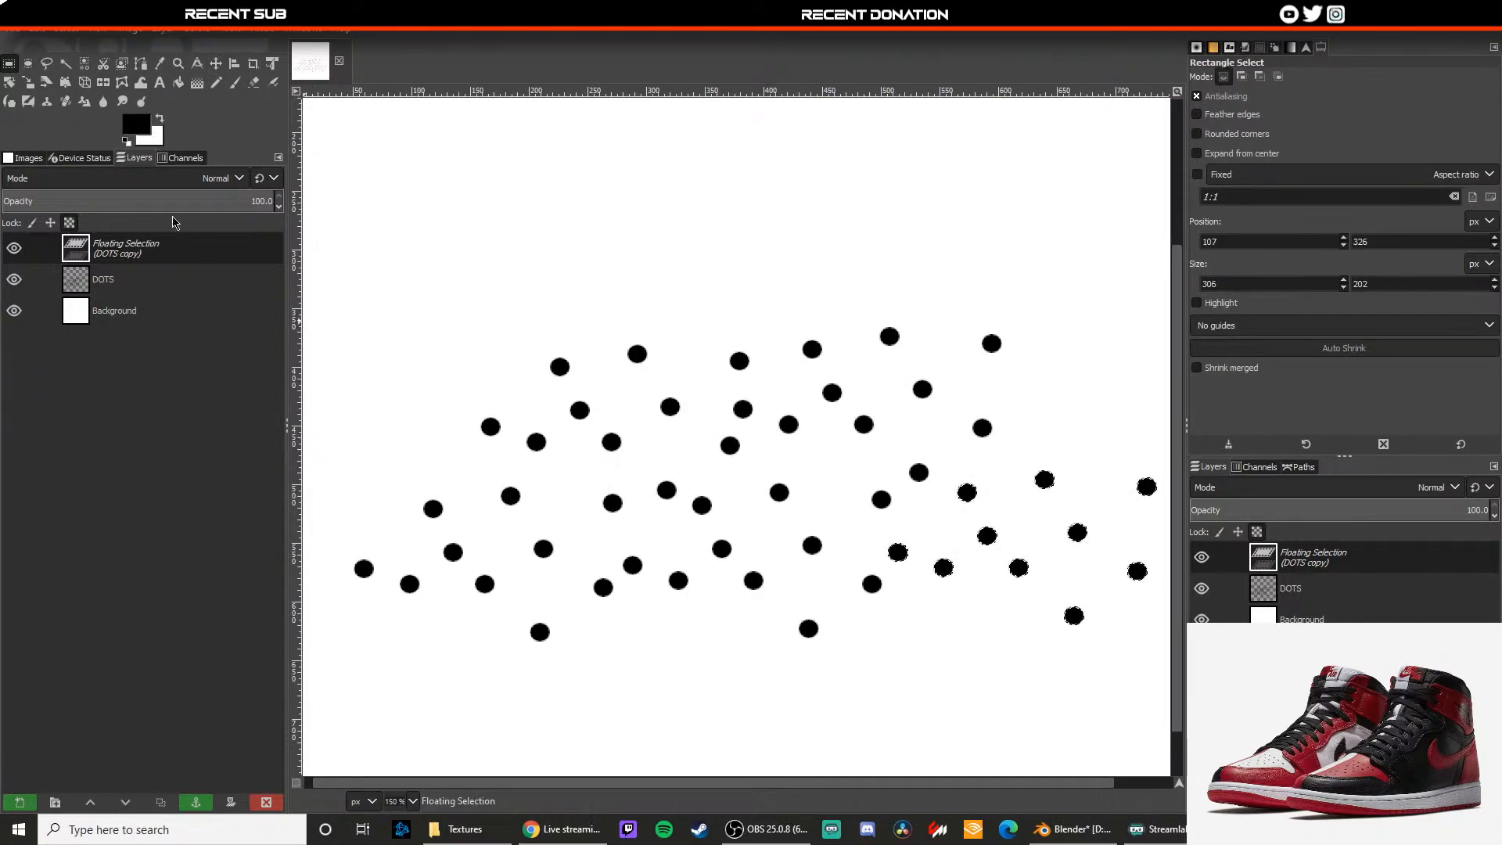
Step: Try to sample blank canvas between the dots with the Clone tool at brush size 20
left_click(47, 101)
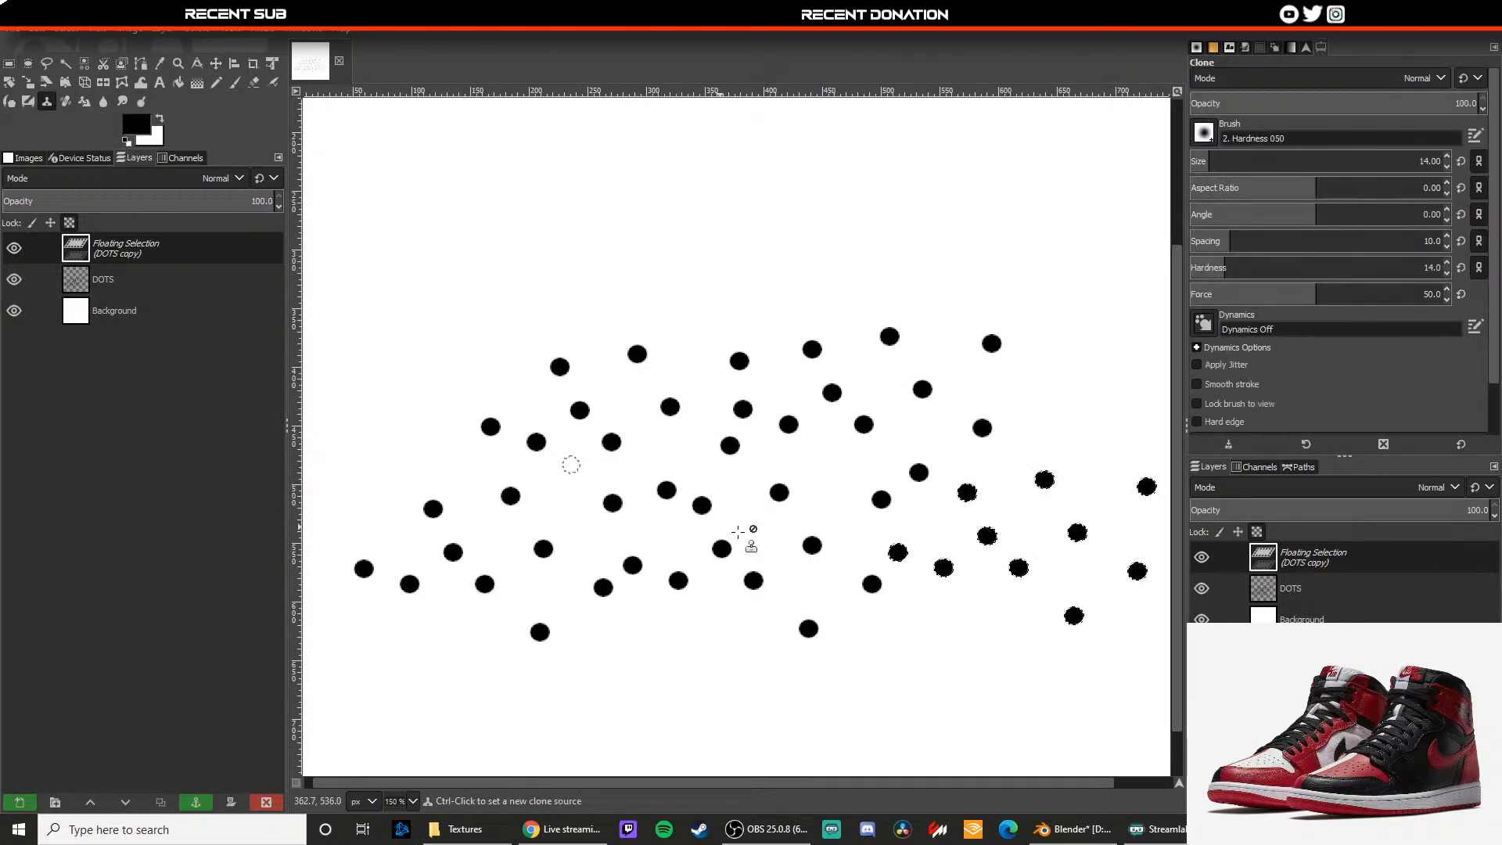
left_click(643, 532, "ctrl")
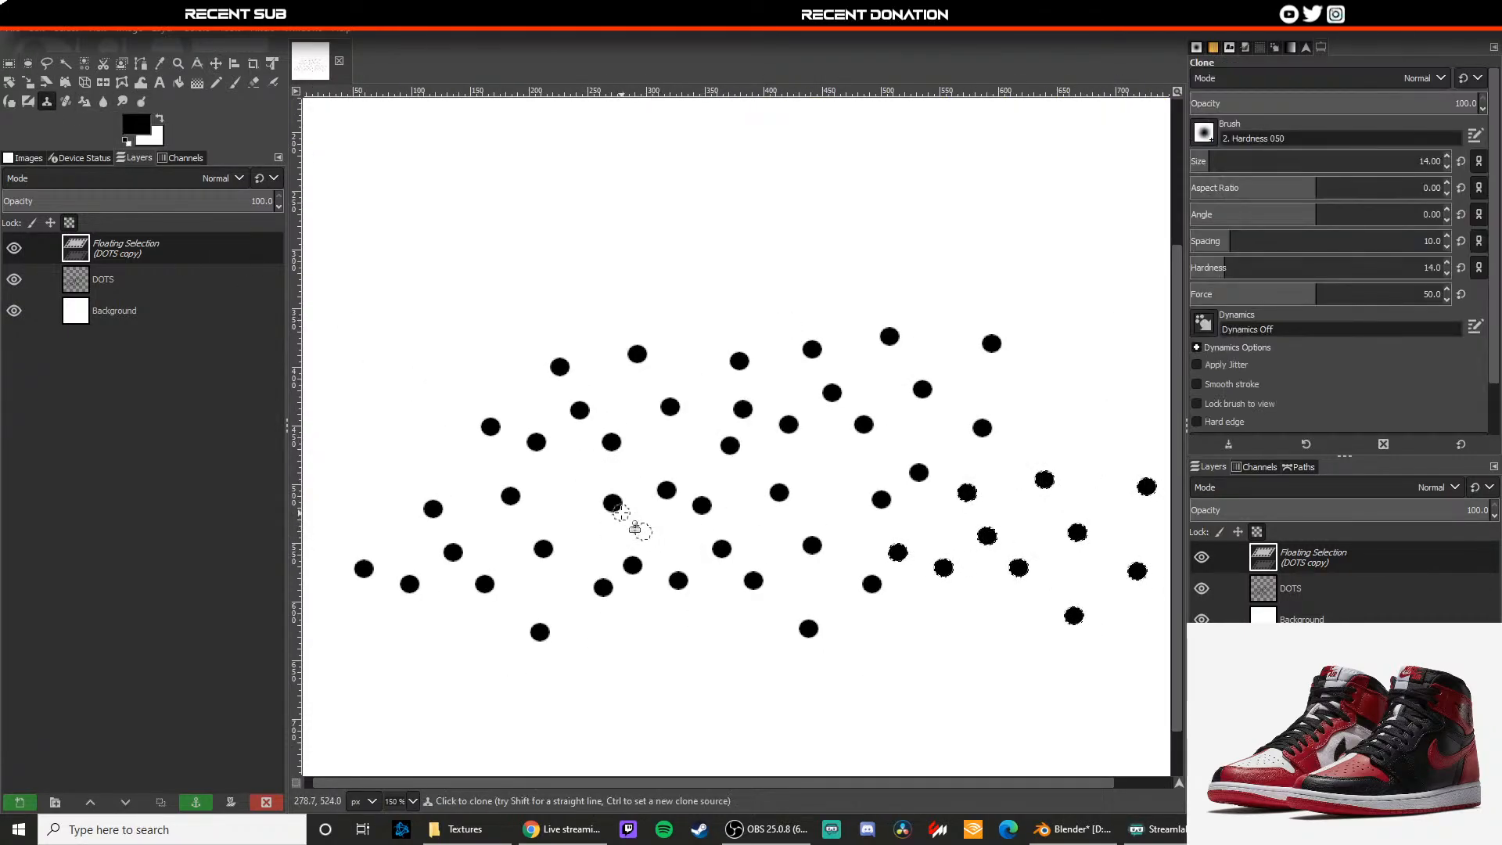
left_click(1213, 160)
left_click(624, 531, "ctrl")
left_click(622, 531, "ctrl")
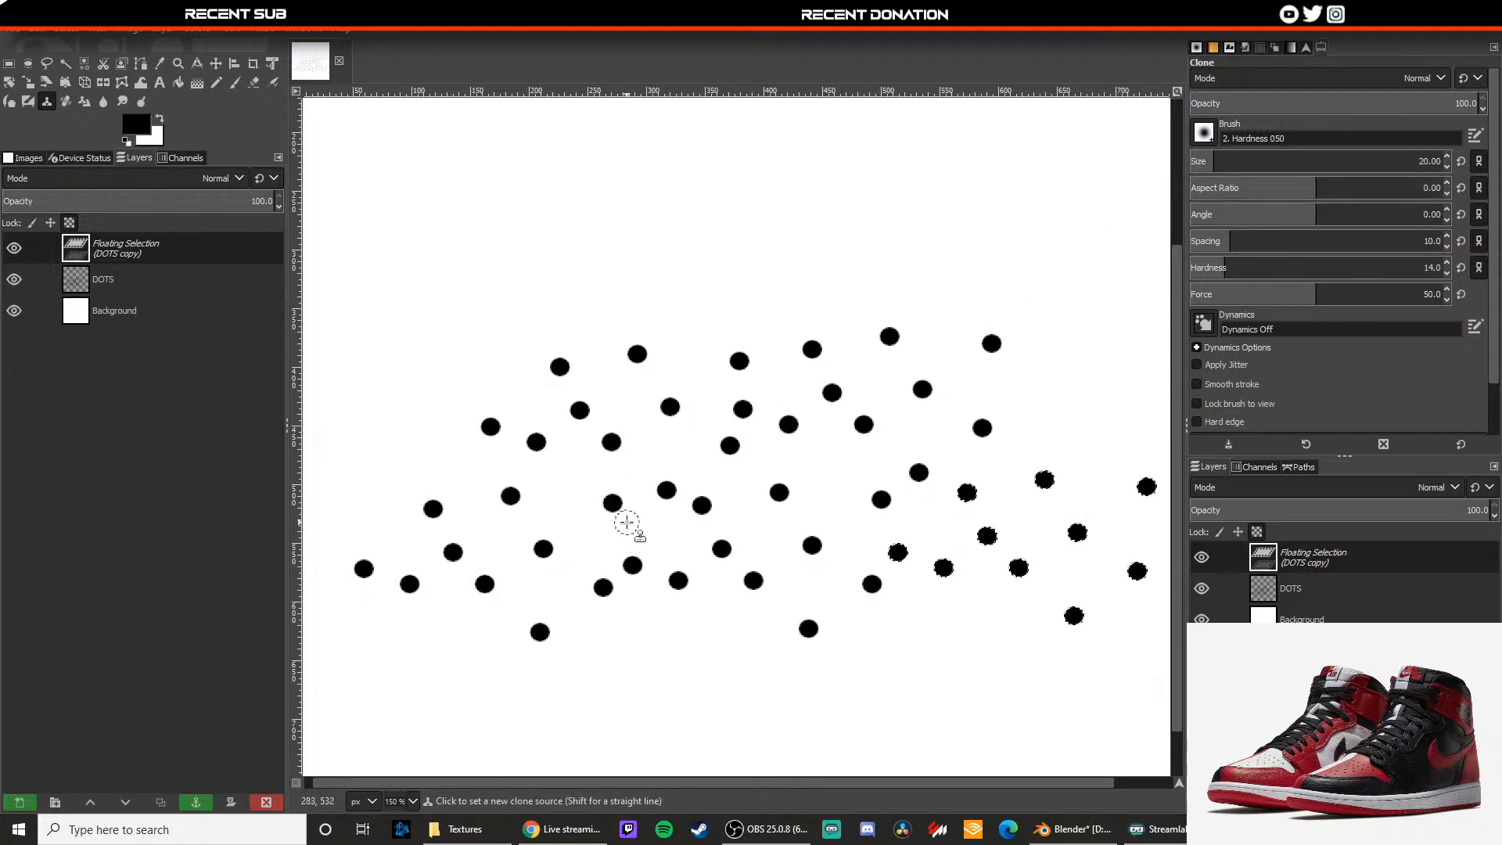
Step: Anchor the floating selection into the DOTS layer and keep that layer active
key("ctrl+h")
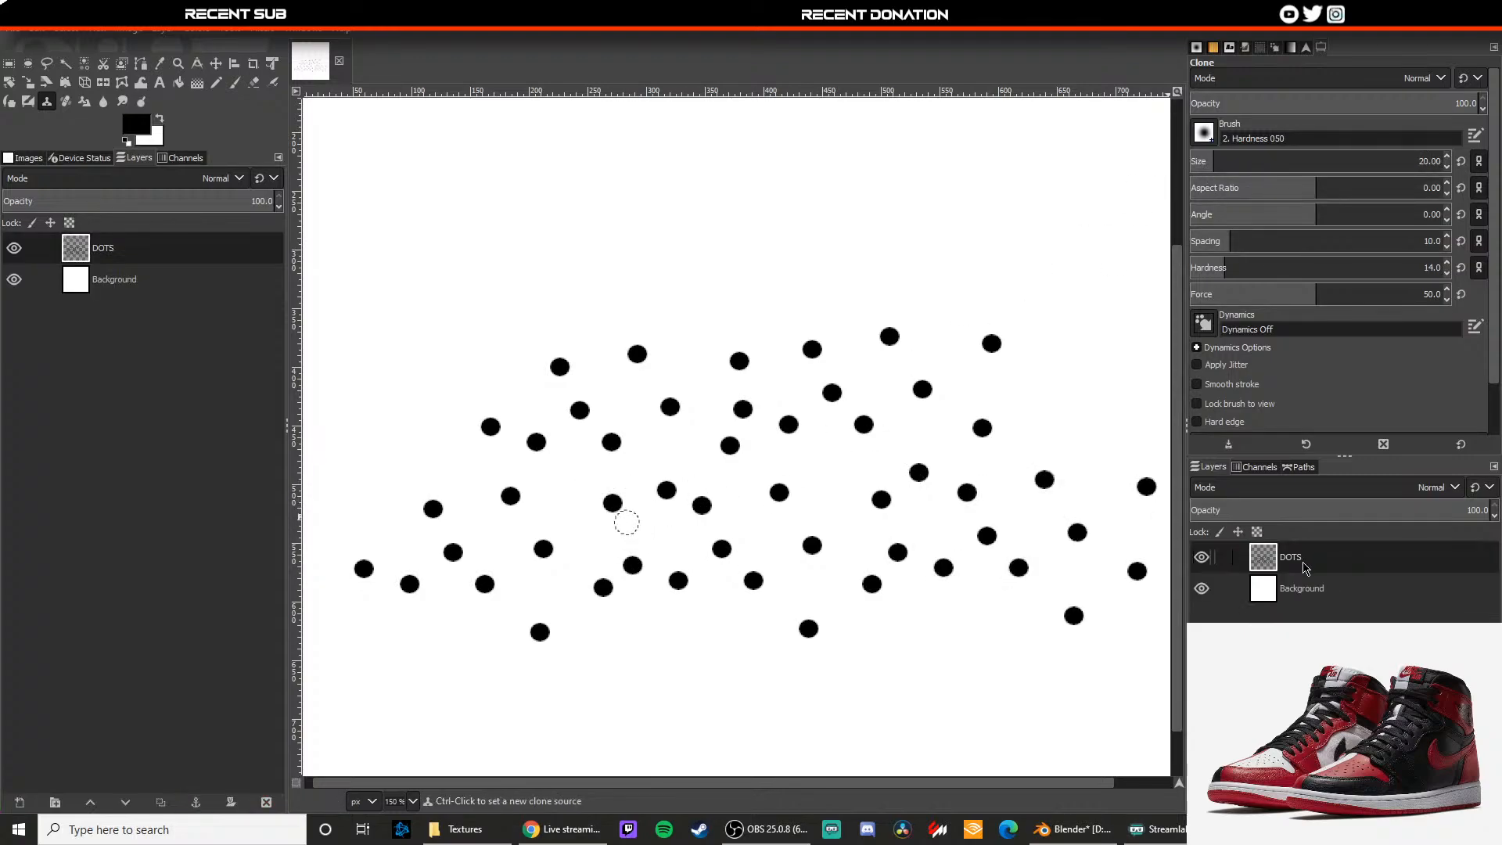
key("Page_Down")
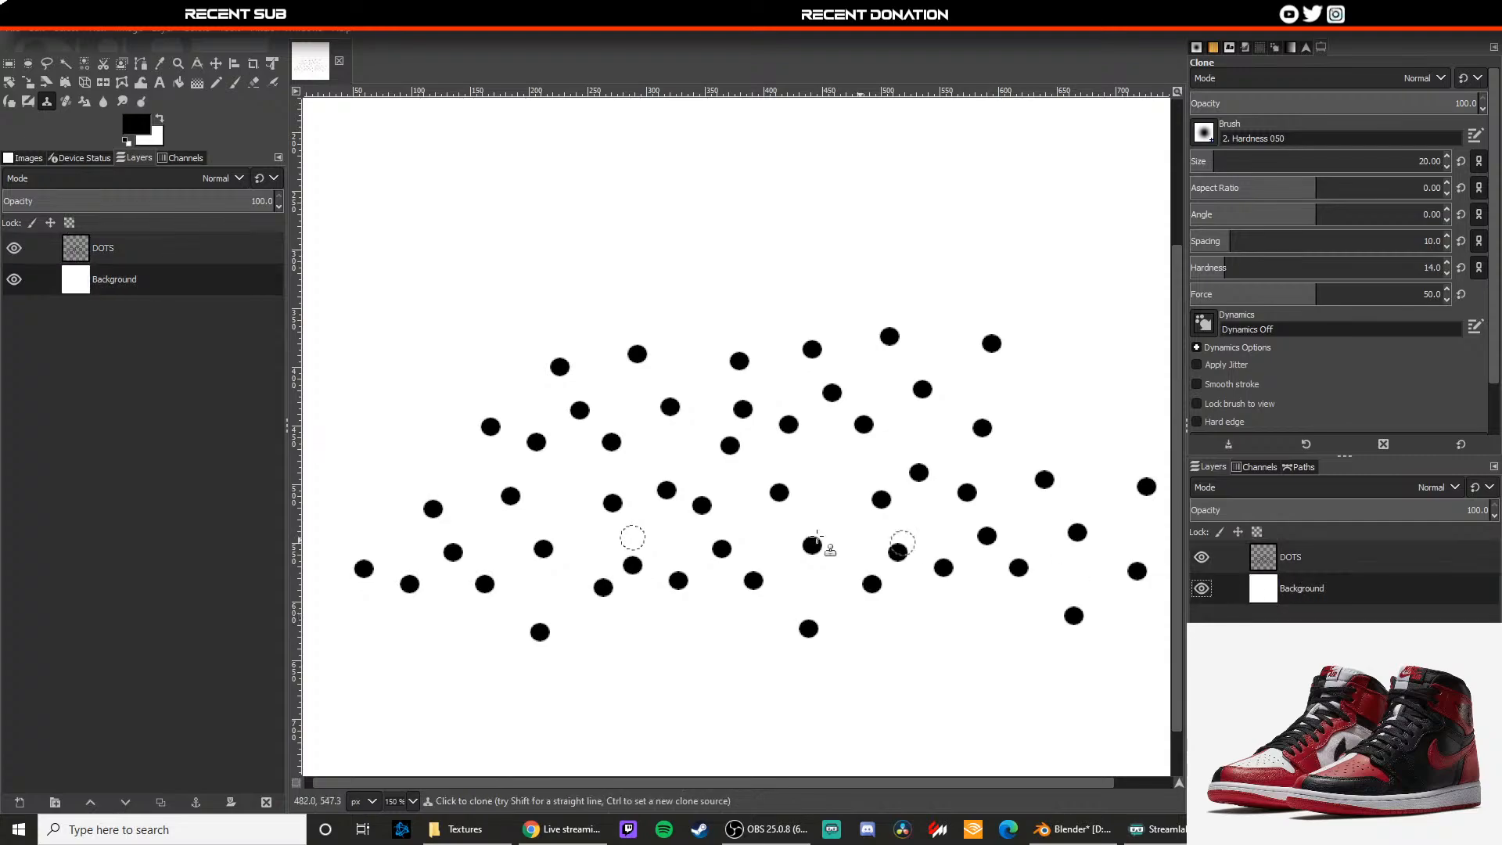
key("Page_Up")
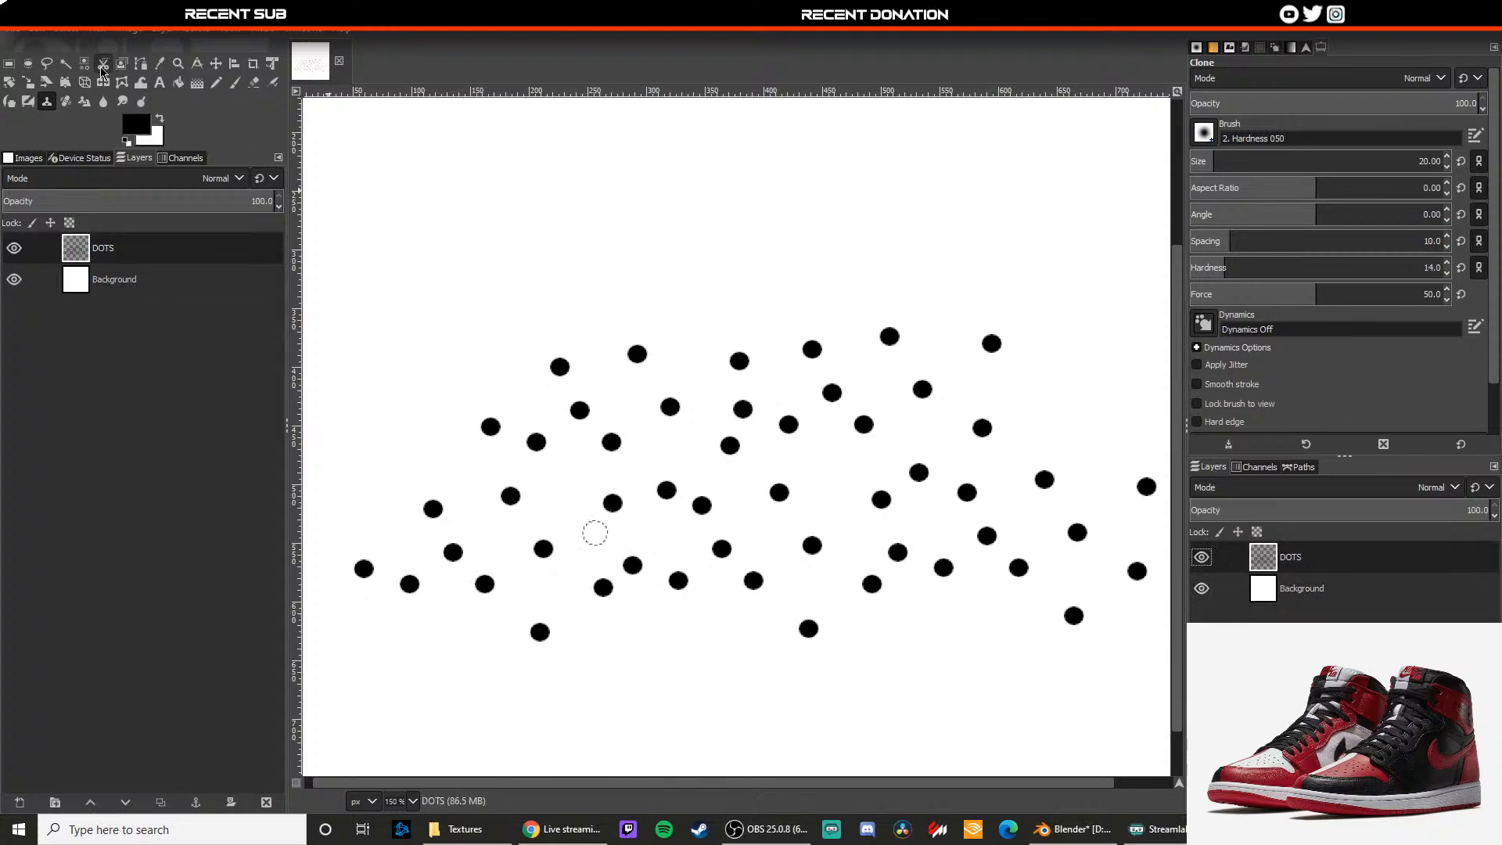
Step: Thin out the pattern's left and centre by deleting single dots enclosed with Ellipse Select
left_click(9, 66)
left_click(27, 63)
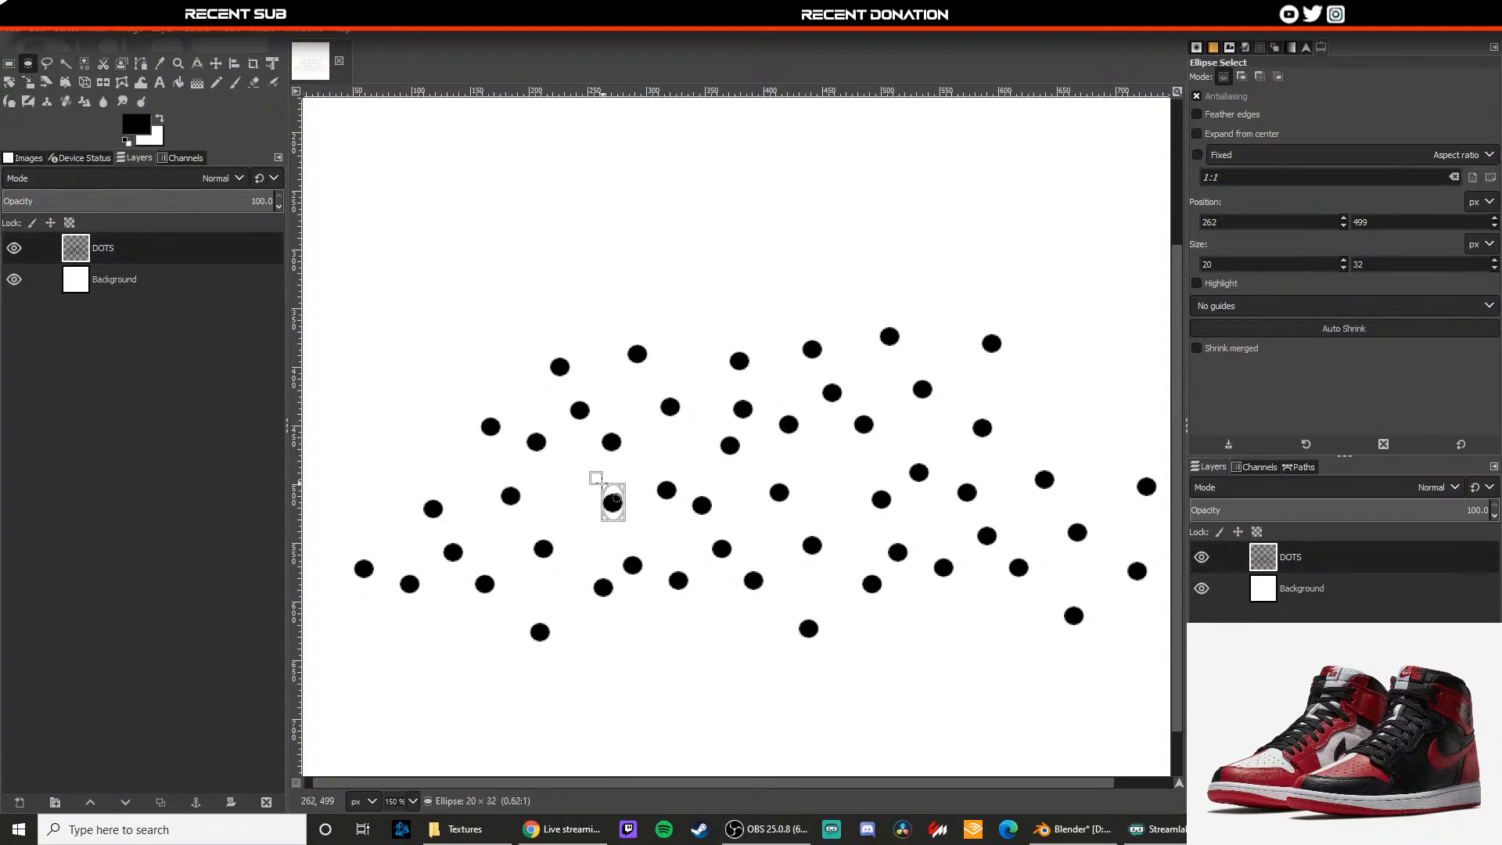
left_click_drag(670, 504, 664, 493)
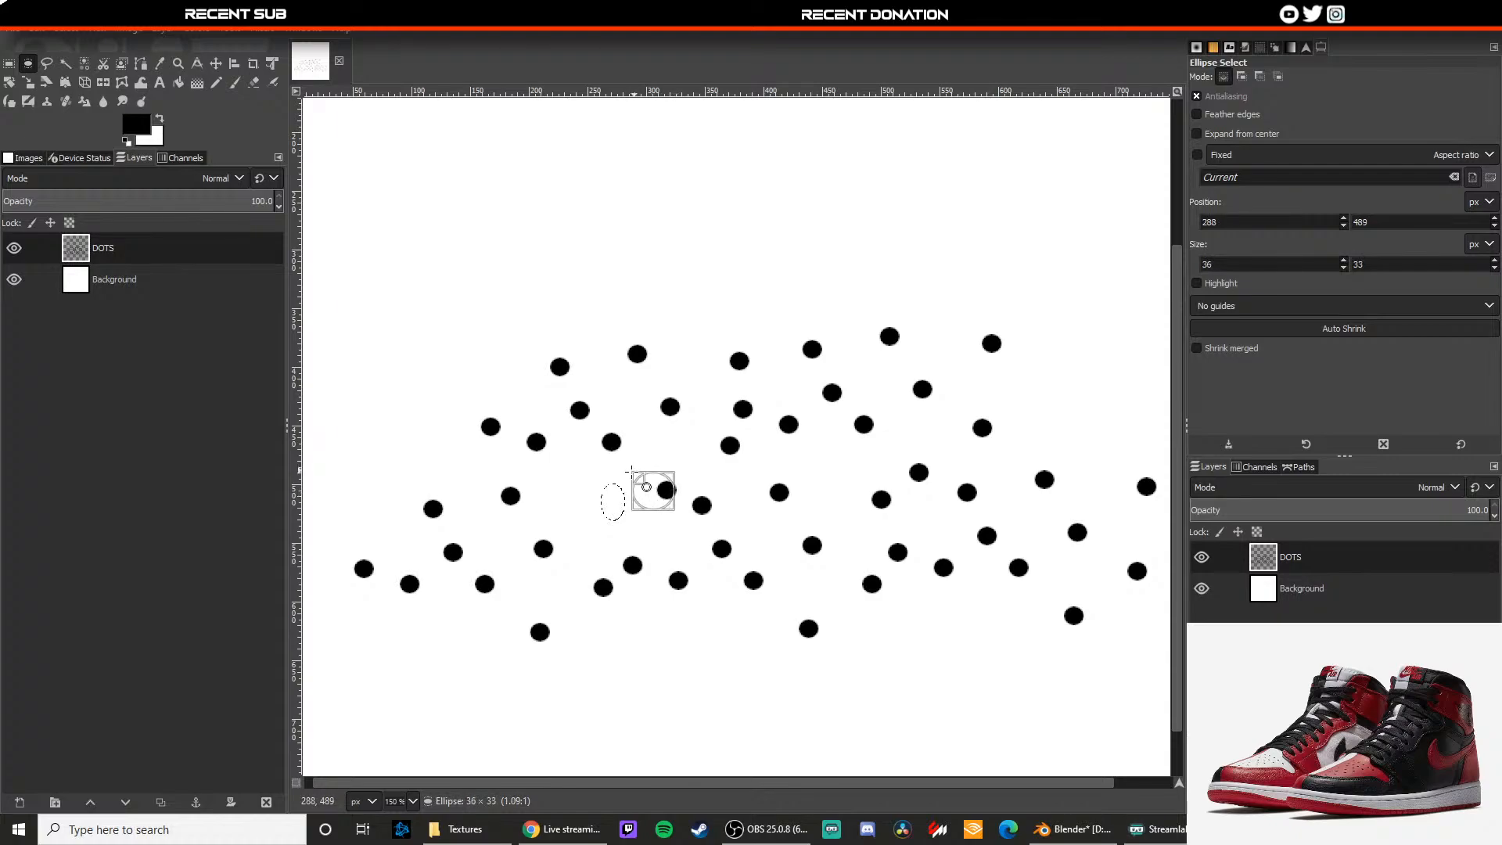
left_click_drag(730, 528, 692, 493)
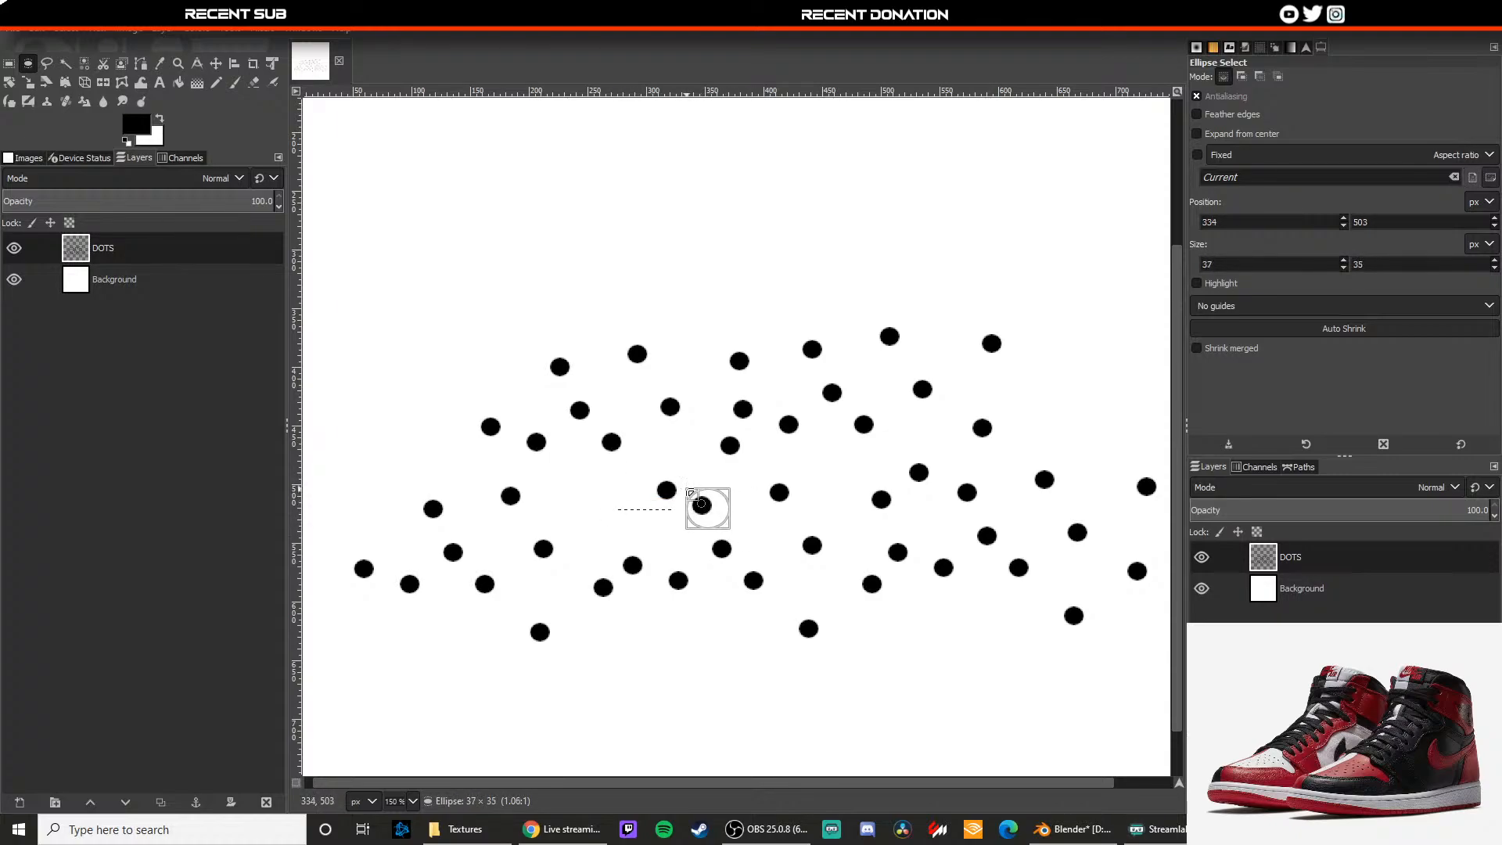
key("Delete")
left_click_drag(460, 407, 509, 446)
key("Delete")
left_click_drag(413, 476, 448, 525)
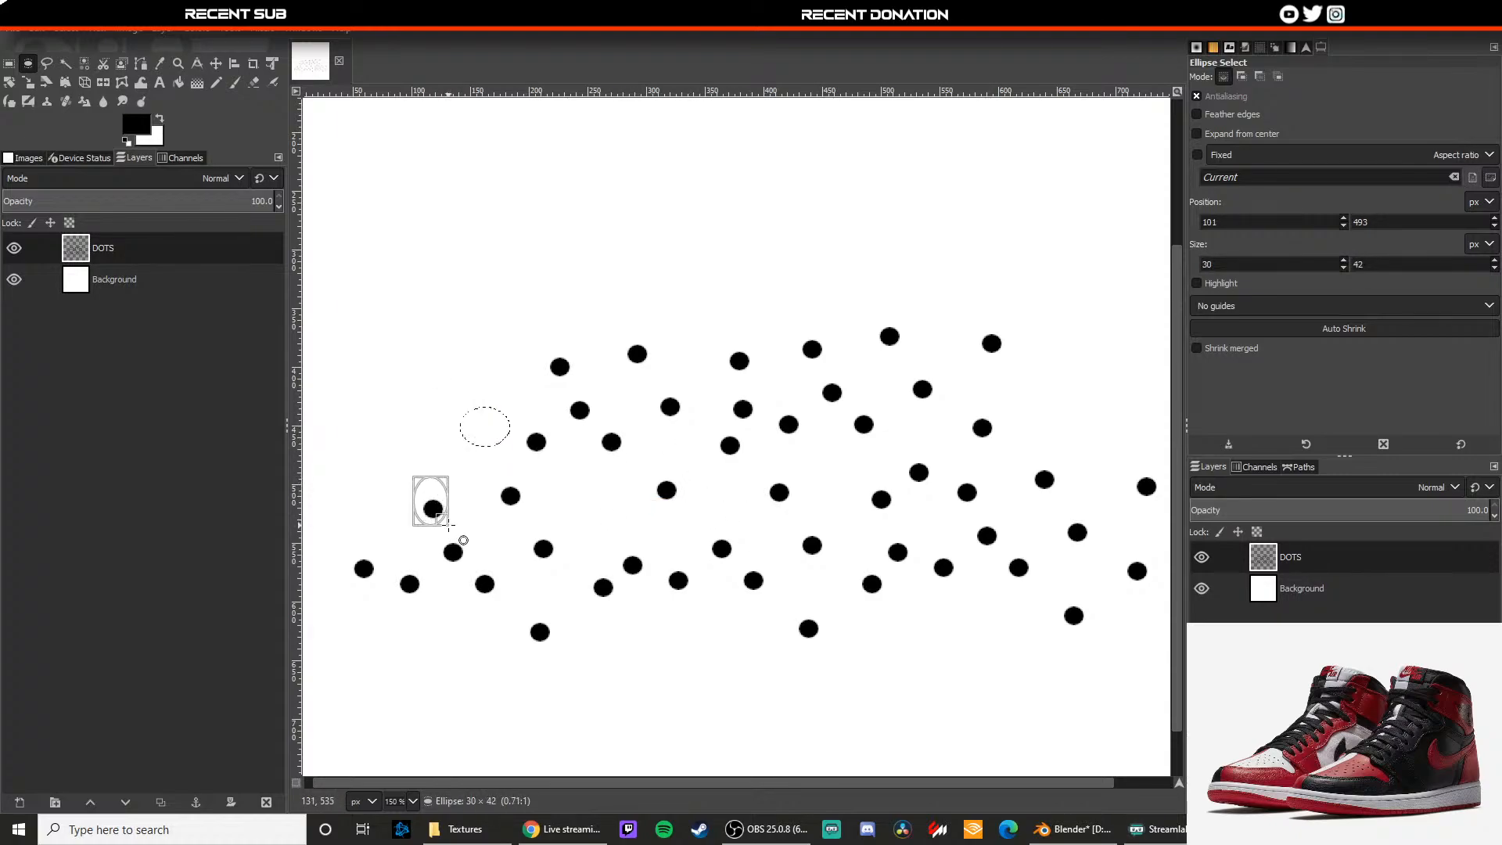
key("Delete")
Step: Delete single dots from the lower and upper middle of the pattern using small elliptical selections
left_click_drag(824, 562, 793, 527)
key("Delete")
left_click_drag(783, 597, 737, 560)
key("Delete")
left_click_drag(712, 617, 663, 557)
key("Delete")
mouse_move(800, 435)
left_mouse_down()
mouse_move(733, 395)
mouse_move(759, 422)
left_mouse_up()
key("Delete")
key("Delete")
Step: Delete scattered dots and the leftover arc in the pattern's right half, and enclose the five lower-right dots with an ellipse selection
left_click_drag(901, 457, 939, 492)
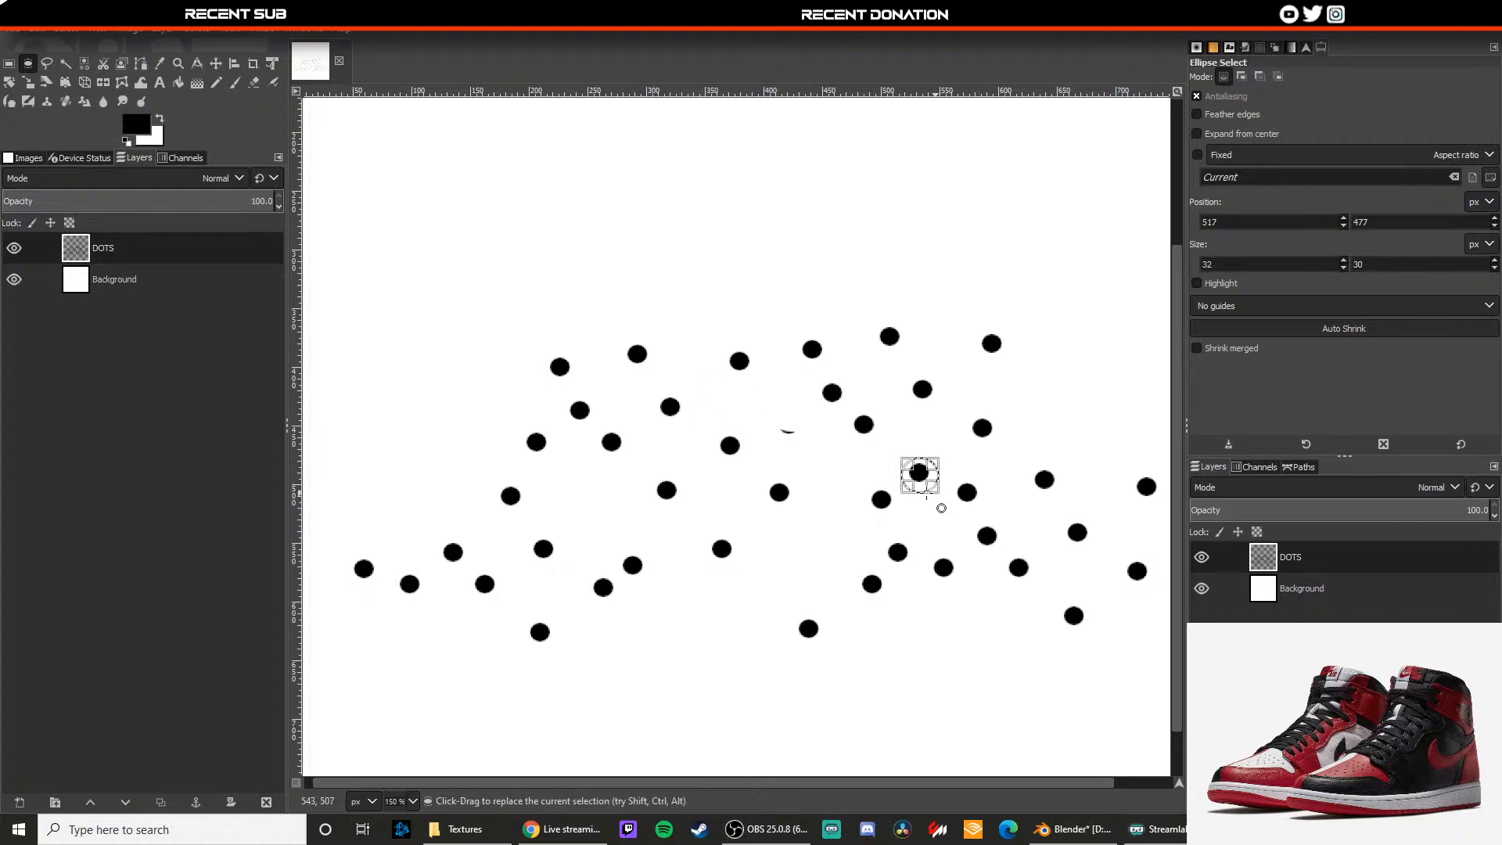
key("Delete")
mouse_move(776, 417)
left_mouse_down()
mouse_move(899, 522)
mouse_move(1007, 559)
left_mouse_up()
key("Delete")
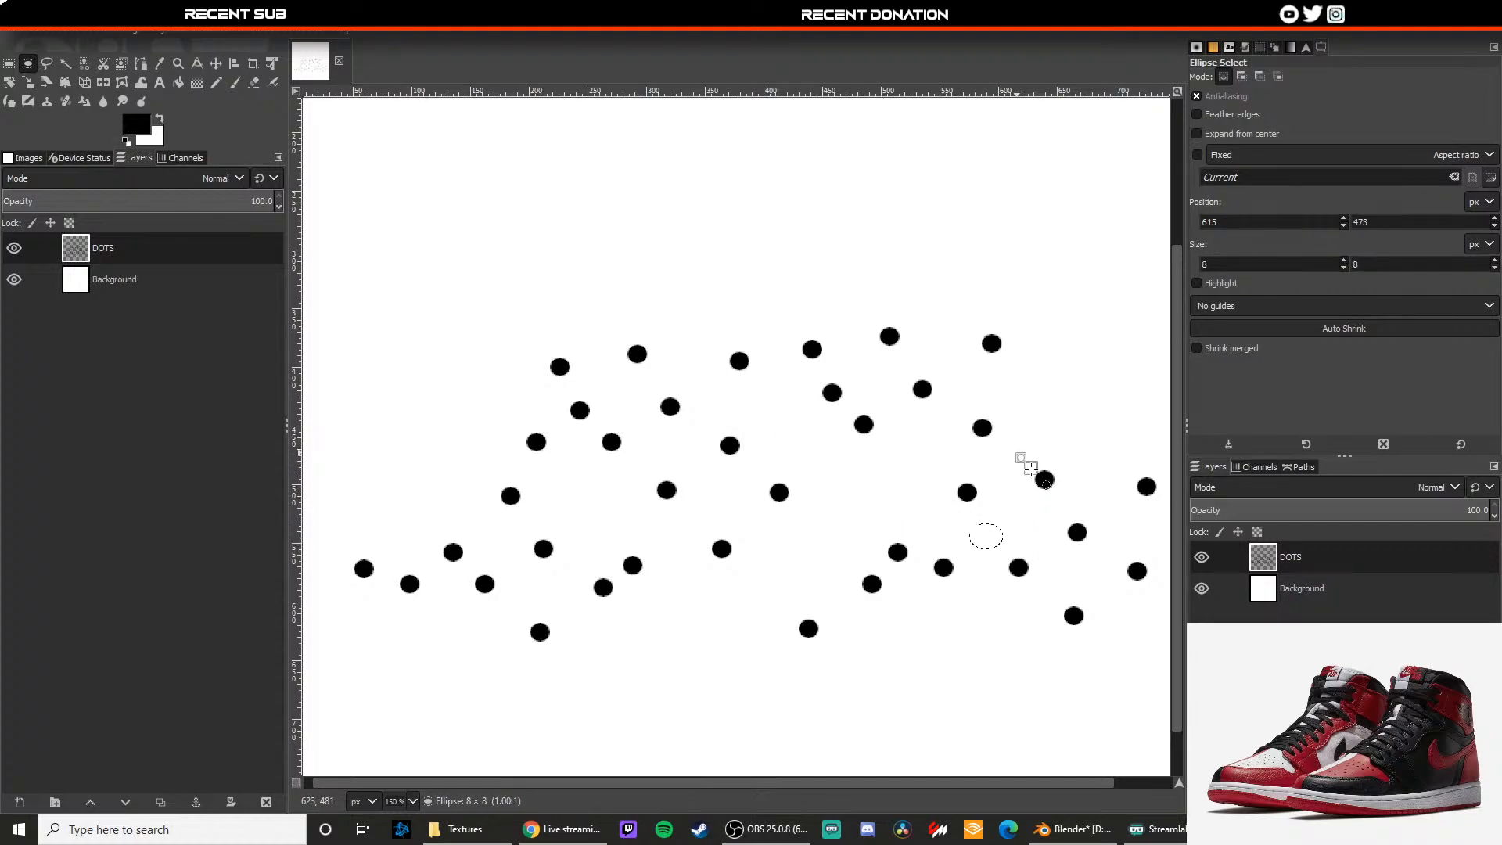
left_click_drag(1017, 454, 1058, 499)
left_click_drag(809, 381, 849, 406)
key("Delete")
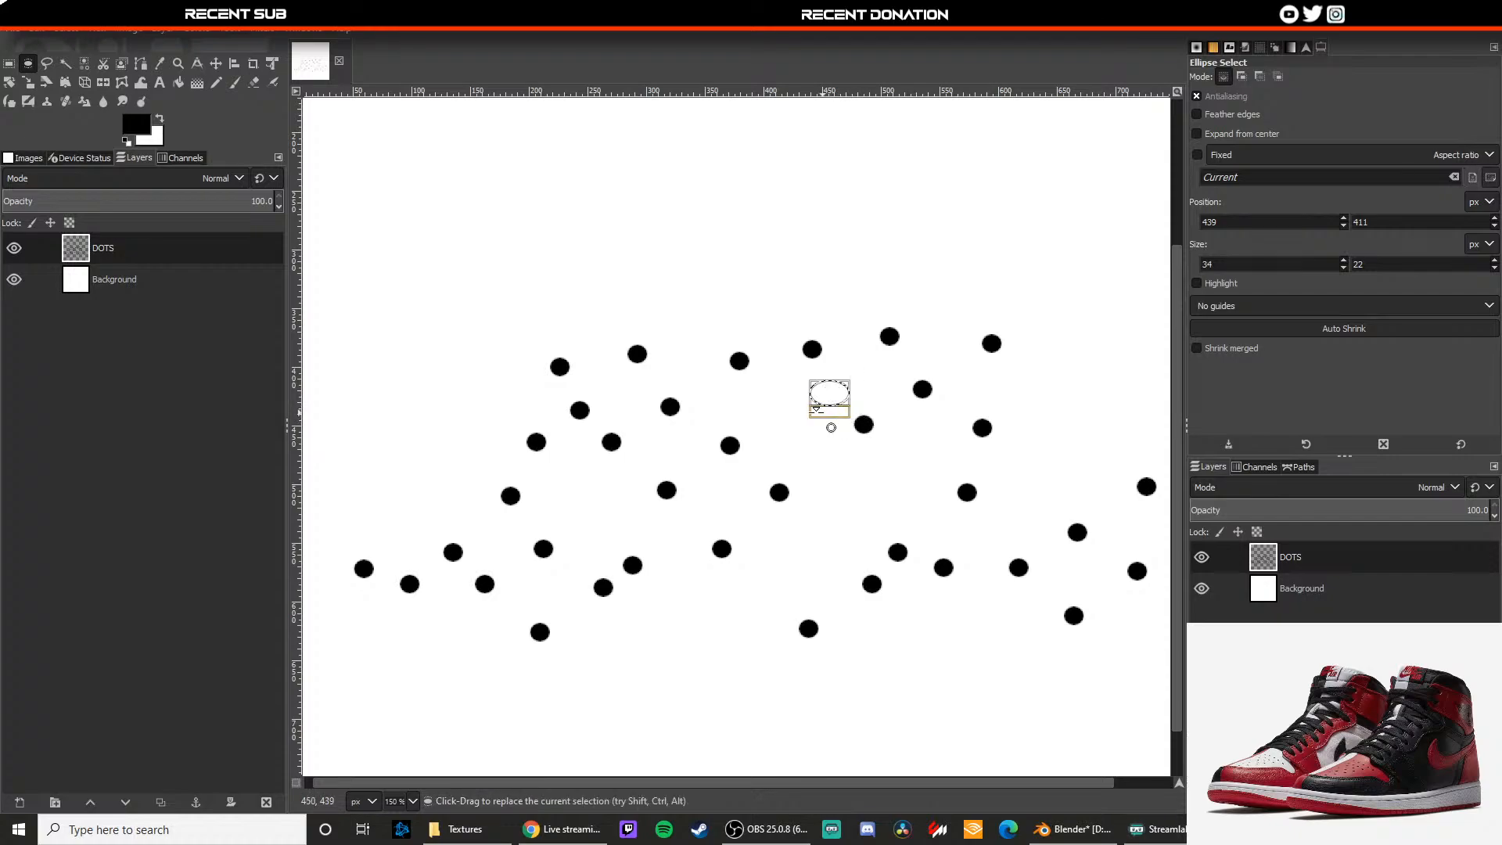
scroll(732, 407, "down", 2)
scroll(876, 446, "down", 1, "ctrl")
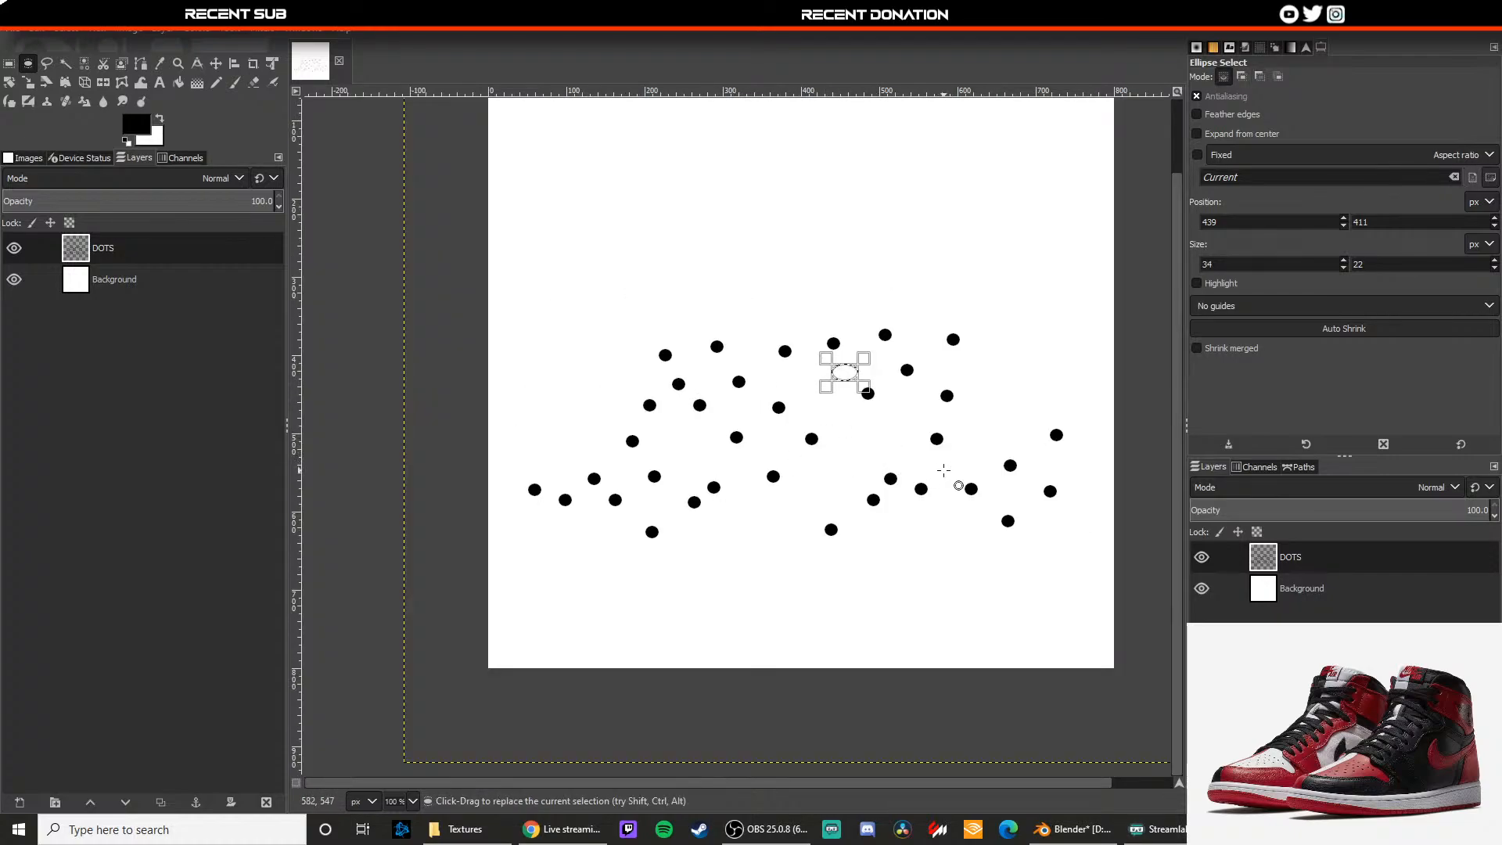
left_click_drag(1087, 560, 960, 408)
key("m")
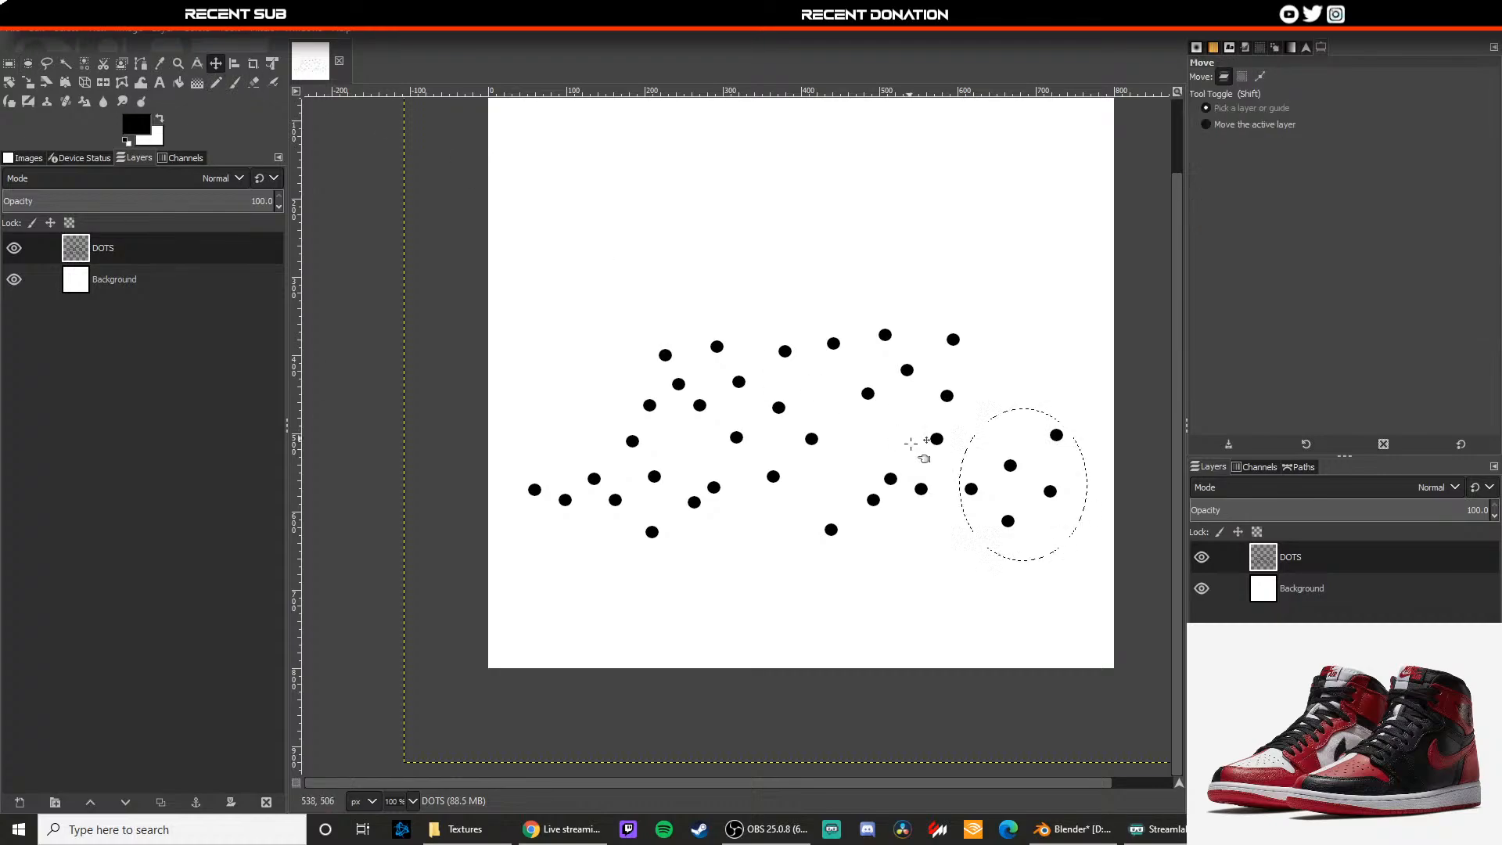
Step: Save the thinned dot pattern over DOTS.png and switch back to Blender to view the toe
left_click(13, 29)
left_click(78, 235)
left_click(1080, 829)
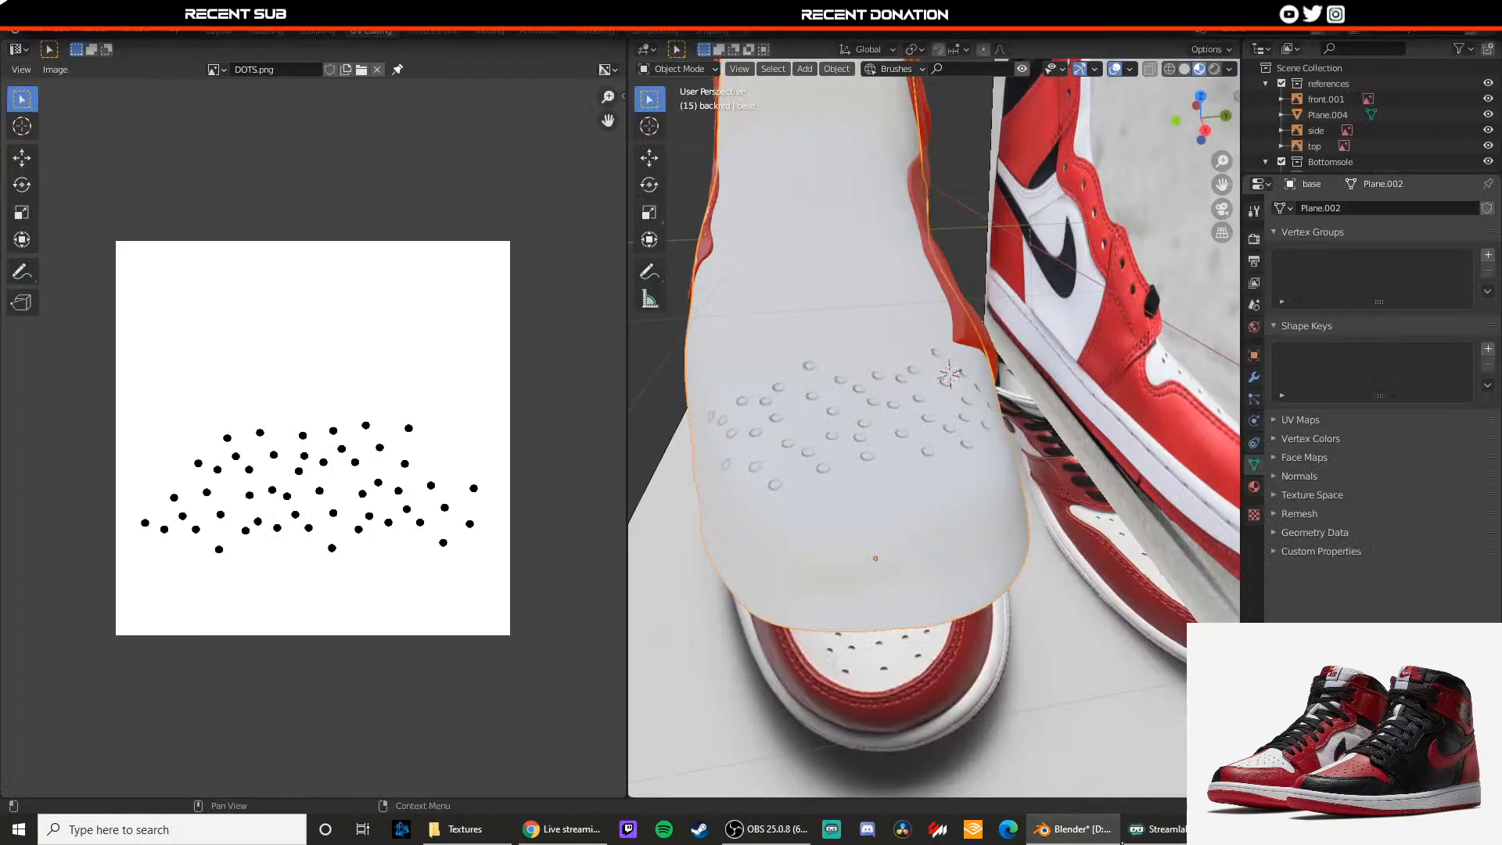
left_click(831, 423)
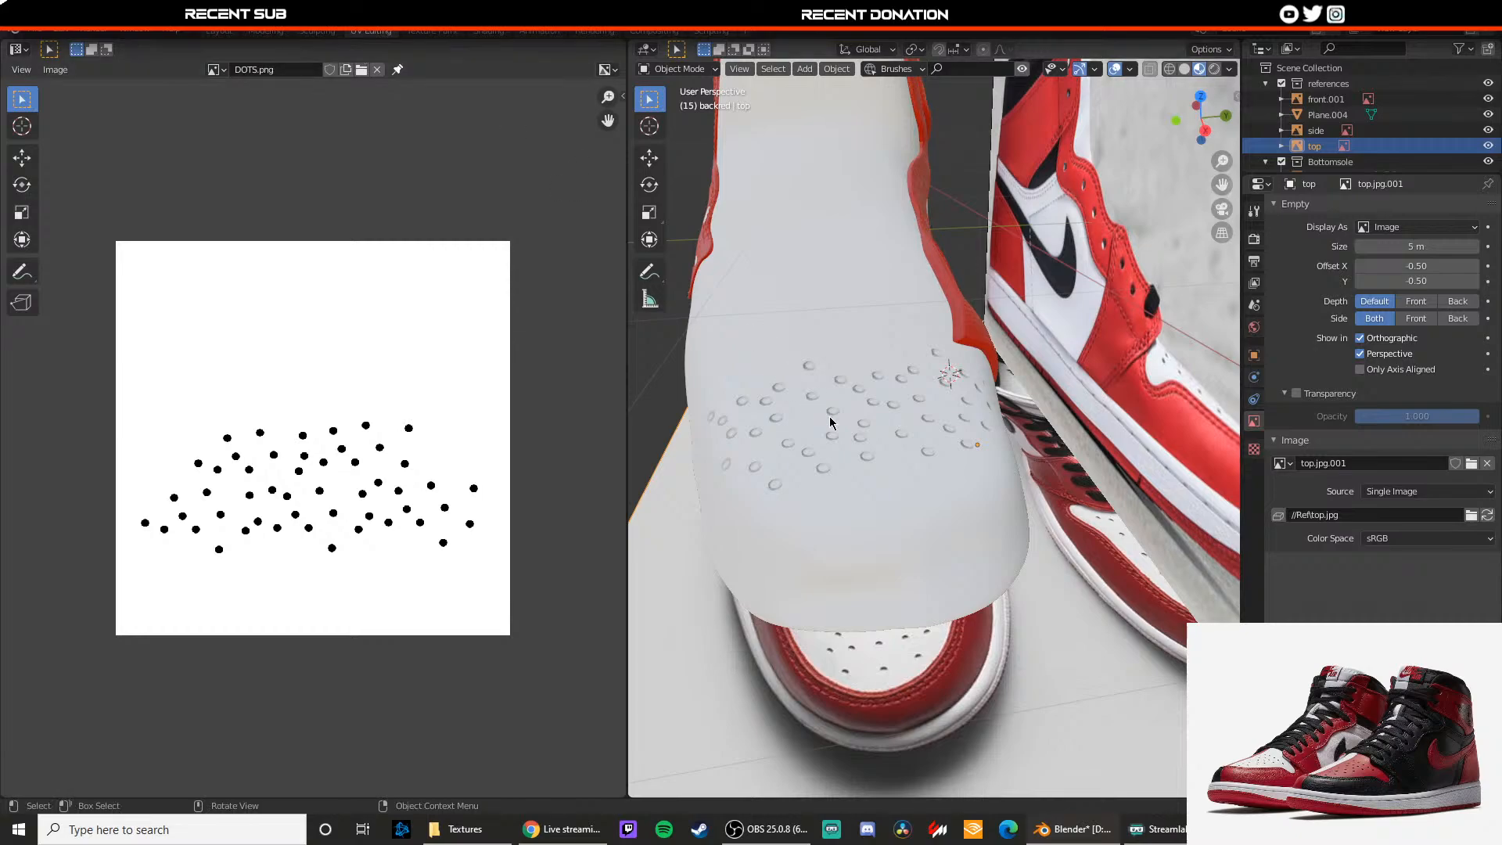
middle_click_drag(831, 423, 863, 442)
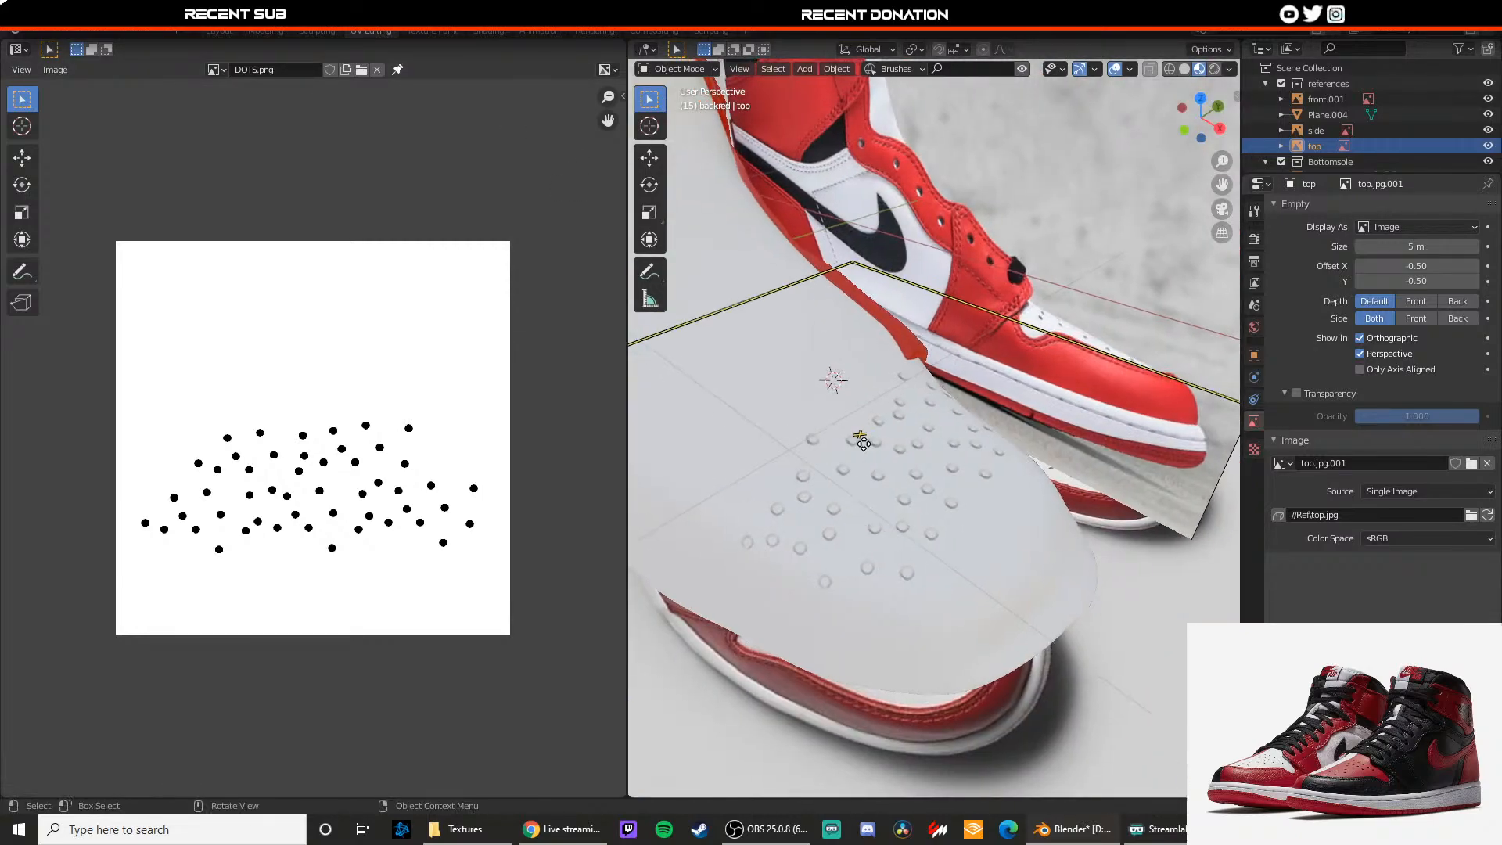
Step: In the Shading workspace, select the shoe base mesh and load the edited DOTS.png into its image texture node
left_click(489, 31)
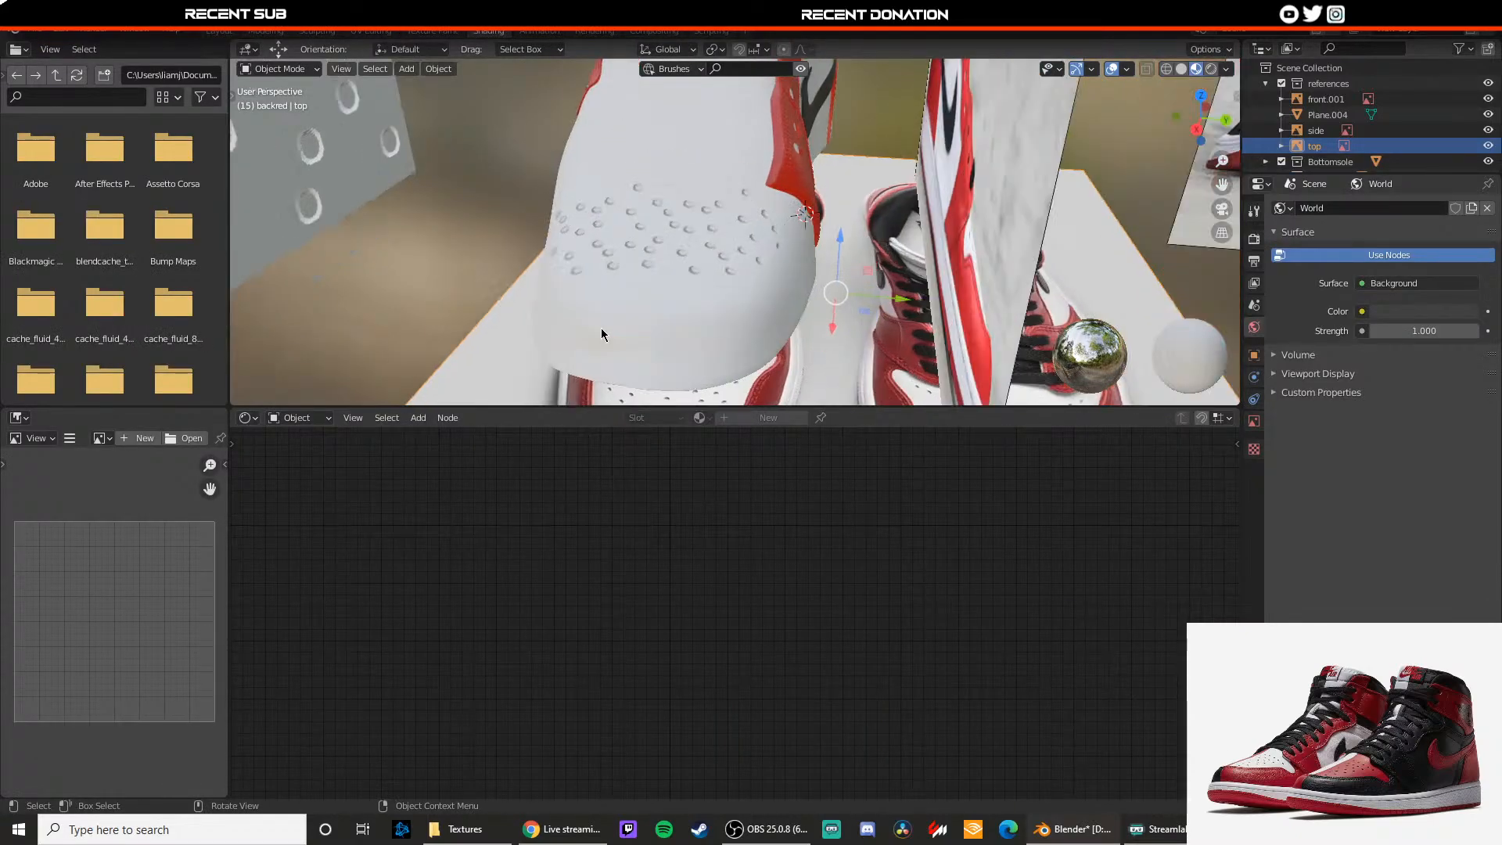
scroll(604, 335, "up", 2)
left_click(604, 323)
middle_click_drag(603, 323, 643, 349)
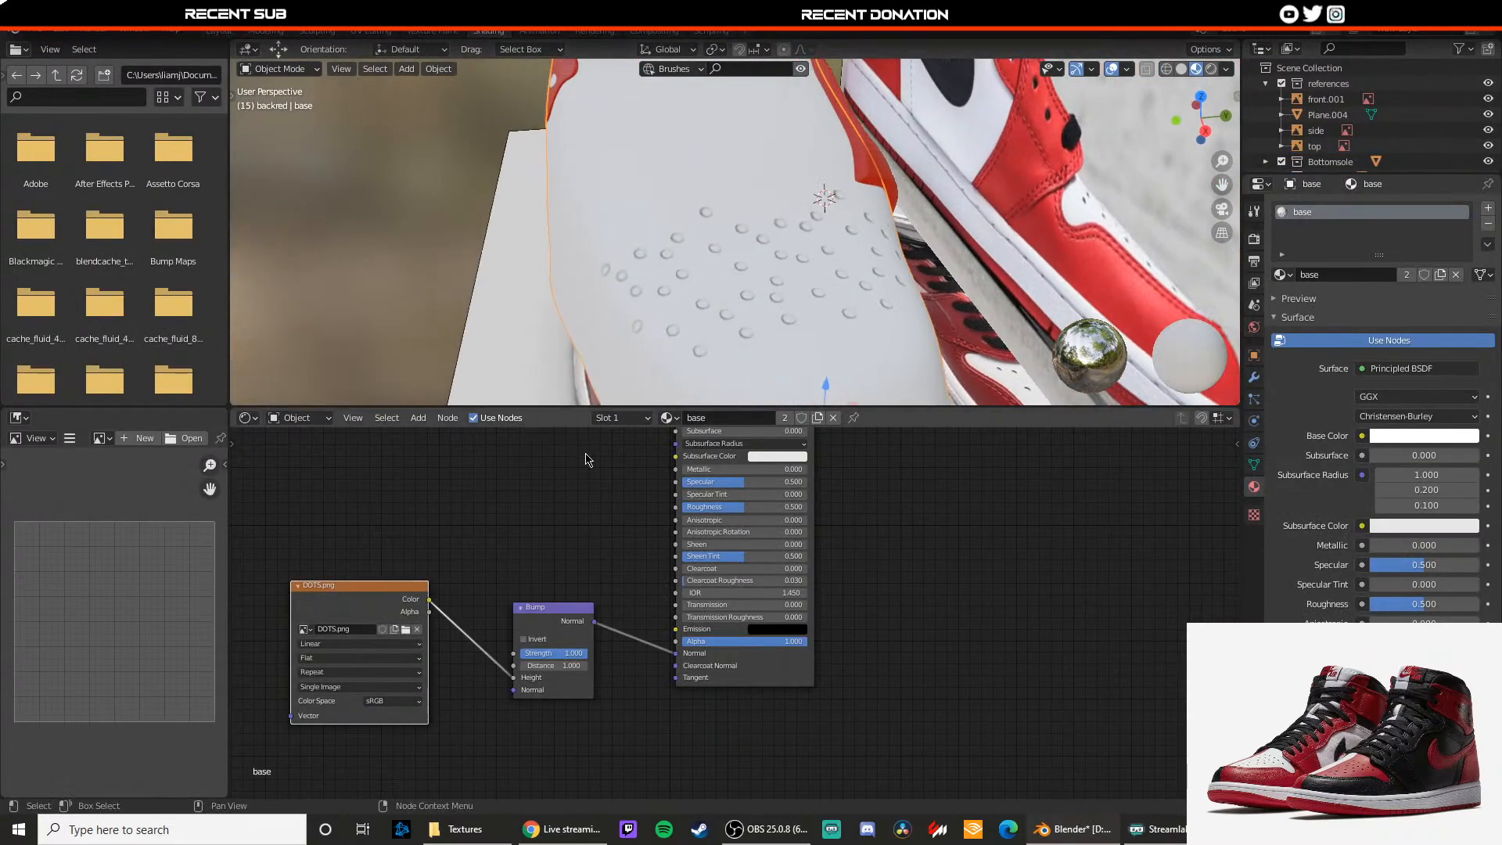
left_click(675, 421)
left_click(405, 631)
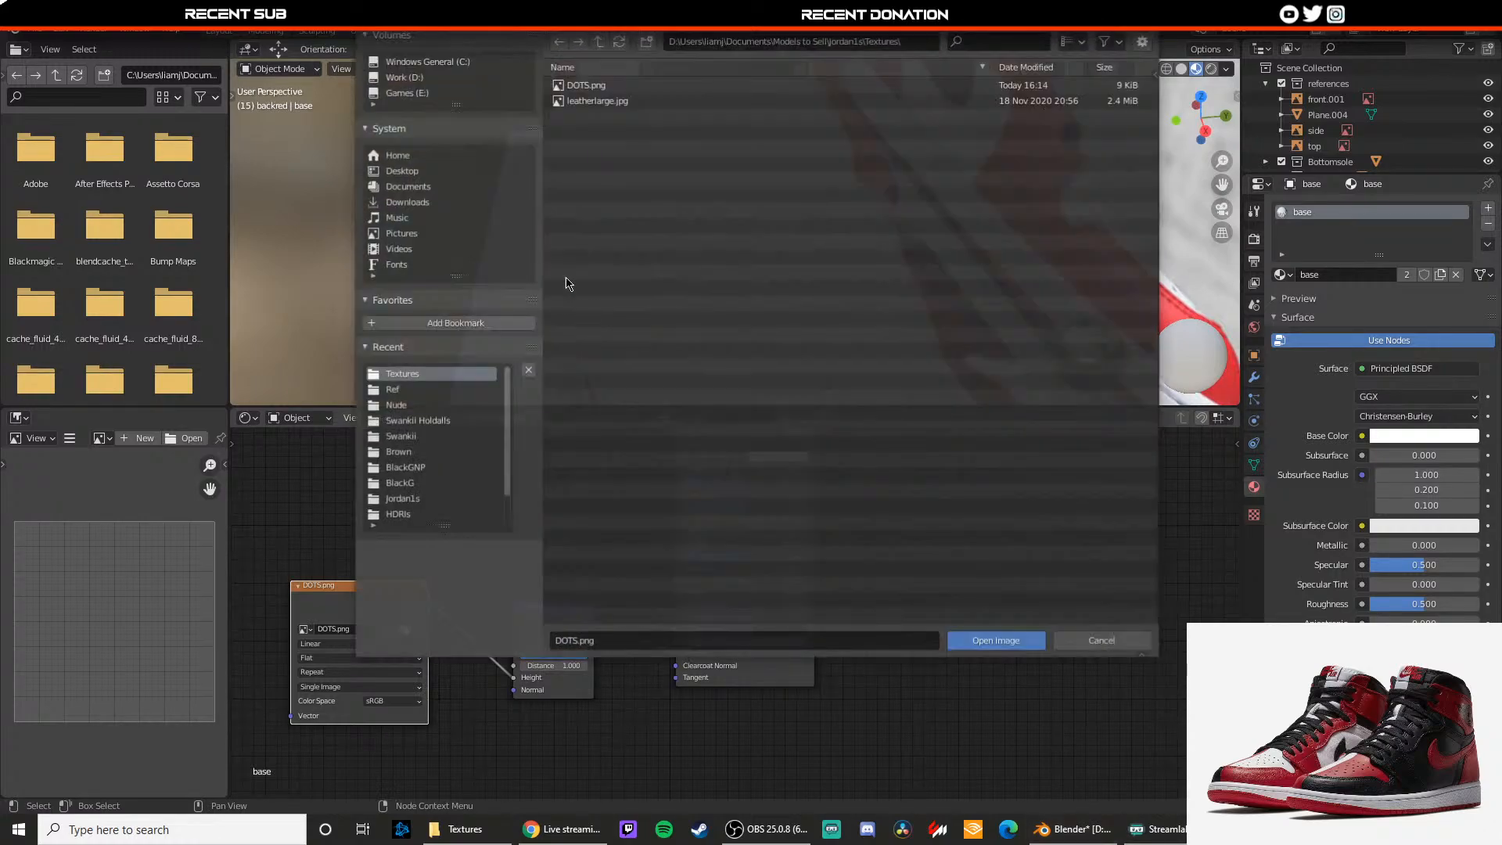
double_click(589, 88)
left_click(443, 246)
scroll(547, 279, "down", 2)
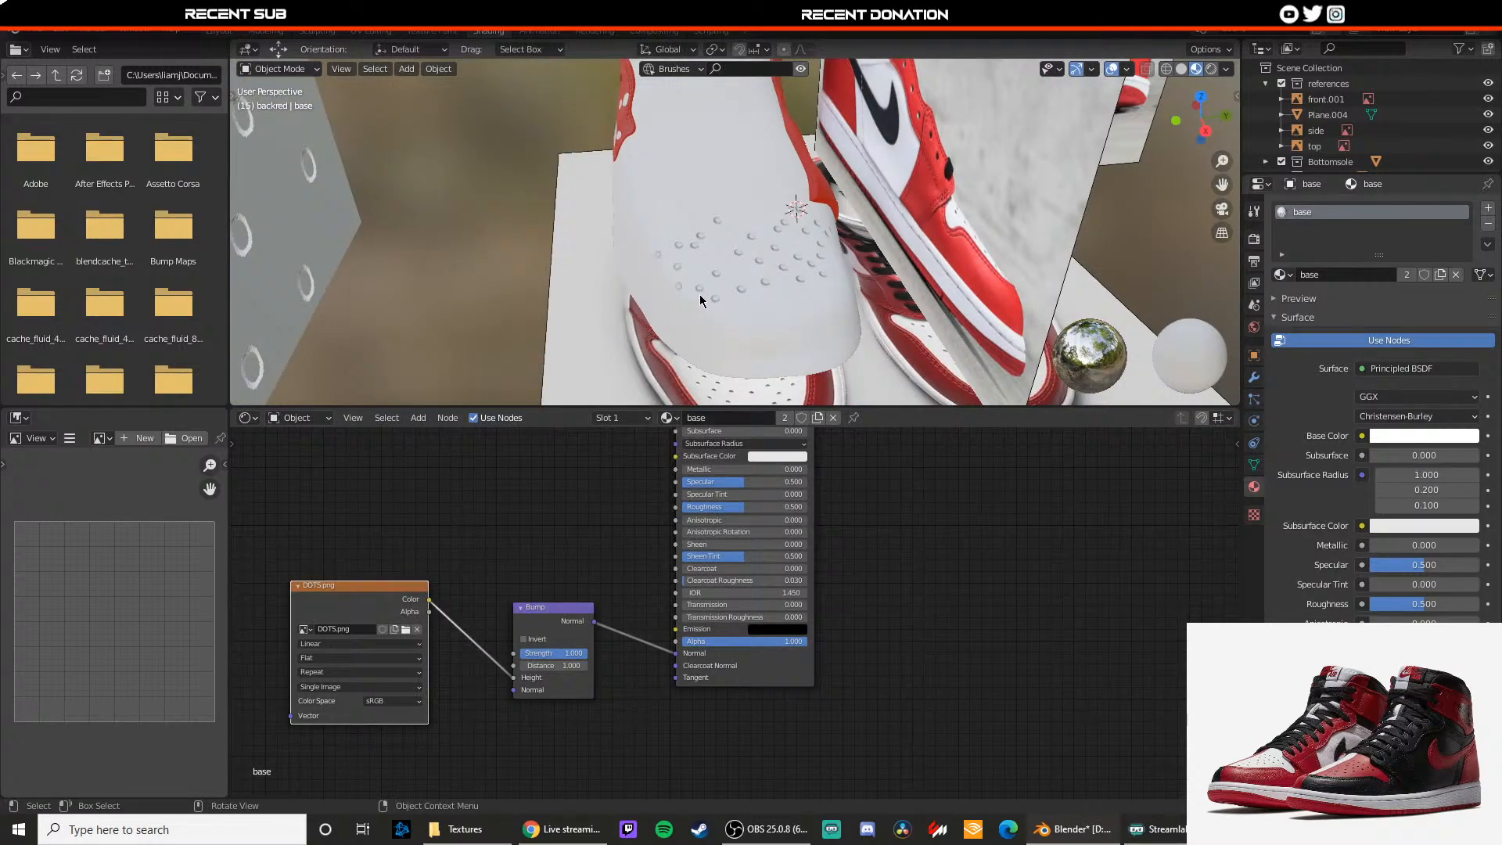
Step: Edit the base mesh in the UV Editing workspace, display all its UVs over DOTS.png and select the whole toe-top island
key("Tab")
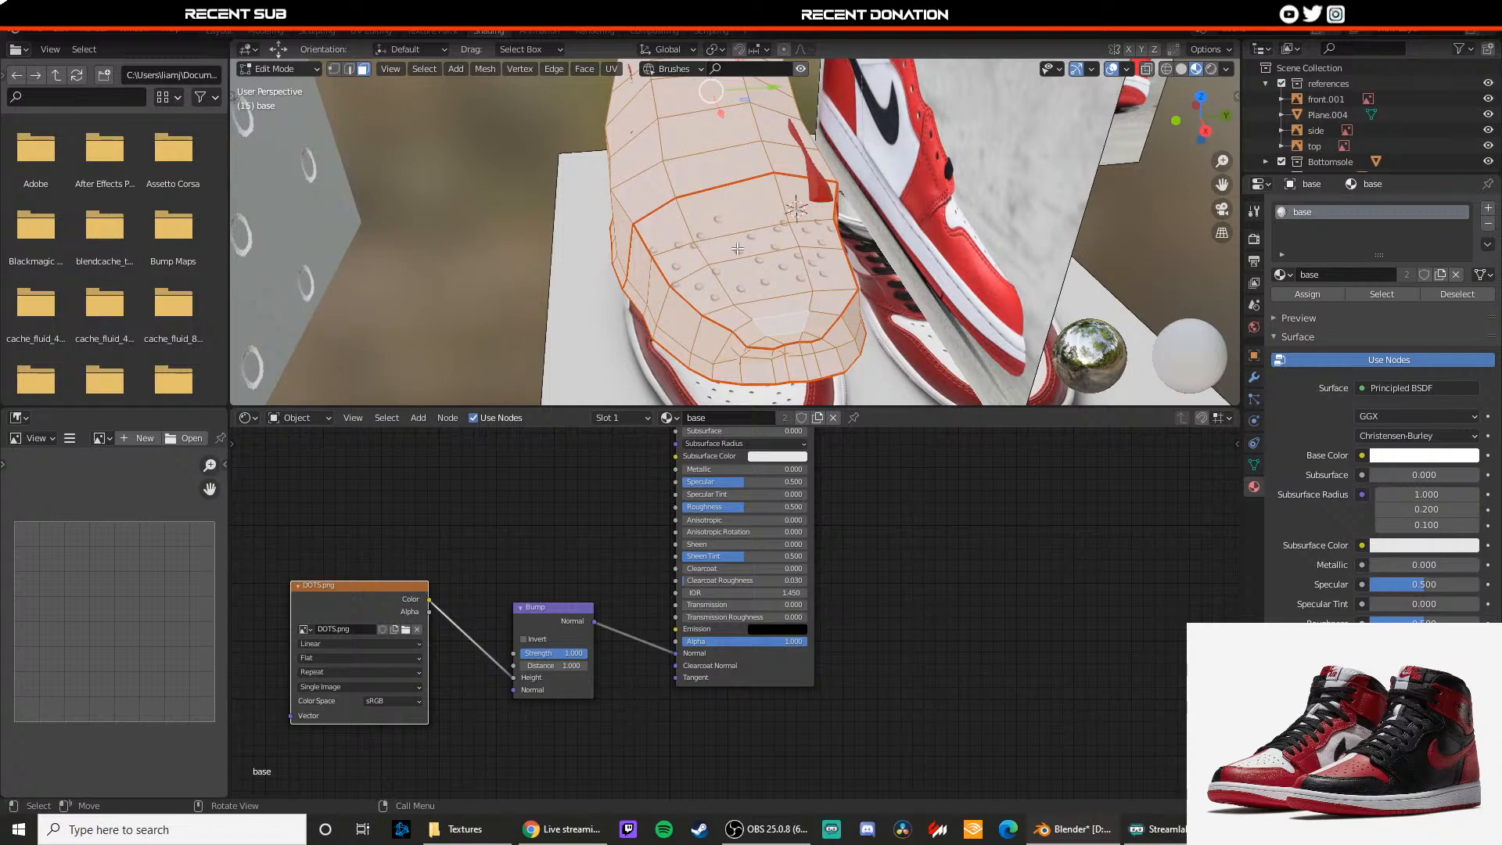
left_click(737, 249)
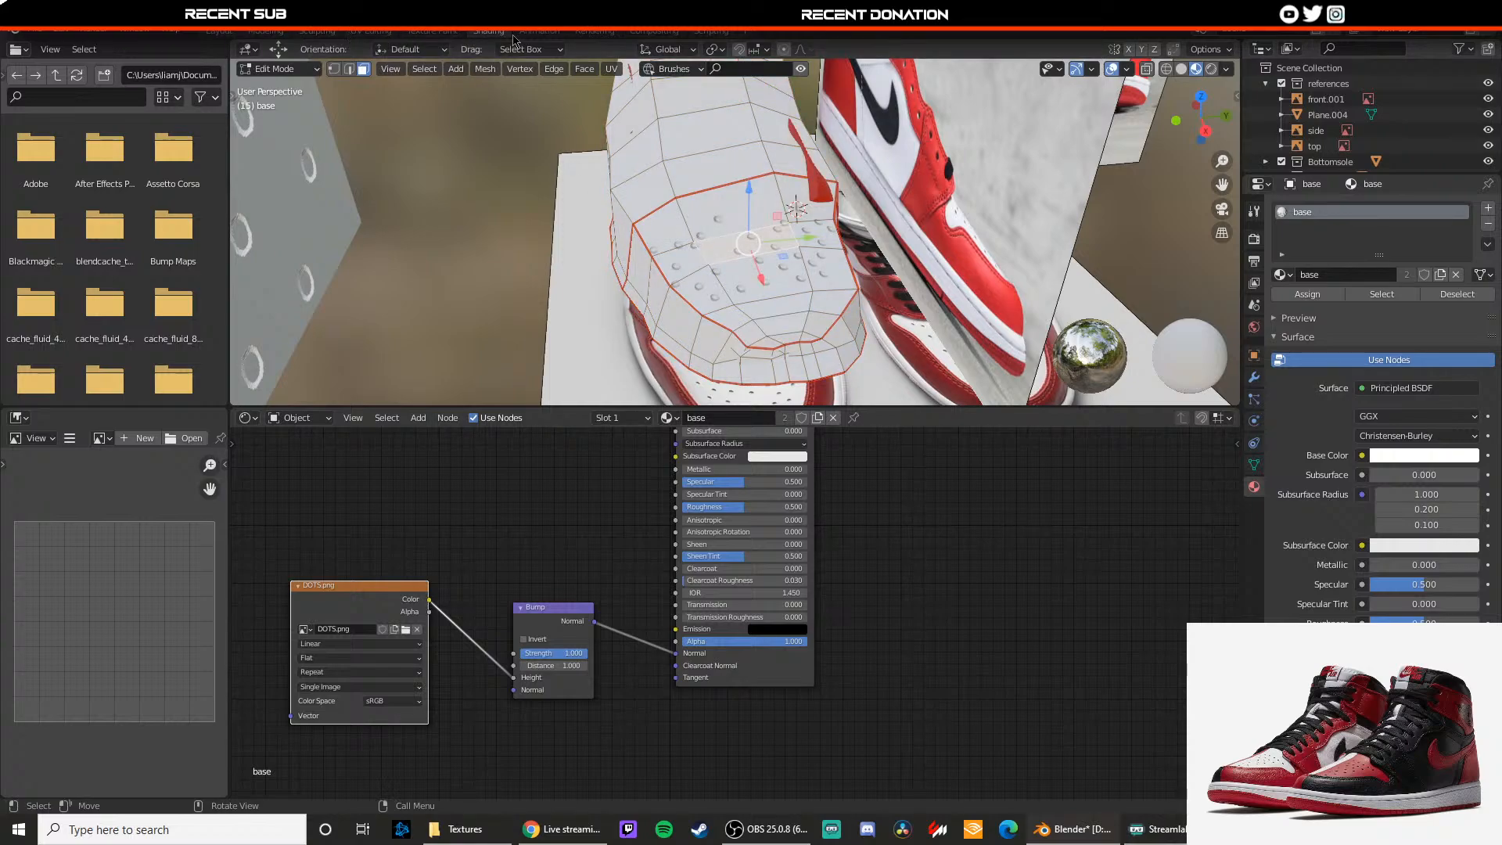
left_click(391, 32)
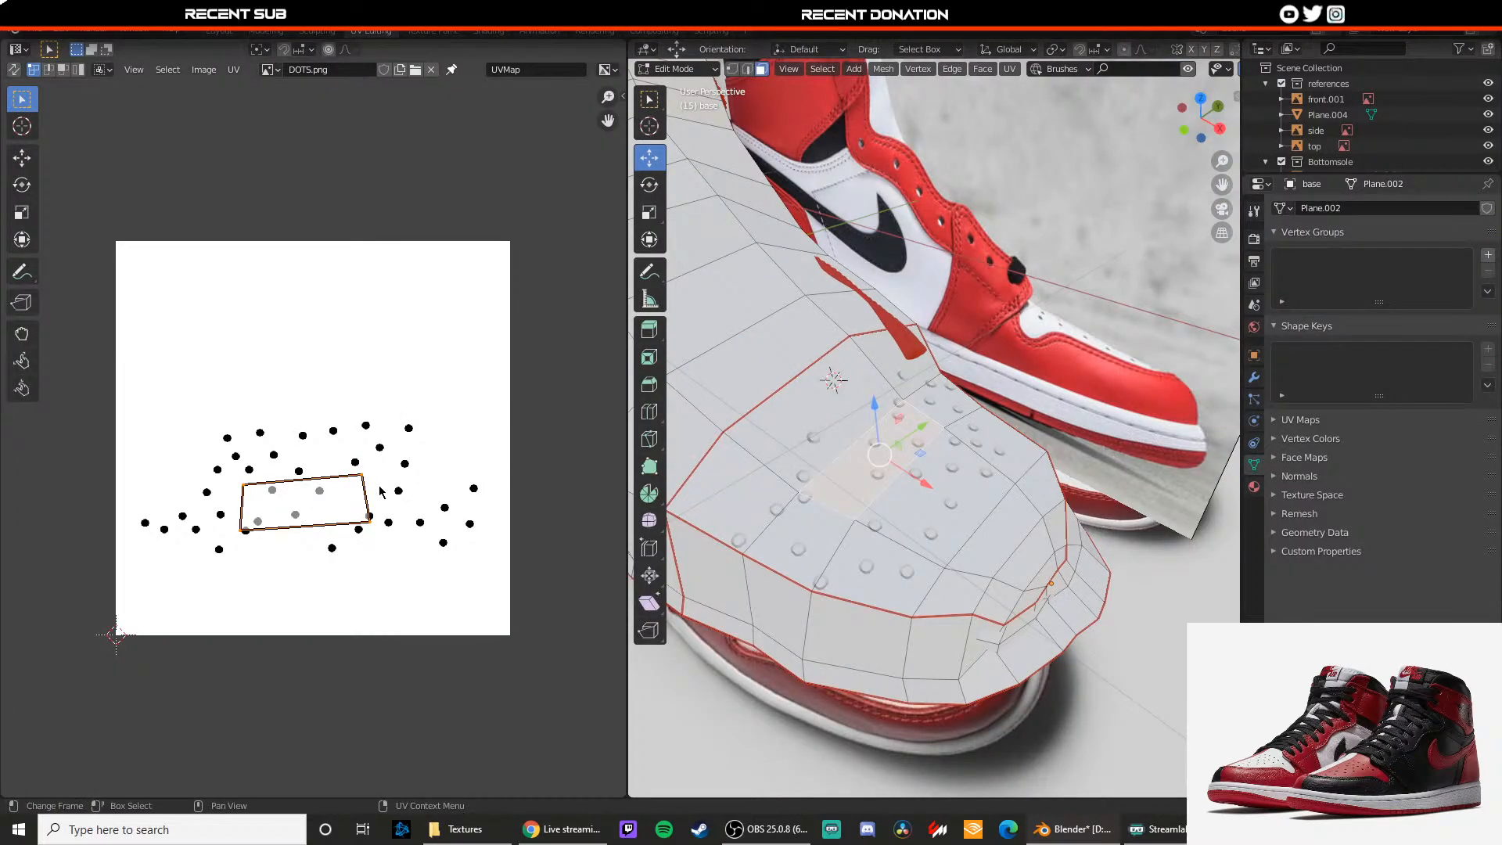
key("a")
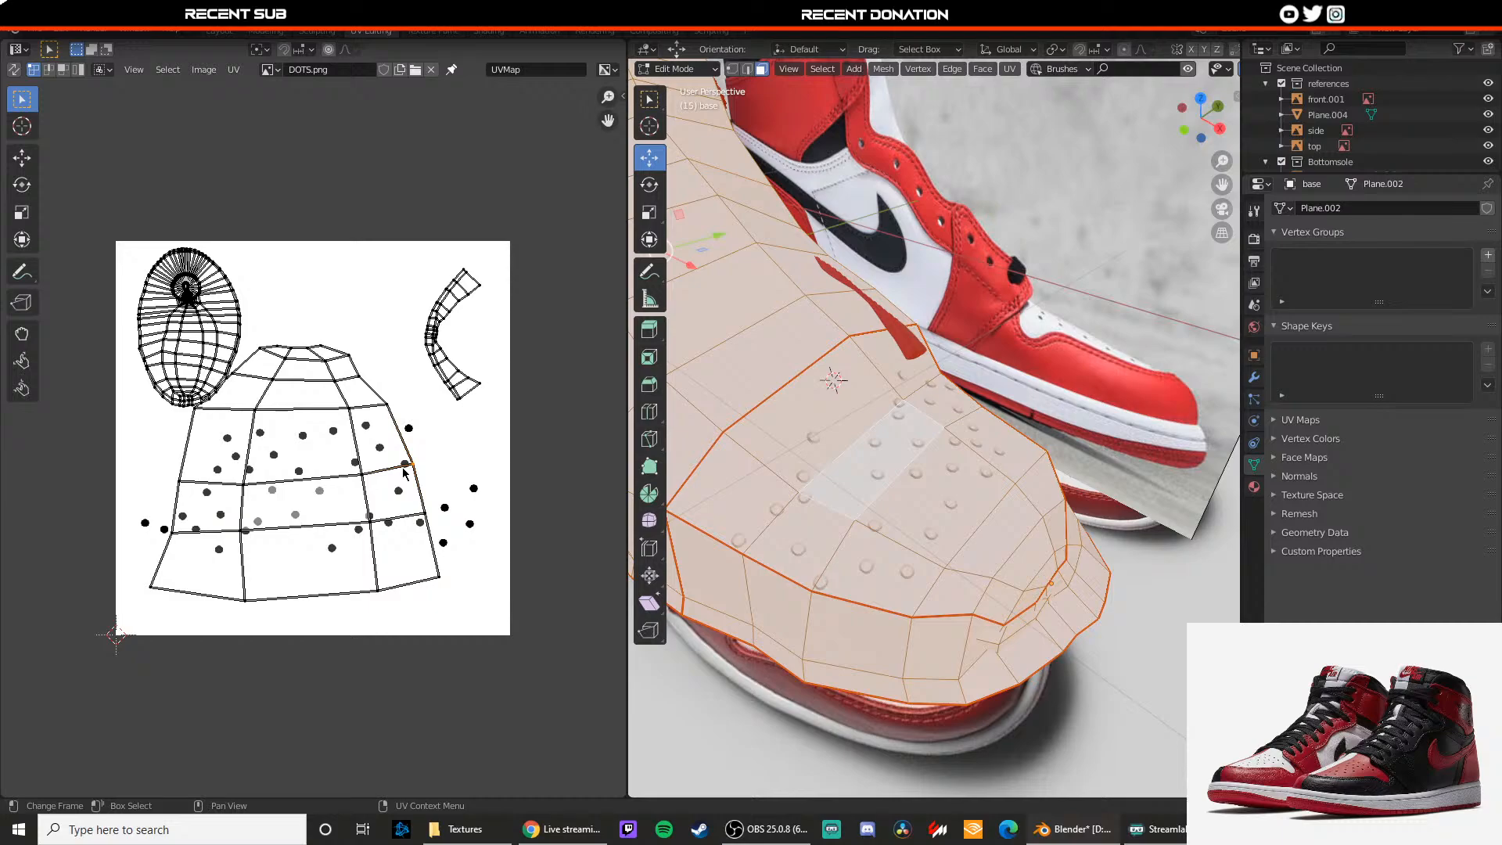
key("l")
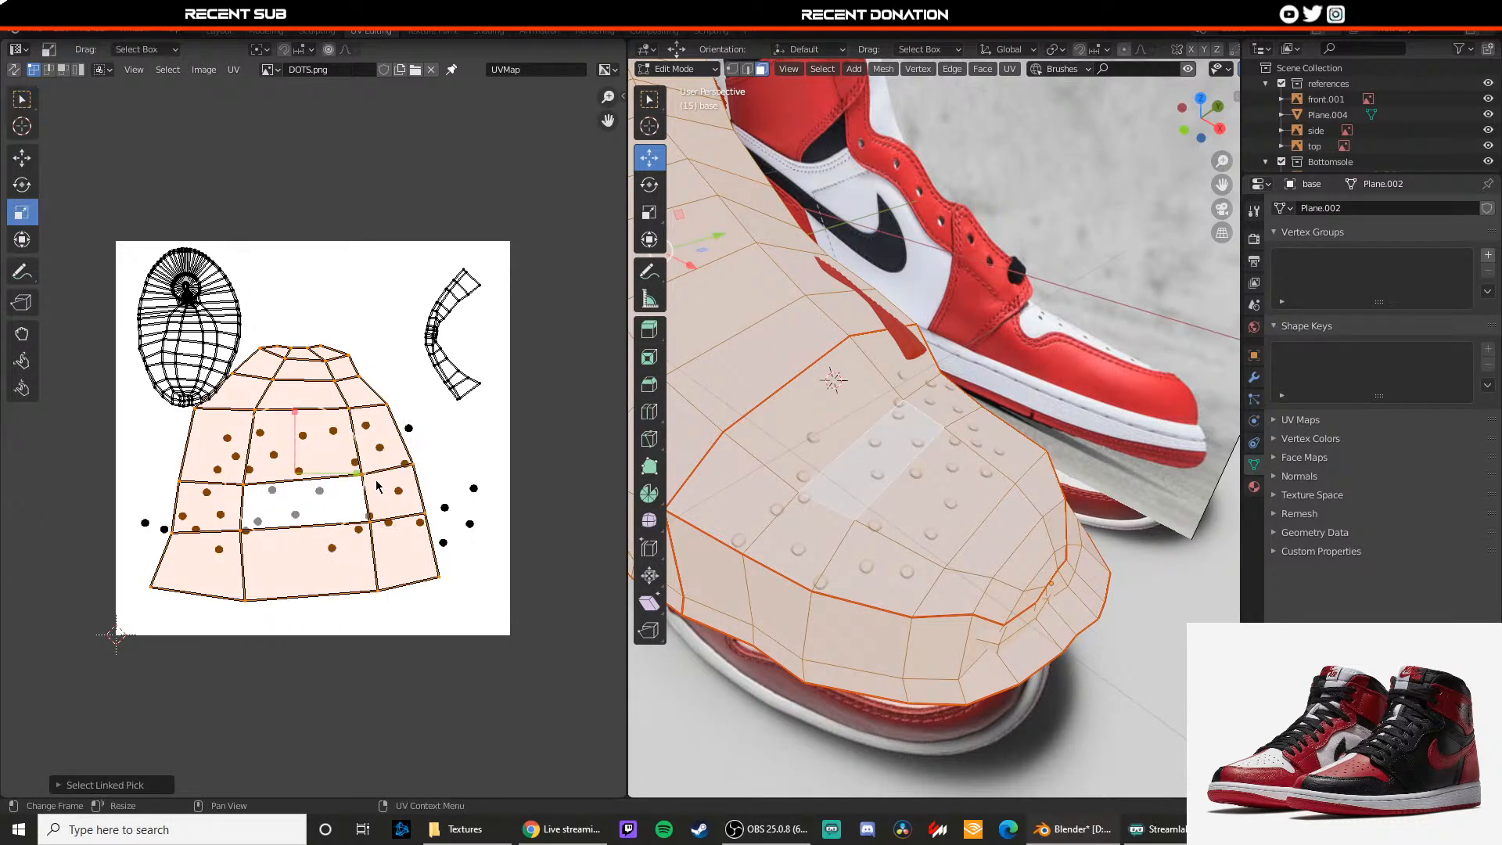
Step: Widen the toe-top UV island to about 1.31 times along X, compress it along Y, and check the dots on the toe
key("s")
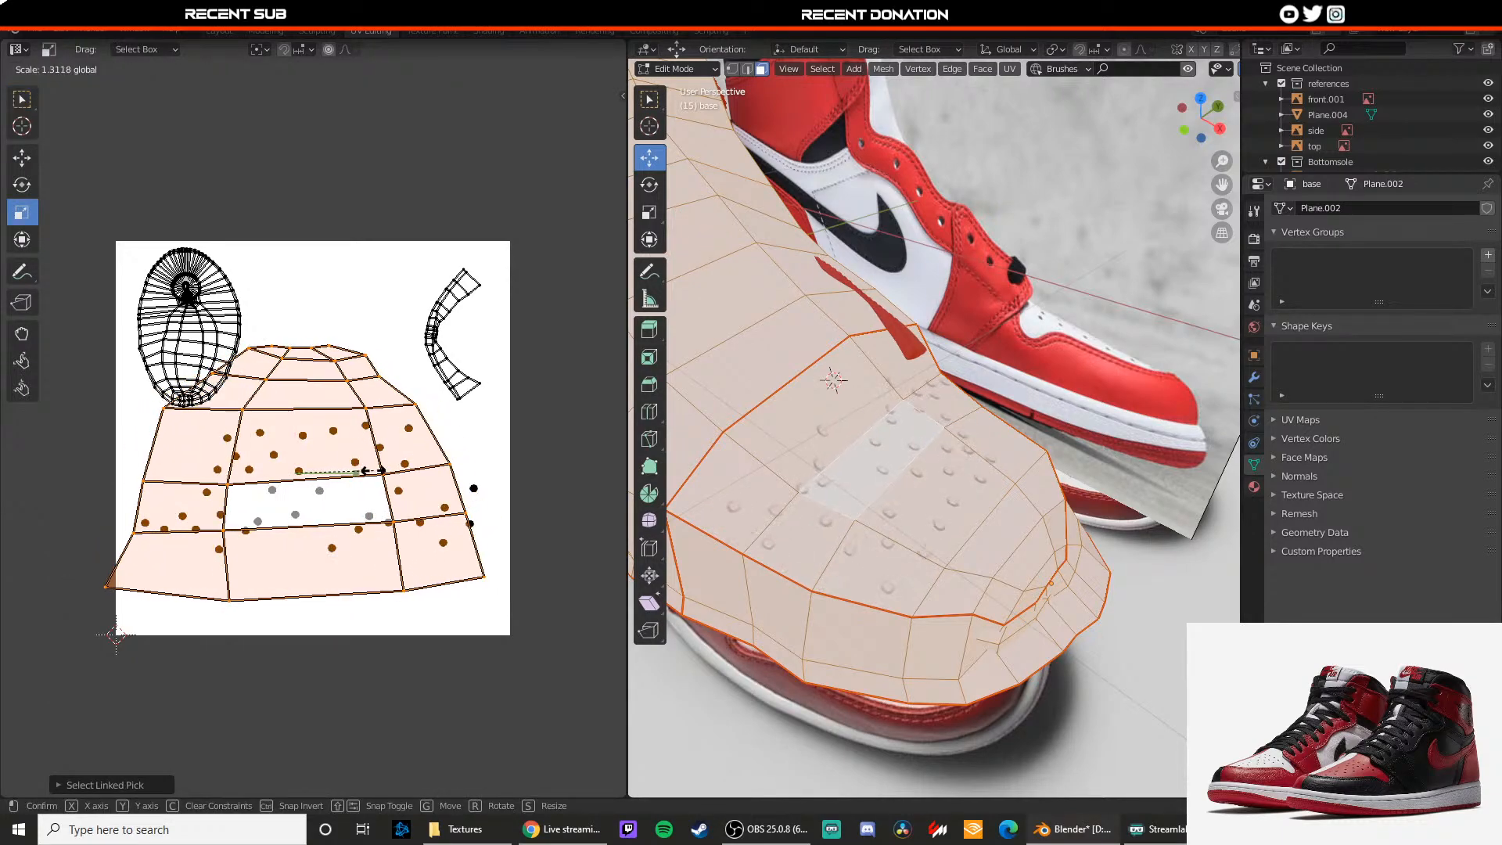
left_click(375, 474)
key("s")
key("y")
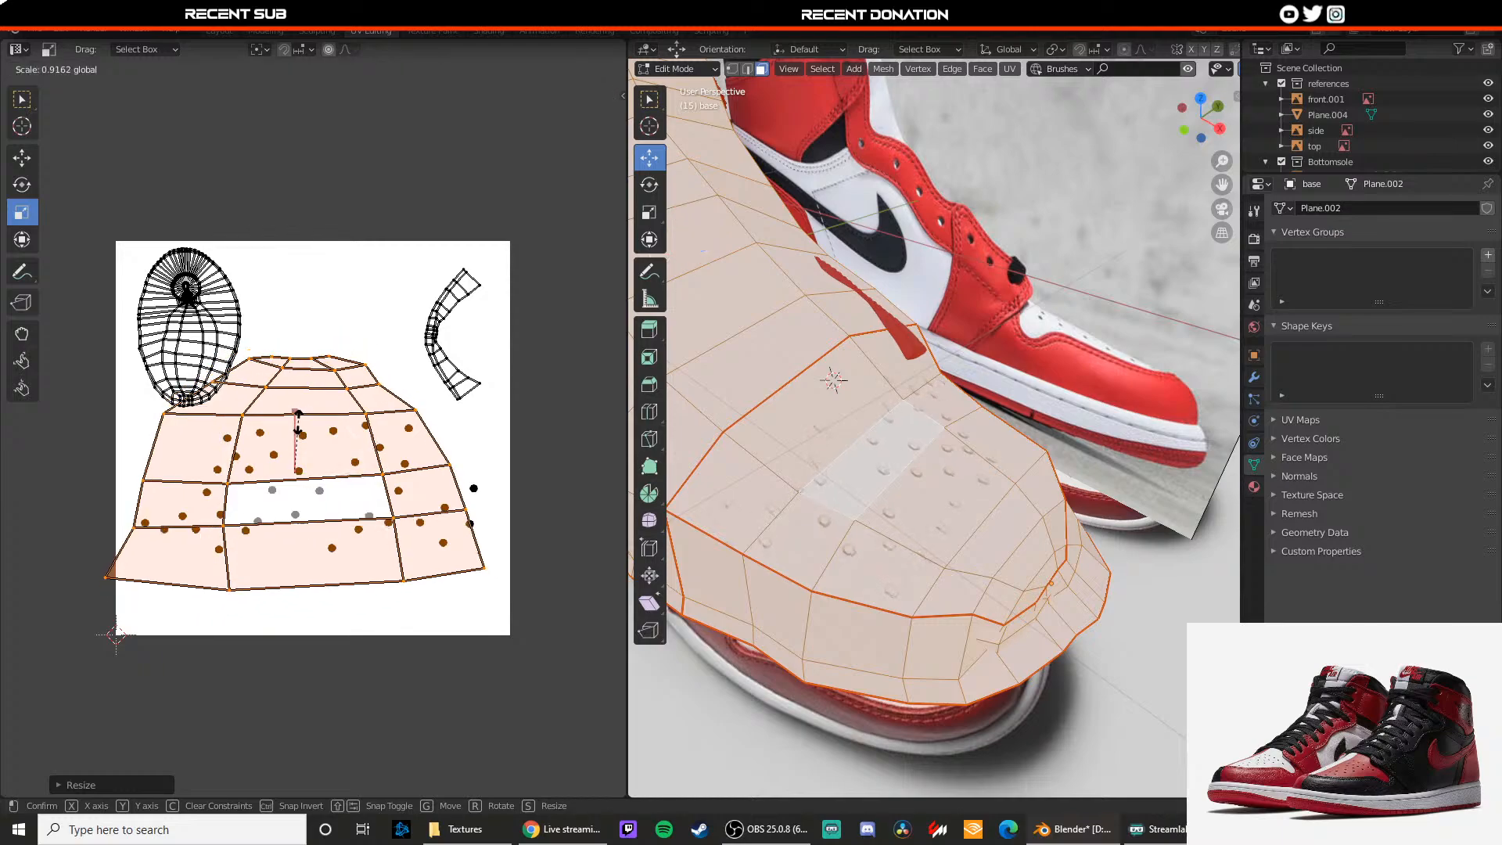
left_click(296, 426)
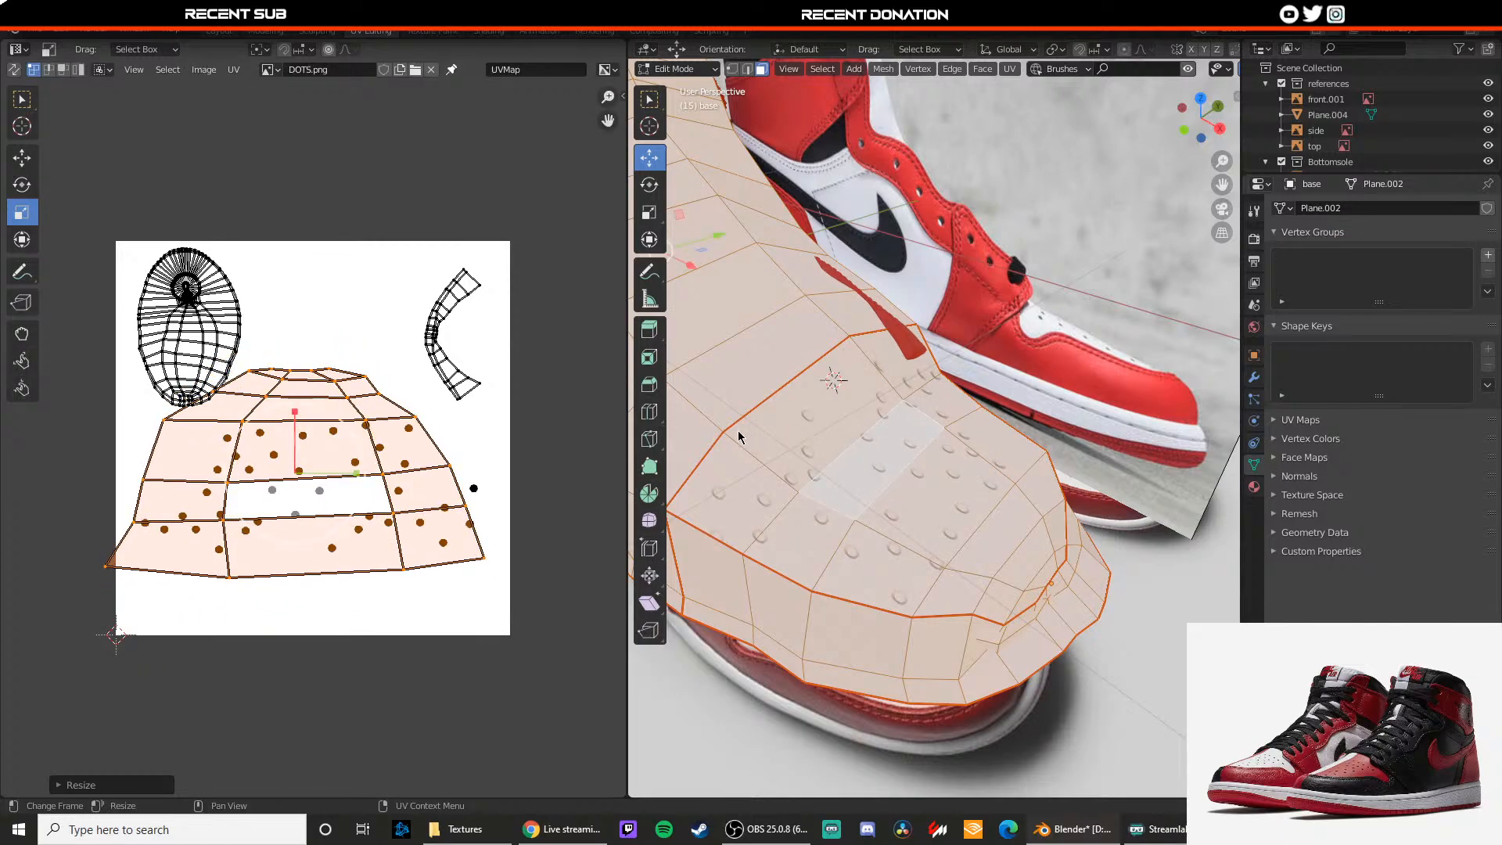
key("Tab")
scroll(743, 431, "down", 2)
middle_click_drag(748, 431, 791, 479)
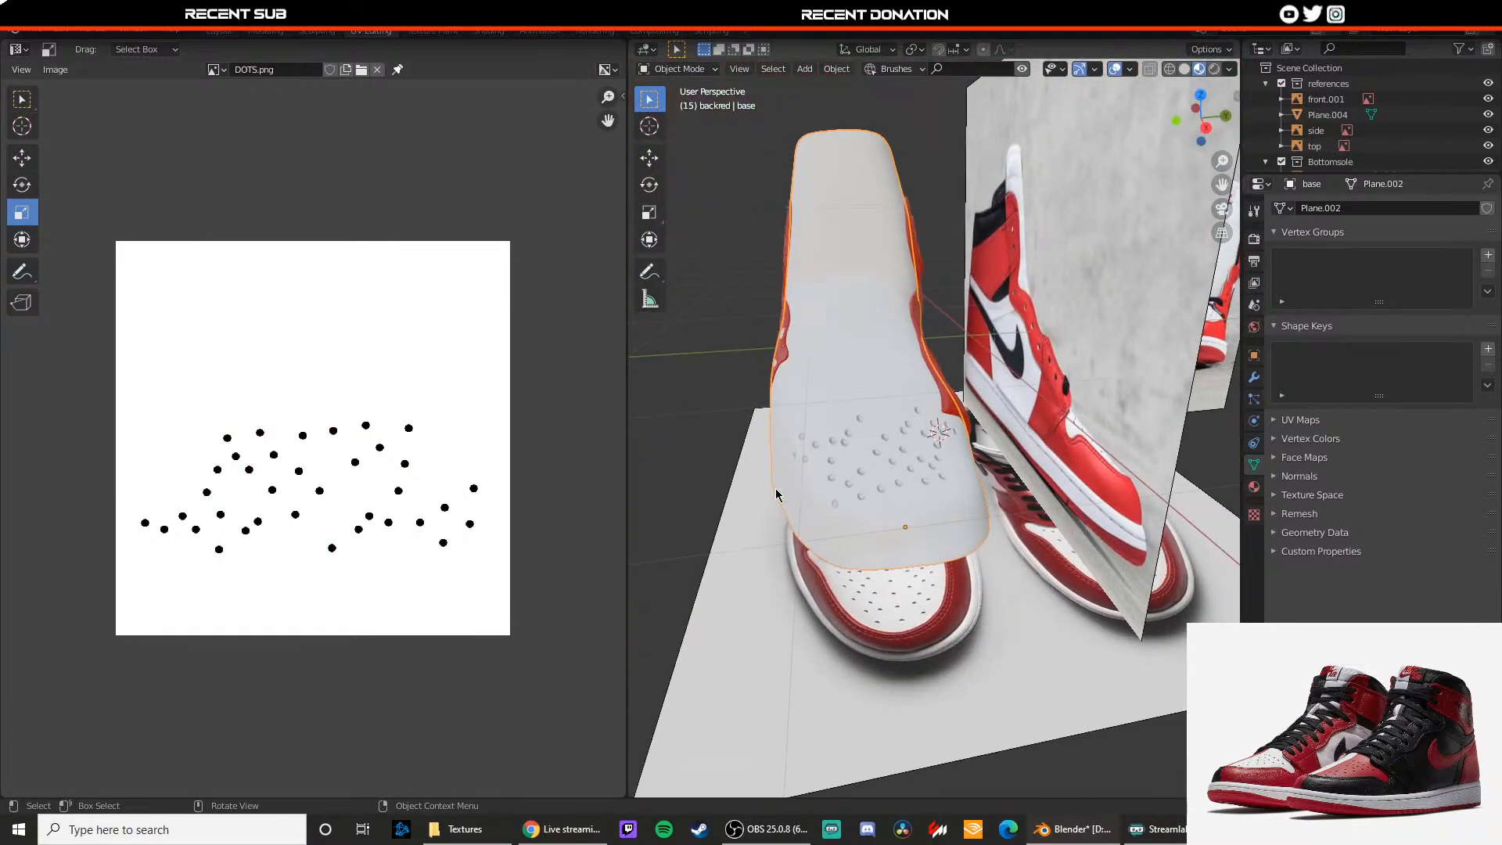
Step: Collapse the references collection and unhide the midsole and all other hidden shoe parts
left_click(1265, 83)
left_click(1486, 146)
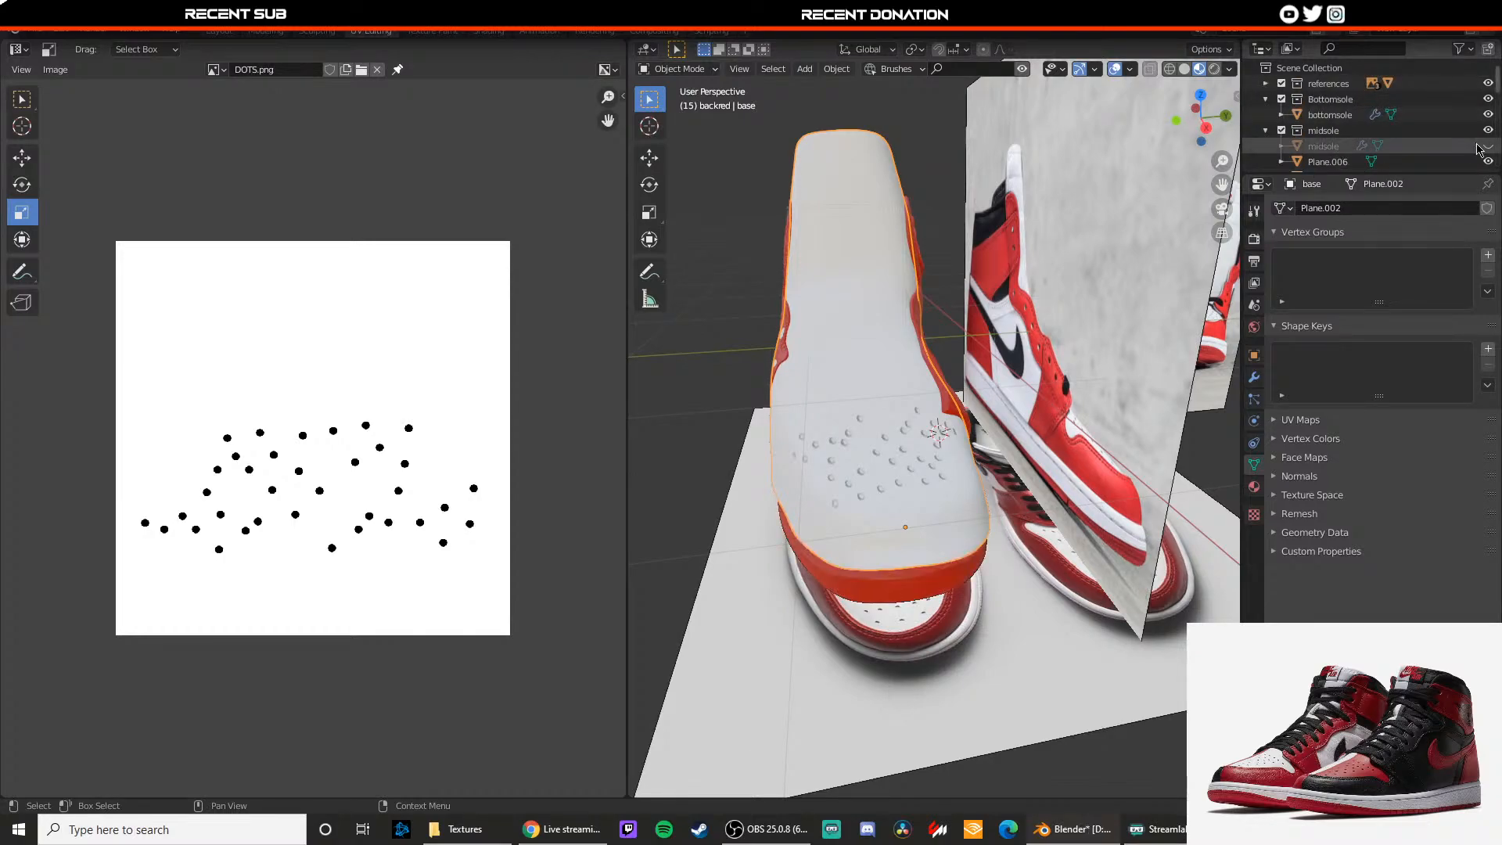
scroll(1479, 149, "down", 5)
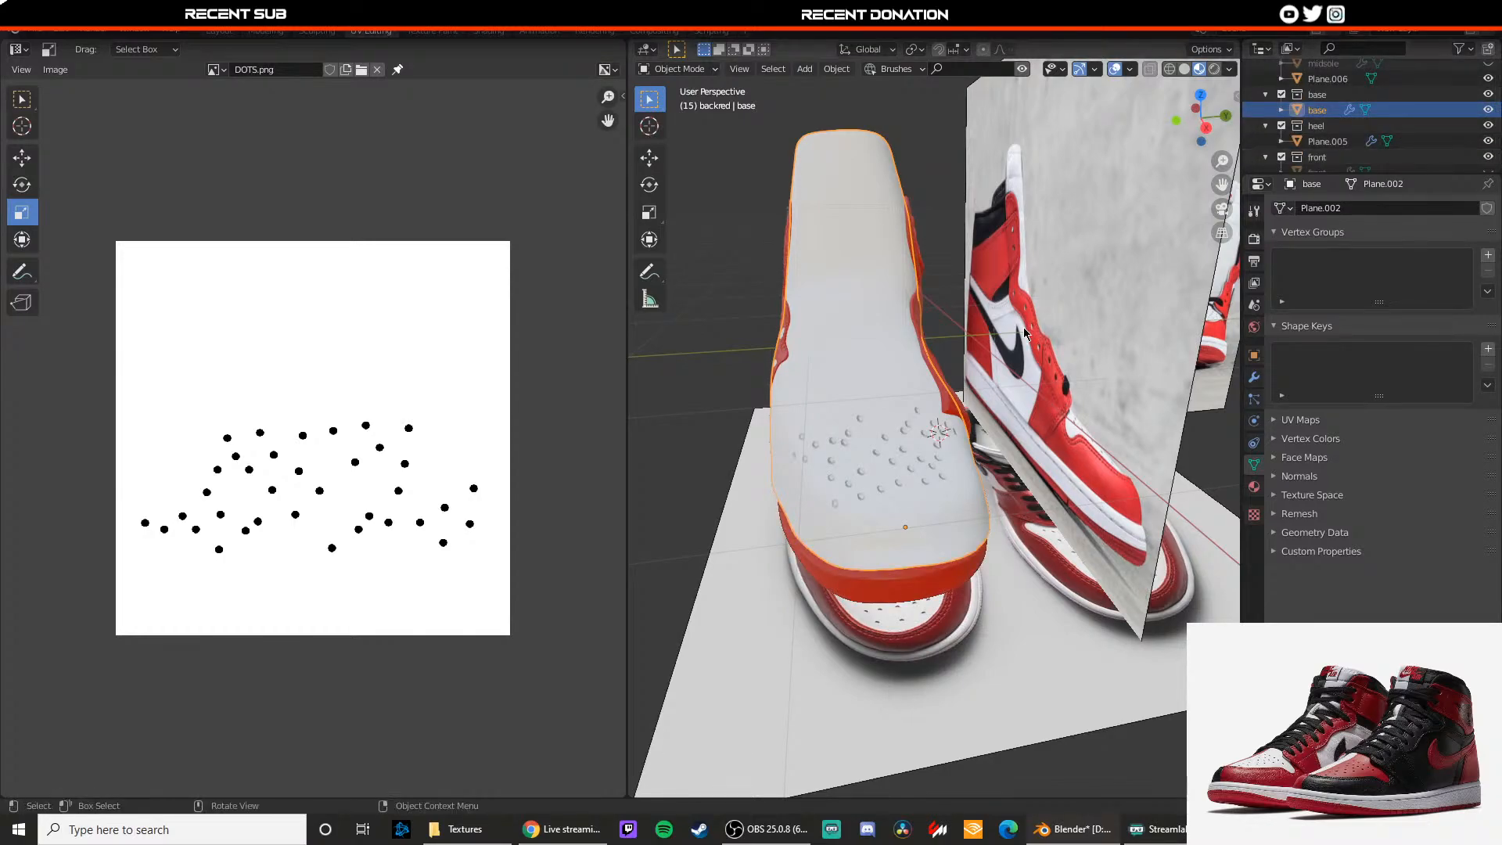
right_click(989, 329)
key("alt+h")
middle_click_drag(890, 326, 961, 364)
scroll(961, 364, "down", 3)
left_click(1035, 437)
scroll(1021, 470, "up", 3)
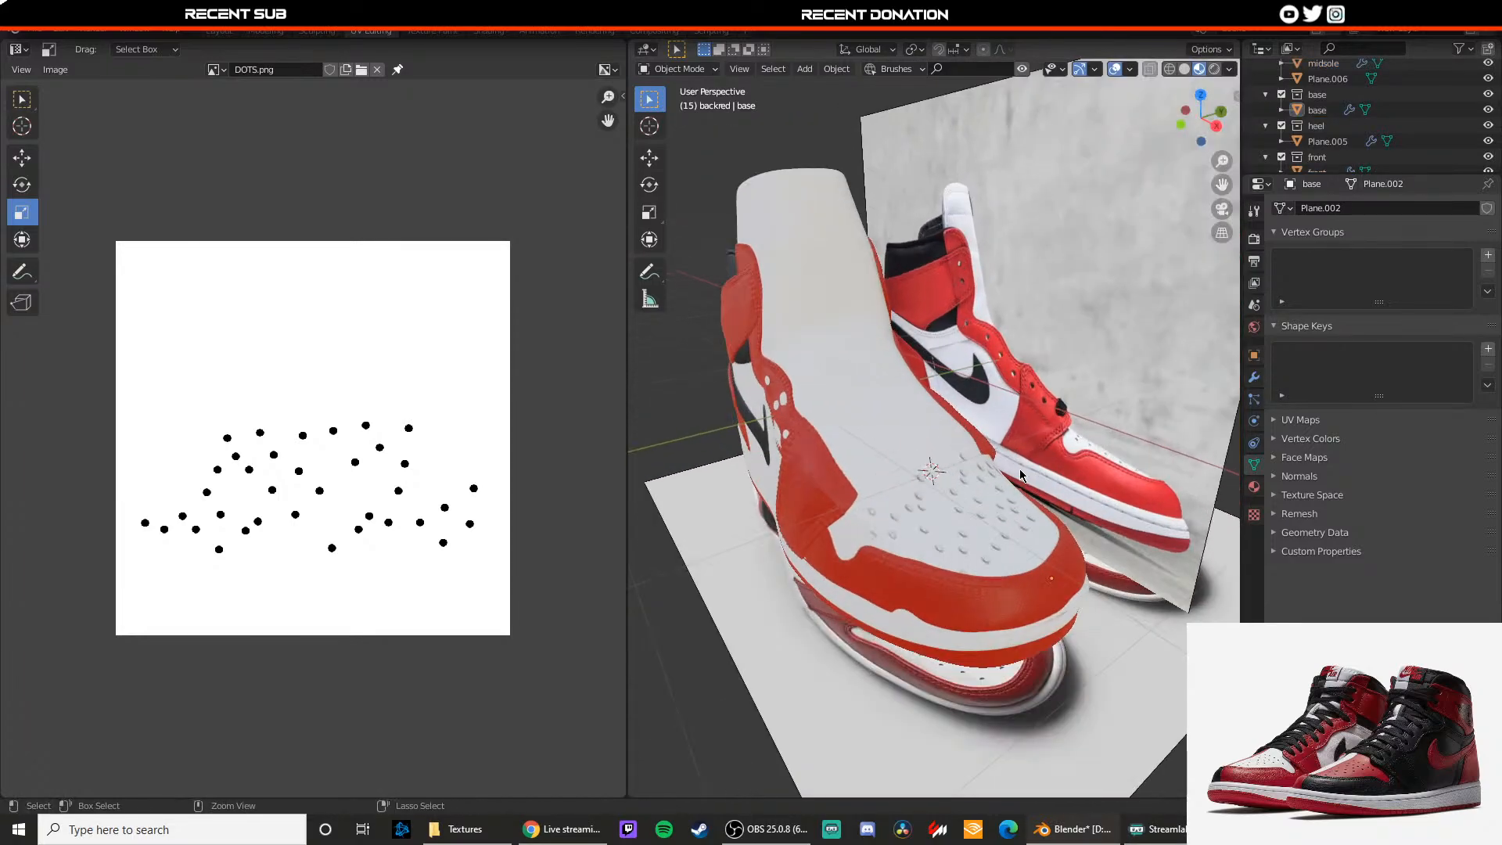
Step: Select the red wiggle eyelet strap, check its mesh and switch to the Modeling workspace
scroll(1021, 468, "up", 5)
left_click(887, 373)
scroll(894, 379, "up", 1)
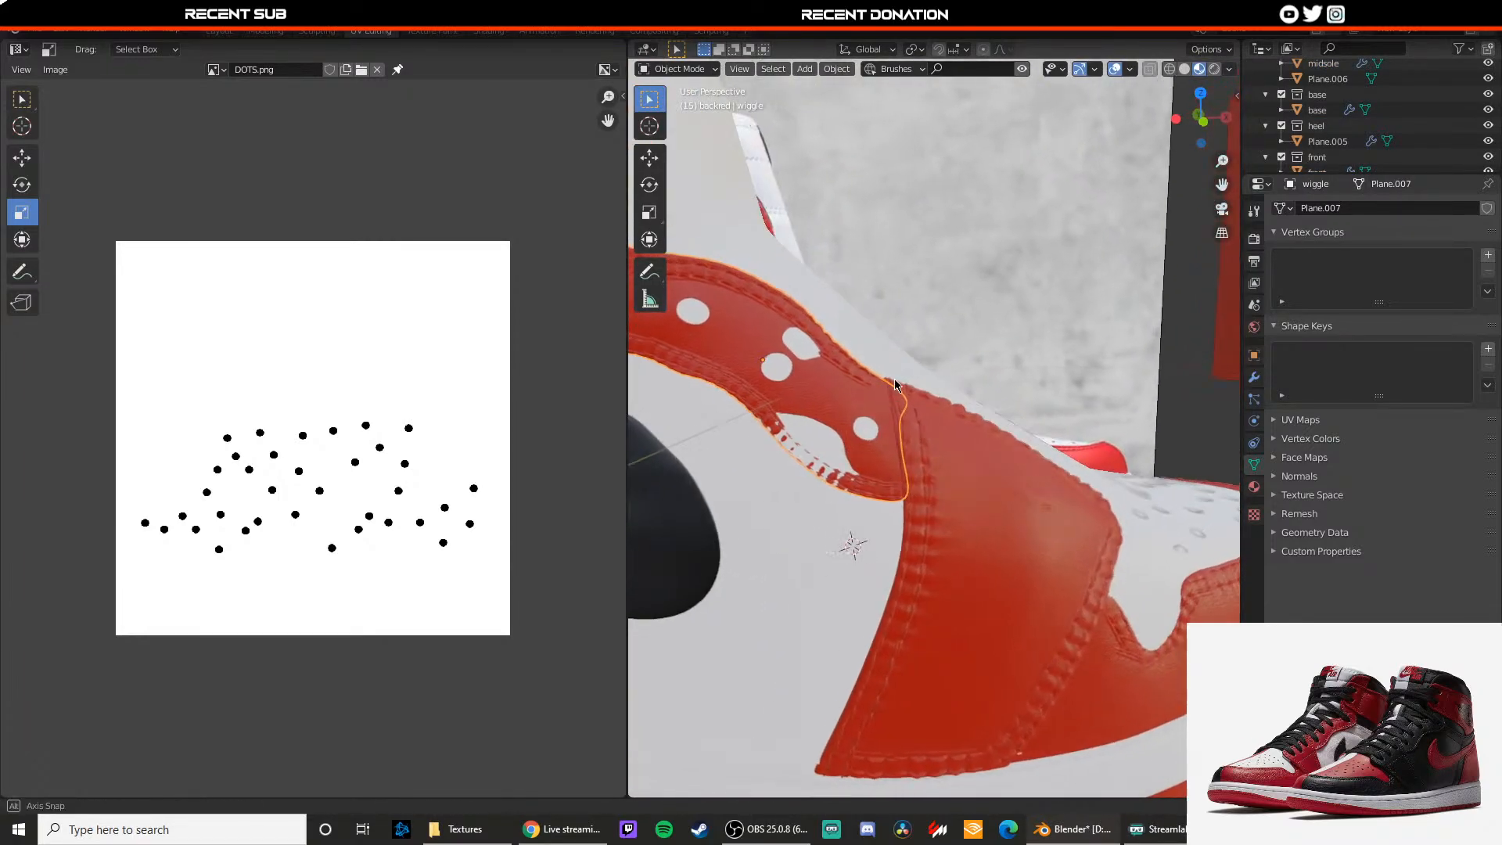
middle_click_drag(894, 379, 932, 397)
key("Tab")
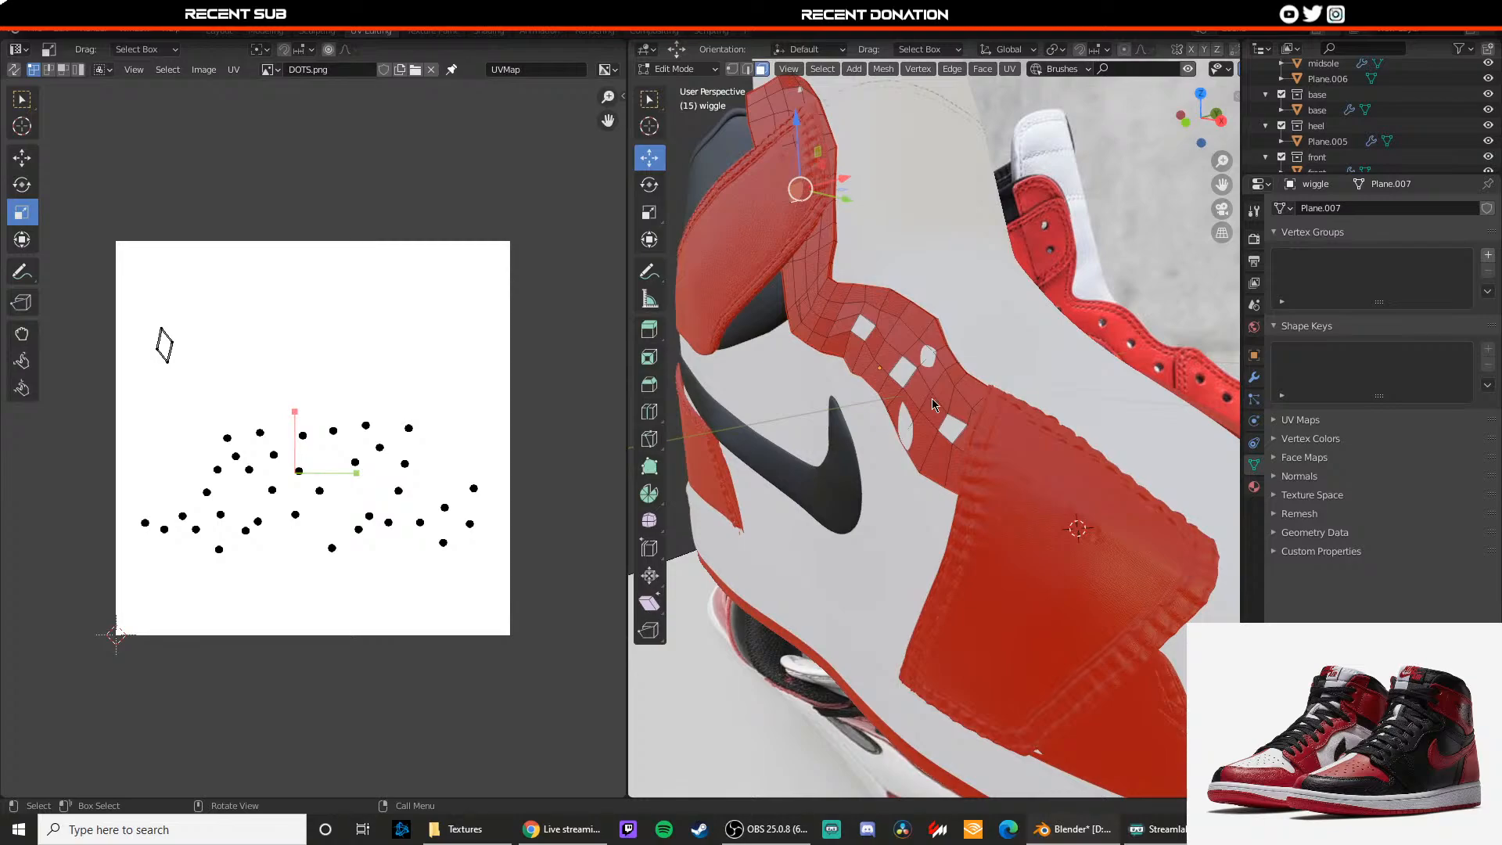
key("Tab")
left_click(270, 30)
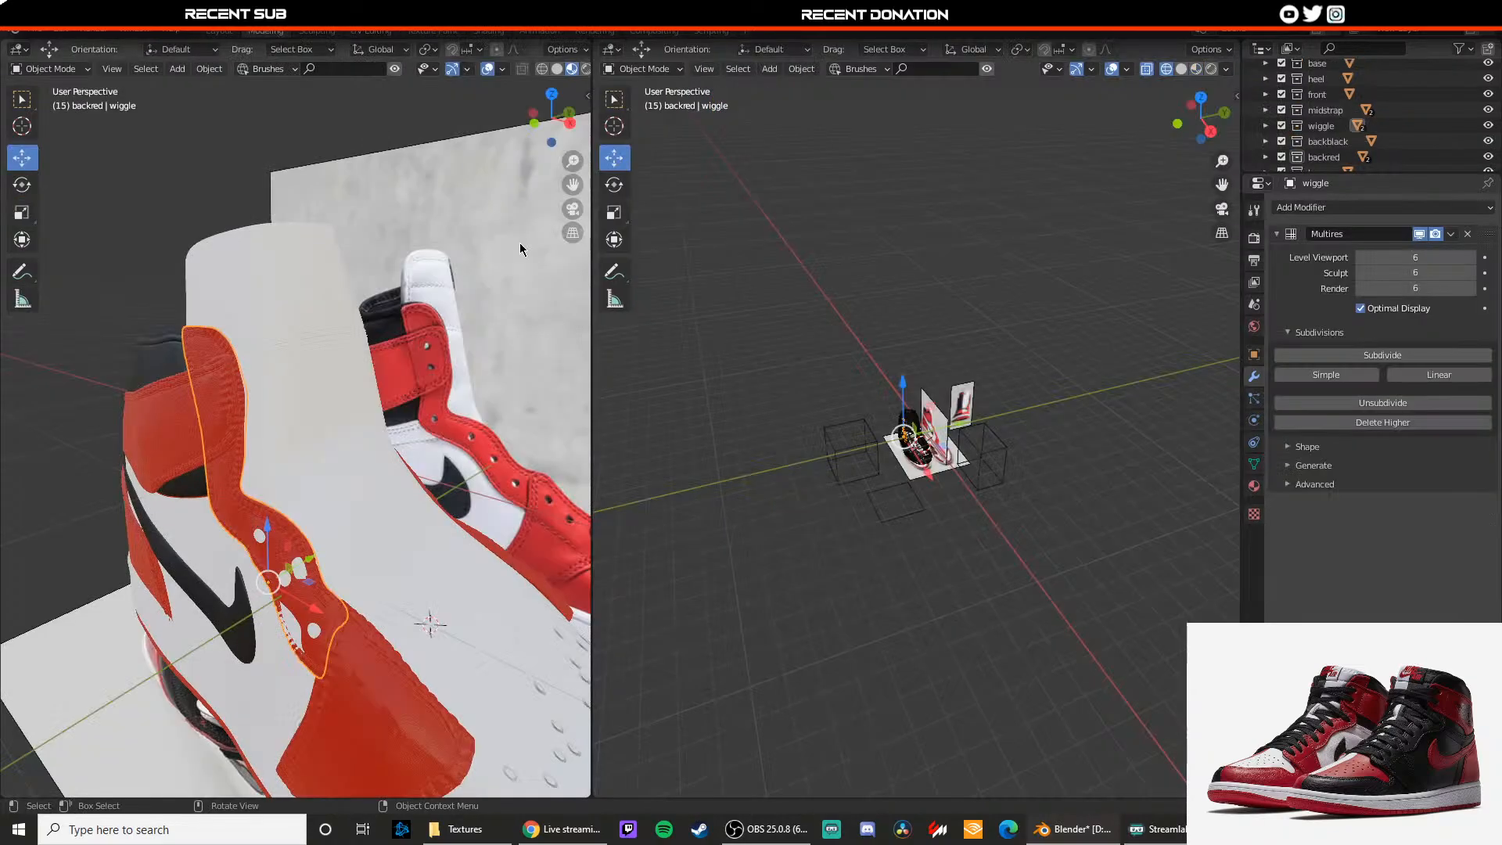
Step: Examine the eyelet strap for spots where the white base mesh pokes through
middle_click_drag(549, 367, 563, 319, "shift")
left_click(381, 426)
middle_click_drag(381, 426, 313, 305, "shift")
scroll(342, 448, "up", 3)
left_click(399, 403)
scroll(401, 406, "down", 4)
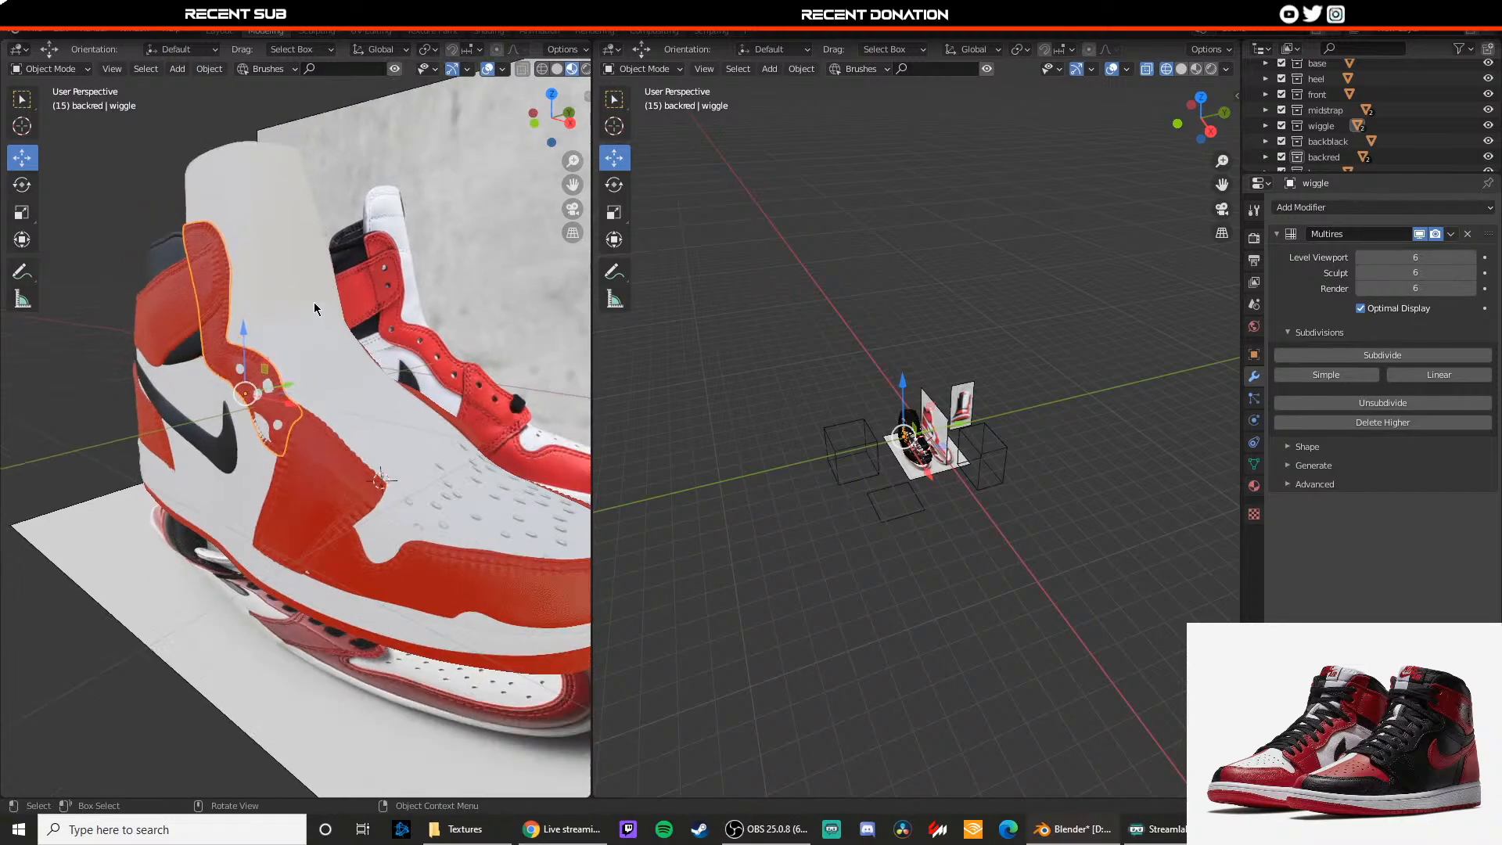
scroll(314, 303, "down", 1)
left_click(256, 172)
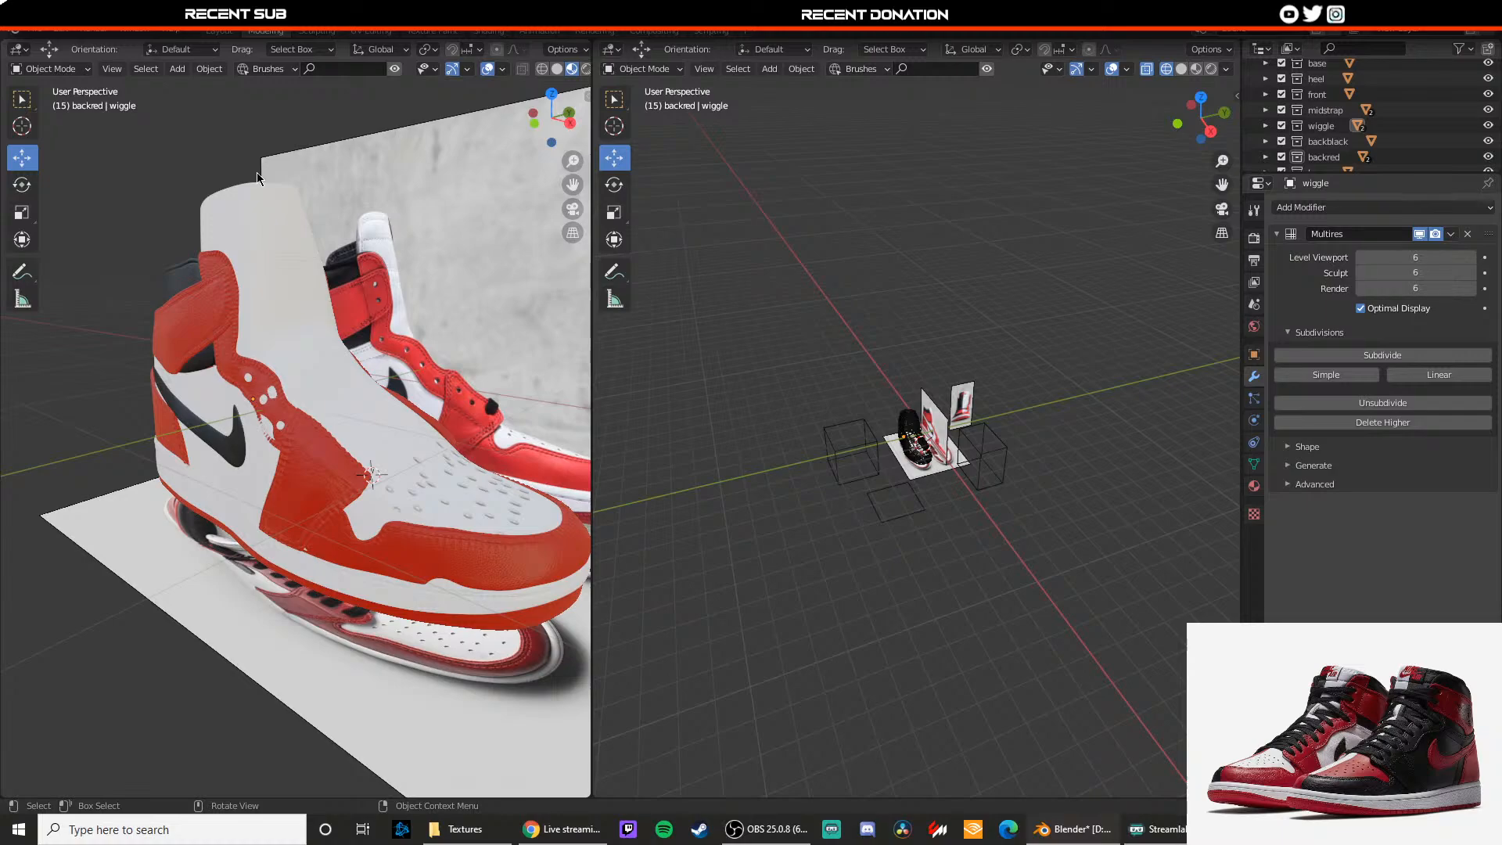
scroll(237, 257, "up", 6)
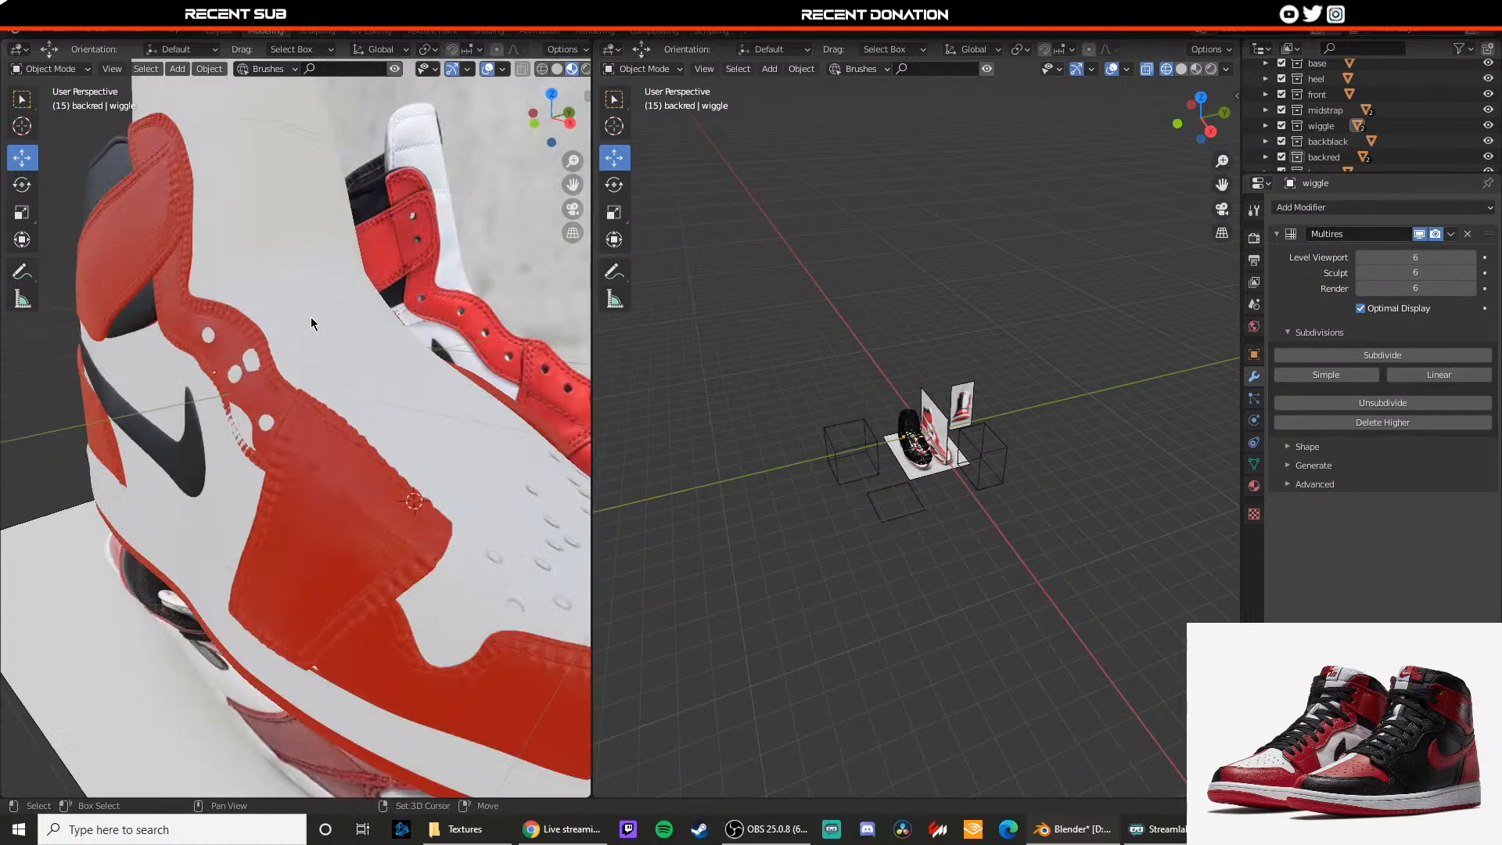
Step: In the wiggle mesh, move the vertex beside the stray white gap near the strap's upper edge outward to cover the base mesh
left_click(338, 382)
scroll(338, 382, "up", 4)
key("Tab")
middle_click_drag(342, 207, 349, 282, "shift")
scroll(349, 281, "up", 1)
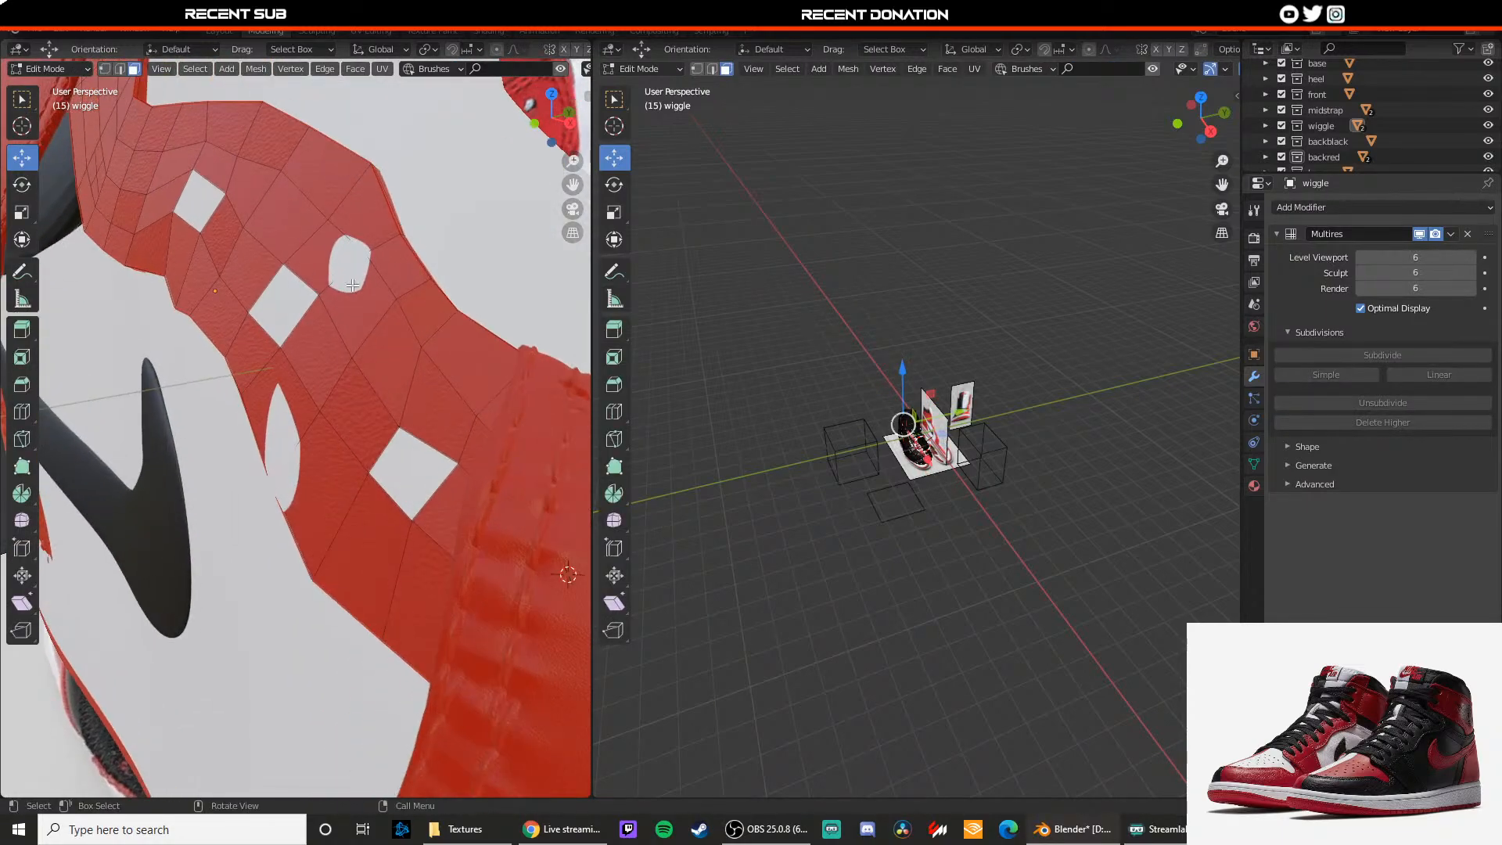
key("1")
left_click(366, 255)
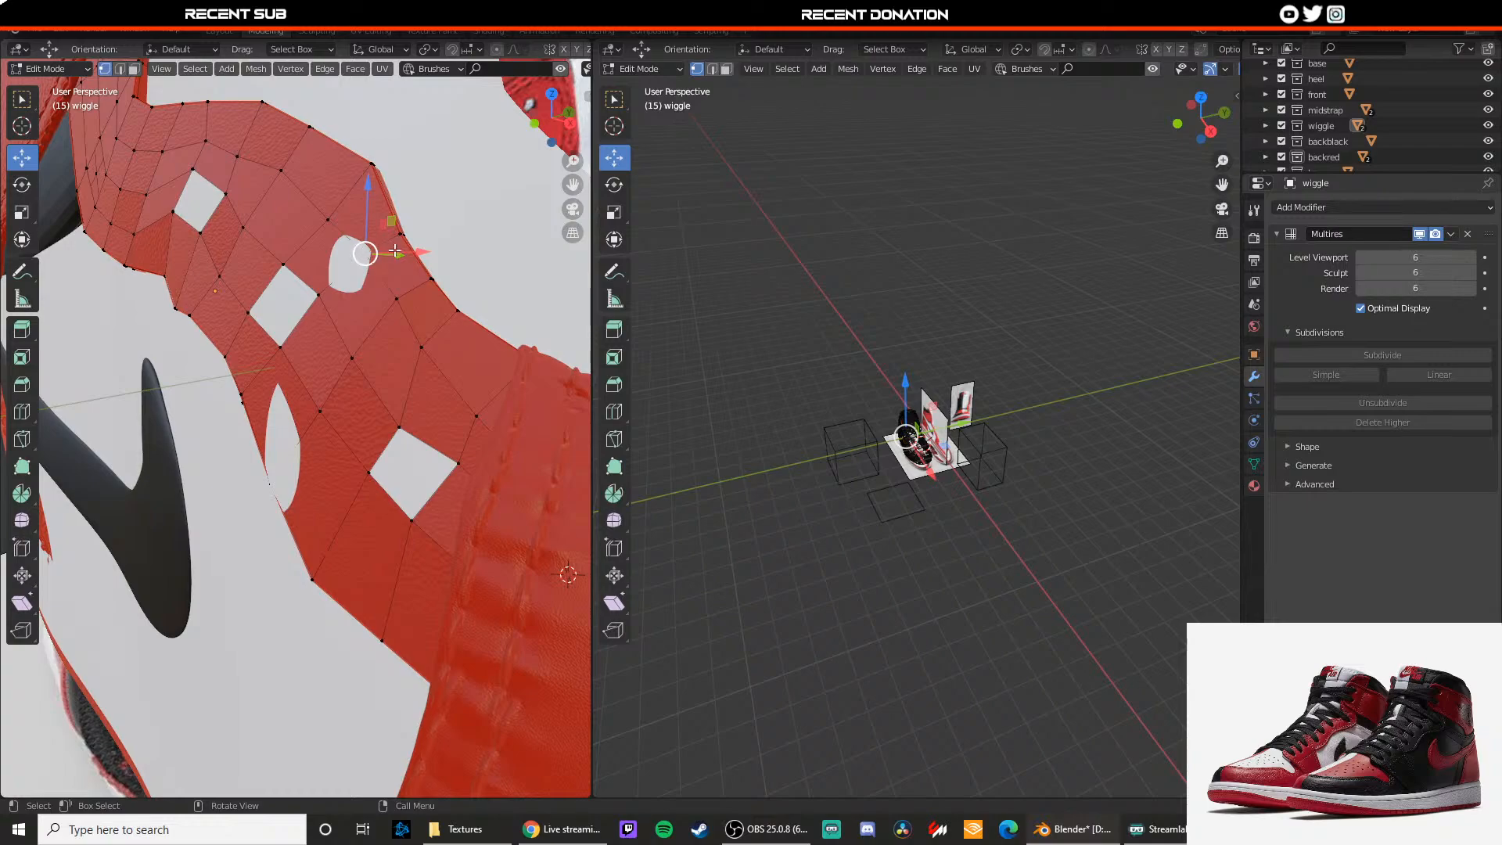
key("alt+z")
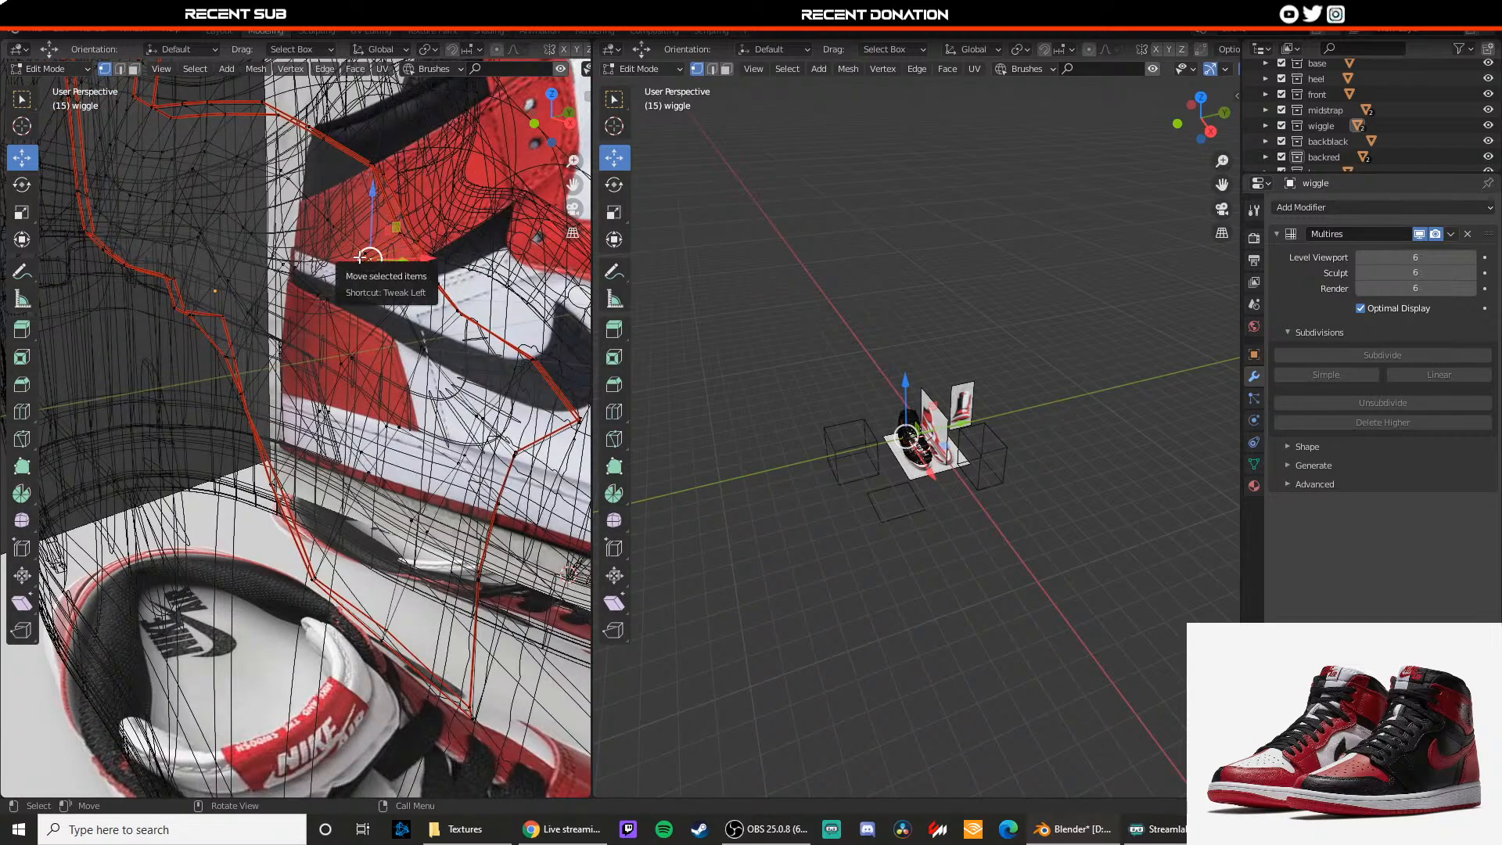
key("z")
left_click(358, 342)
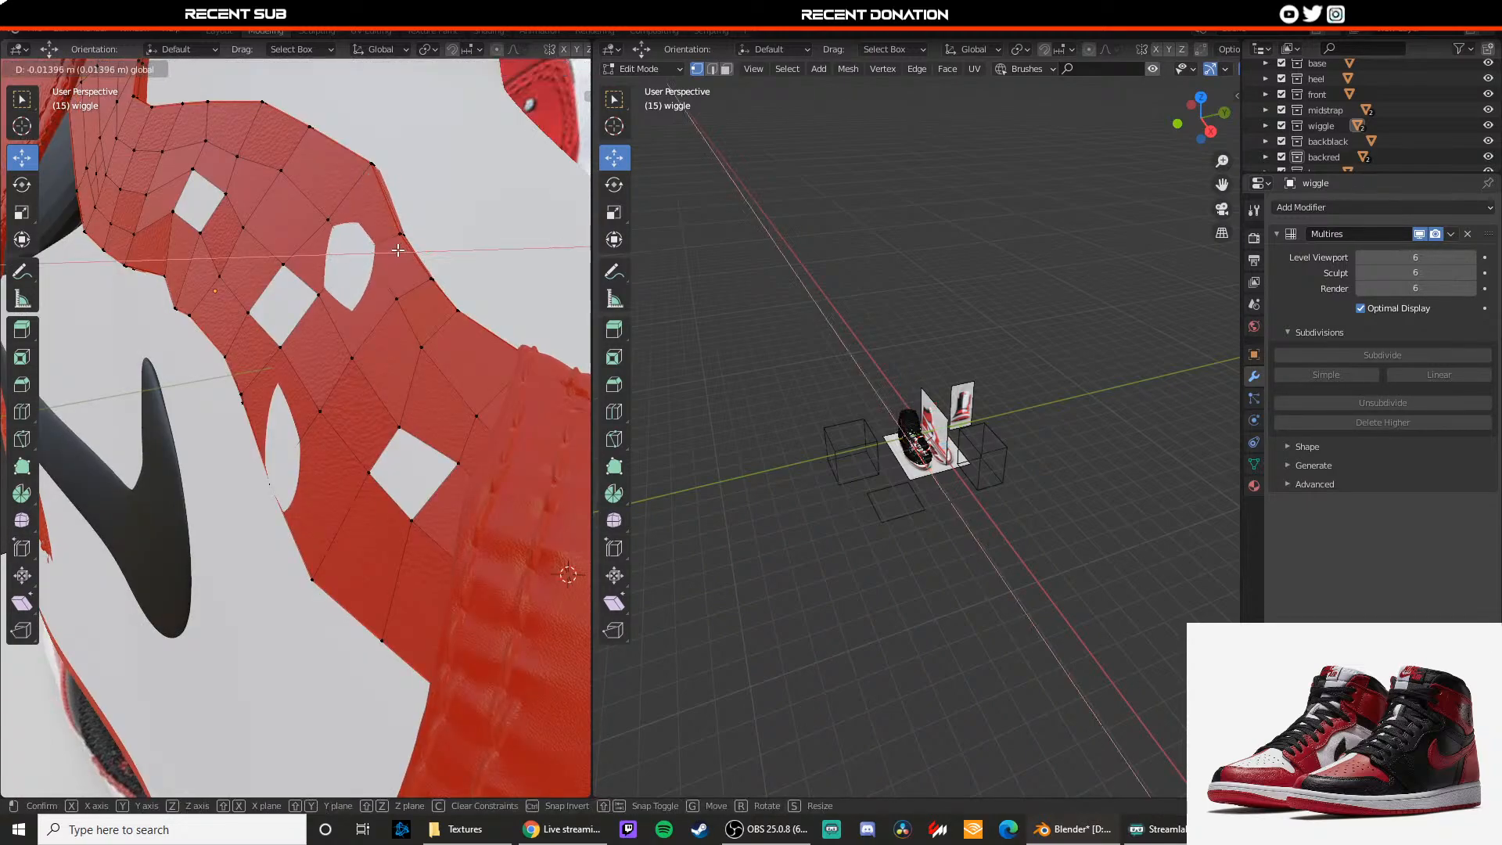
middle_click_drag(416, 250, 357, 358)
left_click_drag(484, 290, 465, 286)
middle_click_drag(465, 286, 373, 232)
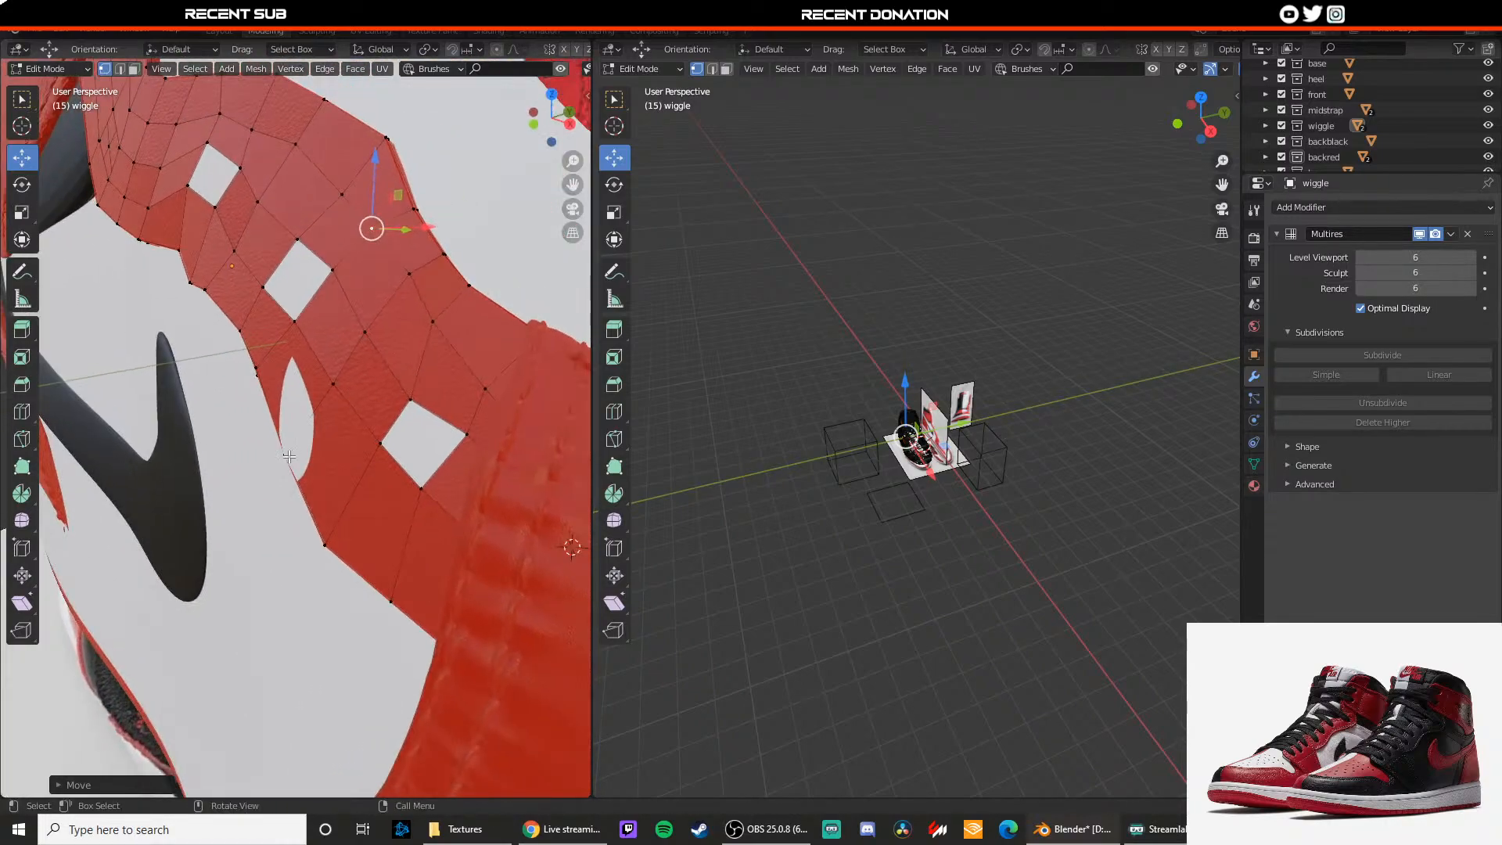
Step: Move the vertices around the white gap at the strap's lower edge outward and upward to cover the base mesh
left_click_drag(326, 445, 313, 381)
middle_click_drag(312, 377, 367, 363)
left_click(304, 549)
middle_click_drag(304, 549, 255, 494)
left_click_drag(428, 602, 417, 603)
left_click_drag(395, 557, 395, 544)
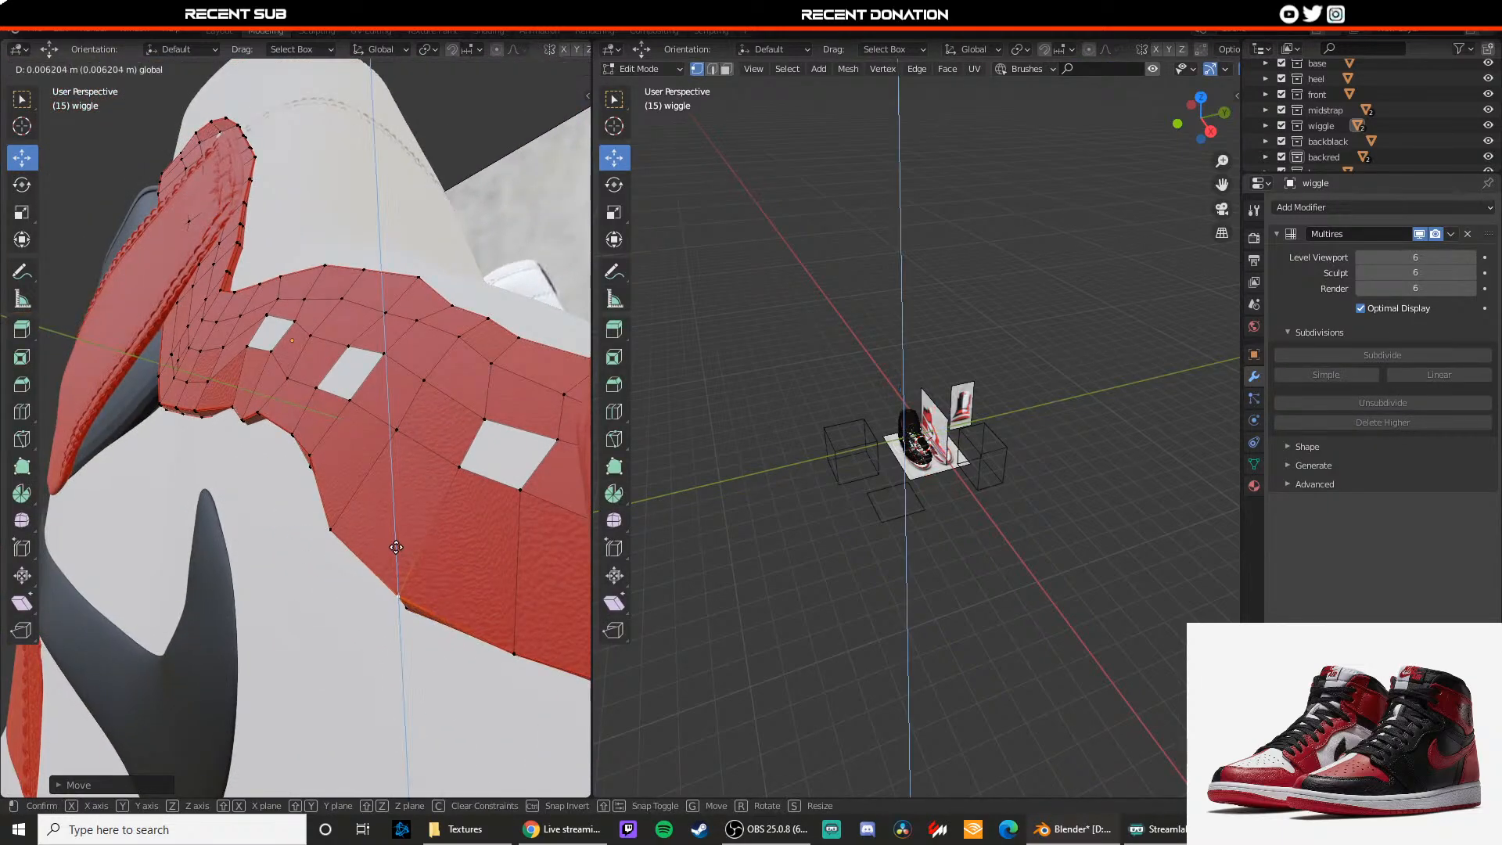
key("Tab")
key("Tab")
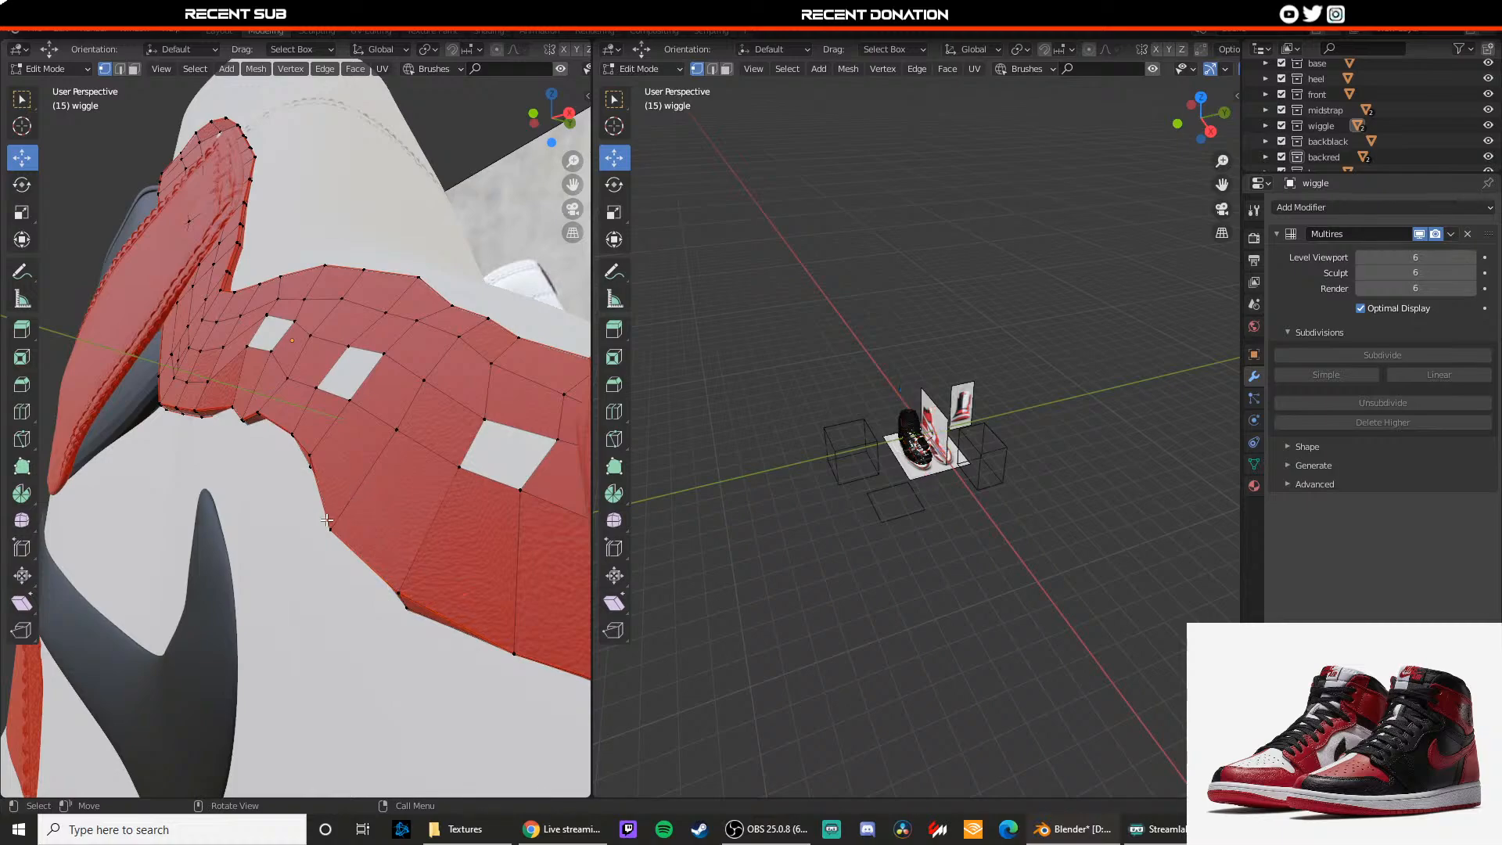
Step: Raise the next vertex along the strap's lower edge slightly and check the smoothed strap in Object Mode
left_click(328, 523)
left_click_drag(331, 487, 382, 511)
key("Tab")
key("Tab")
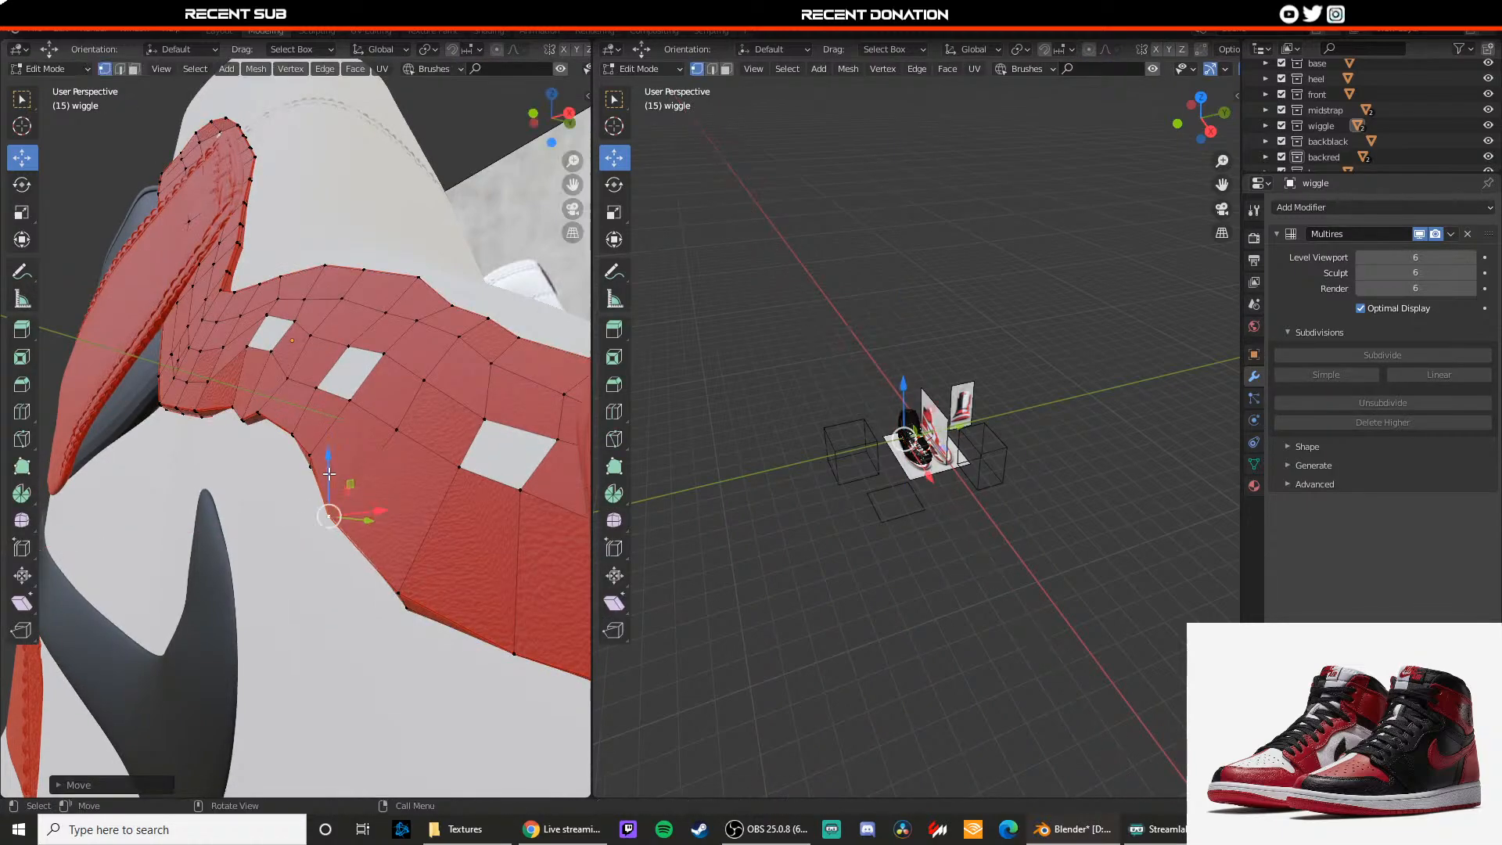
key("Tab")
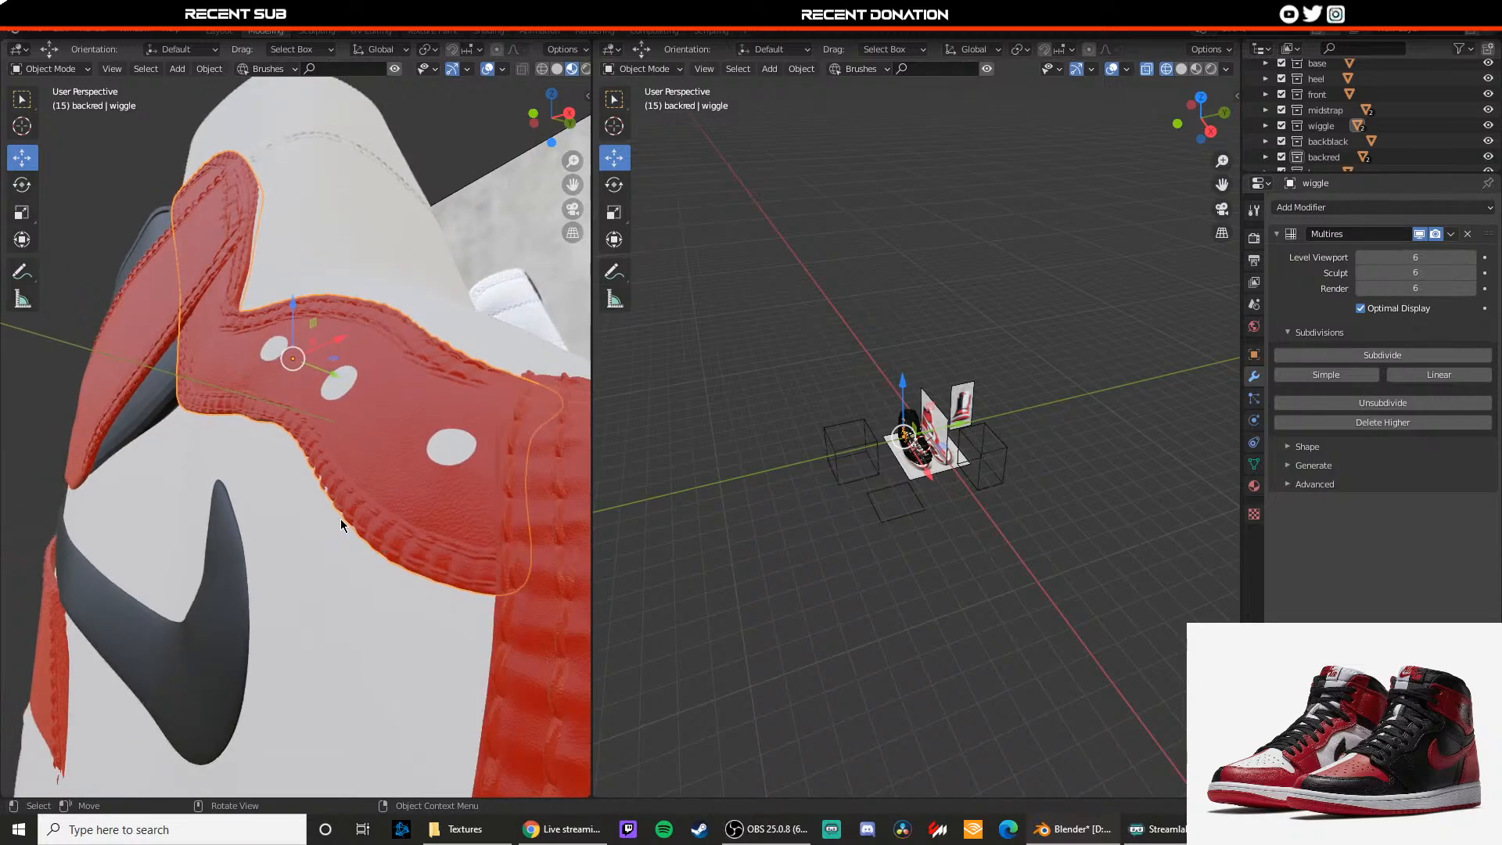
Step: Examine the repaired eyelet strap and the dotted toe from several angles
middle_click_drag(341, 519, 419, 543)
scroll(407, 535, "down", 3)
left_click(454, 348)
middle_click_drag(305, 435, 415, 584, "shift")
scroll(373, 516, "up", 5)
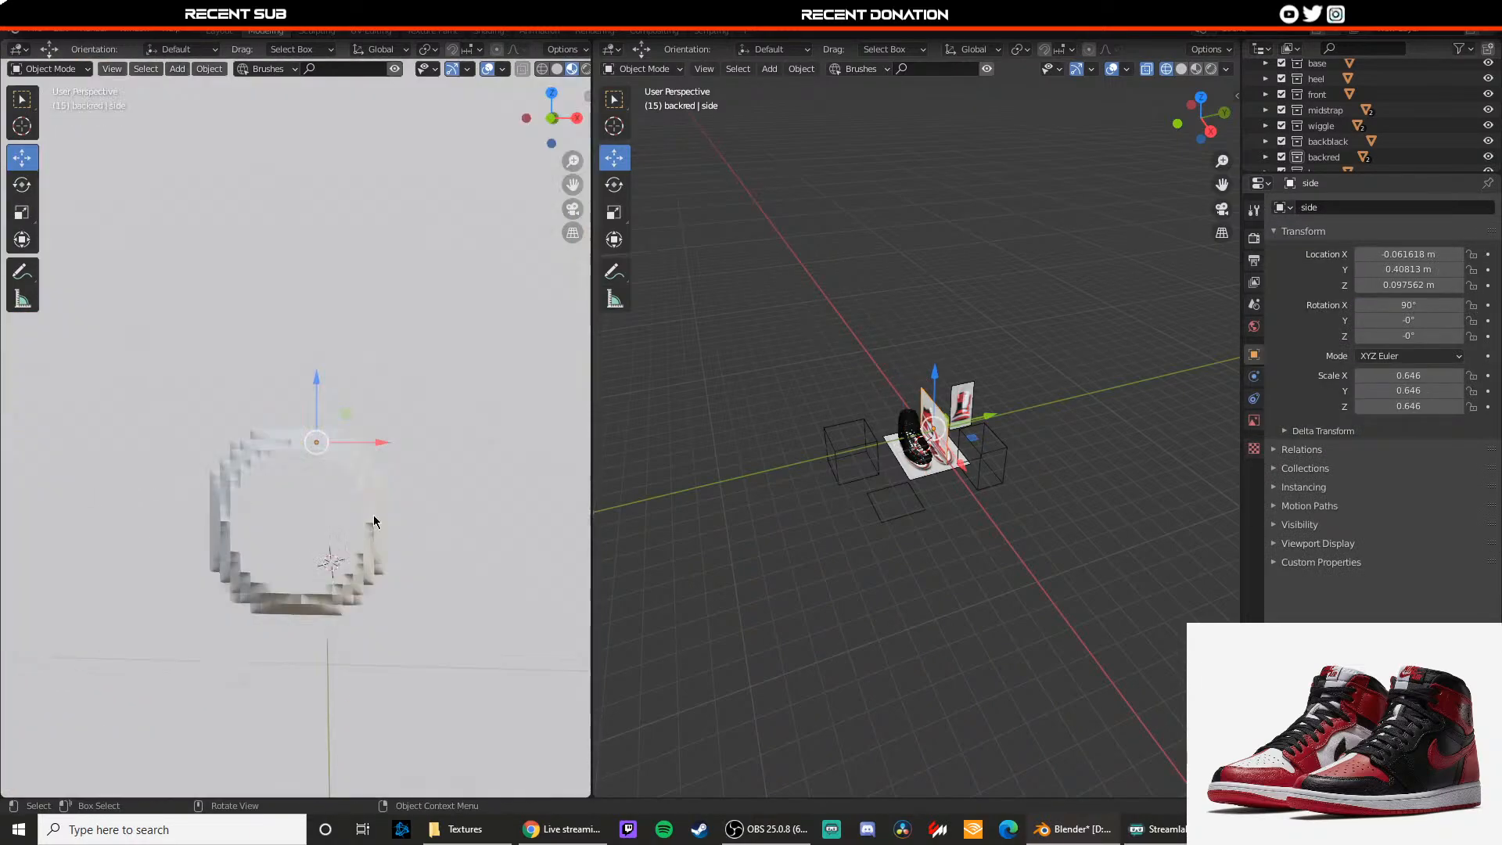
scroll(394, 428, "down", 4)
middle_click_drag(397, 462, 240, 449)
scroll(291, 507, "down", 1)
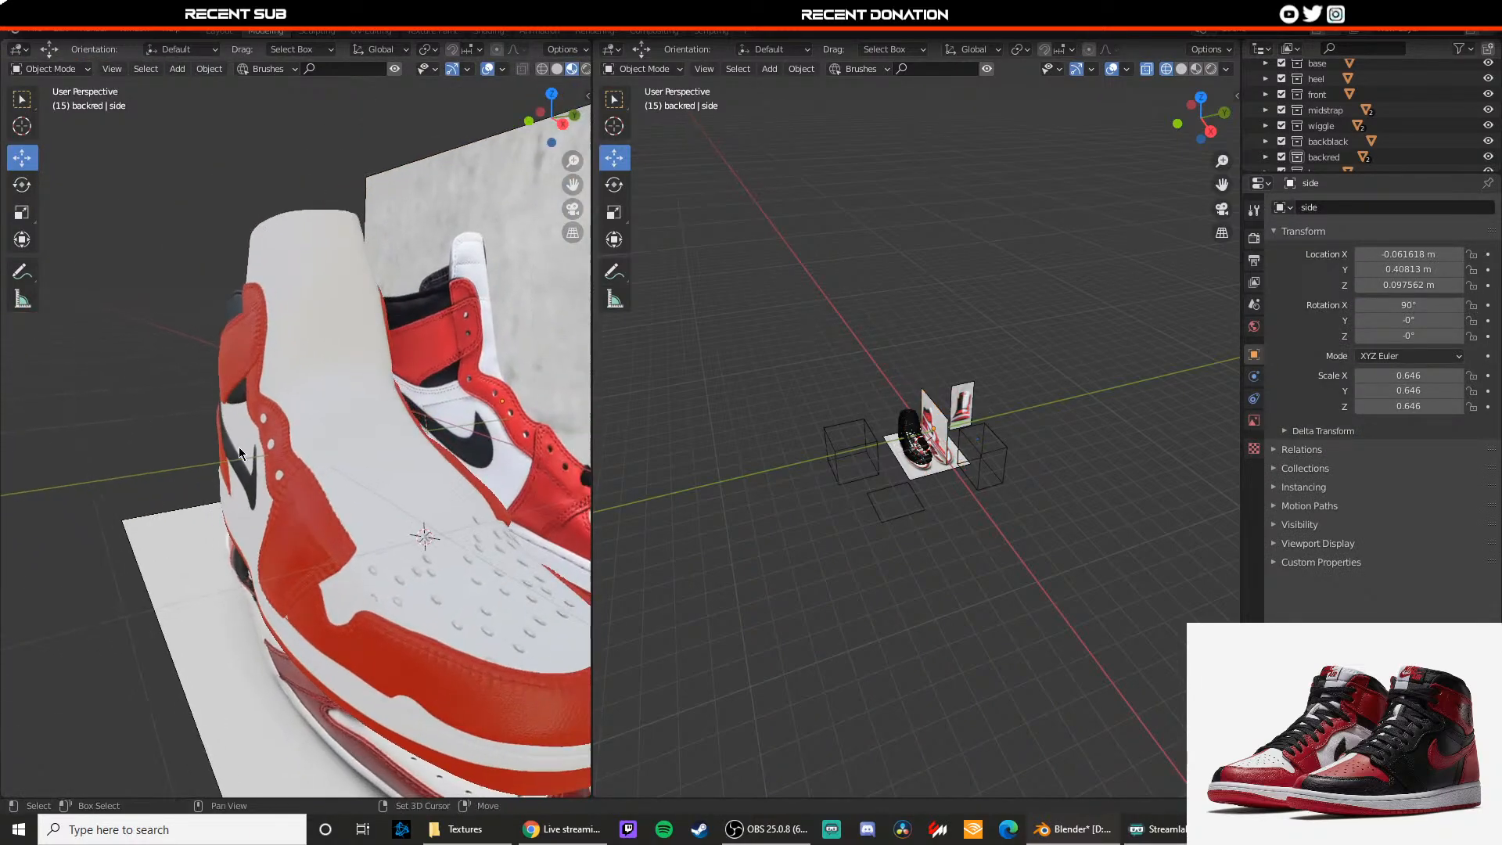
scroll(249, 489, "up", 2)
middle_click_drag(265, 546, 363, 514)
scroll(344, 510, "down", 3)
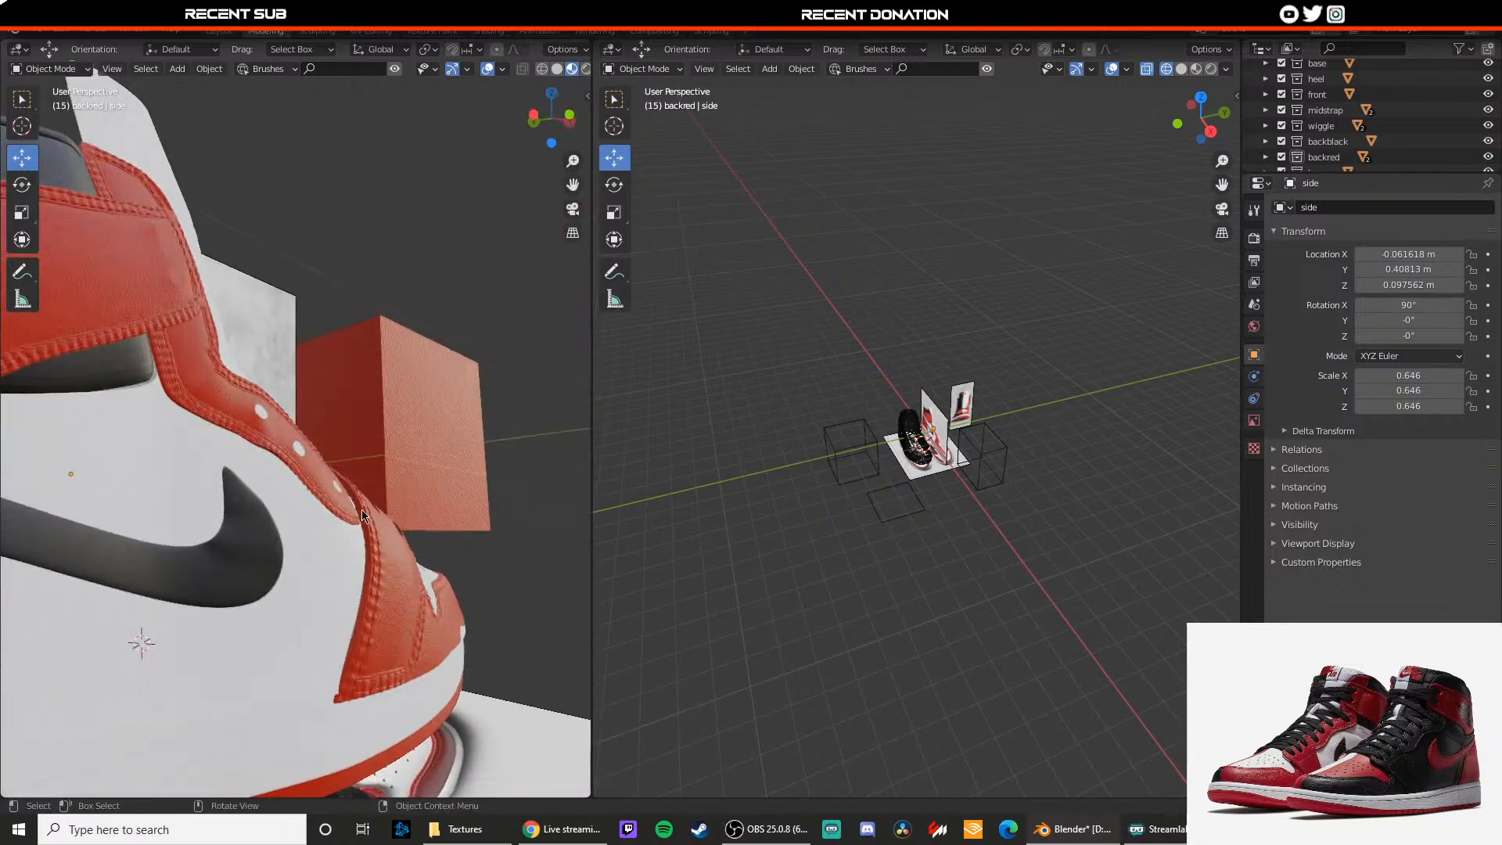
scroll(333, 500, "up", 6)
middle_click_drag(322, 447, 258, 540)
scroll(430, 552, "down", 5)
middle_click_drag(344, 517, 258, 571)
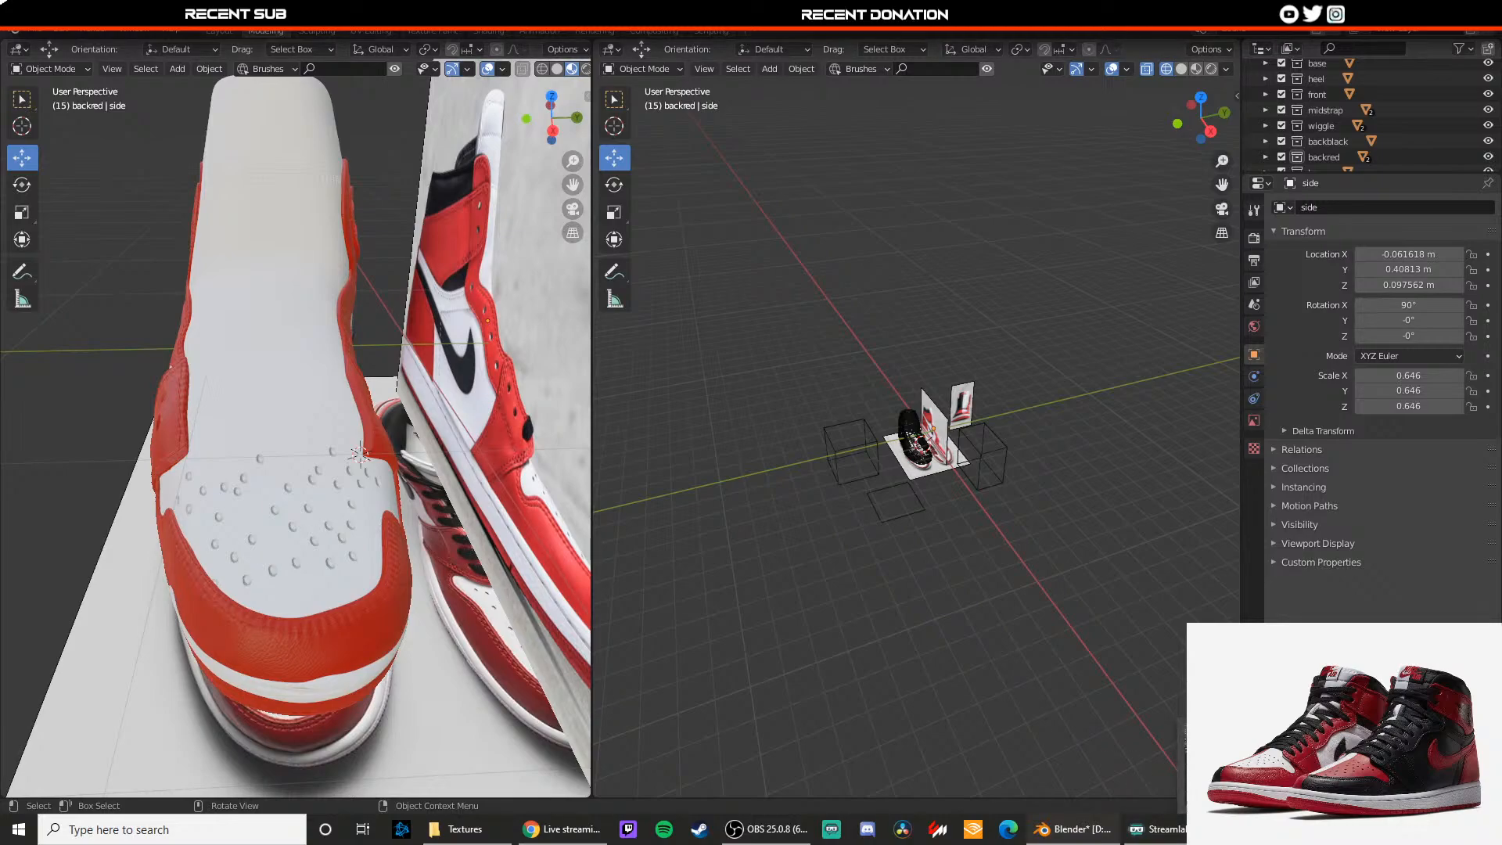
Step: Switch to GIMP and clear the elliptical selection around the lower-right dots
left_click(1255, 829)
scroll(823, 452, "down", 1, "ctrl")
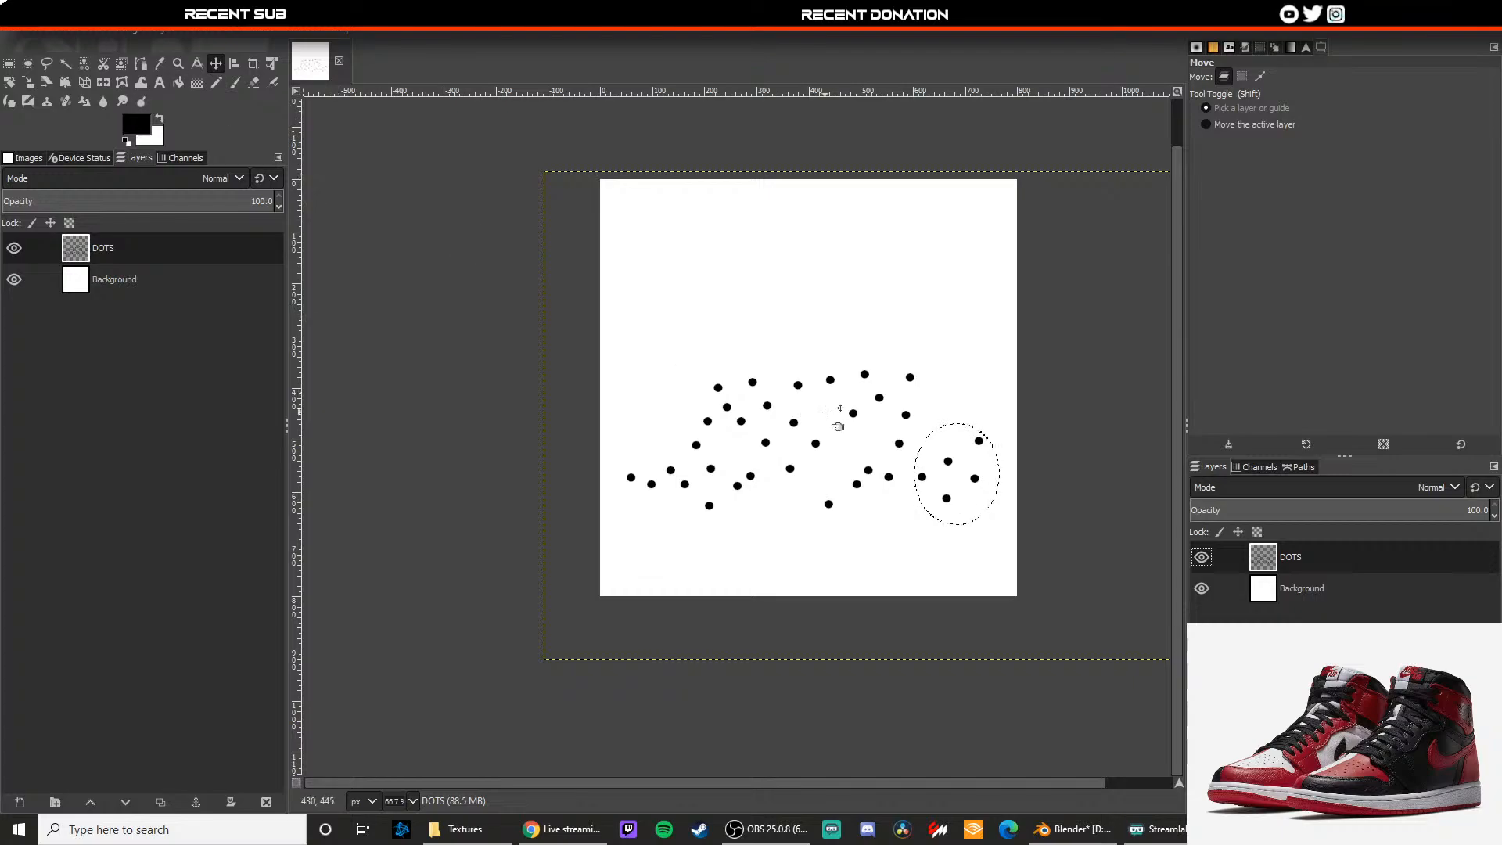
left_click(67, 30)
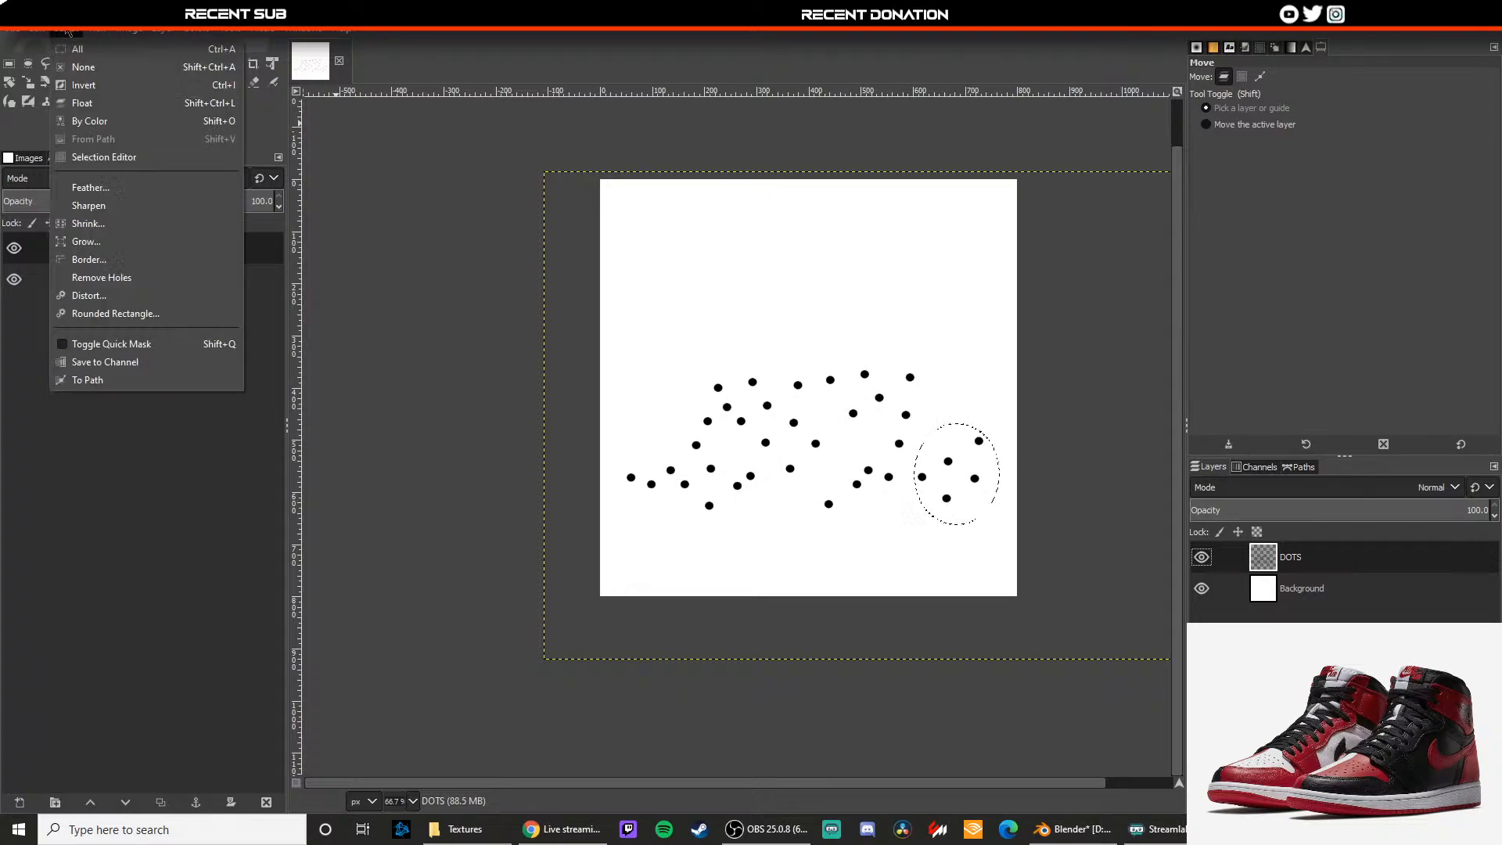
left_click(82, 67)
Step: Scale the DOTS layer to 1146 × 894 pixels without keeping its aspect ratio
left_click(28, 82)
left_click_drag(894, 455, 871, 443)
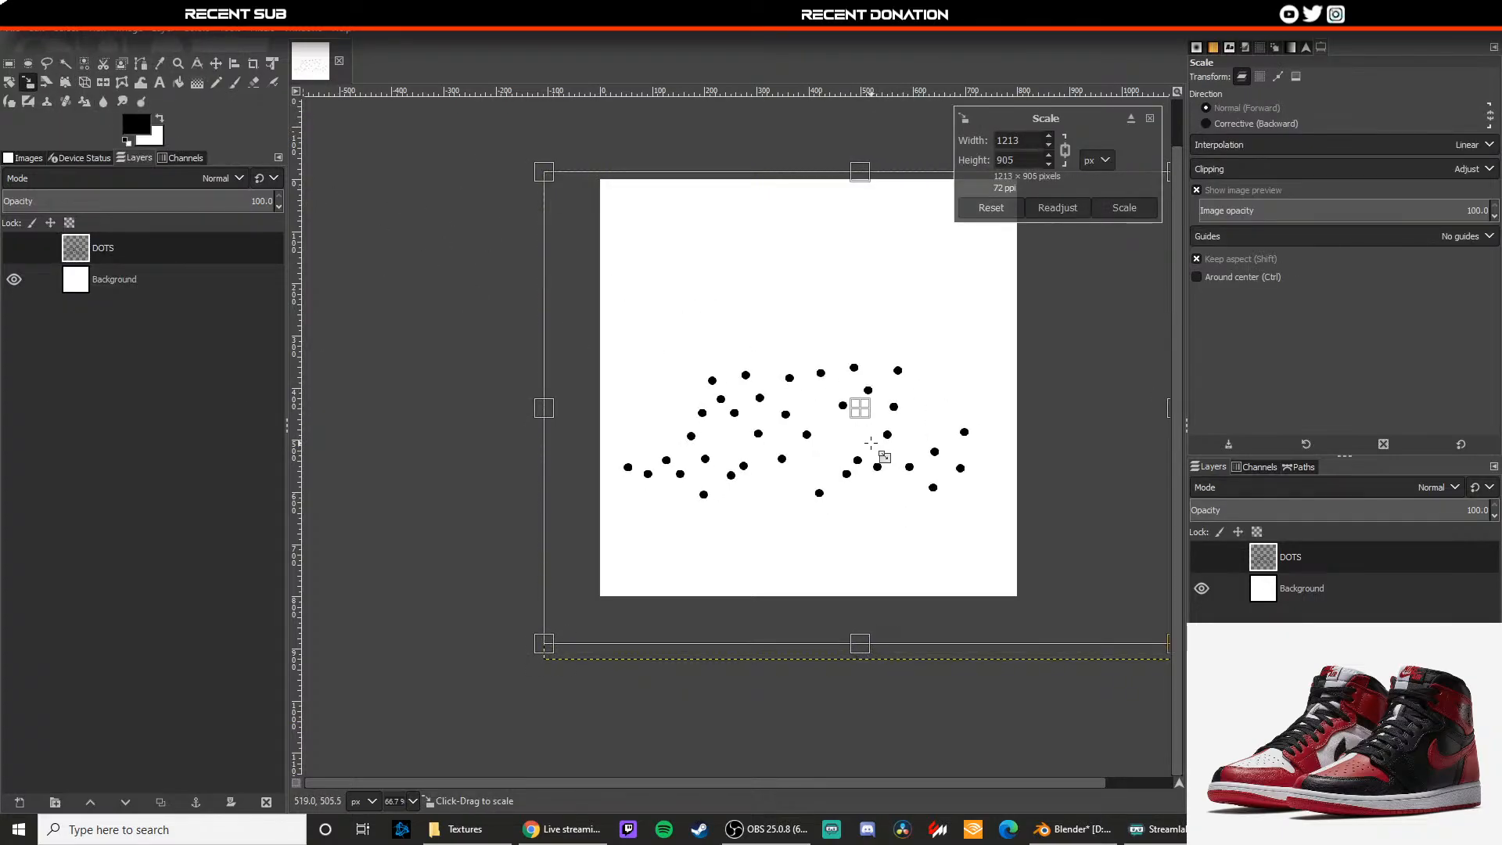
mouse_move(551, 399)
left_mouse_down()
mouse_move(576, 415)
mouse_move(630, 406)
mouse_move(554, 402)
mouse_move(578, 401)
left_mouse_up()
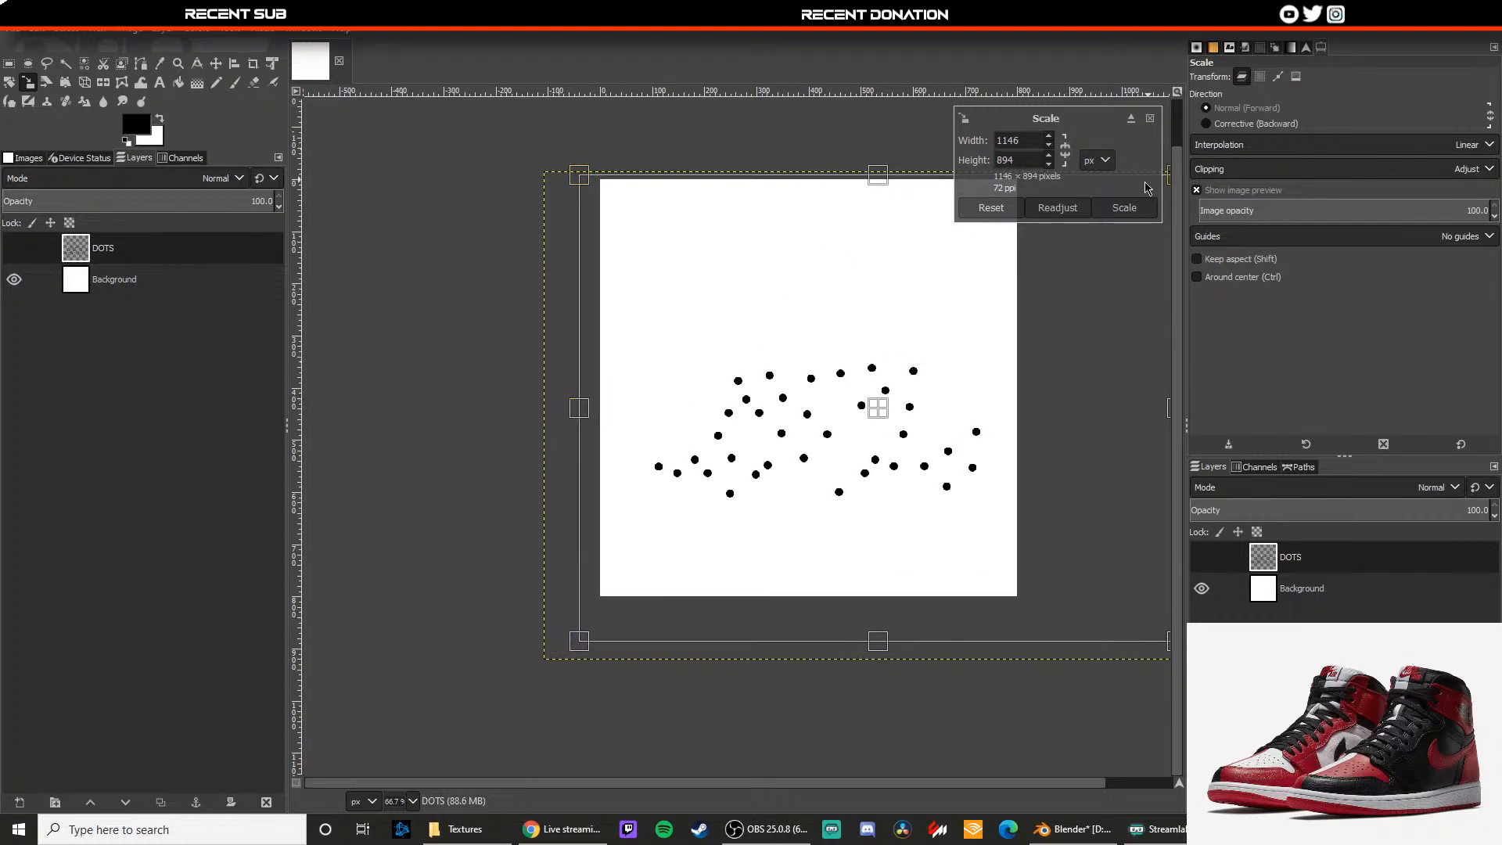
left_click(1124, 207)
Step: Shift the scaled DOTS layer slightly to the left over the white background and re-export the image to DOTS.png
left_click(216, 65)
left_click_drag(805, 420, 784, 424)
left_click(14, 32)
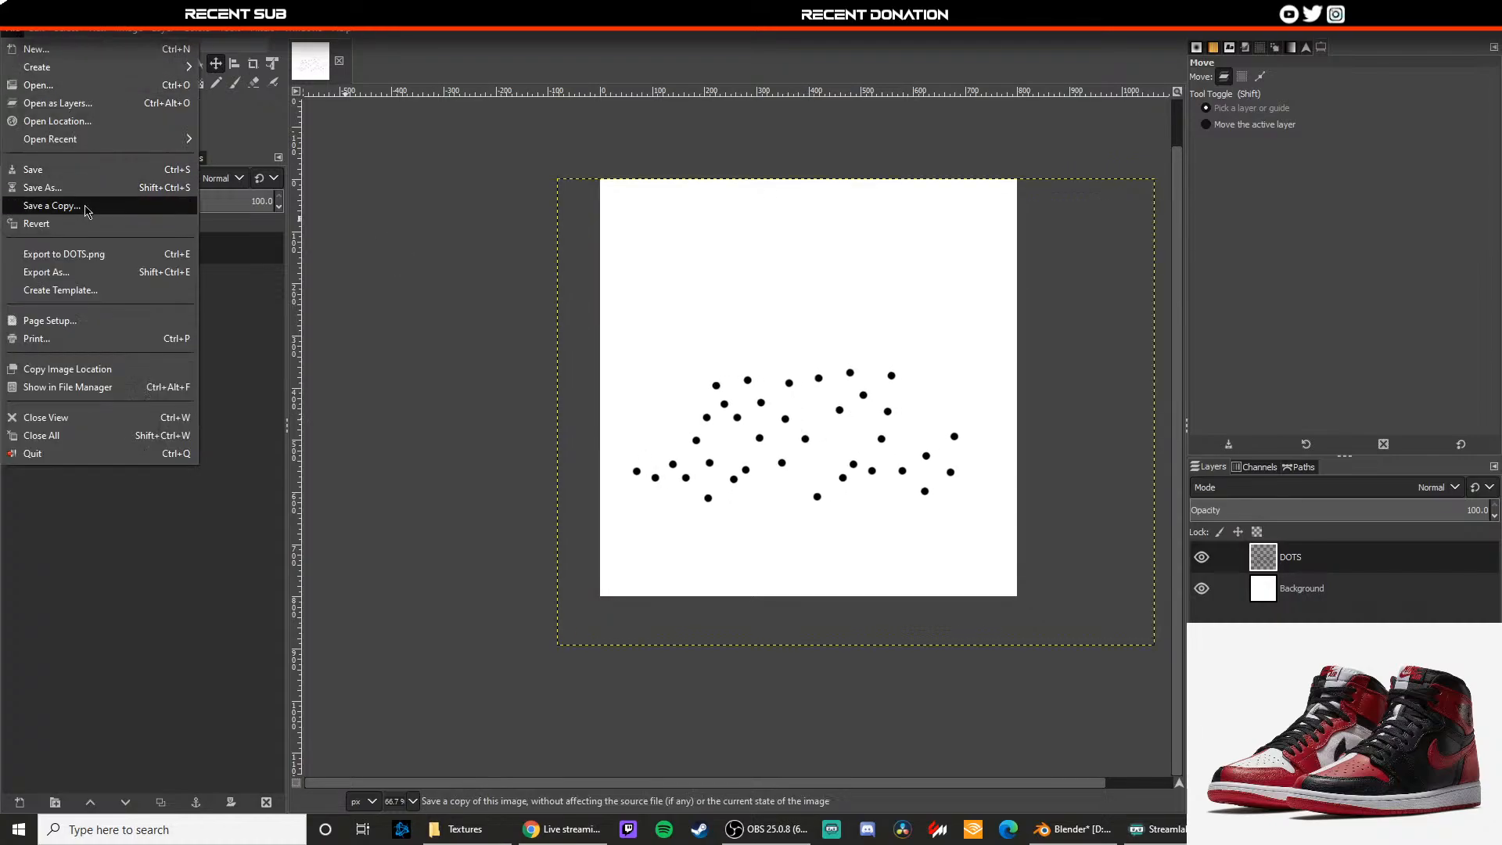
left_click(72, 250)
Step: Switch to Blender, reload DOTS.png in the base material's image texture node and inspect the dots on the toe
key("alt+Tab")
left_click(277, 518)
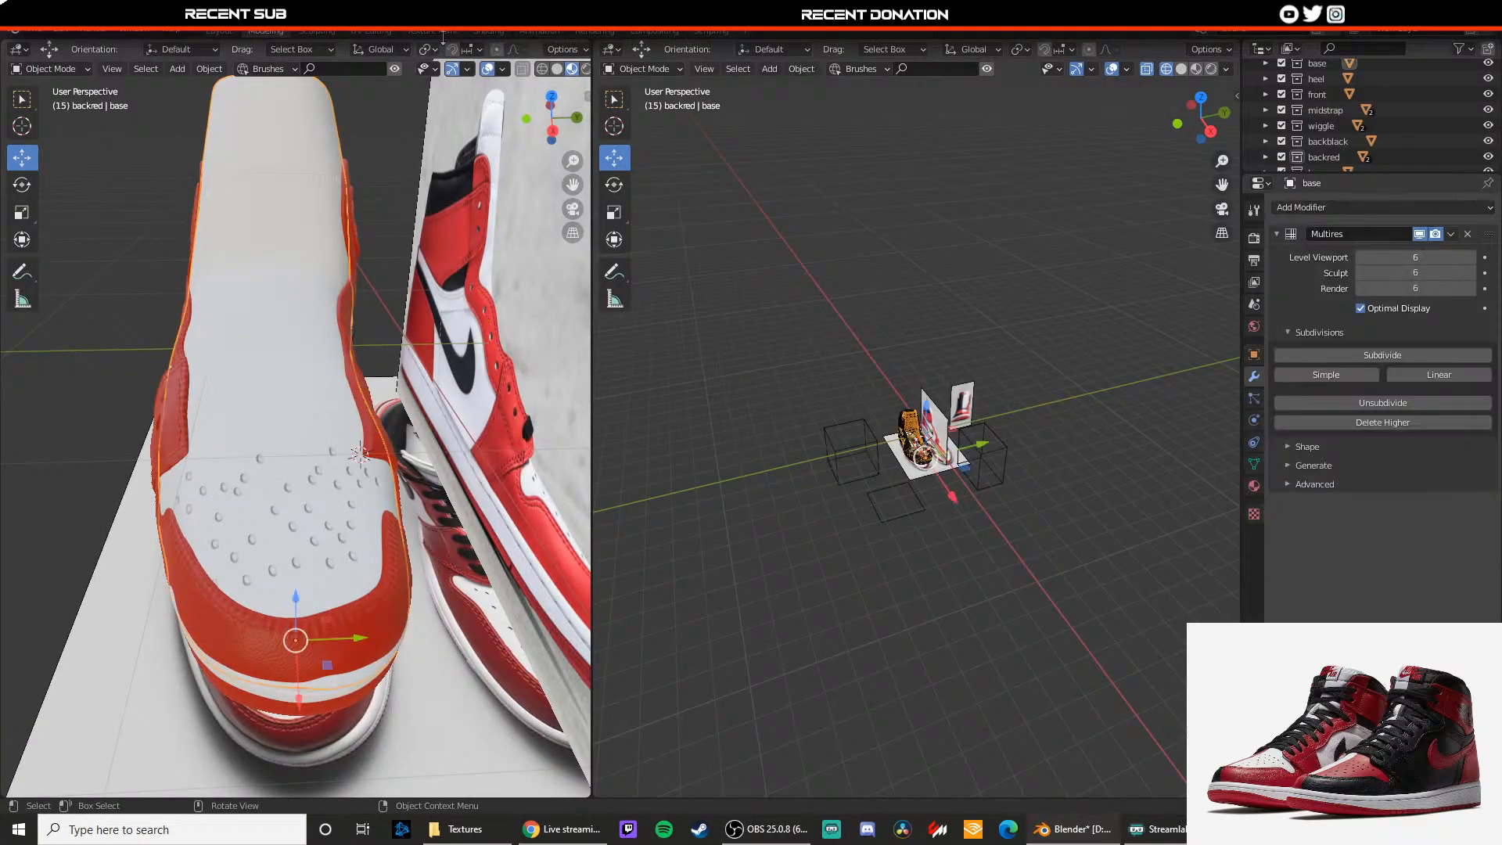
left_click(485, 33)
mouse_move(607, 520)
middle_mouse_down()
mouse_move(566, 600)
mouse_move(615, 544)
middle_mouse_up()
scroll(564, 593, "up", 1)
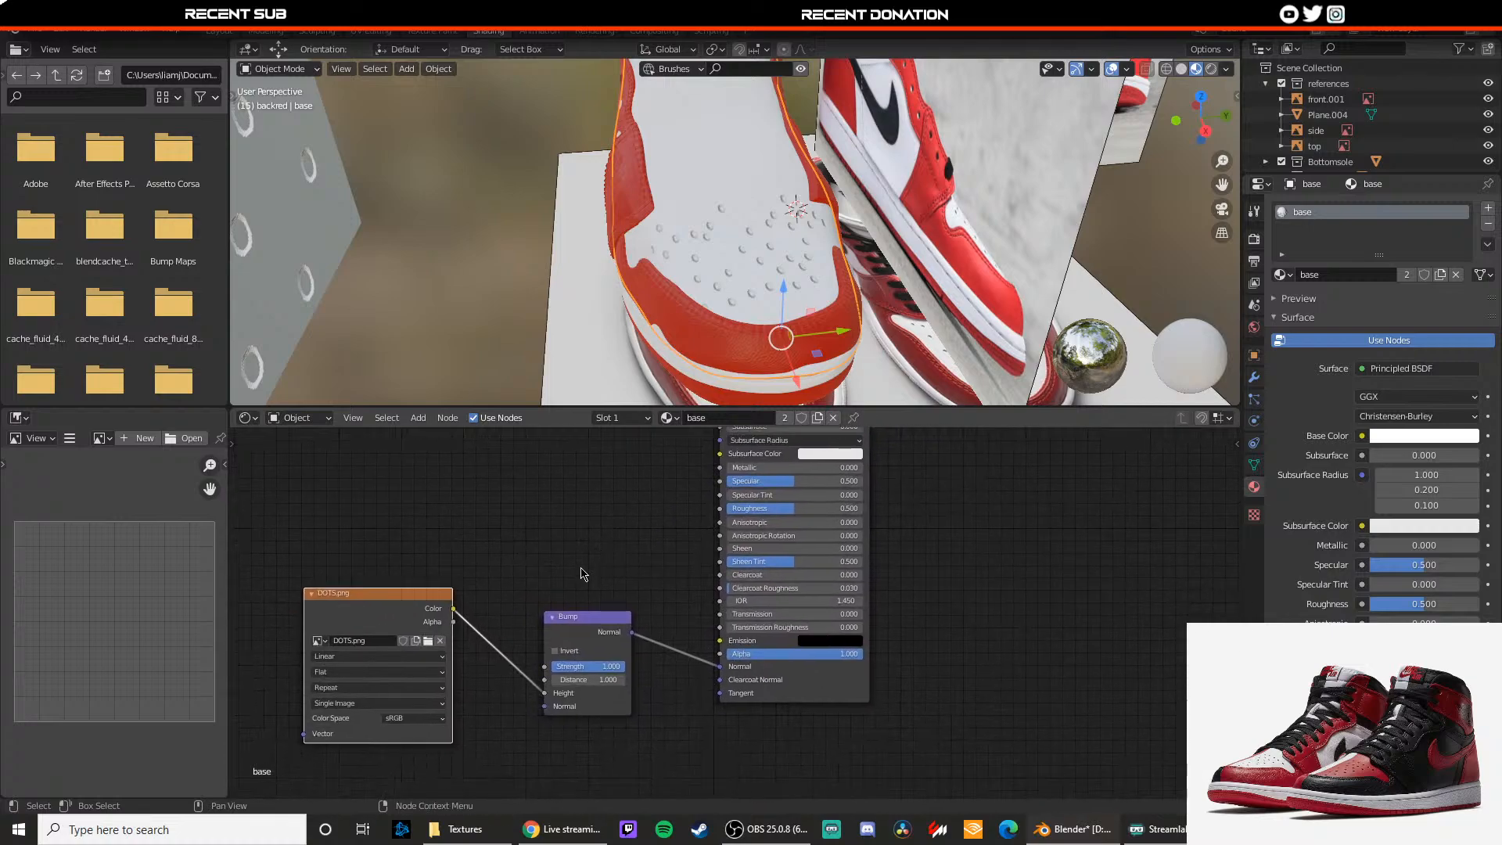
left_click(431, 639)
double_click(583, 84)
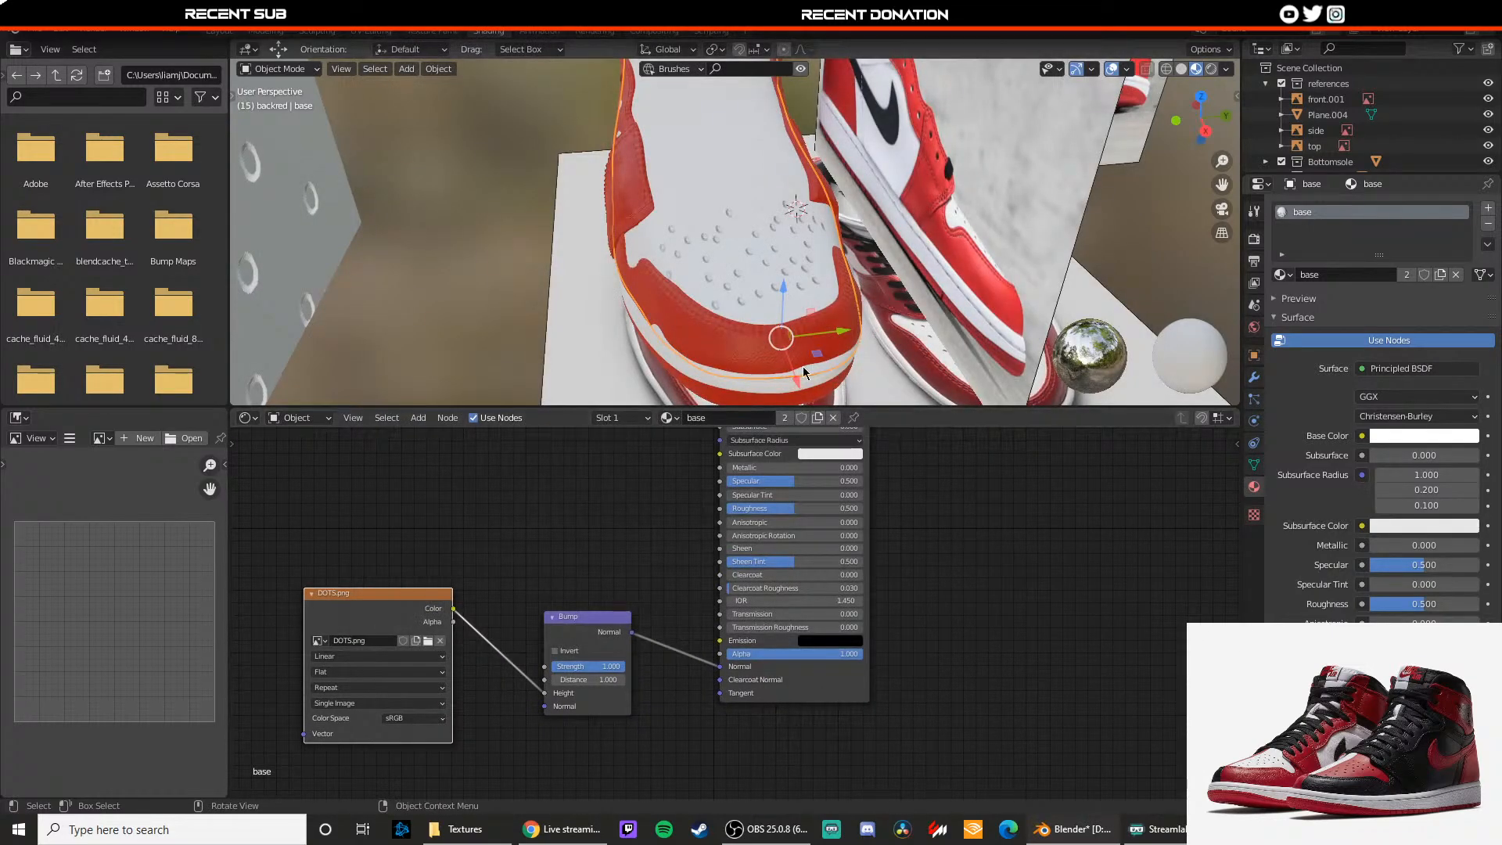
scroll(730, 335, "up", 3)
middle_click_drag(671, 335, 662, 330)
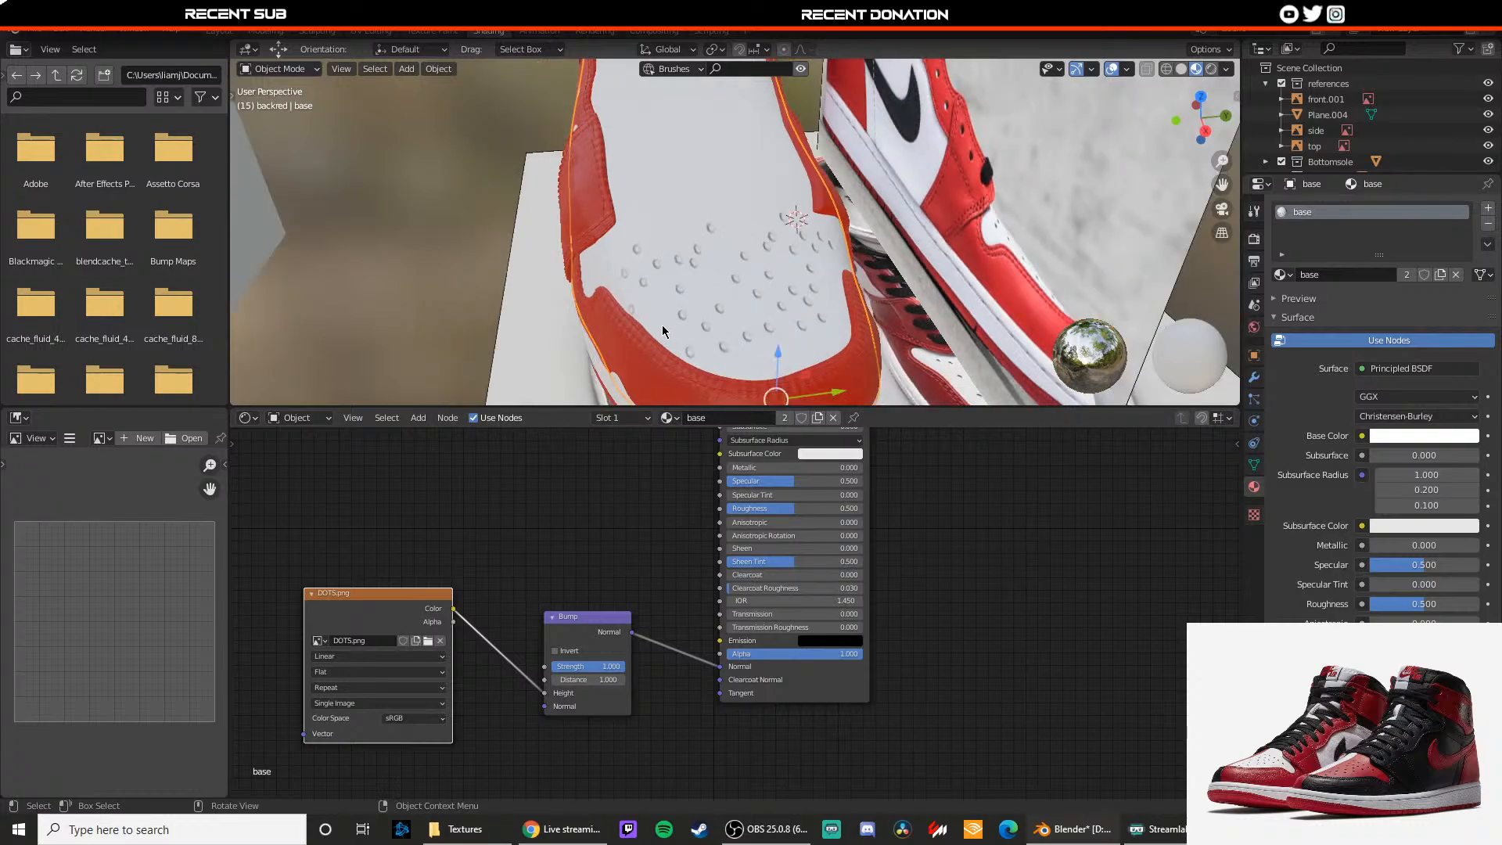
Step: In UV editing, narrow the base mesh's selected UV faces along X so the dots spread wider across the toe
left_click(370, 33)
middle_click_drag(739, 390, 682, 439)
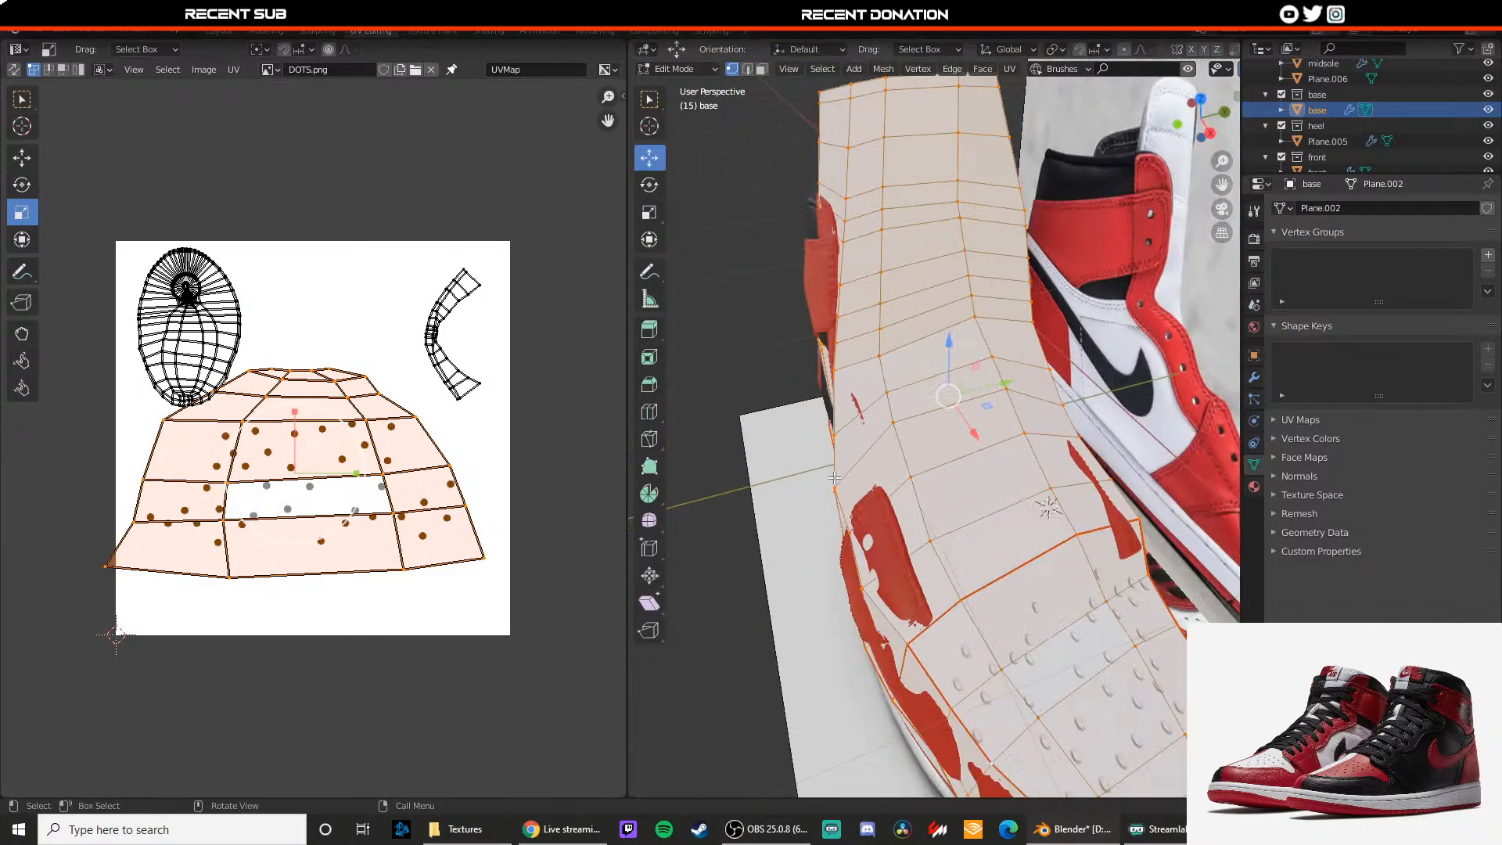
scroll(682, 440, "down", 2)
key("Tab")
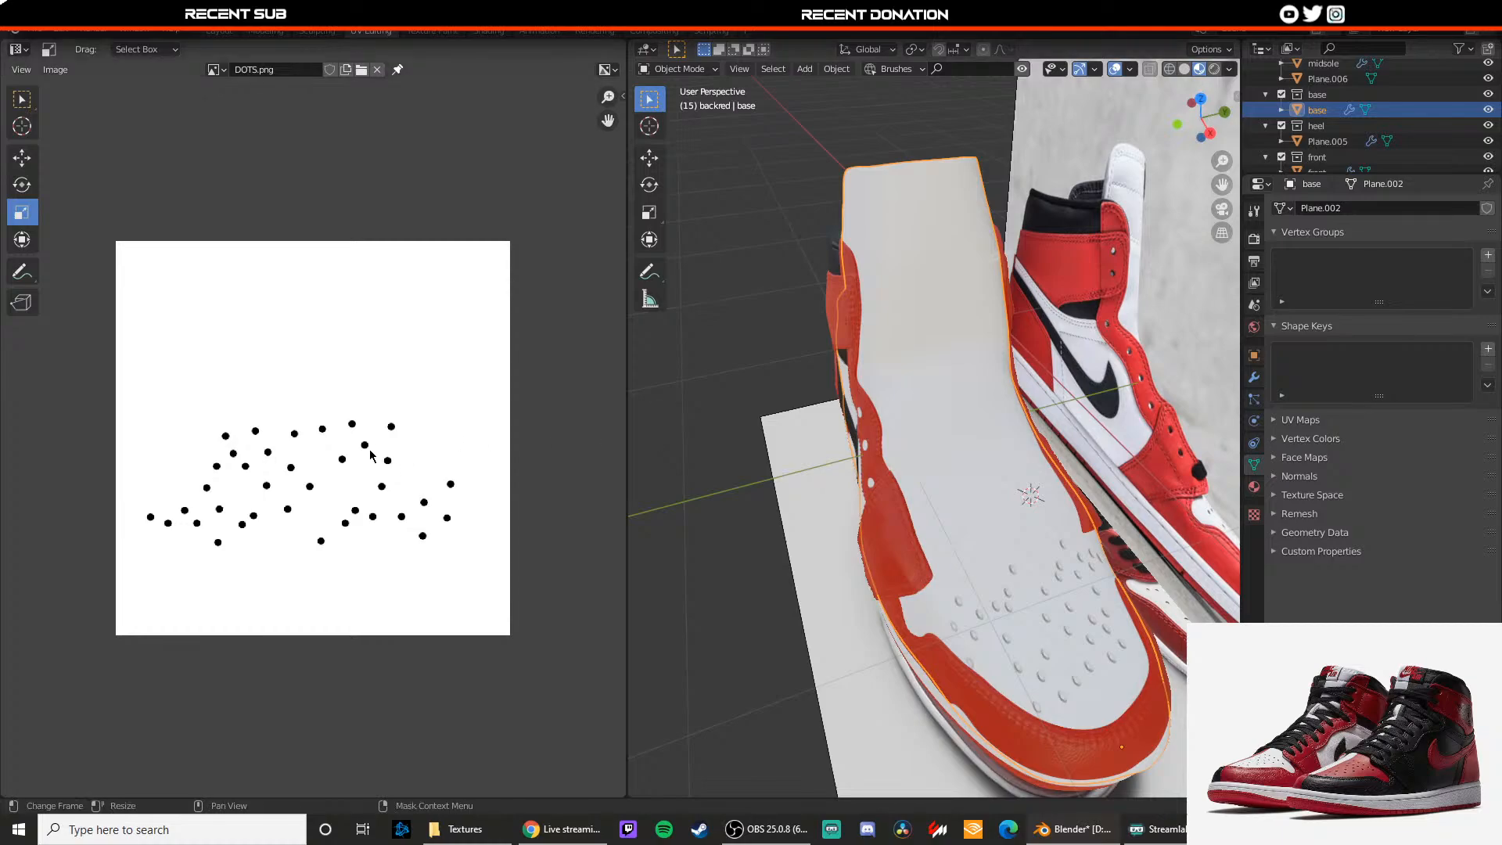
key("Tab")
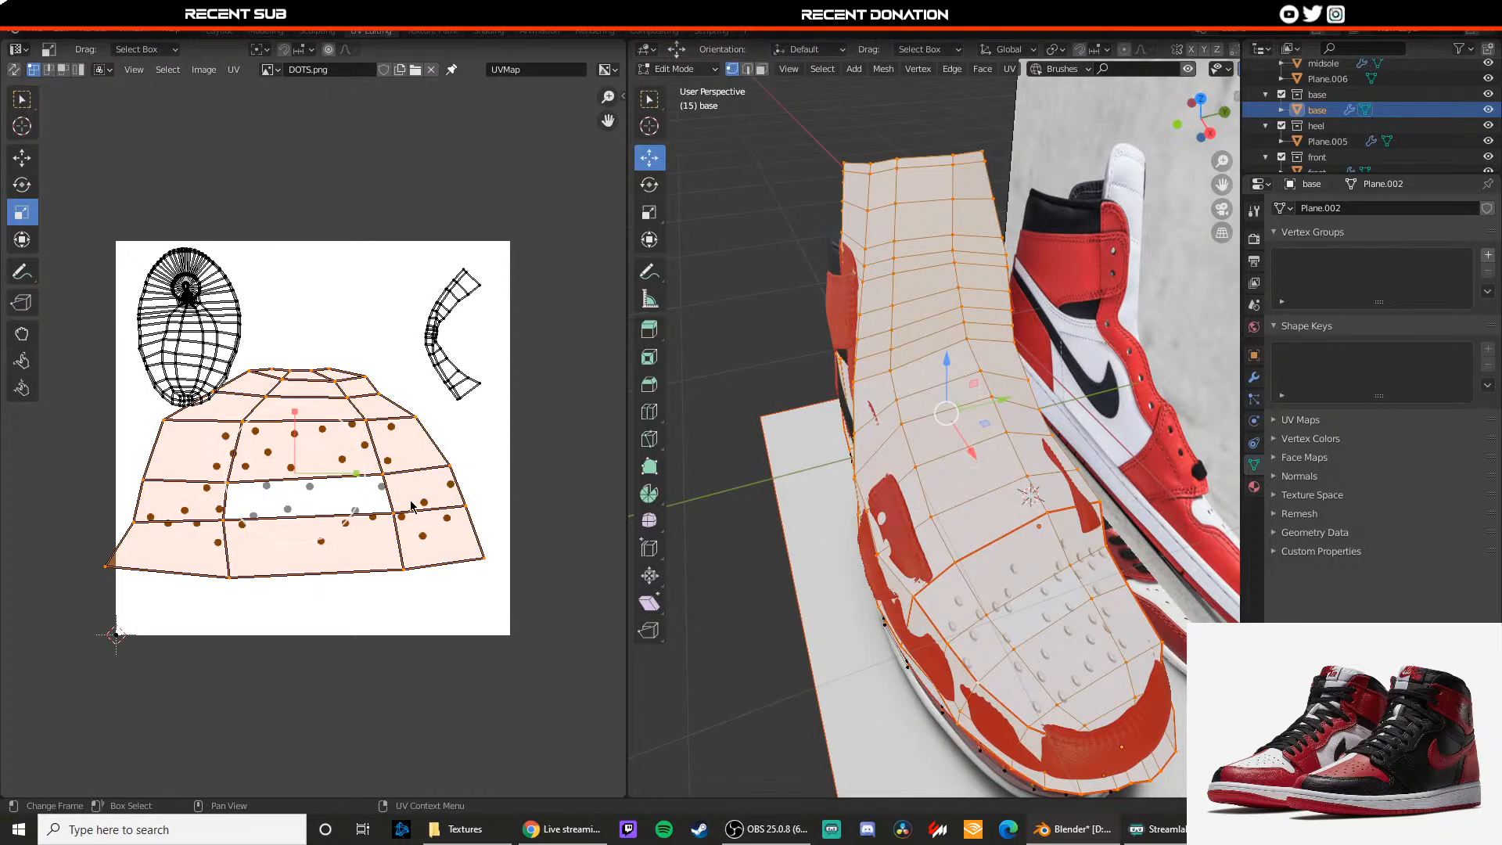
key("s")
key("x")
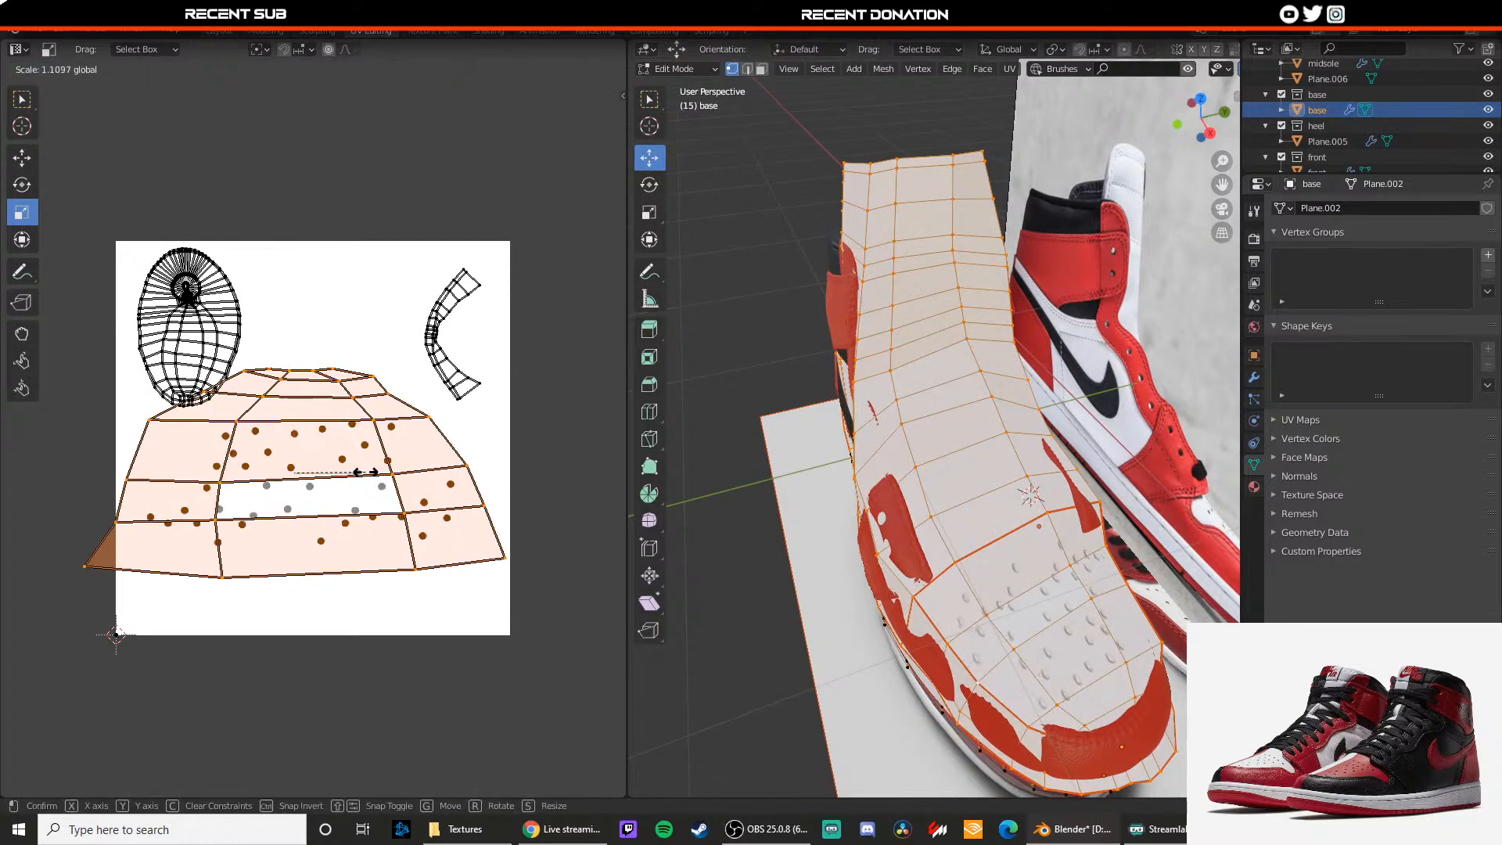
left_click(344, 471)
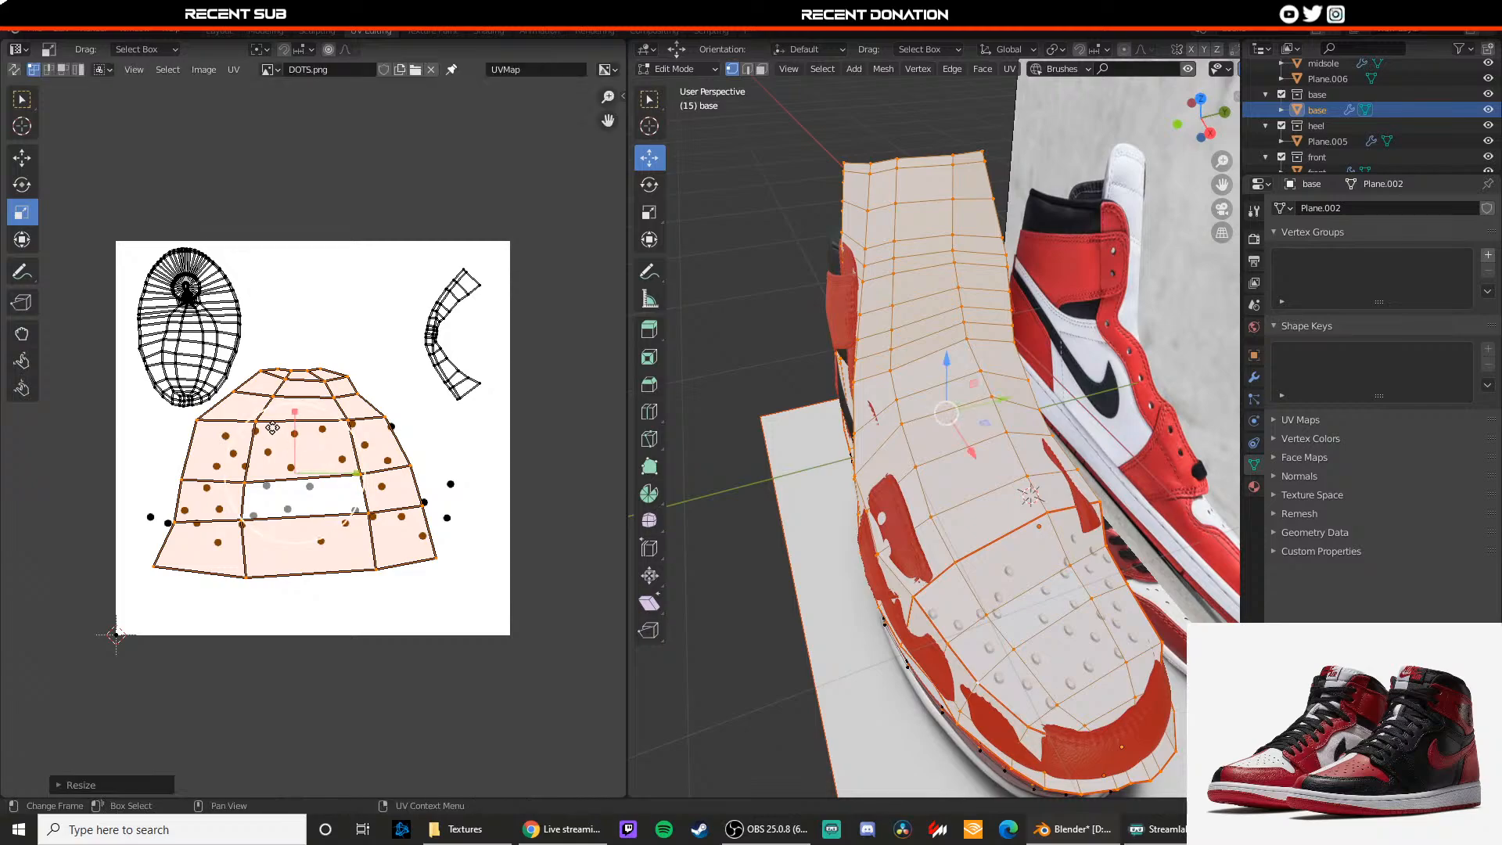
Step: Scale the same UV faces down slightly along Y and check the dotted toe in Object Mode
key("s")
key("y")
left_click(293, 415)
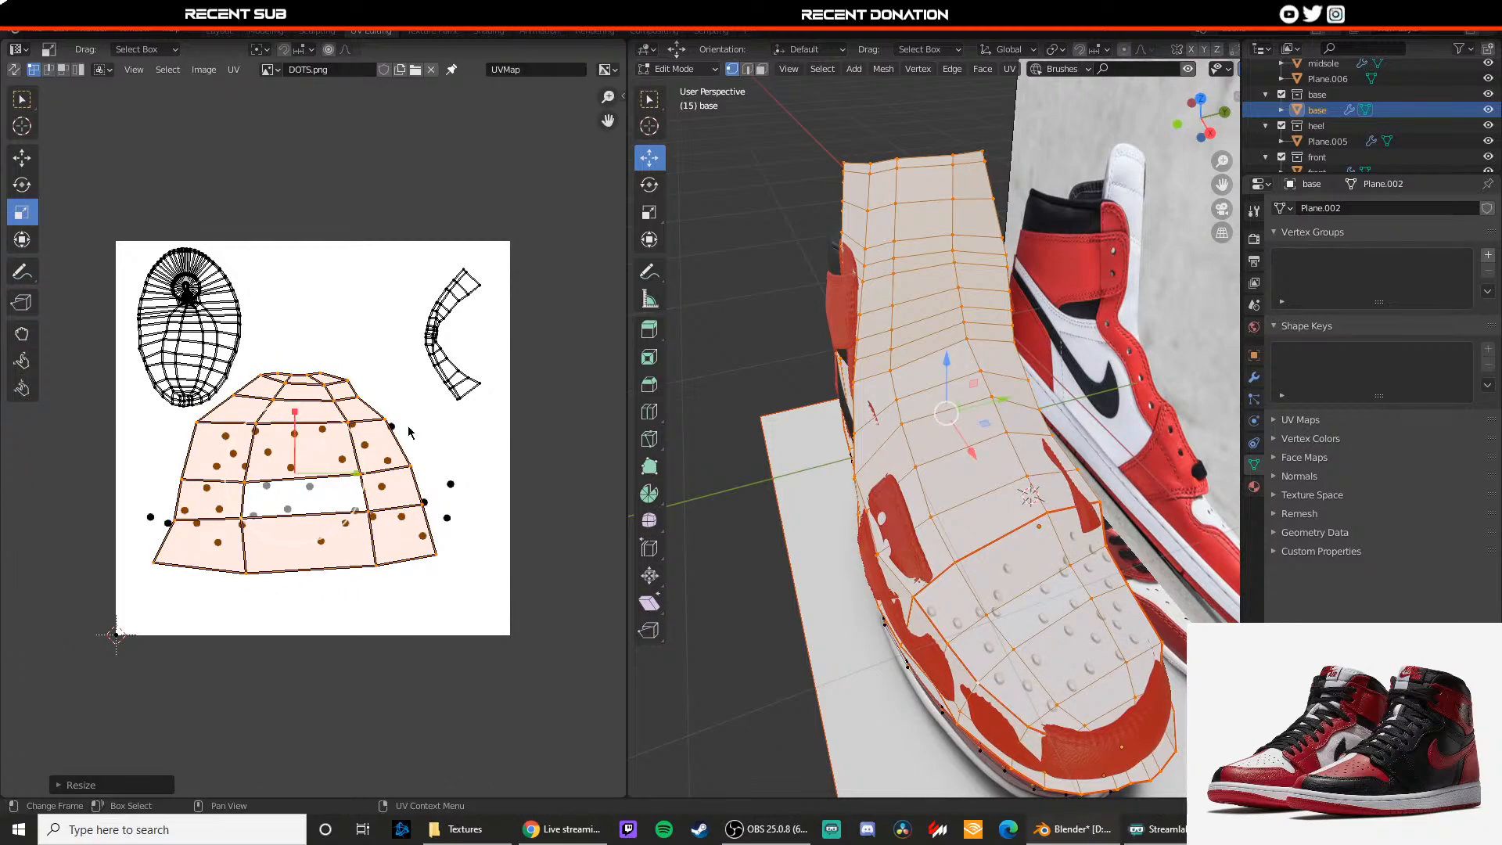
key("Tab")
middle_click_drag(796, 471, 892, 502)
scroll(892, 502, "up", 2)
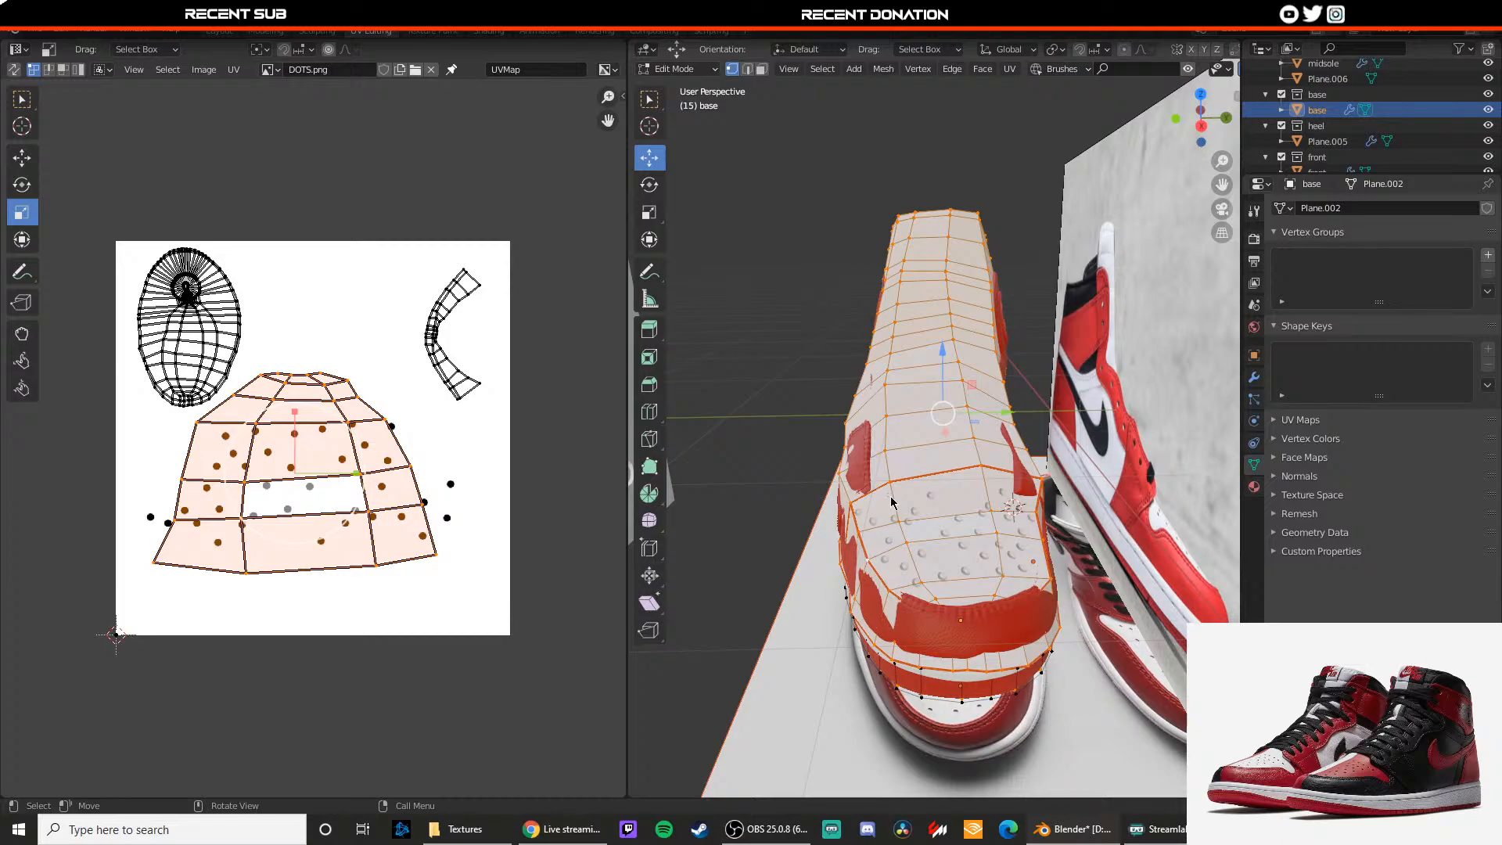
key("Tab")
middle_click_drag(881, 502, 955, 537)
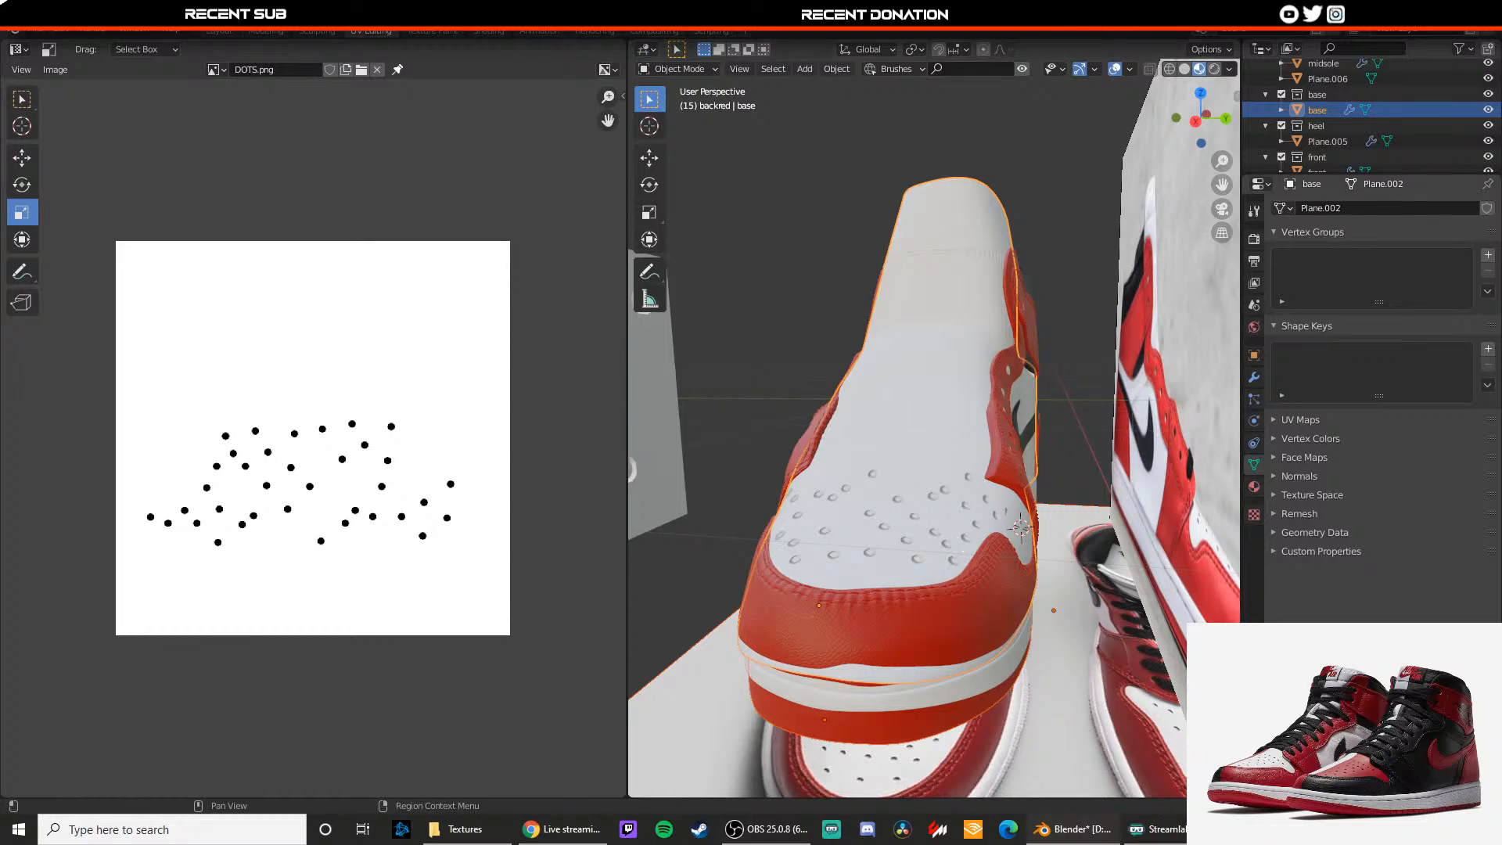
Step: Switch to GIMP, delete two neighbouring dots in the lower row right of centre using elliptical selections, and export to DOTS.png
key("alt+Tab")
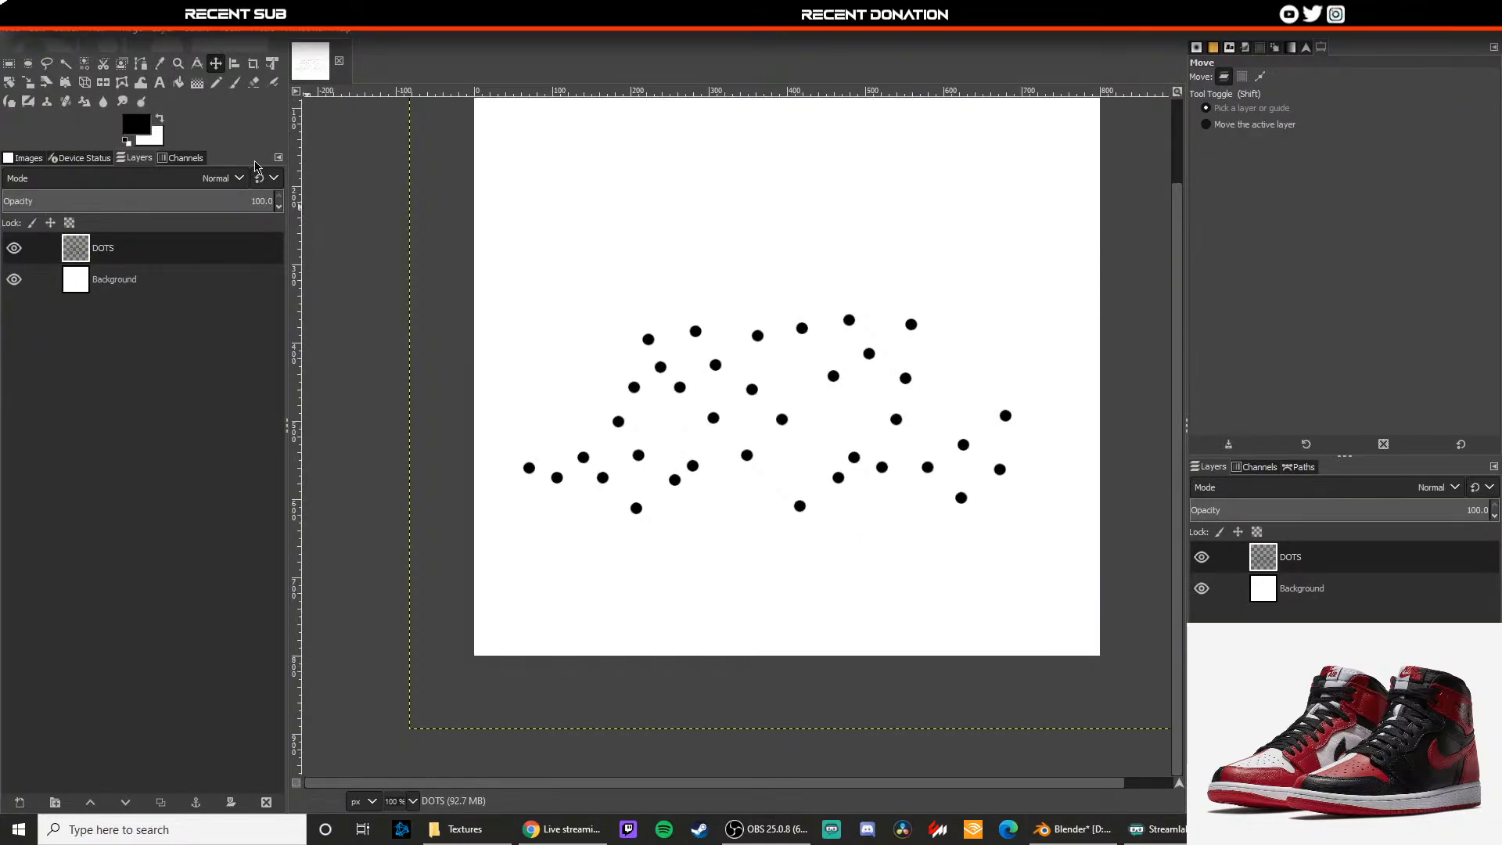
left_click(27, 64)
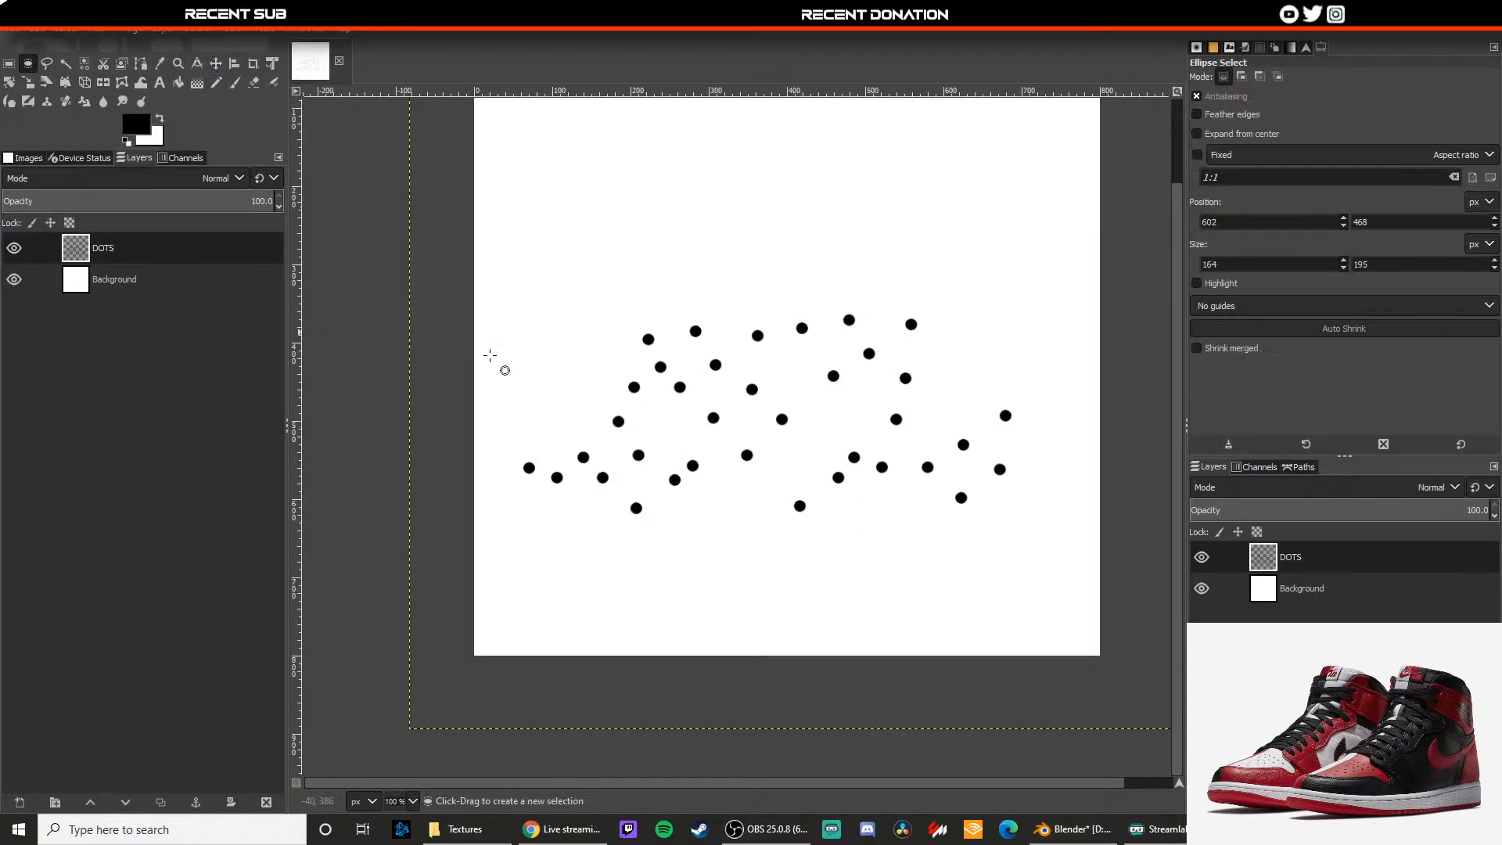
scroll(849, 501, "up", 2, "ctrl")
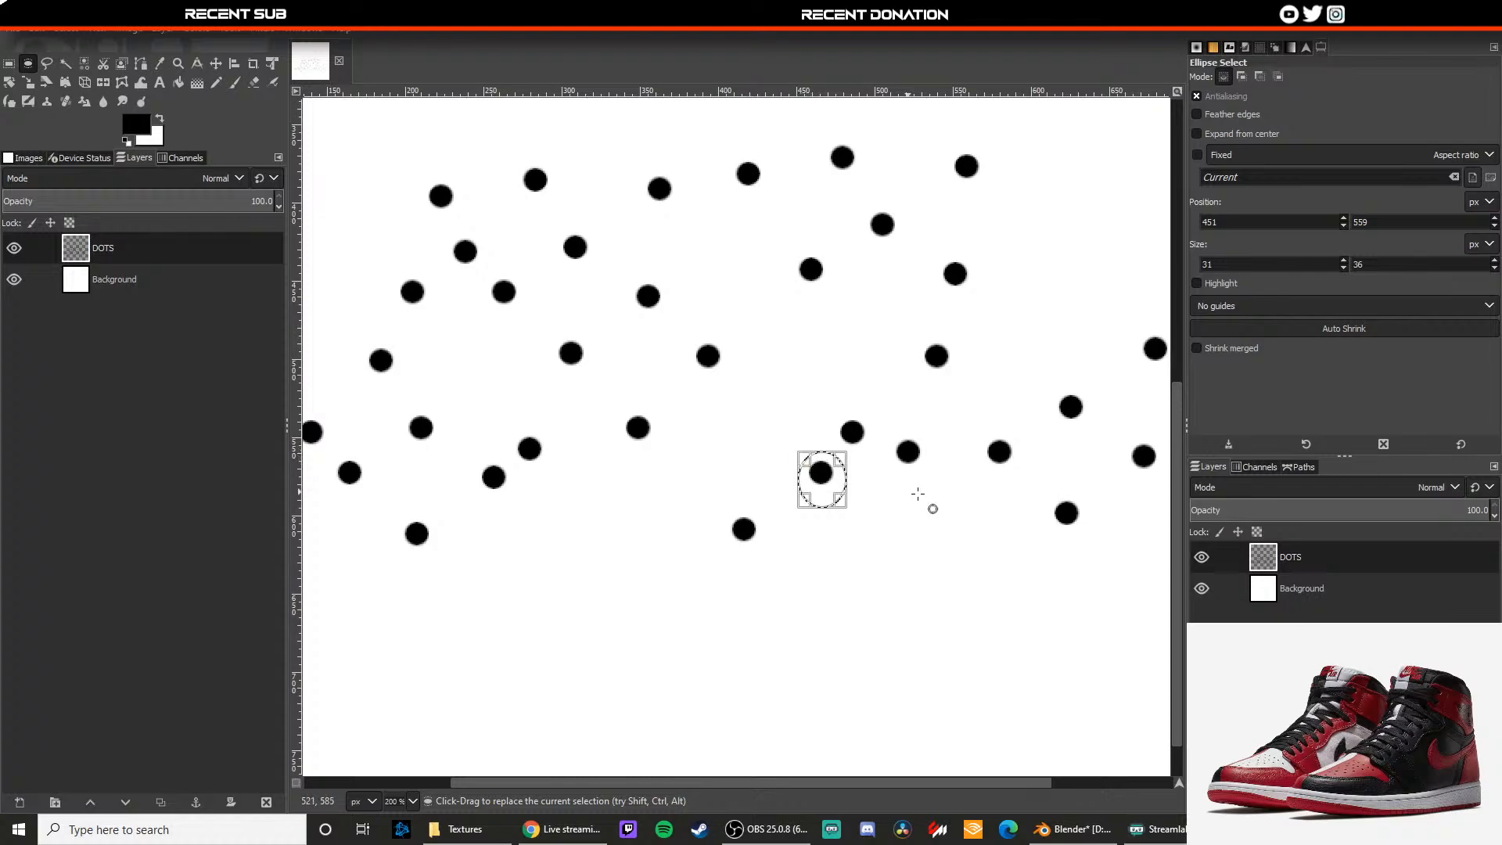
left_click_drag(932, 495, 889, 428)
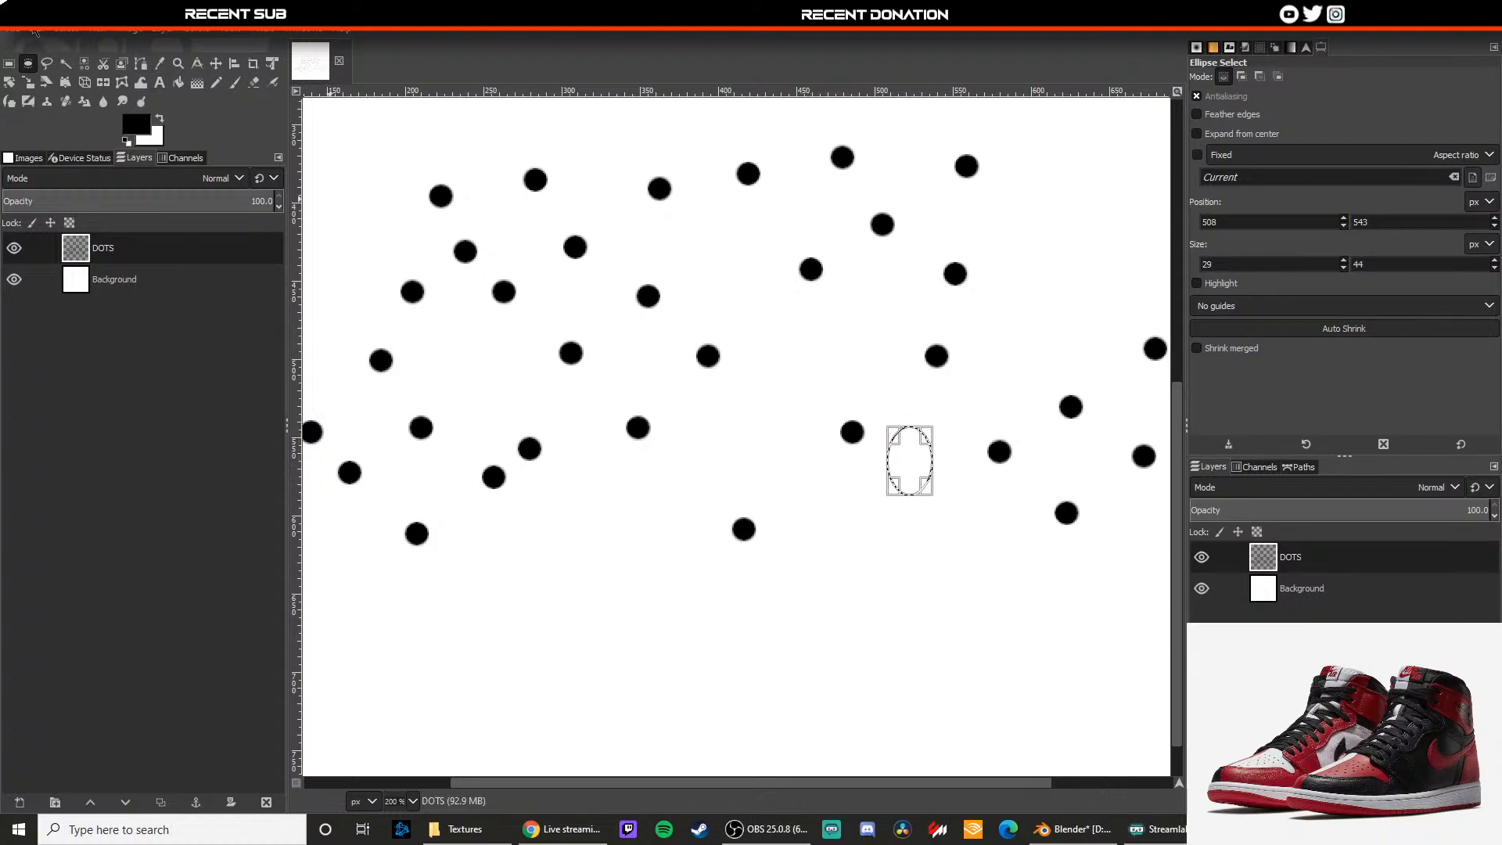
left_click(14, 29)
left_click(100, 251)
Step: Delete the leftmost dot of the pattern with an elliptical selection and export the image to DOTS.png again
scroll(870, 466, "down", 1, "ctrl")
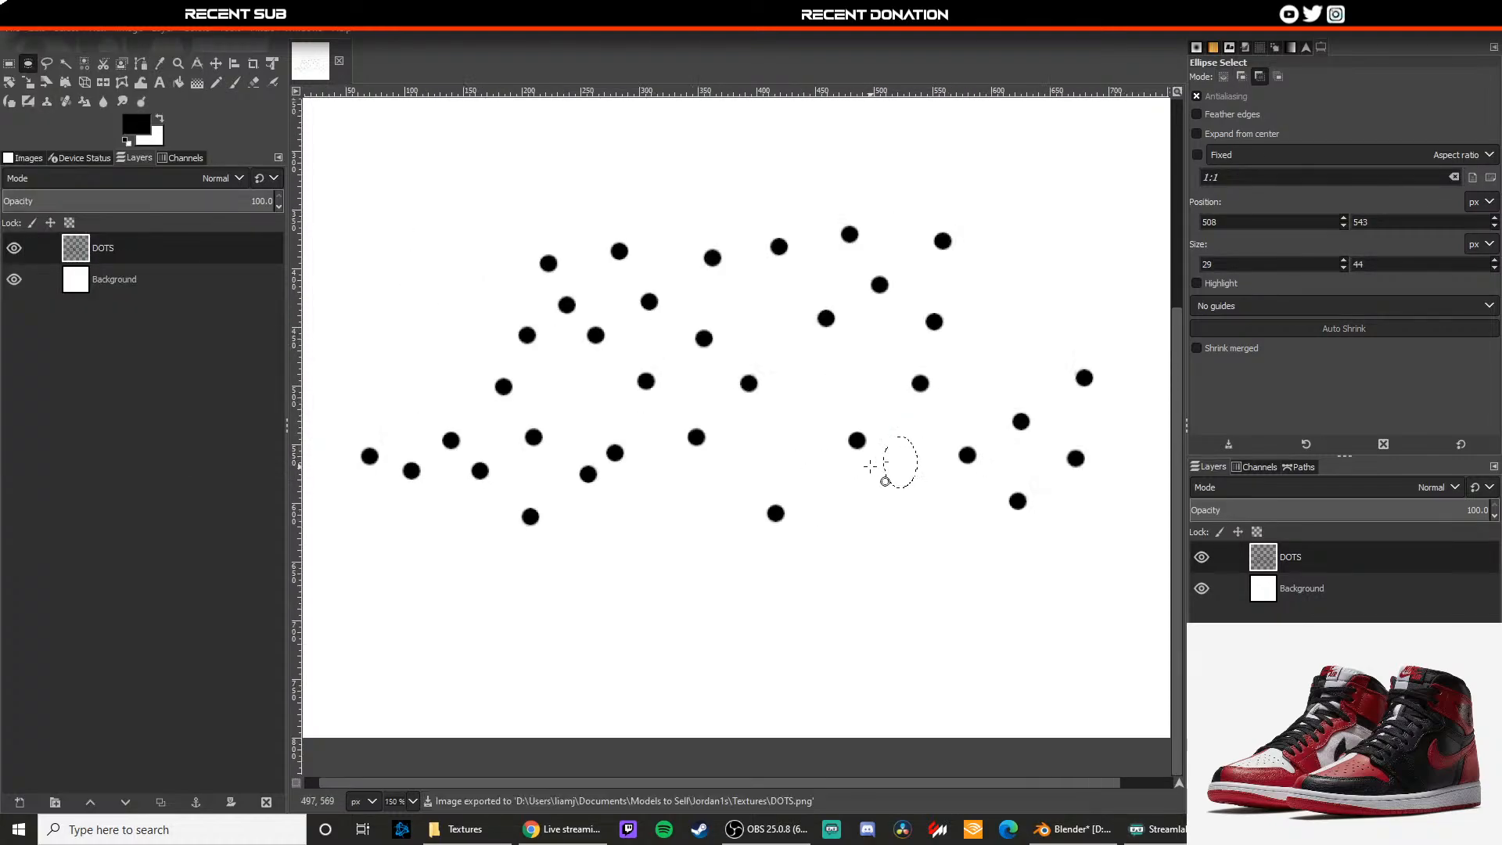
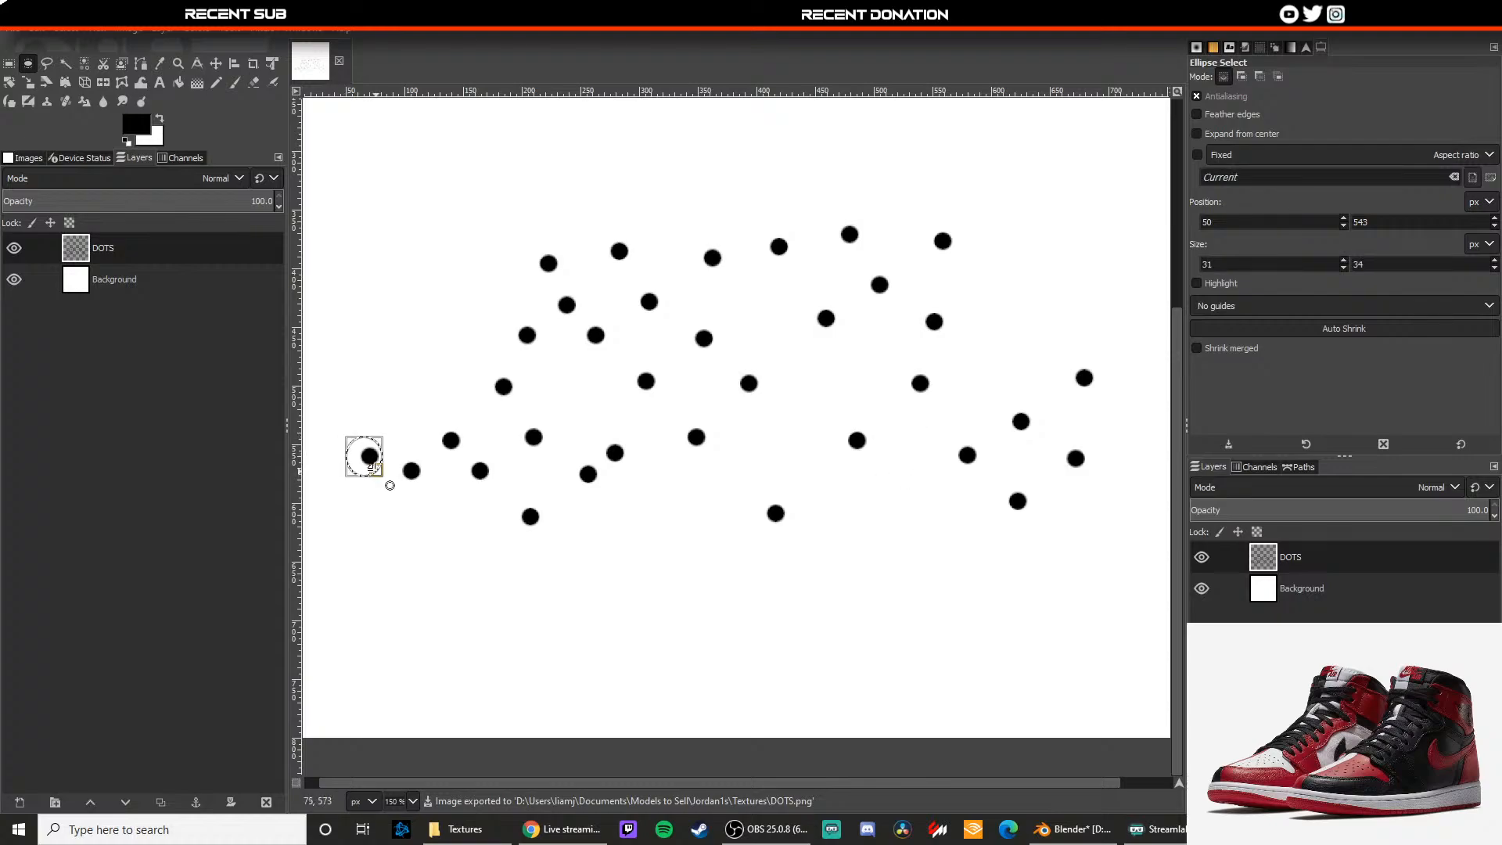
left_click(14, 29)
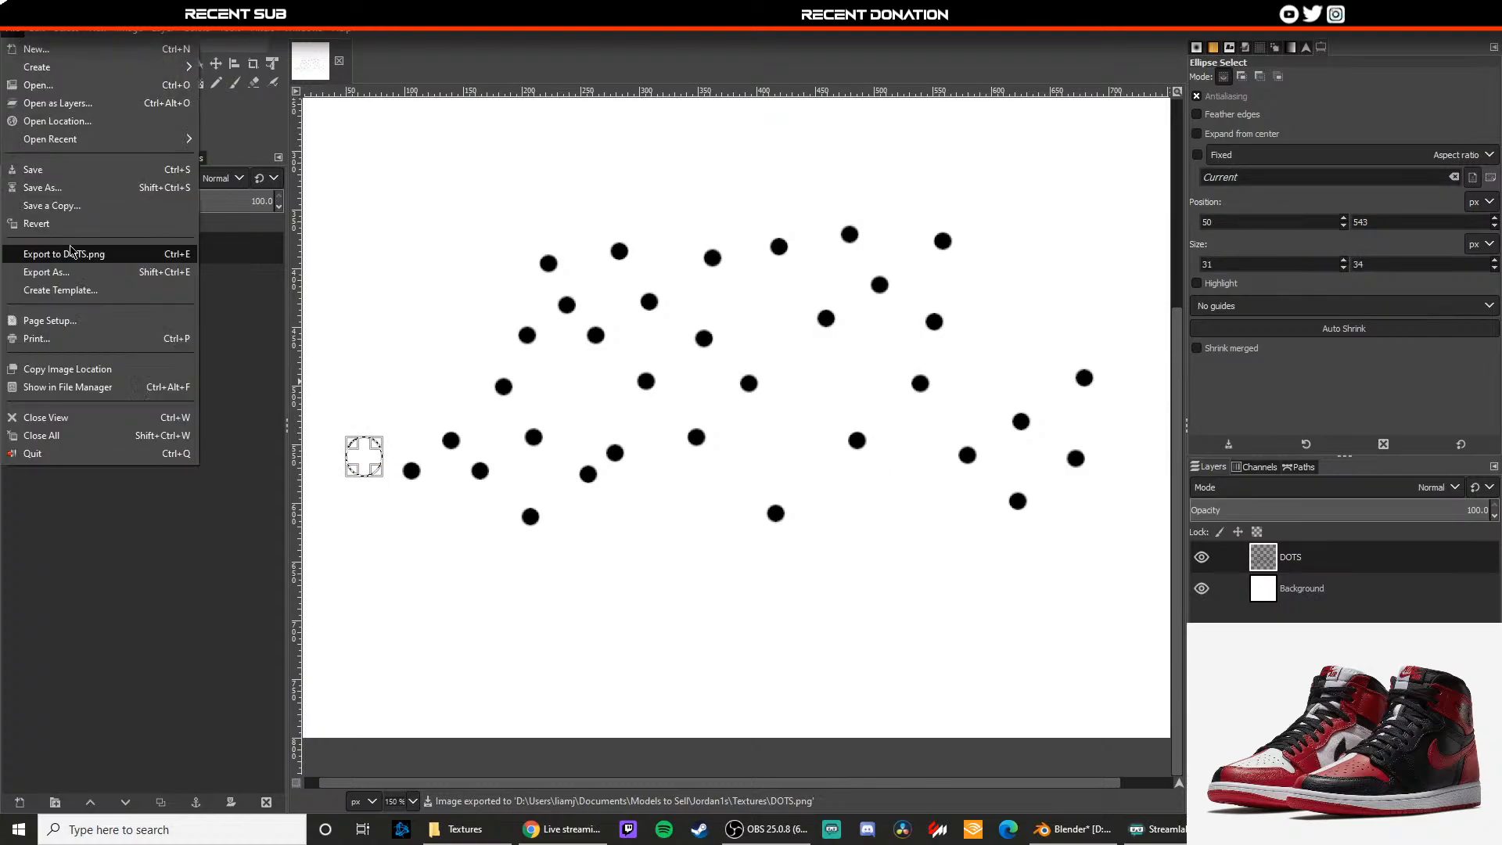
left_click(101, 251)
Step: Switch to Blender, reload DOTS.png in the base material's image texture node and view the shoe from the side
key("alt+Tab")
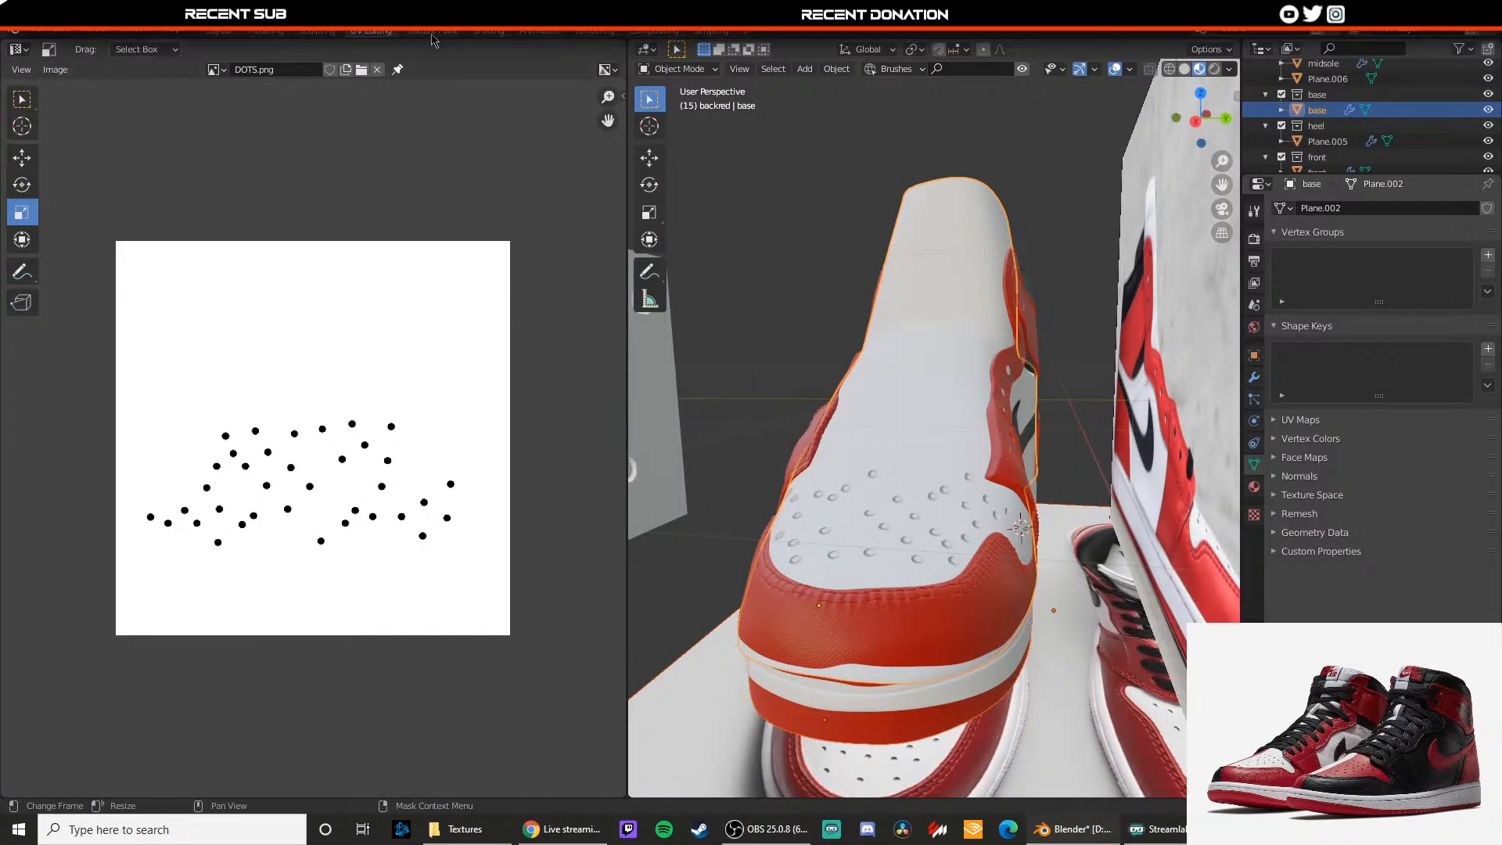
left_click(491, 31)
left_click(431, 640)
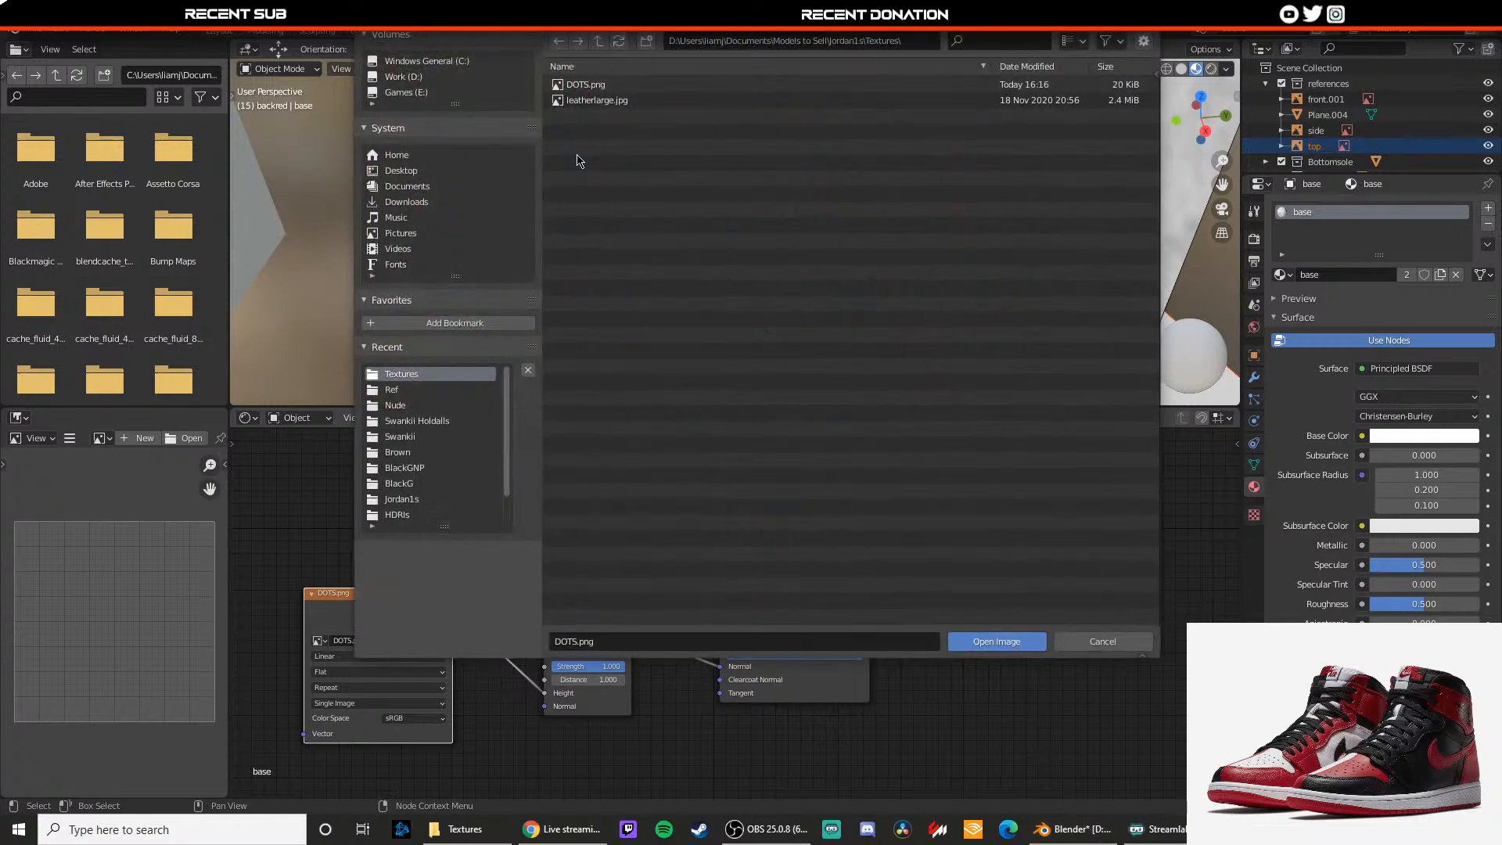
double_click(582, 85)
left_click(462, 204)
middle_click_drag(463, 203, 732, 312)
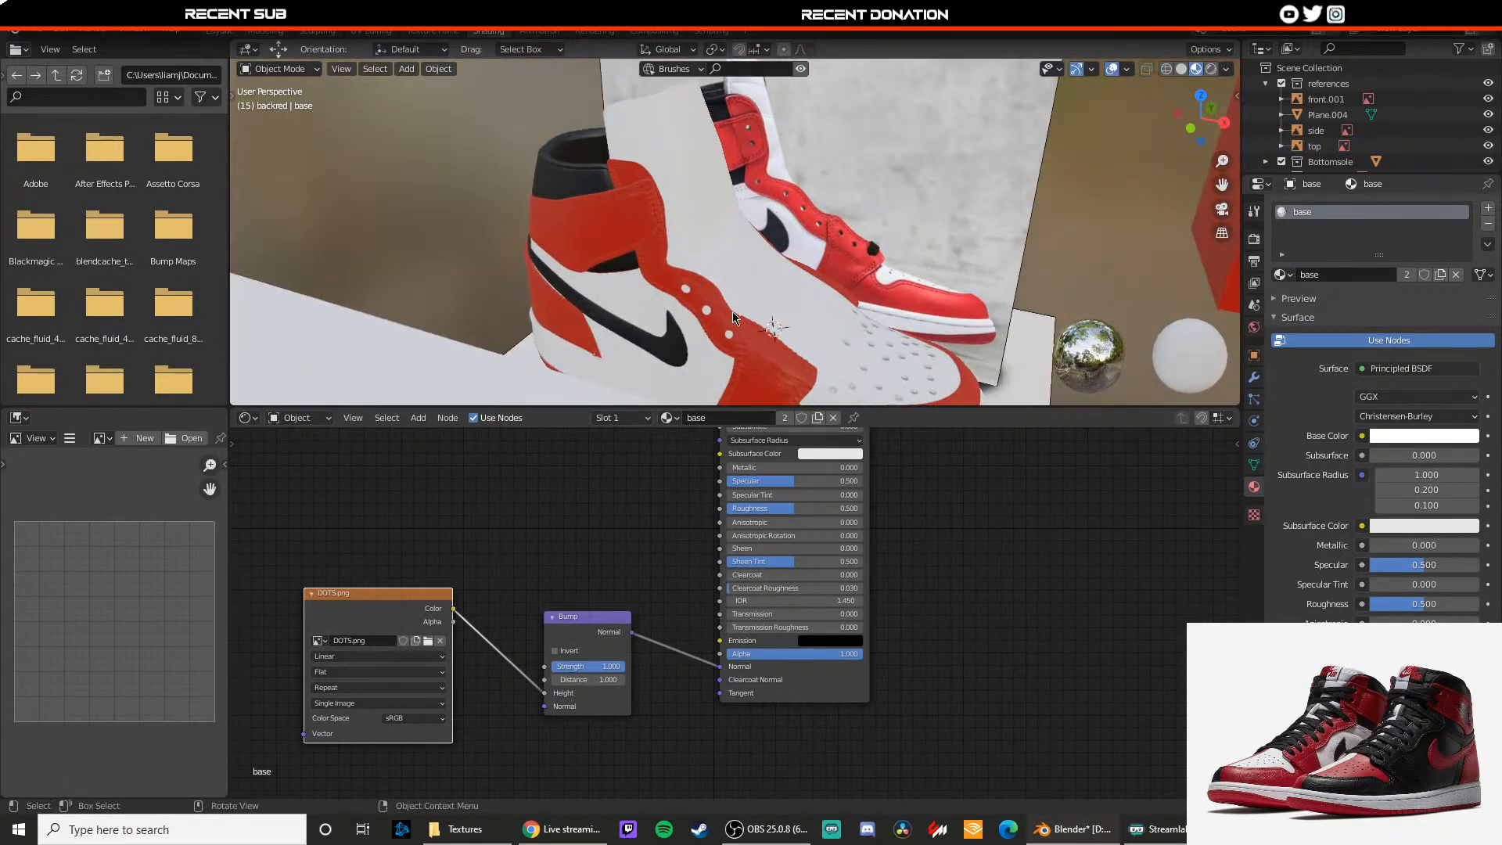
scroll(695, 289, "up", 6)
scroll(660, 228, "down", 6)
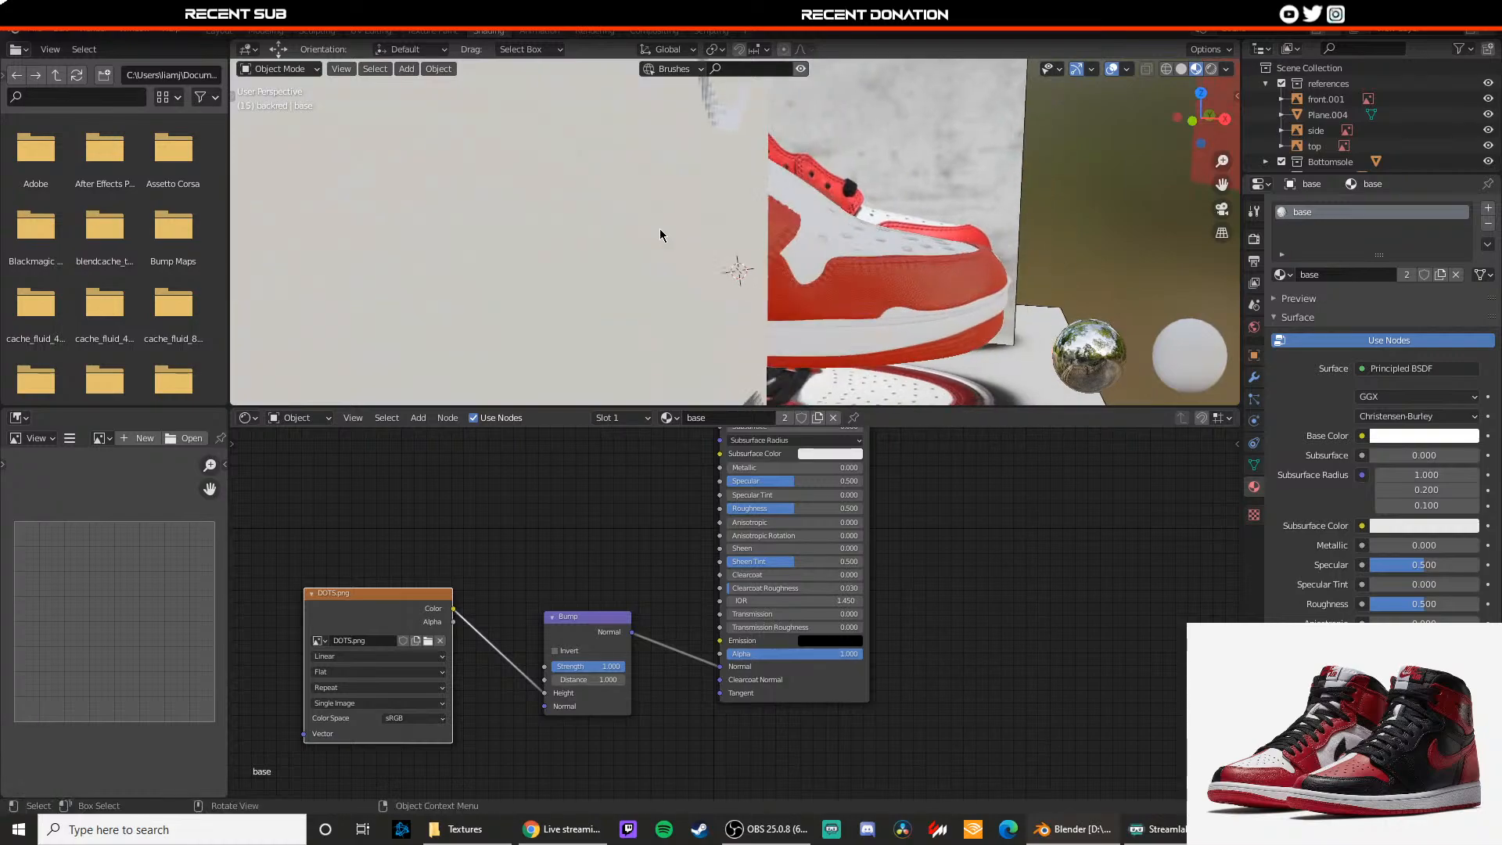
Step: Select the red front toe piece, enter Edit Mode and move a lower-edge vertex along Y to cover the white gap
scroll(702, 326, "up", 3)
left_click(718, 266)
scroll(712, 270, "up", 3)
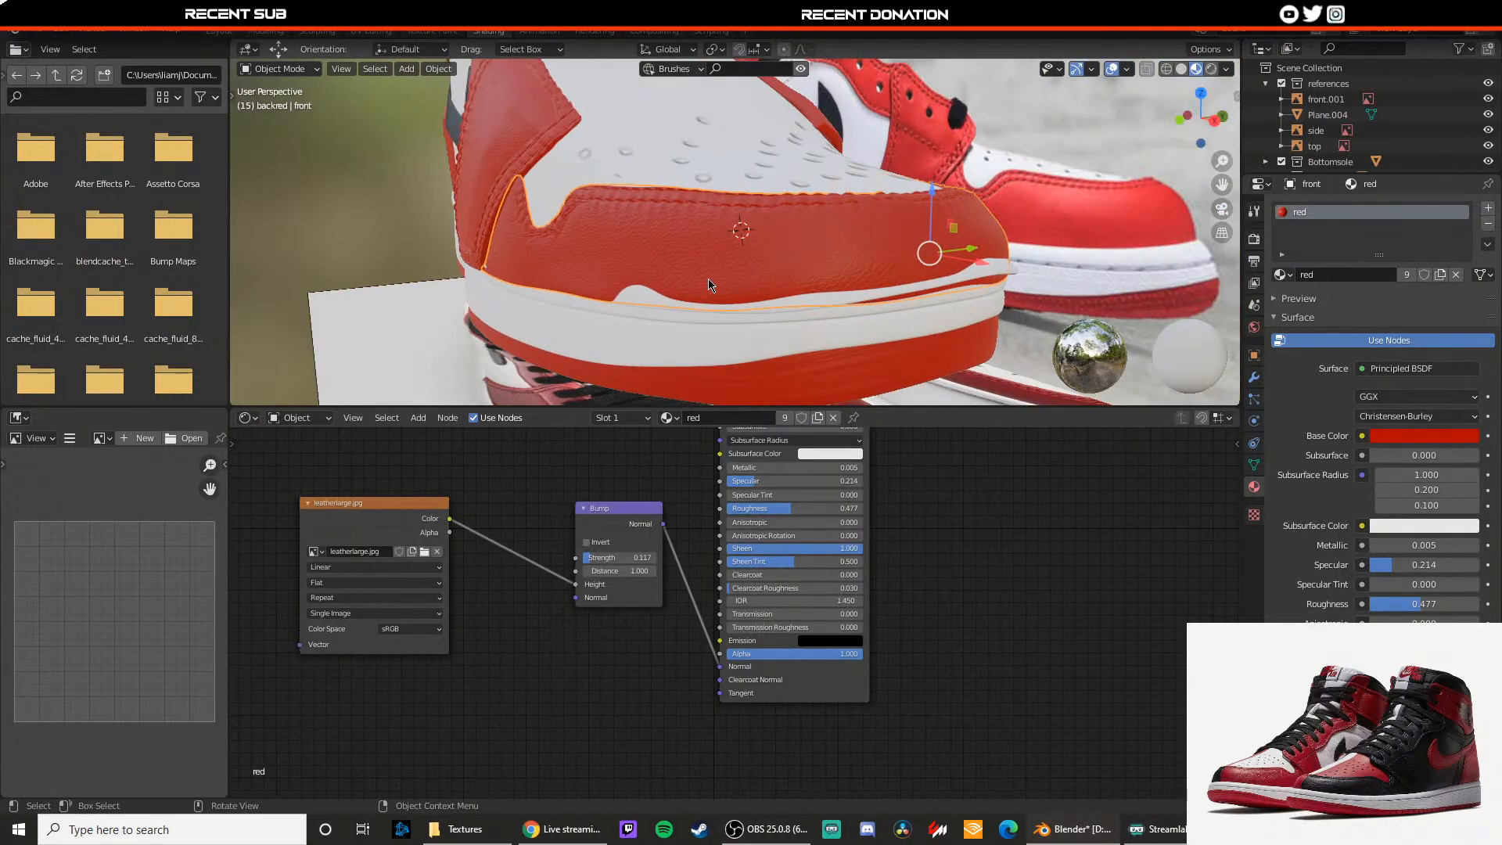
key("Tab")
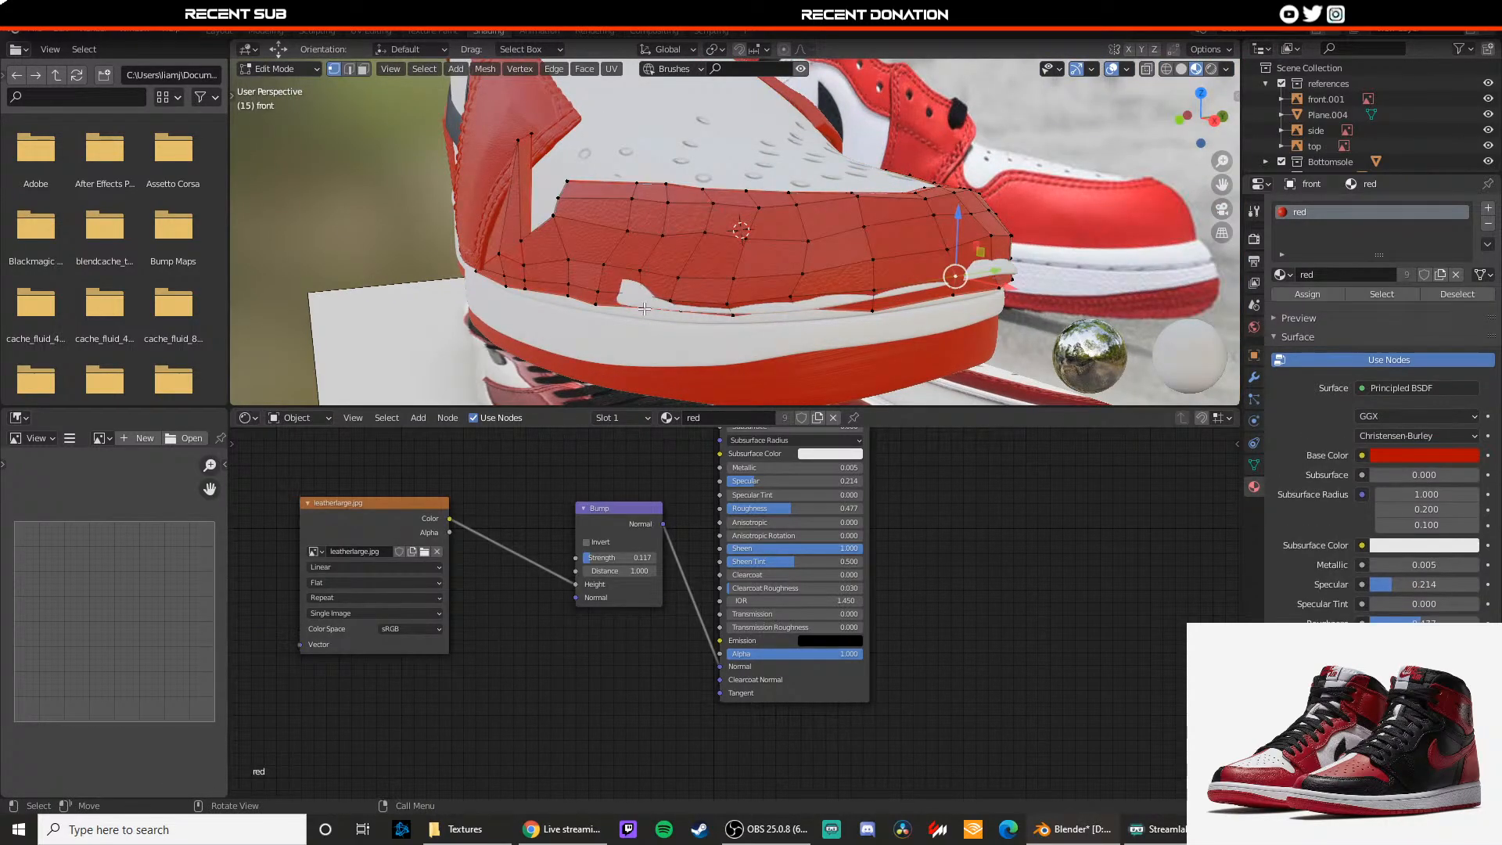
scroll(620, 334, "up", 1)
key("g")
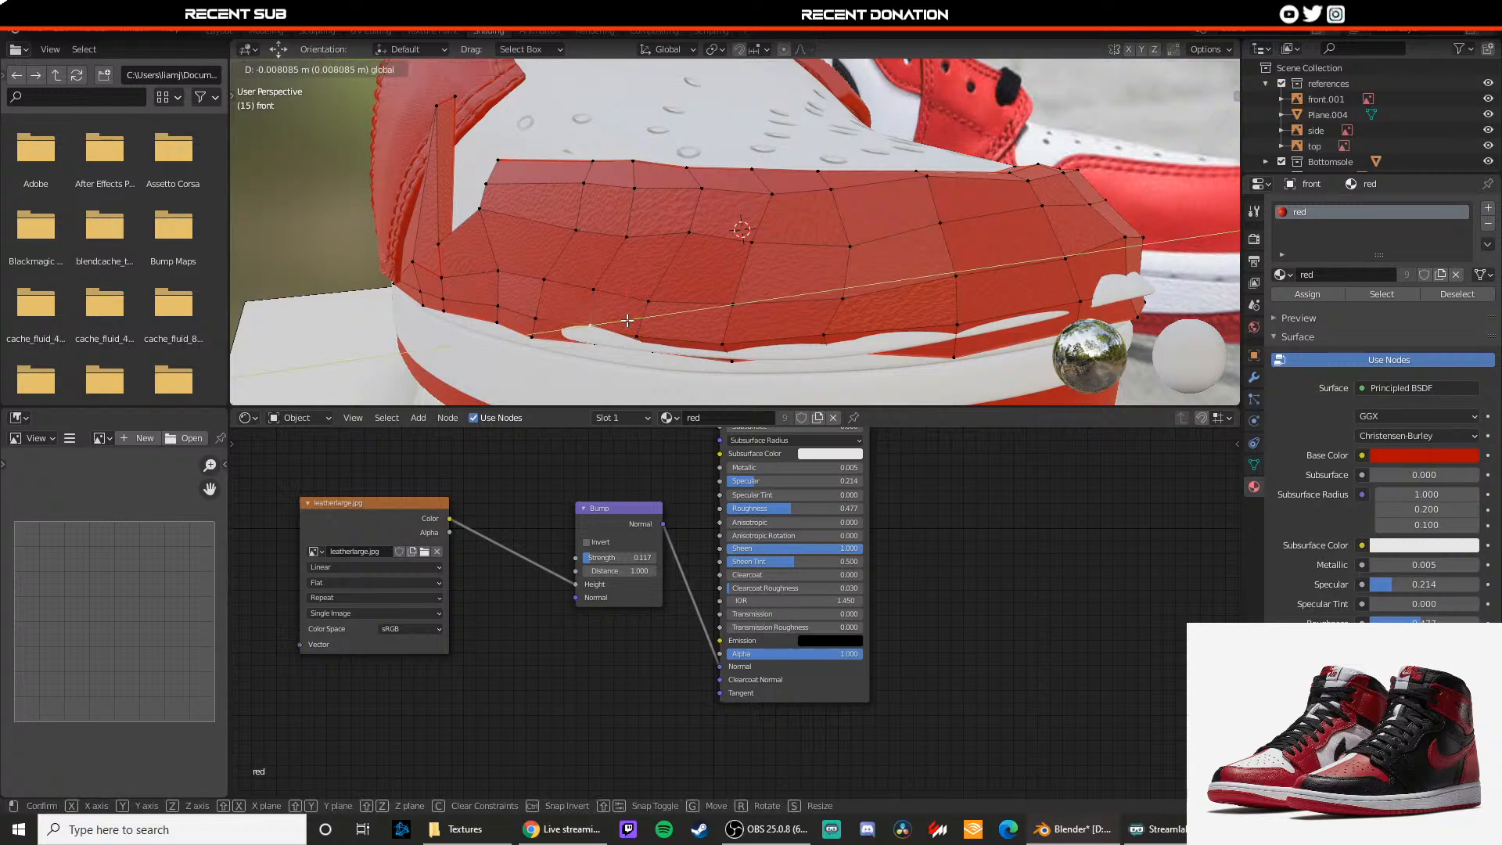
left_click(619, 335)
Step: Adjust the neighbouring vertices at the rear of the front piece's lower edge, partly along Y, to close the small white gap
middle_click_drag(658, 347, 652, 310, "shift")
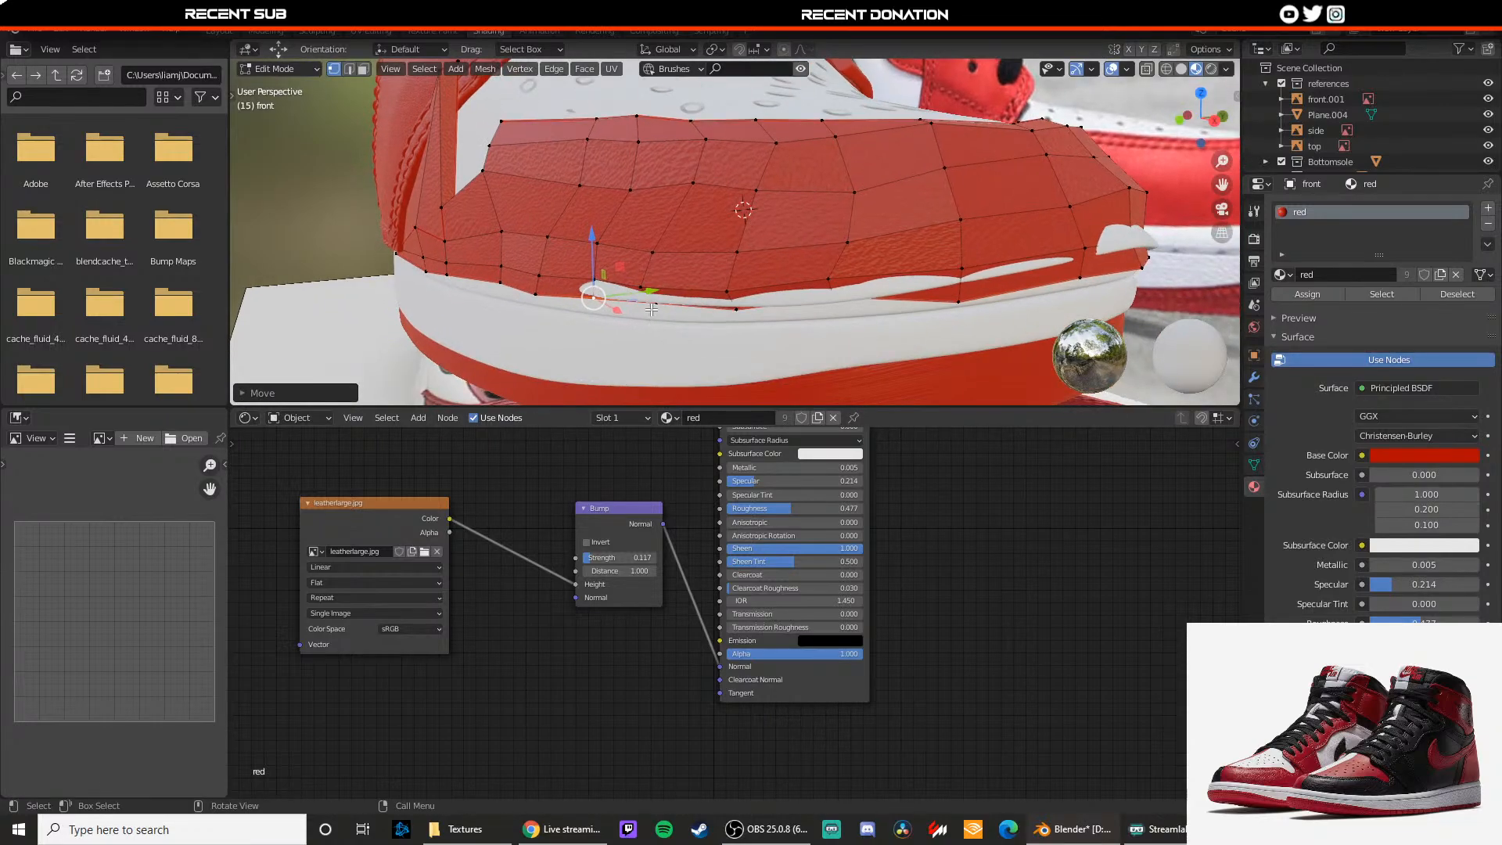
key("g")
left_click(632, 290)
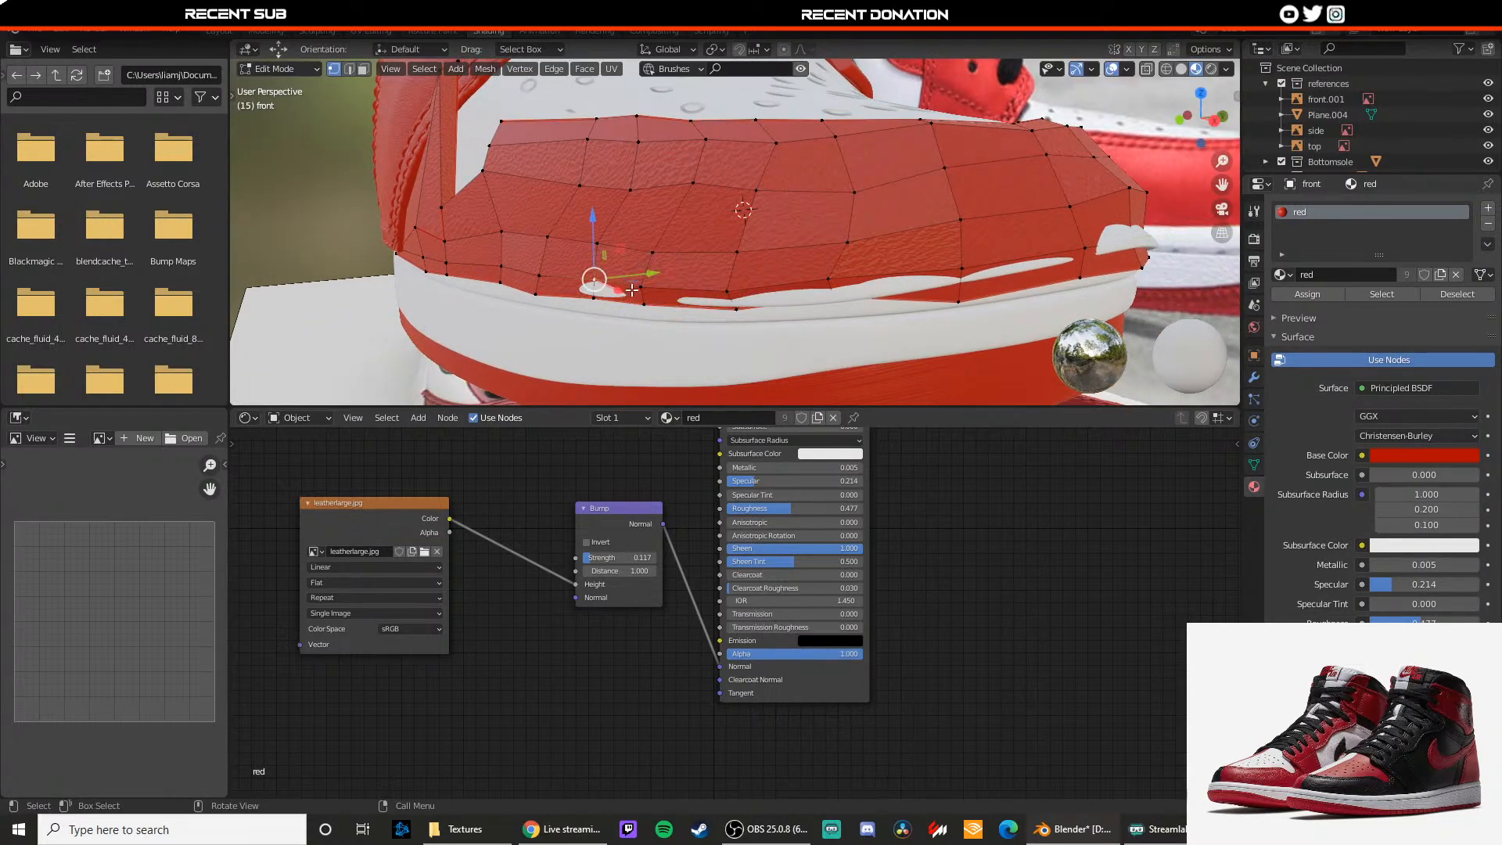
key("g")
key("y")
left_click(621, 292)
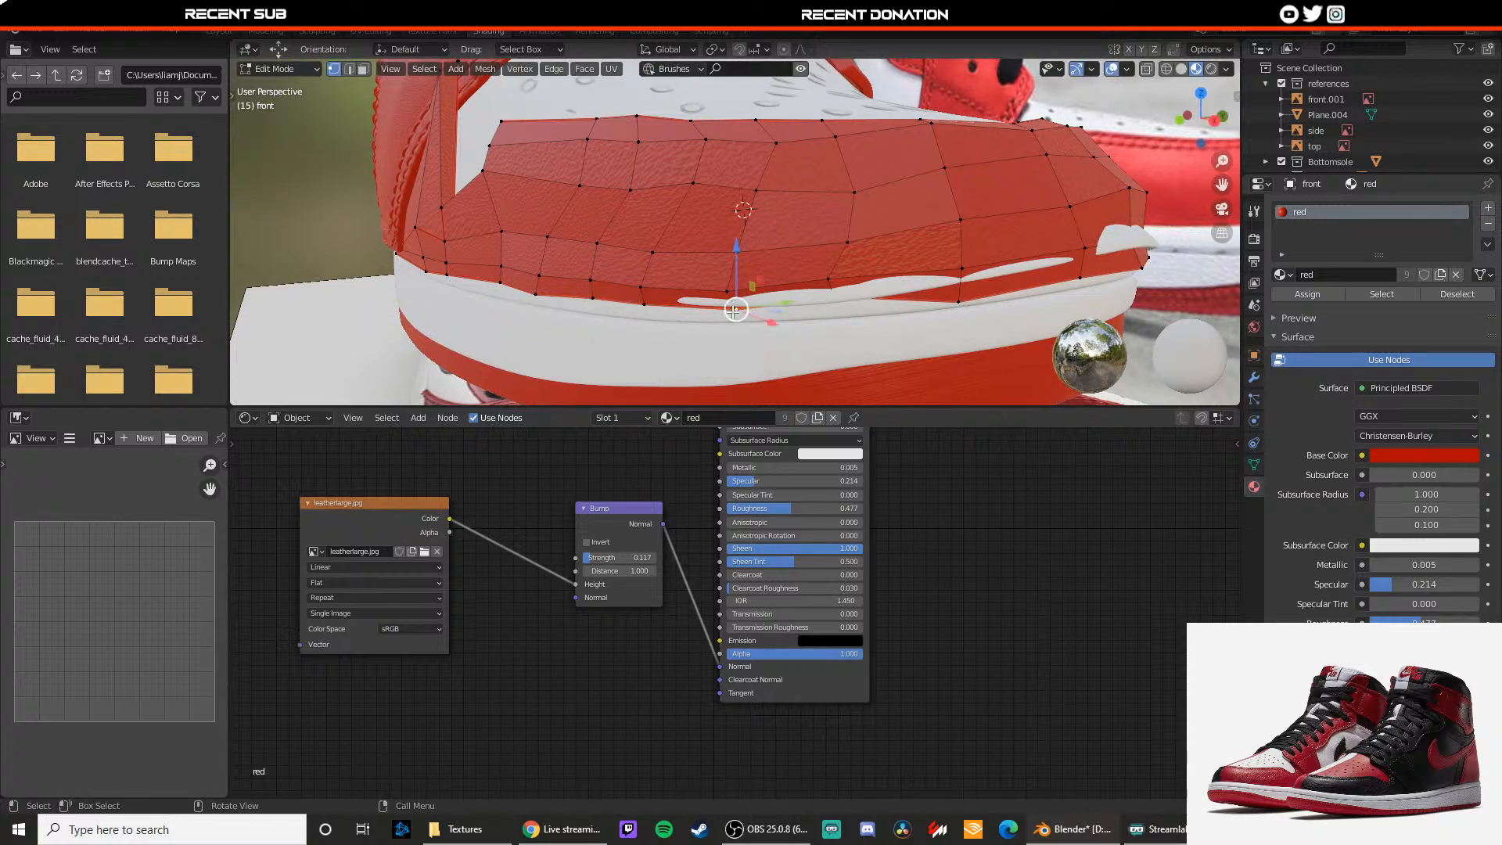
Step: Move the next lower-edge vertices towards the toe tip outward, starting along X, to cover the remaining white gaps
key("g")
key("x")
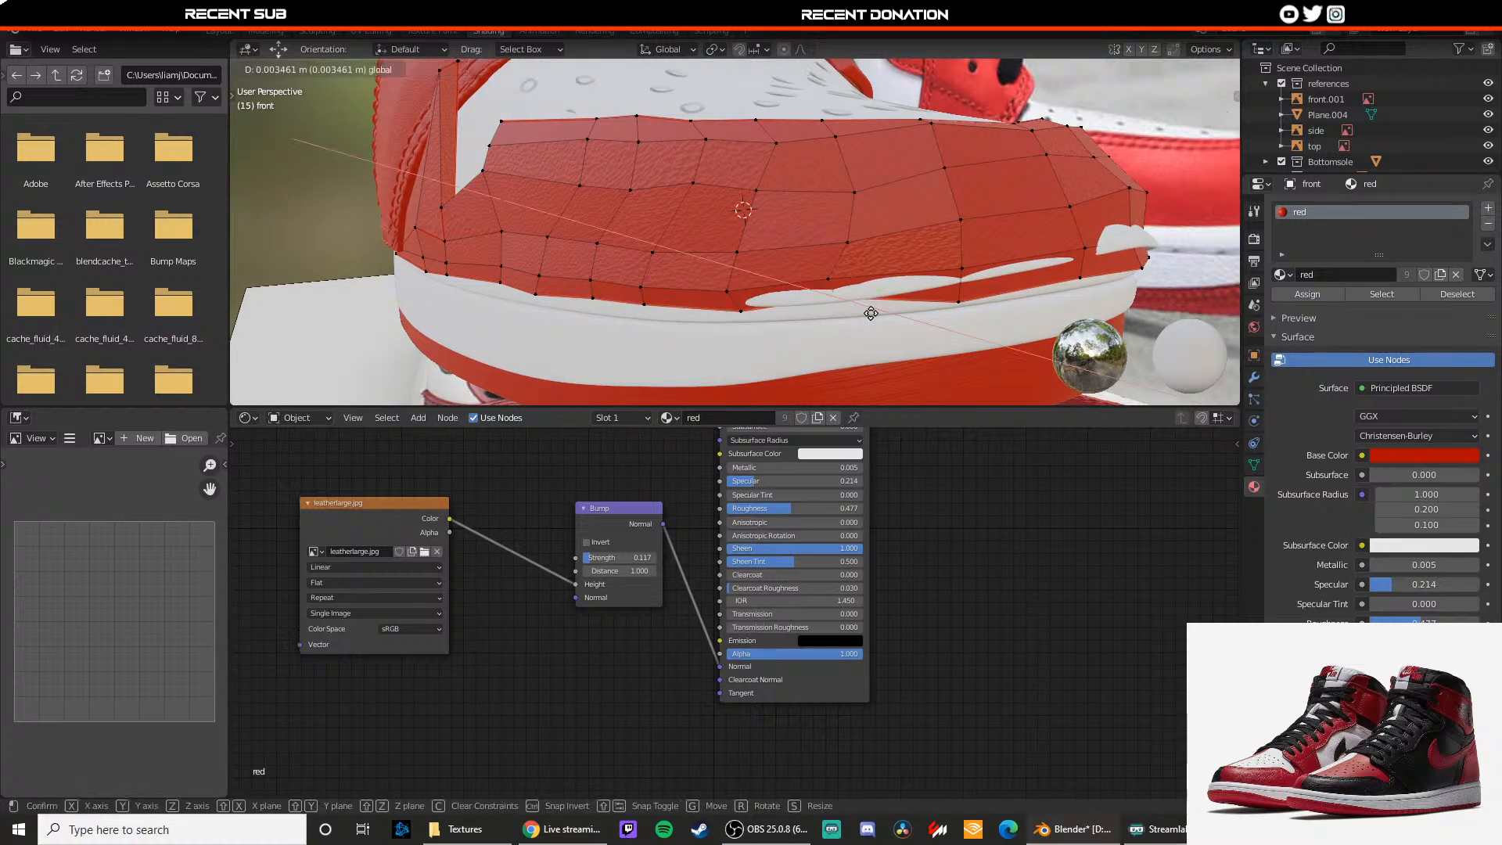
left_click(876, 314)
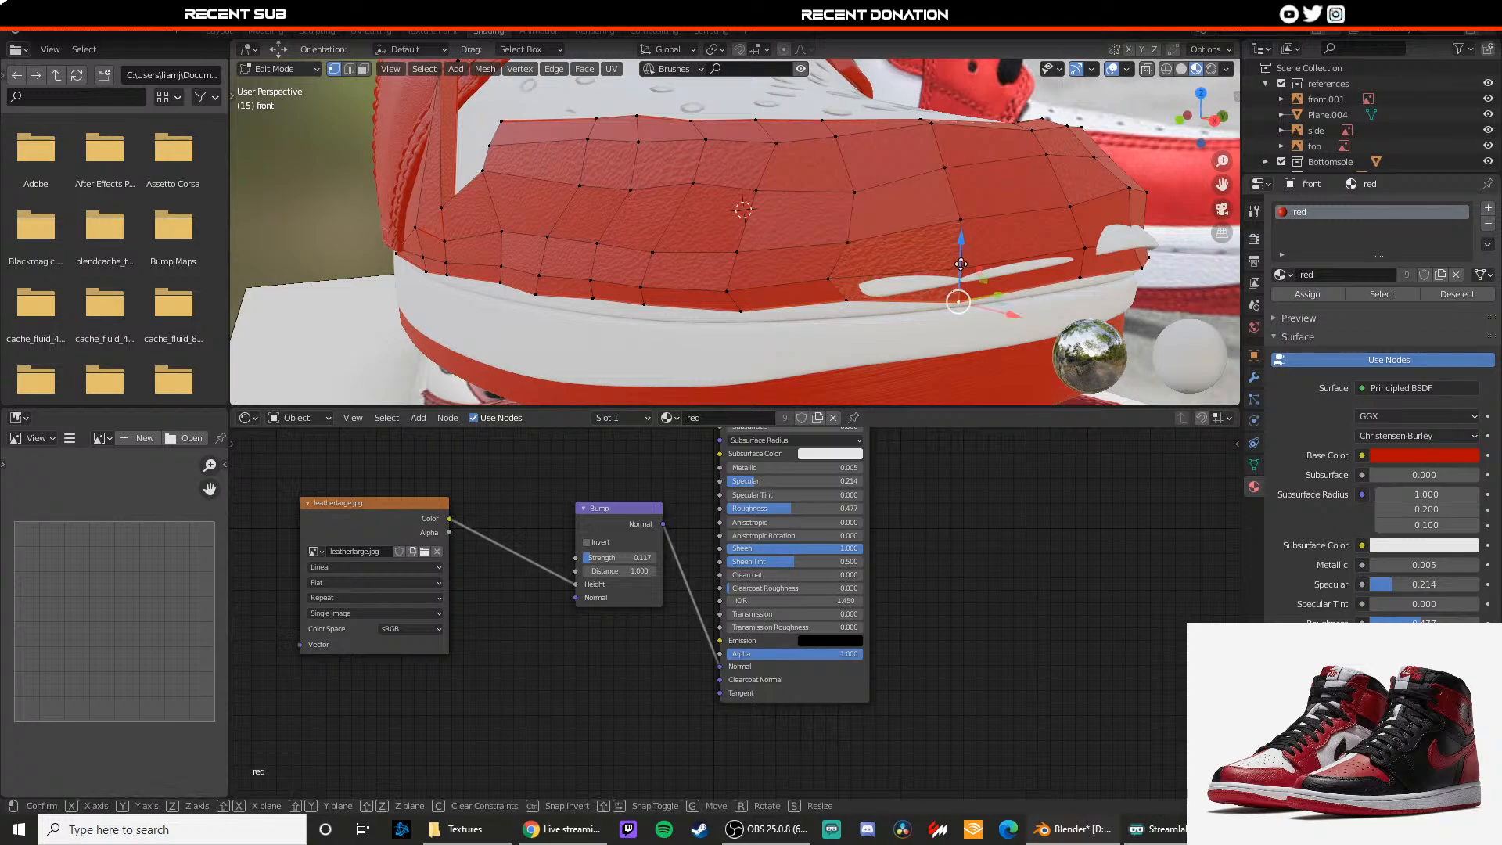
middle_click_drag(978, 296, 767, 364)
scroll(889, 283, "up", 2)
key("g")
left_click(792, 383)
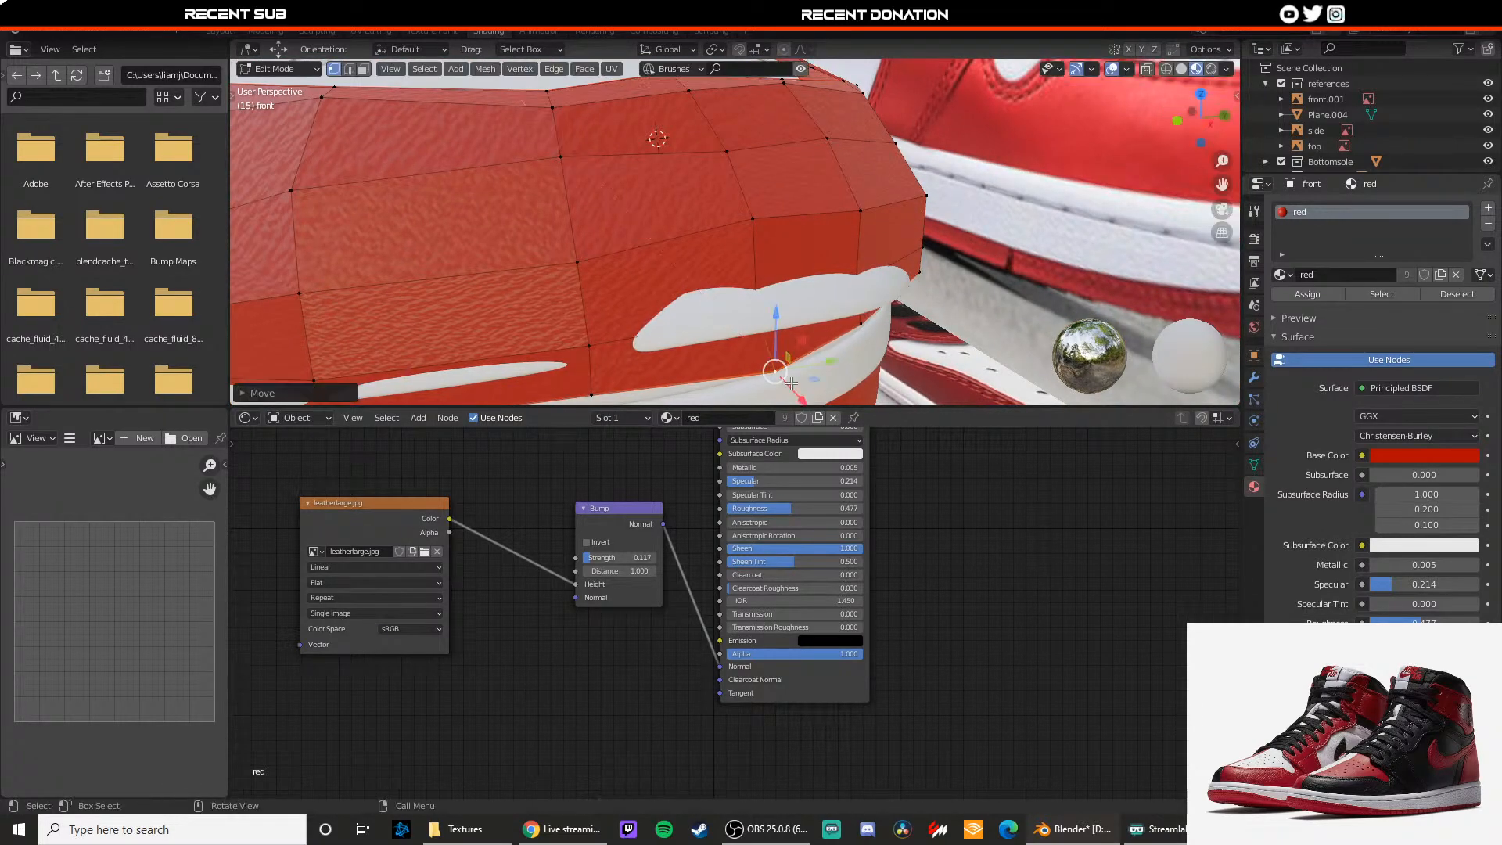
Step: Move the front piece's toe-tip vertex and the neighbouring lower-edge vertex beyond it outward, using the X axis for the latter, to cover white gaps
key("g")
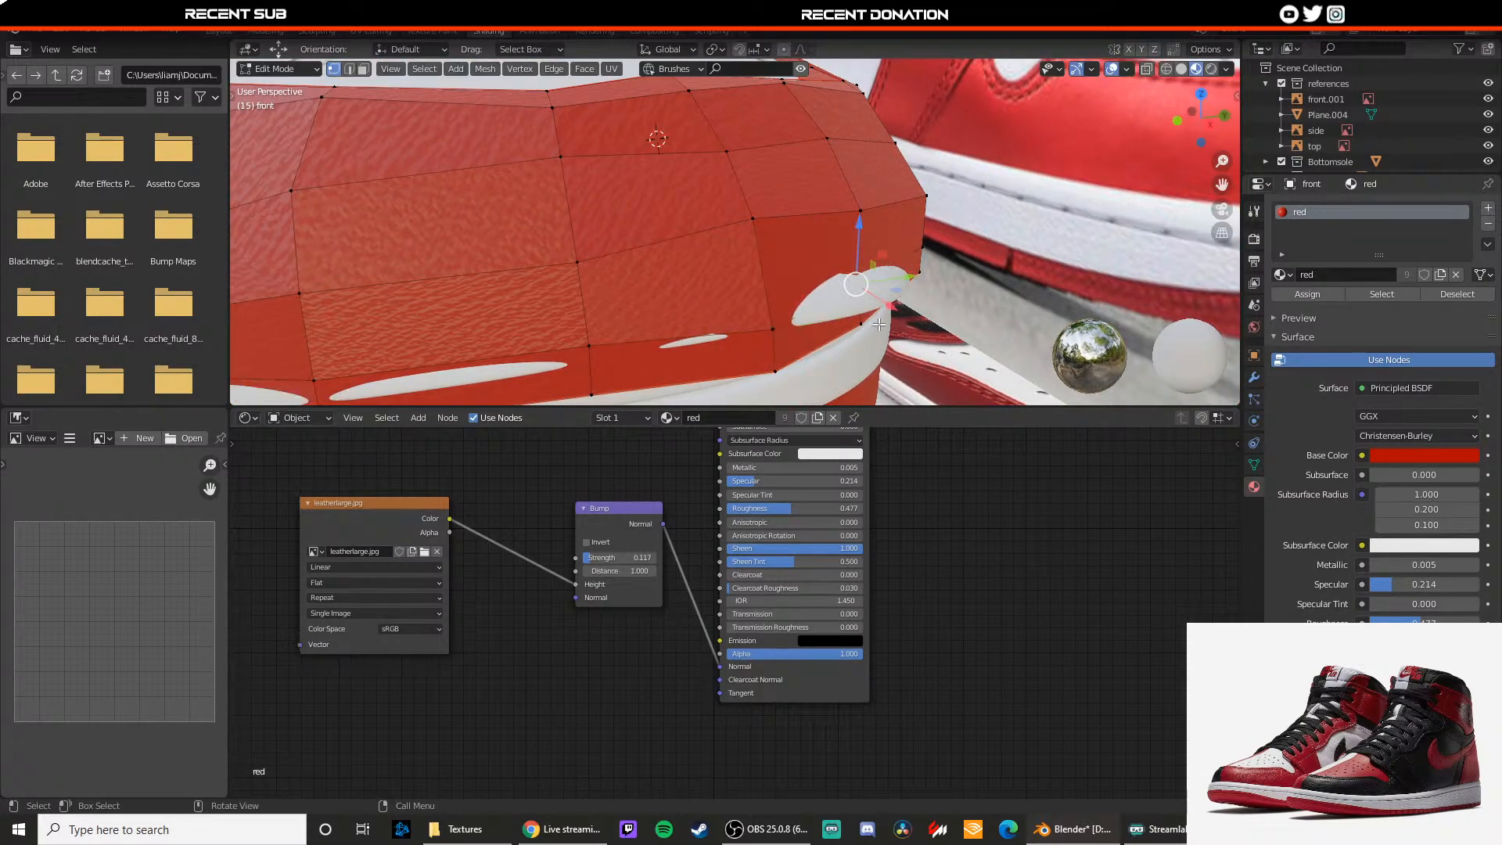
left_click_drag(898, 313, 898, 315)
middle_click_drag(899, 314, 689, 290)
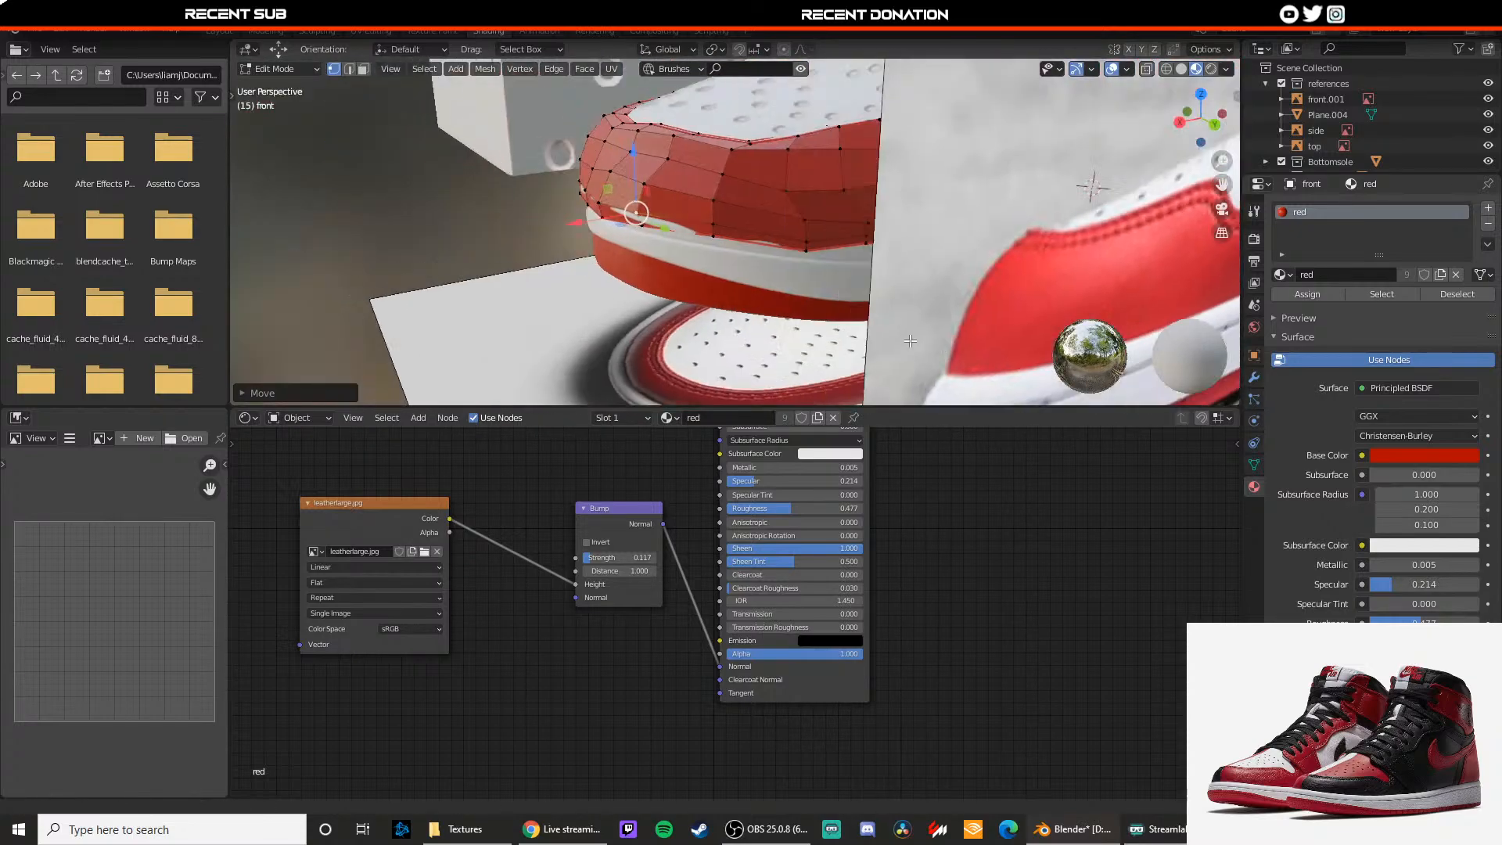
scroll(696, 285, "up", 4)
left_click(721, 263)
left_click_drag(666, 258, 656, 260)
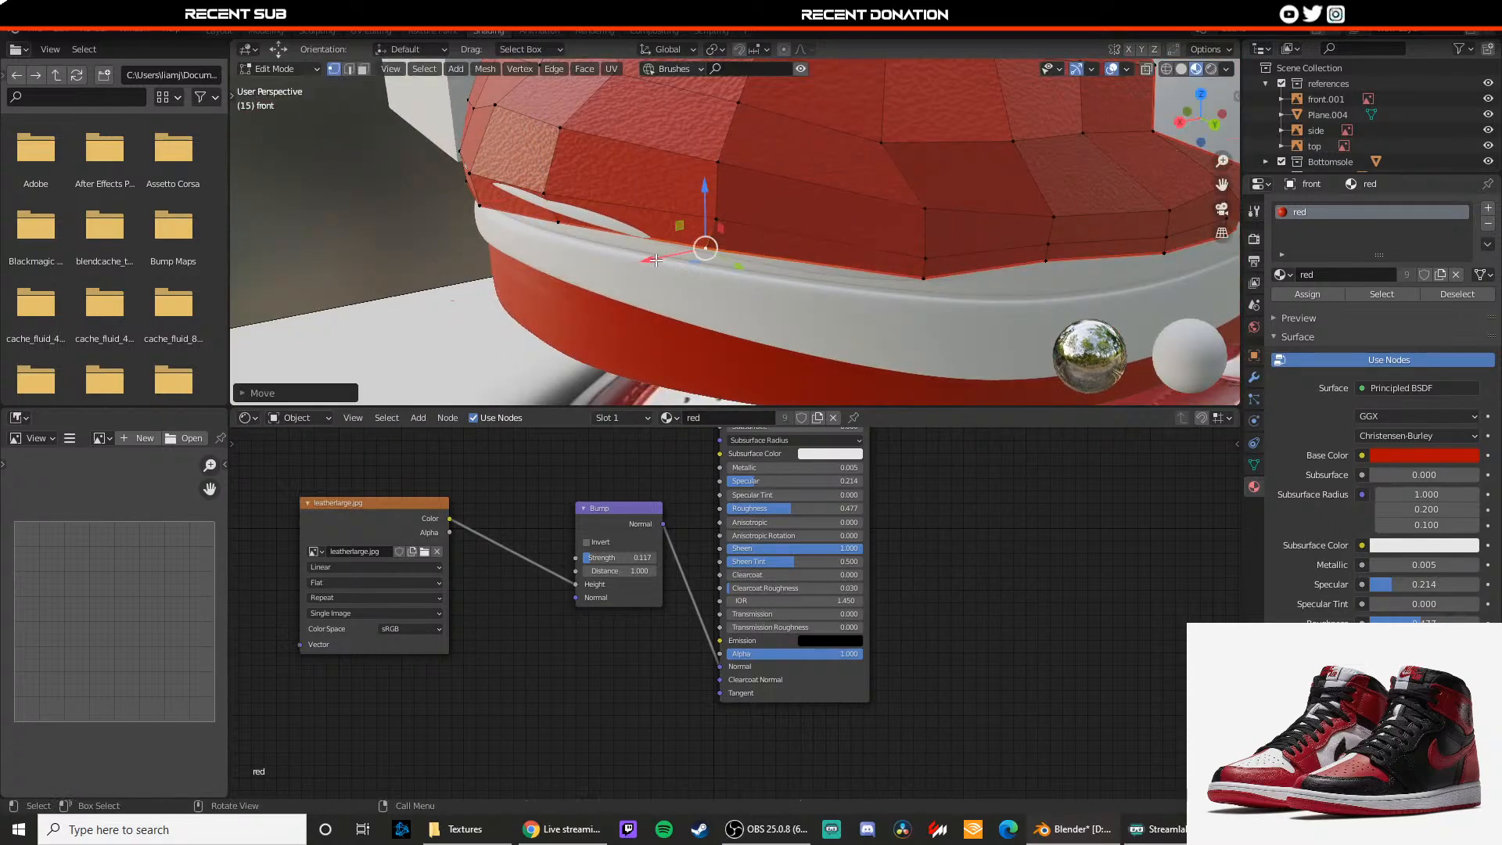
Step: Pull the next lower-edge vertex on the toe's far side outward along X and return to Object Mode
key("alt+a")
left_click_drag(516, 212, 496, 210)
middle_click_drag(485, 264, 674, 325)
key("Tab")
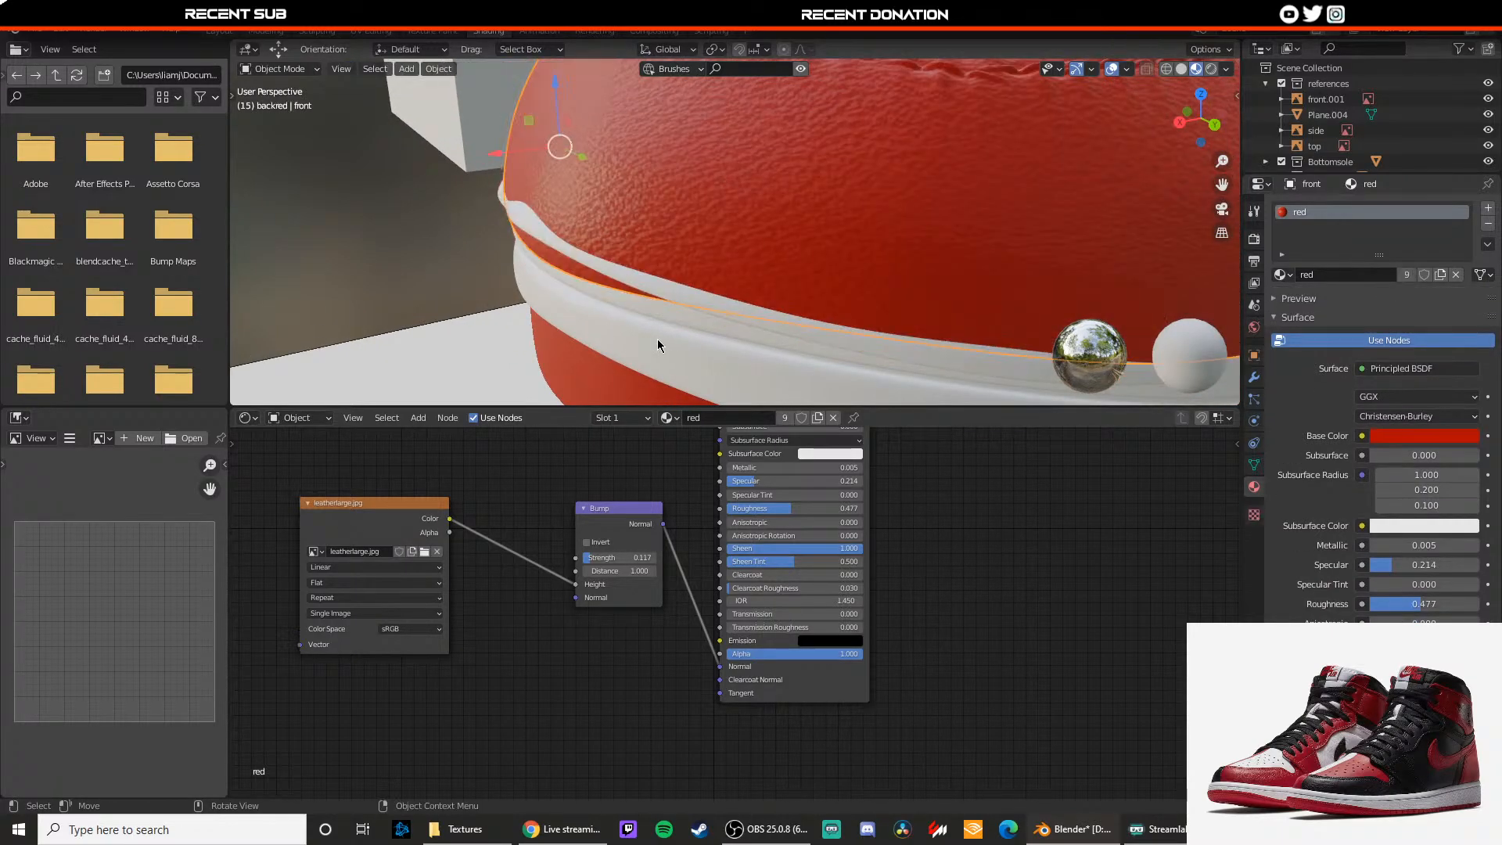
left_click(658, 341)
key("Tab")
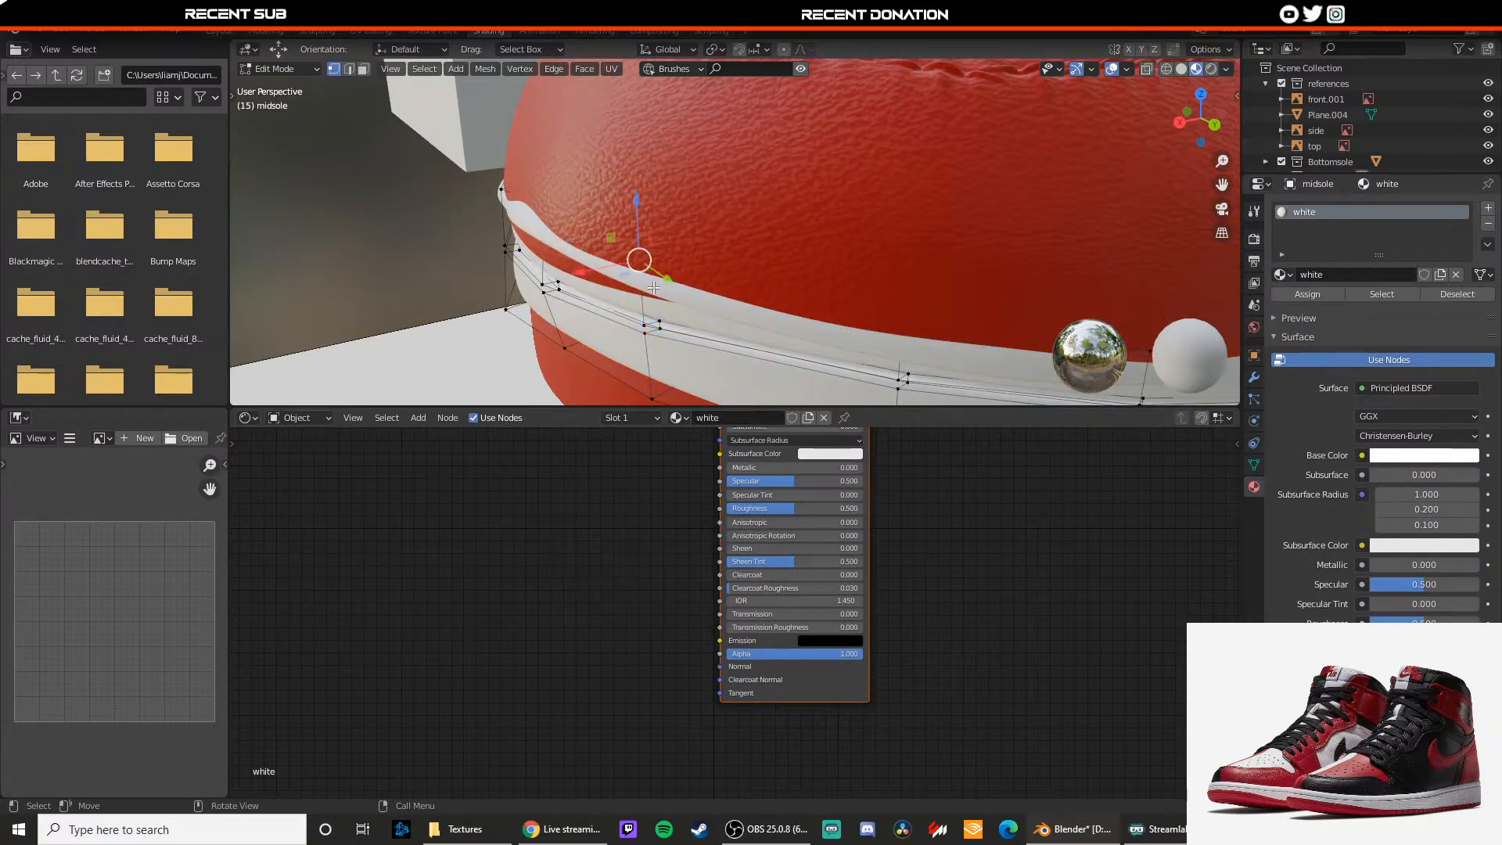
left_click_drag(600, 269, 613, 266)
key("ctrl+z")
middle_click_drag(495, 187, 565, 234, "shift")
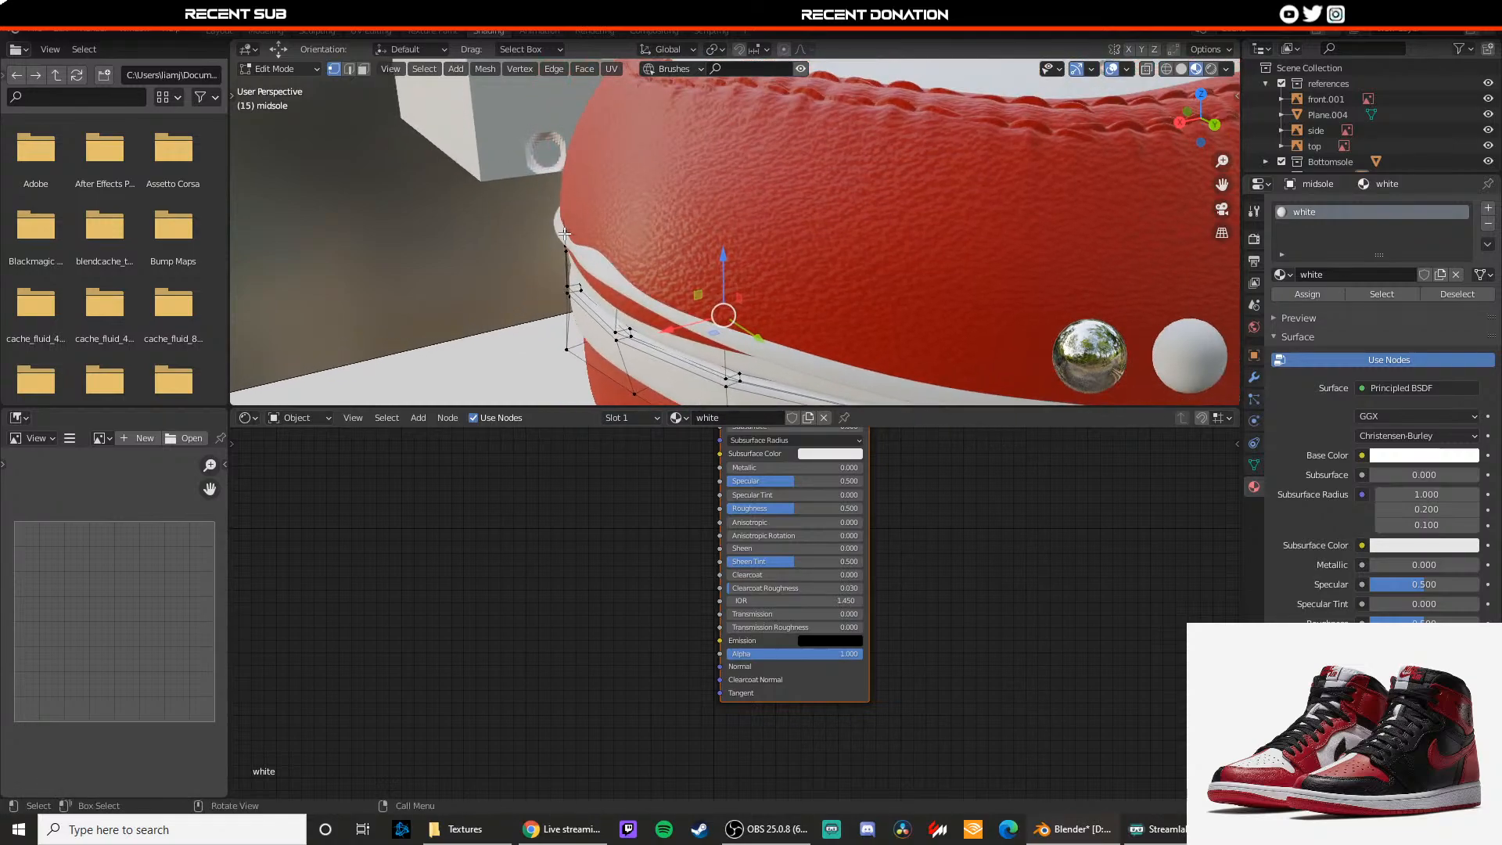
key("Tab")
Step: Select the red front piece in Edit Mode and move the vertices around the small white gap at its far front corner outward along X
left_click(622, 252)
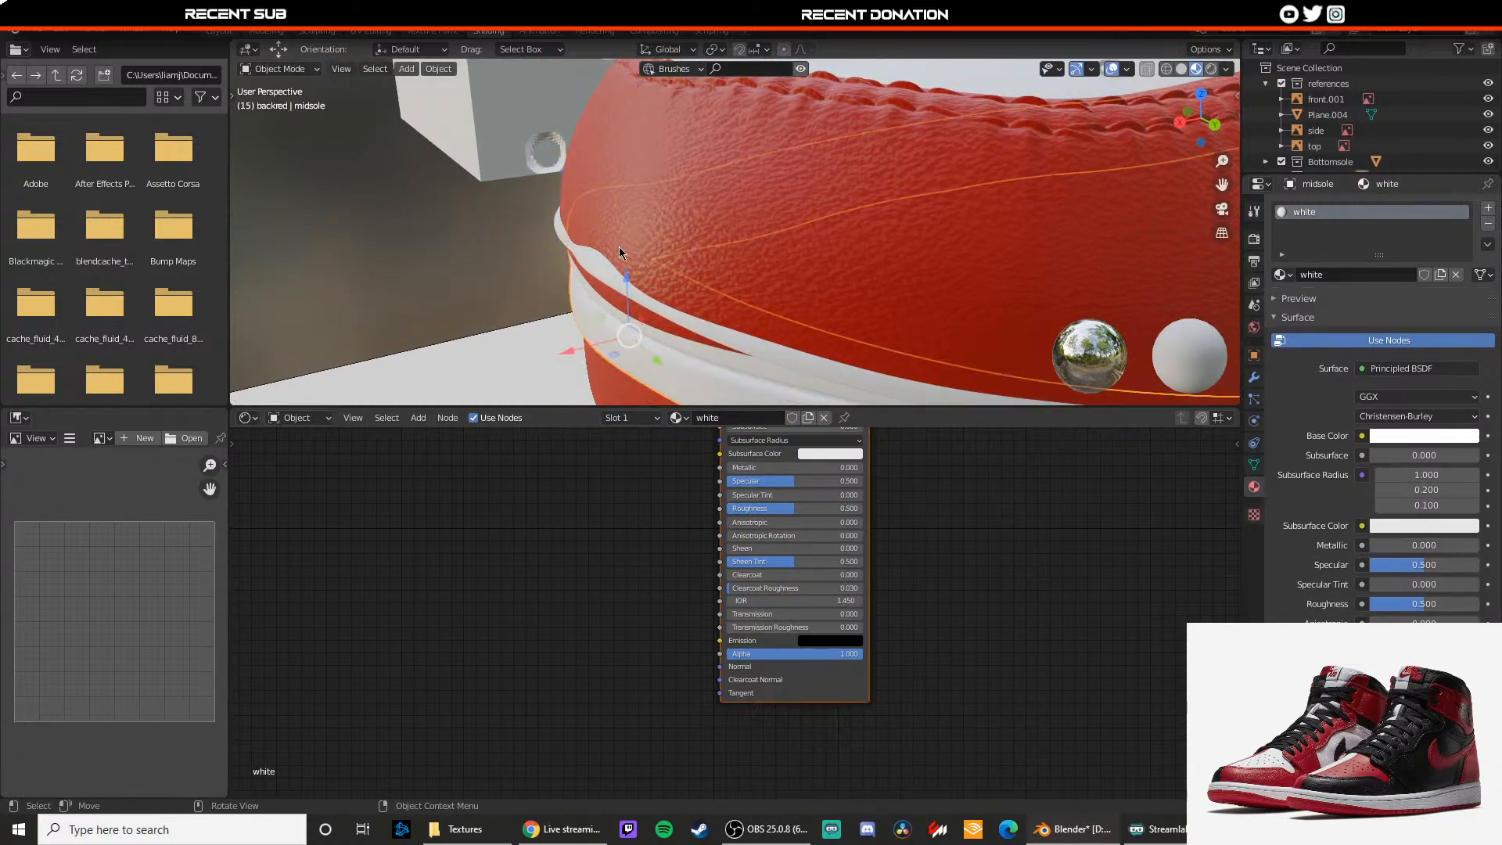
key("Tab")
middle_click_drag(580, 253, 598, 255)
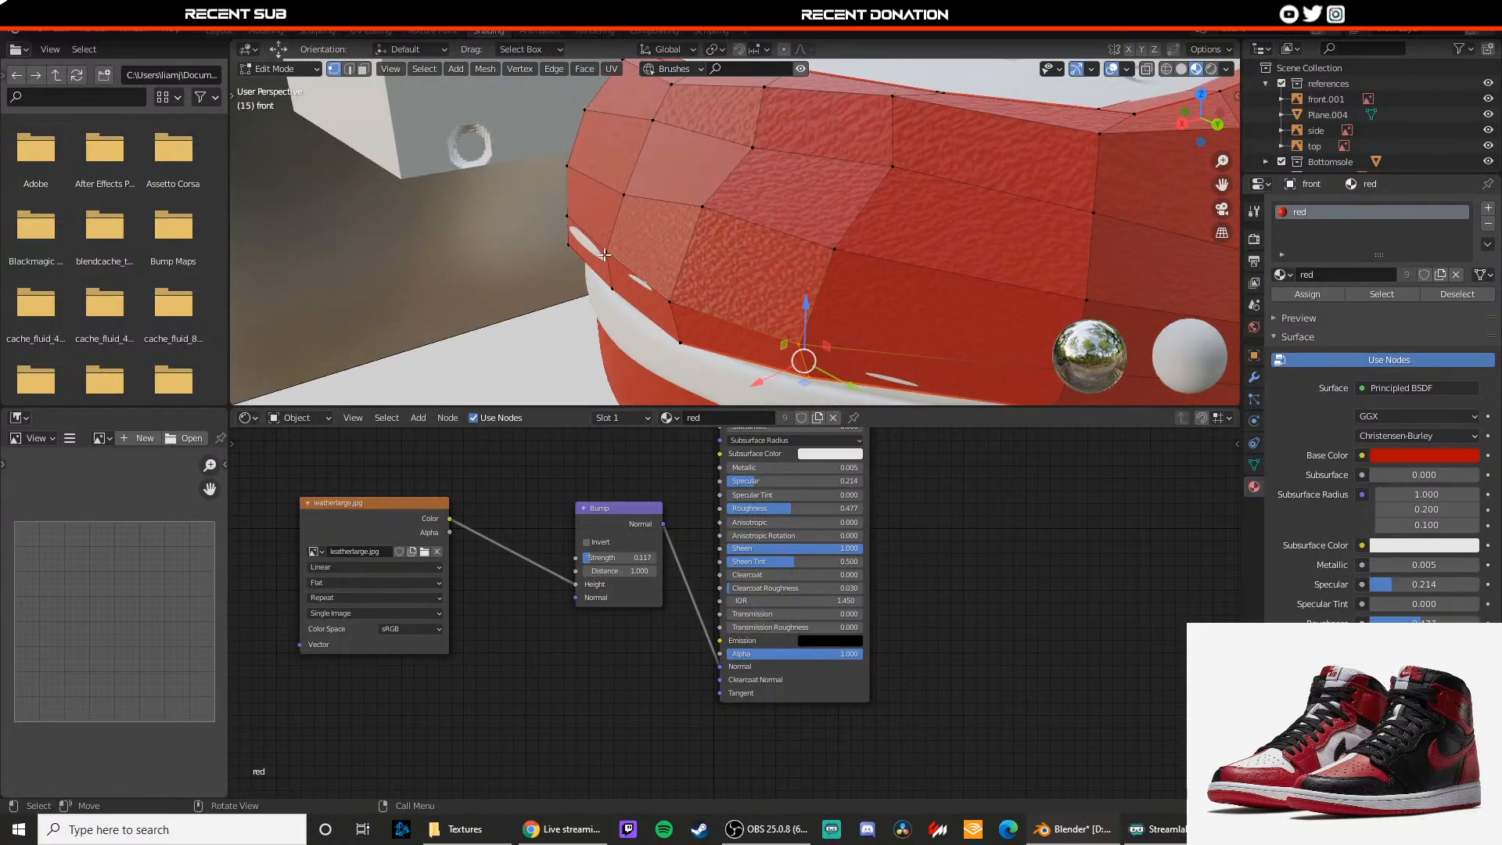
left_click(600, 249)
key("g")
left_click(569, 241)
key("Tab")
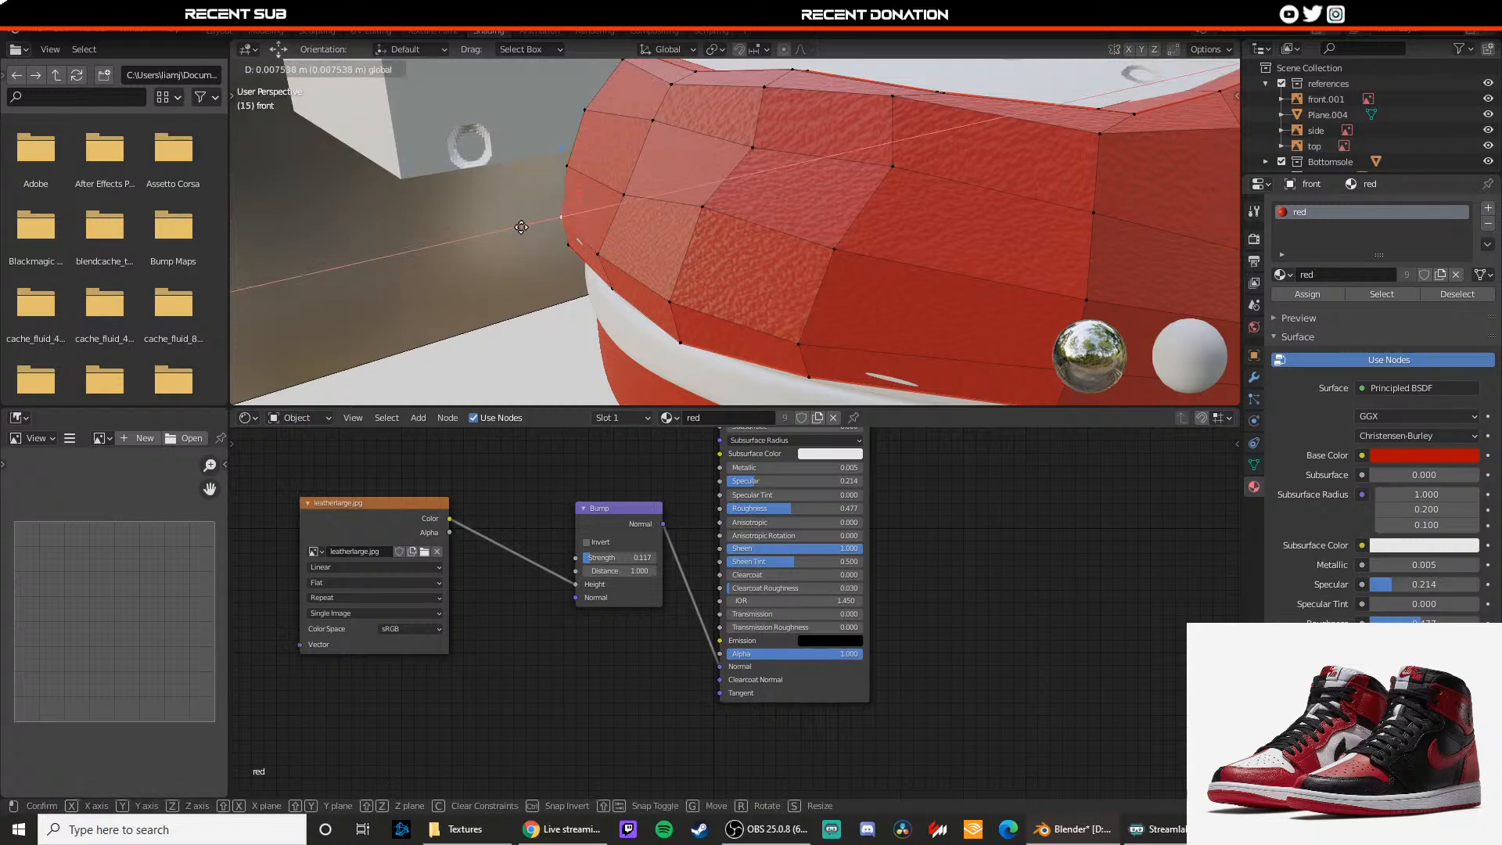
Step: Move the two vertices just above the lower edge at the front piece's outer corner outward along X to shrink the remaining gap
middle_click_drag(611, 263, 806, 305)
key("Tab")
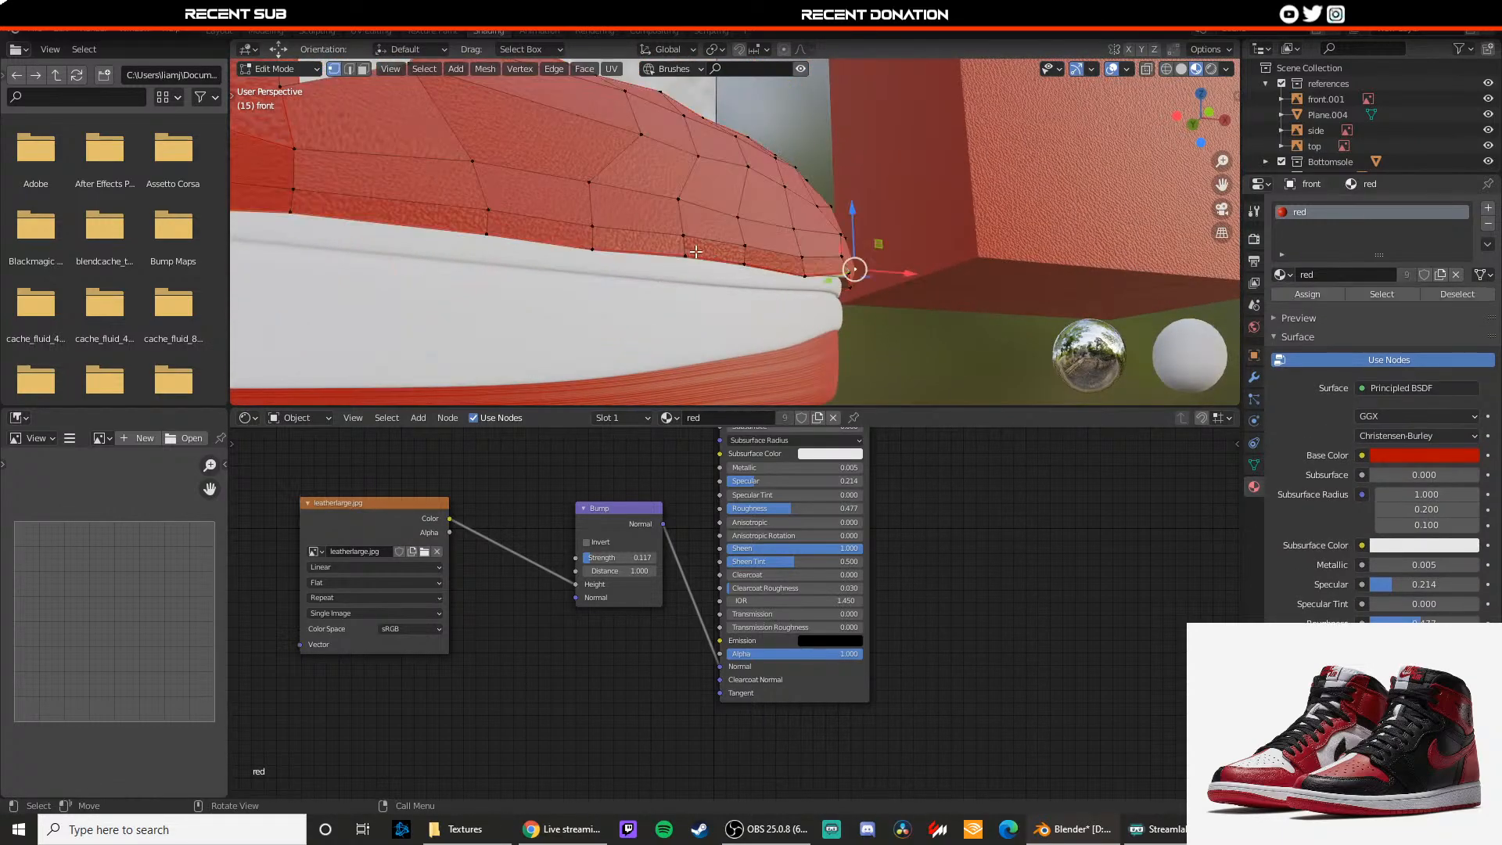
key("Tab")
middle_click_drag(689, 235, 681, 318)
key("Tab")
key("g")
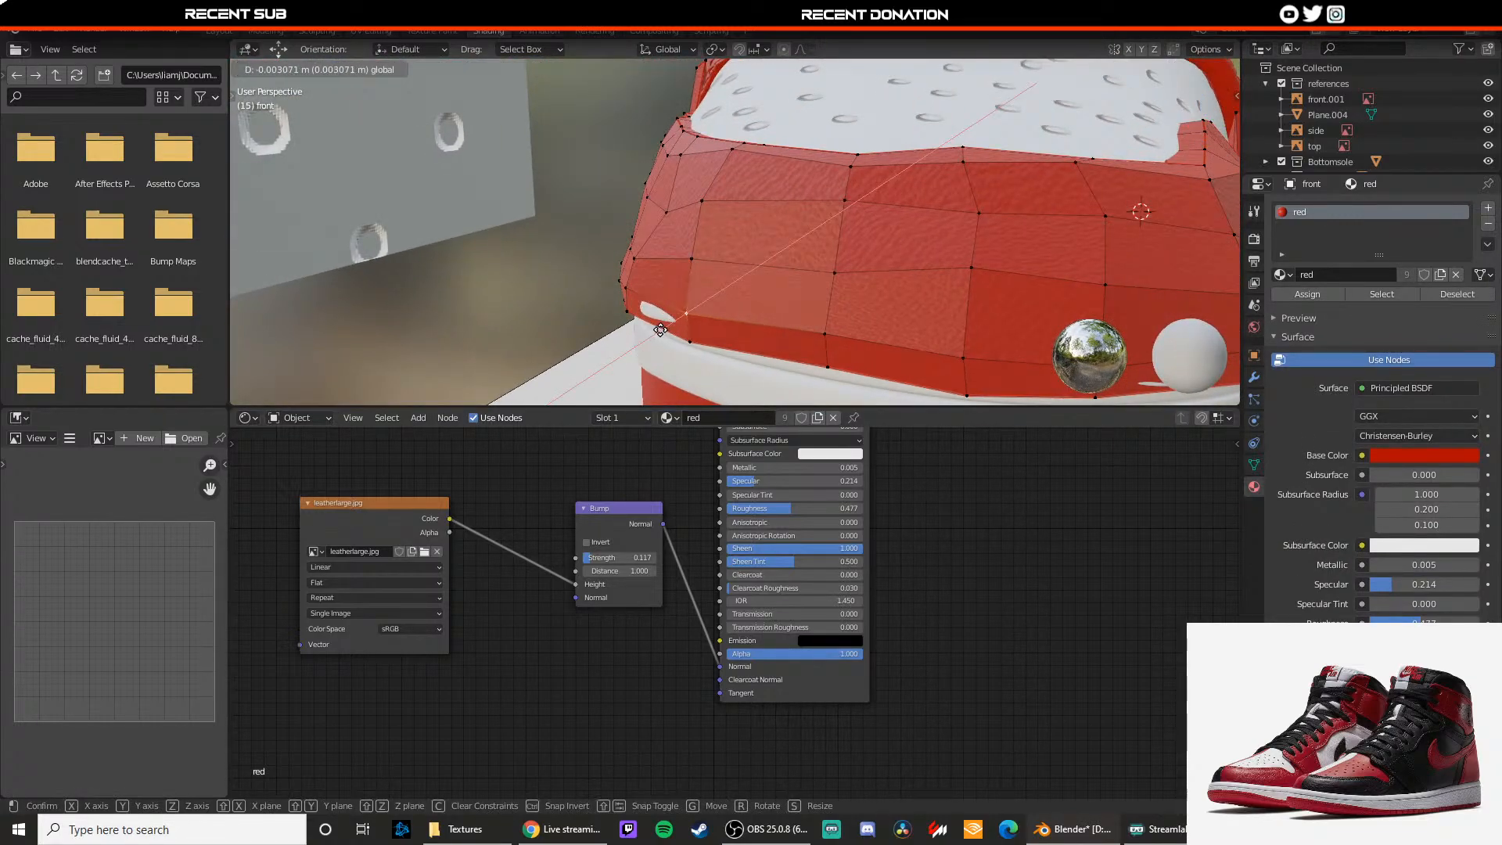
left_click(661, 329)
left_click(625, 293)
key("g")
left_click(622, 295)
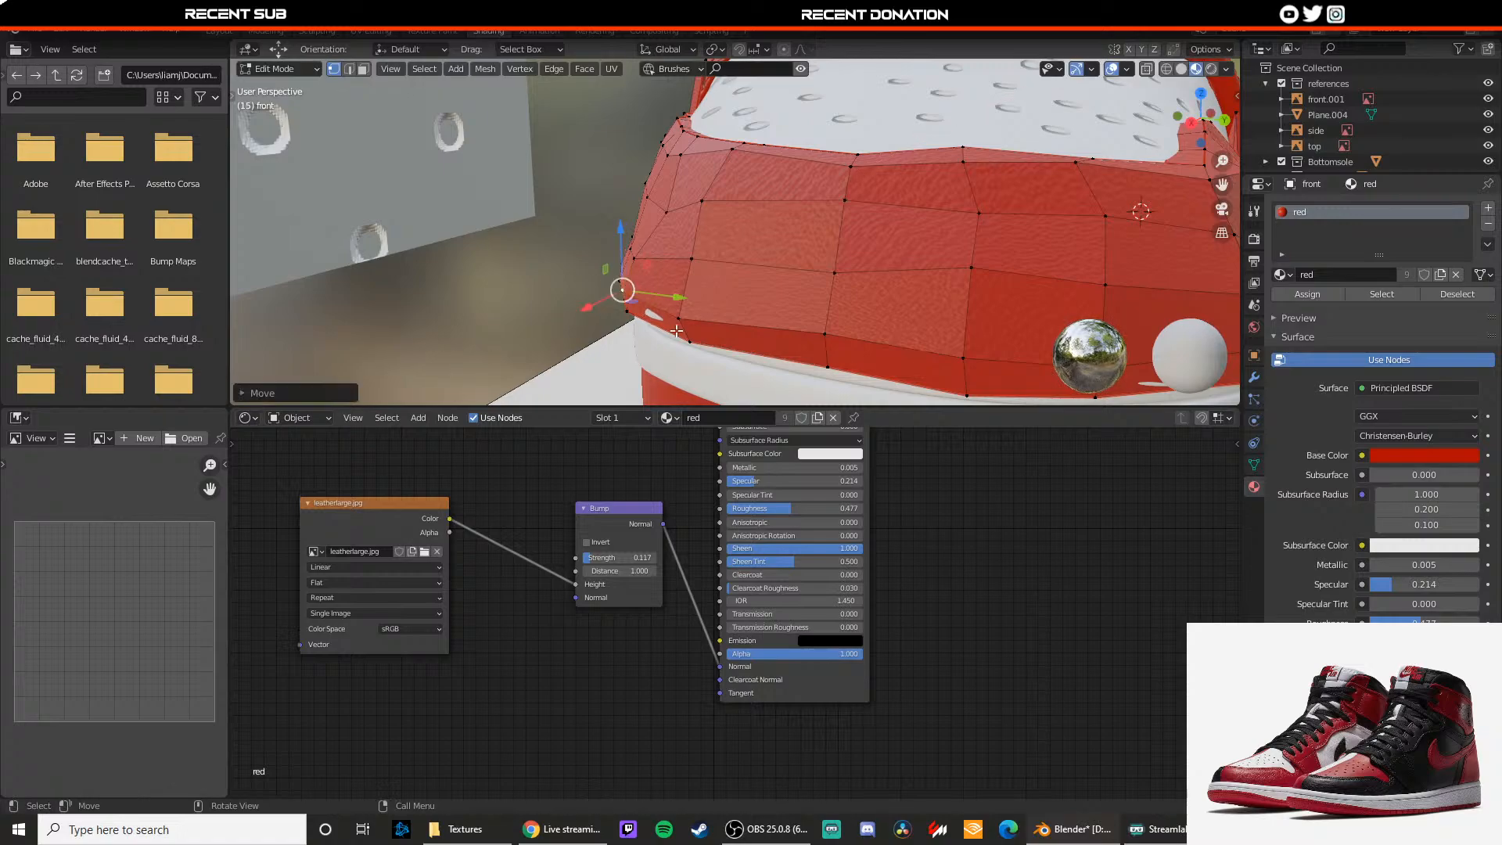
Step: Move the two bottom-edge vertices at the front piece's outer corner outward and return to Object Mode
left_click(689, 344)
key("g")
left_click(685, 350)
left_click(618, 315)
key("g")
left_click(615, 317)
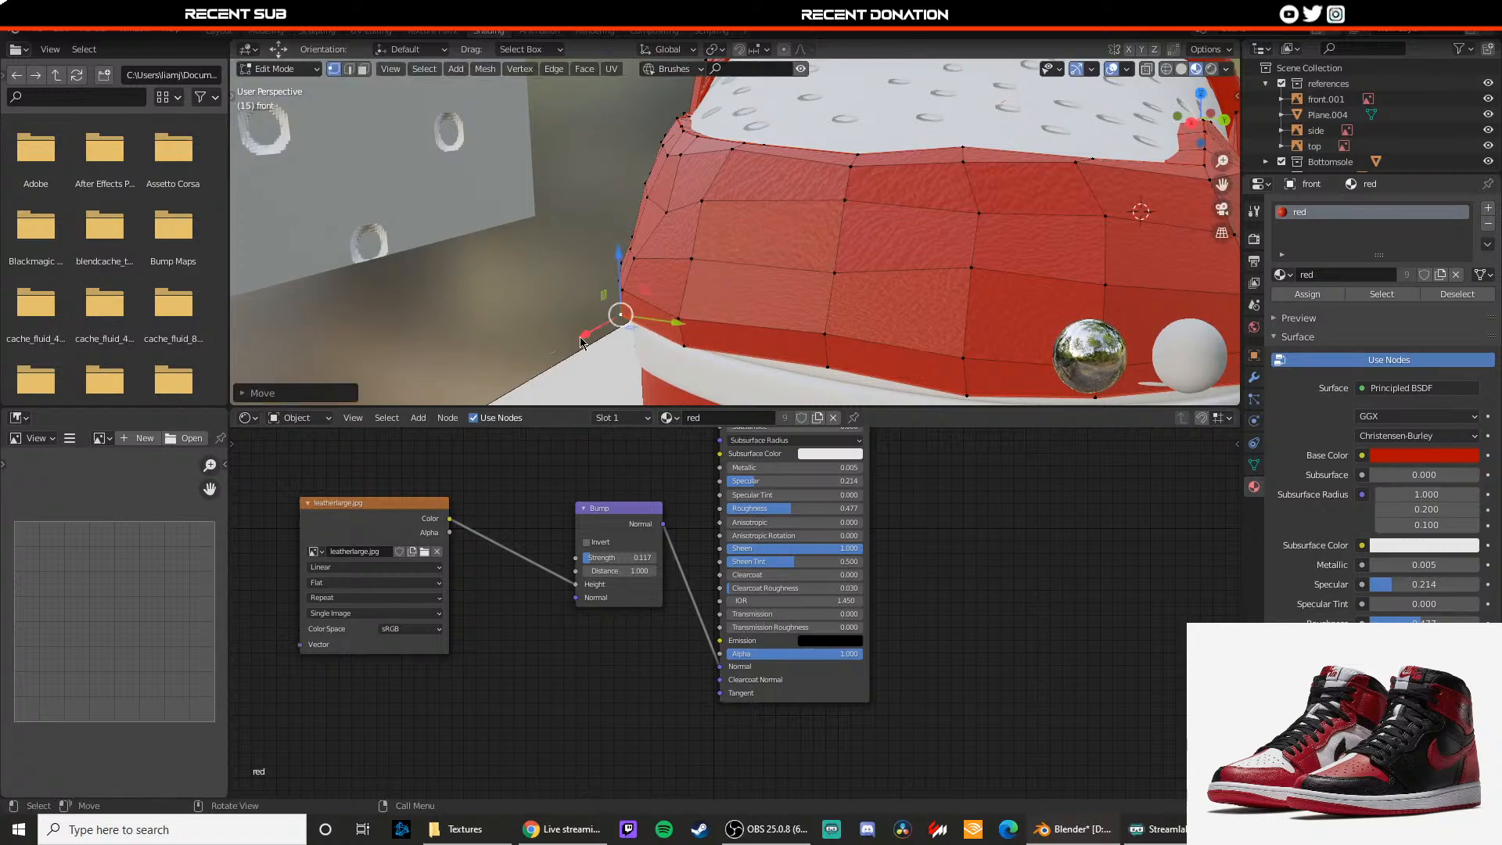
key("Tab")
Step: Adjust a lower-edge vertex along the side of the front piece from a low viewpoint under the toe
middle_click_drag(572, 285, 772, 224)
key("Tab")
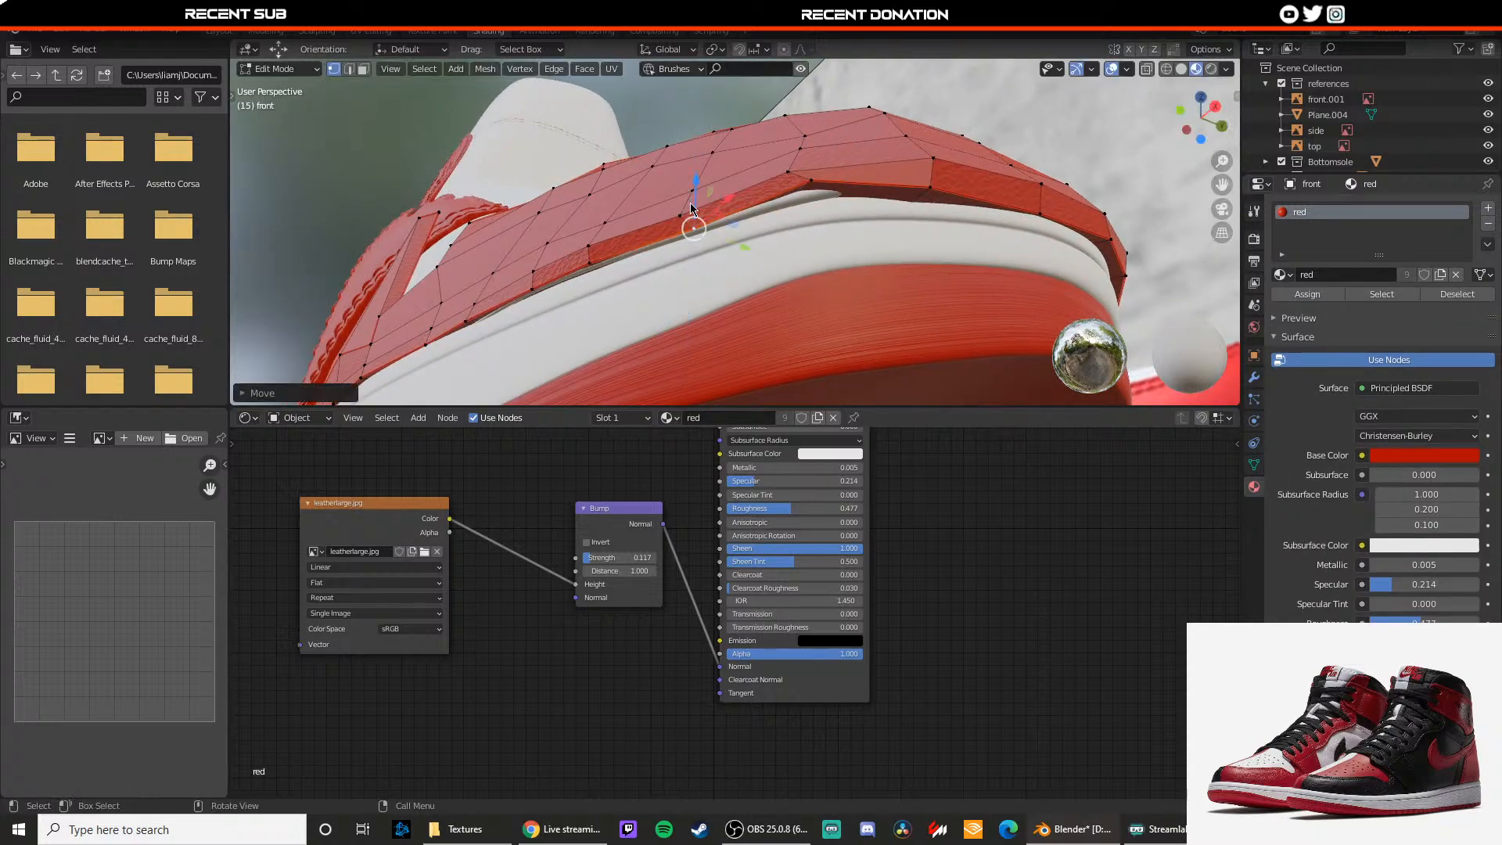
mouse_move(694, 225)
middle_mouse_down()
mouse_move(721, 243)
mouse_move(695, 243)
middle_mouse_up()
key("Tab")
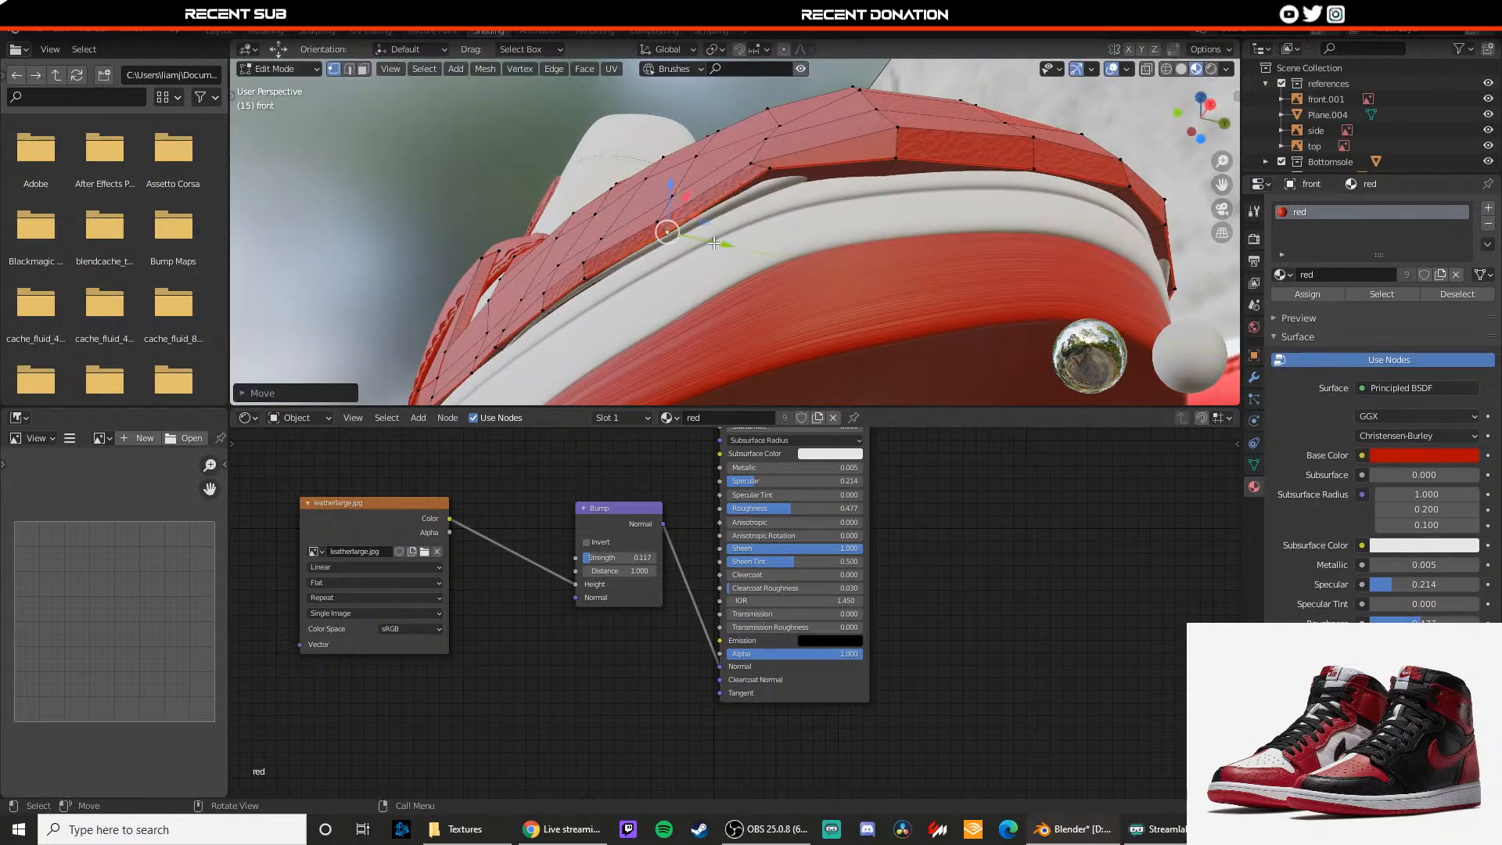
left_click(694, 242)
Step: Select the white base mesh, enter Edit Mode and move its protruding lower-edge vertex along Y inside the red leather
left_click(718, 204)
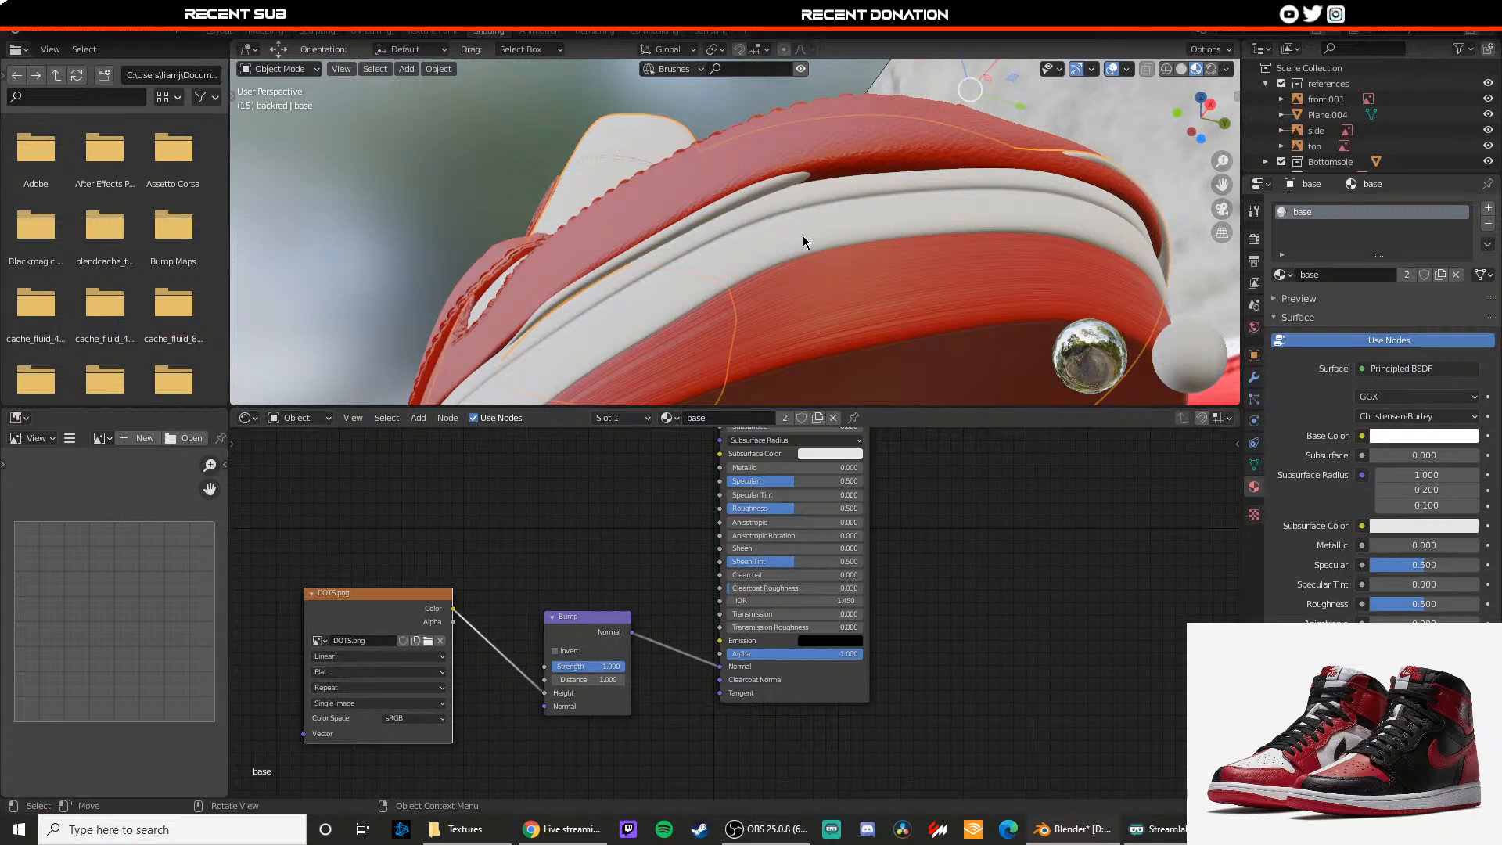
left_click(803, 237)
left_click(728, 195)
middle_click_drag(728, 196, 599, 154)
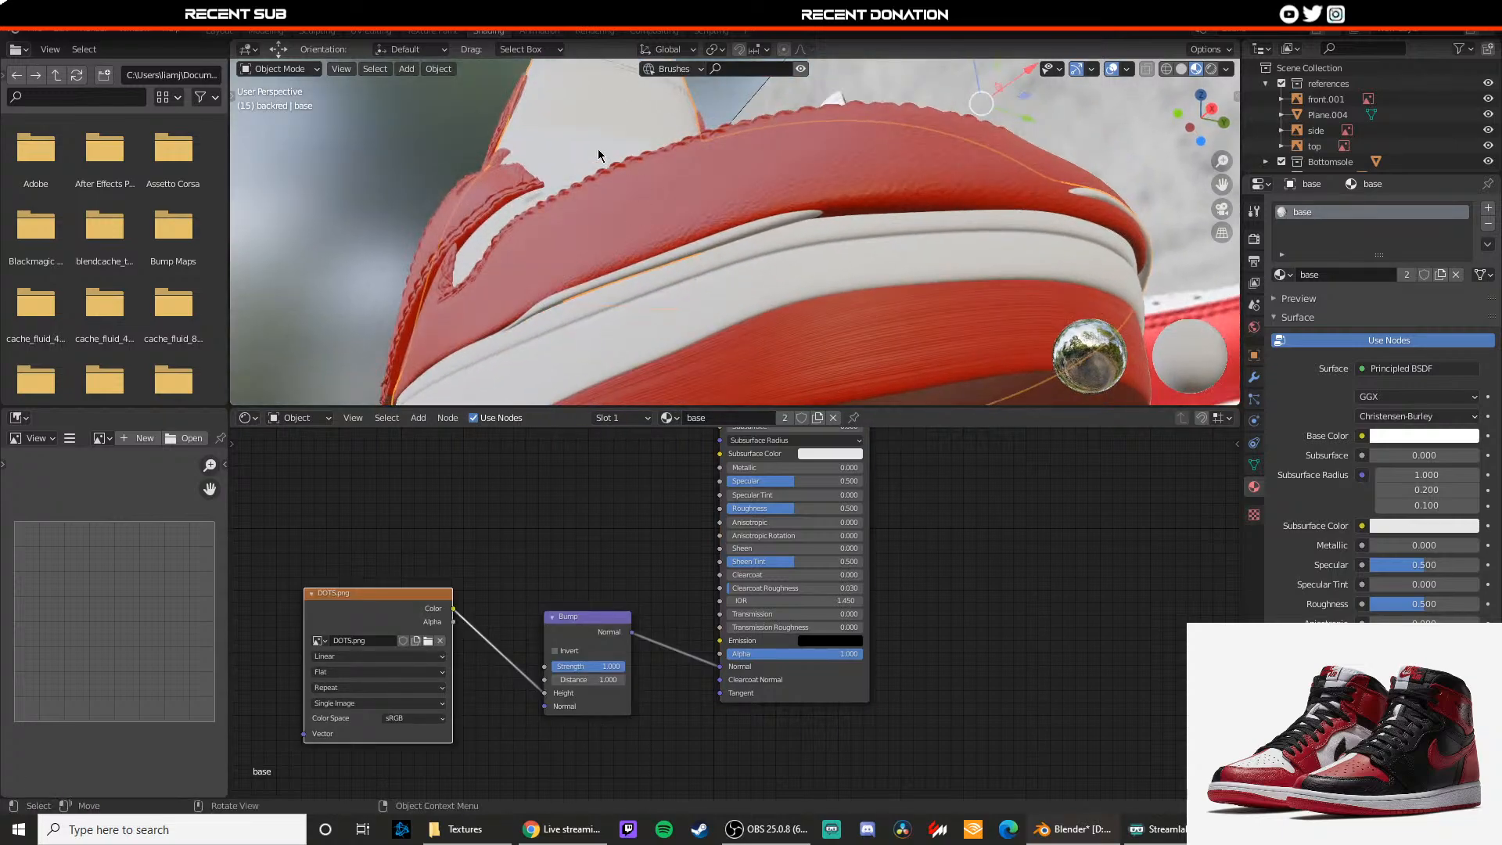
key("Tab")
left_click(540, 300, "alt")
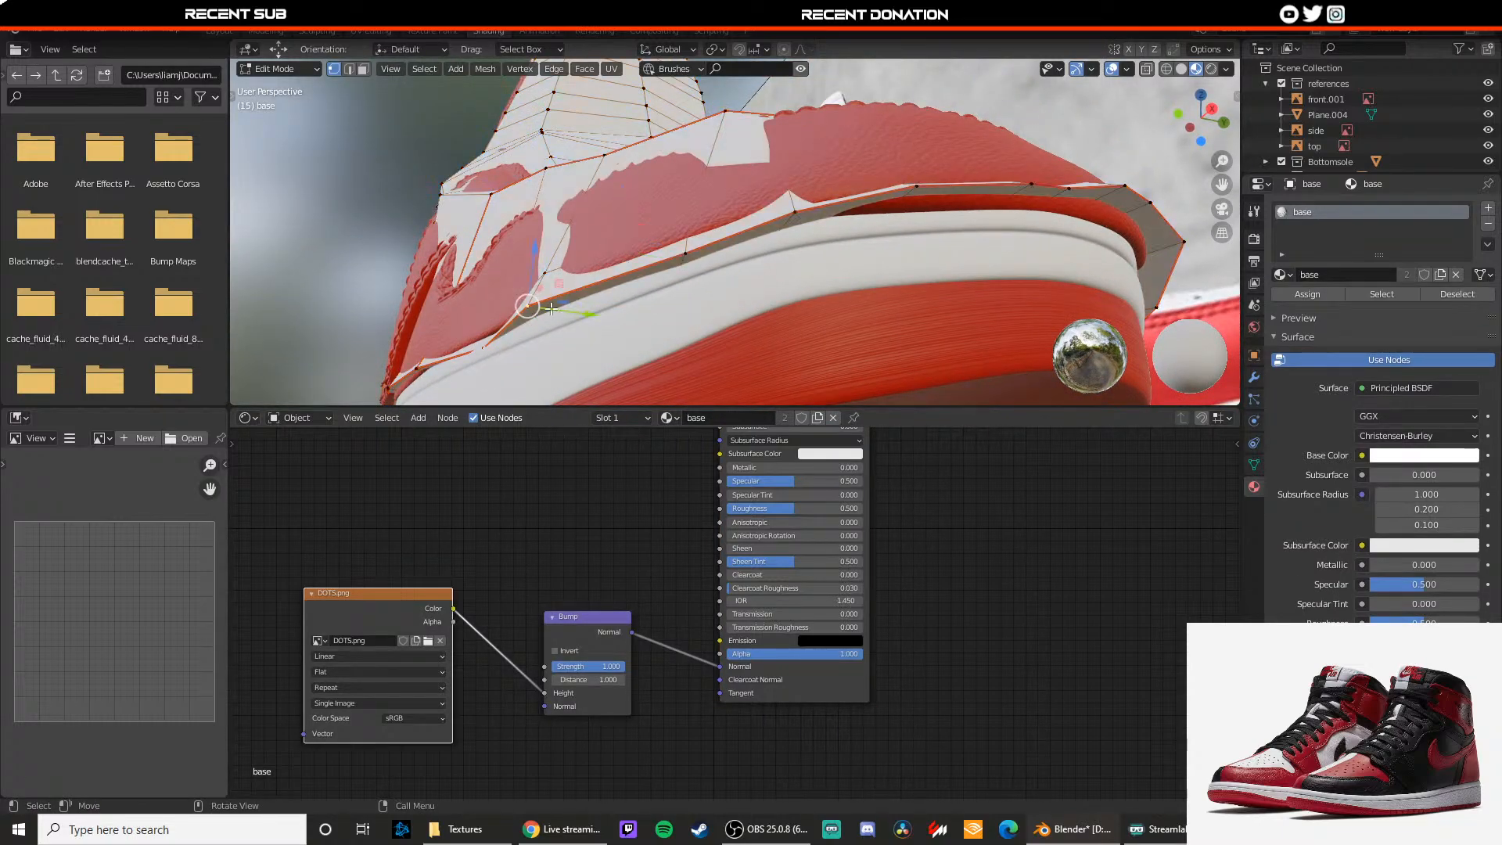
key("g")
key("y")
left_click(589, 318)
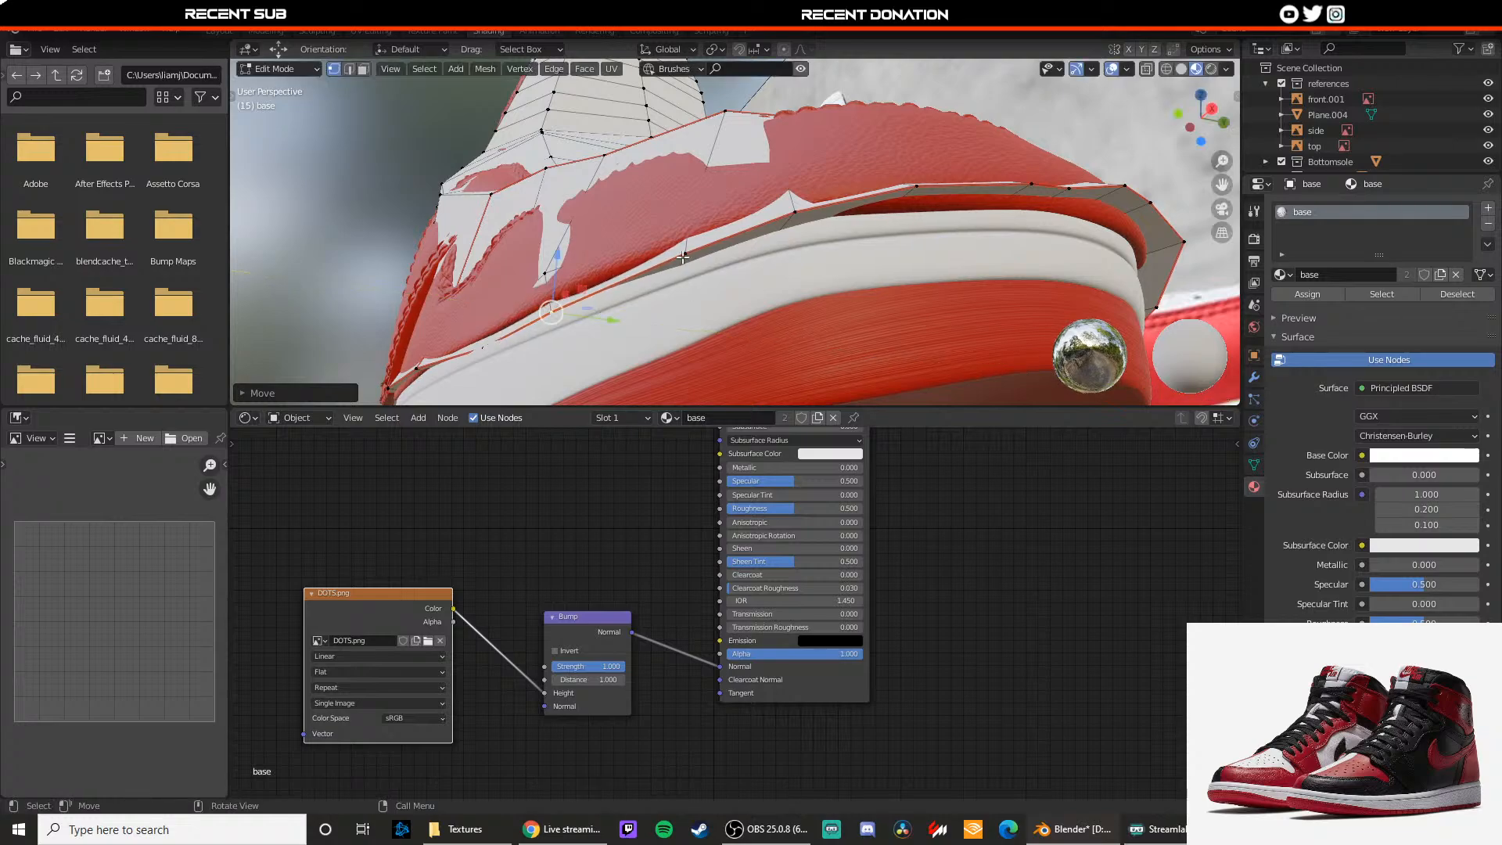
Step: Move the next two lower-edge vertices of the base towards the toe back inside the leather, the second along X
left_click_drag(687, 227, 719, 268)
left_click(718, 271)
left_click(800, 211)
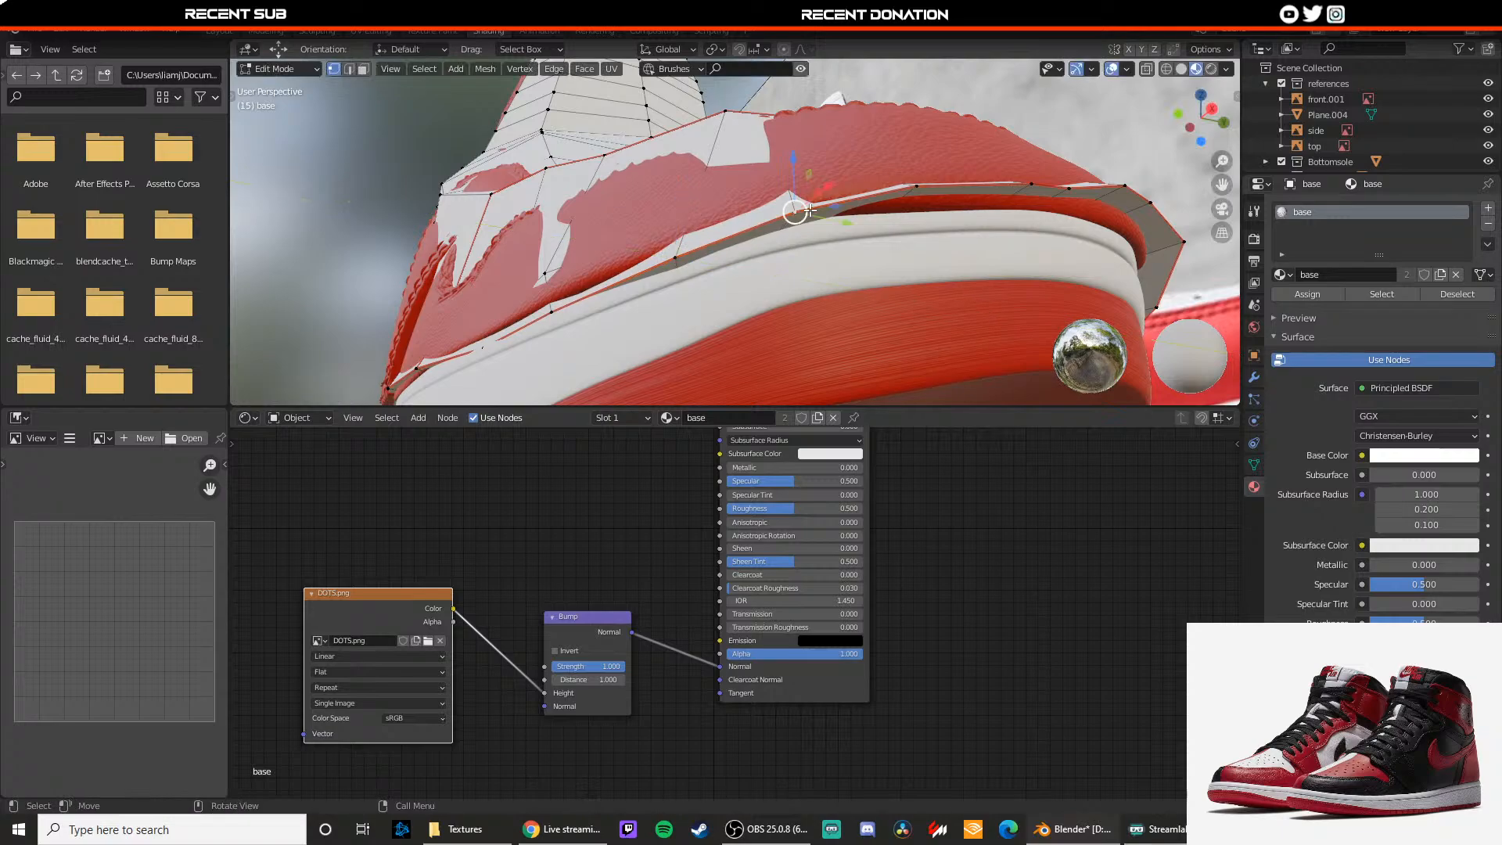
left_click_drag(827, 185, 806, 200)
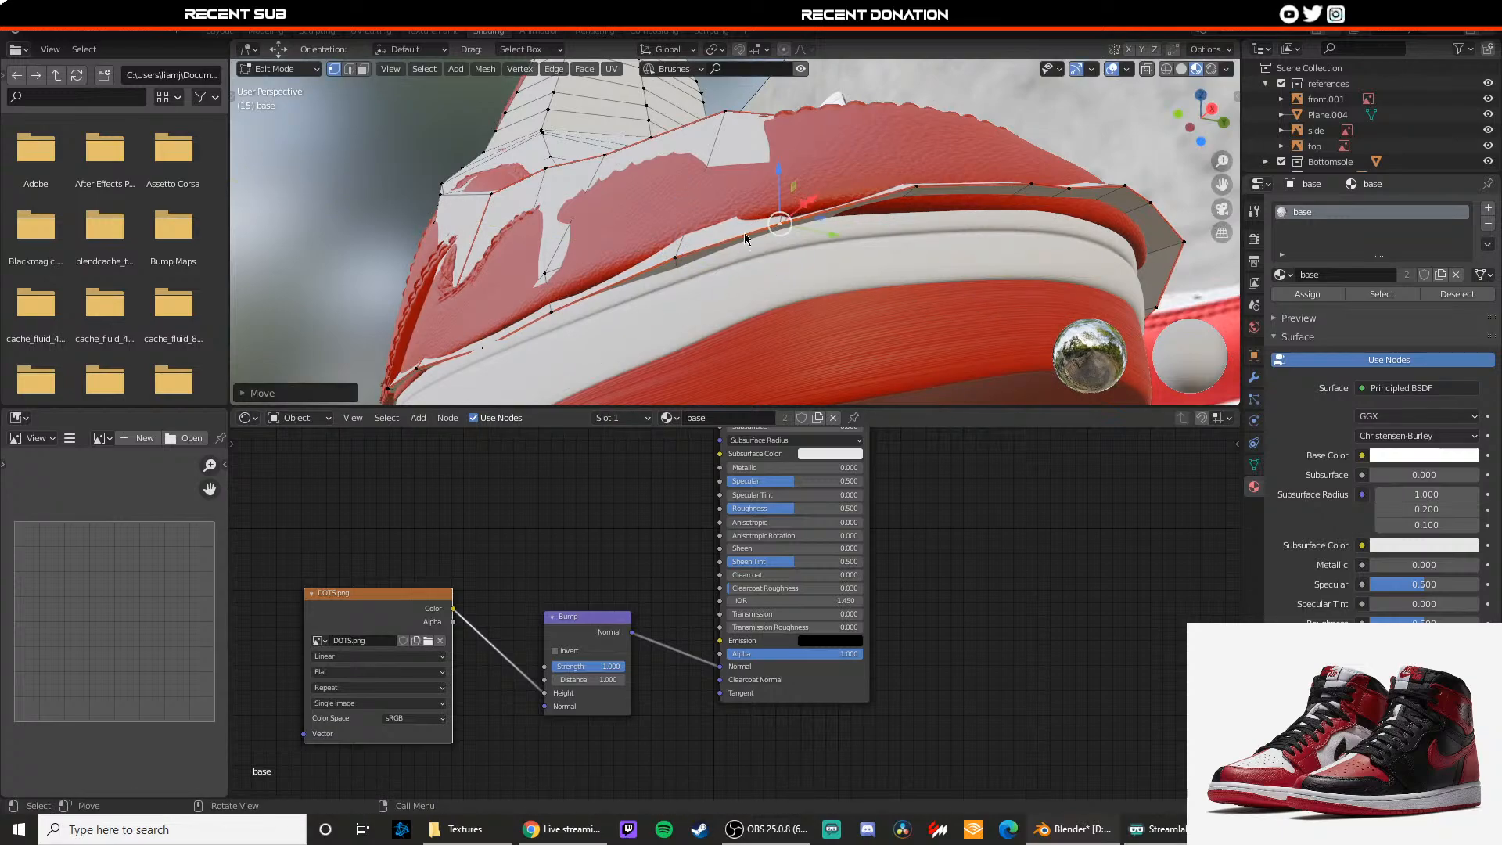
key("Tab")
middle_click_drag(744, 229, 732, 257)
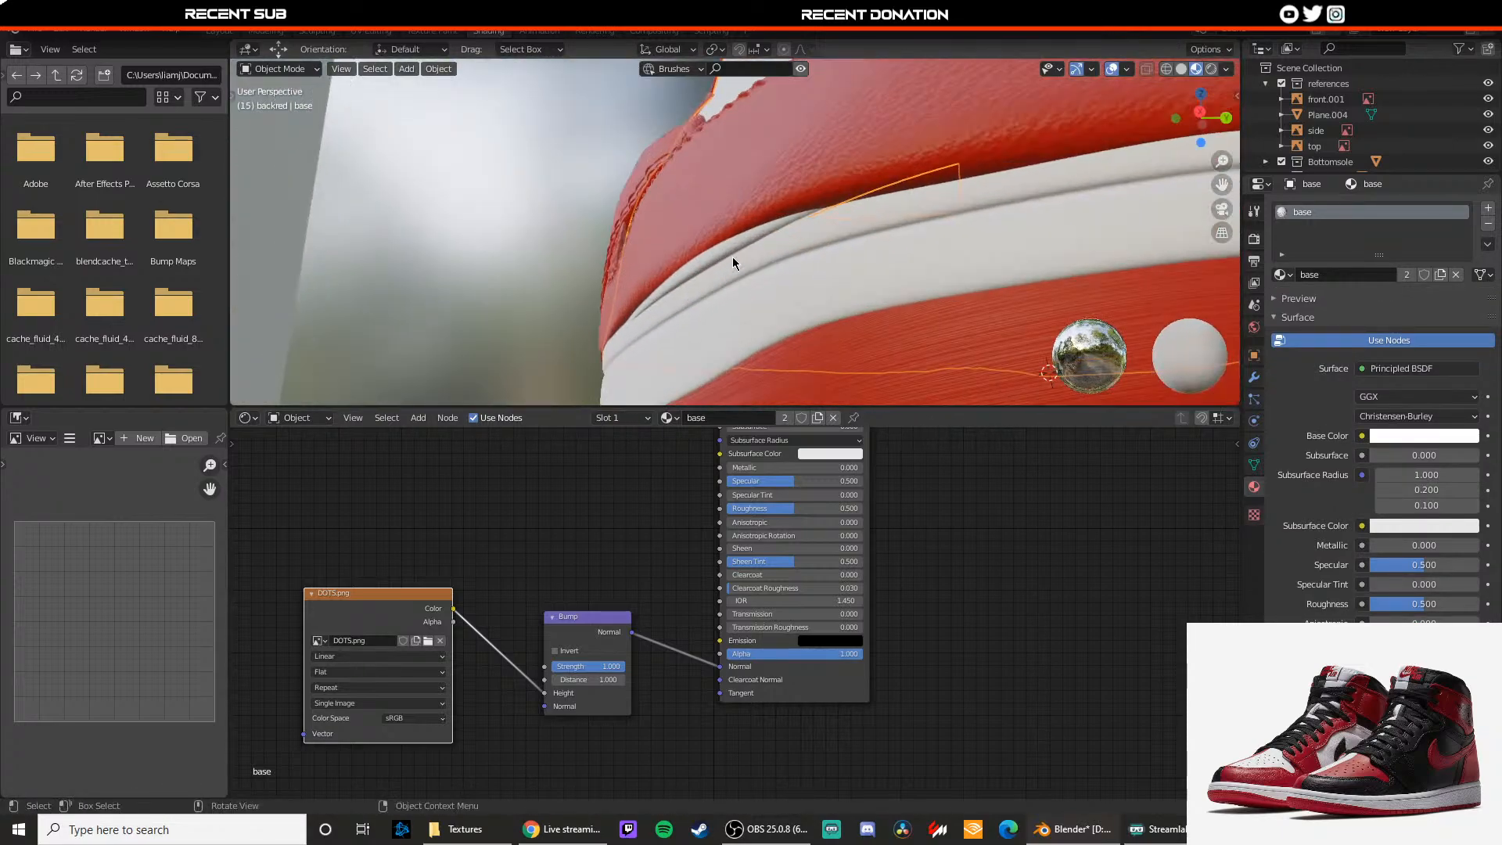
key("Tab")
left_click_drag(696, 296, 778, 268)
key("Tab")
key("Tab")
key("ctrl+z")
key("Tab")
middle_click_drag(778, 264, 758, 282)
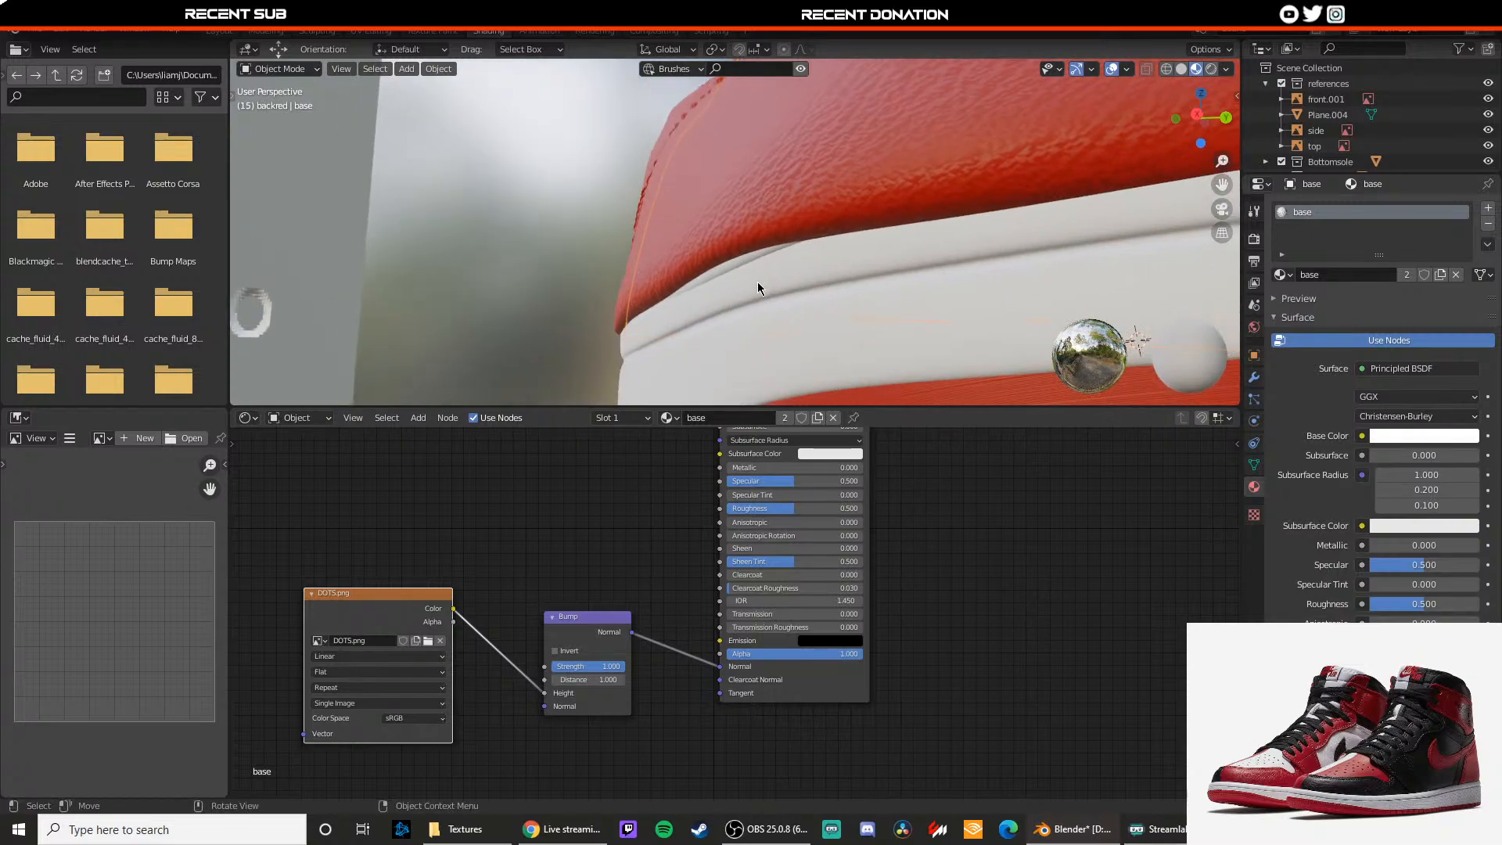
Step: Shift two of the base's lower-edge vertices inward along Y to remove the white sliver above the midsole
key("Tab")
left_click_drag(759, 233, 758, 227)
left_click_drag(788, 257, 803, 257)
left_click_drag(694, 270, 693, 264)
left_click_drag(721, 295, 728, 295)
key("Tab")
scroll(709, 281, "down", 5)
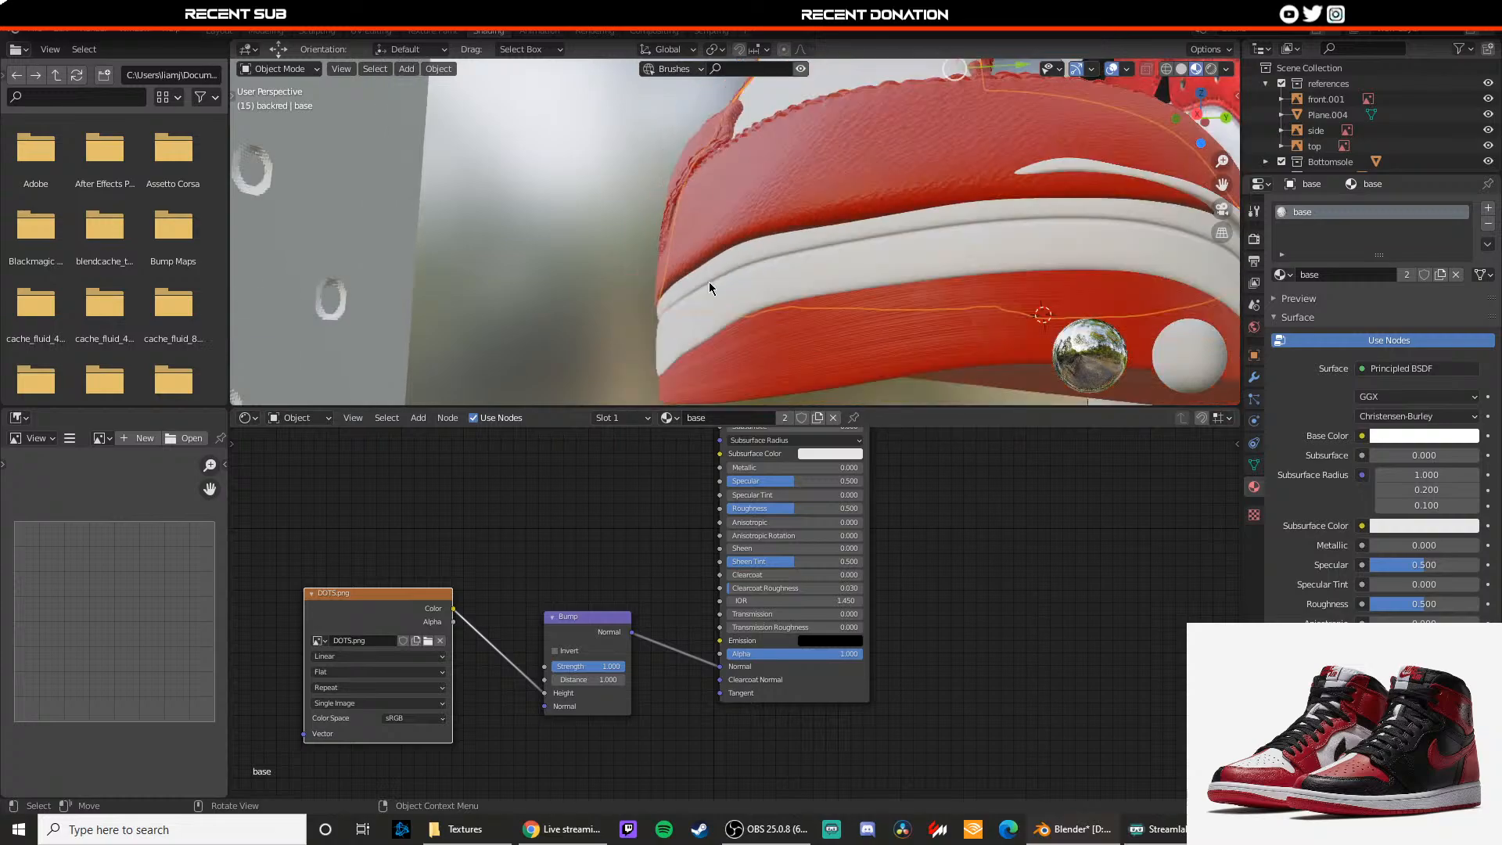
Step: Select the red front piece and move its lower-edge vertex at the front of the toe to cover the small white gap
middle_click_drag(709, 282, 772, 294)
left_click(1014, 269)
scroll(876, 297, "up", 5)
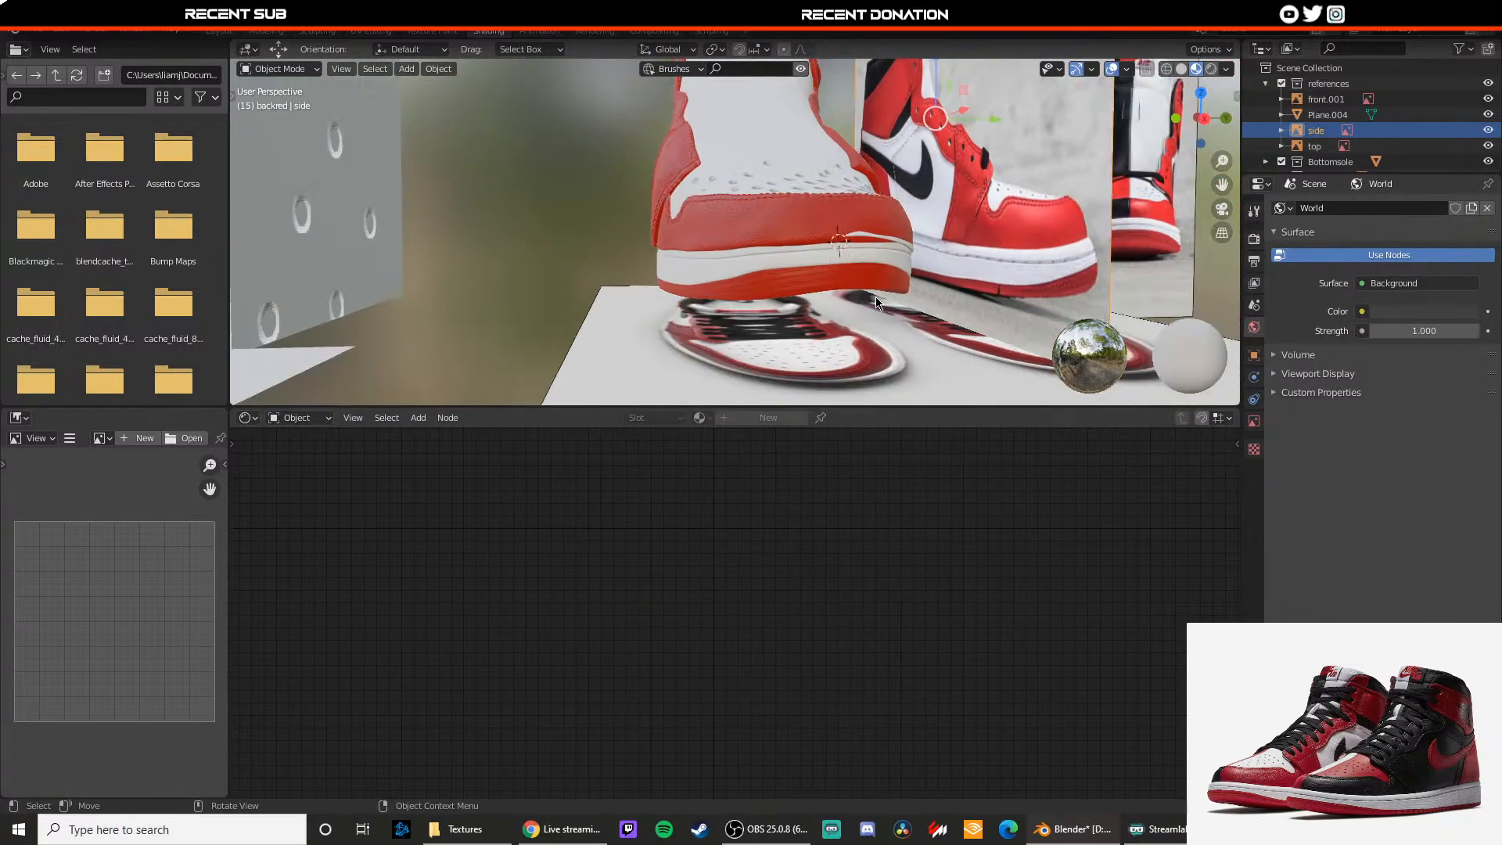
left_click(841, 272)
key("Tab")
scroll(809, 291, "up", 3)
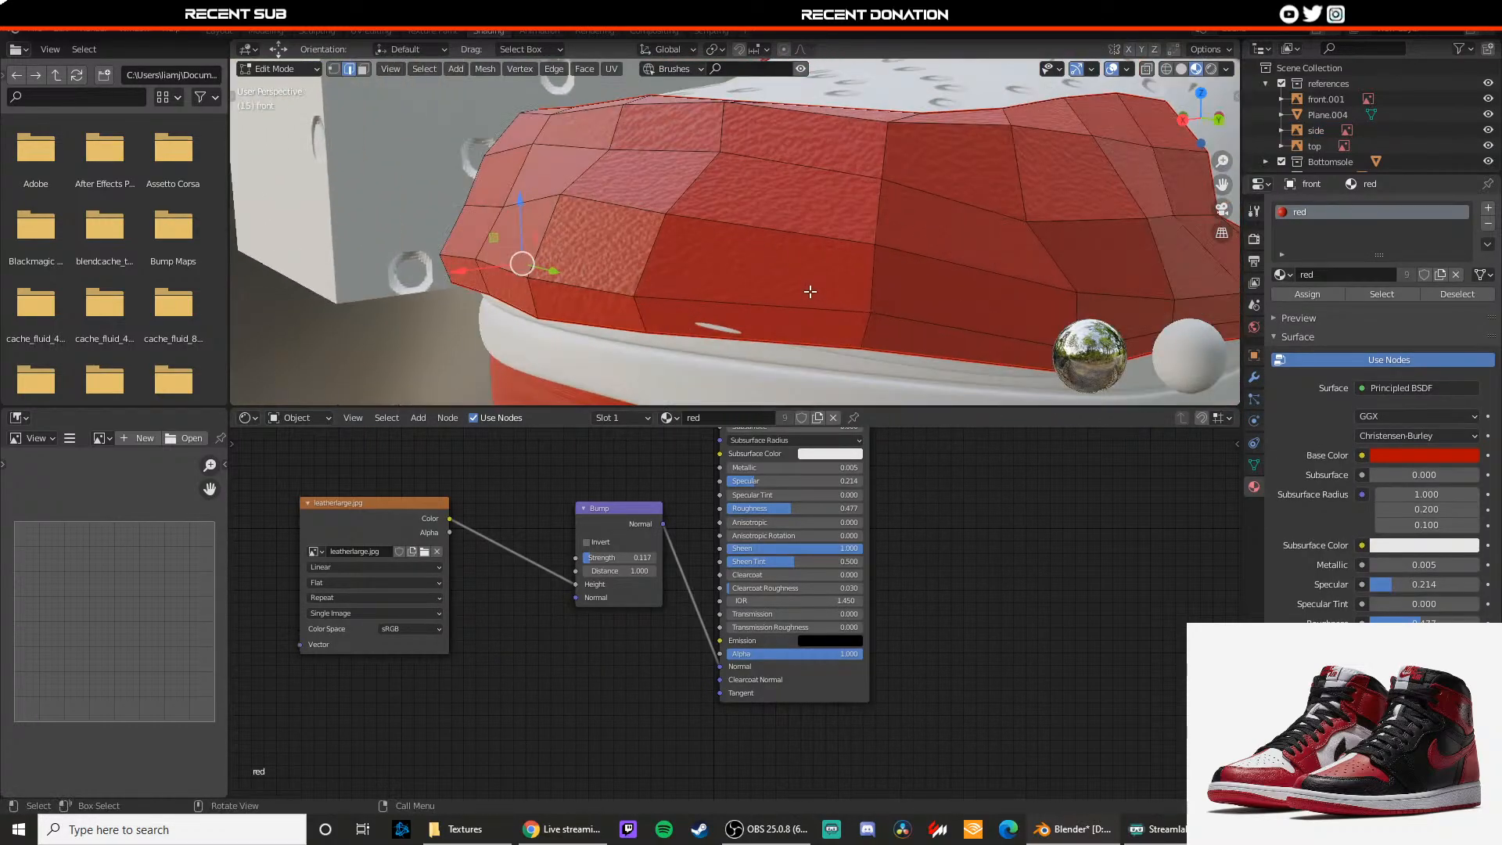
key("g")
left_click(896, 363)
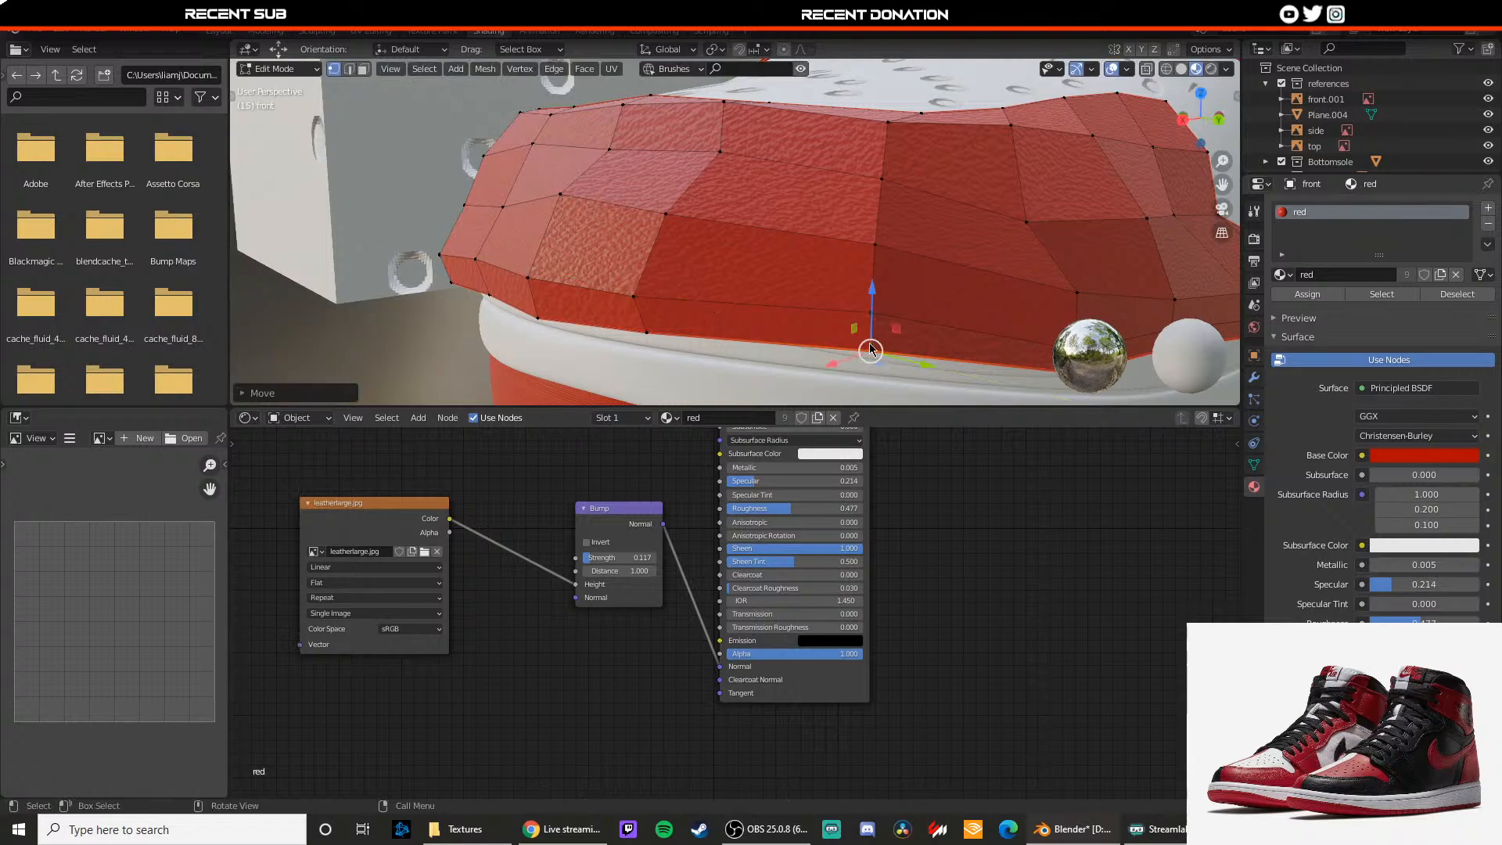
key("Tab")
Step: Move the vertex above the front piece's lower edge at the toe corner along X and return to Object Mode
middle_click_drag(771, 292, 728, 226, "shift")
key("Tab")
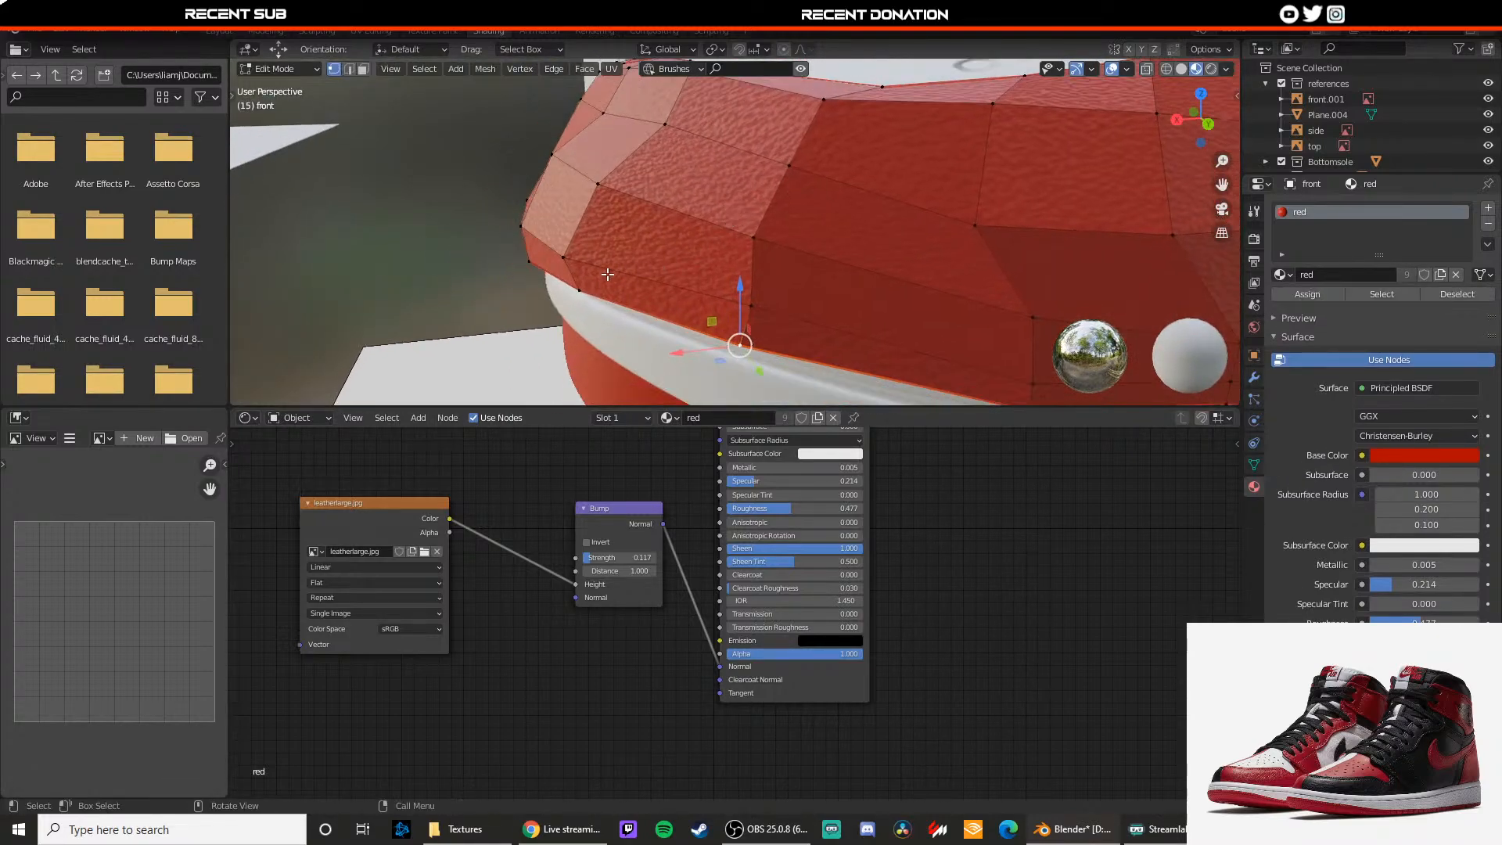
key("g")
key("x")
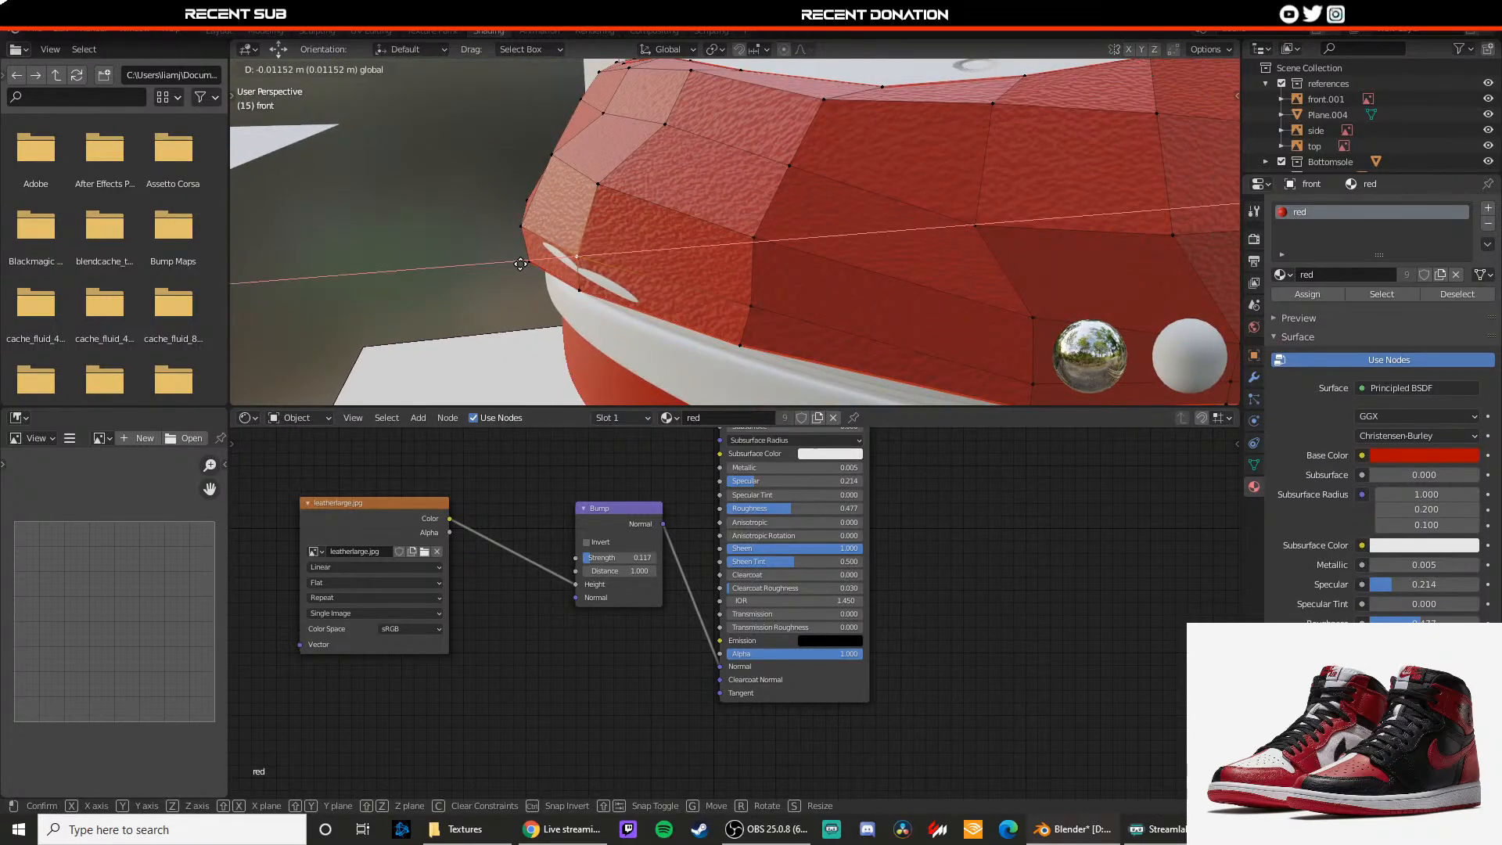
left_click(512, 261)
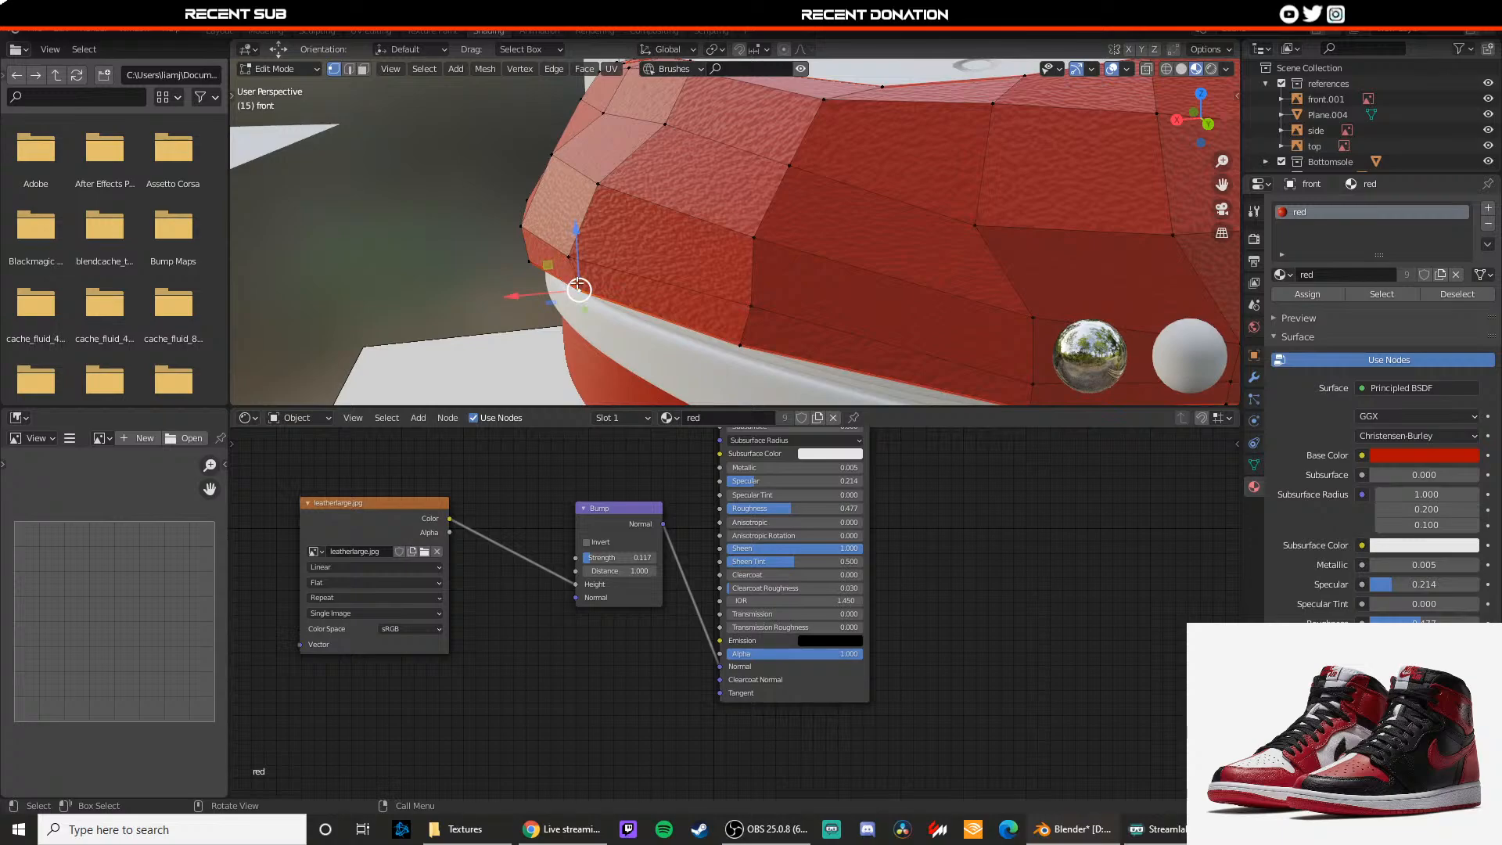
key("Tab")
Step: Hide the red front piece and select the white base mesh beneath it
left_click(658, 286)
left_click(649, 257)
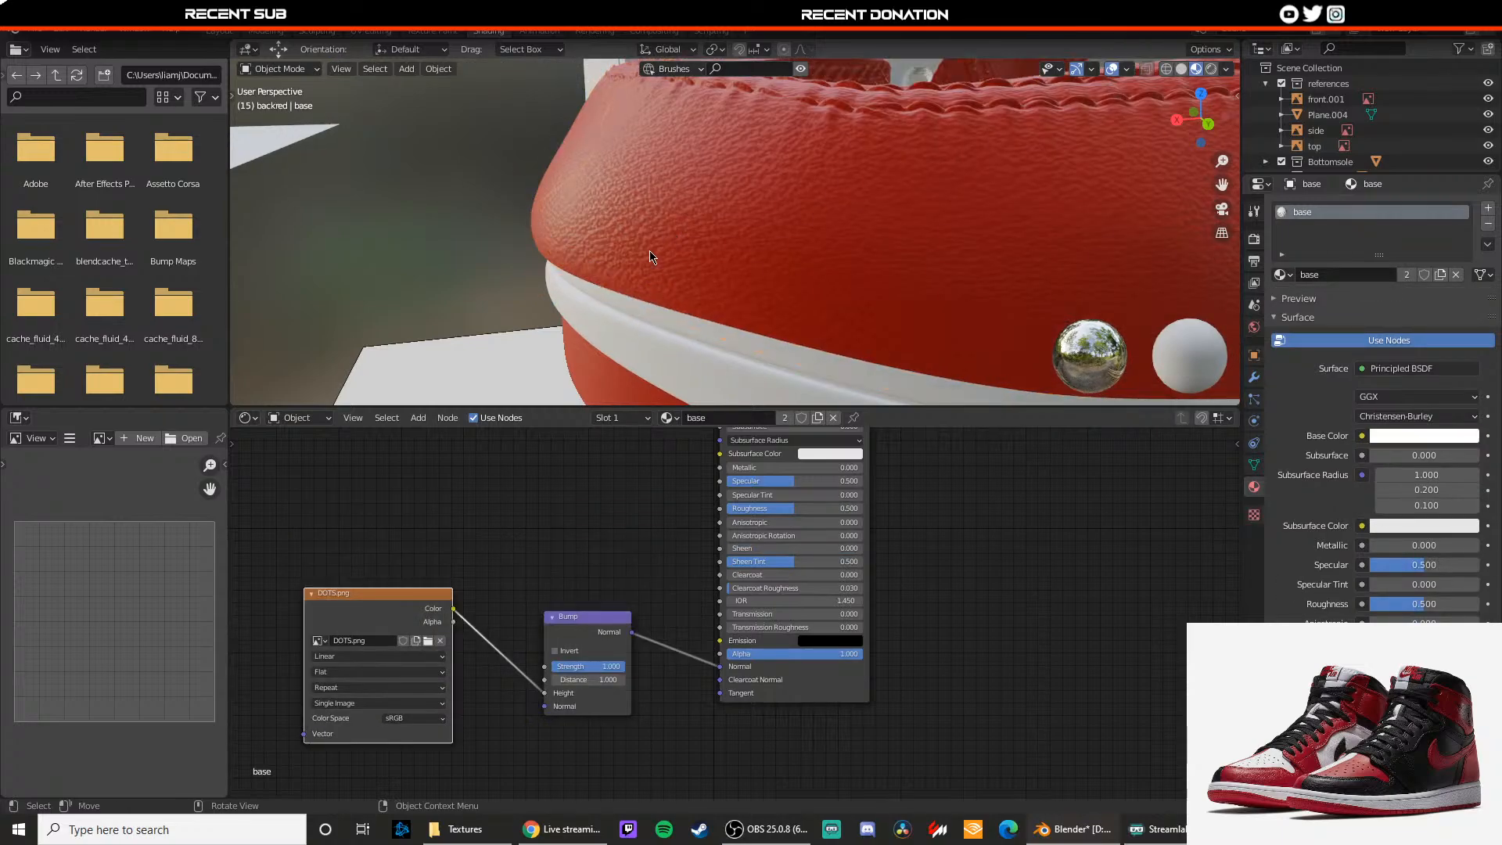
left_click(647, 259)
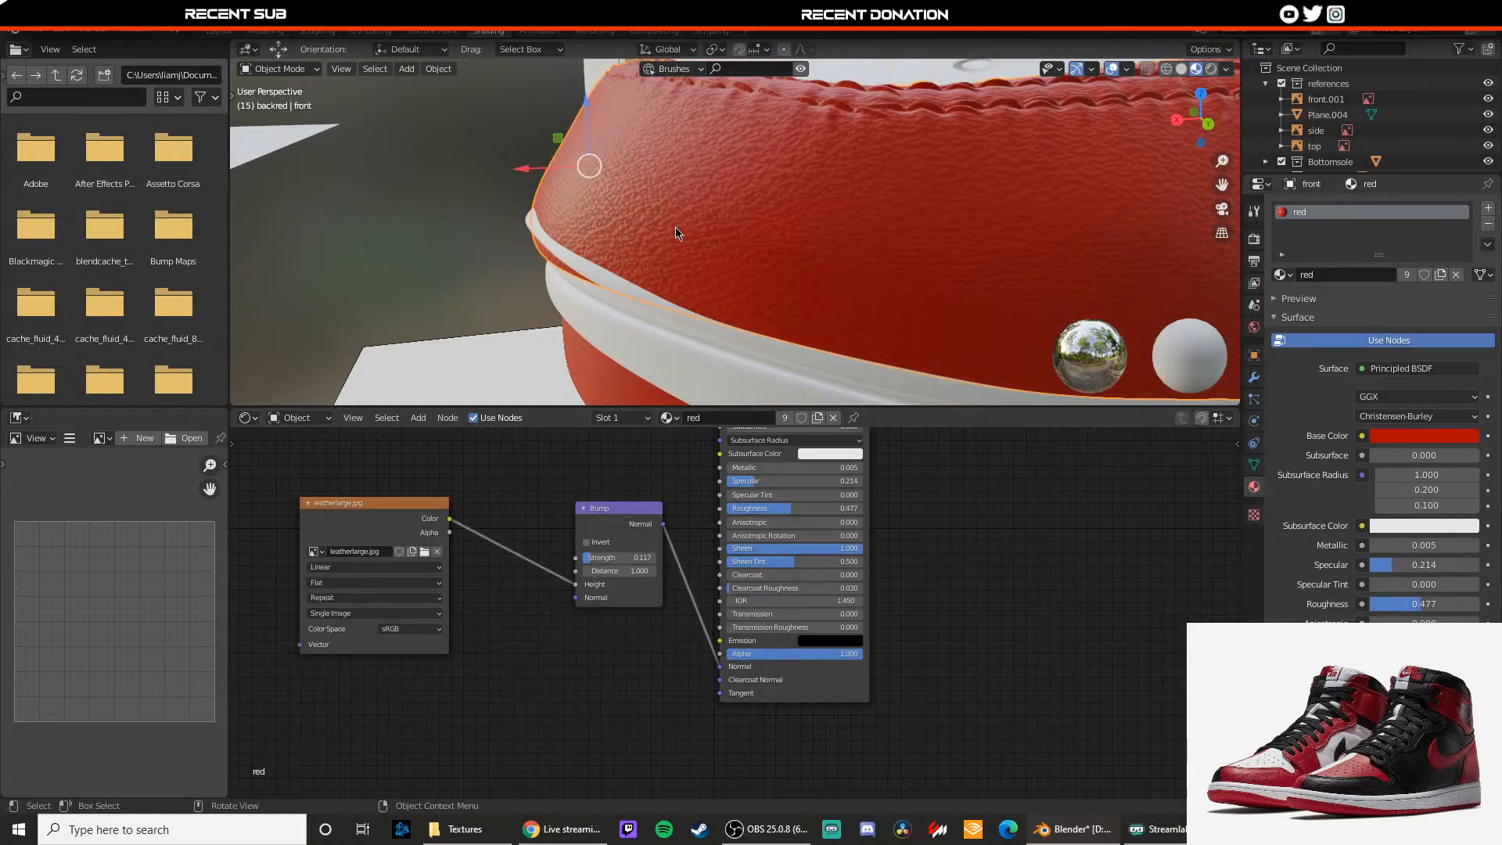
key("h")
left_click(651, 247)
Step: In edge select mode, select the base's lower toe edges and scale them inward to about 0.97
key("Tab")
key("2")
left_click(545, 282)
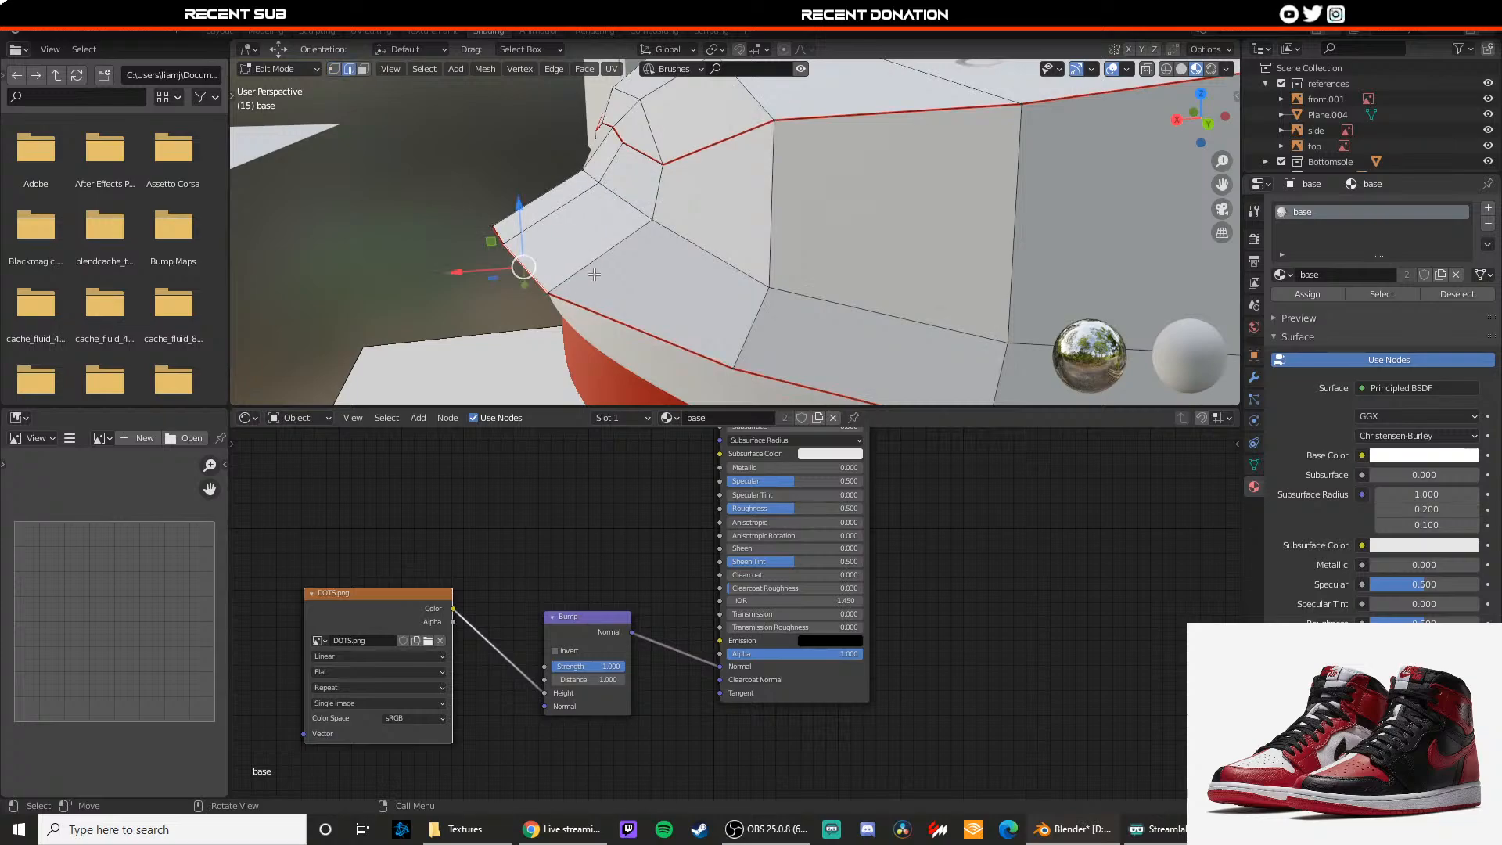
key("s")
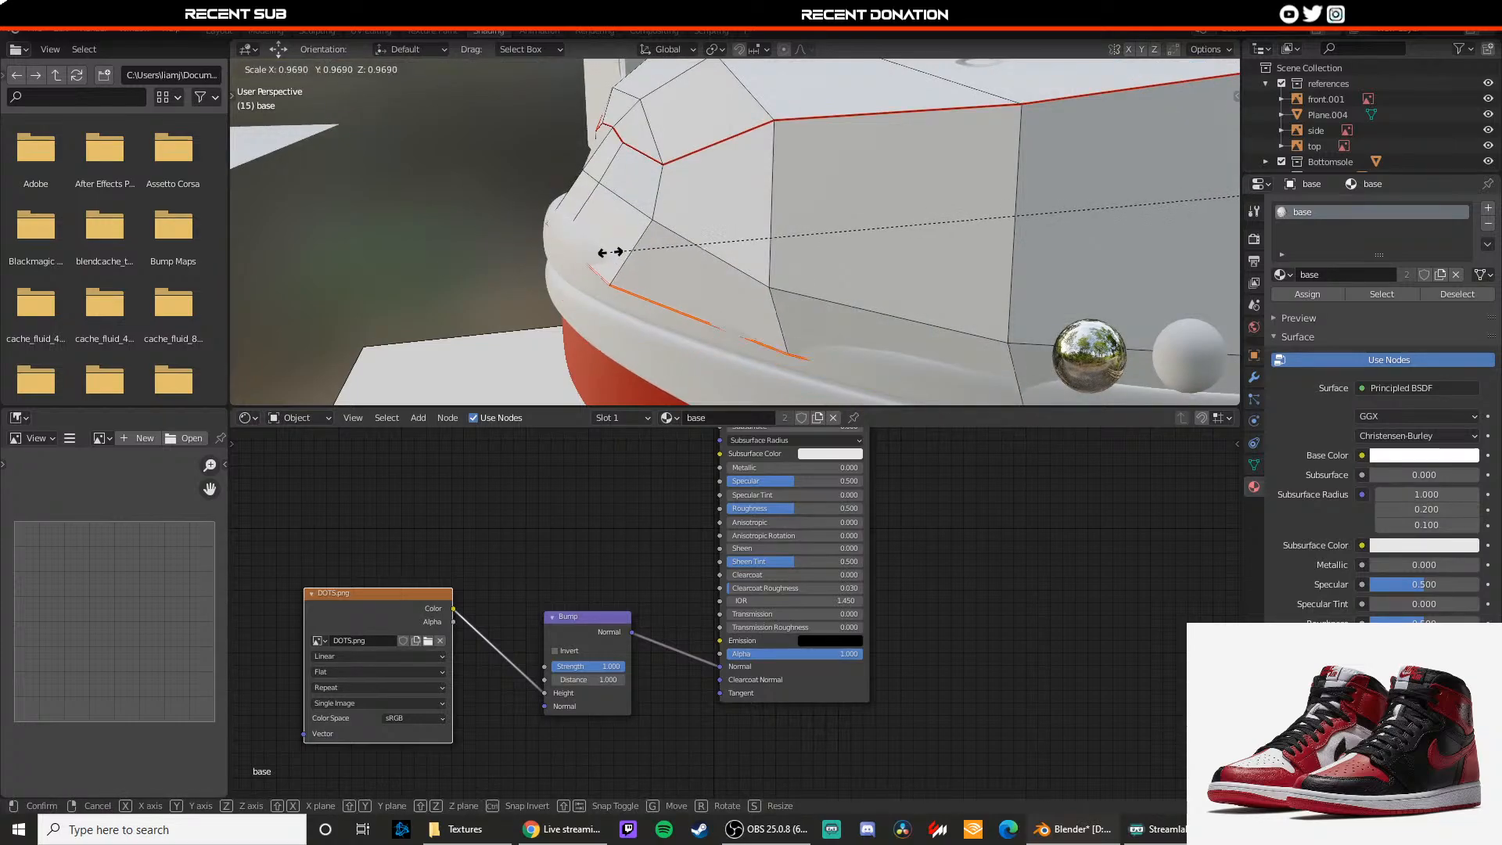
left_click(608, 250)
key("shift+space")
left_click(617, 232)
scroll(616, 233, "down", 4)
middle_click_drag(845, 234, 916, 240)
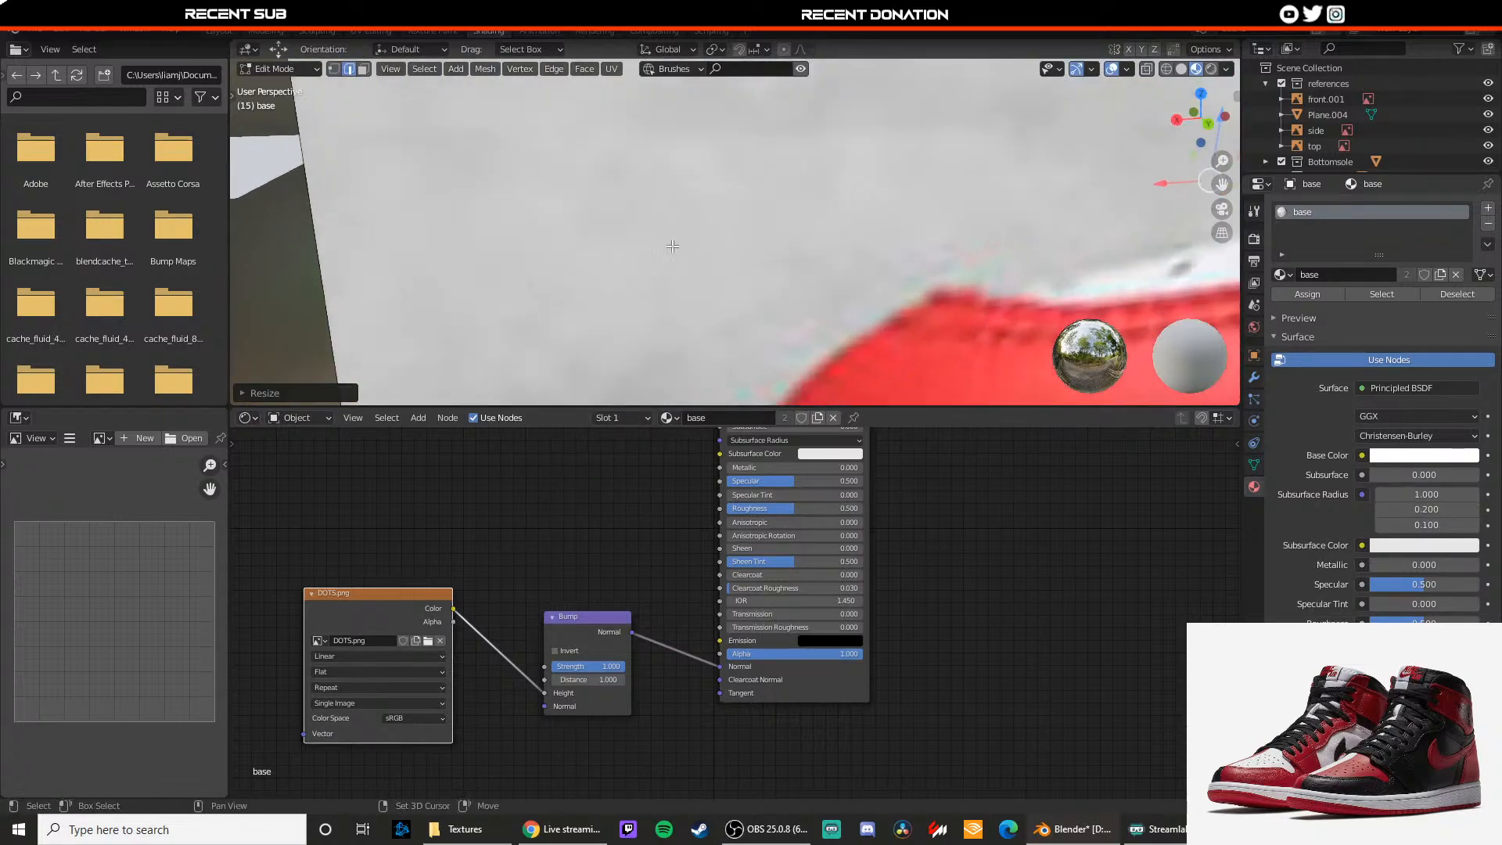
Step: Undo the last scale of the base's lower toe edges and, in vertex select mode, move a lower toe corner vertex inward along X
scroll(916, 240, "up", 2)
key("ctrl+z")
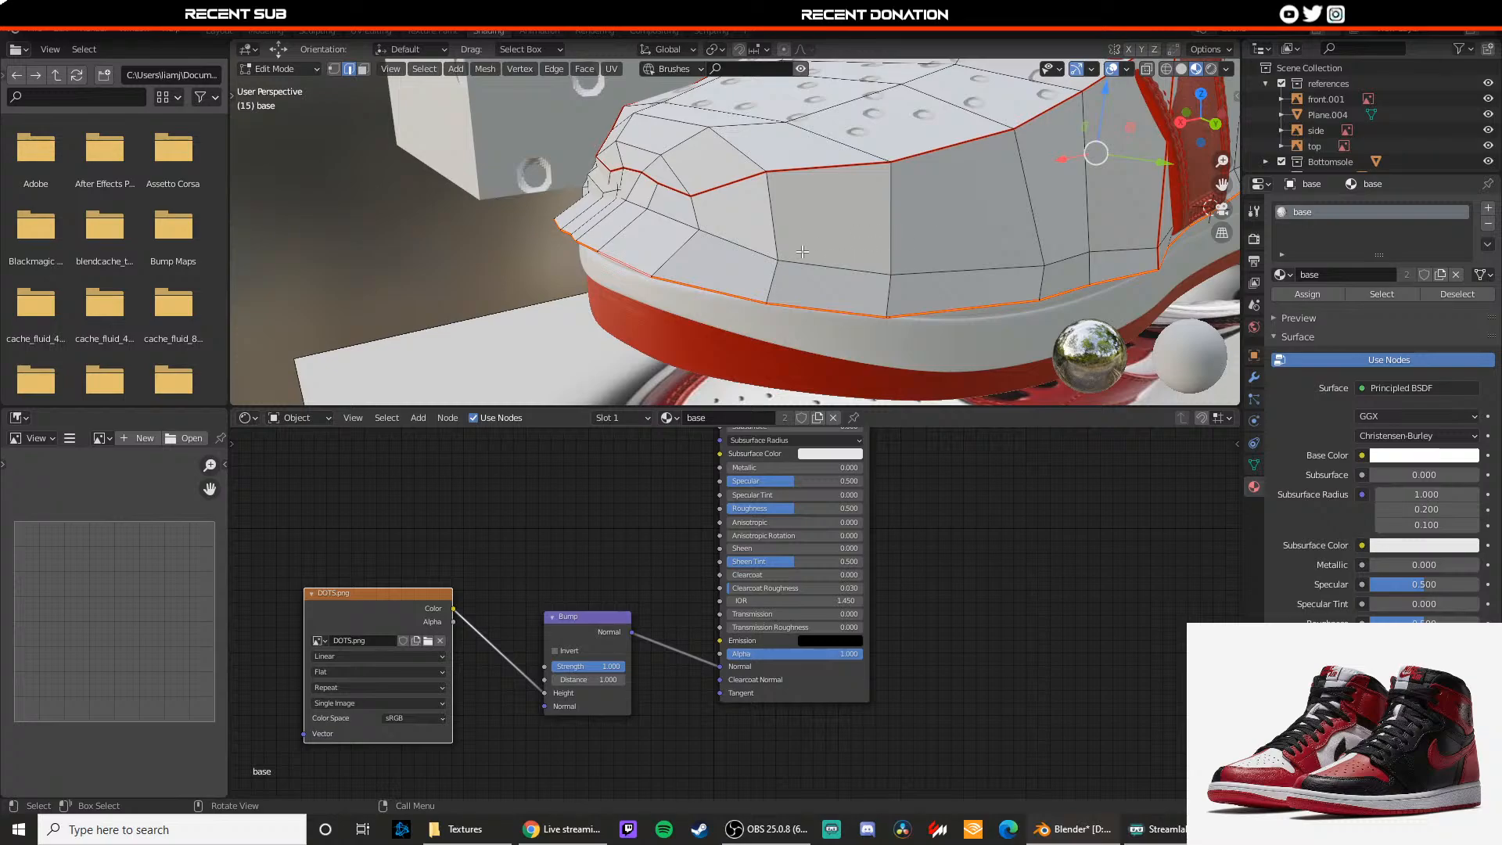
key("1")
left_click(769, 299)
middle_click_drag(769, 298, 633, 256)
scroll(708, 274, "up", 5)
scroll(719, 270, "down", 3)
scroll(673, 191, "up", 3)
scroll(632, 257, "up", 2)
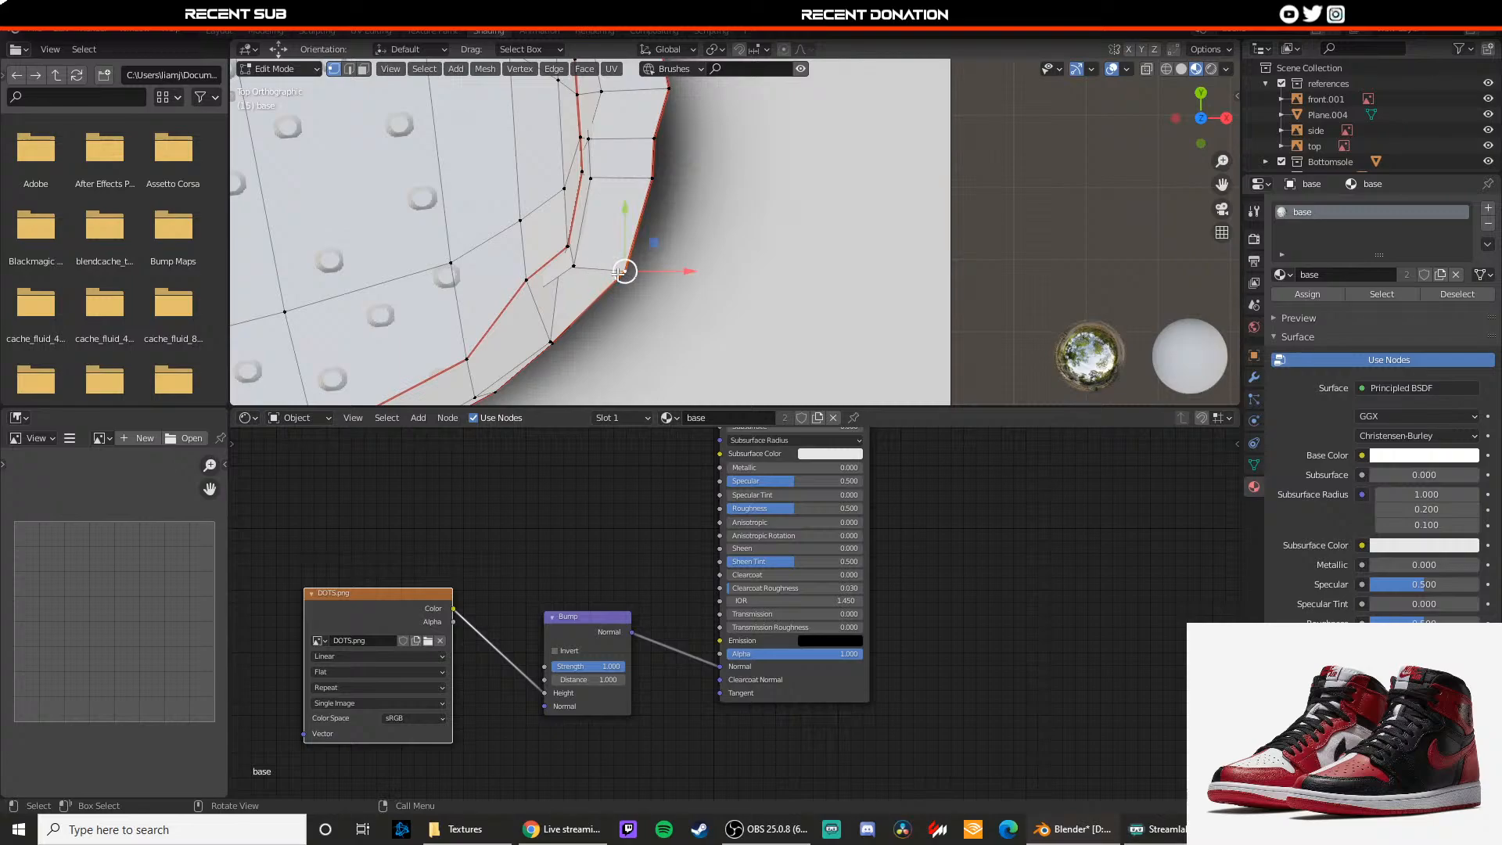
key("g")
key("x")
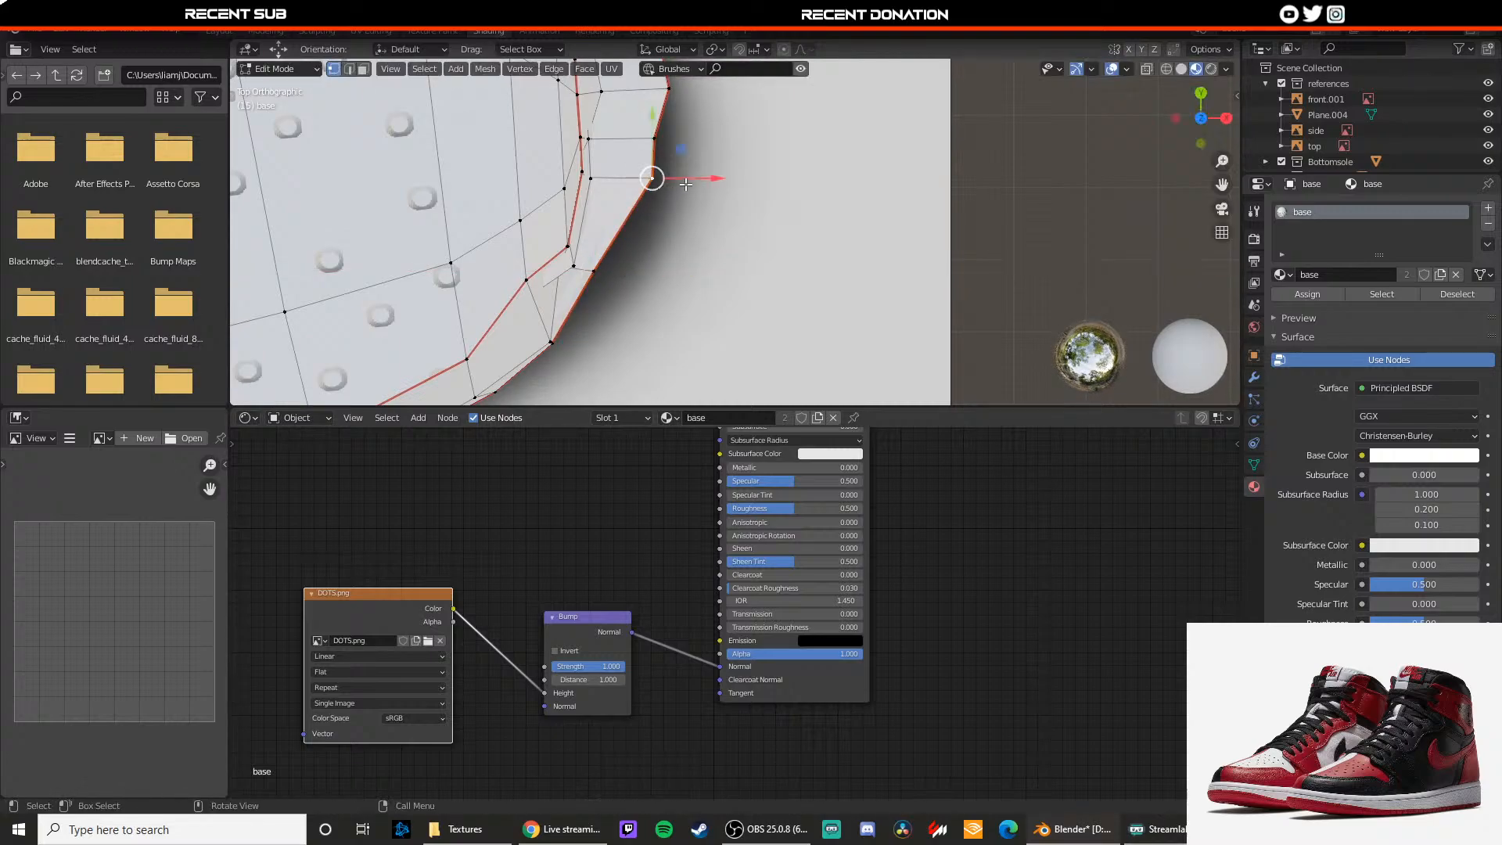
Step: Move the remaining outer vertices around the base's lower toe edge inward one by one in top view
left_click(656, 138)
left_click_drag(660, 179, 649, 139)
middle_click_drag(656, 135, 660, 254, "shift")
left_click(673, 208)
left_click_drag(703, 207, 664, 165)
left_click(681, 164)
middle_click_drag(659, 158, 679, 274, "shift")
left_click(673, 205)
left_click_drag(698, 206, 648, 208)
left_click(574, 124)
left_click_drag(616, 125, 560, 103)
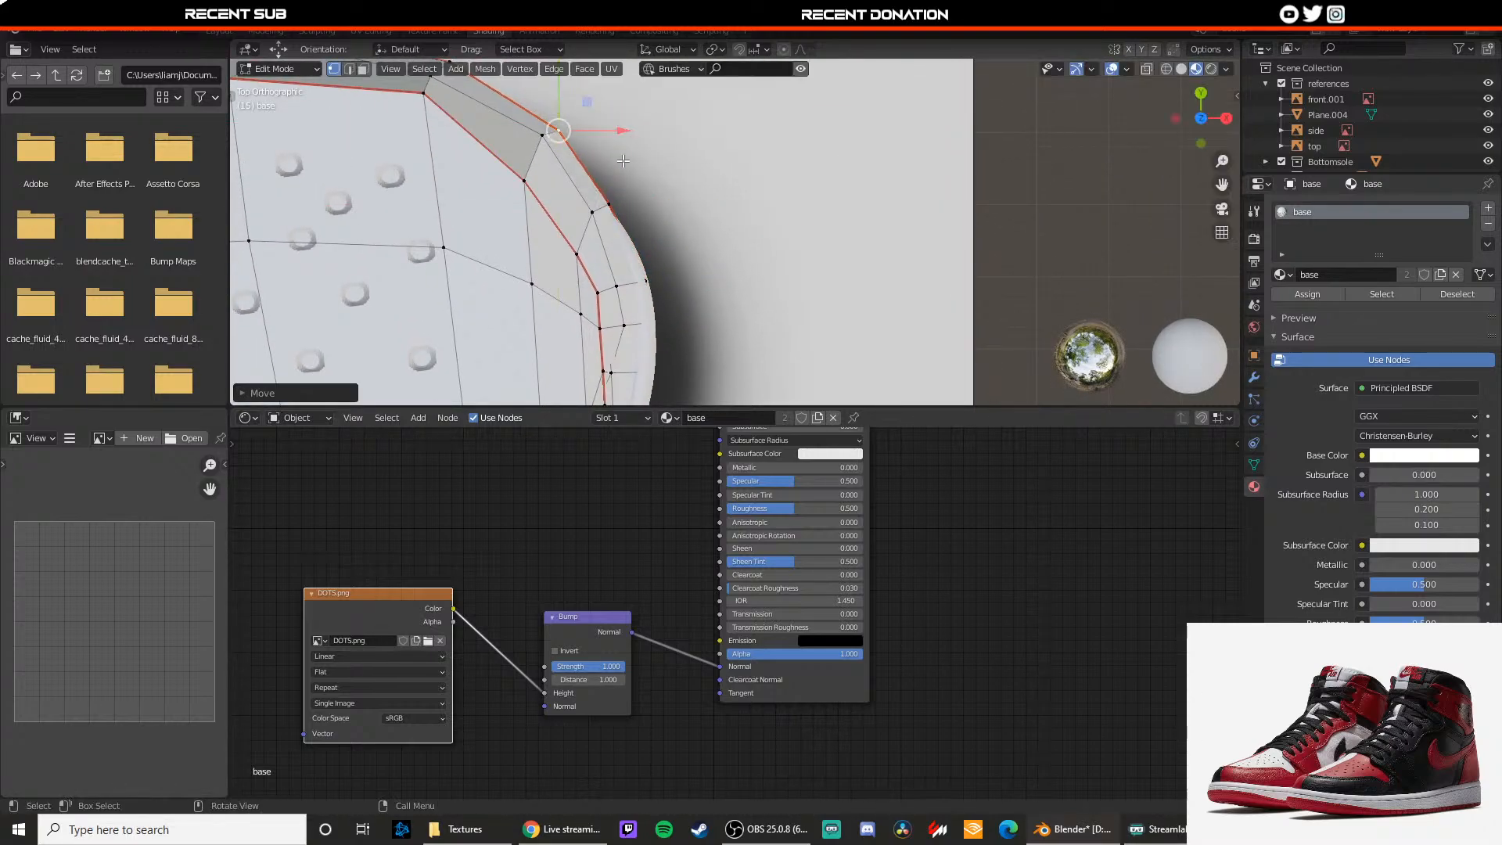
Step: Return to Object Mode and unhide the red front piece
key("Tab")
scroll(696, 213, "down", 4)
mouse_move(701, 217)
middle_mouse_down()
mouse_move(640, 181)
mouse_move(710, 197)
middle_mouse_up()
left_click_drag(710, 198, 702, 201)
scroll(703, 200, "up", 4)
middle_click_drag(703, 200, 813, 184)
scroll(845, 179, "down", 5)
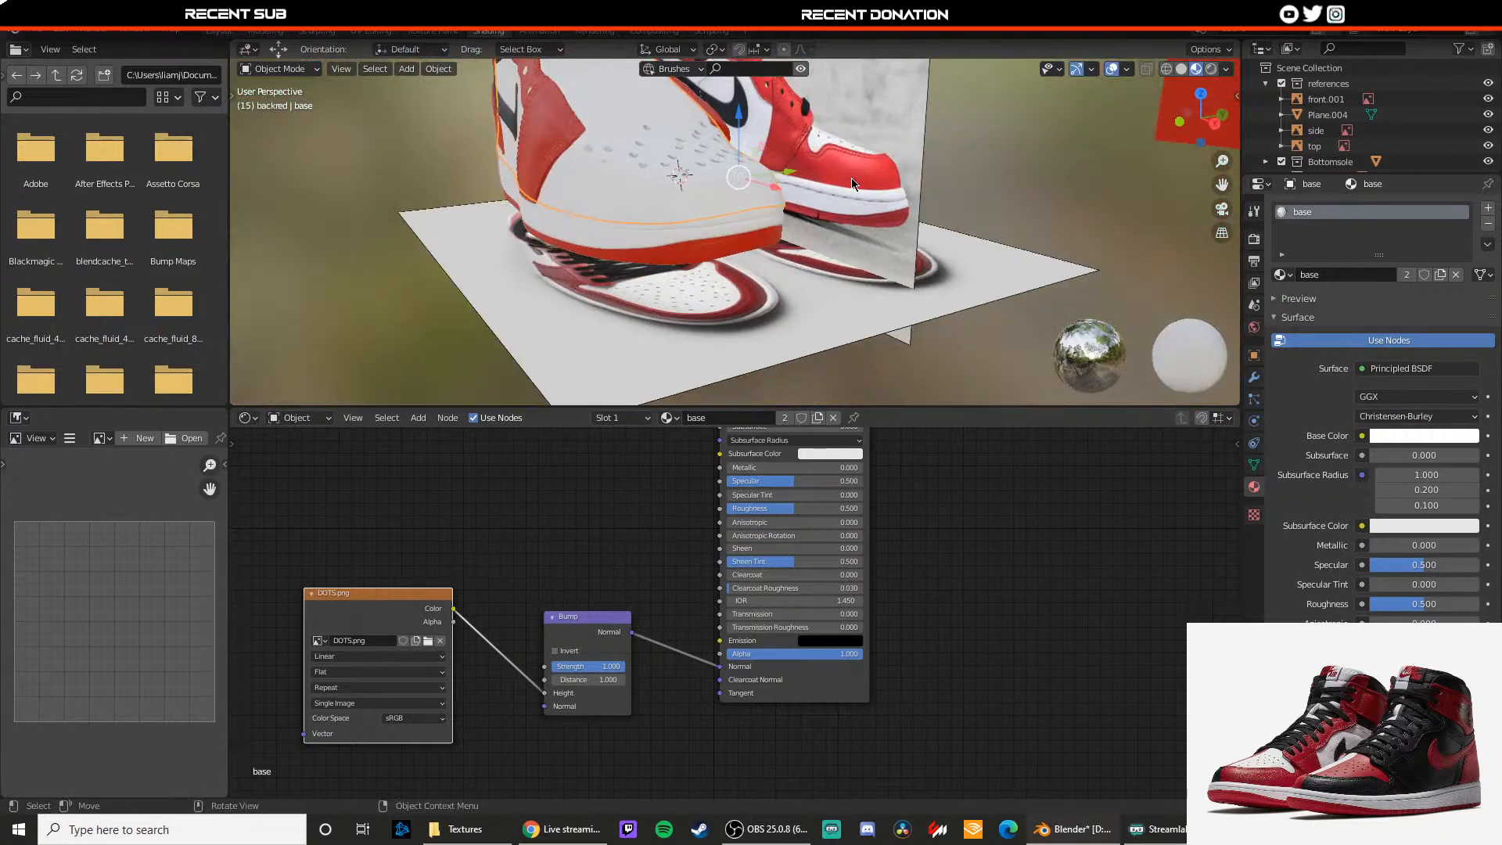
left_click(851, 177)
scroll(769, 257, "up", 3)
middle_click_drag(770, 263, 799, 257)
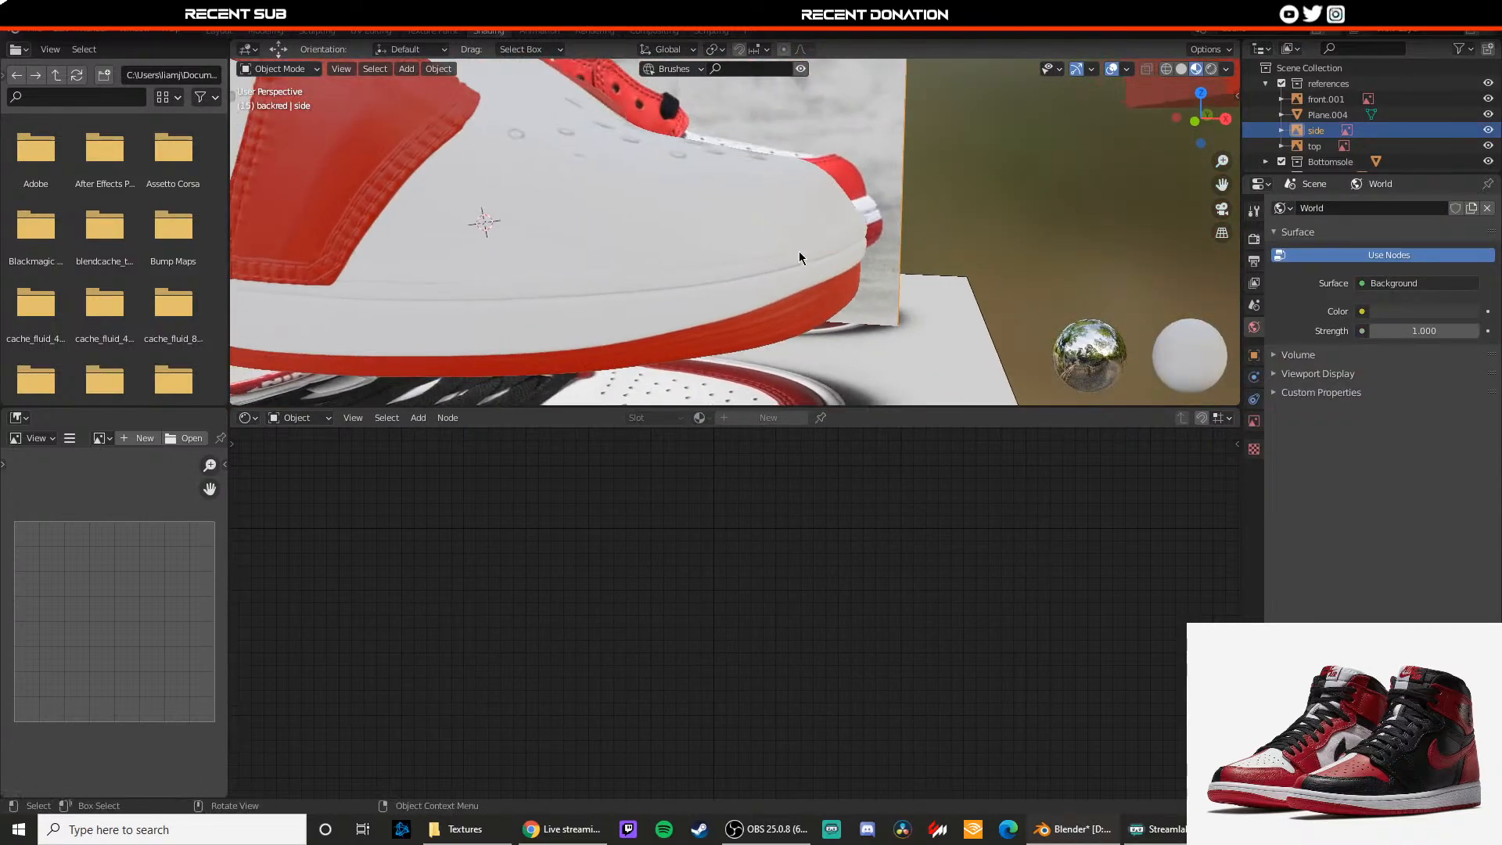
key("alt+h")
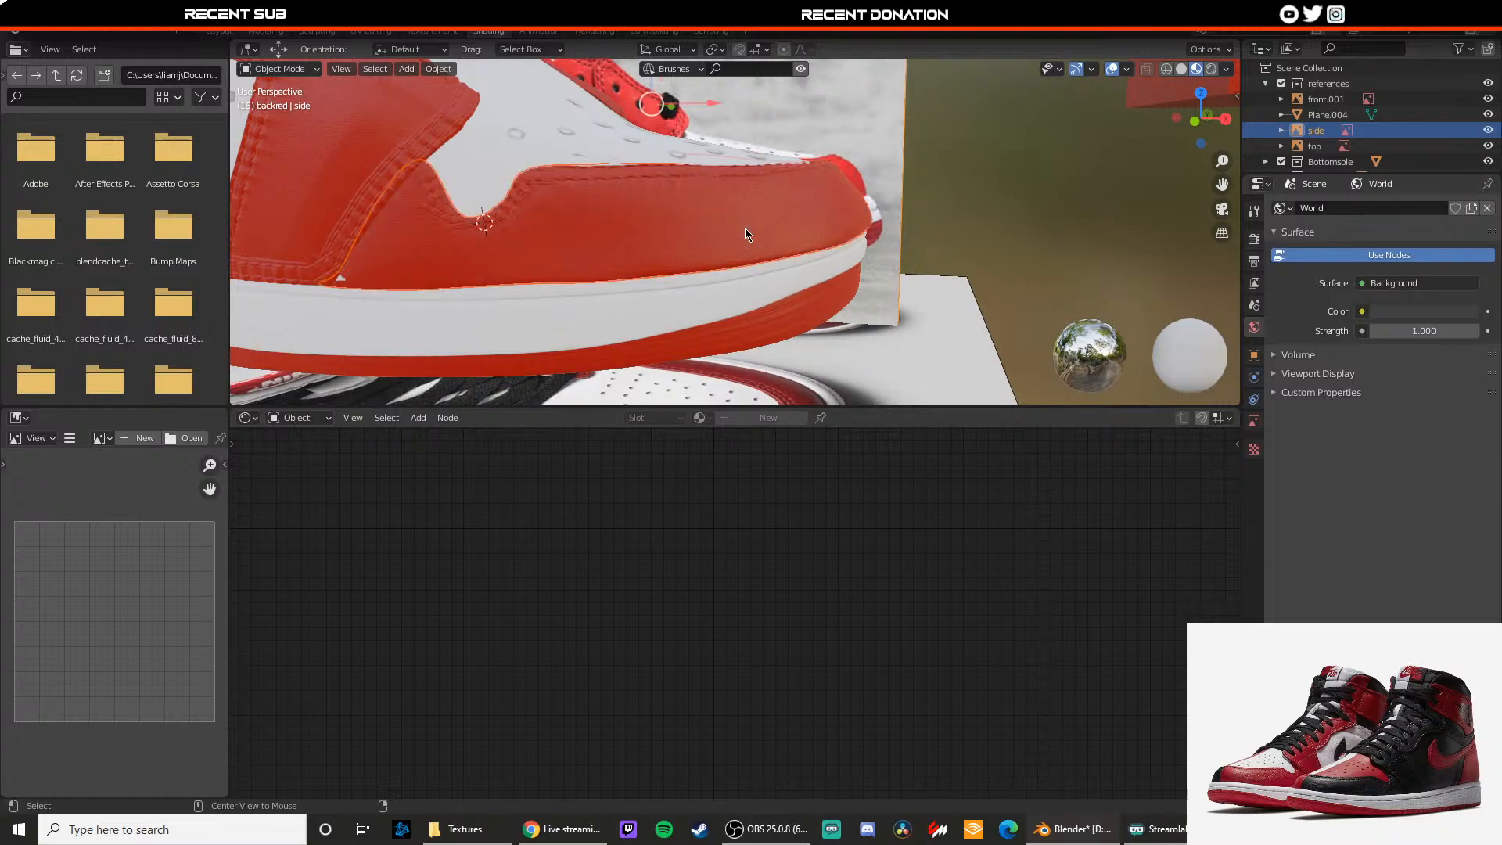
Step: Select the red front piece and lower a bottom-edge vertex at the front of the toe to meet the midsole
left_click(1012, 270)
middle_click_drag(1012, 270, 705, 218)
left_click(706, 218)
key("Tab")
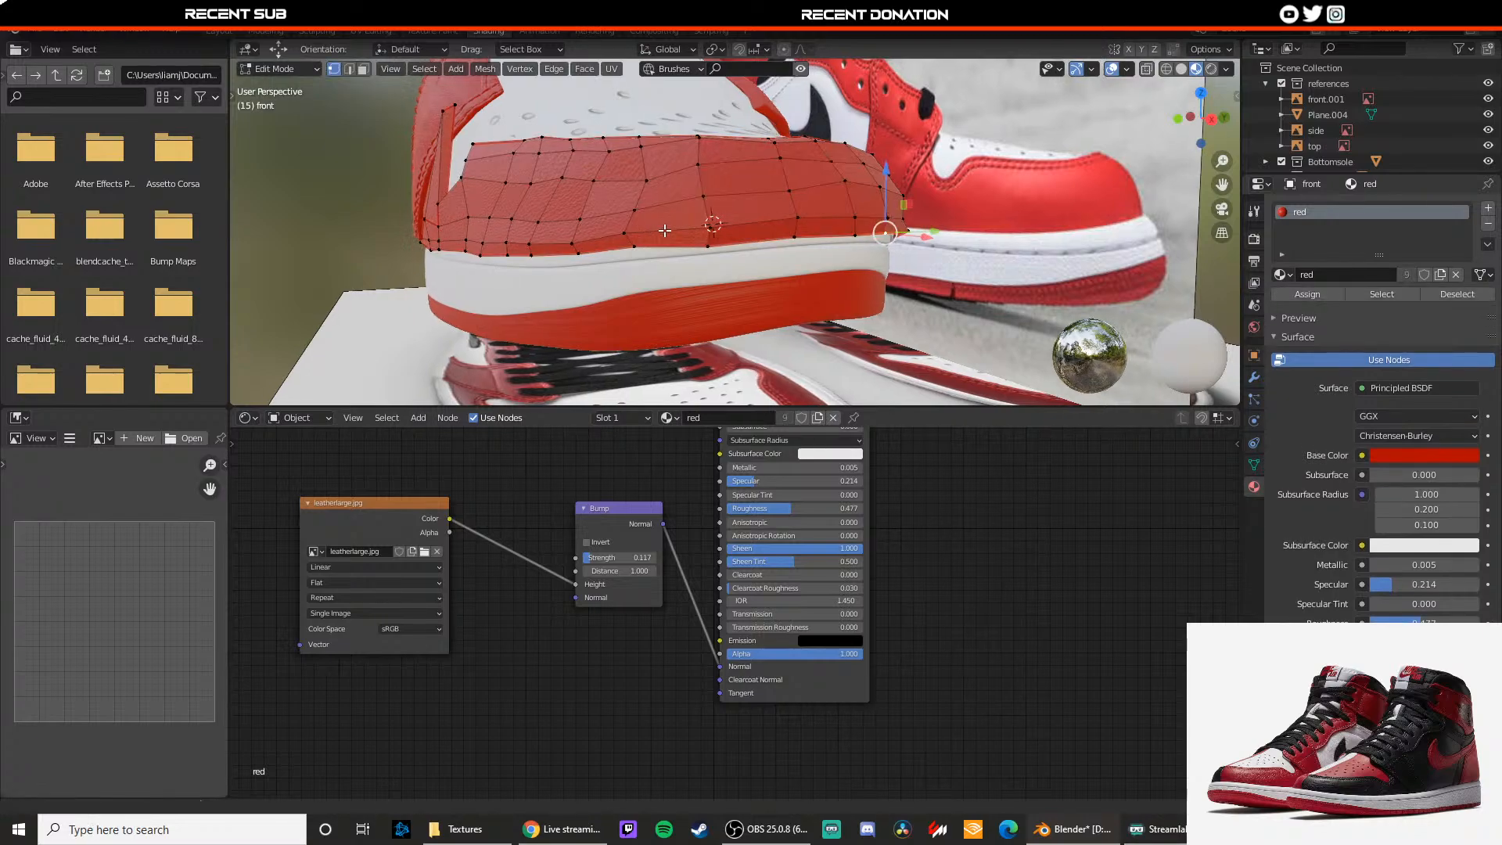
scroll(614, 250, "up", 2)
left_click_drag(560, 224, 561, 234)
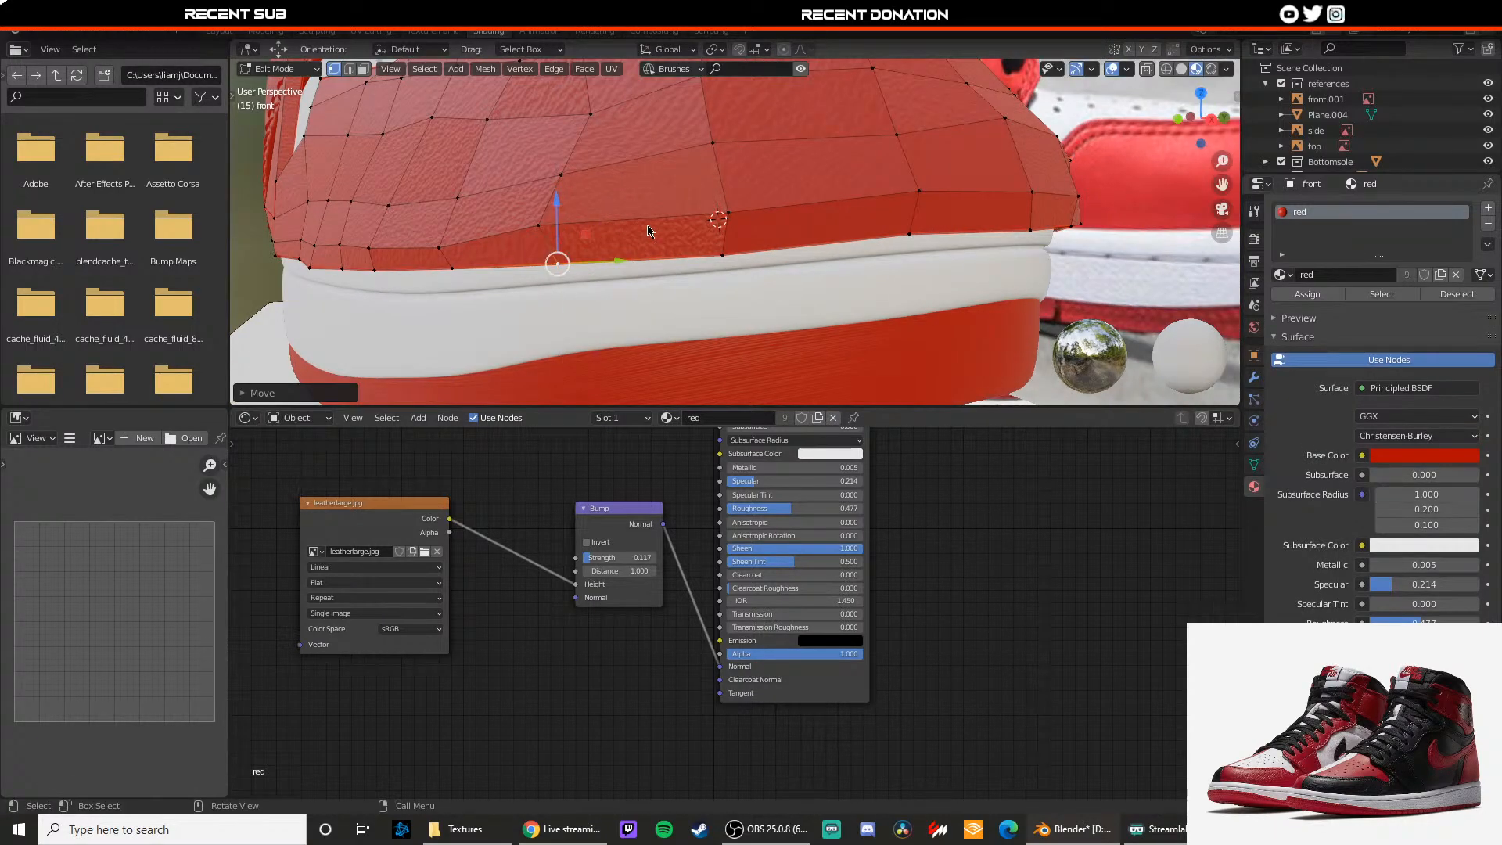
key("Tab")
Step: Check the toe and side panels for remaining gaps and save the file
scroll(697, 242, "down", 4)
left_click_drag(1010, 298, 1012, 301)
scroll(1012, 300, "down", 4)
middle_click_drag(1021, 291, 943, 344)
left_click(999, 306)
scroll(692, 201, "down", 3)
middle_click_drag(739, 180, 709, 260)
scroll(706, 261, "up", 6)
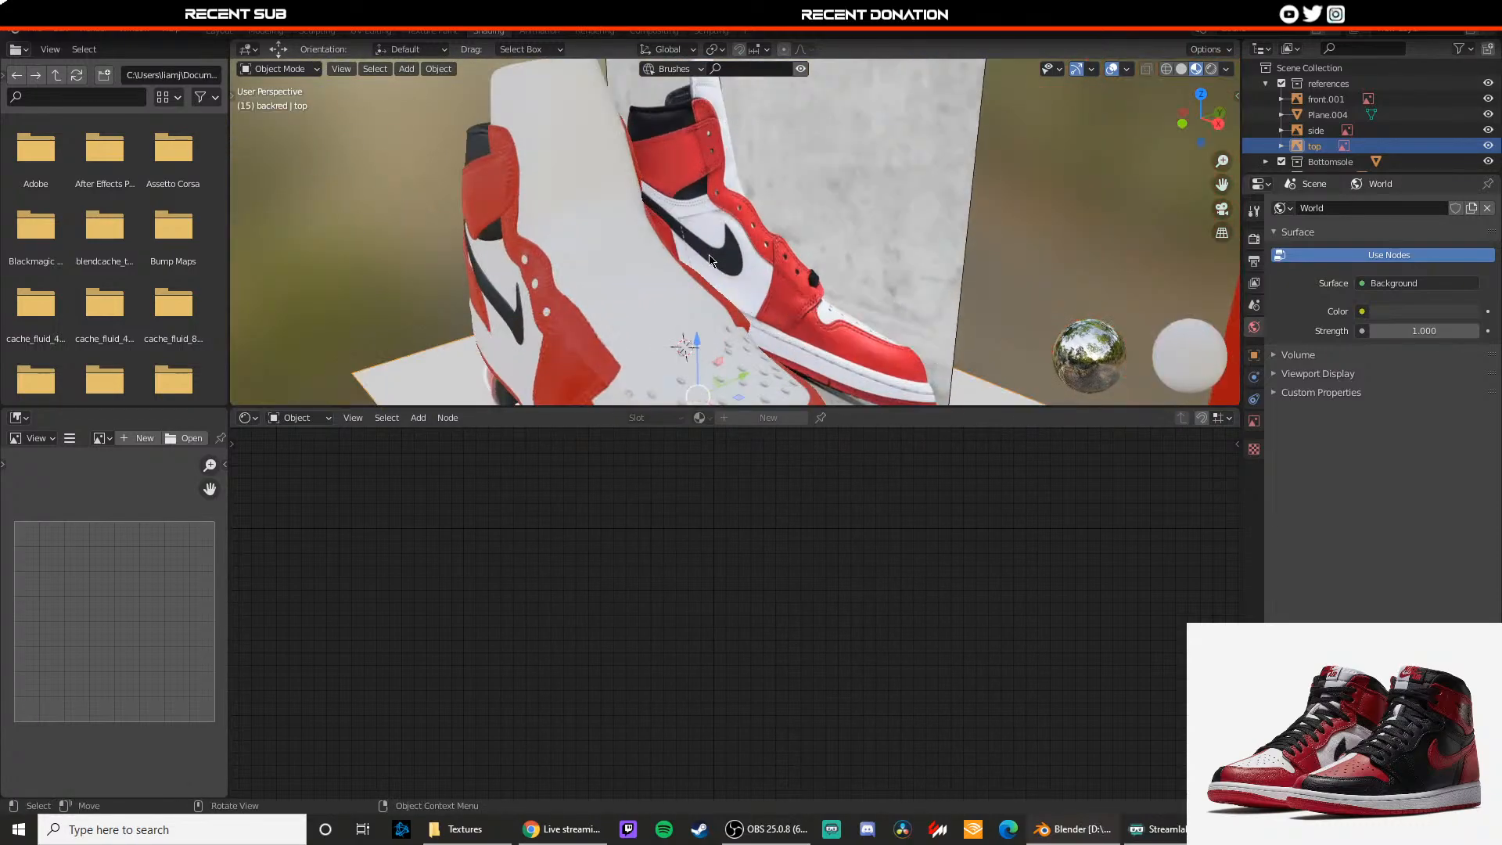
left_click(663, 258)
scroll(660, 256, "up", 2)
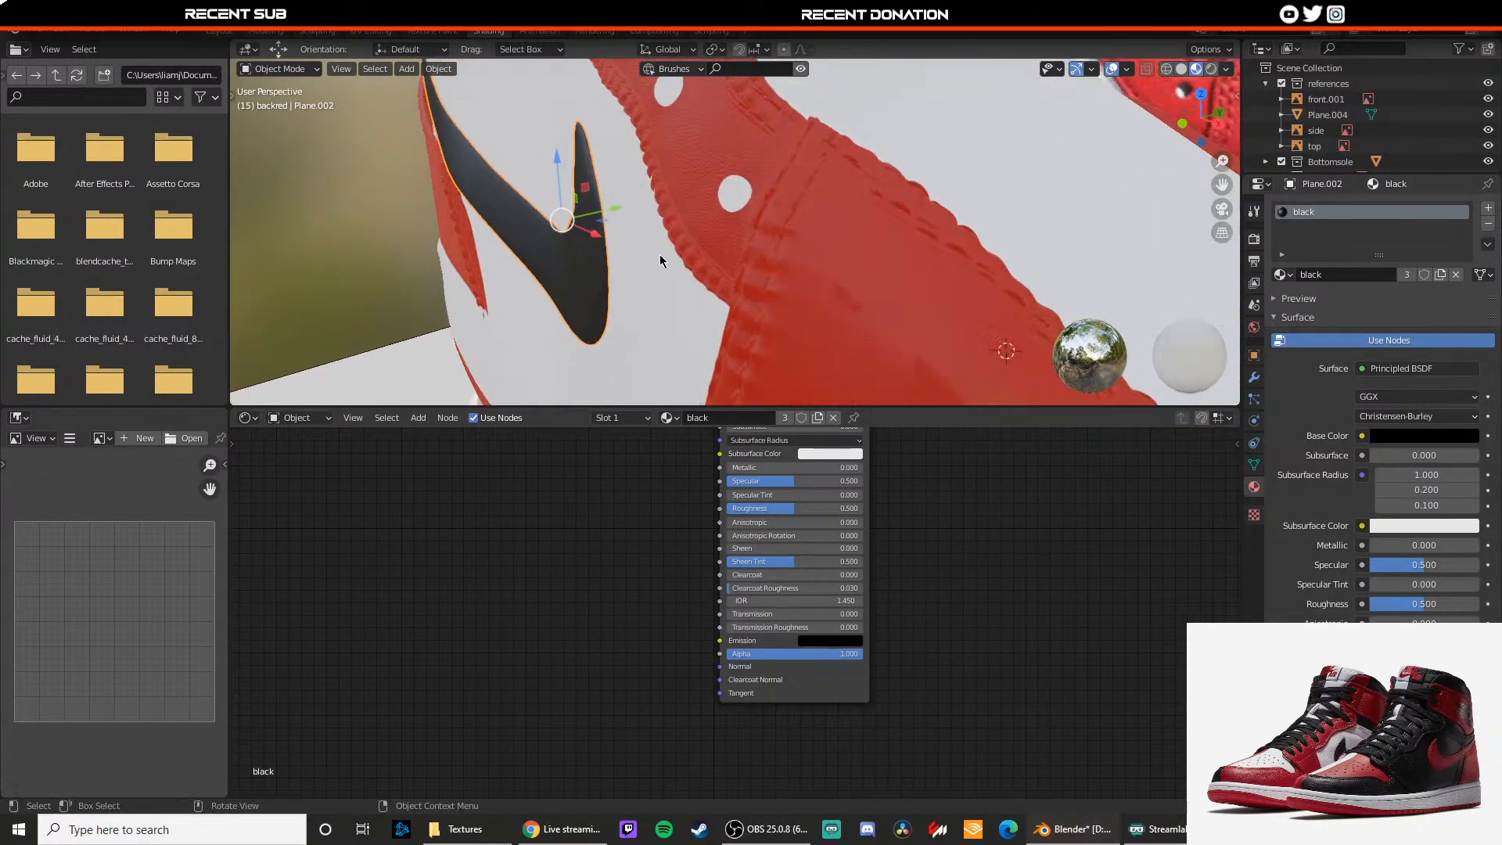
left_click(633, 239)
scroll(635, 238, "down", 1)
middle_click_drag(637, 235, 774, 222)
scroll(738, 220, "down", 4)
key("ctrl+s")
middle_click_drag(673, 297, 742, 242, "shift")
scroll(743, 243, "up", 3)
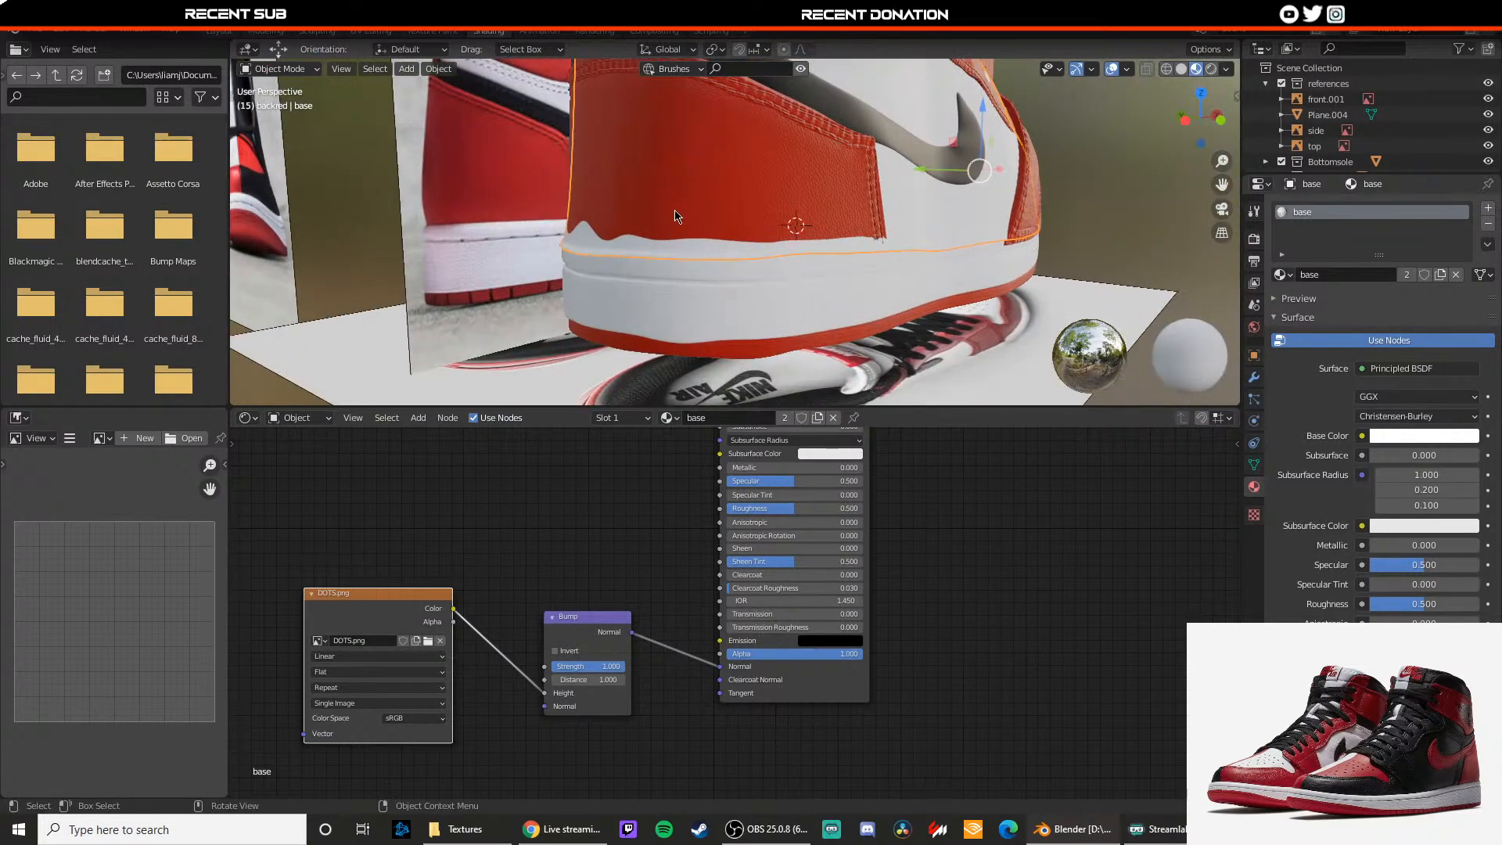
Step: Select the red heel piece and scale its bottom edge loop outward until it covers the white base poking through
left_click(695, 230)
key("Tab")
scroll(695, 228, "up", 4)
left_click(697, 272, "alt")
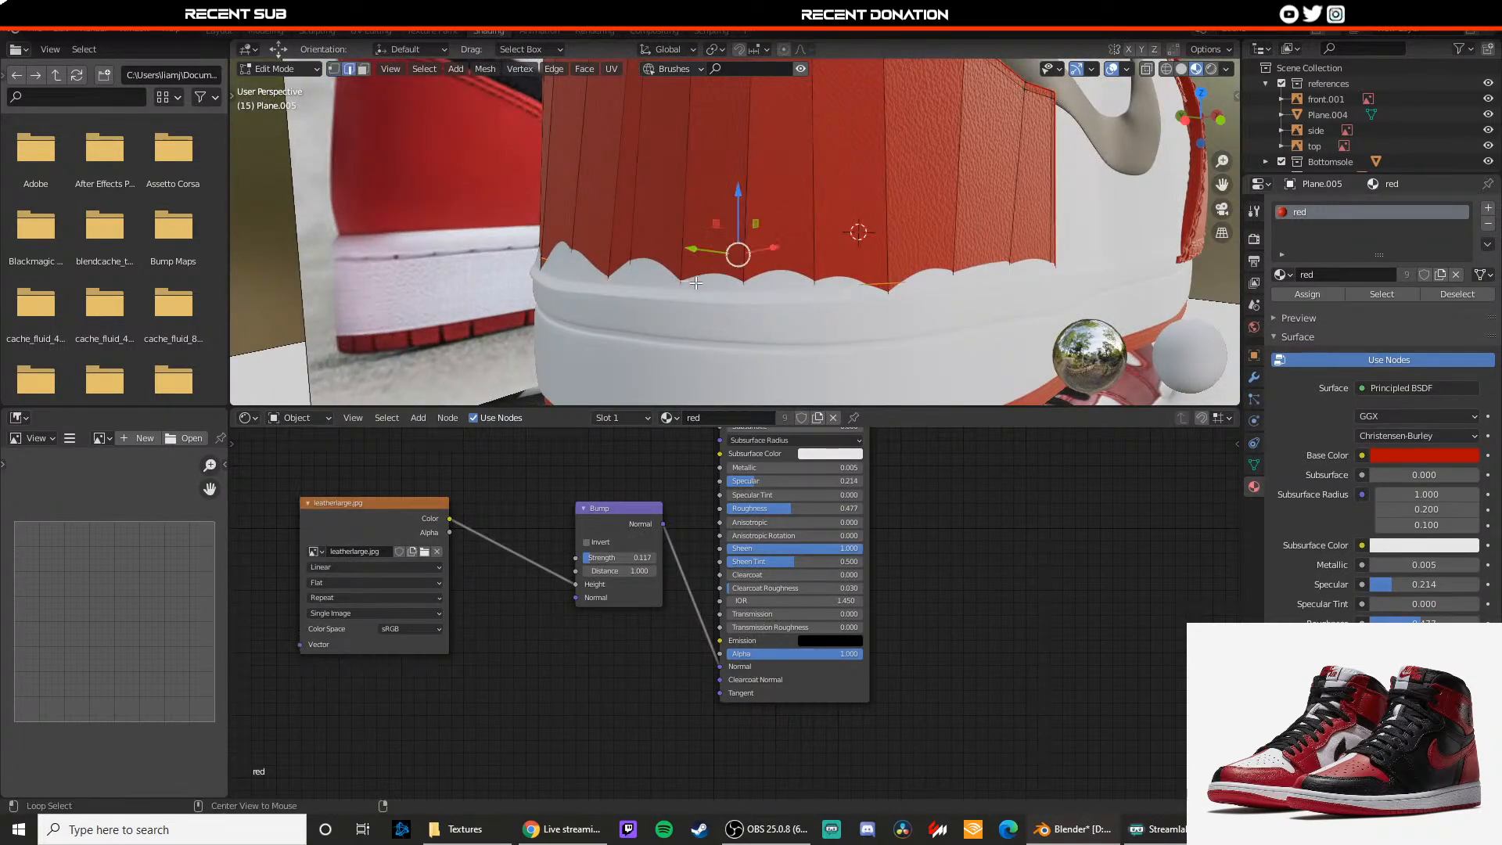
key("2")
key("s")
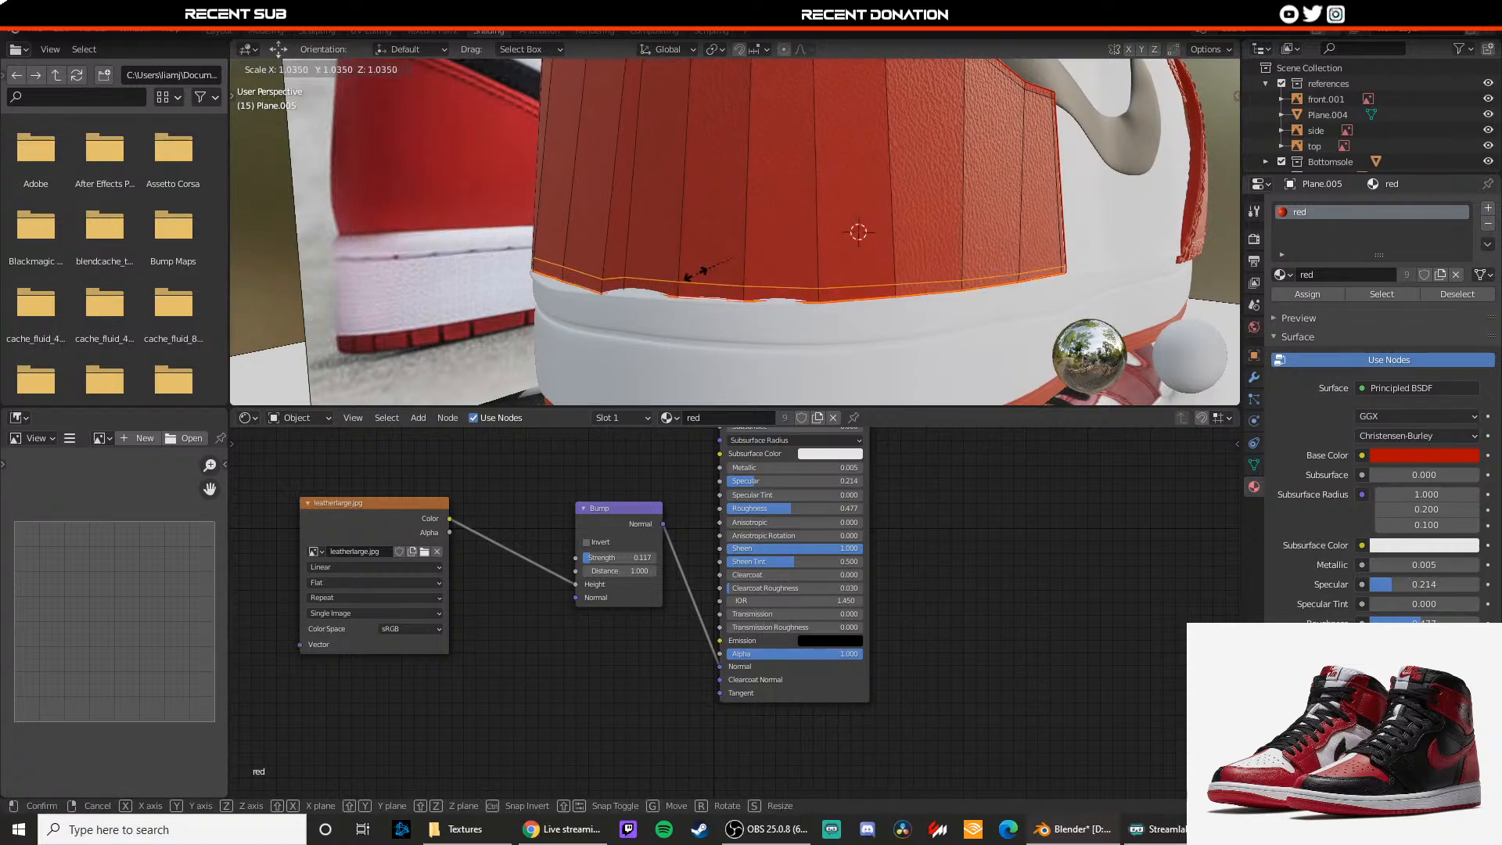
left_click(690, 273)
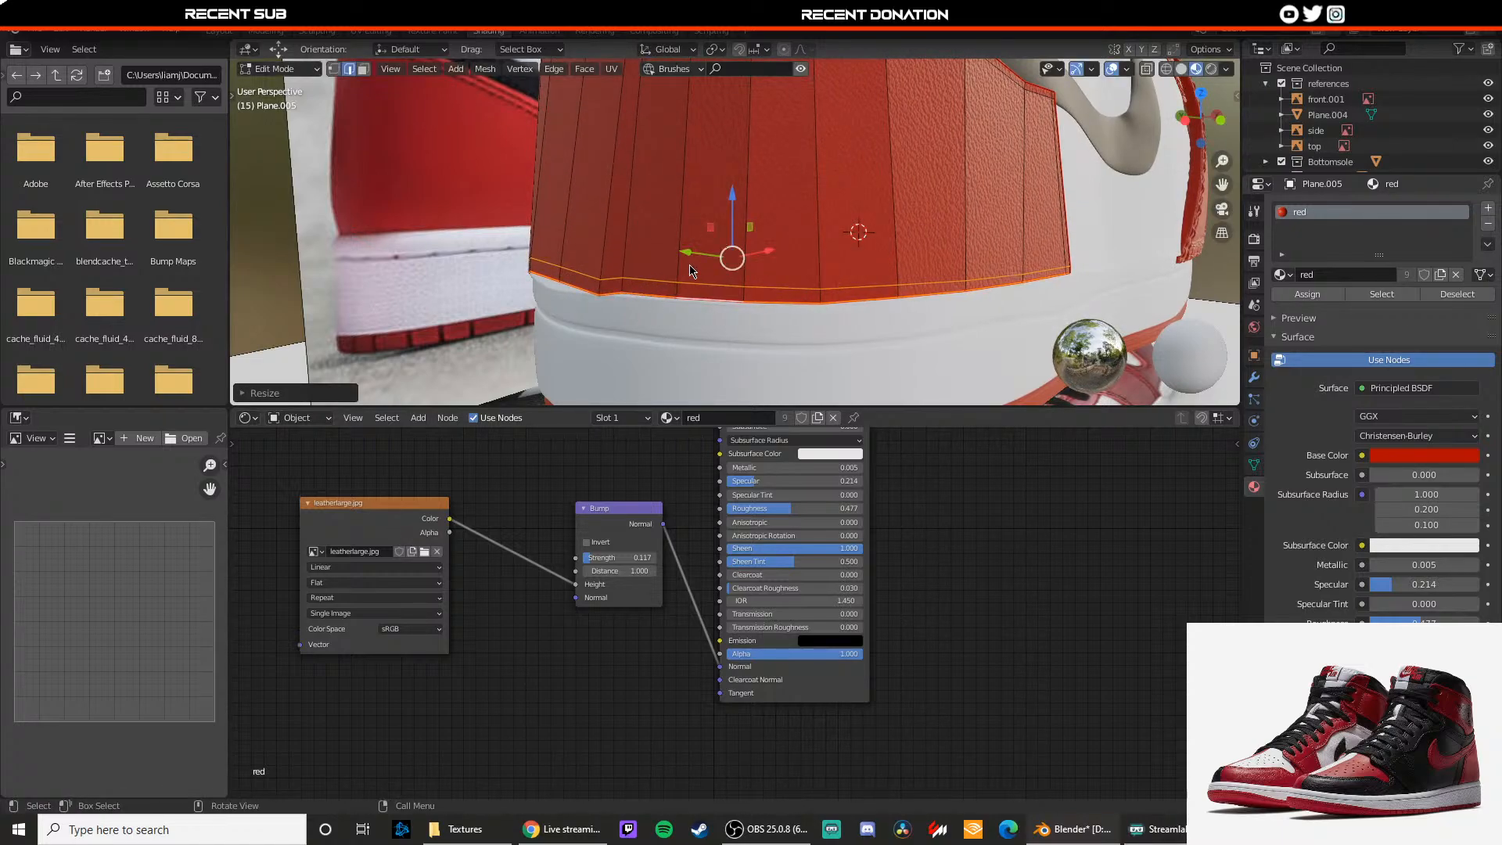
key("Tab")
Step: In edge select mode, move the bottom edge segment at the heel's side outward over the remaining white gap
middle_click_drag(691, 271, 887, 253)
mouse_move(1021, 238)
middle_mouse_down()
mouse_move(712, 203)
mouse_move(672, 206)
mouse_move(640, 248)
mouse_move(768, 235)
middle_mouse_up()
key("Tab")
key("alt+z")
key("z")
left_click(617, 266)
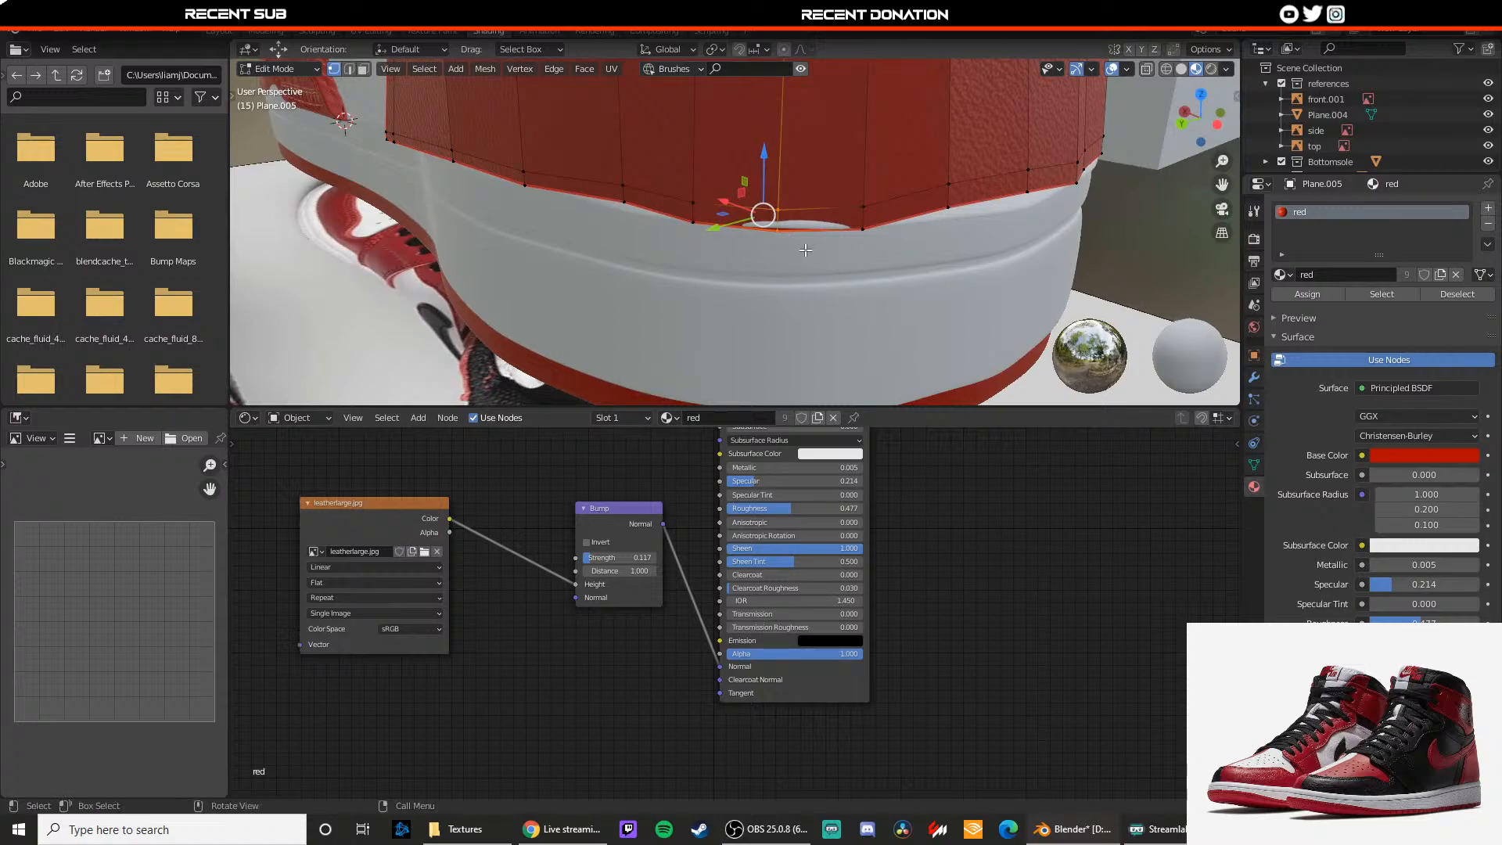
key("2")
left_click(780, 229)
left_click_drag(751, 212, 838, 212)
left_click(861, 222)
key("Tab")
Step: Adjust the lower edges at the back of the red heel piece so they follow the midsole, and return to Object Mode
middle_click_drag(866, 242, 734, 235)
key("Tab")
left_click(531, 214)
left_click(523, 198)
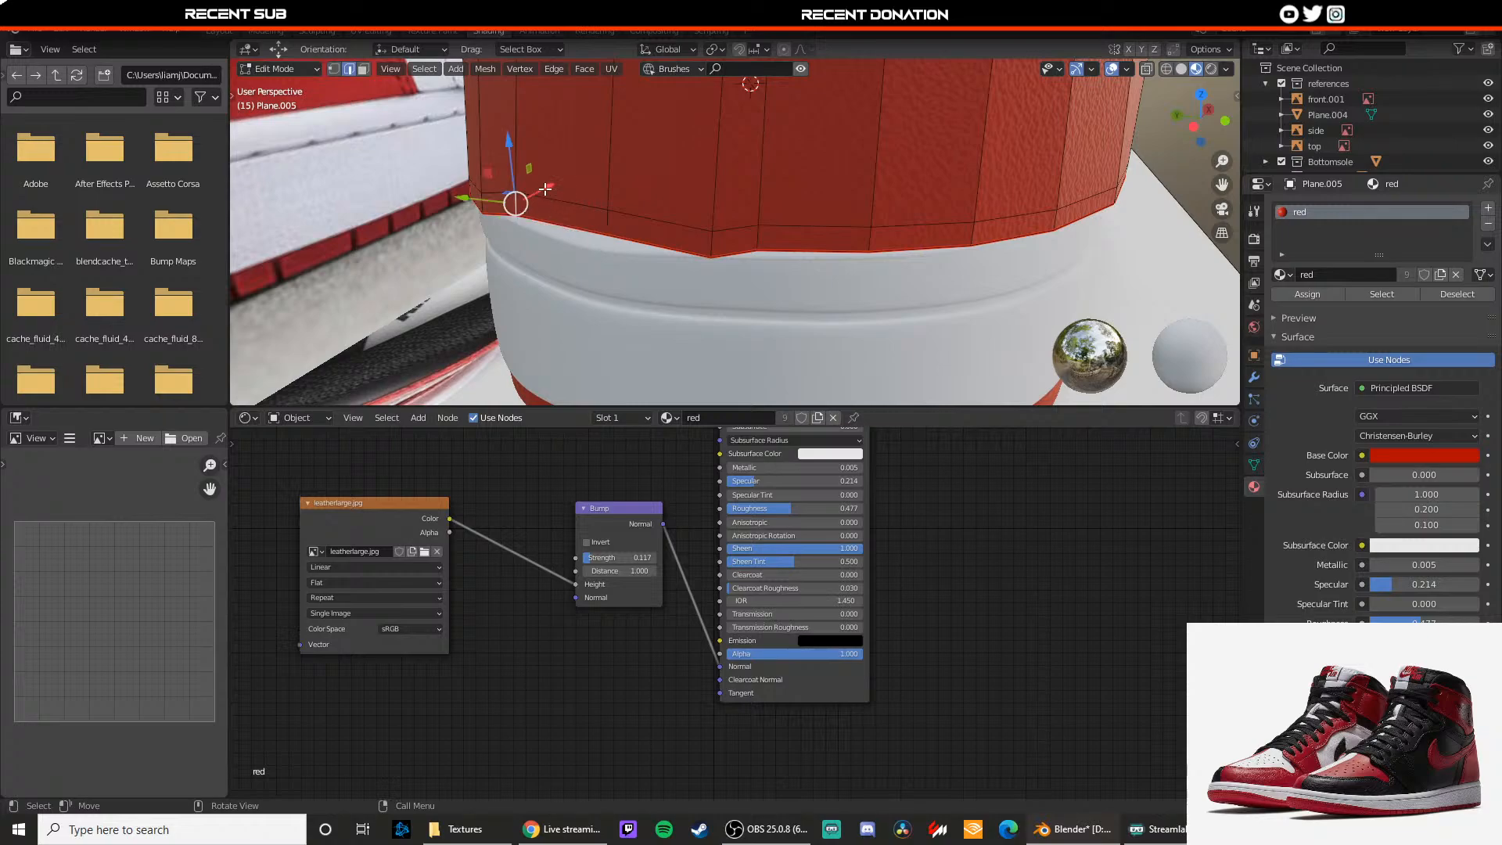
left_click_drag(546, 189, 537, 193)
left_click(608, 227)
left_click_drag(634, 208, 618, 218)
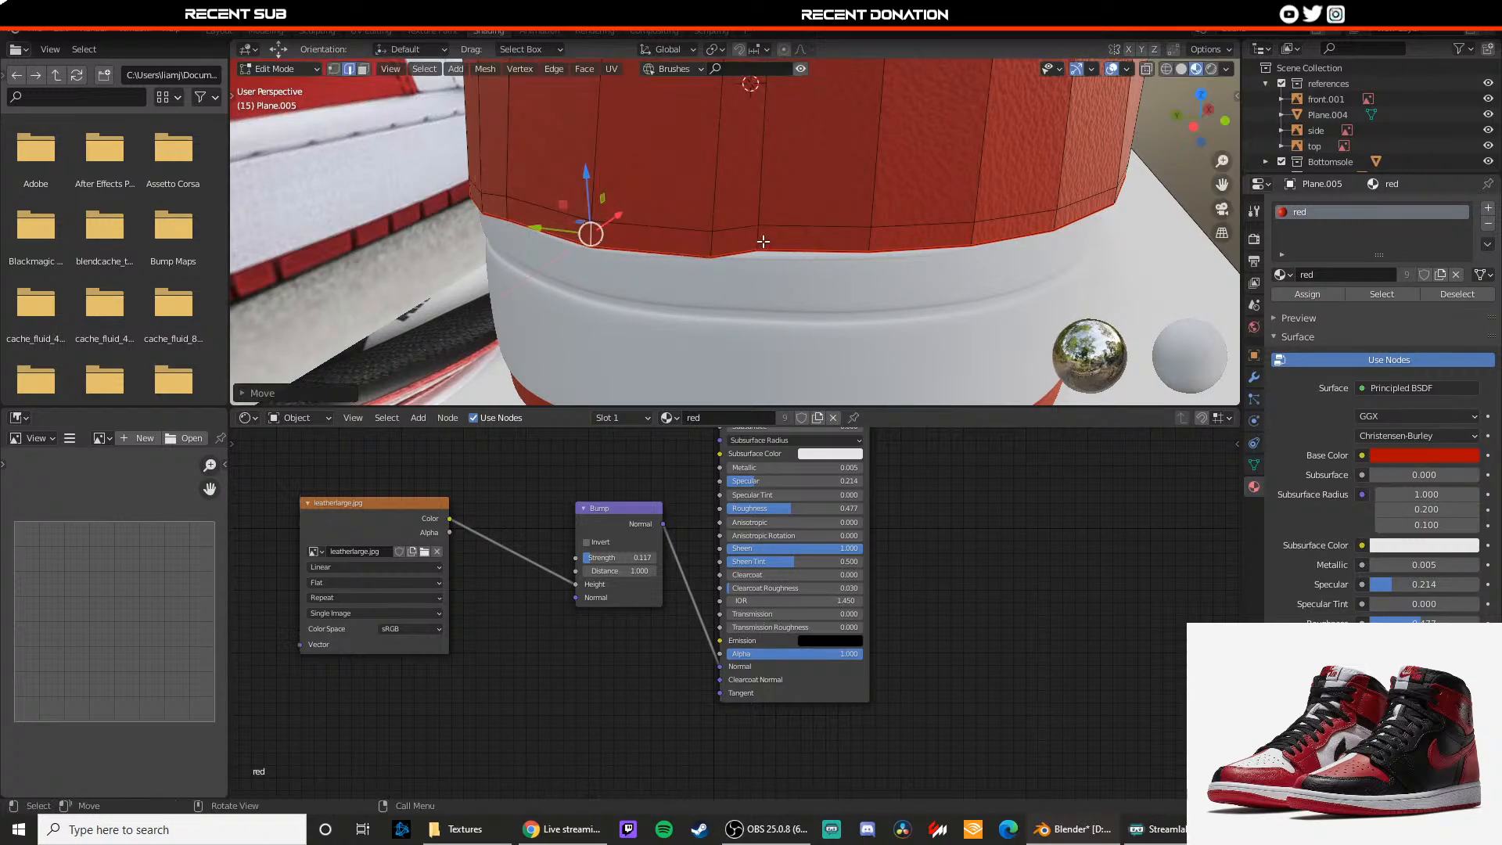
left_click(762, 241)
middle_click_drag(757, 238, 764, 262)
left_click_drag(774, 251, 721, 278)
key("Tab")
Step: Inspect the whole shoe from the heel, side and front
scroll(726, 271, "down", 3)
left_click(971, 257)
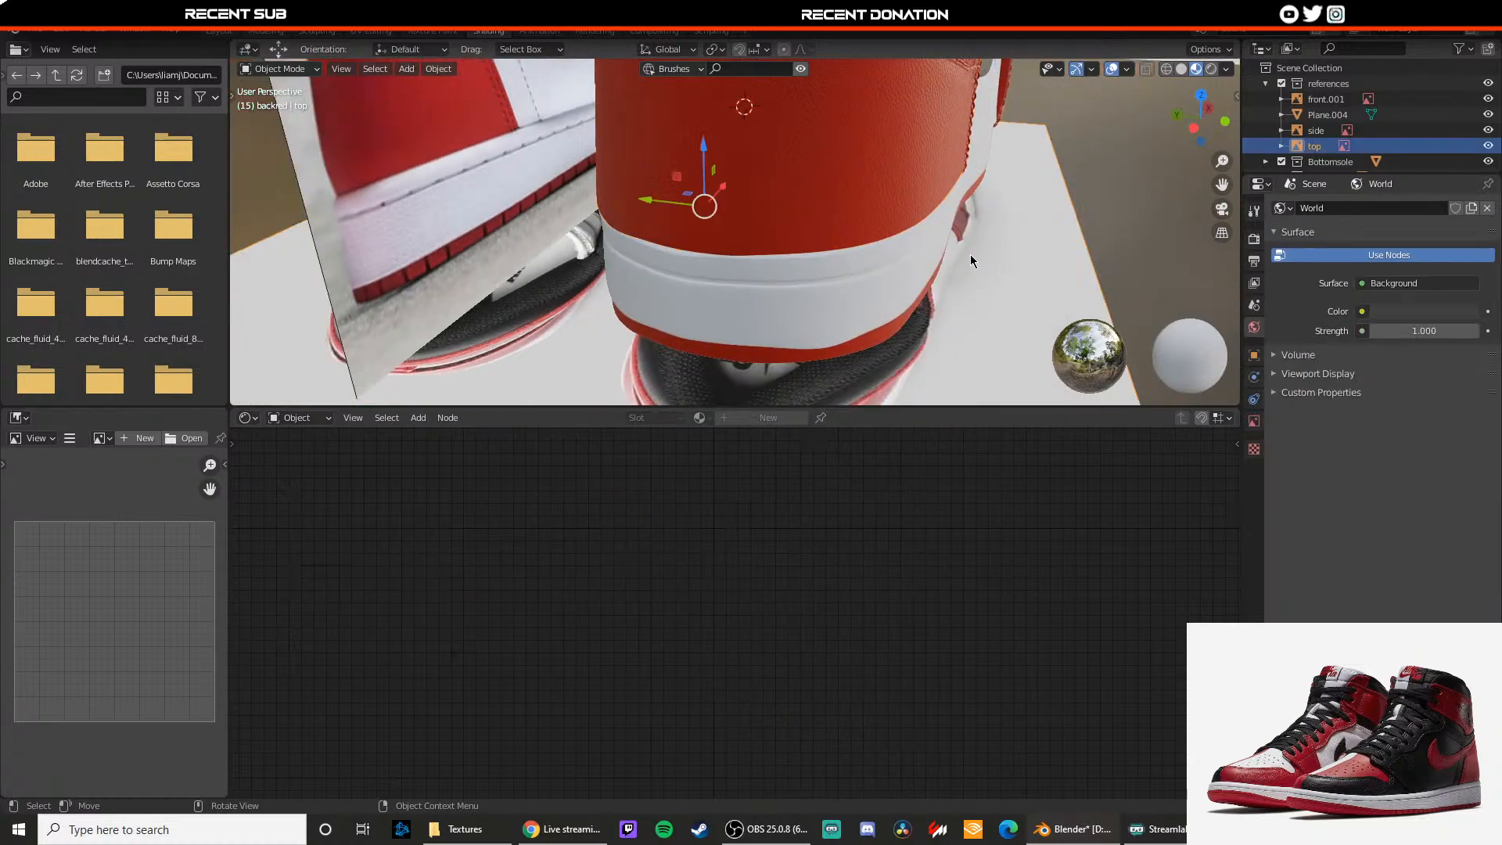
scroll(970, 258, "down", 4)
left_click(986, 229)
scroll(853, 249, "down", 4)
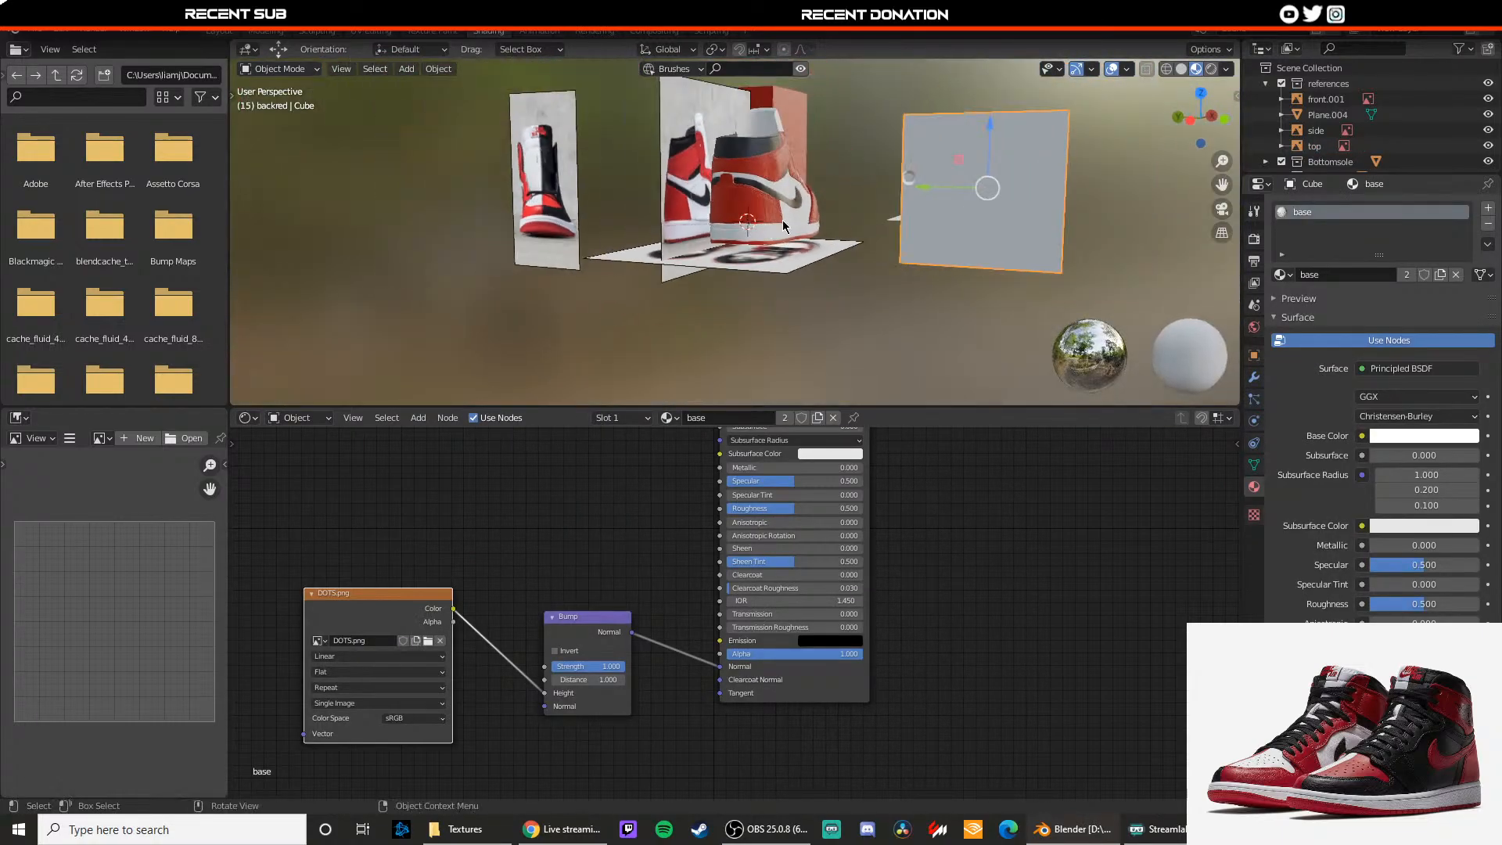
middle_click_drag(782, 219, 500, 250)
scroll(673, 226, "up", 6)
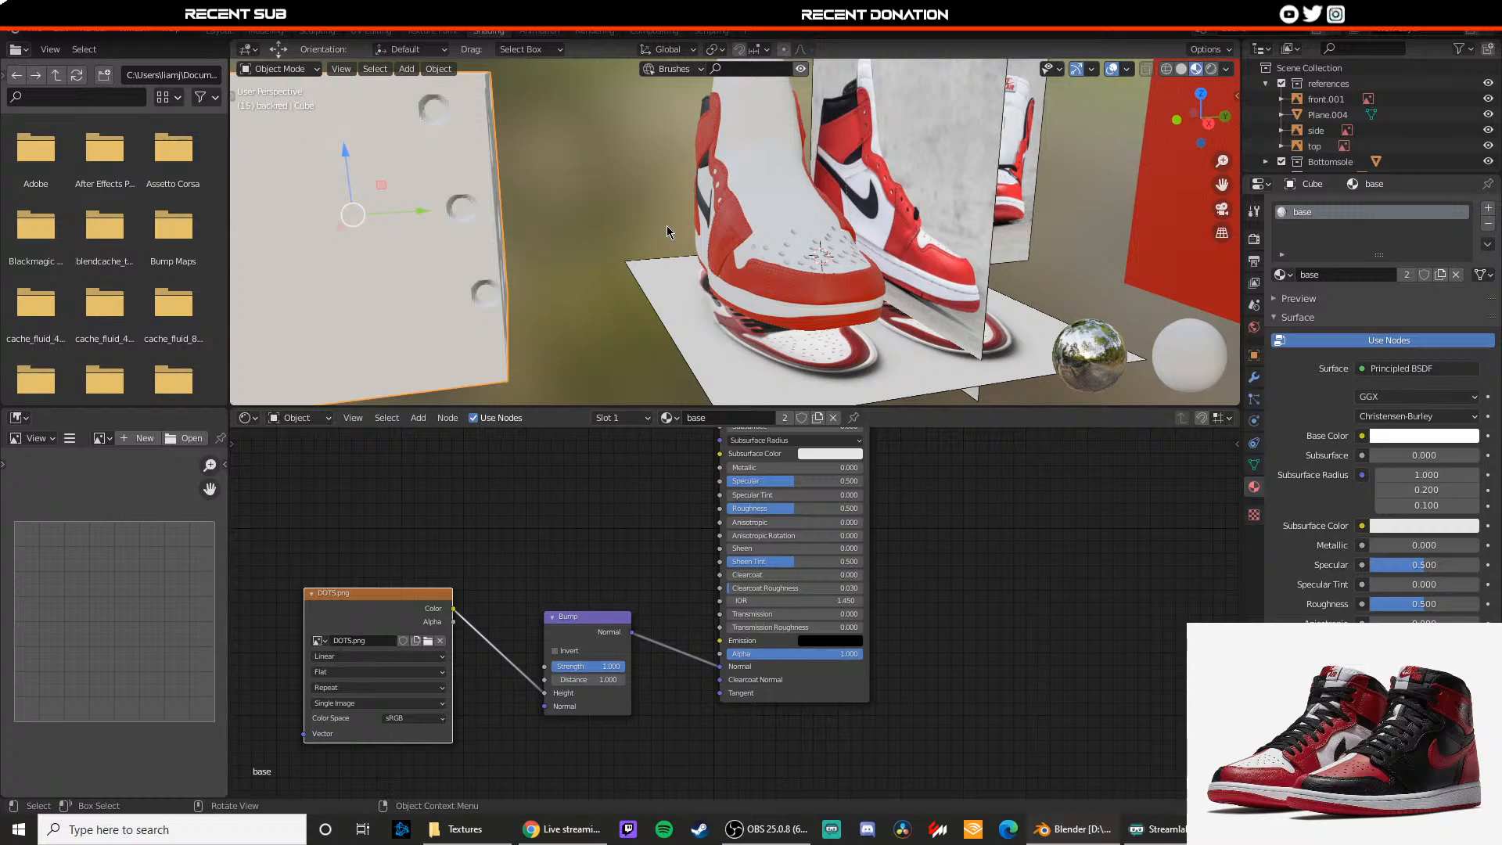
middle_click_drag(745, 227, 705, 264)
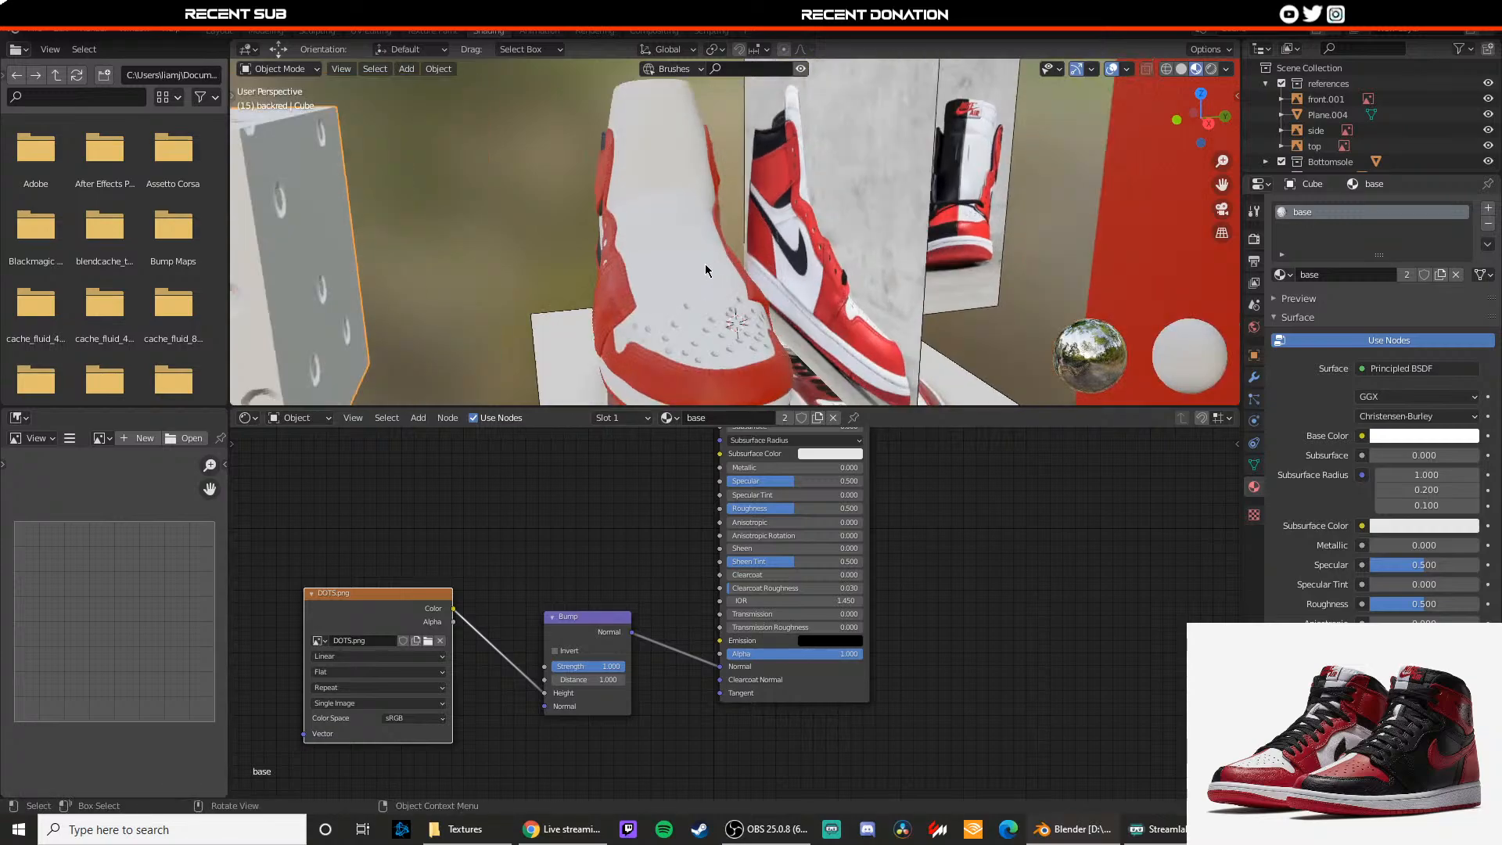
Step: In the Modeling workspace, move the red front piece's rear lower vertex to close the small white gap beside the midstrap
left_click(267, 31)
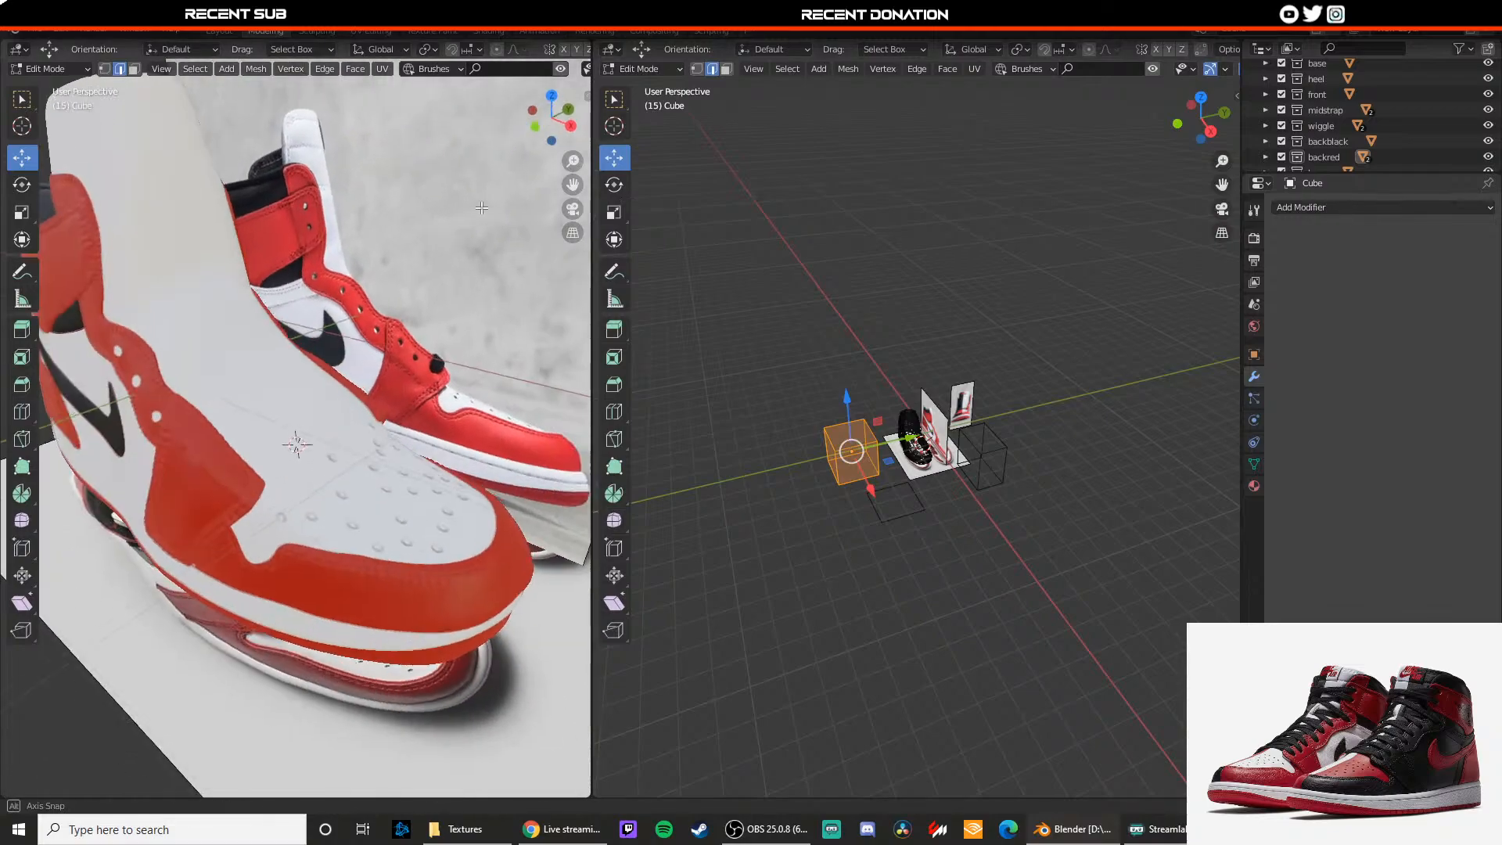
scroll(482, 208, "down", 4)
scroll(423, 215, "up", 5)
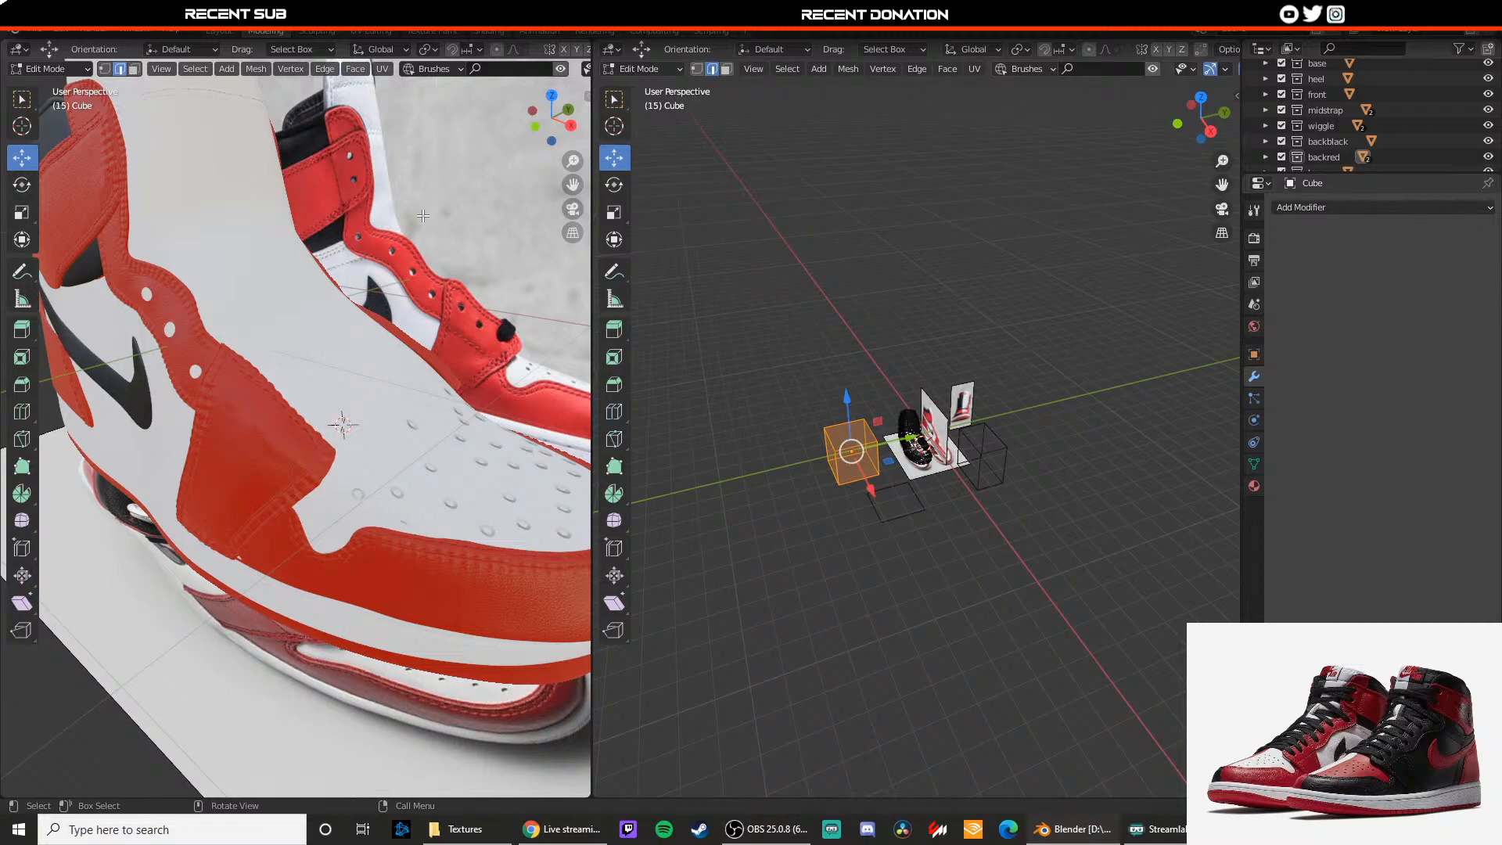
scroll(423, 215, "down", 5)
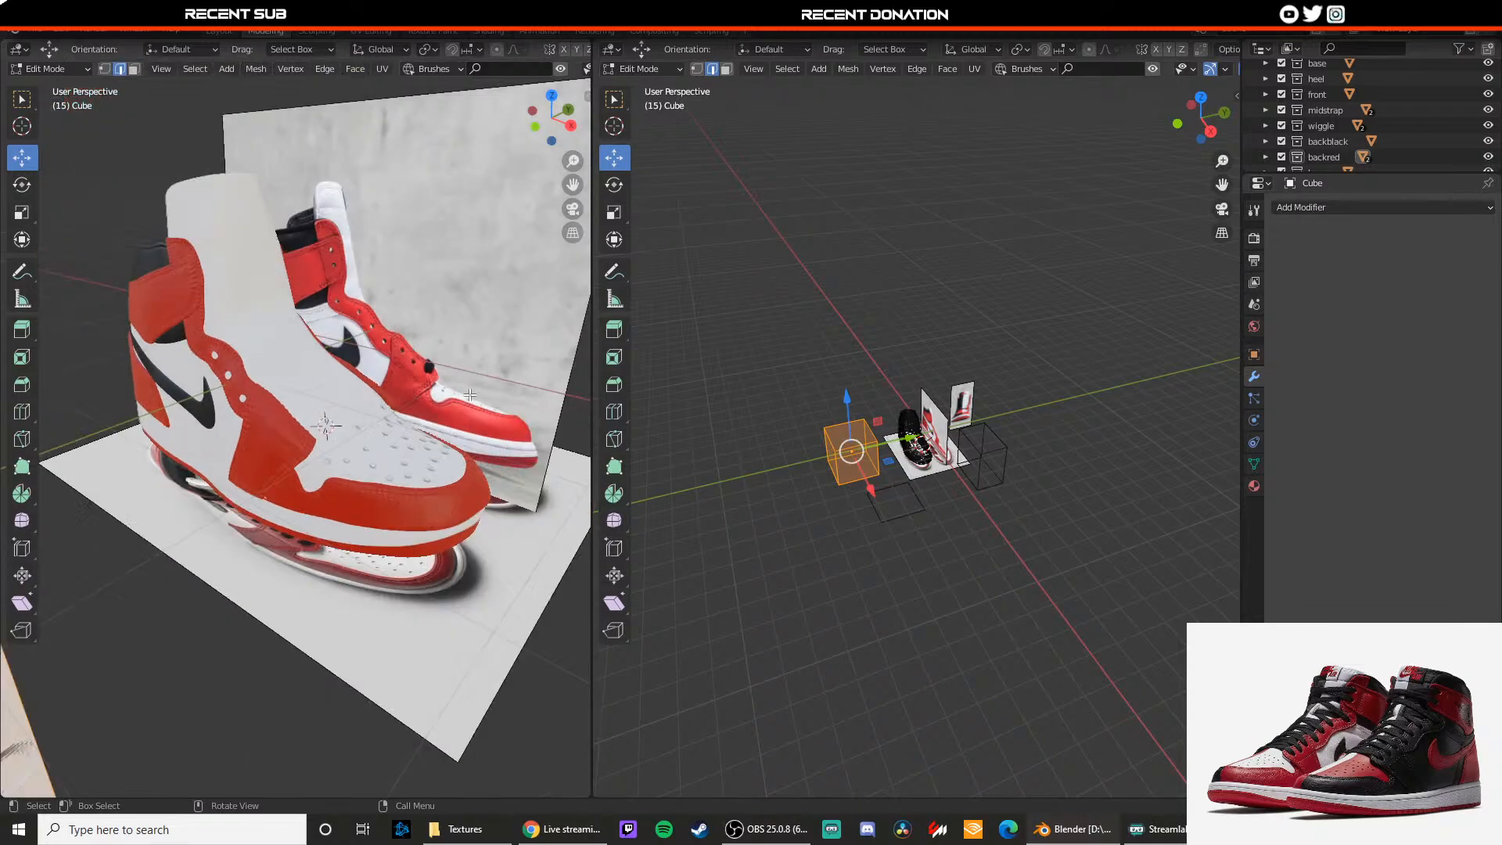
scroll(424, 467, "up", 4)
scroll(273, 489, "up", 4)
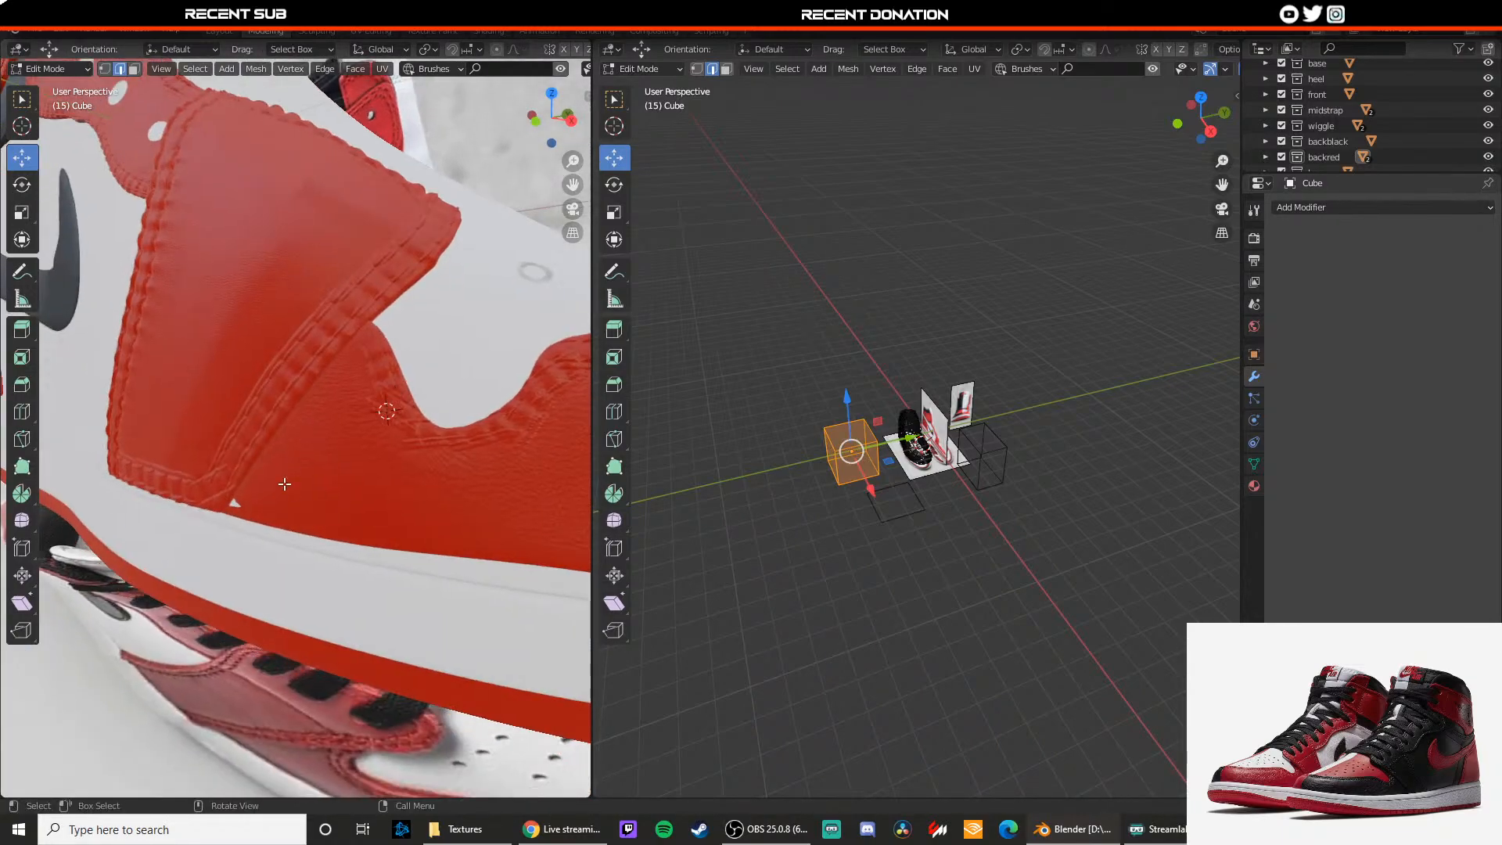
key("Tab")
left_click(284, 490)
key("Tab")
key("1")
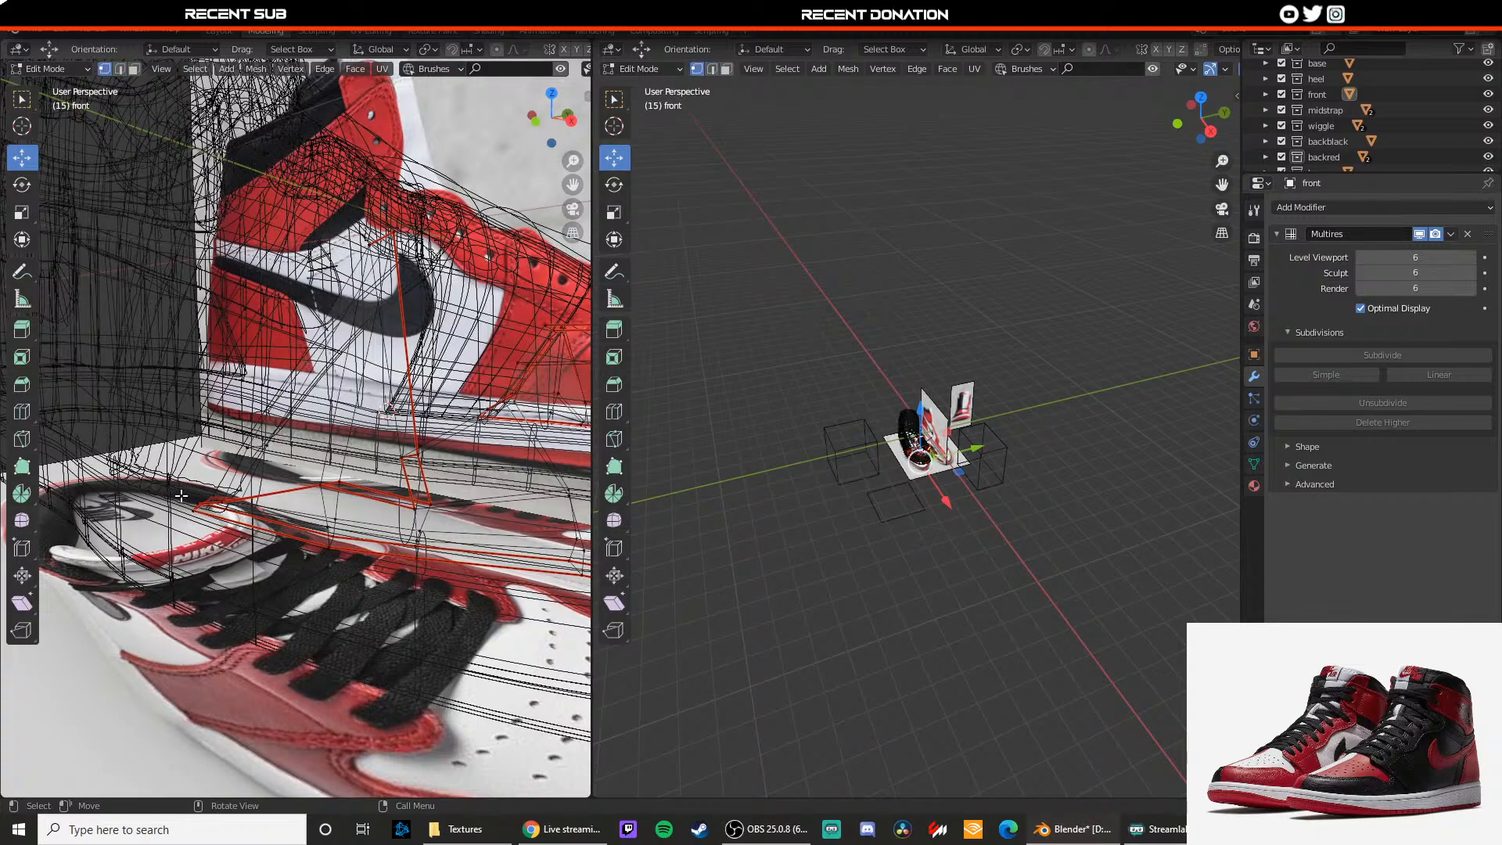
left_click(235, 499)
left_click_drag(243, 500, 233, 495)
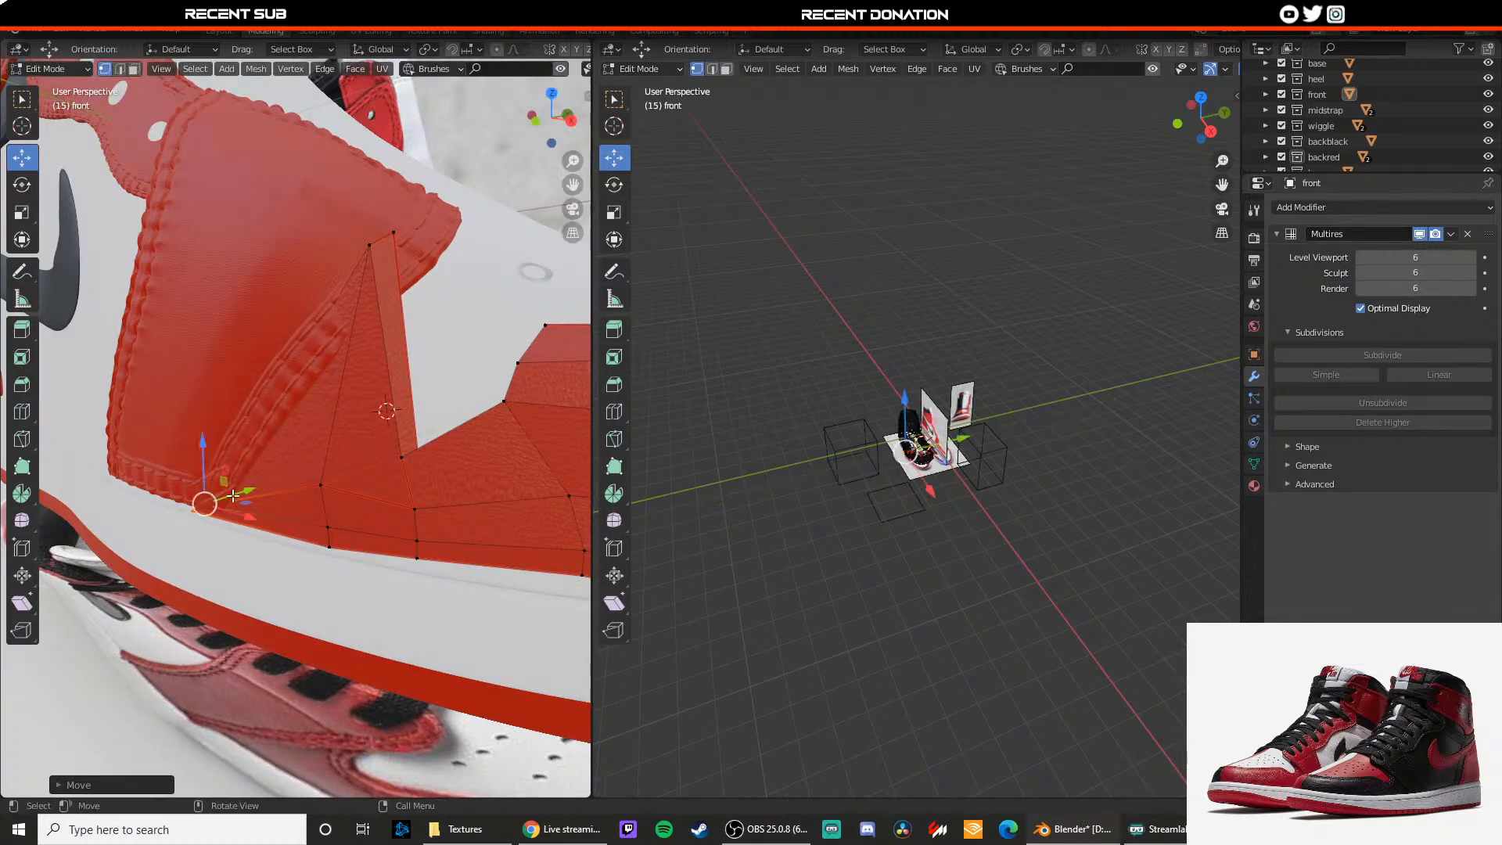
key("Tab")
Step: Examine the side of the shoe for gaps between the red pieces and the white base
left_click(257, 452)
scroll(256, 452, "down", 1)
left_click(410, 380)
scroll(400, 420, "down", 3)
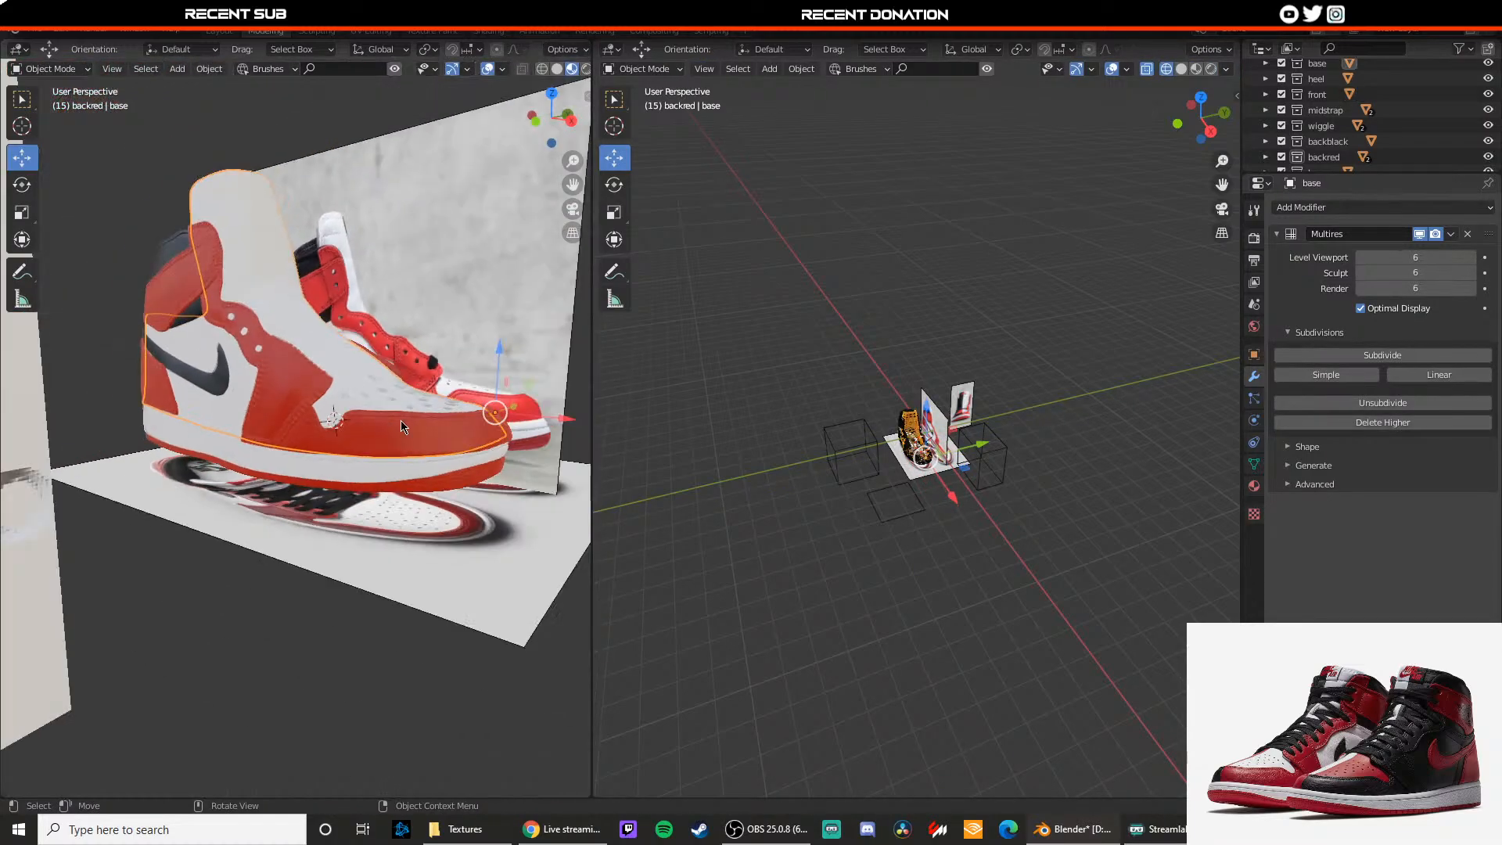
scroll(357, 500, "up", 4)
scroll(358, 501, "down", 5)
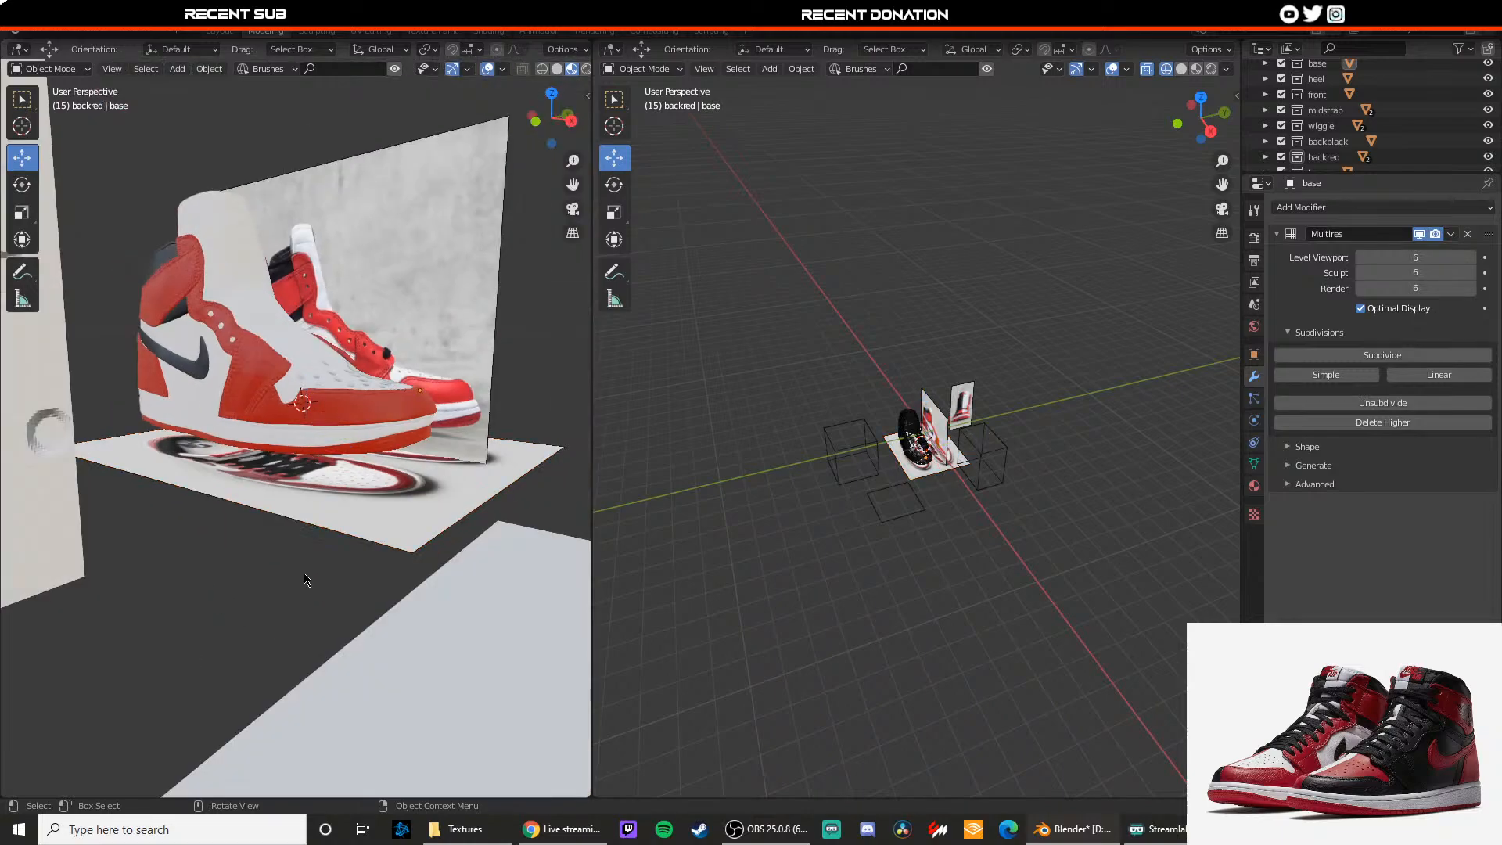
middle_click_drag(305, 575, 219, 565)
scroll(244, 516, "up", 4)
middle_click_drag(292, 508, 374, 500)
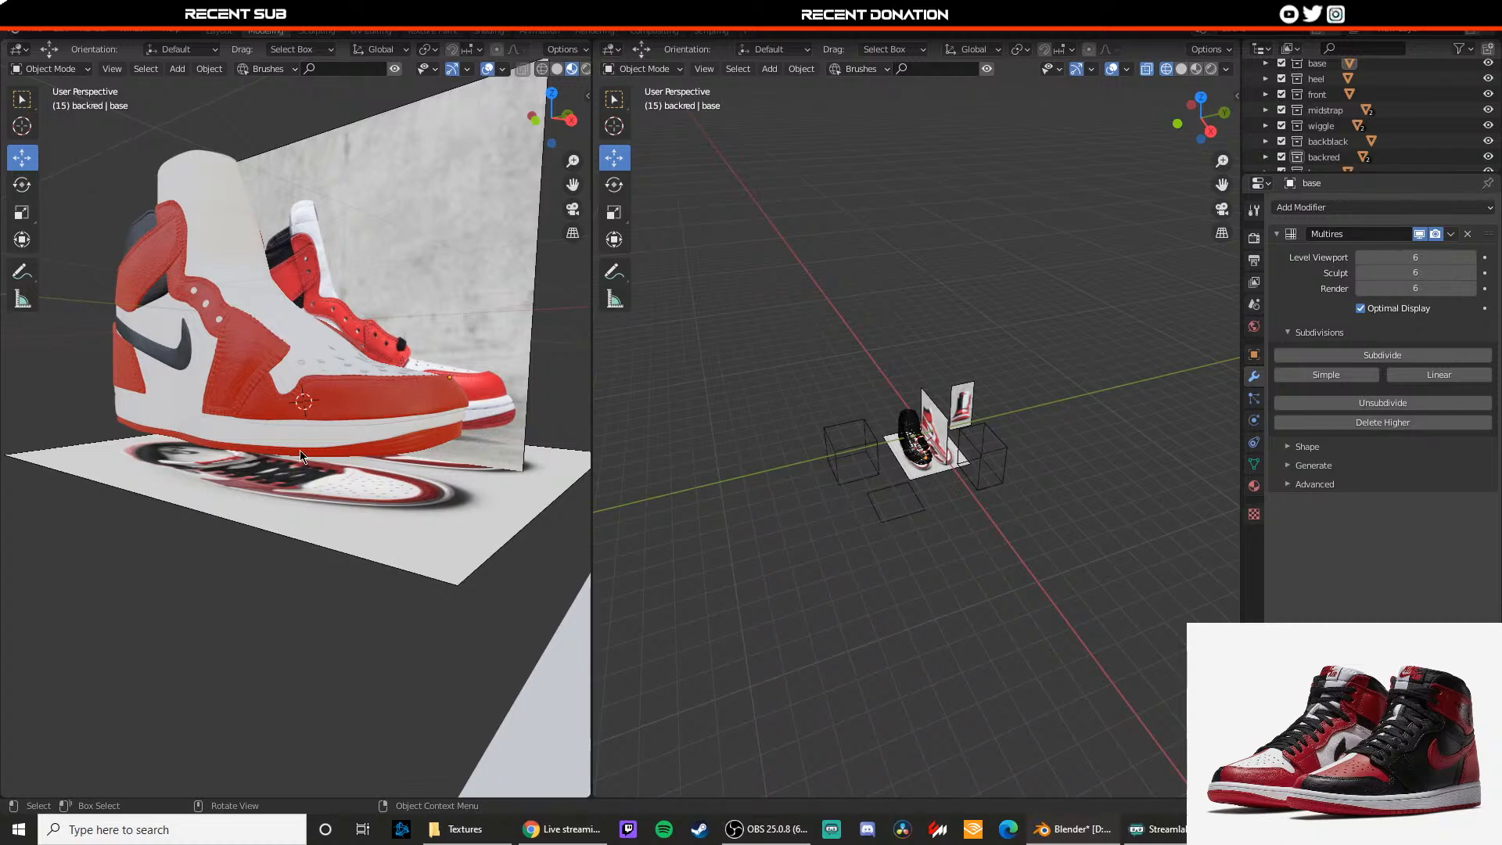
Step: Select the red heel piece, reposition one of its vertices and return to Object Mode
scroll(212, 406, "up", 5)
scroll(213, 406, "up", 3)
middle_click_drag(155, 383, 368, 533, "shift")
left_click(194, 501)
scroll(246, 446, "up", 2)
key("Tab")
middle_click_drag(238, 385, 266, 402)
key("z")
left_click(196, 402)
middle_click_drag(334, 462, 429, 511, "shift")
mouse_move(148, 306)
left_mouse_down()
mouse_move(200, 334)
mouse_move(212, 300)
left_mouse_up()
key("z")
key("Tab")
Step: Examine the tongue and the top of the shoe from the front
scroll(341, 373, "down", 1)
scroll(341, 374, "down", 5)
middle_click_drag(453, 386, 205, 382)
scroll(258, 399, "up", 3)
middle_click_drag(532, 437, 383, 425, "shift")
middle_click_drag(237, 416, 345, 432, "shift")
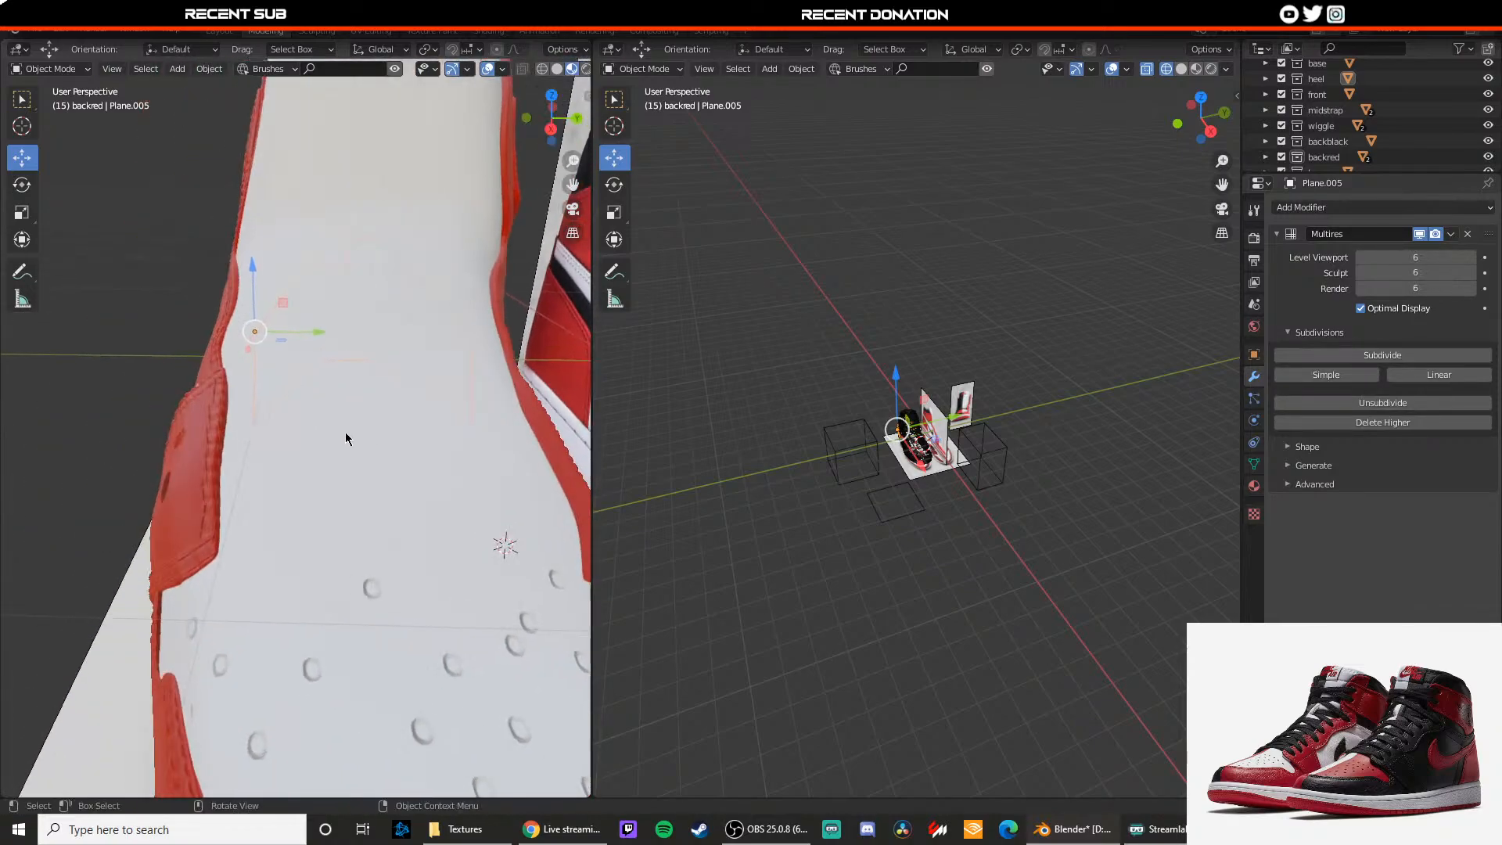
middle_click_drag(487, 432, 476, 509, "shift")
middle_click_drag(241, 436, 212, 435, "shift")
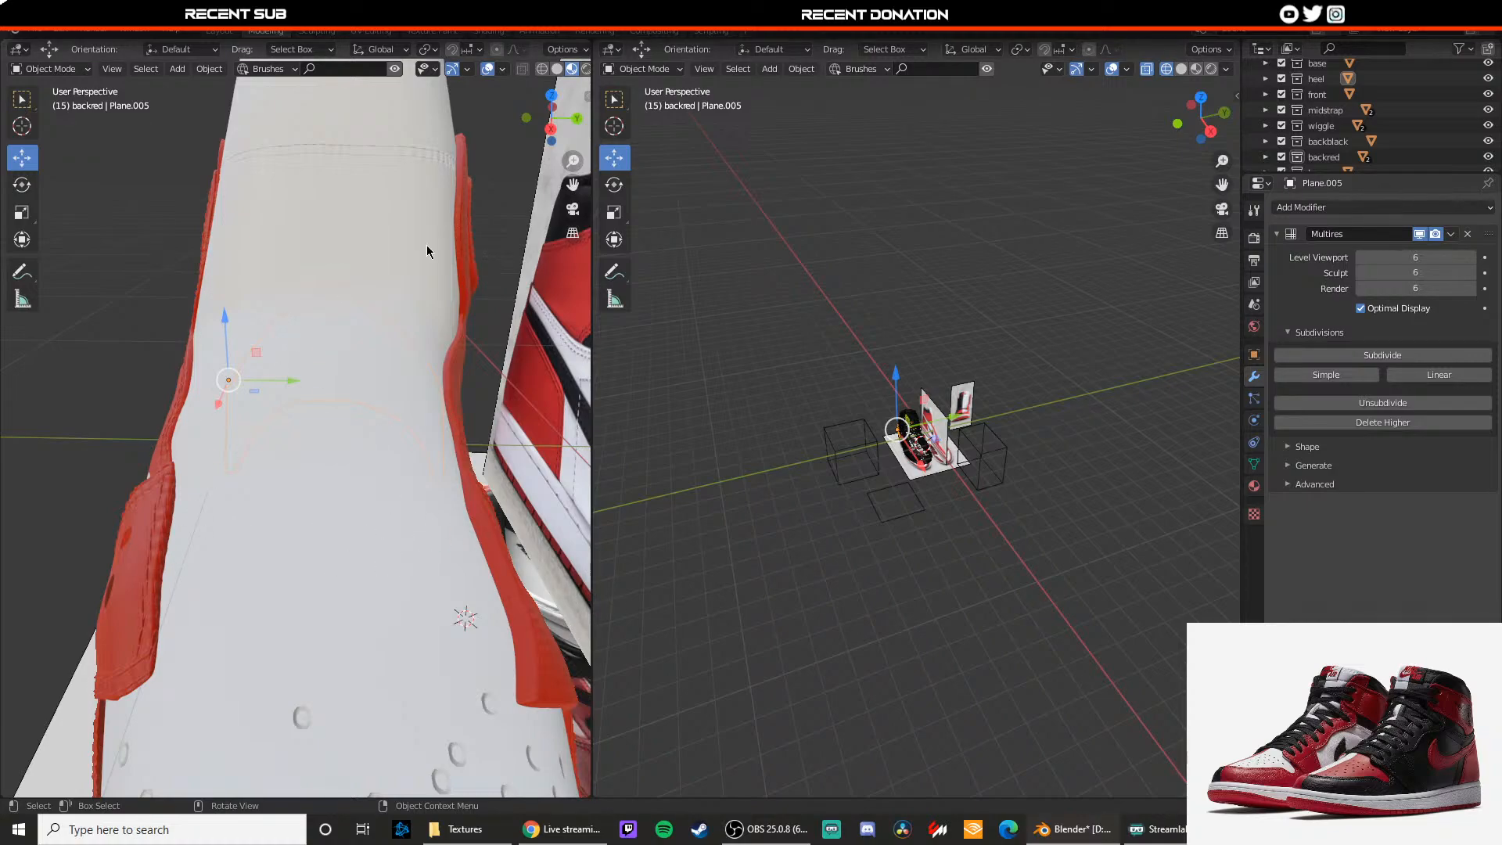
Step: Delete the white dotted test cube beside the shoe
scroll(425, 368, "down", 6)
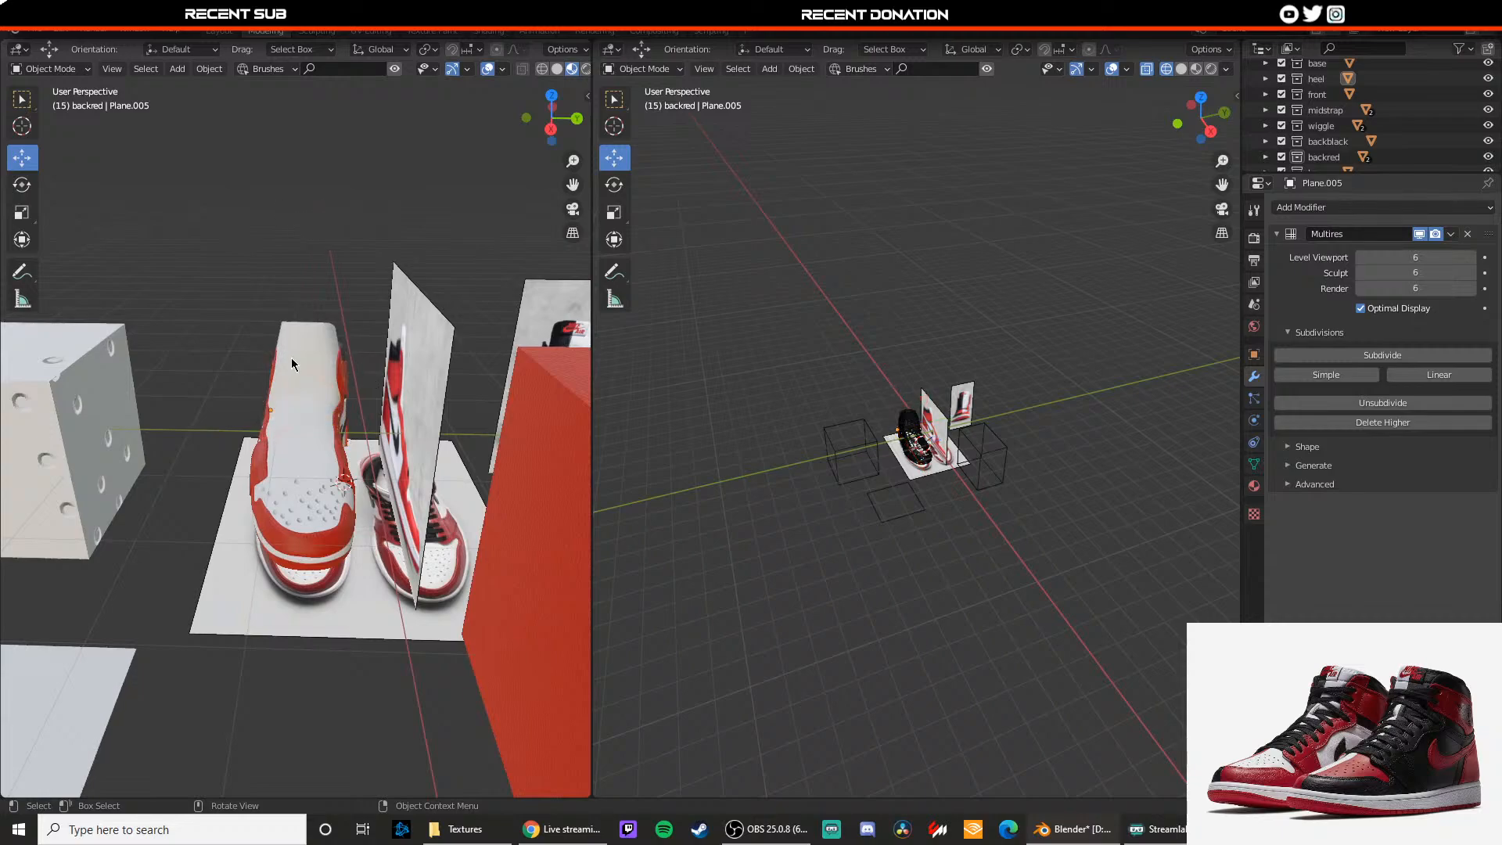
scroll(291, 358, "down", 3)
left_click(153, 415)
key("Delete")
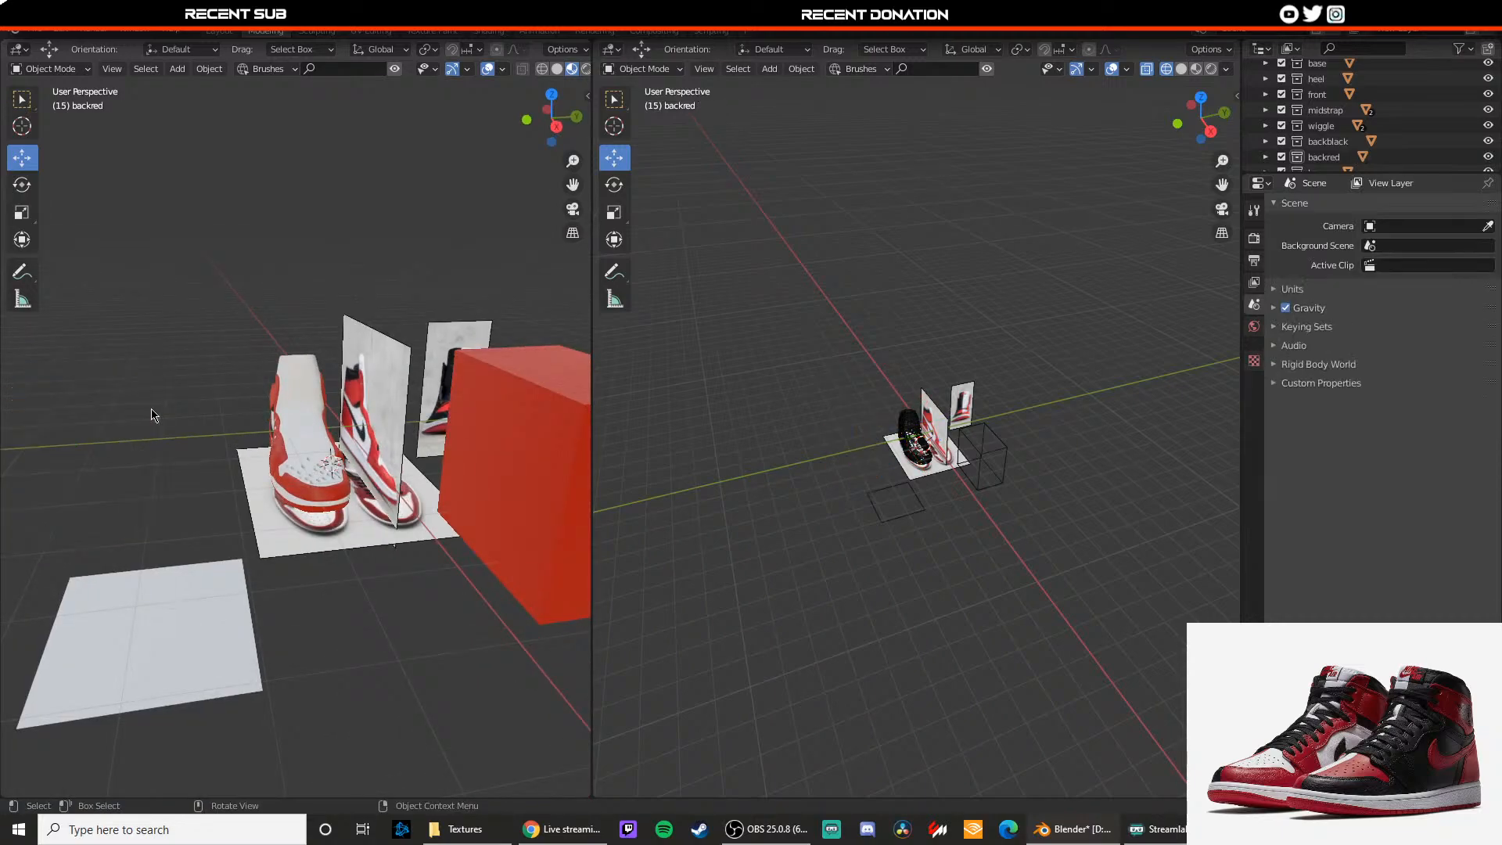
Step: Delete the red test cube and the flat white plane beside the shoe
scroll(362, 479, "down", 3)
left_click(422, 477)
key("Delete")
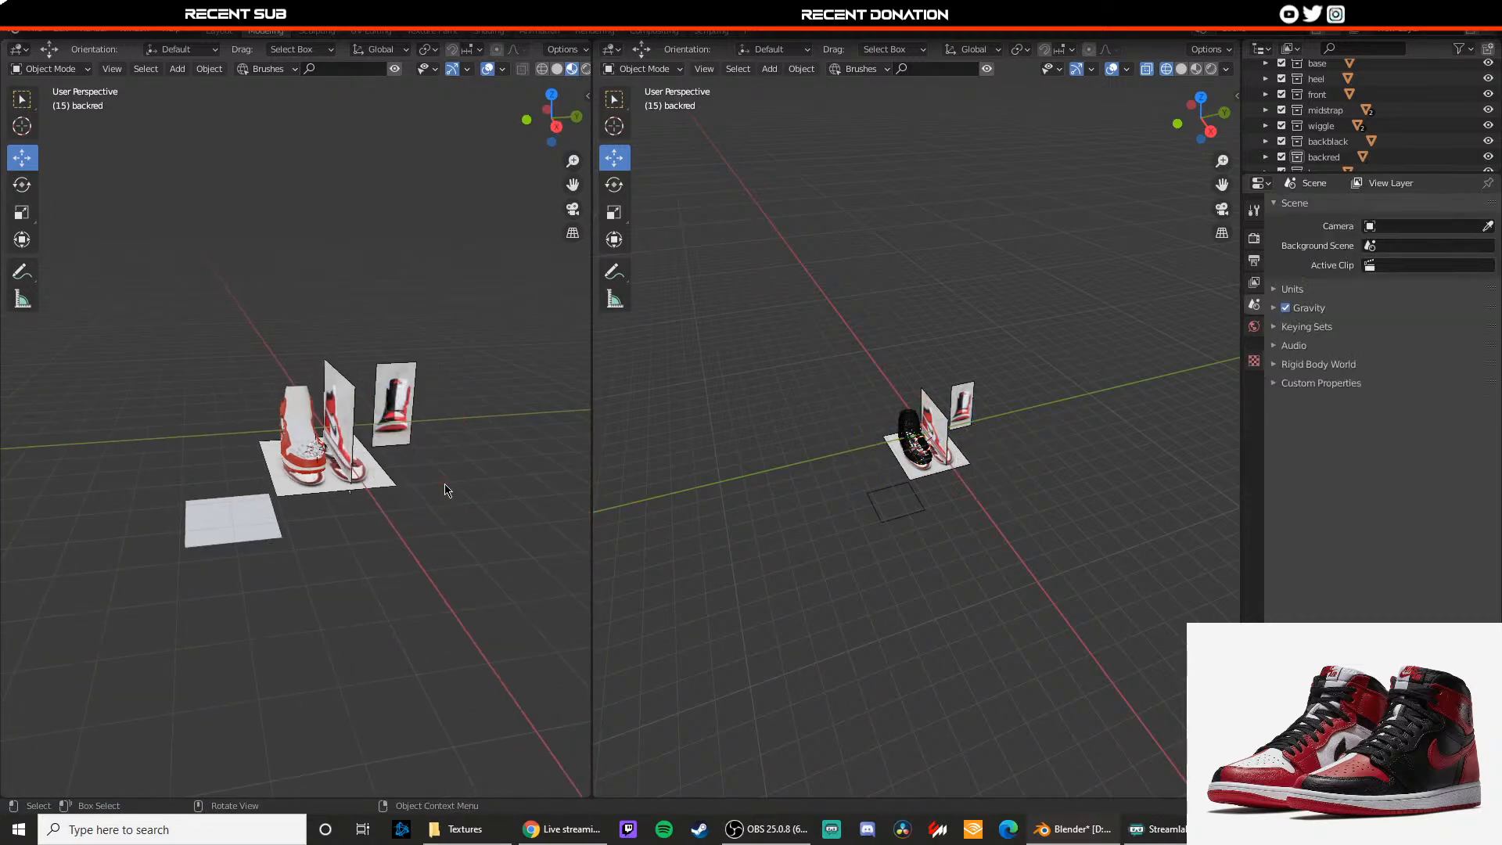
left_click(249, 538)
middle_click_drag(249, 538, 352, 514)
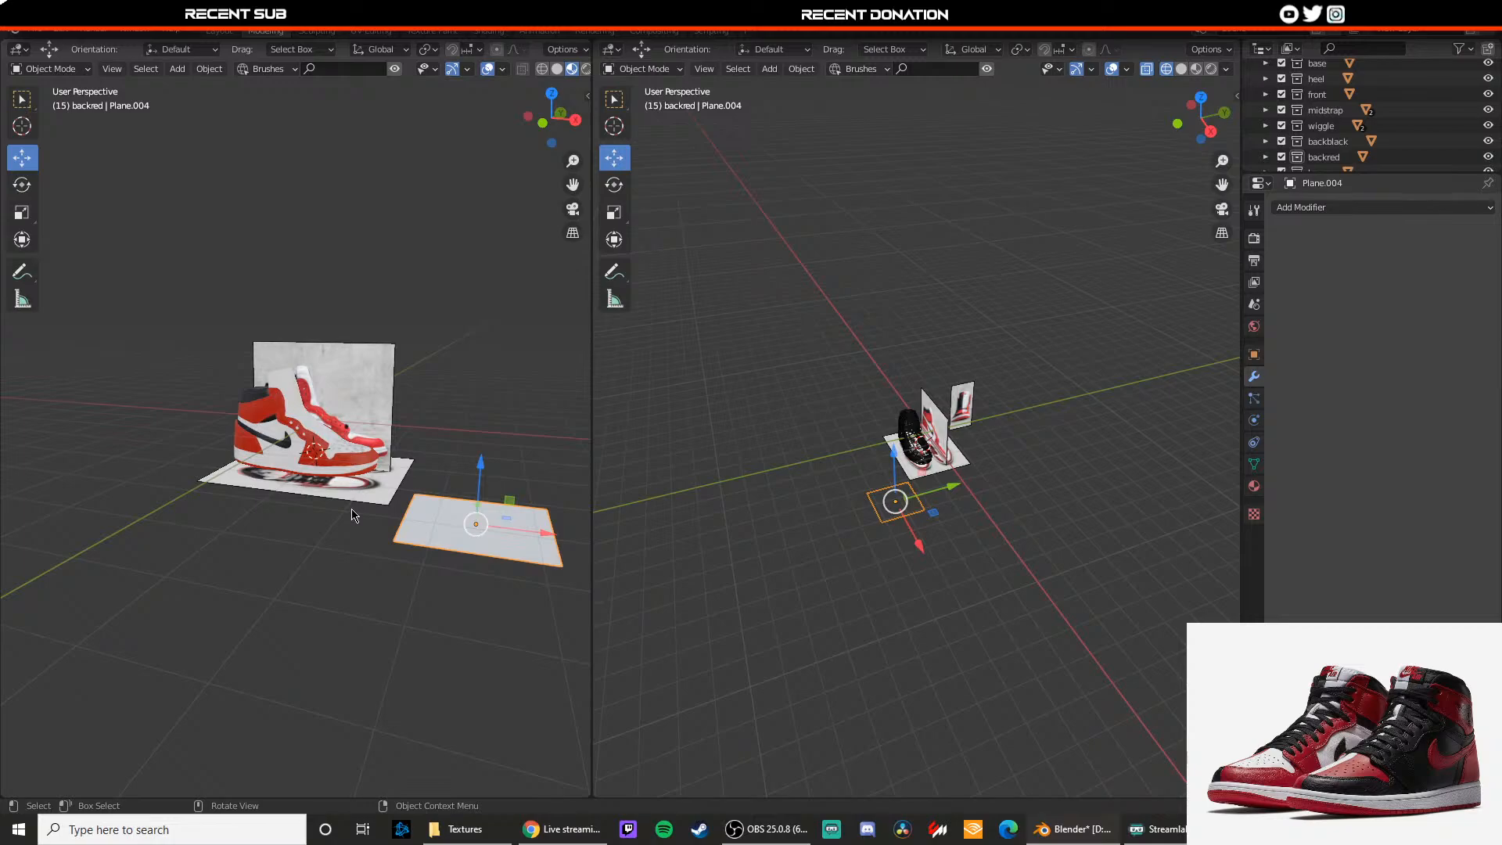
key("Delete")
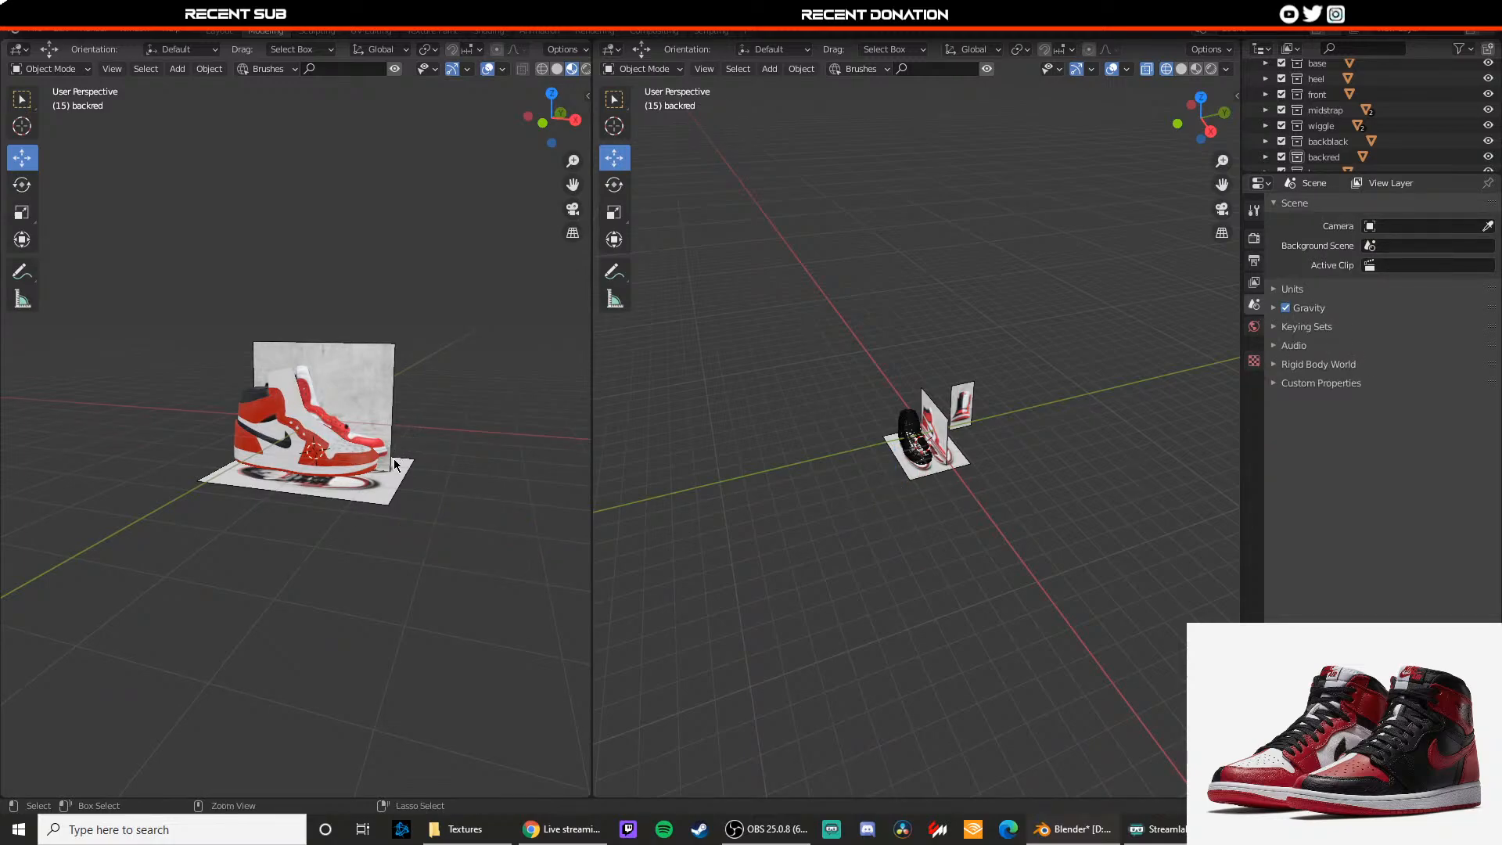
Step: Examine the shoe's side, tongue and eyelet area against the side reference image
scroll(308, 491, "up", 4)
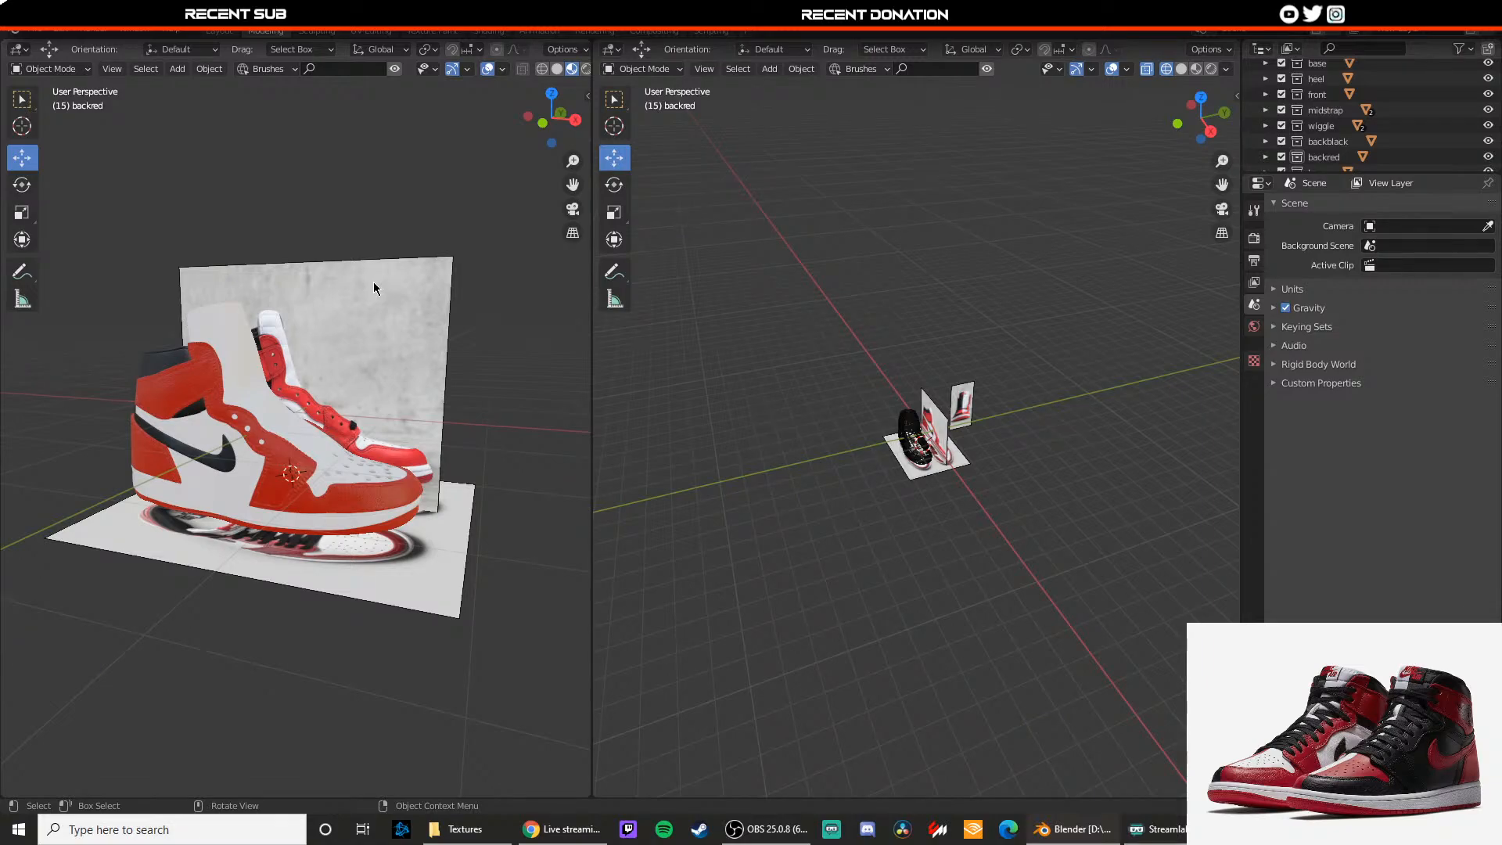
middle_click_drag(306, 395, 313, 439)
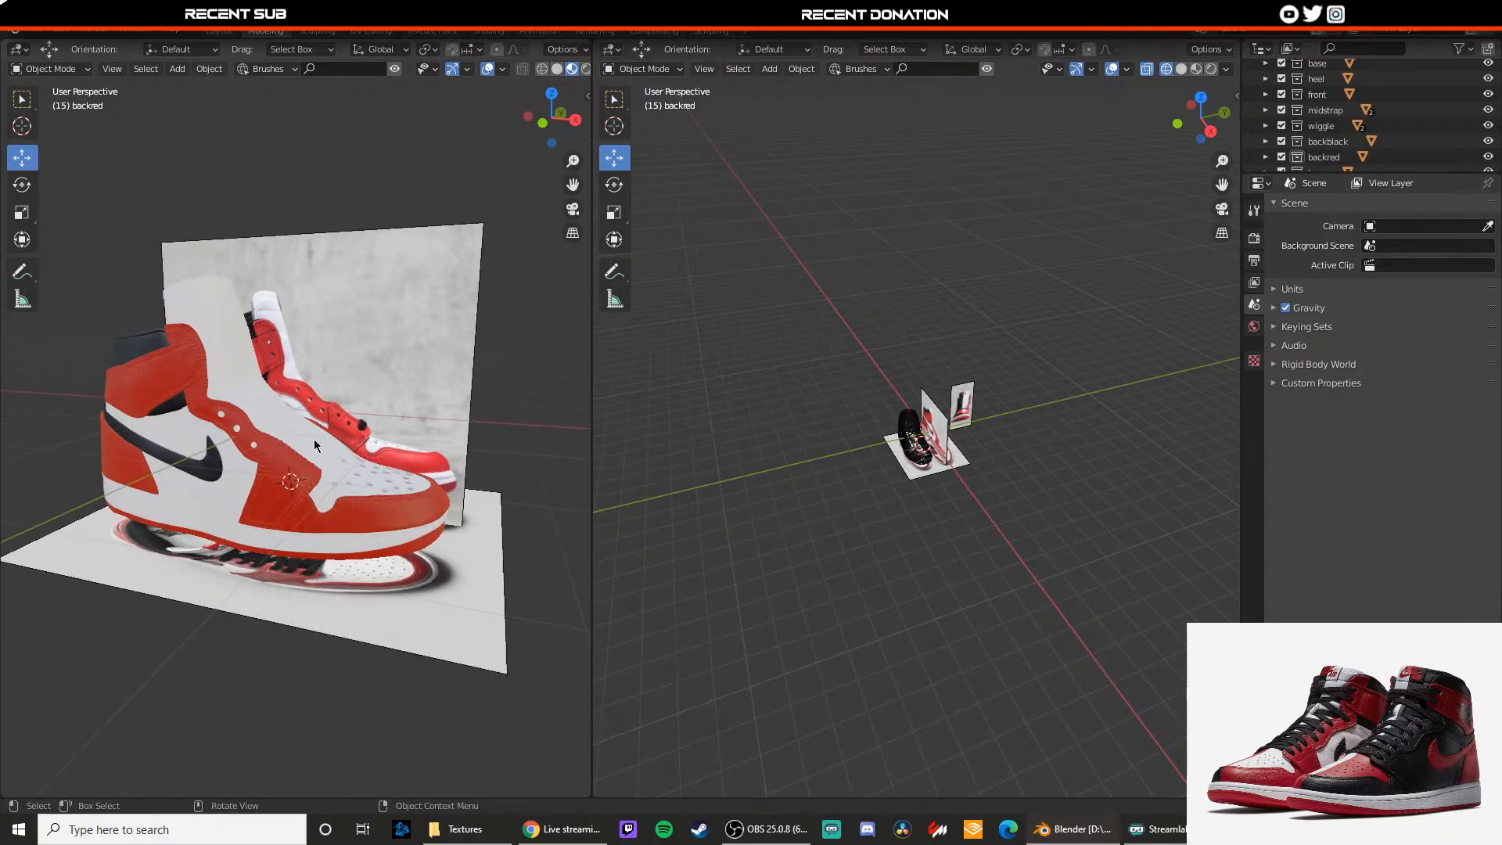
middle_click_drag(501, 448, 192, 391)
scroll(261, 411, "up", 5)
scroll(185, 399, "down", 5)
scroll(388, 533, "up", 5)
scroll(322, 513, "down", 3)
scroll(322, 513, "up", 2)
scroll(312, 505, "up", 4)
middle_click_drag(312, 505, 235, 503)
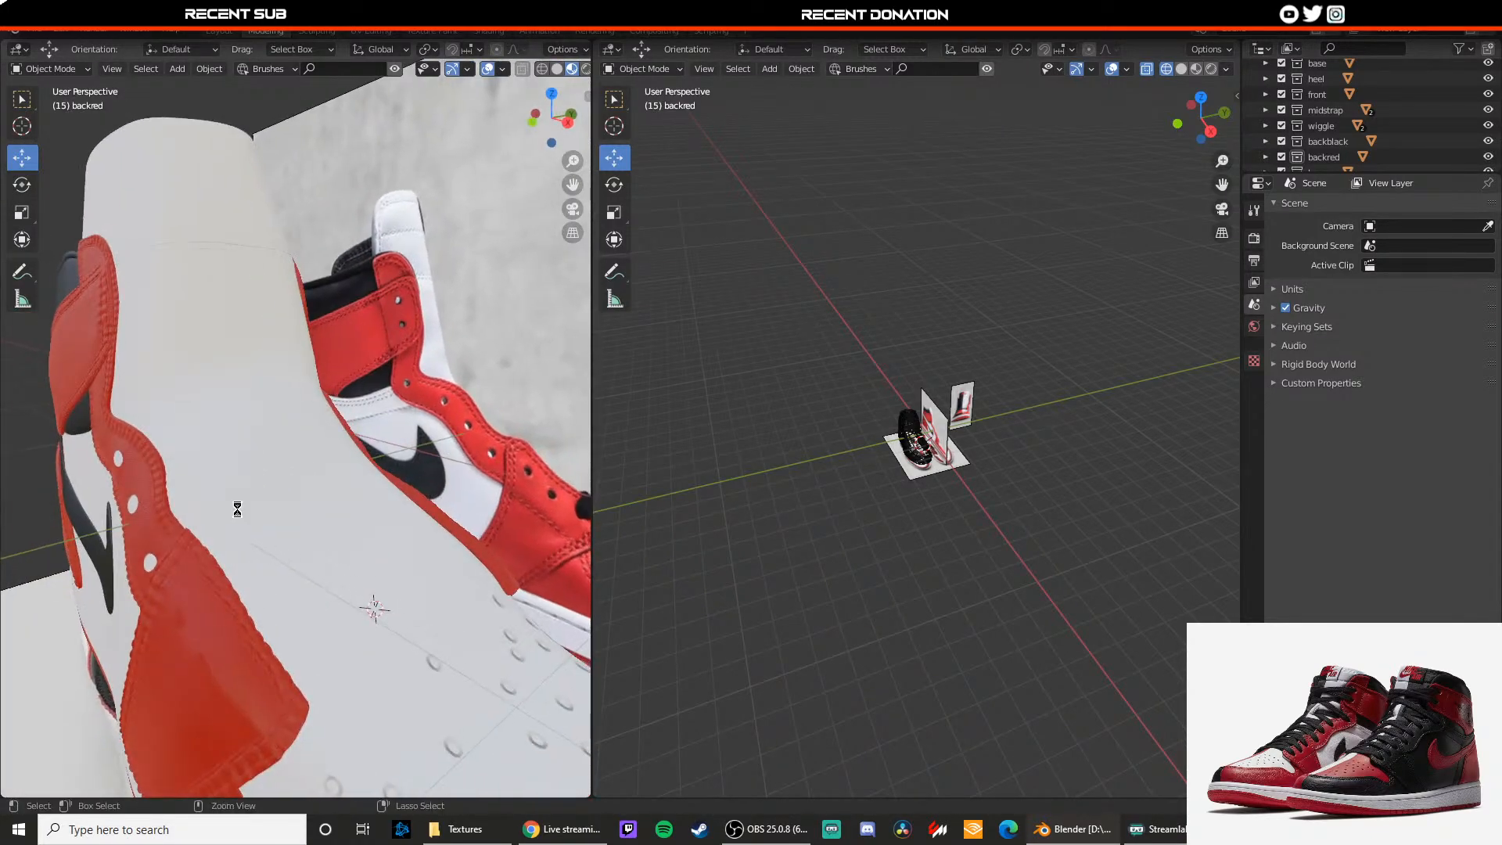
scroll(233, 500, "down", 3)
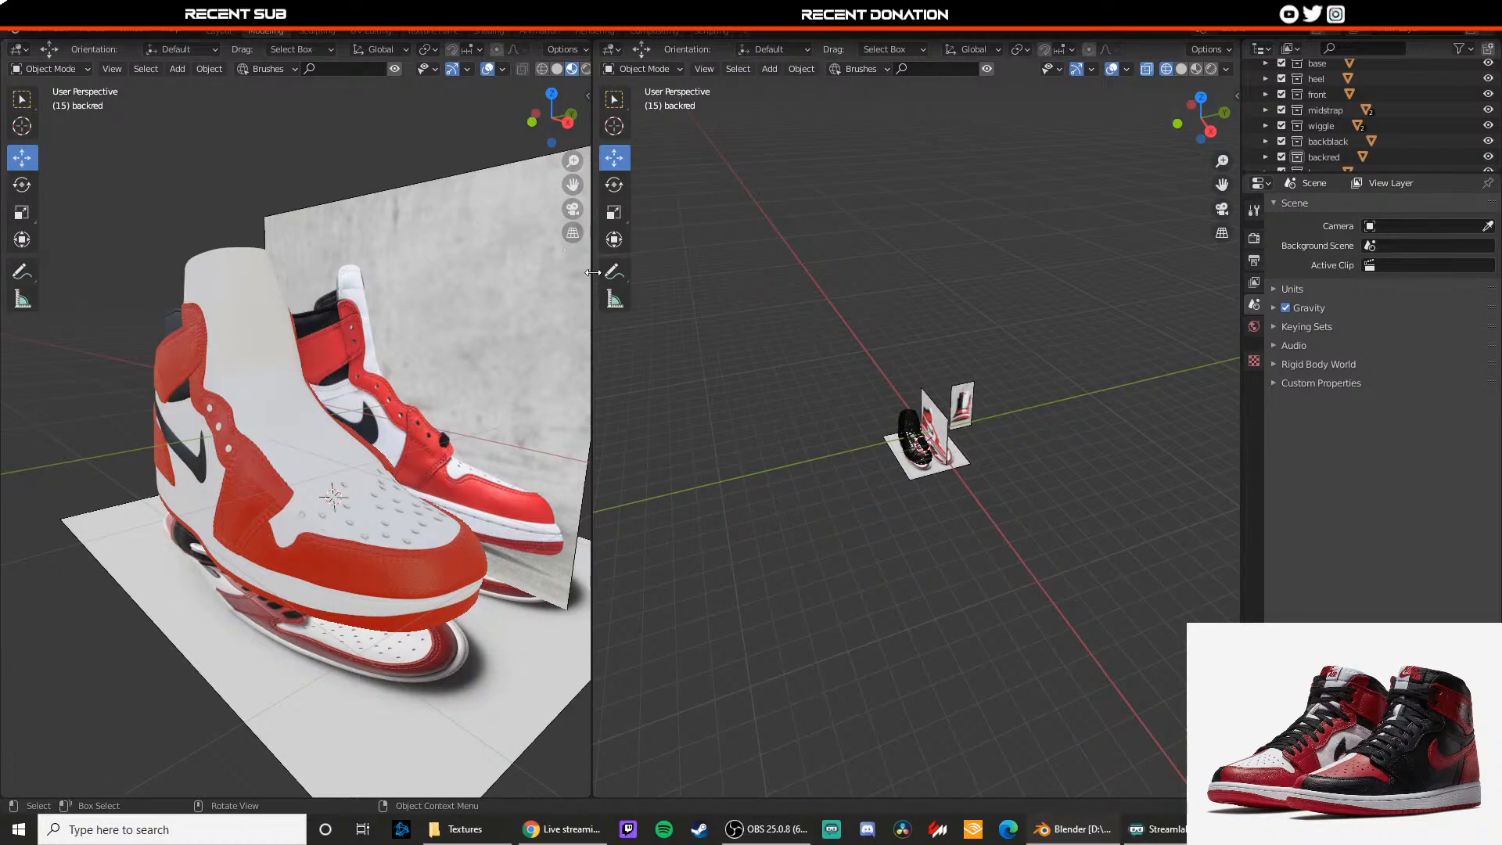
Step: Widen the shaded viewport and create a new collection named lace
left_click_drag(592, 271, 842, 297)
scroll(1302, 108, "up", 3)
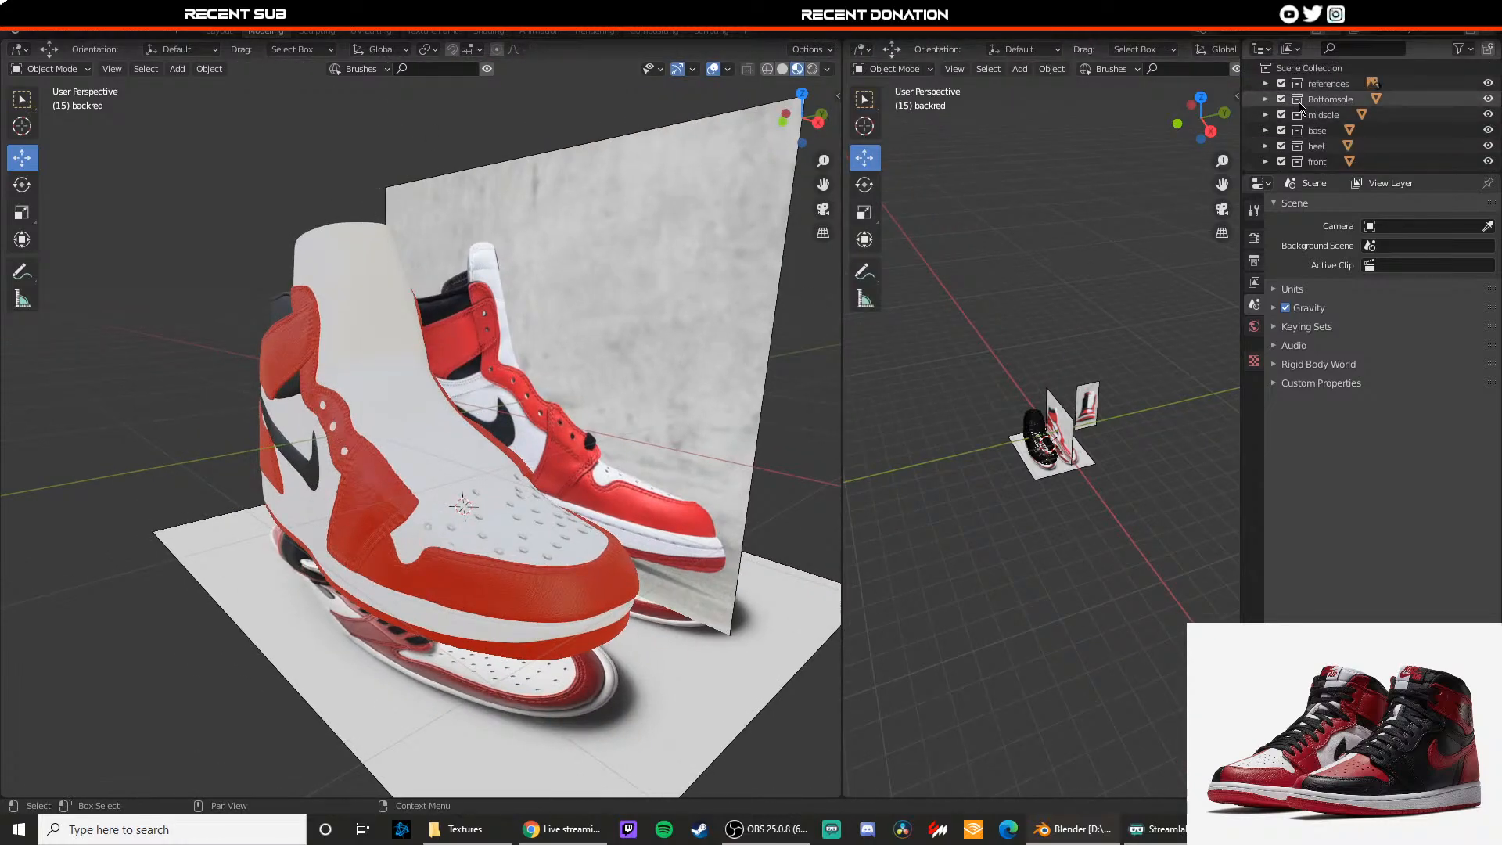
scroll(1301, 107, "down", 3)
right_click(1308, 174)
right_click(1308, 173)
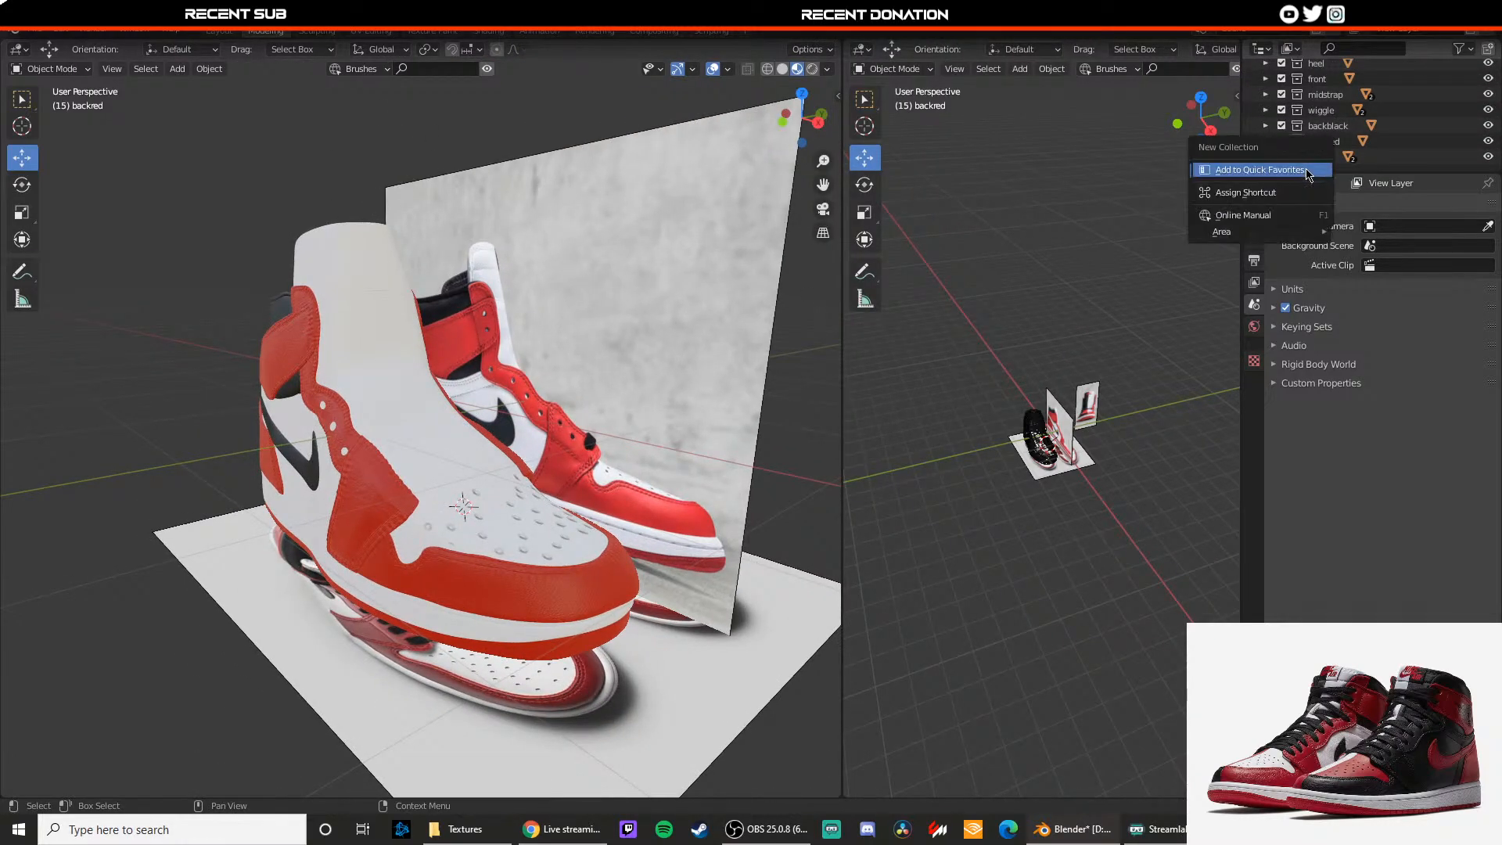
left_click(1350, 170)
scroll(1331, 172, "down", 1)
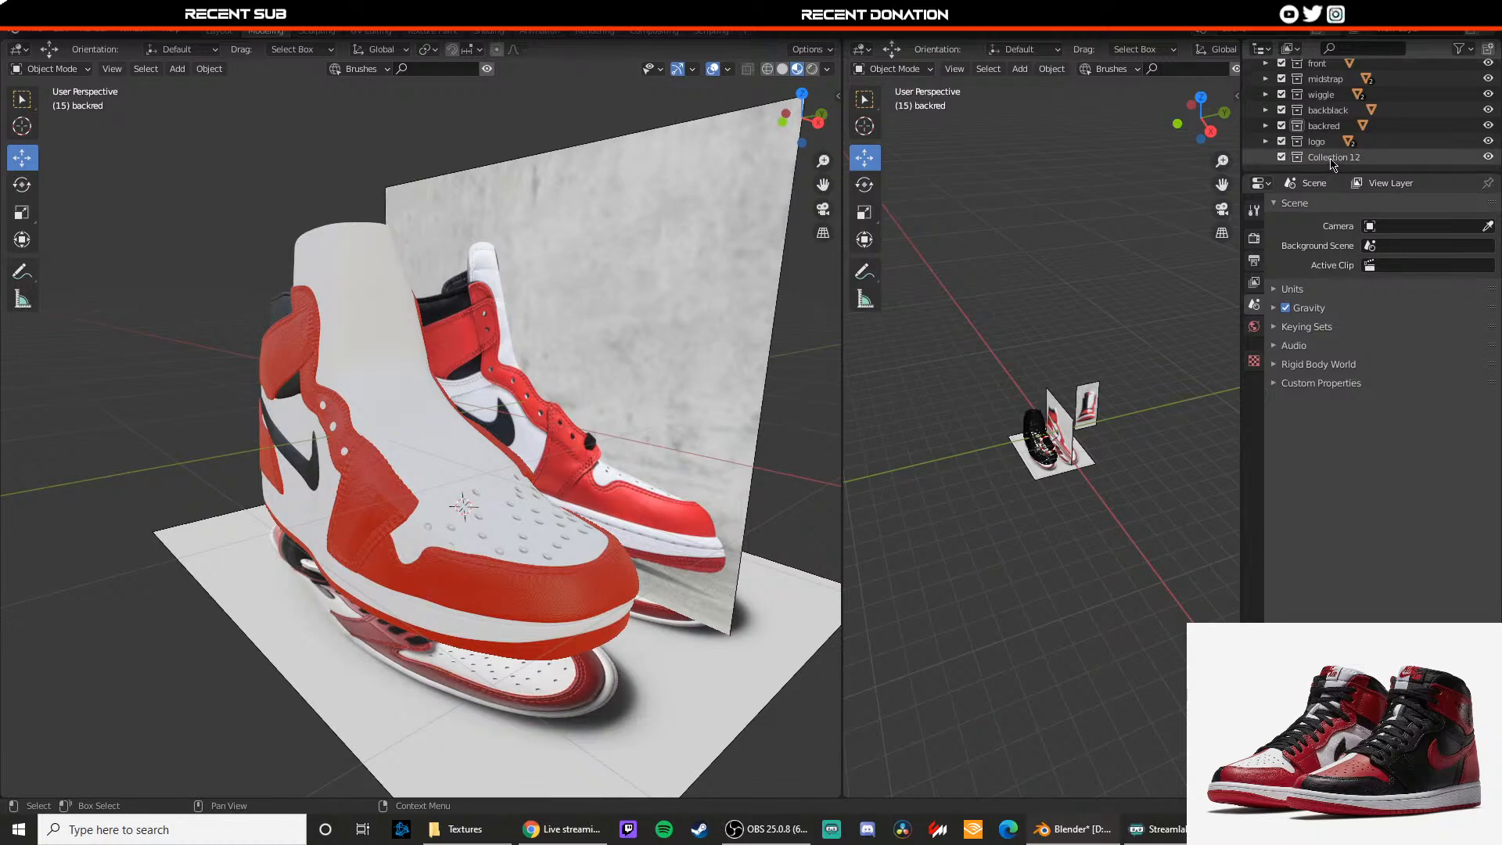
double_click(1333, 158)
type("lace")
key("Return")
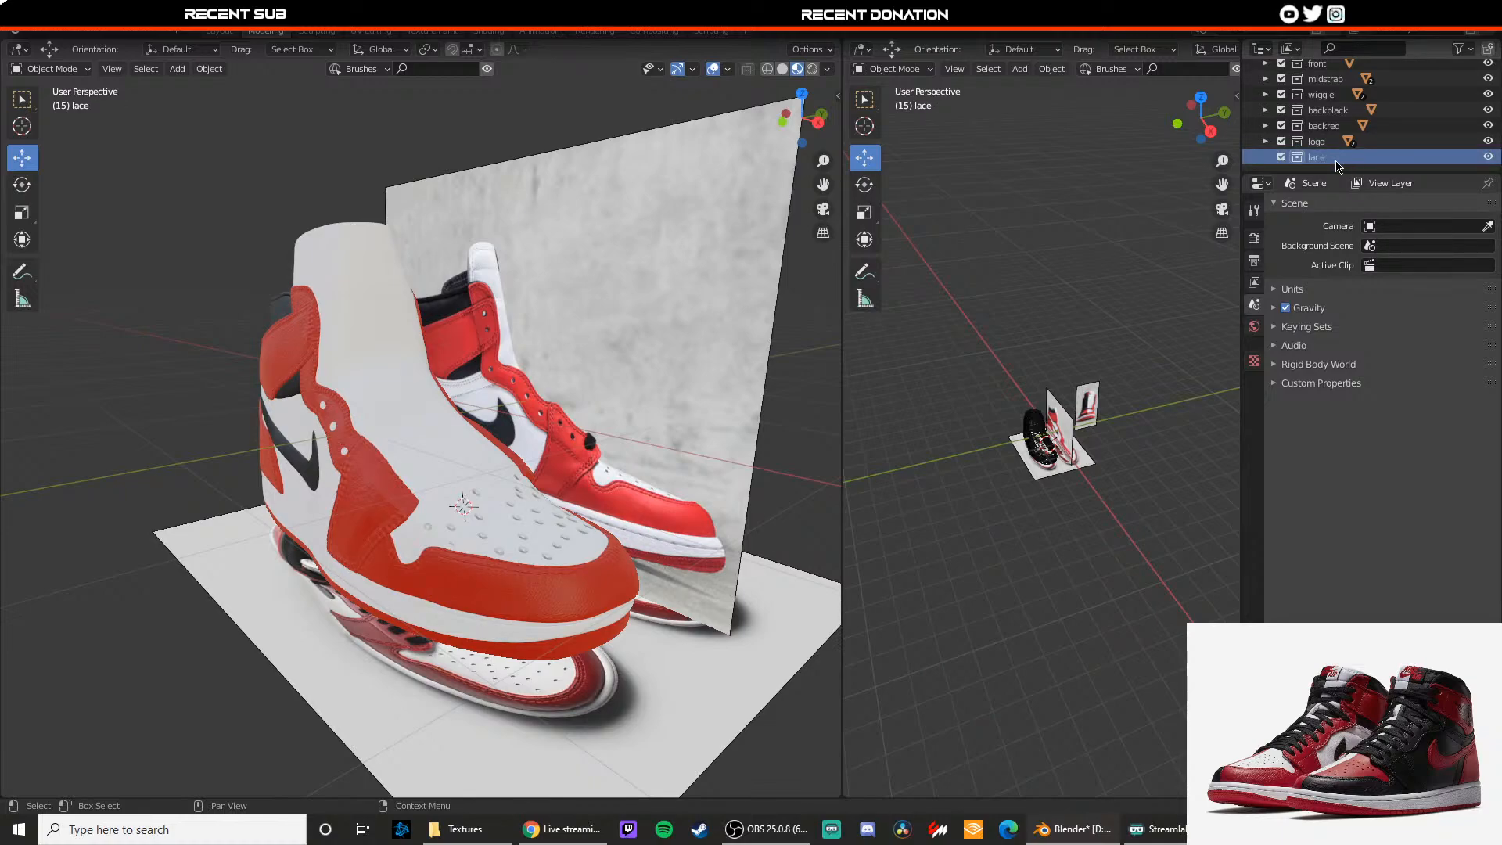
Step: Add a cube to the lace collection and merge all of its vertices at the center into a single vertex
key("shift+a")
mouse_move(647, 388)
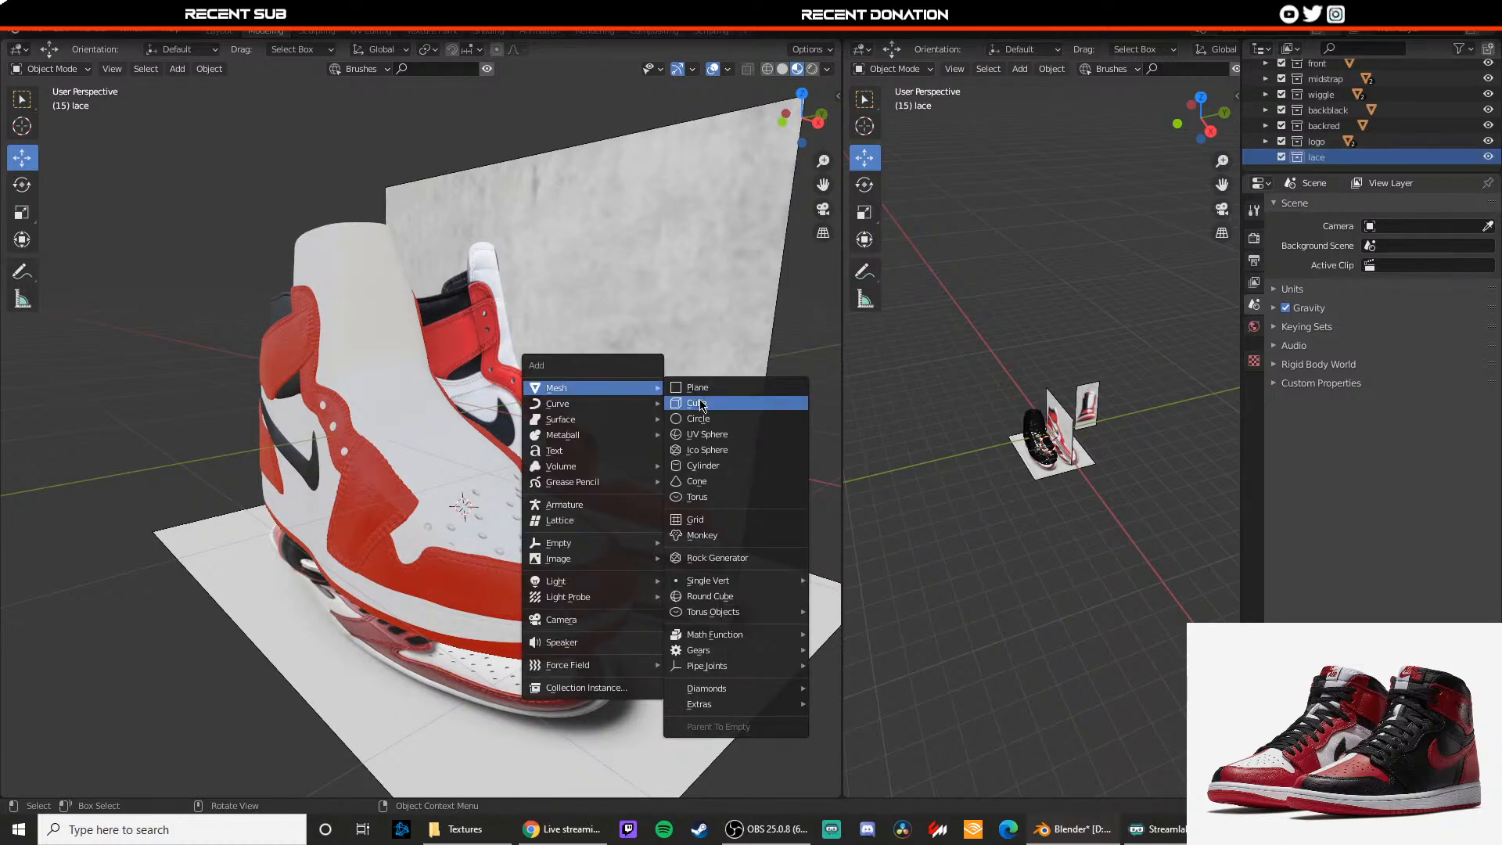
left_click(701, 404)
key("Tab")
key("m")
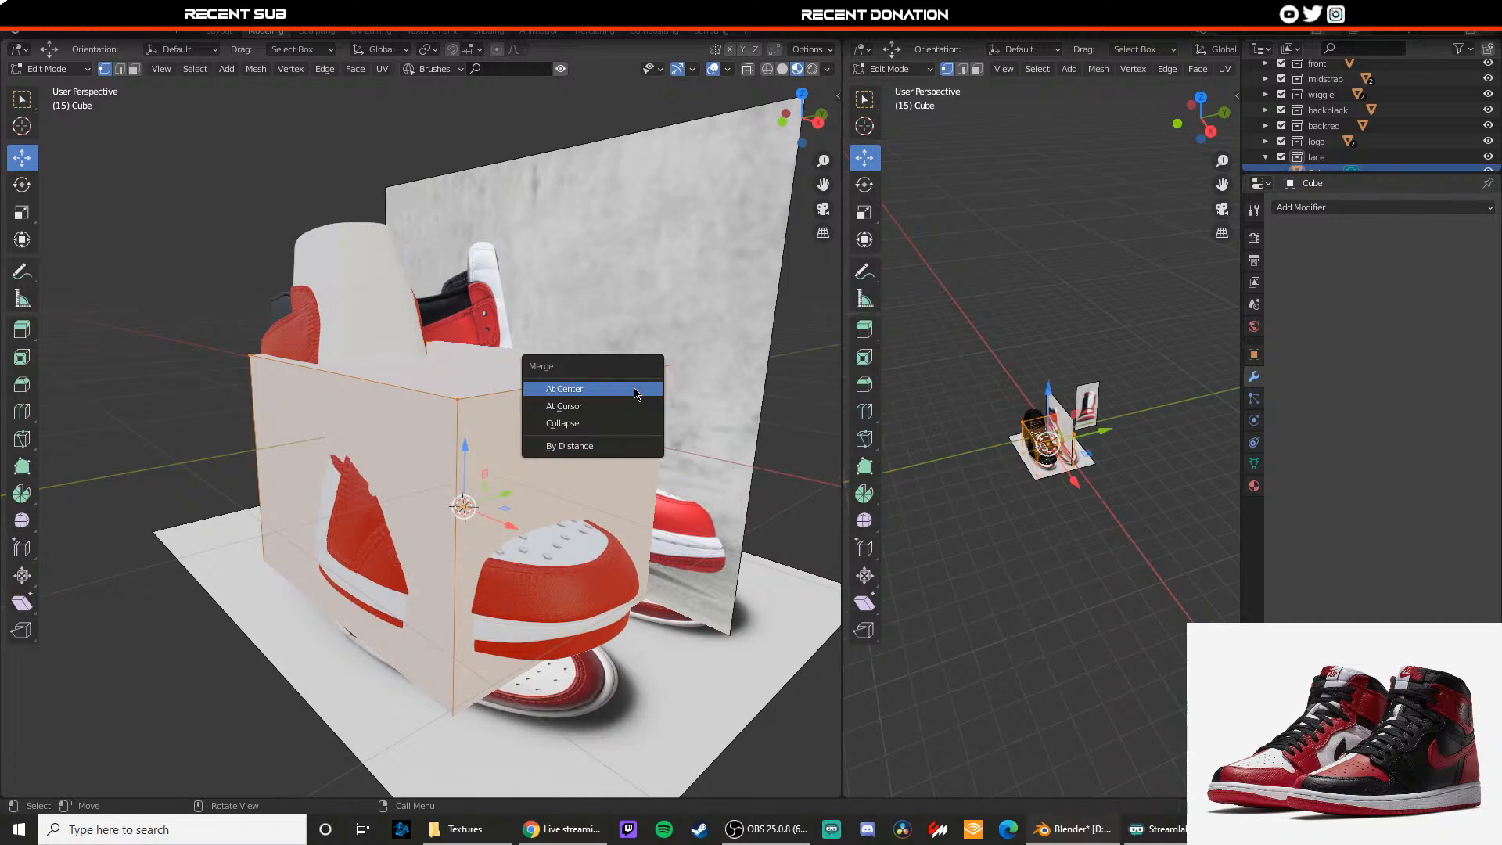
key("Escape")
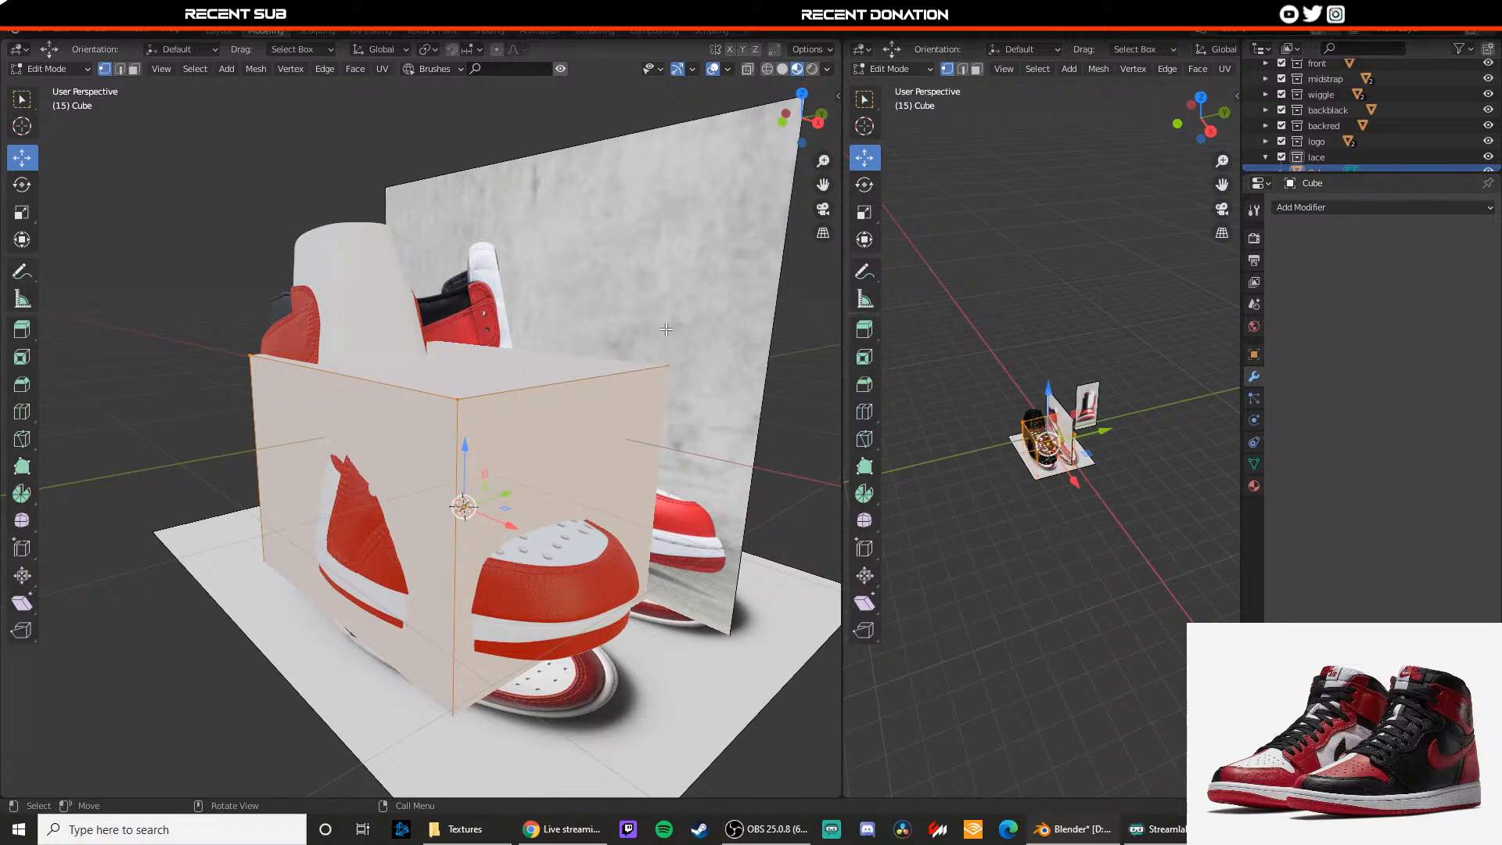
key("3")
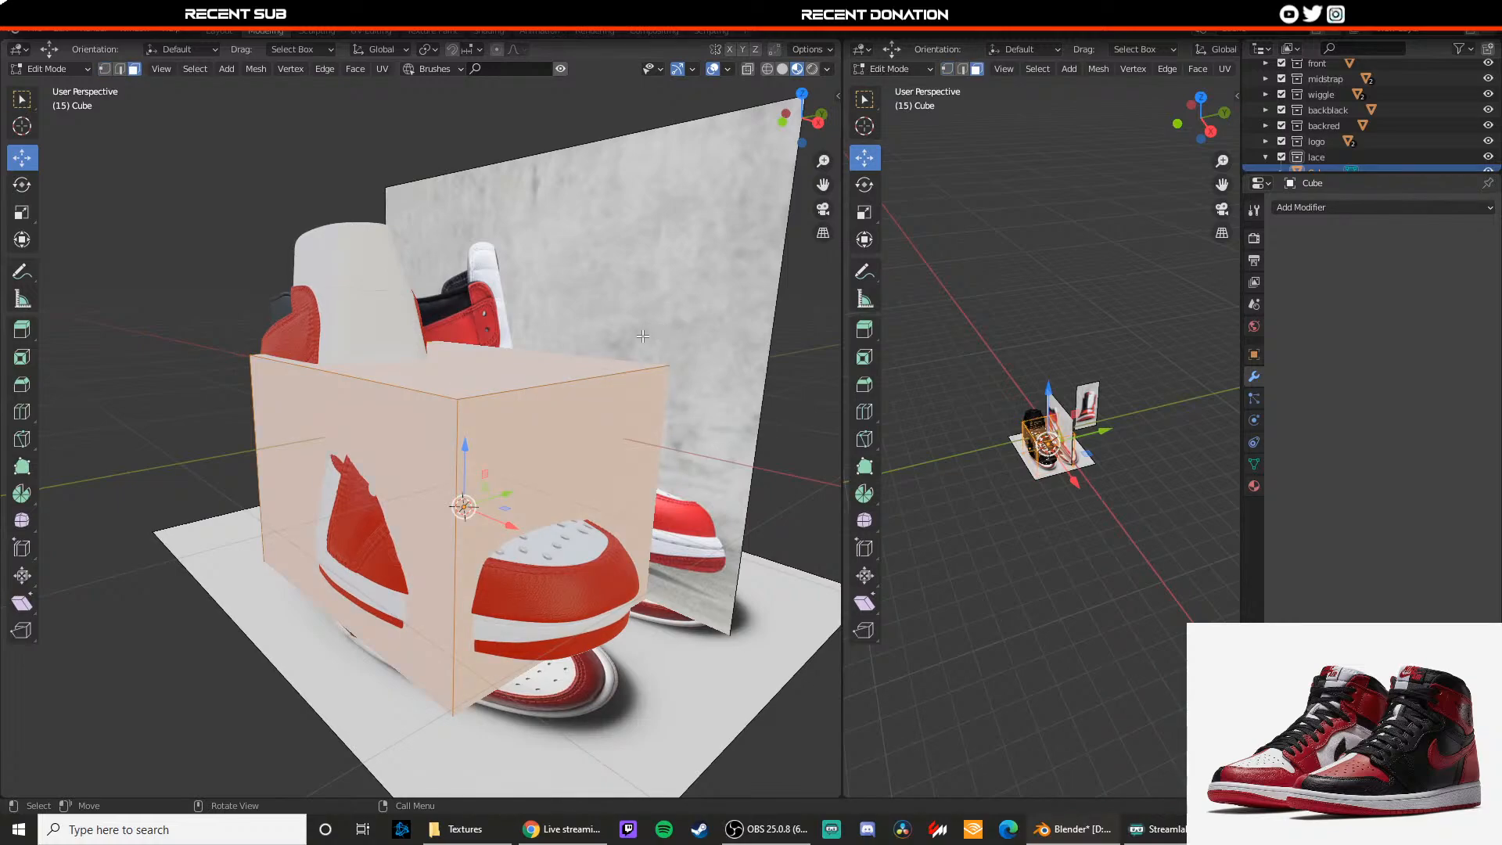
key("m")
left_click(557, 339)
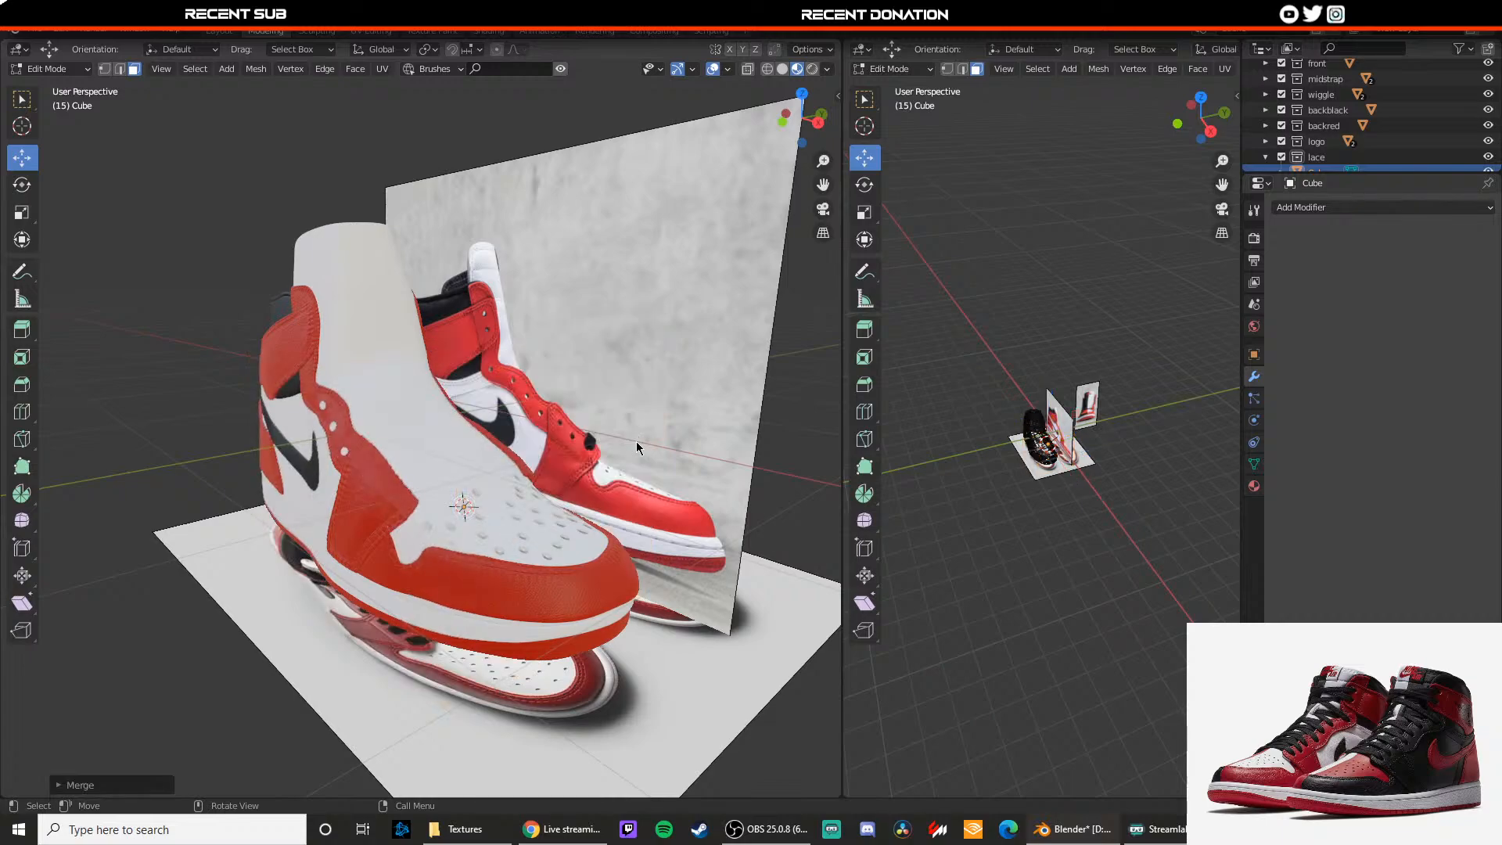
Step: Return to Object Mode and move the single-vertex object onto the frontmost eyelet in the wireframe front orthographic view
key("Tab")
key("KP_5")
key("KP_1")
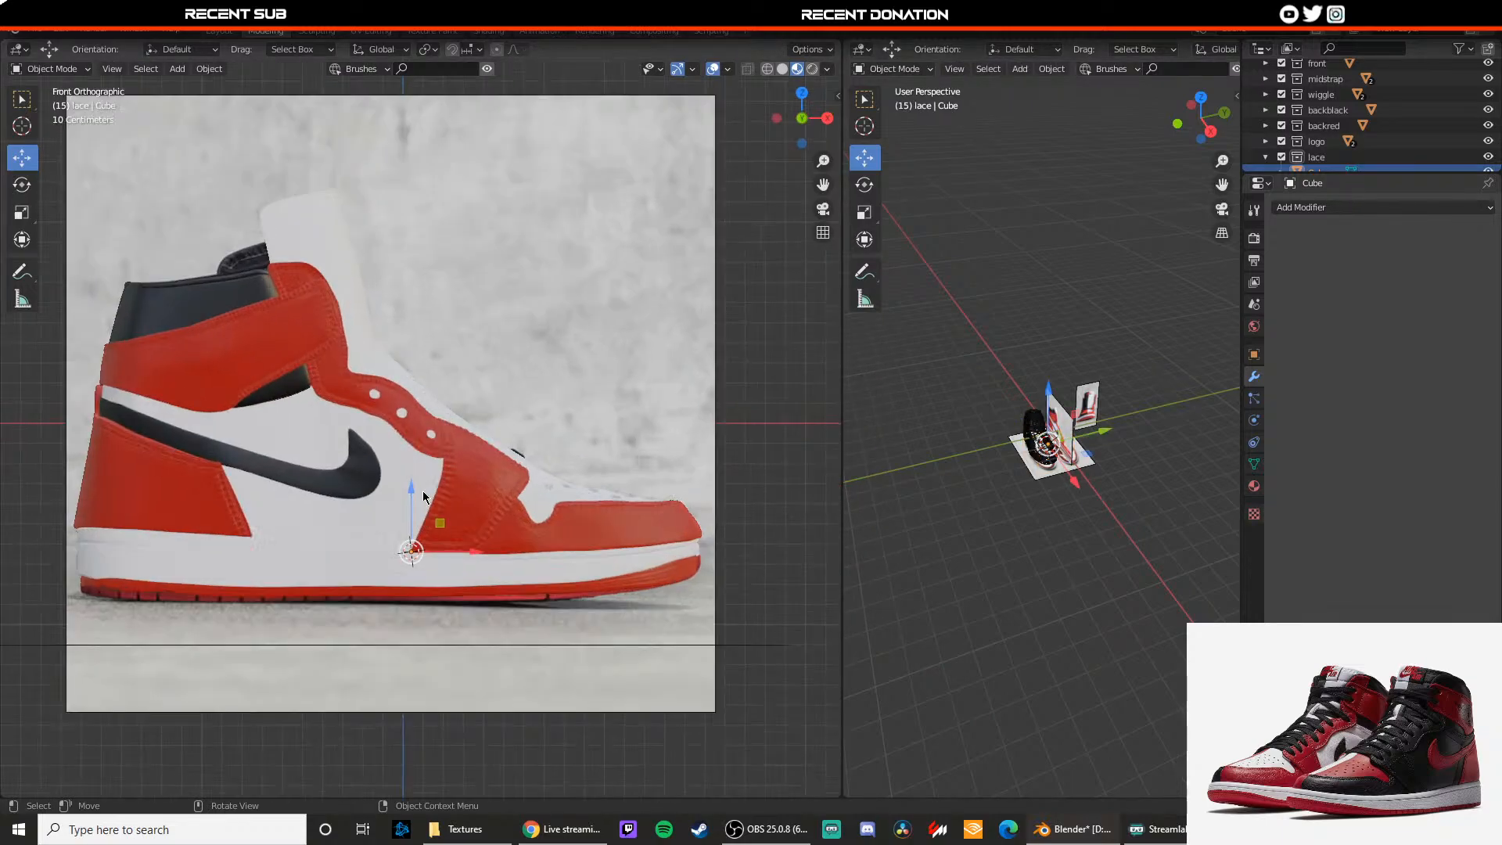
scroll(449, 504, "up", 6)
left_click_drag(451, 575, 678, 418)
key("shift+z")
middle_click_drag(629, 422, 547, 418, "shift")
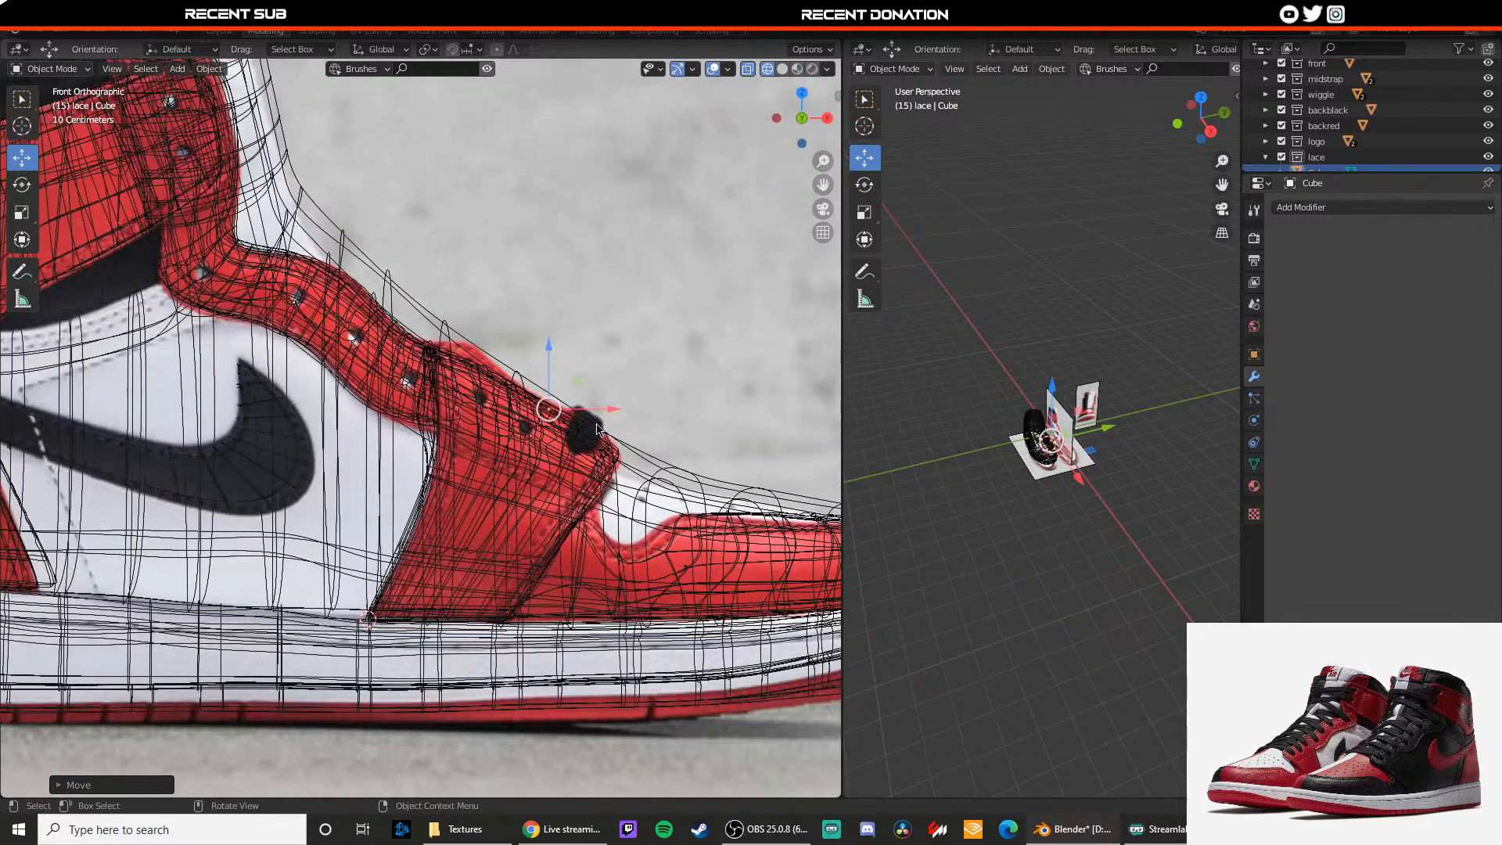
scroll(565, 407, "up", 1)
left_click_drag(624, 406, 546, 392)
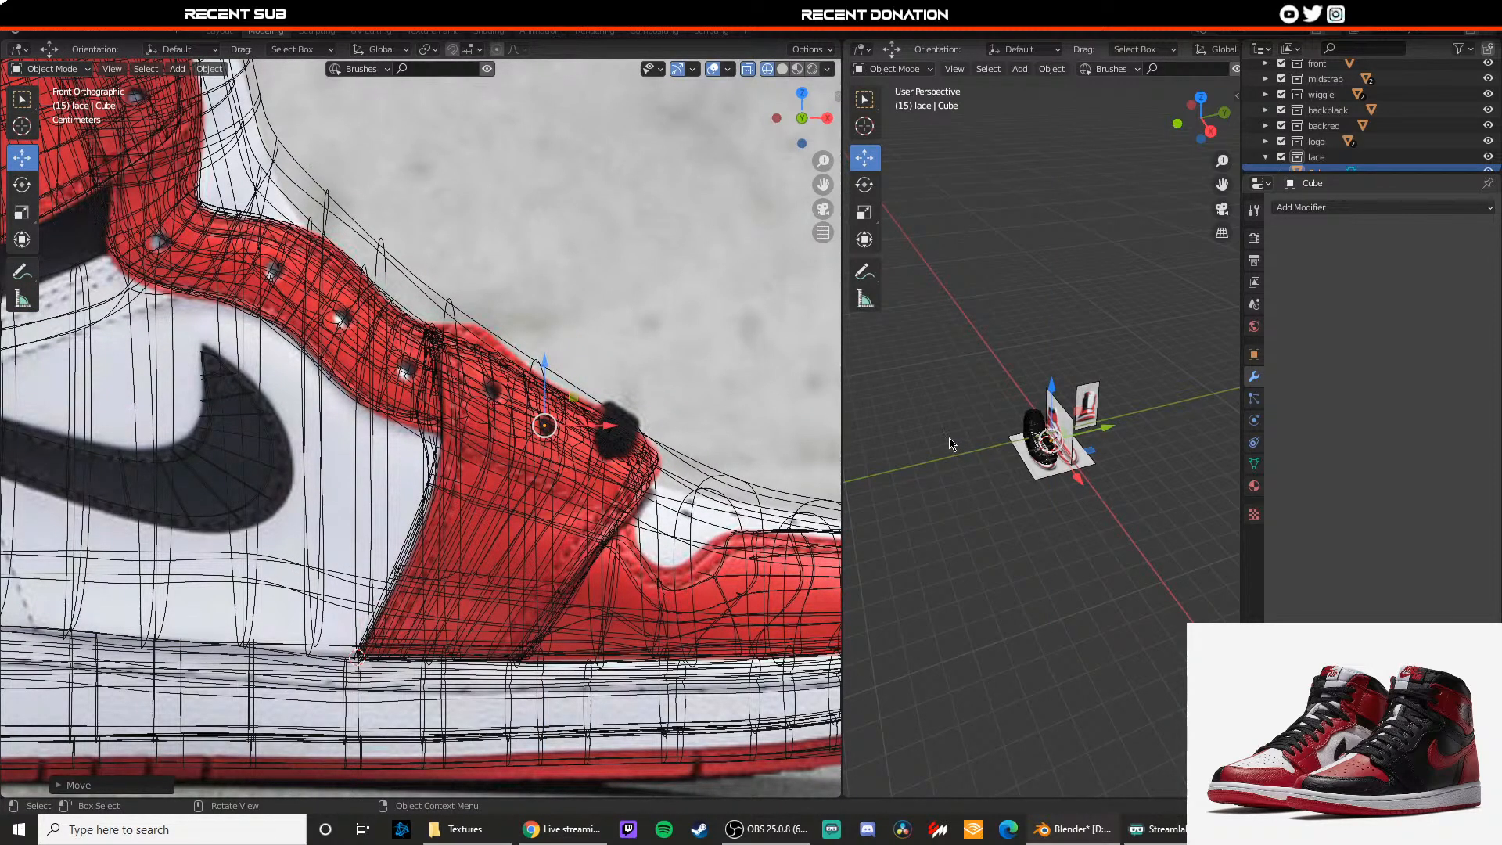
Step: Align the single-vertex object with the end of the frontmost lace in the top orthographic view
key("KP_7")
scroll(1103, 473, "up", 6)
scroll(1003, 491, "up", 3)
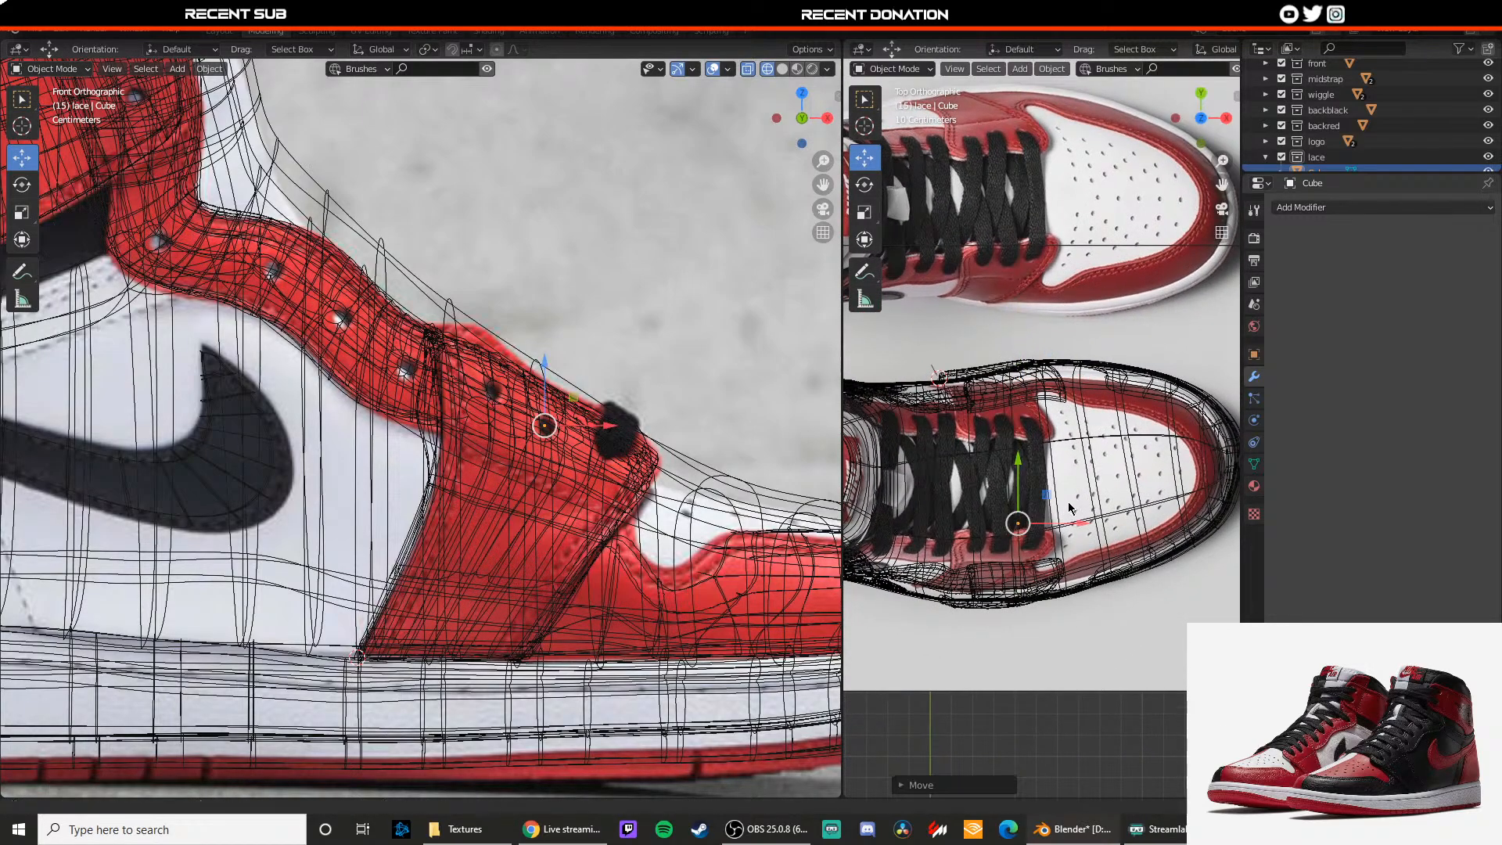
scroll(1033, 497, "up", 2)
mouse_move(1041, 491)
left_mouse_down()
mouse_move(1085, 483)
mouse_move(1059, 496)
mouse_move(1088, 539)
mouse_move(1072, 537)
left_mouse_up()
Step: Fine-tune the vertex object's position on the red eyelet panel in Material Preview shading, and save the file
key("z")
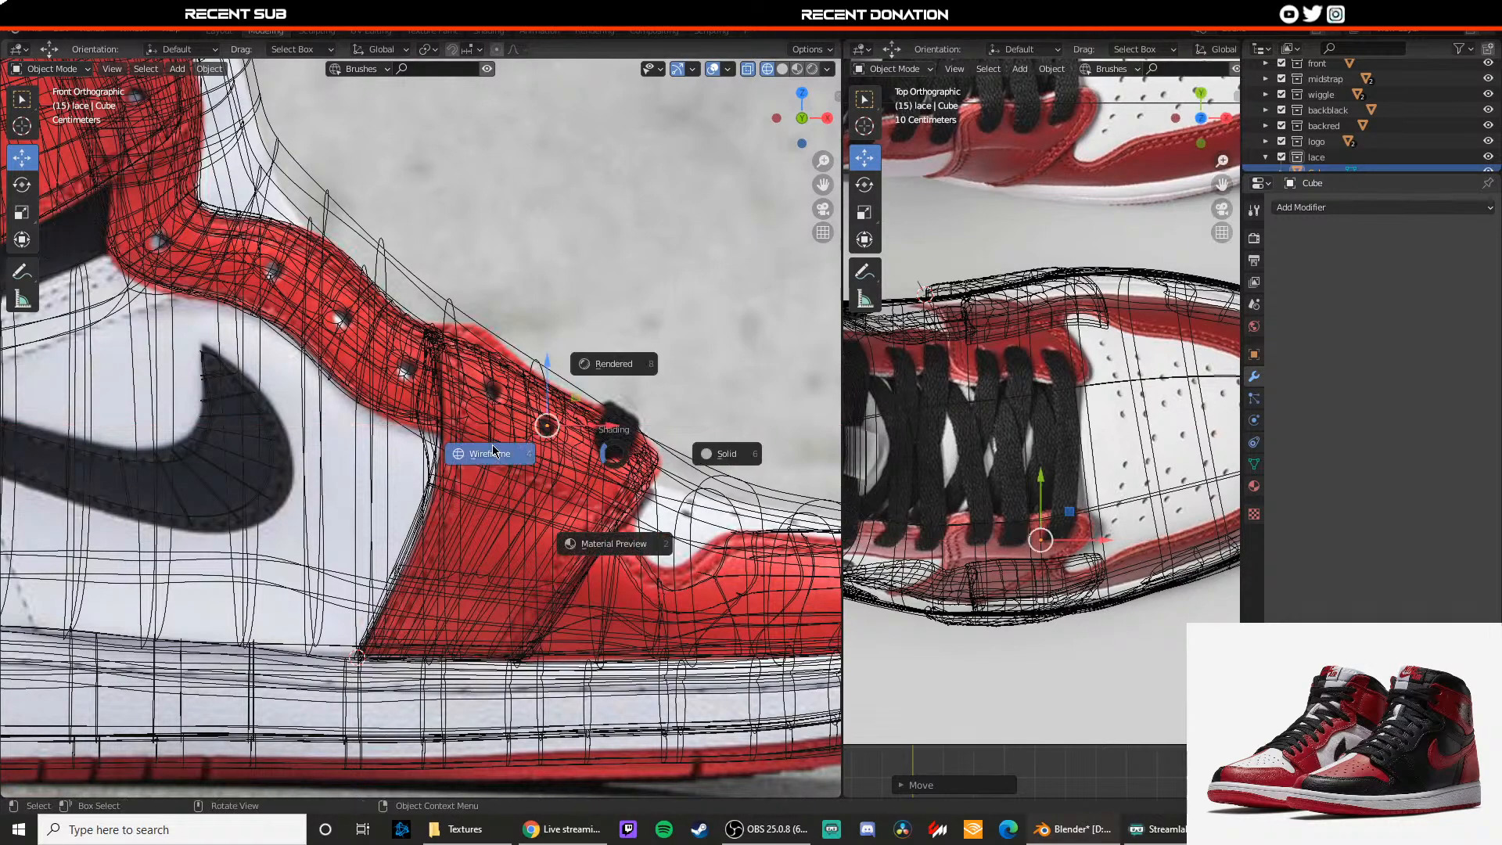
left_click(566, 496)
scroll(613, 478, "up", 4)
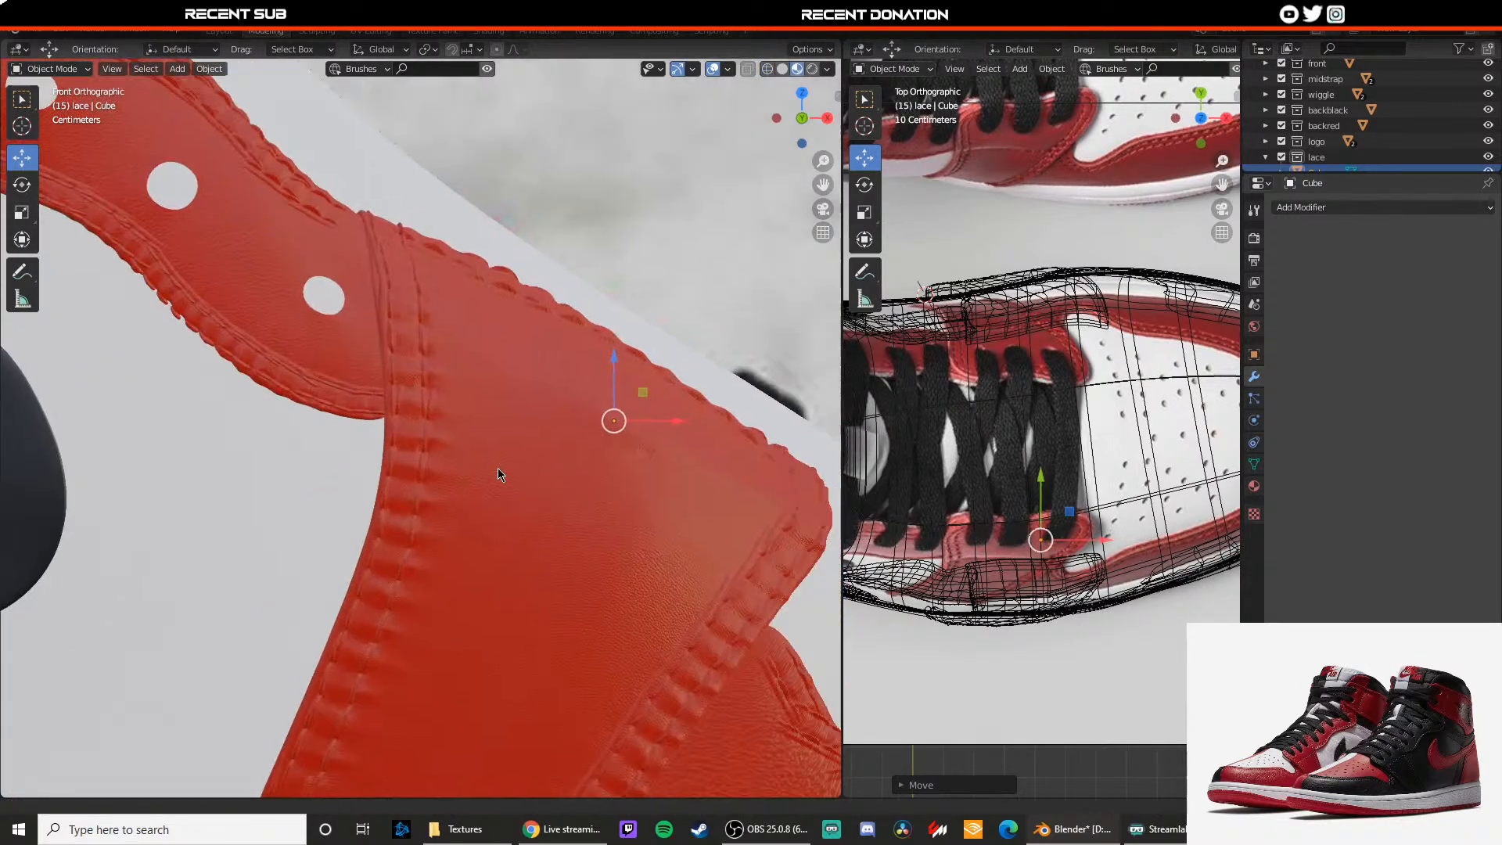
left_click_drag(653, 413, 681, 414)
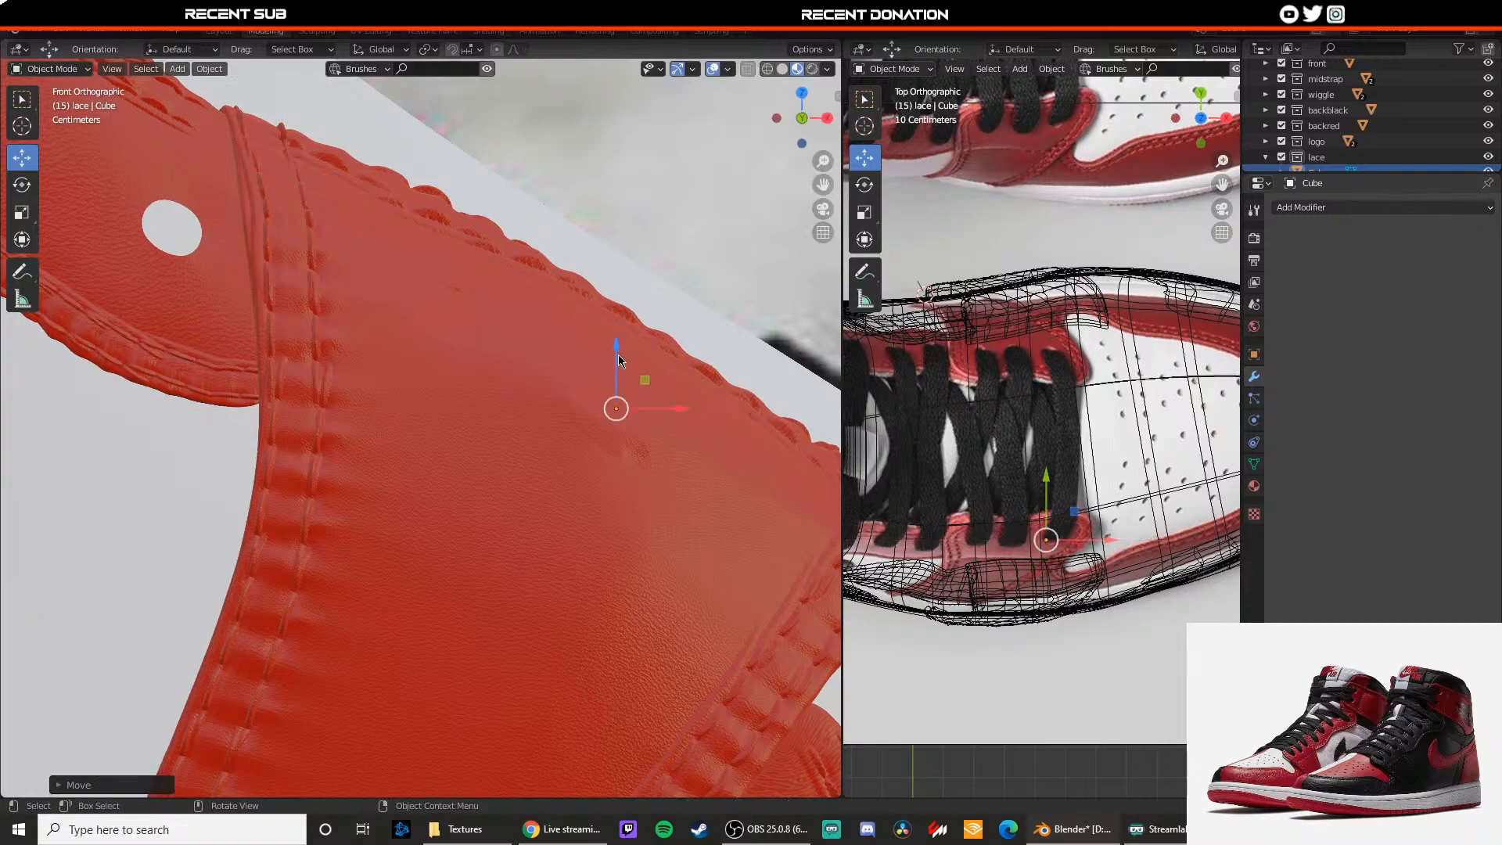
left_click_drag(618, 355, 618, 370)
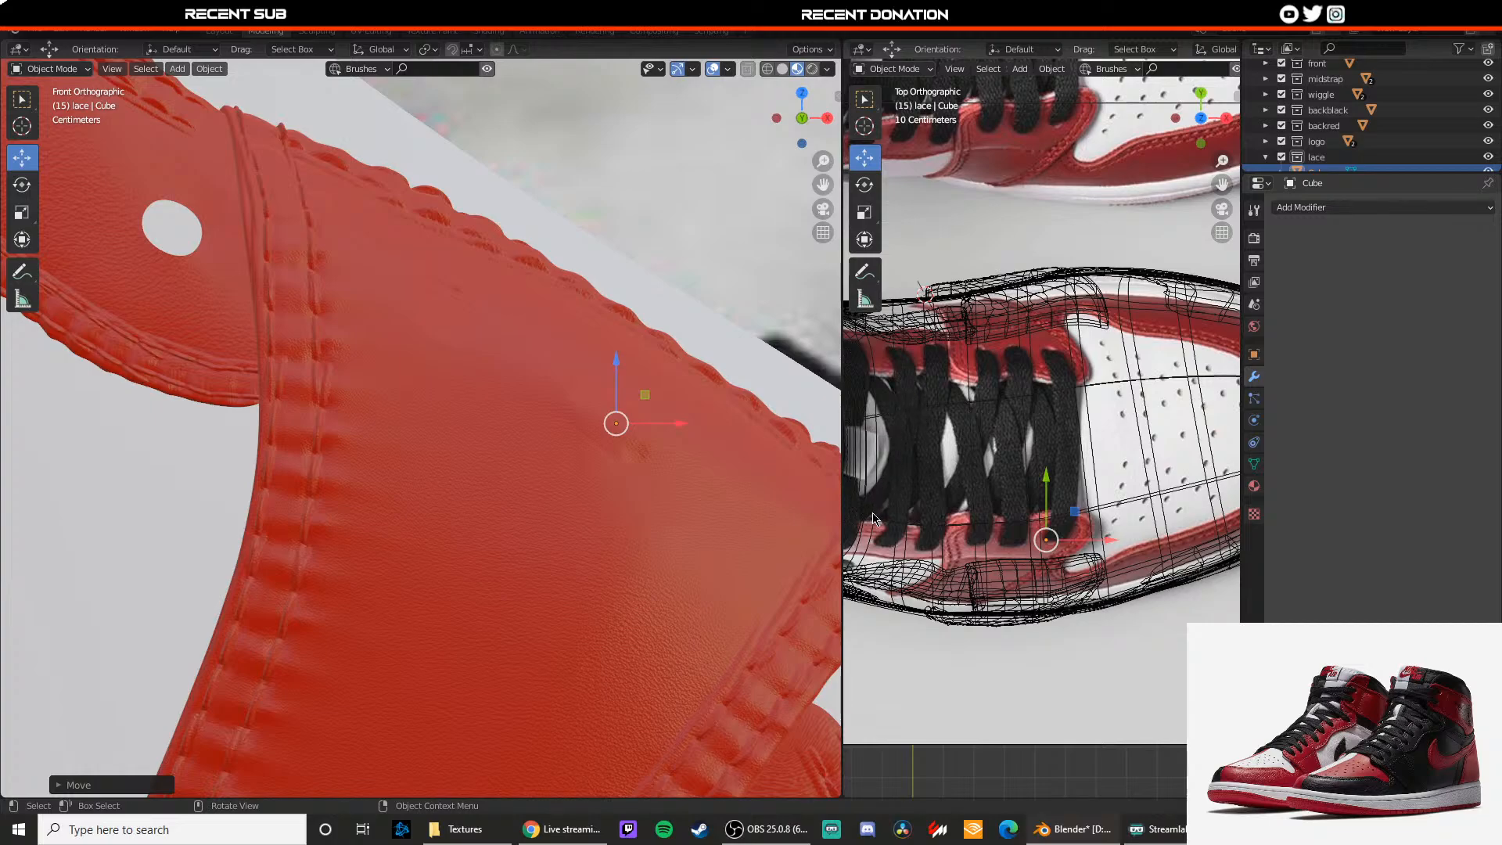
scroll(885, 536, "down", 4)
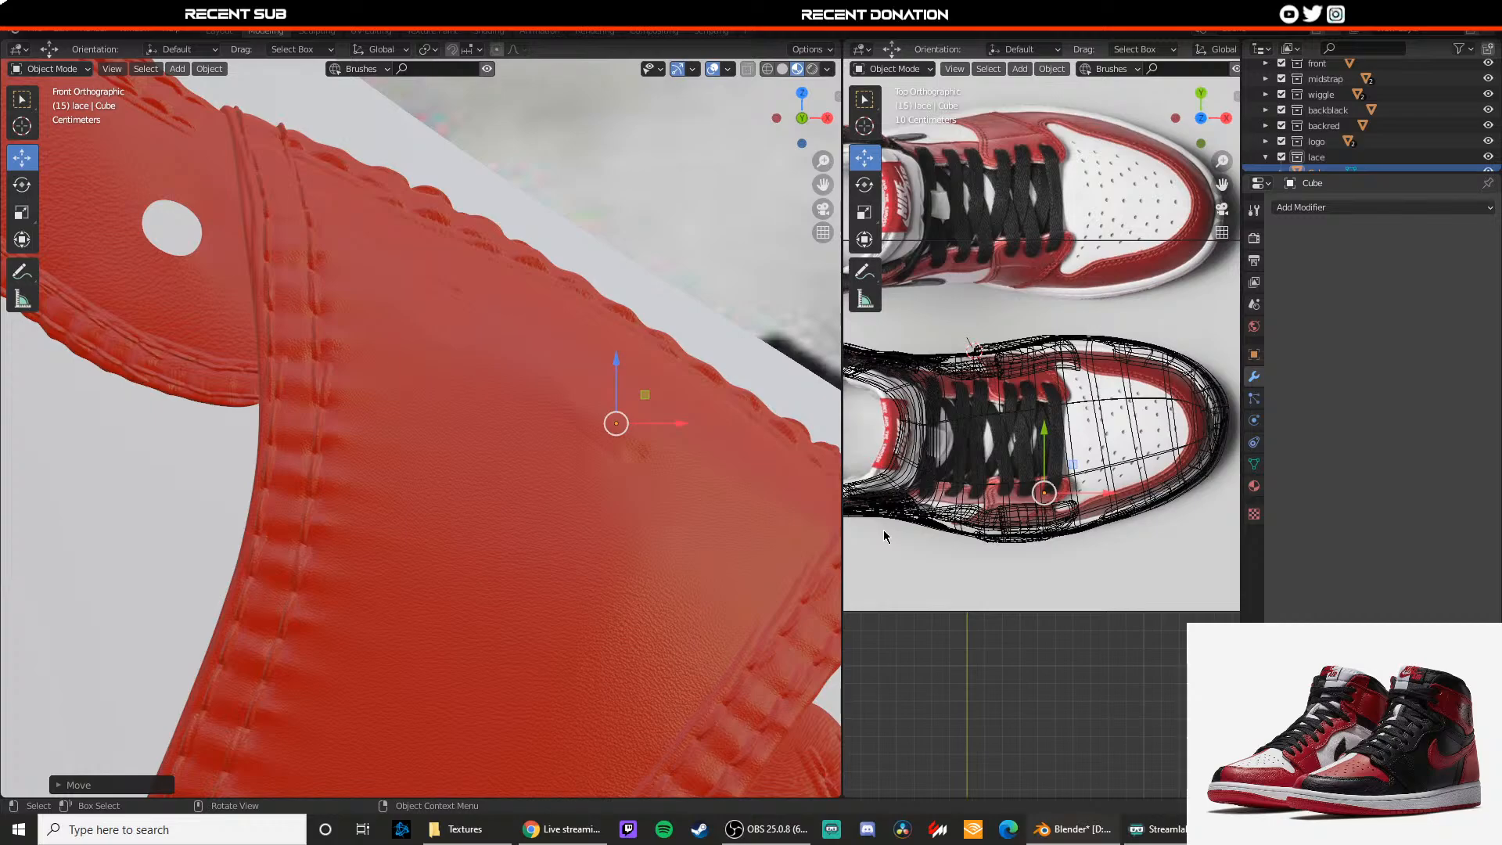
scroll(890, 546, "down", 3)
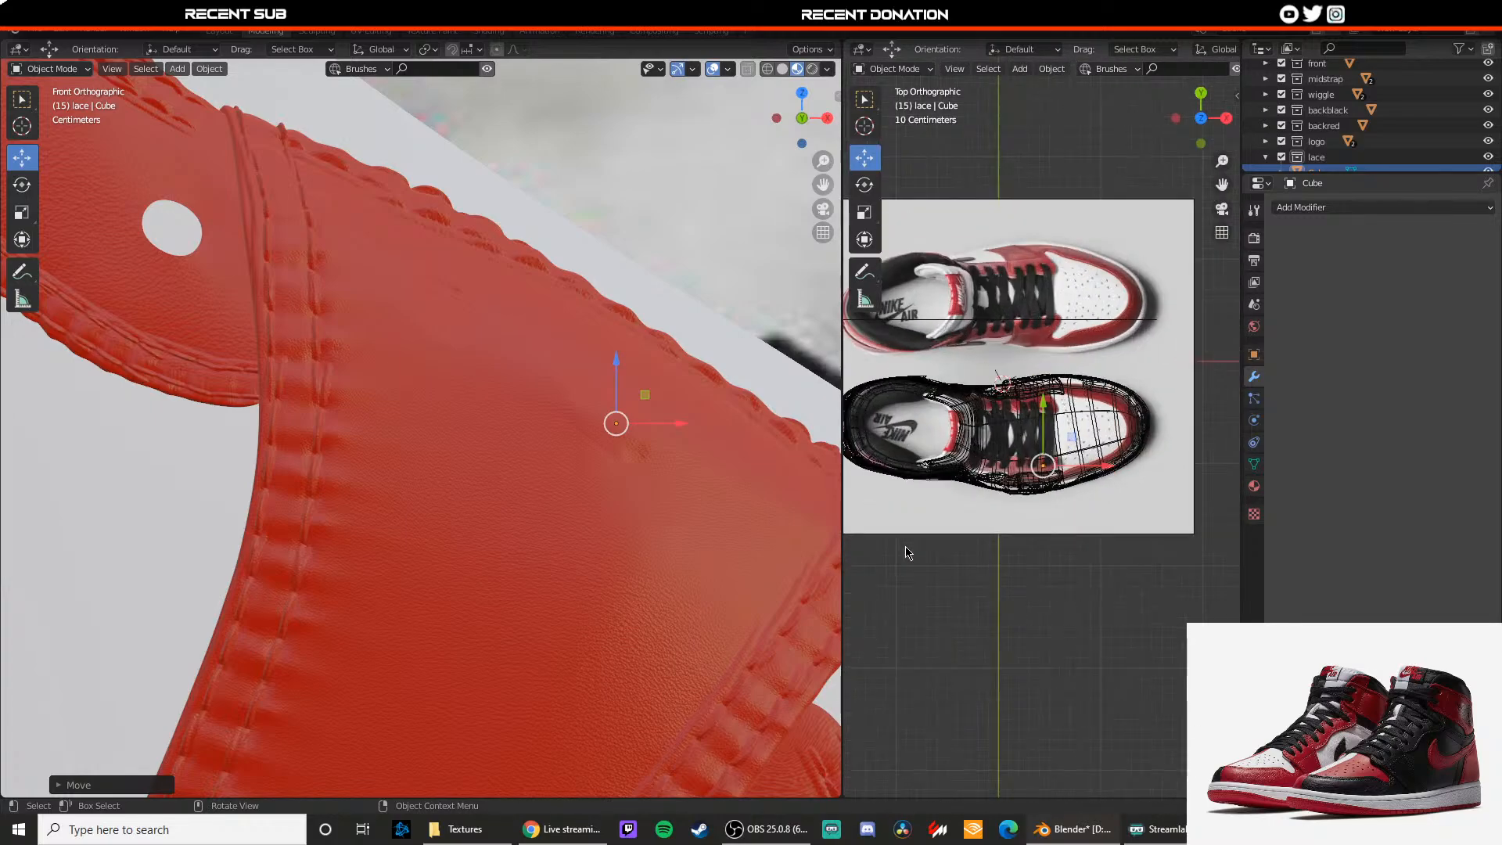
scroll(890, 545, "up", 1)
key("ctrl+s")
Step: Examine the shoe and its reference images in perspective, and select the vertex object in the lace collection
mouse_move(1066, 434)
middle_mouse_down()
mouse_move(1019, 357)
mouse_move(1076, 410)
middle_mouse_up()
scroll(1019, 357, "down", 5)
middle_click_drag(1158, 407, 1063, 451)
scroll(1063, 452, "up", 3)
scroll(1040, 458, "down", 5)
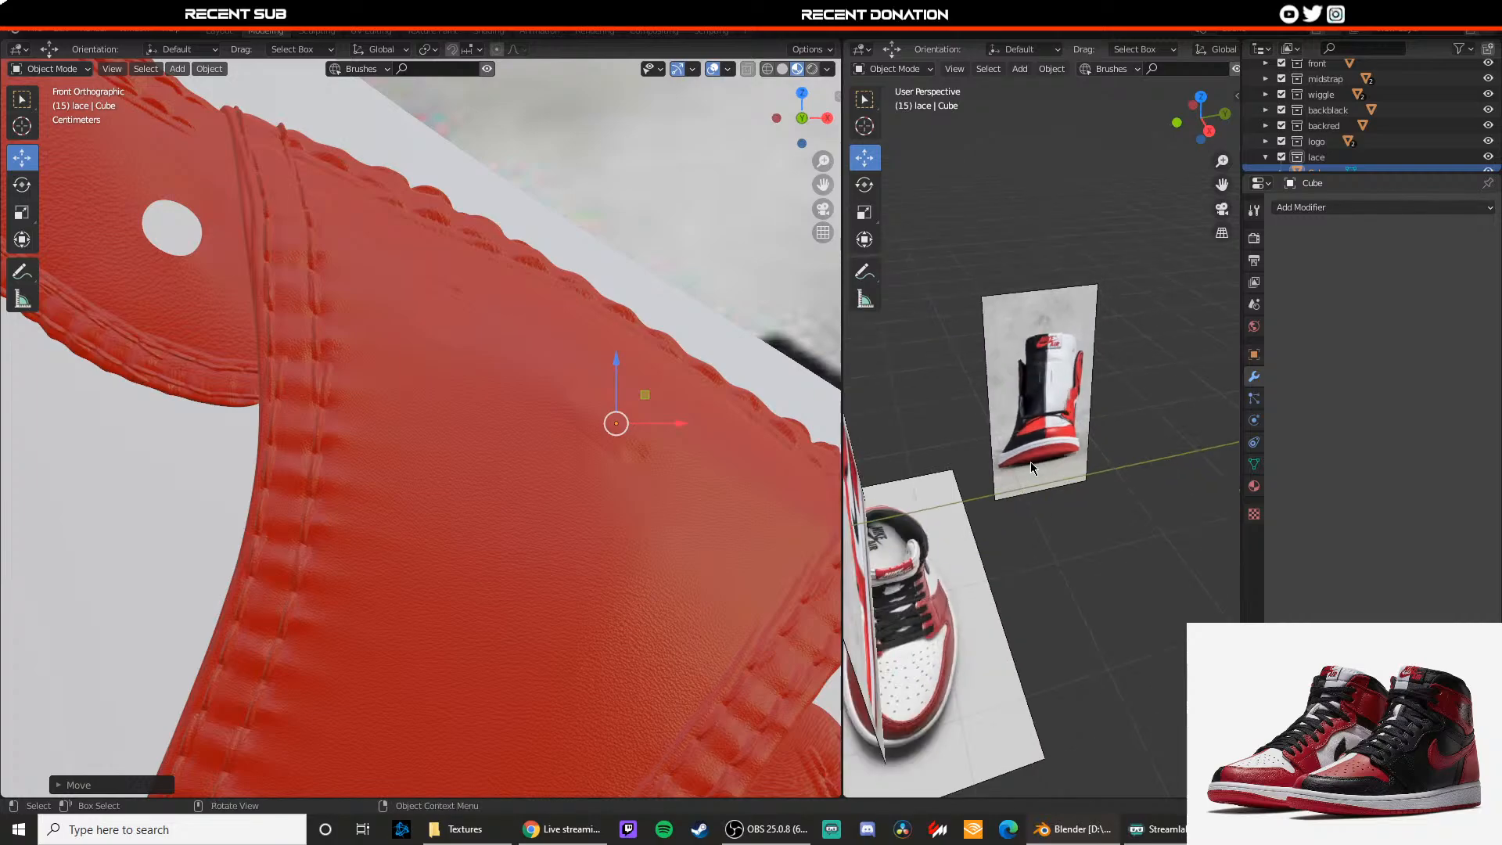
scroll(783, 404, "down", 11)
left_click(623, 378)
middle_click_drag(624, 377, 554, 410)
scroll(554, 410, "down", 4)
scroll(1322, 159, "down", 2)
left_click(1319, 159)
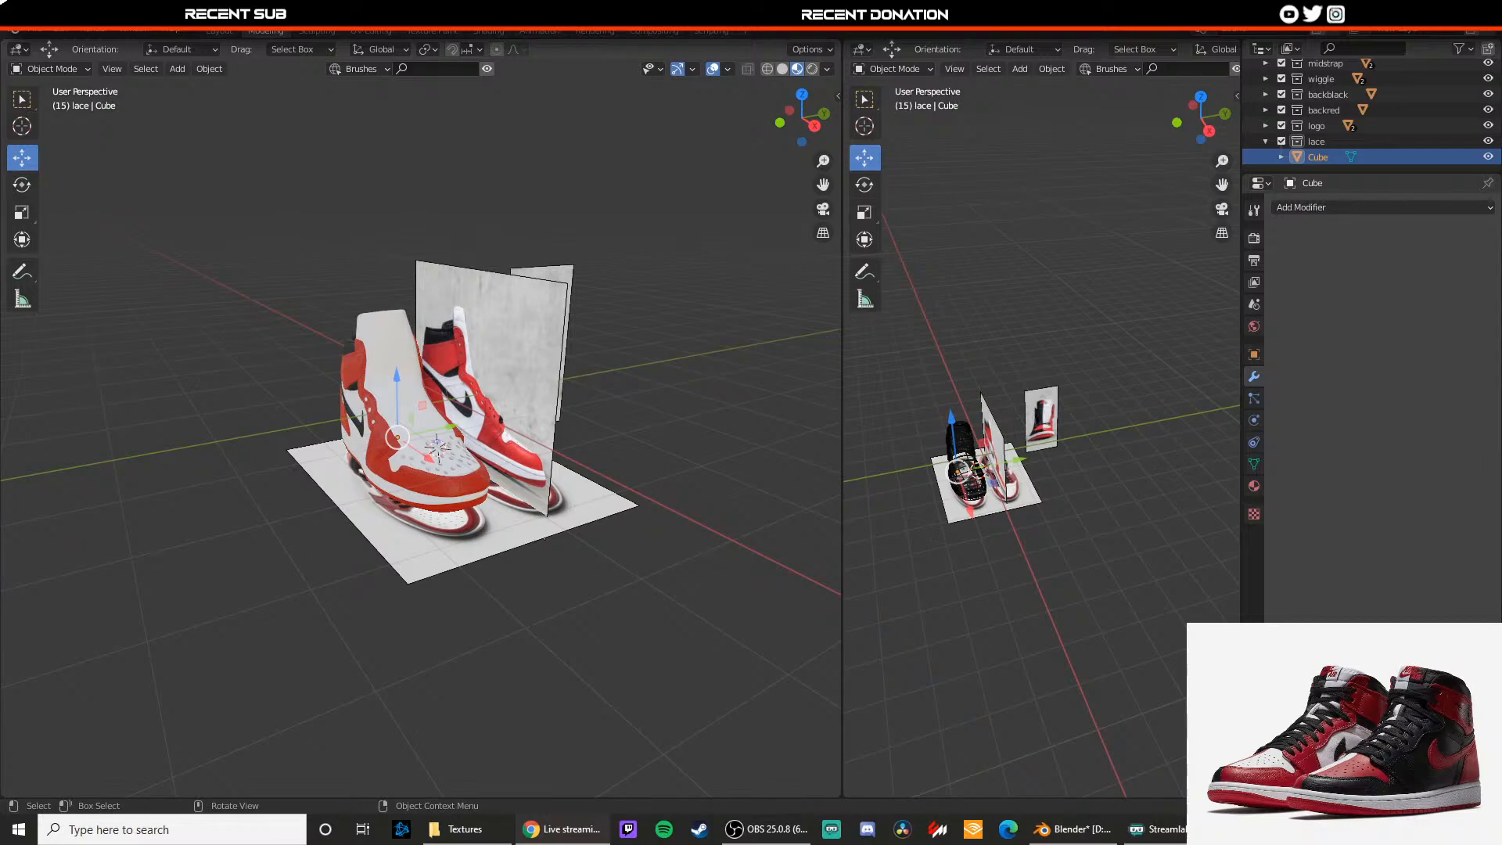
Step: Switch to a maximized Chrome window and run a Google image search for "jordan 1 laces"
left_click(559, 830)
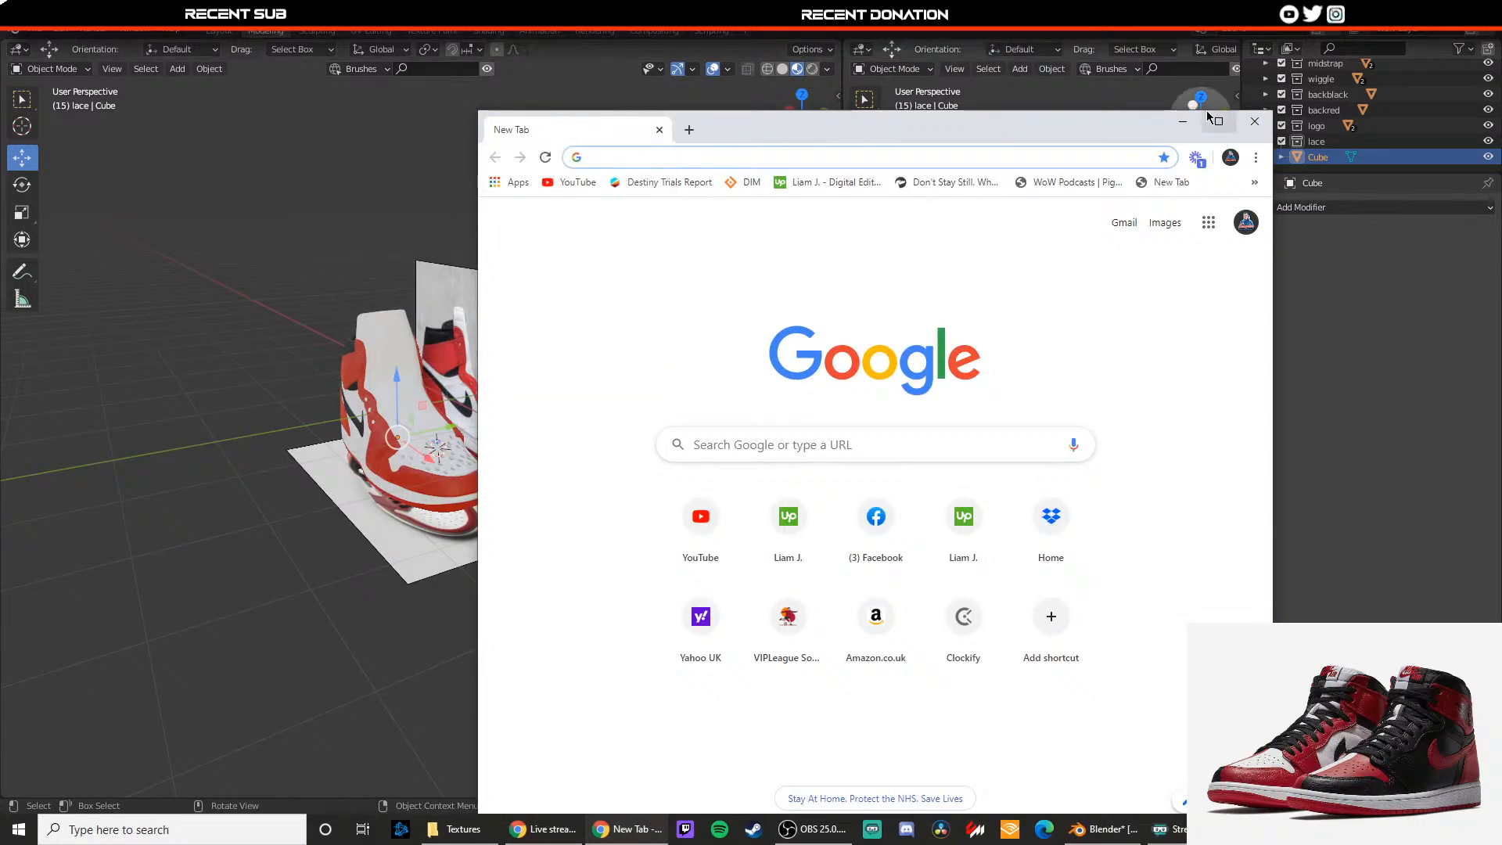
left_click(1222, 116)
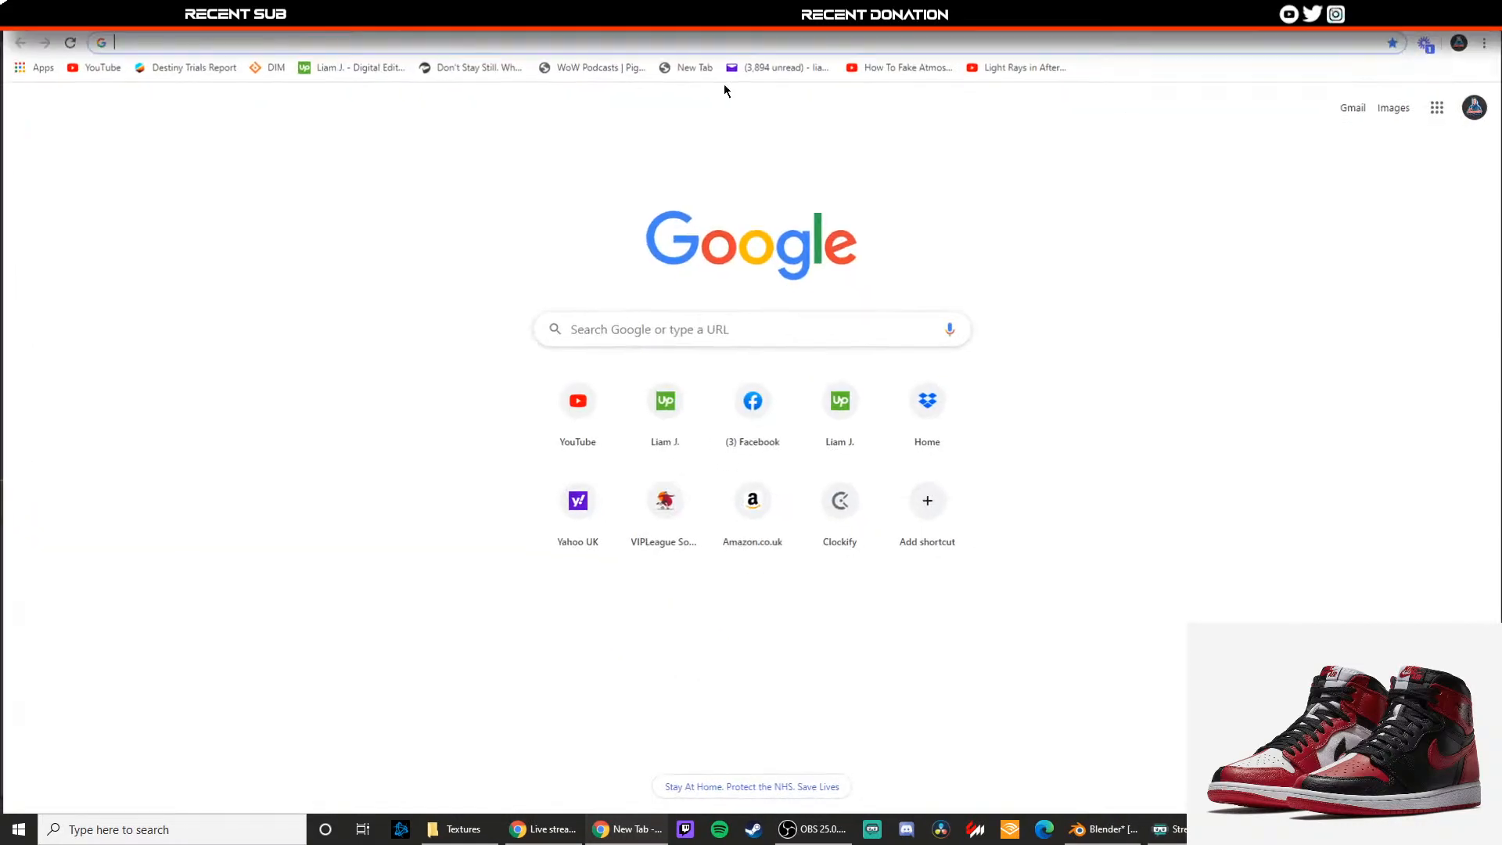
left_click(664, 43)
type("jordan 1 ")
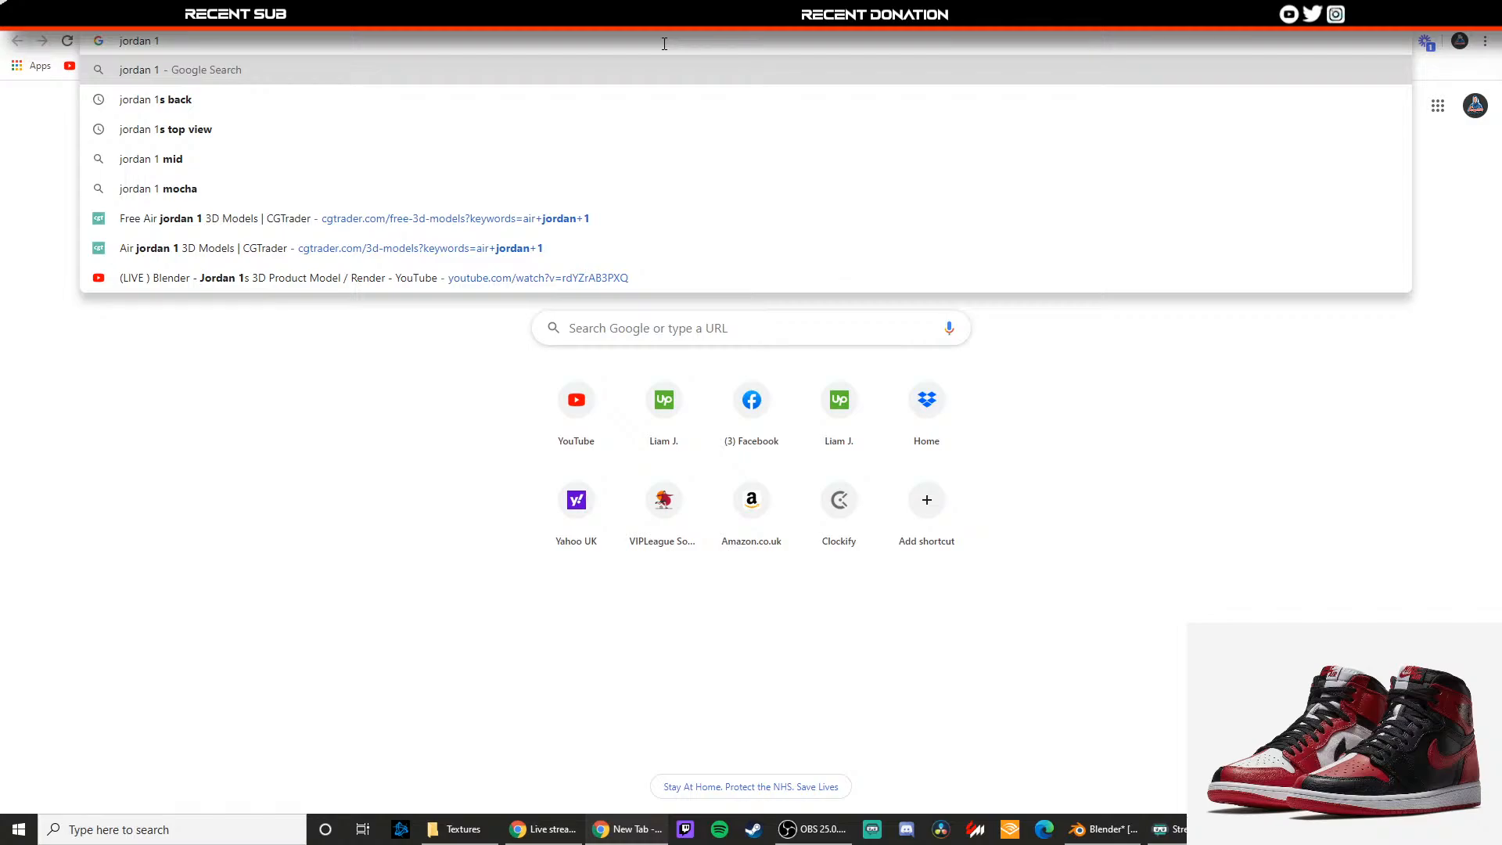
type("laces")
key("Return")
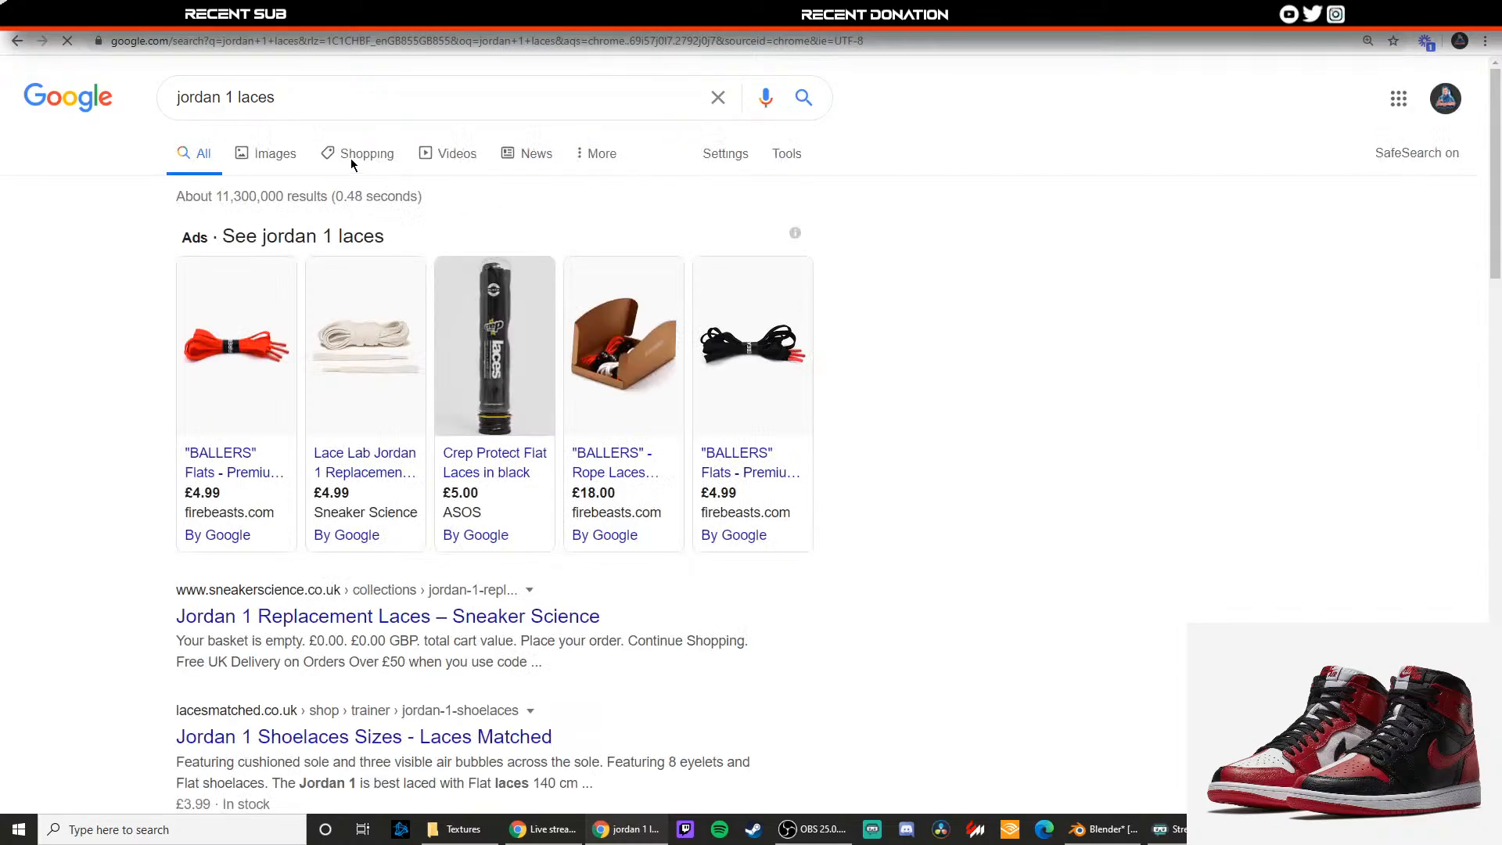
left_click(293, 156)
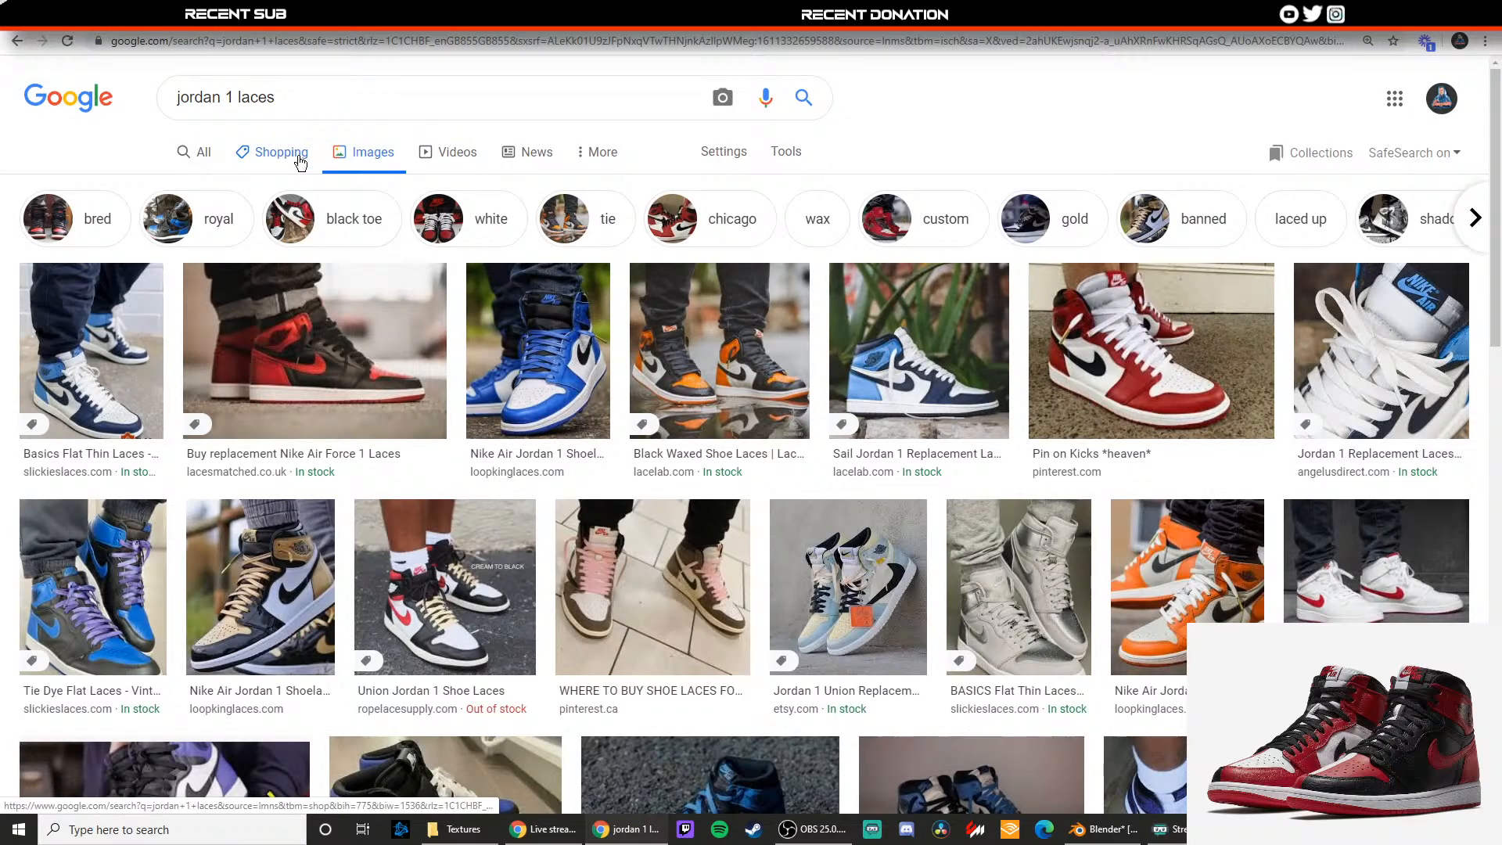
Step: Preview the Union Jordan 1 shoe laces photo and the pink-laced shoes photo to study the lacing
left_click(445, 587)
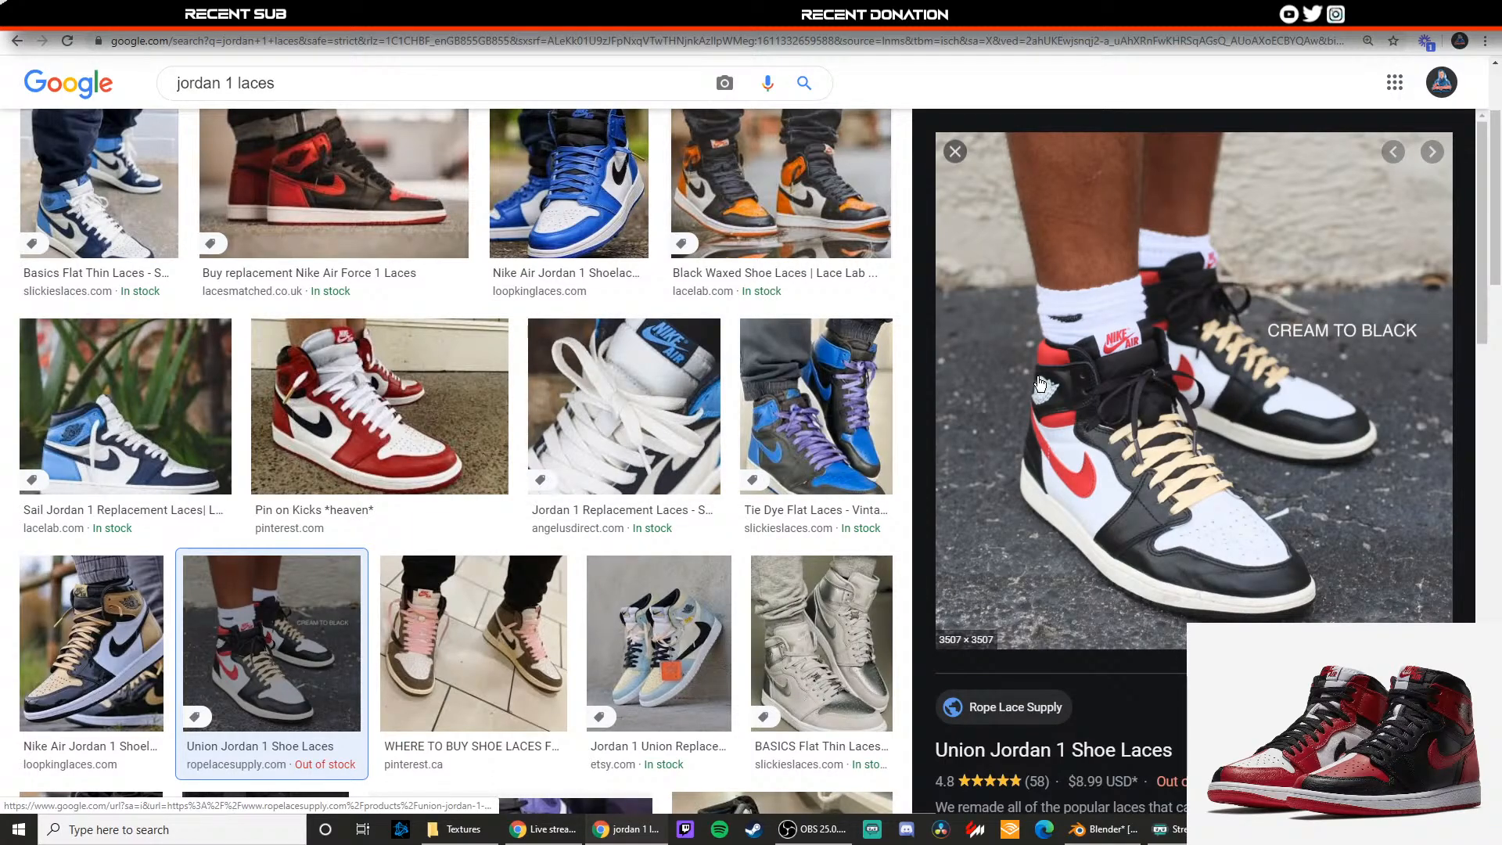
left_click(430, 654)
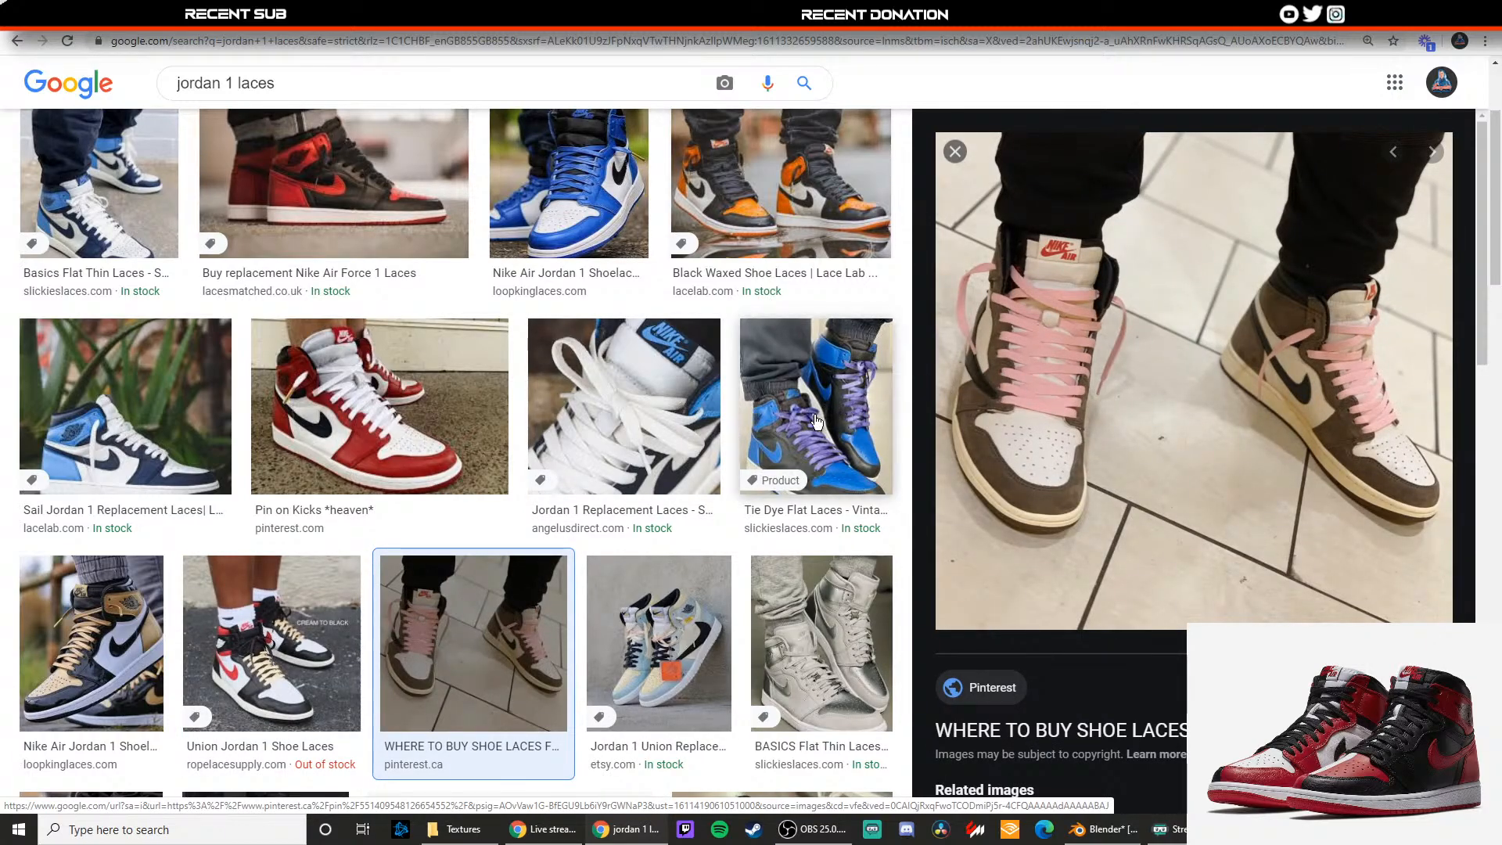
Step: Preview the Union, gold-and-black Nike Air and Sail Jordan 1 lace photos to study how the laces run
left_click(266, 634)
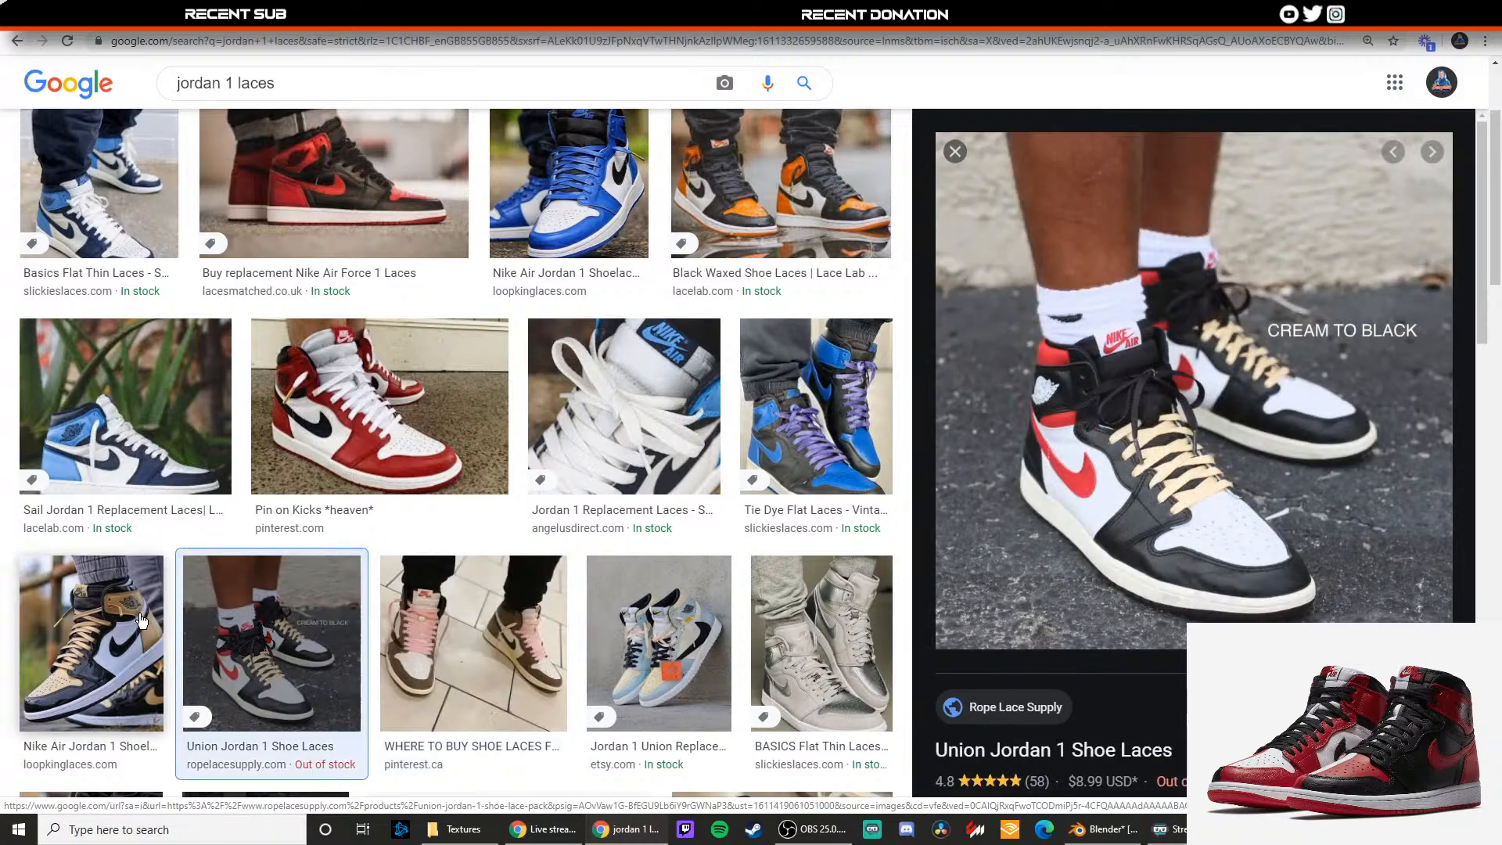
left_click(141, 620)
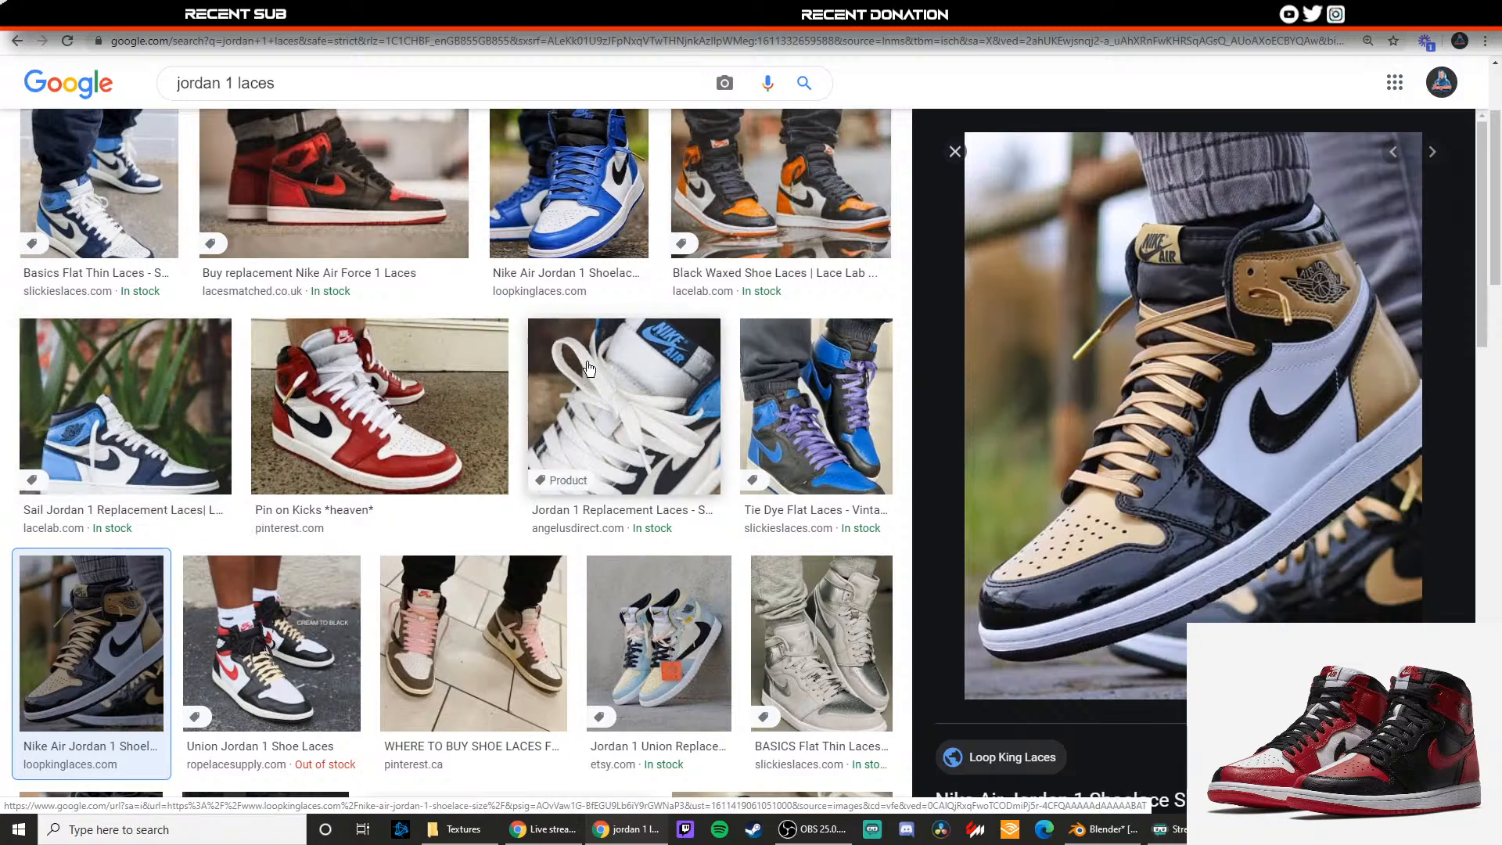
left_click(814, 407)
left_click(92, 383)
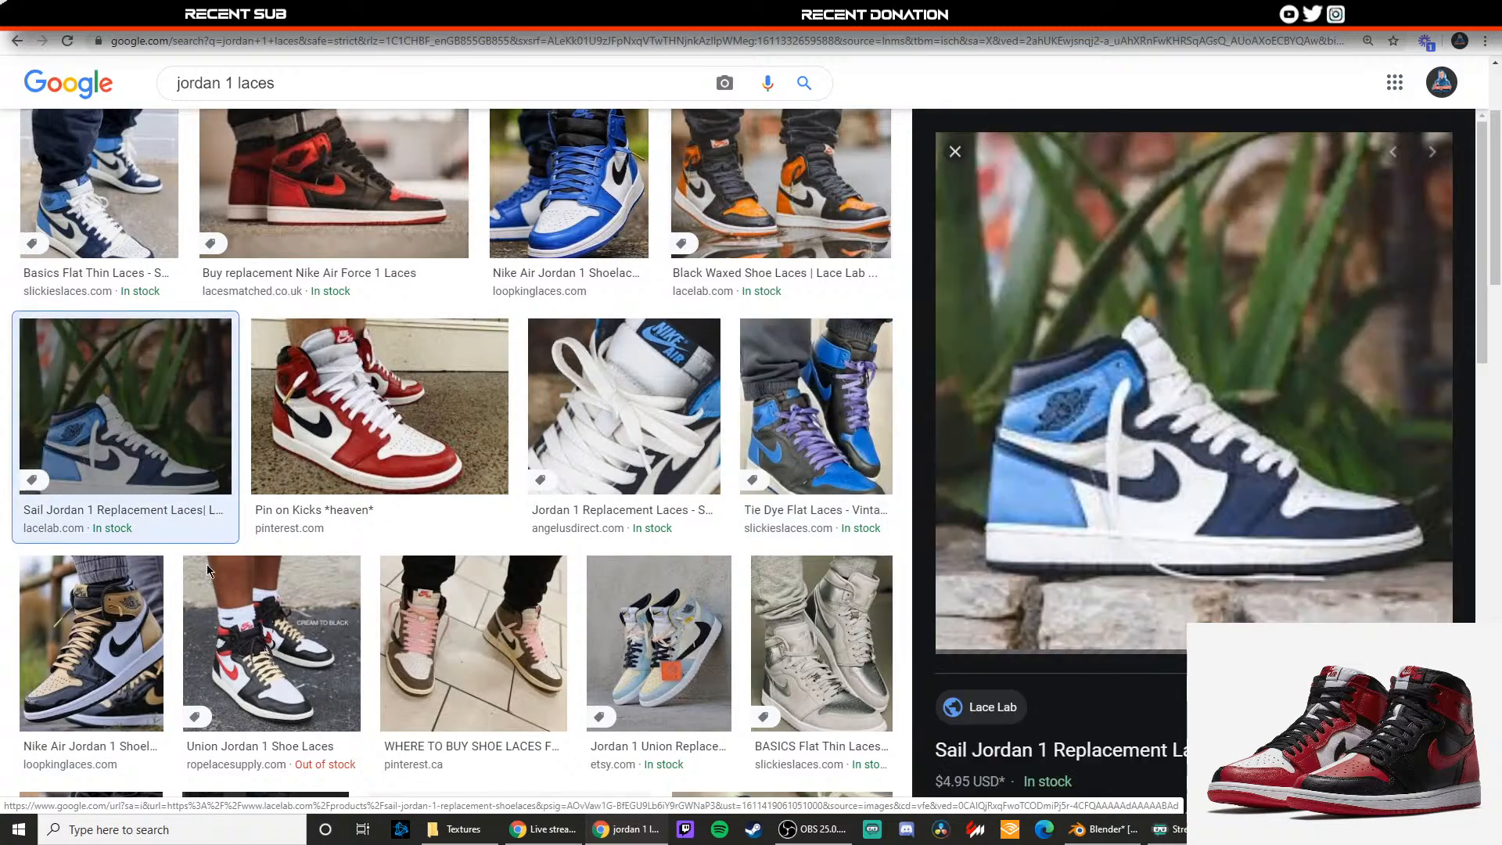
scroll(83, 389, "up", 2)
scroll(75, 394, "down", 2)
left_click(75, 394)
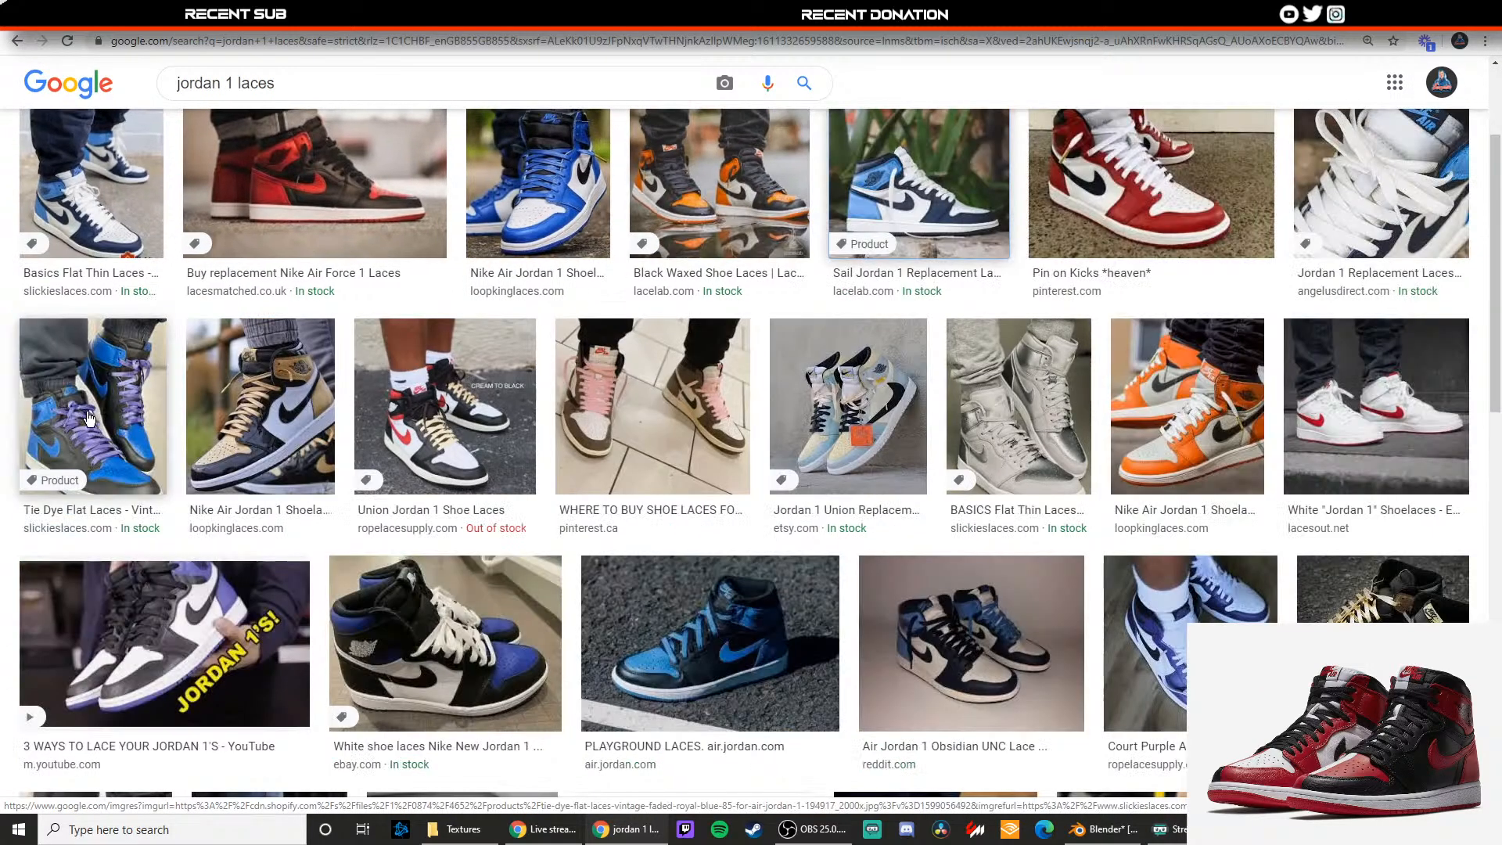
Step: Compare the gold-laced Nike Air shoe, the close-up of white replacement laces and the red-and-white Pinterest shoe
left_click(261, 407)
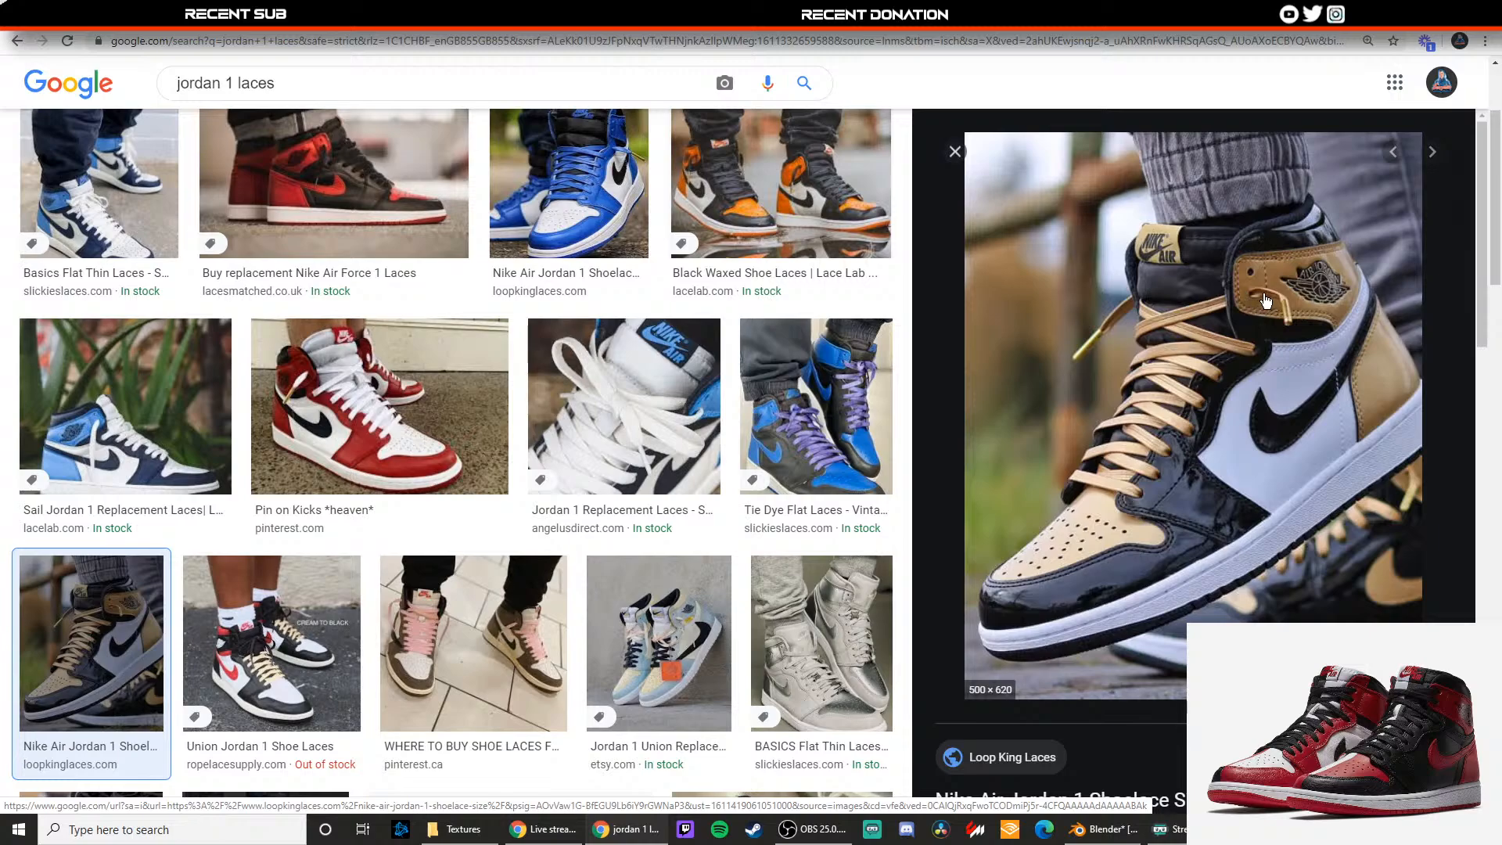
left_click(611, 415)
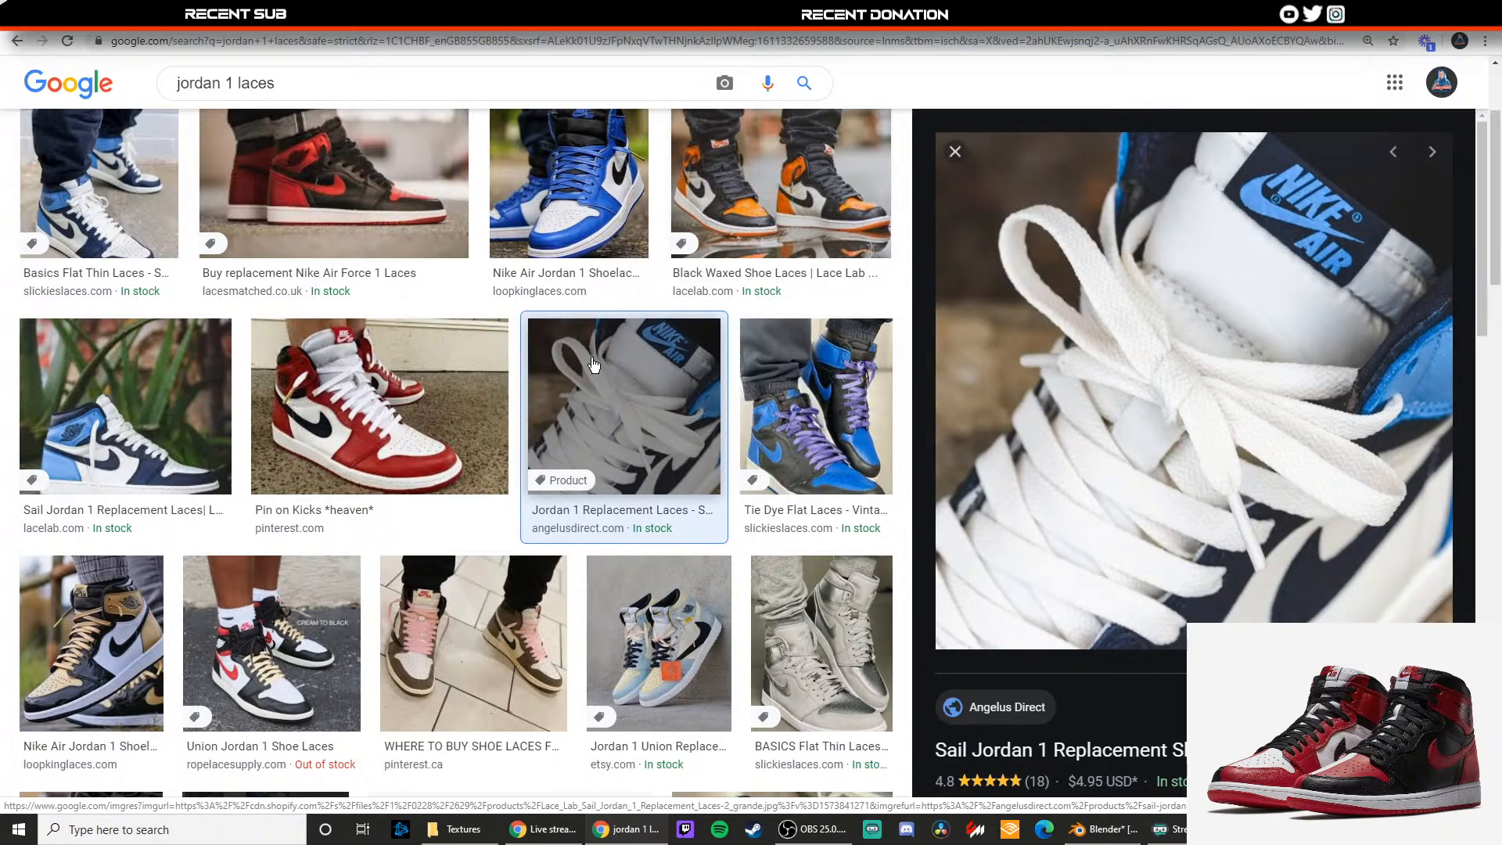
left_click(437, 434)
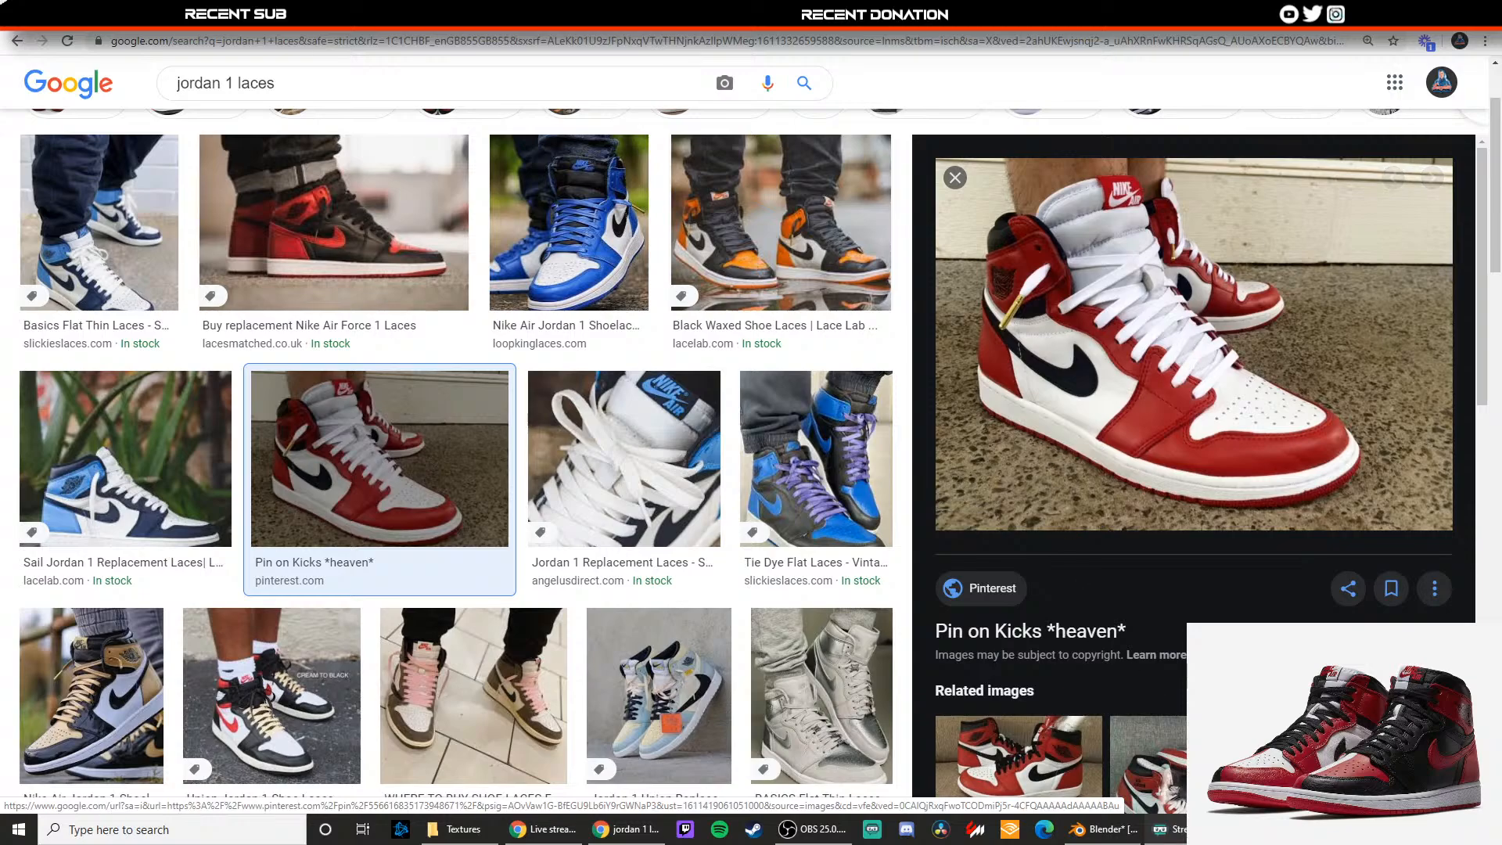
Step: Switch to Blender and, in front view, move the lace vertex object up to the front end of the red ankle strap
left_click(1260, 829)
left_click(1105, 829)
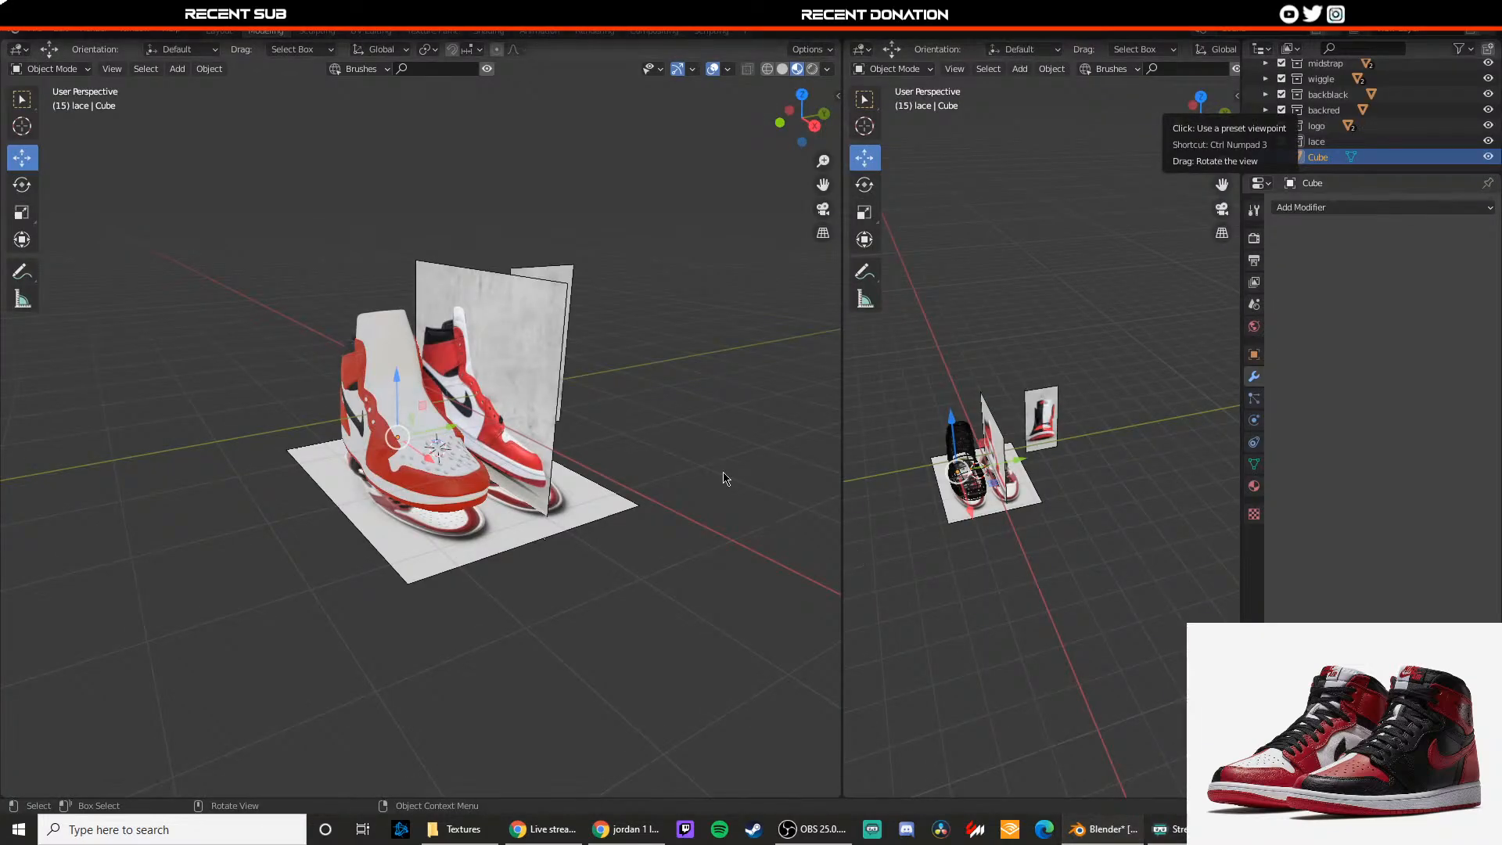
scroll(438, 409, "up", 5)
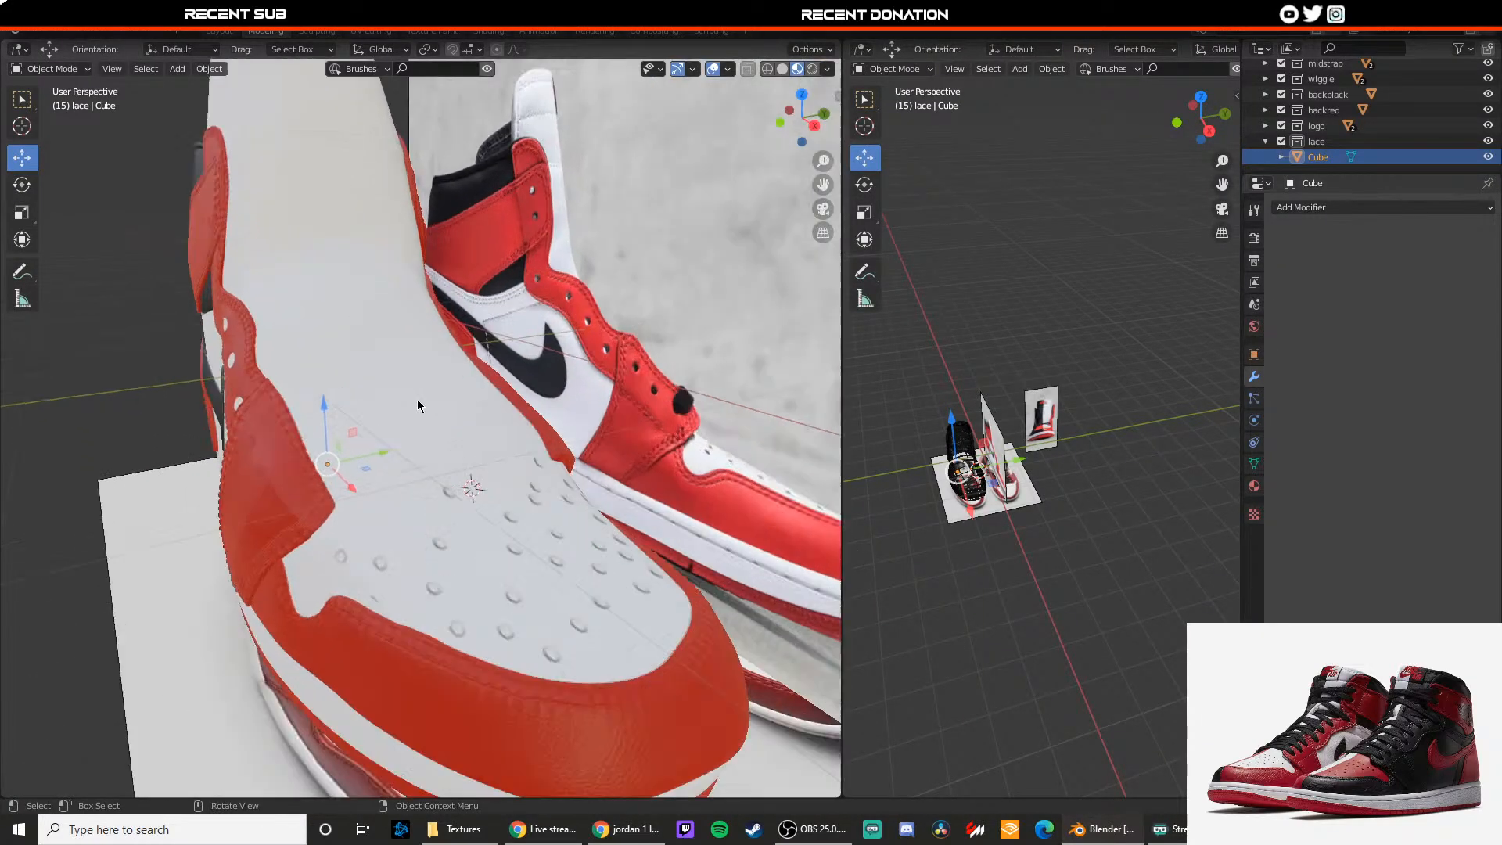
key("KP_1")
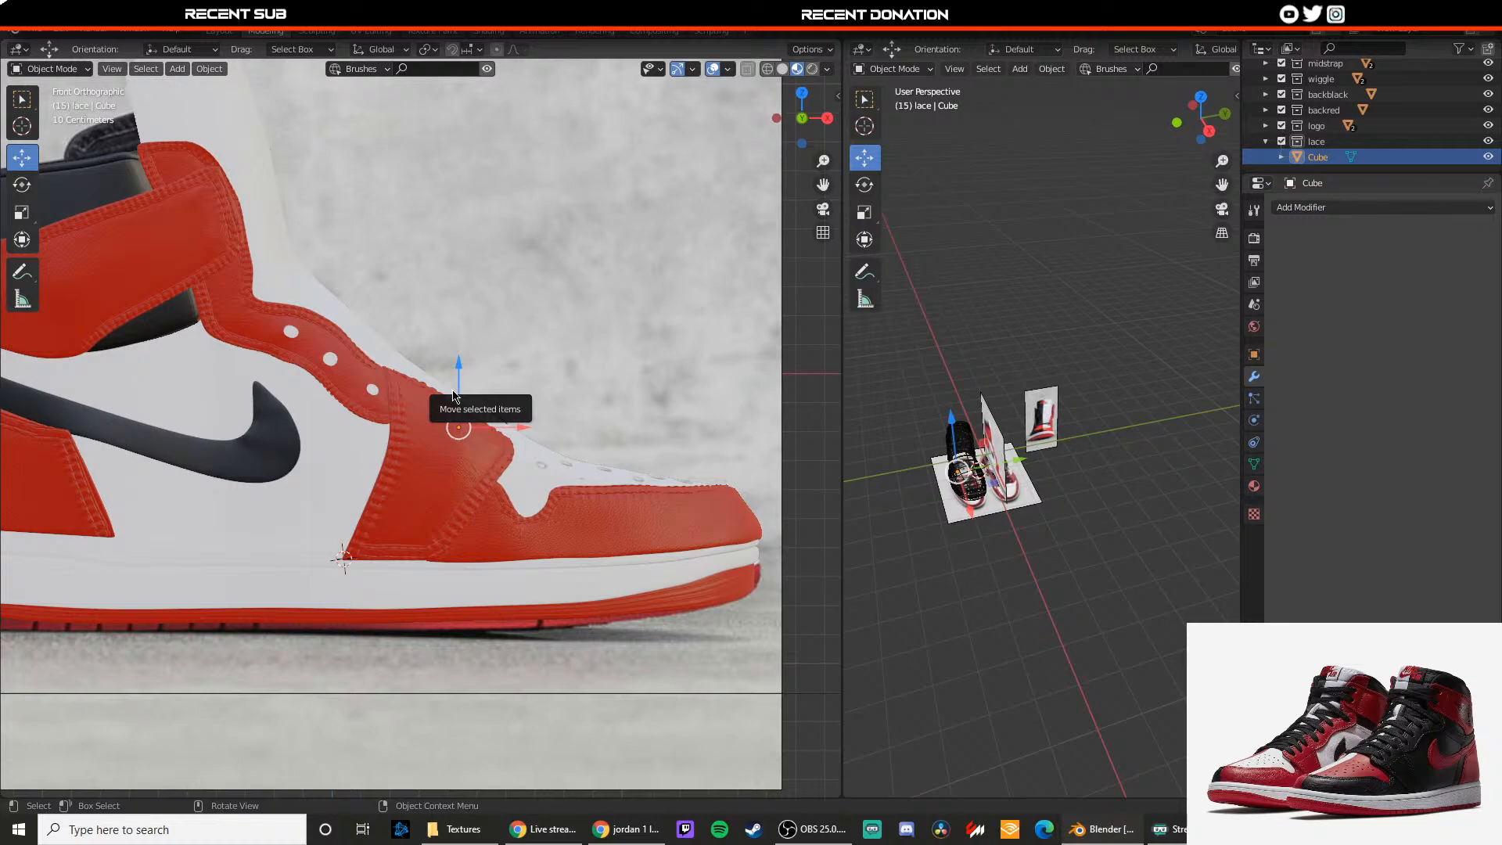
left_click_drag(457, 387, 245, 299)
middle_click_drag(268, 298, 406, 356, "shift")
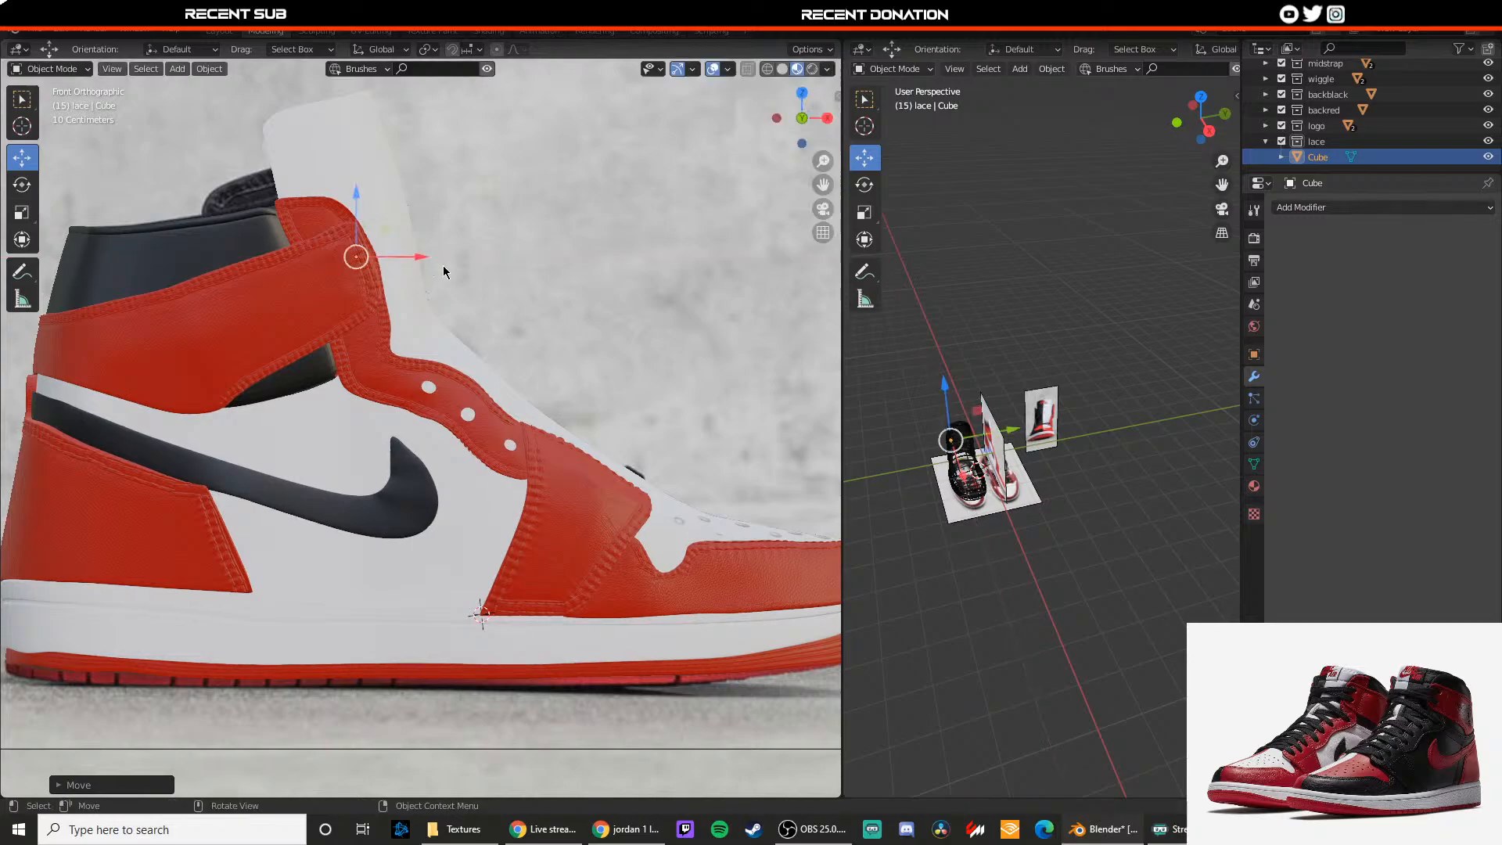
Step: Align the vertex object with the front end of the ankle strap, adjusting its sideways position, height and depth
middle_click_drag(381, 258, 363, 329)
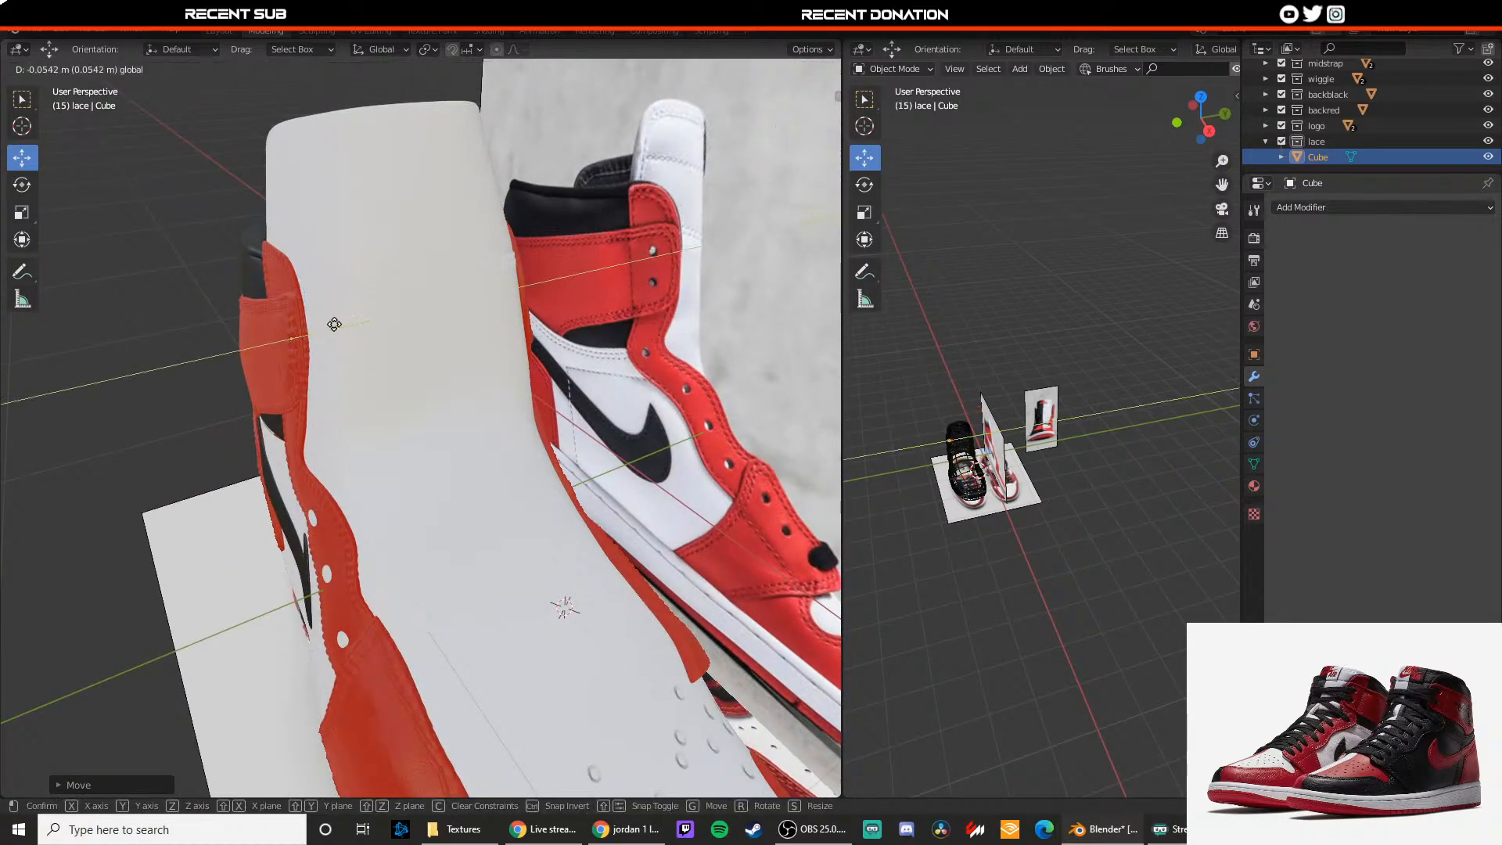
scroll(320, 333, "up", 10)
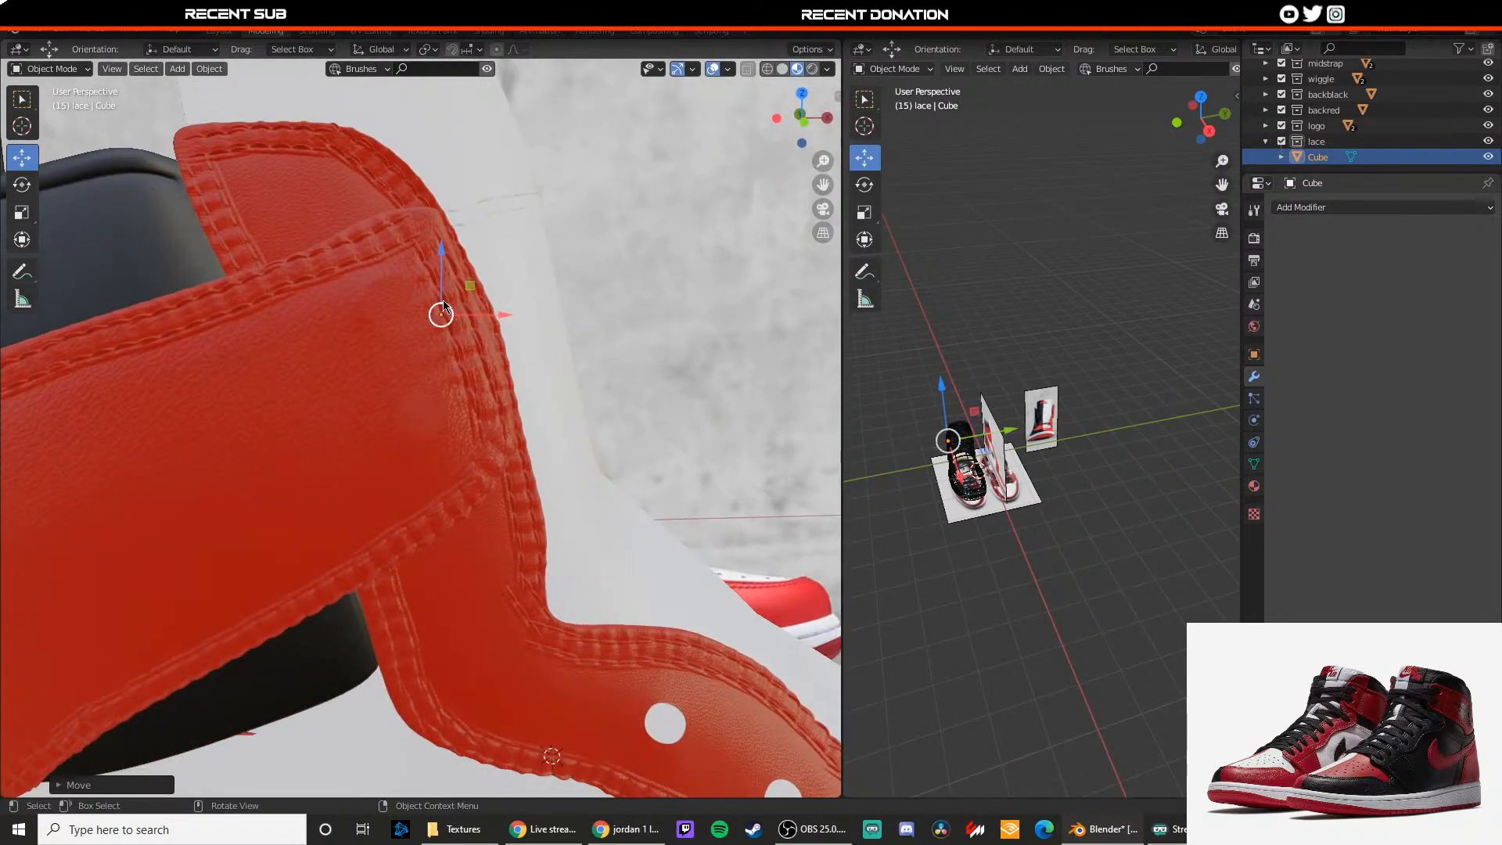
key("g")
key("z")
left_click_drag(448, 249, 448, 244)
left_click_drag(474, 301, 420, 305)
middle_click_drag(421, 304, 357, 426)
mouse_move(392, 449)
left_mouse_down()
mouse_move(445, 402)
mouse_move(404, 435)
left_mouse_up()
middle_click_drag(426, 493, 364, 453)
Step: Move the vertex object outward along the Y axis, well clear of the side of the shoe, and deselect it
left_click_drag(267, 412, 149, 414)
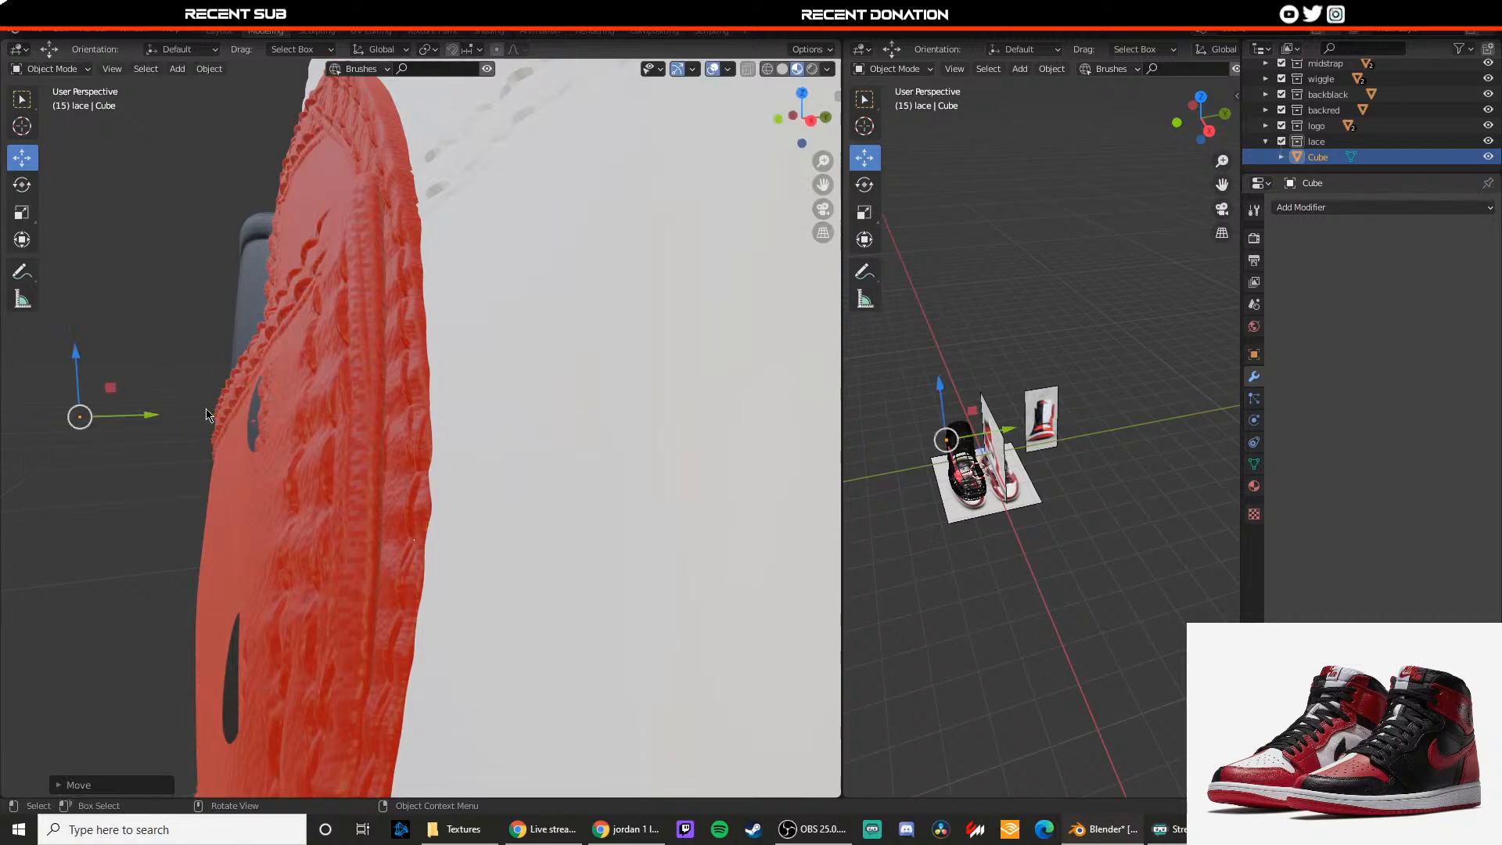
middle_click_drag(148, 414, 441, 421)
left_click_drag(441, 421, 309, 437)
middle_click_drag(309, 437, 270, 439)
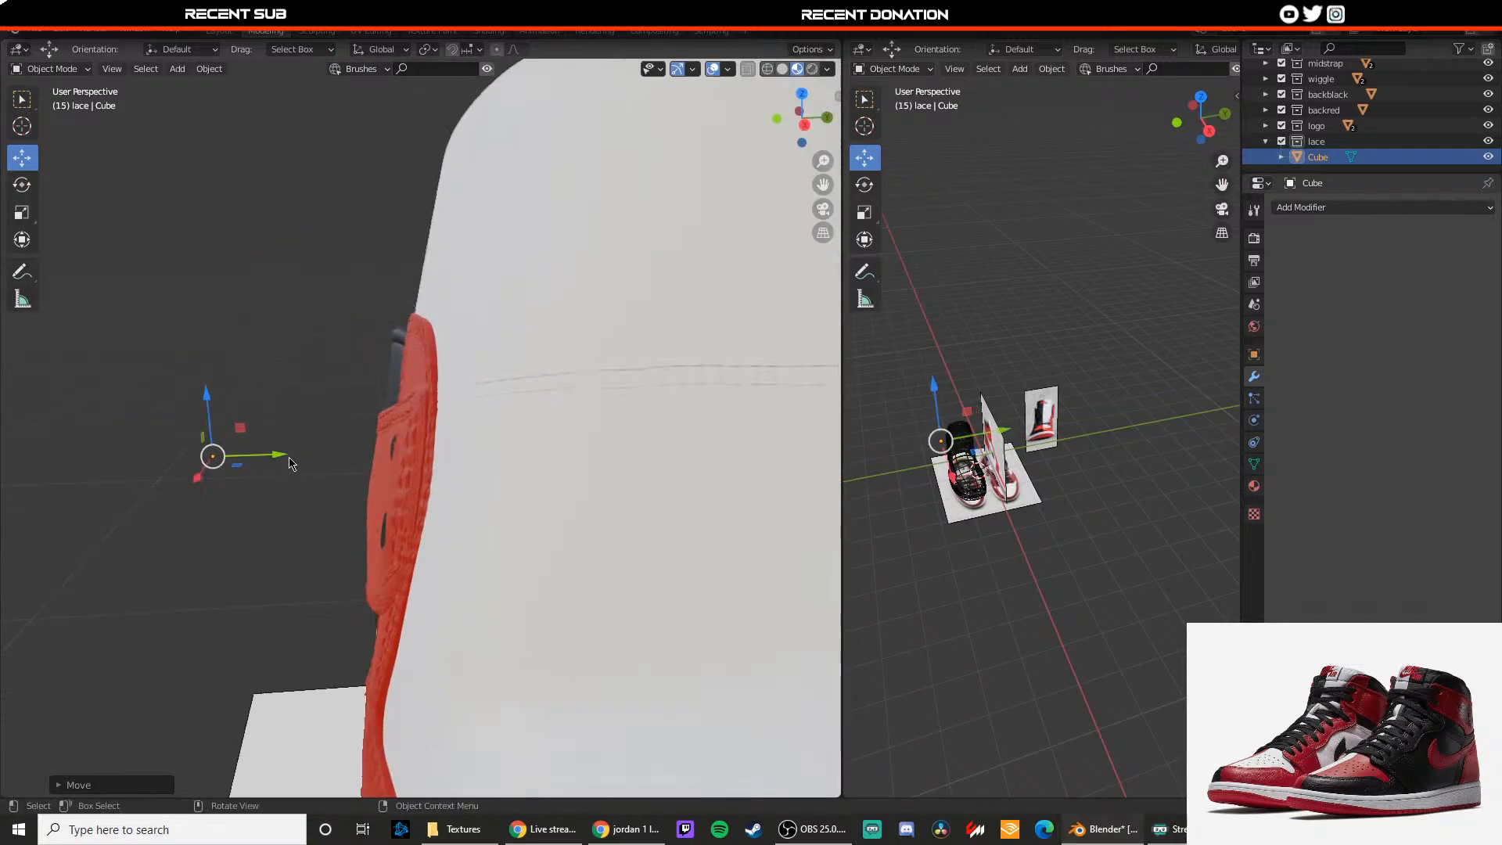
mouse_move(291, 454)
left_mouse_down()
mouse_move(328, 456)
mouse_move(279, 451)
left_mouse_up()
left_click(266, 425)
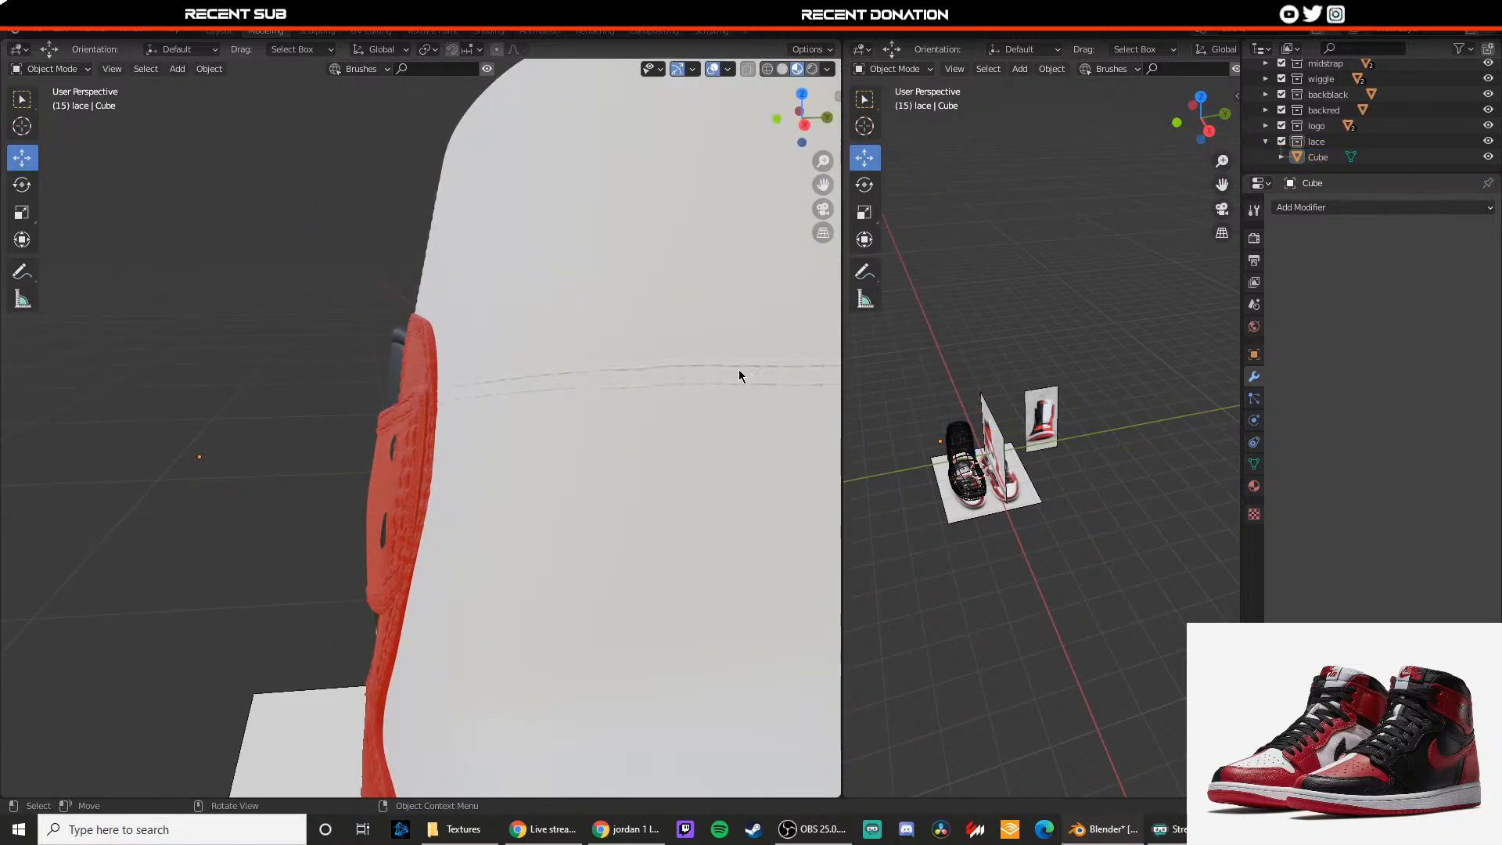
Step: Enter Edit Mode on the lace object and select its single vertex in vertex select mode
left_click(227, 442)
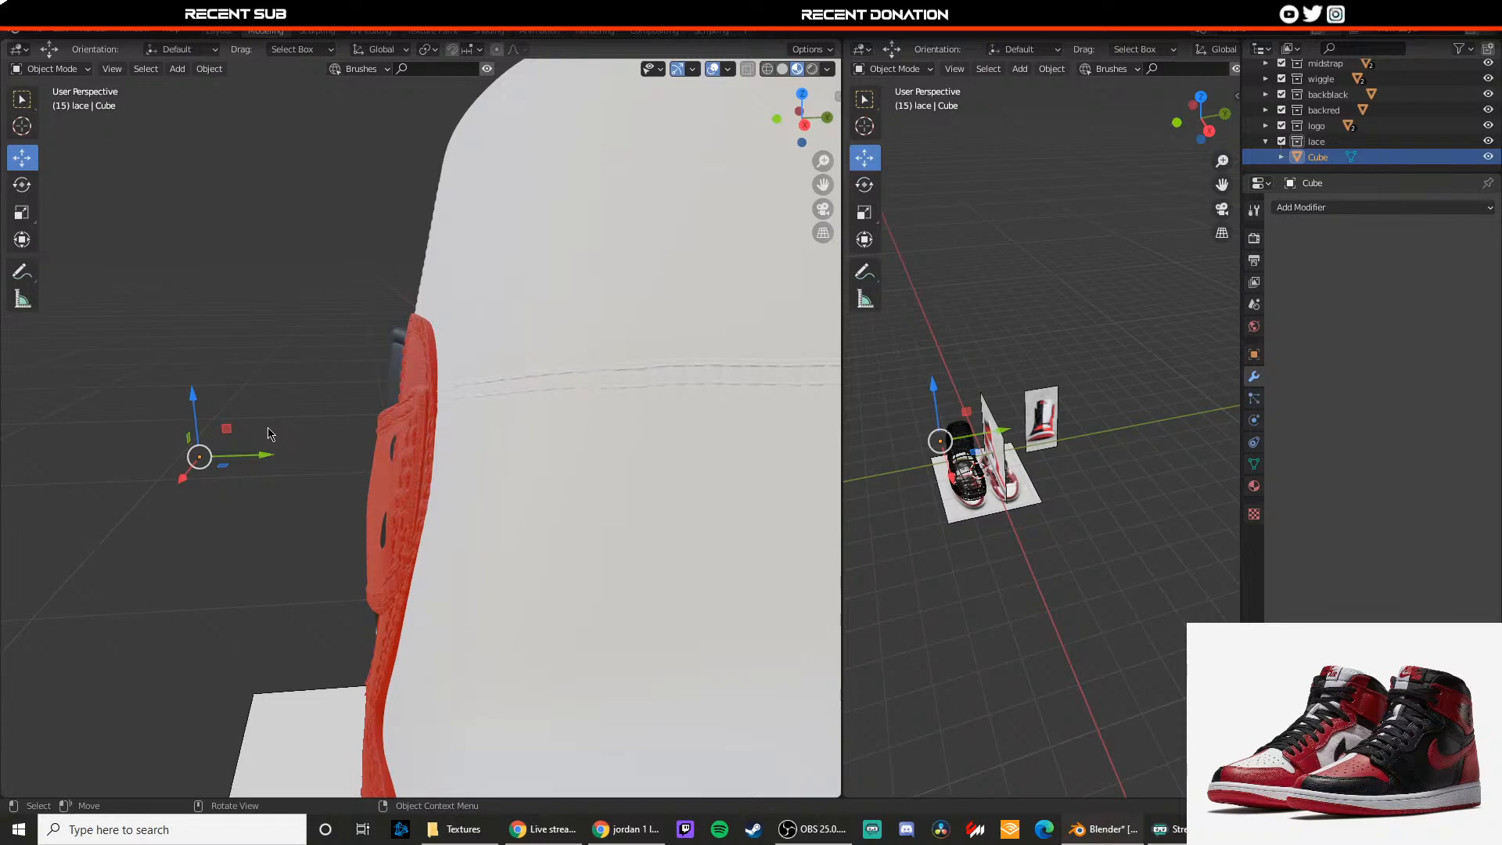
key("Tab")
key("grave")
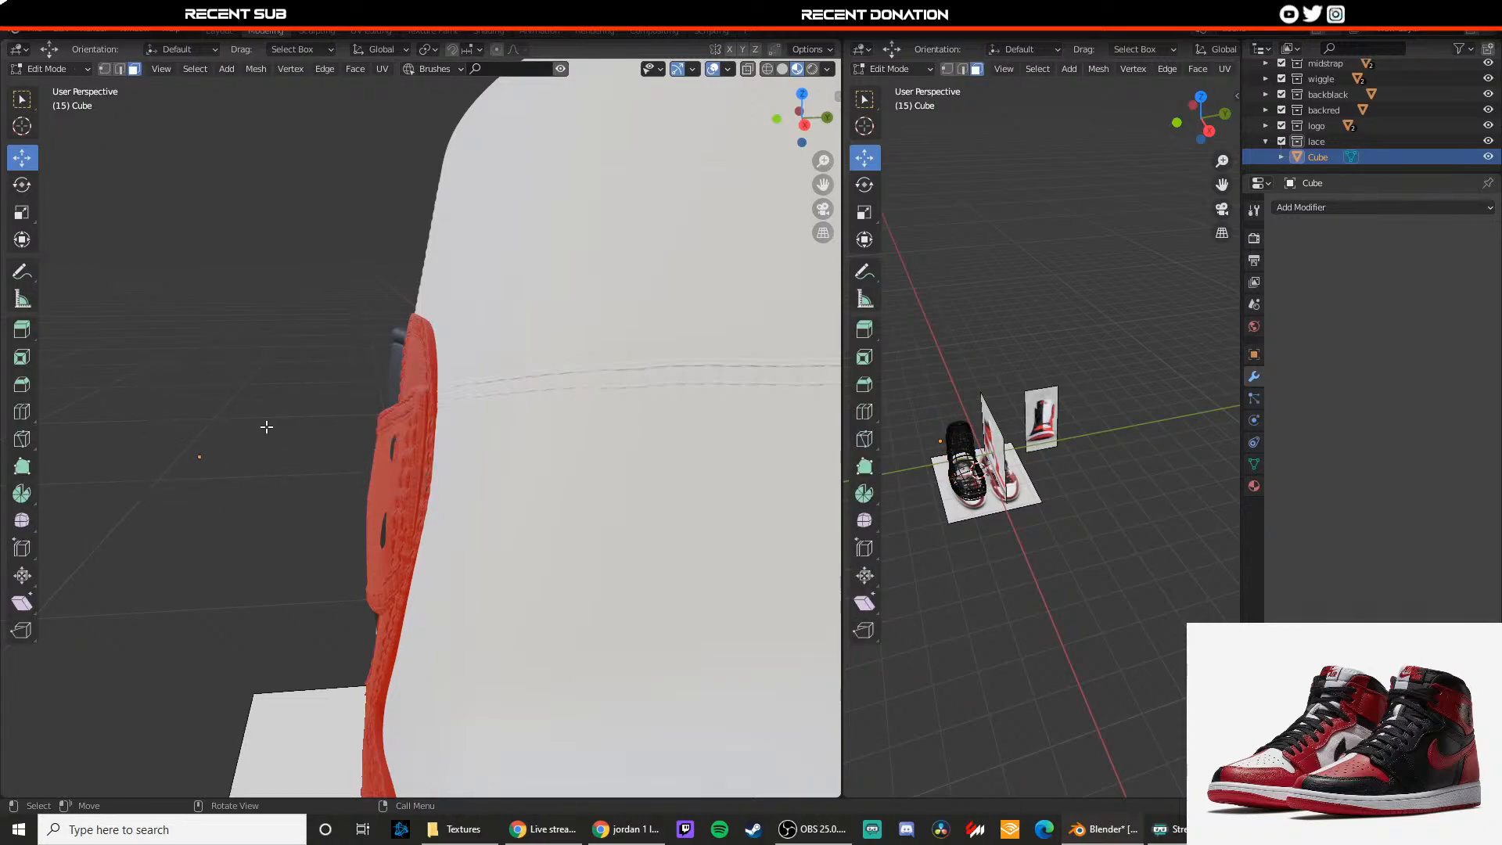
key("grave")
key("1")
left_click(202, 460)
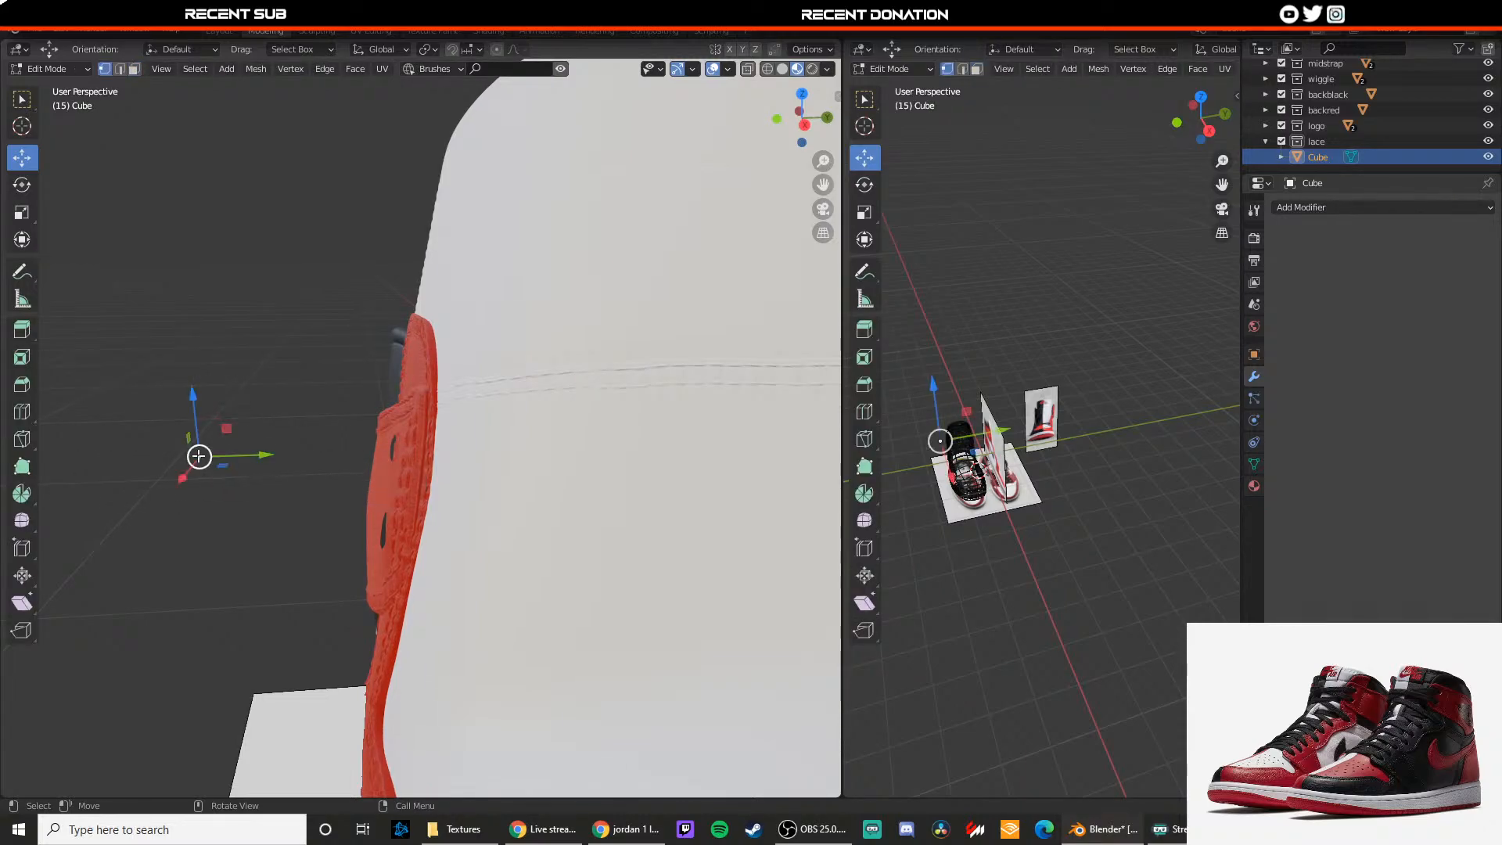
Step: Extrude the vertex twice toward the shoe to form a short lace edge chain ending at the ankle strap
left_click(289, 465)
middle_click_drag(289, 465, 412, 463)
middle_click_drag(529, 492, 588, 446)
middle_click_drag(601, 632, 374, 577)
scroll(438, 532, "down", 1)
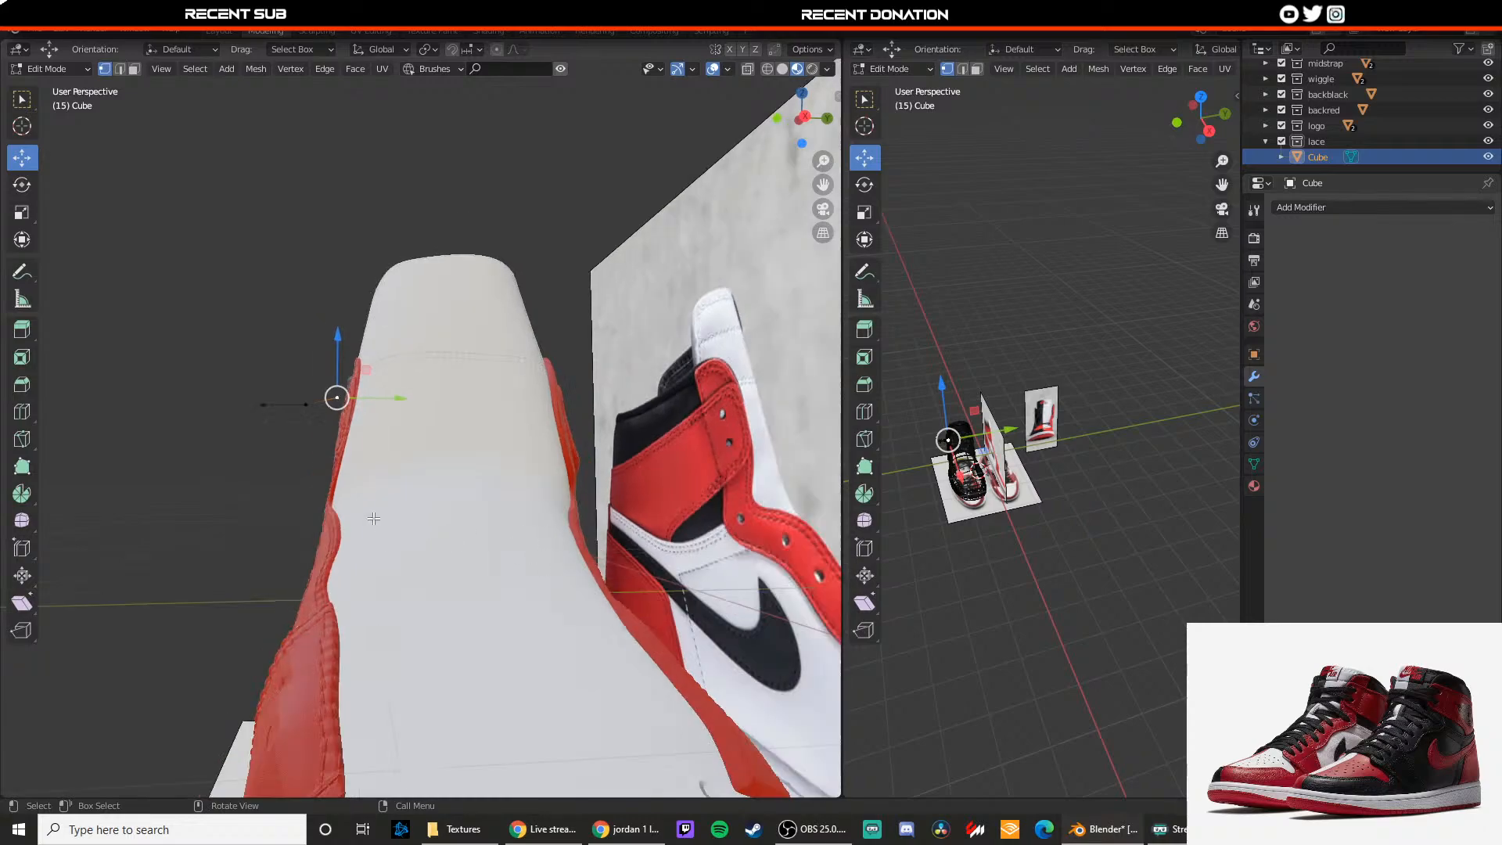
Step: Adjust the position of the chain's end vertex at the ankle strap, check it up close, and deselect it
middle_click_drag(372, 520, 429, 553)
scroll(423, 532, "up", 2)
left_click_drag(372, 402, 374, 413)
middle_click_drag(373, 414, 418, 485)
scroll(479, 510, "up", 4)
scroll(473, 510, "down", 3)
scroll(419, 485, "up", 4)
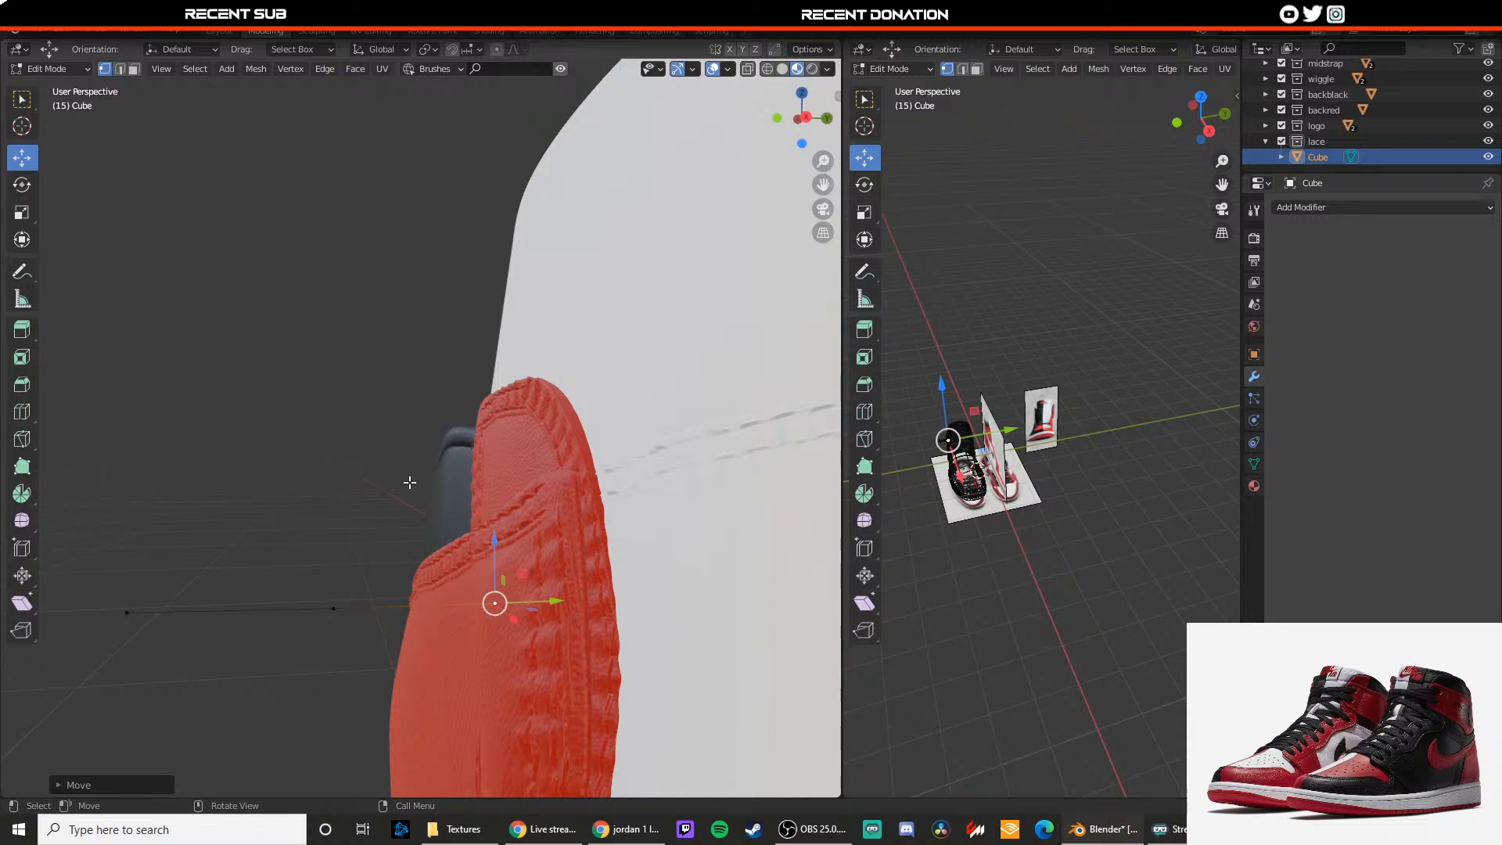
scroll(407, 491, "down", 2)
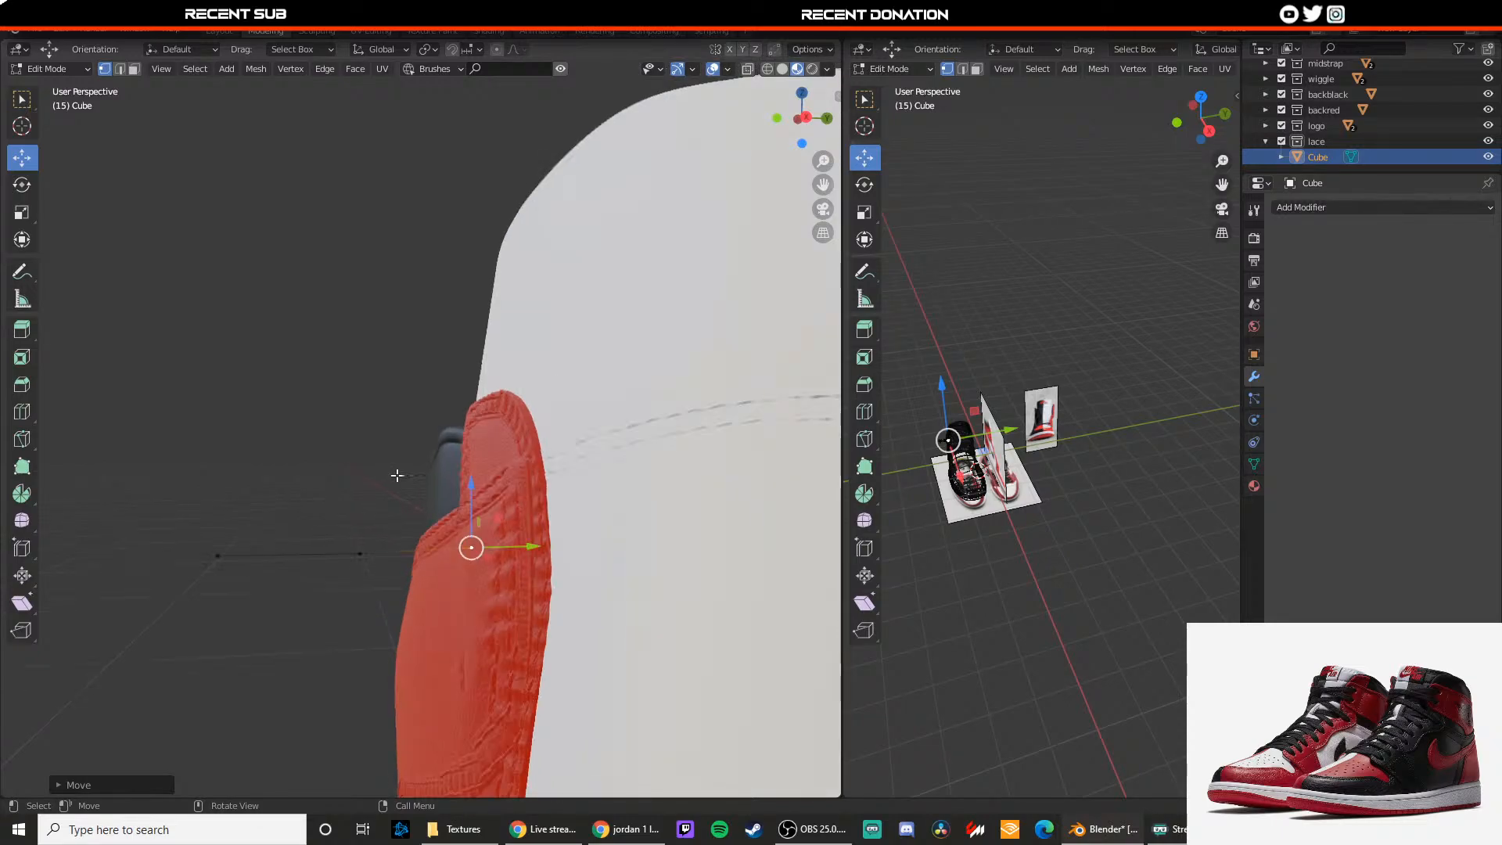
left_click(336, 407)
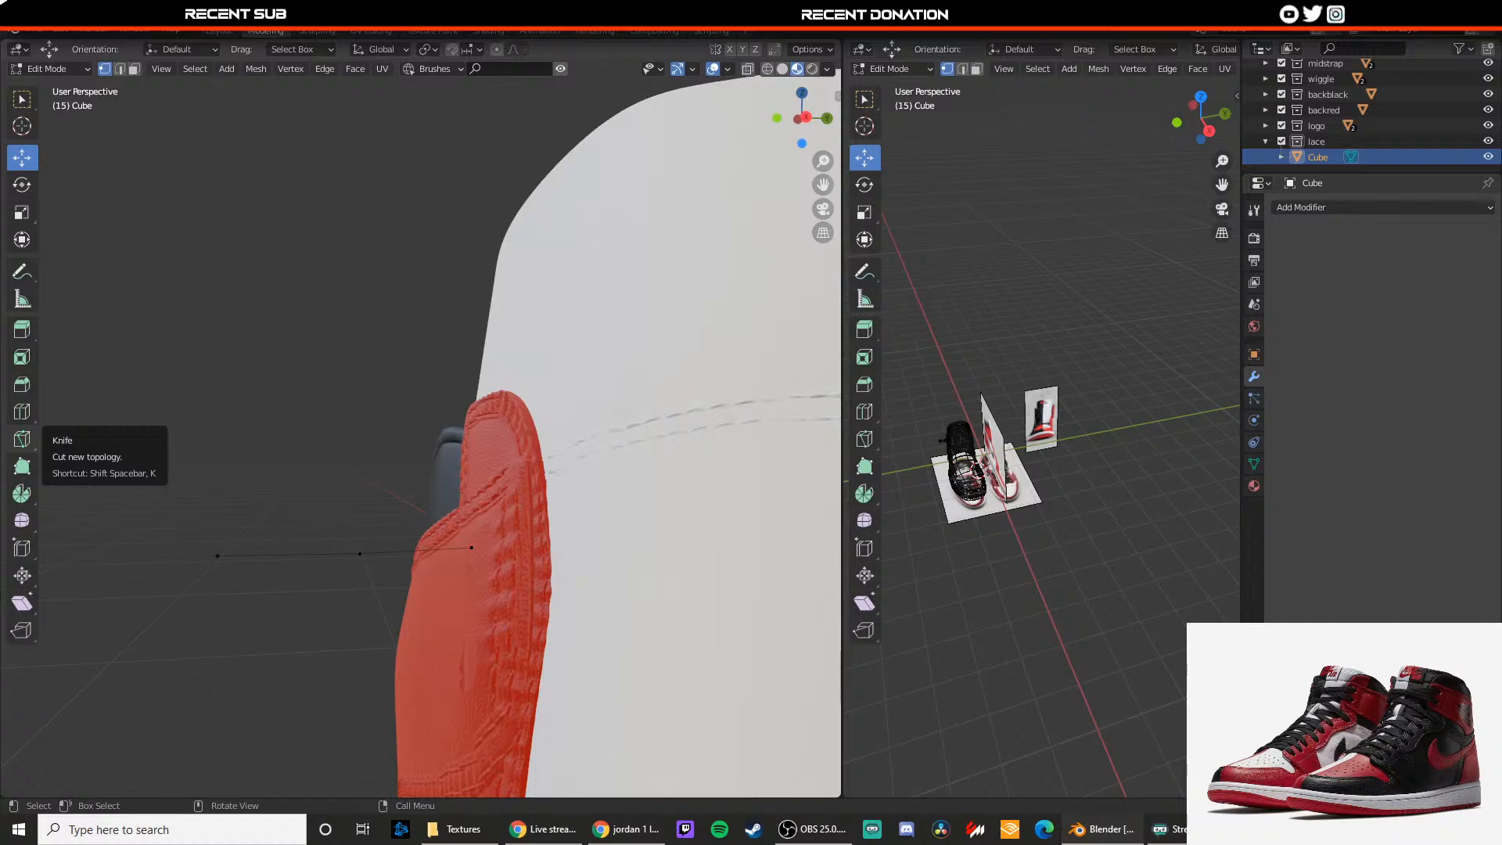
Step: Examine the lace edge chain against the whole shoe and its reference images from the front and the side
middle_click_drag(325, 402, 443, 393)
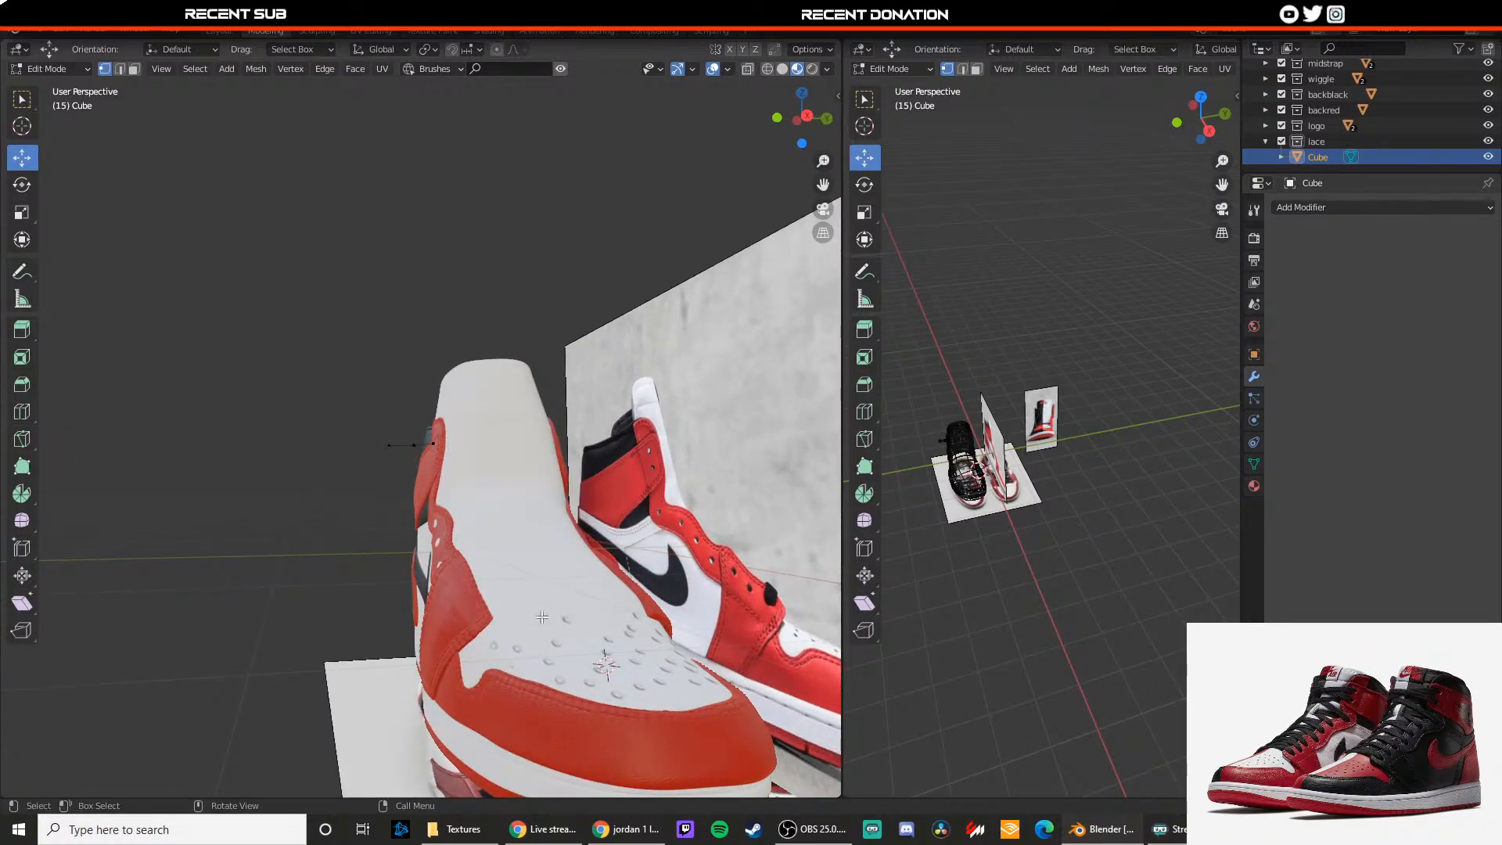
middle_click_drag(598, 682, 518, 509)
scroll(438, 523, "up", 3)
scroll(337, 435, "up", 4)
scroll(364, 504, "down", 4)
scroll(518, 509, "up", 2)
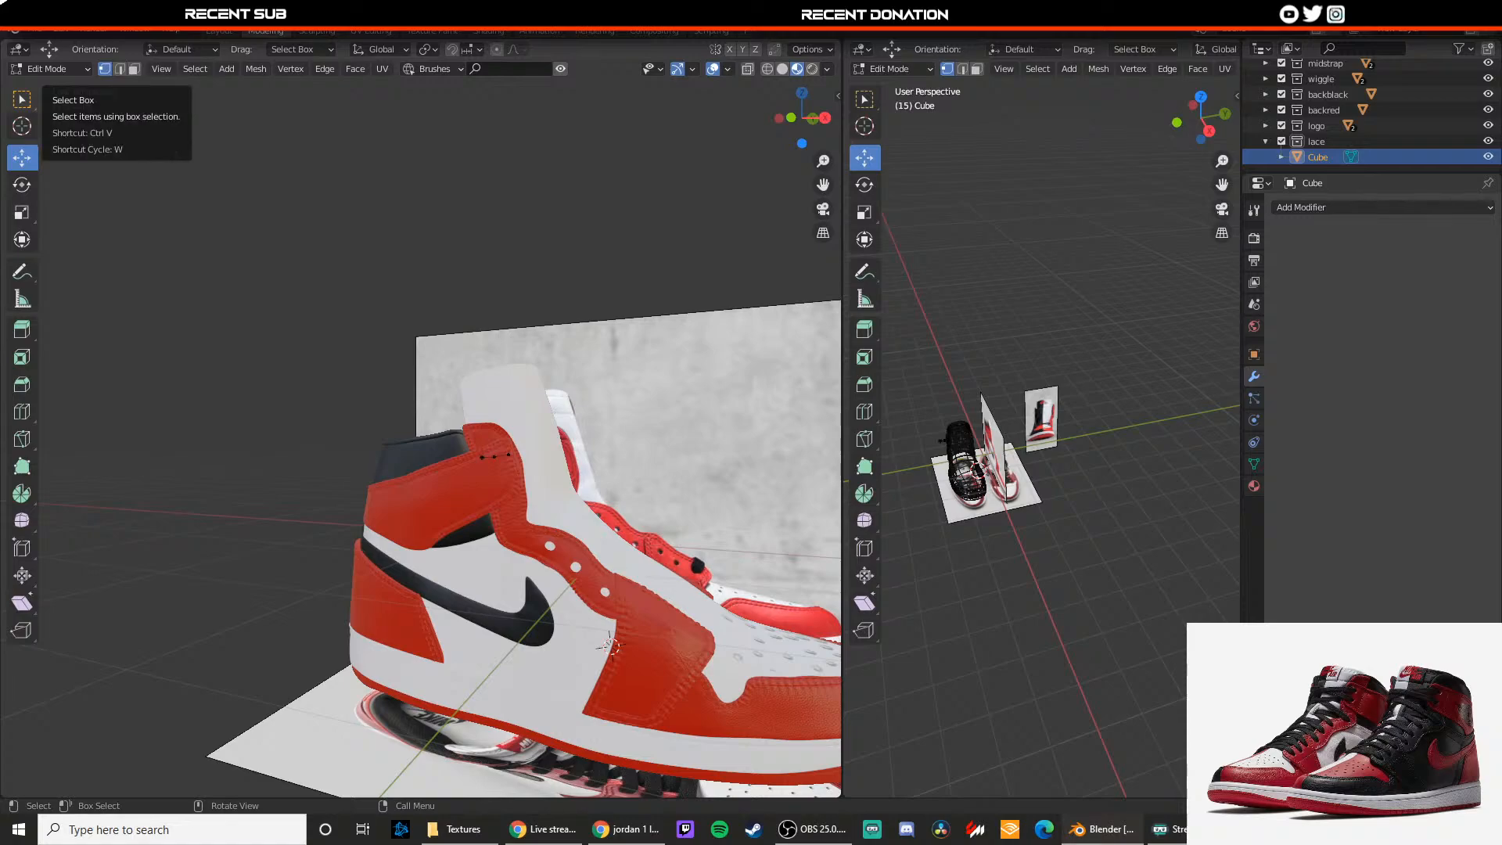
scroll(369, 452, "down", 2)
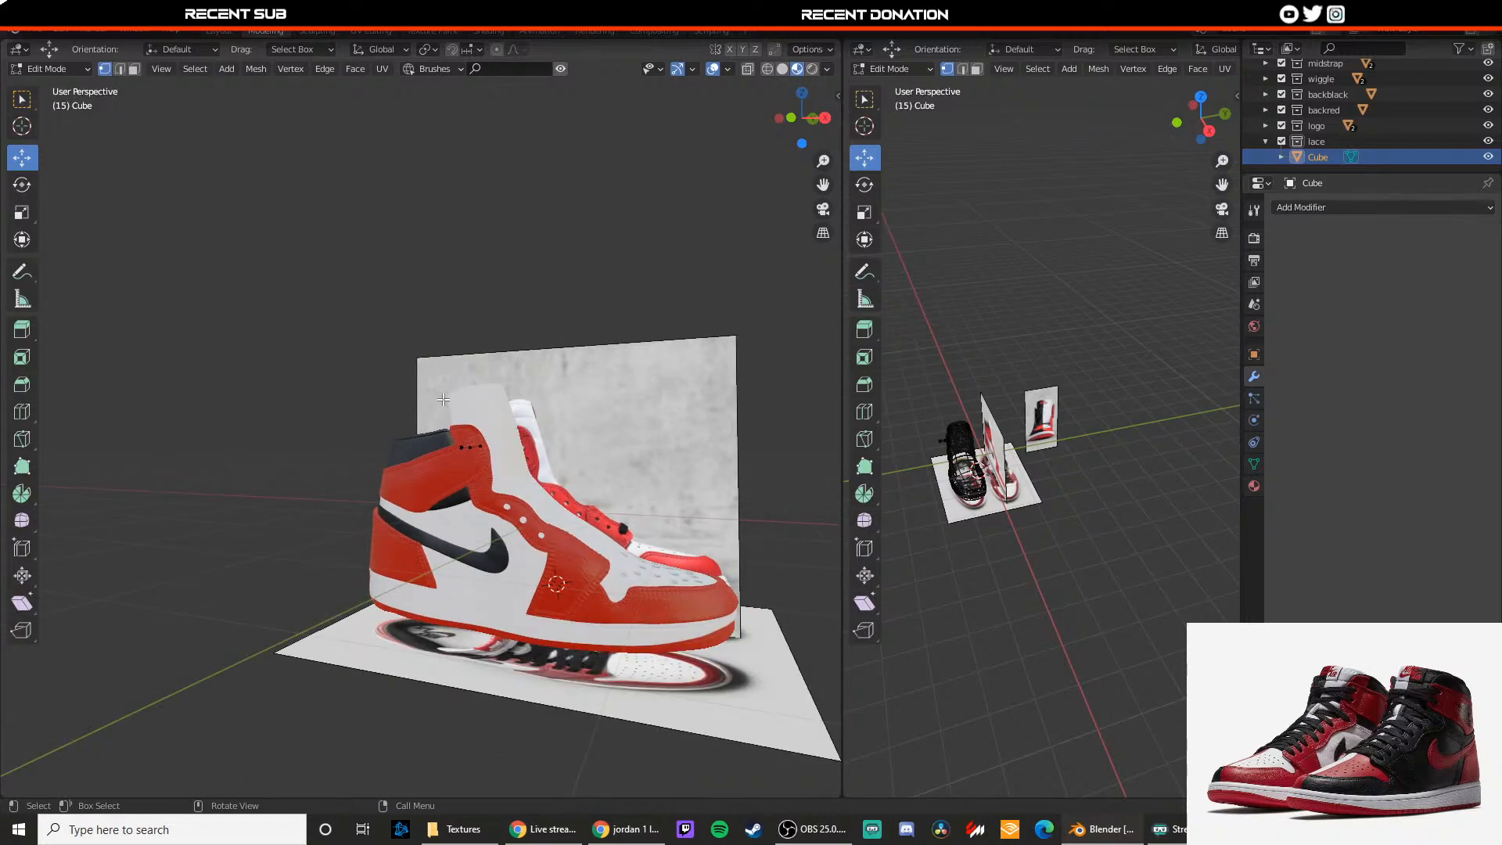